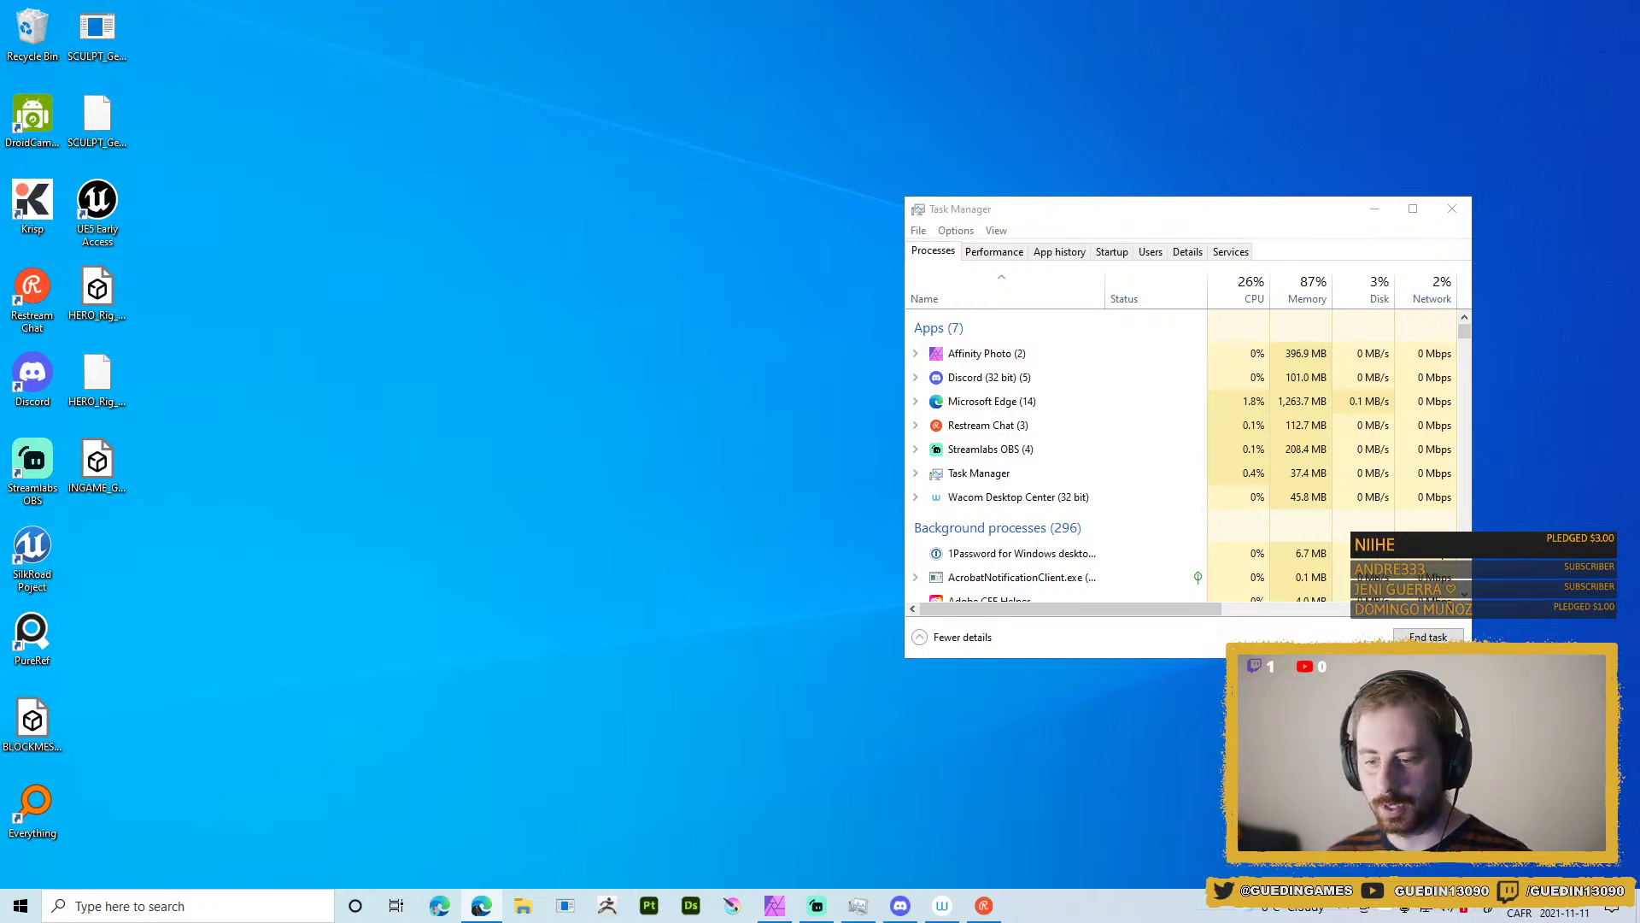
Open the Assets Raw folder of the SilkRoad project in File Explorer.
left_click(523, 905)
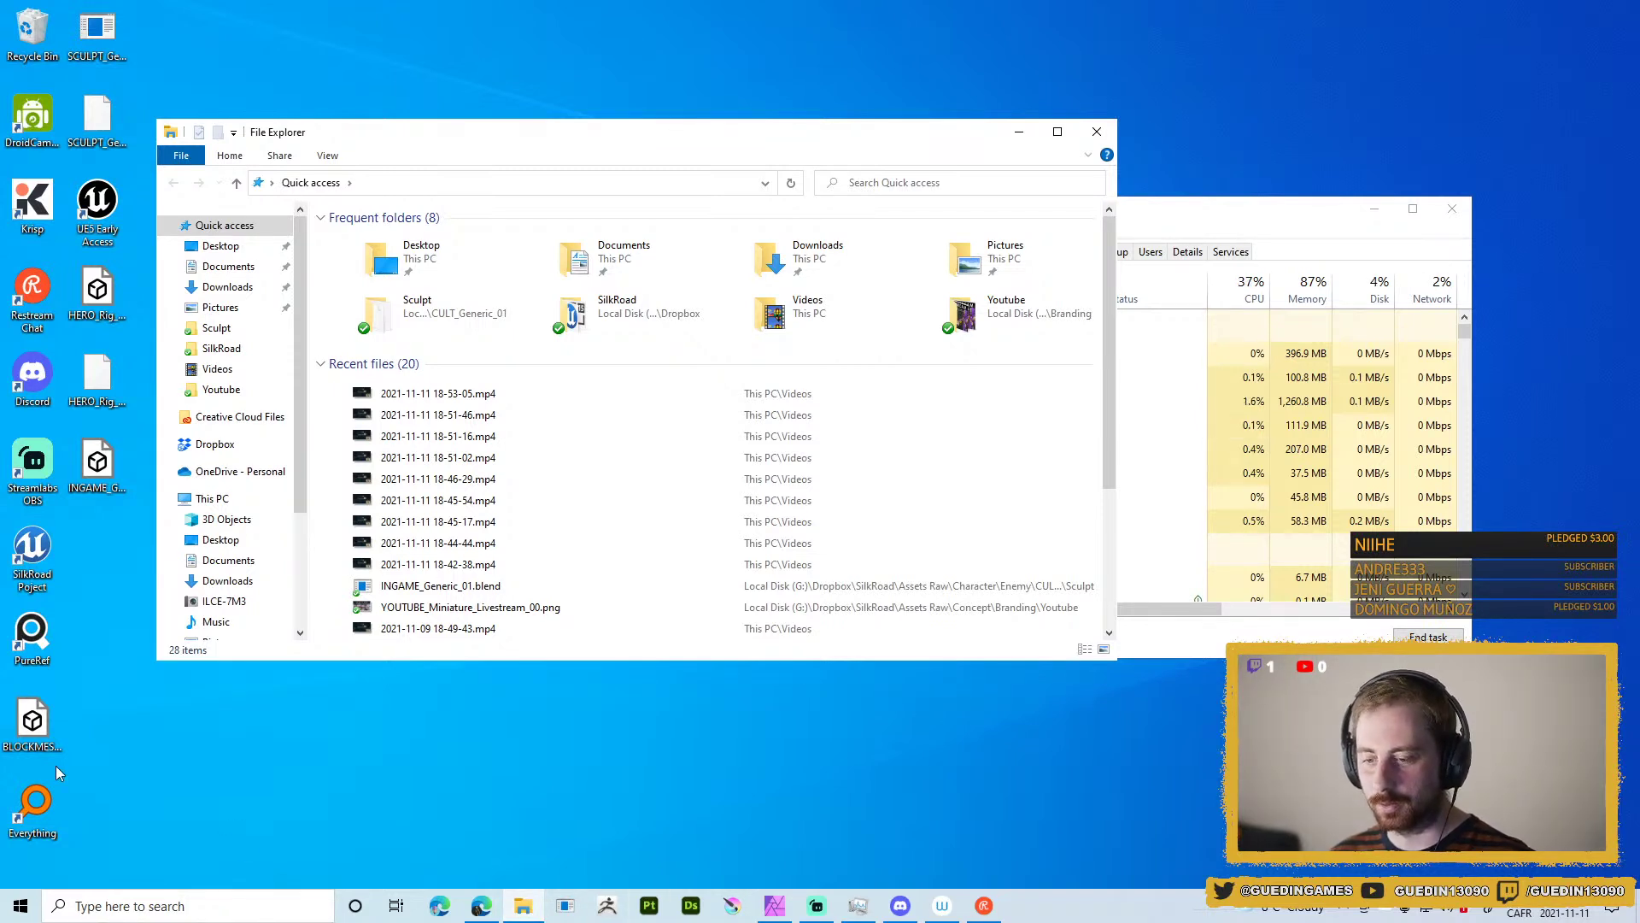
left_click(245, 354)
left_click(395, 296)
double_click(396, 295)
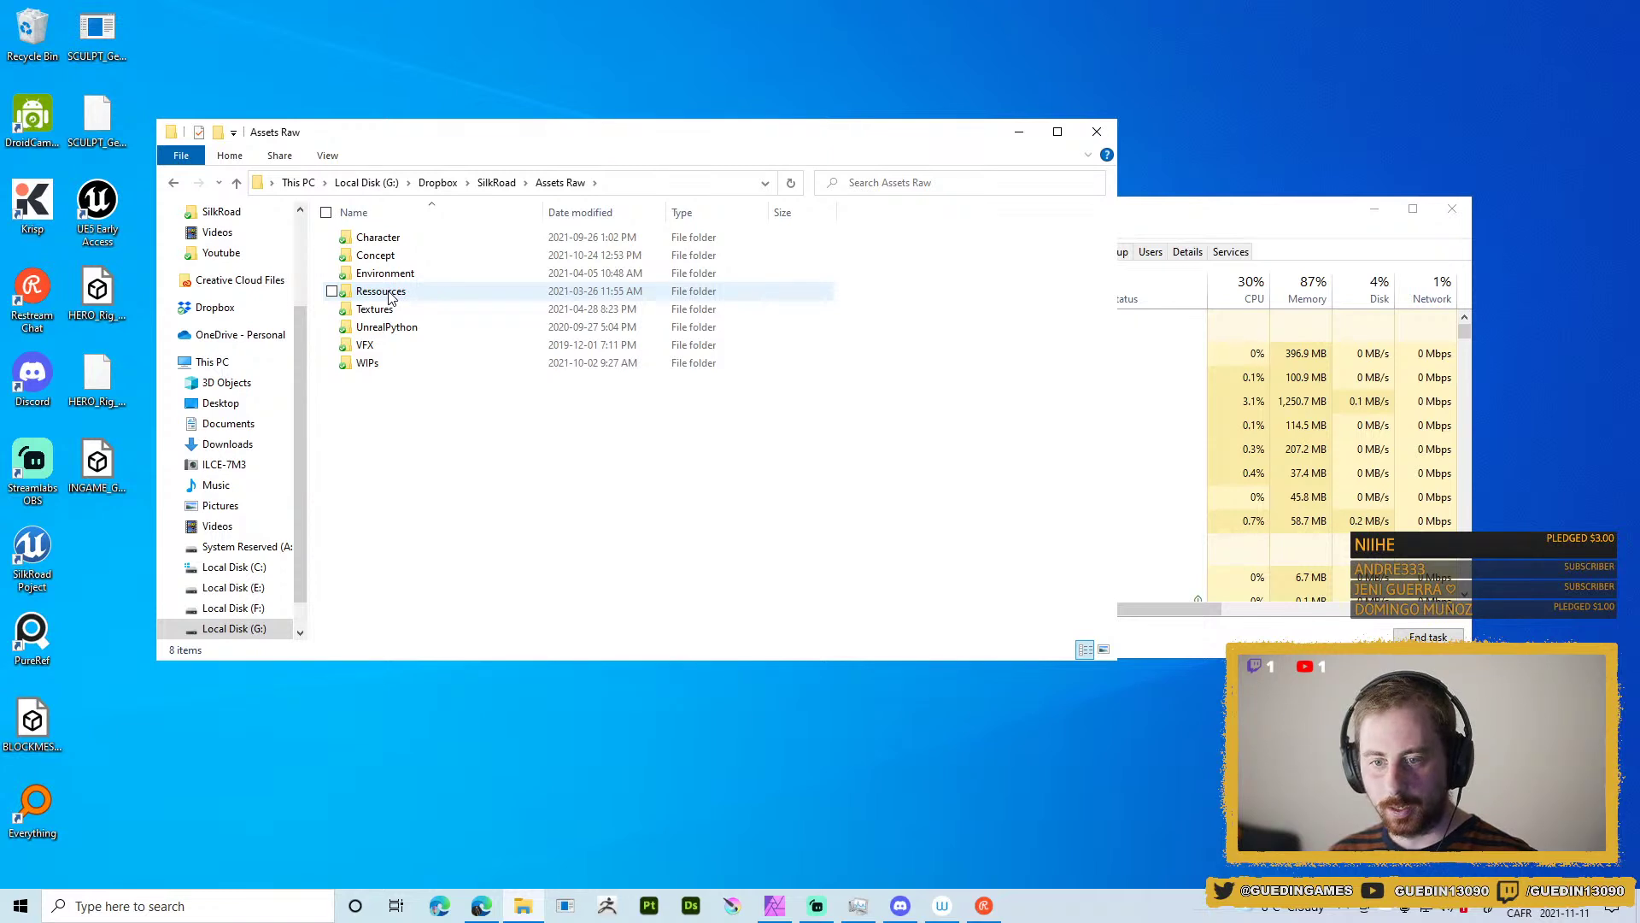
Check the Common and Default subfolders of Textures, and return to the Assets Raw folder.
left_click(373, 310)
double_click(373, 310)
double_click(394, 238)
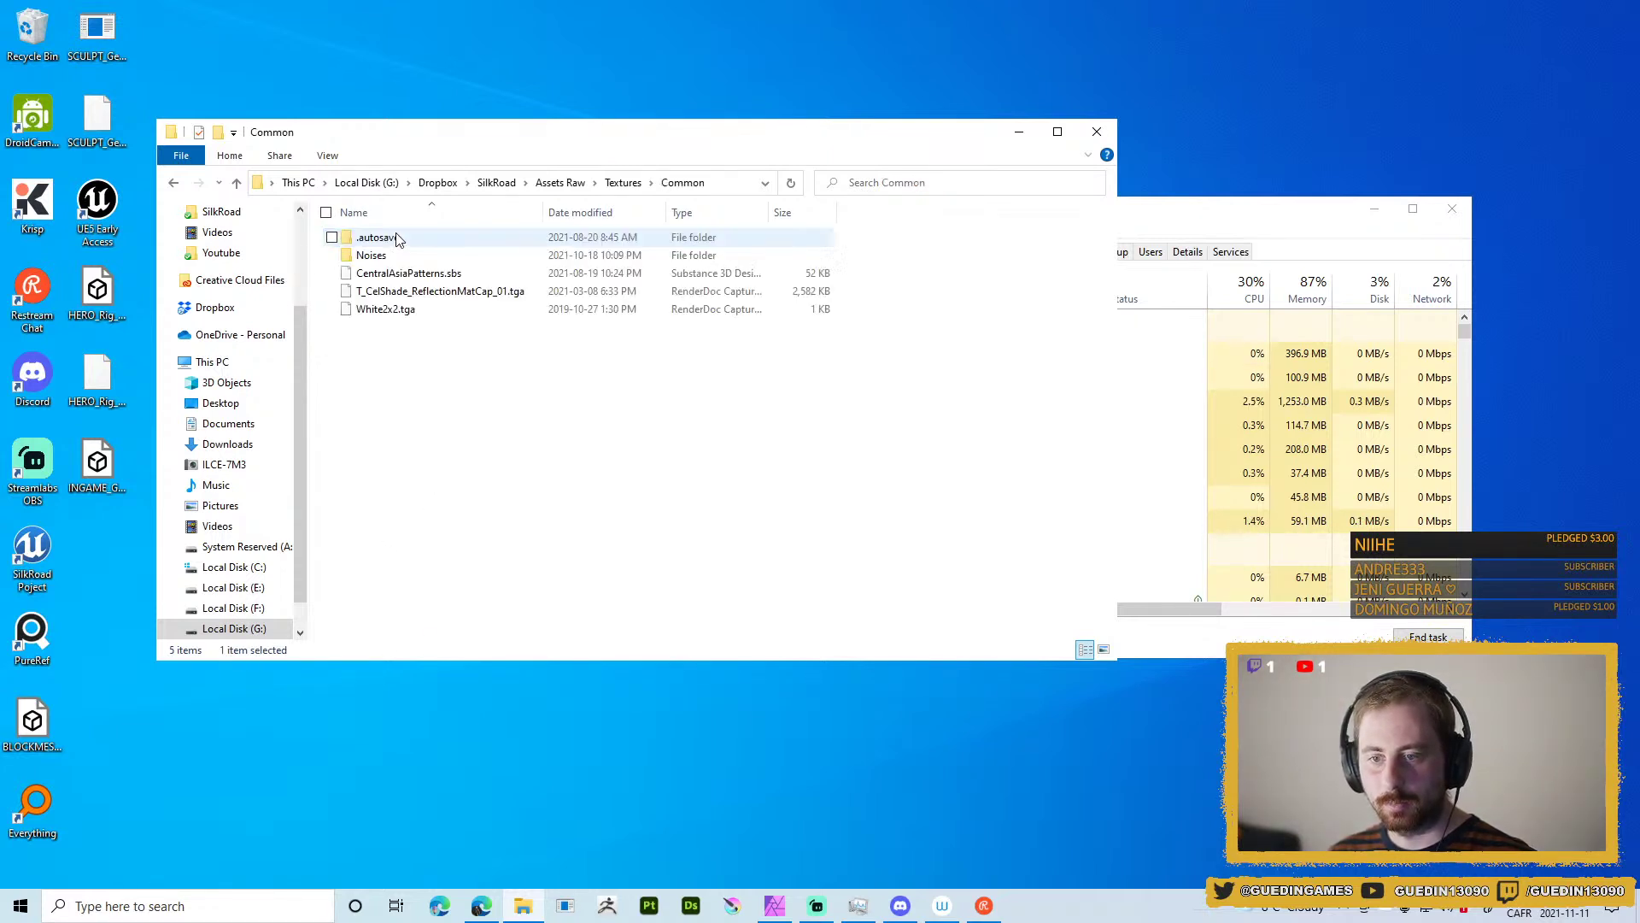
key("BackSpace")
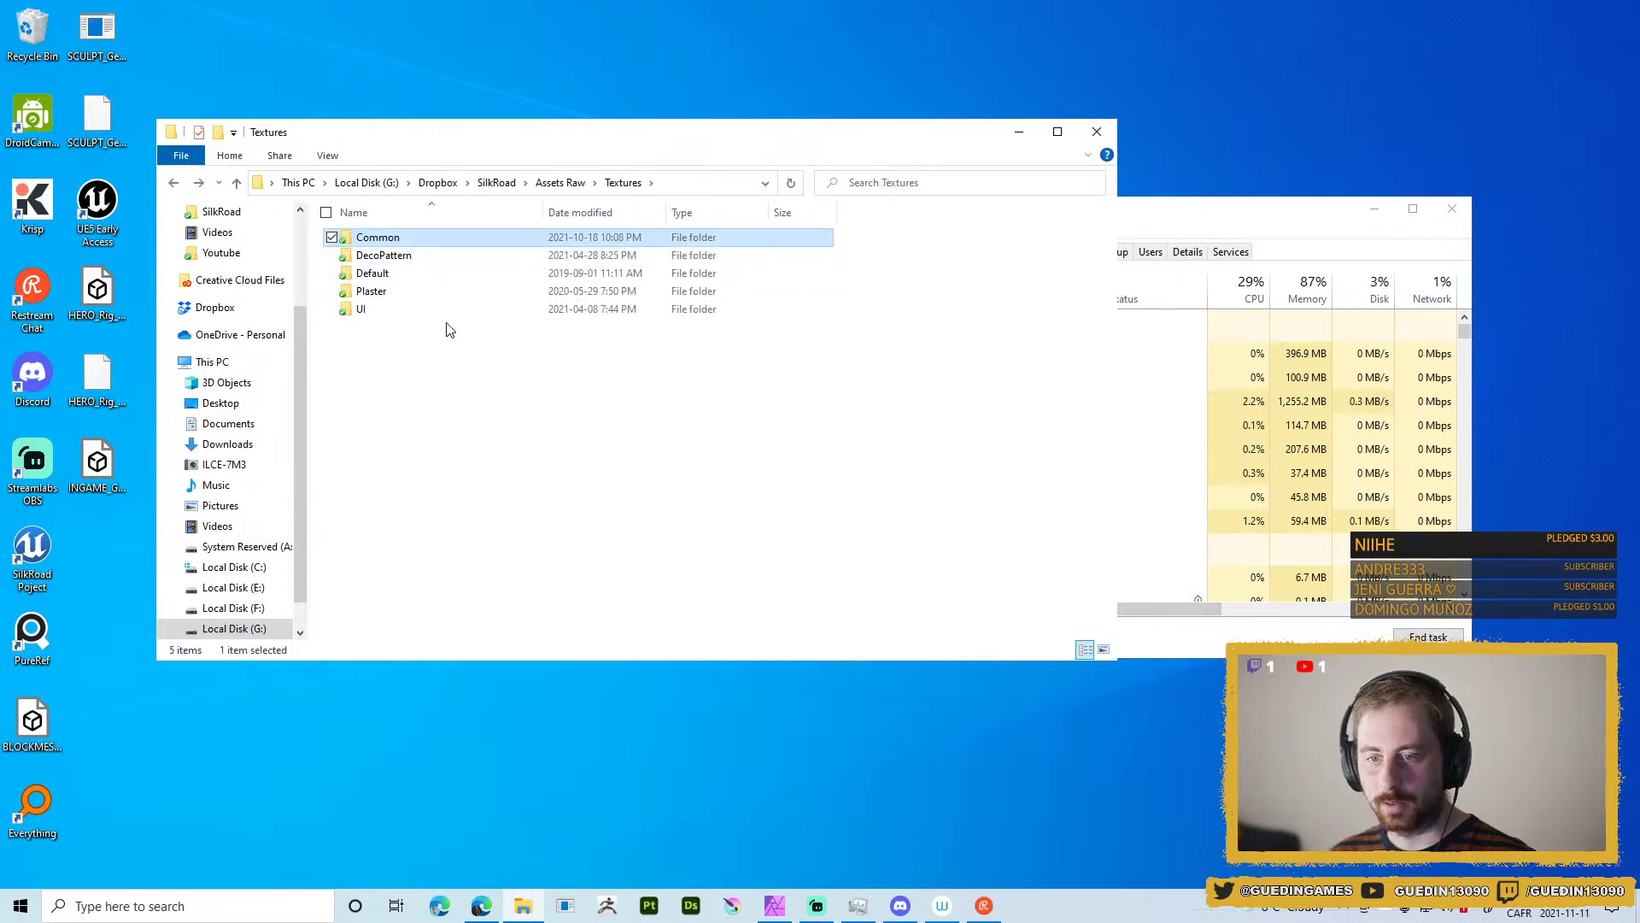
left_click(389, 275)
double_click(388, 275)
key("BackSpace")
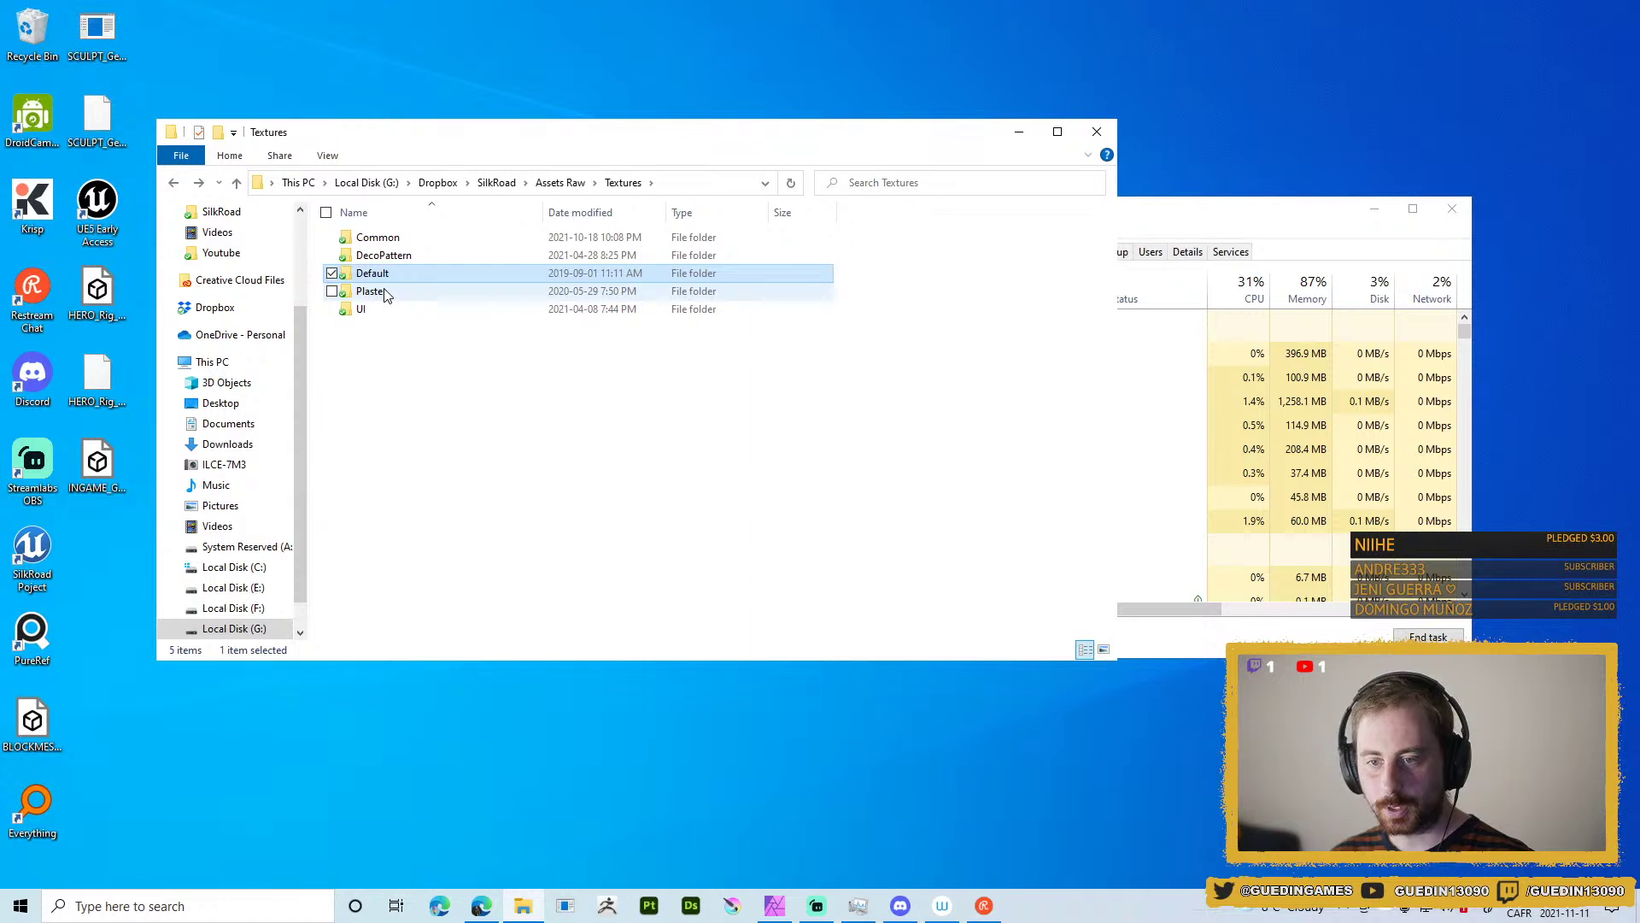
key("BackSpace")
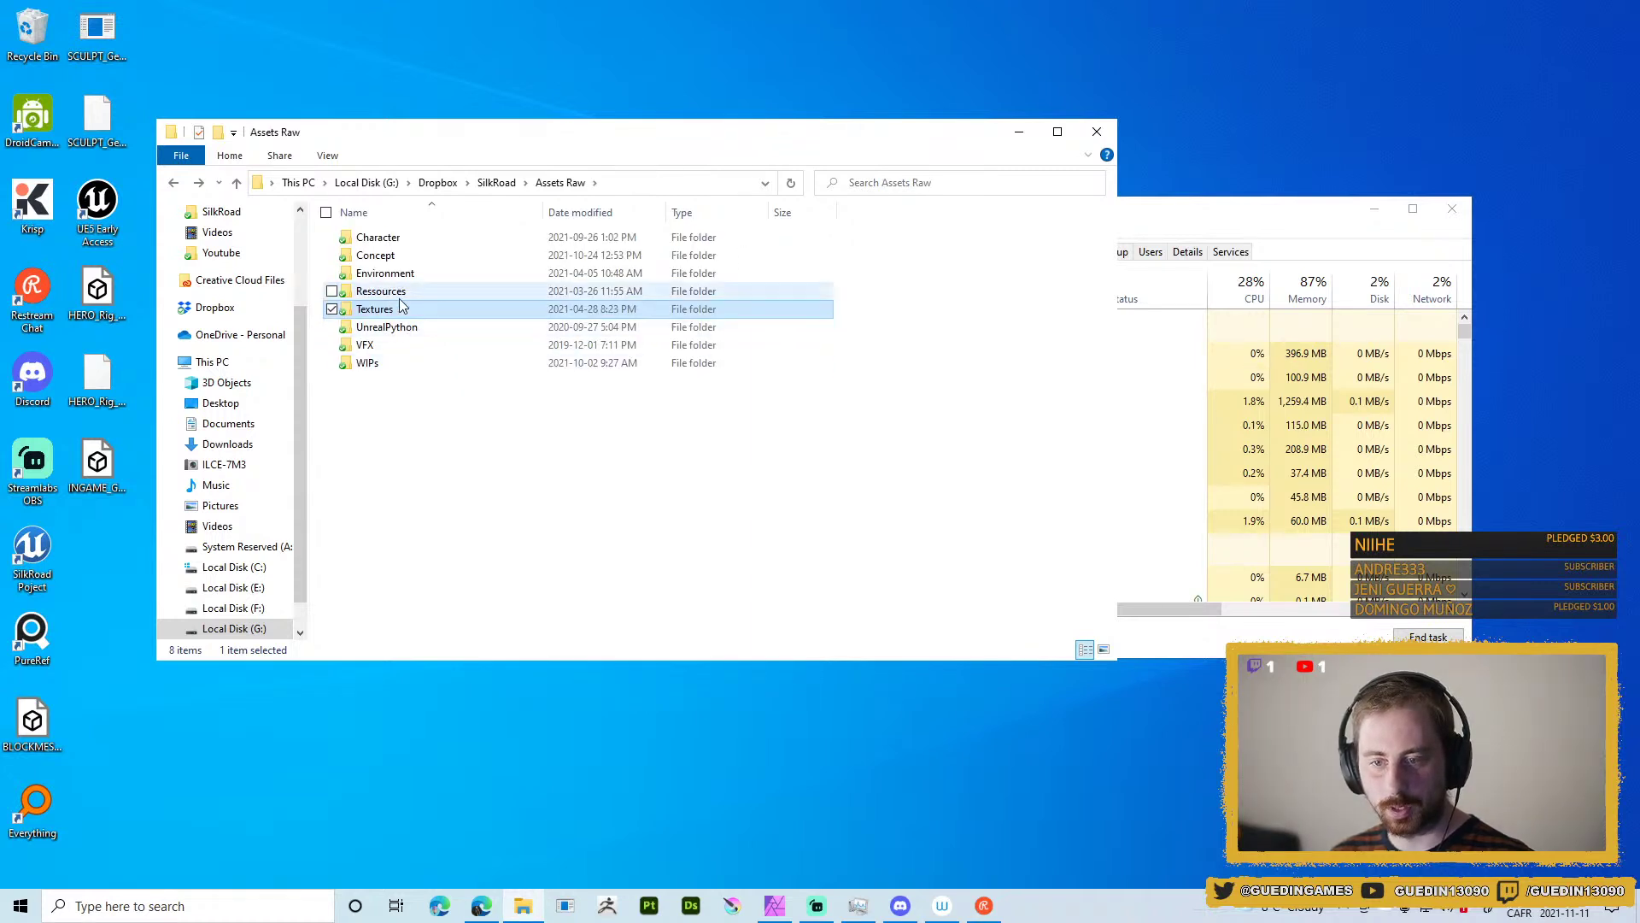
Look into the Decals folder under Ressources > Painter > Textures, and return to the Painter folder.
double_click(407, 291)
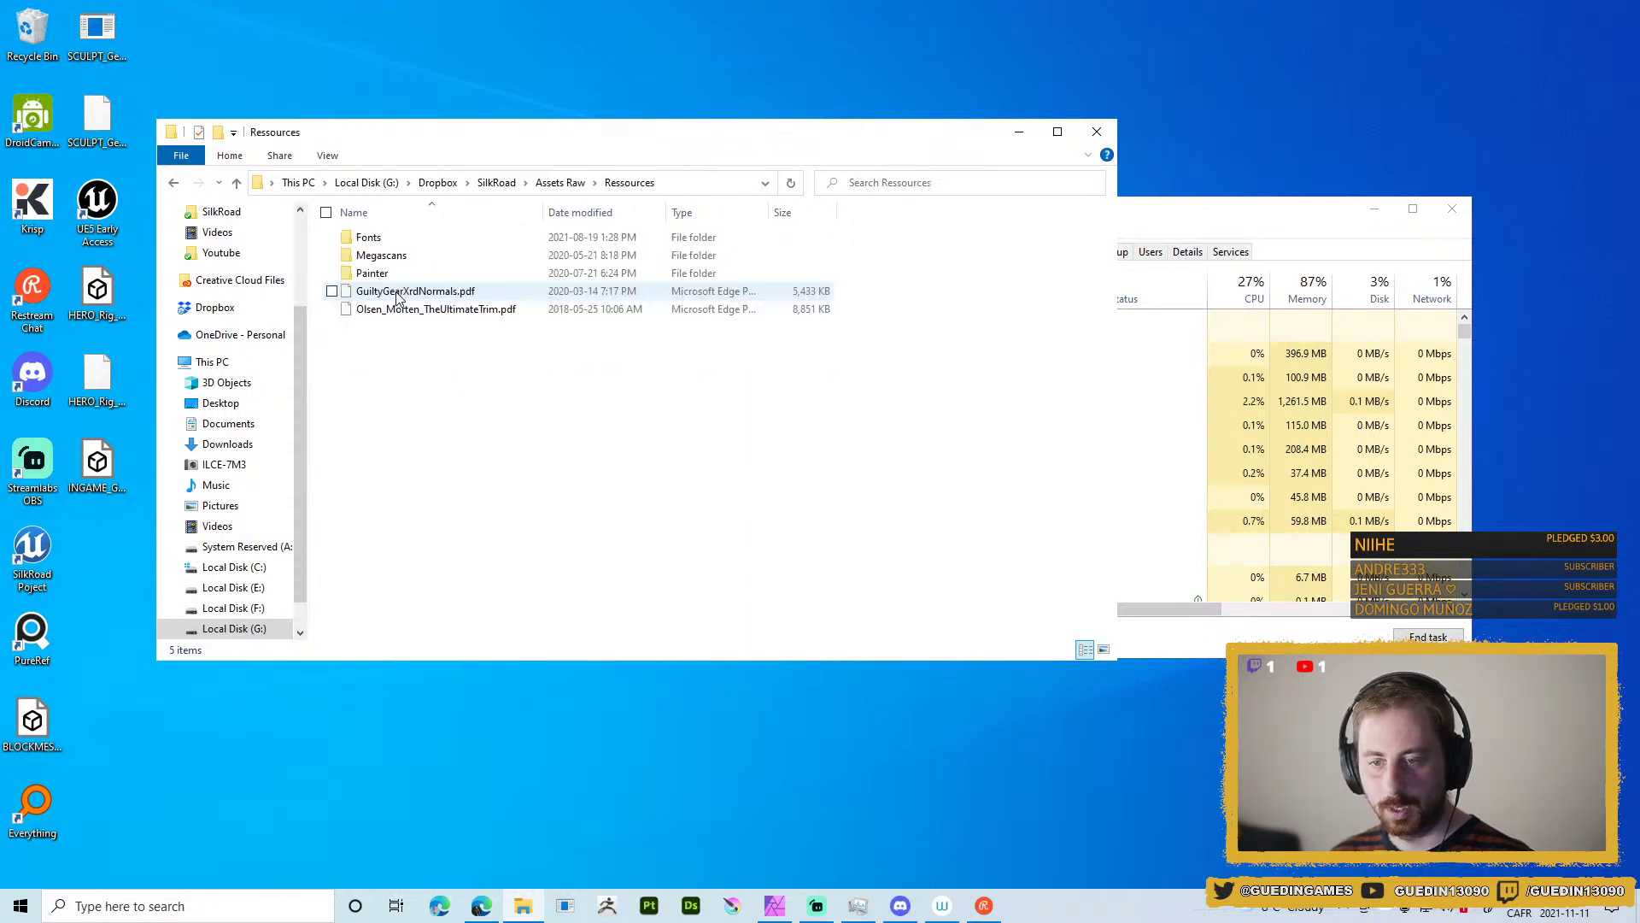
double_click(391, 271)
double_click(378, 290)
double_click(375, 238)
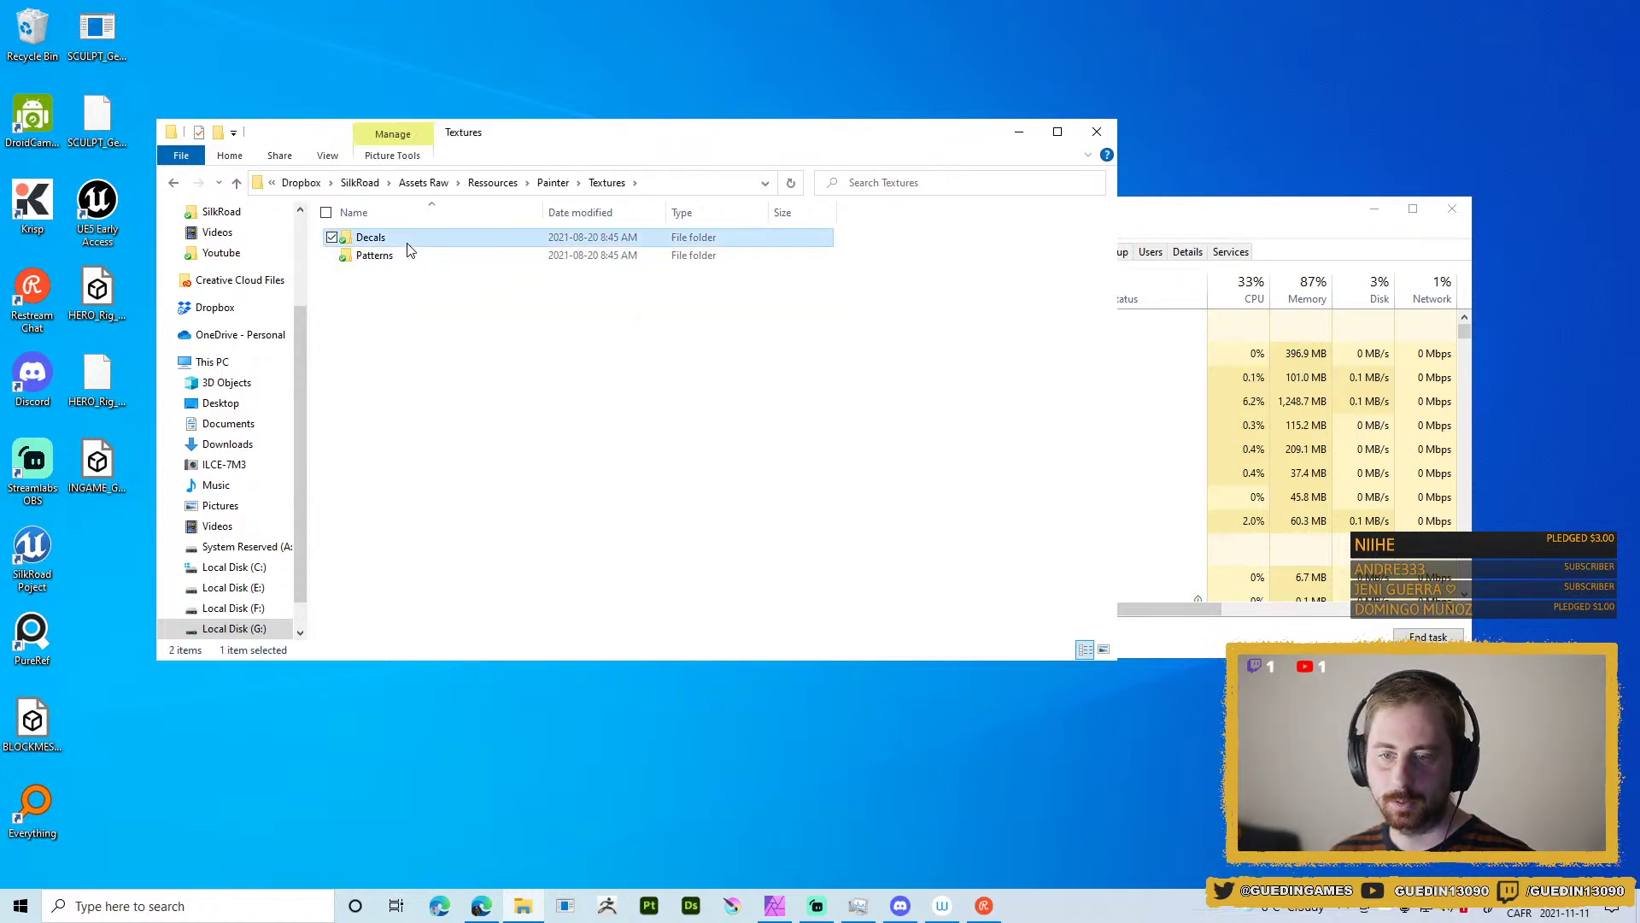
key("BackSpace")
key("BackSpace")
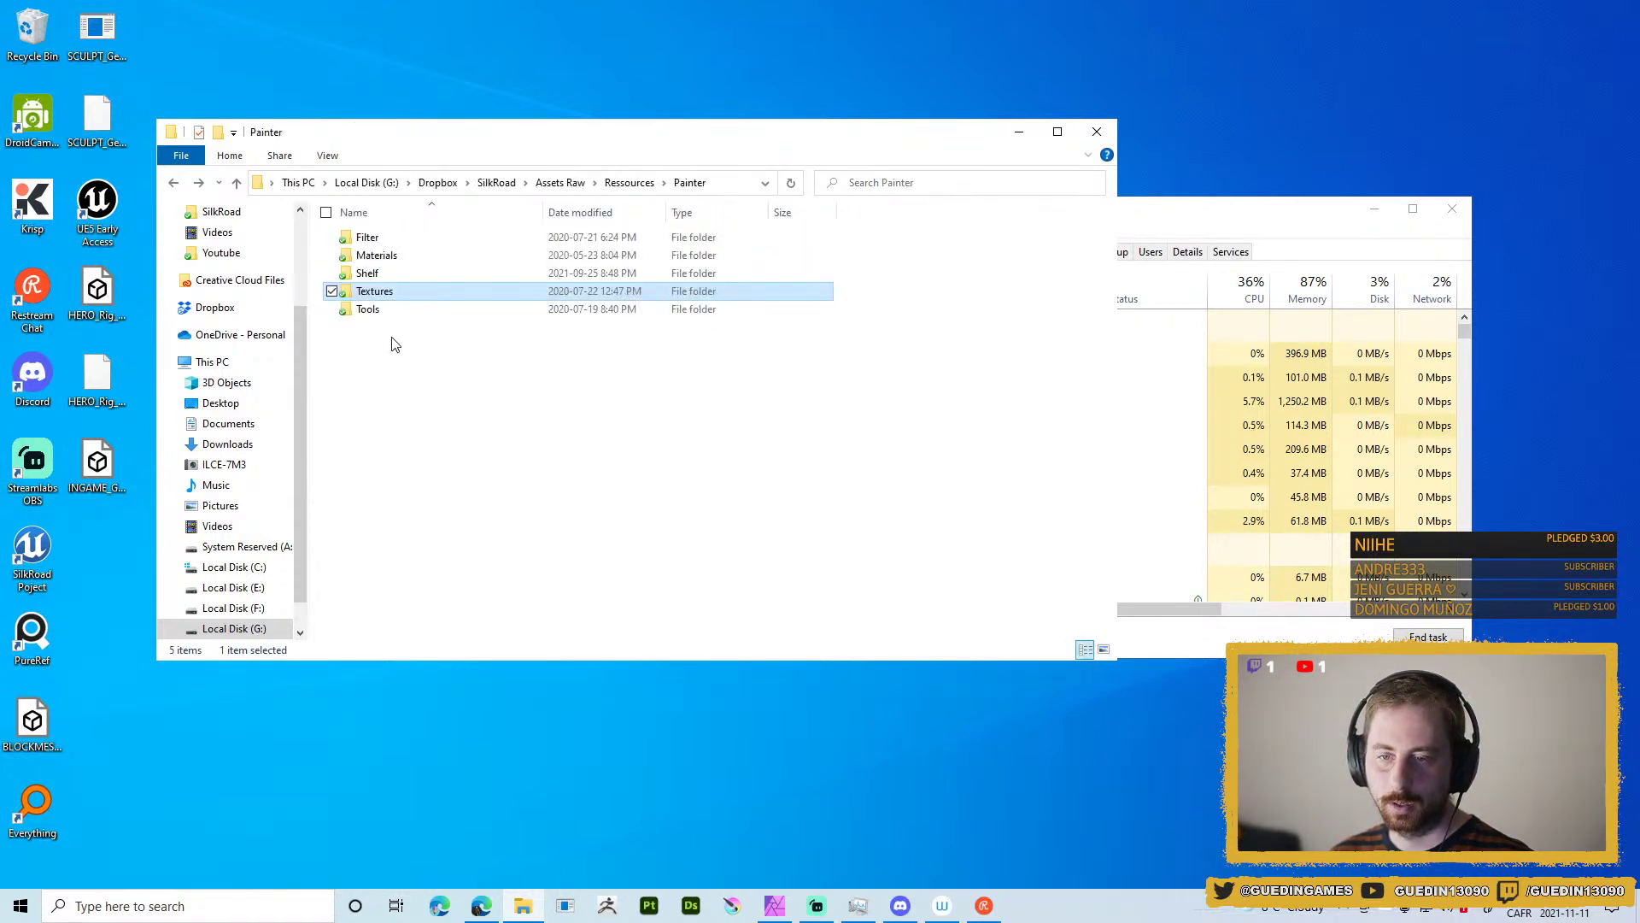
double_click(376, 291)
double_click(377, 233)
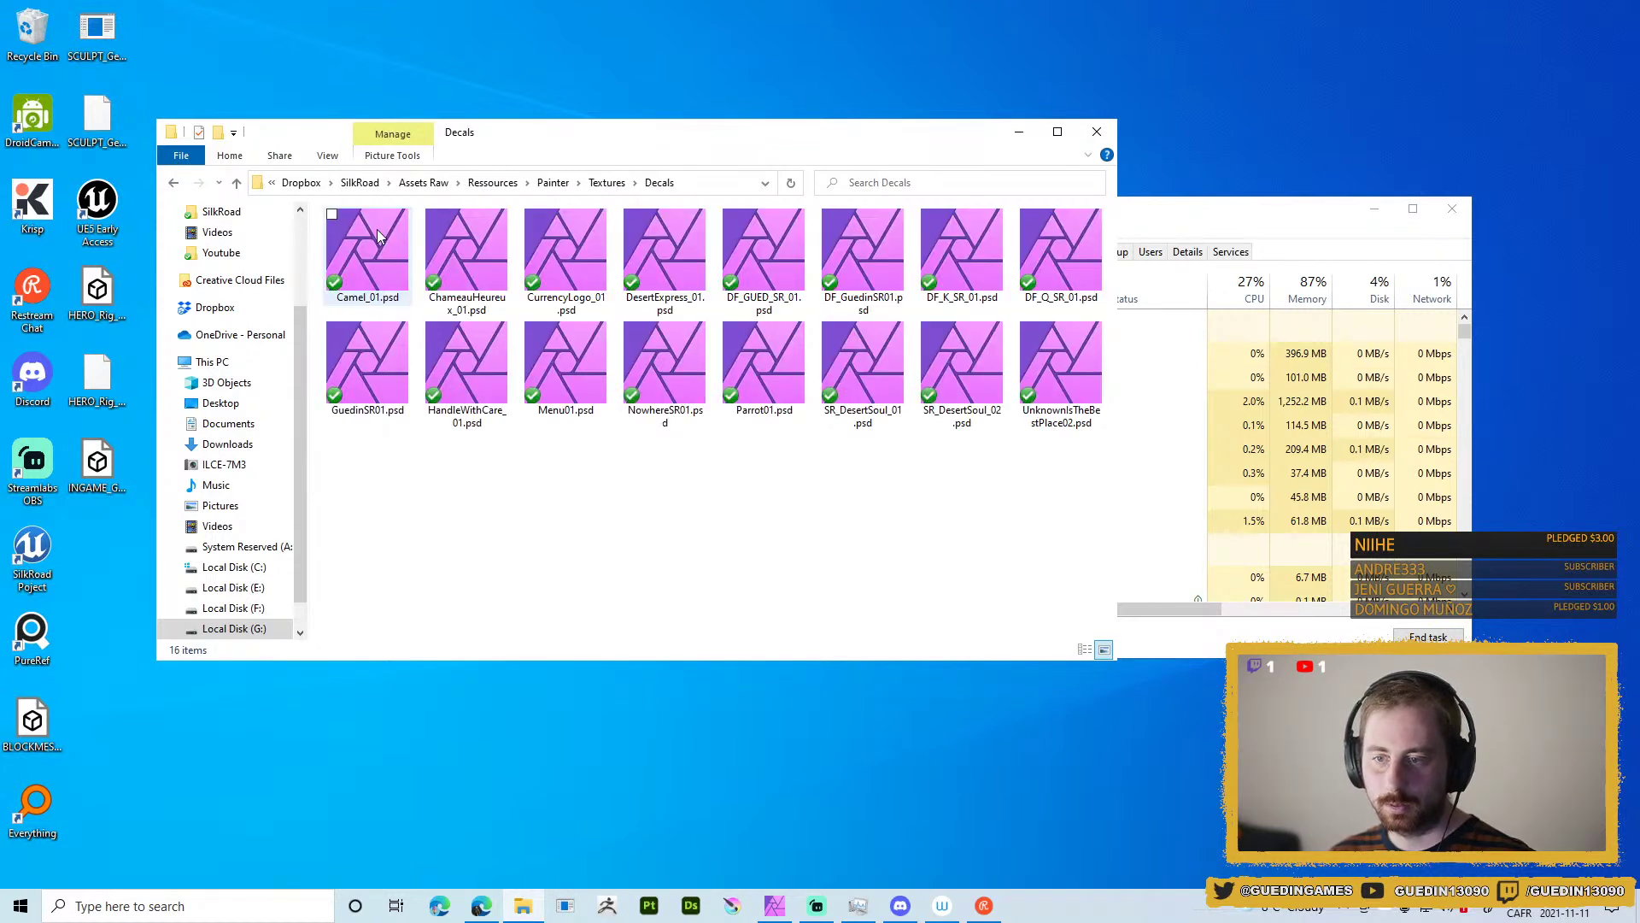
key("BackSpace")
key("BackSpace")
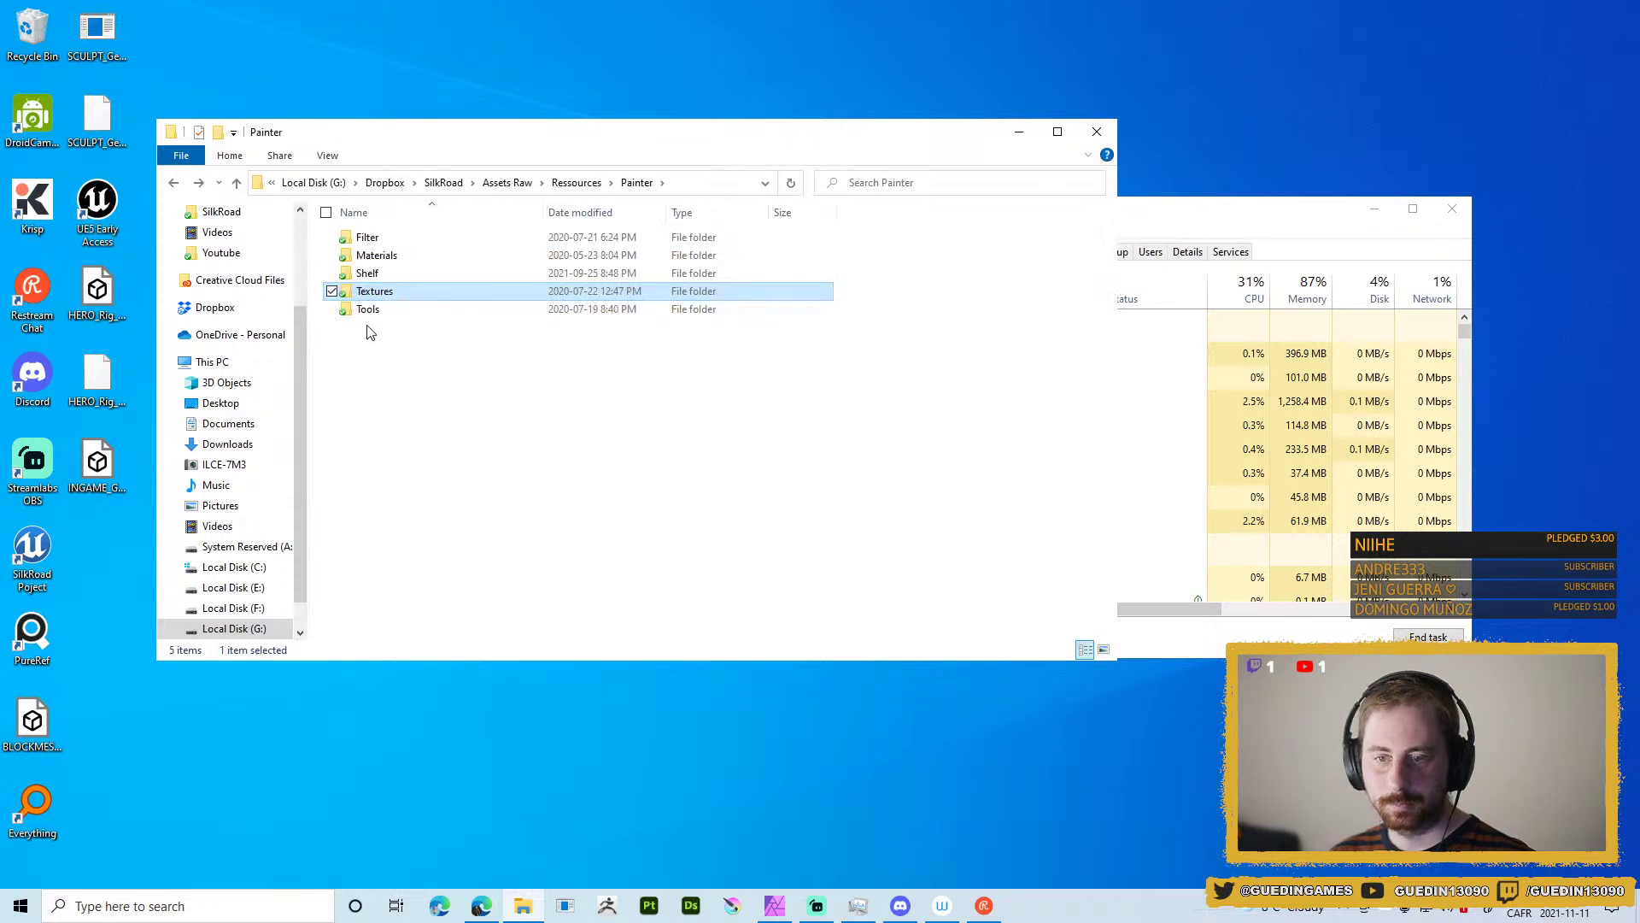
Open the Decals folder under Shelf > textures and look through the sticker images.
double_click(377, 279)
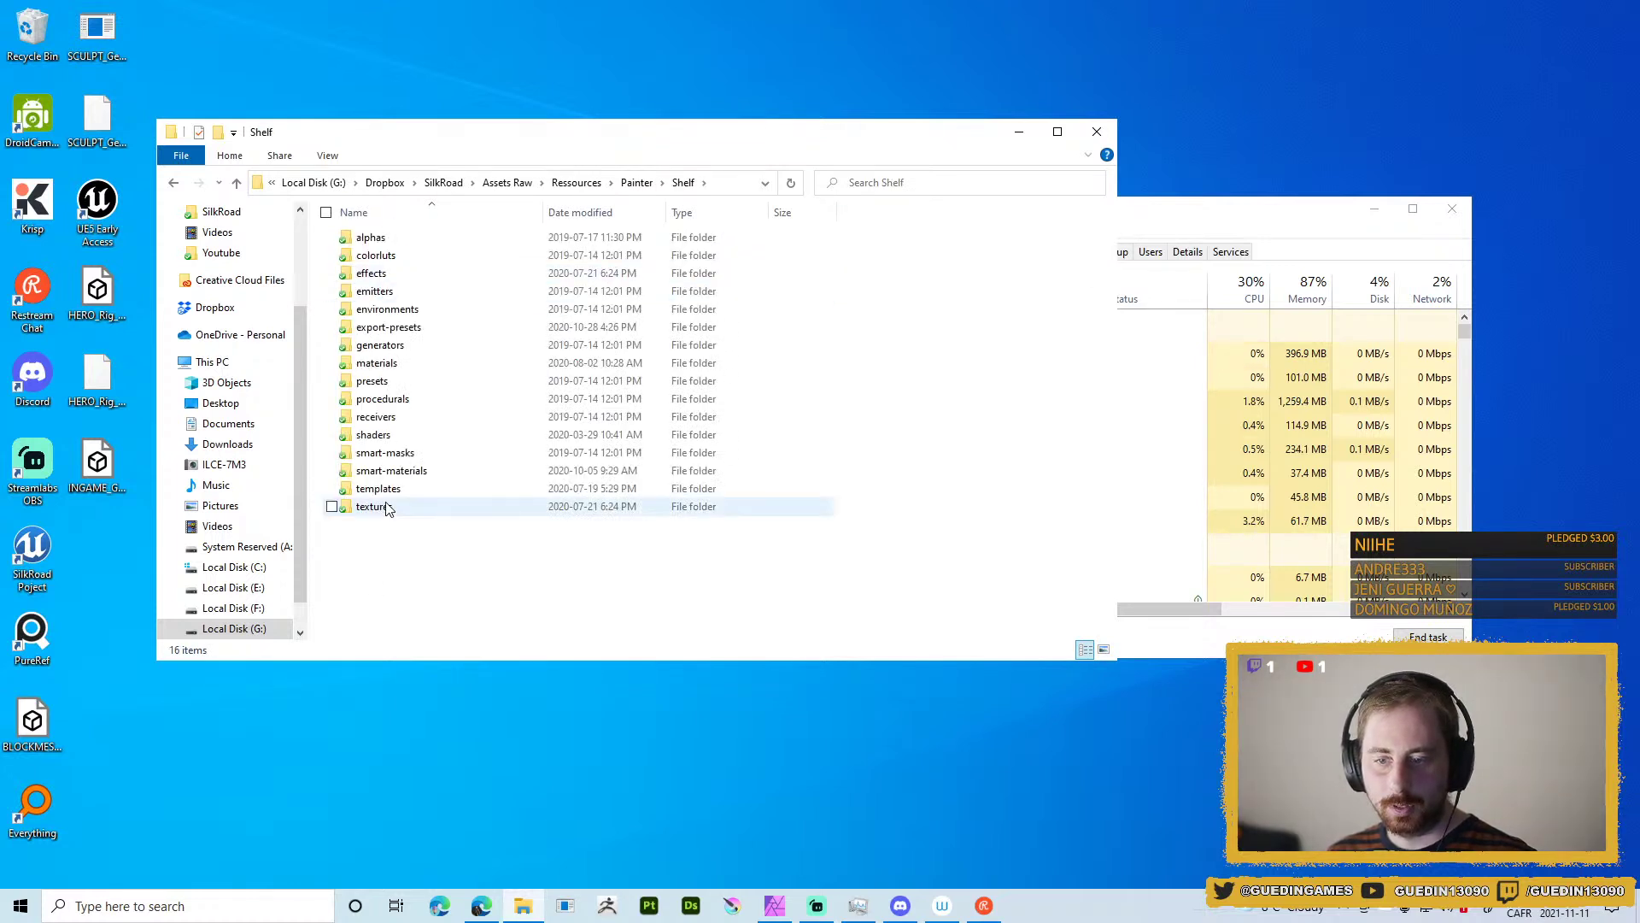
double_click(369, 506)
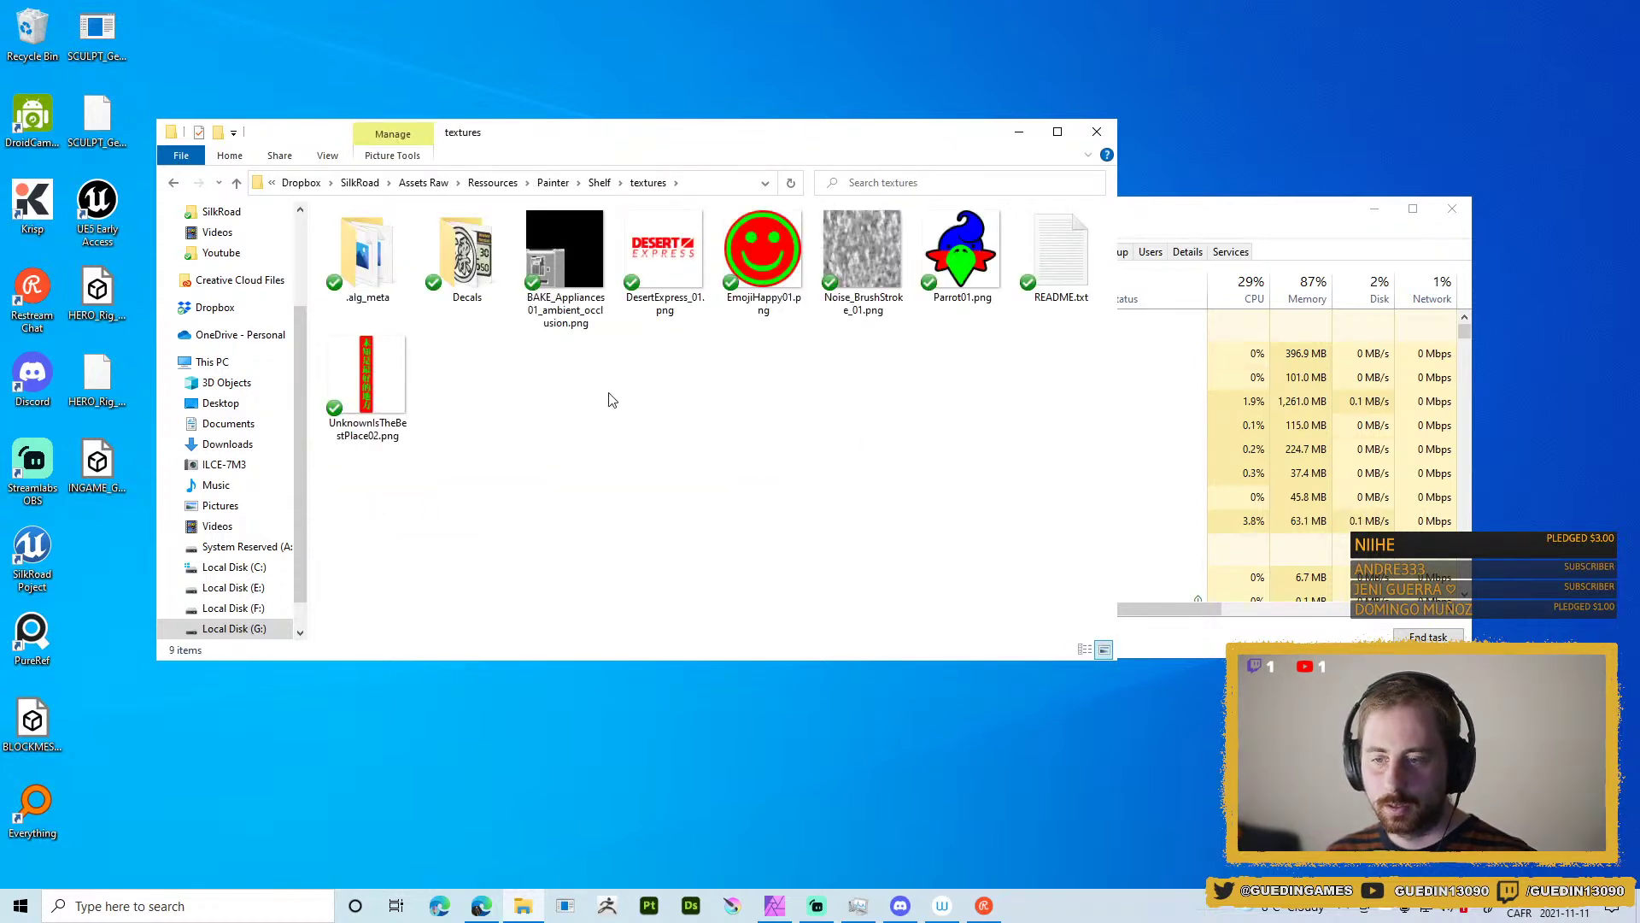
double_click(459, 250)
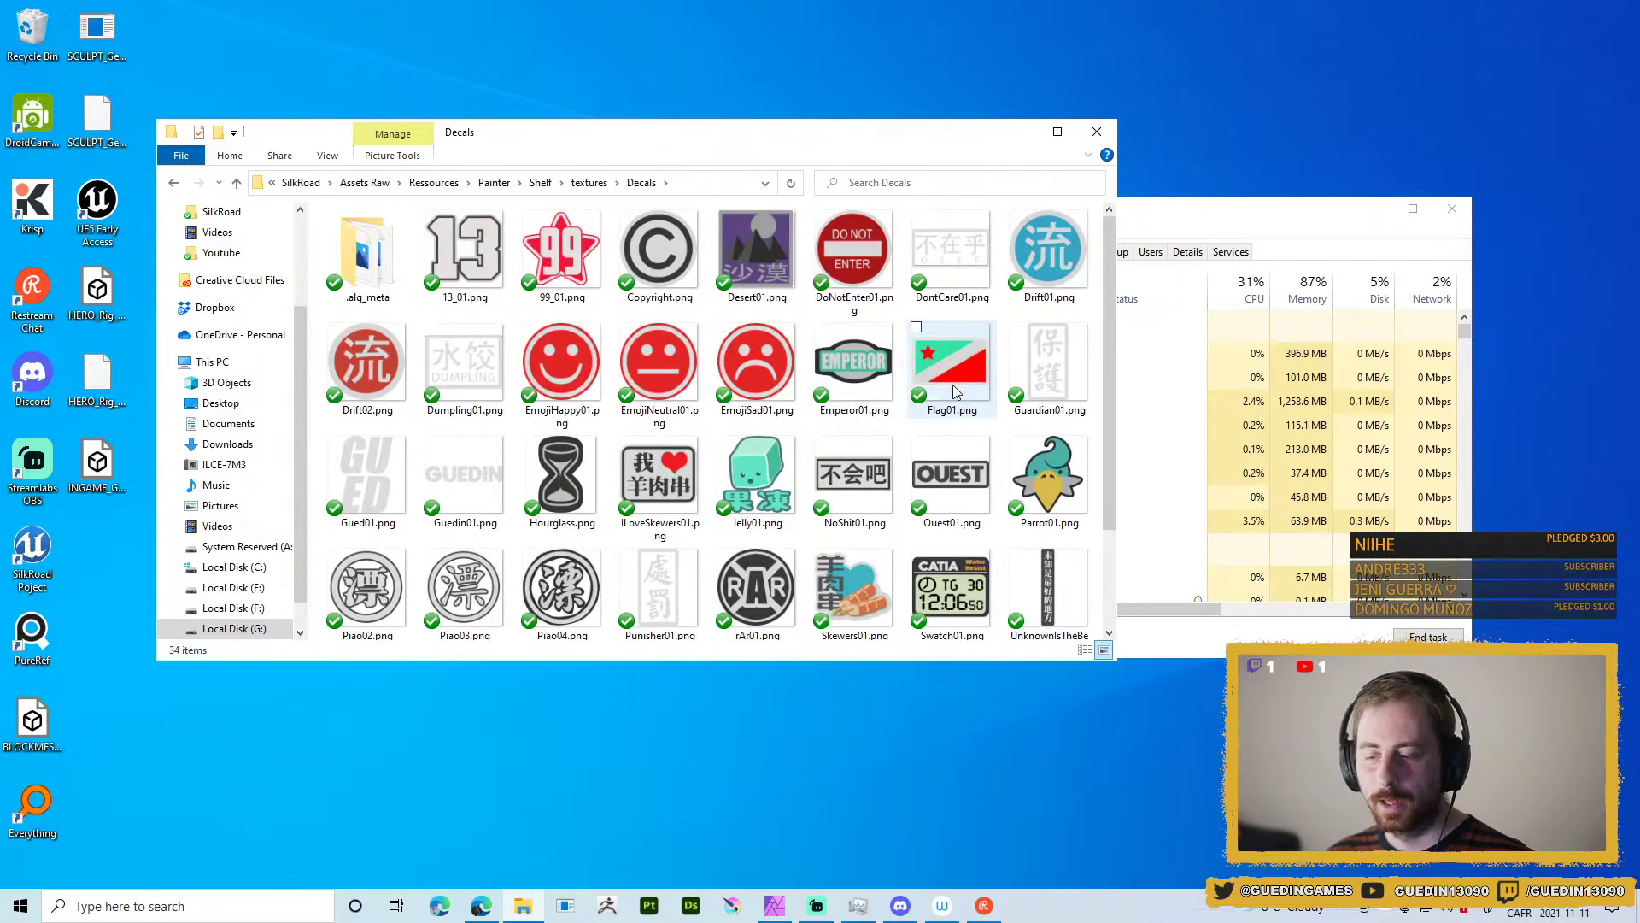
scroll(955, 391, "down", 2)
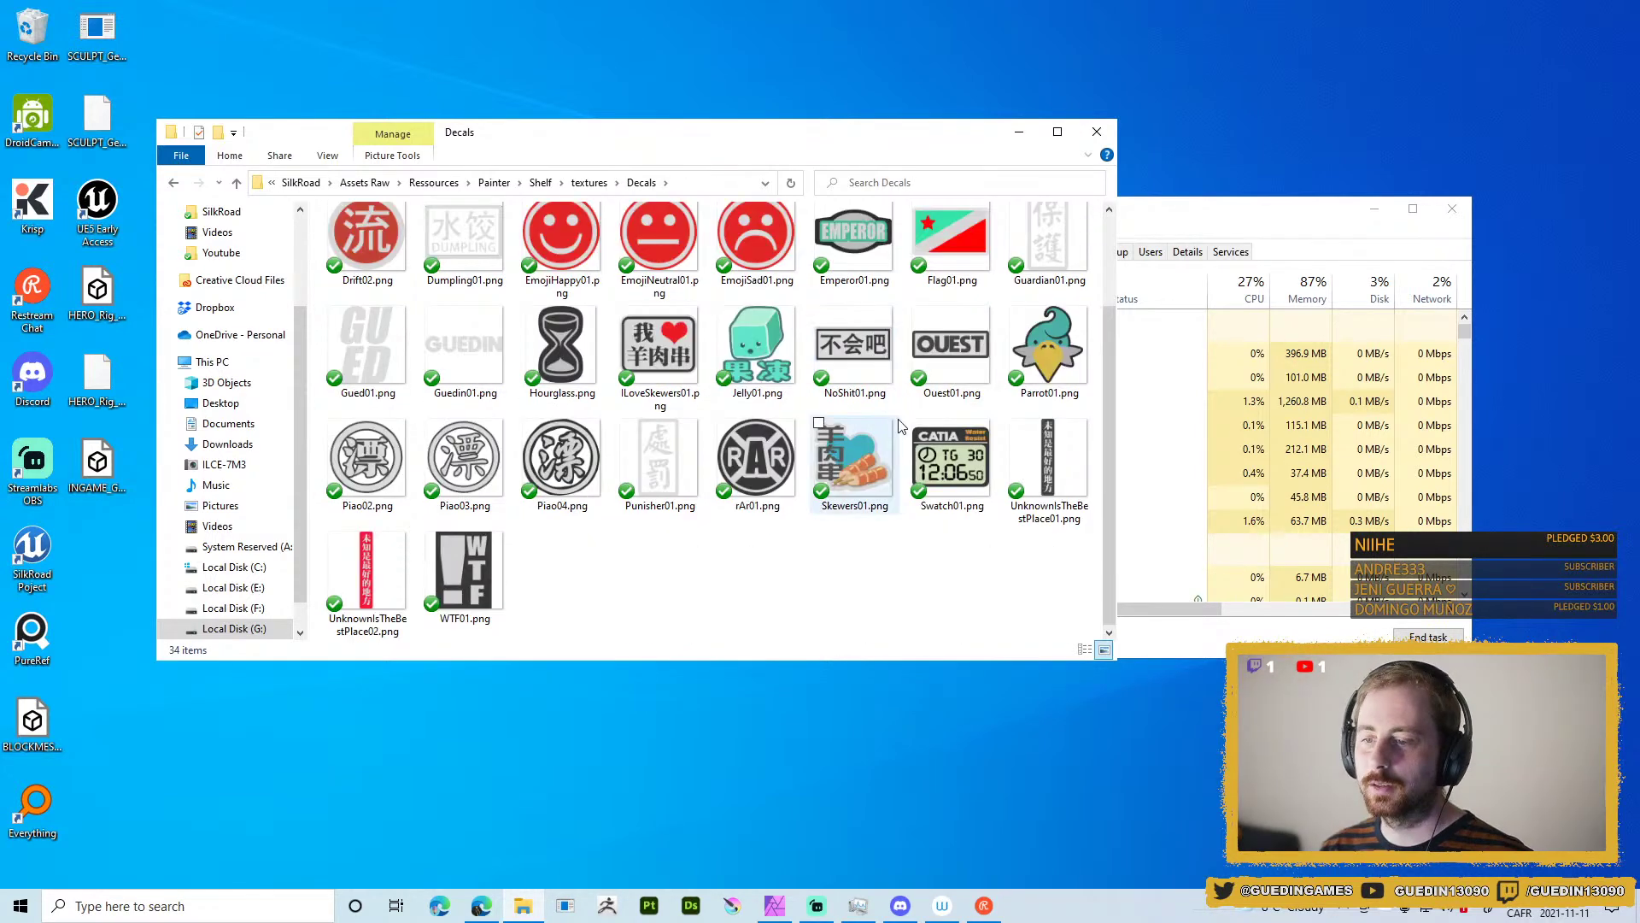
scroll(580, 543, "up", 2)
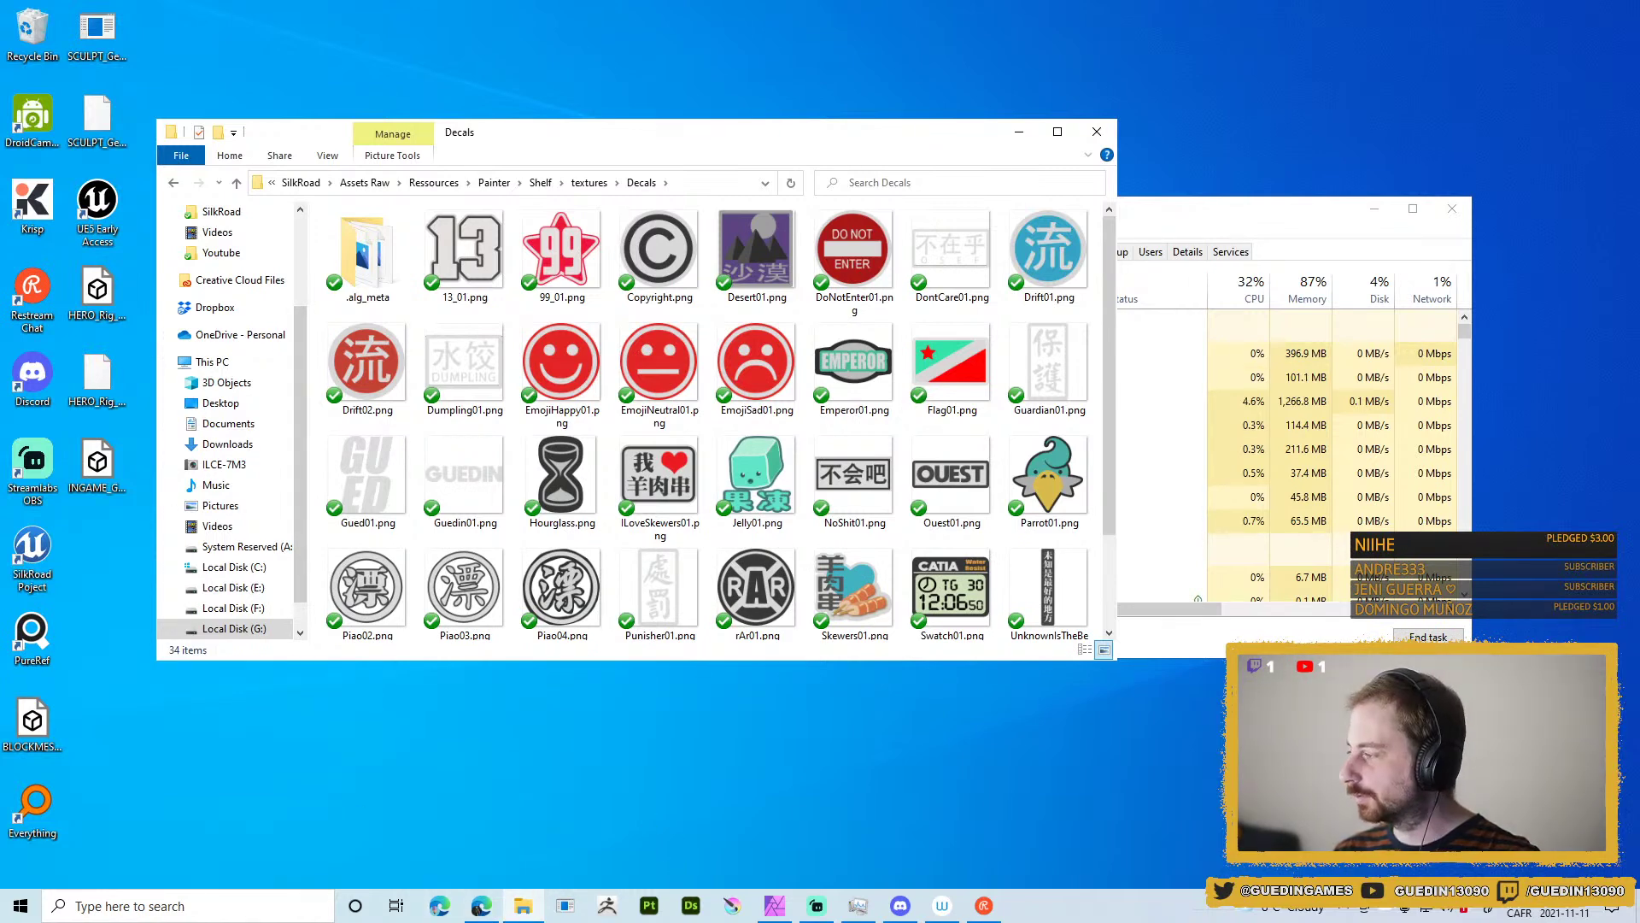
Switch to Microsoft Edge and browse the pins on the Pinterest Stickers board.
left_click(481, 906)
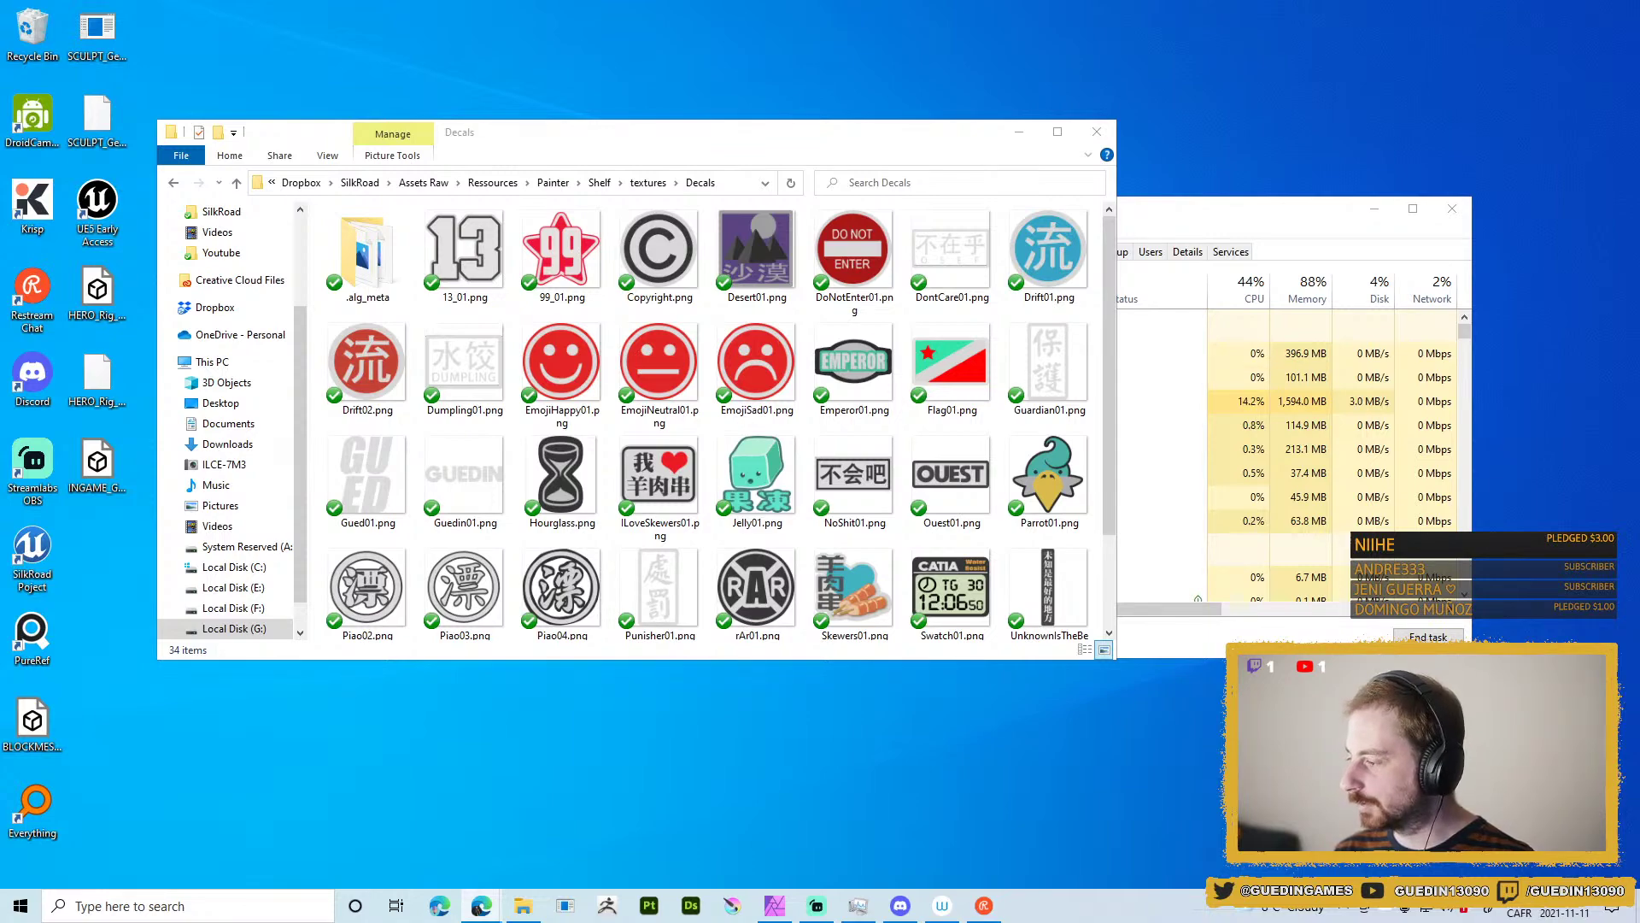
left_click_drag(1639, 197, 1136, 0)
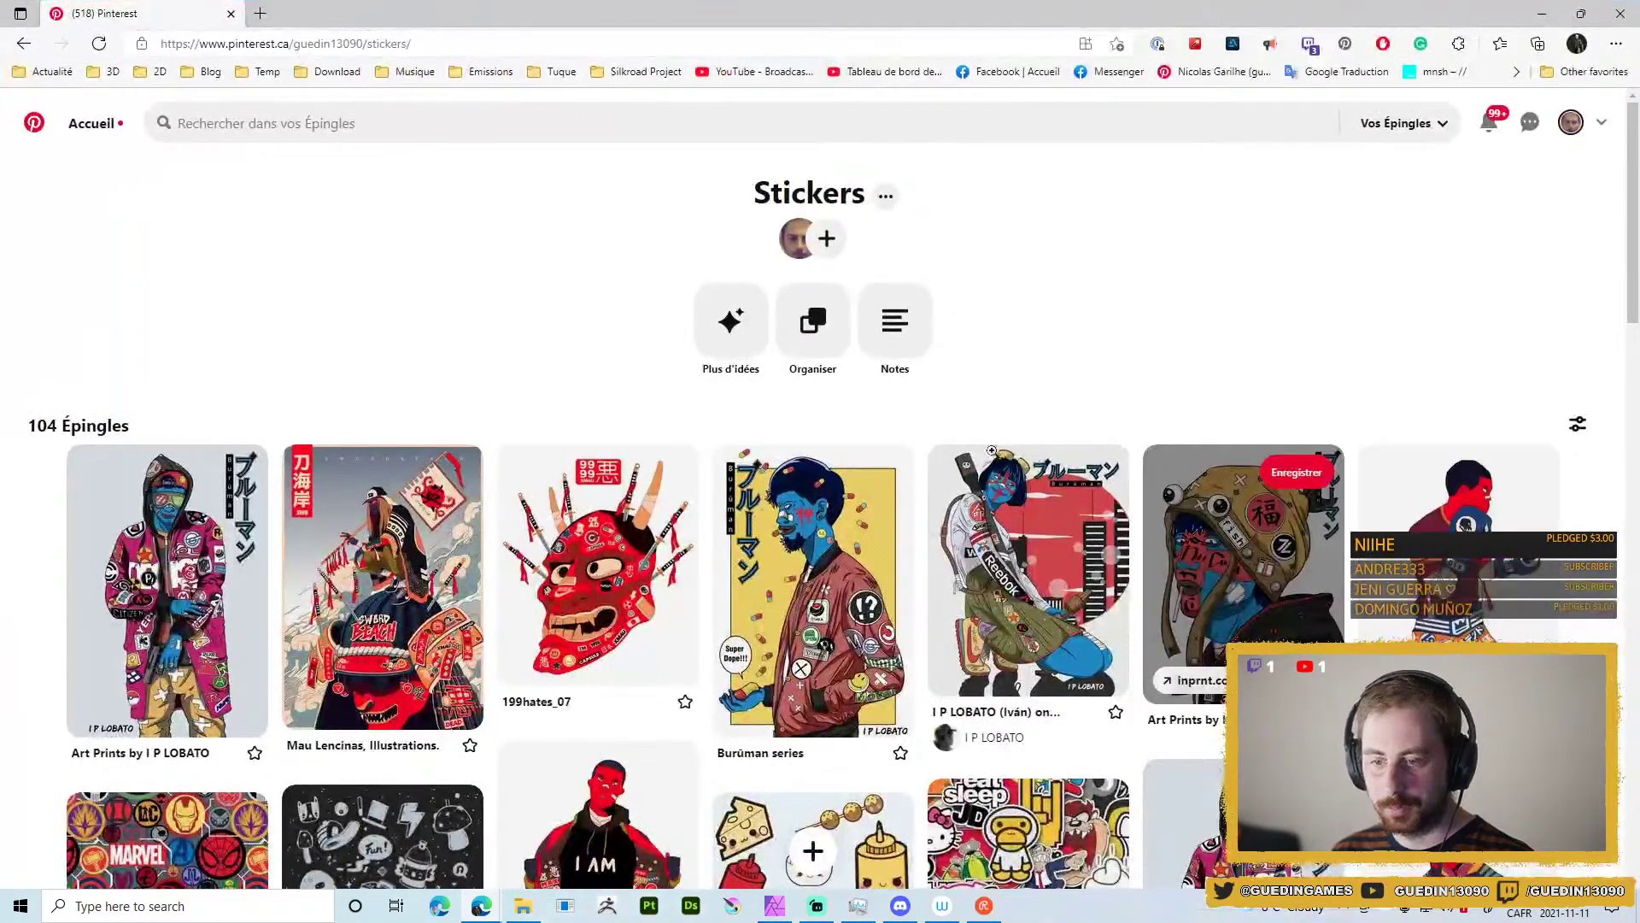
scroll(812, 555, "down", 4)
scroll(709, 634, "up", 3)
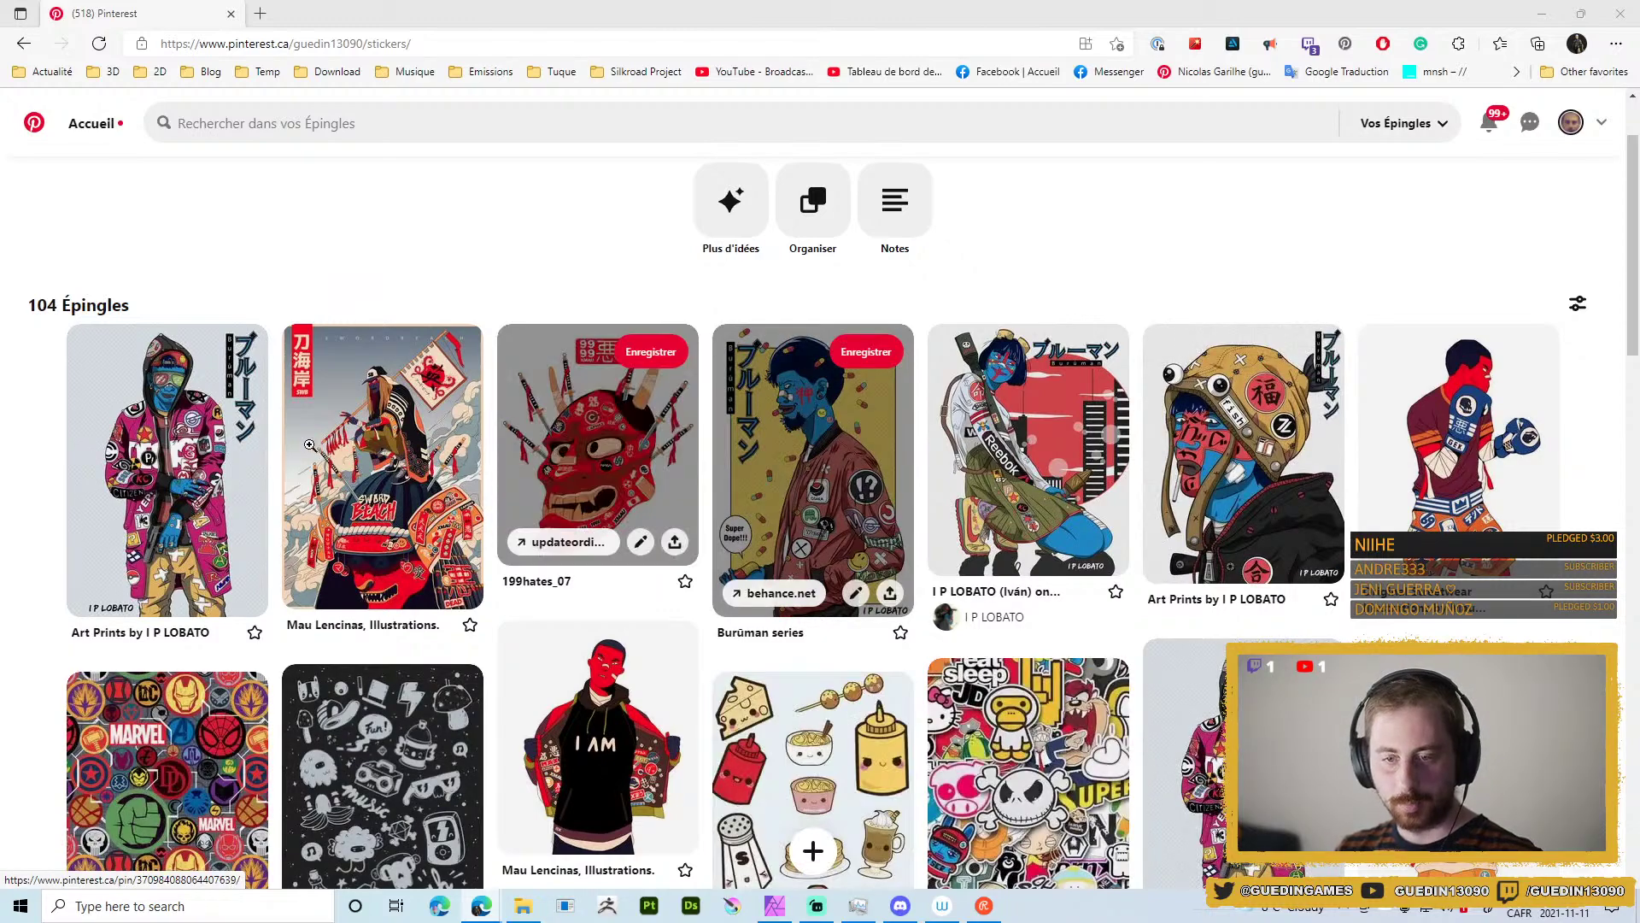
Open the pin showing the hooded blue figure in a magenta coat covered with patches.
left_click(213, 444)
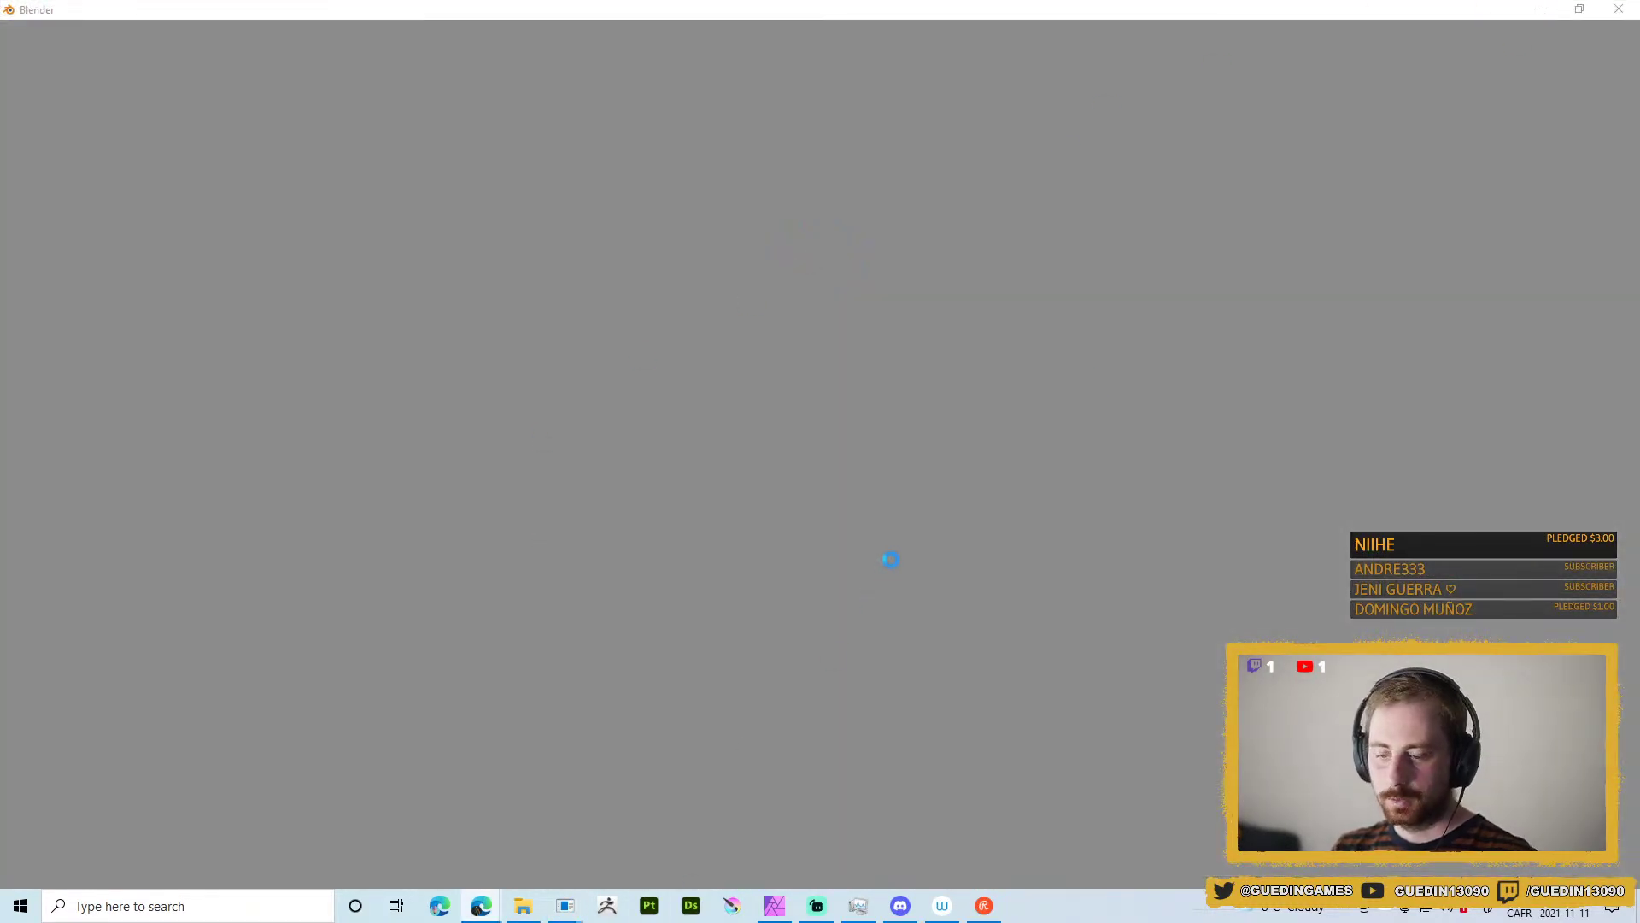
key("alt+Tab")
left_click(552, 194)
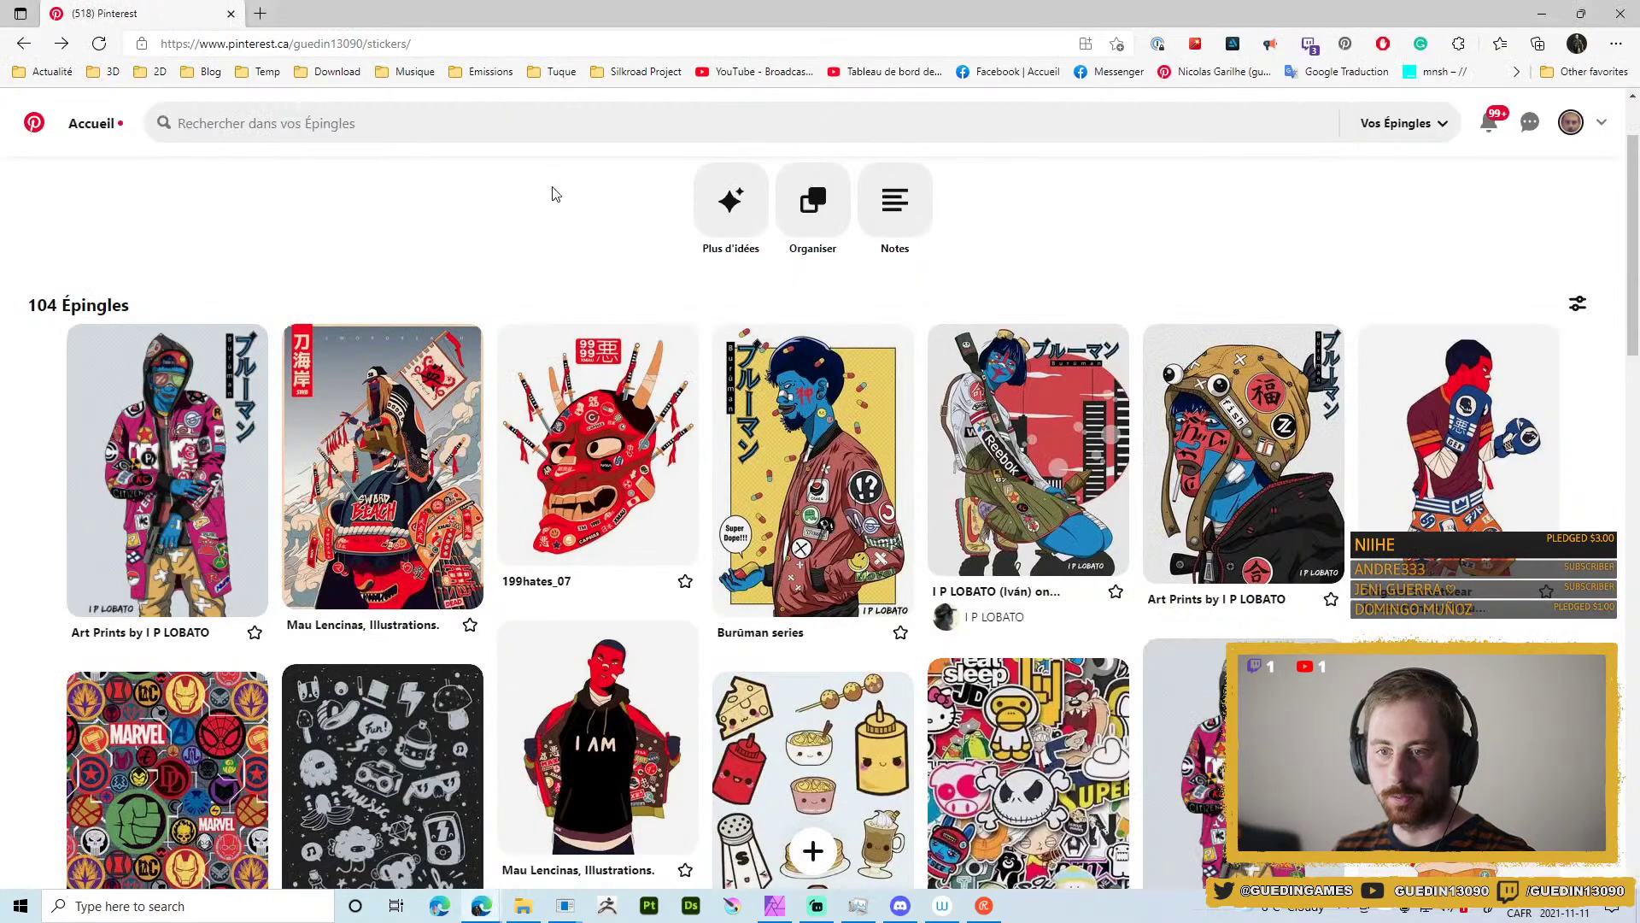
left_click(214, 470)
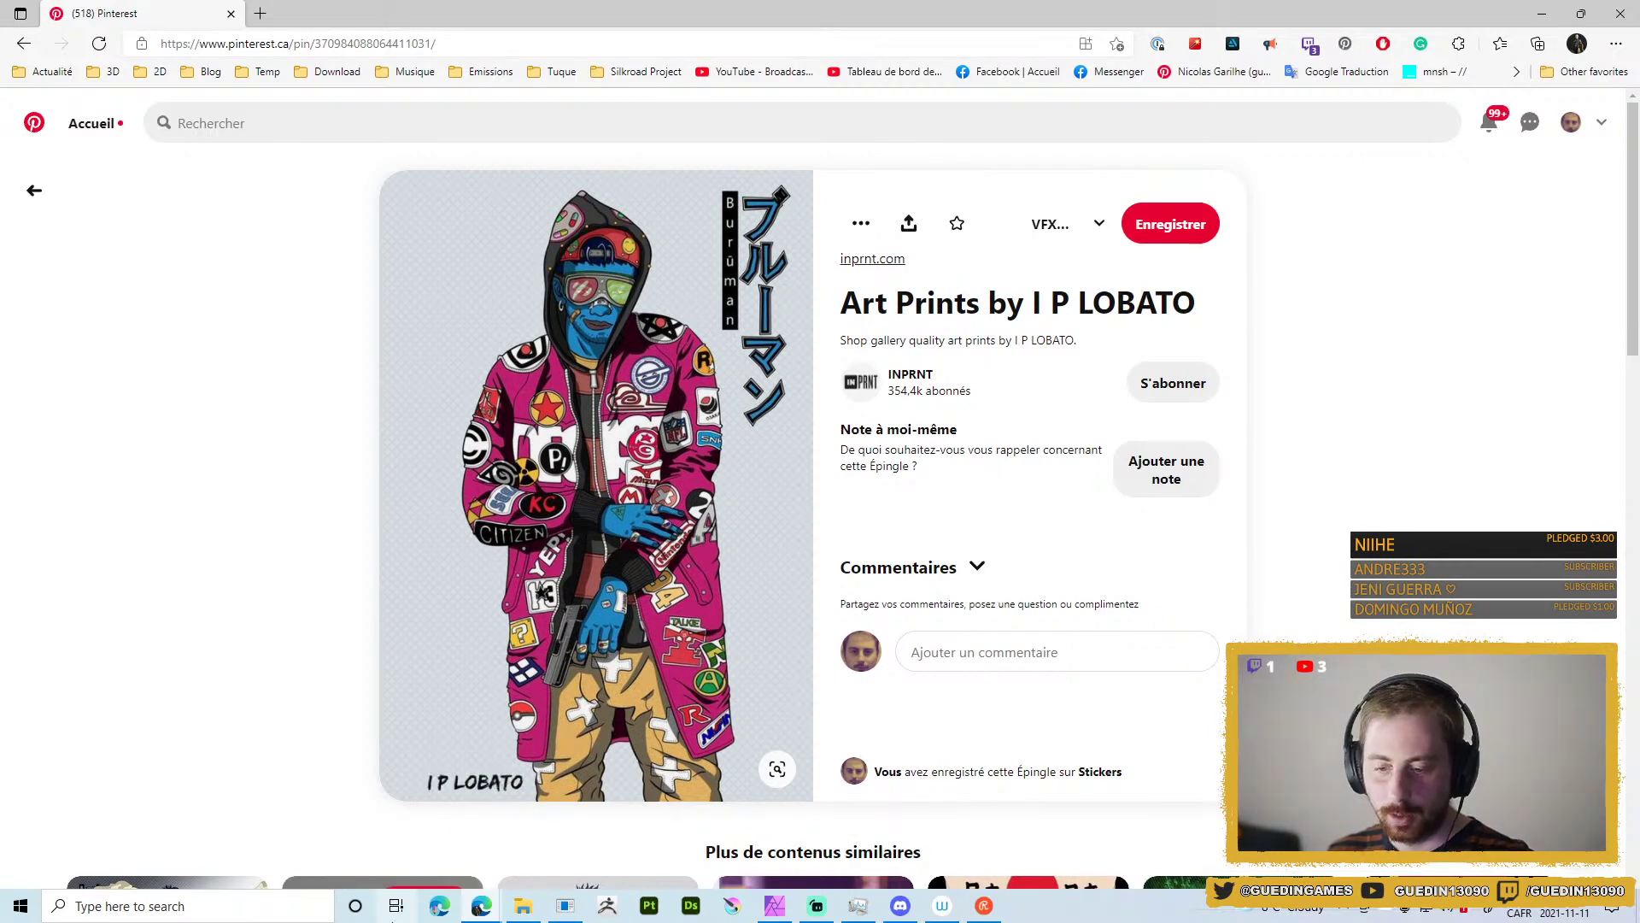
Switch back to File Explorer and open the SilkRoadFont folder under SilkRoad > Assets Raw > Ressources > Fonts.
left_click(525, 908)
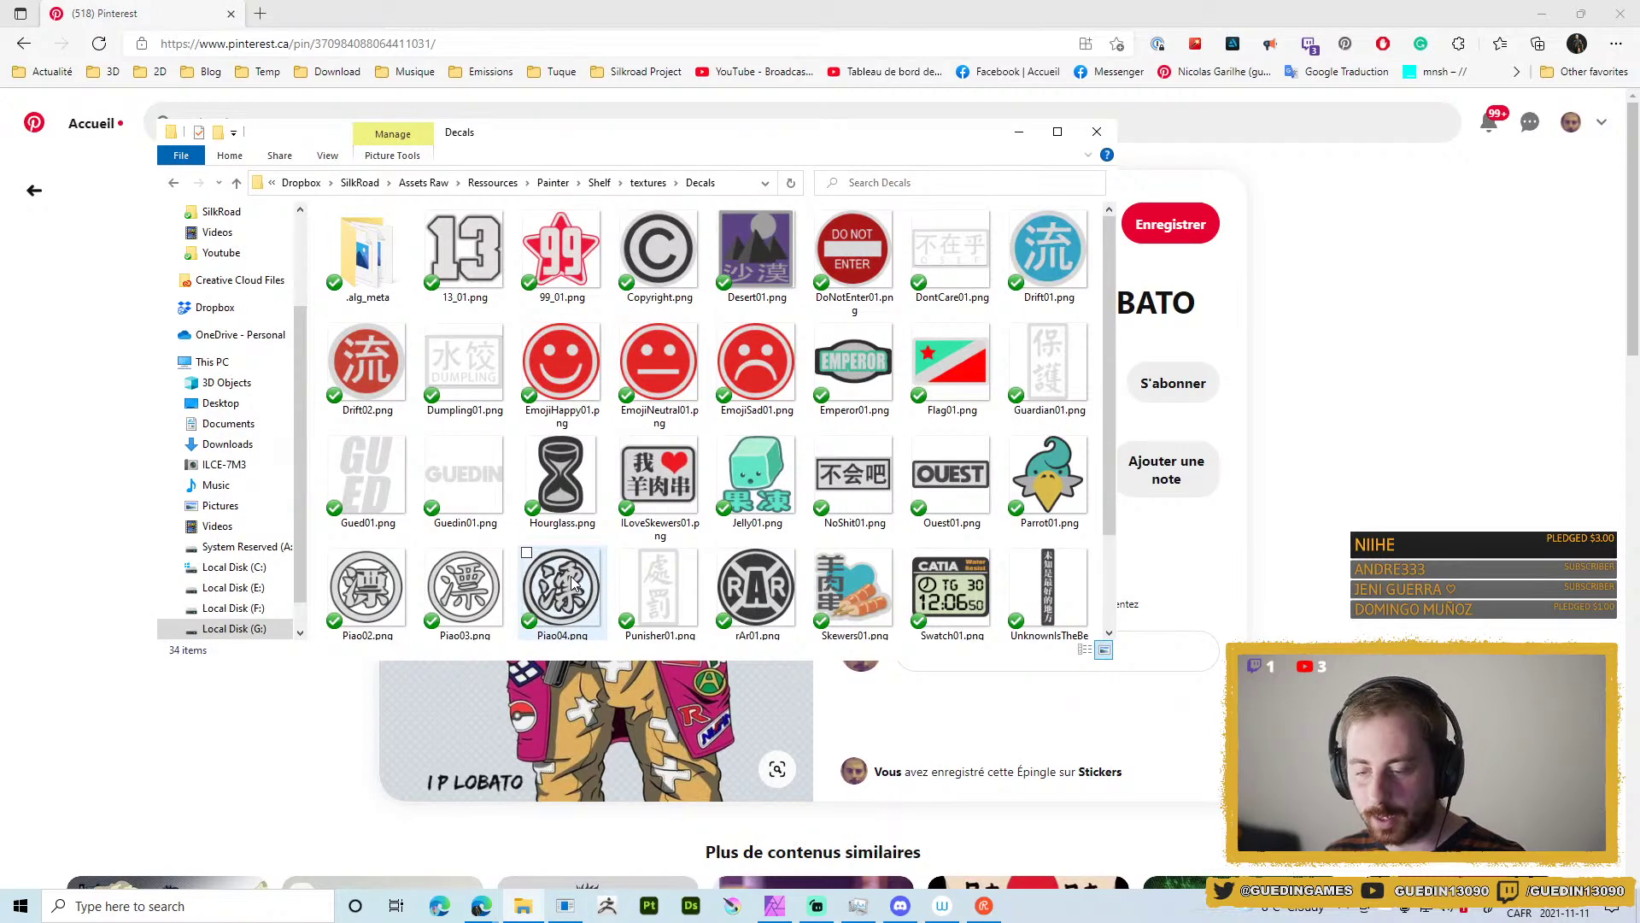
key("BackSpace")
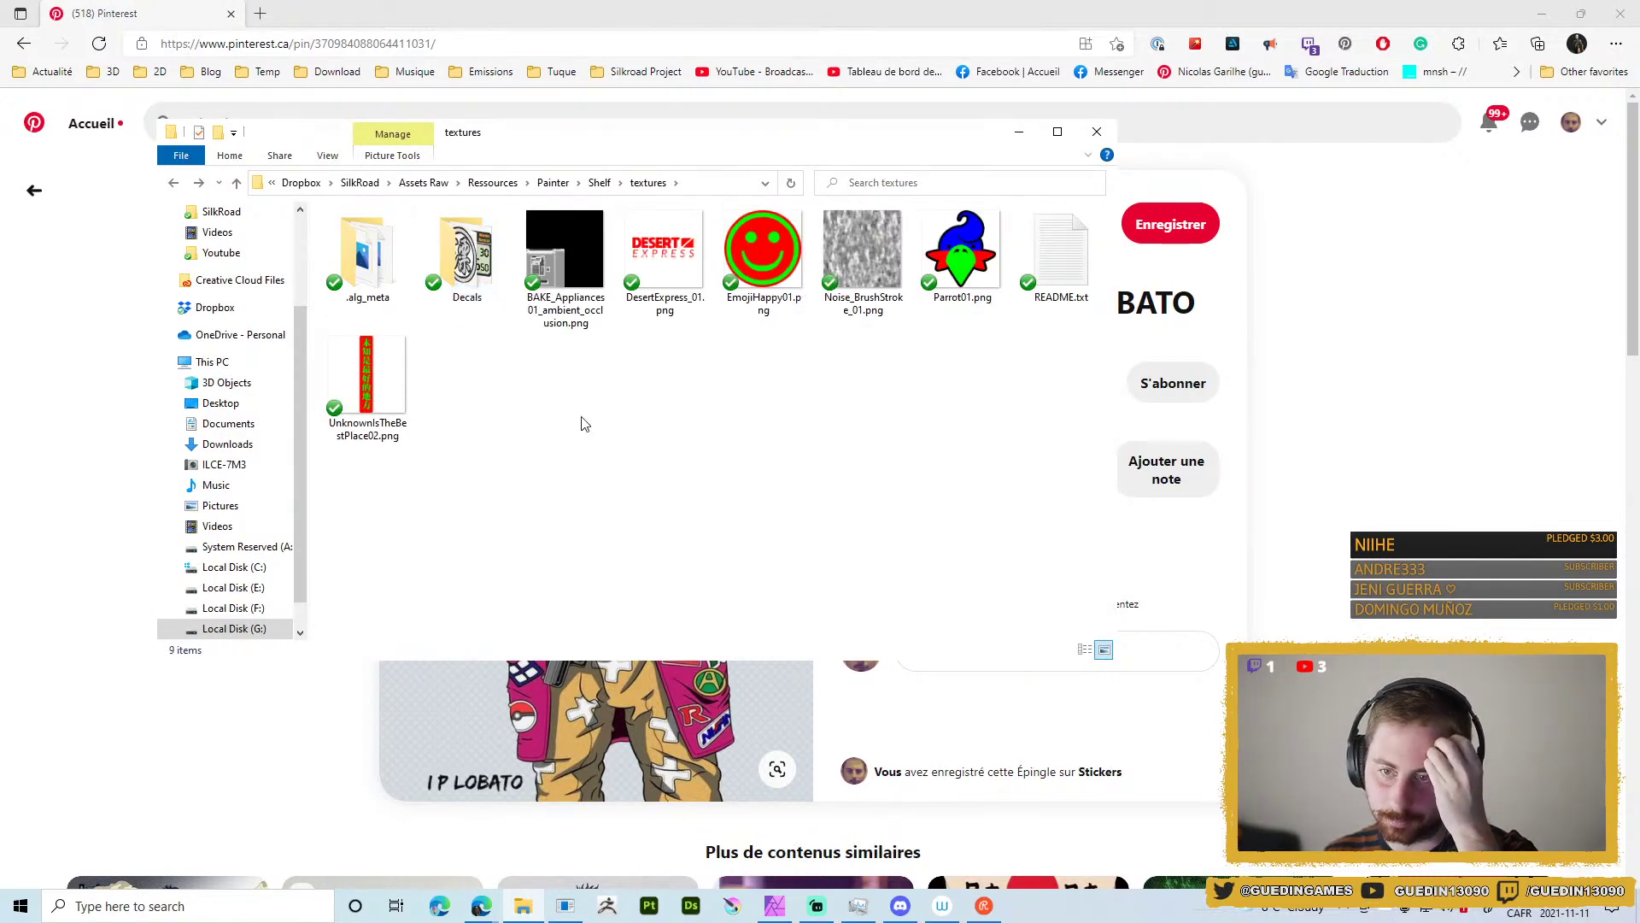
scroll(261, 539, "up", 3)
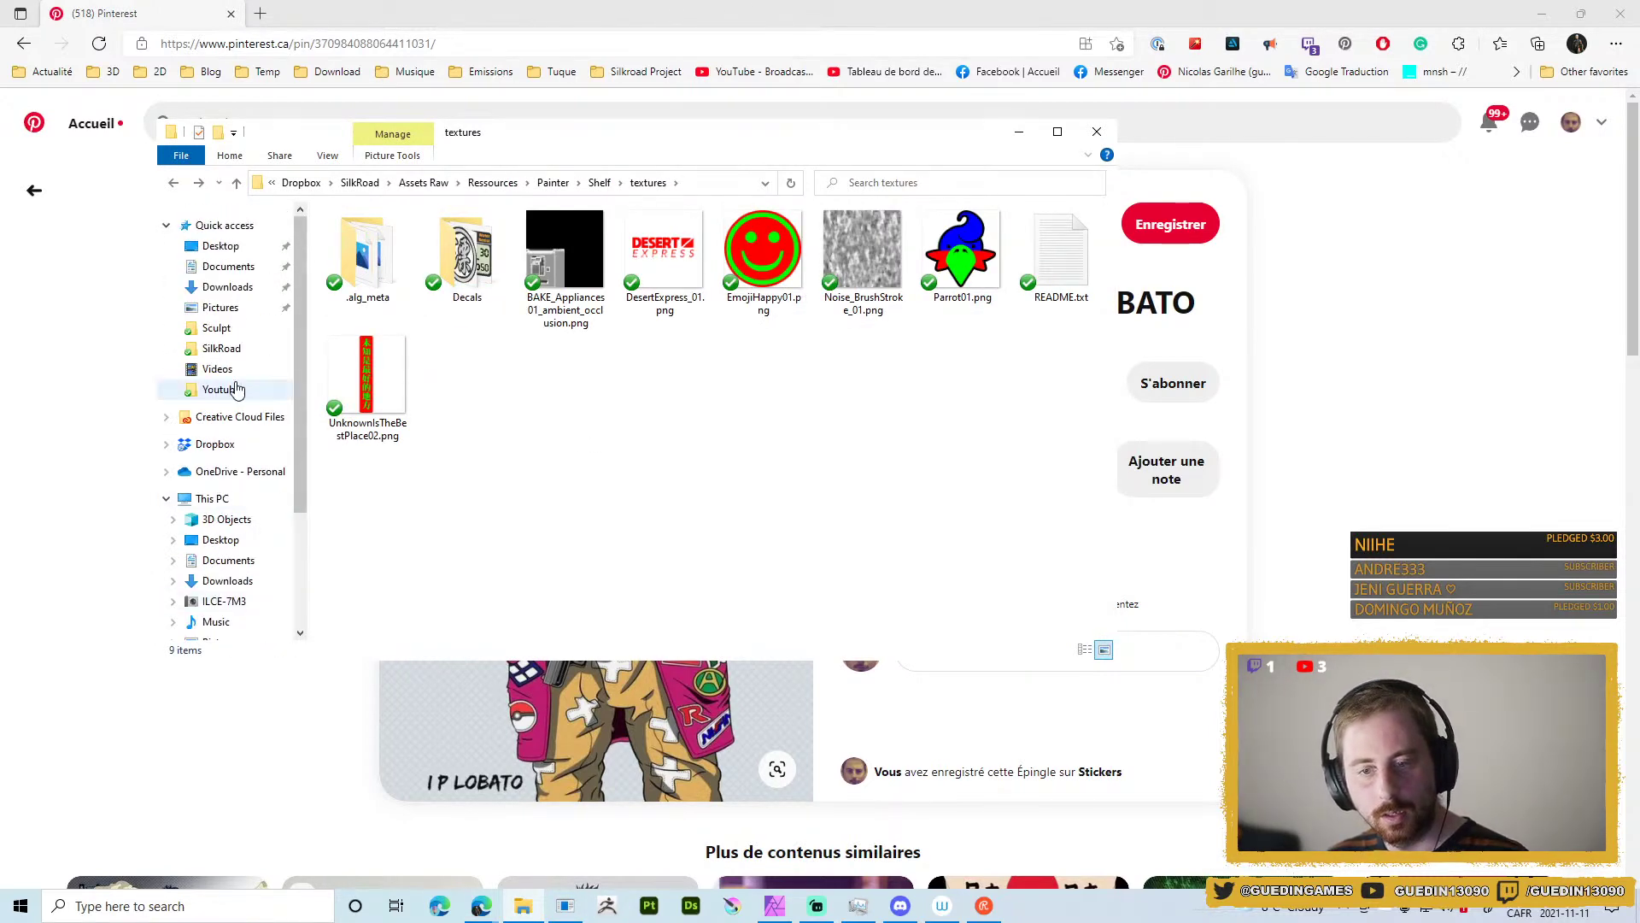
left_click(252, 352)
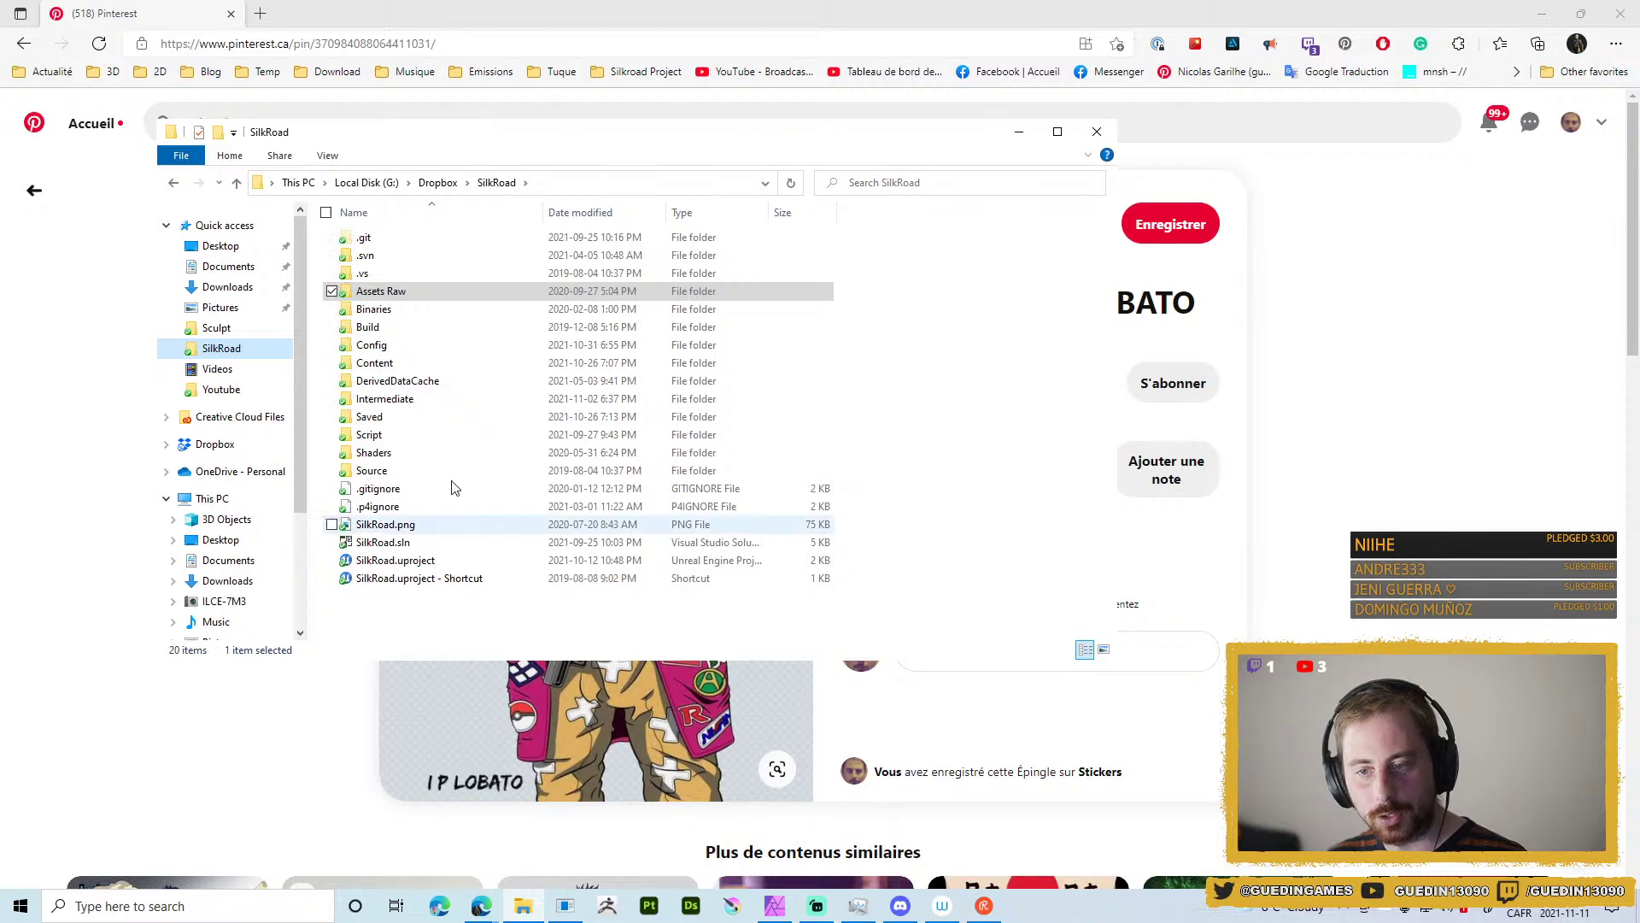
double_click(384, 294)
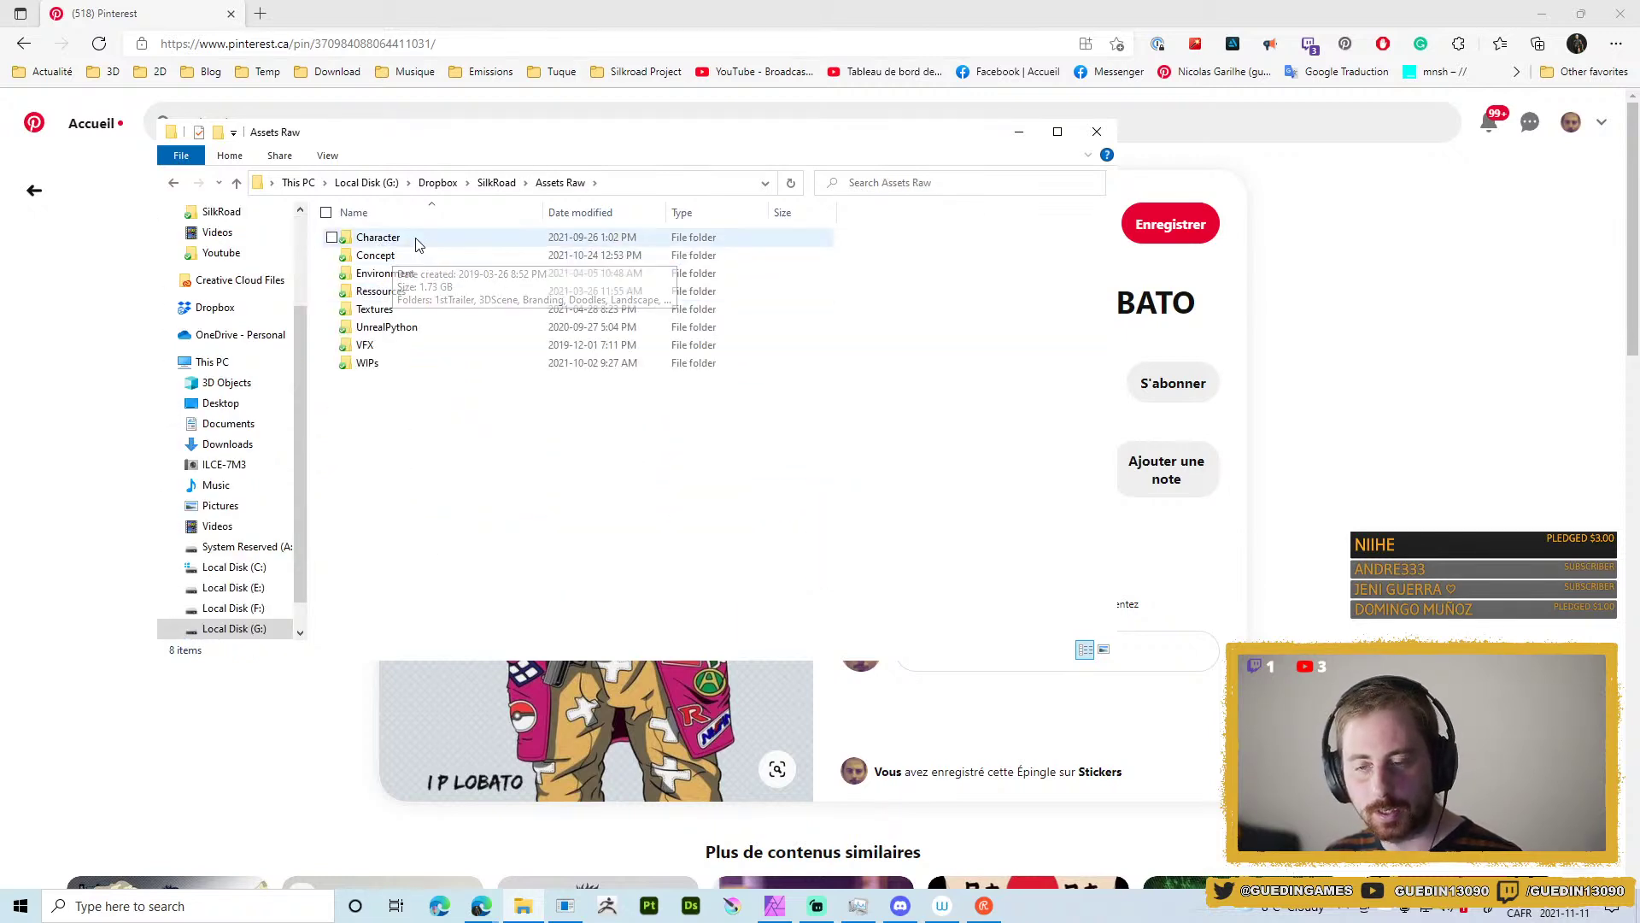
double_click(422, 290)
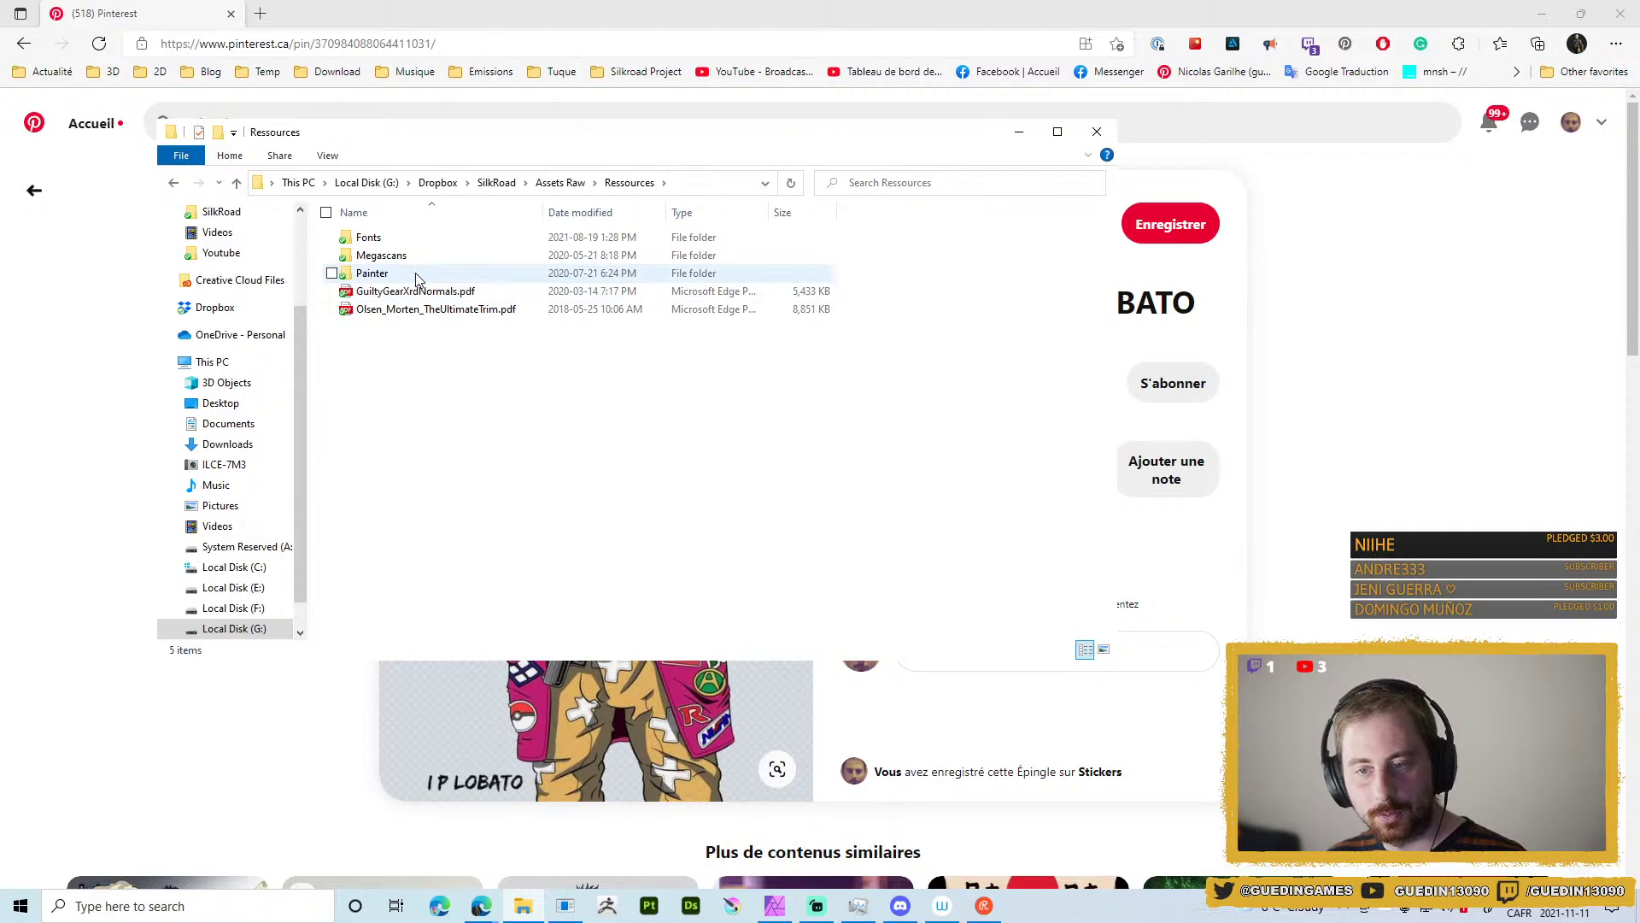
double_click(390, 243)
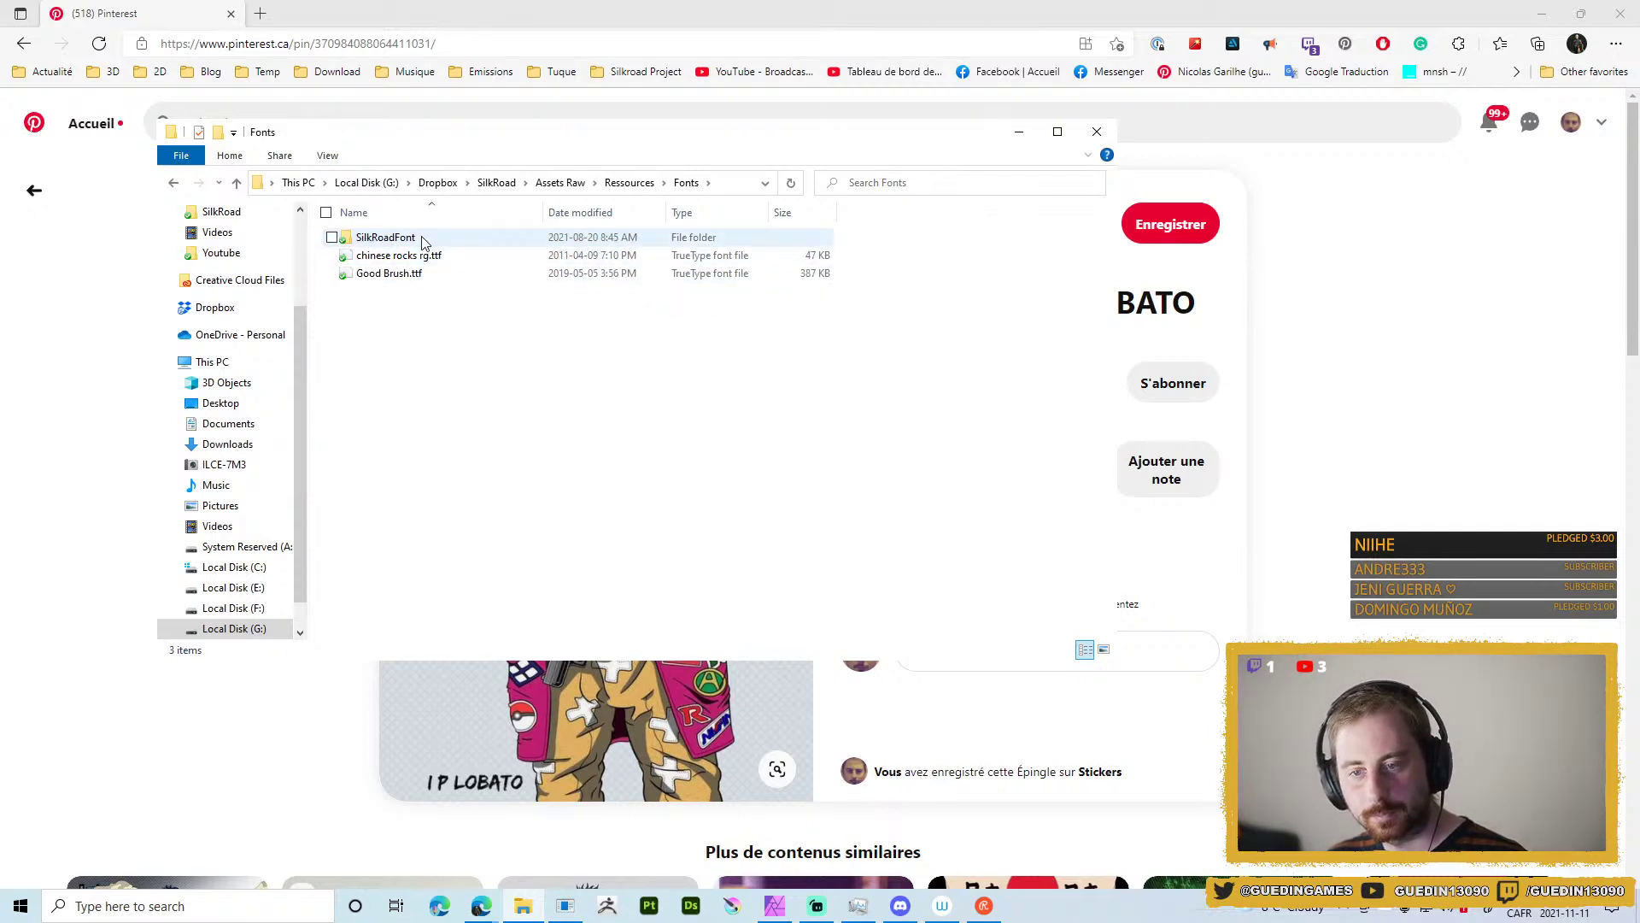
double_click(422, 242)
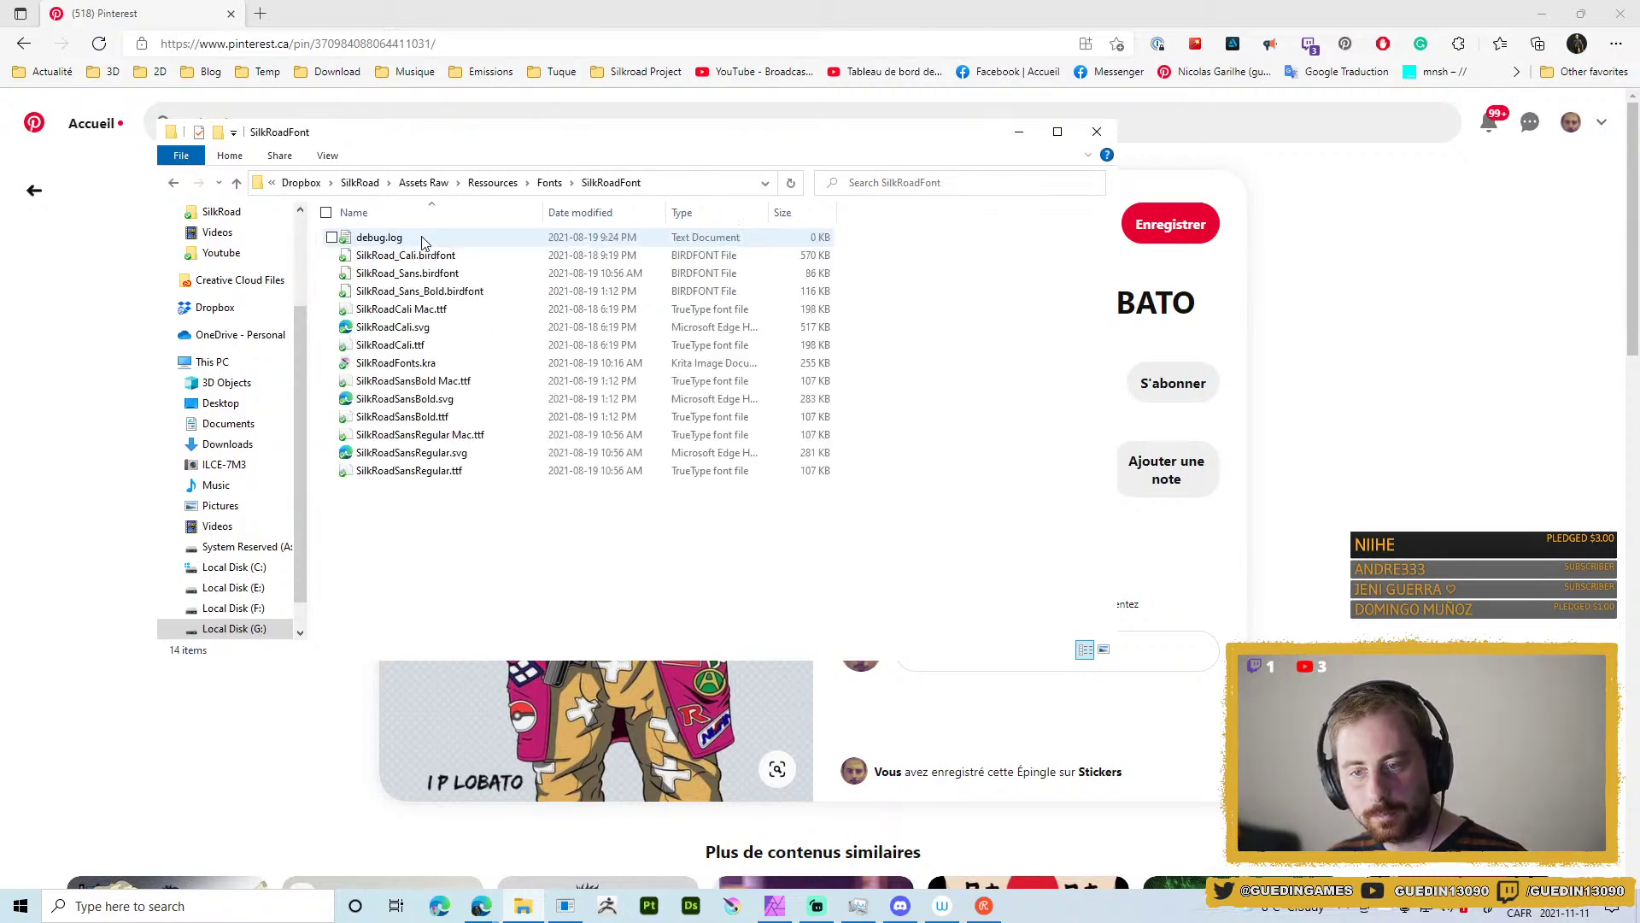
Try to open SilkRoad_Cali.birdfont and check the available options for opening the file.
double_click(468, 259)
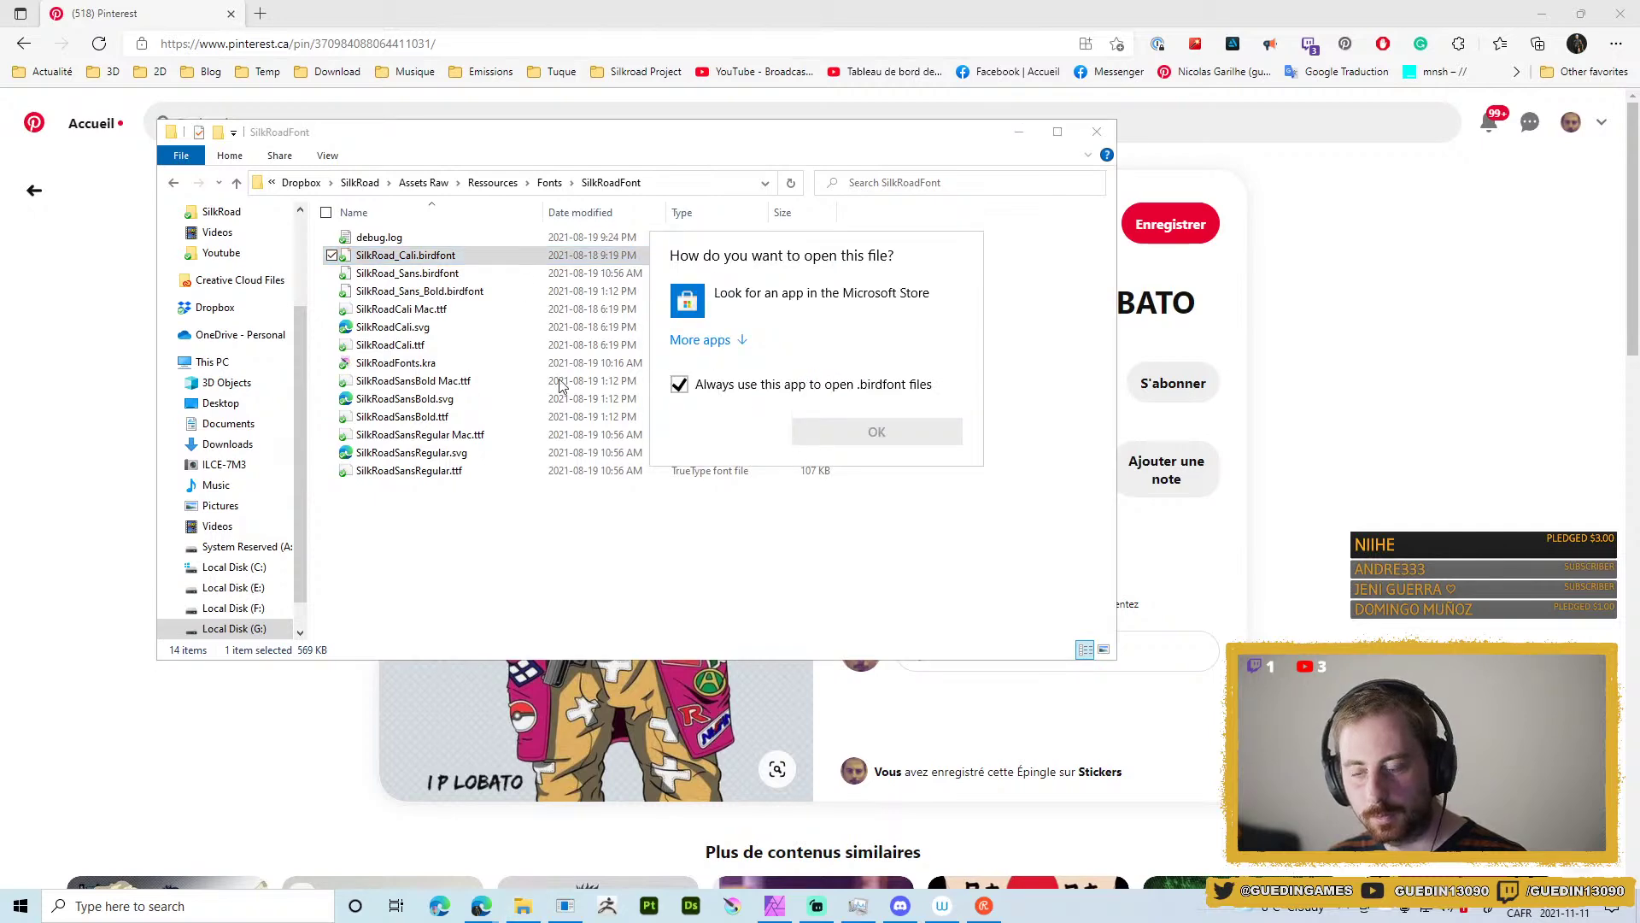
key("Escape")
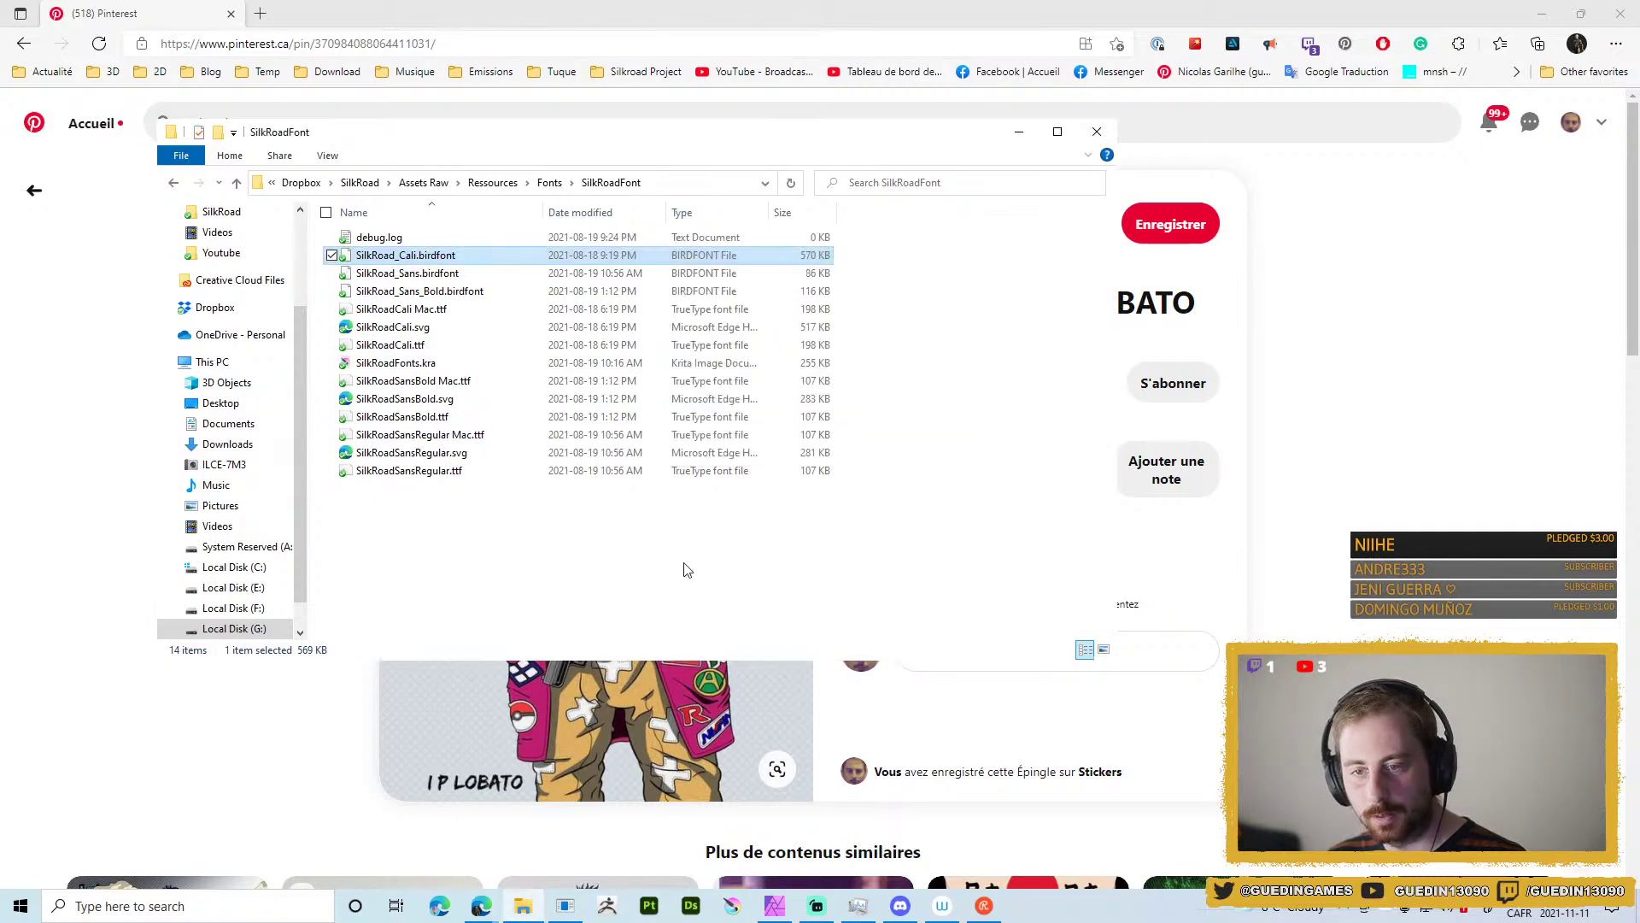
right_click(431, 254)
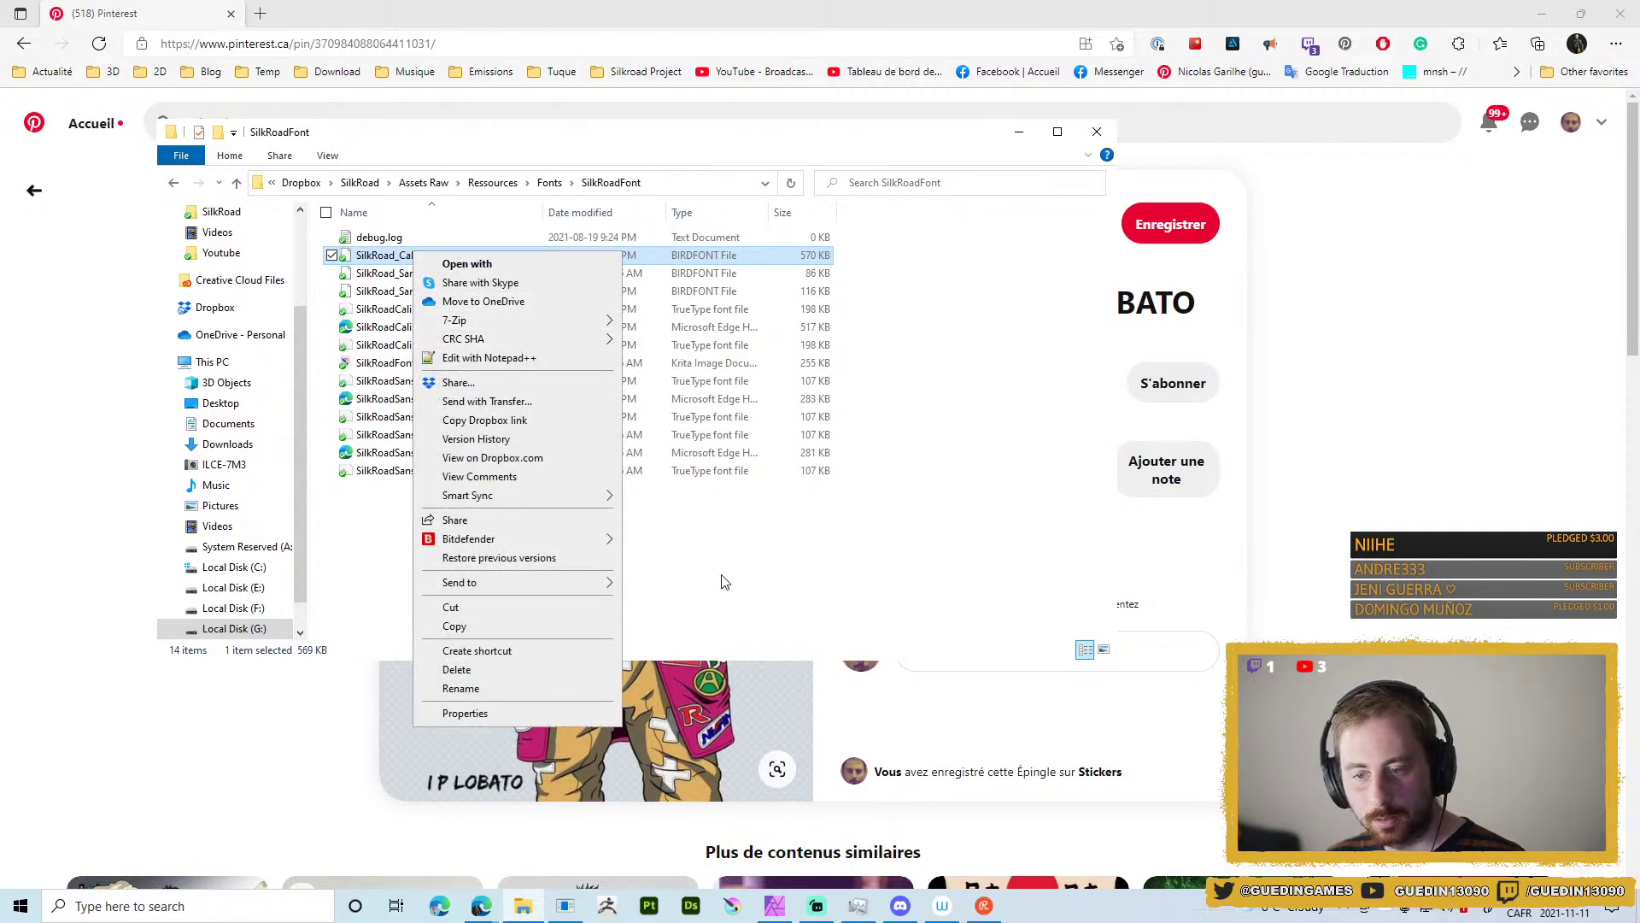
left_click(777, 539)
right_click(409, 259)
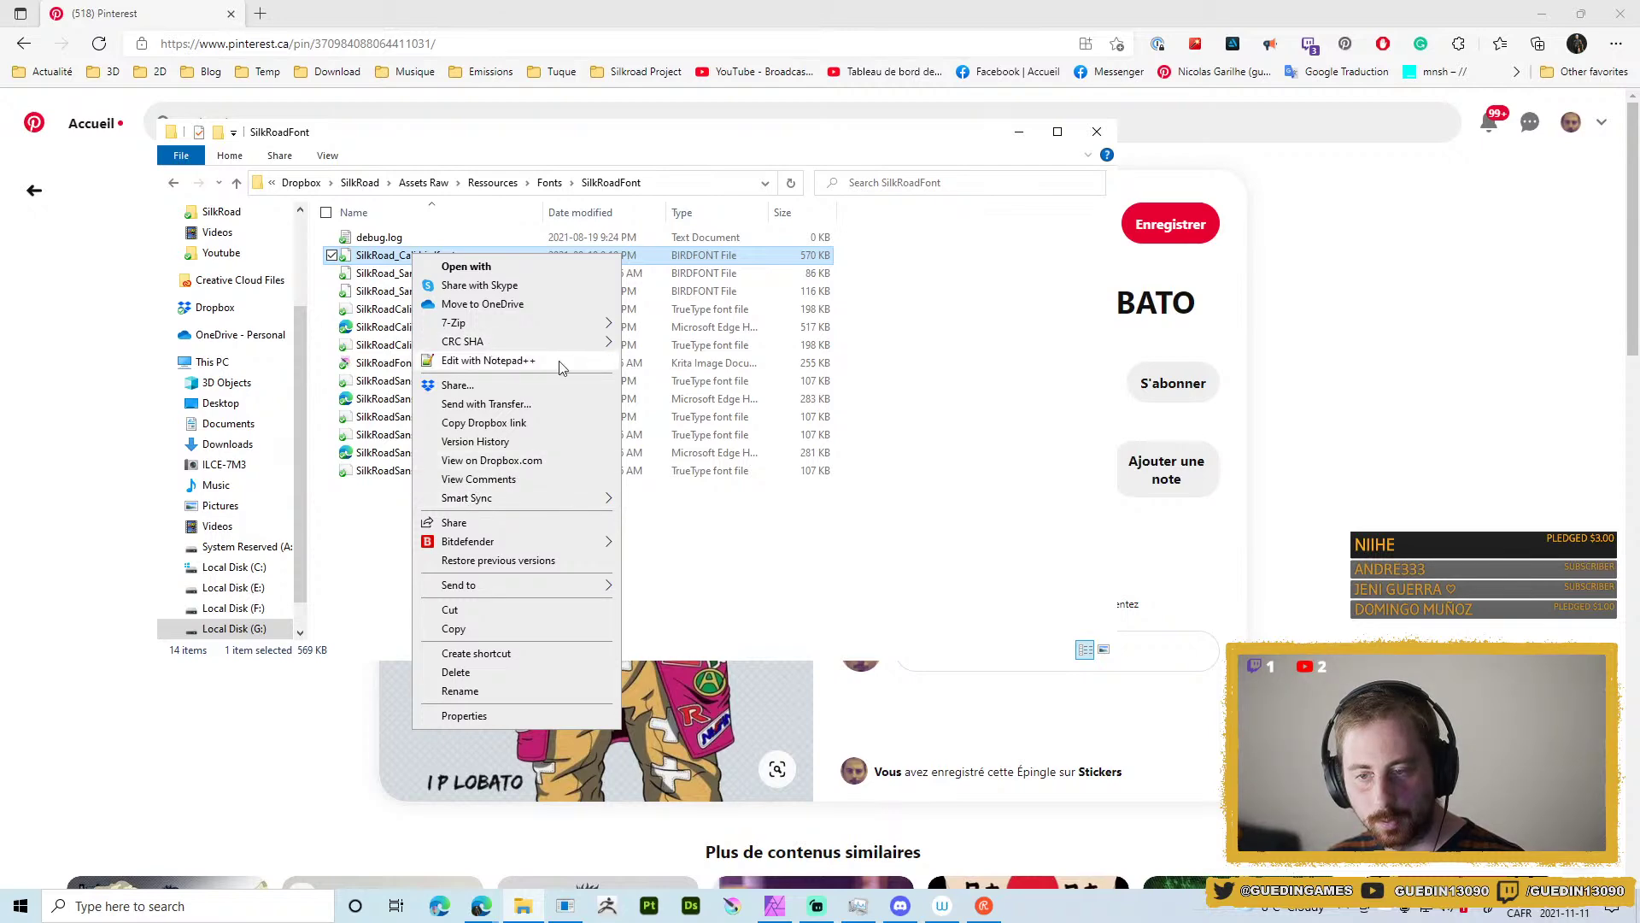
left_click(746, 587)
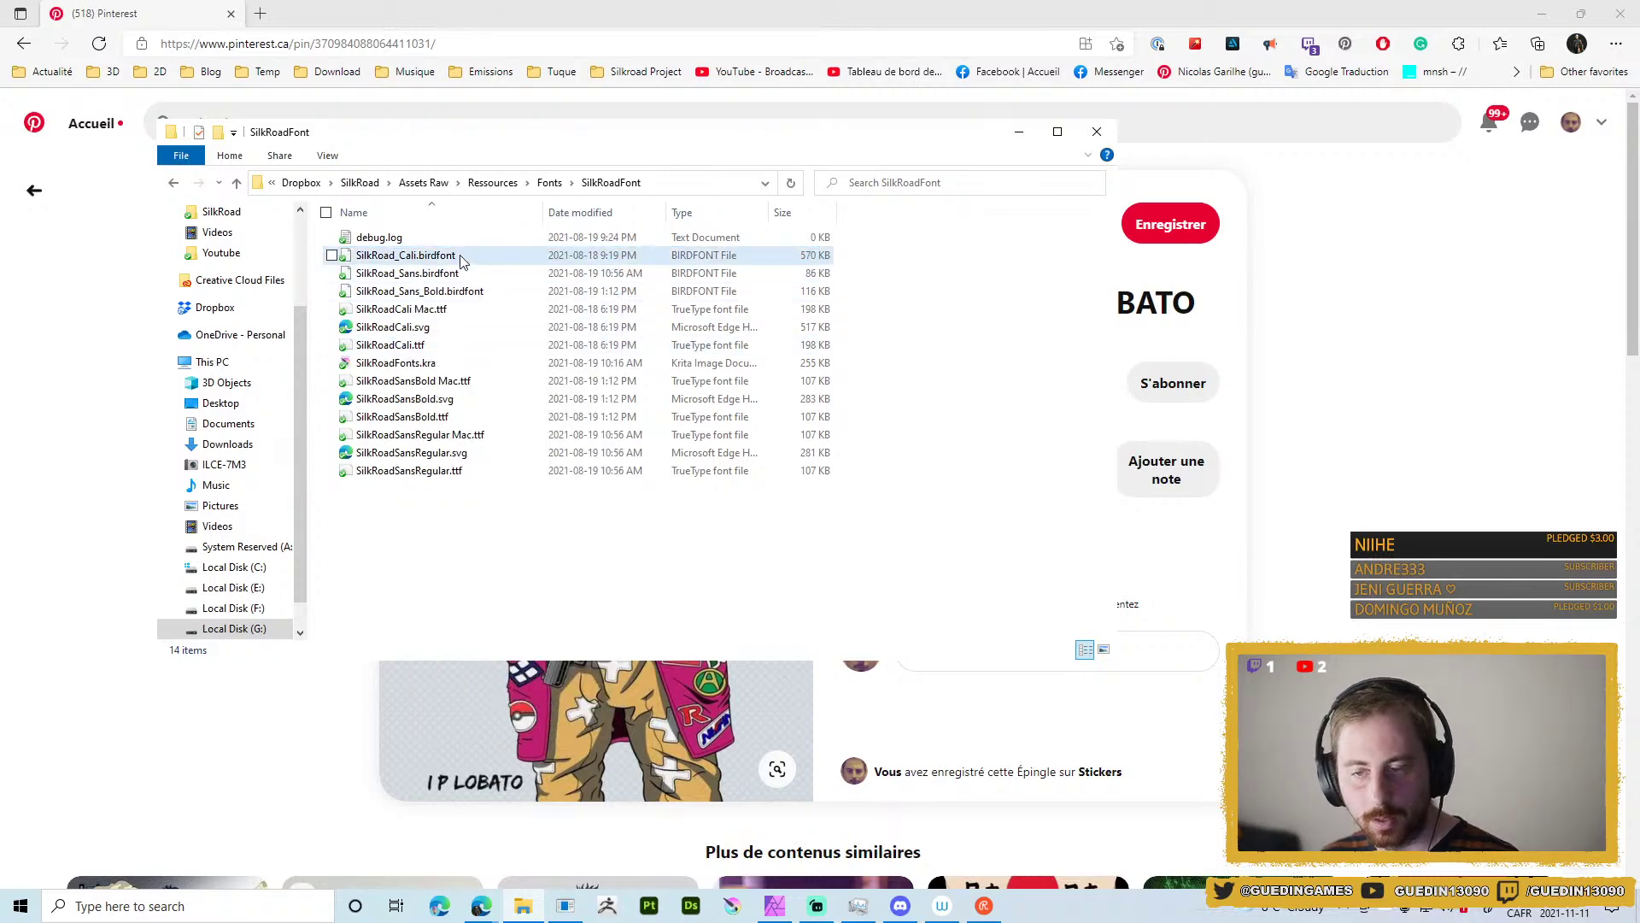
Preview the SilkRoadCali Mac.ttf and SilkRoadCali.ttf fonts, closing each preview after viewing it.
left_click(446, 311)
double_click(446, 311)
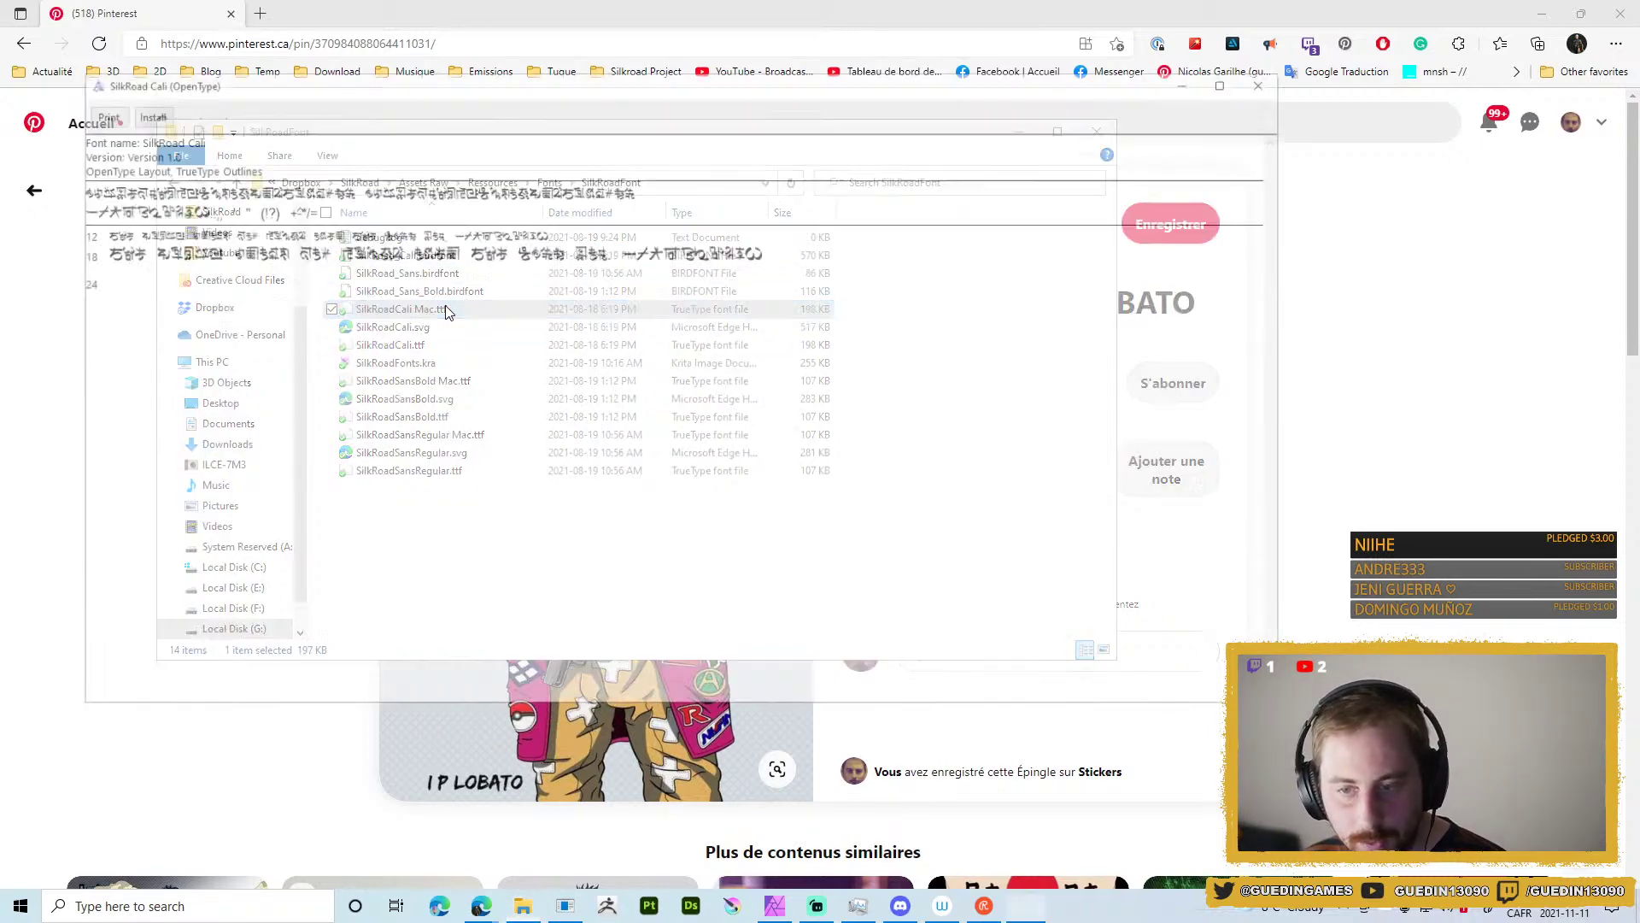
left_click(1231, 80)
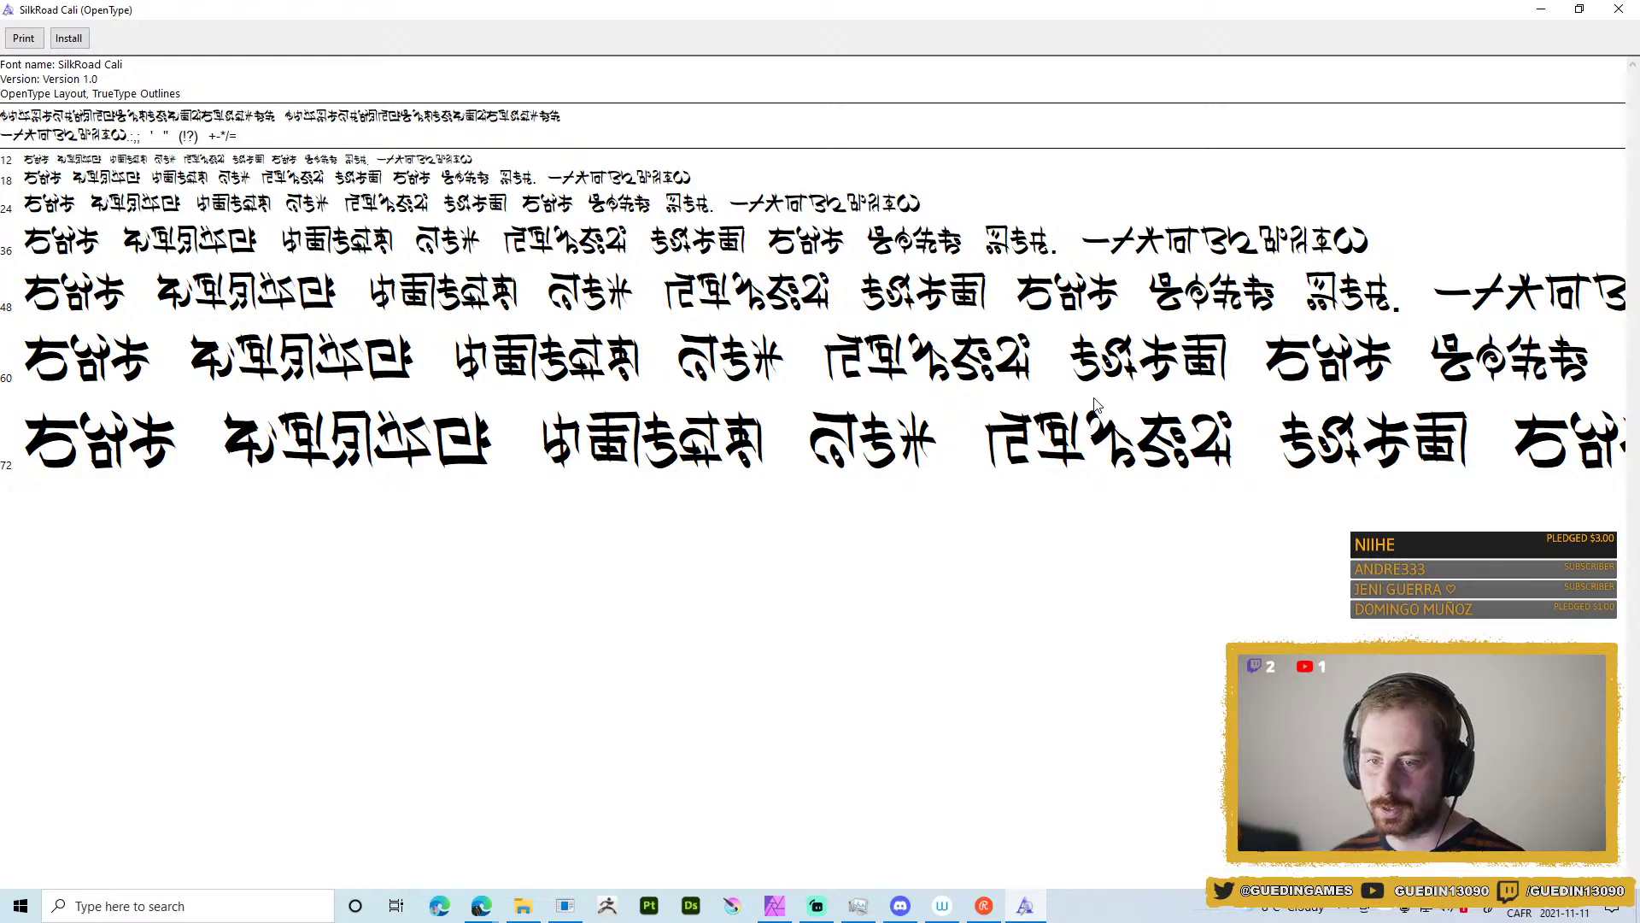
left_click(1619, 9)
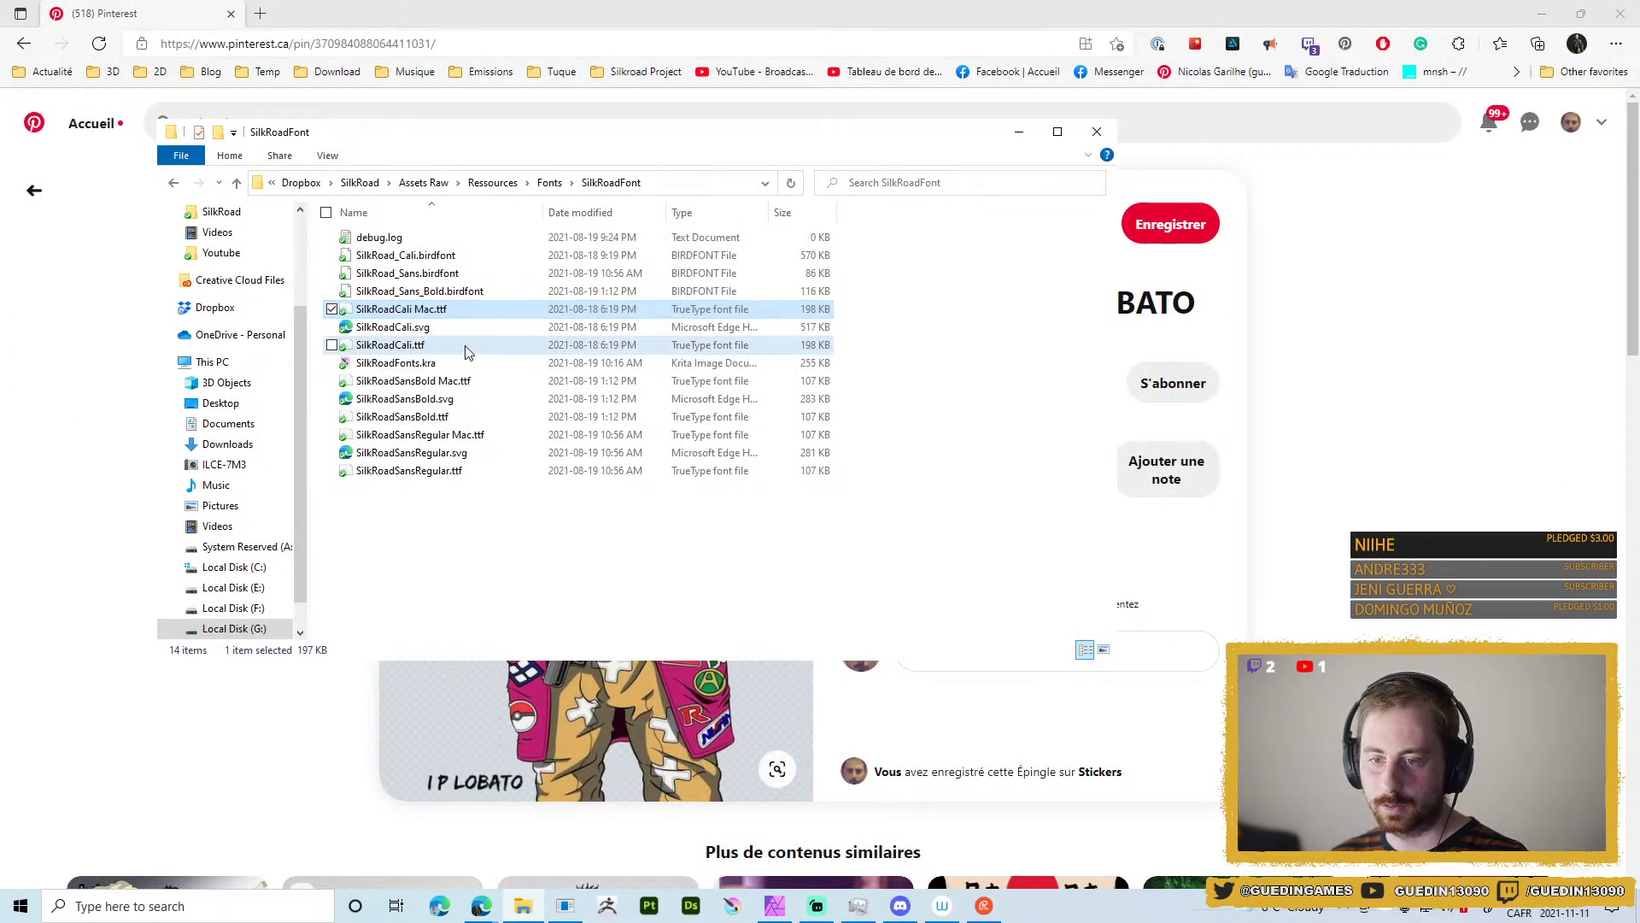
double_click(466, 347)
left_click(1288, 103)
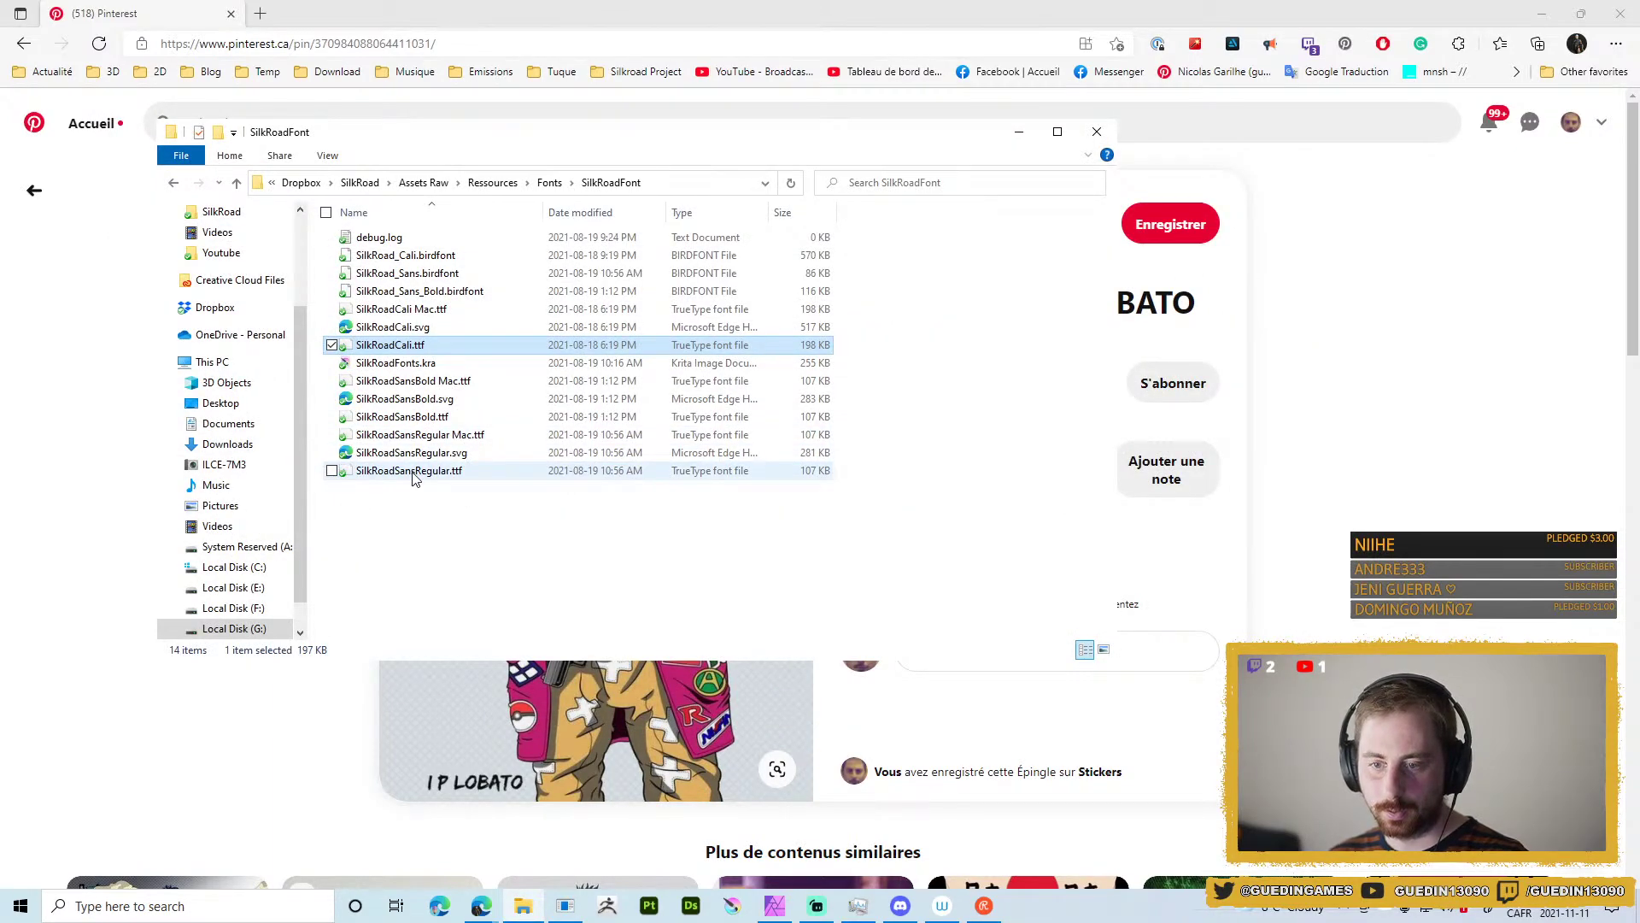
Open SilkRoadSansBold Mac.ttf and SilkRoadCali.ttf and arrange their previews side by side, with SilkRoad Cali in the left half.
double_click(424, 381)
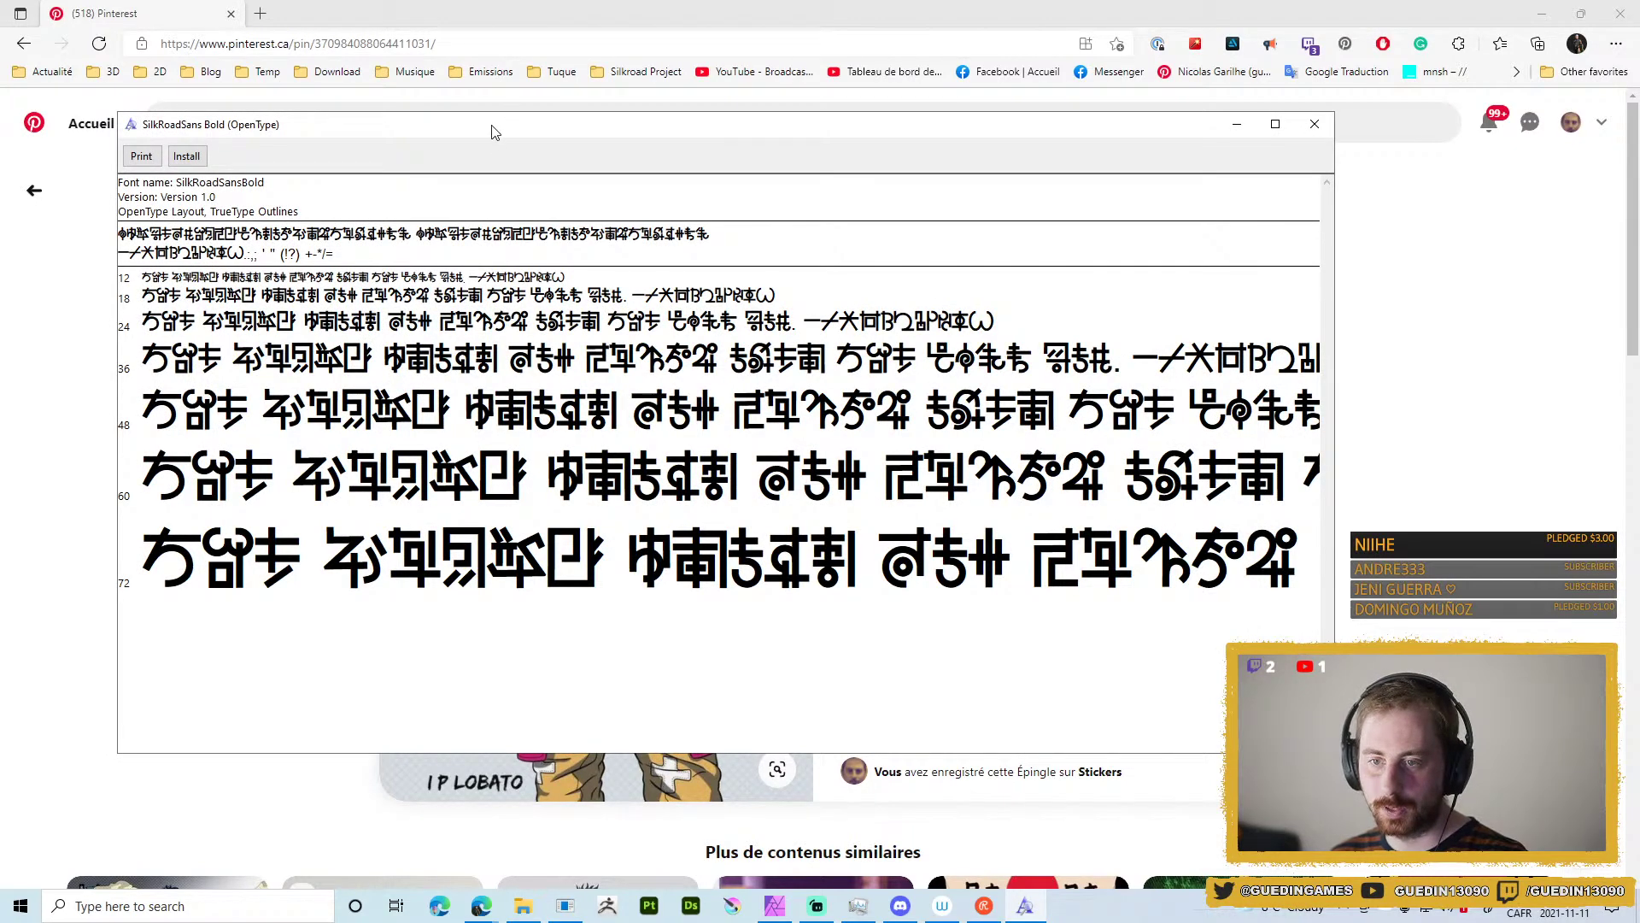
left_click_drag(494, 126, 846, 139)
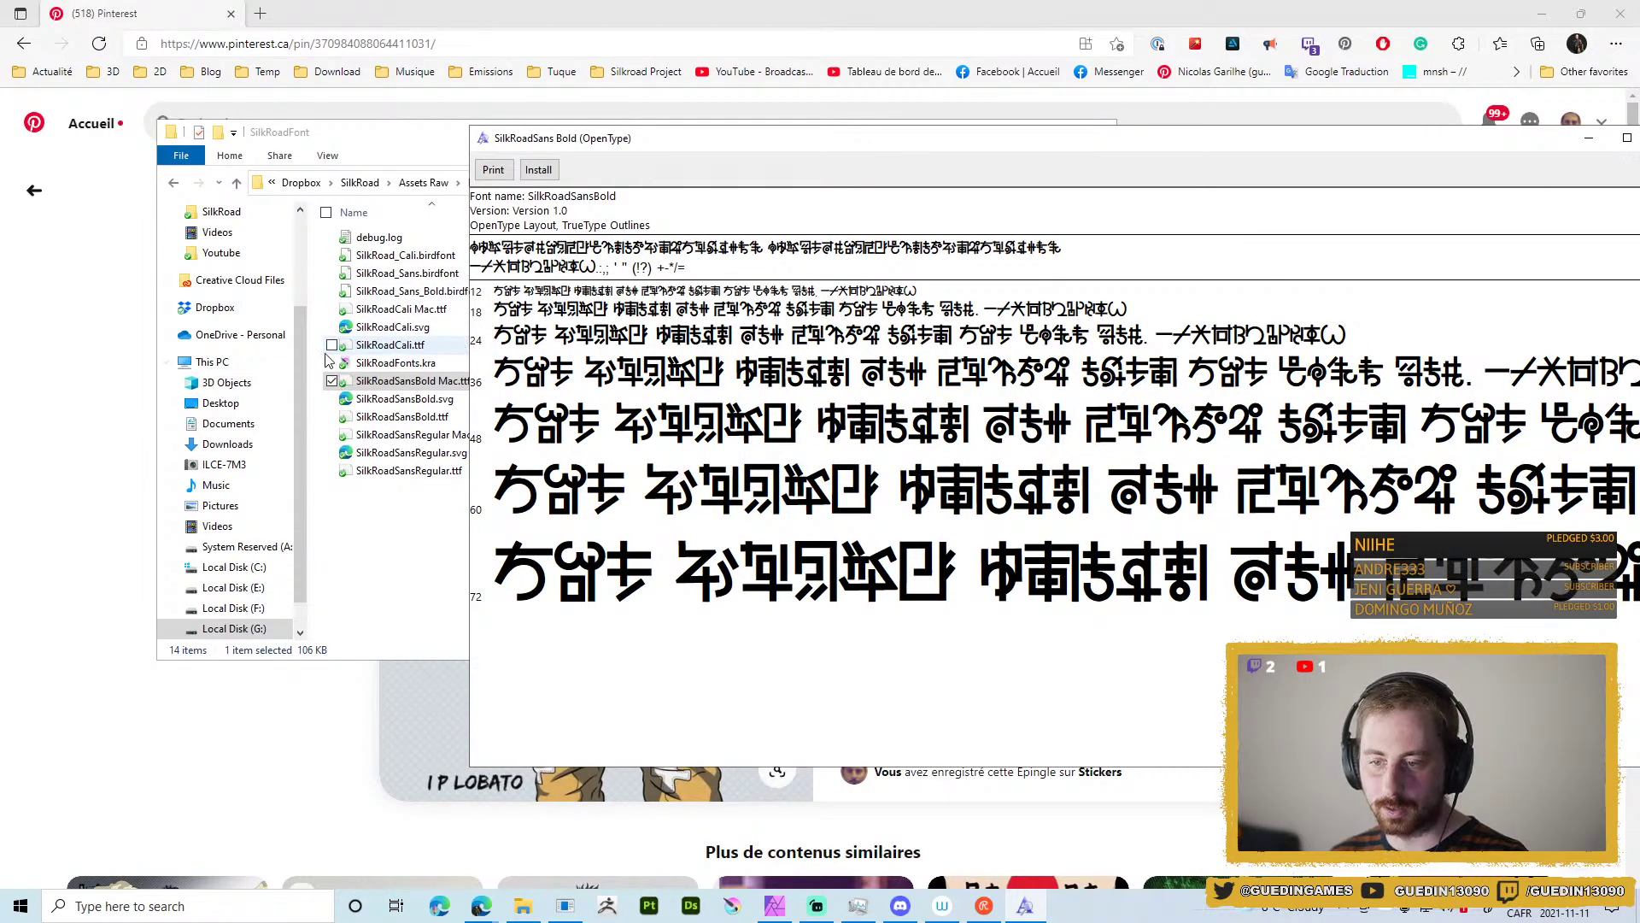
double_click(393, 345)
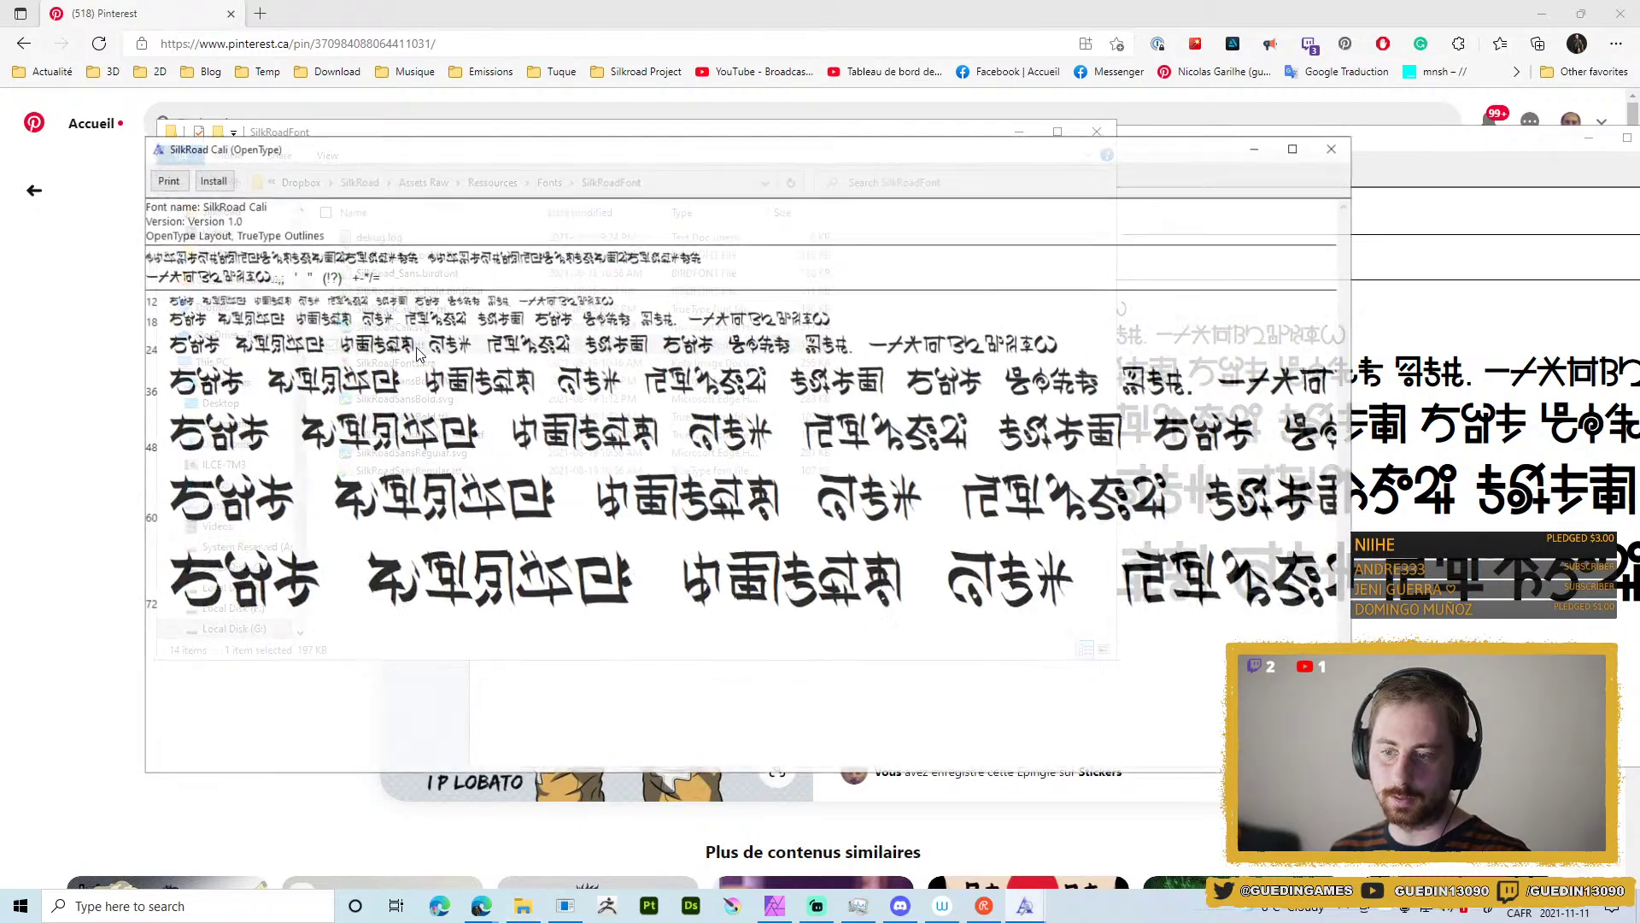
left_click_drag(1058, 148, 866, 154)
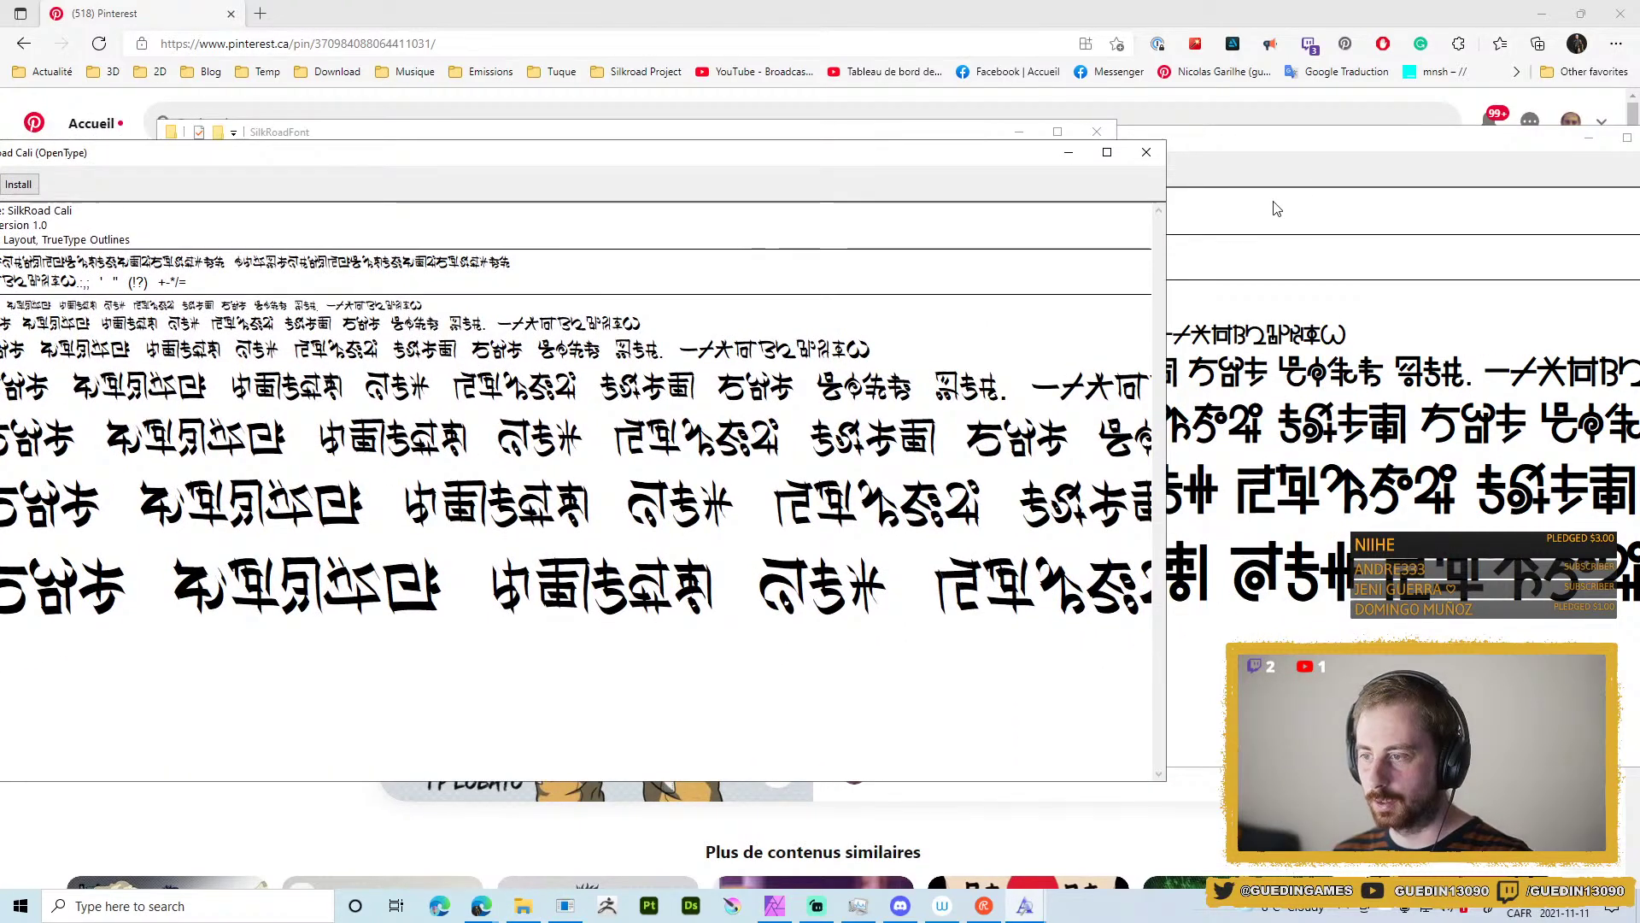
left_click(1269, 199)
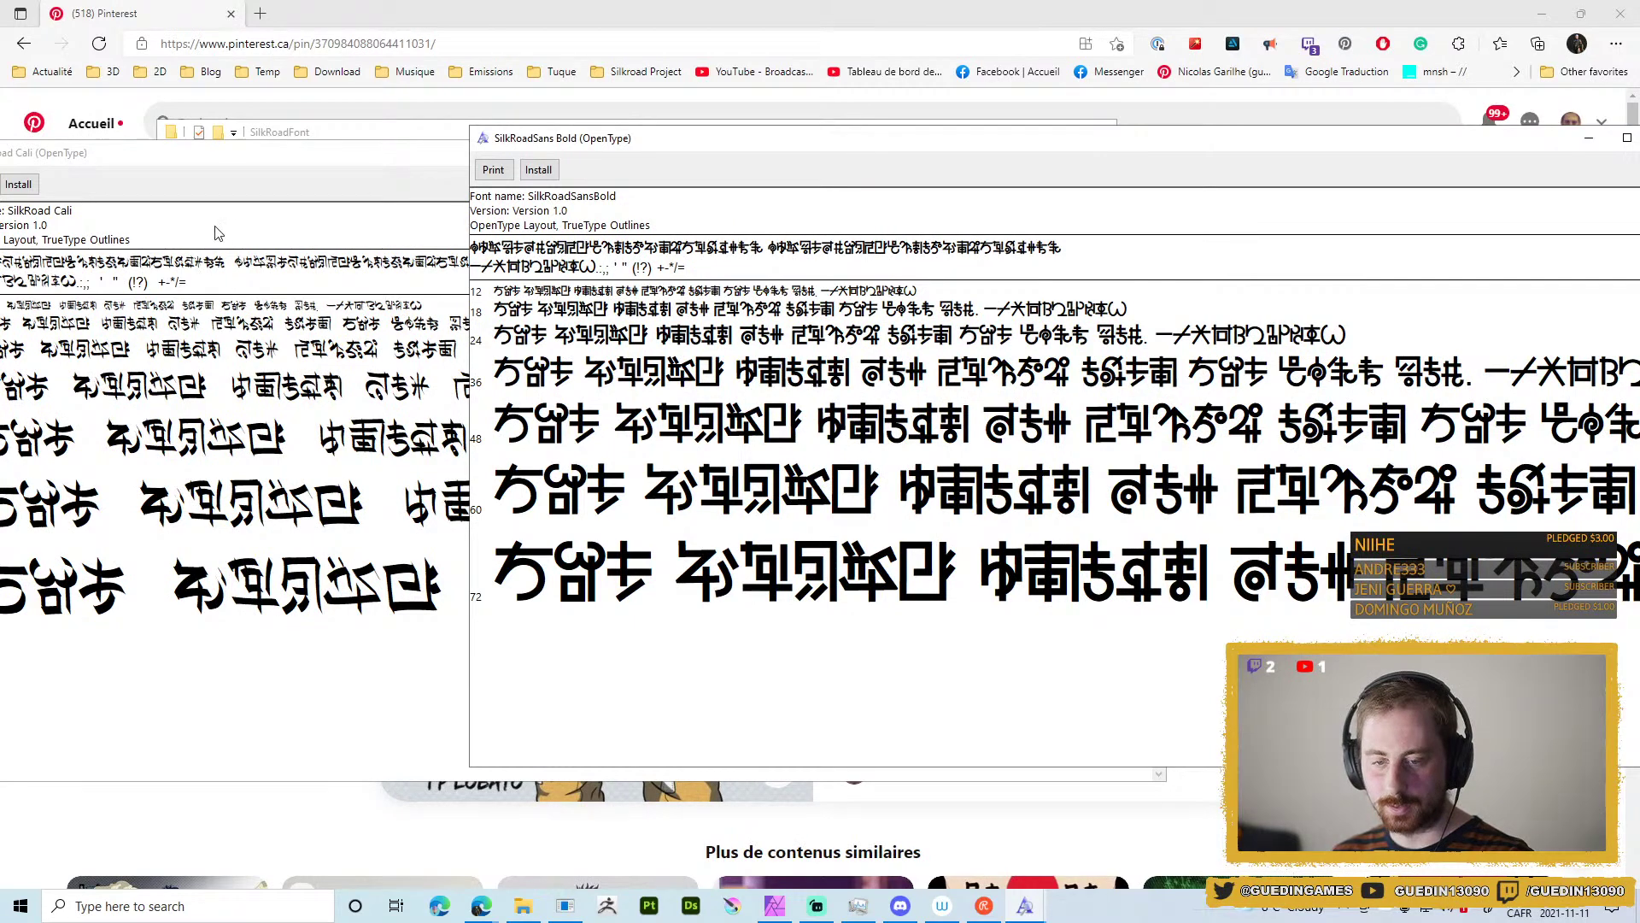
left_click(240, 213)
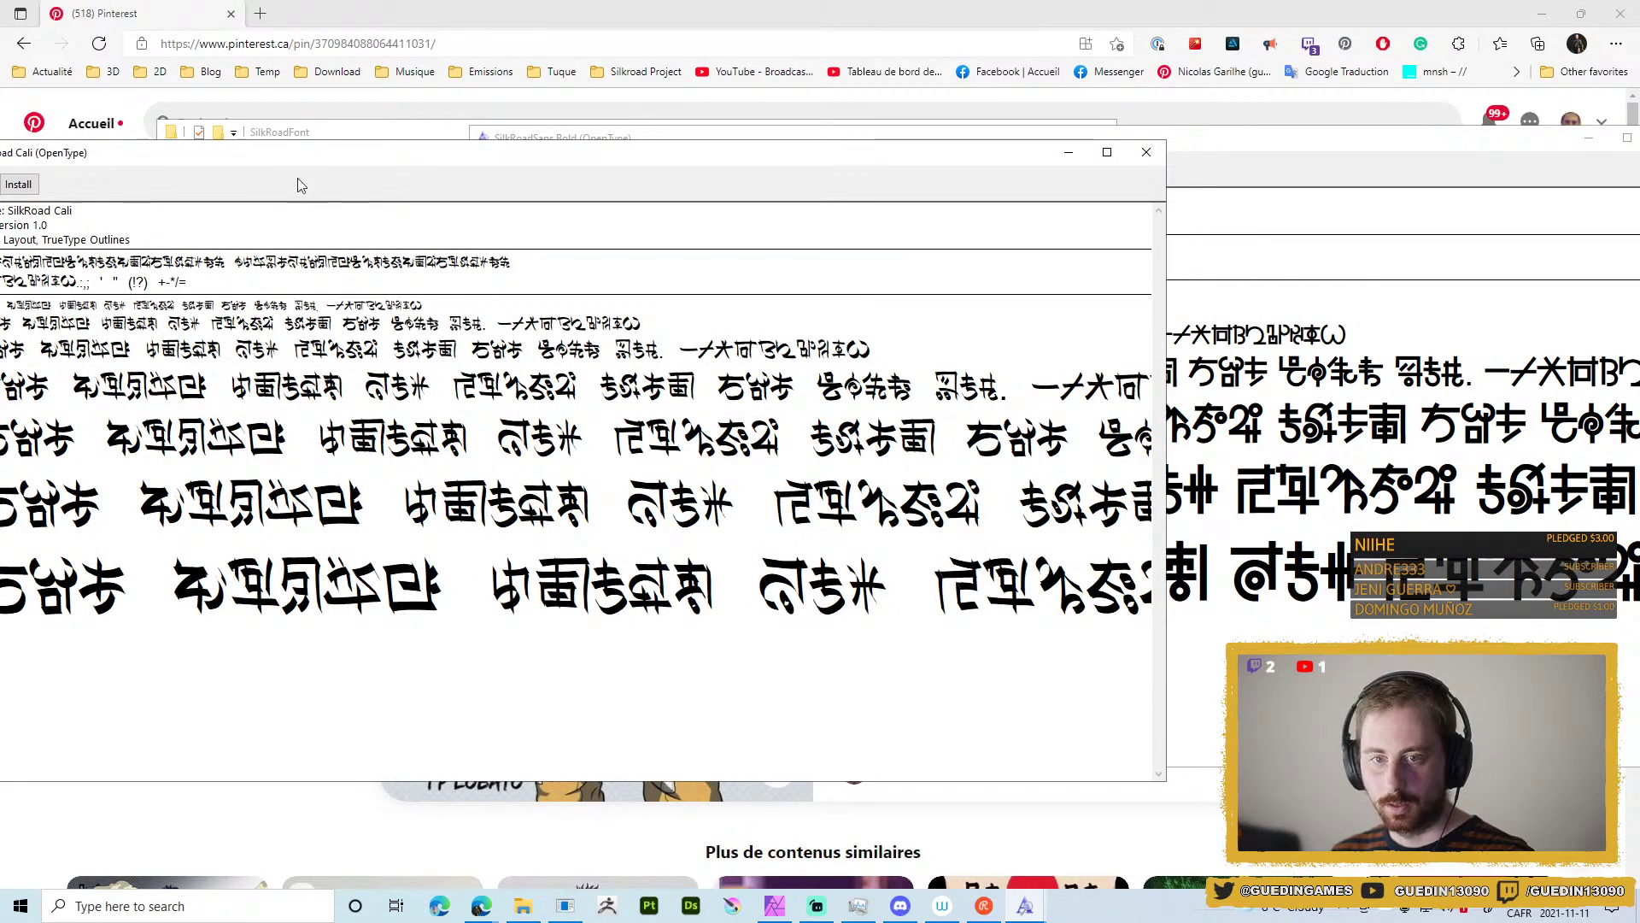
left_click_drag(167, 156, 2, 231)
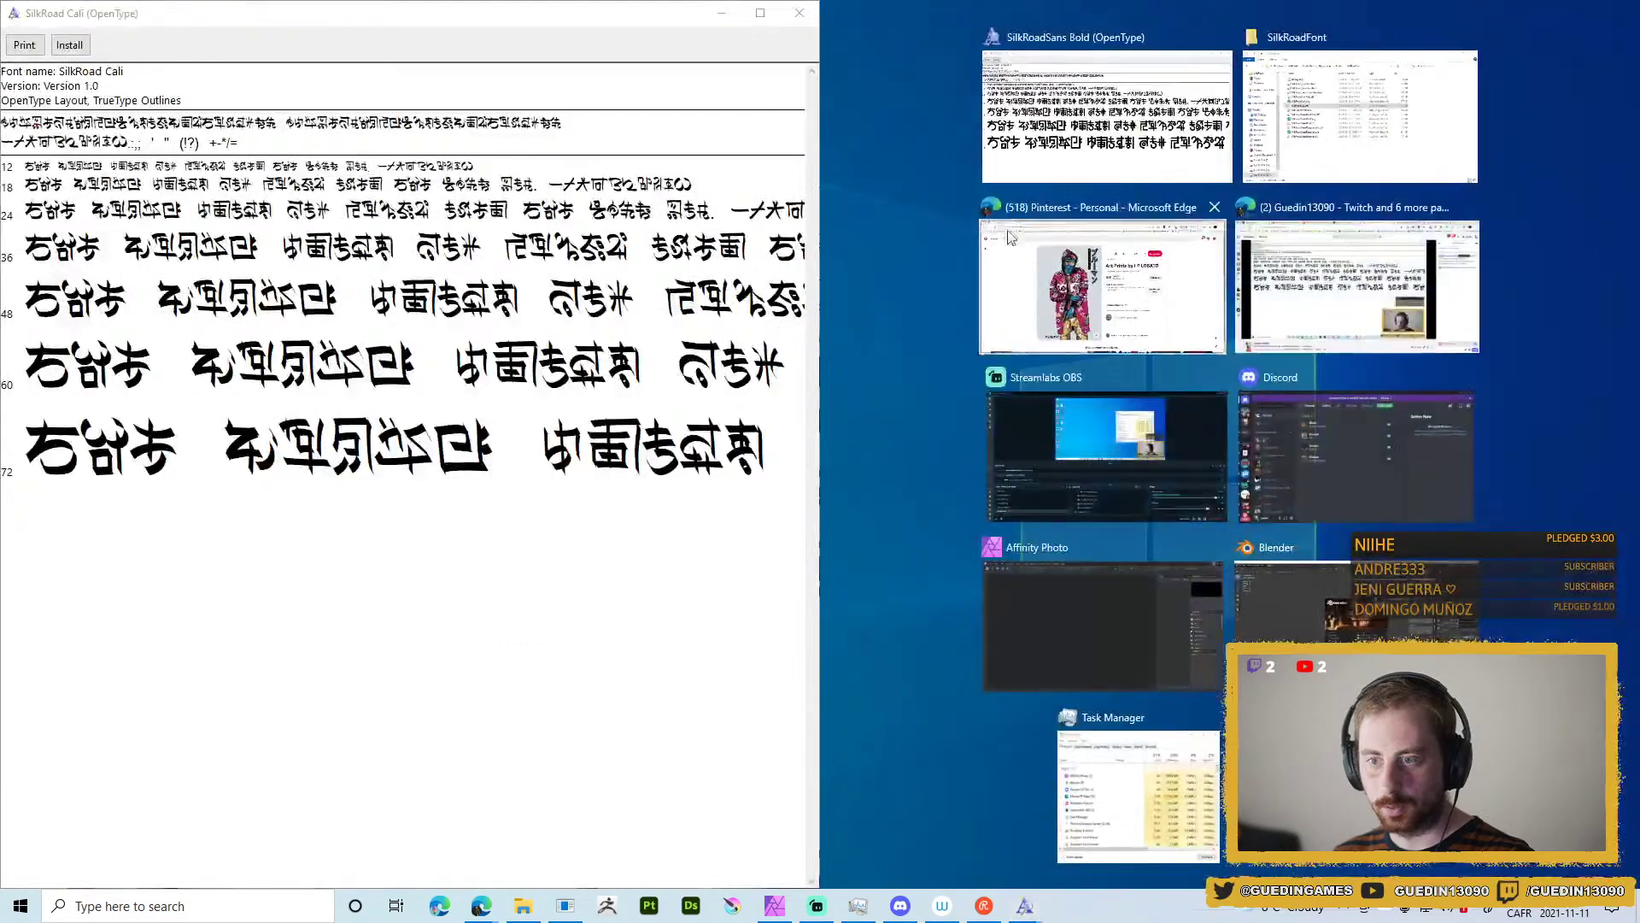
left_click(1119, 111)
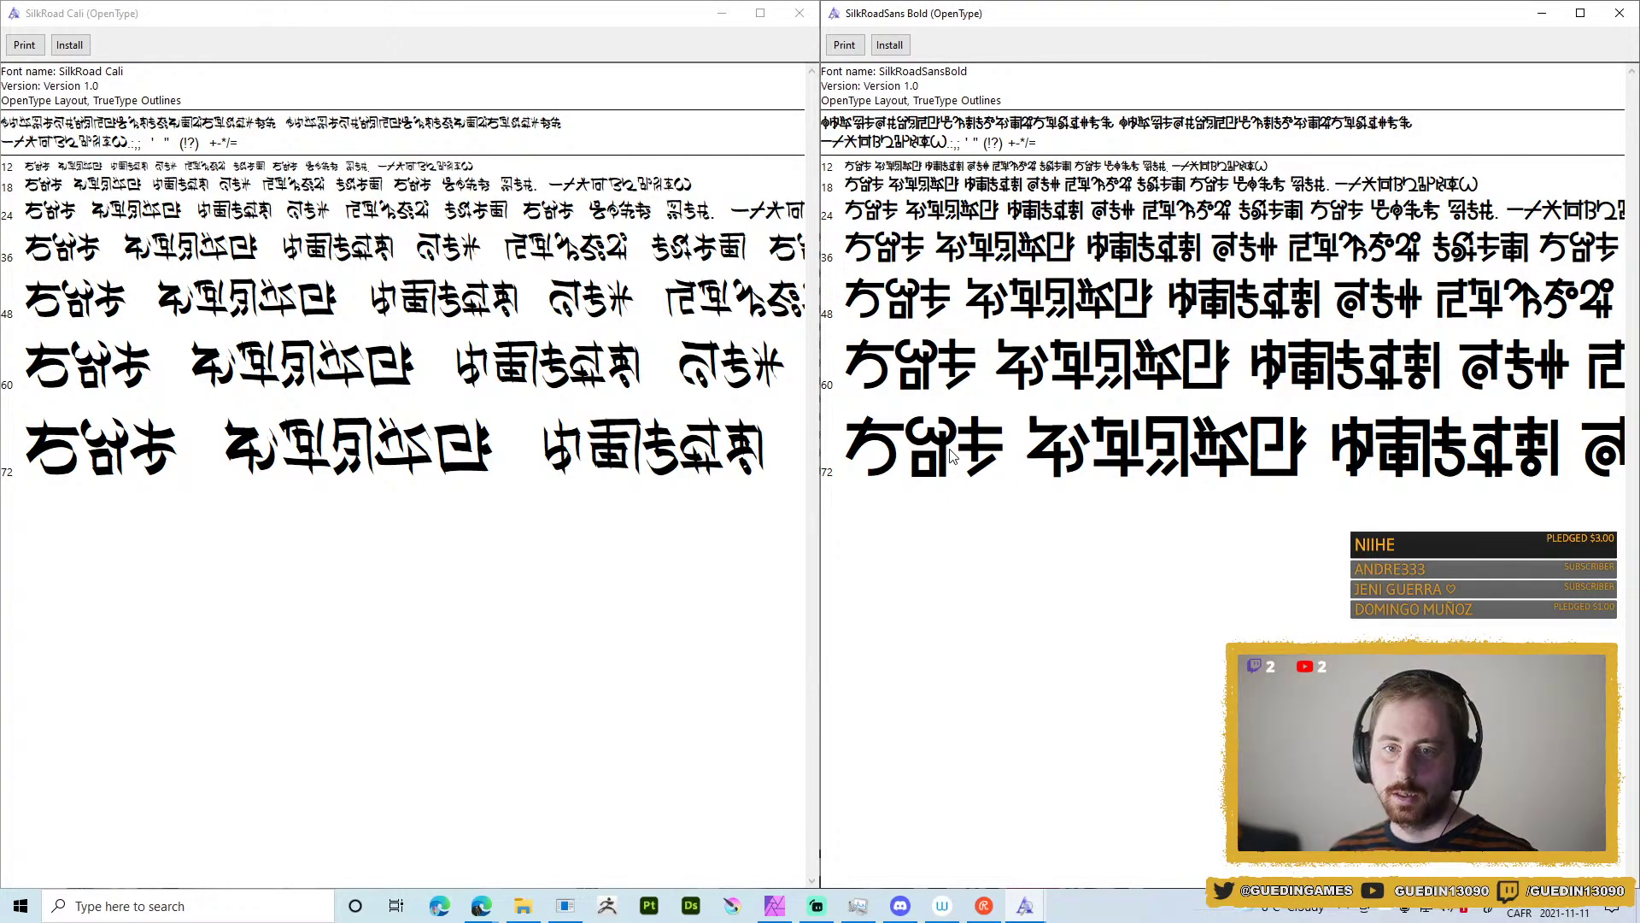
Return to File Explorer and review the existing decal images in Painter > Shelf > textures > Decals.
left_click(523, 905)
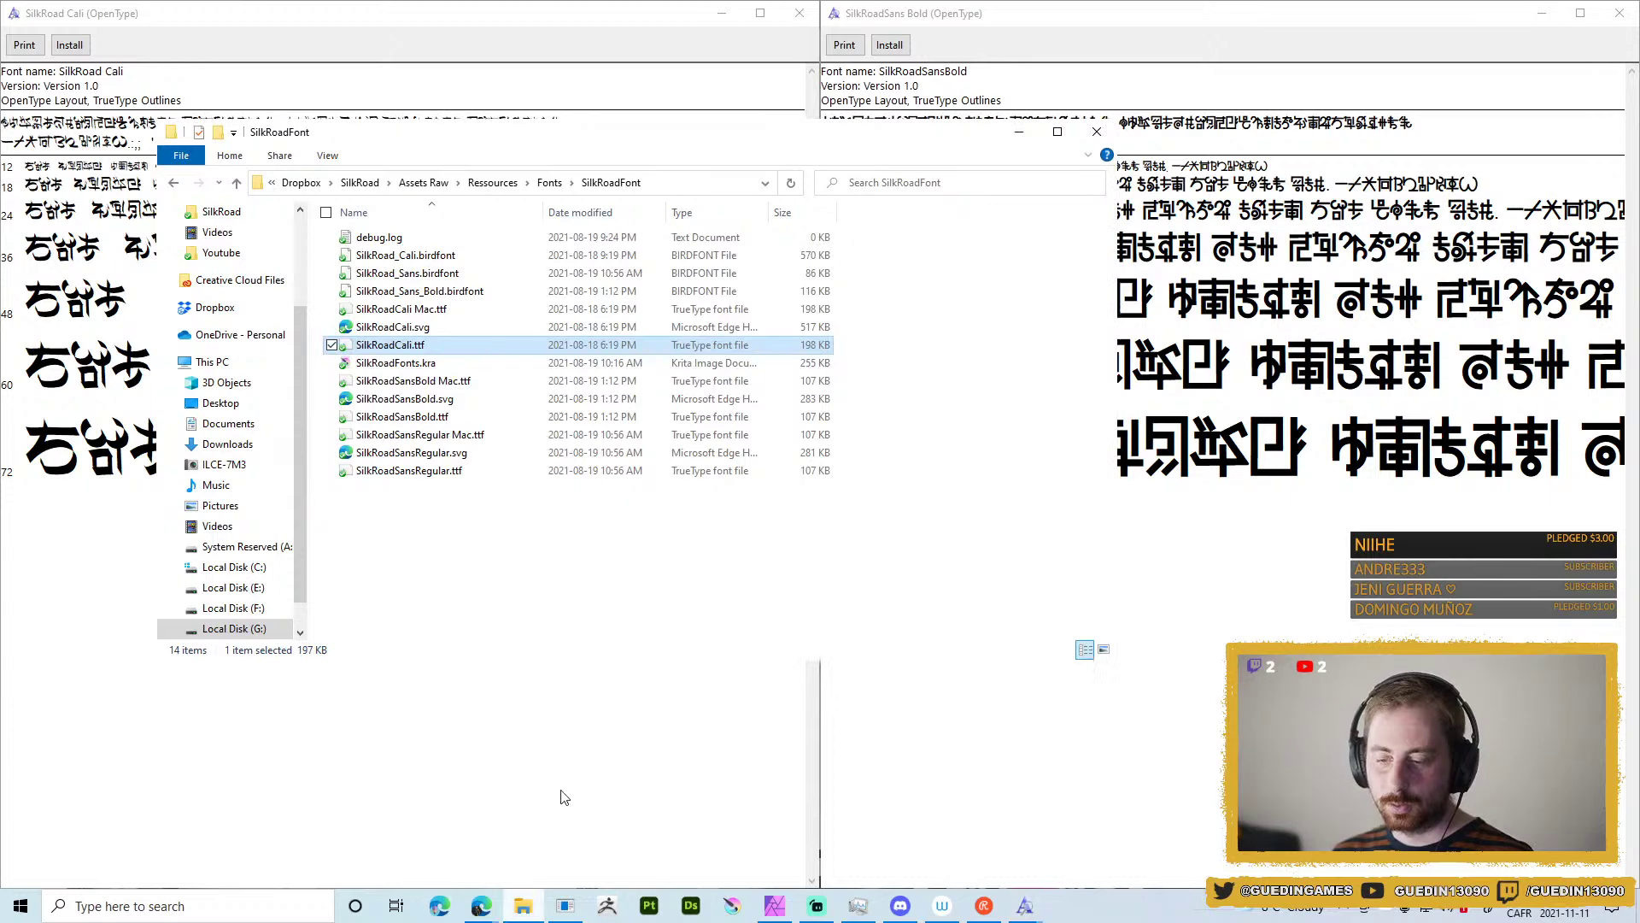
key("alt+Left")
key("alt+Left")
key("alt+Left")
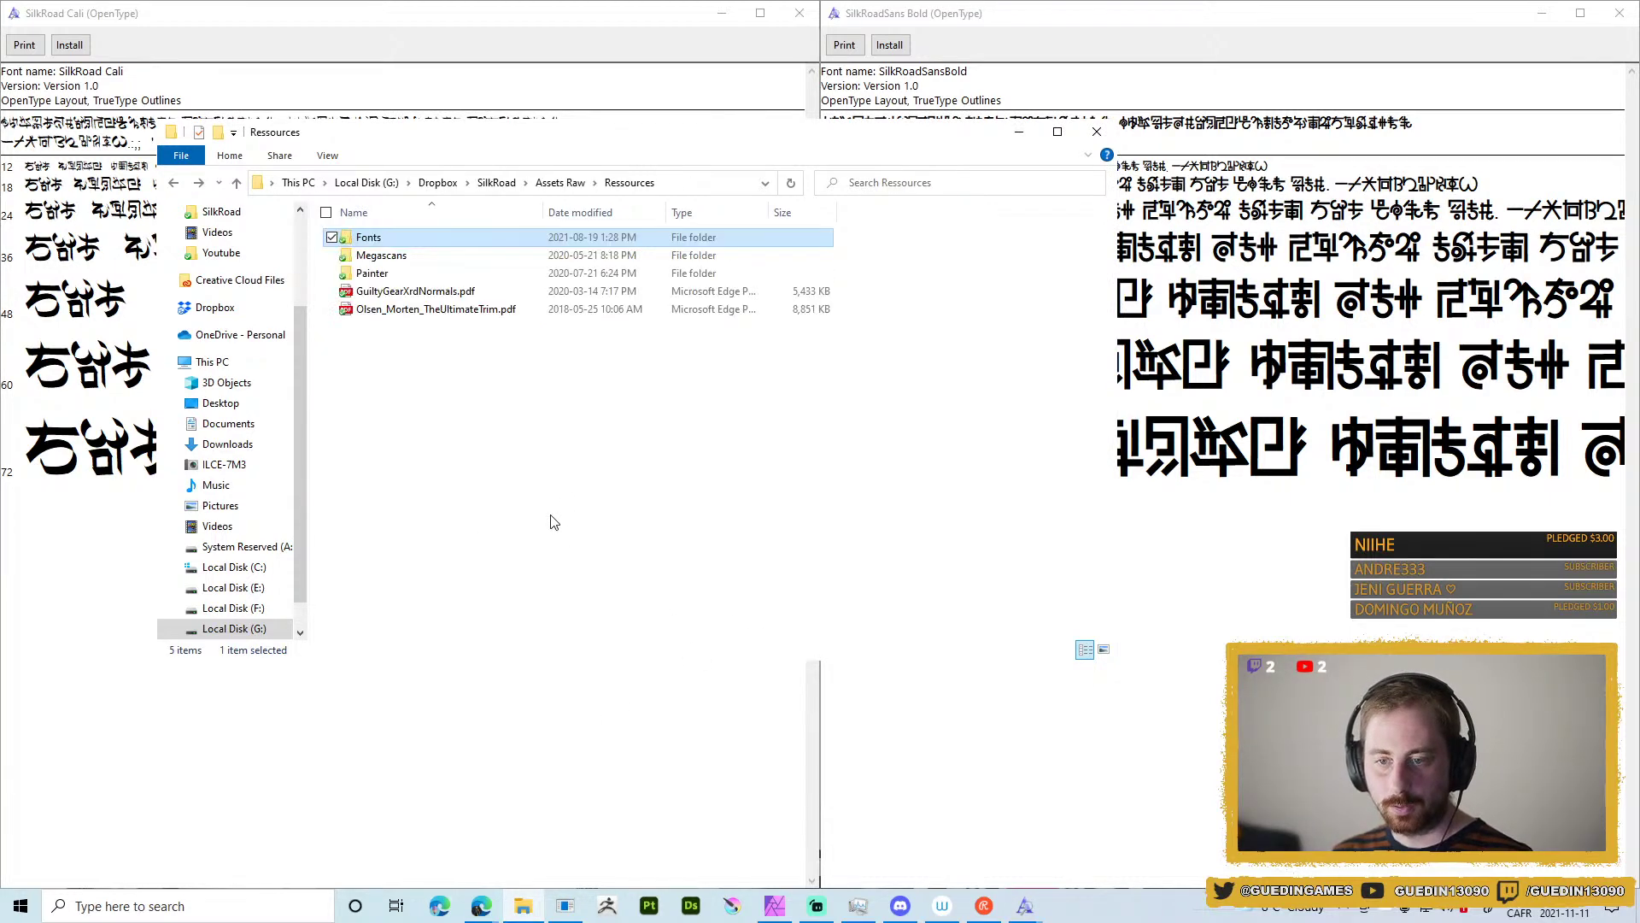
key("alt+Left")
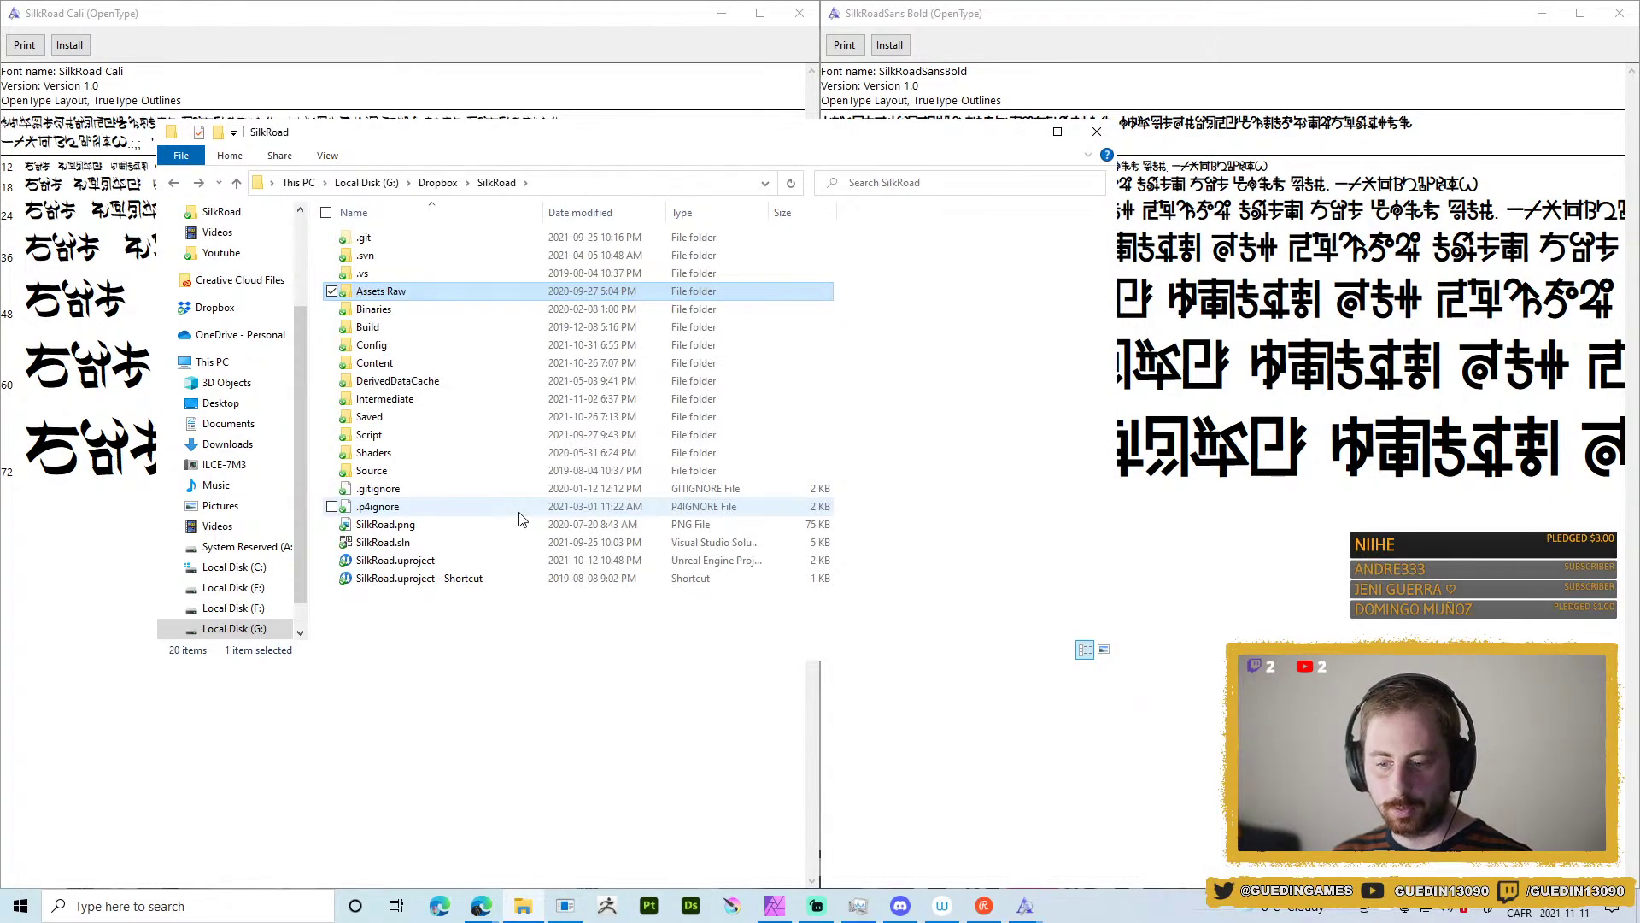
key("alt+Left")
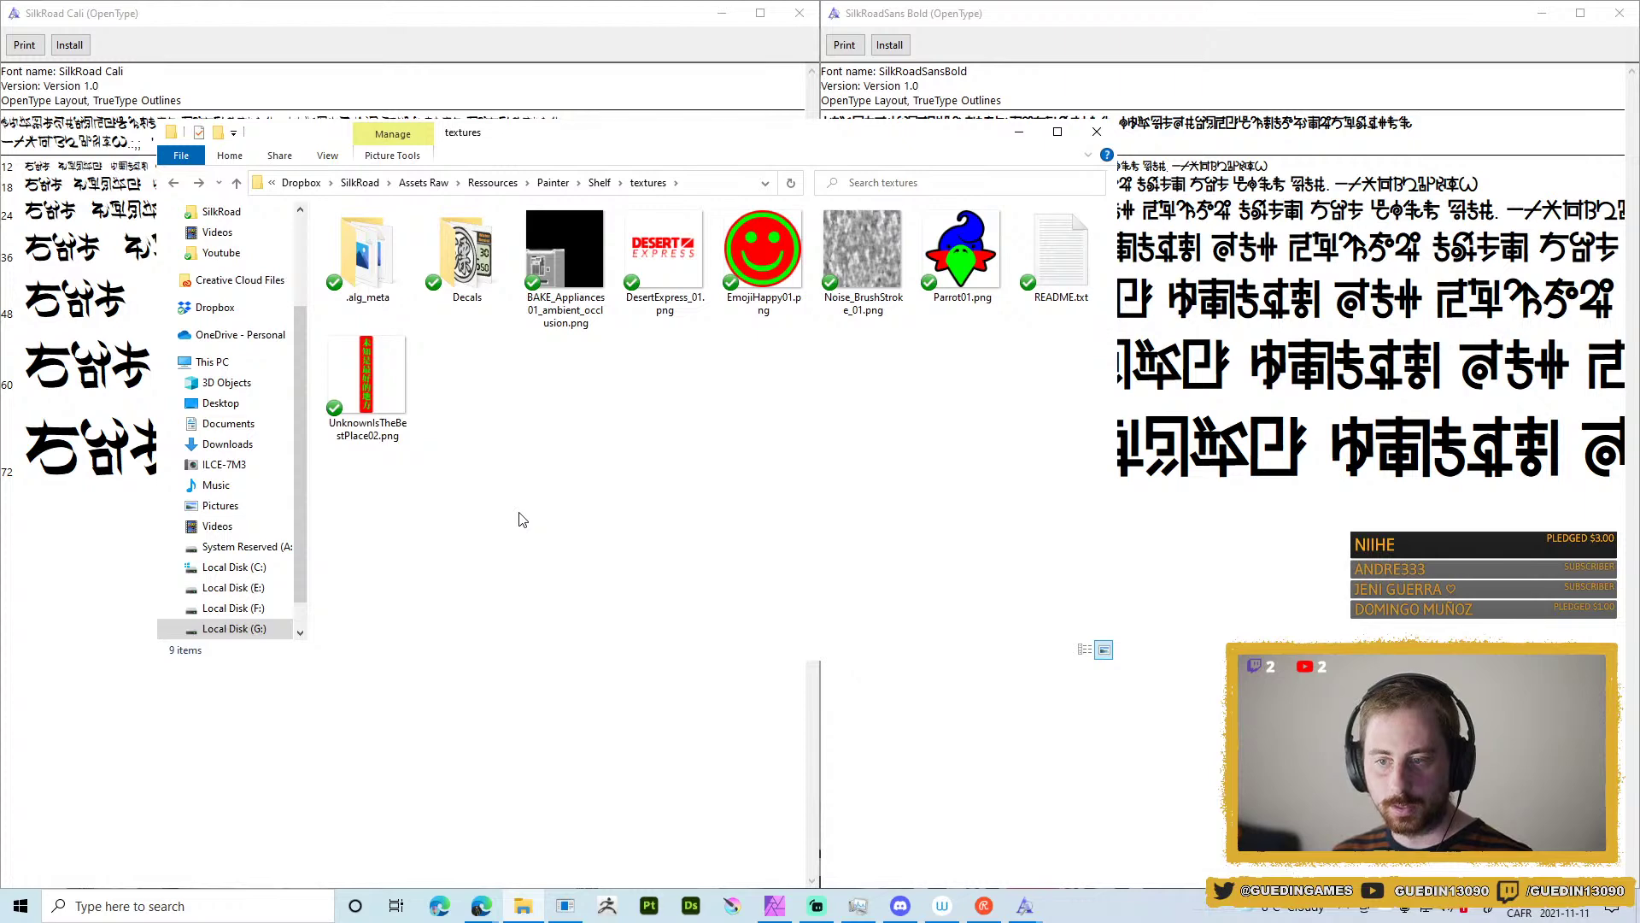
double_click(472, 255)
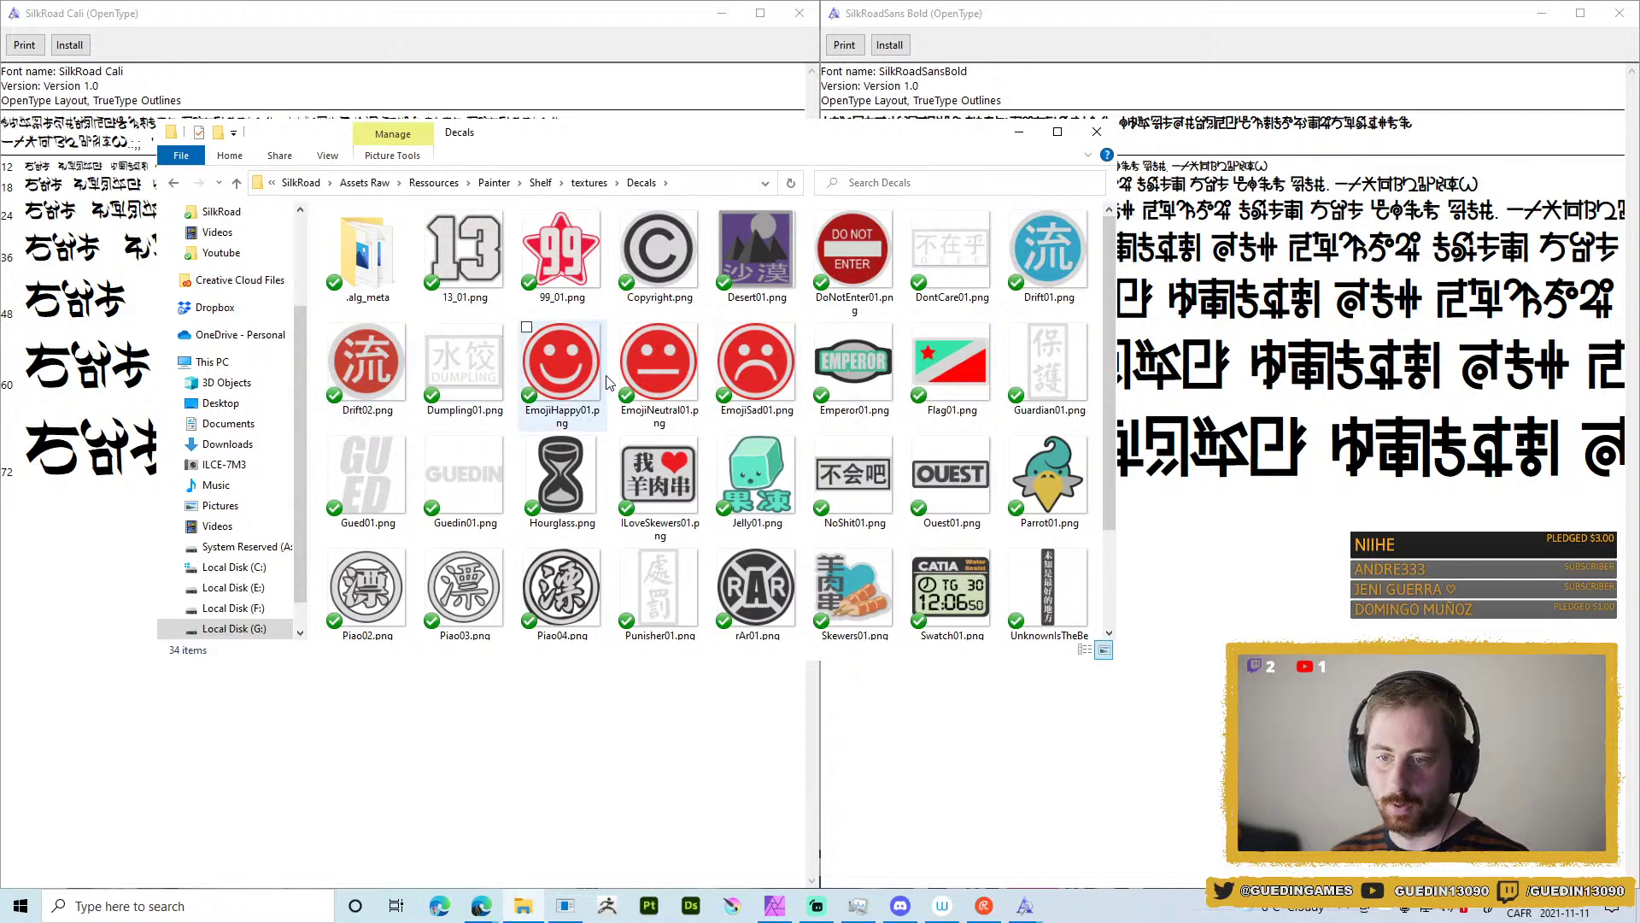
scroll(536, 473, "down", 2)
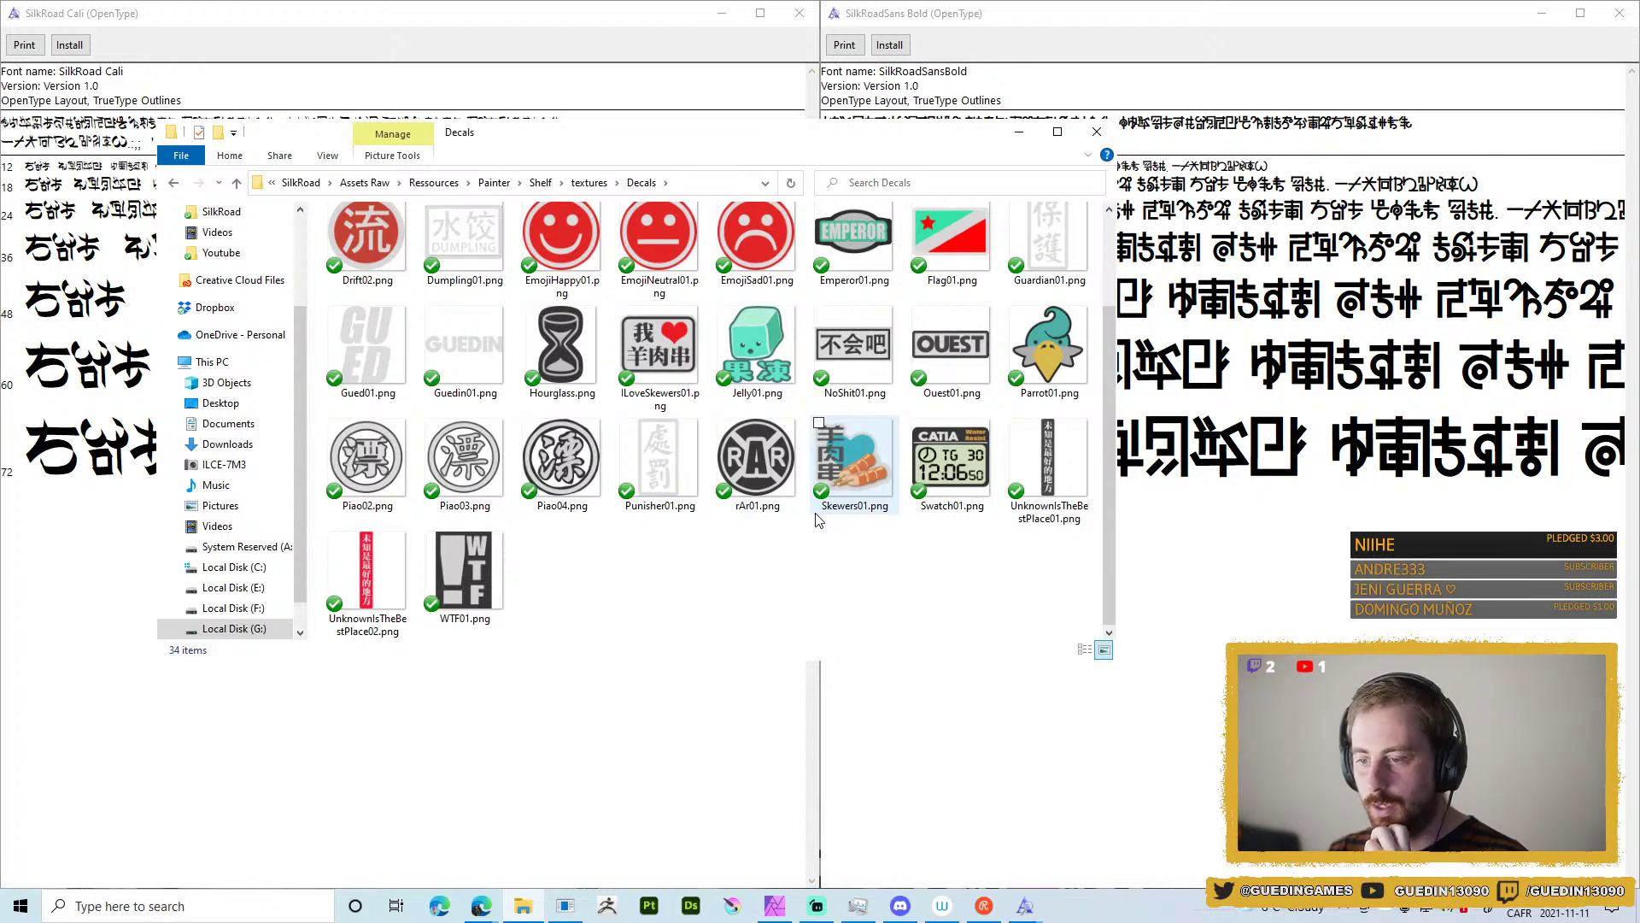
scroll(786, 526, "up", 2)
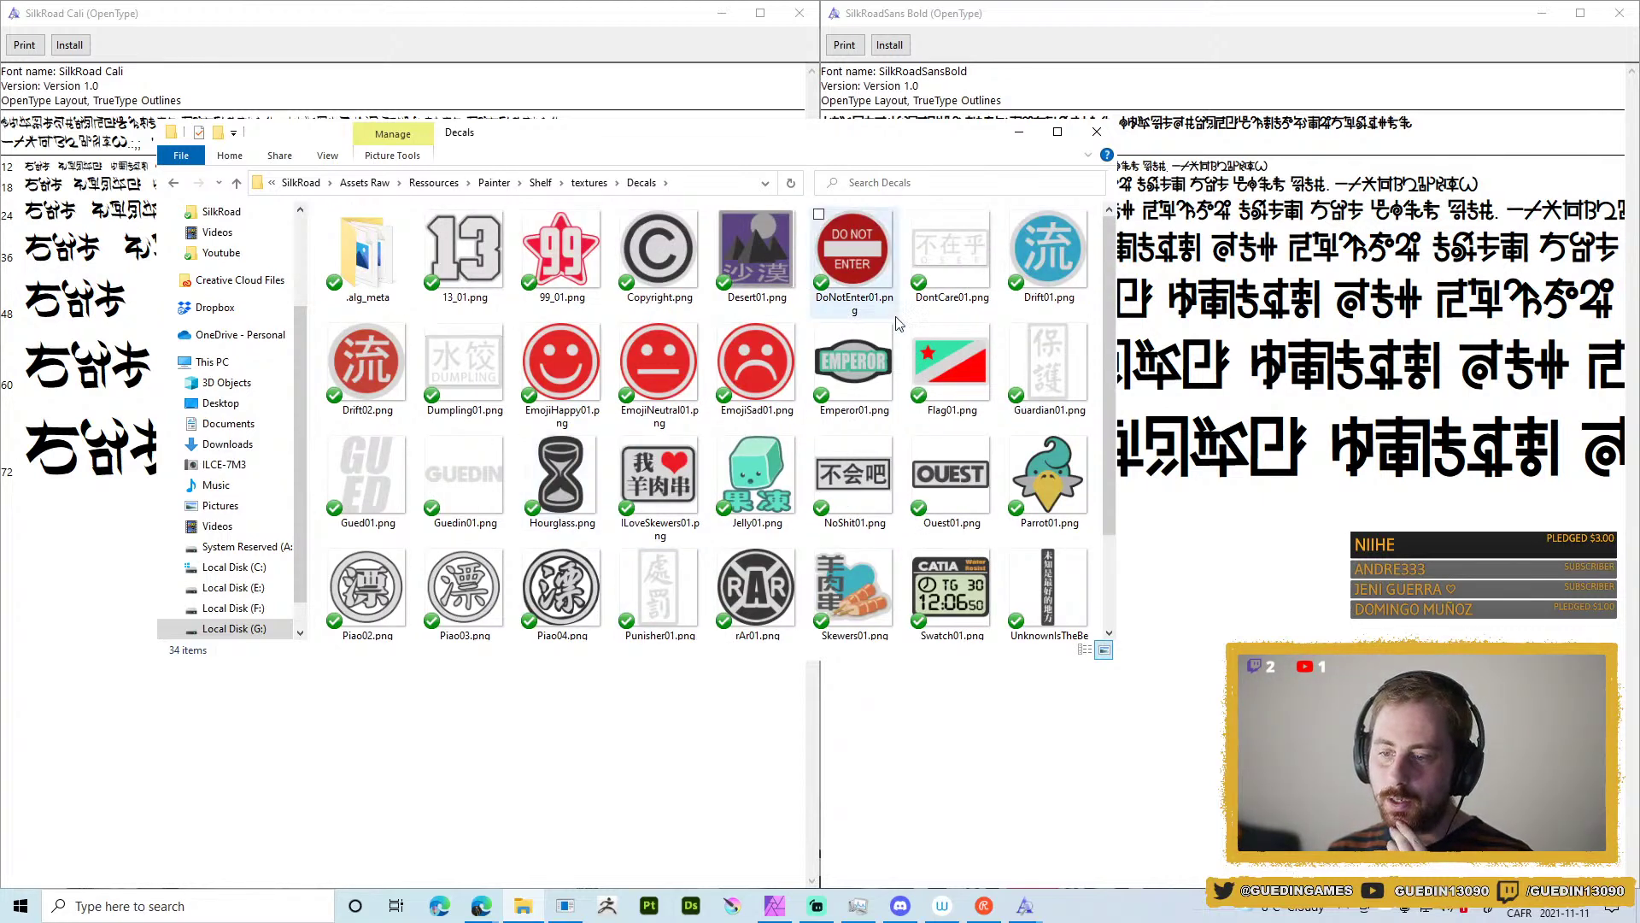
Switch to the Pinterest window in Microsoft Edge and open the similar "Burūman series" pin showing the figure from behind.
left_click(481, 906)
left_click(540, 855)
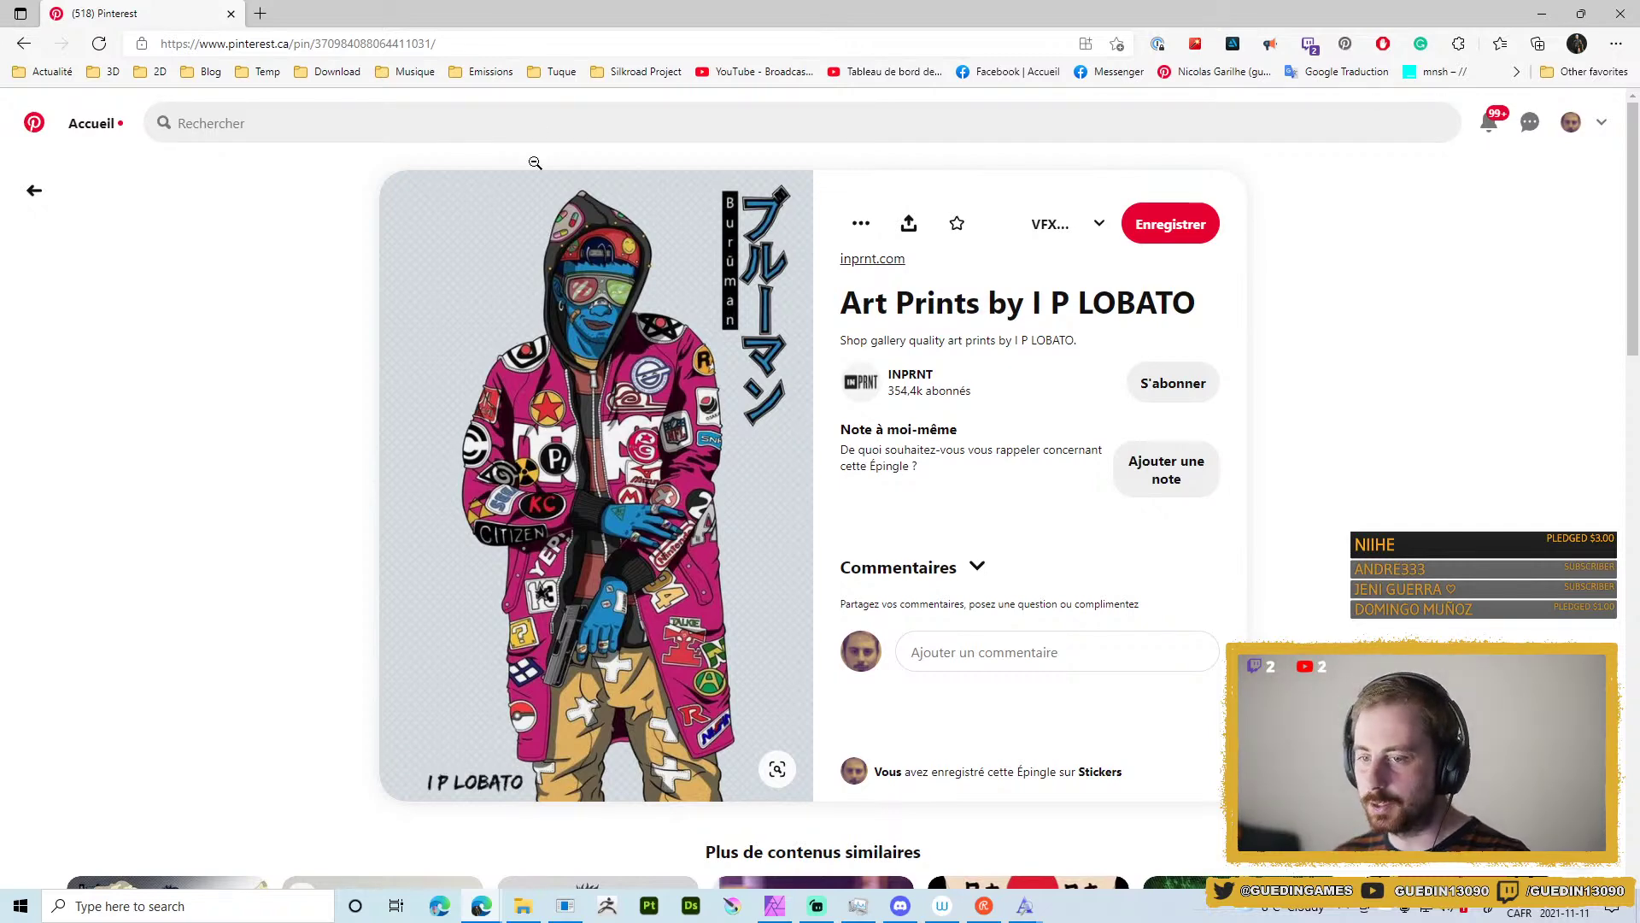
scroll(624, 647, "down", 5)
scroll(168, 351, "up", 5)
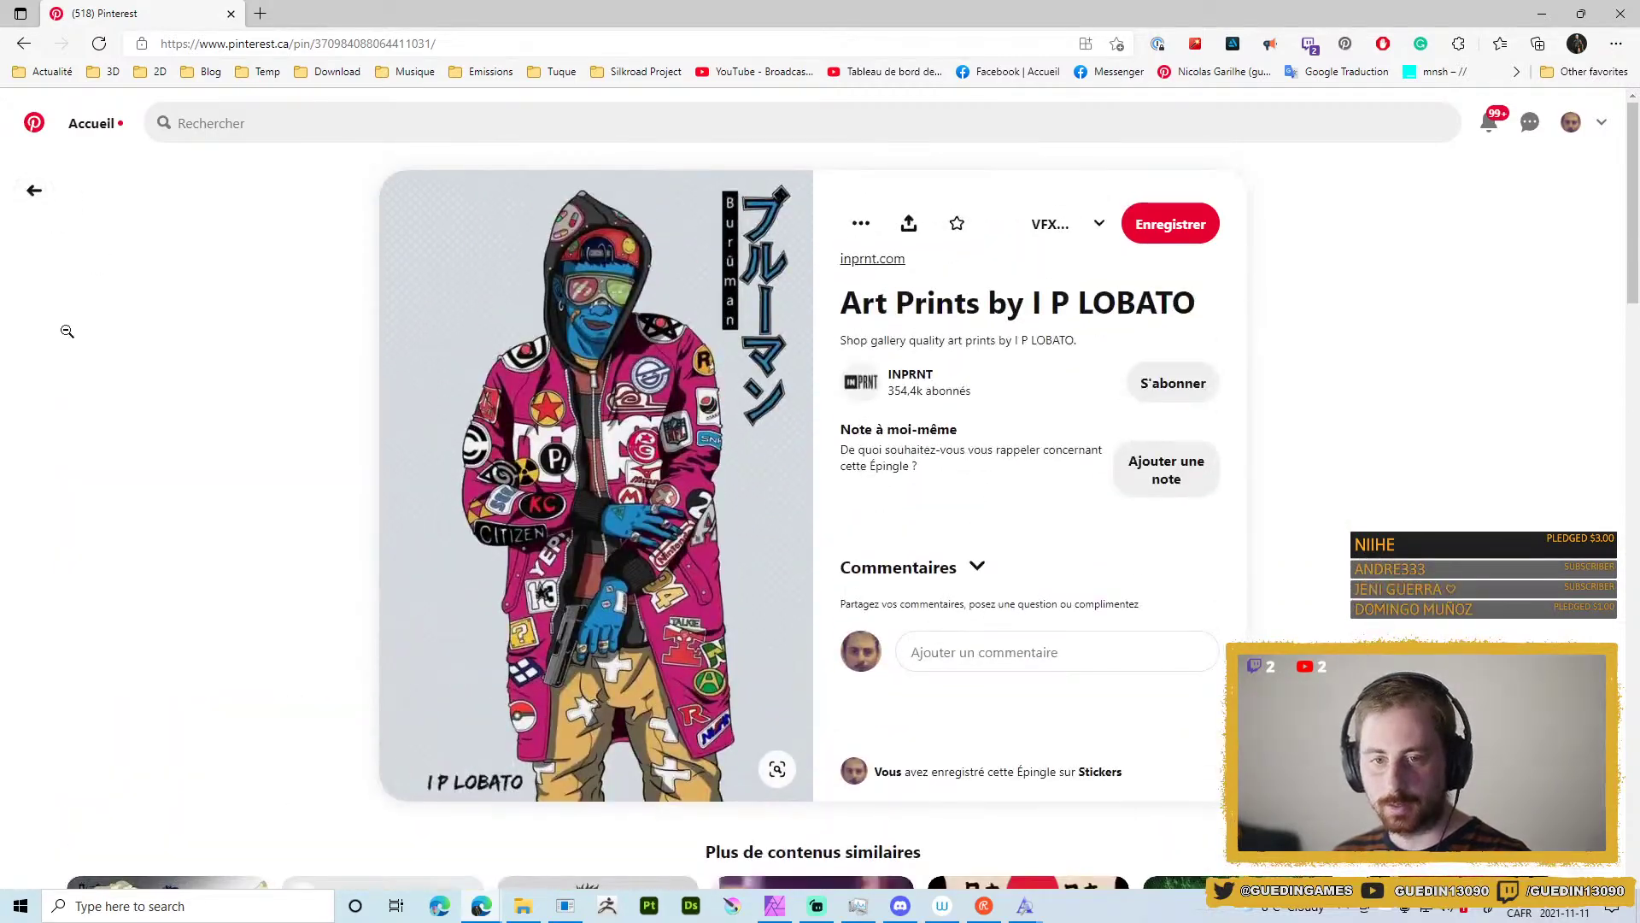
scroll(113, 572, "down", 5)
left_click(114, 564)
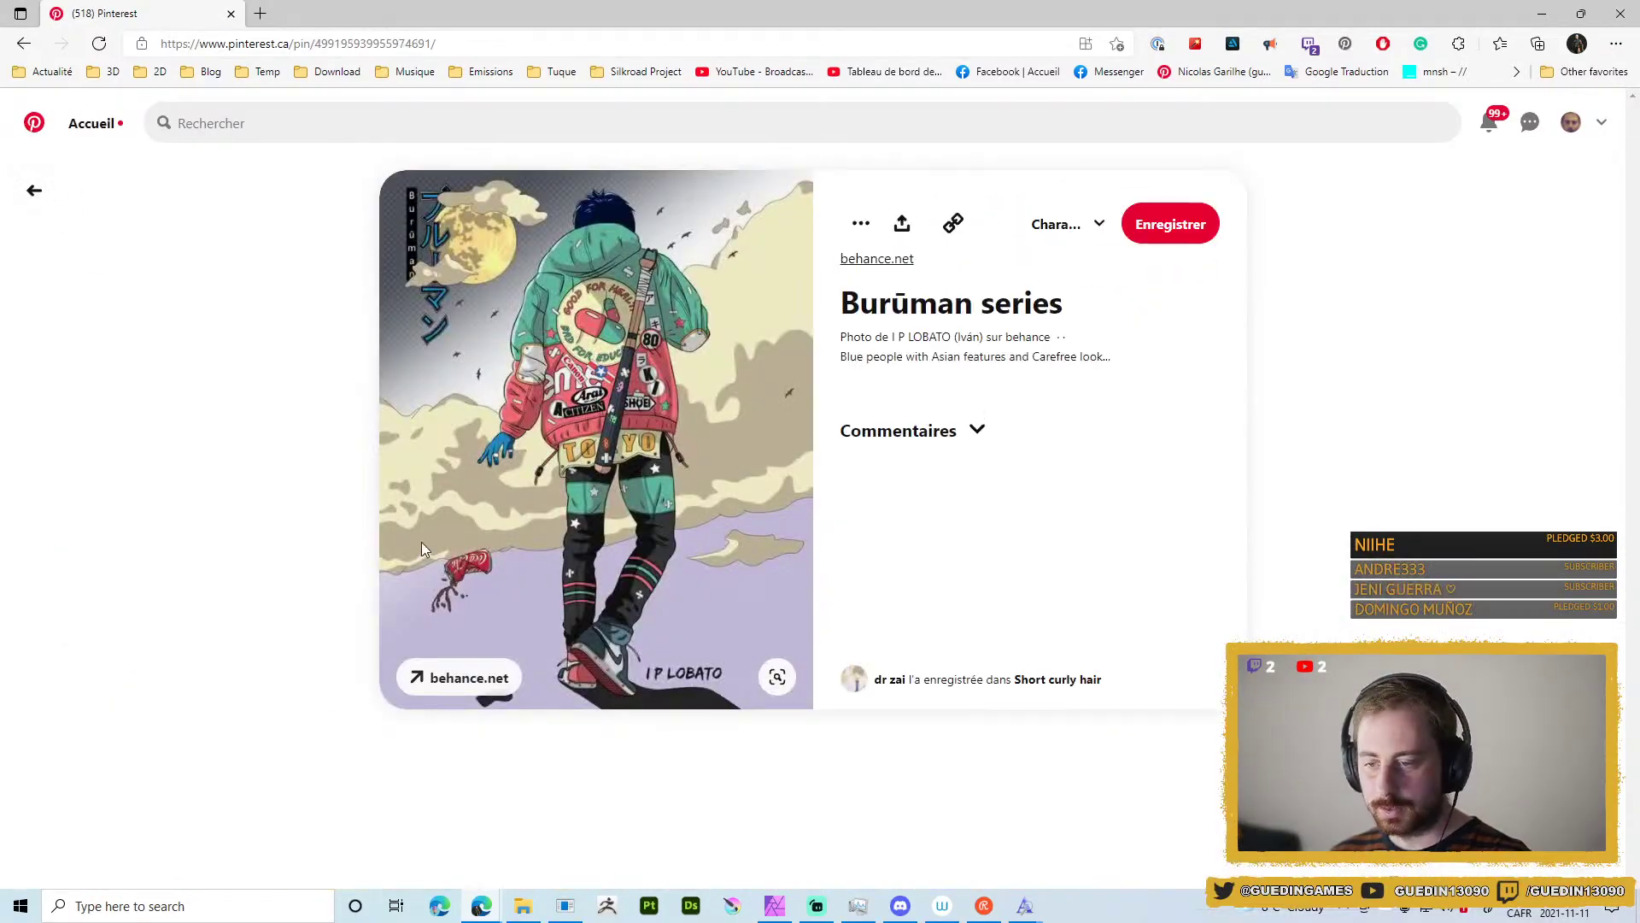
Go back from the Burūman series pin to the beginning of the Stickers board.
left_click(35, 190)
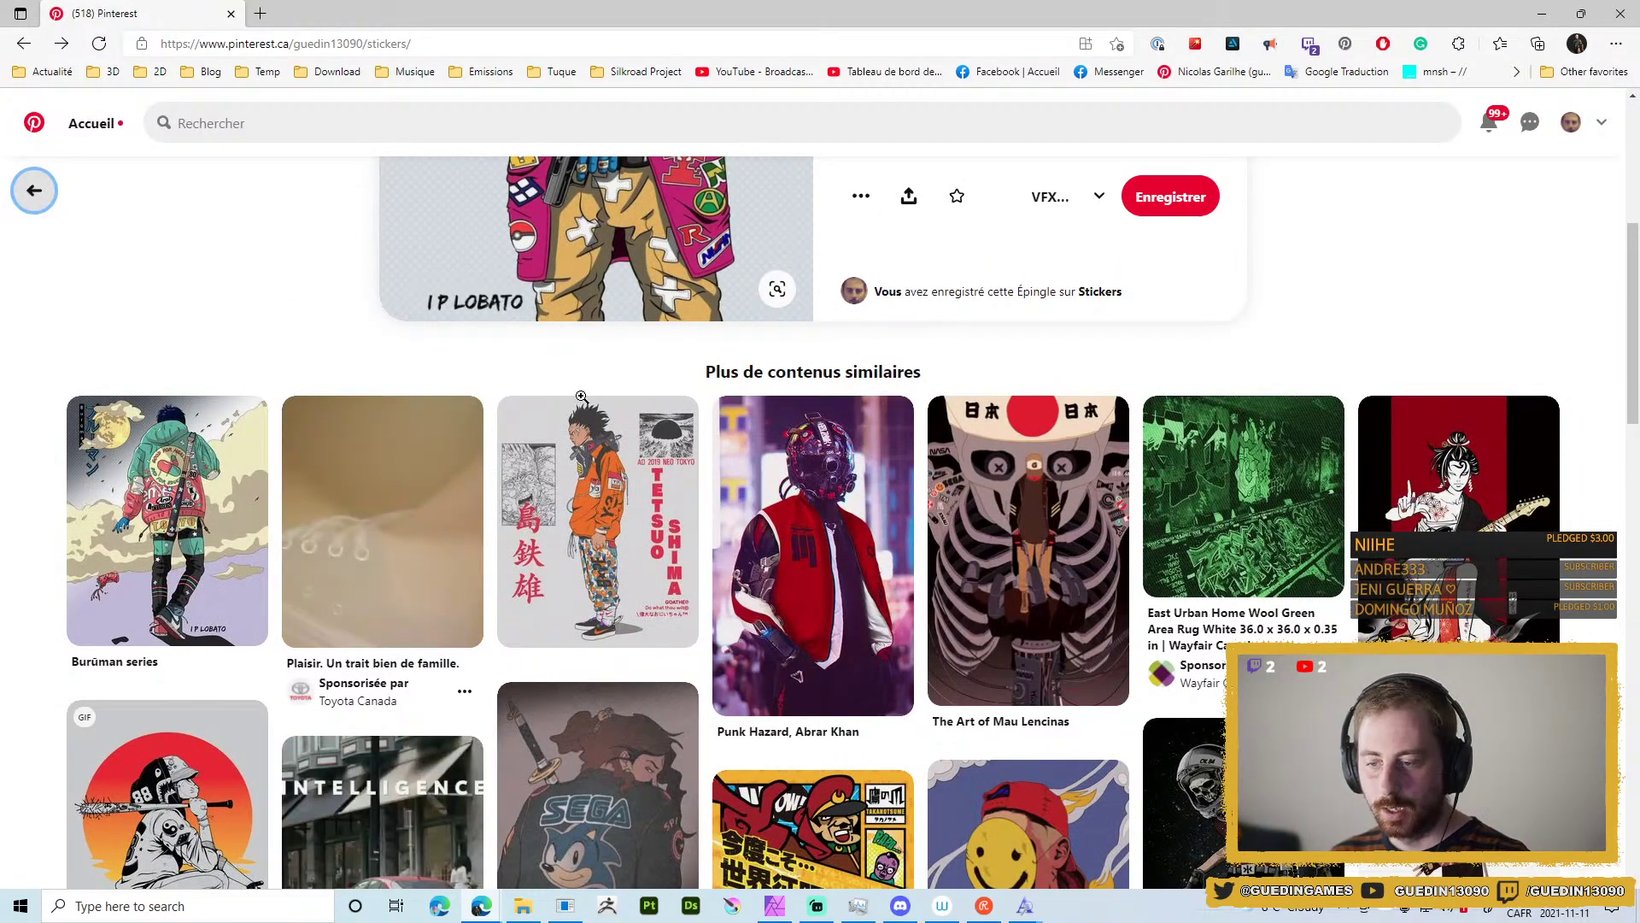
left_click(34, 190)
scroll(725, 362, "up", 5)
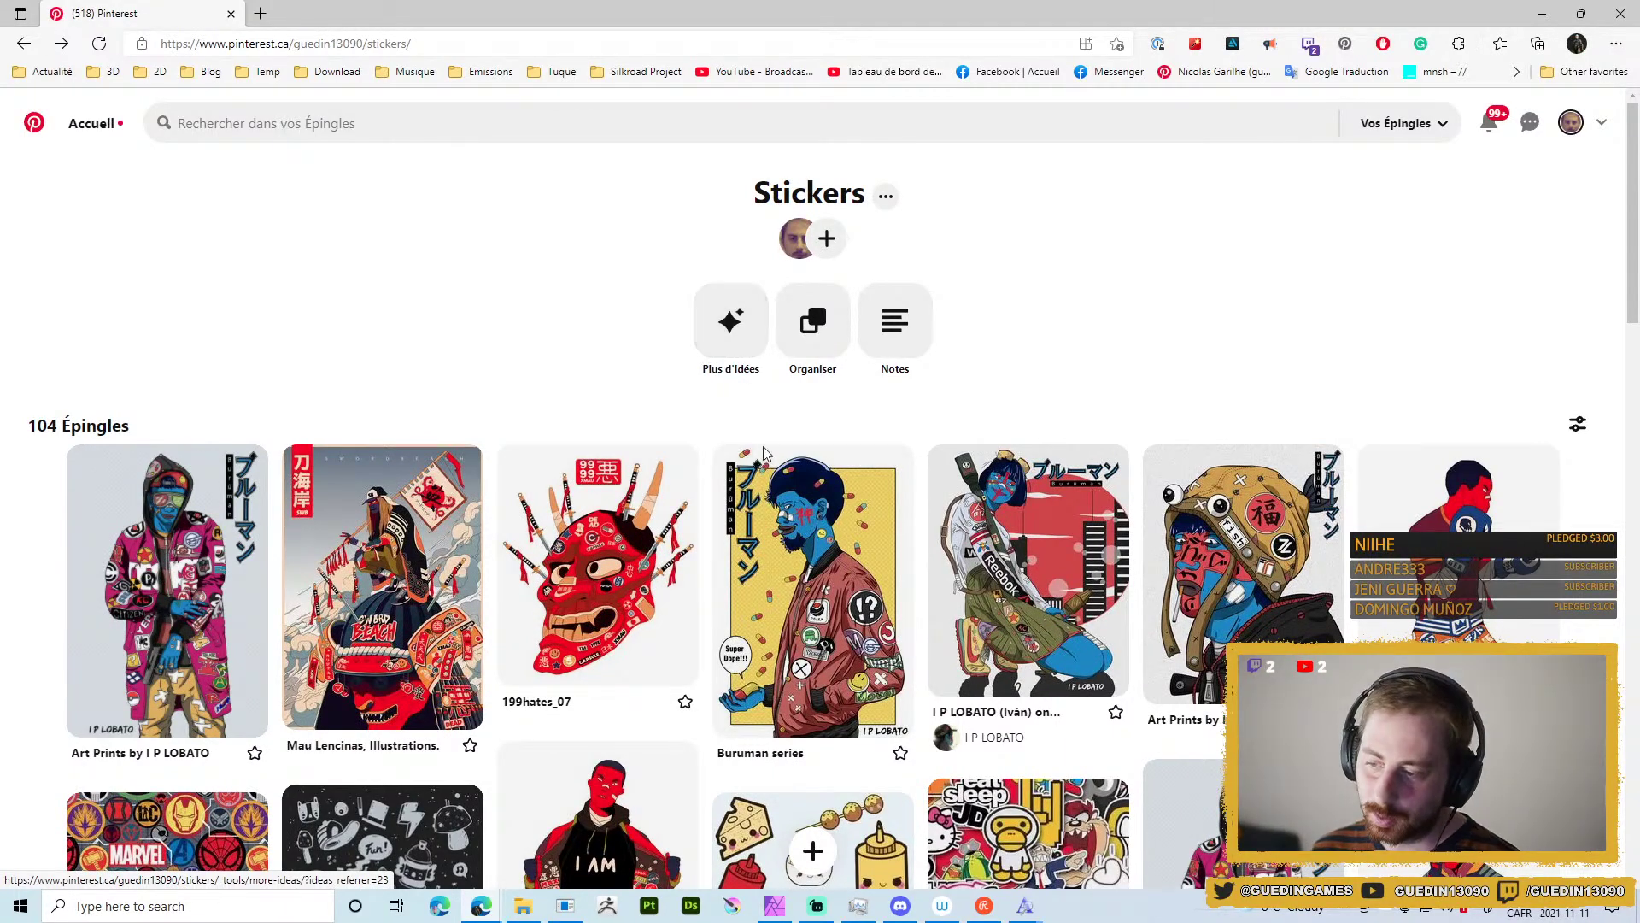
Switch to Affinity Photo and check its file commands.
left_click(779, 904)
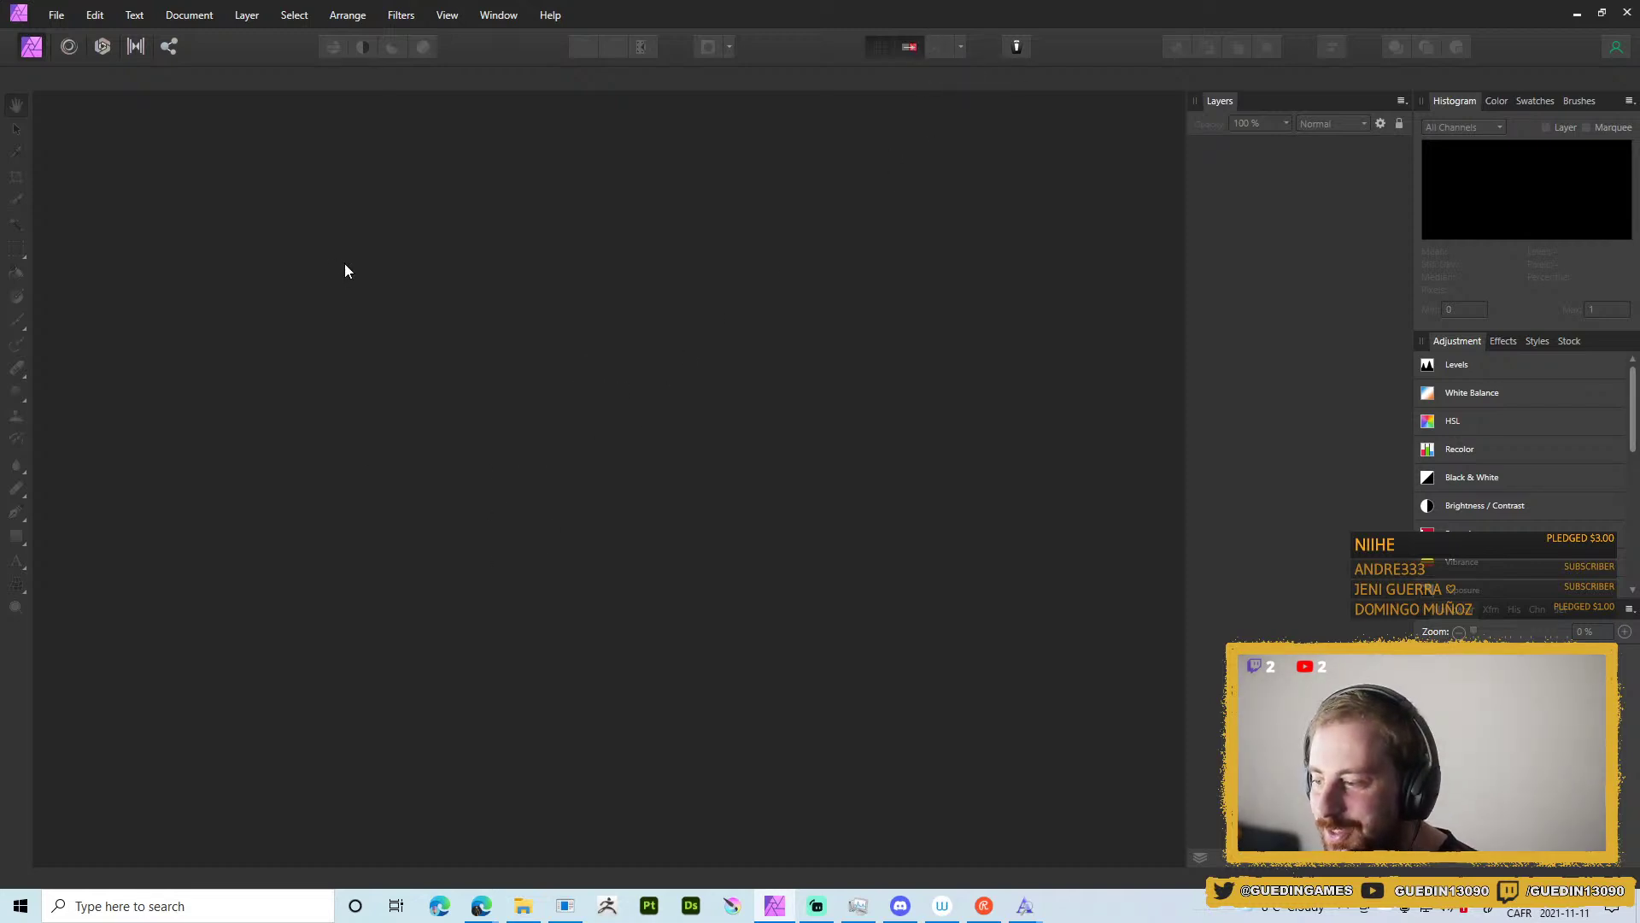
left_click(56, 14)
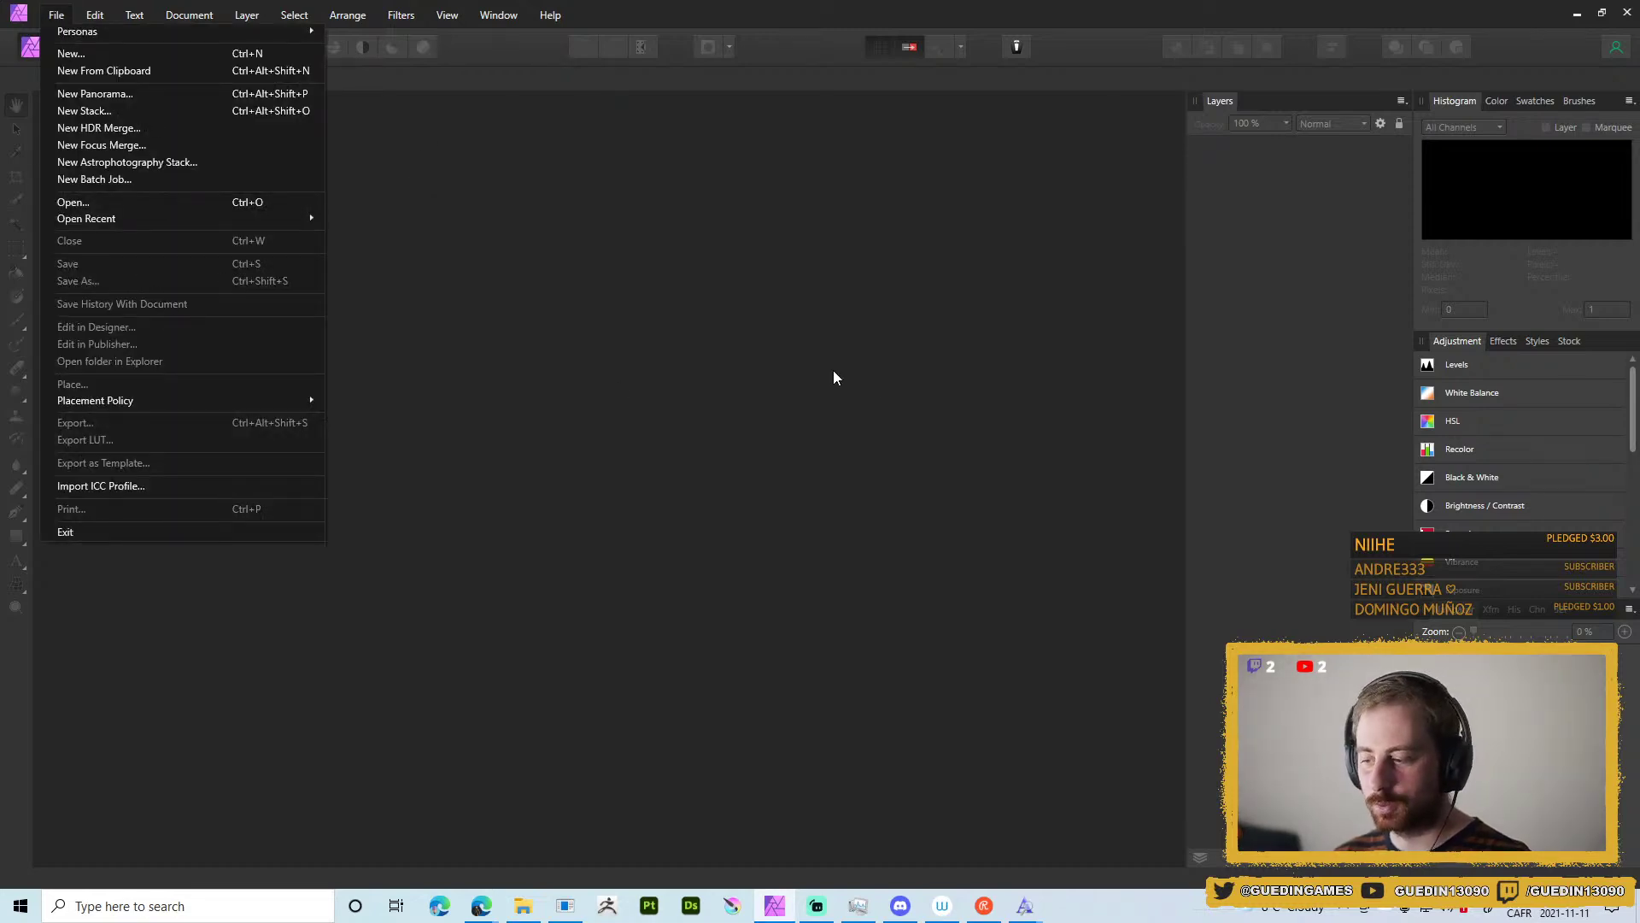
left_click(790, 373)
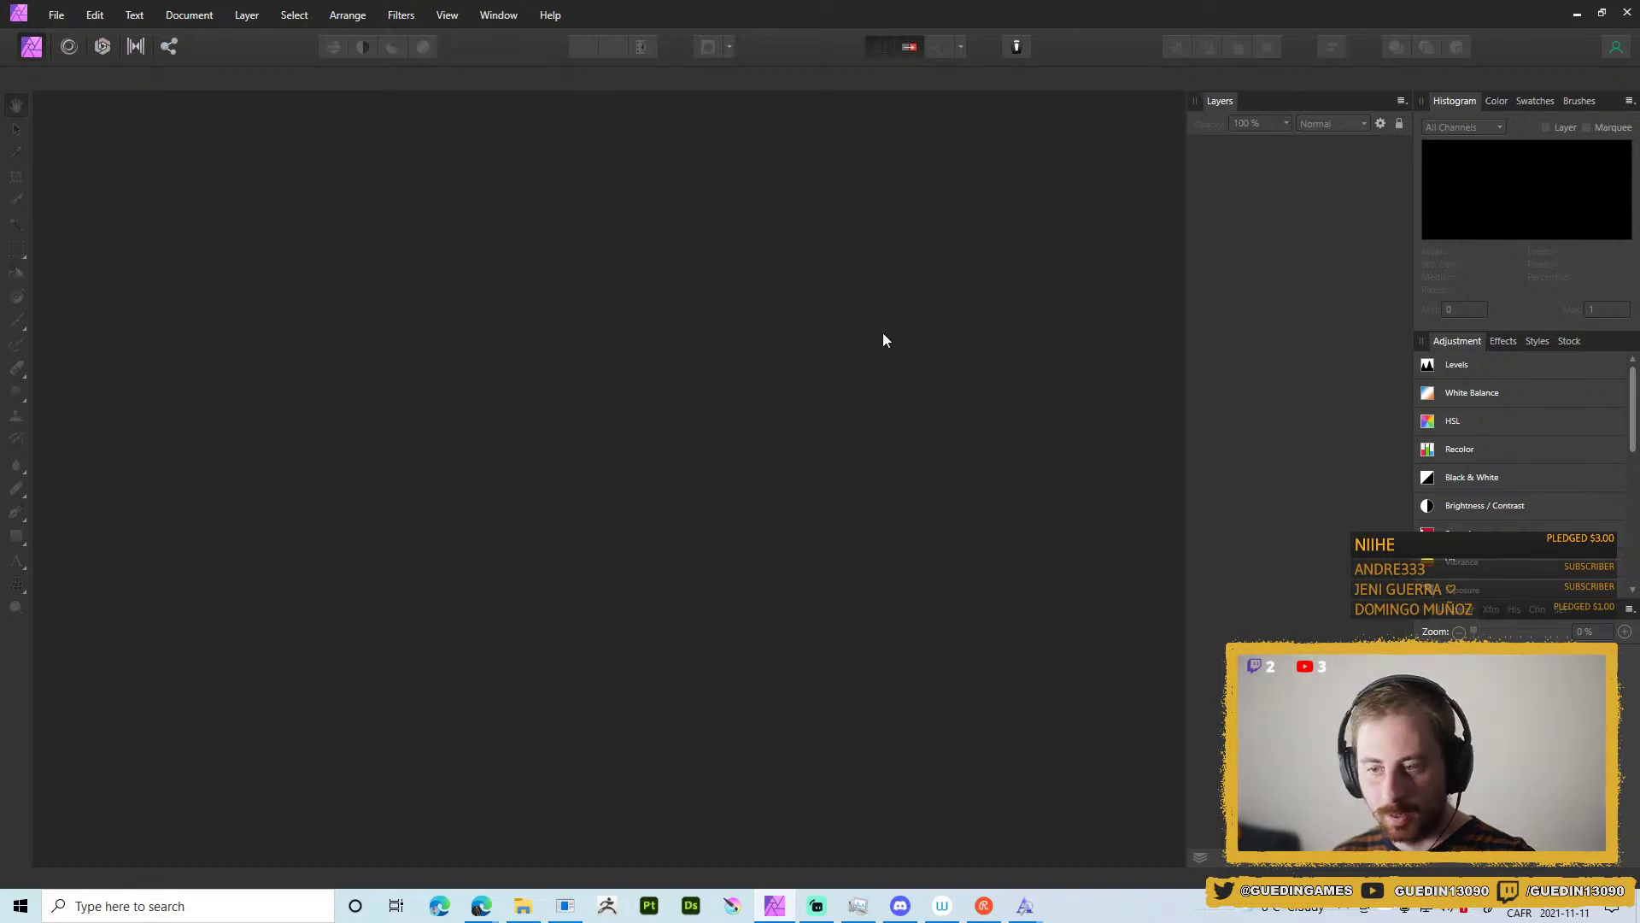
Launch Krita and minimize its window to return to Affinity Photo.
left_click(732, 906)
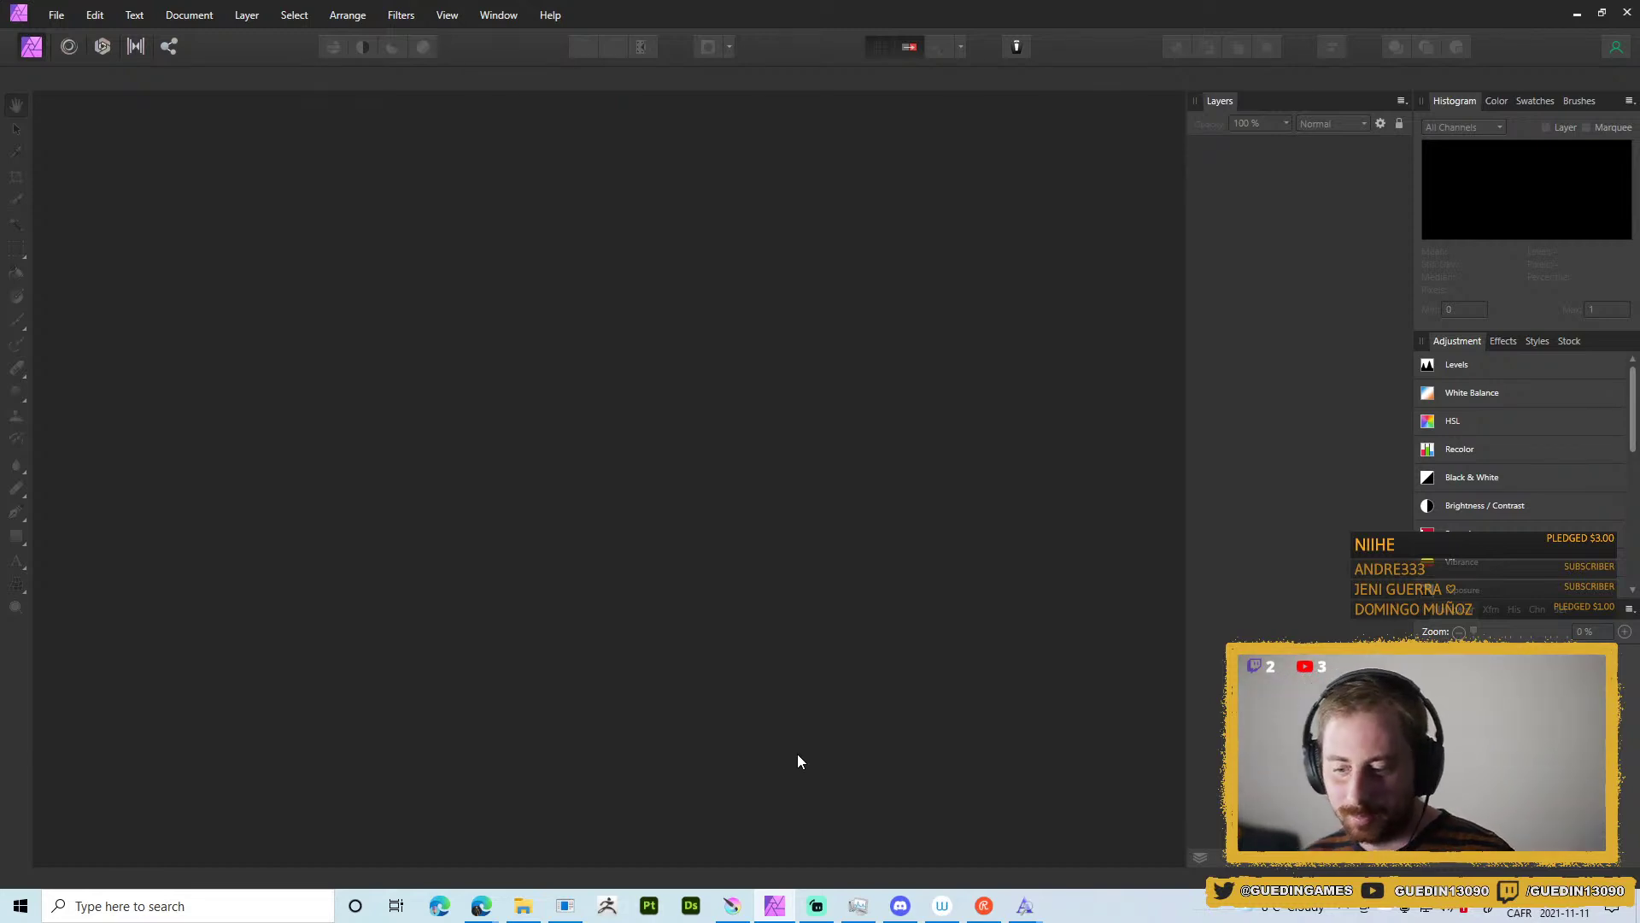
left_click(732, 906)
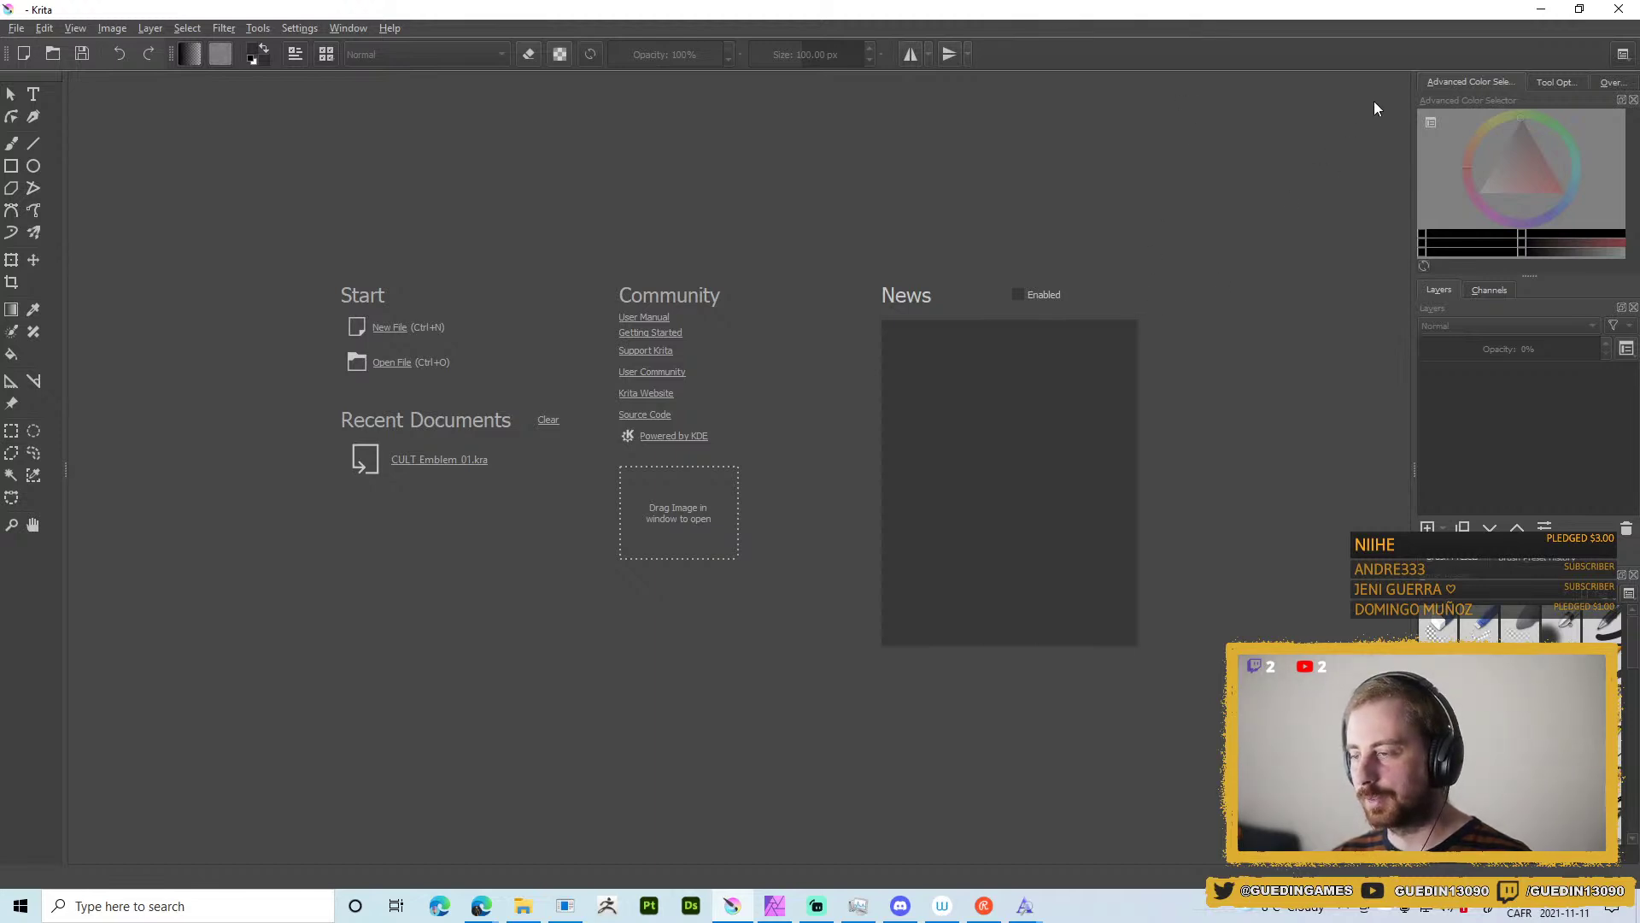
left_click(1542, 10)
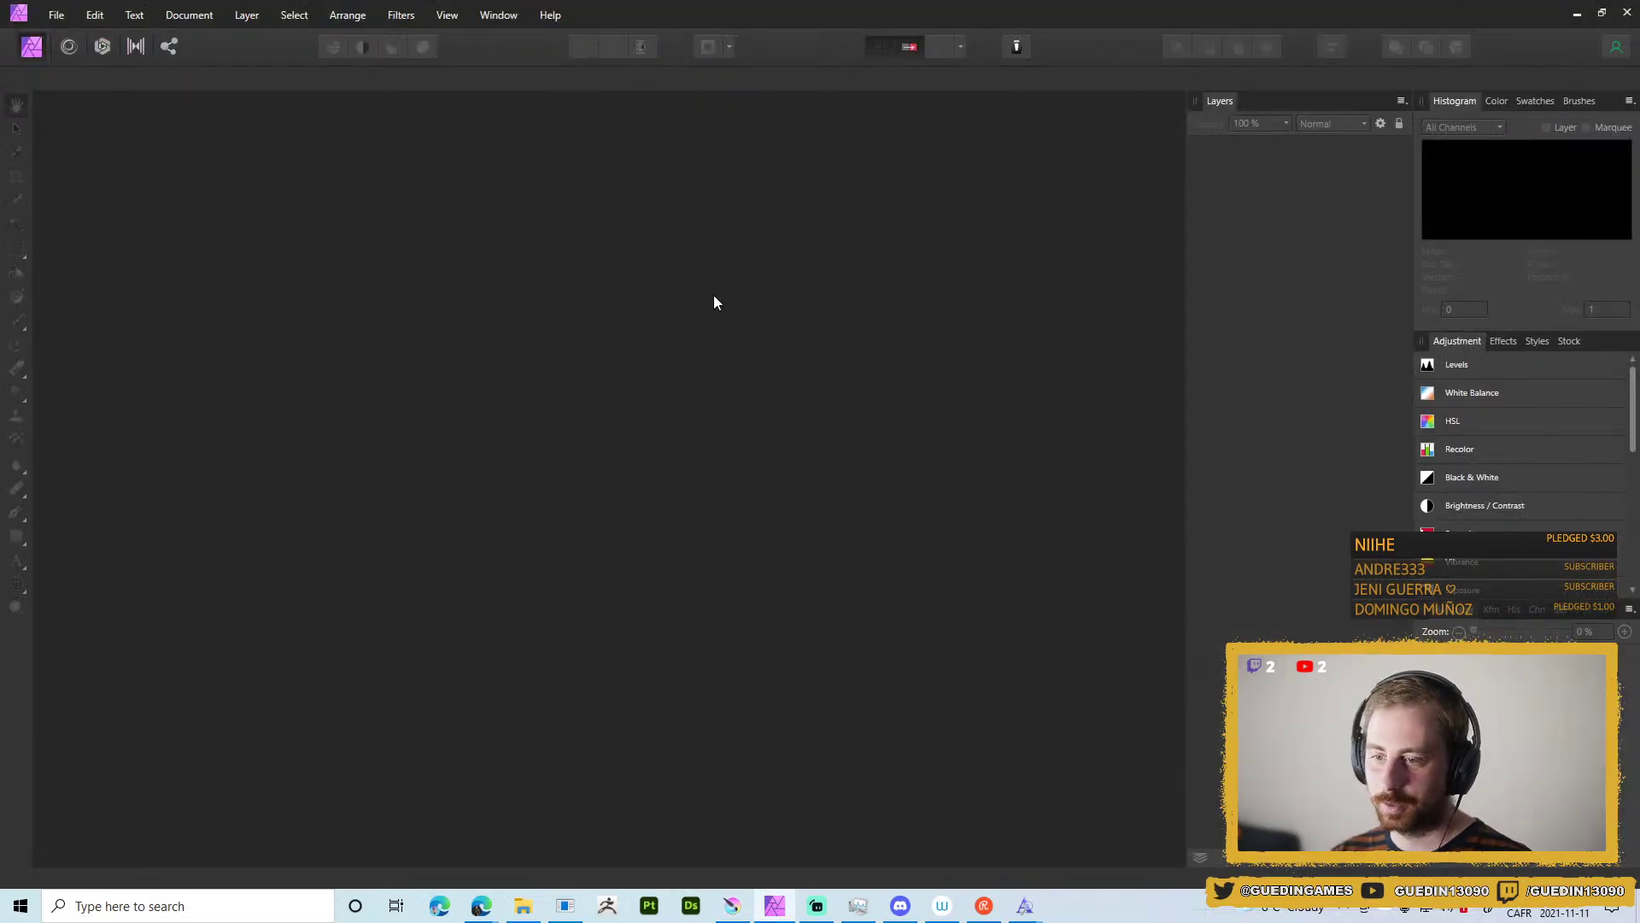
left_click(59, 17)
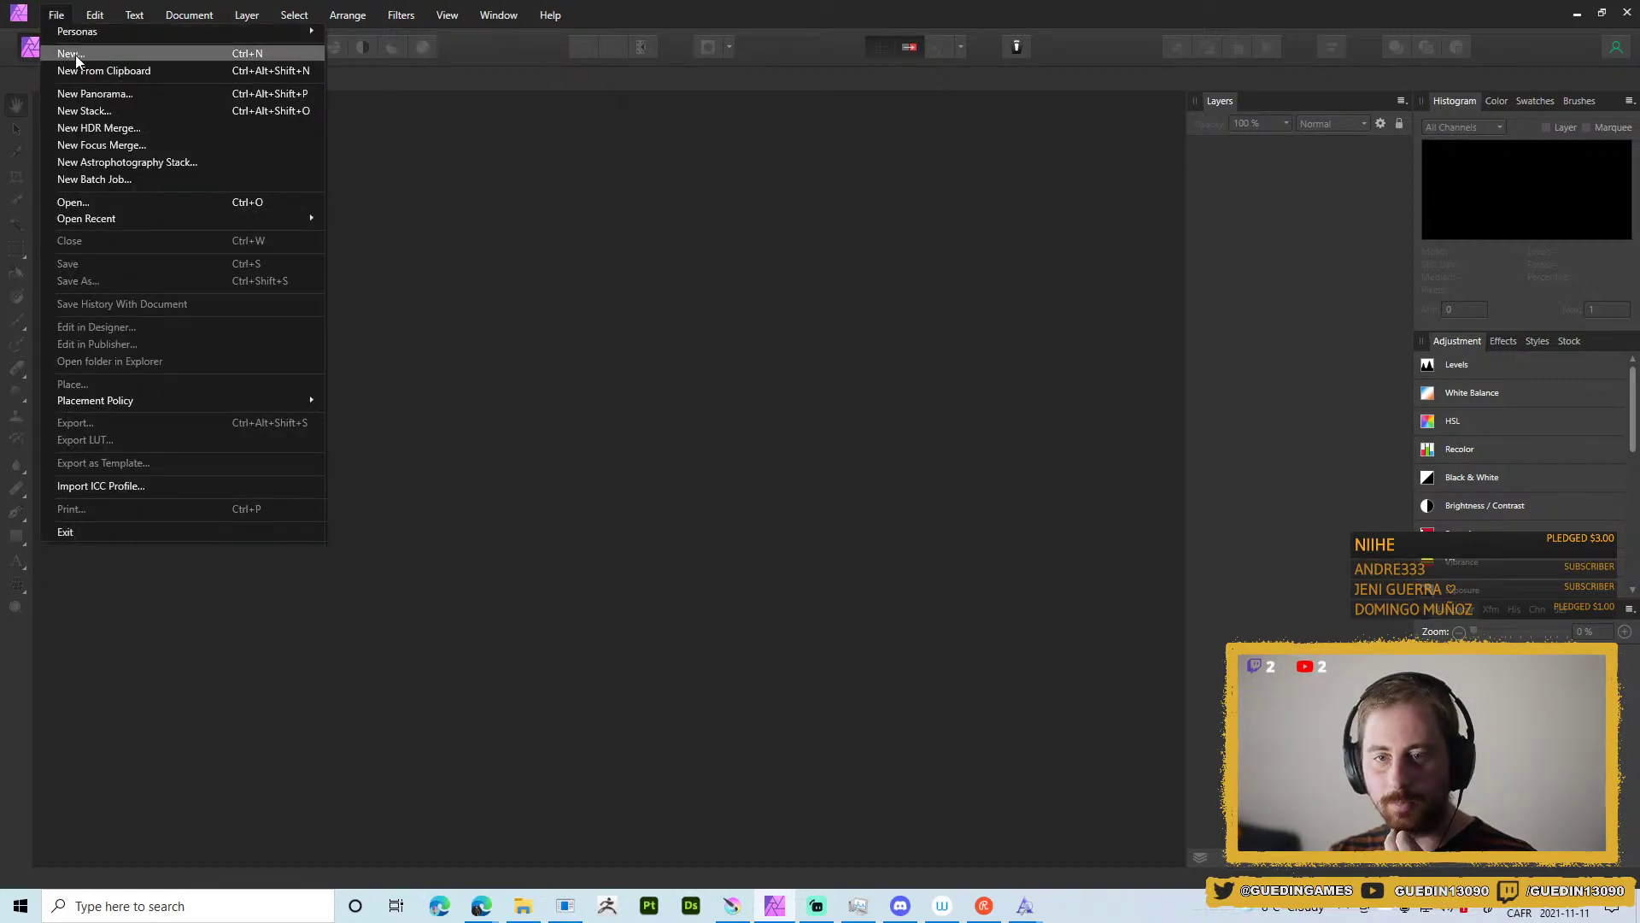
mouse_move(400, 14)
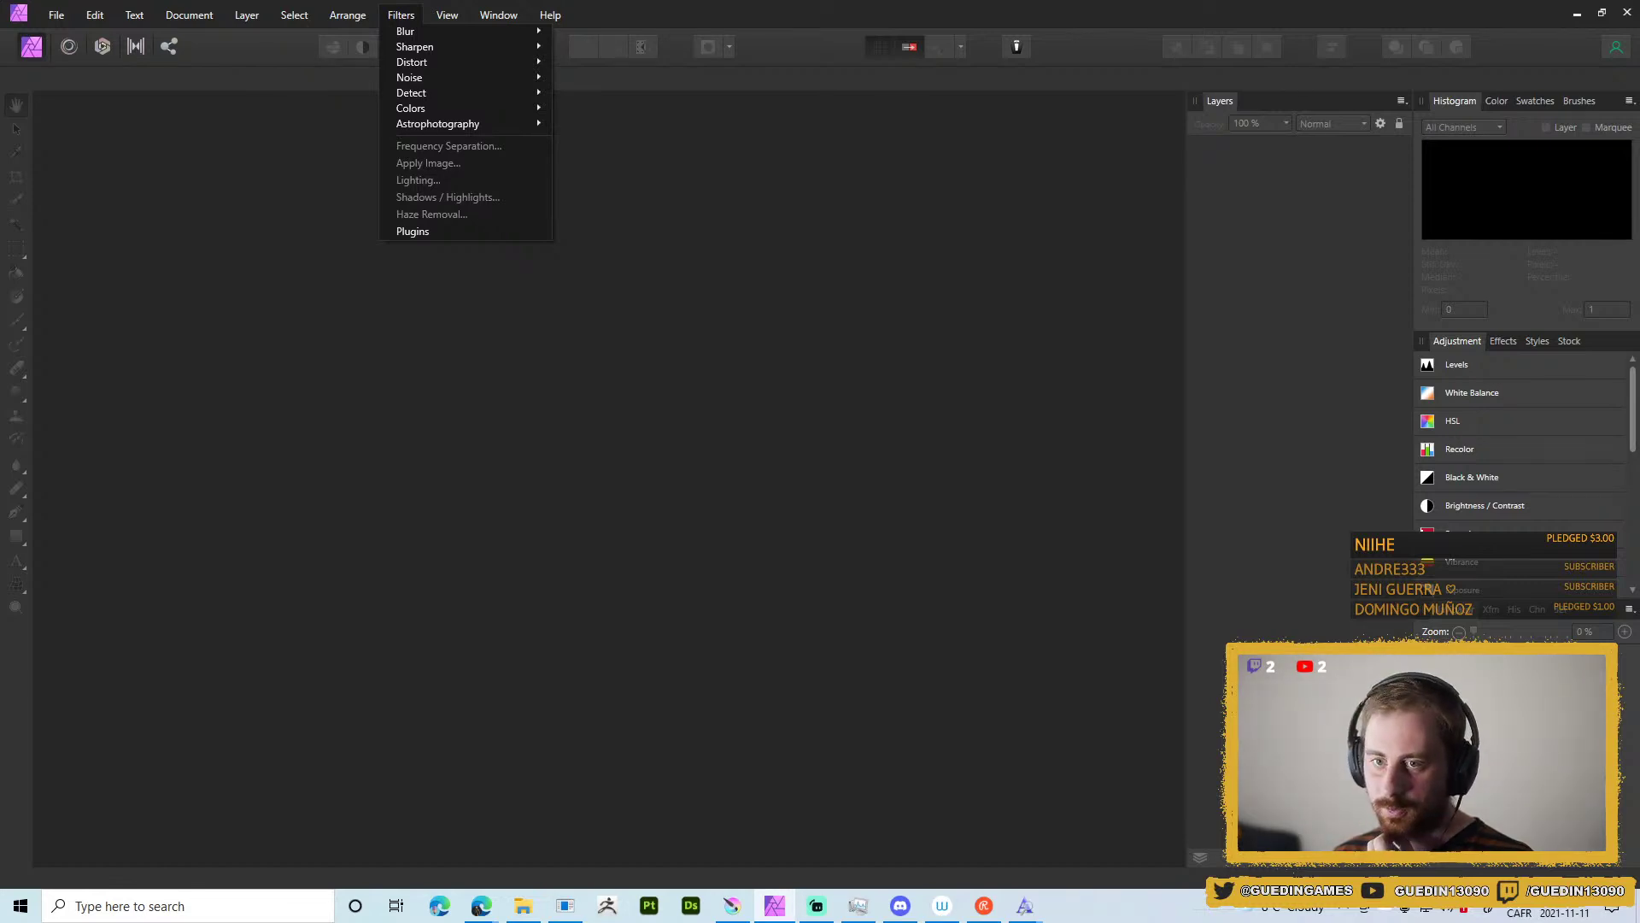
key("Escape")
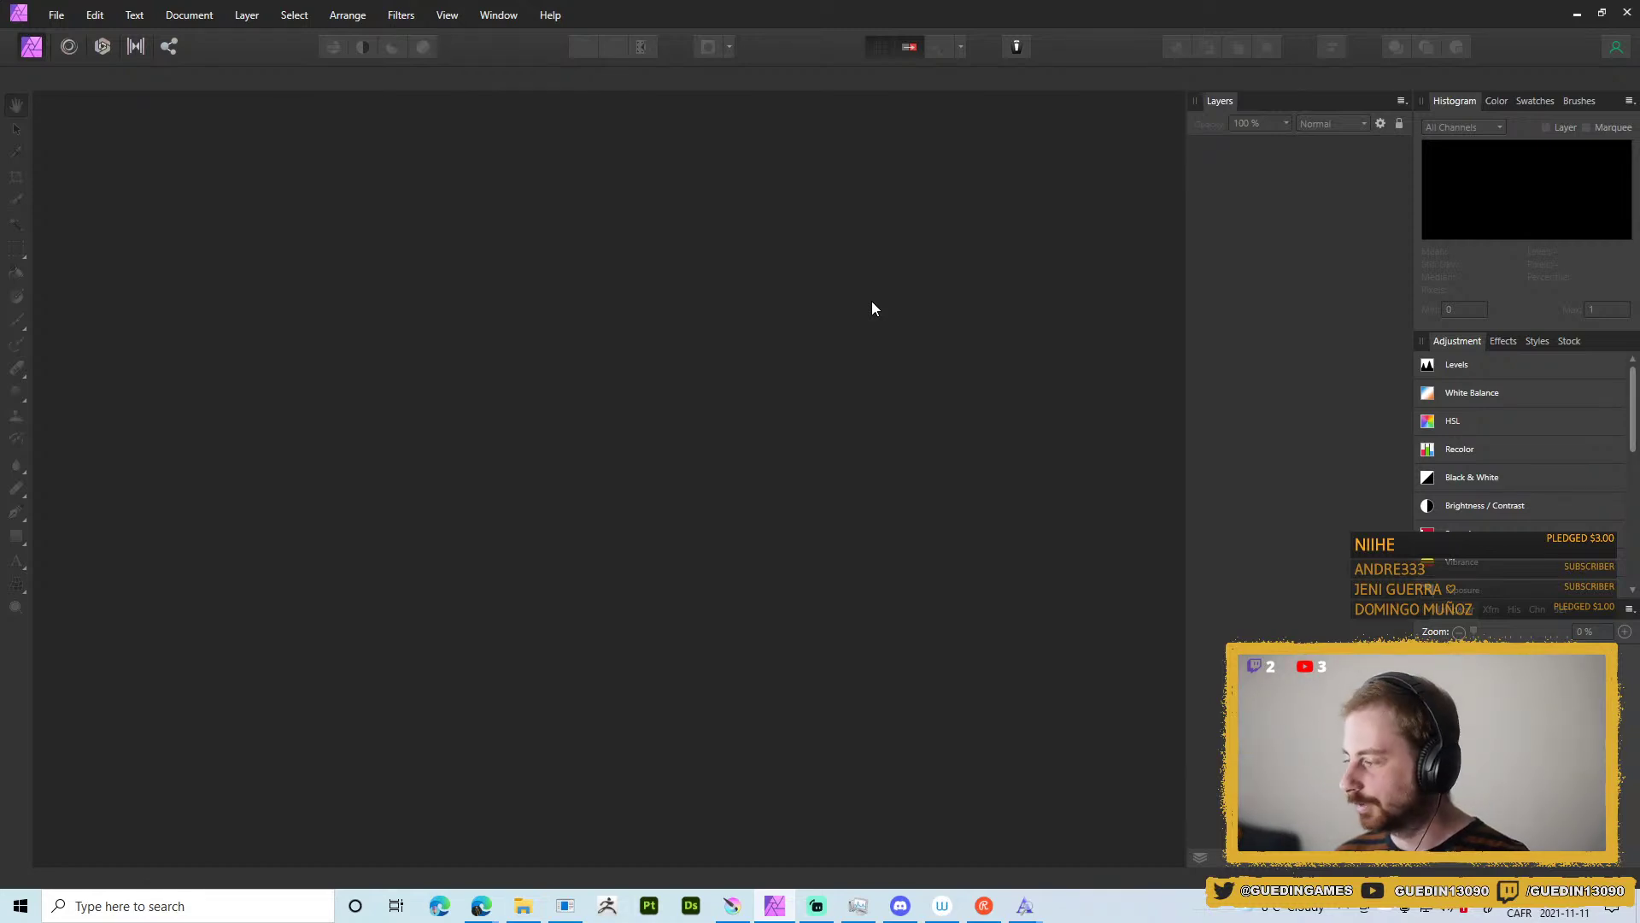
Create a new document with a page width and height of 2048 px at 72 DPI.
left_click(57, 14)
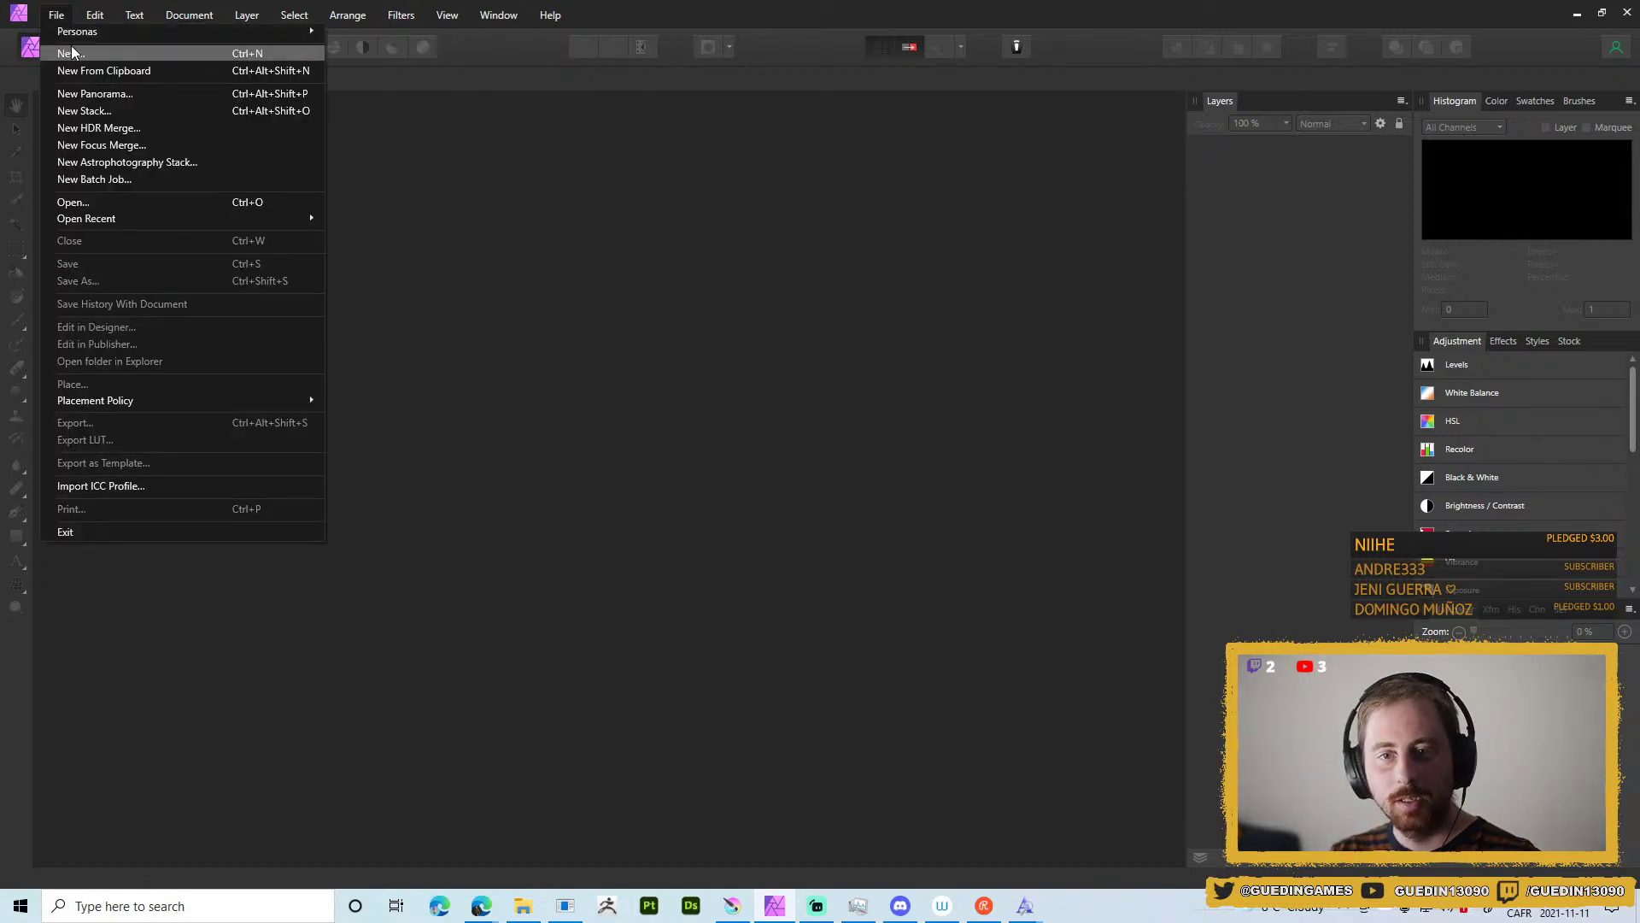
left_click(82, 53)
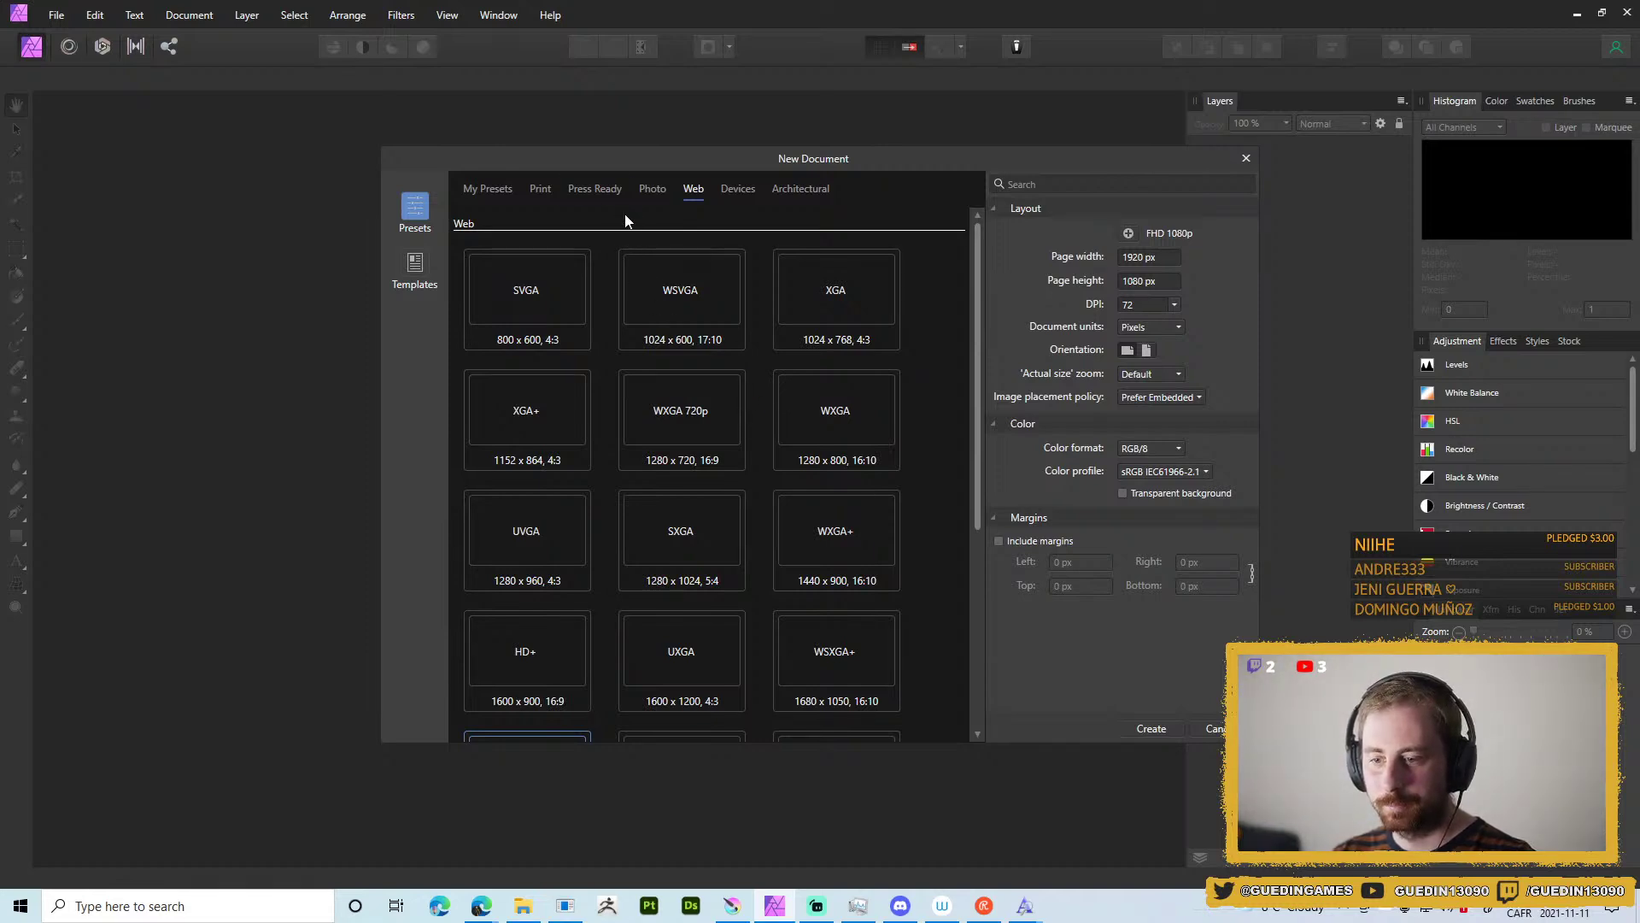
left_click(1167, 260)
type("2048")
key("Tab")
type("2048")
key("Return")
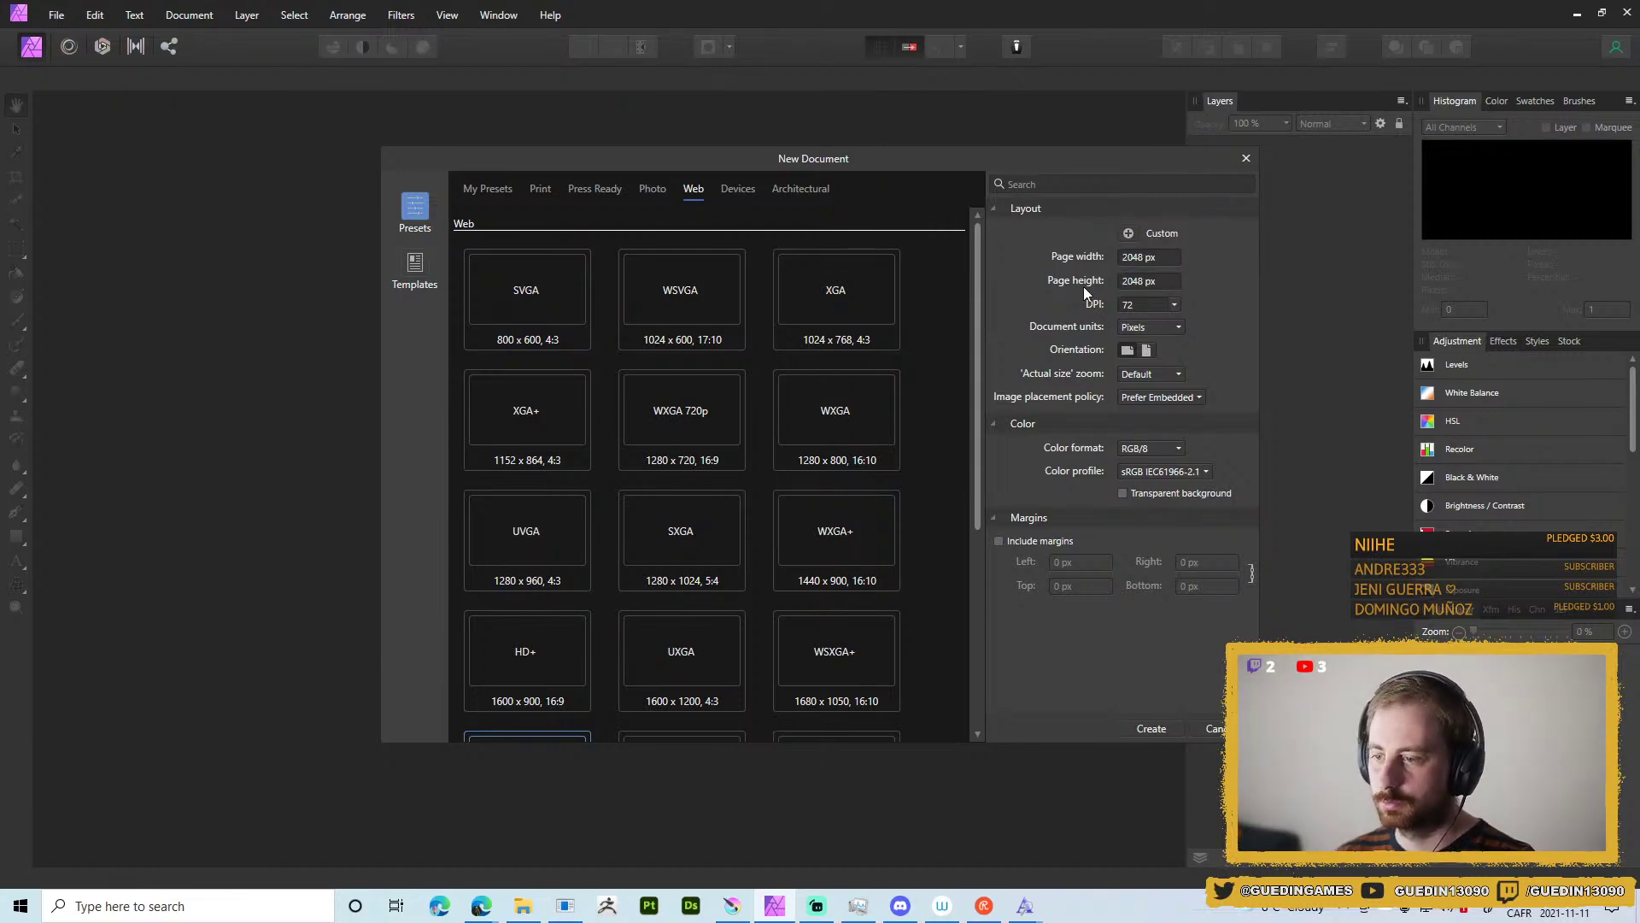
left_click(1153, 729)
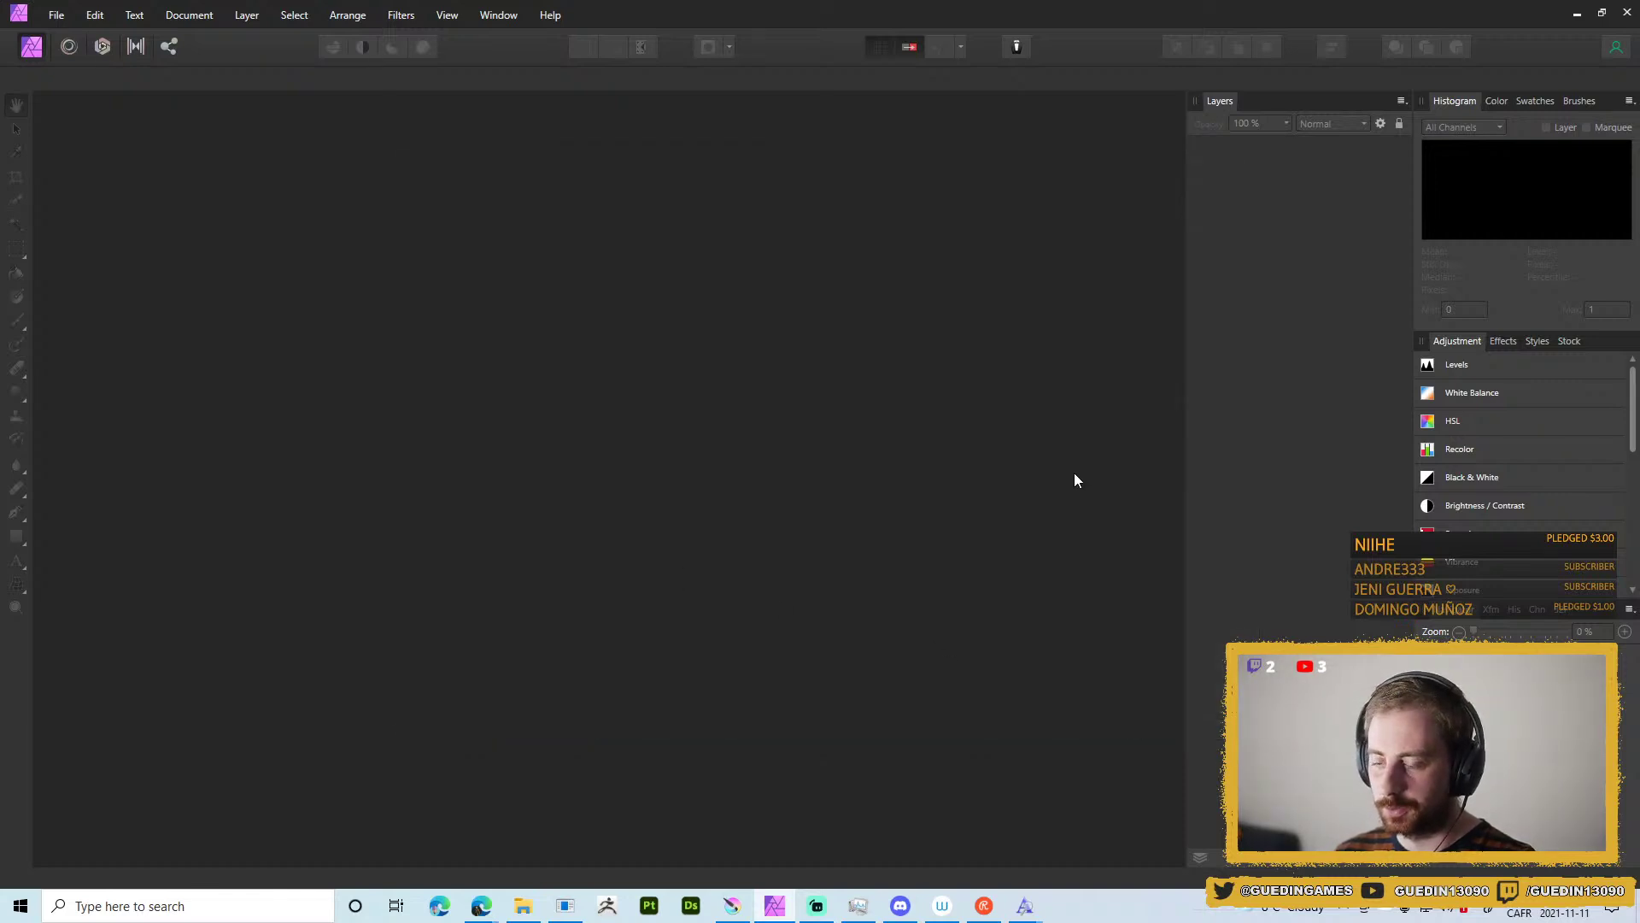
key("z")
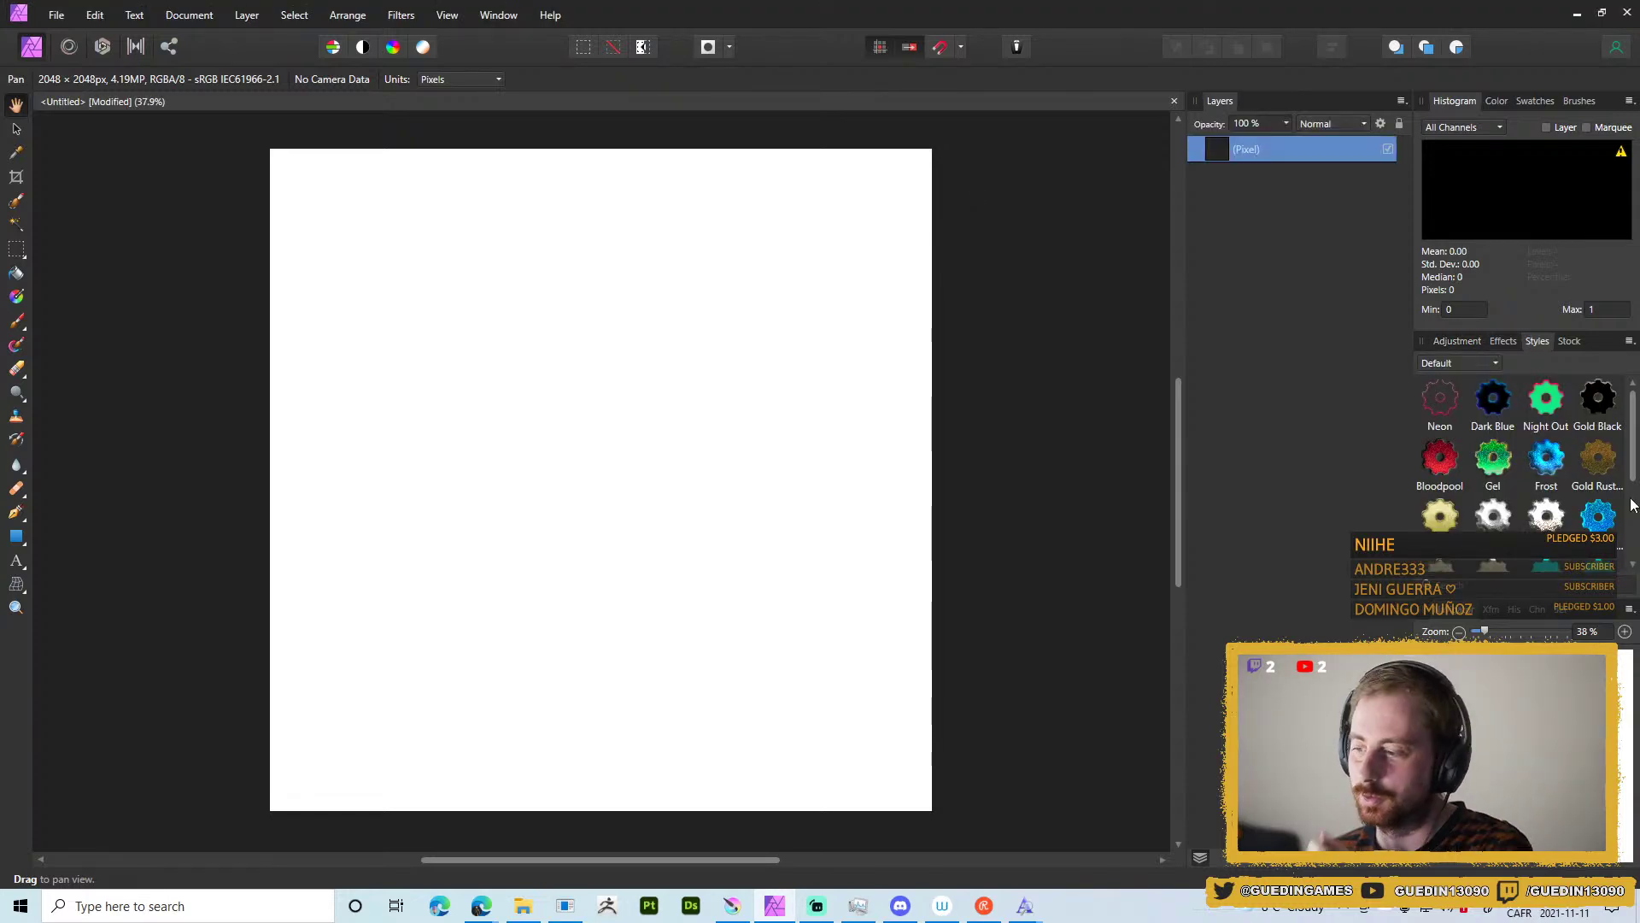
Show the Basic brush category and choose the hard round 16 px brush.
left_click(1453, 345)
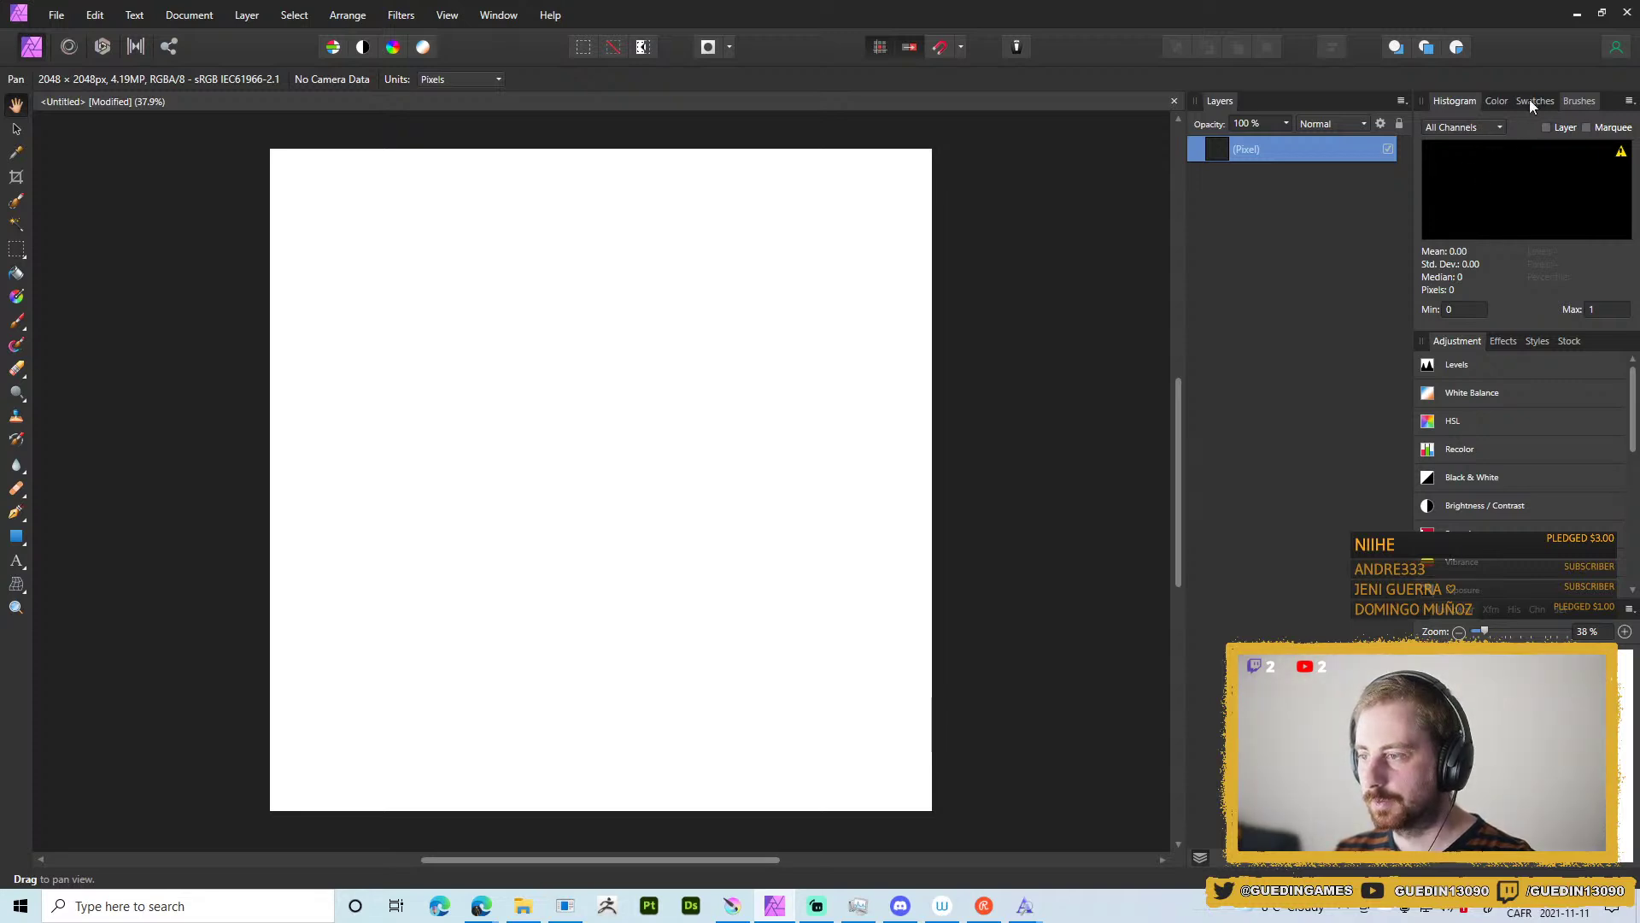
left_click(1579, 101)
left_click(1495, 121)
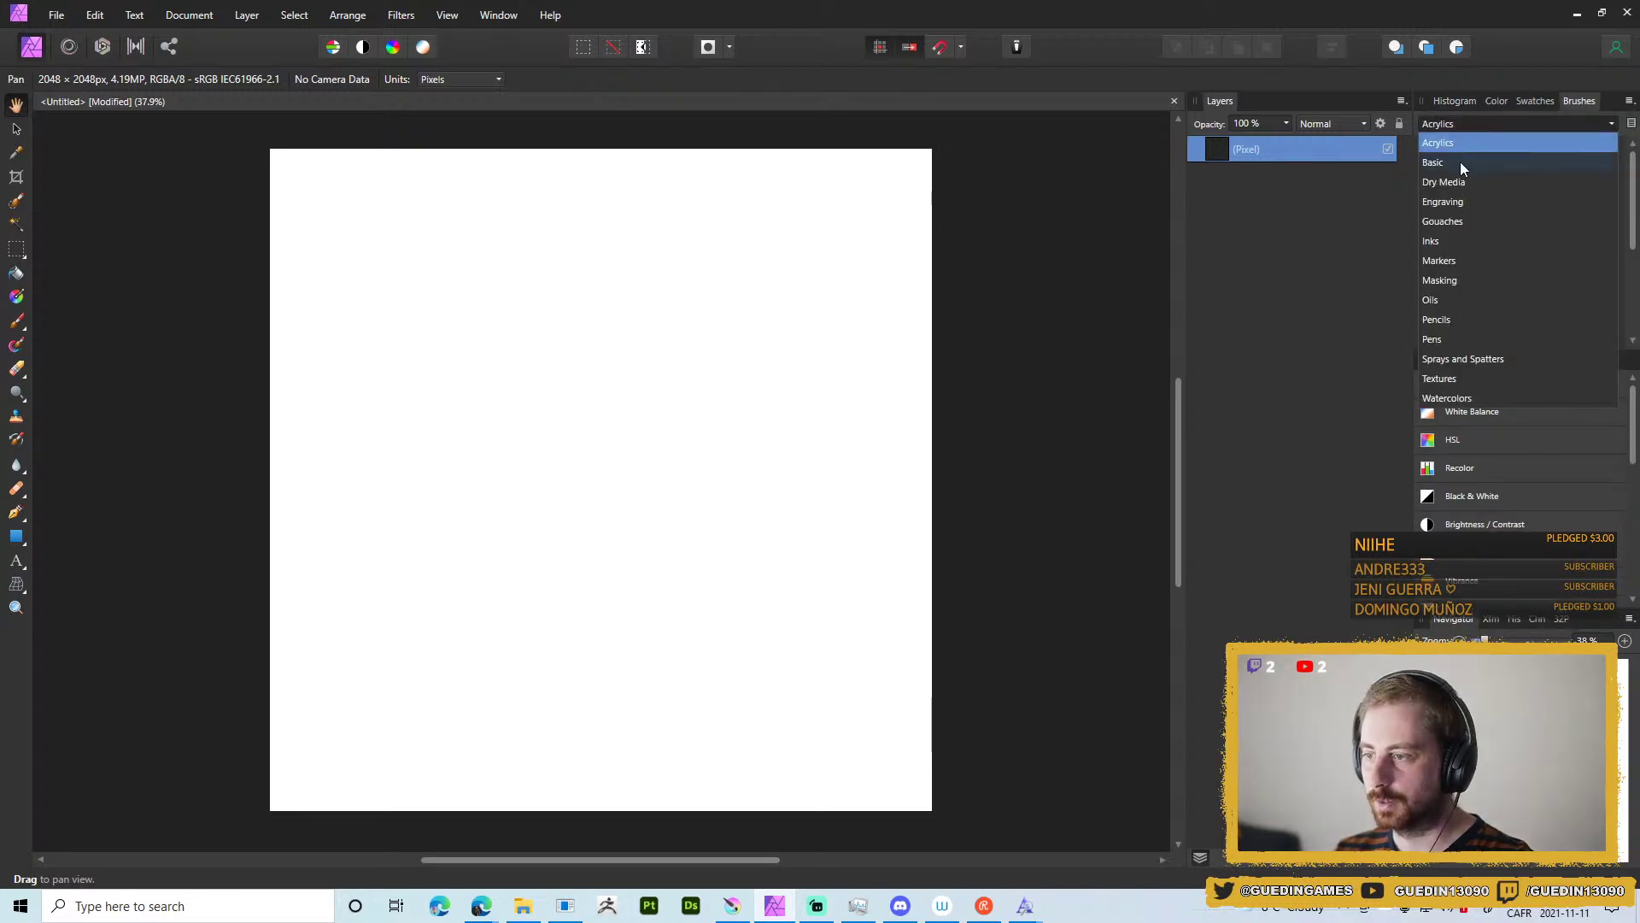
left_click(1457, 141)
left_click(1488, 282)
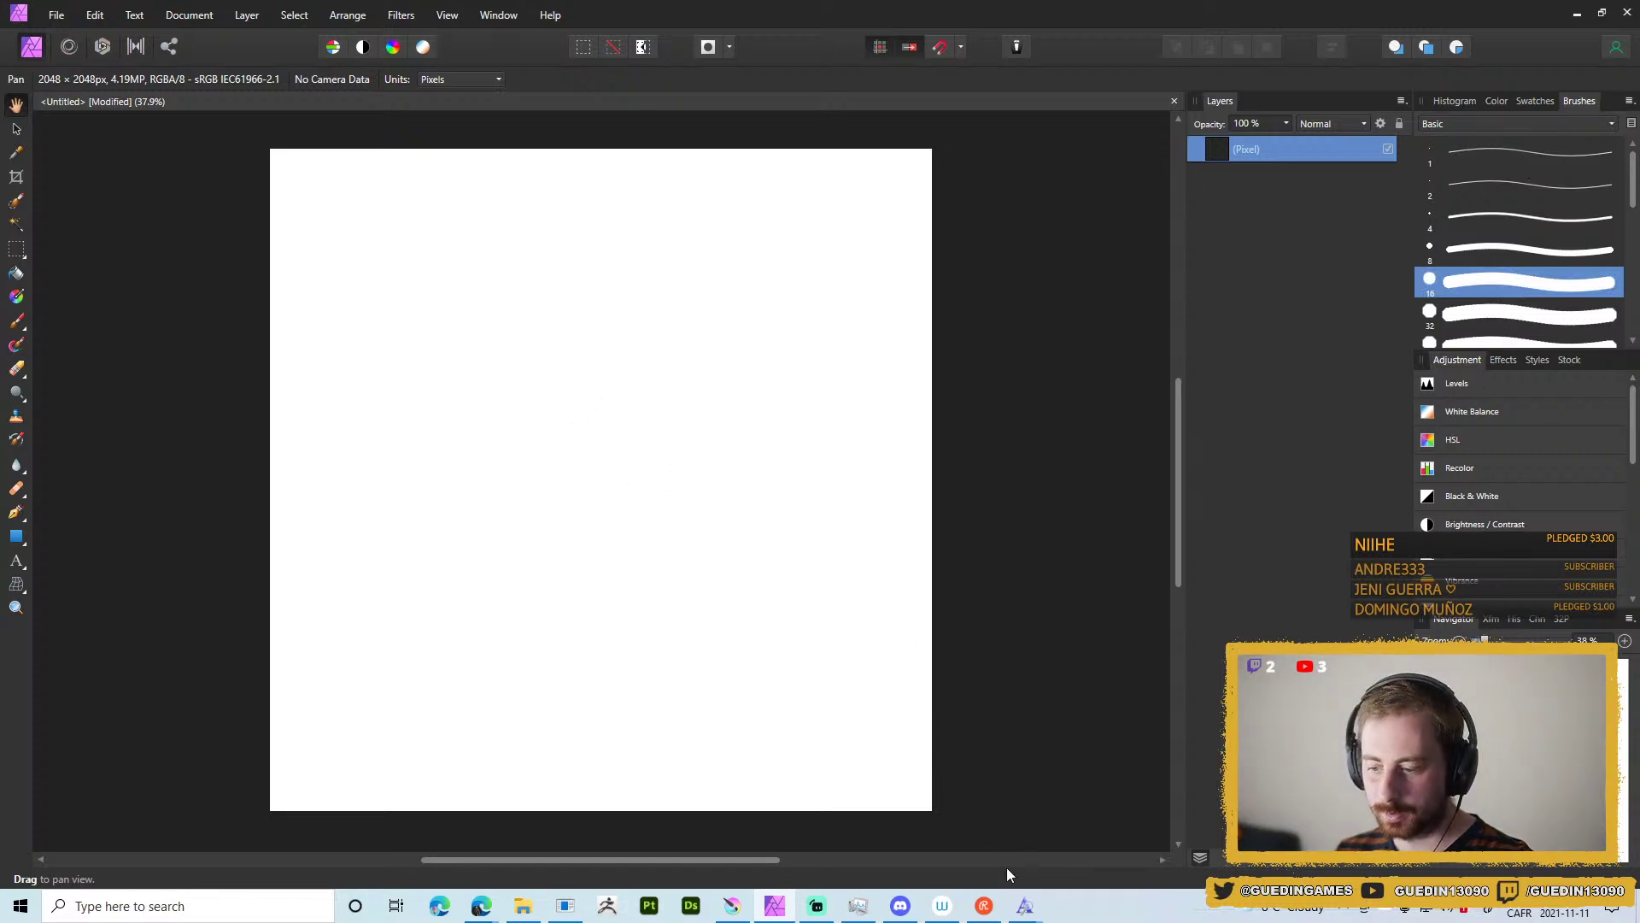
Close the SilkRoadSans font window and activate the Paint Brush Tool for the blank canvas.
mouse_move(1030, 908)
left_click(1114, 775)
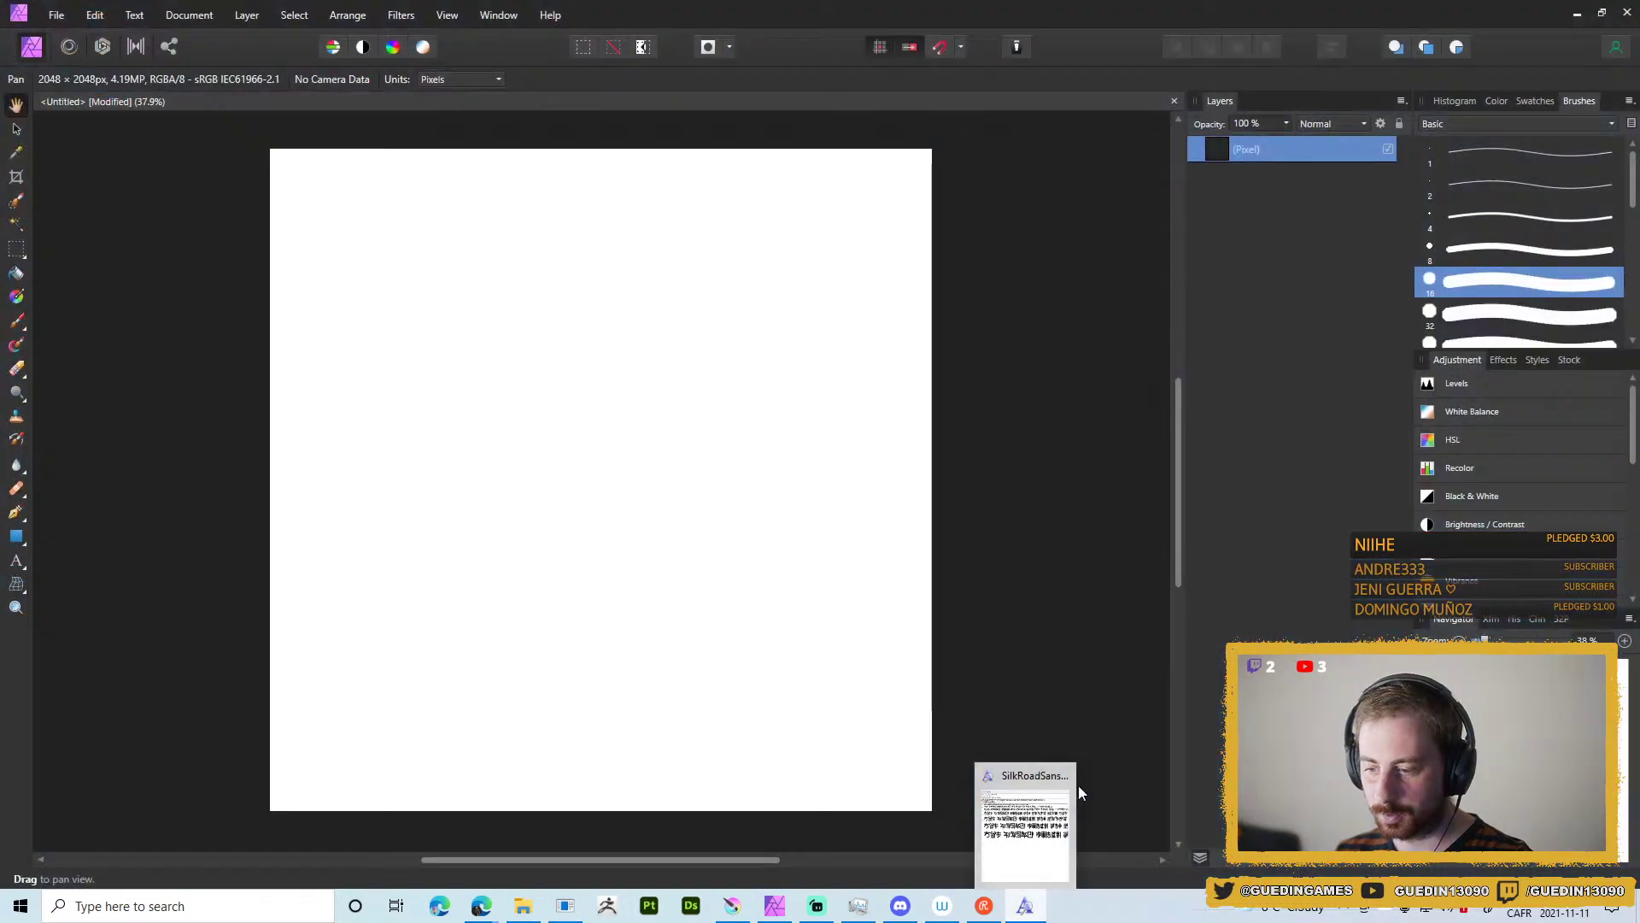
left_click(1062, 776)
left_click_drag(570, 507, 663, 505)
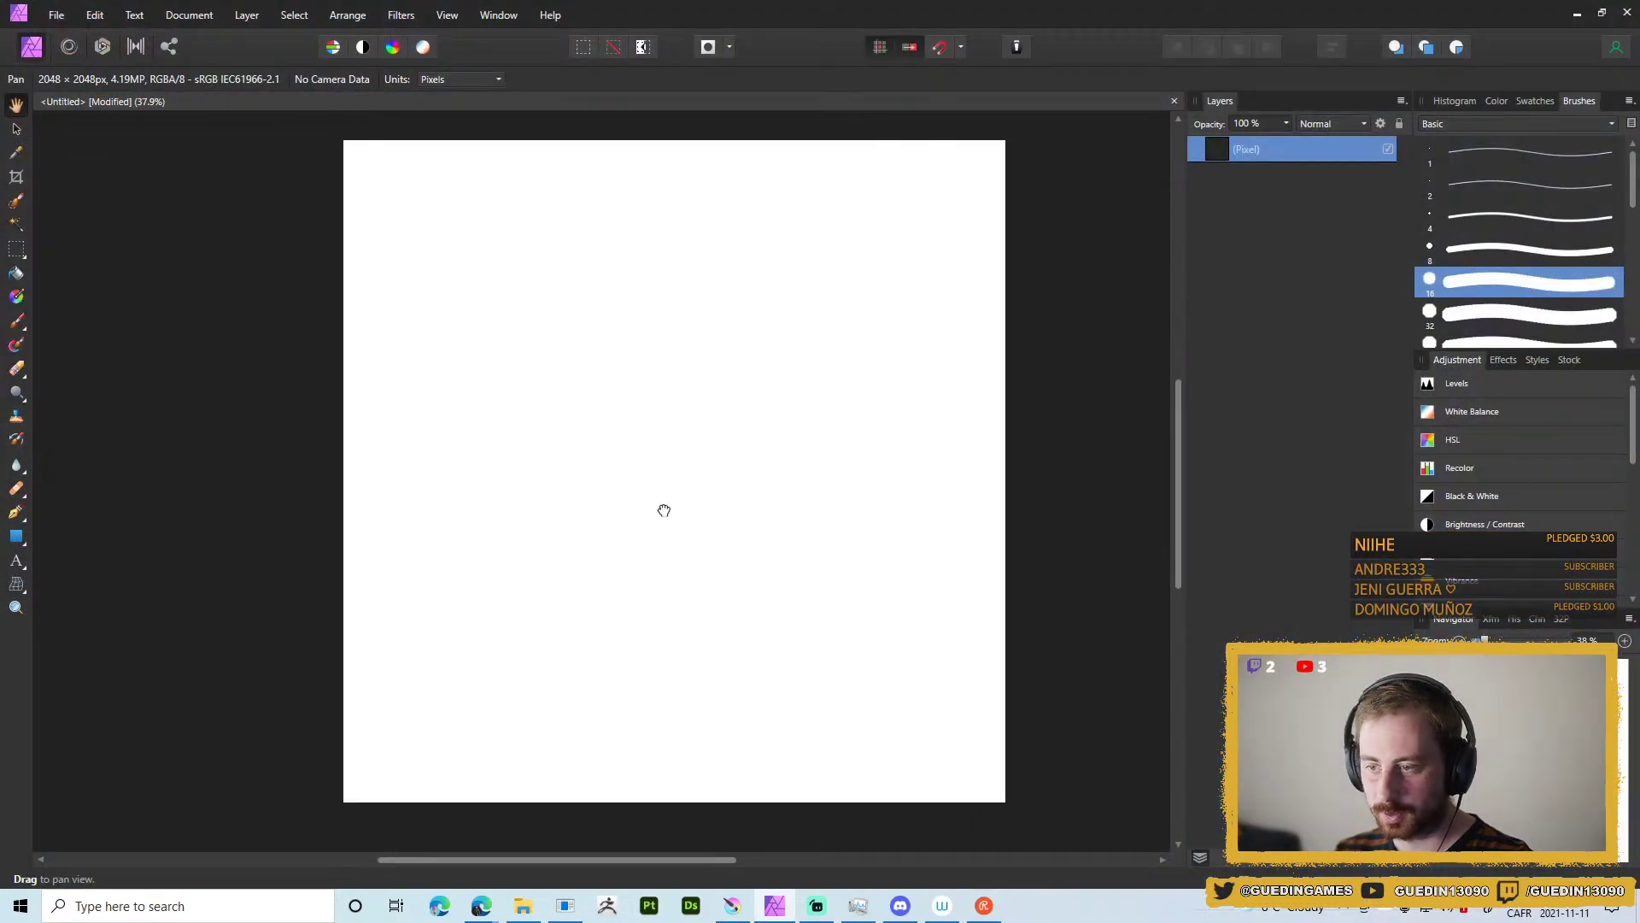
key("b")
Try the 16 px brush with several freehand strokes on the canvas, undoing each one.
left_click(539, 415)
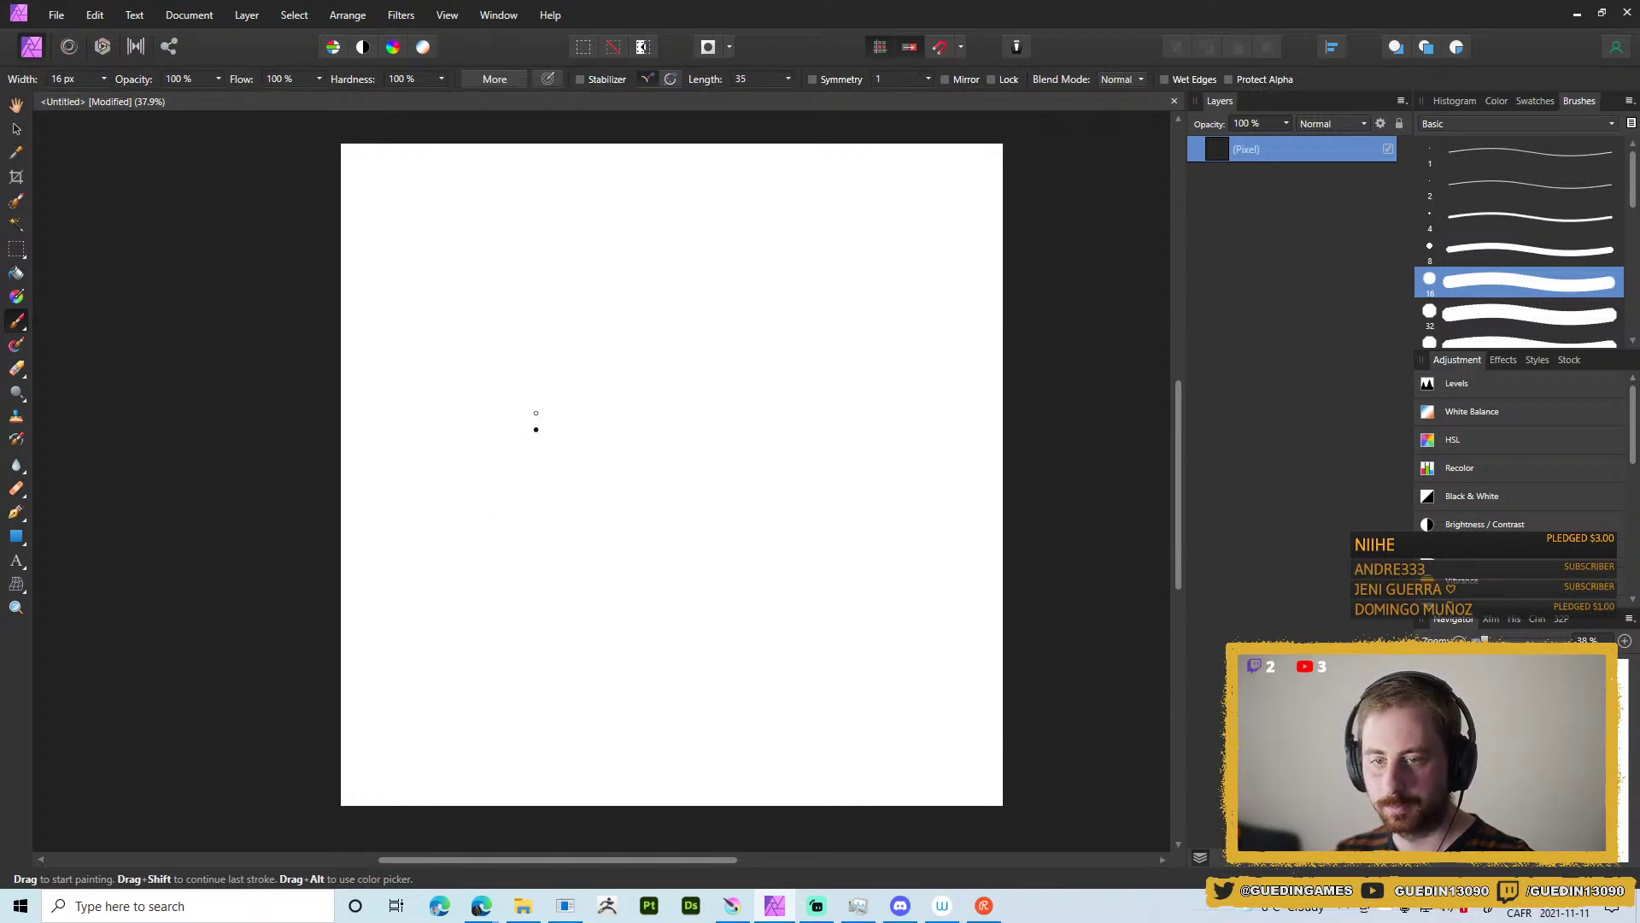
mouse_move(546, 520)
left_mouse_down()
mouse_move(611, 399)
mouse_move(786, 477)
mouse_move(650, 400)
left_mouse_up()
key("ctrl+z")
mouse_move(530, 574)
left_mouse_down()
mouse_move(561, 476)
mouse_move(651, 394)
left_mouse_up()
key("ctrl+z")
mouse_move(1633, 180)
left_mouse_down()
mouse_move(1636, 258)
mouse_move(1629, 136)
left_mouse_up()
mouse_move(539, 557)
left_mouse_down()
mouse_move(691, 531)
mouse_move(591, 408)
left_mouse_up()
key("ctrl+z")
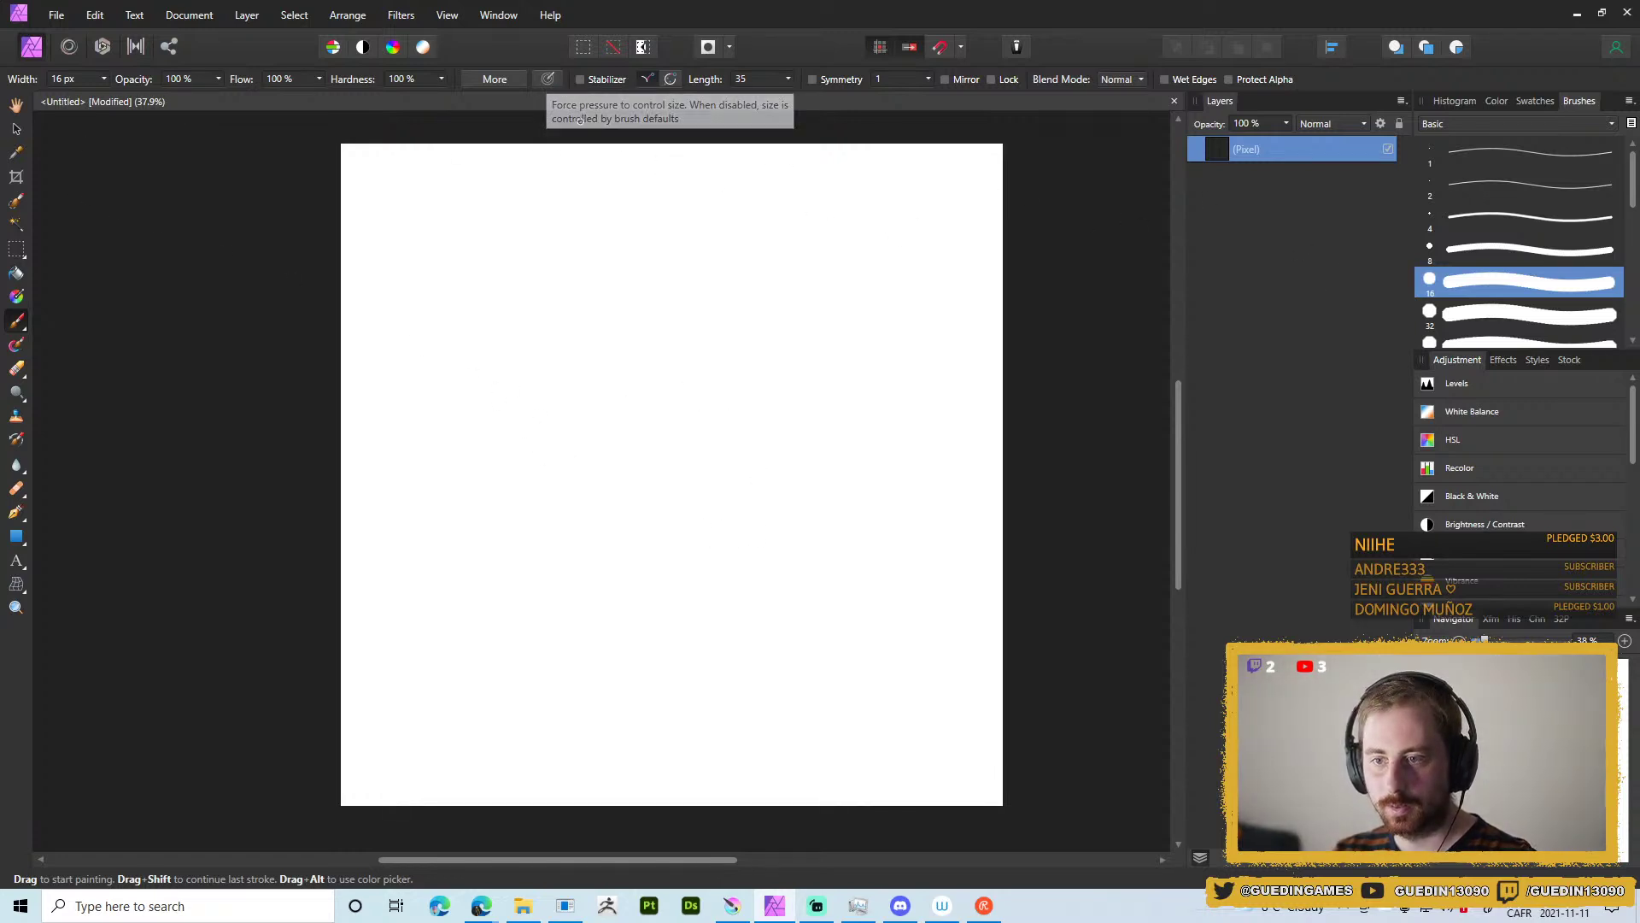
mouse_move(521, 519)
left_mouse_down()
mouse_move(695, 346)
mouse_move(723, 643)
mouse_move(649, 656)
left_mouse_up()
key("ctrl+z")
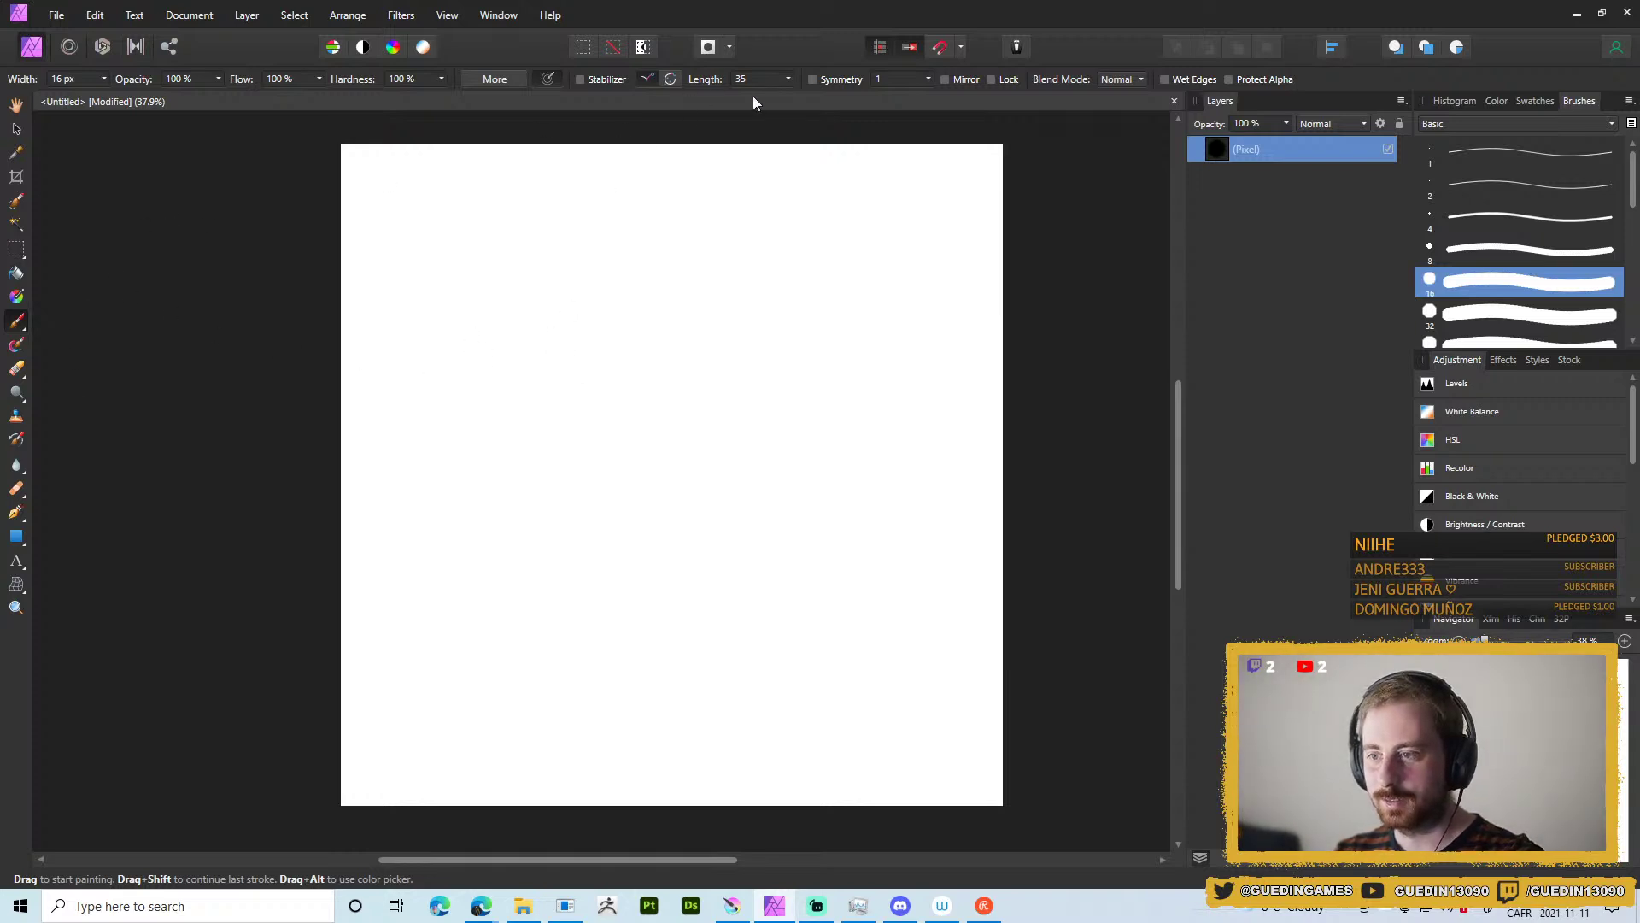
Turn on brush symmetry and set it to two symmetry lines.
left_click(816, 78)
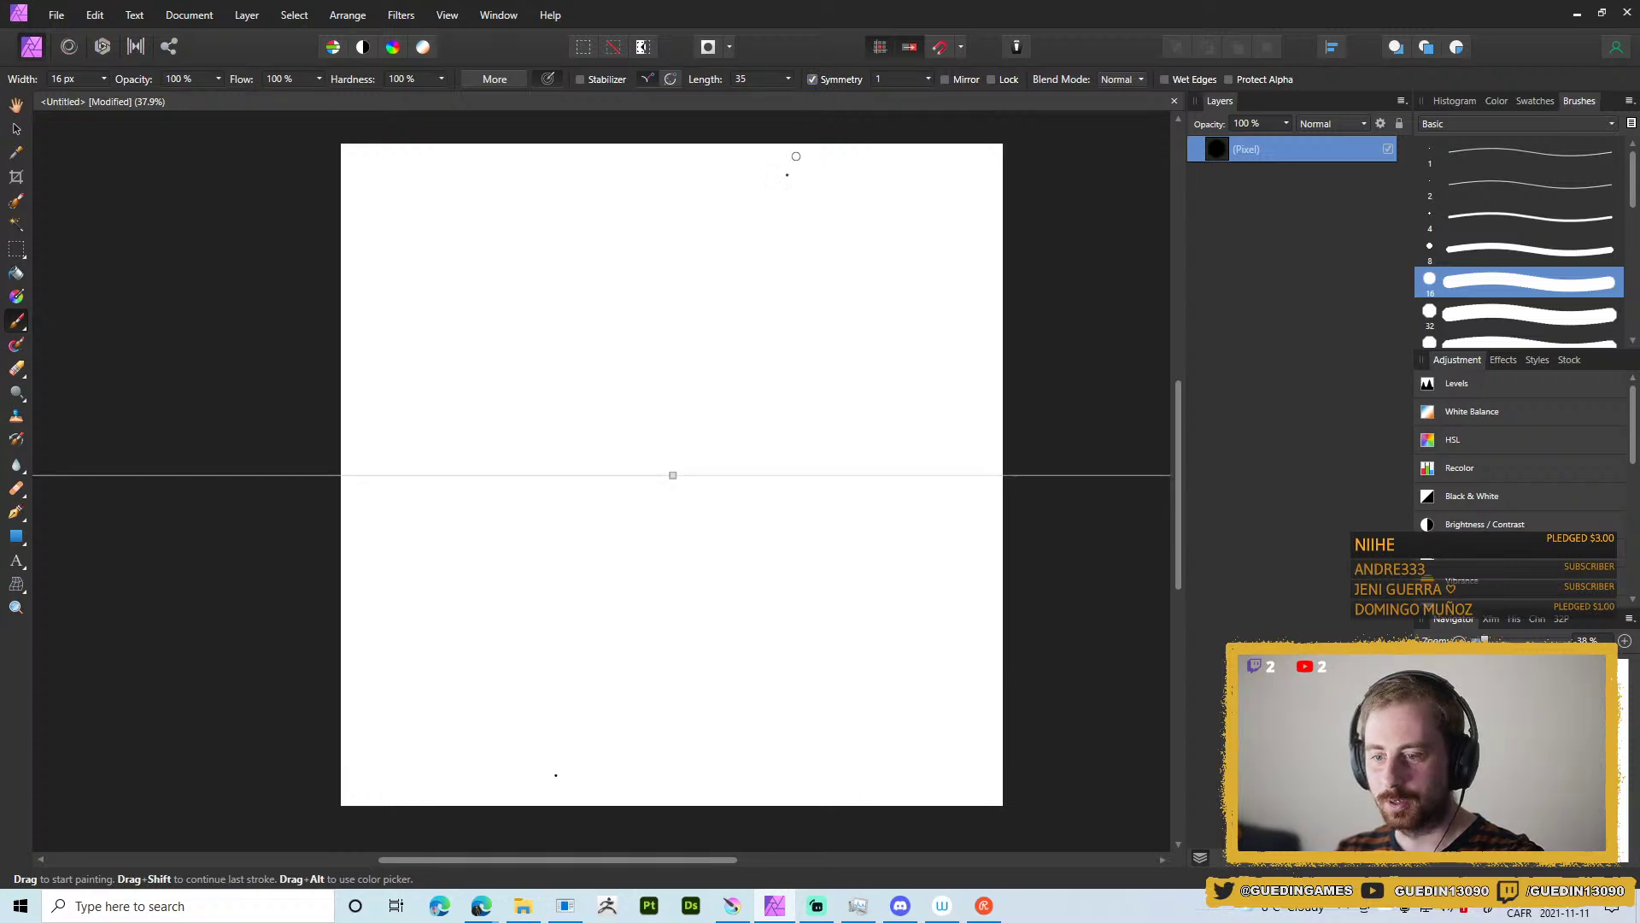
left_click(928, 79)
left_click_drag(930, 99, 941, 99)
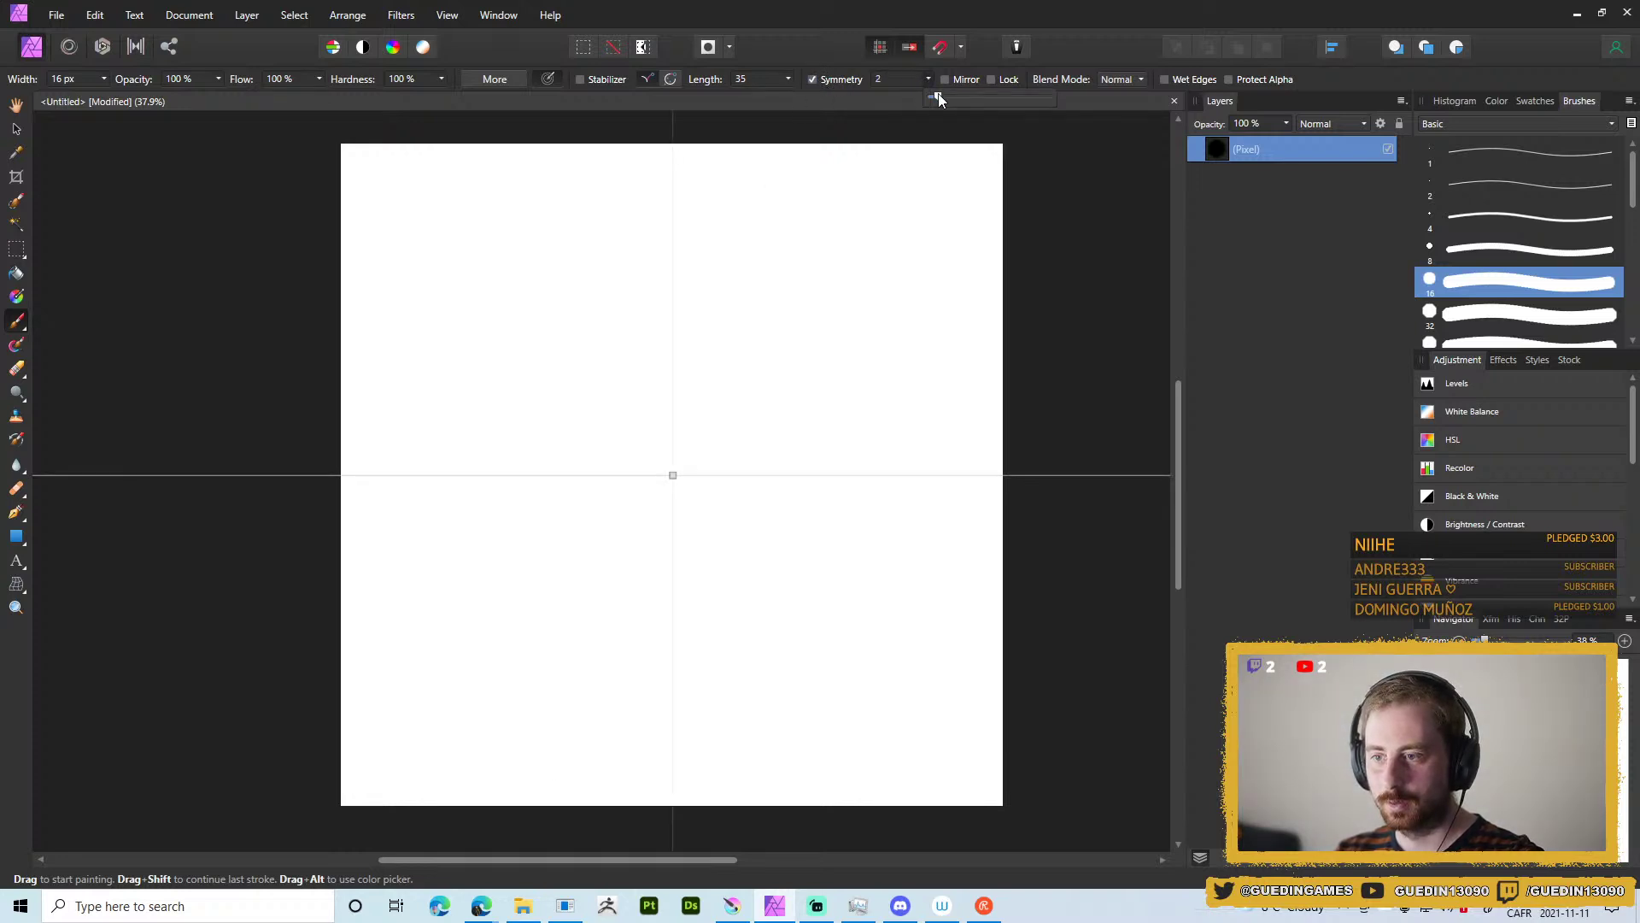
Test two-line symmetry with curved strokes in the upper-right quadrant of the canvas and undo them.
mouse_move(728, 344)
left_mouse_down()
mouse_move(752, 303)
mouse_move(742, 347)
mouse_move(831, 323)
mouse_move(910, 372)
left_mouse_up()
key("ctrl+z")
key("ctrl+z")
mouse_move(690, 363)
left_mouse_down()
mouse_move(800, 405)
mouse_move(875, 376)
left_mouse_up()
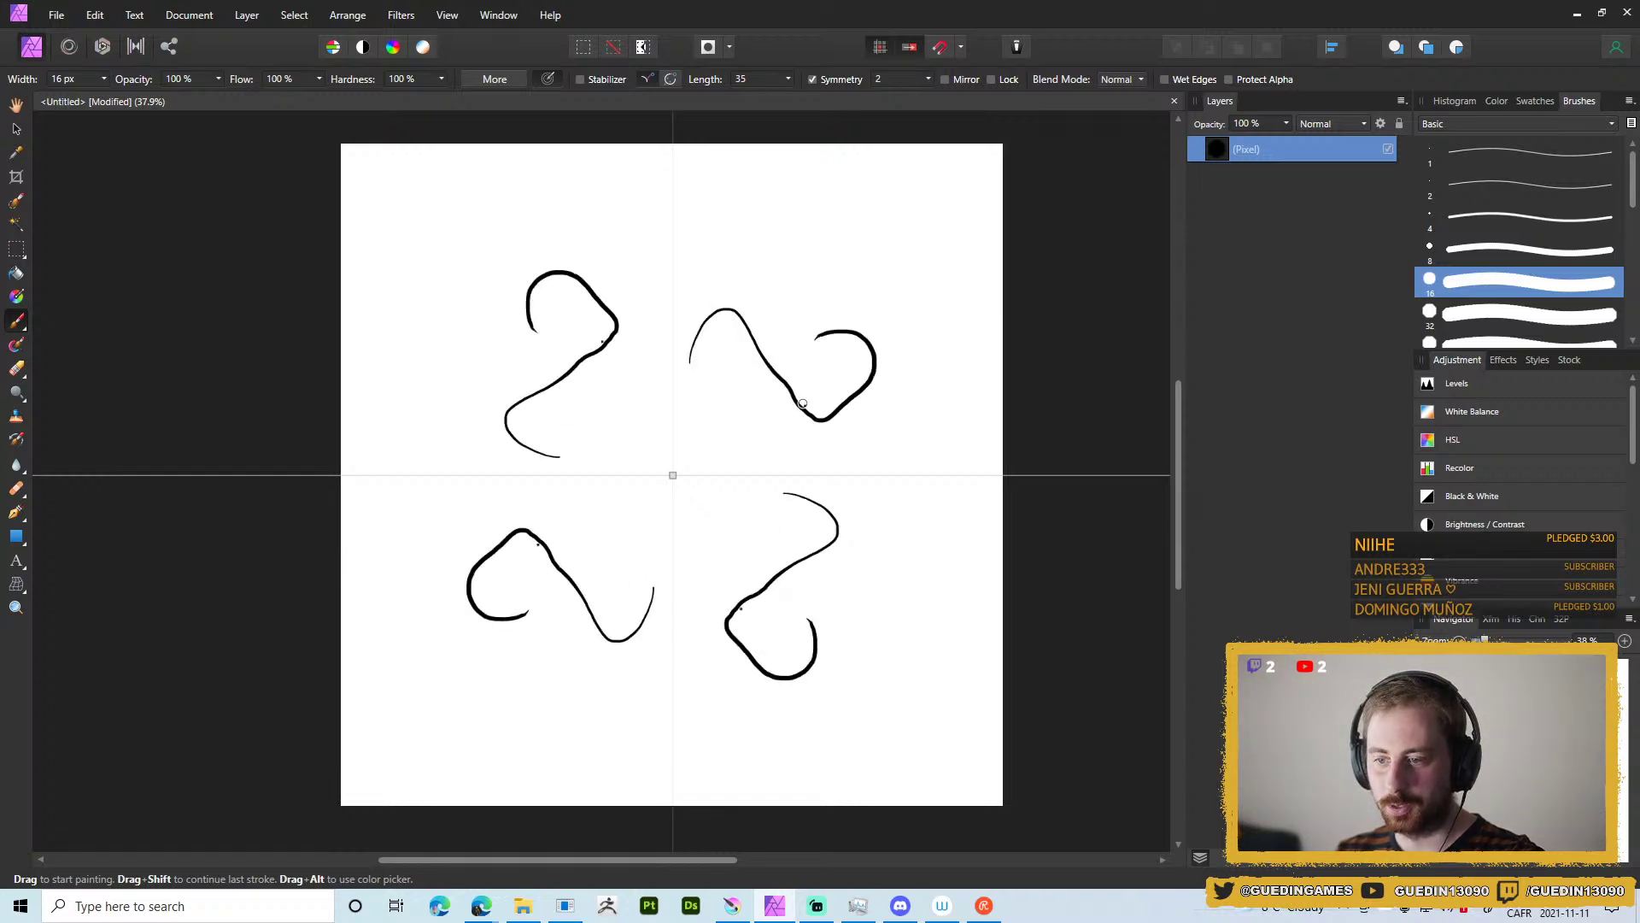
key("ctrl+z")
key("ctrl+z")
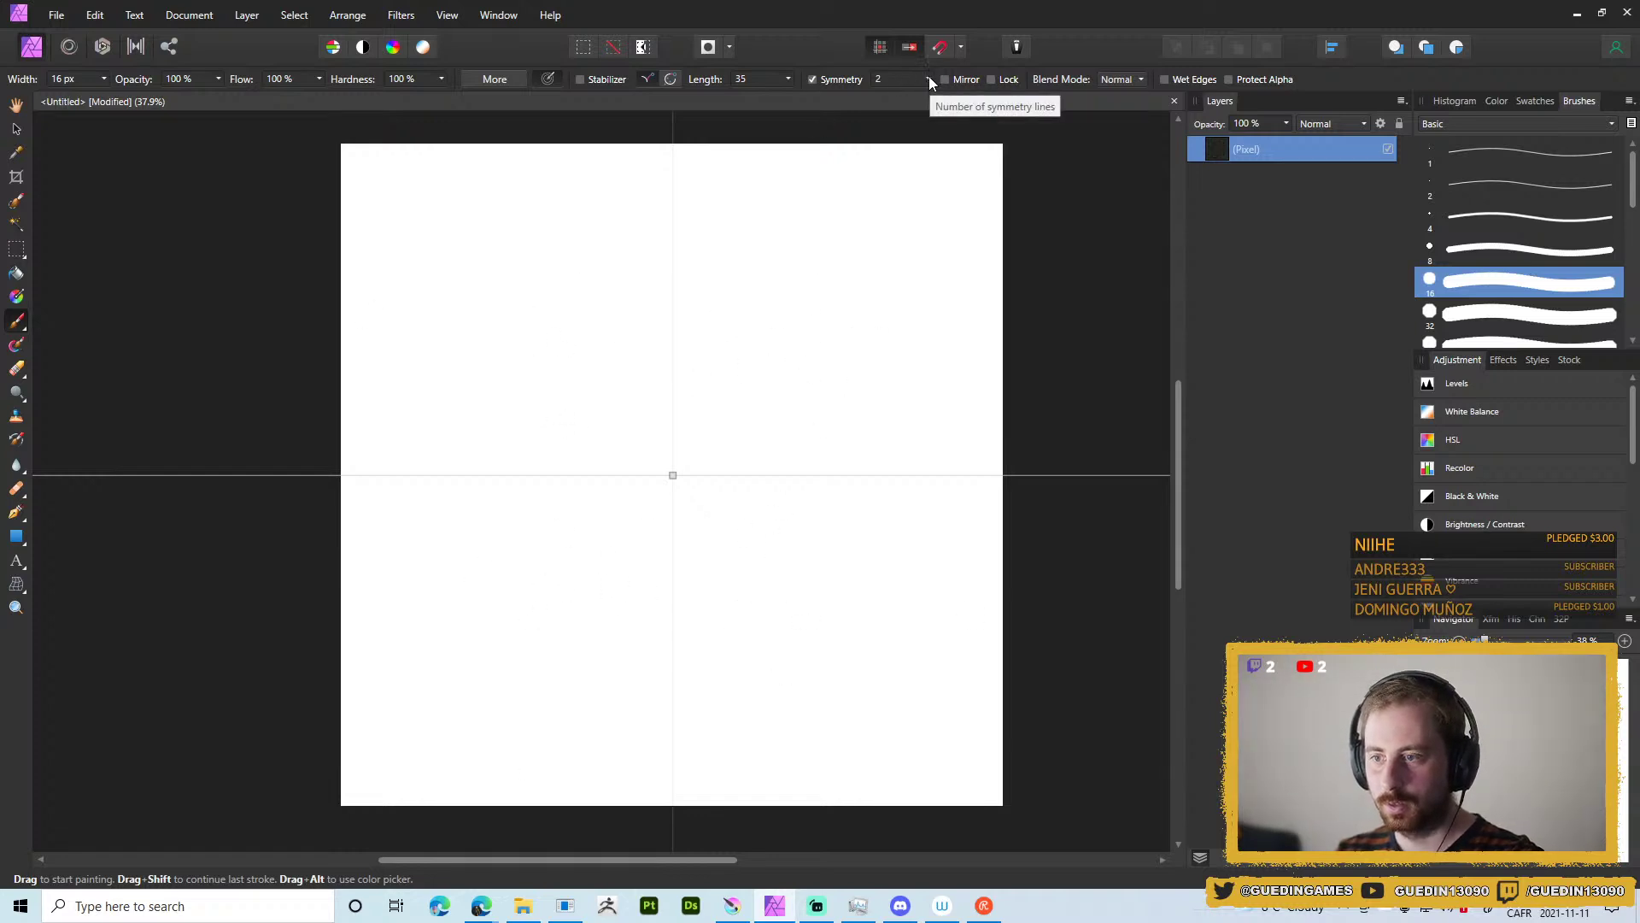
Draw a mirrored test outline across the four symmetry quadrants, add stray dots and undo the dots.
mouse_move(739, 329)
left_mouse_down()
mouse_move(841, 335)
mouse_move(782, 416)
left_mouse_up()
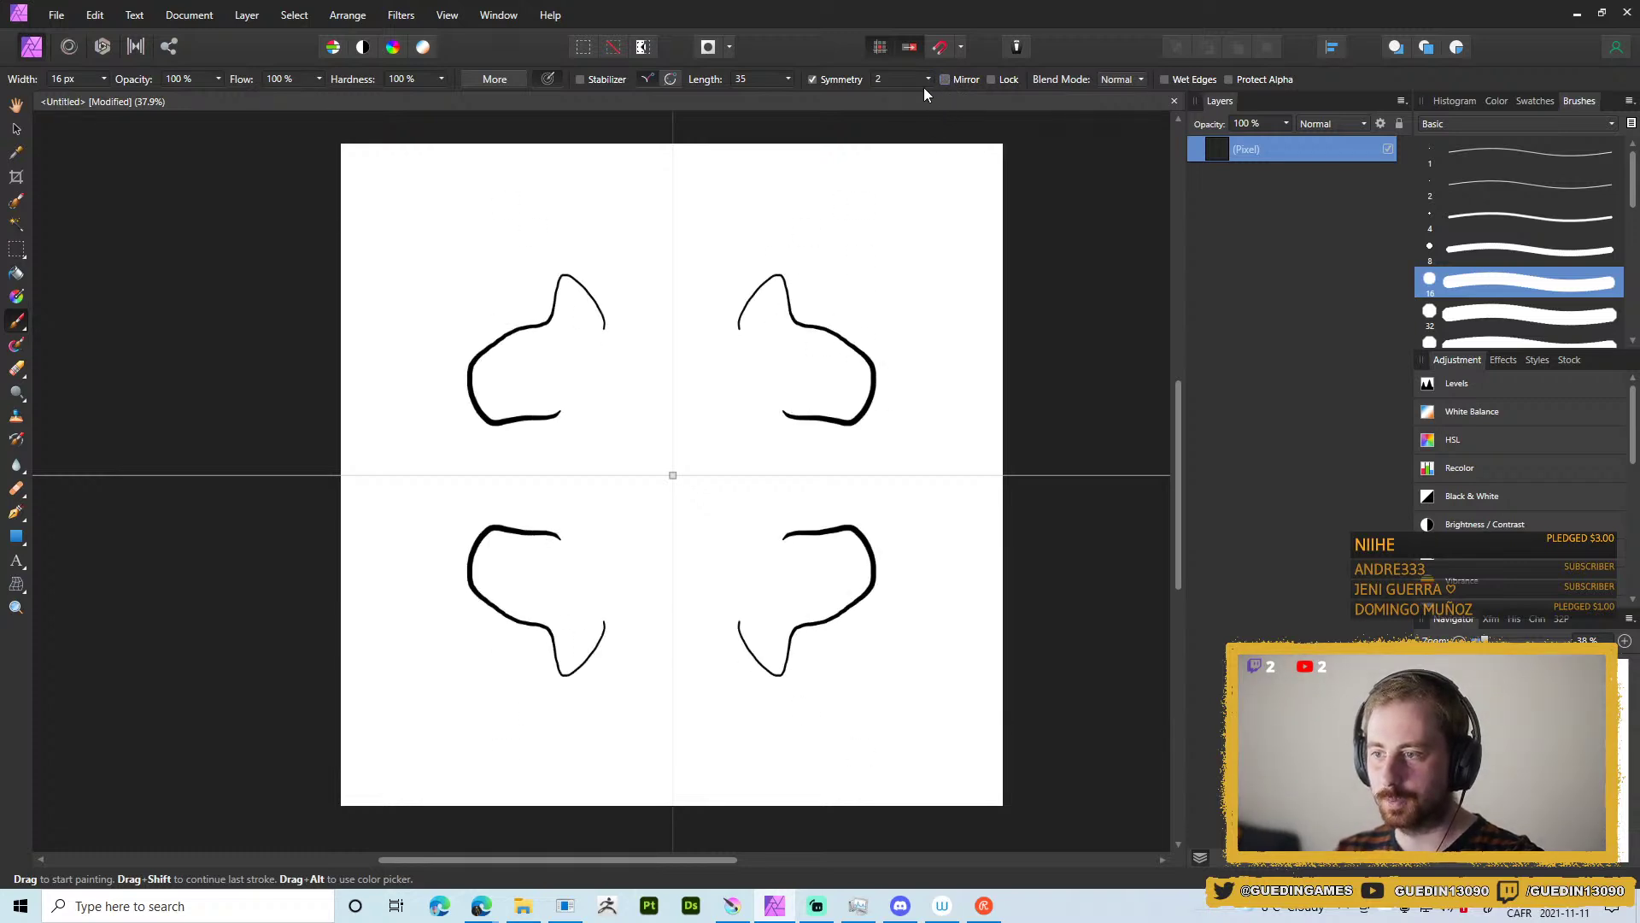
left_click(741, 168)
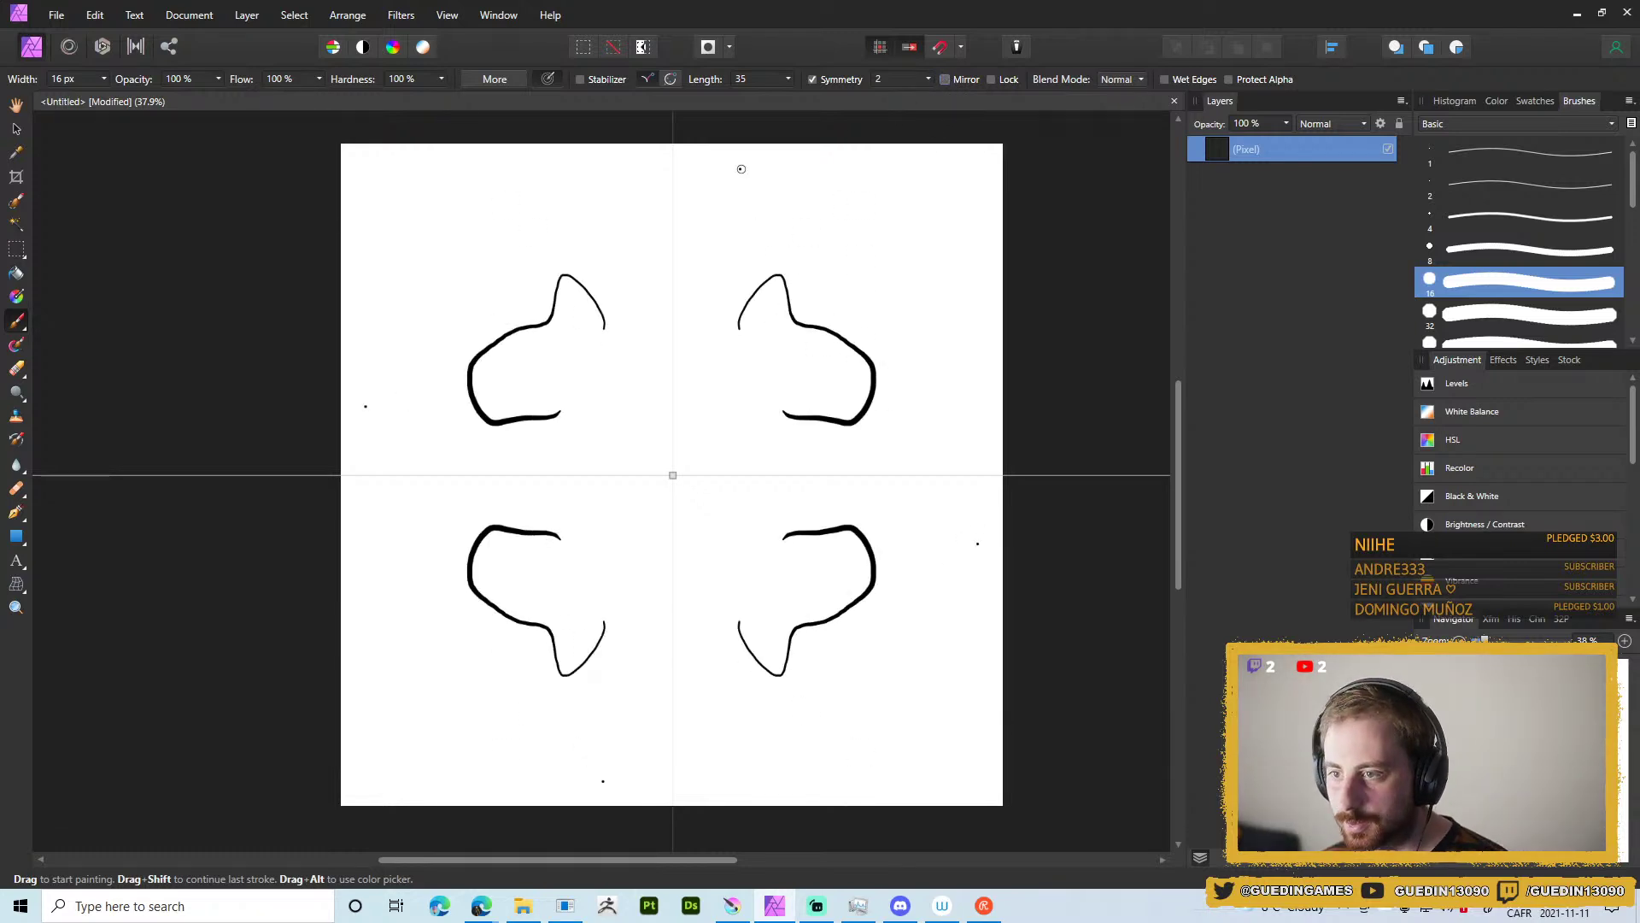
key("ctrl+z")
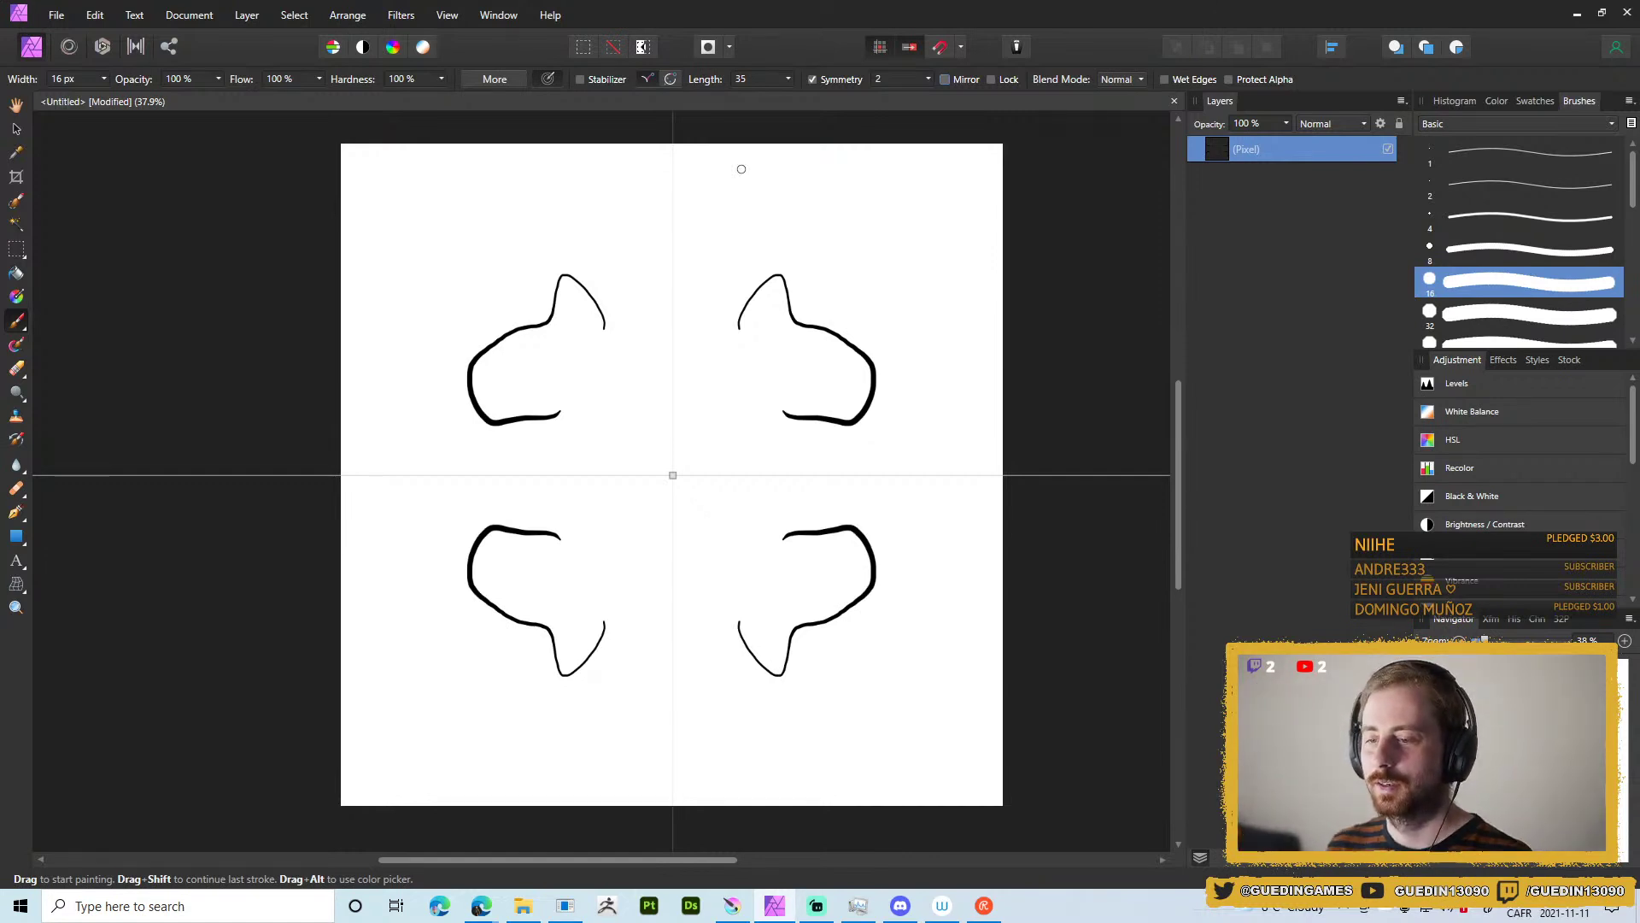
left_click(660, 209)
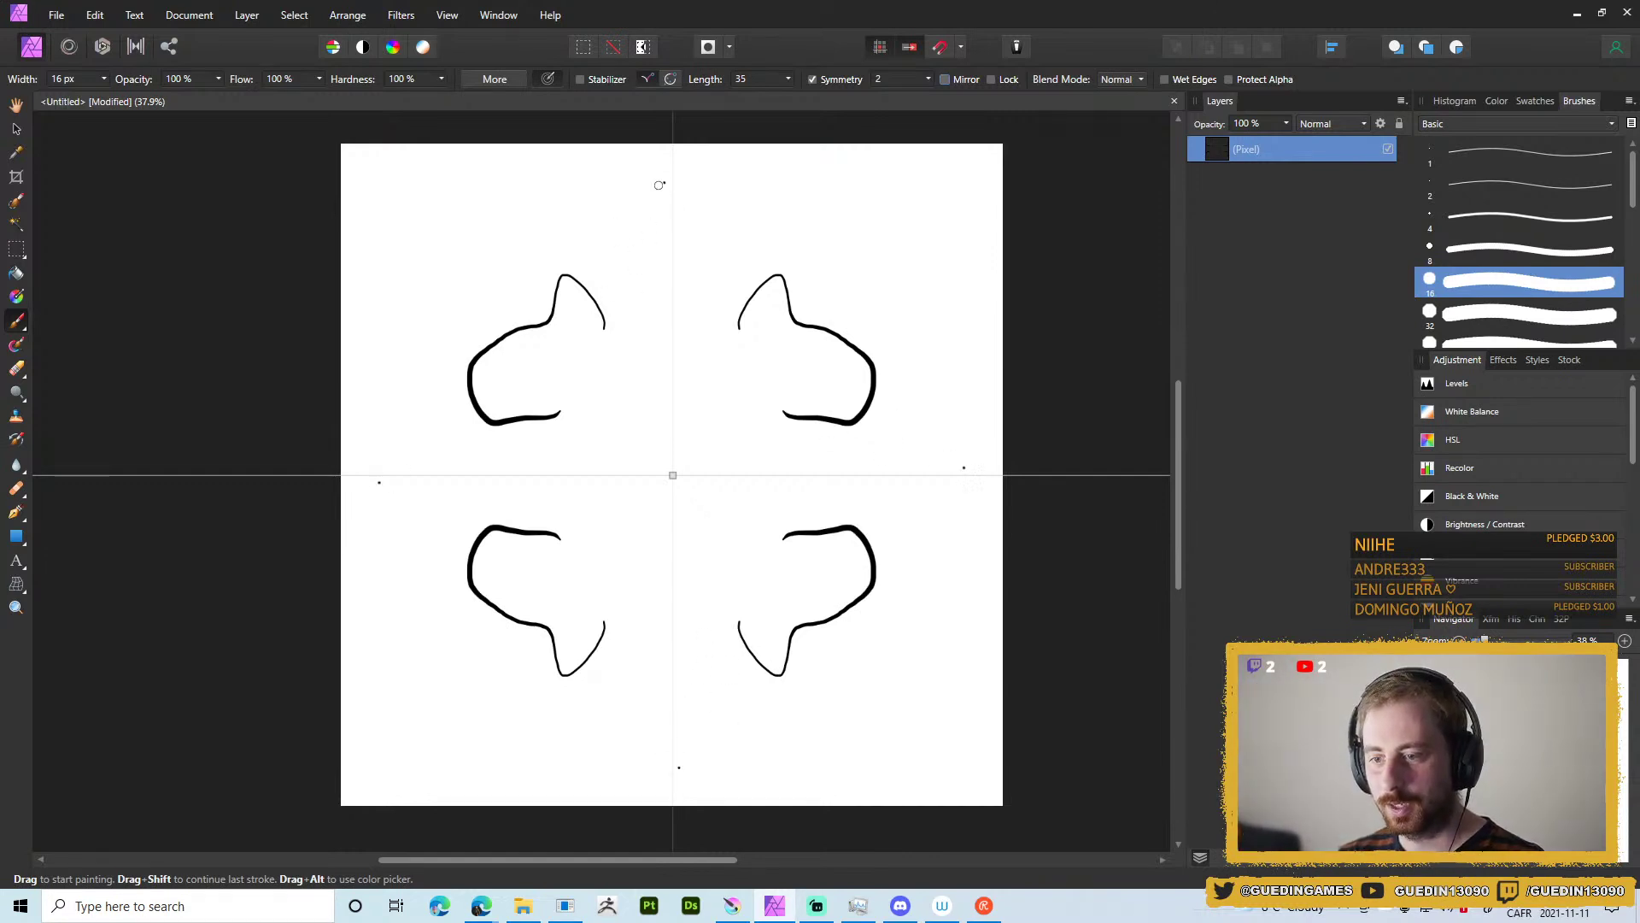
key("ctrl+z")
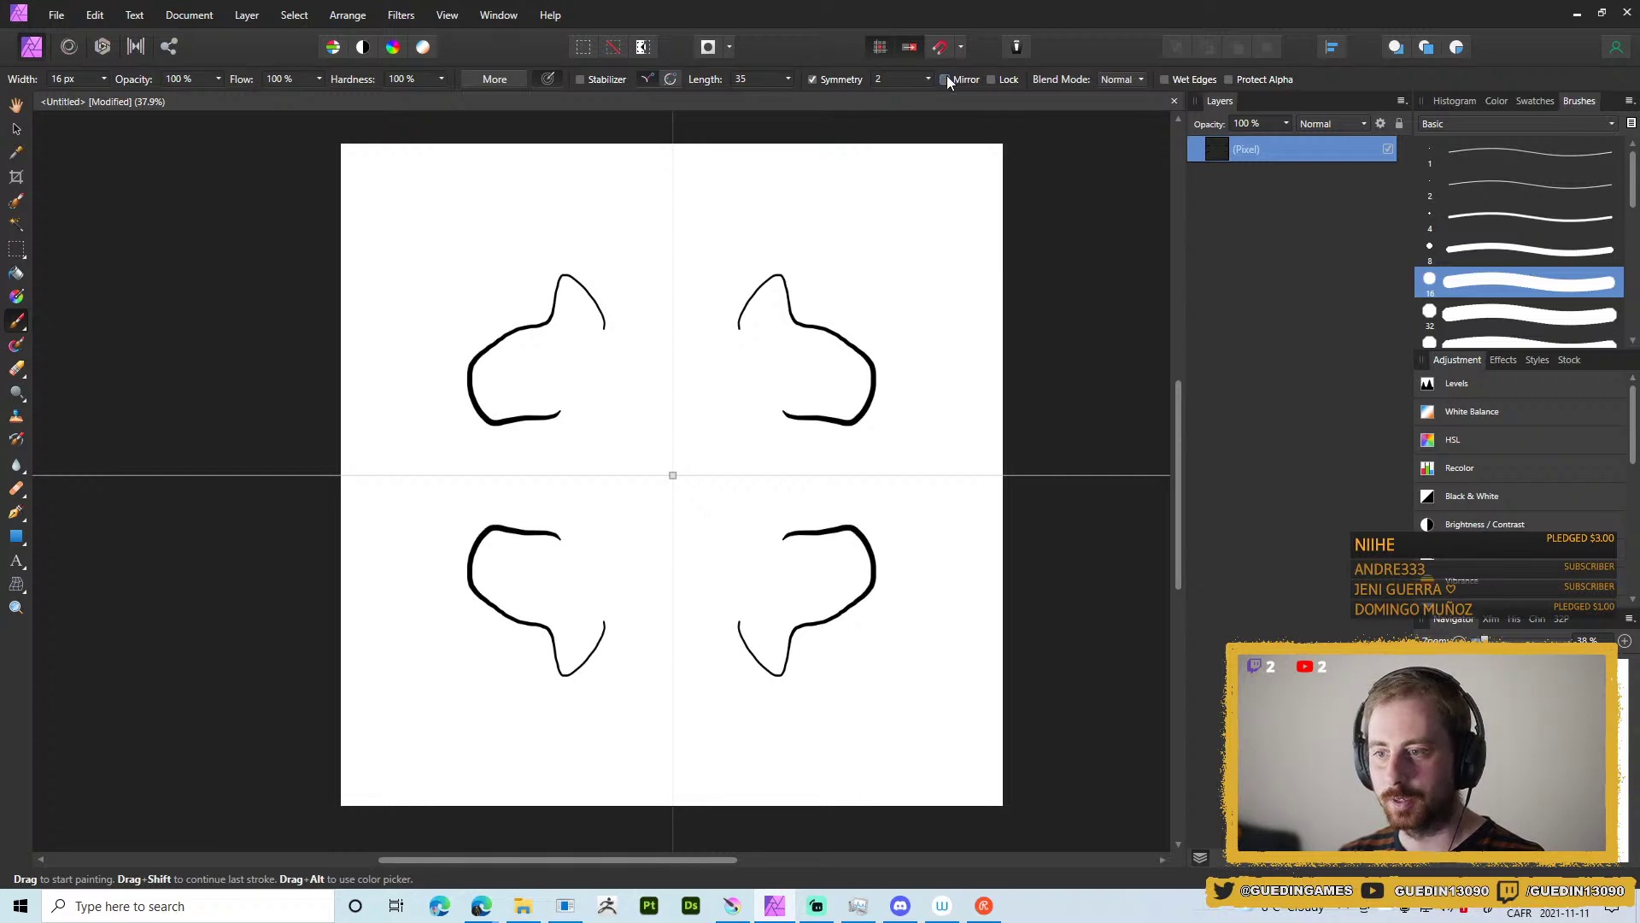
key("ctrl+z")
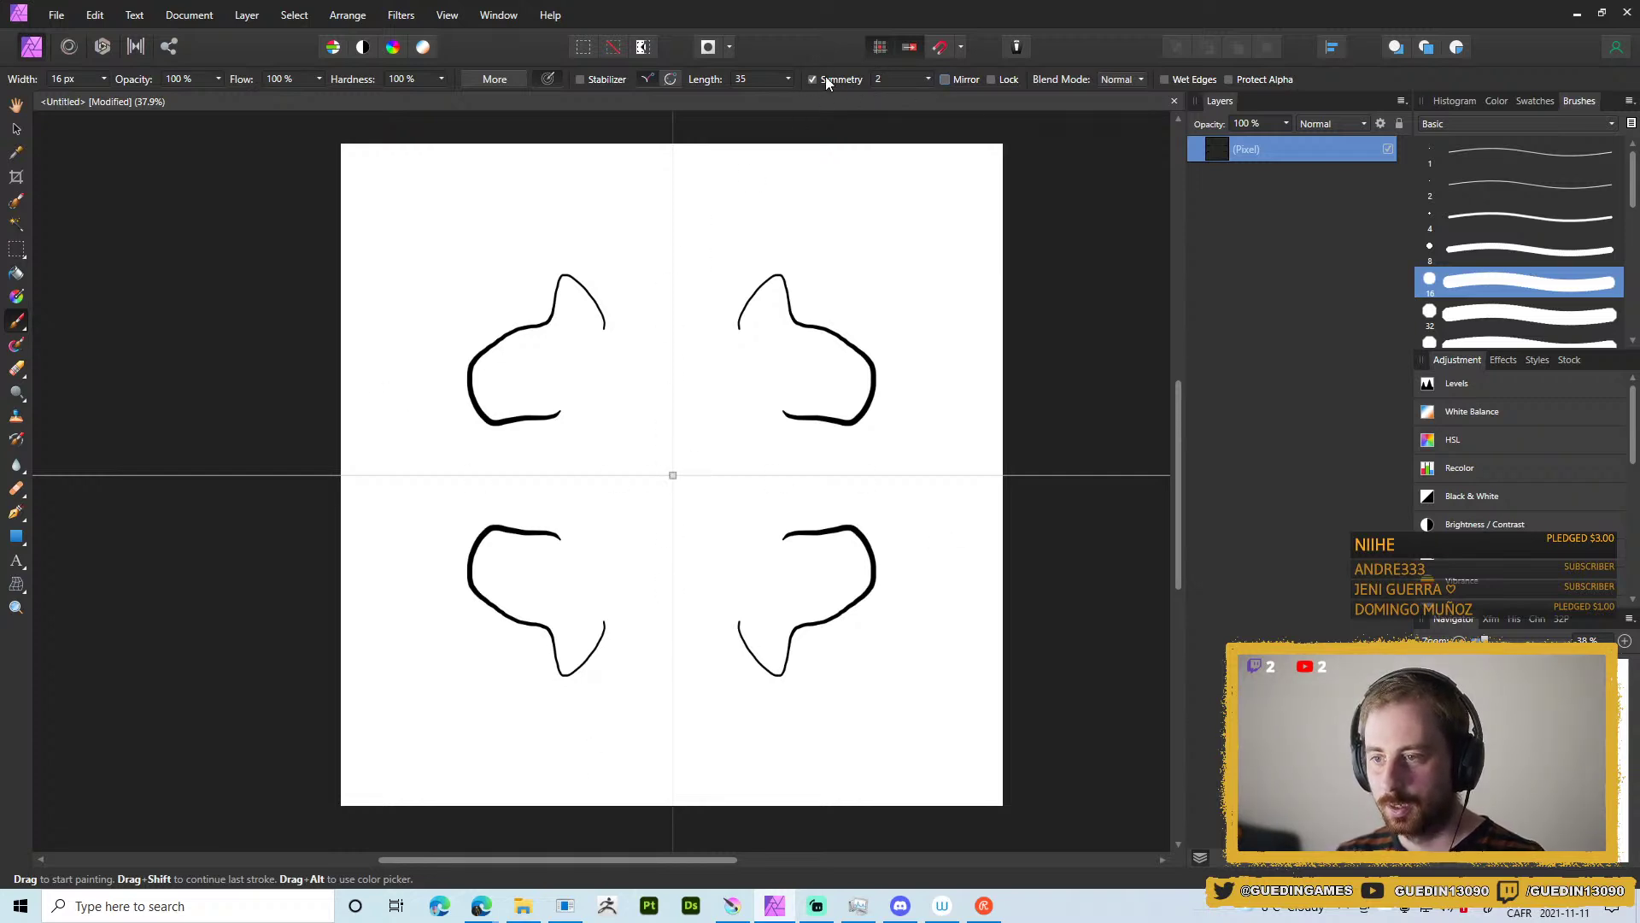
Reduce the brush symmetry to one line and undo the test strokes on the canvas.
left_click(928, 78)
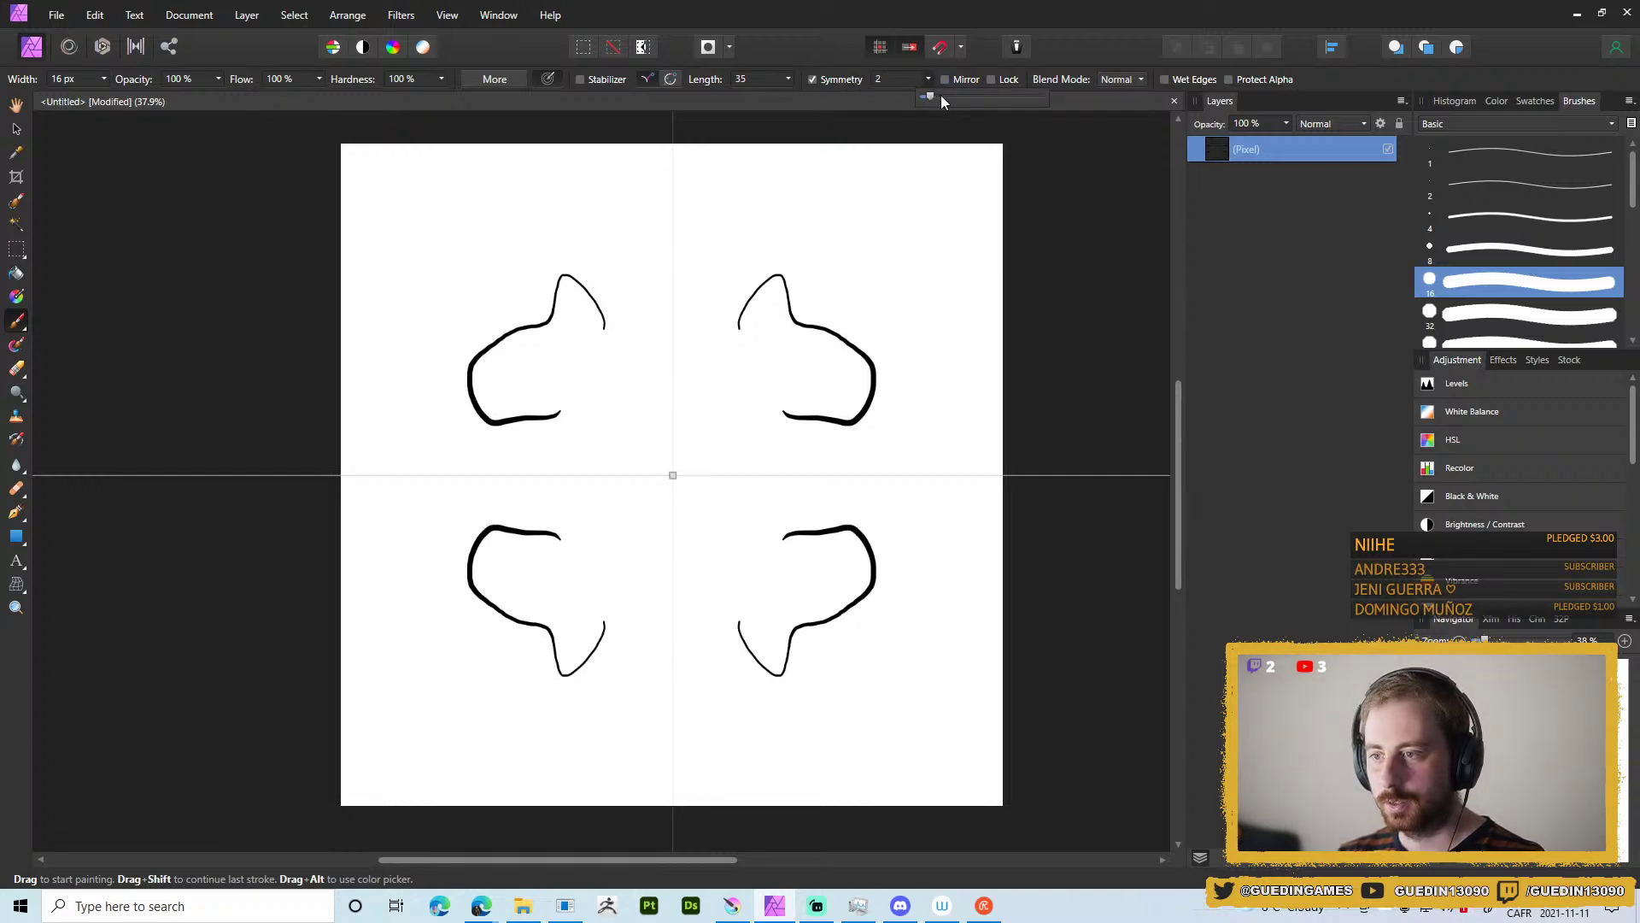
left_click_drag(930, 99, 888, 134)
mouse_move(738, 365)
left_mouse_down()
mouse_move(773, 337)
mouse_move(847, 423)
left_mouse_up()
key("ctrl+z")
key("ctrl+z")
Rotate the symmetry axis to vertical and turn on Mirror for the brush, undoing the test stroke.
mouse_move(719, 475)
left_mouse_down()
mouse_move(684, 469)
mouse_move(674, 530)
left_mouse_up()
left_click_drag(739, 385, 843, 453)
key("ctrl+z")
left_click(945, 79)
Test mirrored strokes and dots on either side of the vertical symmetry axis and undo them.
mouse_move(722, 327)
left_mouse_down()
mouse_move(780, 330)
mouse_move(857, 531)
left_mouse_up()
left_click(833, 551)
key("ctrl+z")
key("ctrl+z")
left_click(695, 195)
key("ctrl+z")
left_click(712, 328)
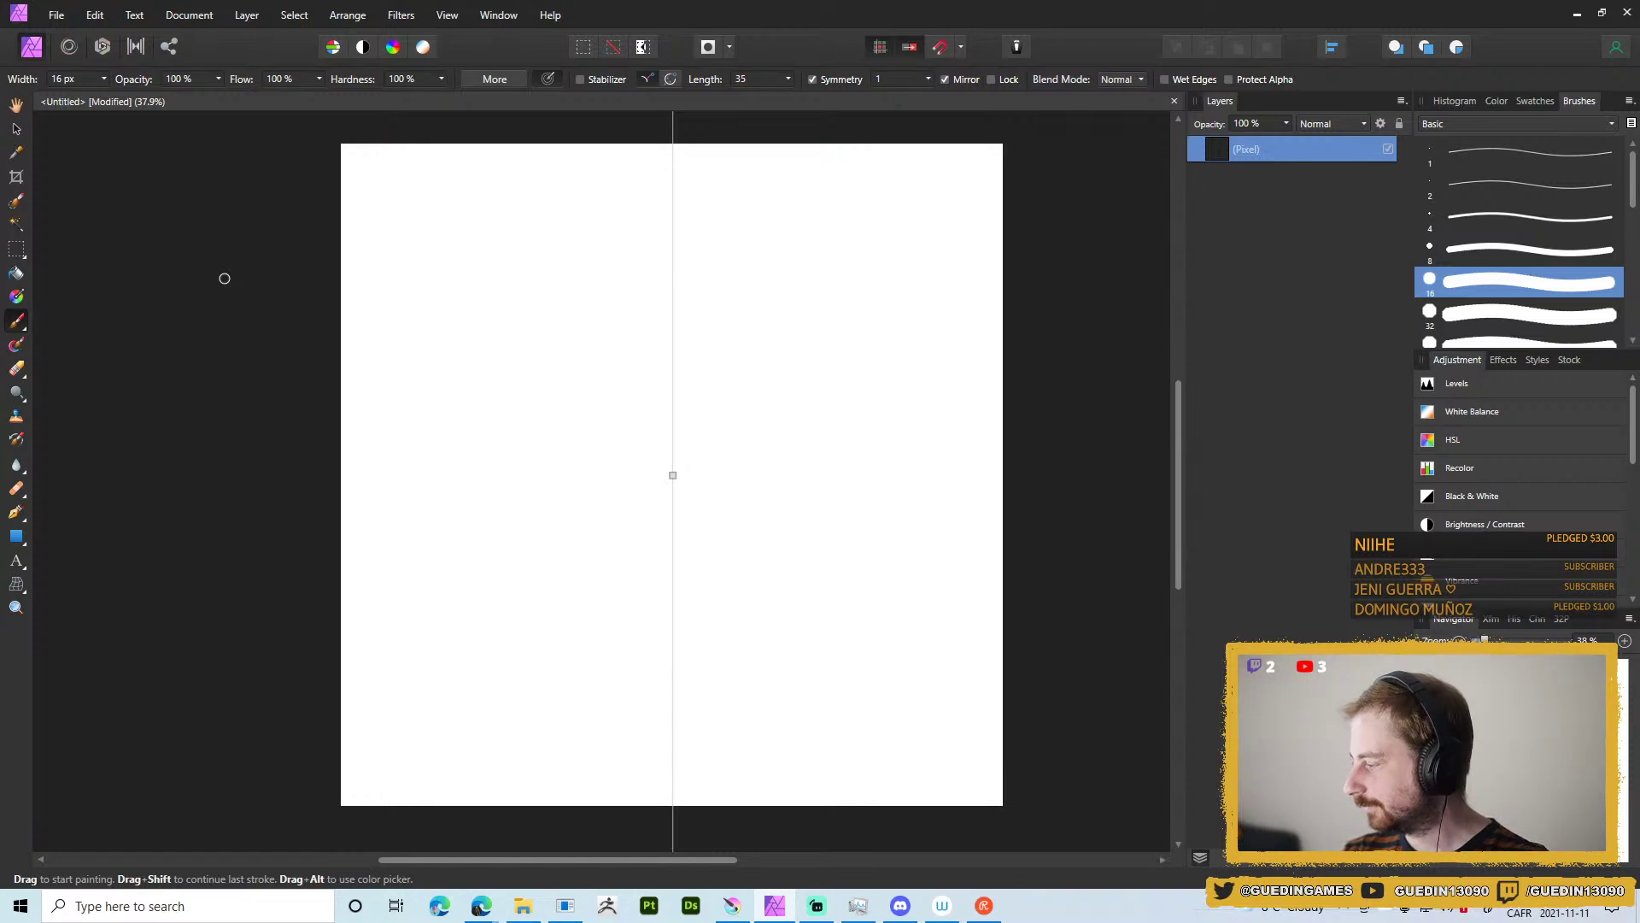
left_click(753, 433)
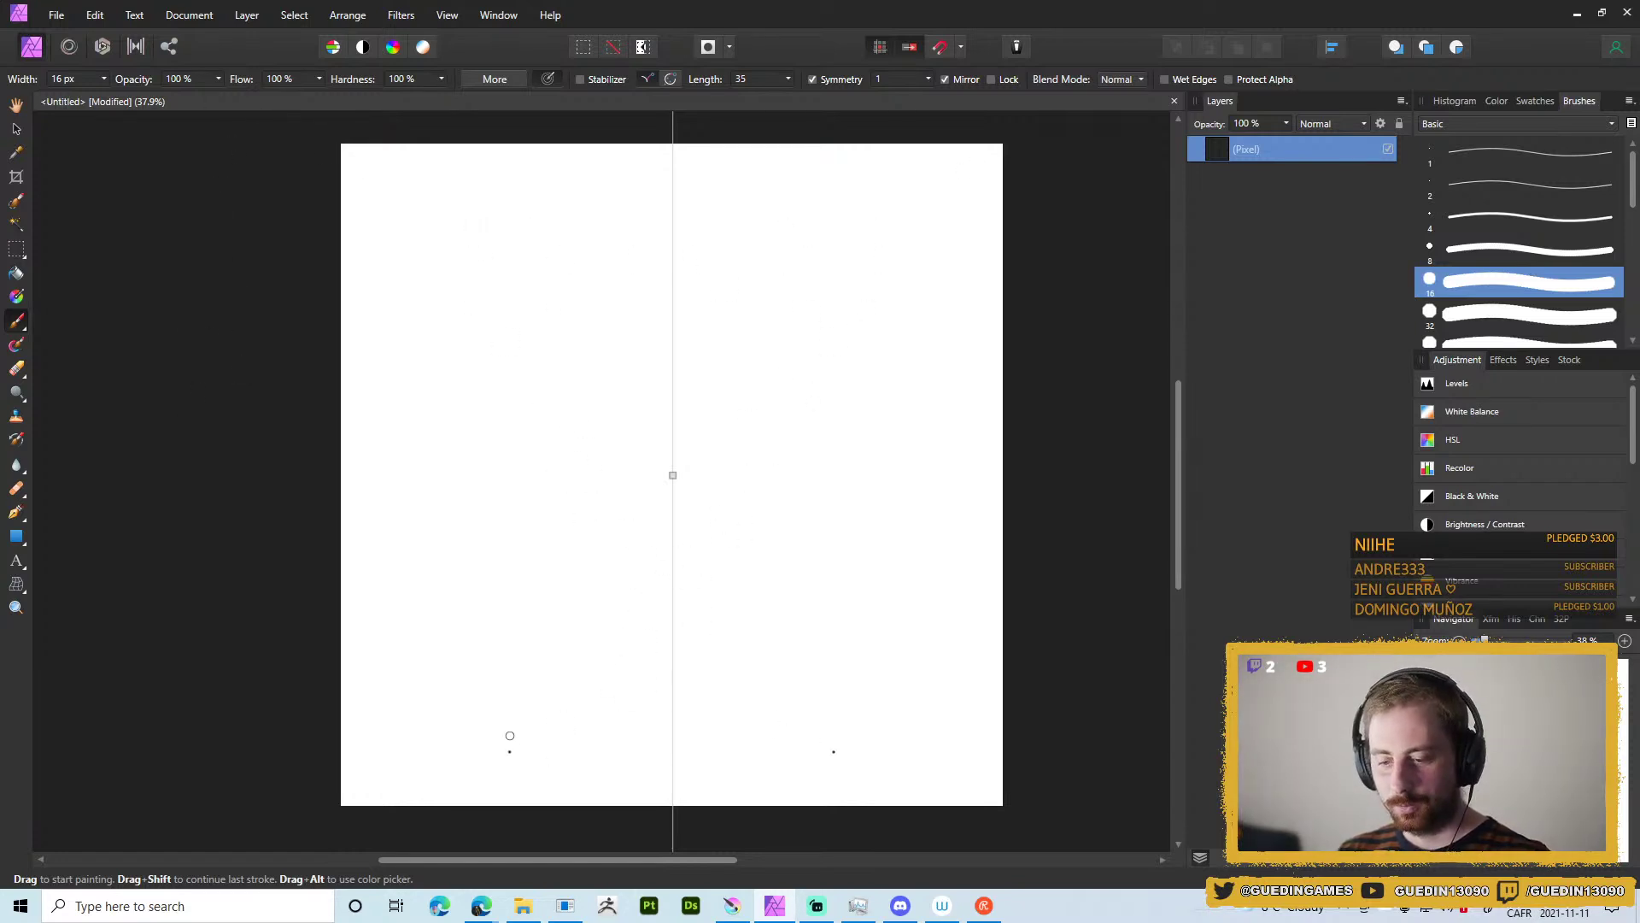
mouse_move(565, 904)
key("ctrl+z")
Switch to the Pinterest Stickers board in Microsoft Edge and examine the pin of the hooded figure in a patched pink coat.
mouse_move(481, 904)
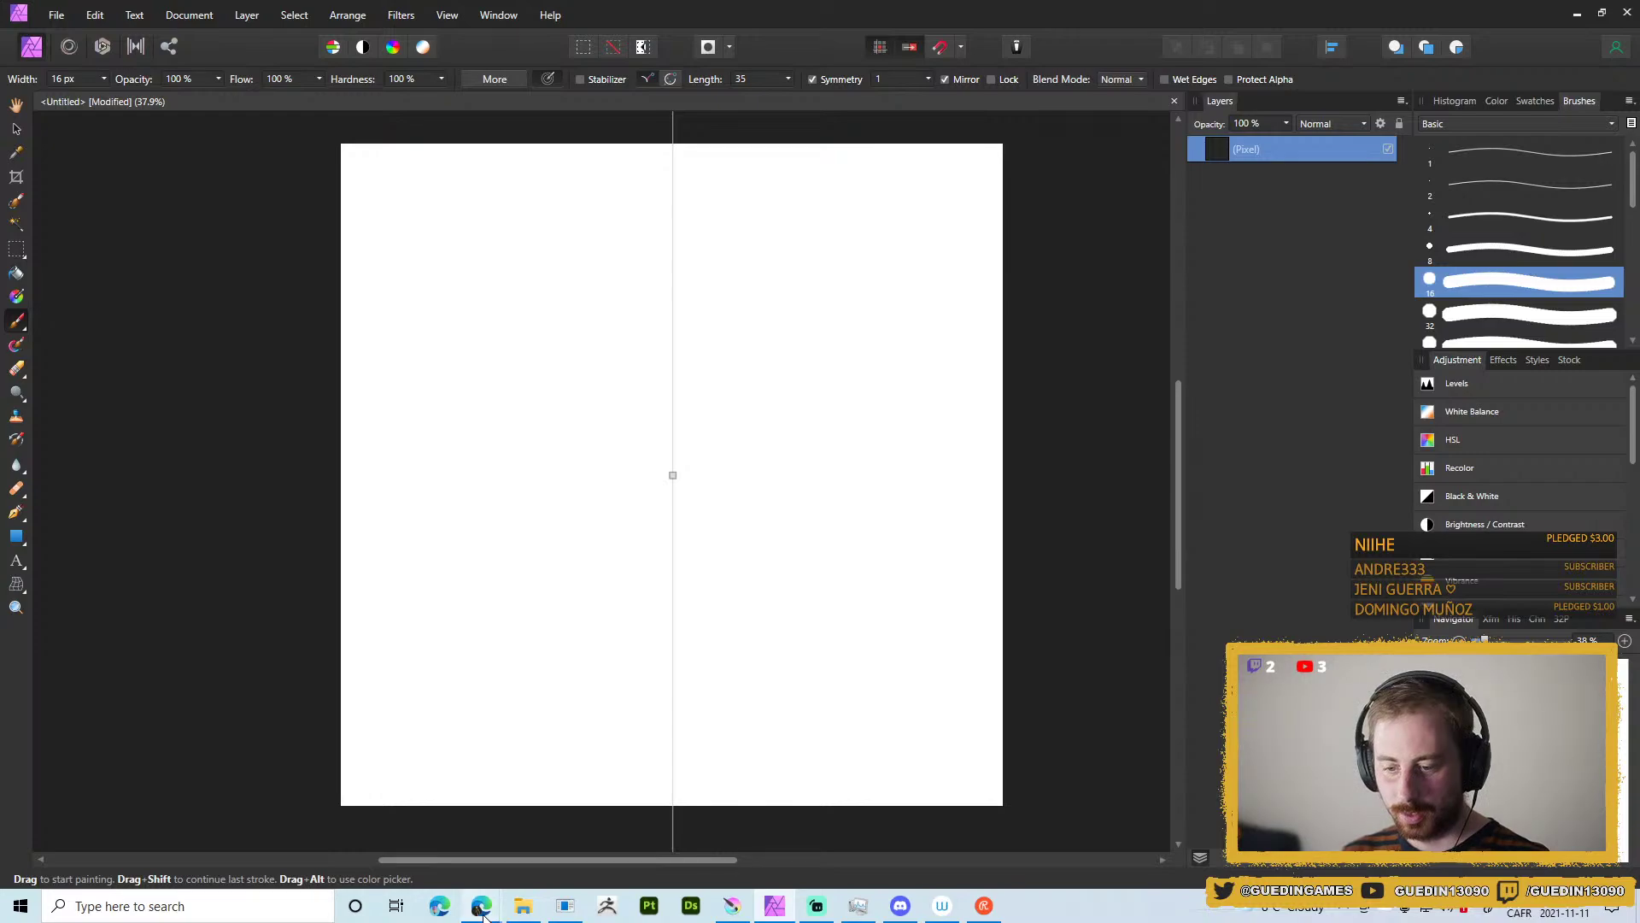
left_click(590, 829)
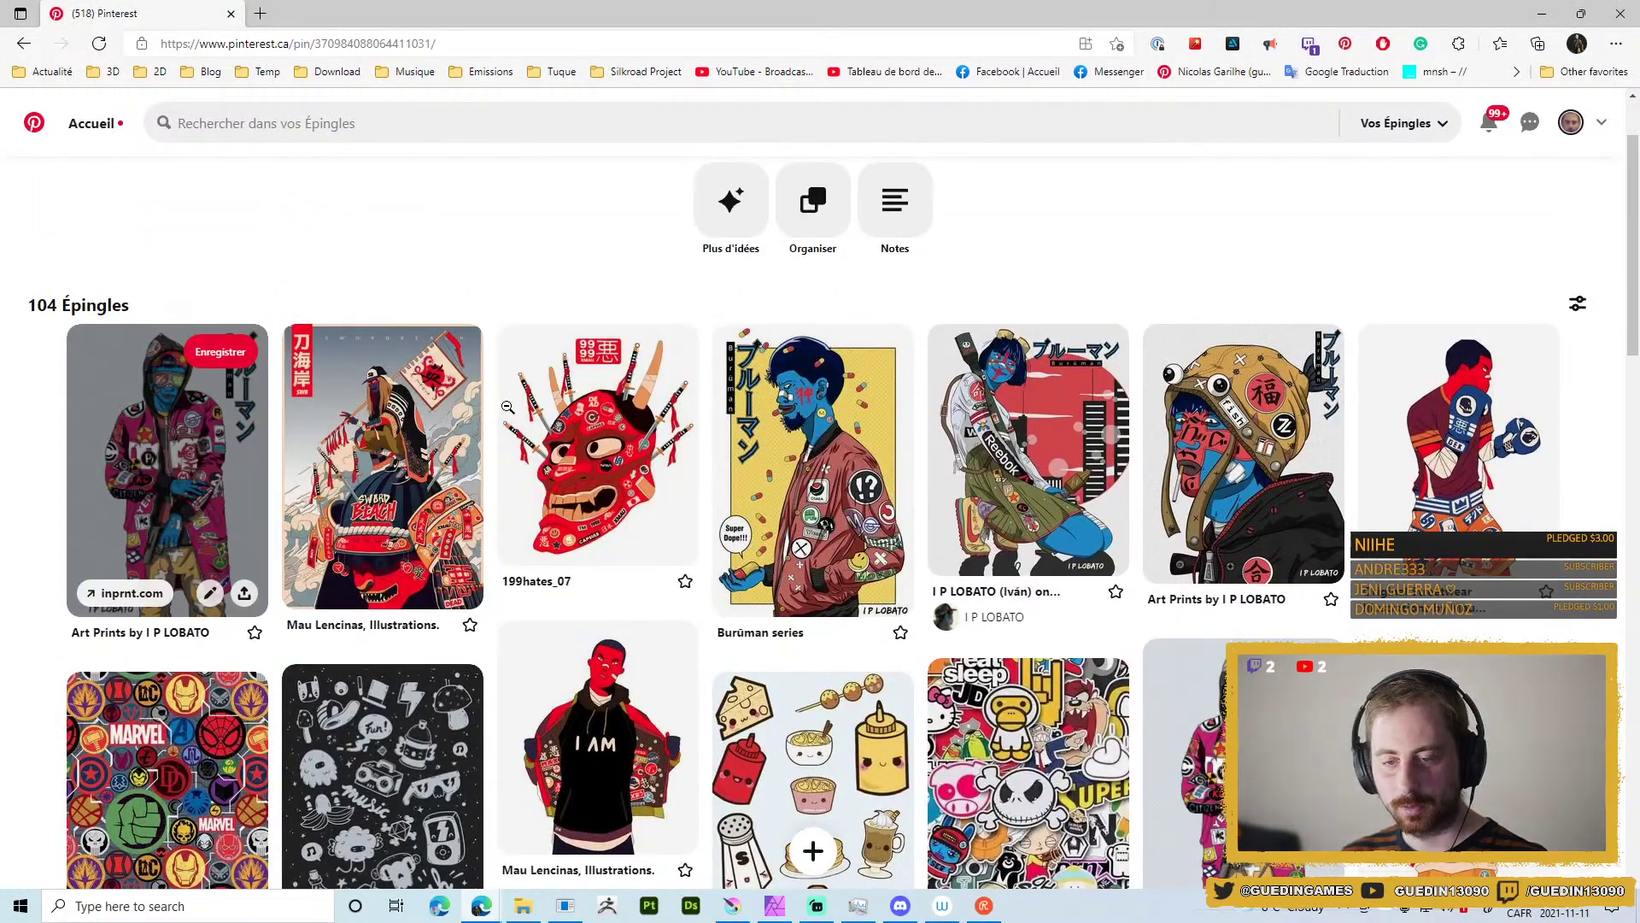
left_click(183, 504)
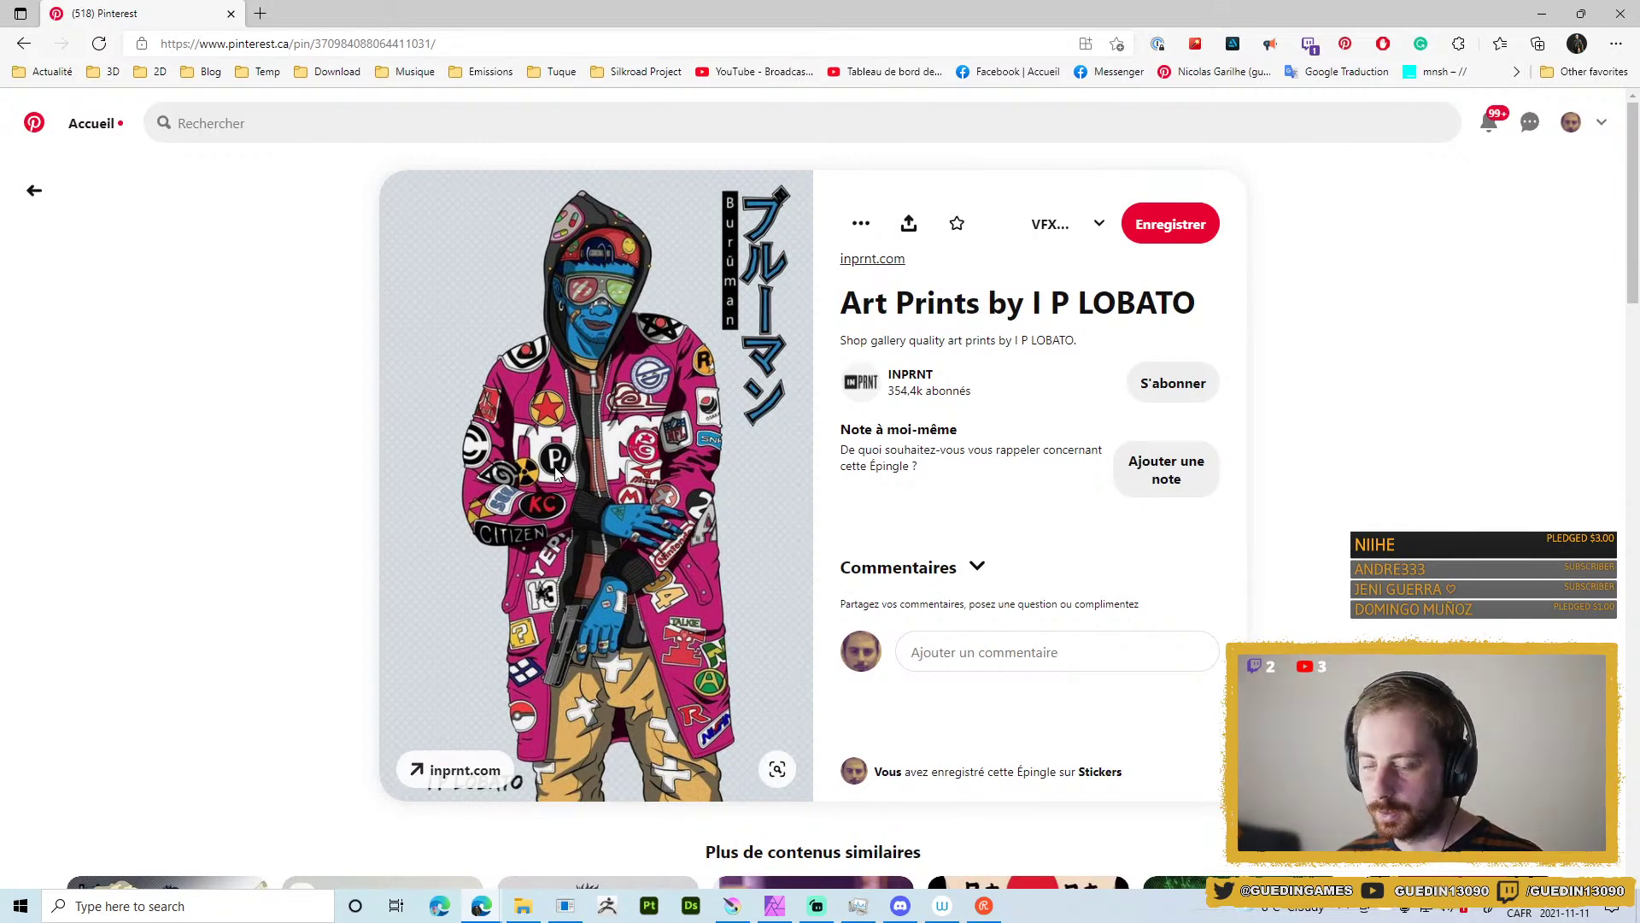
scroll(667, 498, "down", 3)
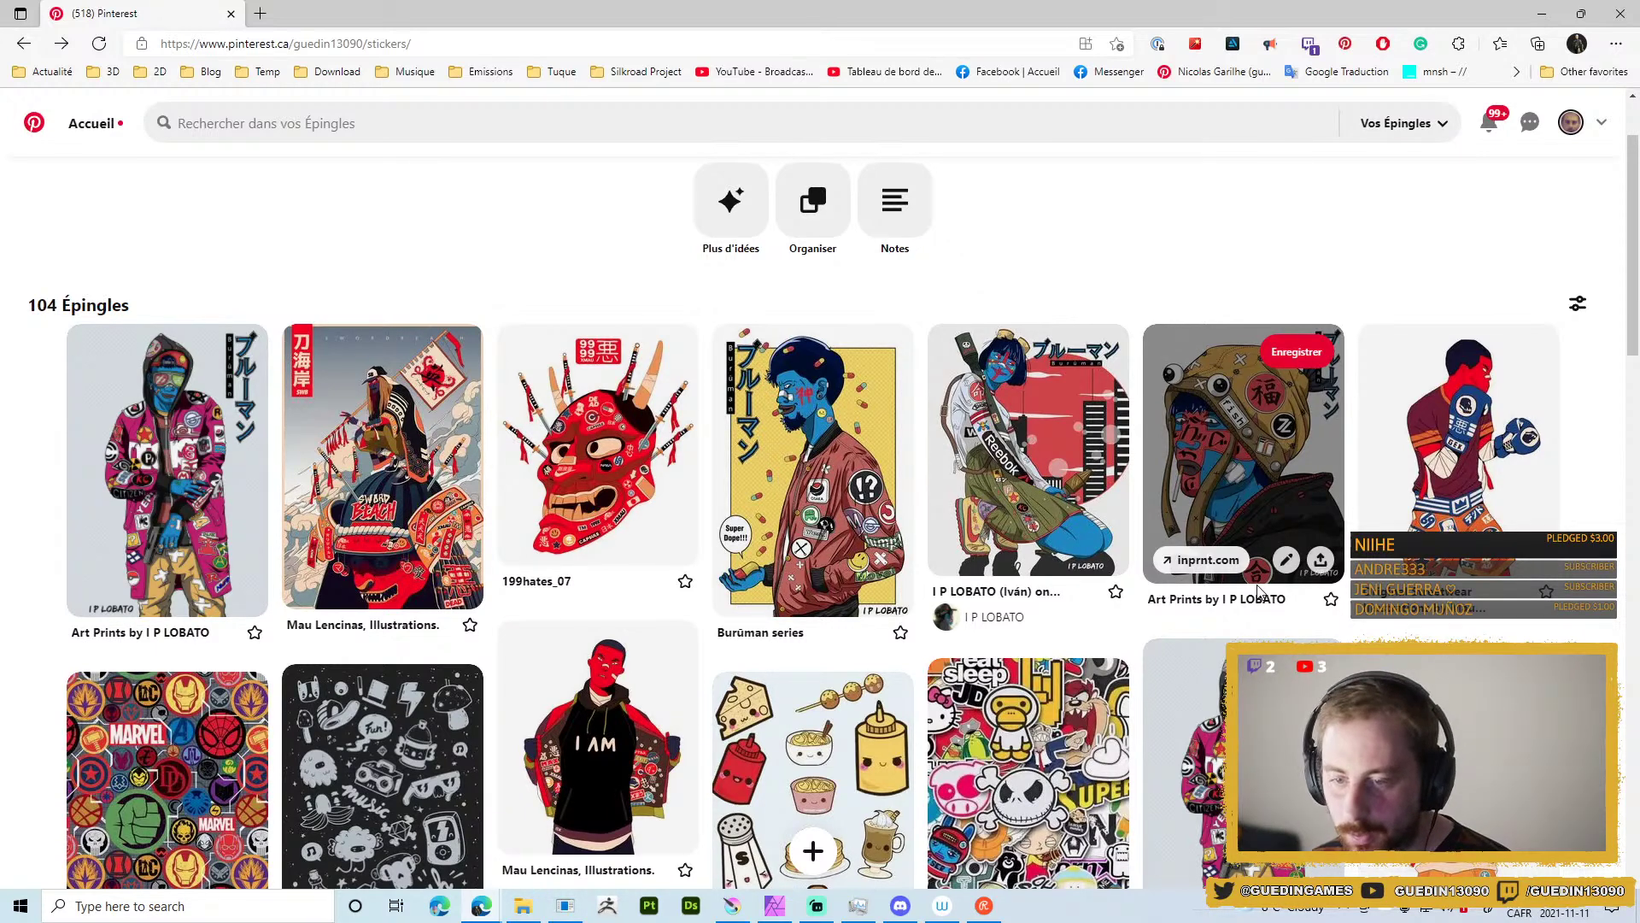
Examine the "Sword Beach" samurai illustration pin, go back to the Stickers board and minimize the browser to return to Affinity Photo.
left_click(417, 499)
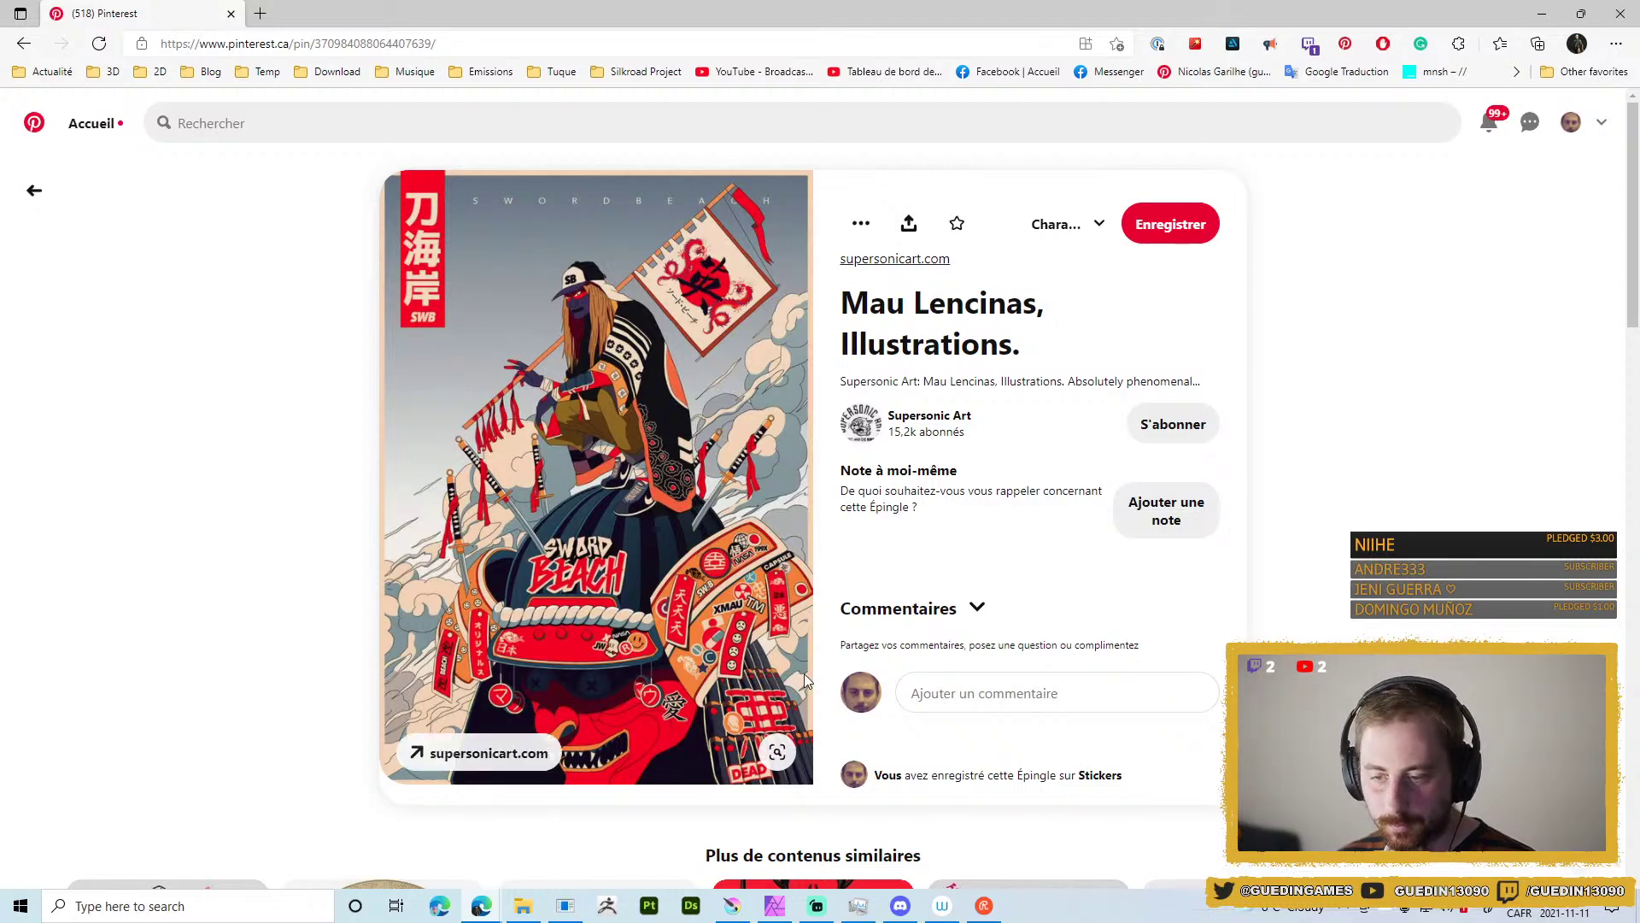
key("alt+Left")
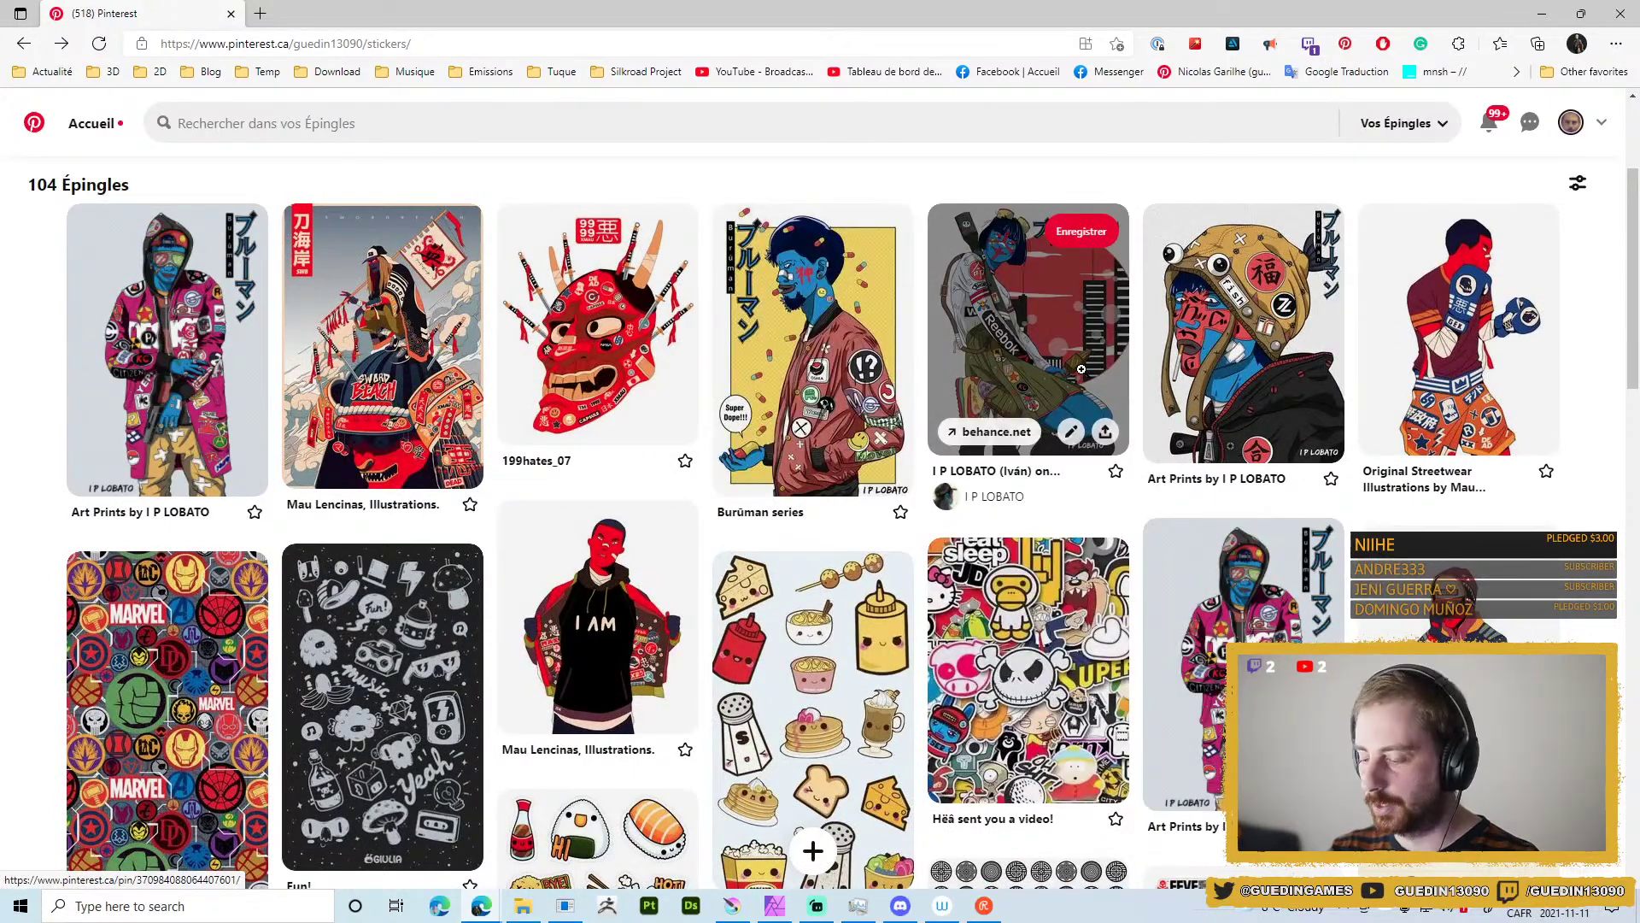
left_click(1542, 12)
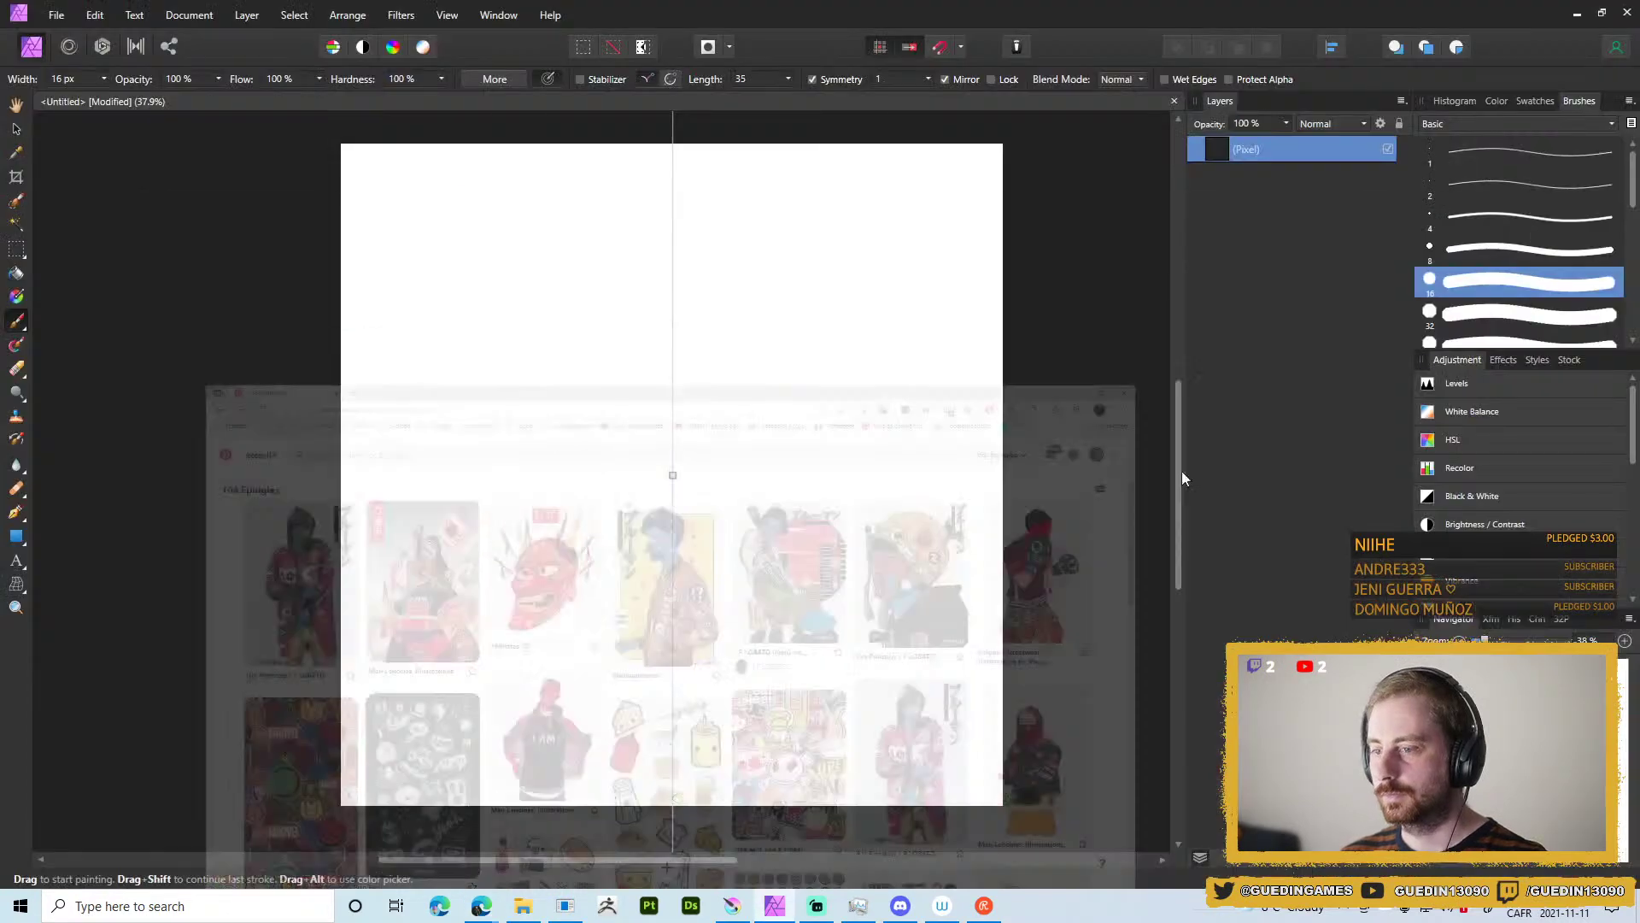
Test mirrored brush strokes across the upper part of the symmetry axis, undo them, and check the Assistant settings.
left_click(818, 274)
key("ctrl+z")
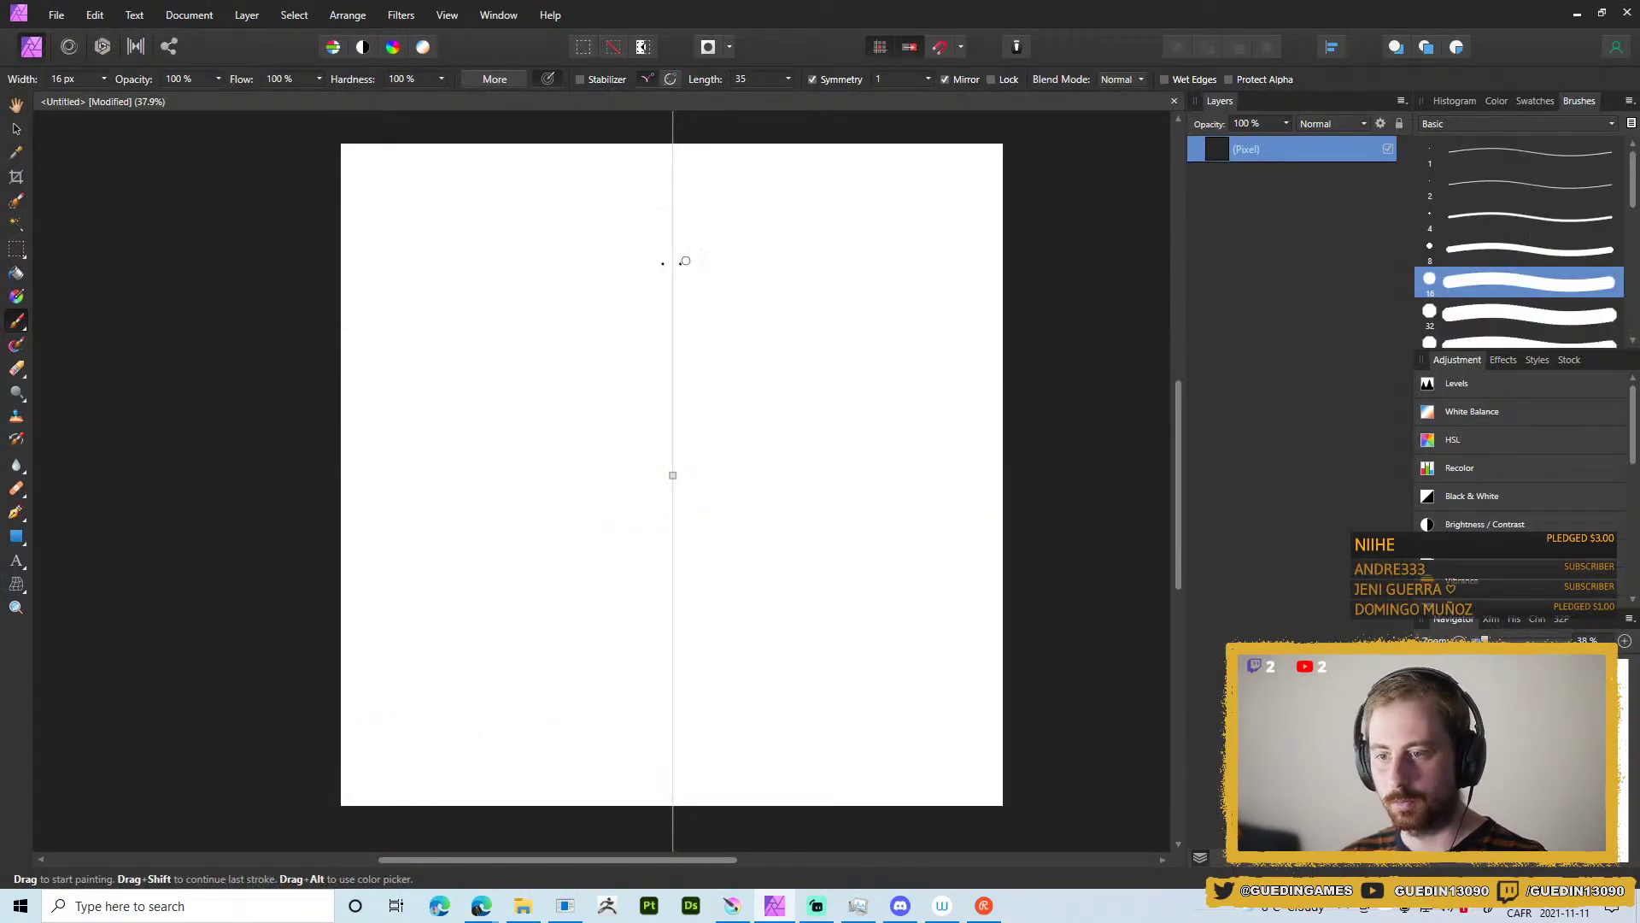
mouse_move(674, 256)
left_mouse_down()
mouse_move(709, 258)
mouse_move(672, 227)
left_mouse_up()
key("Delete")
left_click(754, 209)
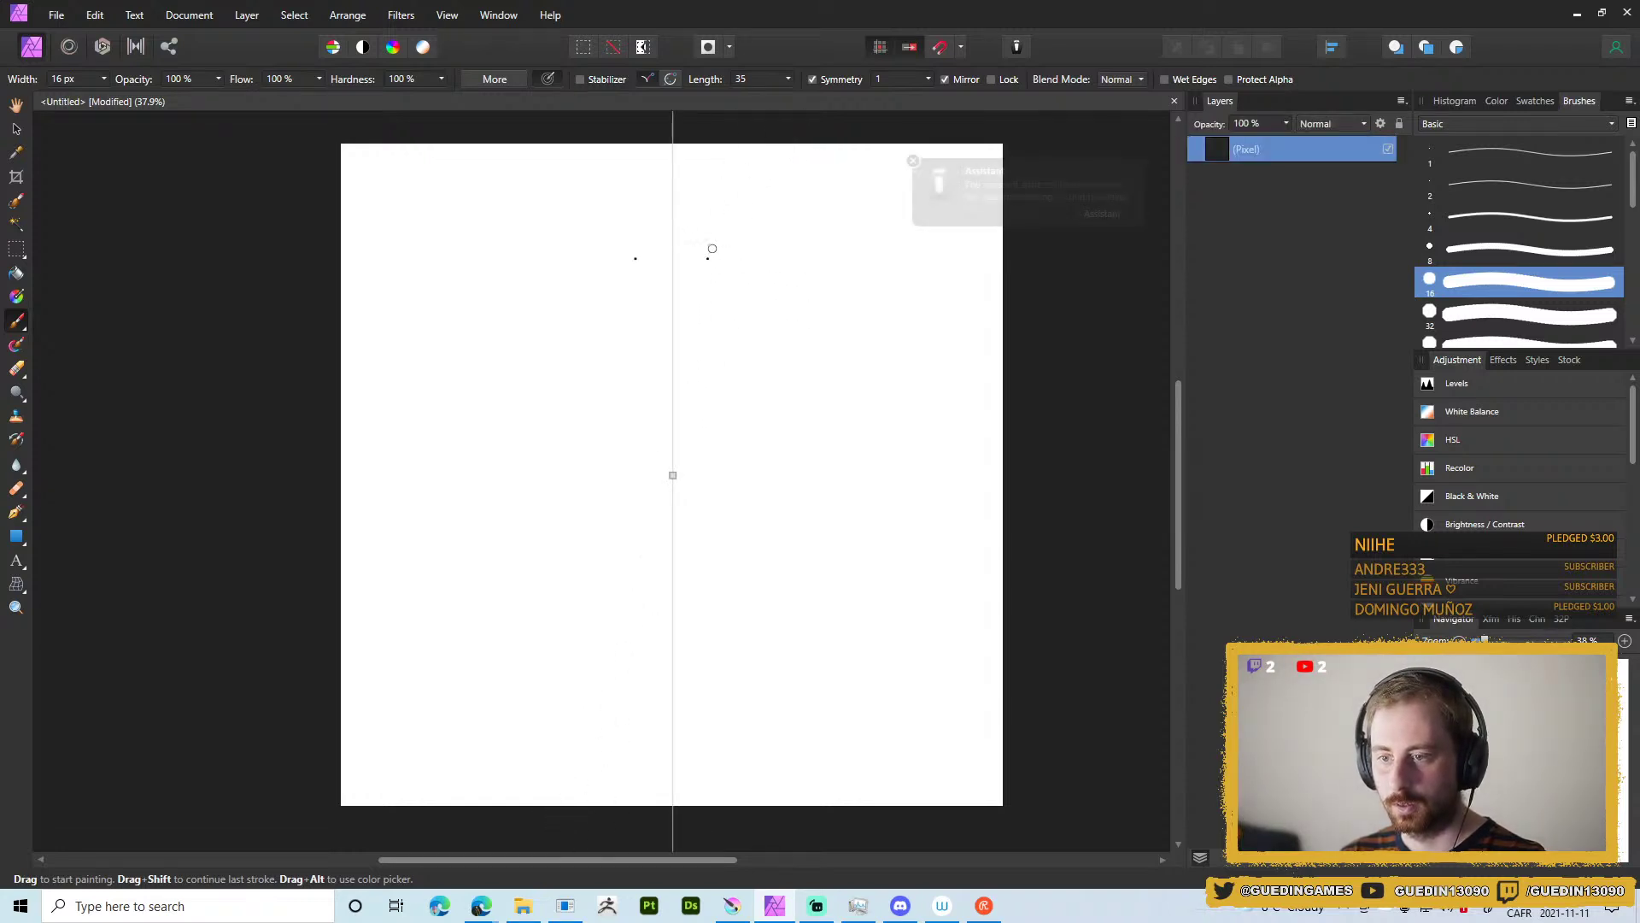
left_click(913, 160)
mouse_move(683, 250)
left_mouse_down()
mouse_move(769, 256)
mouse_move(630, 236)
mouse_move(758, 219)
mouse_move(759, 242)
mouse_move(671, 218)
left_mouse_up()
key("ctrl+z")
key("ctrl+z")
key("ctrl+z")
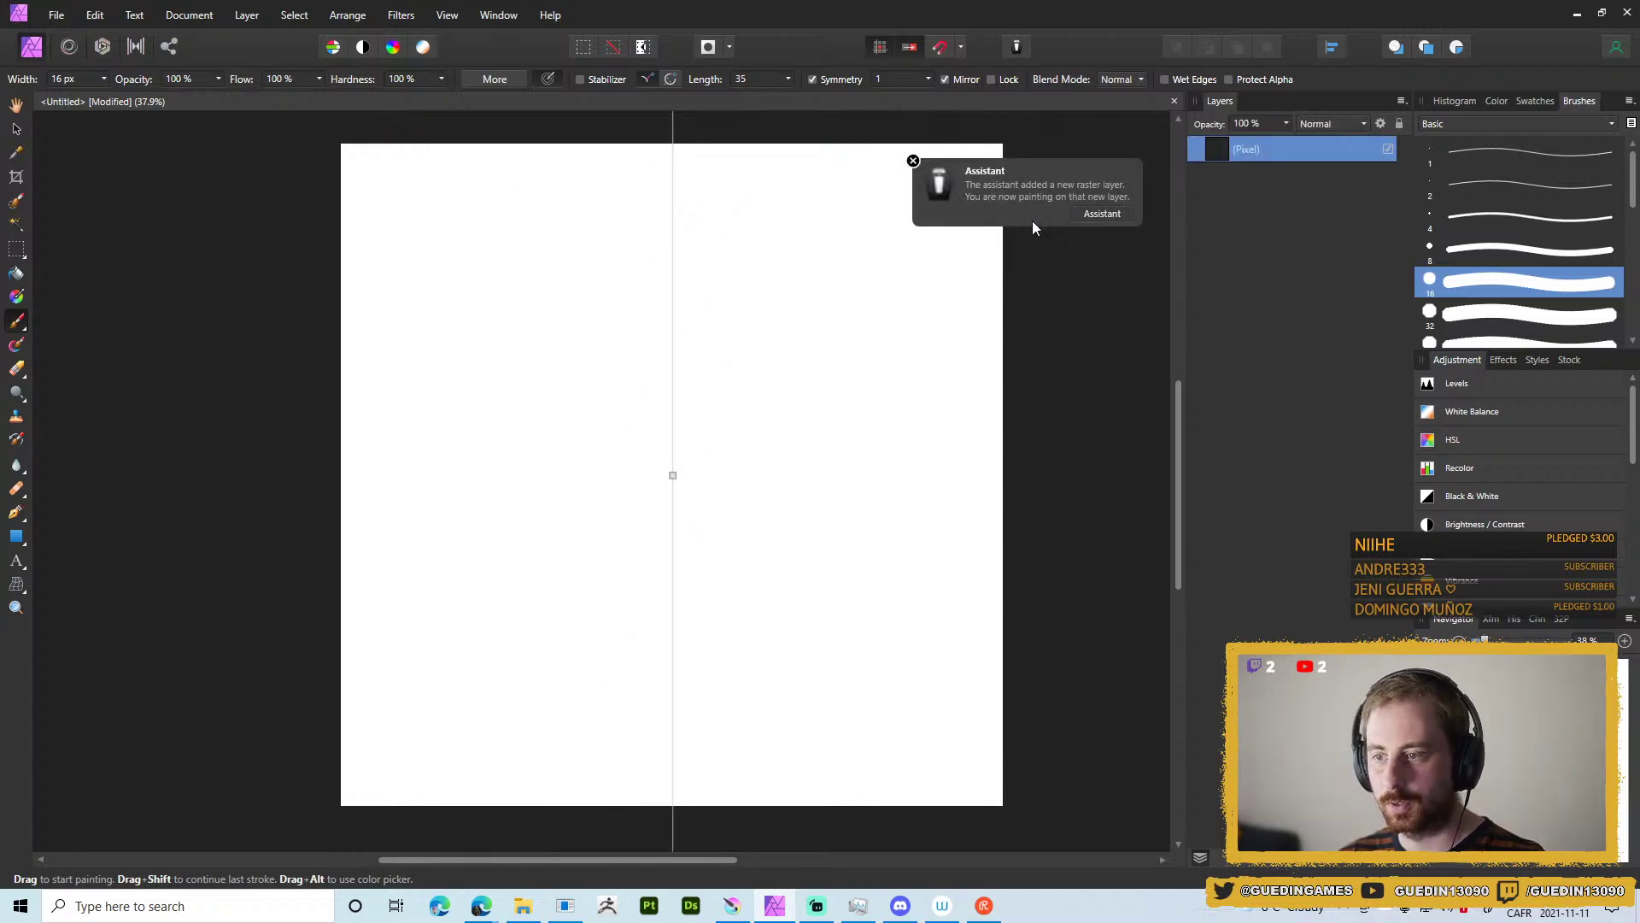
left_click(1099, 213)
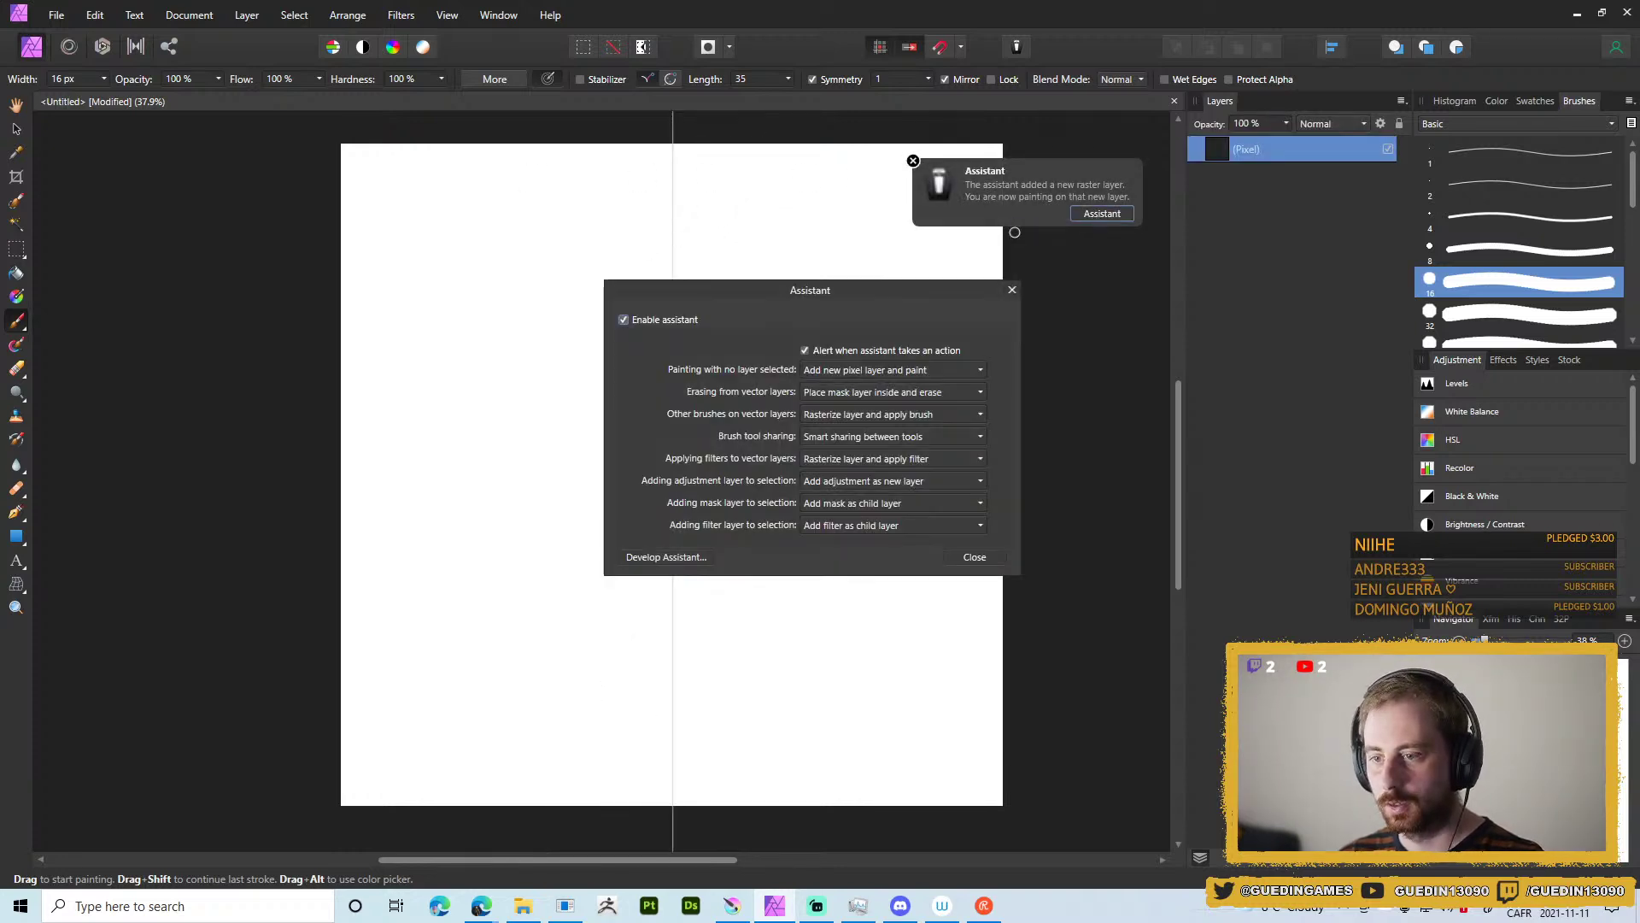
left_click(1013, 289)
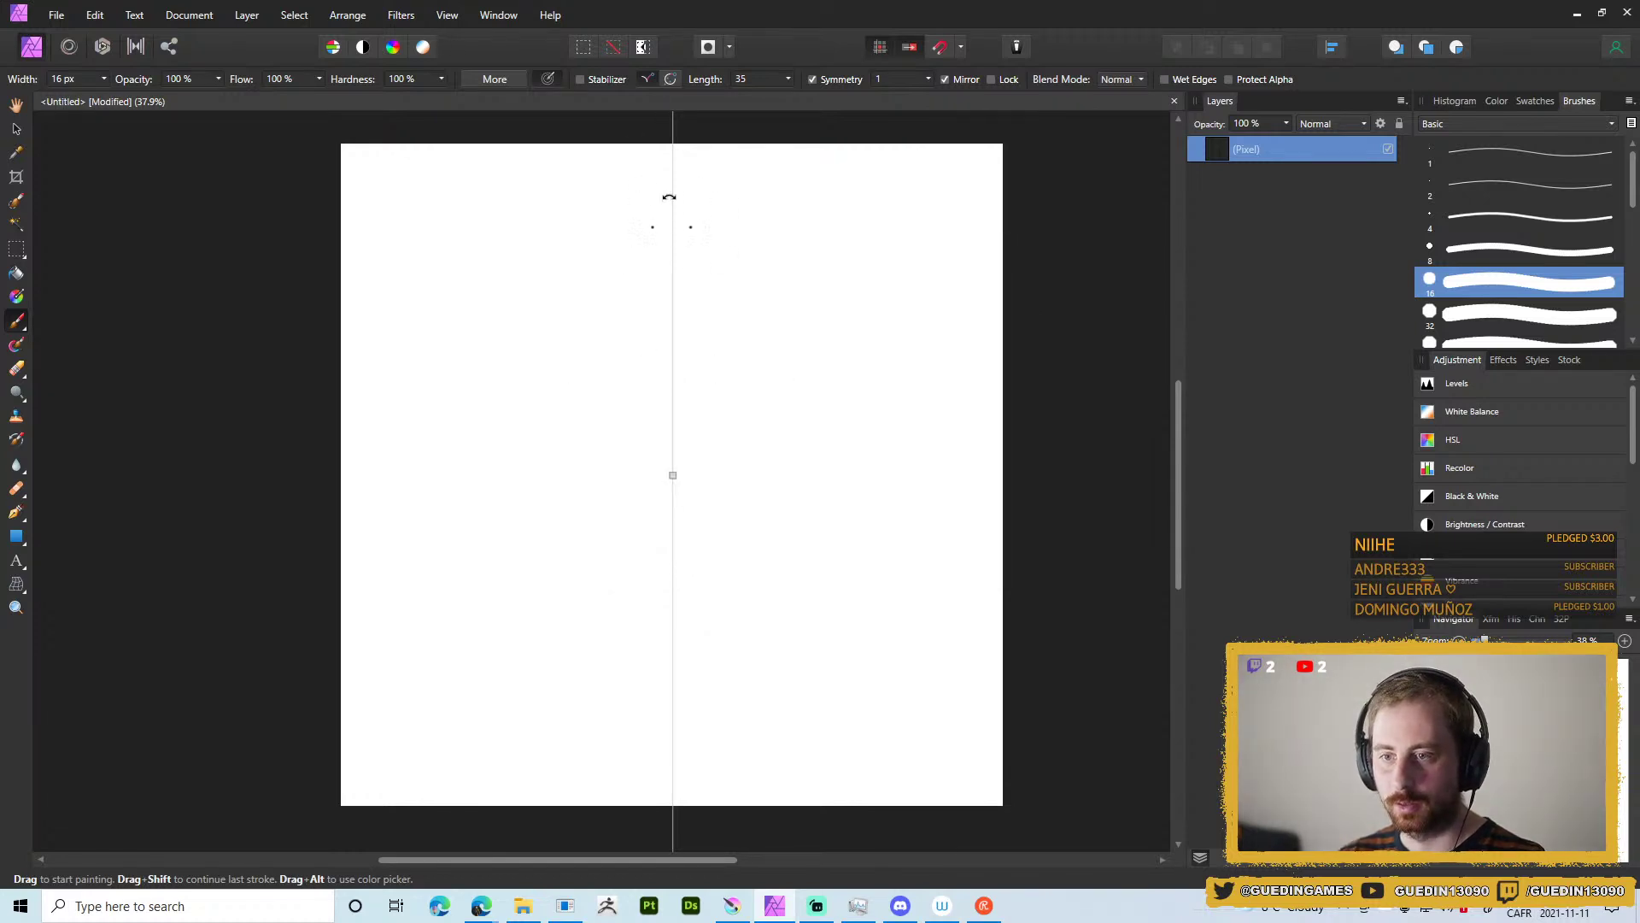
Lock the brush symmetry axis and set the symmetry count to 2, undoing the test strokes.
left_click(991, 80)
mouse_move(675, 254)
left_mouse_down()
mouse_move(773, 244)
mouse_move(795, 299)
left_mouse_up()
key("ctrl+z")
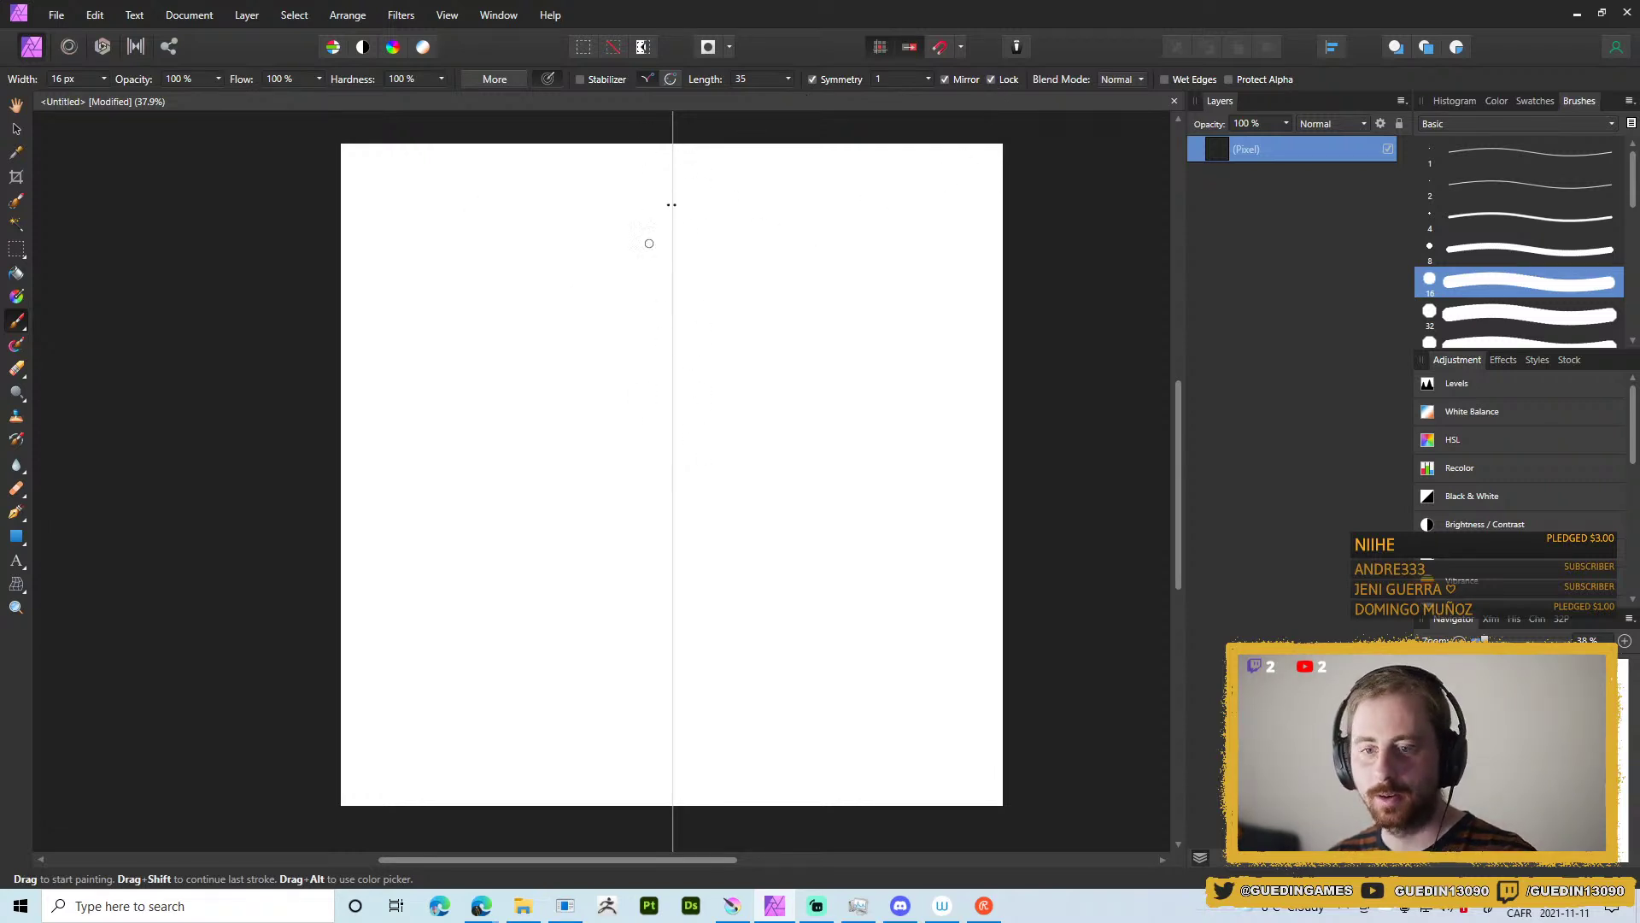
left_click(929, 79)
left_click_drag(931, 96, 938, 97)
left_click_drag(681, 247, 801, 260)
key("ctrl+z")
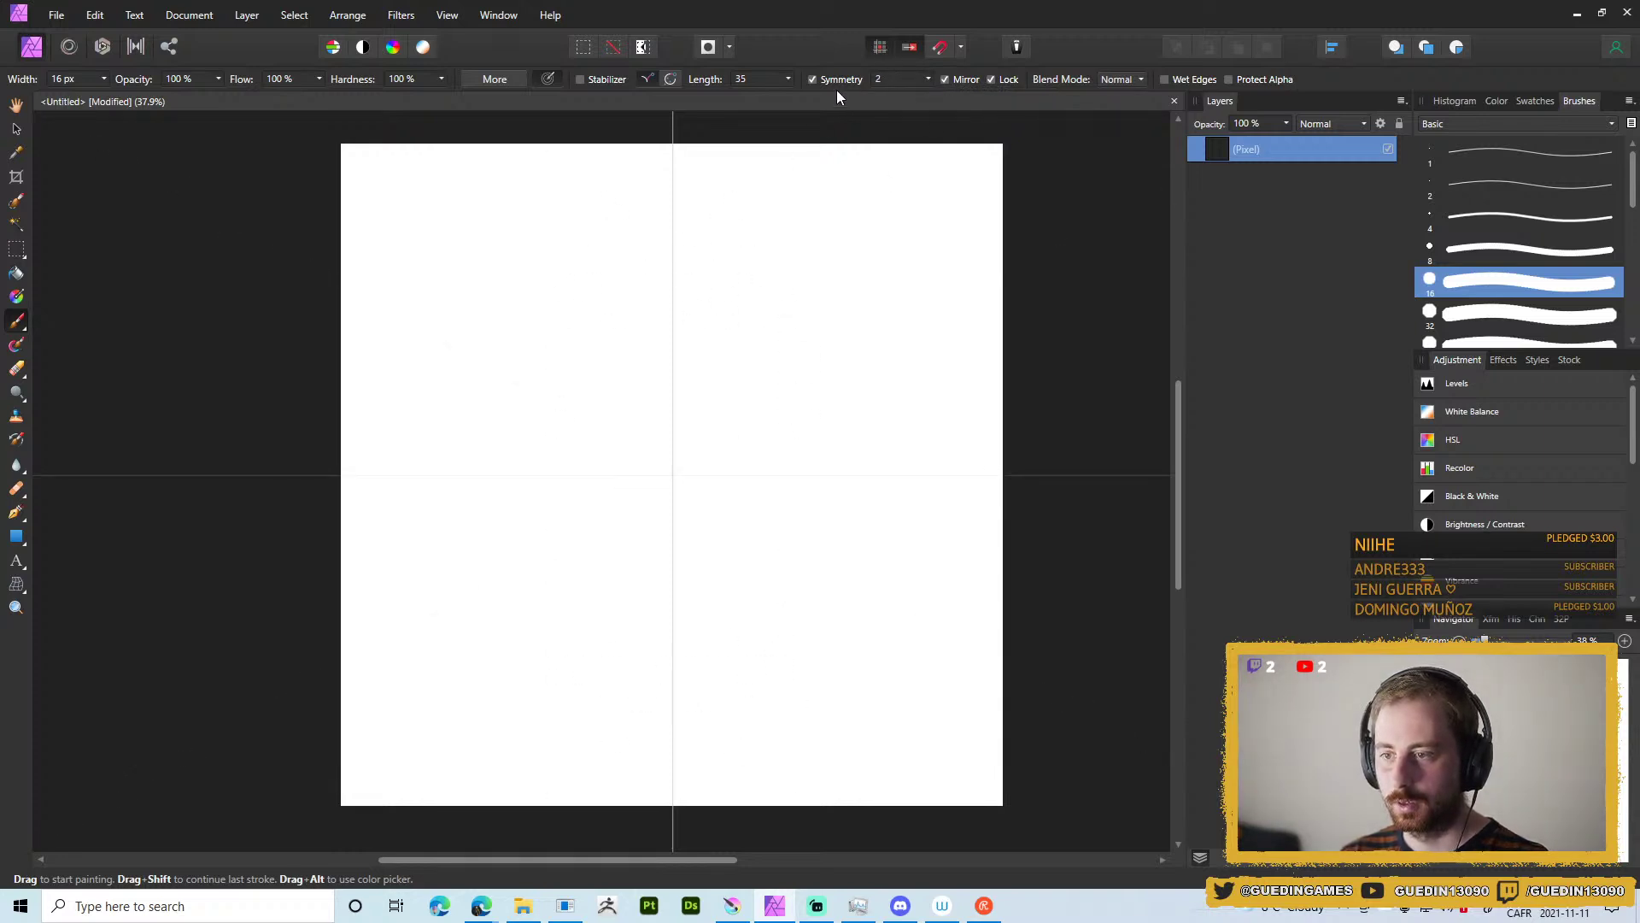
Compare test strokes with Mirror switched off and back on, undoing each of them.
left_click(948, 78)
mouse_move(632, 241)
left_mouse_down()
mouse_move(795, 247)
mouse_move(810, 232)
left_mouse_up()
key("ctrl+z")
left_click(946, 79)
mouse_move(625, 252)
left_mouse_down()
mouse_move(709, 252)
mouse_move(689, 235)
mouse_move(615, 249)
left_mouse_up()
key("ctrl+z")
left_click(728, 250)
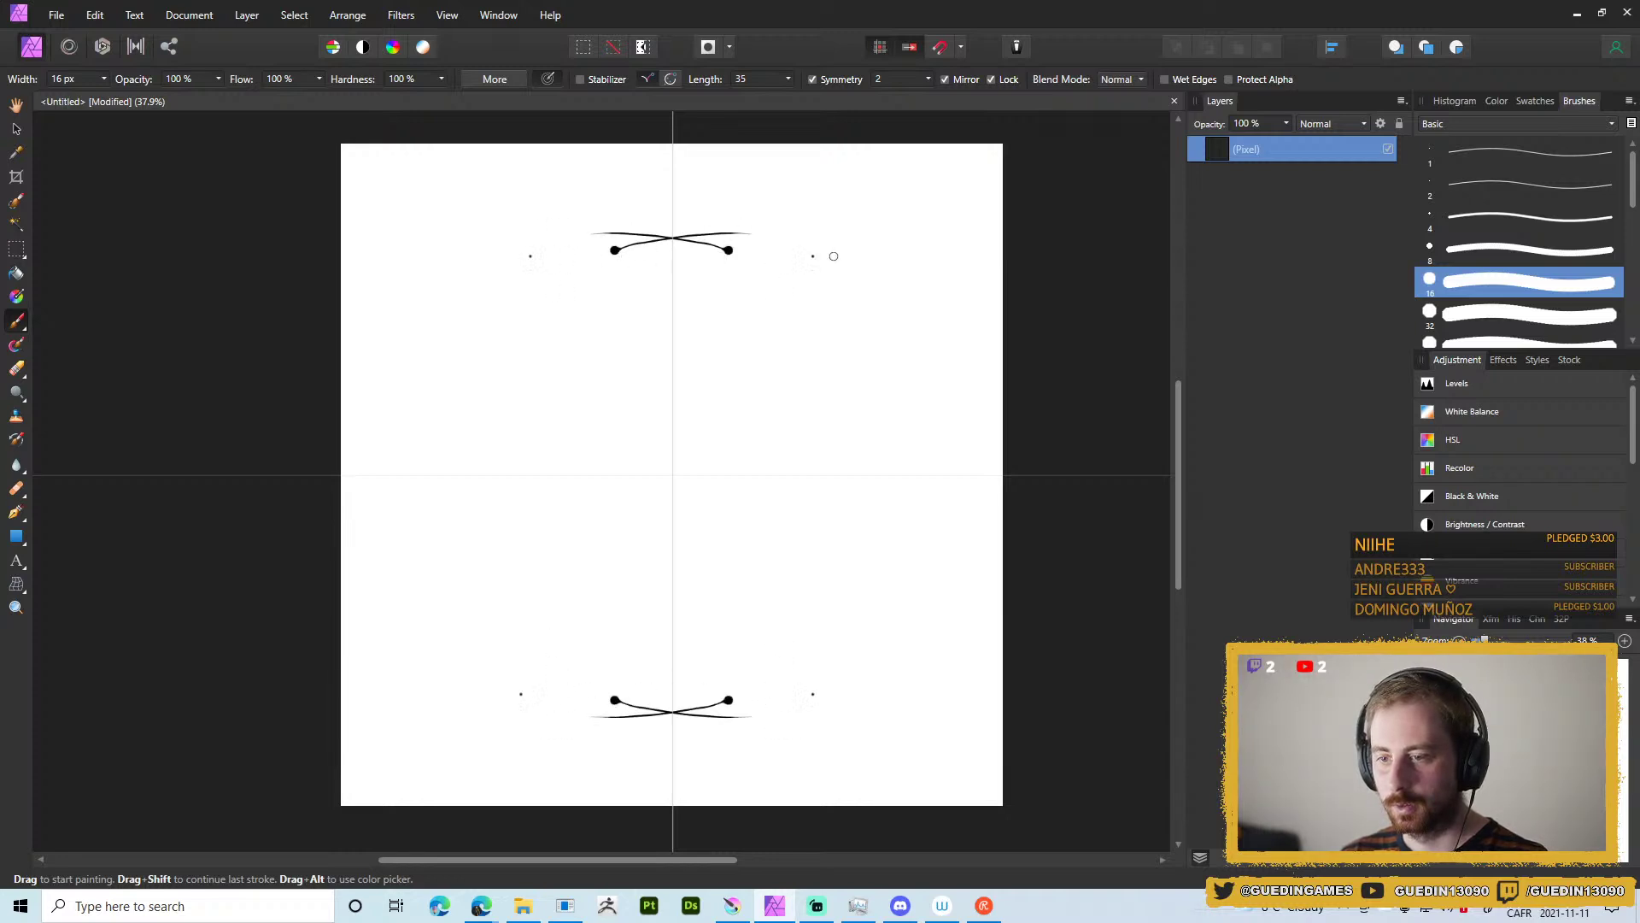
key("ctrl+z")
Sketch the rough outline of a thick, equal-armed cross centred on the canvas using the mirrored brush.
mouse_move(736, 231)
left_mouse_down()
mouse_move(758, 238)
mouse_move(771, 407)
mouse_move(773, 374)
mouse_move(905, 365)
left_mouse_up()
mouse_move(771, 369)
left_mouse_down()
mouse_move(879, 364)
mouse_move(918, 587)
left_mouse_up()
left_click_drag(921, 369, 922, 582)
mouse_move(916, 402)
left_mouse_down()
mouse_move(797, 362)
mouse_move(745, 387)
mouse_move(895, 379)
left_mouse_up()
mouse_move(740, 382)
left_mouse_down()
mouse_move(930, 385)
mouse_move(825, 384)
left_mouse_up()
left_click_drag(921, 415, 929, 551)
left_click(782, 280)
left_click_drag(784, 209, 767, 325)
left_click_drag(707, 230, 675, 227)
mouse_move(784, 224)
left_mouse_down()
mouse_move(697, 229)
mouse_move(771, 419)
left_mouse_up()
left_click(799, 182)
key("ctrl+z")
Lower the cross sketch layer's opacity to 38% and add a new pixel layer above it.
left_click(1285, 124)
left_click_drag(1212, 149, 1211, 142)
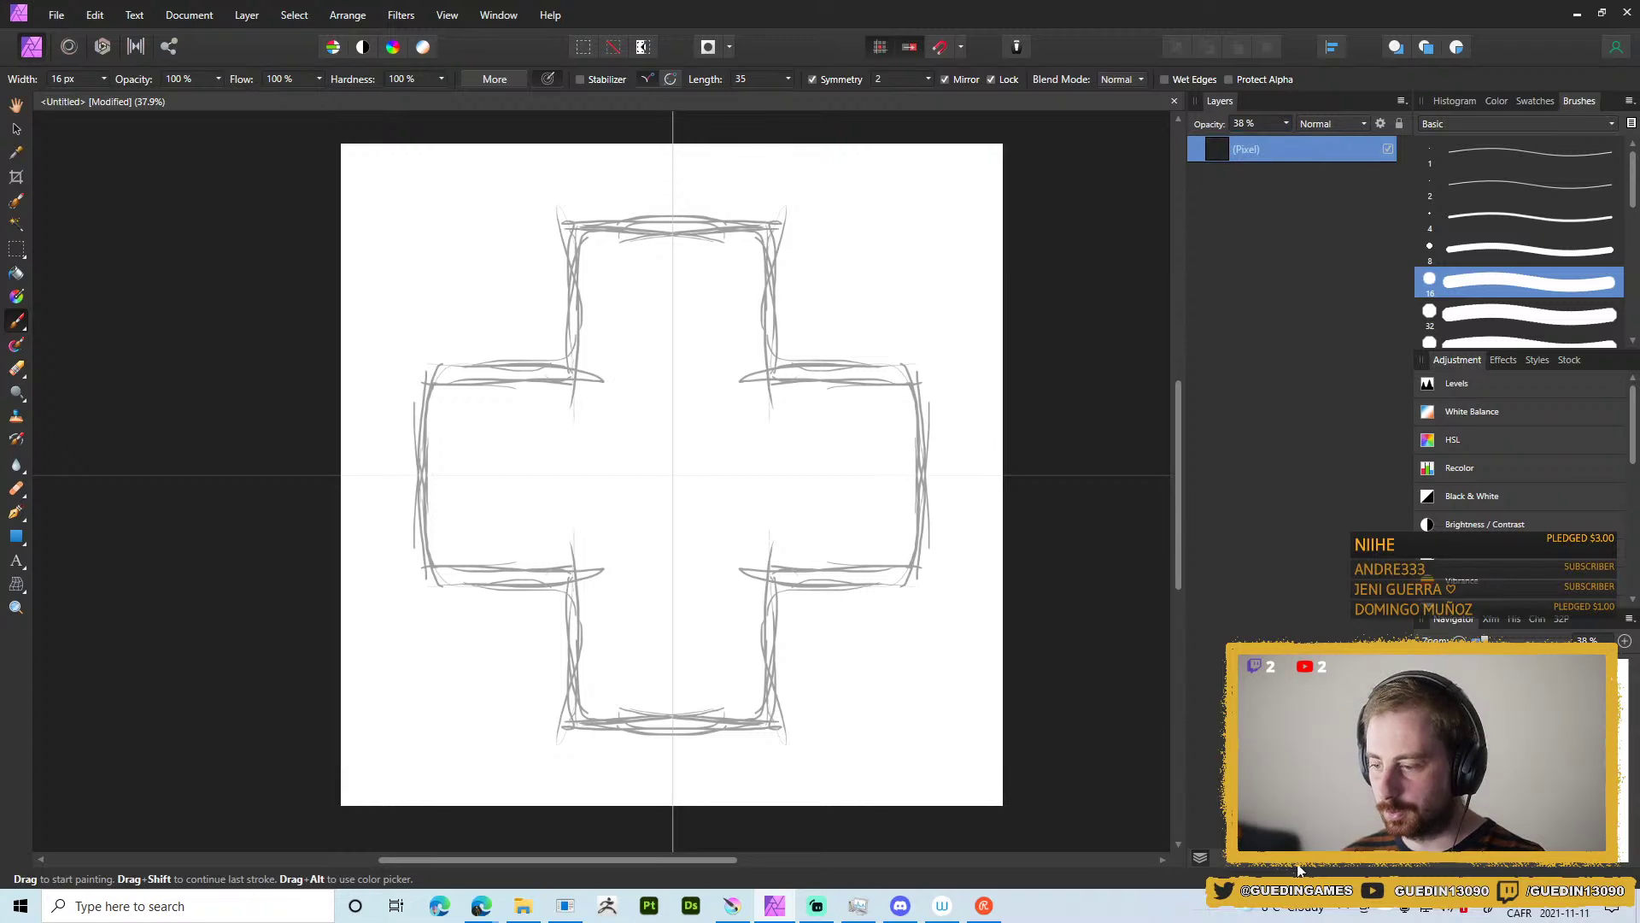
key("ctrl+shift+n")
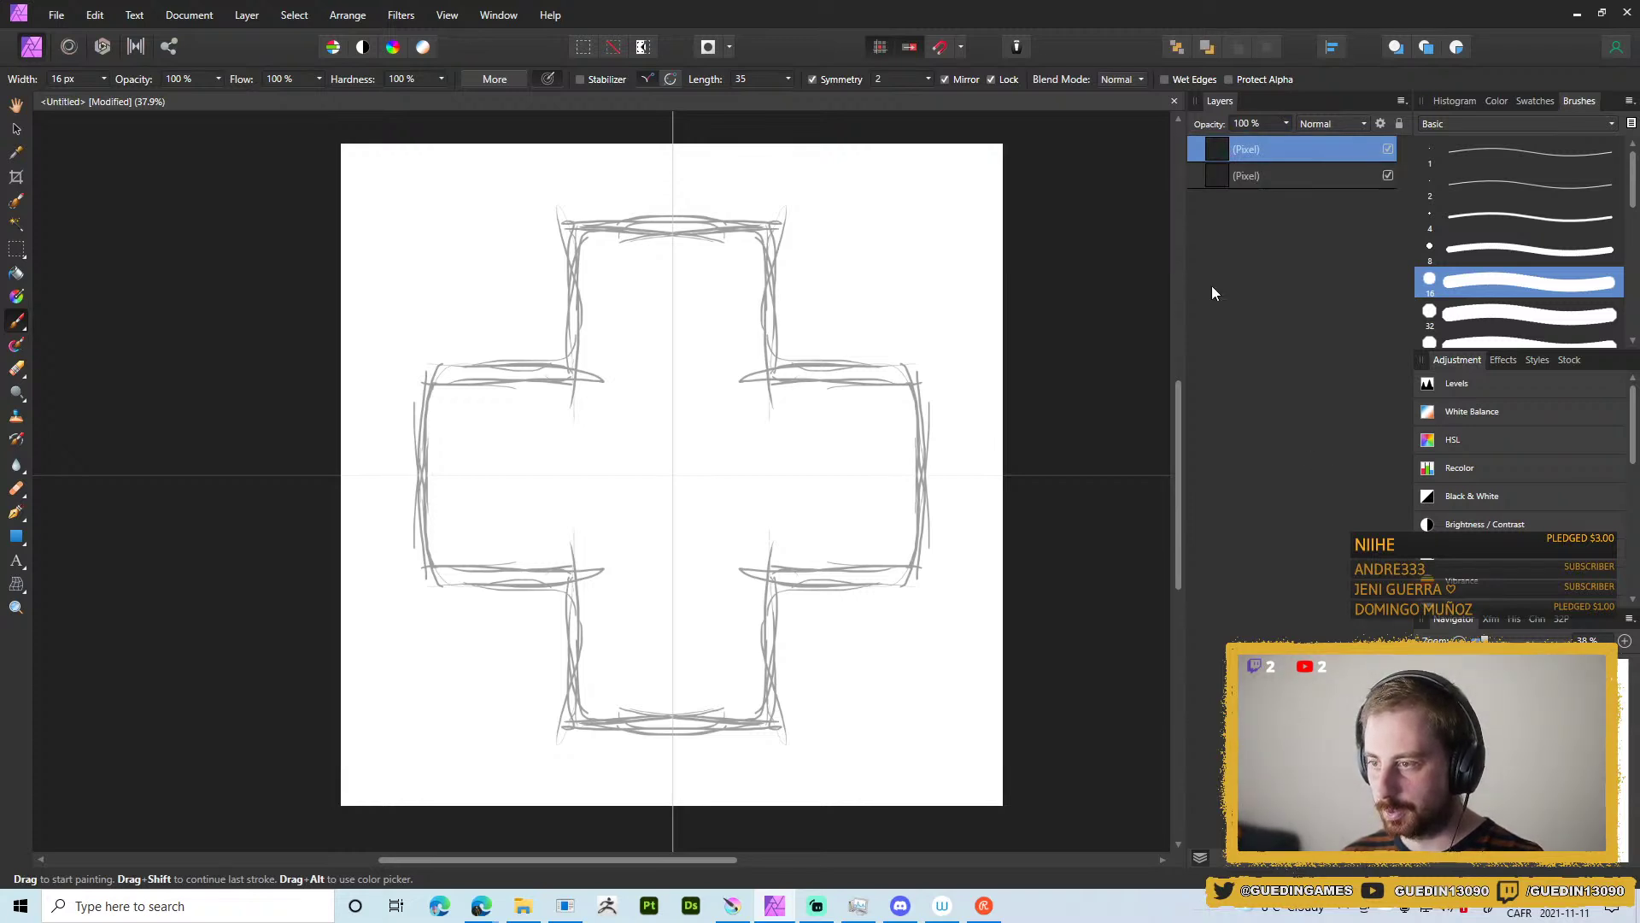
Draw a rectangle over the full height of the sketched cross's vertical bar and fill it with black.
left_click(17, 248)
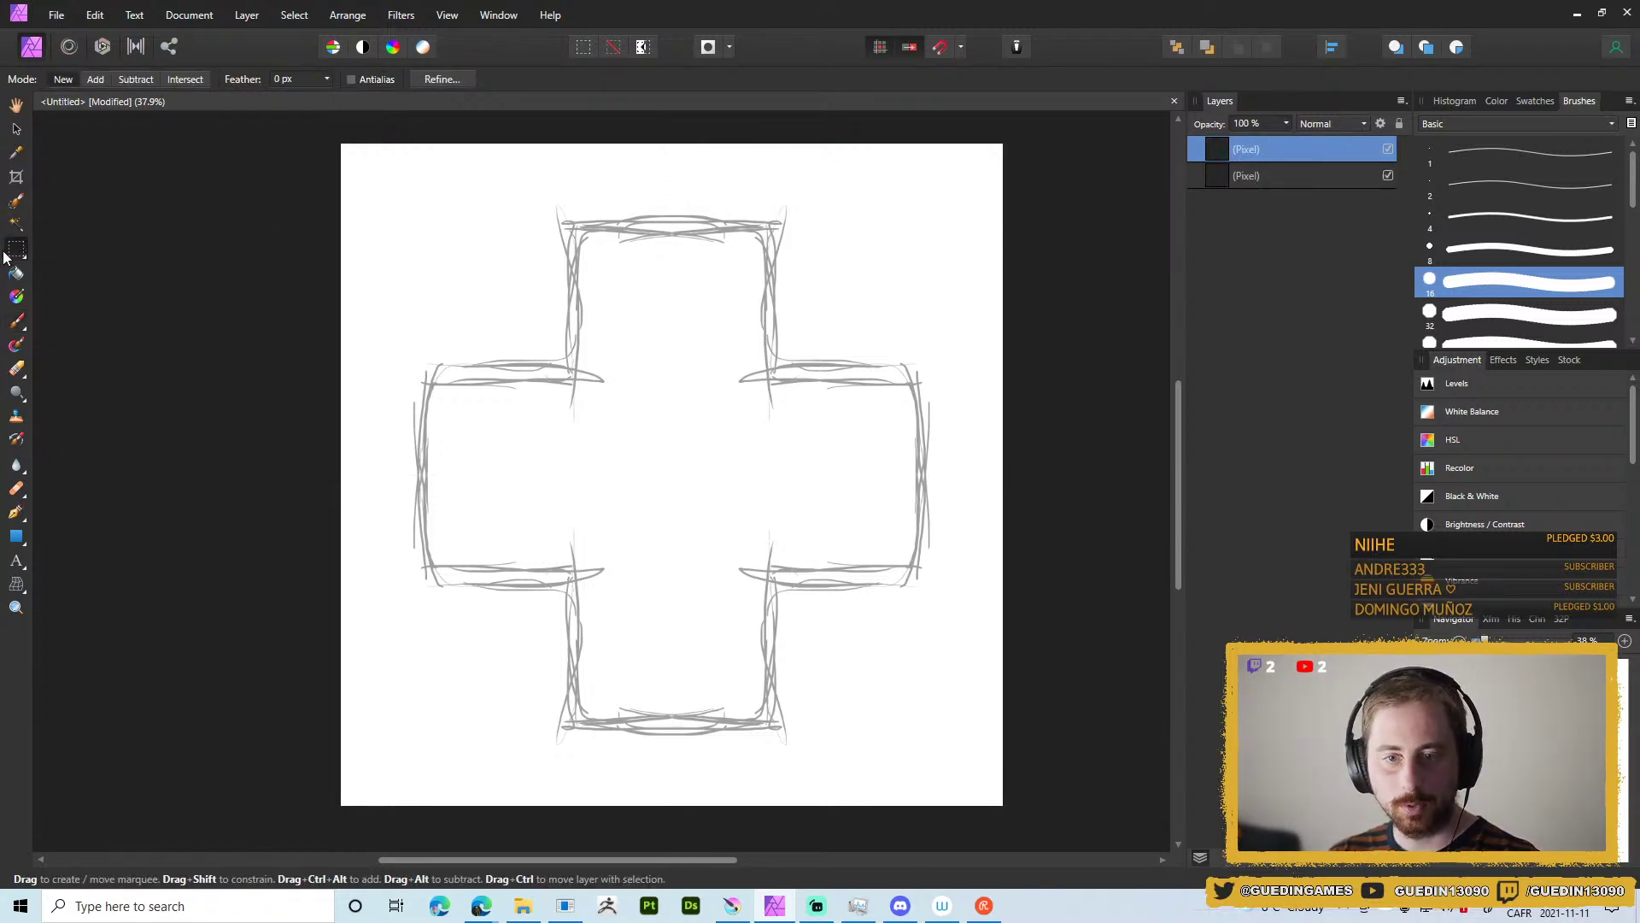
left_click(16, 535)
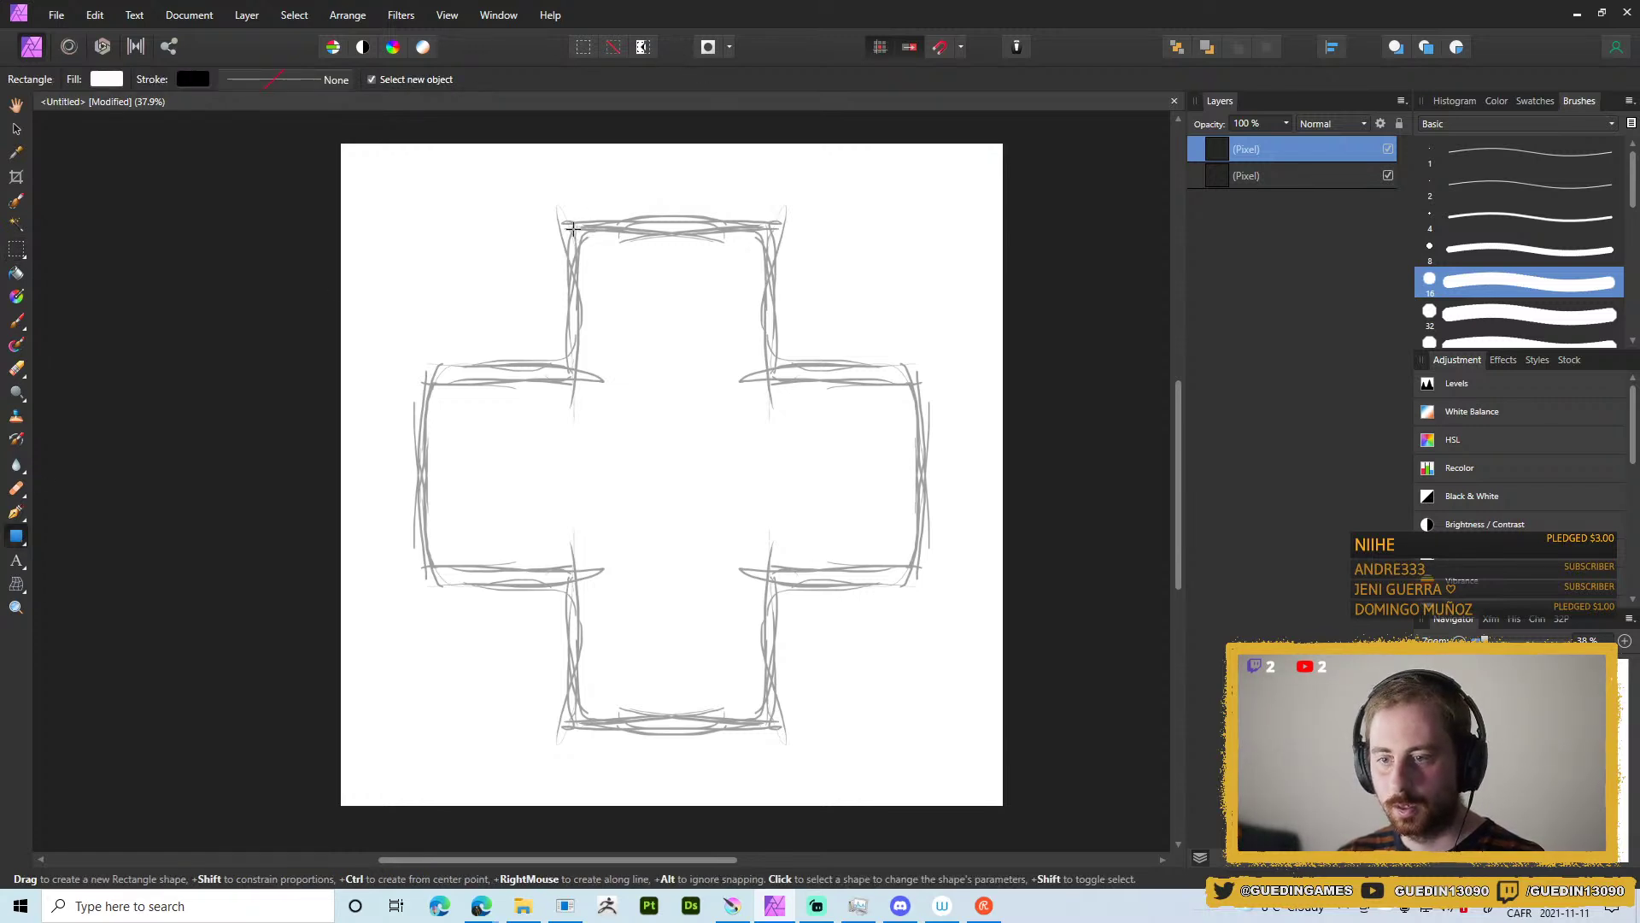
left_click_drag(568, 223, 774, 726)
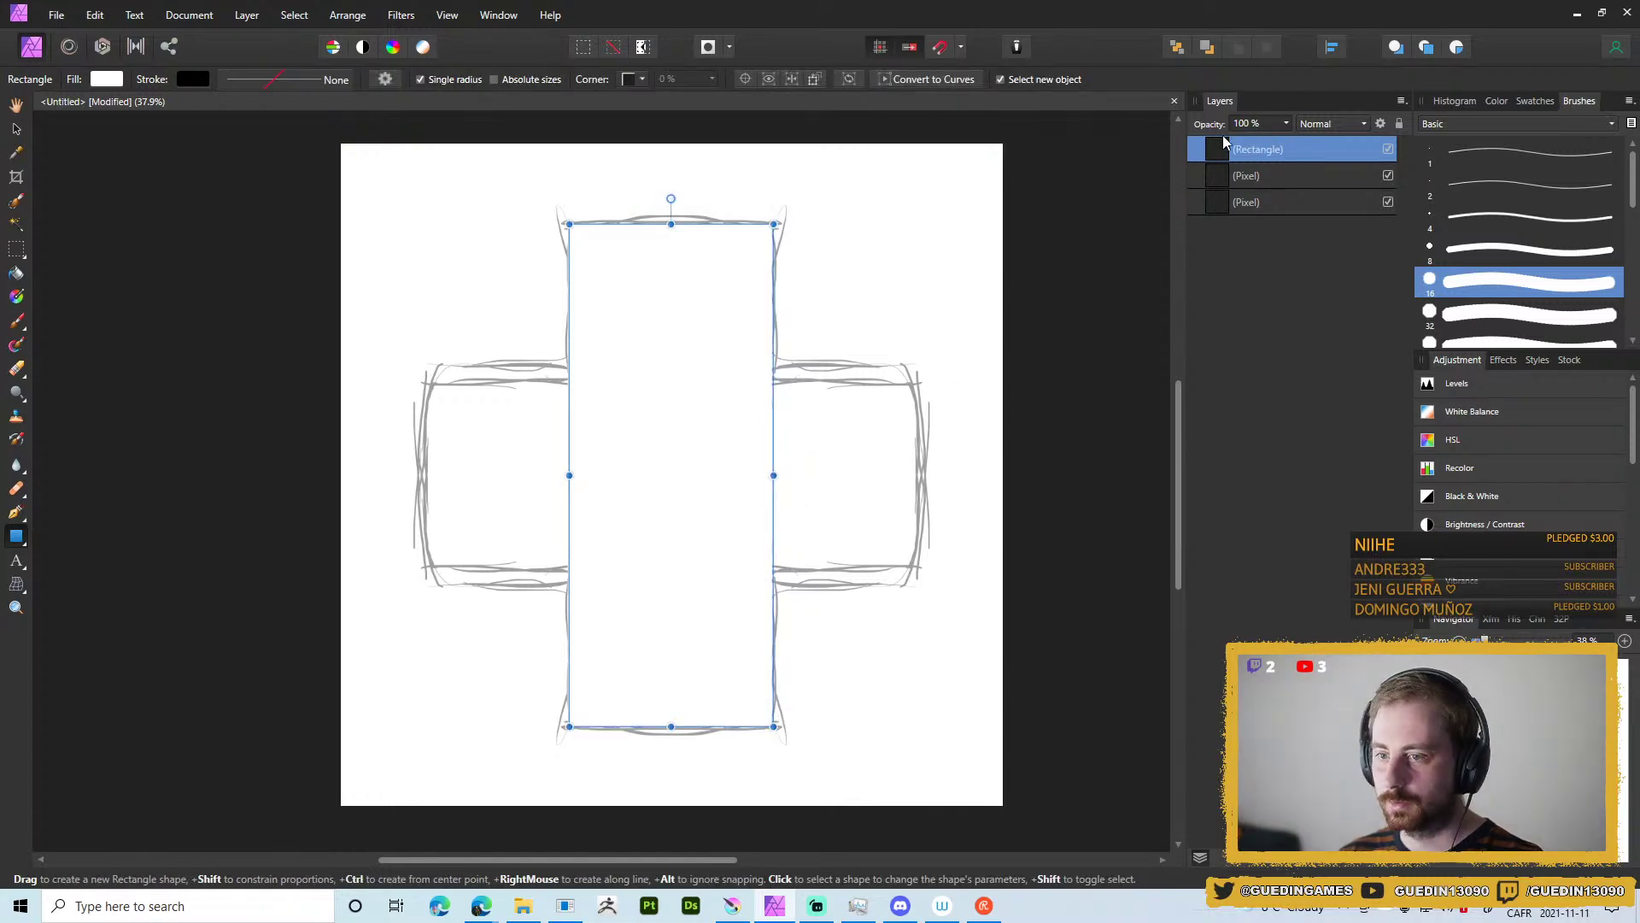
left_click(107, 80)
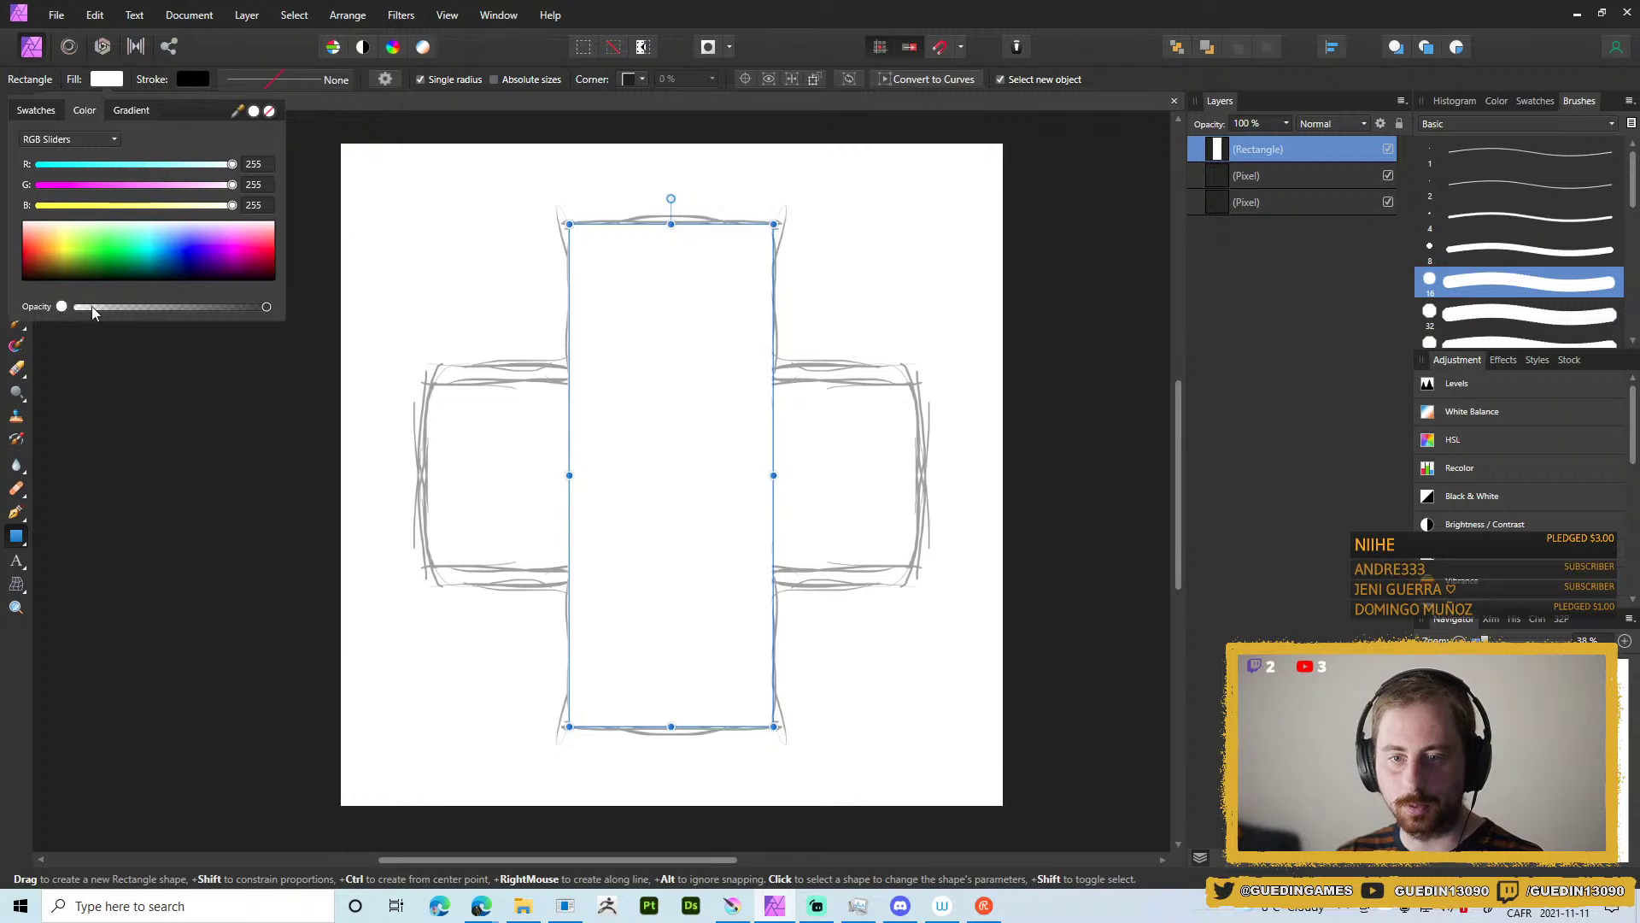
left_click_drag(120, 250, 27, 399)
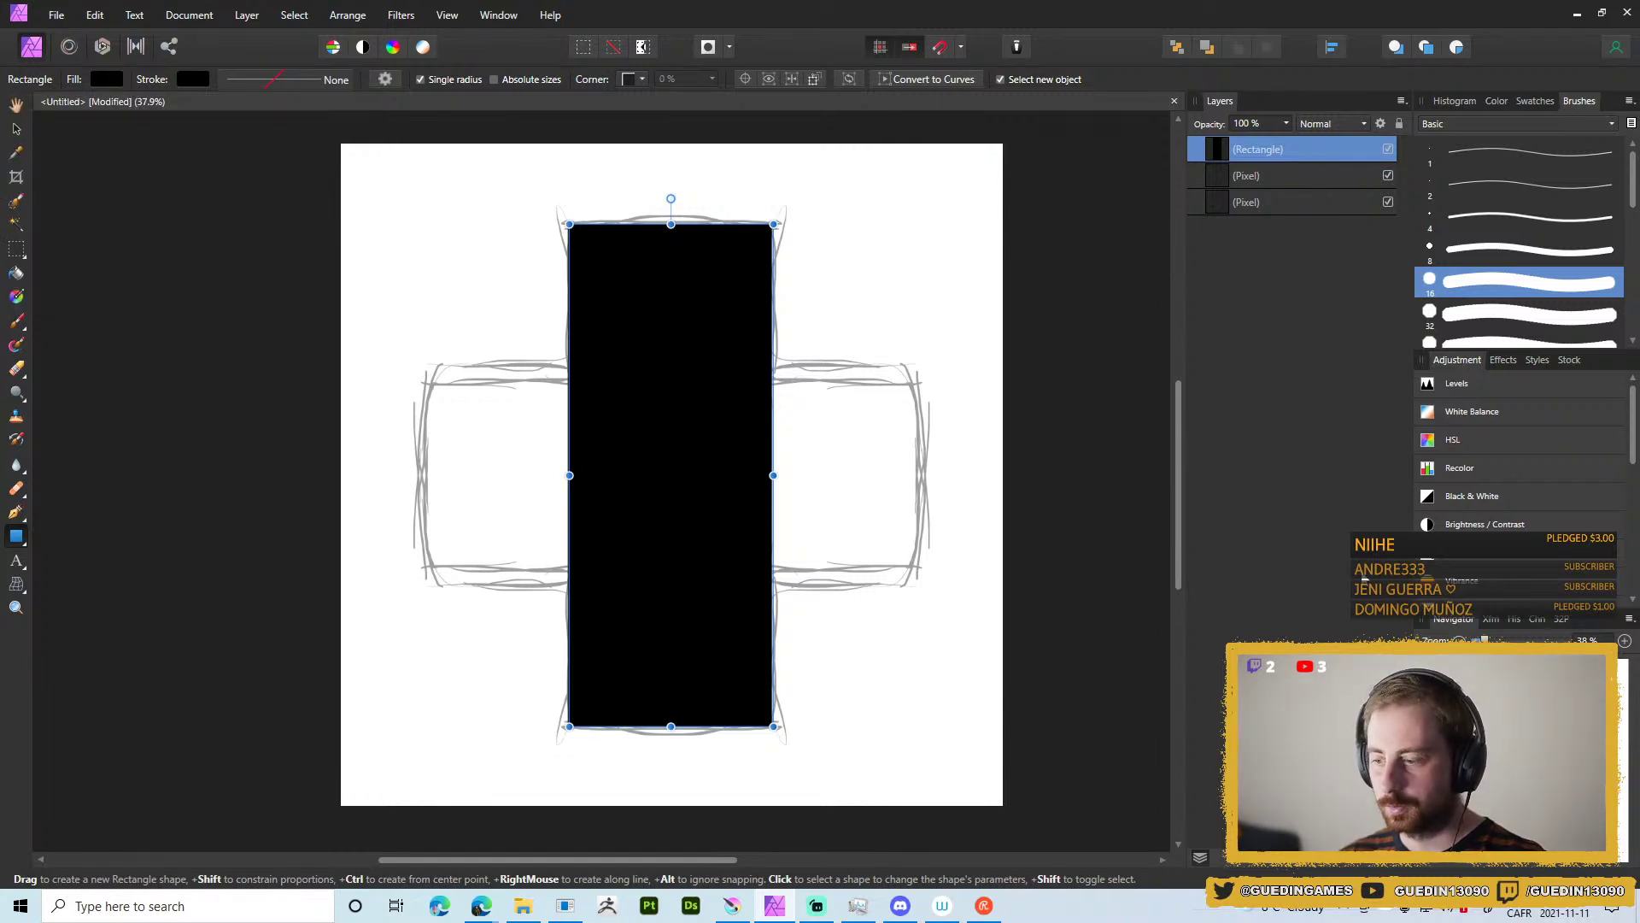
Rotate a duplicate of the black rectangle 90° to form the cross's horizontal bar and group both rectangles.
left_click(778, 437)
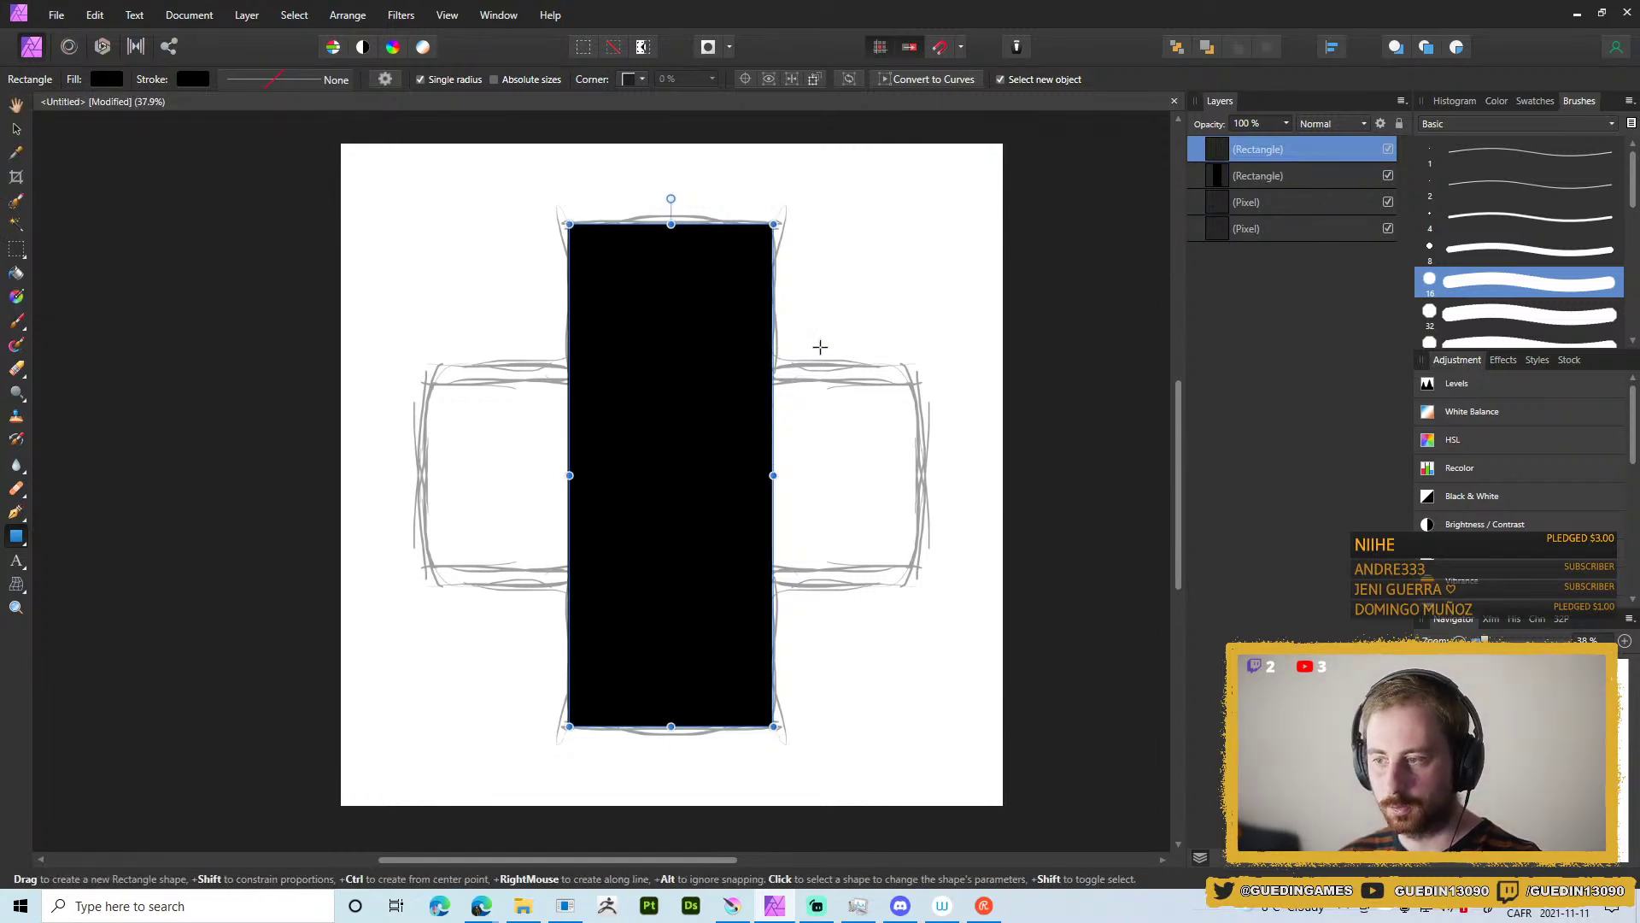
key("ctrl+t")
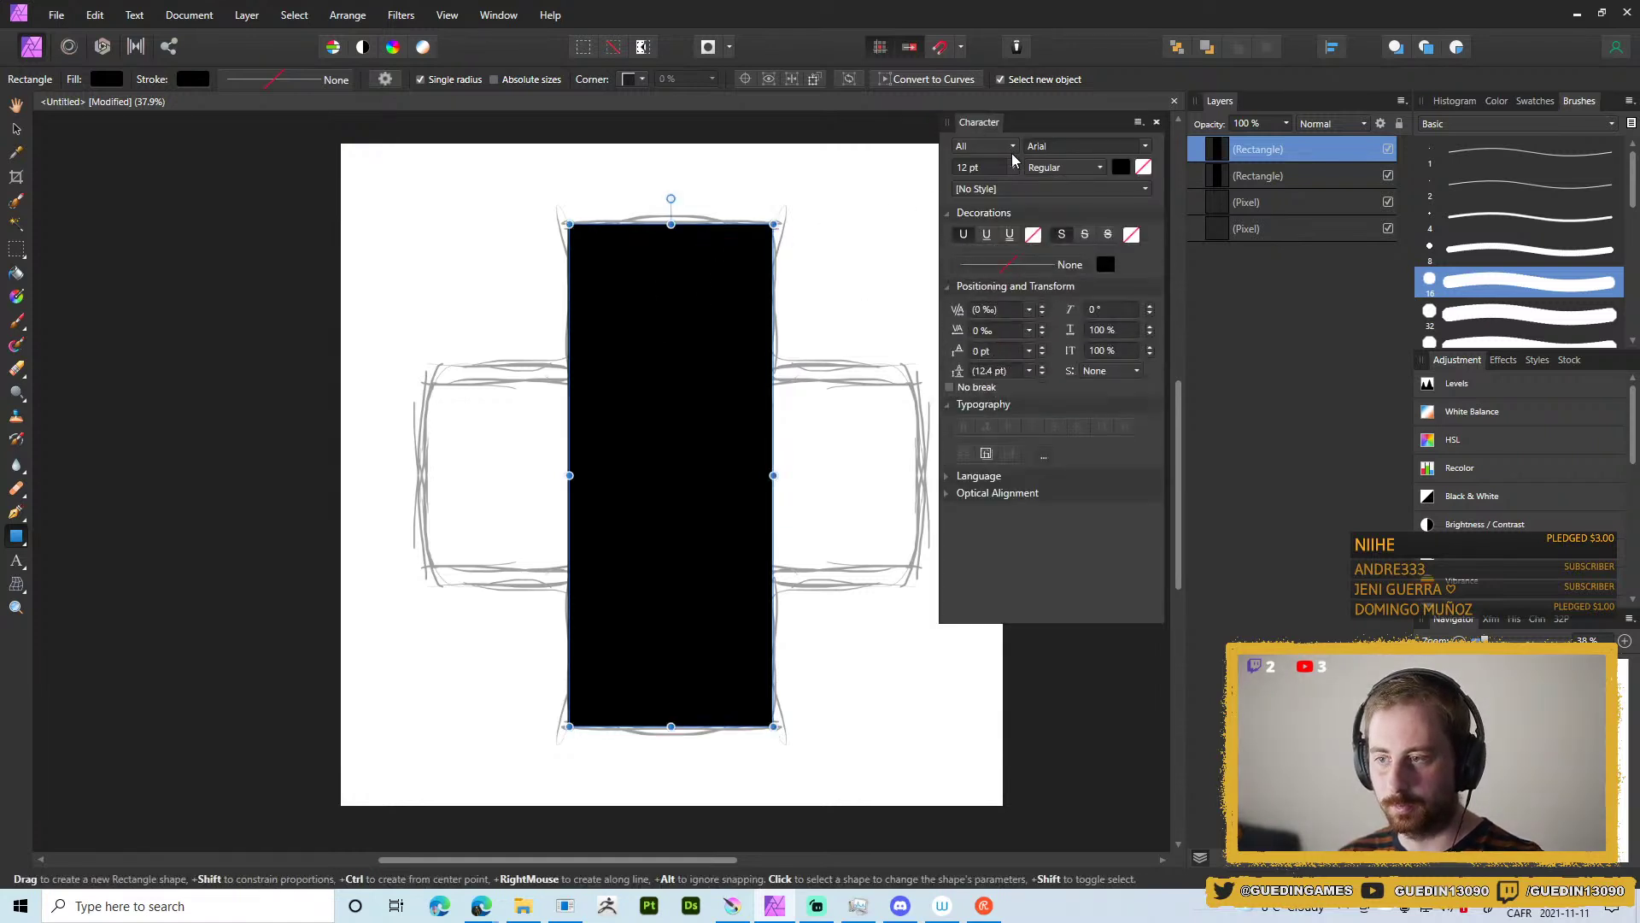
left_click(1156, 122)
left_click_drag(670, 199, 942, 466)
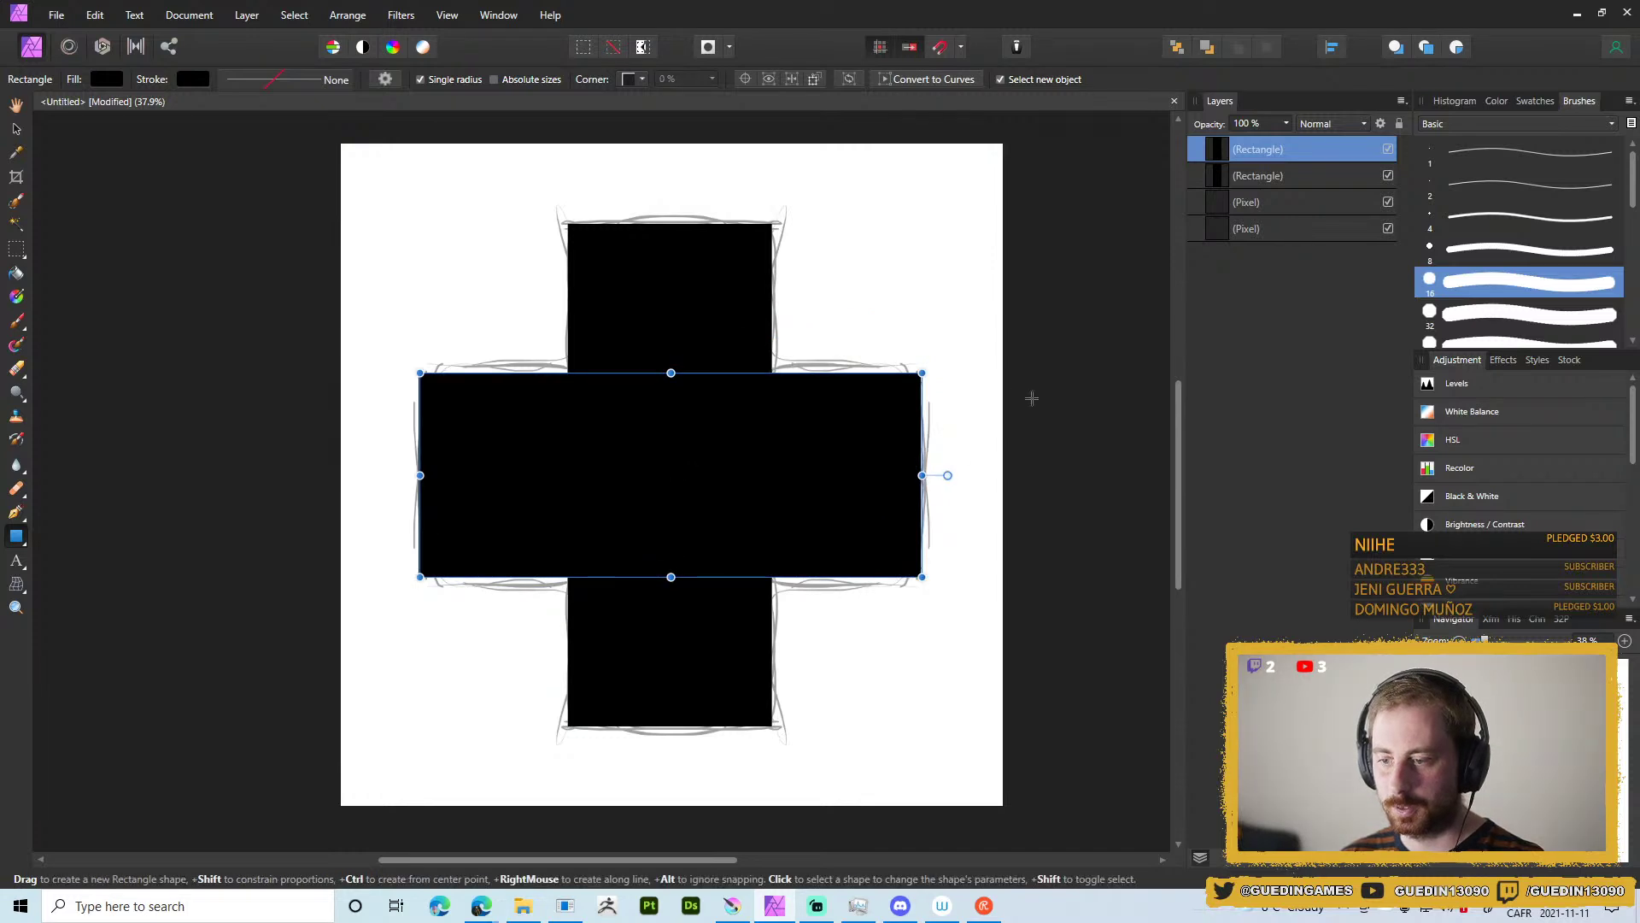
left_click(1300, 176, "shift")
key("ctrl+g")
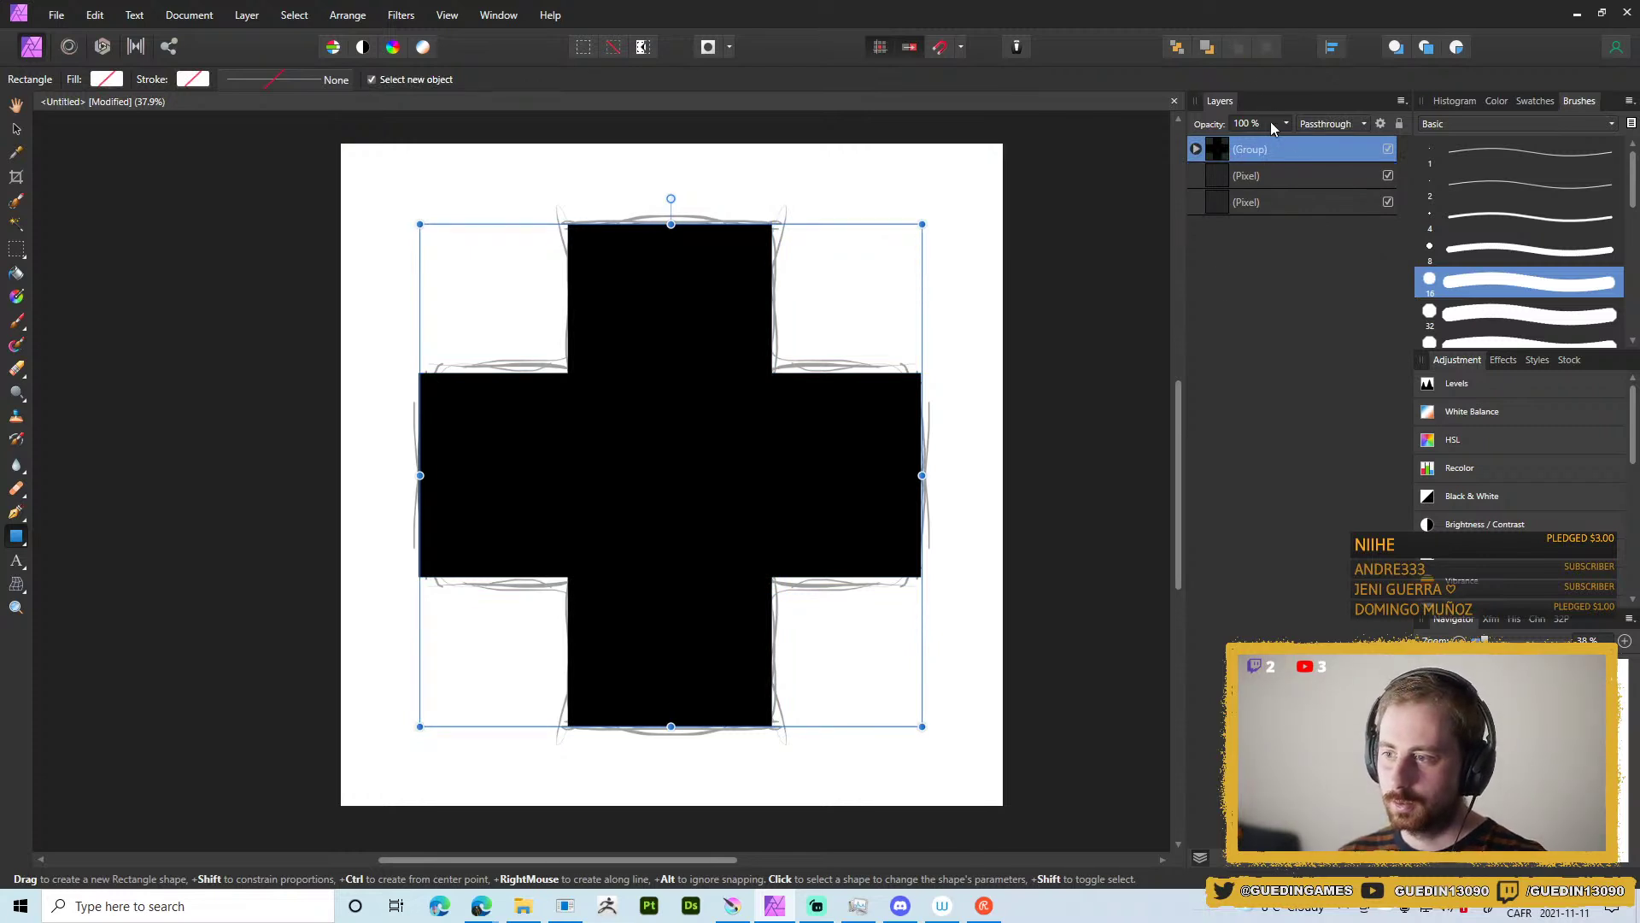
Expand the cross group in the layer stack and select its horizontal rectangle.
right_click(1319, 155)
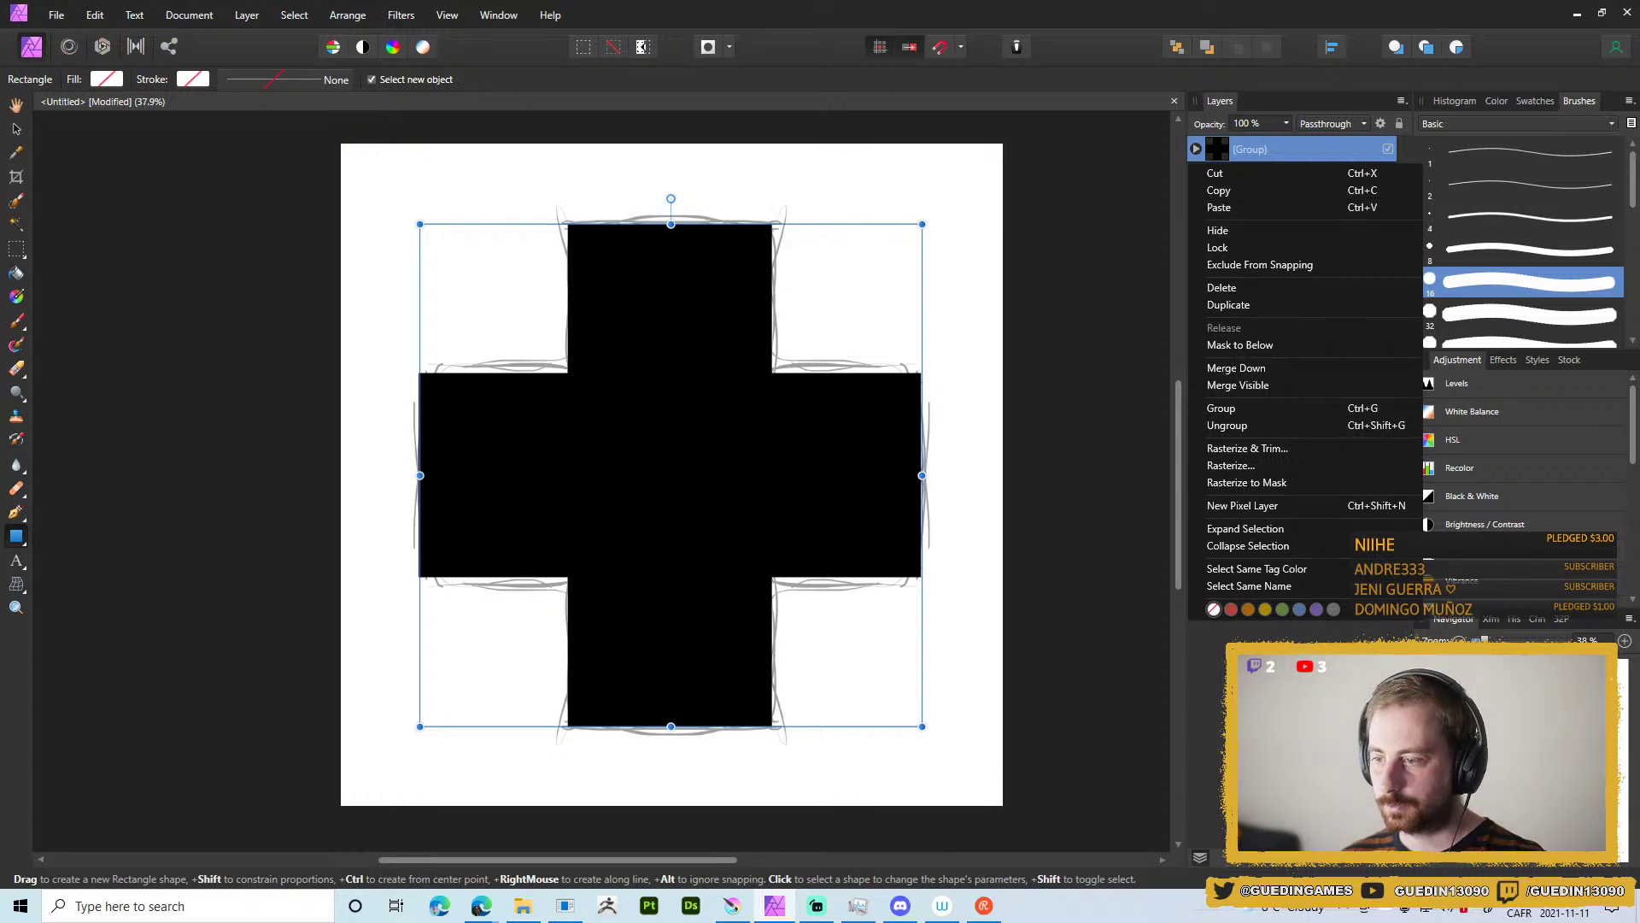
key("Escape")
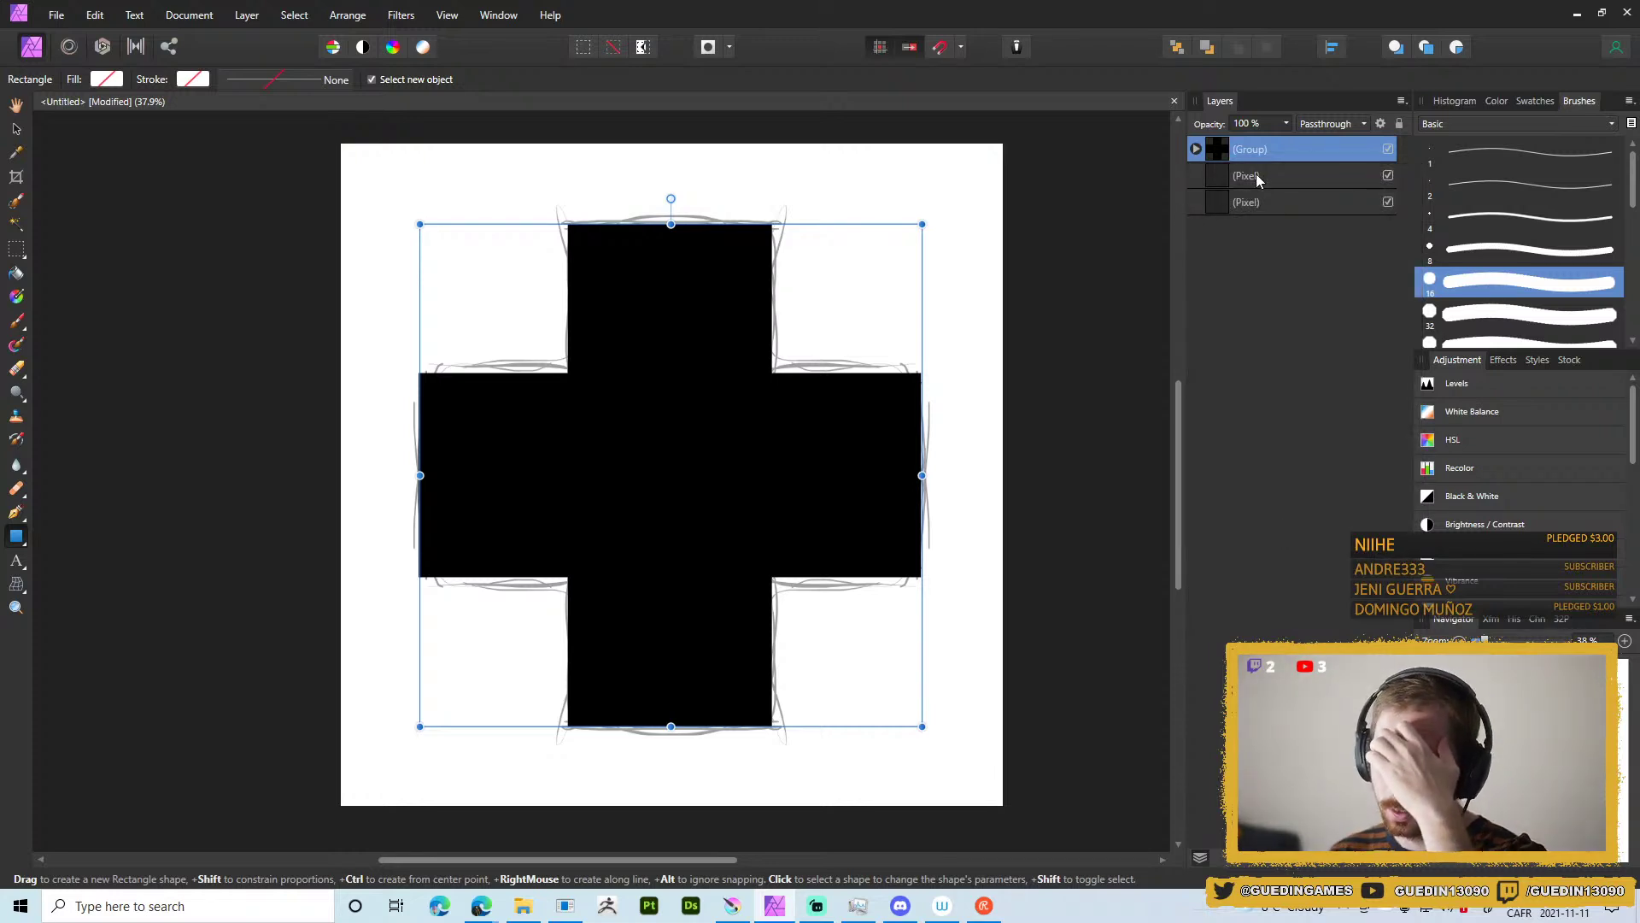
left_click(1197, 150)
left_click(1323, 175)
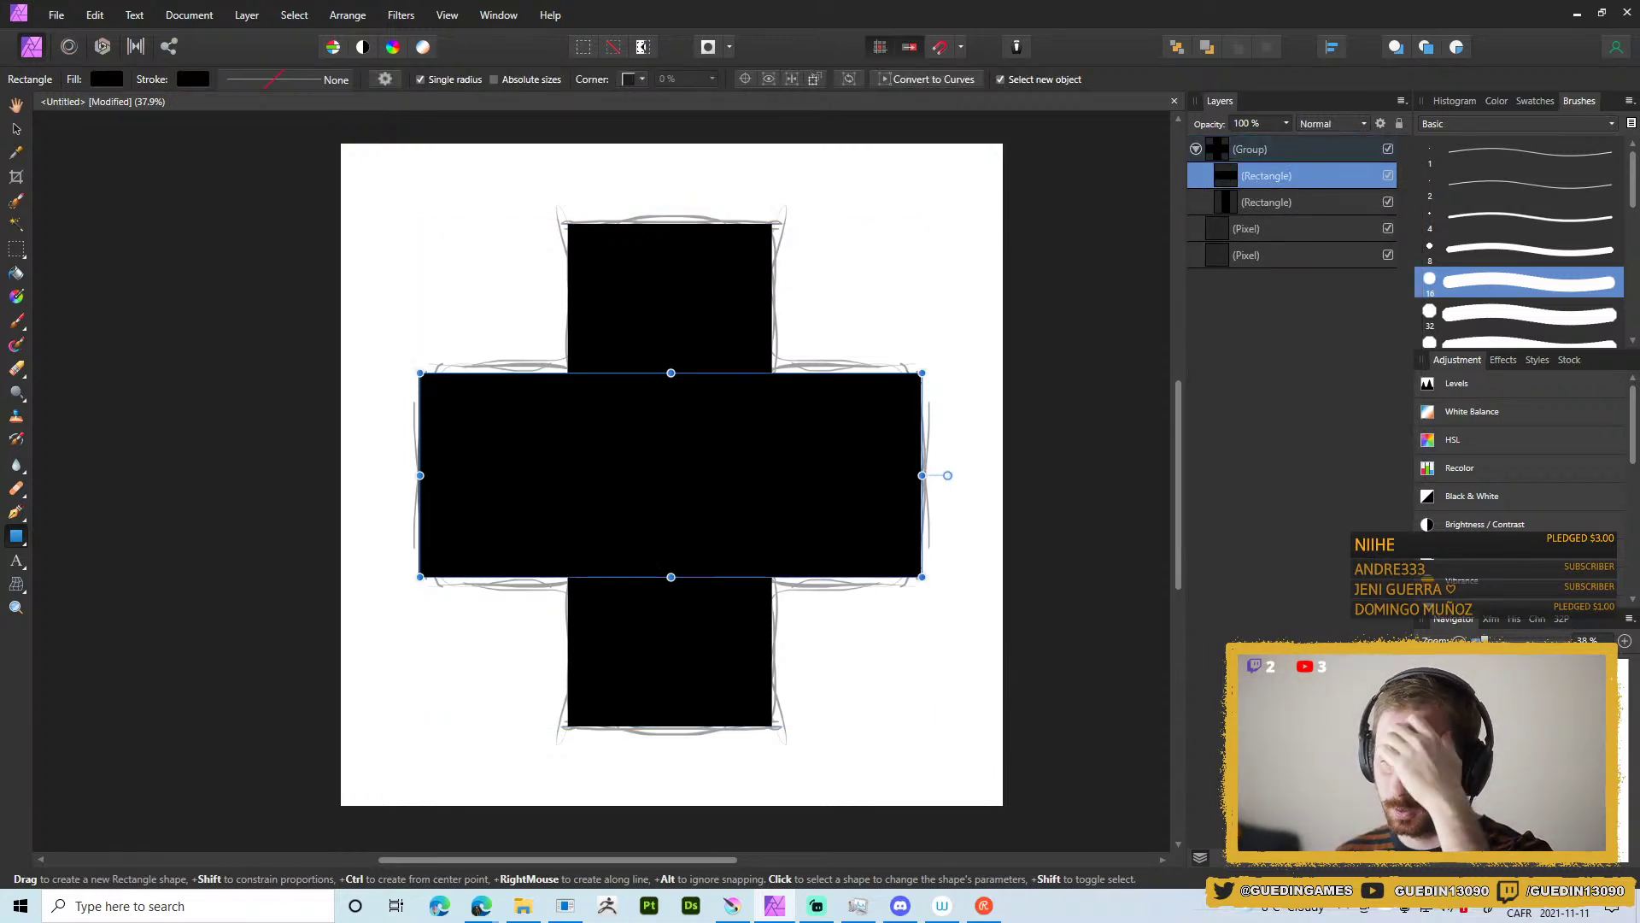
Try a new fill layer above the horizontal rectangle inside the cross group and delete it.
left_click(247, 14)
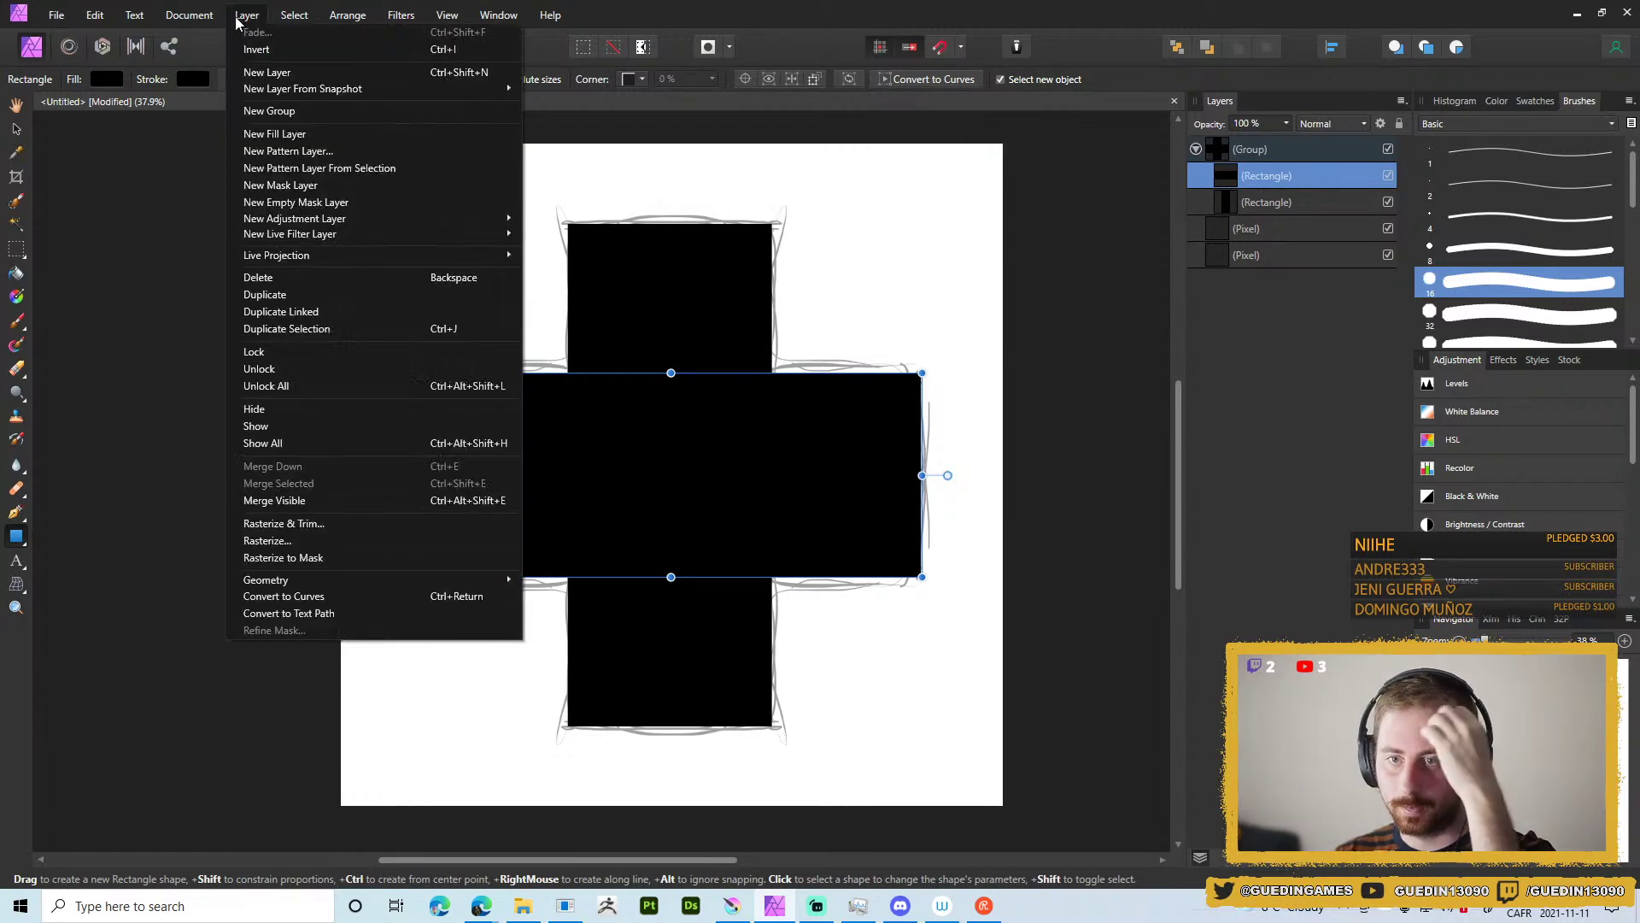
left_click(282, 149)
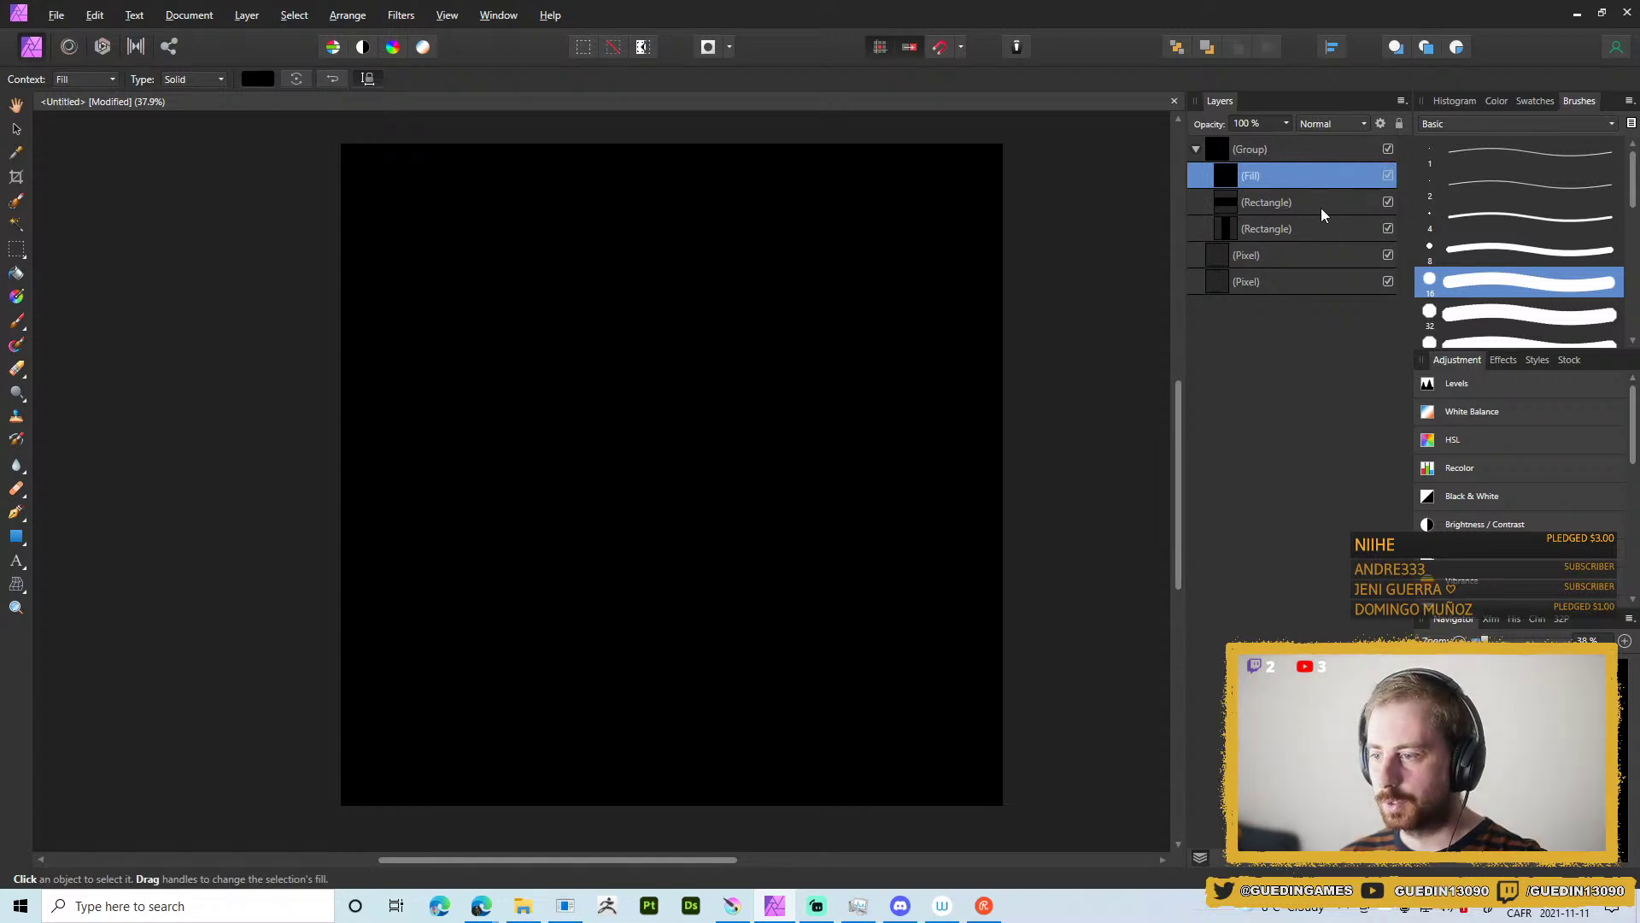
left_click(1348, 200)
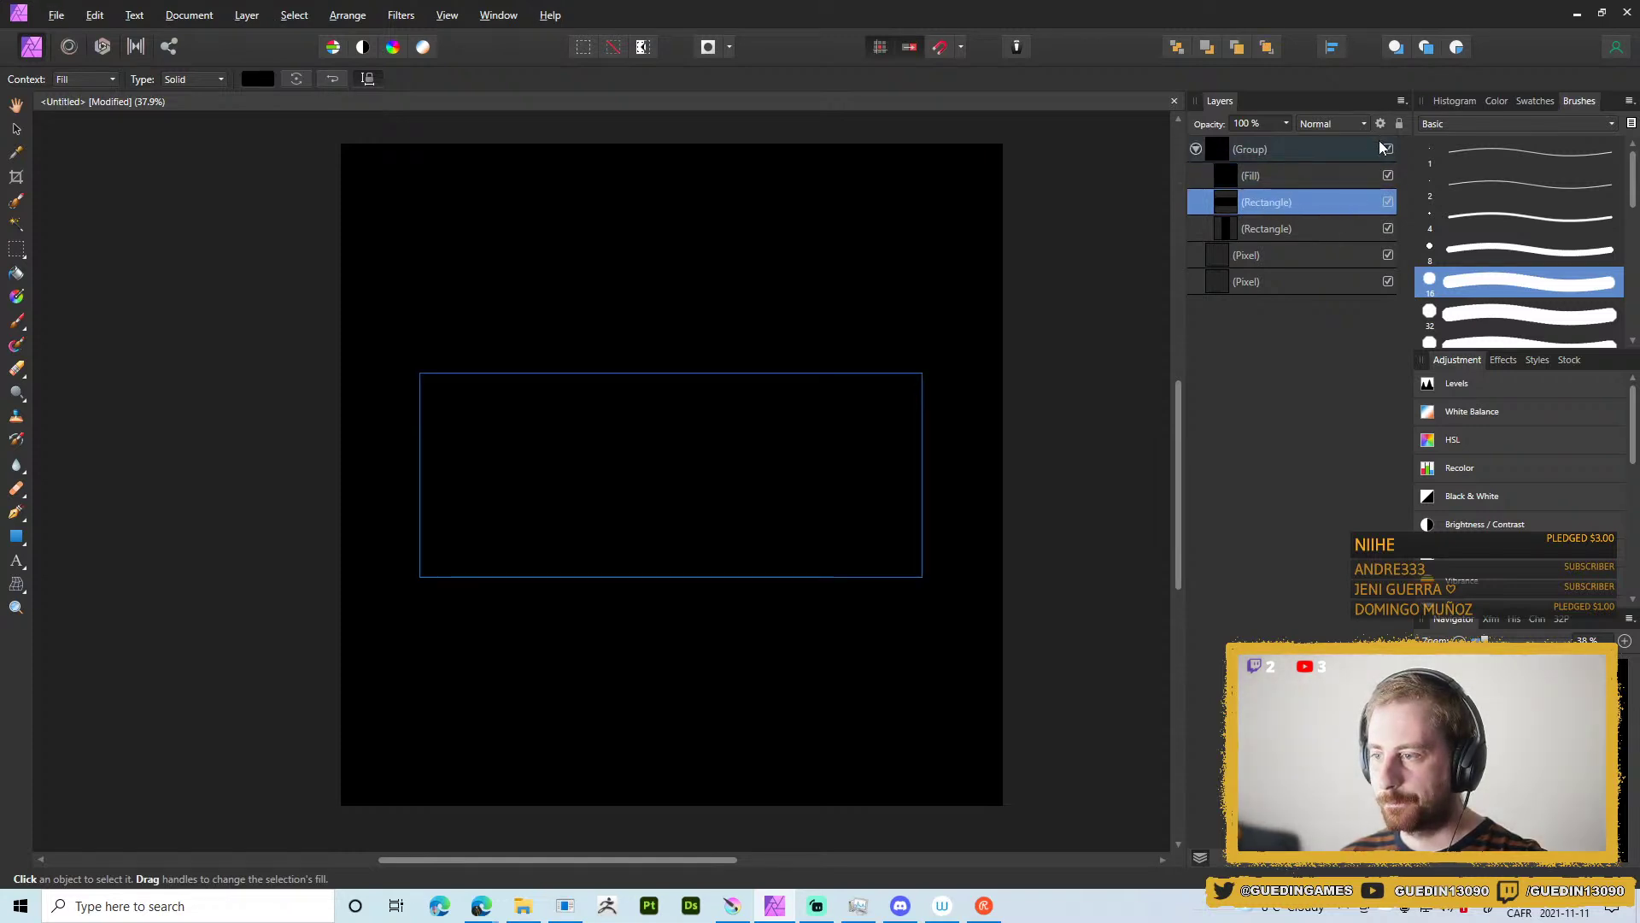
left_click(1316, 178)
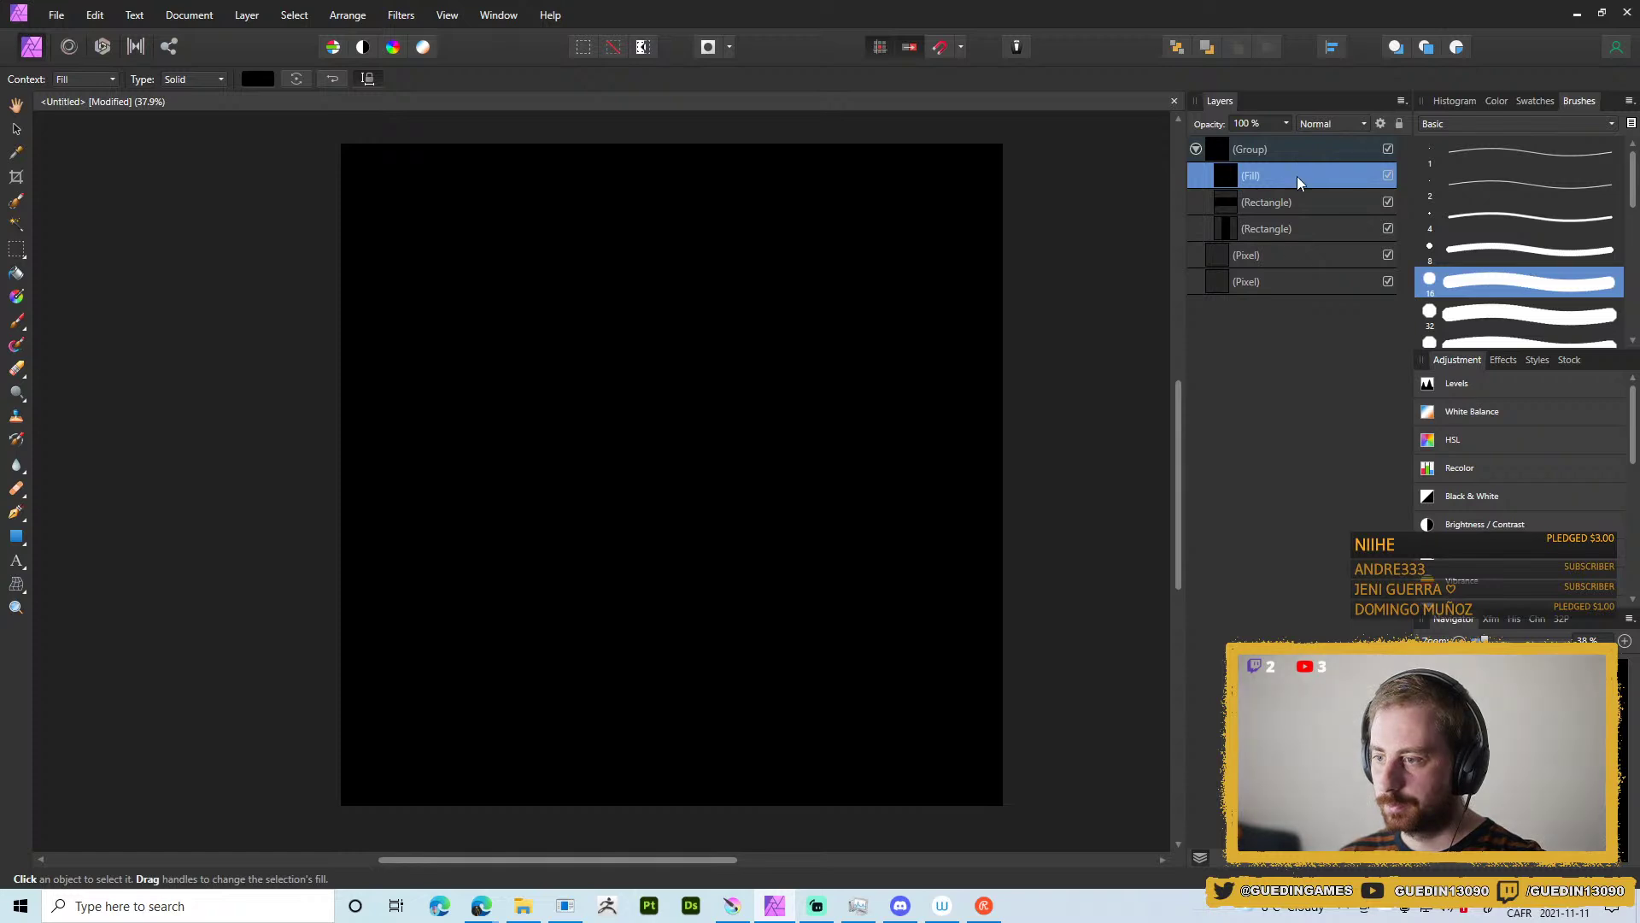
key("Delete")
left_click(1284, 152)
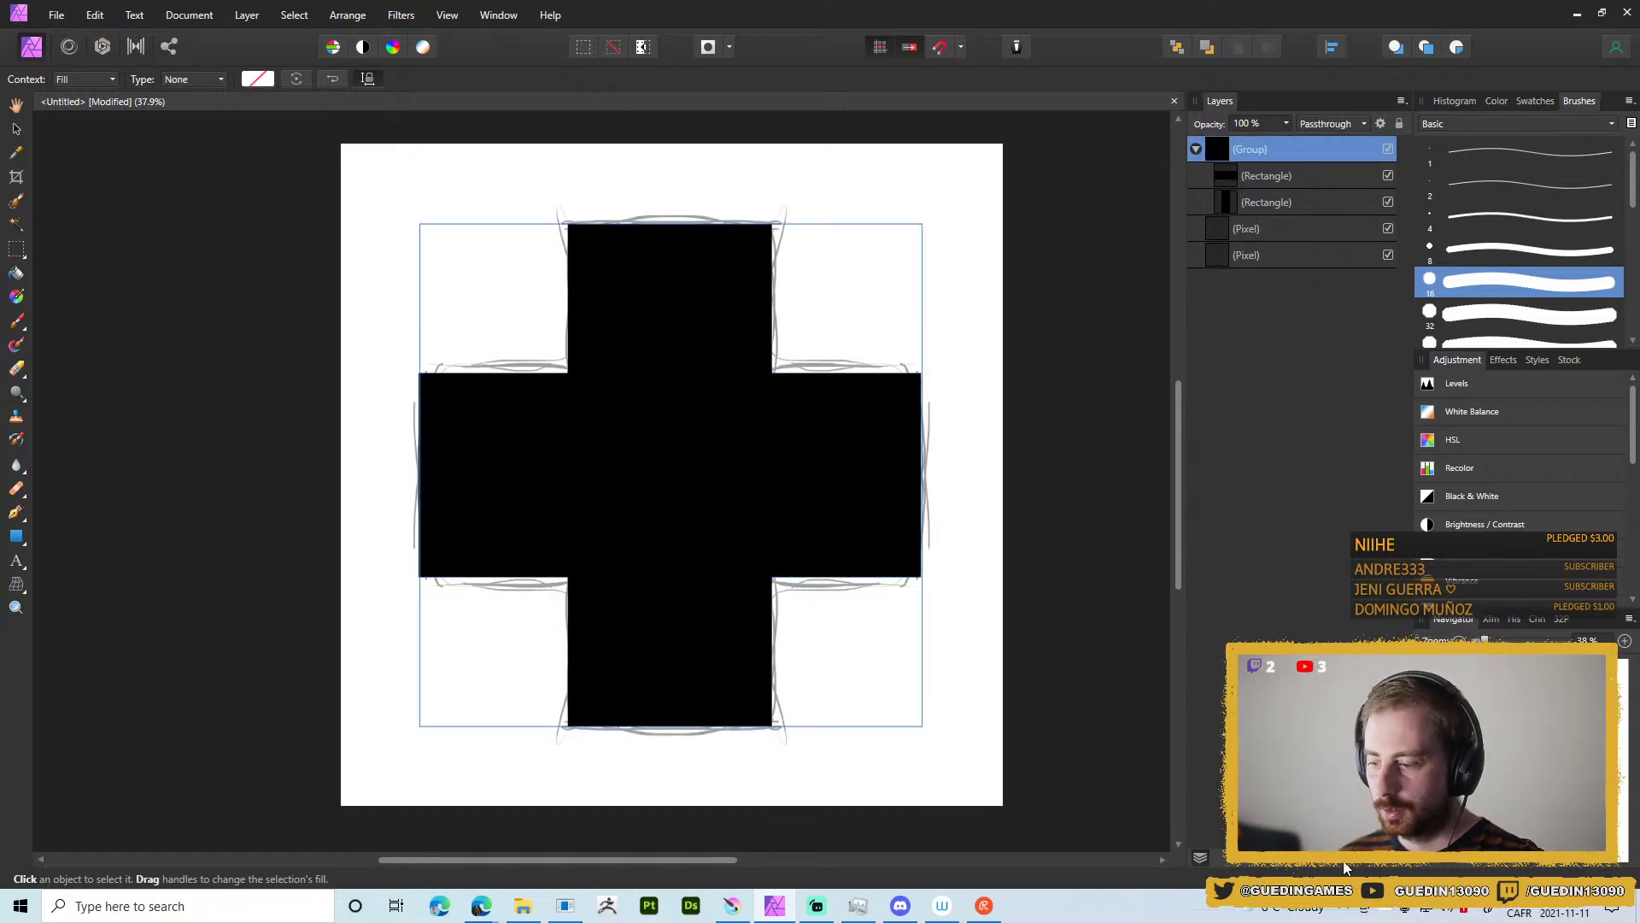
right_click(1290, 149)
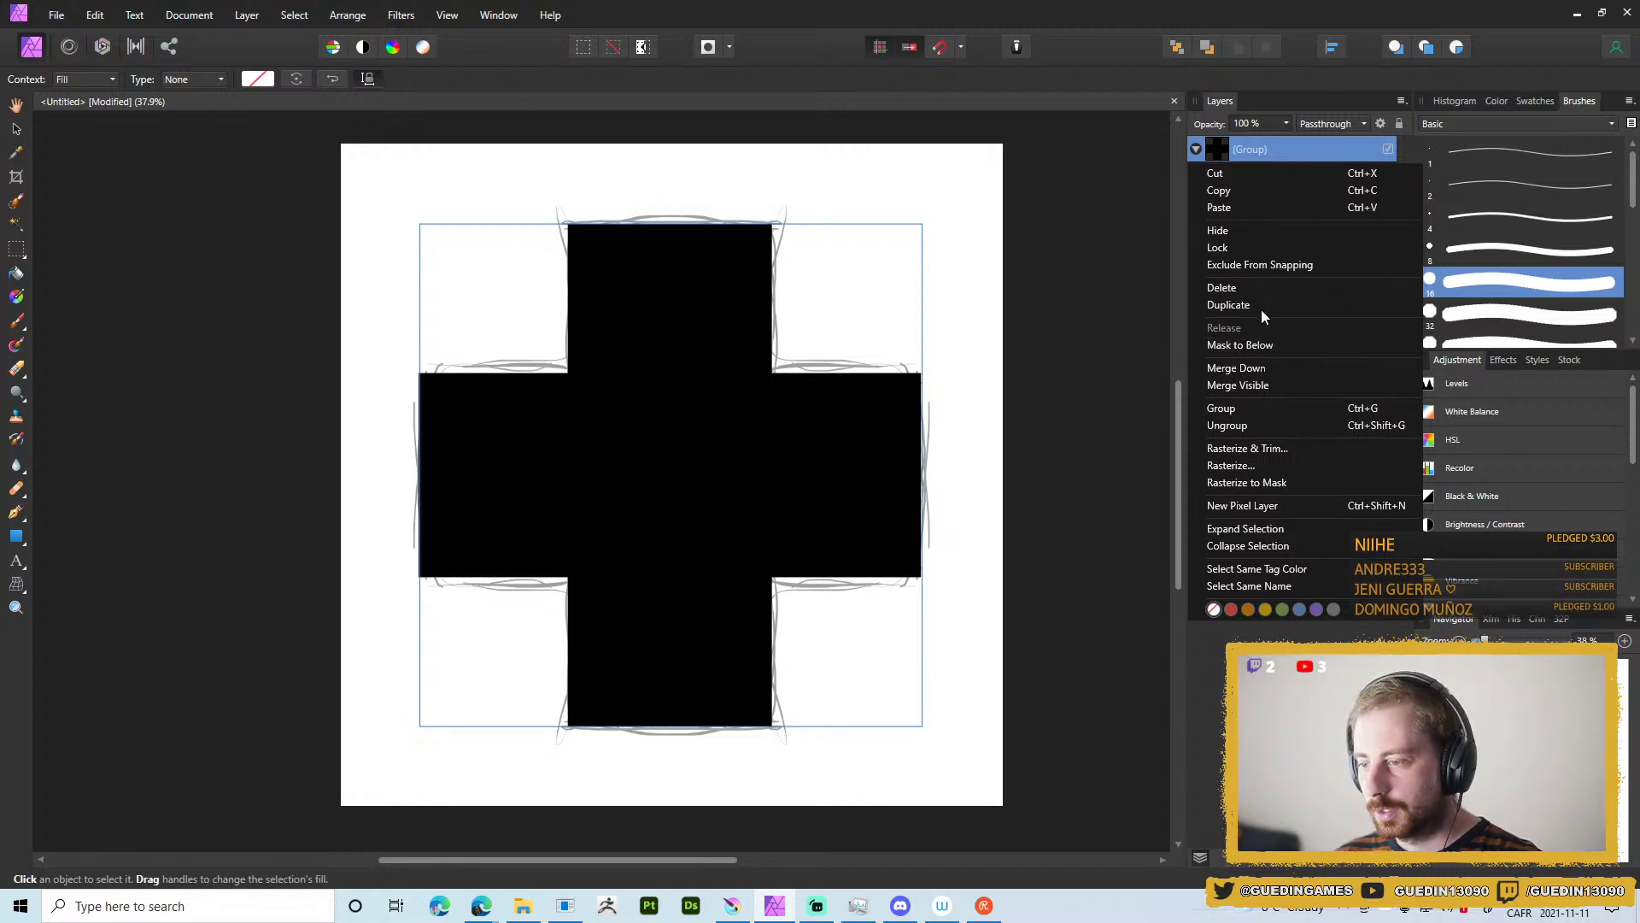
left_click(1279, 140)
right_click(1275, 171)
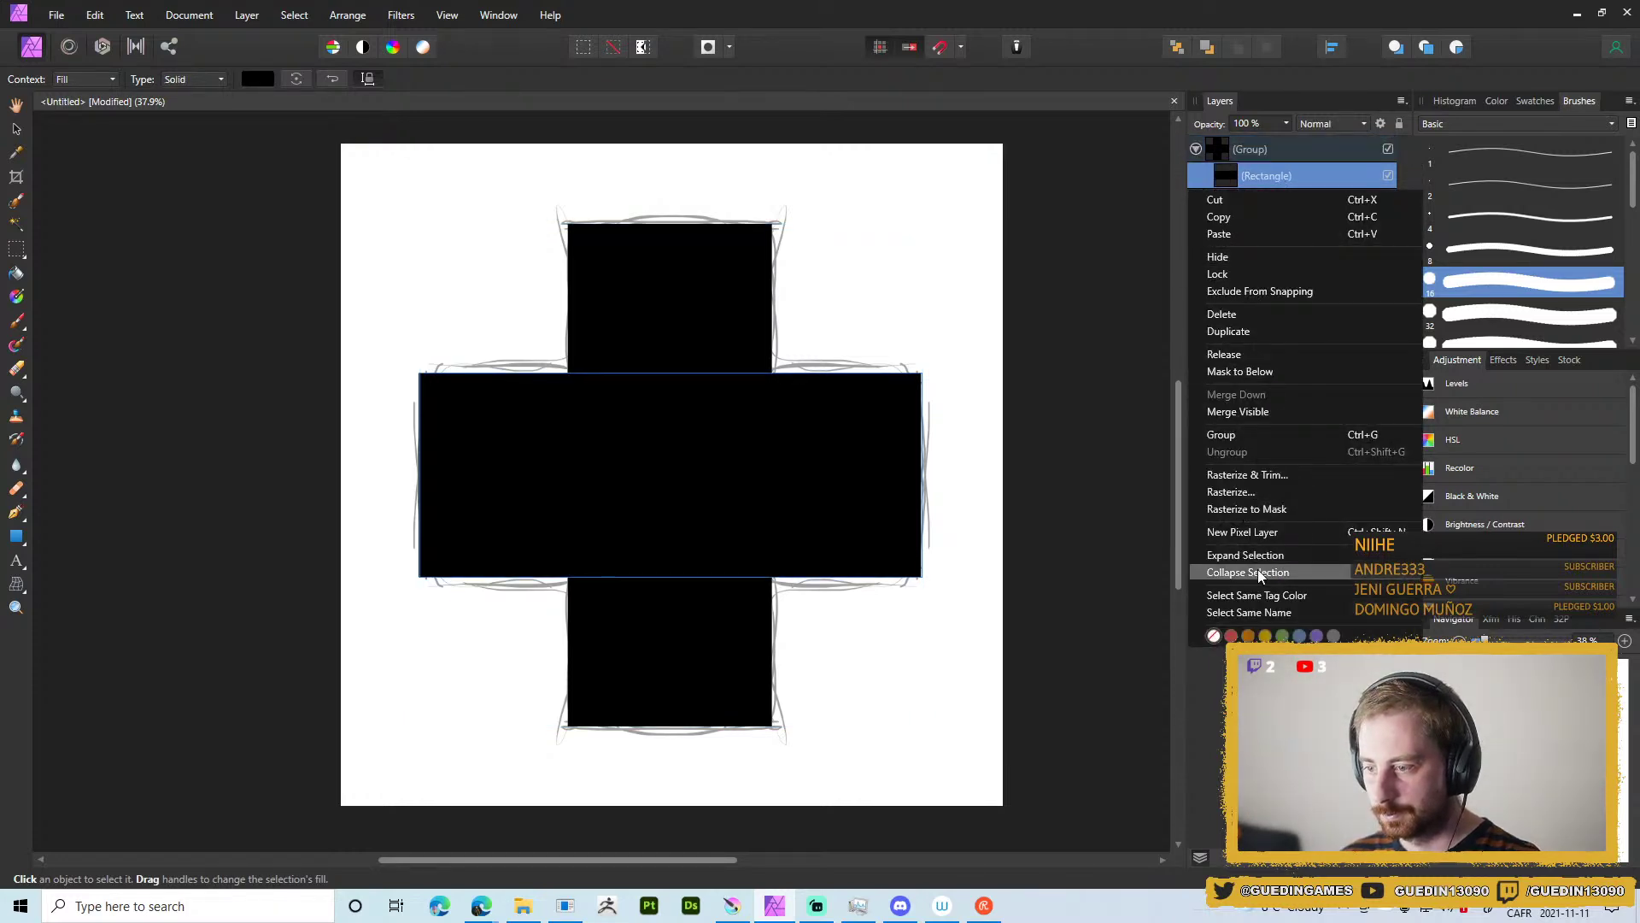
key("Escape")
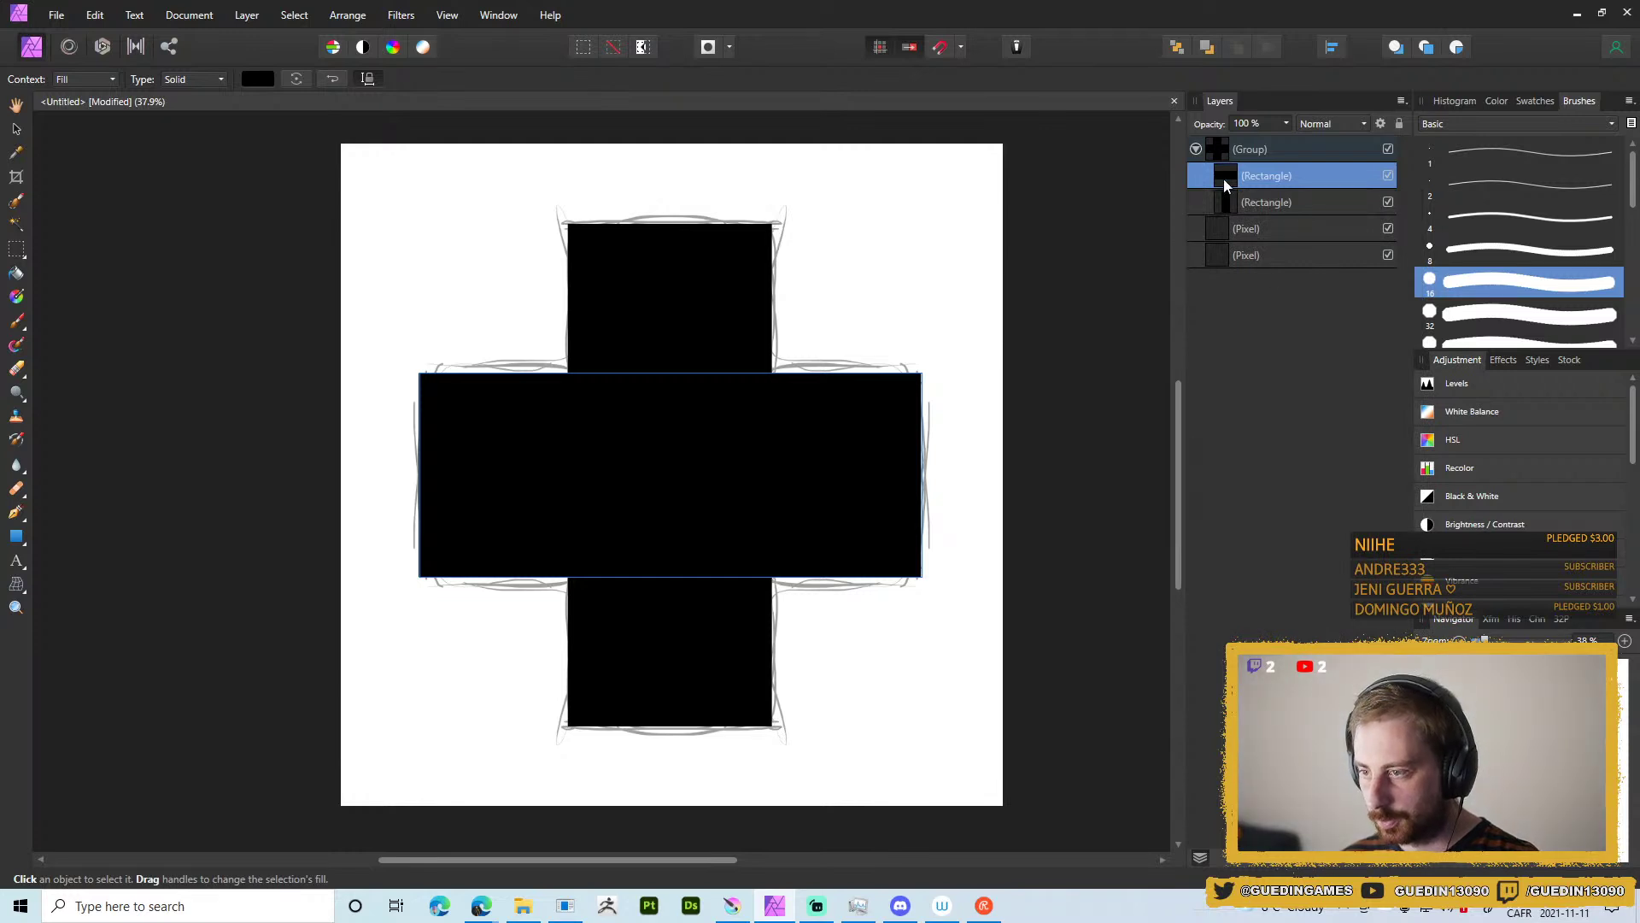
left_click(1292, 152)
Fill the cross's horizontal rectangle with pure red (R 255, G 0, B 0).
left_click(1307, 180)
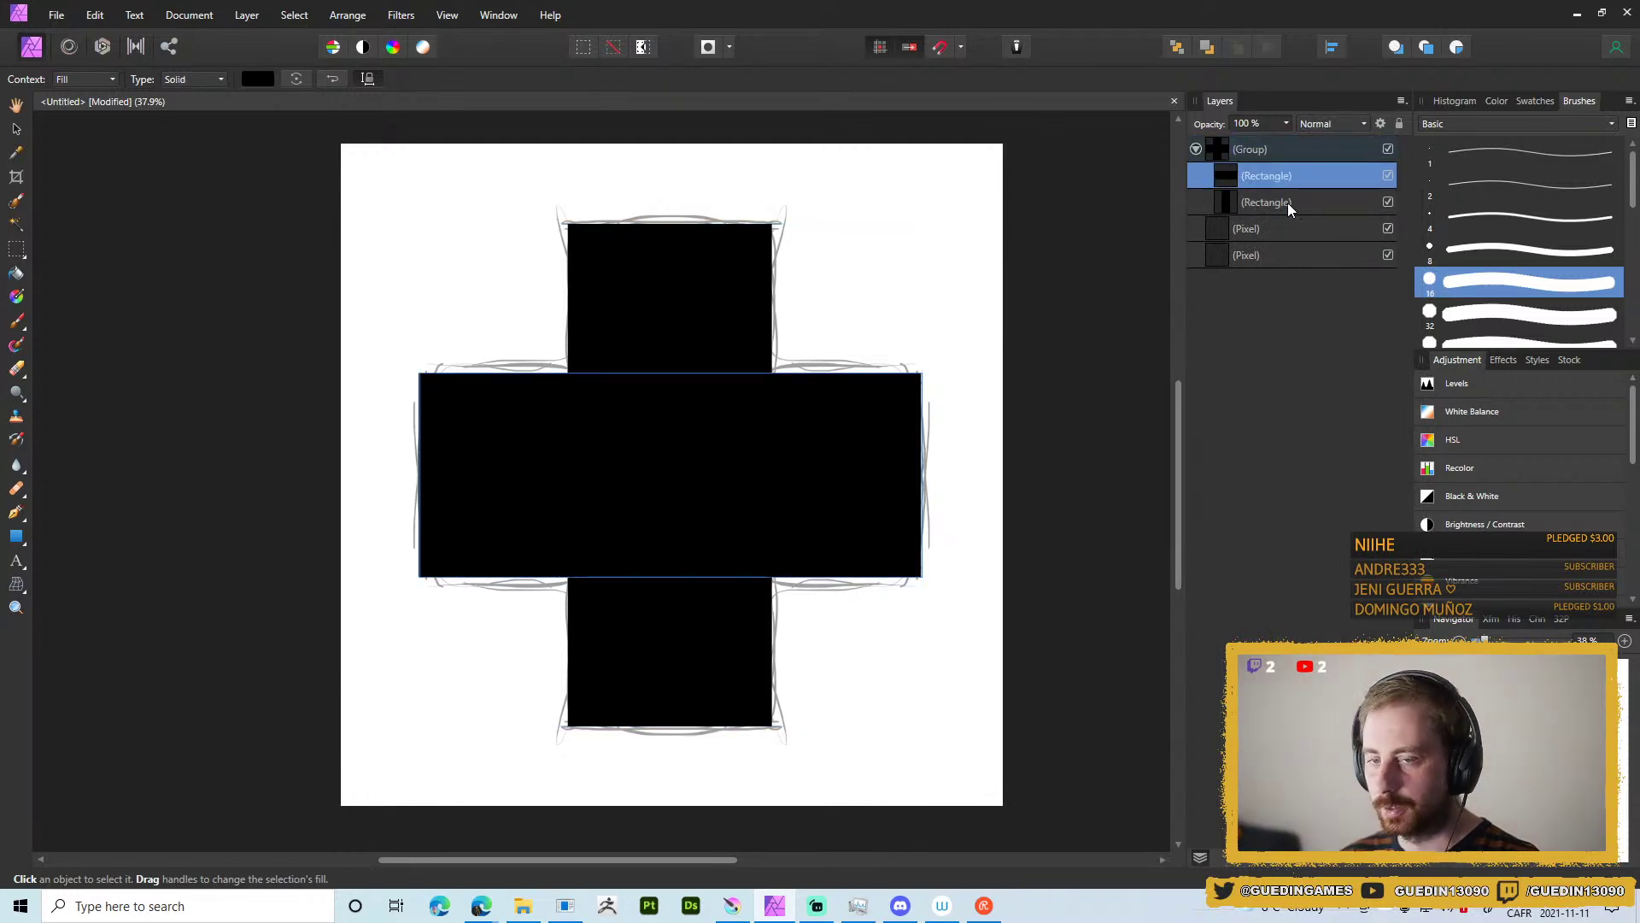
left_click(258, 78)
left_click(139, 254)
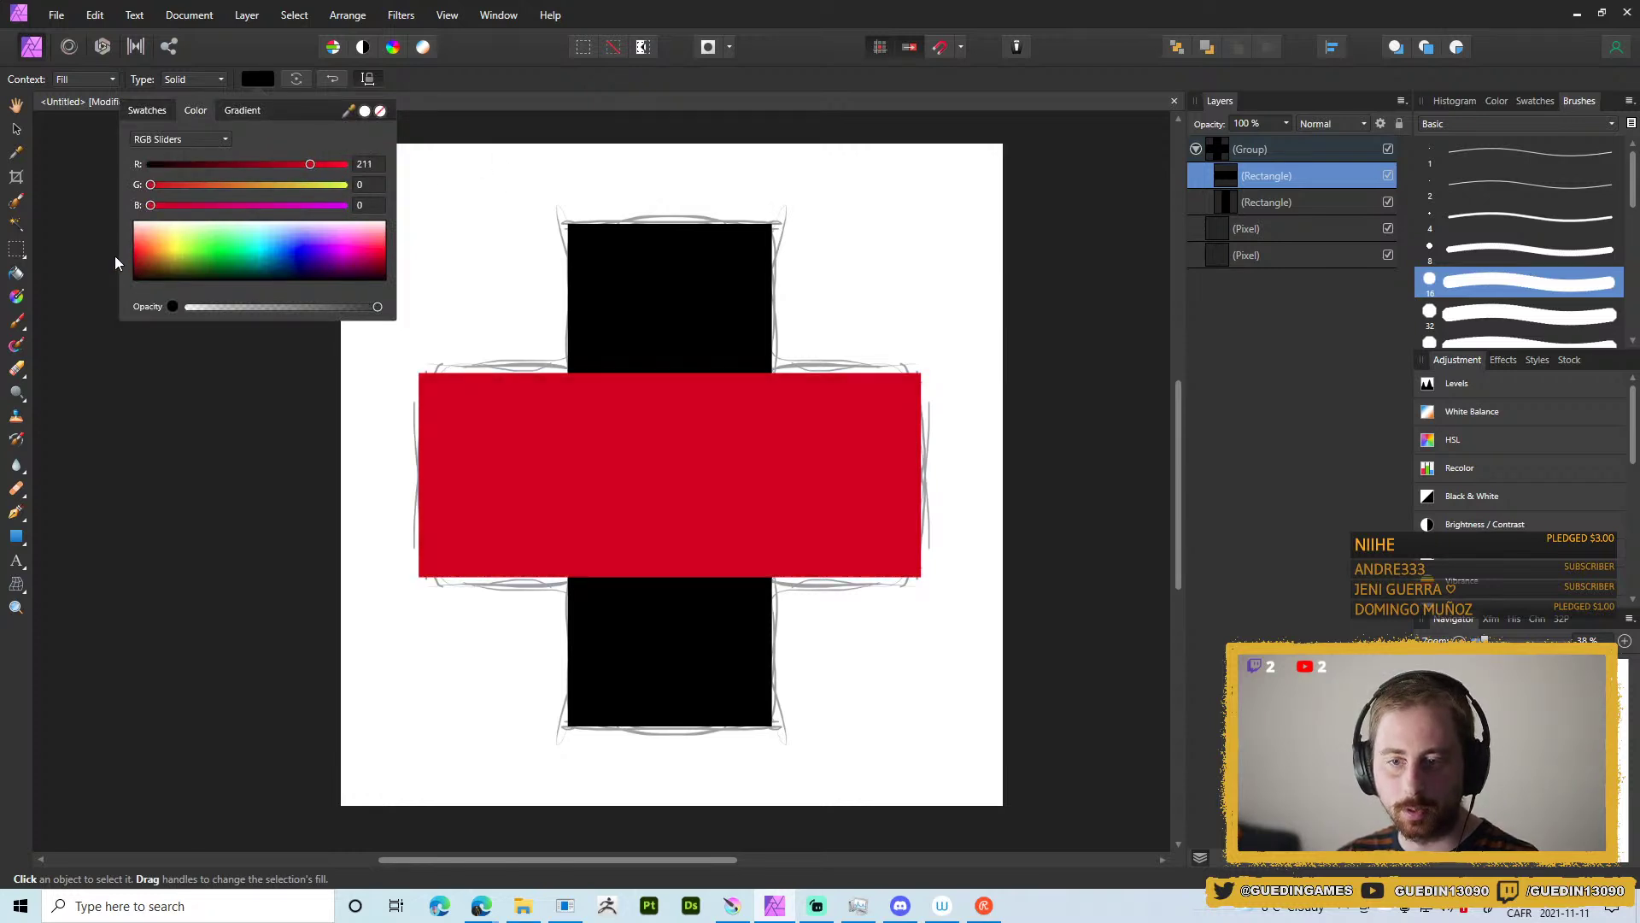
left_click_drag(328, 164, 354, 169)
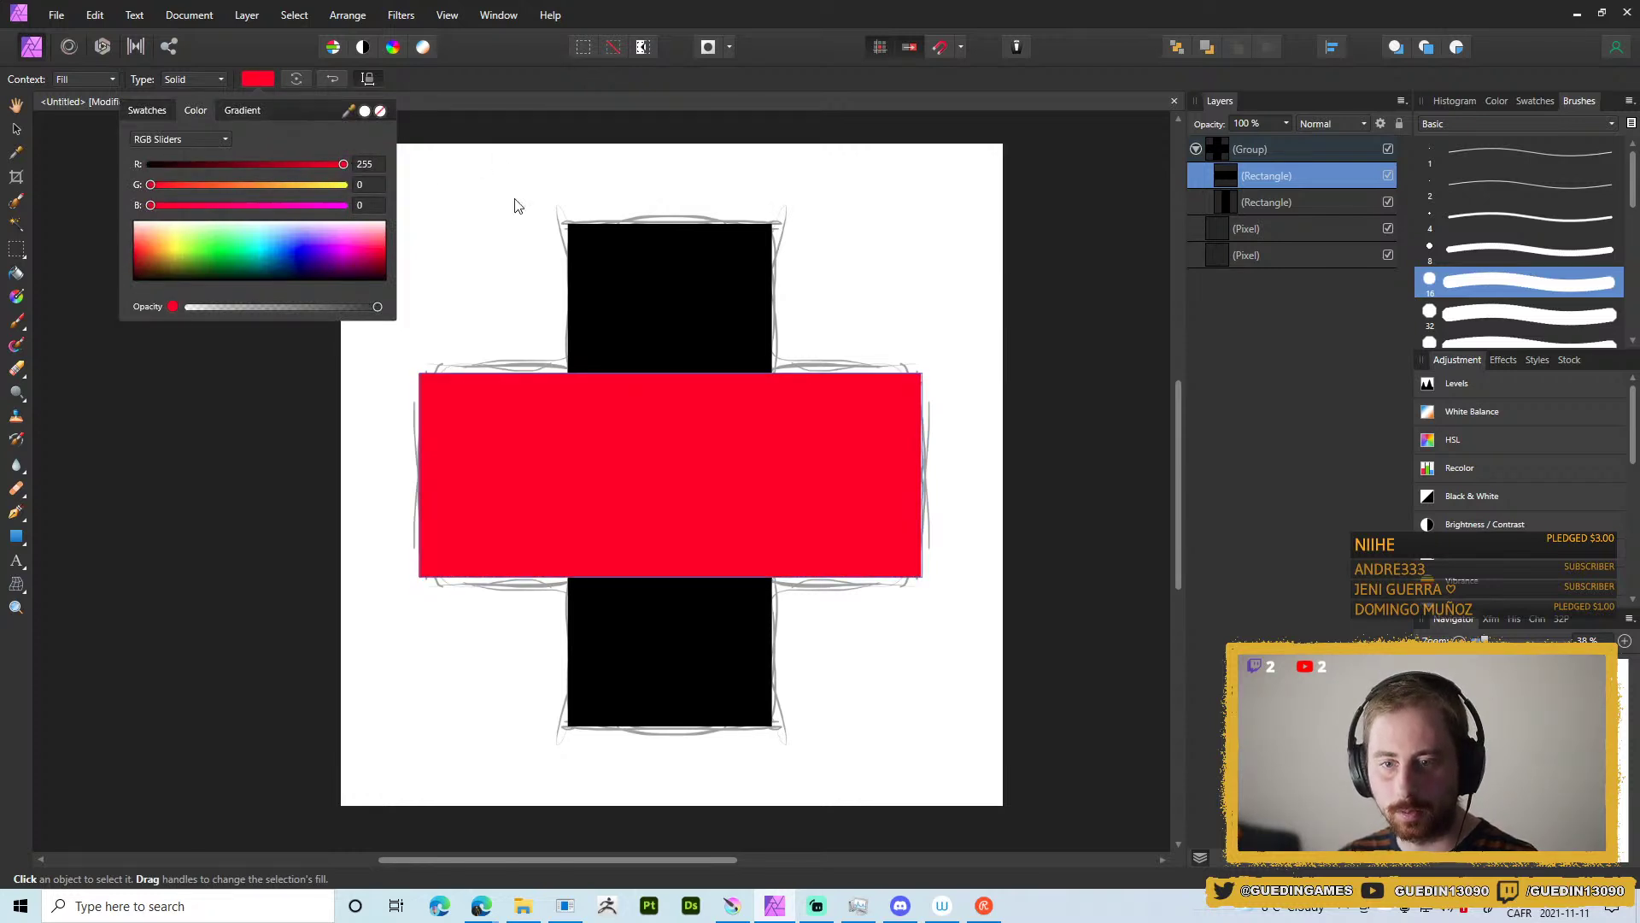
Fill the cross's vertical rectangle with pure red (R 255, G 0, B 0).
left_click(1230, 196)
left_click(1231, 200)
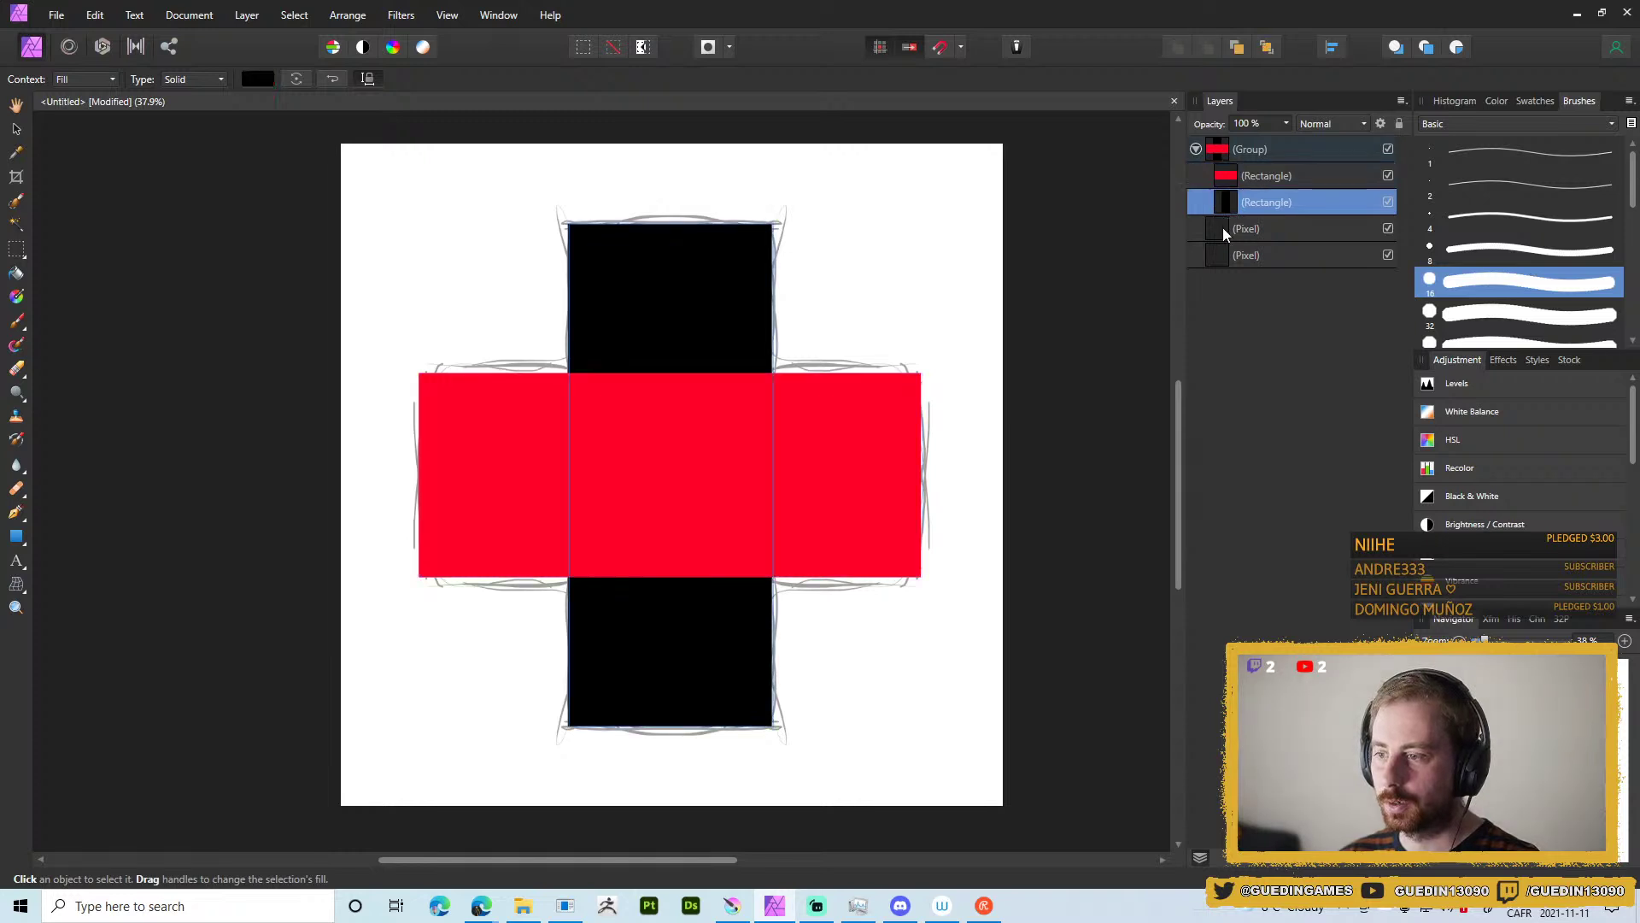
left_click(257, 79)
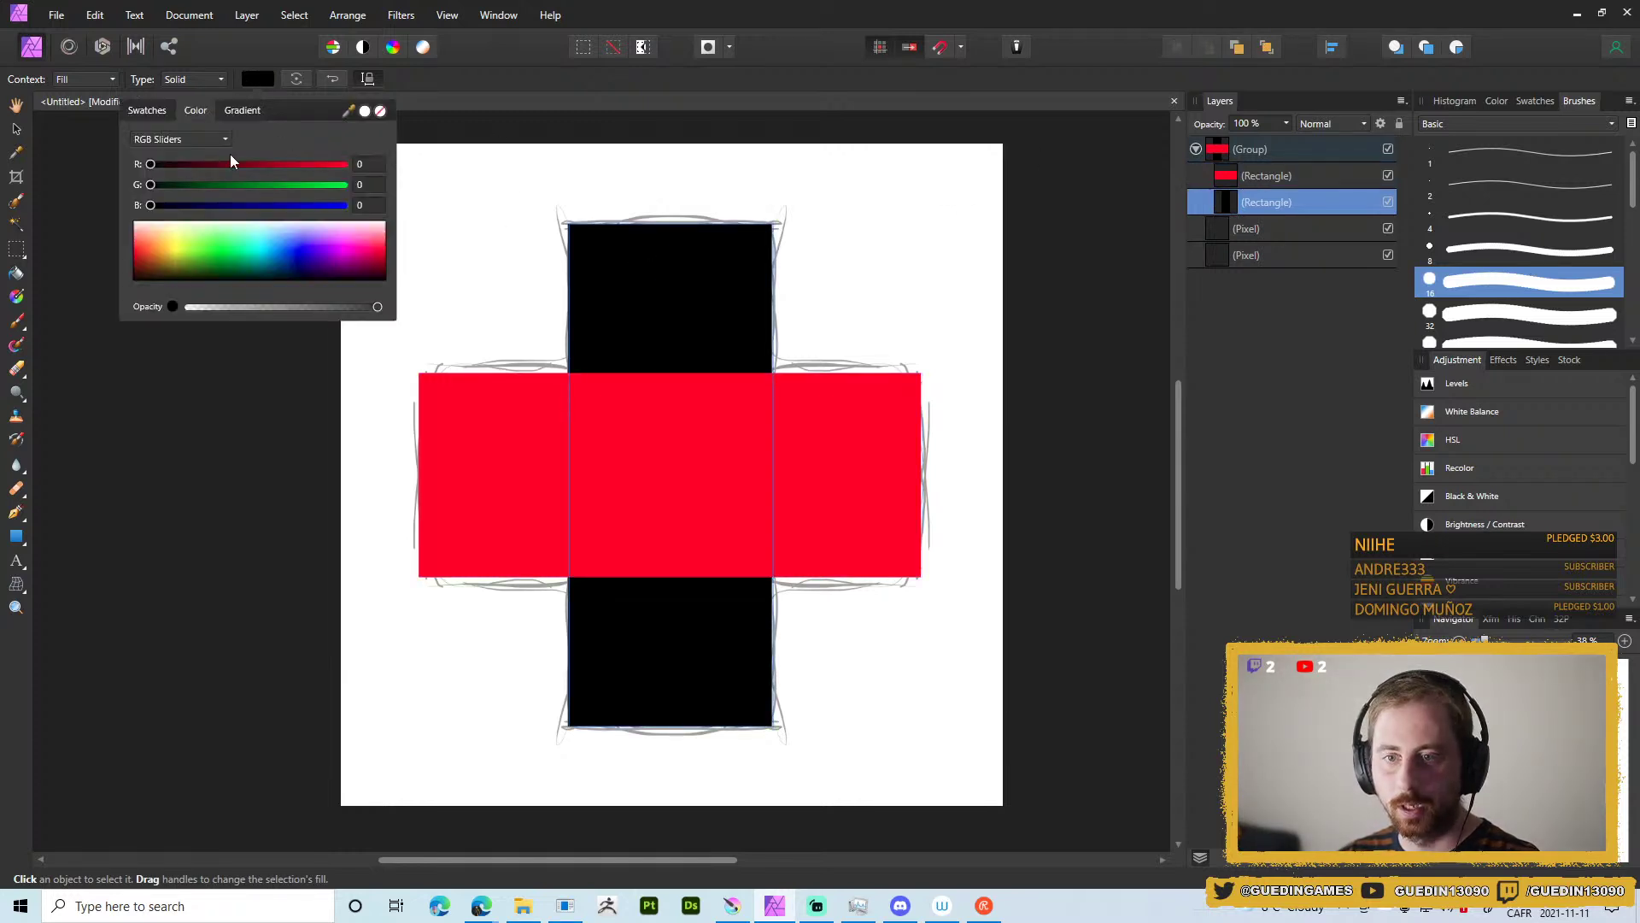
left_click(345, 164)
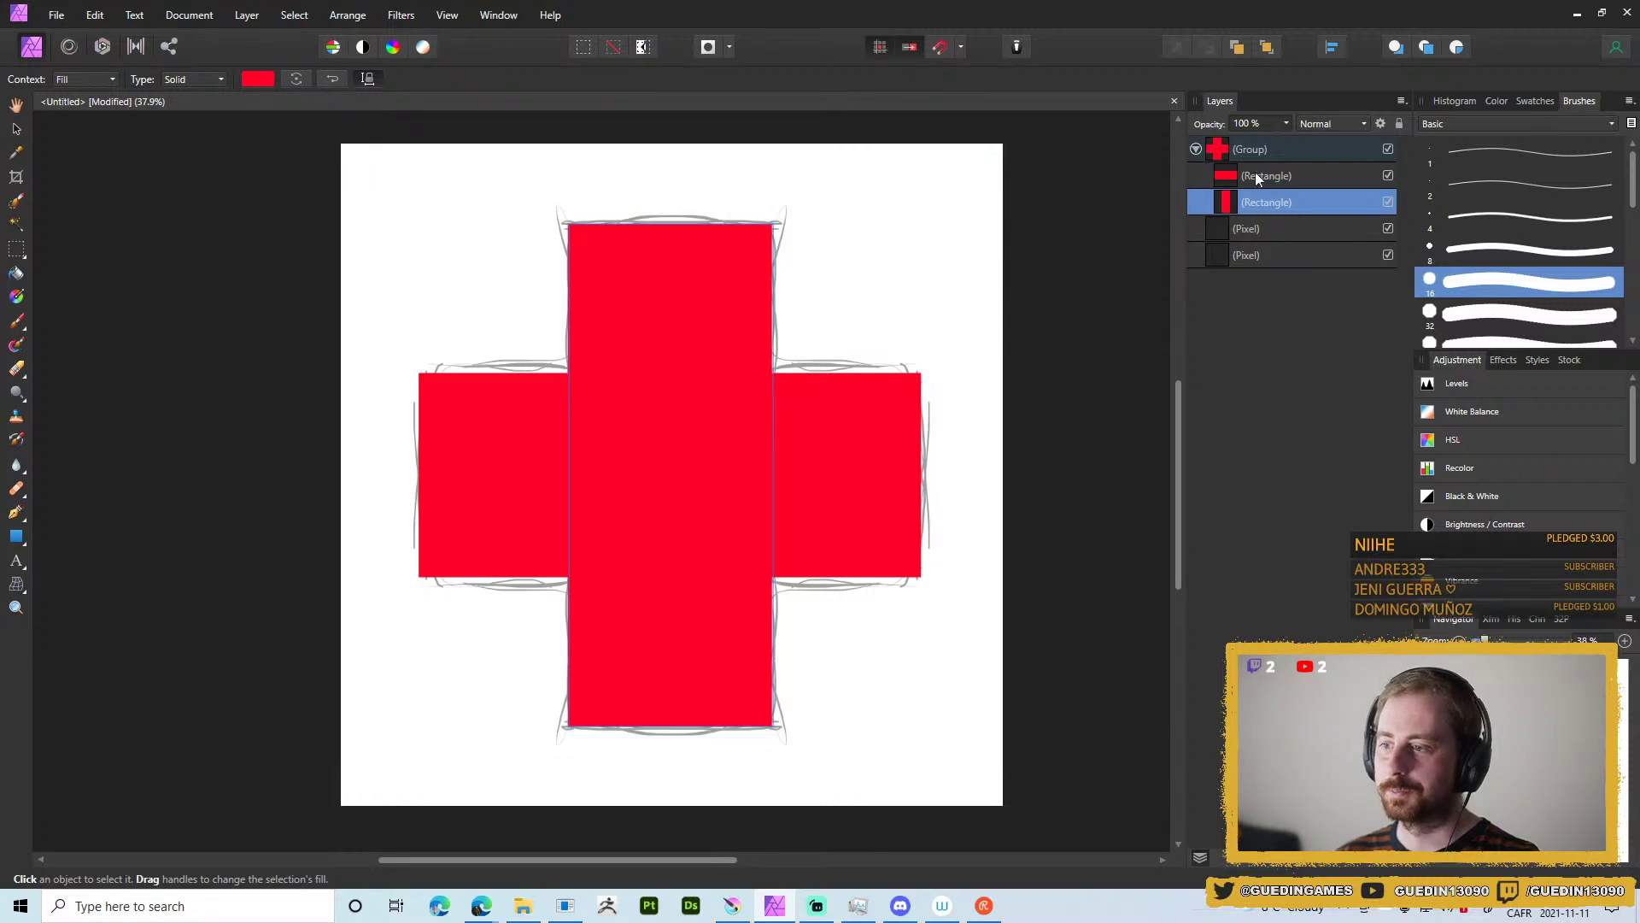
Rasterize the cross group into one pixel layer and load its outline as a selection.
left_click(1302, 152)
right_click(1302, 155)
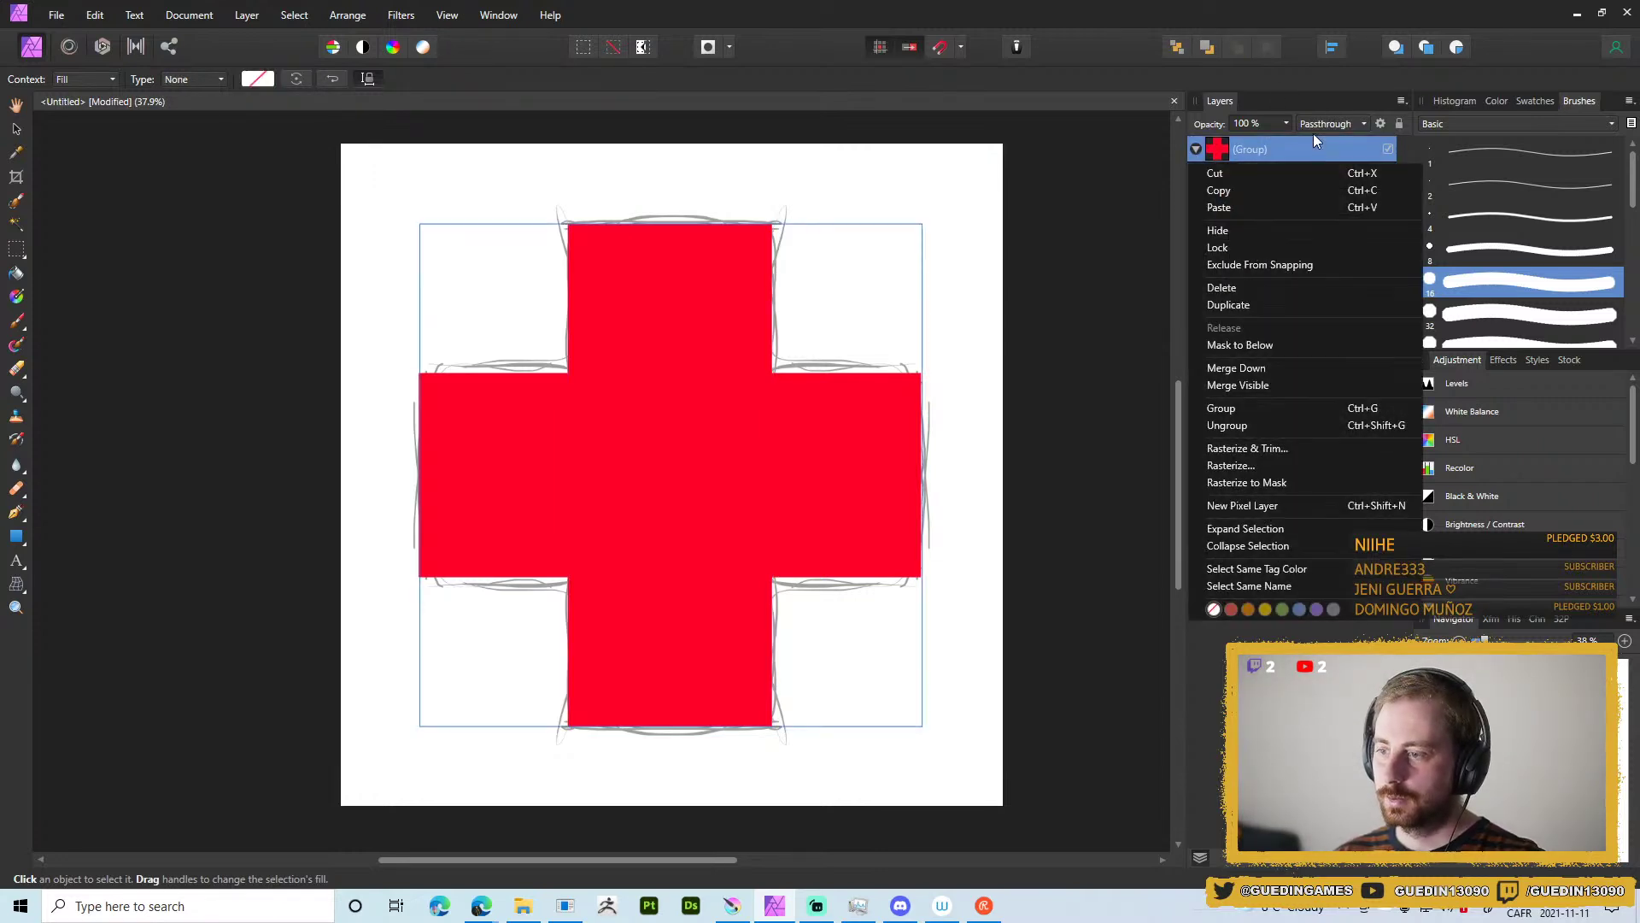
left_click(1247, 465)
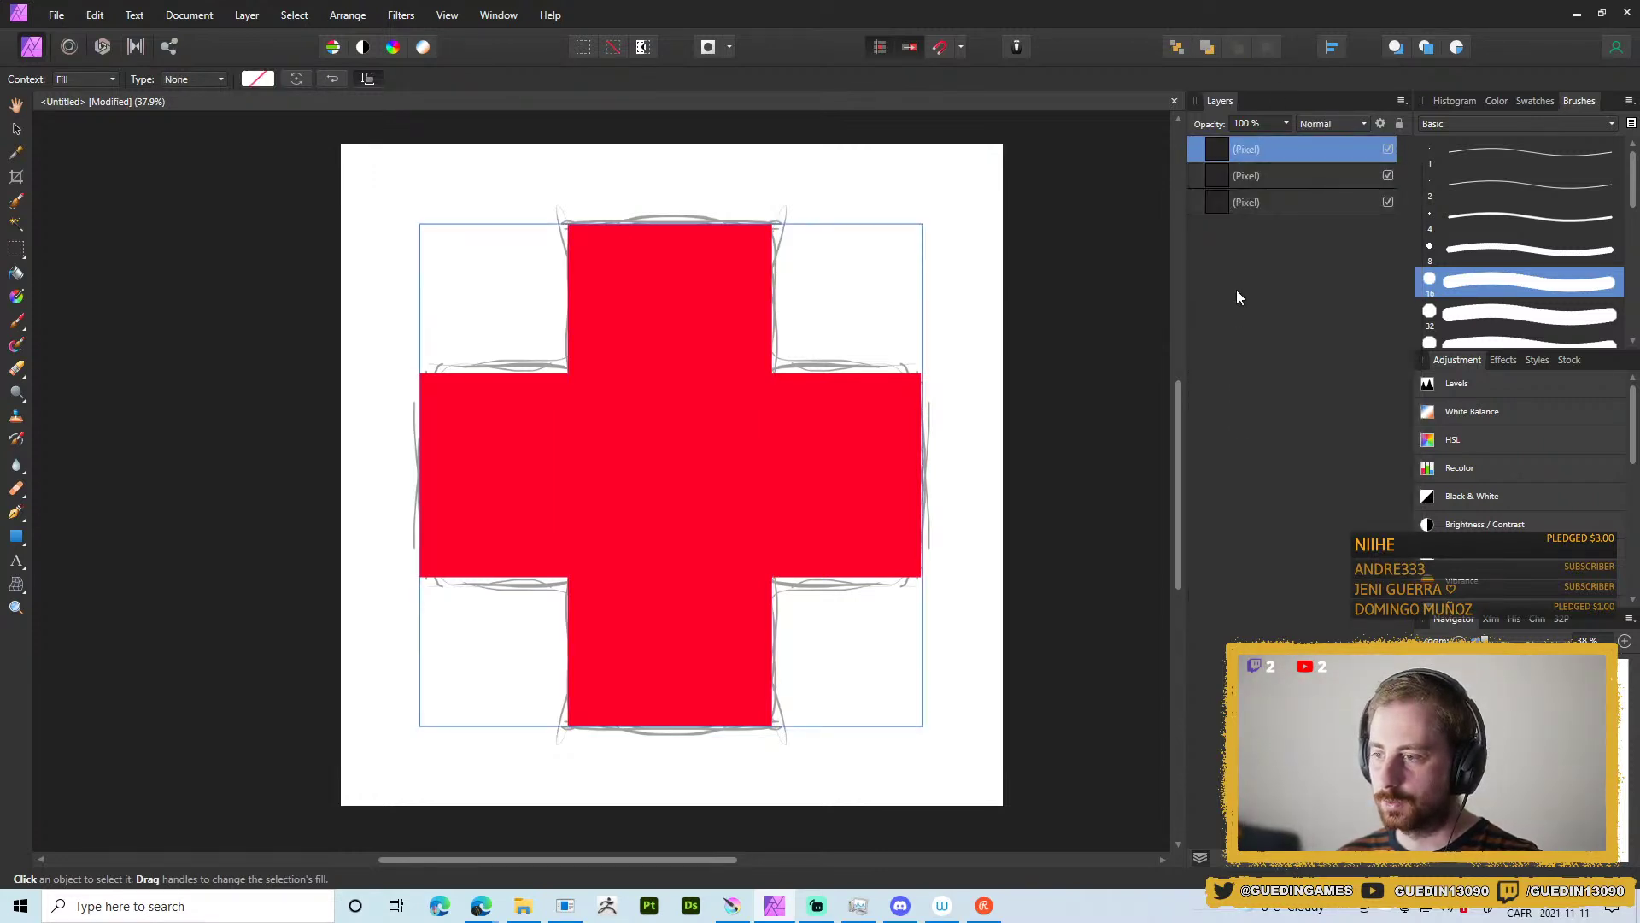
right_click(1220, 152)
left_click(1223, 152)
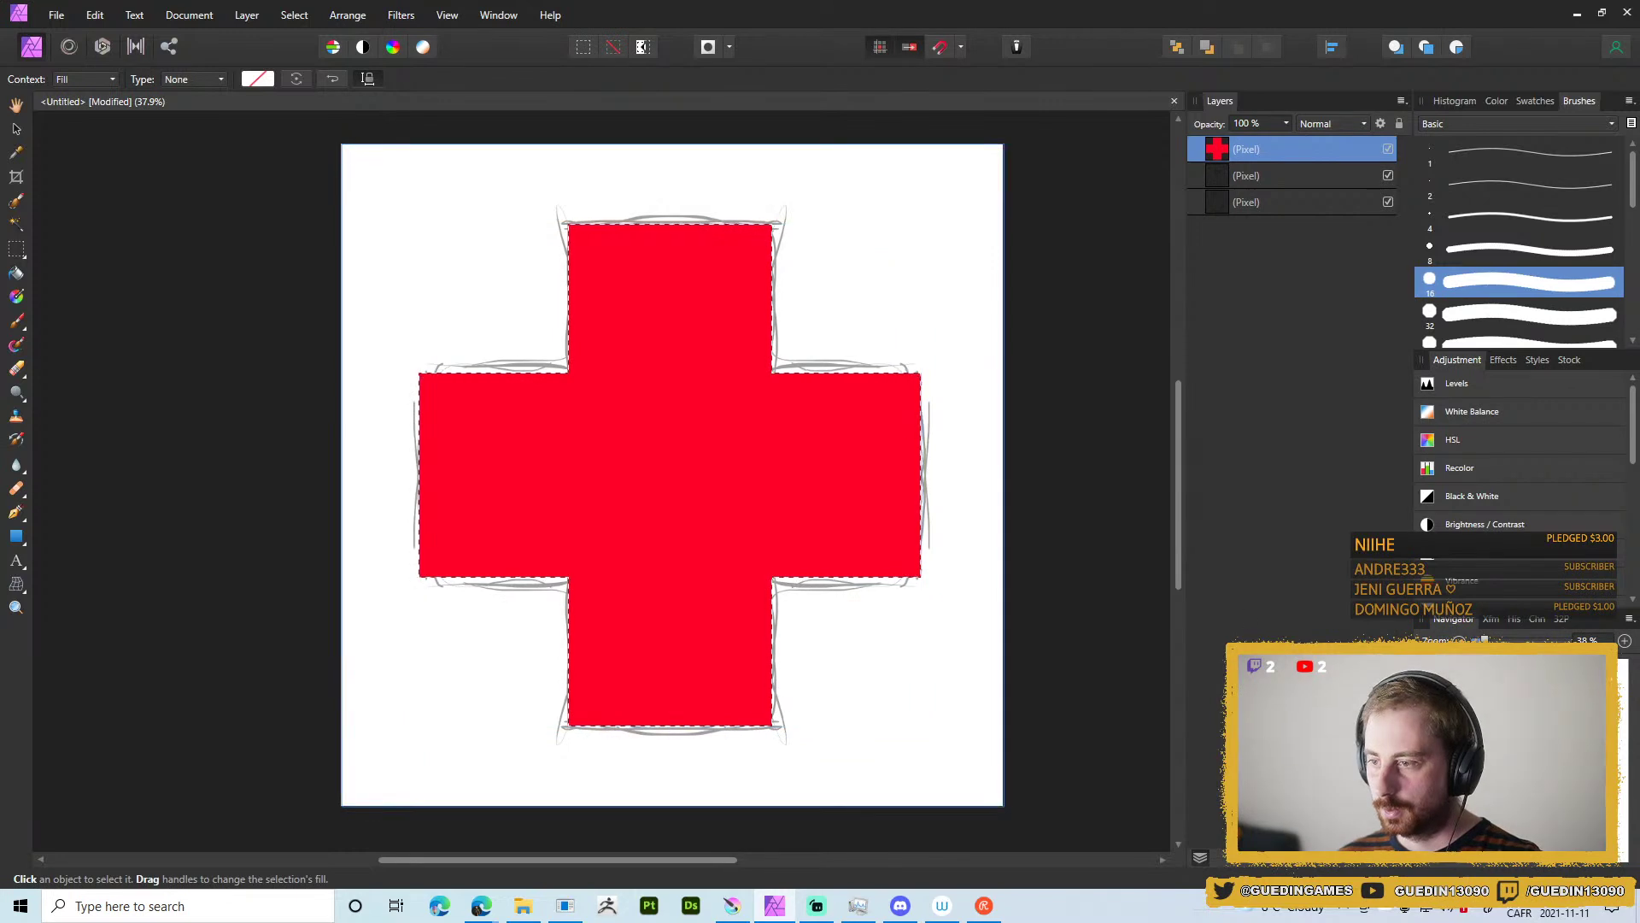
Try a mask on the rasterized cross layer and delete it.
left_click(1234, 177)
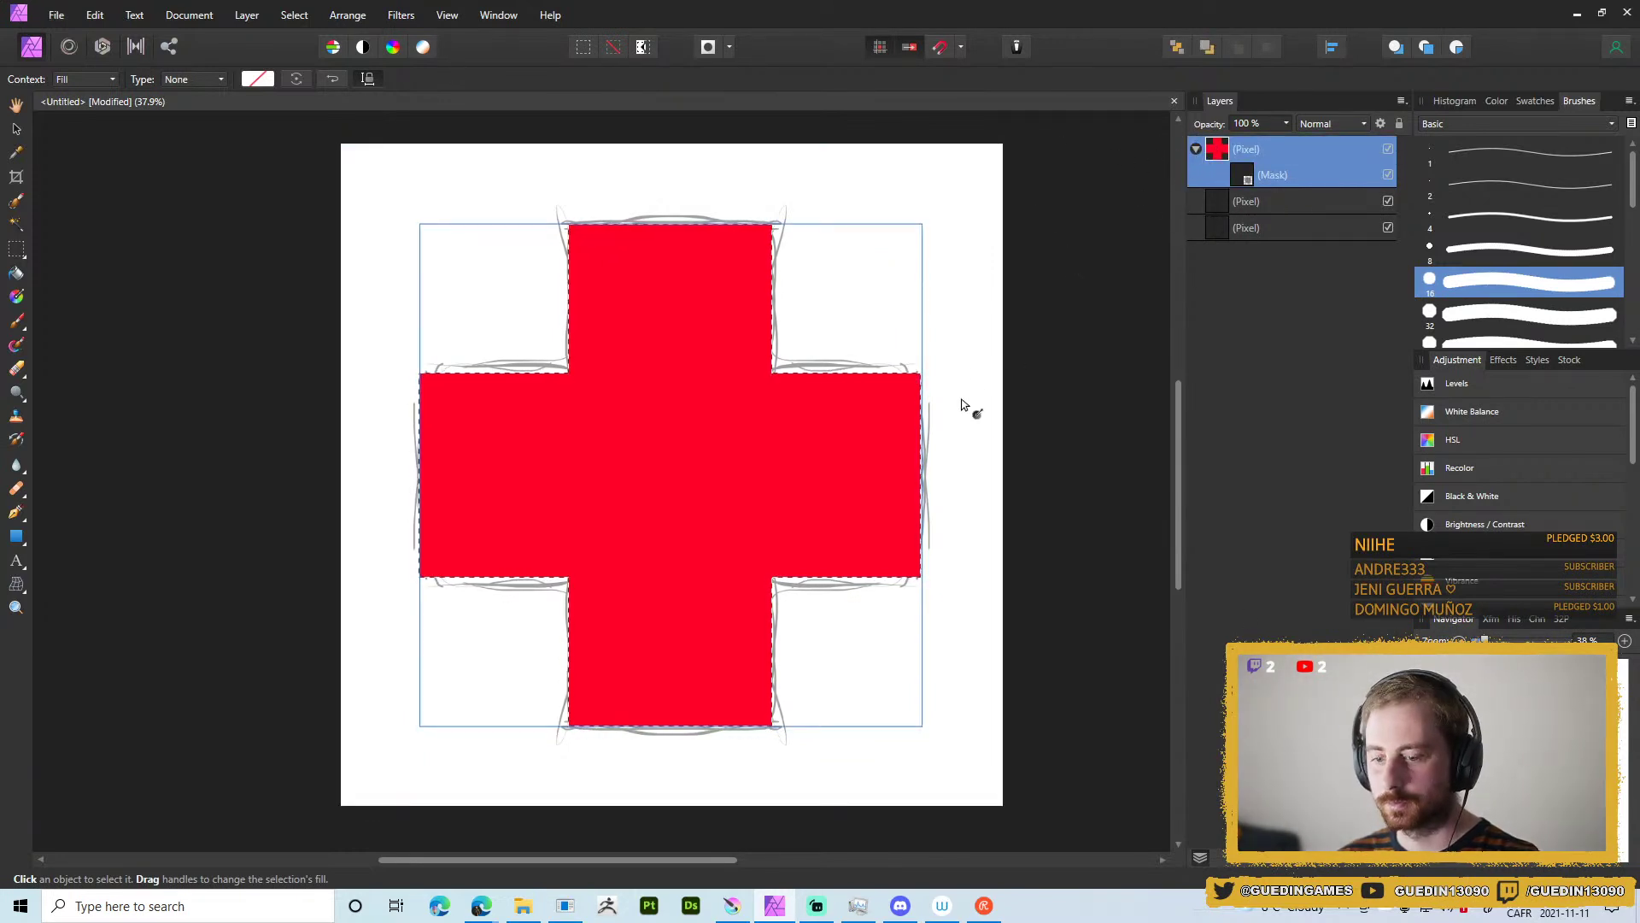
left_click(1234, 183)
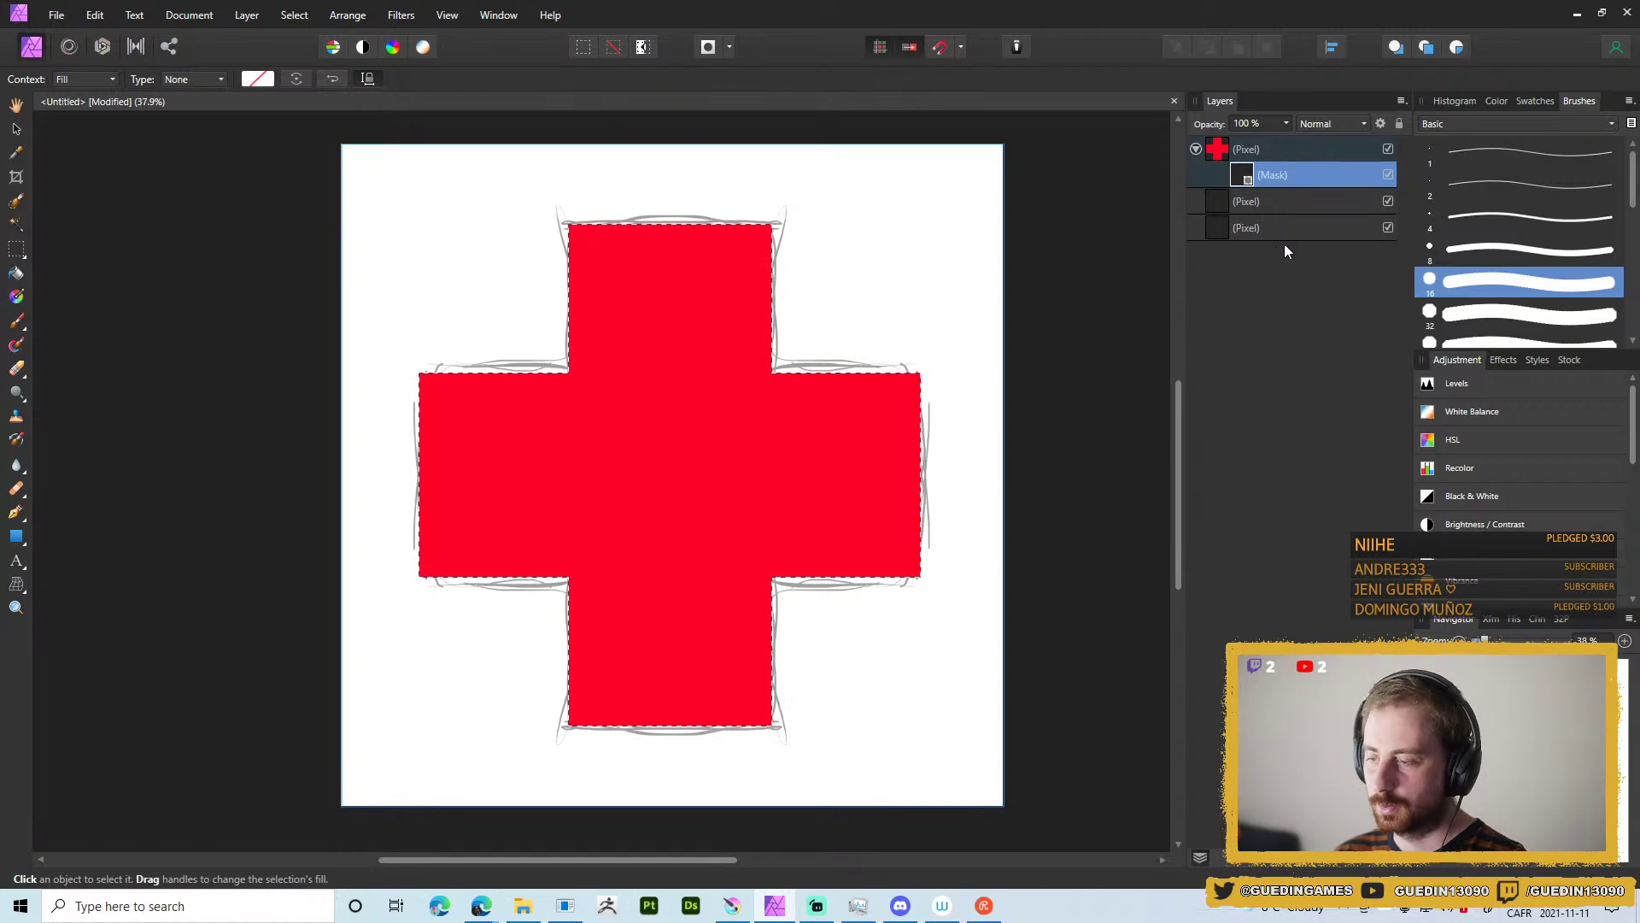
key("Delete")
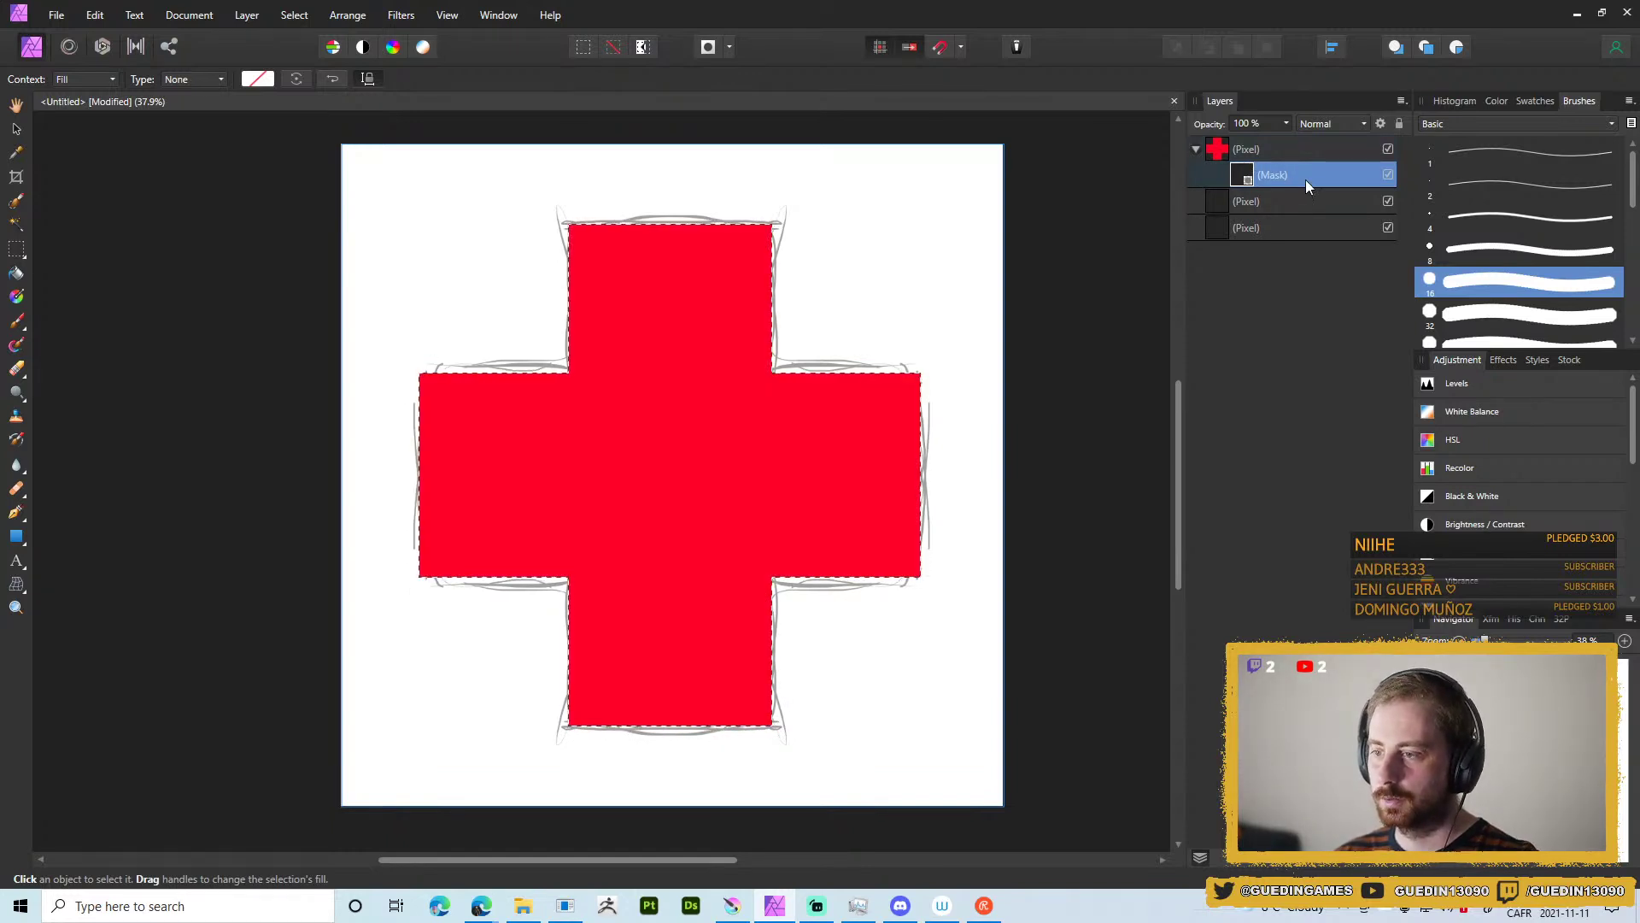
key("Delete")
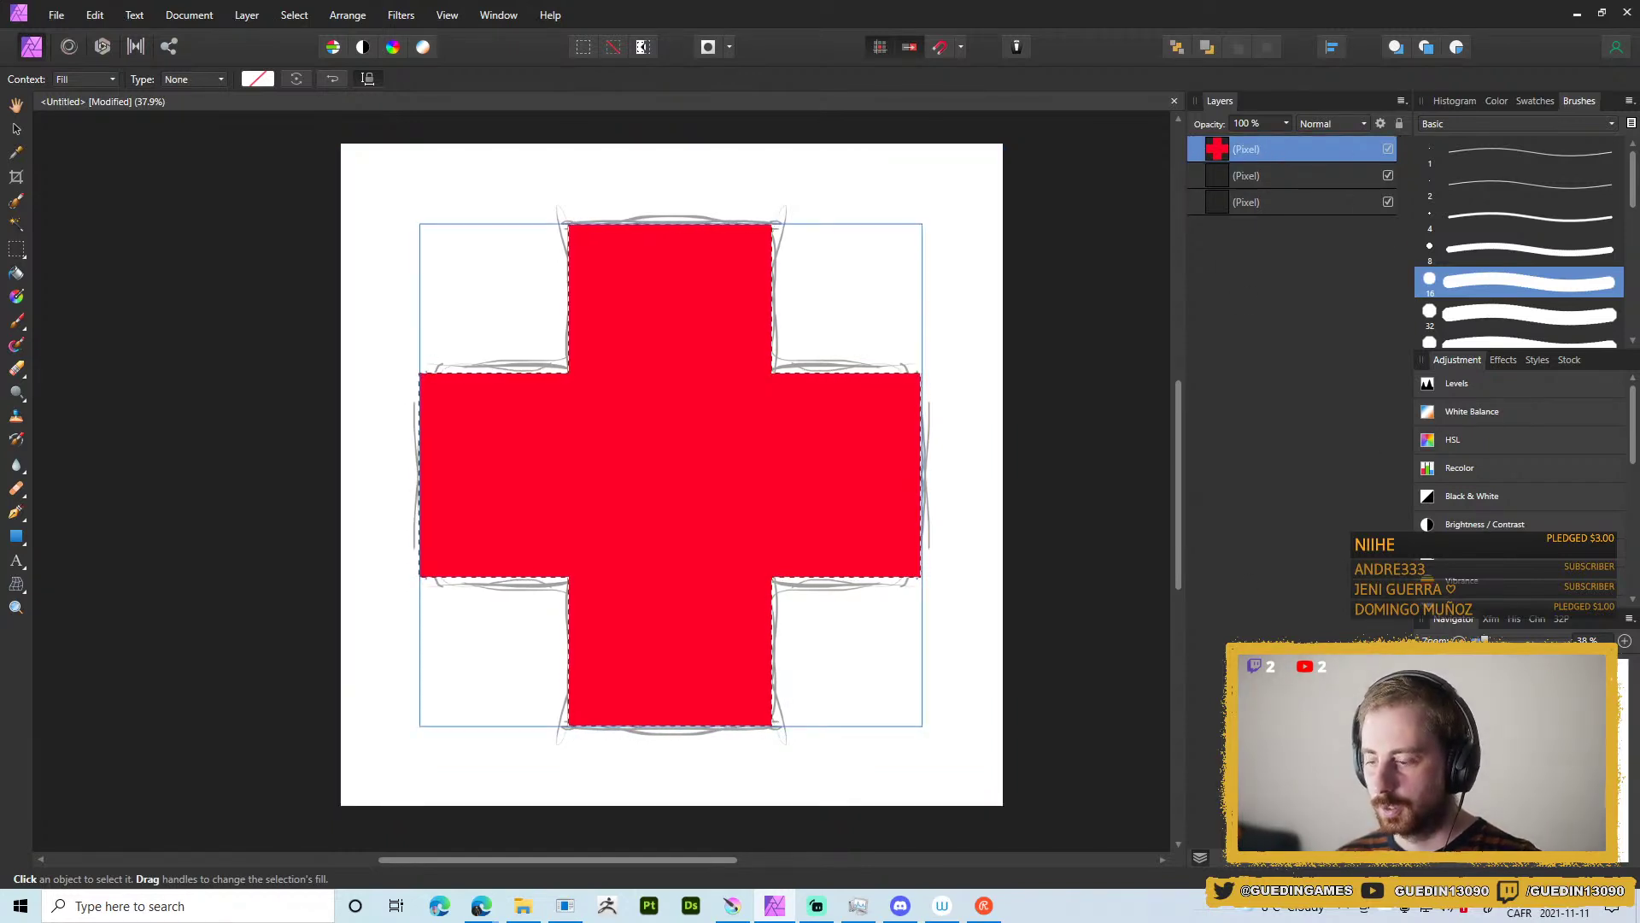
Add a mask to the cross layer from the cross-shaped selection and deselect.
left_click(1279, 865)
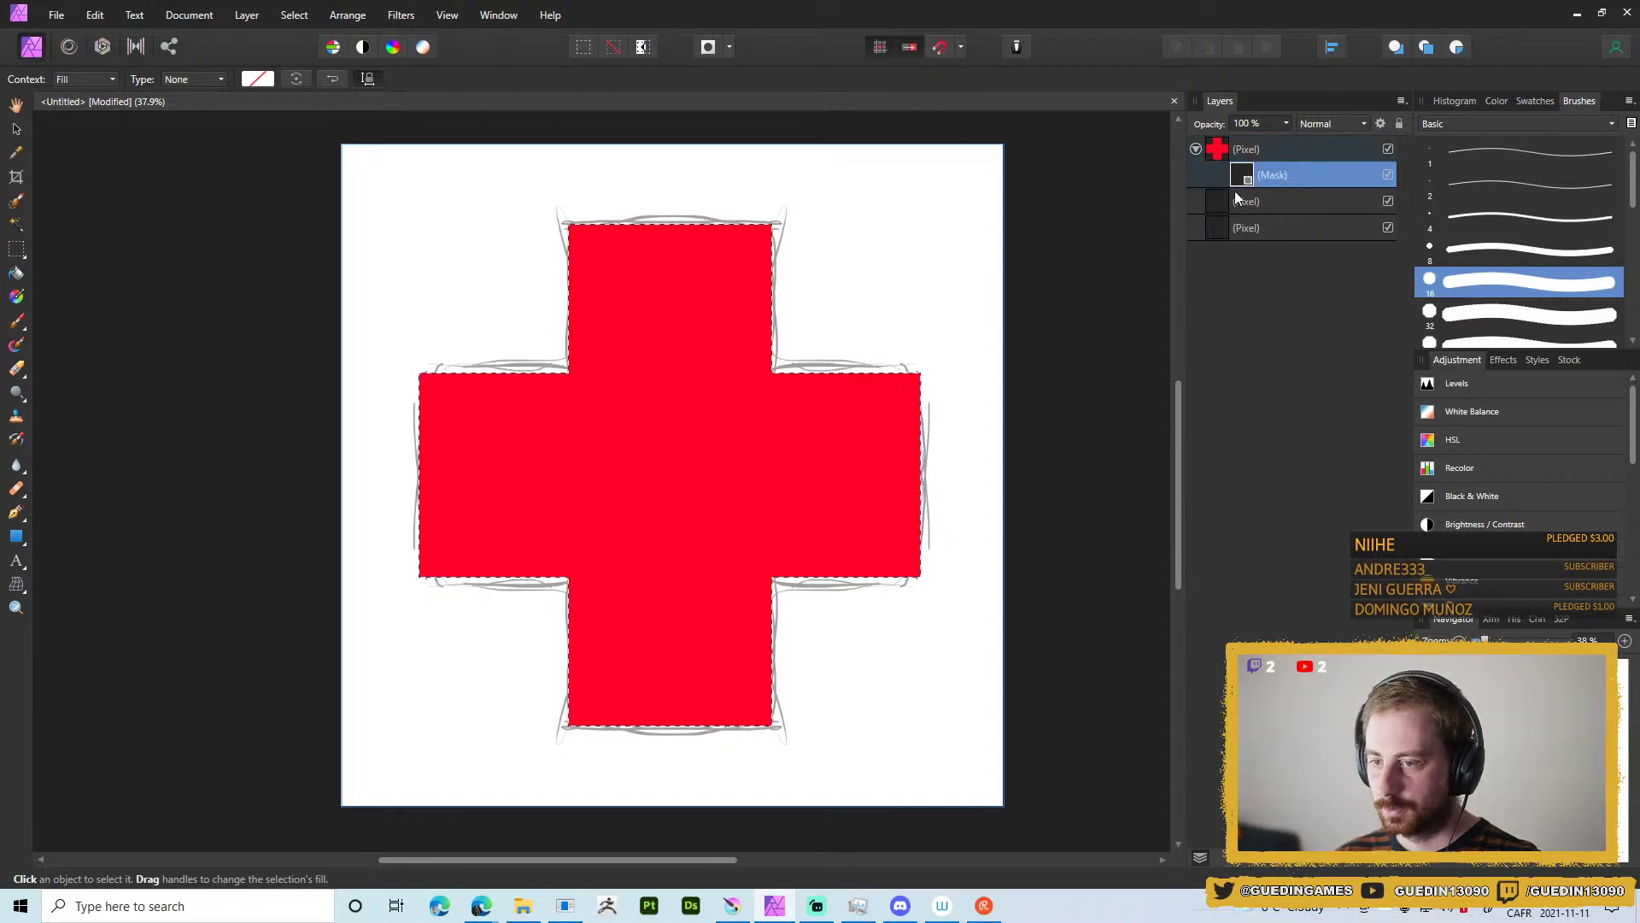
key("alt")
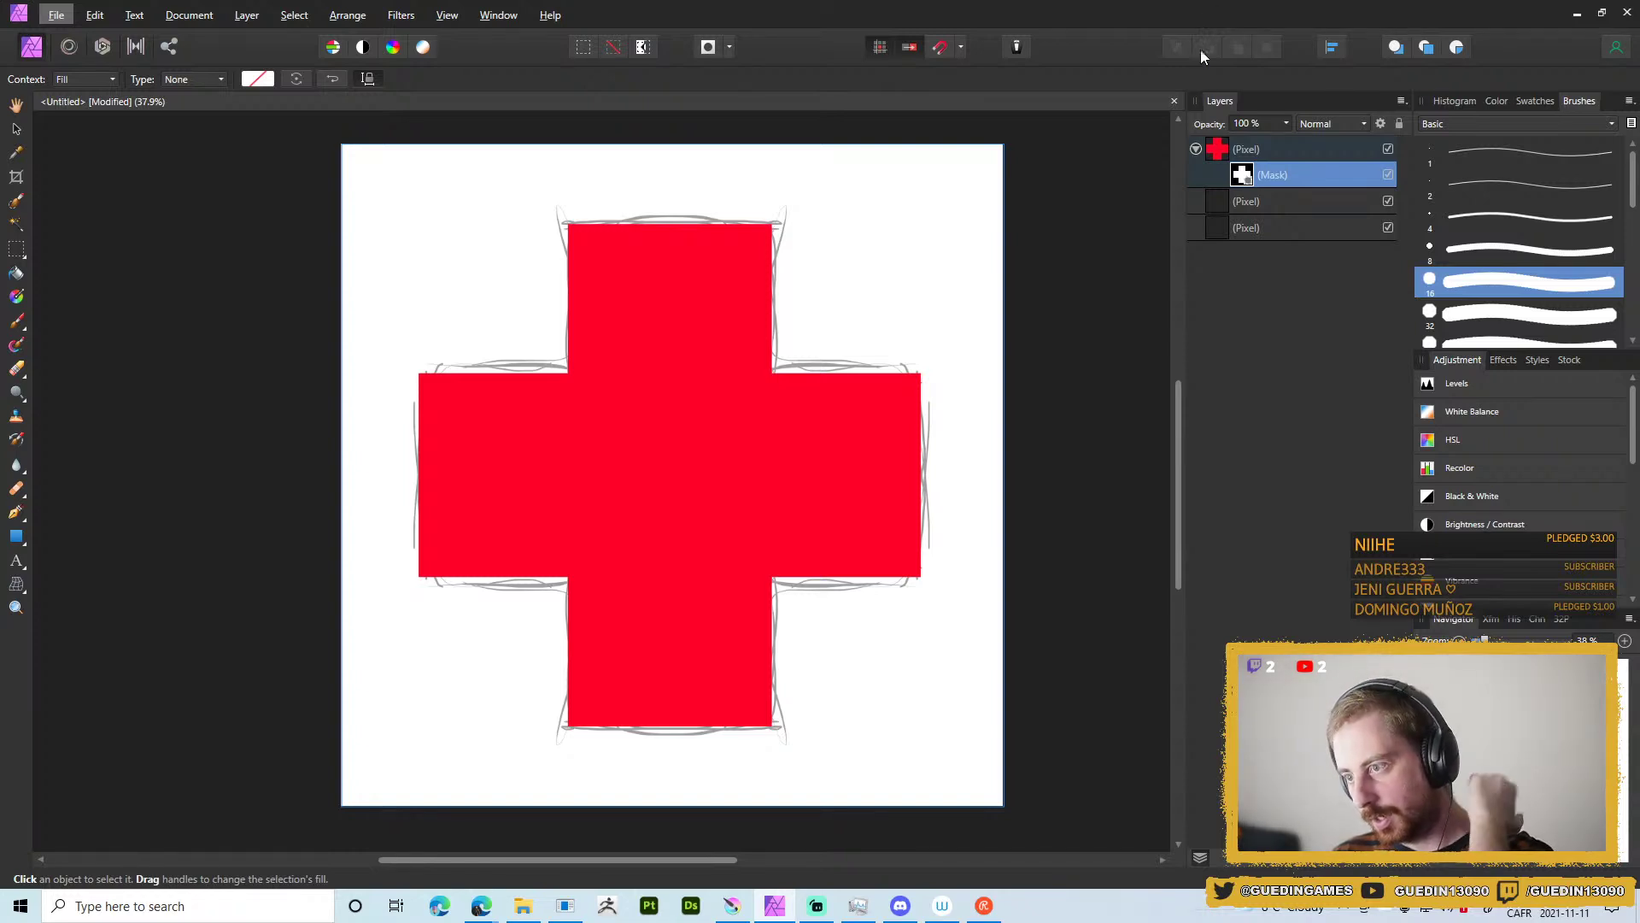
Flood-fill the masked pixel layer with red (R 255, G 0, B 0) and check it by switching its mask off and on.
left_click(1215, 150)
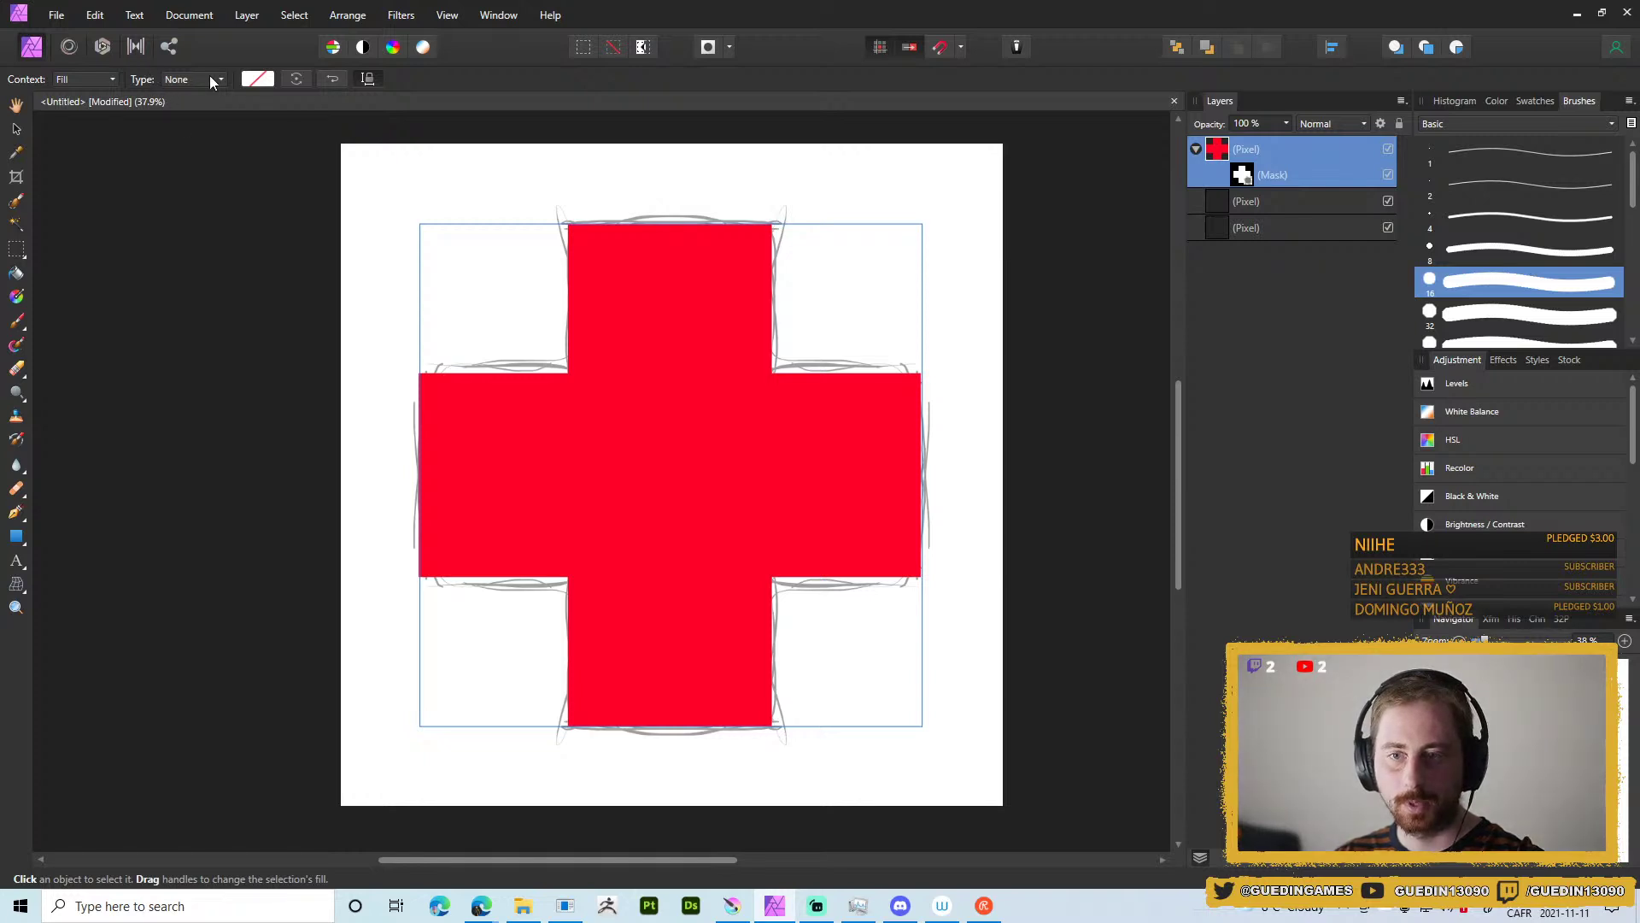
left_click(16, 274)
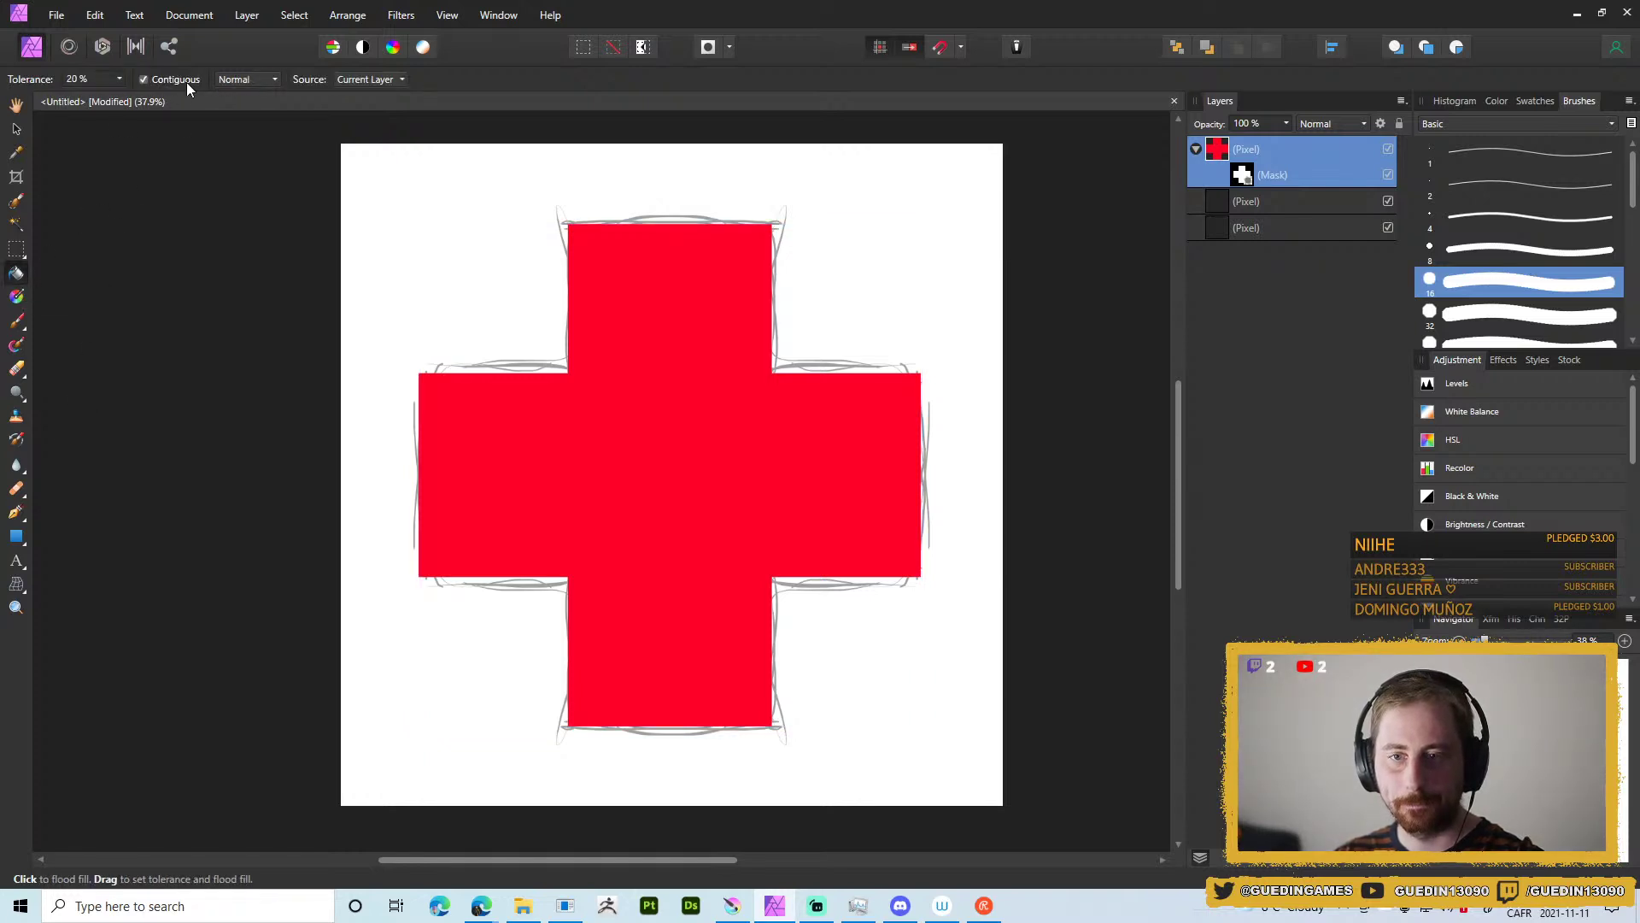
left_click(1497, 101)
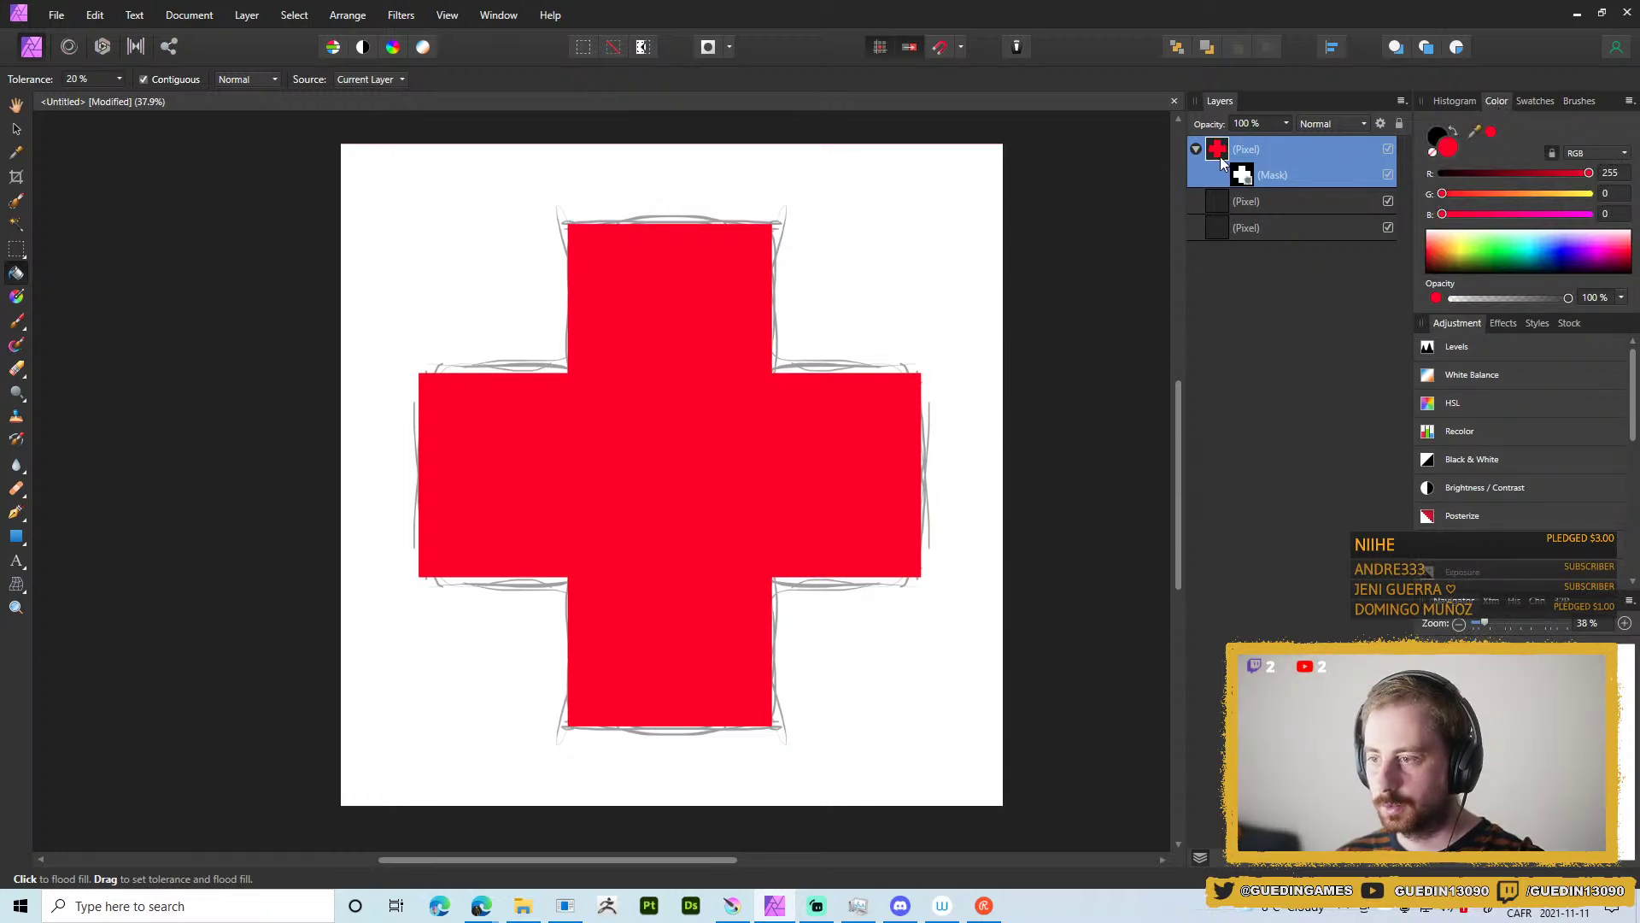
left_click(1388, 175)
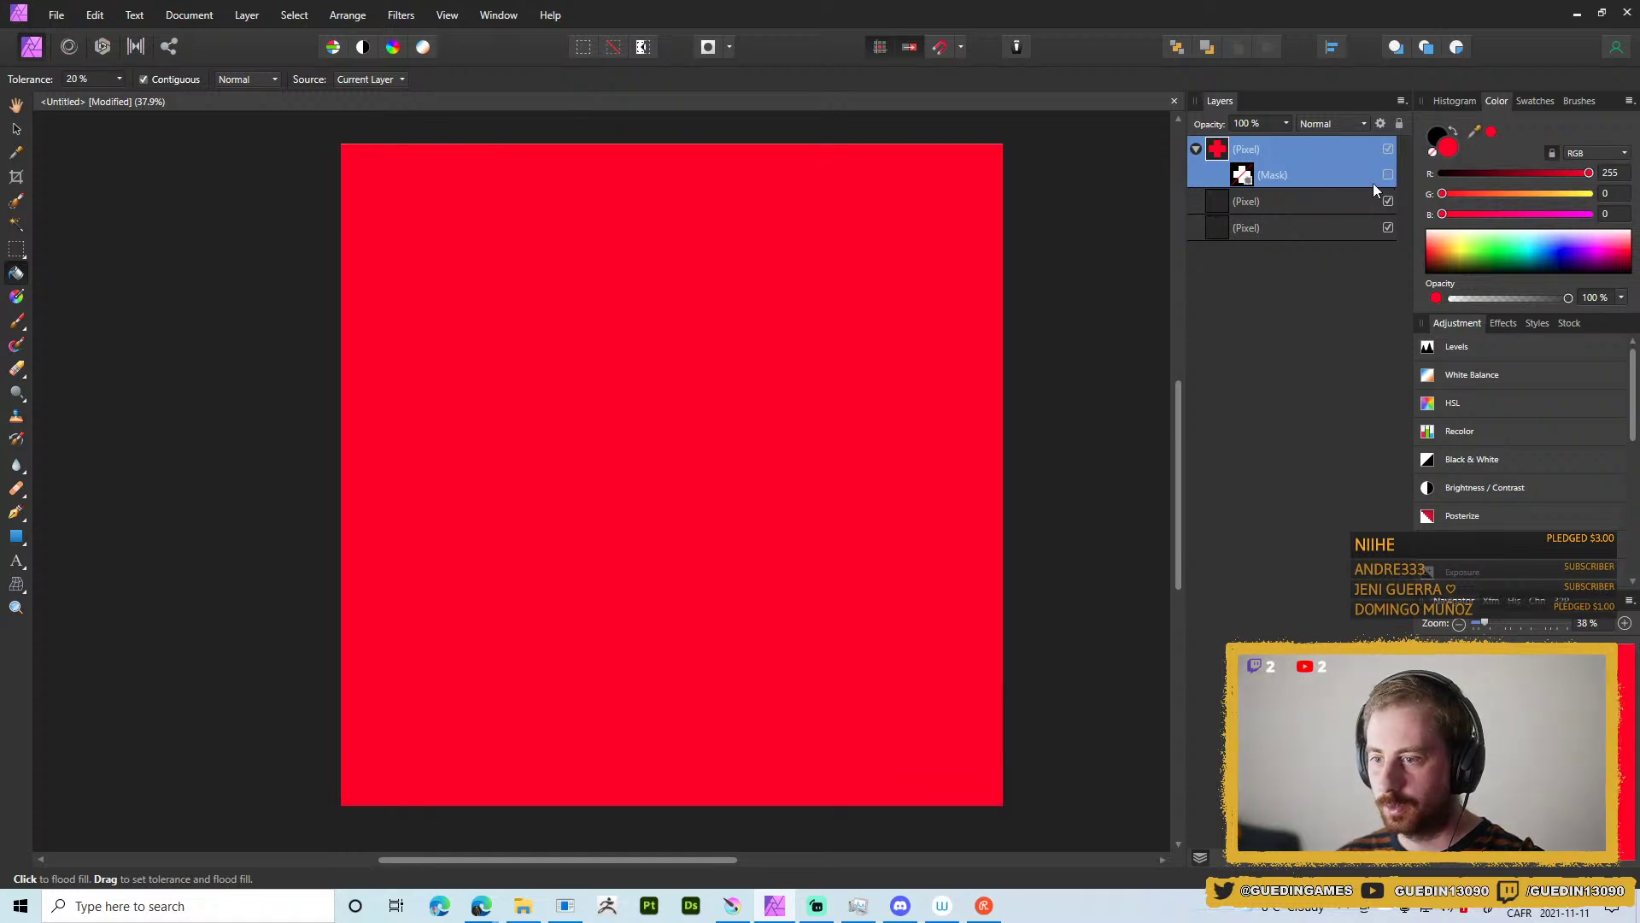
left_click(1389, 175)
Apply a Gaussian Blur to the cross layer's mask to soften the cross's edges.
left_click(1243, 176)
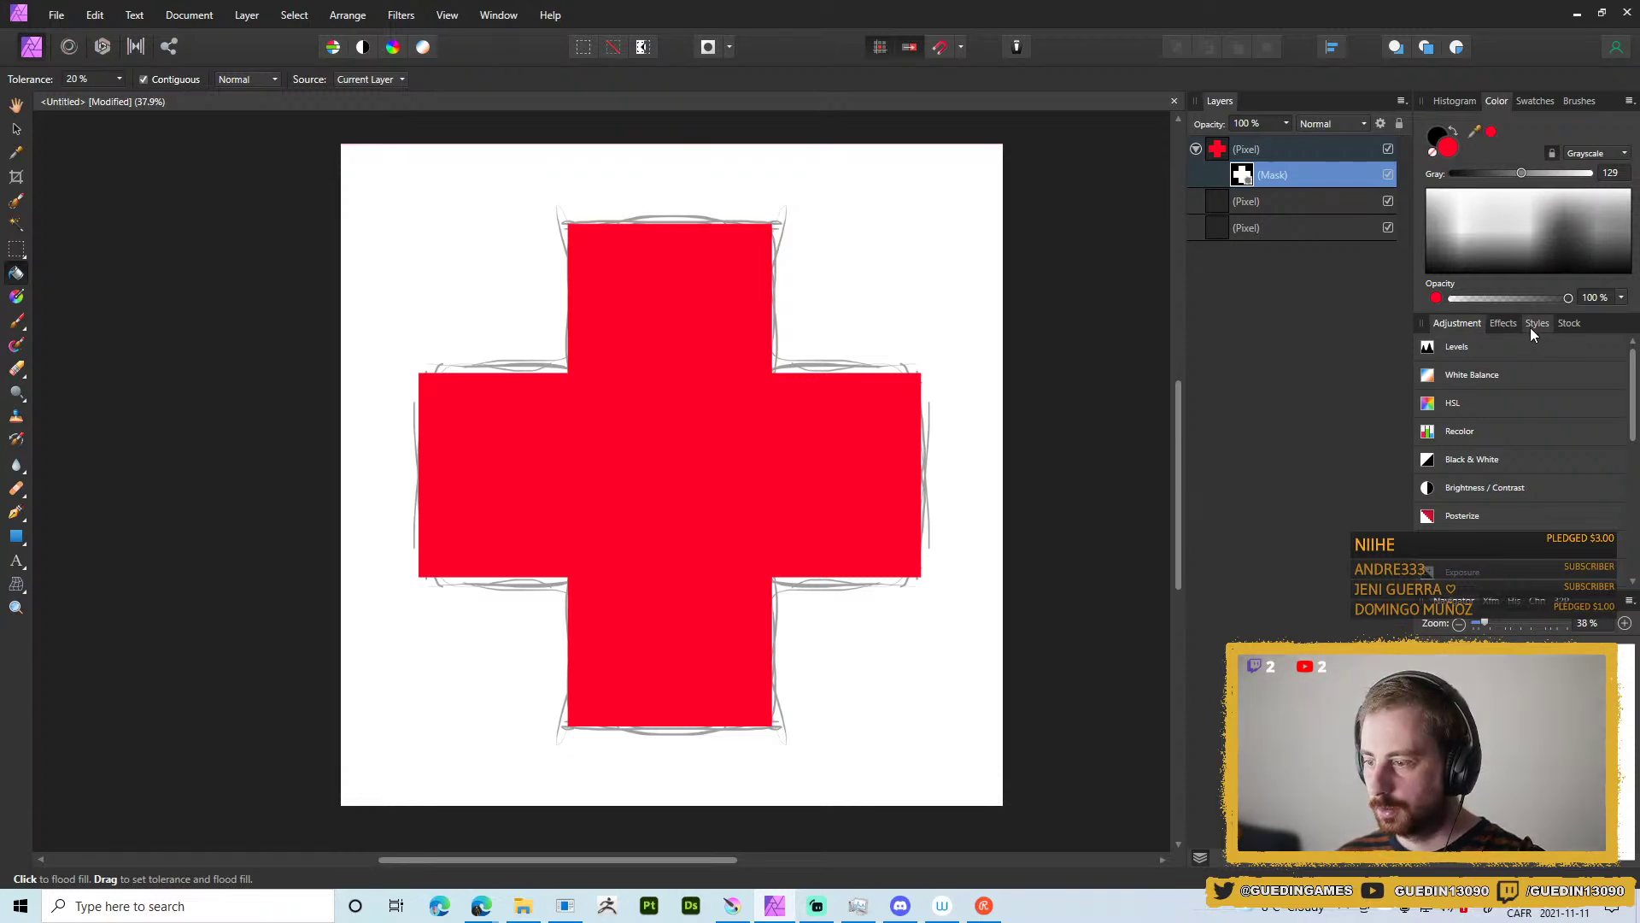
left_click(401, 14)
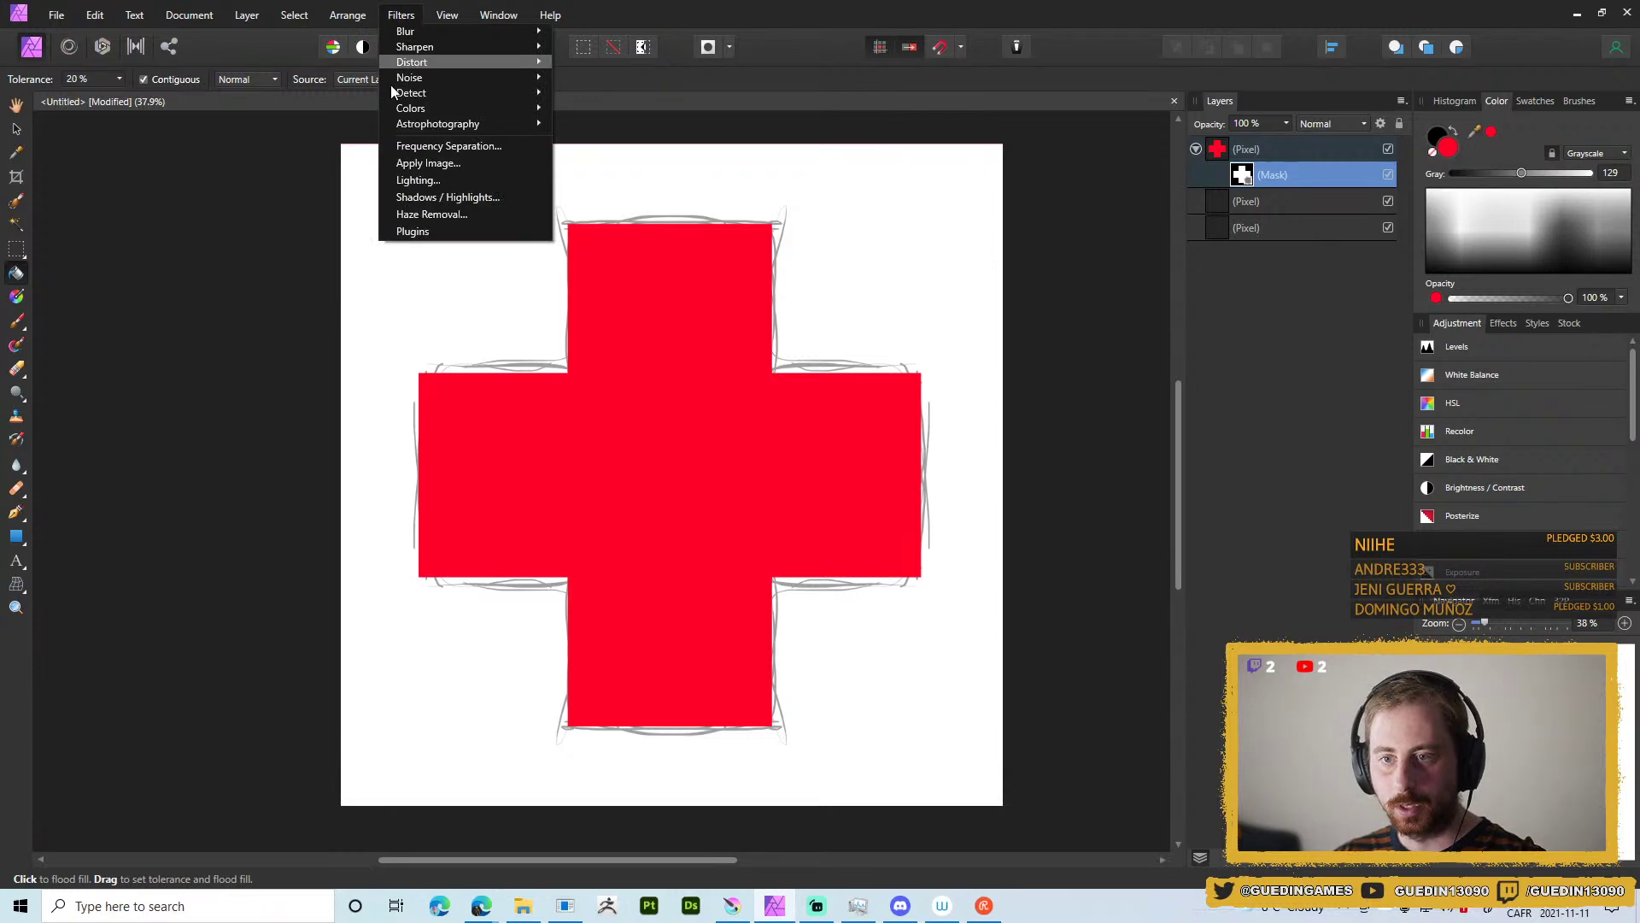
left_click(397, 16)
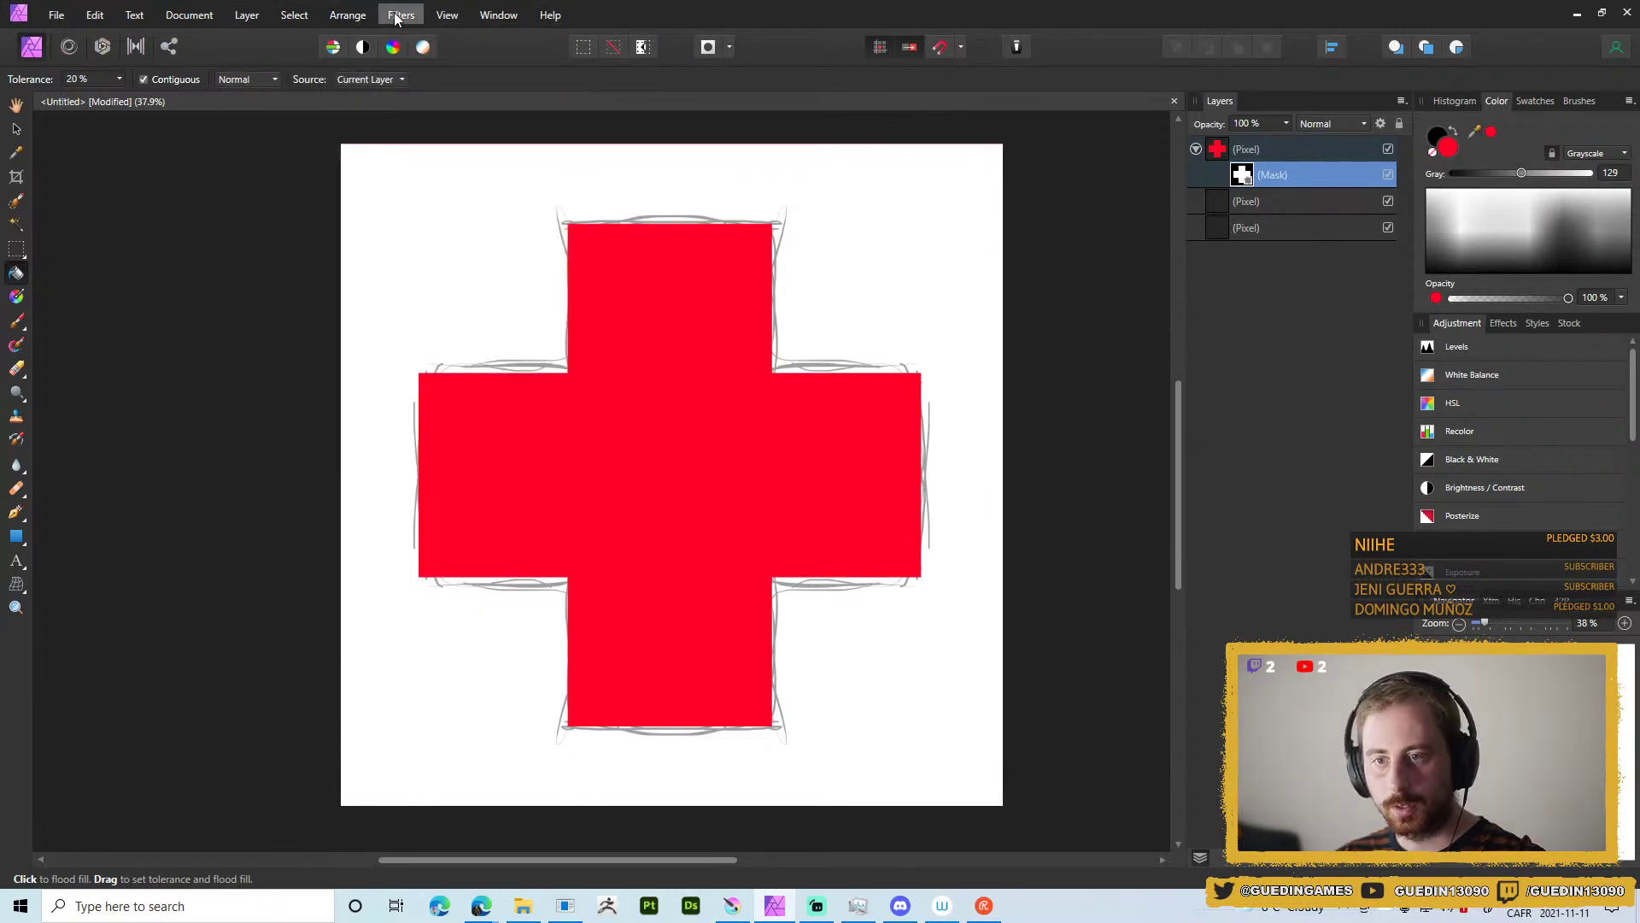
left_click(397, 16)
mouse_move(410, 32)
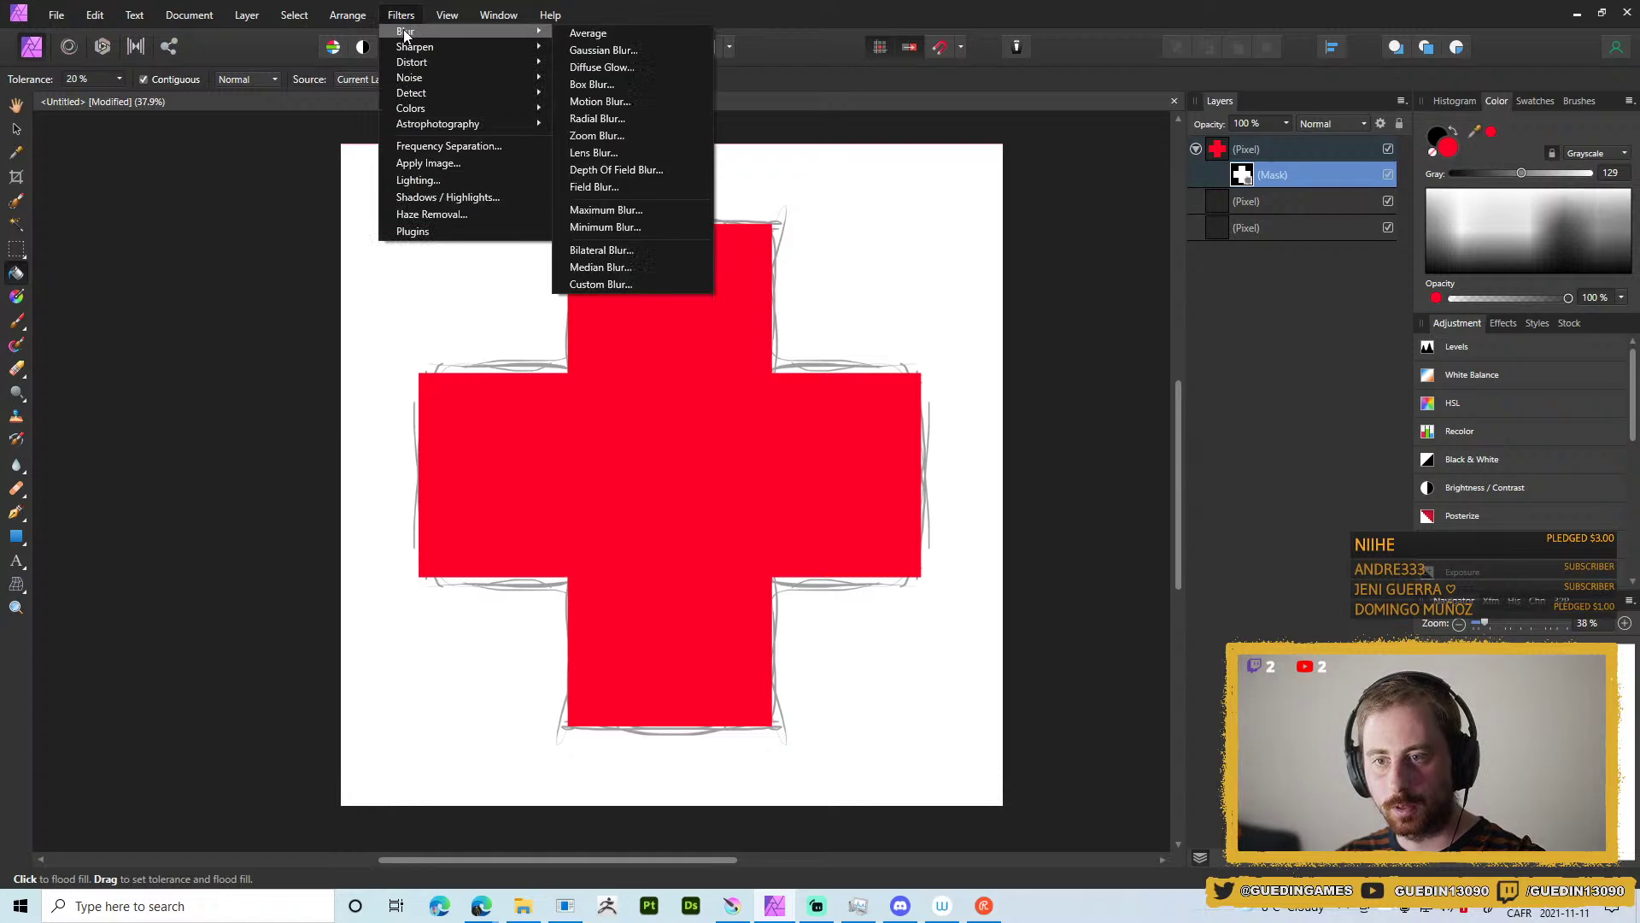
left_click(601, 50)
left_click_drag(894, 784, 977, 779)
left_click(1053, 812)
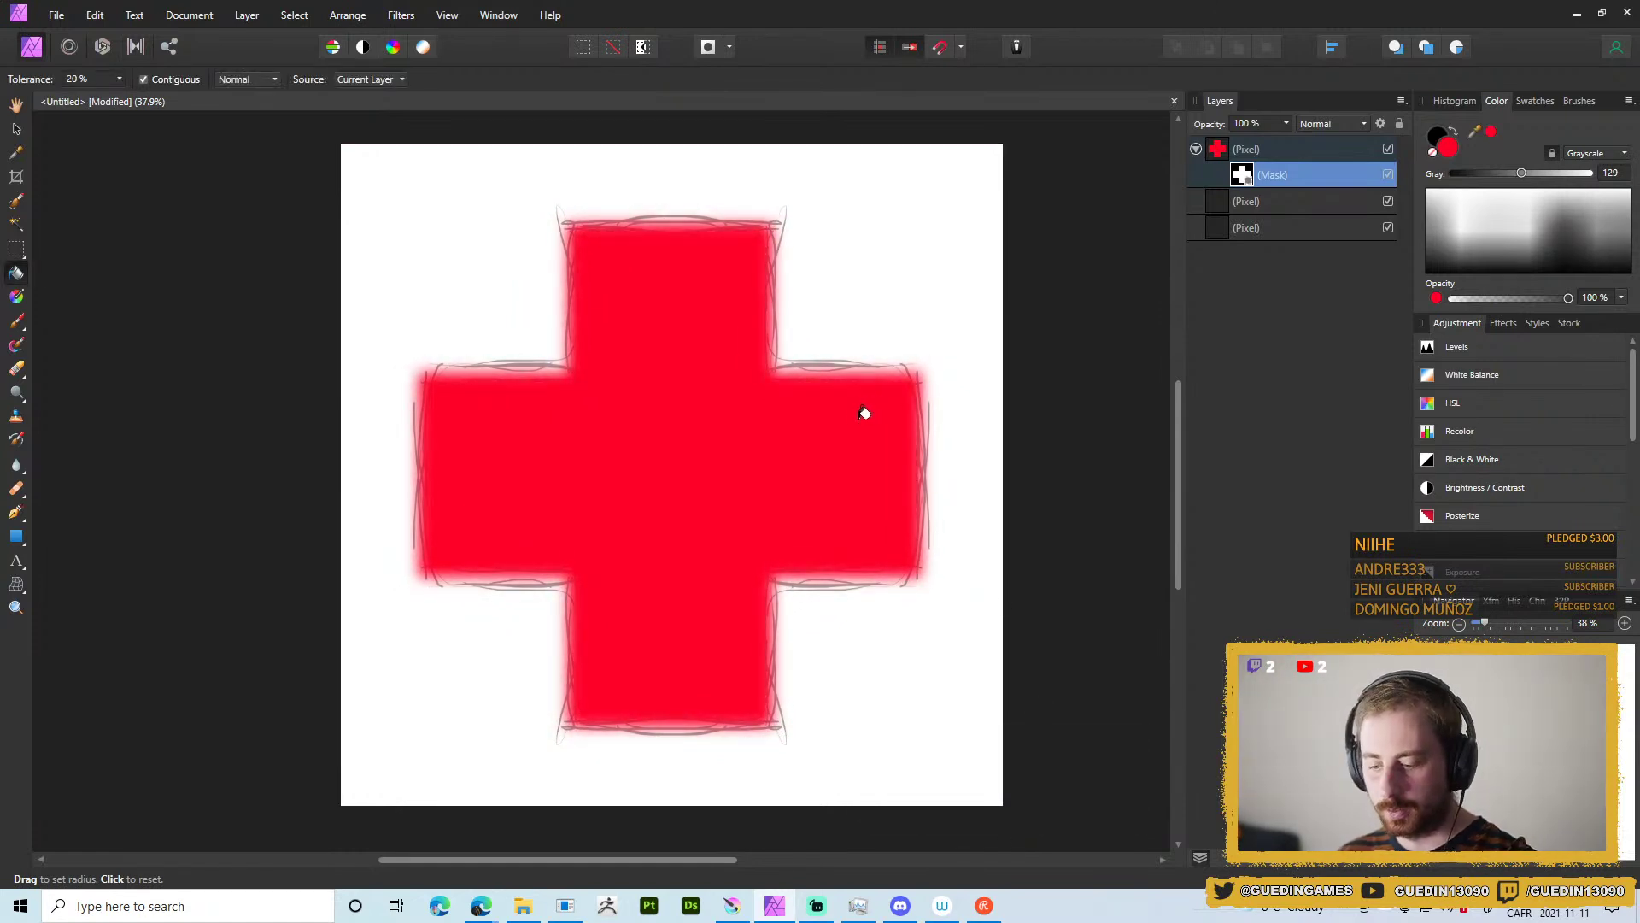
Try a Levels adjustment above the cross layer with different black and white levels, and delete it.
key("ctrl+l")
left_click_drag(975, 434, 1032, 291)
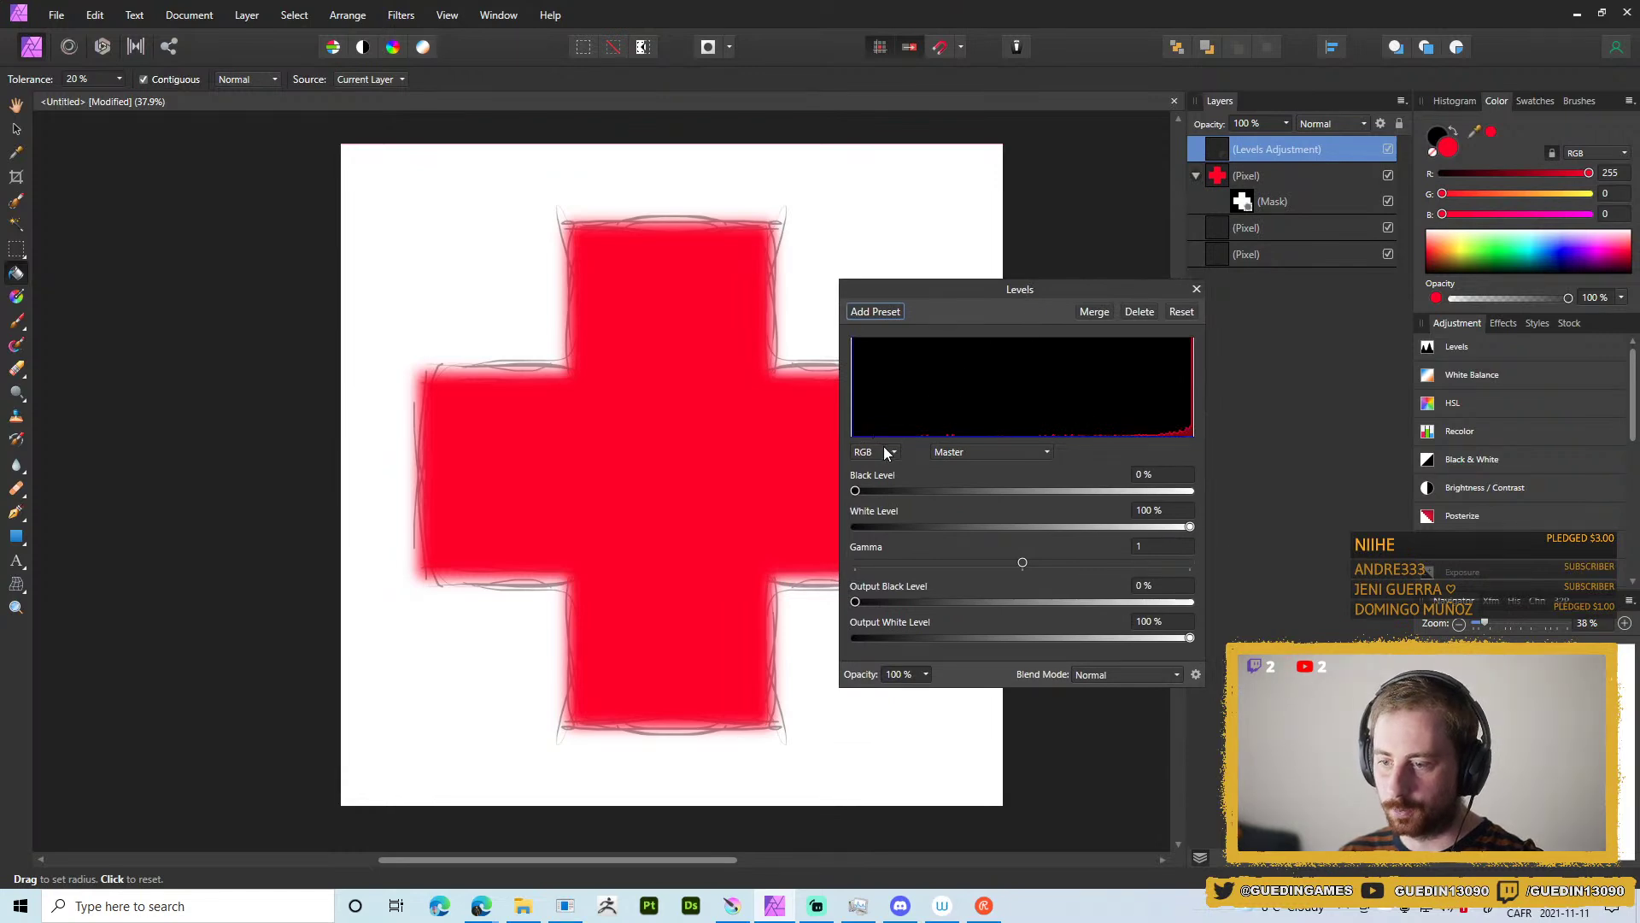
left_click_drag(855, 490, 1006, 491)
left_click_drag(1191, 525, 799, 486)
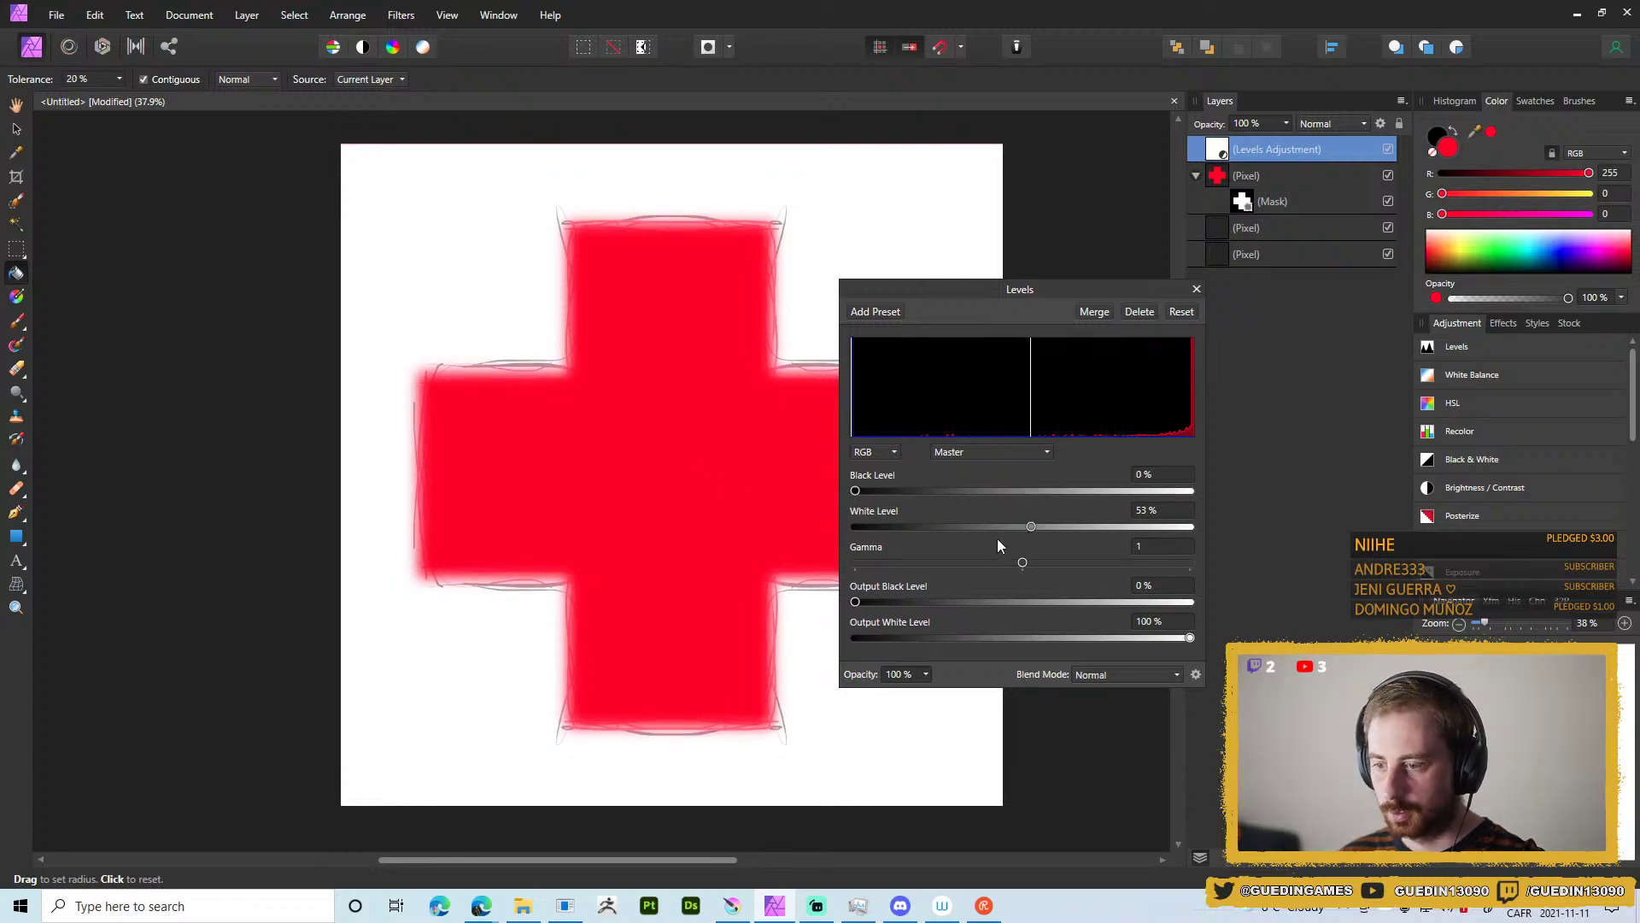
left_click_drag(1031, 527, 1336, 516)
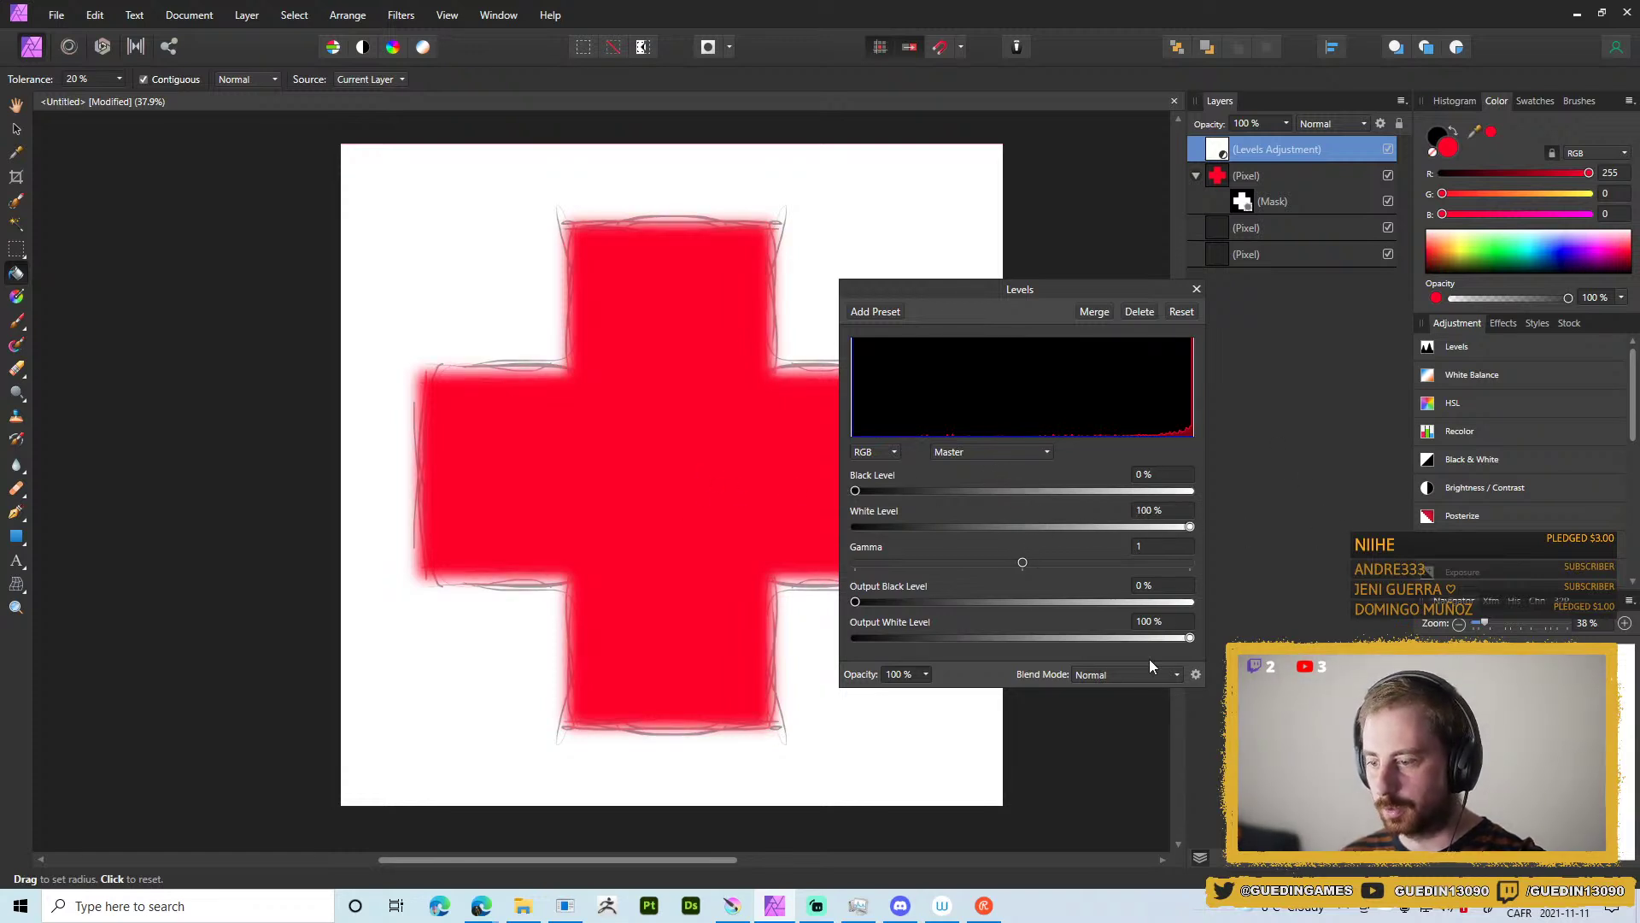
left_click(1196, 289)
double_click(1364, 149)
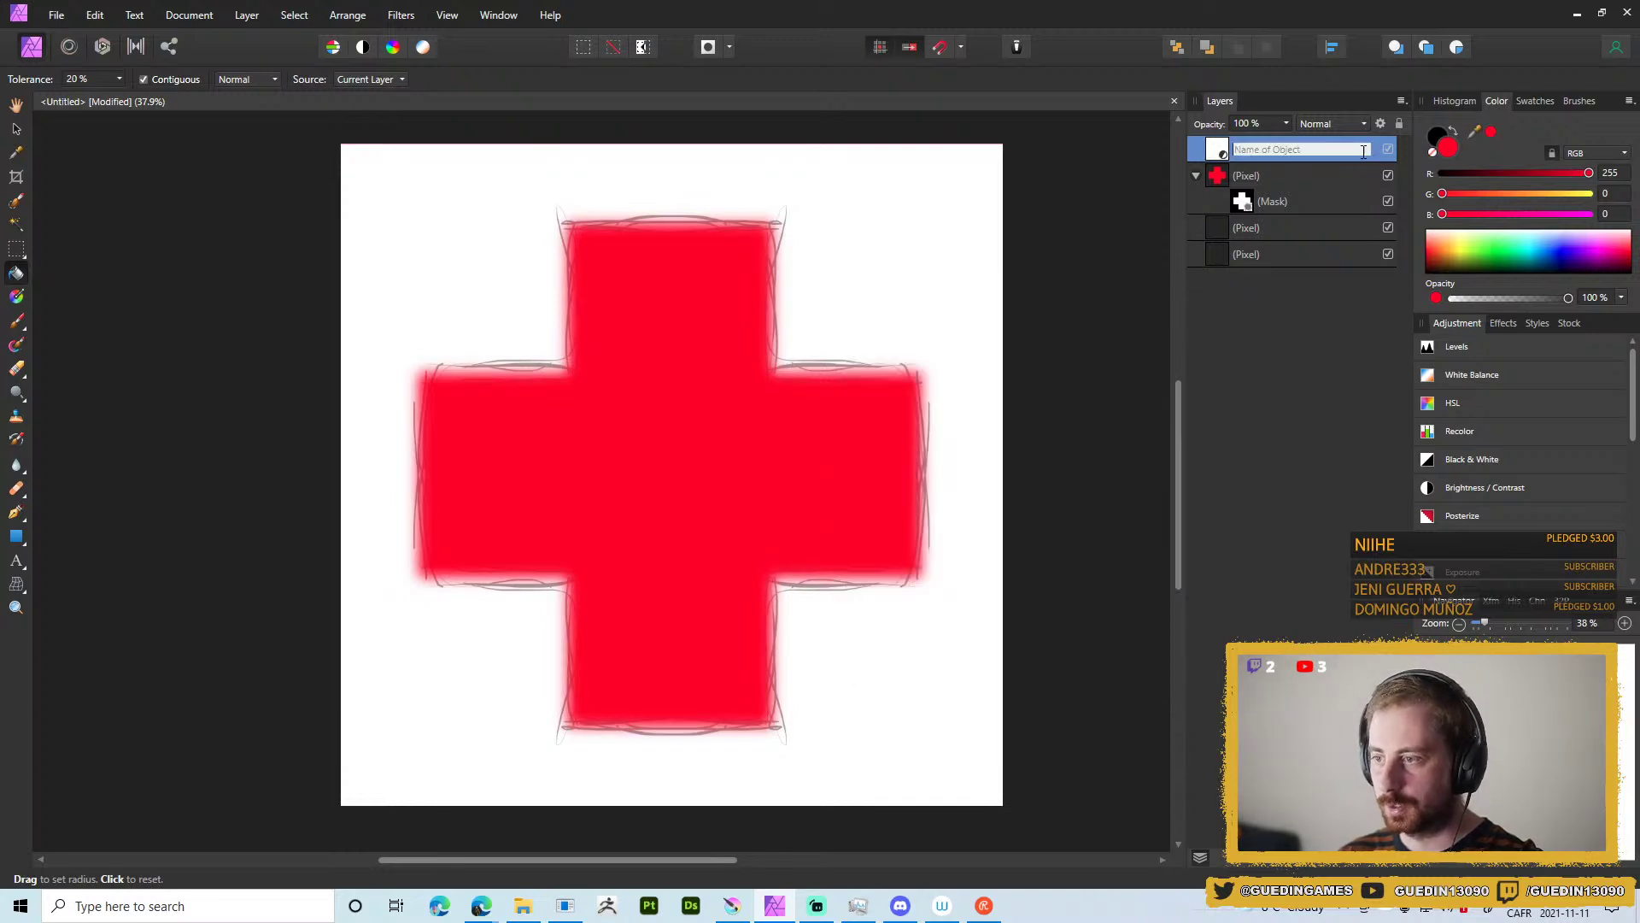
left_click(1217, 149)
key("Delete")
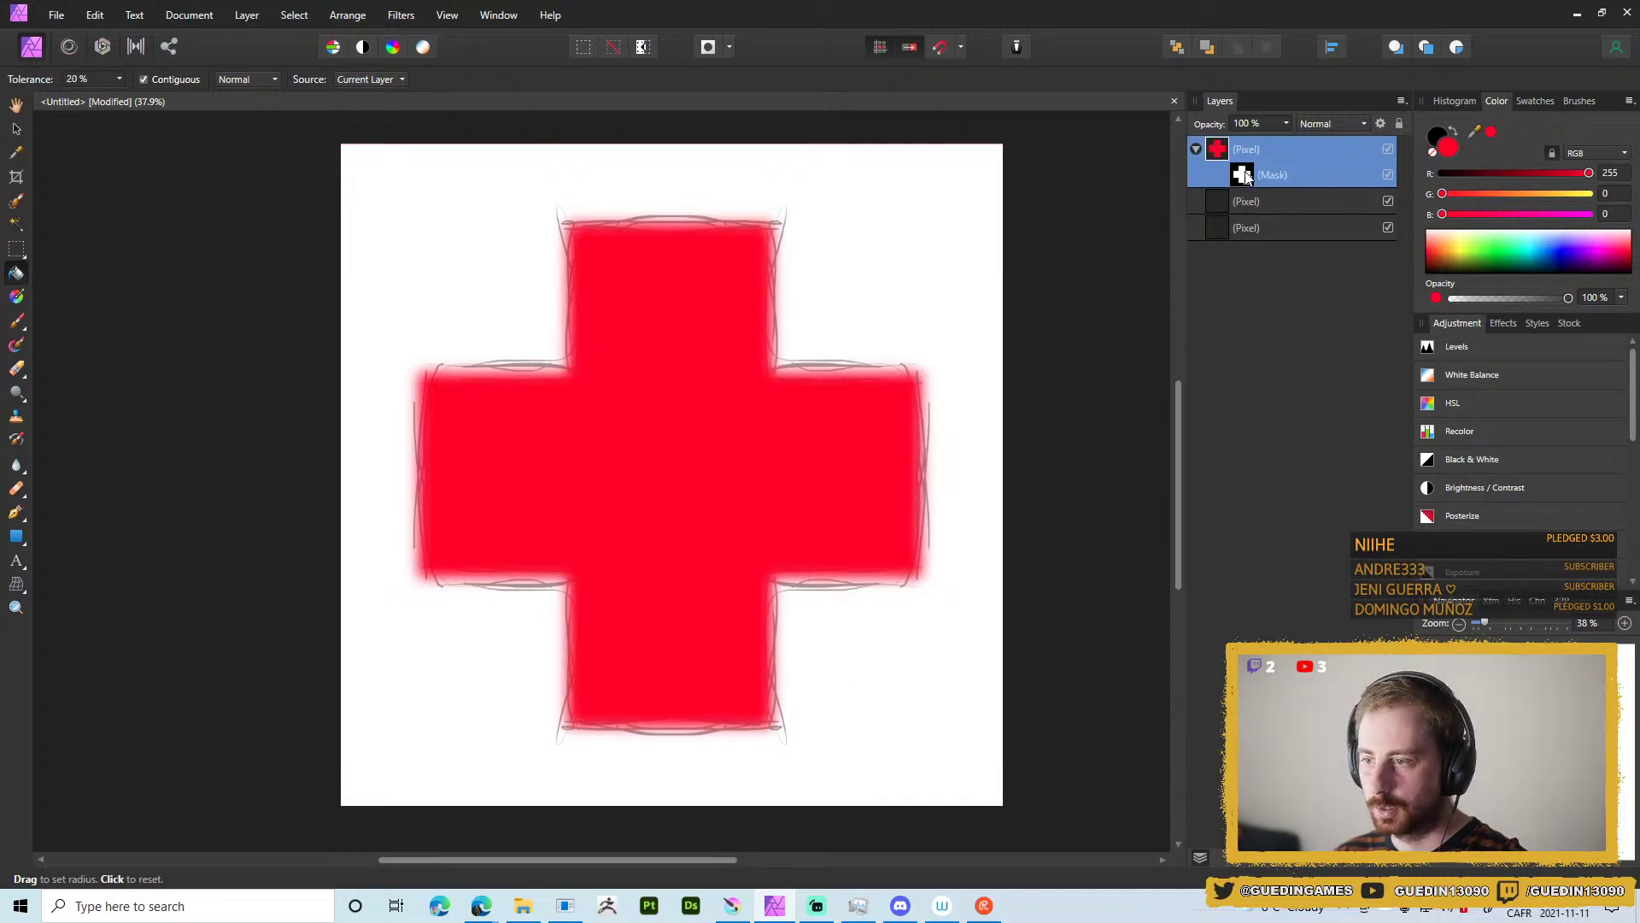
key("ctrl+l")
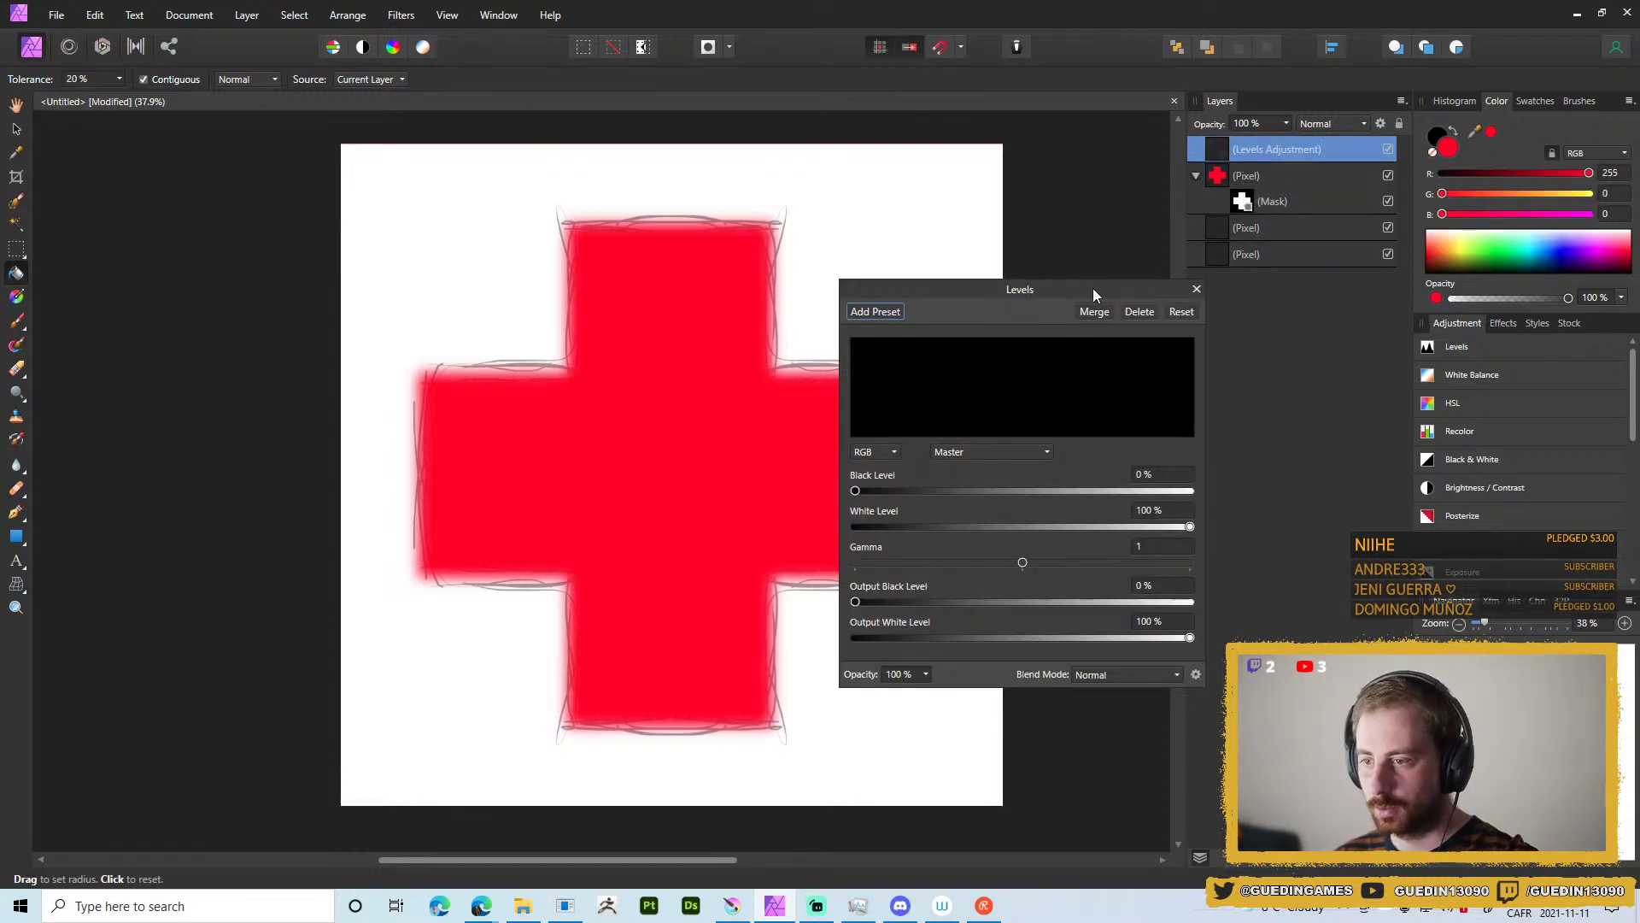
left_click(1197, 288)
key("ctrl+z")
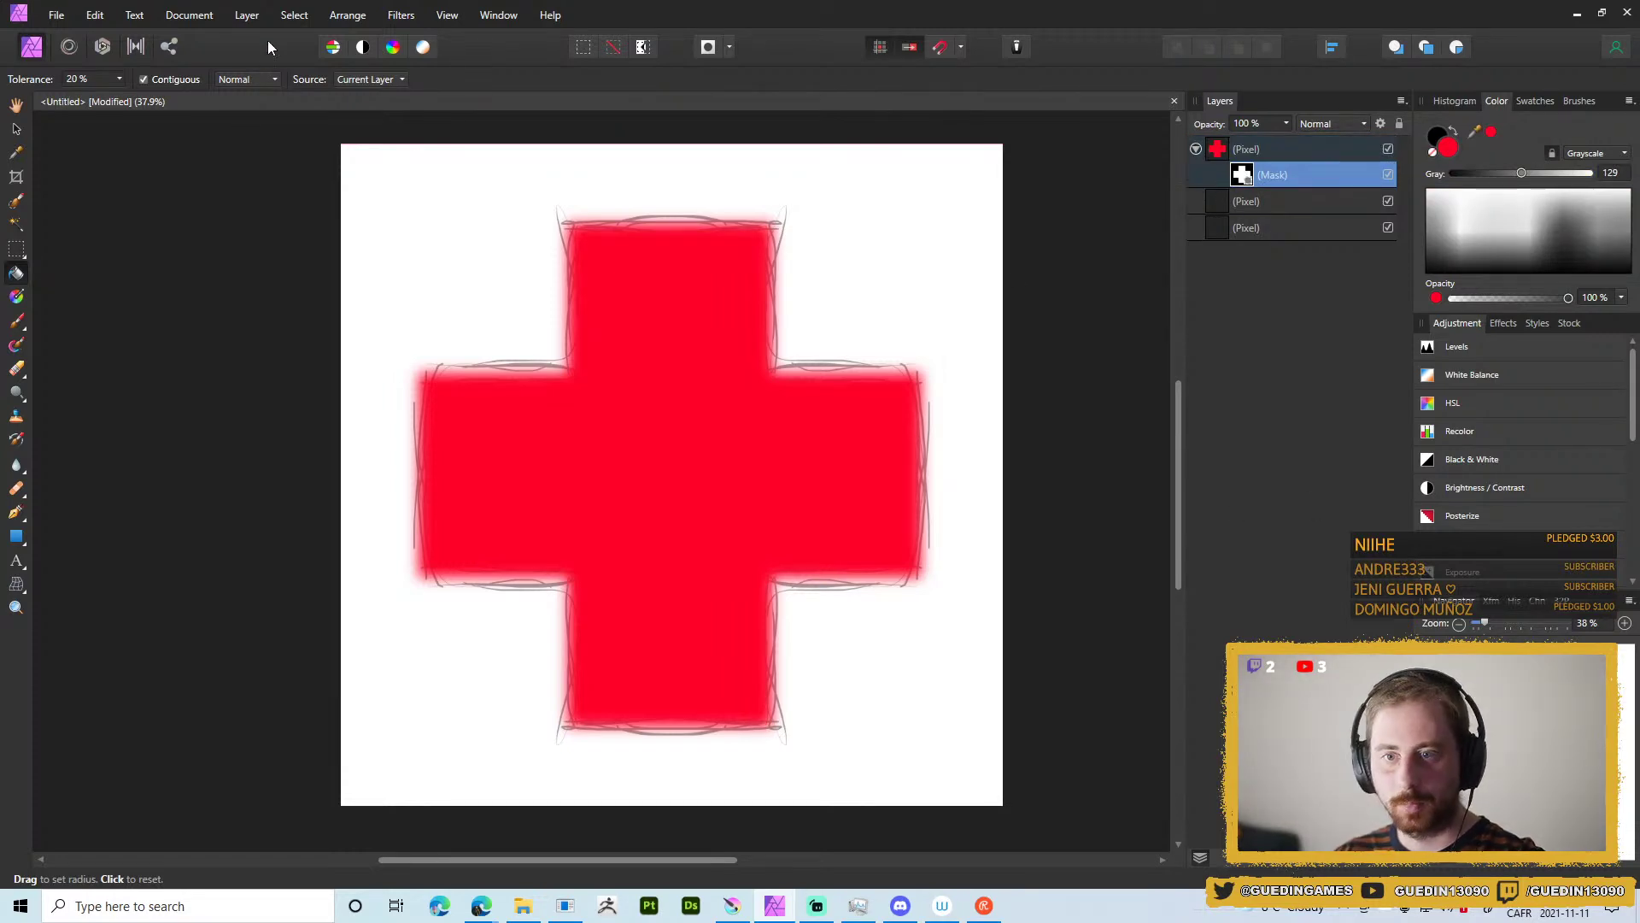
Add a default Levels adjustment and nest it beneath the mask inside the red cross layer.
mouse_move(1469, 354)
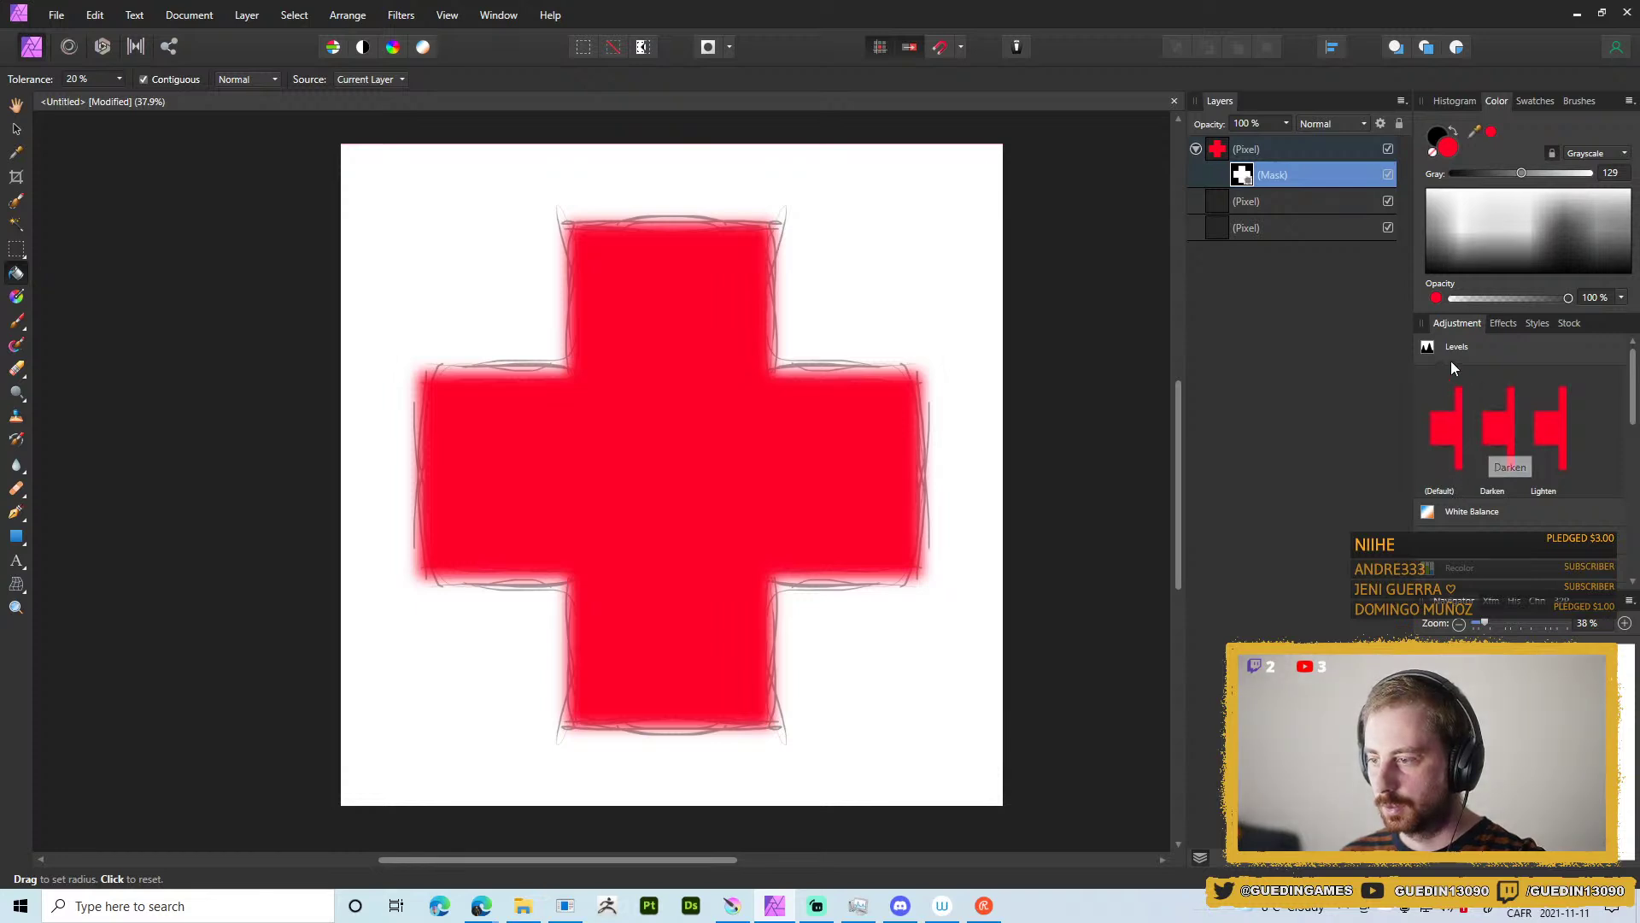
left_click(1445, 427)
left_click_drag(1226, 149, 1261, 204)
Try the nested Levels adjustment at 42% black and 55% white with varied output levels, and return every level to its default.
mouse_move(995, 311)
left_mouse_down()
mouse_move(909, 346)
mouse_move(970, 331)
left_mouse_up()
left_click_drag(829, 511, 972, 506)
left_click_drag(1163, 547, 1014, 551)
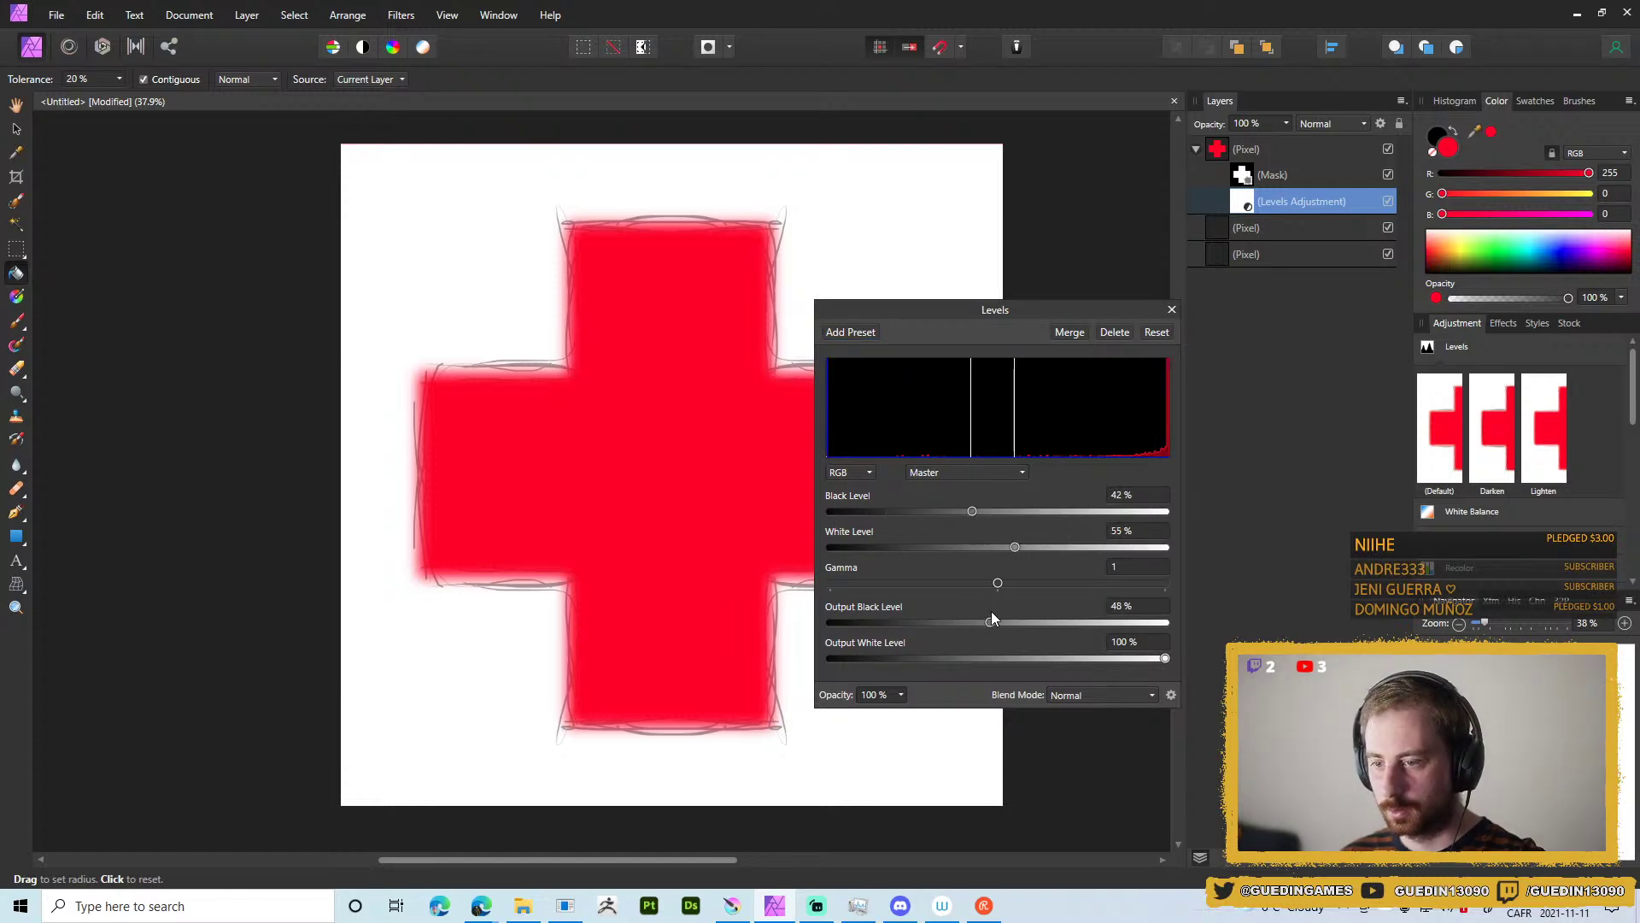
left_click_drag(991, 612, 1165, 657)
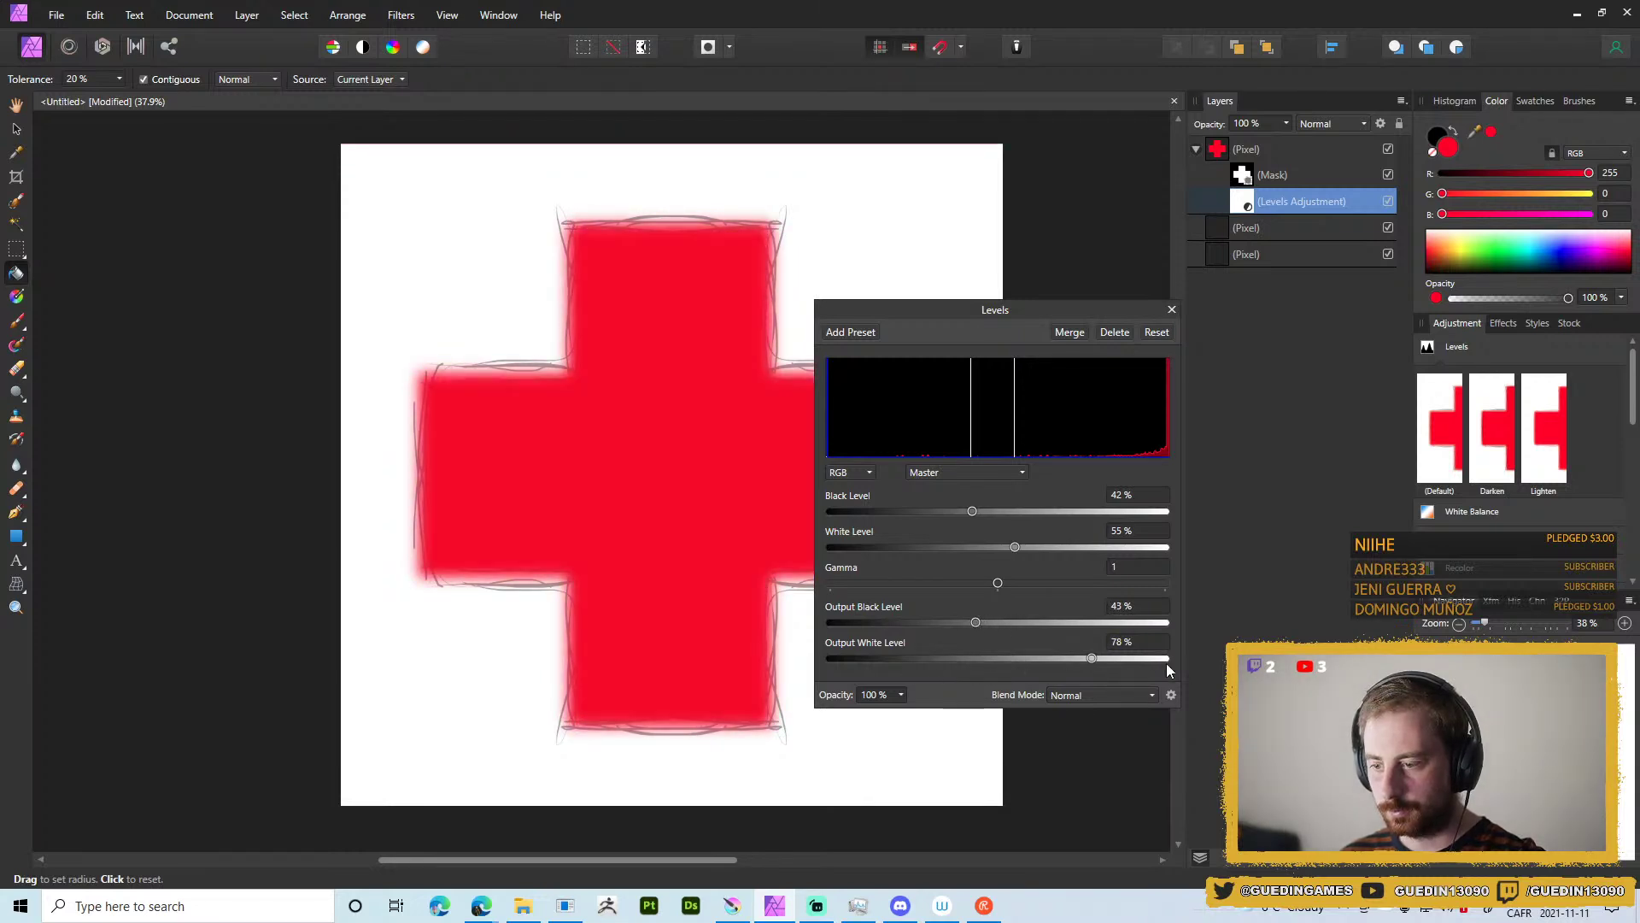
left_click_drag(975, 622, 829, 622)
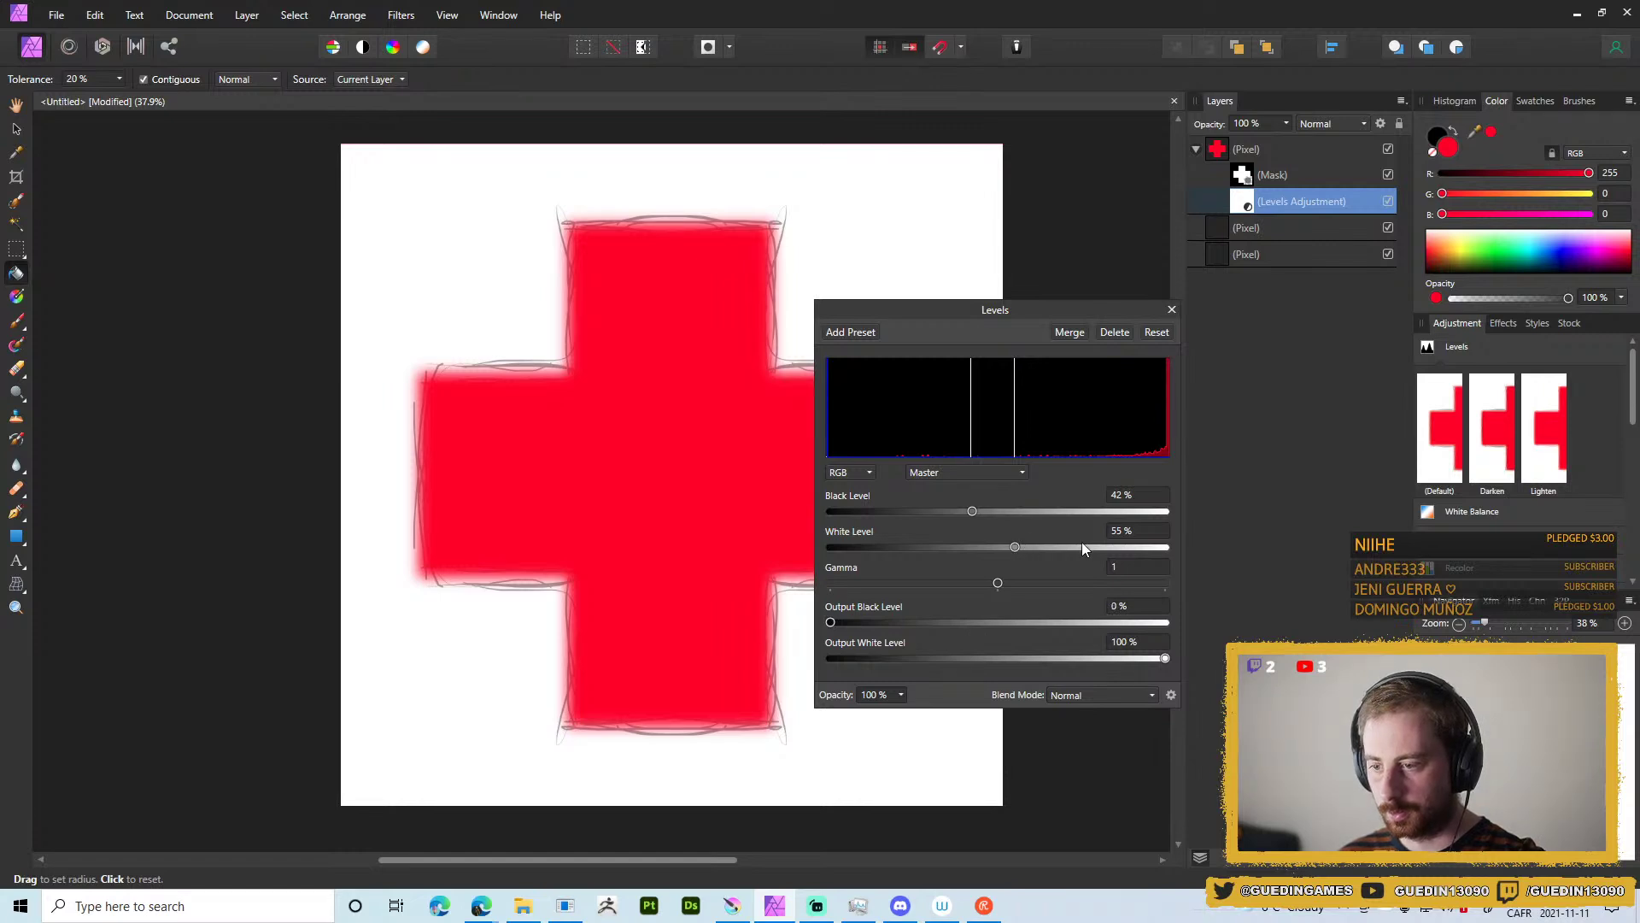
left_click_drag(1039, 546, 1167, 547)
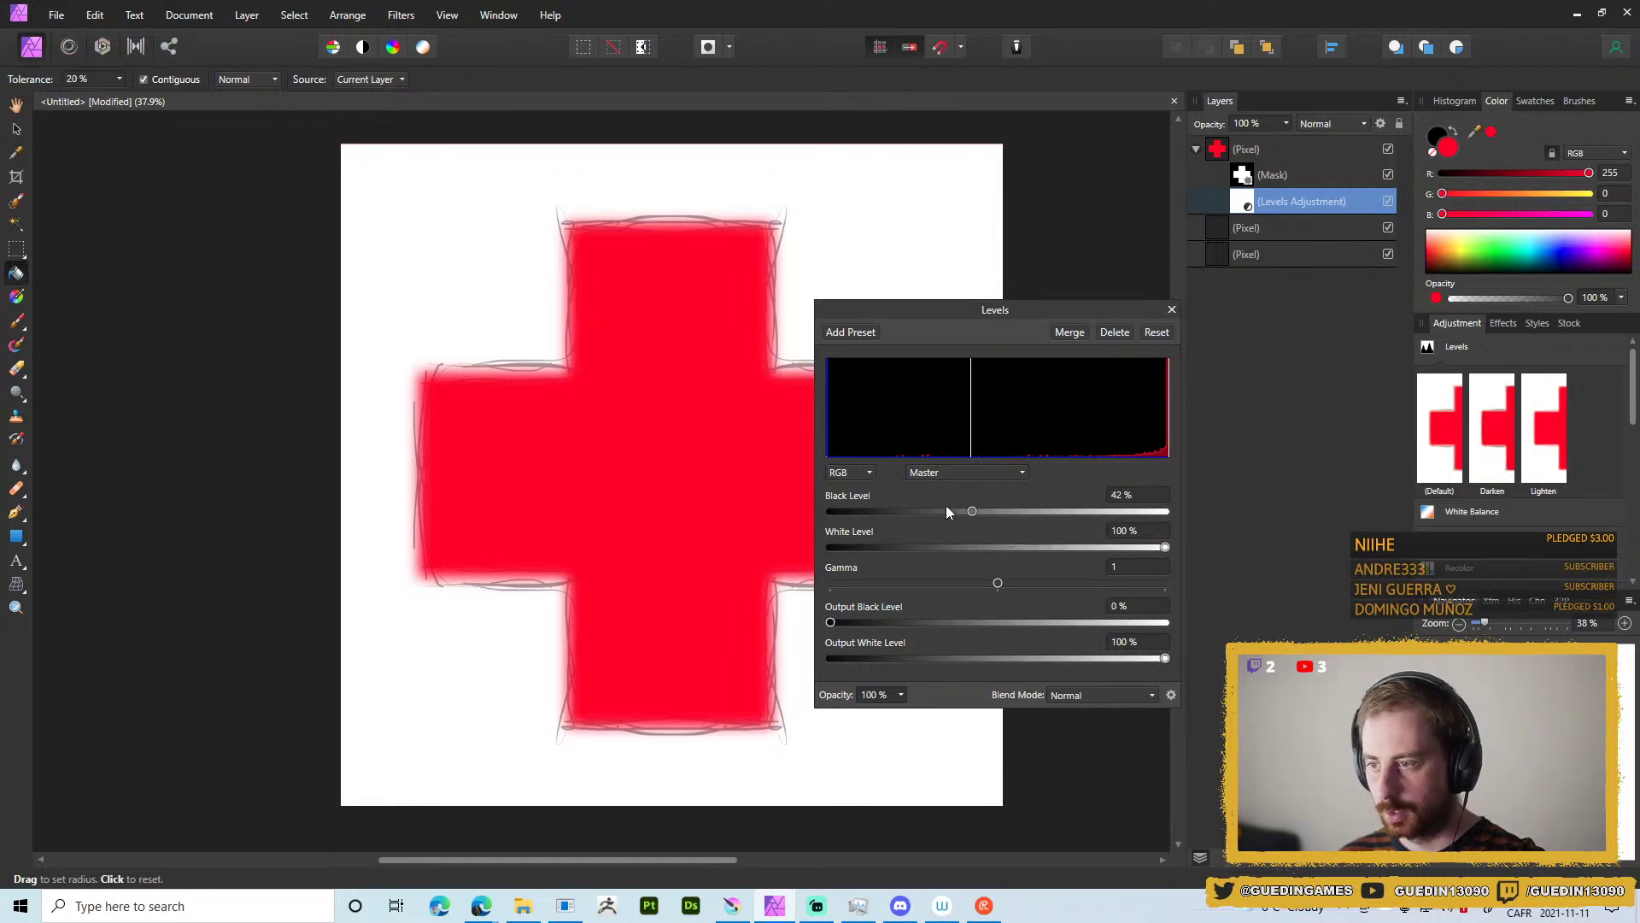
left_click_drag(963, 513, 809, 521)
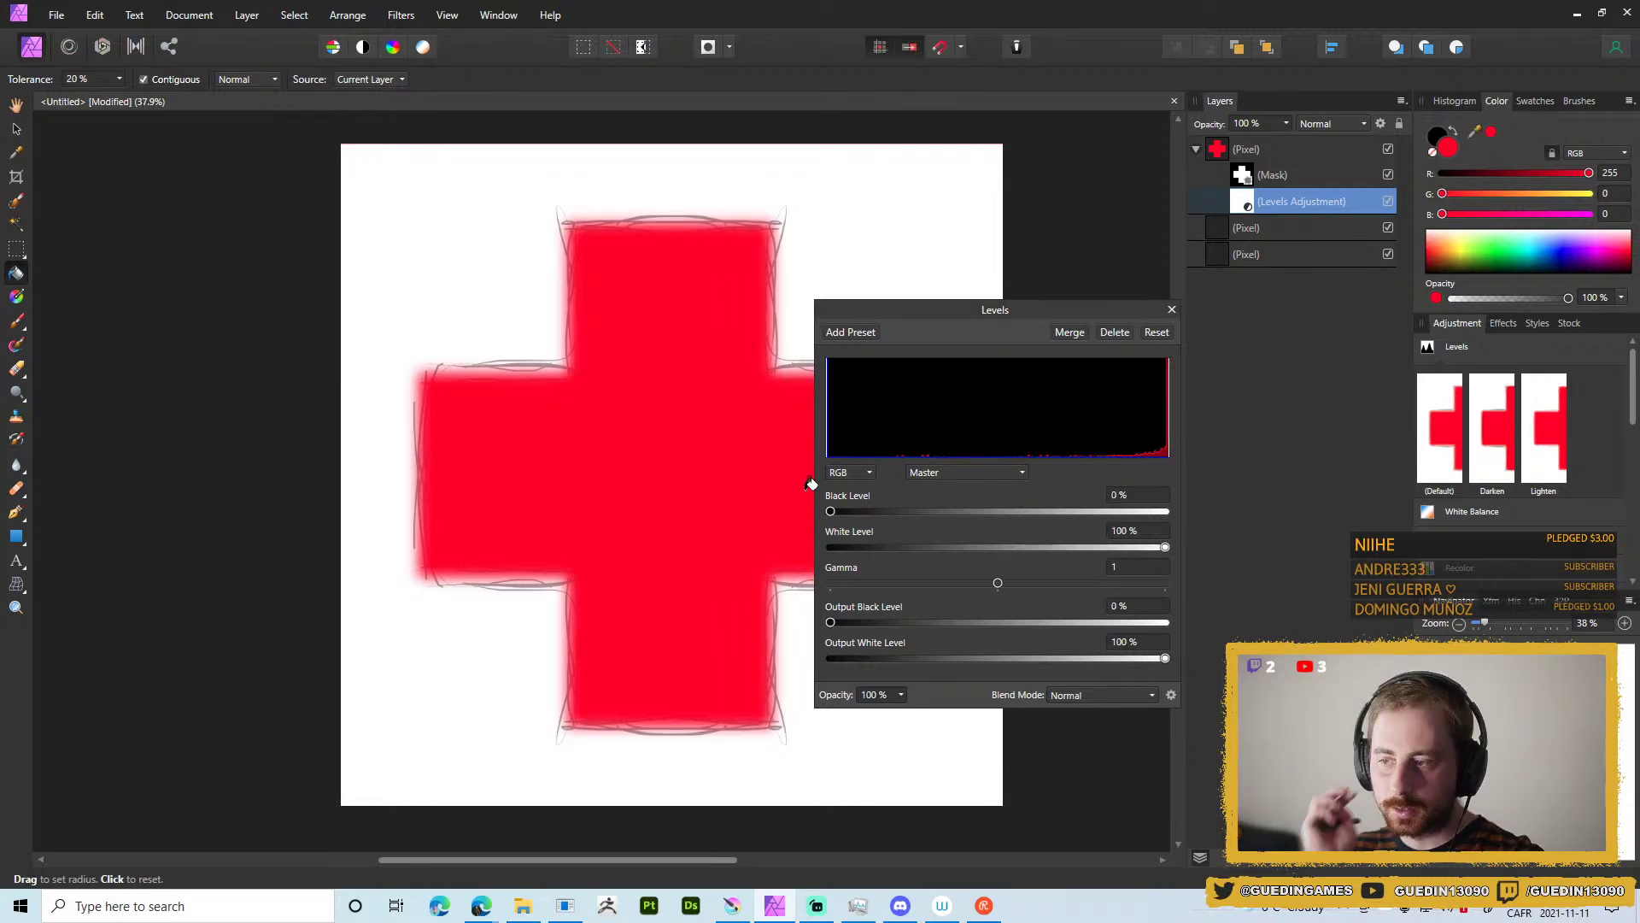
left_click(1171, 310)
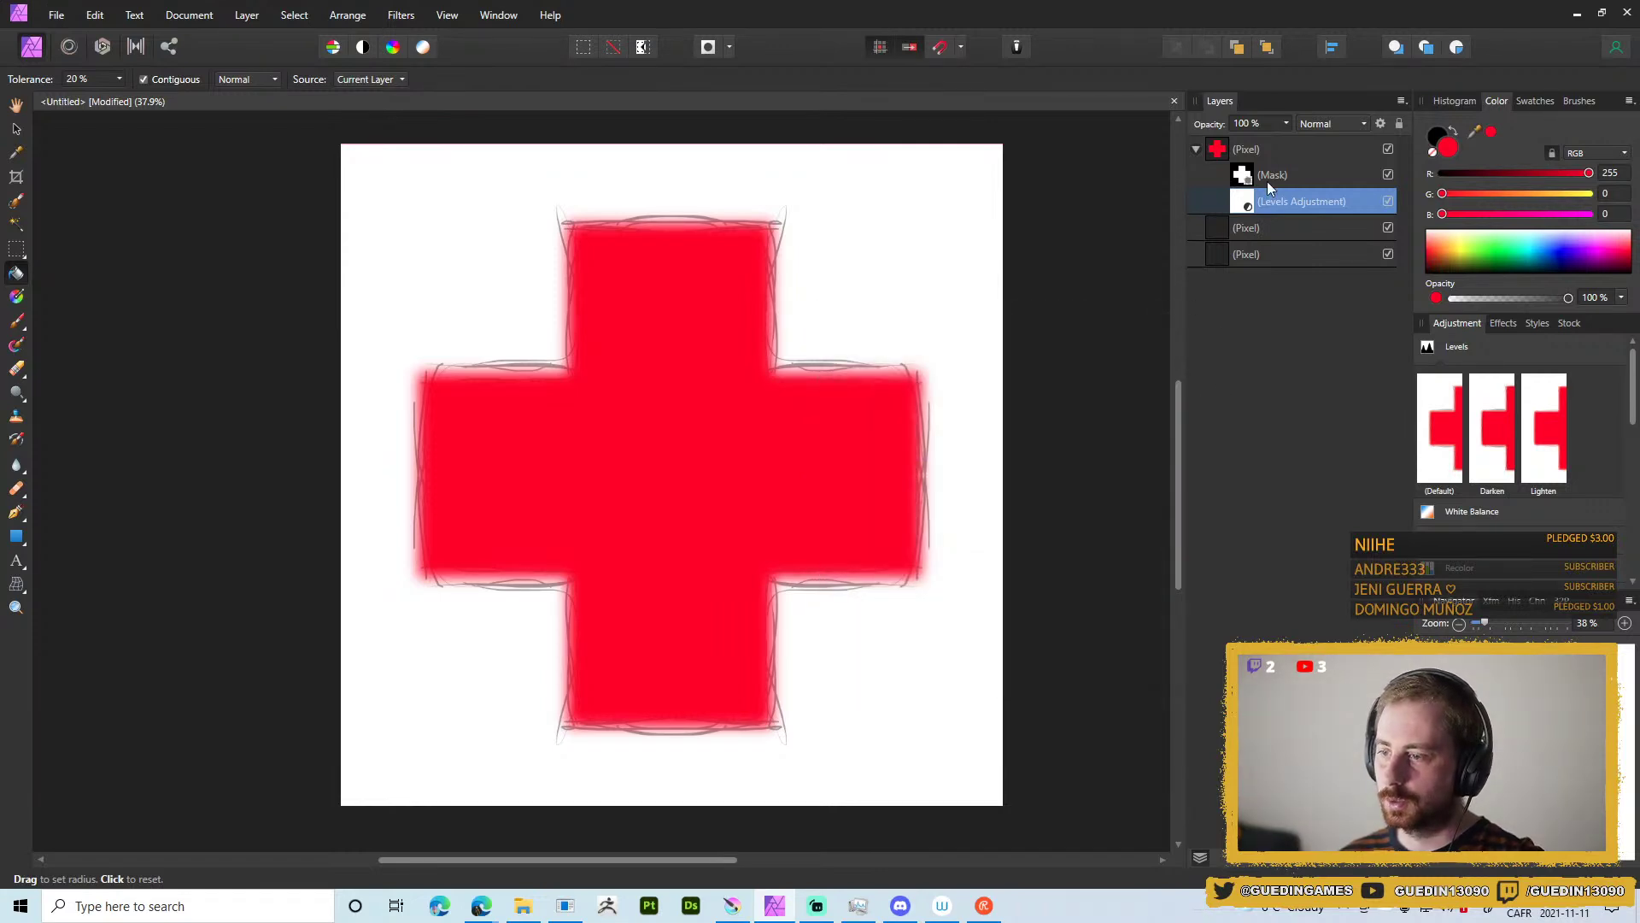
Move the mask beneath the Levels adjustment inside the red cross layer.
left_click(1286, 183)
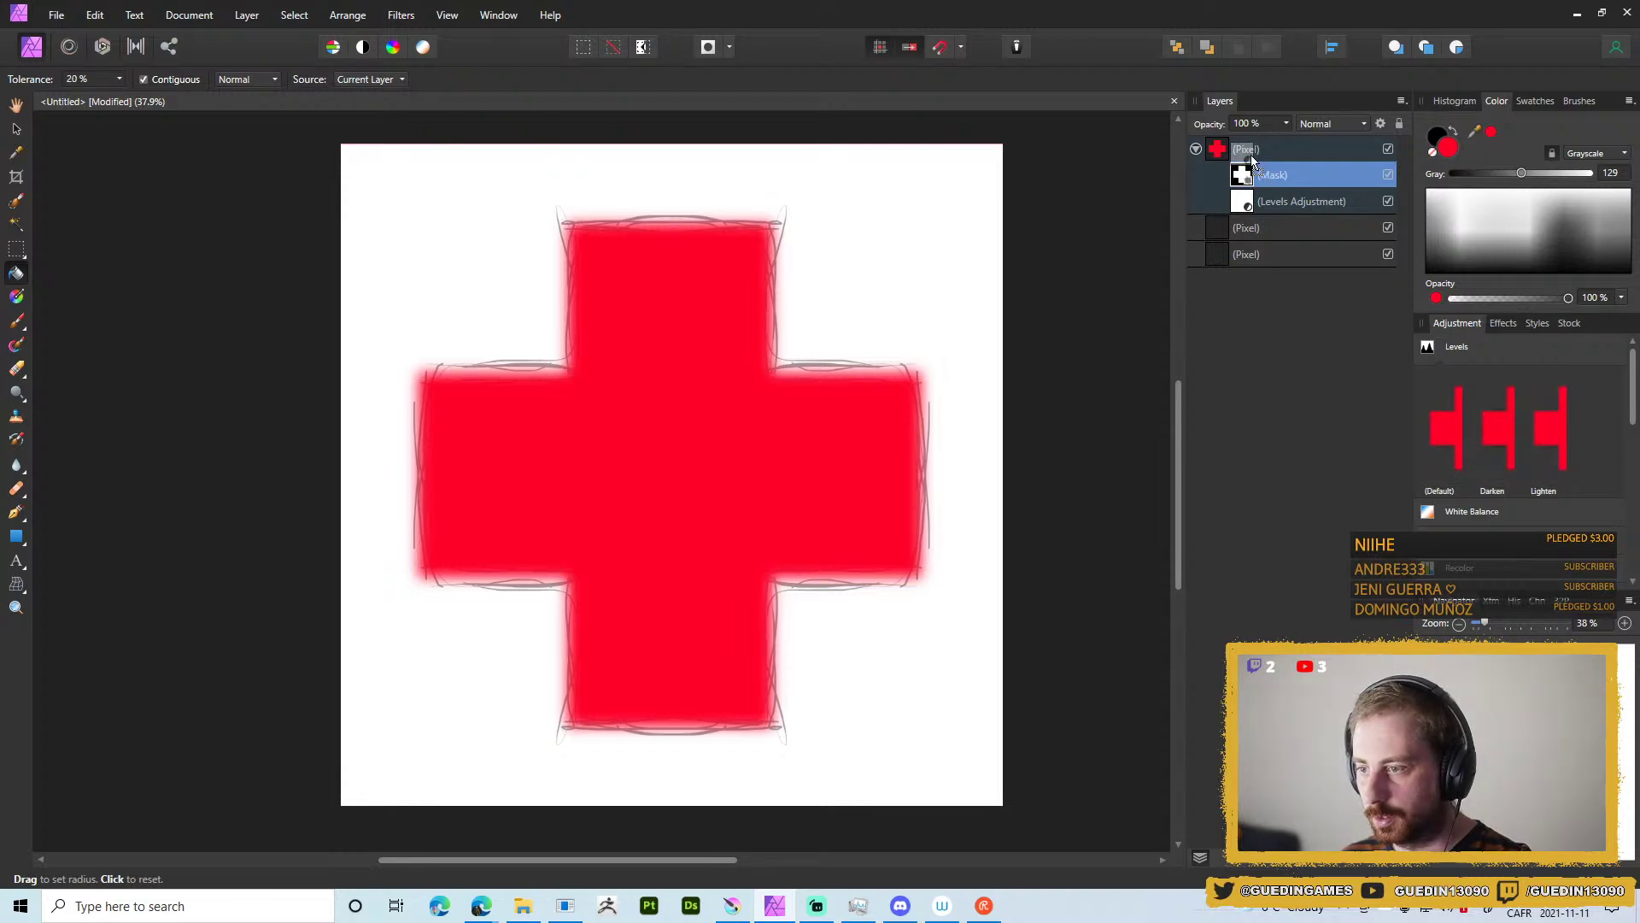
left_click(1278, 202, "shift")
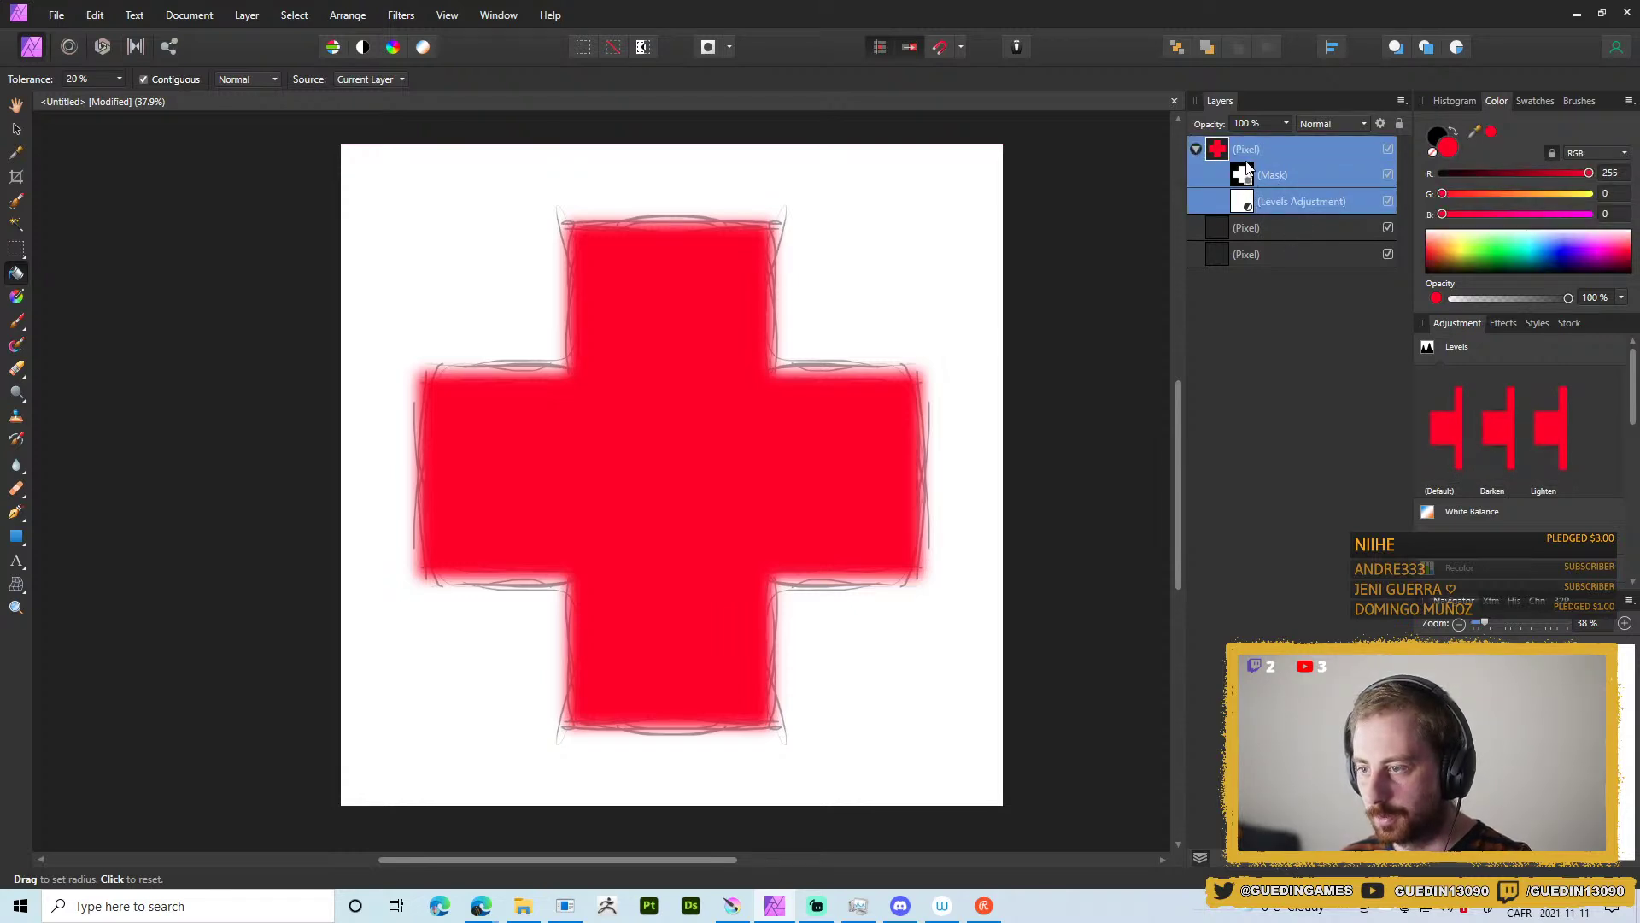
left_click(1240, 203)
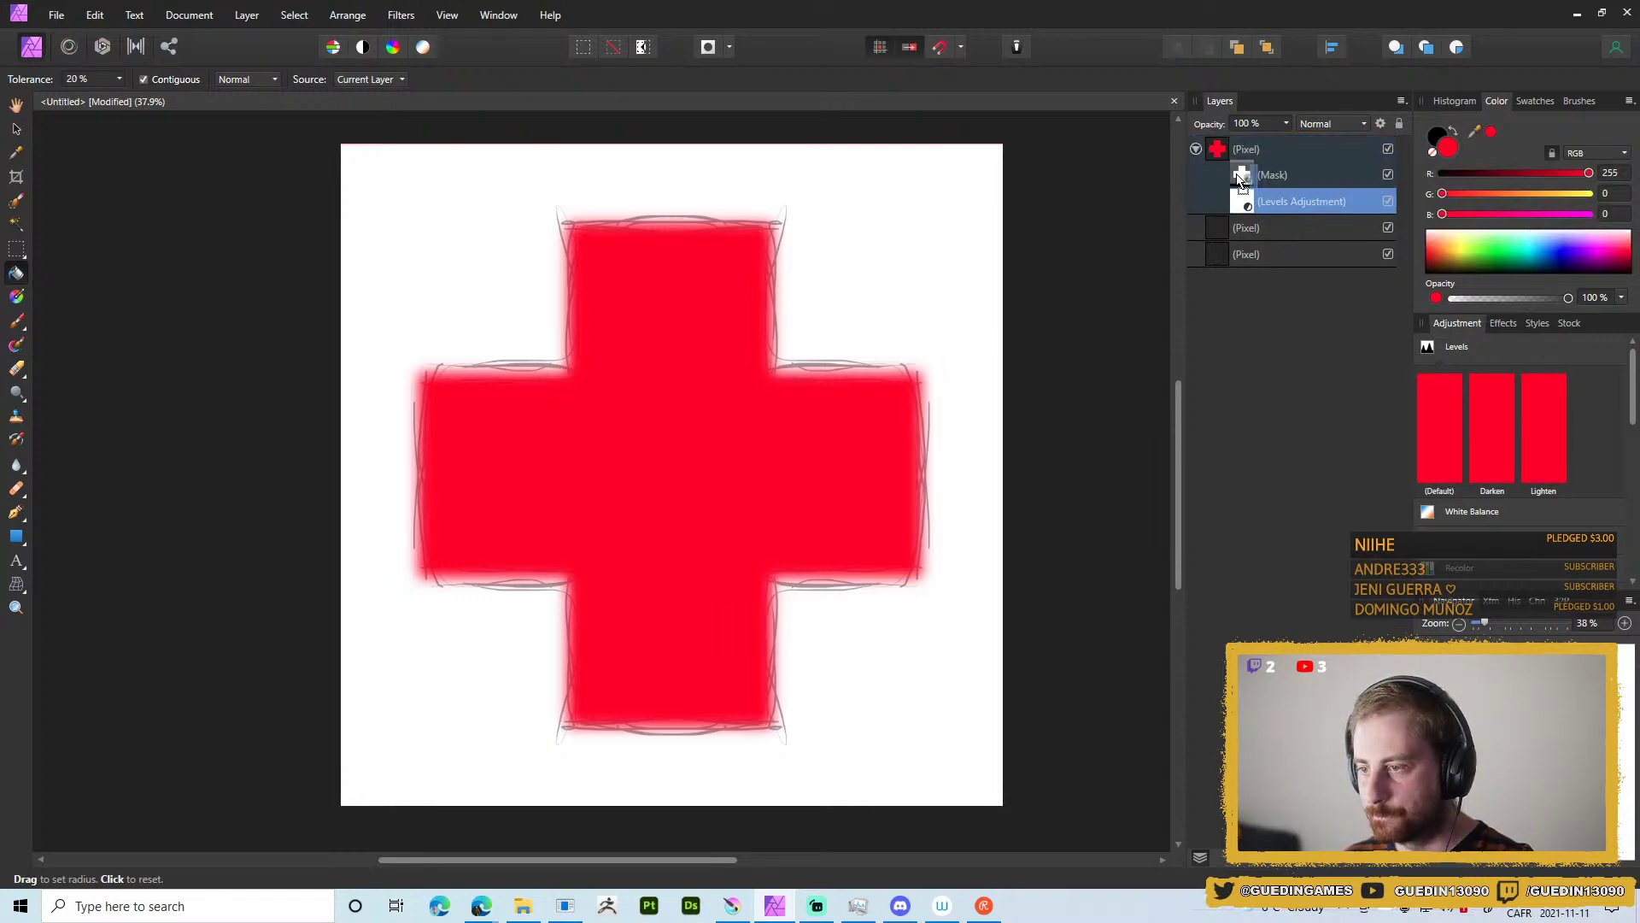
mouse_move(1273, 184)
left_mouse_down()
mouse_move(1283, 222)
mouse_move(1284, 188)
mouse_move(1250, 205)
left_mouse_up()
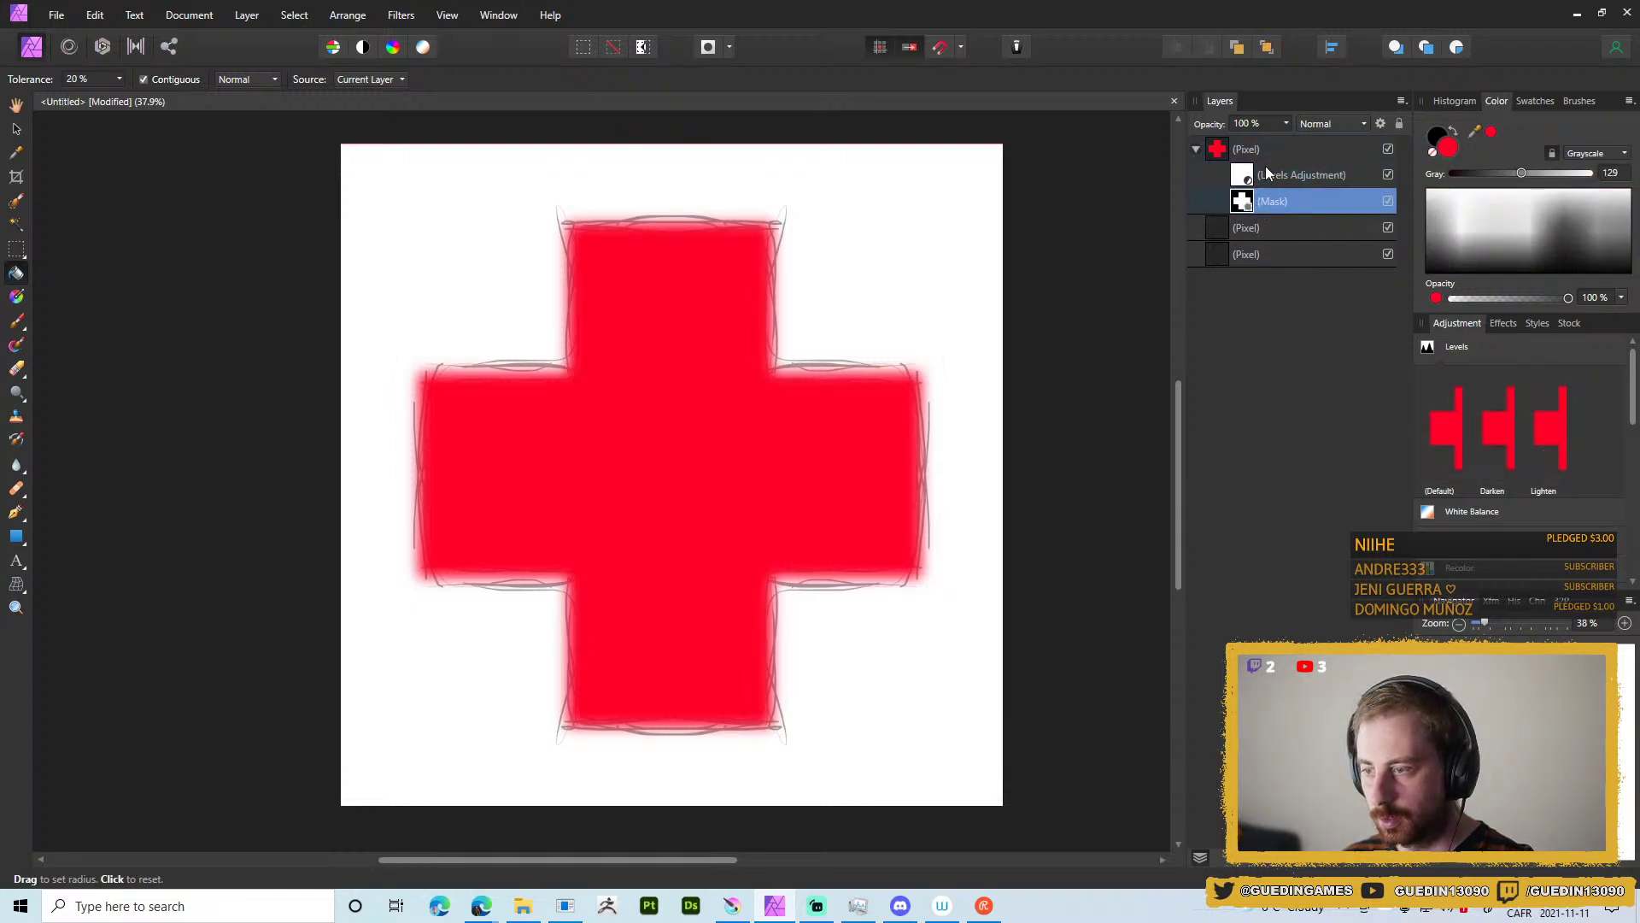
left_click(1243, 179)
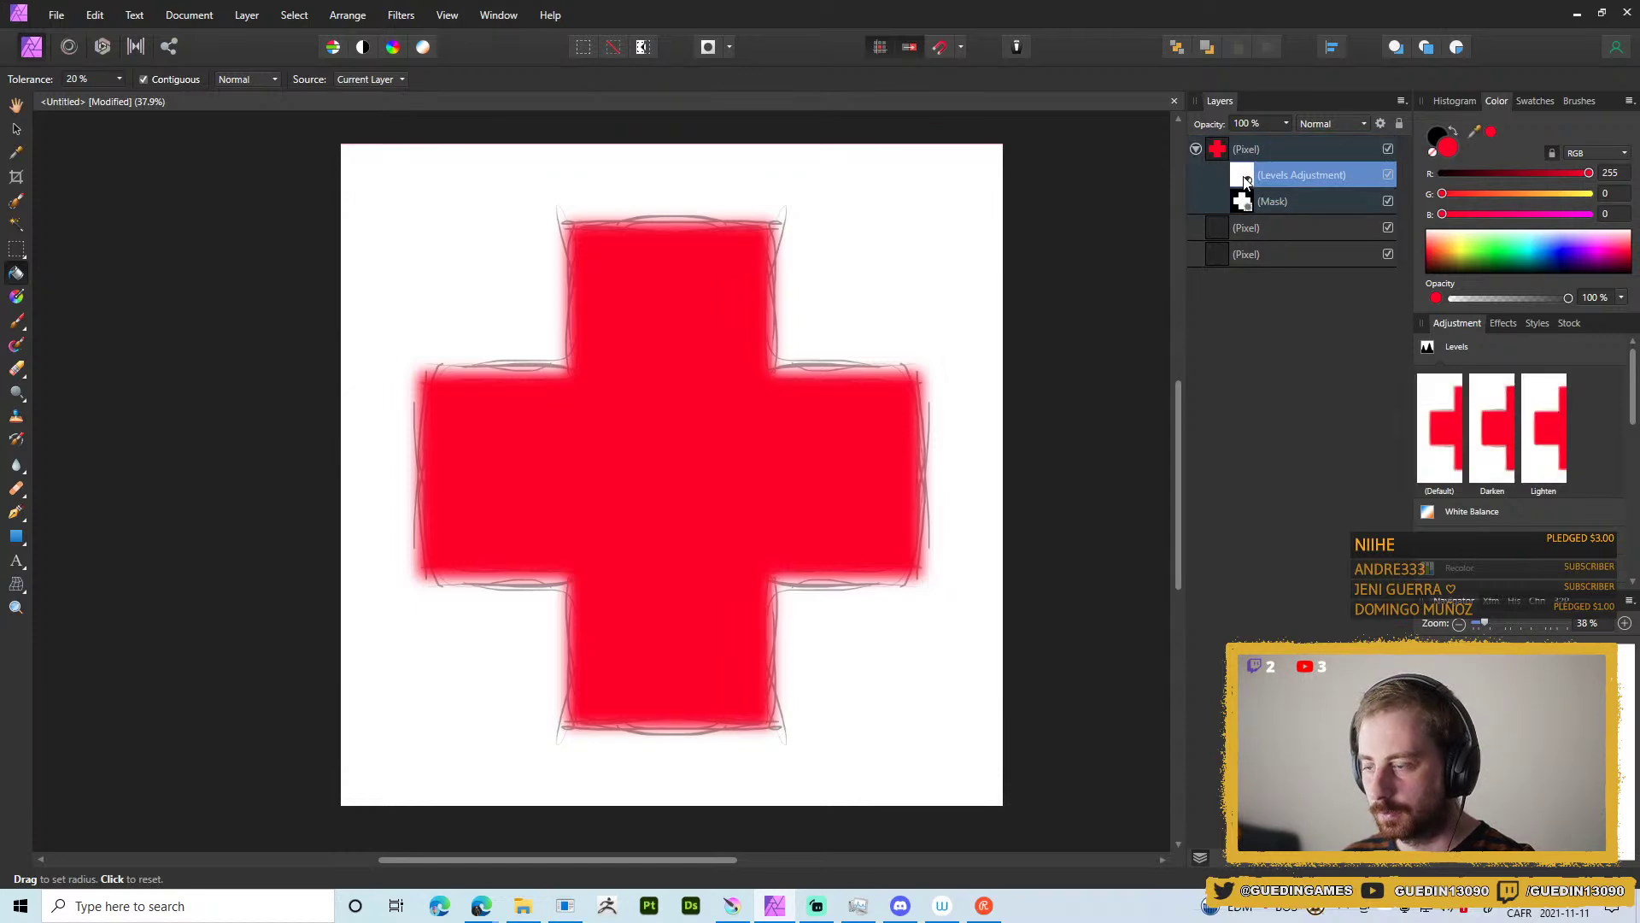
Try a 50% black level in the nested Levels adjustment and check its individual colour channels.
double_click(1243, 181)
mouse_move(868, 506)
left_mouse_down()
mouse_move(1155, 502)
mouse_move(981, 524)
mouse_move(998, 511)
left_mouse_up()
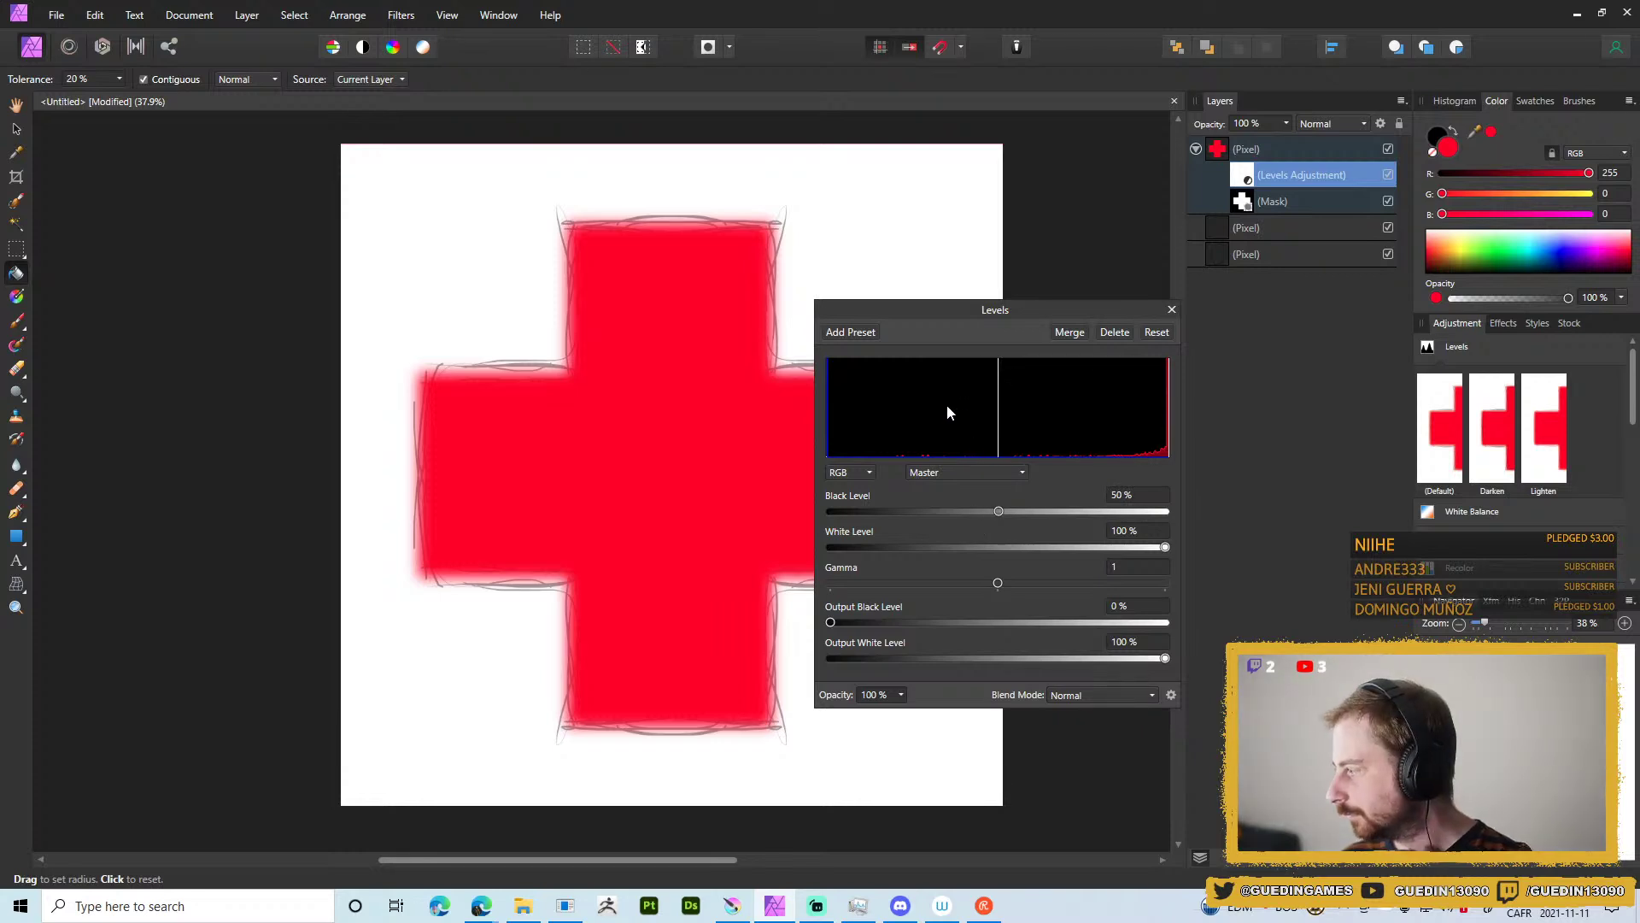
left_click(998, 474)
left_click(950, 510)
left_click(991, 474)
left_click(955, 530)
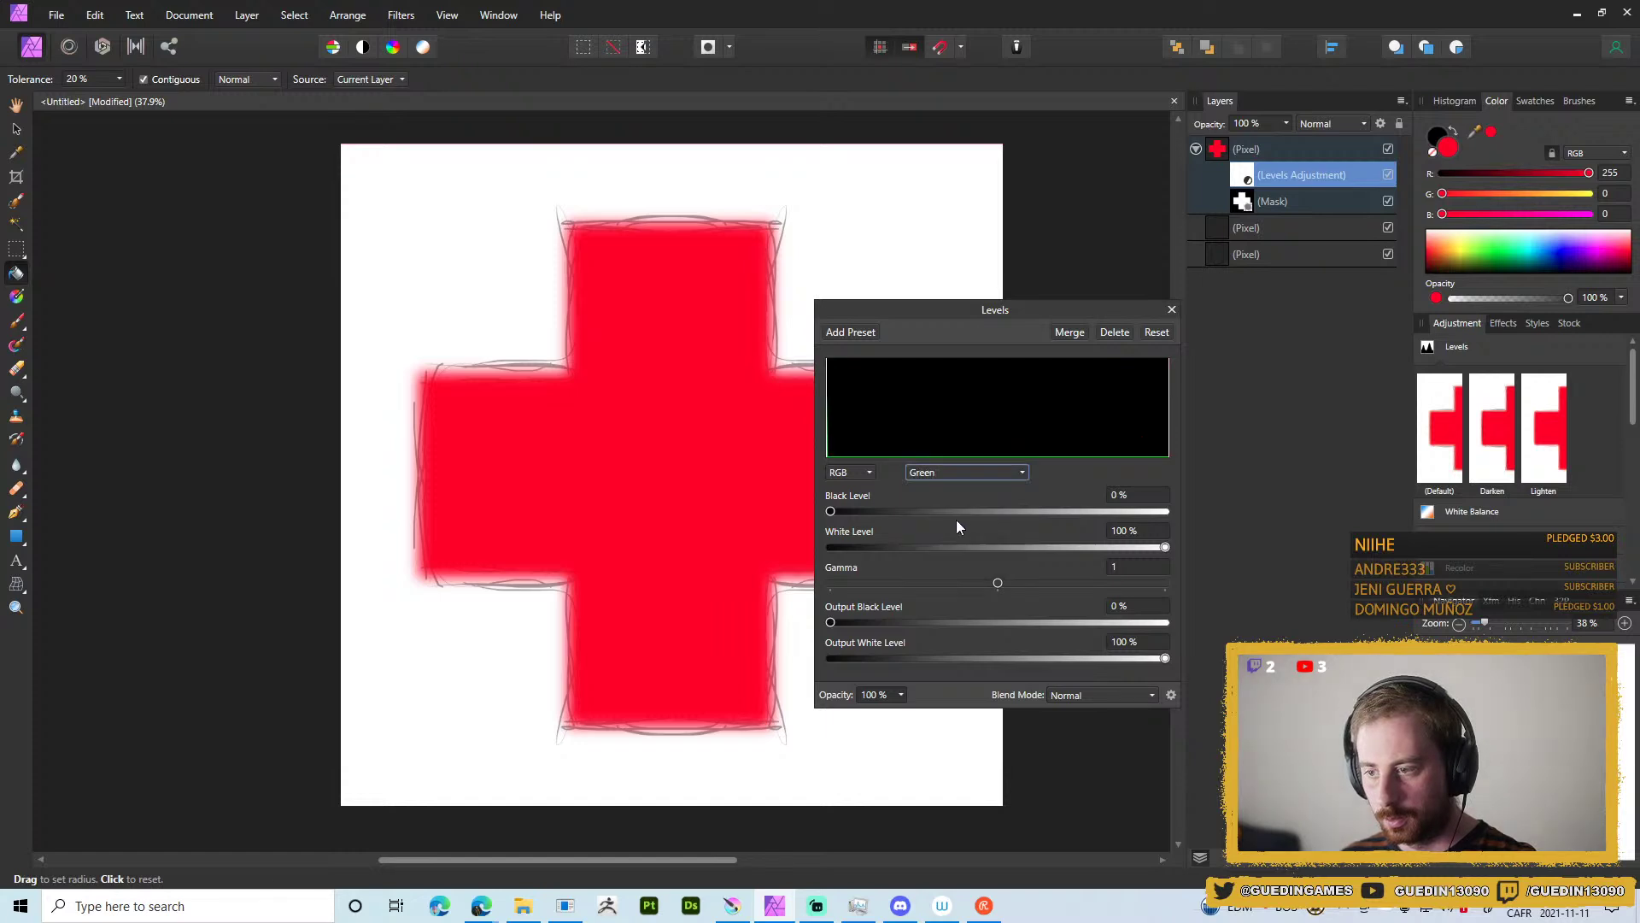
left_click(987, 475)
left_click(946, 492)
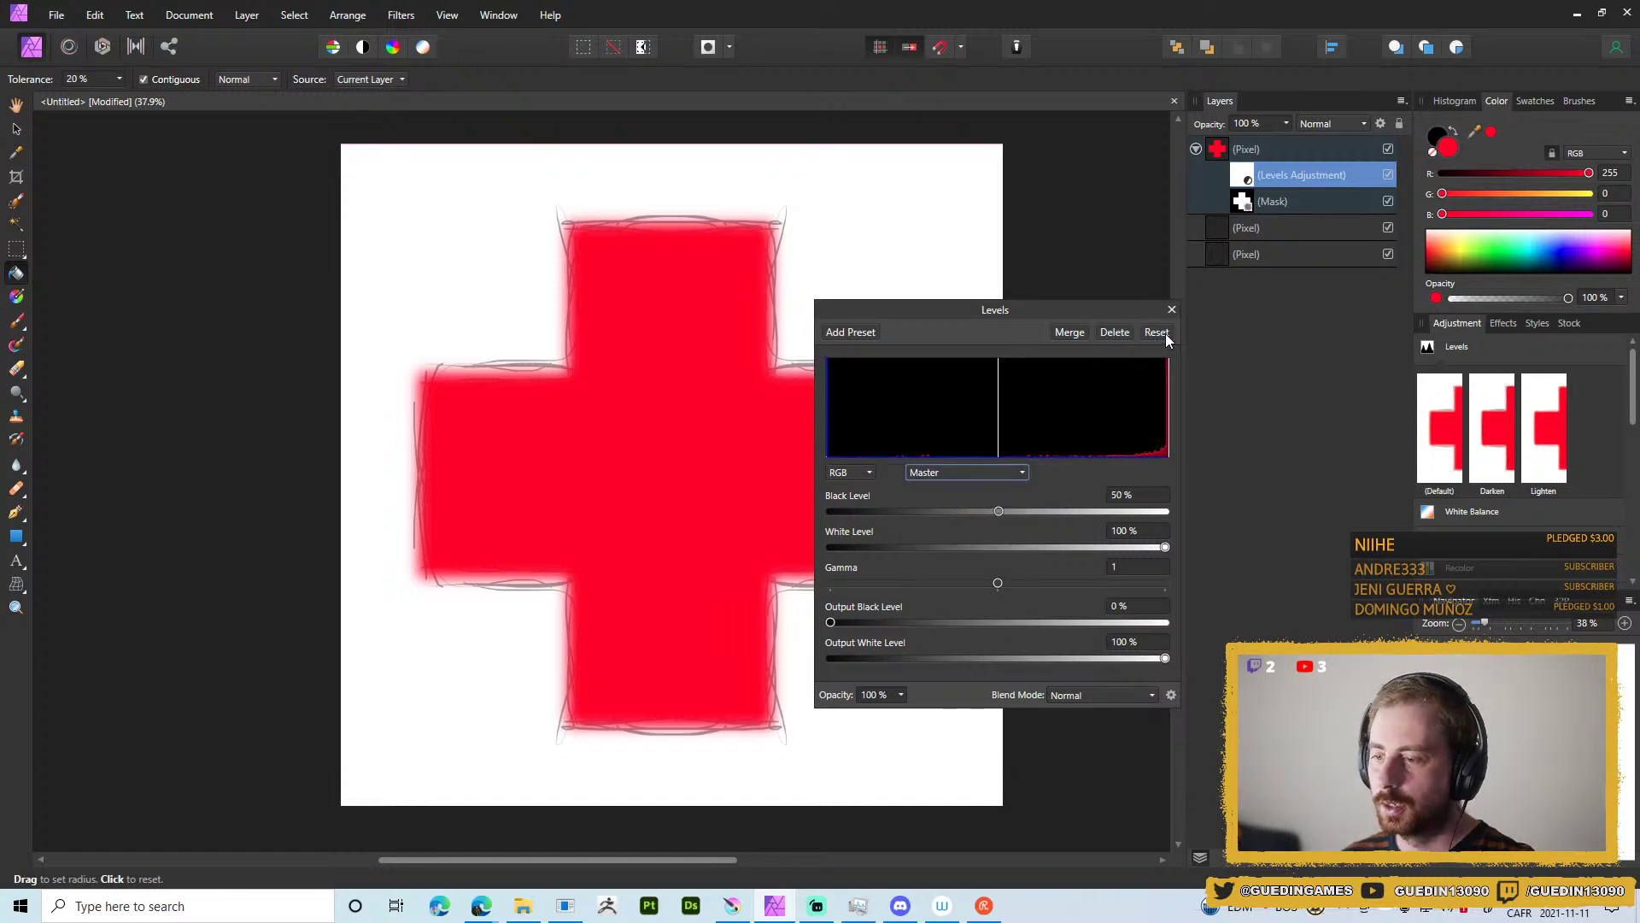
left_click(1171, 309)
Delete the Levels adjustment nested in the red cross layer.
left_click(1299, 214)
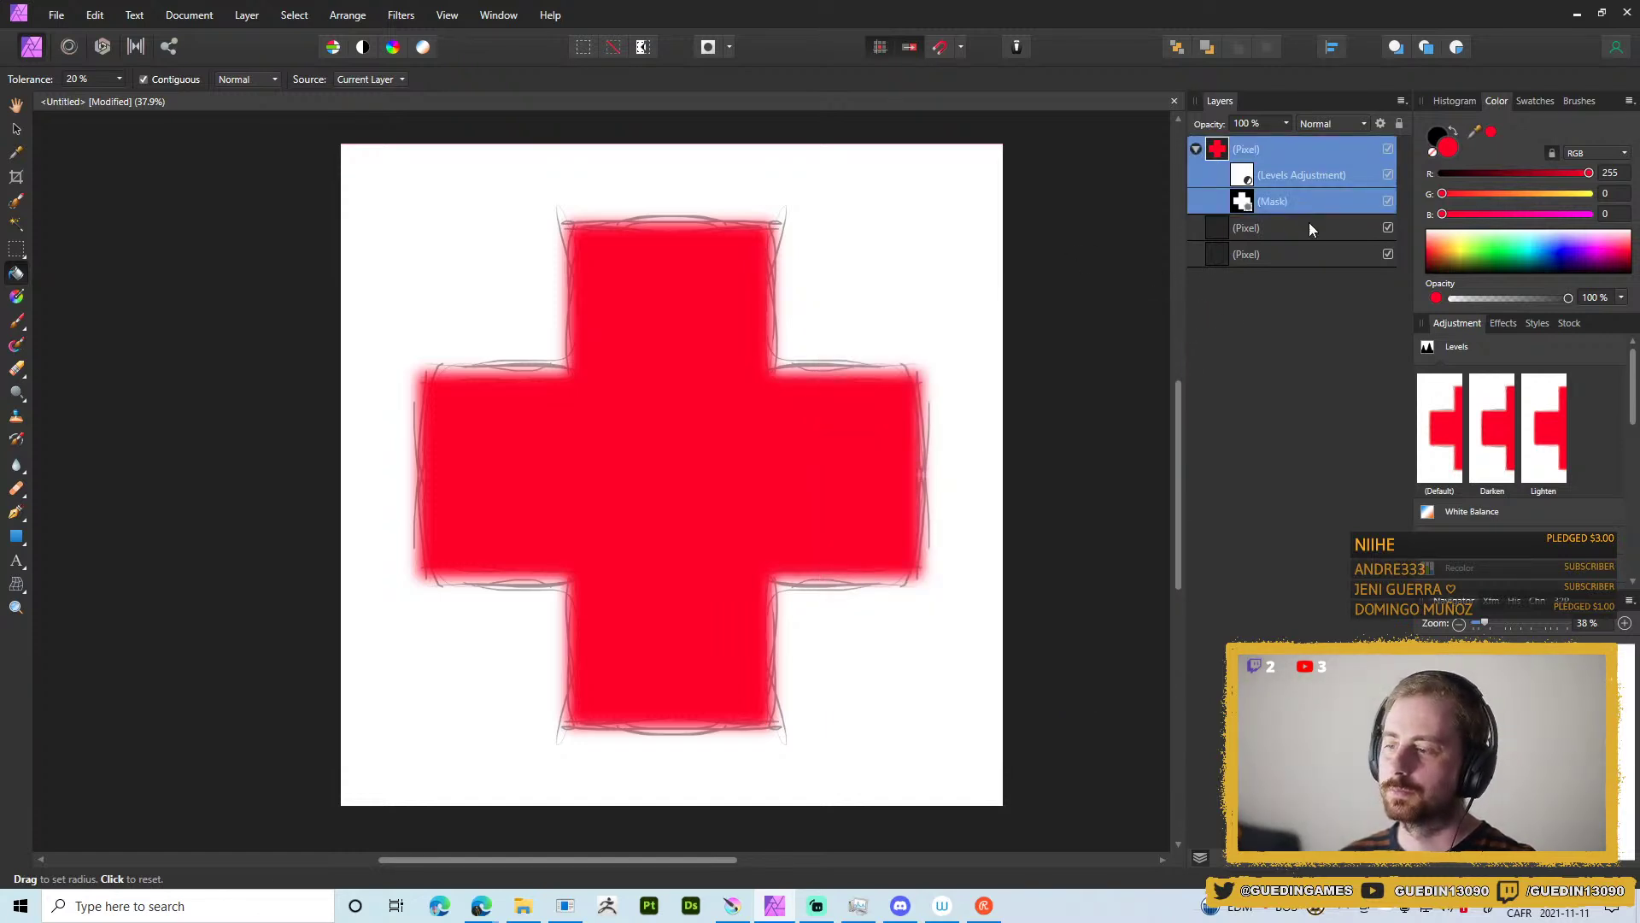
left_click(1252, 180)
key("Delete")
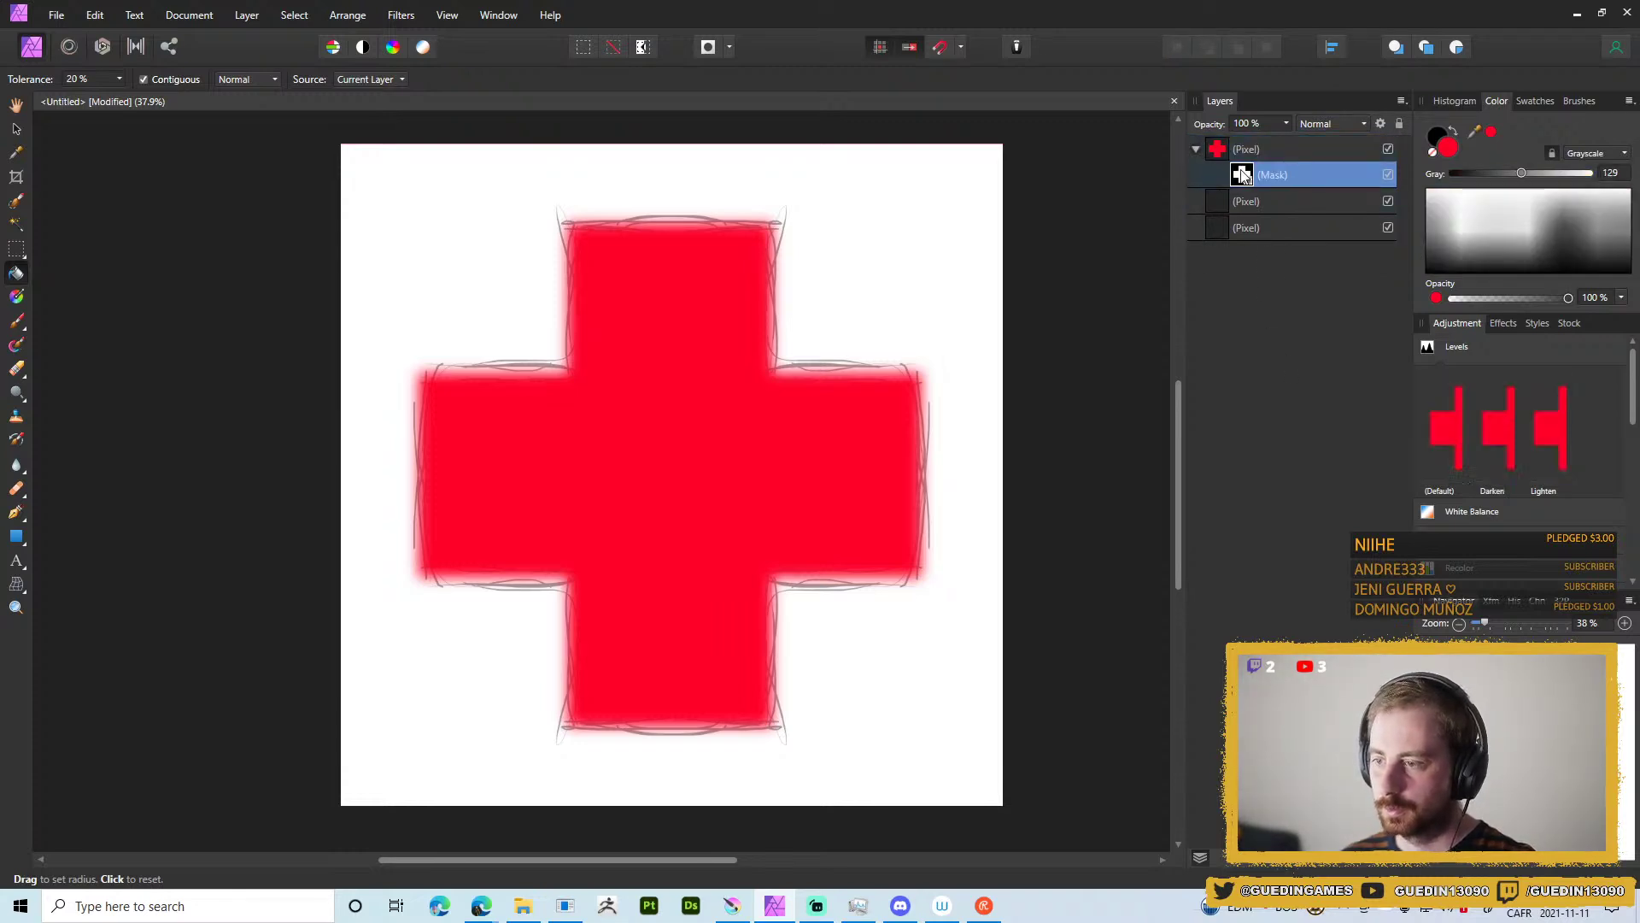
Refine the blurred cross mask with 6.9 px smoothing and output the result to the mask.
right_click(1240, 176)
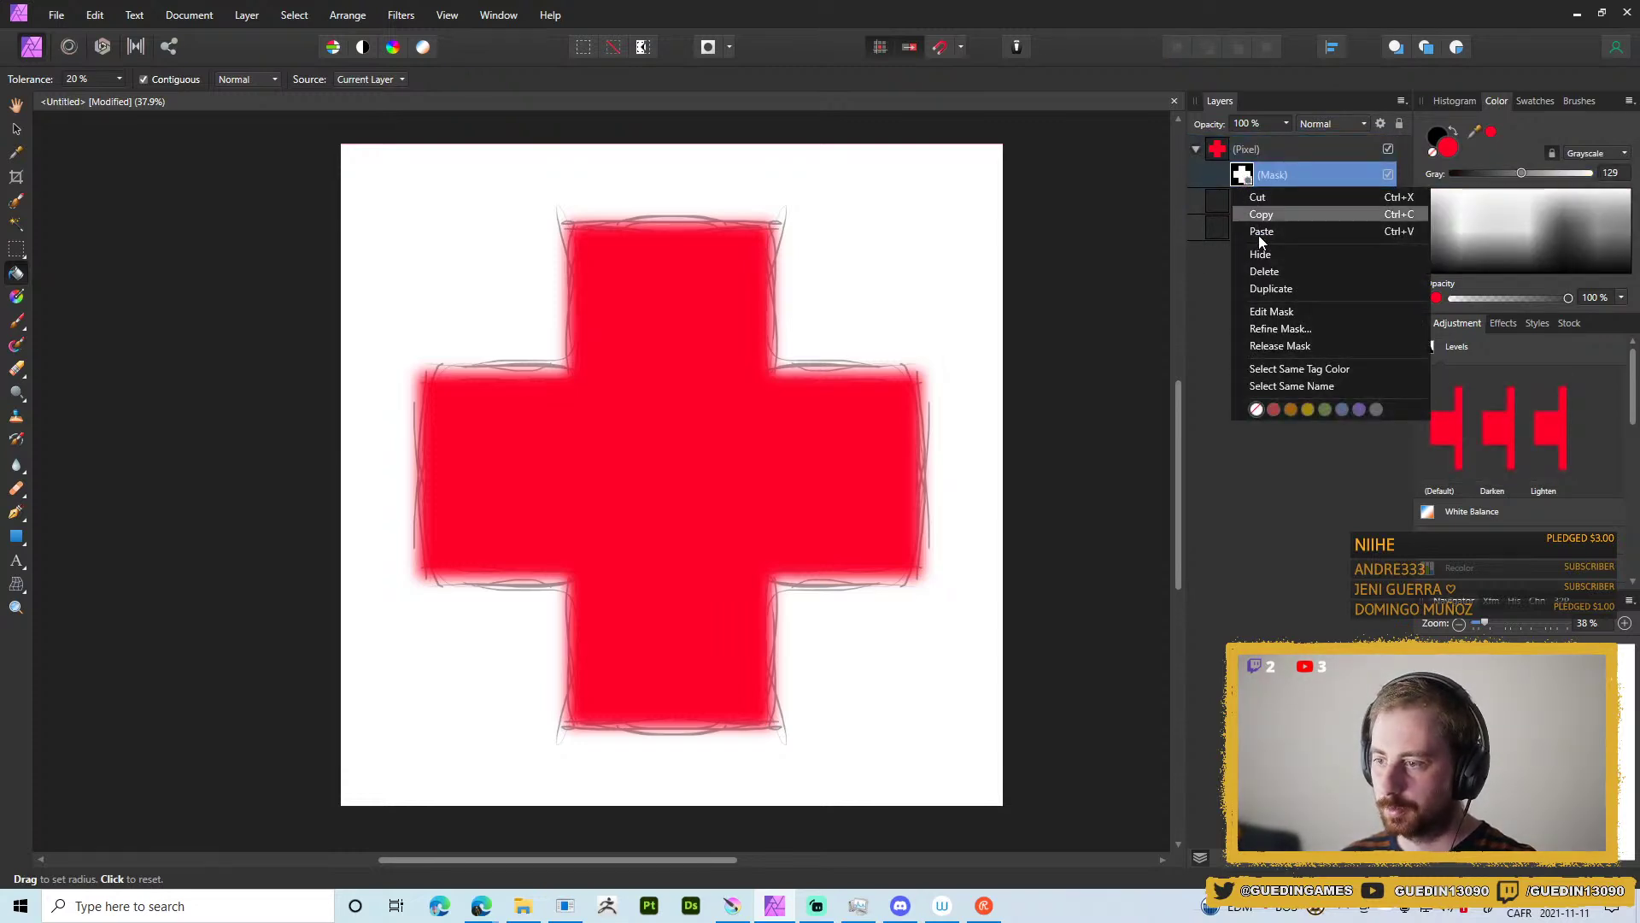
left_click(1278, 329)
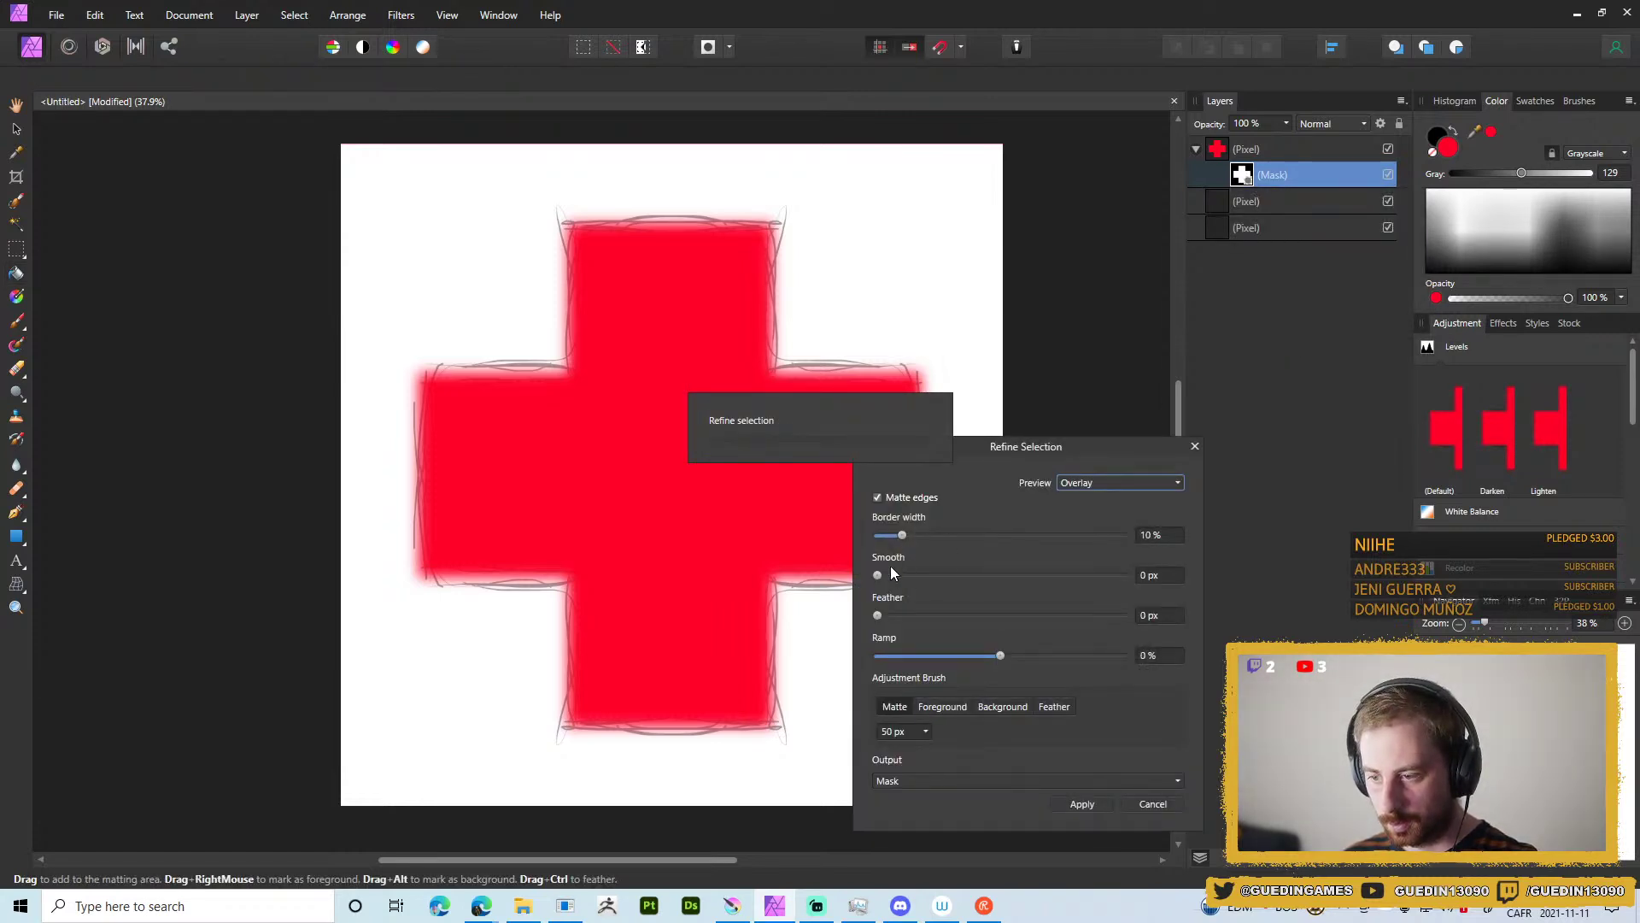
left_click_drag(880, 574, 944, 556)
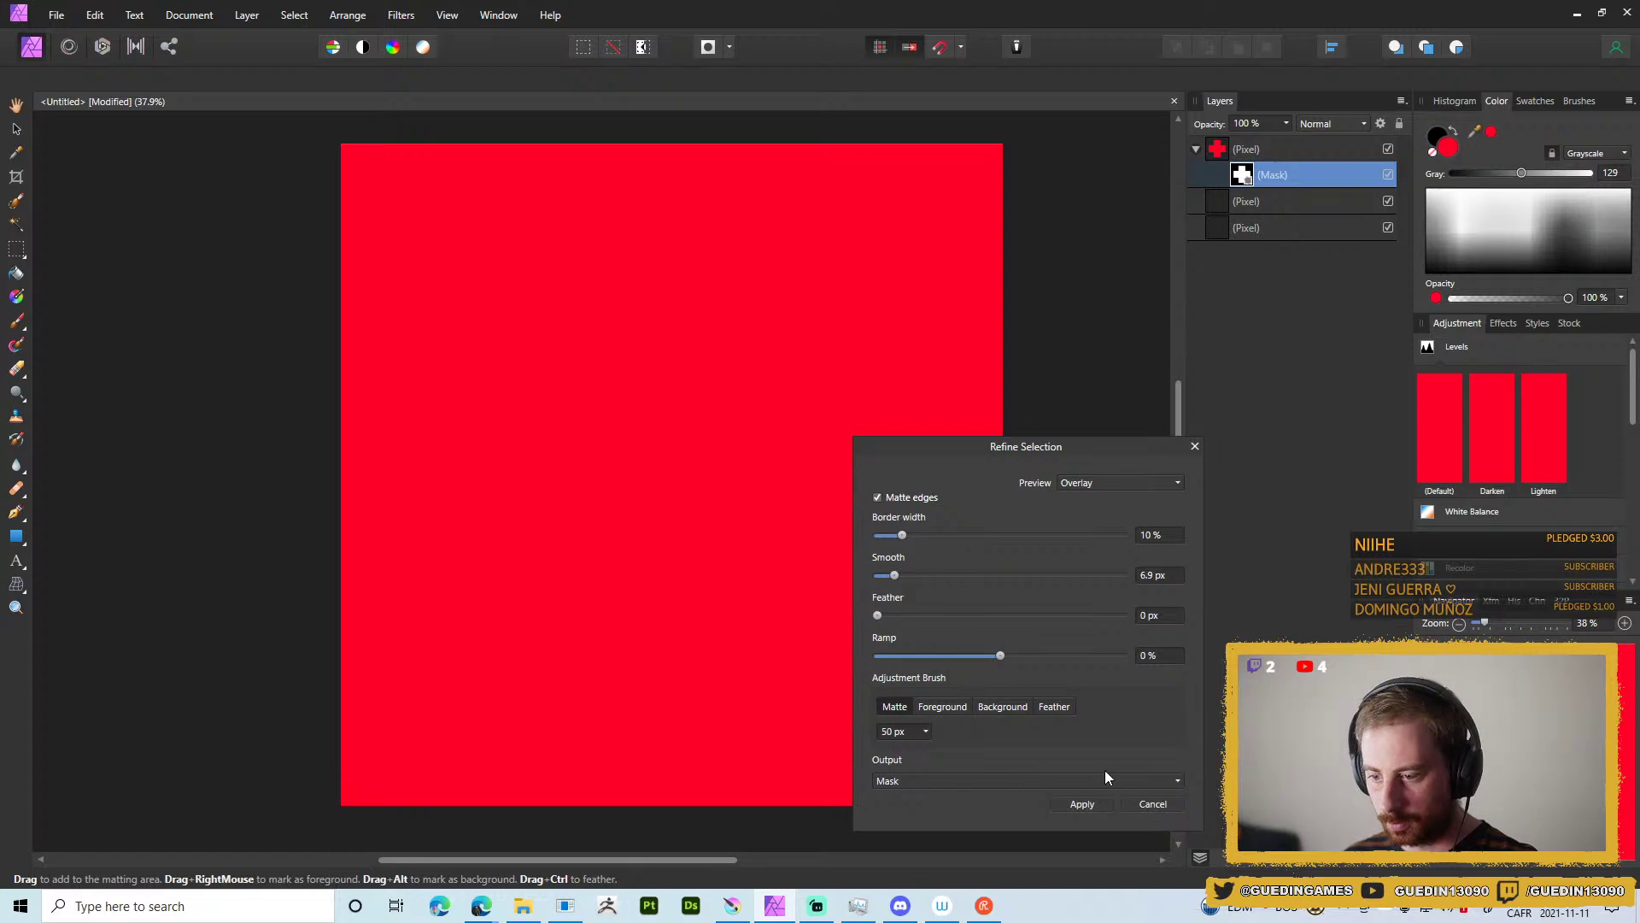
left_click(1099, 803)
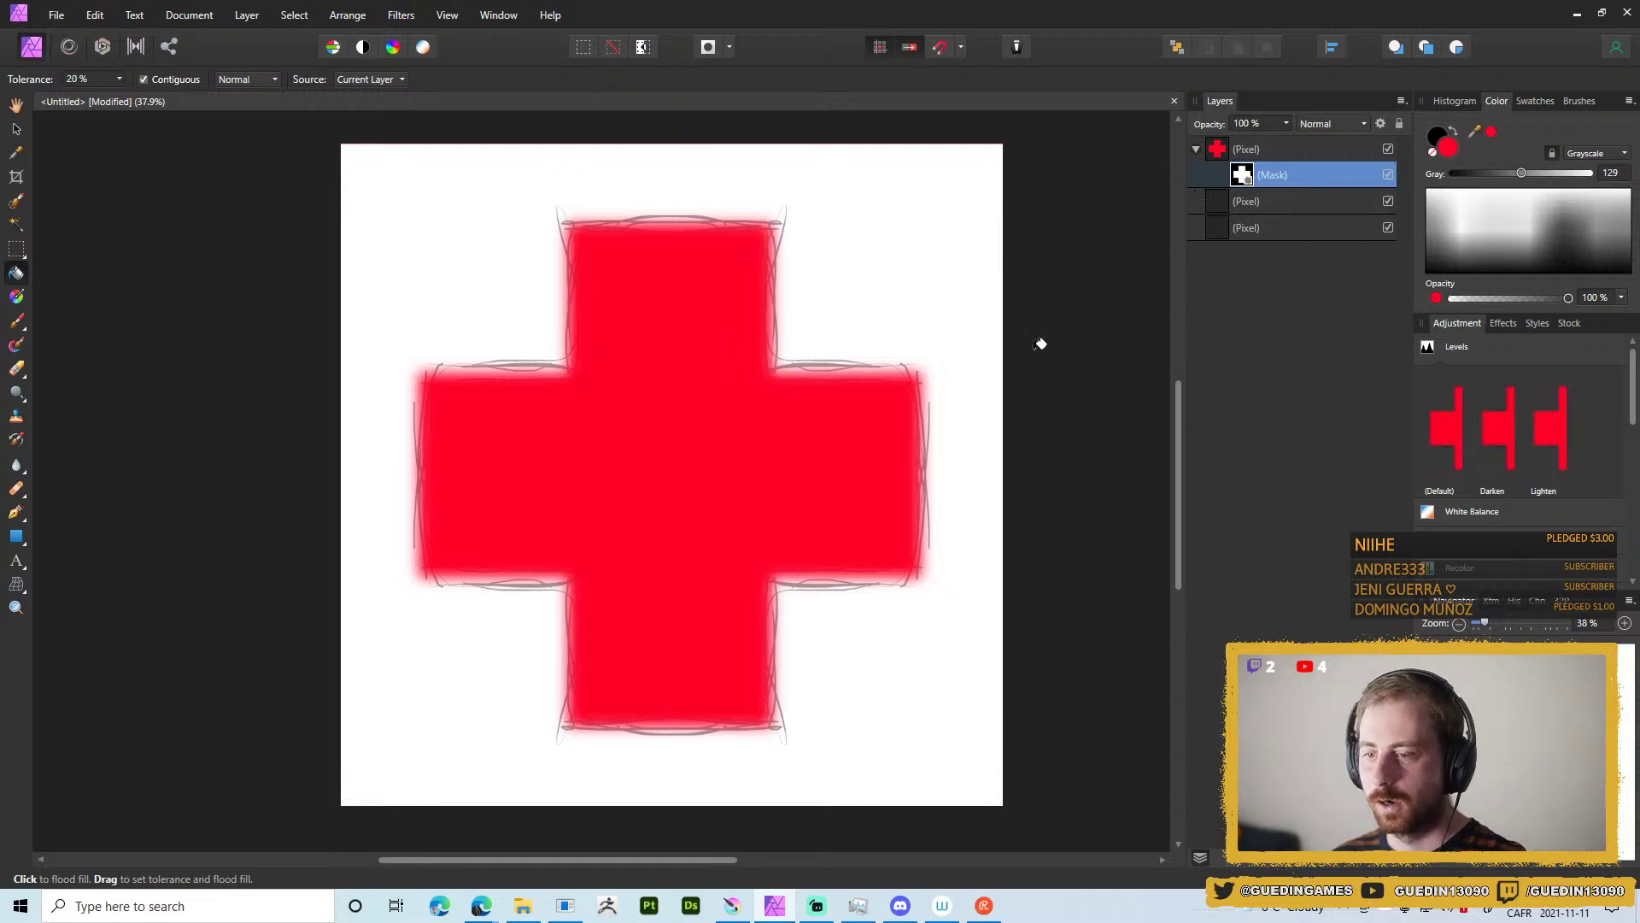
Add a new Levels adjustment and raise it above the red cross layer.
key("ctrl+l")
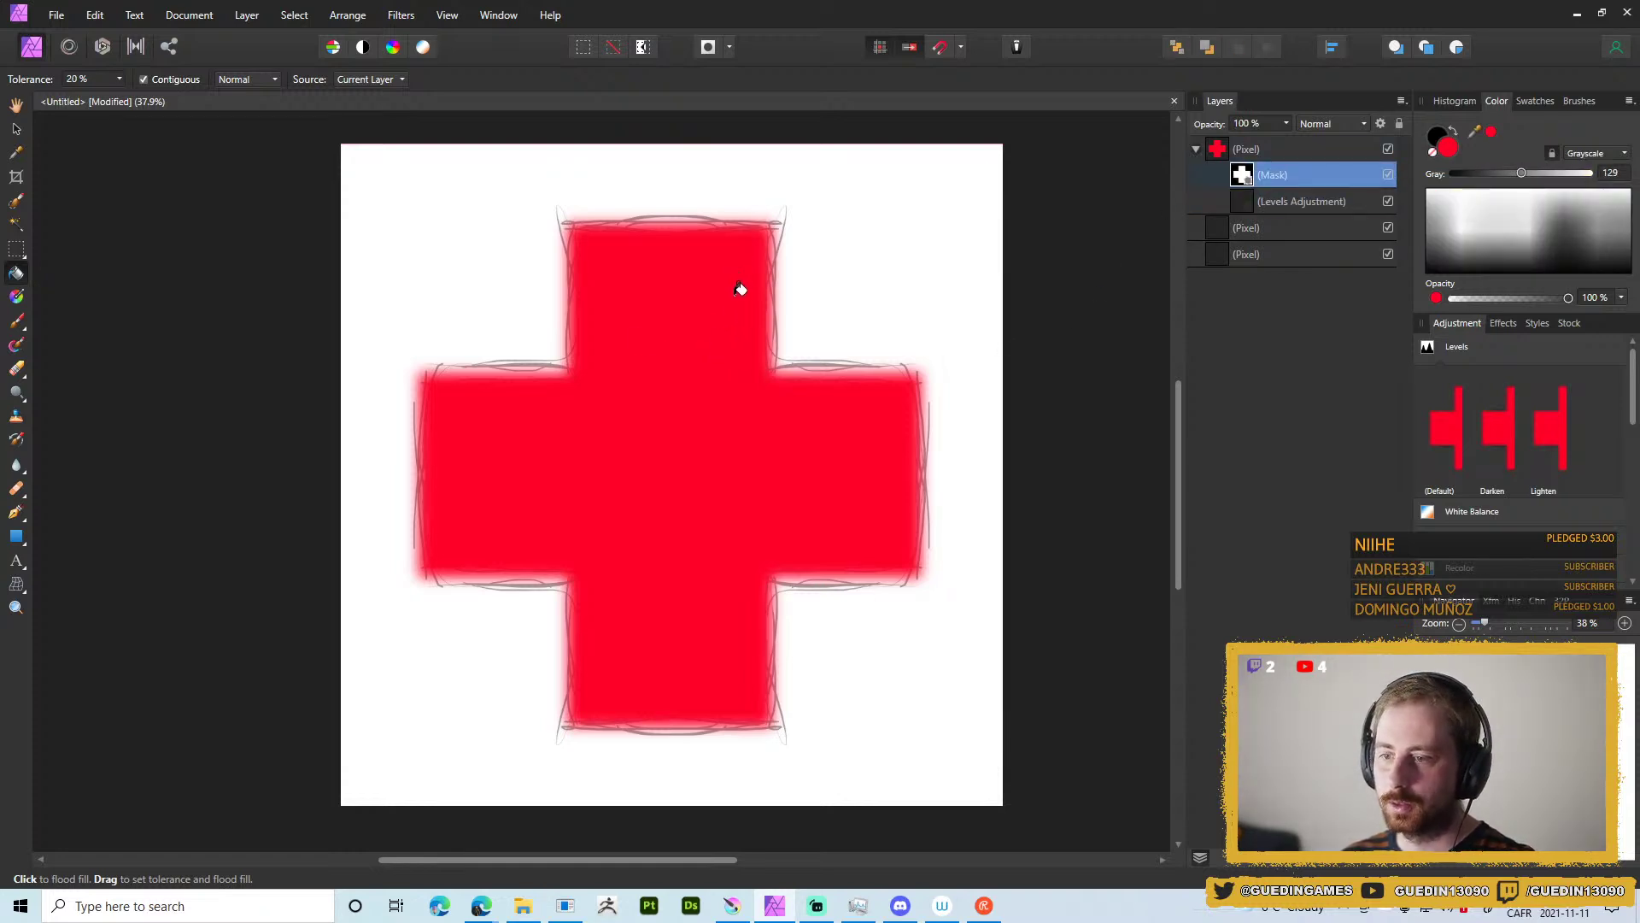
key("ctrl+bracketright")
key("ctrl+bracketright")
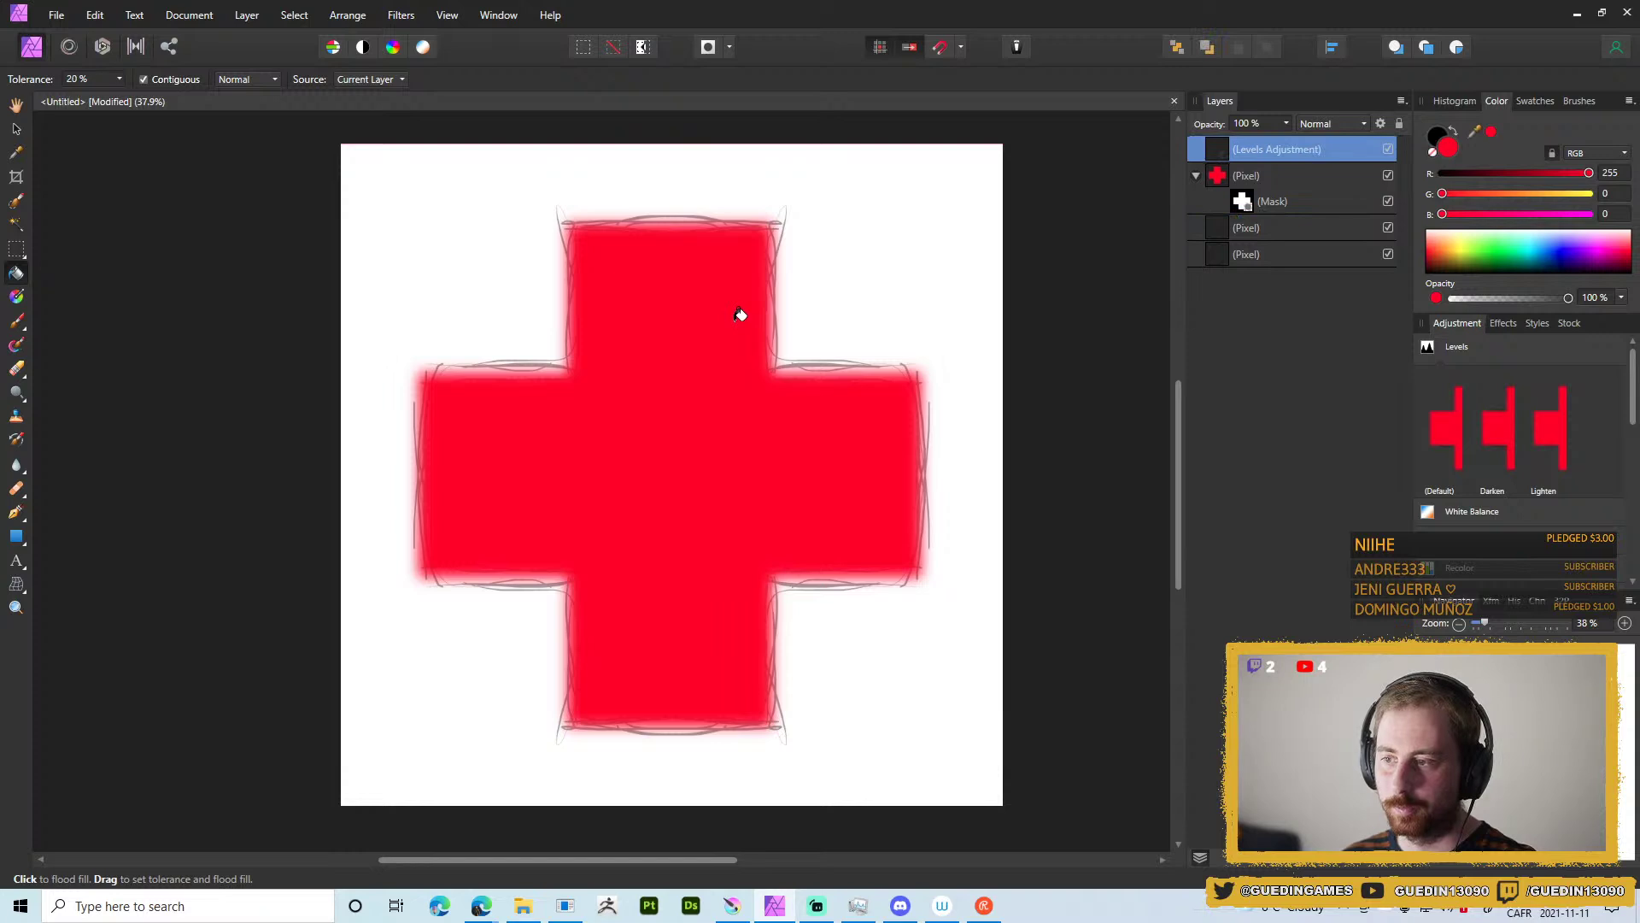
Undo the recent changes back to the sharp-edged, unblurred cross mask.
key("ctrl+z")
key("ctrl+z")
key("ctrl+shift+z")
key("ctrl+shift+z")
key("Delete")
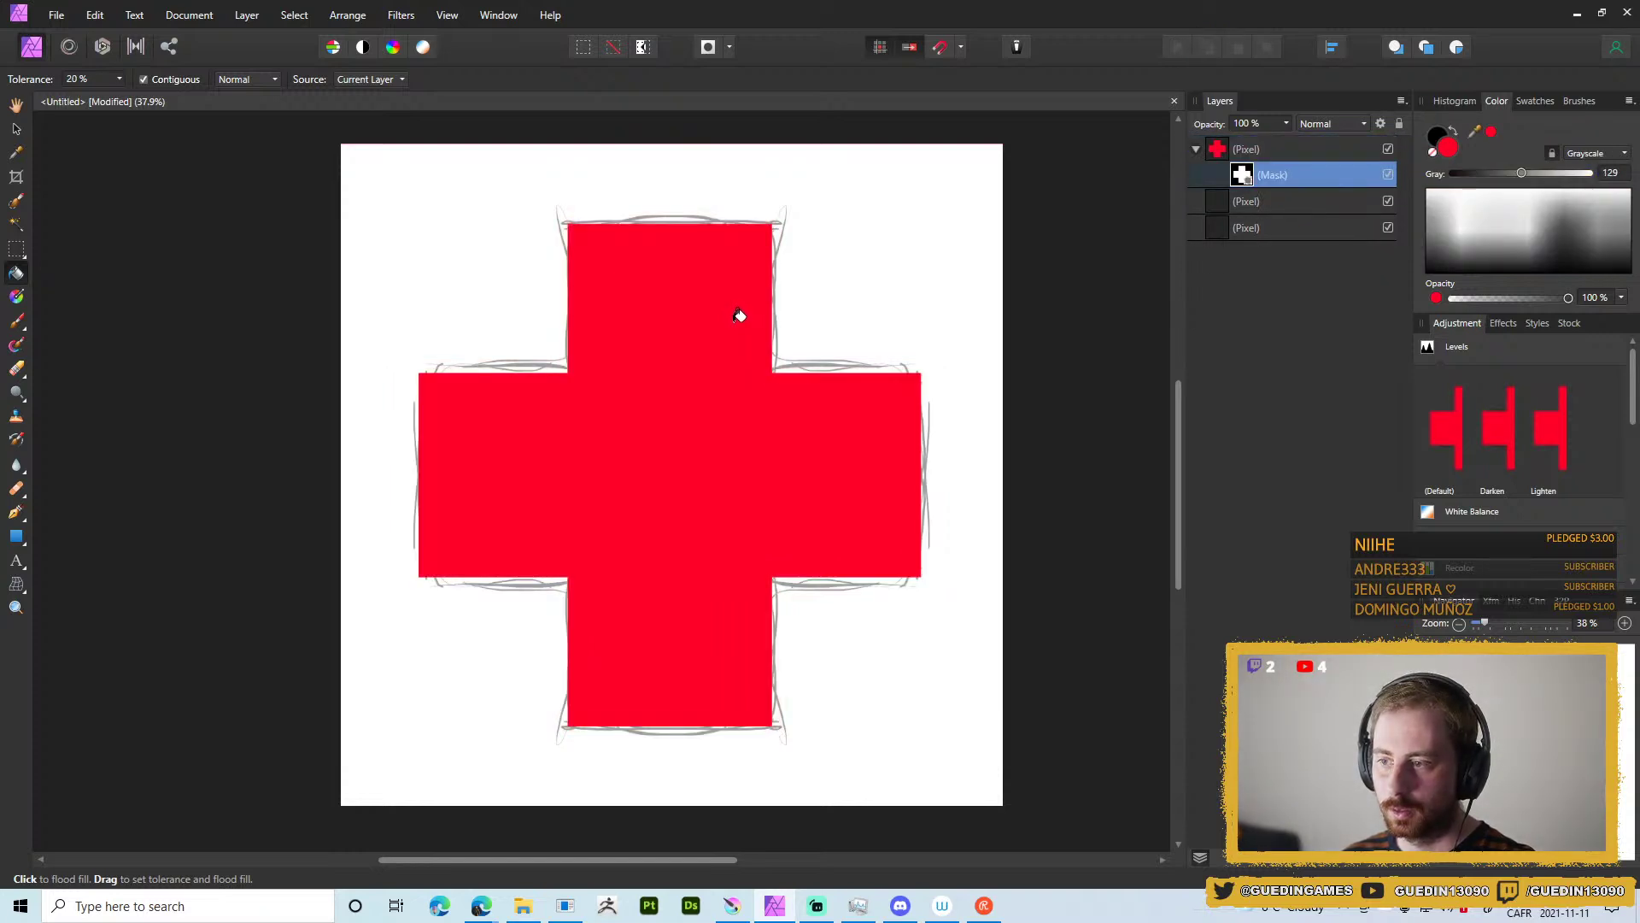
Show the cross layer's mask for editing and refine it with 11.5 px smoothing, output to the mask.
right_click(1241, 182)
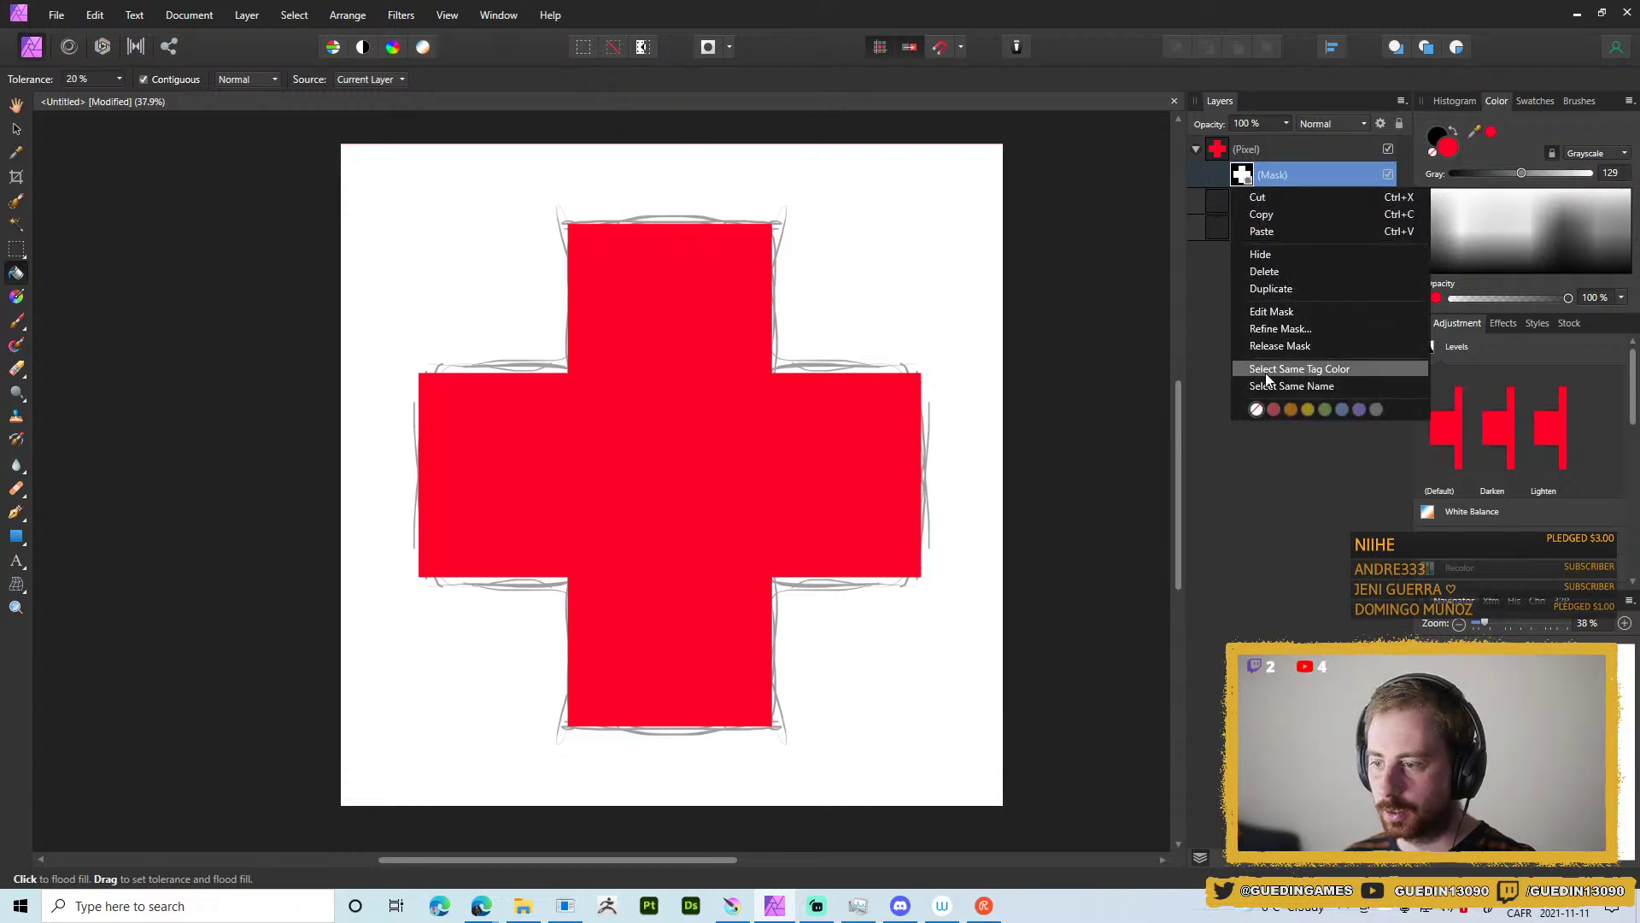
left_click(1287, 312)
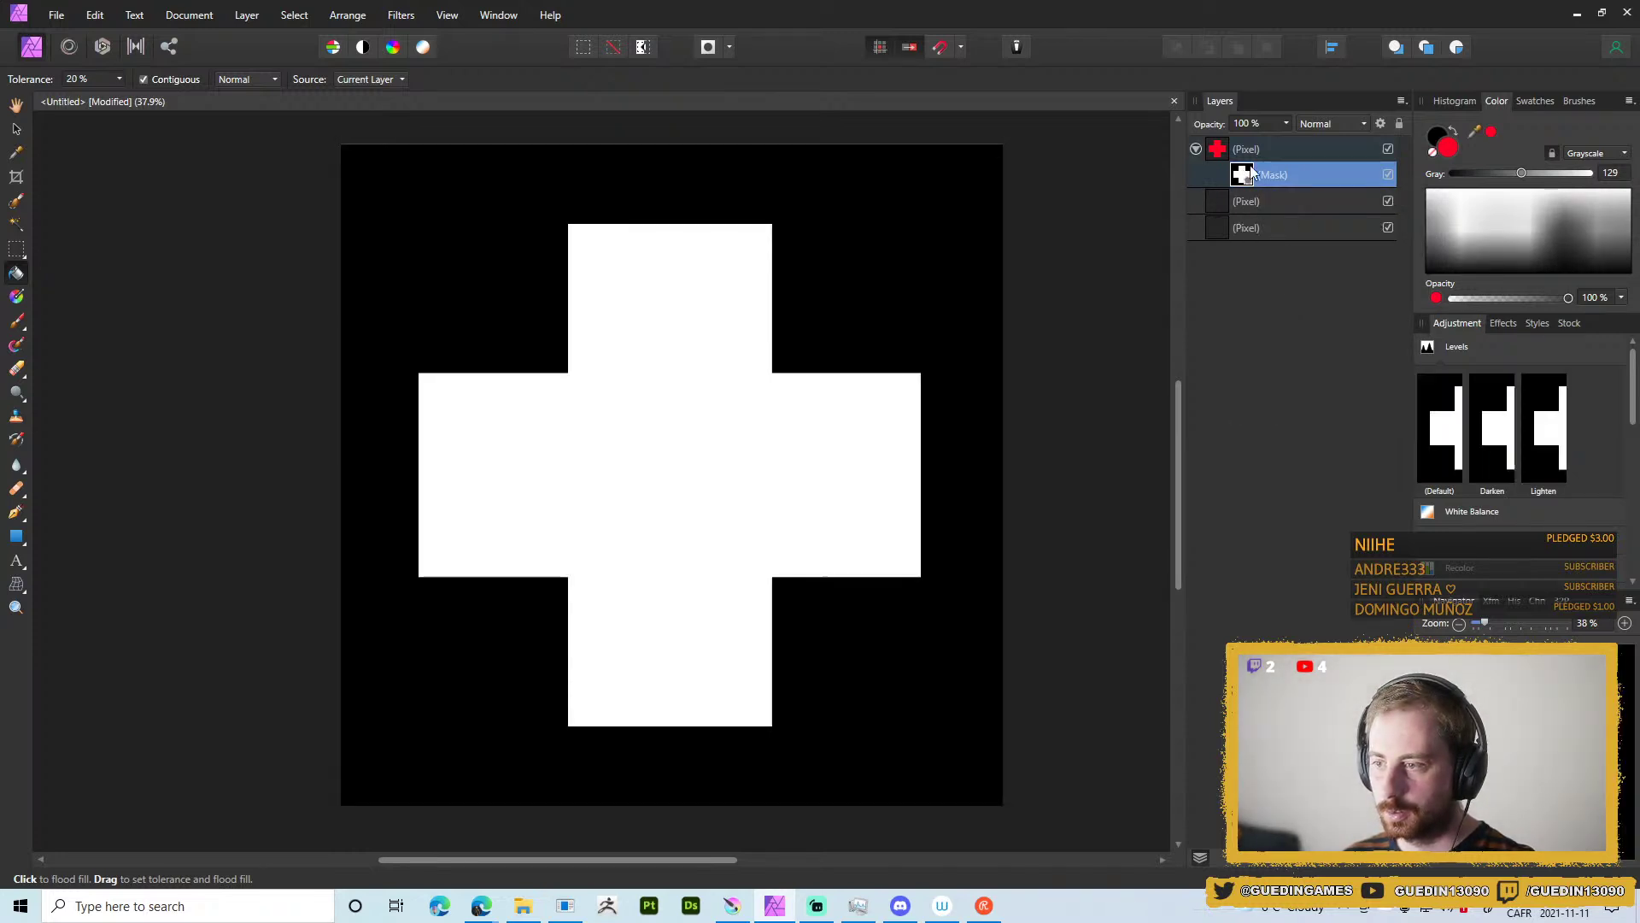
right_click(1246, 178)
left_click(1280, 332)
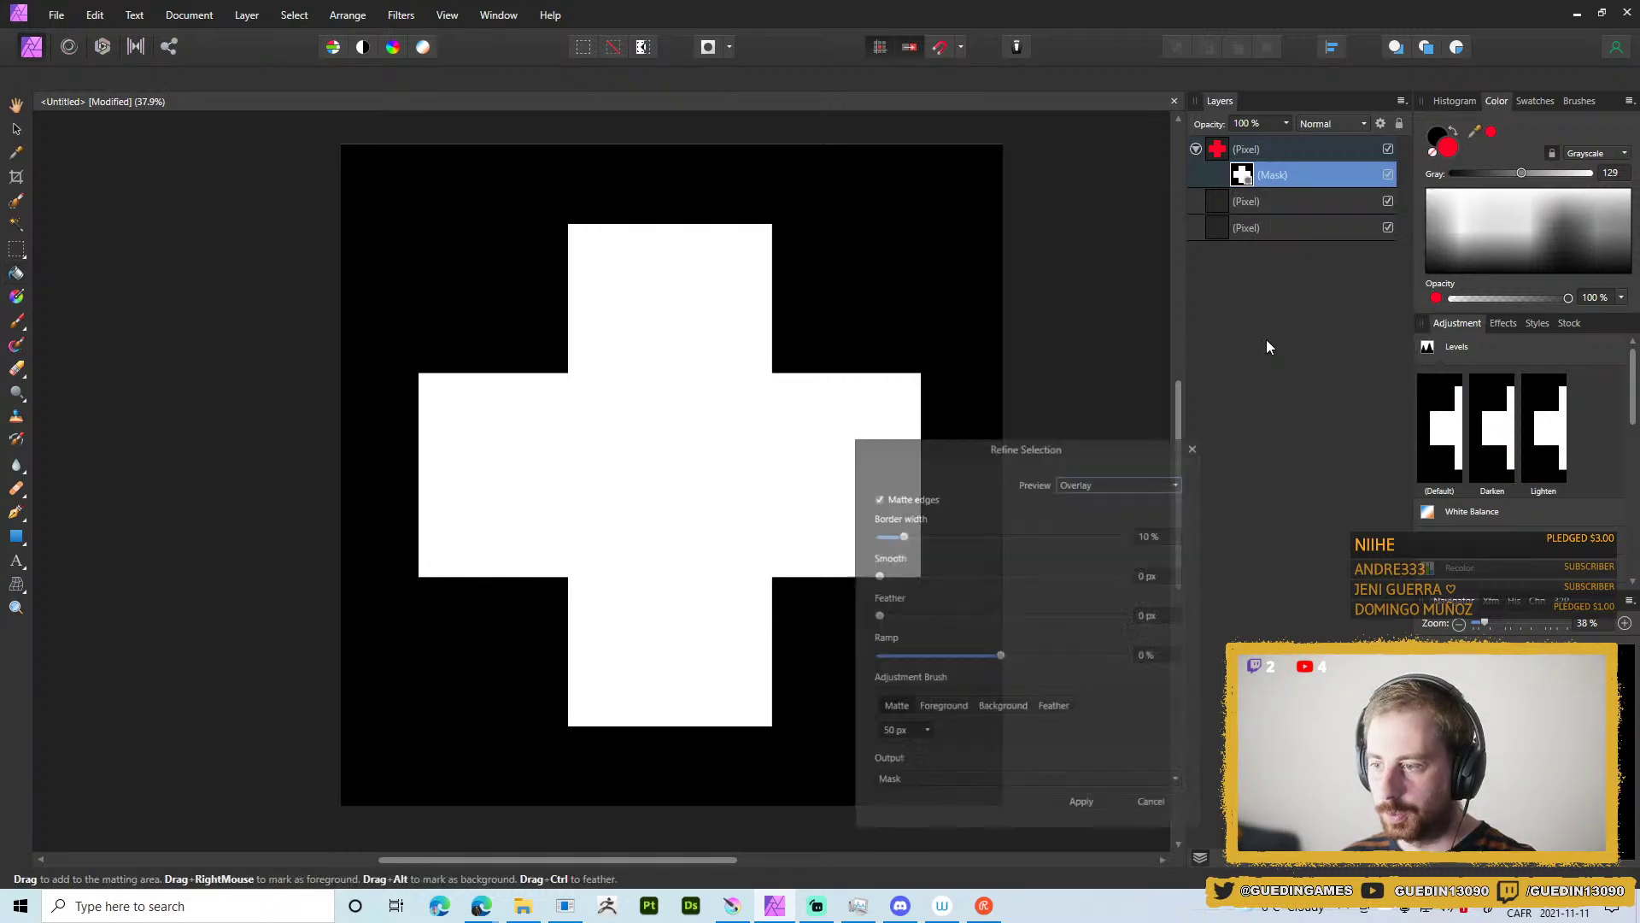
left_click_drag(895, 574, 947, 578)
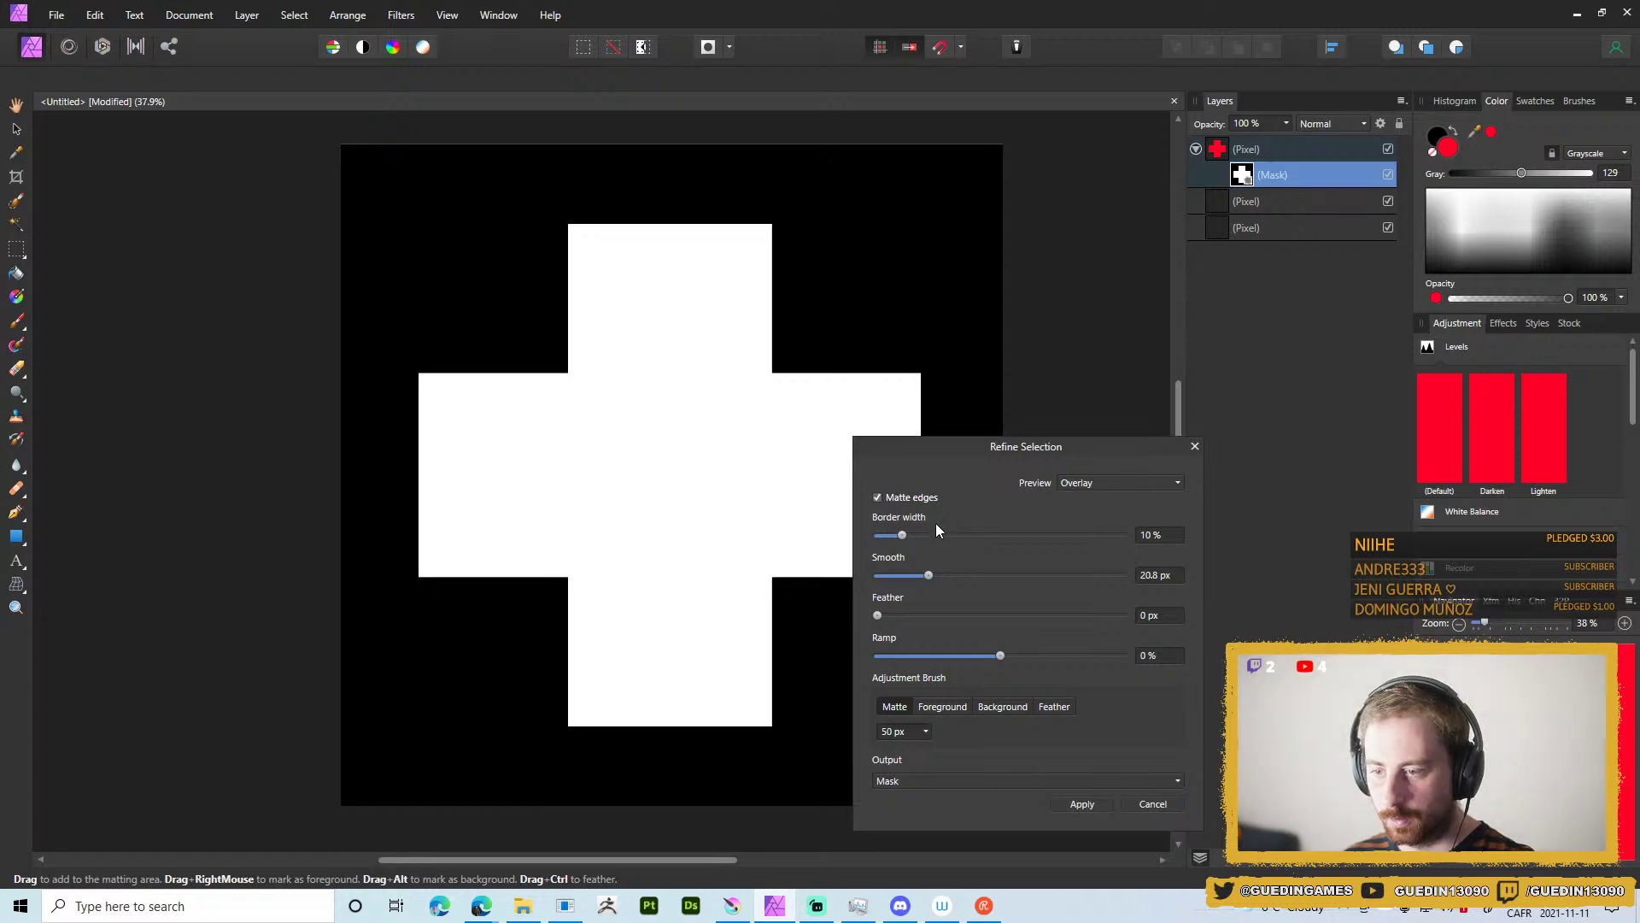
left_click_drag(947, 574, 863, 651)
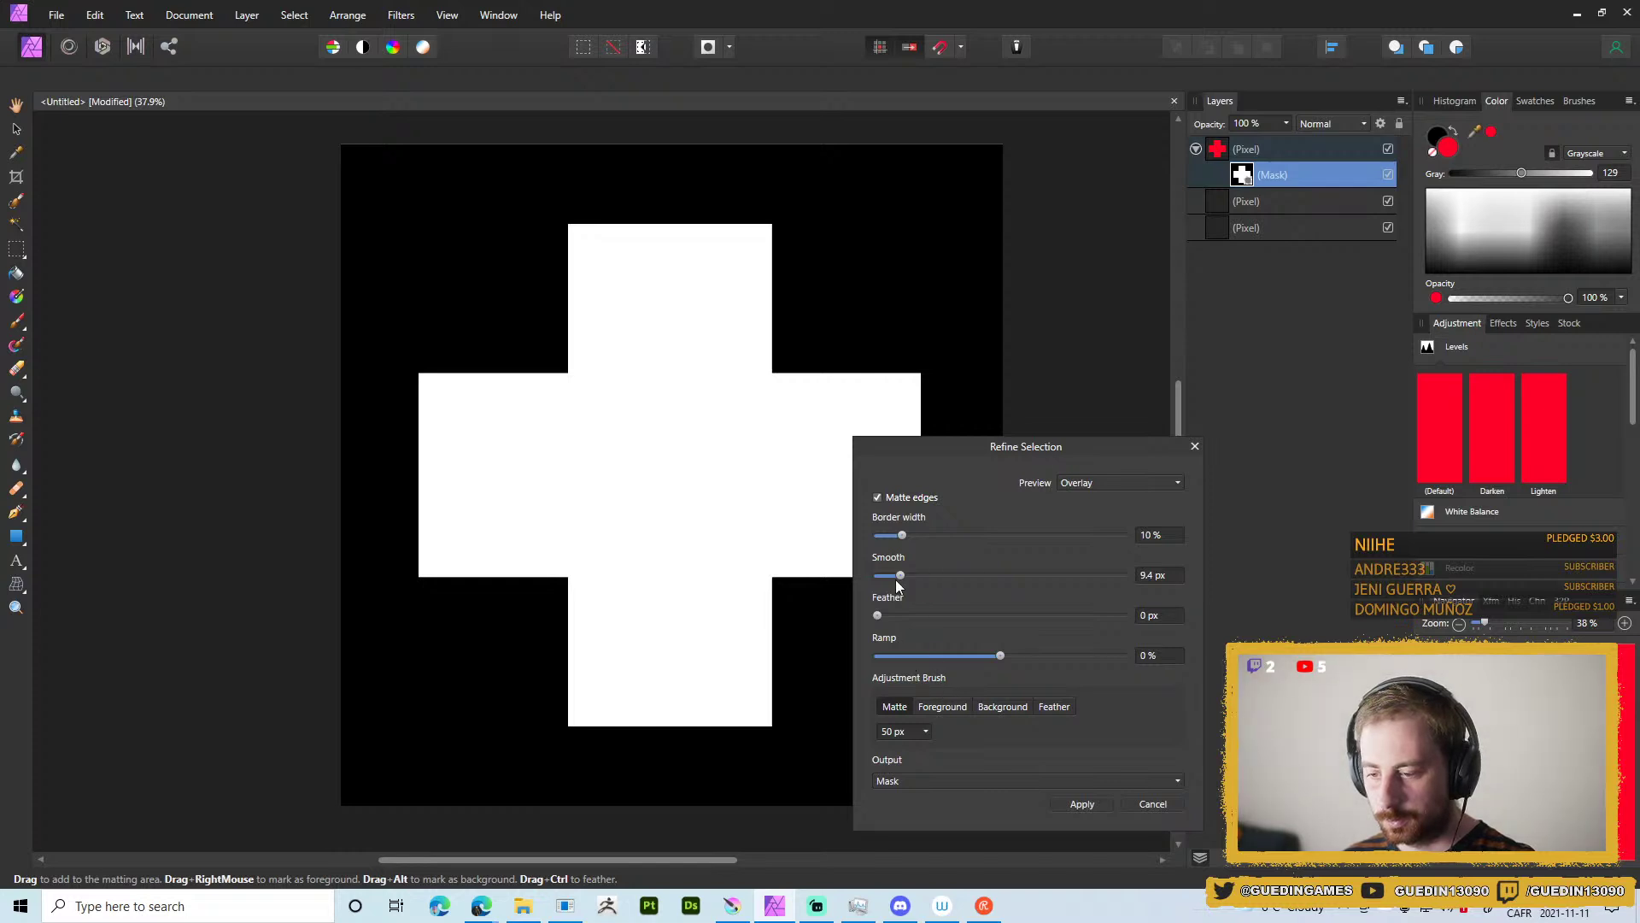
left_click_drag(900, 577, 906, 578)
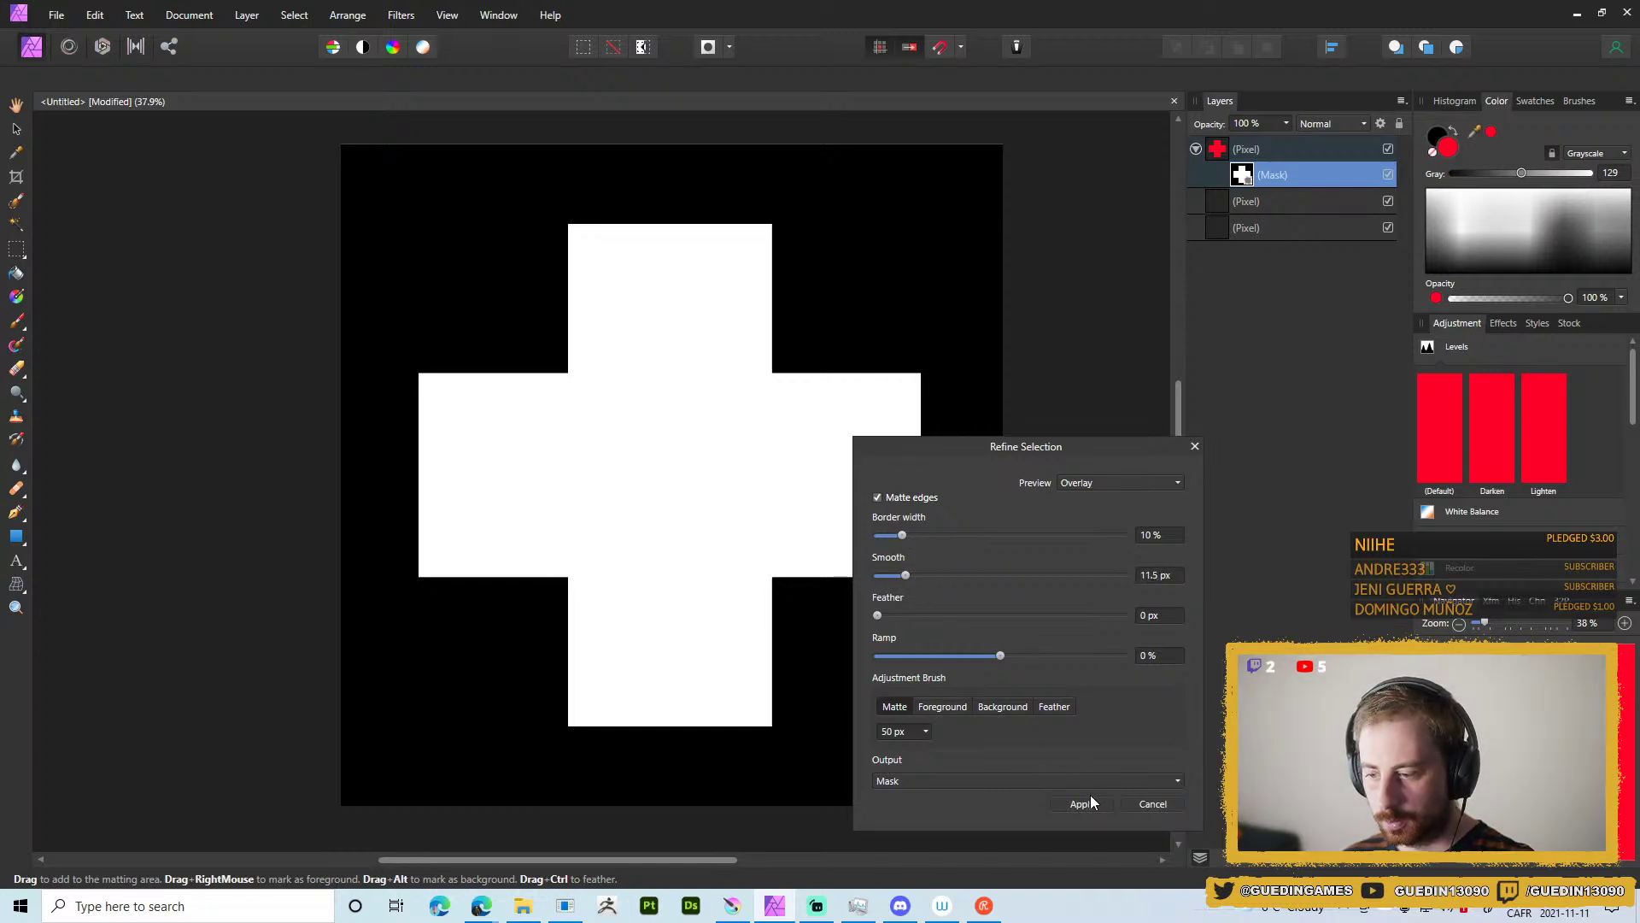
left_click(1087, 801)
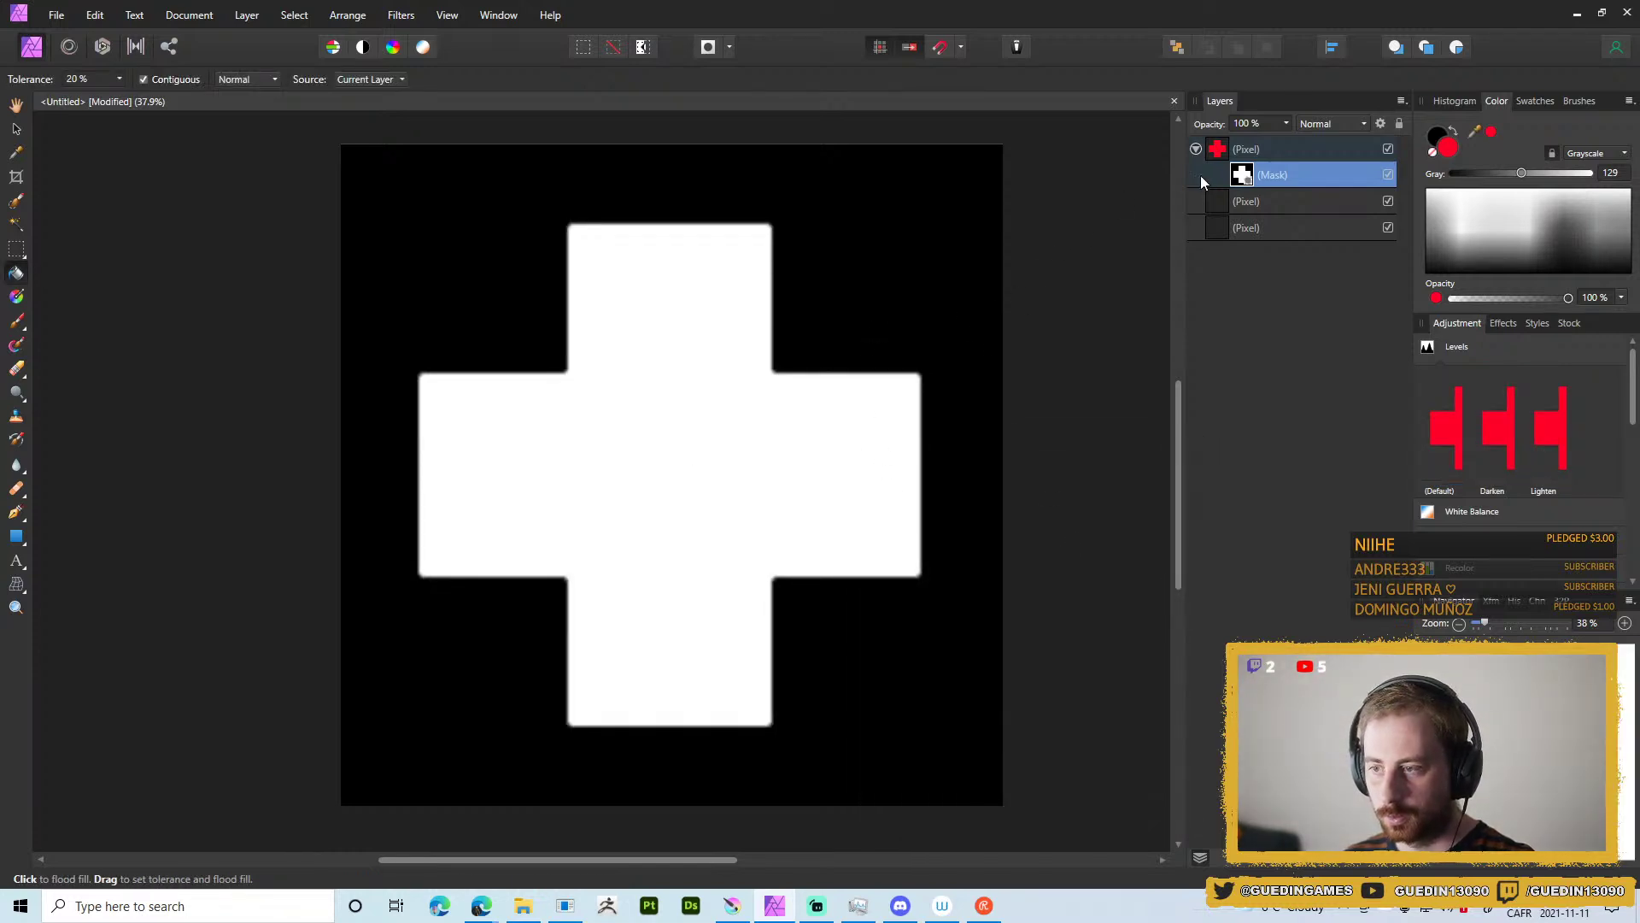
Refine the cross mask again with 14.6 px smoothing.
right_click(1247, 181)
left_click(1277, 332)
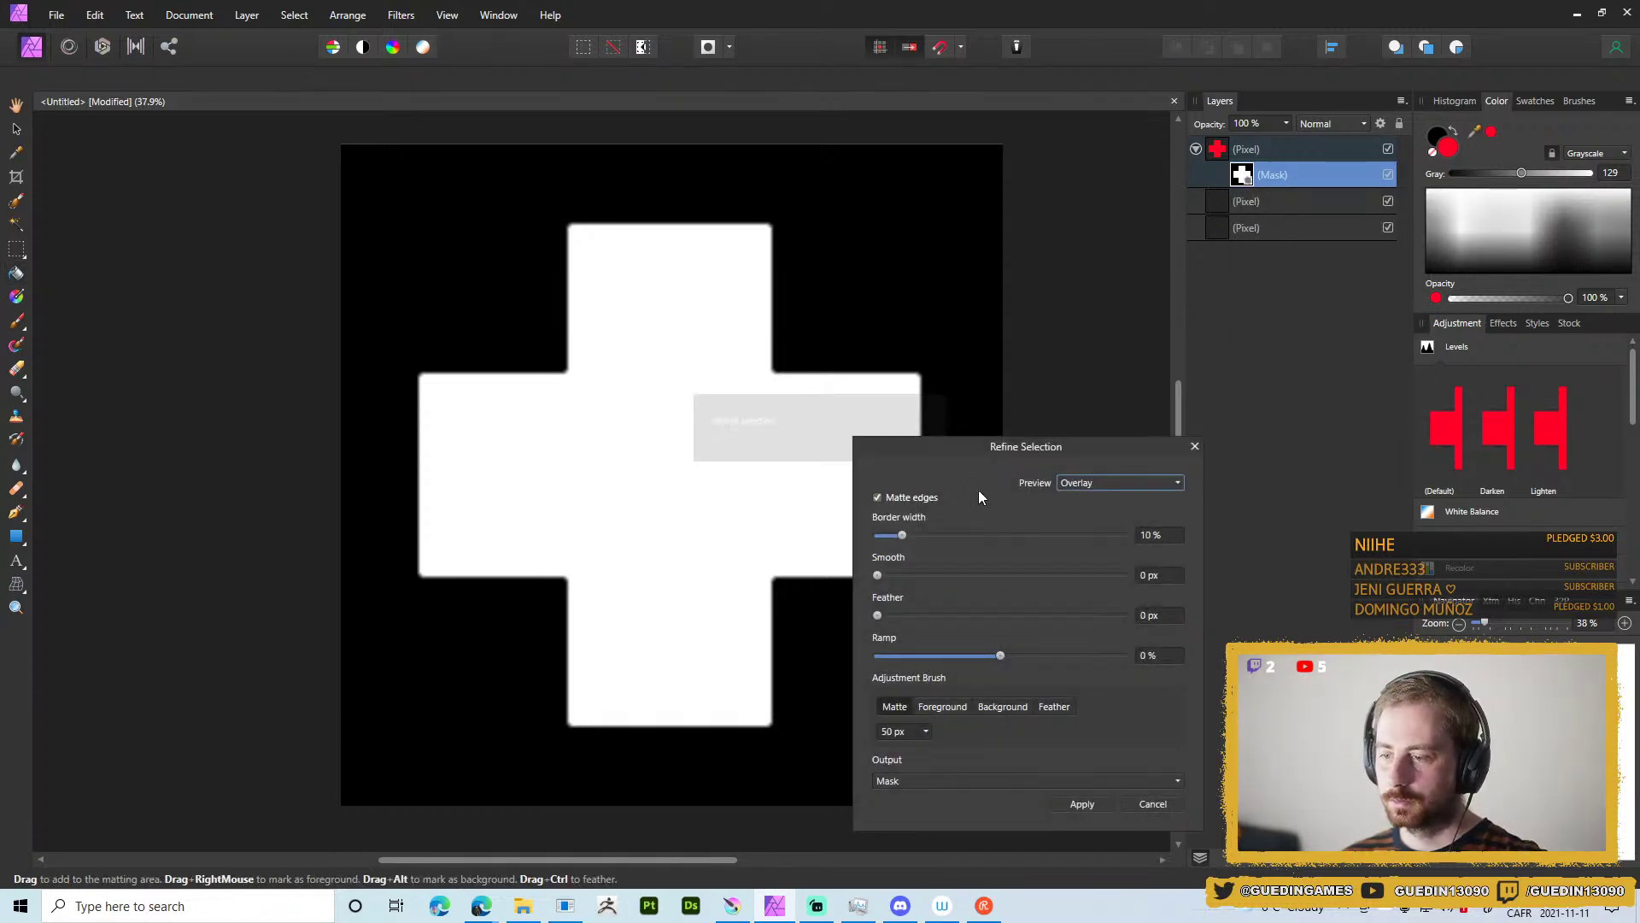
left_click_drag(880, 576, 912, 575)
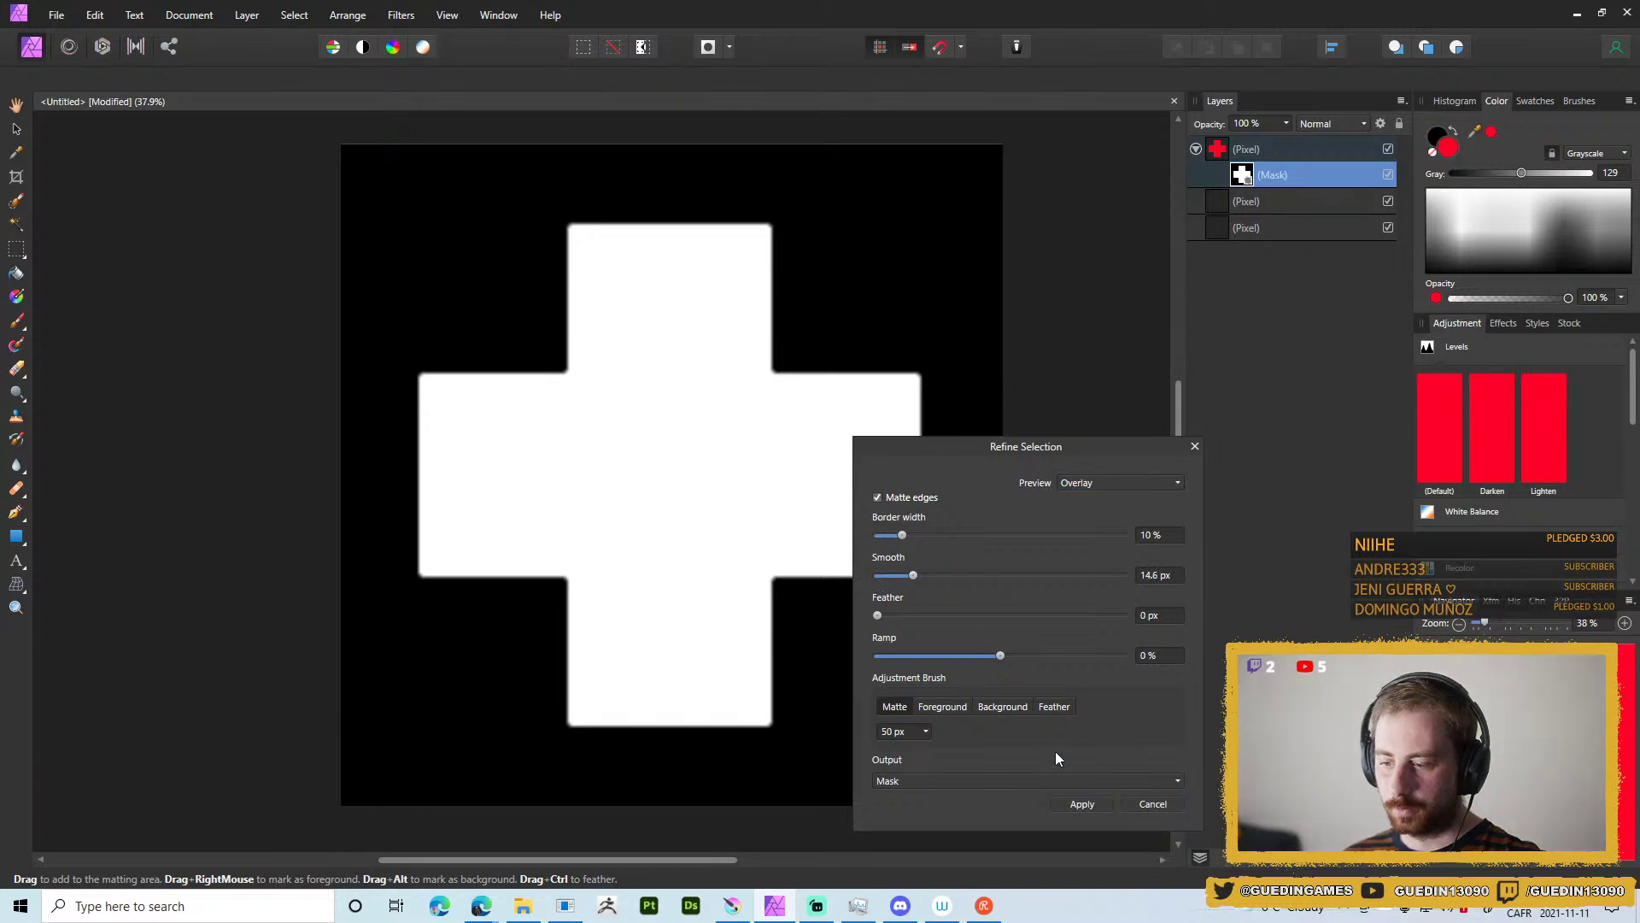
left_click(1090, 805)
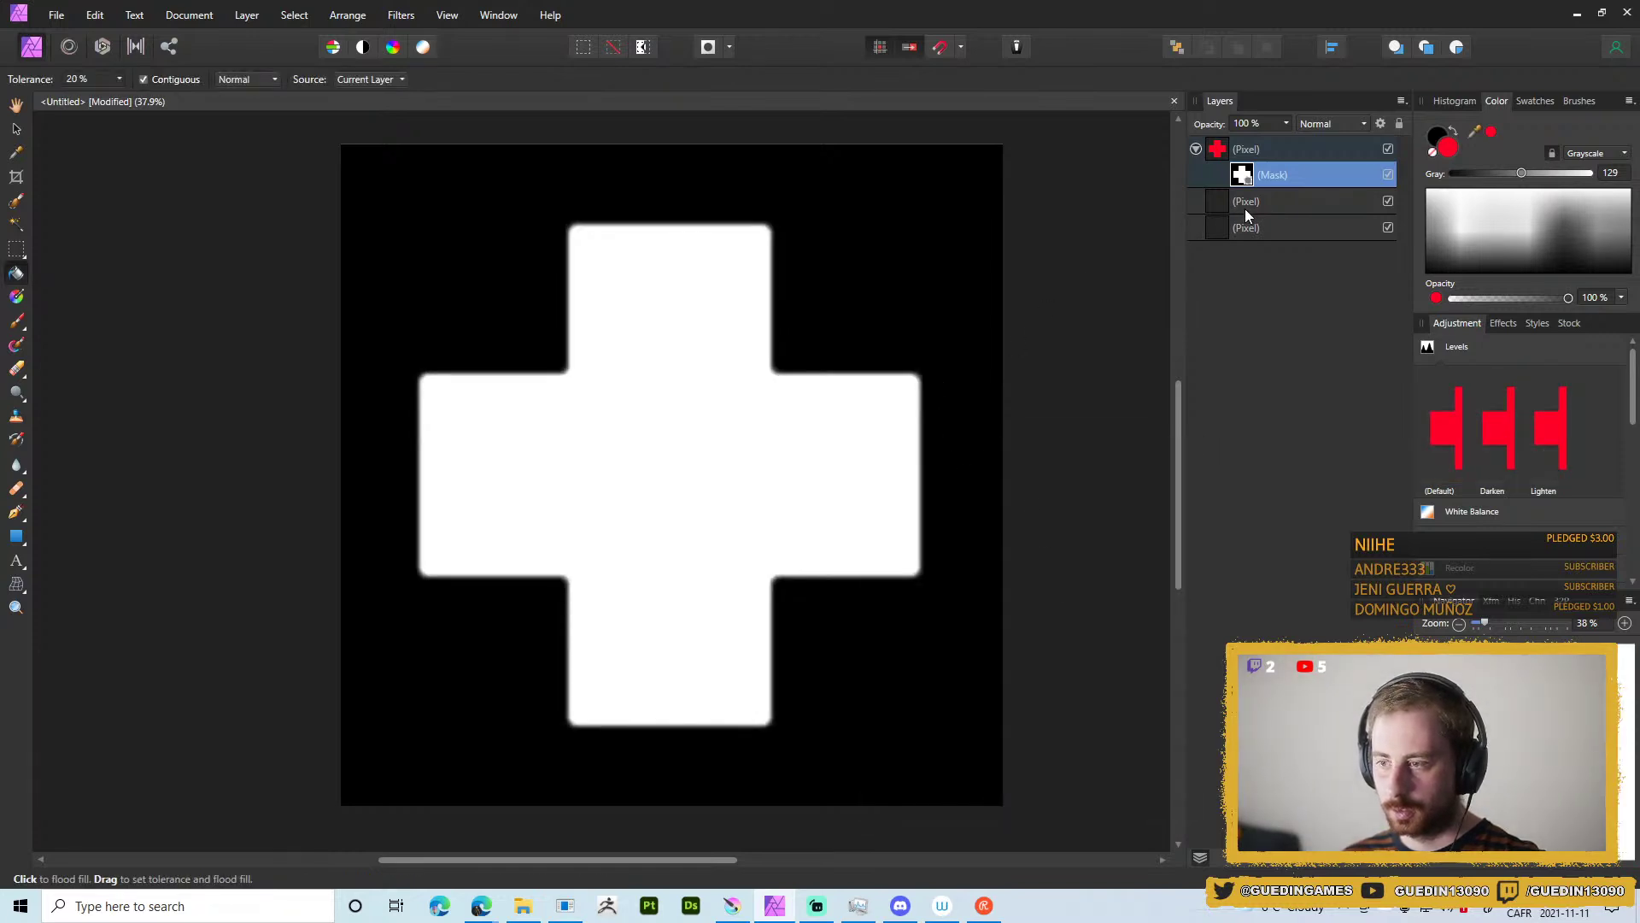
Round the cross mask's corners further by refining it with 36.1 px smoothing.
right_click(1243, 176)
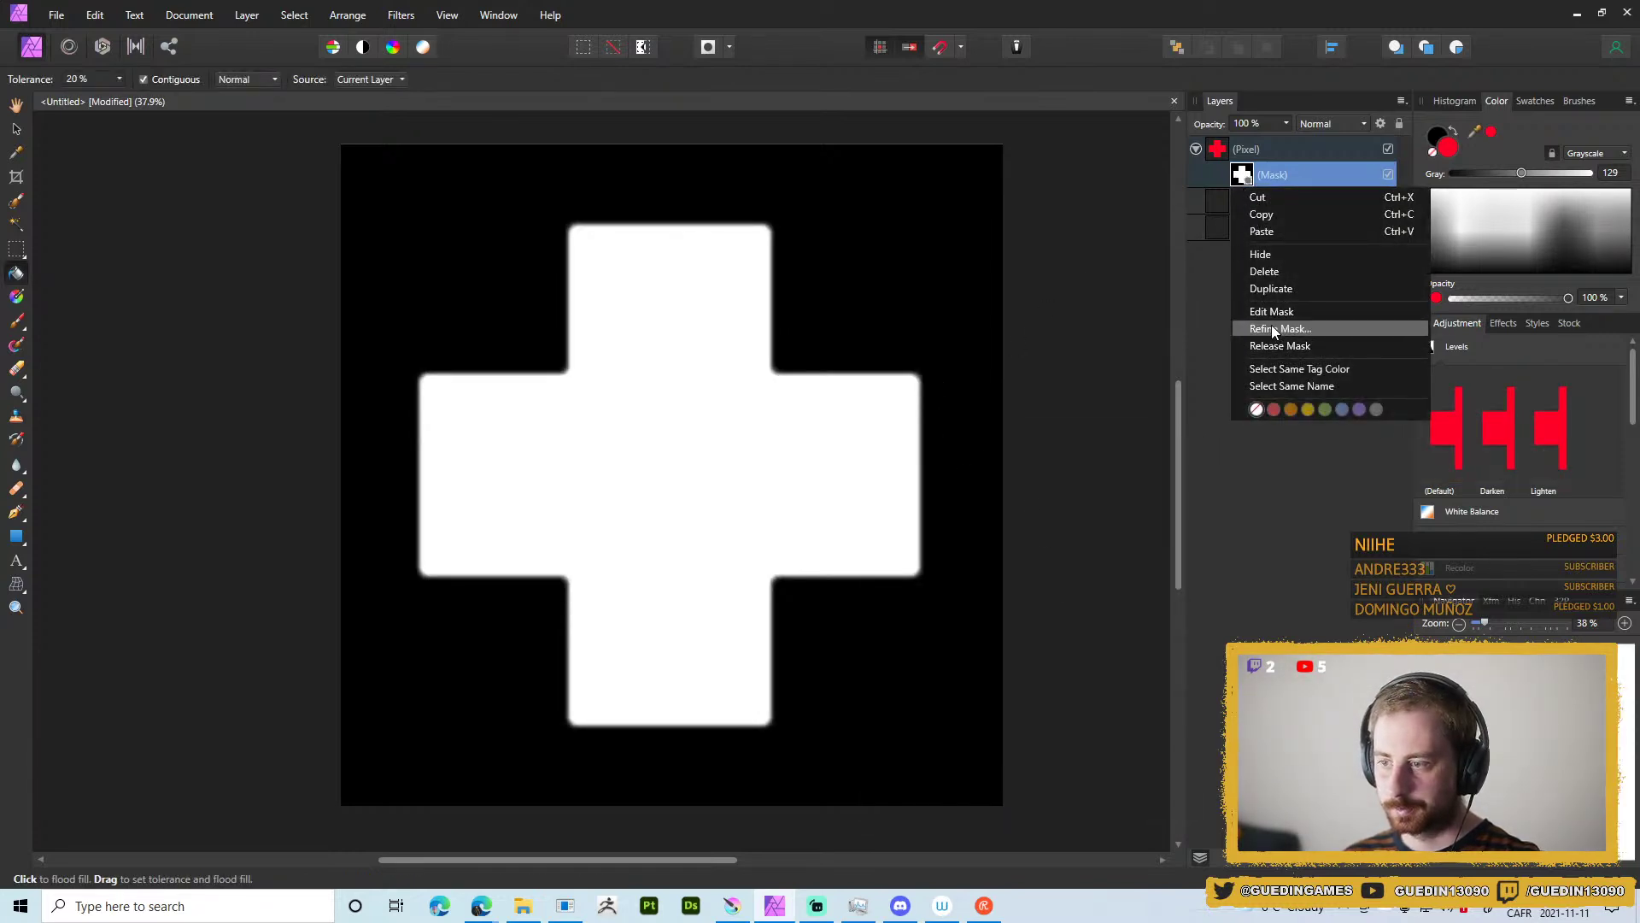
left_click(1276, 329)
left_click_drag(879, 576, 967, 576)
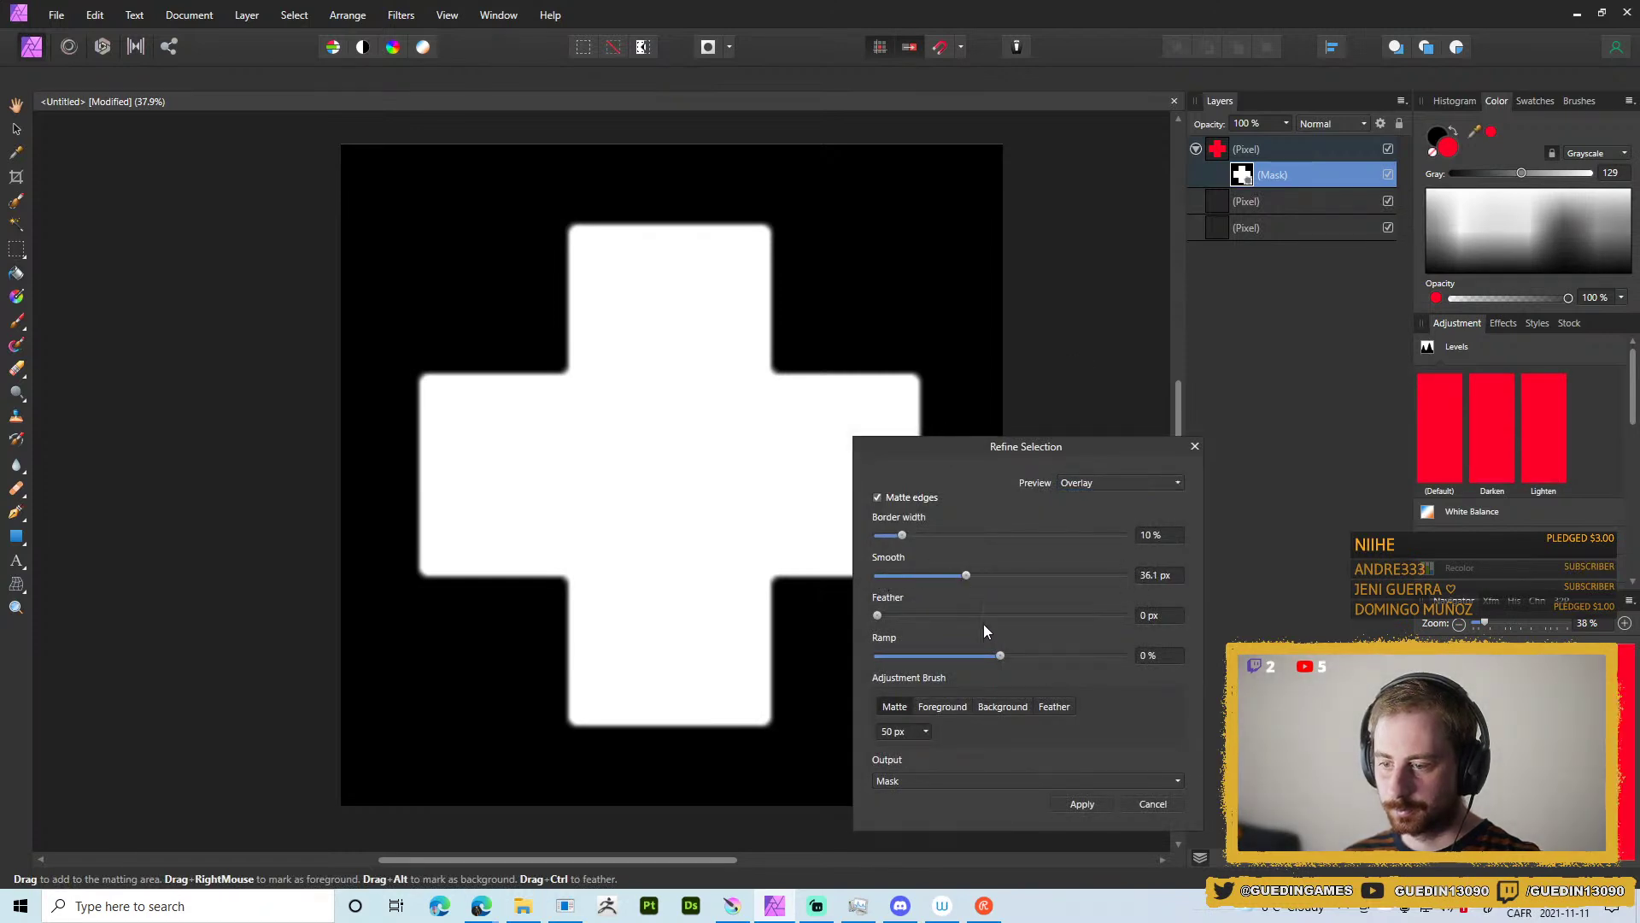
left_click(1083, 805)
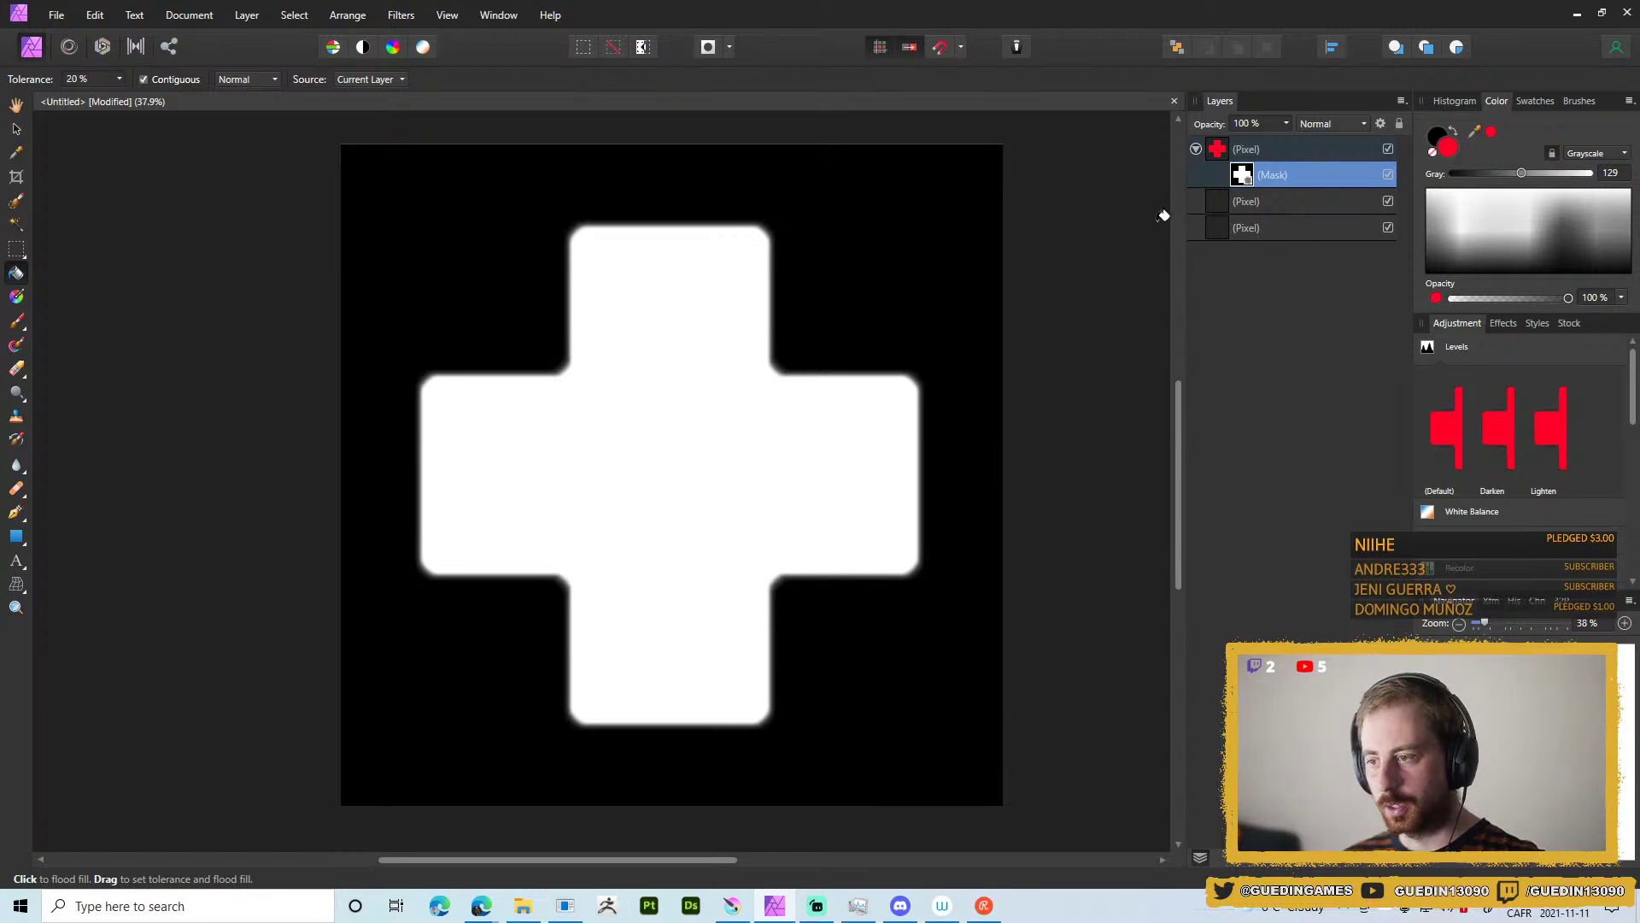
Examine the rounded corners and soft edges of the cross mask up close.
key("ctrl+1")
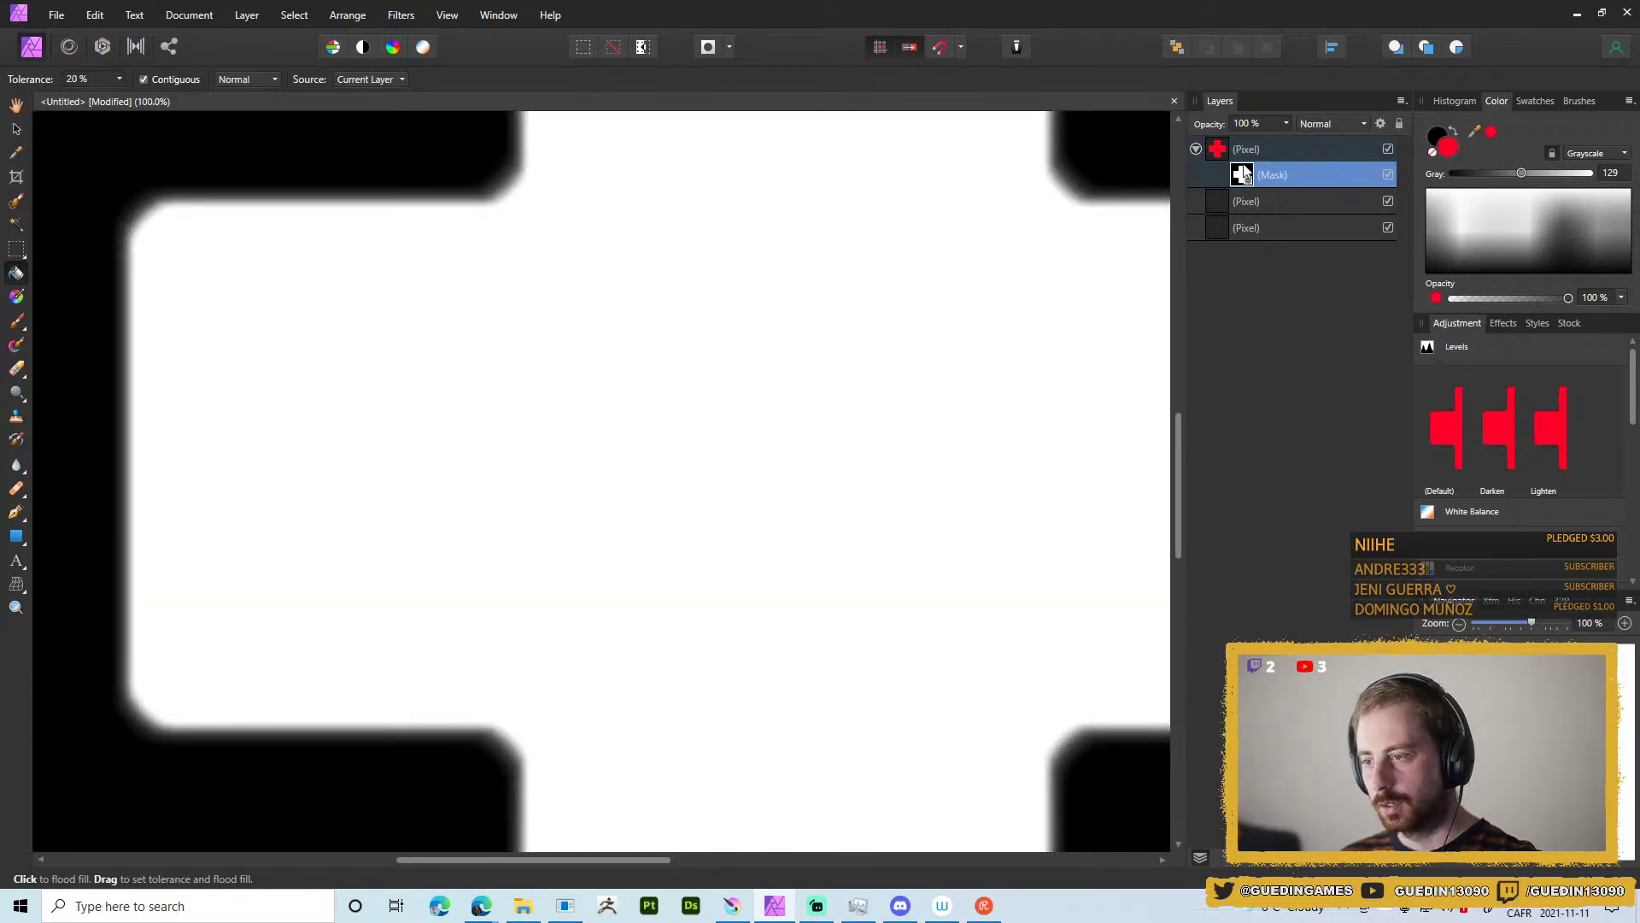
left_click_drag(1018, 275, 901, 479)
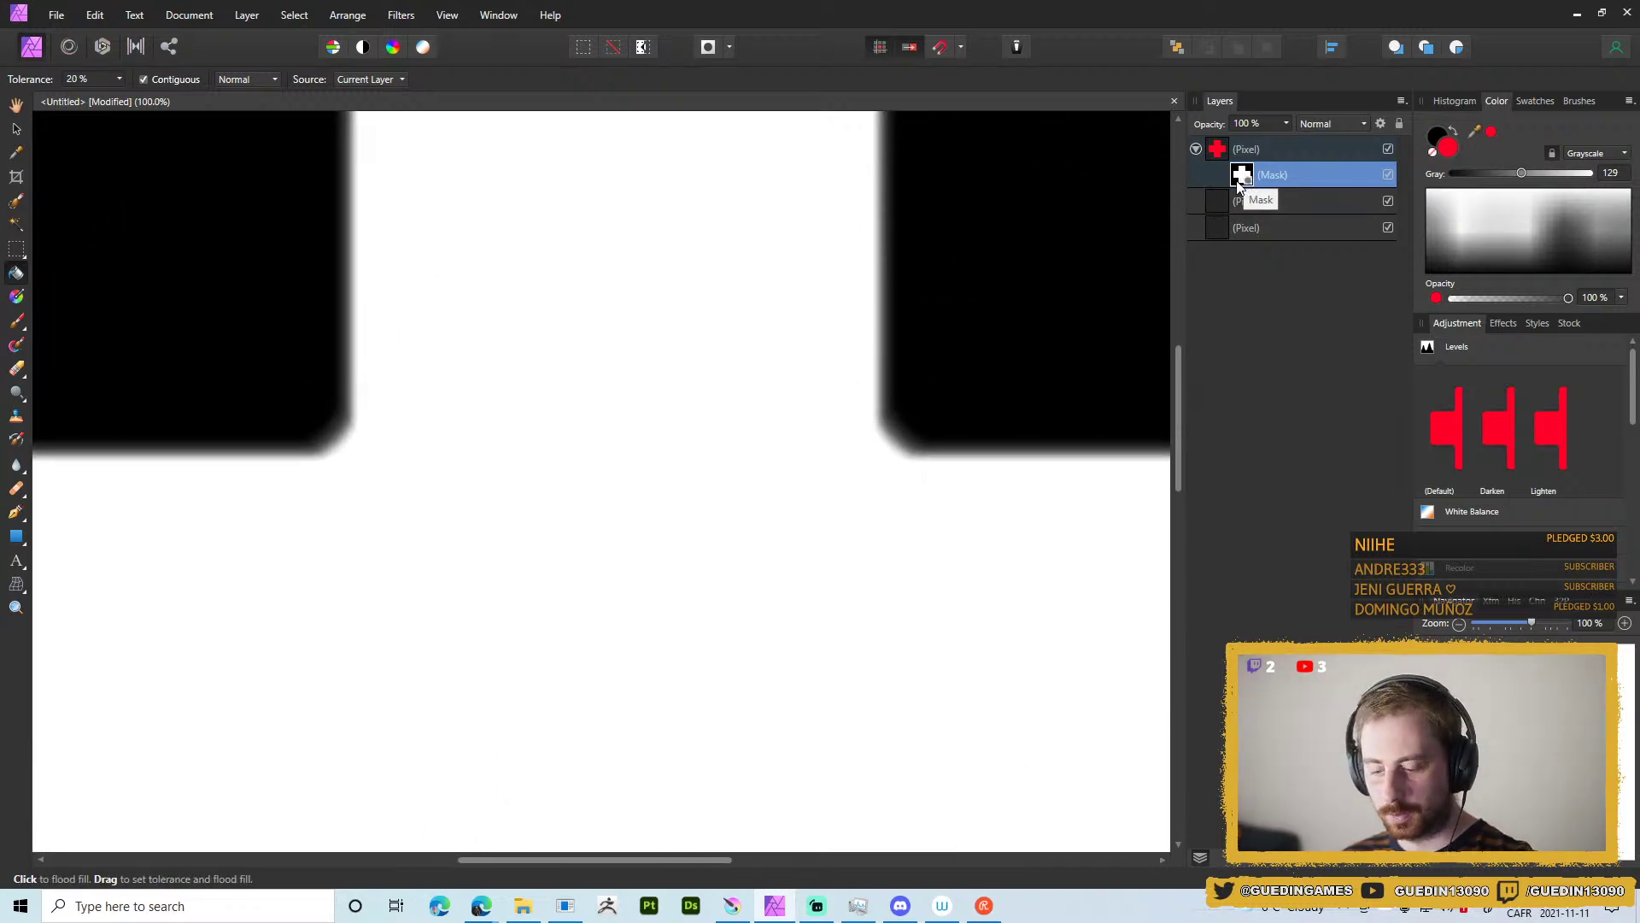
scroll(940, 458, "down", 6)
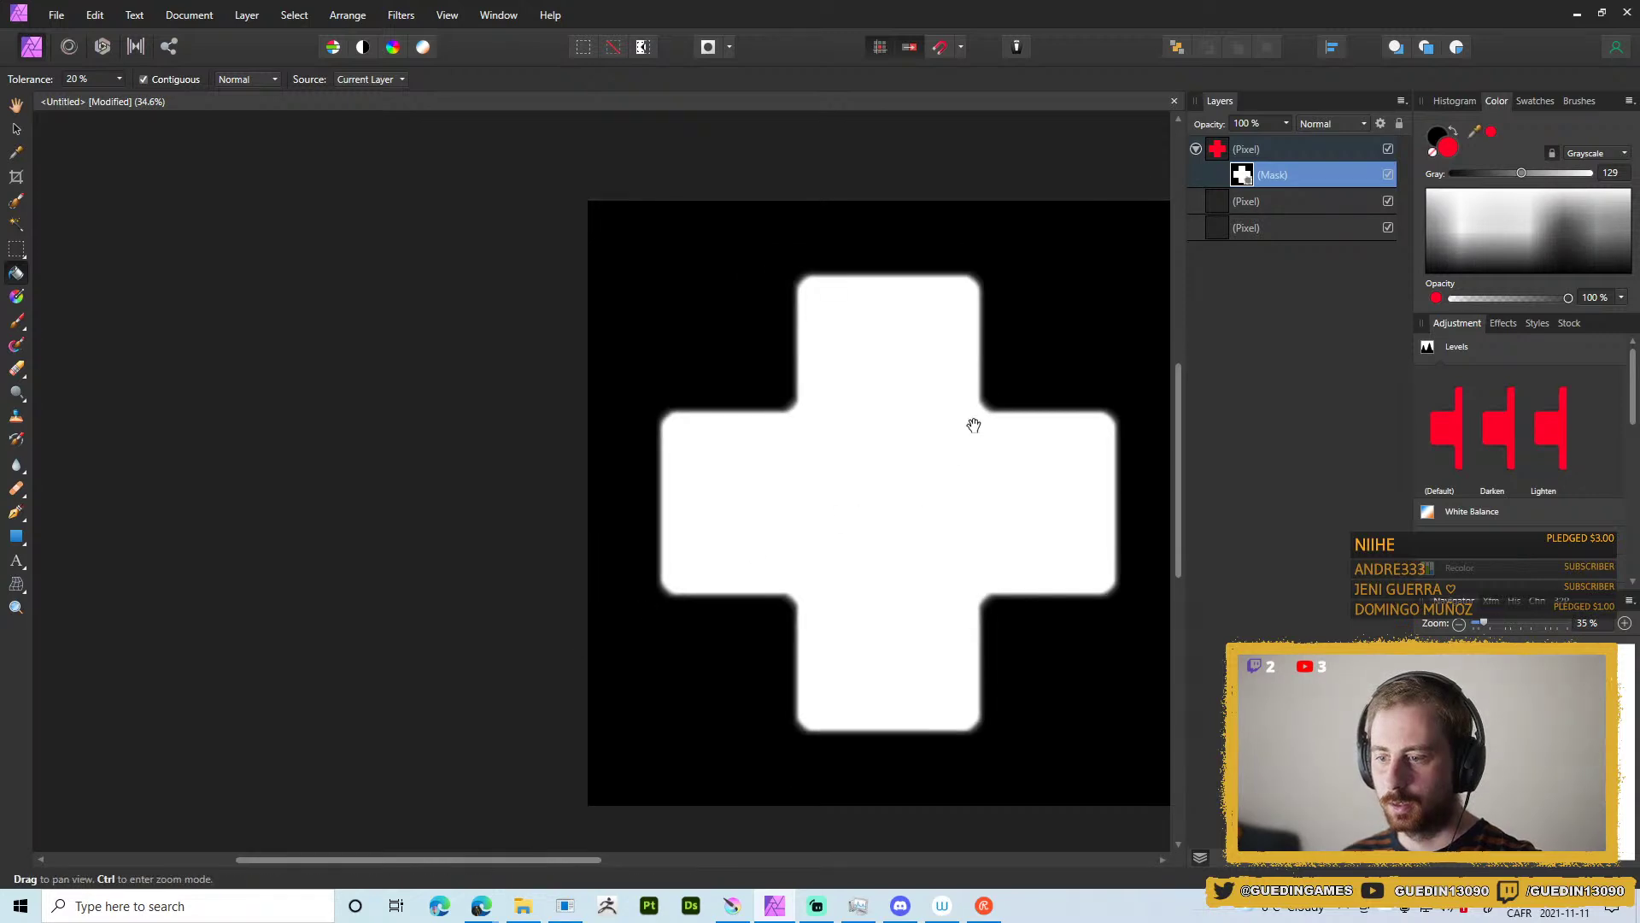
scroll(820, 368, "up", 3)
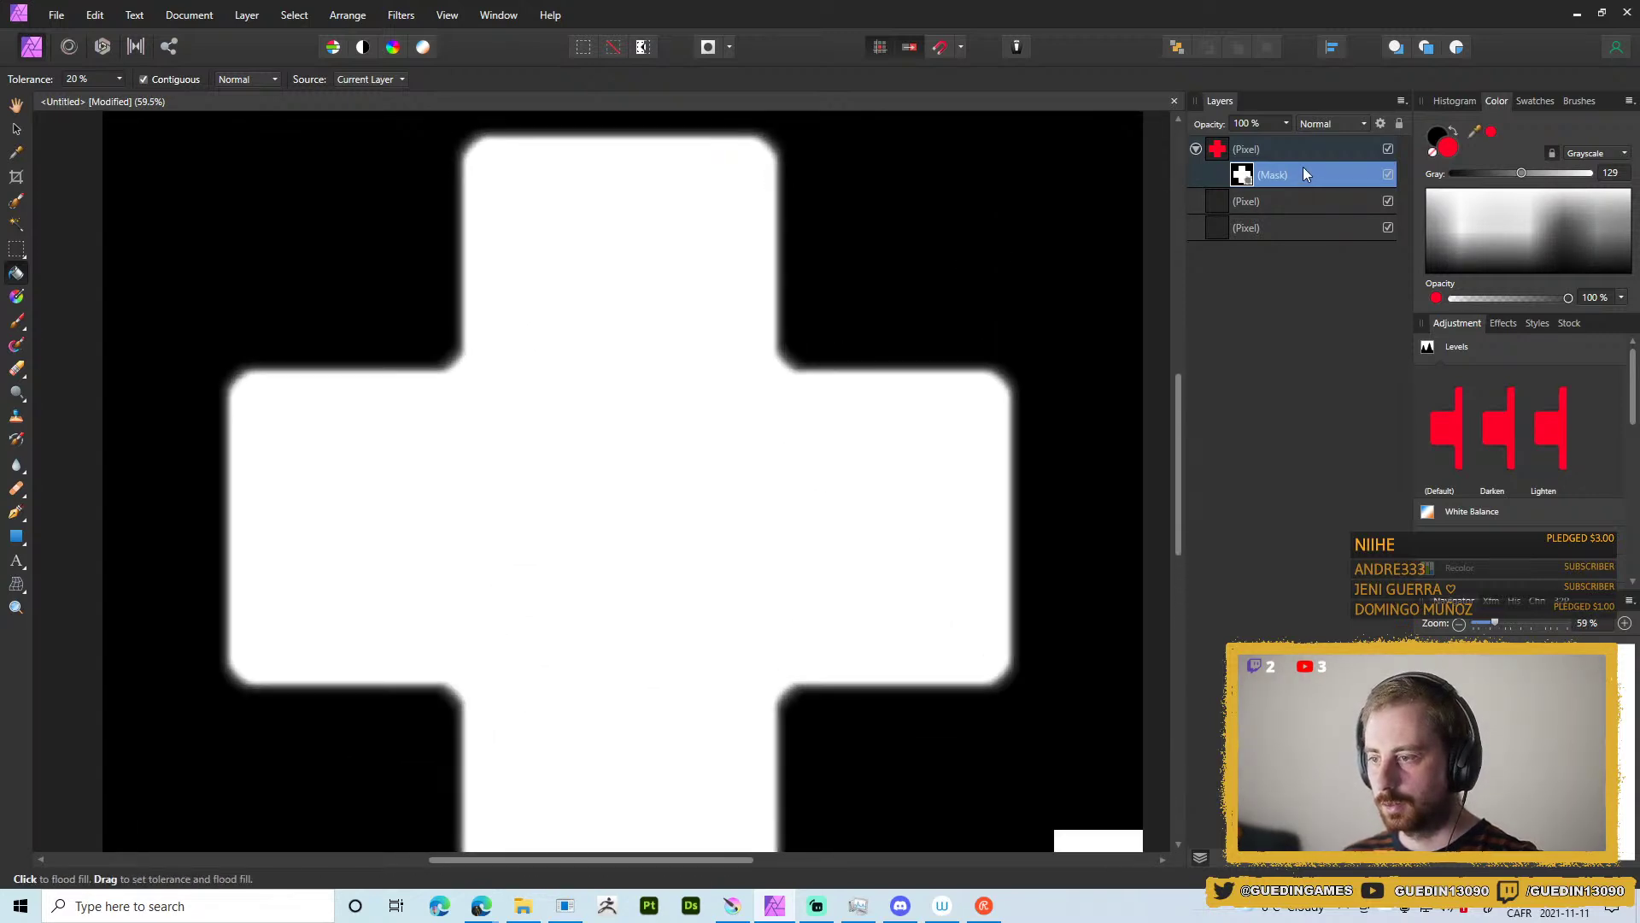
Add a Levels adjustment with the default preset and nest it inside the red cross layer beneath its mask.
right_click(1270, 182)
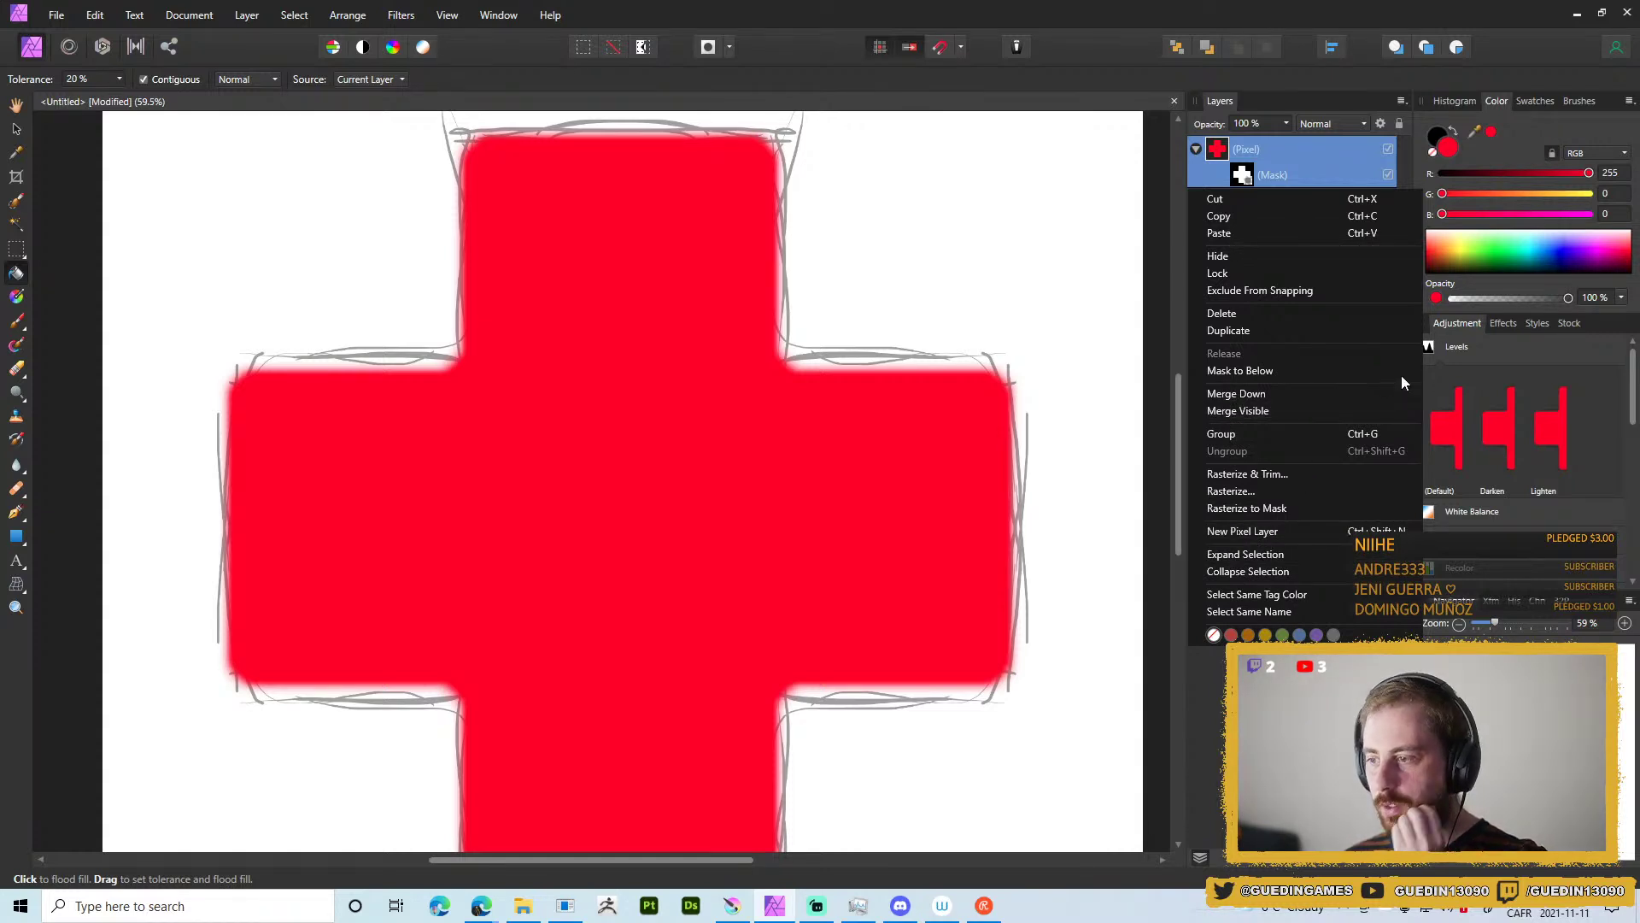
left_click(1501, 324)
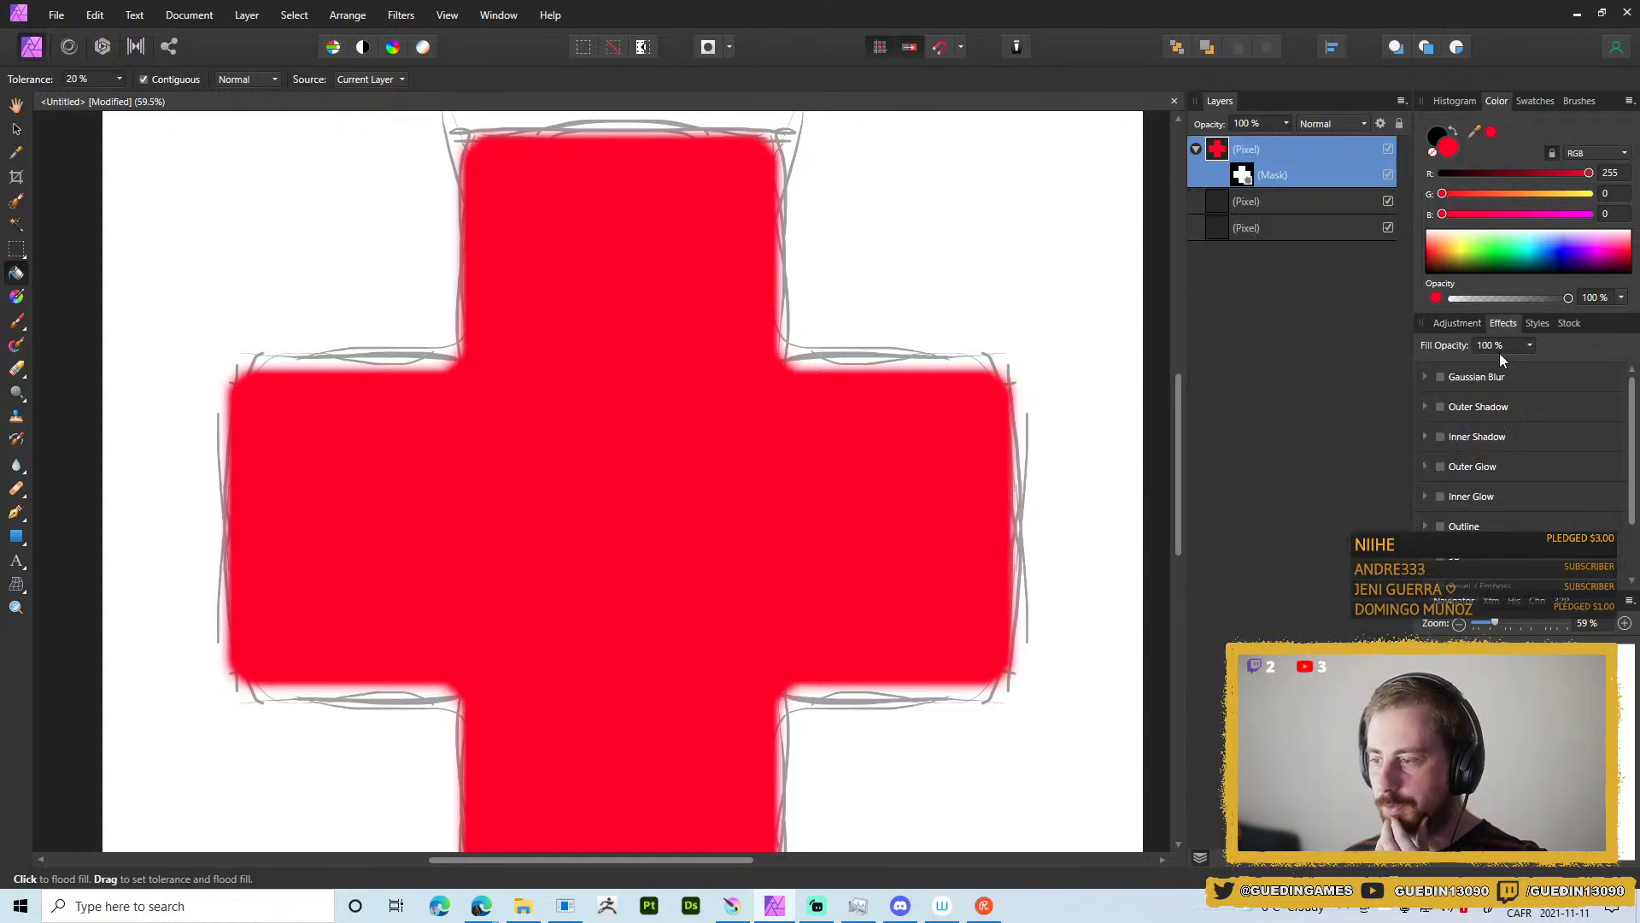
left_click(1463, 323)
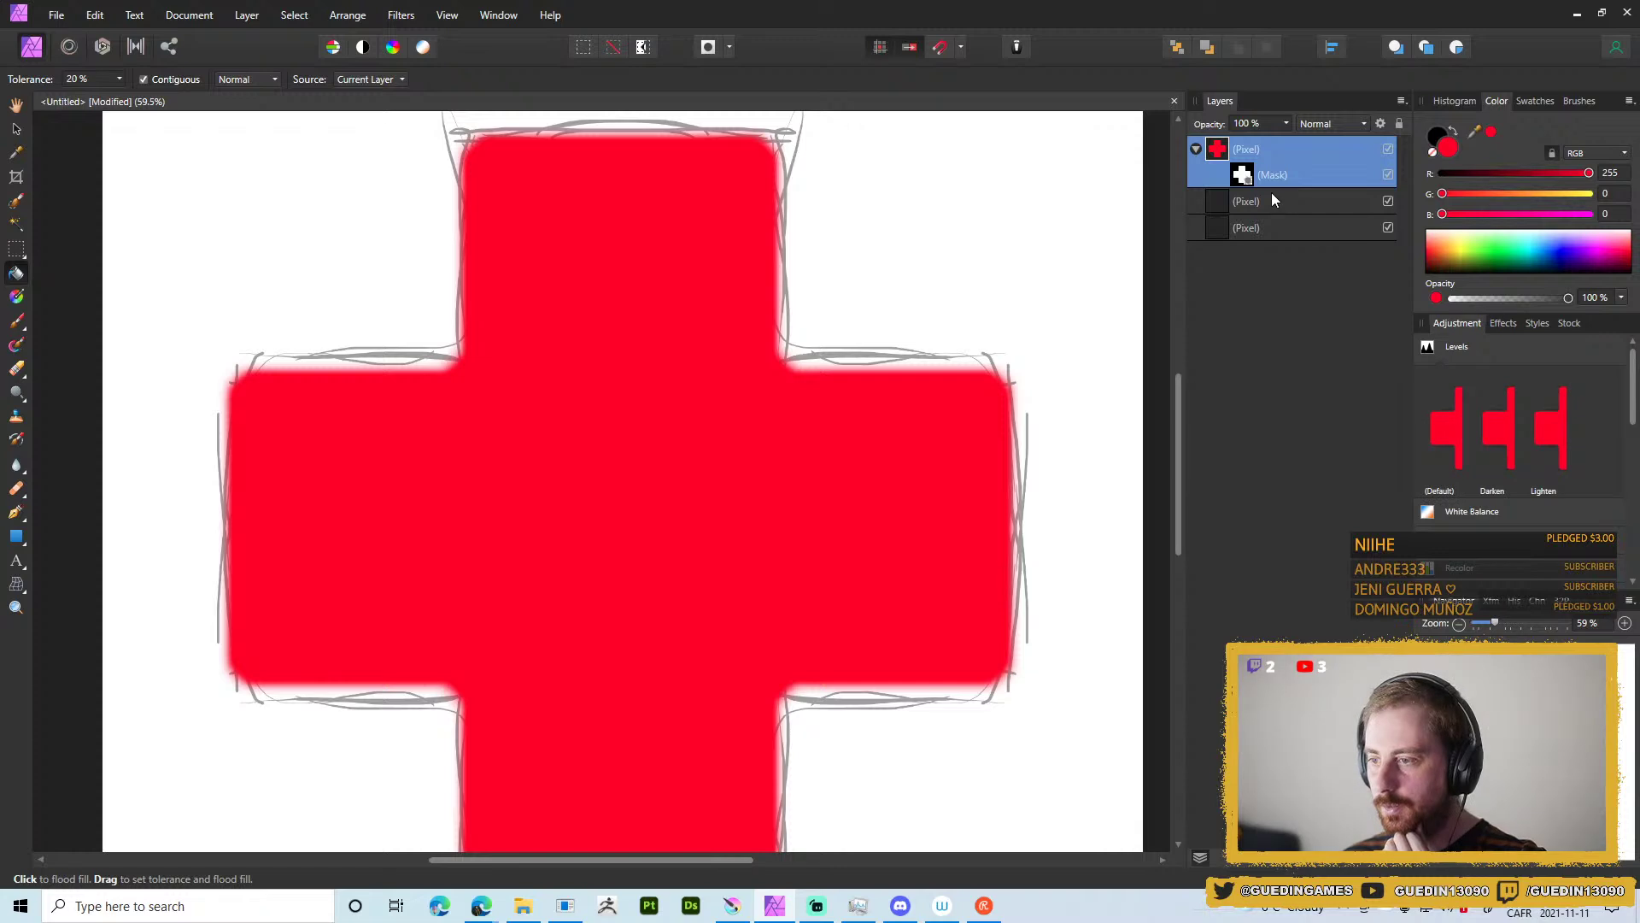
left_click(1435, 415)
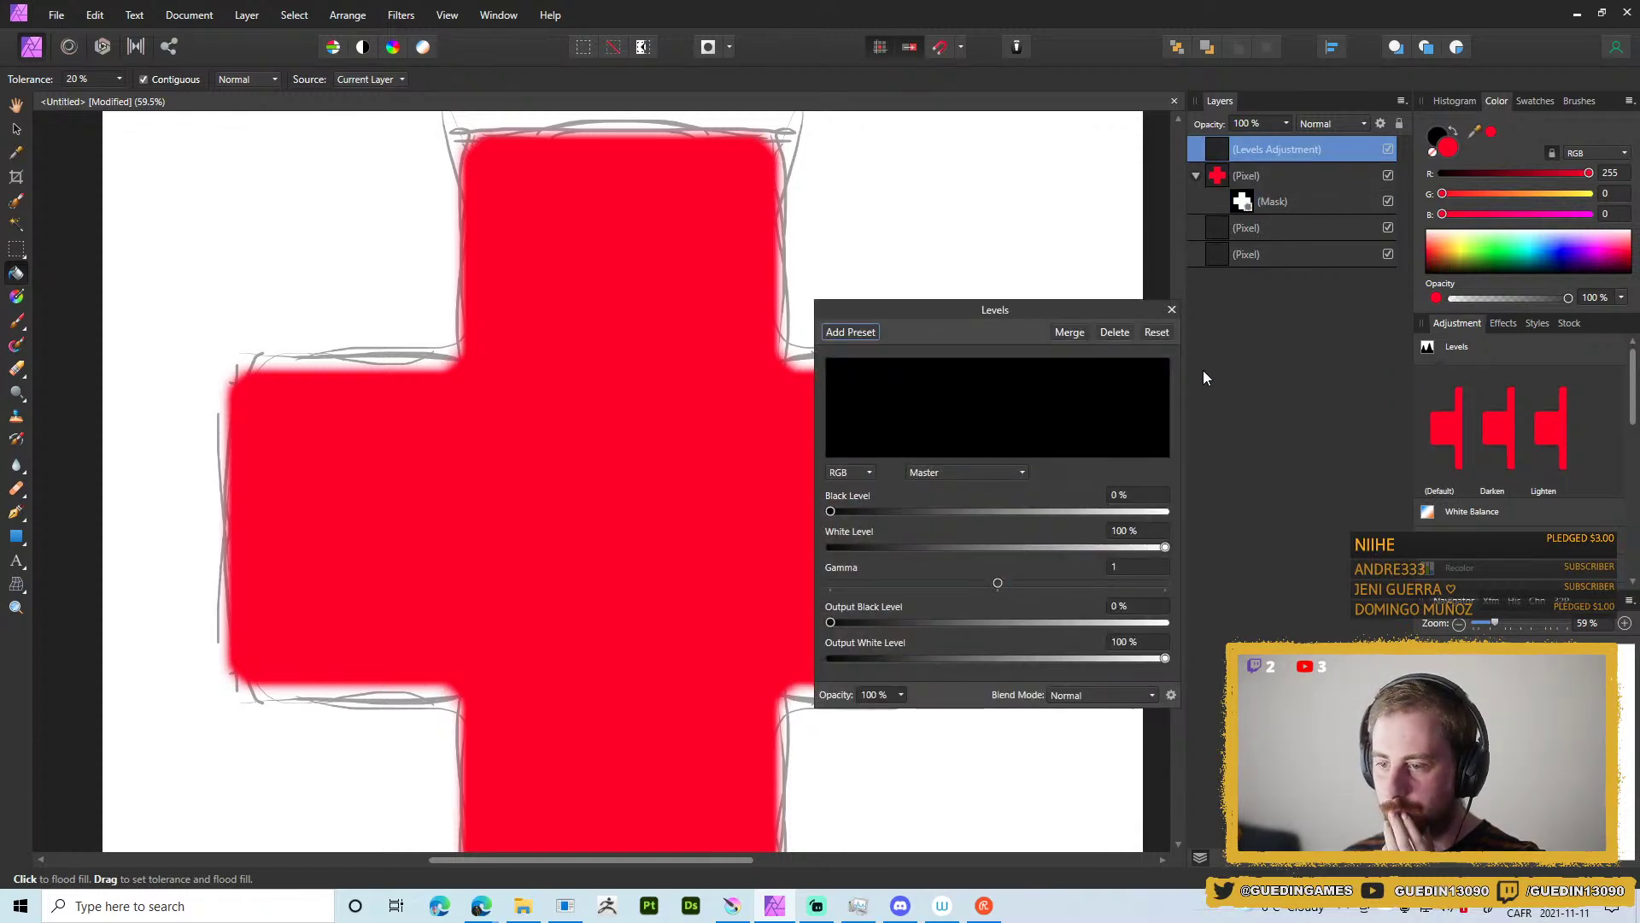
left_click_drag(1260, 205, 1249, 188)
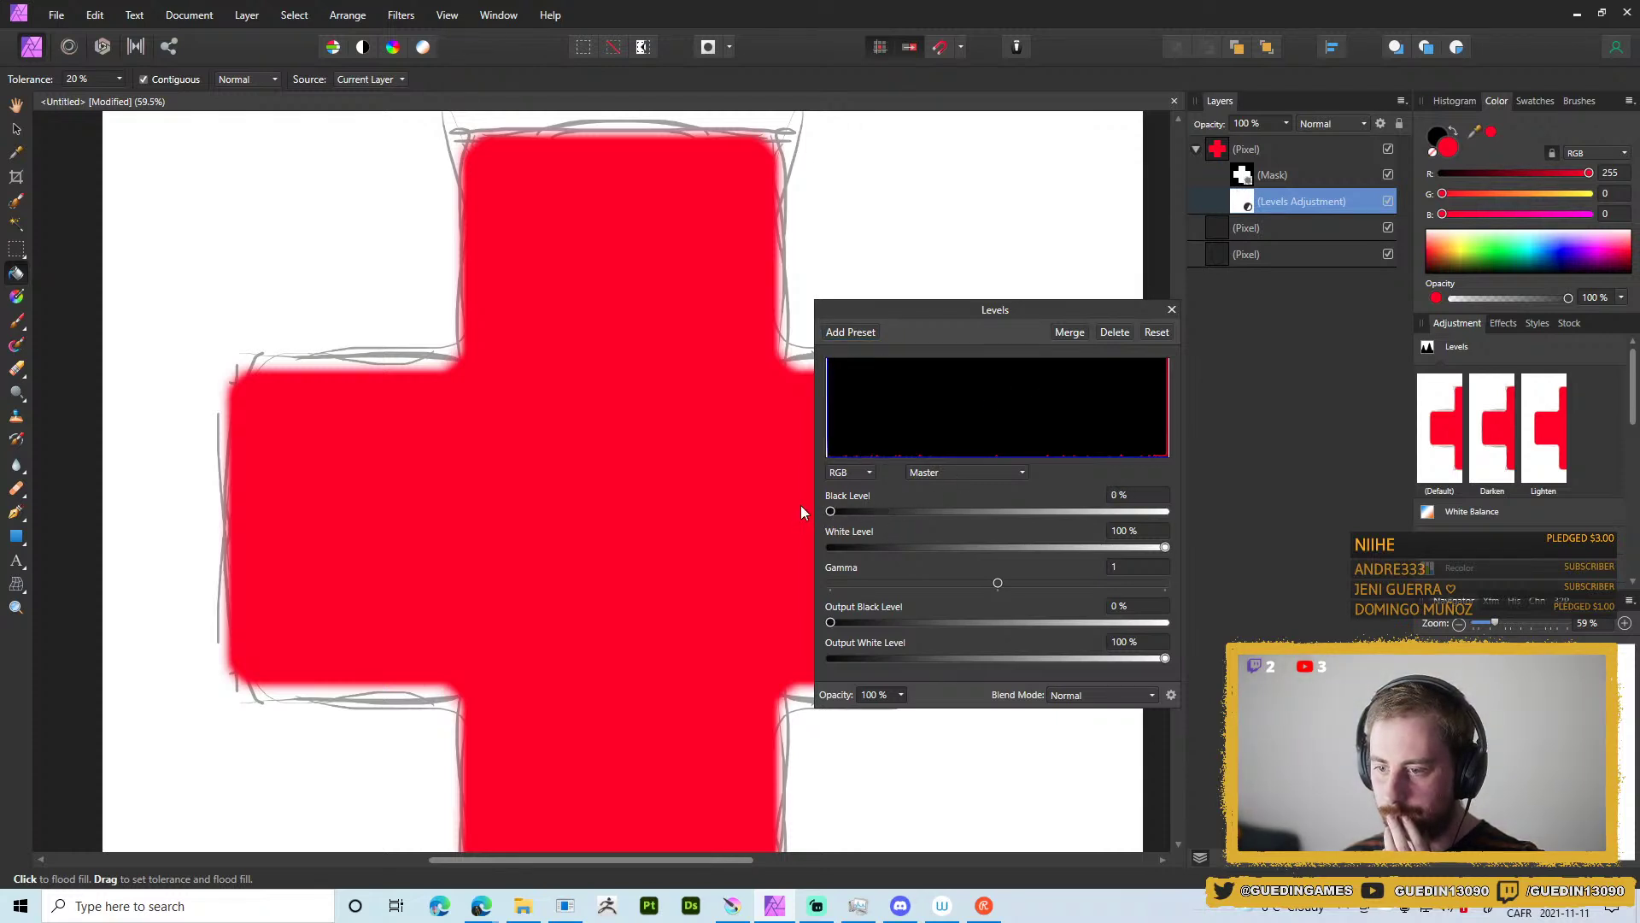
Try the Gray colour mode on the Levels adjustment and close its settings.
left_click(858, 472)
left_click(858, 475)
left_click(854, 497)
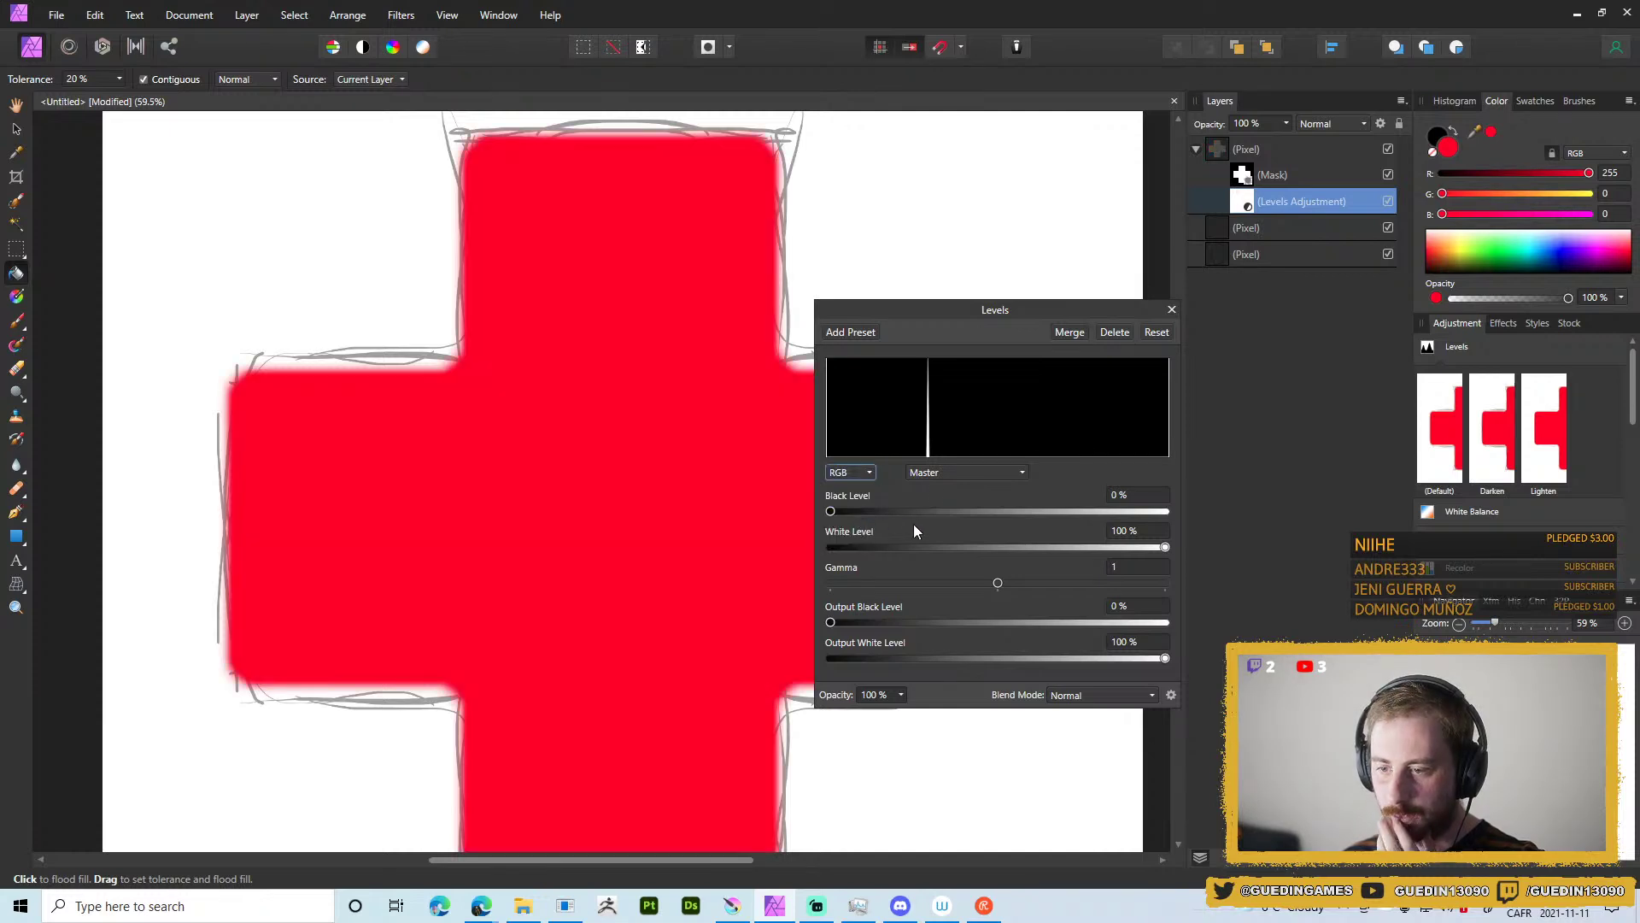
left_click(1172, 310)
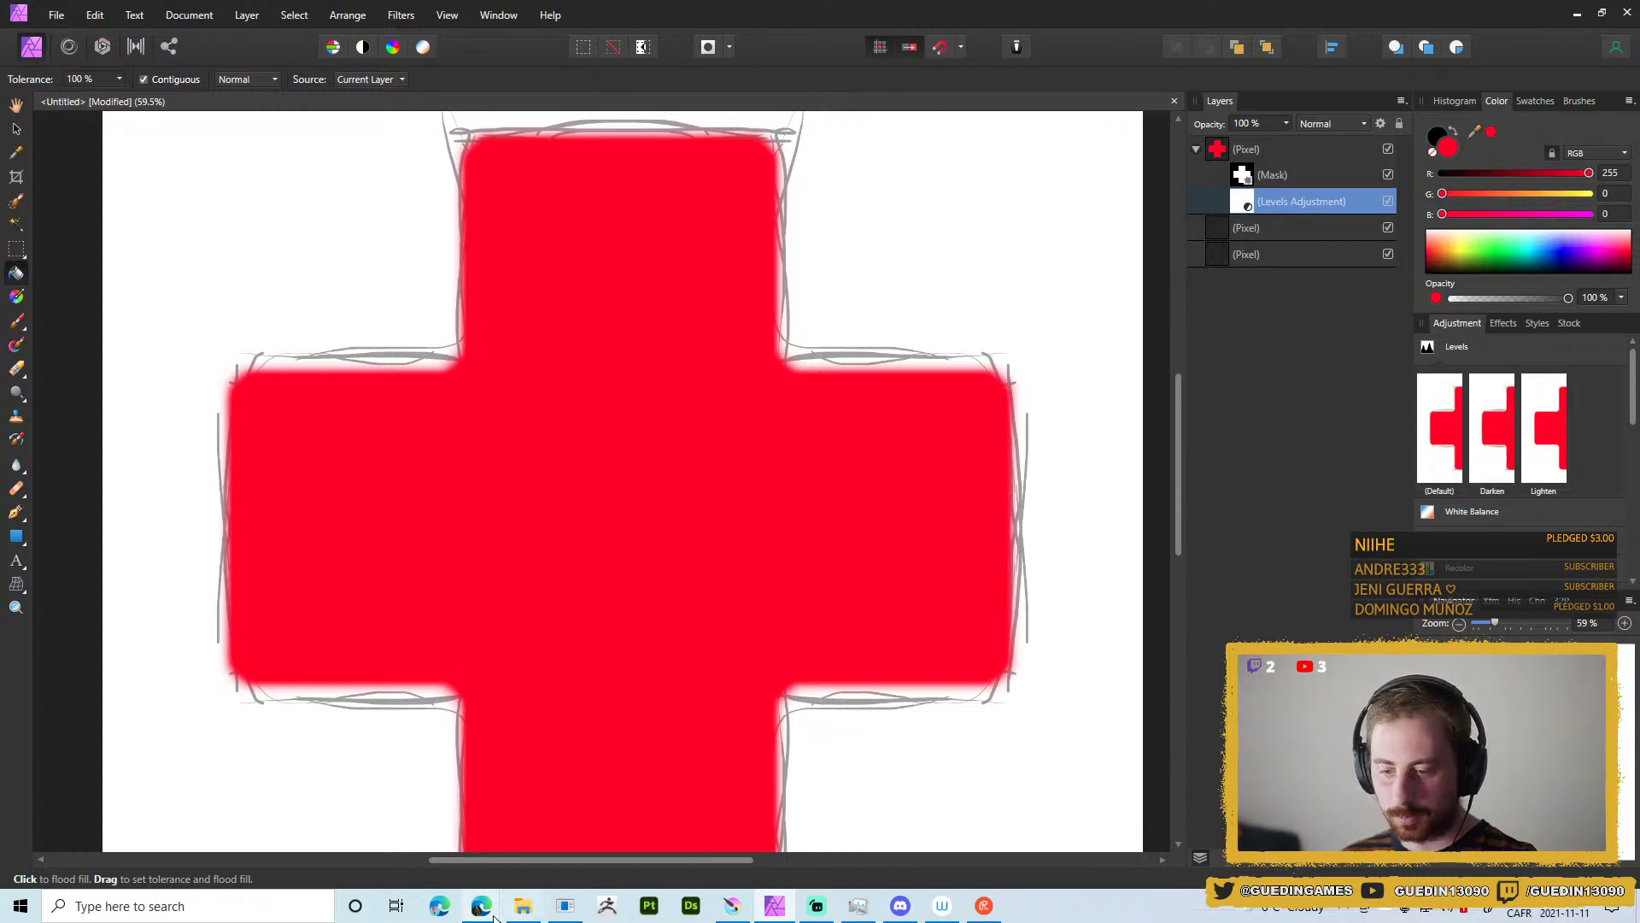
Switch to the web browser and search Google in a new tab for "affinity photo level mask".
mouse_move(495, 917)
left_click(578, 841)
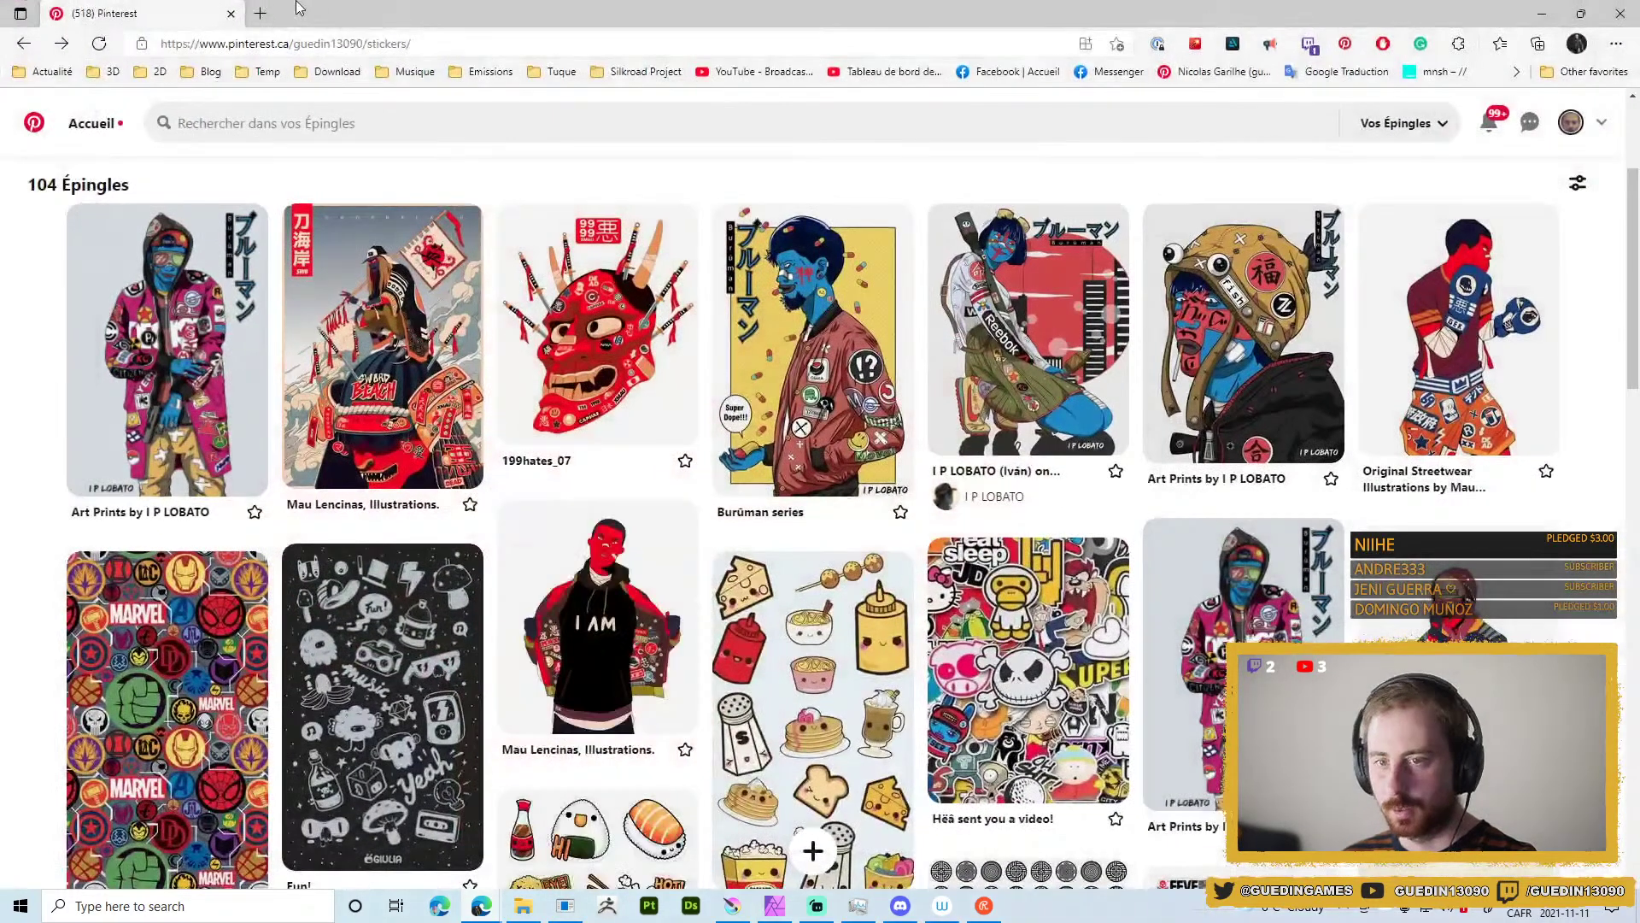
left_click(260, 14)
type("af")
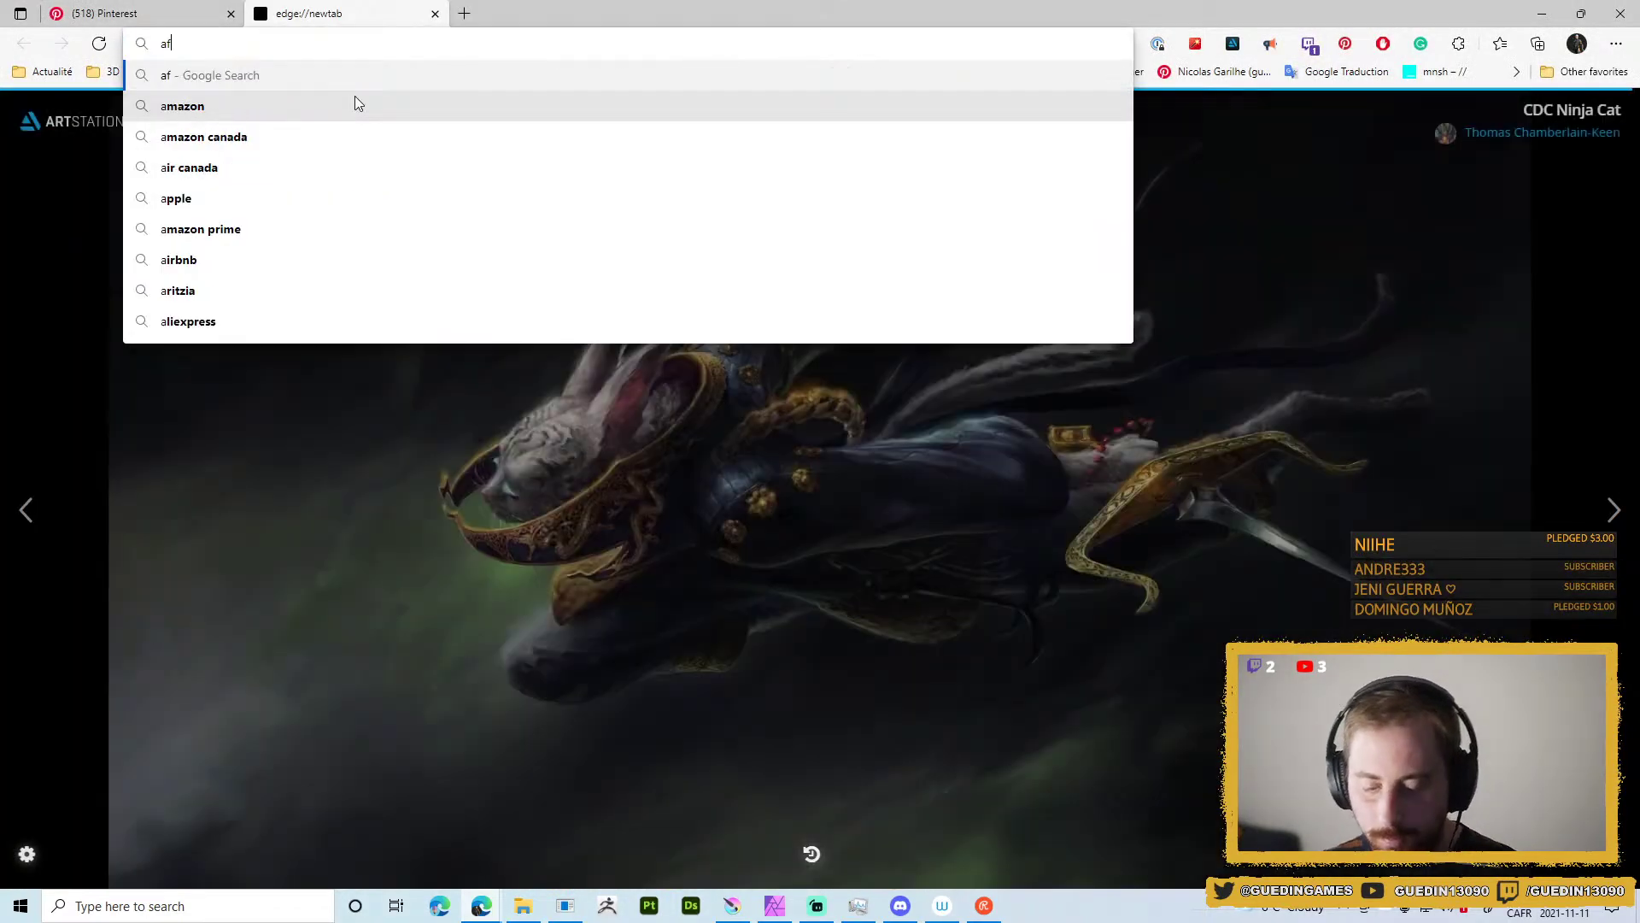
type("finity photo")
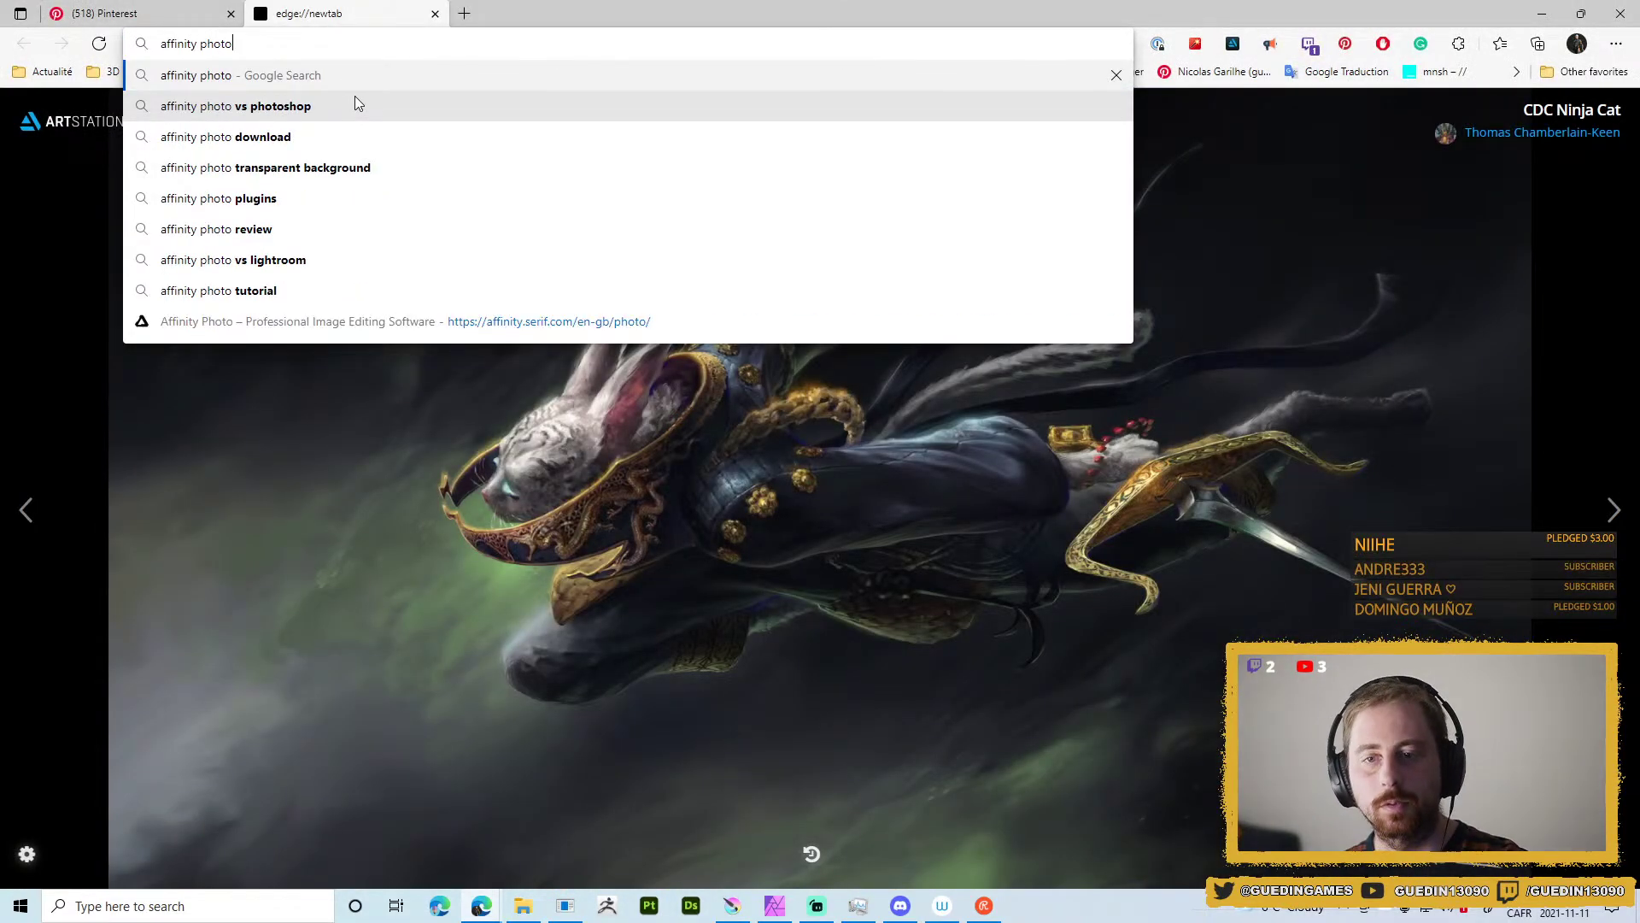
type(" level mask")
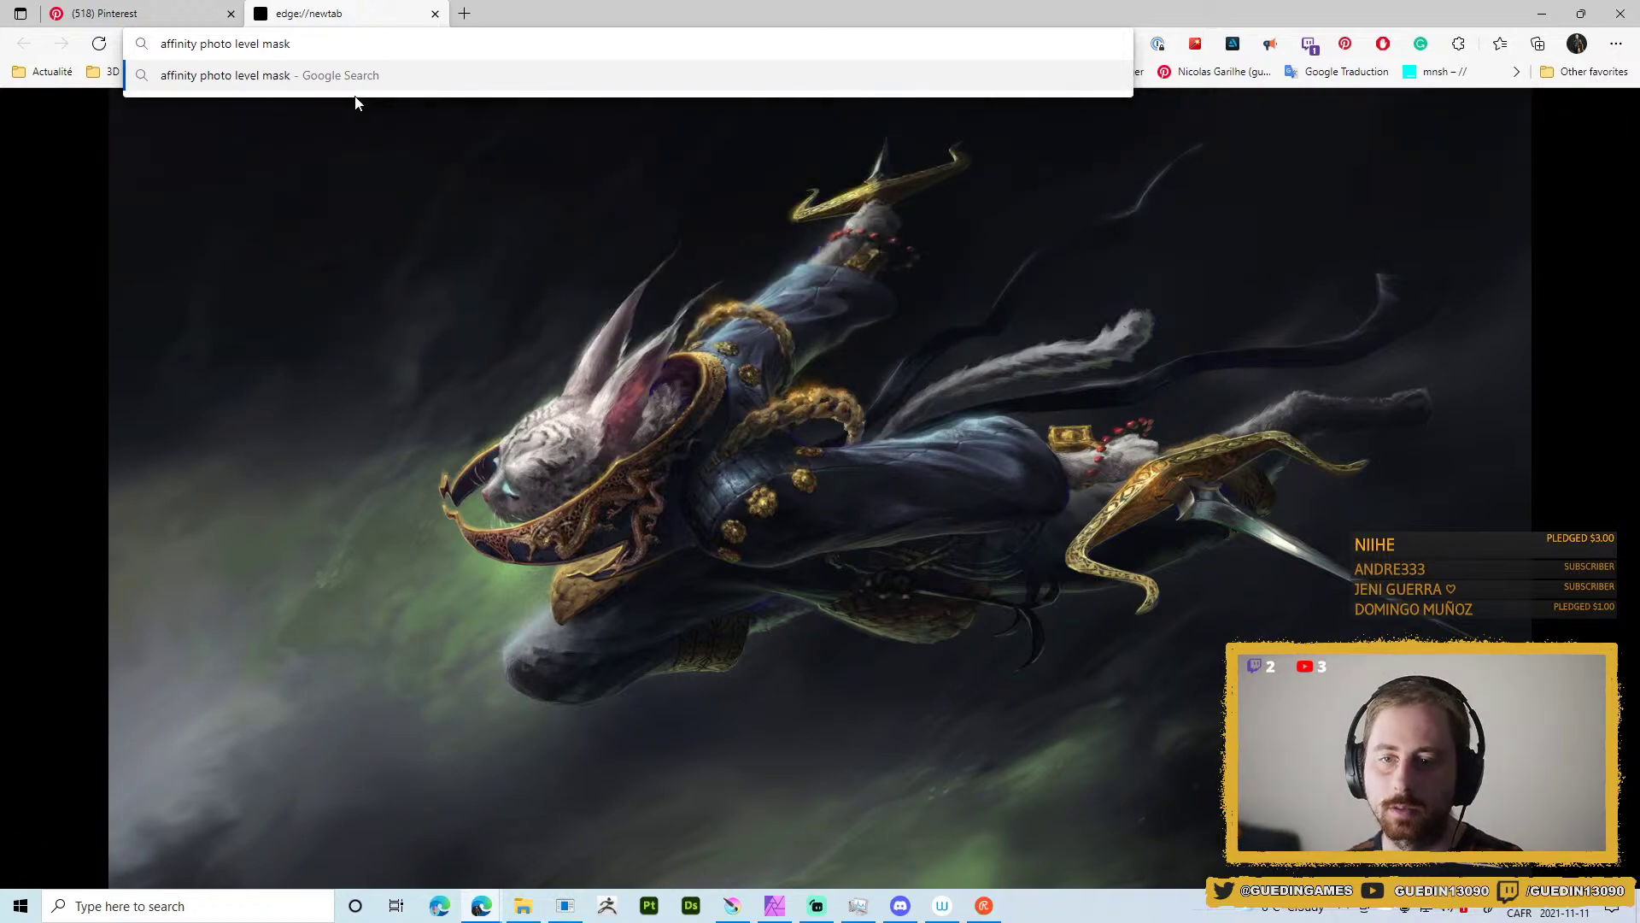
key("Return")
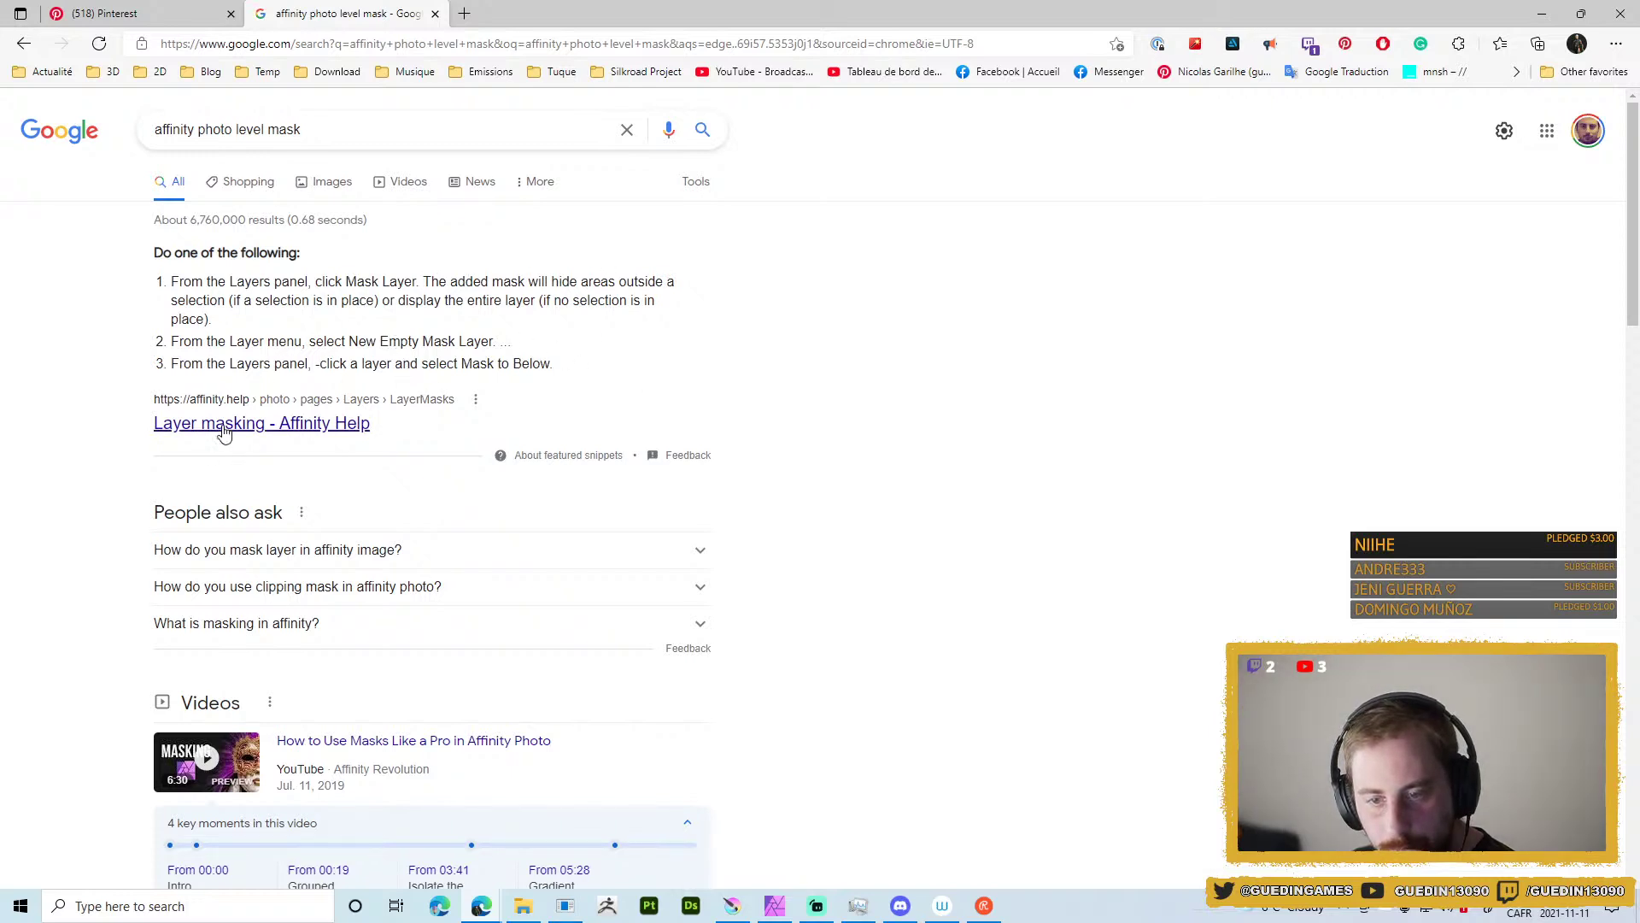
Open the Affinity forum thread "Edit layer masks with curves or levels?" from the results and read its replies.
scroll(311, 576, "down", 3)
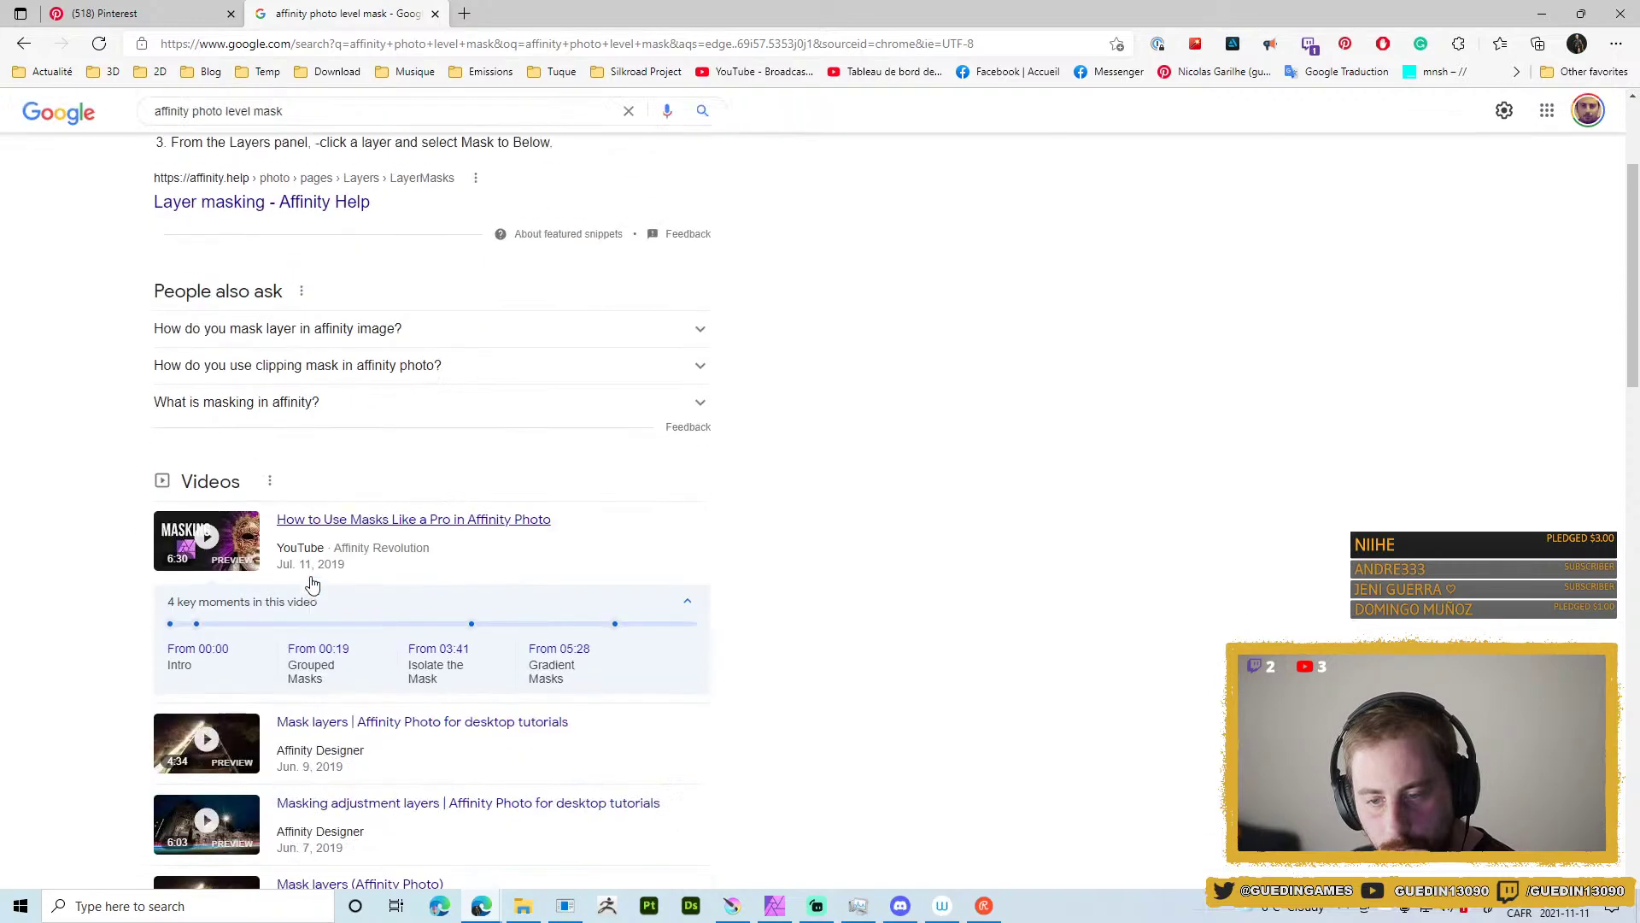
scroll(416, 542, "down", 8)
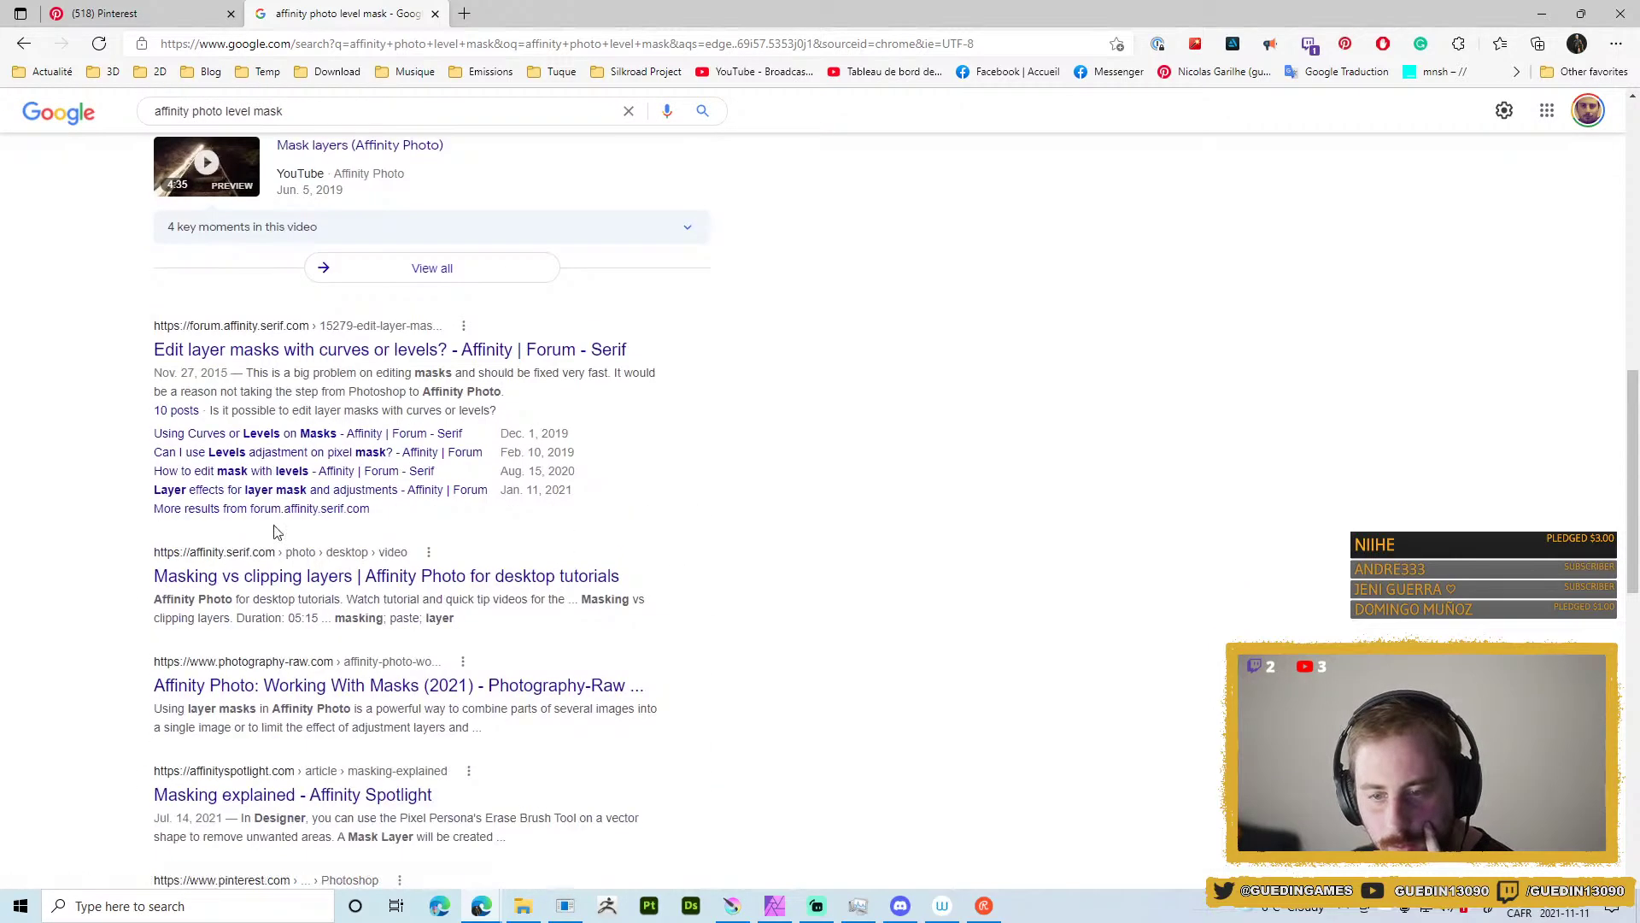
left_click(356, 362)
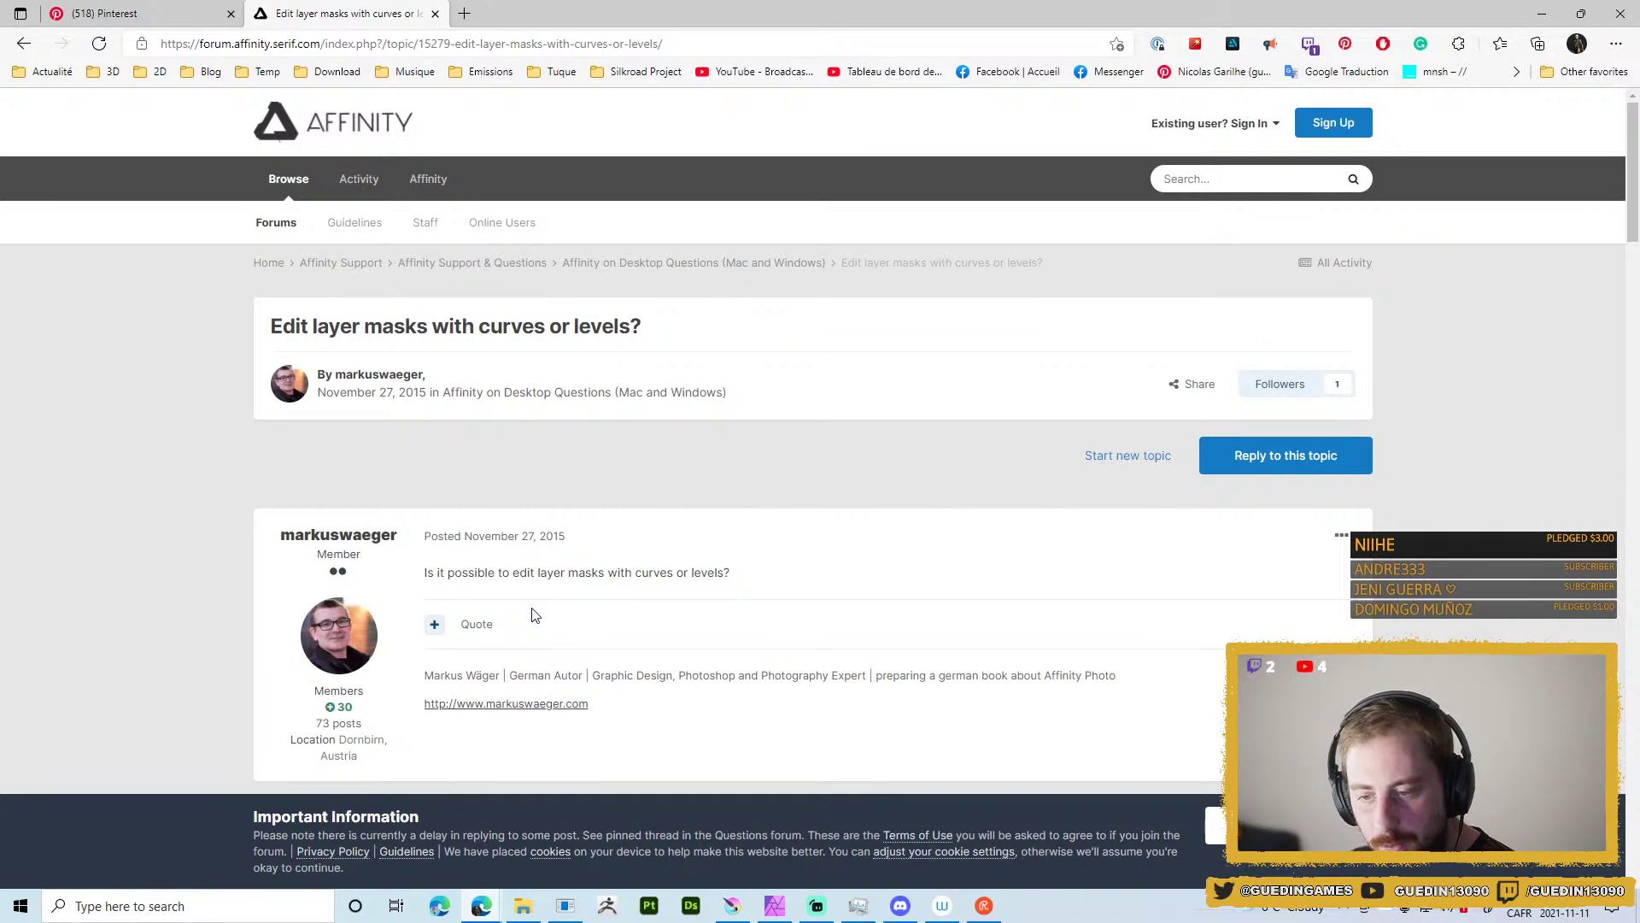
scroll(536, 615, "down", 4)
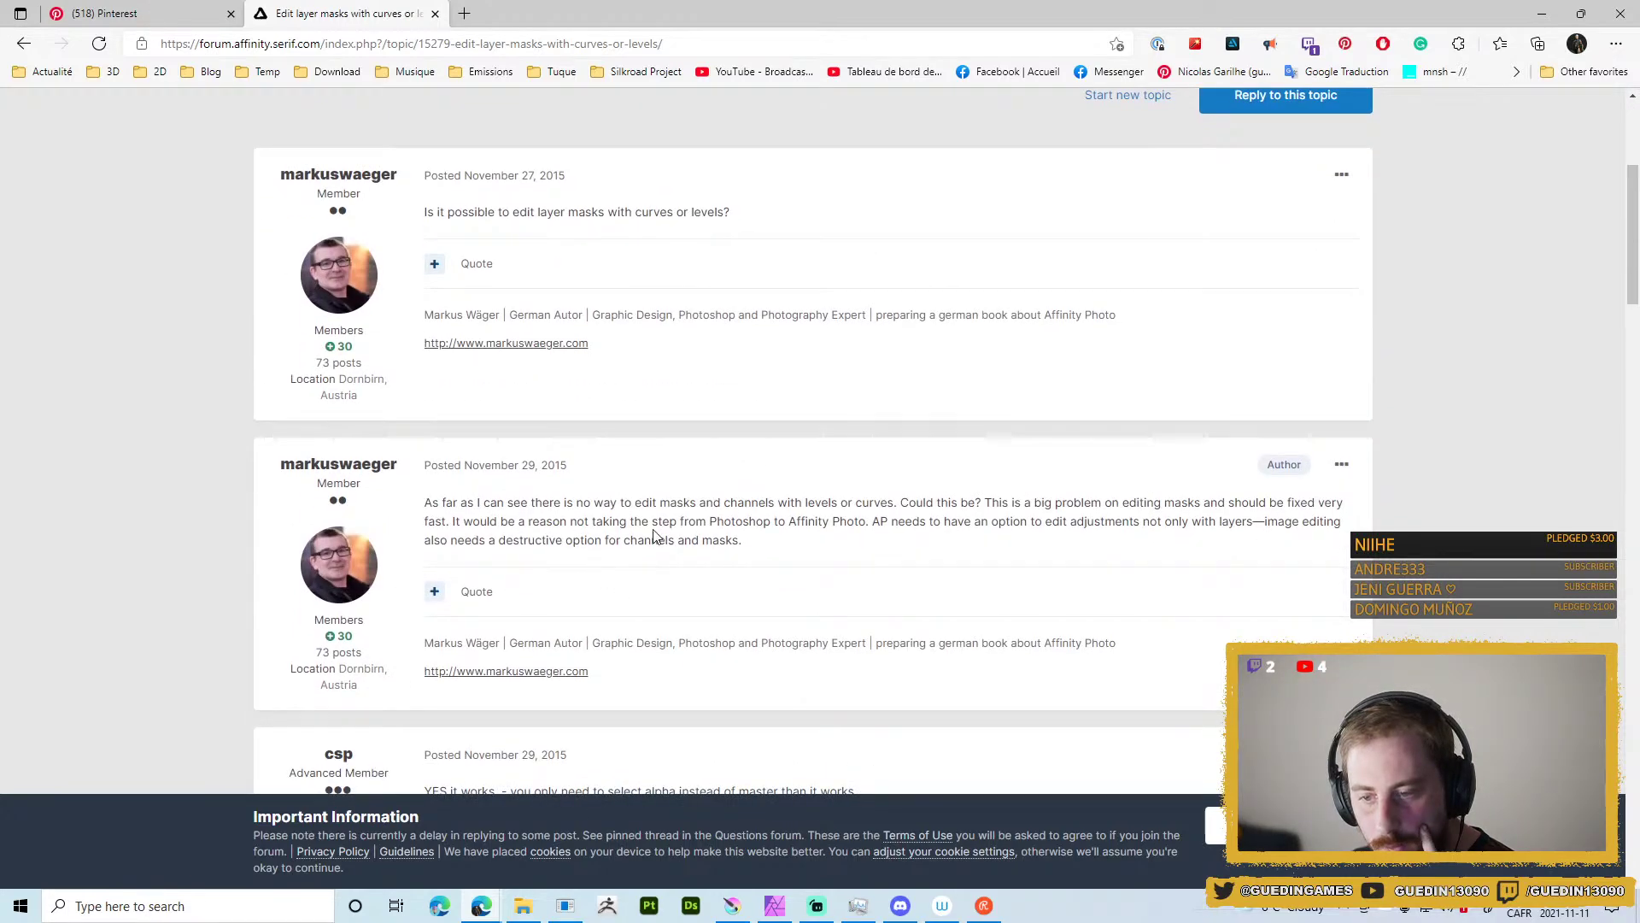
scroll(598, 524, "down", 1)
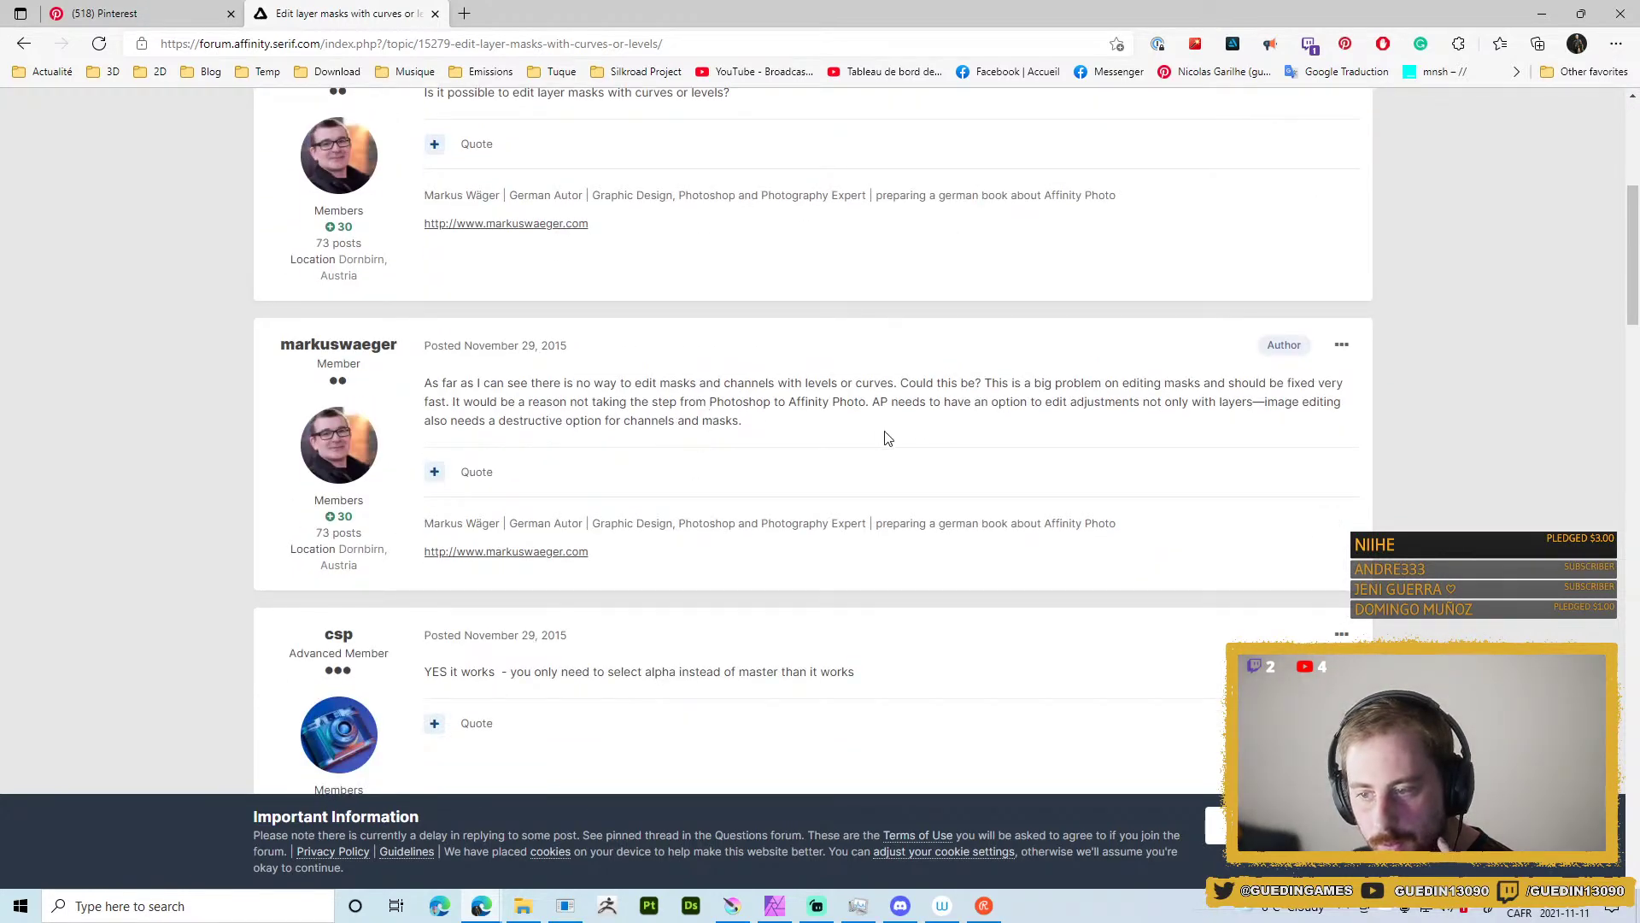
scroll(885, 438, "down", 3)
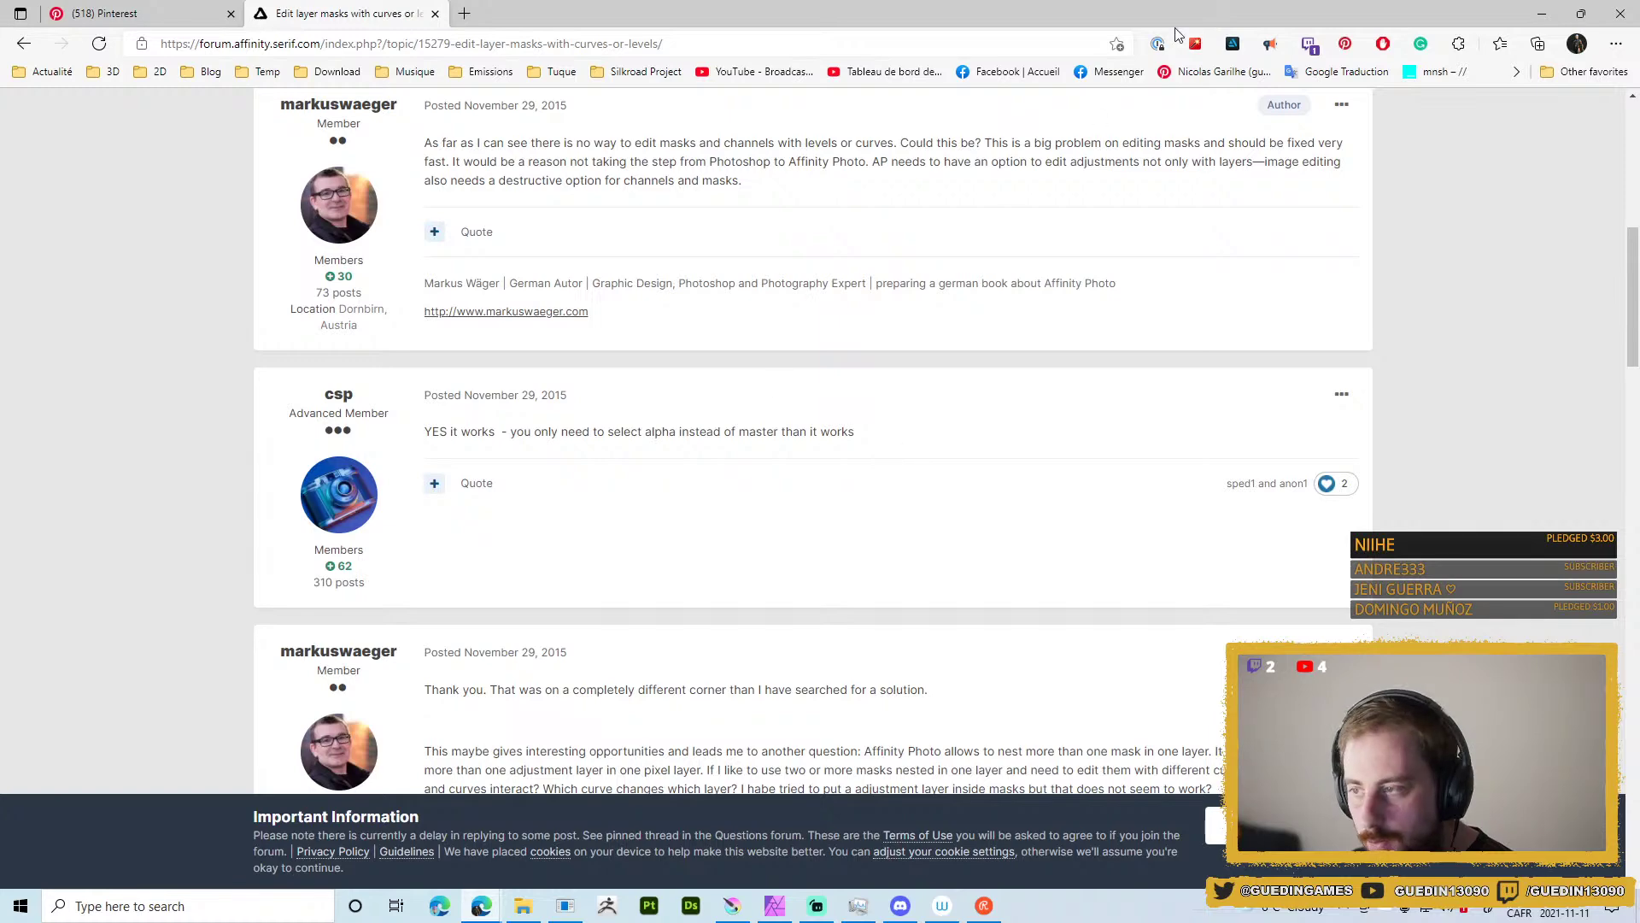
Return to Affinity Photo and set the nested Levels adjustment to the Alpha channel with a 52% black level.
left_click(1542, 14)
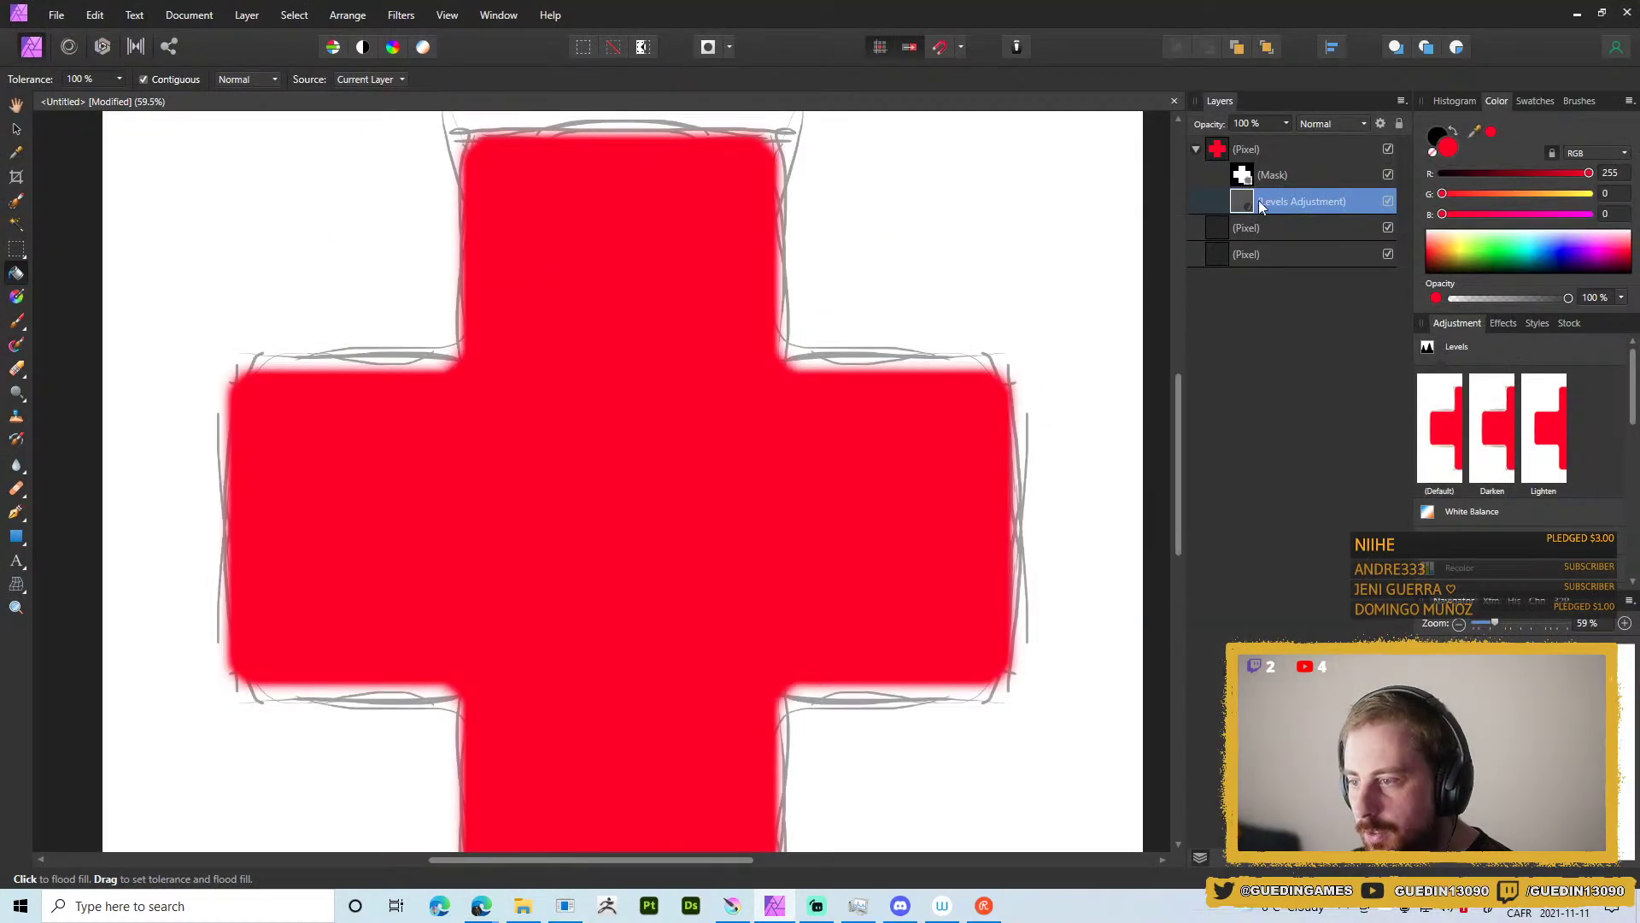
double_click(1239, 200)
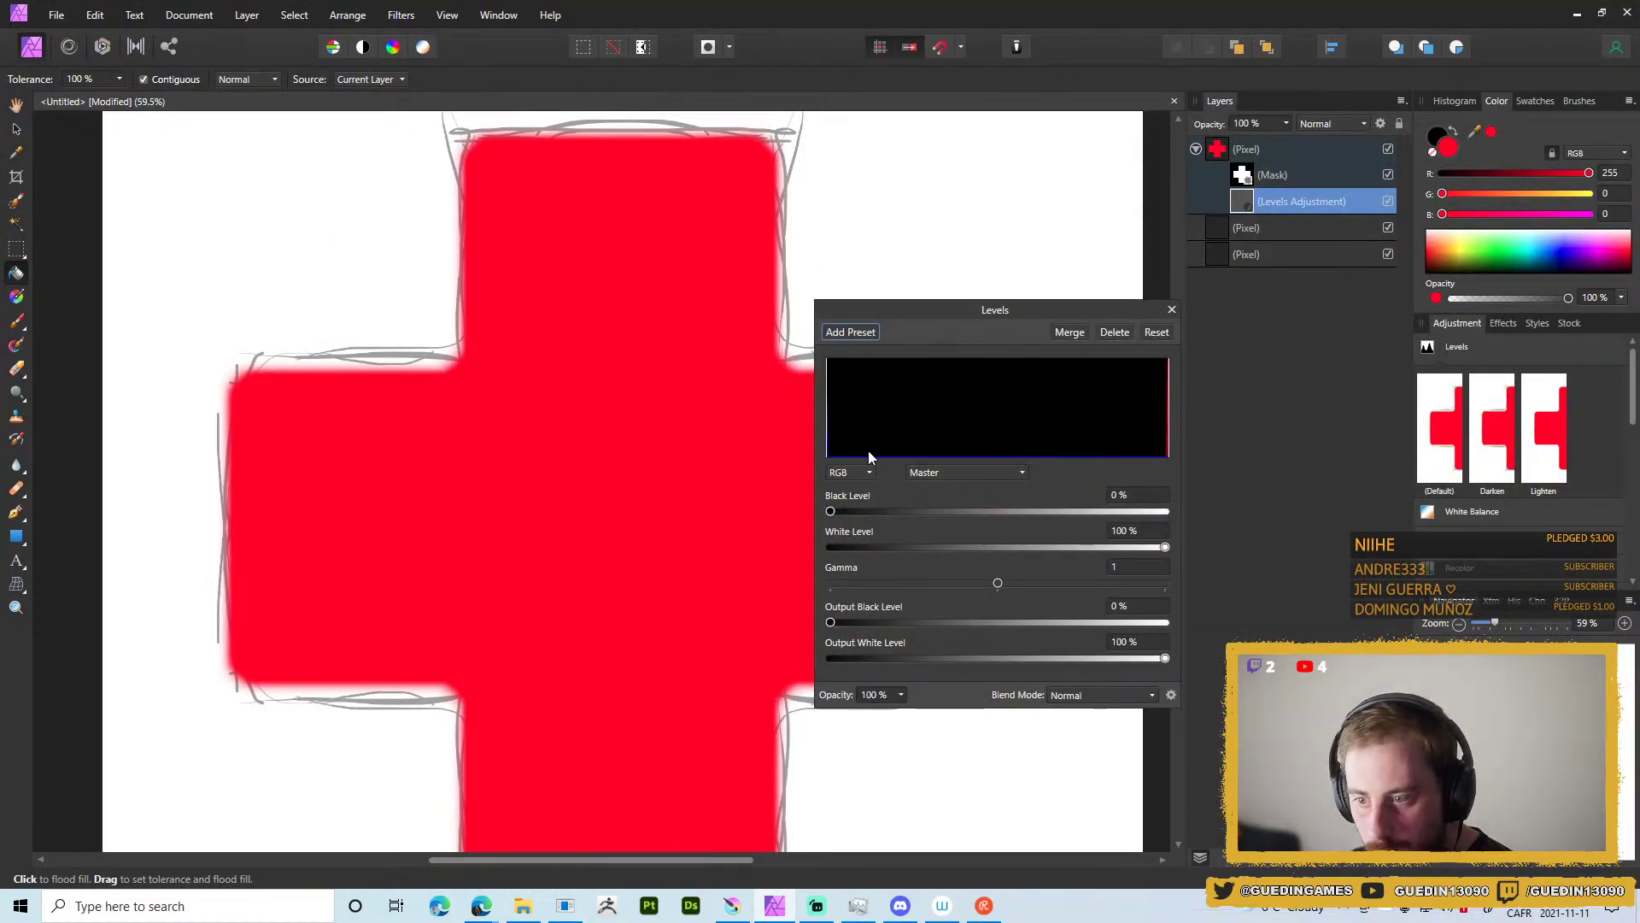
left_click(842, 474)
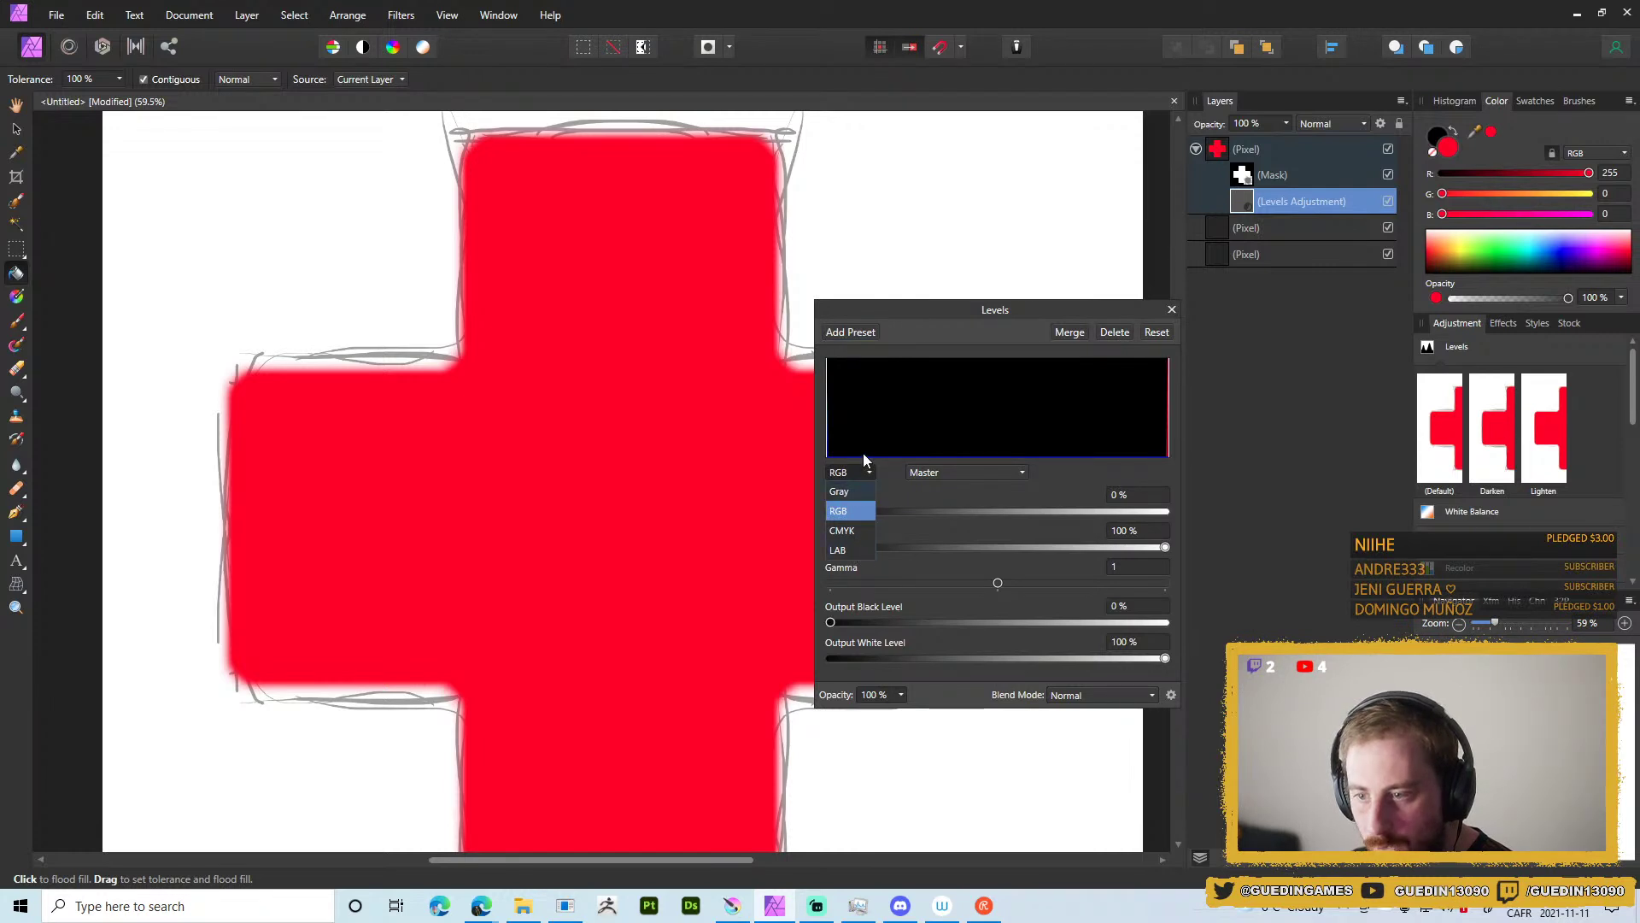
left_click(920, 472)
left_click(920, 474)
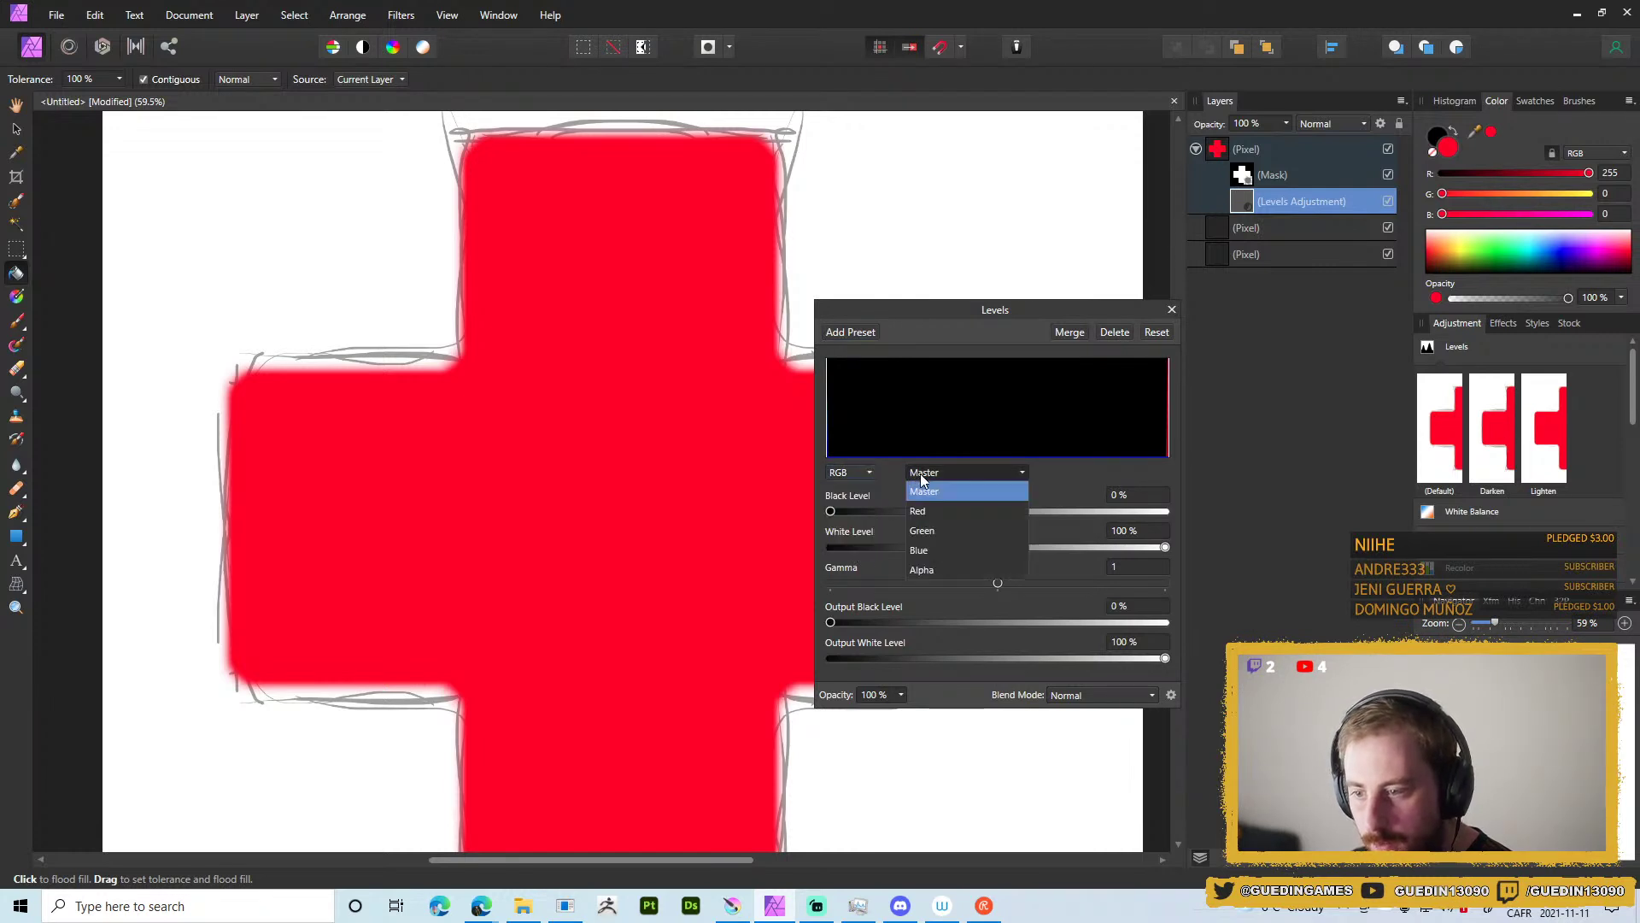
left_click(928, 570)
mouse_move(850, 513)
left_mouse_down()
mouse_move(1088, 510)
mouse_move(981, 509)
mouse_move(1005, 511)
left_mouse_up()
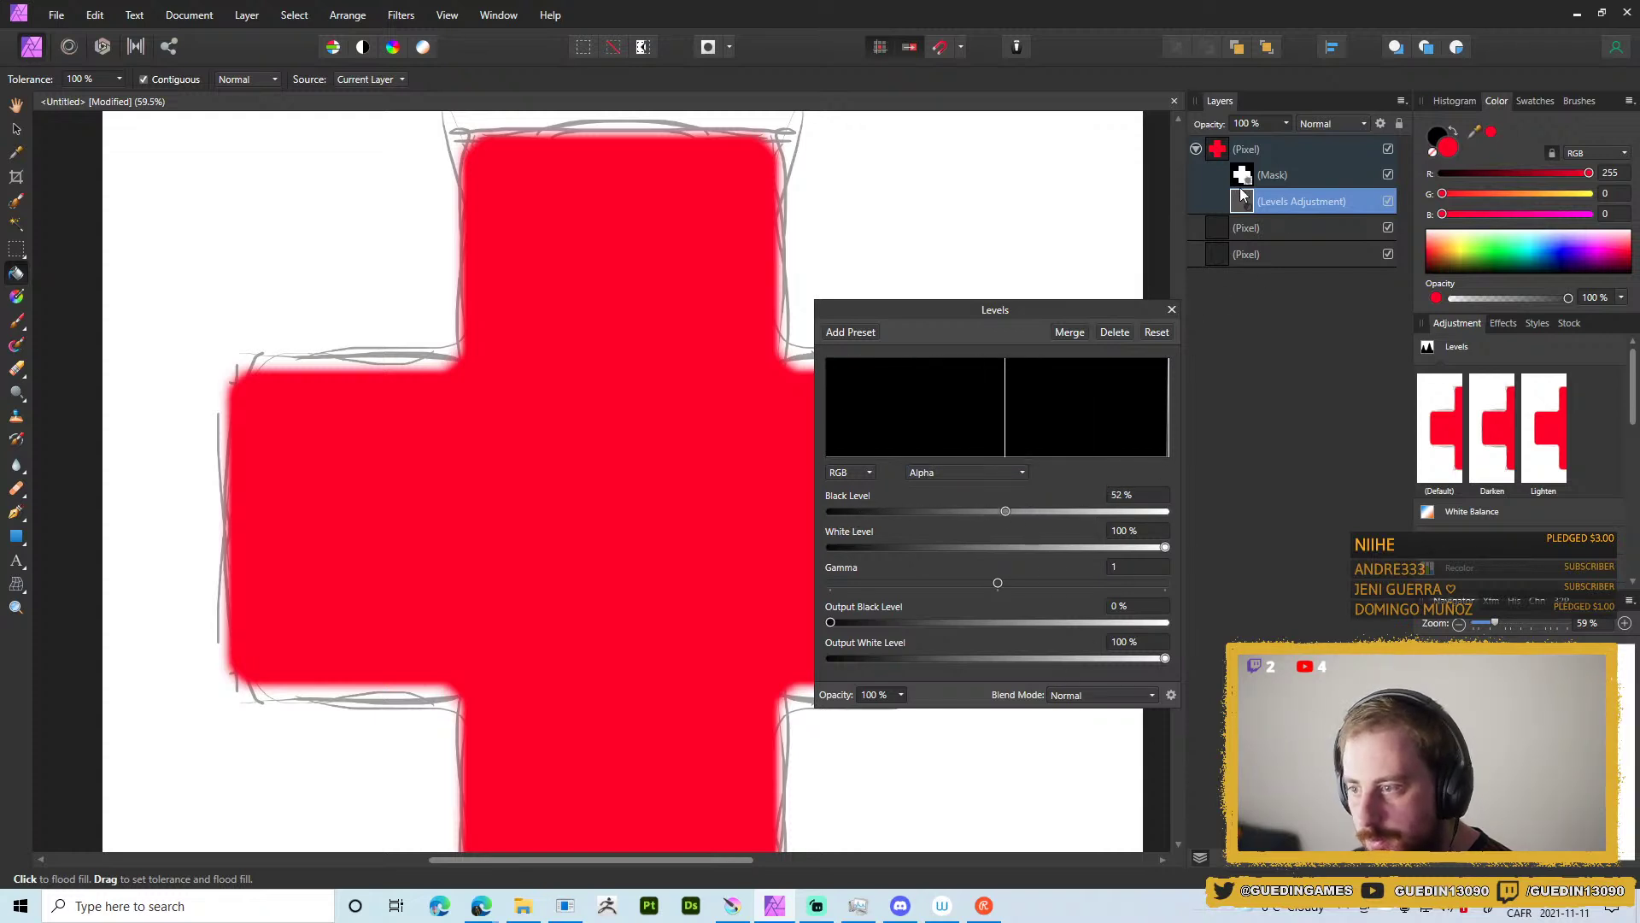
Move the Levels adjustment above the cross layer and set its alpha black level to 46% and white level to 50%.
left_click_drag(1242, 201, 1239, 126)
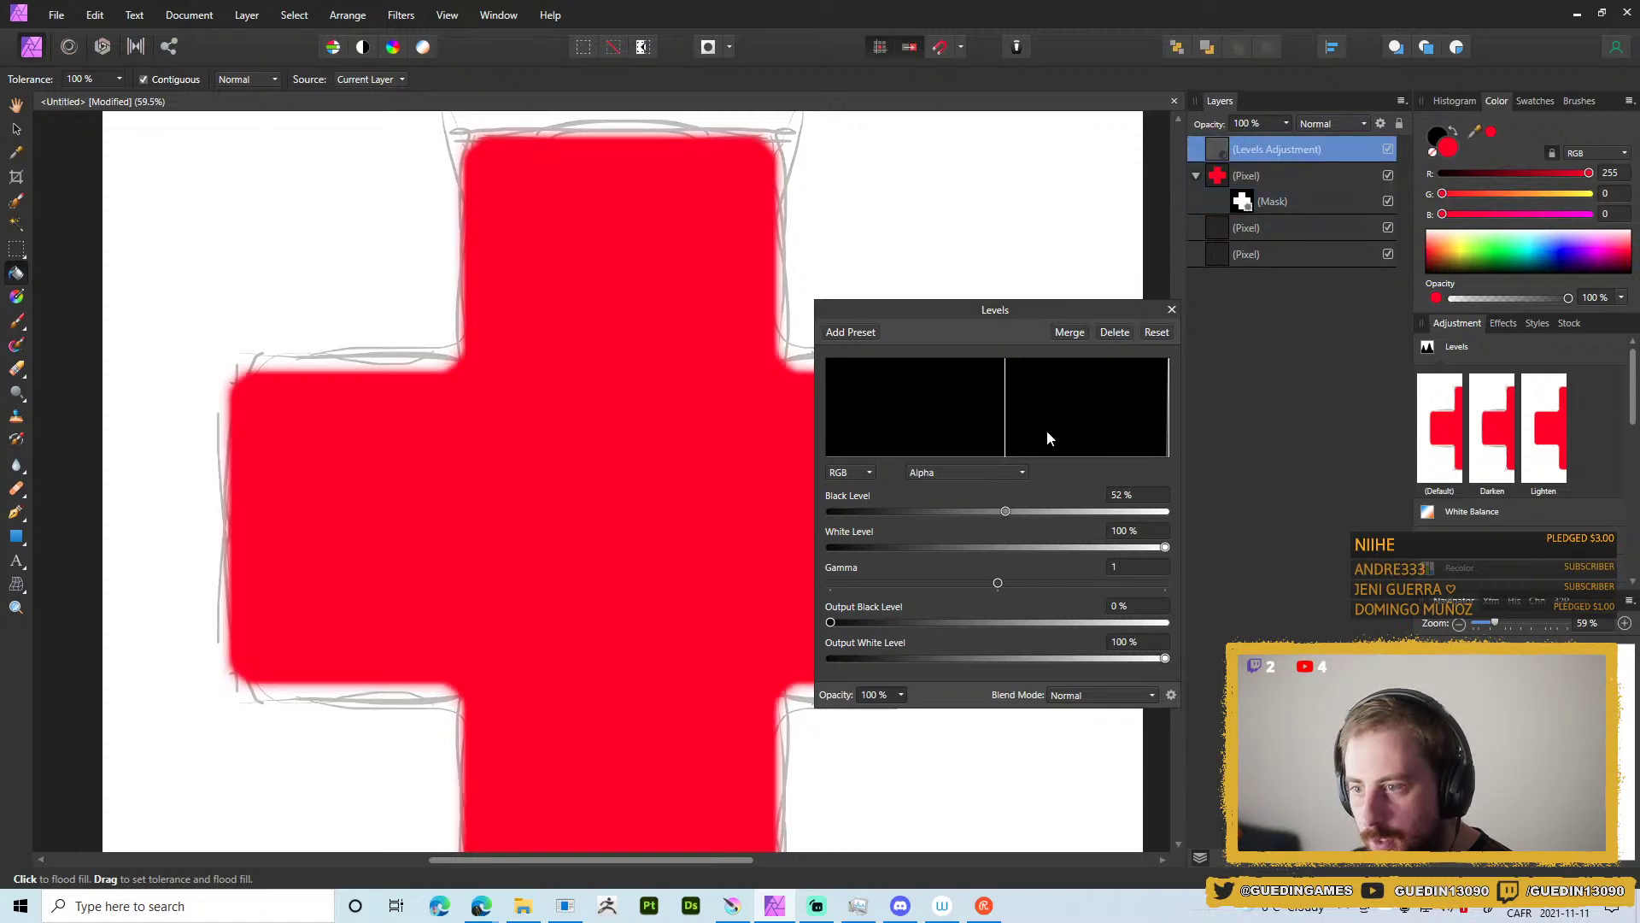
mouse_move(1008, 511)
left_mouse_down()
mouse_move(861, 511)
mouse_move(985, 511)
left_mouse_up()
left_click_drag(1167, 547, 999, 547)
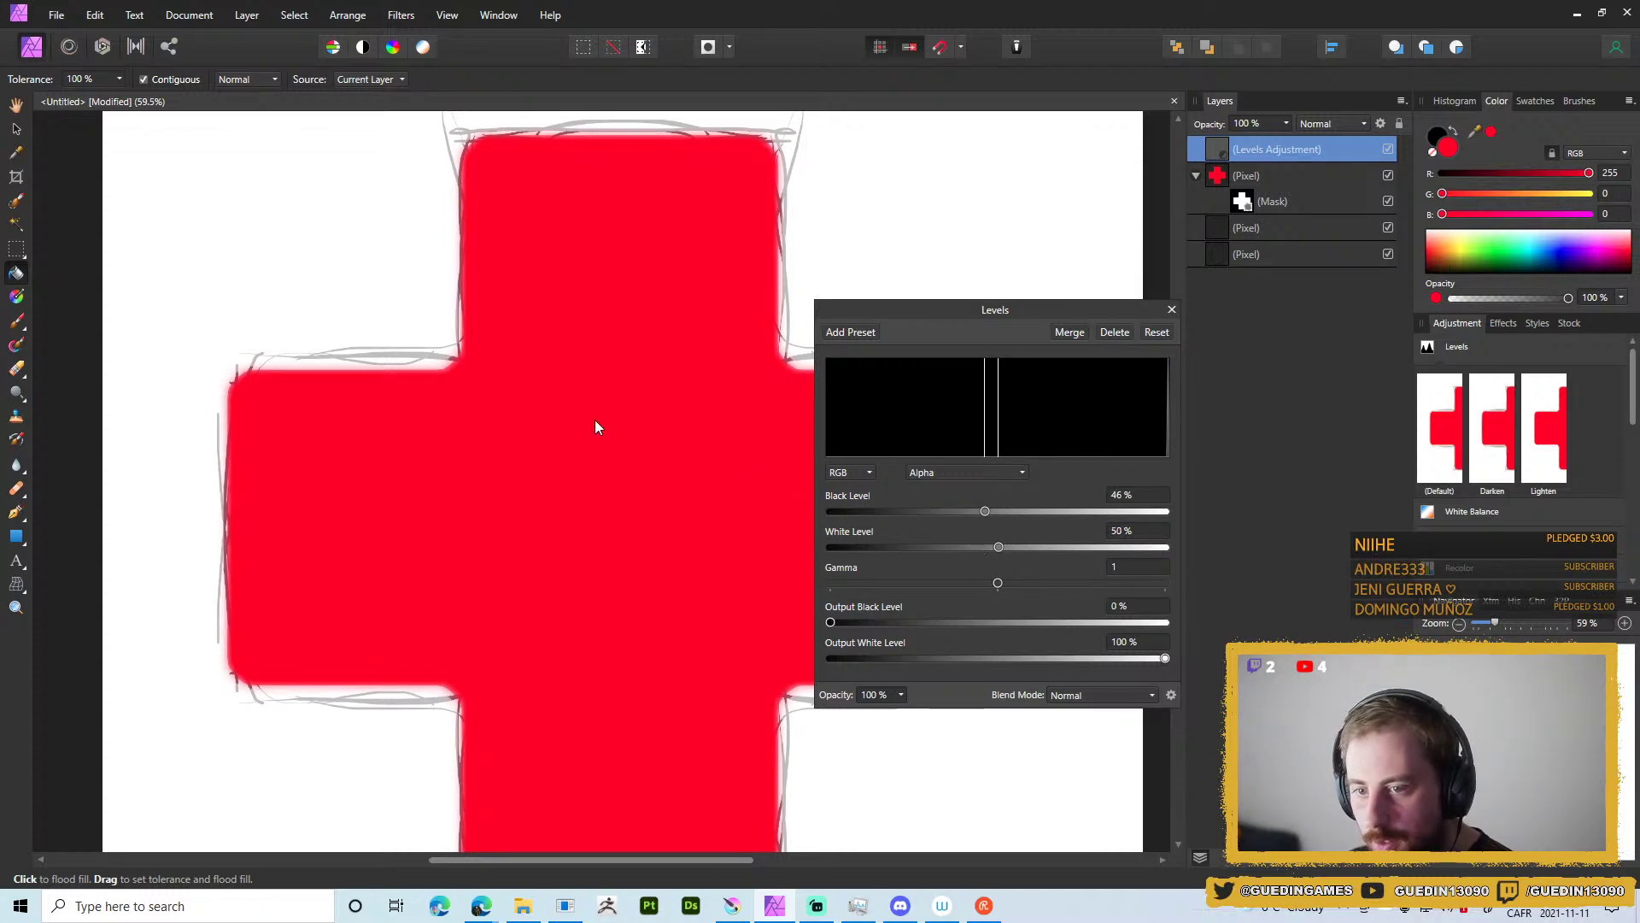
Try the Levels adjustment below the cross layer with a 48% alpha black level, then return it to the top at 46%.
left_click_drag(1253, 193, 1249, 196)
mouse_move(987, 513)
left_mouse_down()
mouse_move(923, 511)
mouse_move(991, 511)
left_mouse_up()
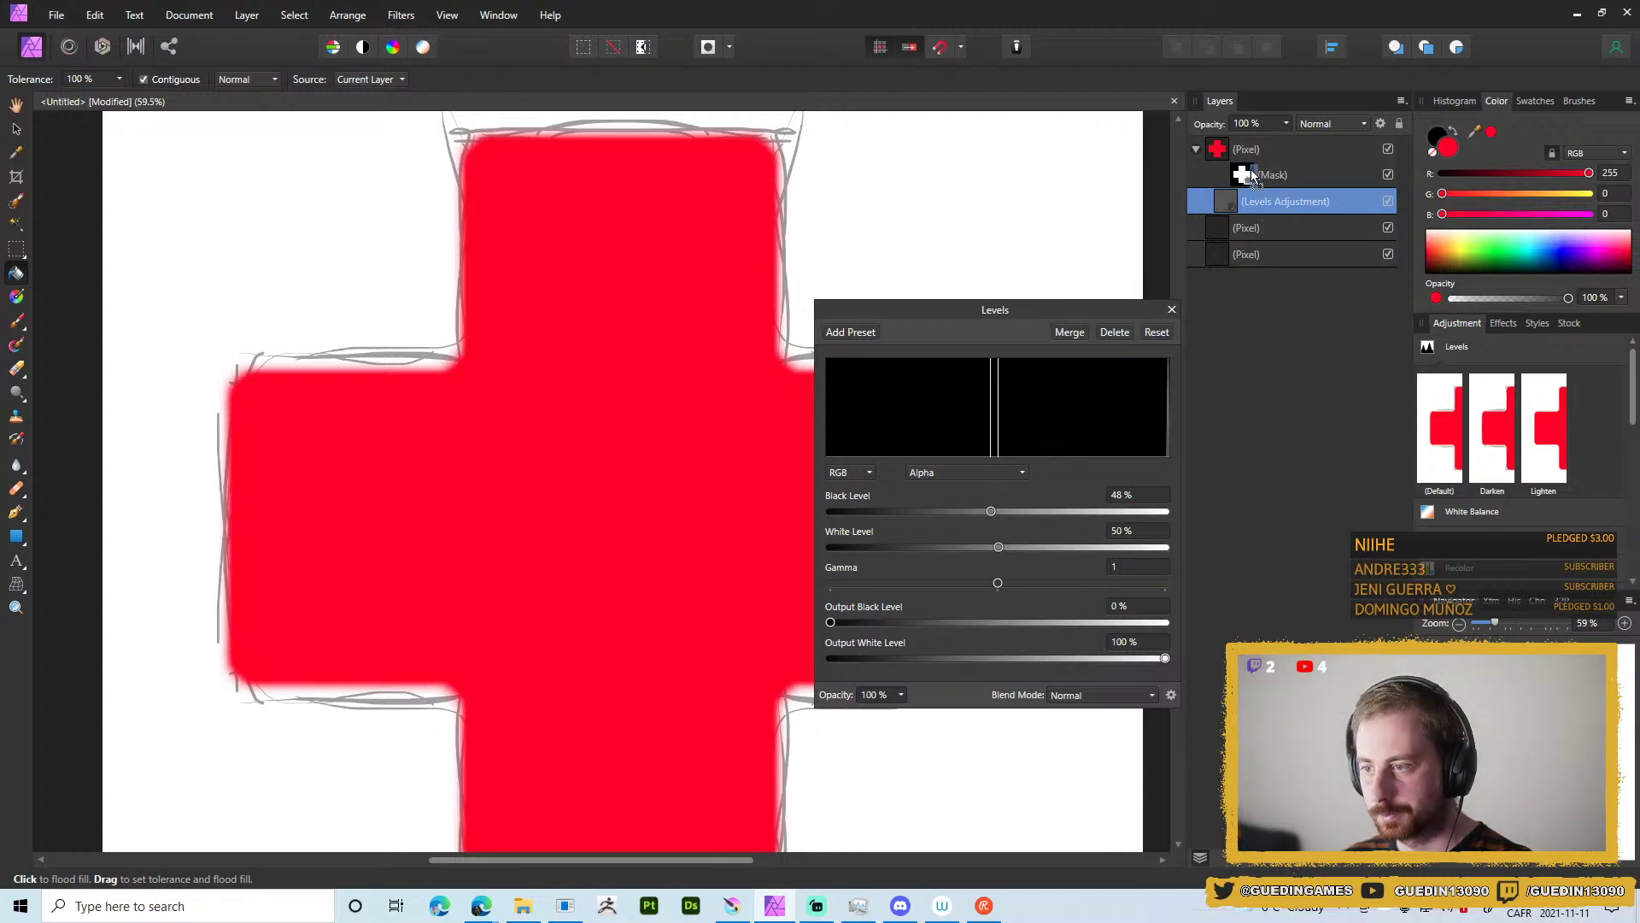
left_click_drag(1252, 176, 1253, 175)
mouse_move(991, 511)
left_mouse_down()
mouse_move(844, 509)
mouse_move(984, 511)
left_mouse_up()
left_click_drag(1249, 198, 1240, 126)
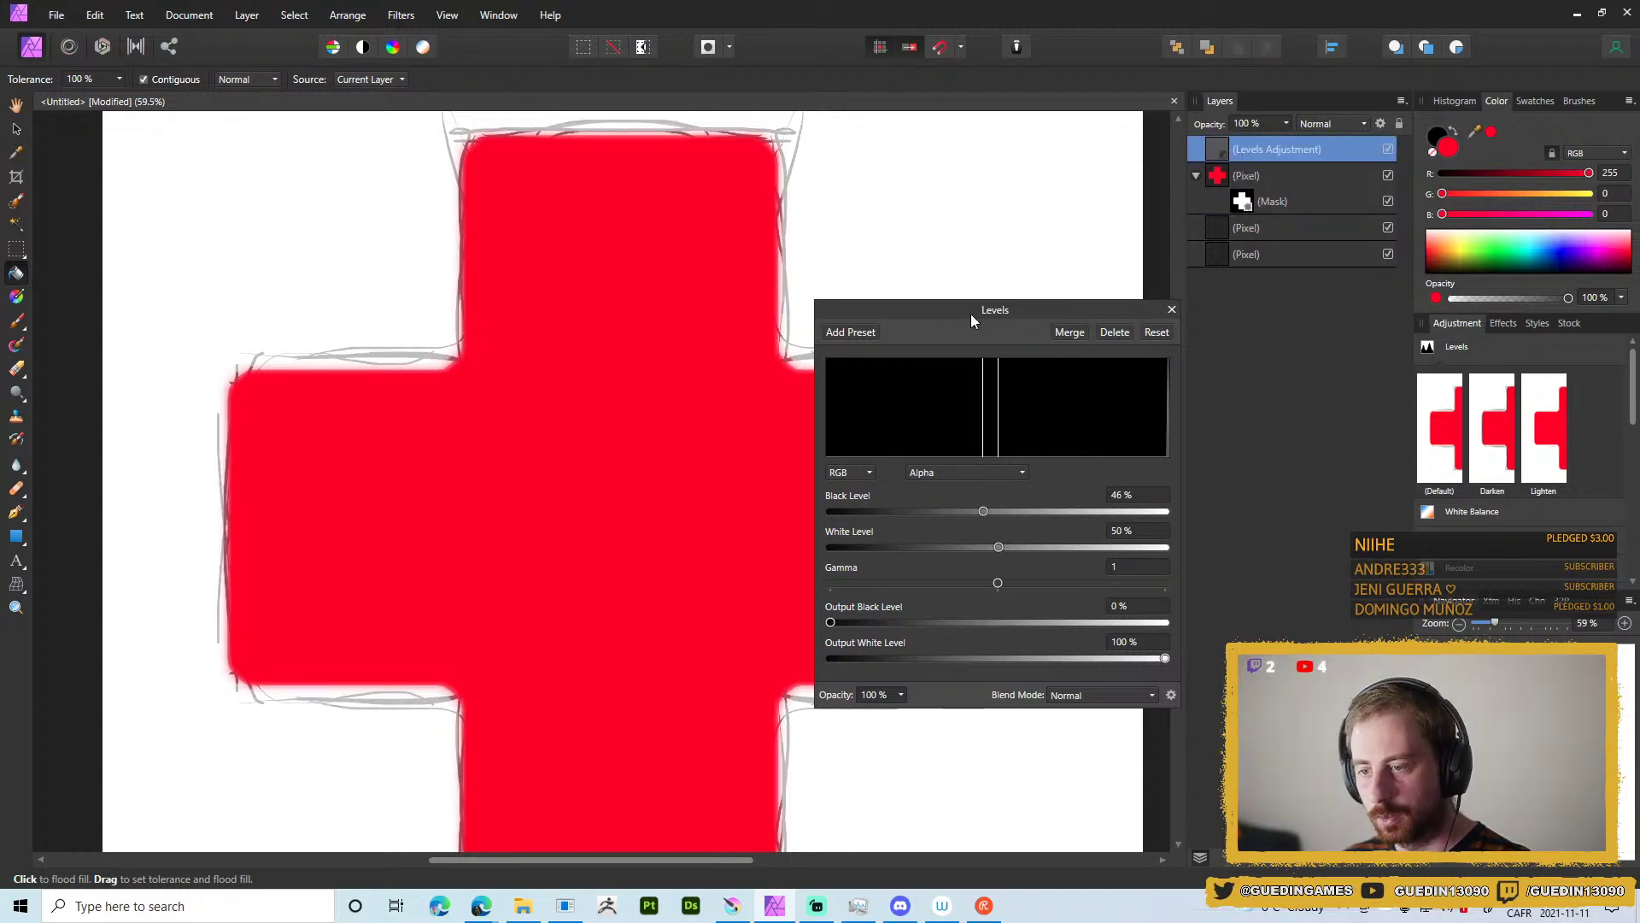
Hide the bottom sketch layer, close the Levels settings and nest the adjustment inside the cross layer beneath its mask.
left_click(1387, 228)
left_click(1387, 253)
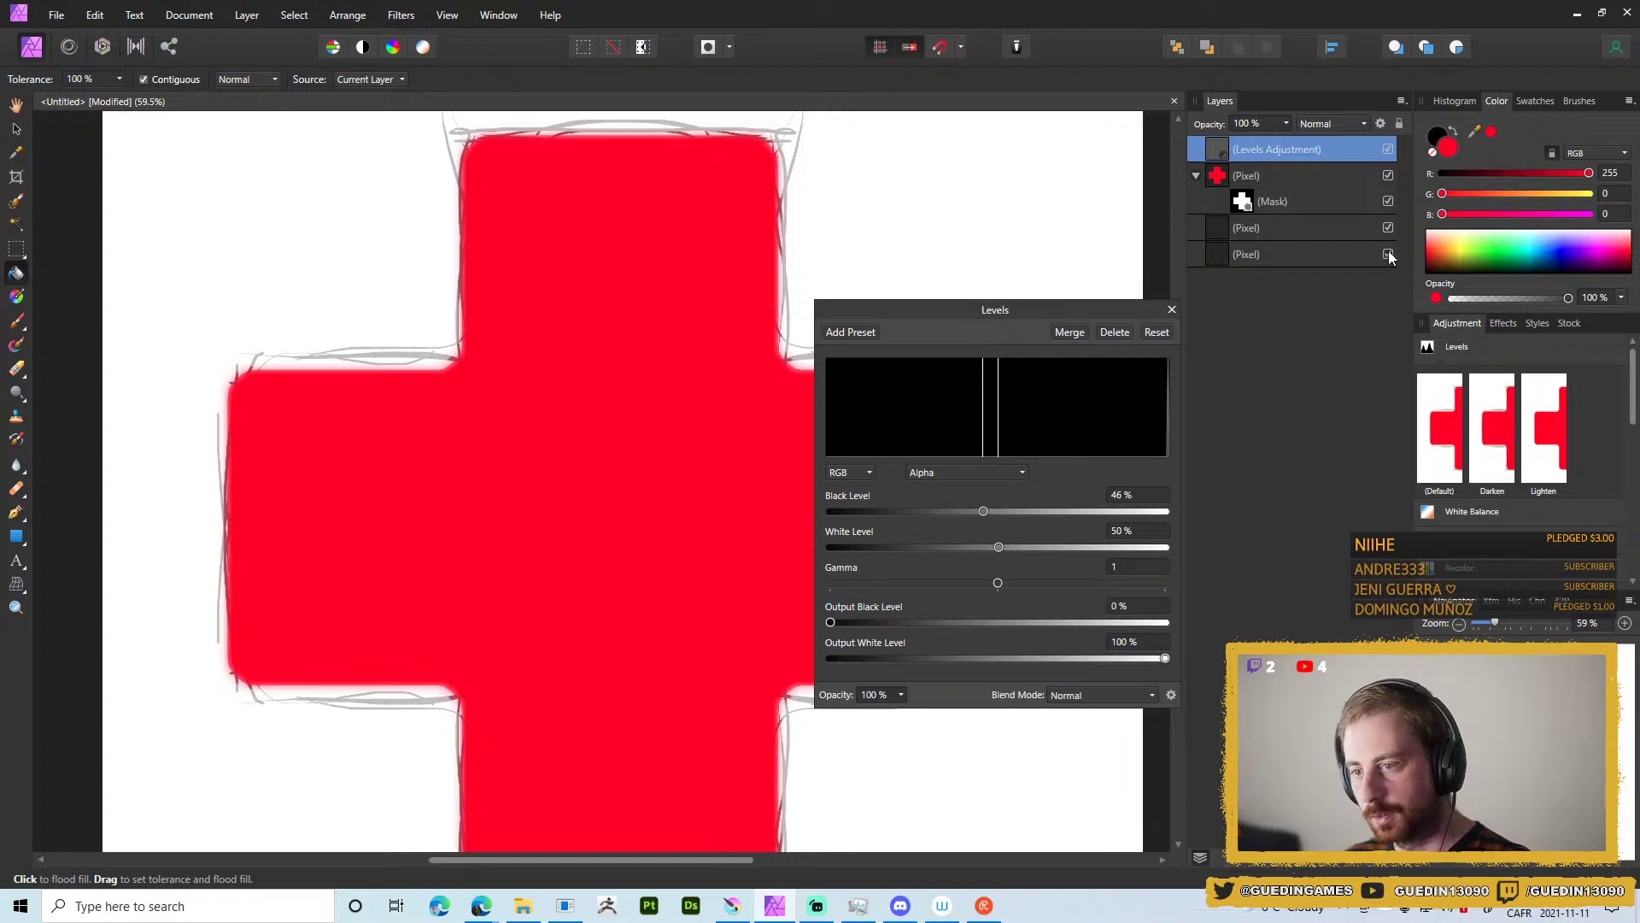
scroll(590, 406, "down", 2)
scroll(487, 395, "down", 3)
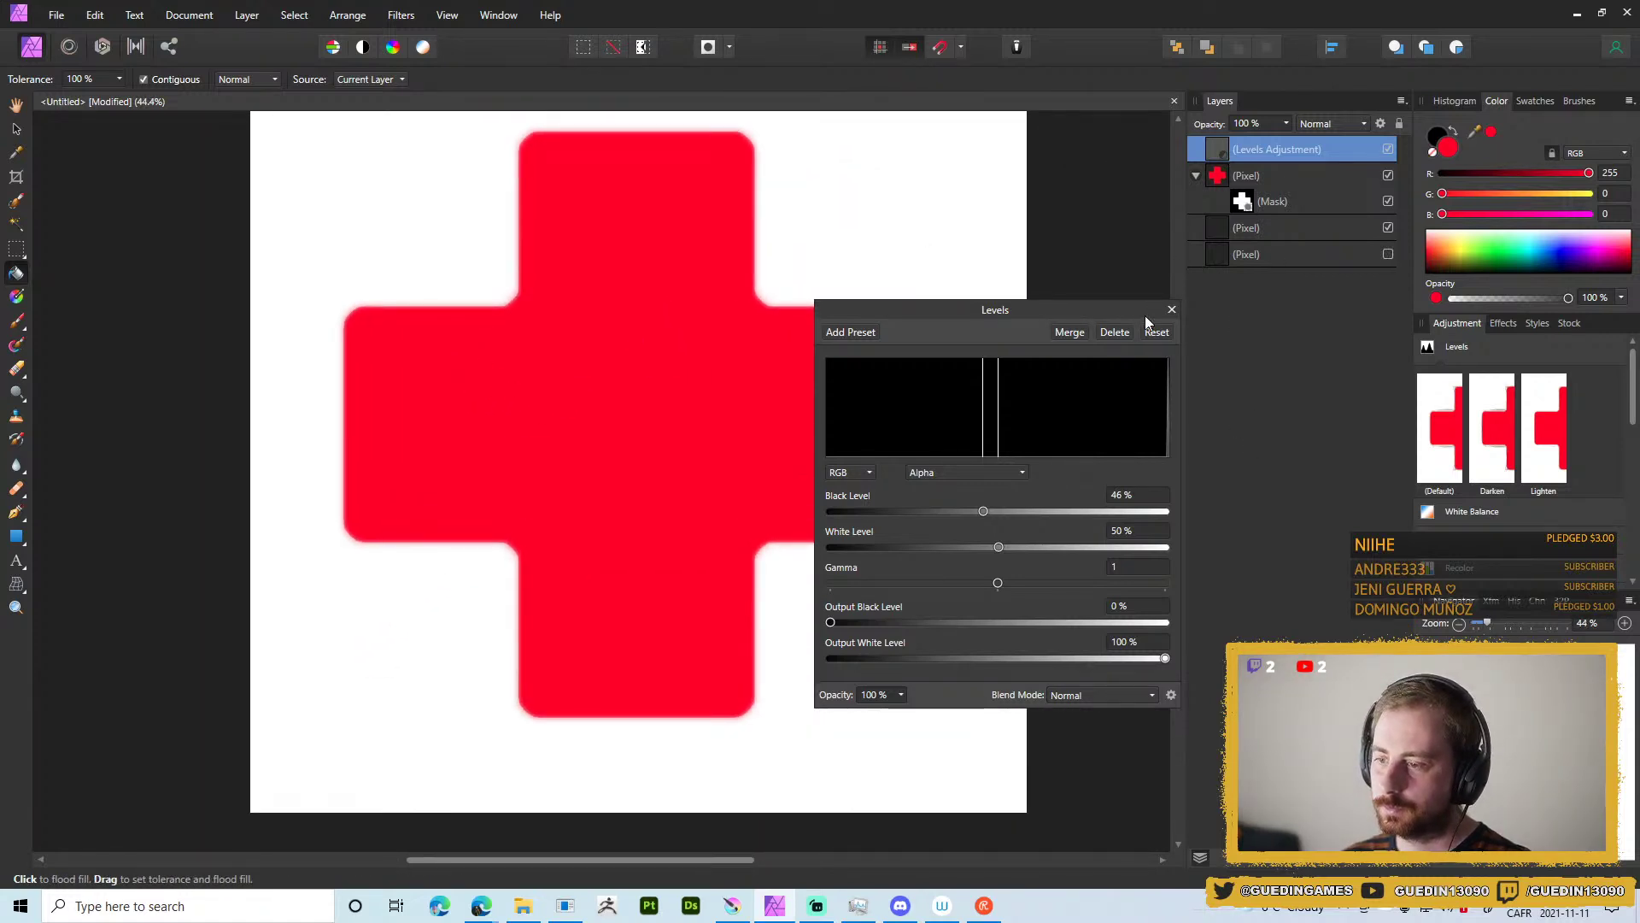
left_click(1170, 311)
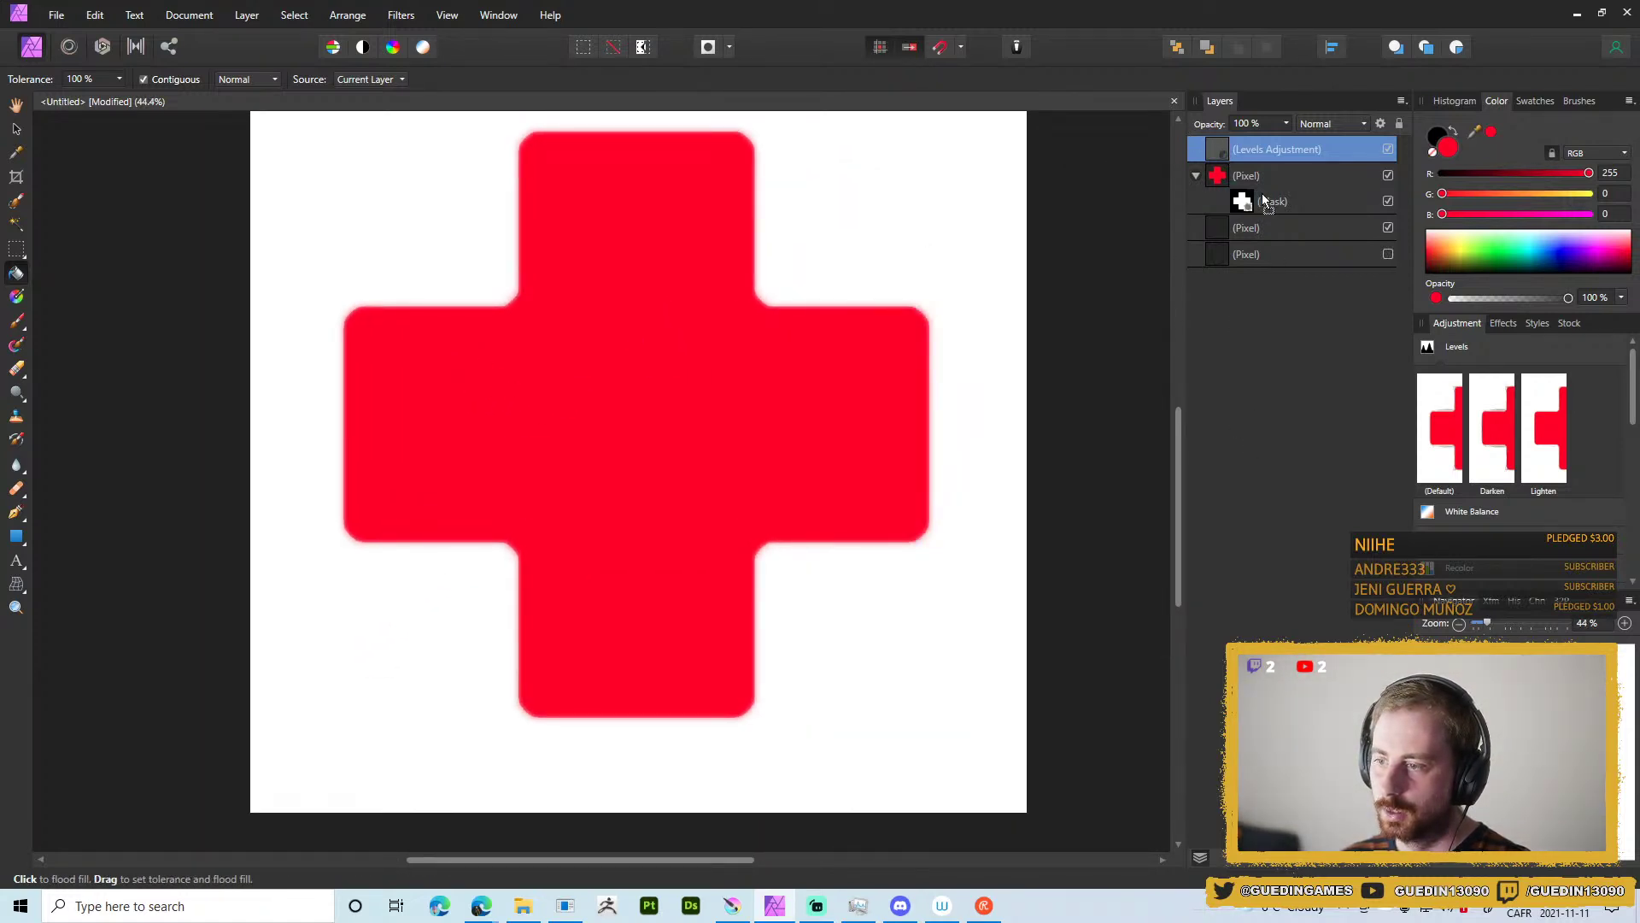
left_click_drag(1252, 200, 1252, 200)
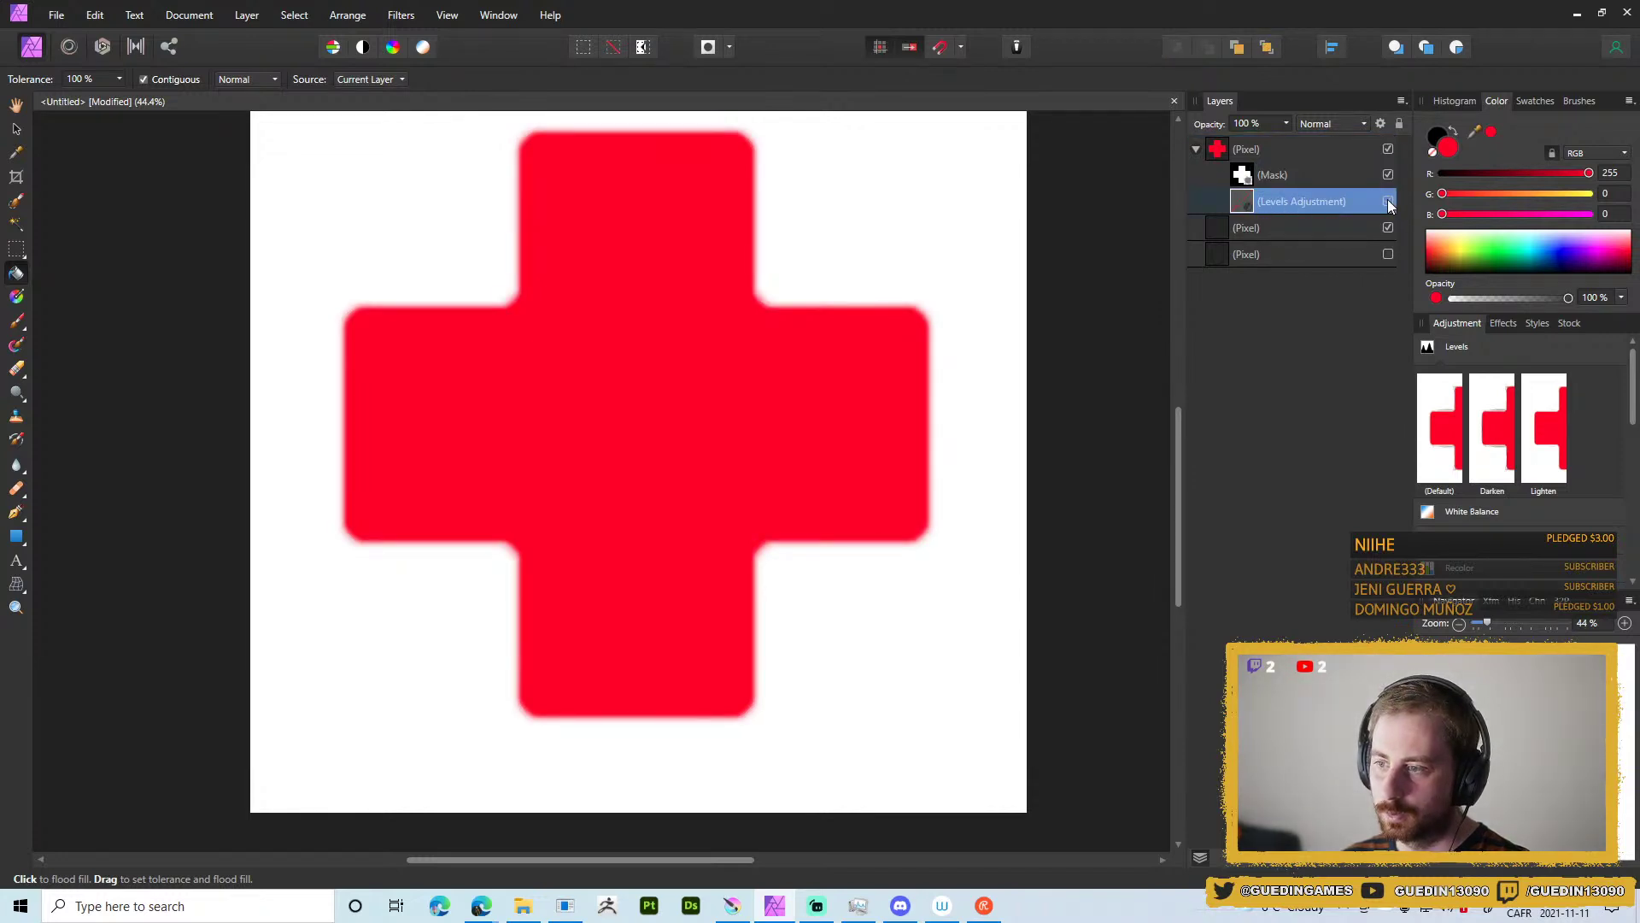
Open the Levels adjustment nested in the cross layer and set its alpha black level to 20%.
double_click(1233, 200)
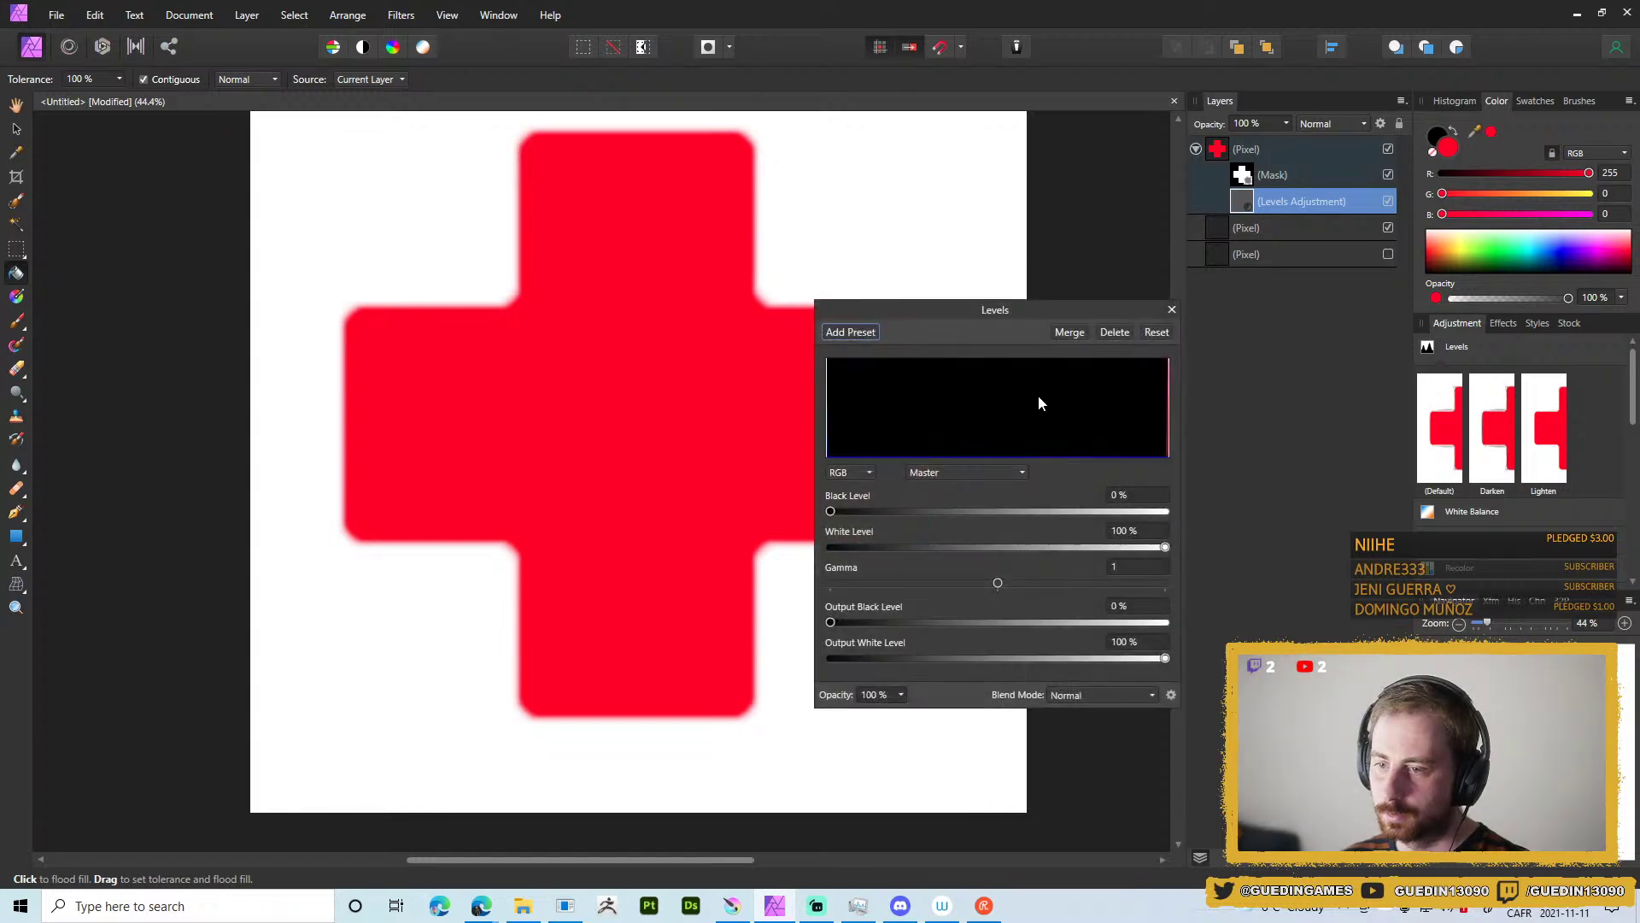
left_click(966, 472)
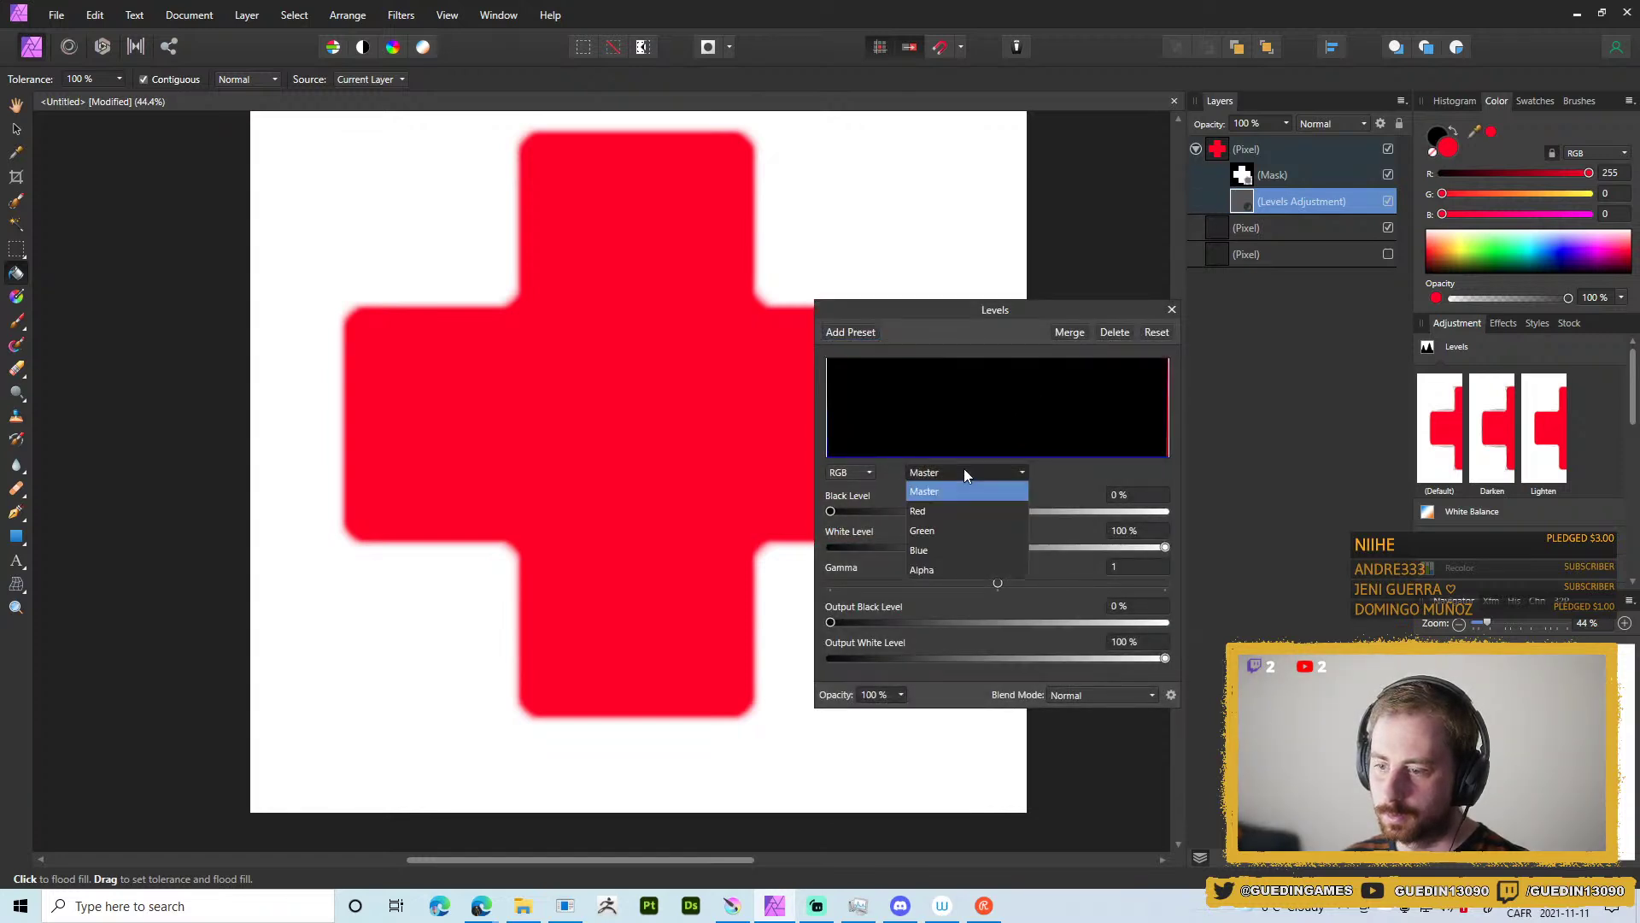
left_click(923, 570)
left_click_drag(979, 511, 898, 510)
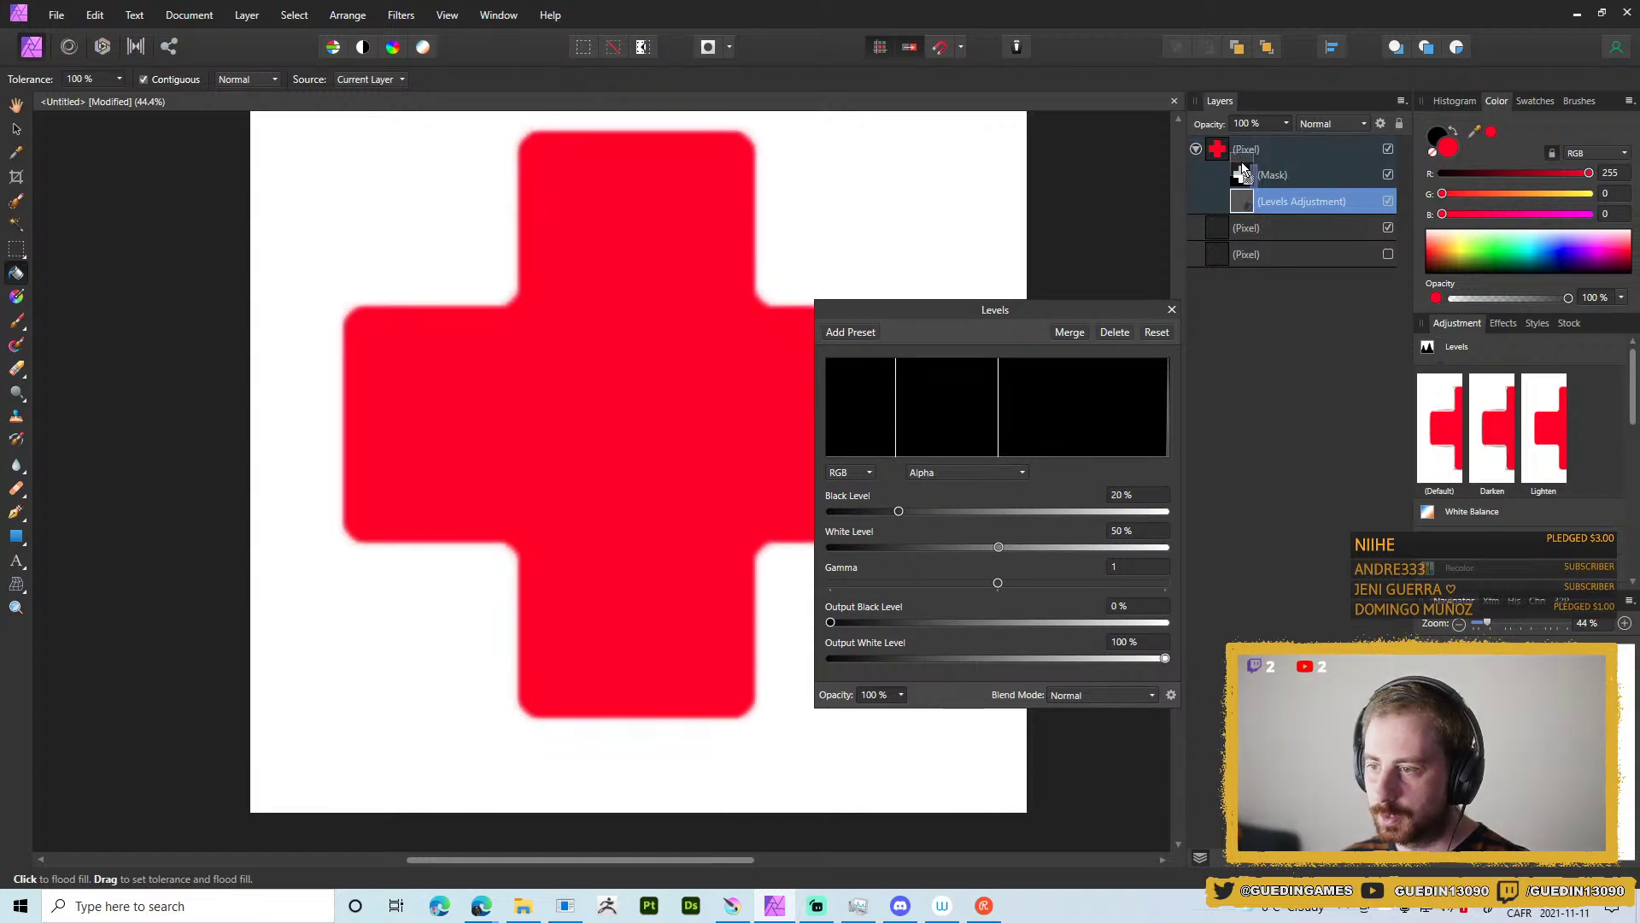
Move the Levels adjustment out of the cross layer and nest it back inside above the mask.
left_click_drag(1248, 202, 1212, 216)
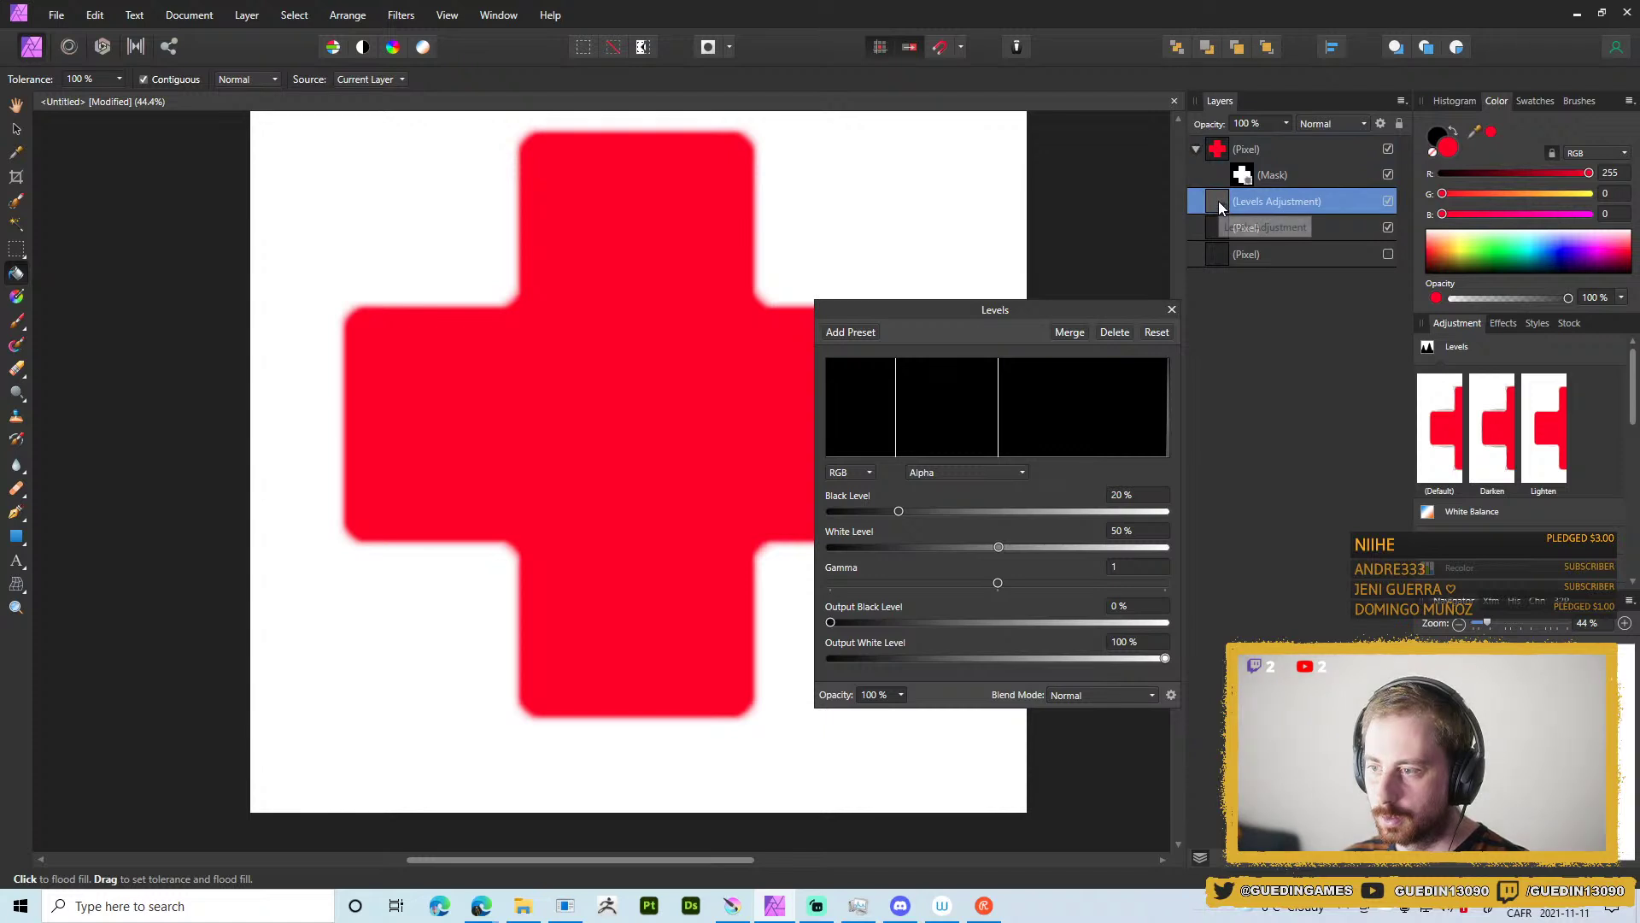
left_click(1196, 152)
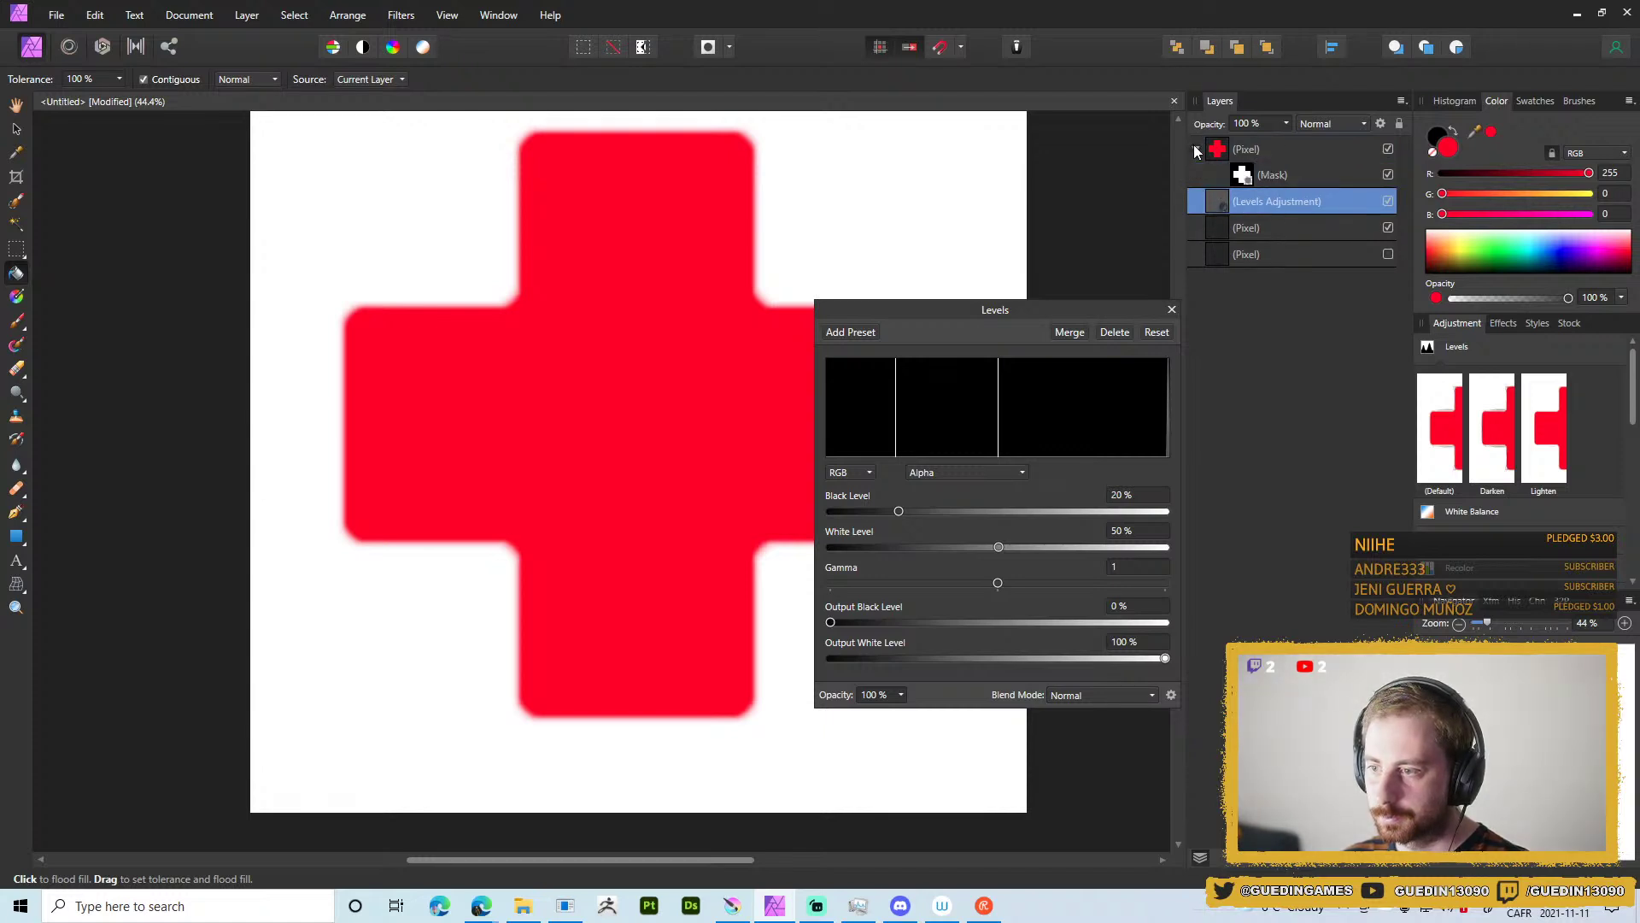
left_click_drag(1219, 153, 1223, 147)
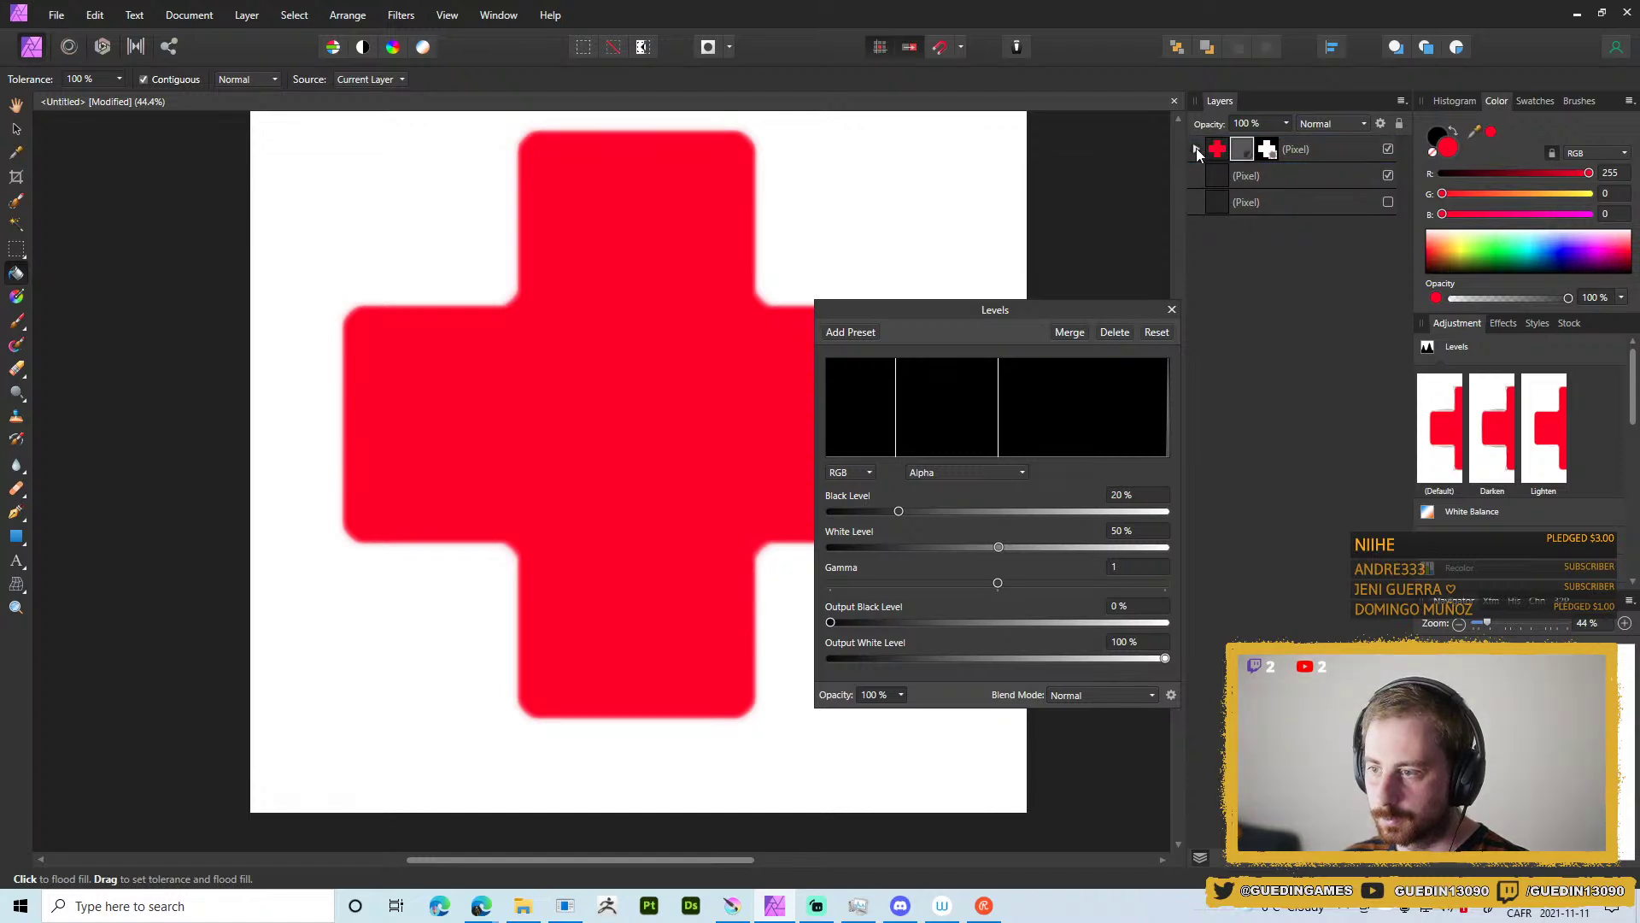
left_click(1196, 149)
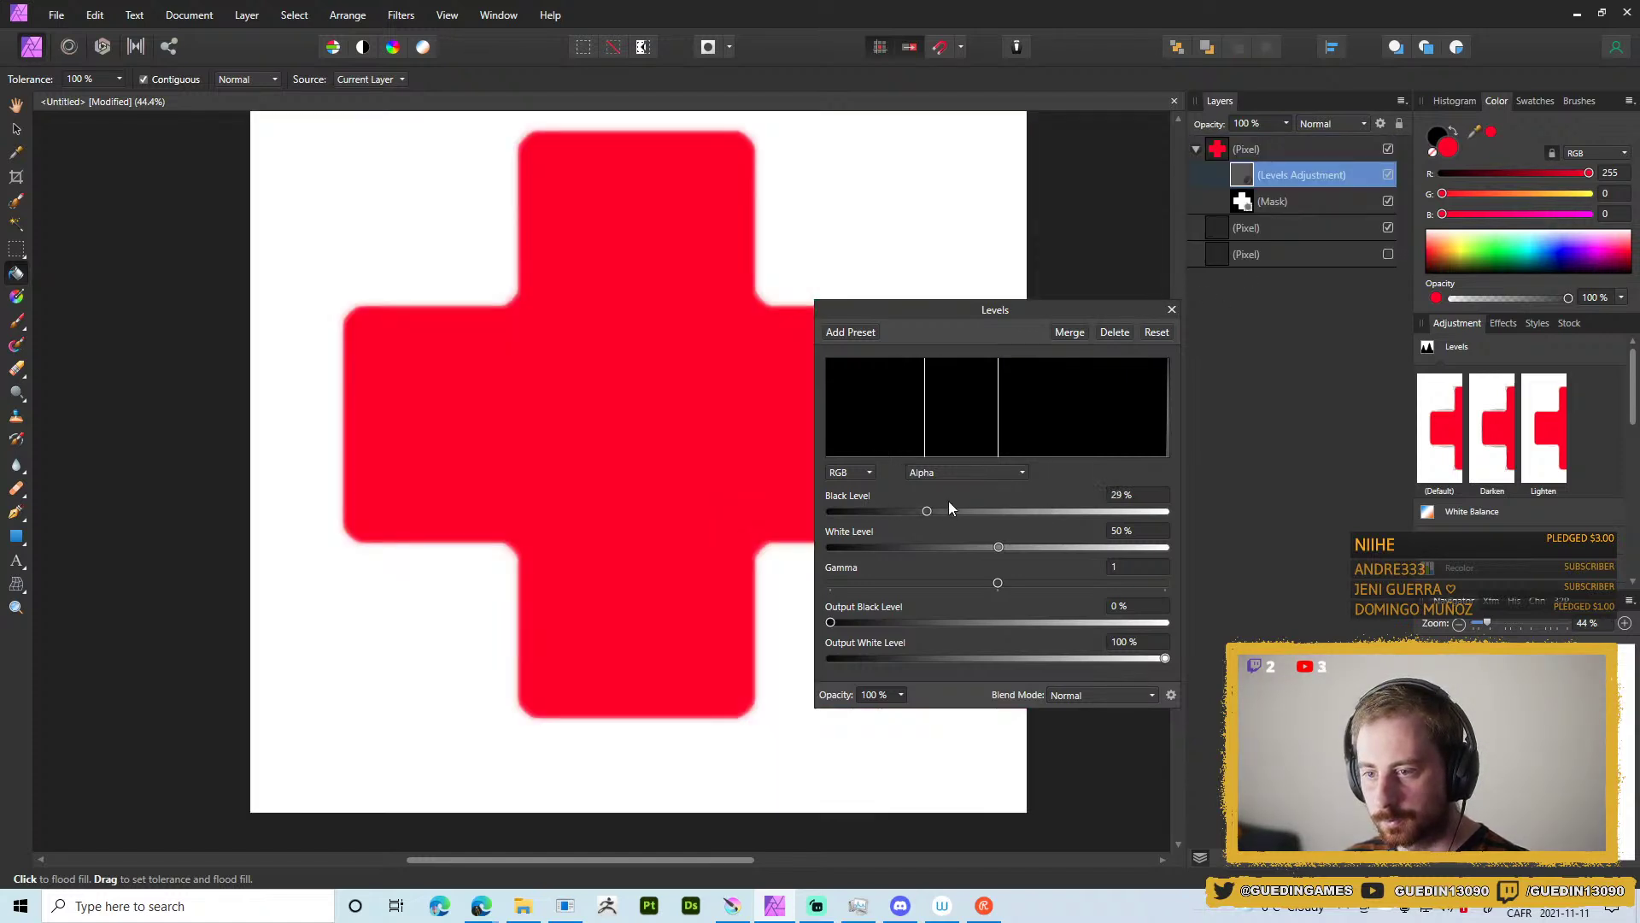
Show the bottom sketch layer and set the Levels alpha black level to 76% and white level to 79%.
left_click_drag(948, 510, 989, 511)
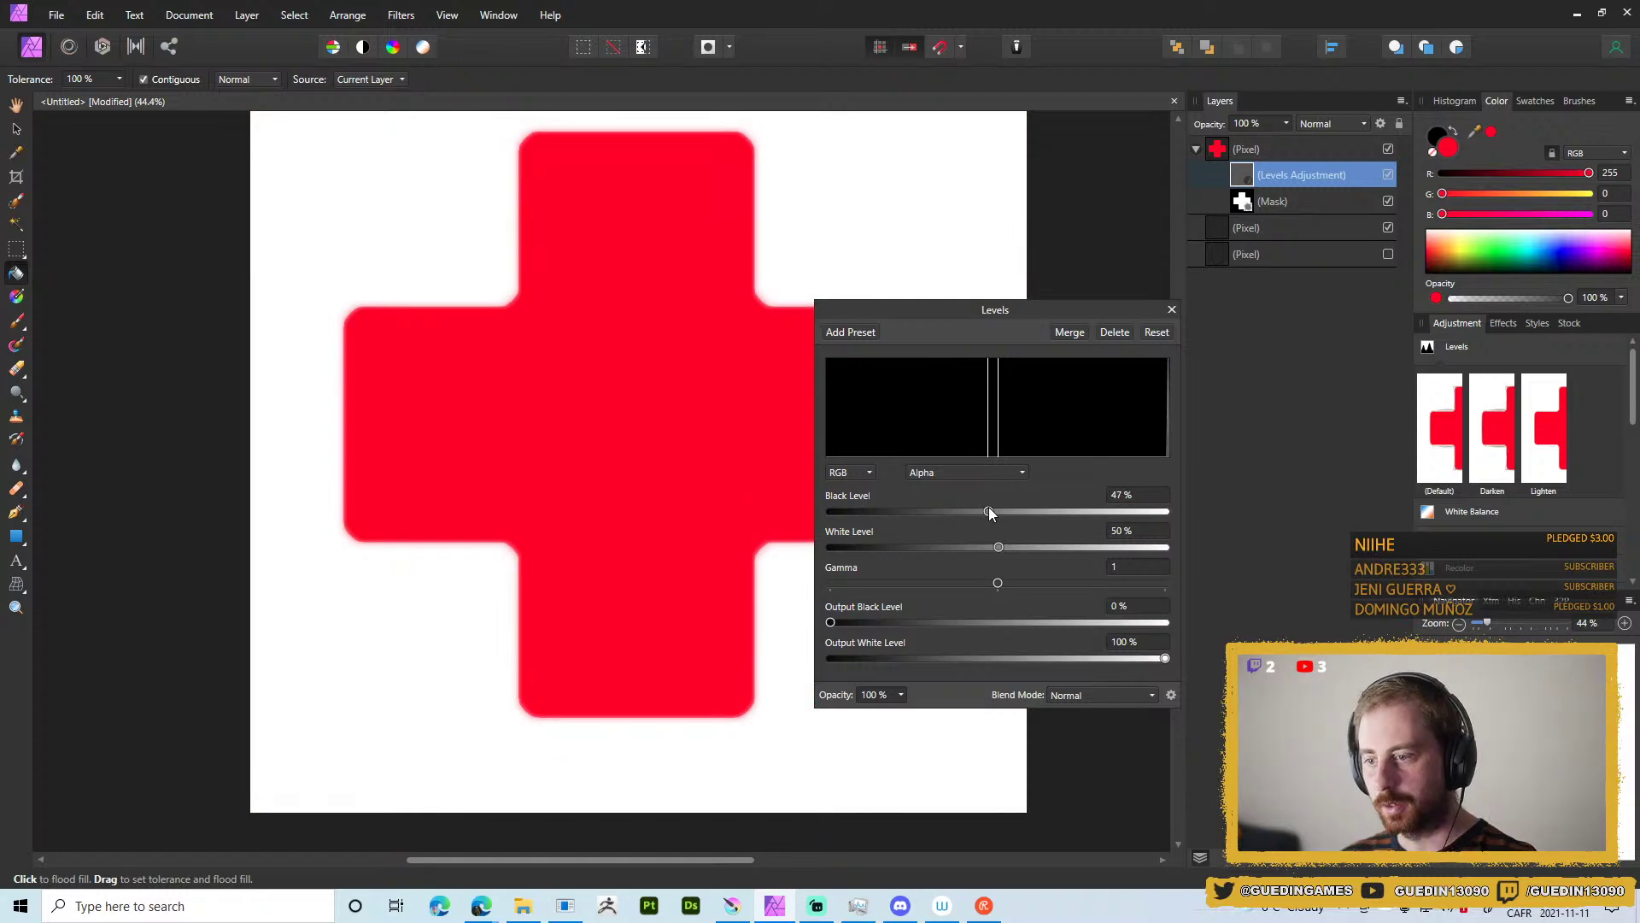
left_click(1387, 254)
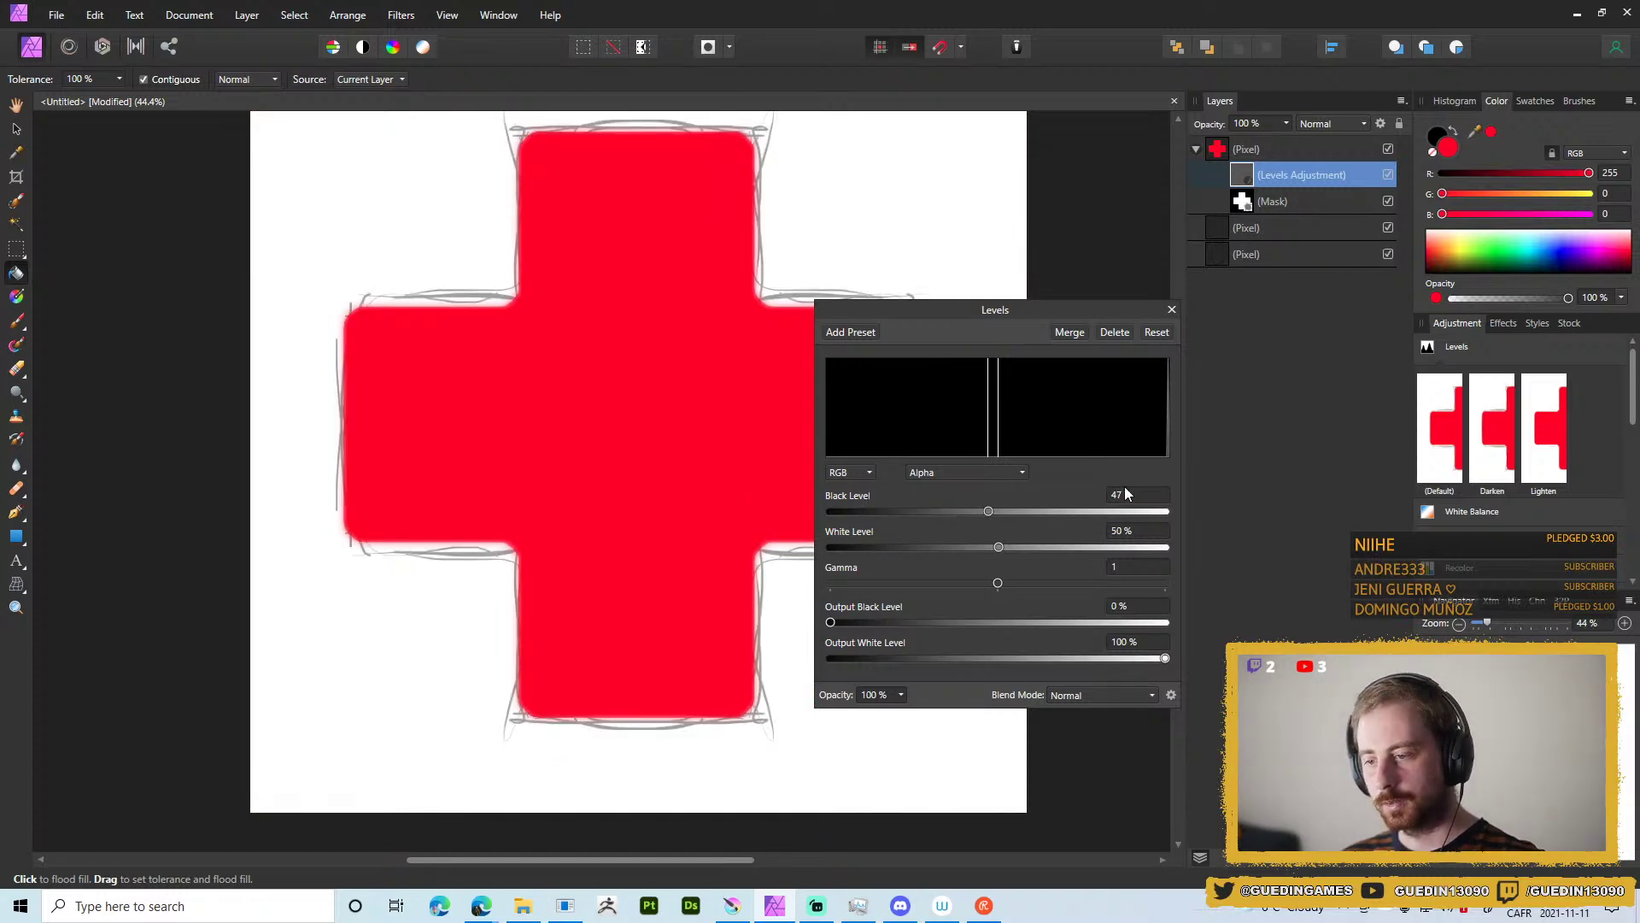
mouse_move(999, 547)
left_mouse_down()
mouse_move(1181, 536)
mouse_move(1026, 546)
mouse_move(1085, 522)
left_mouse_up()
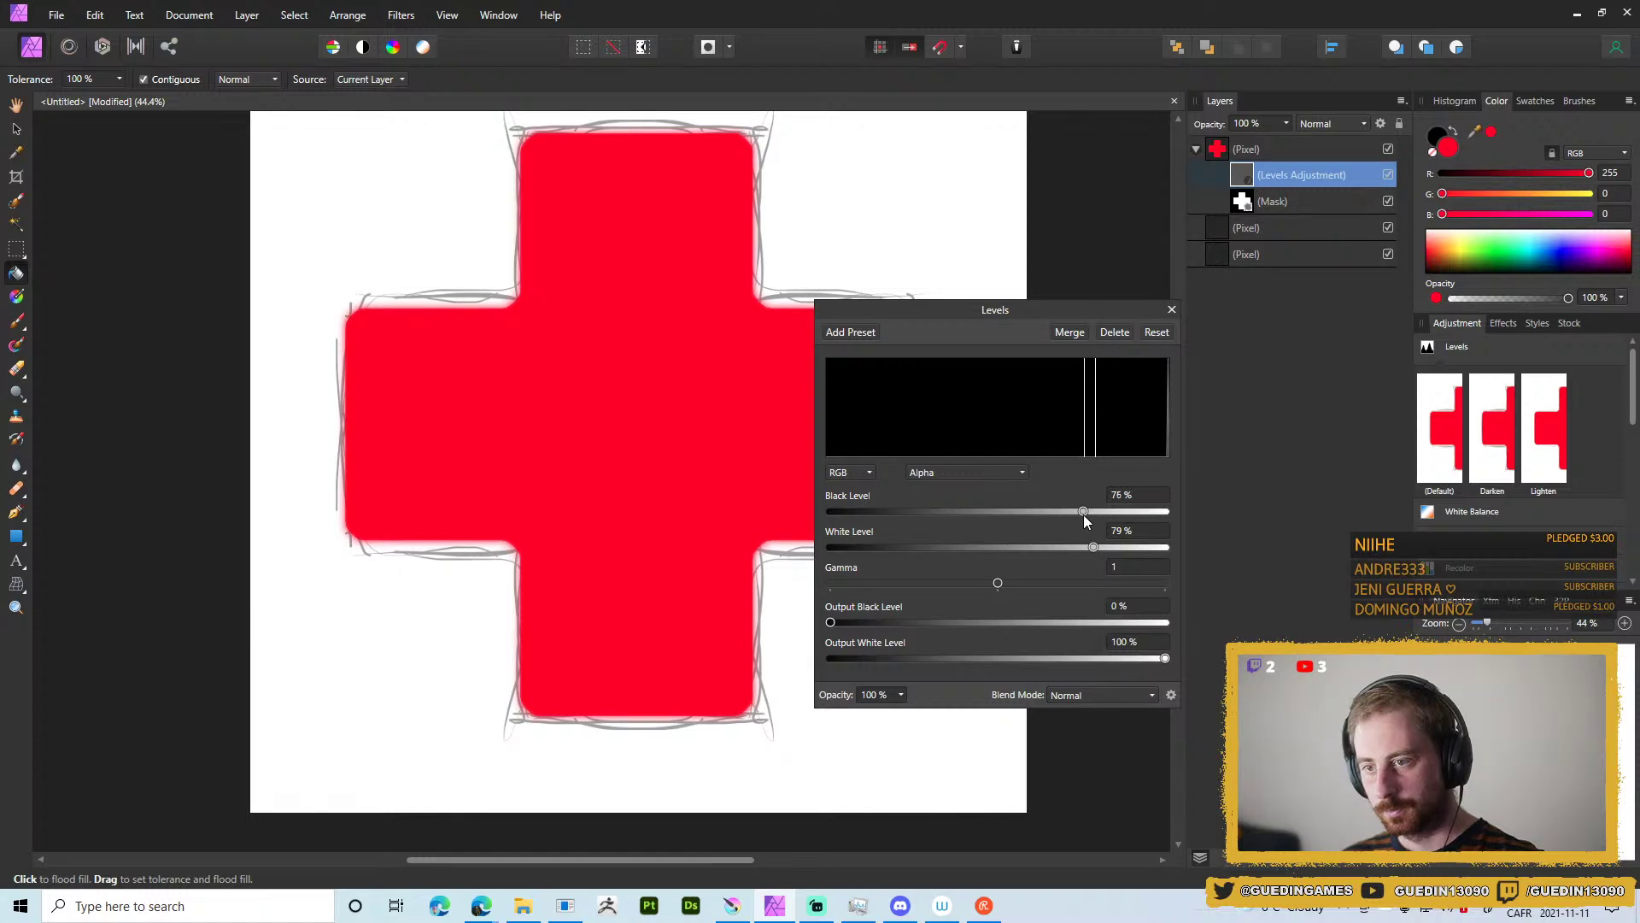
left_click(1171, 309)
Compare the cross's edge against the sketch with the Levels adjustment switched off and on.
key("z")
left_click_drag(772, 234, 1246, 146)
left_click_drag(746, 333, 1278, 319)
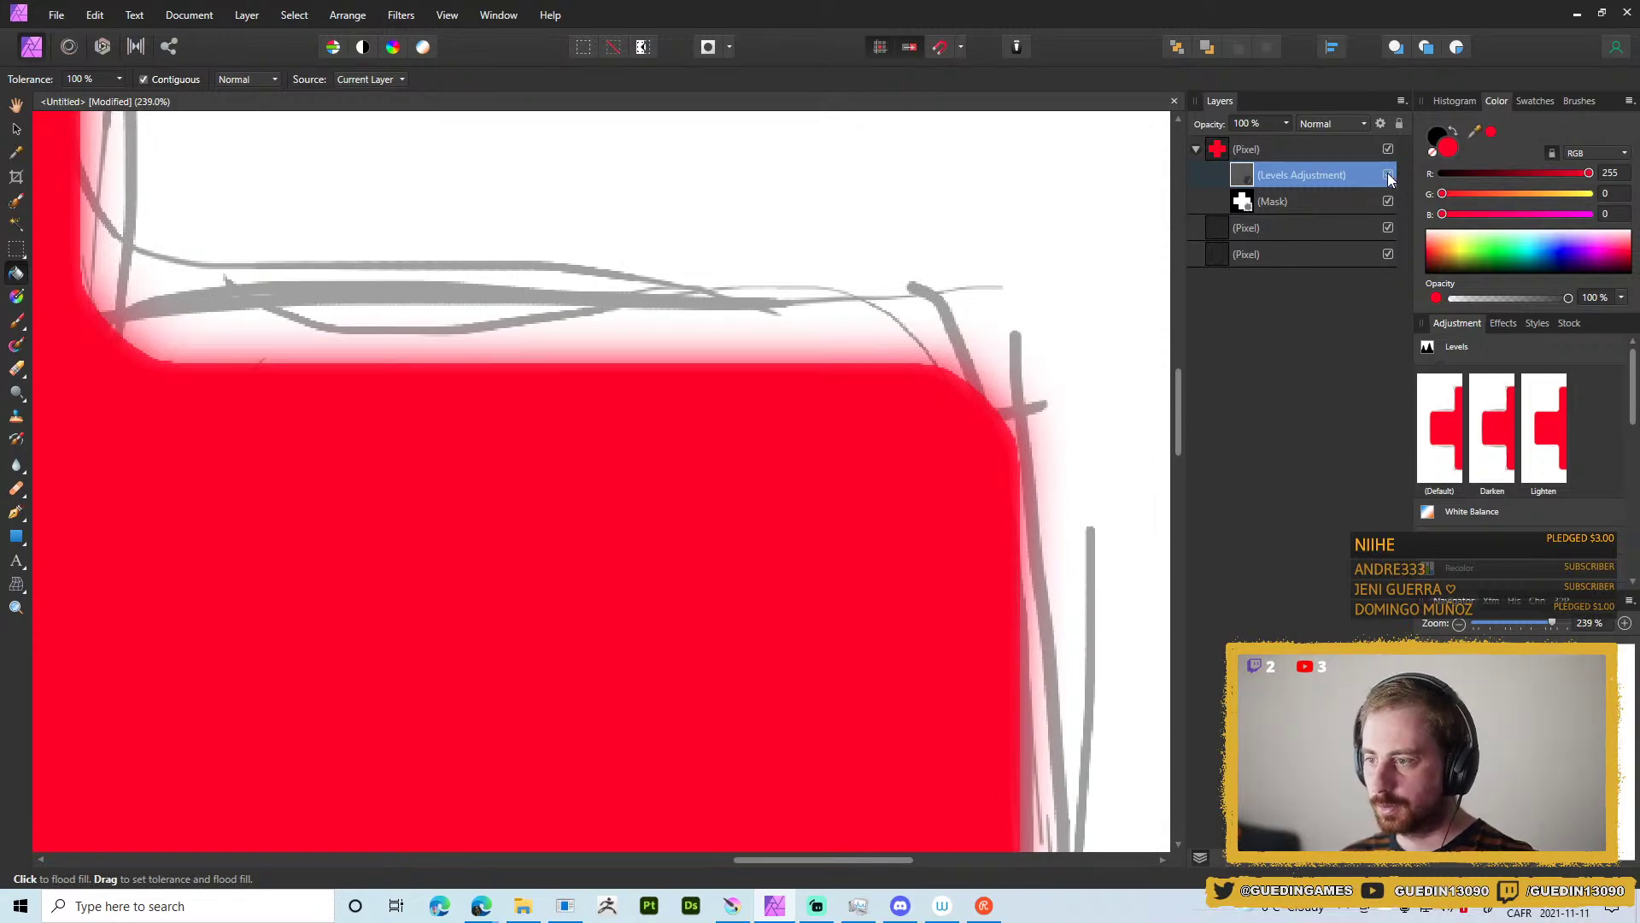
left_click(1387, 175)
left_click(1387, 174)
left_click(1388, 174)
left_click(1387, 174)
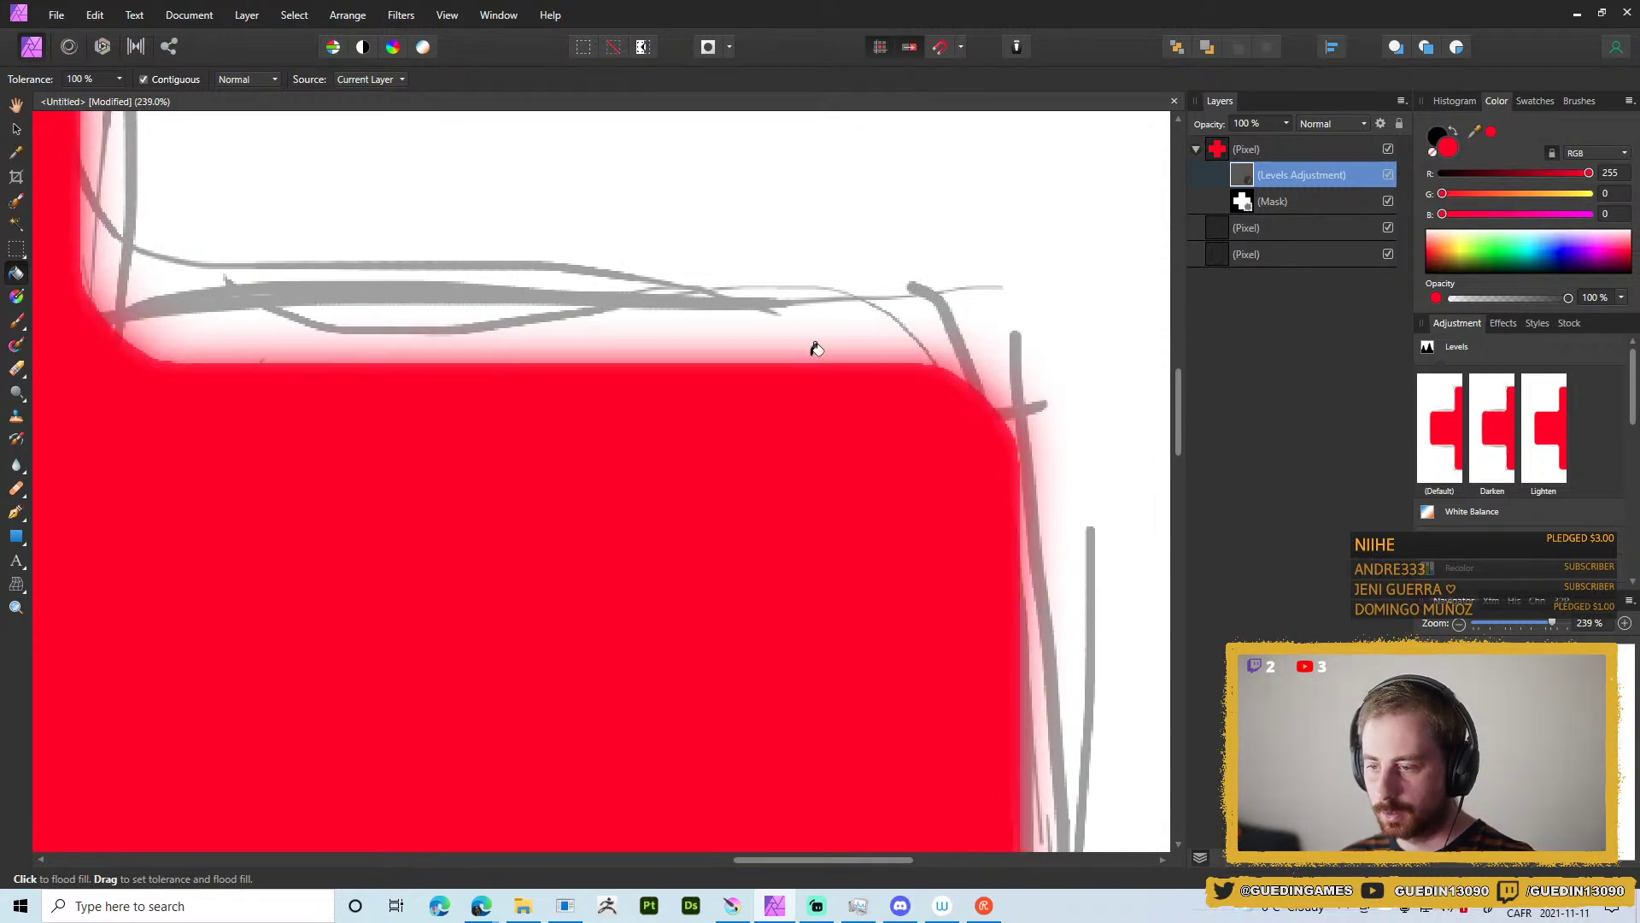
Hide both pixel layers beneath the cross and compare its corner edge with the Levels adjustment off and on.
left_click(1388, 254)
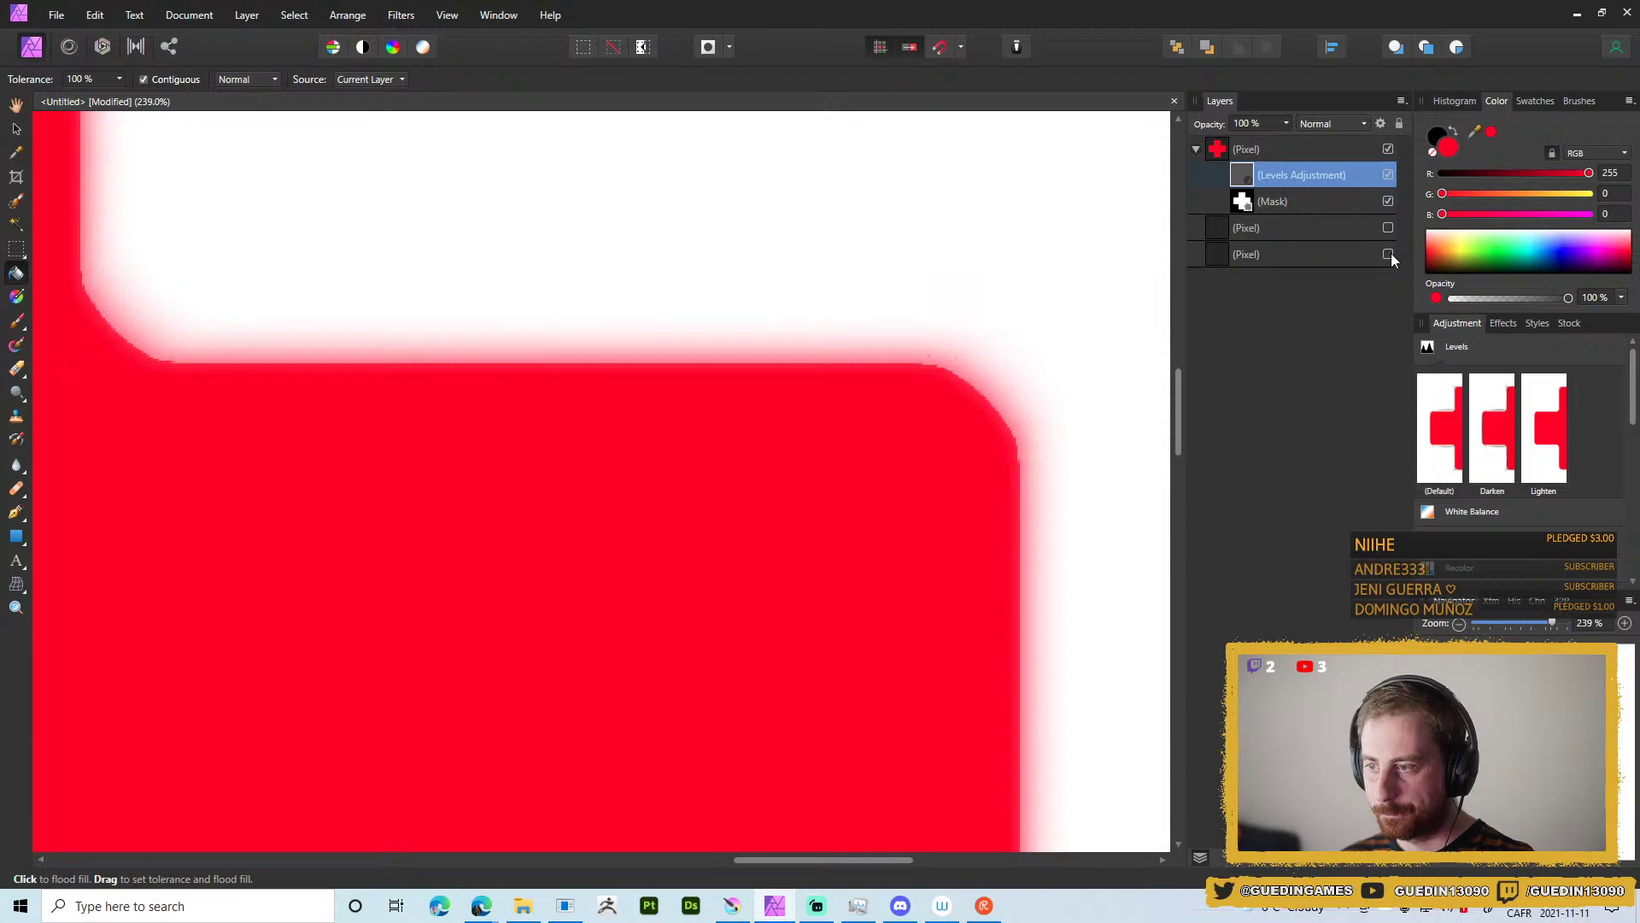
key("z")
scroll(384, 513, "down", 4)
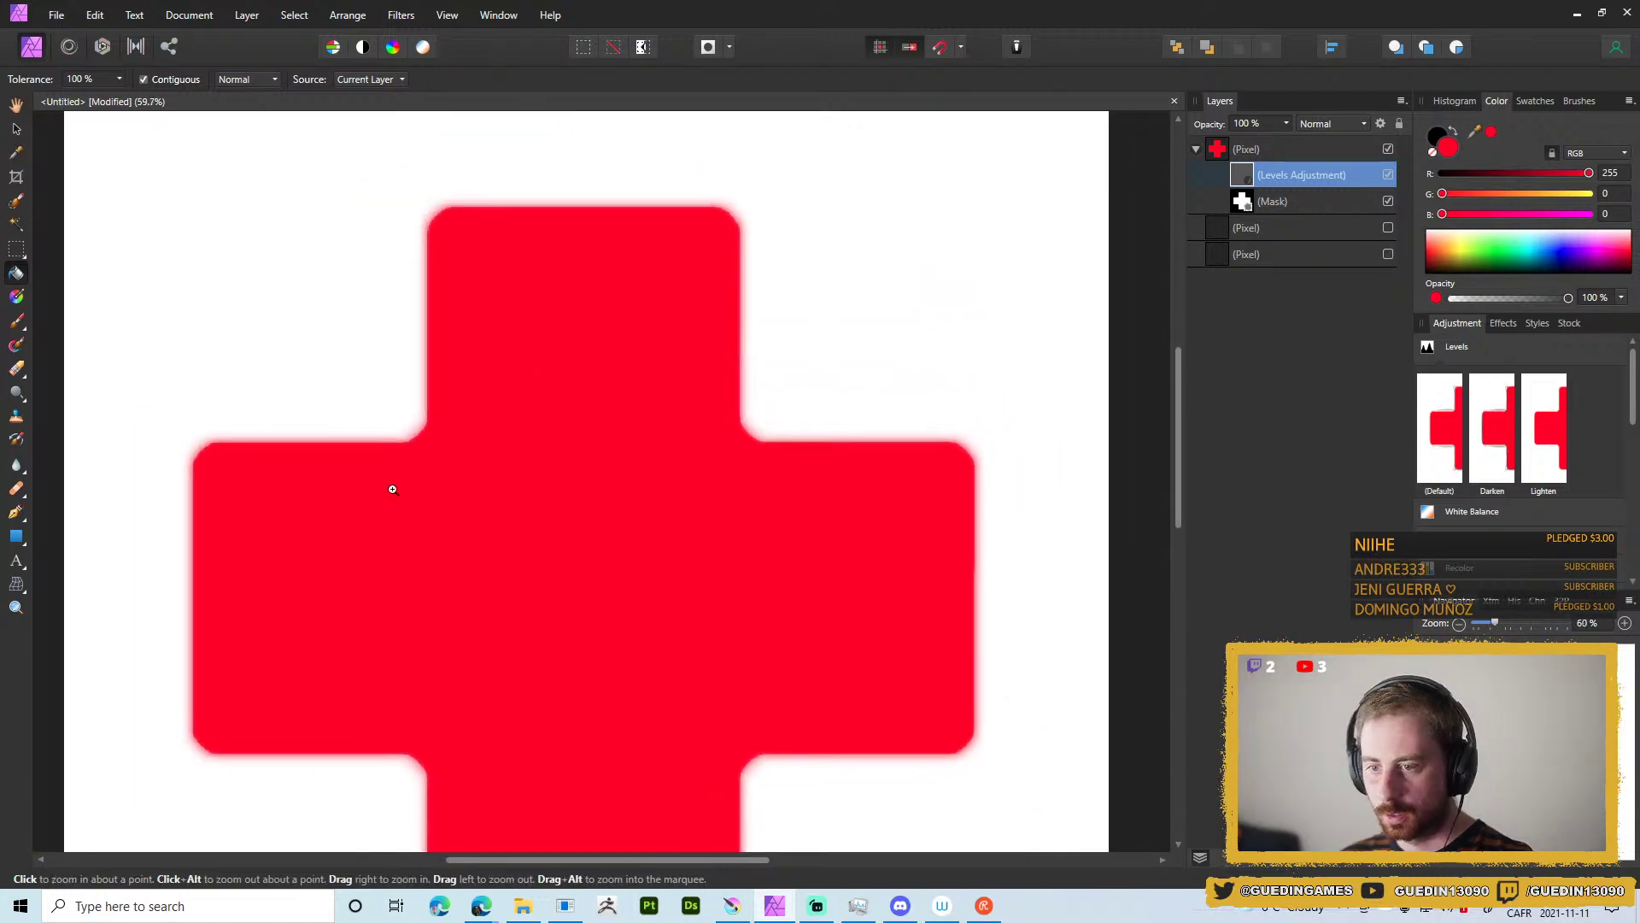
scroll(688, 465, "up", 3)
left_click_drag(687, 466, 777, 651)
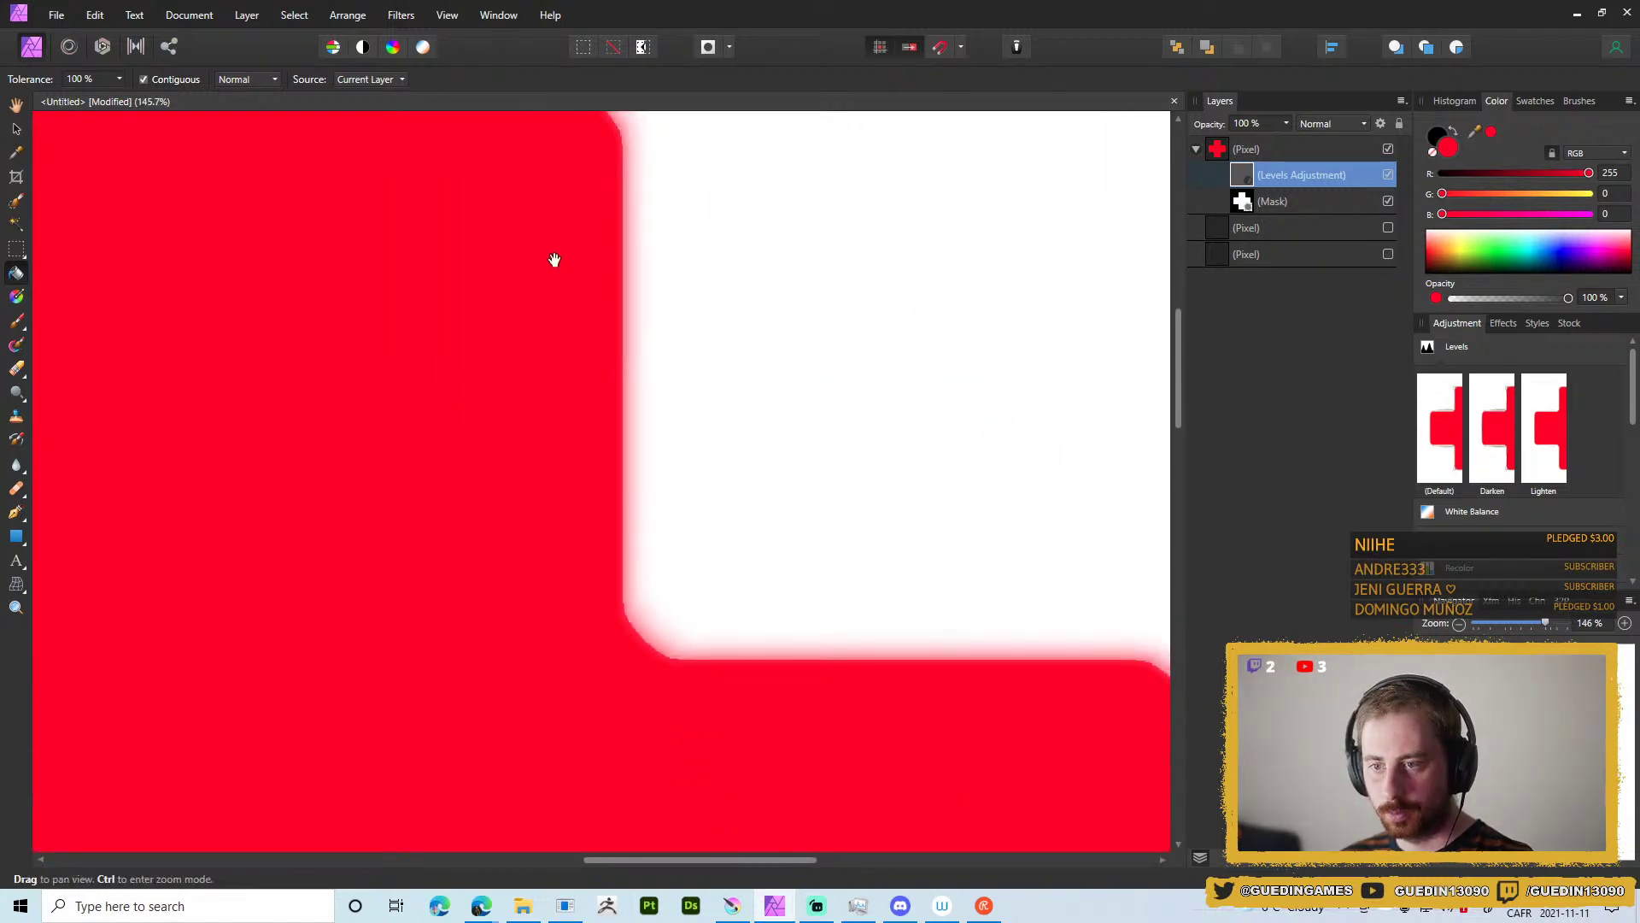
left_click_drag(571, 286, 1140, 283)
left_click(1387, 174)
left_click(1387, 174)
left_click(1387, 174)
left_click(1387, 174)
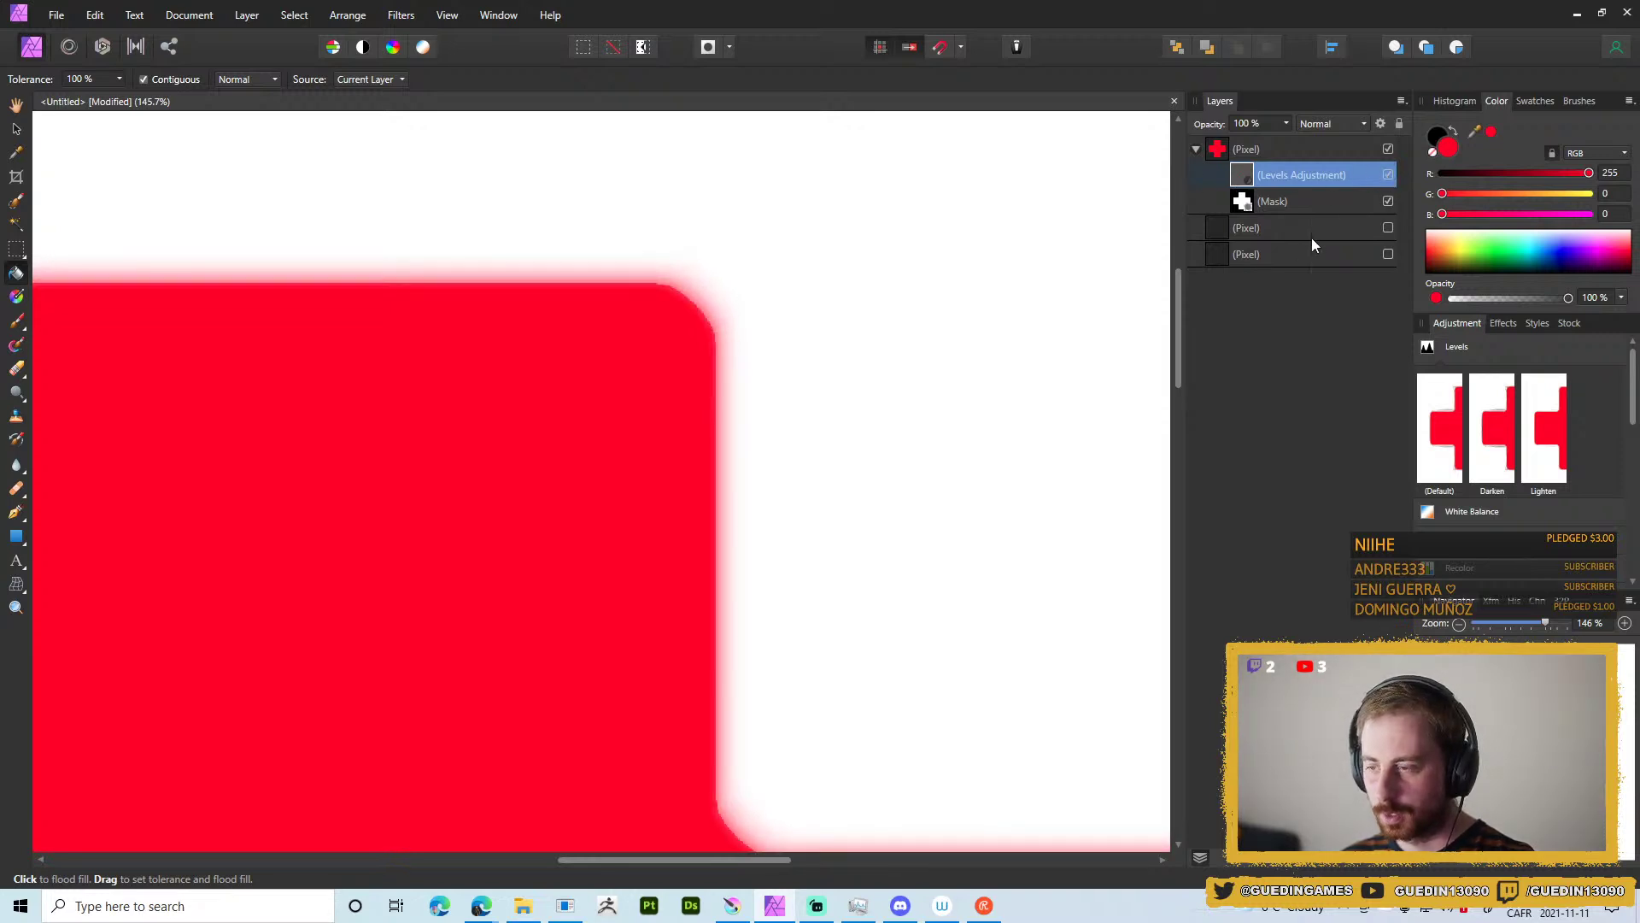
Check the cross with its mask switched off and on.
left_click(1311, 212)
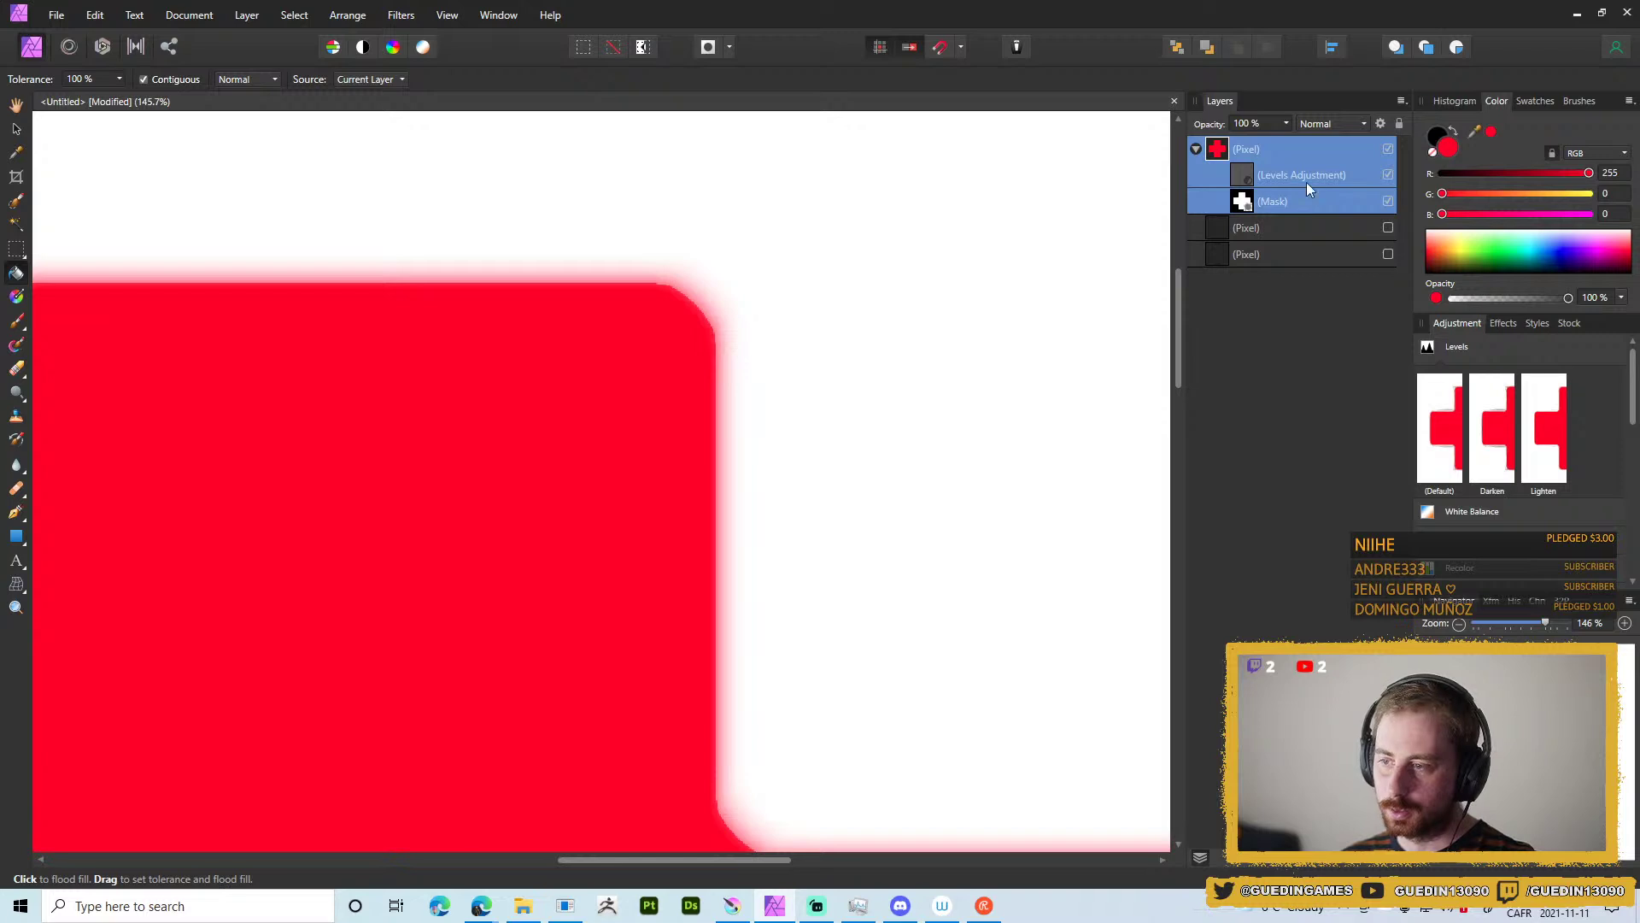
left_click(1390, 204)
left_click(1390, 203)
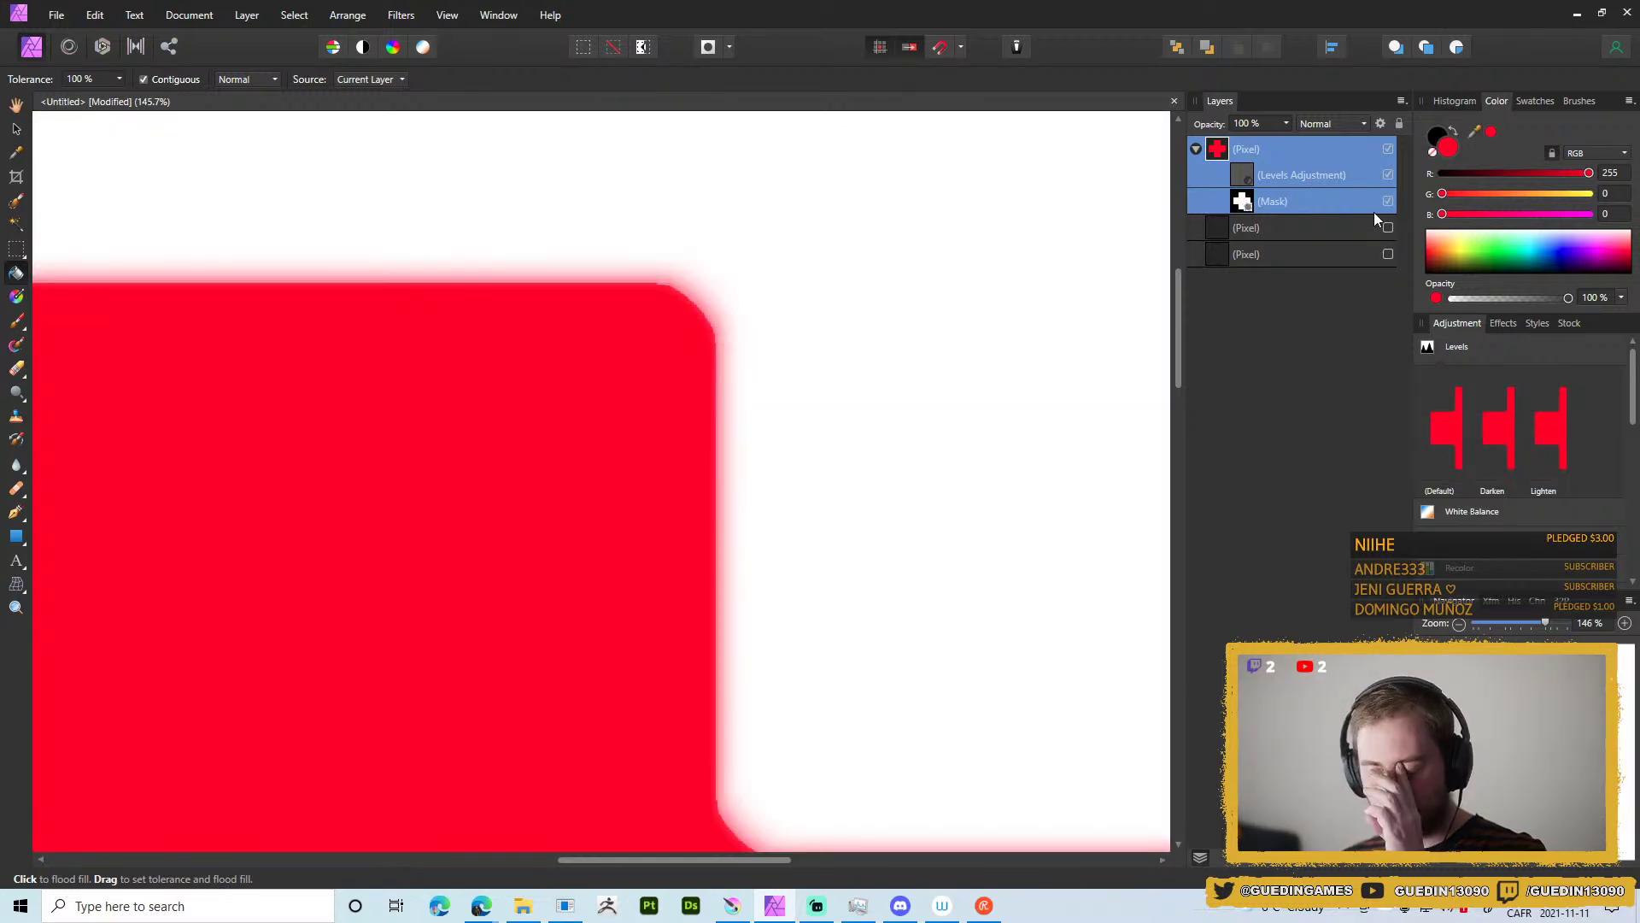
Reopen the nested Levels adjustment's settings on the Alpha channel.
double_click(1234, 175)
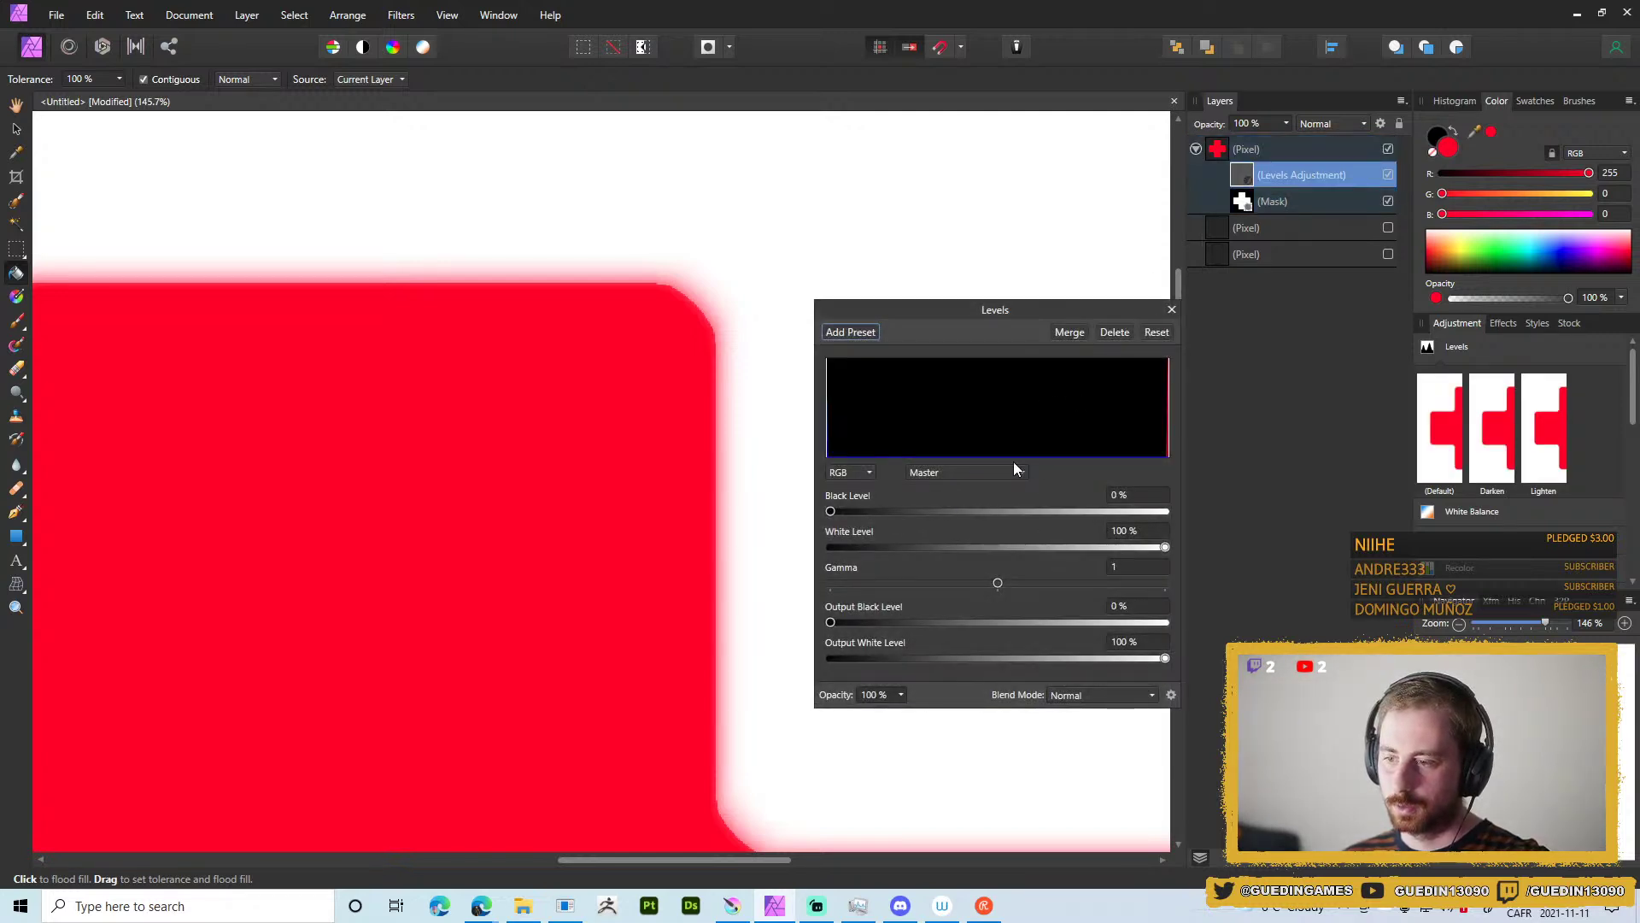
left_click(933, 471)
left_click(934, 583)
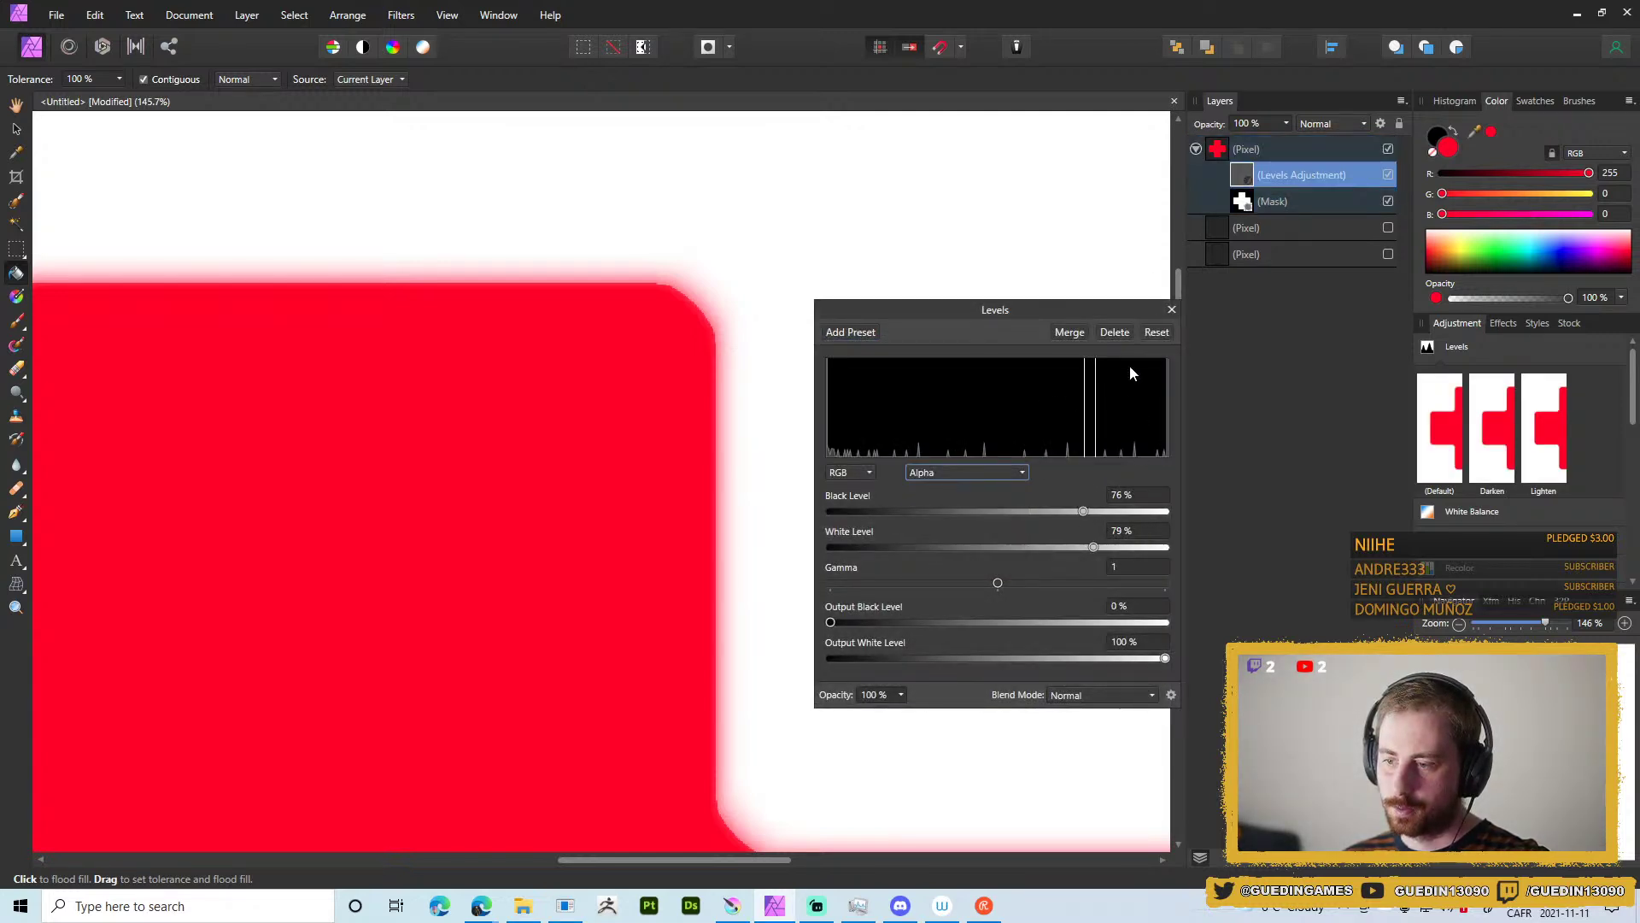
Try the Darken and Lighten blend modes on the Levels adjustment.
left_click(1096, 695)
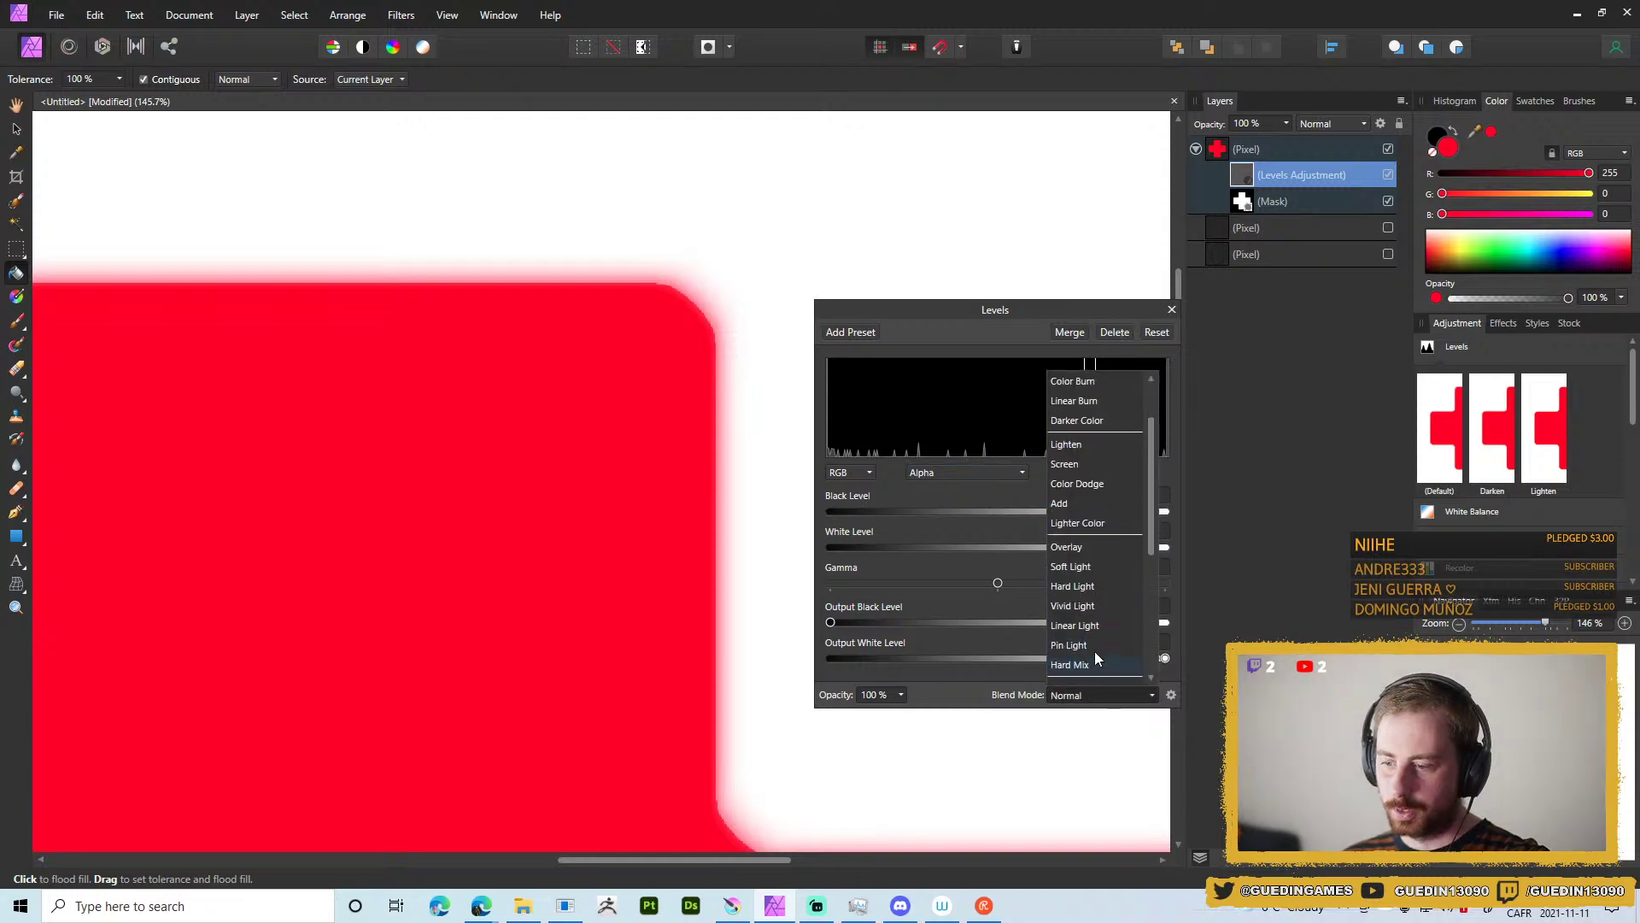
scroll(1089, 628, "up", 1)
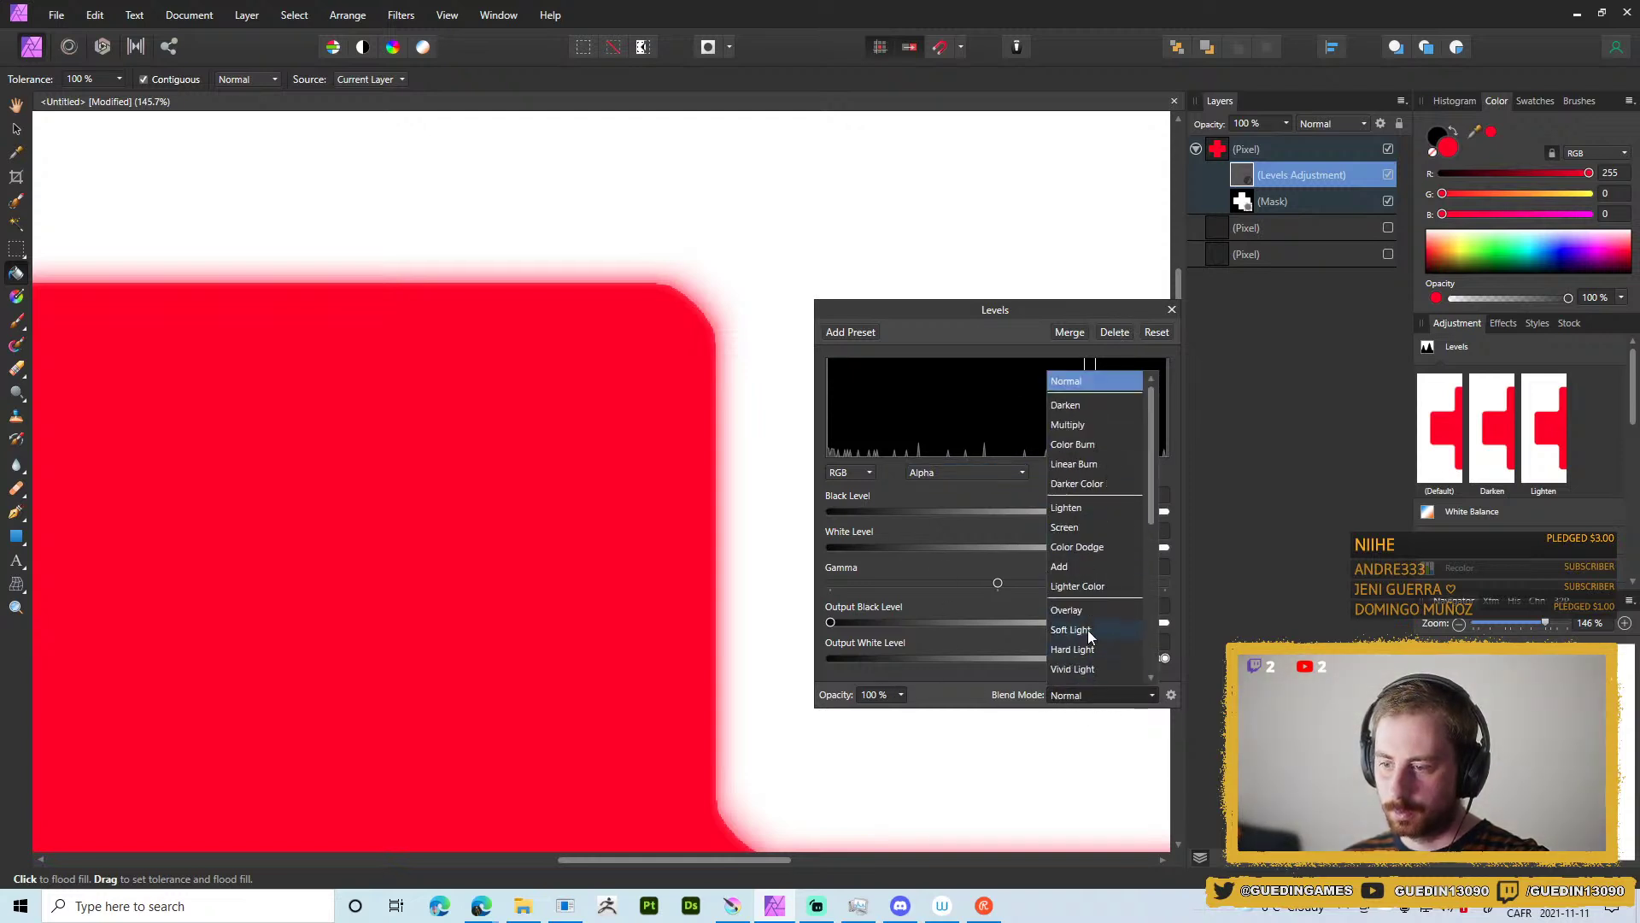
left_click(1104, 401)
left_click(1096, 694)
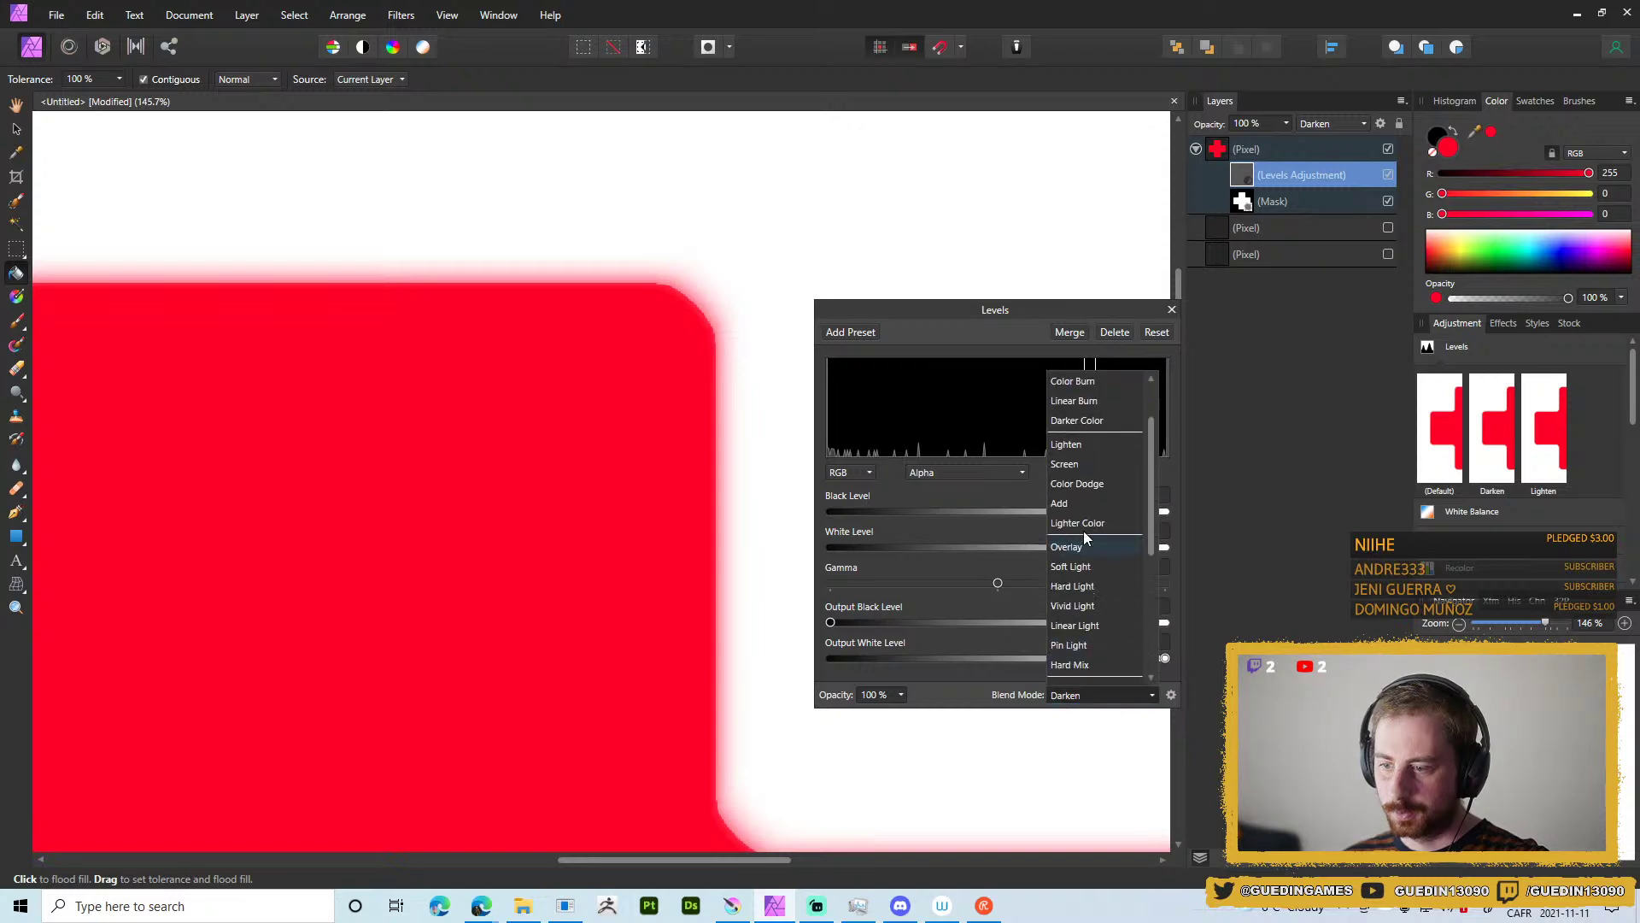
left_click(1079, 444)
left_click(1085, 694)
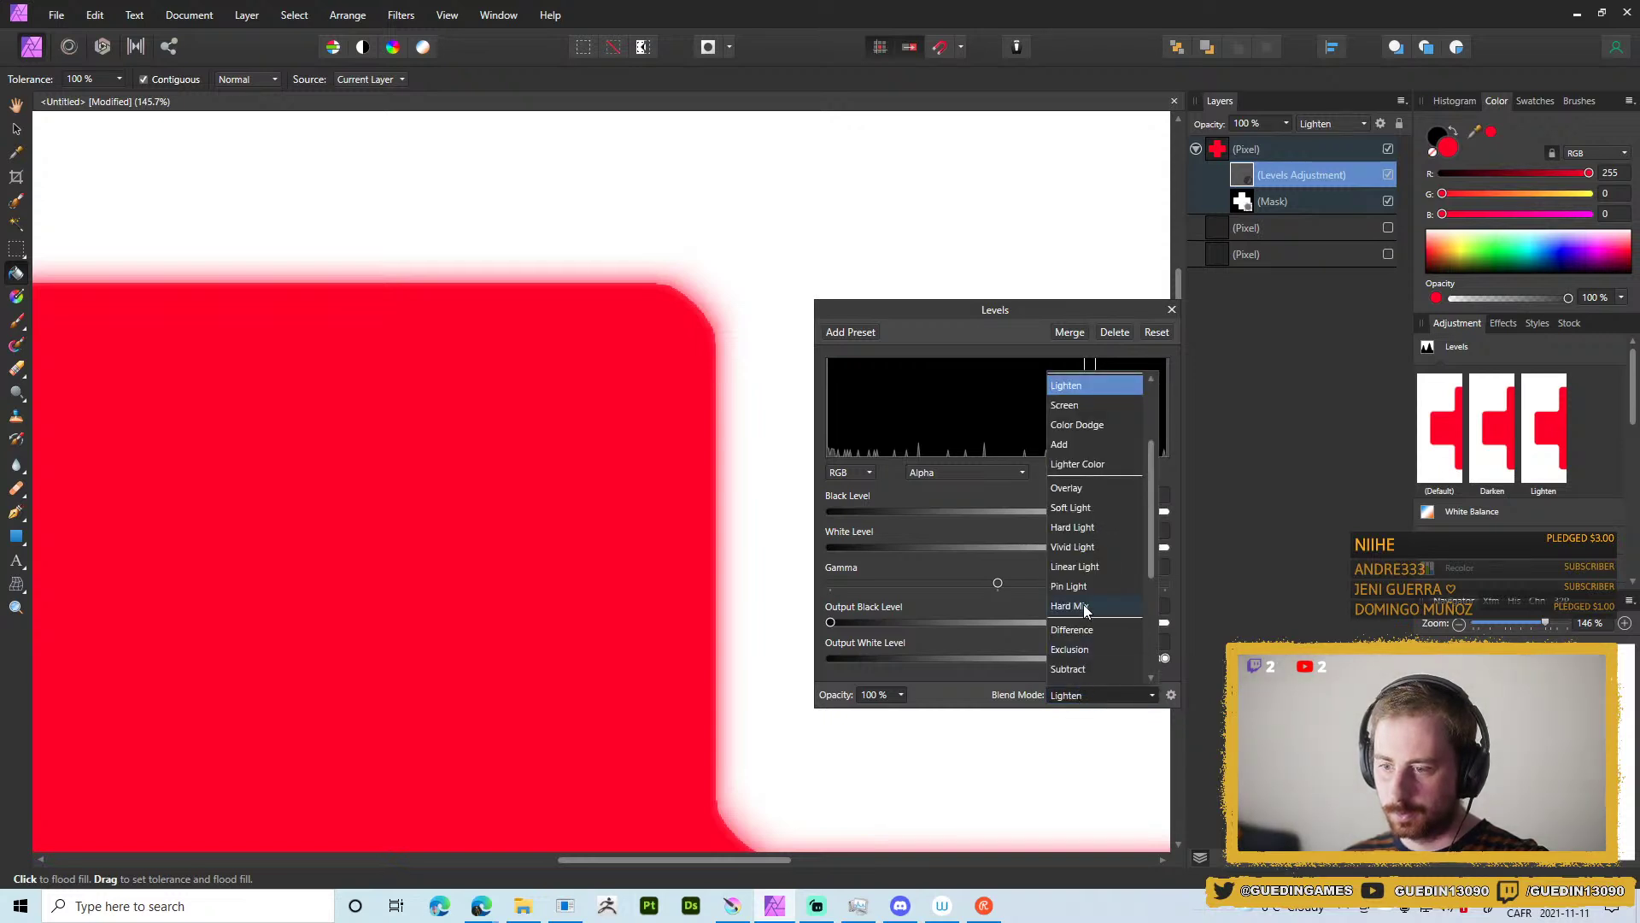
left_click(934, 588)
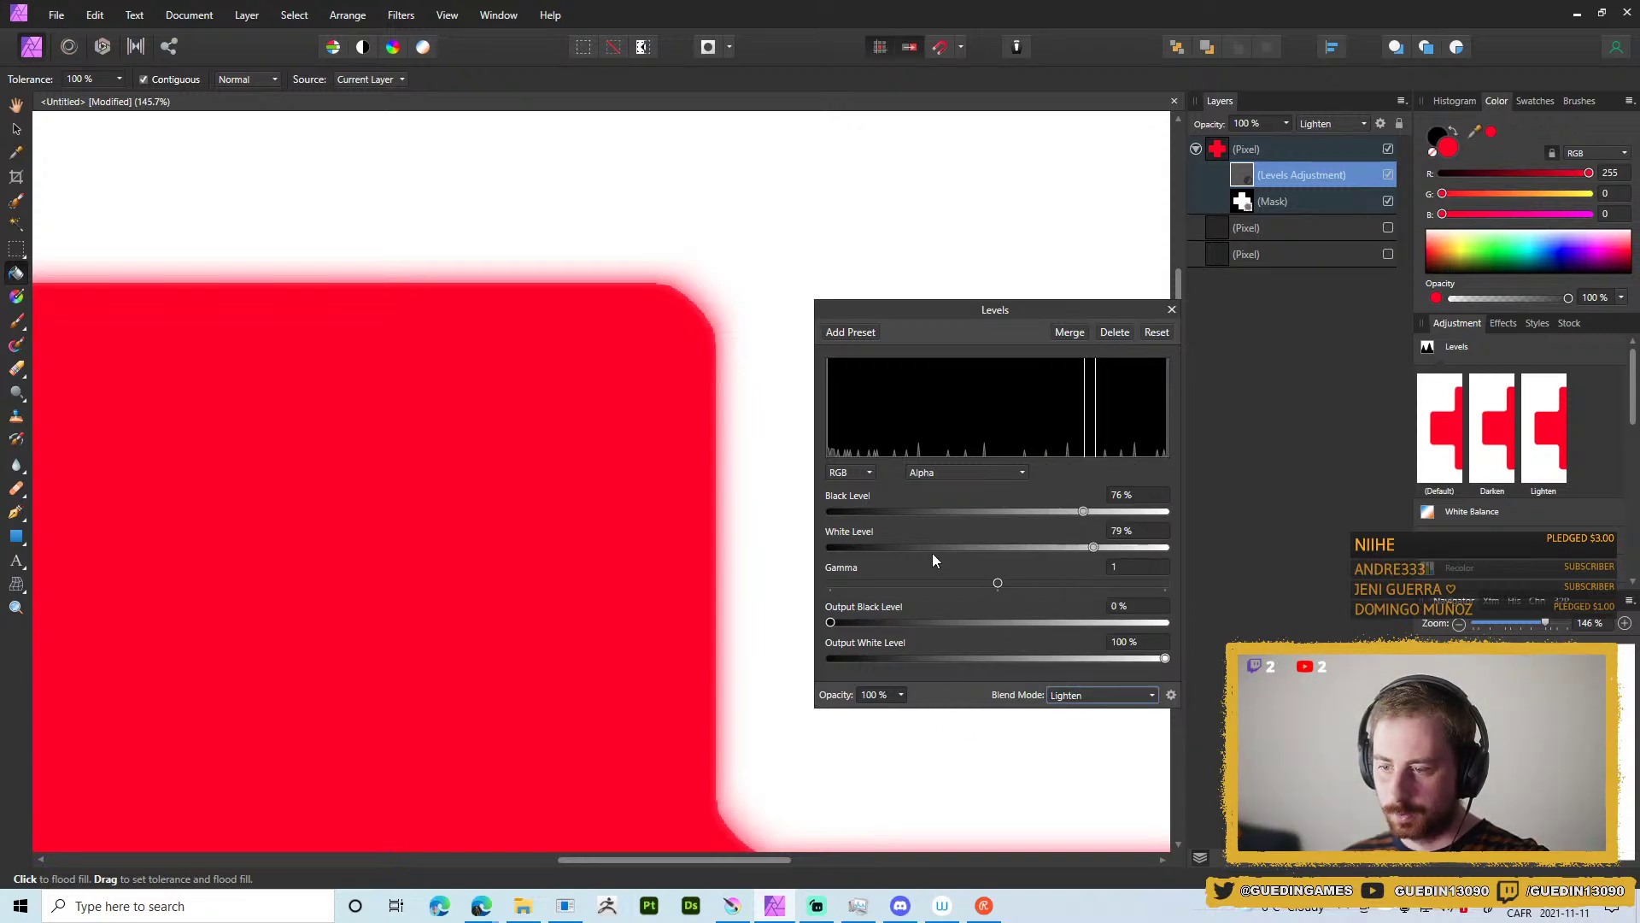
Check the Master channel, return to Alpha and set its black level to 0% and white level to 9%.
left_click(966, 472)
left_click(942, 492)
left_click(954, 473)
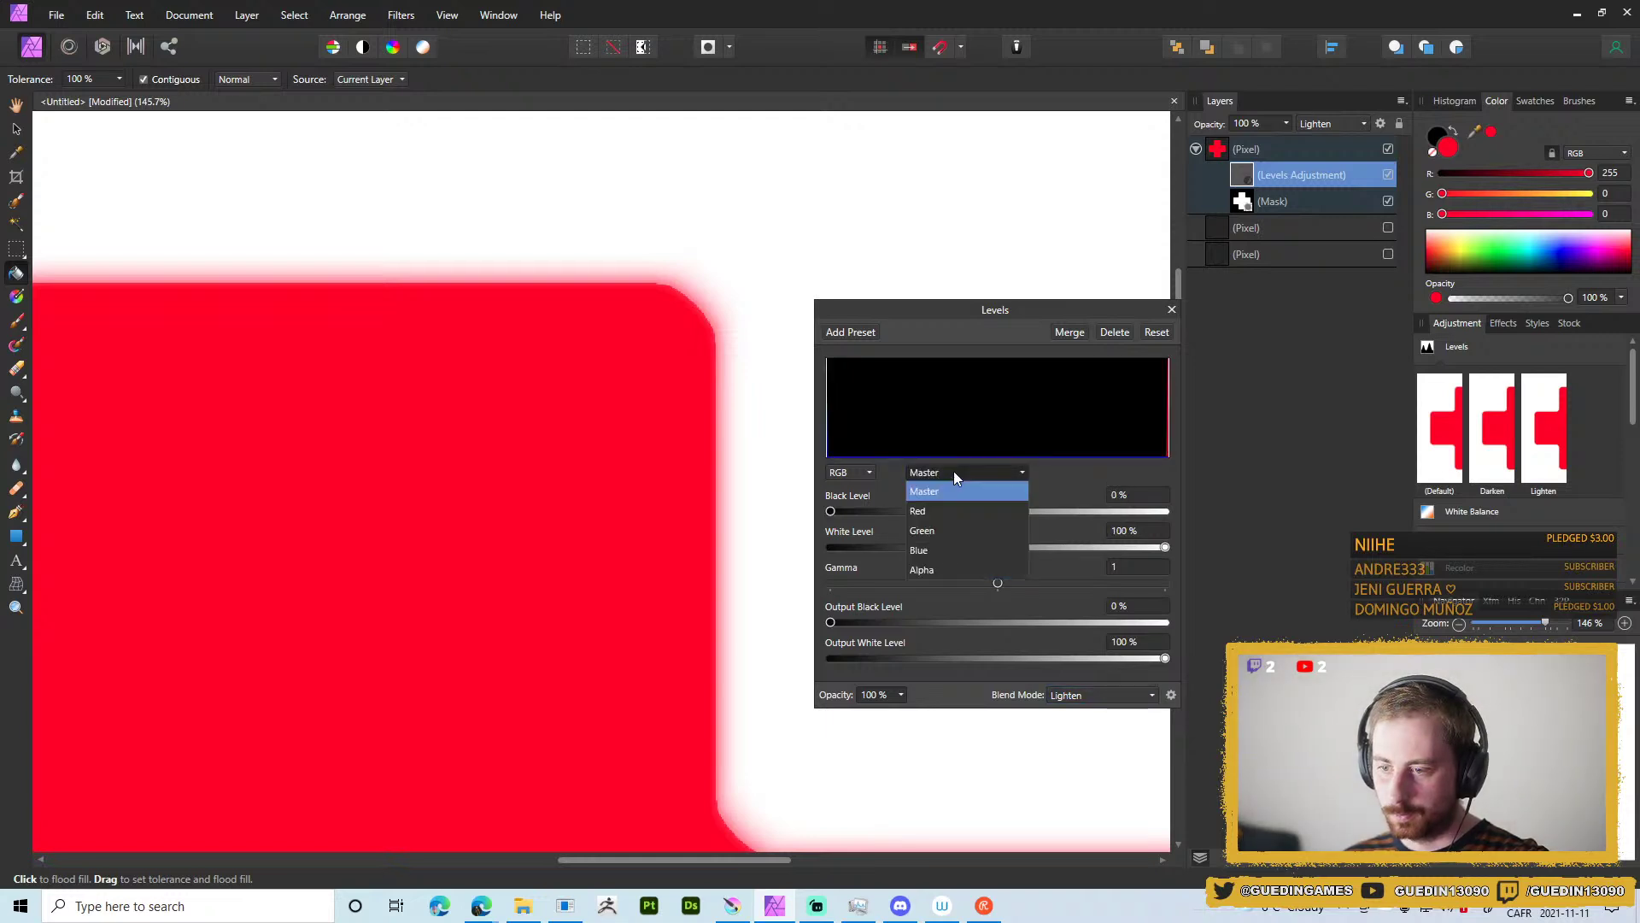
left_click(916, 567)
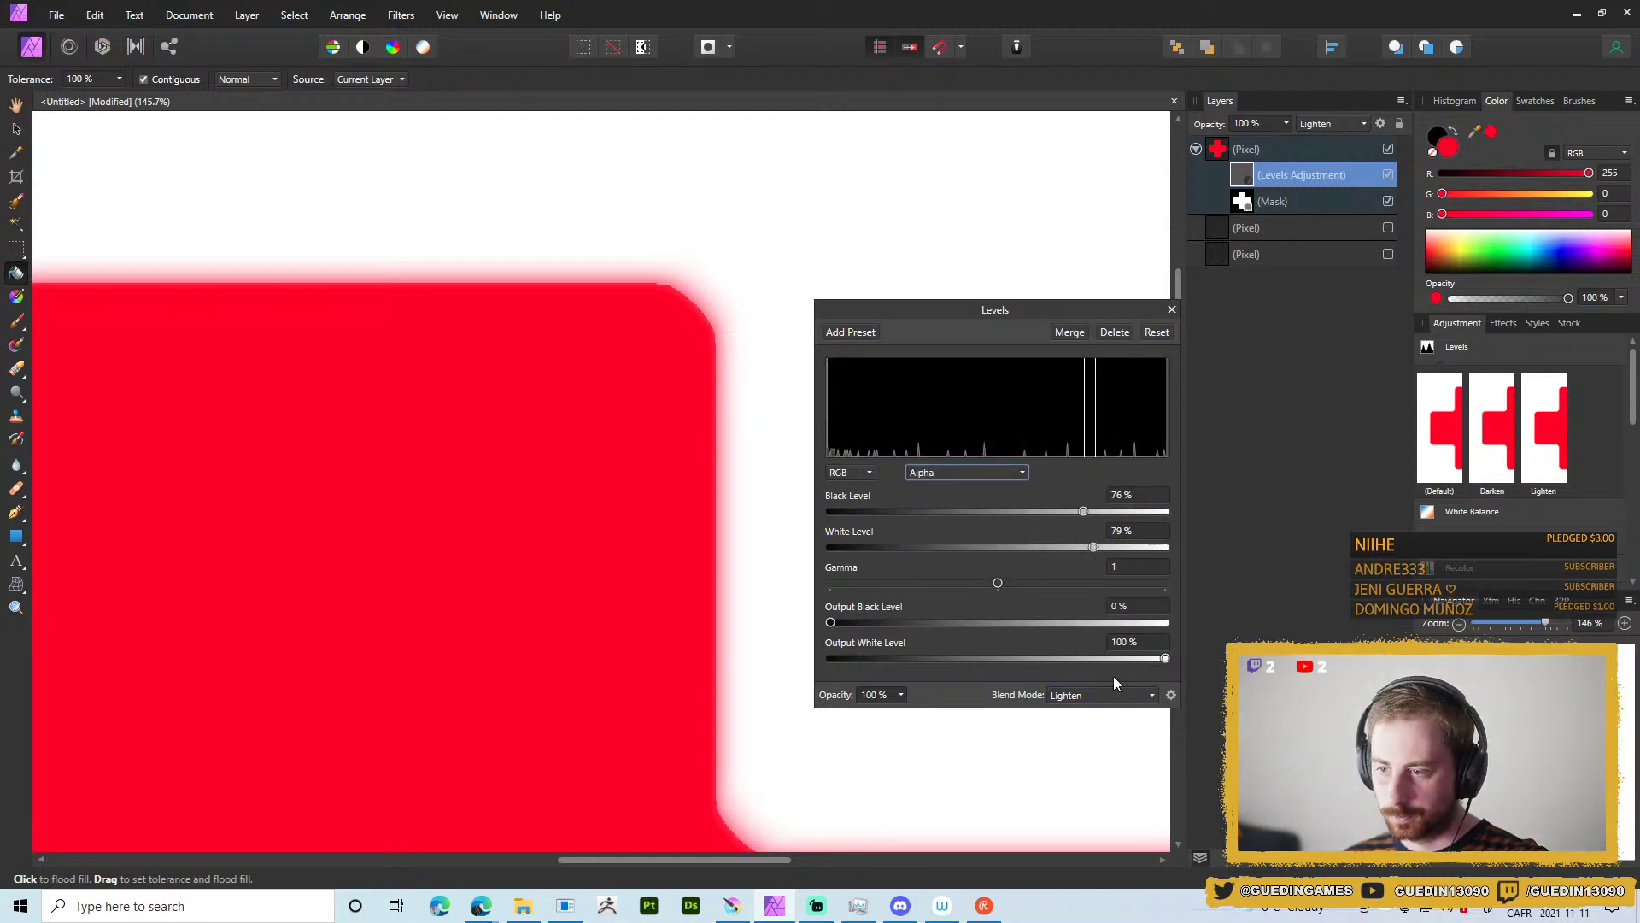
left_click_drag(1093, 548, 1174, 550)
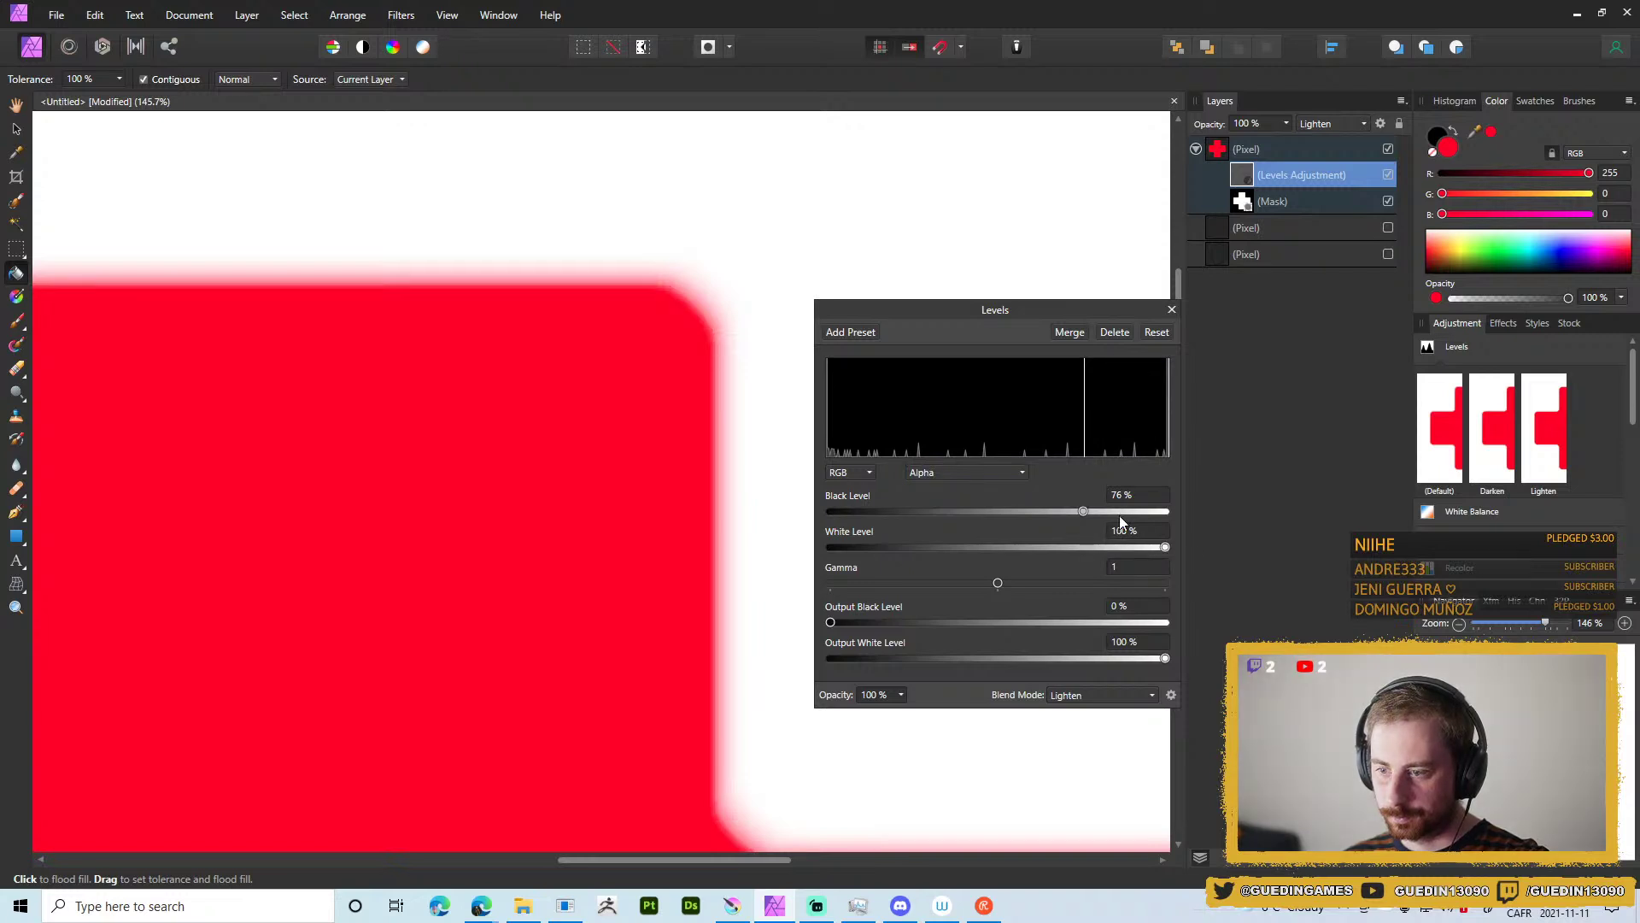
mouse_move(1085, 510)
left_mouse_down()
mouse_move(1167, 509)
mouse_move(816, 514)
left_mouse_up()
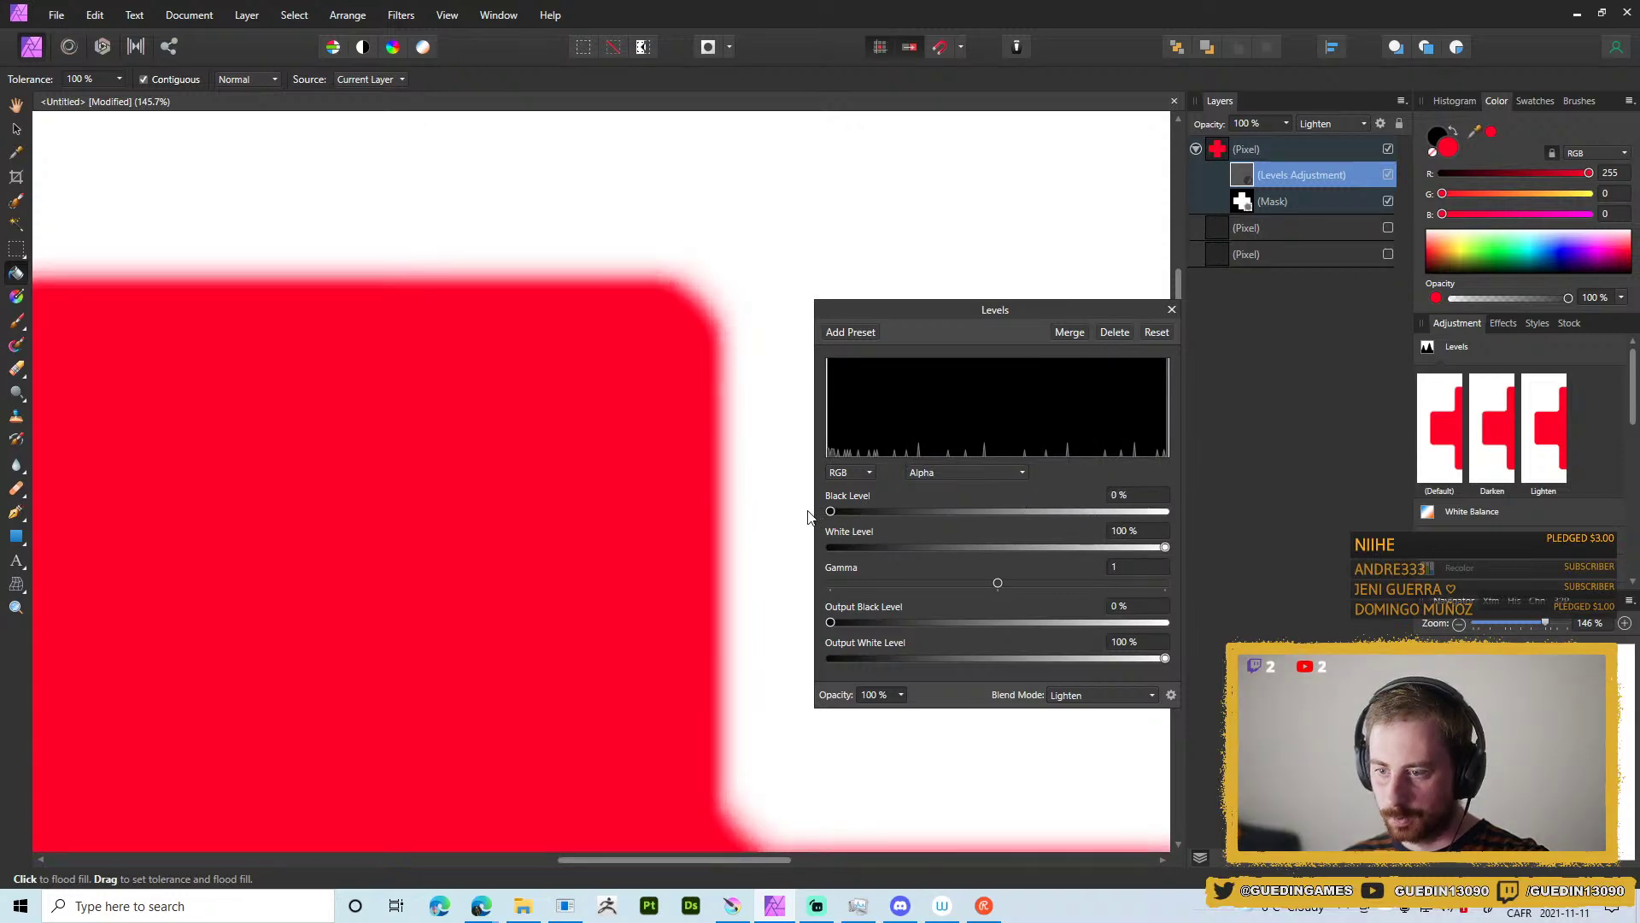
mouse_move(1157, 542)
left_mouse_down()
mouse_move(833, 531)
mouse_move(937, 536)
mouse_move(861, 553)
left_mouse_up()
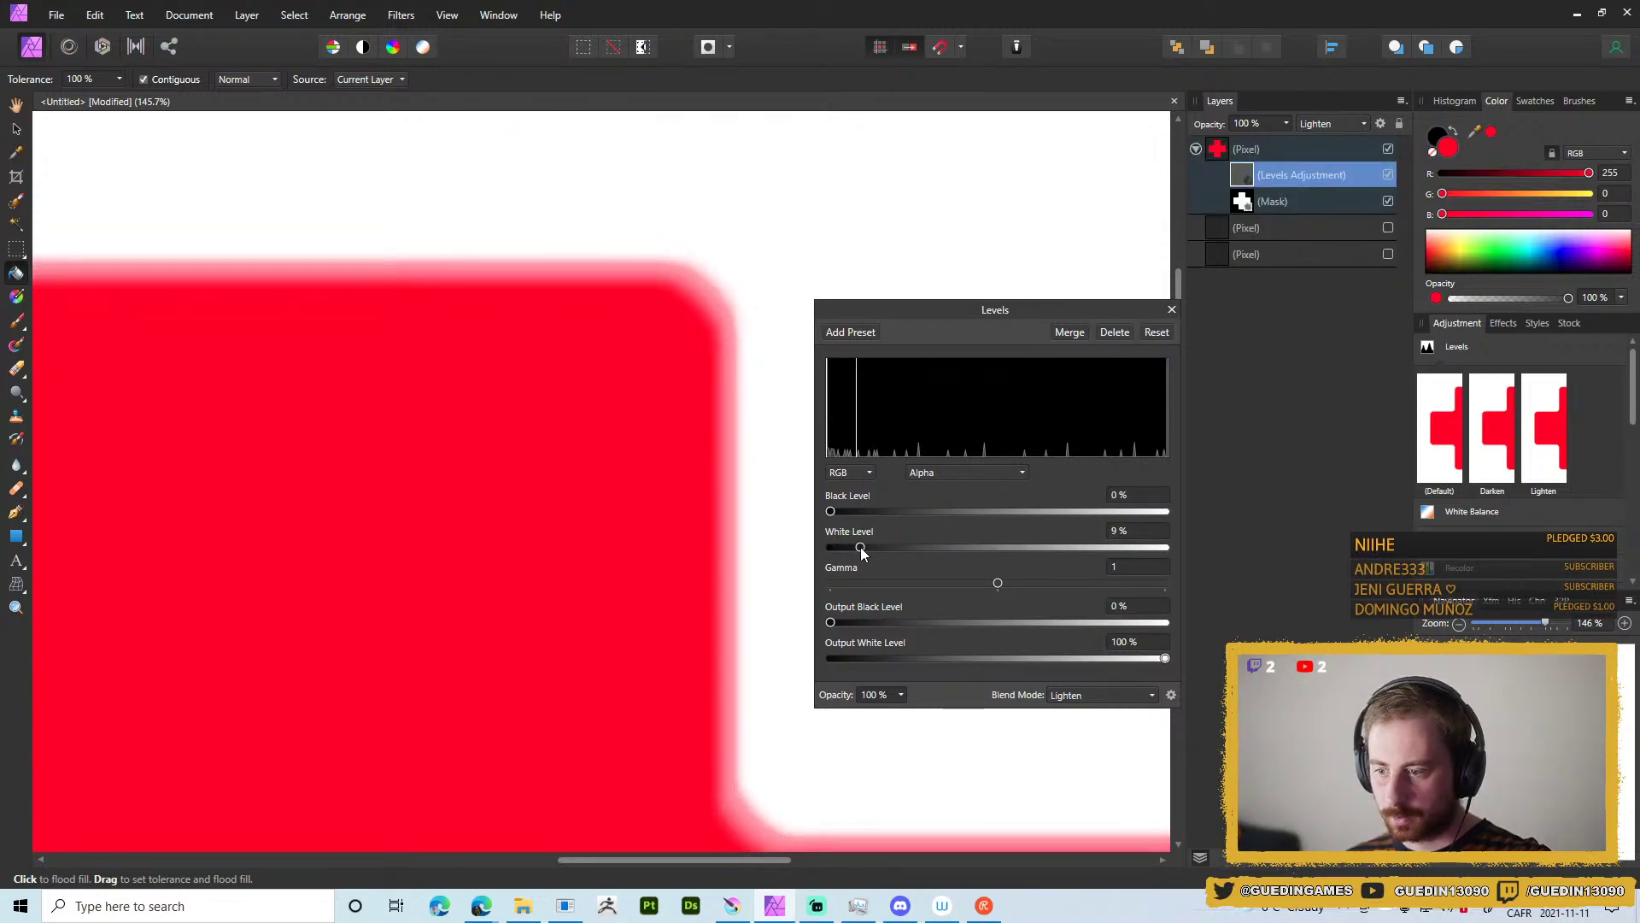
Return the Levels adjustment's blend mode to Normal and select the cross layer's mask.
left_click(902, 696)
left_click(904, 695)
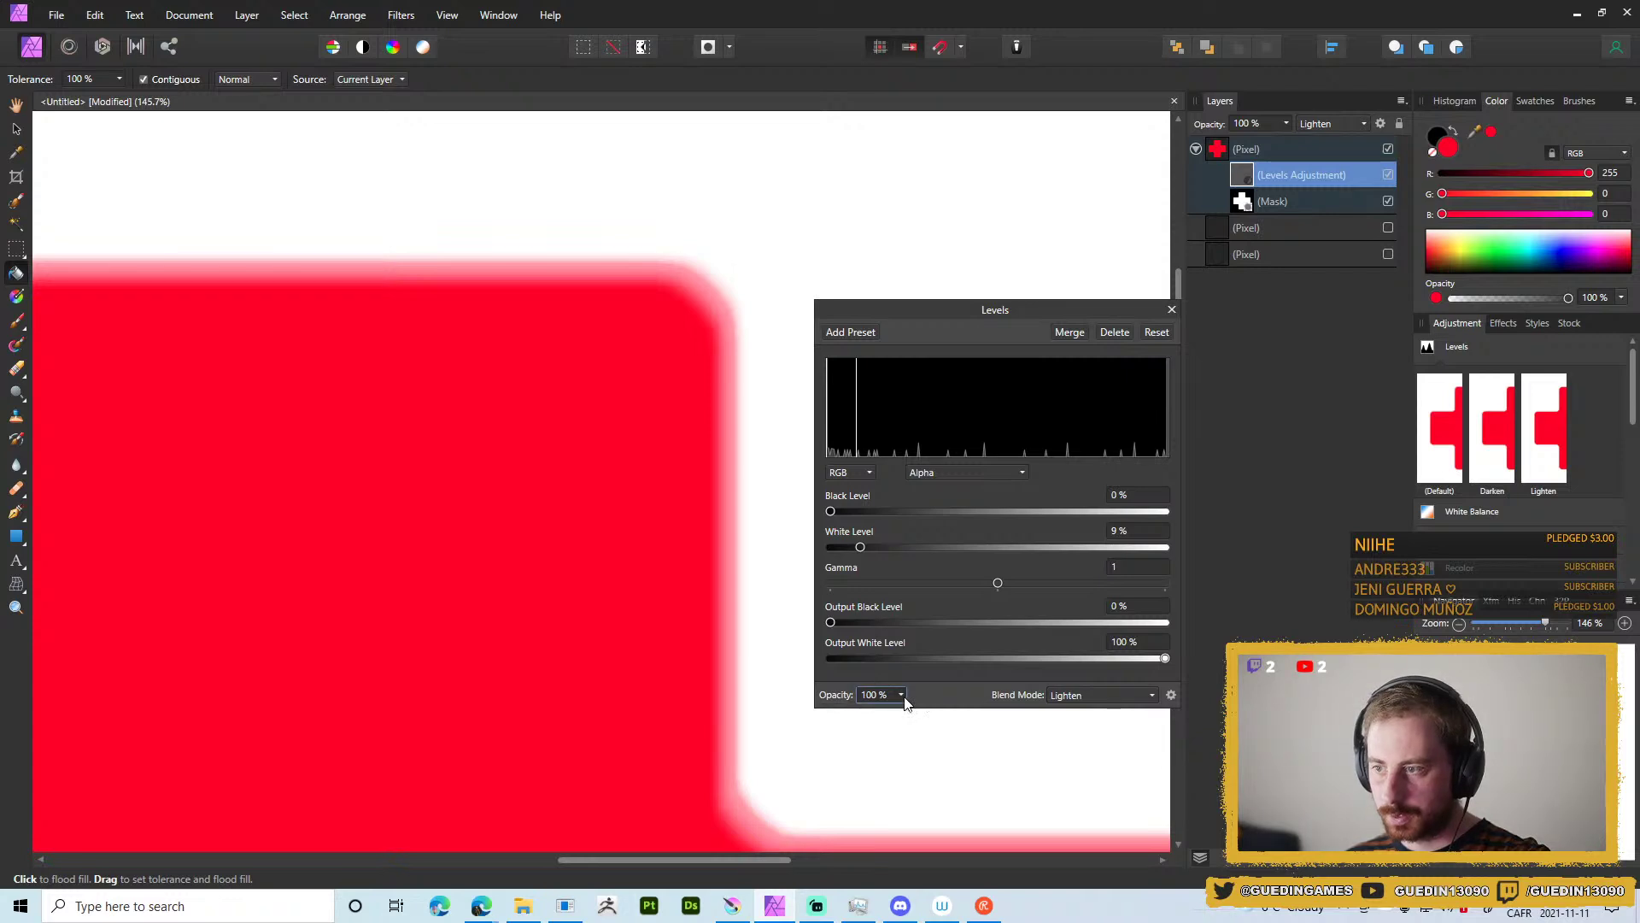
left_click(1347, 119)
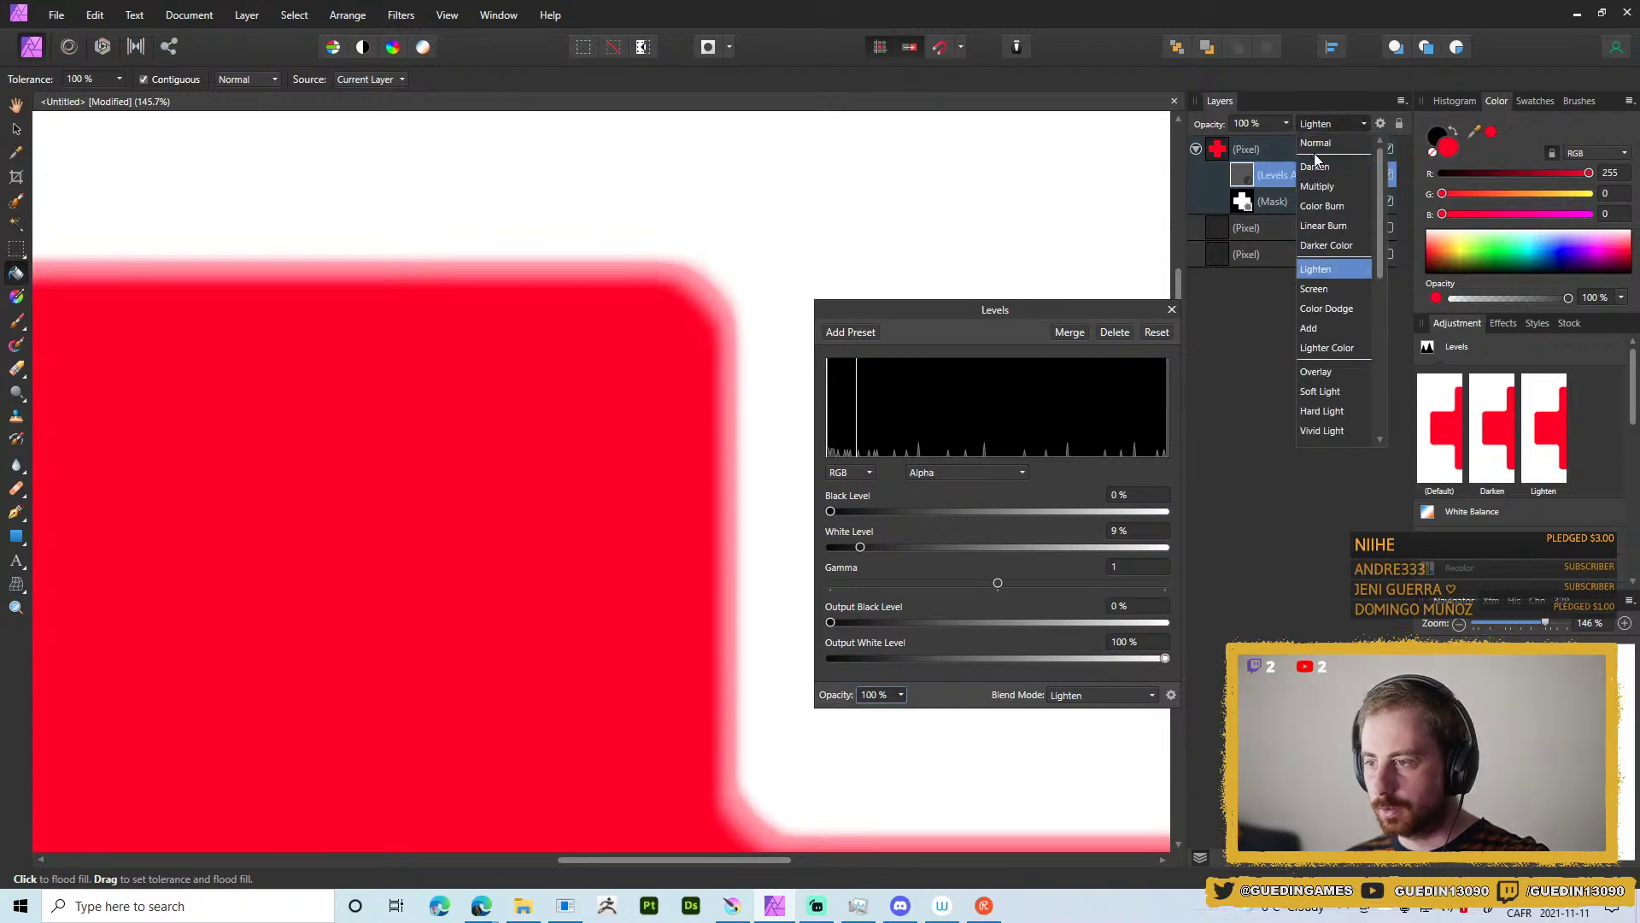
left_click(1329, 142)
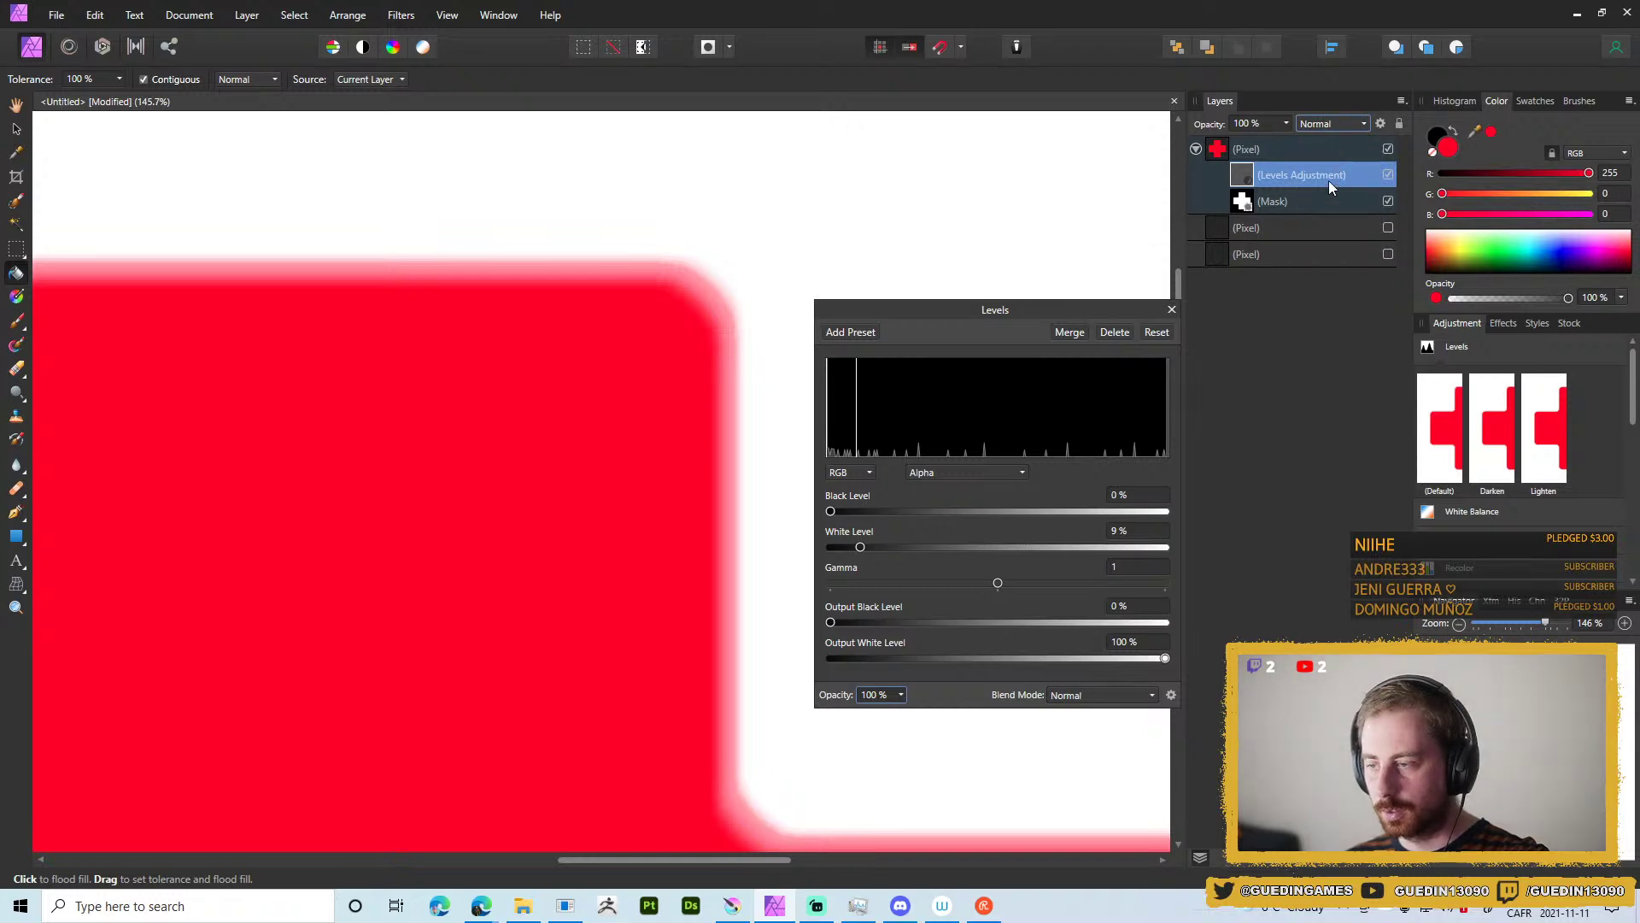
left_click(1291, 208)
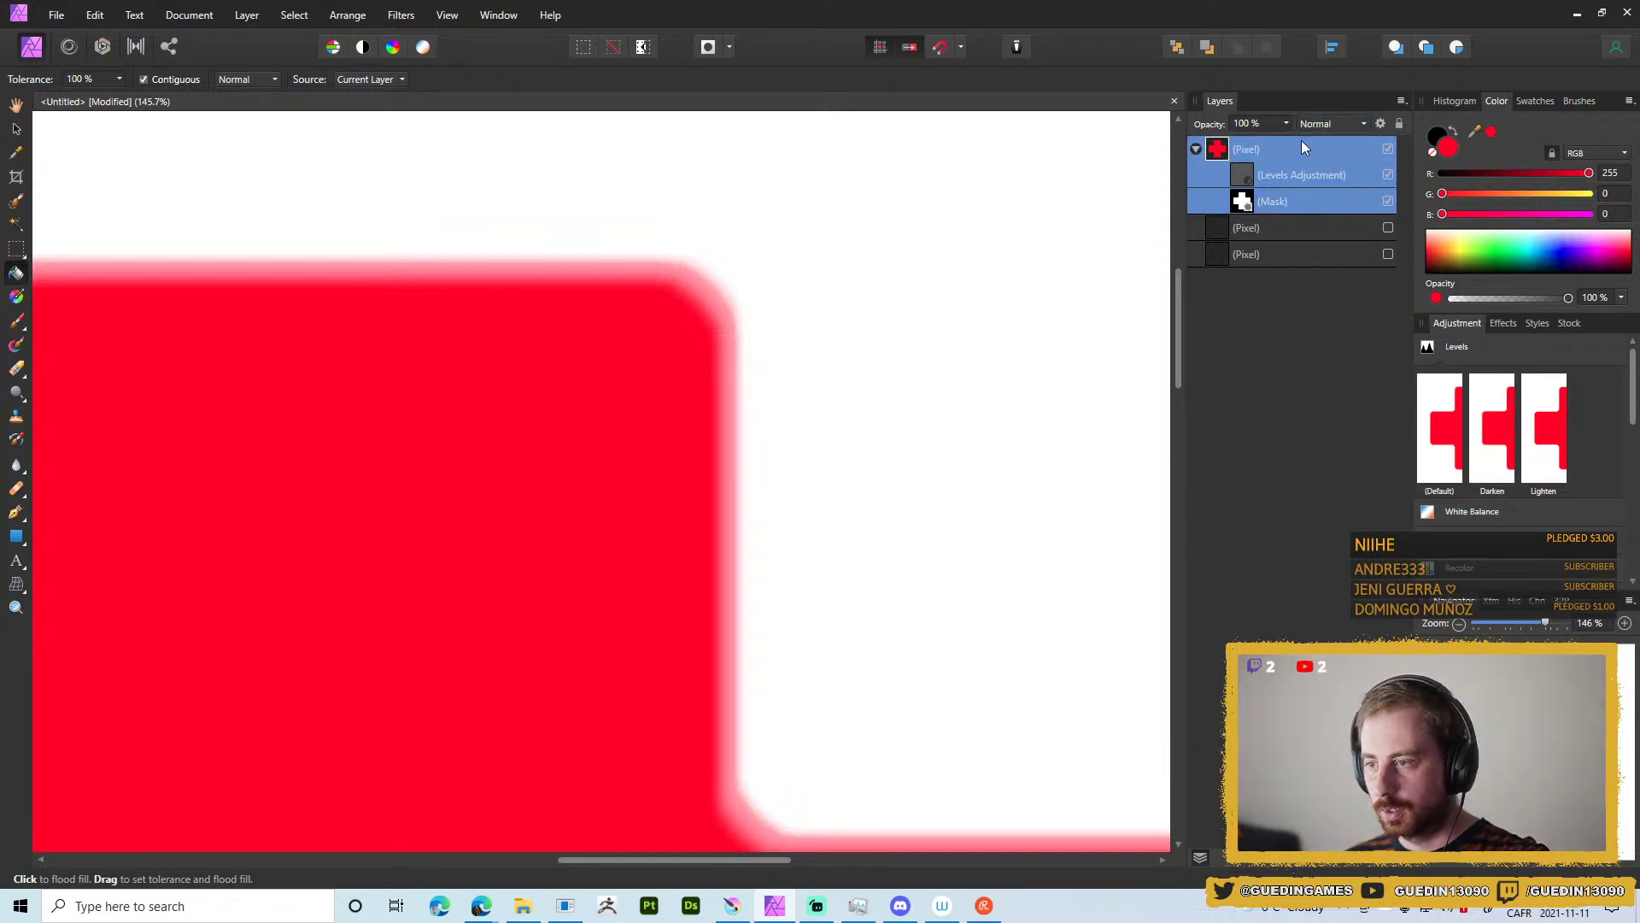
left_click(1243, 201)
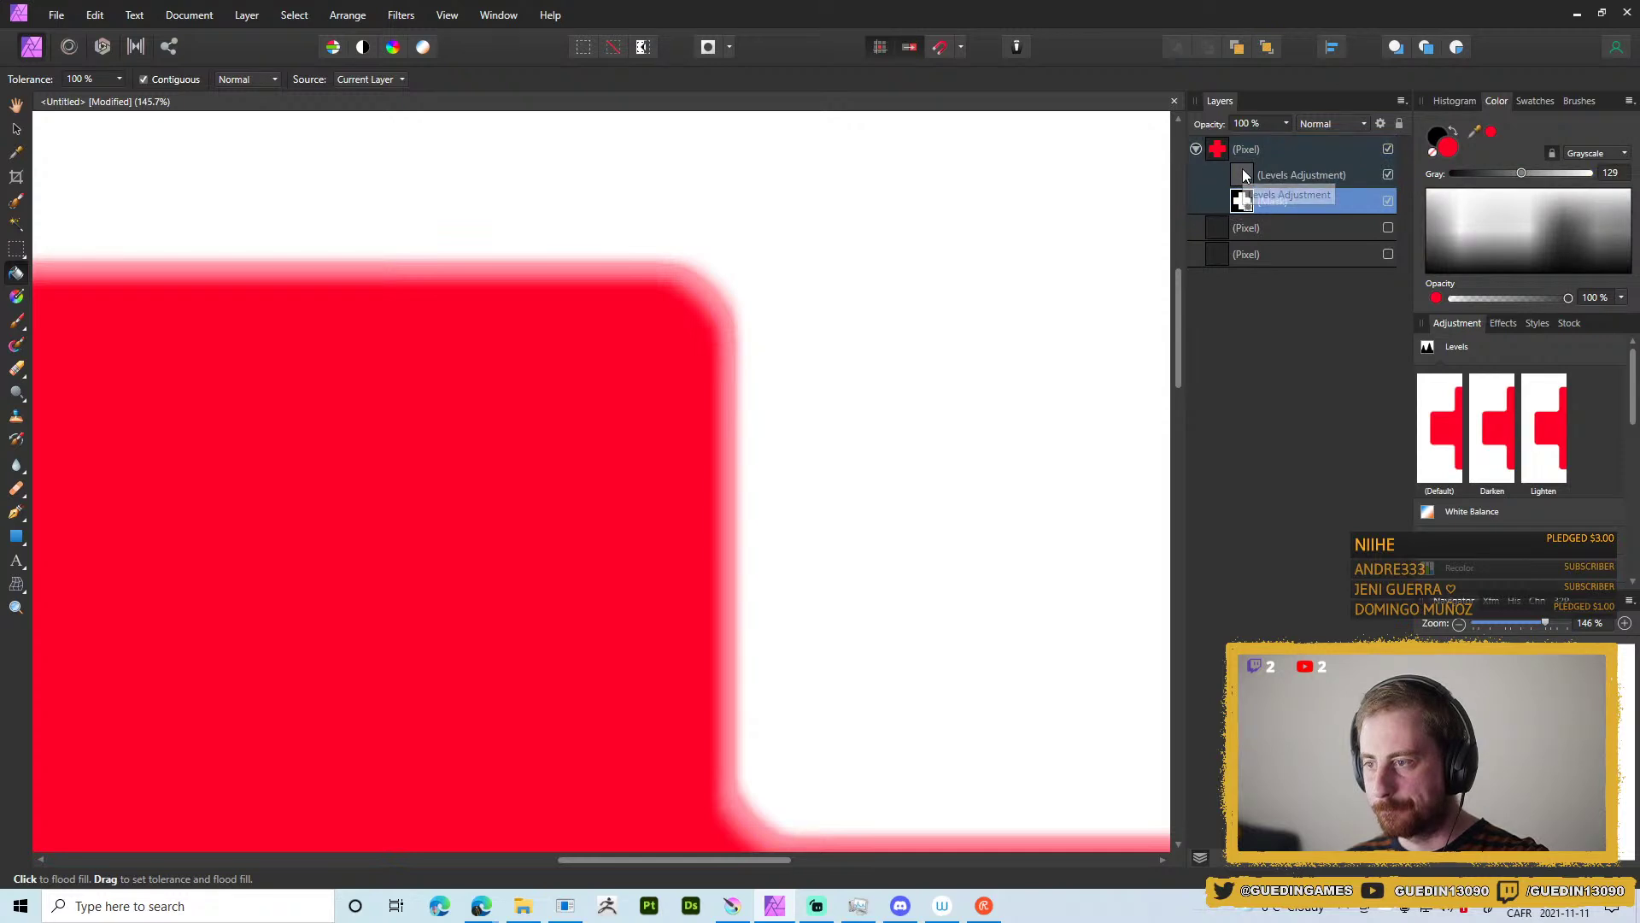
Toggle the nested Levels adjustment's visibility to compare the cross's edges with and without it.
left_click(1301, 173)
left_click(1389, 175)
left_click(1389, 175)
left_click(1389, 175)
left_click(1389, 176)
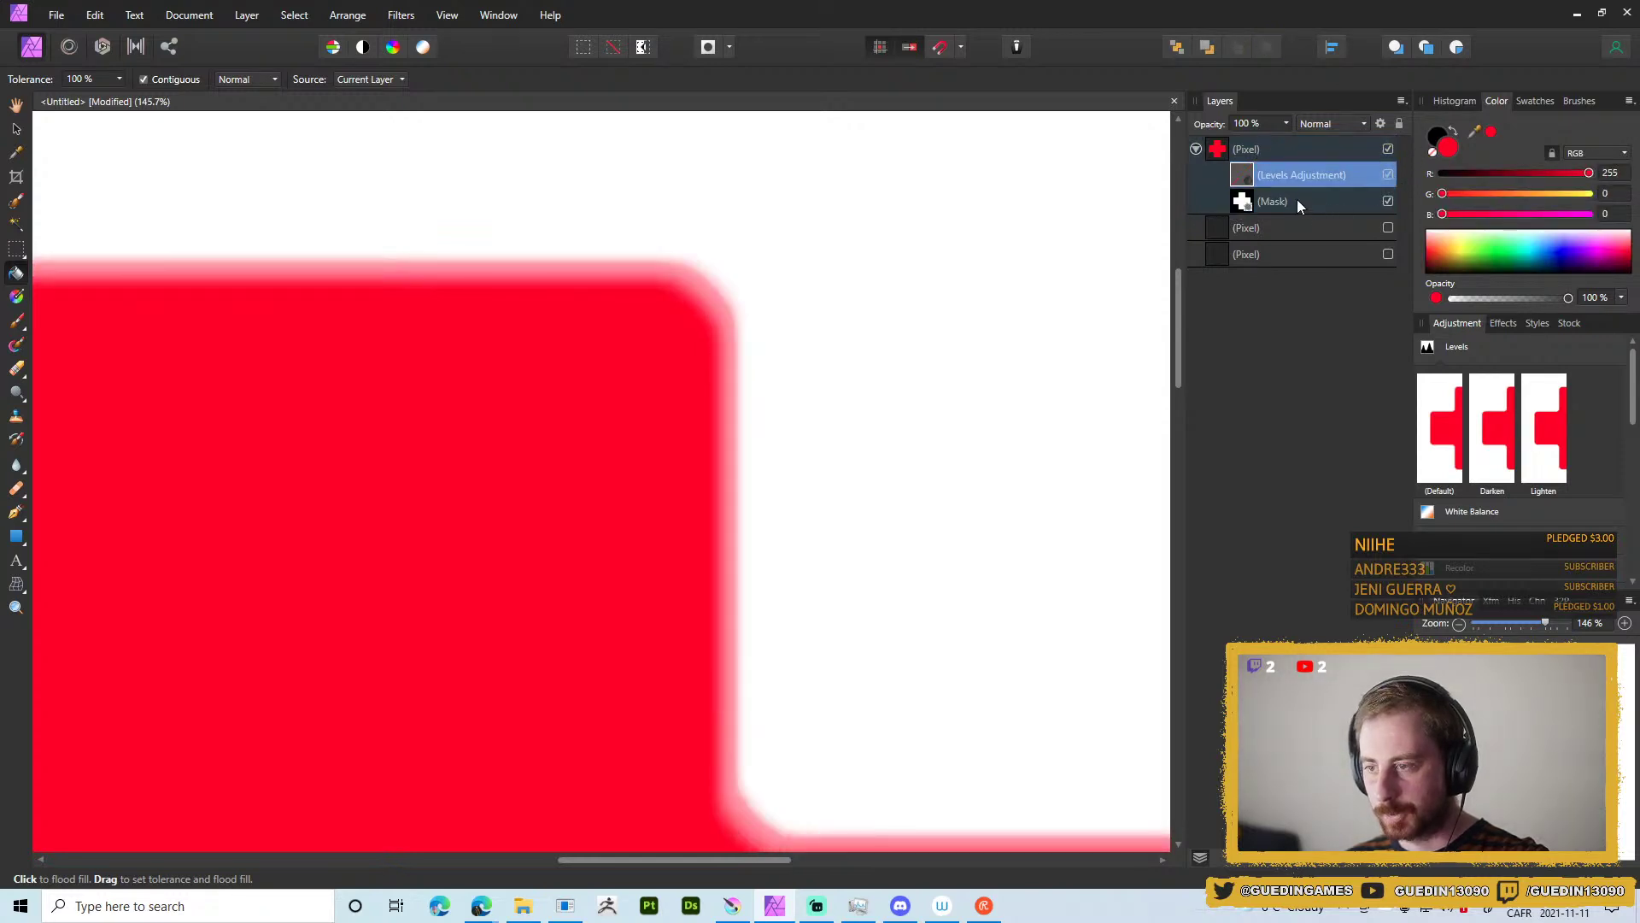
Try lowering the nested Levels adjustment's output white level on the Master channel, and undo the change.
double_click(1241, 174)
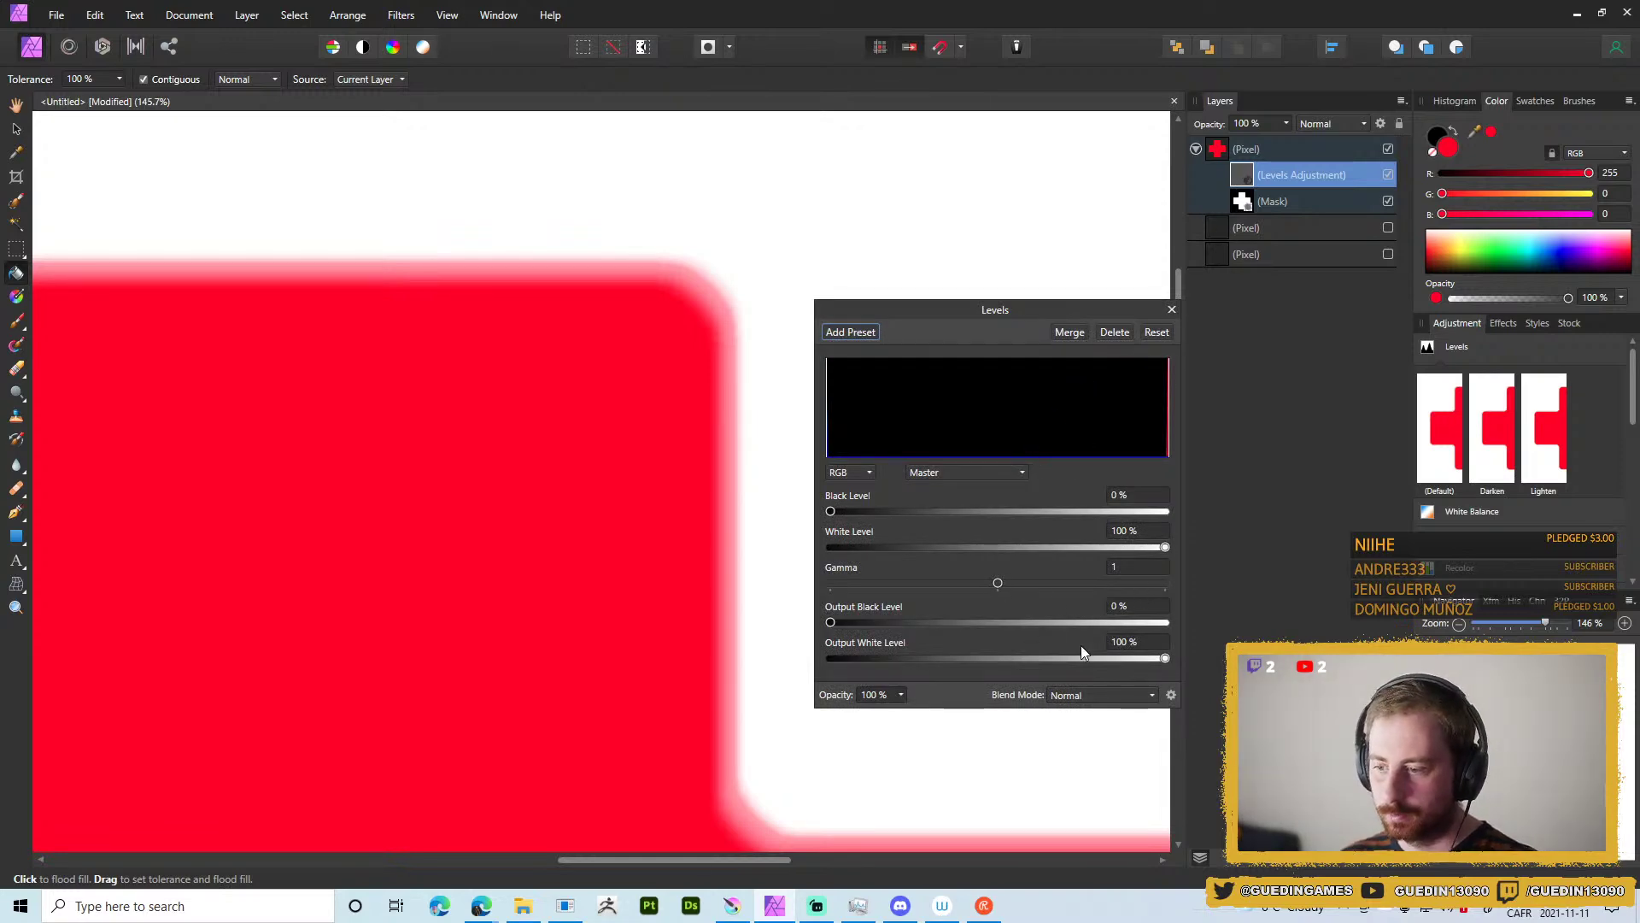
left_click_drag(1165, 658, 980, 658)
key("ctrl+z")
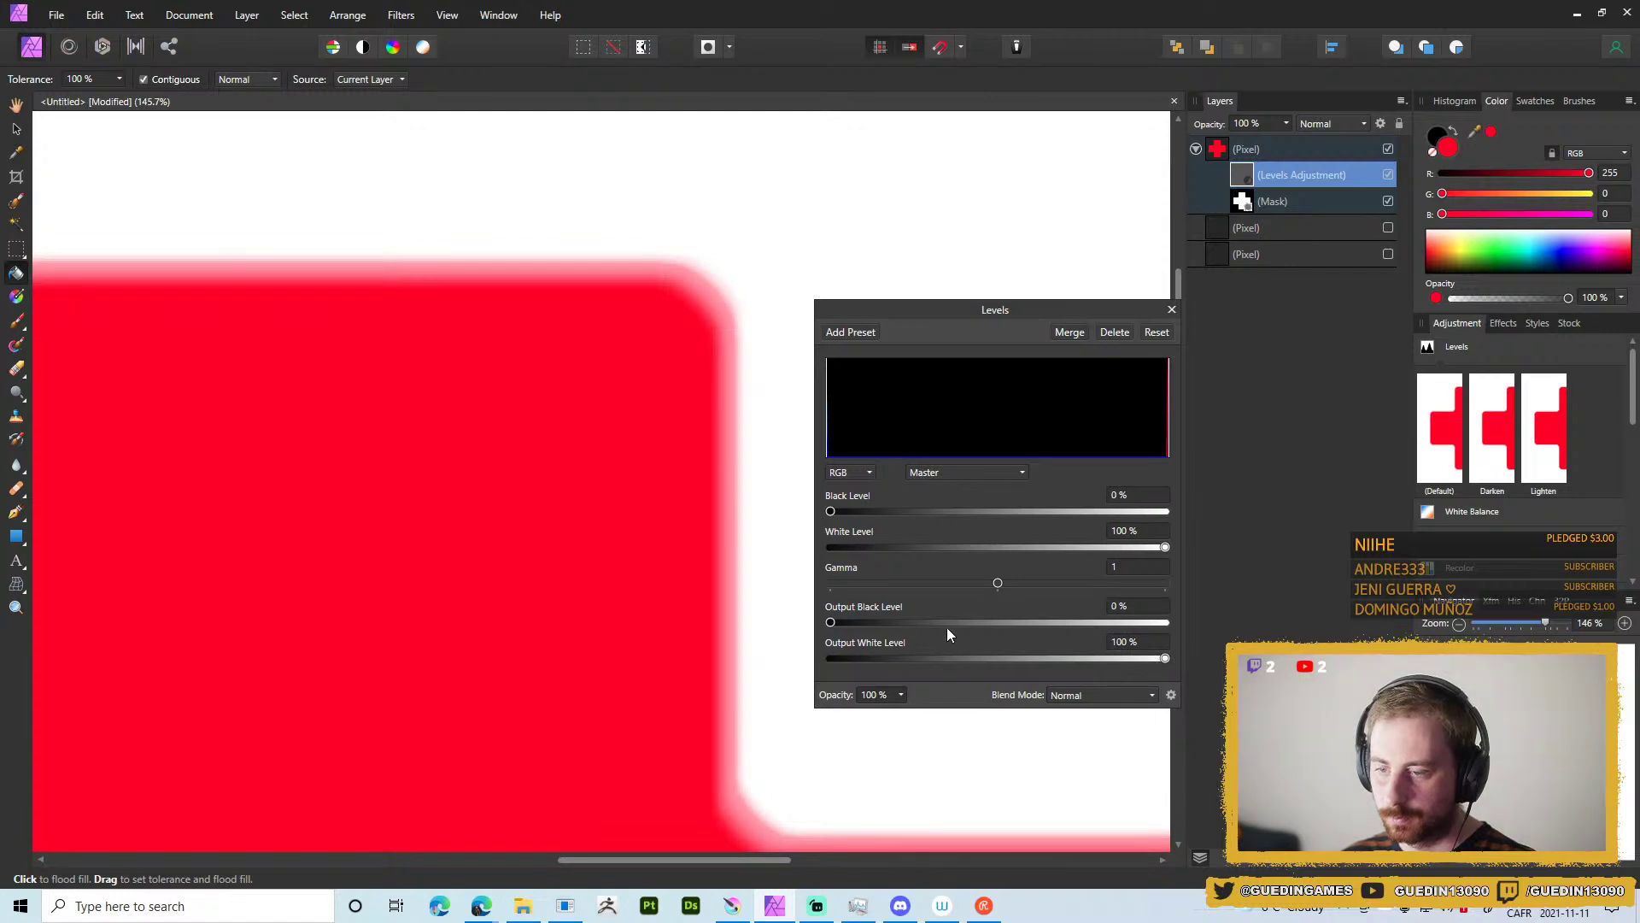
On the nested Levels adjustment's Alpha channel, set the white level to 4%, keeping the output white level at 100%.
left_click(967, 470)
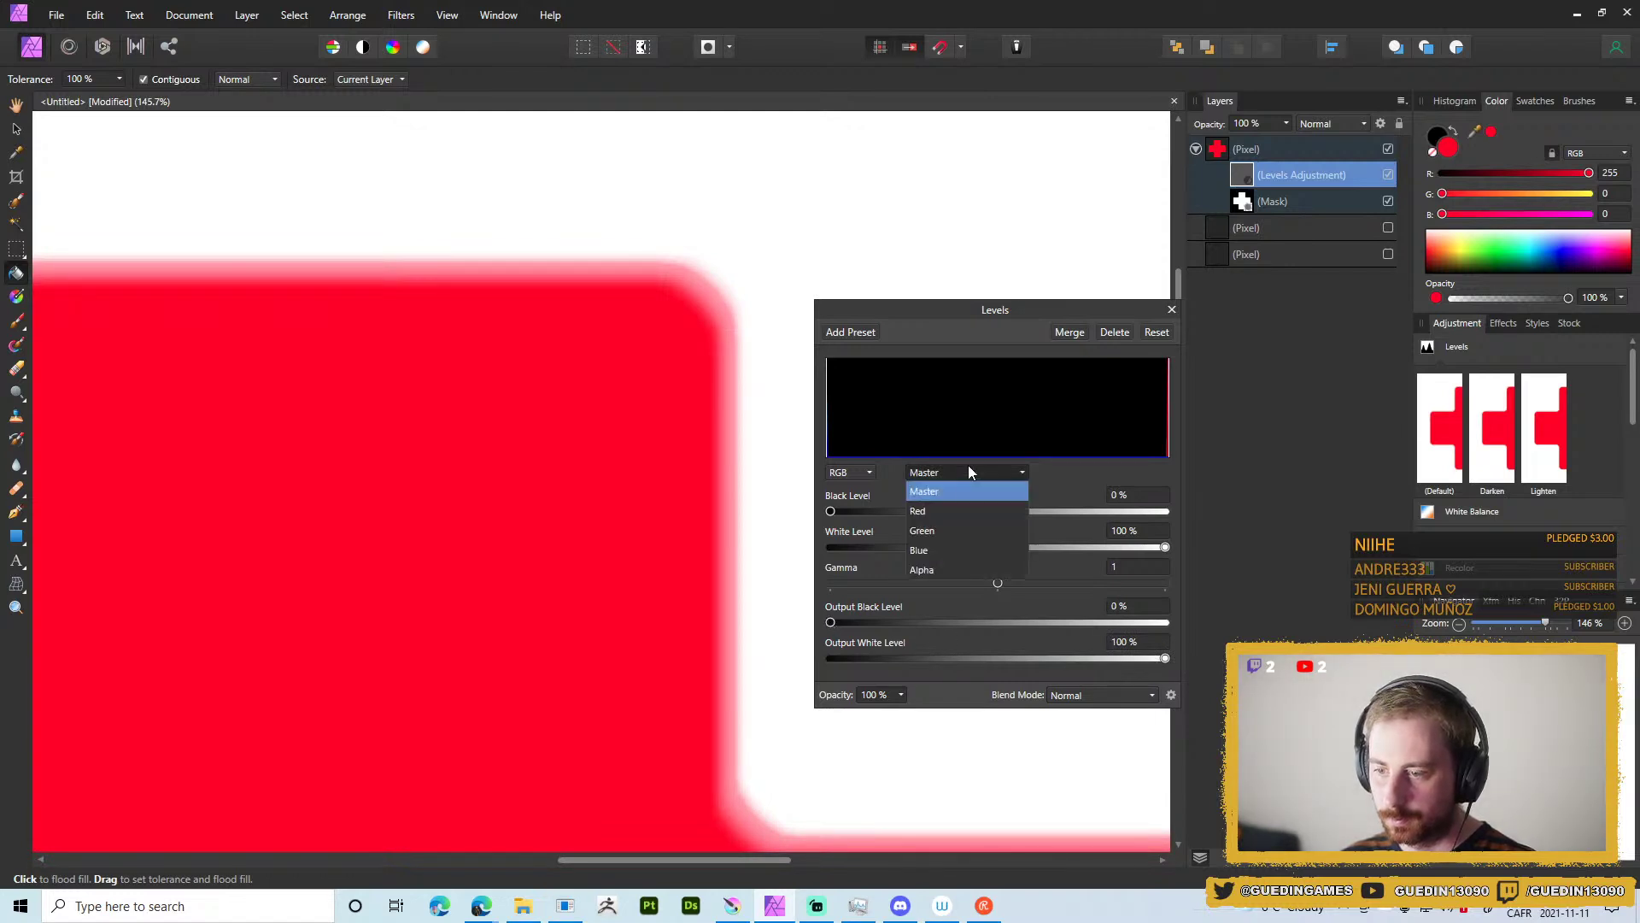
left_click(928, 567)
mouse_move(829, 626)
left_mouse_down()
mouse_move(1023, 632)
mouse_move(803, 623)
left_mouse_up()
left_click_drag(1051, 654, 896, 654)
mouse_move(862, 547)
left_mouse_down()
mouse_move(981, 548)
mouse_move(835, 547)
left_mouse_up()
left_click_drag(894, 654, 1185, 668)
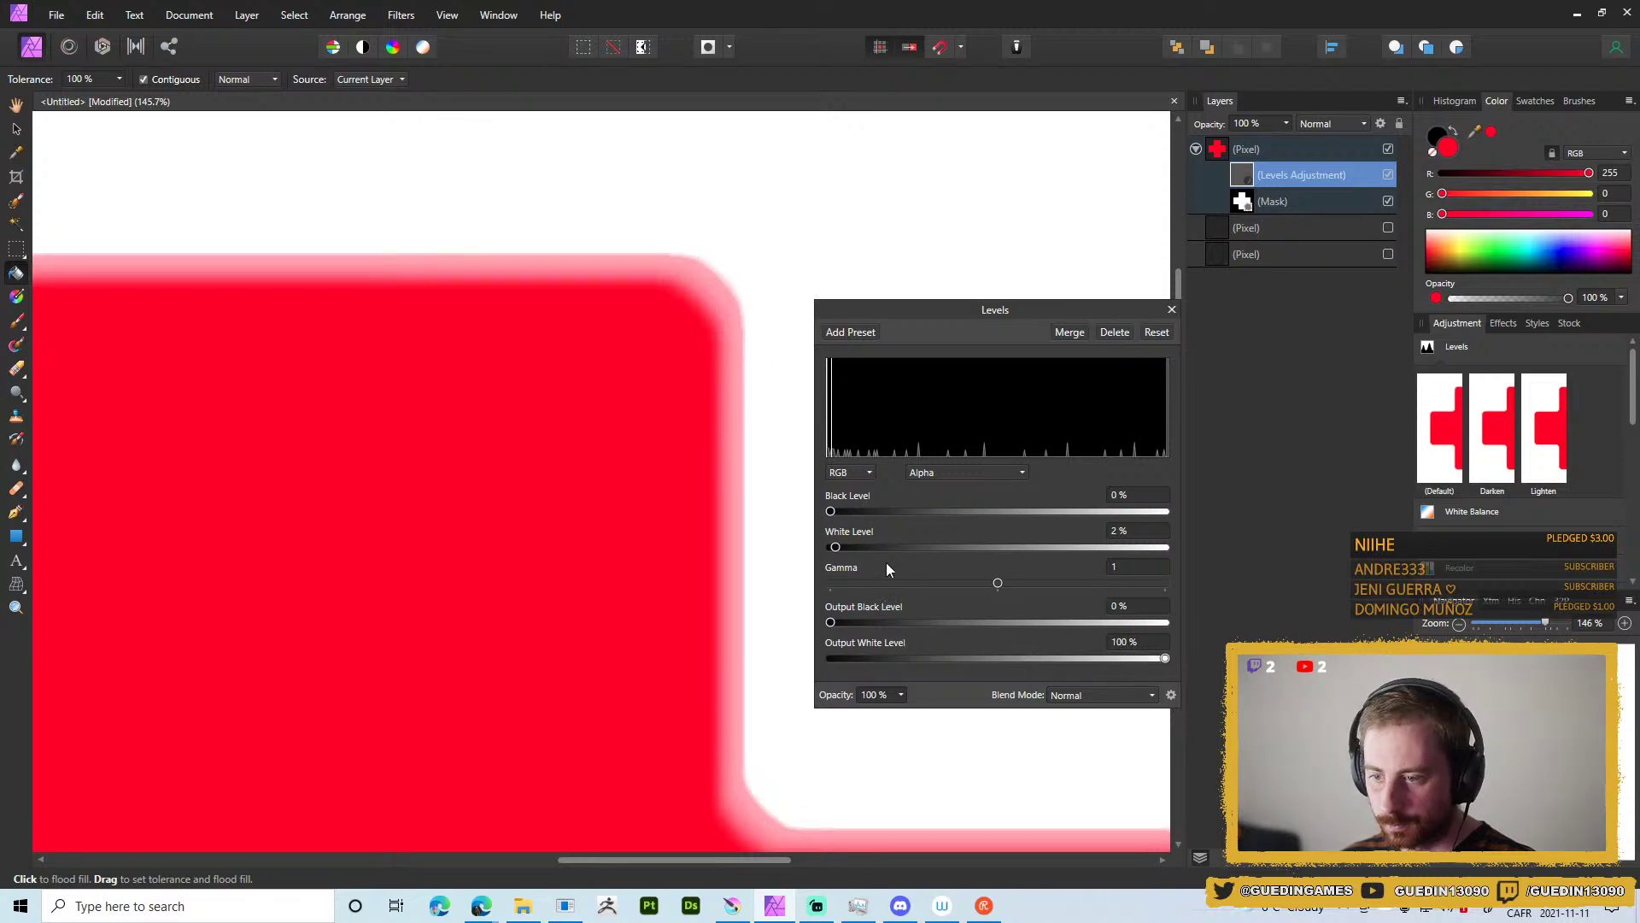
left_click_drag(837, 548, 844, 548)
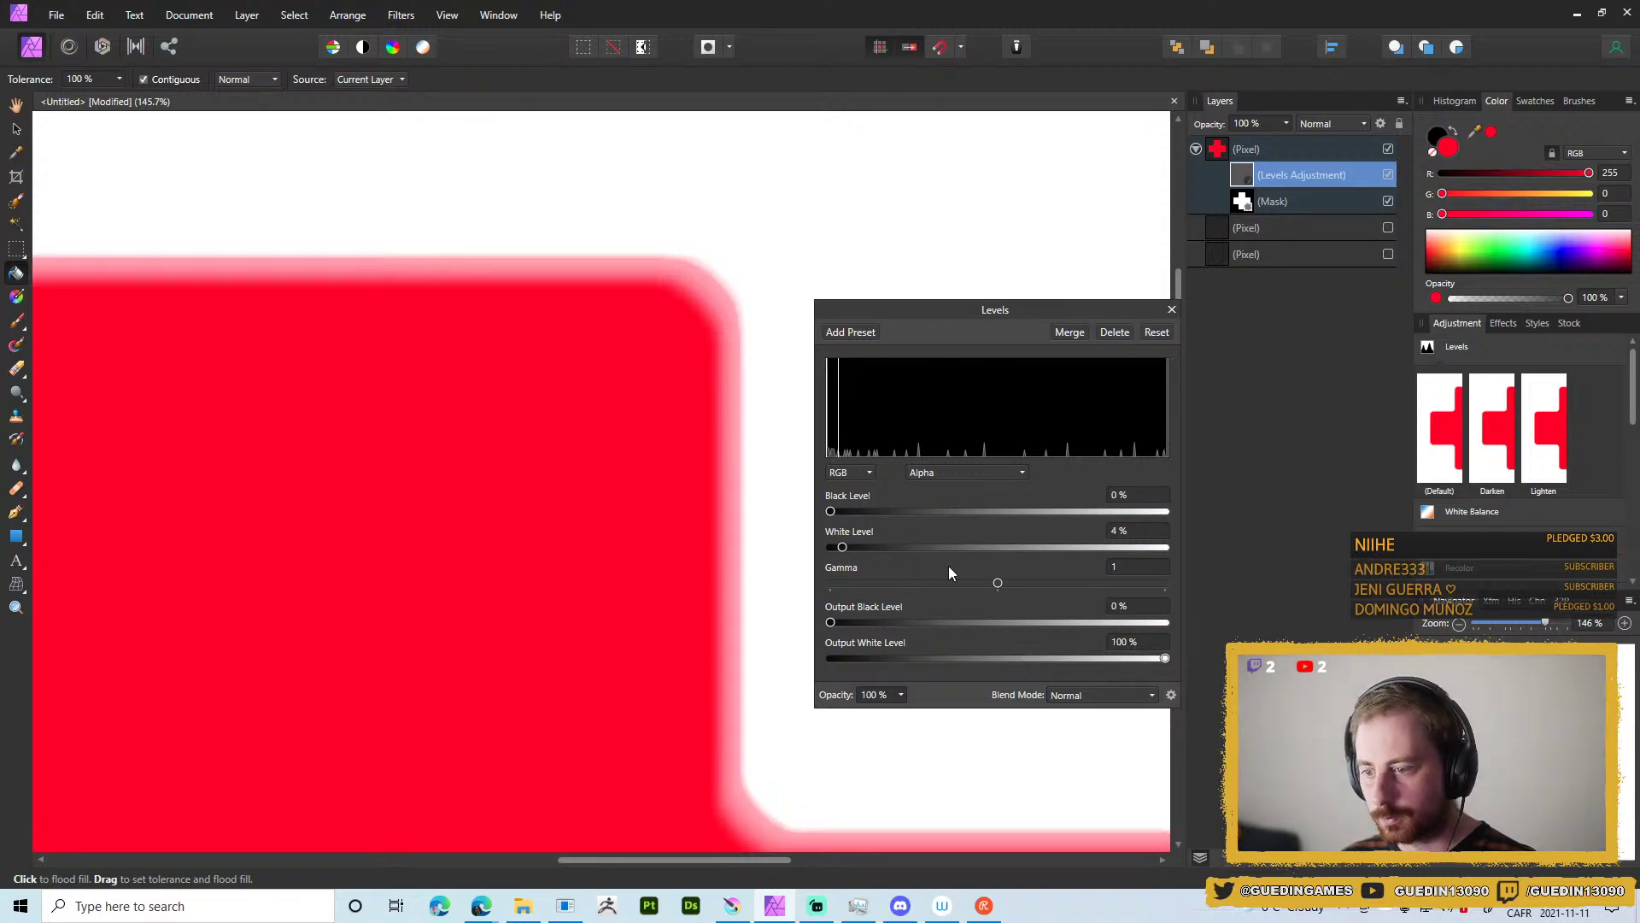
mouse_move(999, 582)
left_mouse_down()
mouse_move(948, 584)
mouse_move(1001, 585)
left_mouse_up()
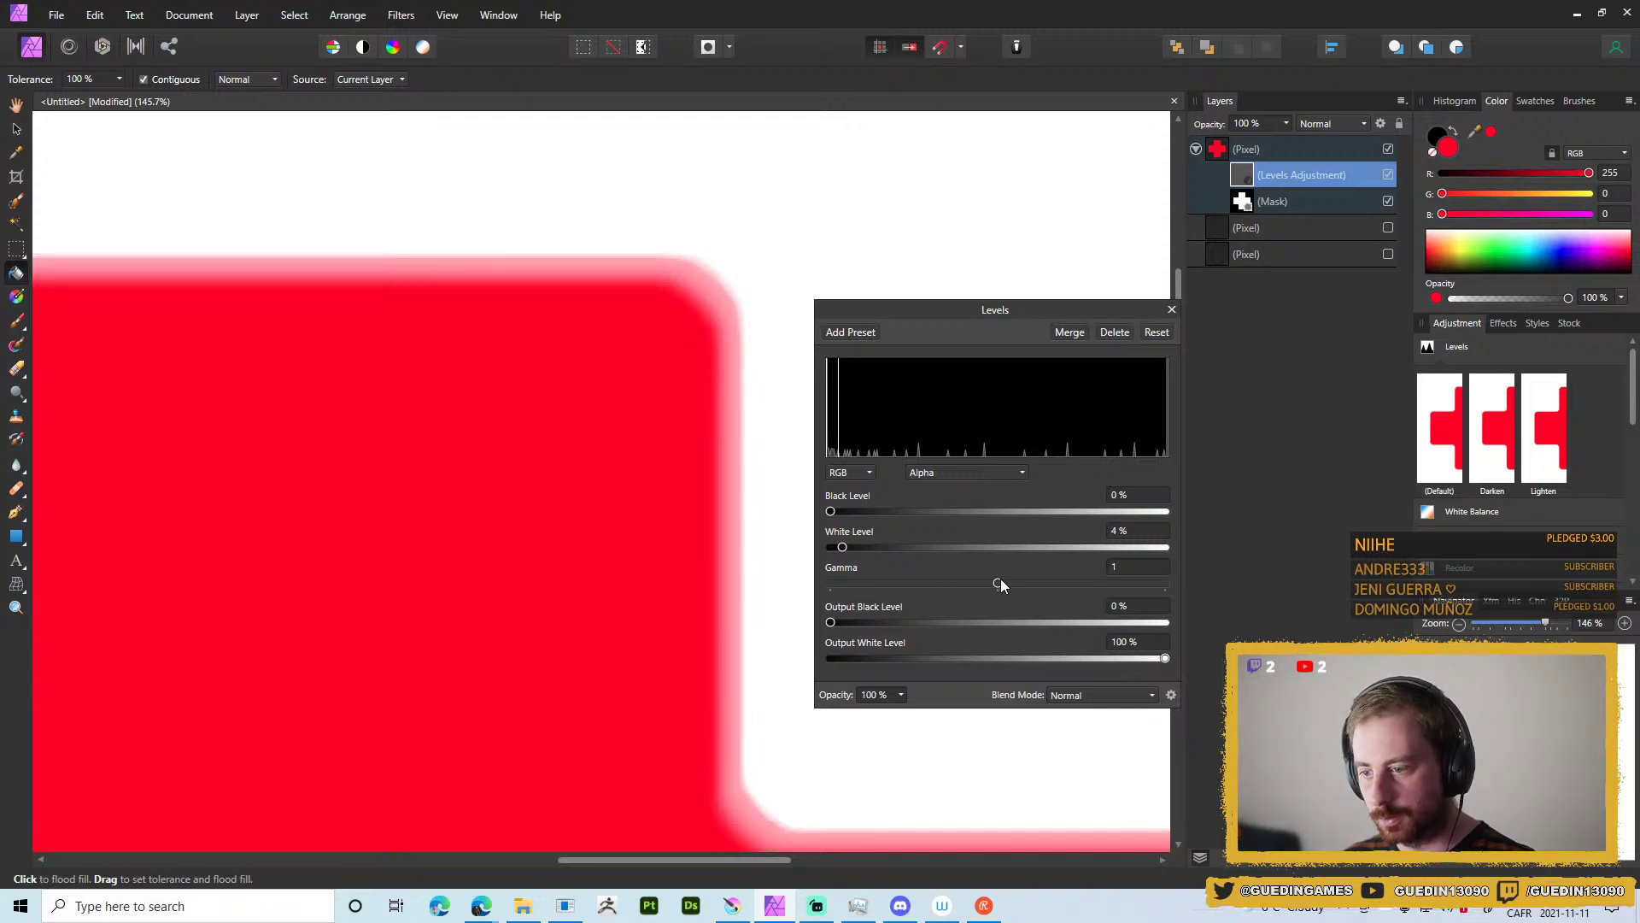
Try the Levels adjustment in Gray mode with the Alpha channel's white level at 56%.
left_click(850, 472)
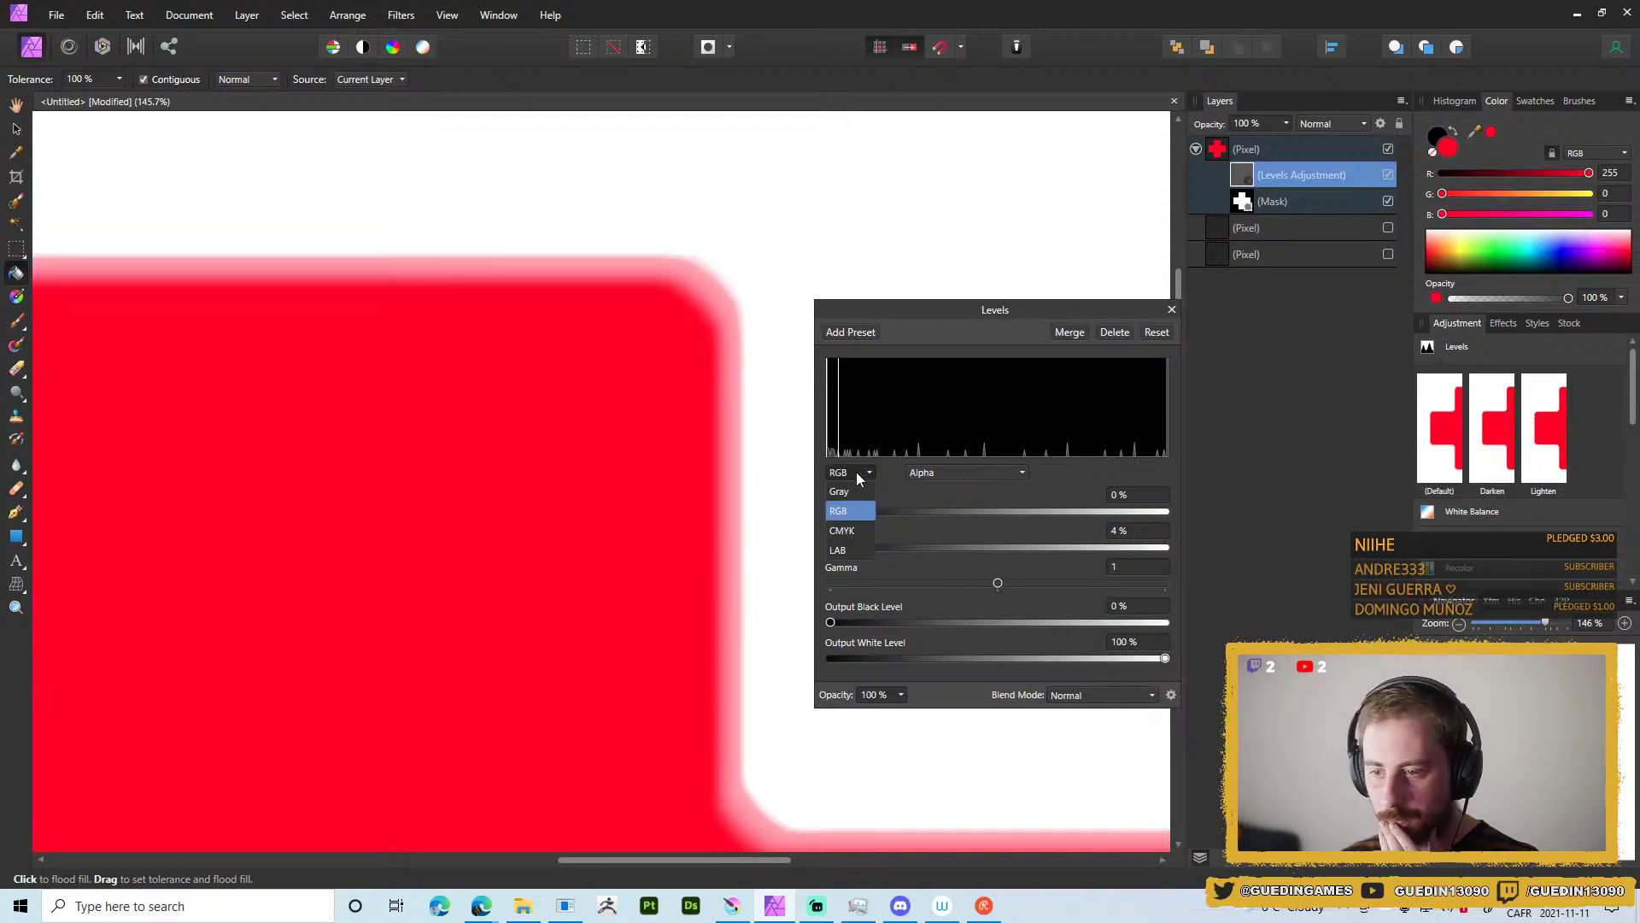
left_click(854, 491)
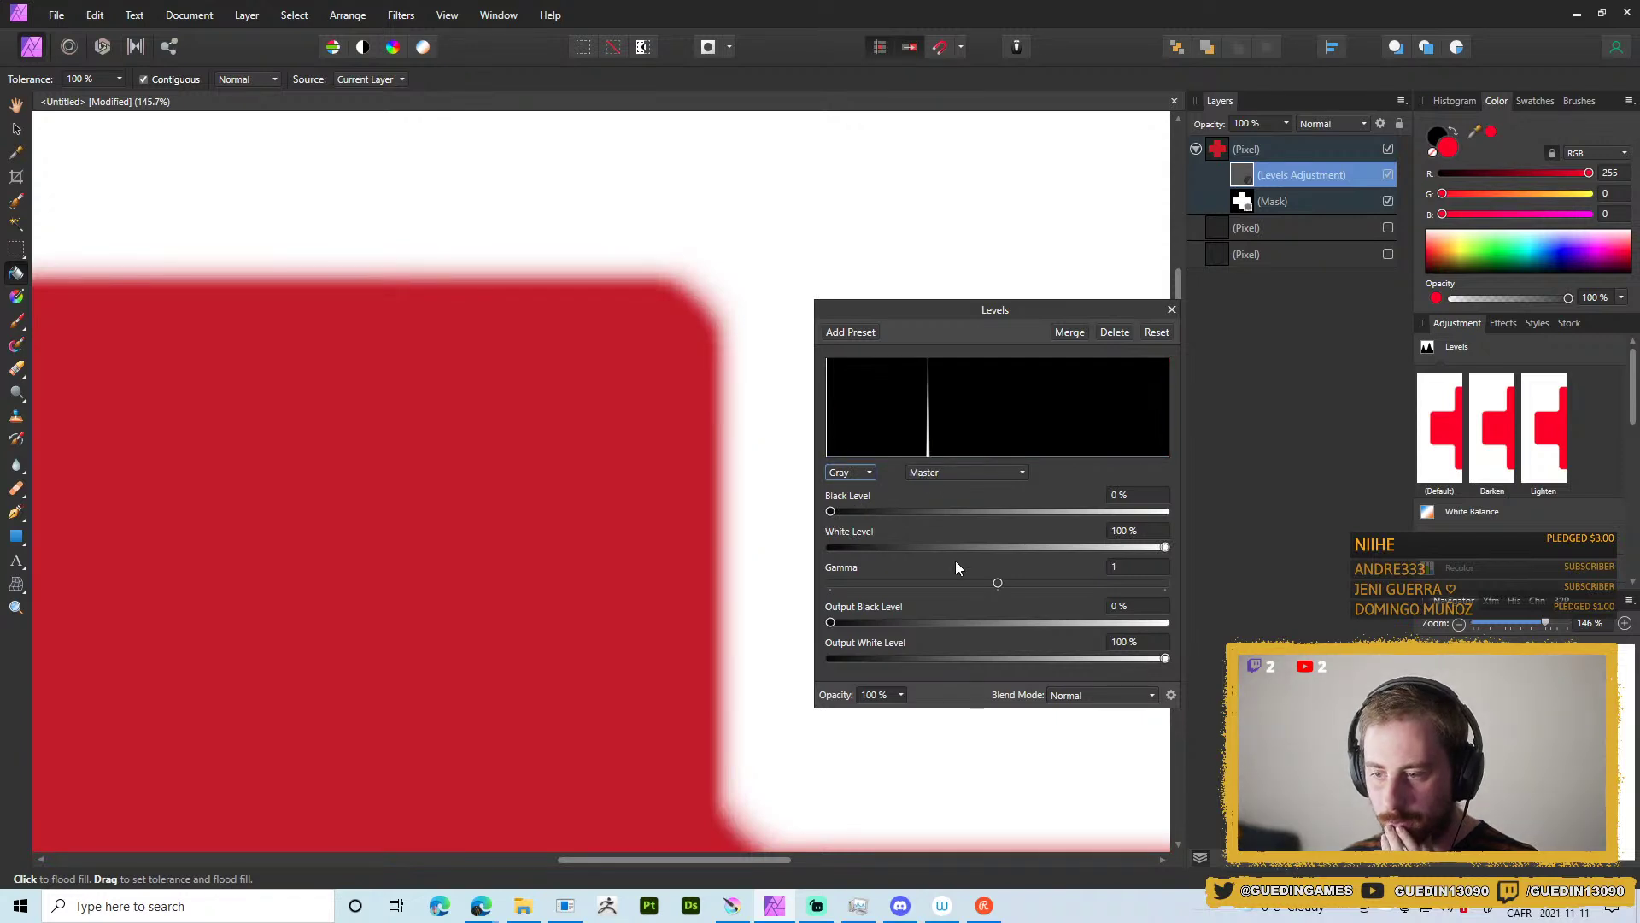
left_click(949, 472)
left_click(921, 530)
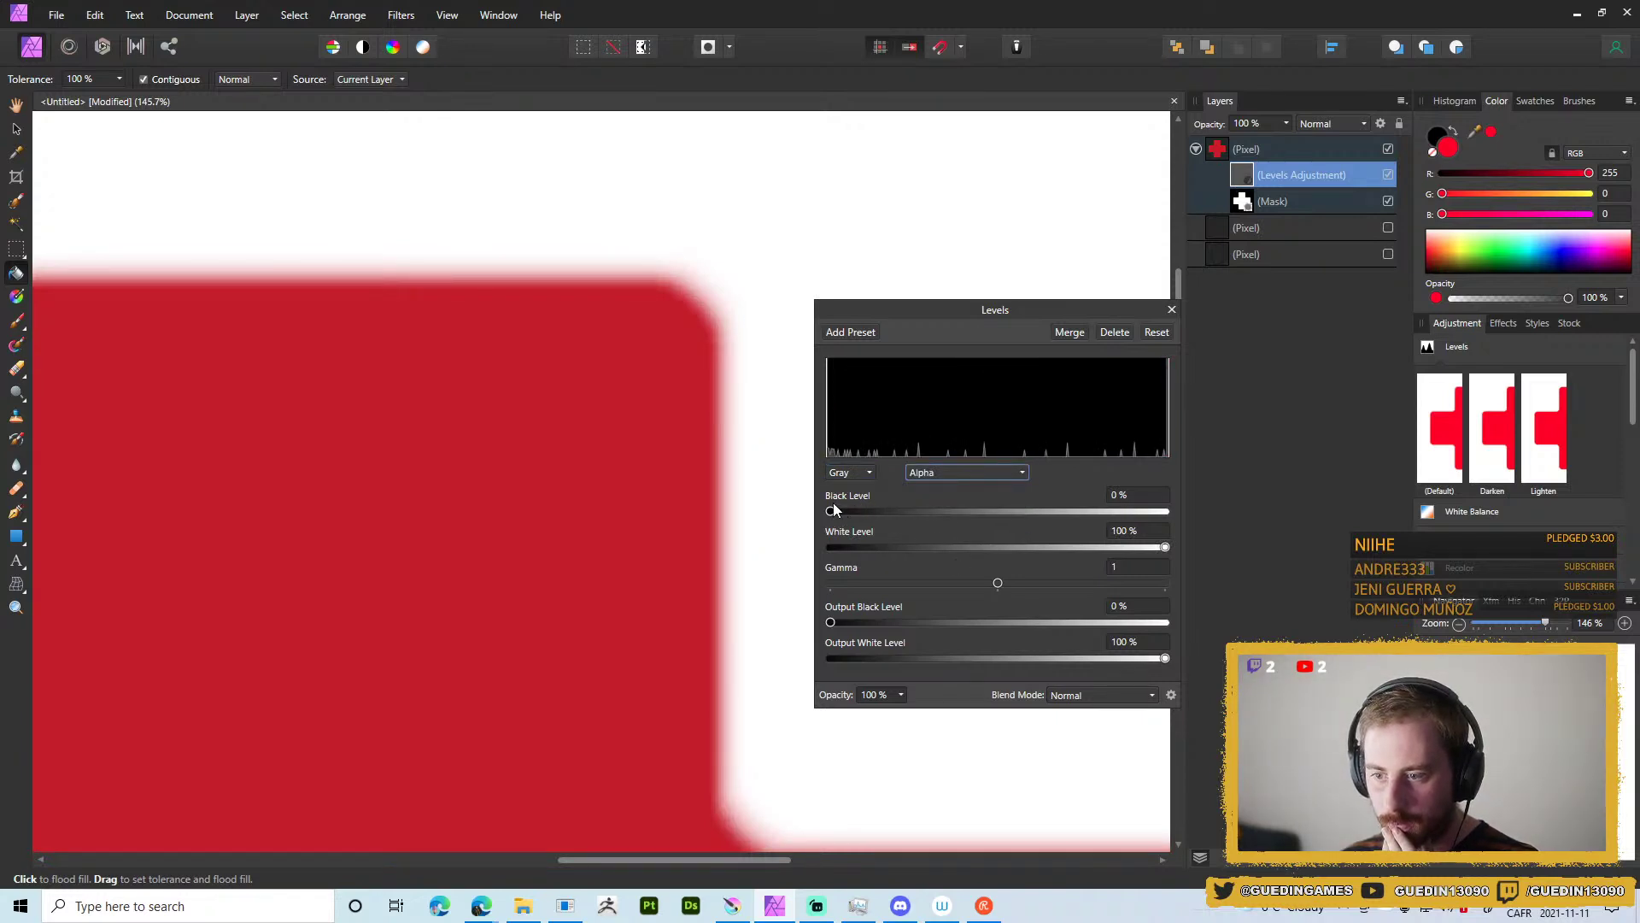
mouse_move(831, 511)
left_mouse_down()
mouse_move(1148, 512)
mouse_move(830, 511)
left_mouse_up()
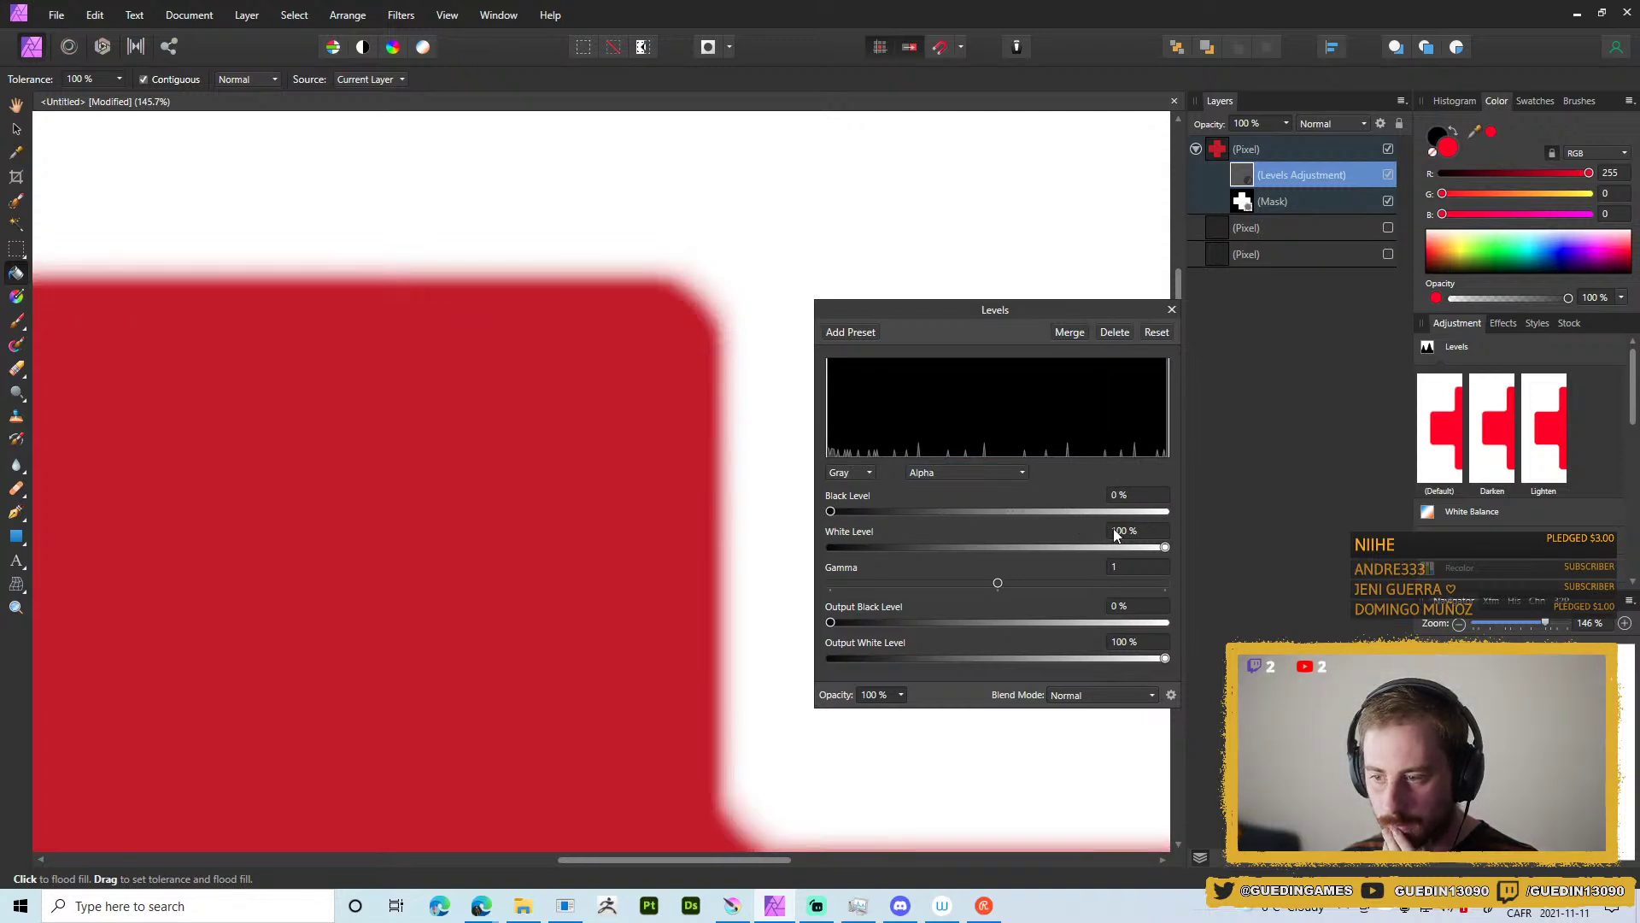
mouse_move(1166, 547)
left_mouse_down()
mouse_move(895, 544)
mouse_move(1018, 547)
left_mouse_up()
Switch the Levels adjustment back to RGB and set its Alpha channel's white level to 7%.
left_click(859, 477)
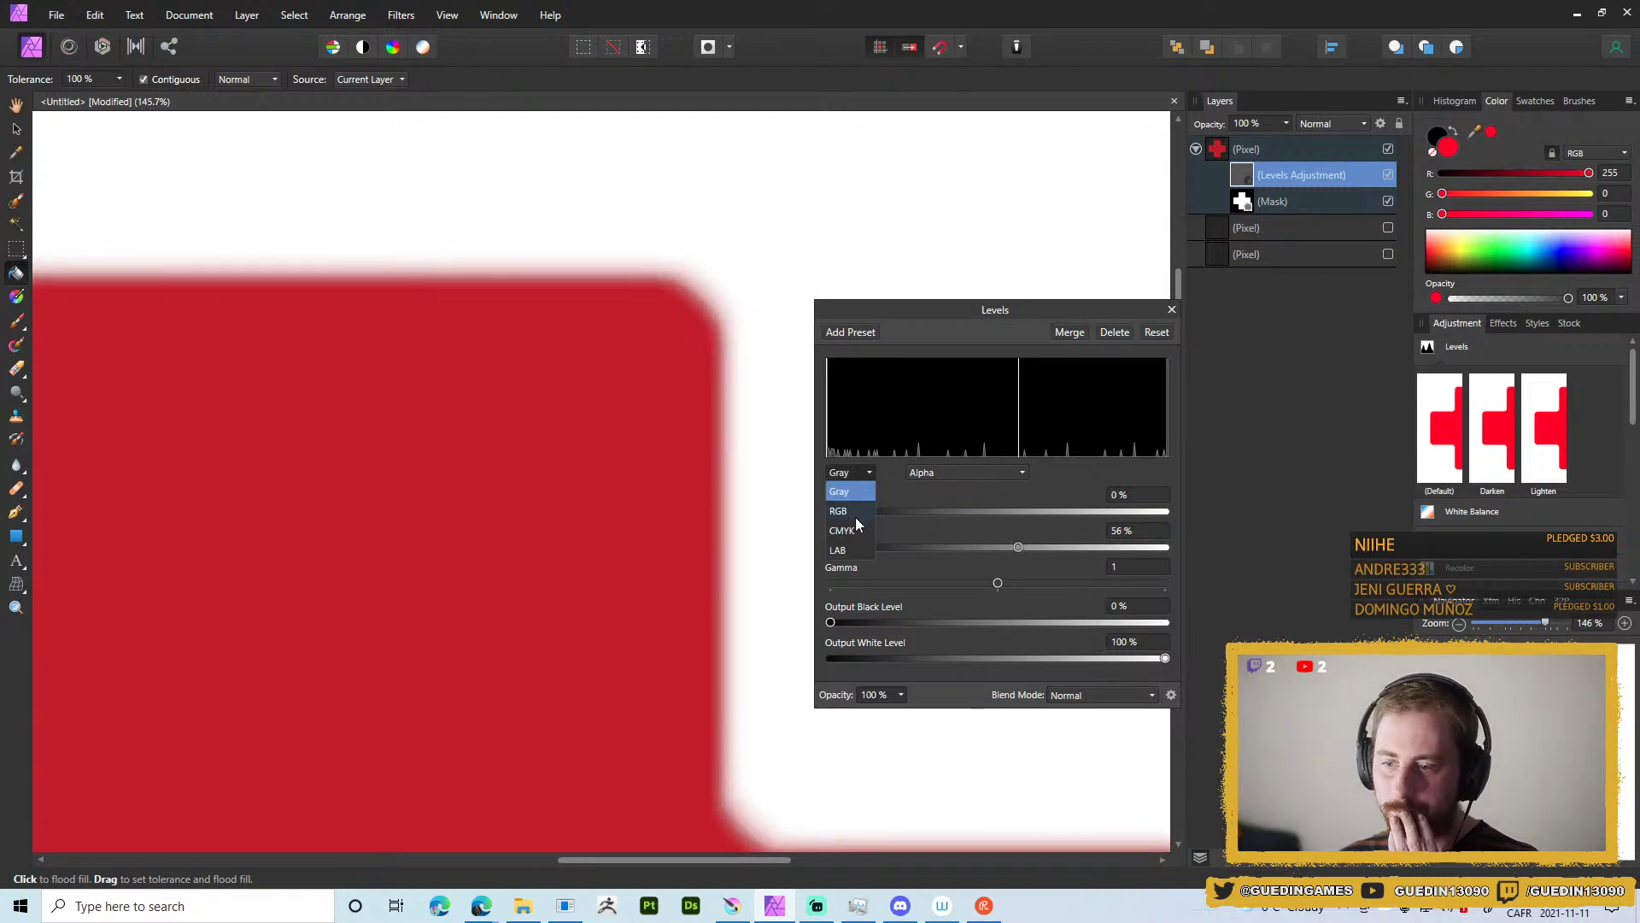
left_click(854, 516)
left_click(974, 479)
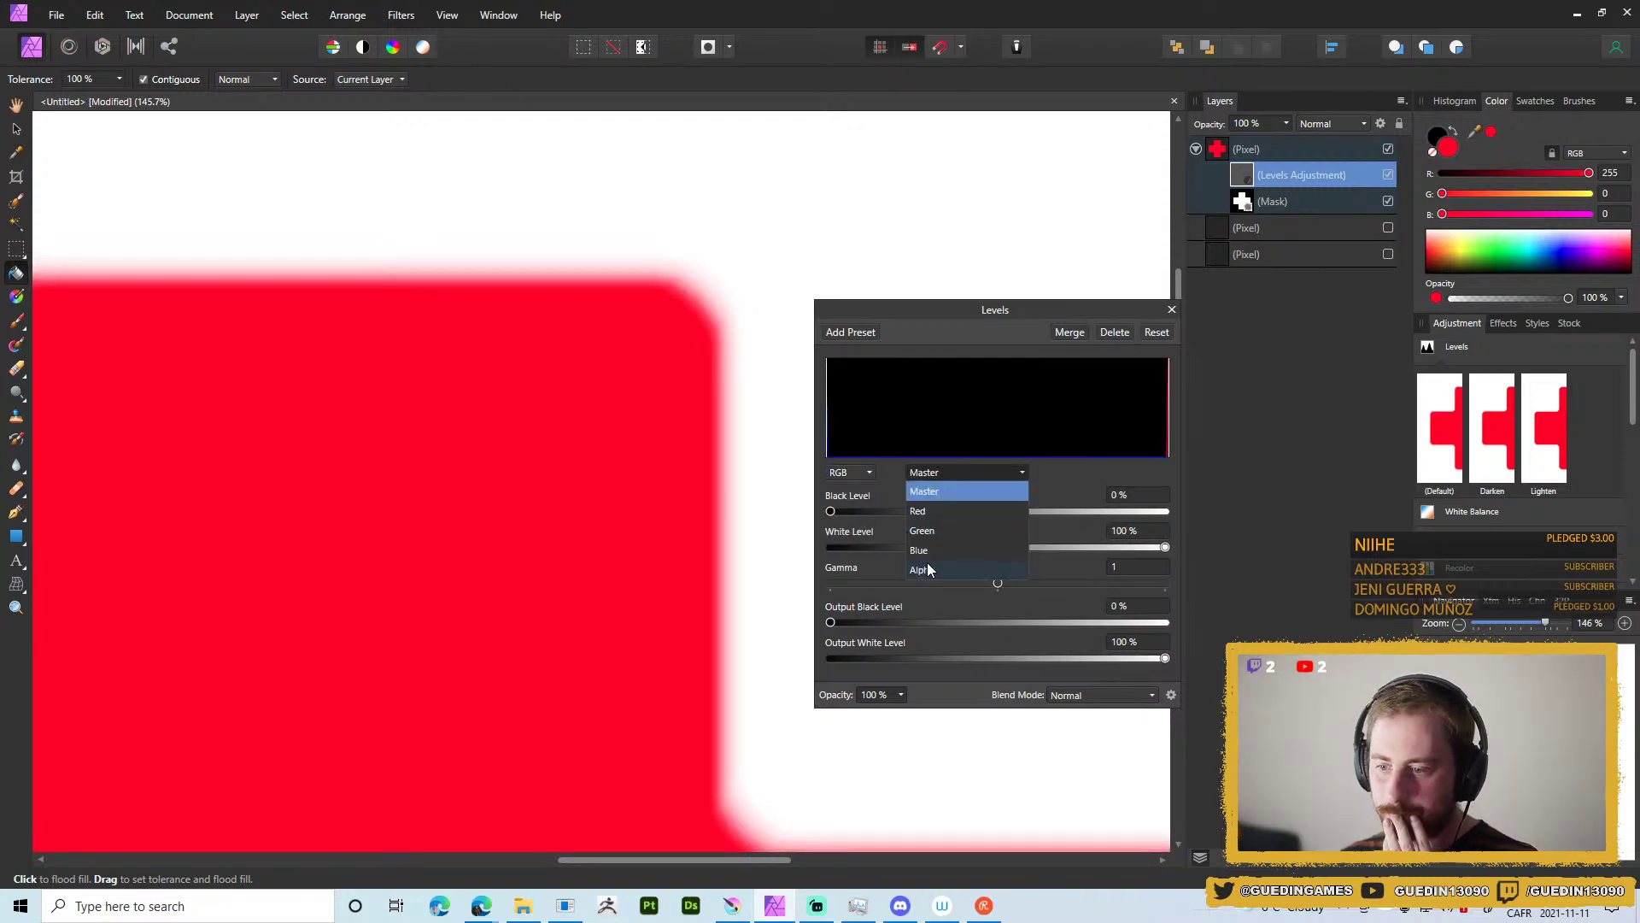
left_click(987, 574)
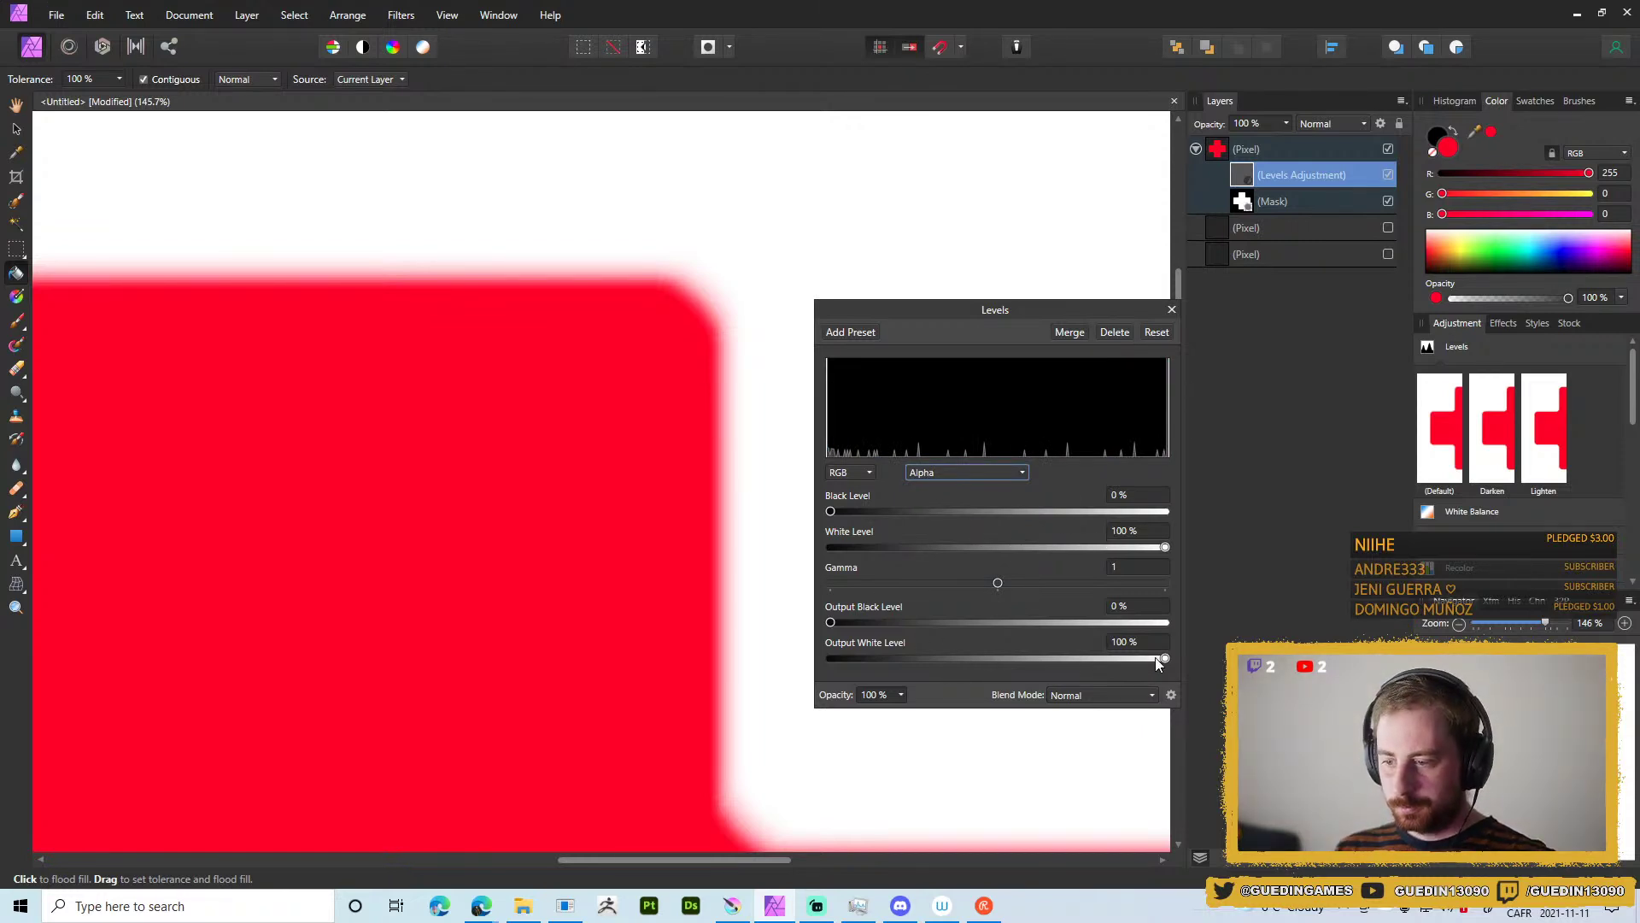
left_click(1173, 697)
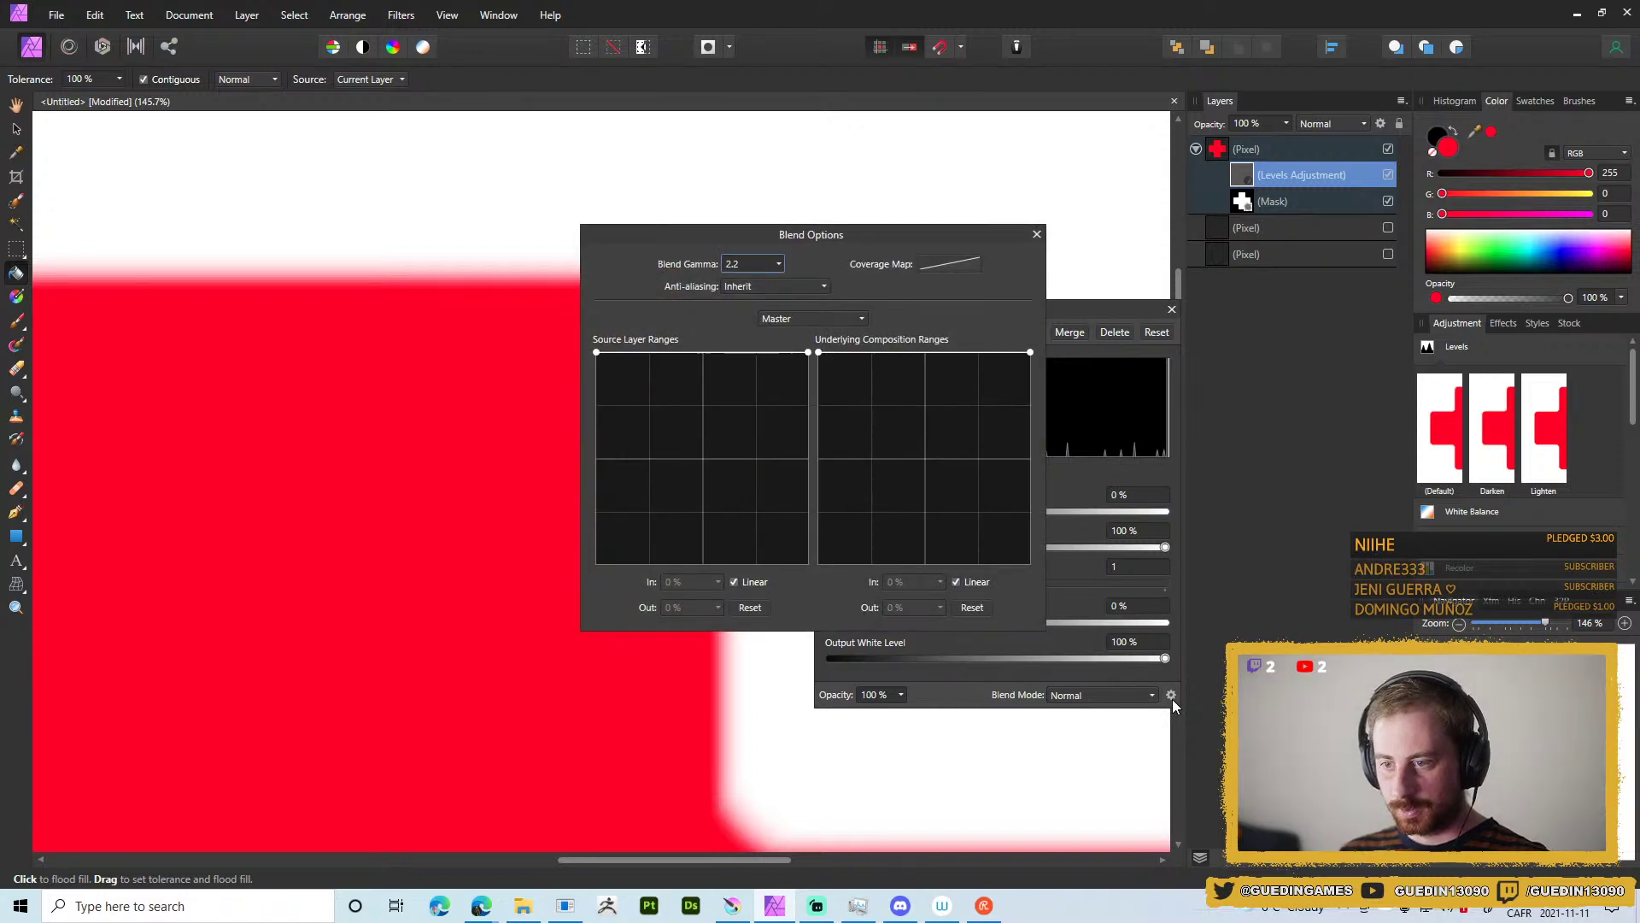
left_click(1035, 236)
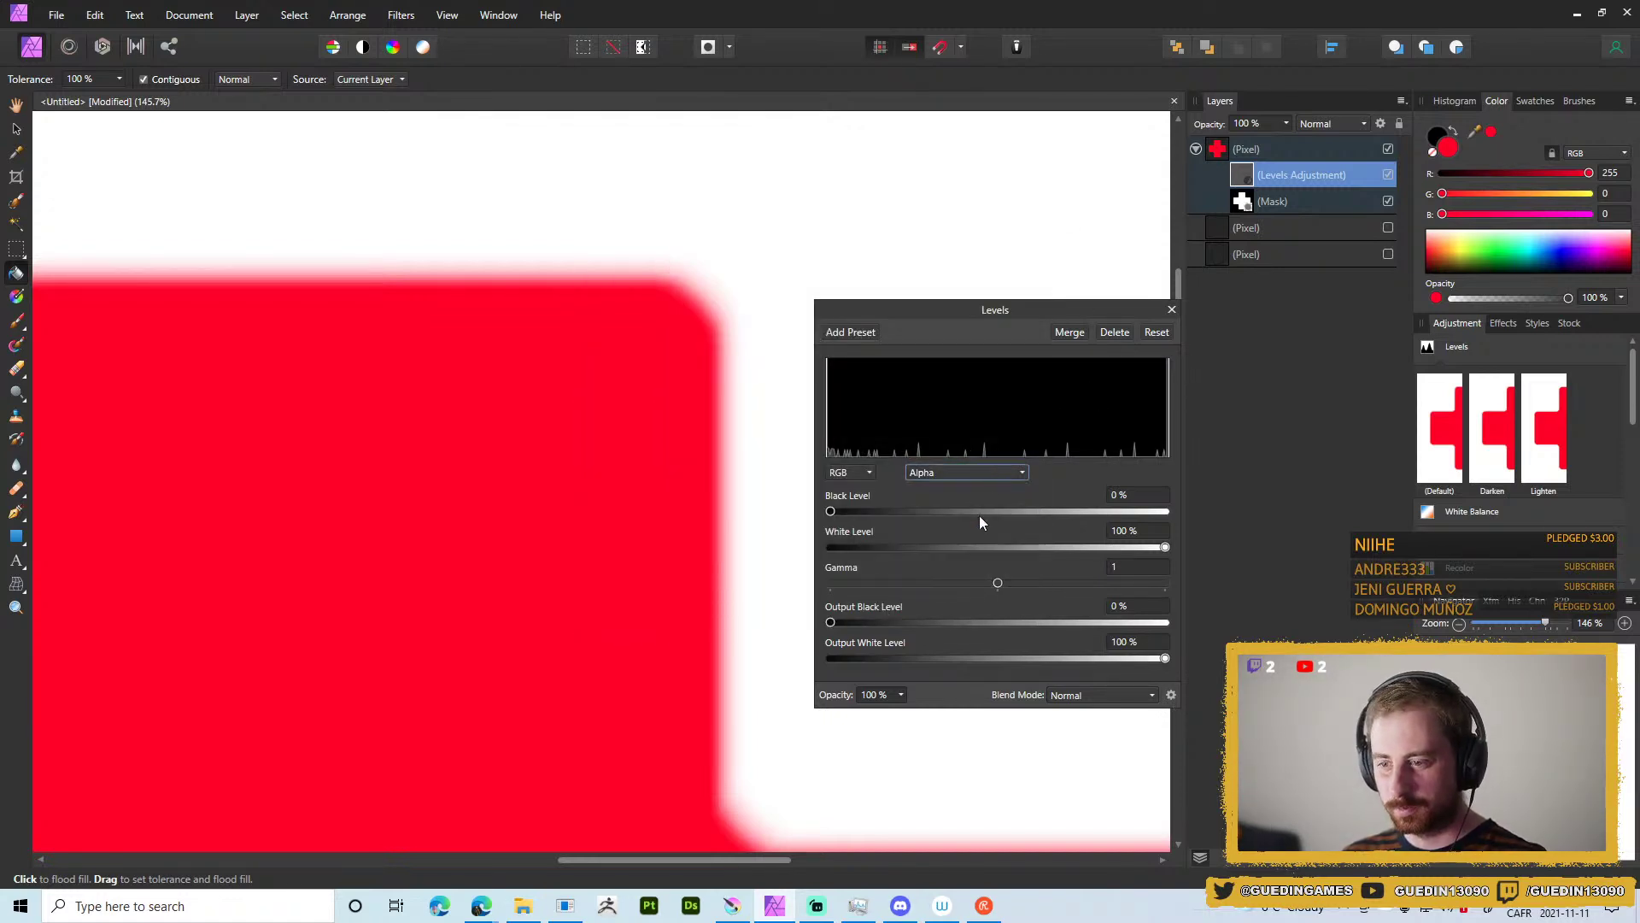
left_click_drag(1167, 547, 855, 548)
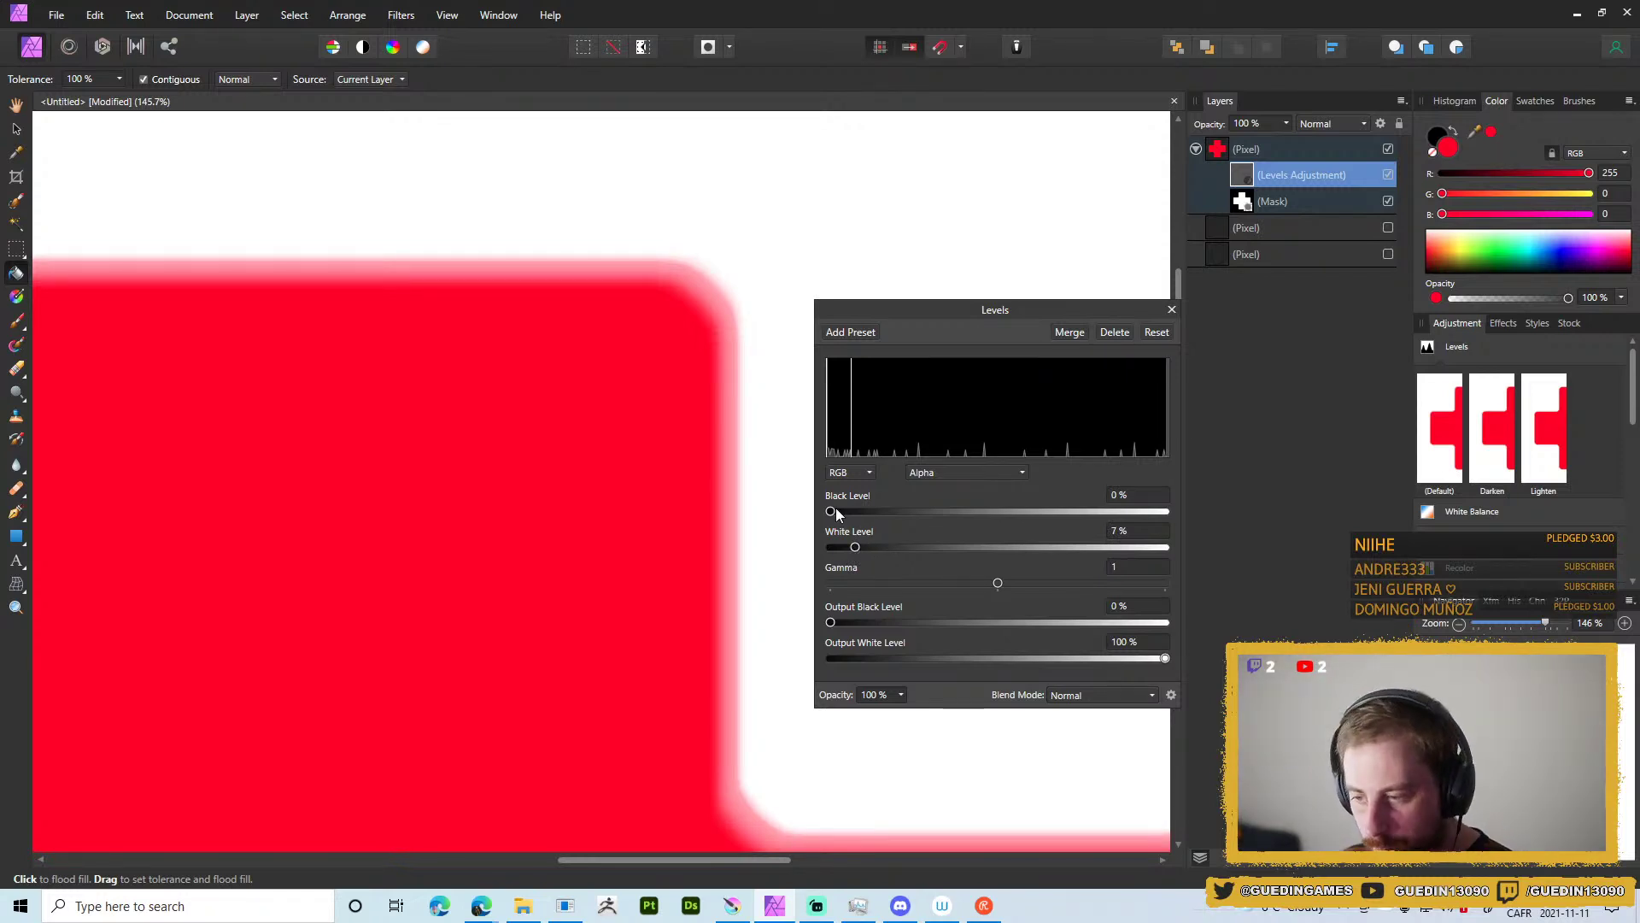
mouse_move(998, 582)
left_mouse_down()
mouse_move(798, 576)
mouse_move(997, 588)
left_mouse_up()
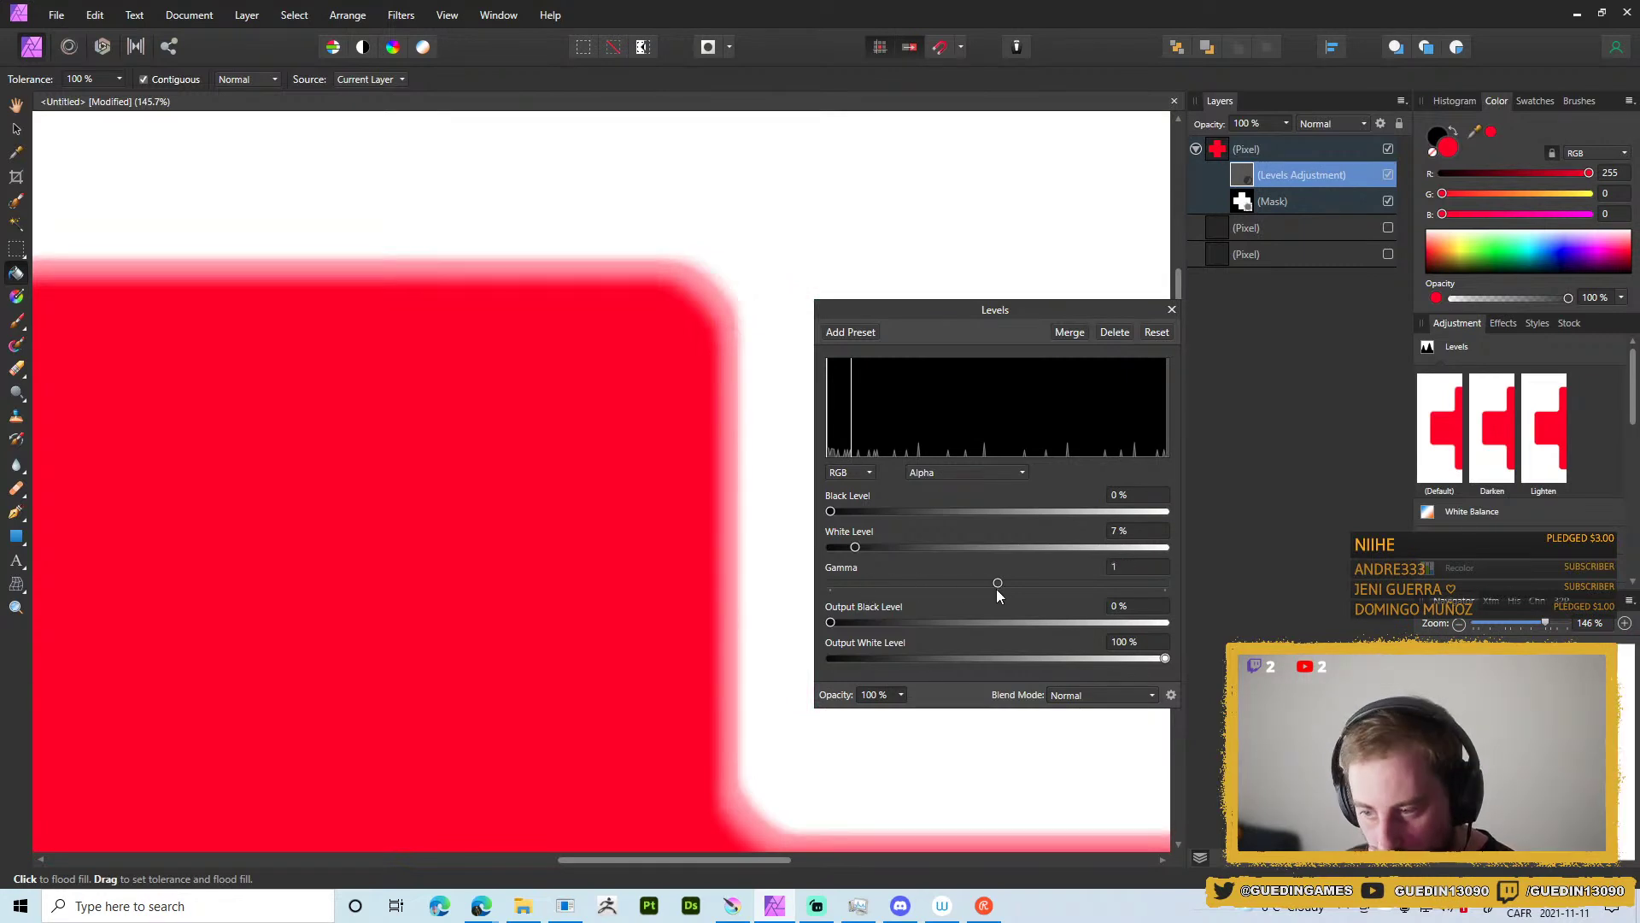
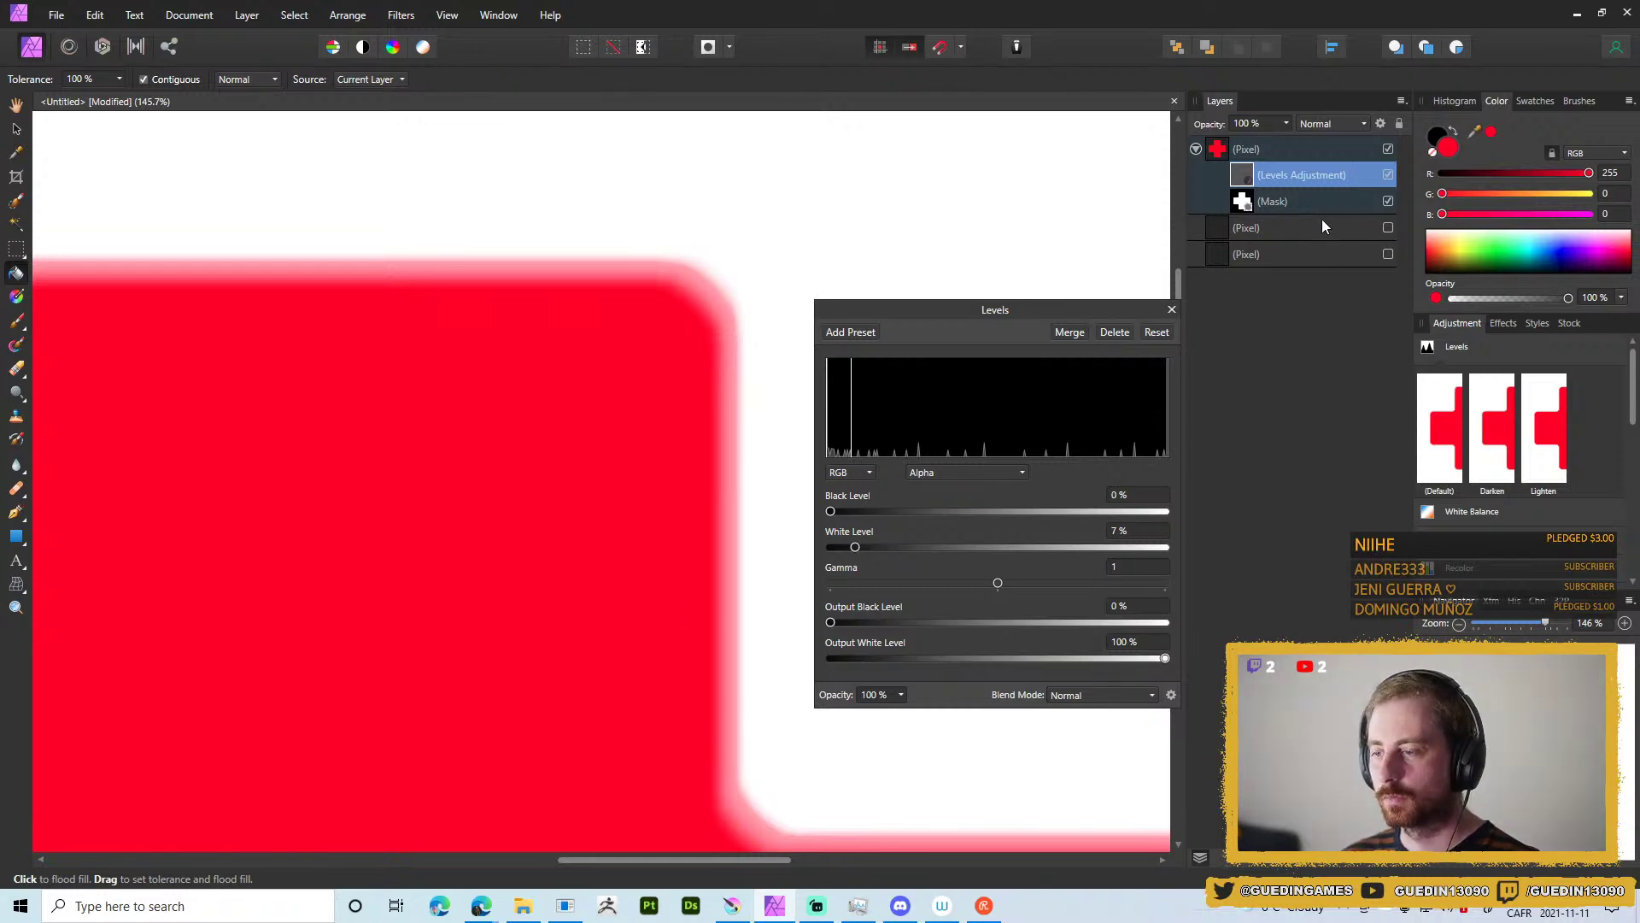
Replace the nested Levels adjustment with a new default one, setting its Alpha black level to 2% and white level to 8%.
key("Delete")
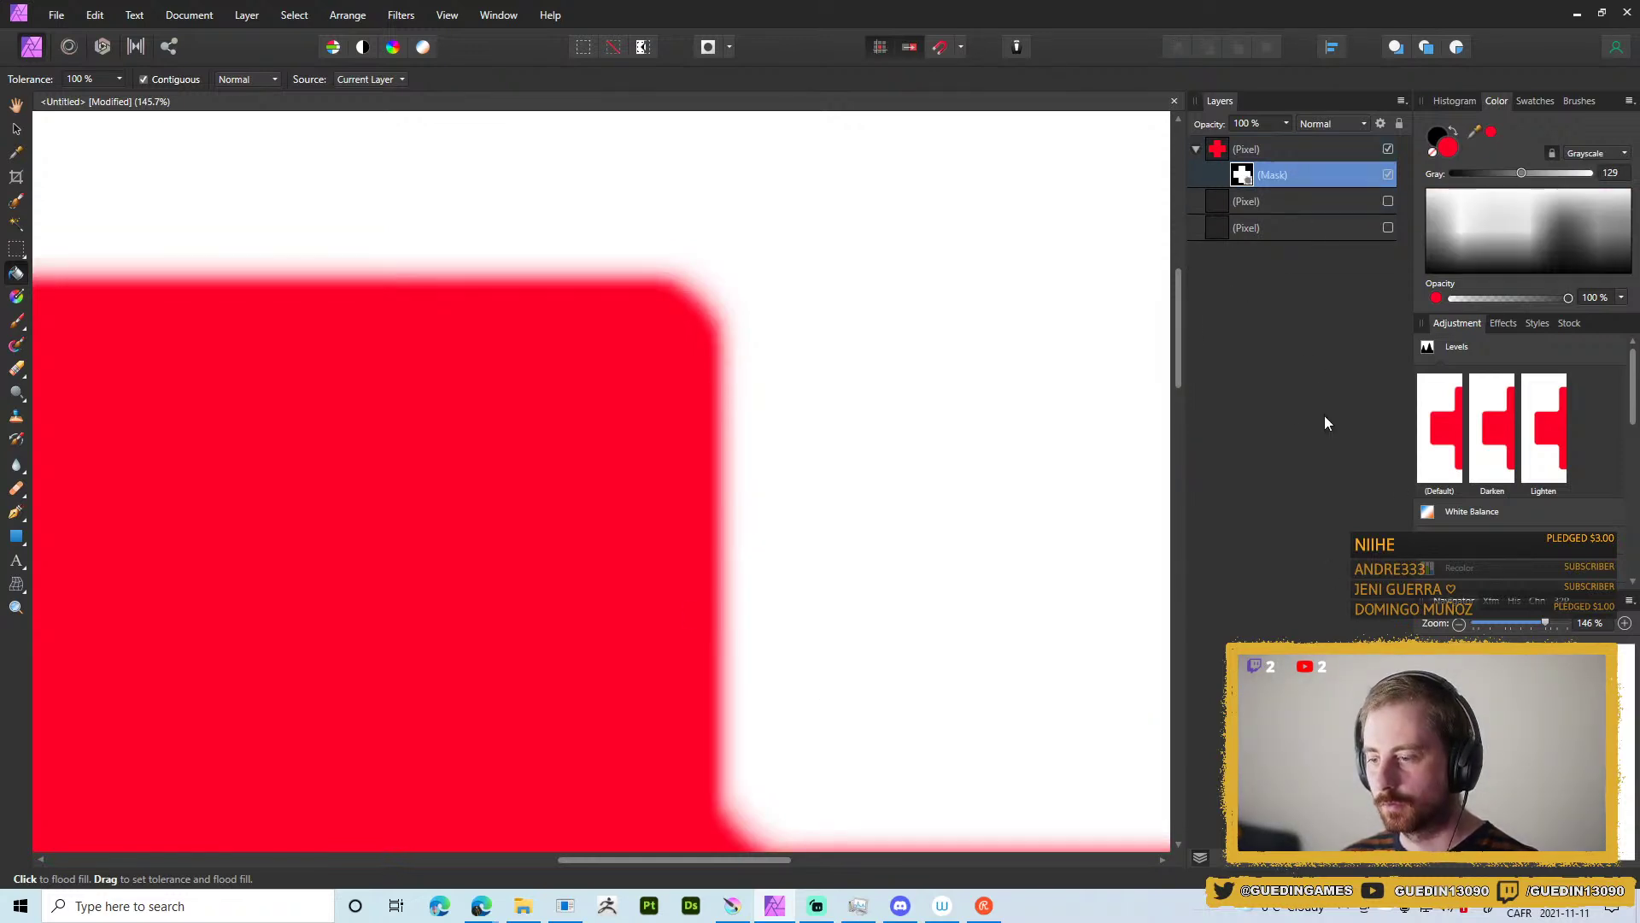
left_click(1439, 410)
left_click(968, 471)
left_click(929, 571)
left_click_drag(831, 511, 825, 511)
left_click_drag(1166, 547, 842, 512)
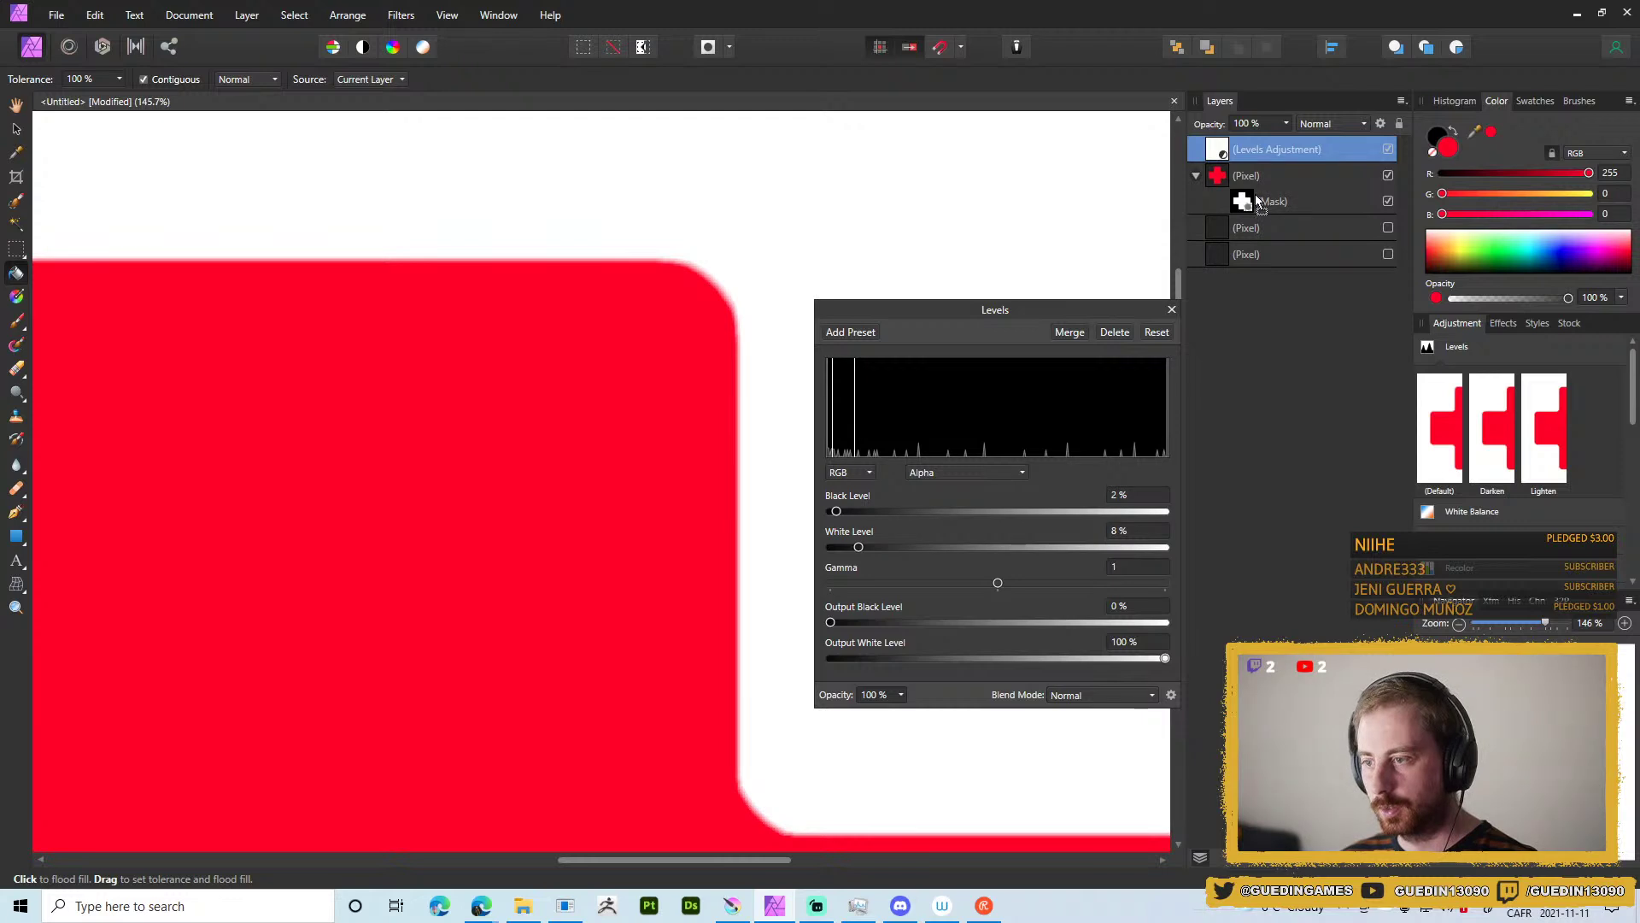
Nest the new Levels adjustment inside the red cross layer, above its mask, and close its settings.
left_click_drag(1246, 209, 1227, 147)
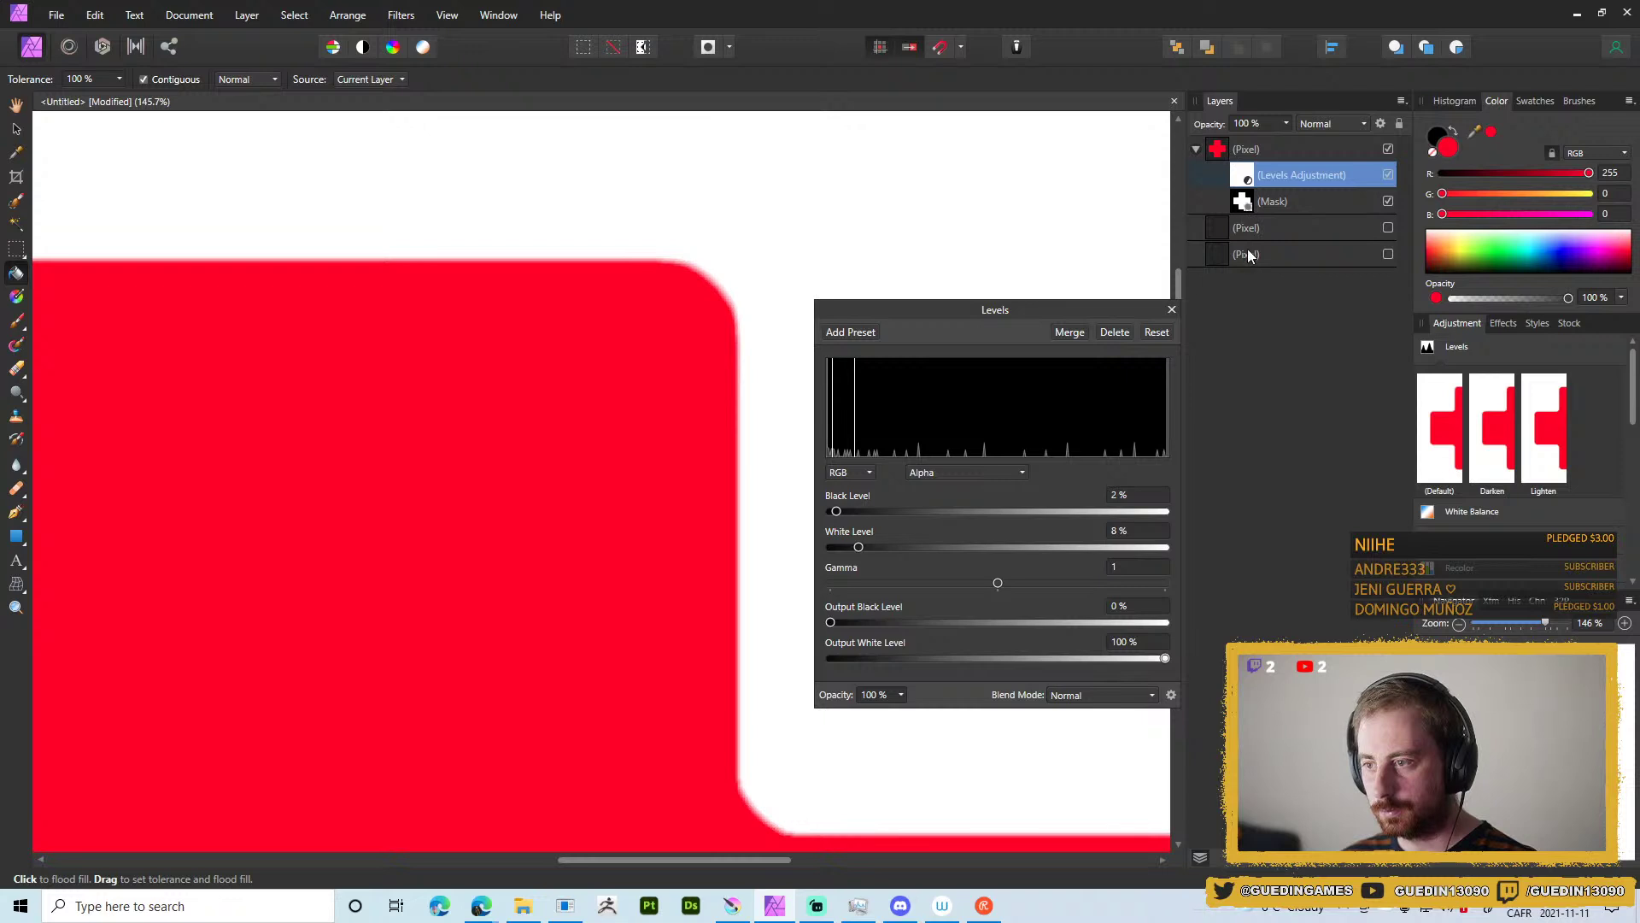
left_click(1172, 308)
scroll(871, 263, "down", 8)
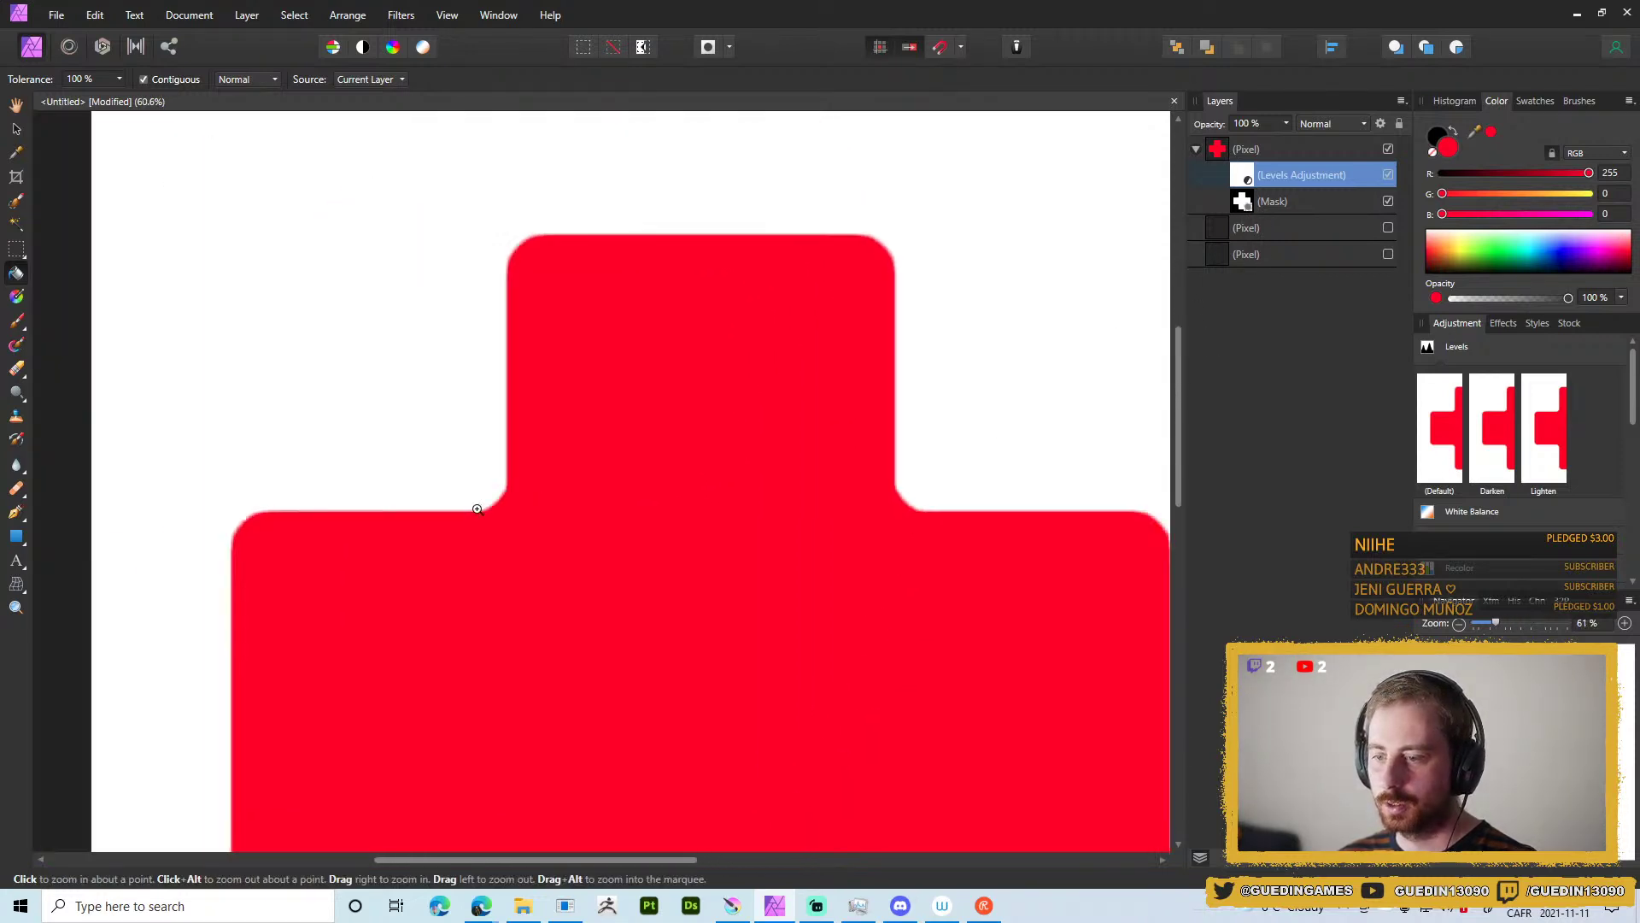
scroll(798, 376, "up", 1)
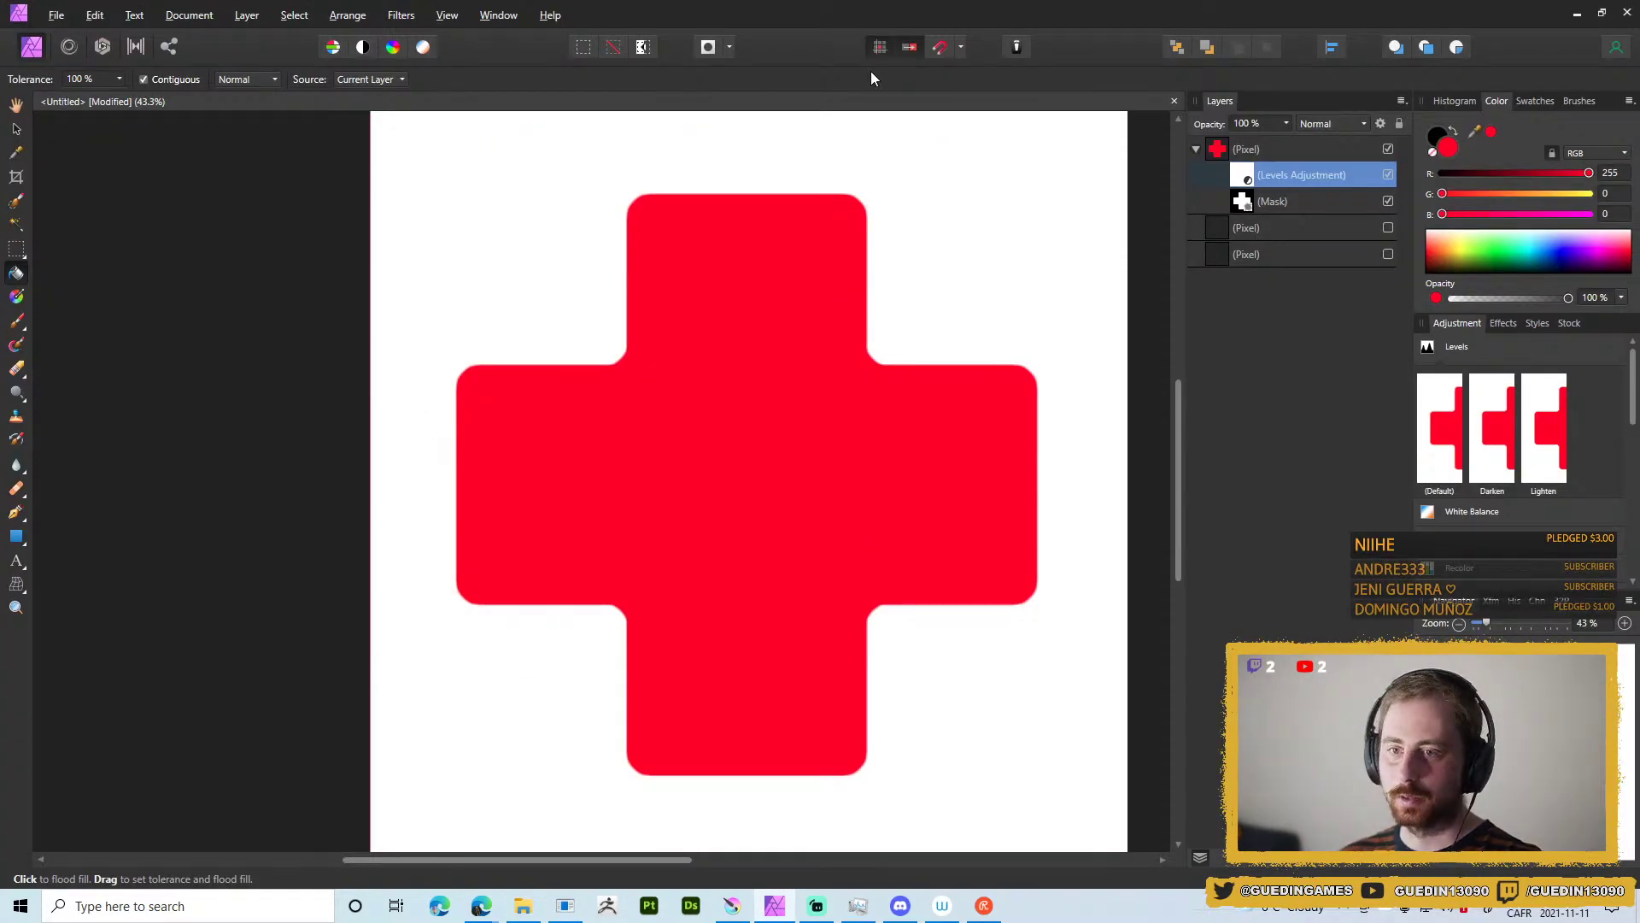
Switch to the browser to examine the pink-coat illustration on the Pinterest stickers board, and return to Affinity Photo.
key("alt+Tab")
left_click(1050, 235)
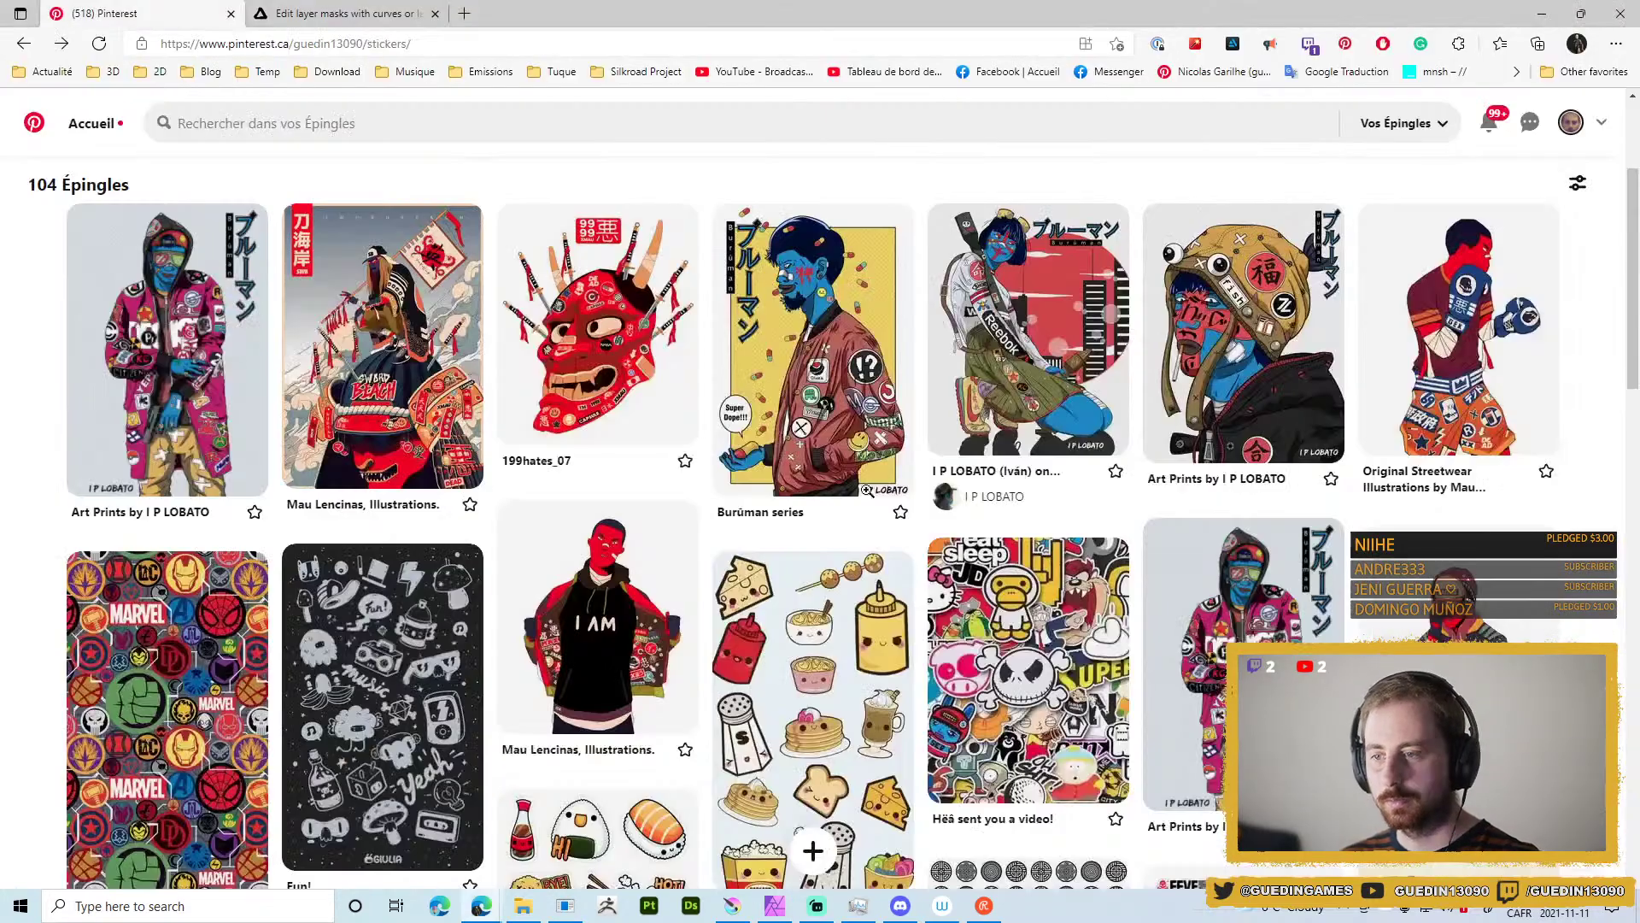
left_click(179, 363)
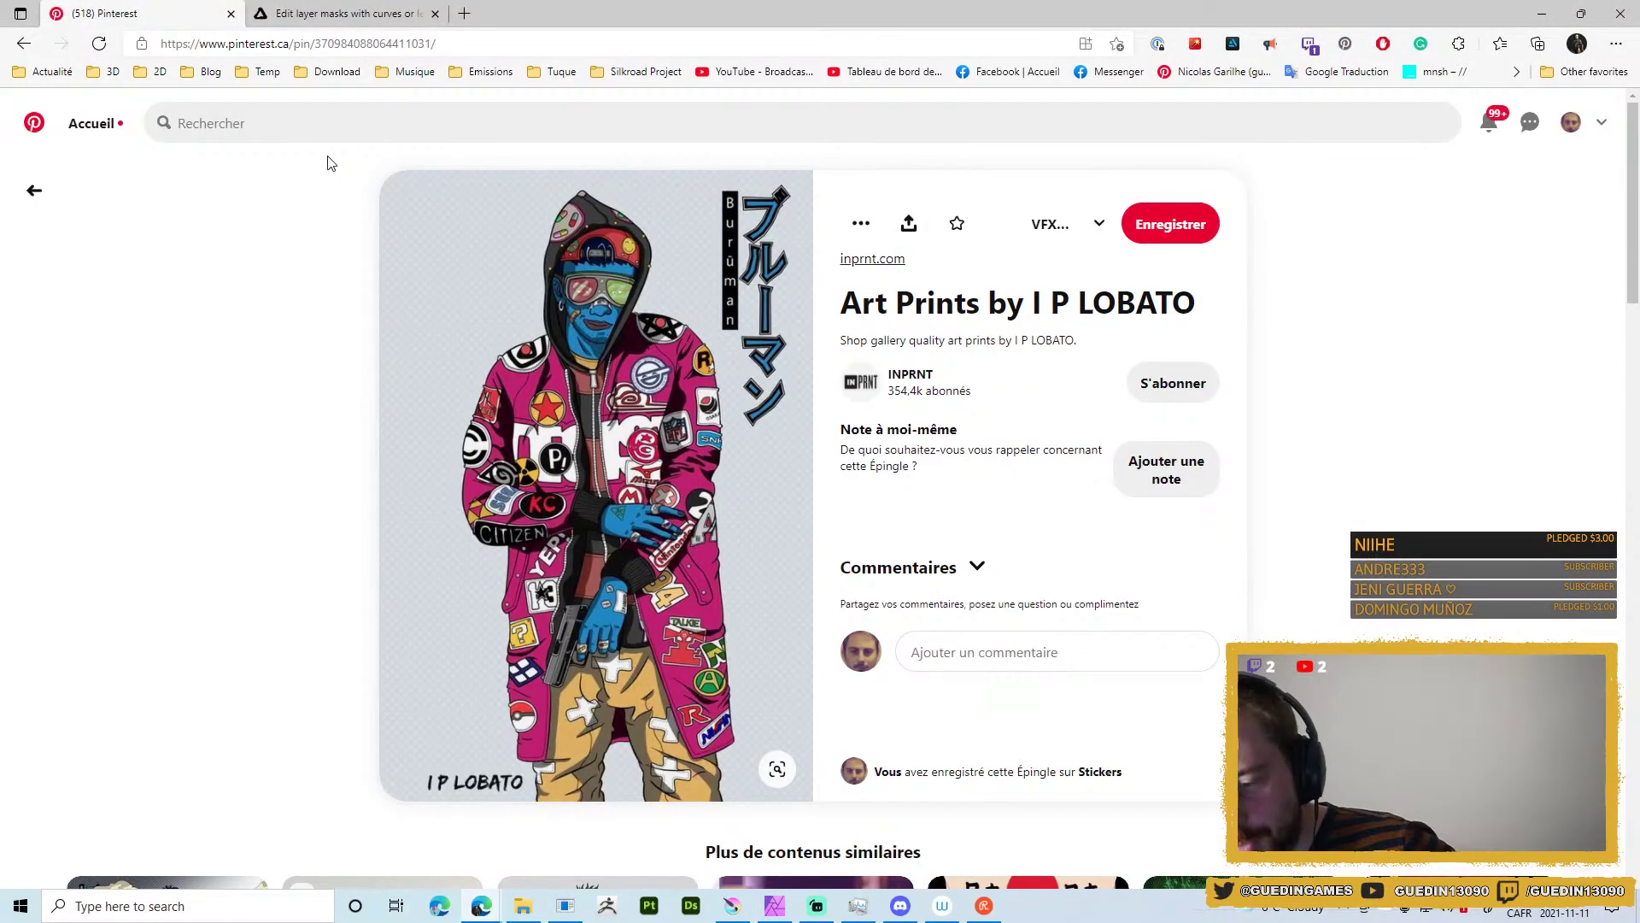
key("super+Down")
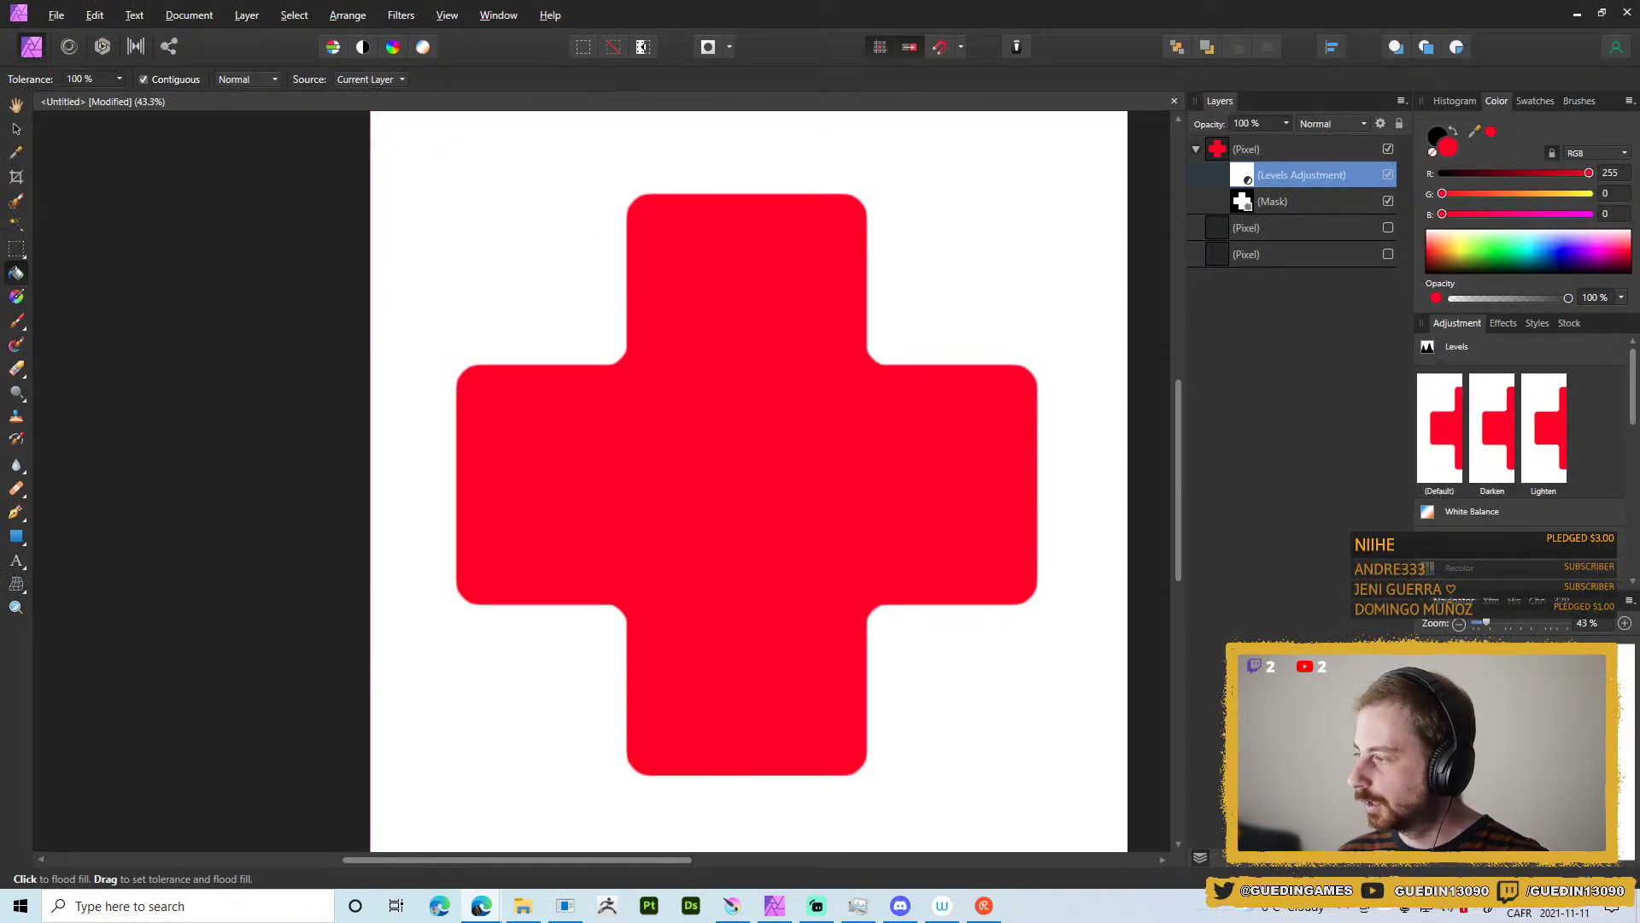
key("super+Down")
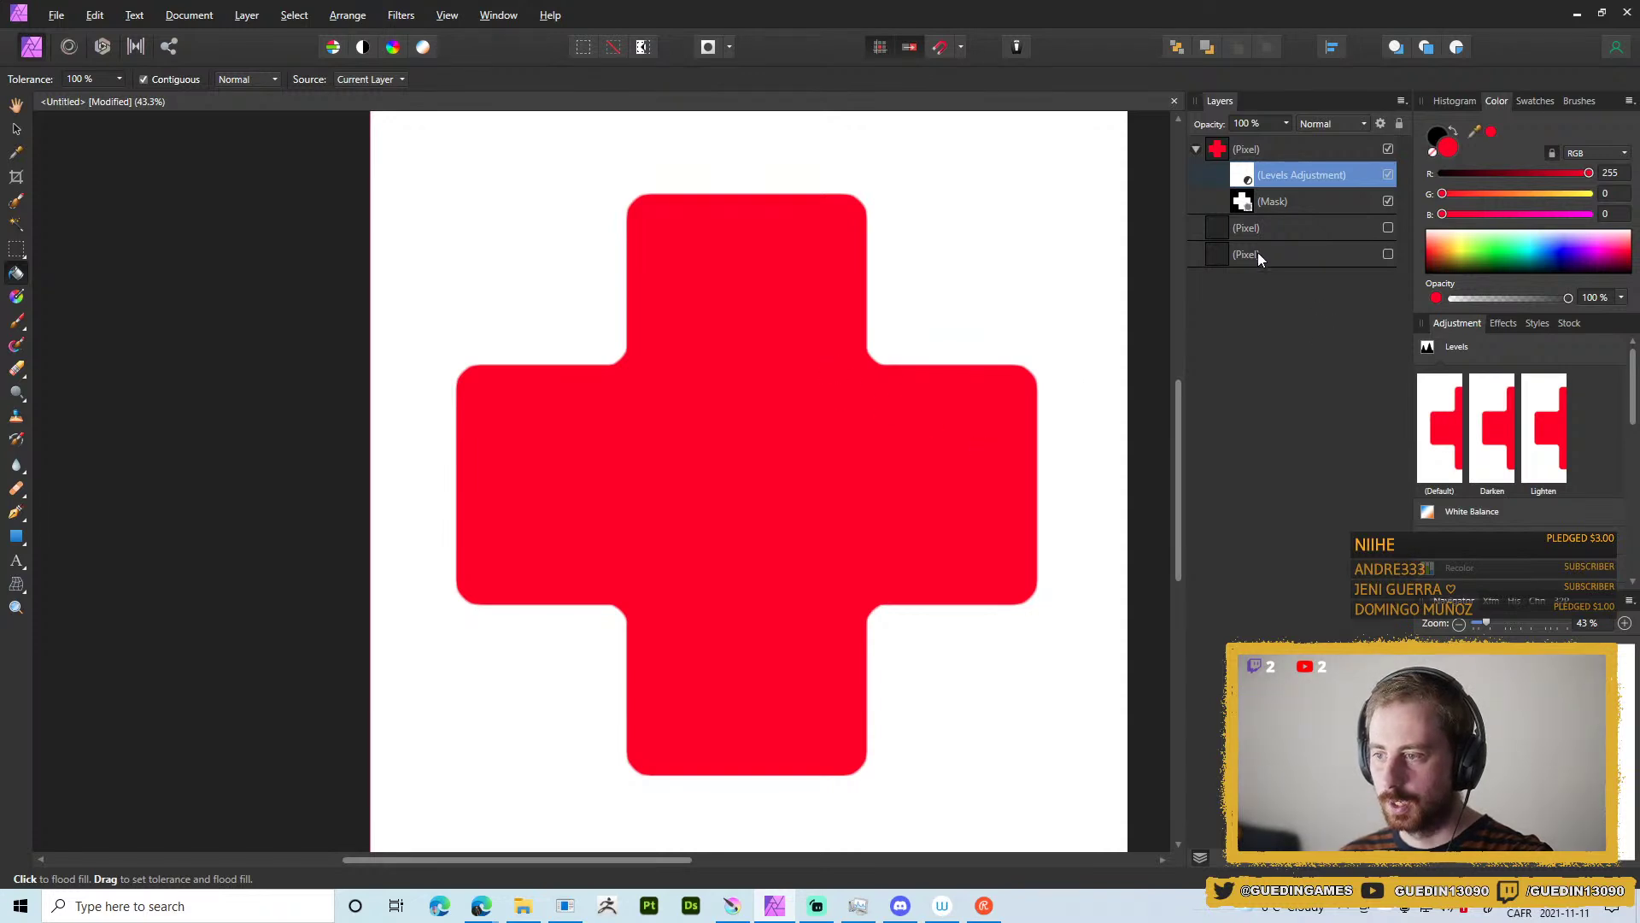
Select the red cross layer with its nested adjustment and mask, and open its Layer Effects beside the artwork.
left_click(1293, 146)
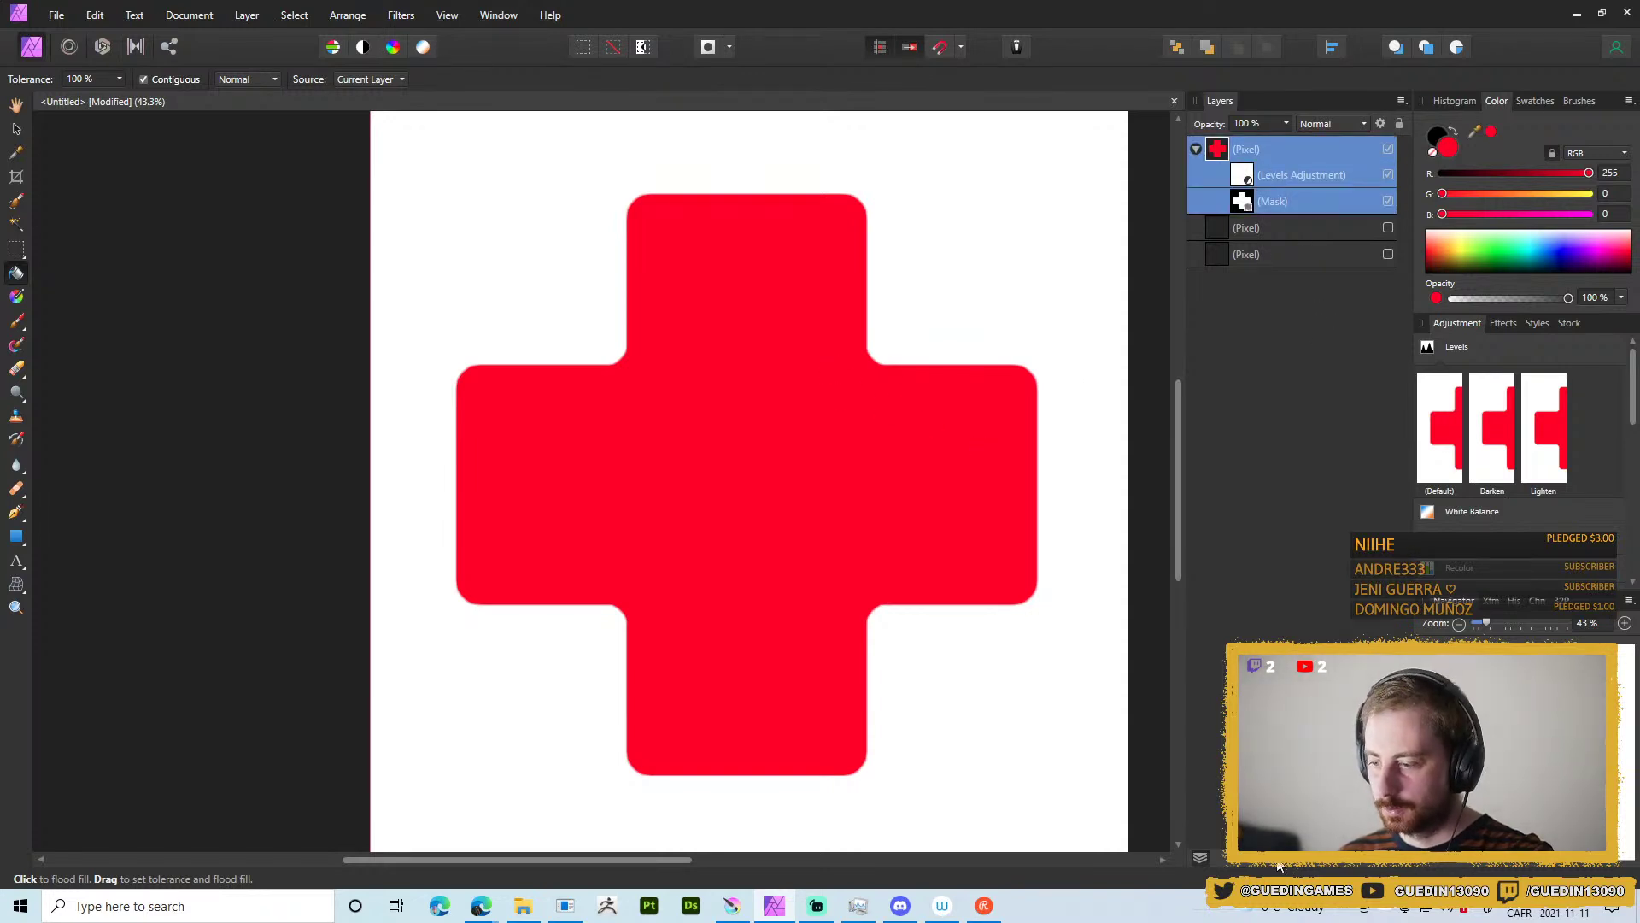
left_click(1313, 866)
left_click_drag(658, 218, 1267, 257)
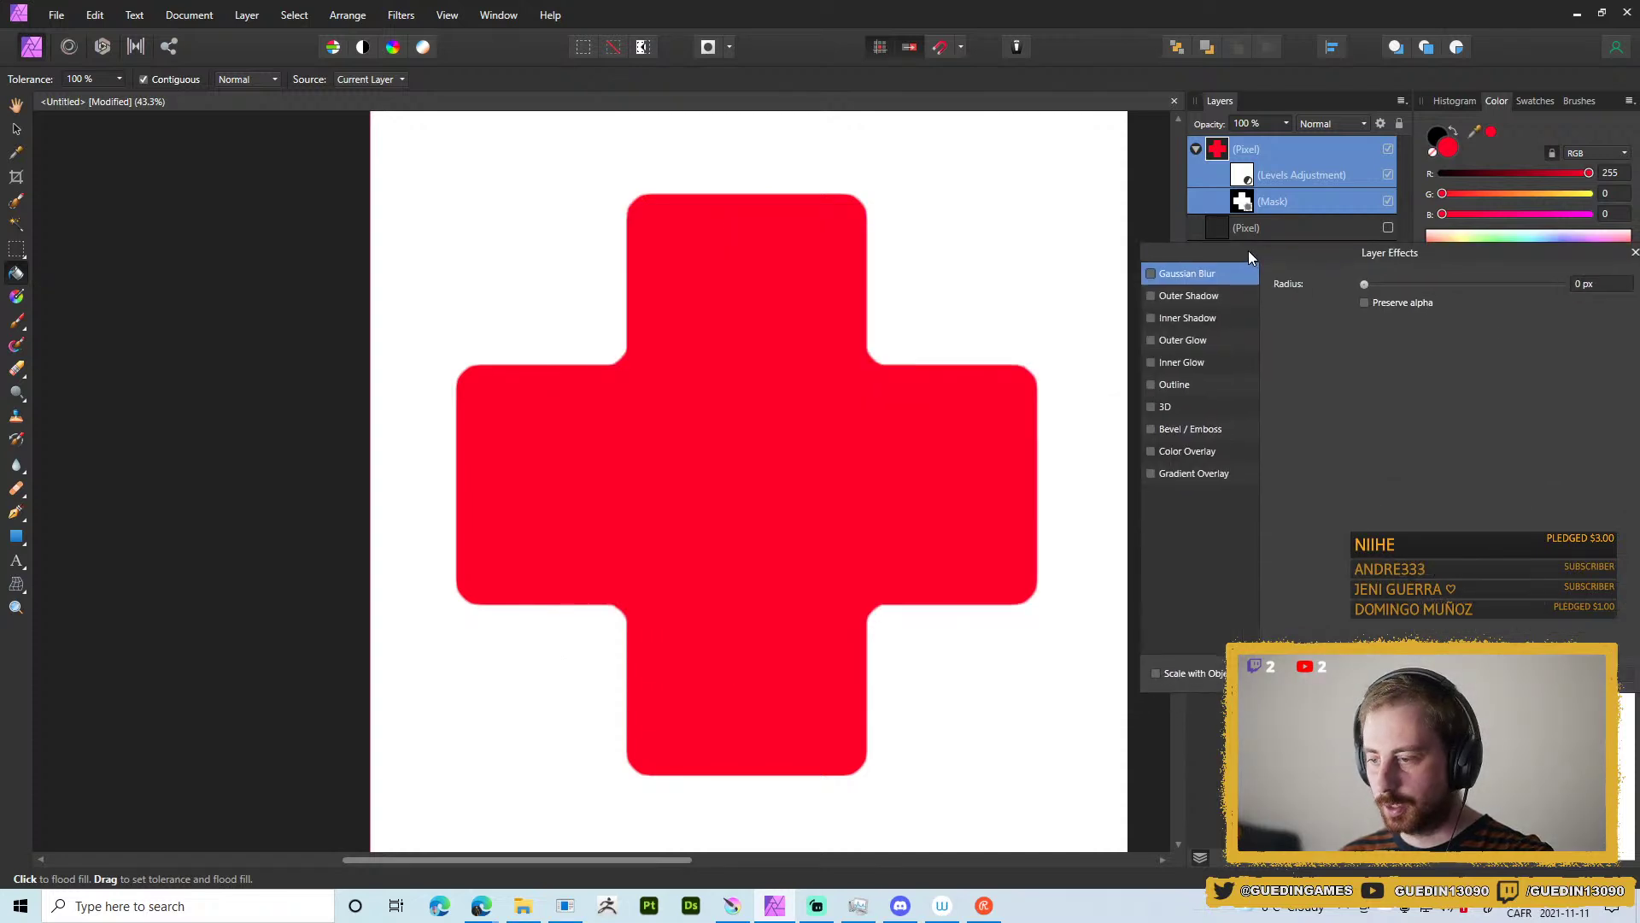
Try a linear Gradient Overlay on the cross, reviewing its blend modes and gradient types.
left_click(1150, 473)
left_click(1437, 280)
left_click(1438, 280)
left_click(1435, 326)
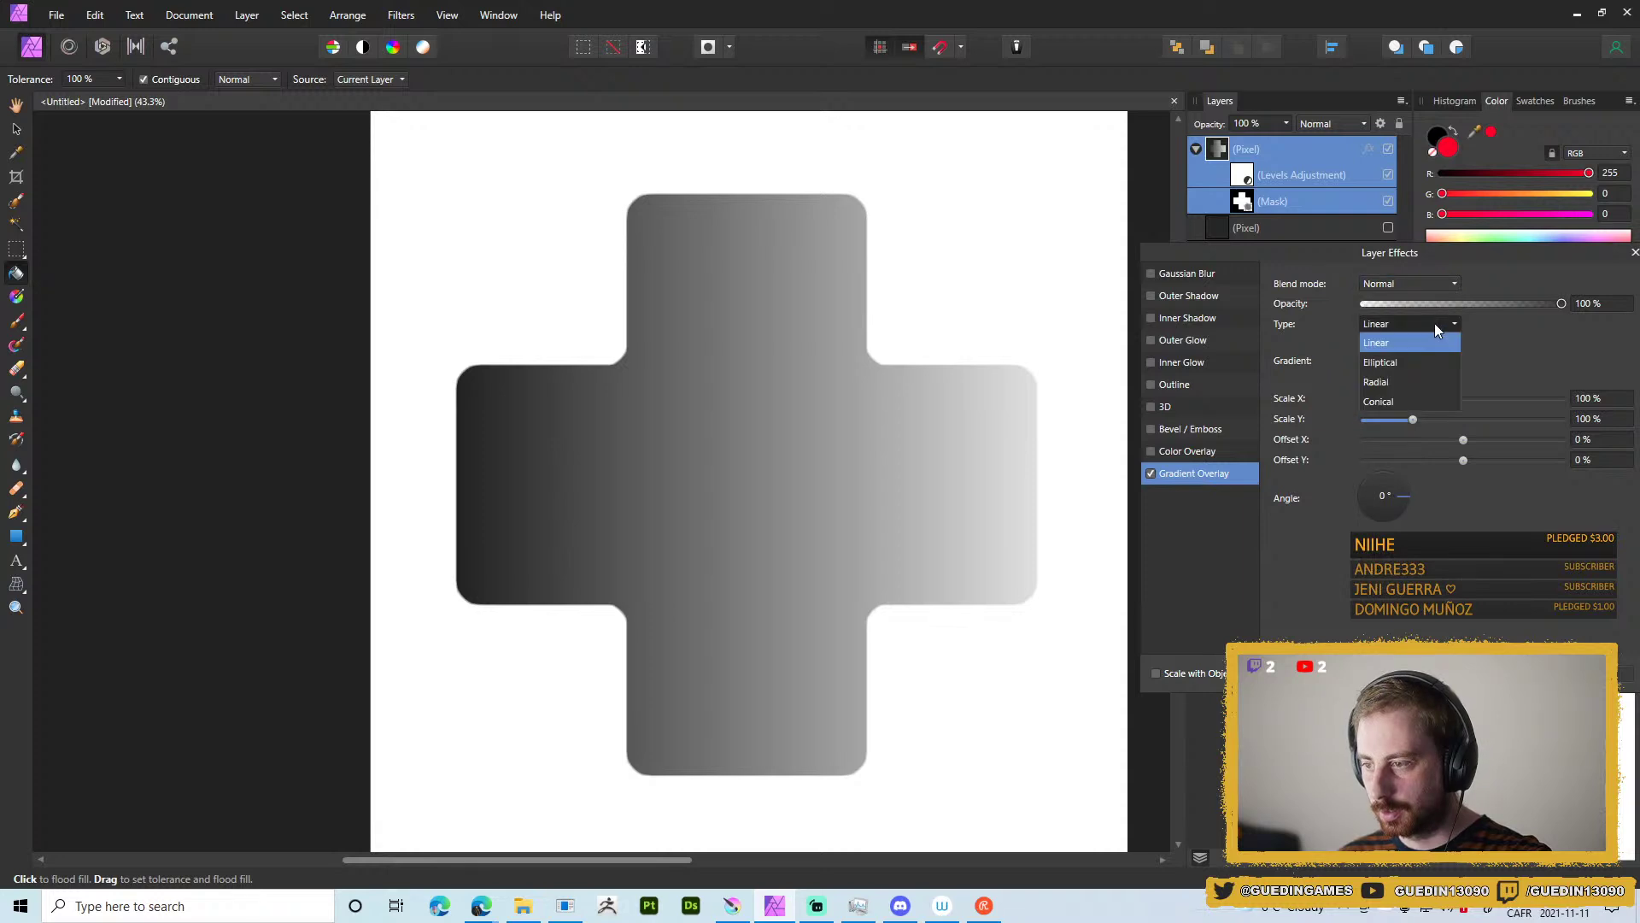
left_click(1434, 323)
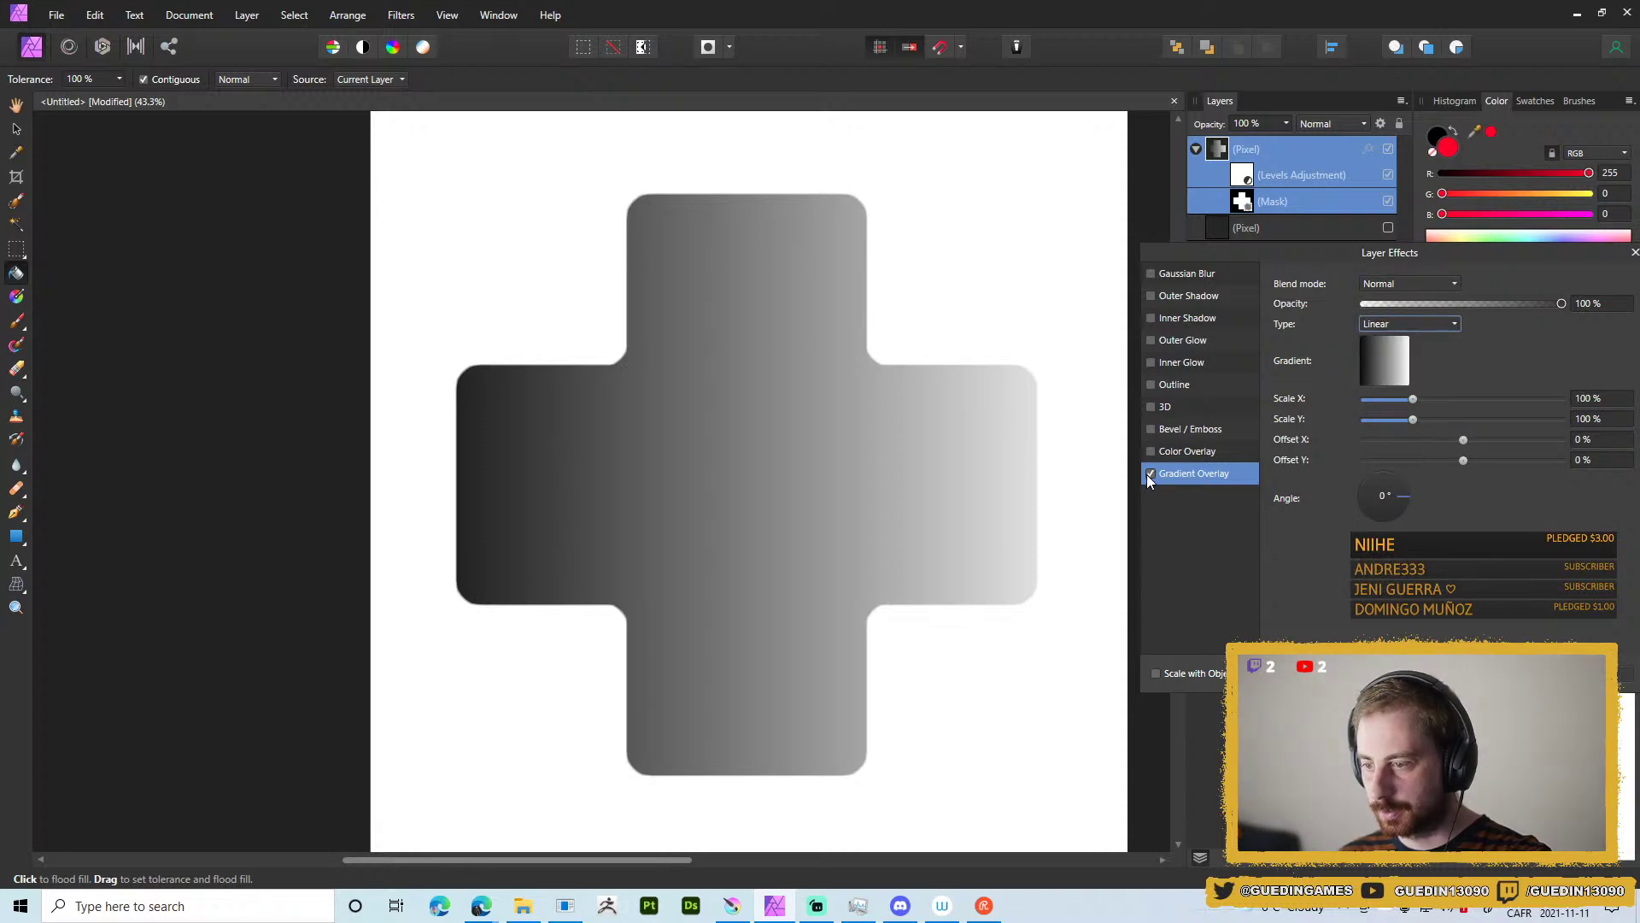
left_click(1441, 288)
left_click(1441, 289)
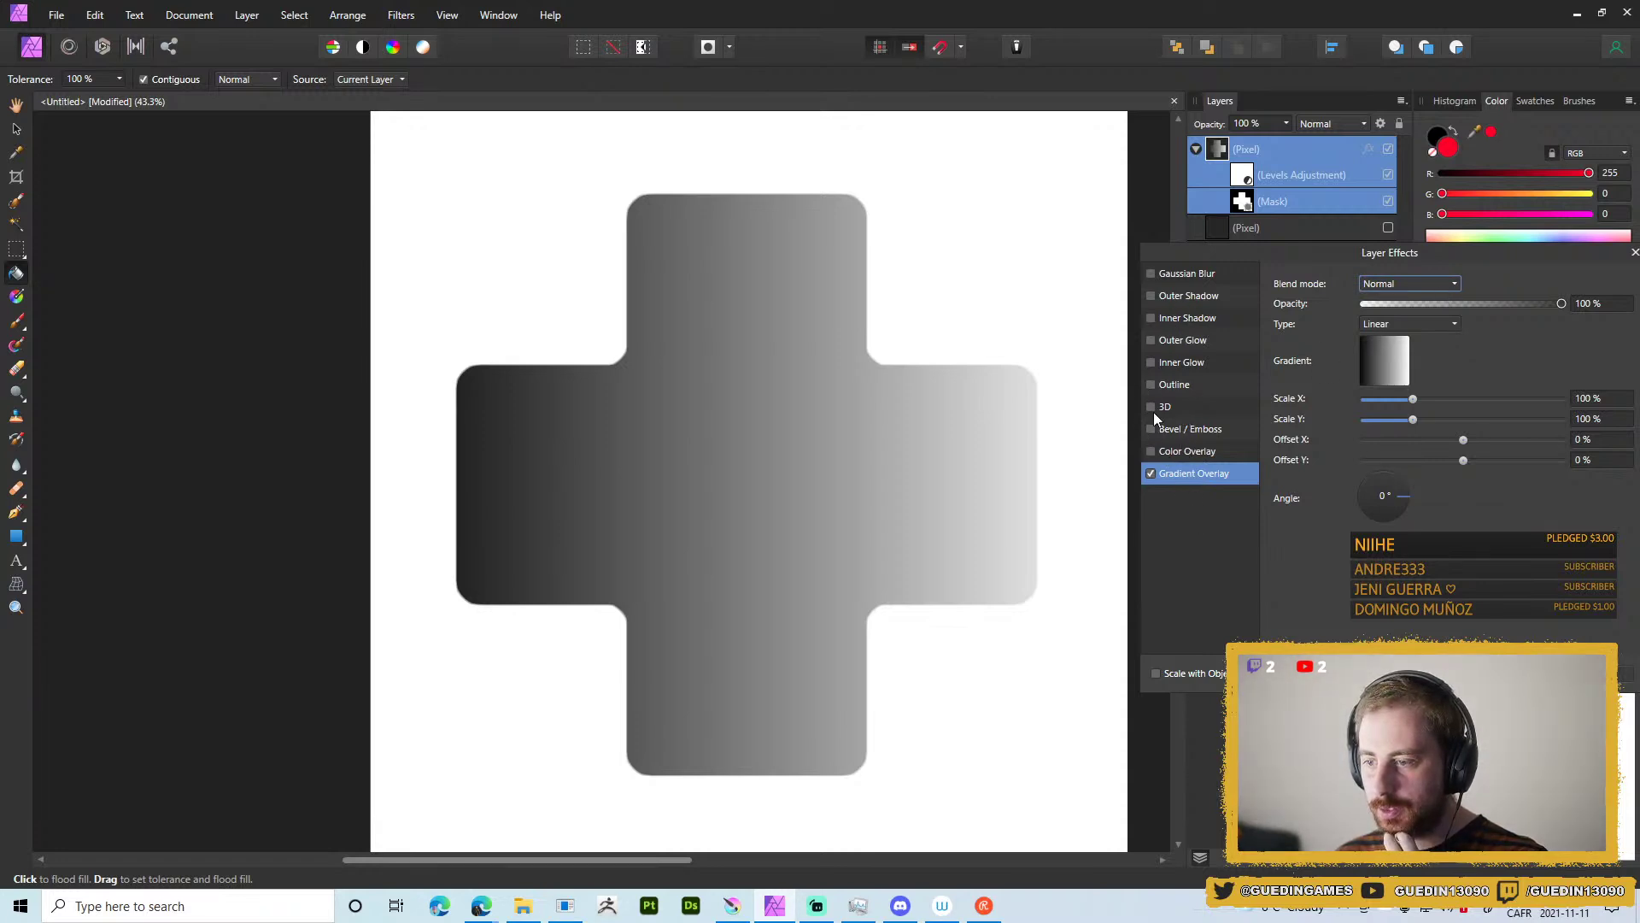
Enable the Outline effect on the cross, disable the Gradient Overlay and show the outline's settings.
left_click(1151, 384)
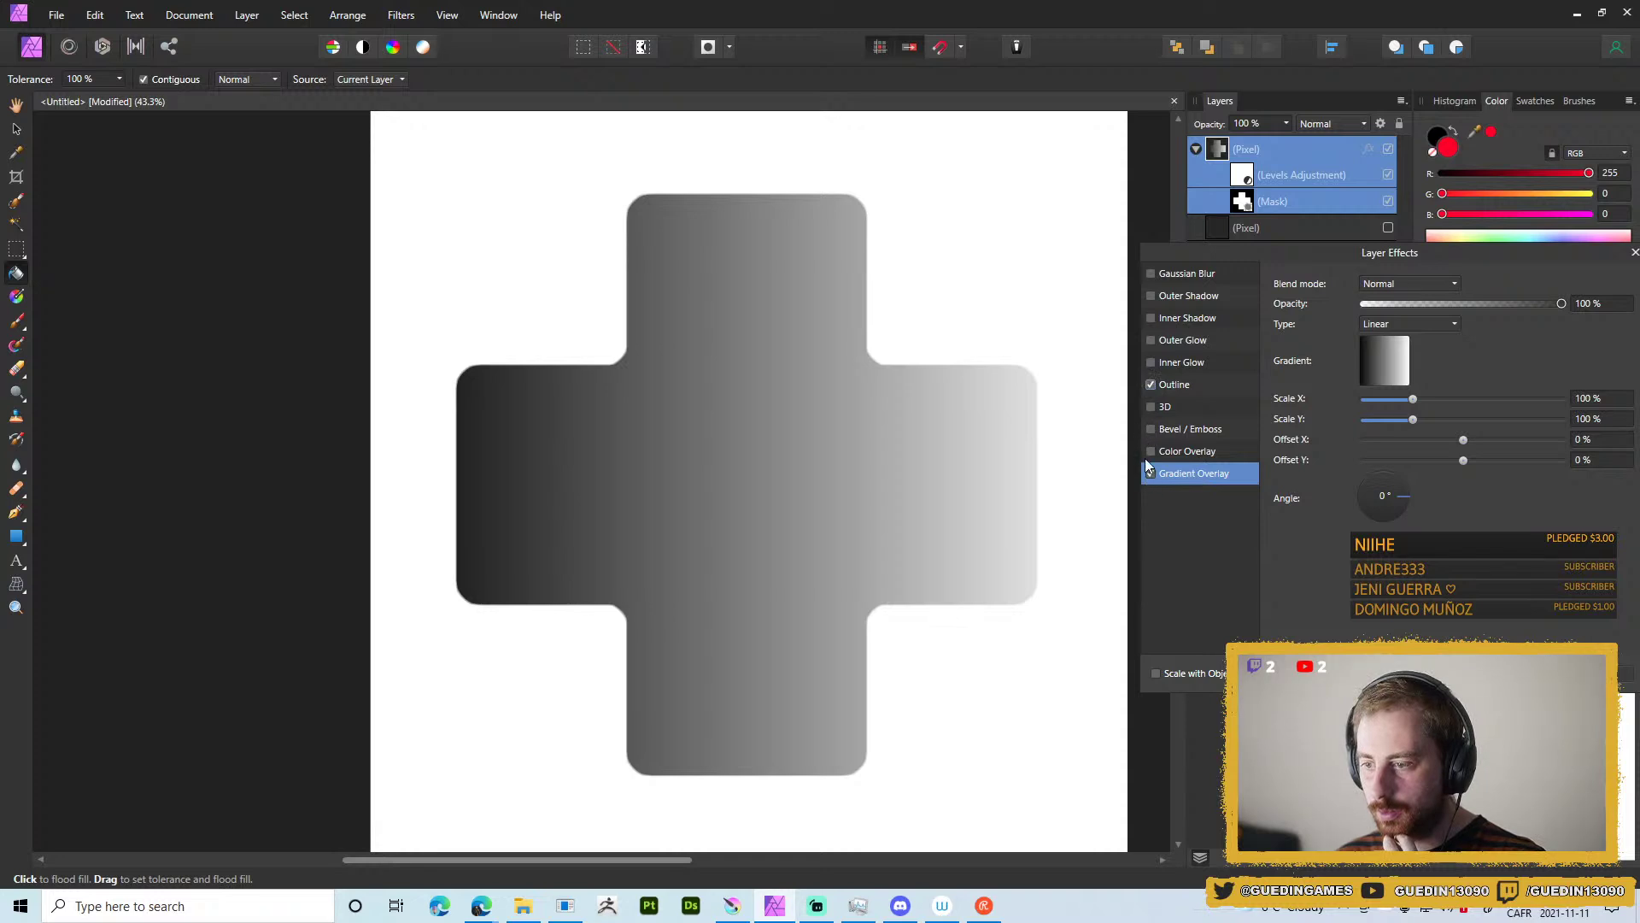
left_click(1149, 474)
left_click(1188, 387)
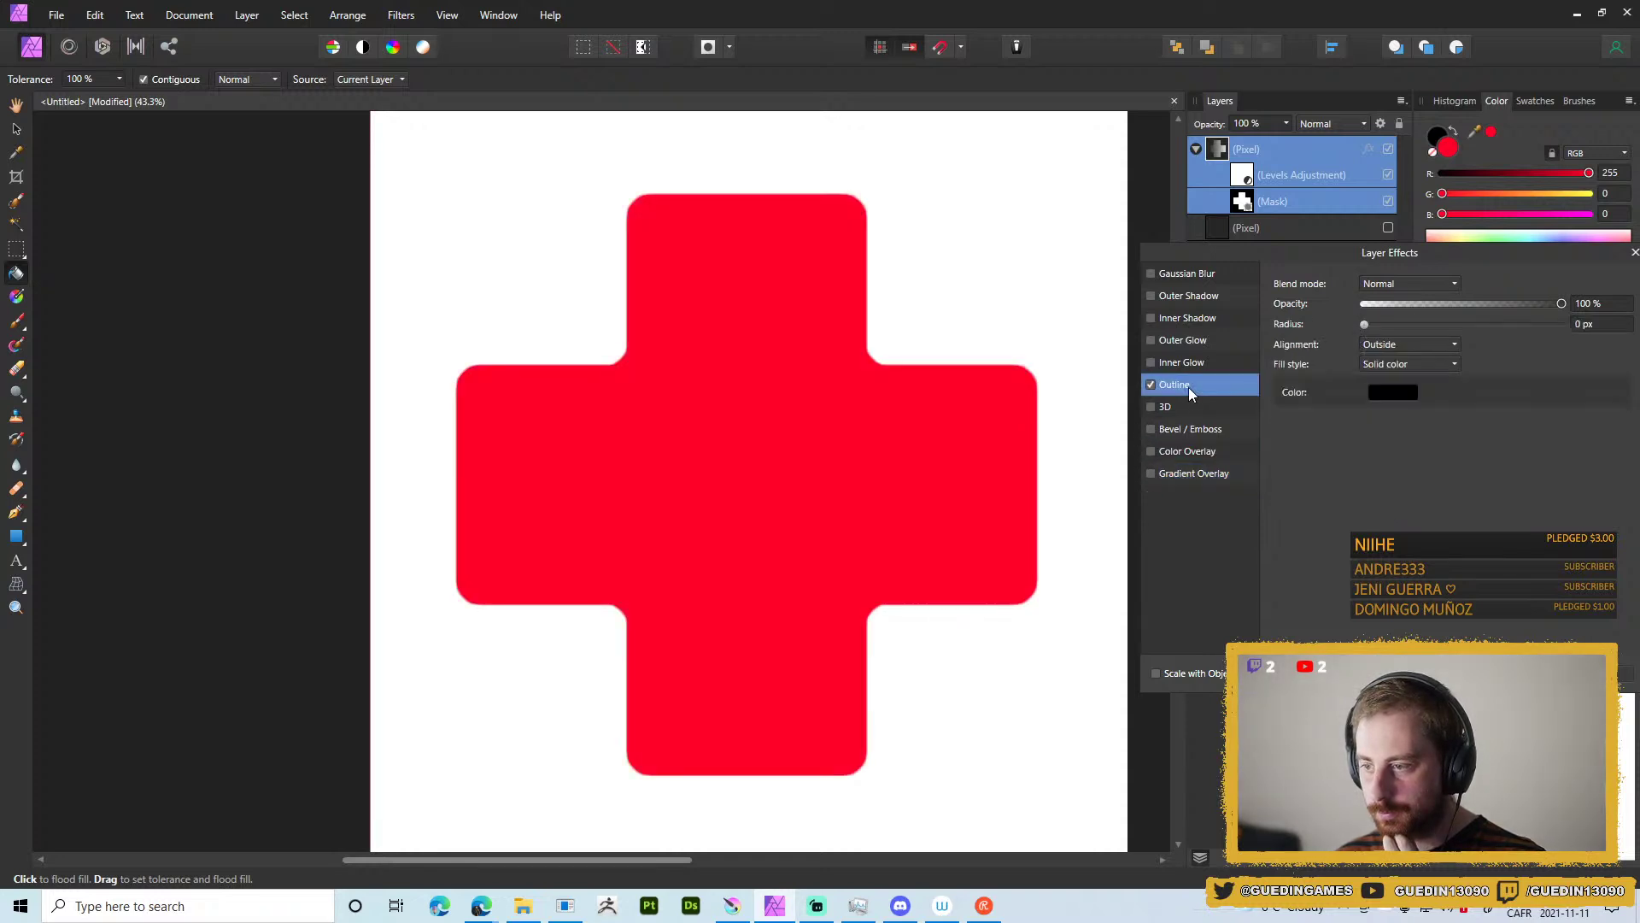
Try a linear gradient fill on the cross's outline, aligned inside with a radius of 38.3 px.
left_click(1425, 344)
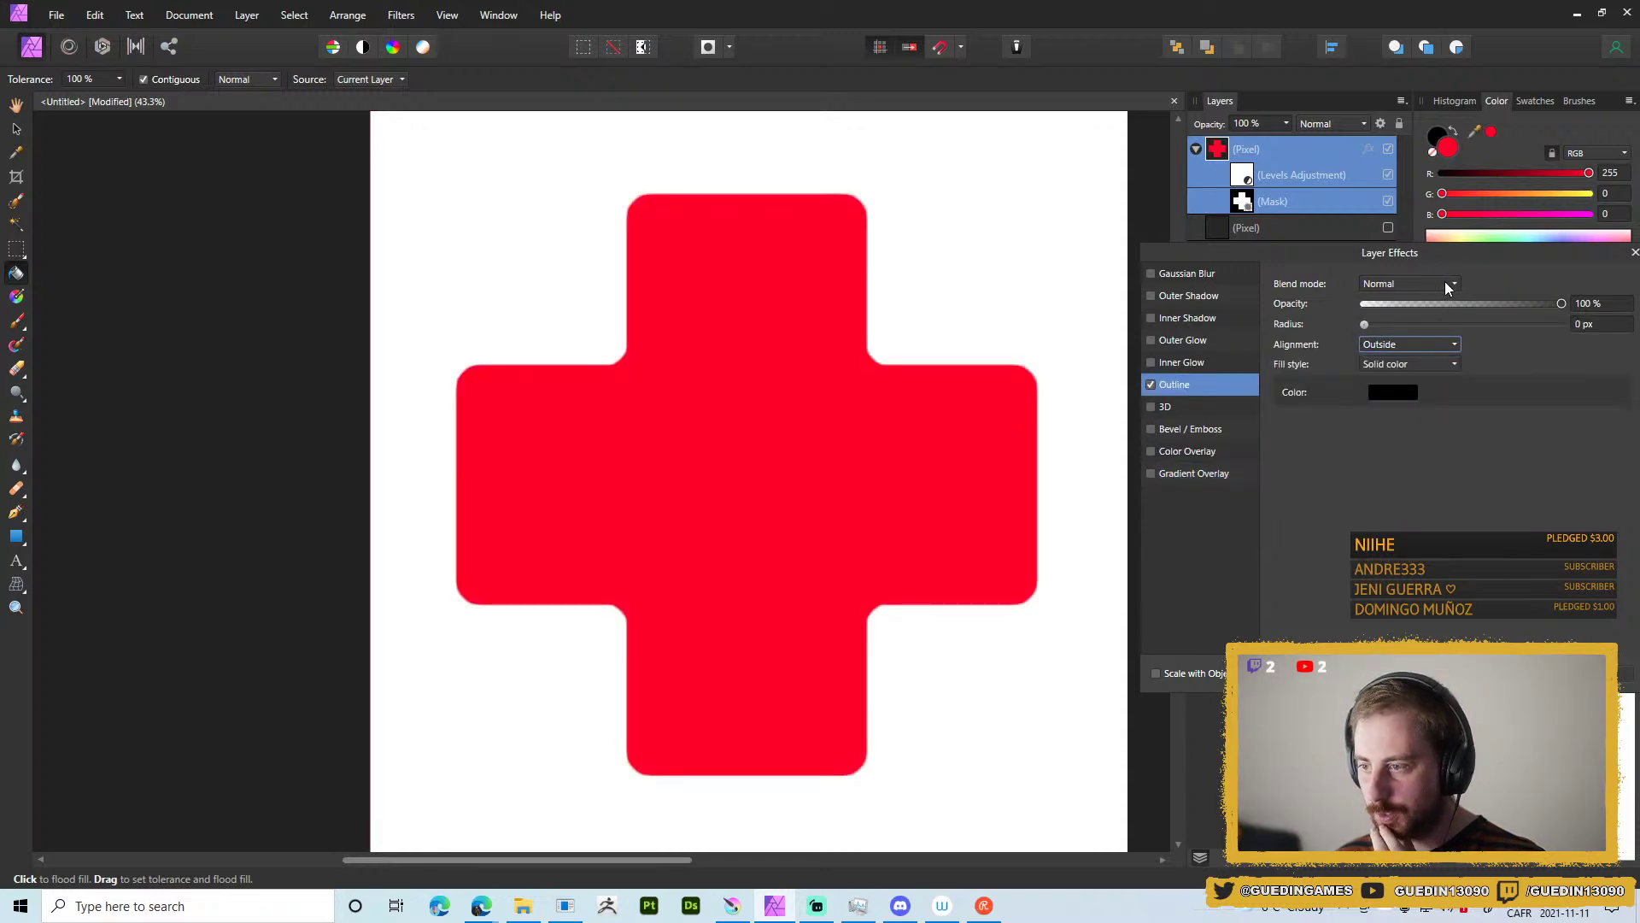
left_click(1411, 365)
left_click(1384, 422)
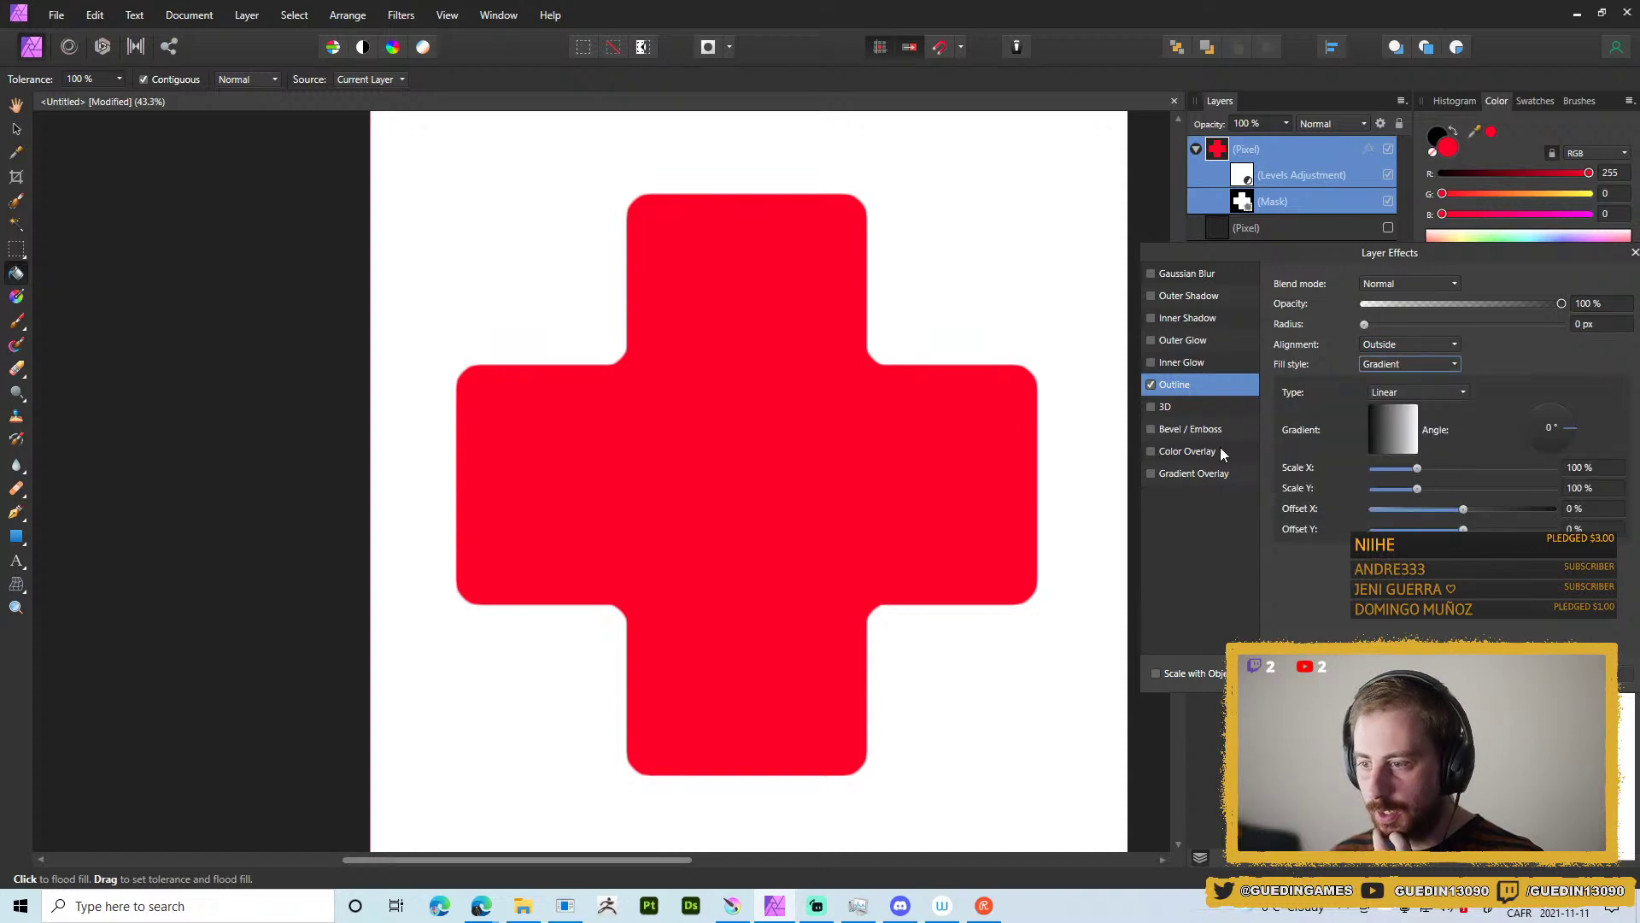
mouse_move(1366, 324)
left_mouse_down()
mouse_move(1467, 328)
mouse_move(1311, 327)
mouse_move(1537, 342)
mouse_move(1348, 335)
left_mouse_up()
left_click(1413, 342)
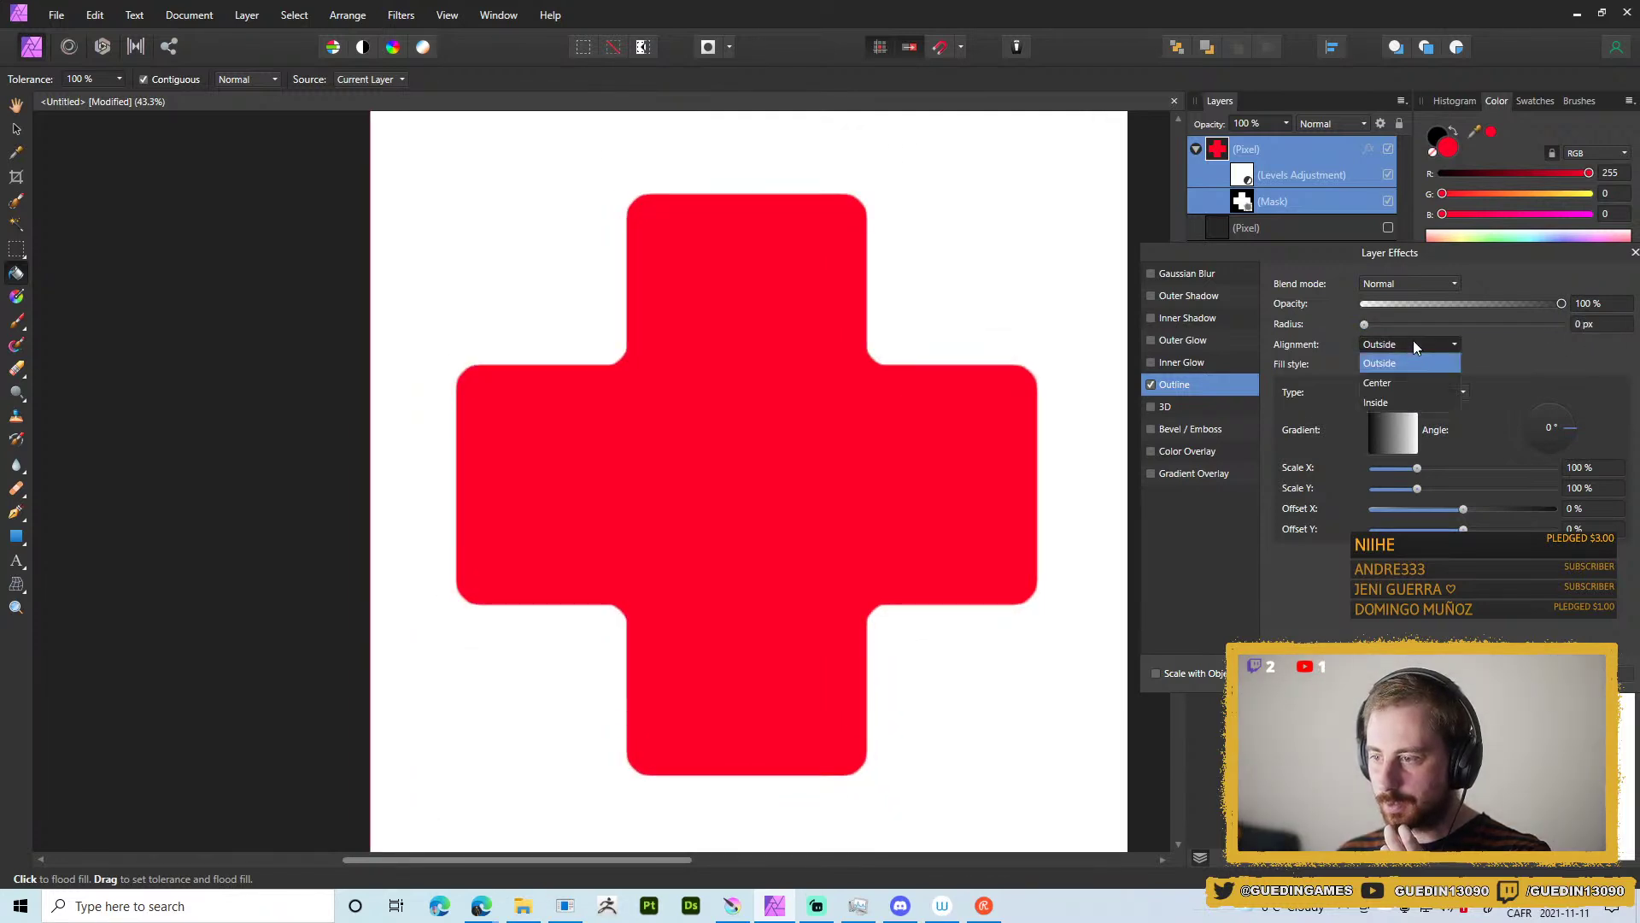
left_click(1386, 357)
left_click_drag(1369, 328, 1503, 332)
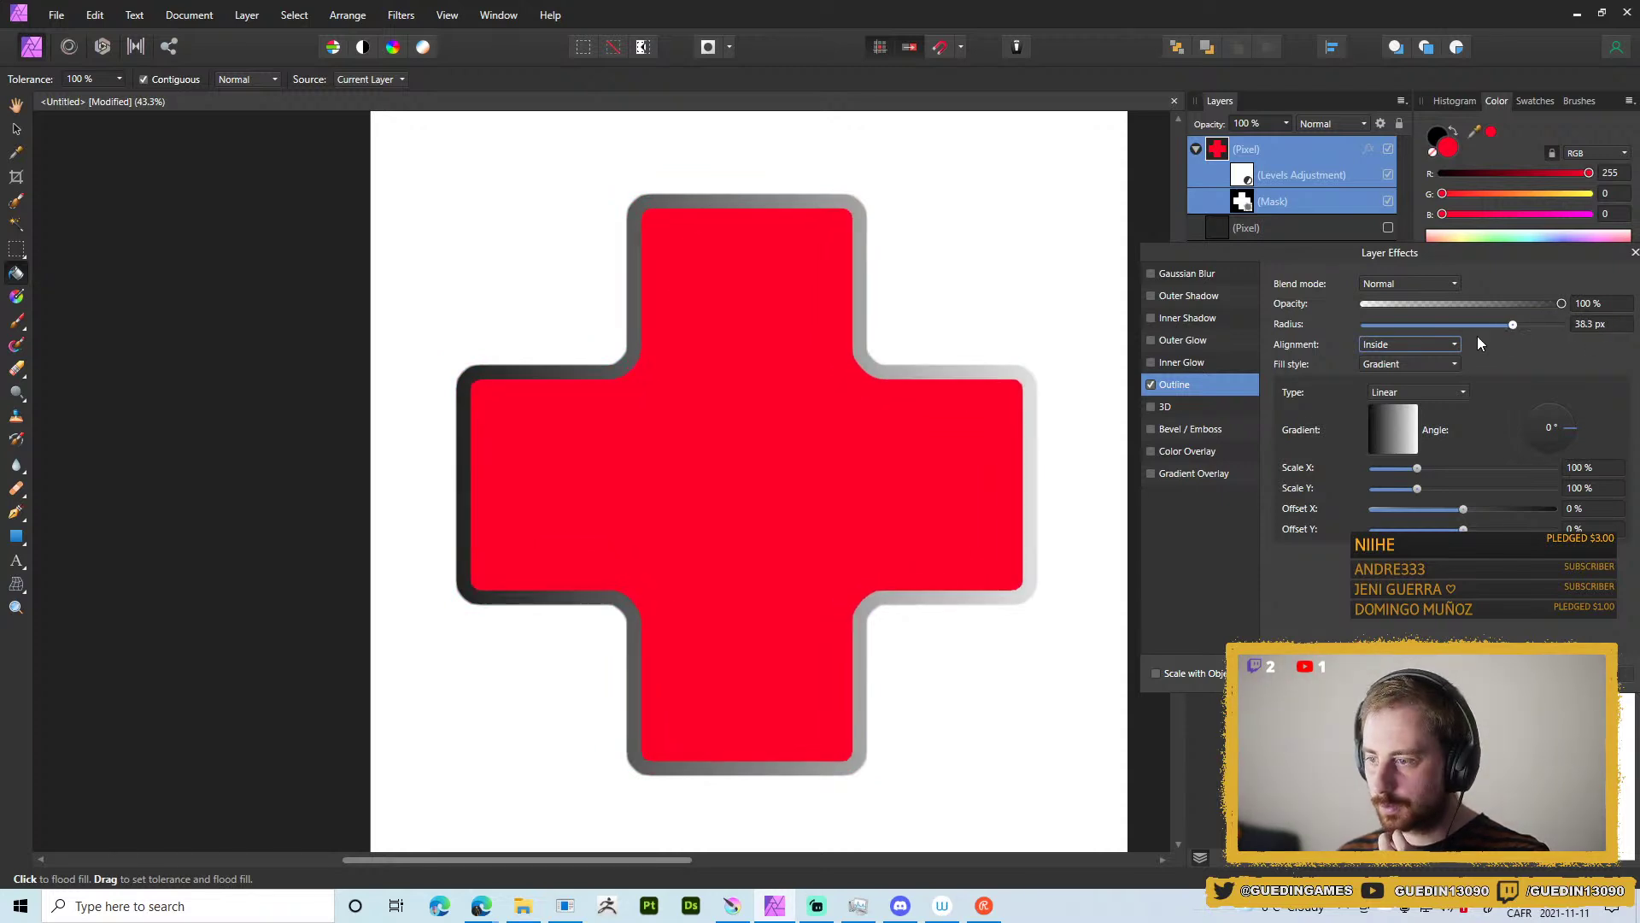
Try the Conical and Elliptical gradient types on the cross's outline.
left_click(1428, 367)
left_click(1415, 422)
left_click(1429, 391)
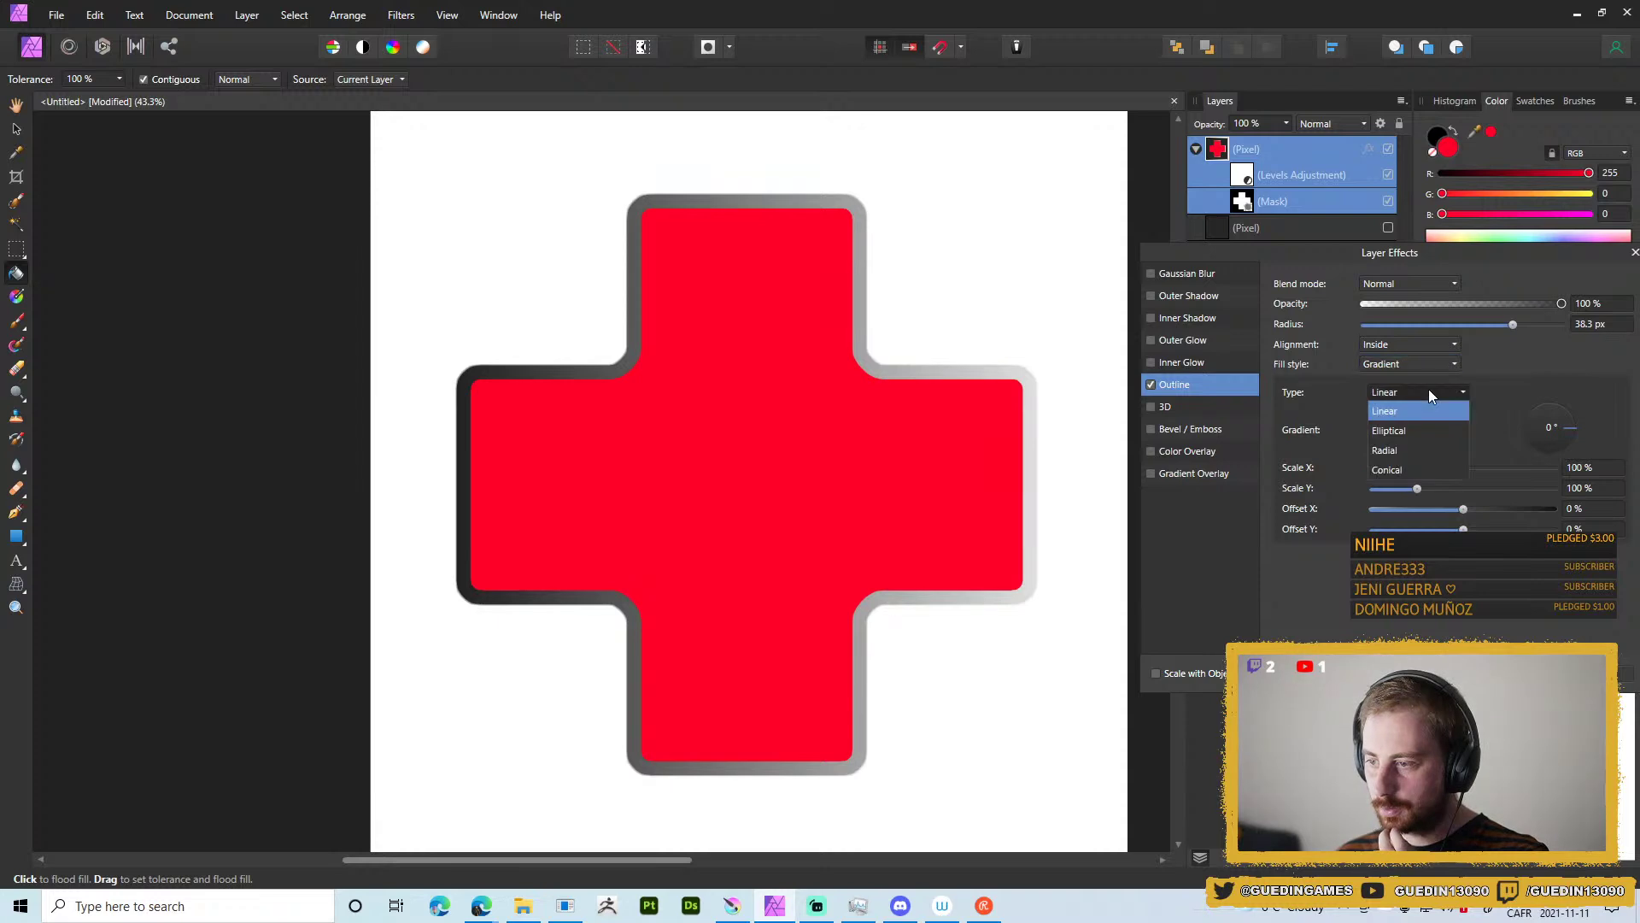
left_click(1382, 466)
left_click(1392, 397)
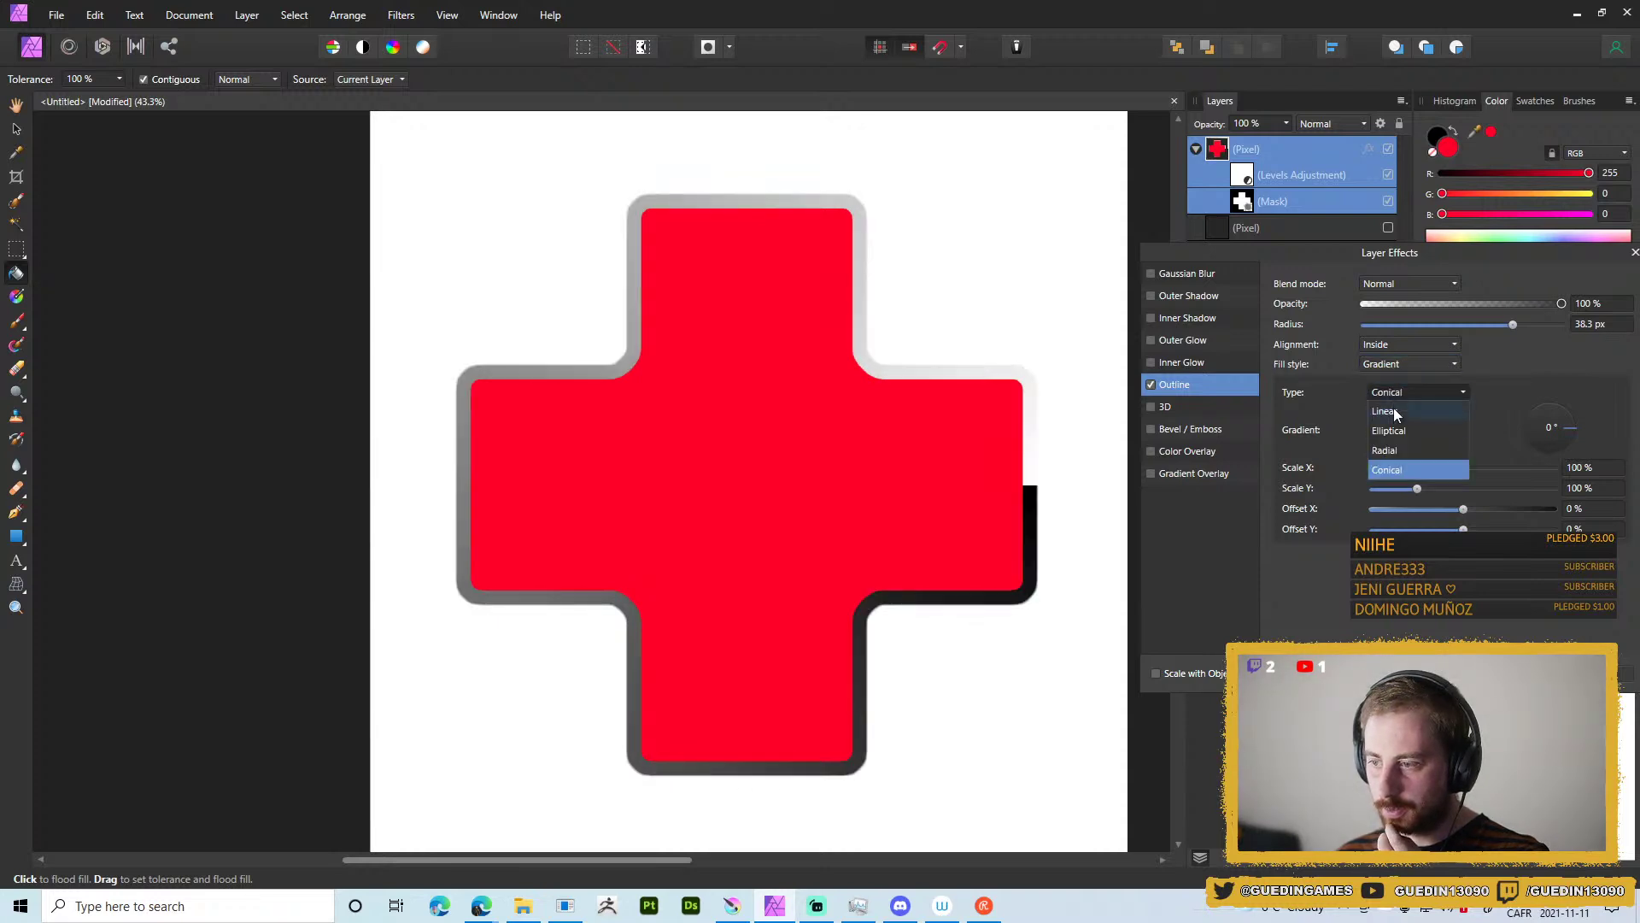
left_click(1396, 447)
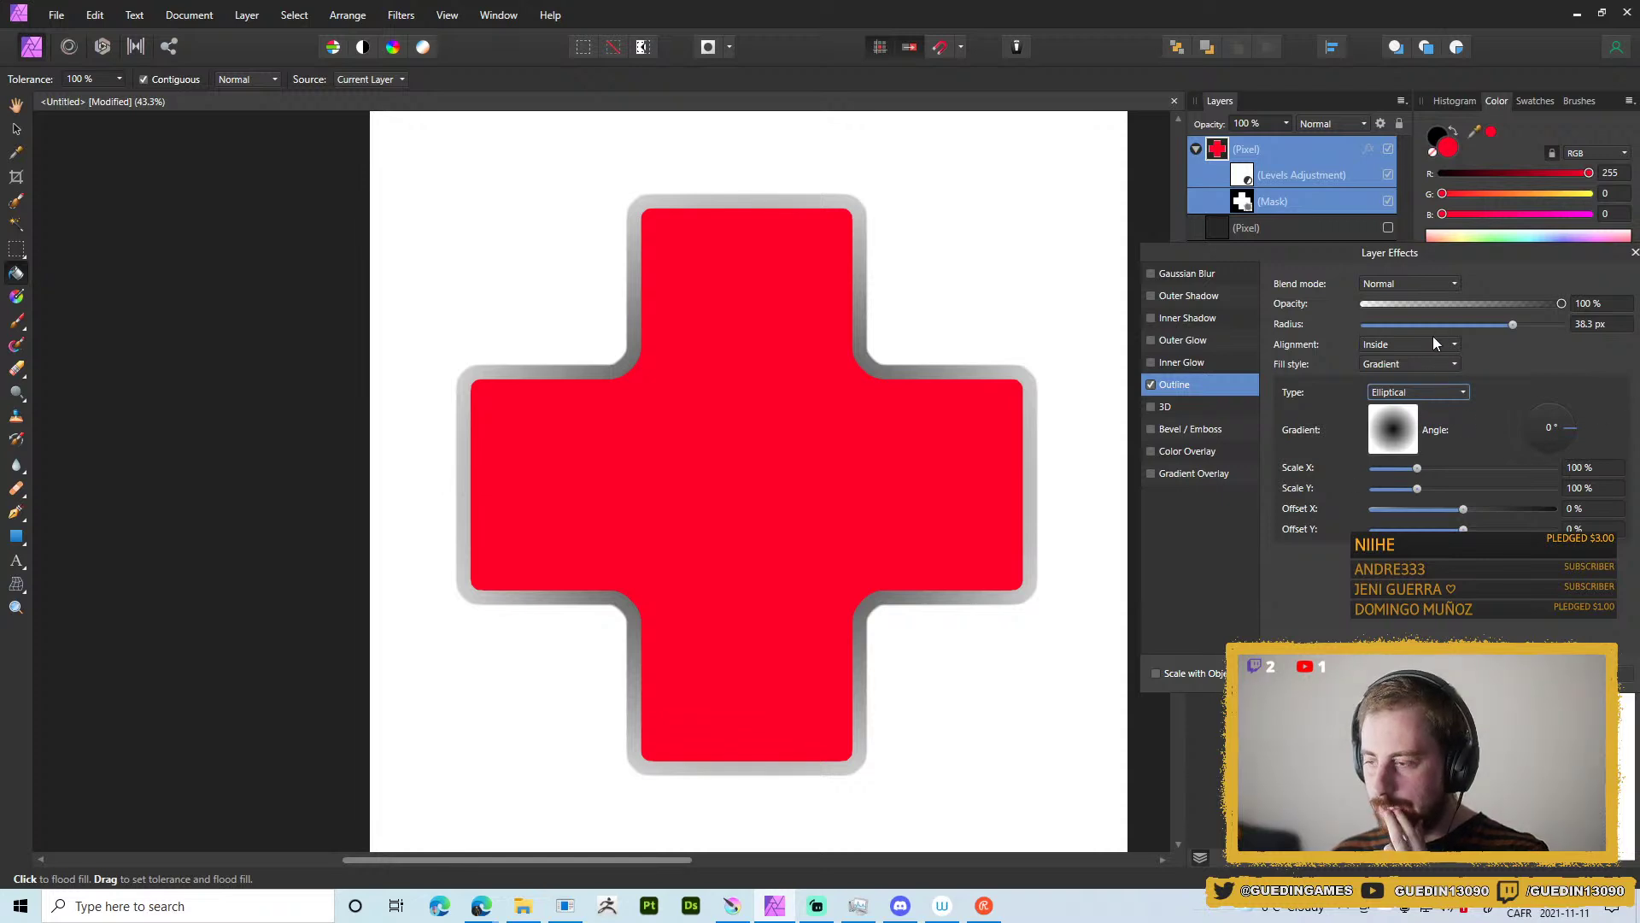
Compare the cross with and without its outline, leave the Outline effect disabled and close Layer Effects.
left_click(1405, 337)
left_click(1404, 336)
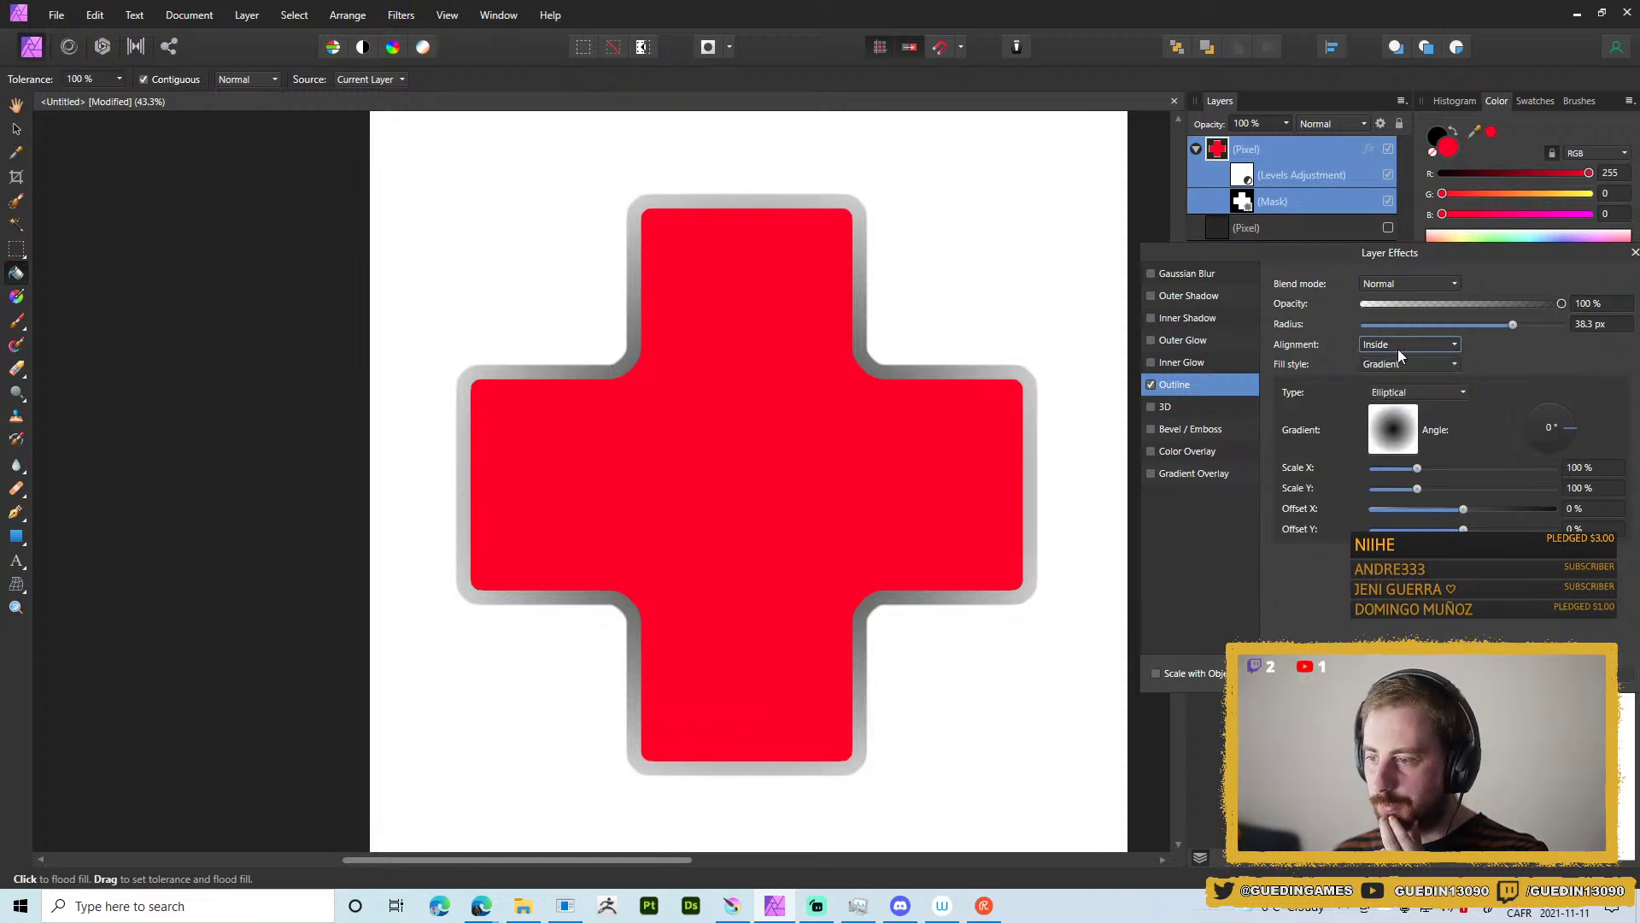
left_click(1151, 385)
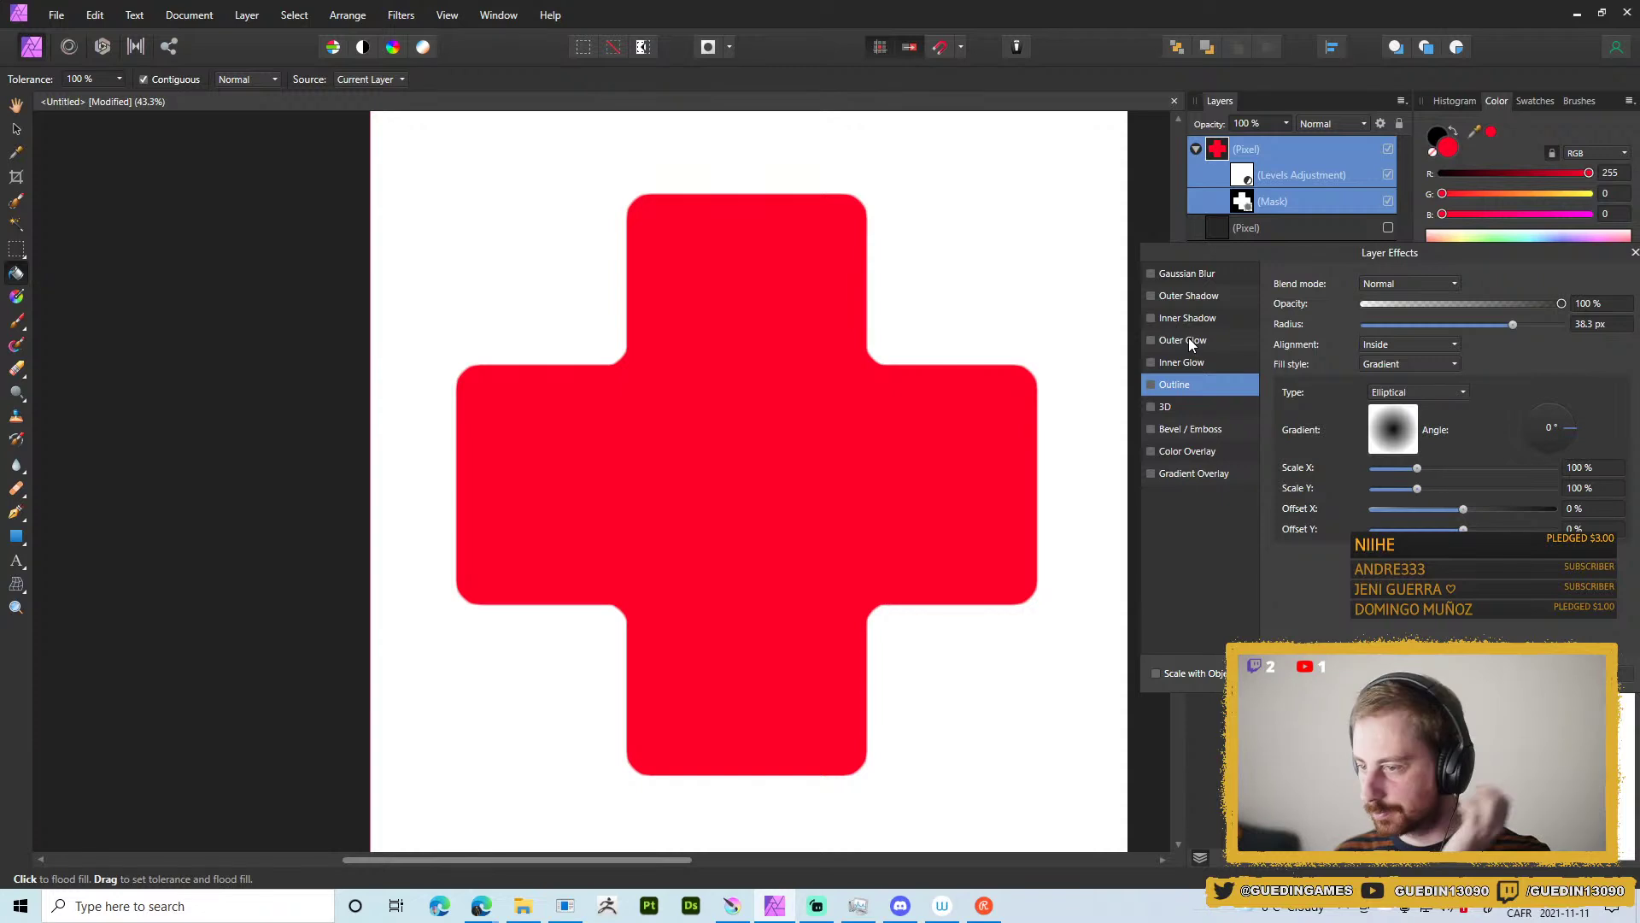
left_click(1152, 475)
left_click(1153, 475)
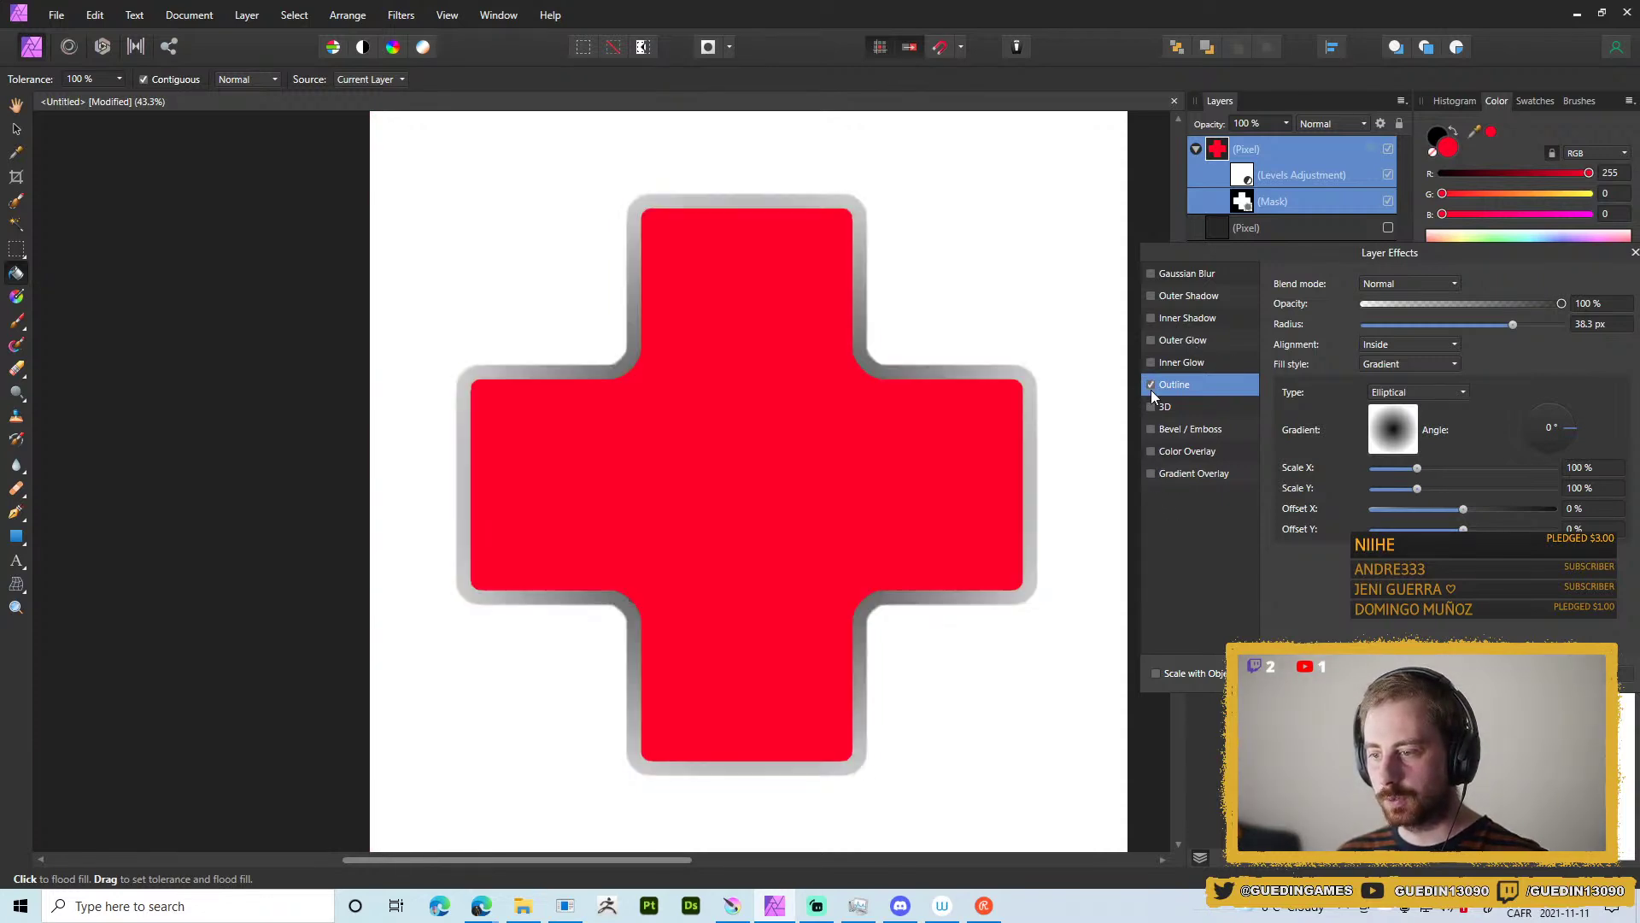
left_click(1150, 386)
left_click(1151, 386)
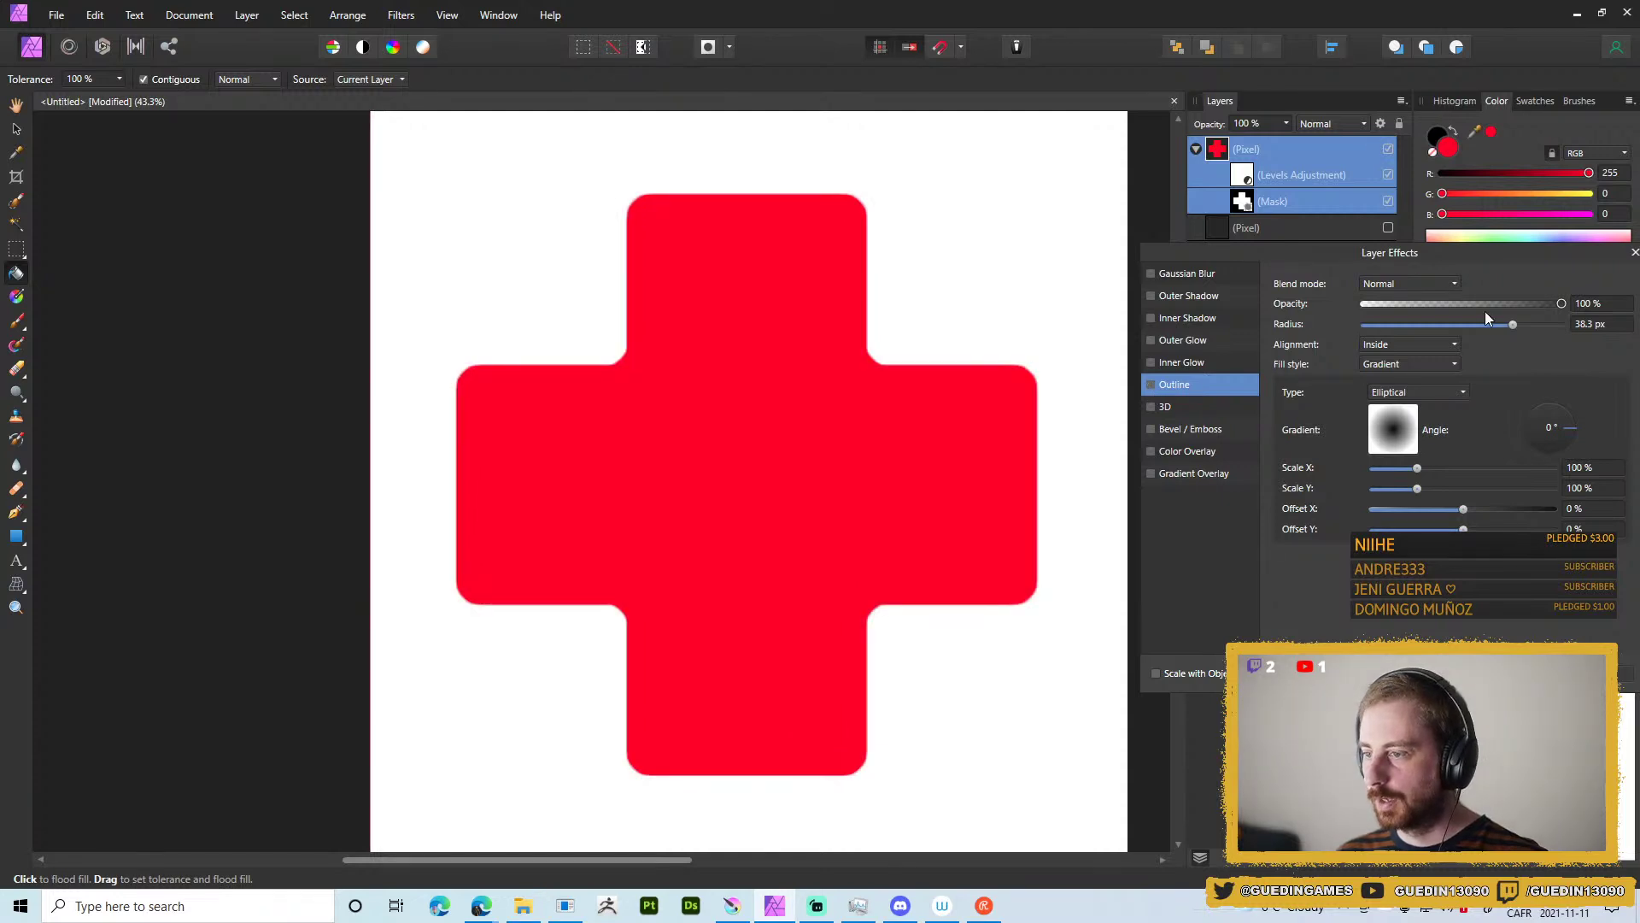
left_click(1635, 252)
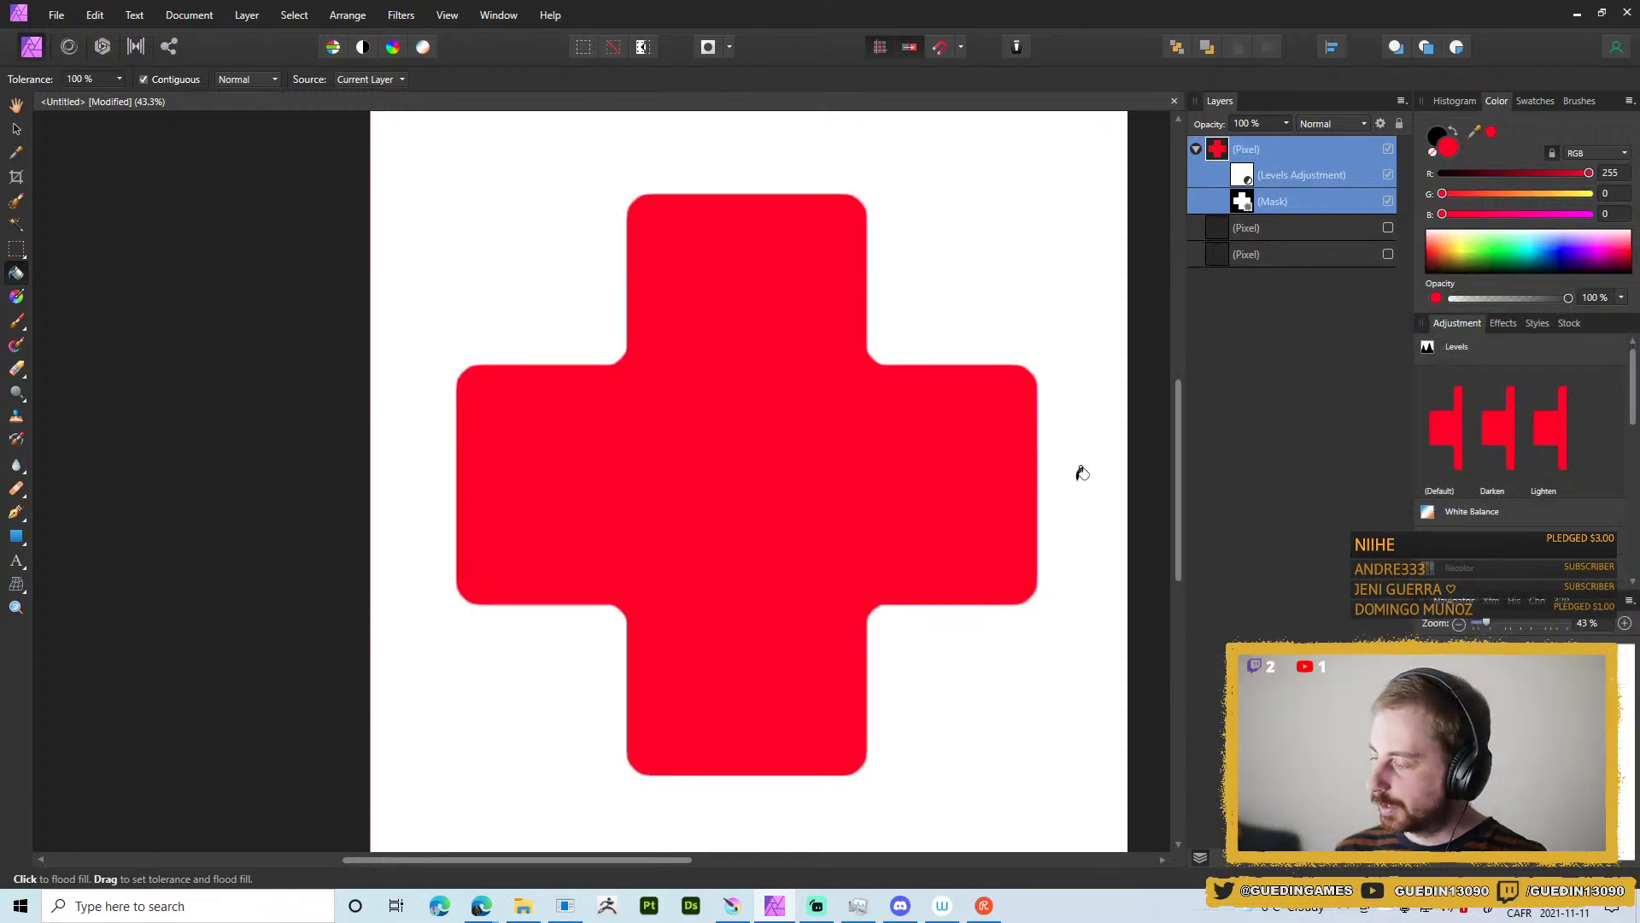
Show the lowest sketch layer and select it for painting with the black 16 px Paint Brush.
key("b")
key("x")
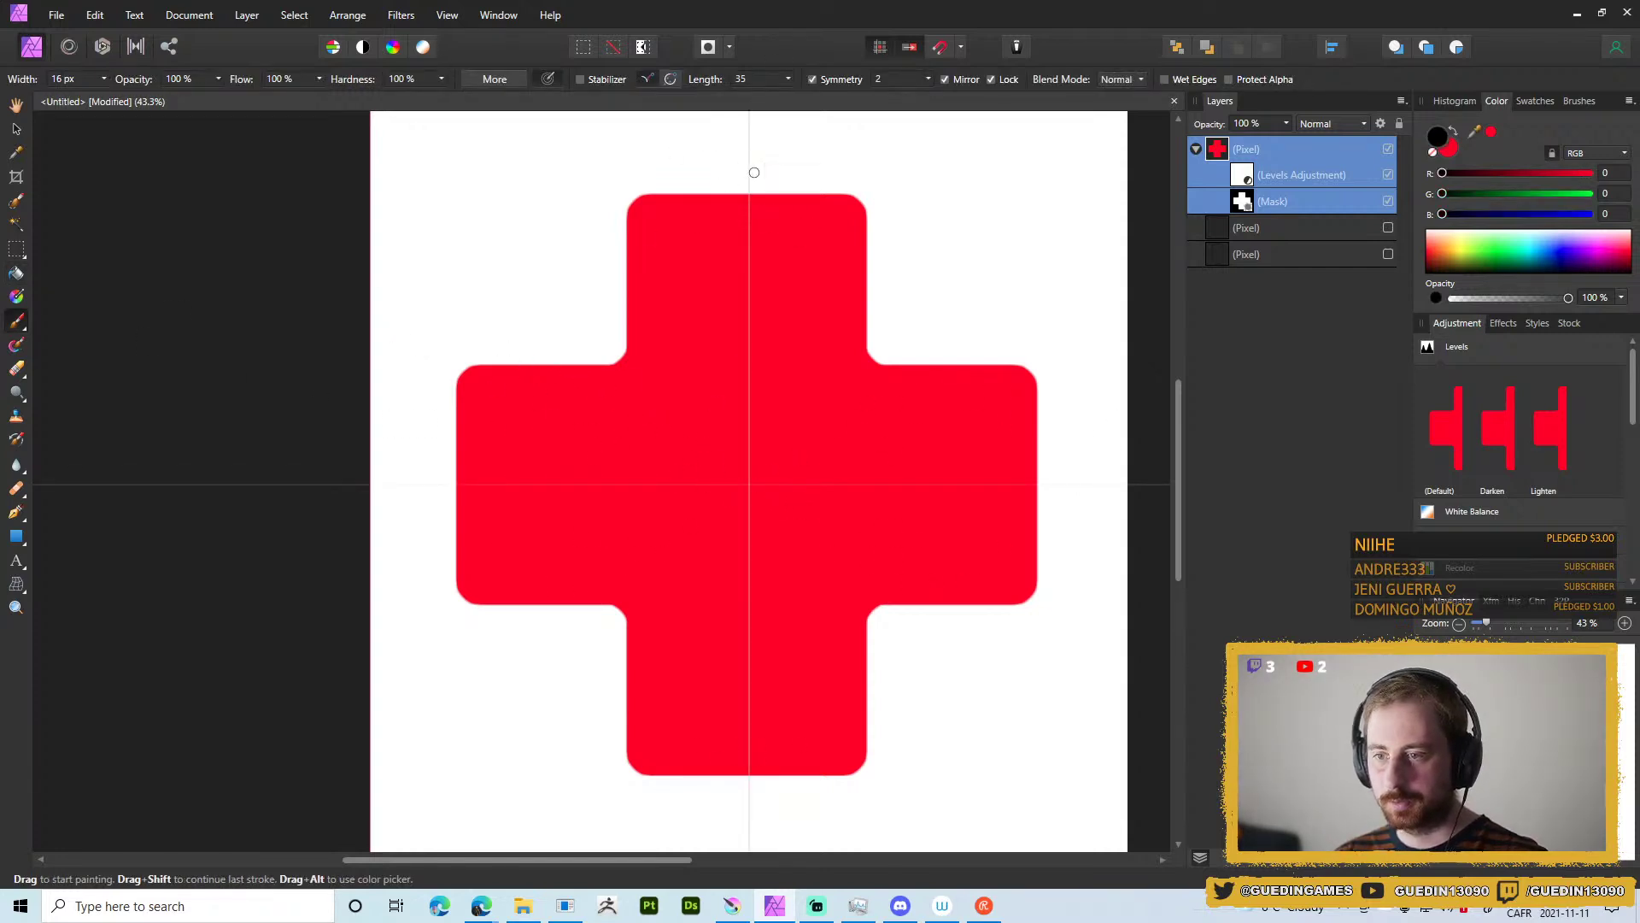
left_click(1289, 234)
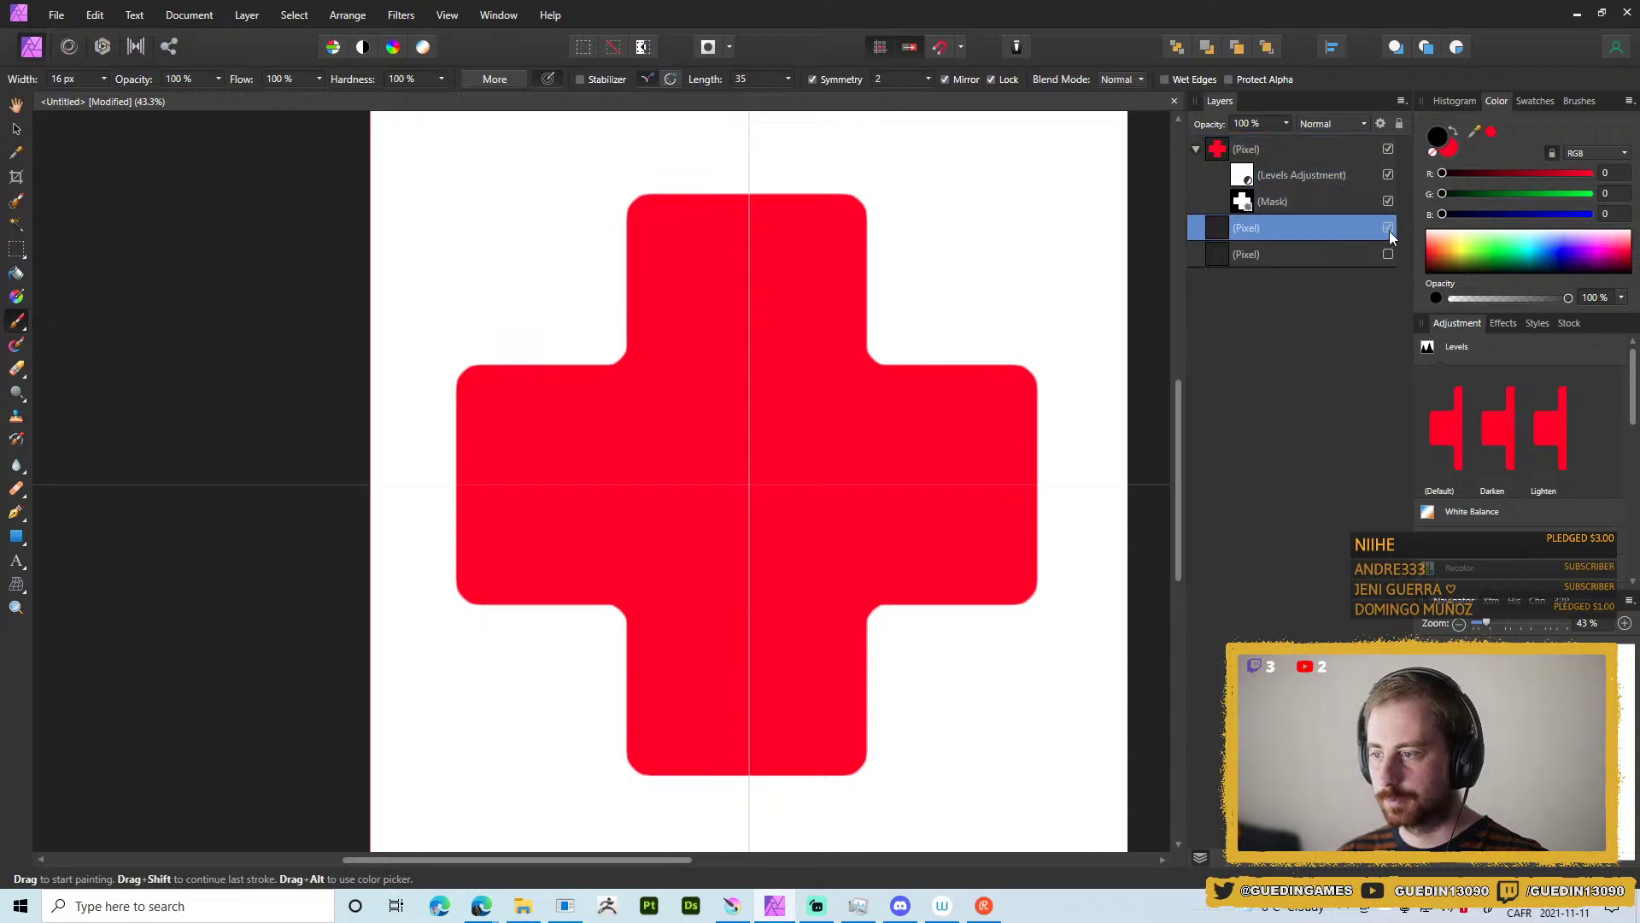
left_click(1388, 254)
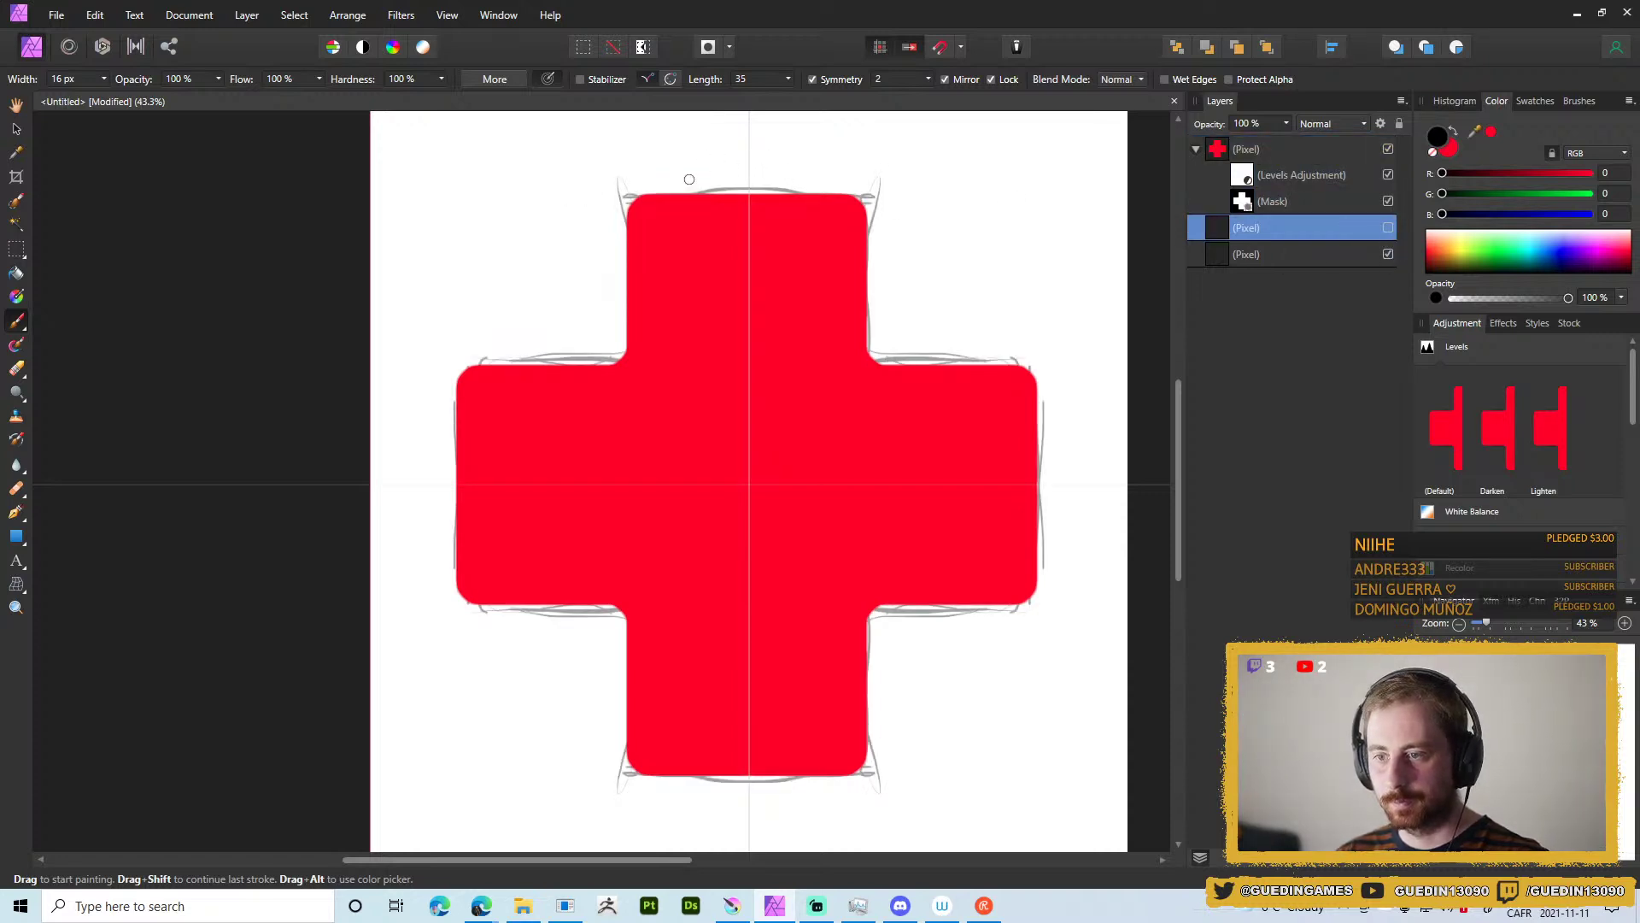
key("x")
key("x")
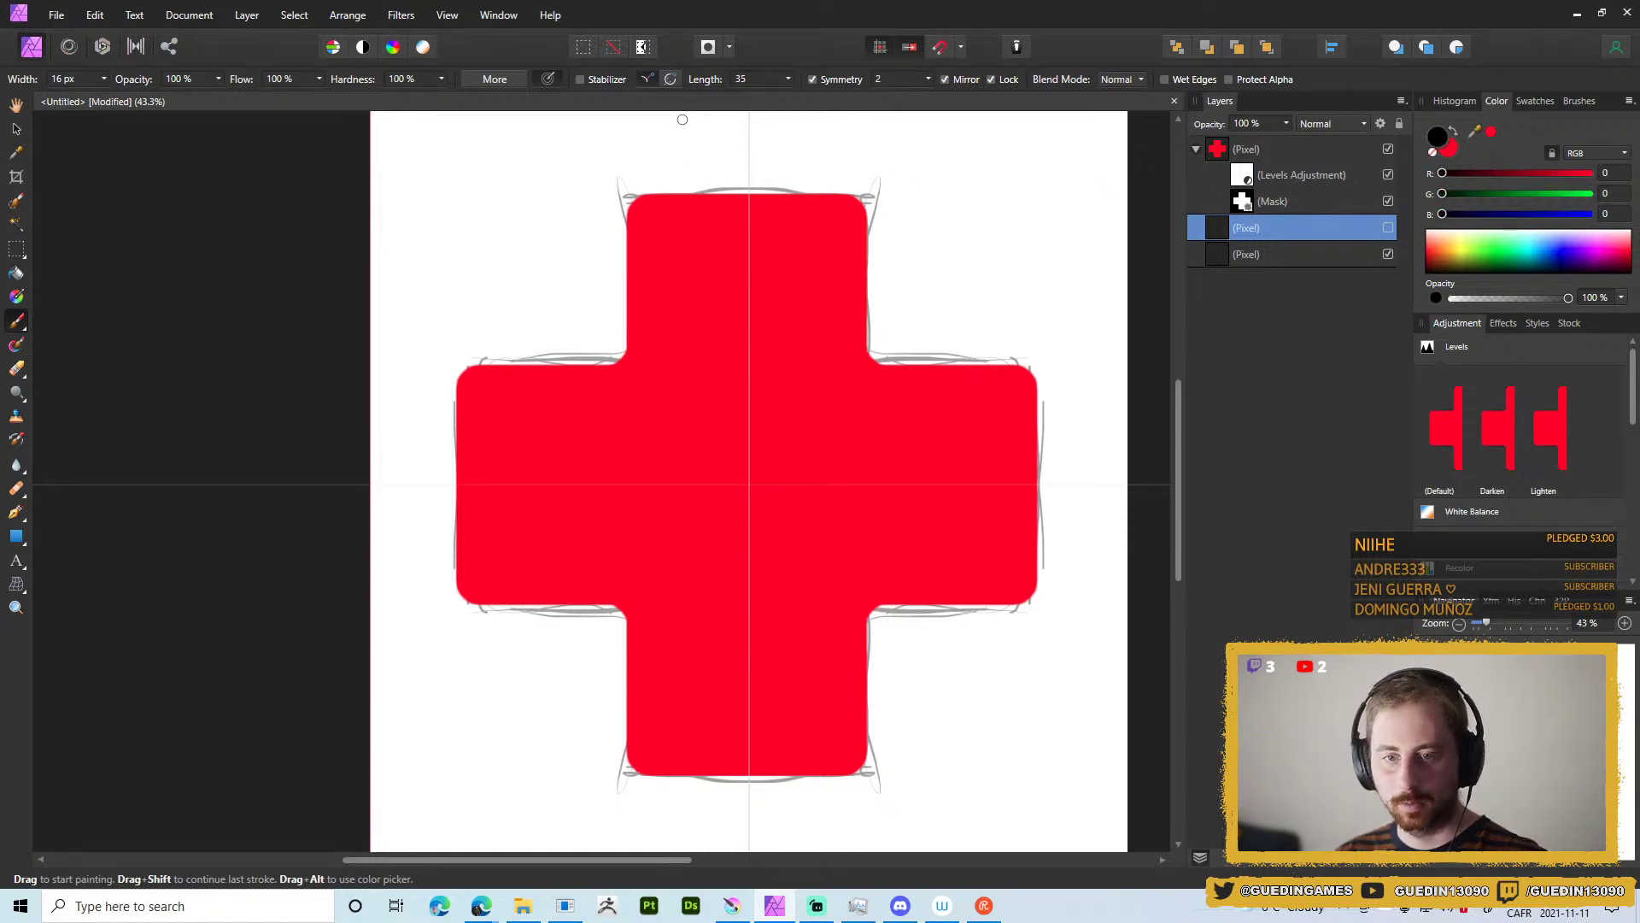
key("b")
key("b")
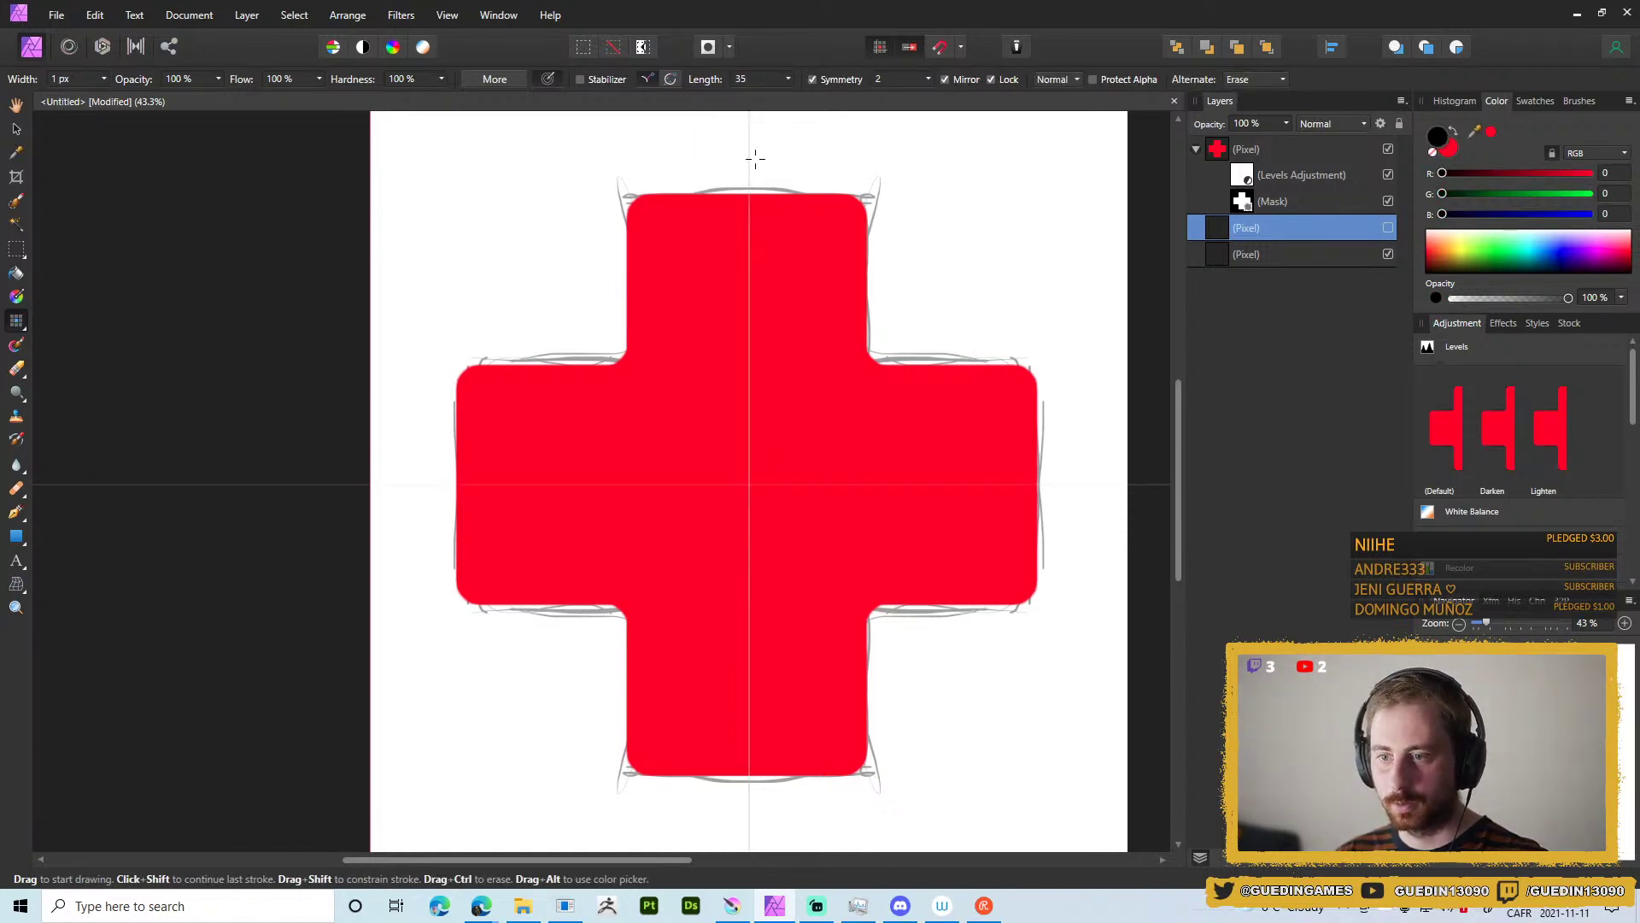
key("b")
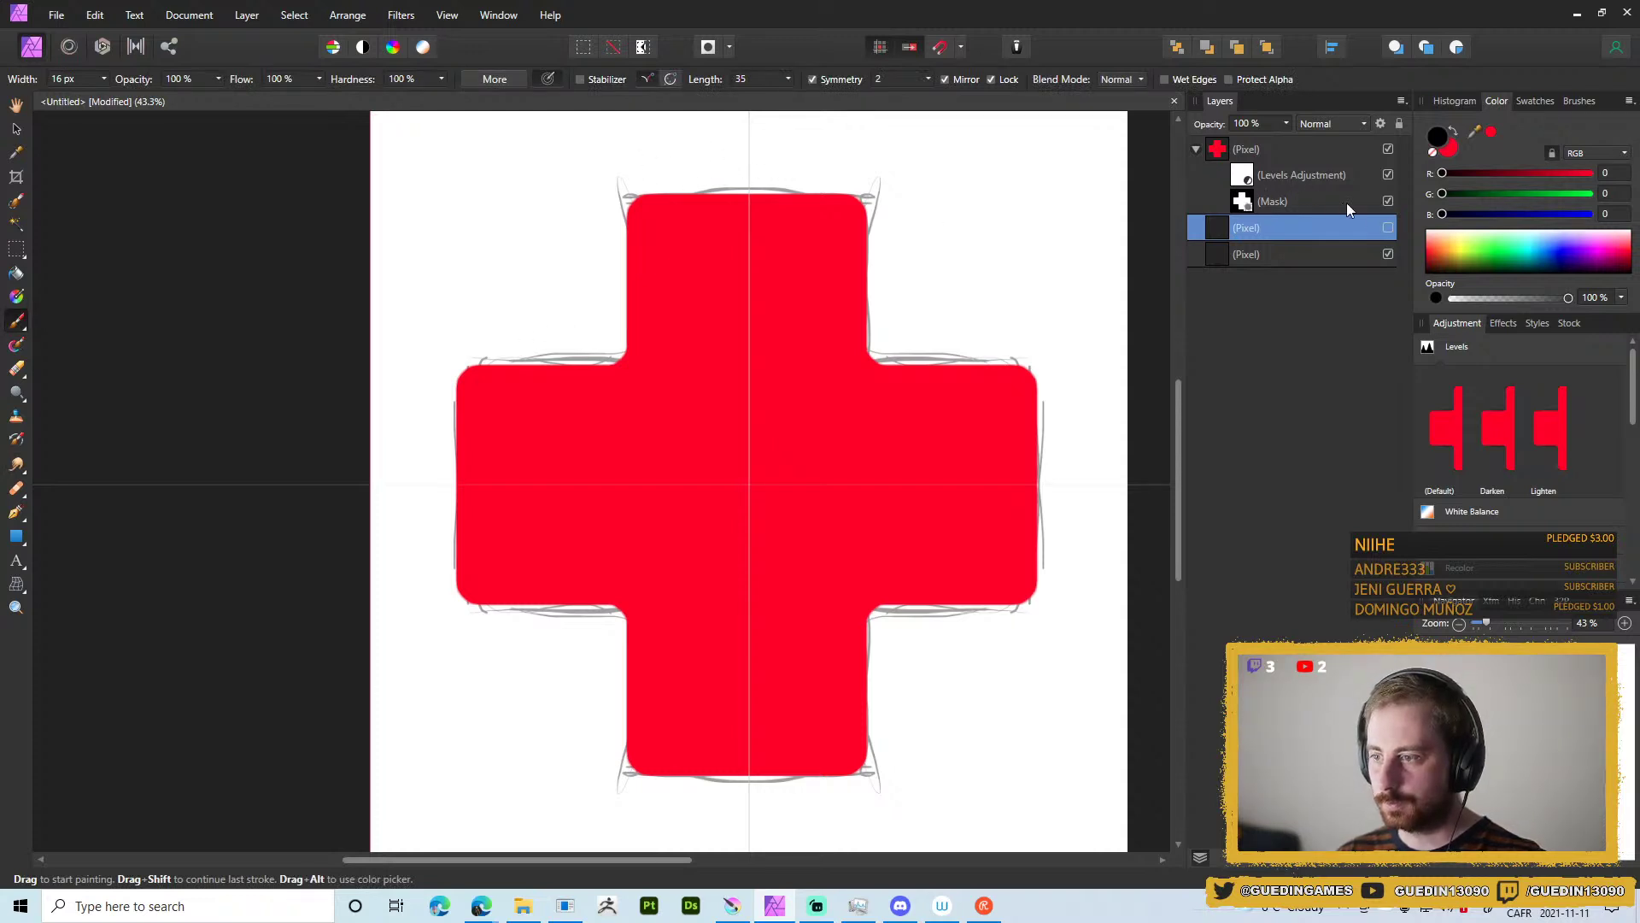
left_click(1350, 253)
Sketch a rough circle around the cross with mirrored symmetry strokes, undoing the first attempt.
mouse_move(739, 169)
left_mouse_down()
mouse_move(673, 188)
mouse_move(477, 269)
left_mouse_up()
key("ctrl+z")
key("ctrl+z")
mouse_move(750, 162)
left_mouse_down()
mouse_move(513, 257)
mouse_move(446, 535)
mouse_move(510, 224)
left_mouse_up()
mouse_move(419, 440)
left_mouse_down()
mouse_move(533, 213)
mouse_move(665, 139)
left_mouse_up()
left_click_drag(723, 175, 515, 267)
Select the red cross layer, activate the Ellipse tool and show the document grid.
left_click(1246, 149)
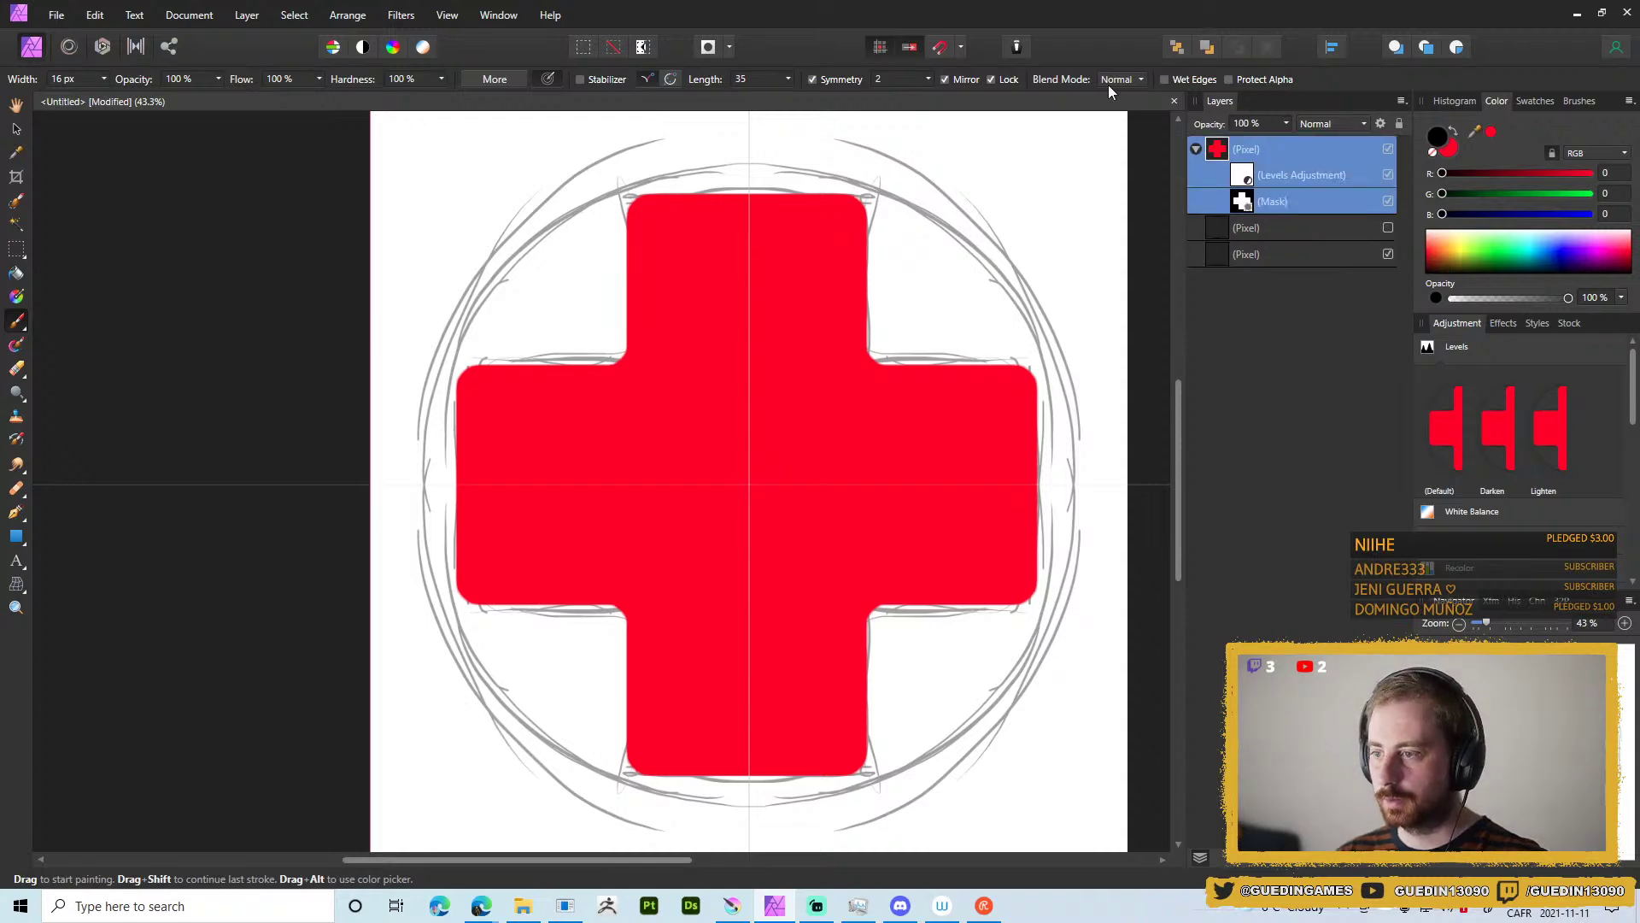
left_click(16, 536)
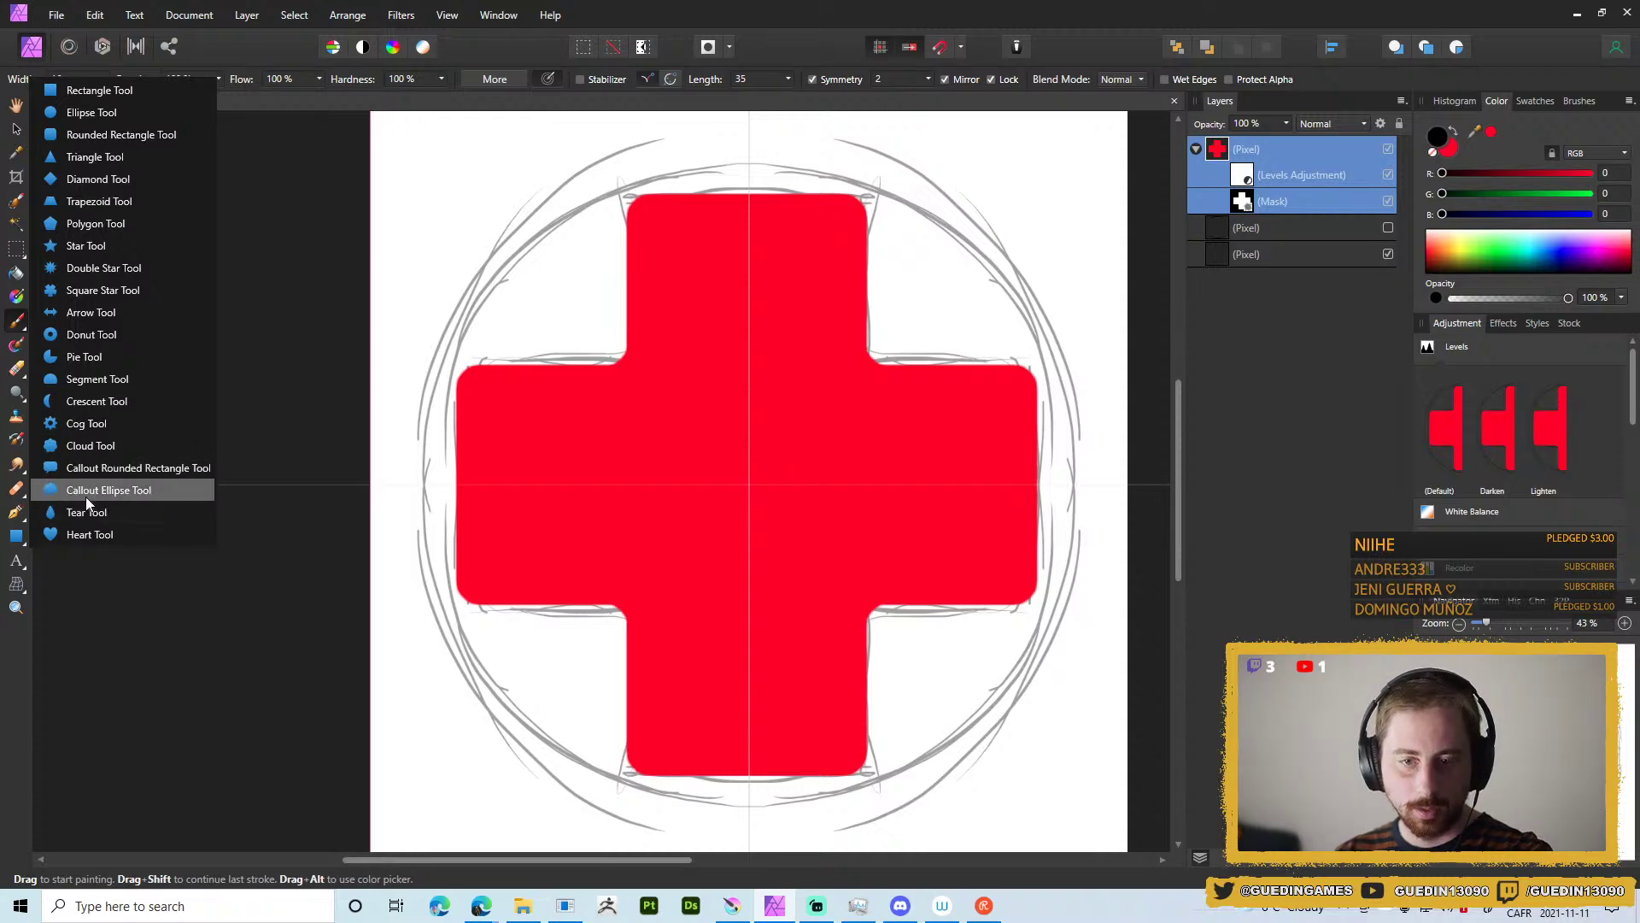
left_click(92, 113)
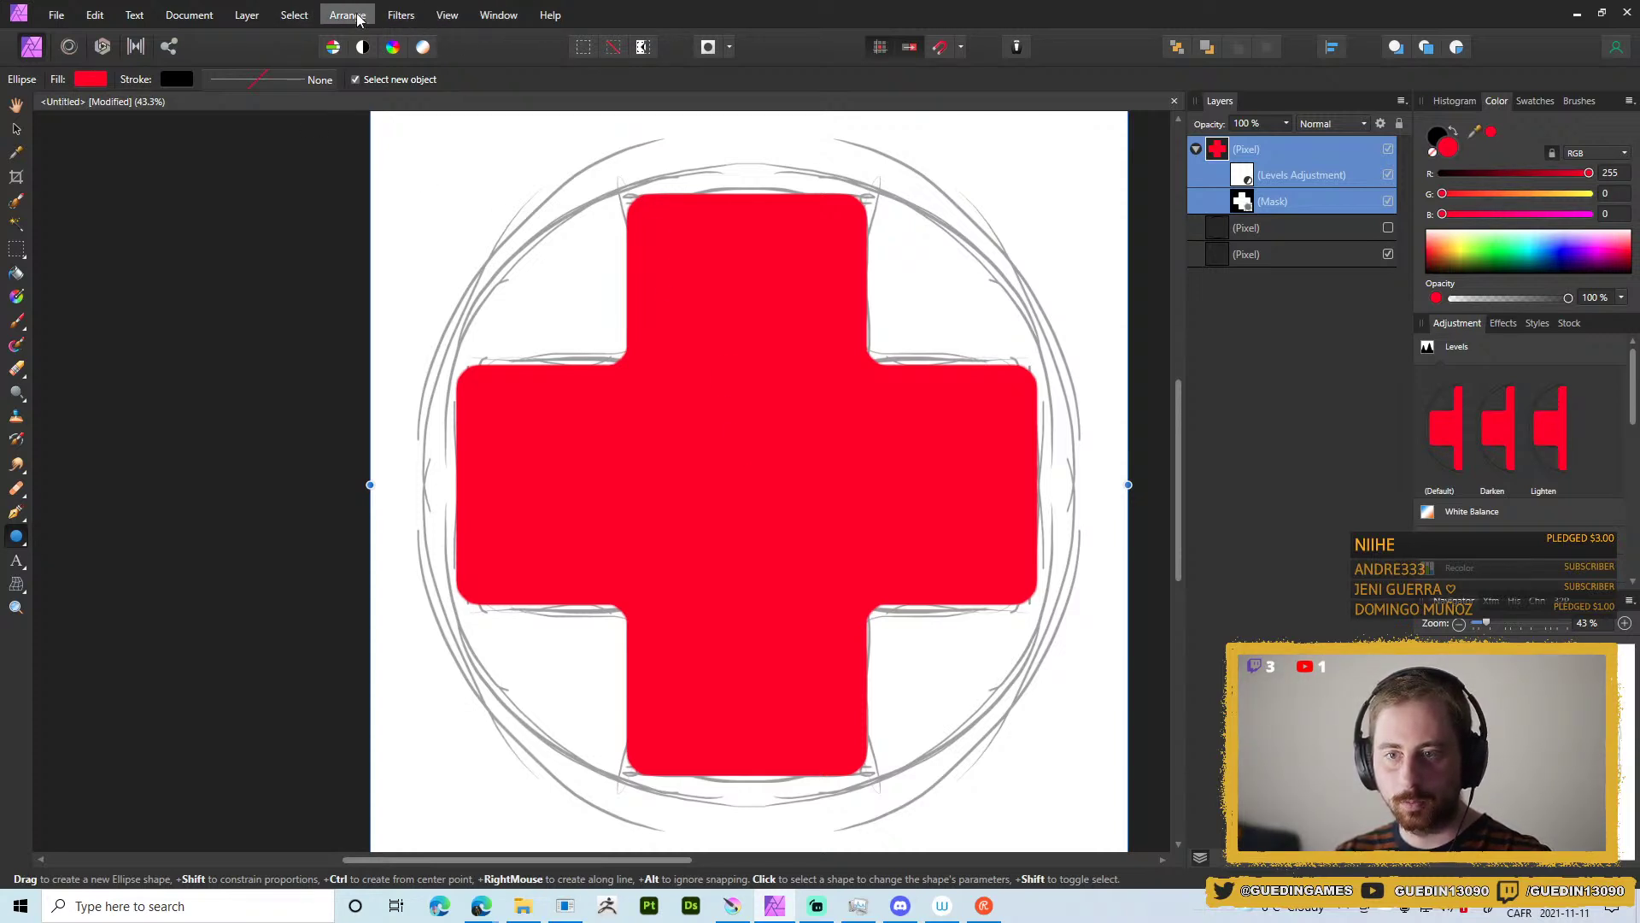
left_click(265, 21)
mouse_move(448, 21)
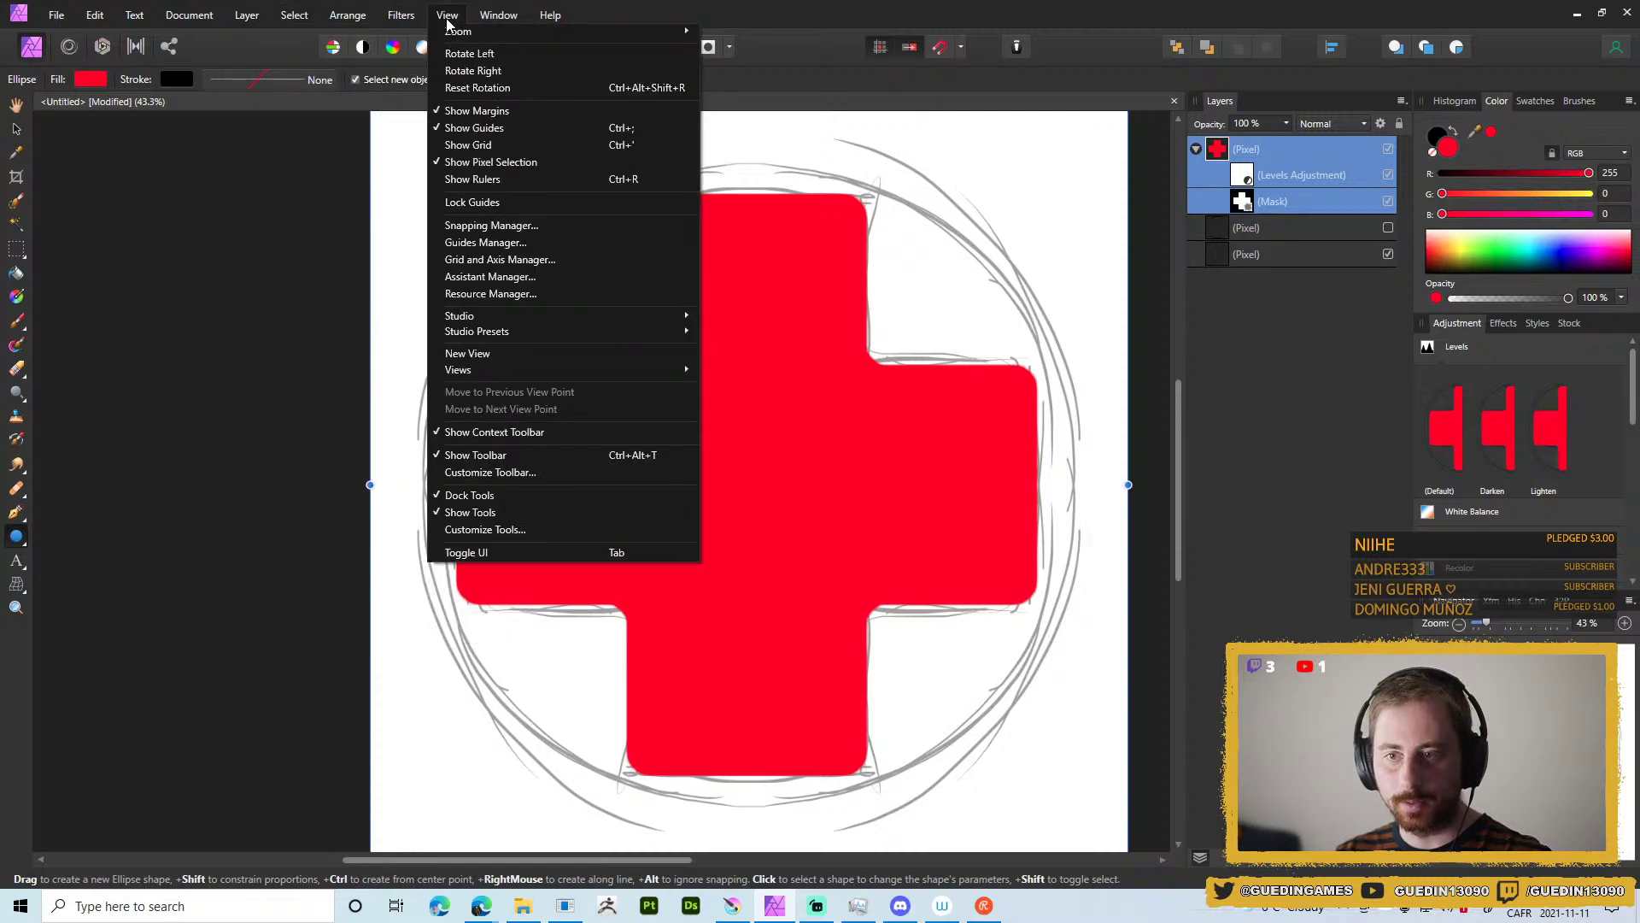
left_click(475, 147)
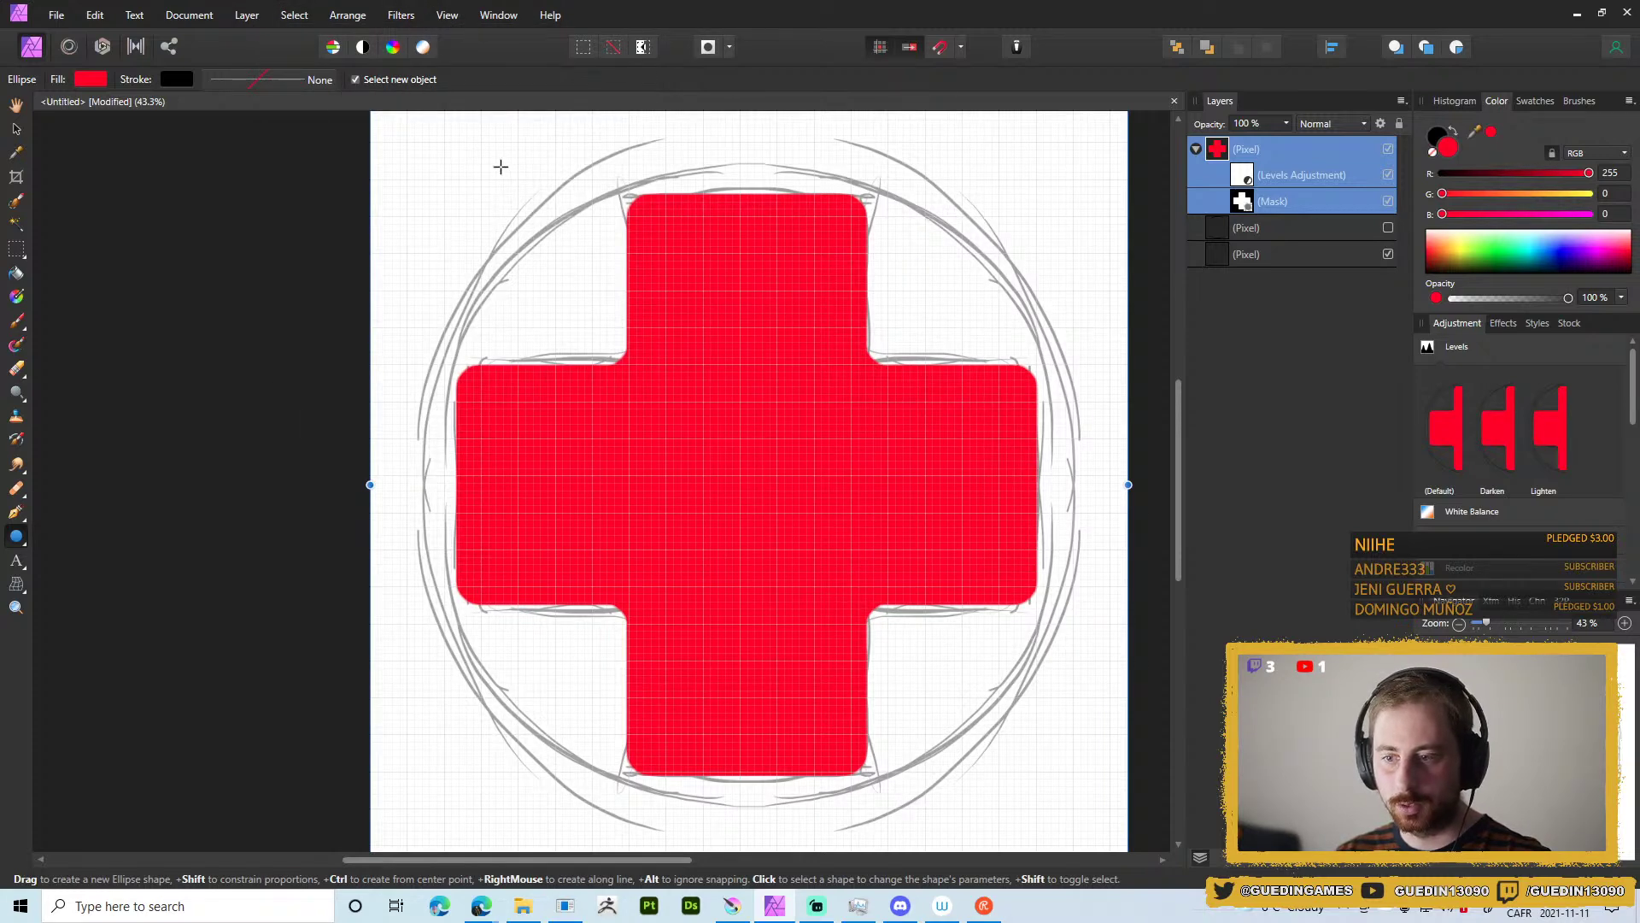
Set the grid to Basic mode with a spacing of 512 px.
left_click(447, 15)
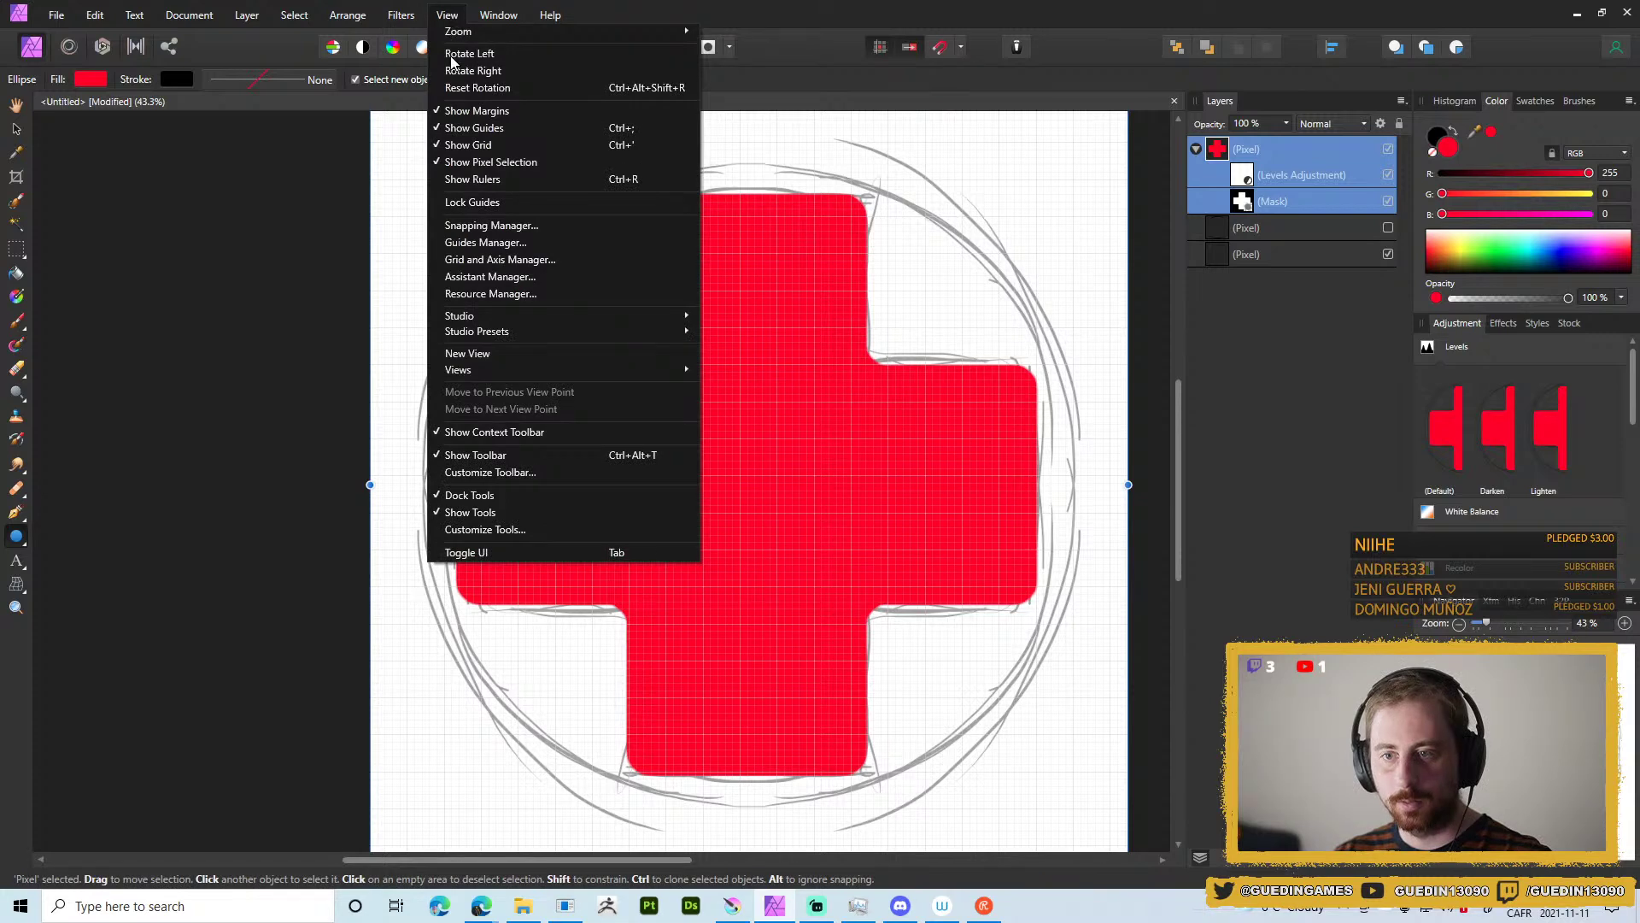
left_click(511, 260)
left_click_drag(788, 325, 880, 350)
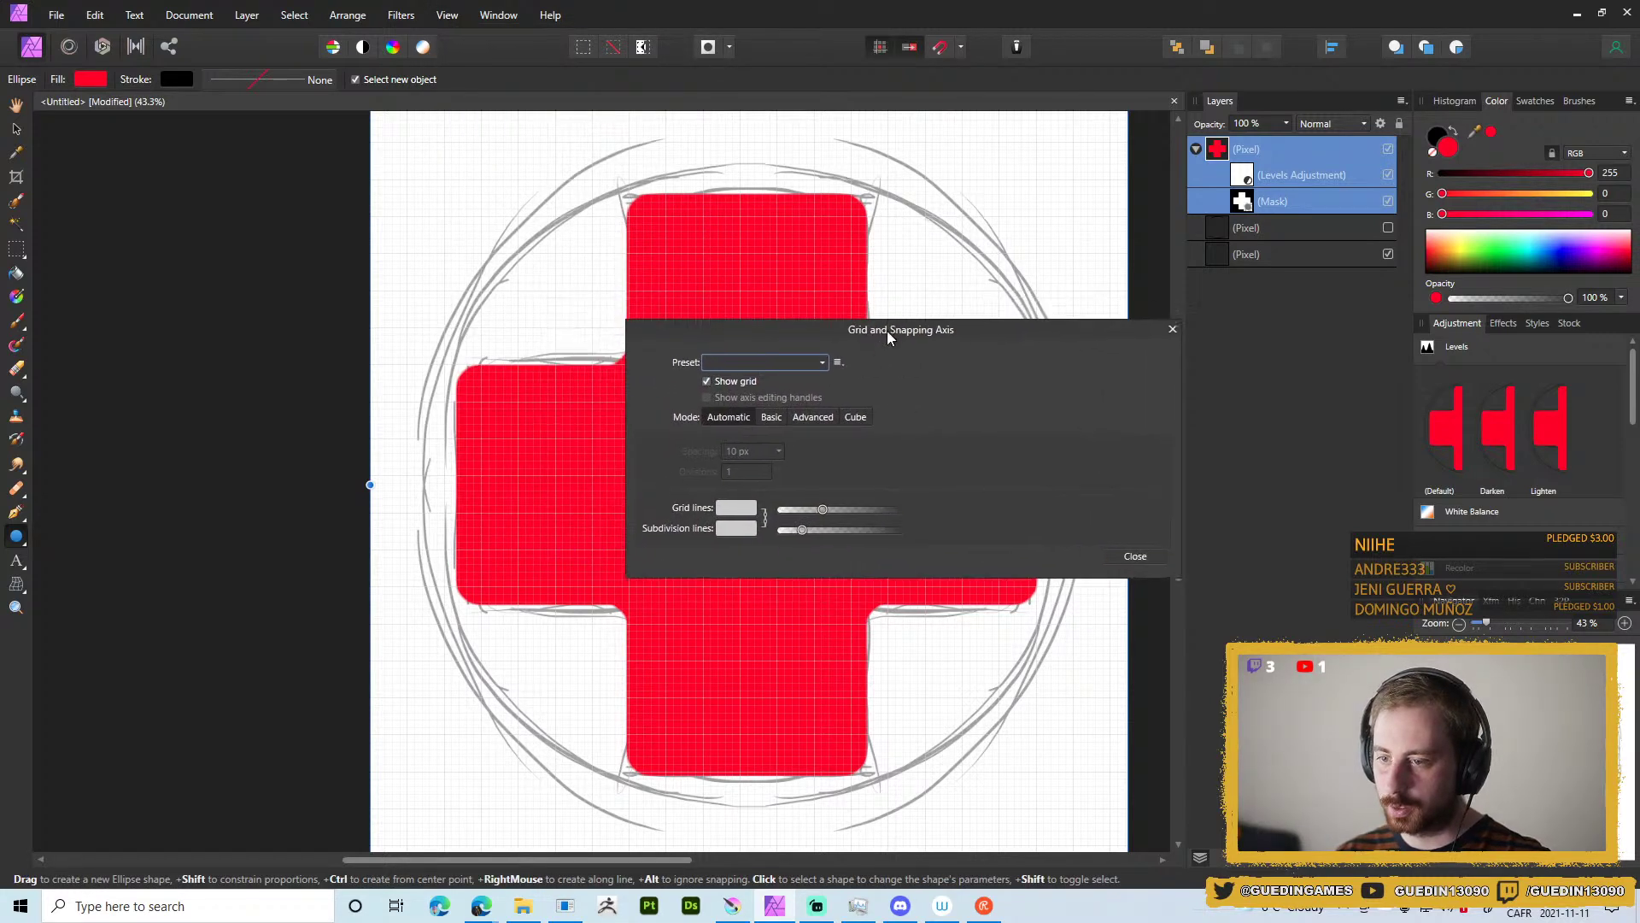
left_click(772, 421)
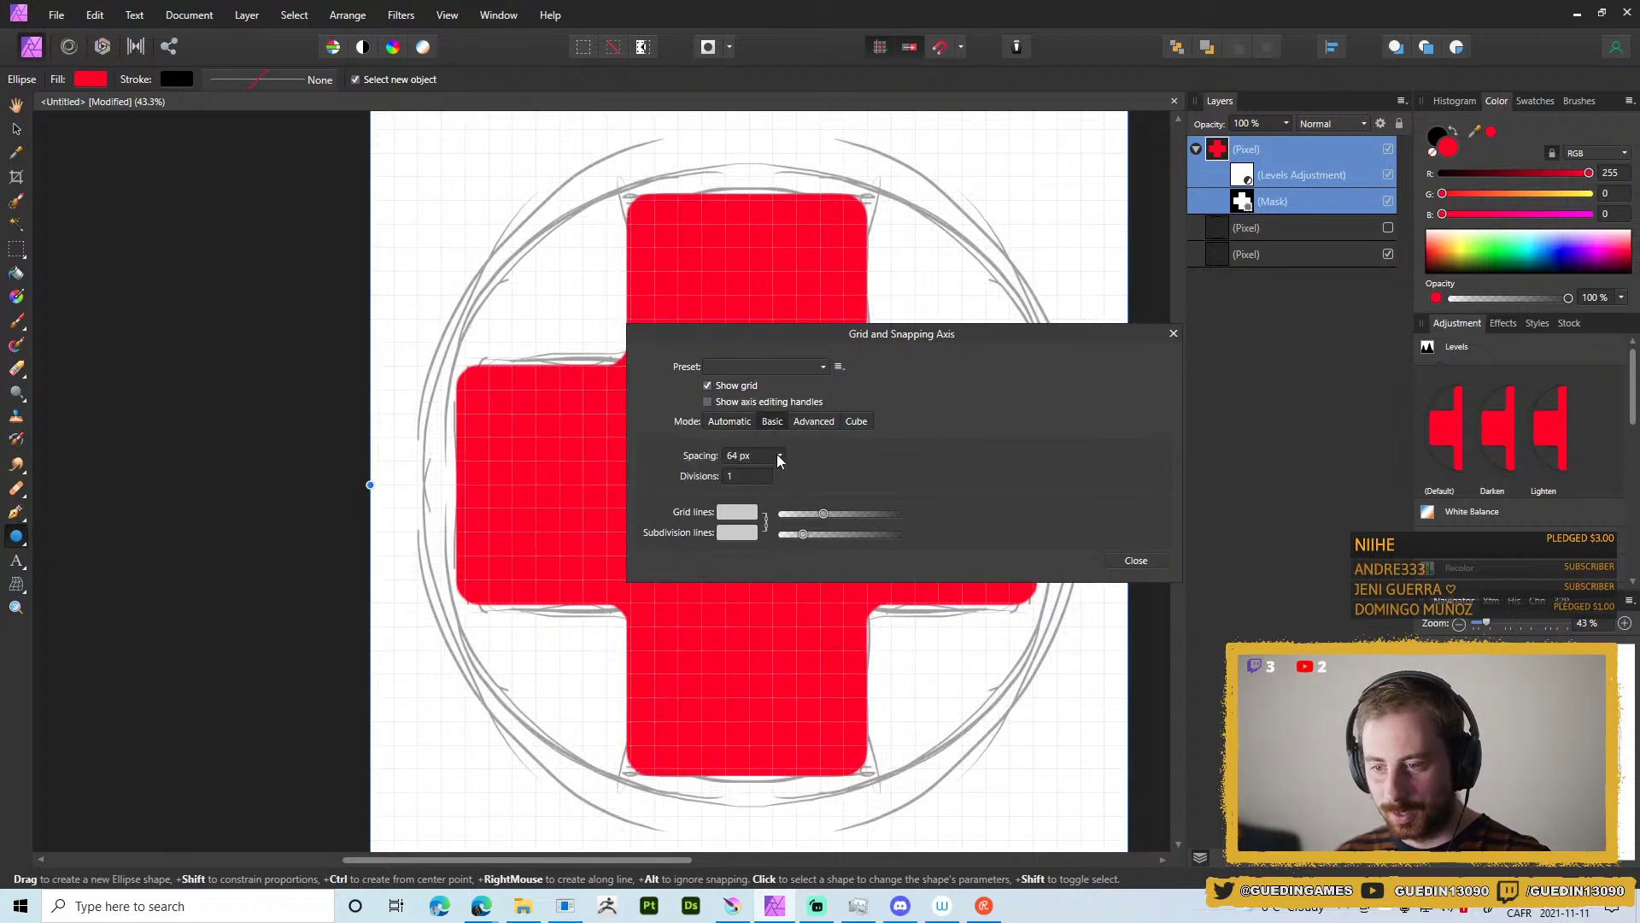
left_click(754, 461)
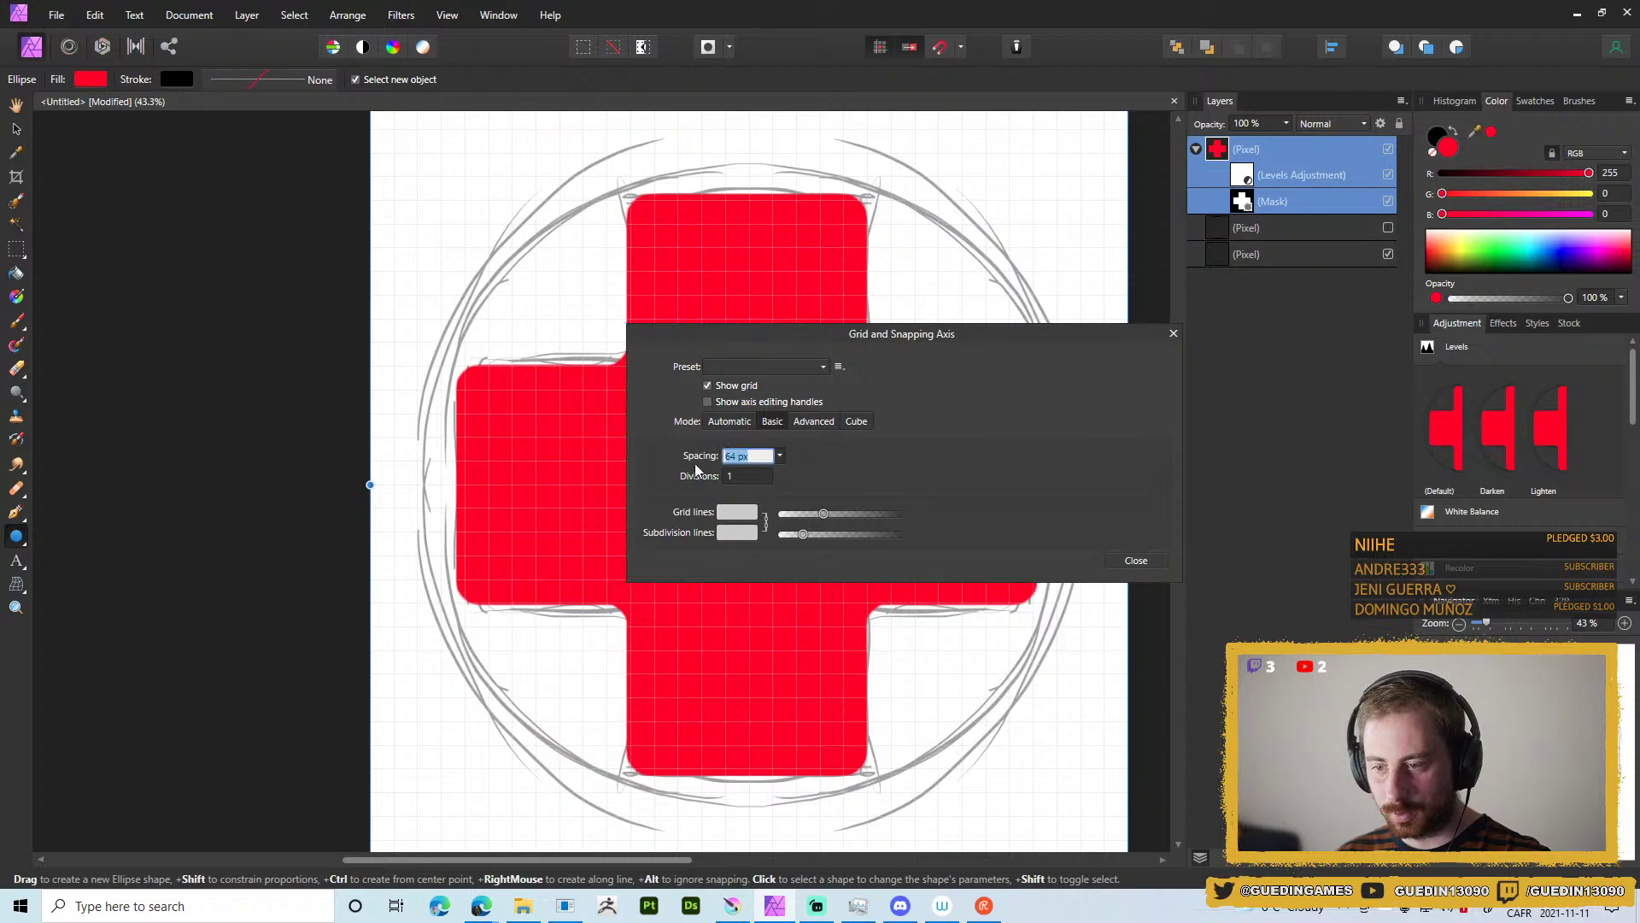
type("512")
key("Return")
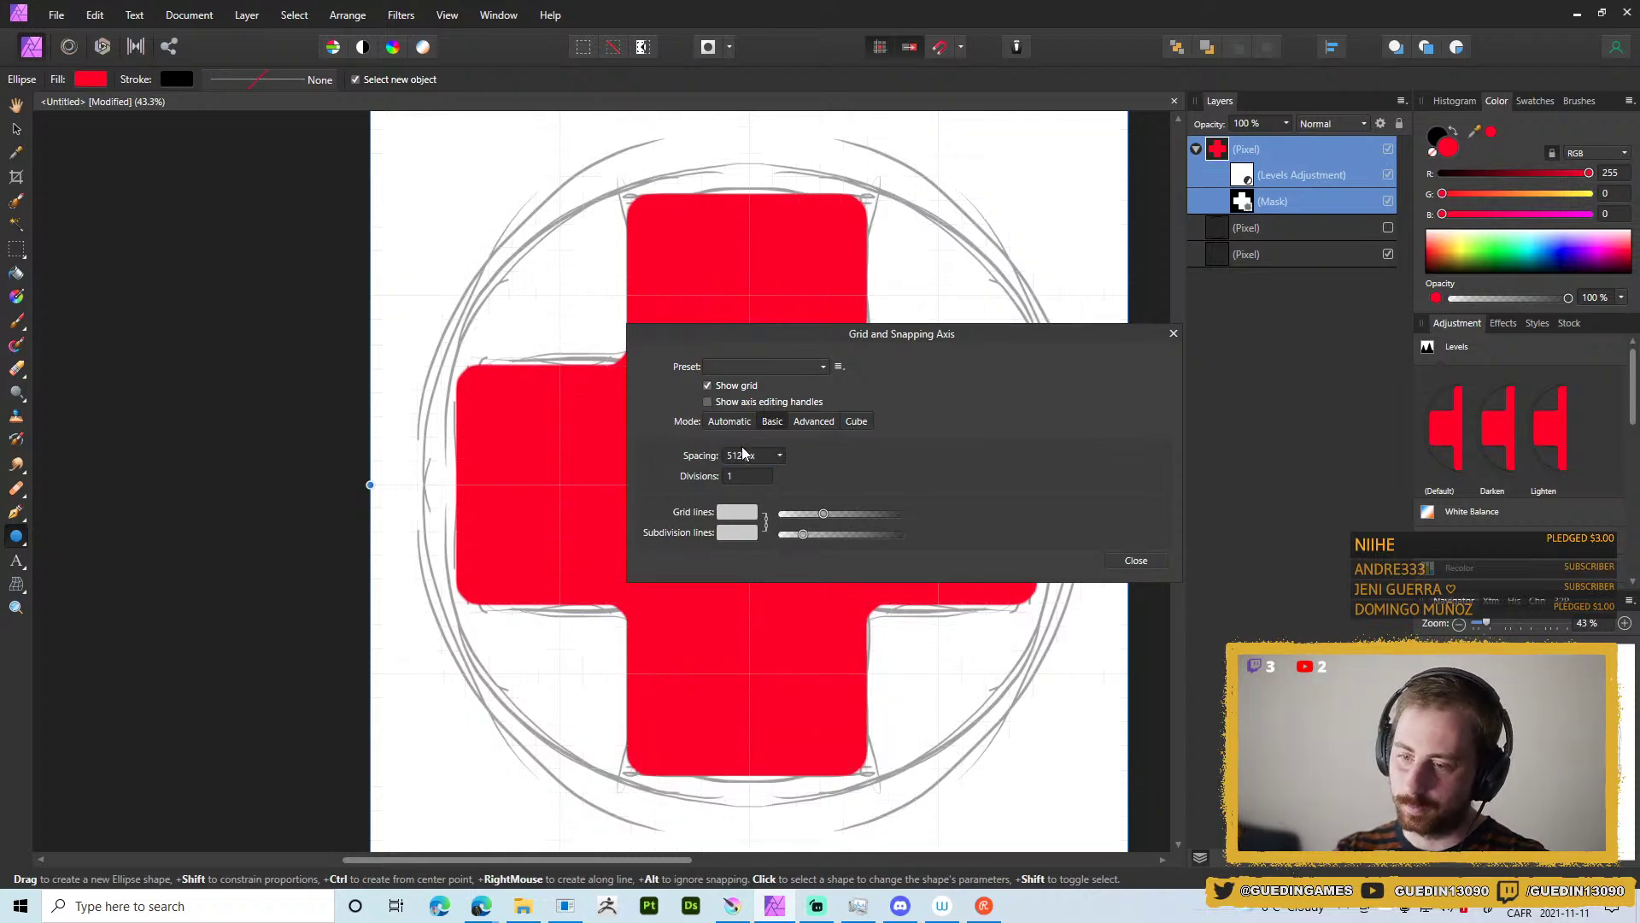
left_click(1138, 561)
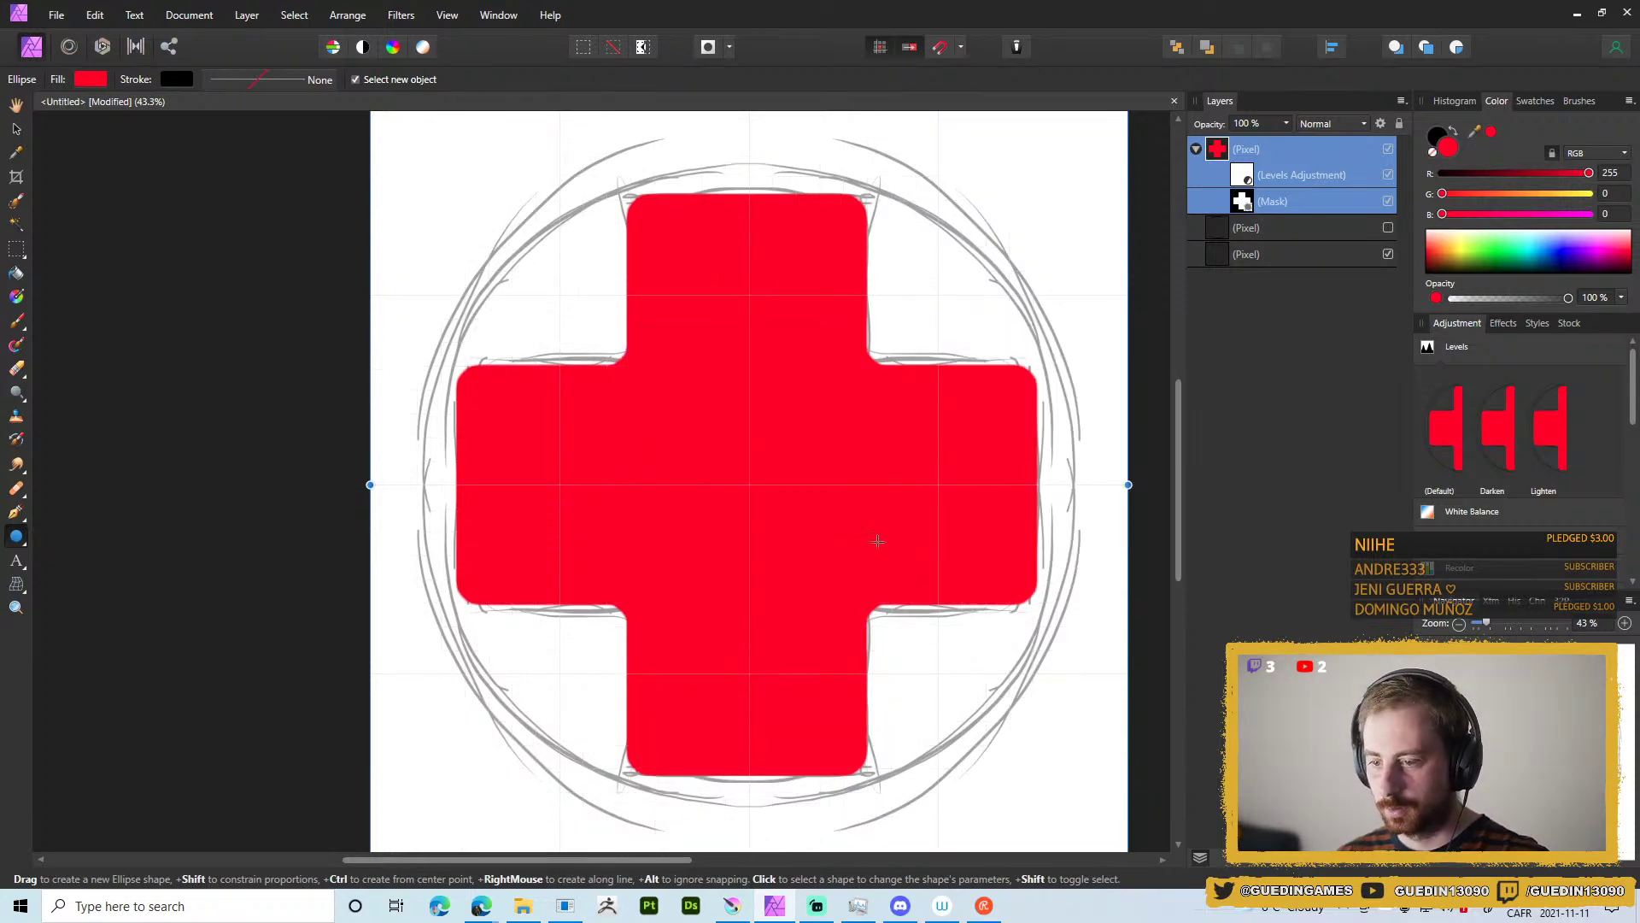
Enable snapping and turn on Snap to grid in the Snapping Manager.
left_click(447, 14)
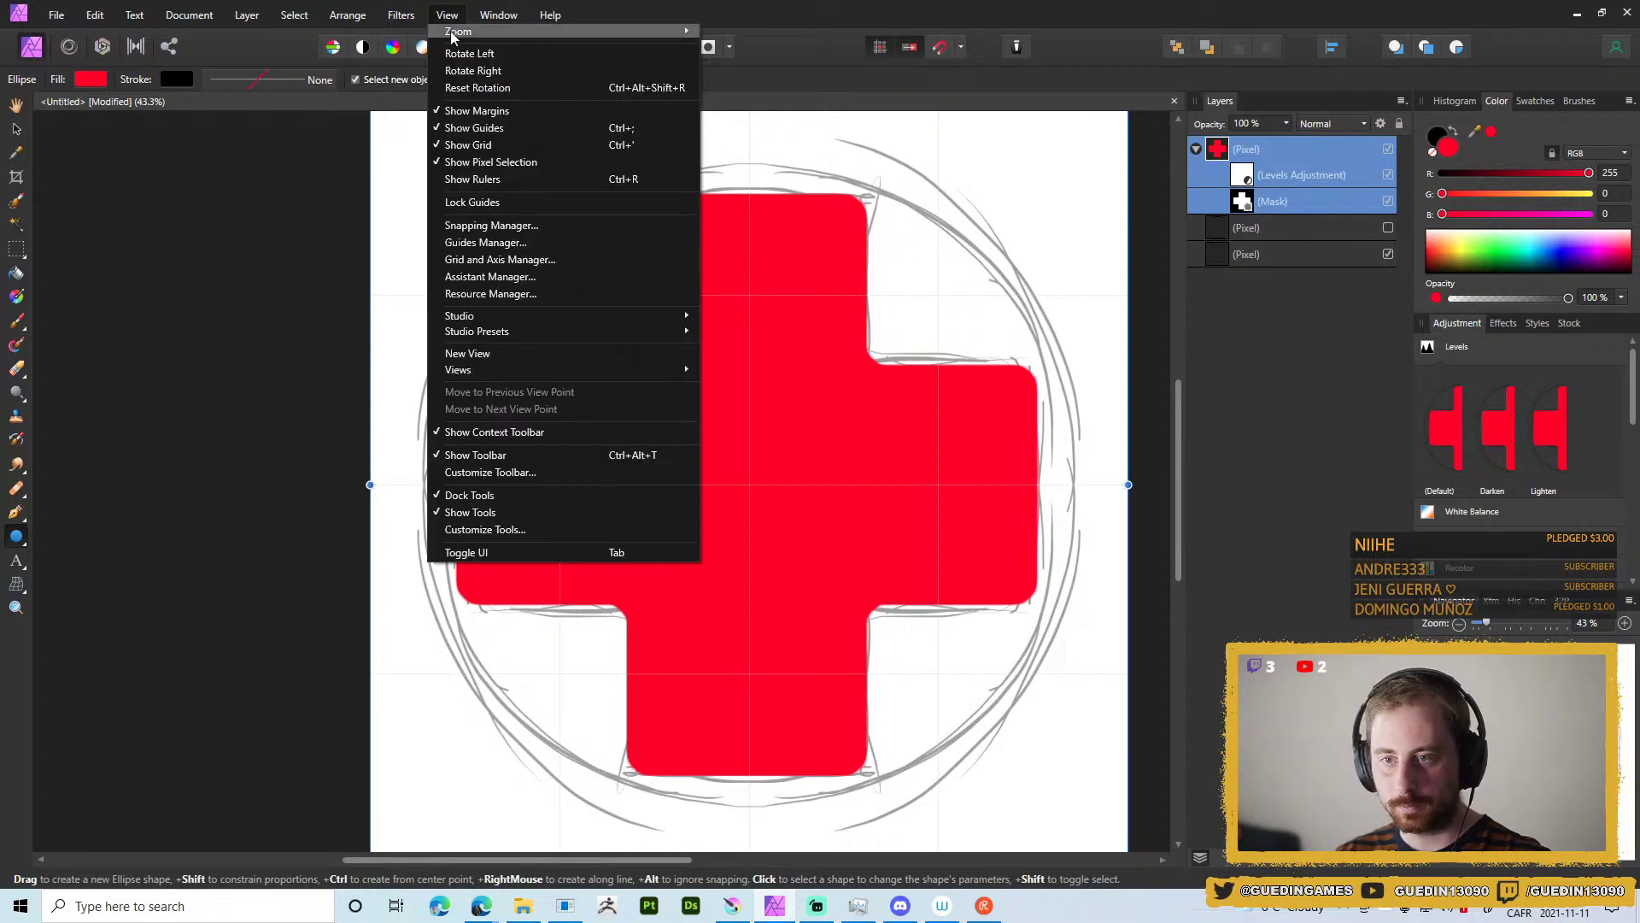
left_click(501, 227)
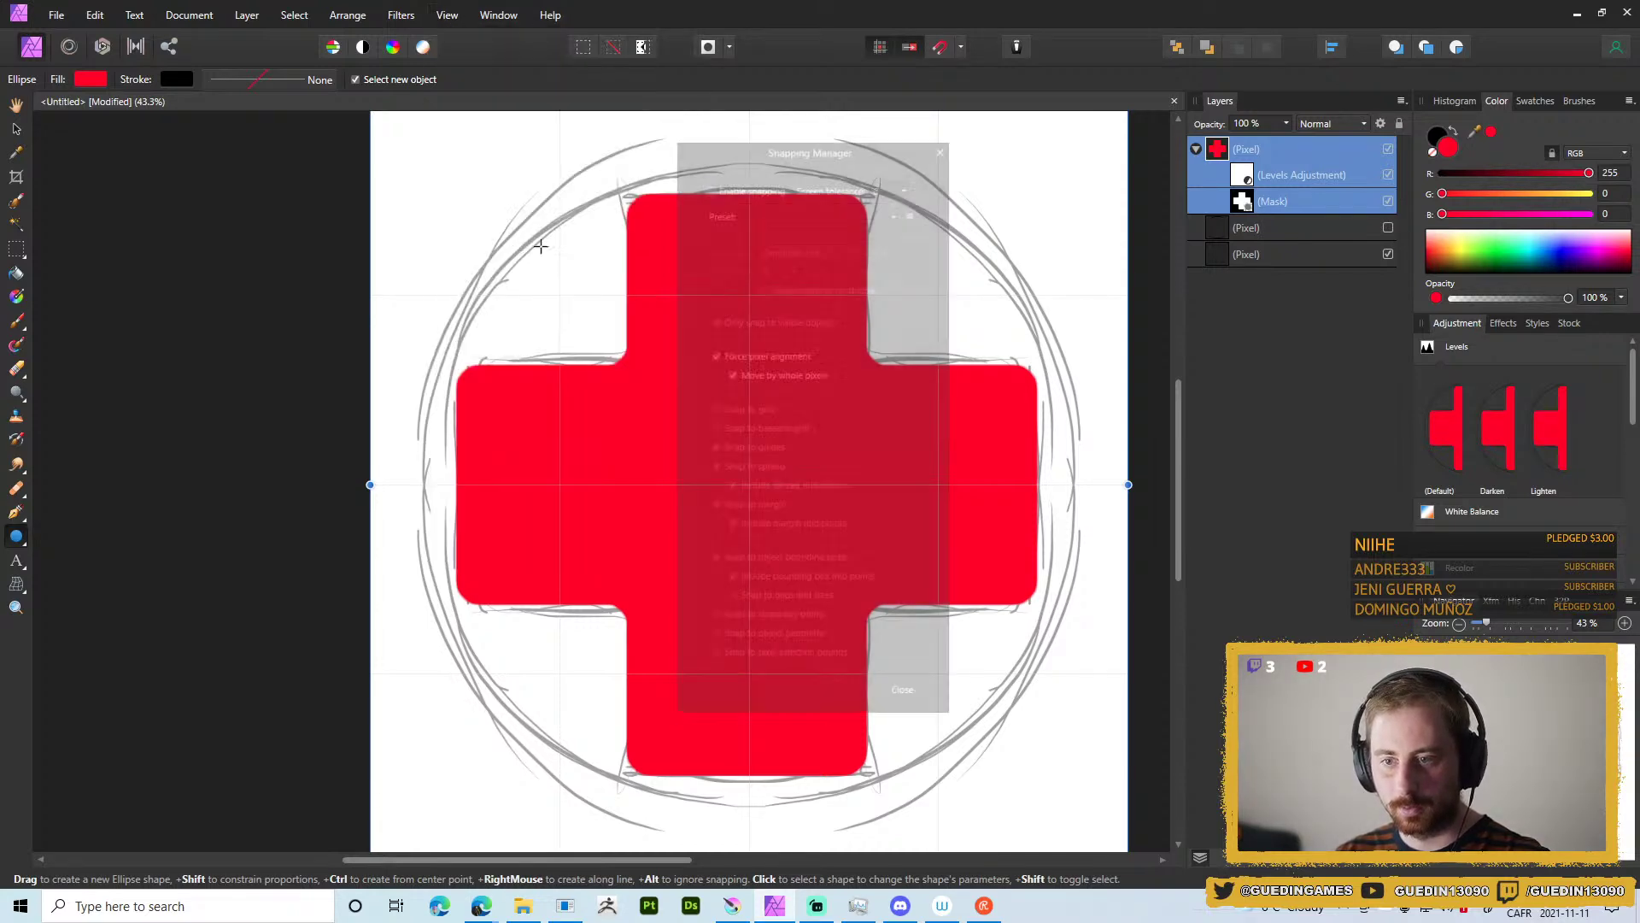
left_click(708, 184)
left_click(714, 409)
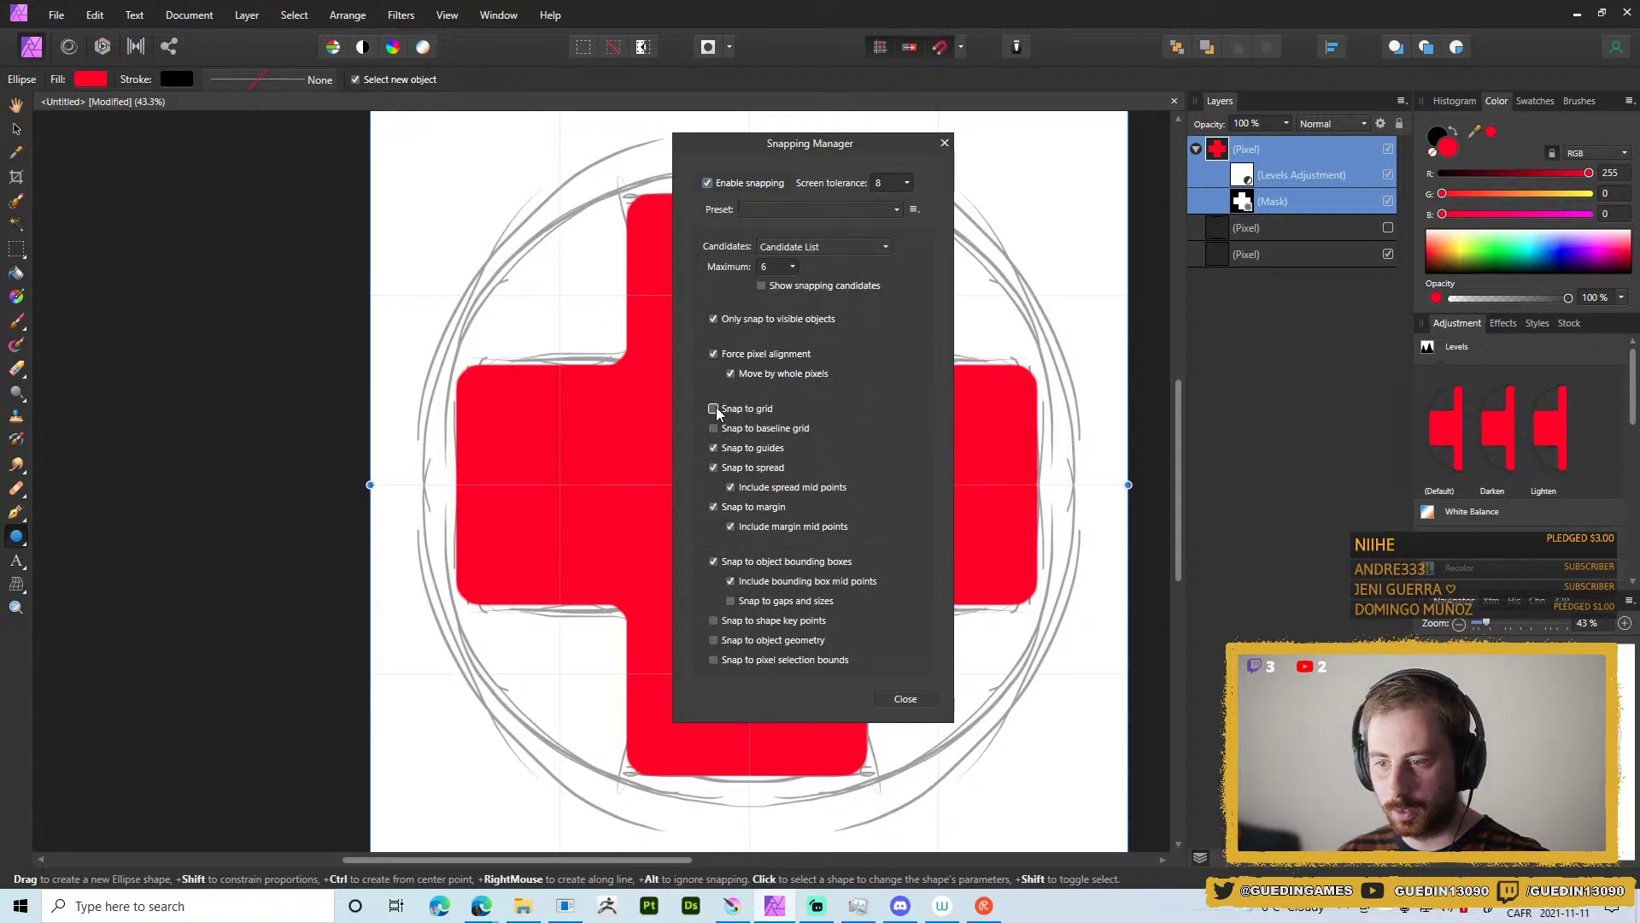
left_click(907, 697)
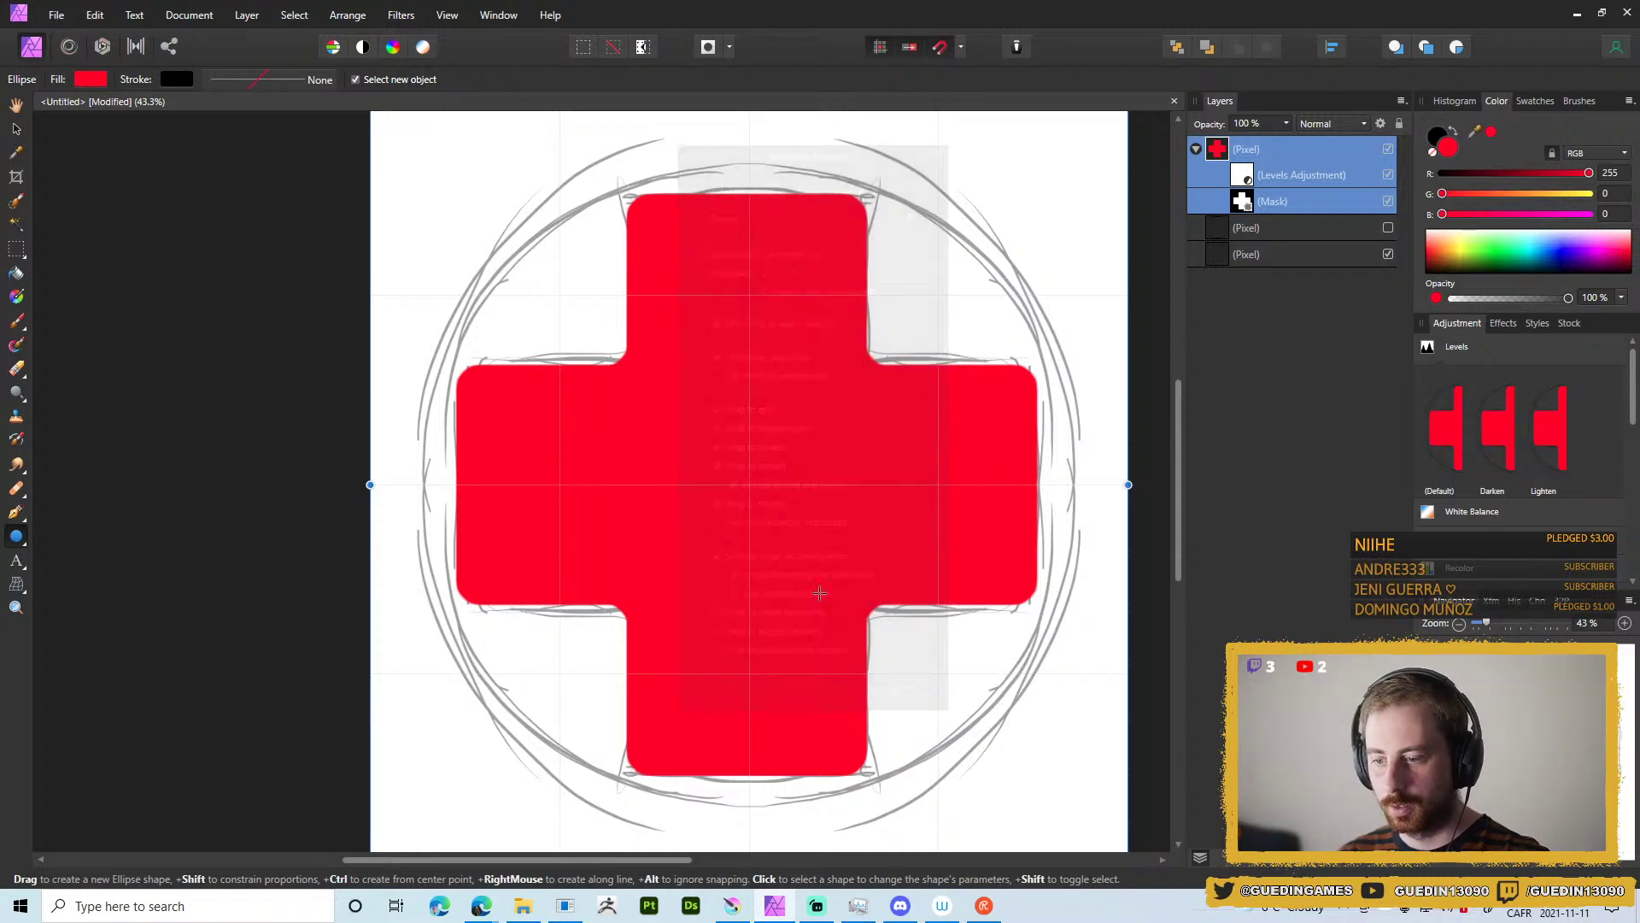
Draw a red circle from the canvas centre out to the sketched ring and place its layer beneath the cross.
mouse_move(750, 484)
left_mouse_down()
mouse_move(998, 275)
mouse_move(1043, 257)
mouse_move(1068, 162)
mouse_move(1046, 177)
mouse_move(1073, 139)
left_mouse_up()
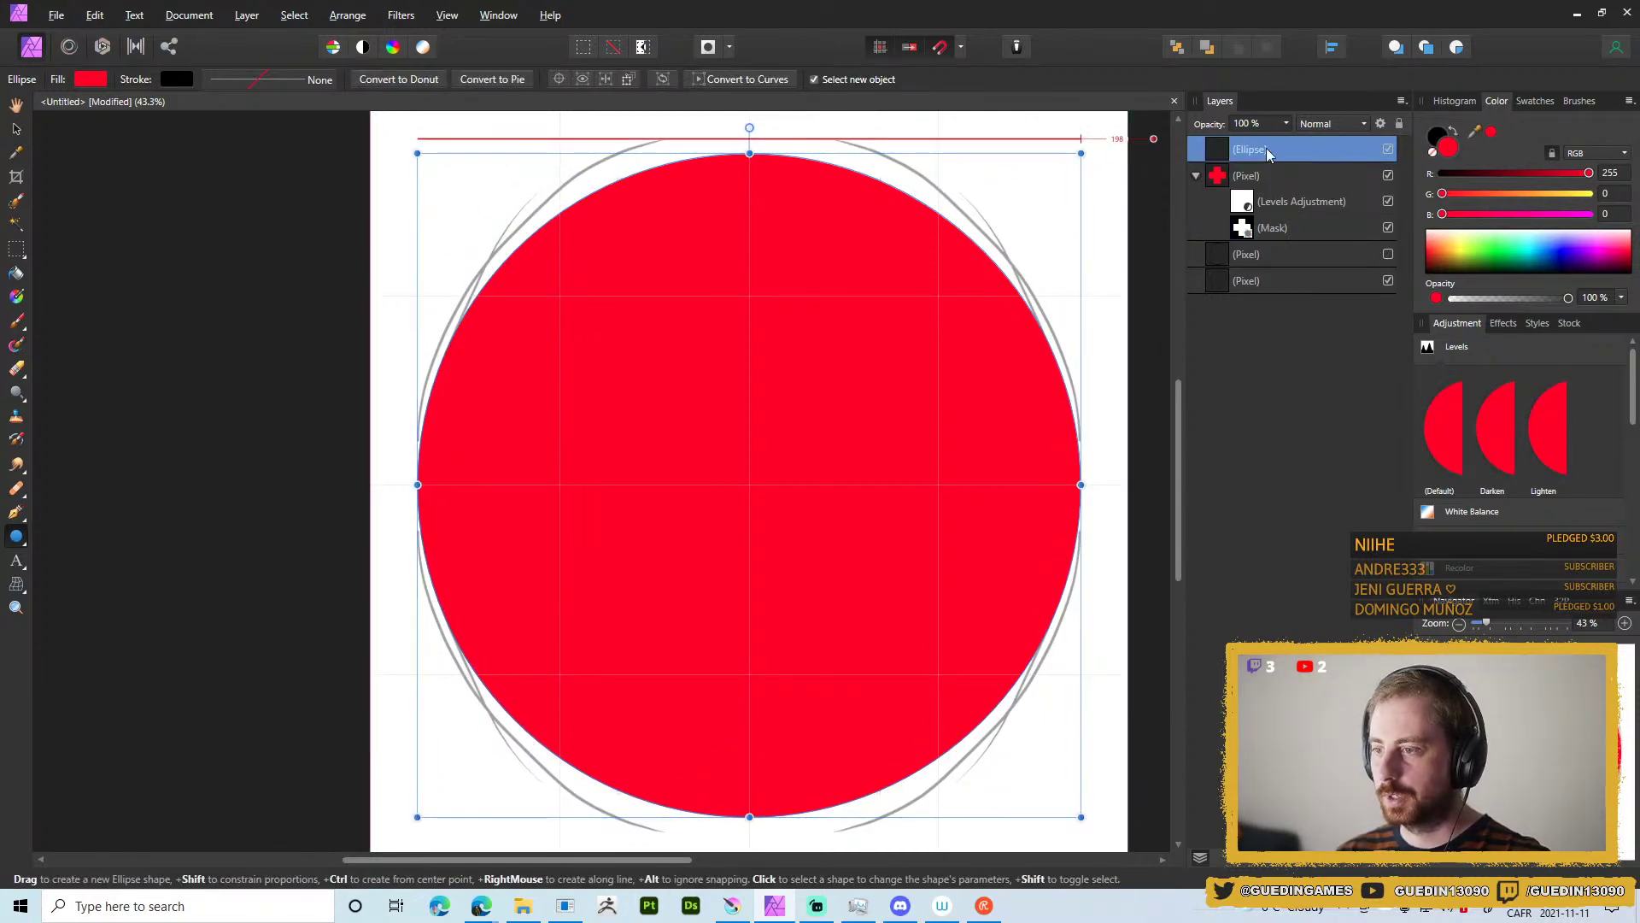
left_click_drag(1217, 176, 1250, 152)
left_click(1271, 229)
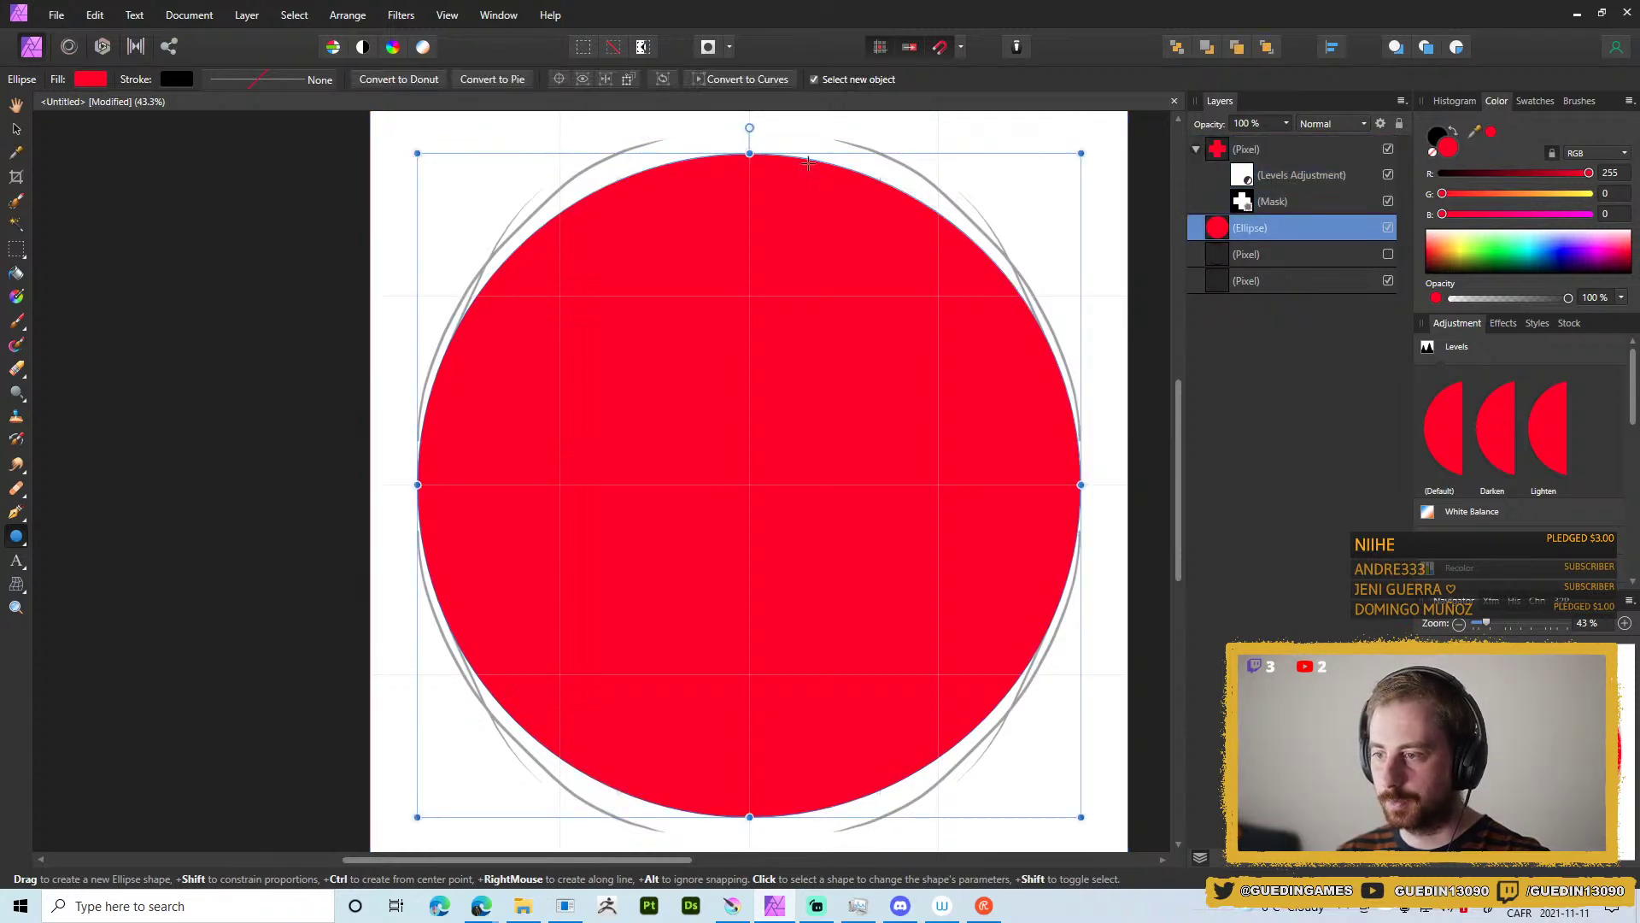
Fill the circle with pure green (RGB 0, 255, 0) and put it in its own group.
left_click(99, 81)
left_click_drag(233, 163, 292, 179)
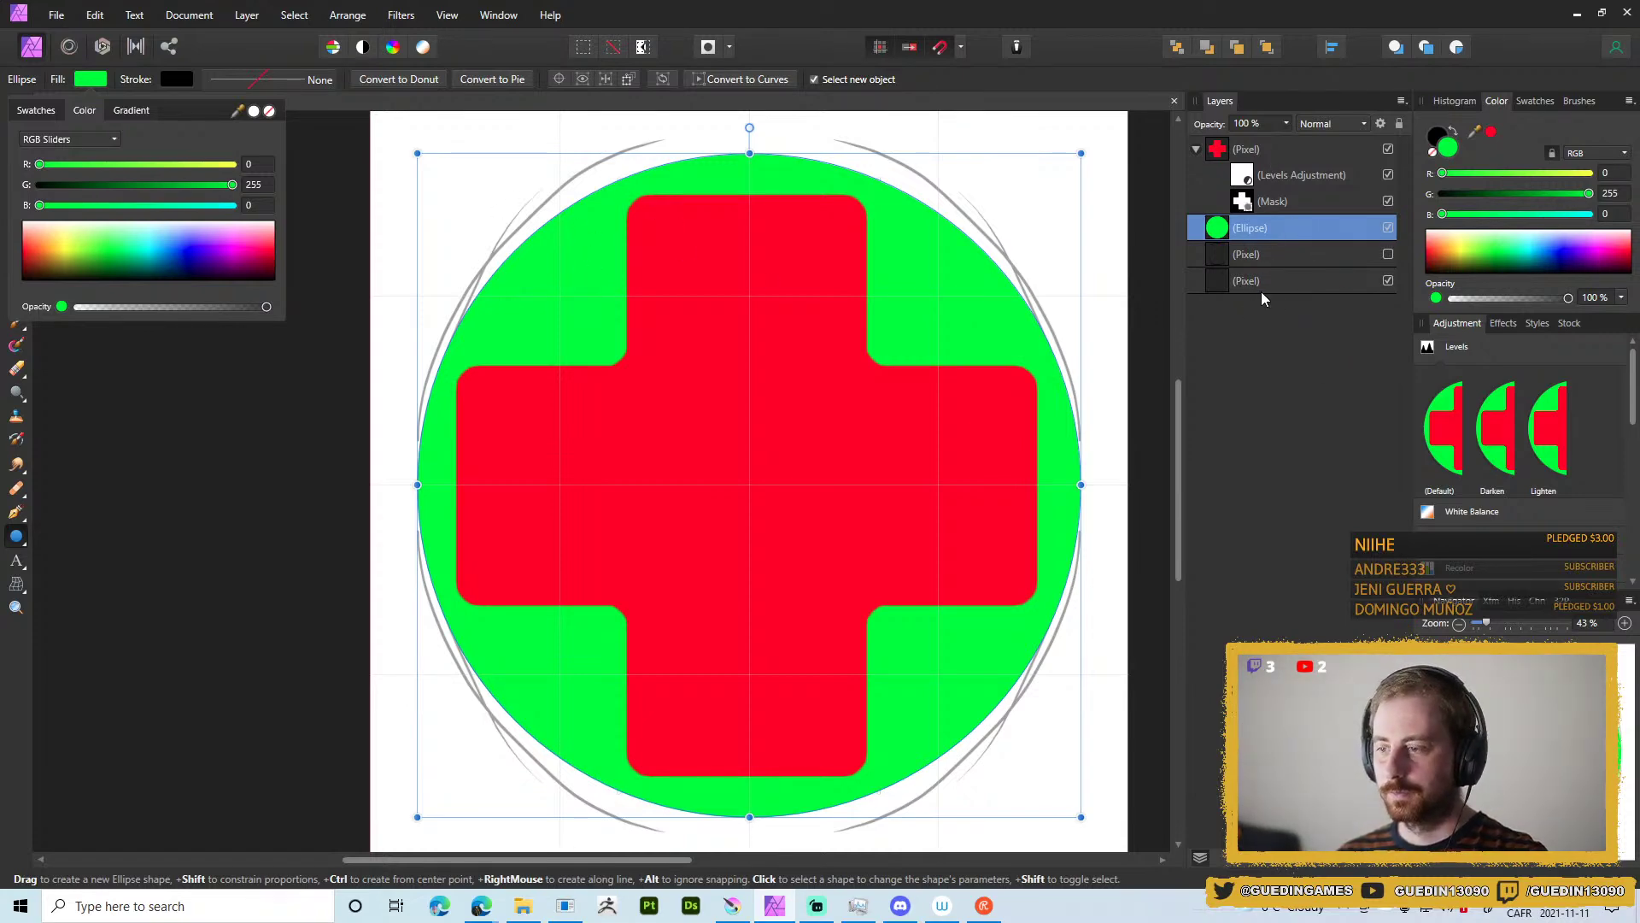
key("ctrl+g")
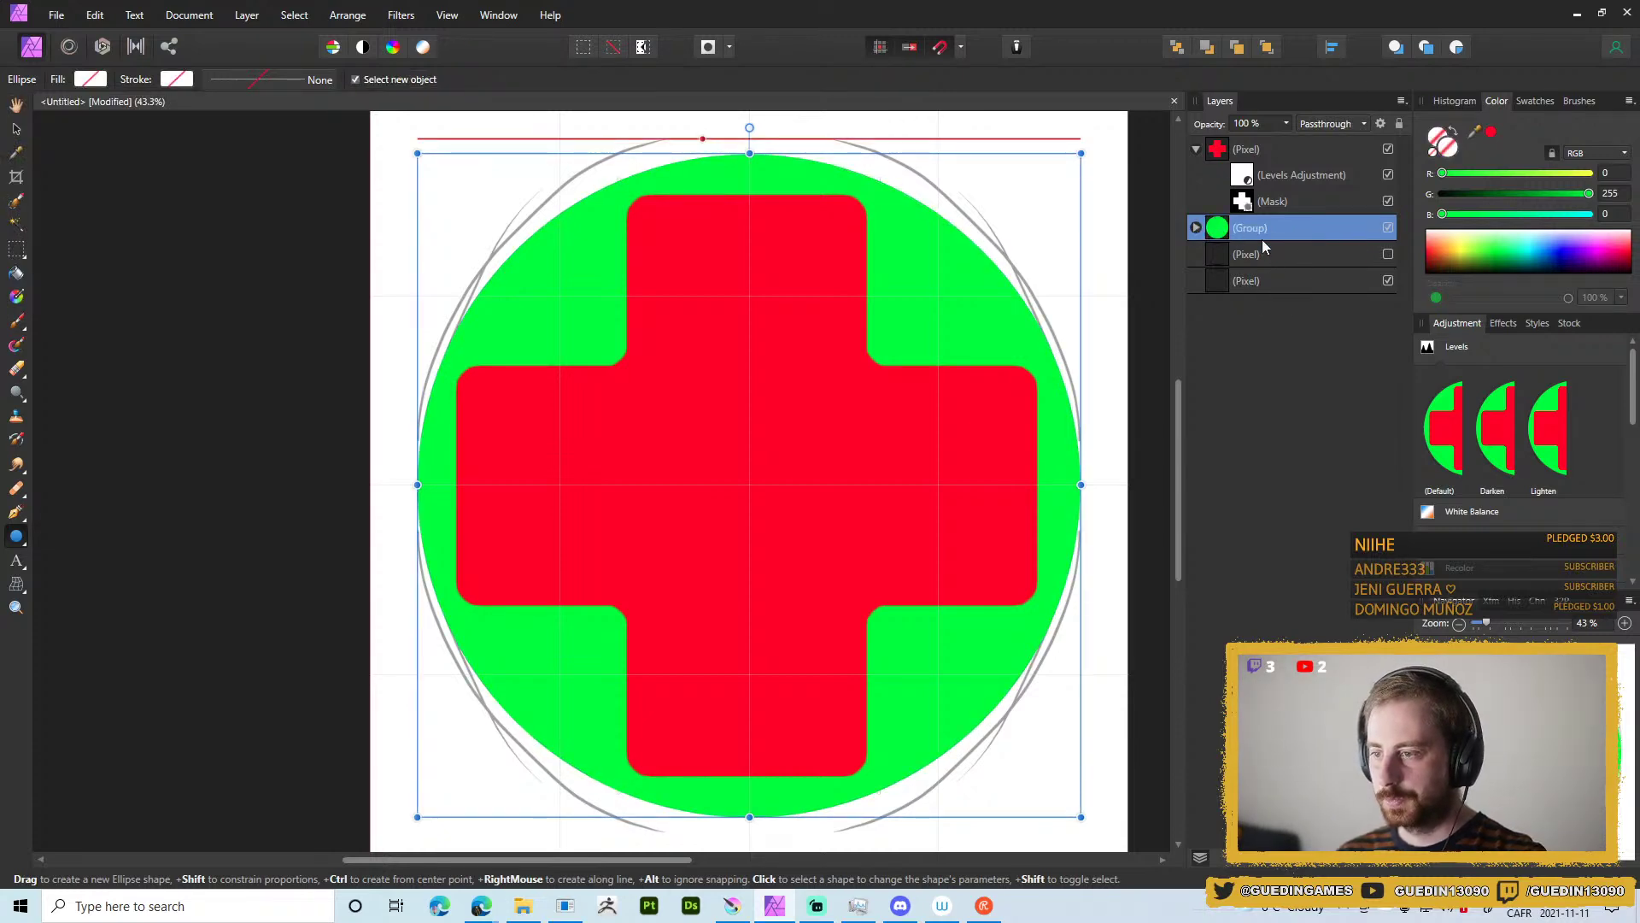
Delete the hidden pixel layer directly beneath the circle group.
left_click(1288, 254)
key("Delete")
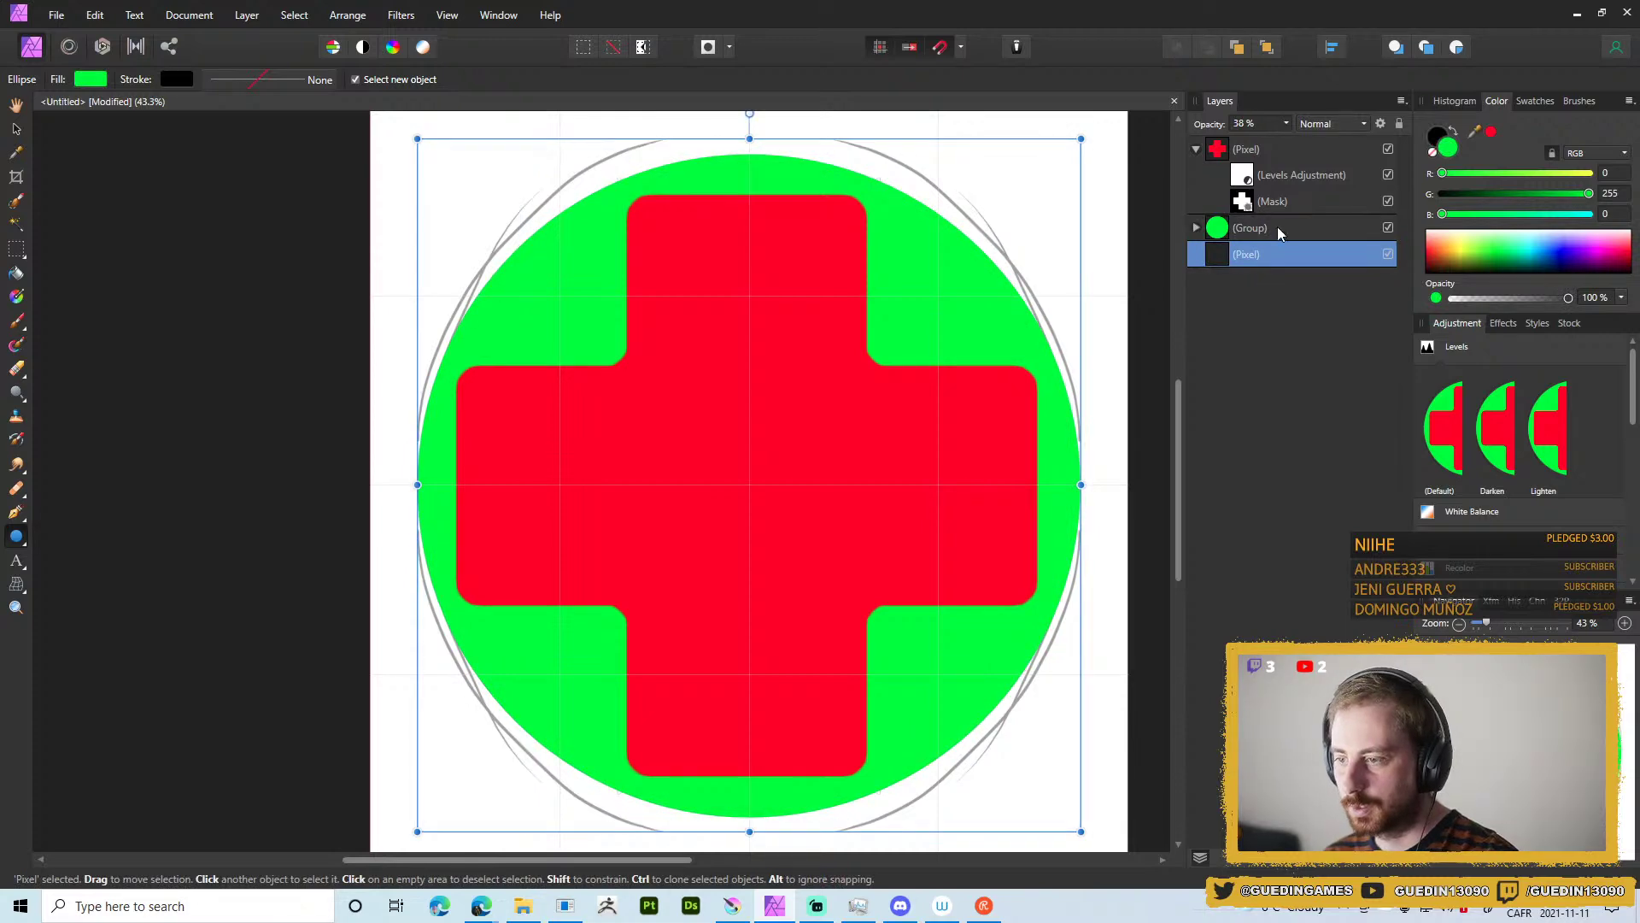
Add a solid blue Outline layer effect with a 125 px radius to the circle group.
left_click(1279, 231)
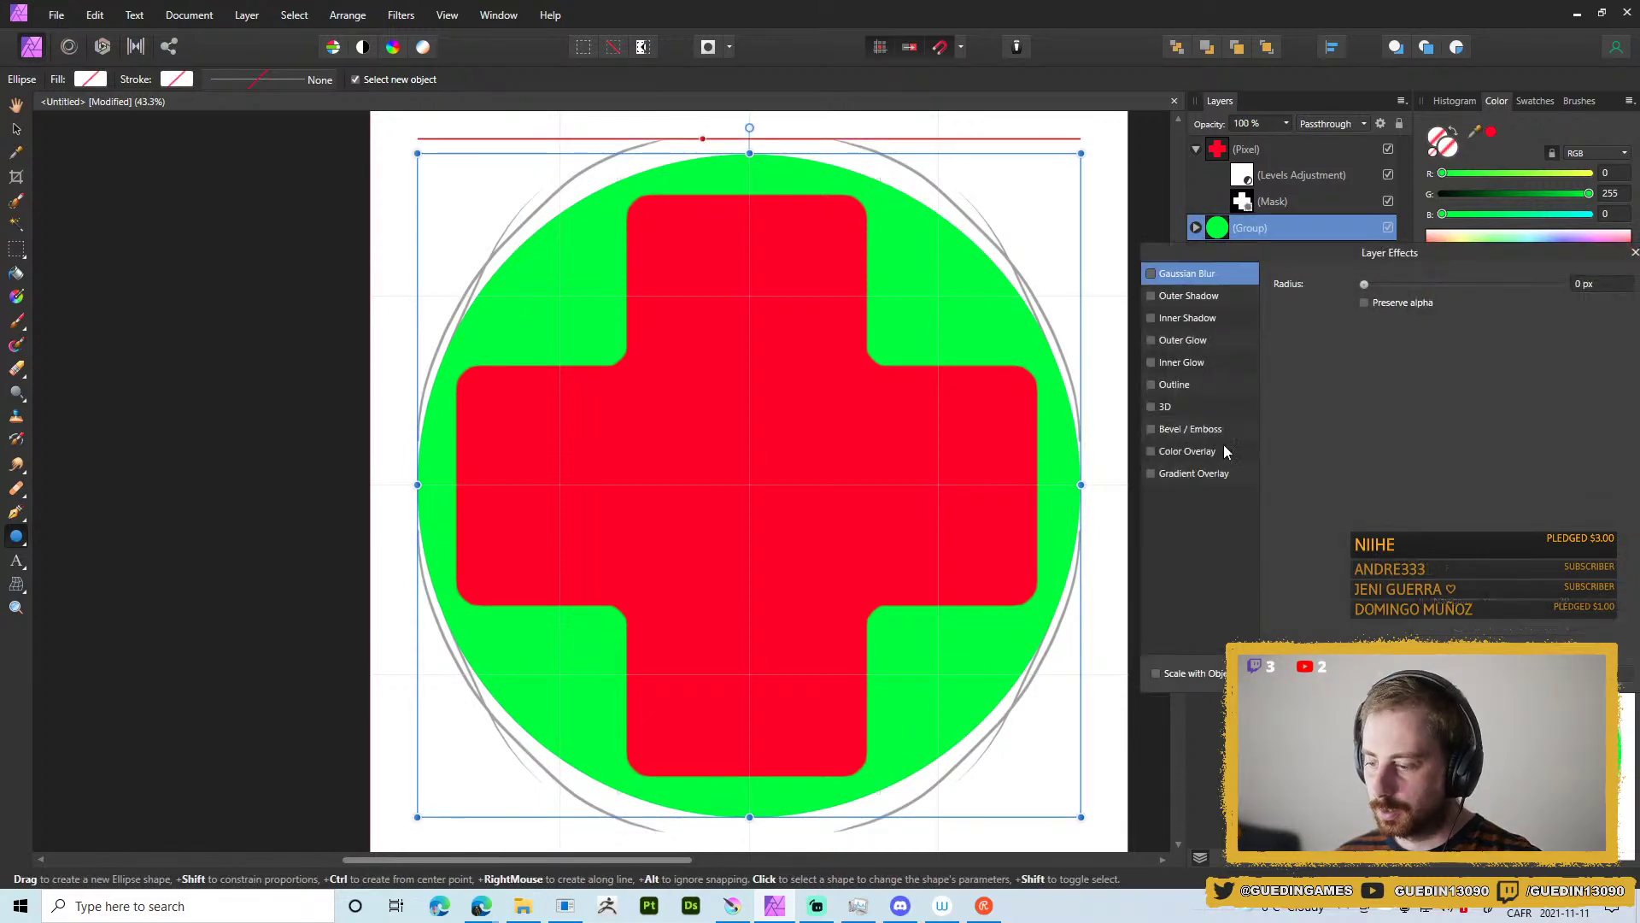
left_click(1151, 385)
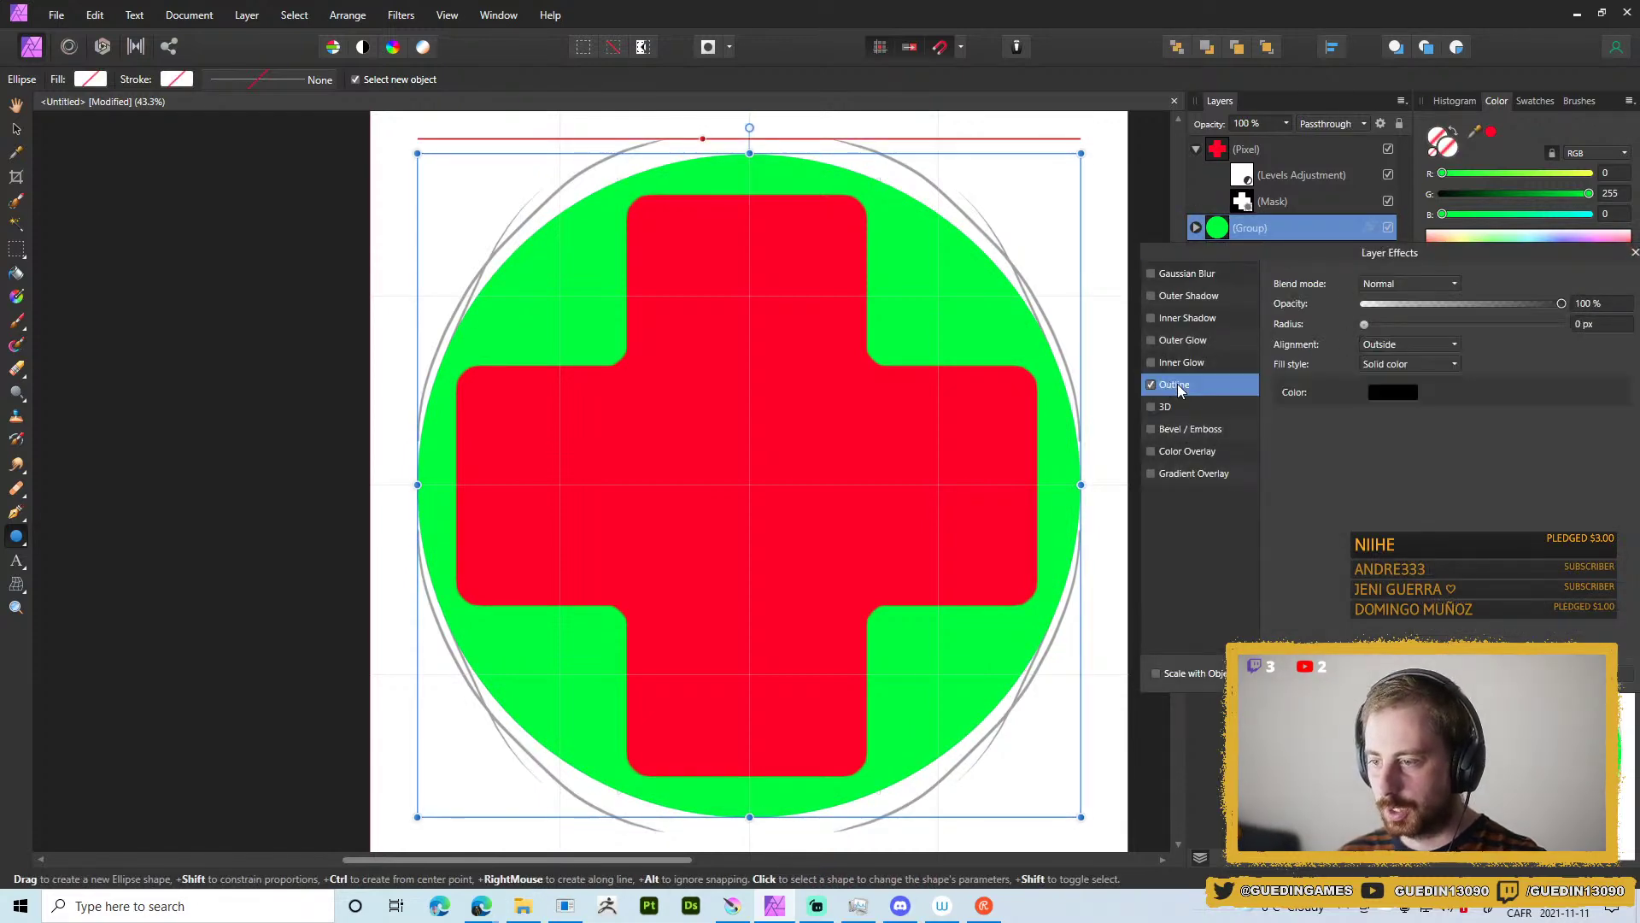
left_click(1398, 389)
left_click_drag(1305, 488, 1473, 497)
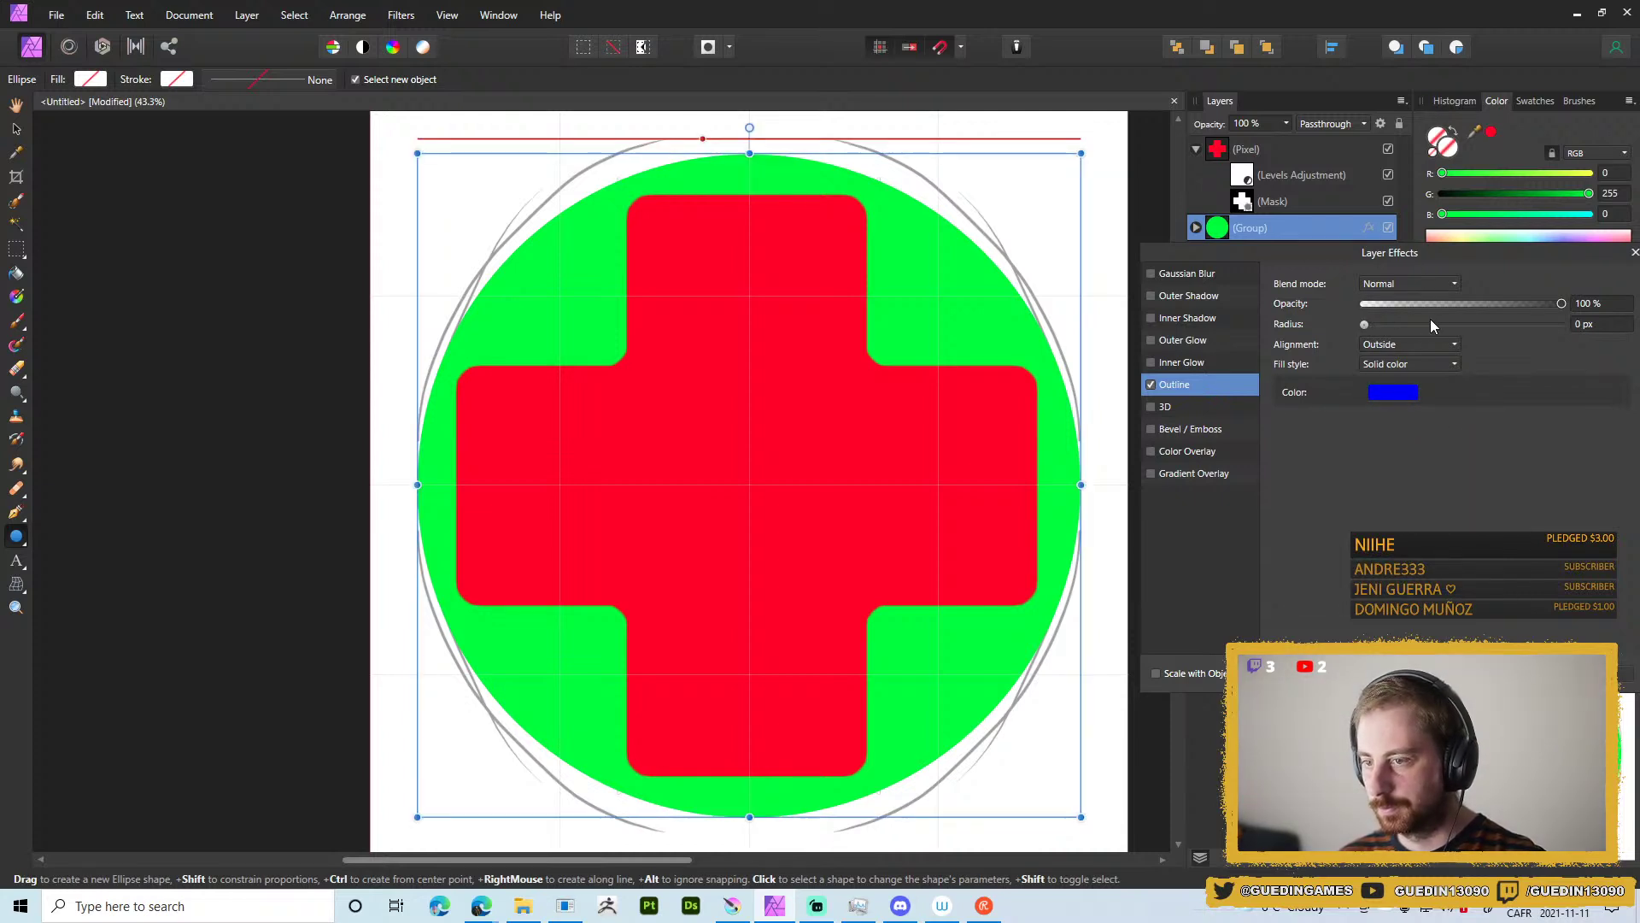
left_click_drag(1366, 326, 1613, 330)
left_click(1598, 325)
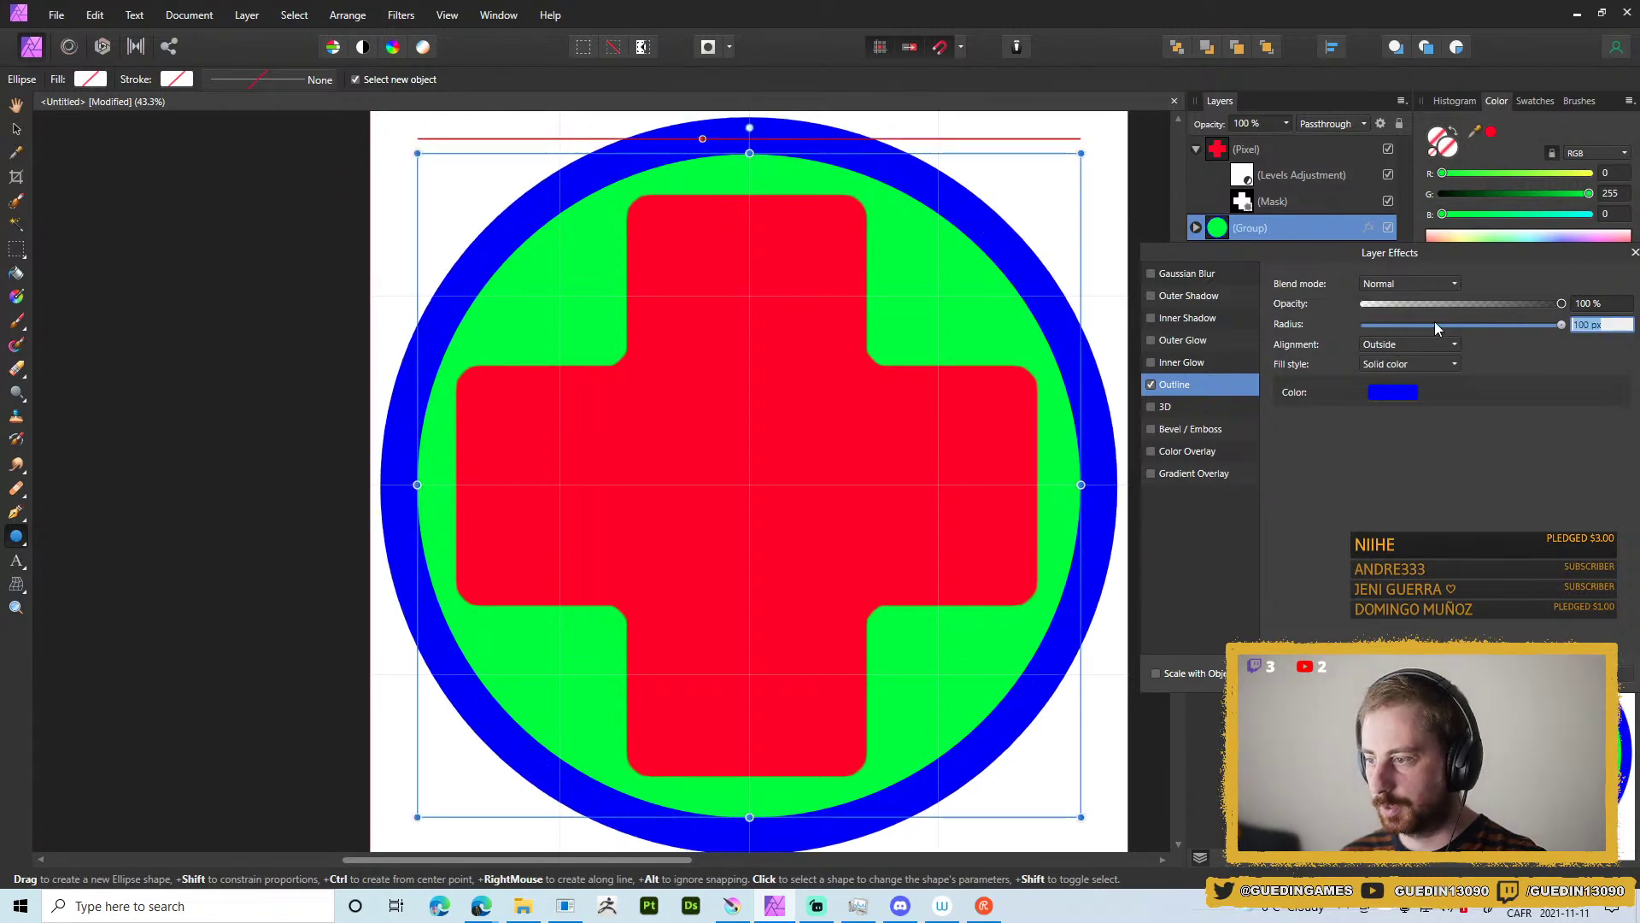
type("125")
key("Return")
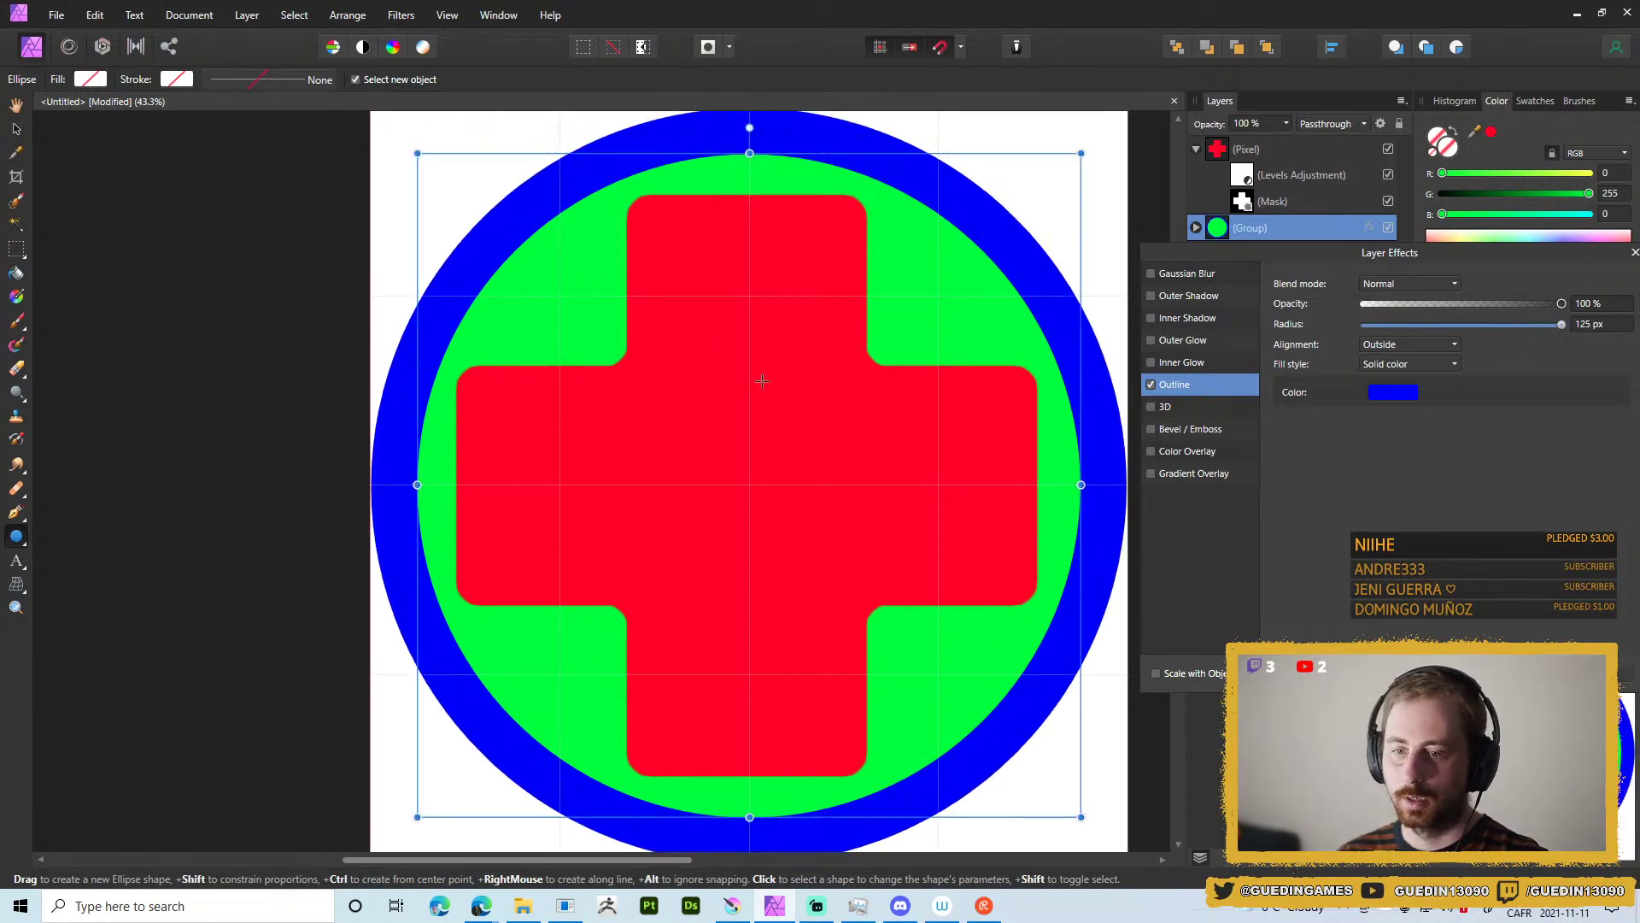
Try Center alignment for the circle group's outline, return it to Outside and close the layer effects.
left_click(1394, 345)
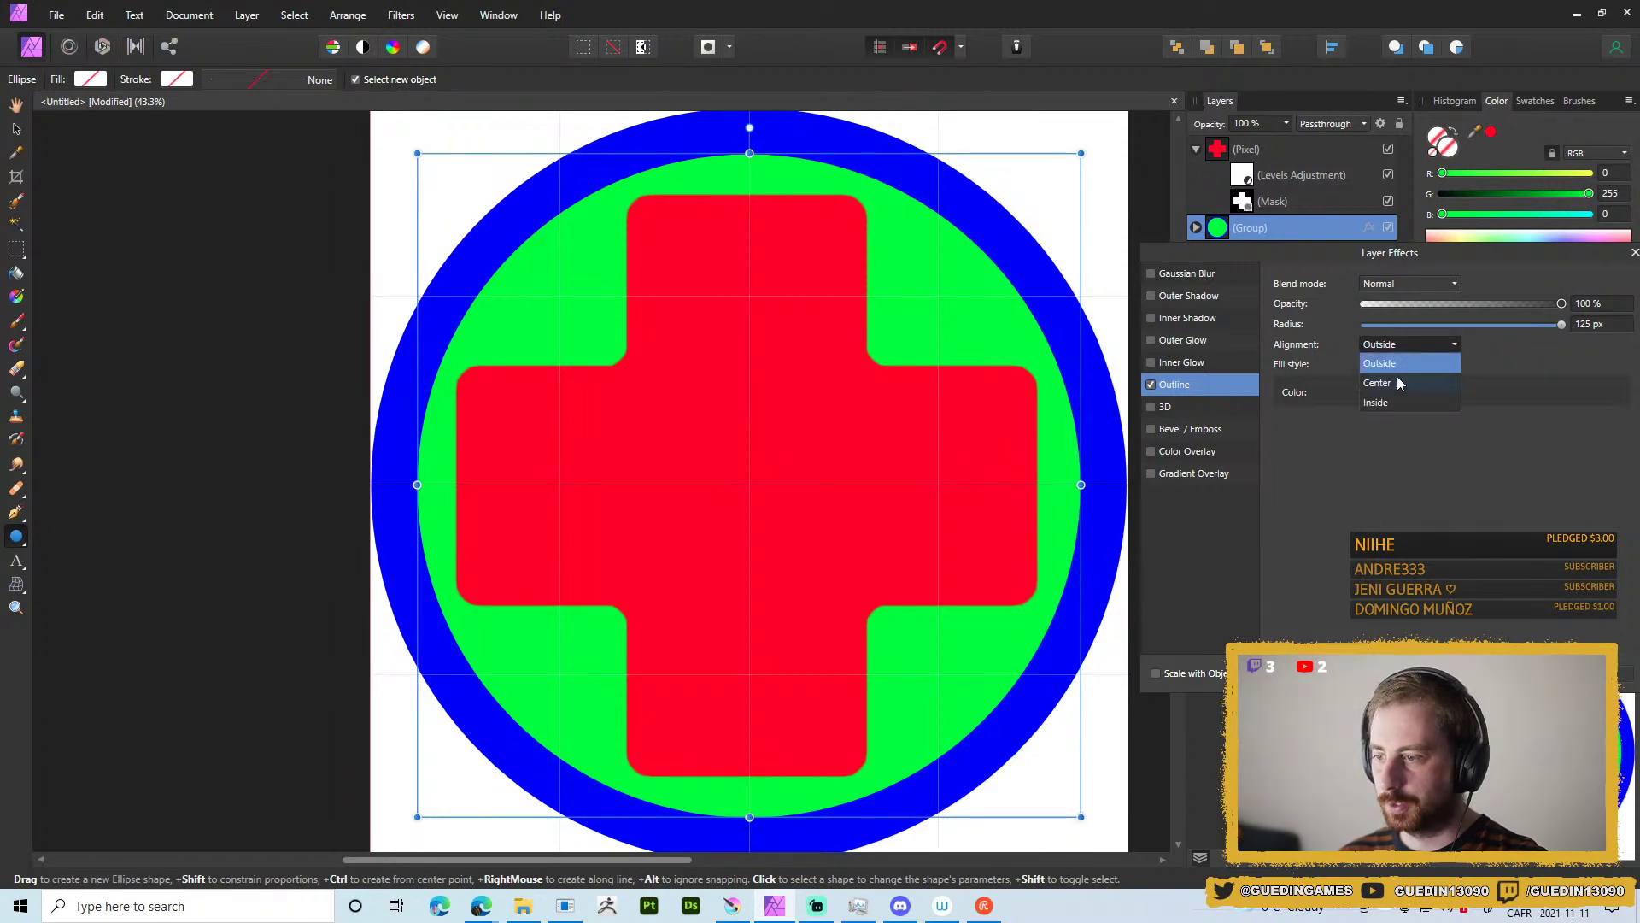
left_click(1396, 383)
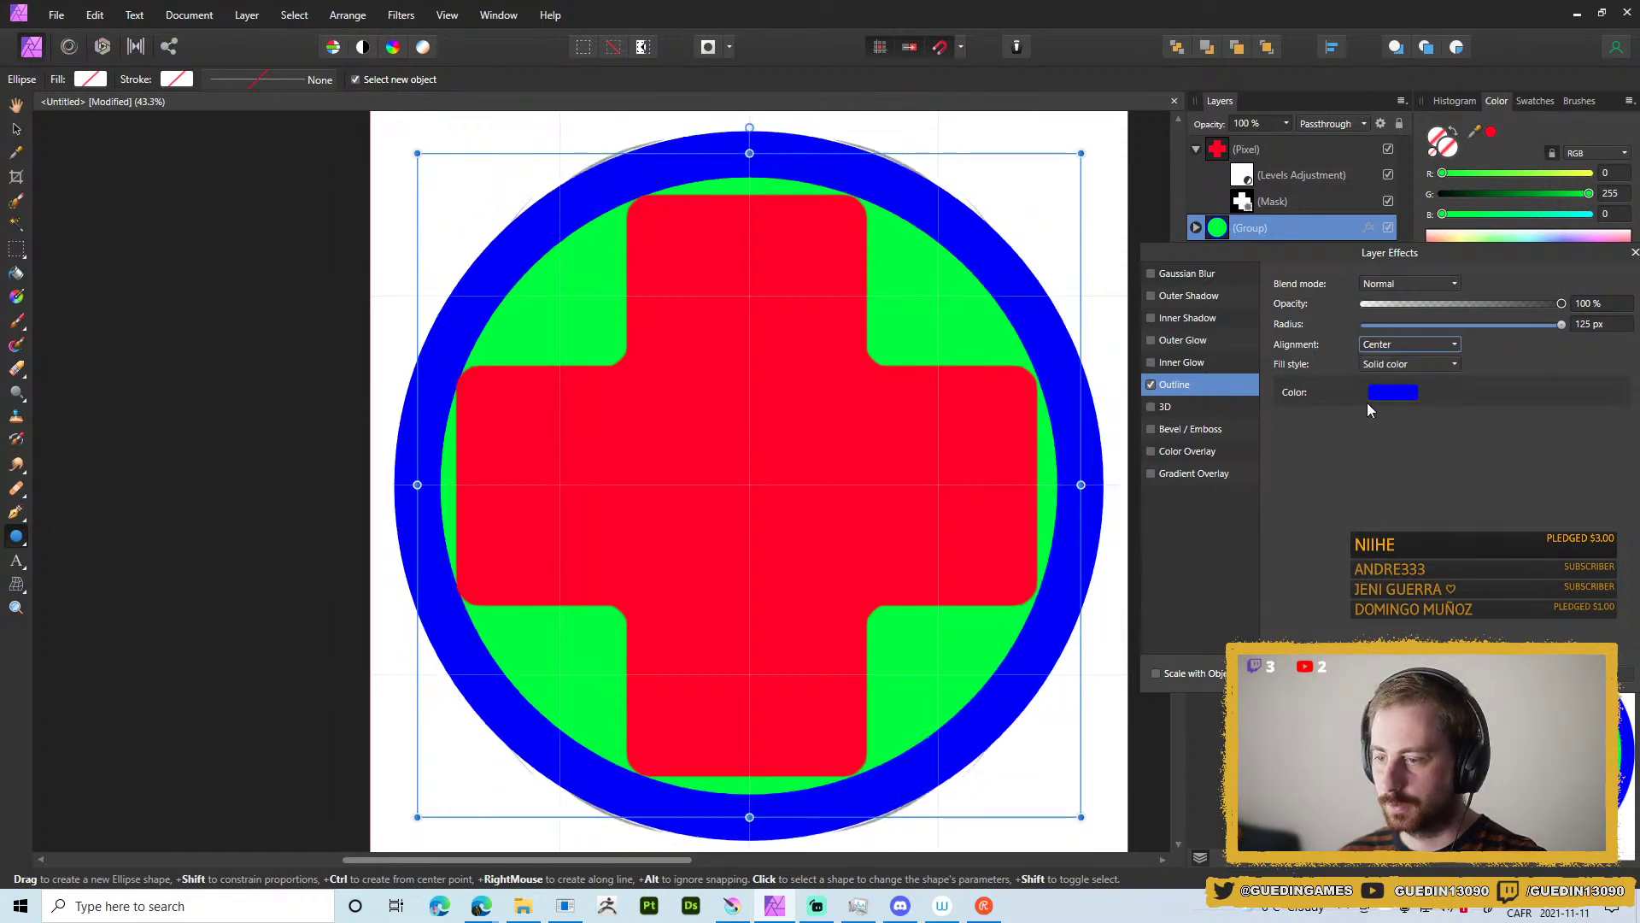
left_click(1413, 344)
left_click(1401, 363)
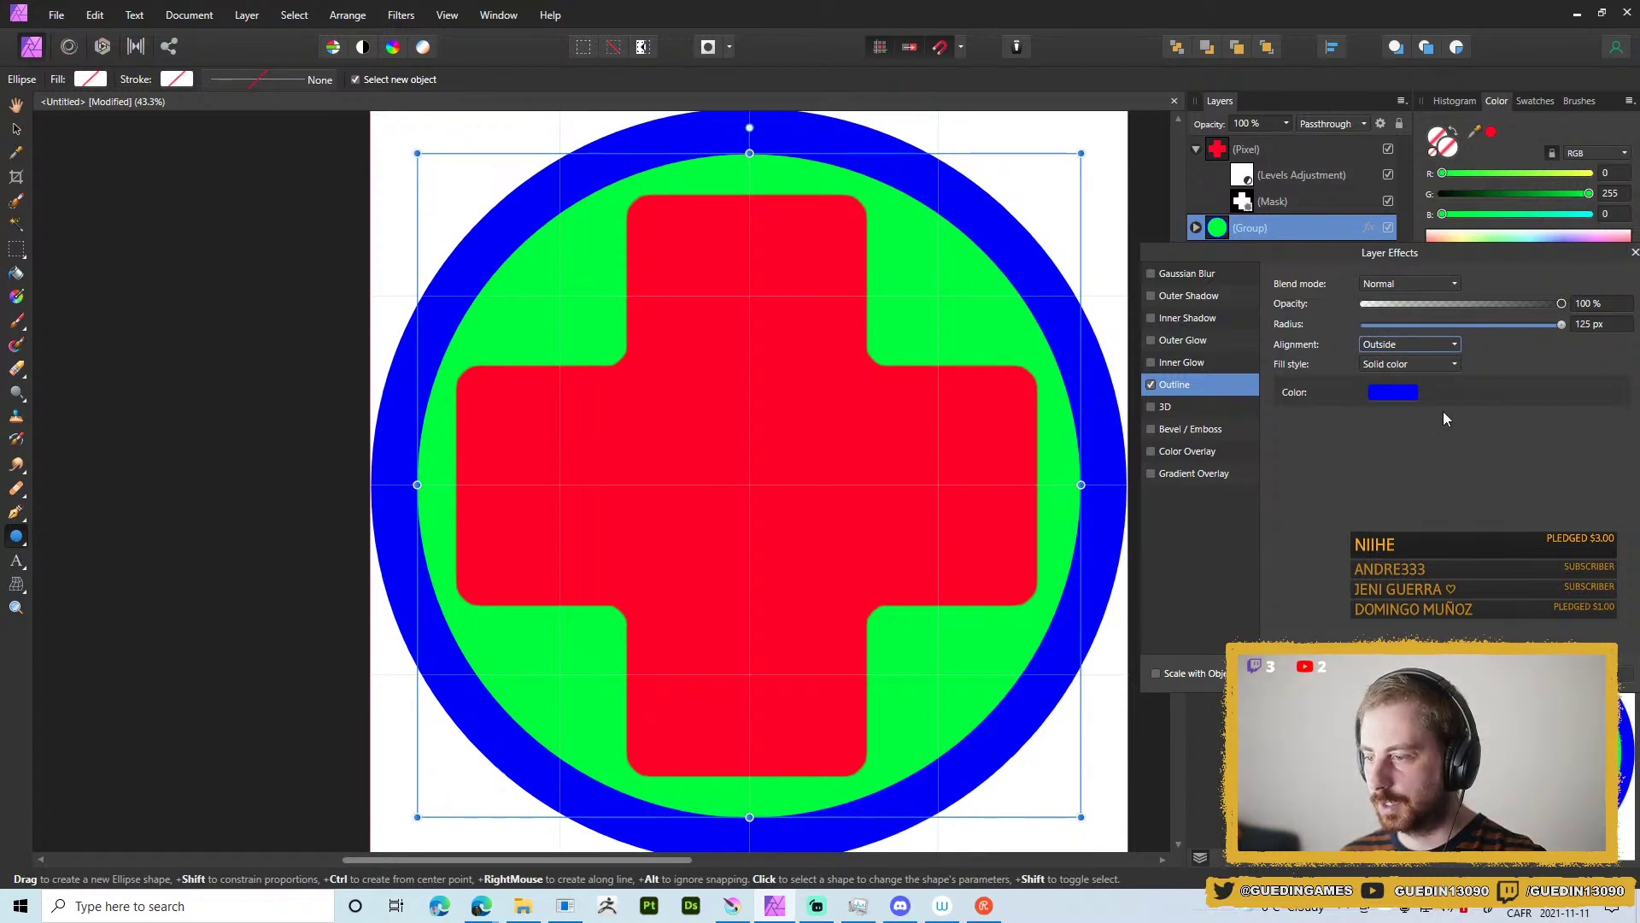
left_click(1635, 252)
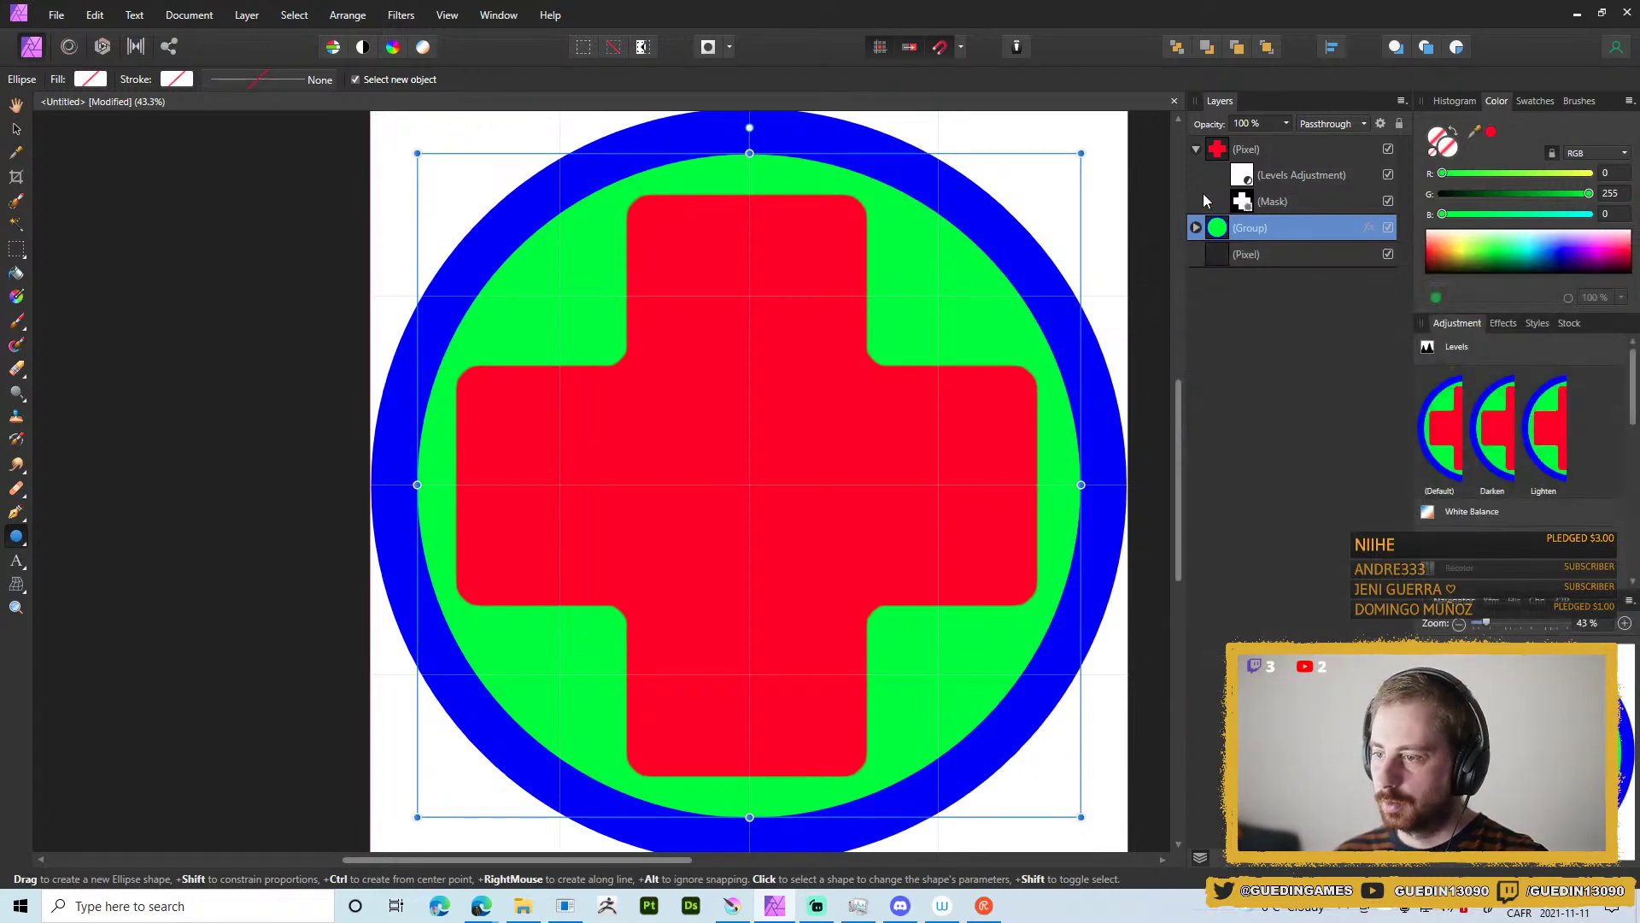
left_click(1290, 148, "shift")
key("ctrl+t")
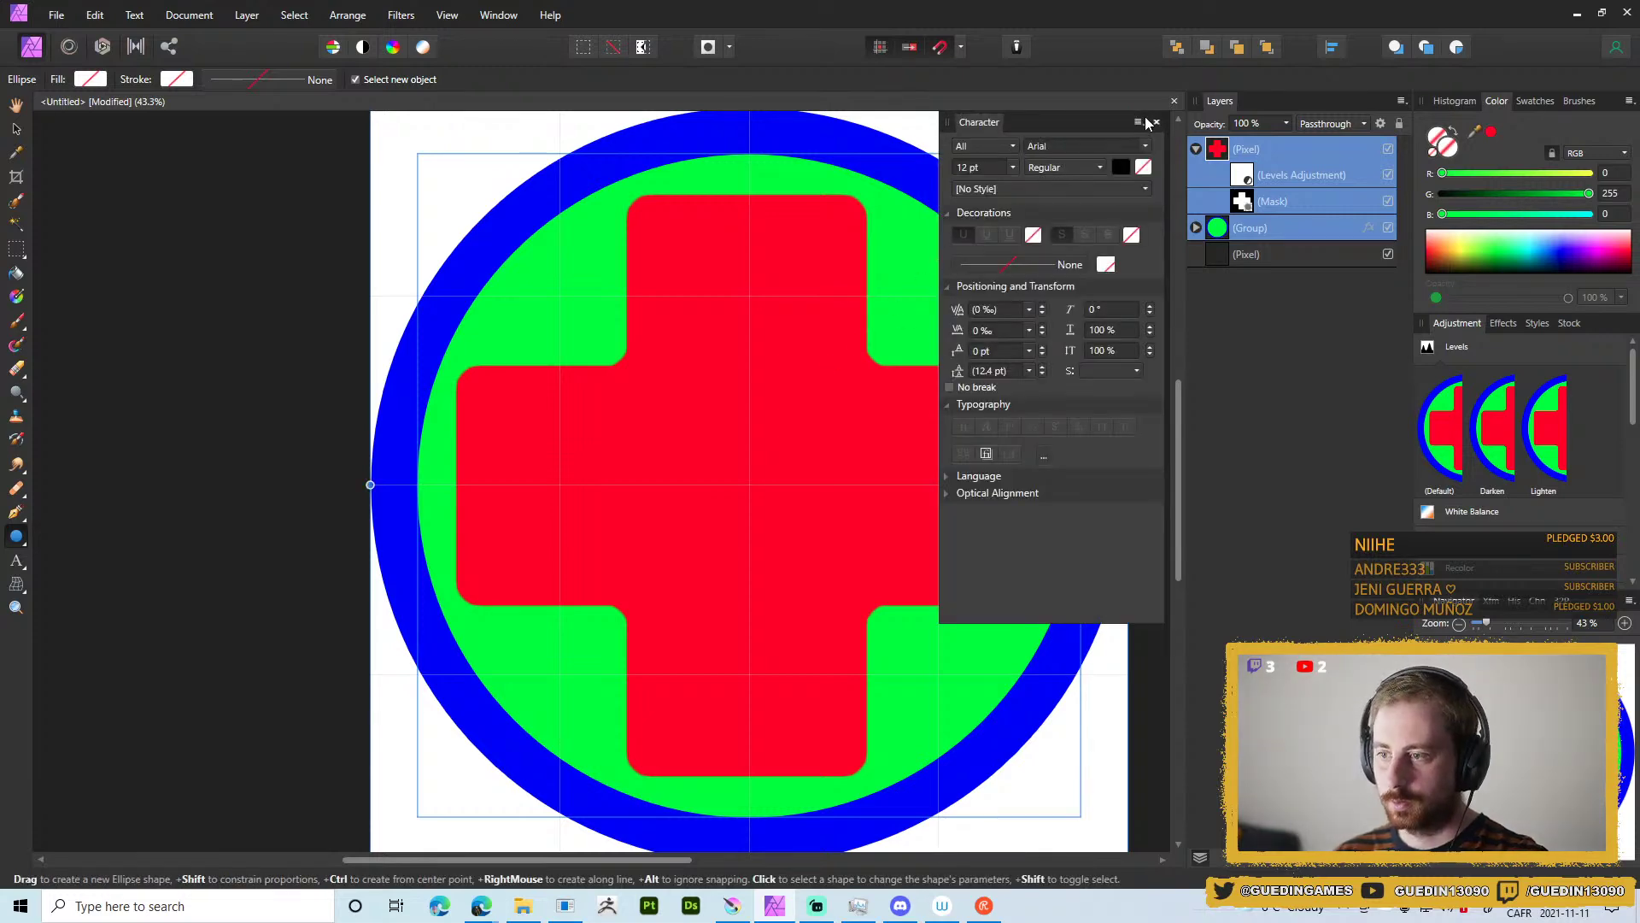
left_click(1283, 228)
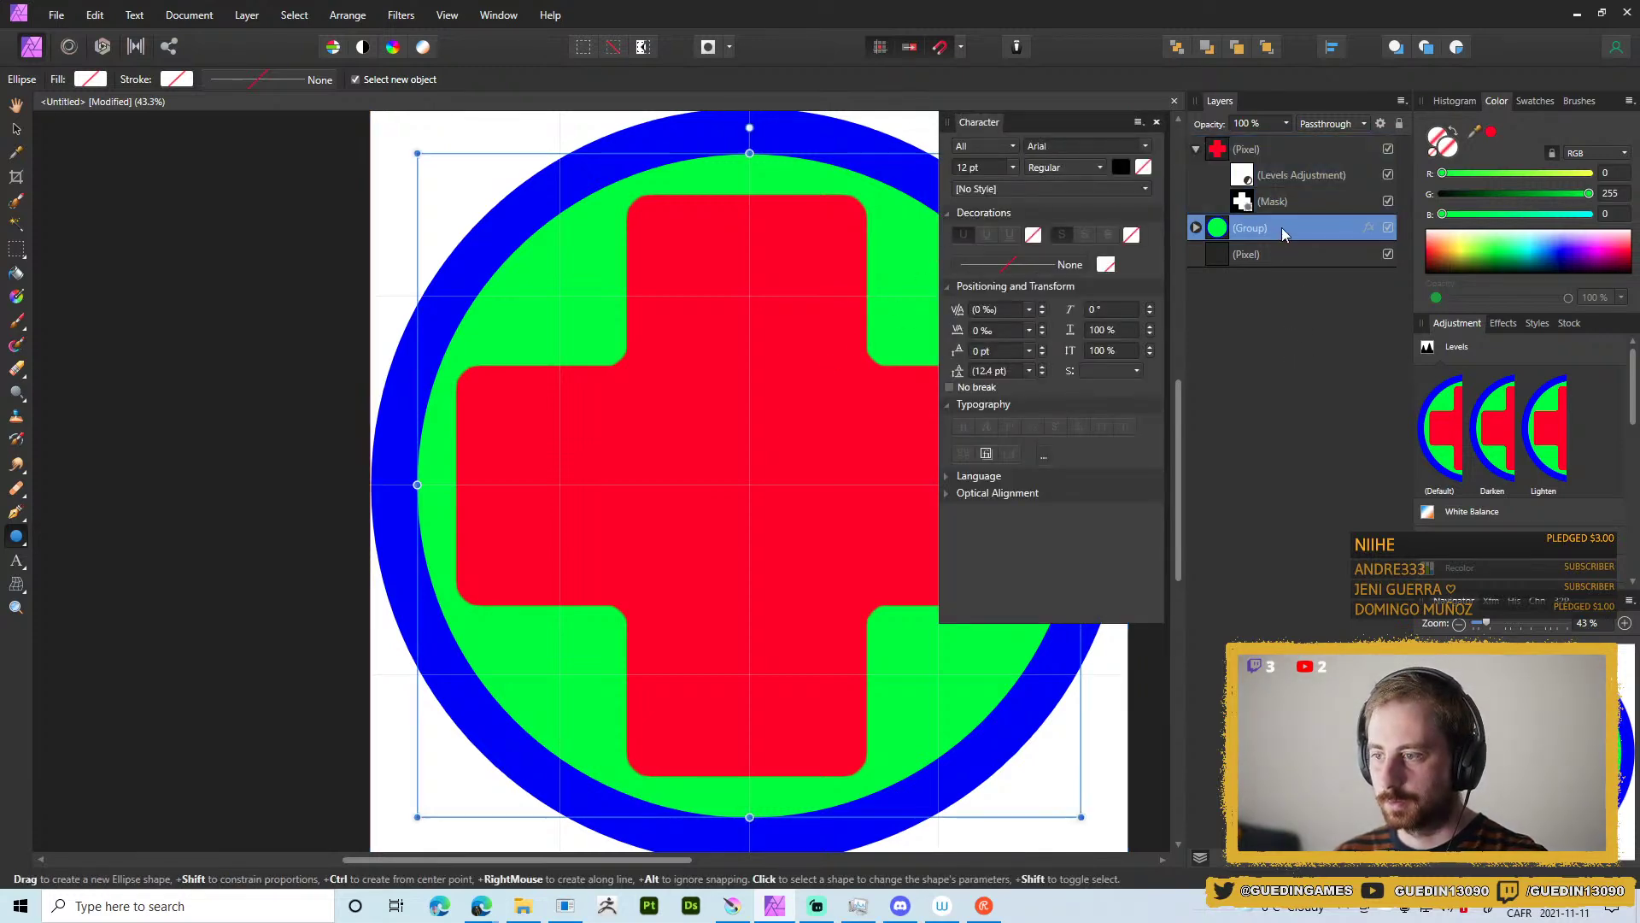
left_click(1263, 147, "shift")
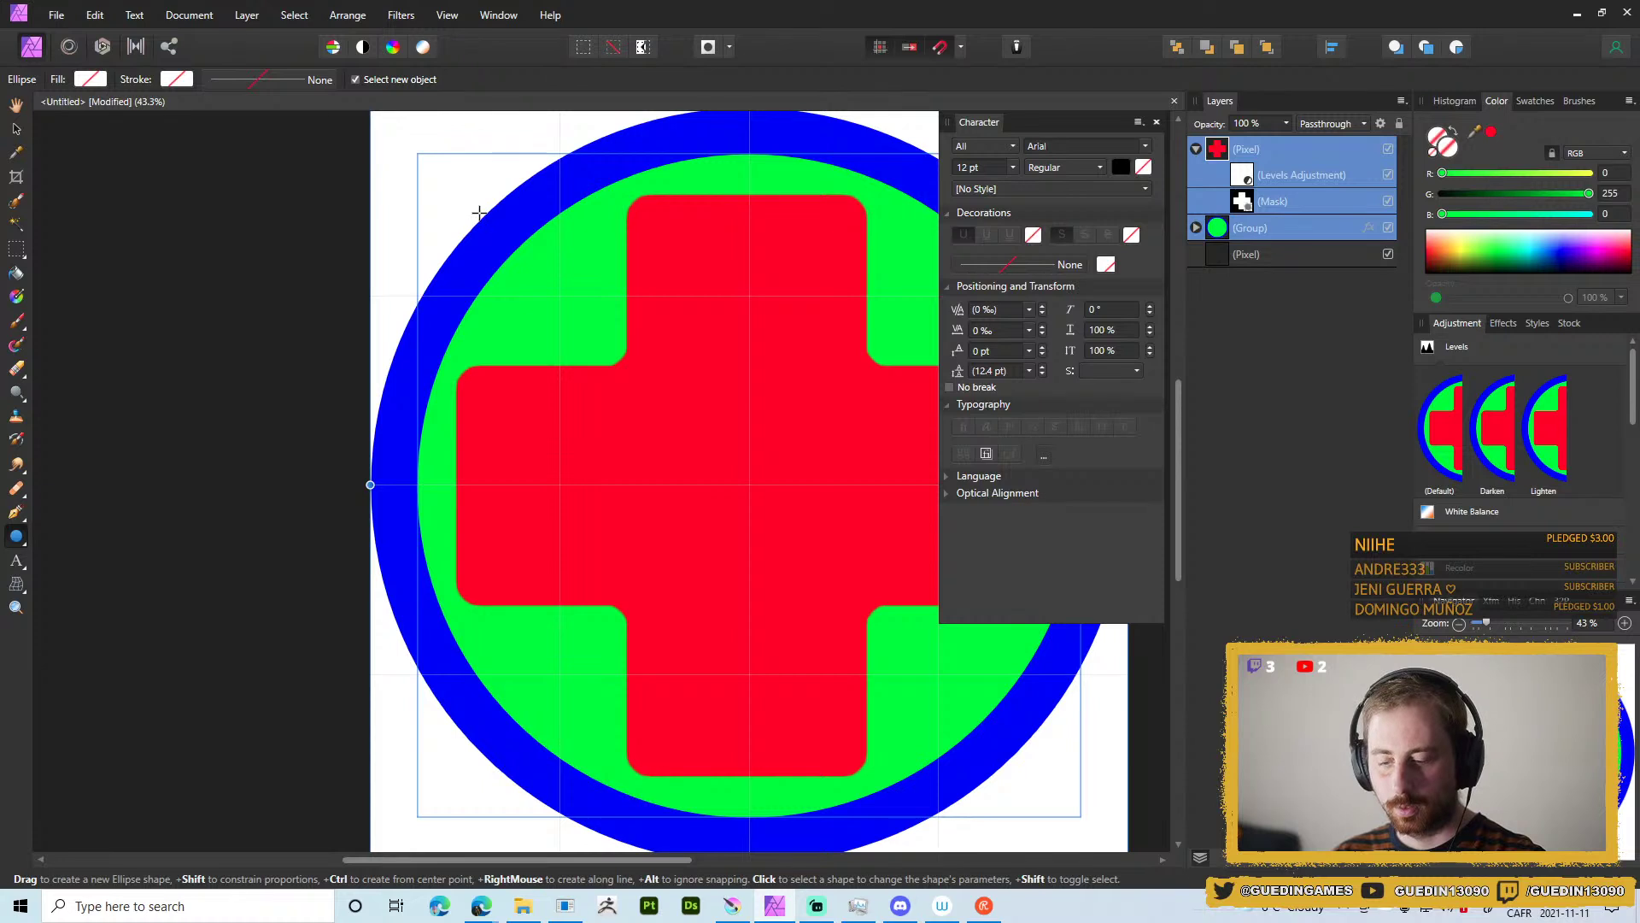
key("v")
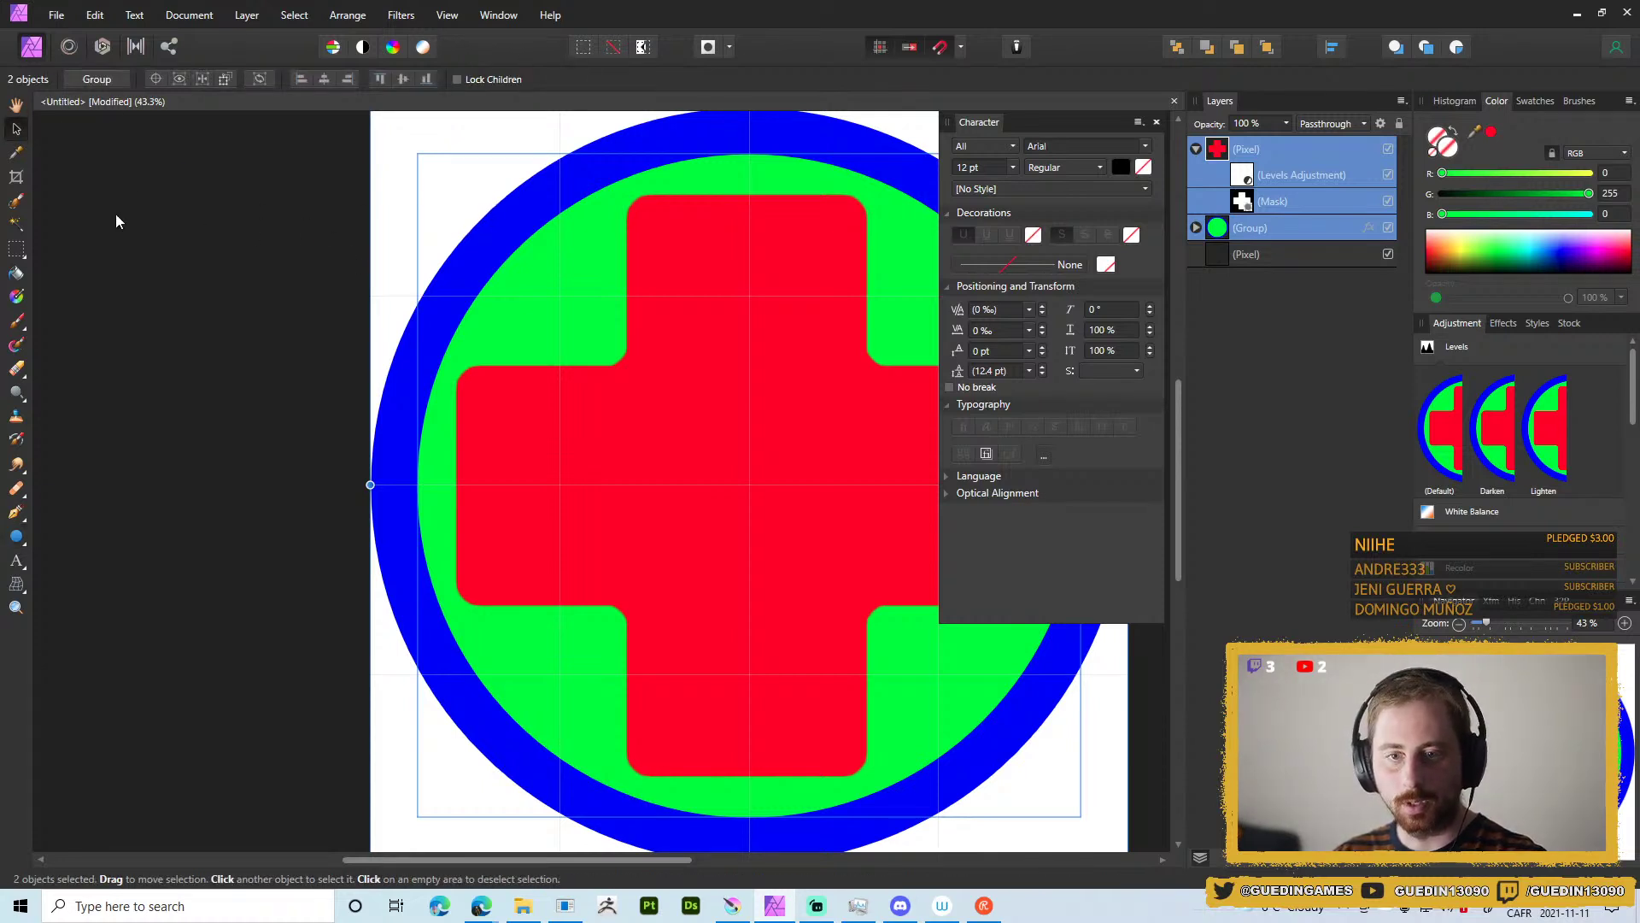
left_click(514, 240)
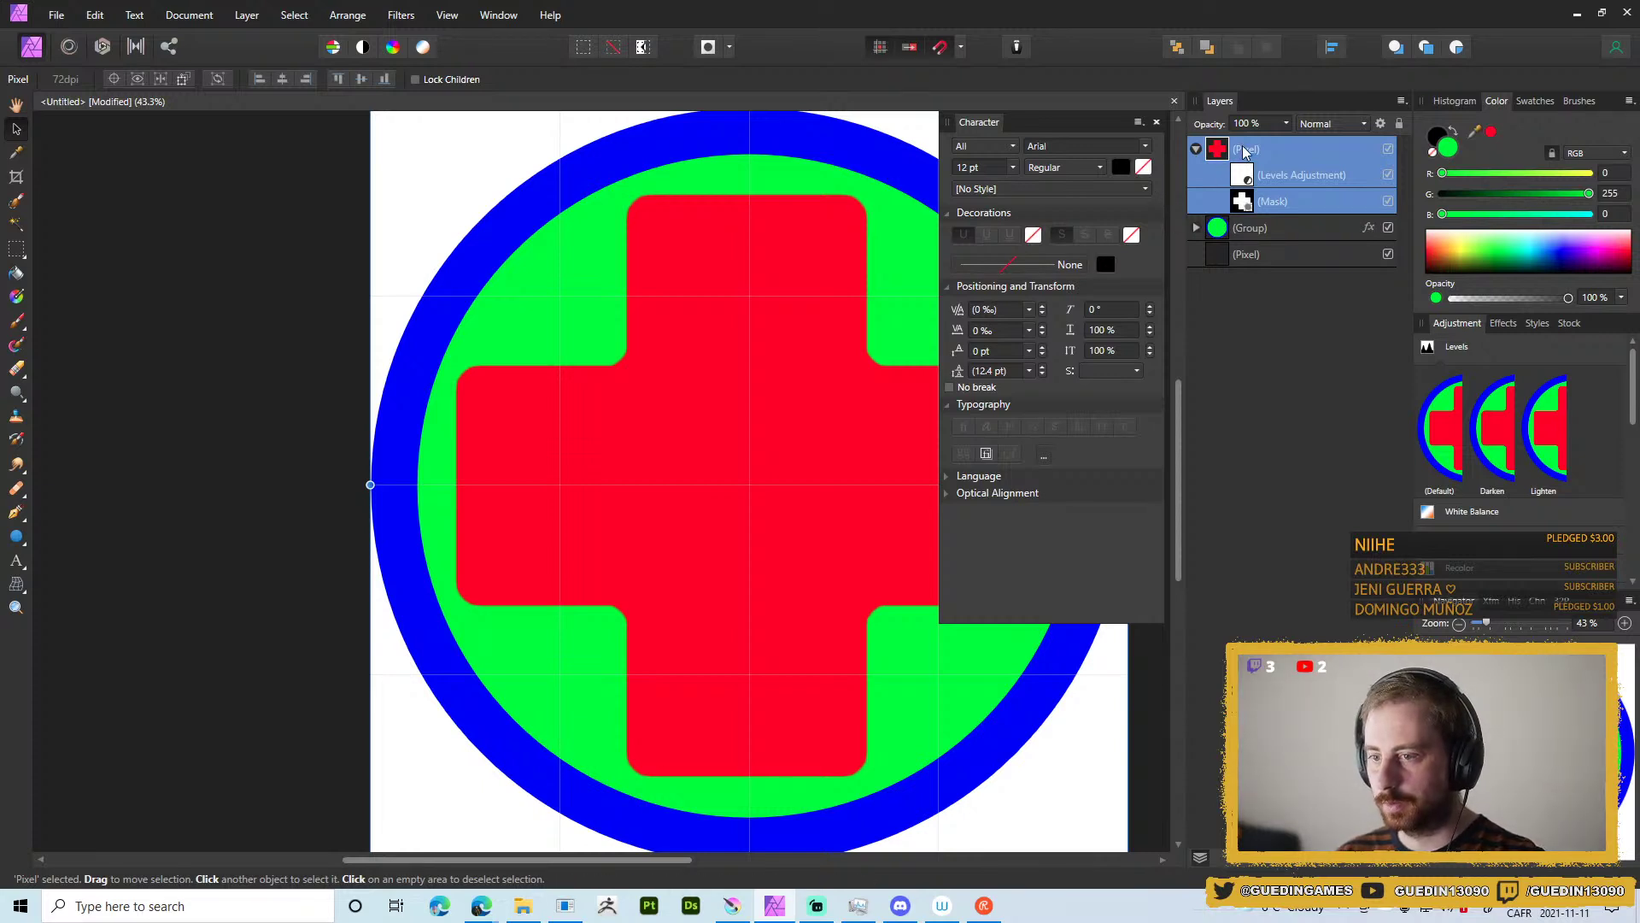
left_click_drag(586, 411, 512, 413)
key("ctrl+z")
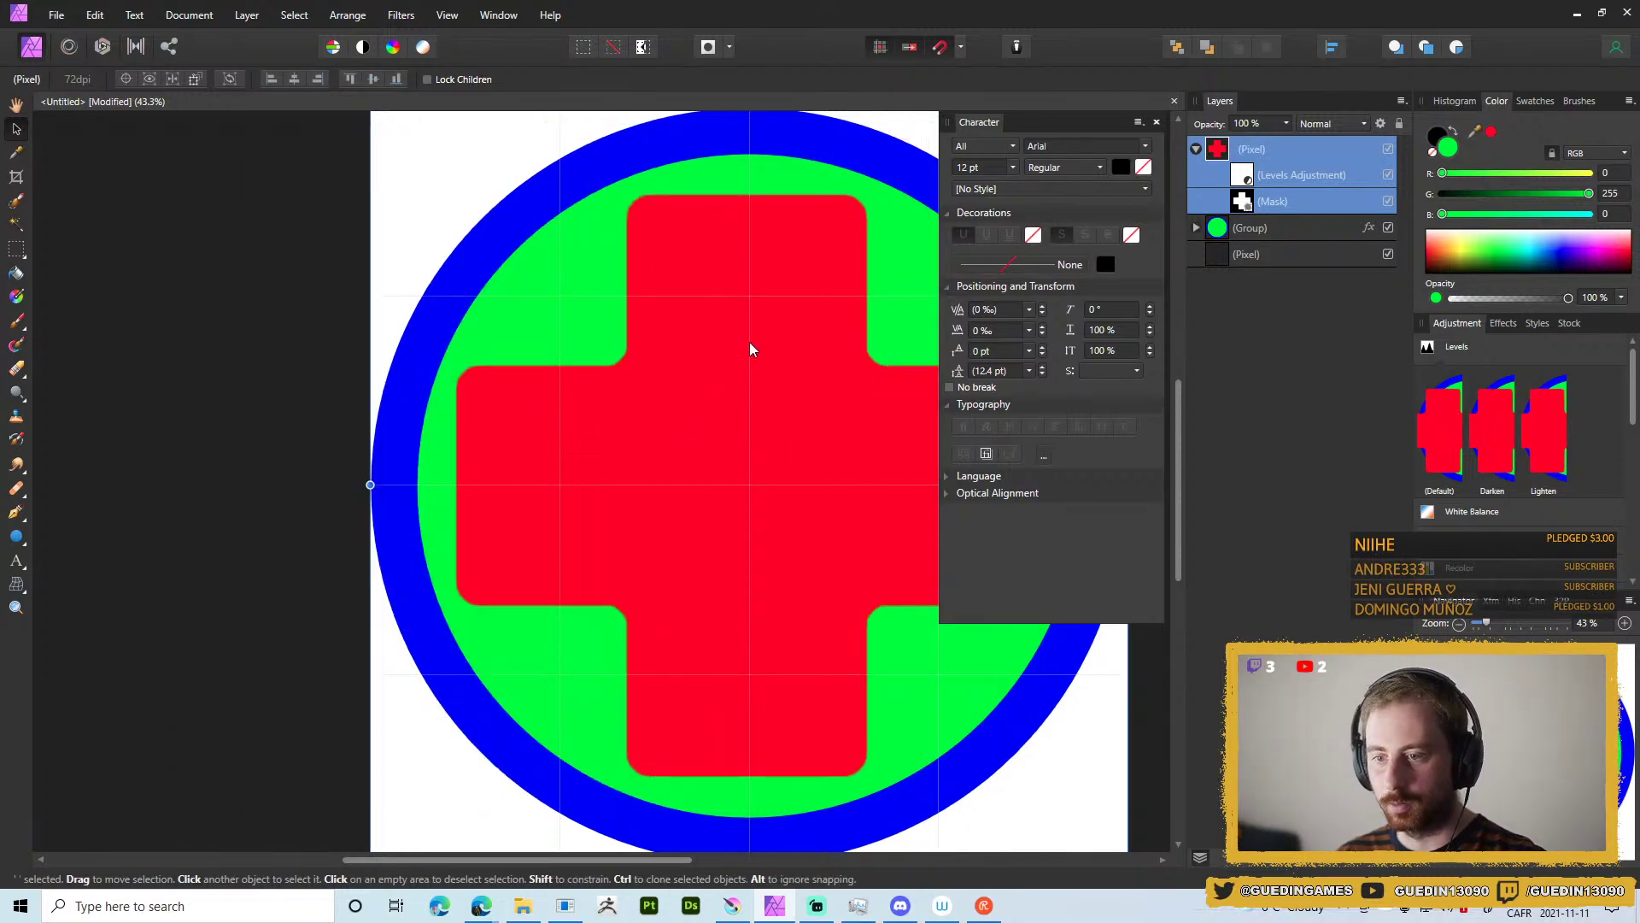
Select the cross layer together with the circle group and scale both down slightly around the canvas centre.
key("h")
left_click_drag(320, 324, 260, 429)
key("v")
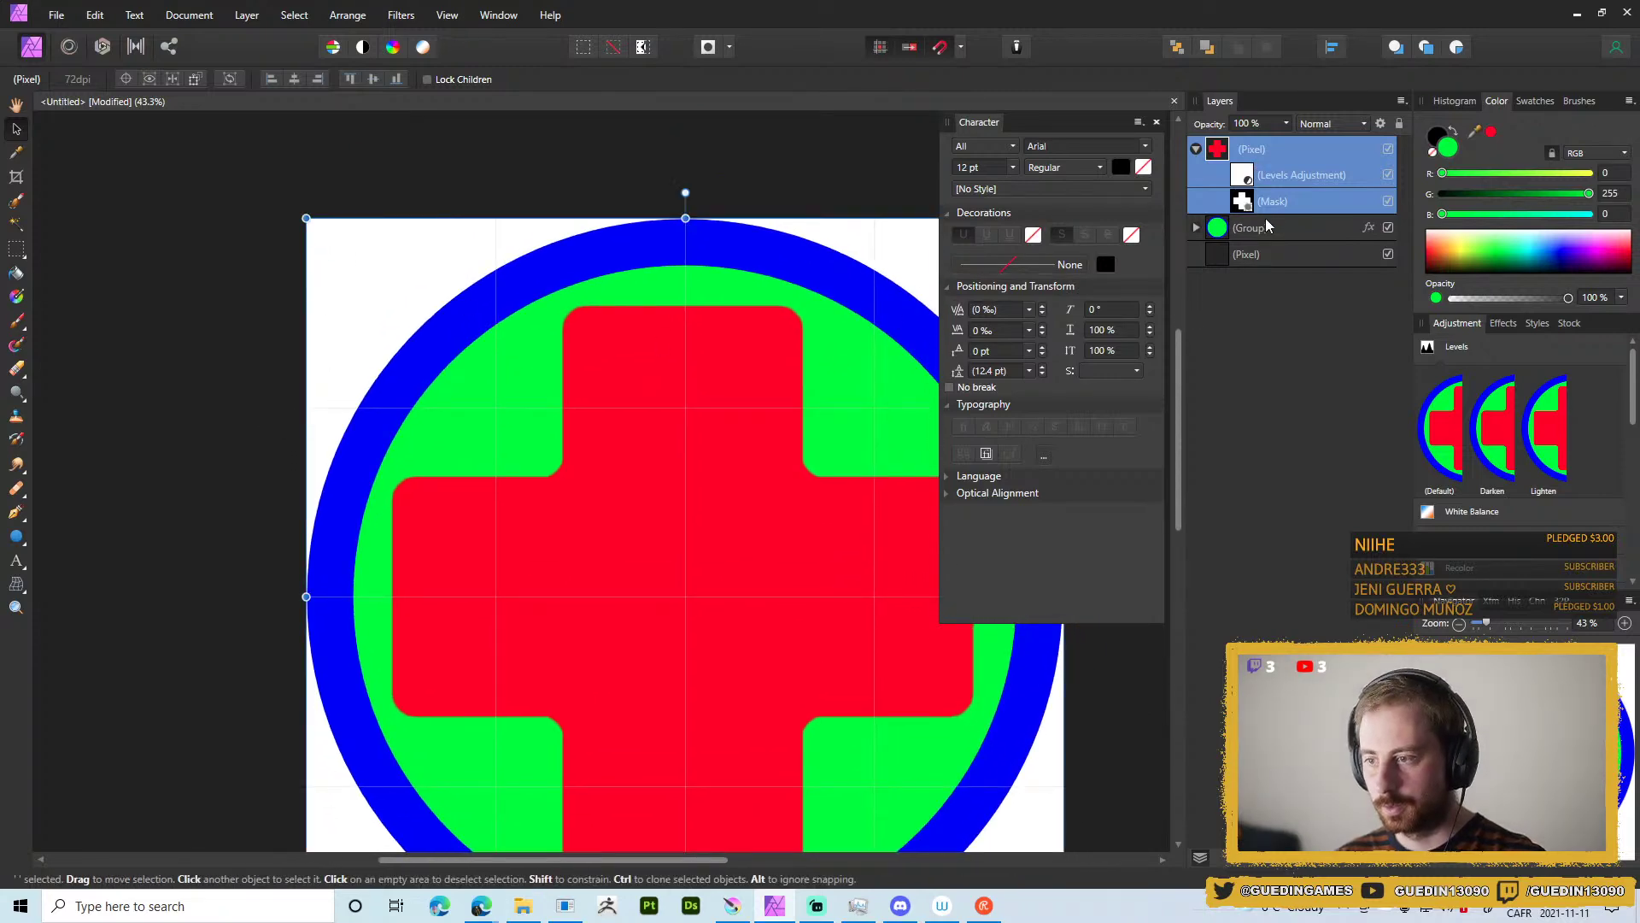
left_click(1265, 224, "ctrl")
left_click_drag(306, 217, 336, 251)
Set the circle group's outline radius to 150 px.
left_click(1210, 230)
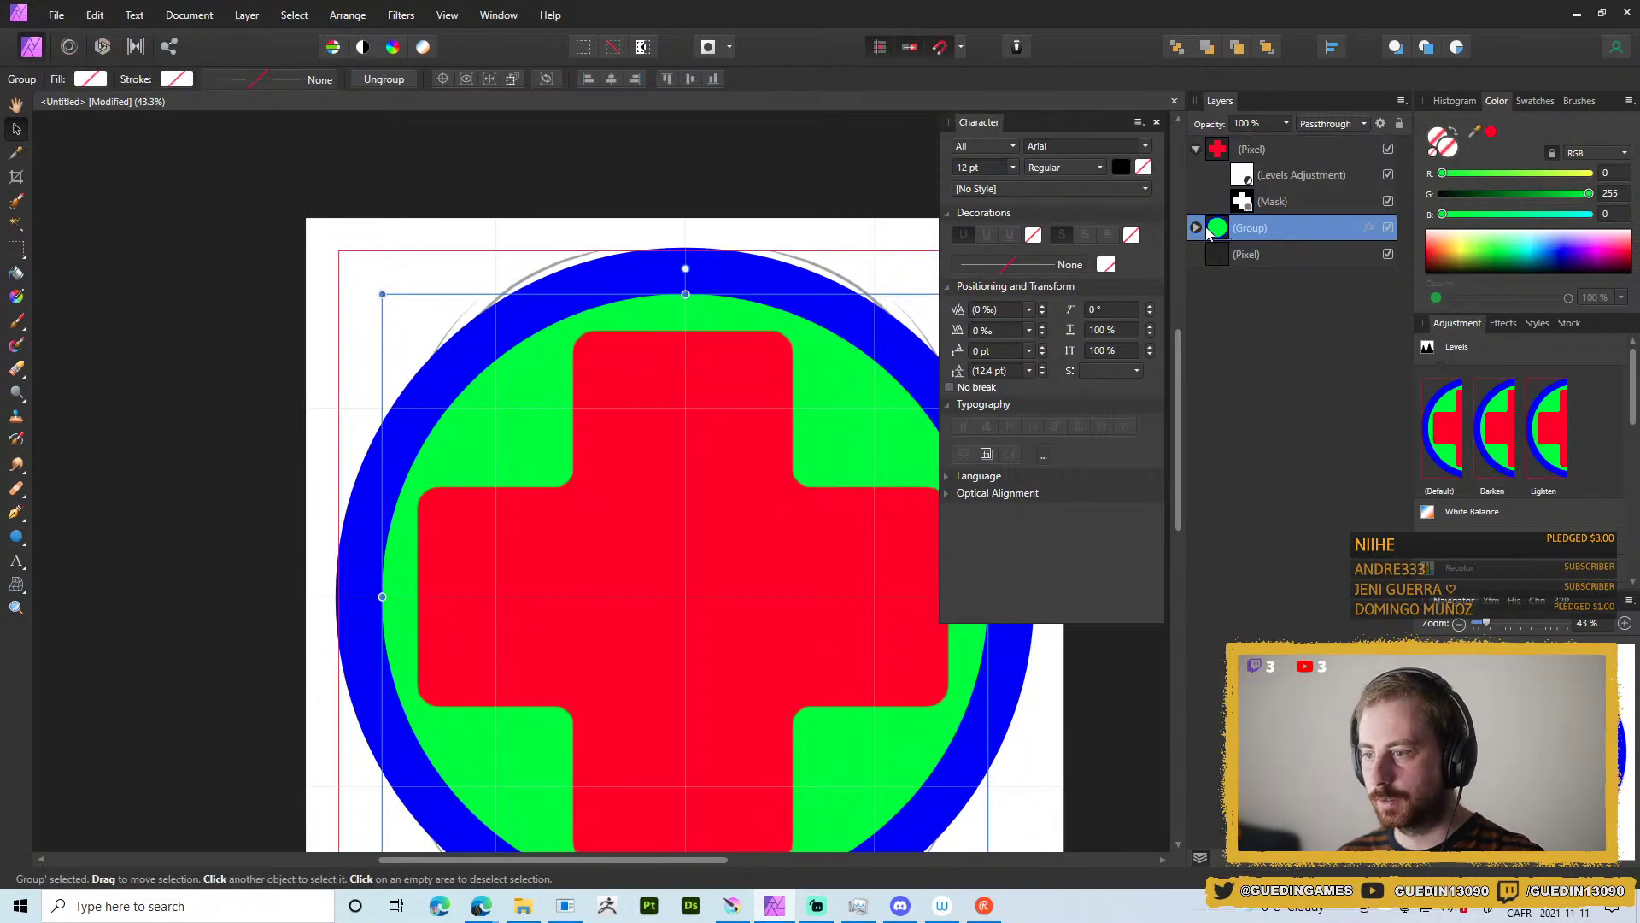
left_click(1367, 228)
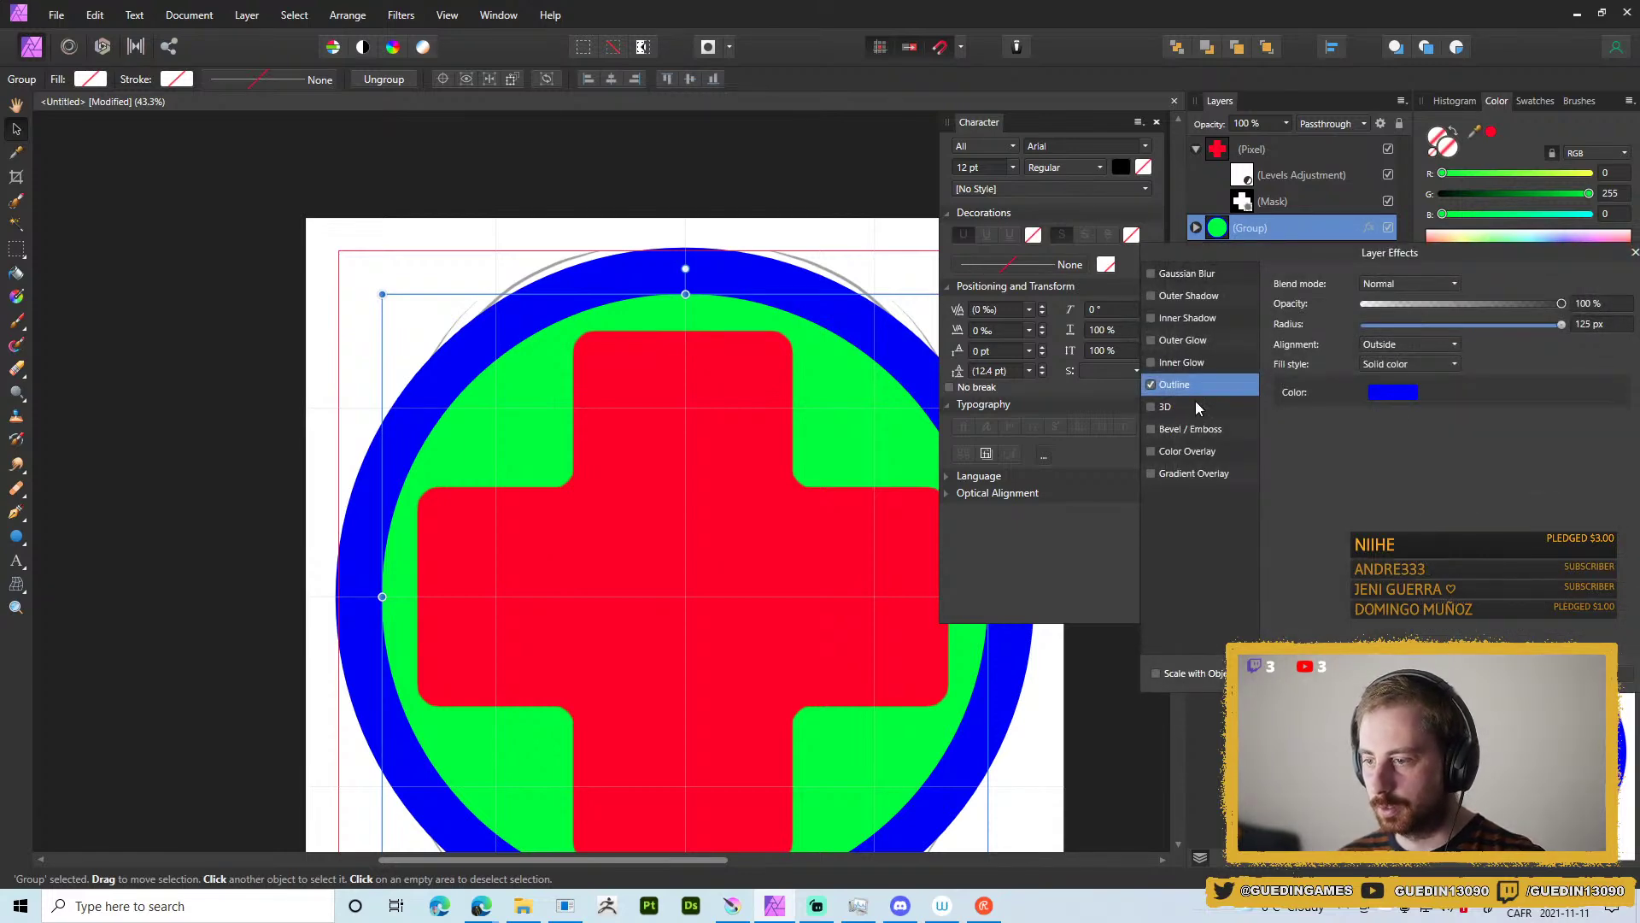
left_click(1583, 328)
type("150")
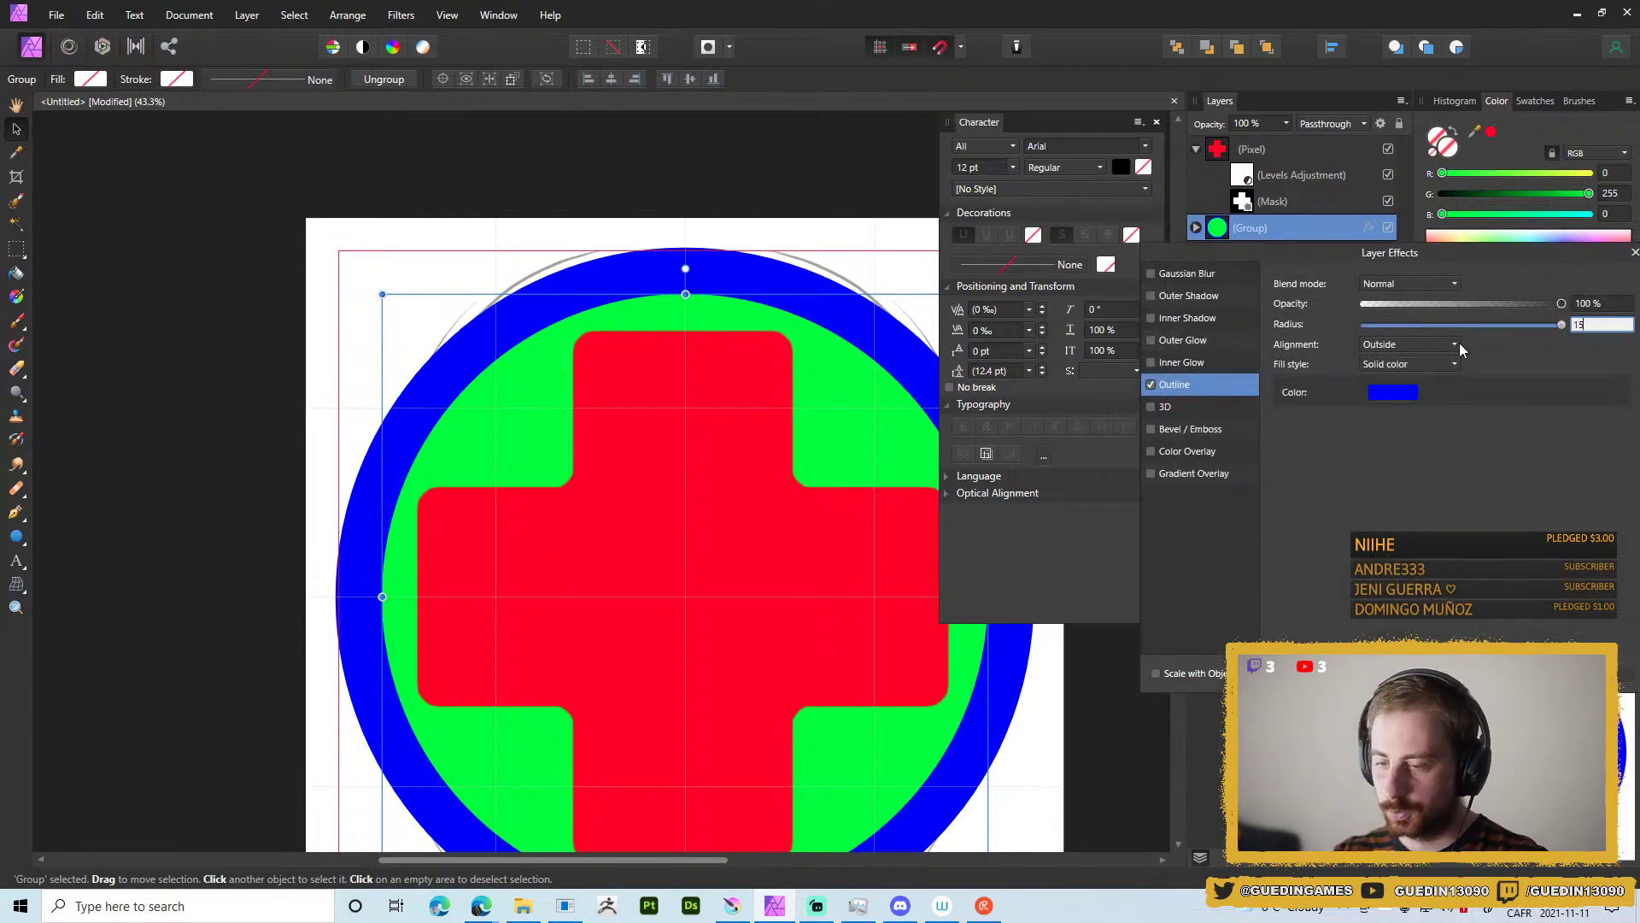
key("Return")
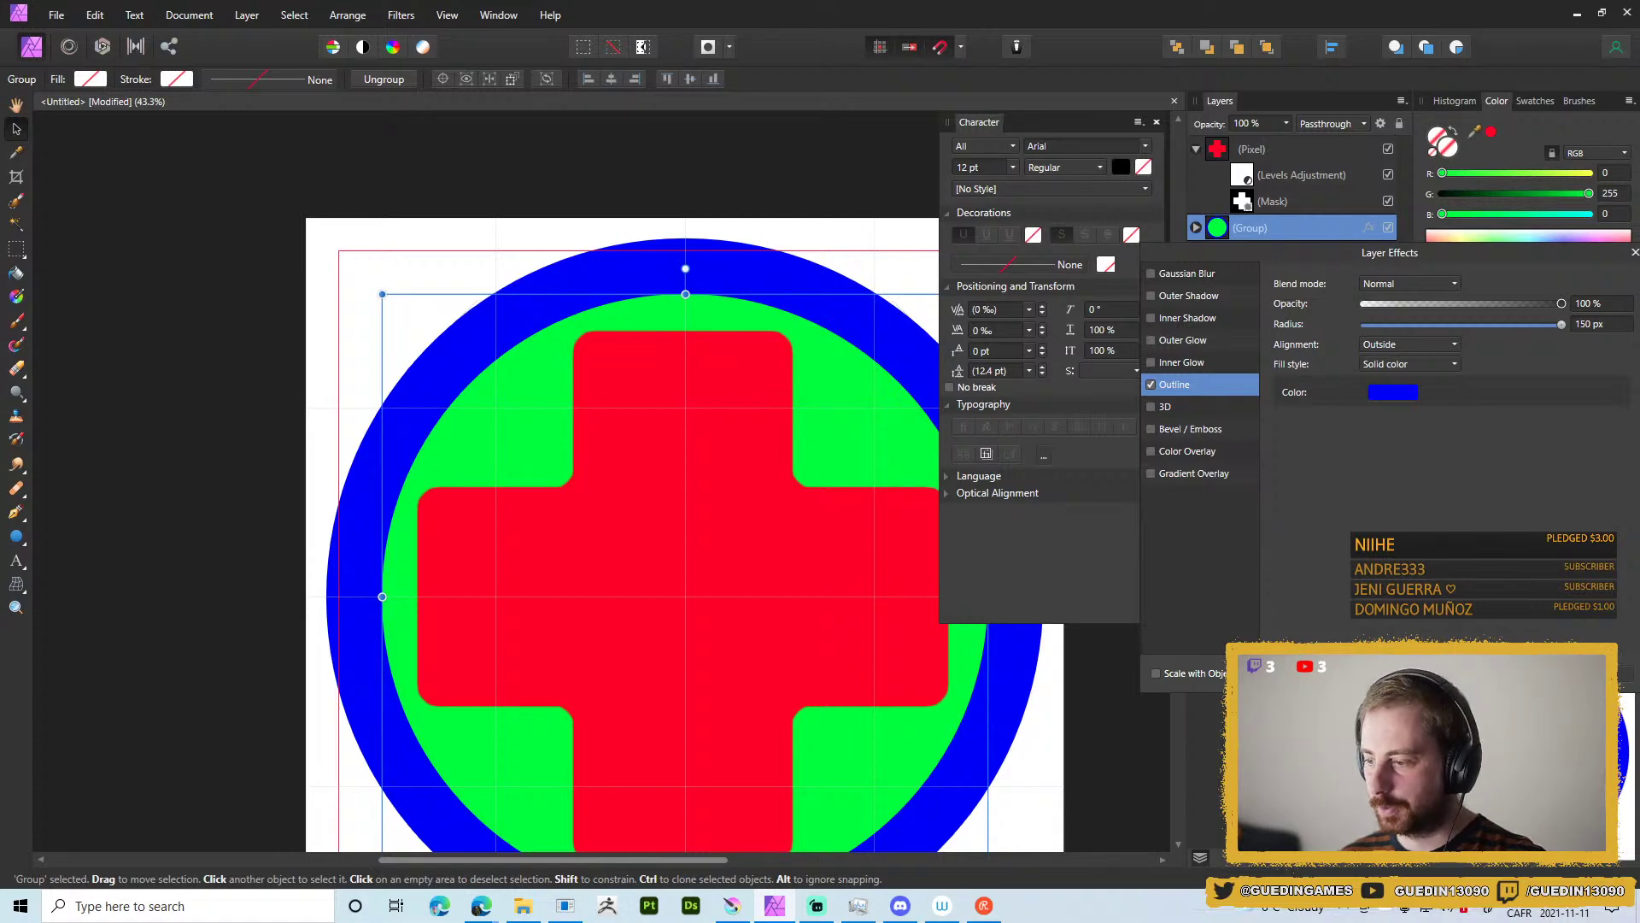
key("Escape")
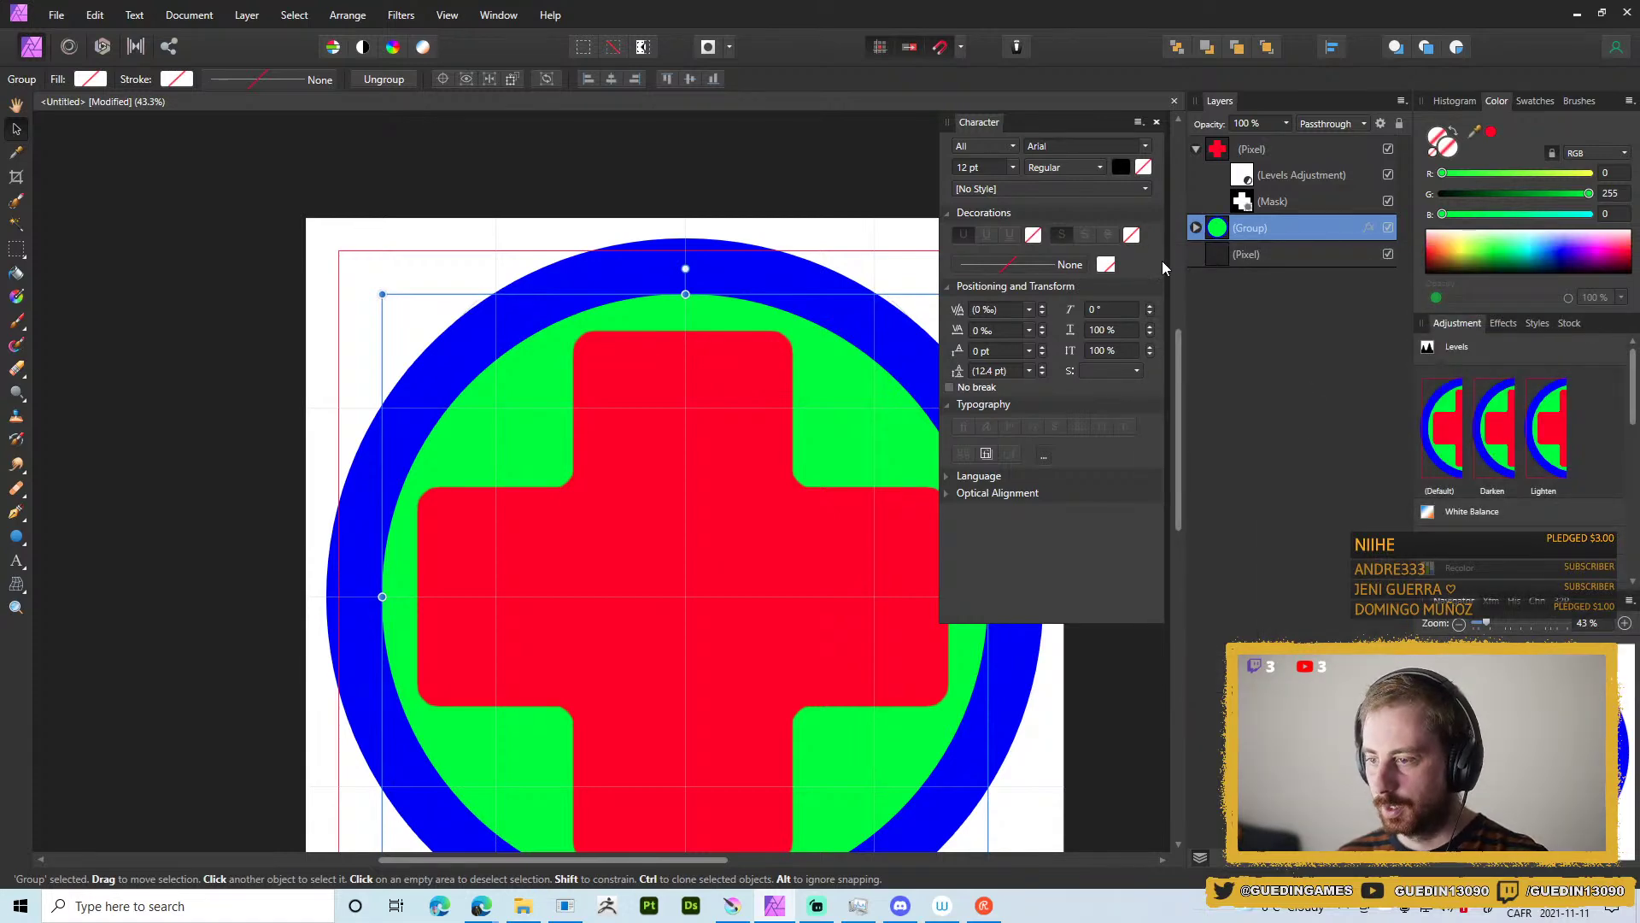
Enable the Outline layer effect on the red cross layer.
left_click(1285, 162)
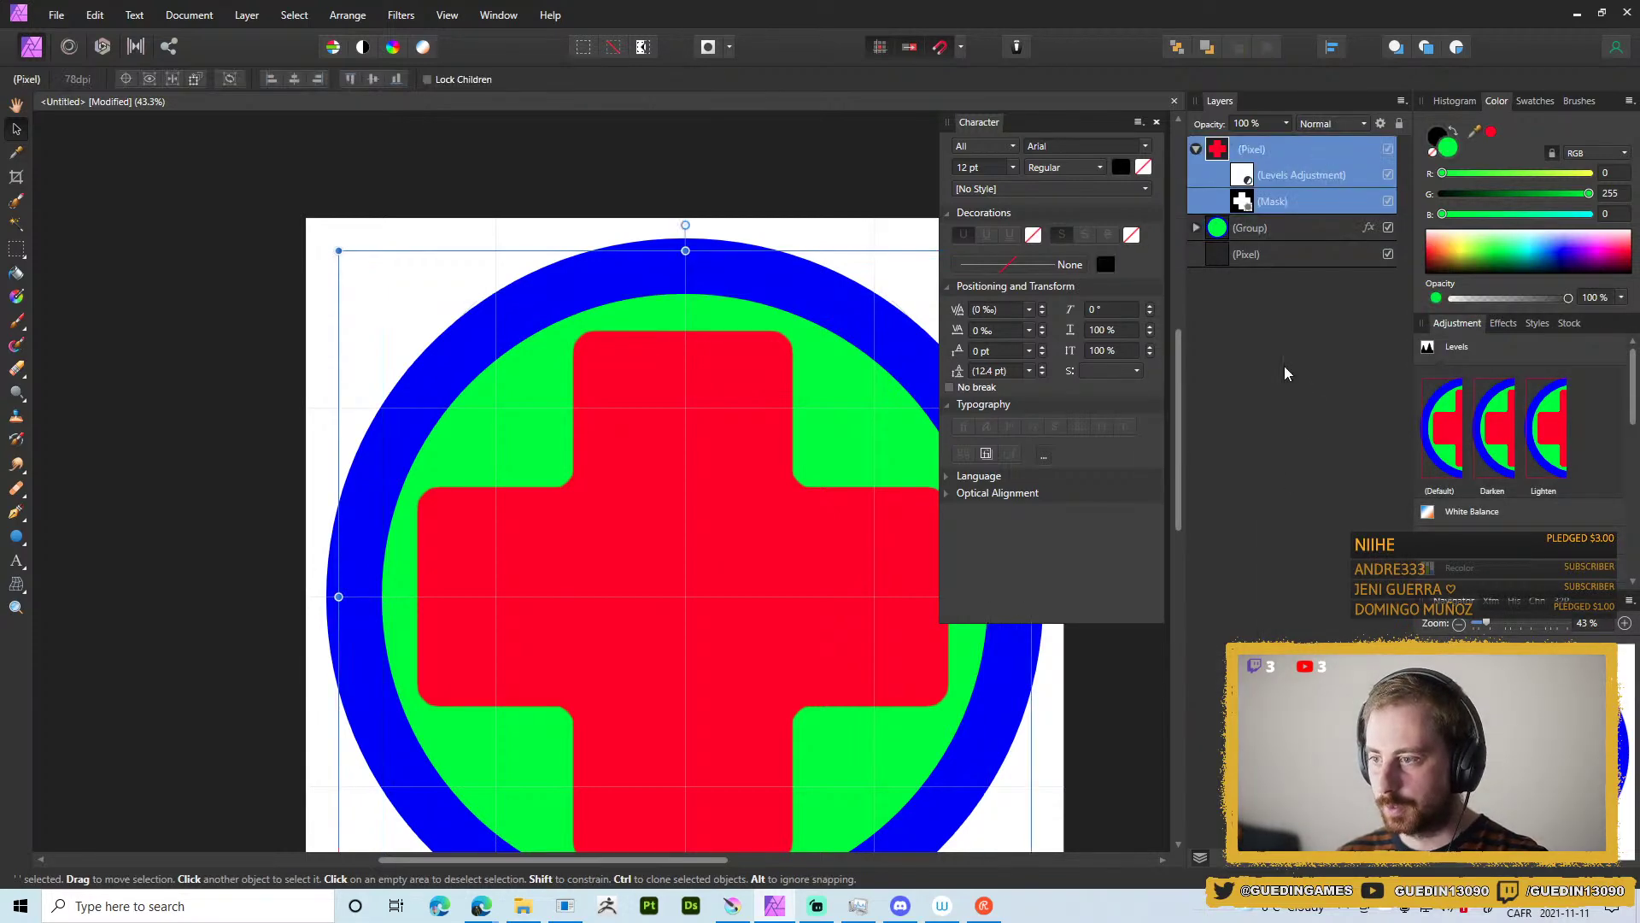
left_click(1310, 865)
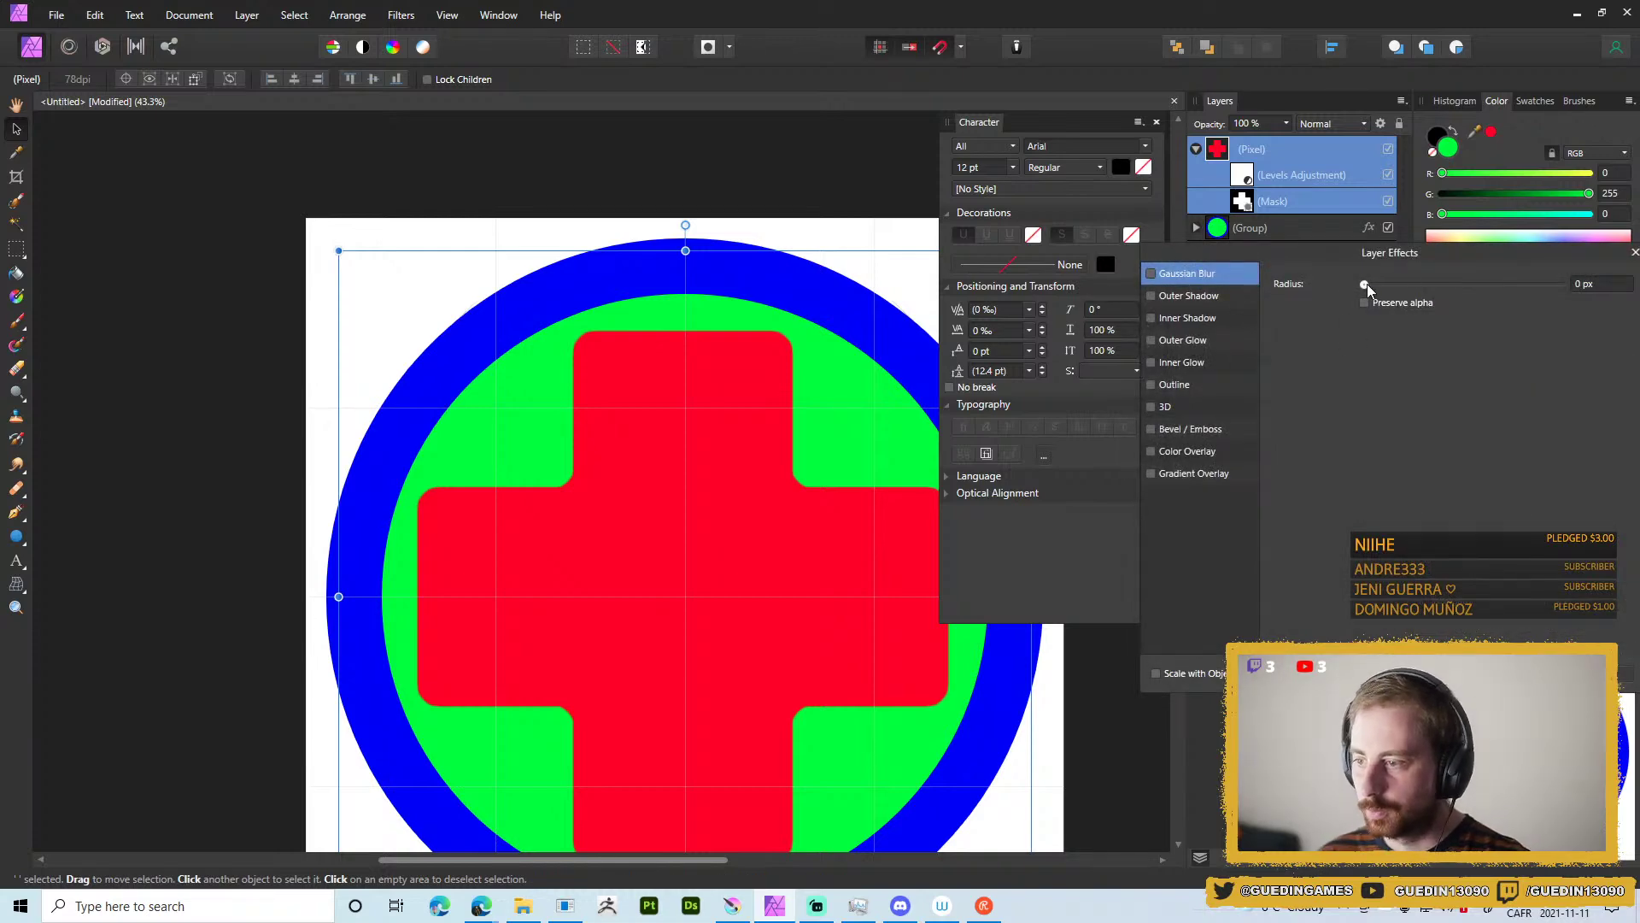
left_click(1155, 386)
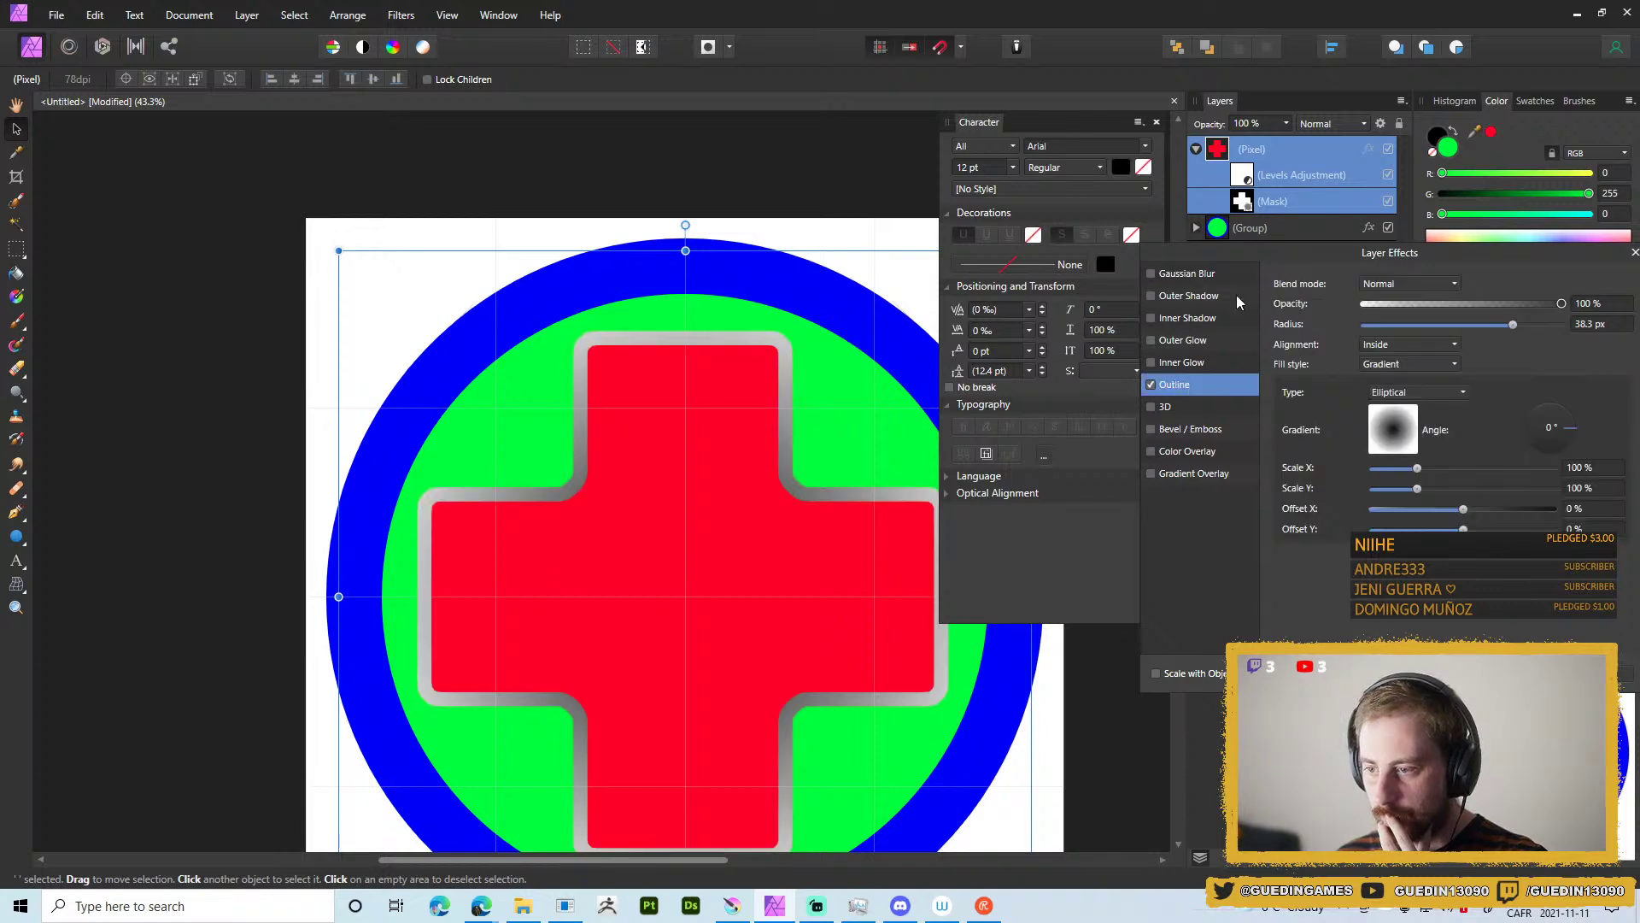
Try the Solid color and Contour fill styles on the cross's outline and widen its radius to 100 px.
left_click(1392, 365)
left_click(1392, 393)
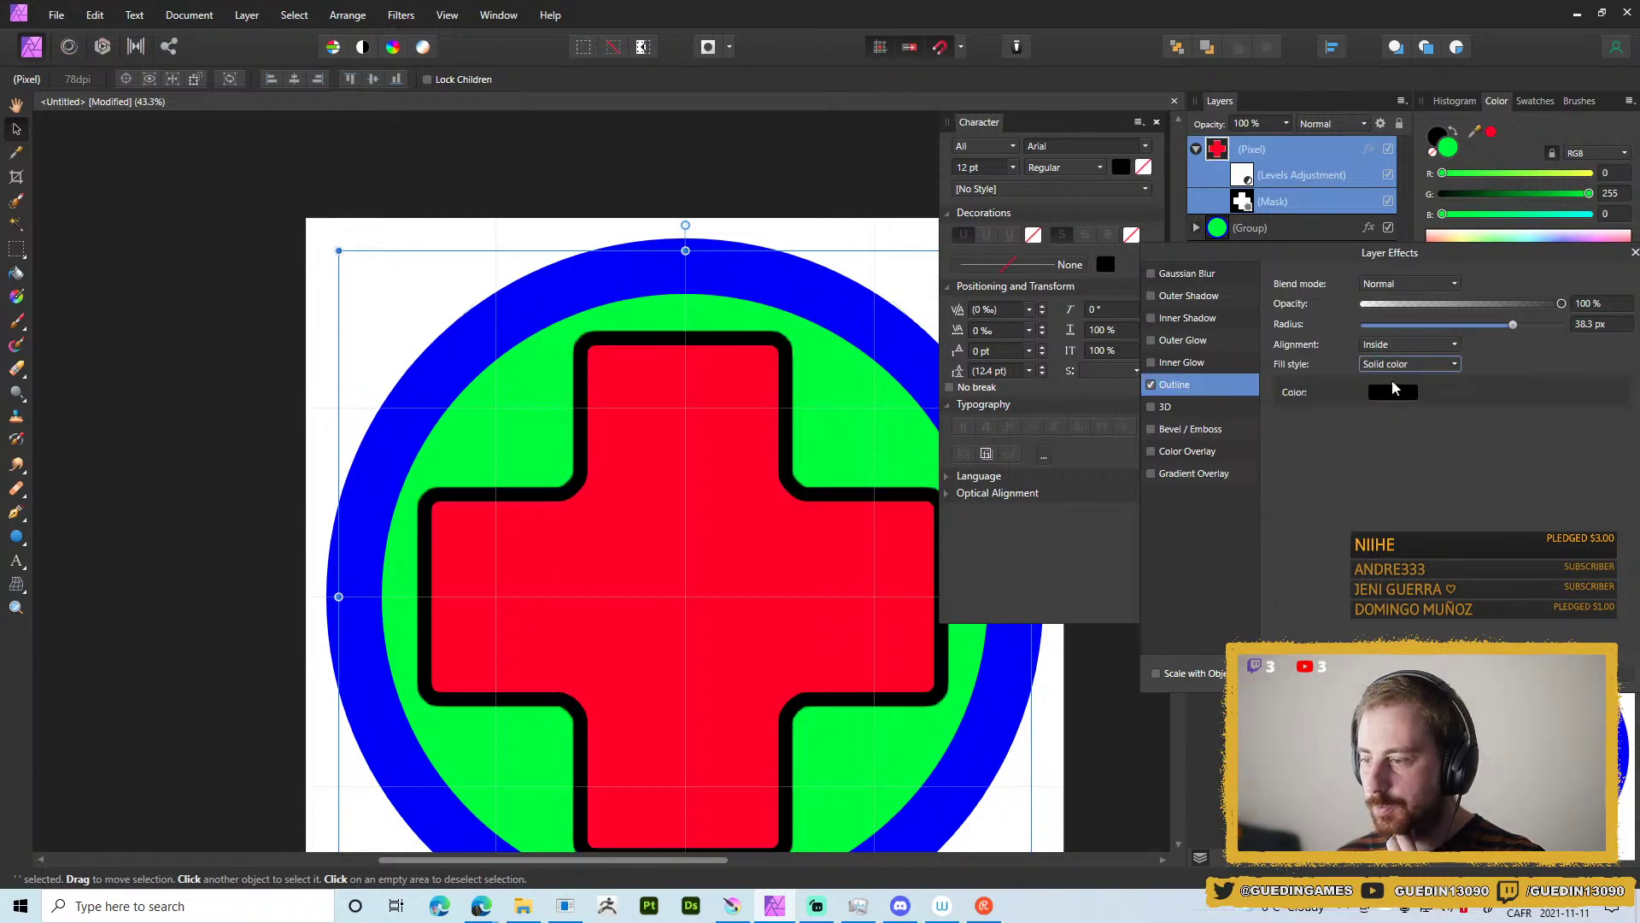
left_click(1384, 364)
left_click(1384, 408)
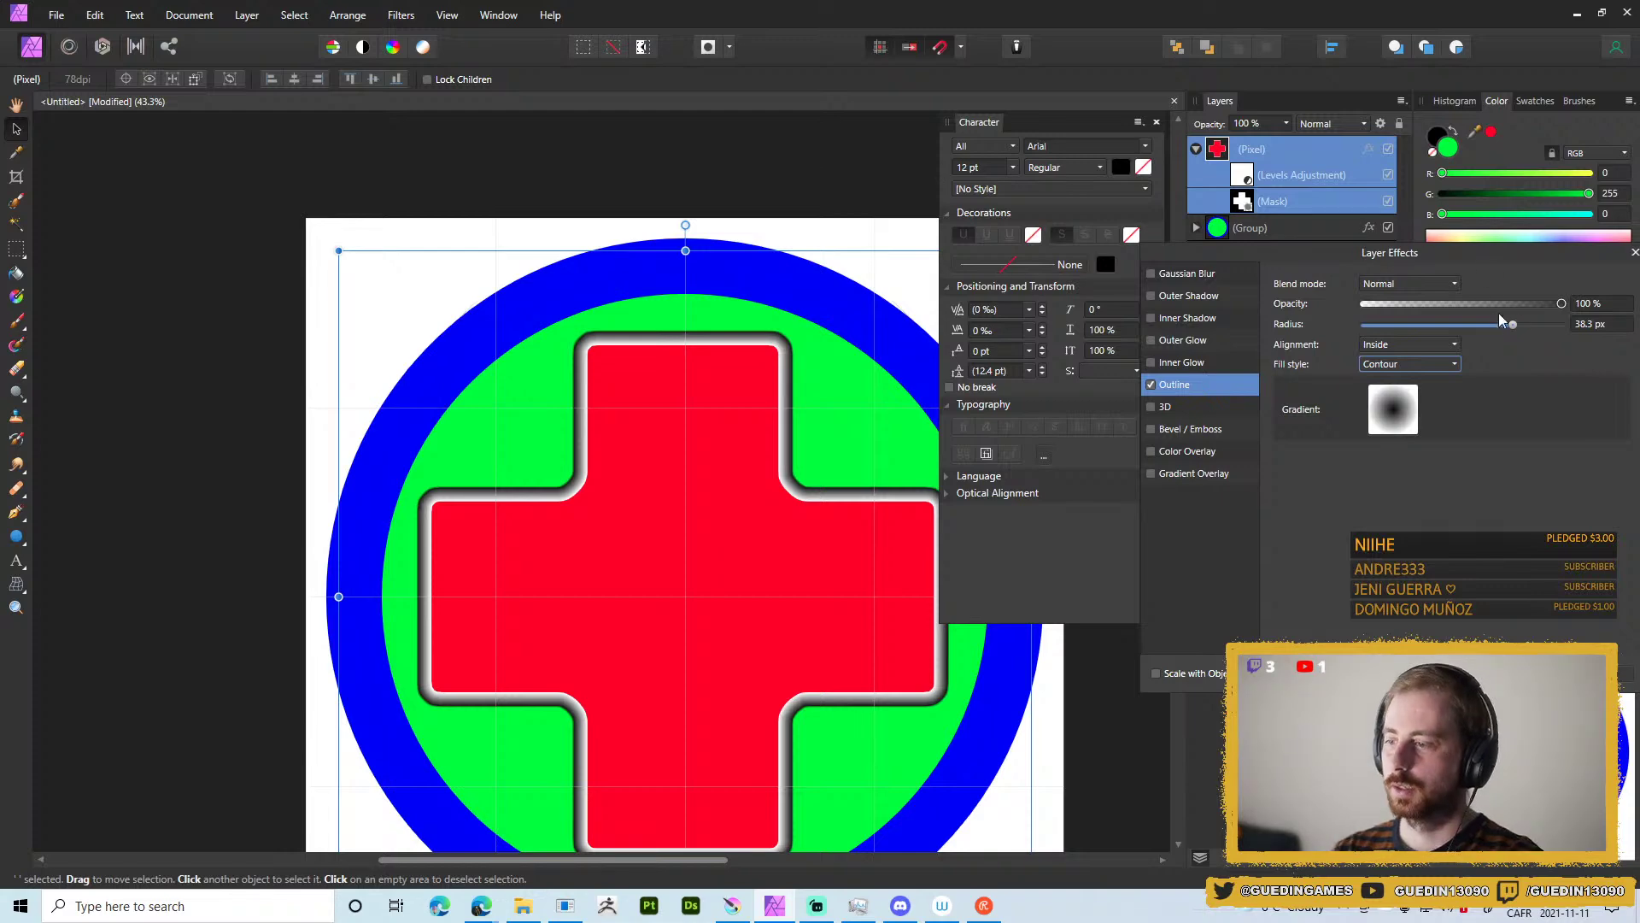
left_click_drag(1508, 327, 1560, 323)
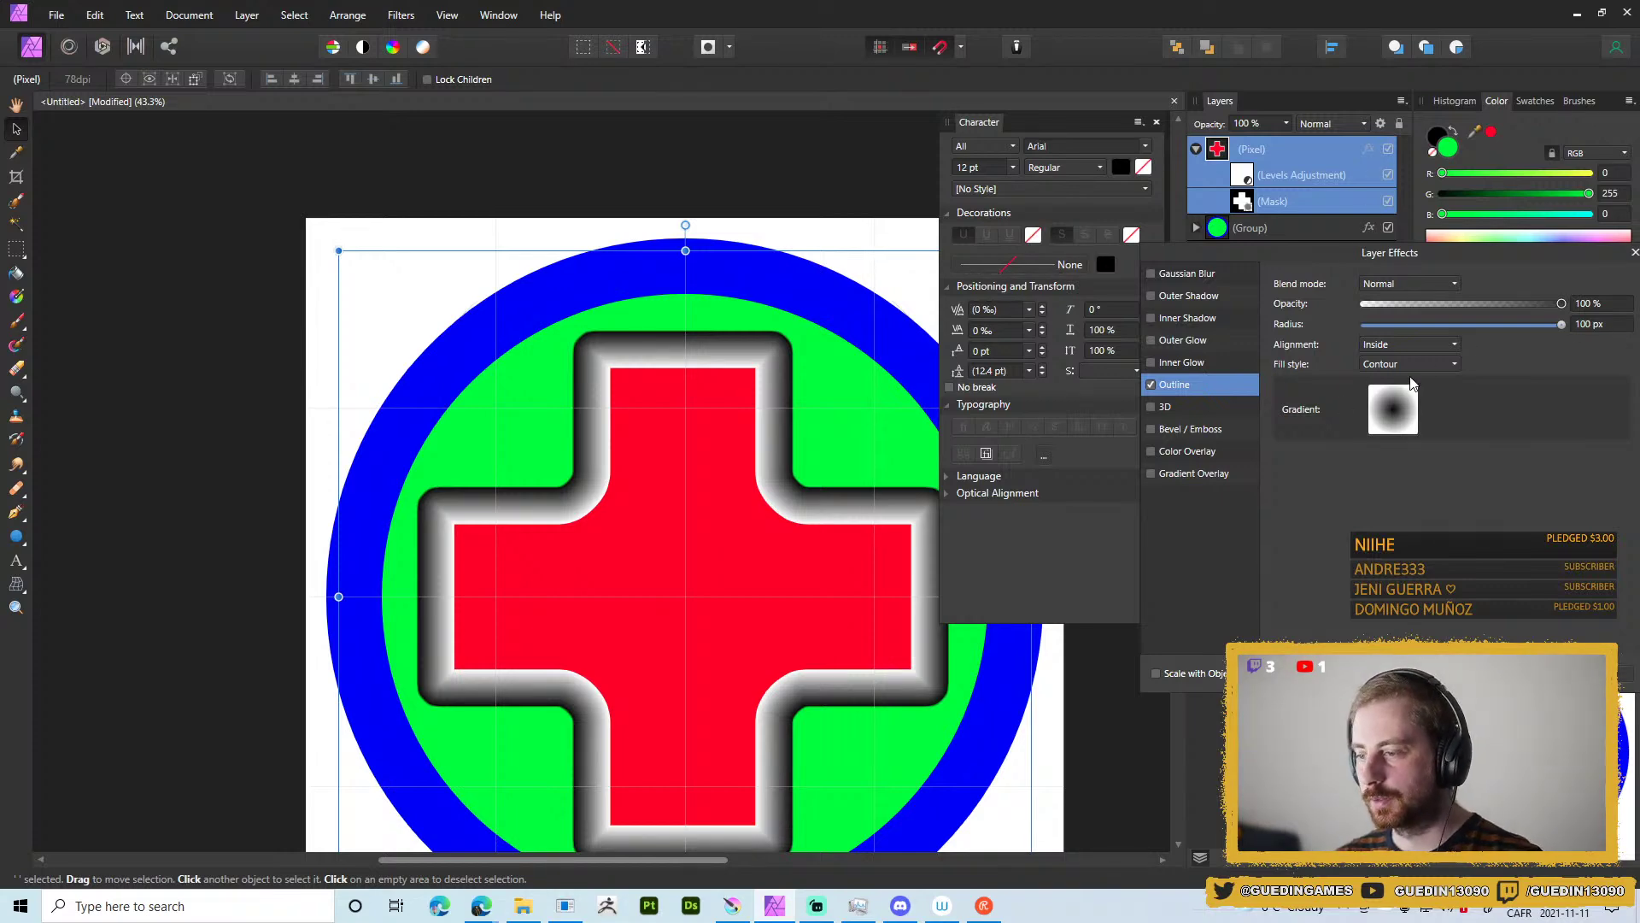
Set the cross's outline to the Solid color fill style and make it blue.
left_click(1394, 365)
left_click(1367, 341)
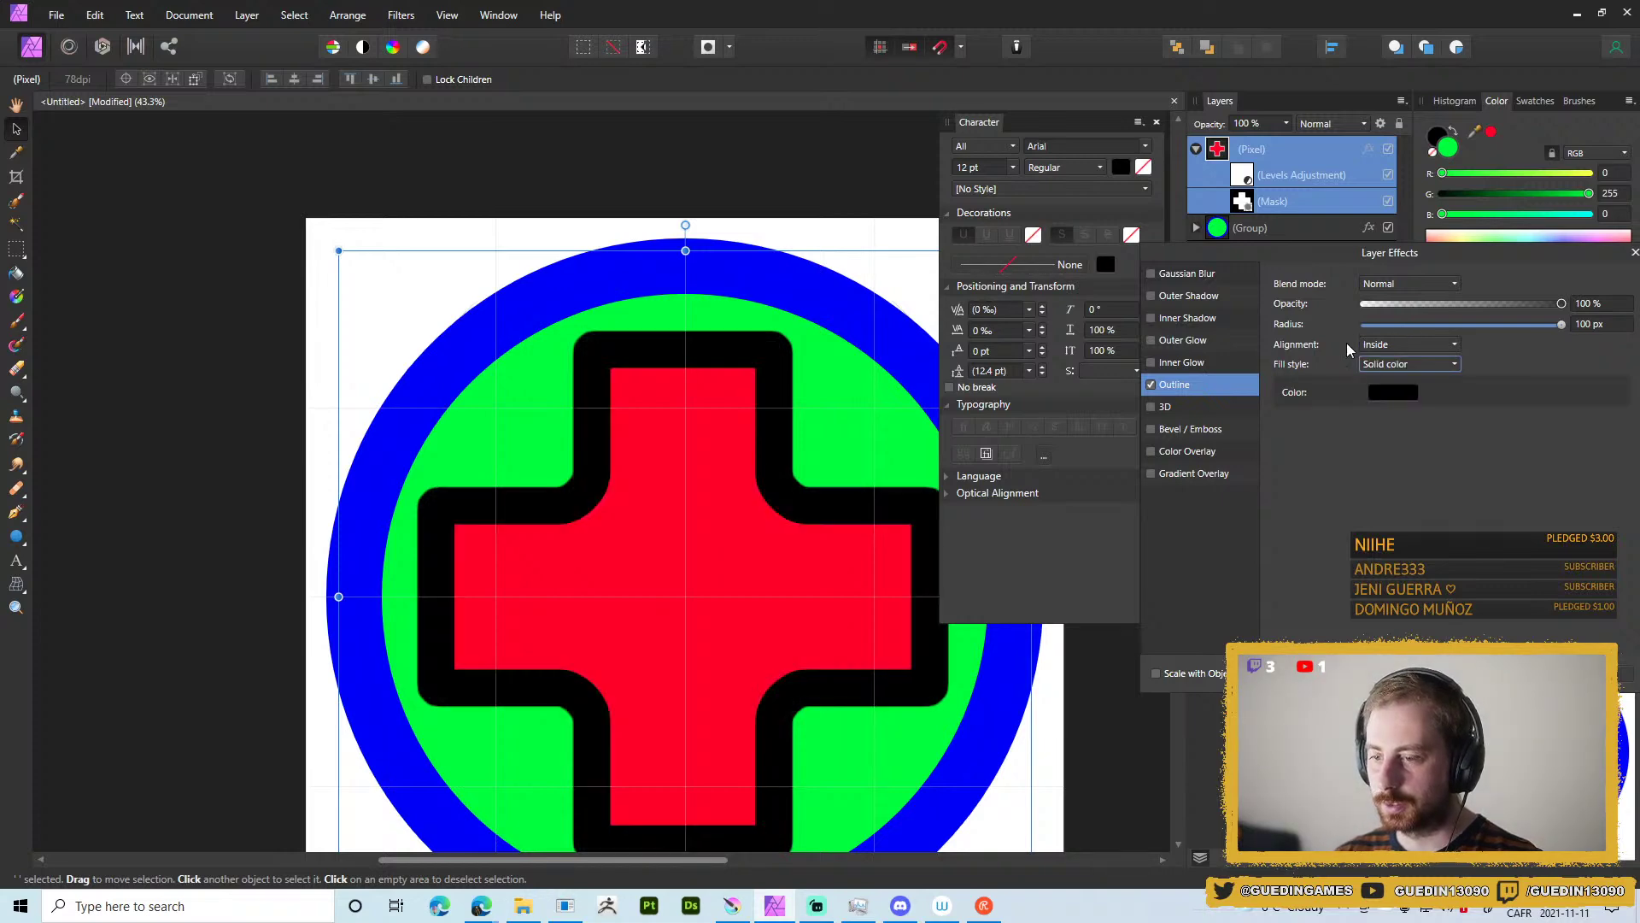
left_click(1375, 395)
left_click_drag(1401, 489, 1504, 489)
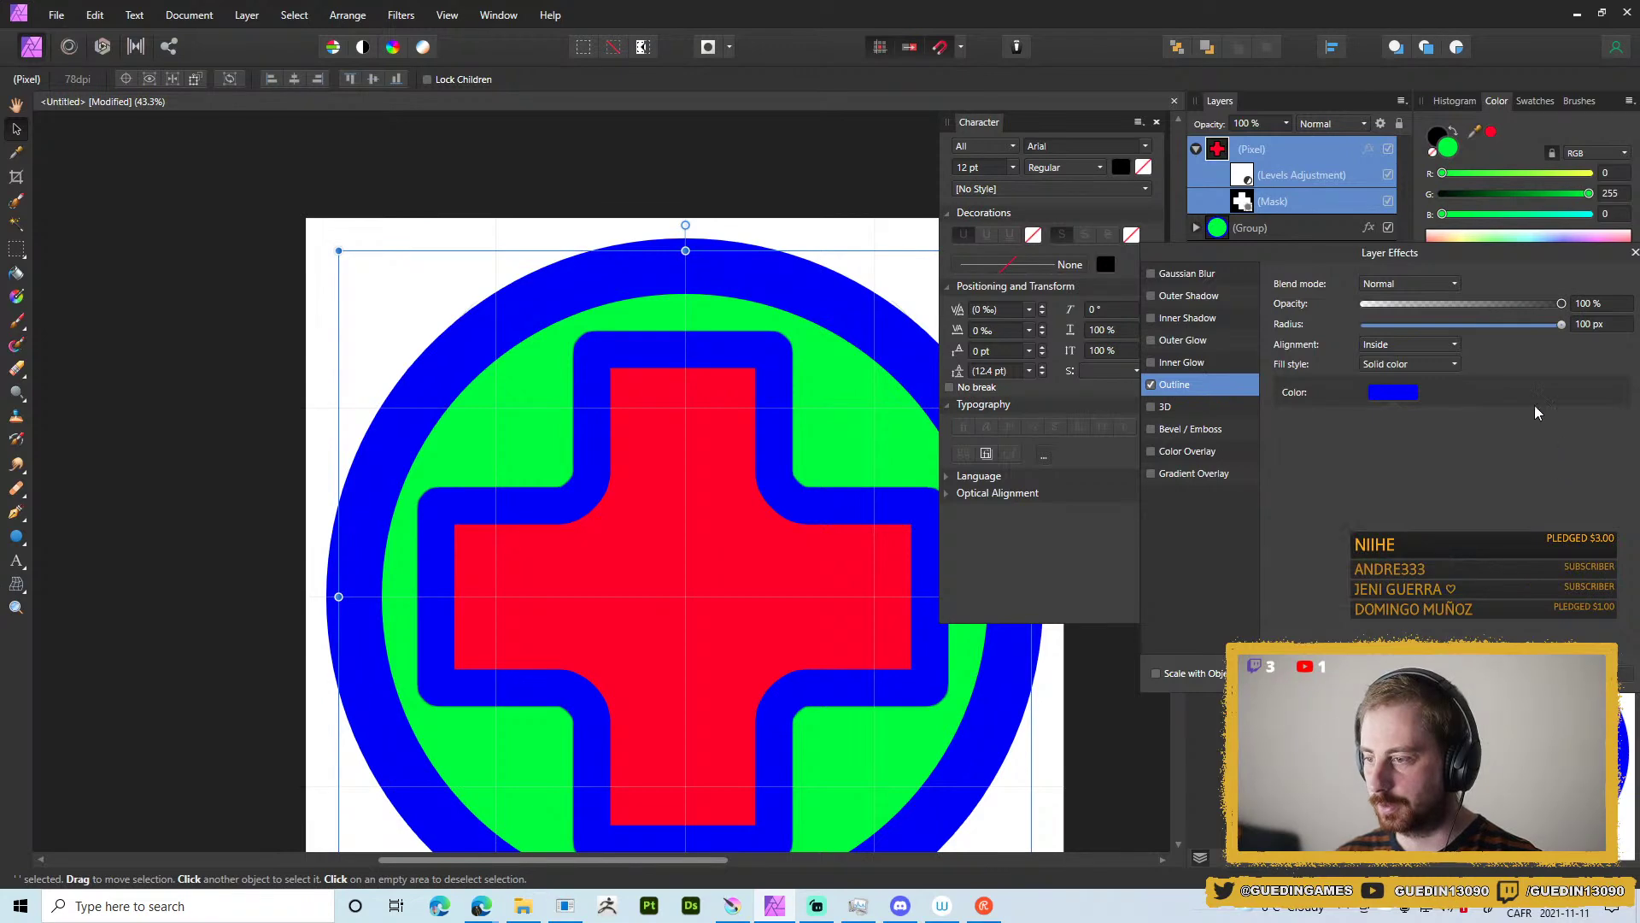
Set the cross's outline radius to 150 px and check the whole decal.
left_click(1617, 327)
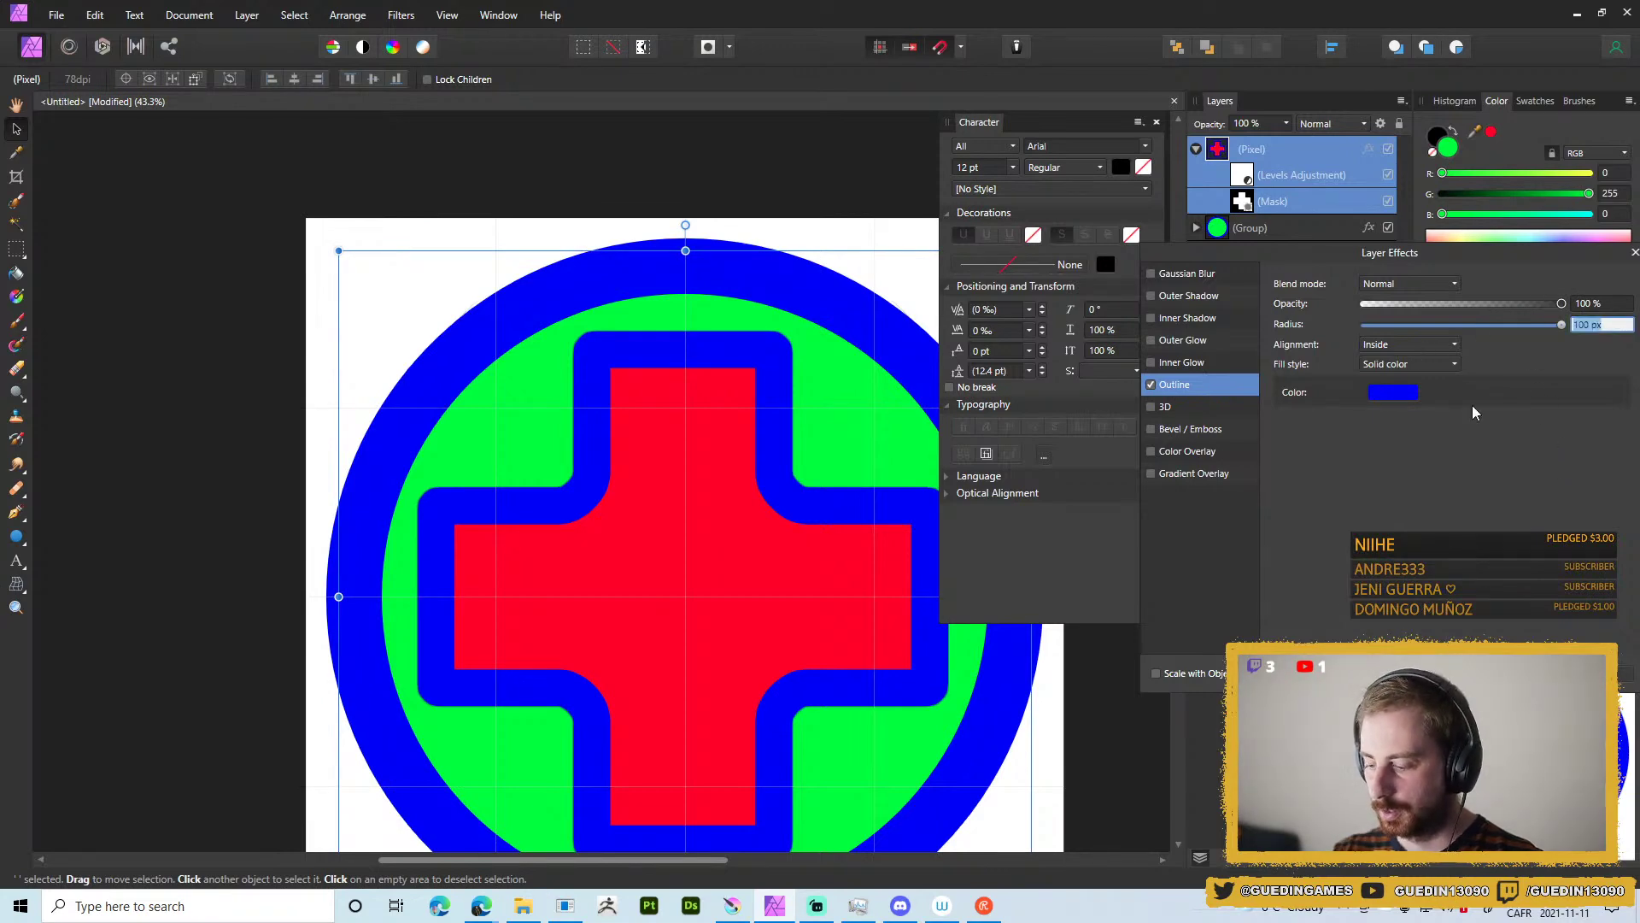
type("150")
key("Return")
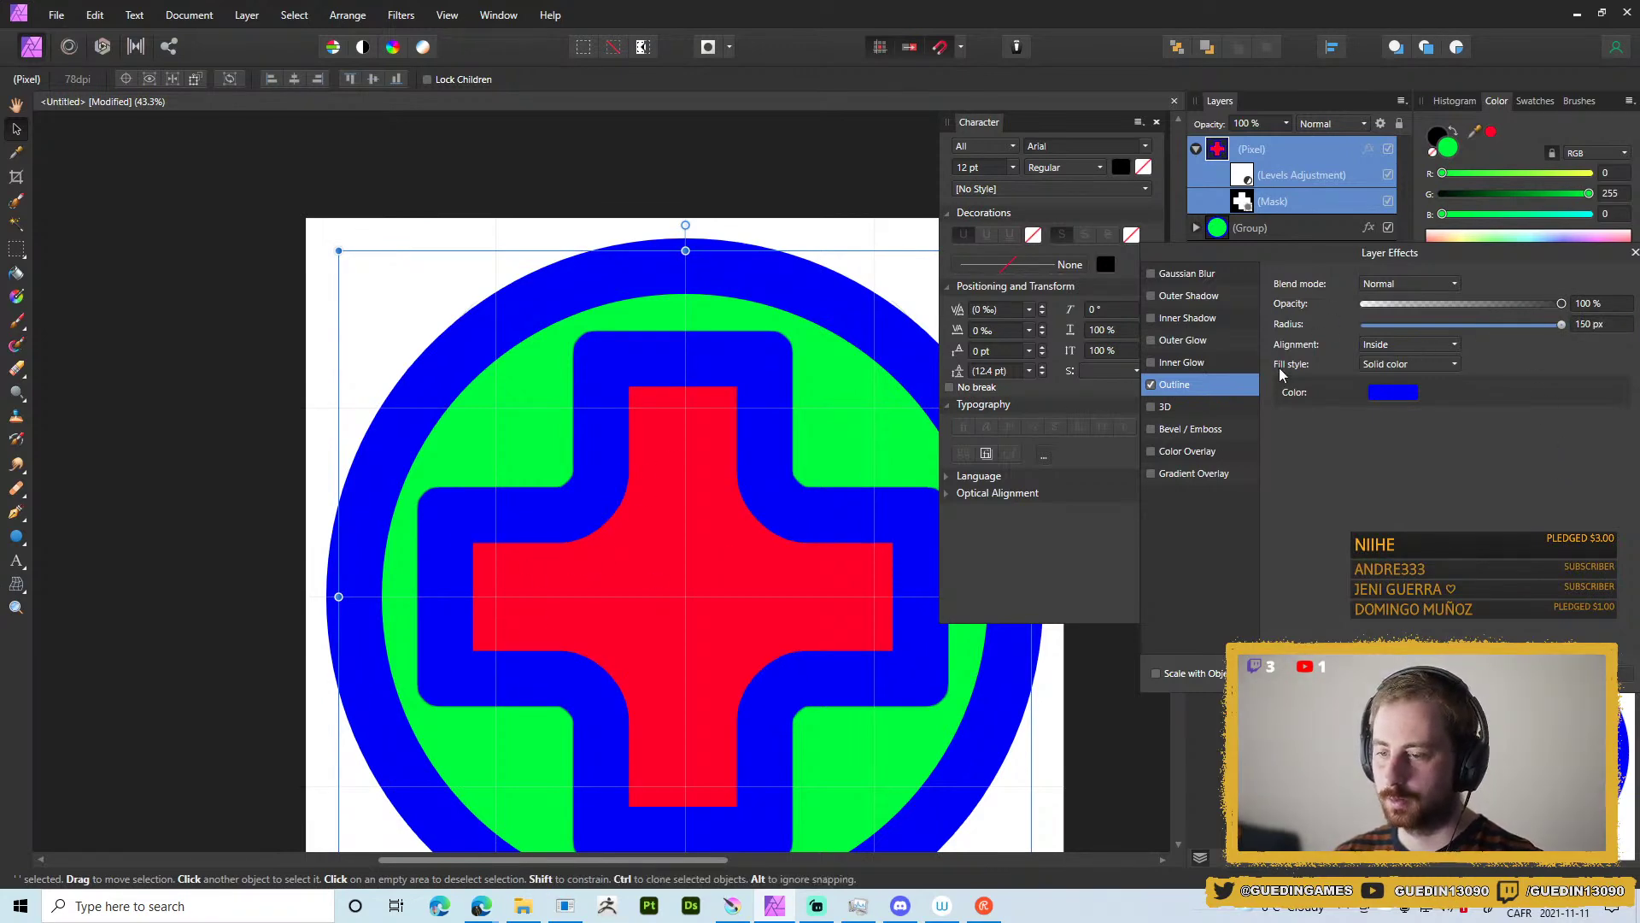
key("space")
scroll(652, 613, "down", 3)
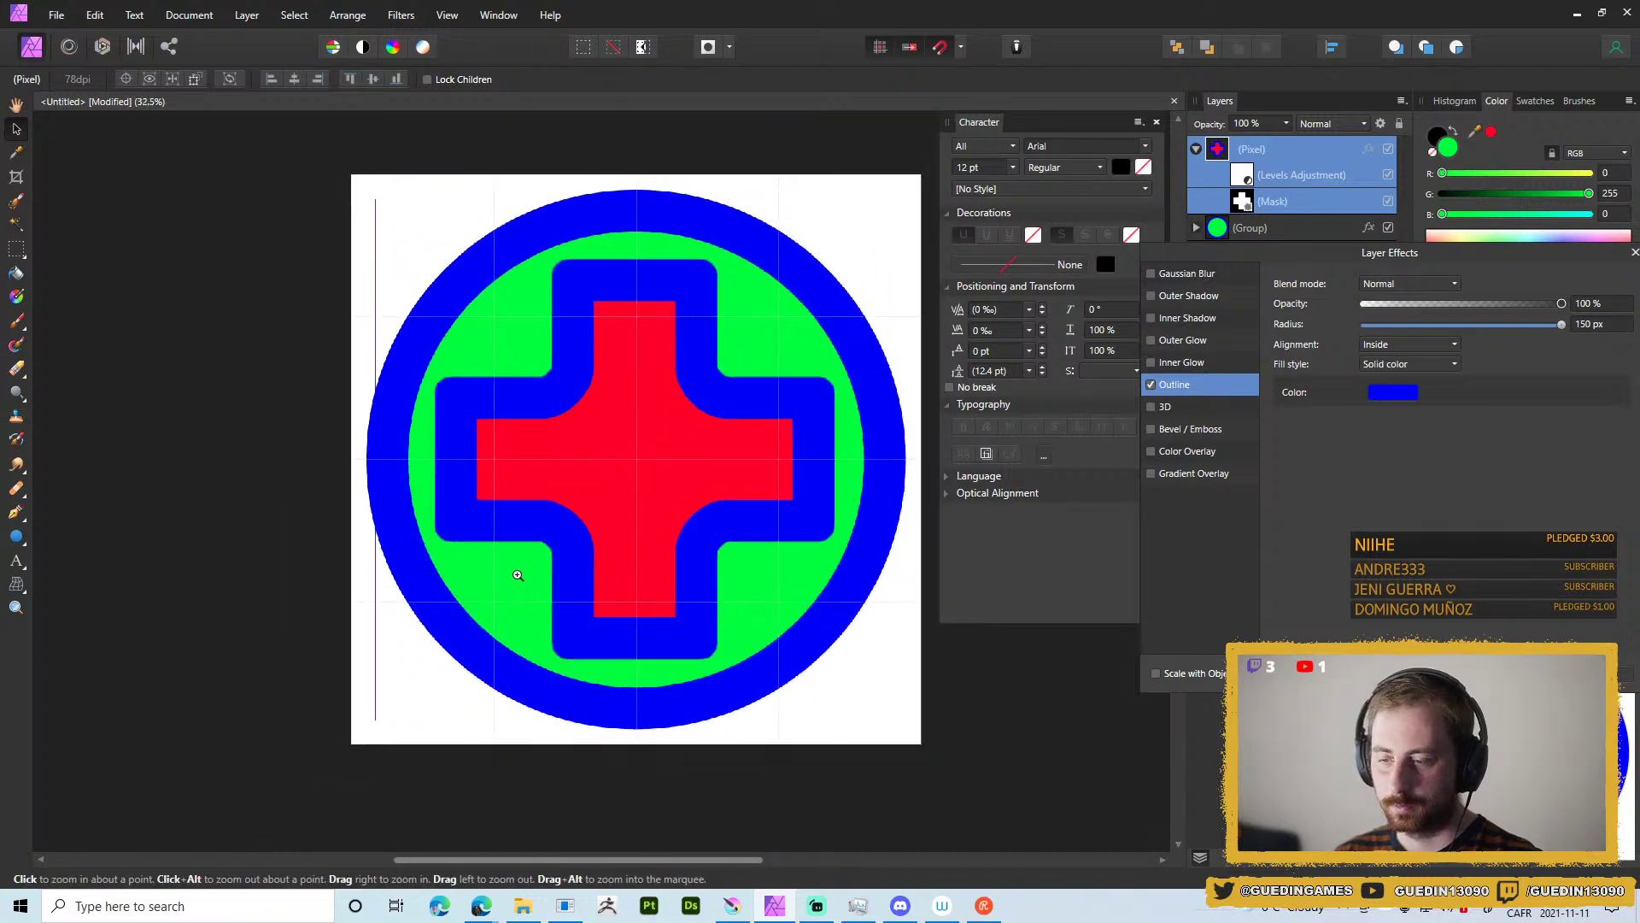
Close the cross's layer effects and hide the lowest pixel layer beneath the green circle group.
left_click(1618, 680)
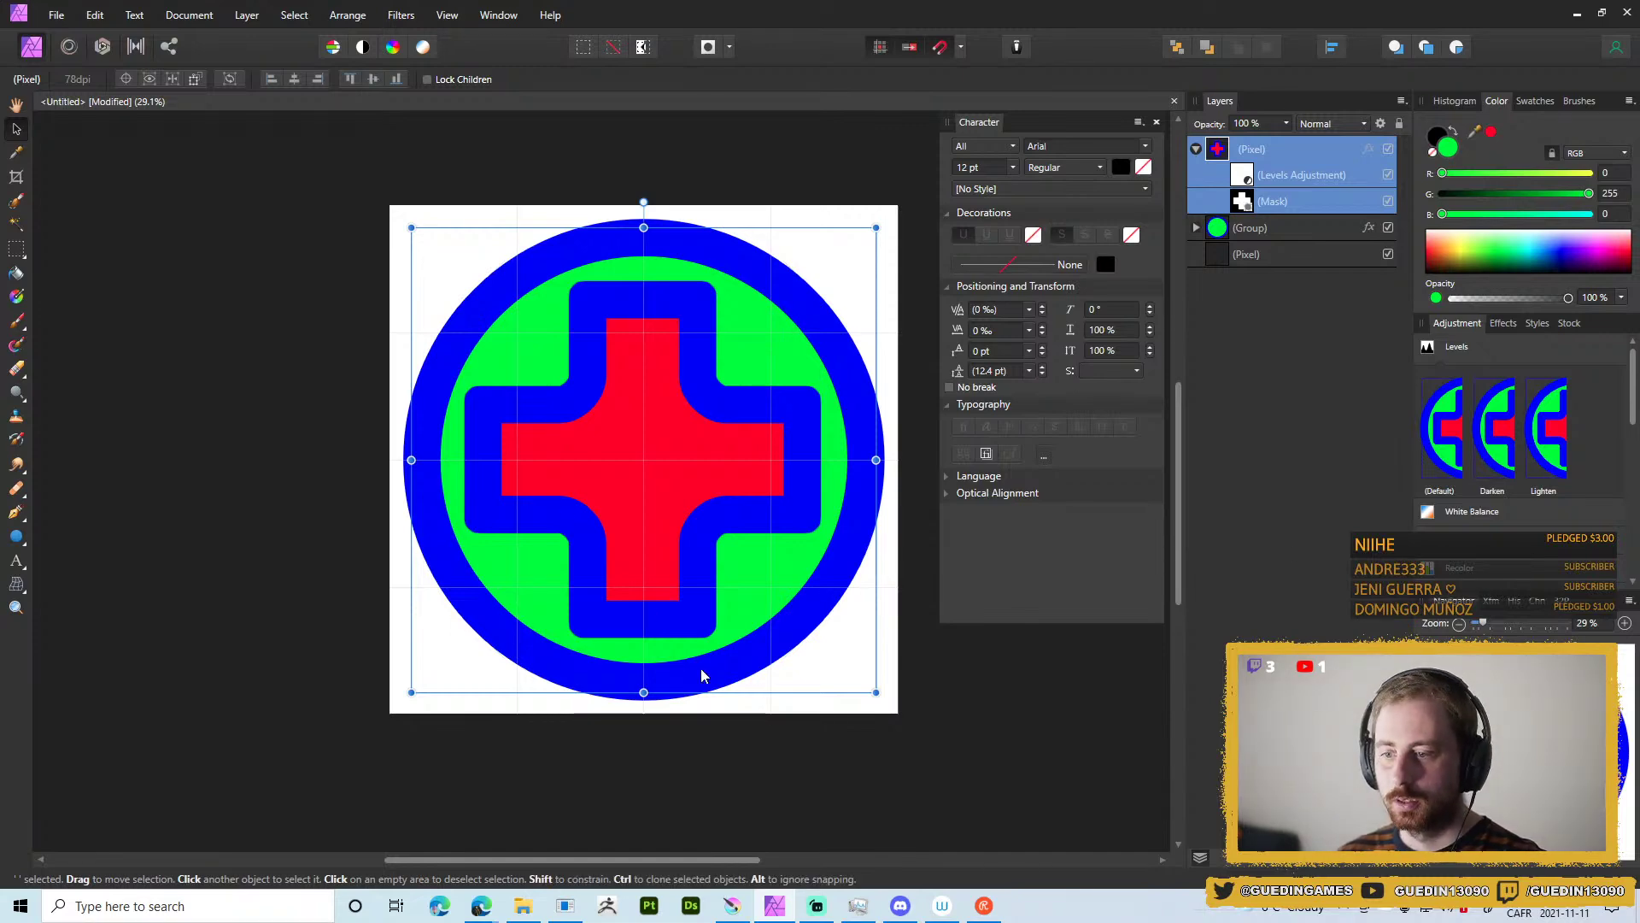
left_click(976, 690)
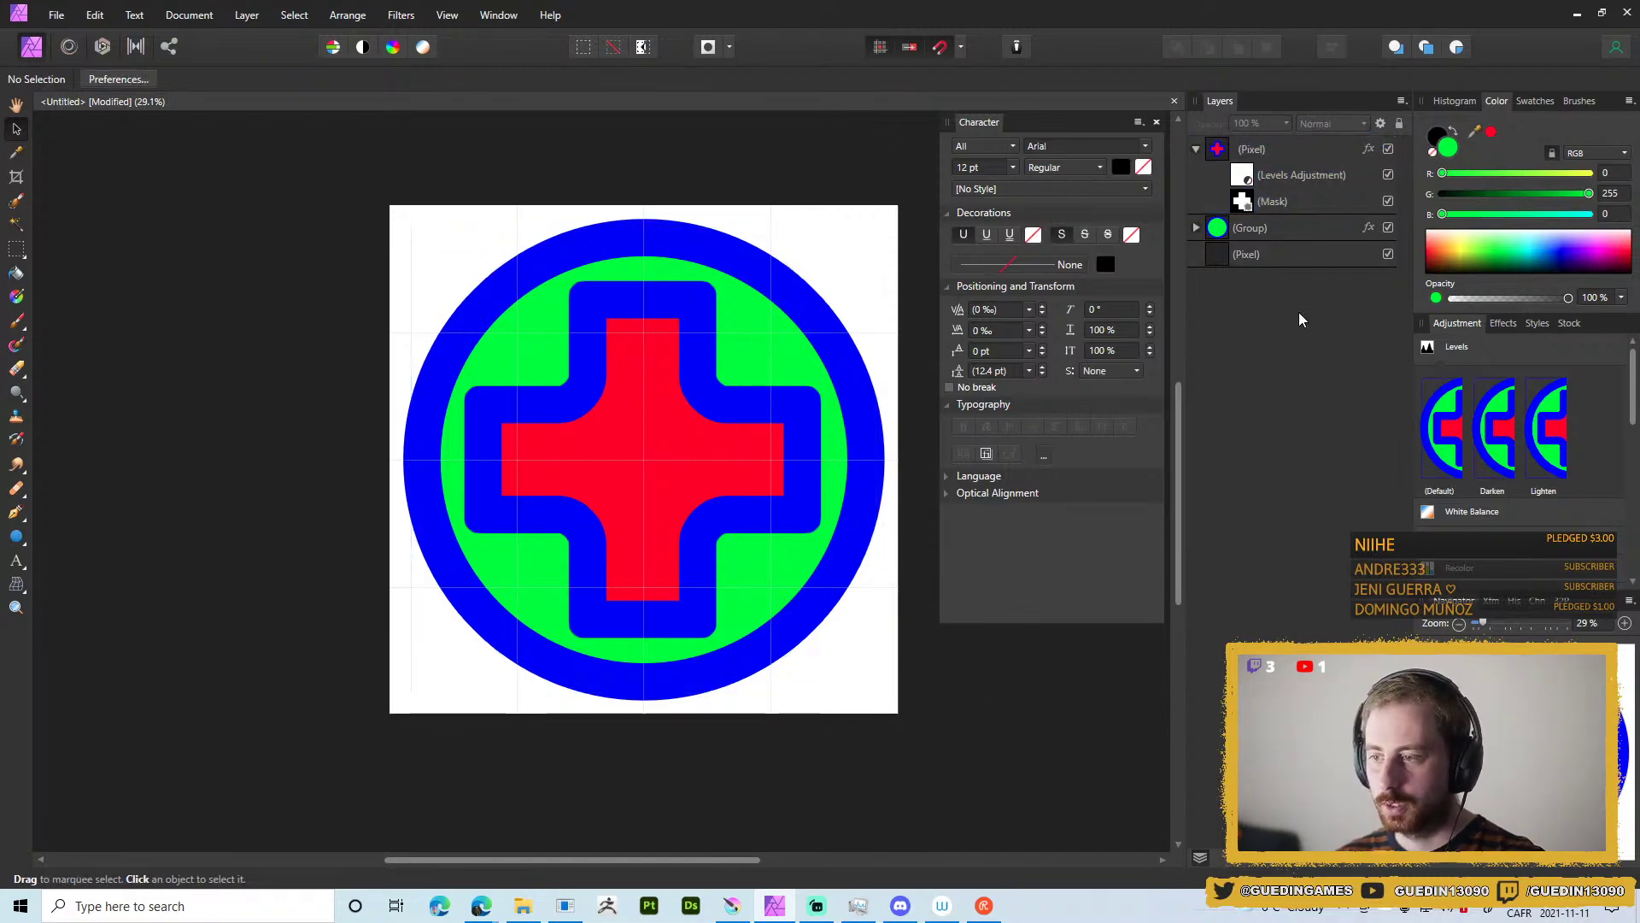
left_click(1311, 255)
left_click(1009, 817)
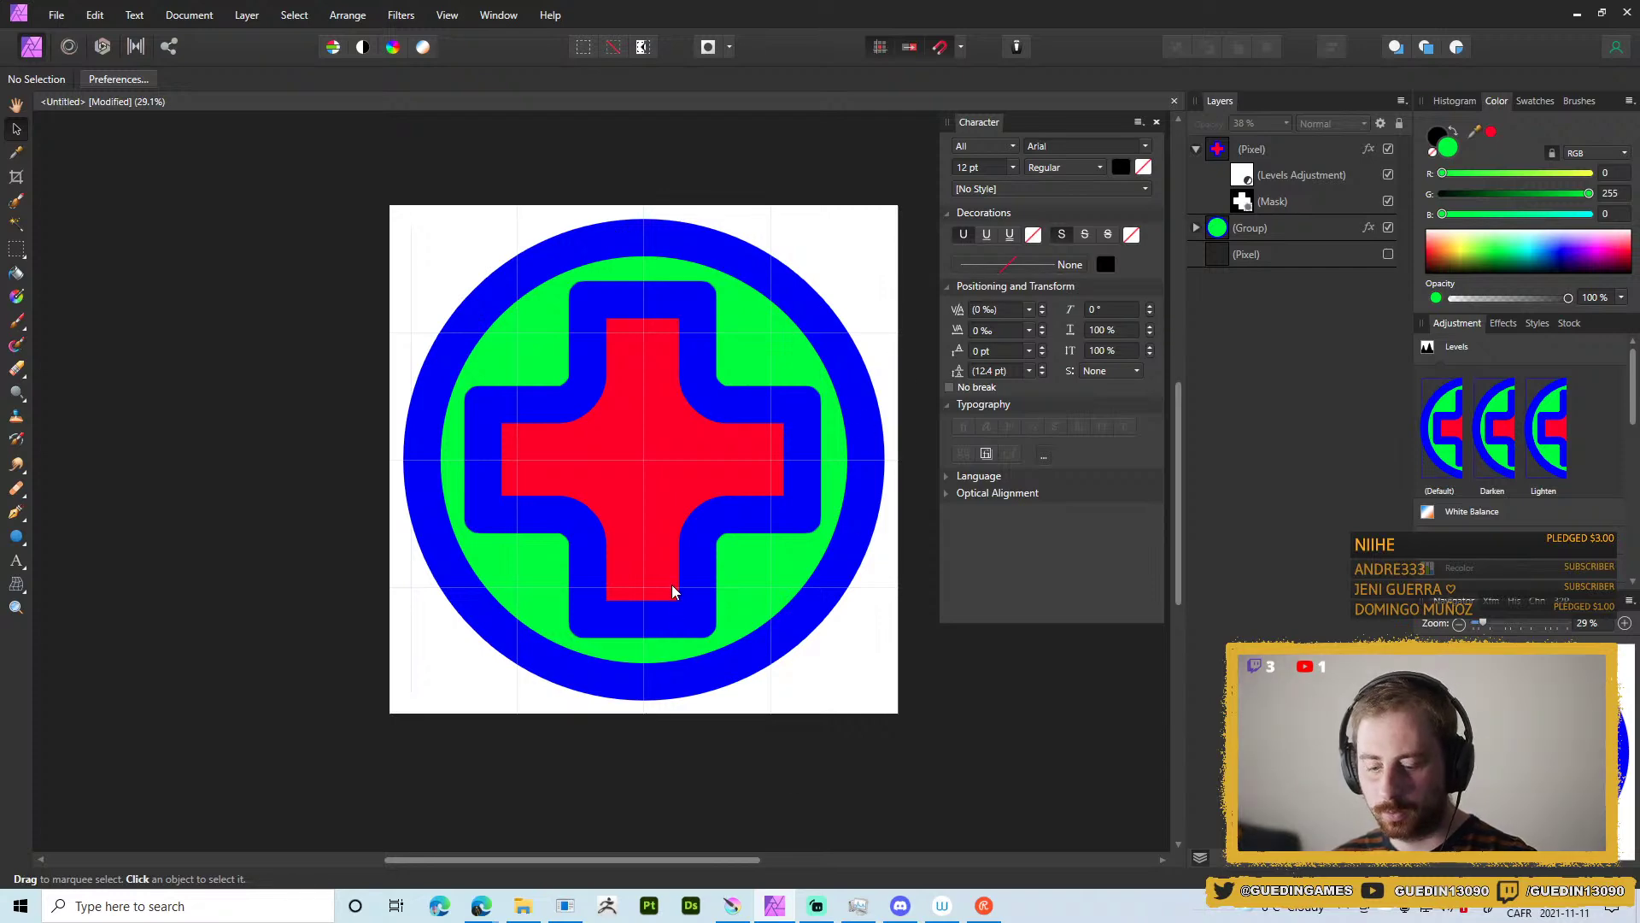
Start exporting the whole document as a 2048 × 2048 px PNG and browse to the SilkRoad Assets Raw folder.
key("ctrl+alt+shift+w")
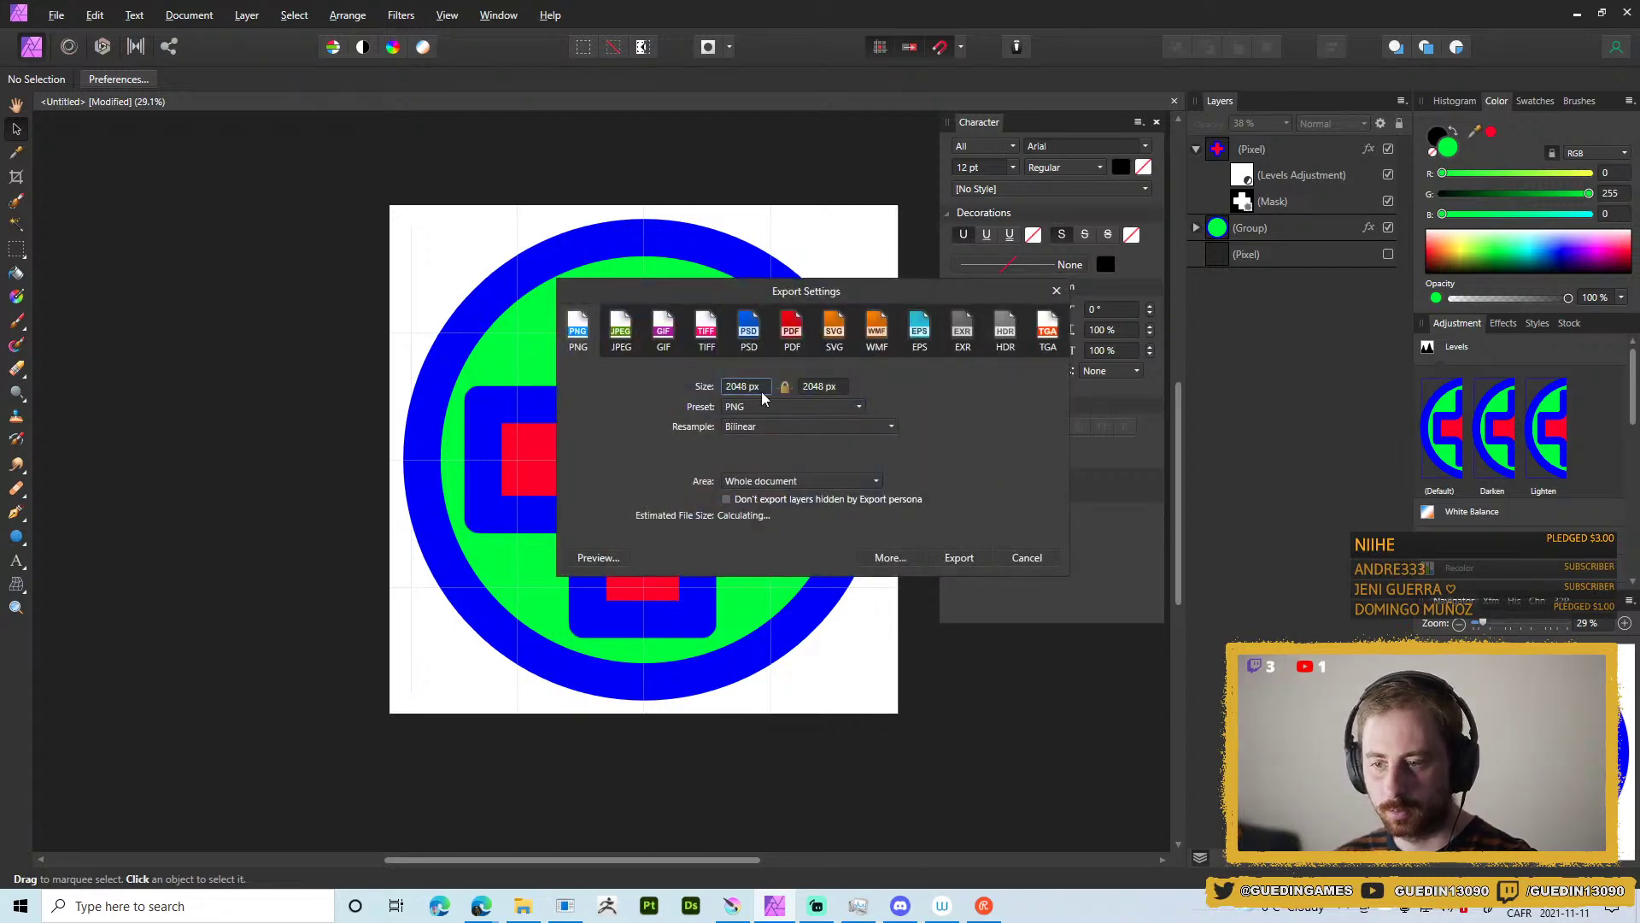
left_click(968, 560)
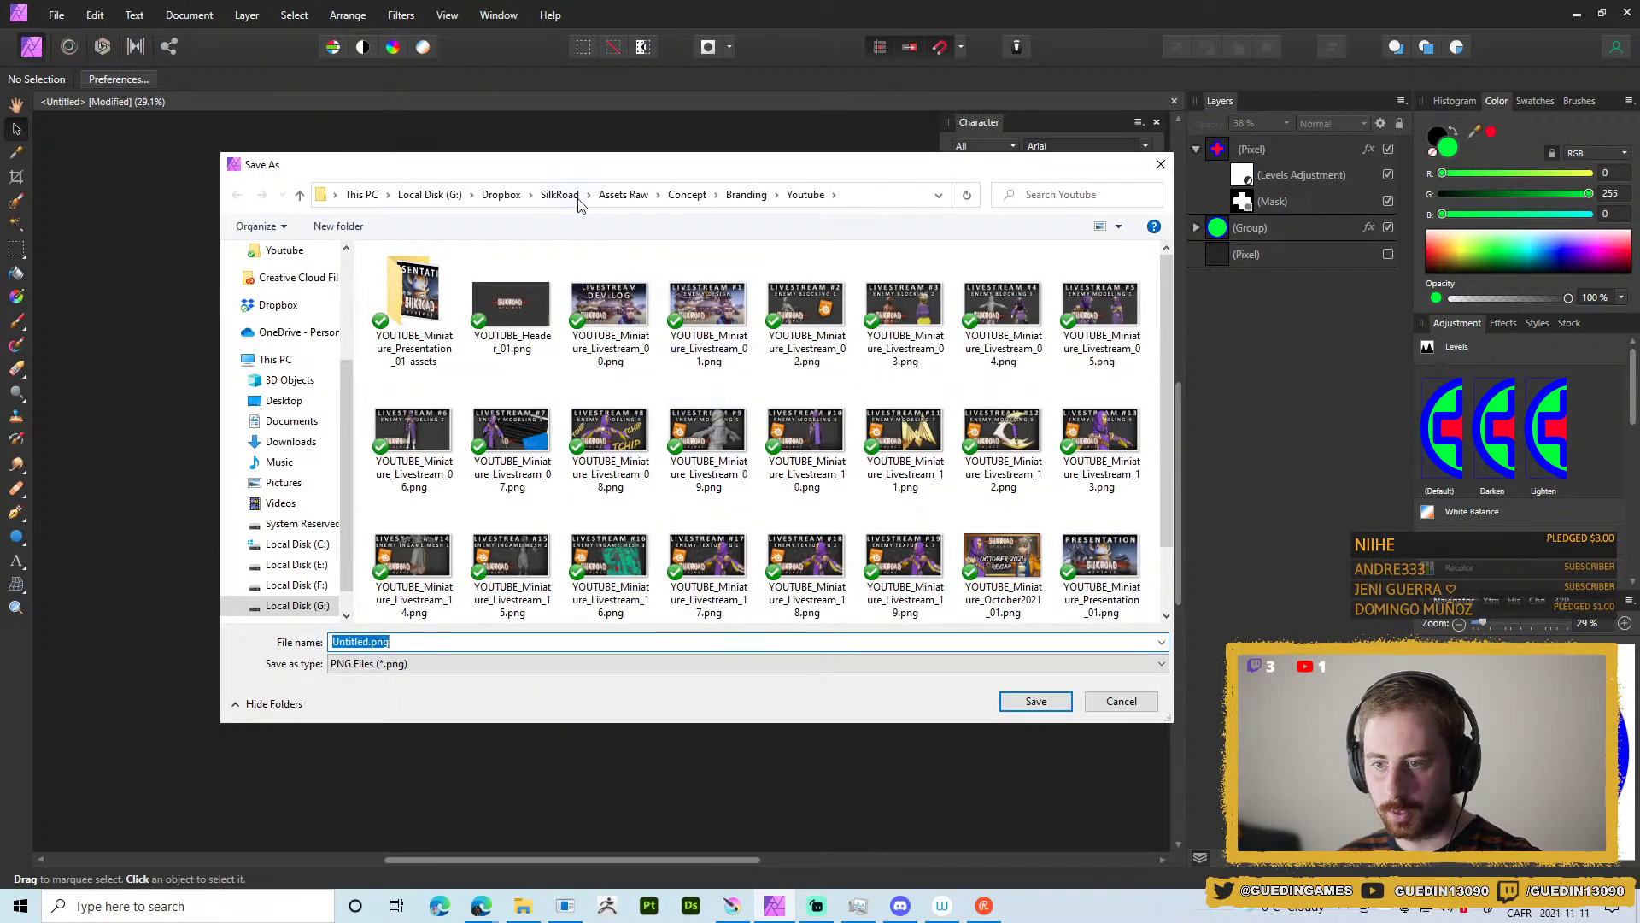
left_click(622, 196)
double_click(417, 330)
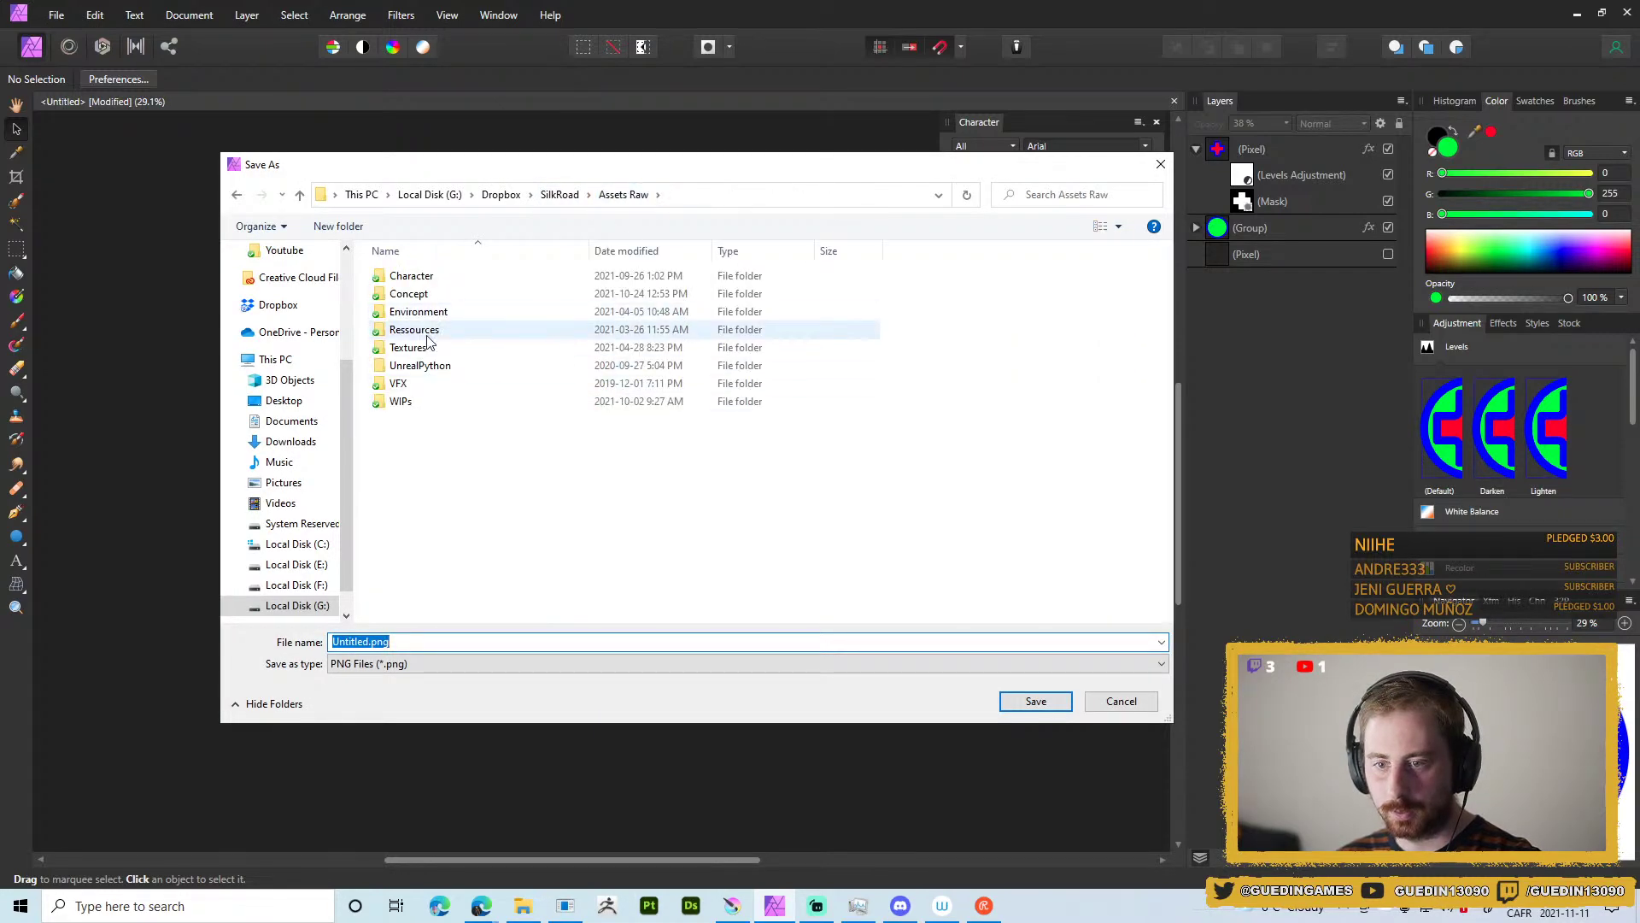
double_click(398, 314)
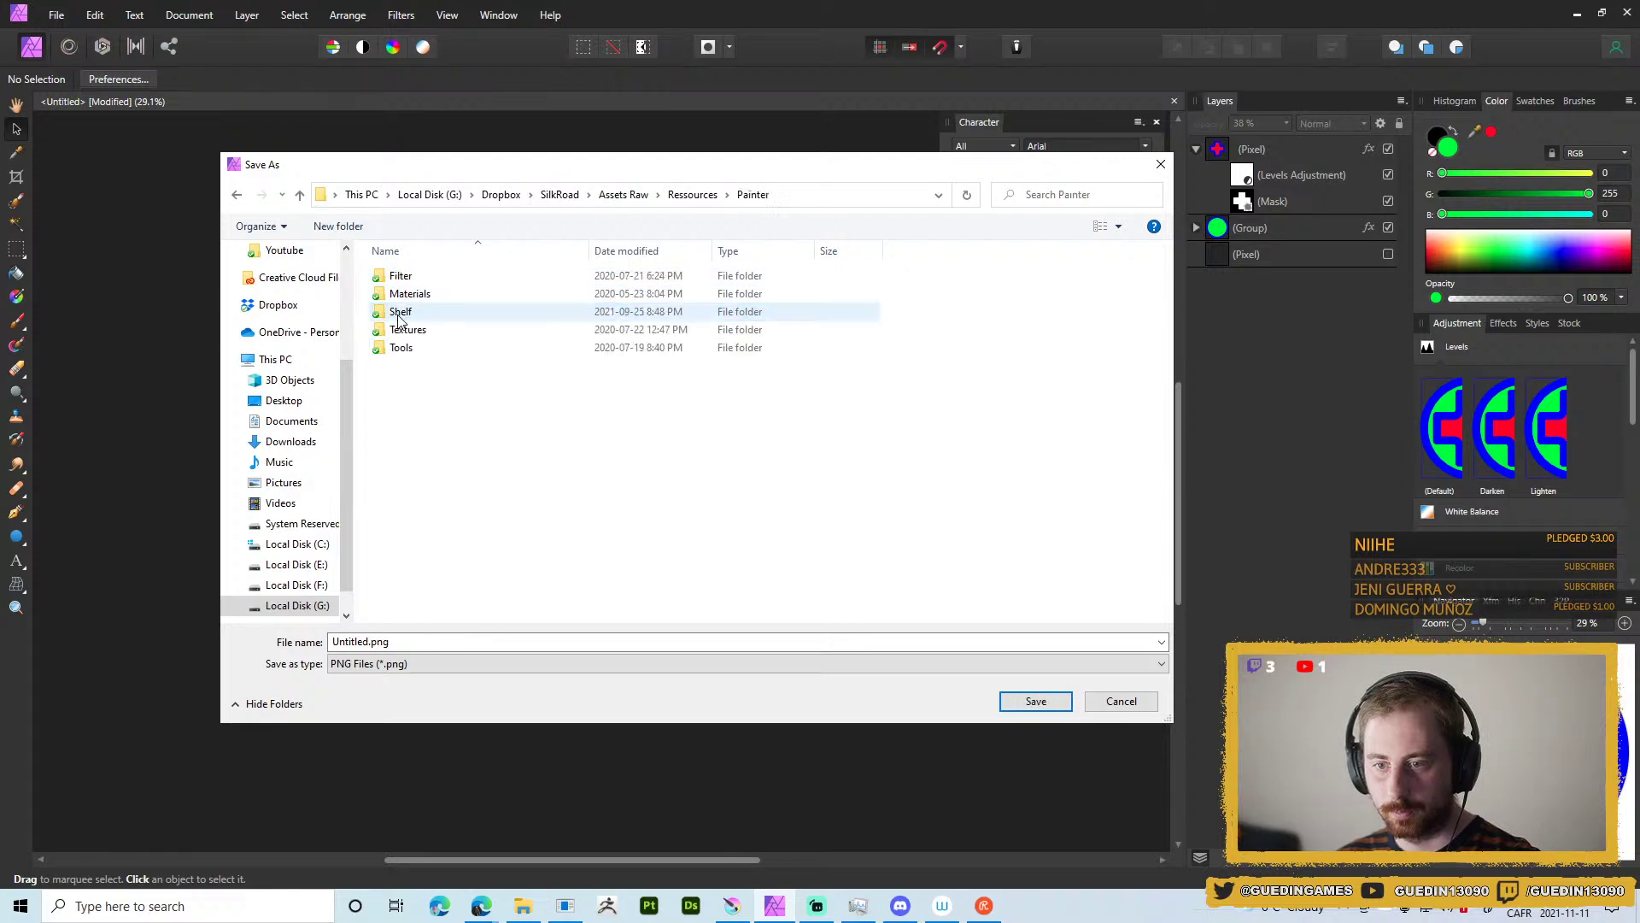
double_click(399, 329)
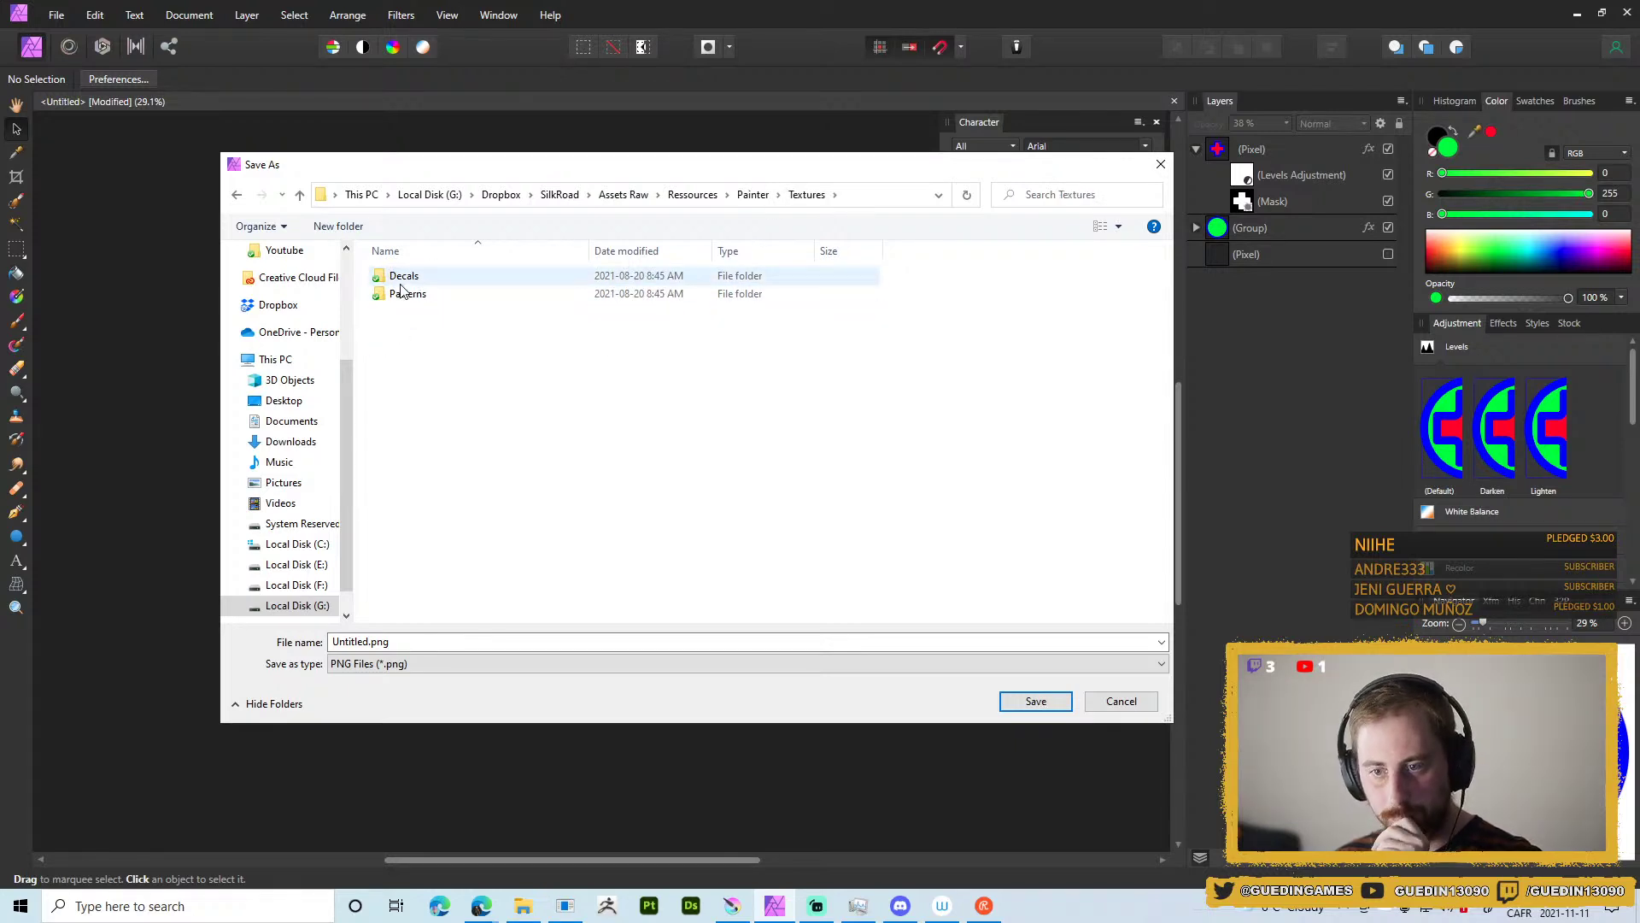
key("BackSpace")
key("BackSpace")
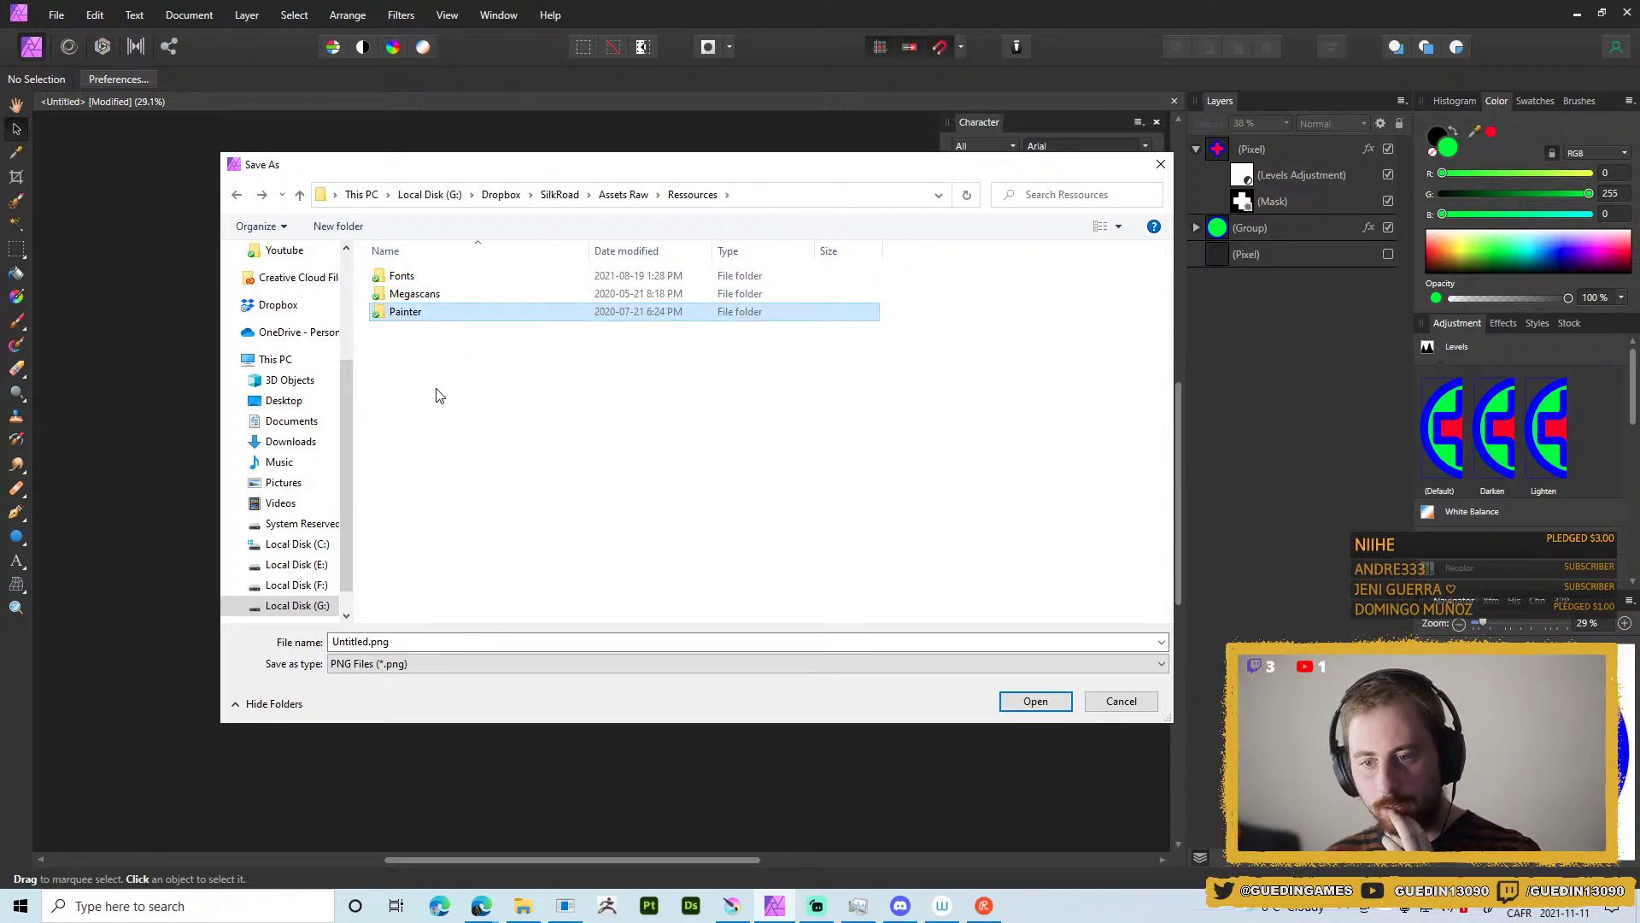
key("BackSpace")
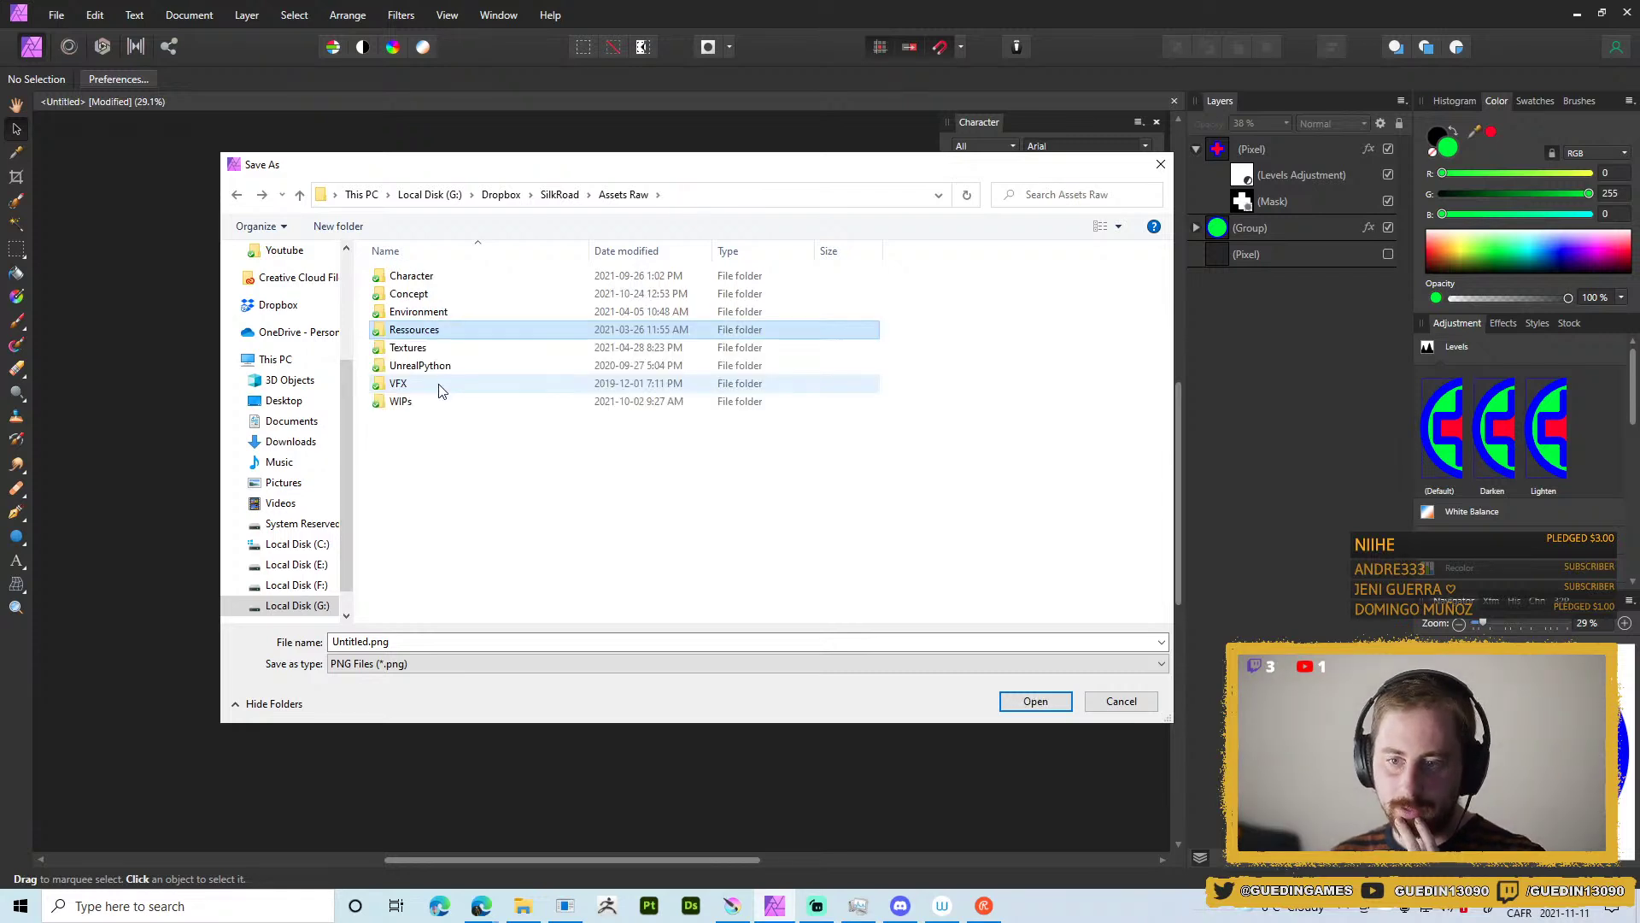
Browse the Assets Raw Textures folder and its Default, Common and DecoPattern subfolders for a place to save the PNG.
double_click(419, 348)
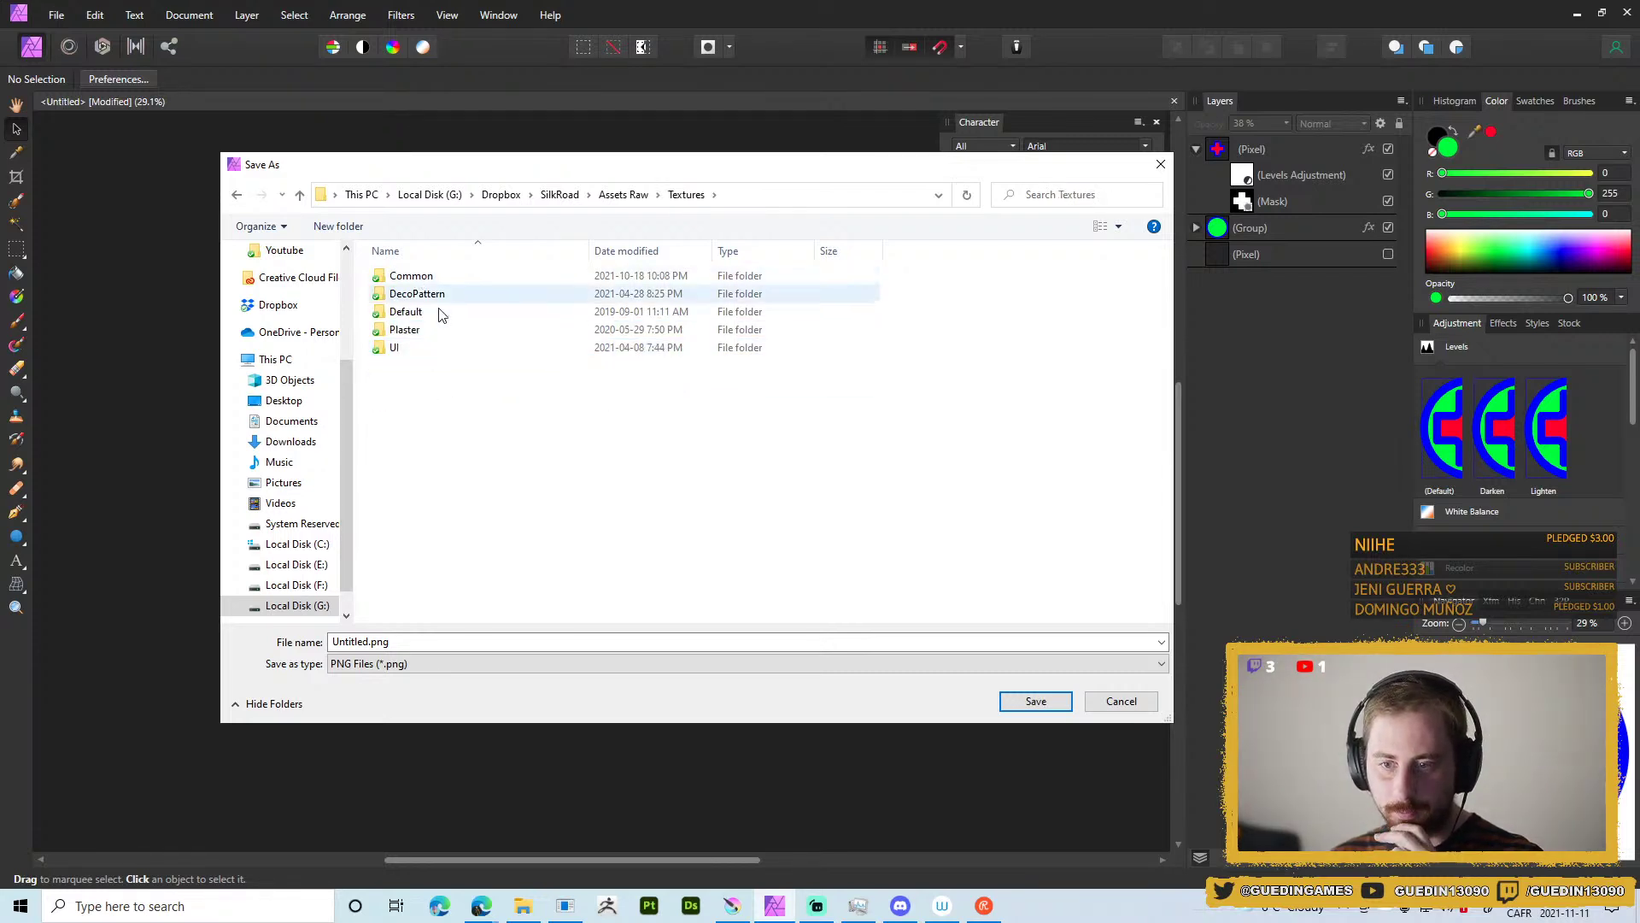
double_click(439, 313)
key("BackSpace")
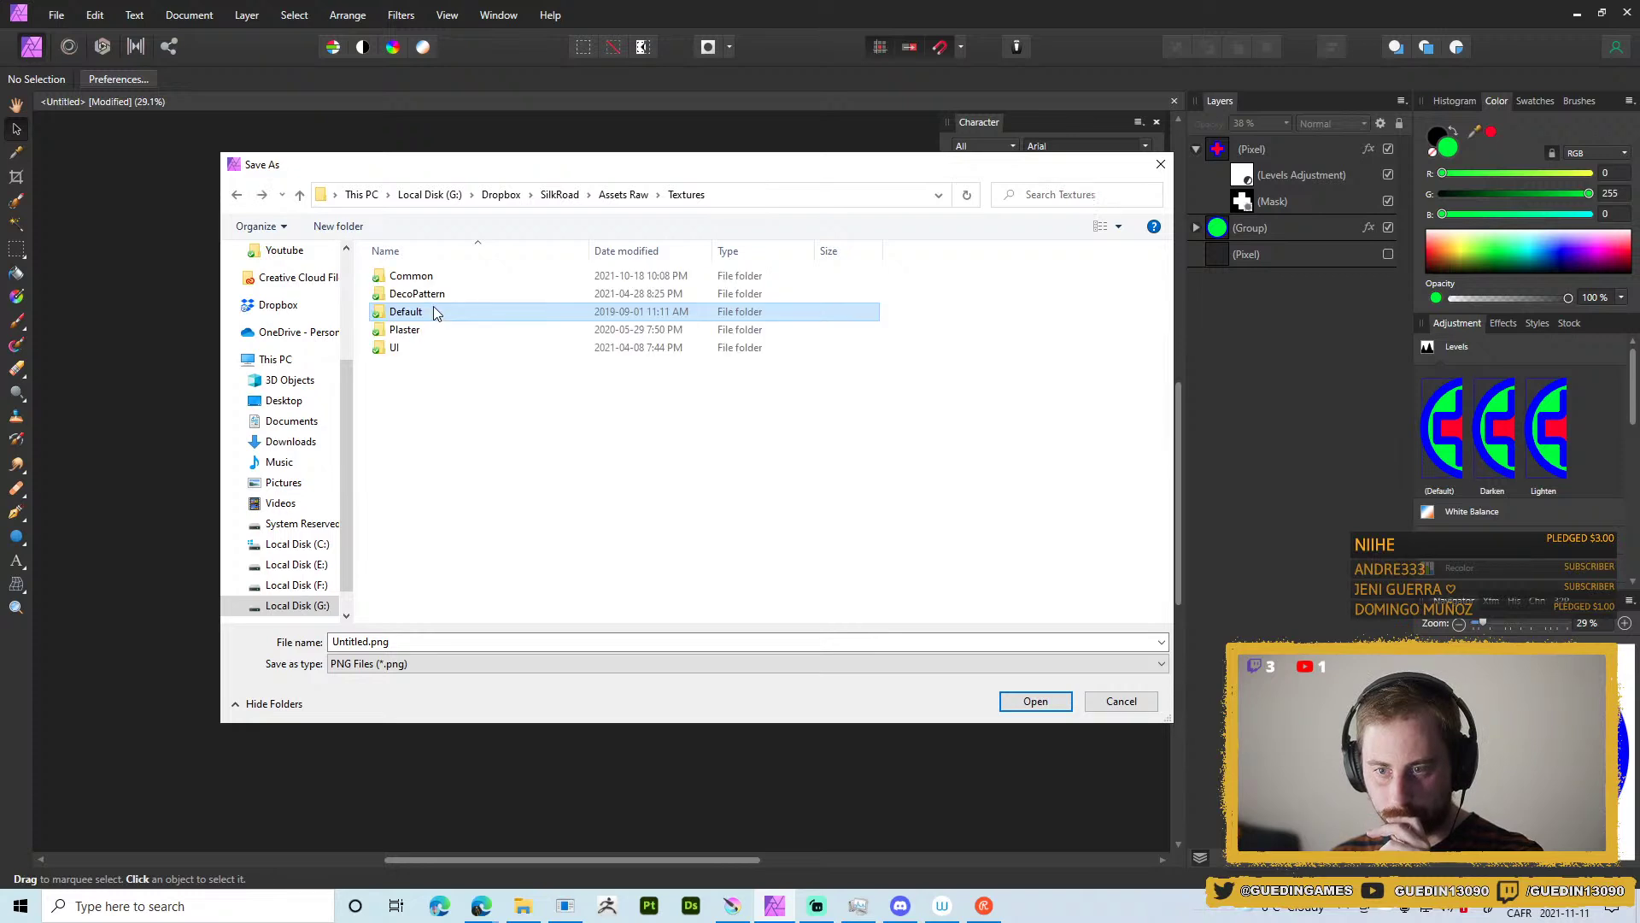
double_click(423, 276)
key("BackSpace")
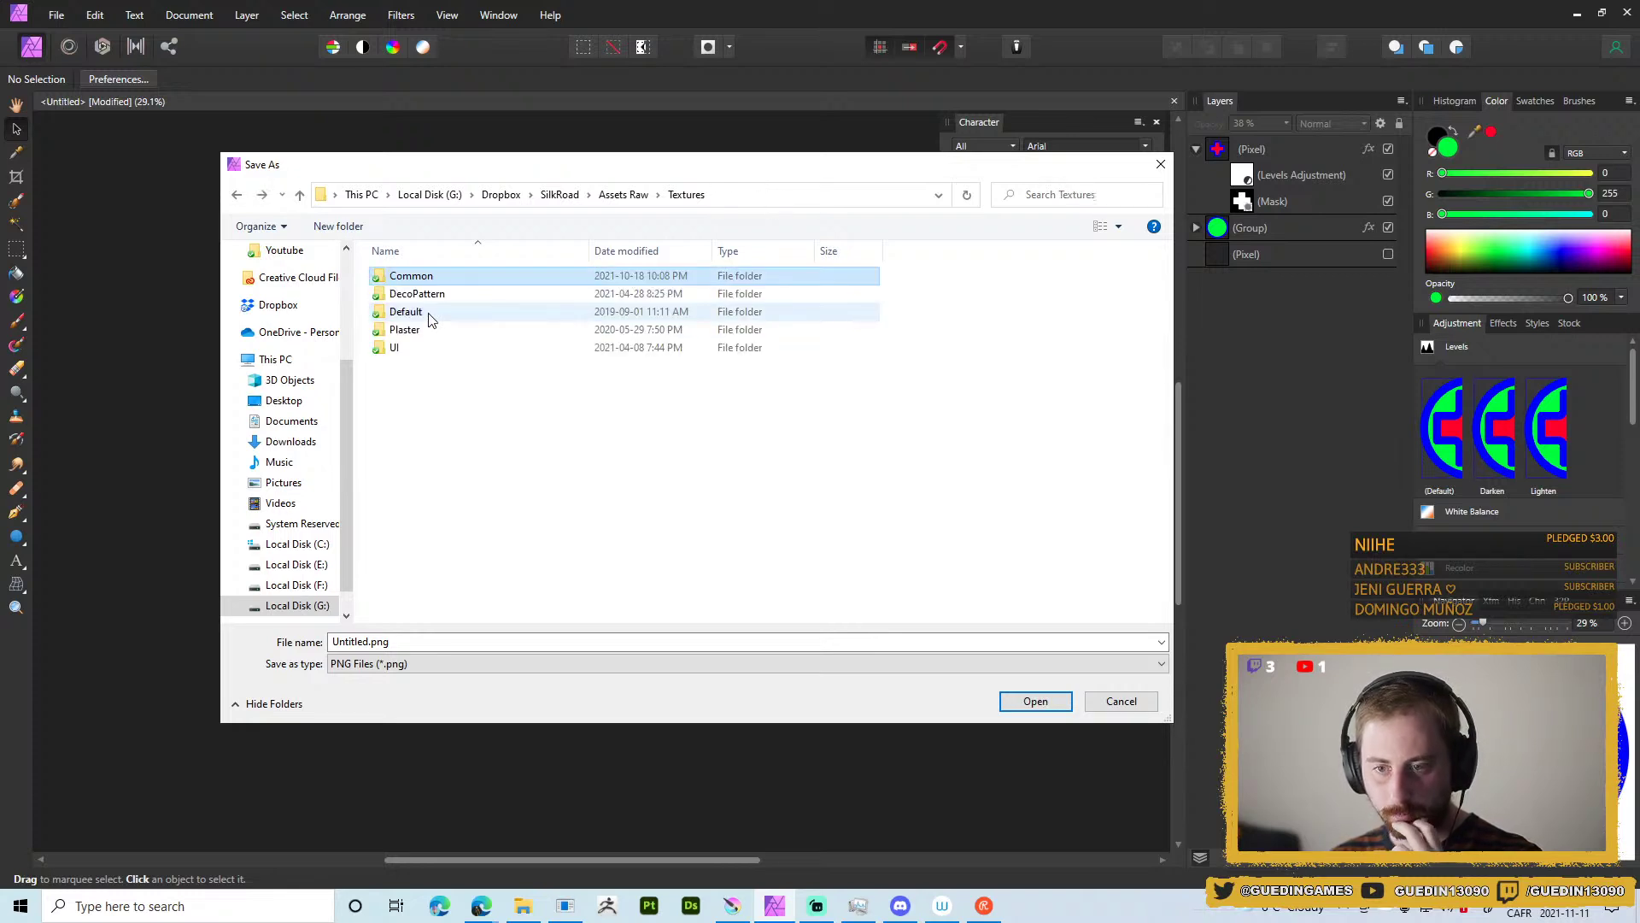
double_click(421, 295)
double_click(405, 276)
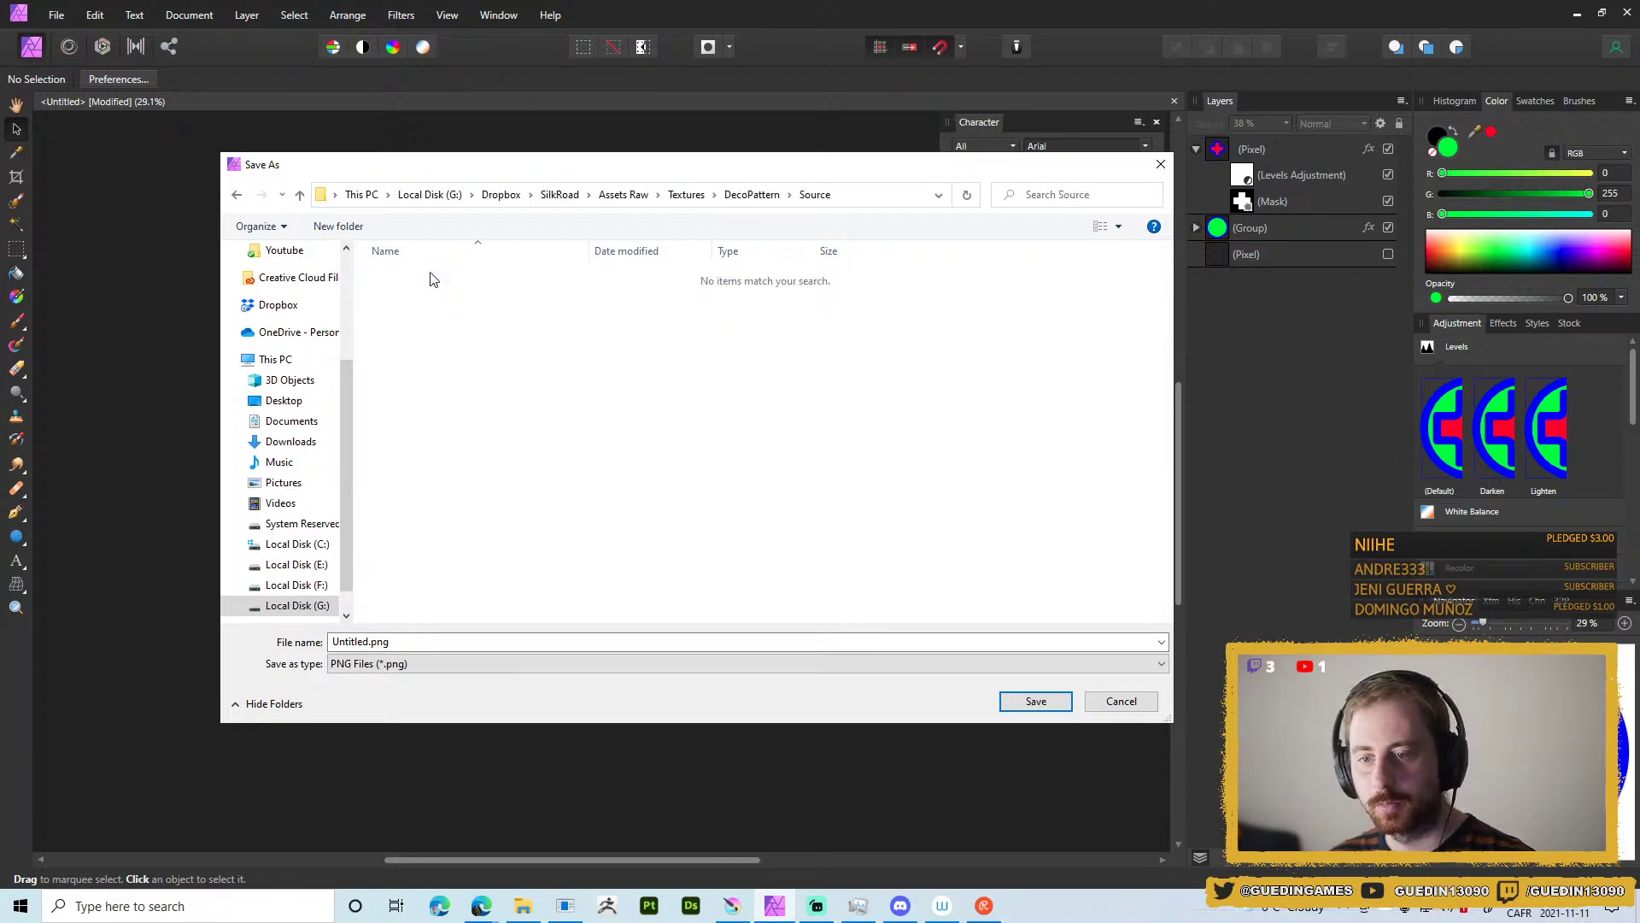
key("BackSpace")
key("BackSpace")
left_click(424, 664)
Switch to File Explorer and go to the Textures folder inside SilkRoad's Assets Raw.
left_click(523, 905)
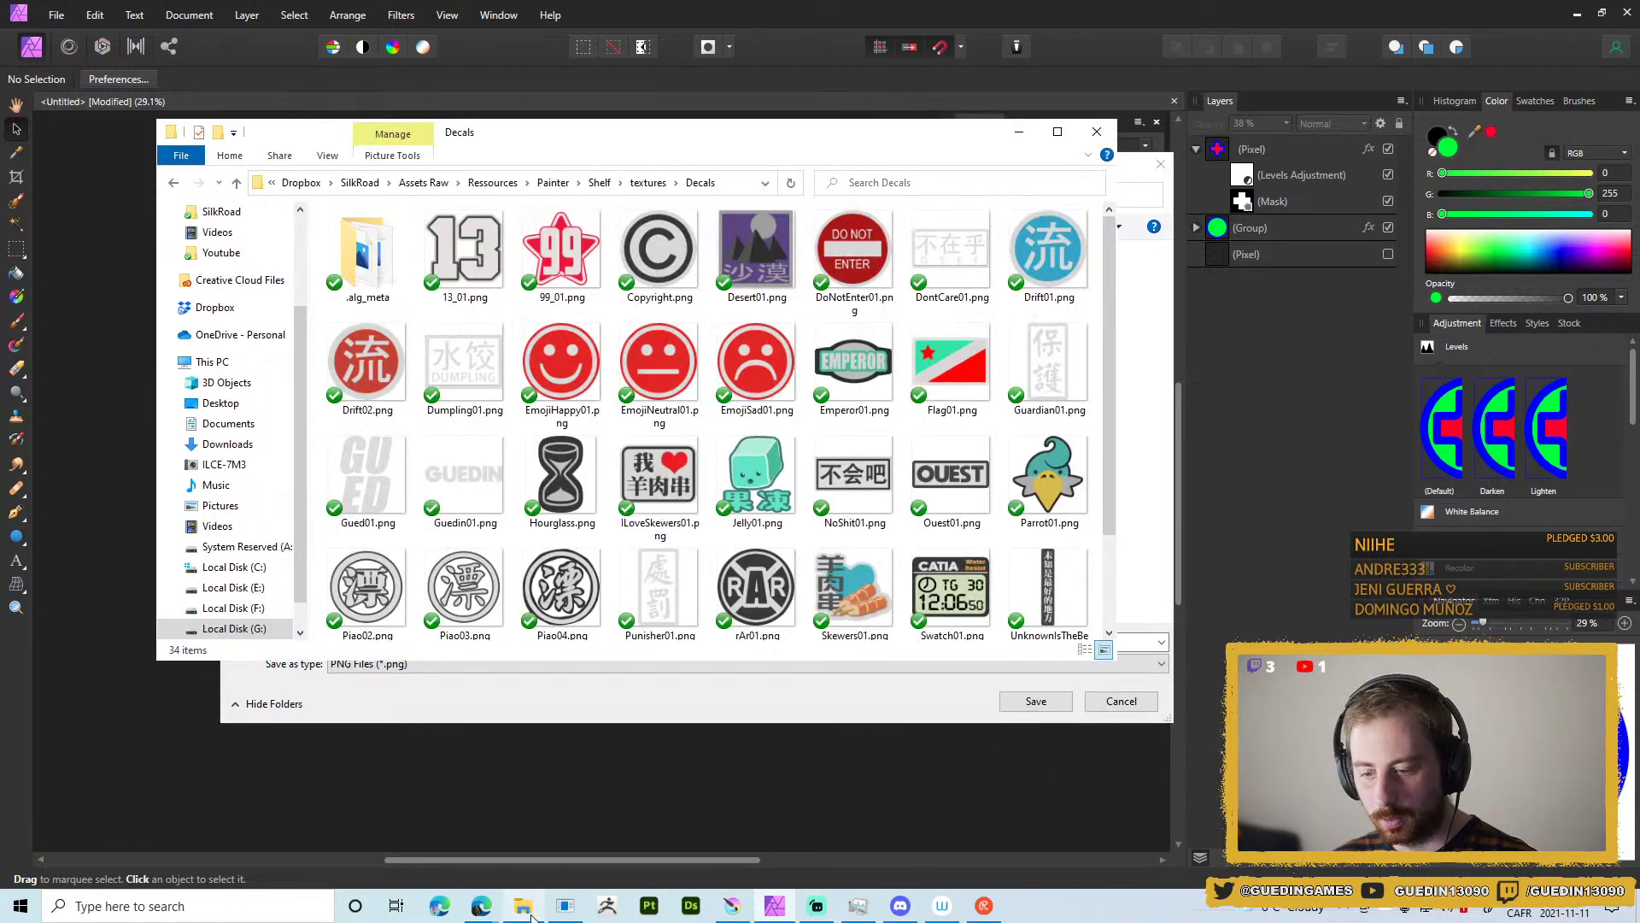
left_click(477, 190)
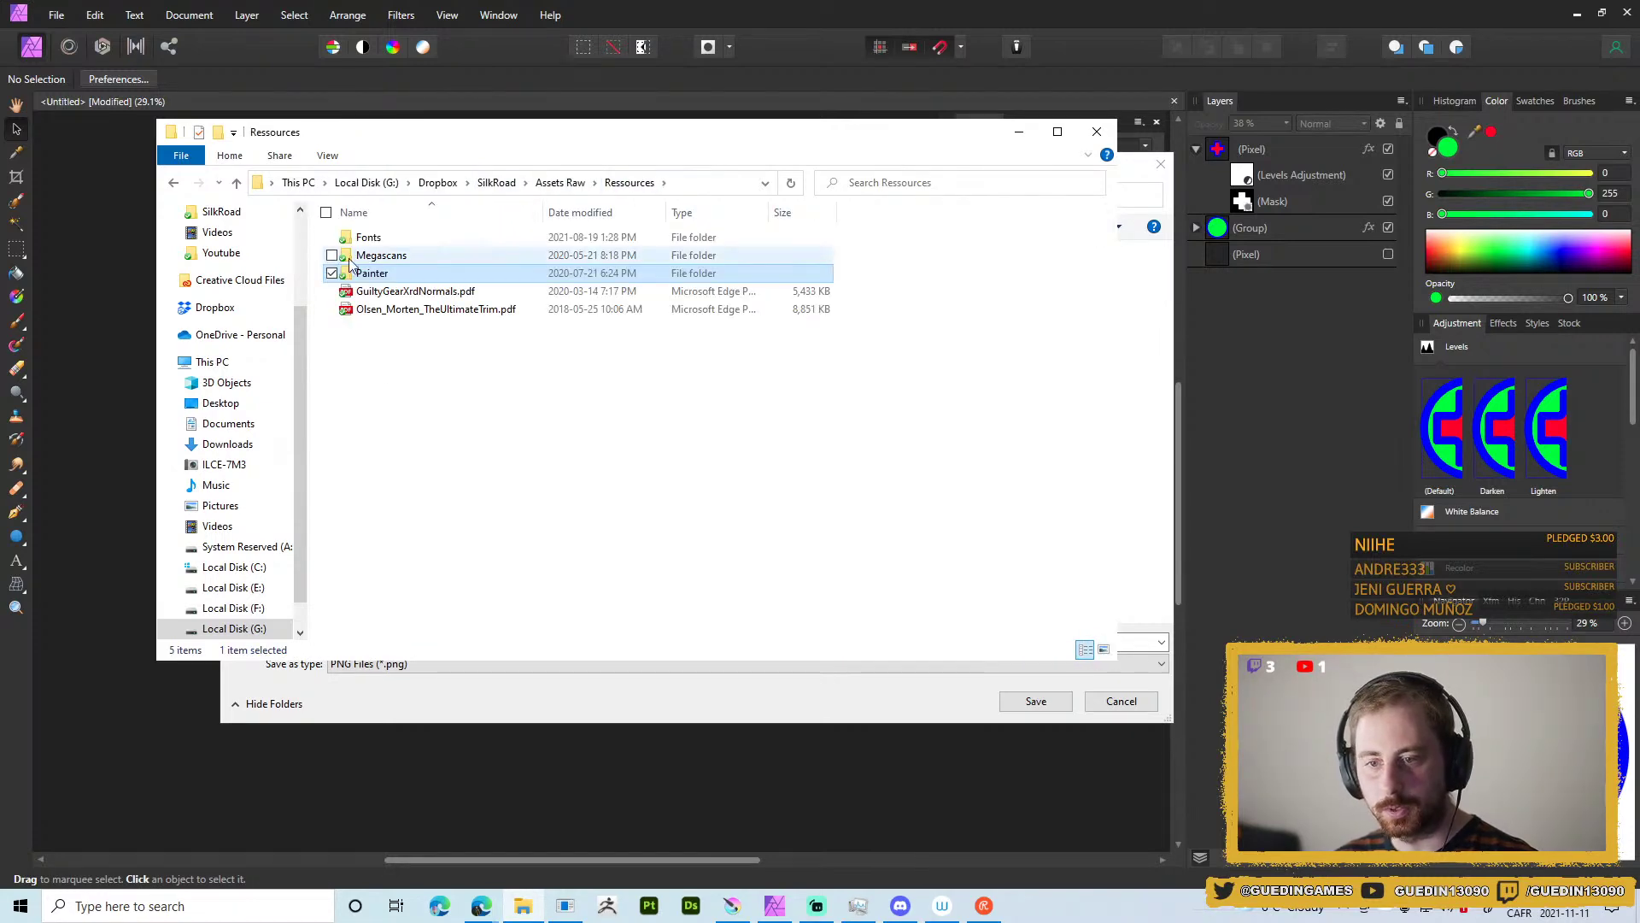
left_click(559, 182)
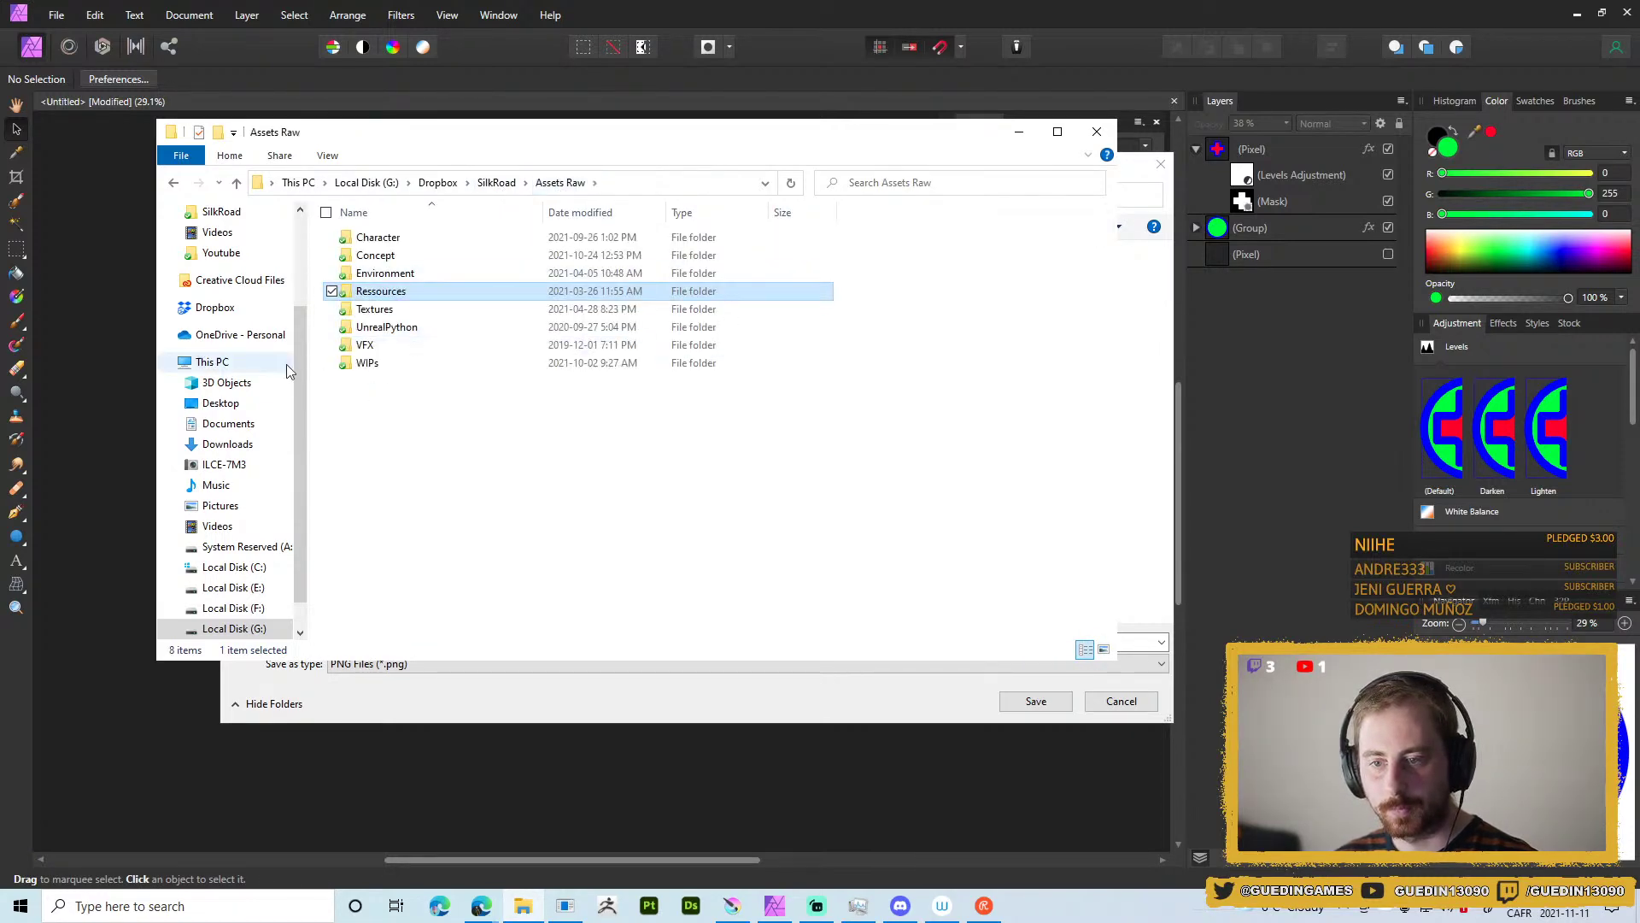
double_click(364, 312)
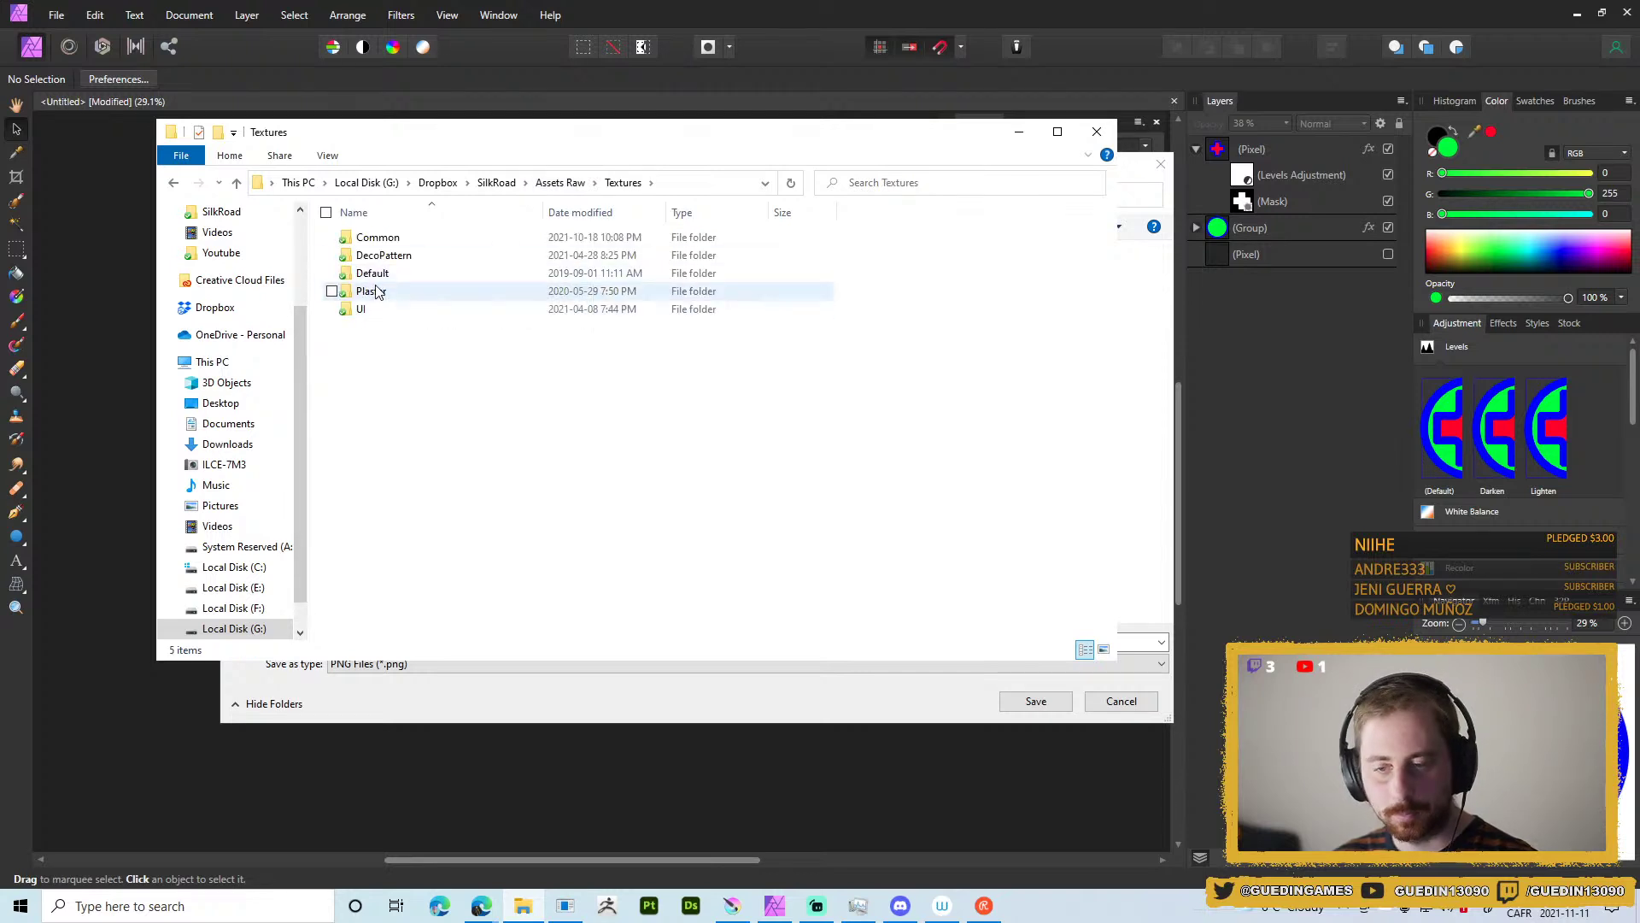
Look through the contents of the Default, DecoPattern, Source and Common texture folders.
double_click(390, 273)
key("alt+Left")
double_click(414, 255)
double_click(420, 244)
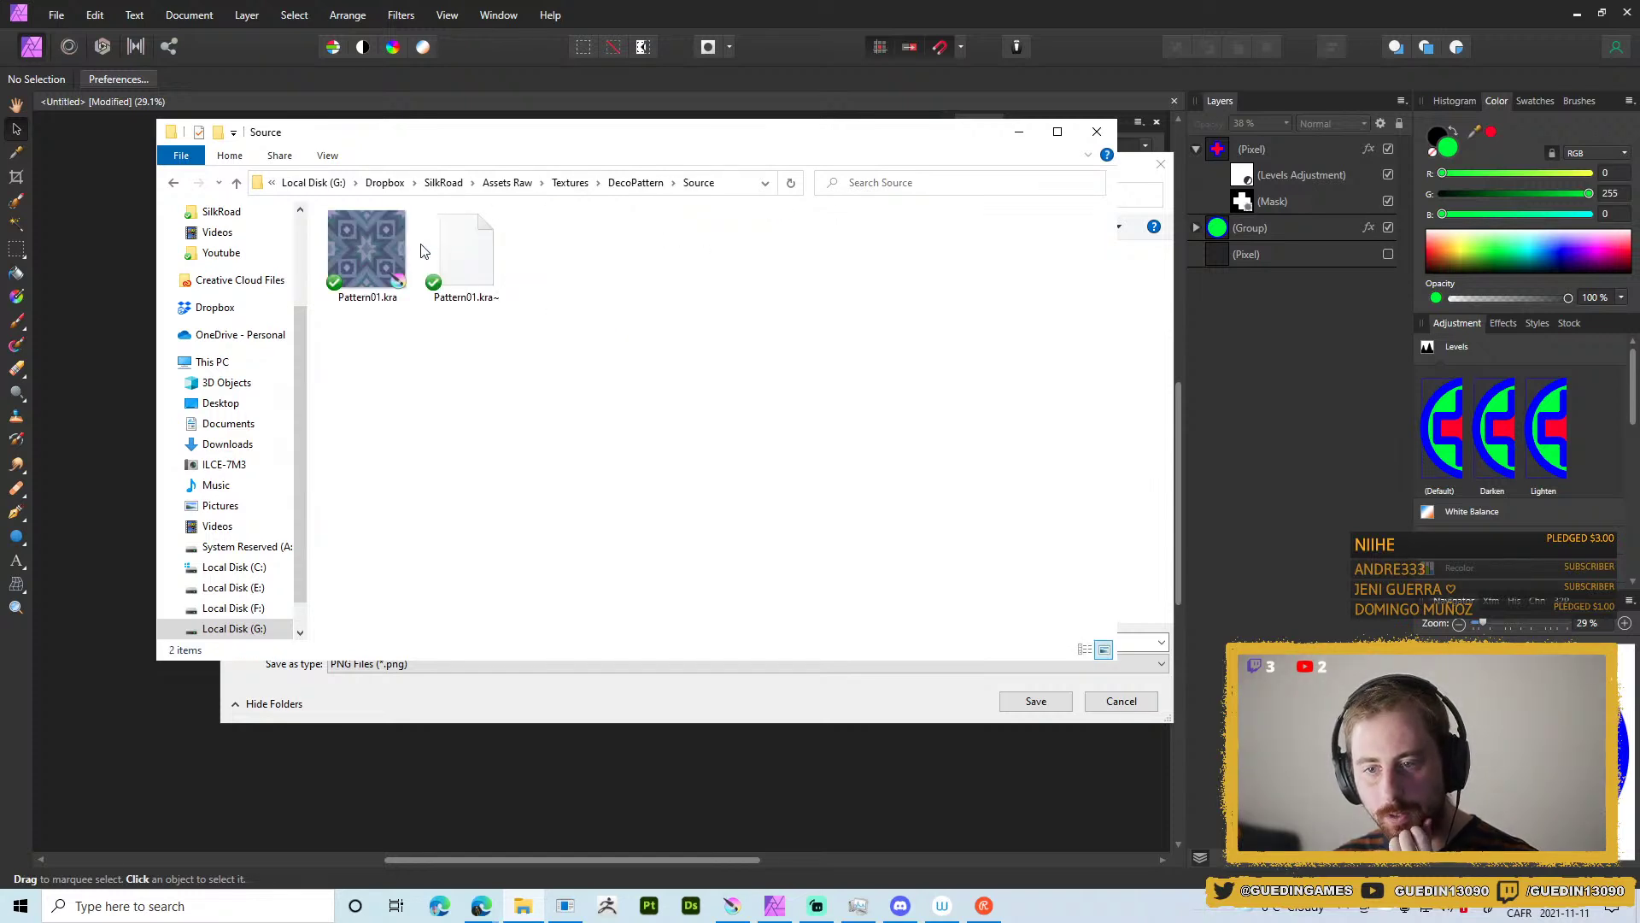
key("alt+Left")
key("alt+Left")
double_click(410, 243)
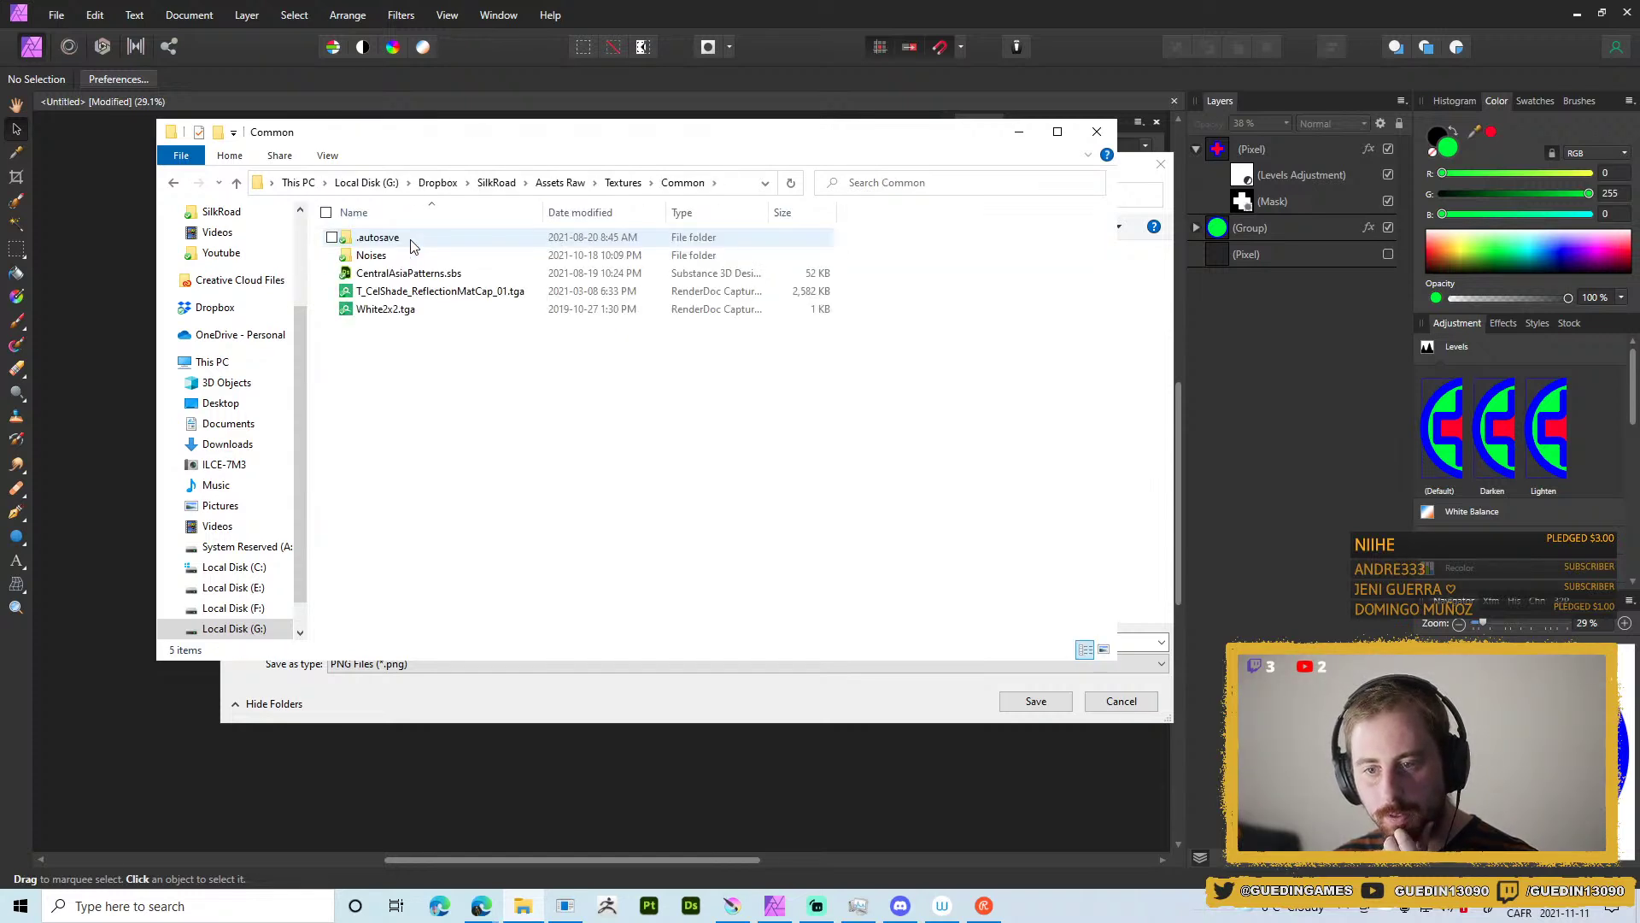
key("alt+Left")
key("alt+Left")
key("alt+Right")
left_click(433, 416)
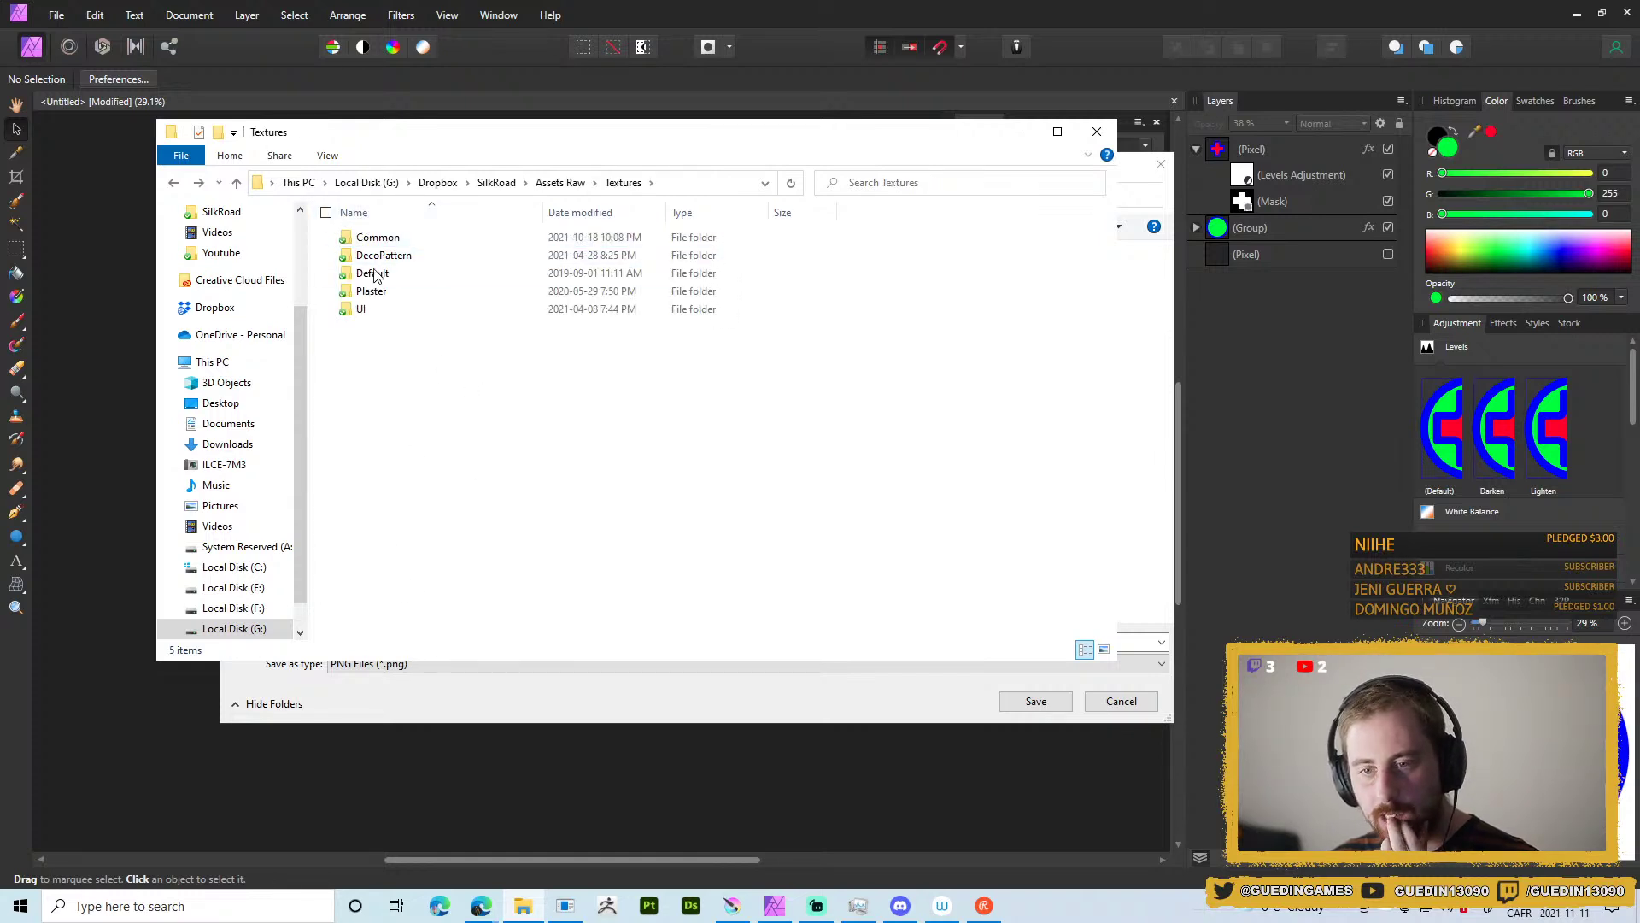
Create a folder named Stickers inside the Textures folder and open it.
left_click(219, 132)
type("Stickers")
key("Return")
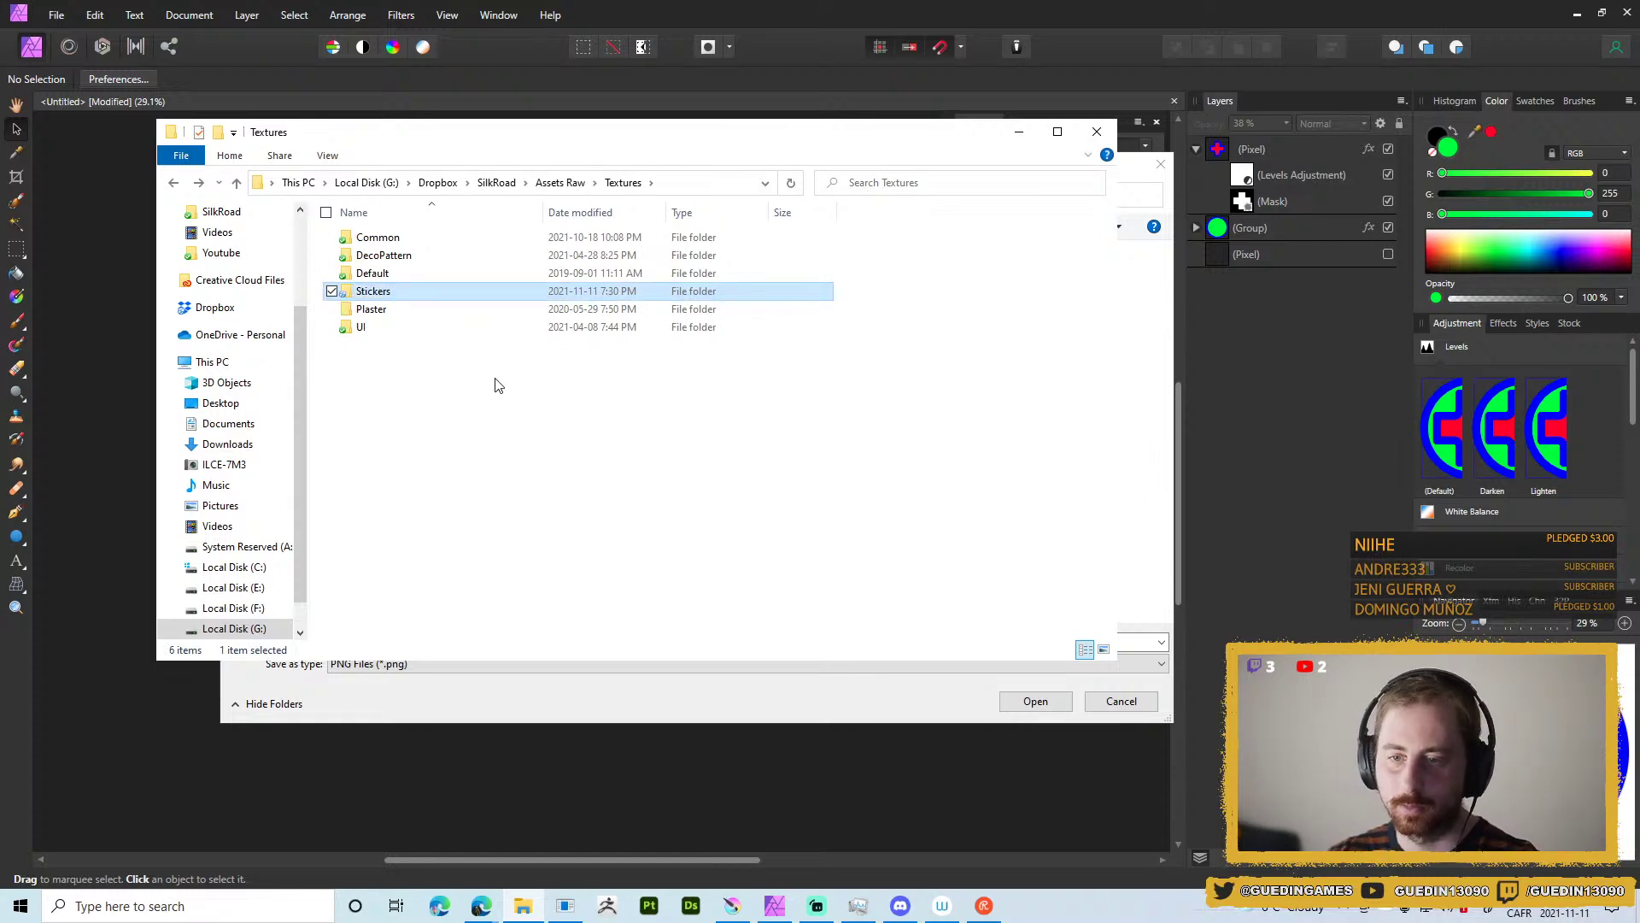
double_click(412, 291)
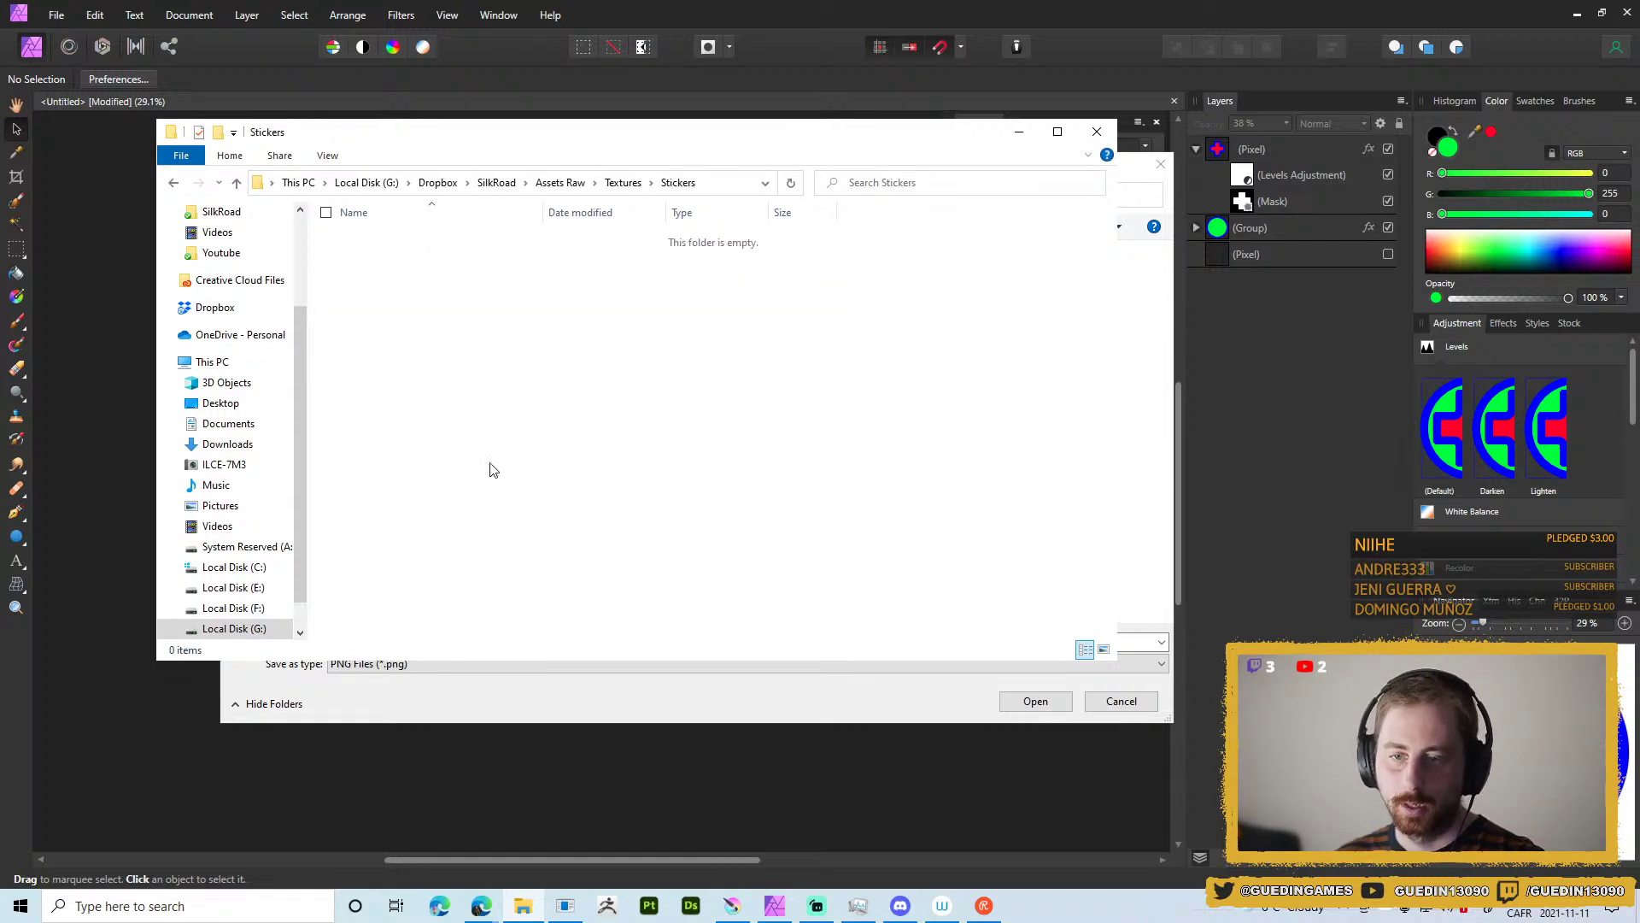
Copy the Stickers folder's path and use it as the location for saving the PNG.
left_click(721, 183)
key("ctrl+c")
left_click(1218, 323)
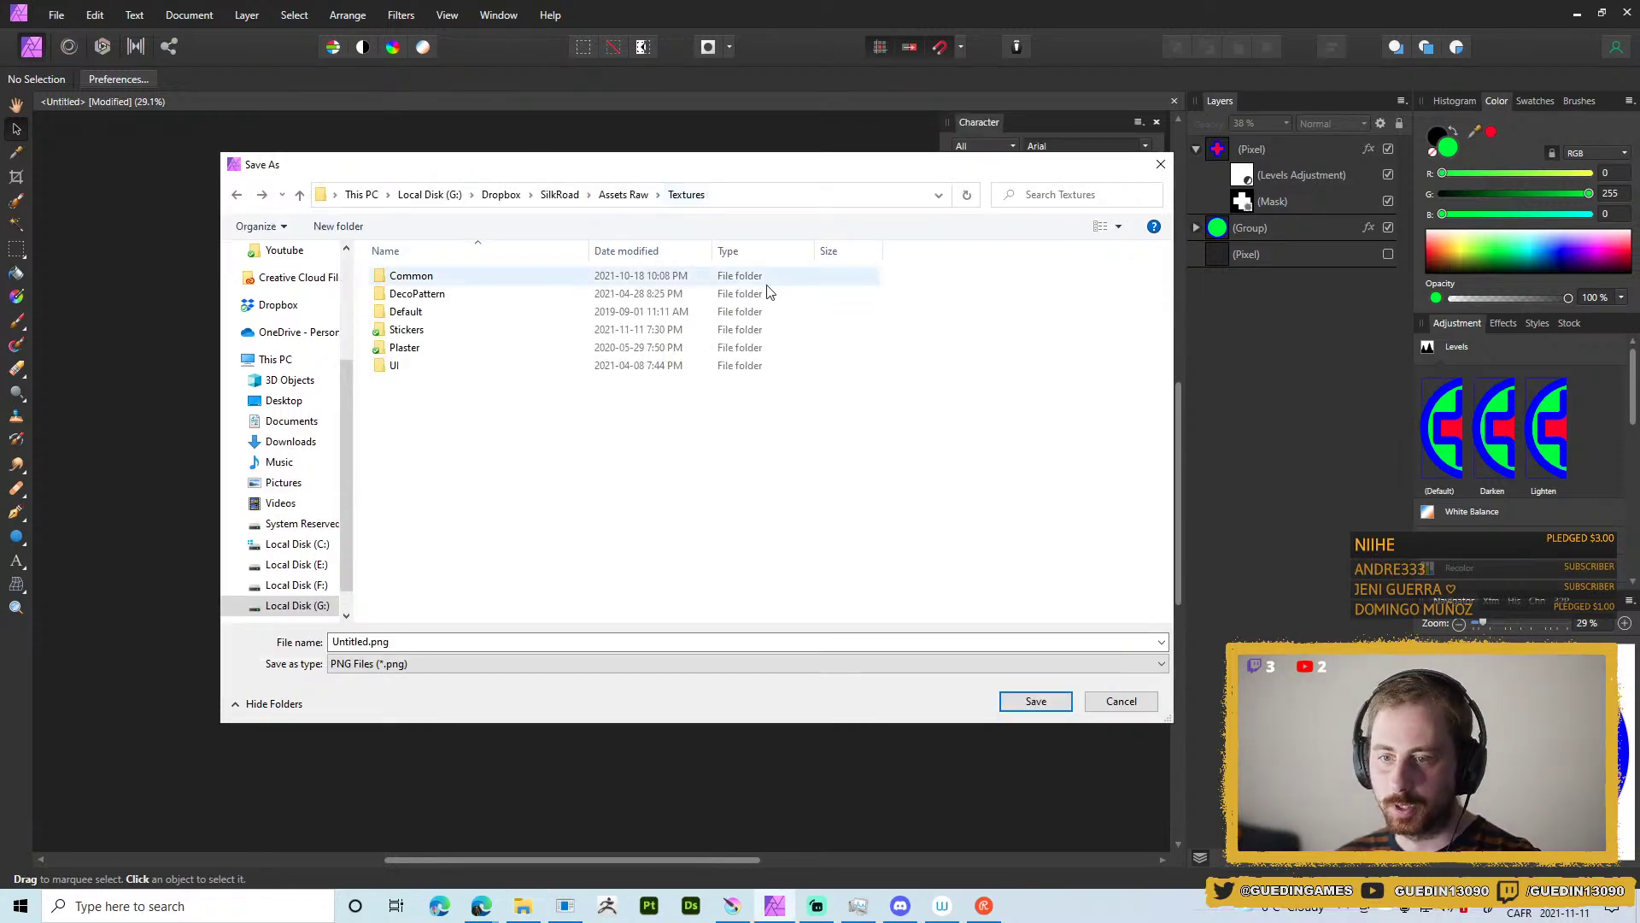
left_click(745, 193)
key("ctrl+v")
key("Return")
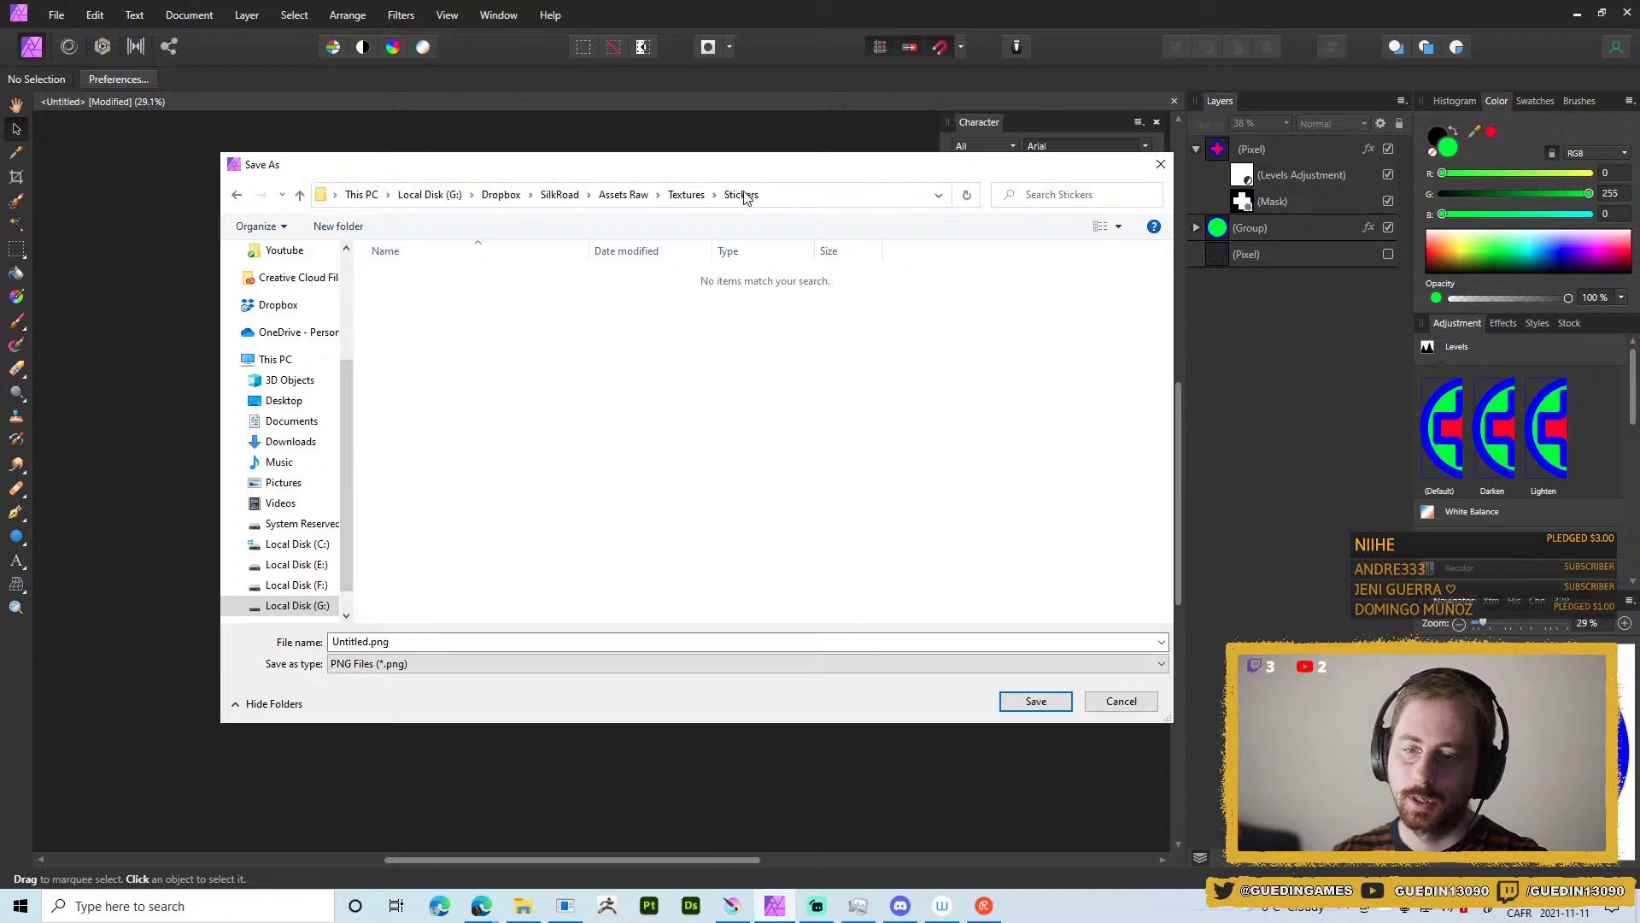
Name the exported PNG T_STICK_01 and save it in the Stickers folder.
left_click(465, 640)
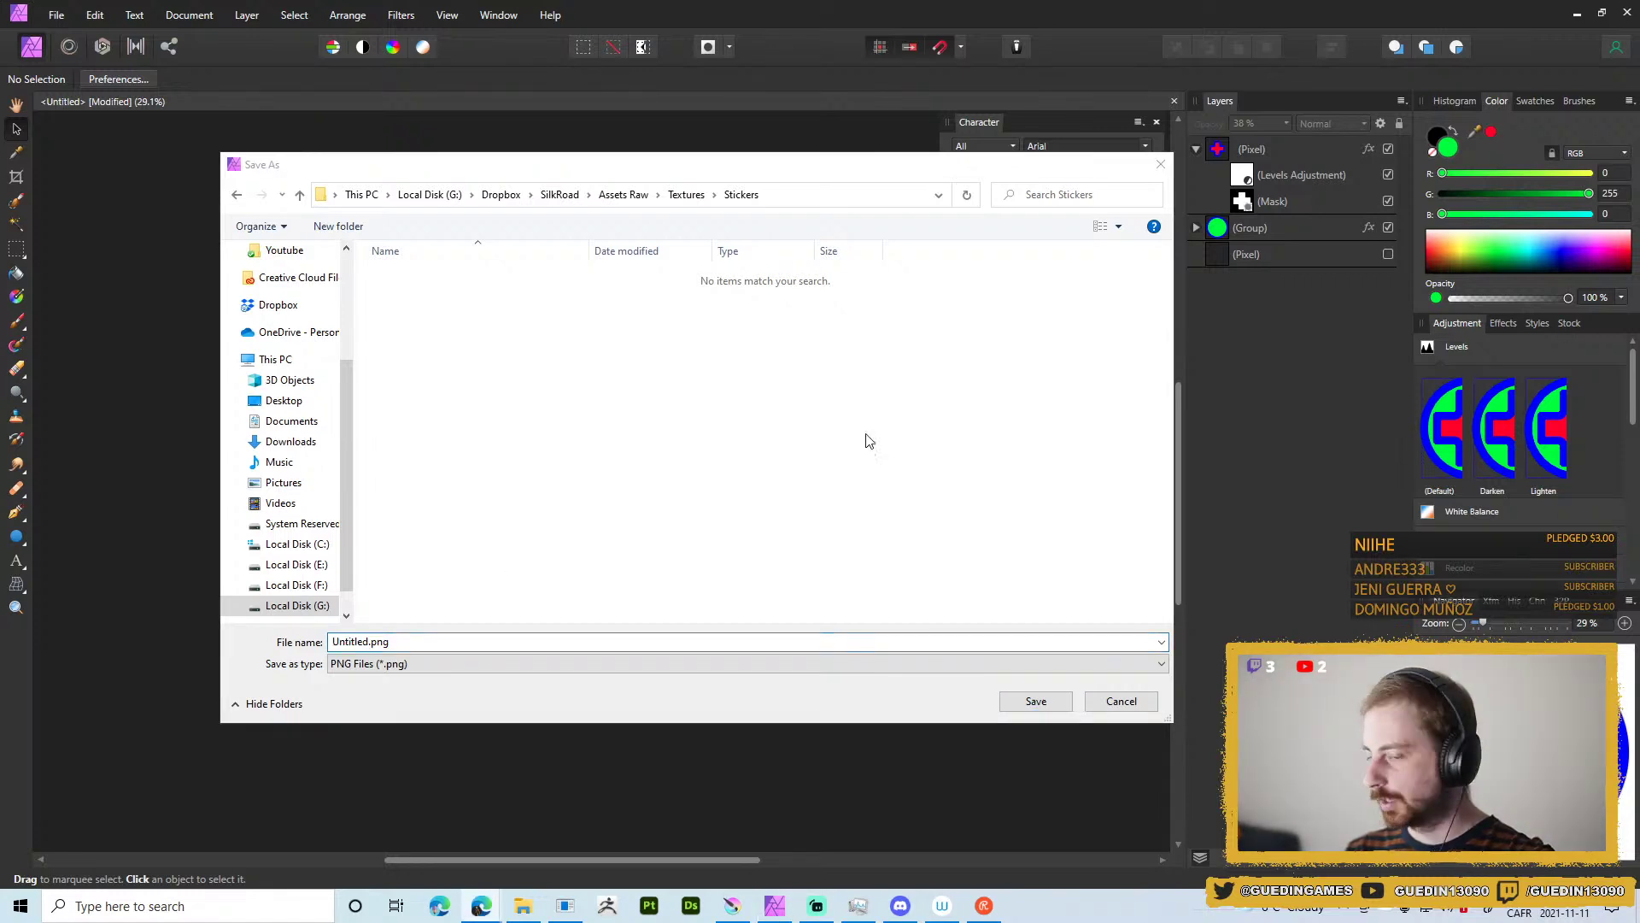
type("S")
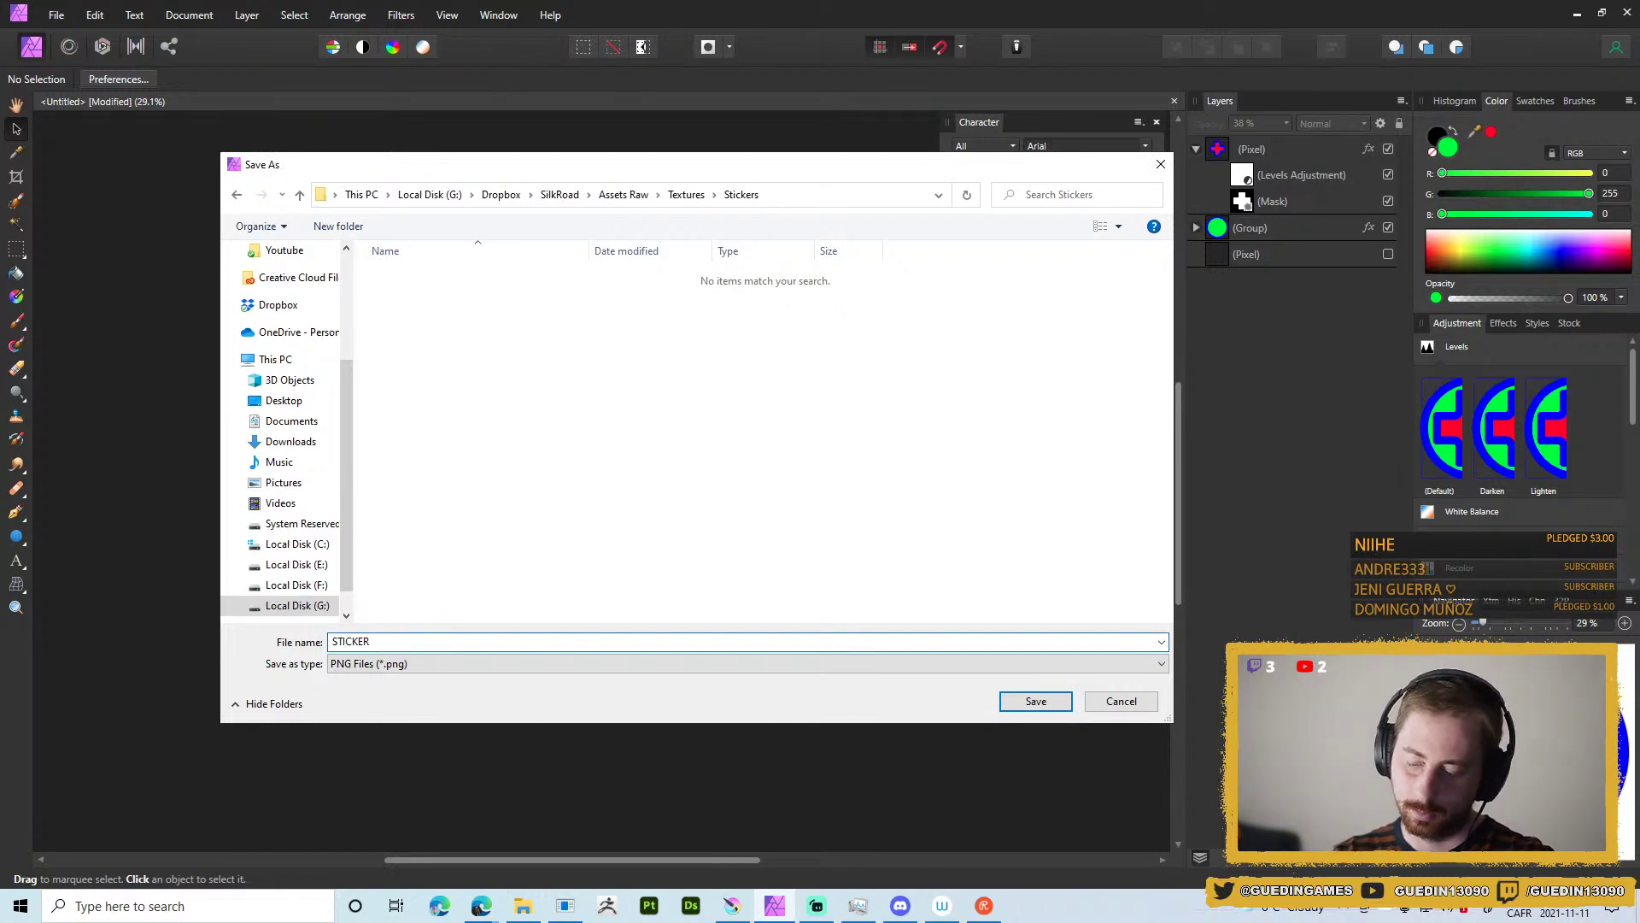
type("TICKER")
key("Home")
type("T")
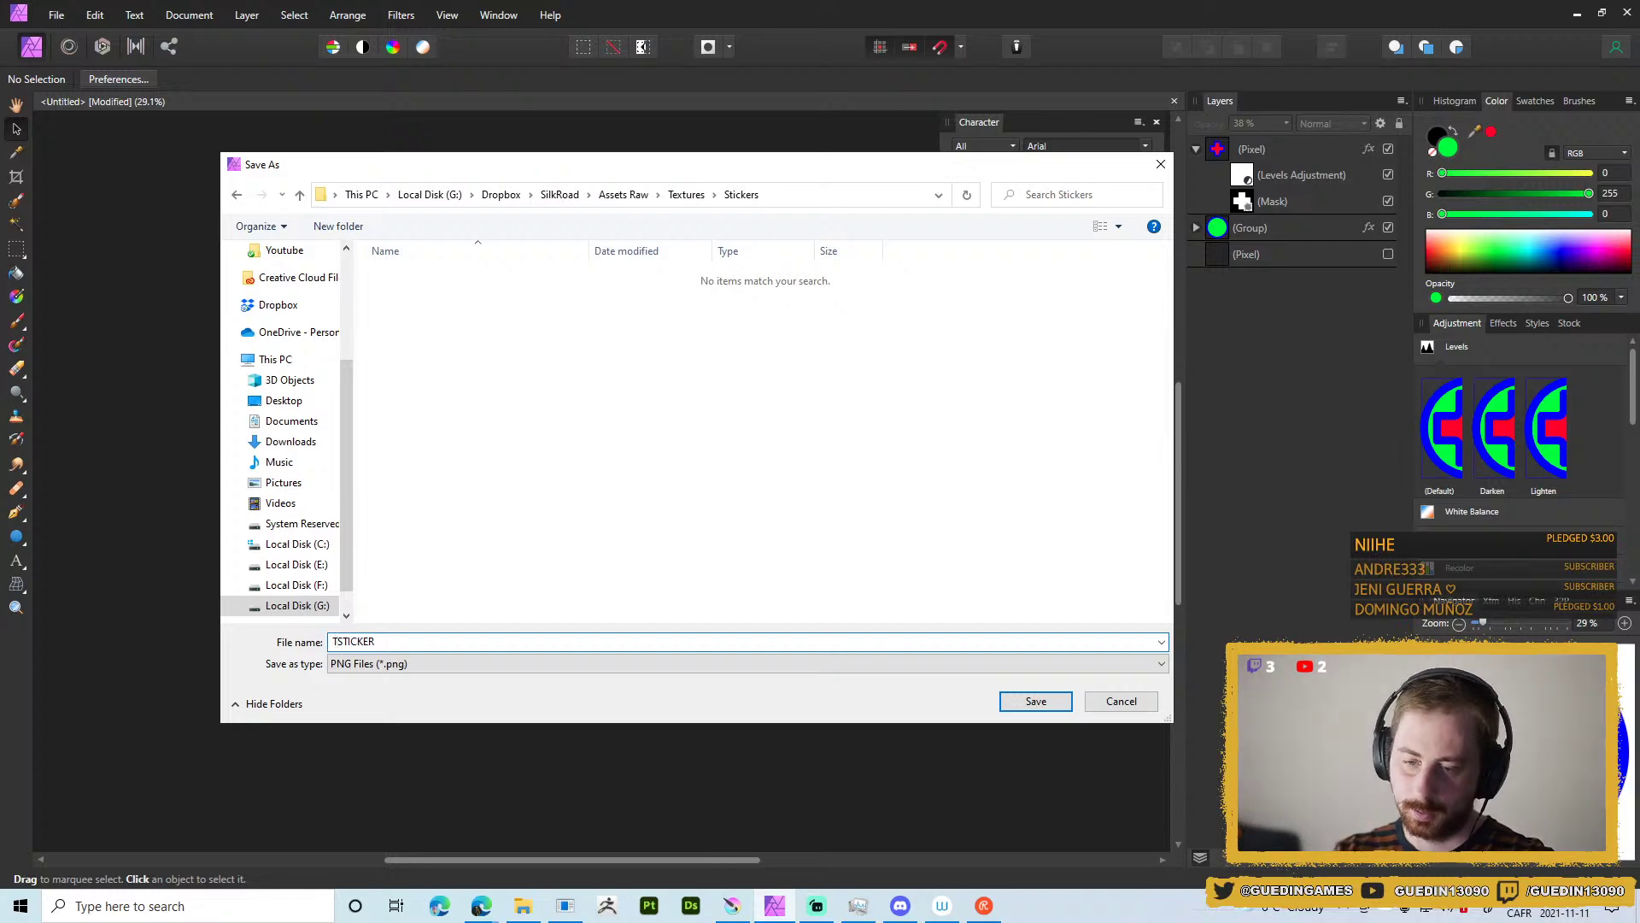
type("_")
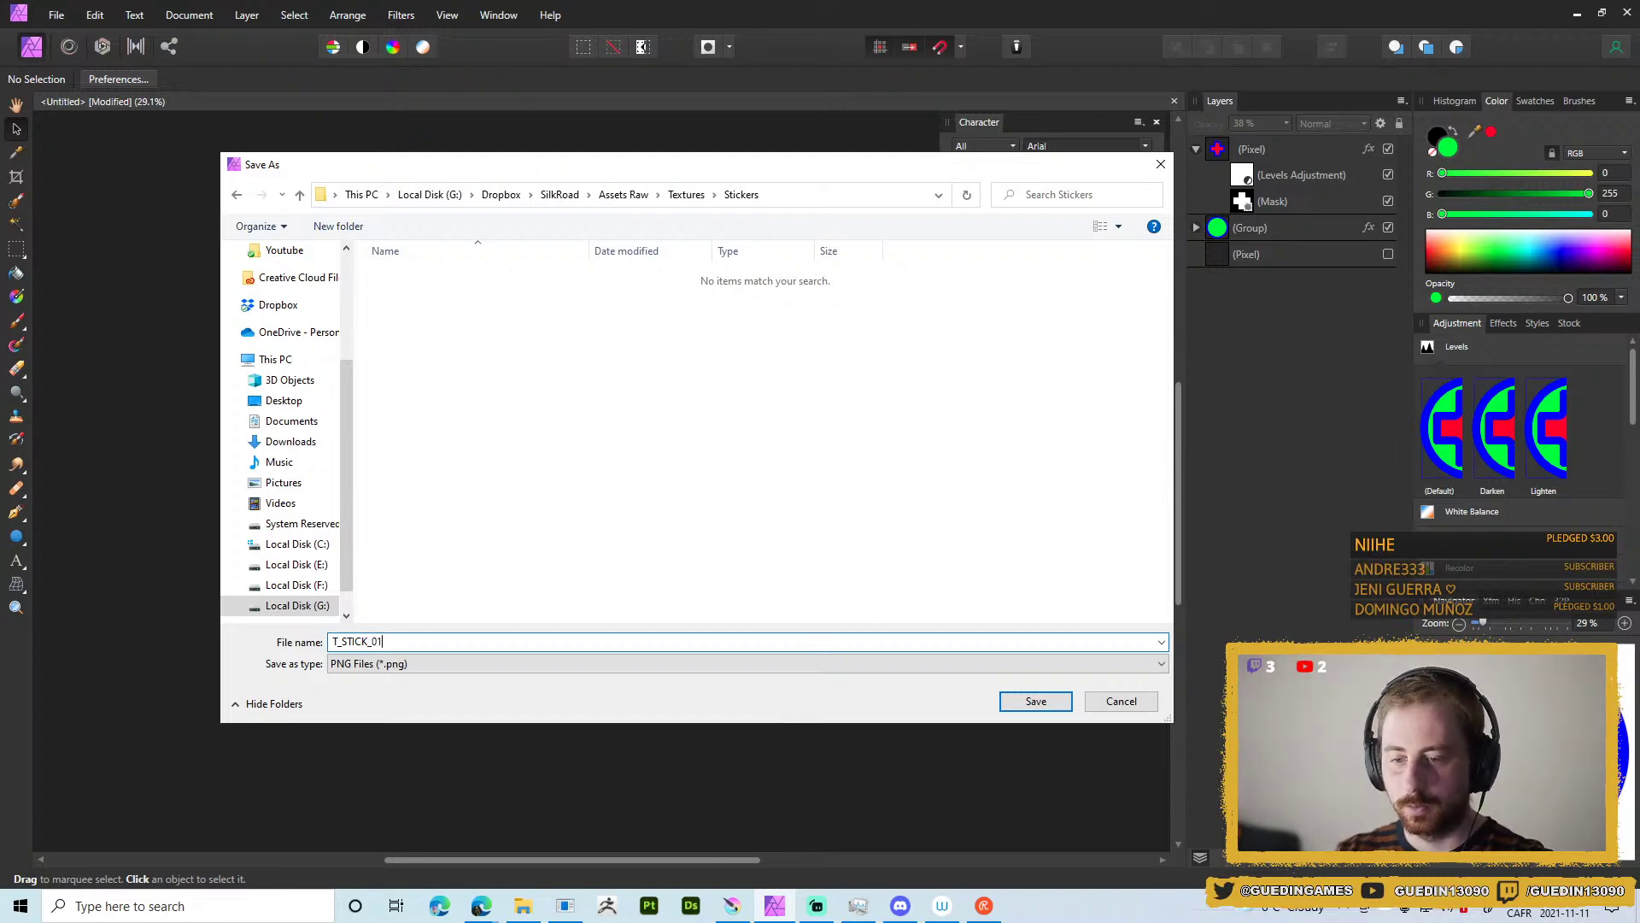
key("Return")
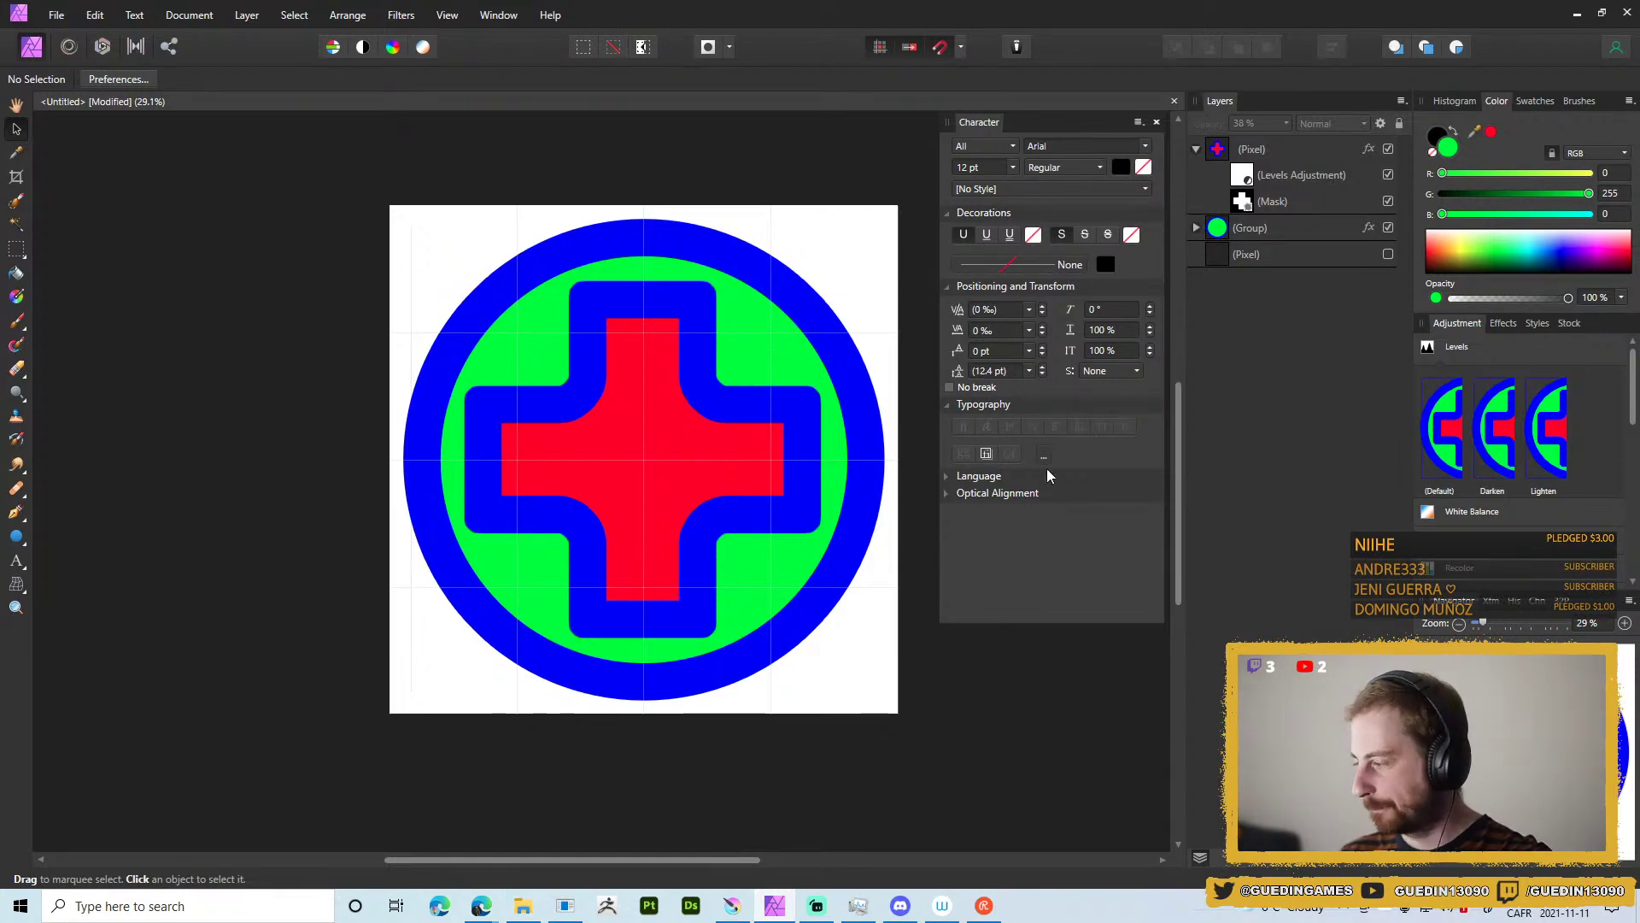
Check the exported T_STICK_01.png from the Stickers folder in Photos, and close the preview.
left_click(523, 906)
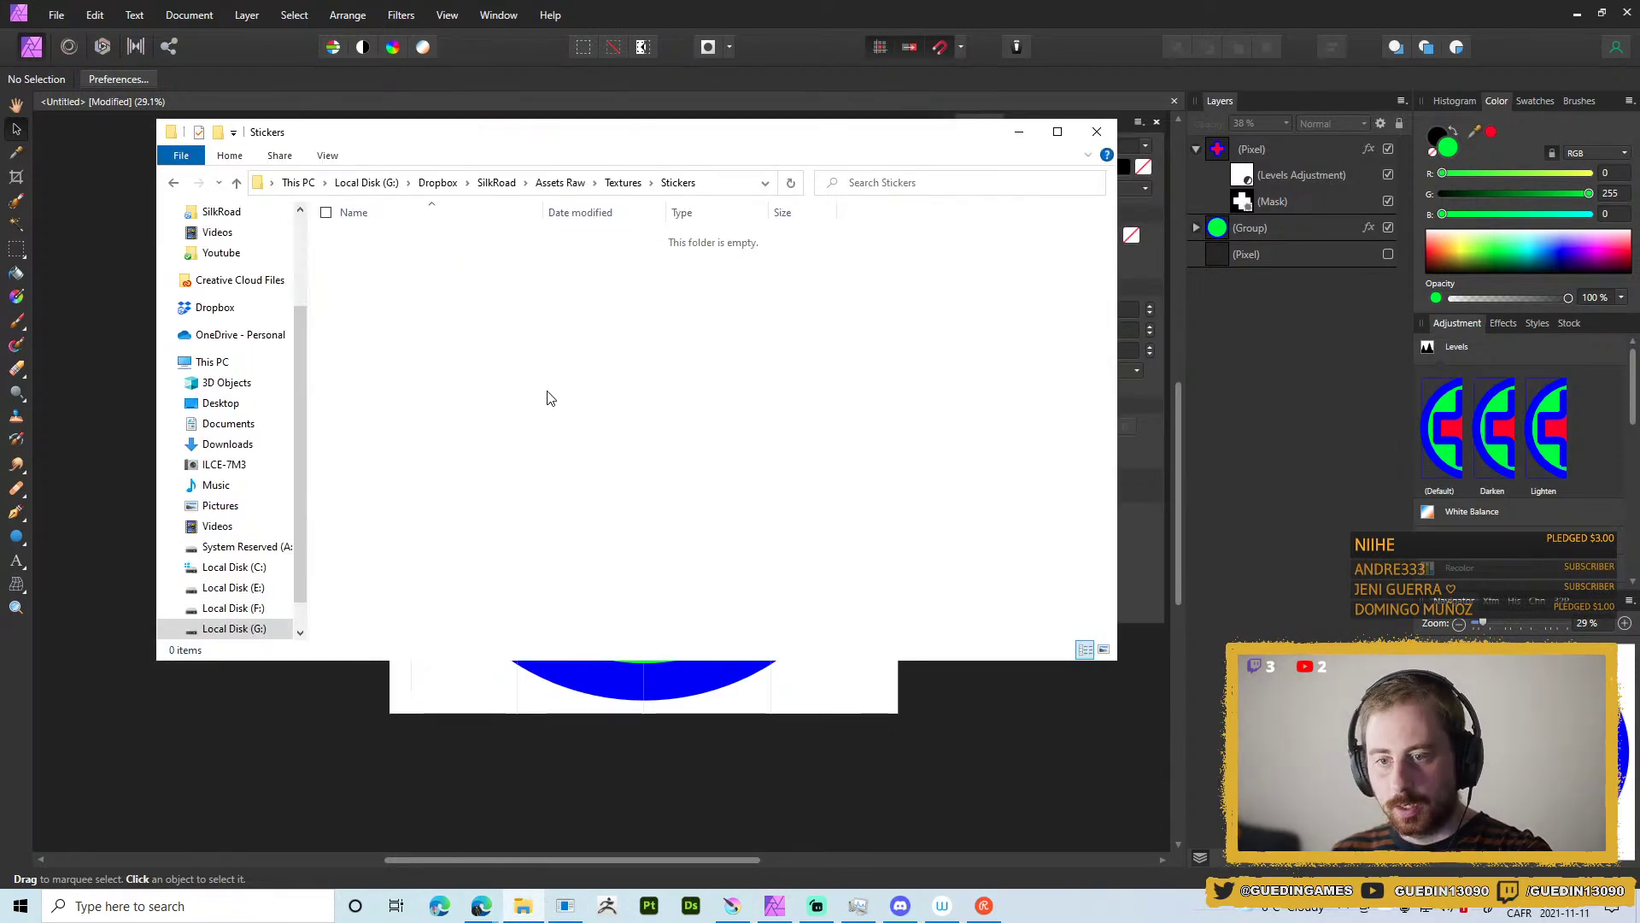
left_click(619, 182)
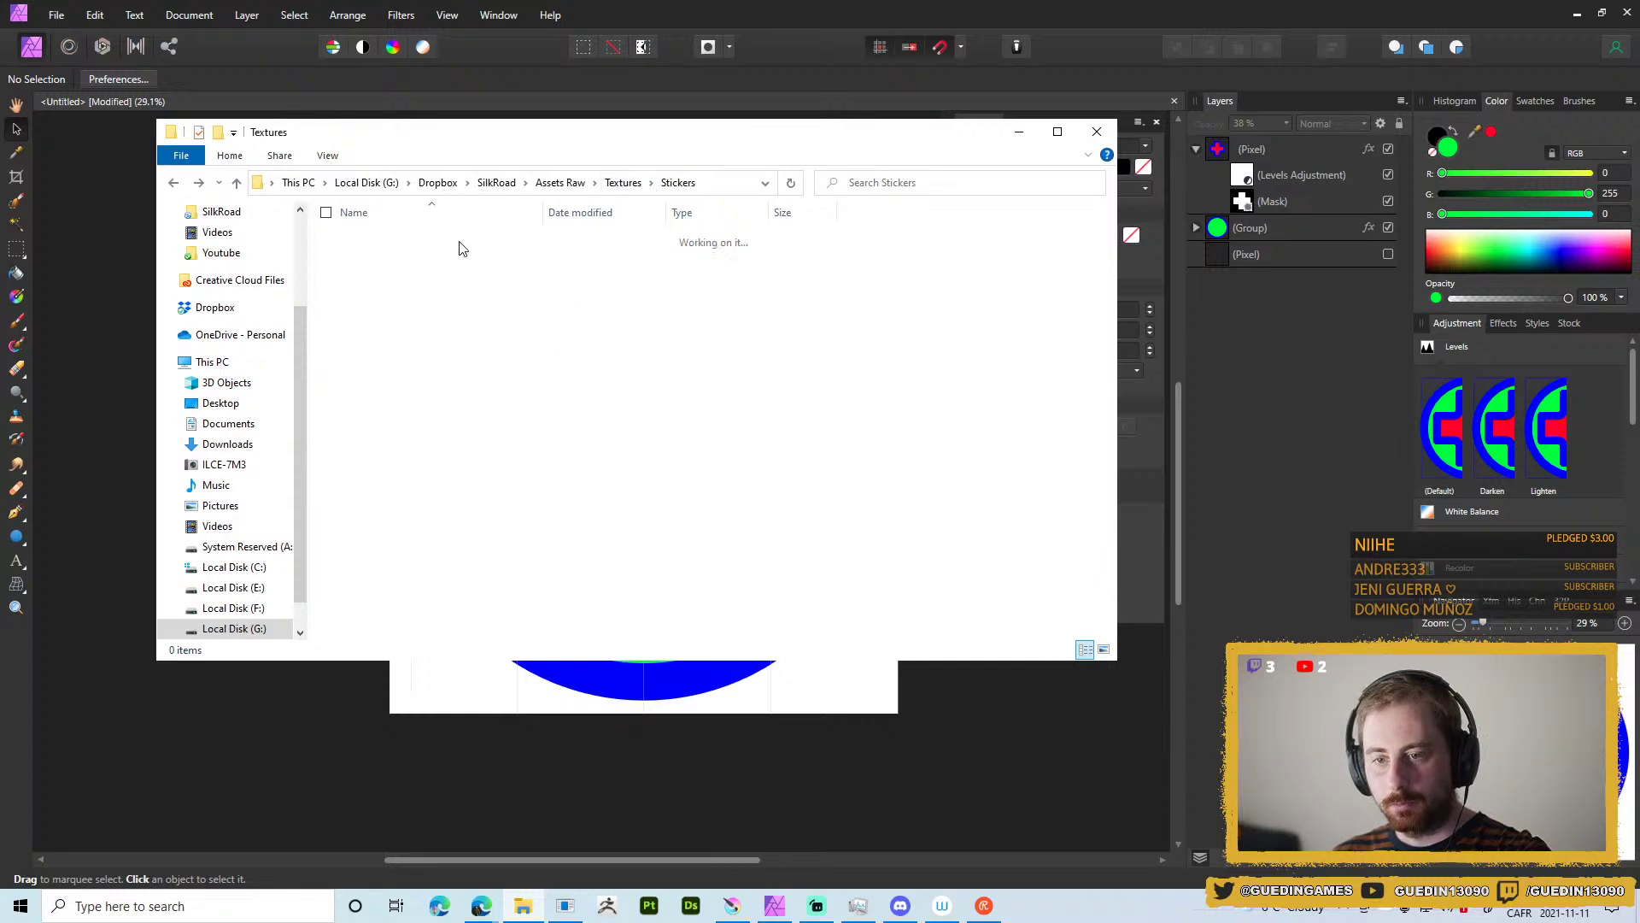
key("Return")
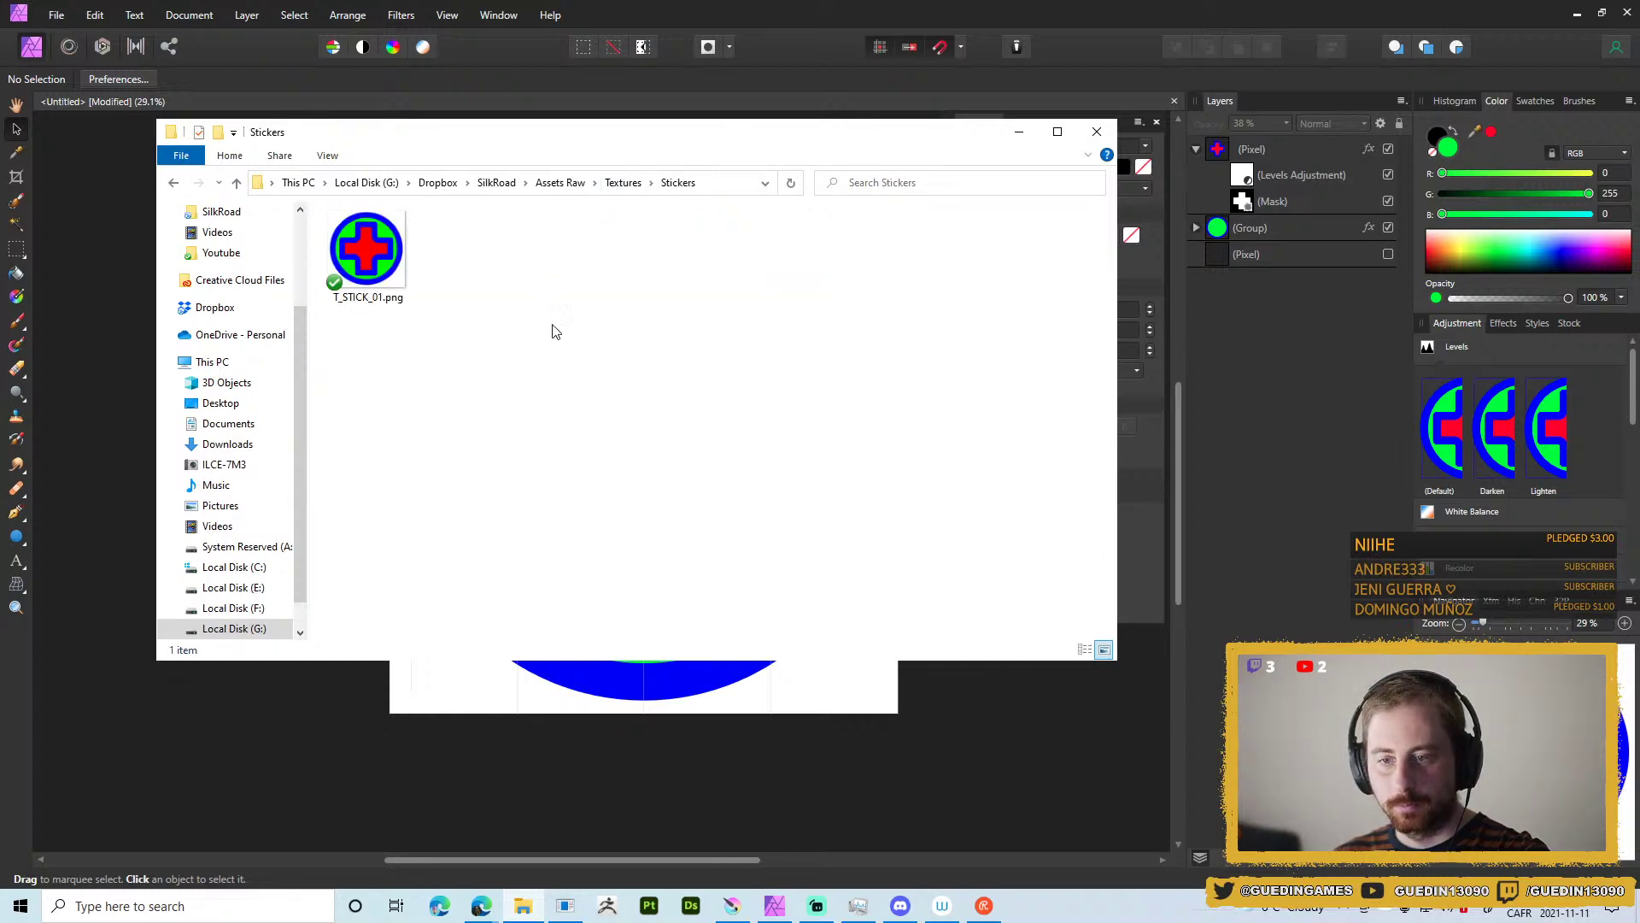
left_click(370, 248)
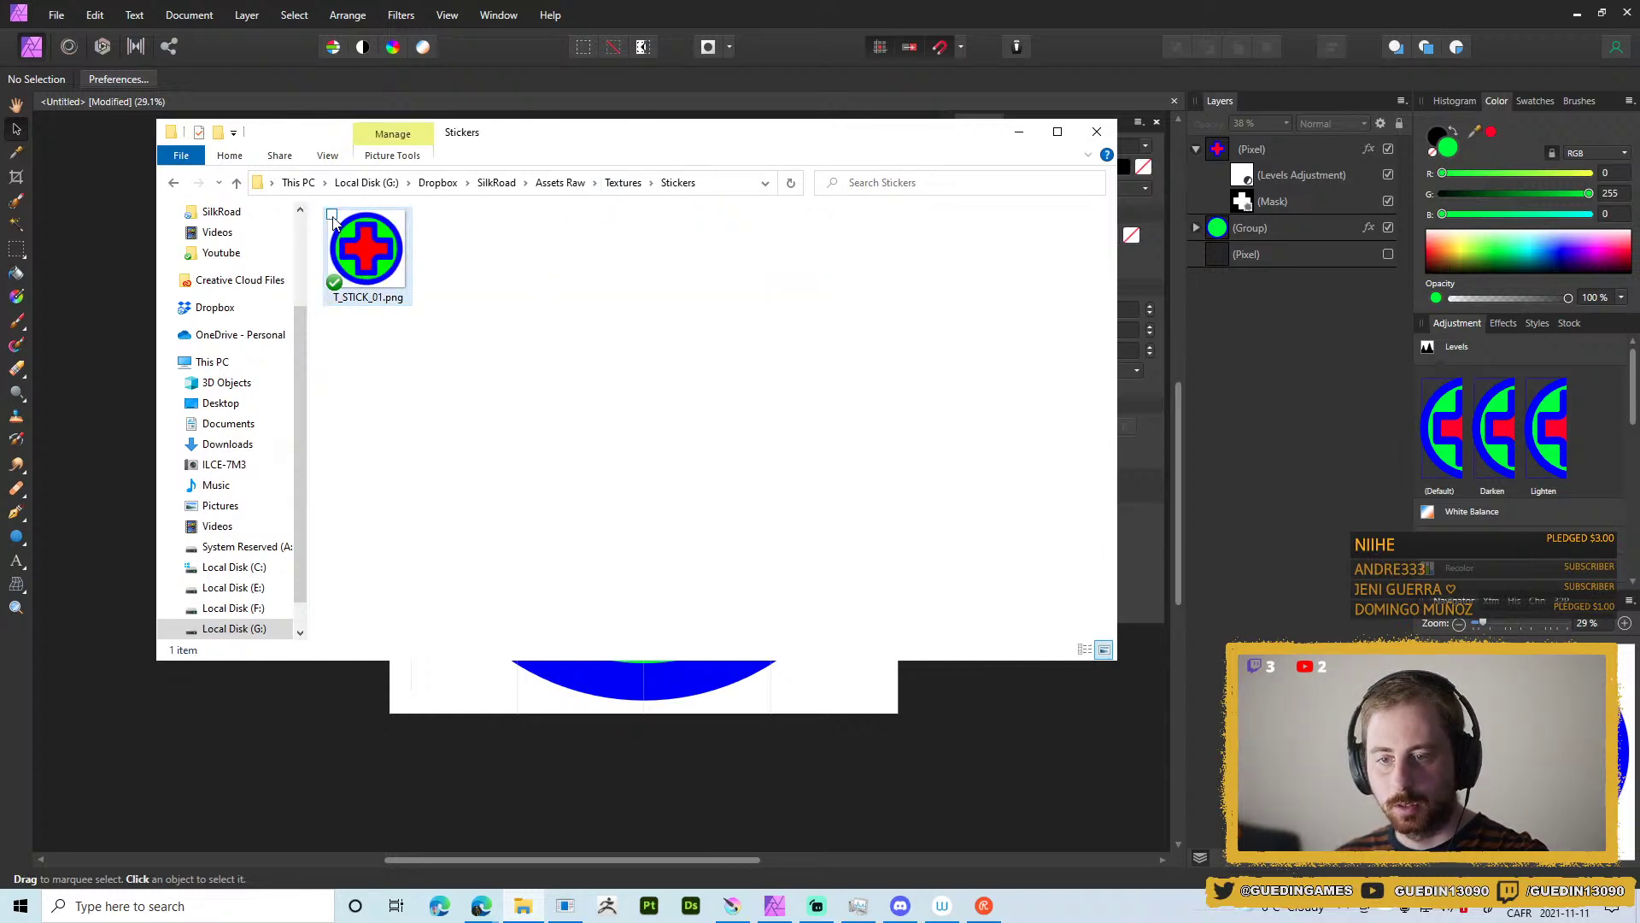
double_click(340, 249)
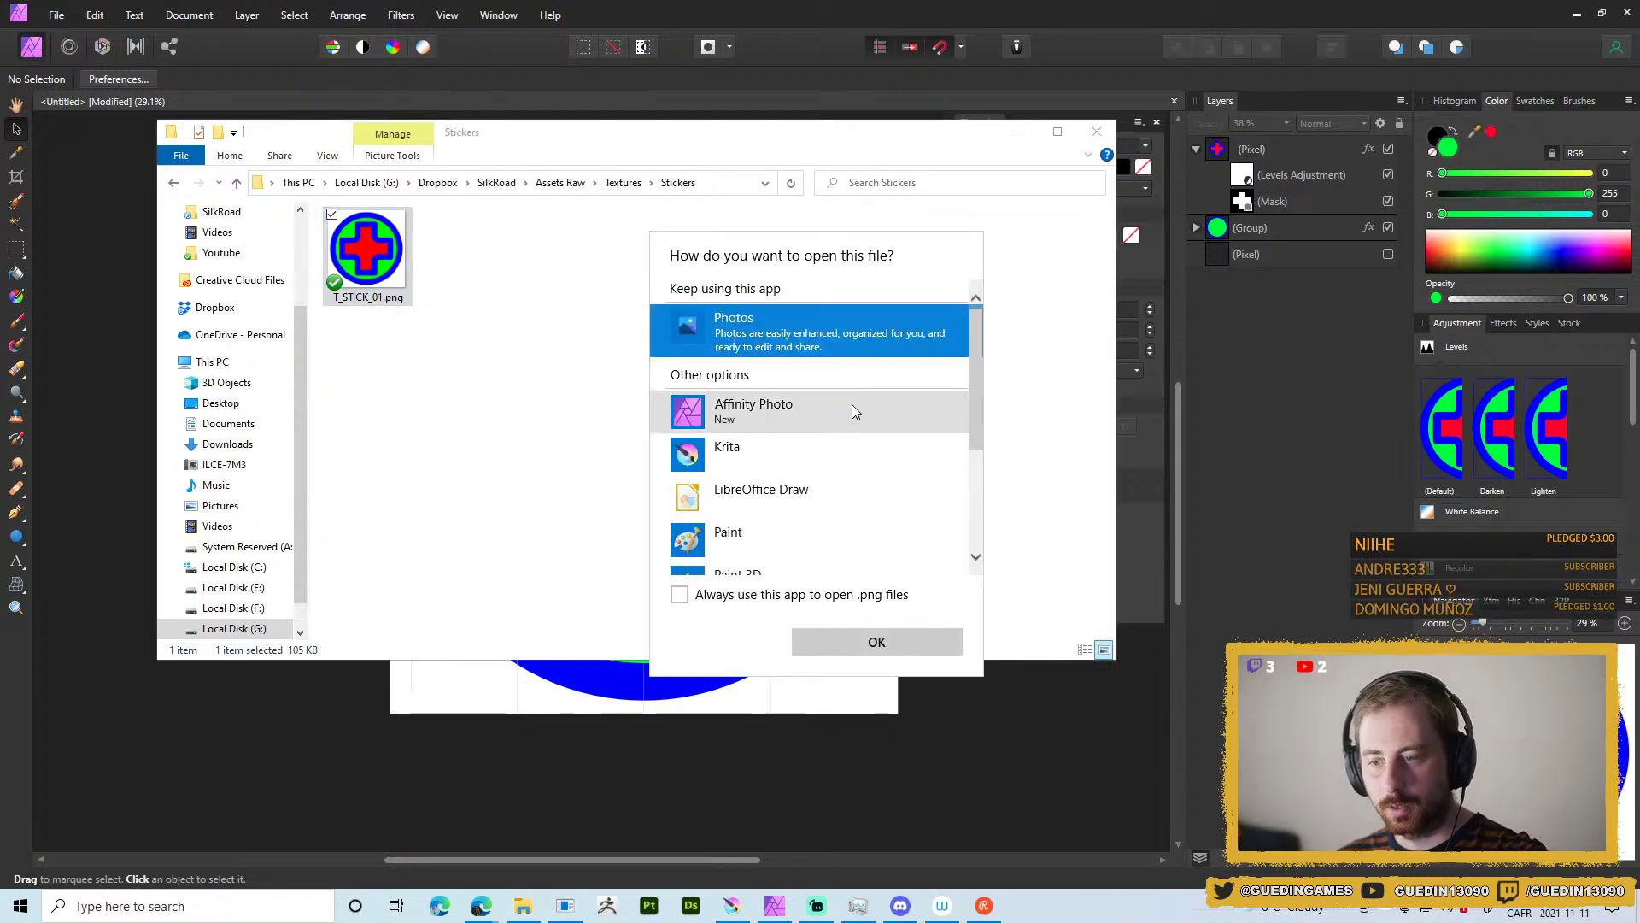
left_click(869, 642)
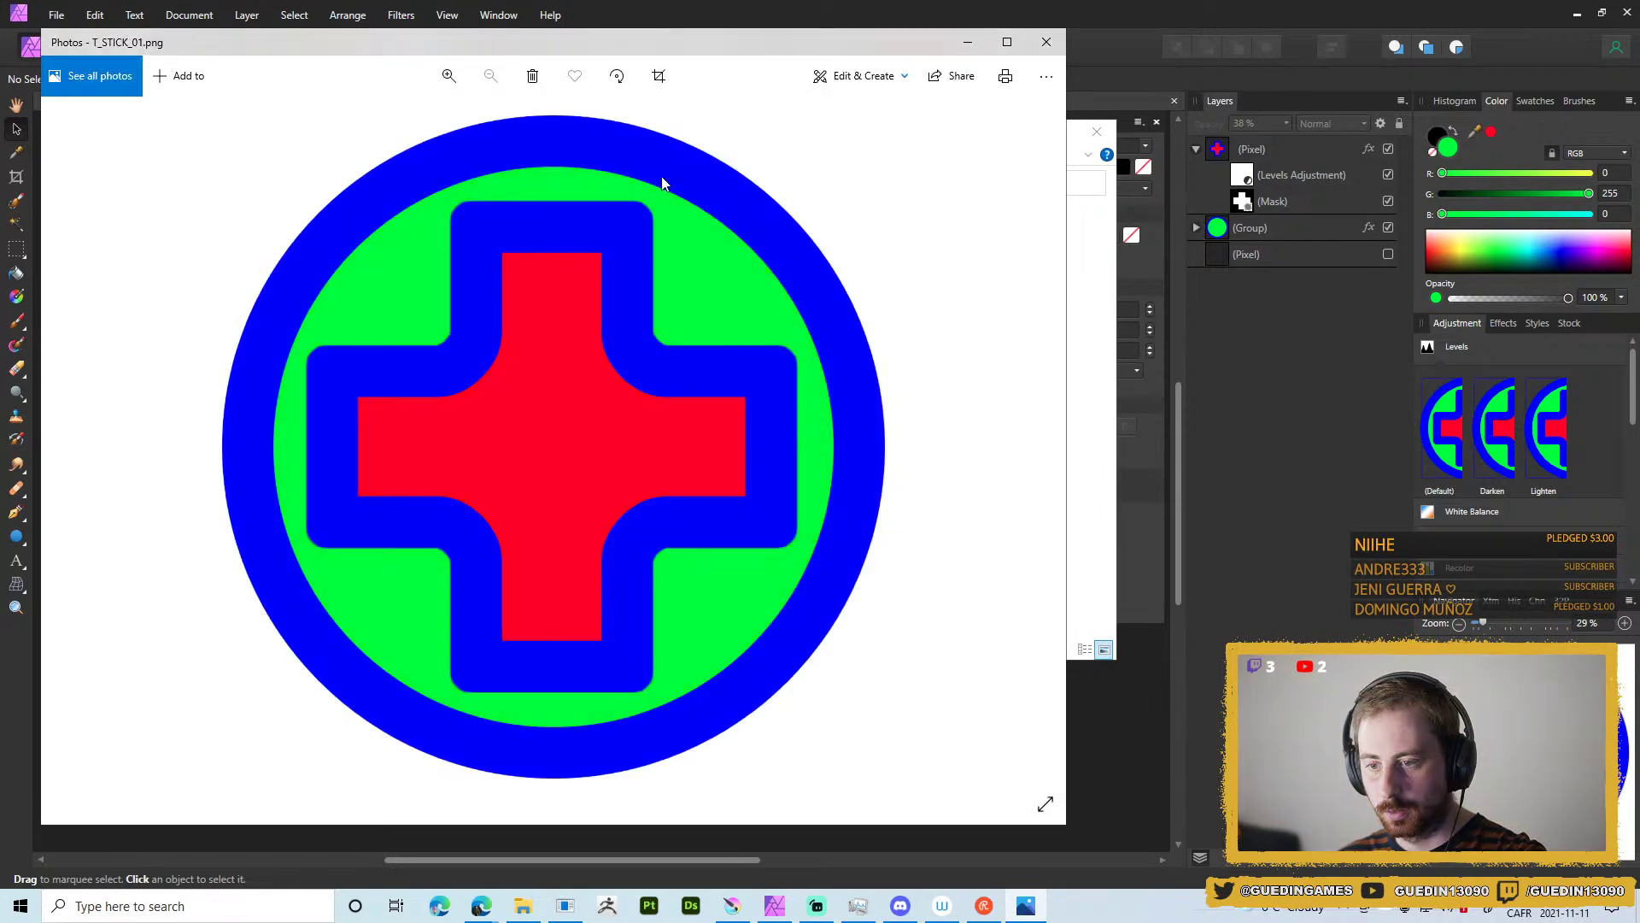
left_click(1046, 41)
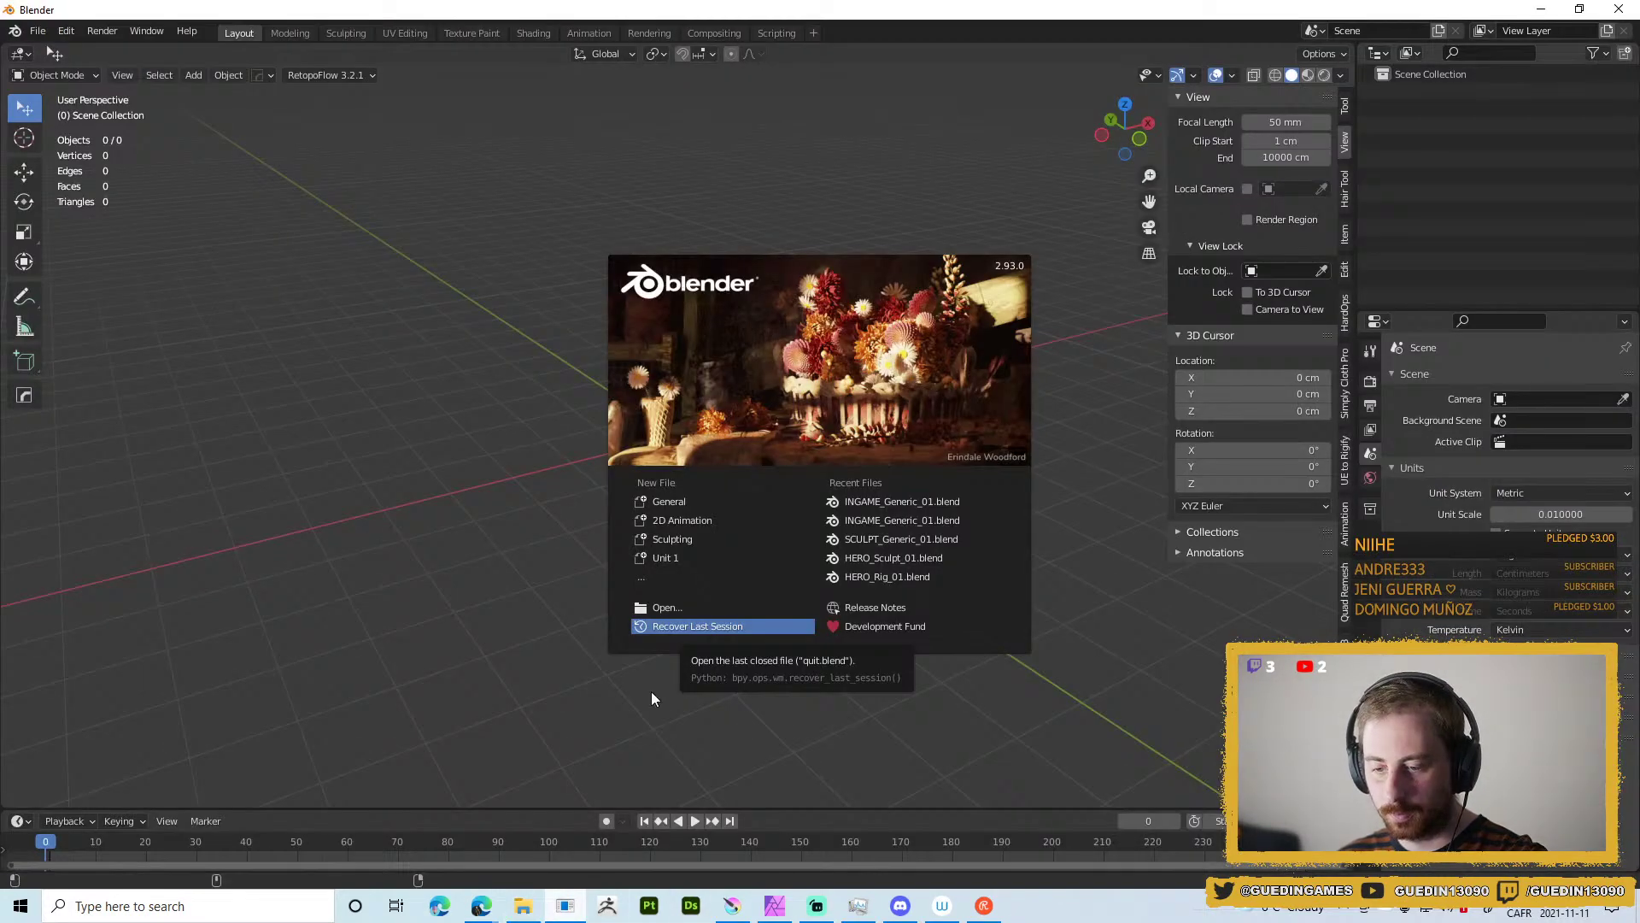
Open the recent INGAME_Generic_01.blend from the CULT_Generic_01 Sculpt folder in Blender and frame the character's front cloth.
left_click(941, 523)
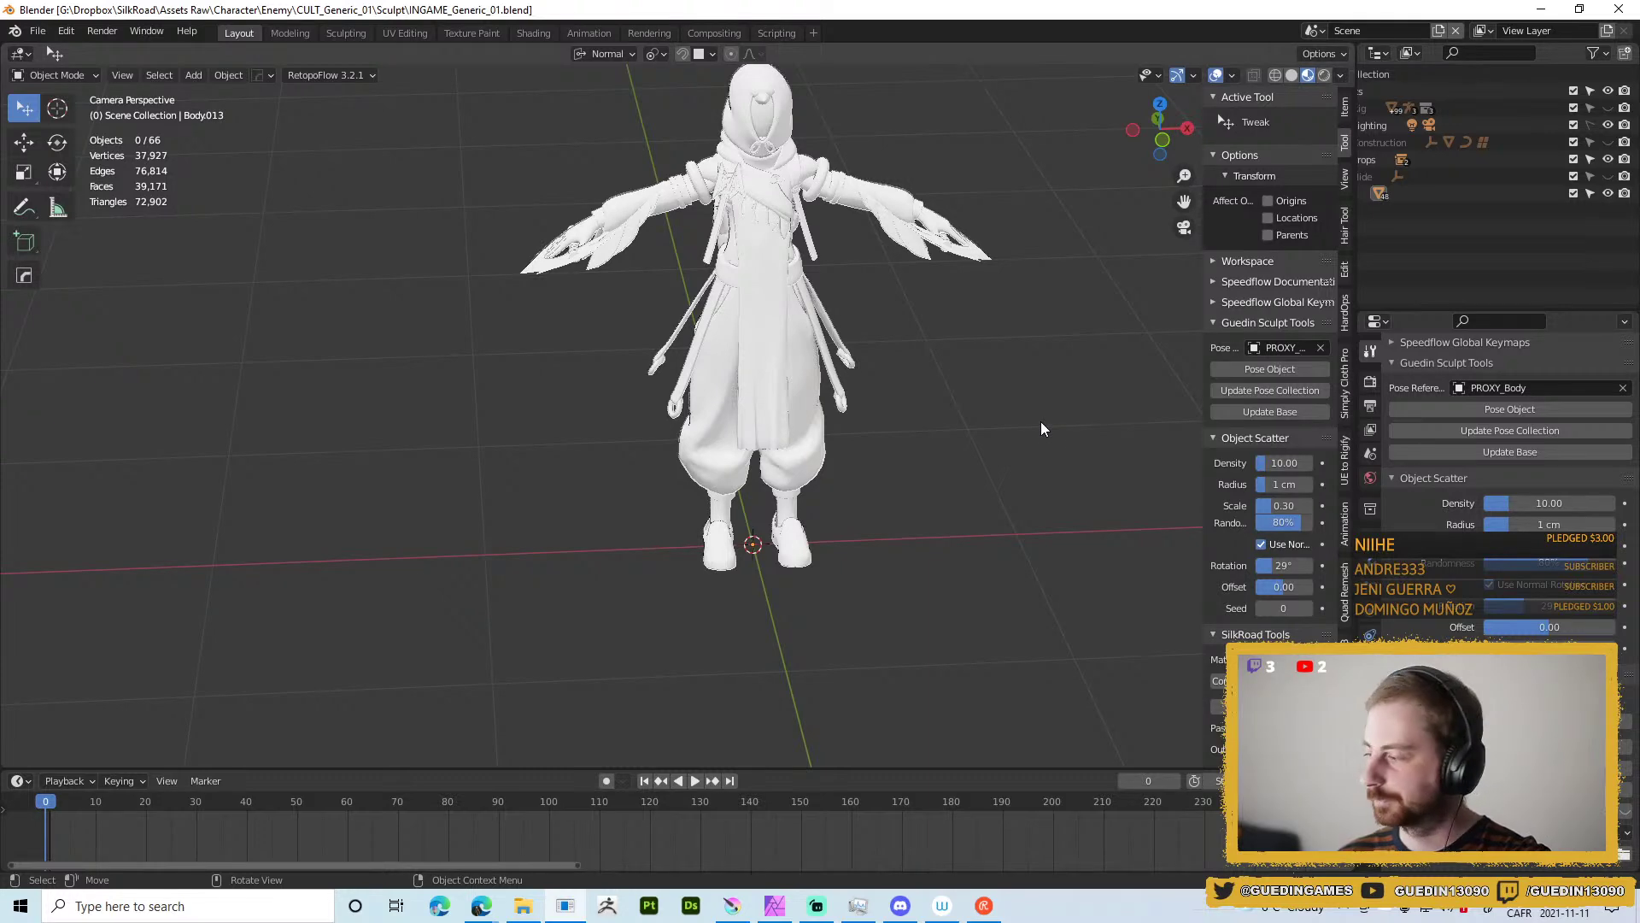
left_click_drag(756, 279, 671, 326)
scroll(779, 453, "down", 2)
left_click_drag(779, 452, 716, 310)
scroll(716, 311, "up", 2)
scroll(730, 355, "down", 3)
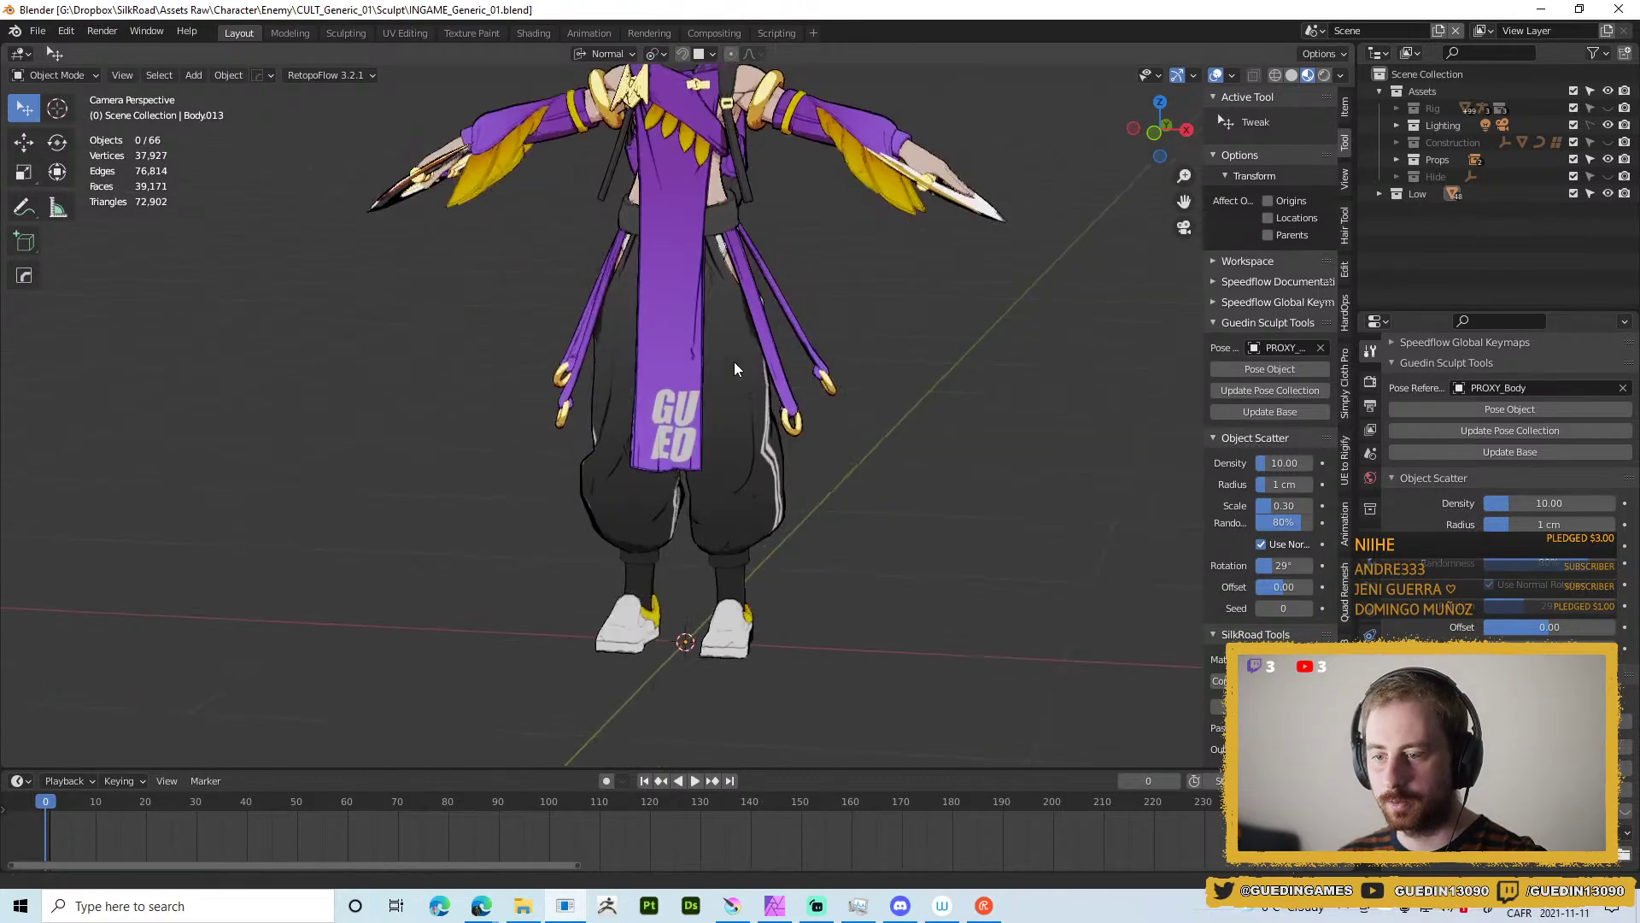
scroll(733, 342, "up", 4)
scroll(733, 461, "up", 2)
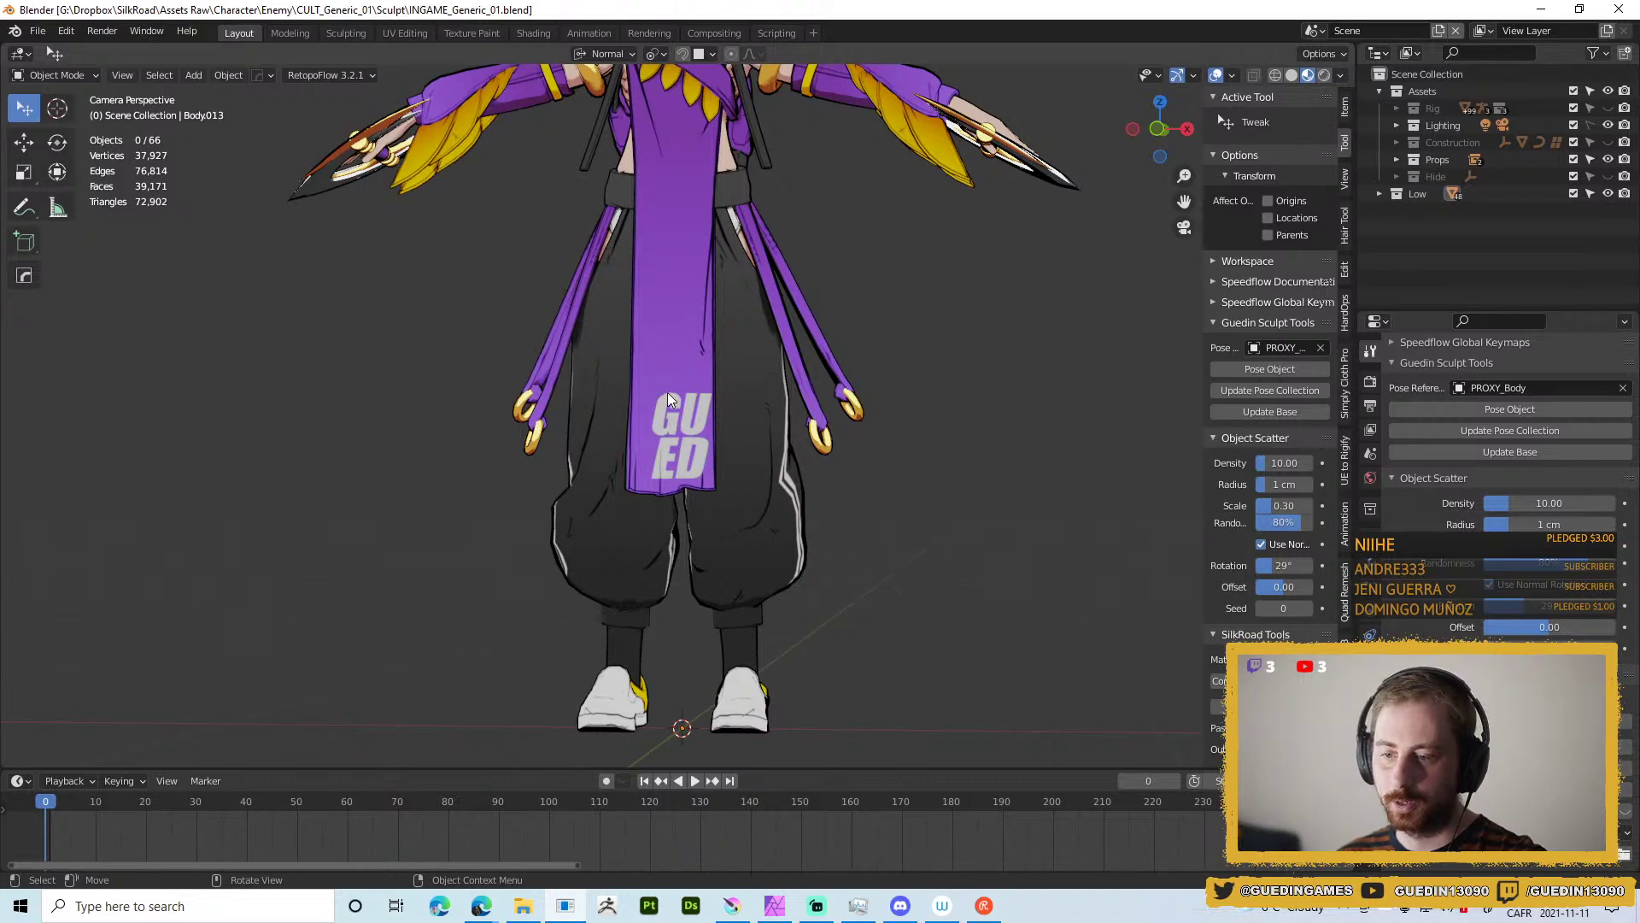
Bring up the front cloth panel's material in the Shading workspace and move its purple colour, mix and vertical position nodes away from the cell shading node.
left_click(667, 331)
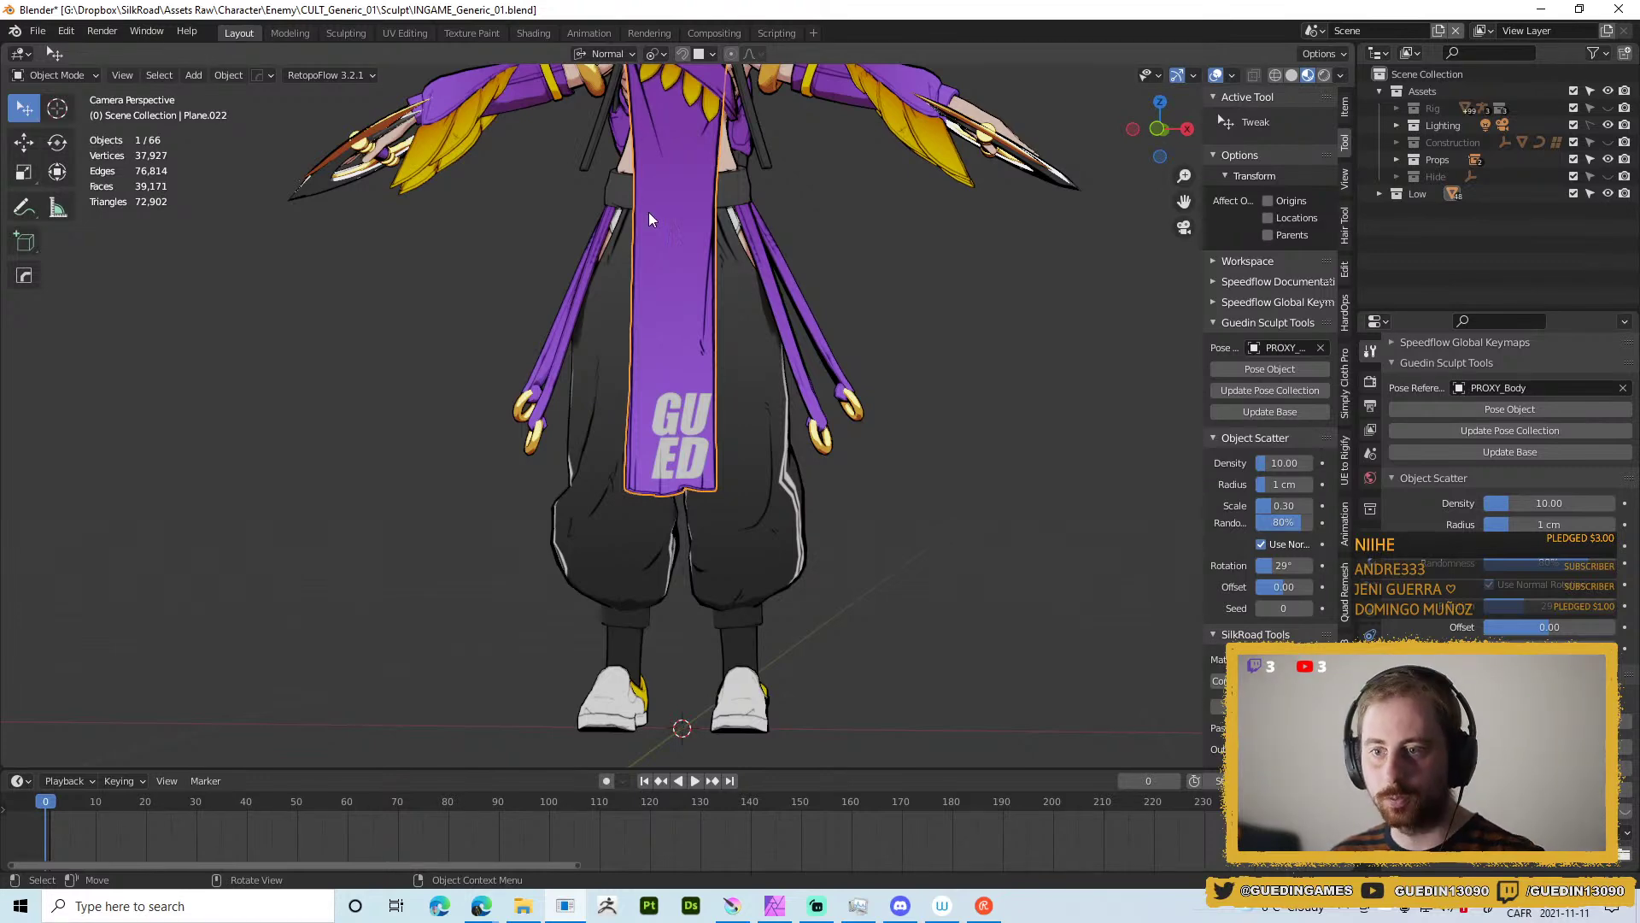
left_click(526, 34)
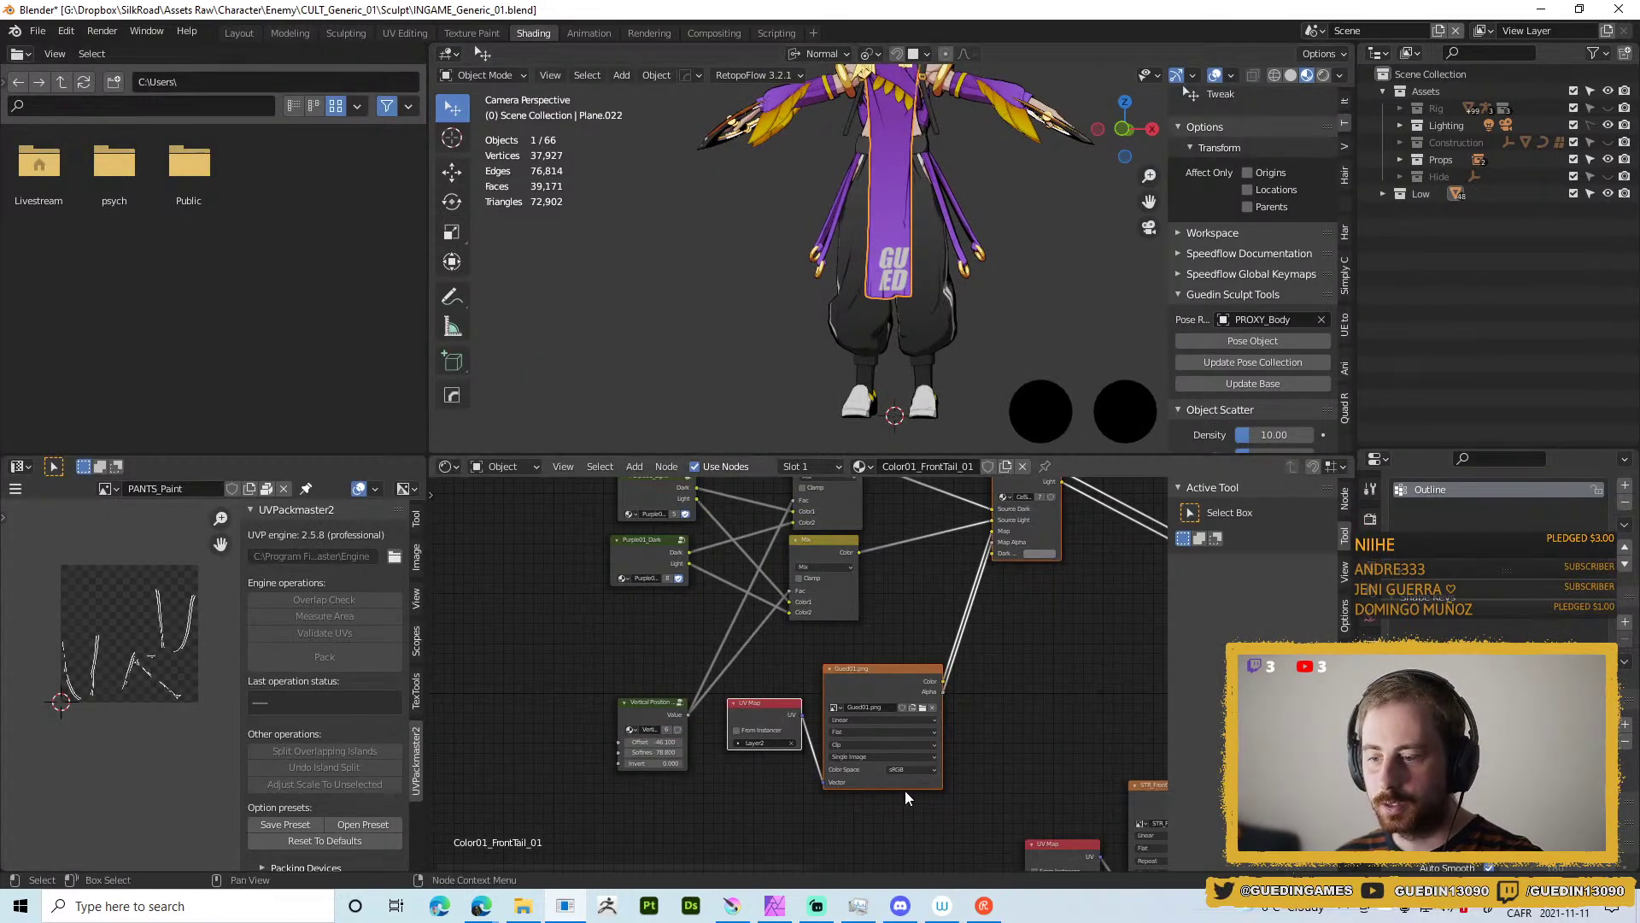
scroll(907, 797, "down", 3)
left_click_drag(634, 795, 642, 694)
left_click_drag(519, 551, 827, 722)
key("g")
left_click(687, 677)
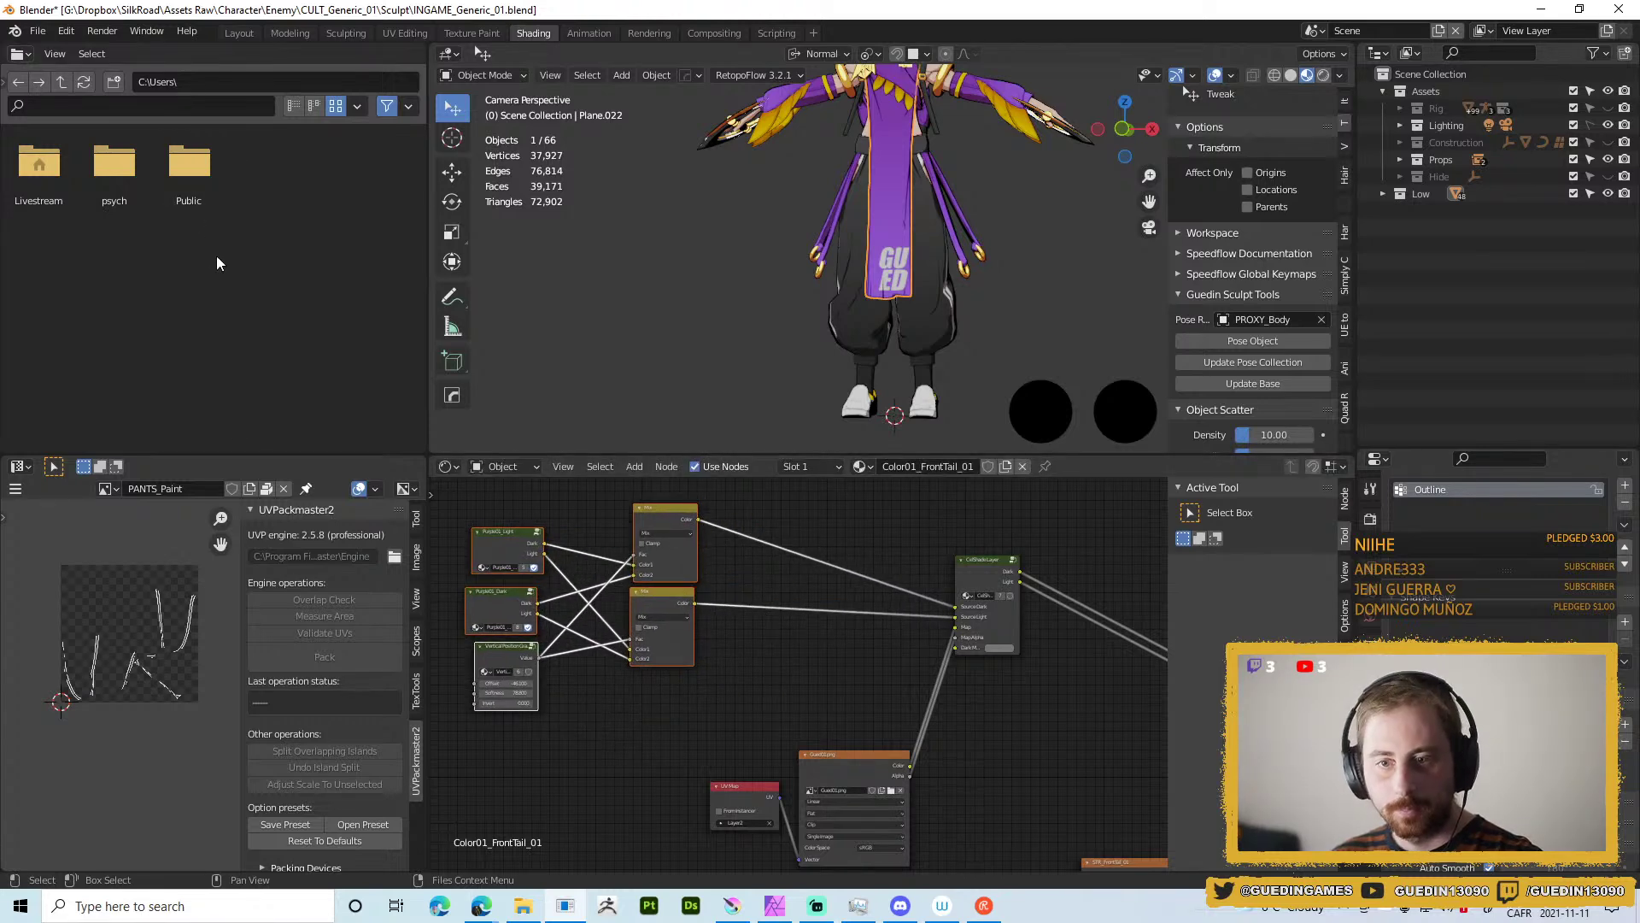
Show the file browser's folder shortcuts and open the recent Decals folder.
left_click(4, 83)
scroll(83, 333, "down", 8)
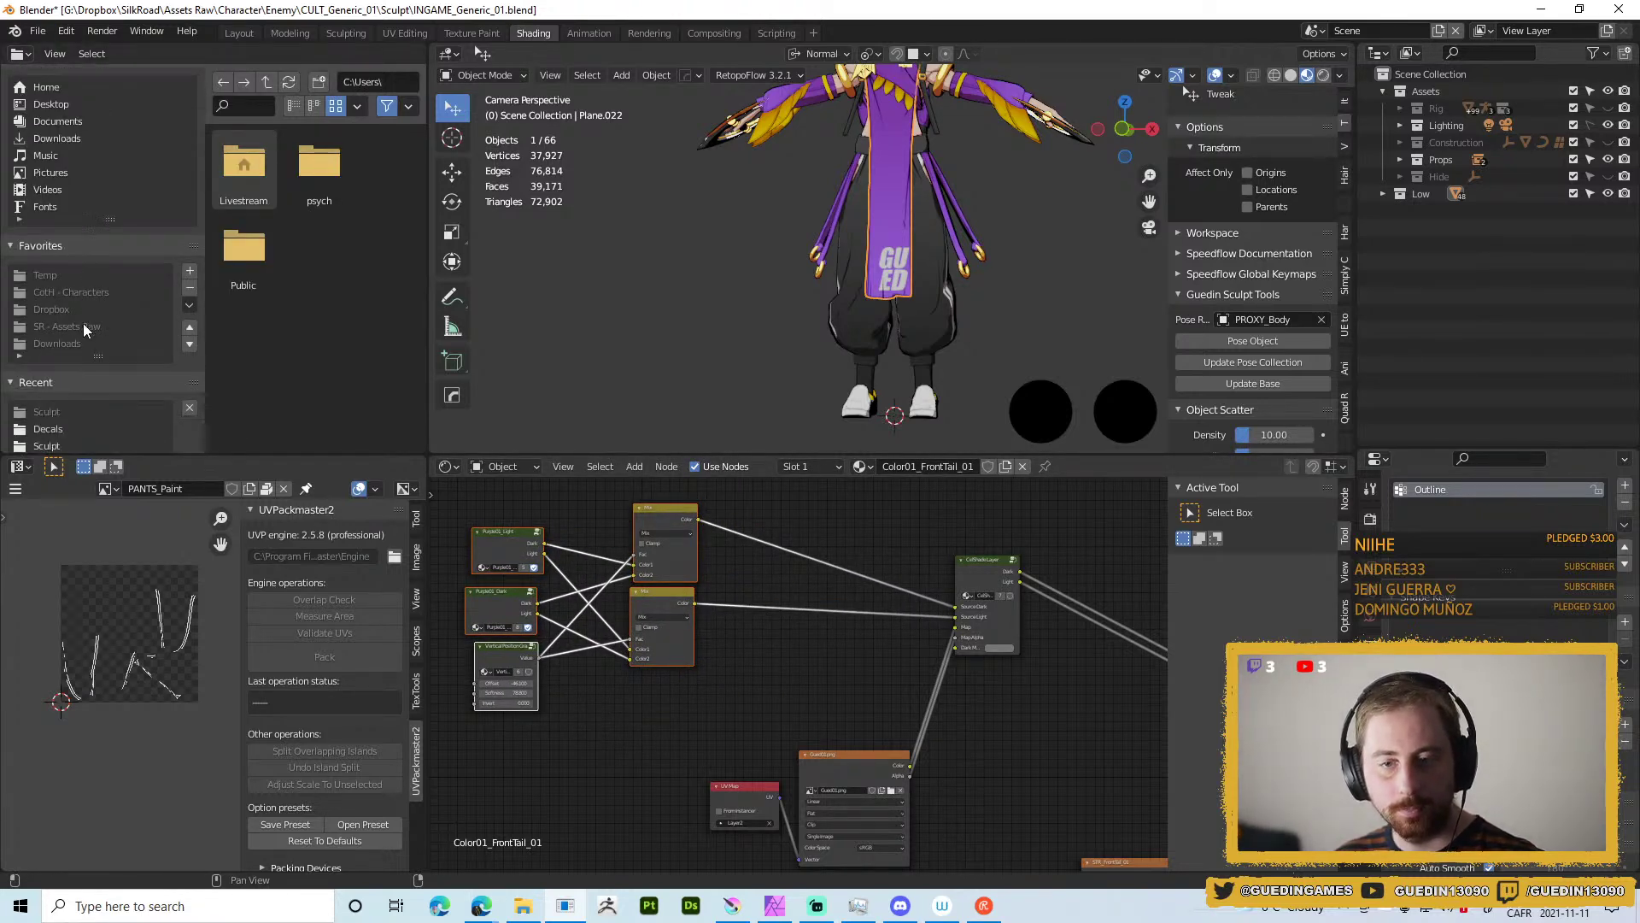
left_click(57, 293)
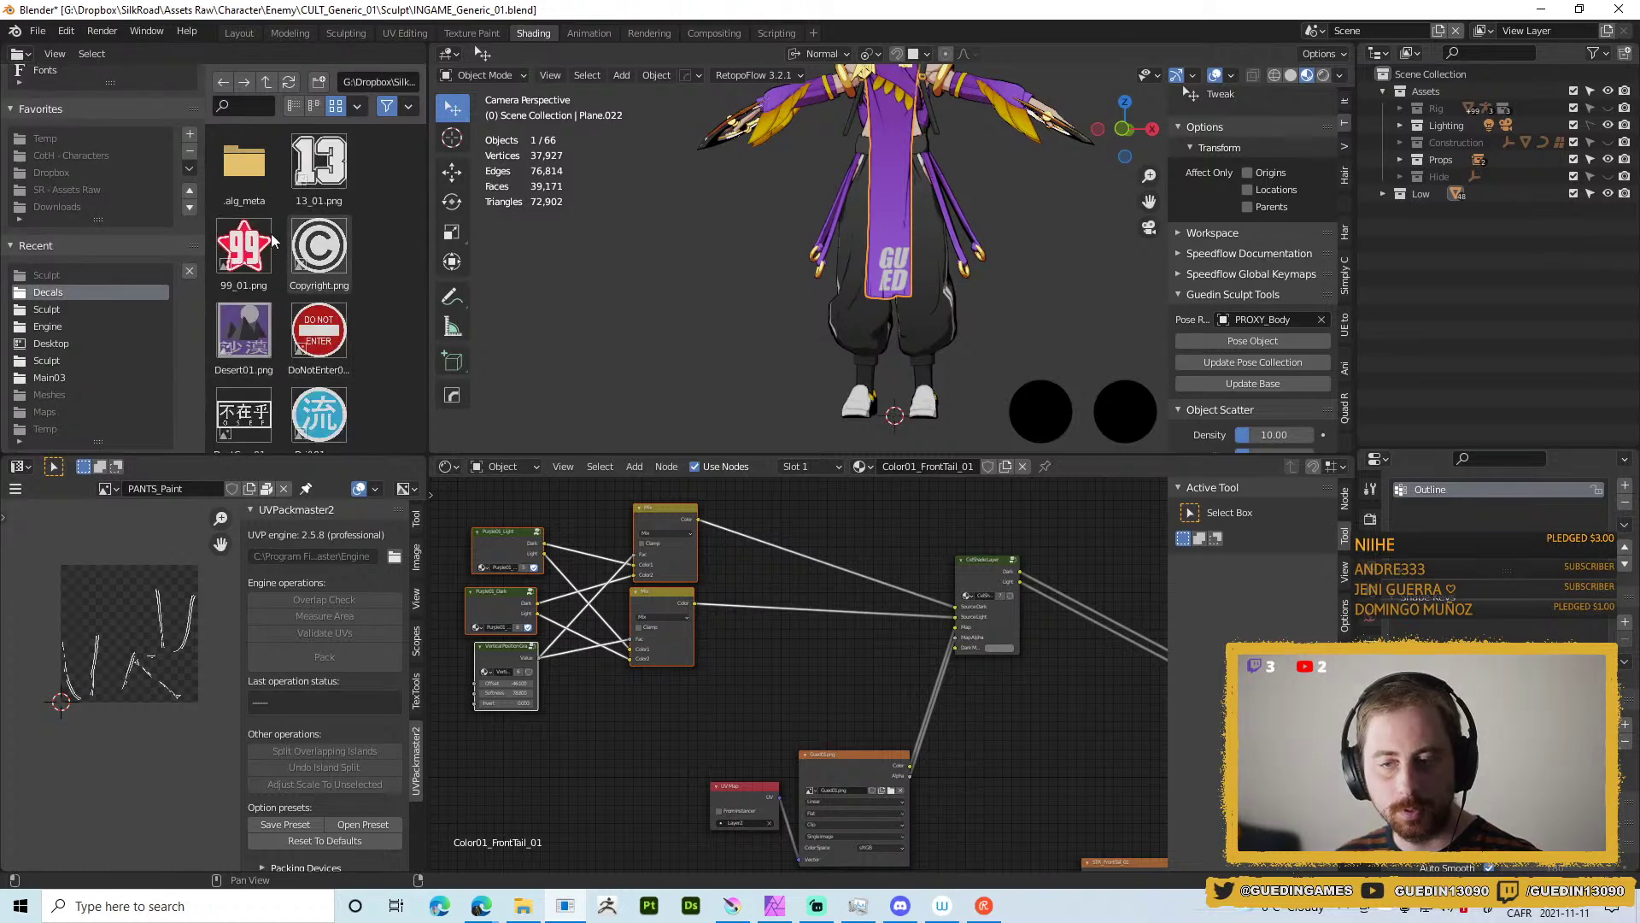
Browse up from the Decals folder to Assets Raw, open Textures and its Stickers folder, and widen the file list.
left_click(268, 82)
left_click(268, 82)
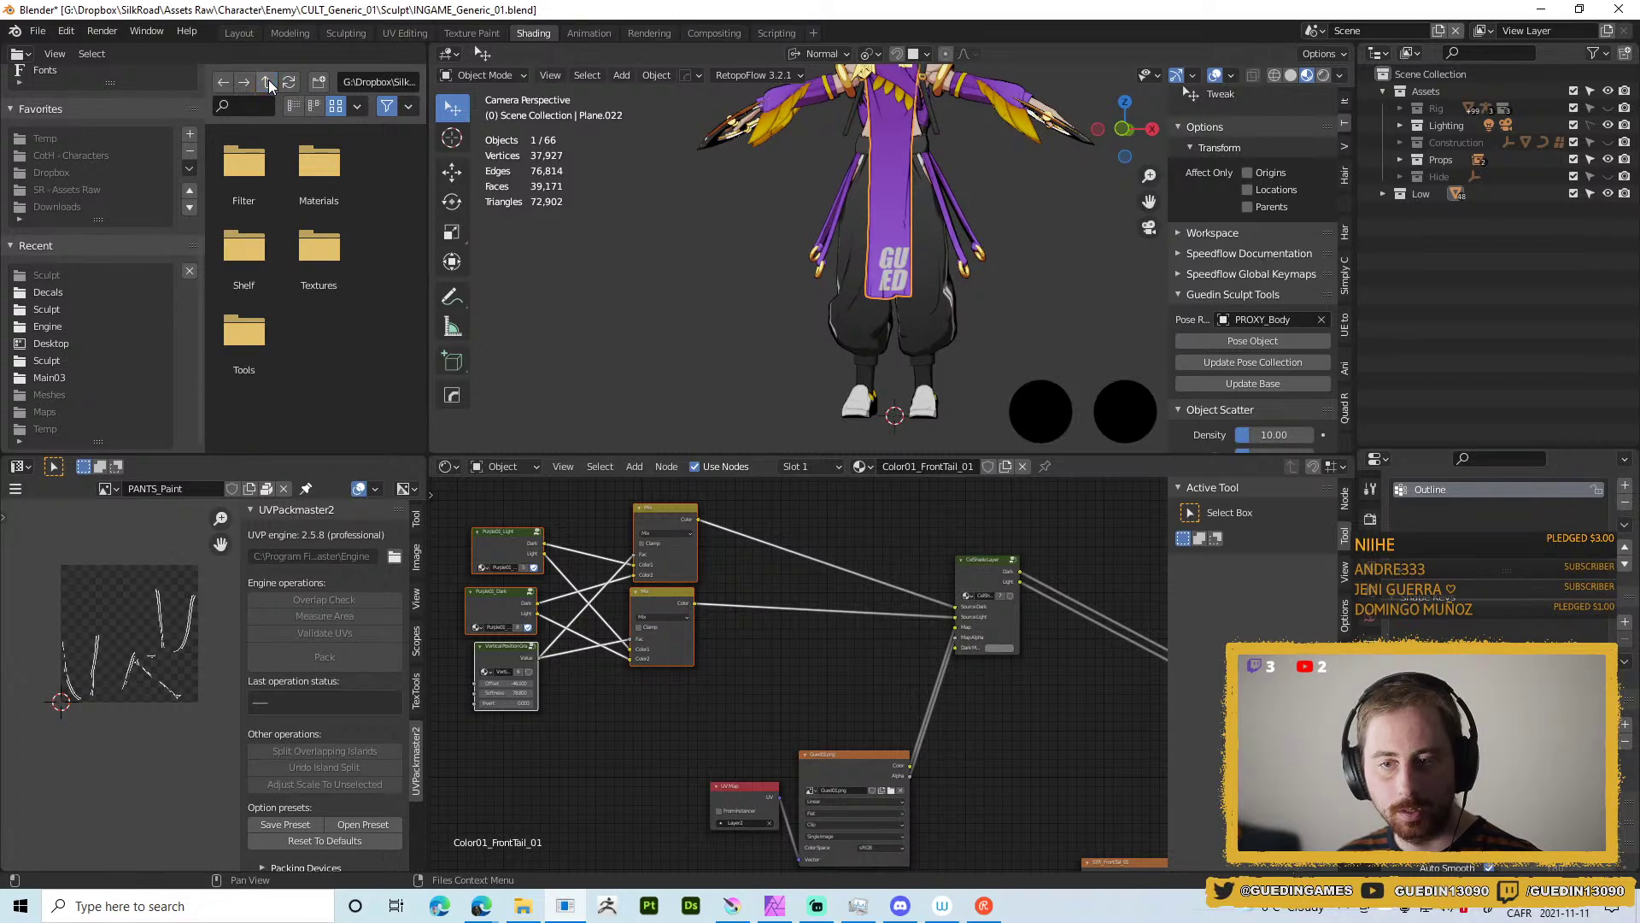
left_click(268, 83)
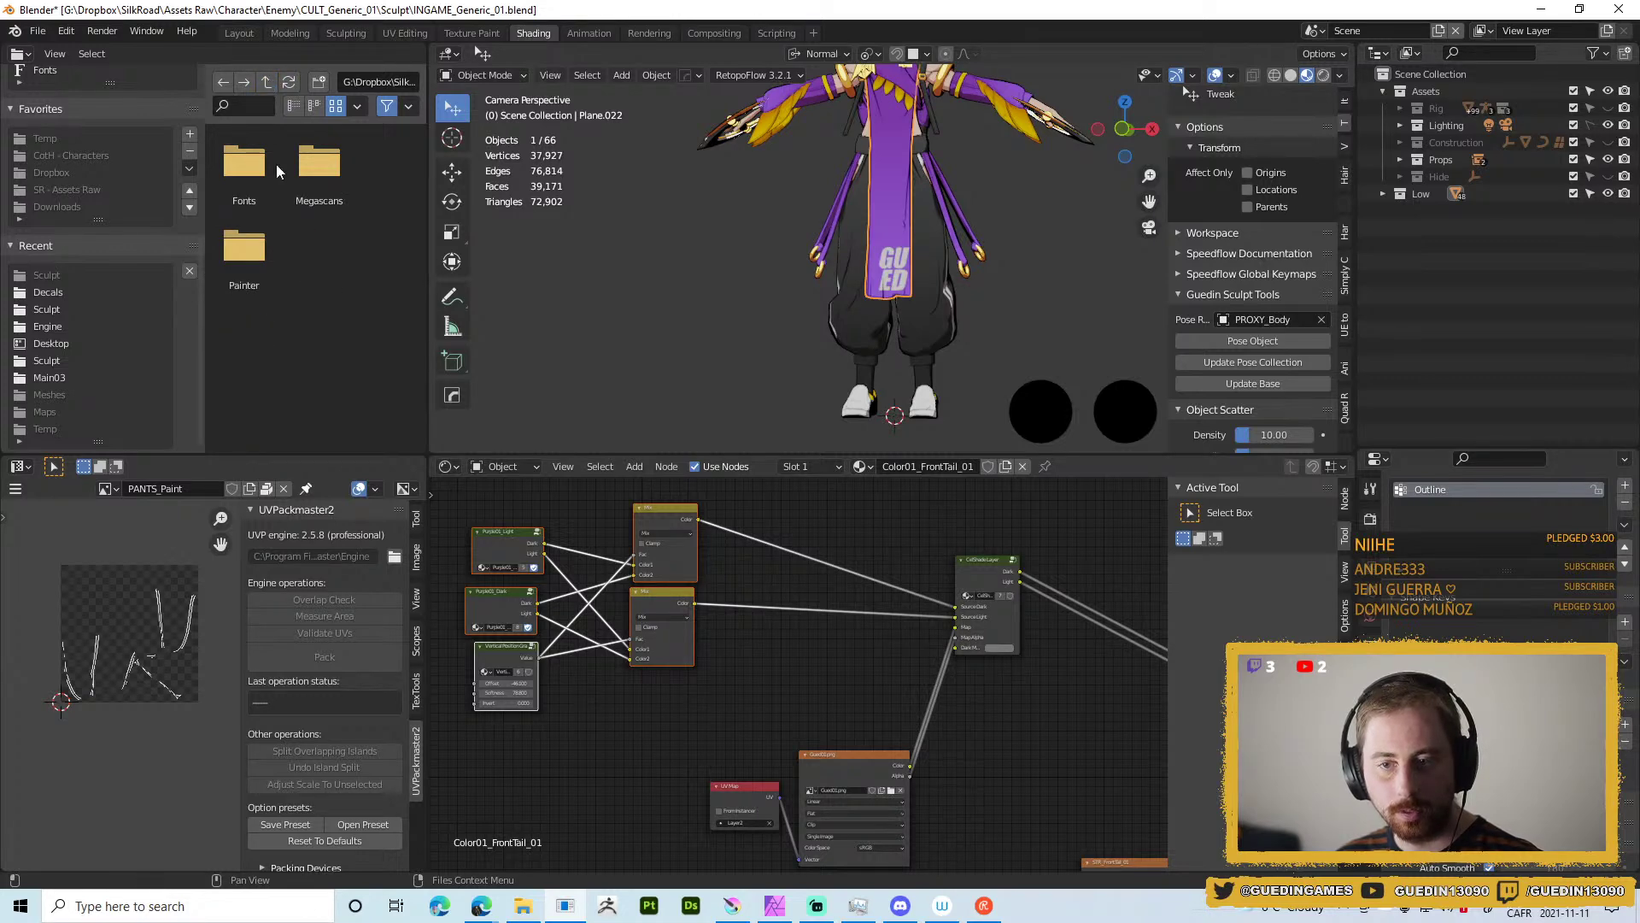
left_click(267, 81)
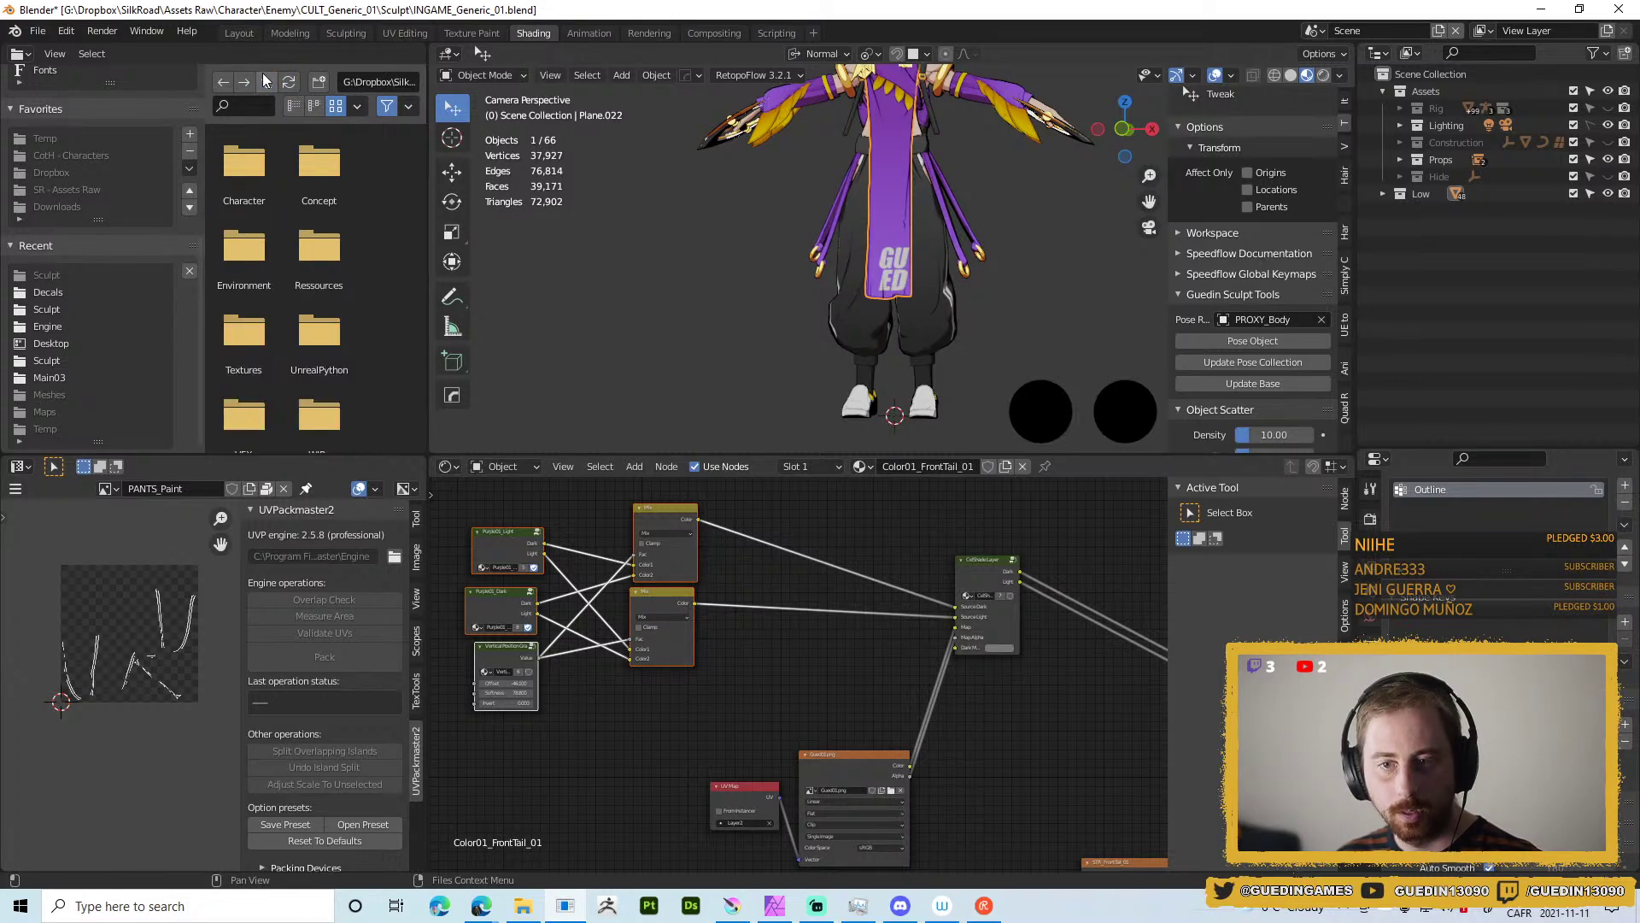
double_click(259, 309)
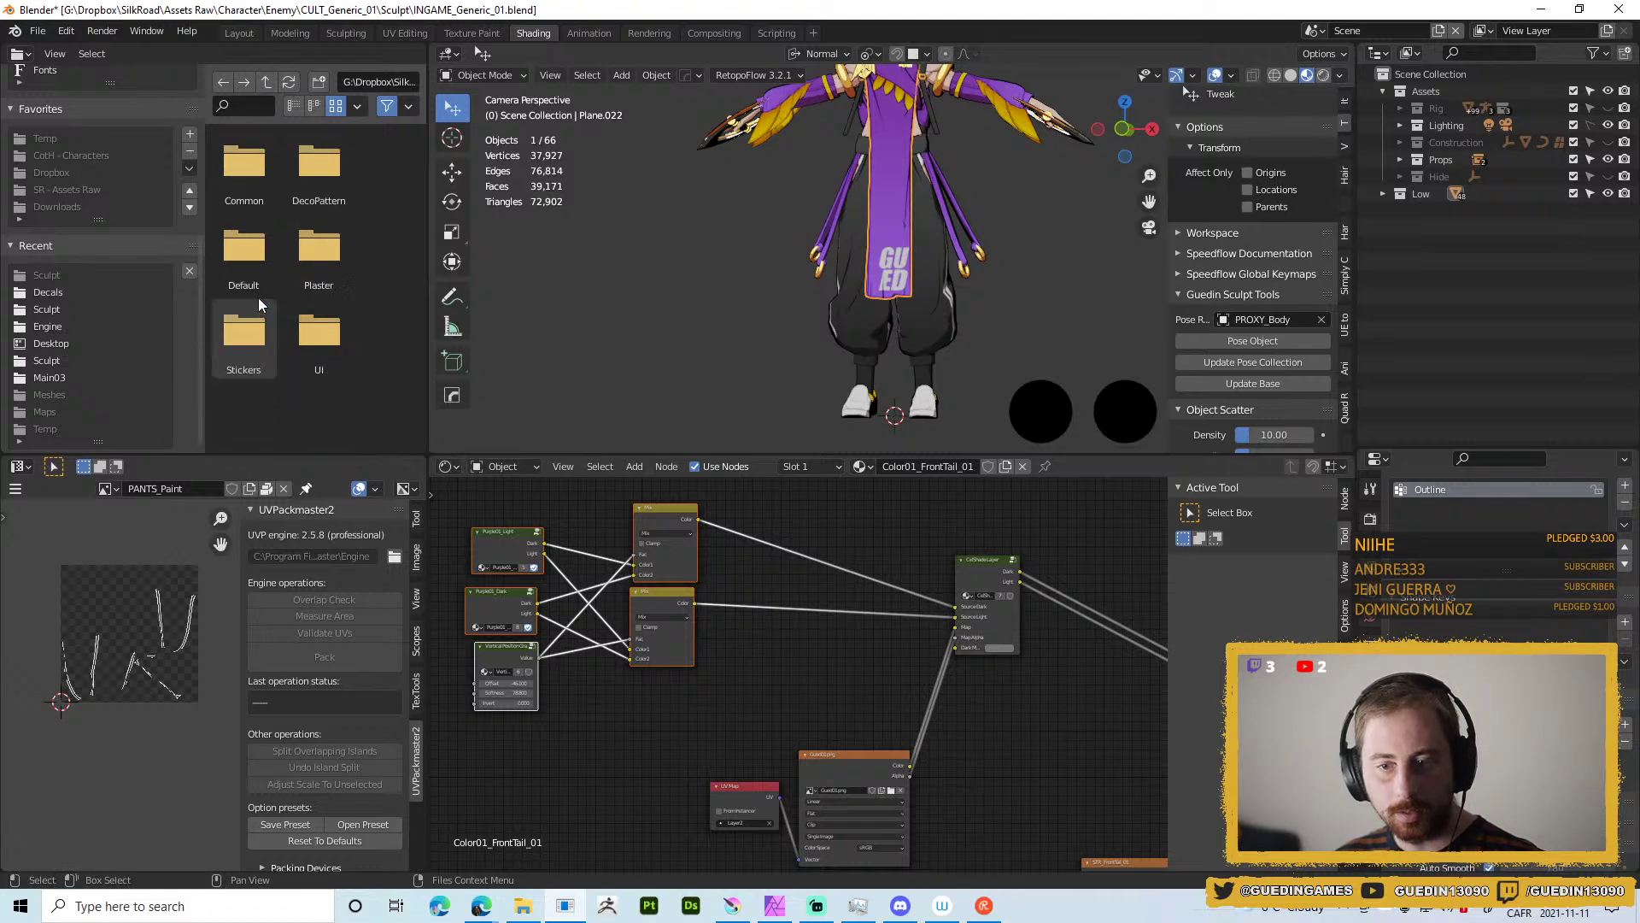
left_click_drag(205, 104, 87, 104)
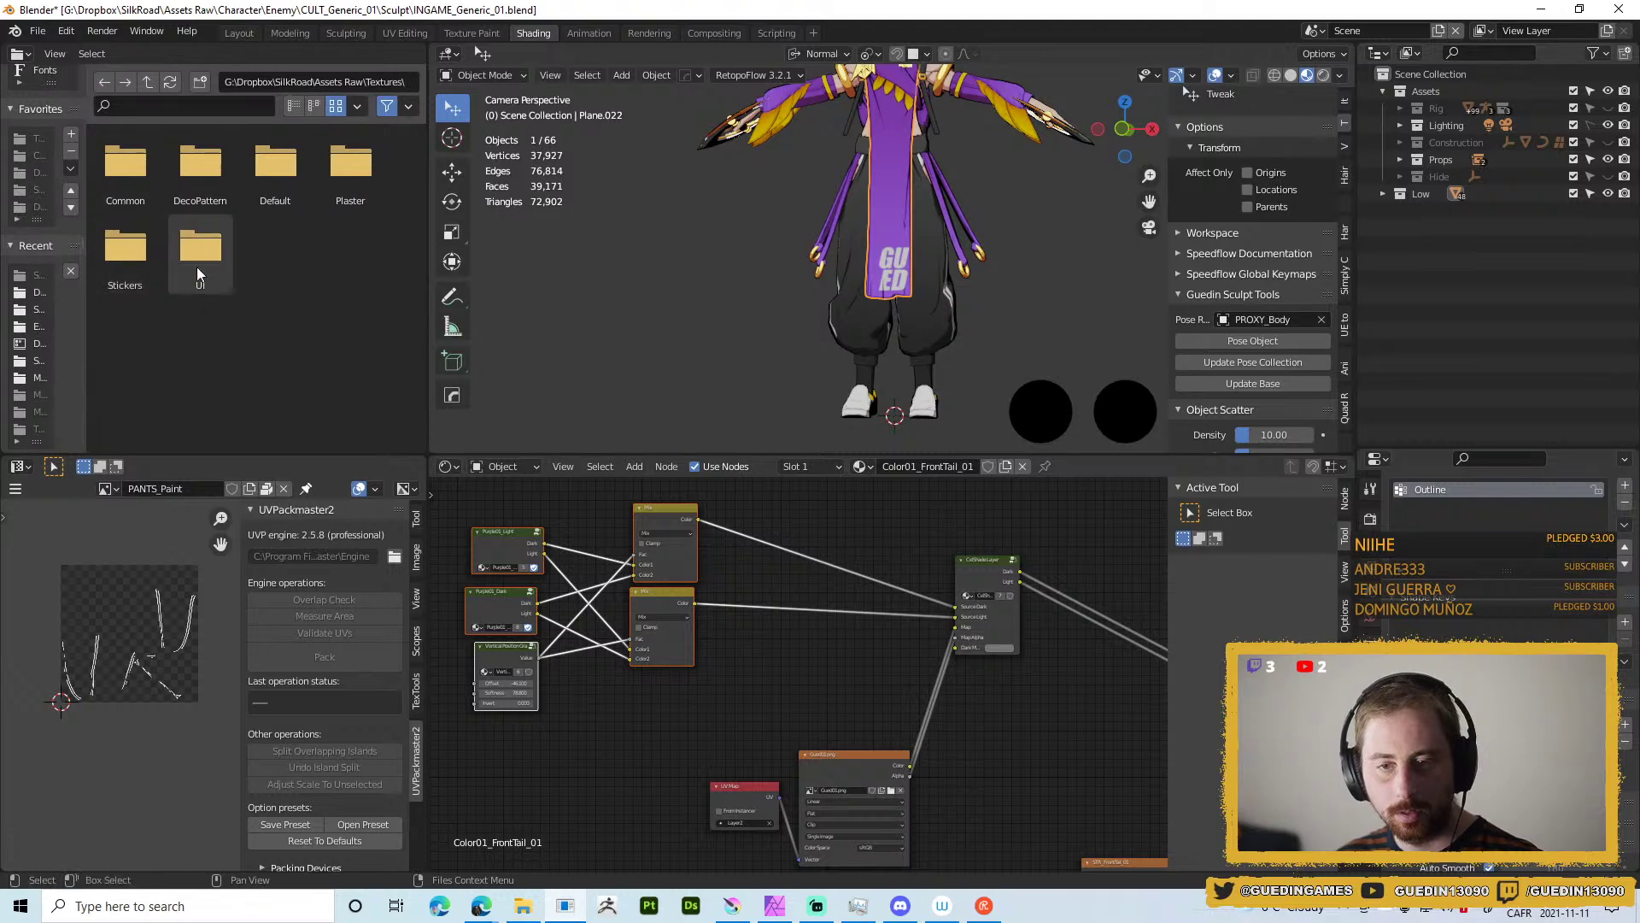
double_click(147, 268)
Add T_STICK_01.png from the Stickers folder to the front cloth's material as an image texture node below the purple colour nodes.
left_click(123, 167)
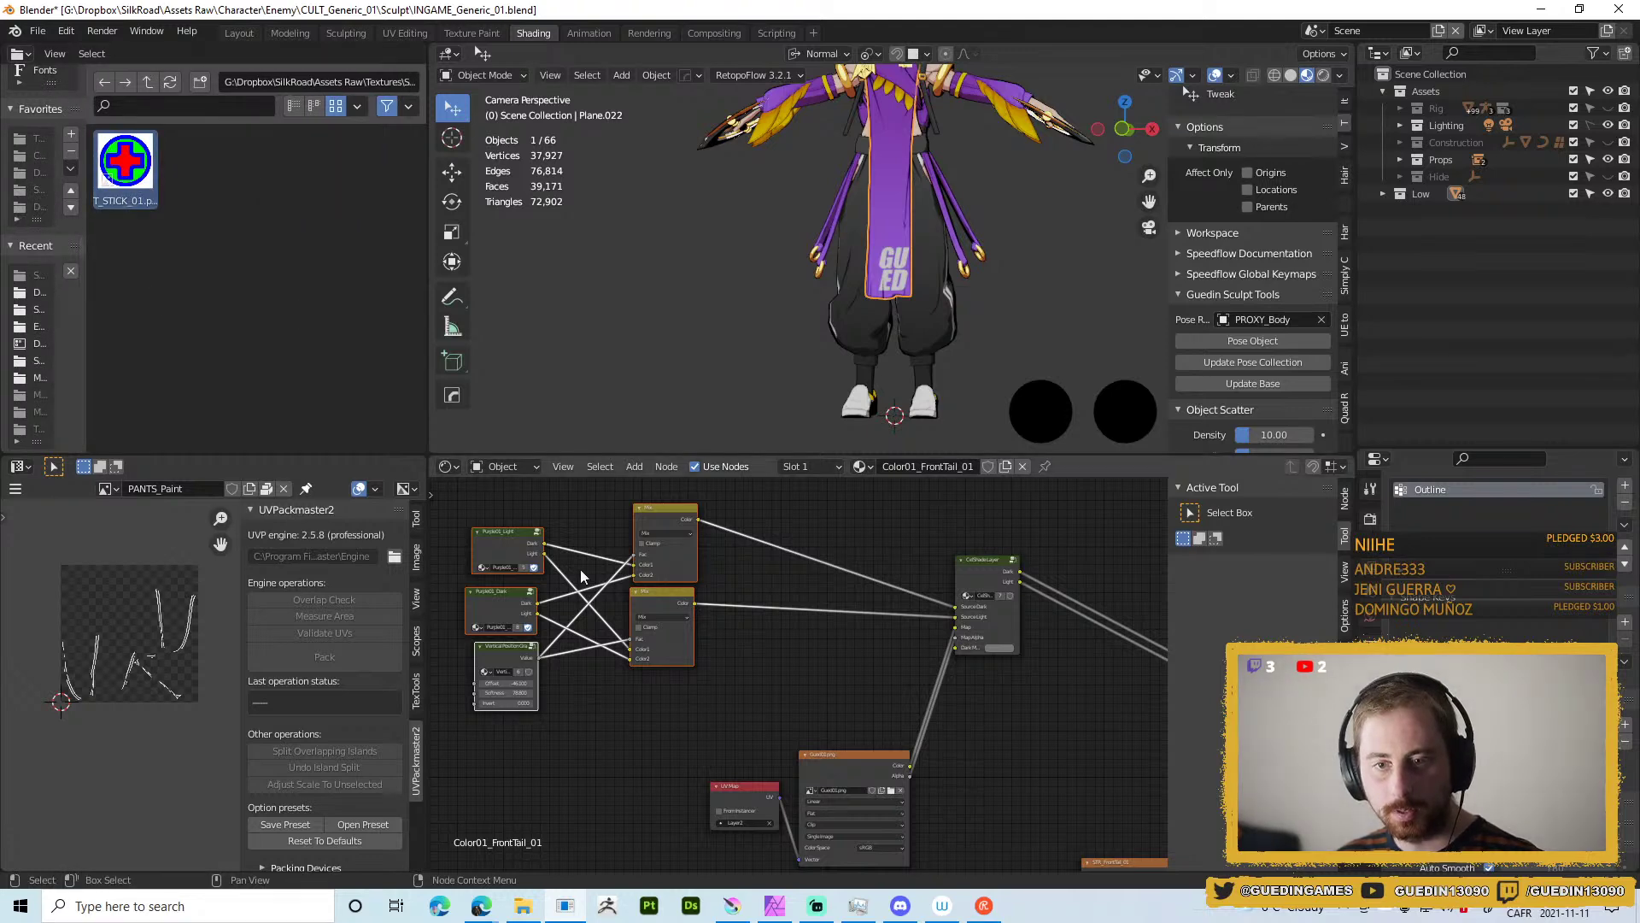
scroll(527, 532, "down", 1)
left_click_drag(154, 176, 586, 766)
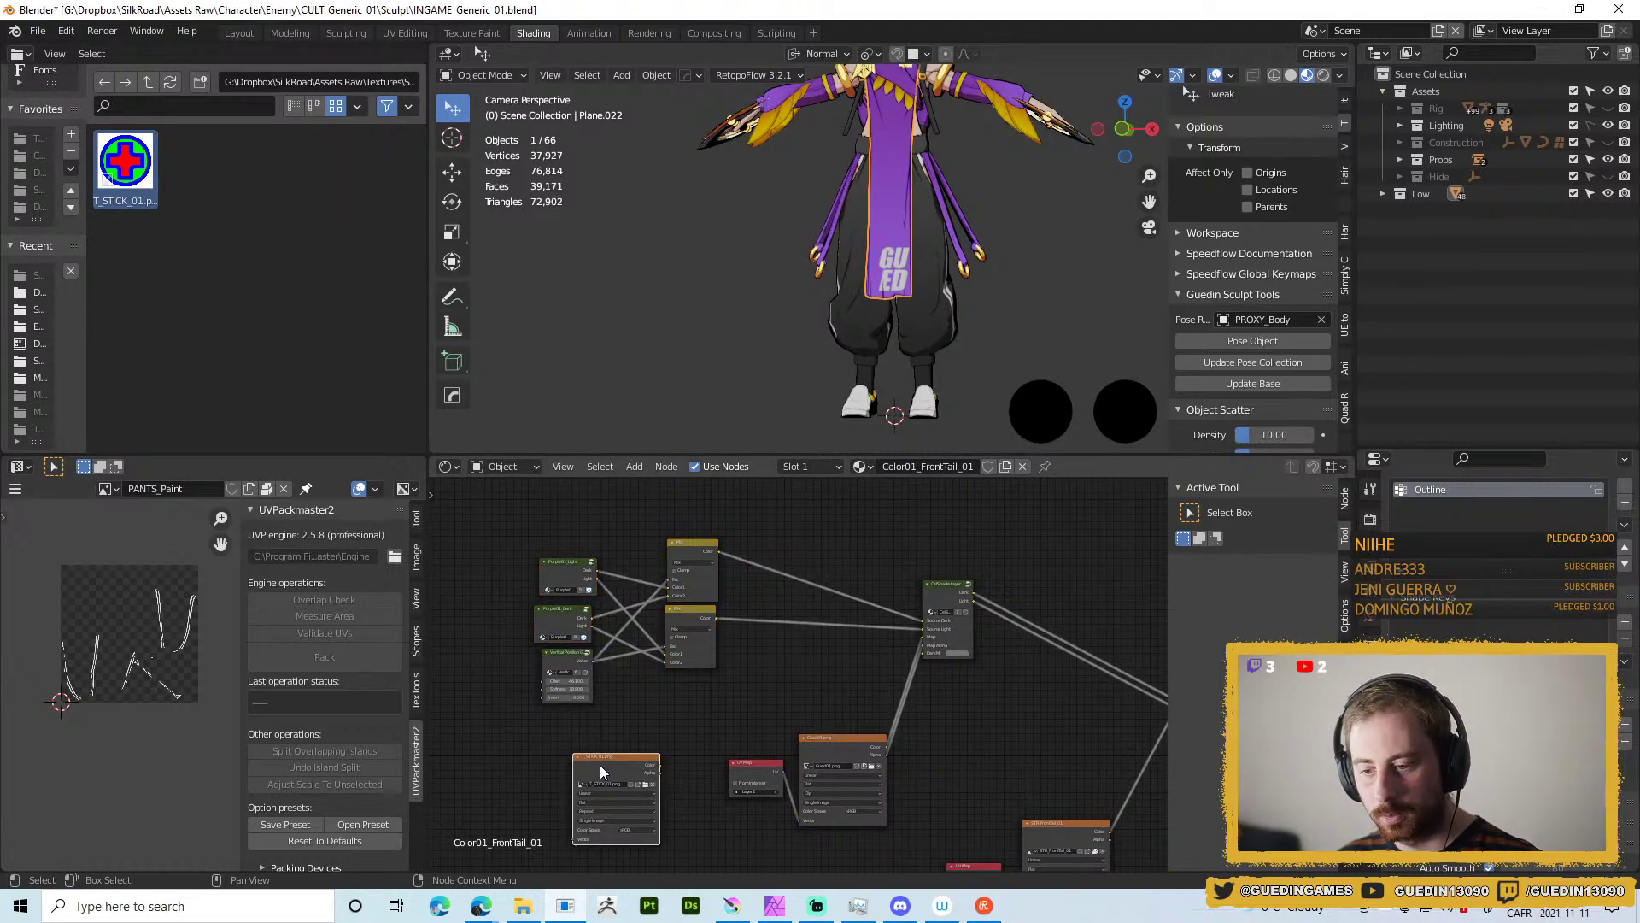
scroll(752, 718, "up", 2)
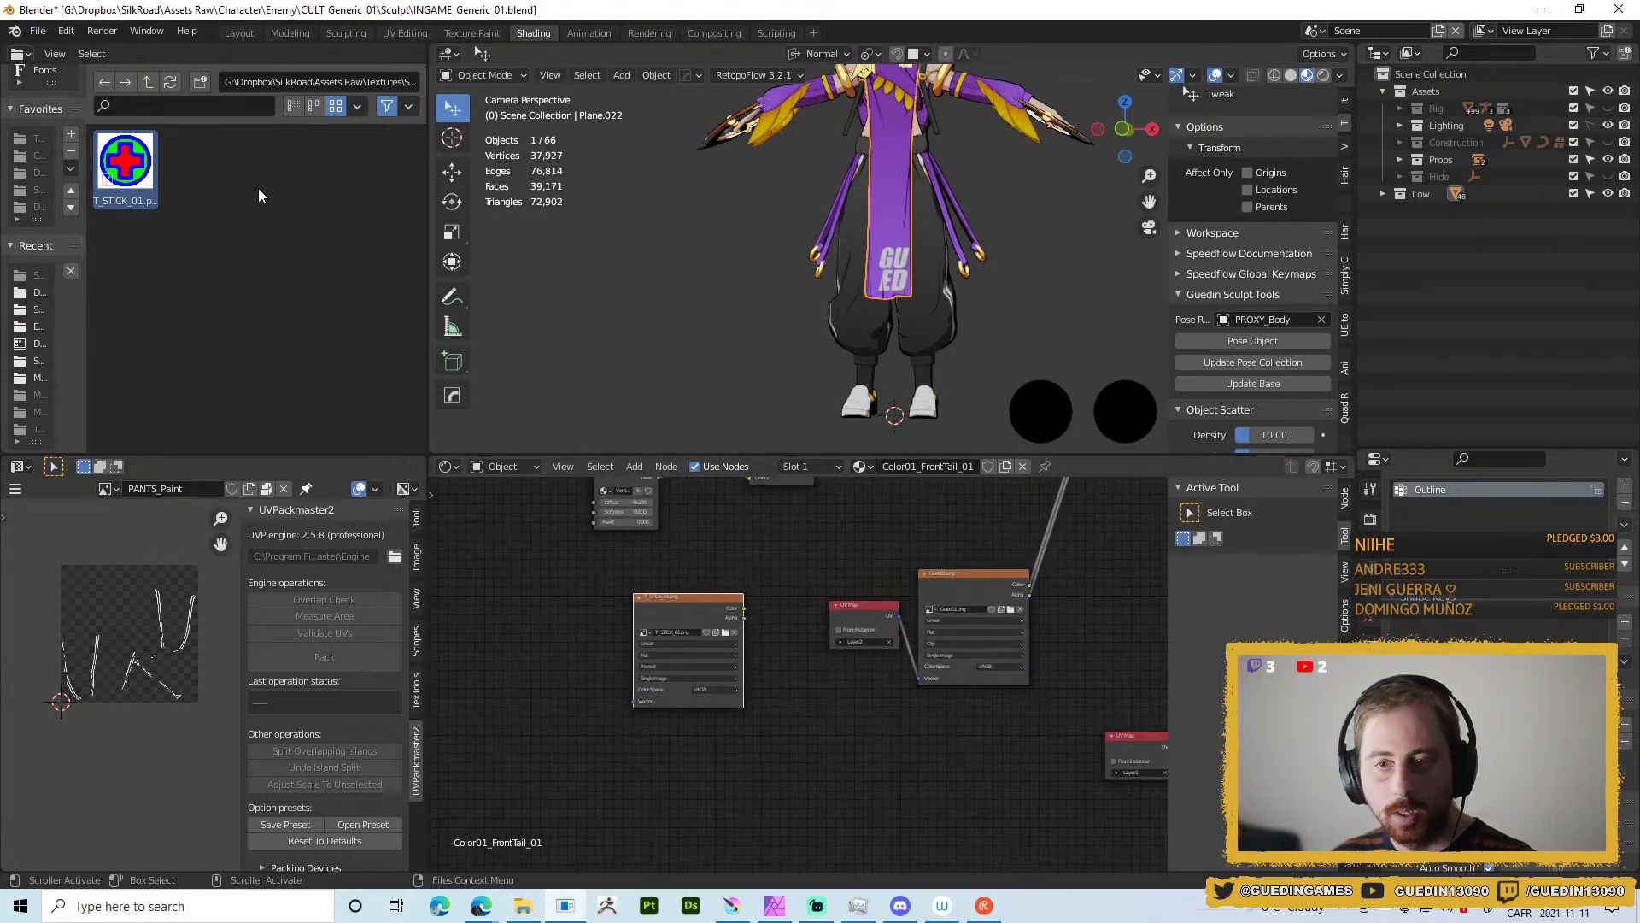
Place the T_STICK_01.png node below the cell shading node beside the outputs and preview its image on the front cloth.
key("BackSpace")
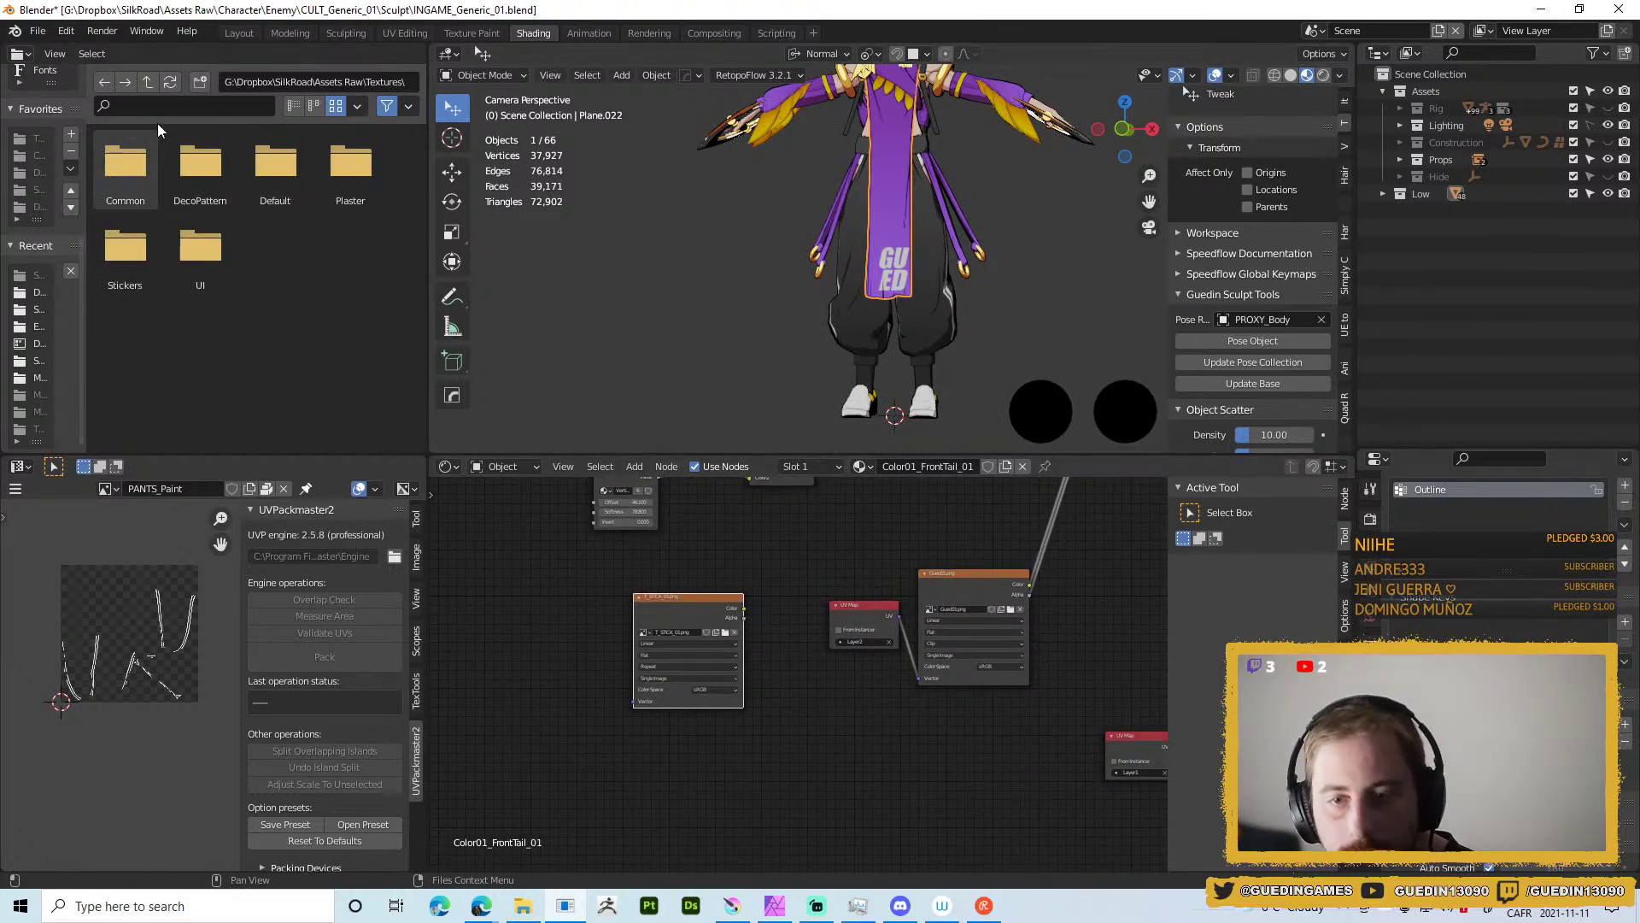
scroll(747, 614, "up", 1)
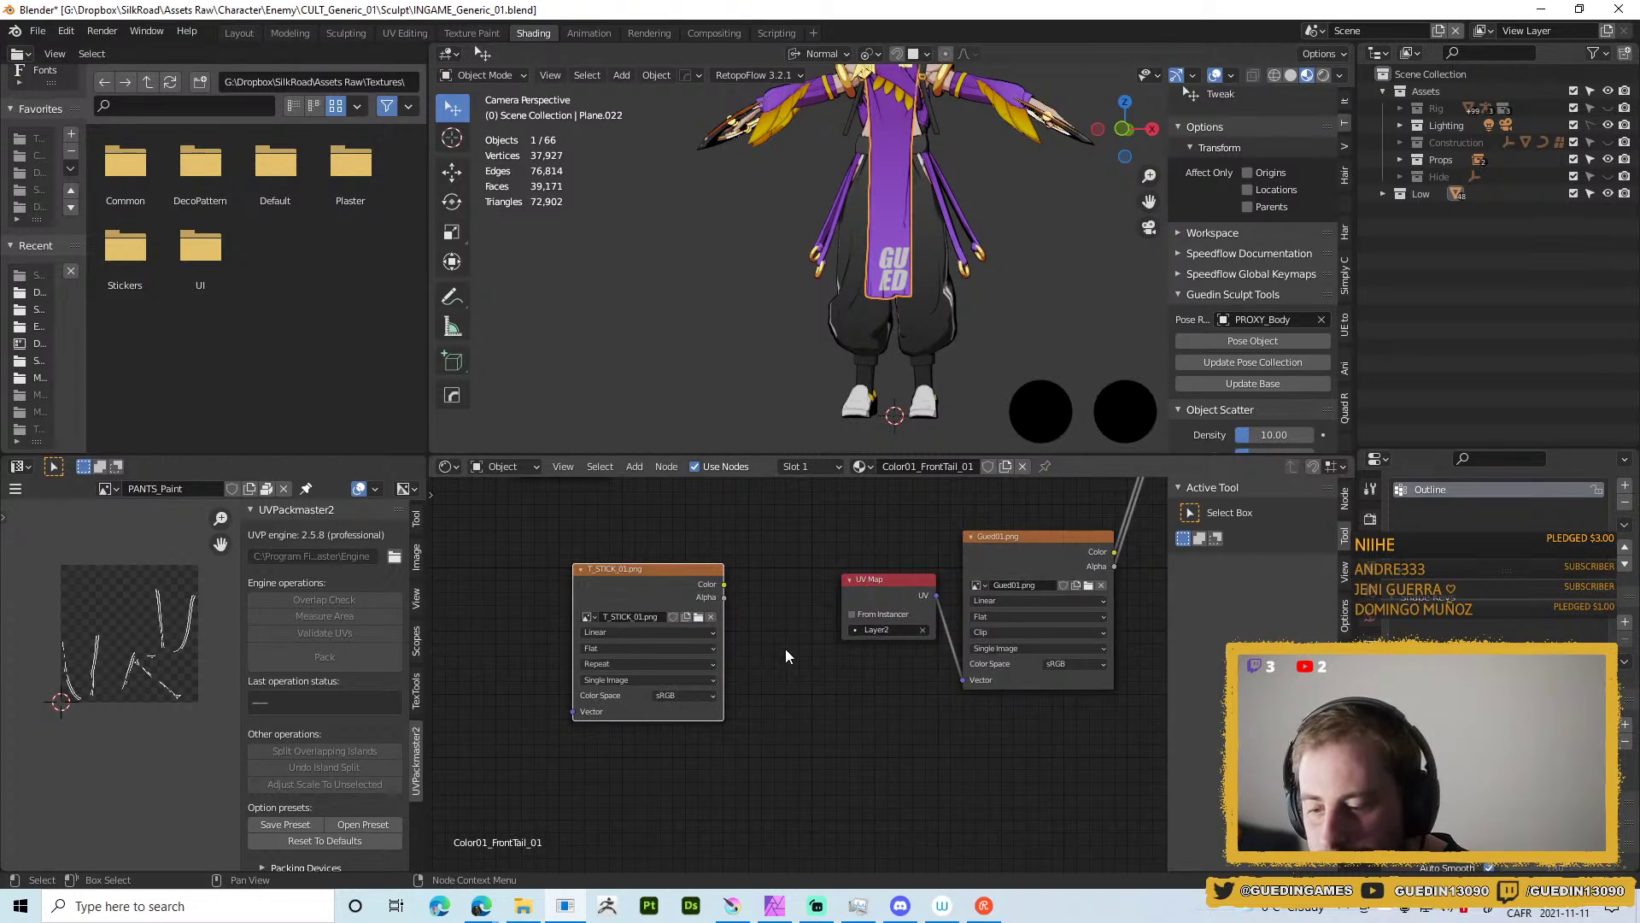
scroll(867, 569, "down", 3)
scroll(656, 637, "down", 2)
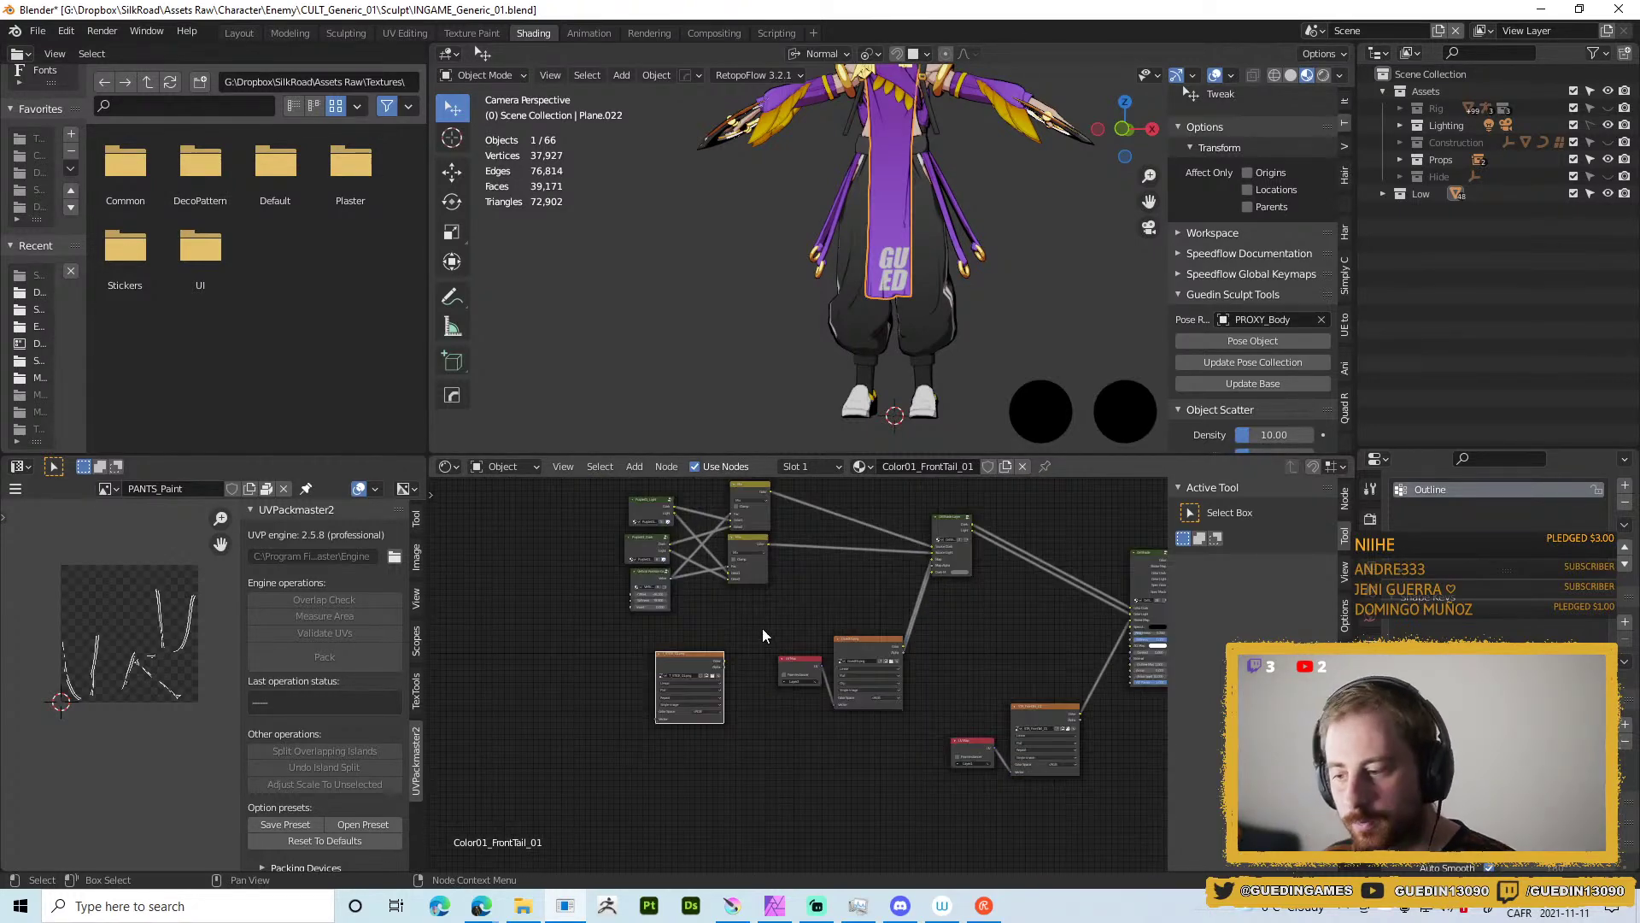
left_click_drag(471, 680, 945, 744)
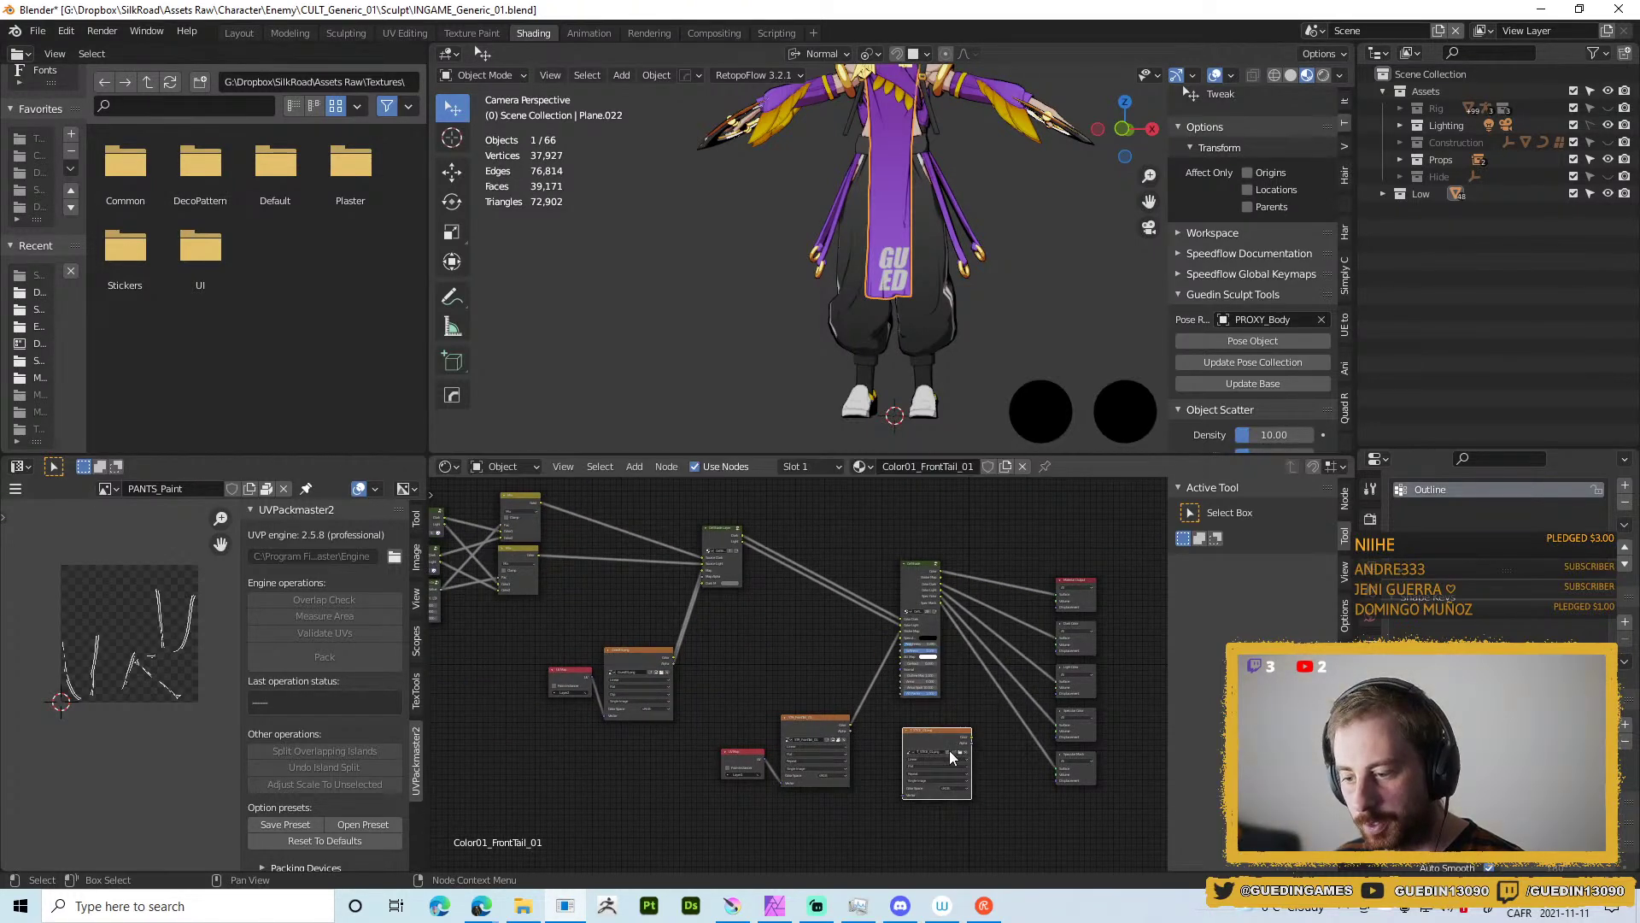
left_click(941, 739, "ctrl+shift")
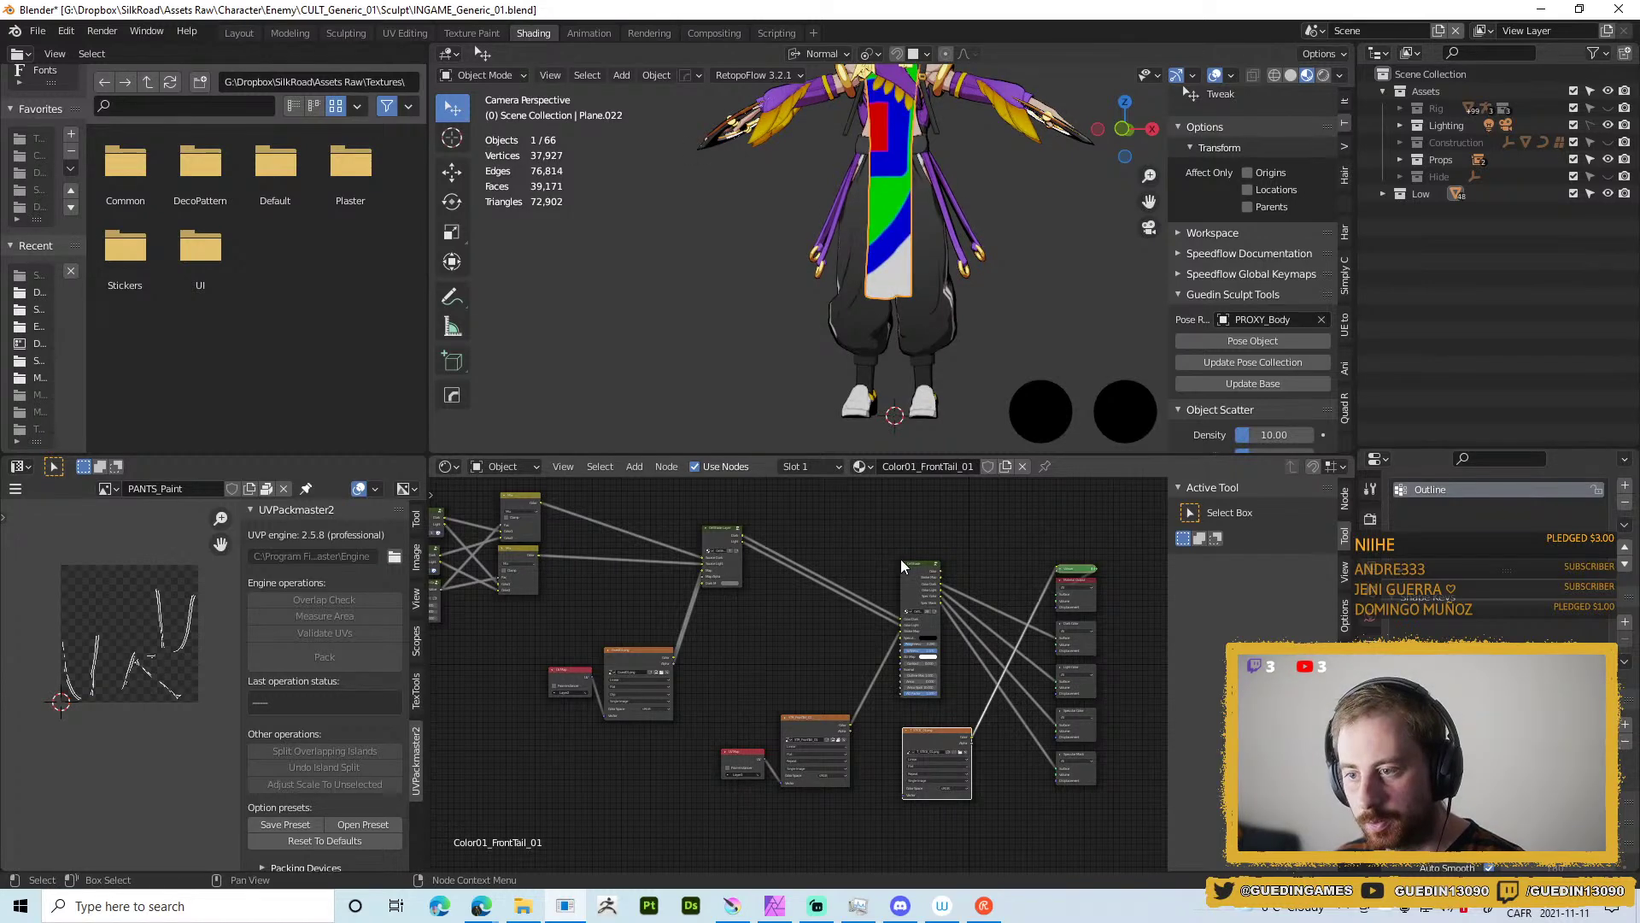
scroll(914, 277, "up", 4)
scroll(965, 745, "up", 1)
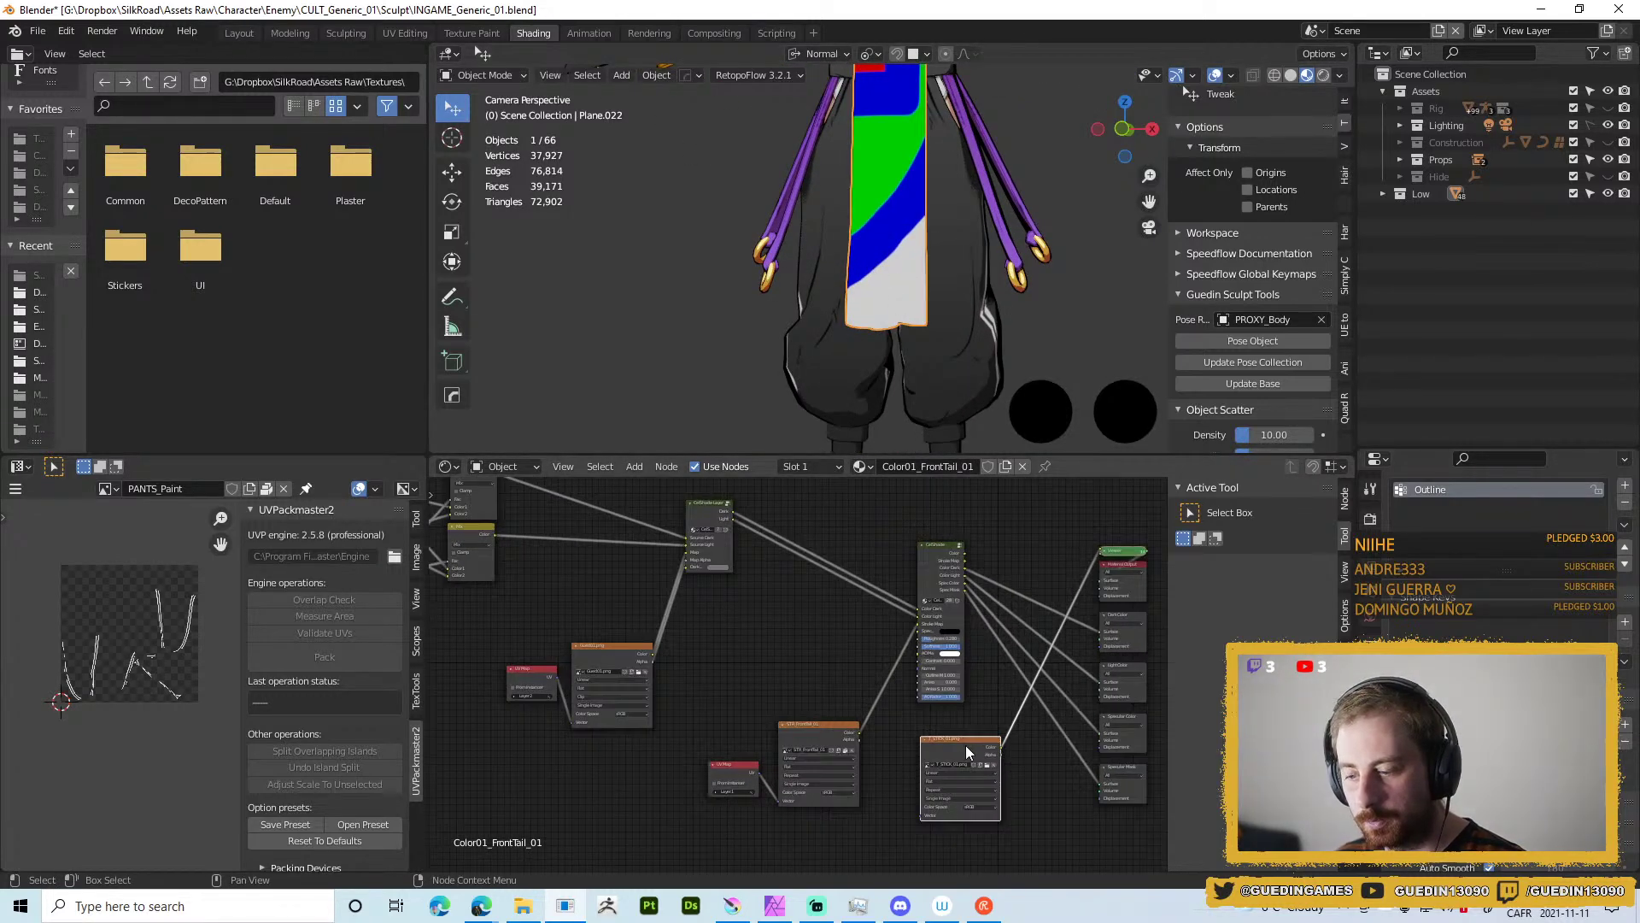
left_click(965, 745, "ctrl+shift")
left_click(965, 744, "ctrl+shift")
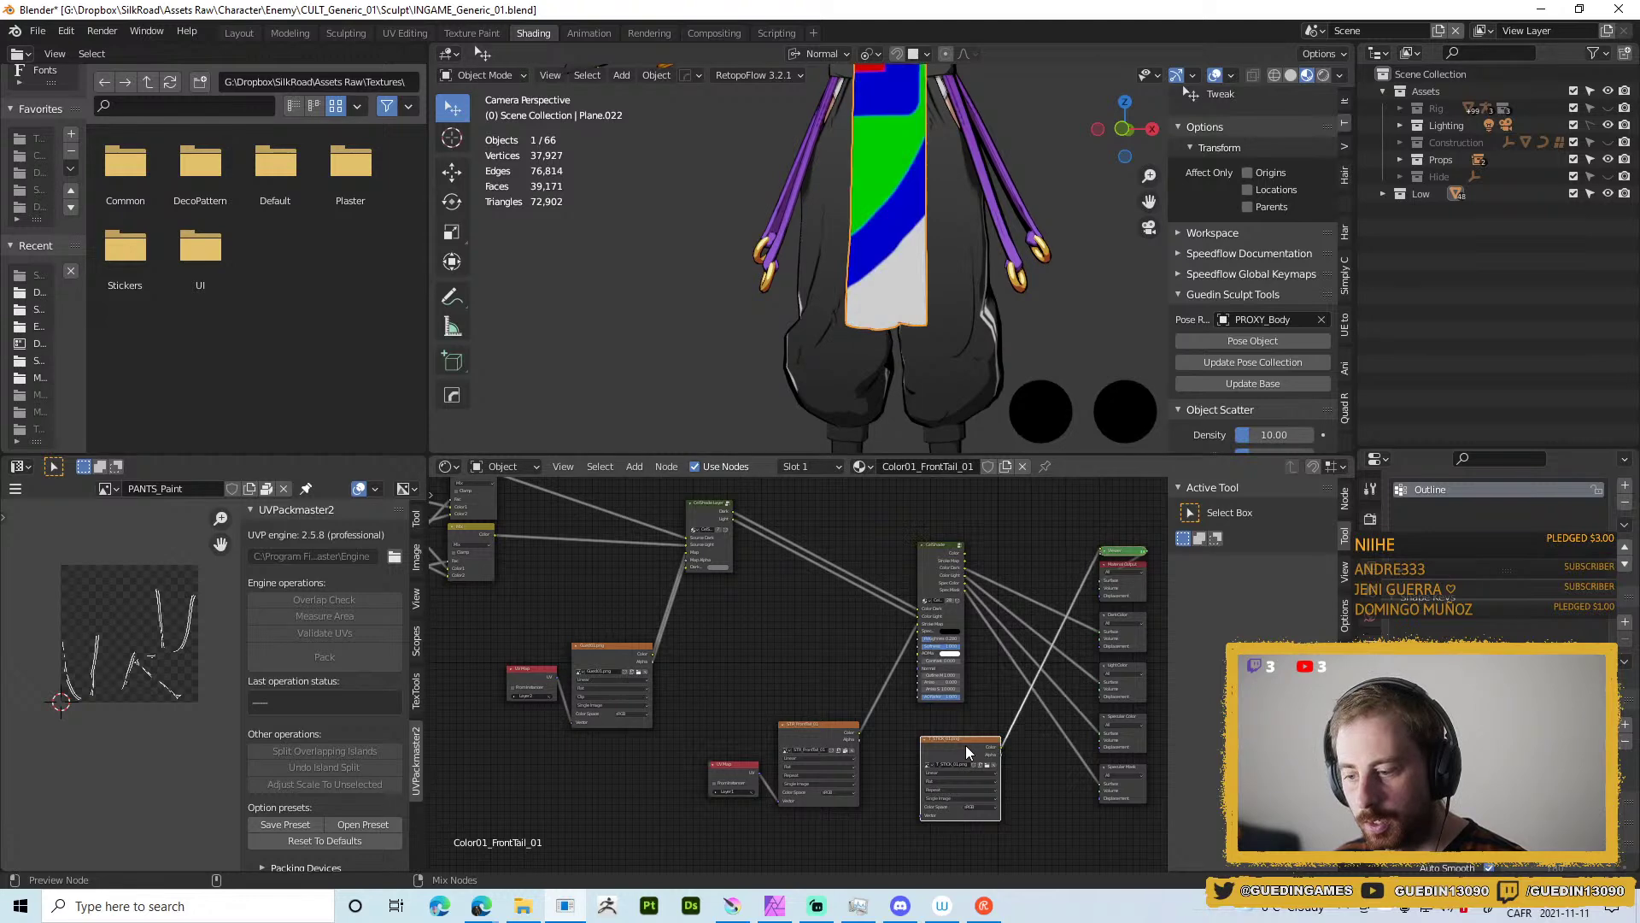
Switch to Affinity Photo and merge all visible layers into a new pixel layer above the hidden bottom pixel layer.
key("alt+Tab")
key("alt+Tab")
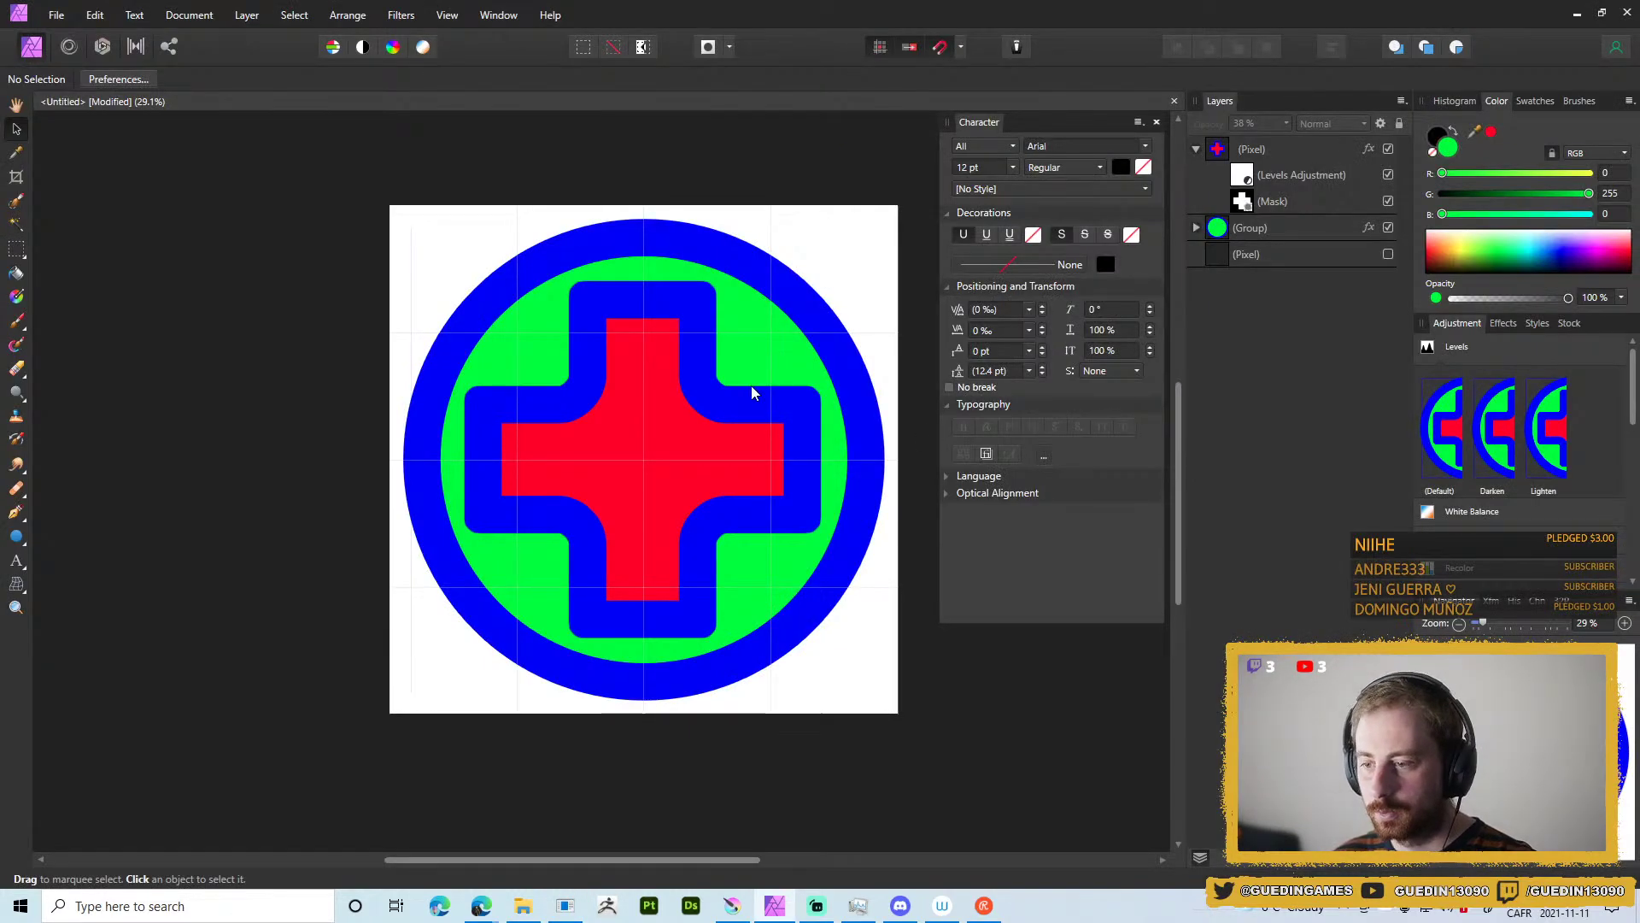
left_click(1349, 252)
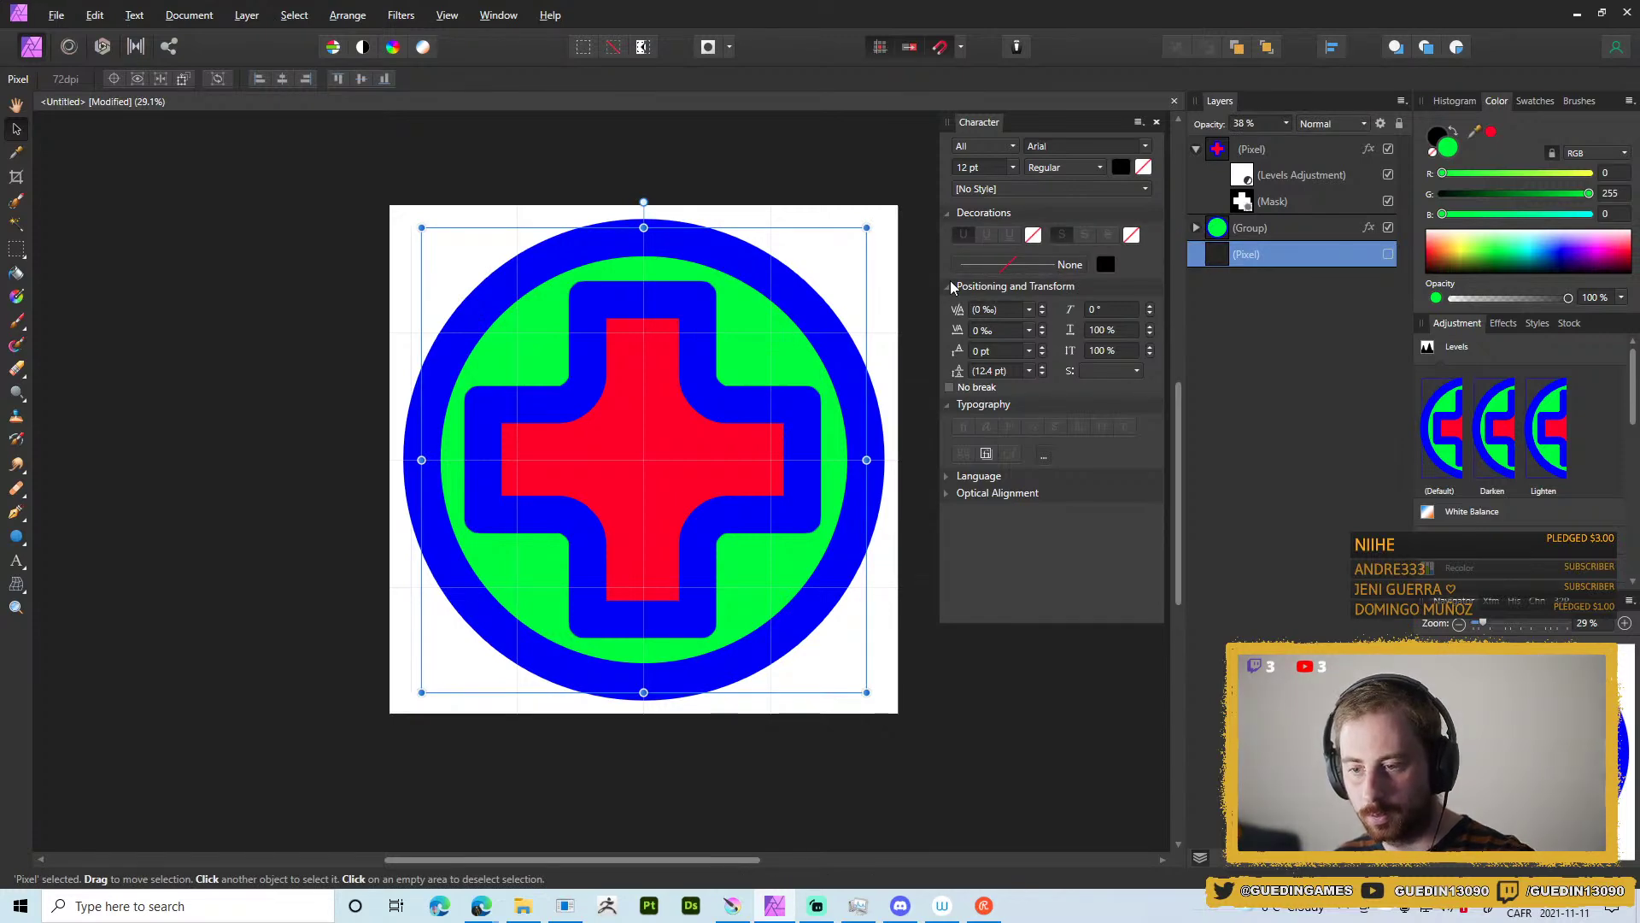
key("ctrl+shift+alt+e")
Preview the 2048 px PNG export with layers hidden by the Export persona left out, and cancel the export.
key("ctrl+shift+alt+s")
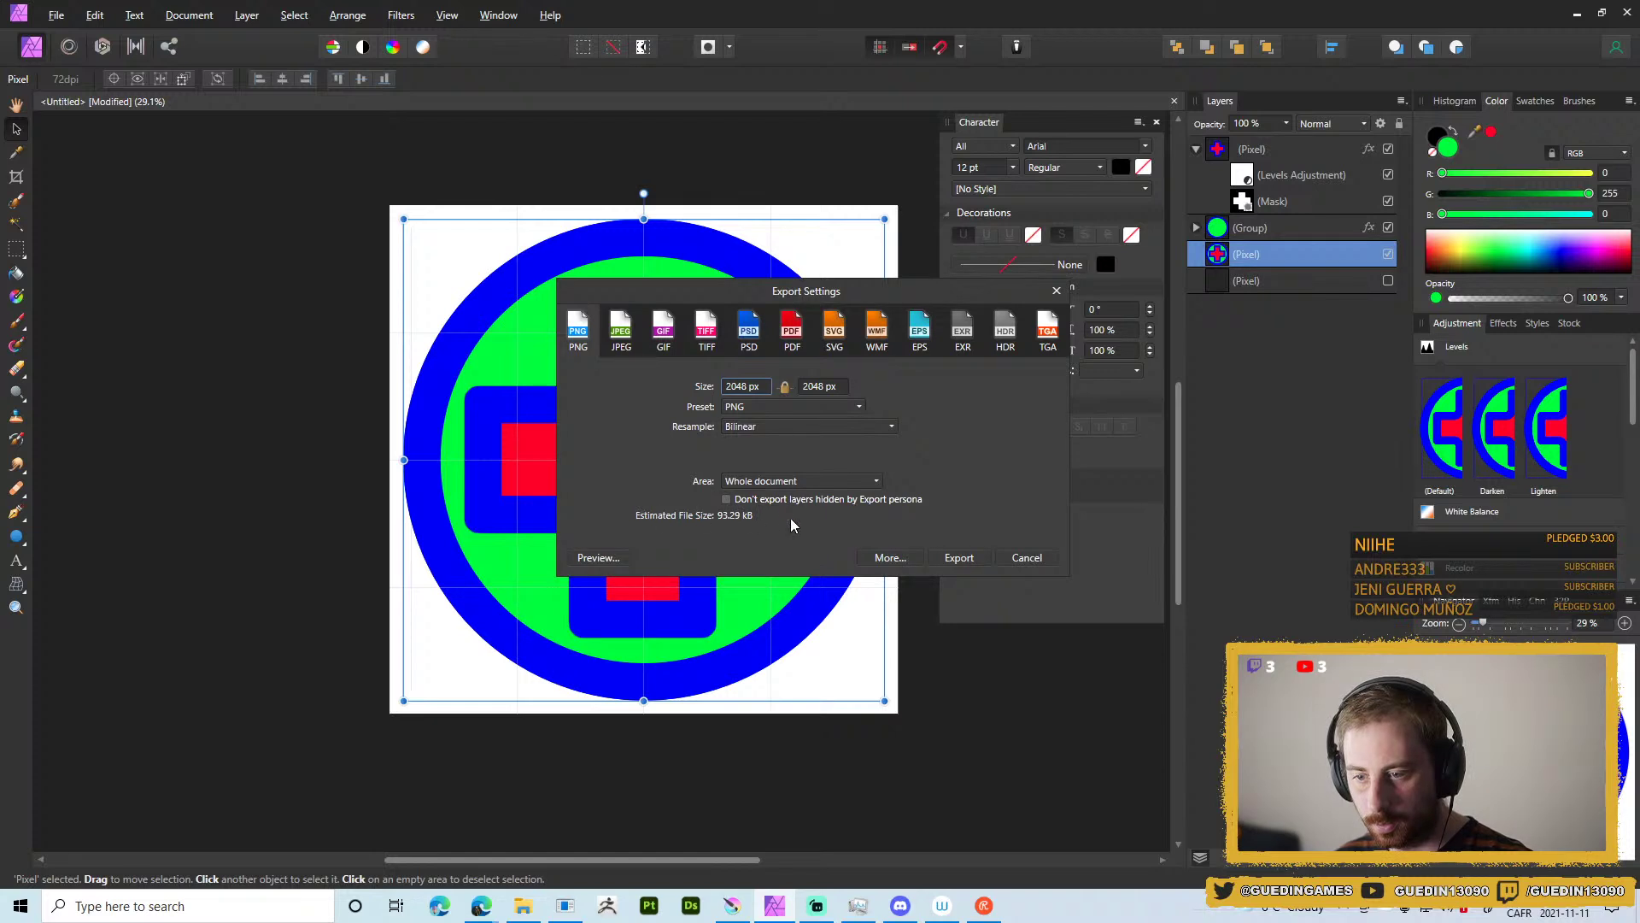
left_click(726, 500)
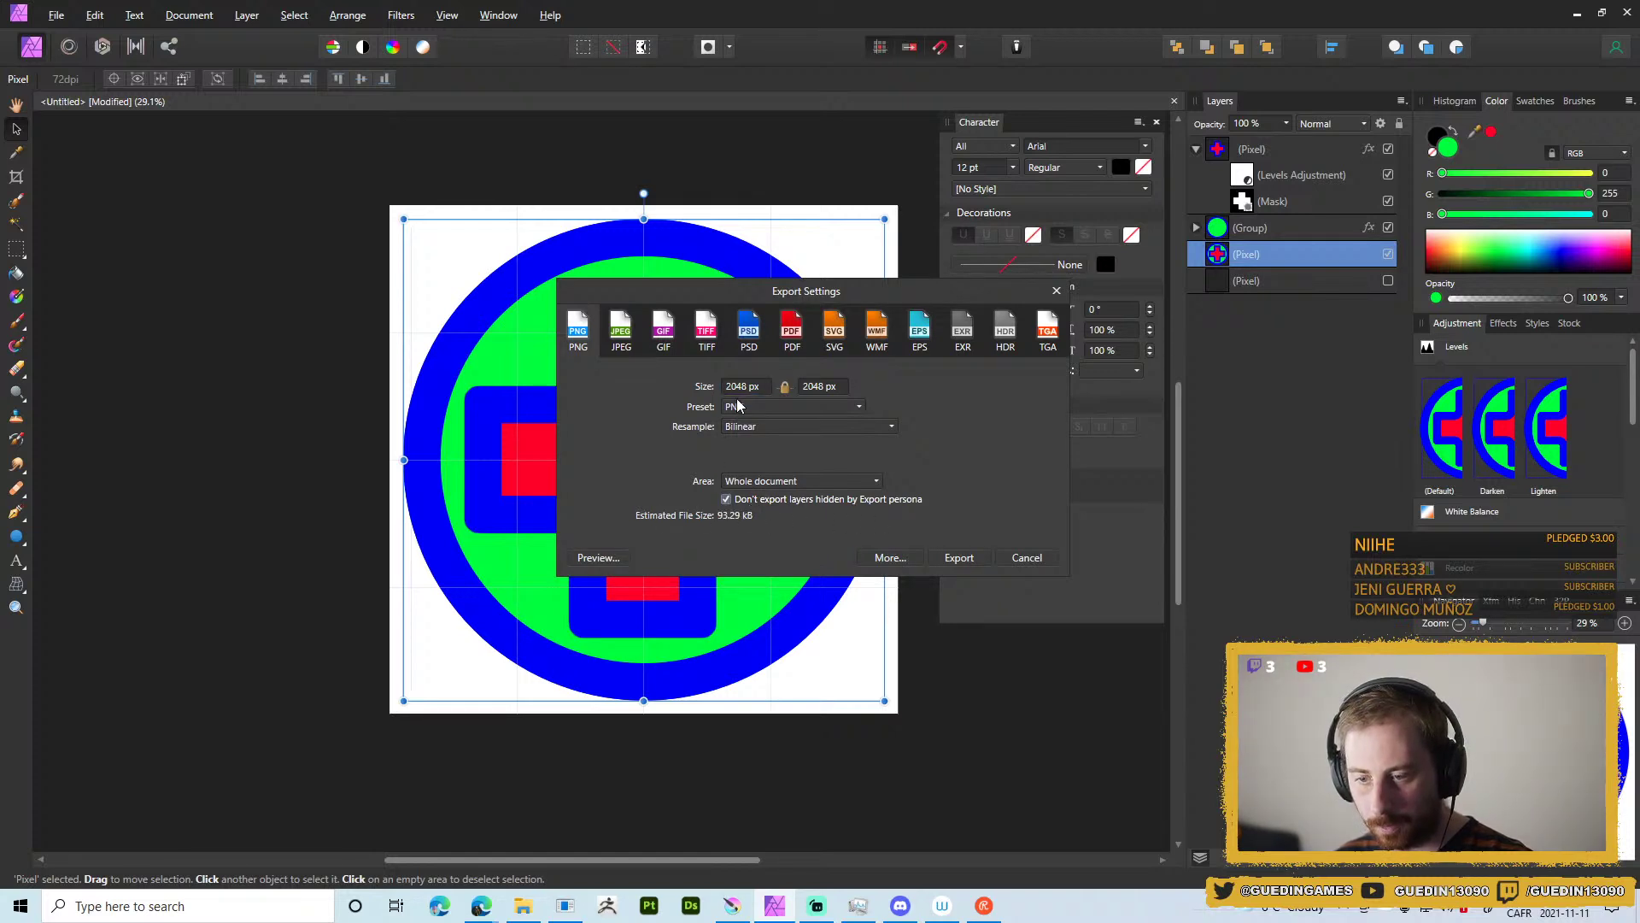
left_click(591, 557)
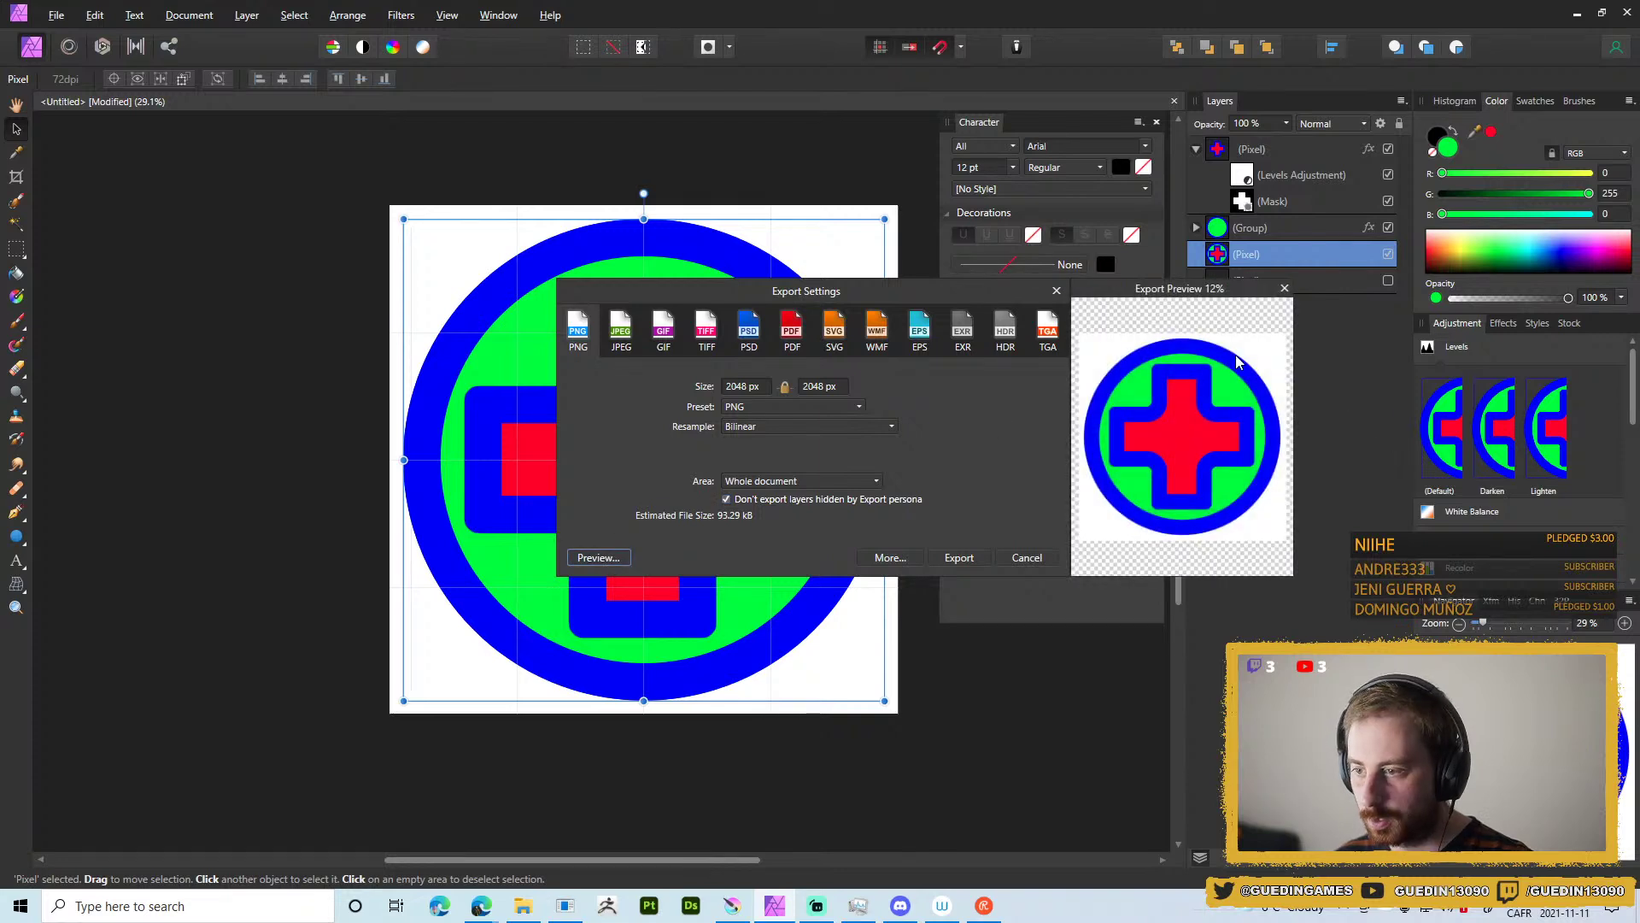
left_click(1284, 289)
left_click(726, 499)
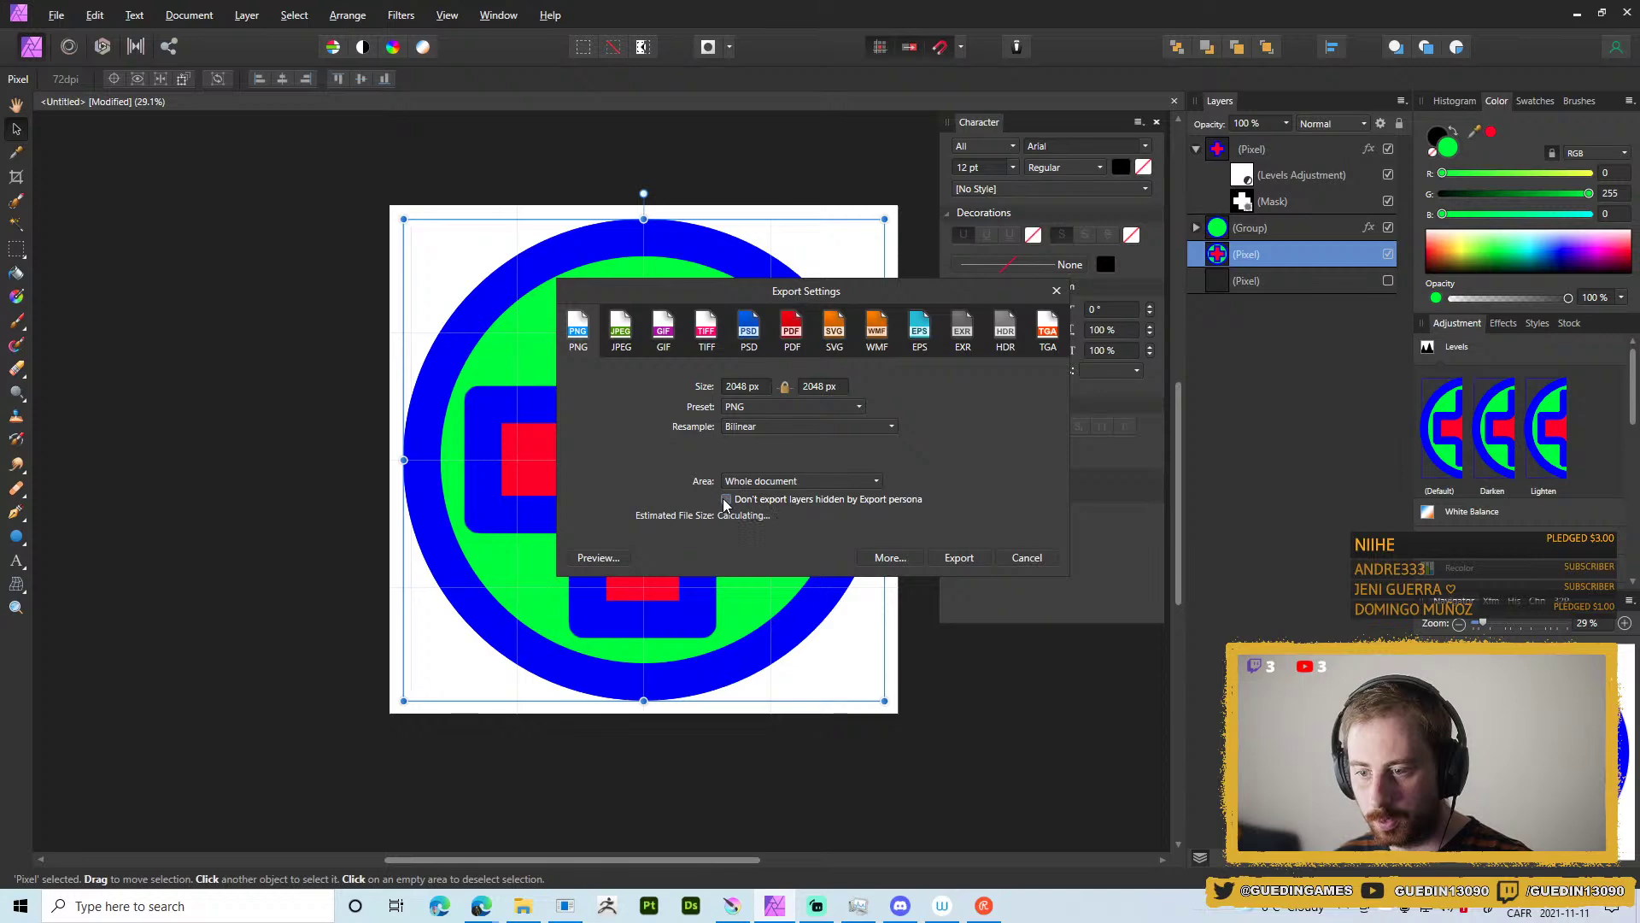
left_click(1025, 557)
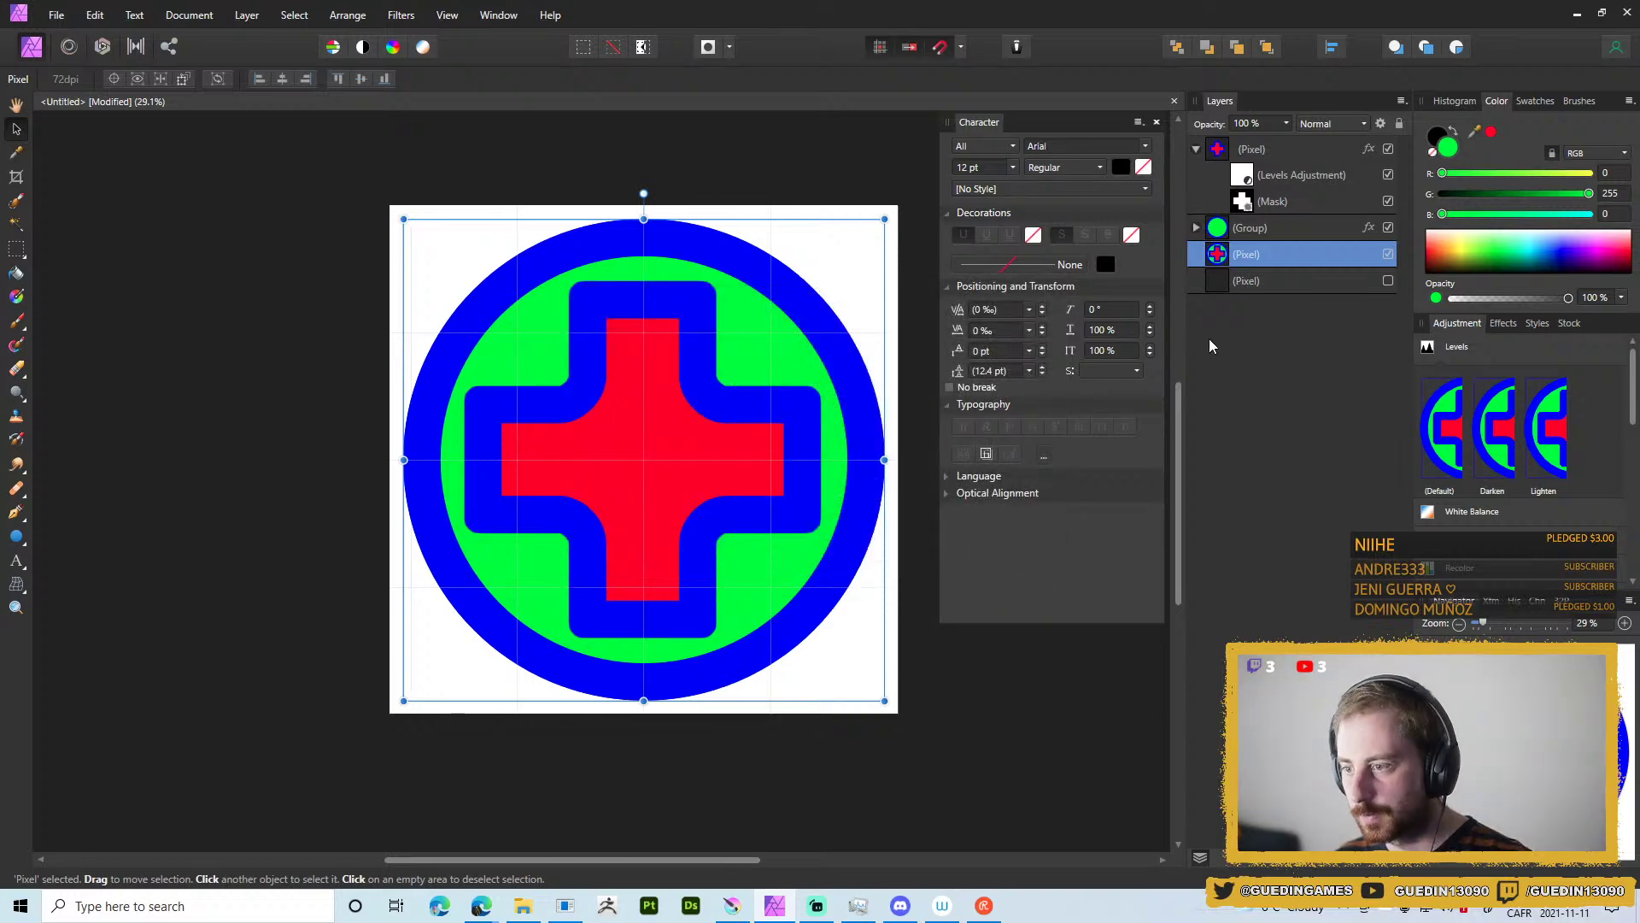
Hide the cross pixel layer and the green circle group.
left_click(1388, 150)
left_click(1389, 227)
left_click(1389, 227)
left_click(1389, 227)
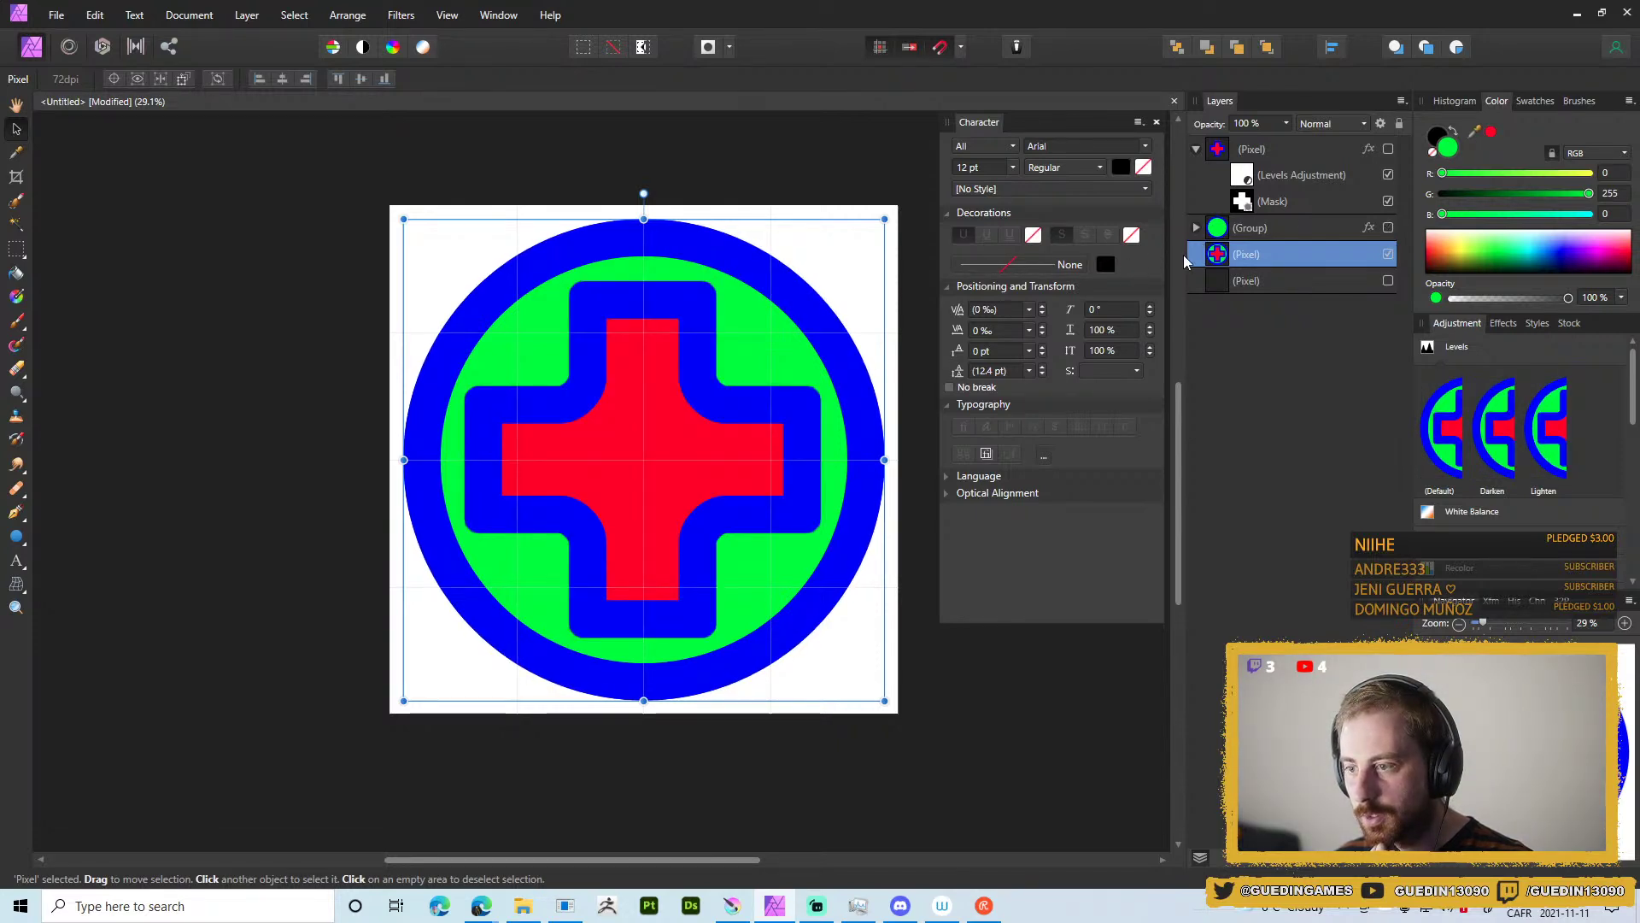
Delete the merged pixel layer and the hidden bottom pixel layer, and collapse the cross layer.
double_click(1300, 253)
key("Escape")
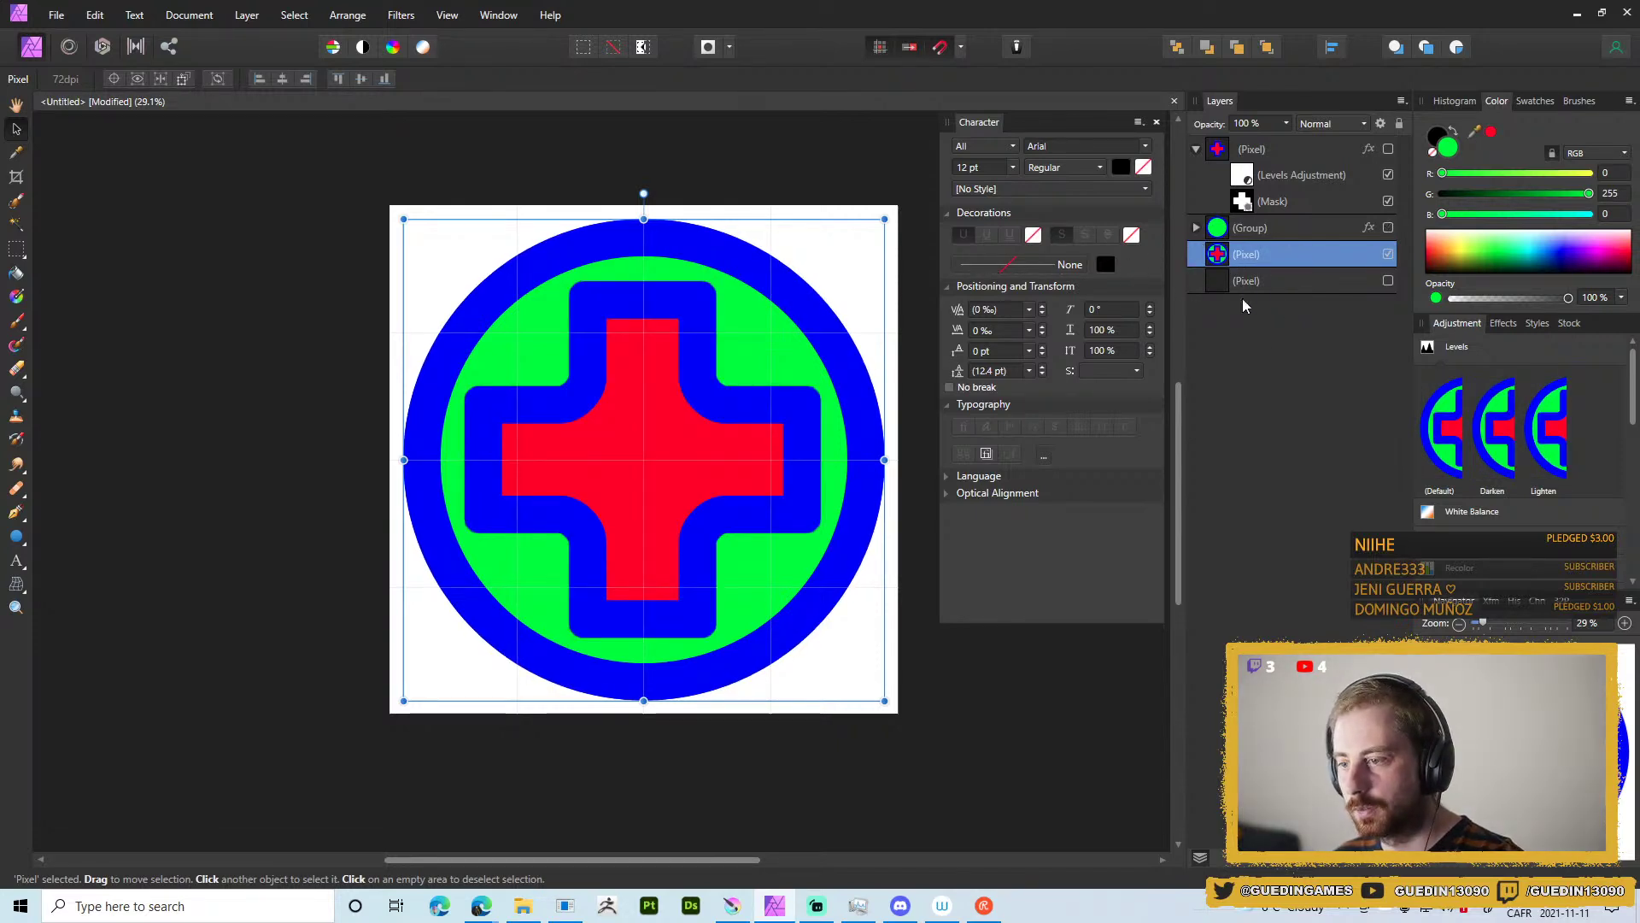
key("Delete")
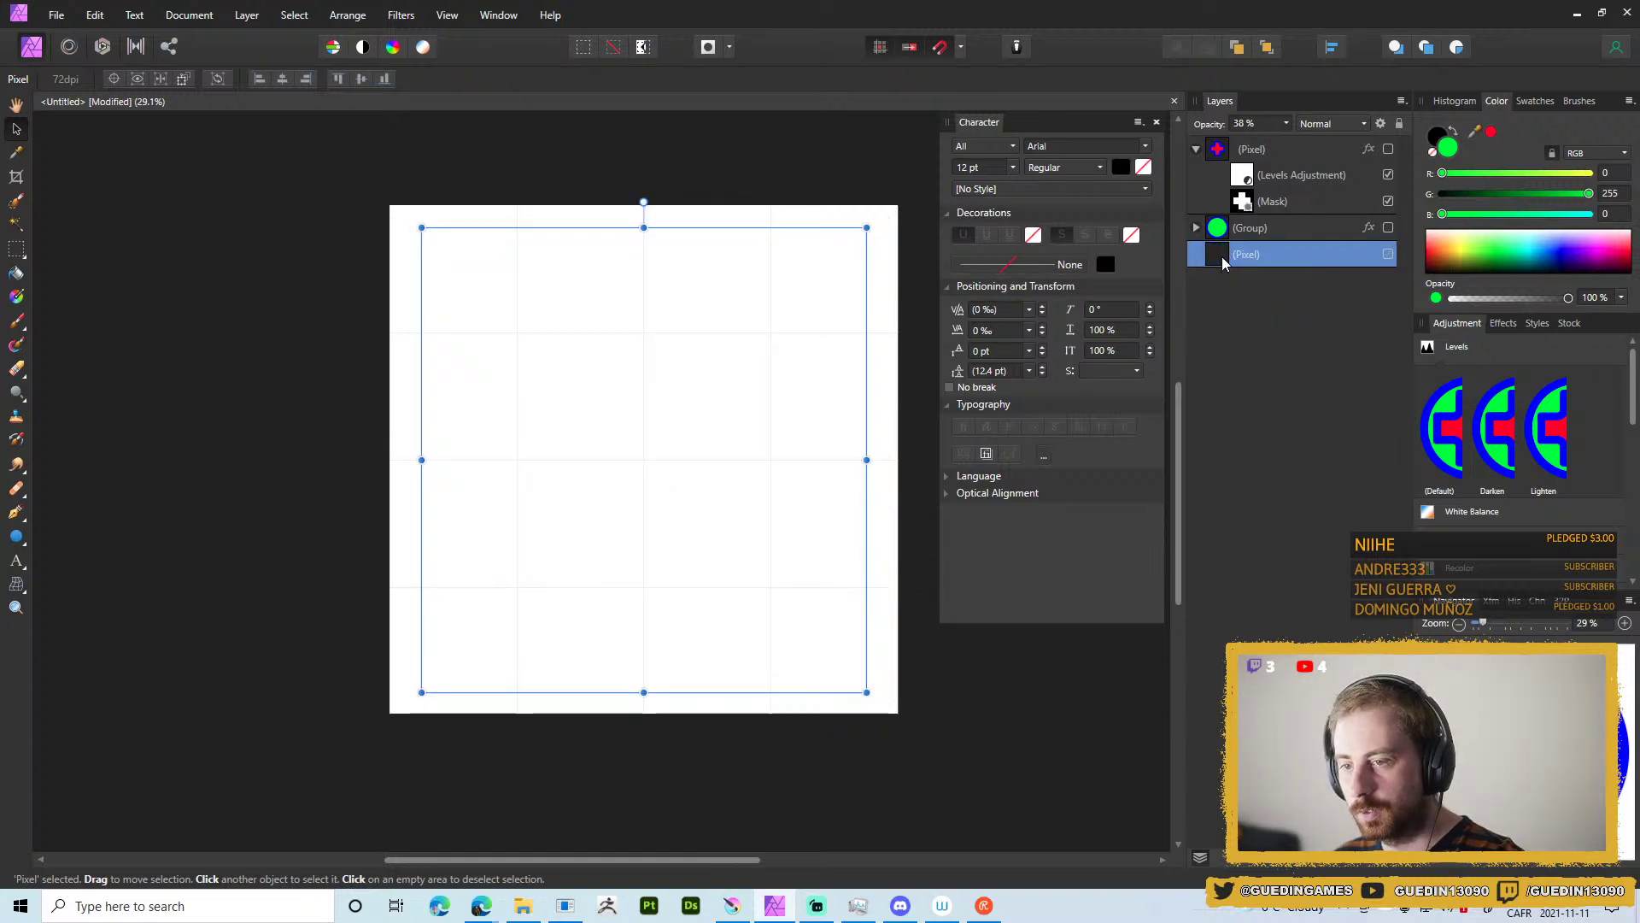
left_click(1205, 152)
left_click(1313, 252)
key("Delete")
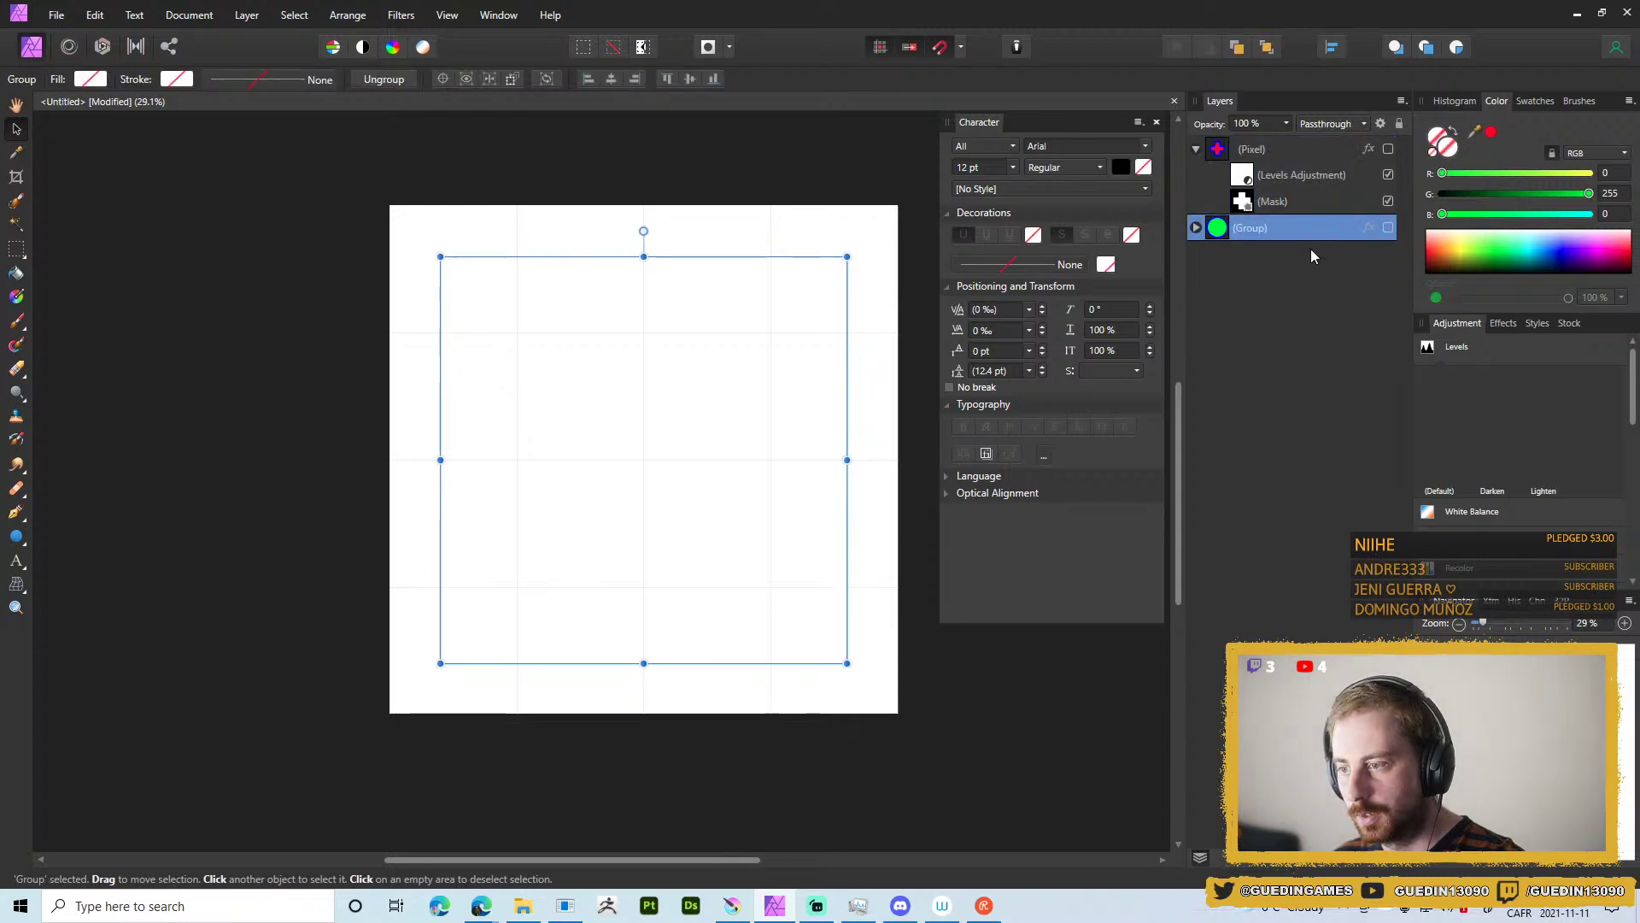
left_click(1196, 150)
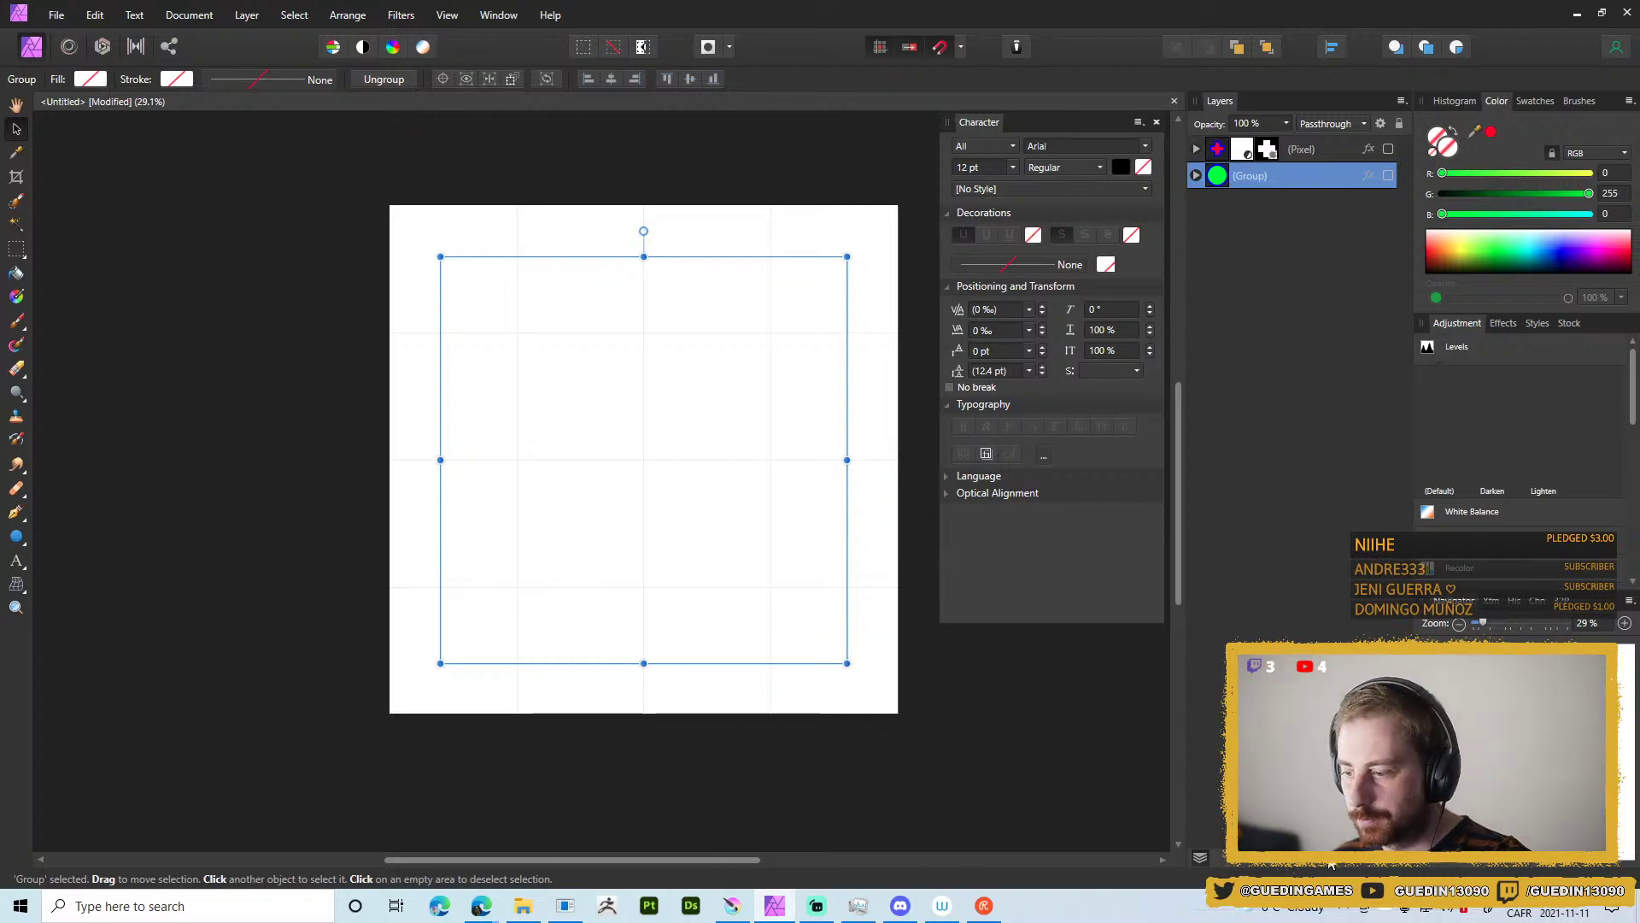
Try a new fill layer above the green circle group with its colour opacity at 0 %, and delete it.
left_click(247, 14)
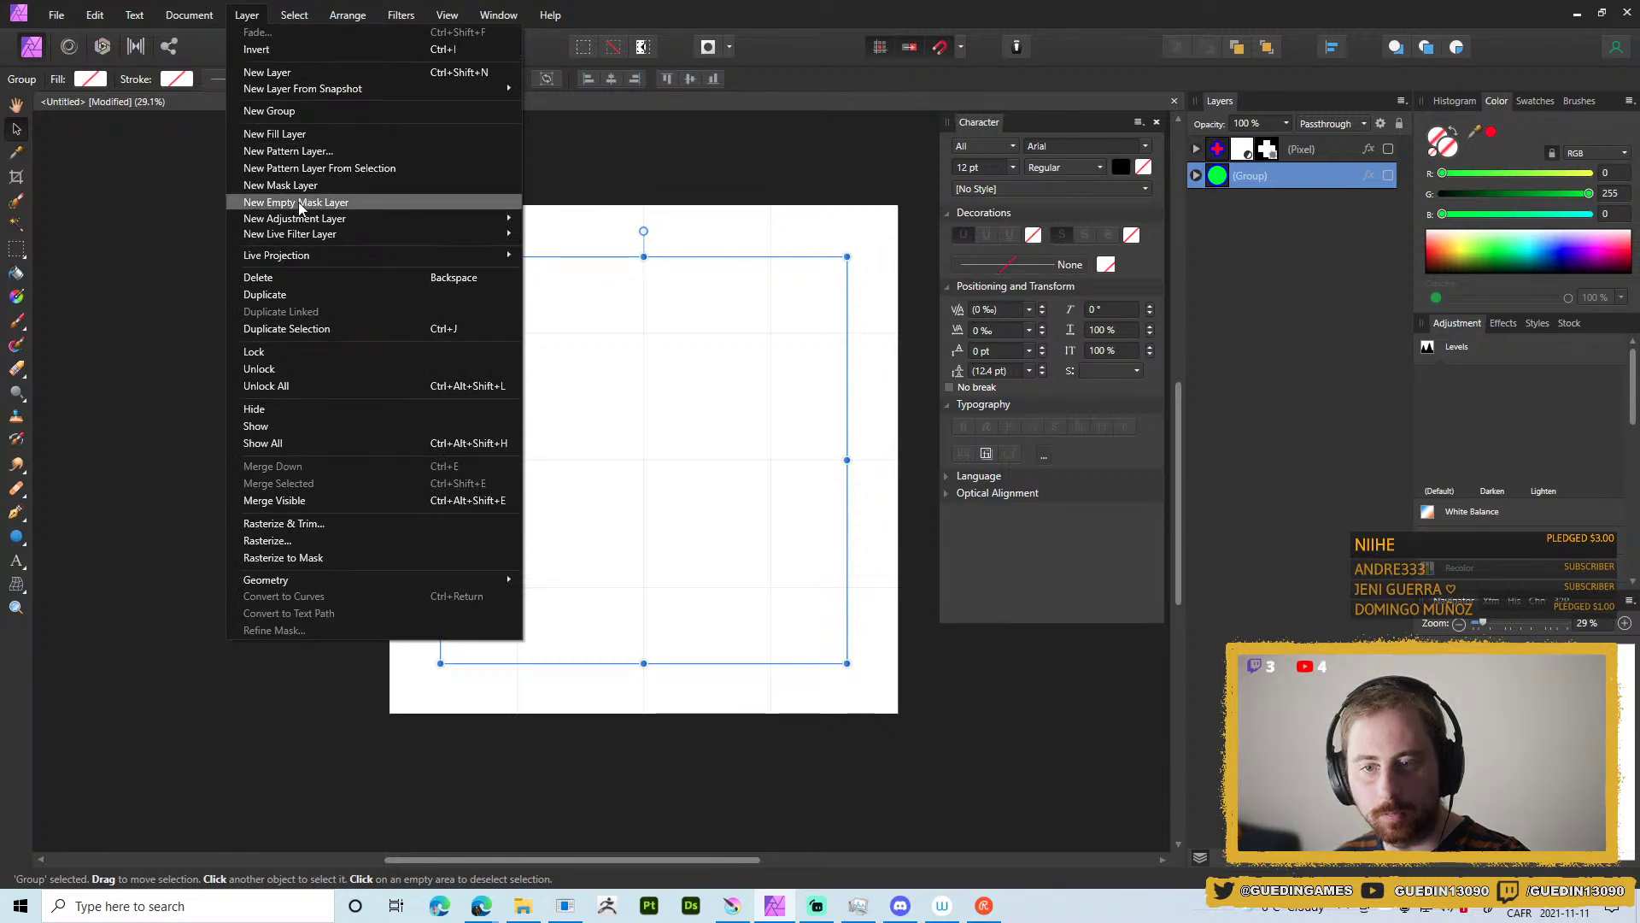
left_click(281, 134)
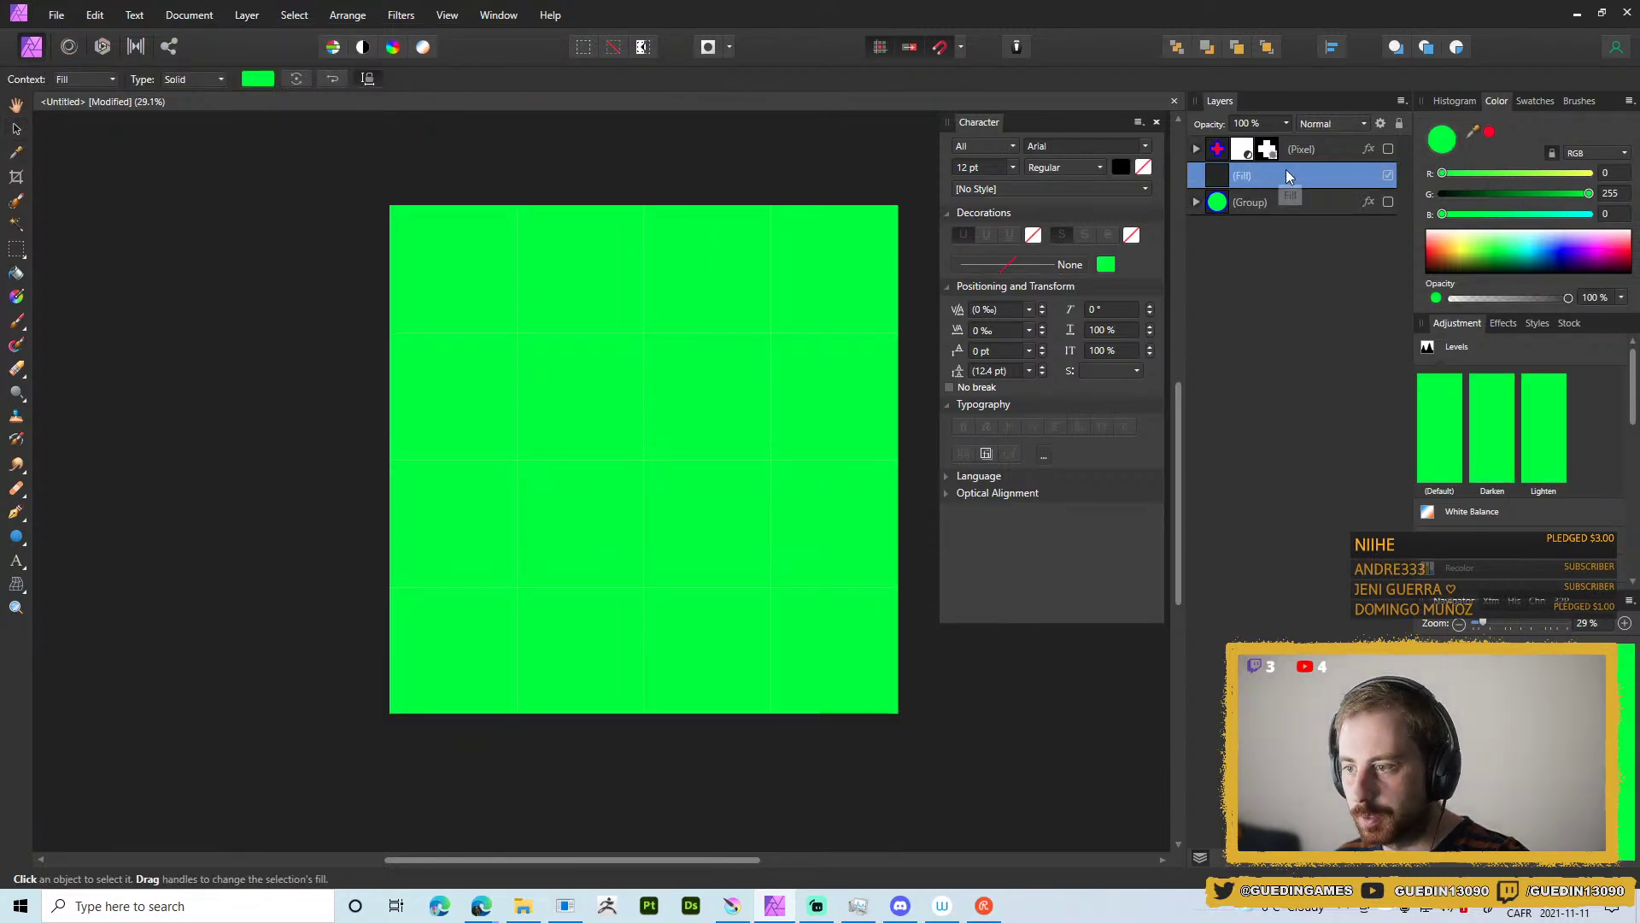
left_click(252, 79)
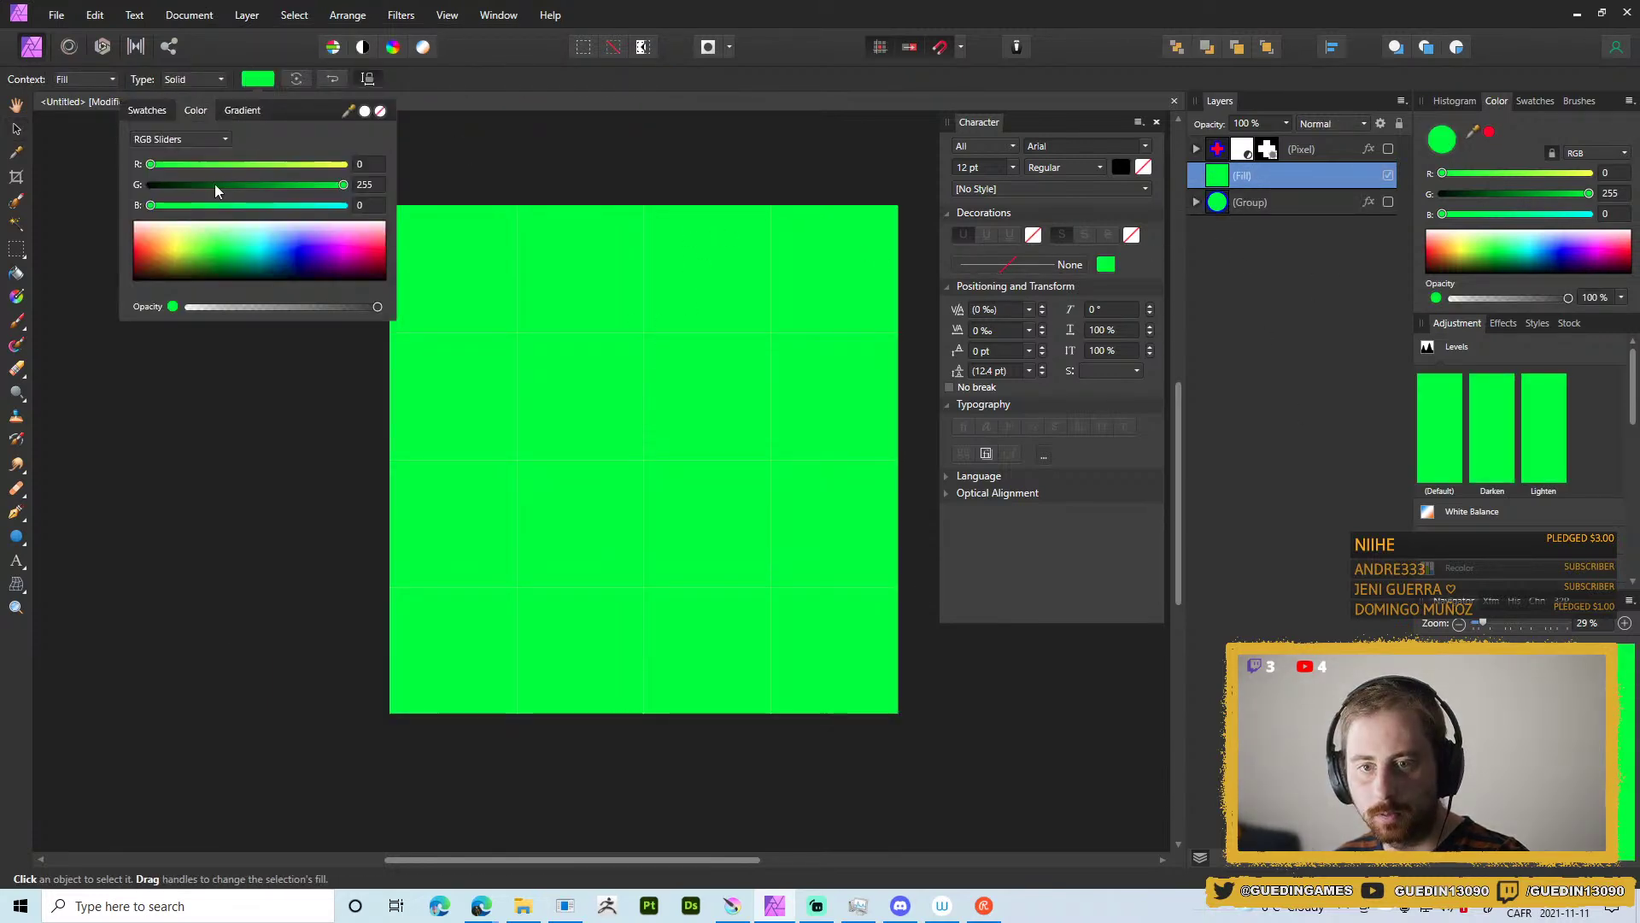
left_click_drag(203, 306, 189, 307)
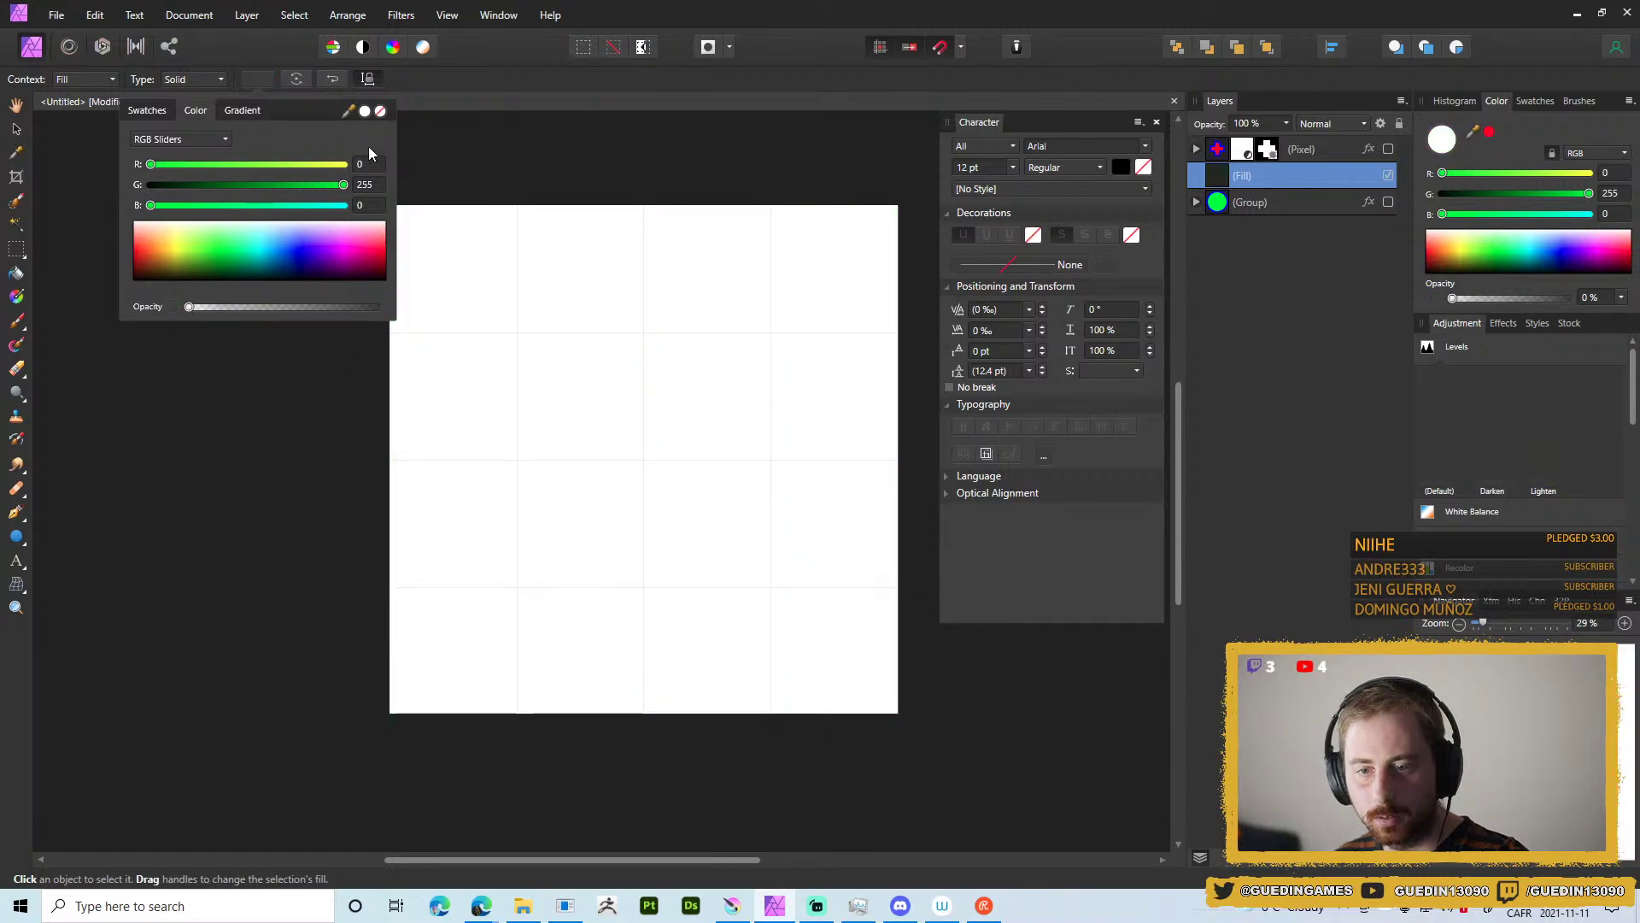
left_click(574, 138)
left_click(1310, 176)
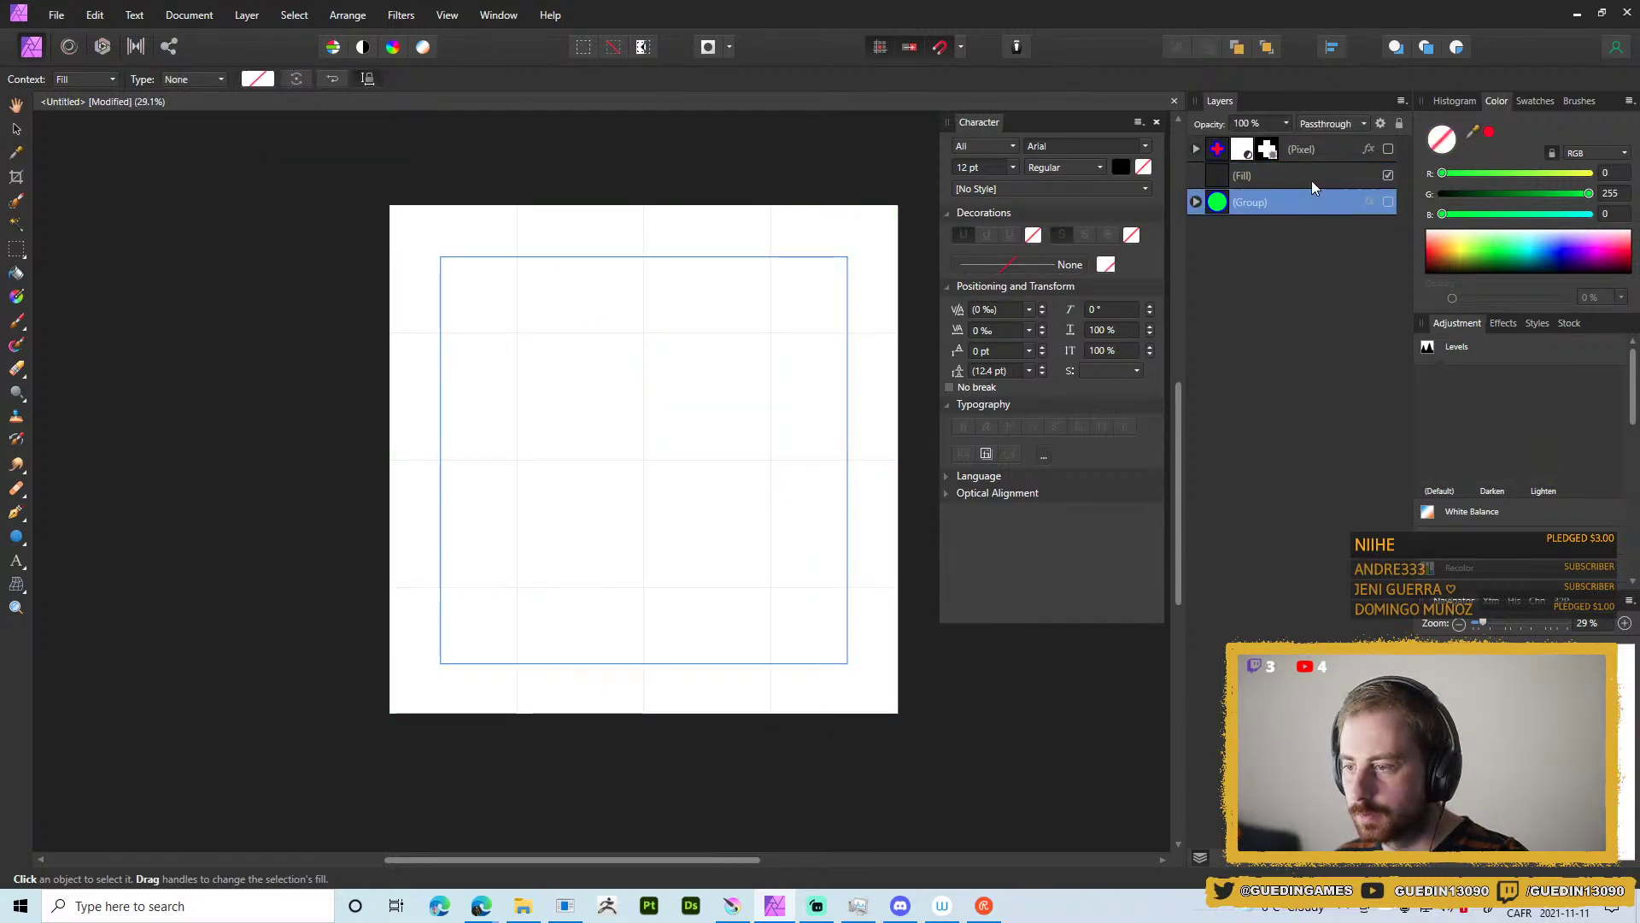
key("Delete")
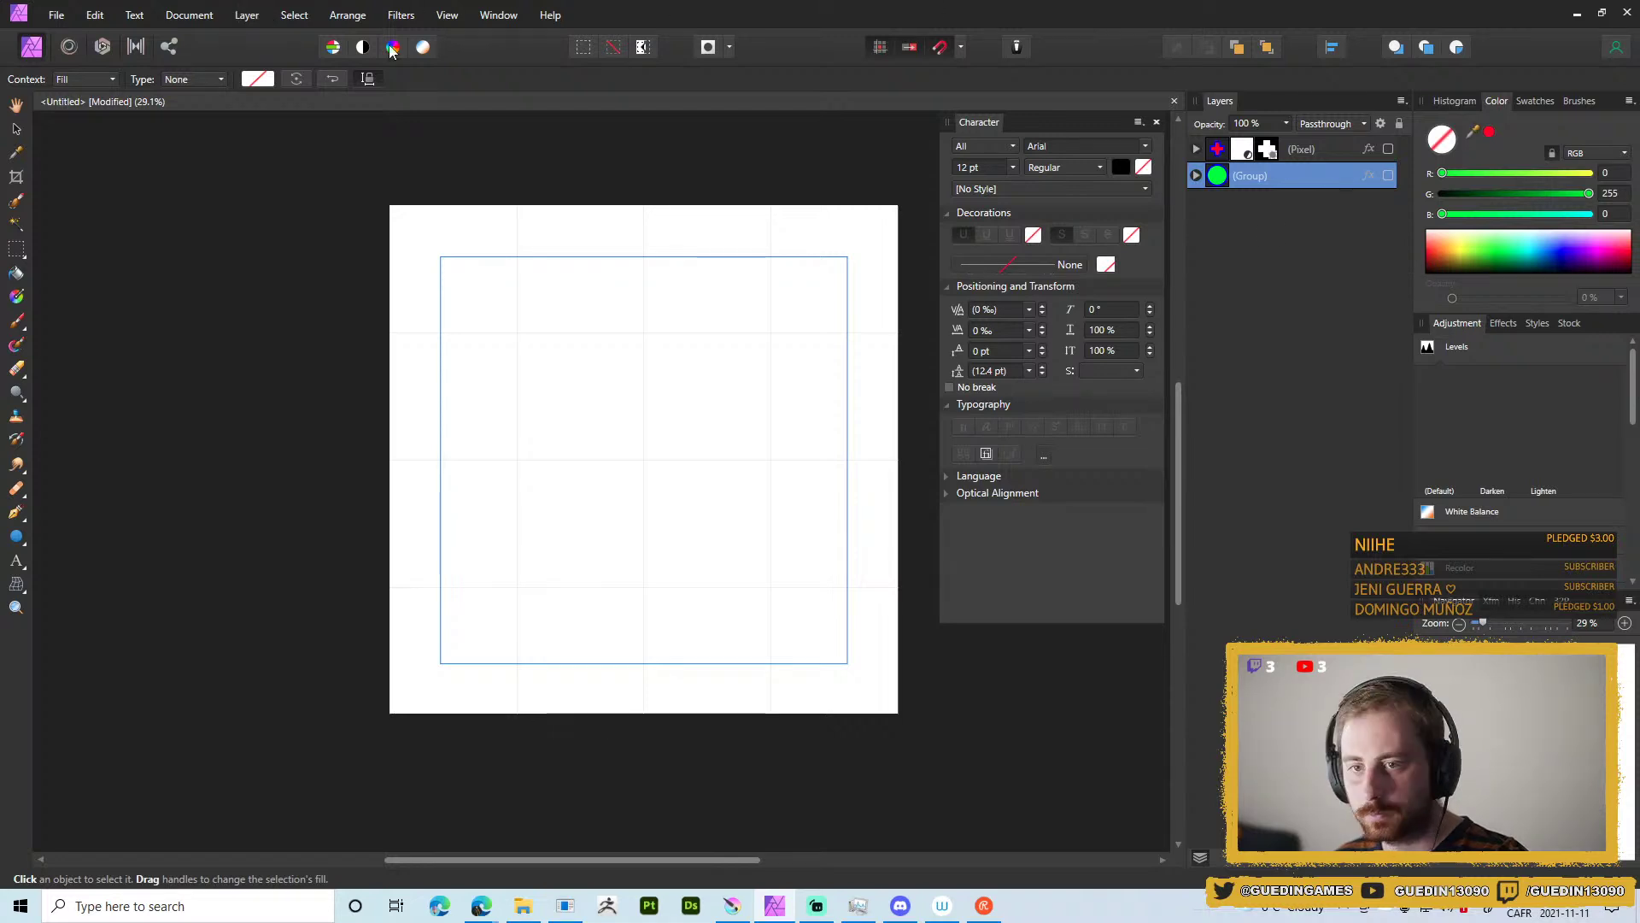
Give the document a transparent background.
left_click(189, 14)
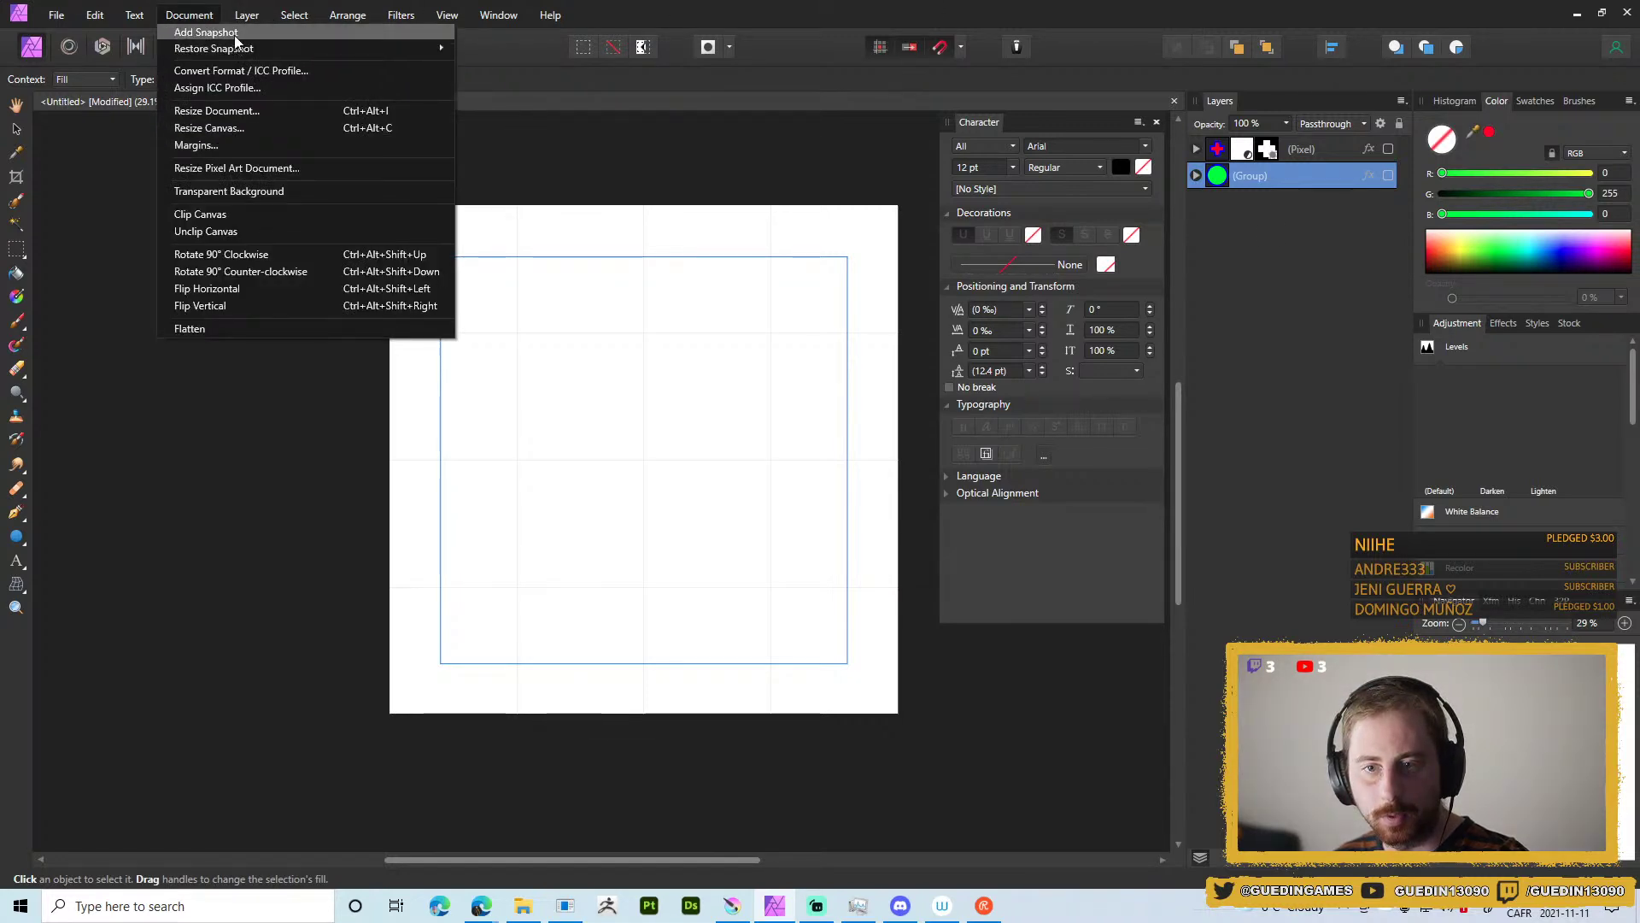
left_click(202, 195)
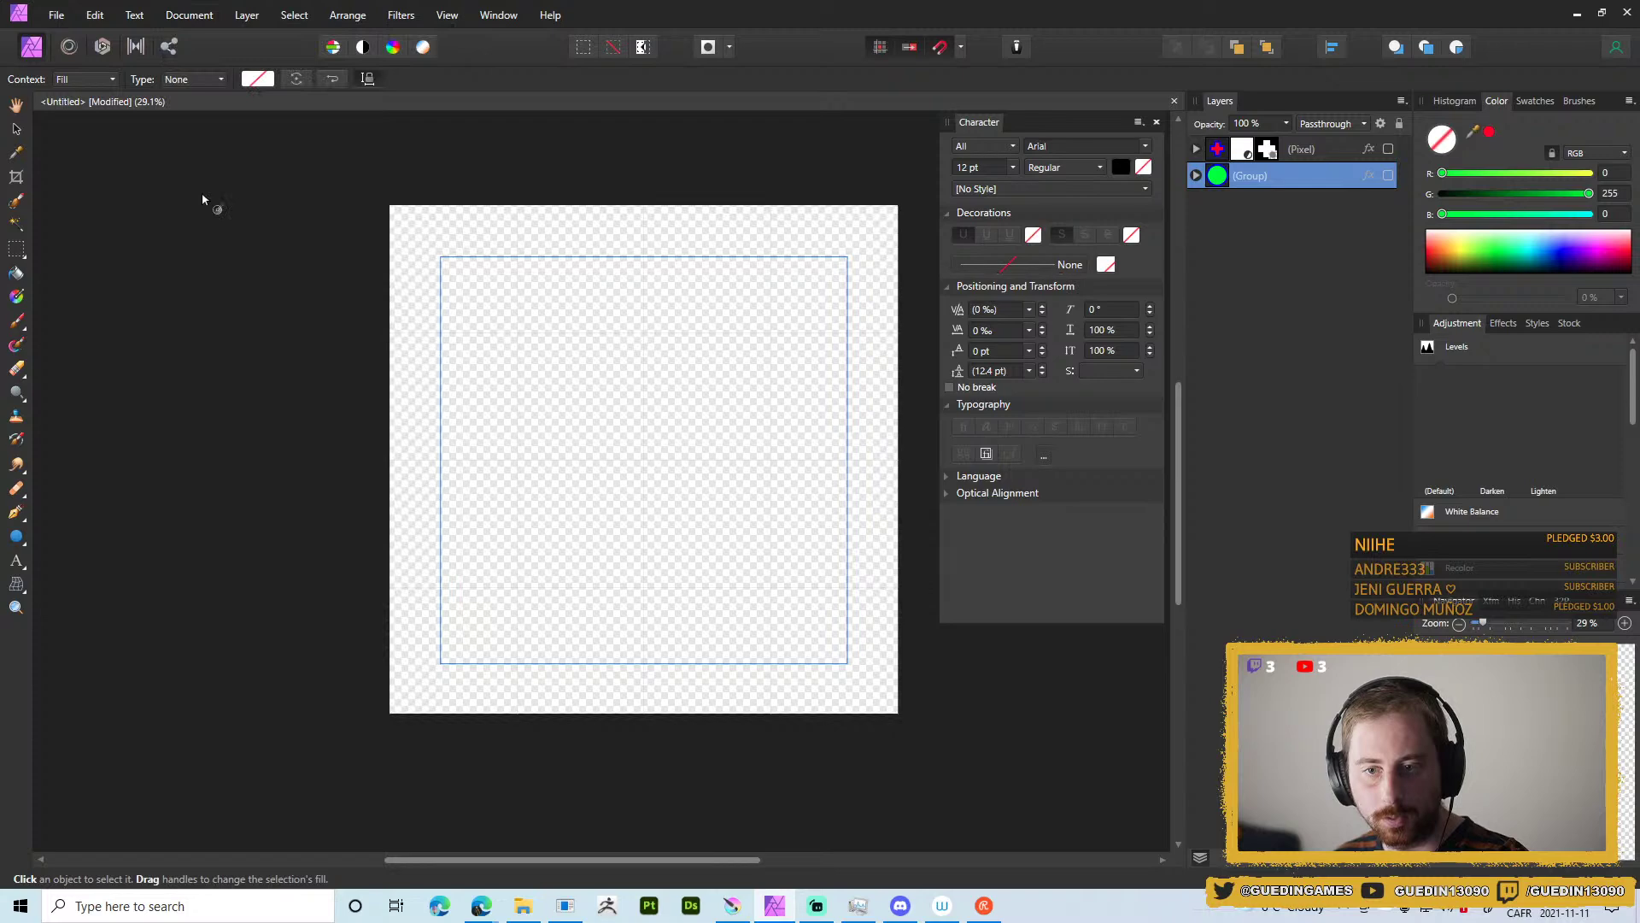
Show the cross layer and the green circle group, and export the document as a PNG that replaces T_STICK_01.png in the Stickers folder.
left_click(1389, 175)
left_click(1388, 149)
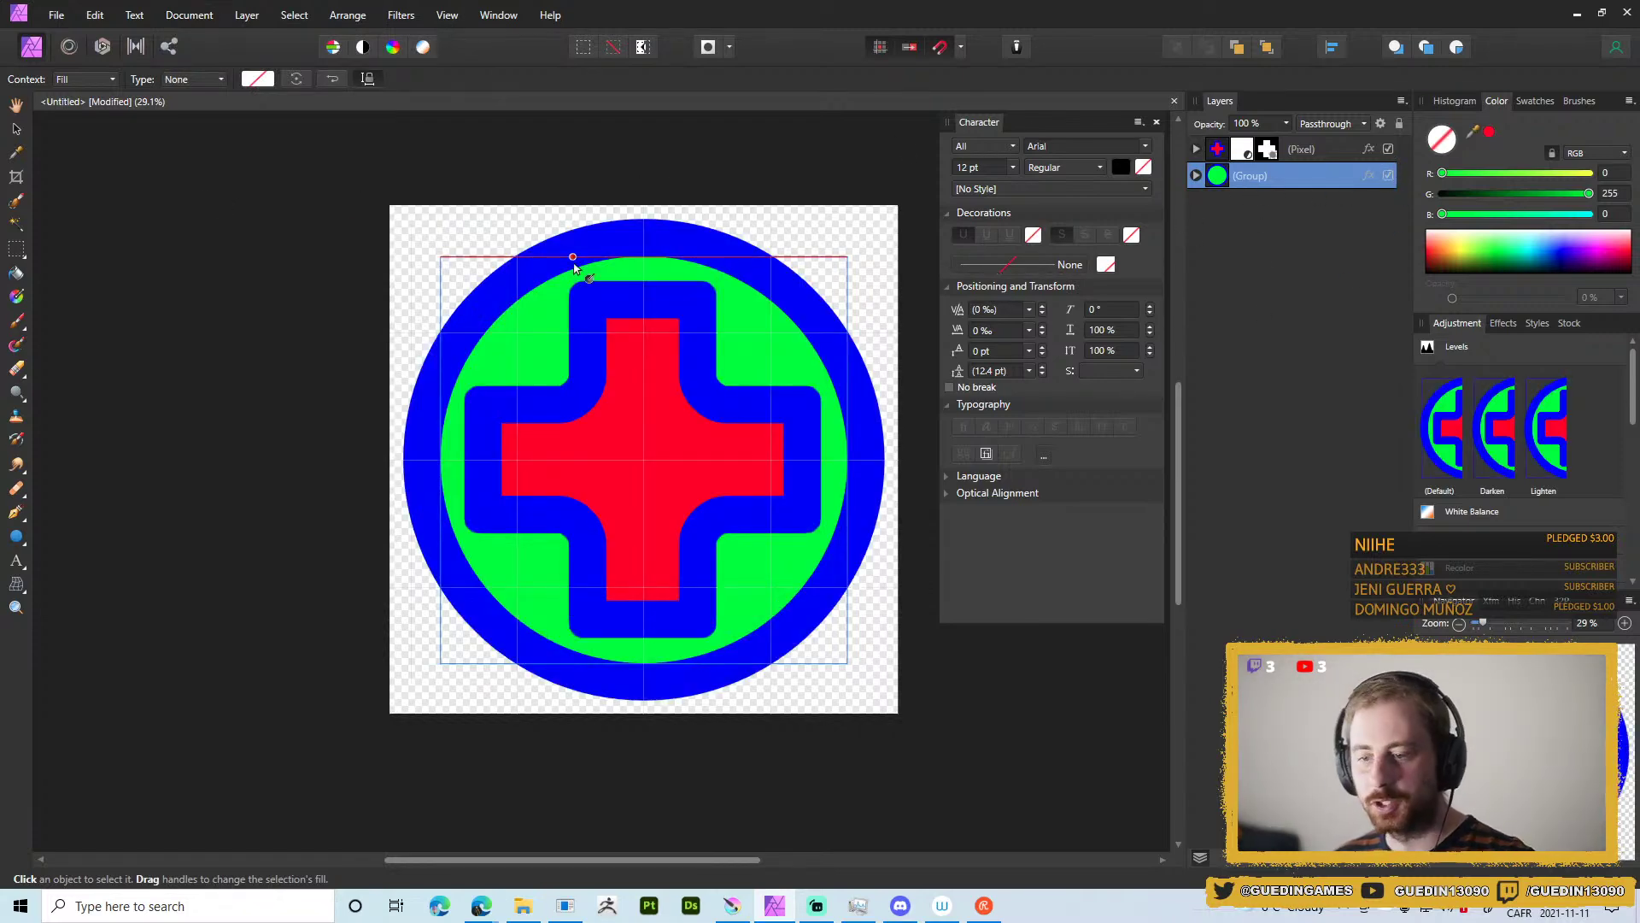
key("ctrl+alt+shift+s")
left_click(959, 561)
double_click(419, 325)
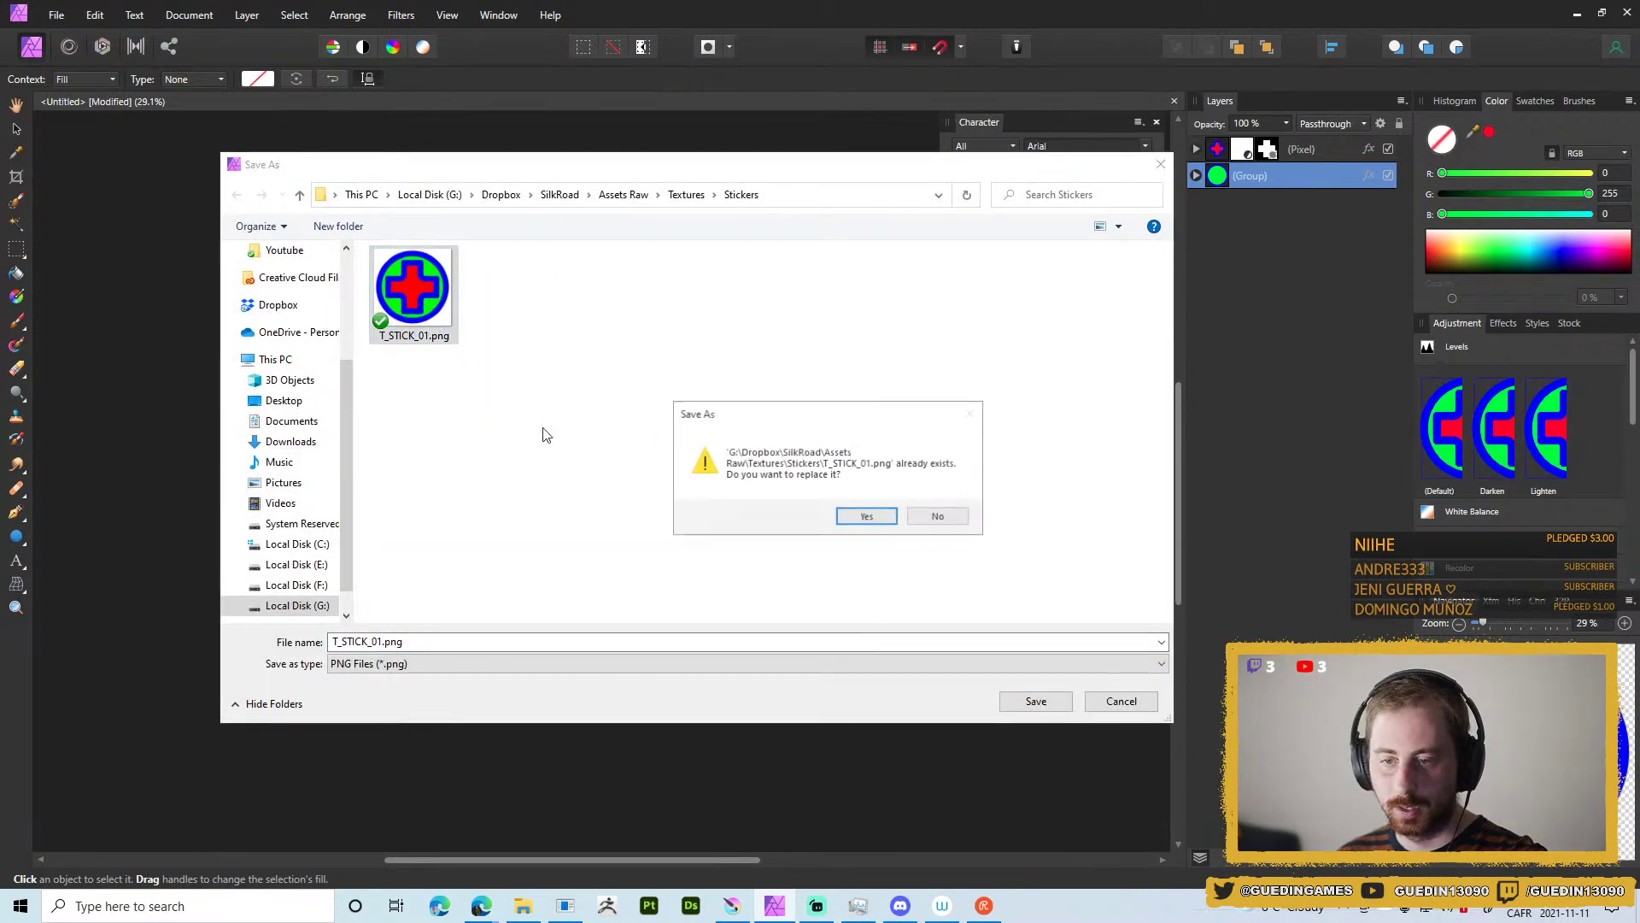
left_click(868, 516)
Switch to Blender and reload the T_STICK_01.png image in the Color01_FrontTail_01 material.
key("alt+Tab")
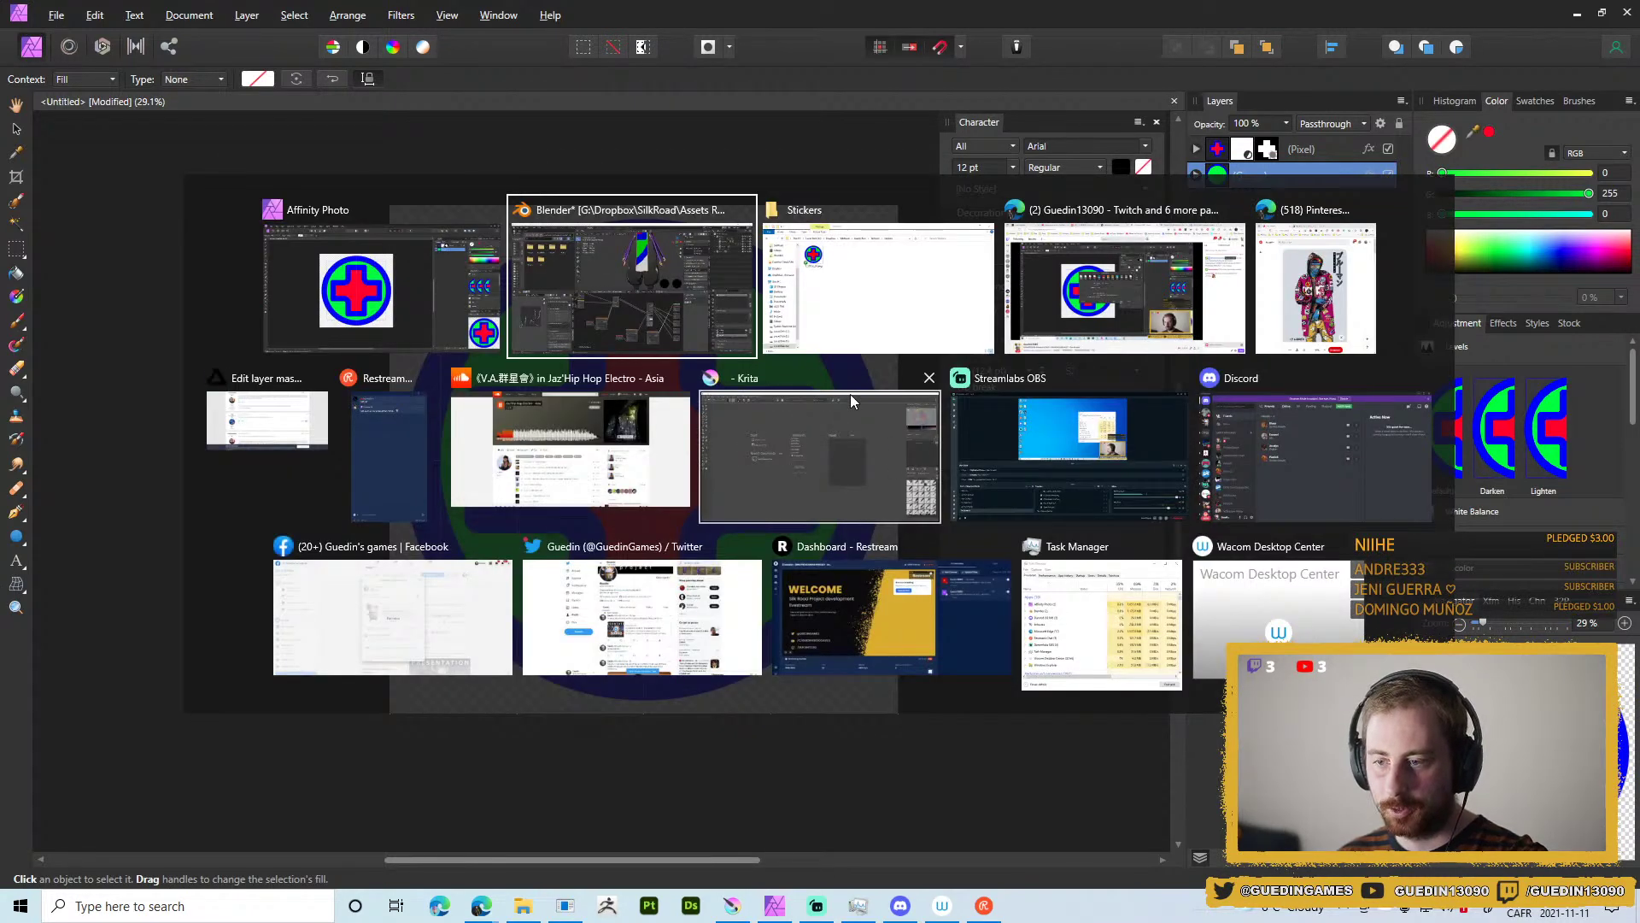
key("alt+Tab")
key("alt+Tab")
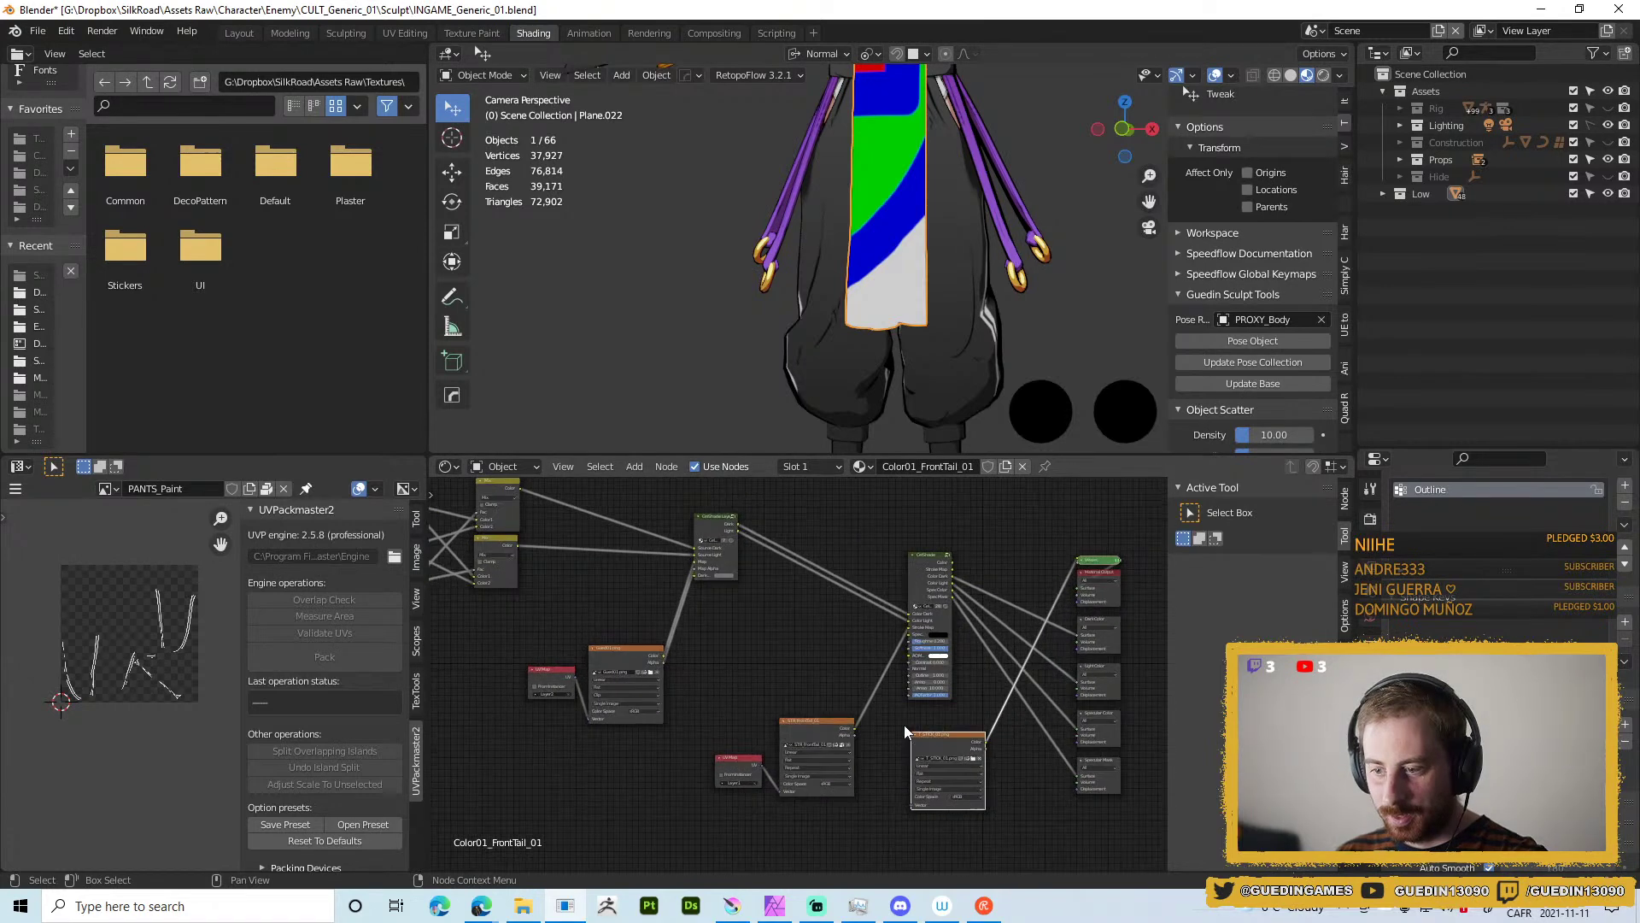
scroll(899, 721, "up", 2)
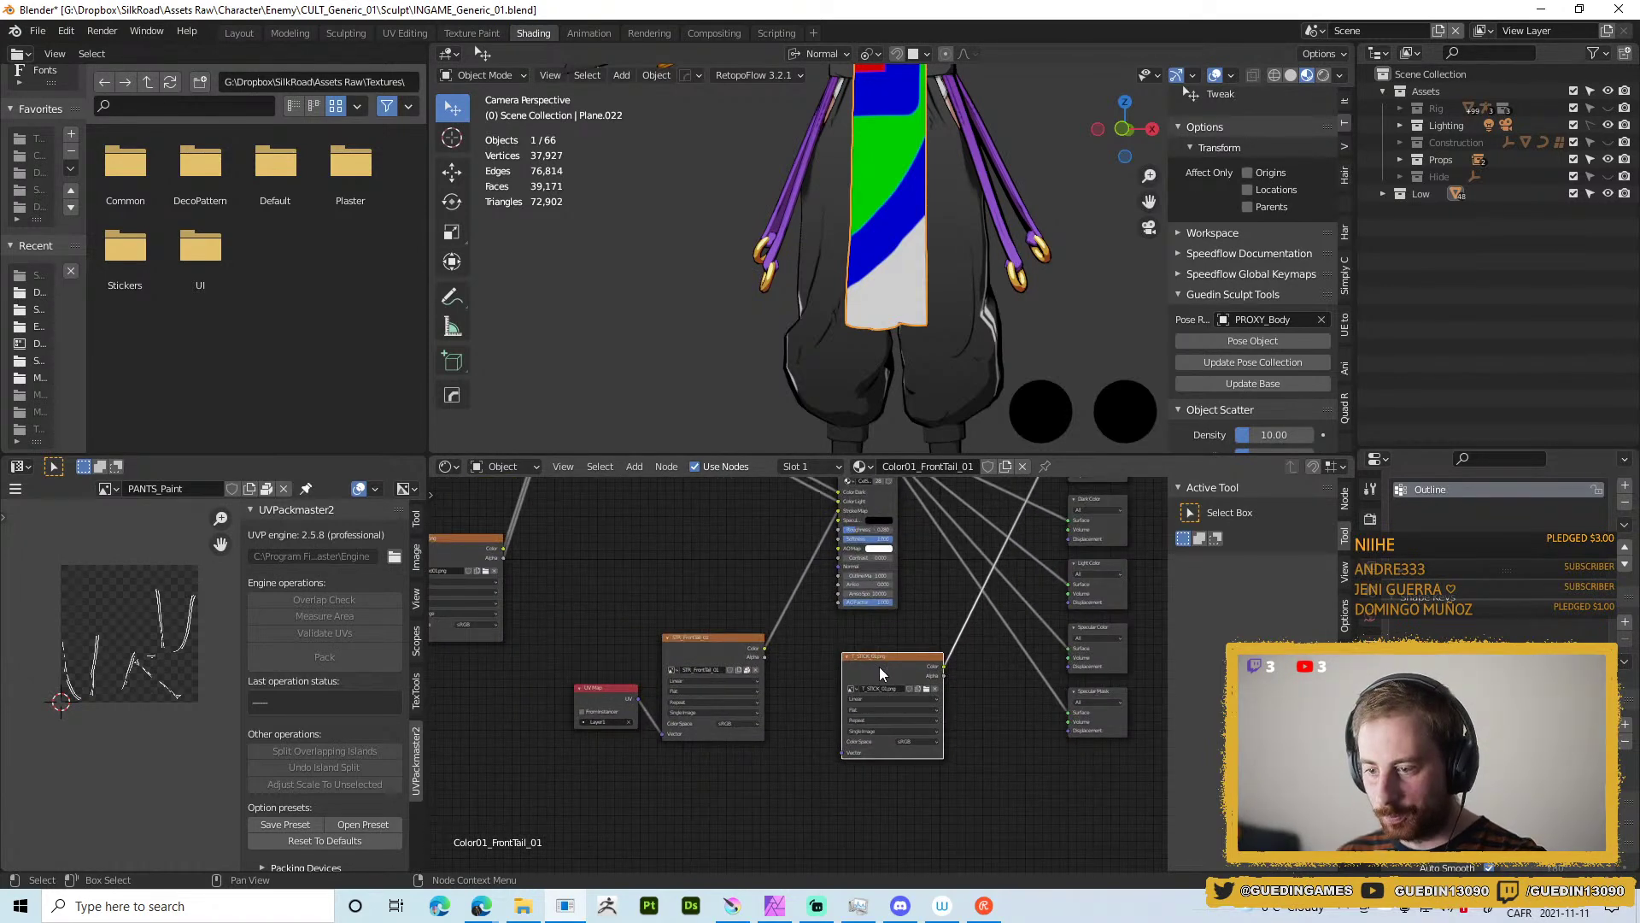
left_click(1344, 500)
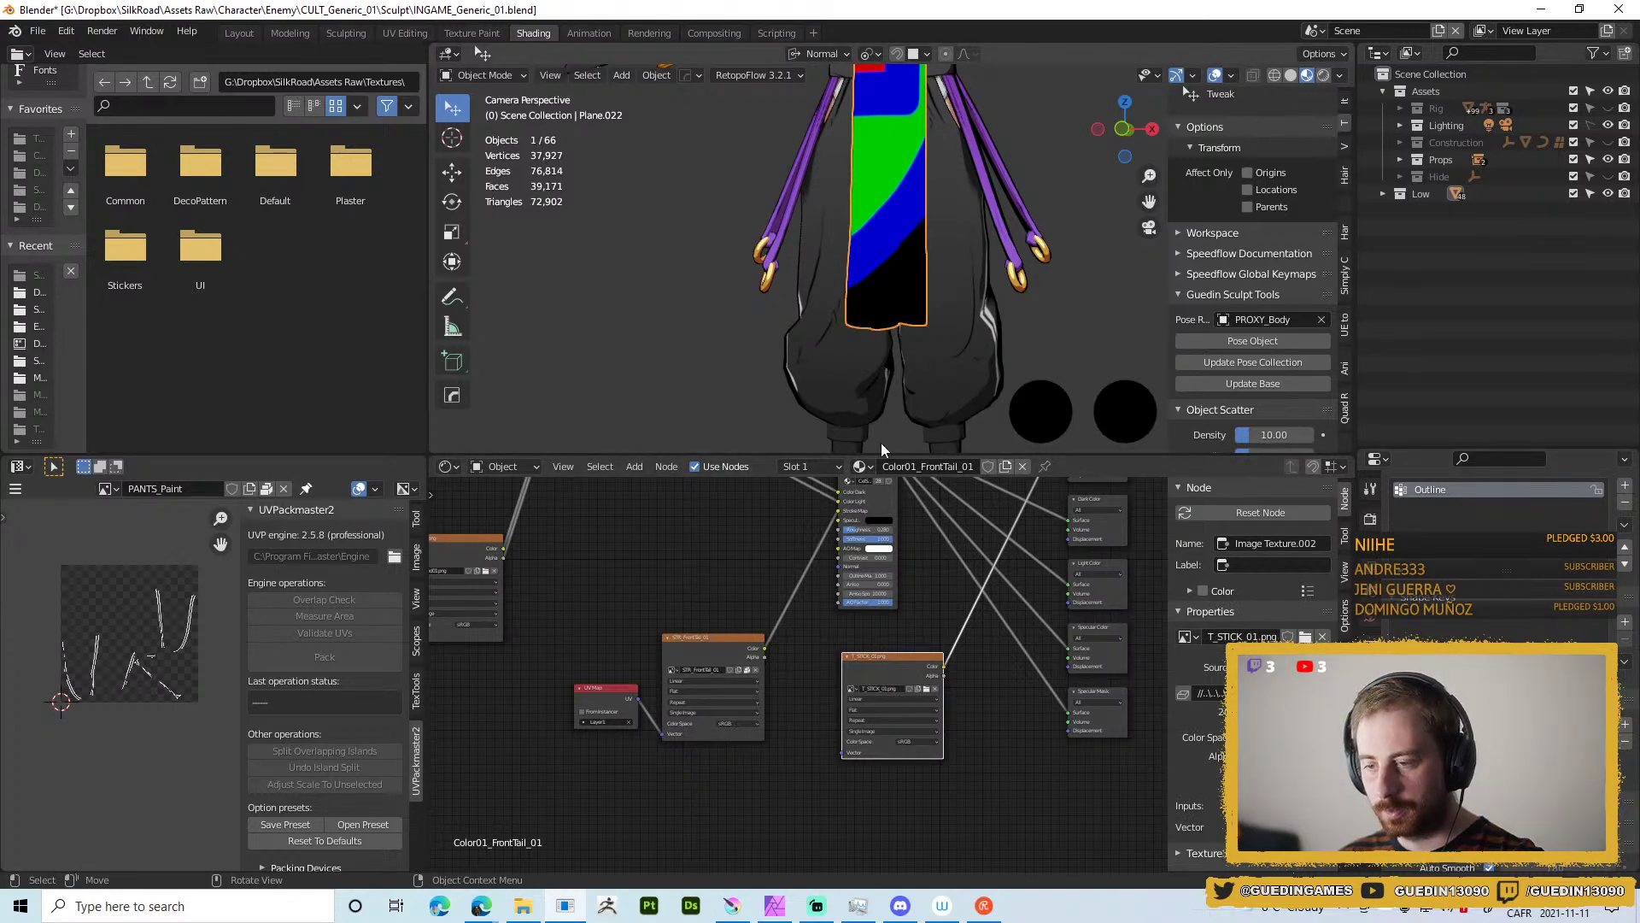
Preview the sticker texture's alpha and colour outputs on the front cloth, and return the preview to the CelShade node.
left_click(879, 678, "ctrl+shift")
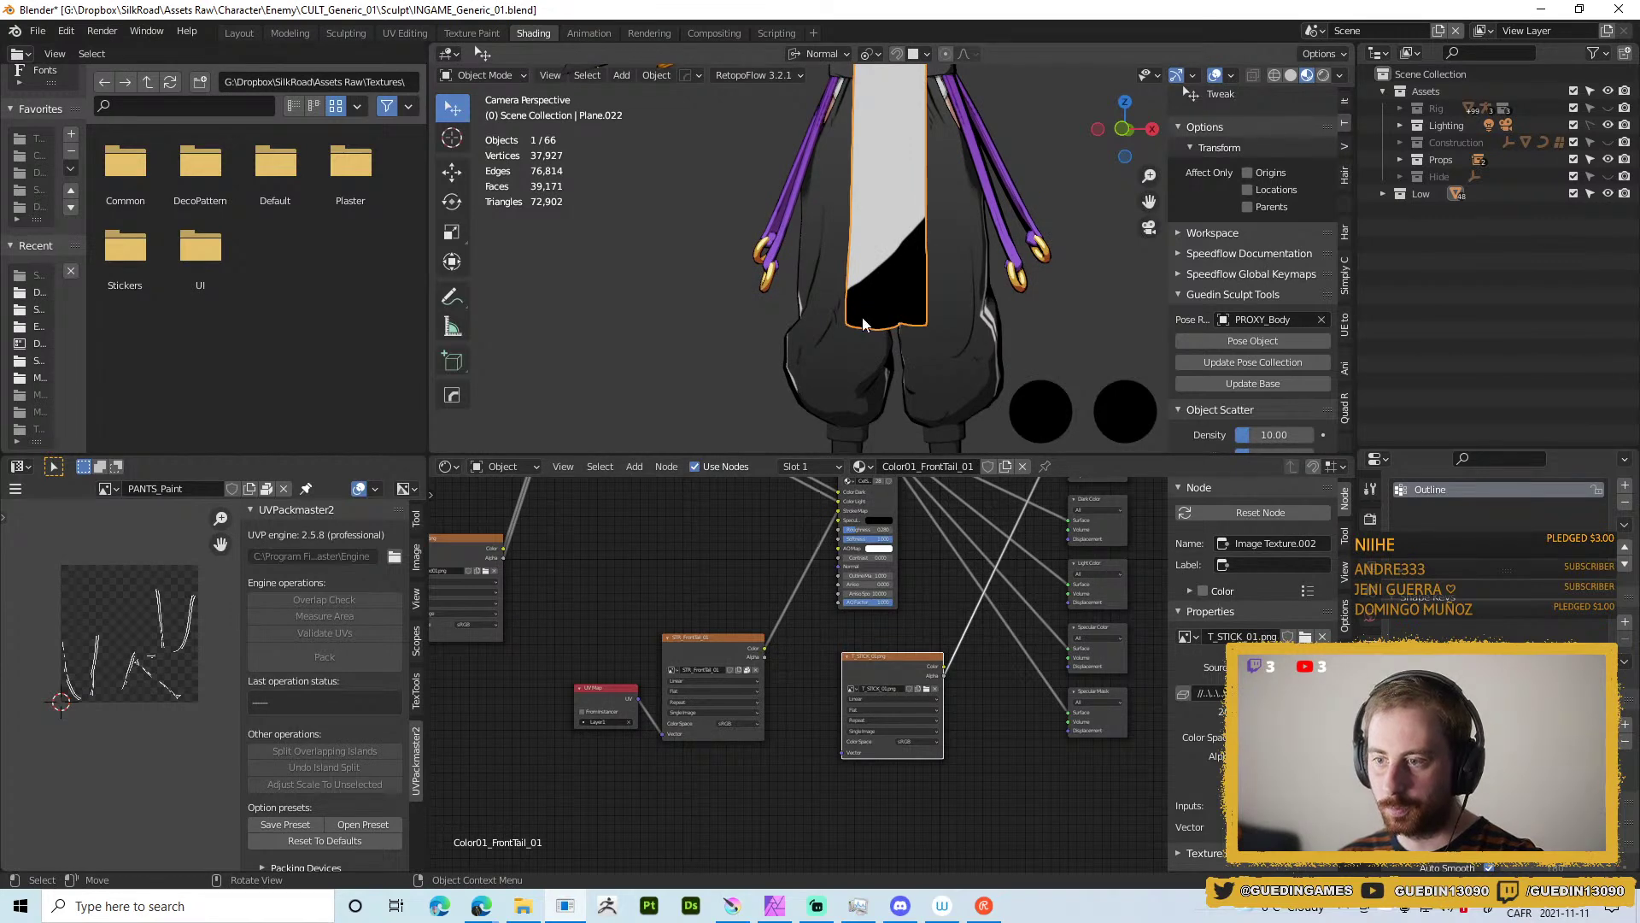
left_click(904, 670, "ctrl+shift")
scroll(889, 693, "down", 2)
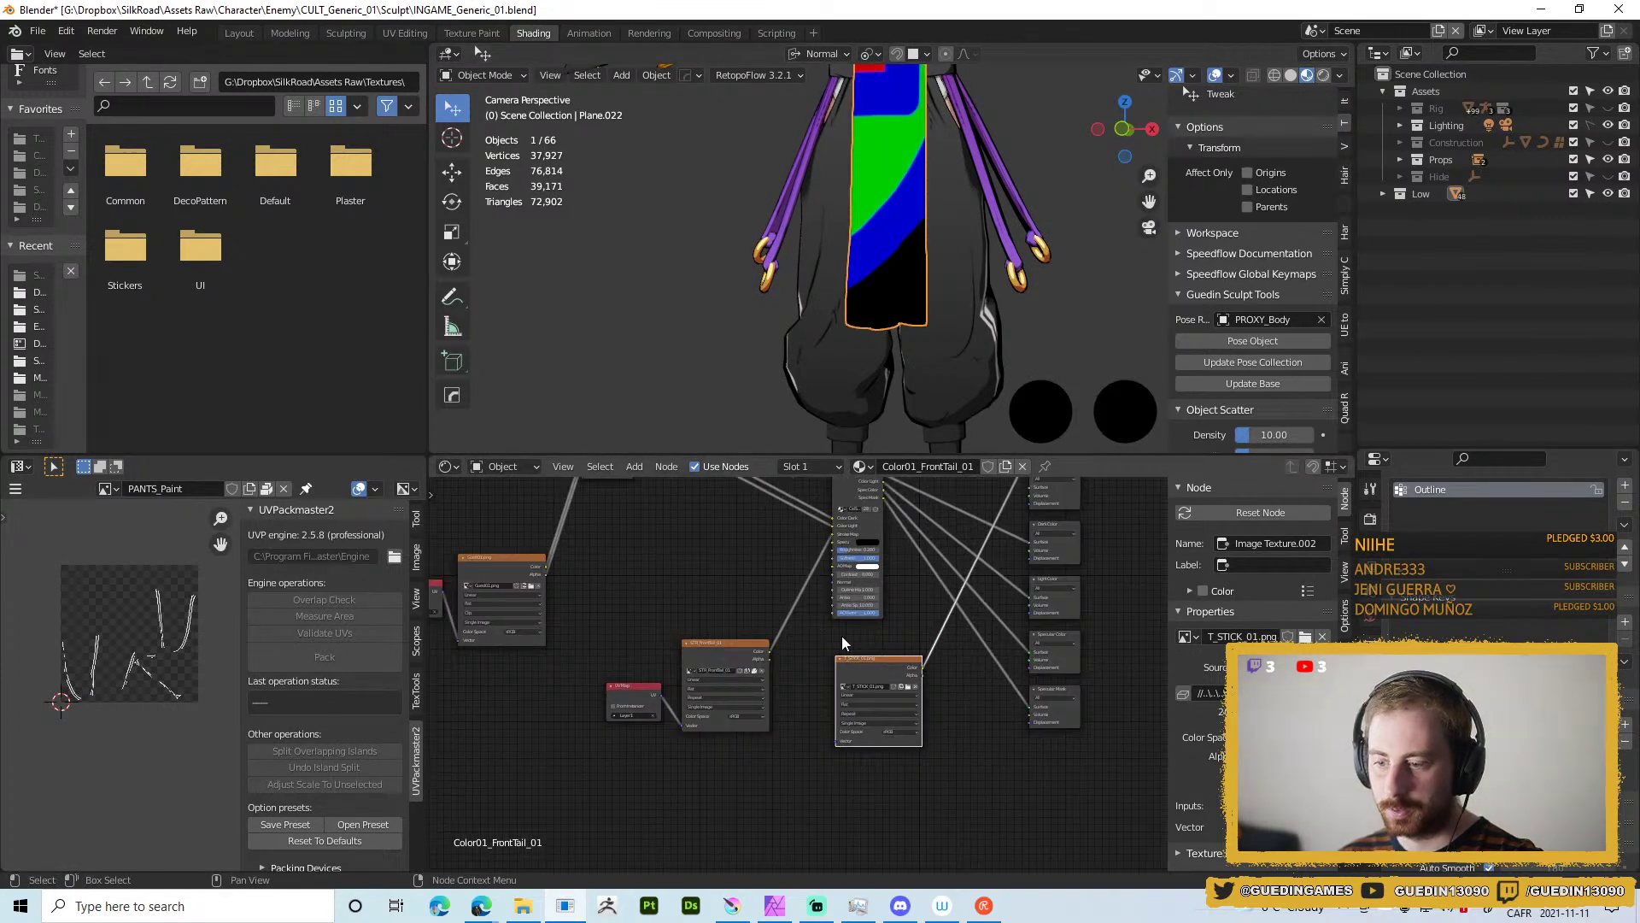
left_click_drag(909, 647, 1020, 677)
left_click_drag(1024, 539, 998, 582)
scroll(756, 536, "up", 3)
scroll(1000, 598, "down", 3)
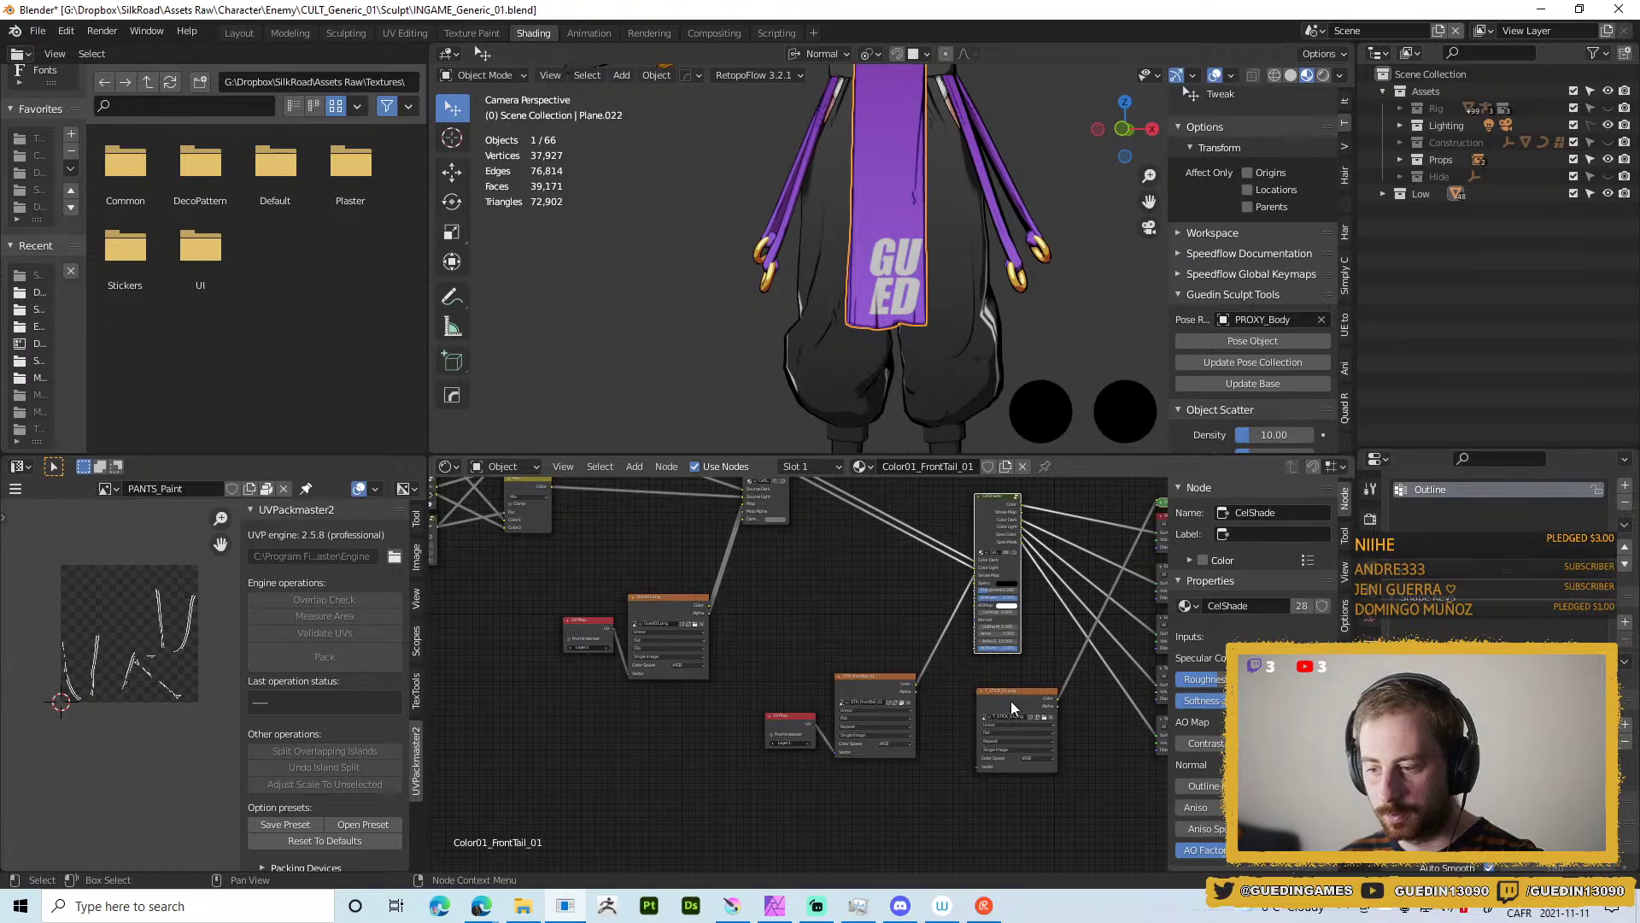
Move the unattached T_STICK_01.png texture node near the Gued01.png texture node, and delete it.
left_click(1010, 704)
scroll(884, 677, "up", 2)
left_click_drag(895, 695, 673, 732)
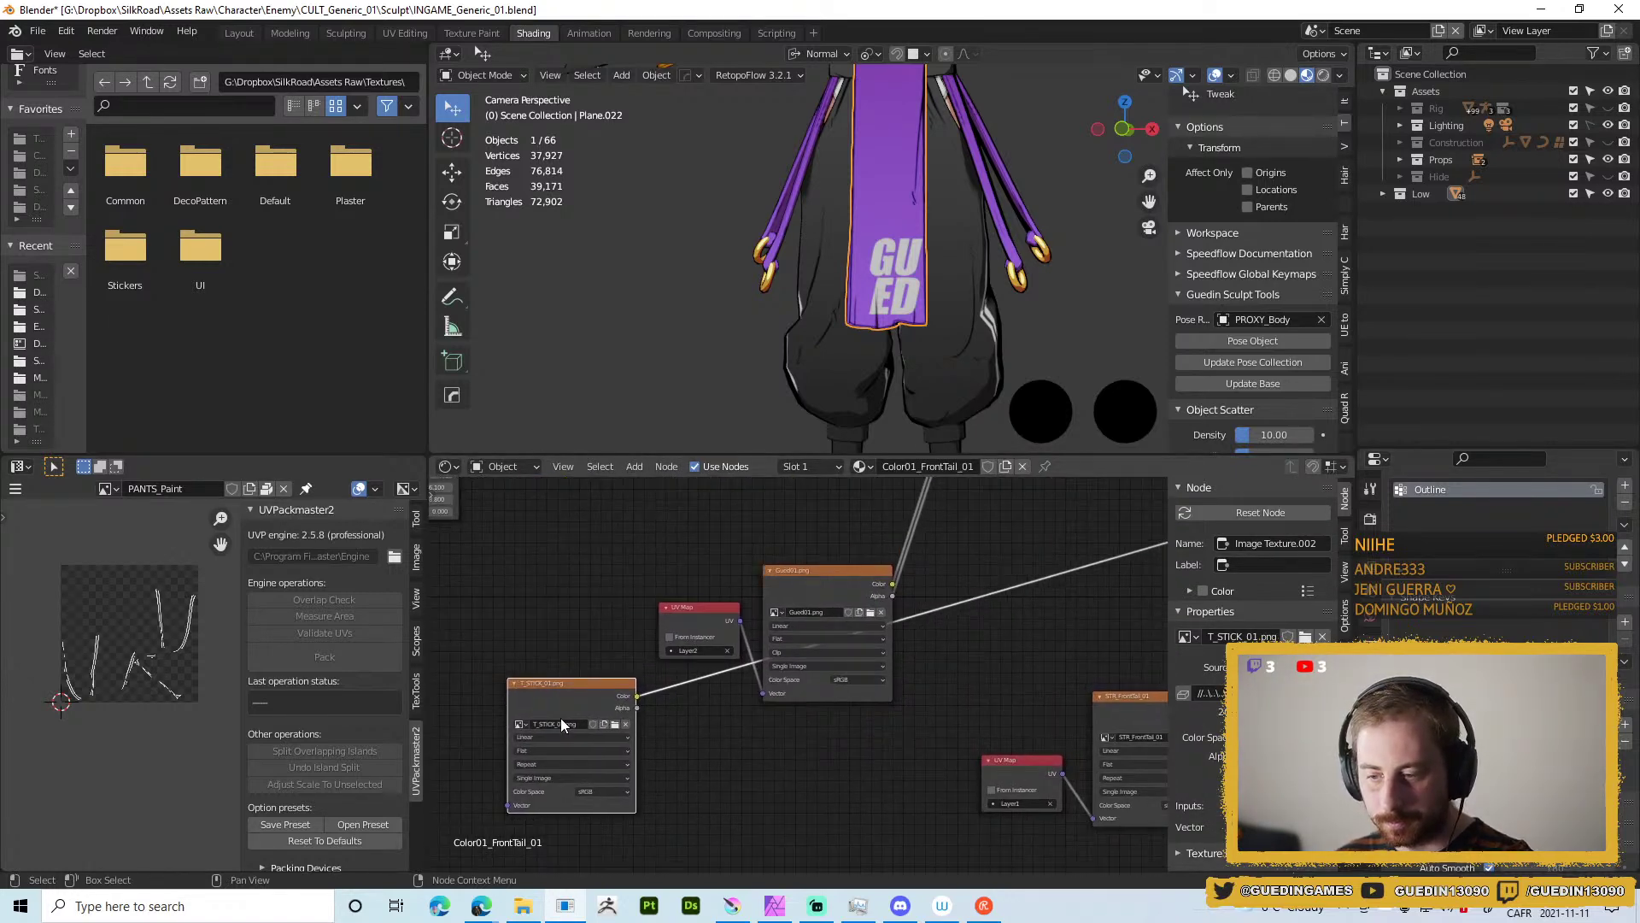
key("x")
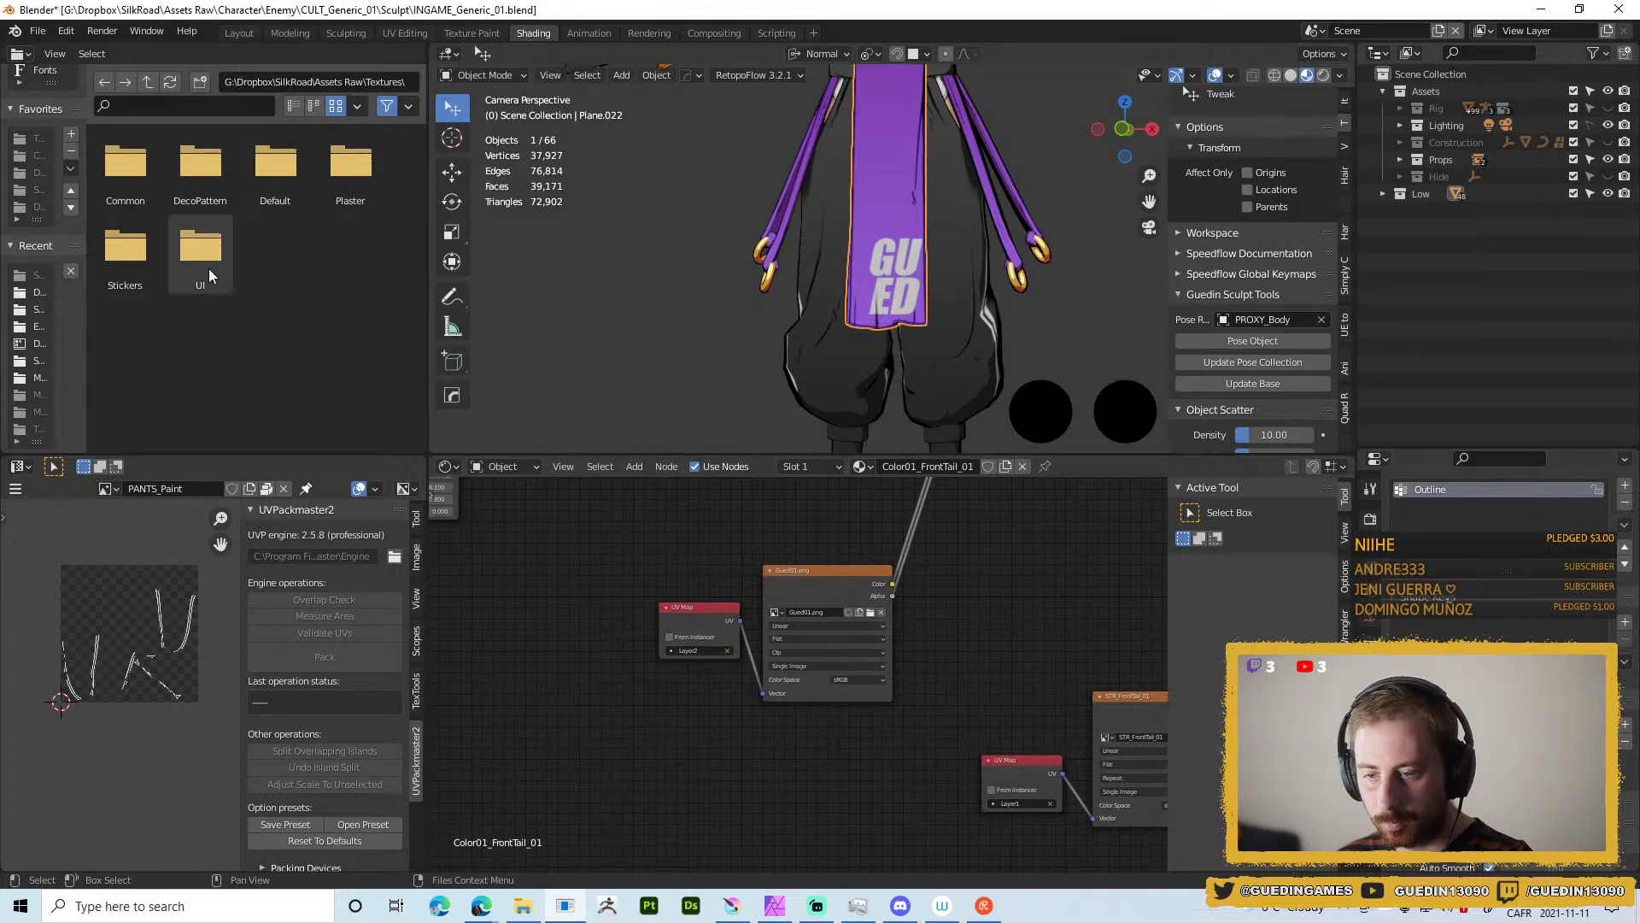
Replace the Gued01.png image in the Layer2 texture node with T_STICK_01.png.
left_click(797, 614)
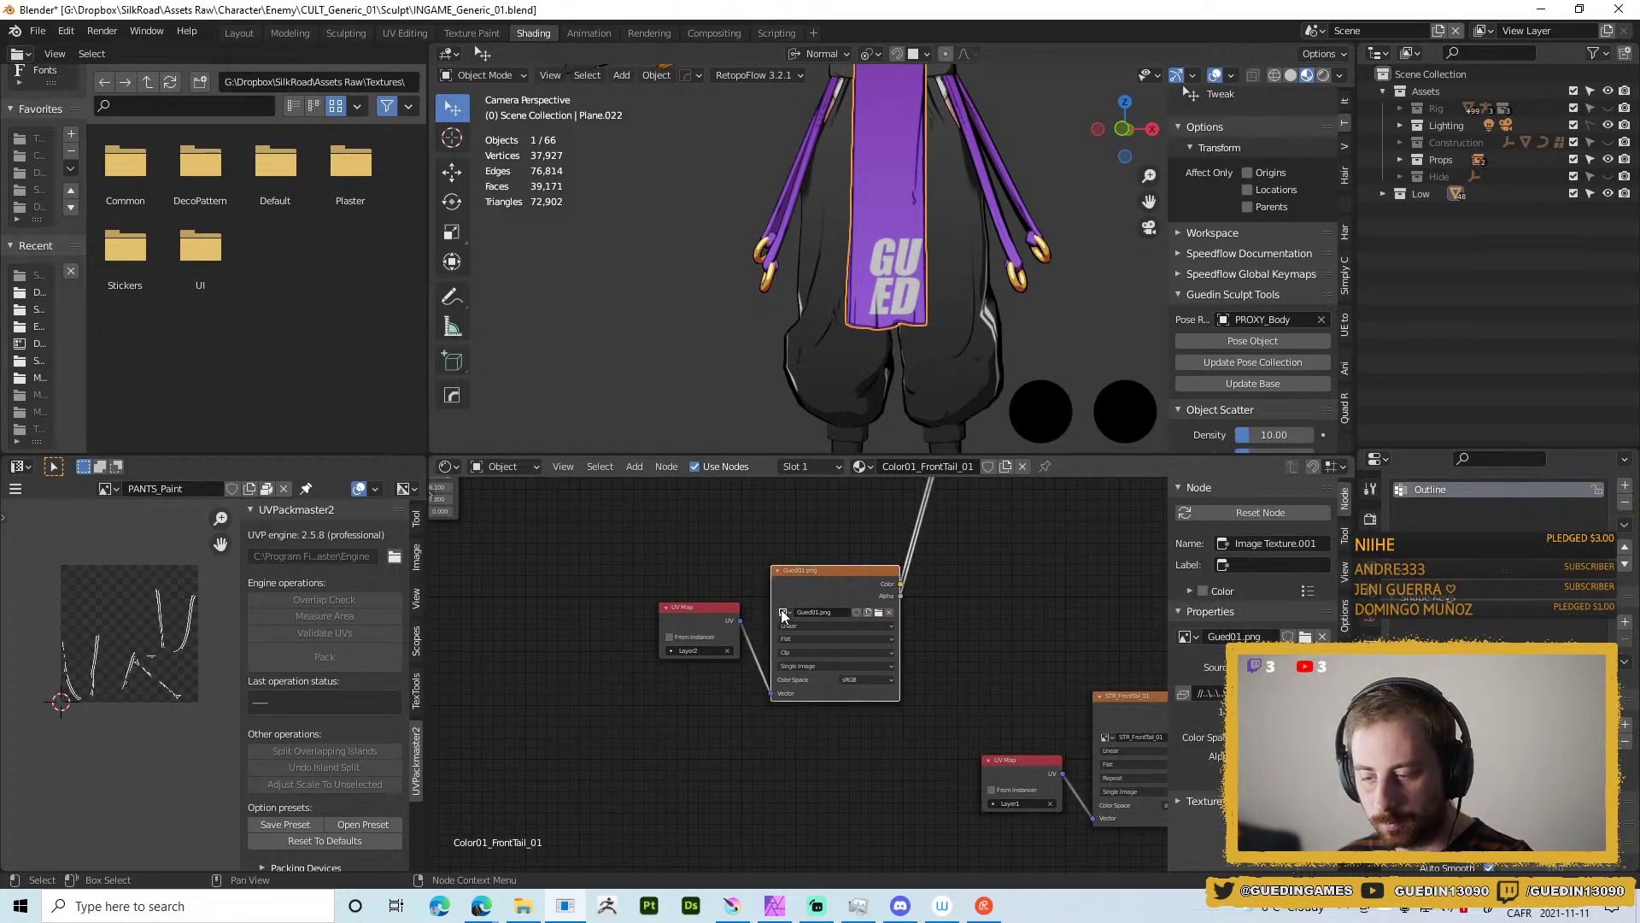
left_click(781, 610)
type("stick")
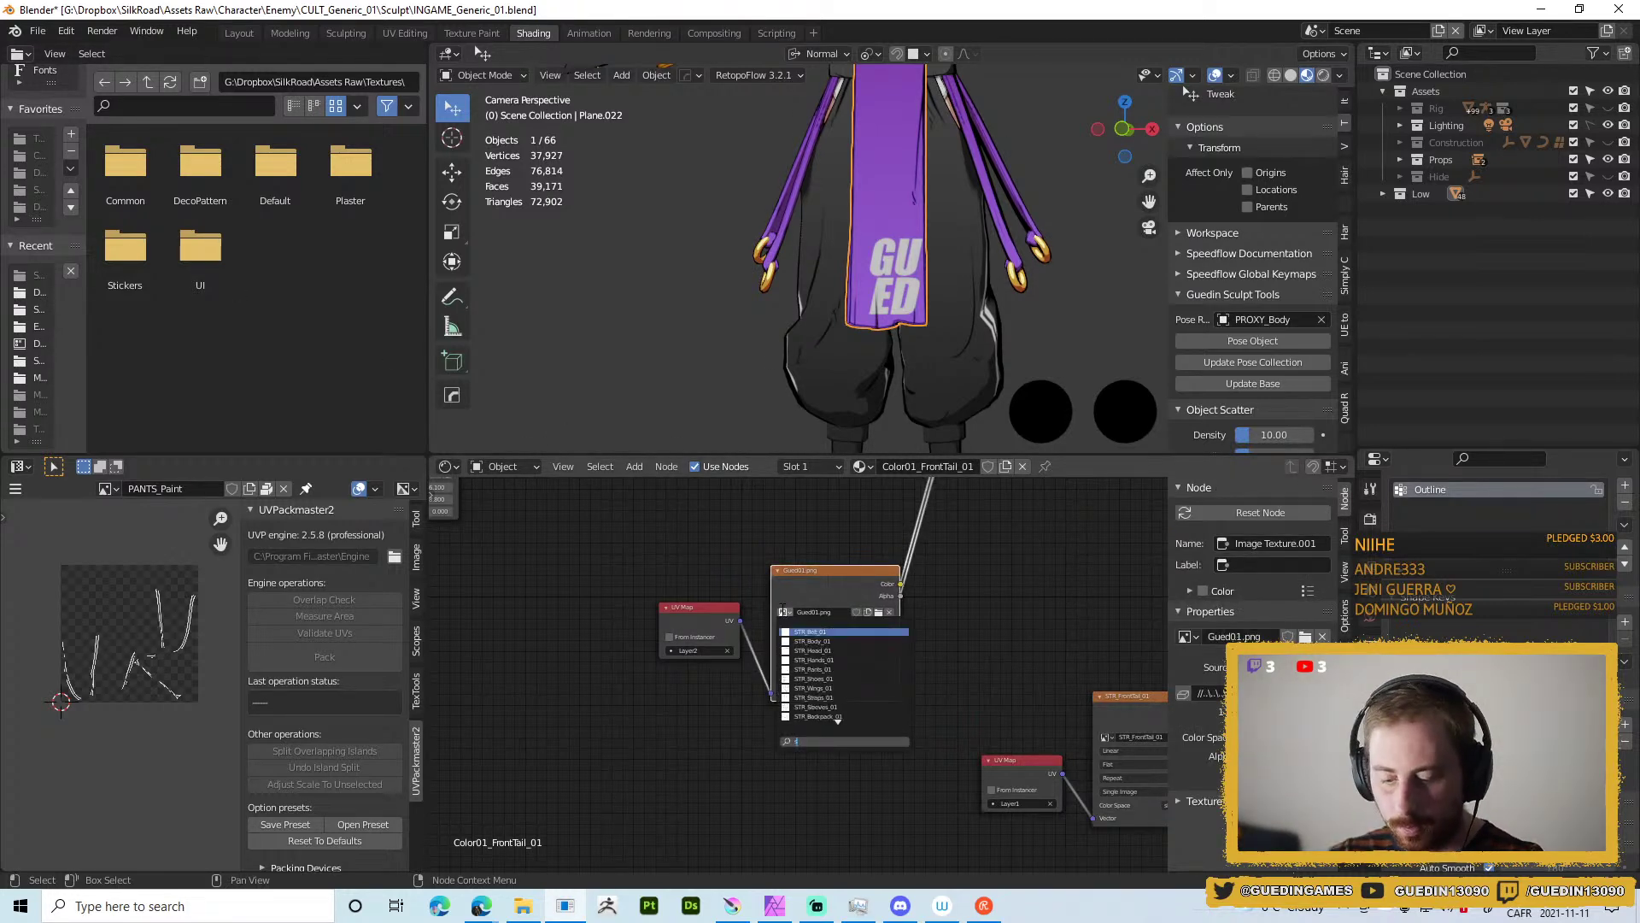
key("Return")
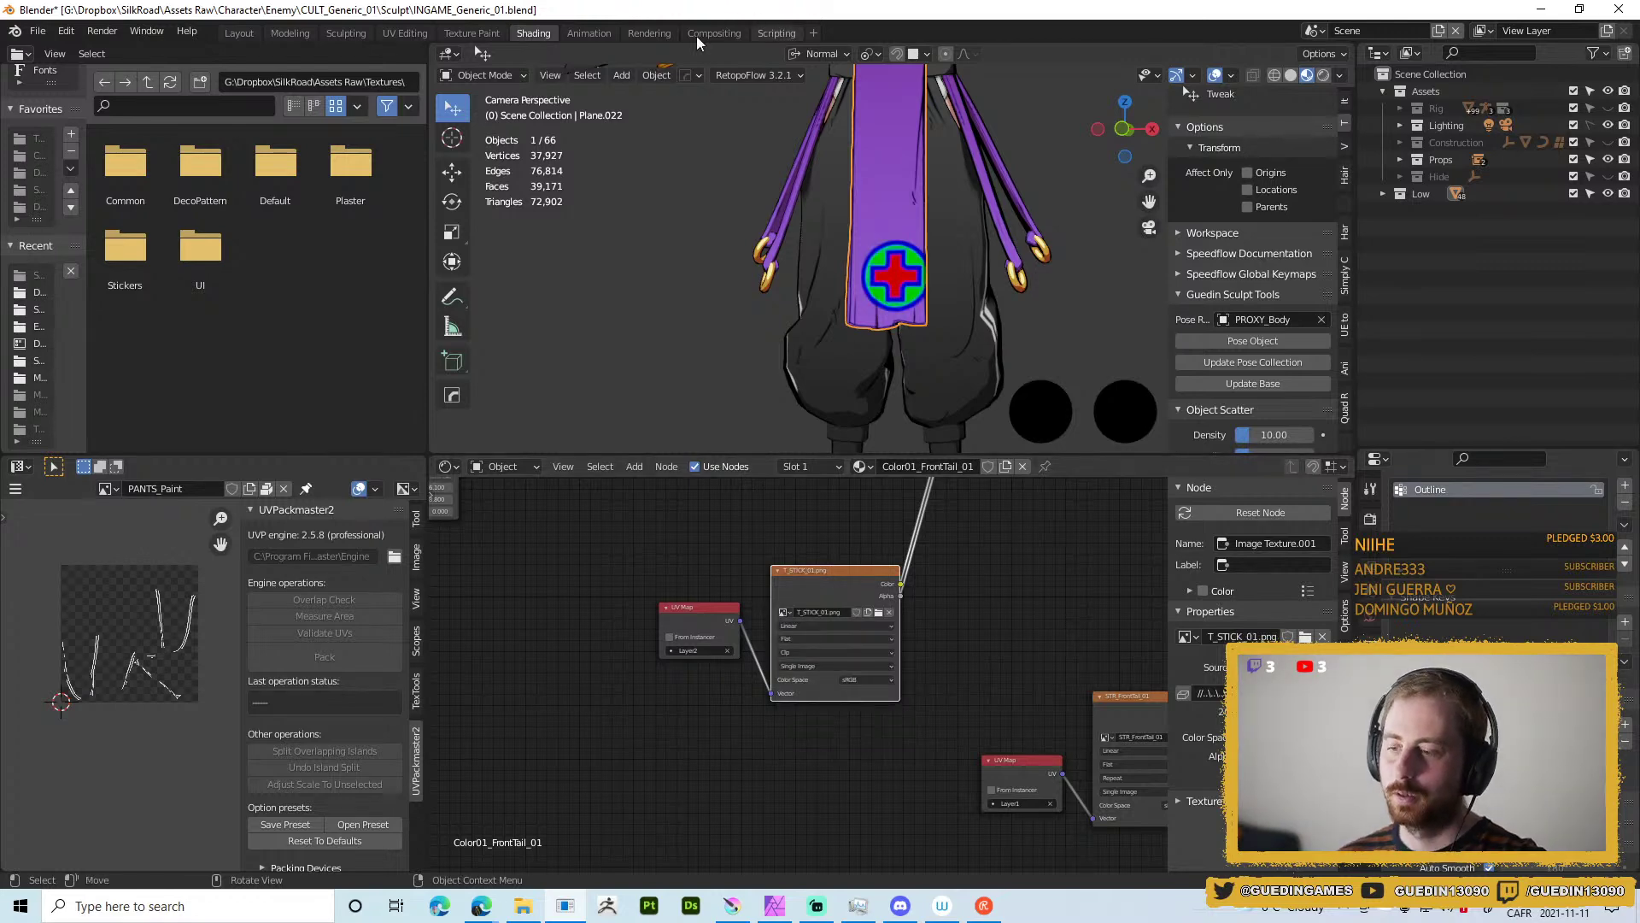
Examine the cross sticker at the front cloth's lower end, and undo the detaching of its texture node.
scroll(1025, 350, "up", 5)
scroll(1003, 359, "down", 6)
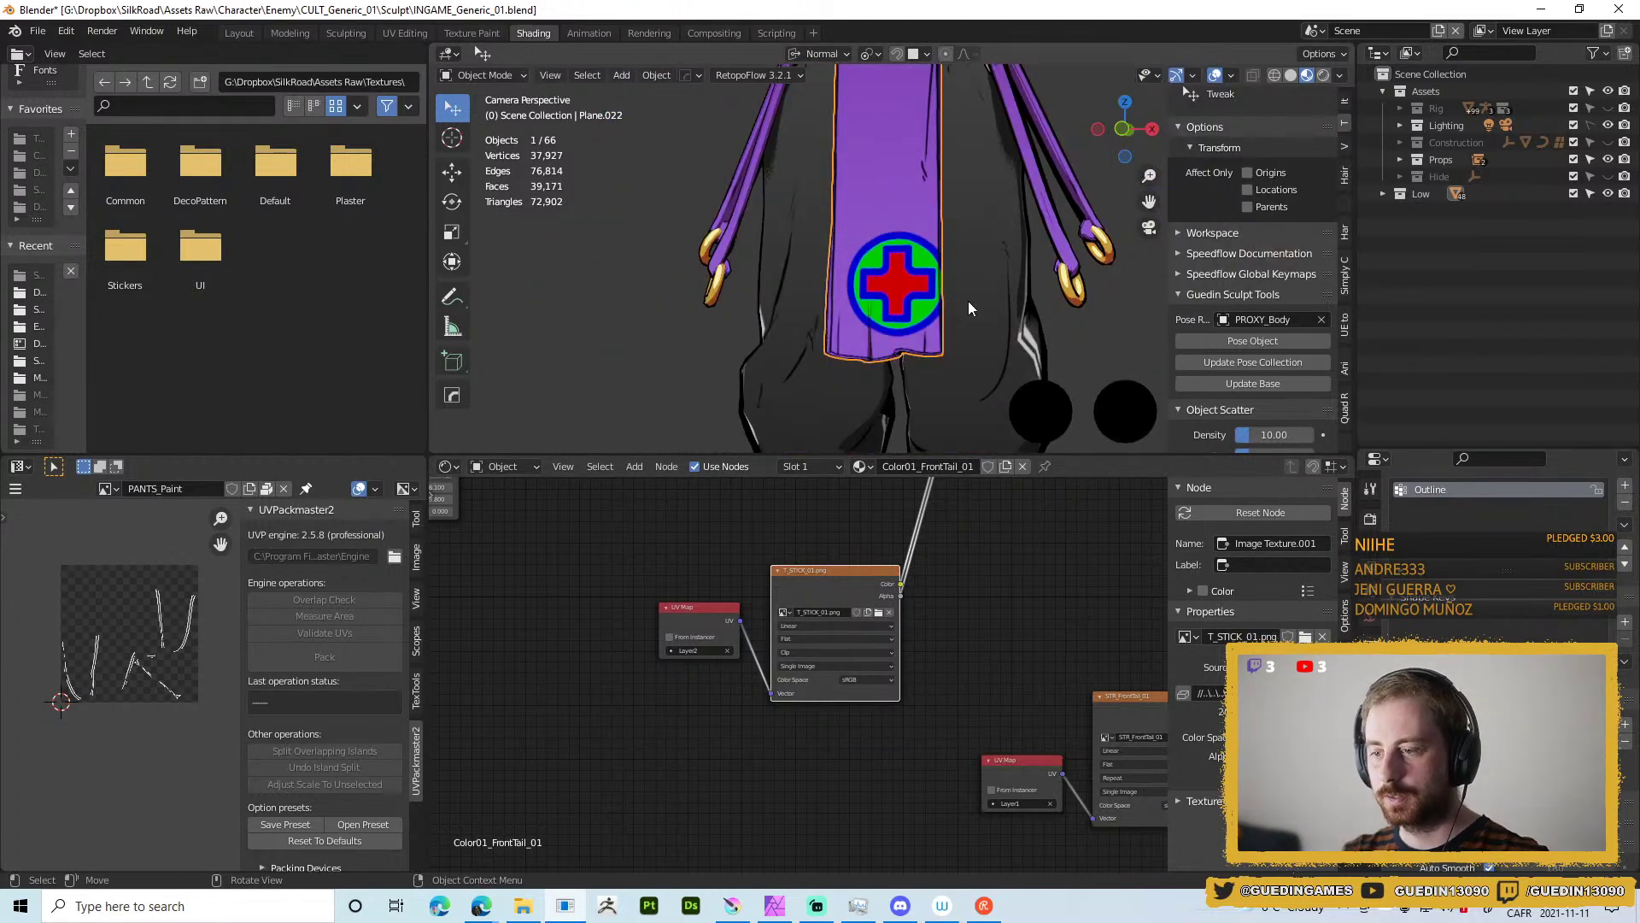
scroll(930, 187, "up", 6)
scroll(939, 321, "down", 4)
scroll(926, 171, "up", 3)
scroll(931, 309, "down", 1)
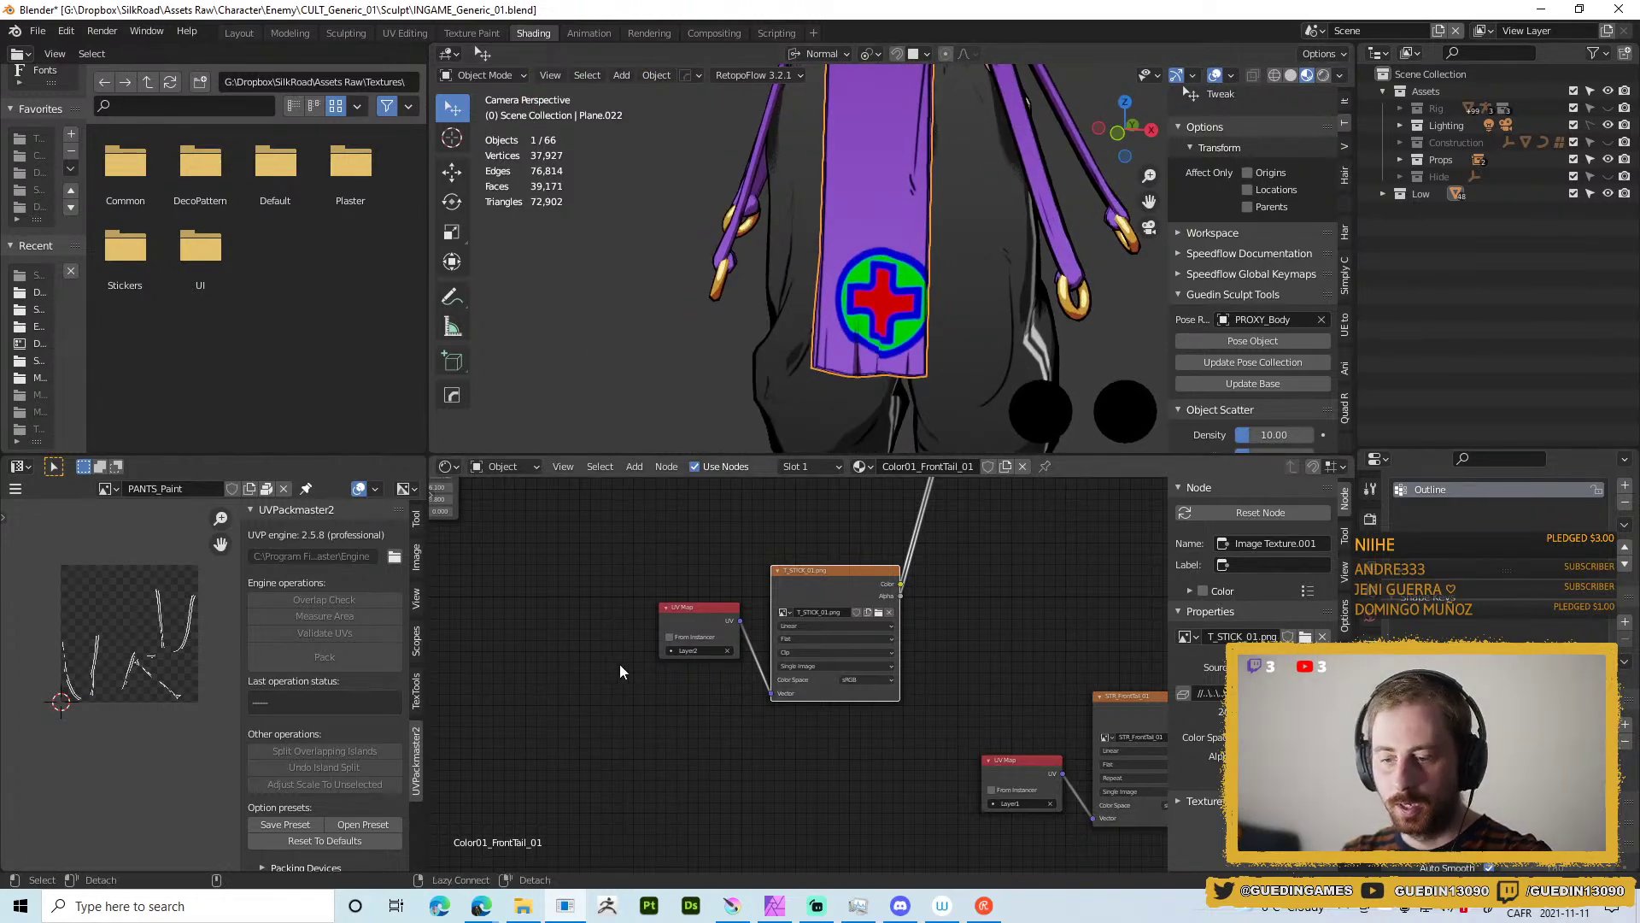
key("ctrl+z")
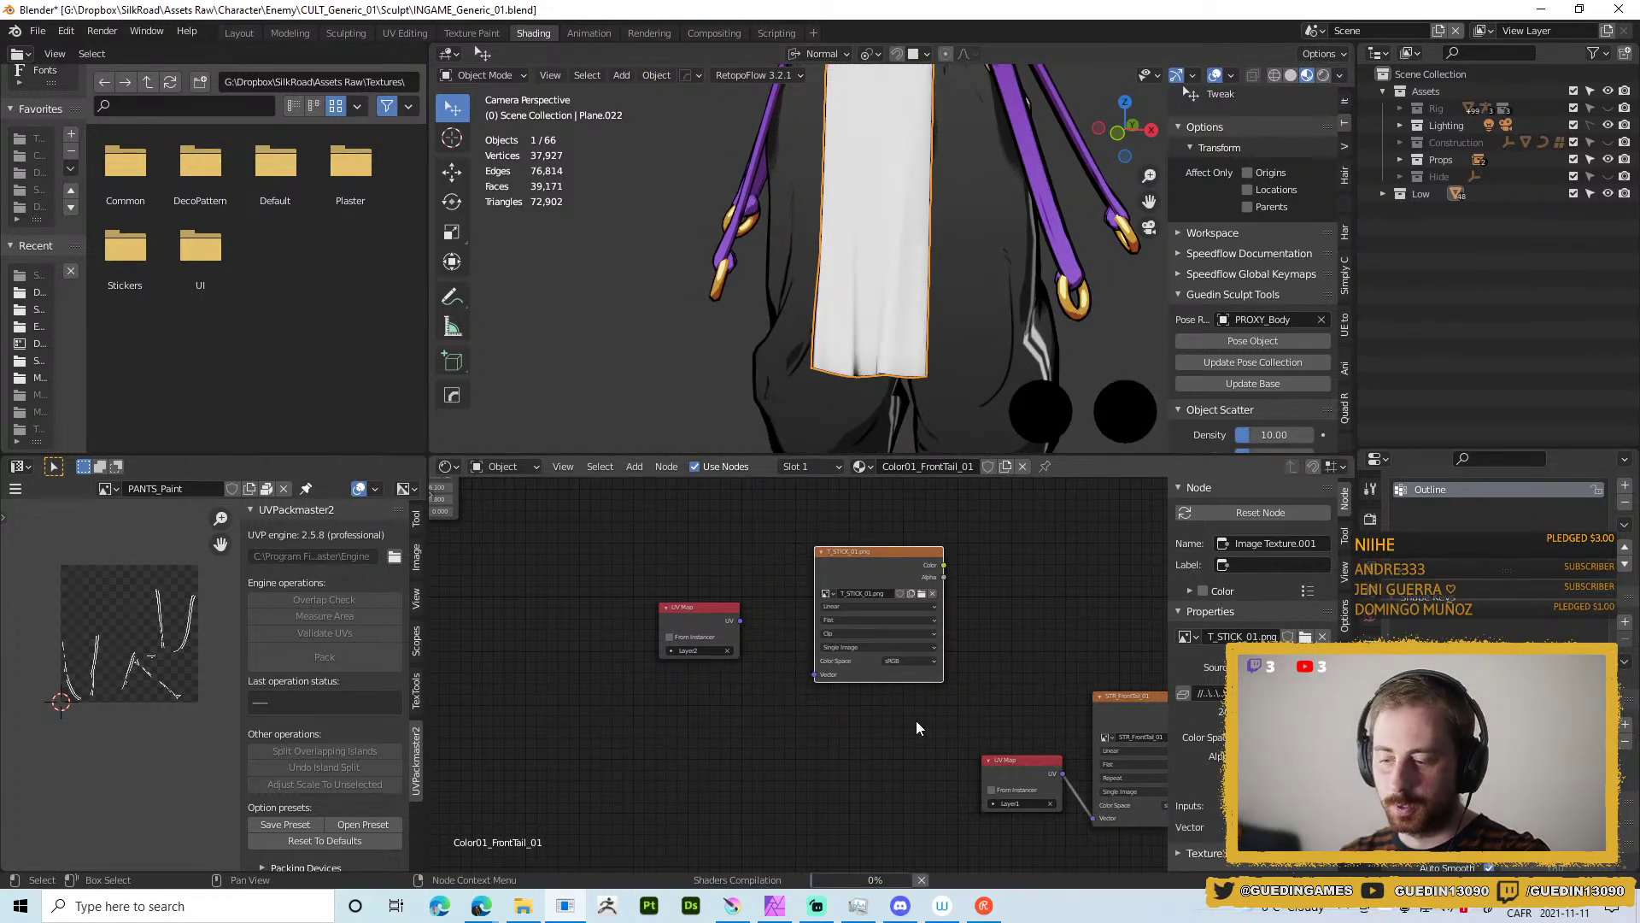
left_click(921, 880)
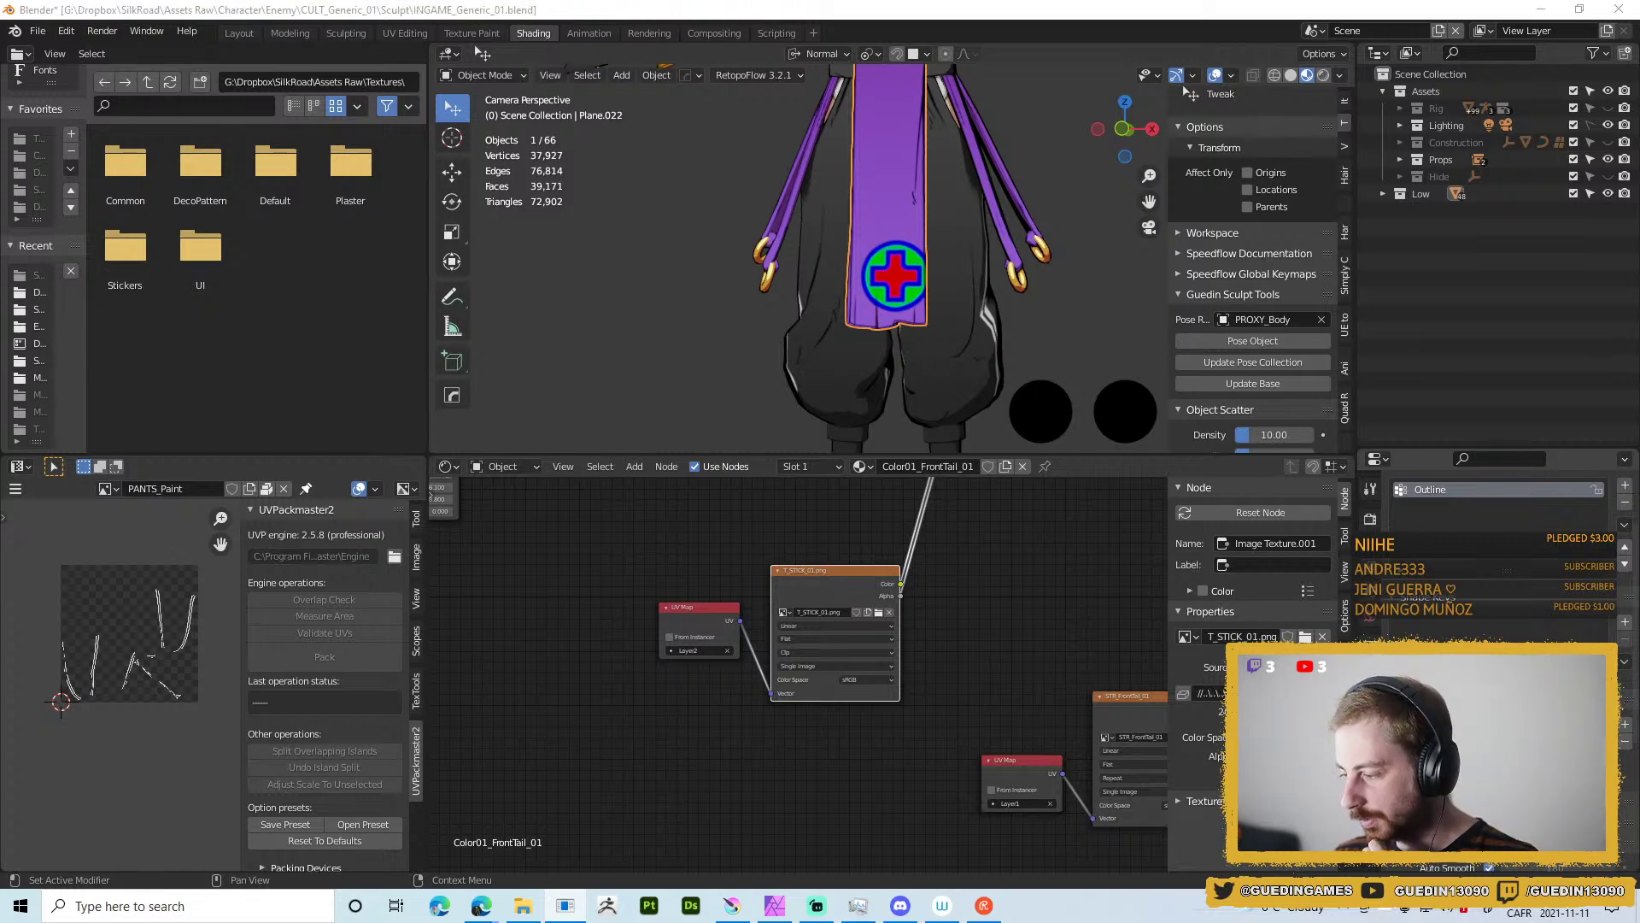
Bring up the Pinterest window maximized, study the artwork of the sticker-covered jacket, and switch back to Blender.
left_click_drag(1639, 59, 998, 92)
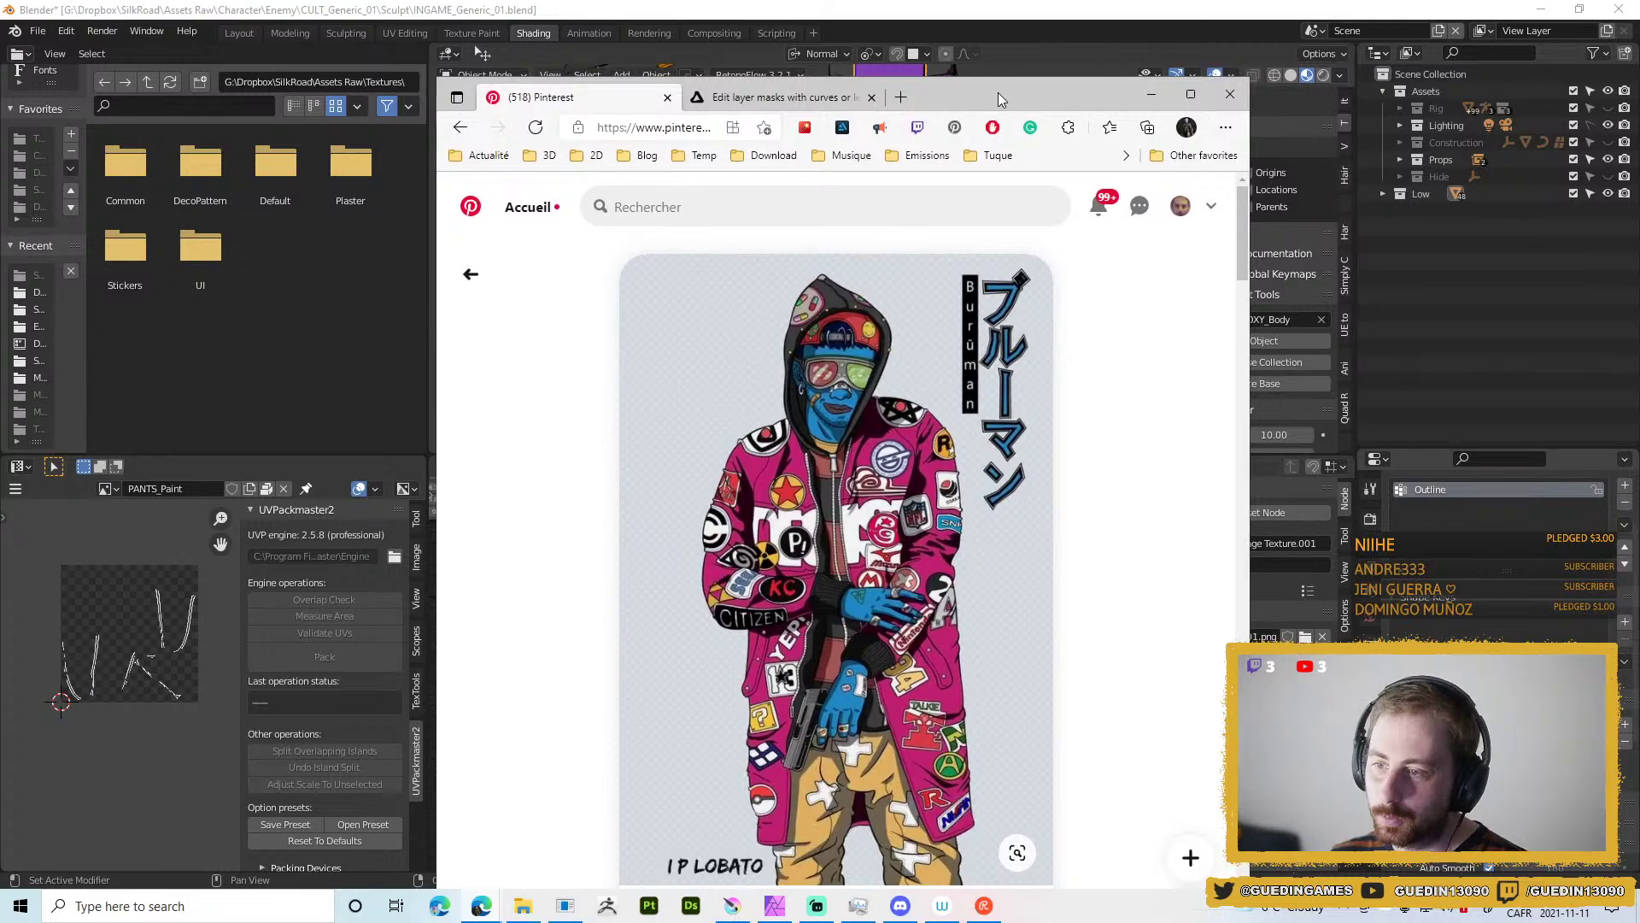
double_click(998, 92)
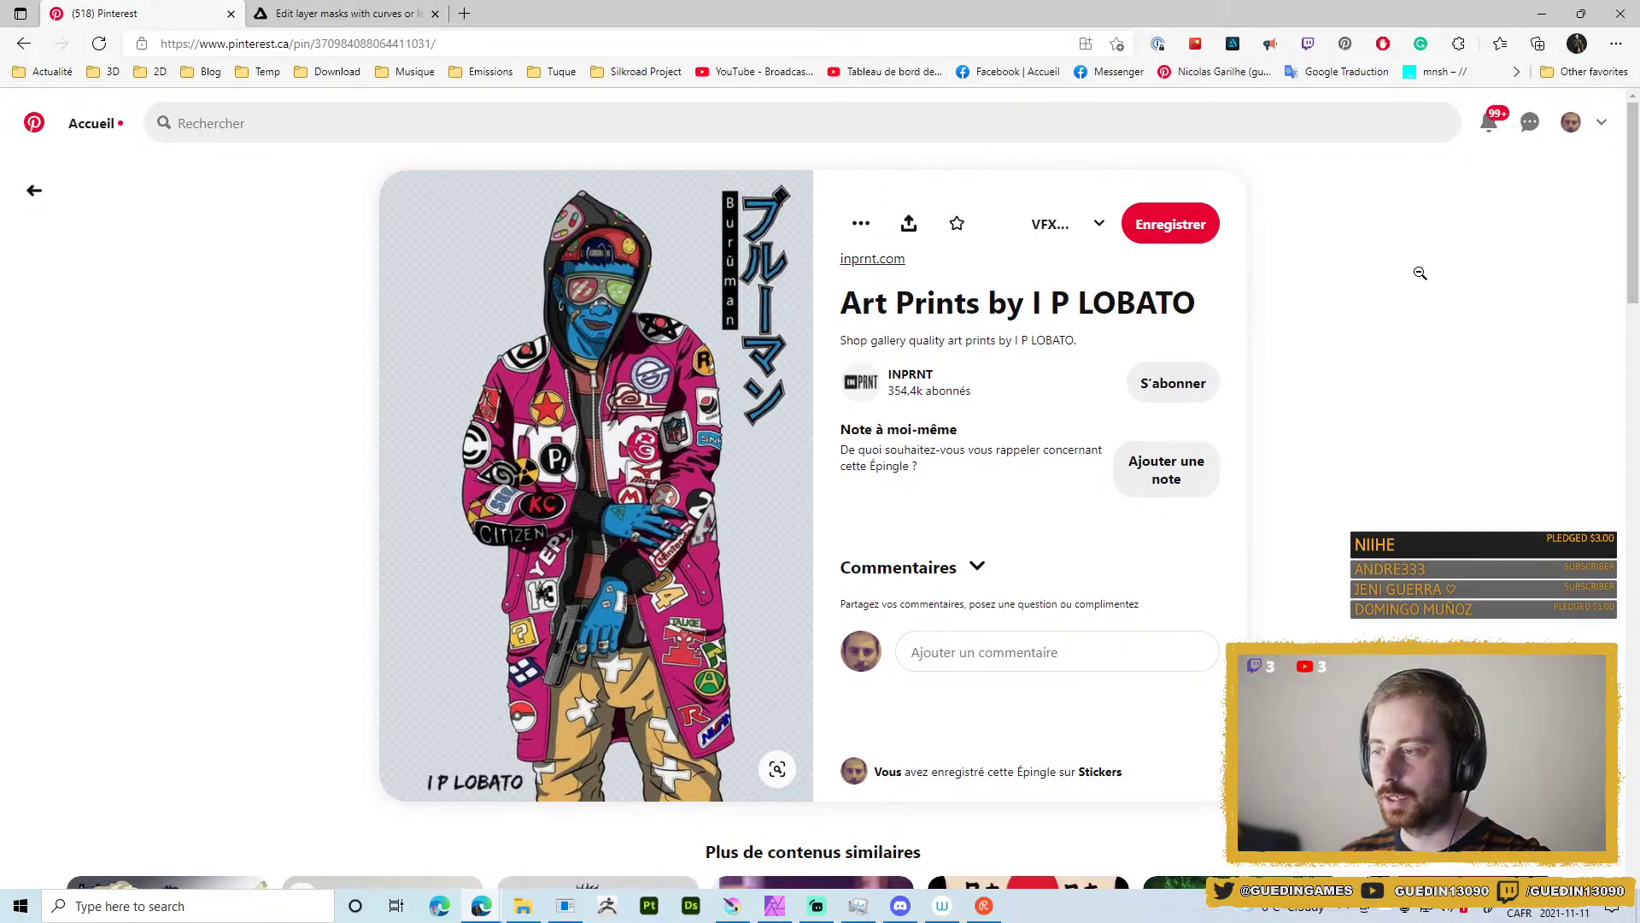
key("alt+Left")
key("alt+Tab")
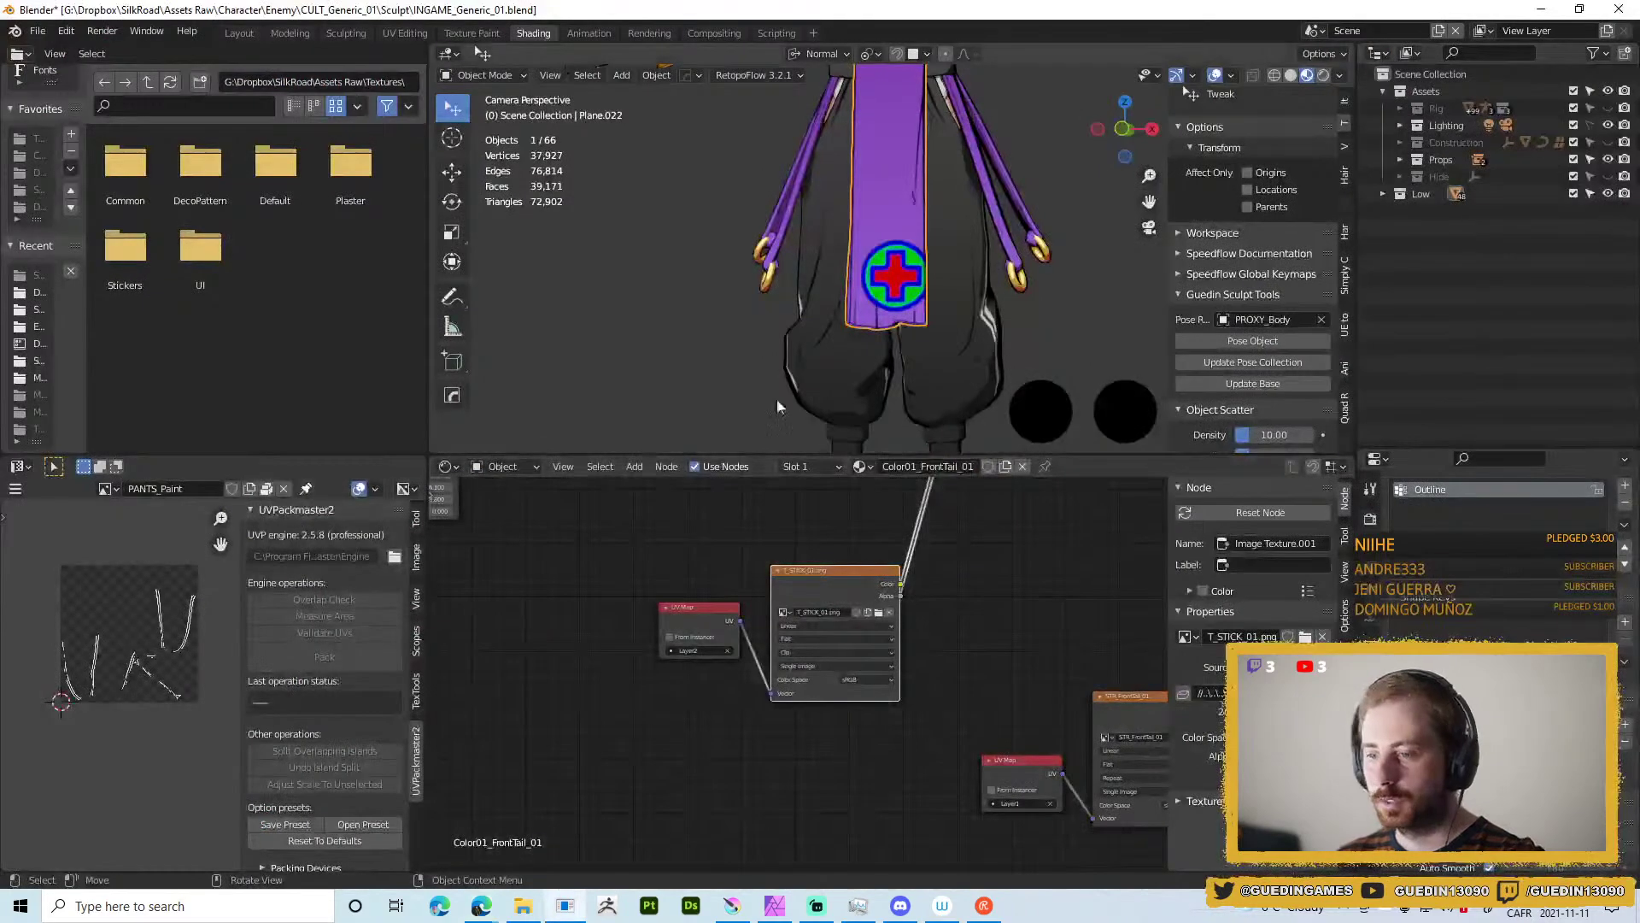
Rearrange the T_STICK_01.png texture and its UV Map node below the Mix node, clear of the CelShade Layer node.
scroll(1026, 227, "down", 5)
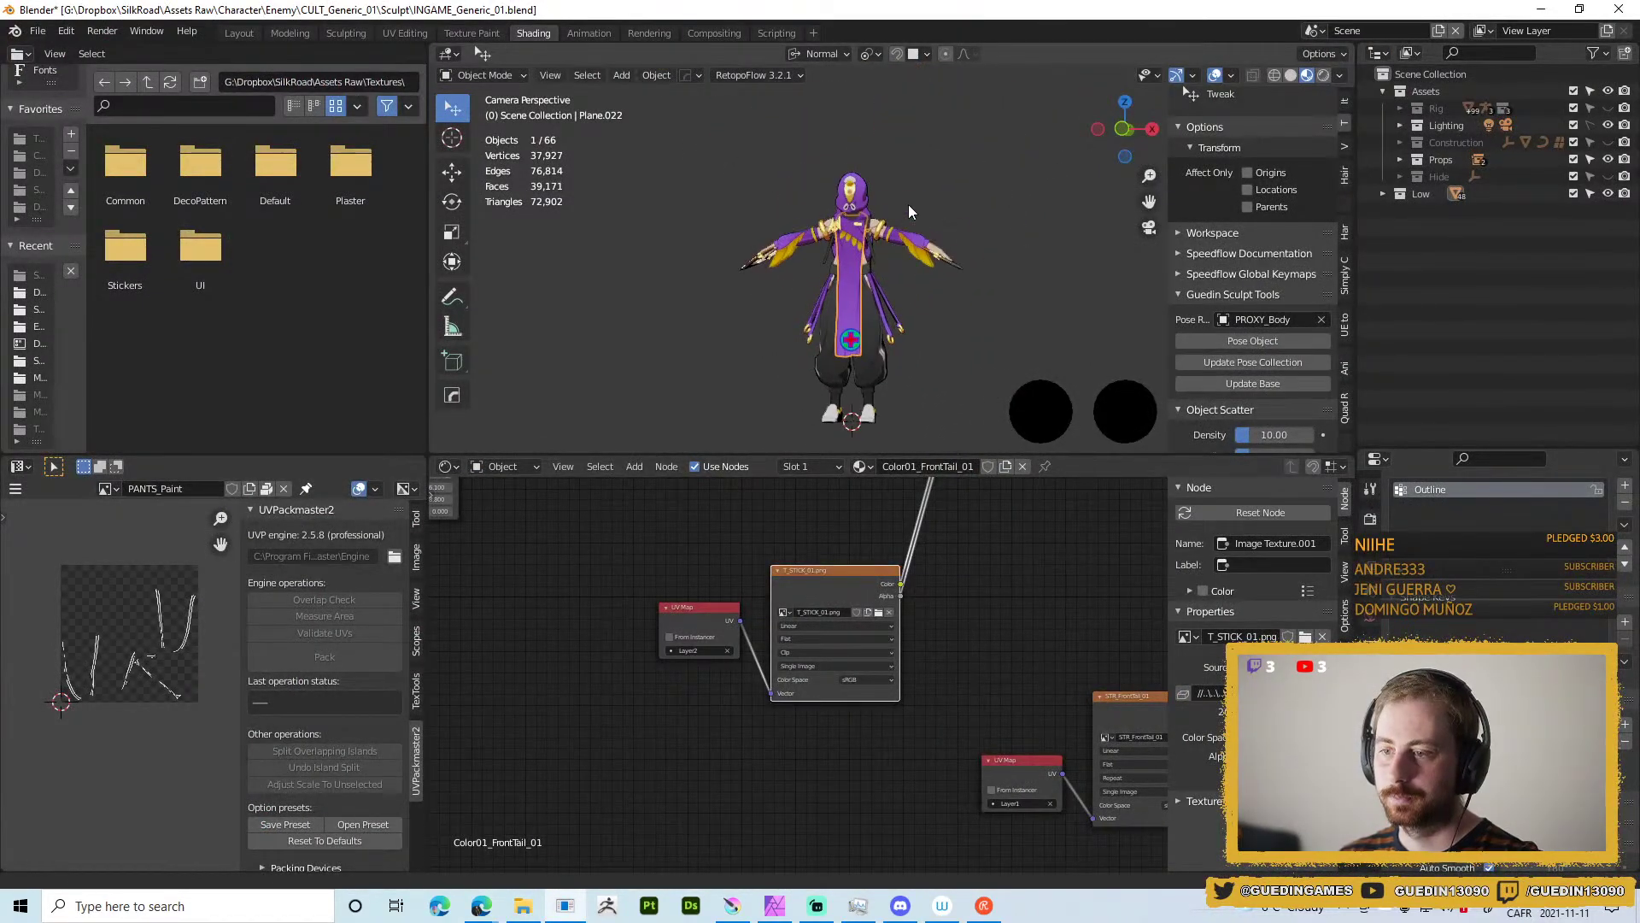
scroll(905, 212, "up", 5)
scroll(930, 567, "down", 2)
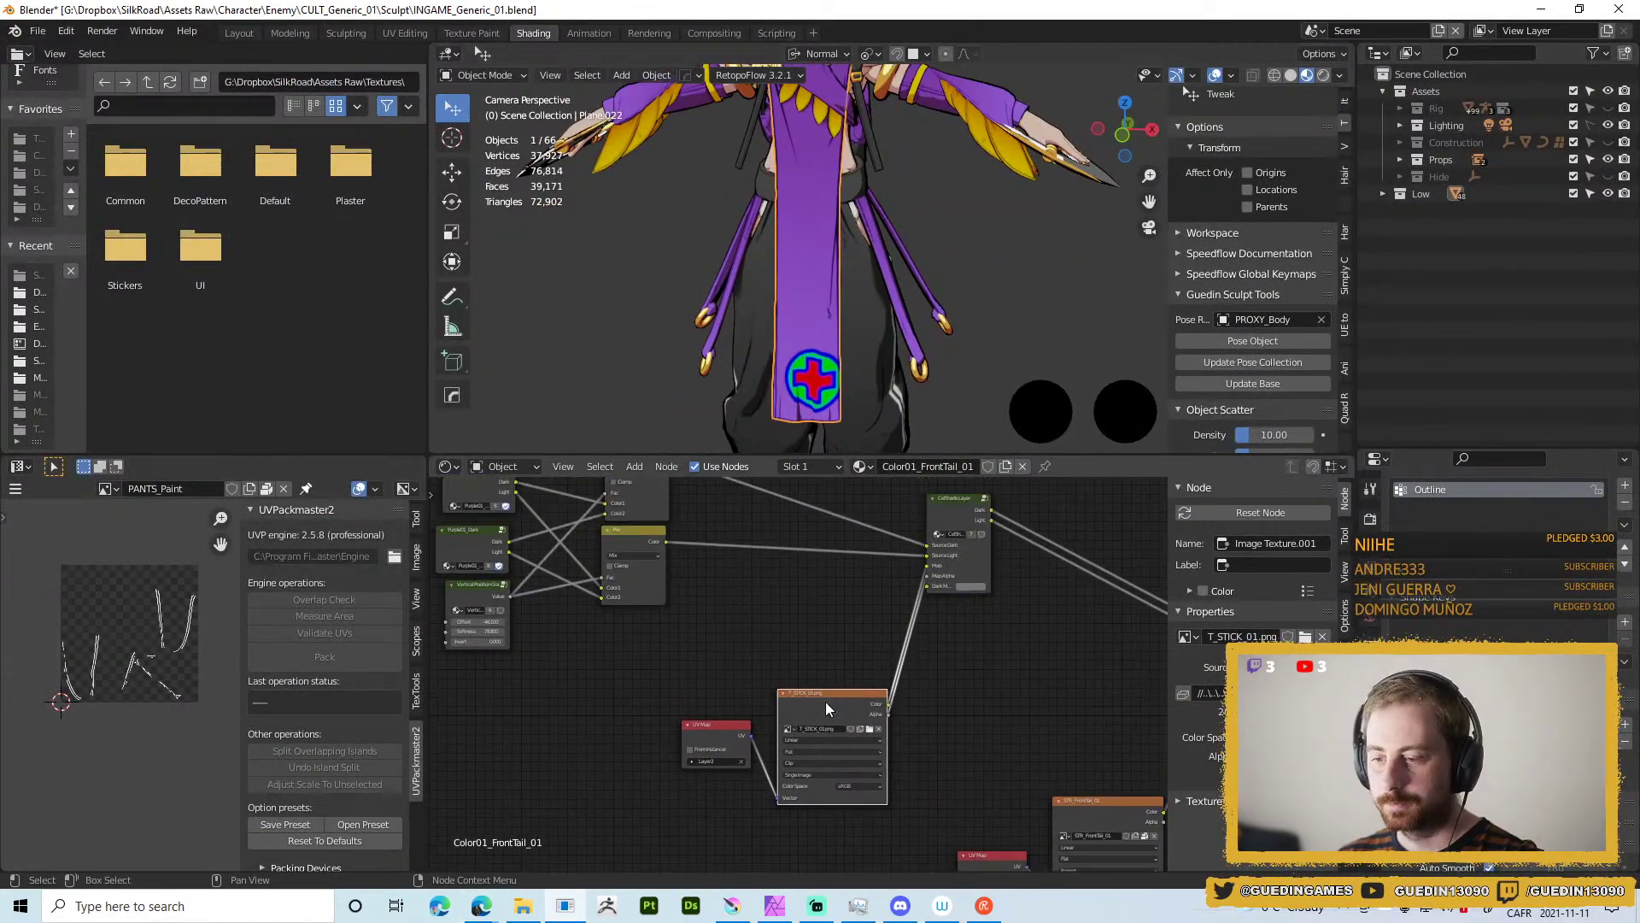
key("g")
left_click(889, 685)
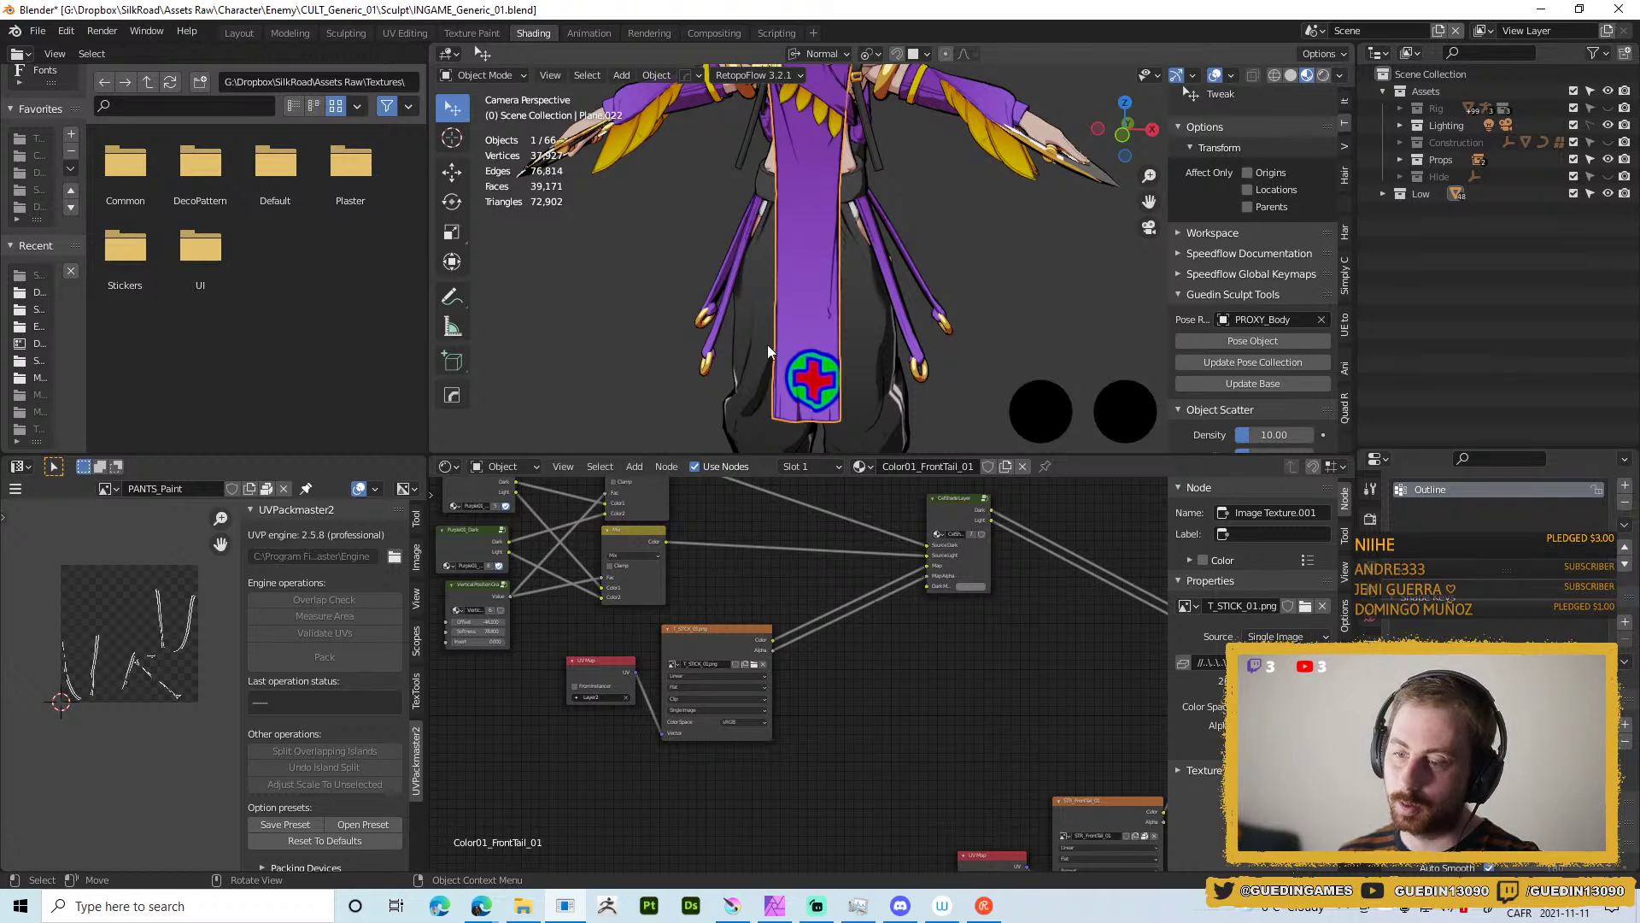
Examine the cross sticker on the front cloth and the rest of the character's outfit from several distances and angles.
scroll(809, 239, "down", 3)
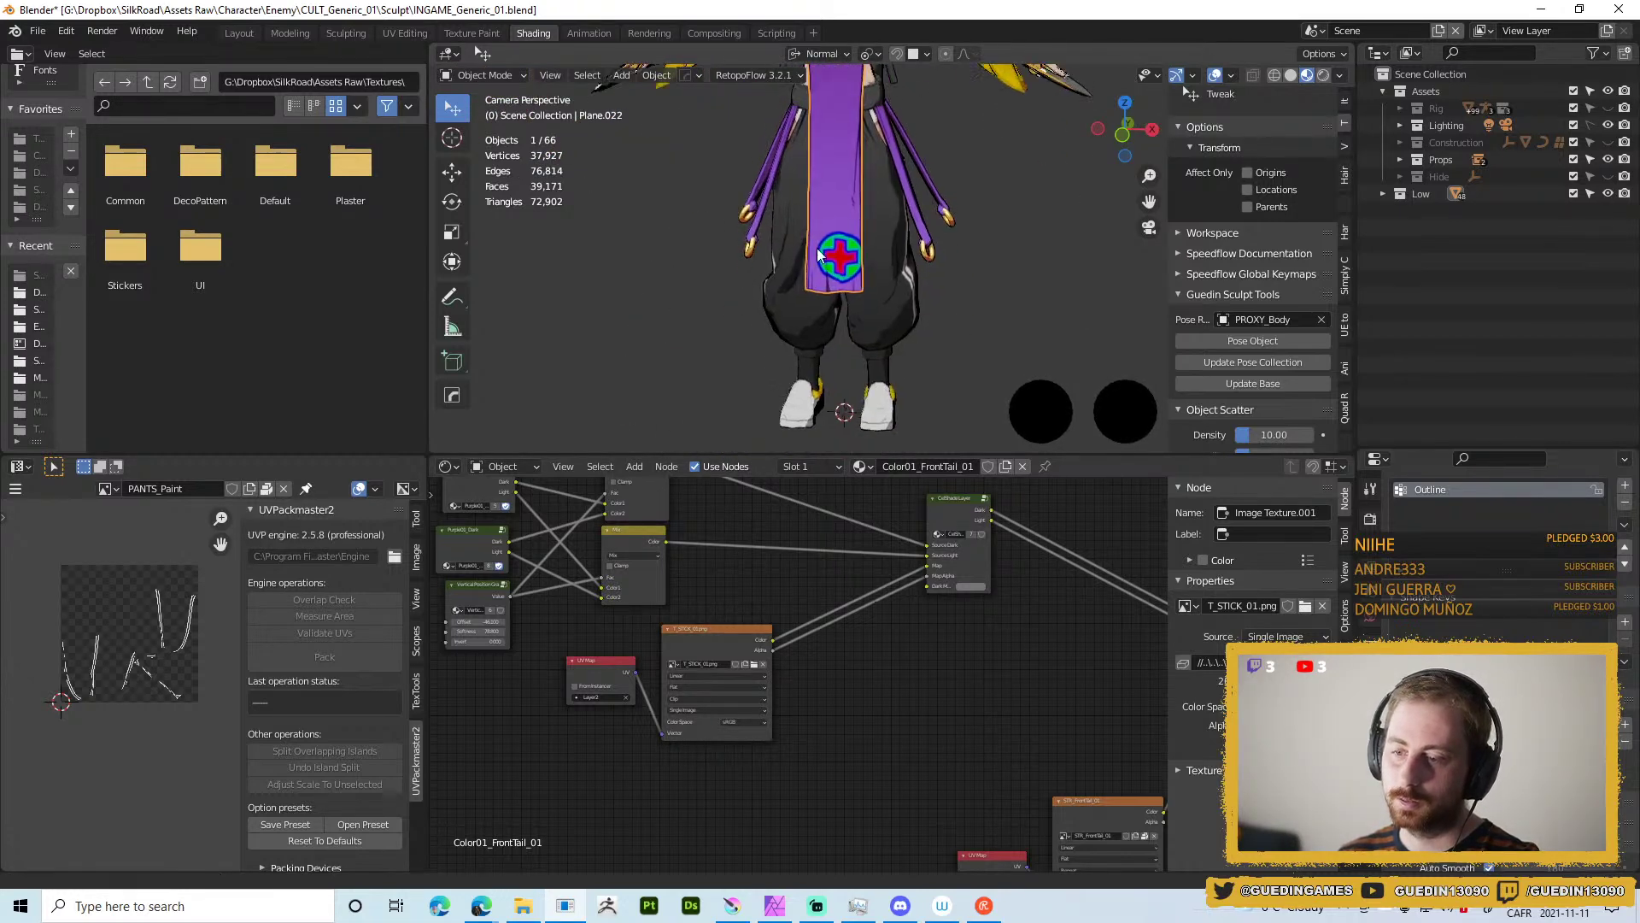
scroll(880, 272, "up", 3)
scroll(880, 271, "up", 1)
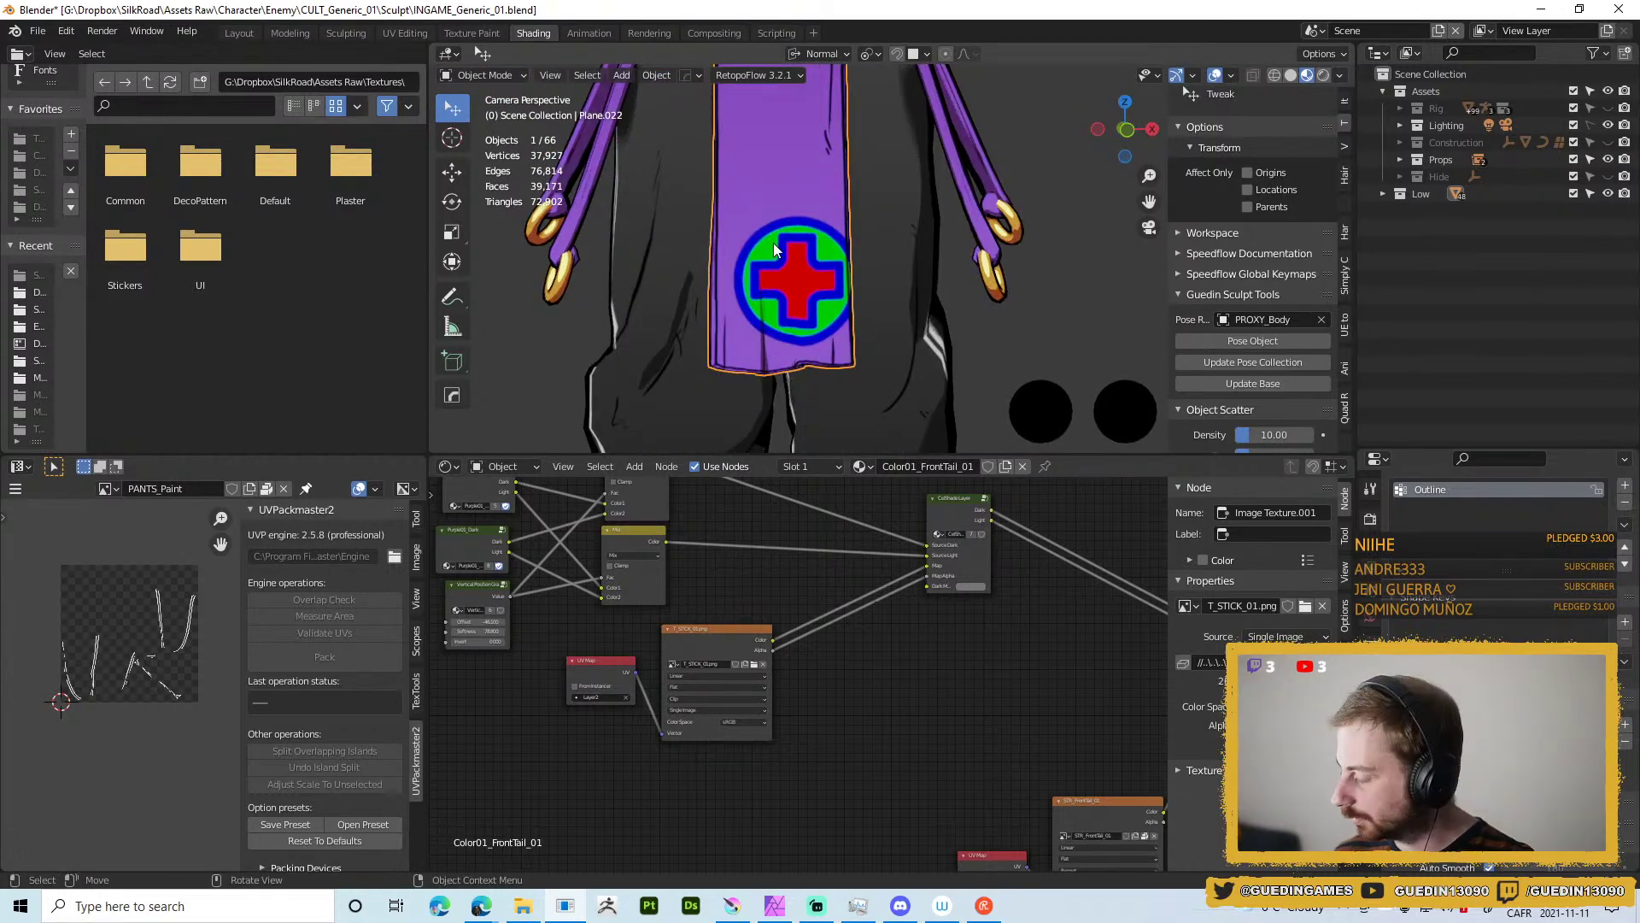
scroll(779, 253, "down", 3)
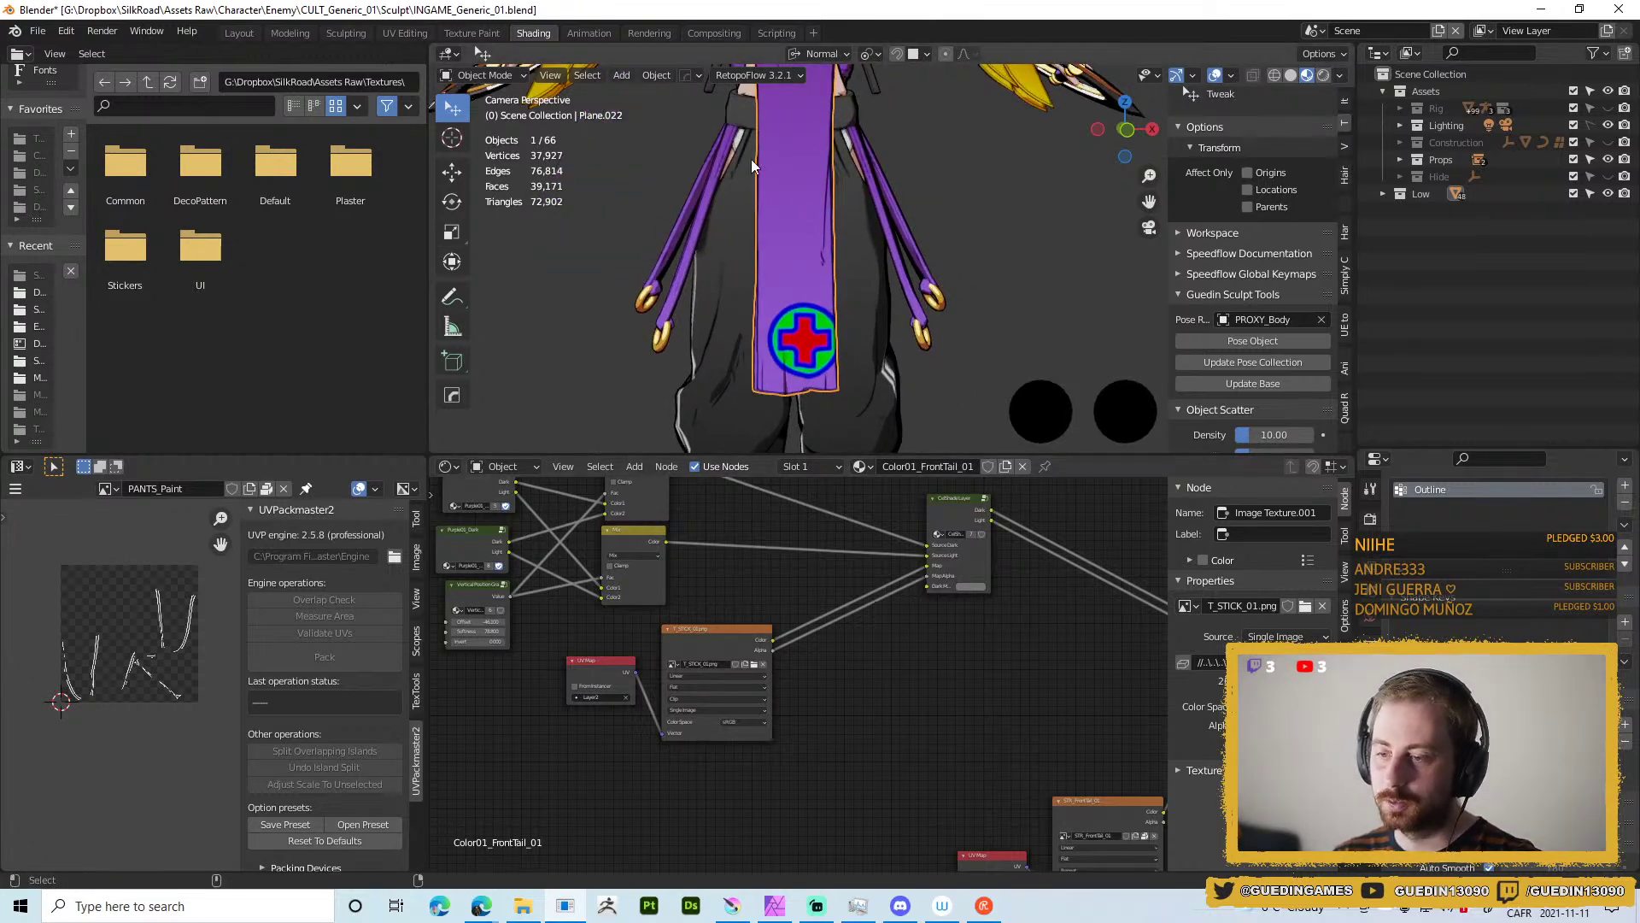
scroll(773, 239, "down", 5)
left_click_drag(801, 229, 767, 171)
scroll(873, 233, "up", 4)
left_click_drag(873, 232, 900, 296)
key("KP_1")
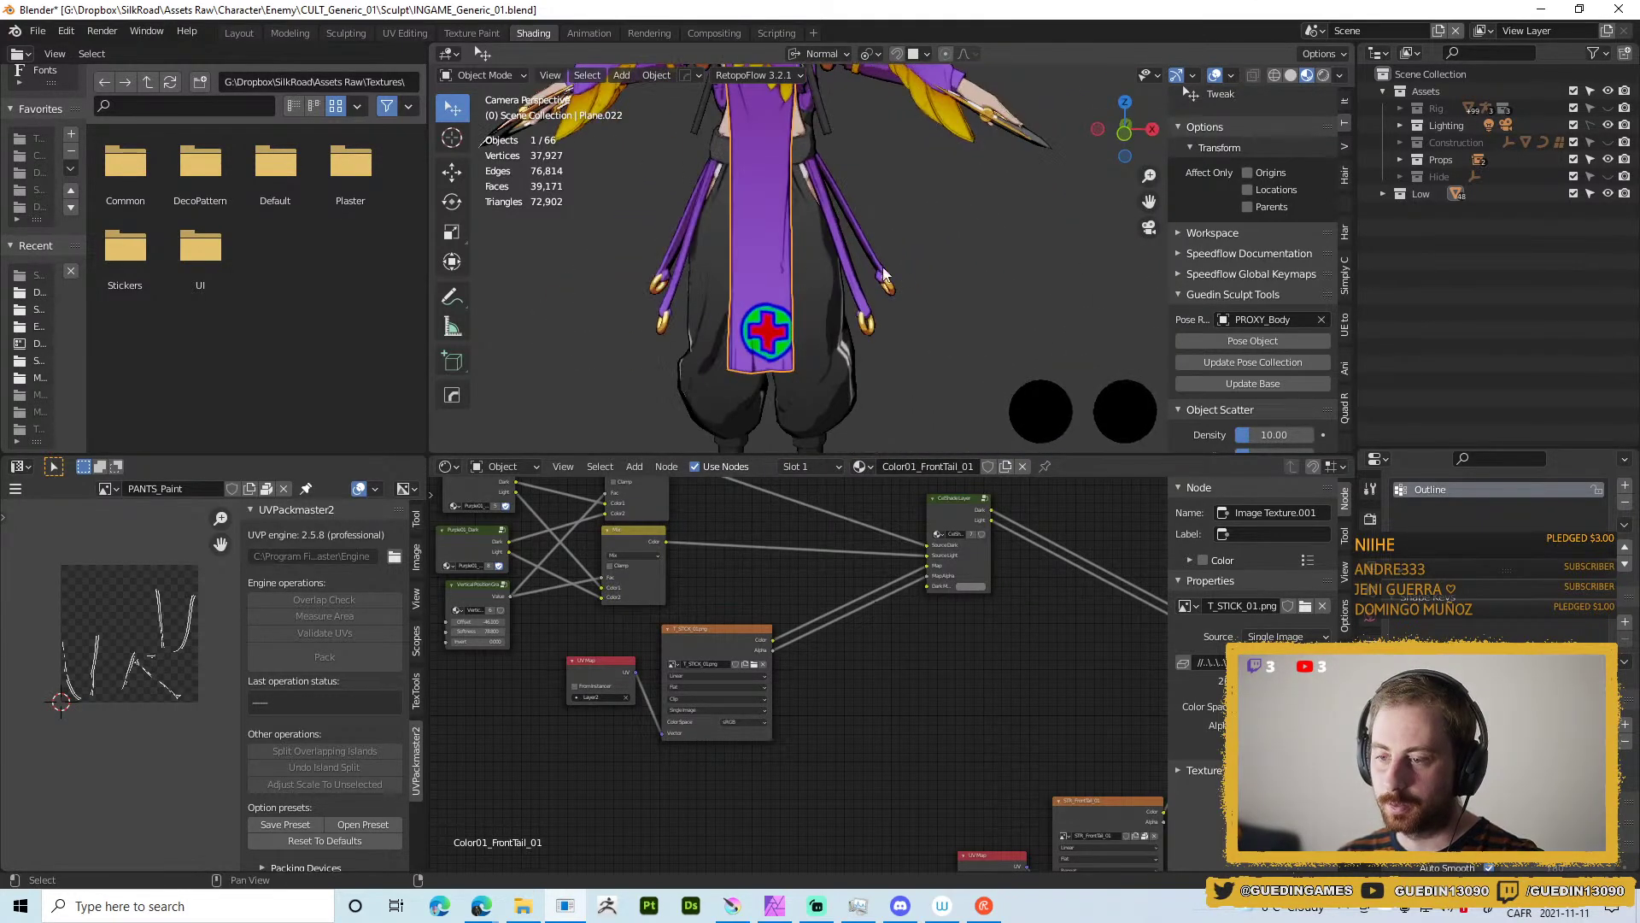
scroll(842, 256, "up", 2)
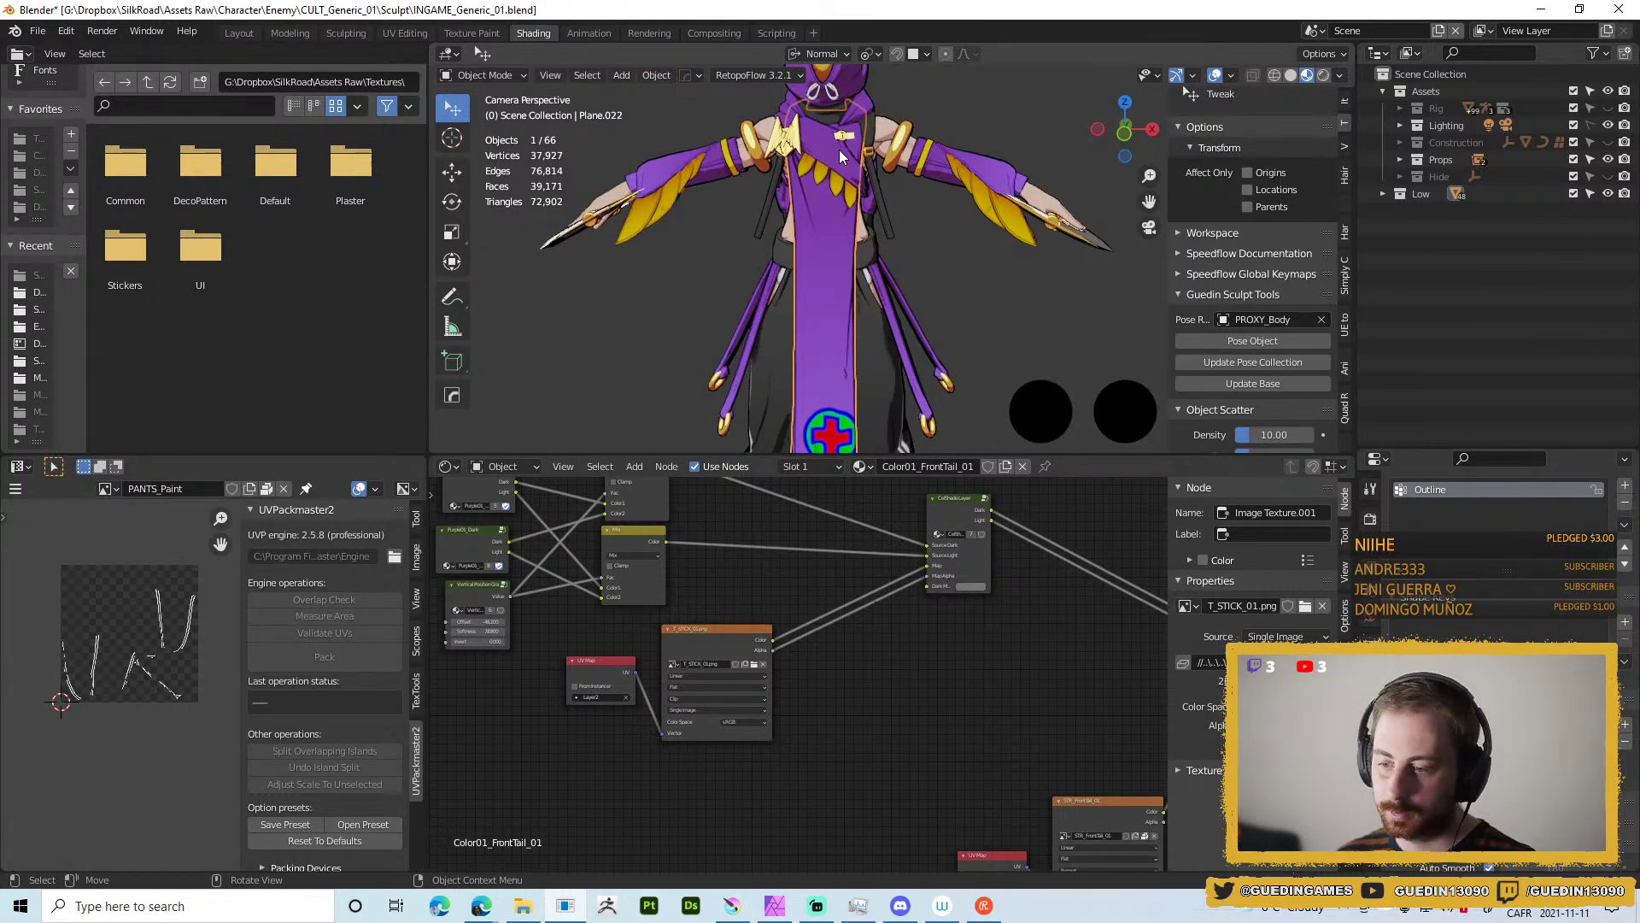
scroll(822, 178, "down", 3)
scroll(844, 213, "up", 5)
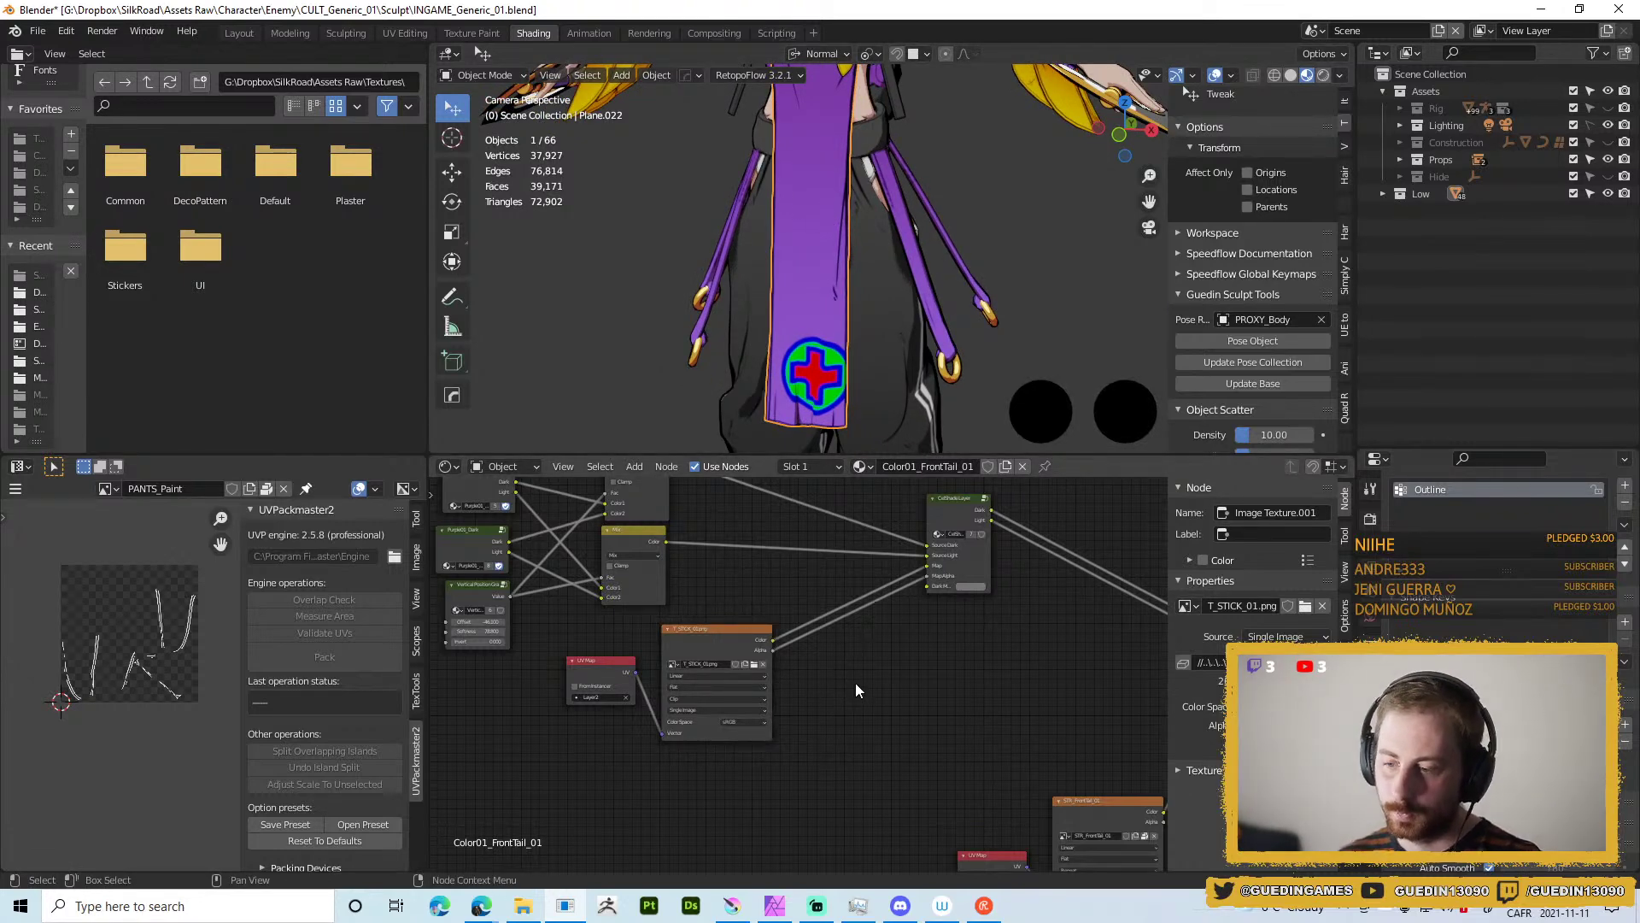
Duplicate the CelShade Layer node and insert the copy into the dark colour link ahead of the CelShade node.
scroll(856, 685, "right", 5)
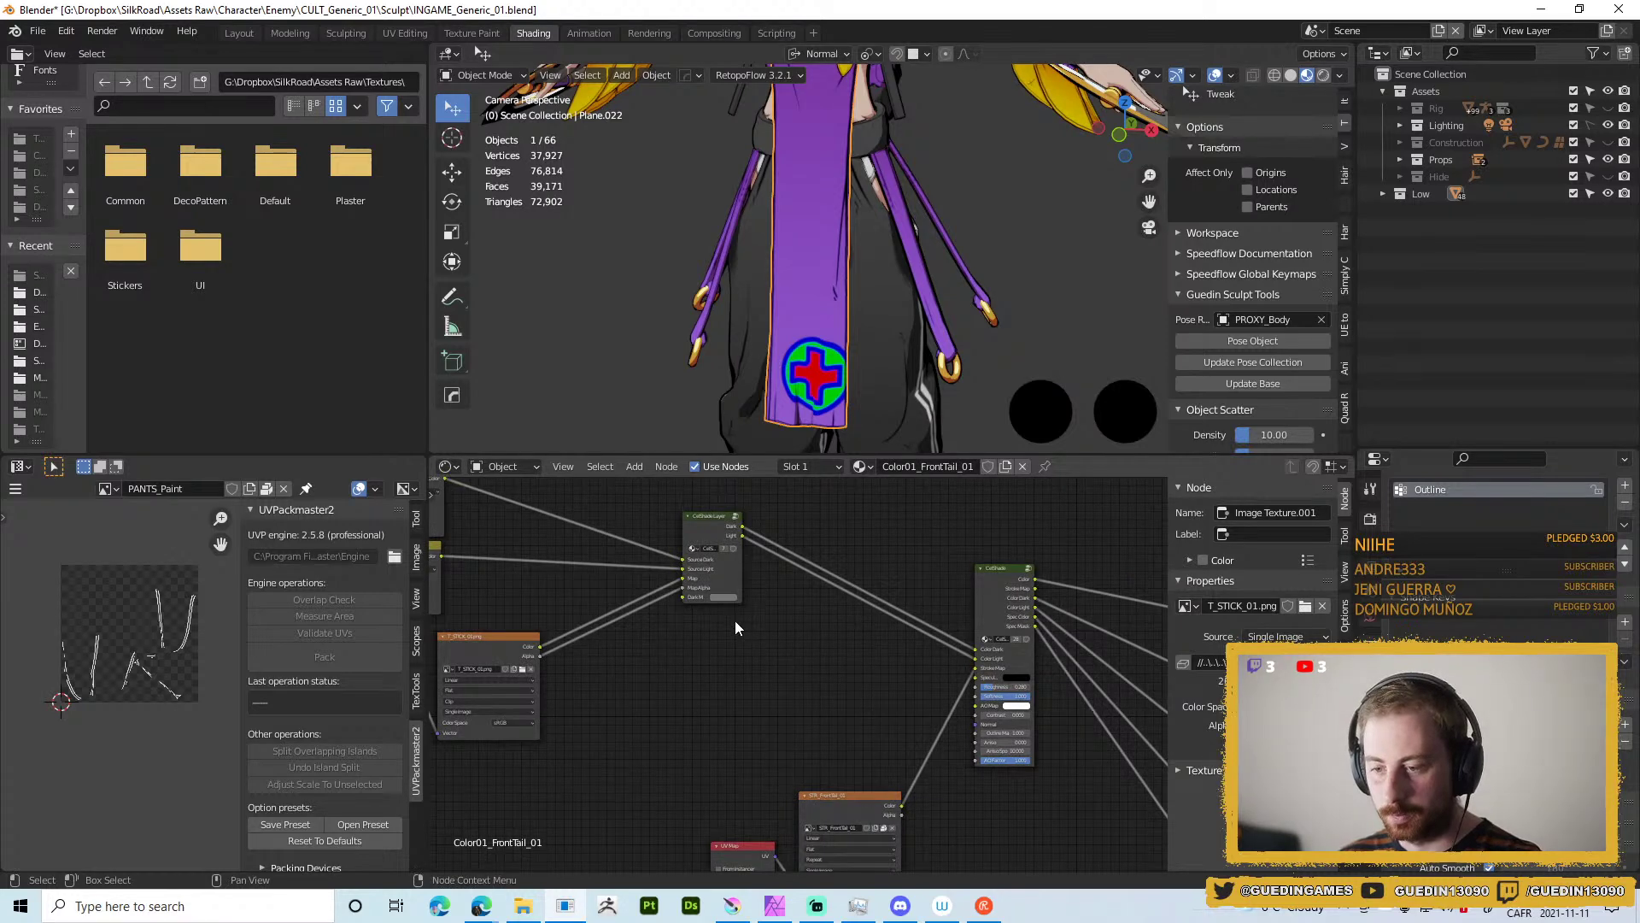
left_click(721, 562)
scroll(803, 598, "down", 1)
scroll(807, 593, "up", 1)
key("shift+d")
left_click(948, 572)
key("g")
left_click(760, 675)
key("KP_Decimal")
Switch the viewport to Solid shading and route the first CelShade Layer's Light output through the second layer into CelShade's Color Light.
key("z")
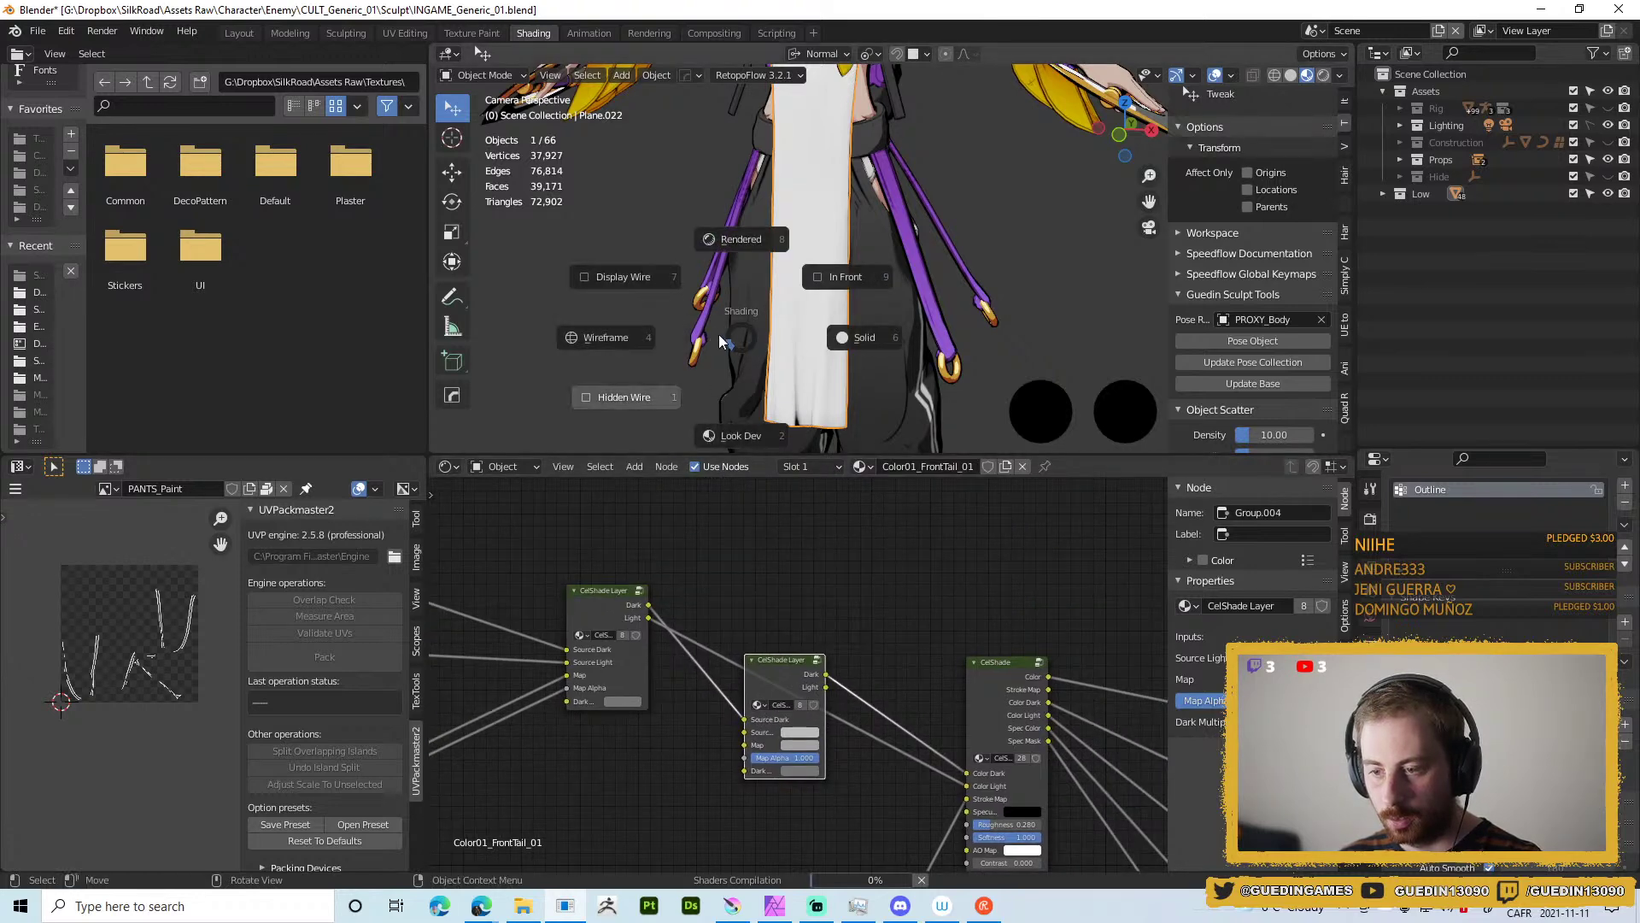
left_click(895, 347)
left_click_drag(649, 617, 736, 739)
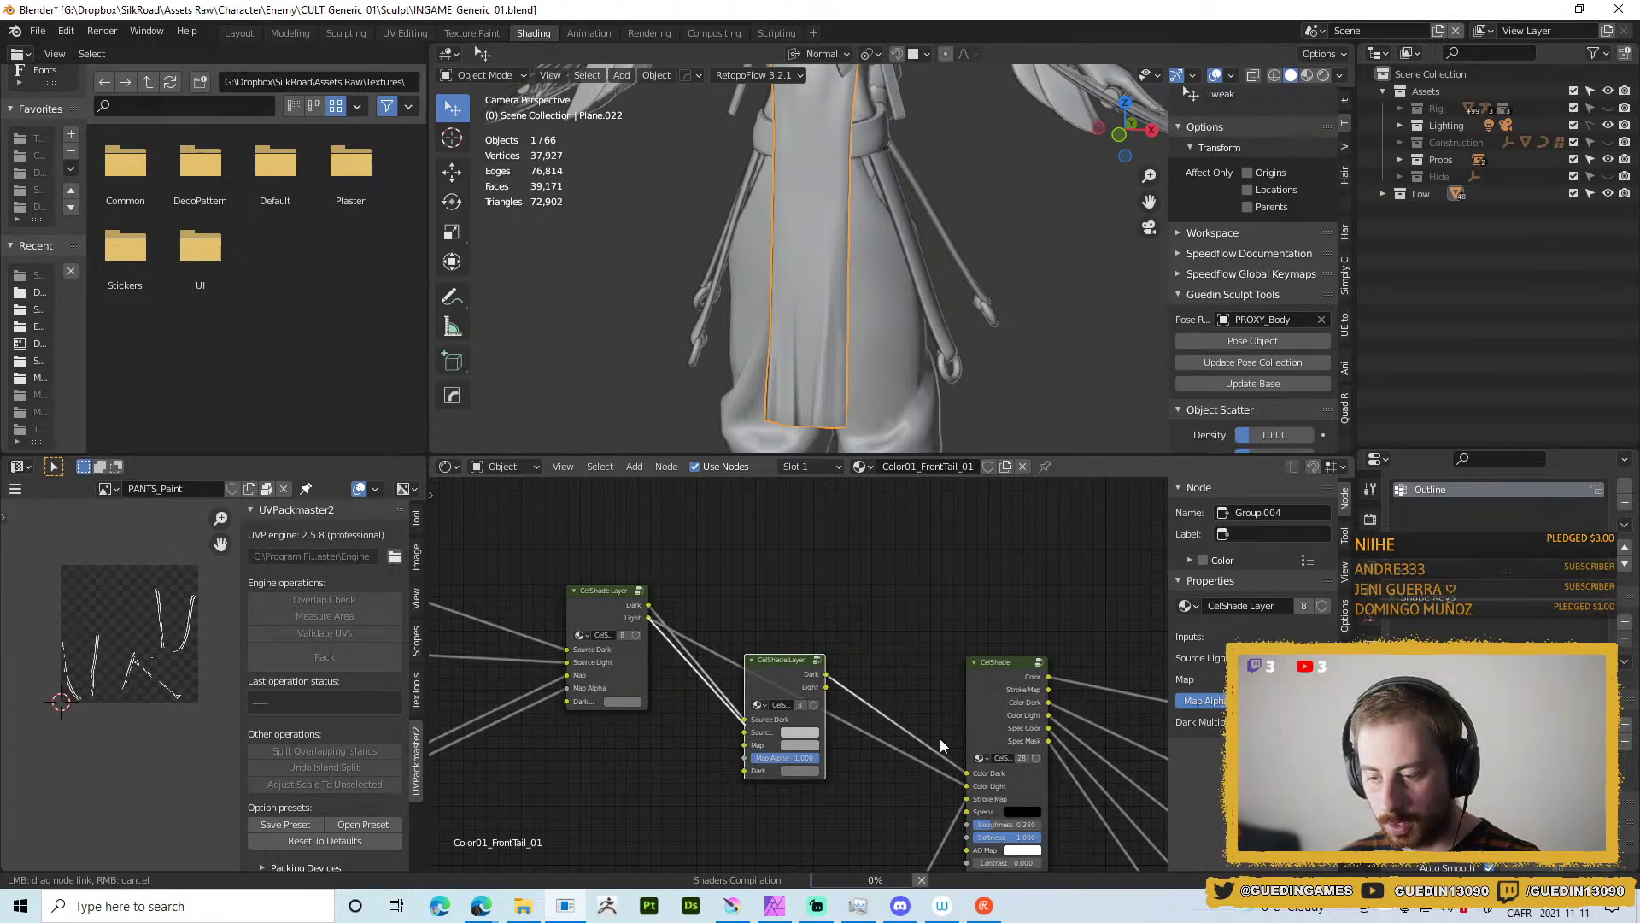
left_click_drag(940, 746, 801, 592)
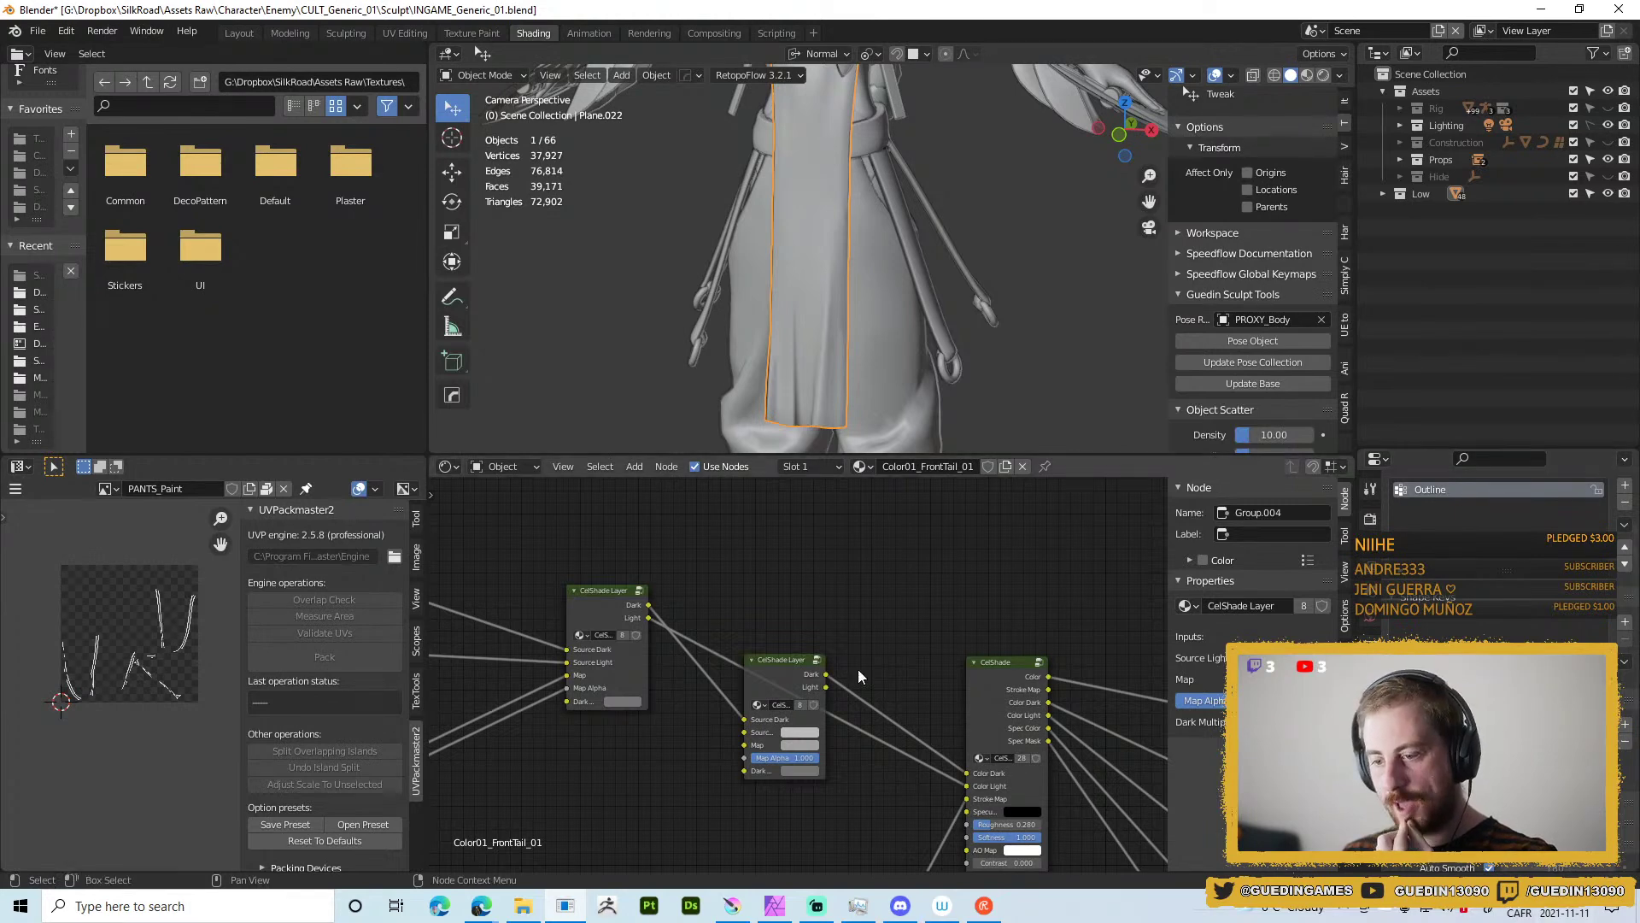
left_click_drag(777, 674, 792, 661)
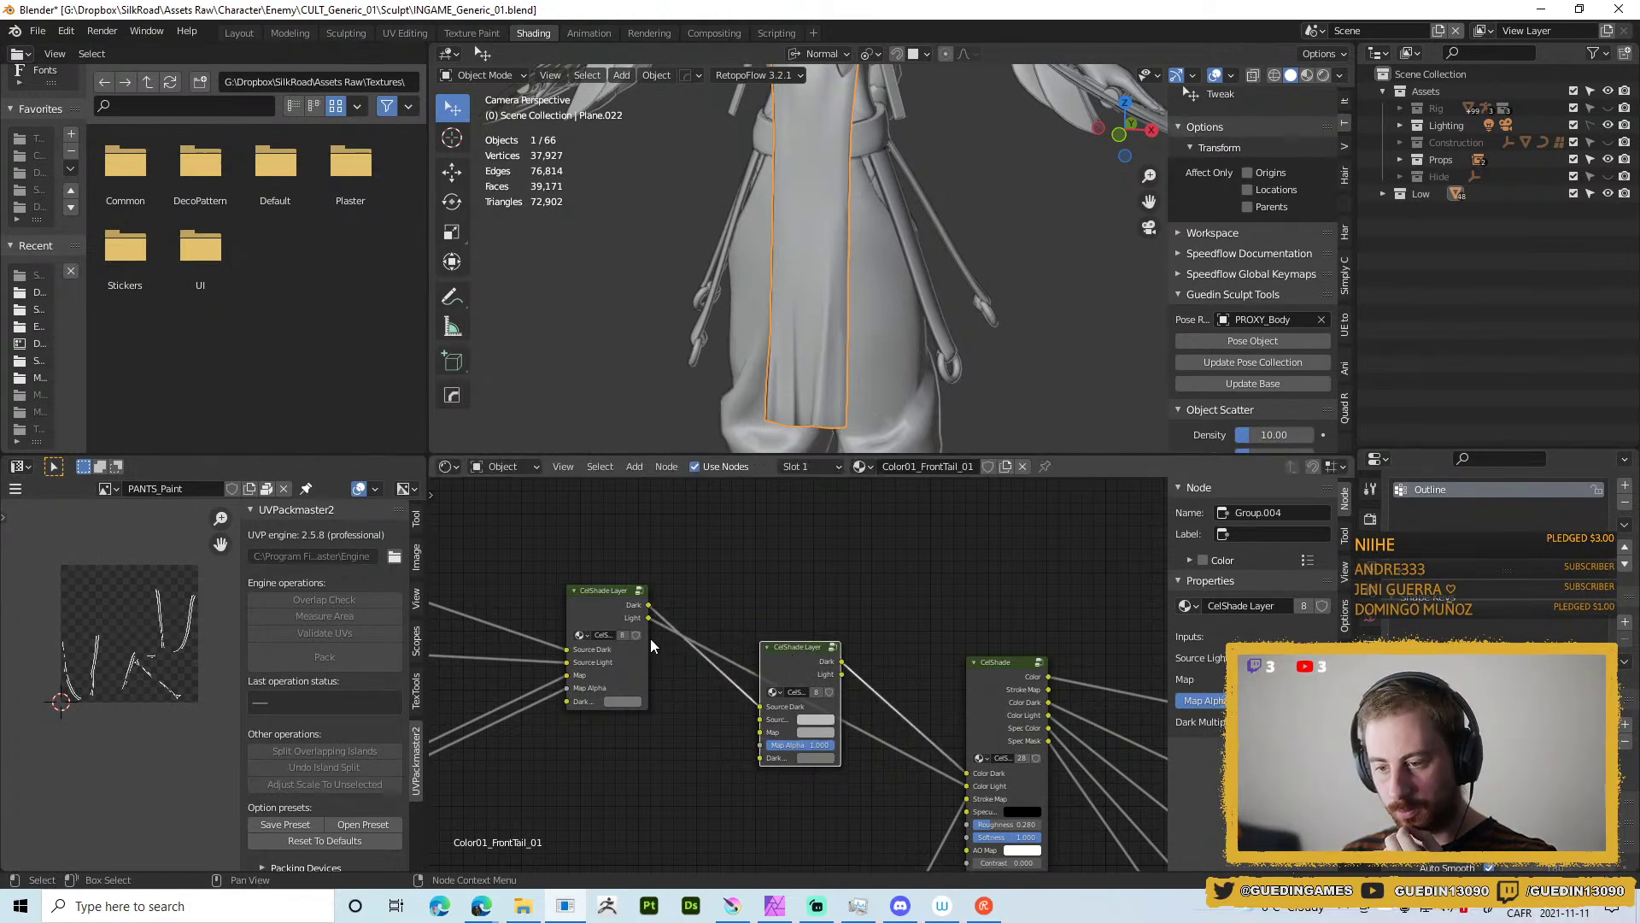
left_click_drag(650, 622, 760, 720)
left_click_drag(841, 675, 968, 790)
left_click_drag(695, 709, 940, 684)
scroll(951, 705, "up", 2)
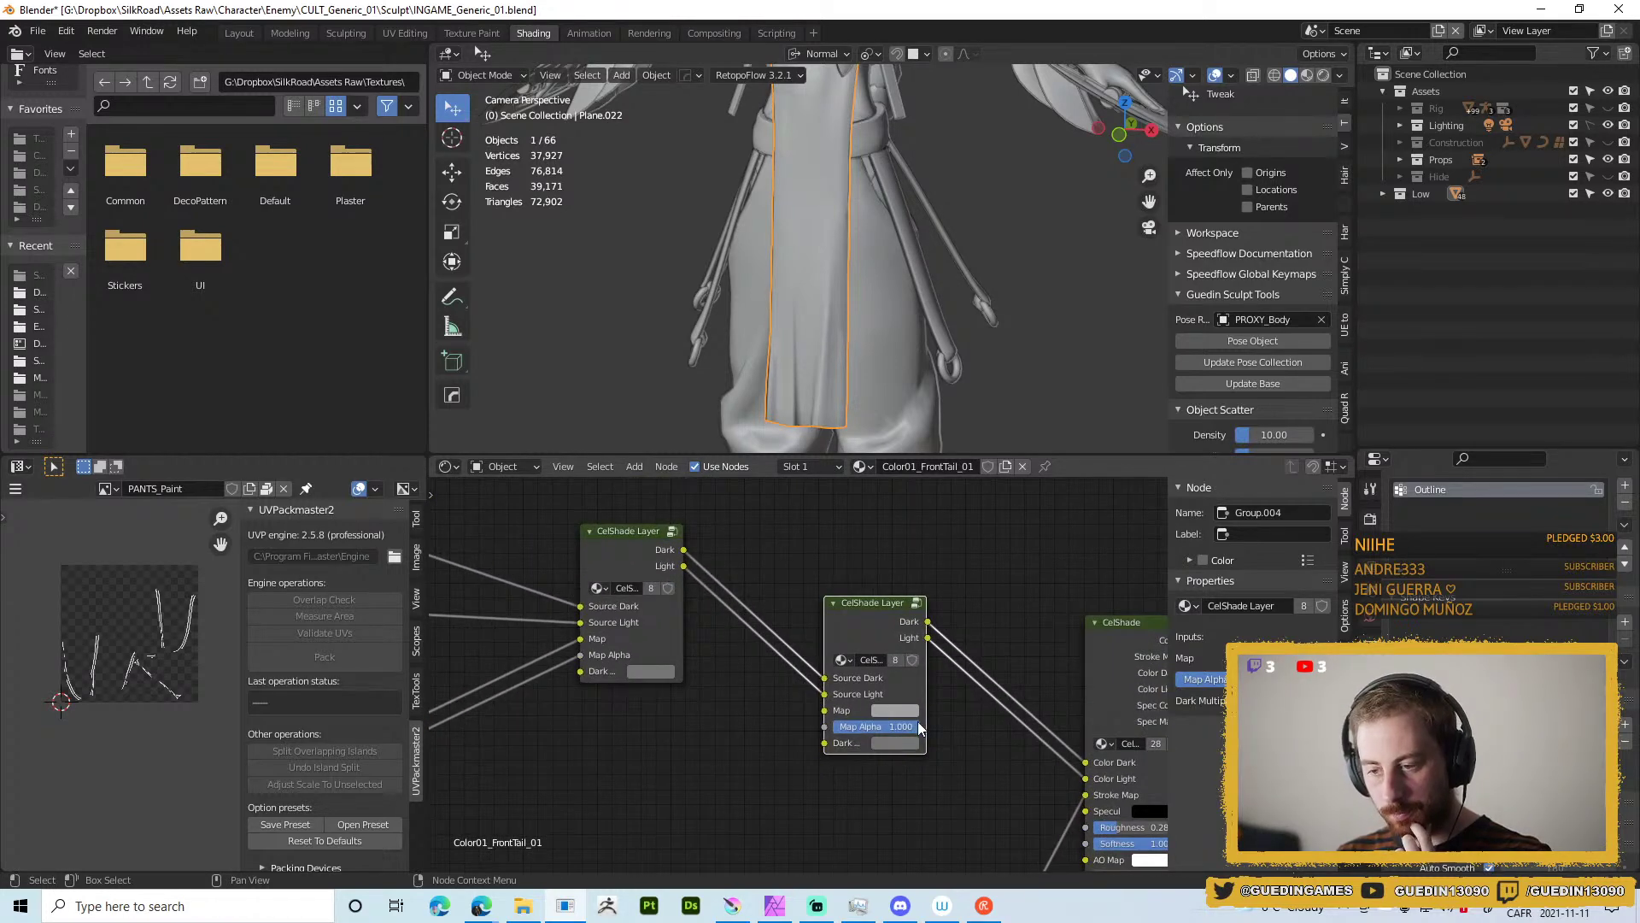
left_click_drag(676, 733, 774, 669)
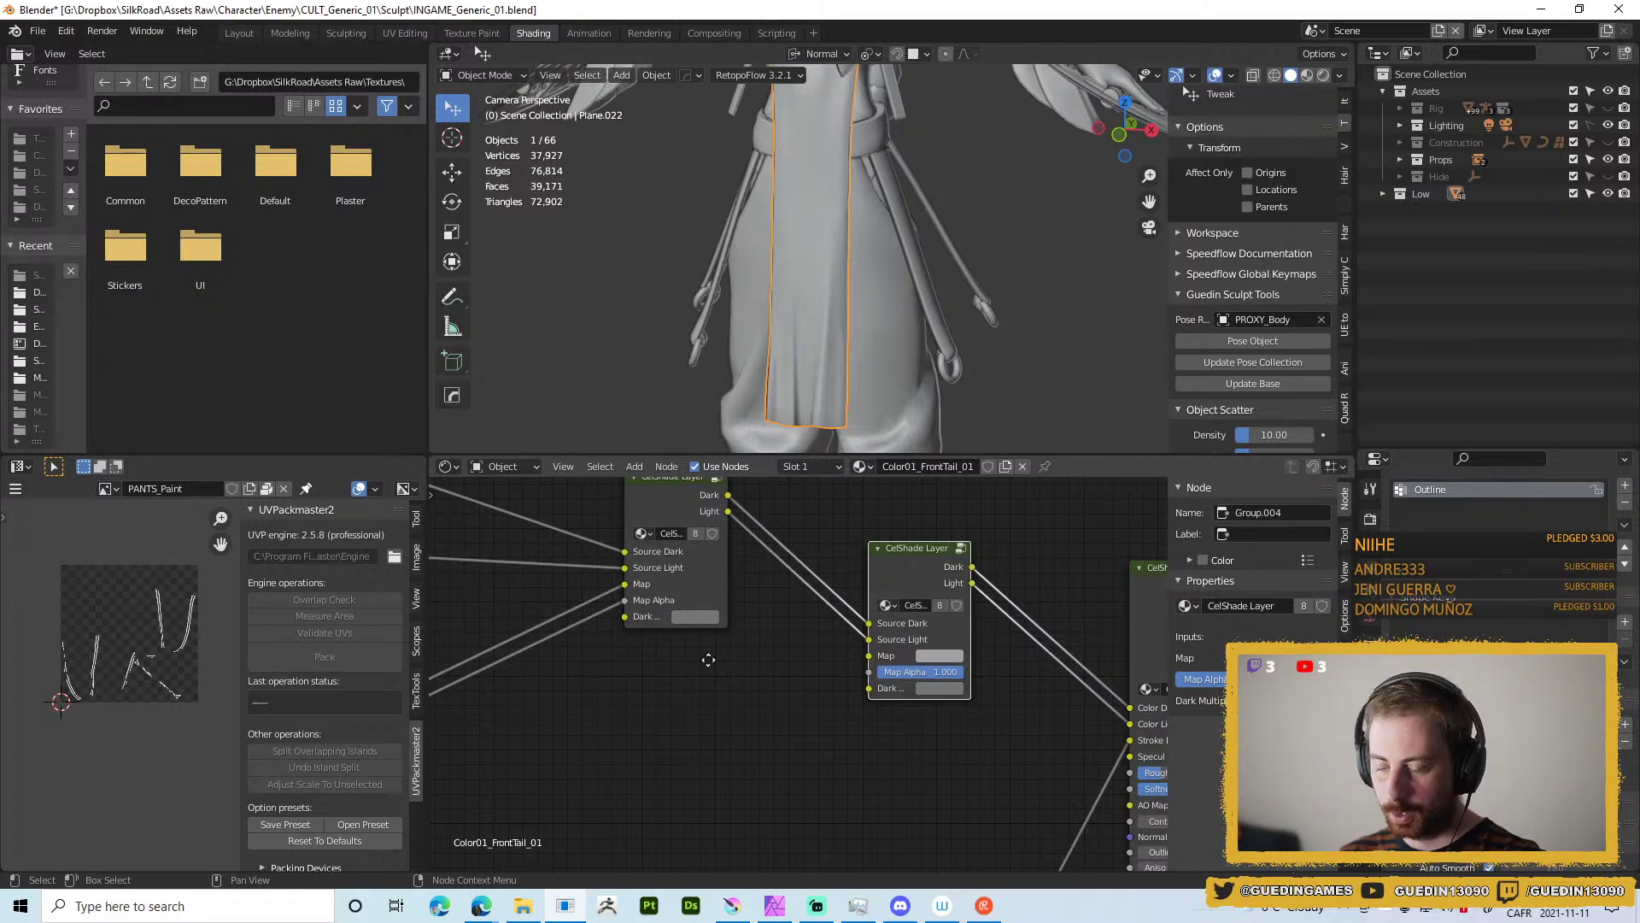
key("Home")
key("shift+a")
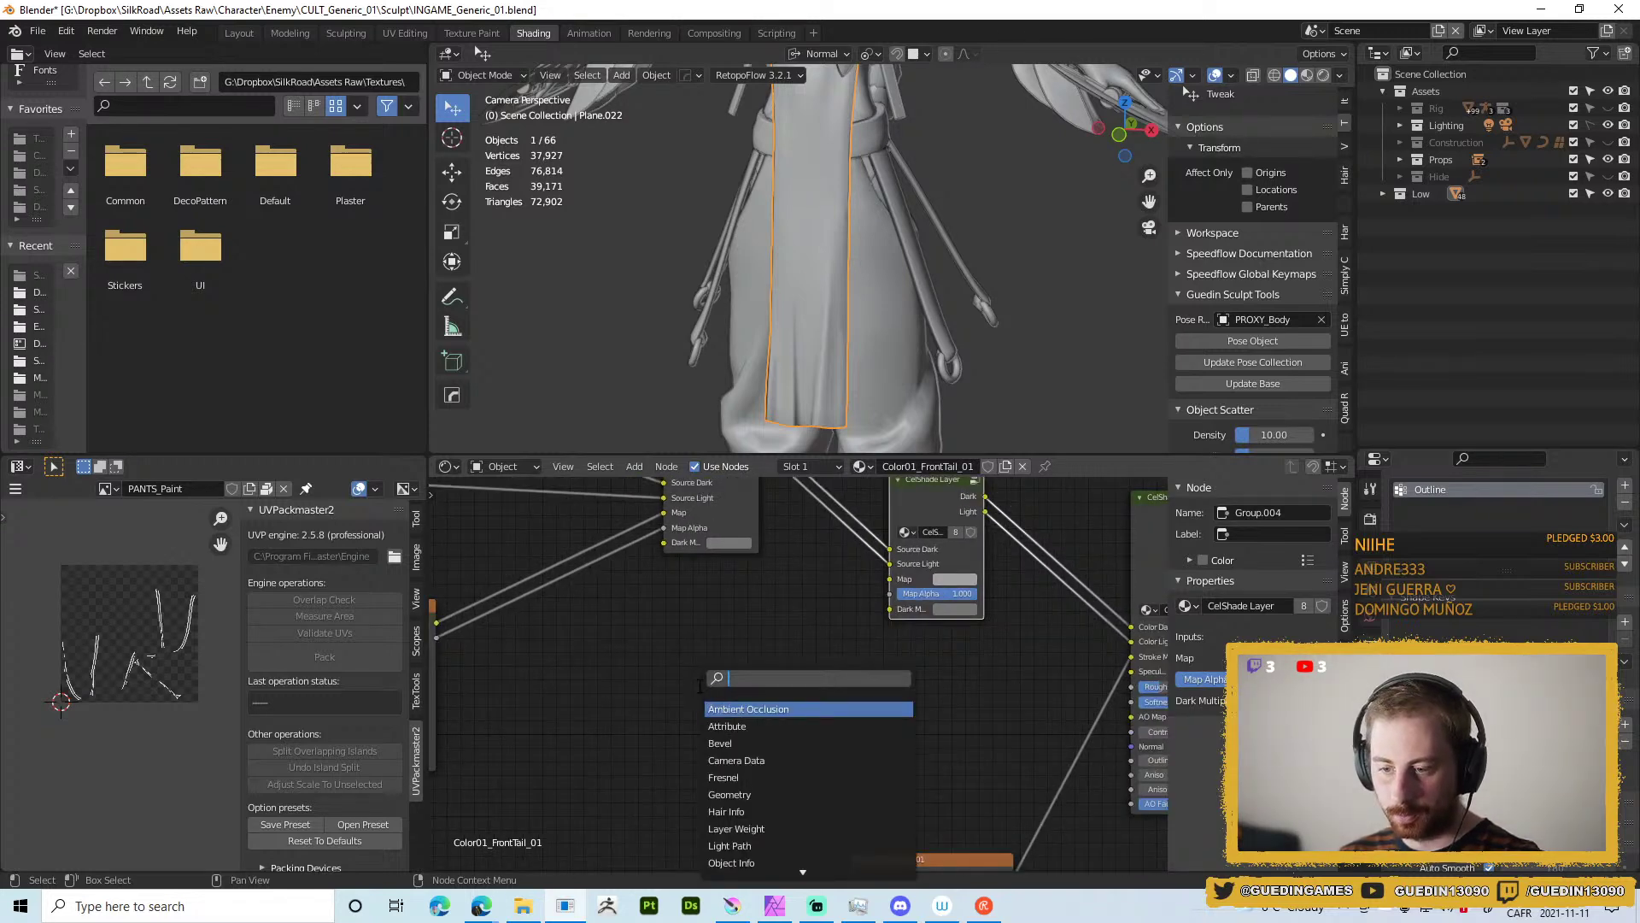
type("tex")
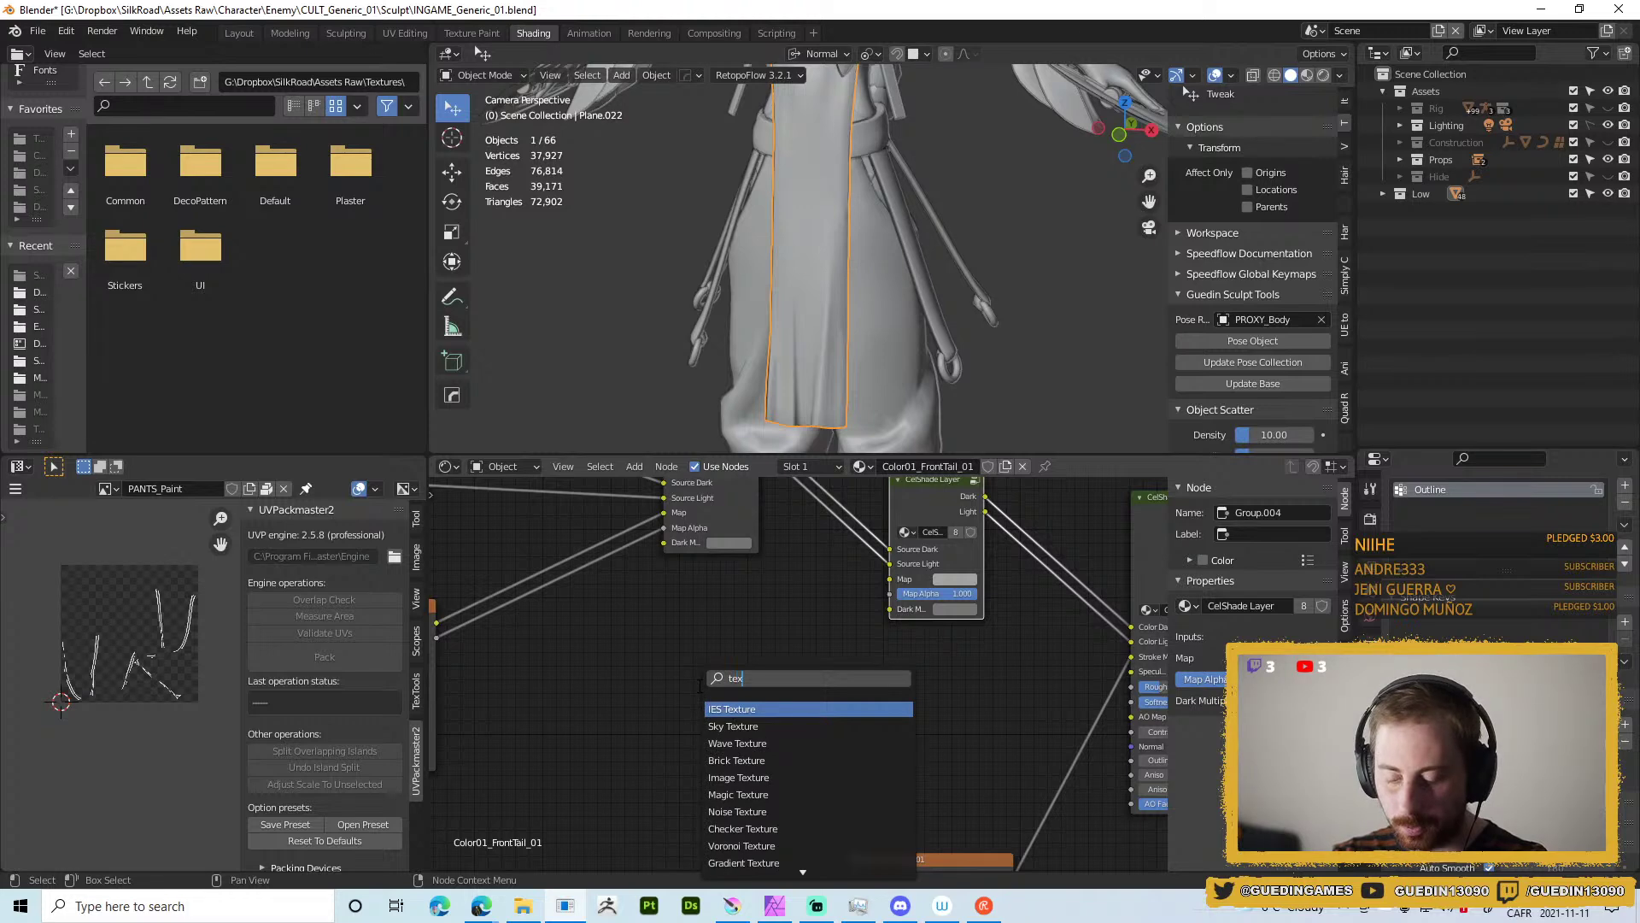
type("ture map")
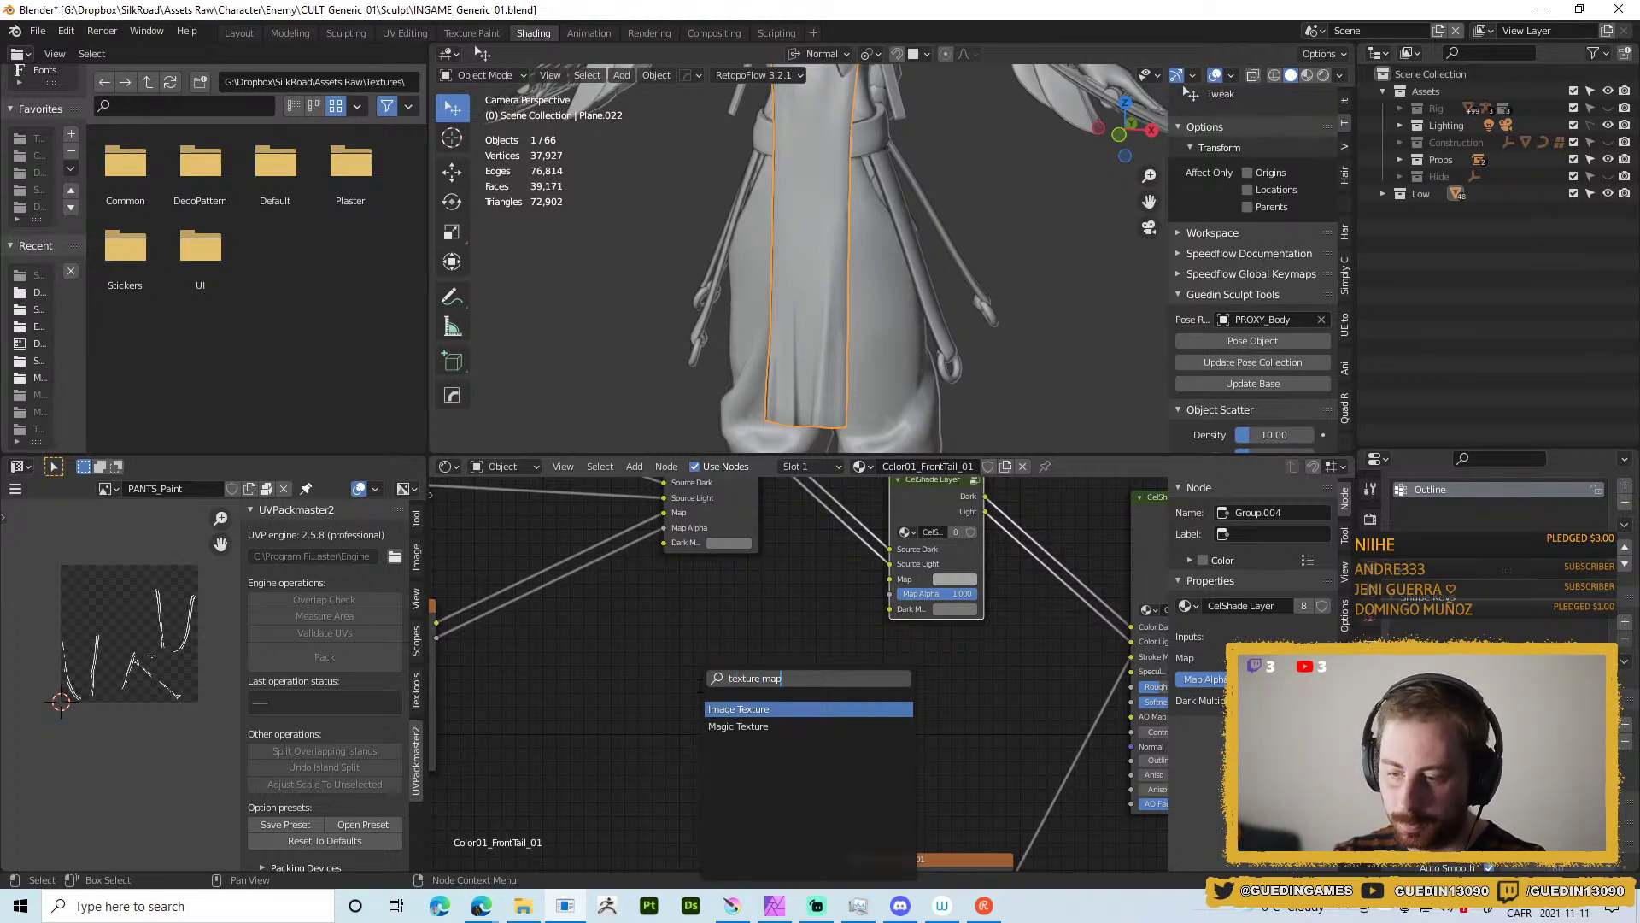
key("Escape")
Duplicate the T_STICK_01.png texture with its UV Map node and place the copies below the second CelShade Layer node.
scroll(596, 699, "left", 5)
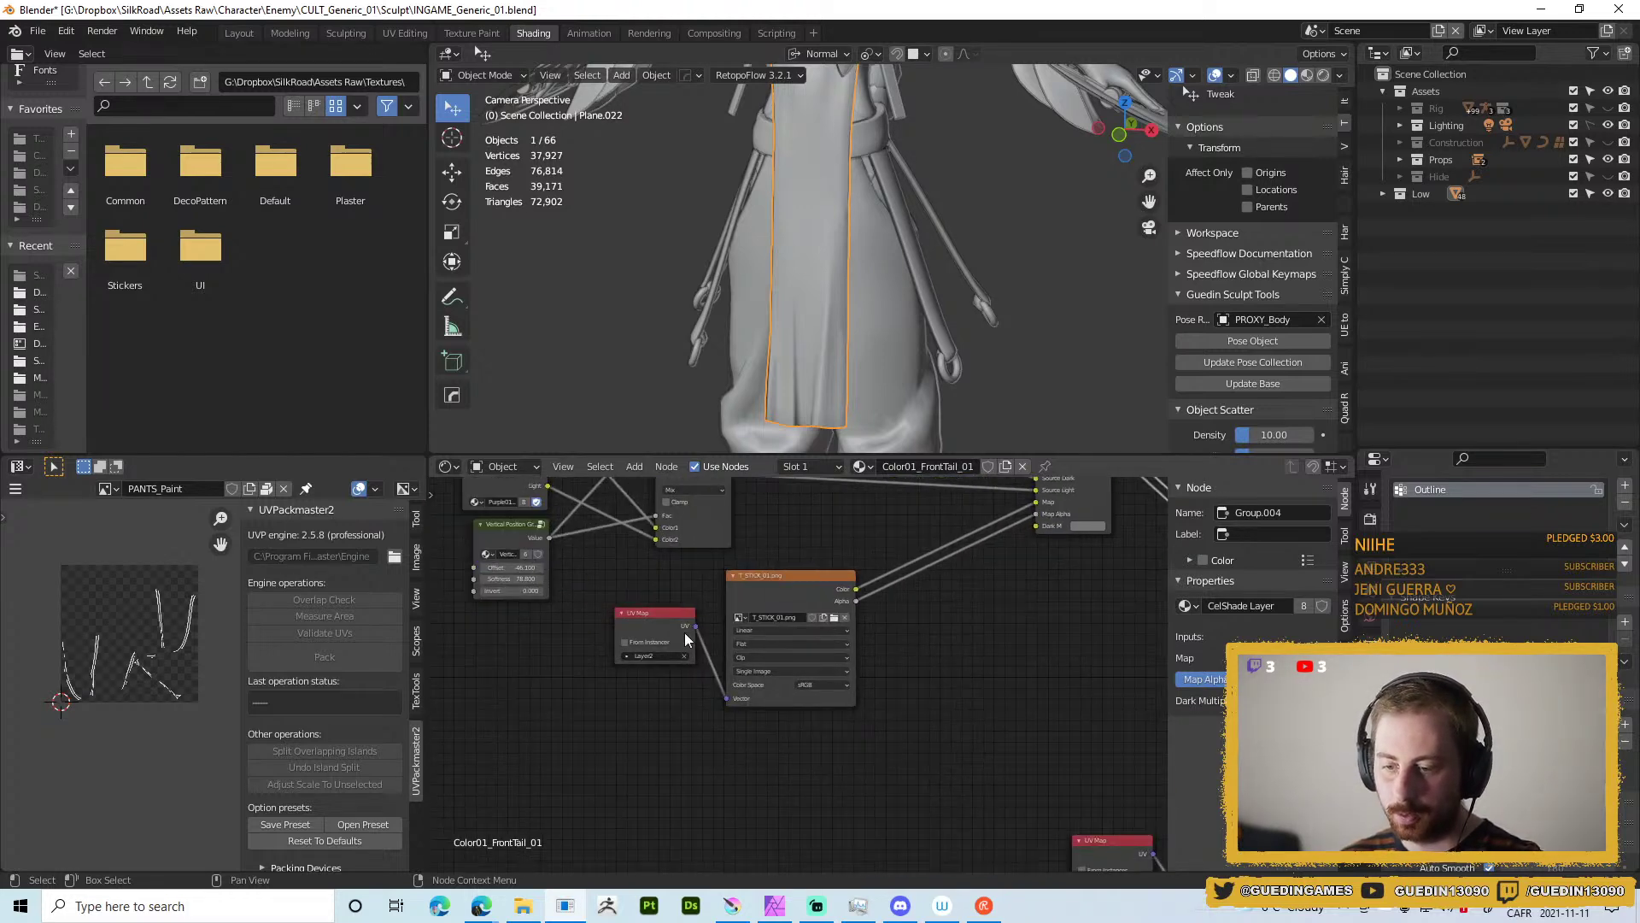
left_click_drag(693, 643, 746, 624)
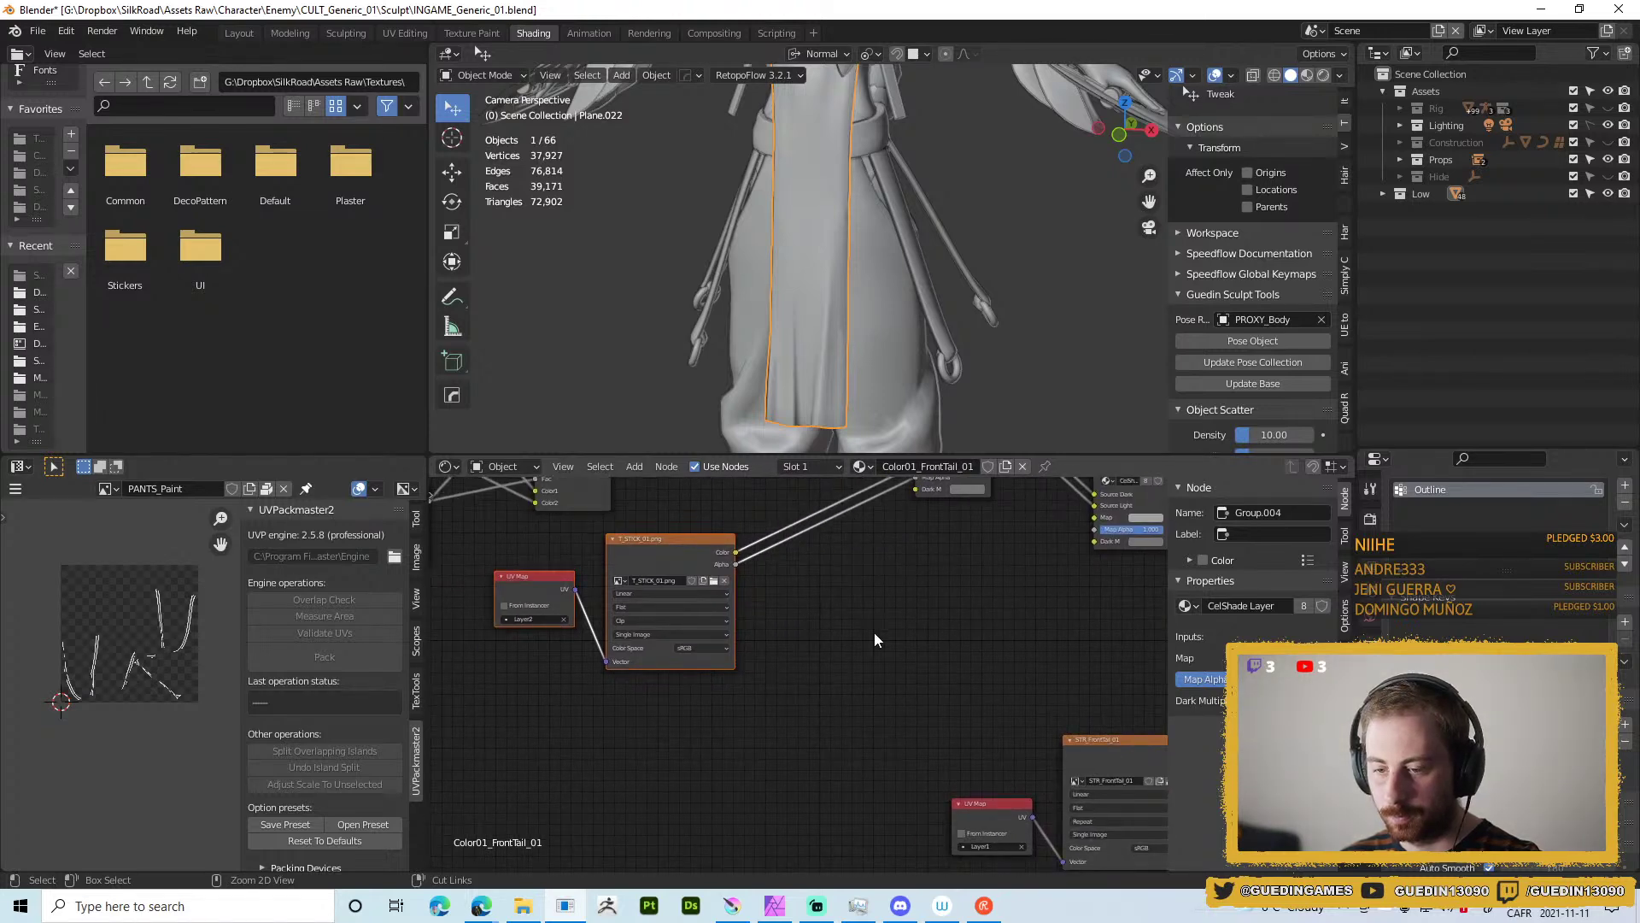
left_click_drag(867, 629, 791, 641)
key("shift+d")
left_click(942, 674)
left_click(767, 659)
left_click(764, 693)
scroll(1075, 610, "up", 1)
Connect the copied texture's Color and Alpha to the second CelShade Layer's Map and Map Alpha, and nudge the copied nodes into place.
left_click_drag(942, 613, 888, 569)
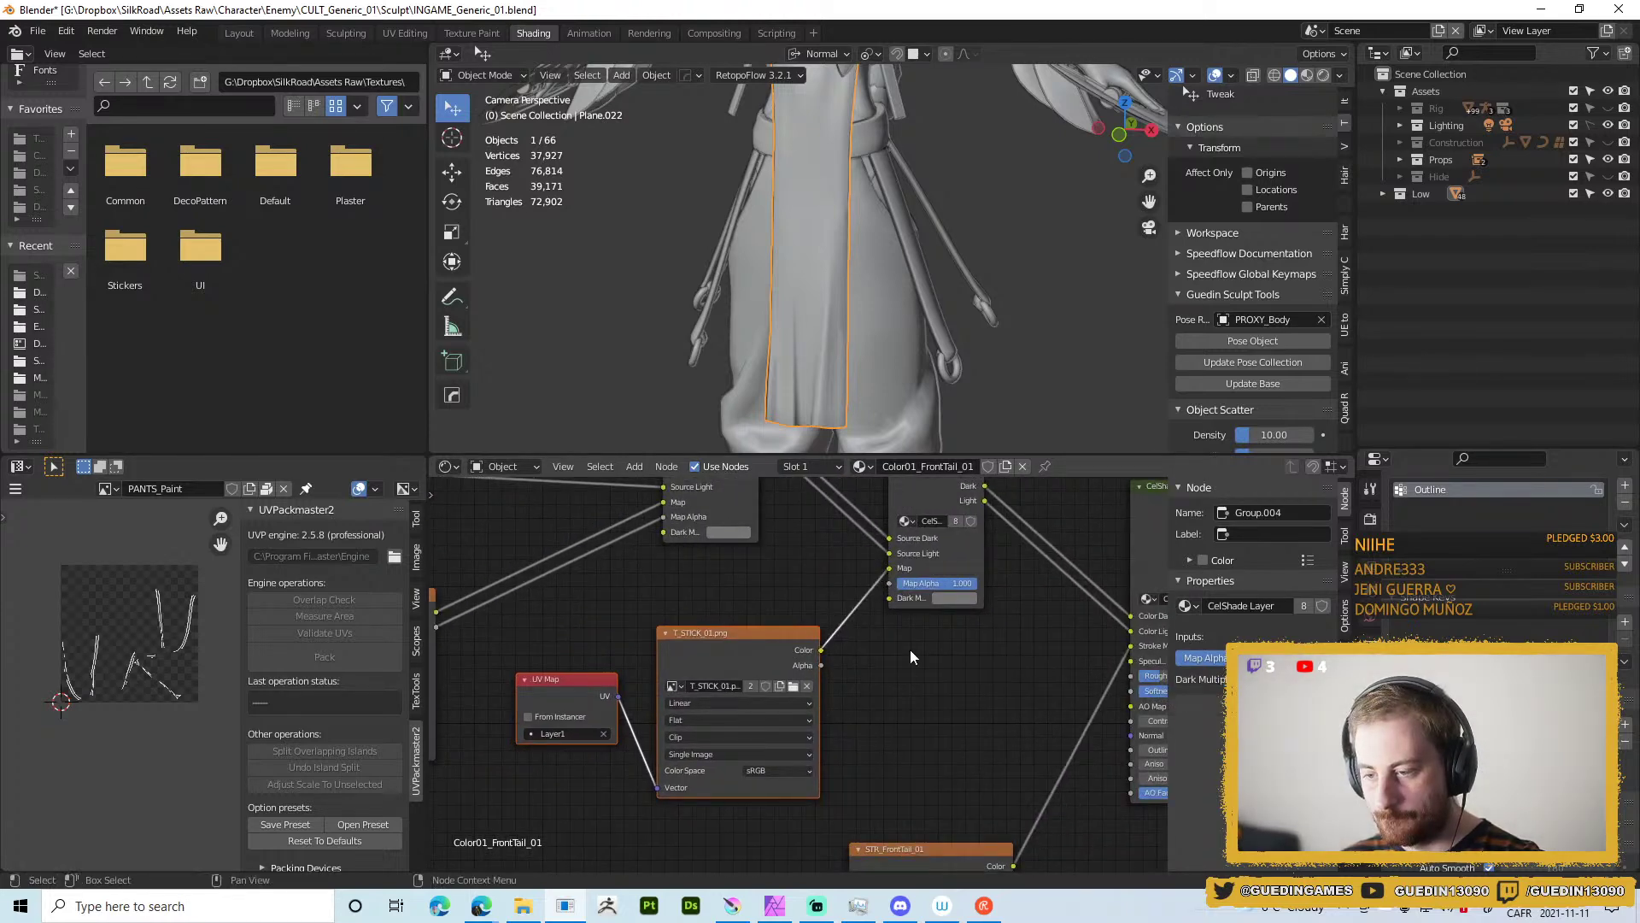
left_click_drag(820, 665, 901, 586)
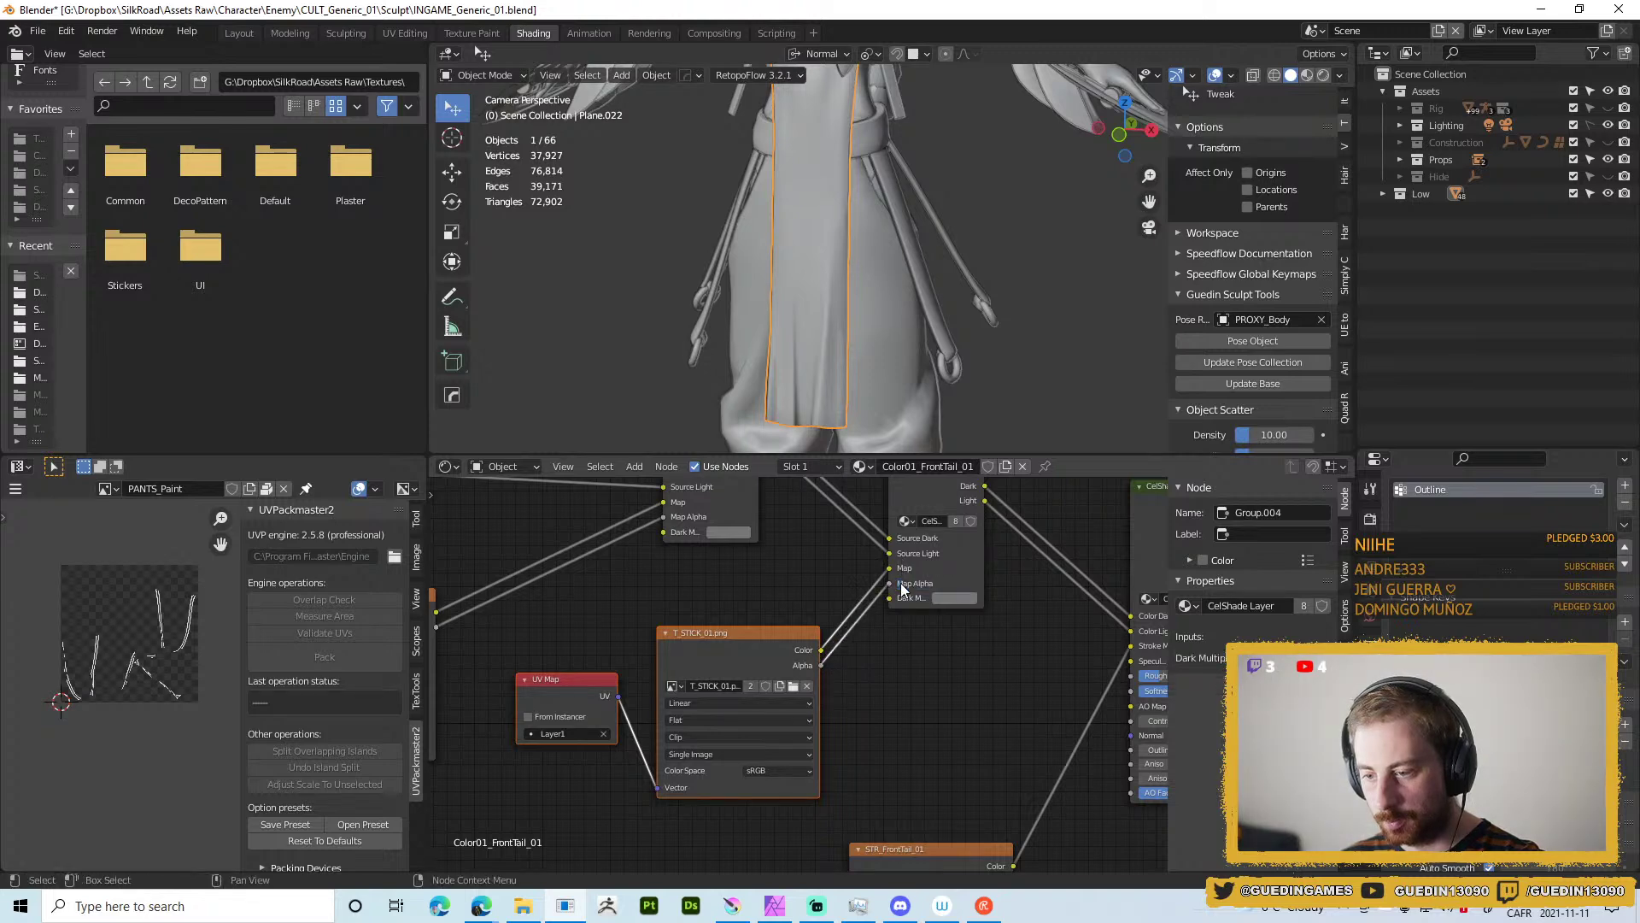
left_click_drag(772, 658, 766, 647)
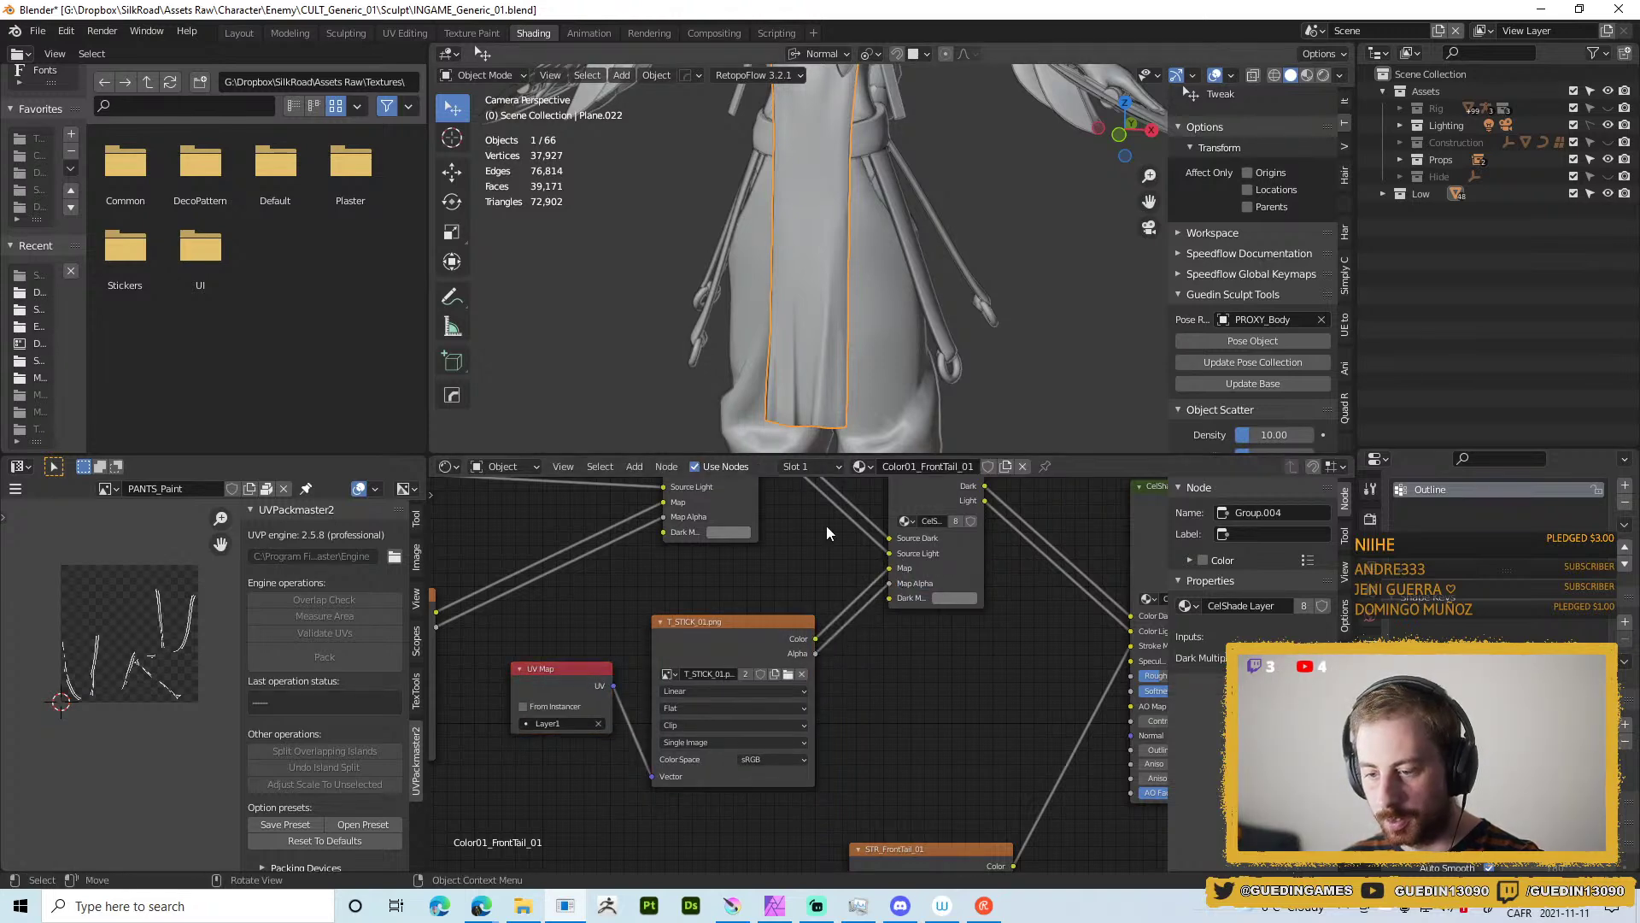
Switch the viewport to Look Dev shading and check the front cloth from far and near.
key("z")
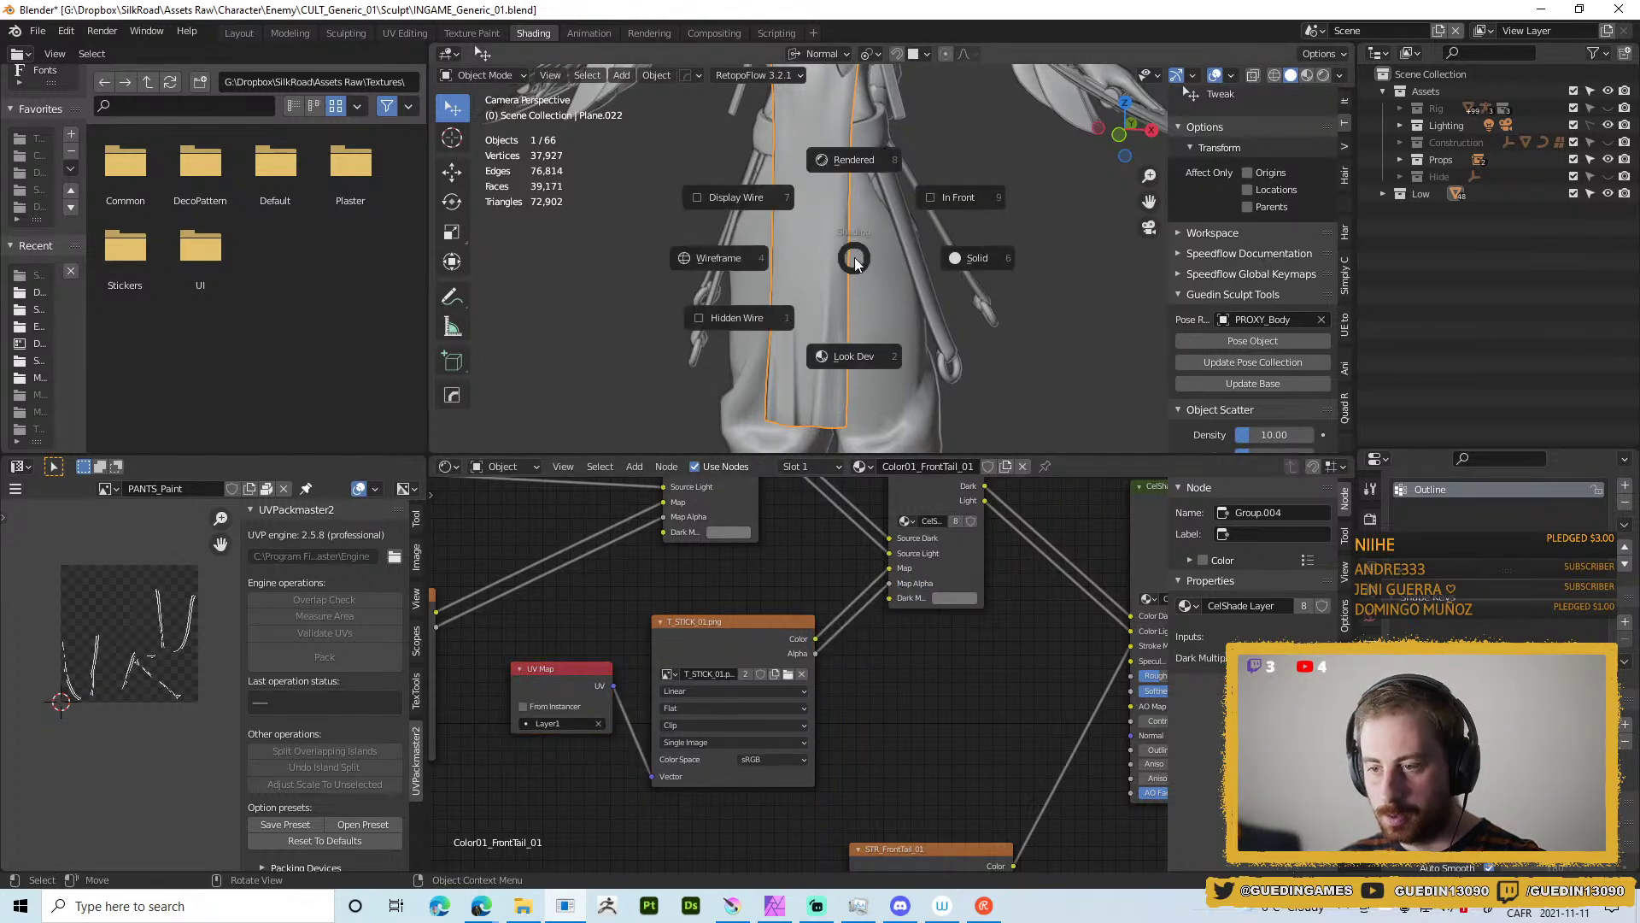
left_click(846, 360)
scroll(884, 243, "down", 3)
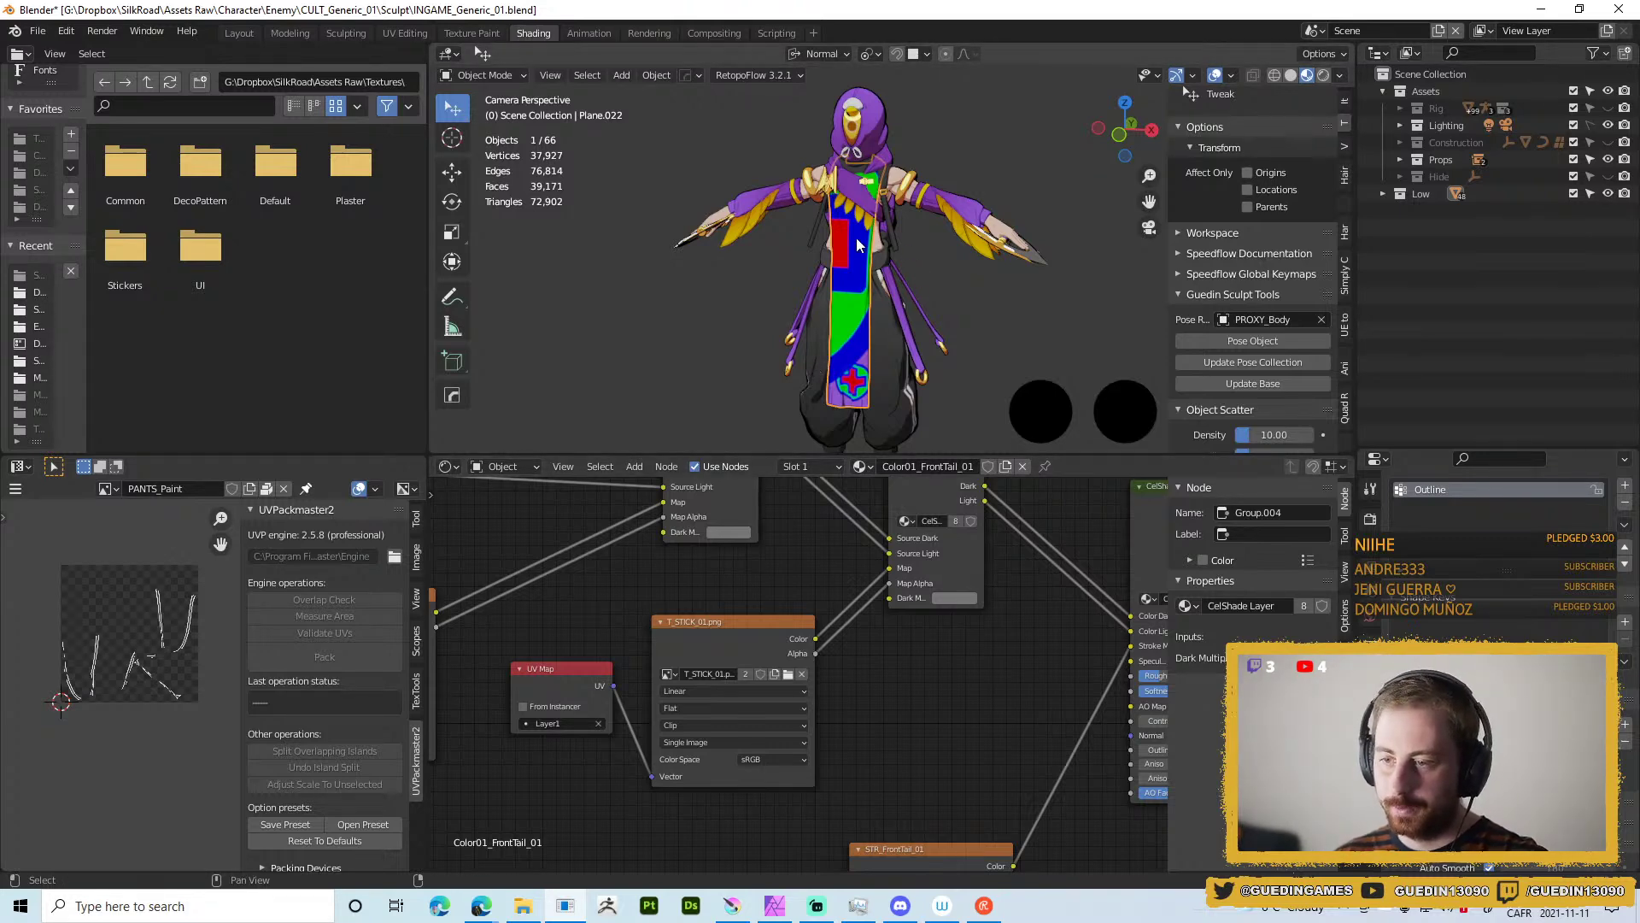
scroll(856, 301, "up", 3)
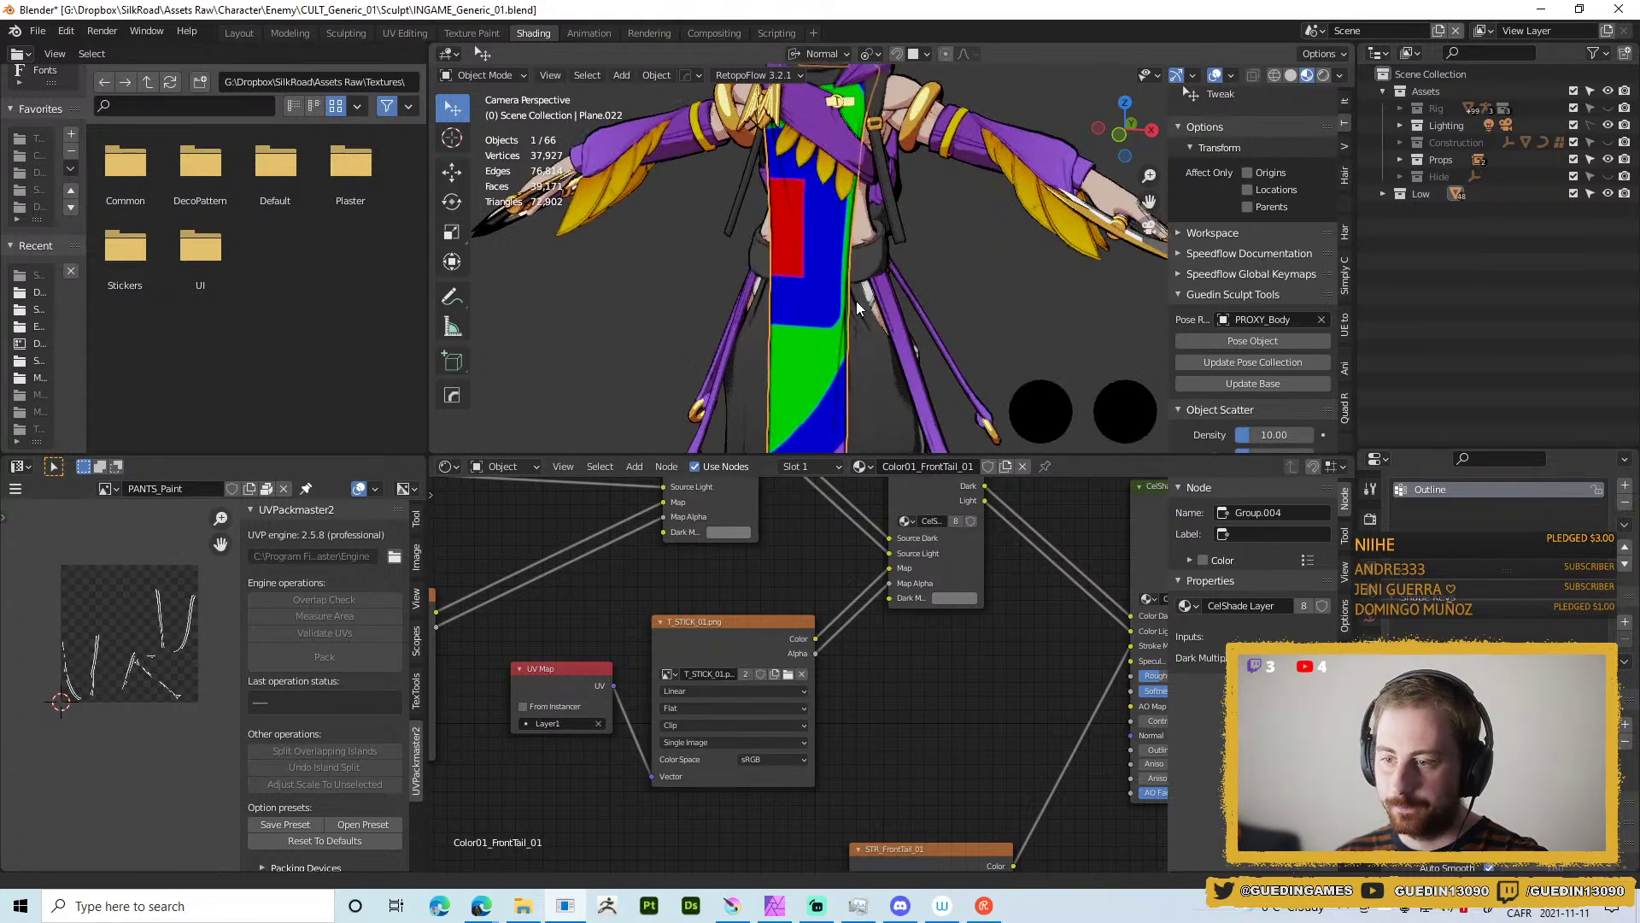
Create a new 2048 × 2048 px image named STICK_FrontTail_01 with a transparent fill colour in the copied texture node.
left_click(775, 674)
left_click(798, 703)
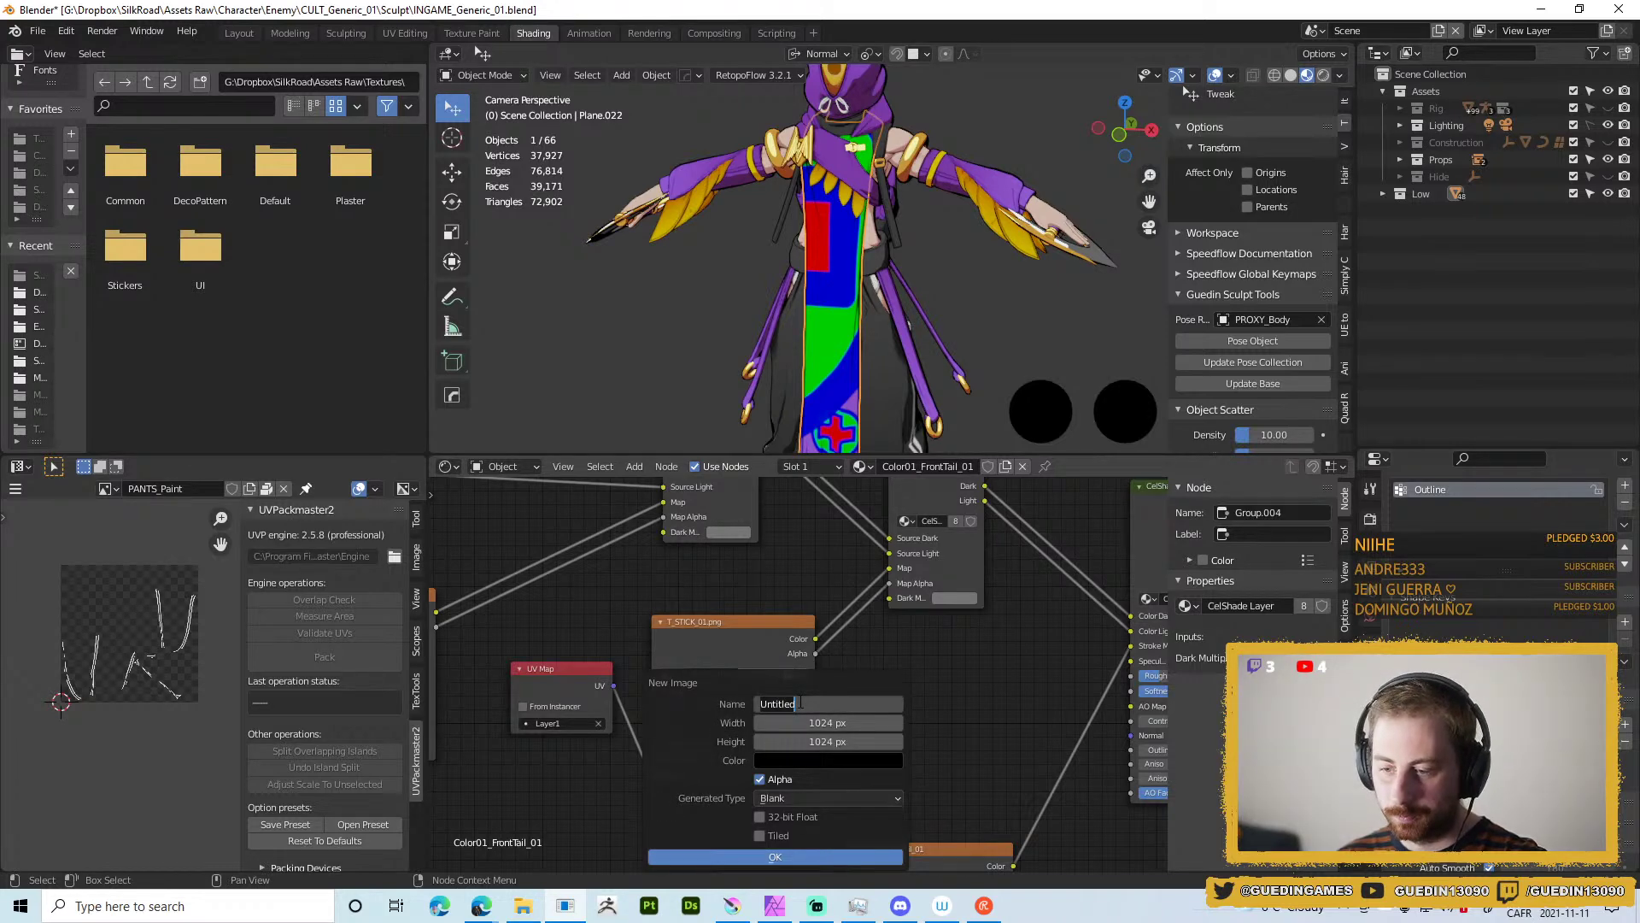
type("S")
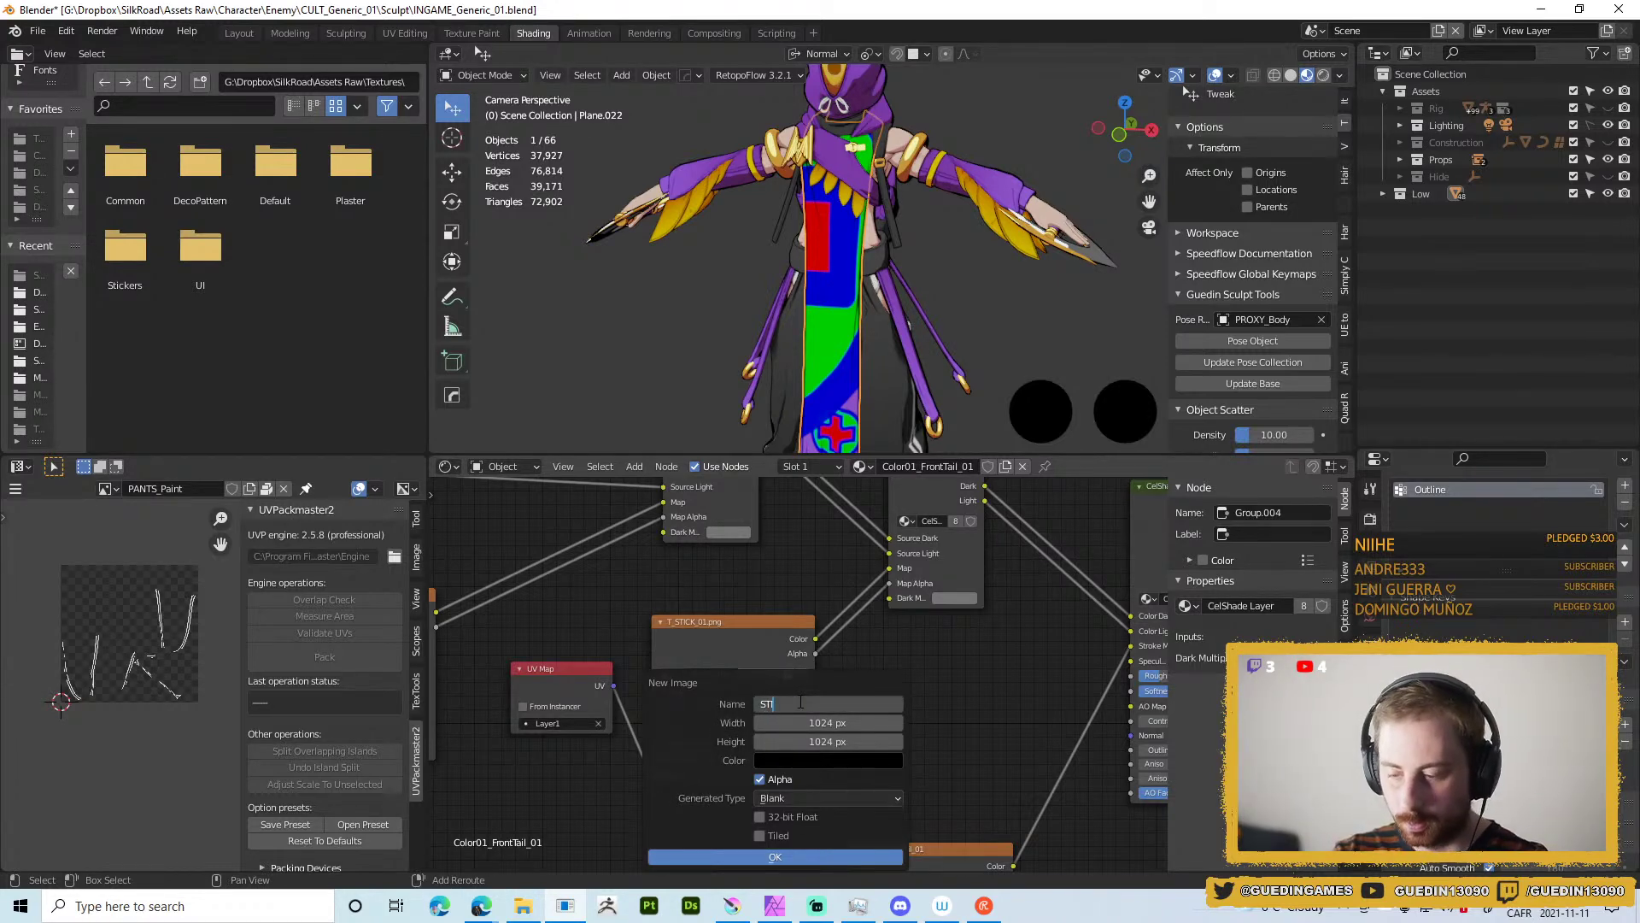
type("TICK_FrontTail_01")
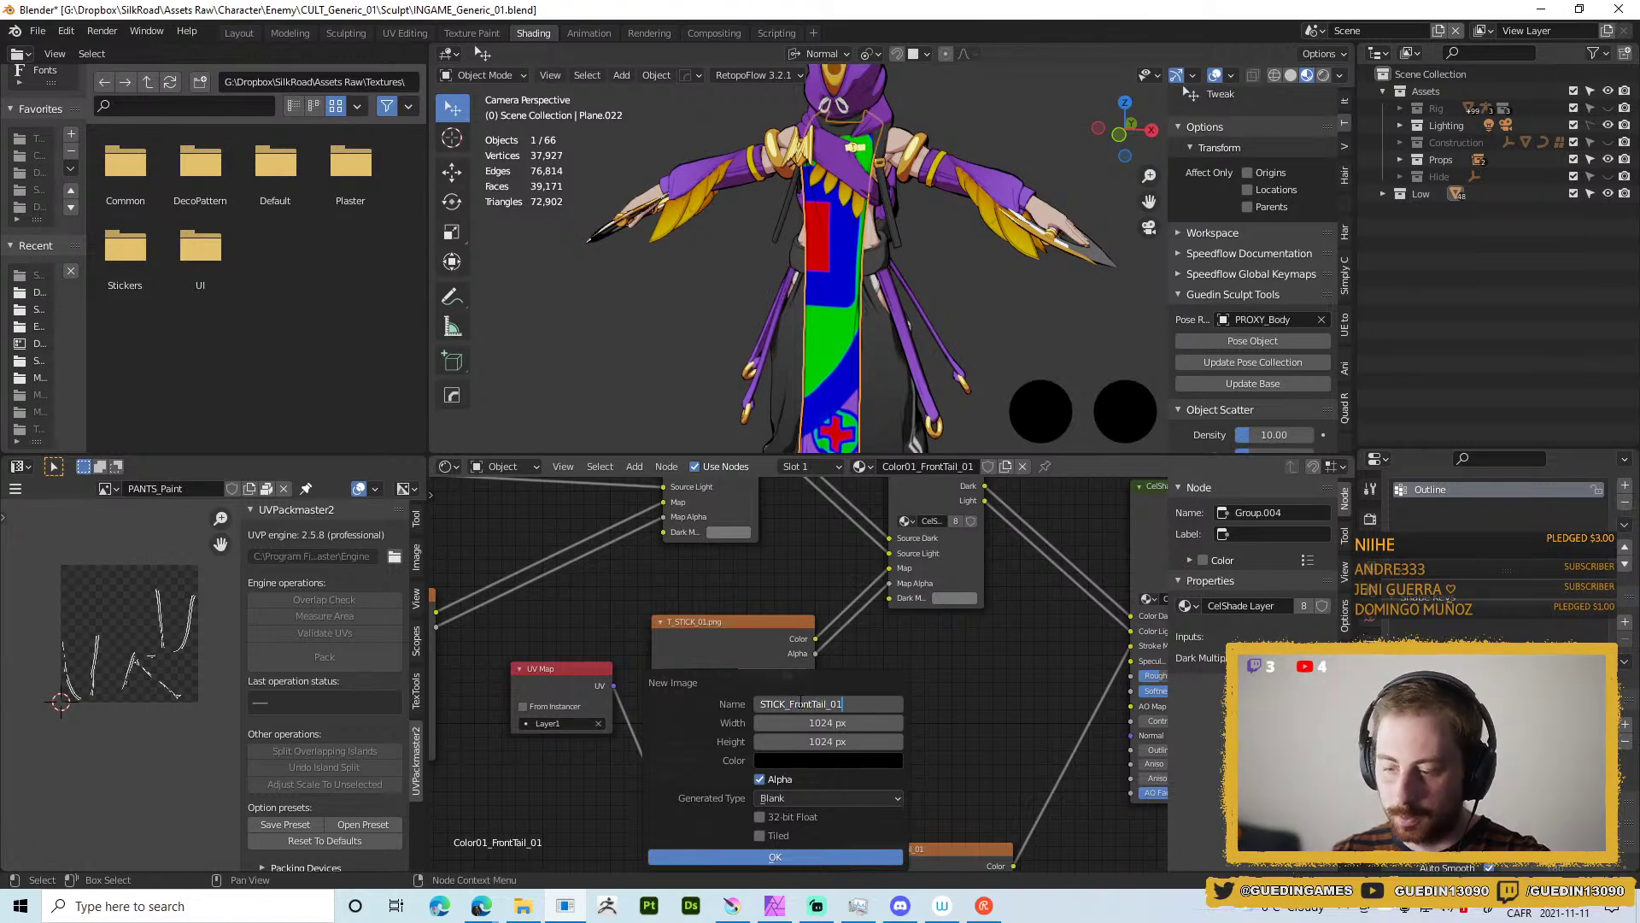
left_click(822, 723)
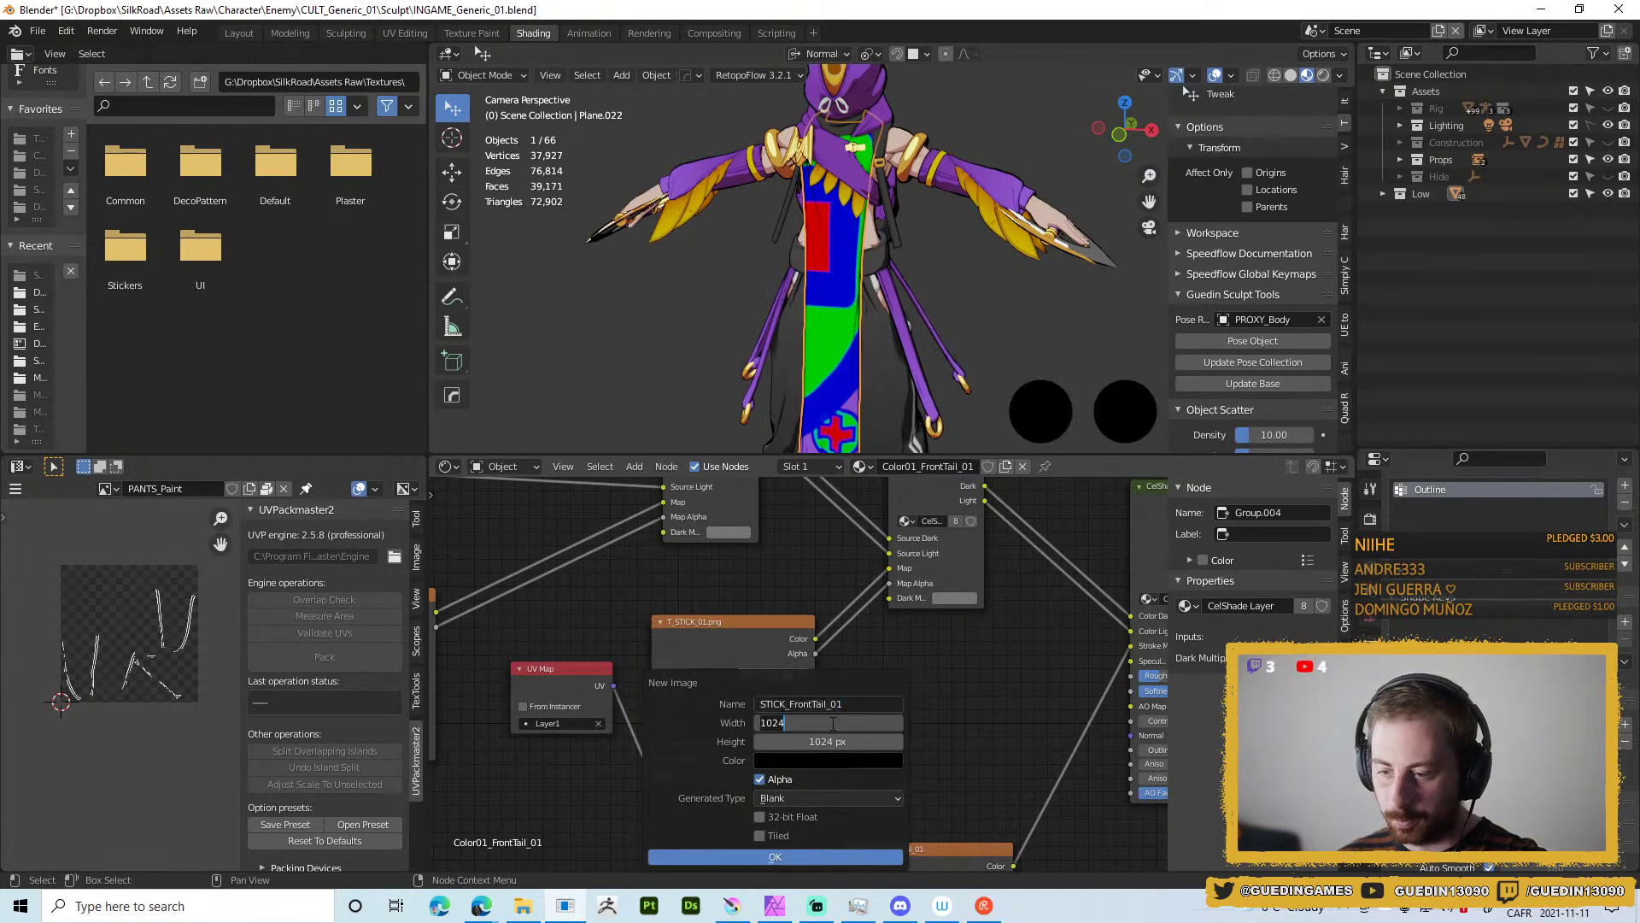
type("2048")
key("Tab")
type("204")
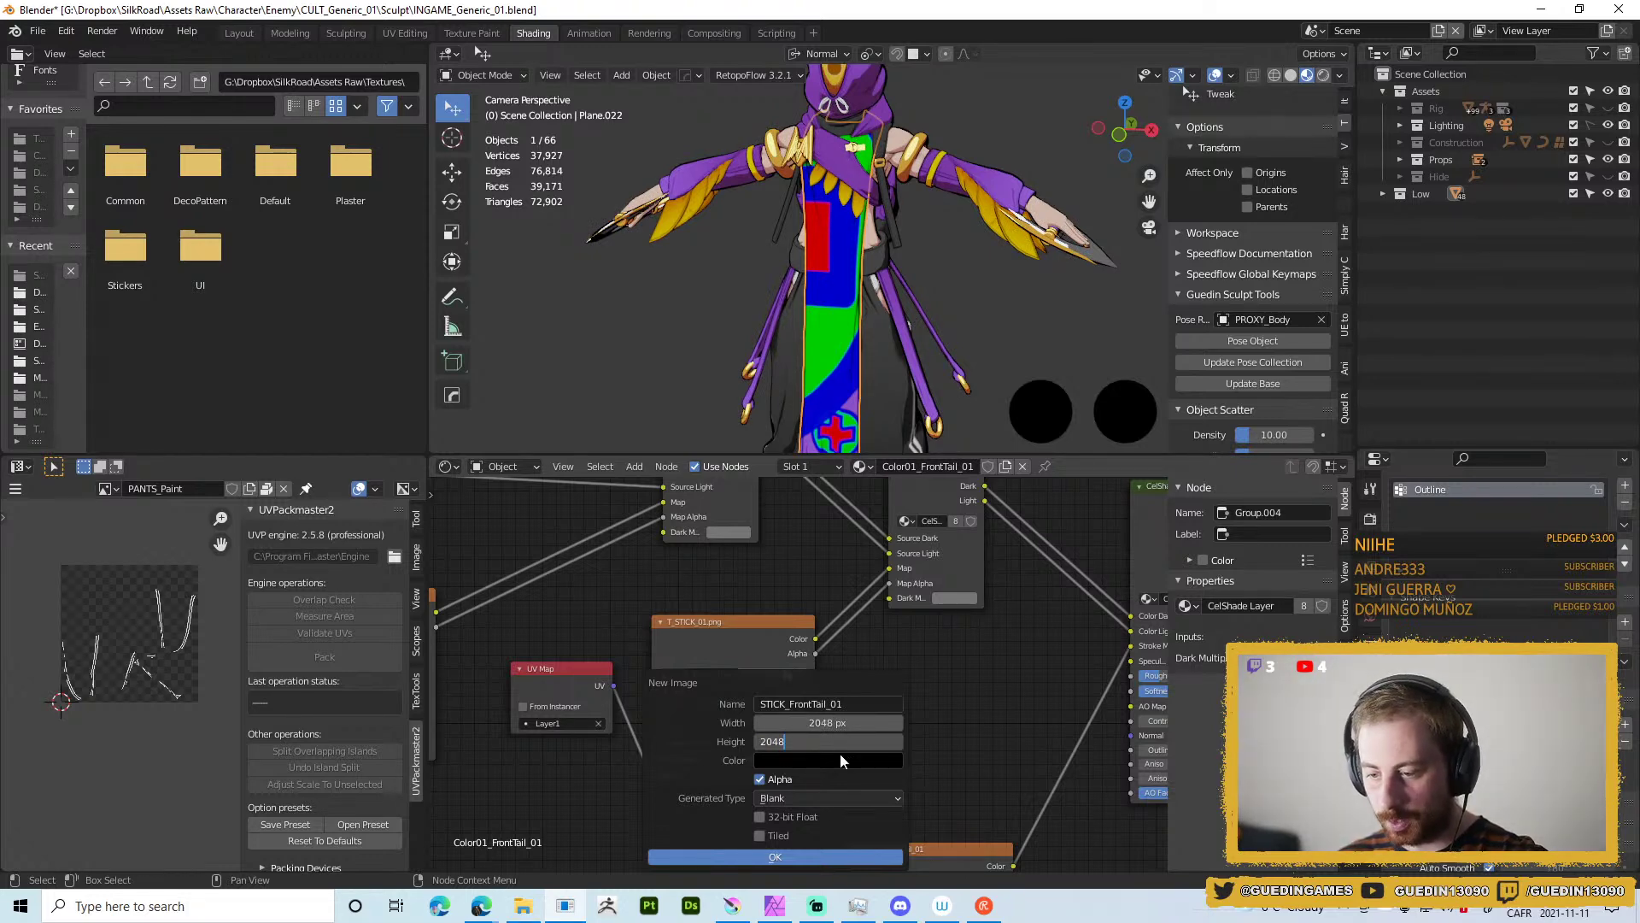
left_click(838, 759)
left_click_drag(830, 733, 750, 746)
left_click(746, 857)
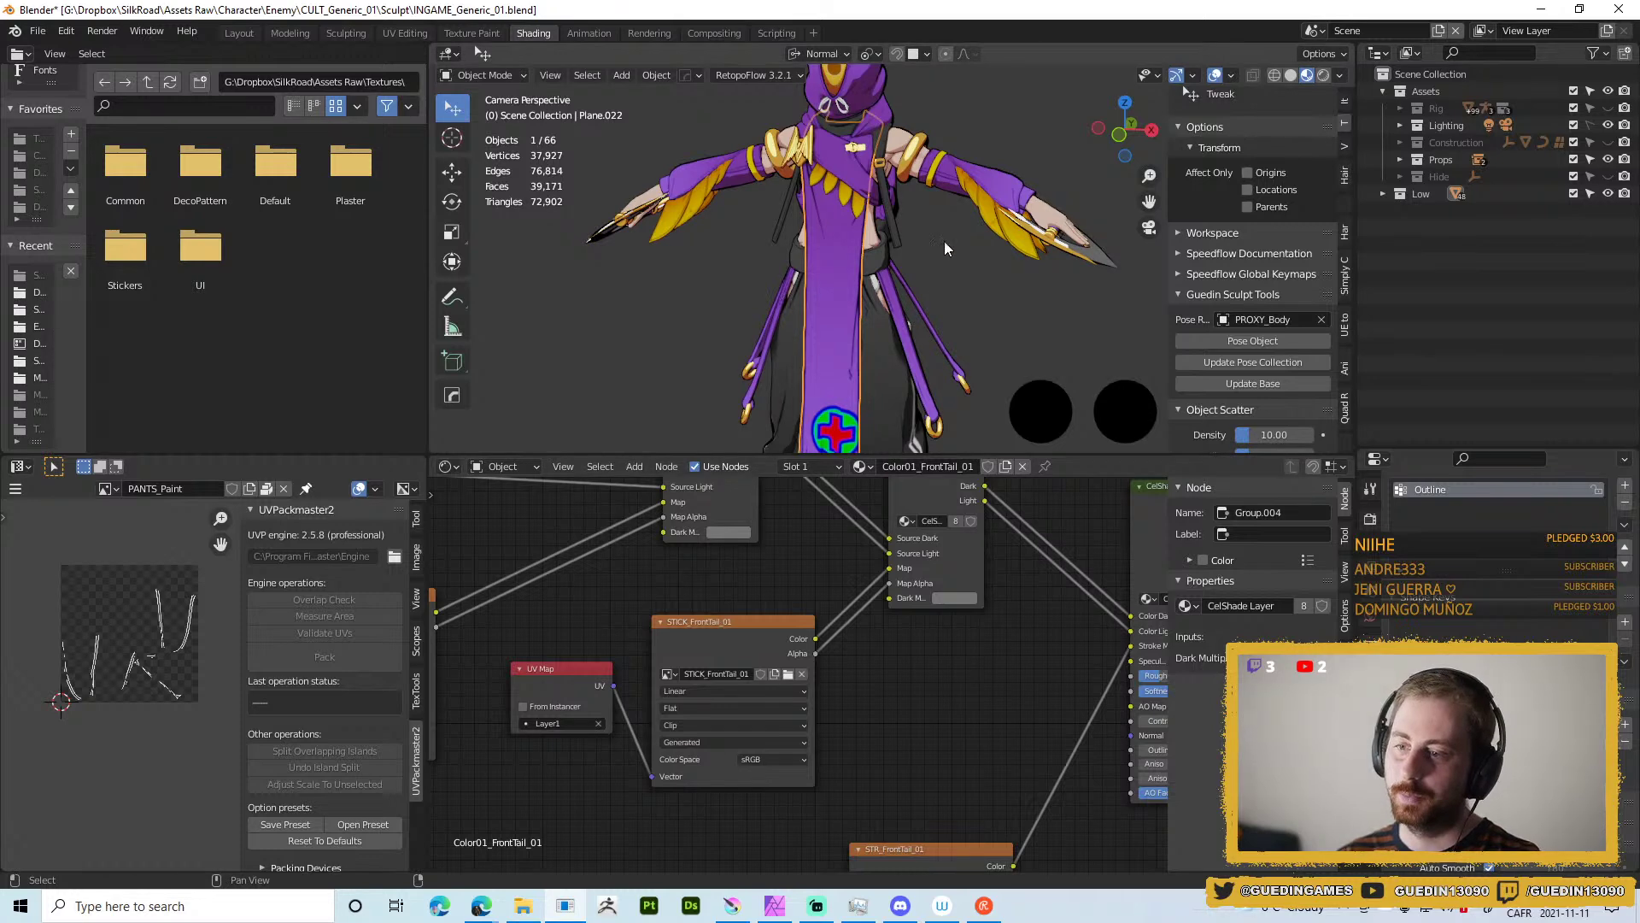
Go to the Layout workspace, enter Texture Paint mode on the front cloth, and set the brush radius to 41 px.
scroll(936, 265, "up", 2)
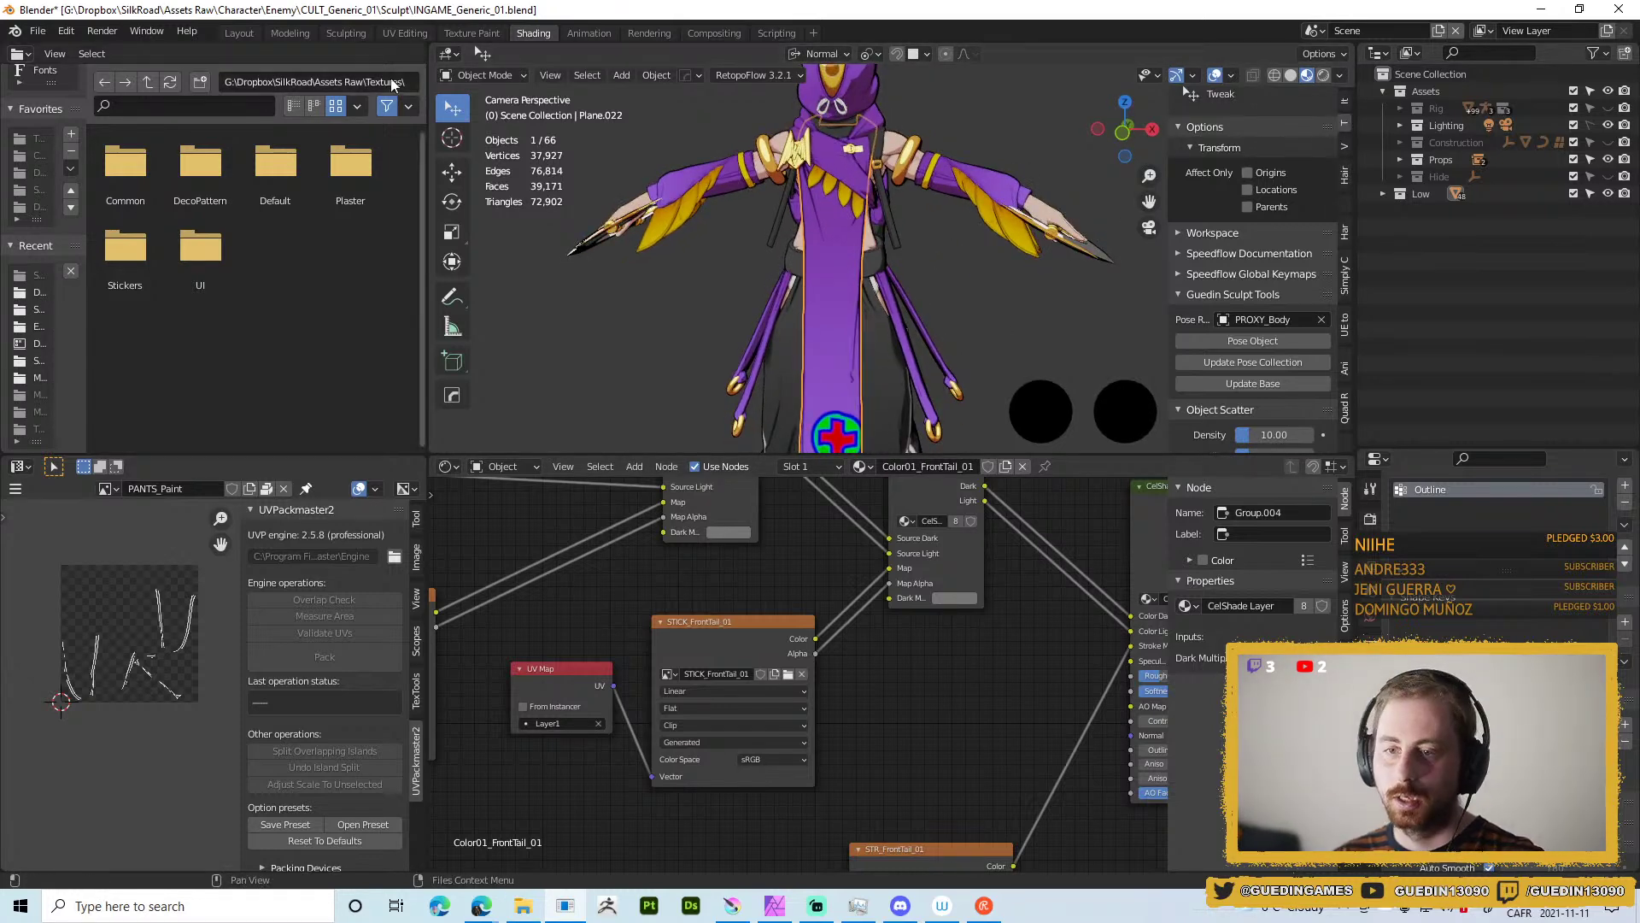
left_click(240, 34)
scroll(690, 494, "down", 3)
mouse_move(690, 494)
left_mouse_down()
mouse_move(807, 366)
mouse_move(695, 412)
mouse_move(720, 371)
left_mouse_up()
key("ctrl+Tab")
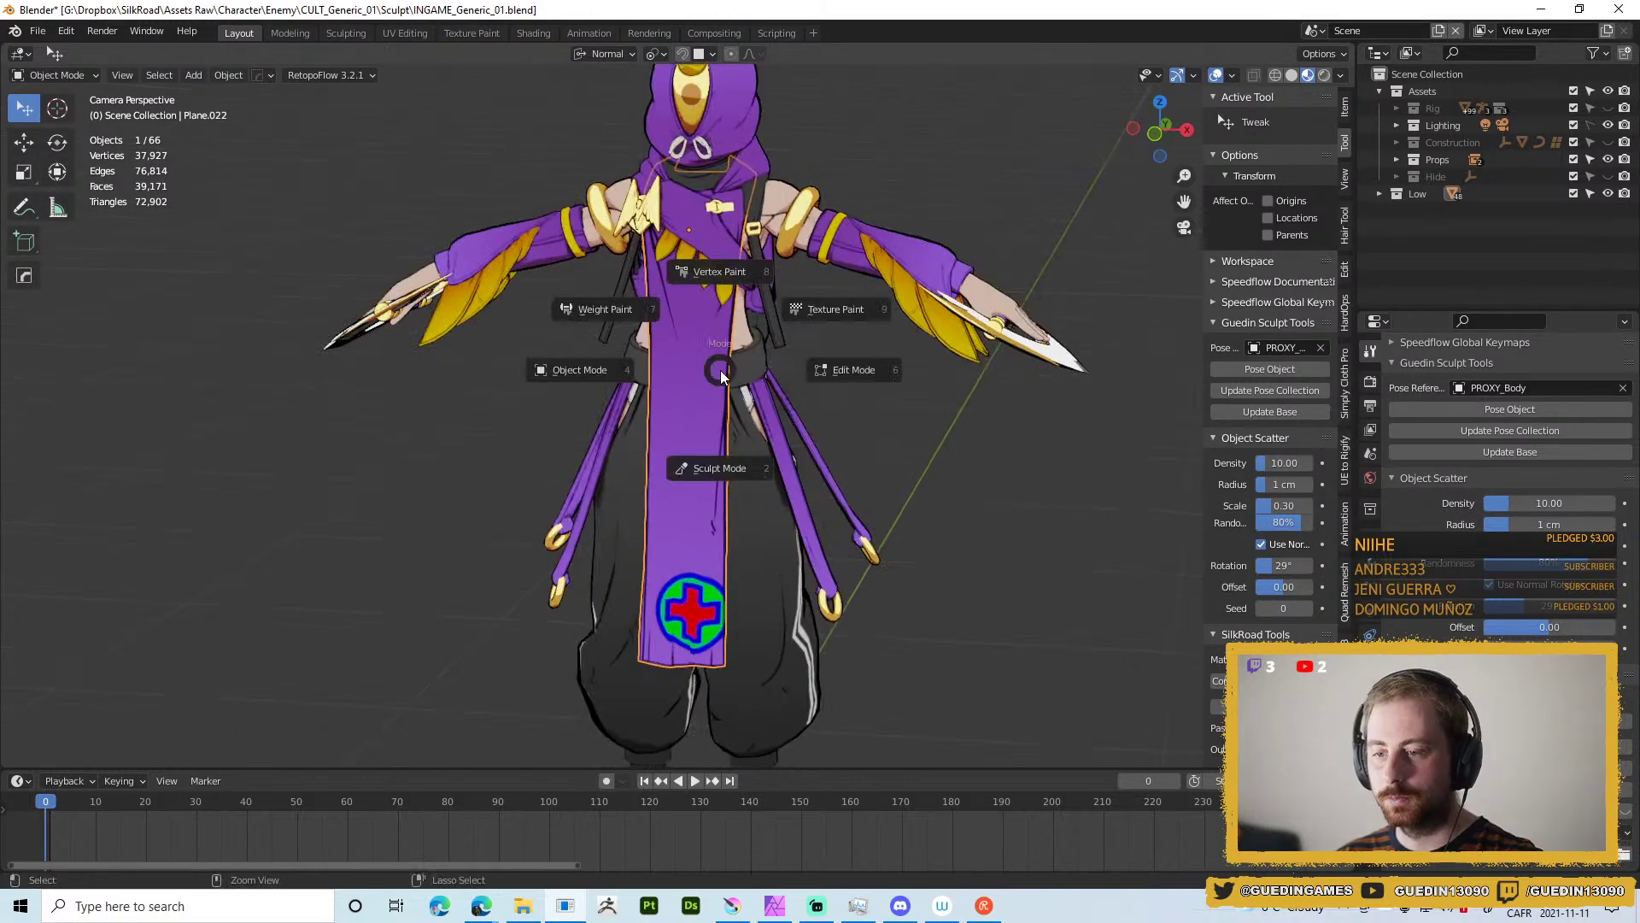
left_click(807, 313)
key("f")
left_click(831, 343)
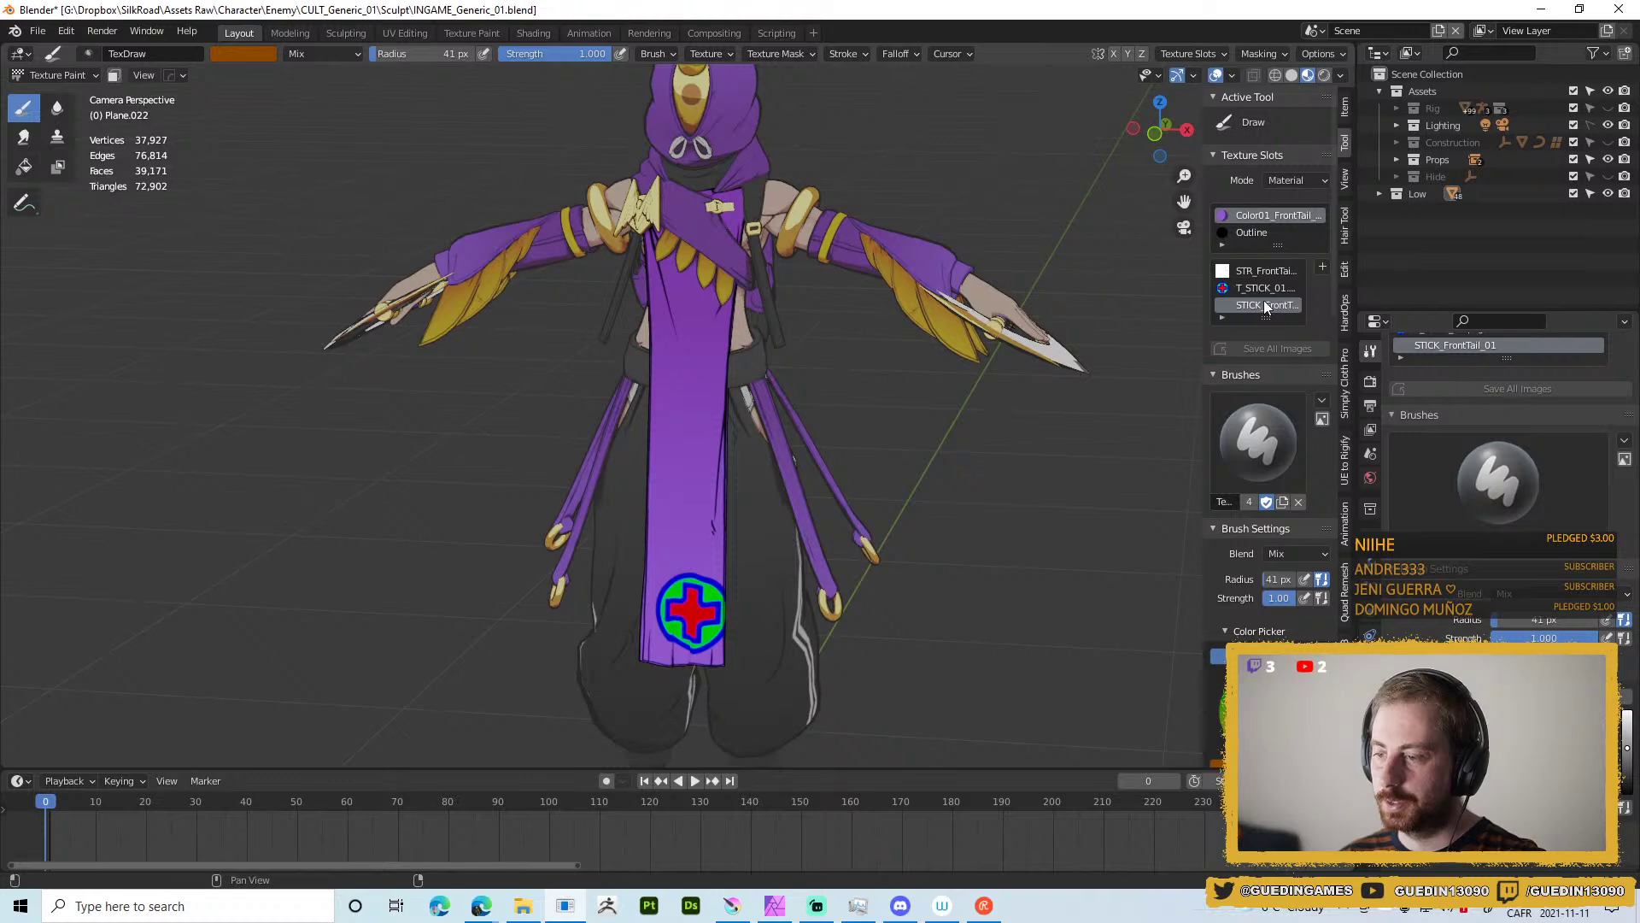
Set the brush's texture to Decal and open that texture's image settings.
scroll(744, 436, "up", 2)
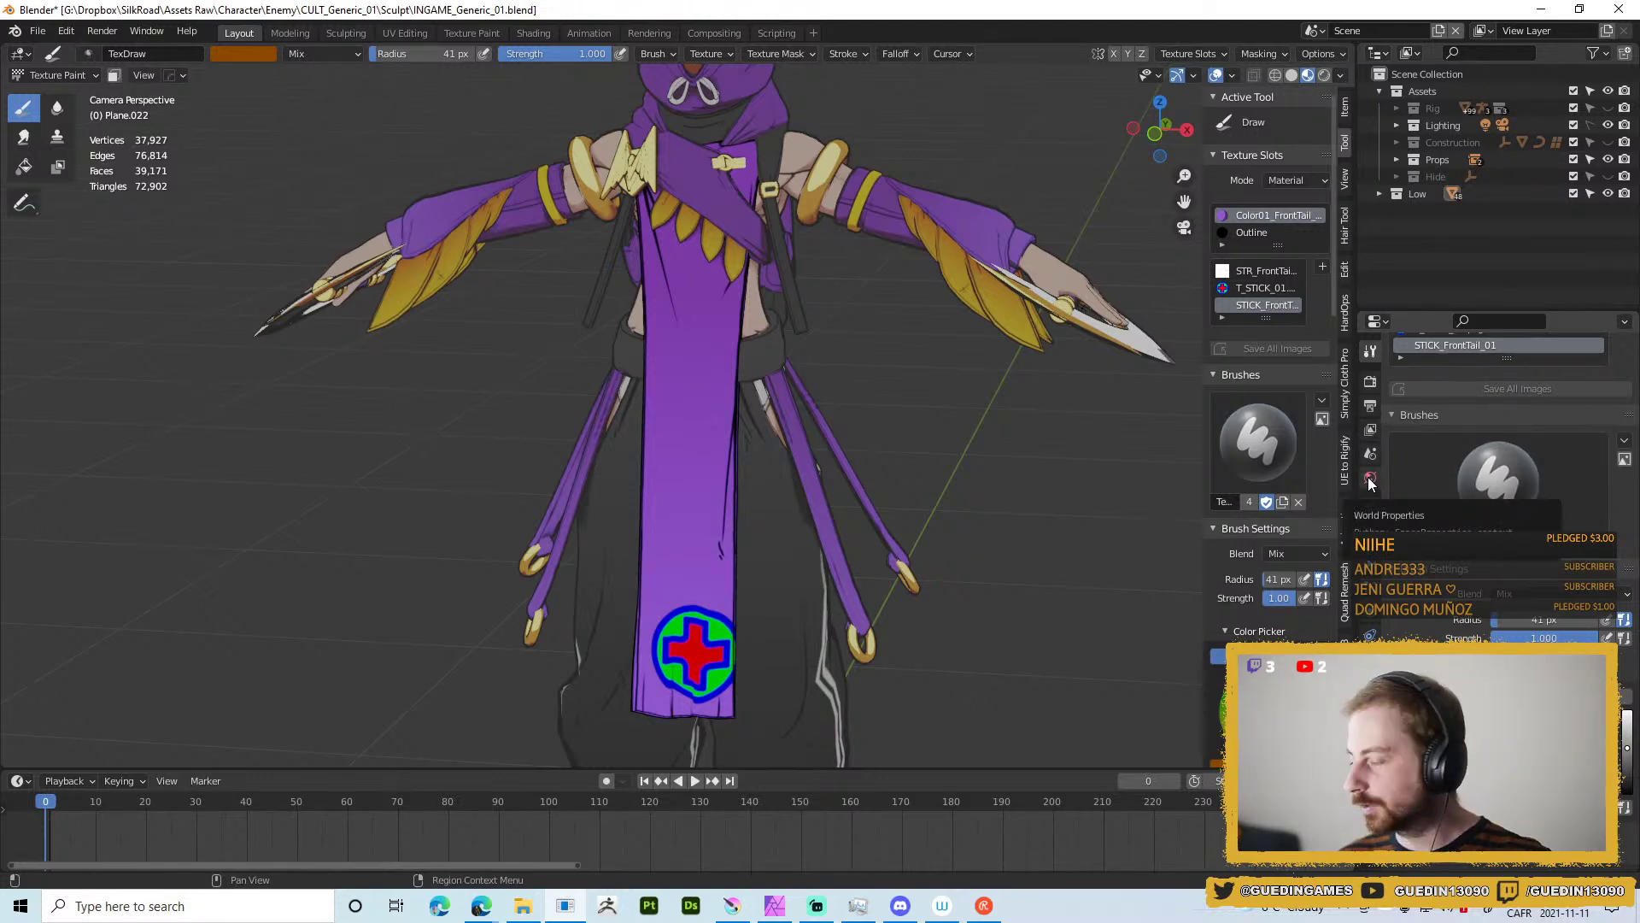
scroll(1504, 427, "up", 3)
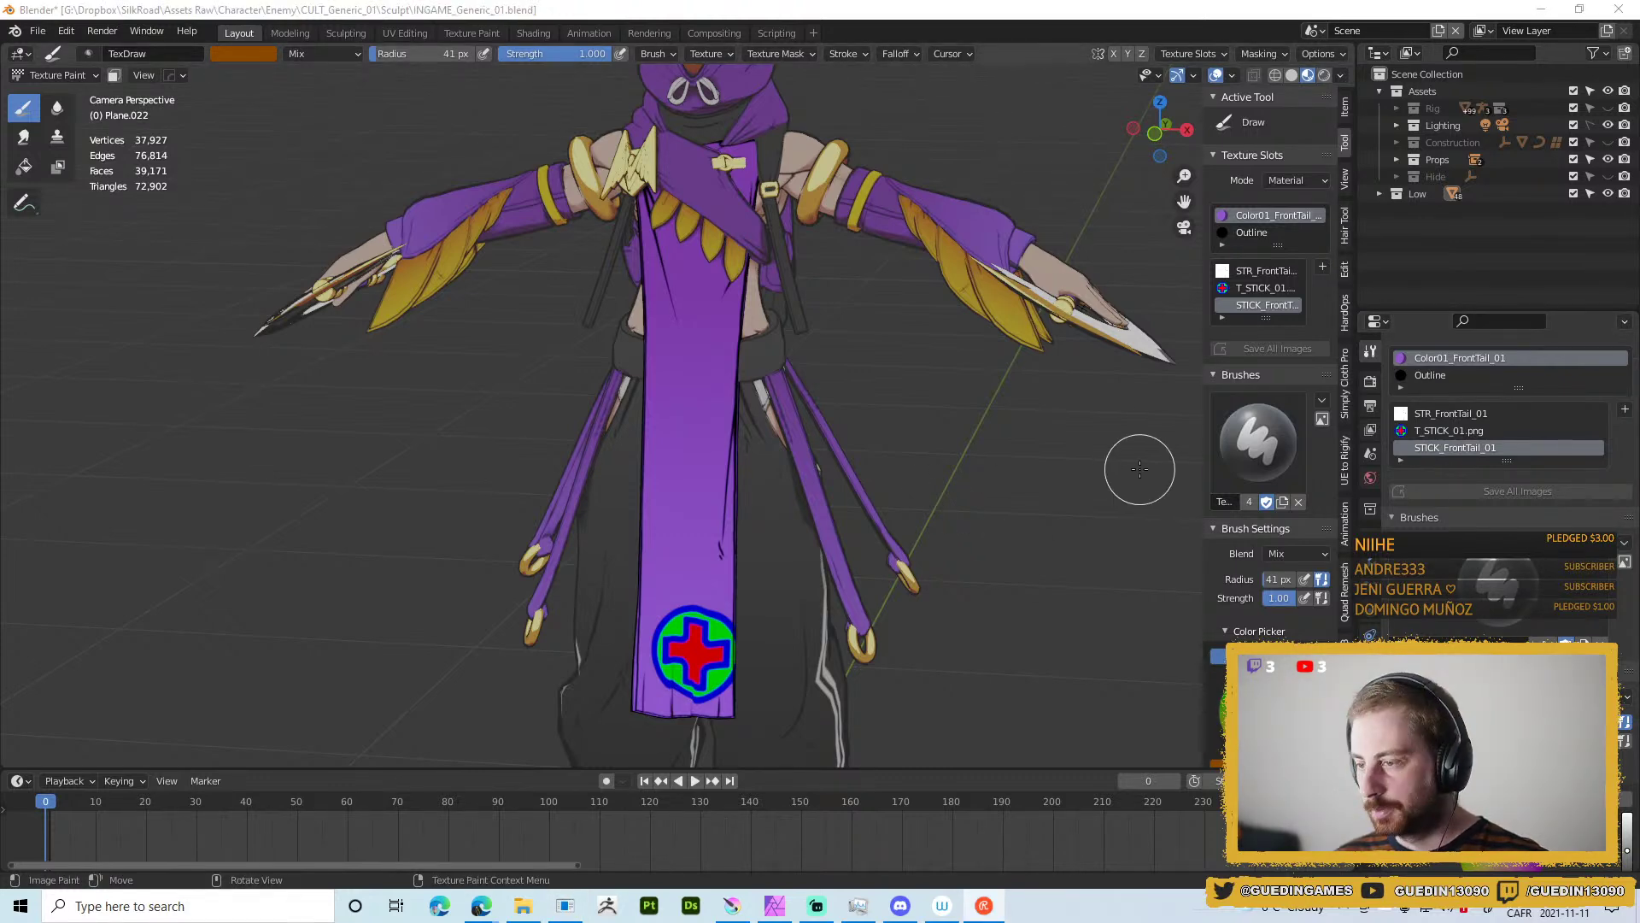
scroll(1505, 415, "down", 1)
scroll(1505, 415, "down", 8)
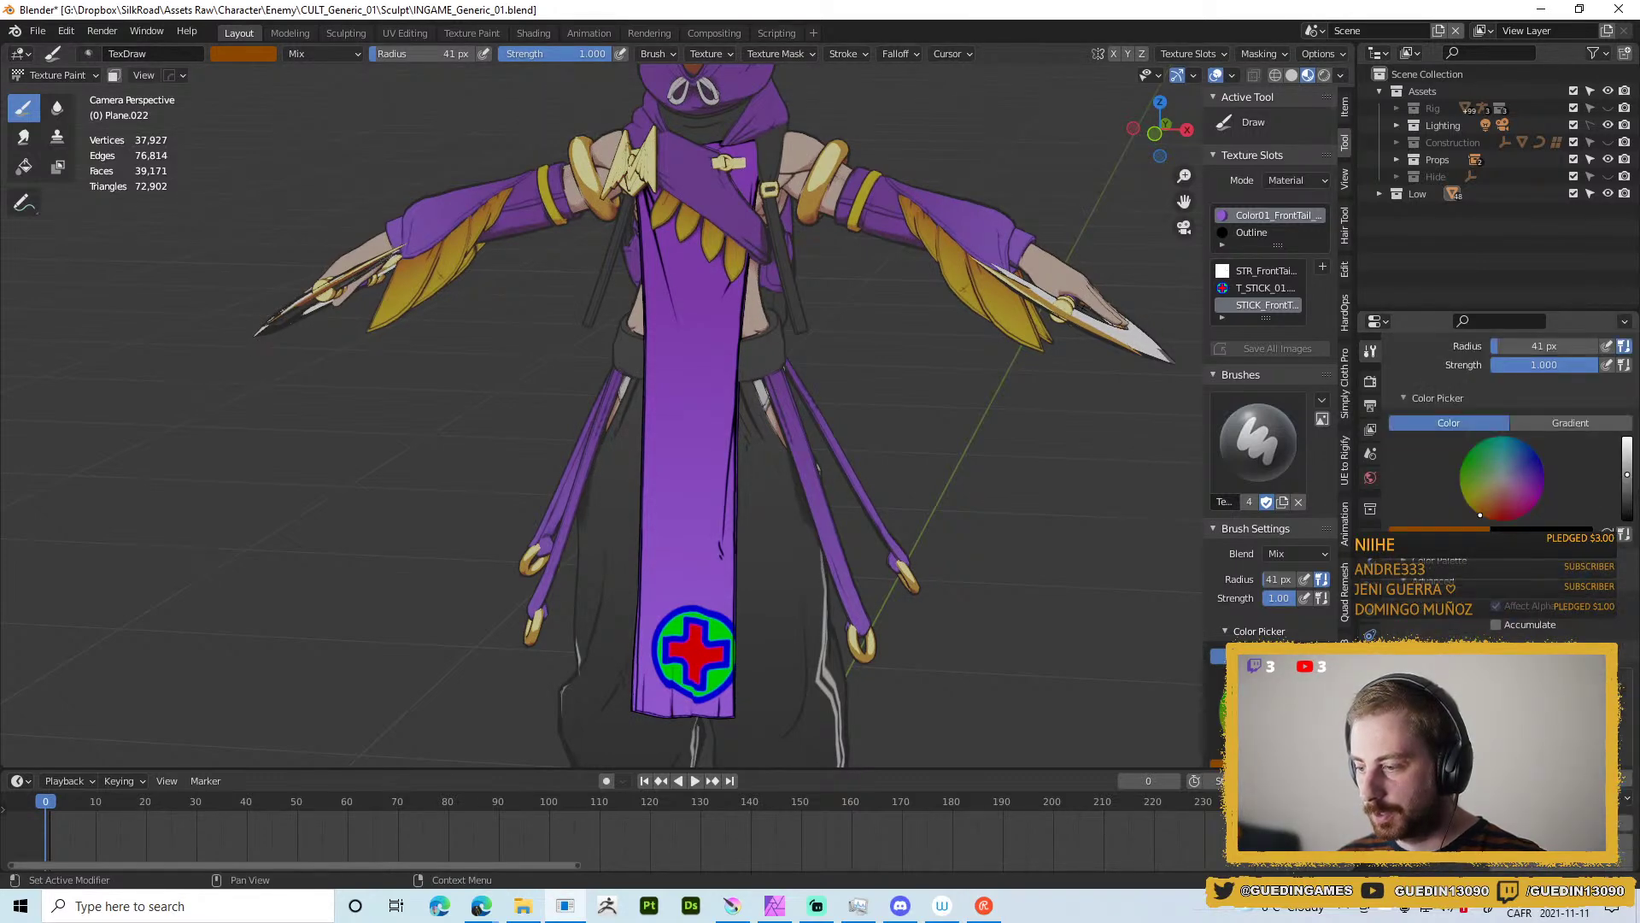
key("F3")
key("Escape")
scroll(1507, 444, "down", 8)
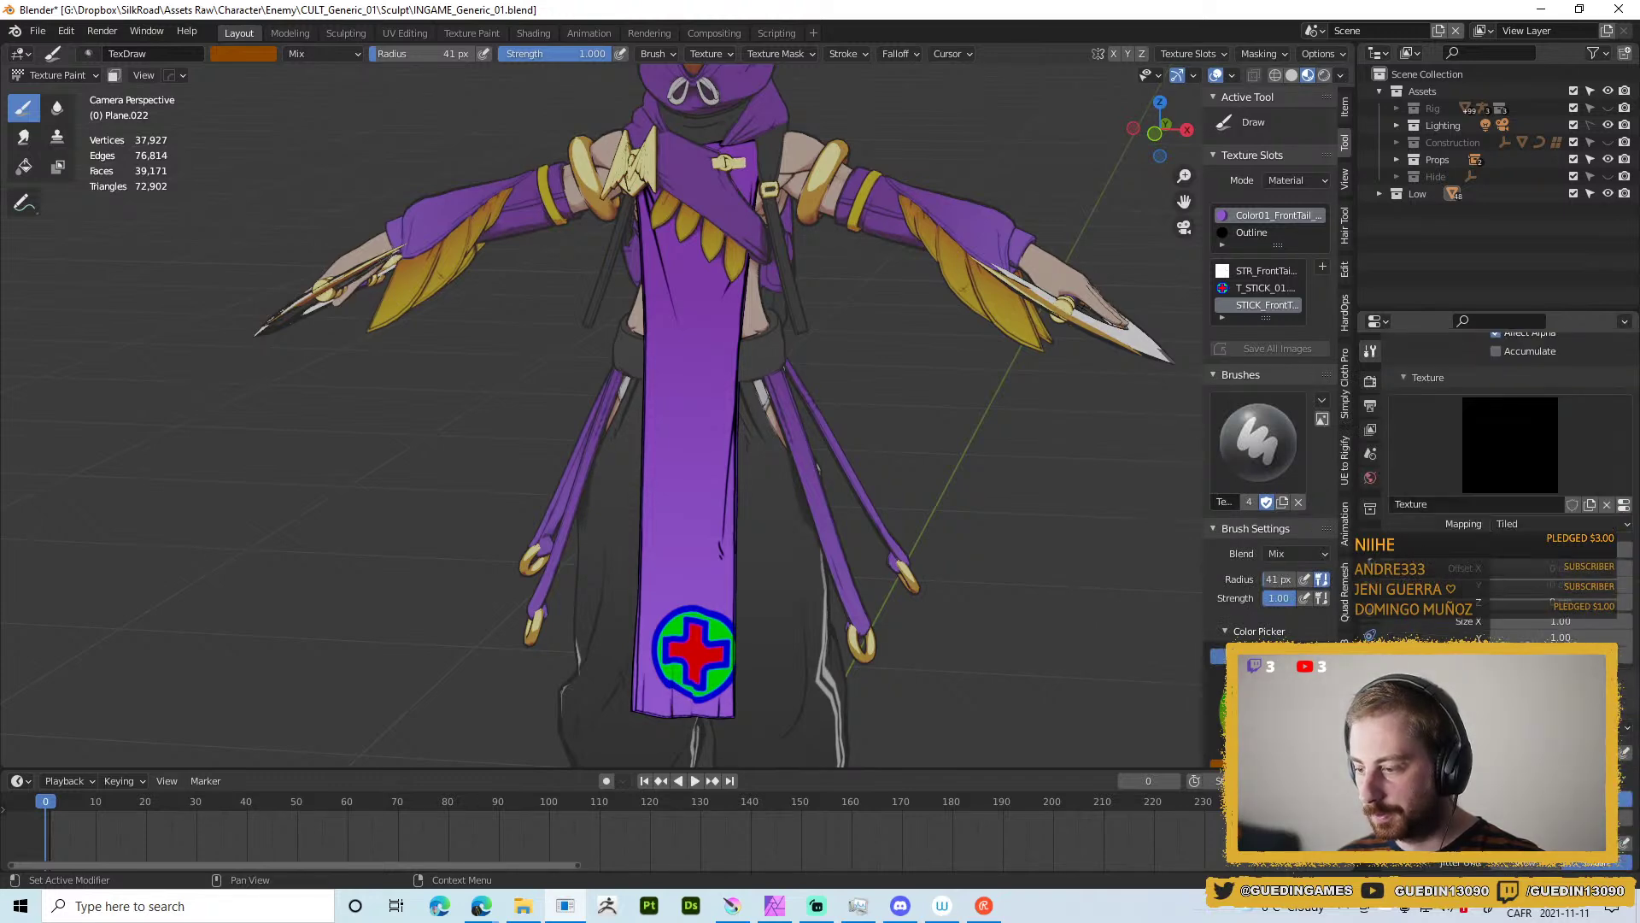
scroll(1513, 583, "up", 2)
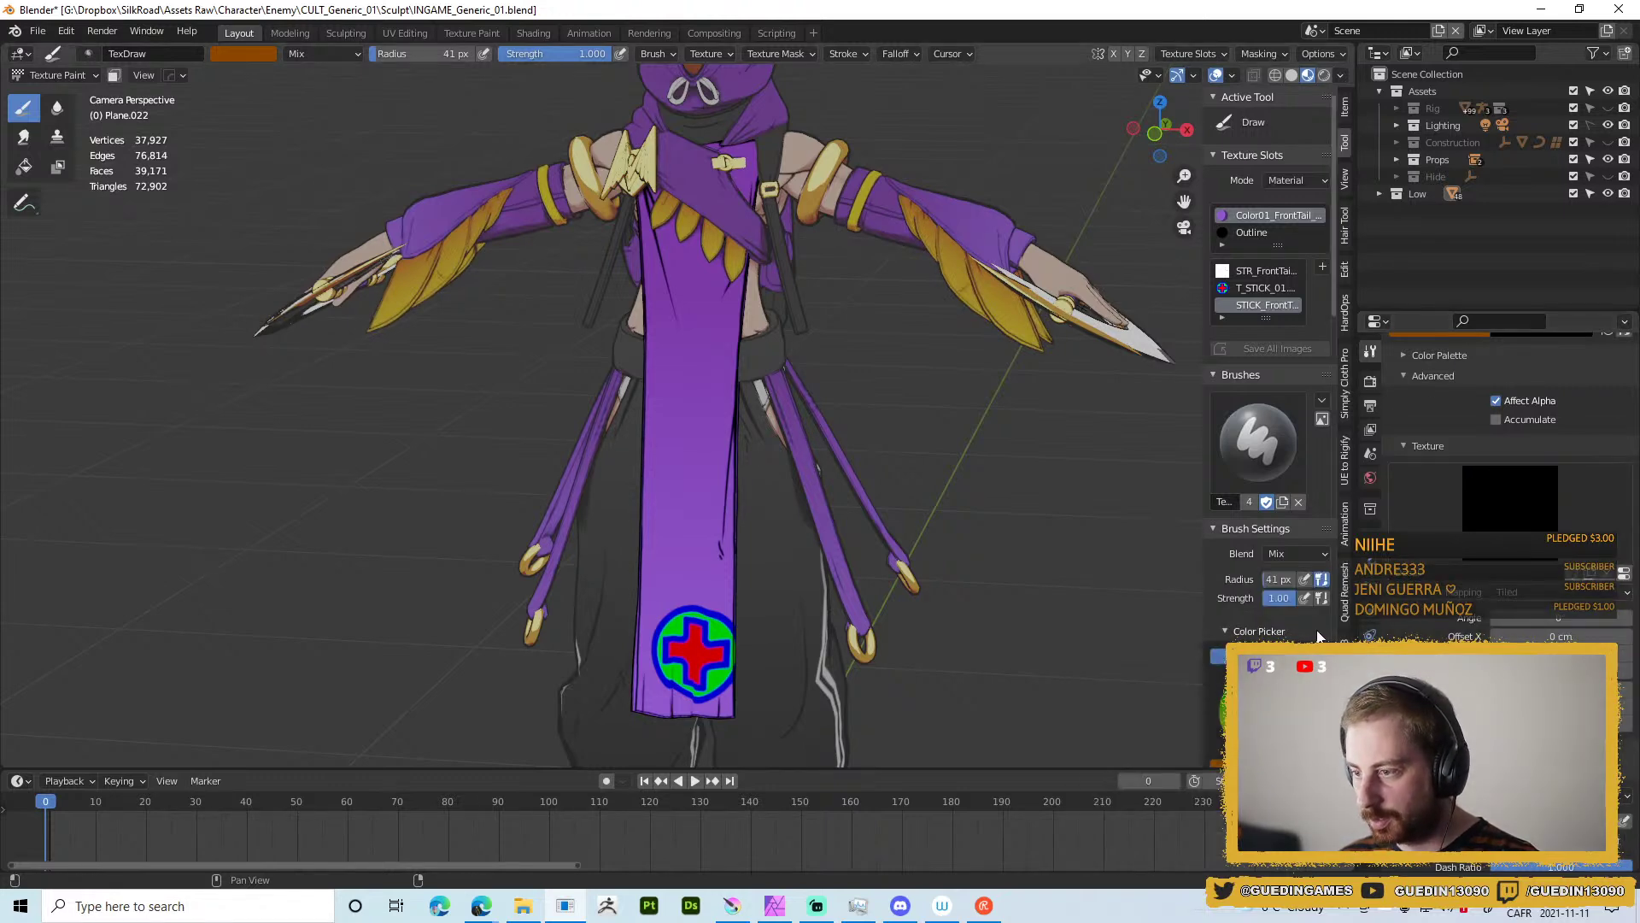
left_click(1624, 571)
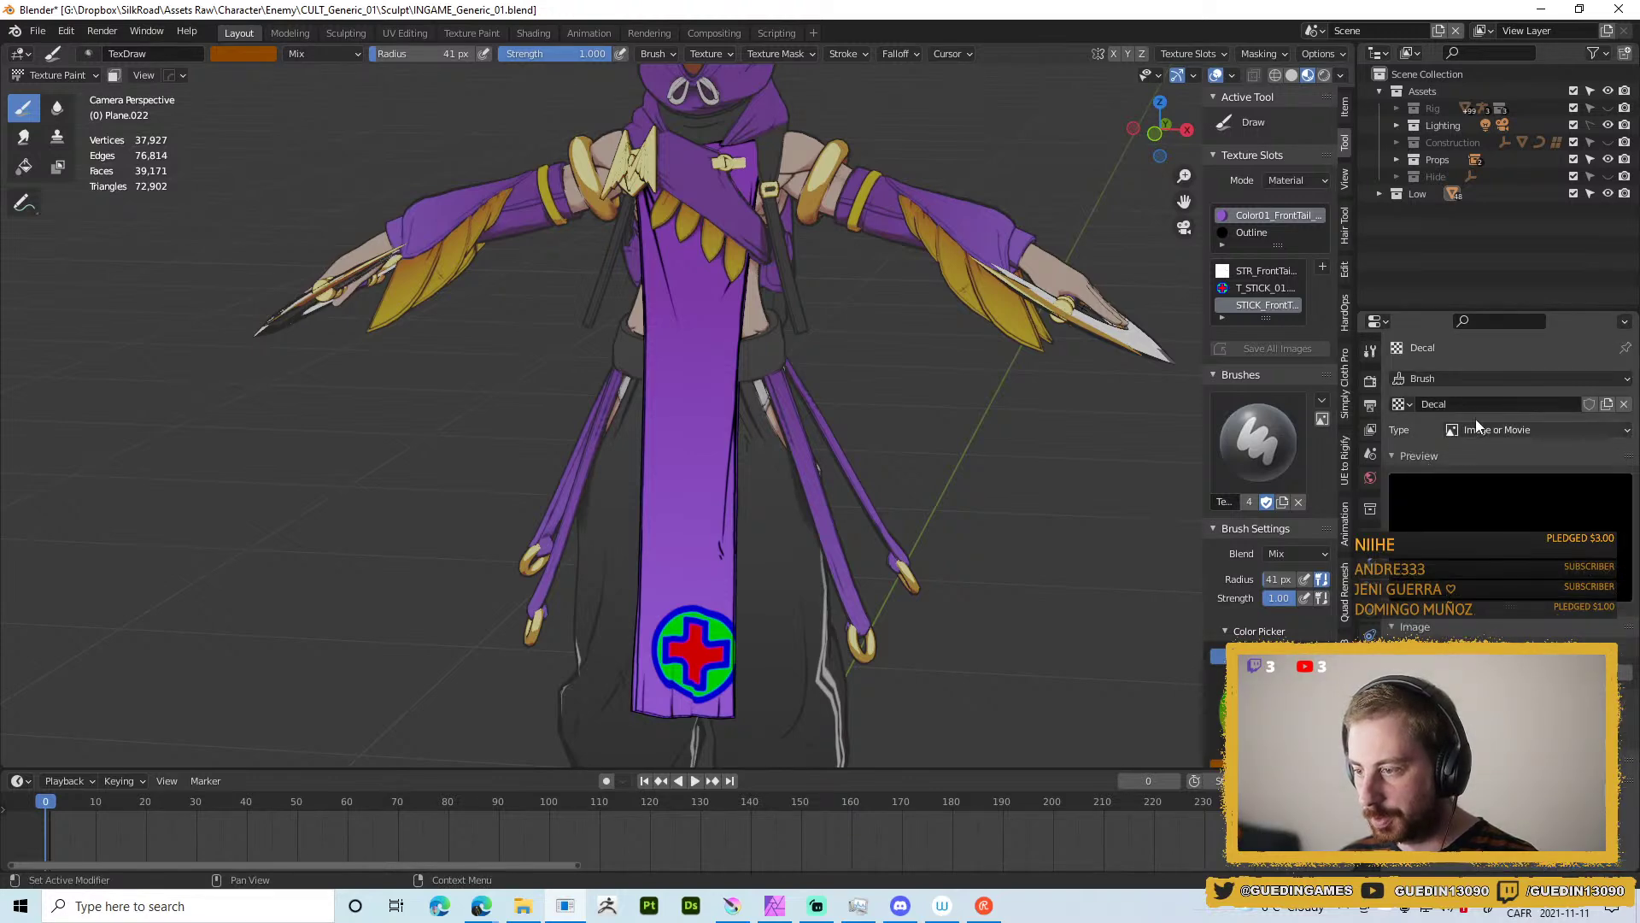
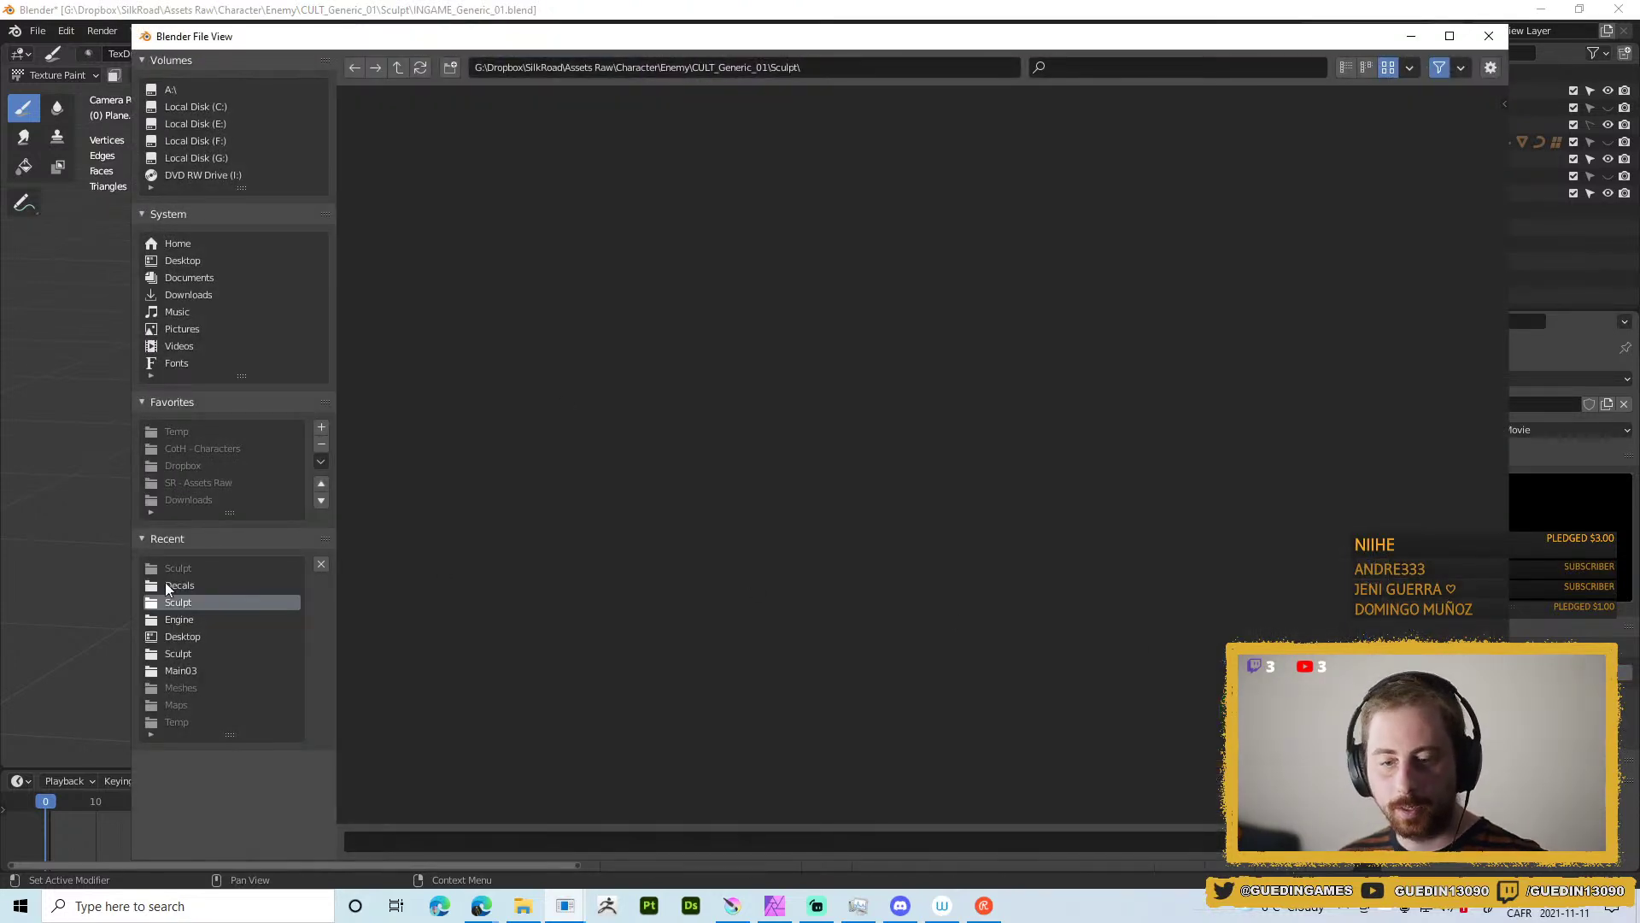
Load the red circular kanji sticker image from the Decals folder into the Decal texture, and bring up the cloth's material properties.
left_click(195, 586)
left_click(418, 312)
double_click(419, 312)
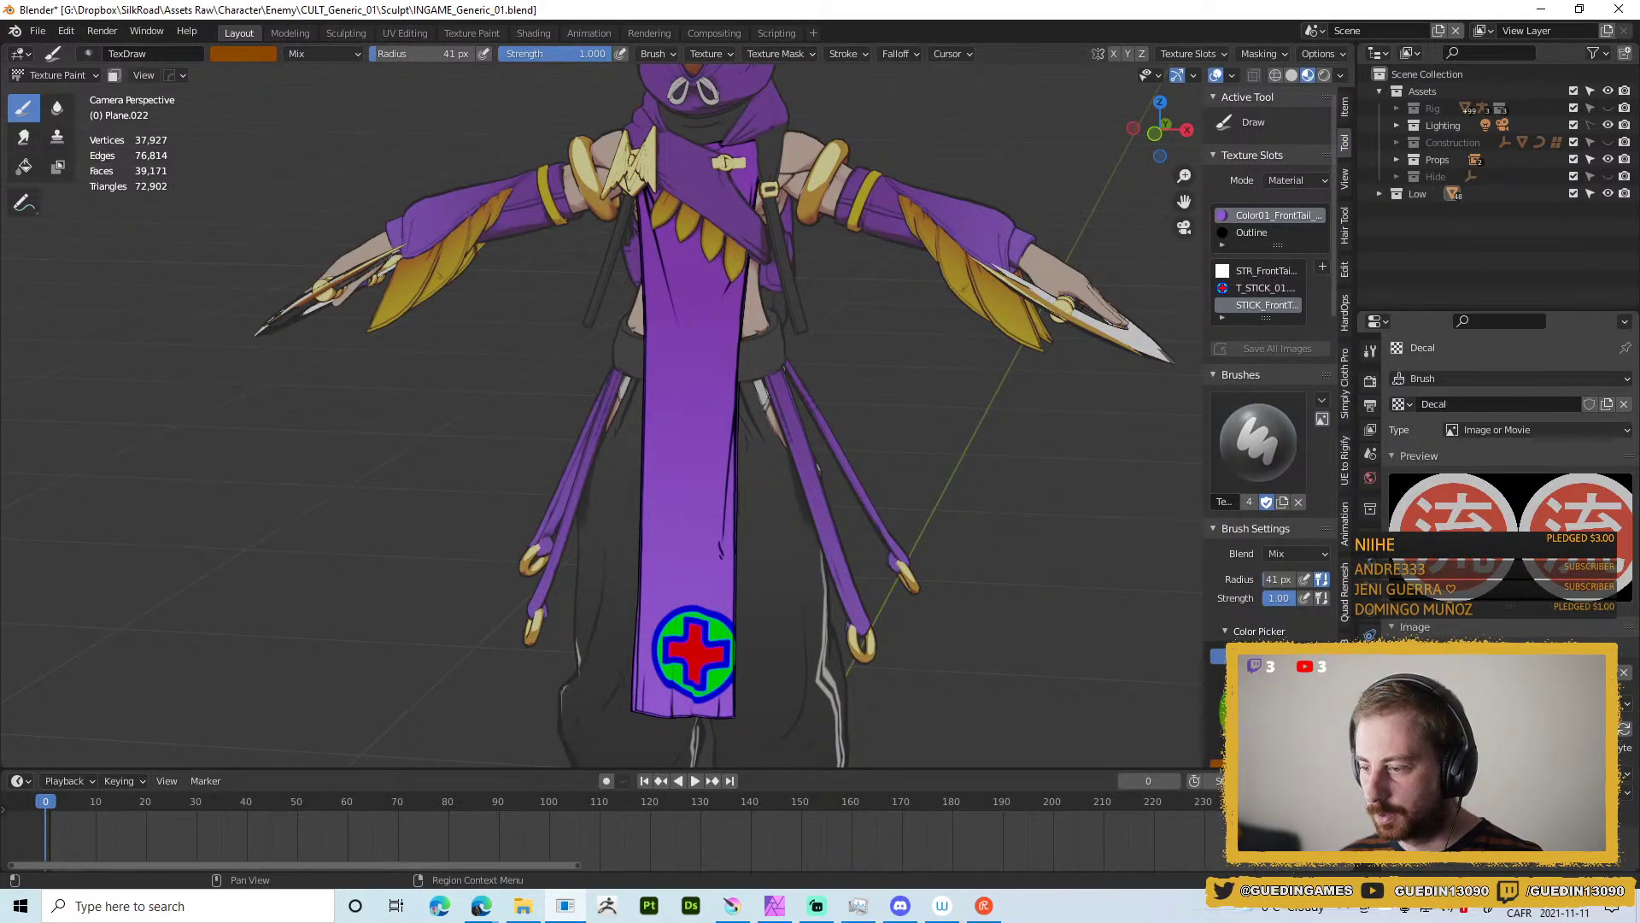
left_click(1370, 478)
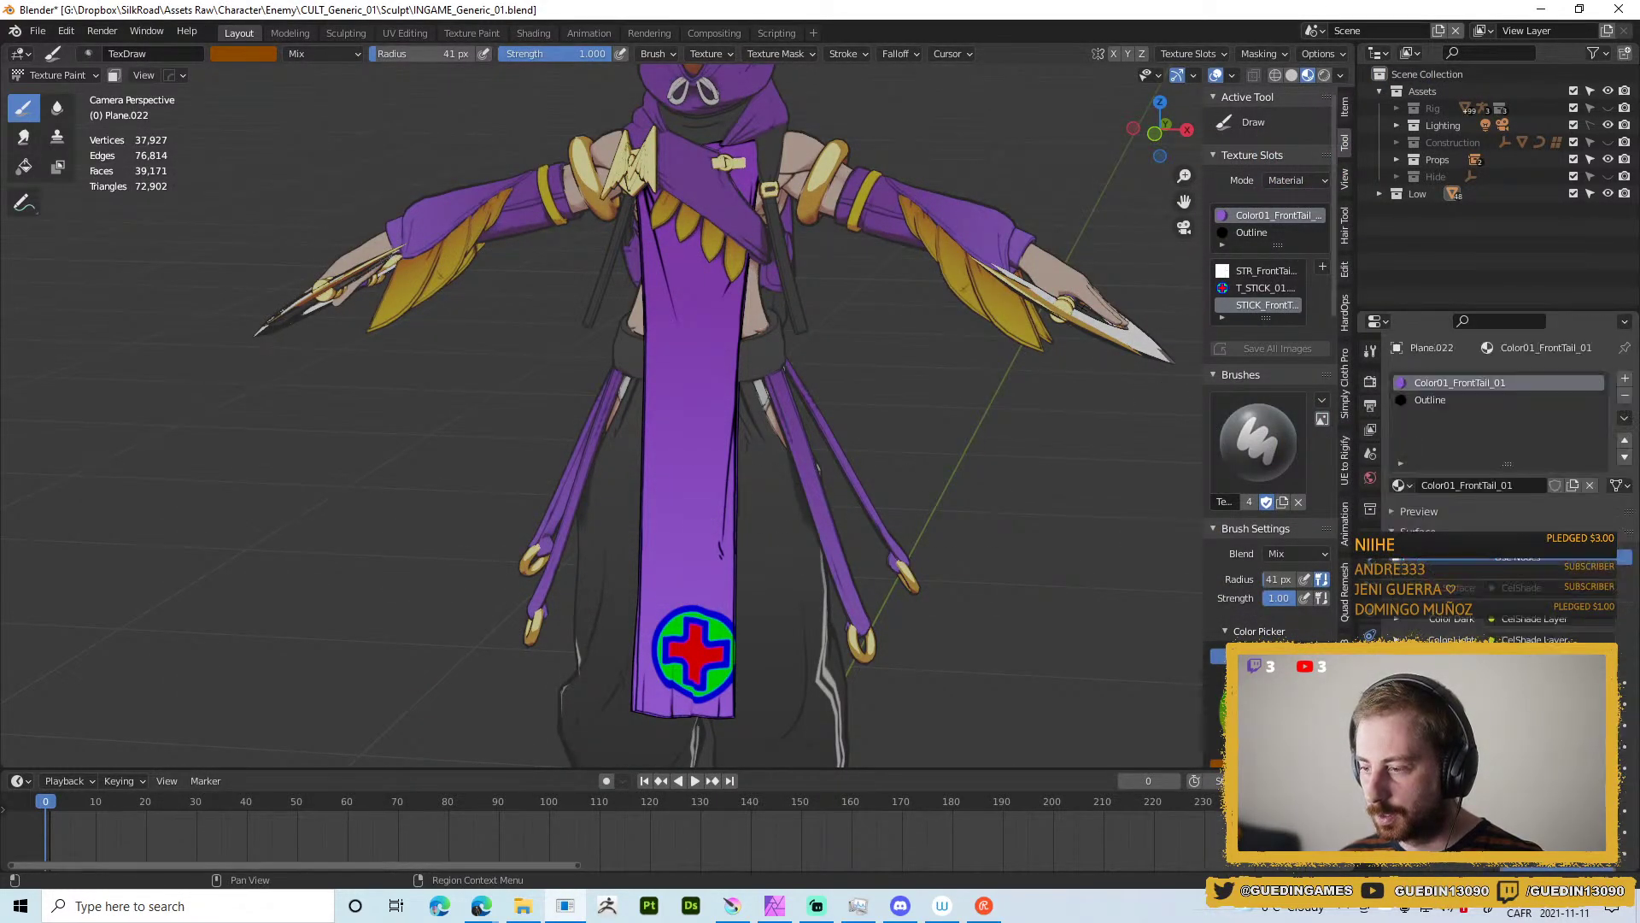
Bring up the active paint tool's properties and look through the brush, colour and texture settings.
left_click(1371, 352)
scroll(1508, 435, "down", 10)
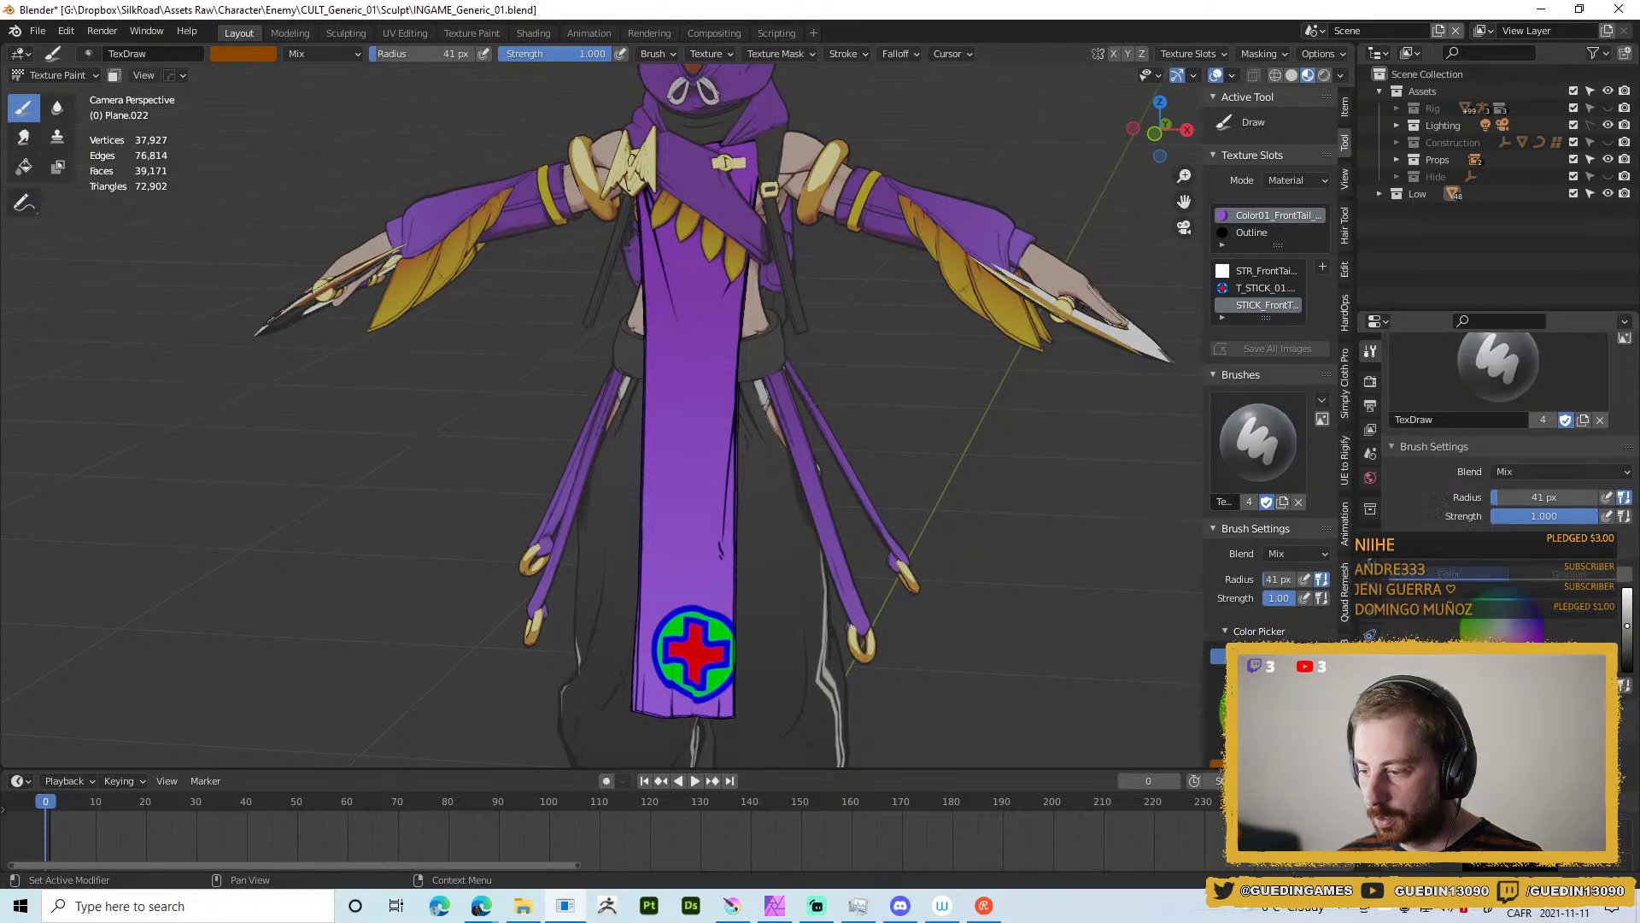
scroll(1513, 603, "down", 4)
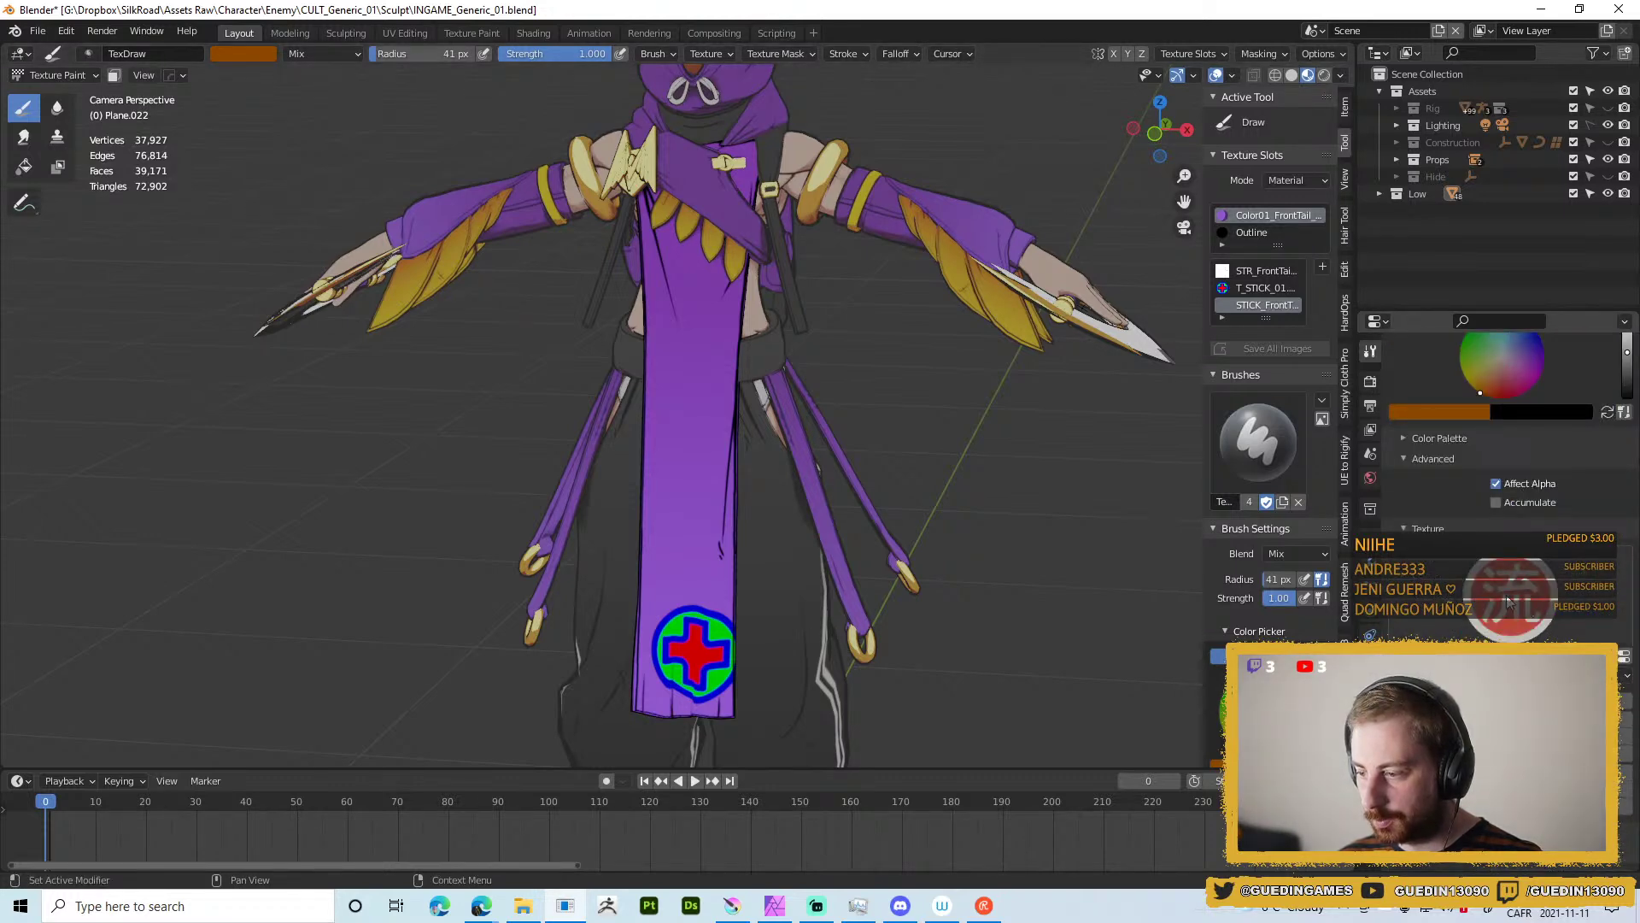
scroll(1575, 484, "up", 14)
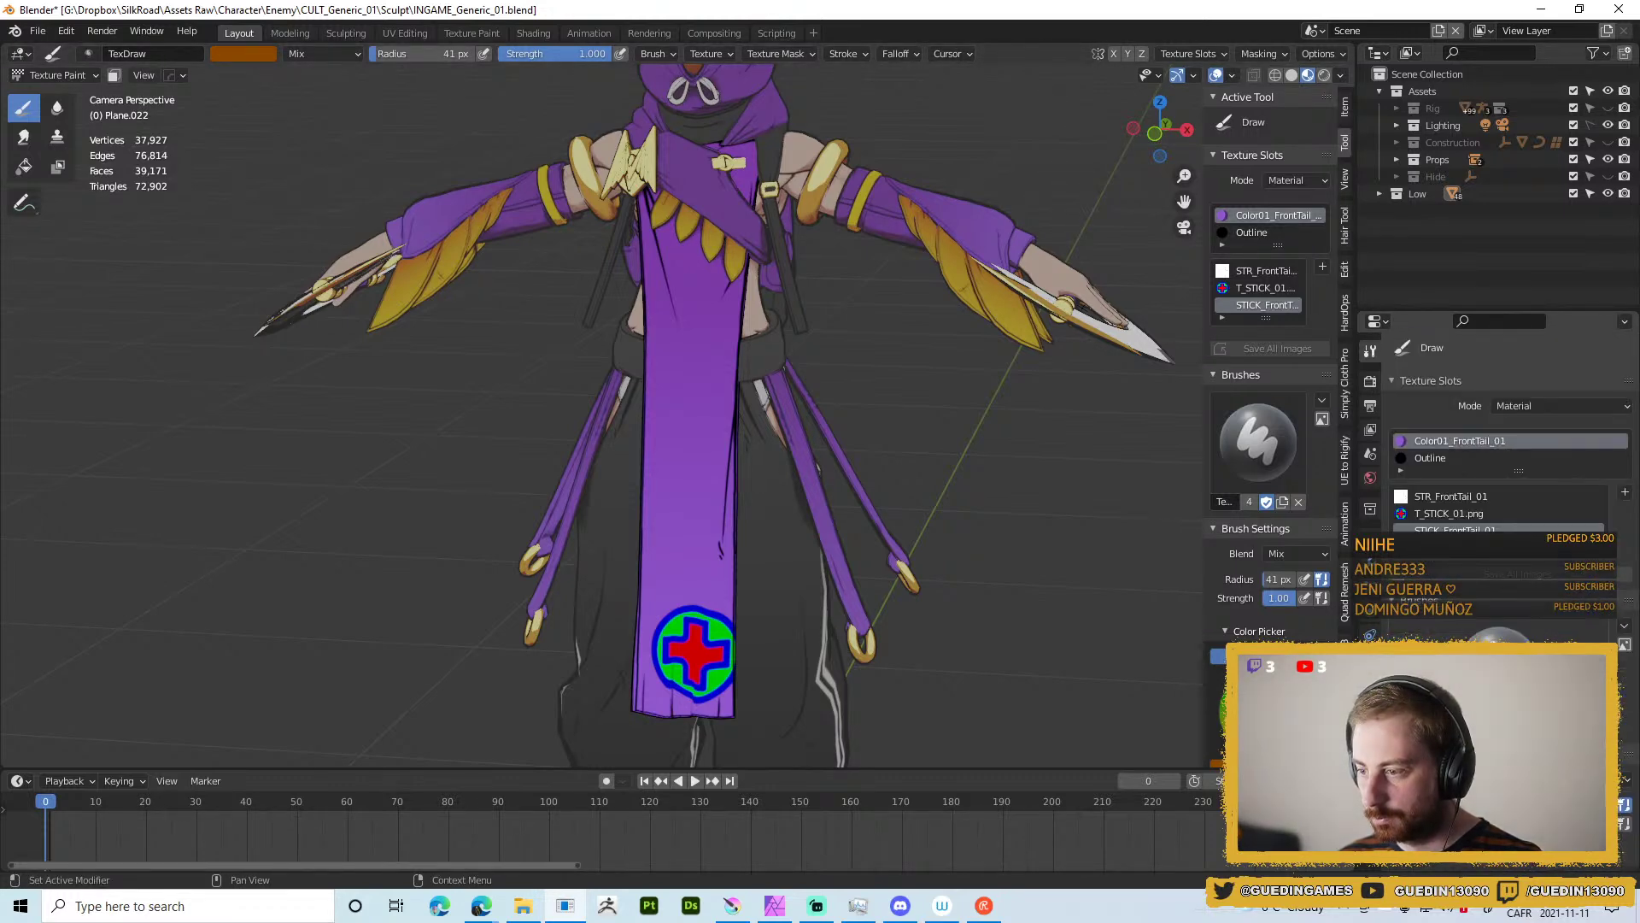
scroll(1575, 484, "down", 3)
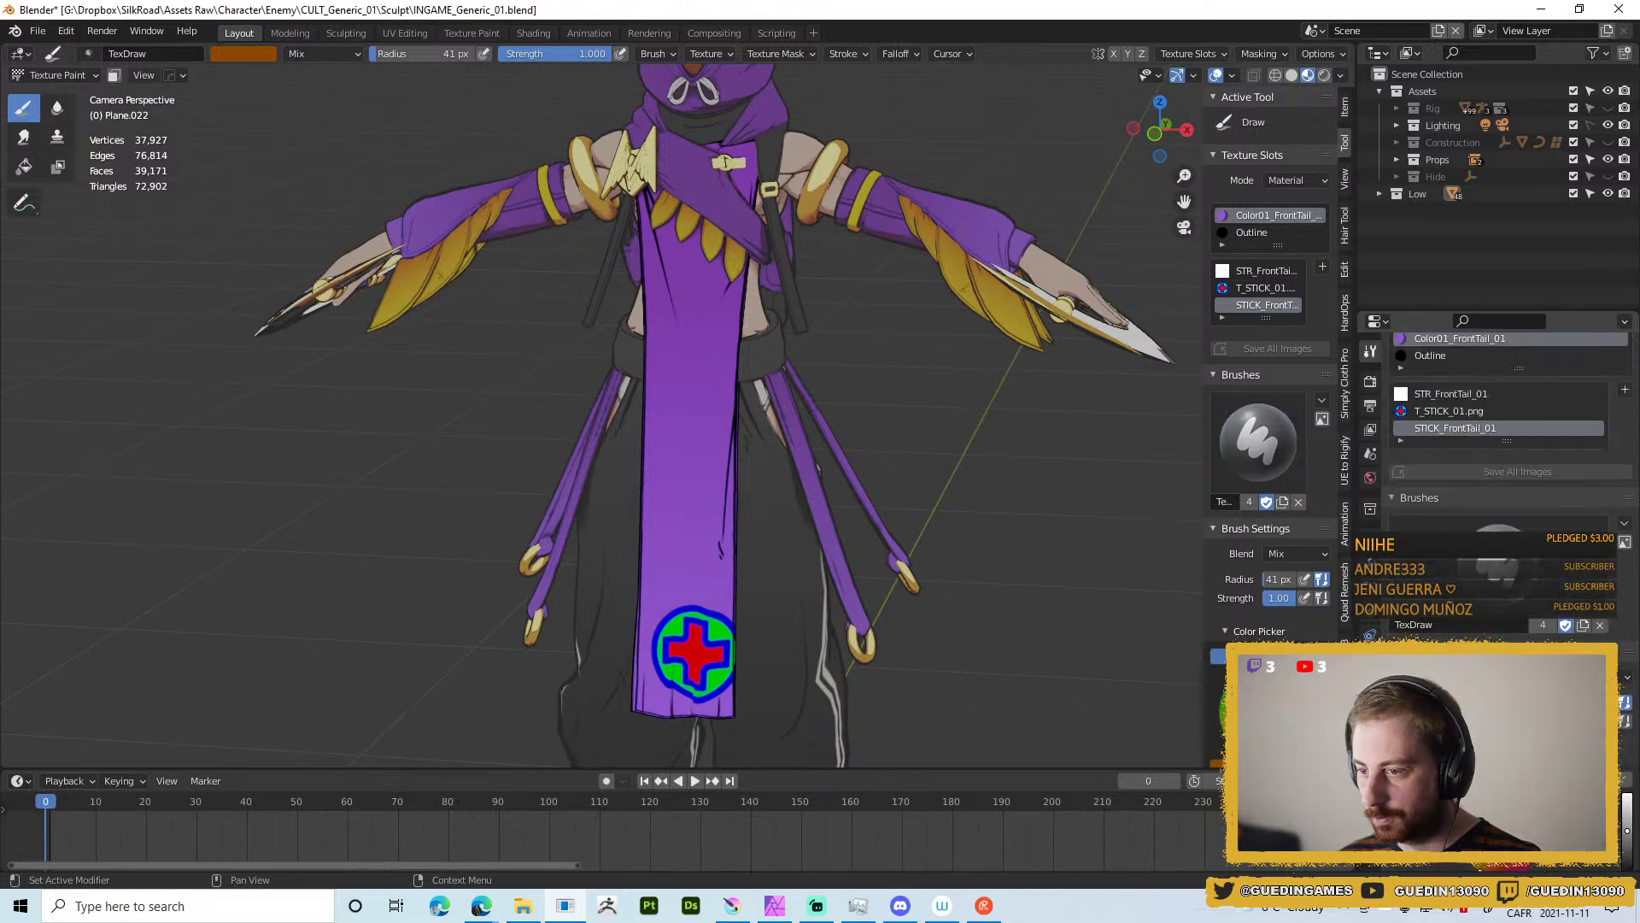
scroll(854, 102, "up", 1)
Try the Anchored stroke method with a decal stroke on the upper front cloth, and undo the stroke.
left_click(843, 53)
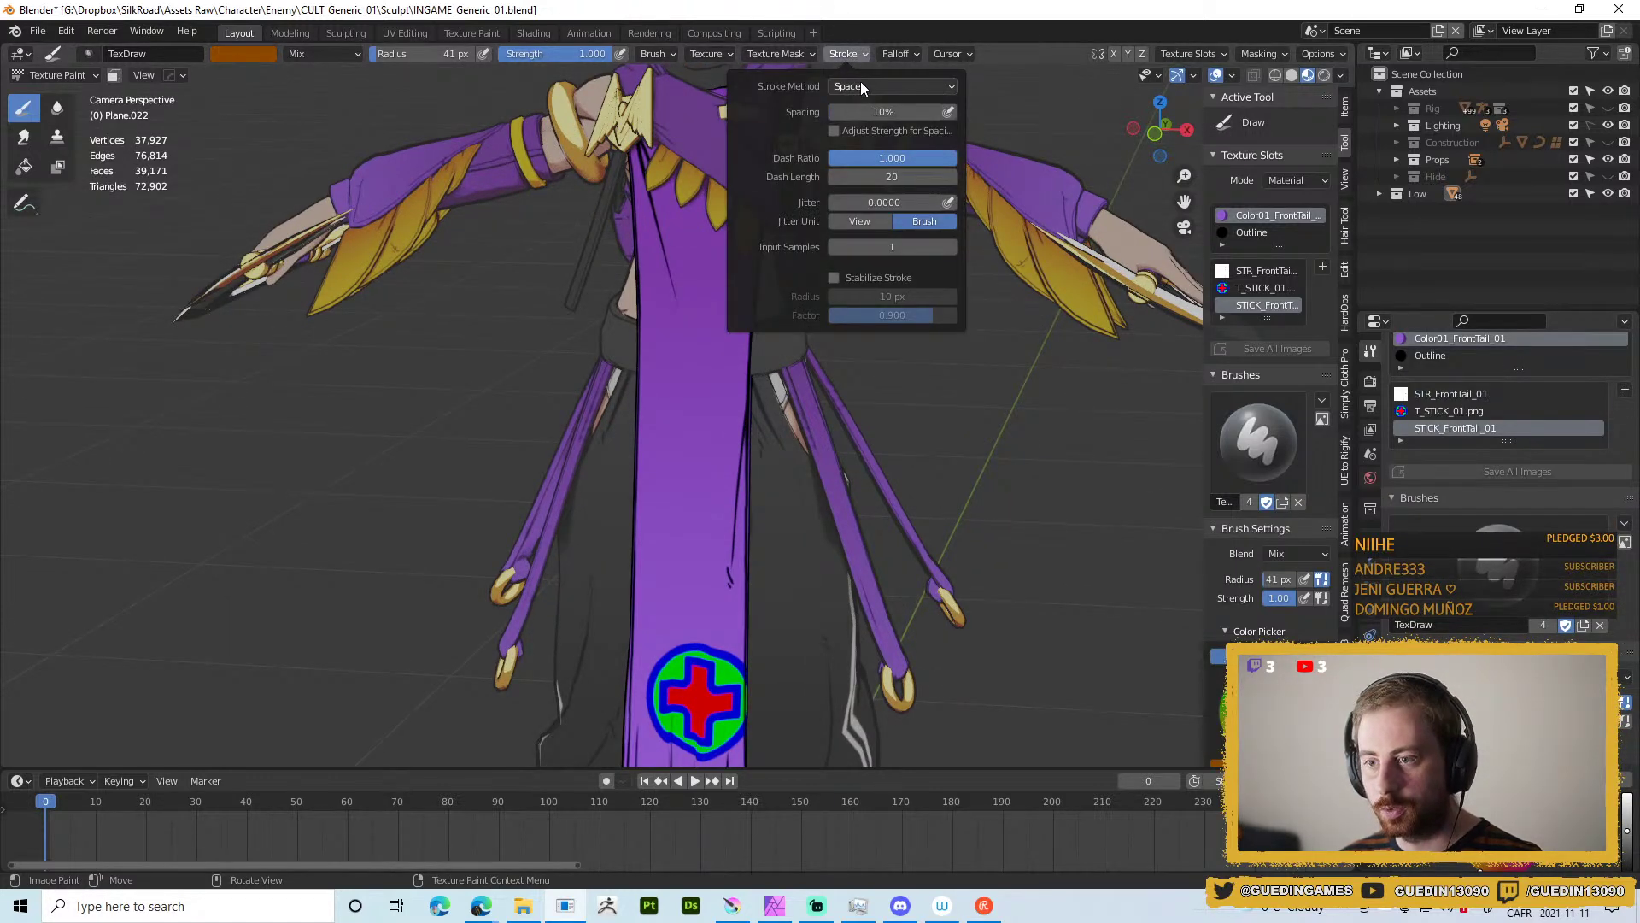
left_click(860, 86)
left_click(877, 184)
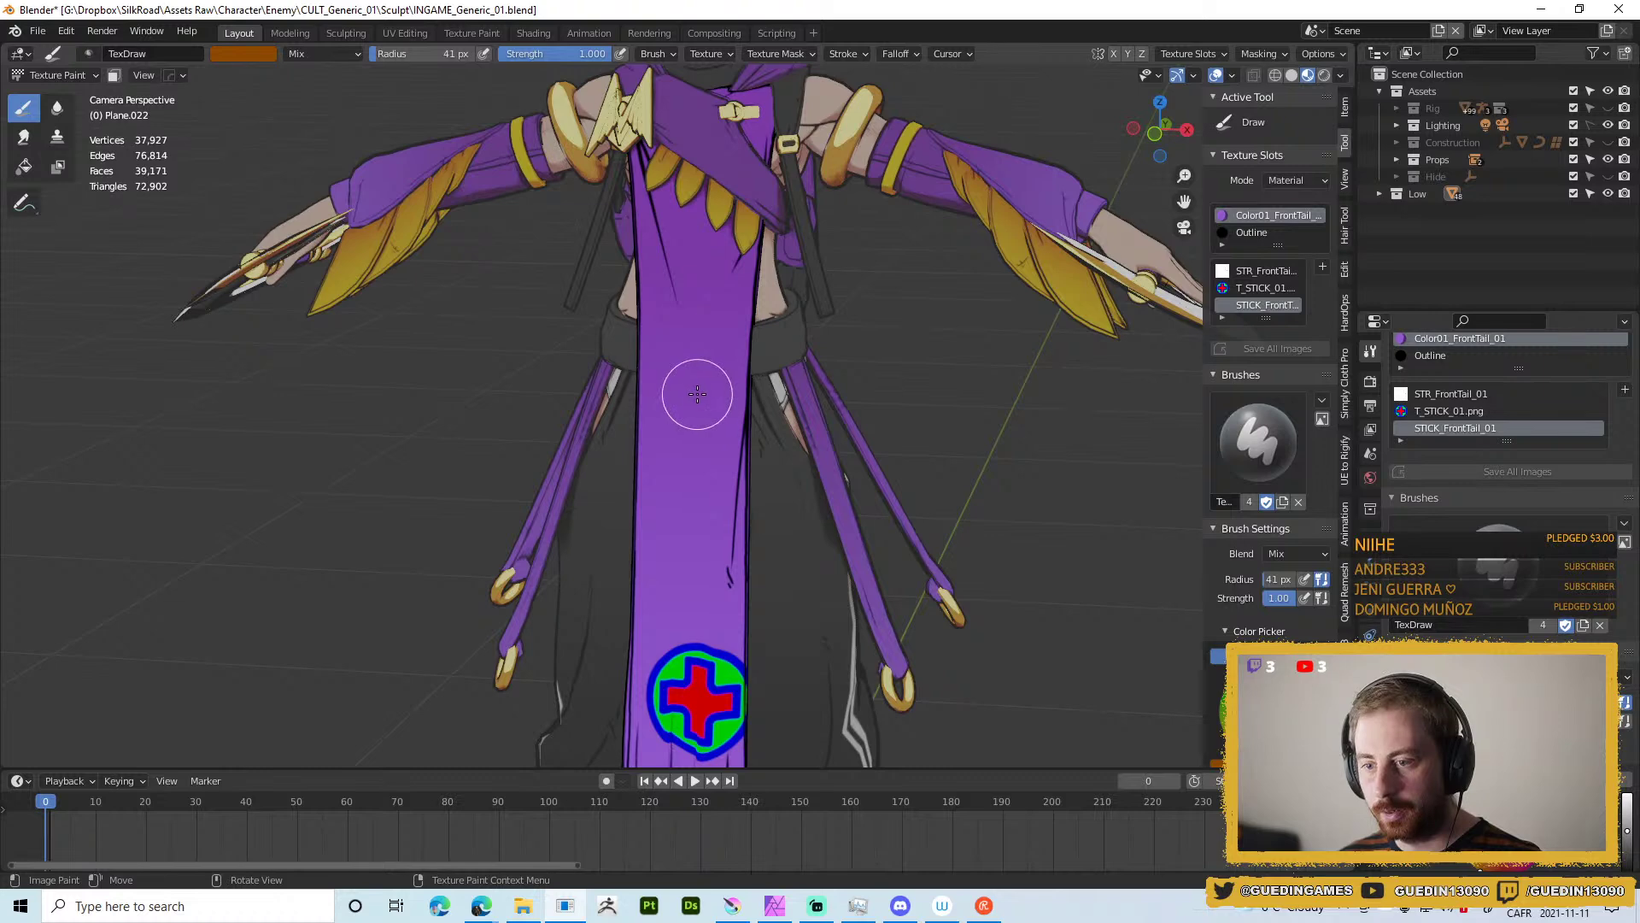
left_click_drag(701, 355, 709, 458)
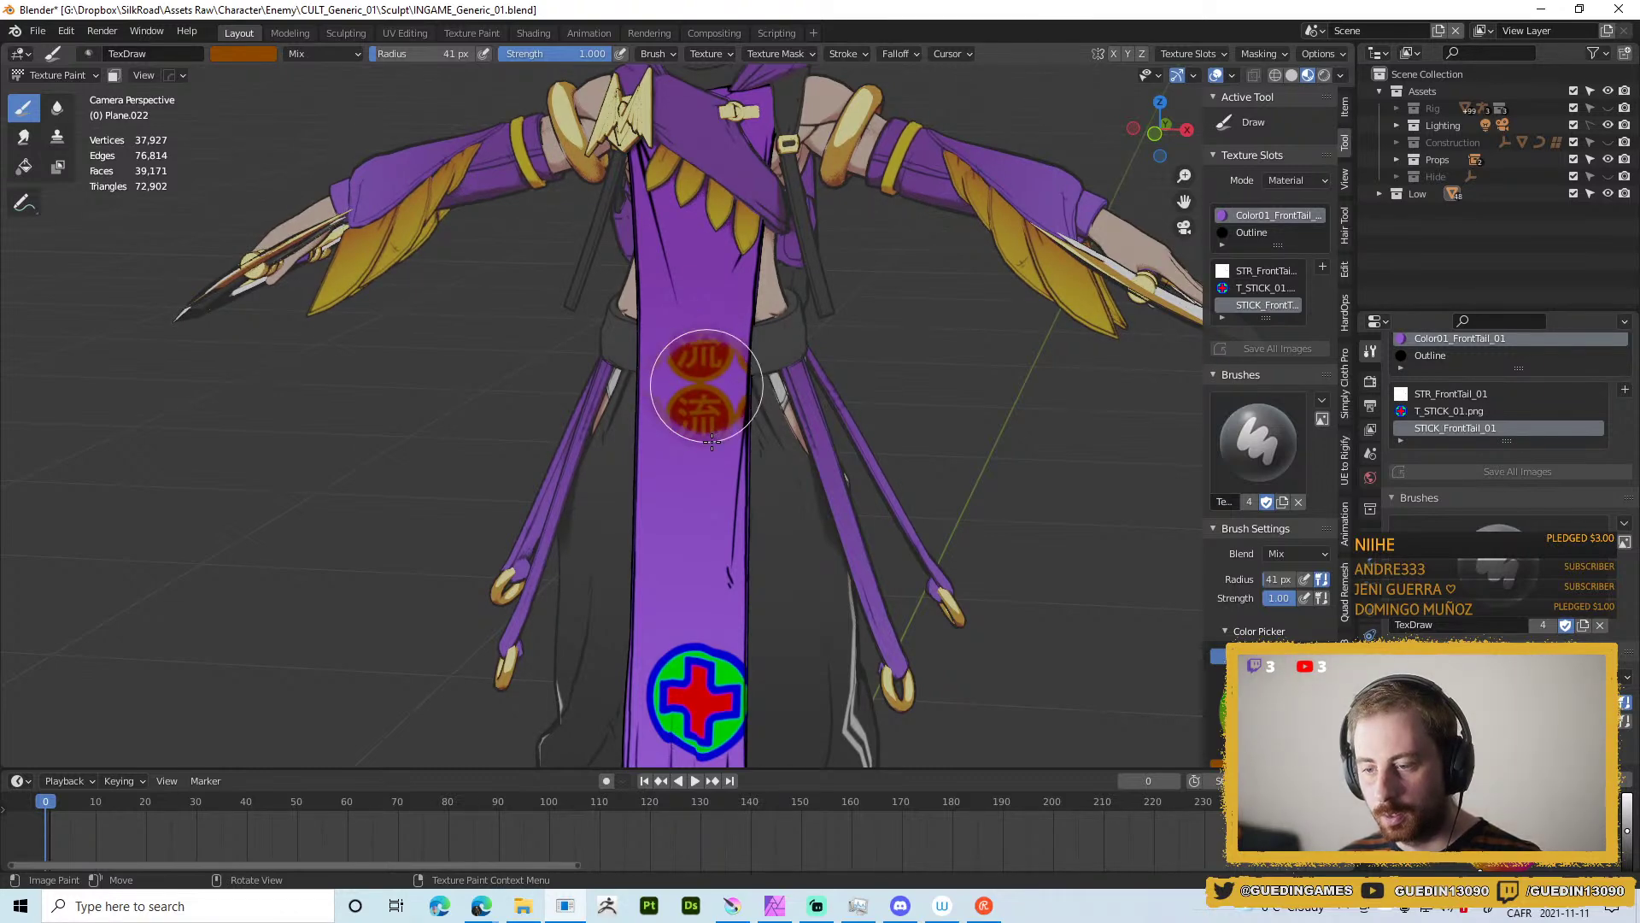
key("ctrl+z")
key("ctrl+z")
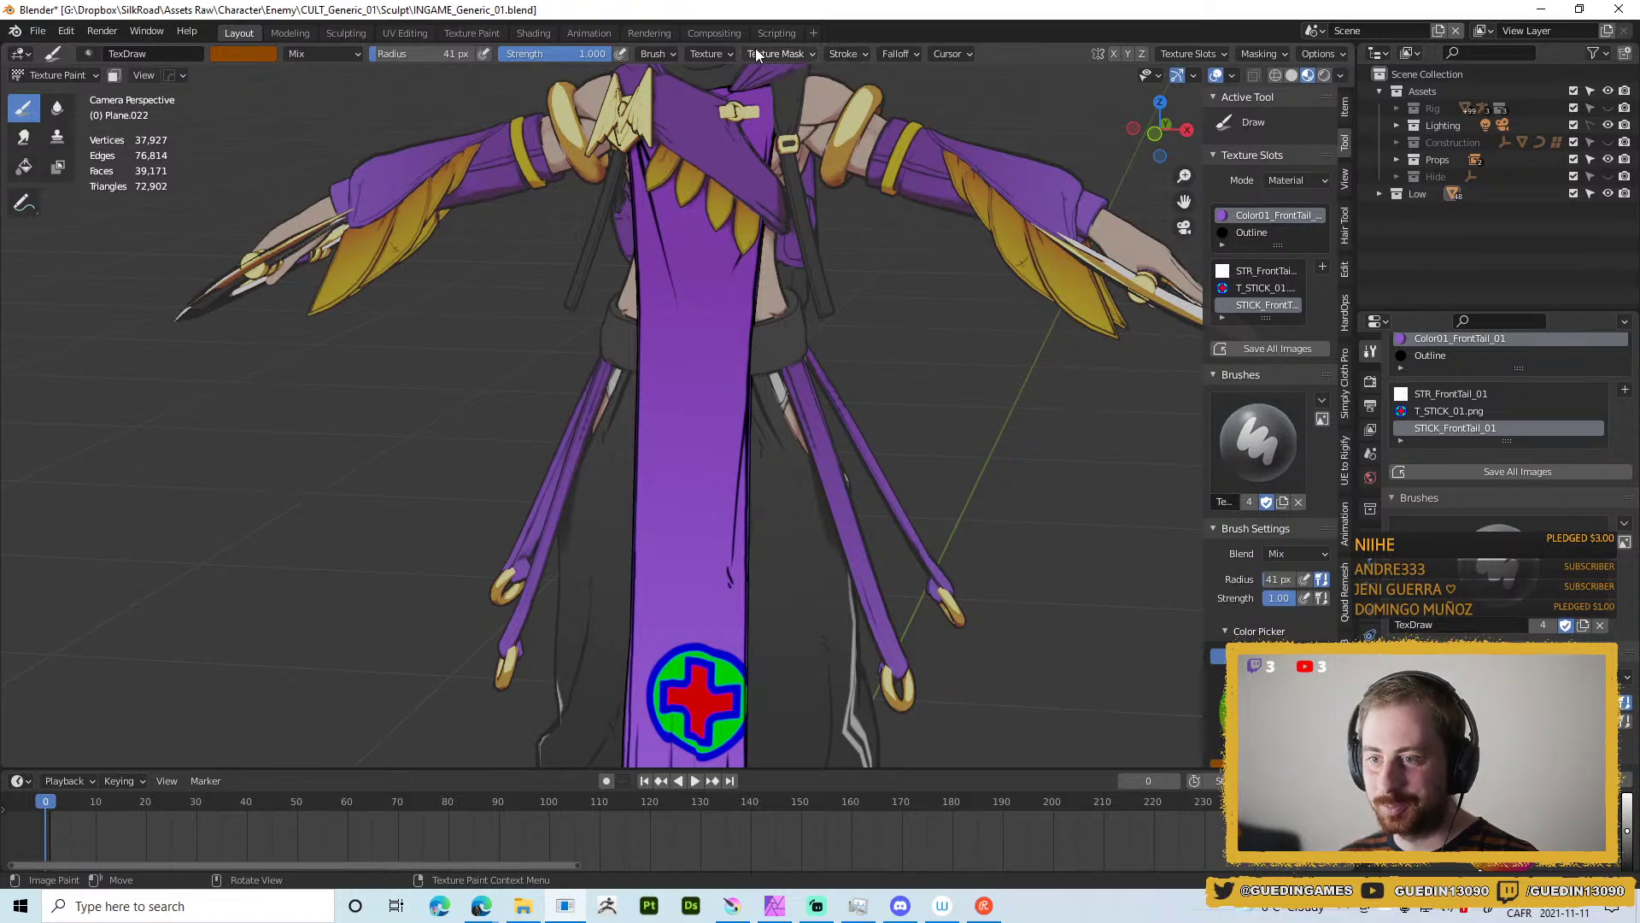
Set the brush's stroke method to Drag Dot, test it with a decal on the front cloth, and undo the test.
left_click(860, 53)
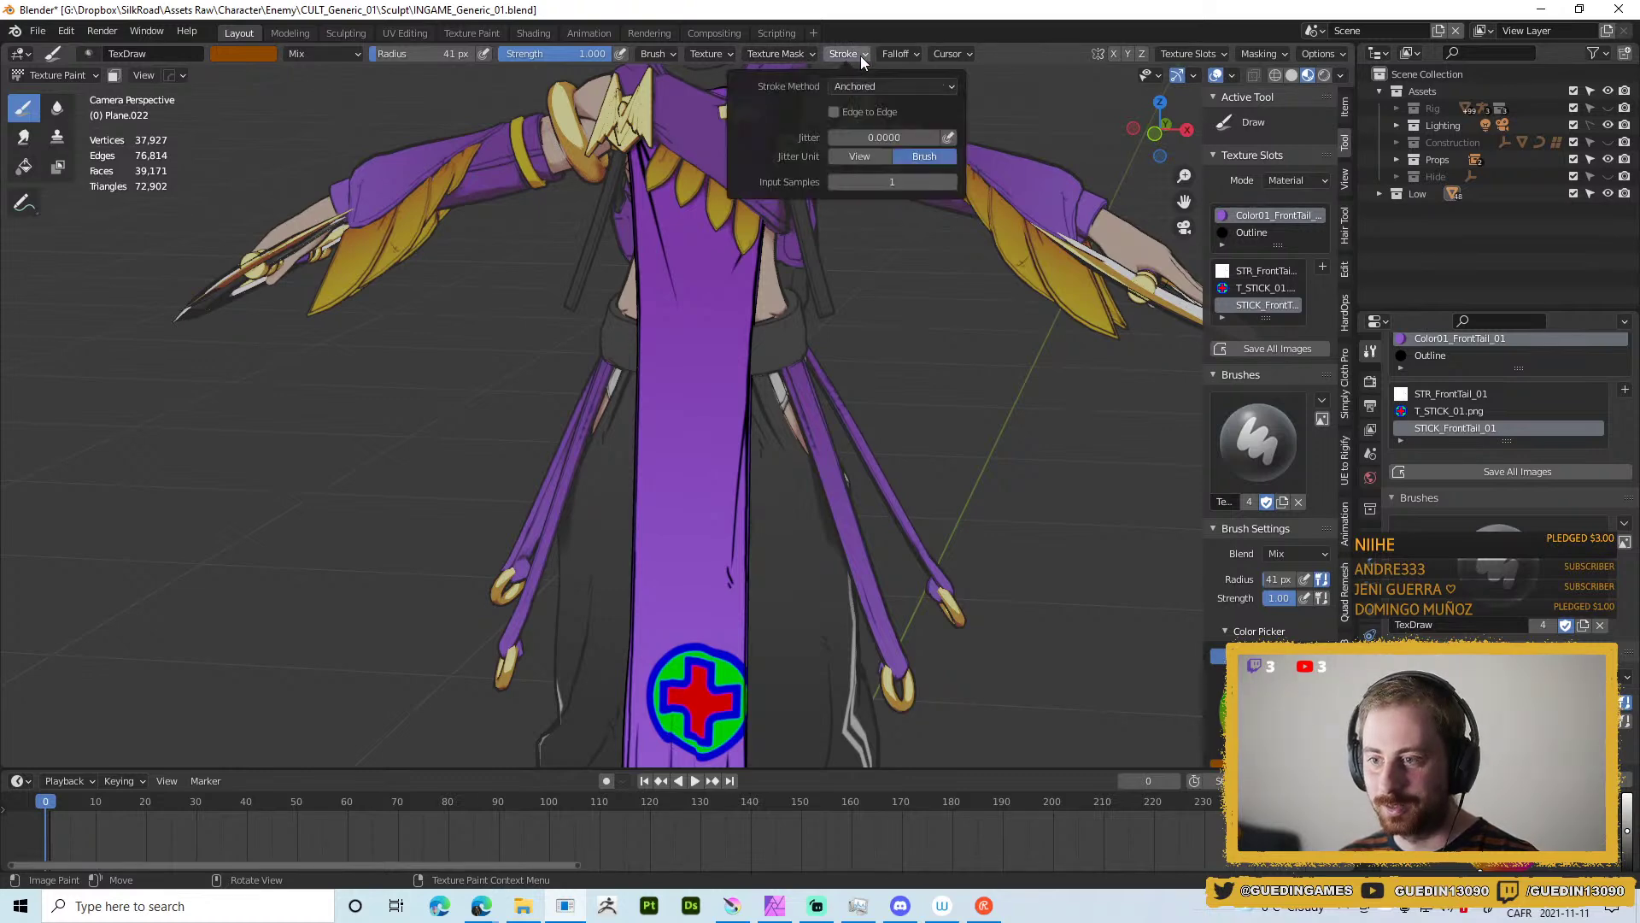
left_click(900, 84)
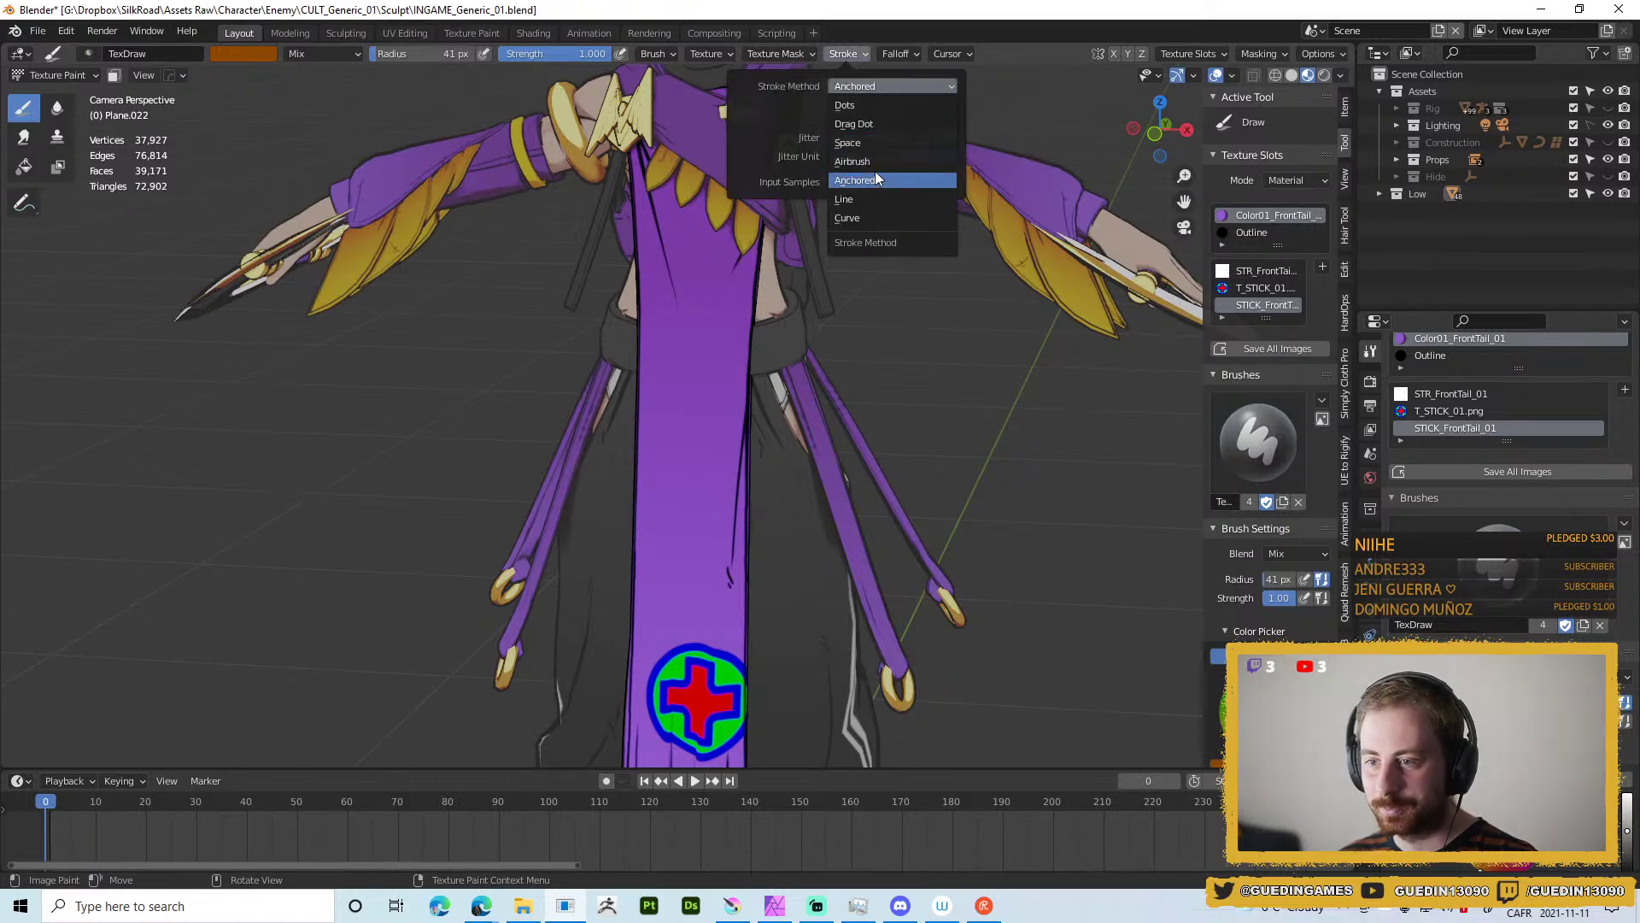
left_click(873, 125)
mouse_move(706, 445)
left_mouse_down()
mouse_move(700, 530)
mouse_move(677, 526)
mouse_move(674, 381)
left_mouse_up()
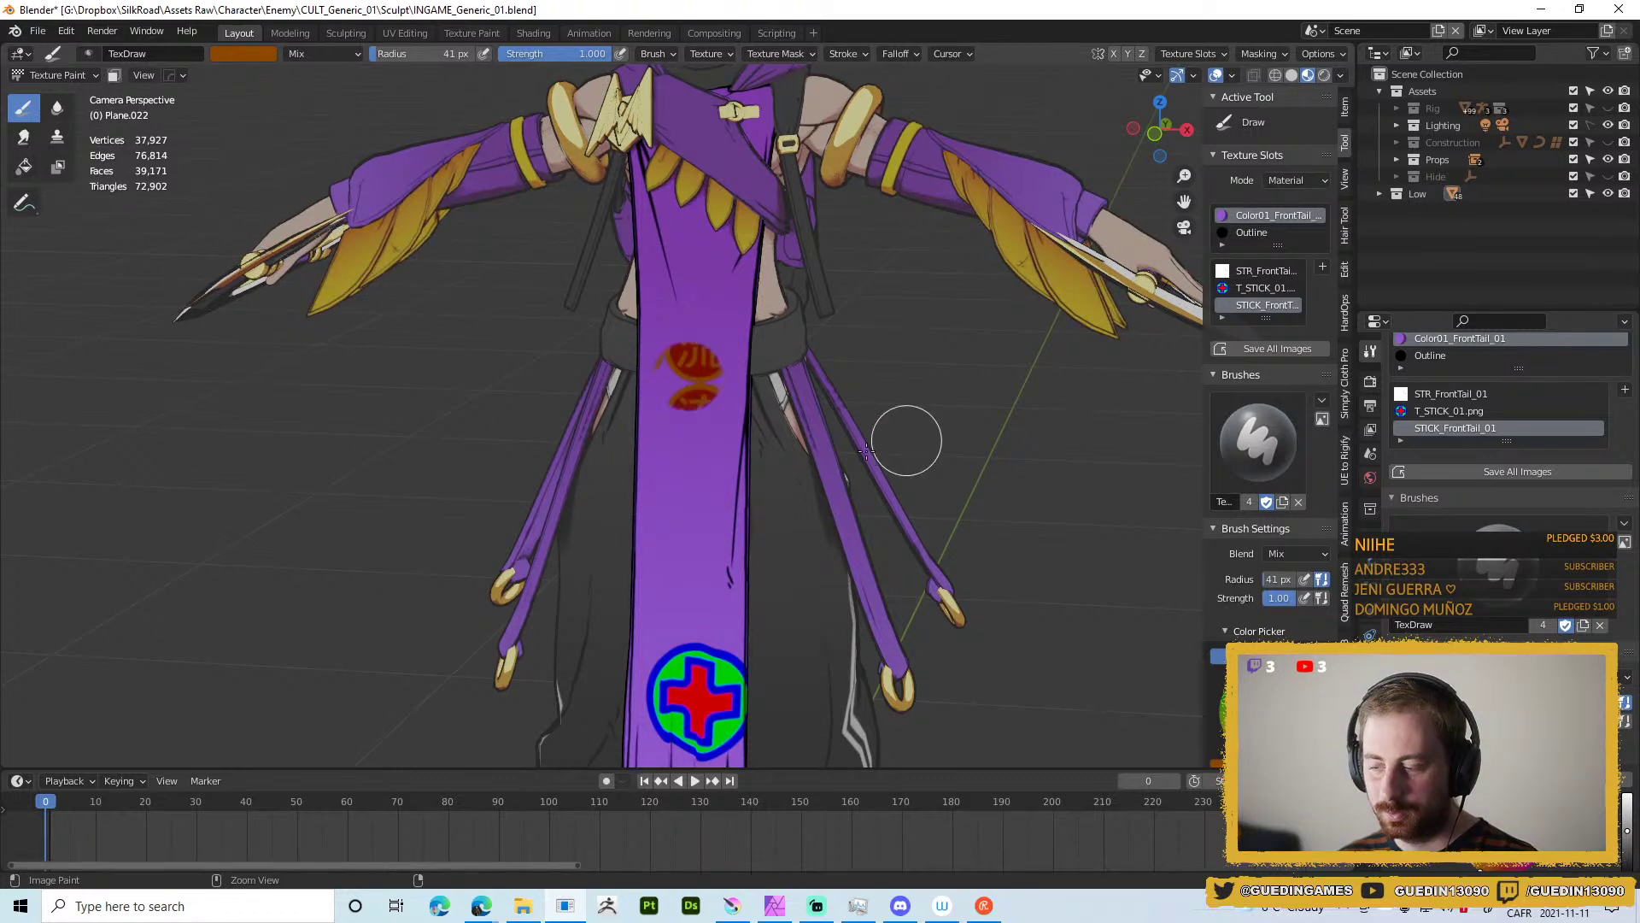
key("ctrl+z")
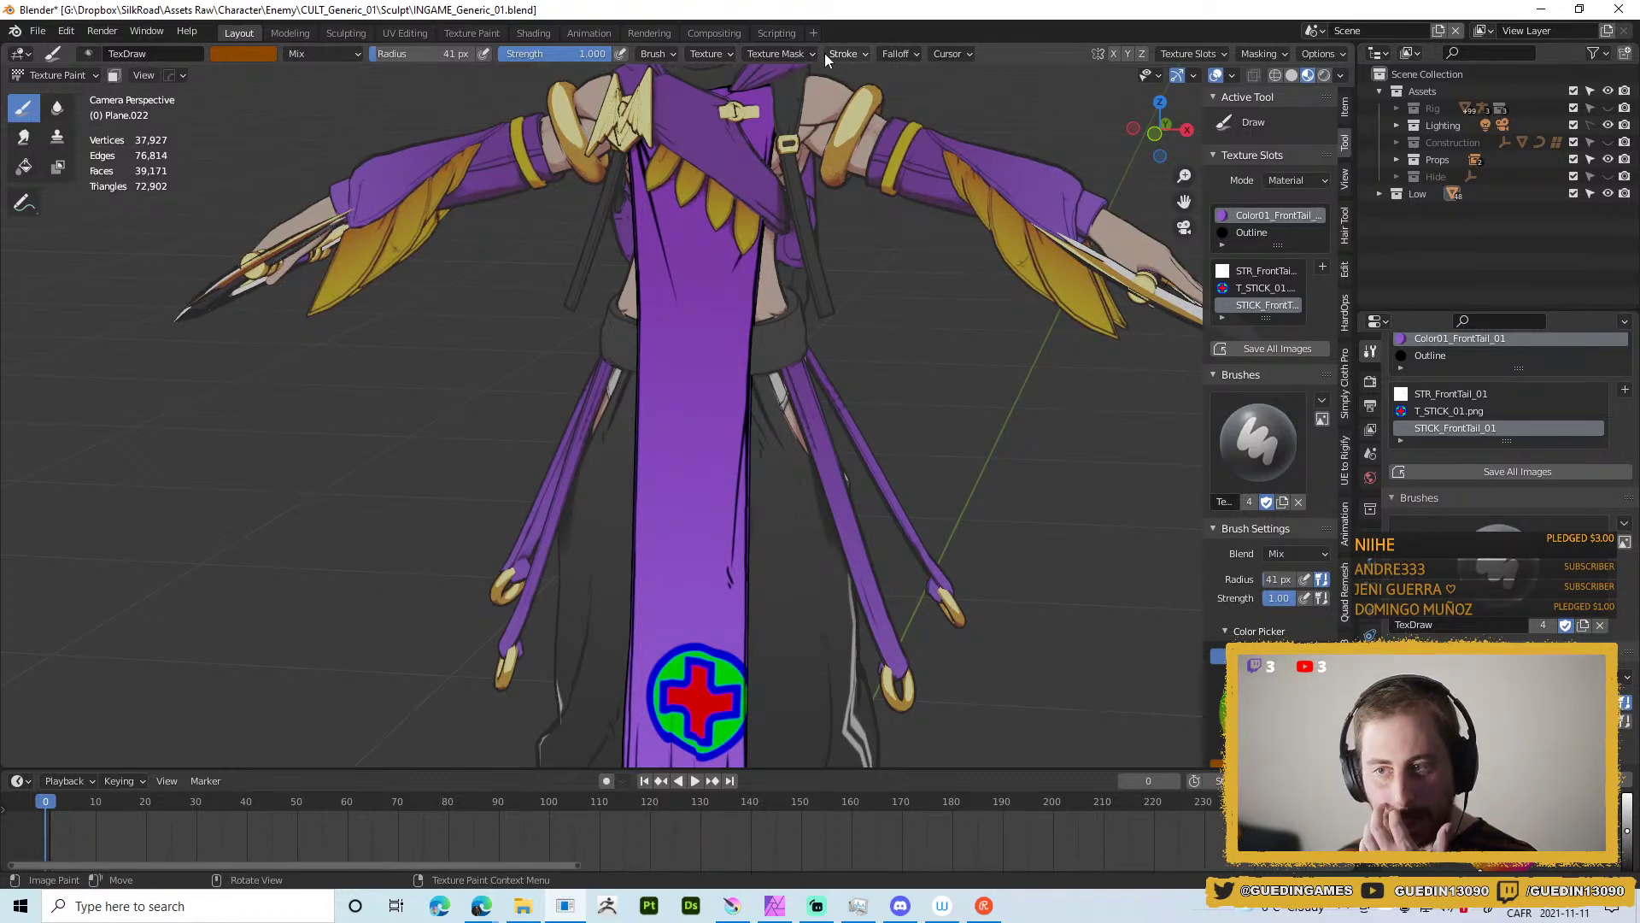
Check the brush's texture and falloff settings, test the decal on the front cloth up close, and undo the test strokes.
scroll(1504, 444, "down", 10)
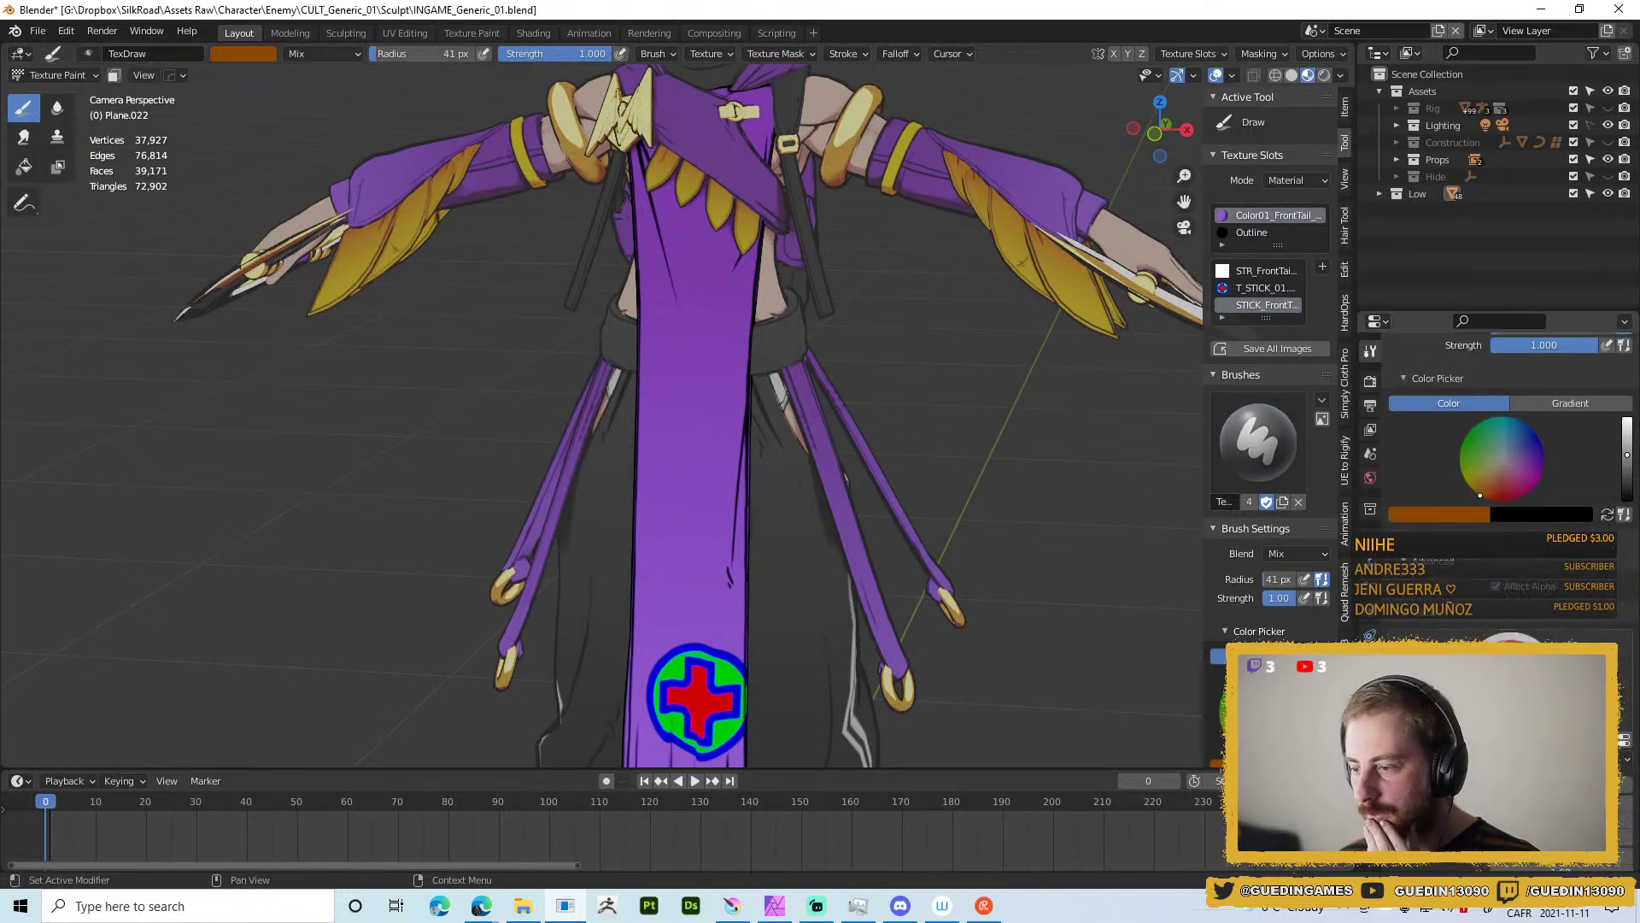
scroll(1503, 444, "down", 6)
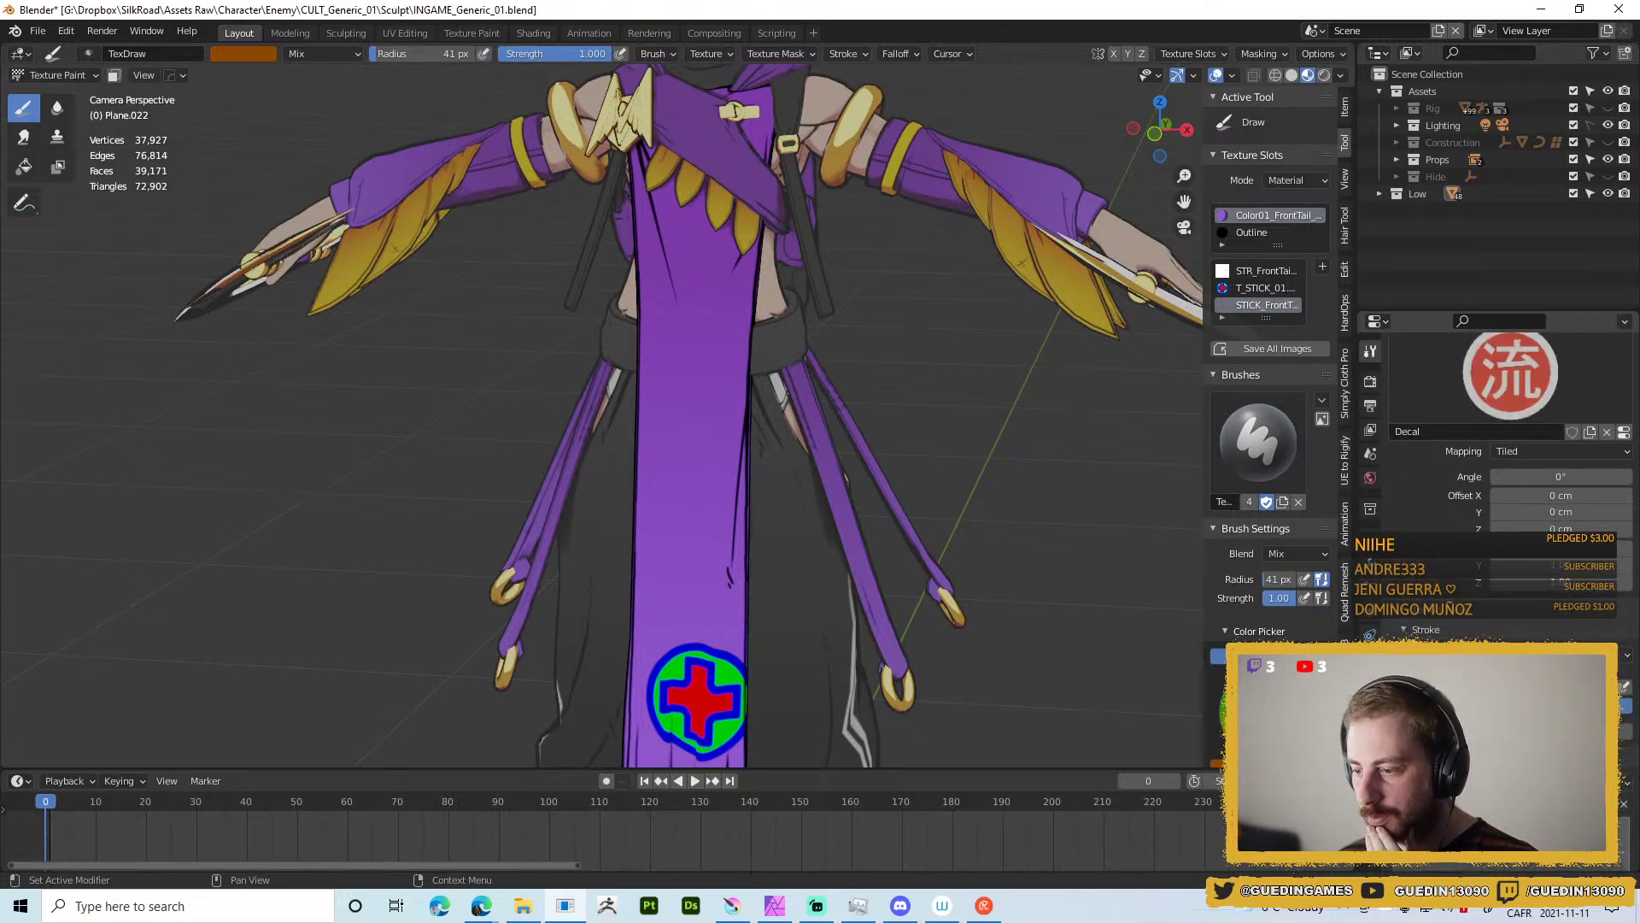
scroll(1504, 445, "down", 8)
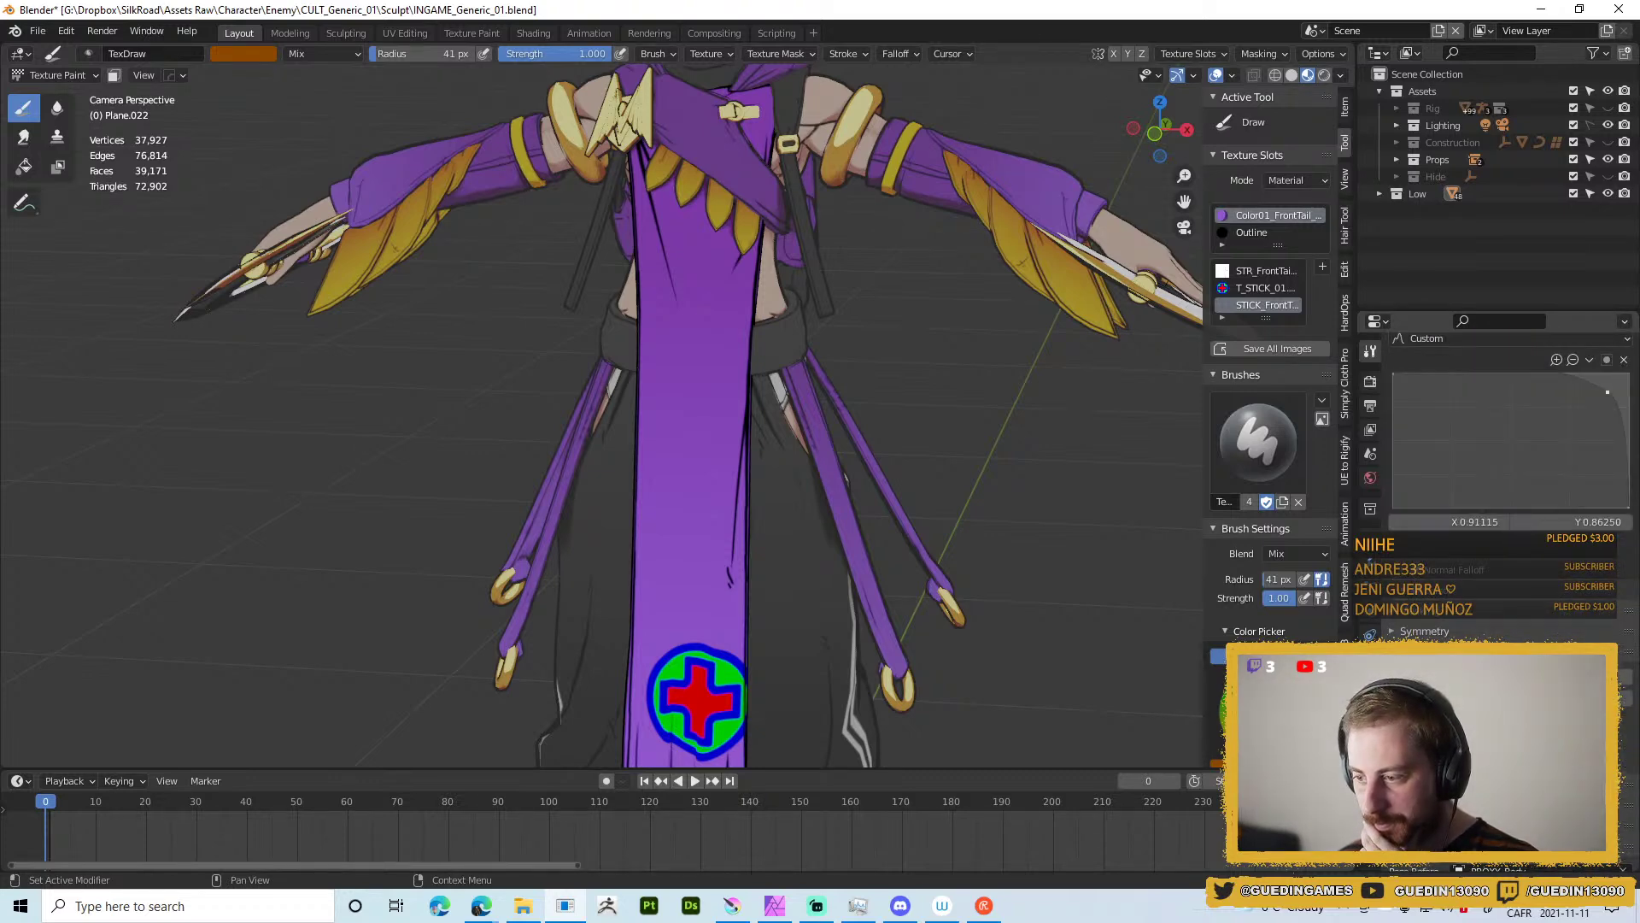
scroll(1504, 444, "up", 6)
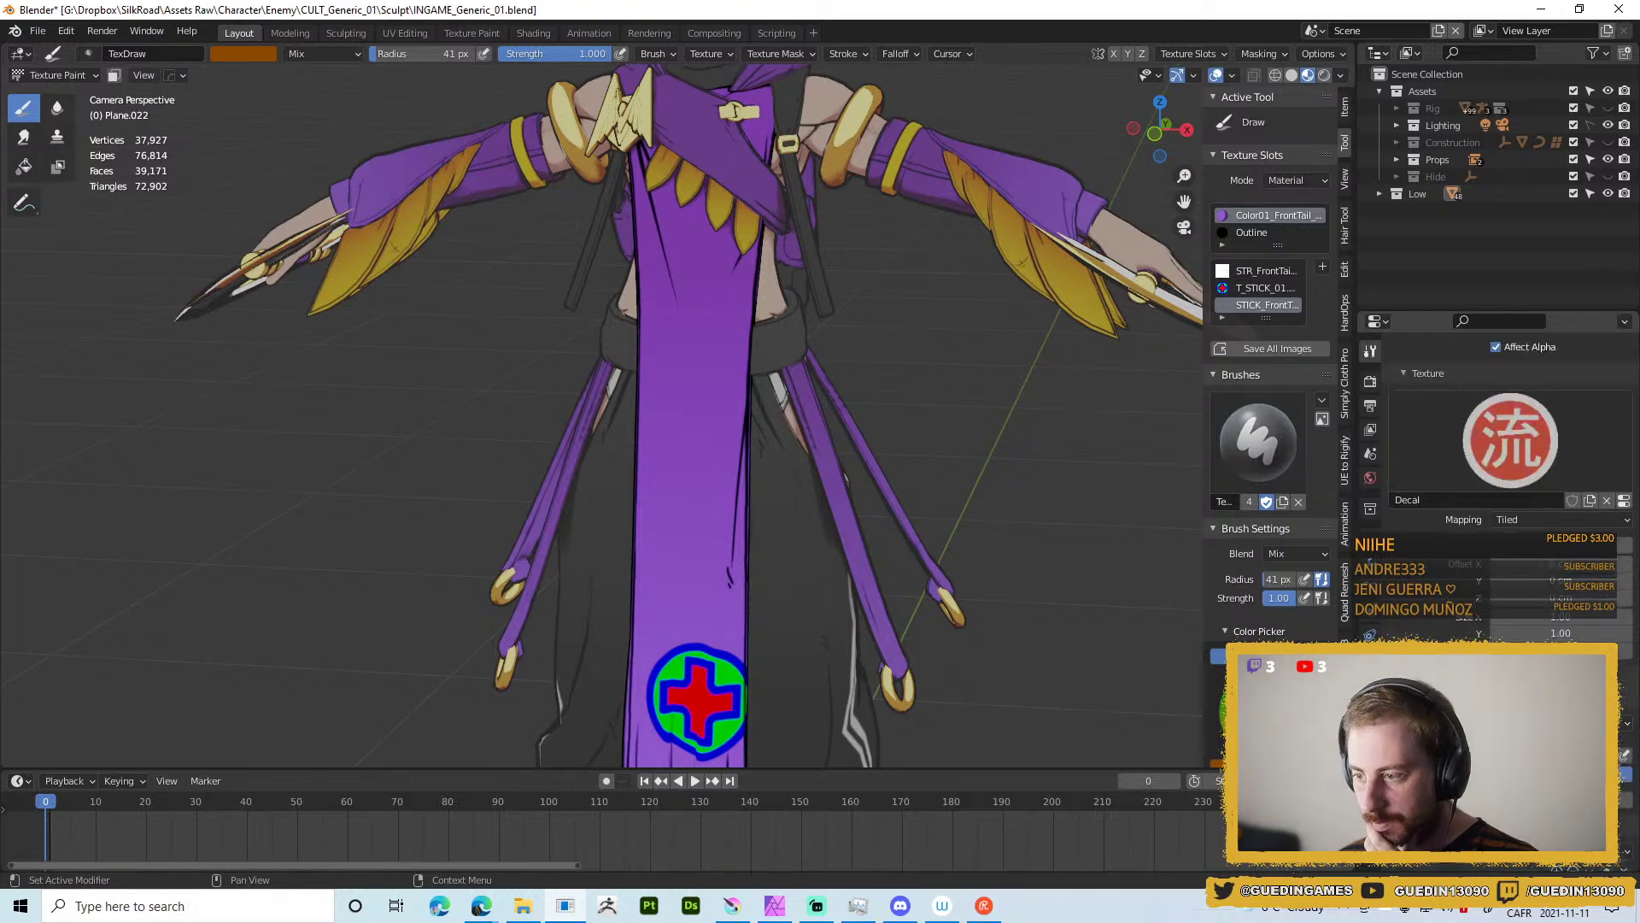
scroll(1504, 444, "up", 1)
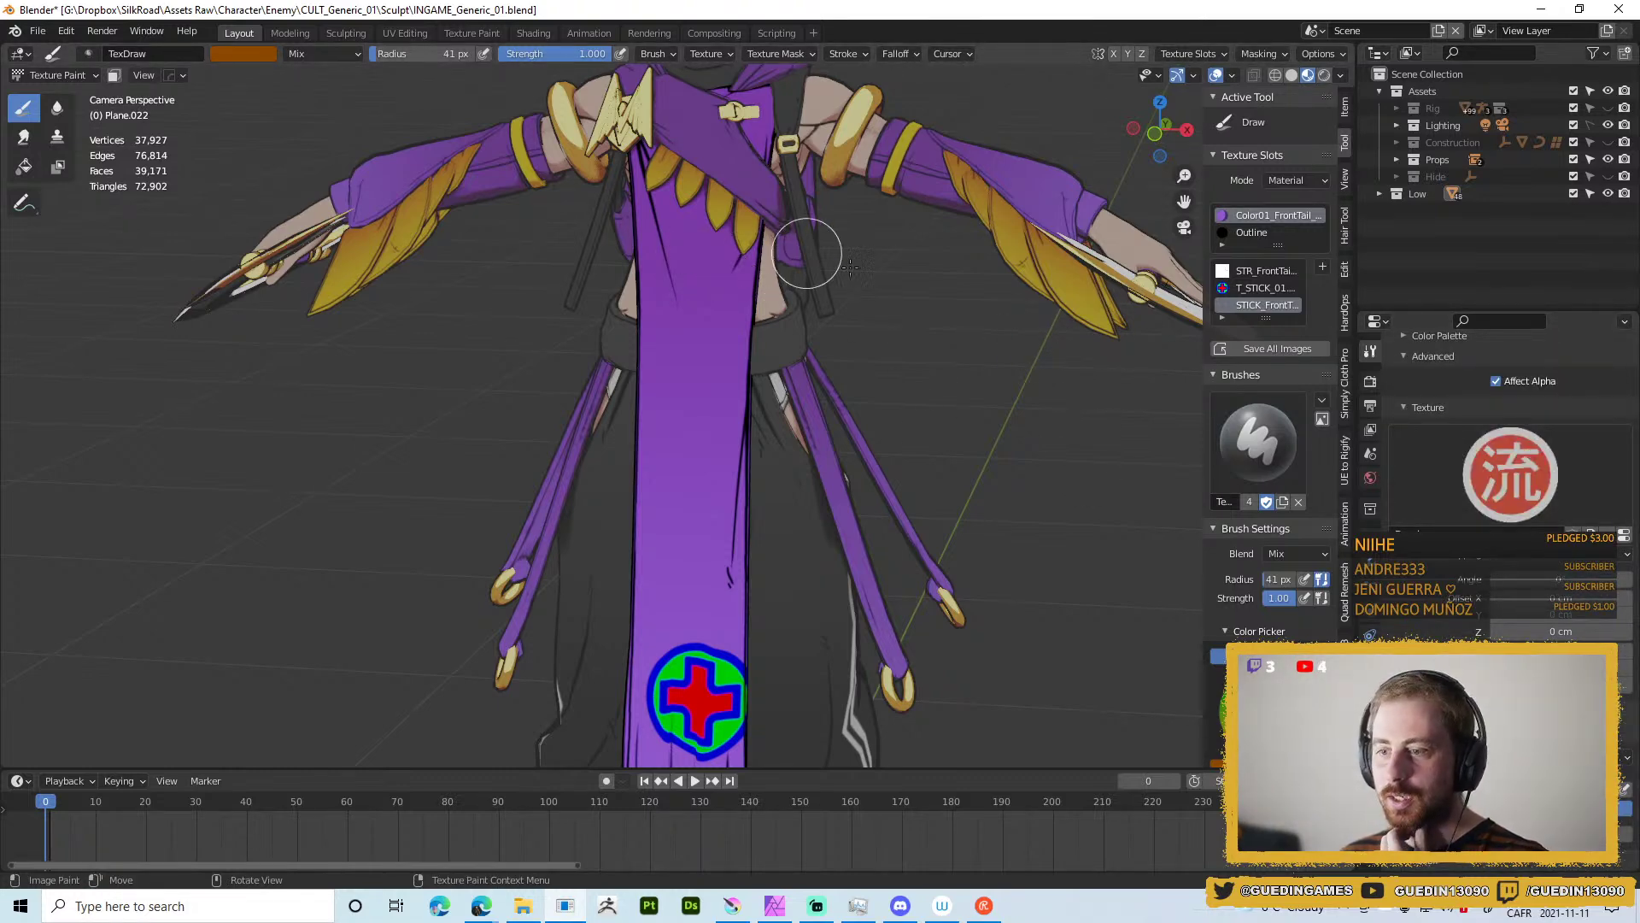
left_click_drag(700, 350, 716, 493)
key("ctrl+z")
key("ctrl+z")
key("ctrl+z")
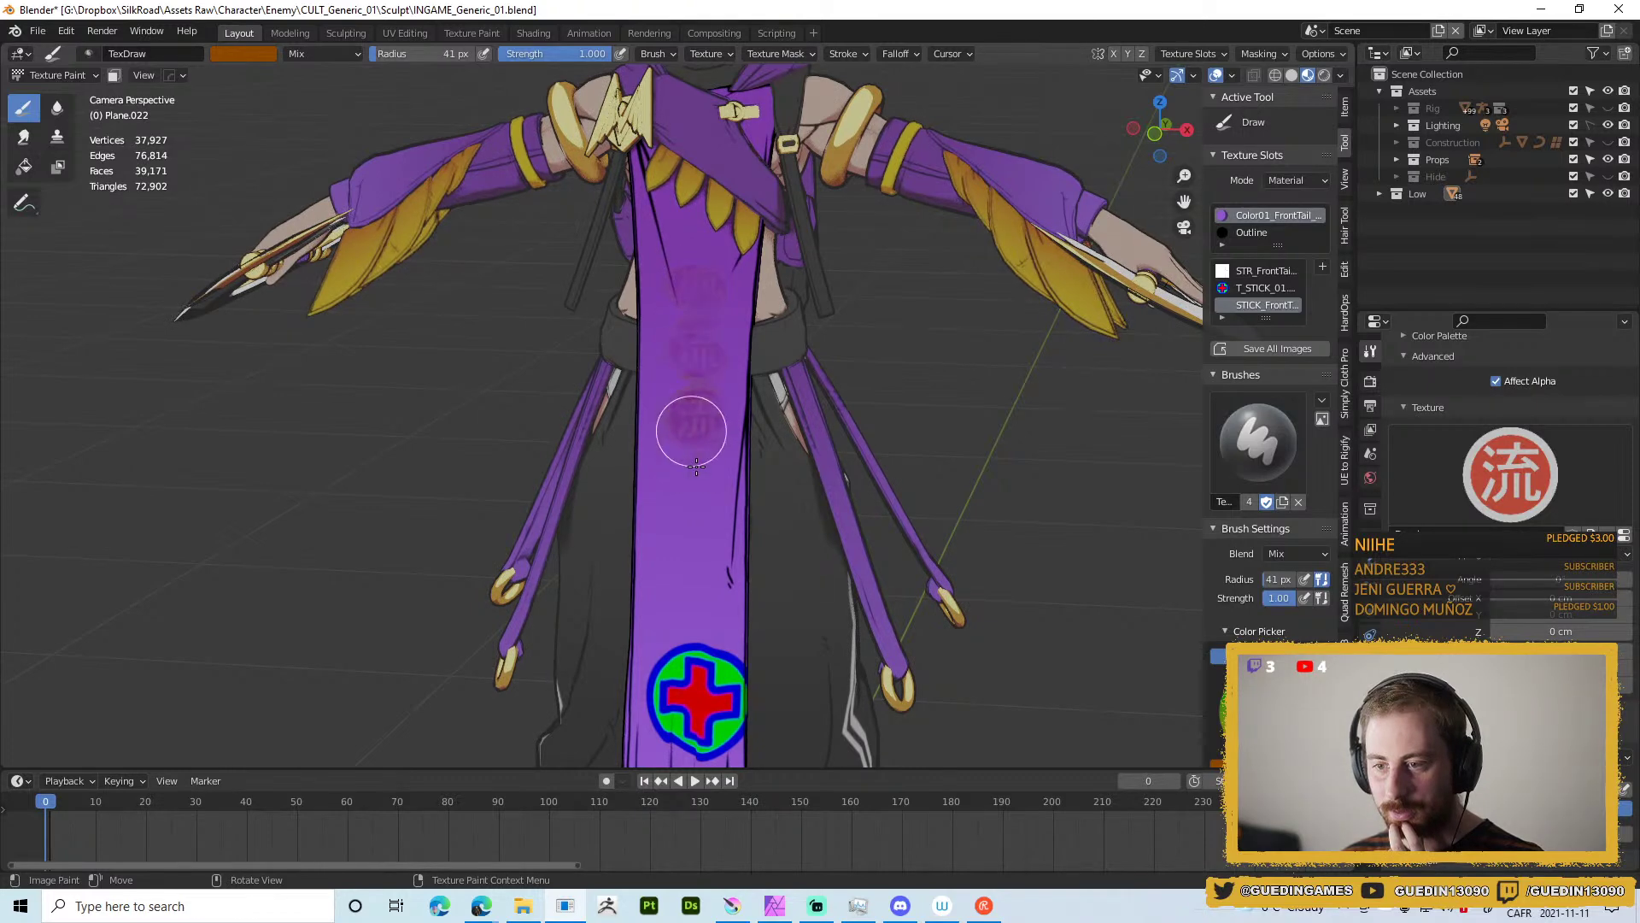
left_click_drag(697, 440, 697, 468)
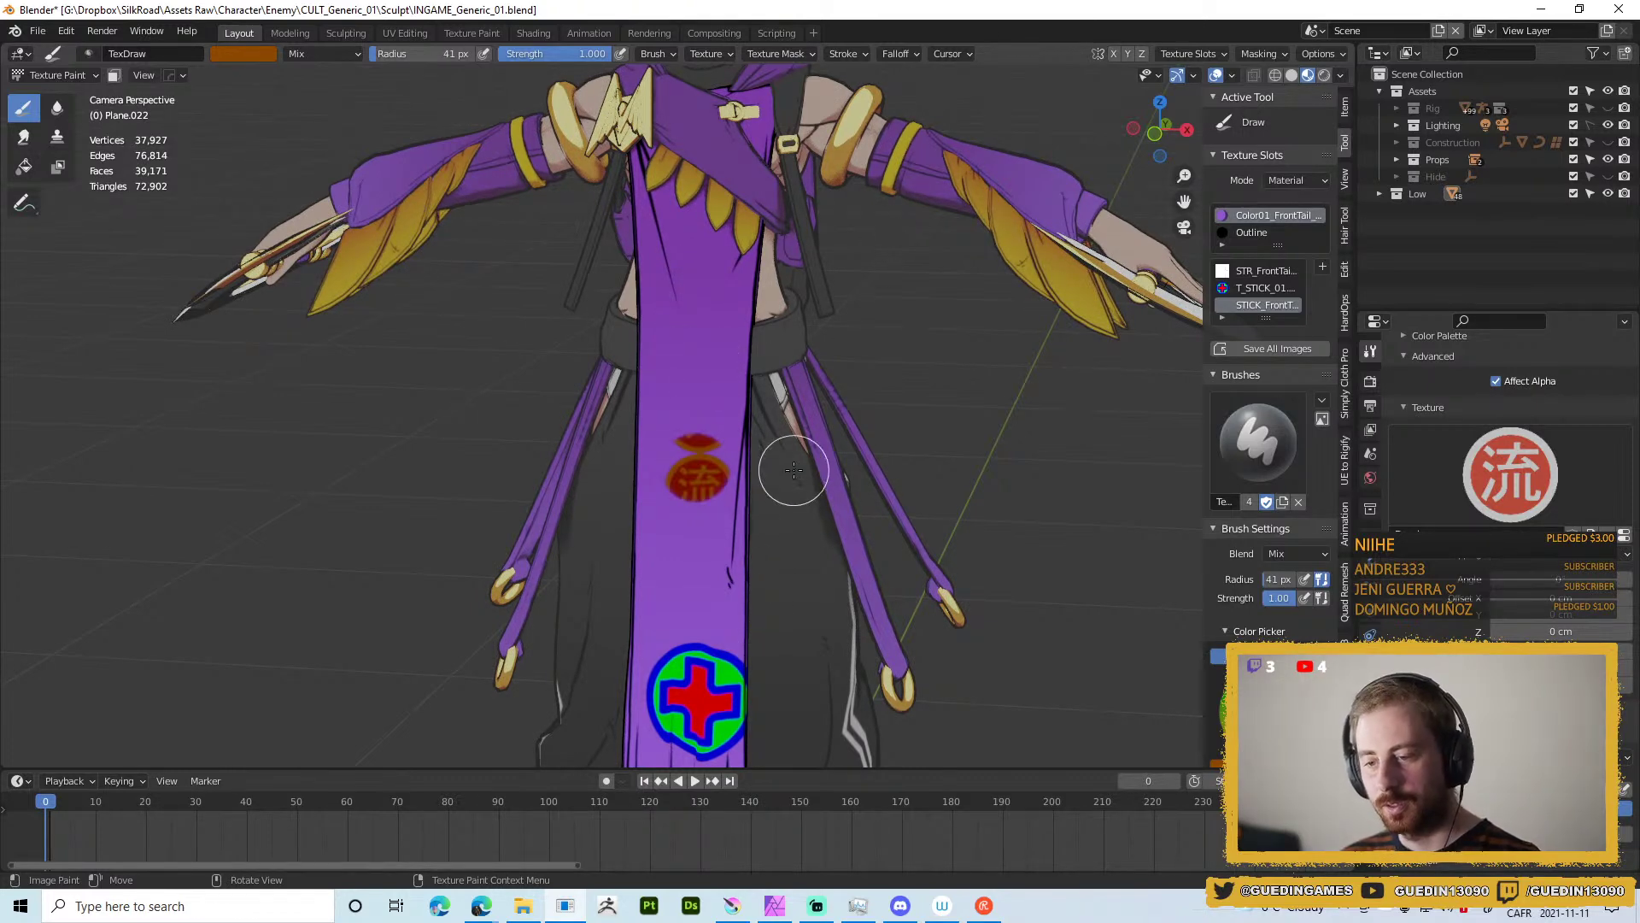
scroll(788, 484, "up", 3)
scroll(788, 484, "up", 4)
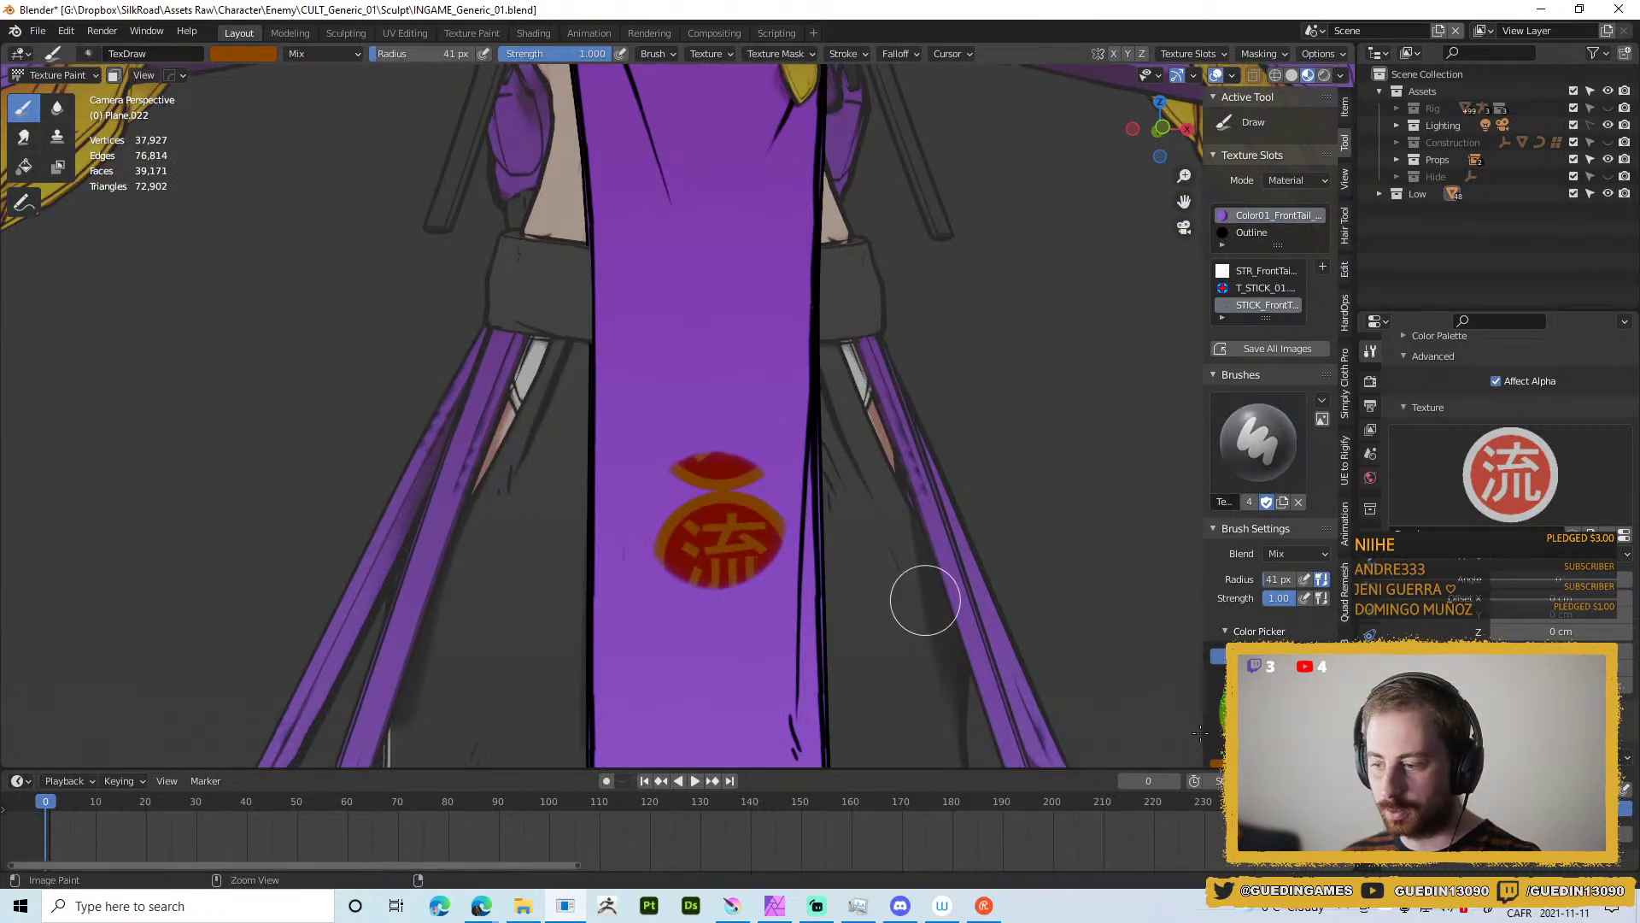
key("ctrl+z")
Change the brush colour to white, stamp a test decal on the front cloth, and undo it.
left_click_drag(1320, 743, 1320, 704)
right_click(1318, 603)
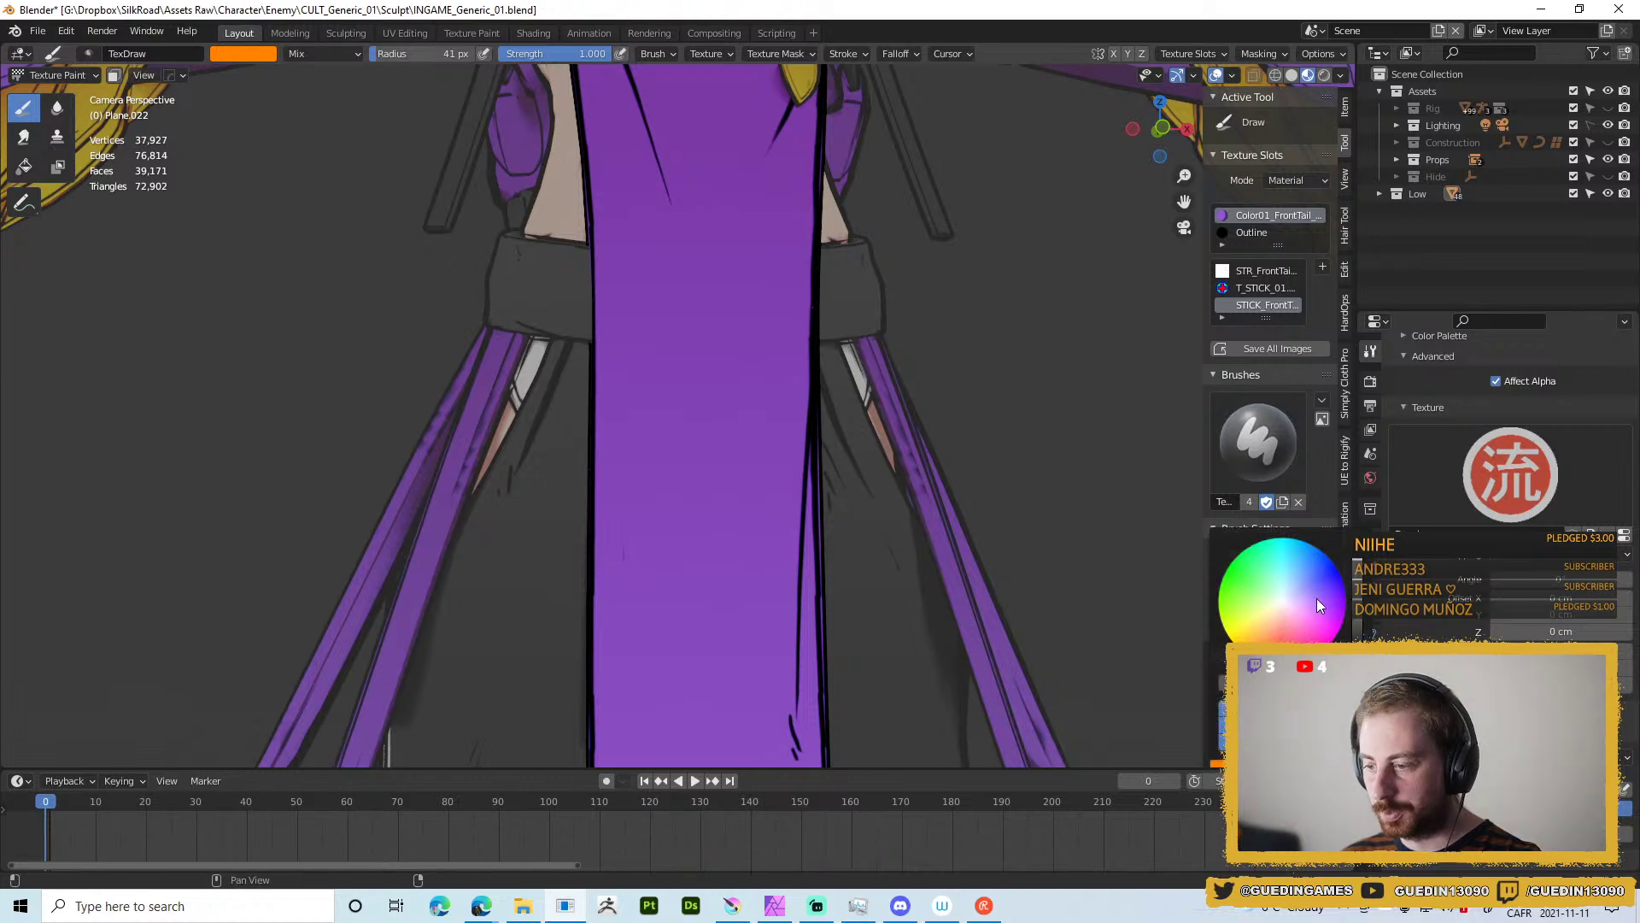
mouse_move(1255, 632)
left_mouse_down()
mouse_move(1222, 582)
mouse_move(1282, 590)
left_mouse_up()
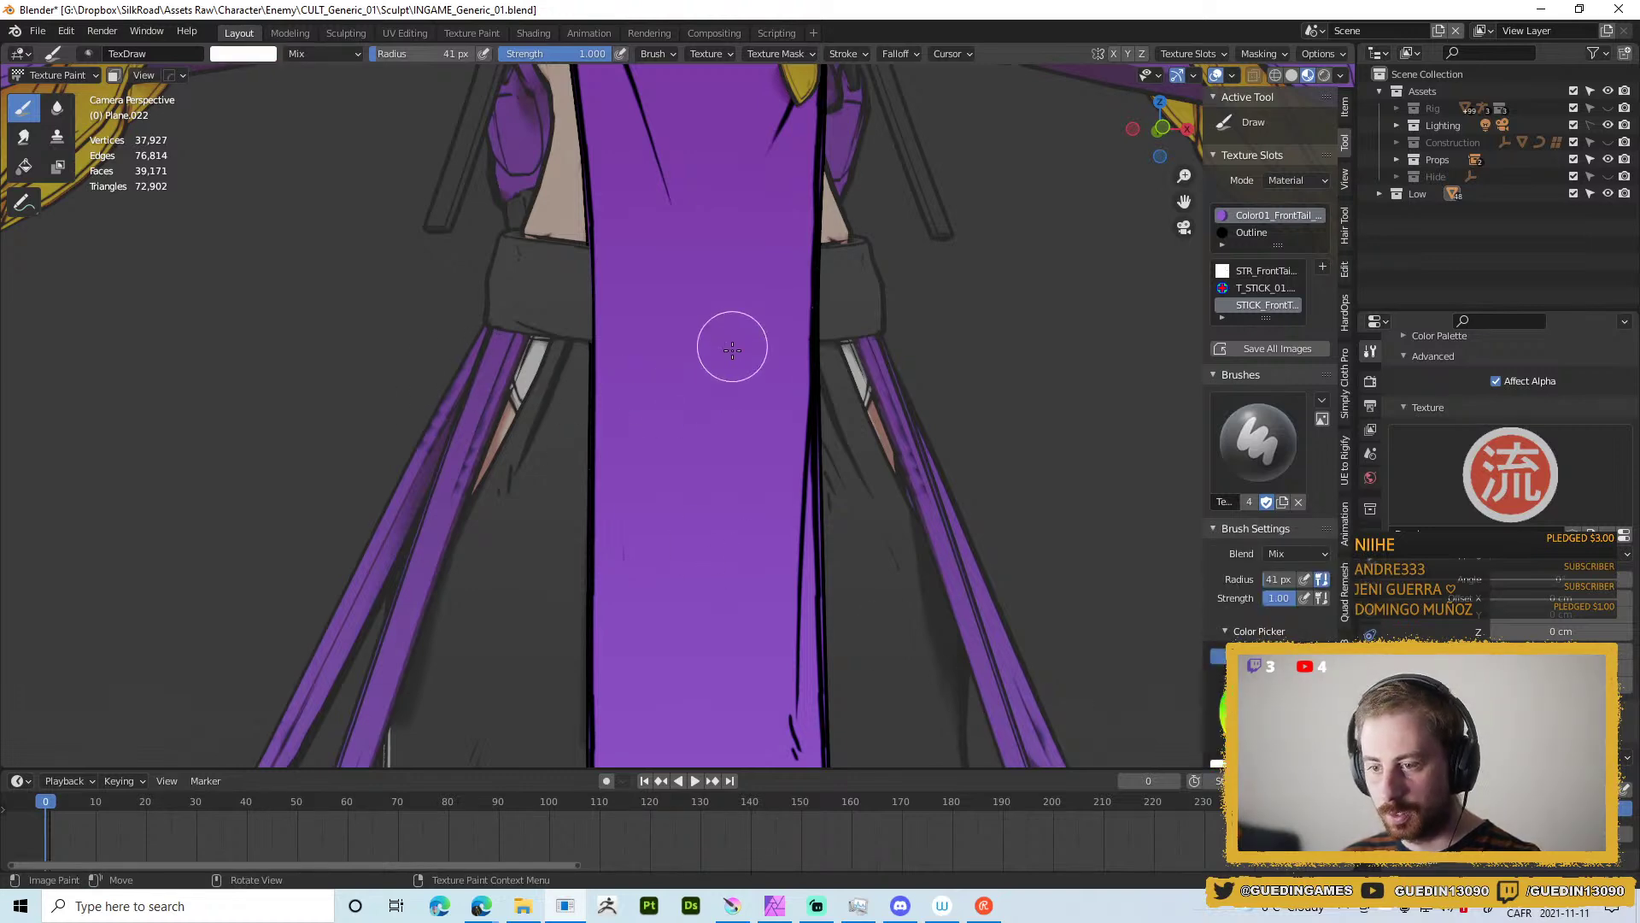
left_click(735, 427)
key("ctrl+z")
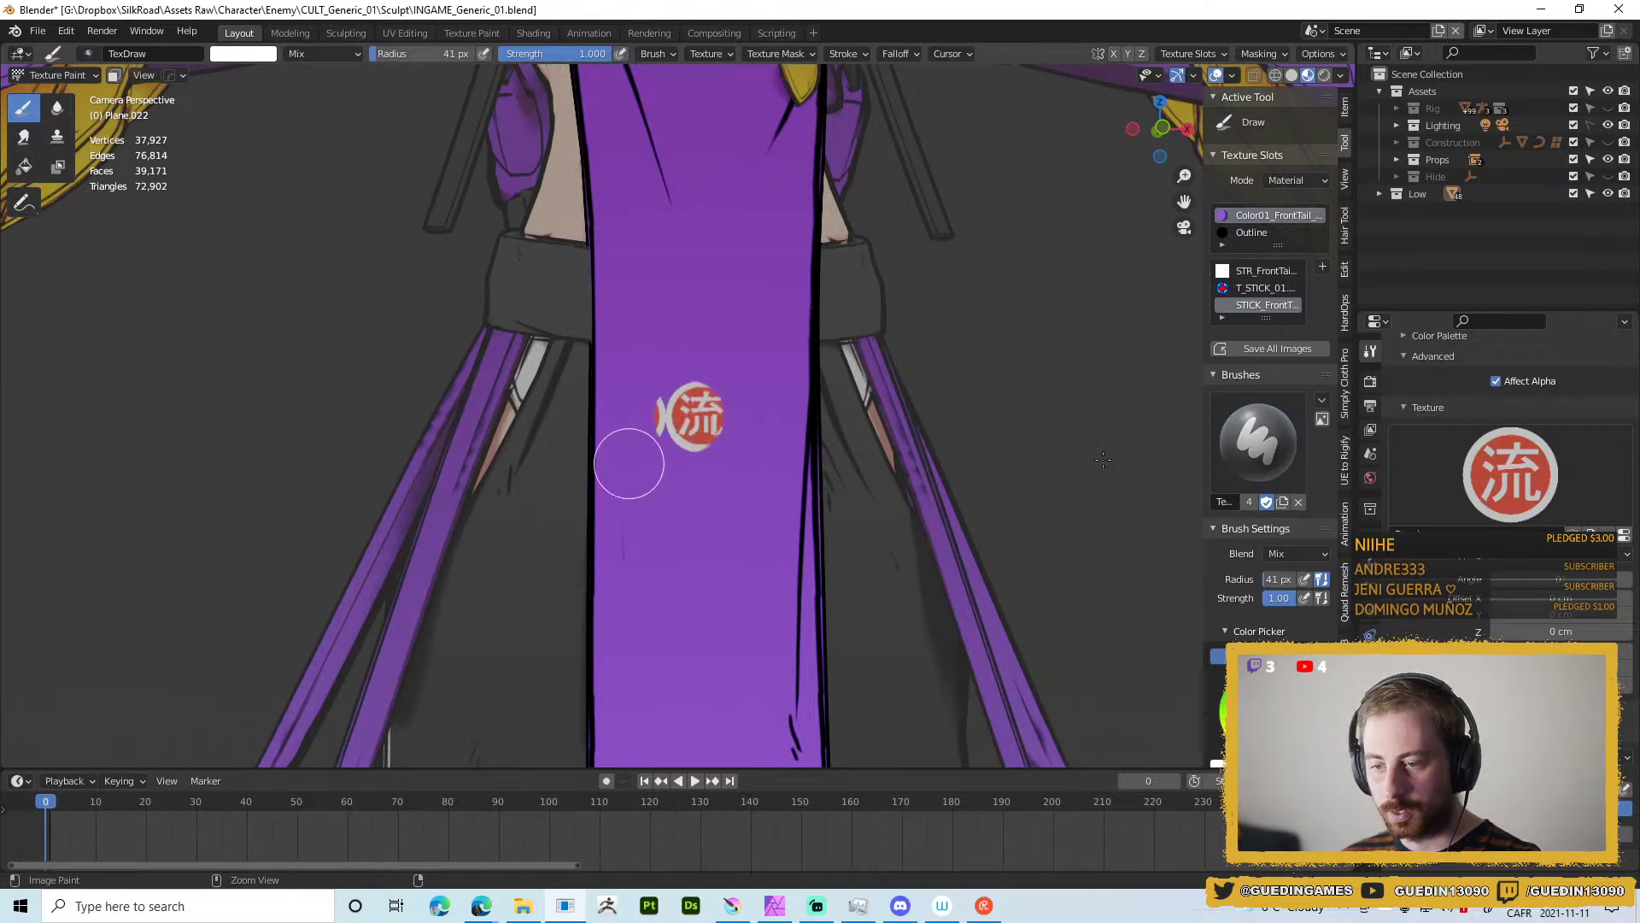
Try Stencil mapping for the brush's Decal texture.
left_click(797, 56)
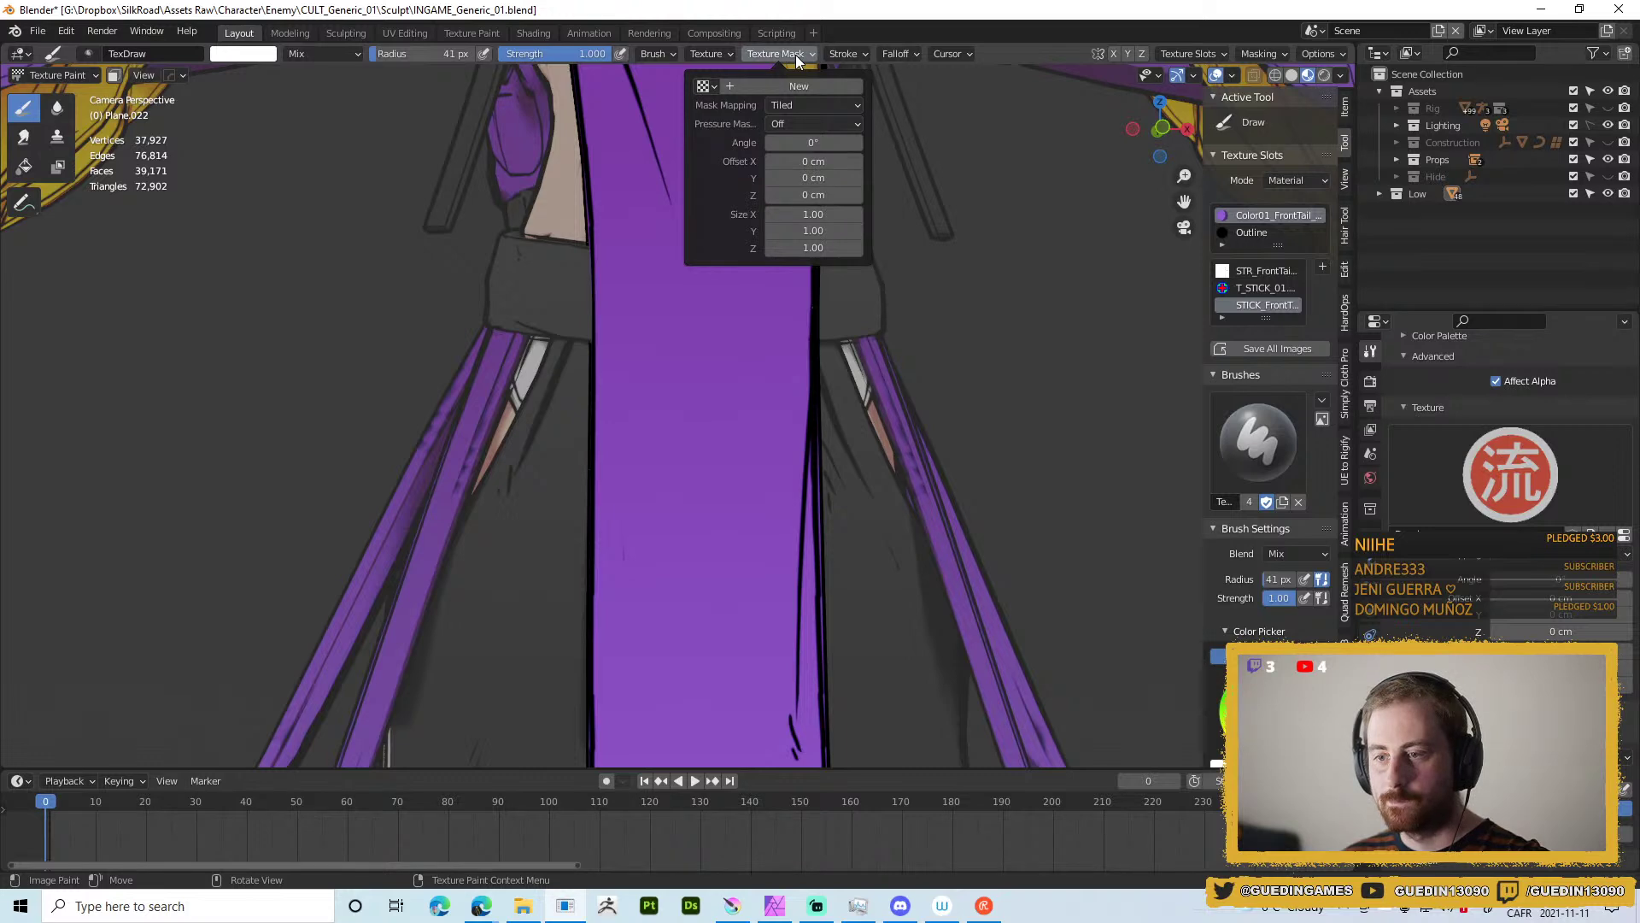
mouse_move(710, 53)
left_click(737, 105)
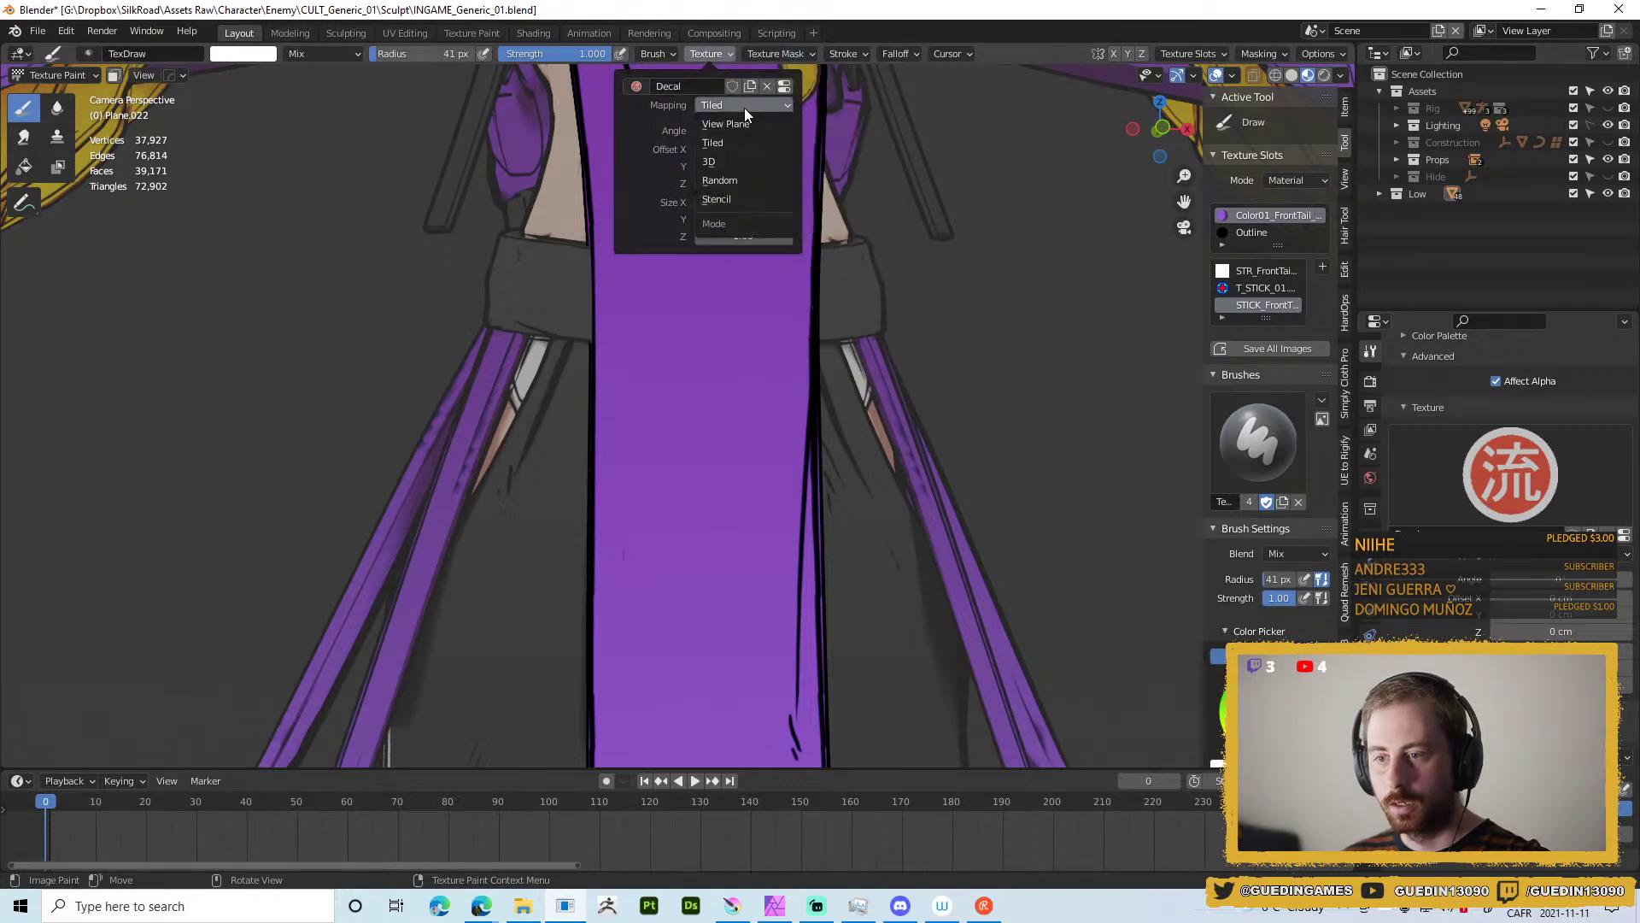
left_click(728, 197)
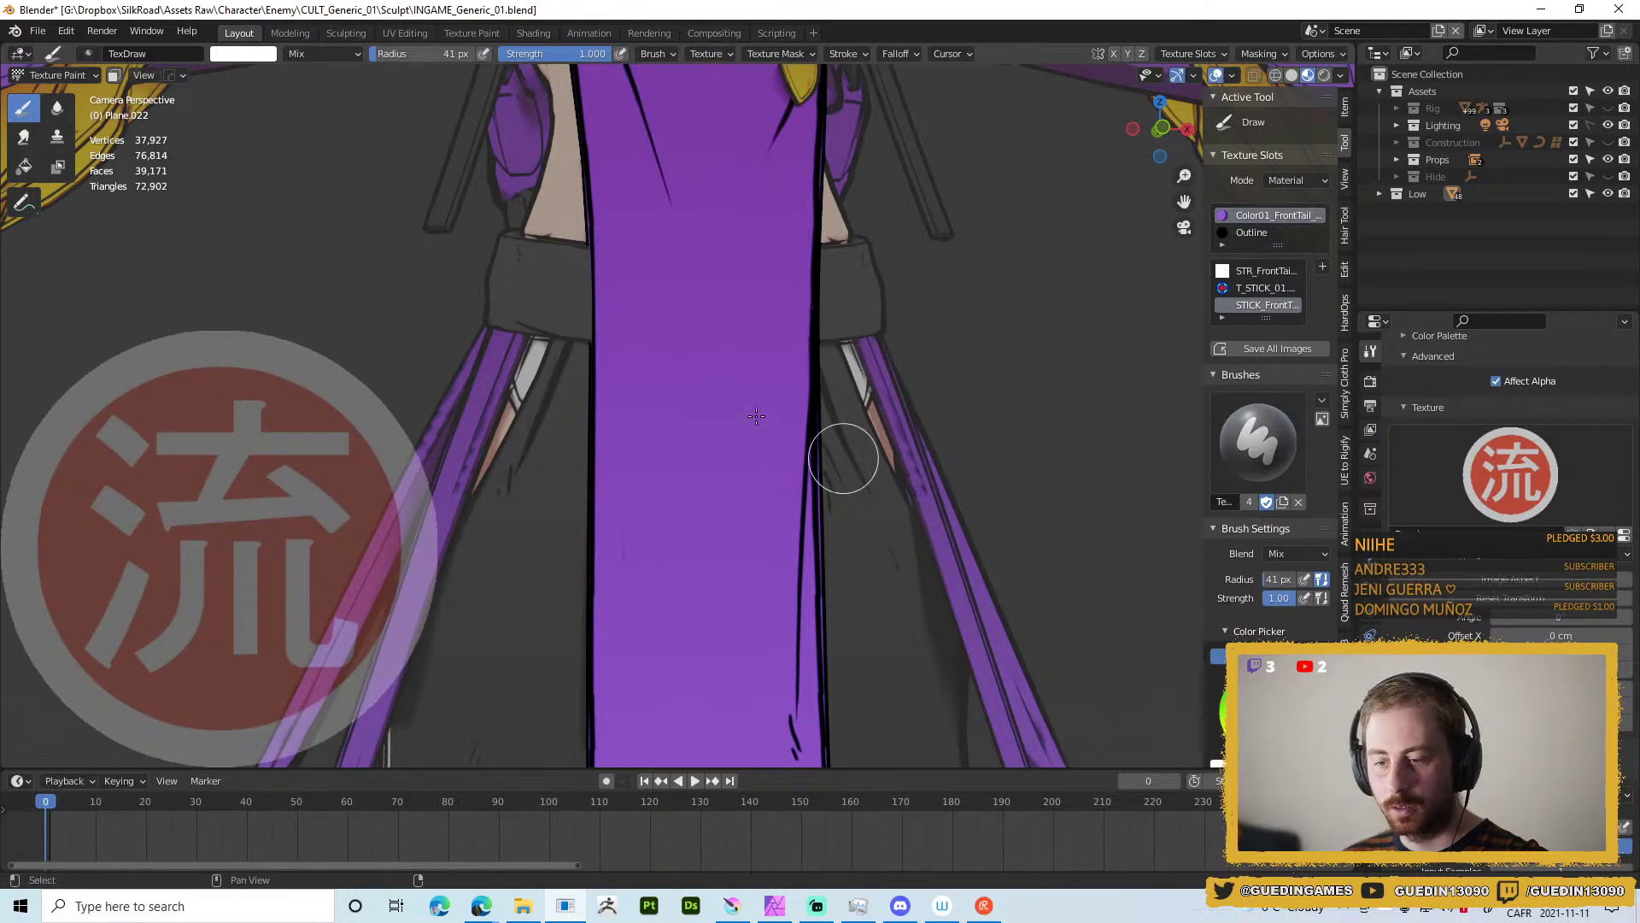
Set the Decal texture's mapping to View Plane.
left_click(709, 53)
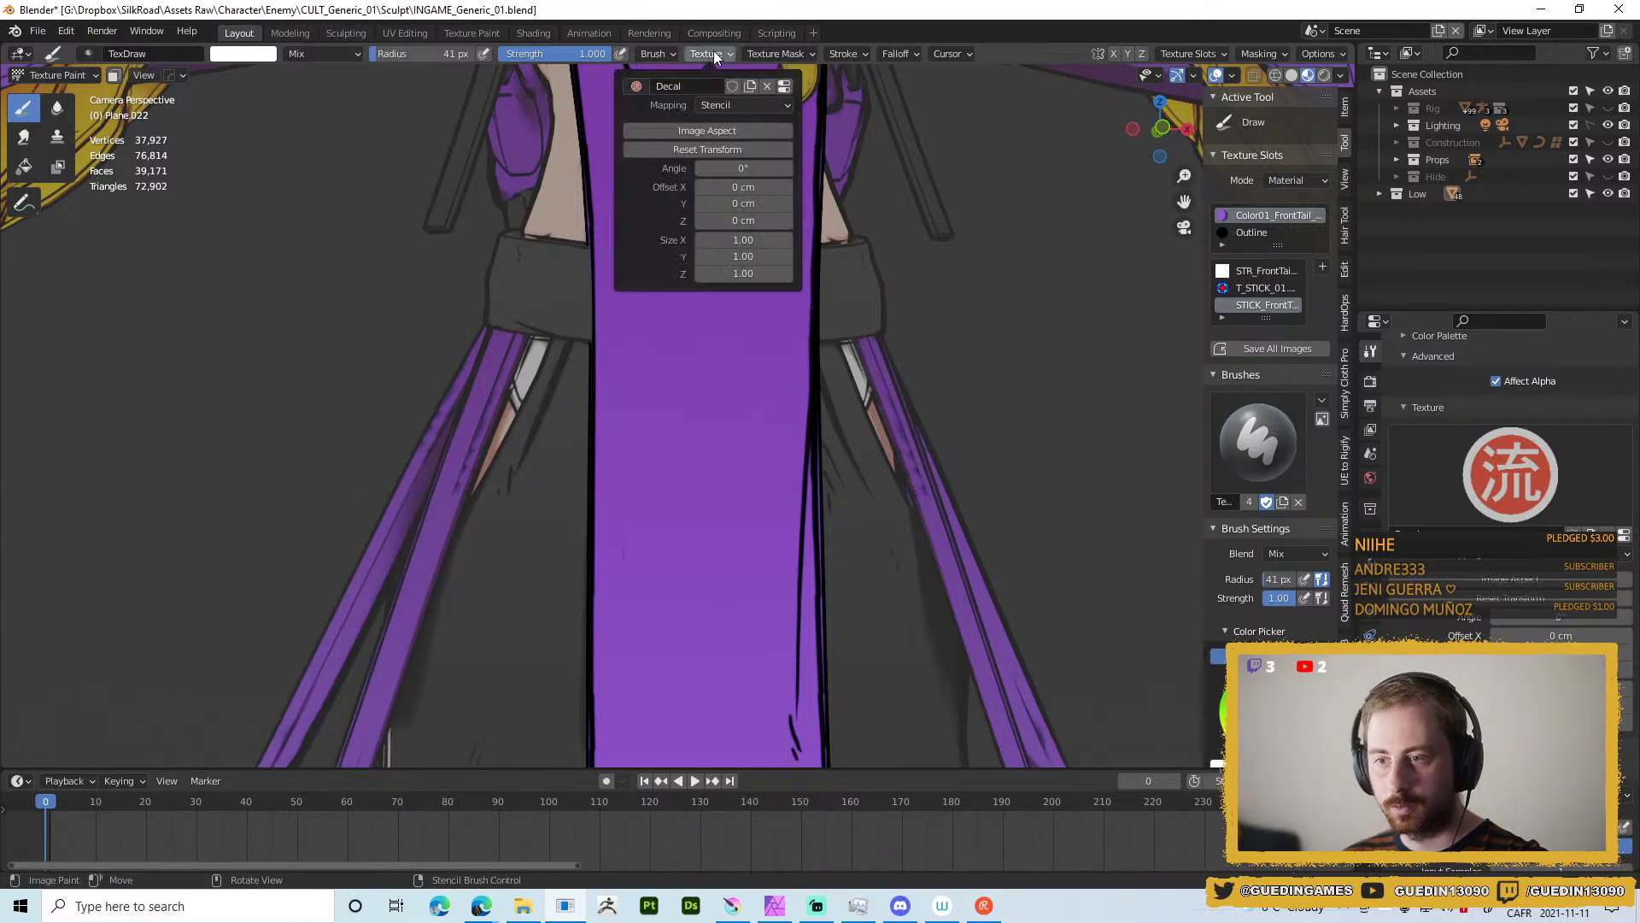
left_click(743, 106)
left_click(726, 124)
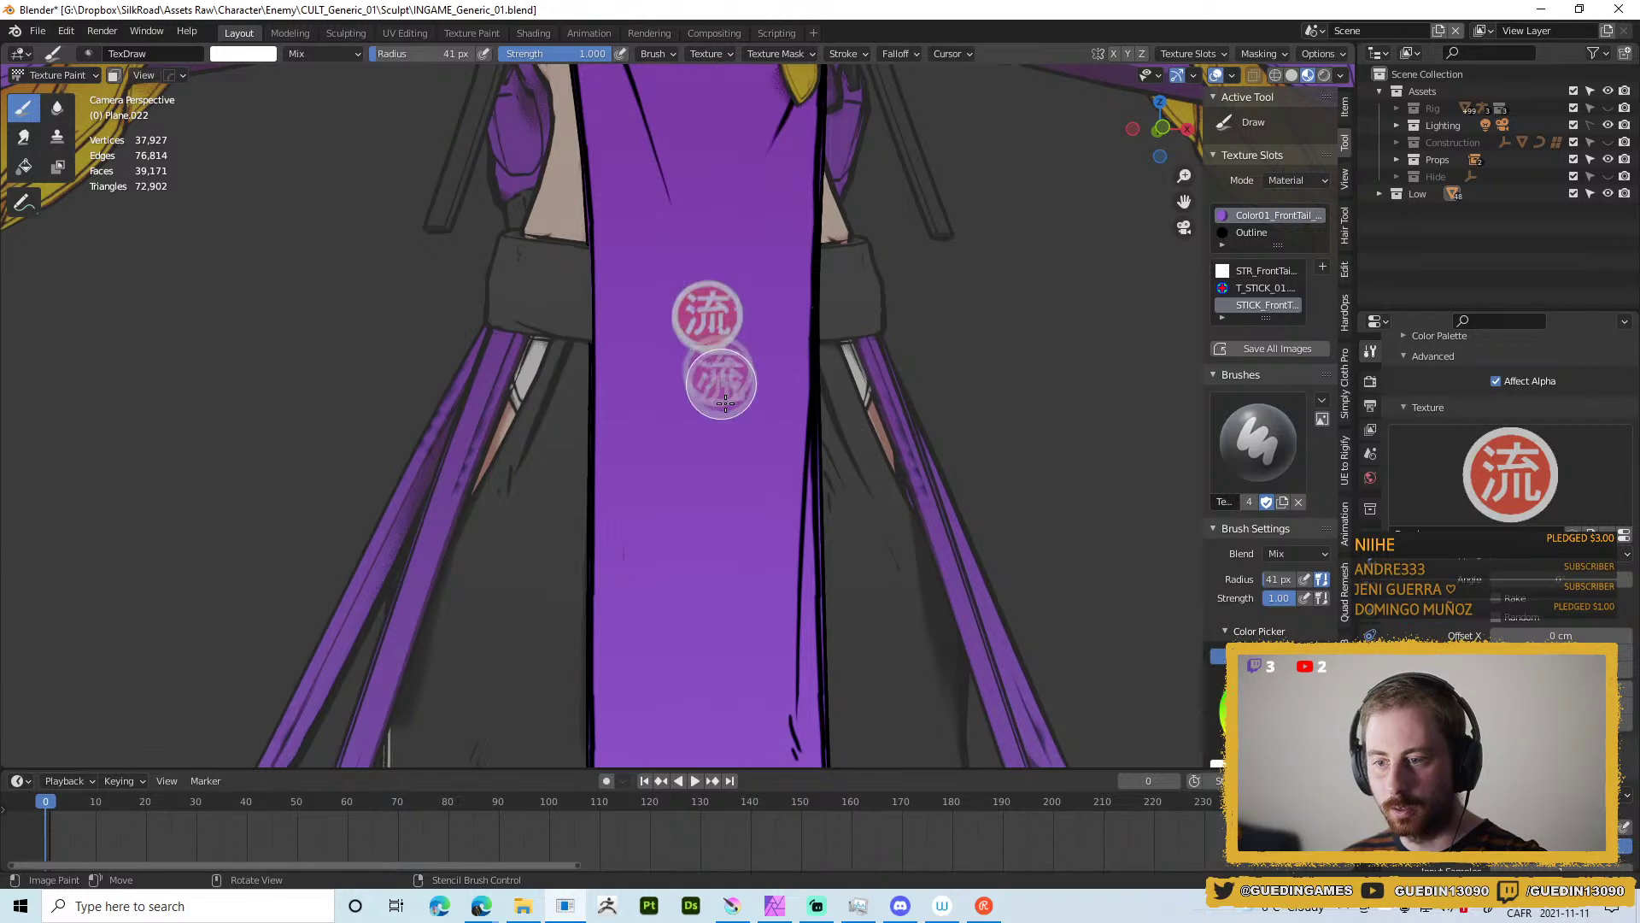
Place a test decal near the front cloth's edge at waist height, inspect it from an angle and up close, and undo it.
left_click(769, 316)
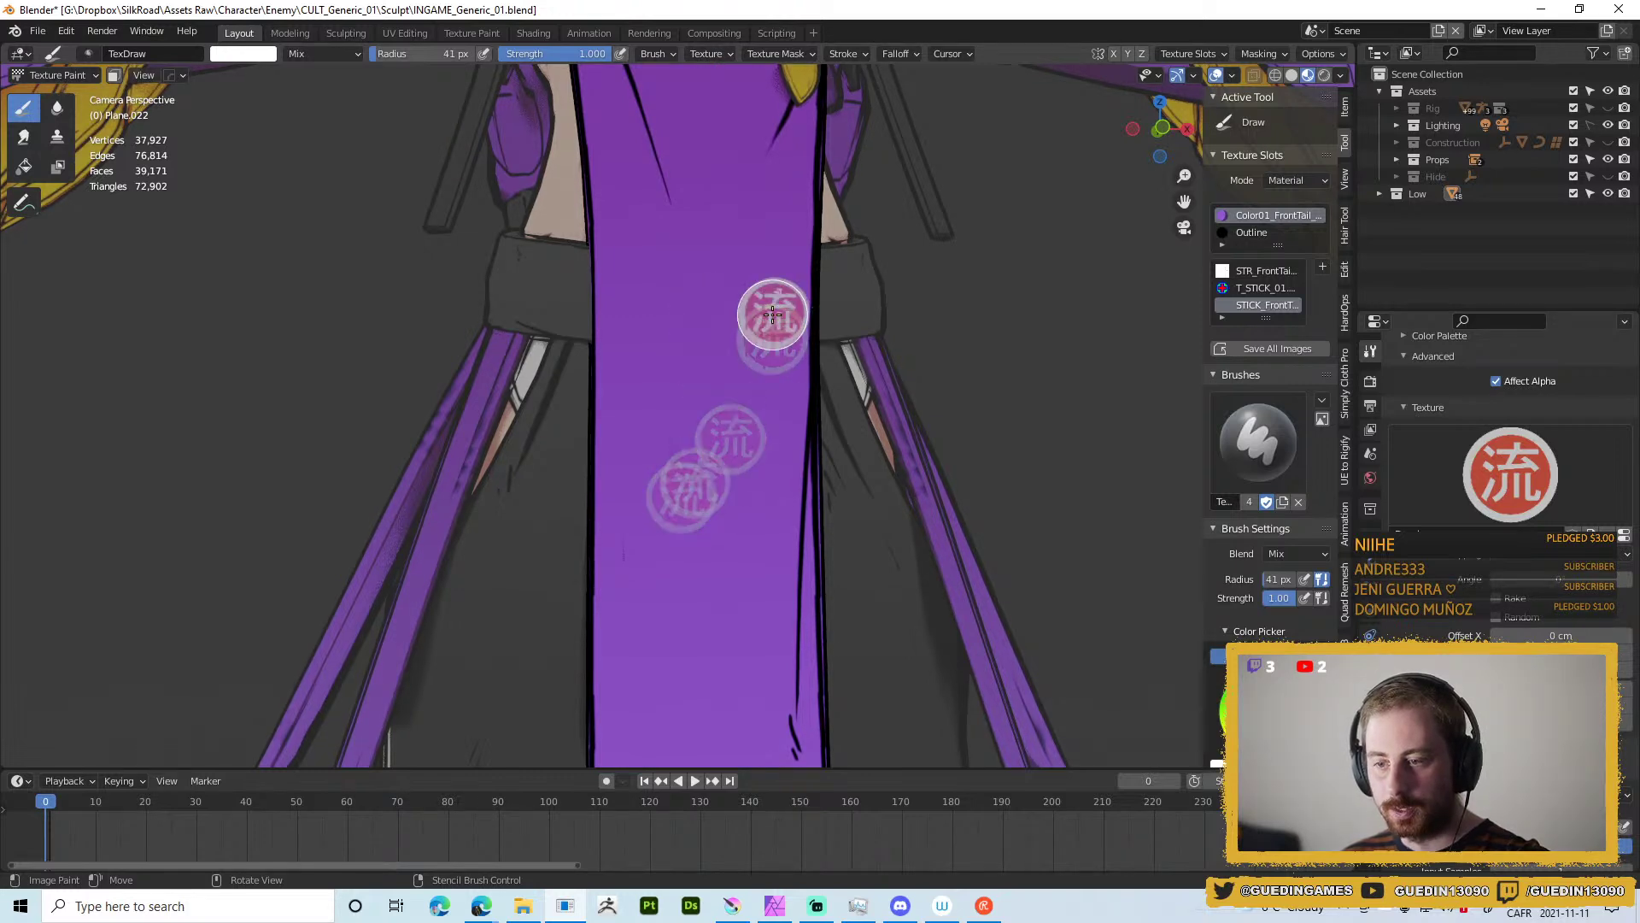
scroll(844, 190, "down", 5)
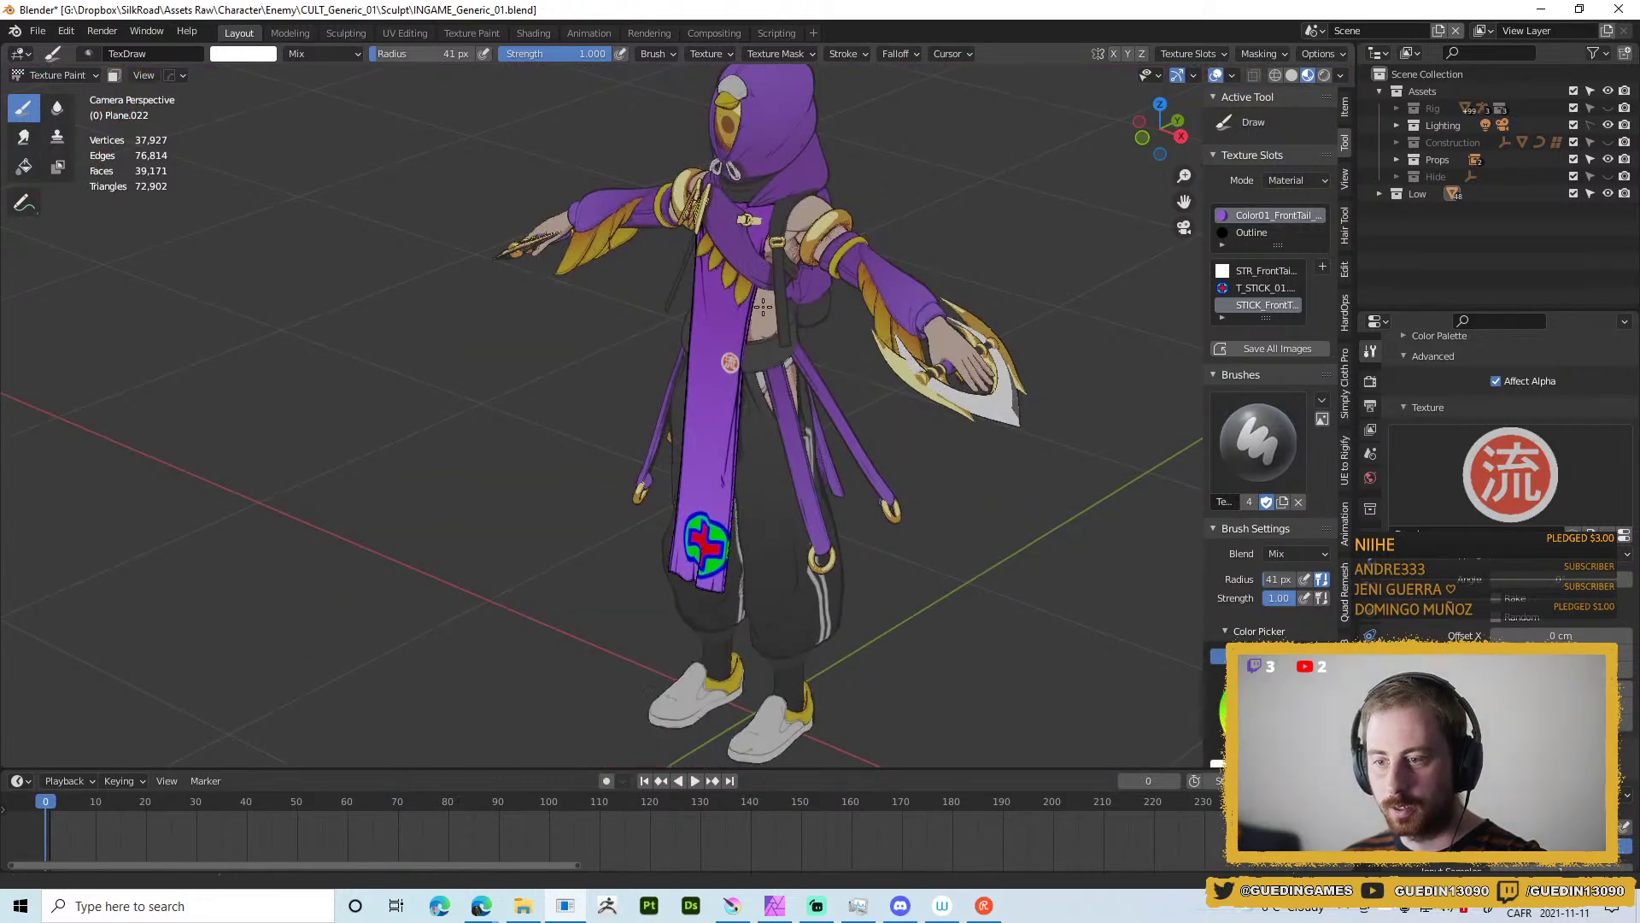
scroll(865, 438, "up", 4)
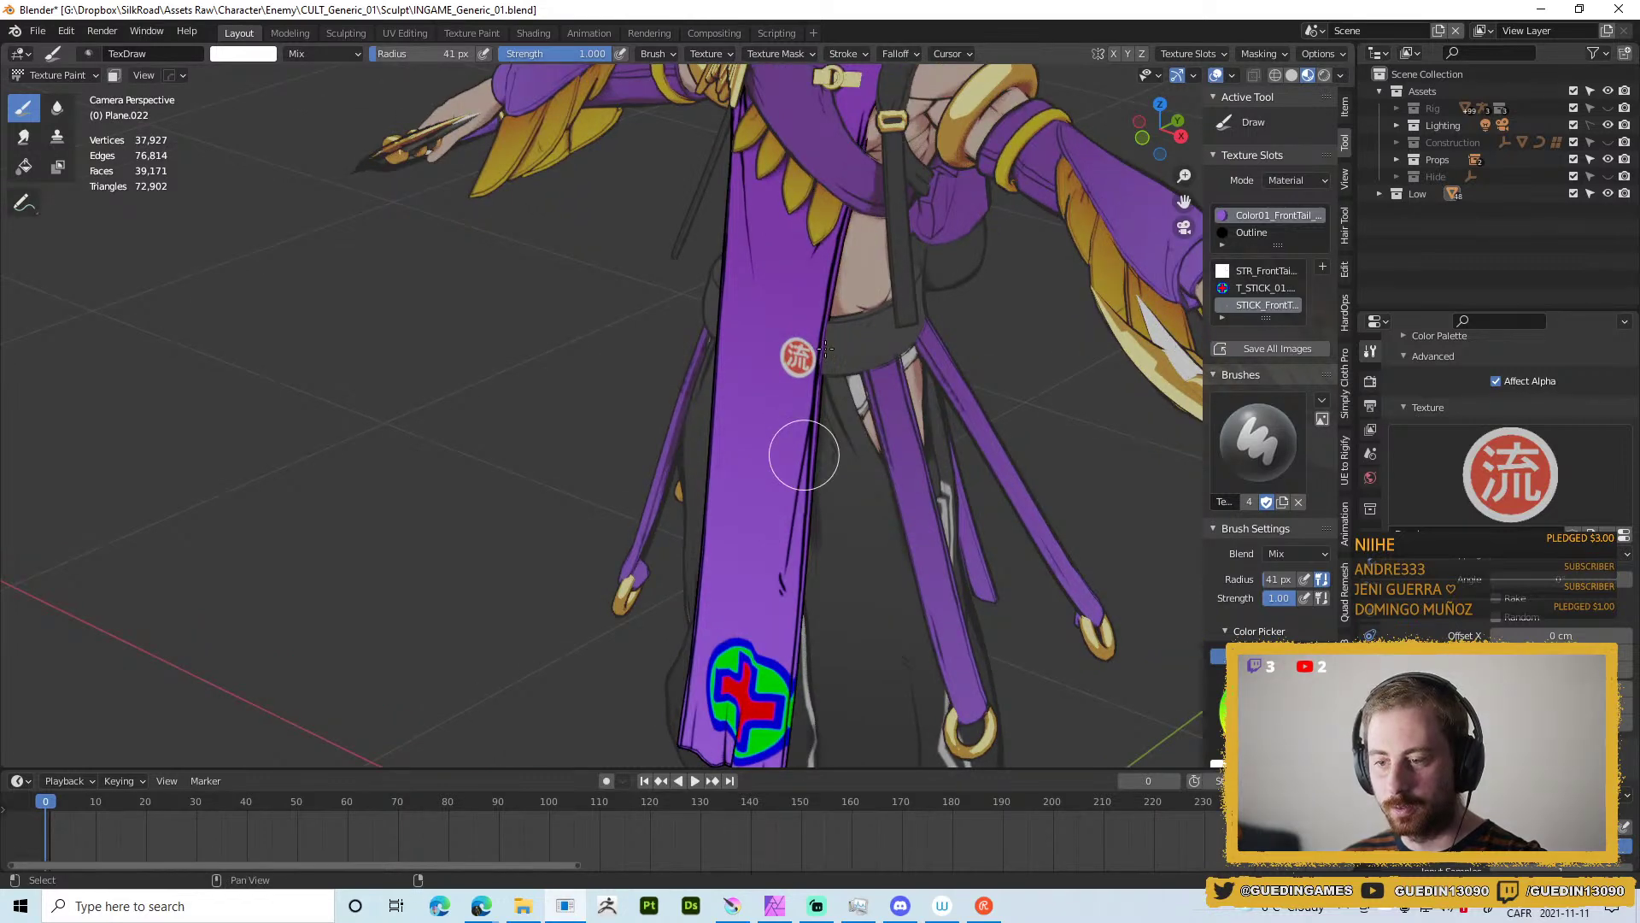
scroll(845, 419, "up", 5)
scroll(946, 302, "up", 2)
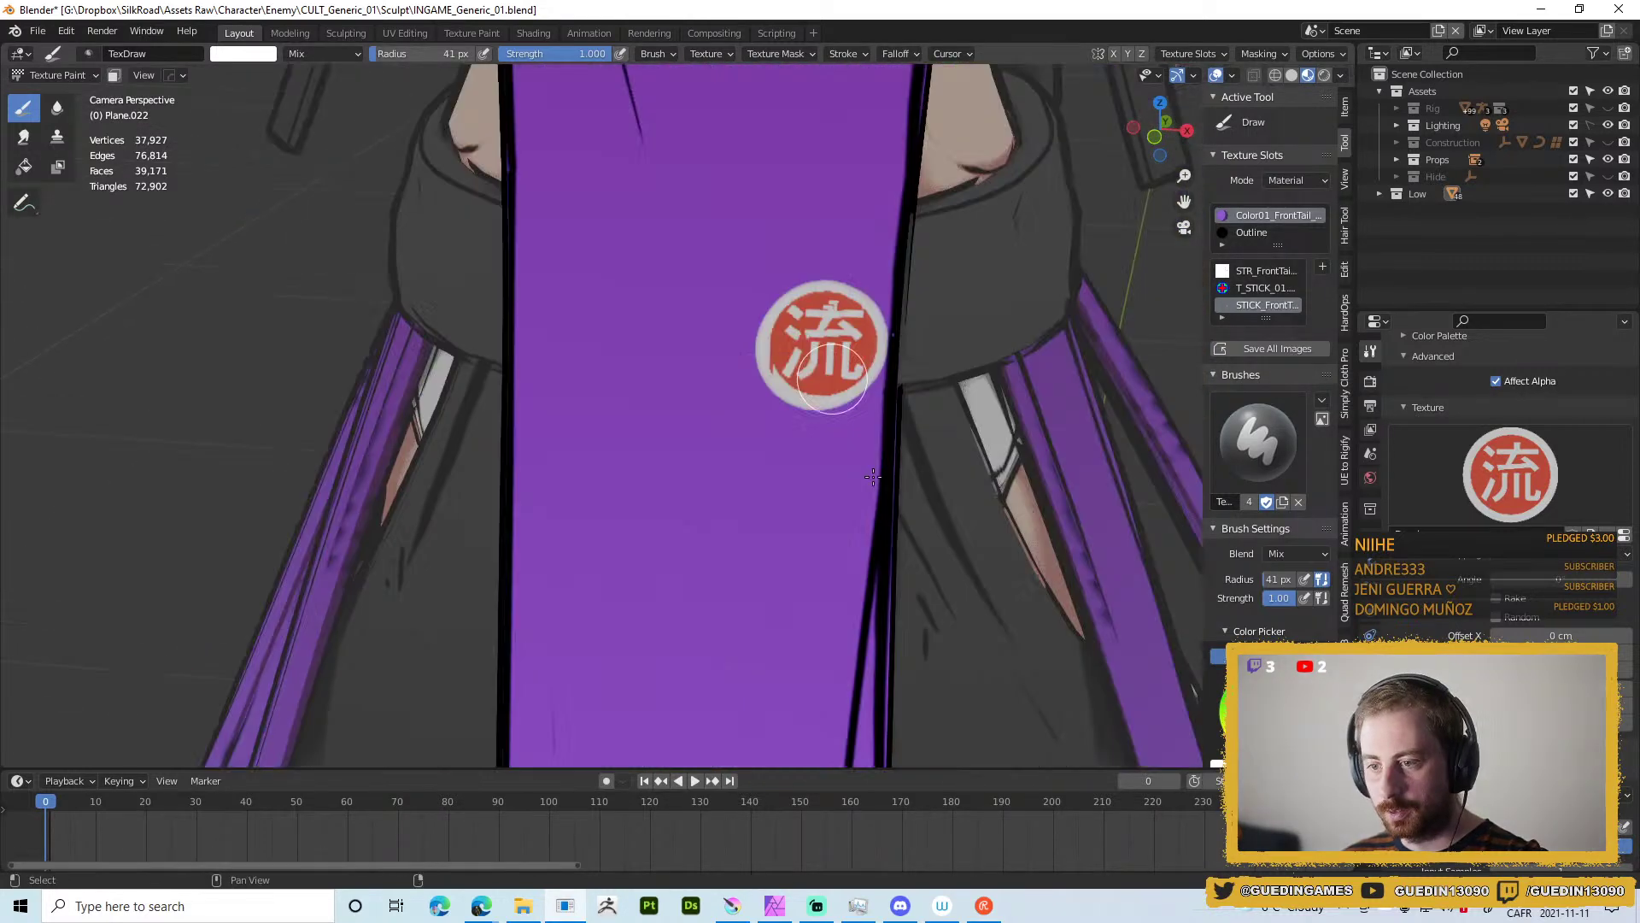
scroll(898, 427, "up", 2)
key("ctrl+z")
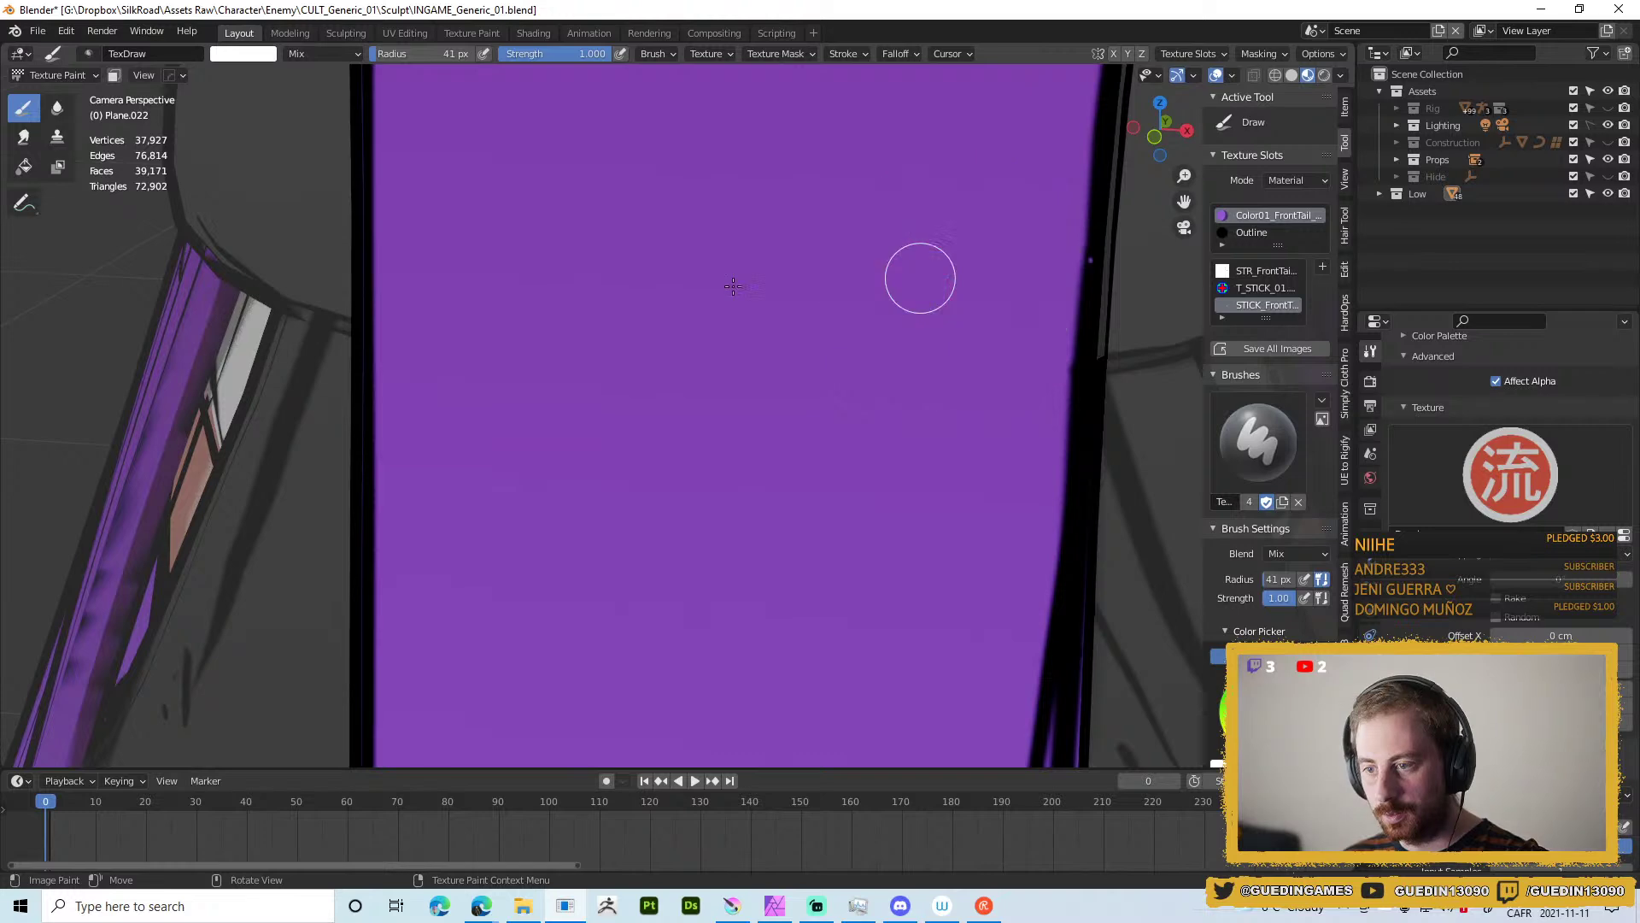
Enlarge the brush radius to 176 px and stamp the kanji decal on the middle of the front cloth.
key("f")
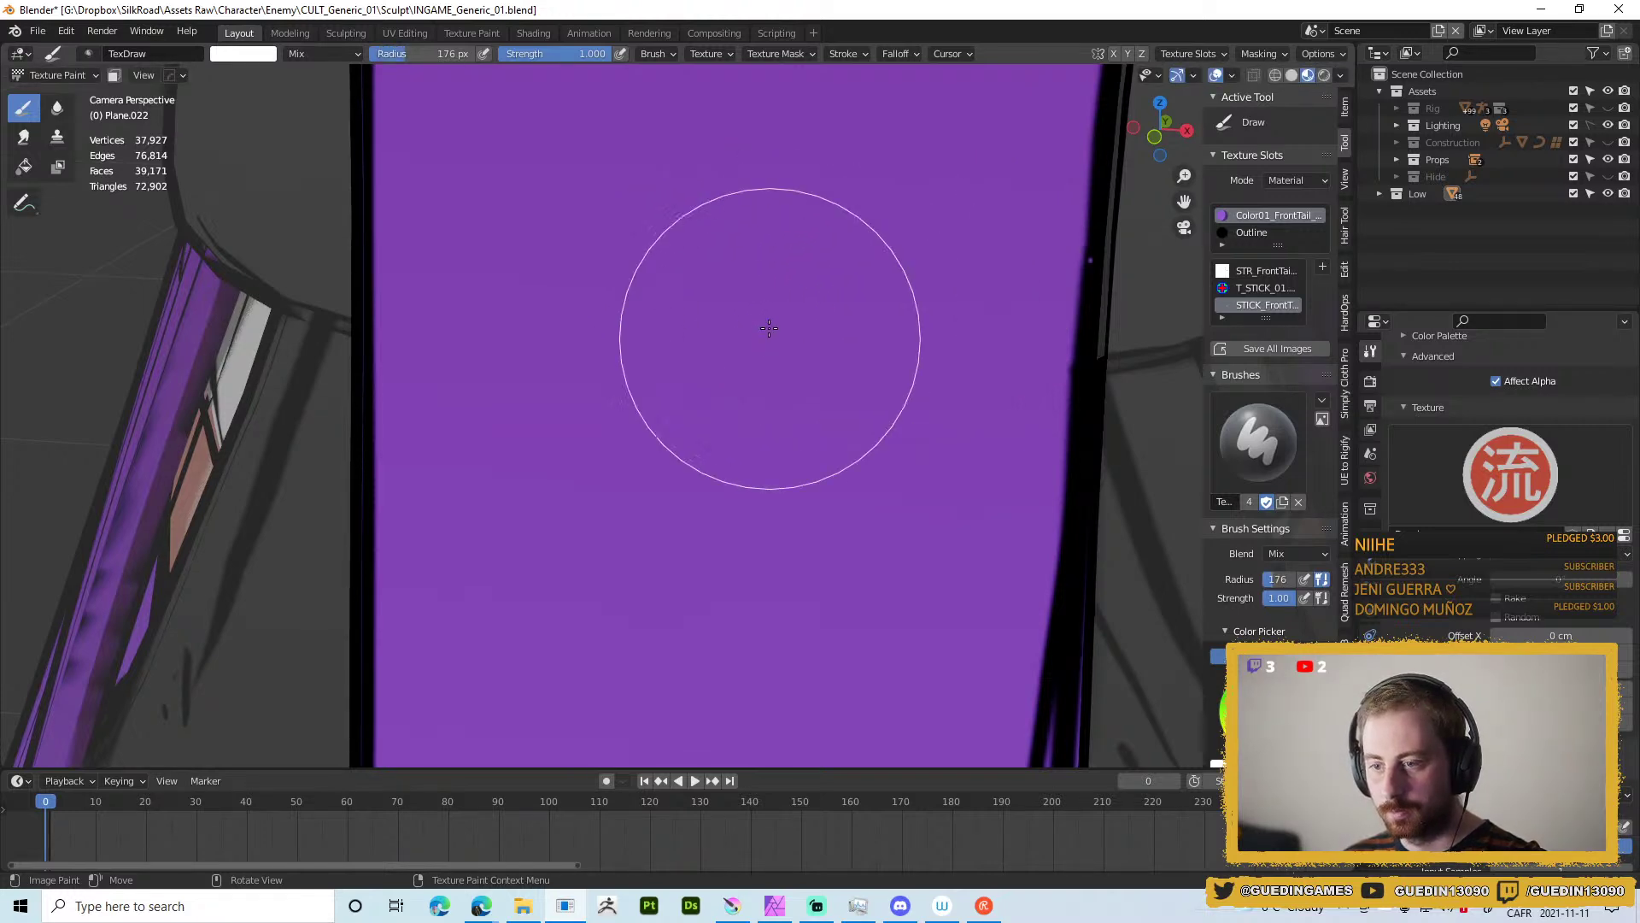
left_click(771, 321)
left_click(771, 320)
left_click_drag(770, 320, 772, 293)
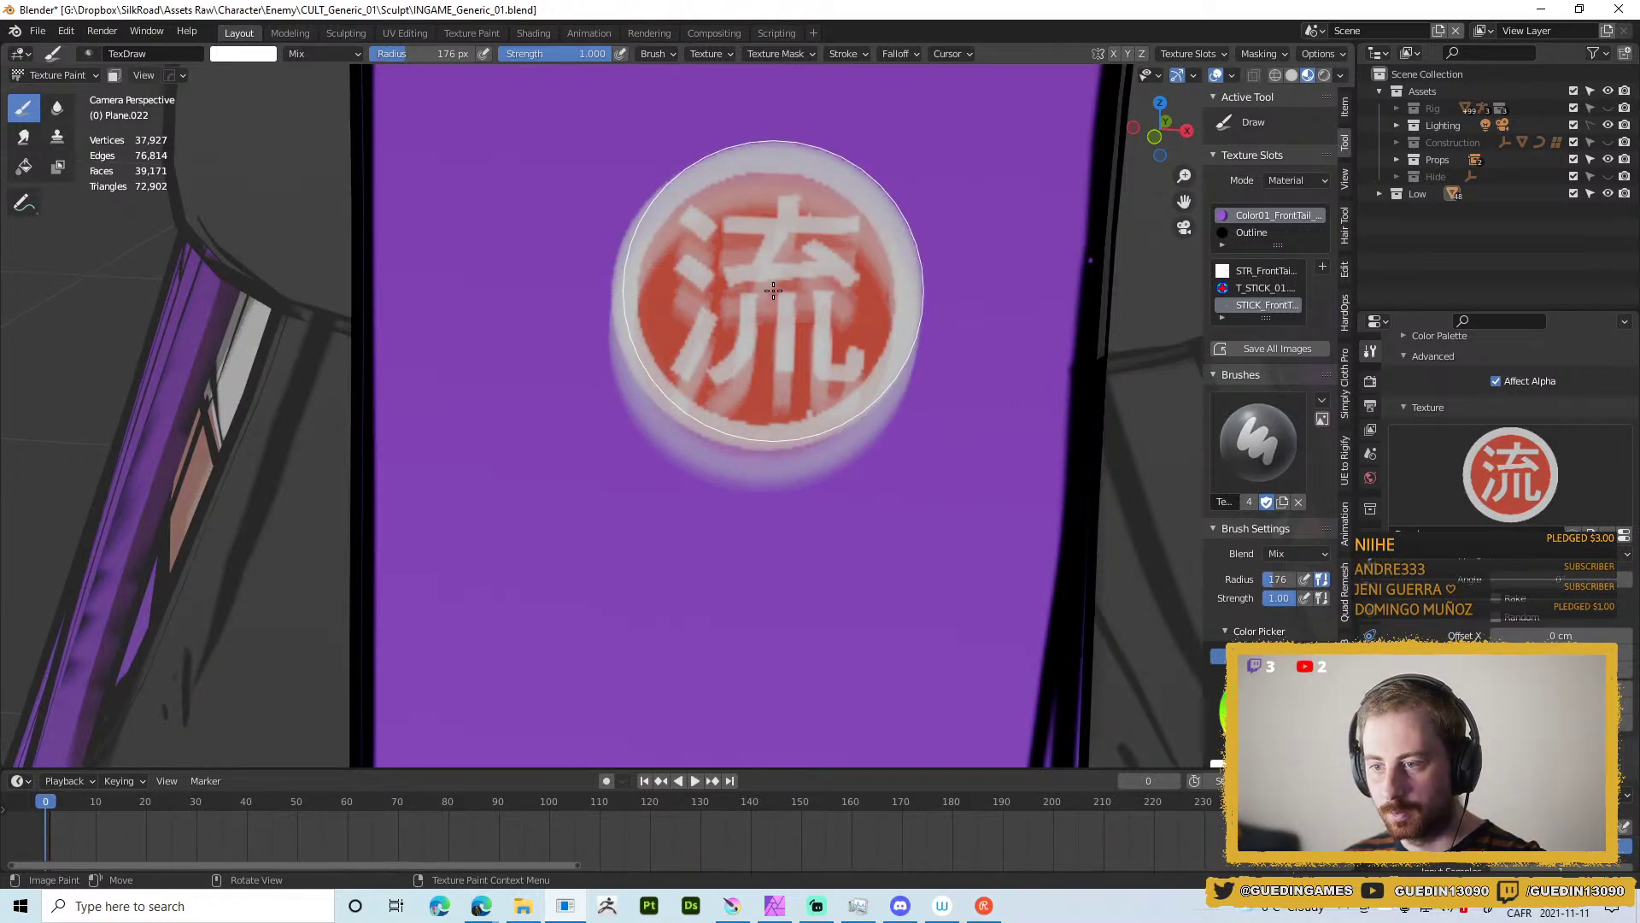
Stamp the kanji decal again over the middle of the front cloth, inspect it at a slight angle, and undo the stamps.
left_click(772, 293)
left_click(773, 294)
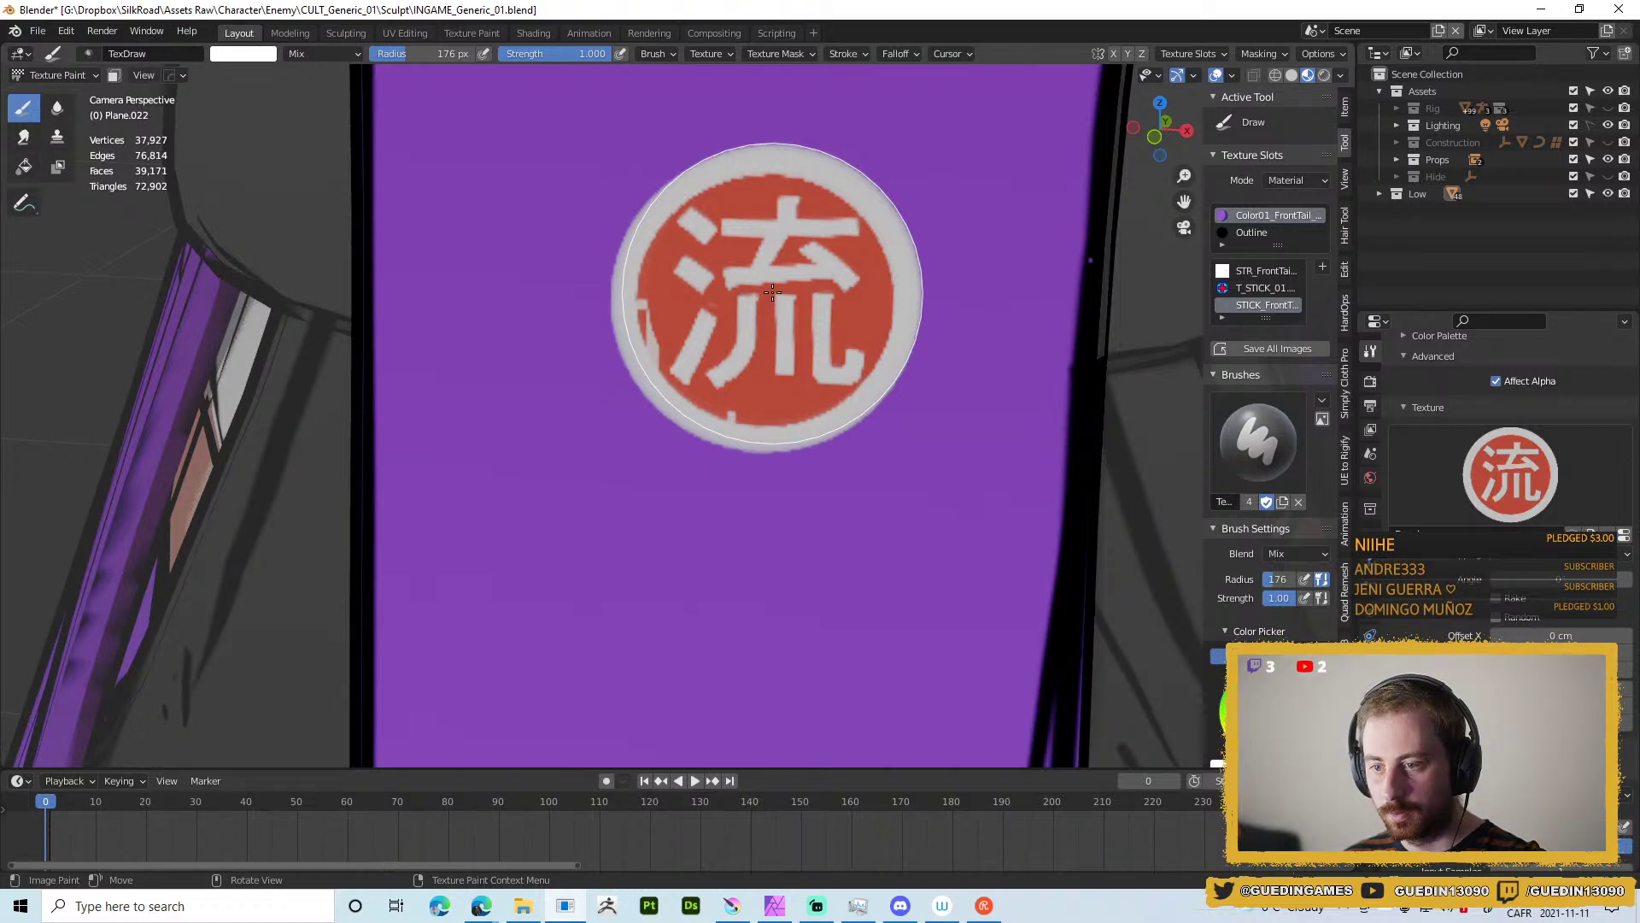
left_click_drag(886, 355, 884, 356)
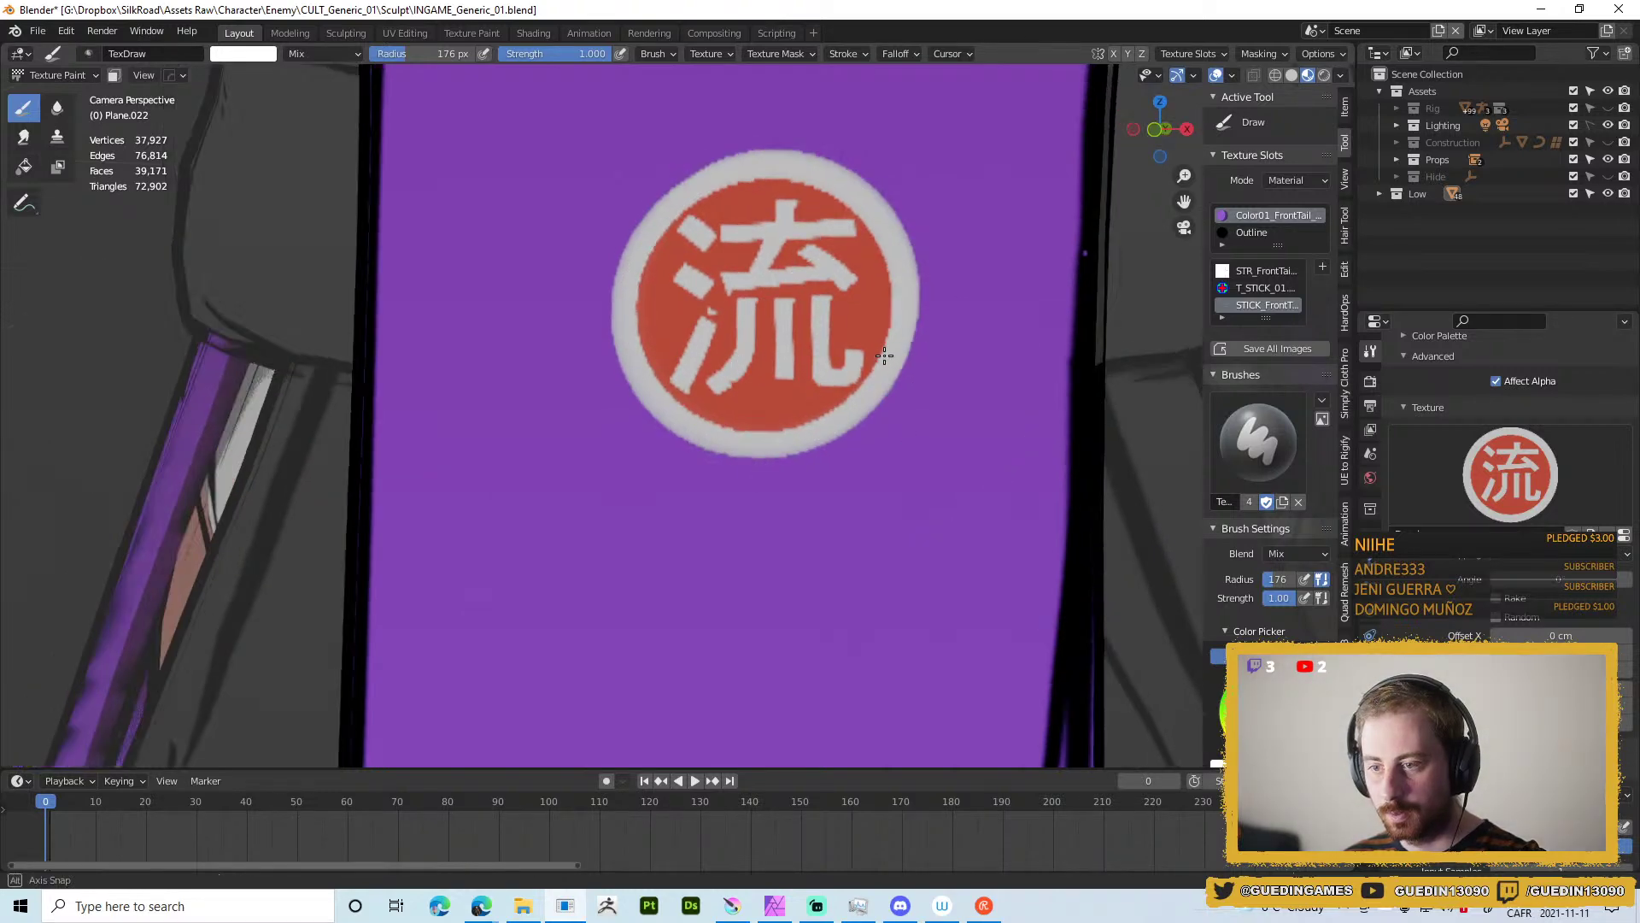
left_click_drag(758, 199, 851, 158)
key("ctrl+z")
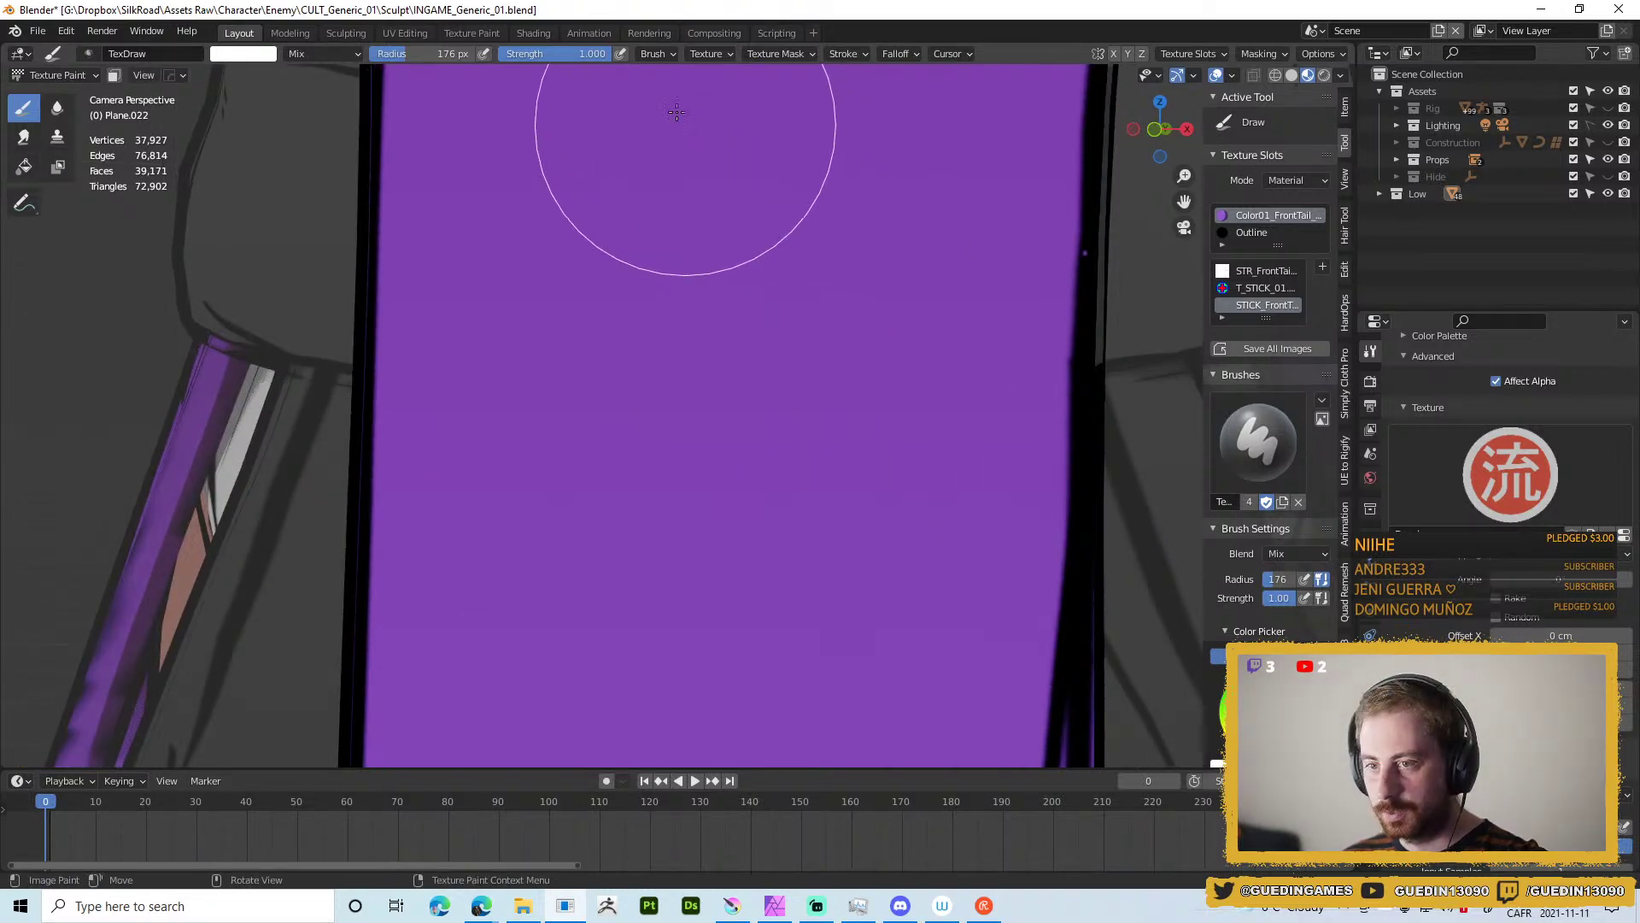
Try a 360° random angle for the Decal texture with three test stamps on the front cloth, and revert both stamps and setting.
left_click(730, 55)
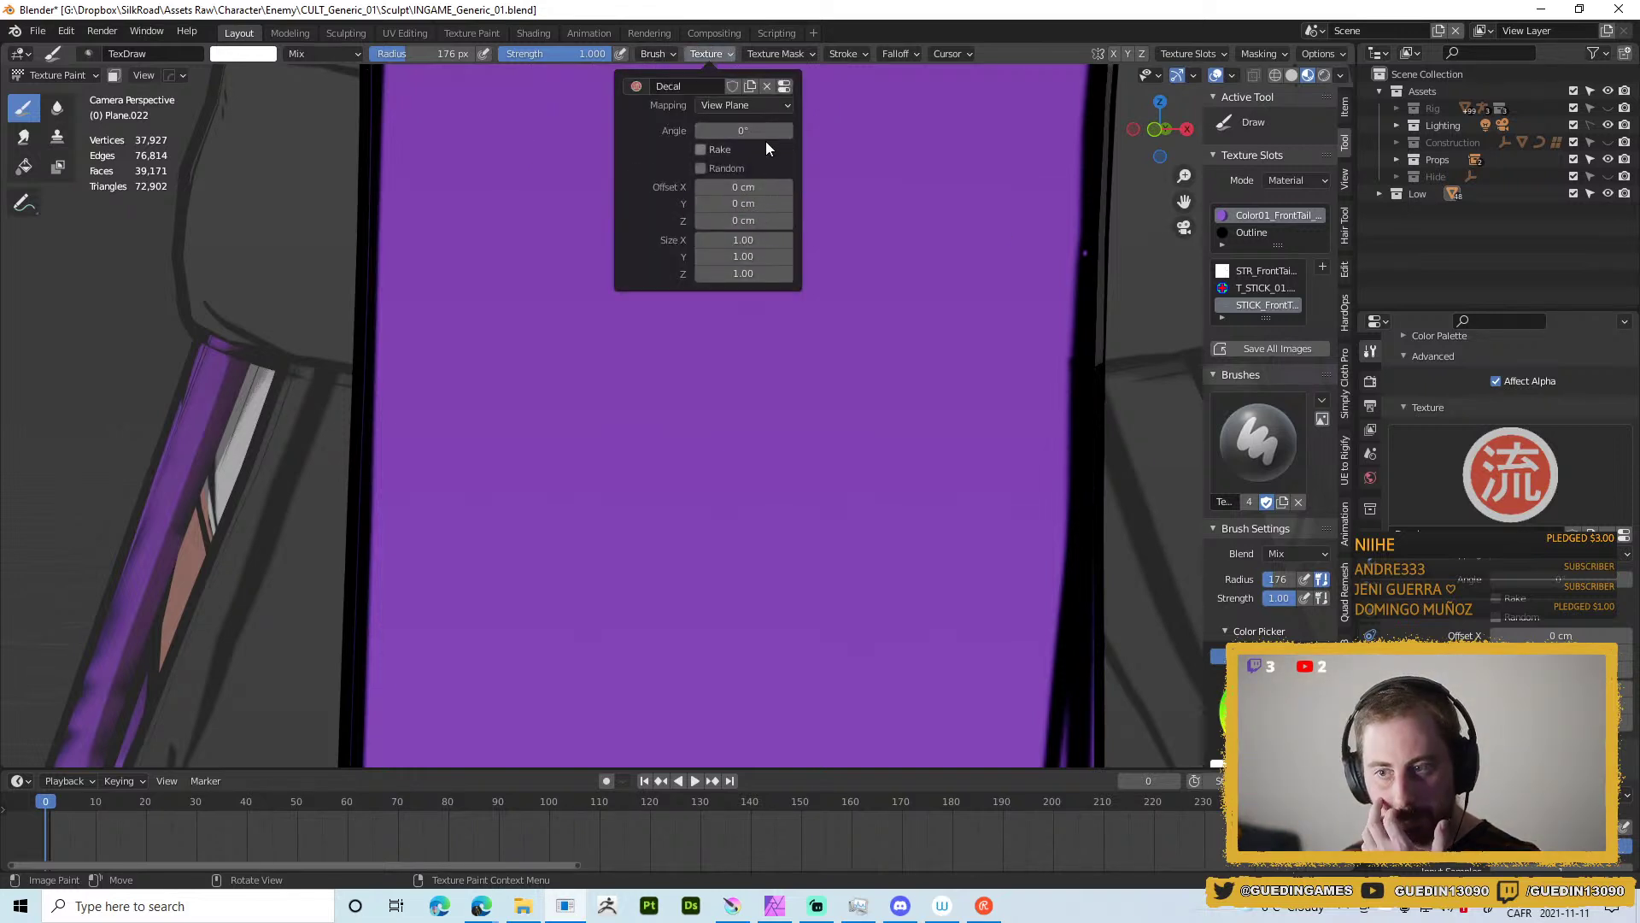
left_click(703, 169)
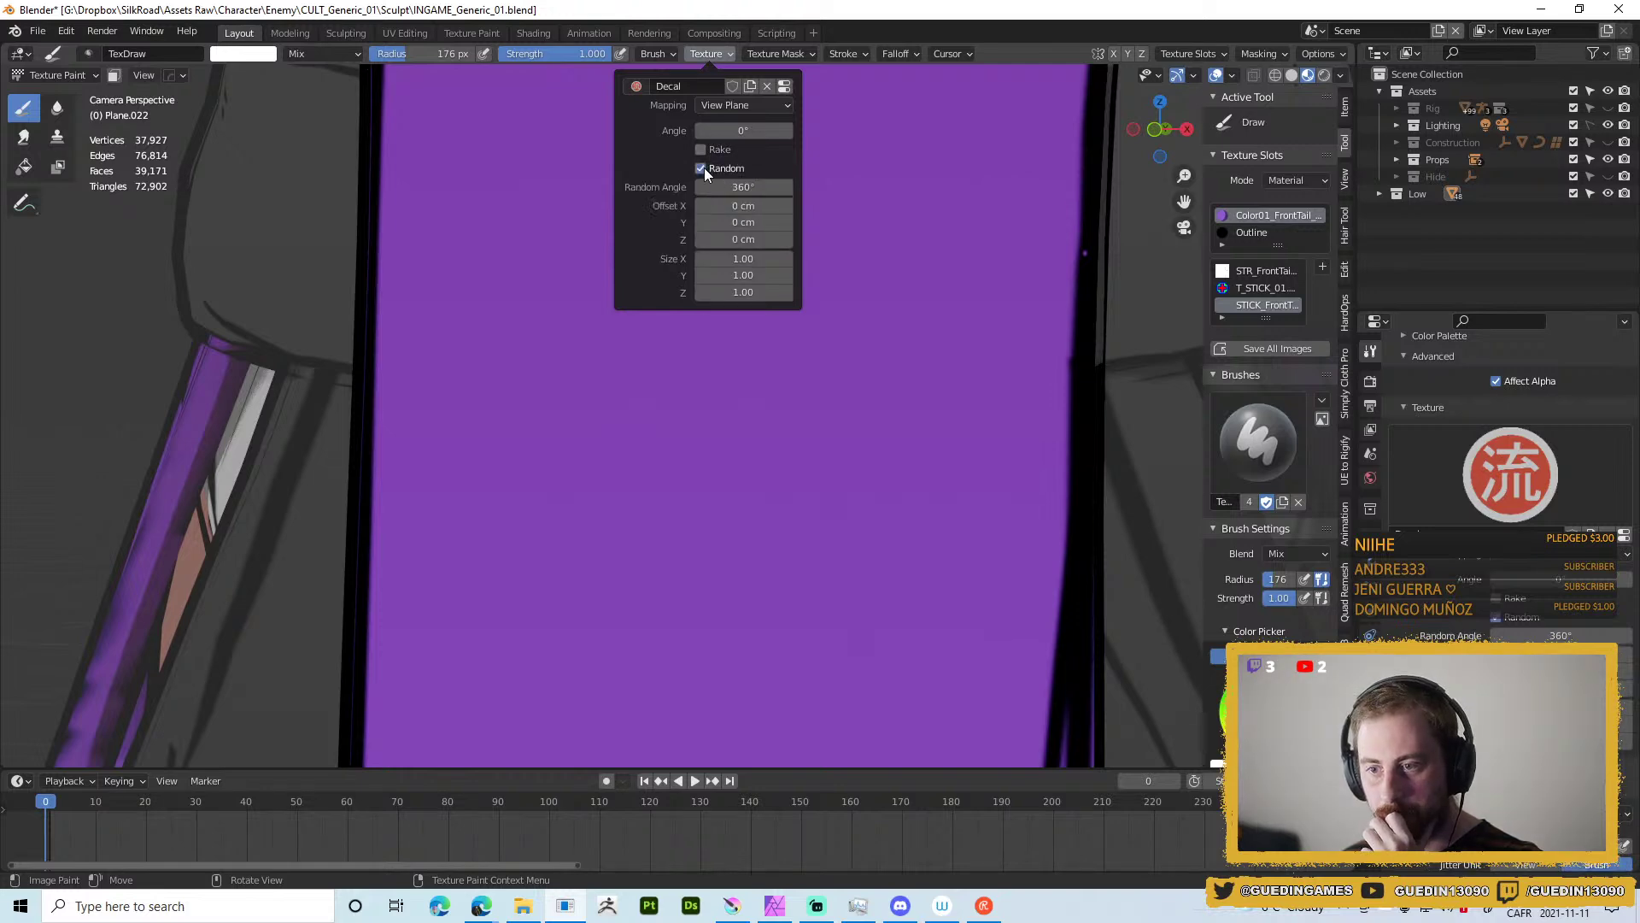
left_click(748, 272)
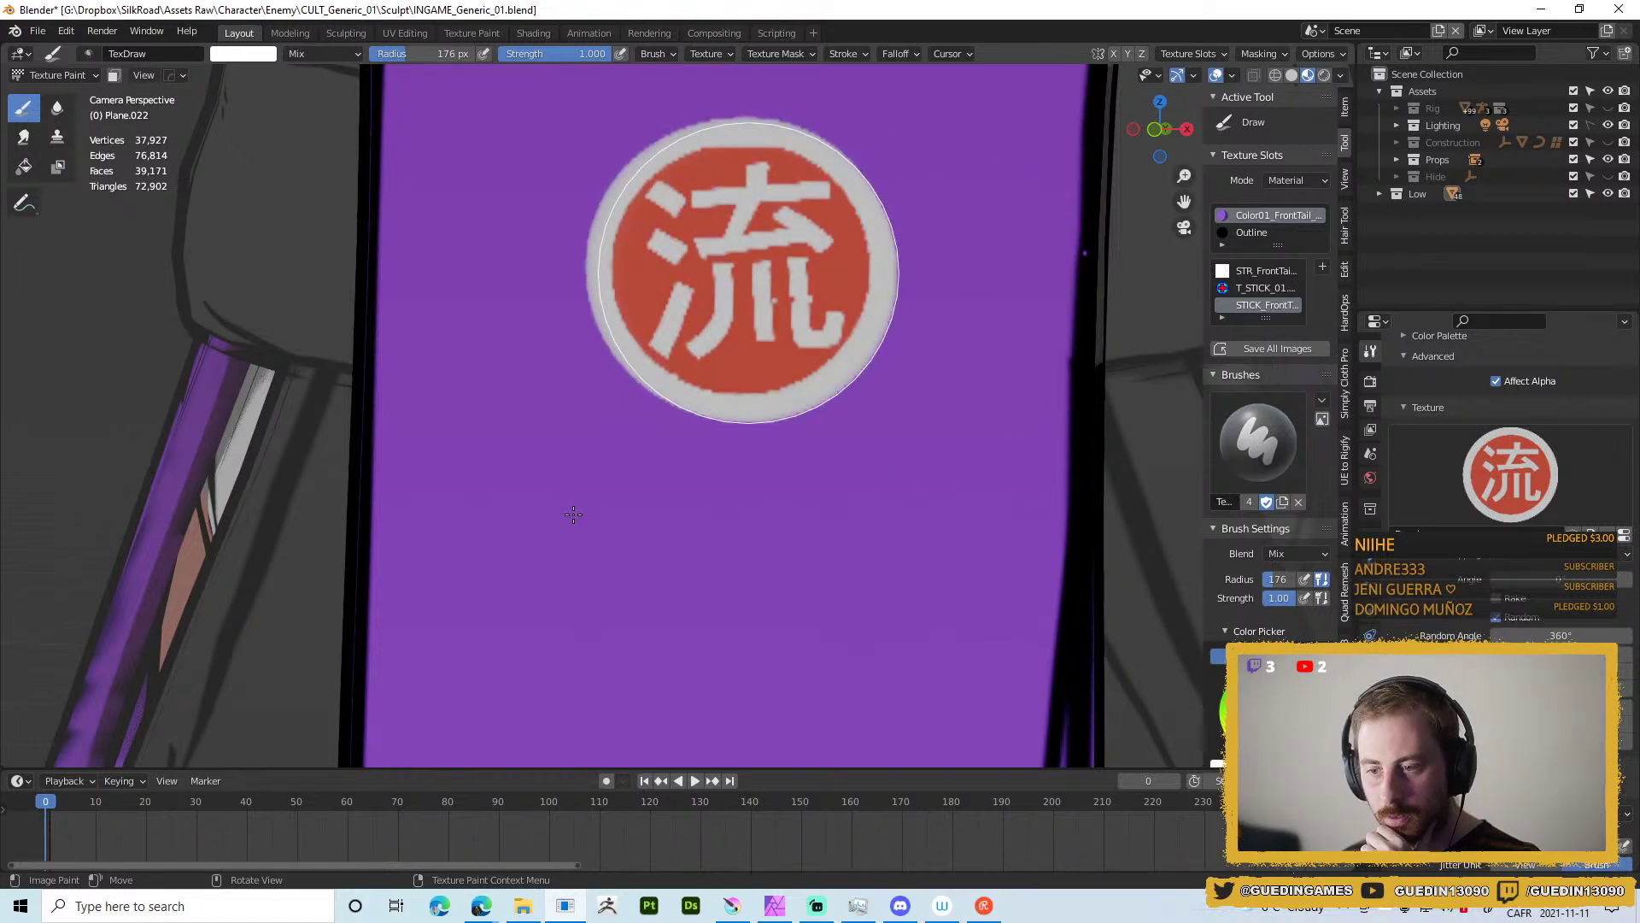
left_click(508, 603)
left_click(907, 593)
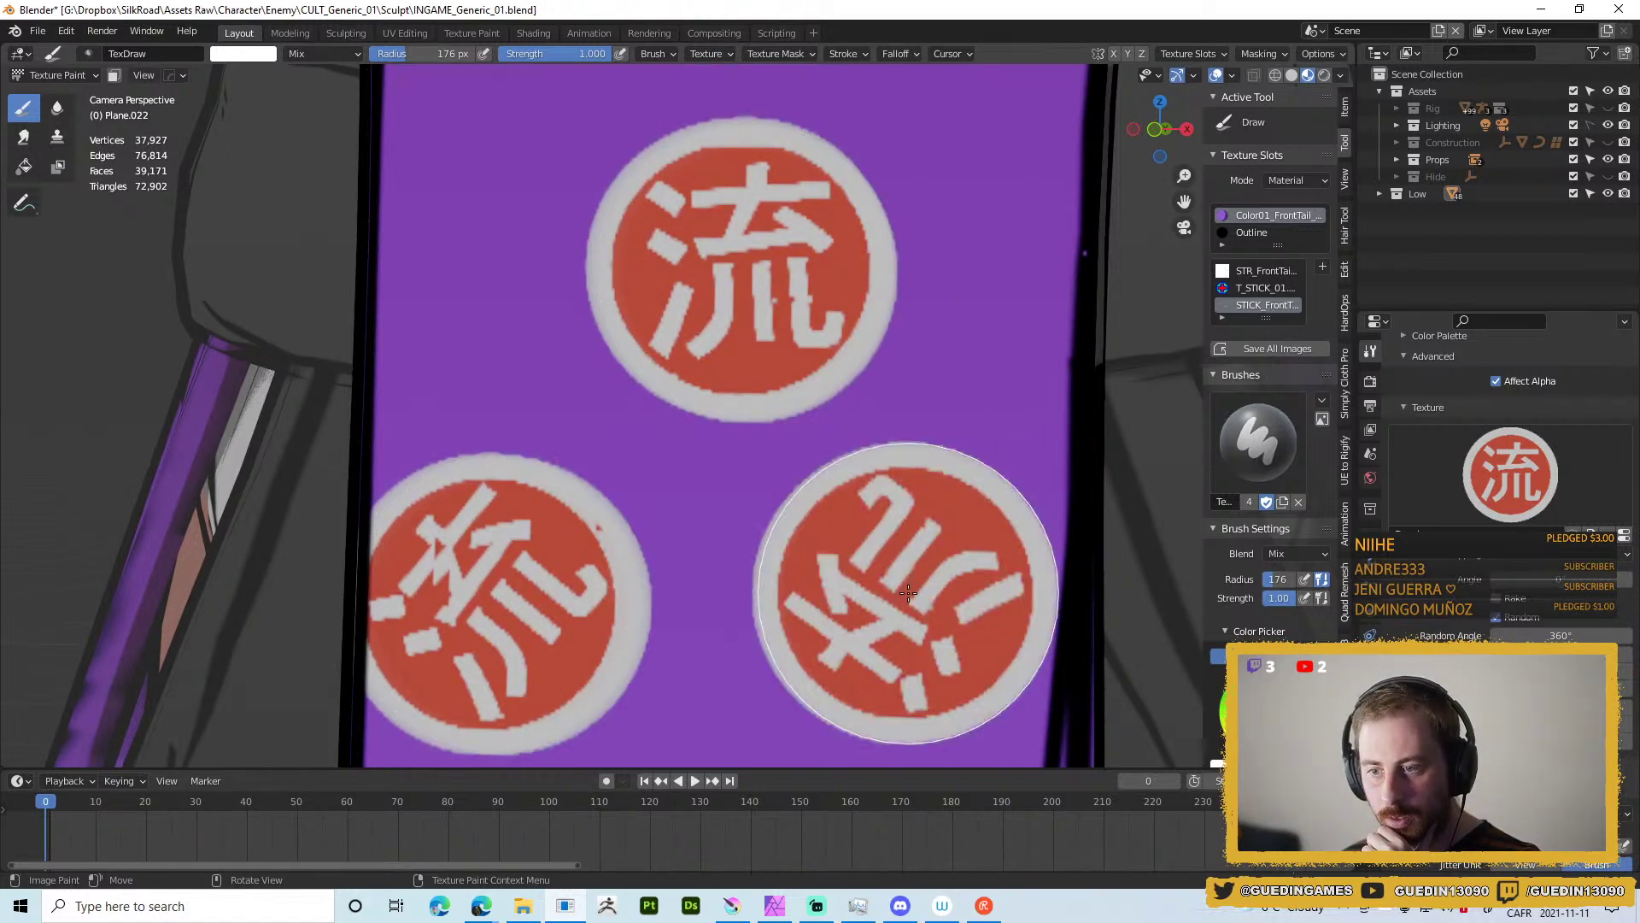
key("ctrl+z")
key("ctrl+z")
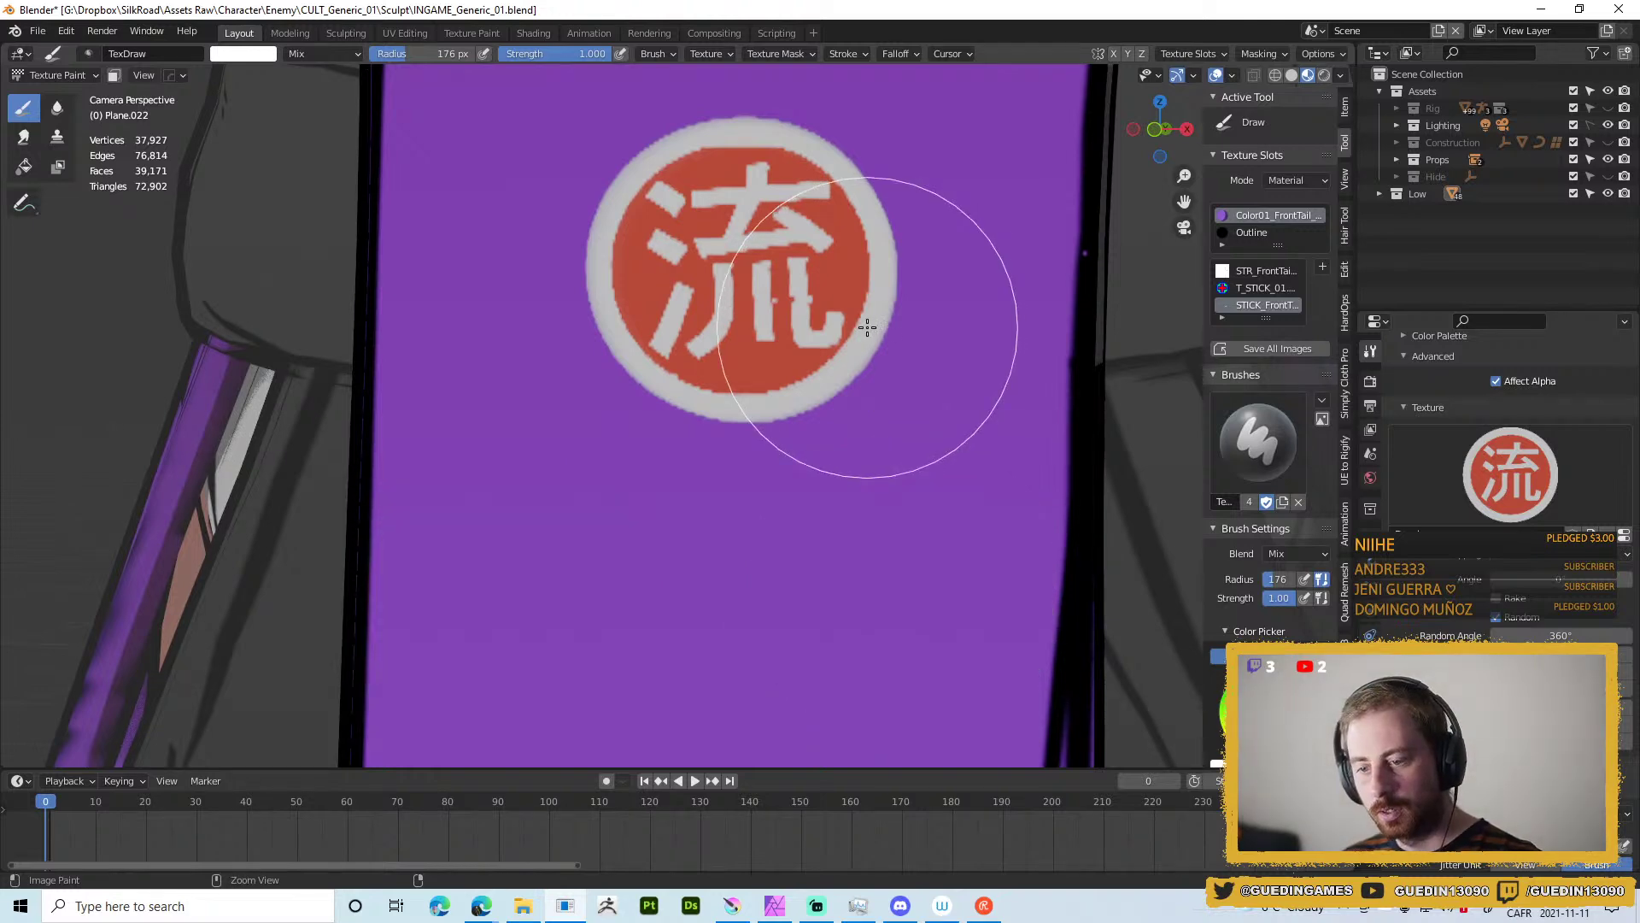
key("ctrl+z")
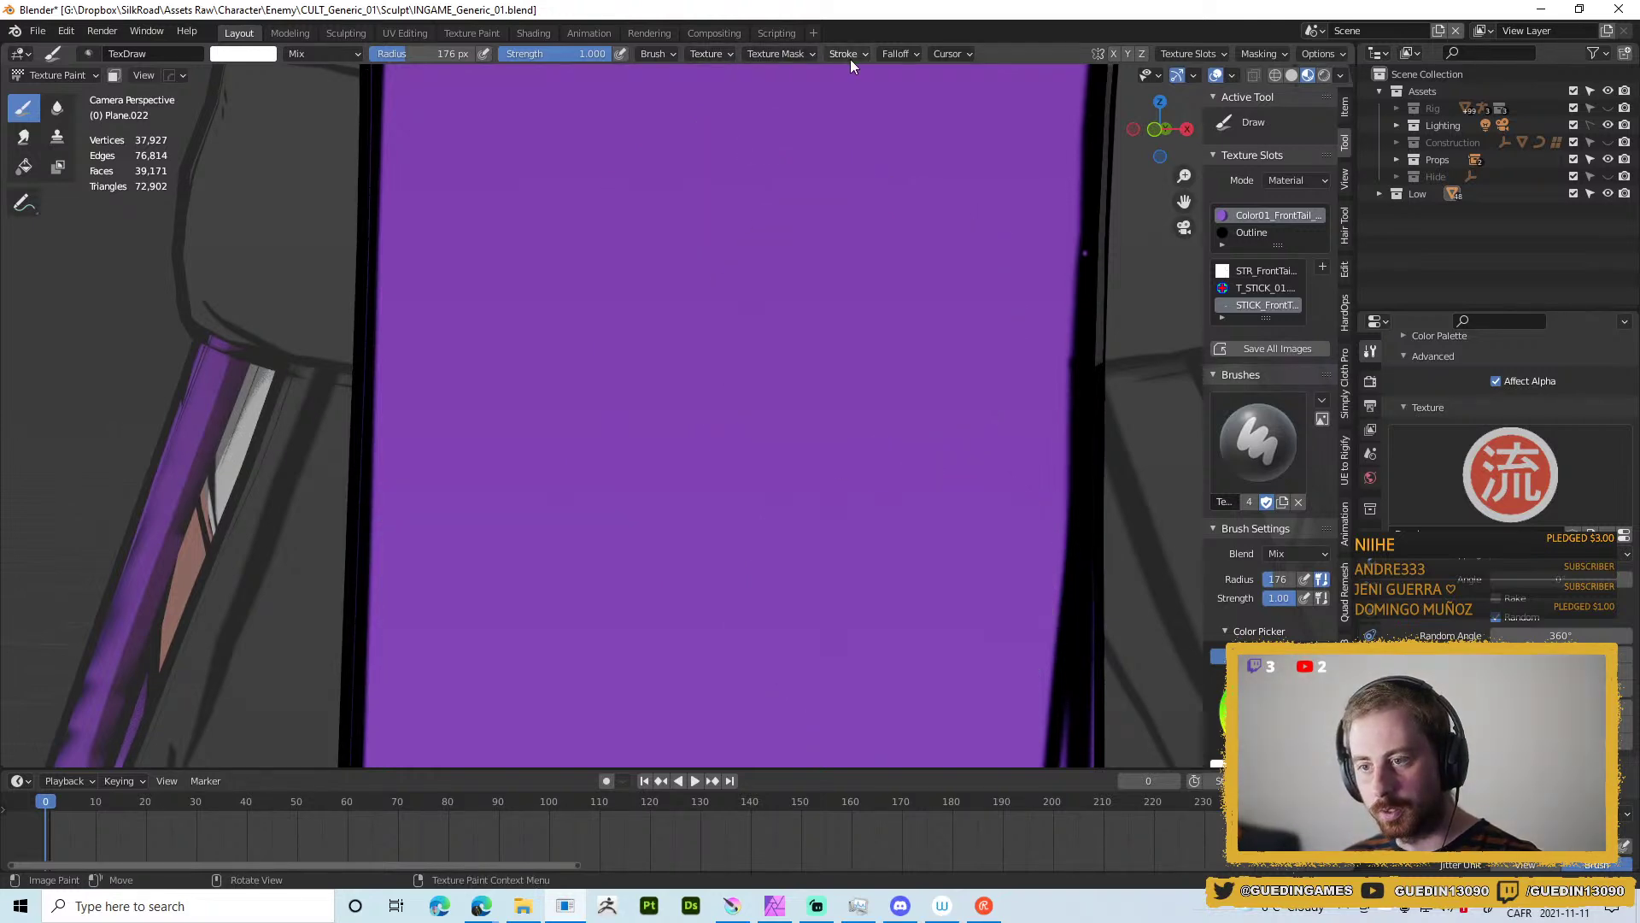
left_click(709, 55)
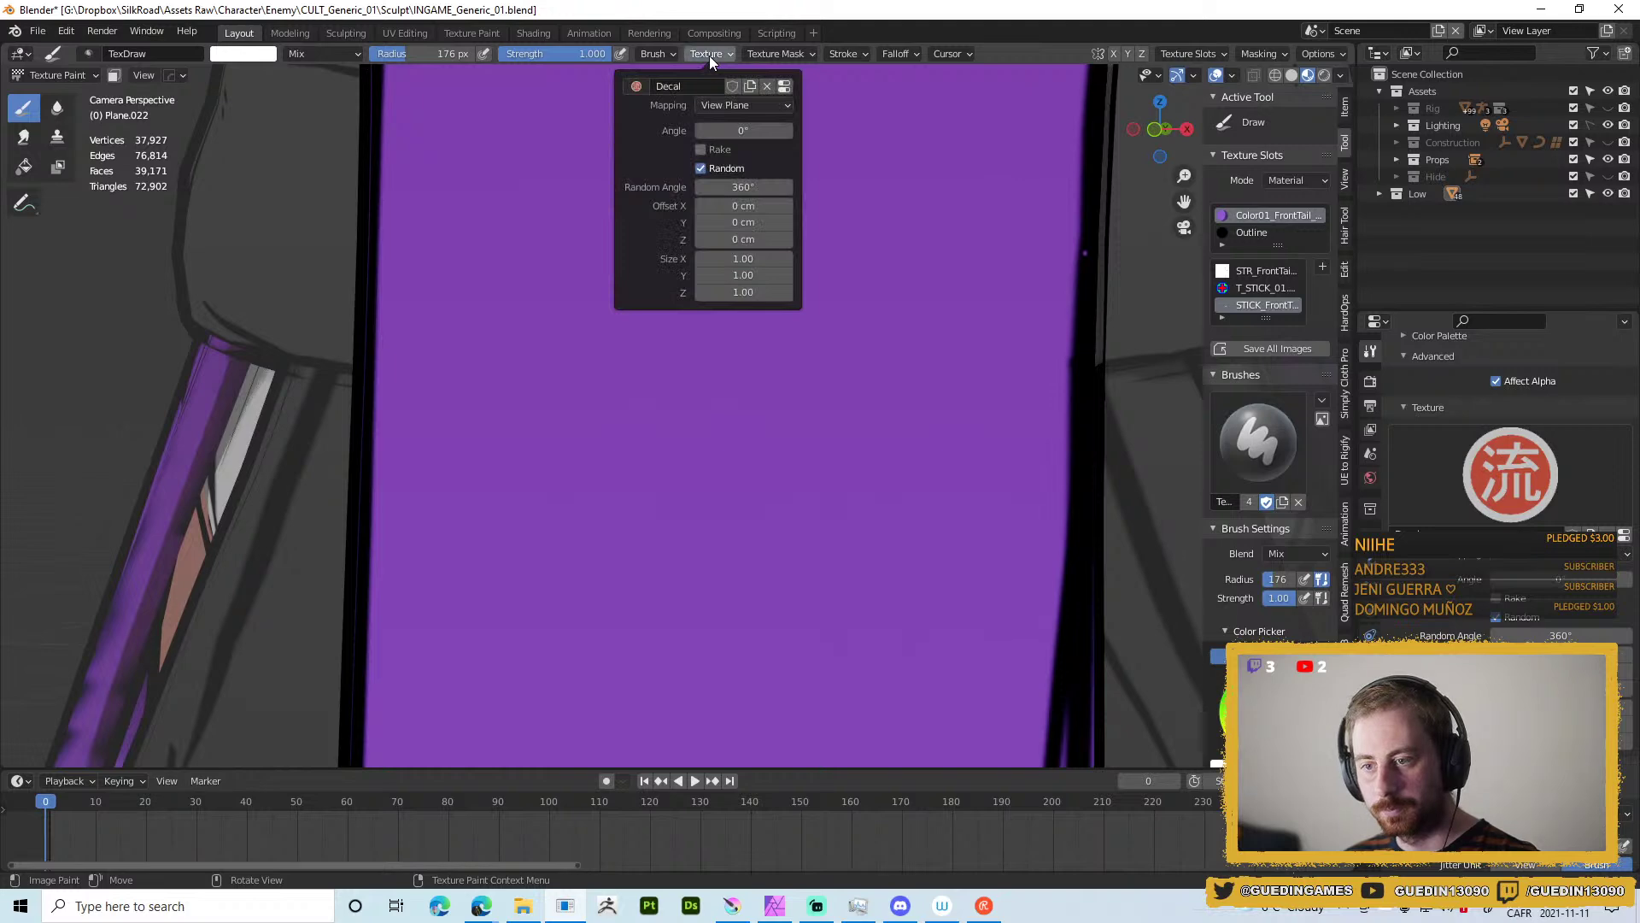
left_click(702, 169)
Try 3D mapping for the Decal texture with one test stamp on the front cloth, and undo the stamp.
left_click(714, 106)
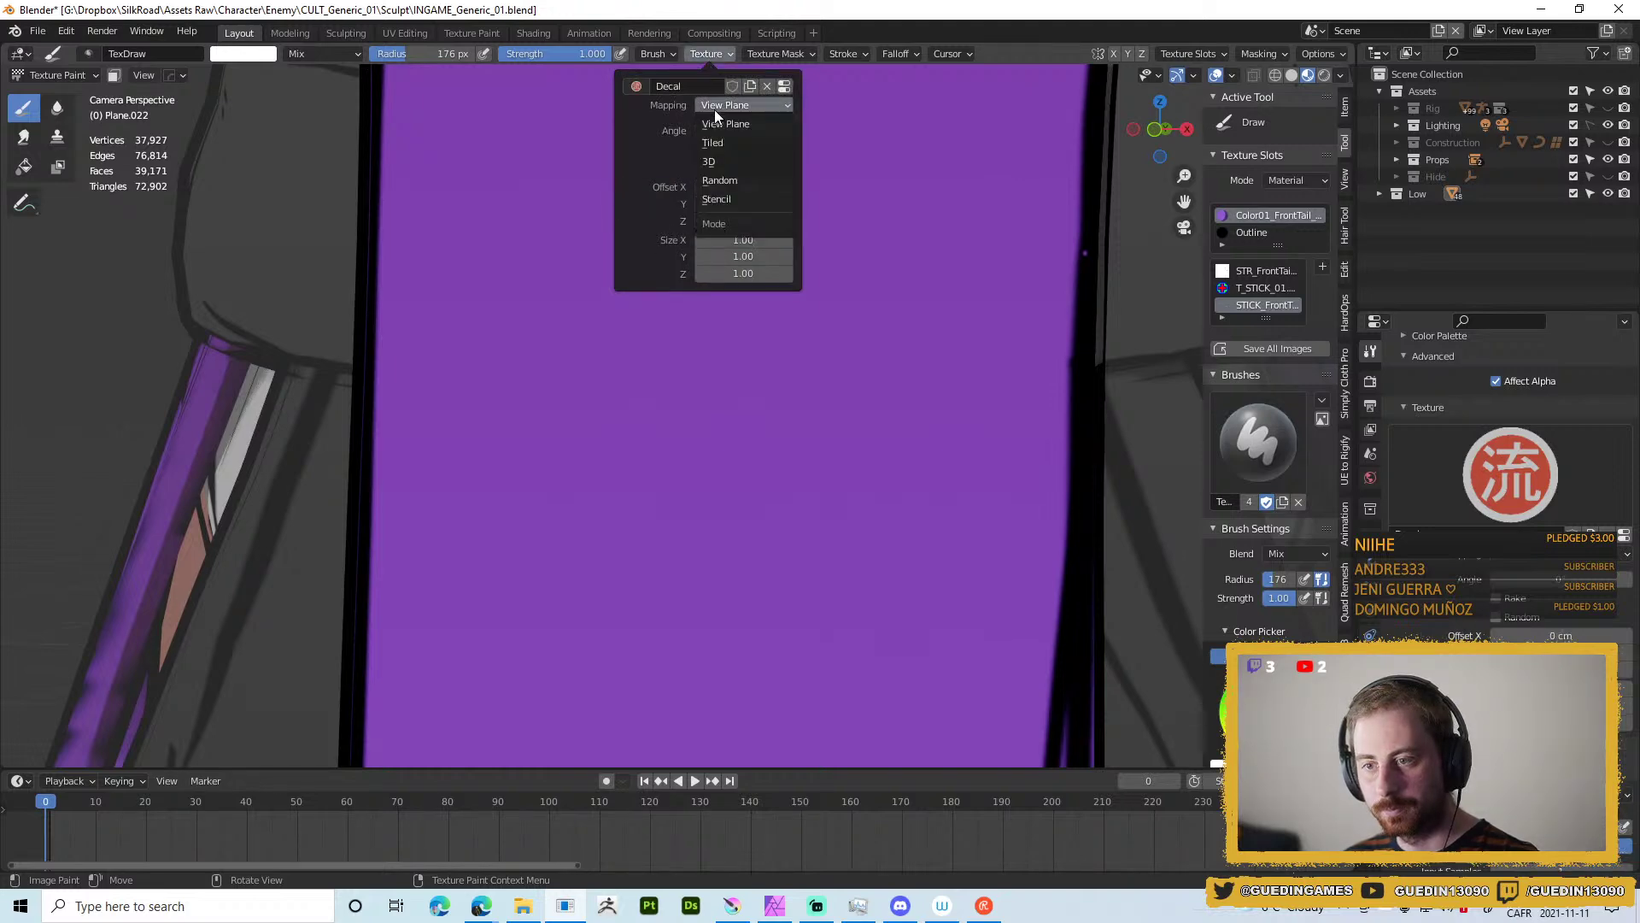
left_click(726, 161)
left_click(733, 346)
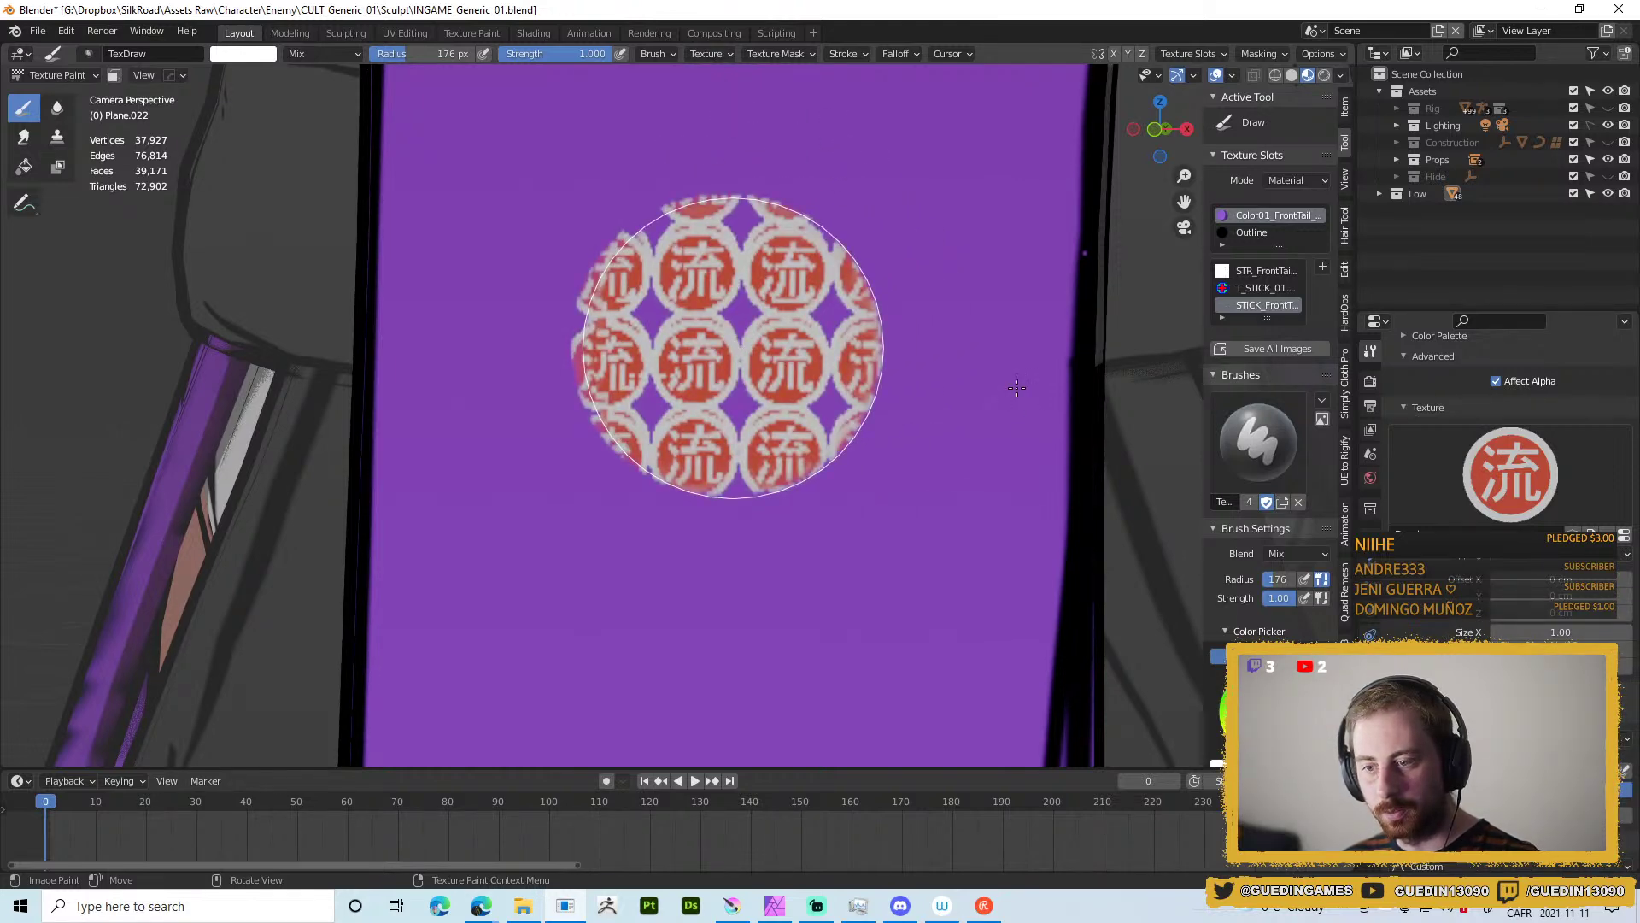
key("ctrl+z")
Try Random mapping for the Decal texture with several test stamps down the front cloth, and undo them.
left_click(725, 54)
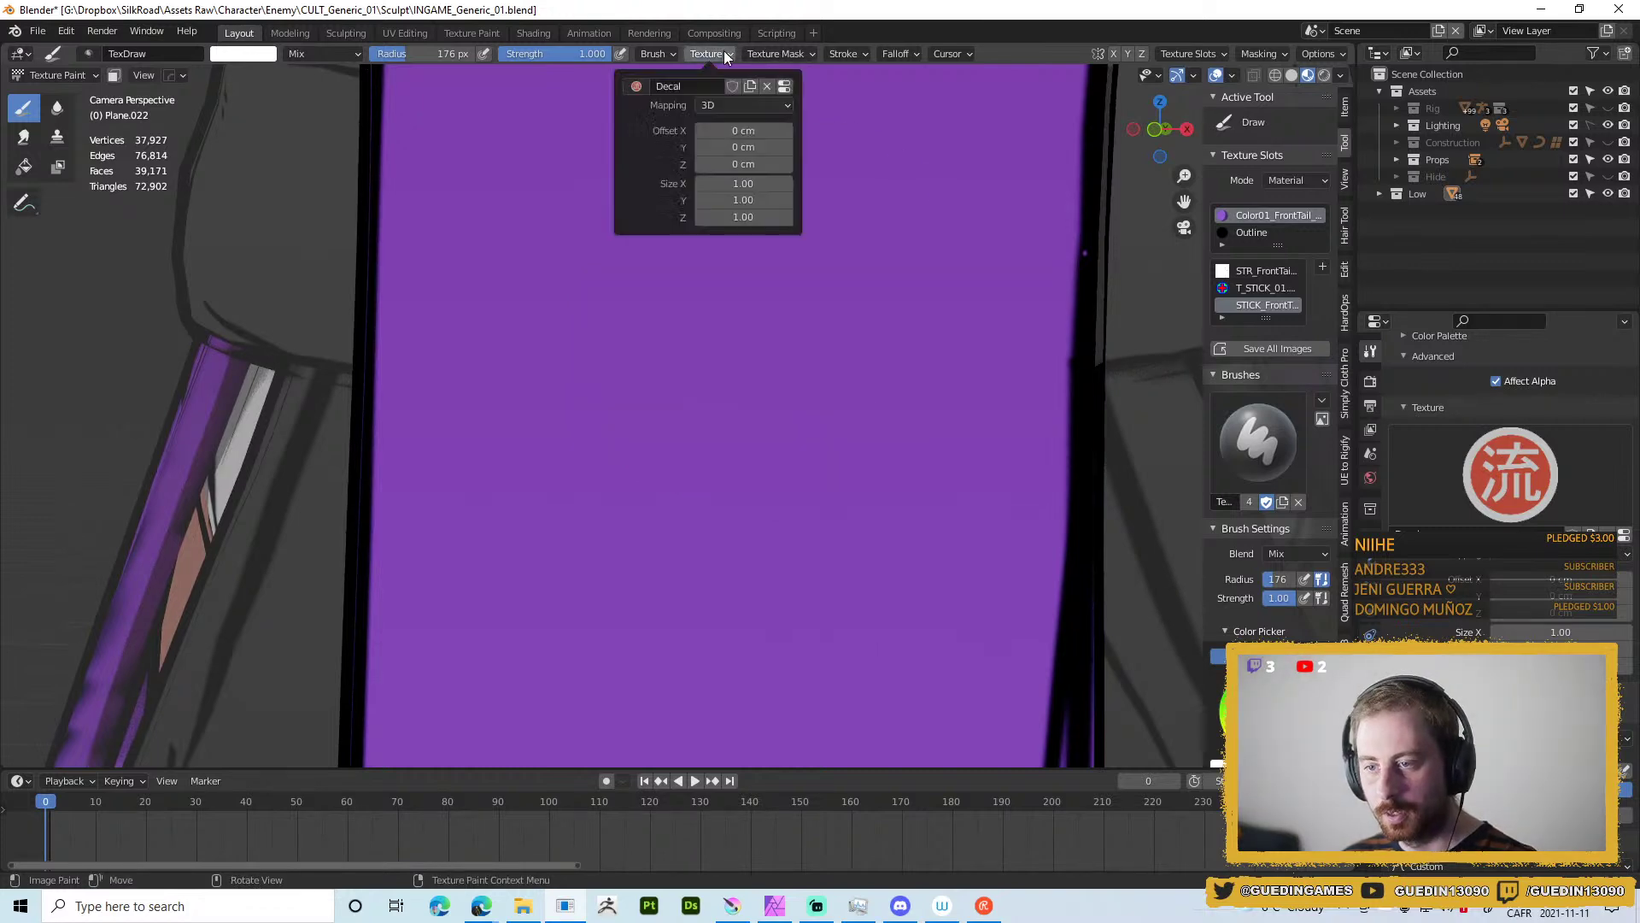
left_click(726, 106)
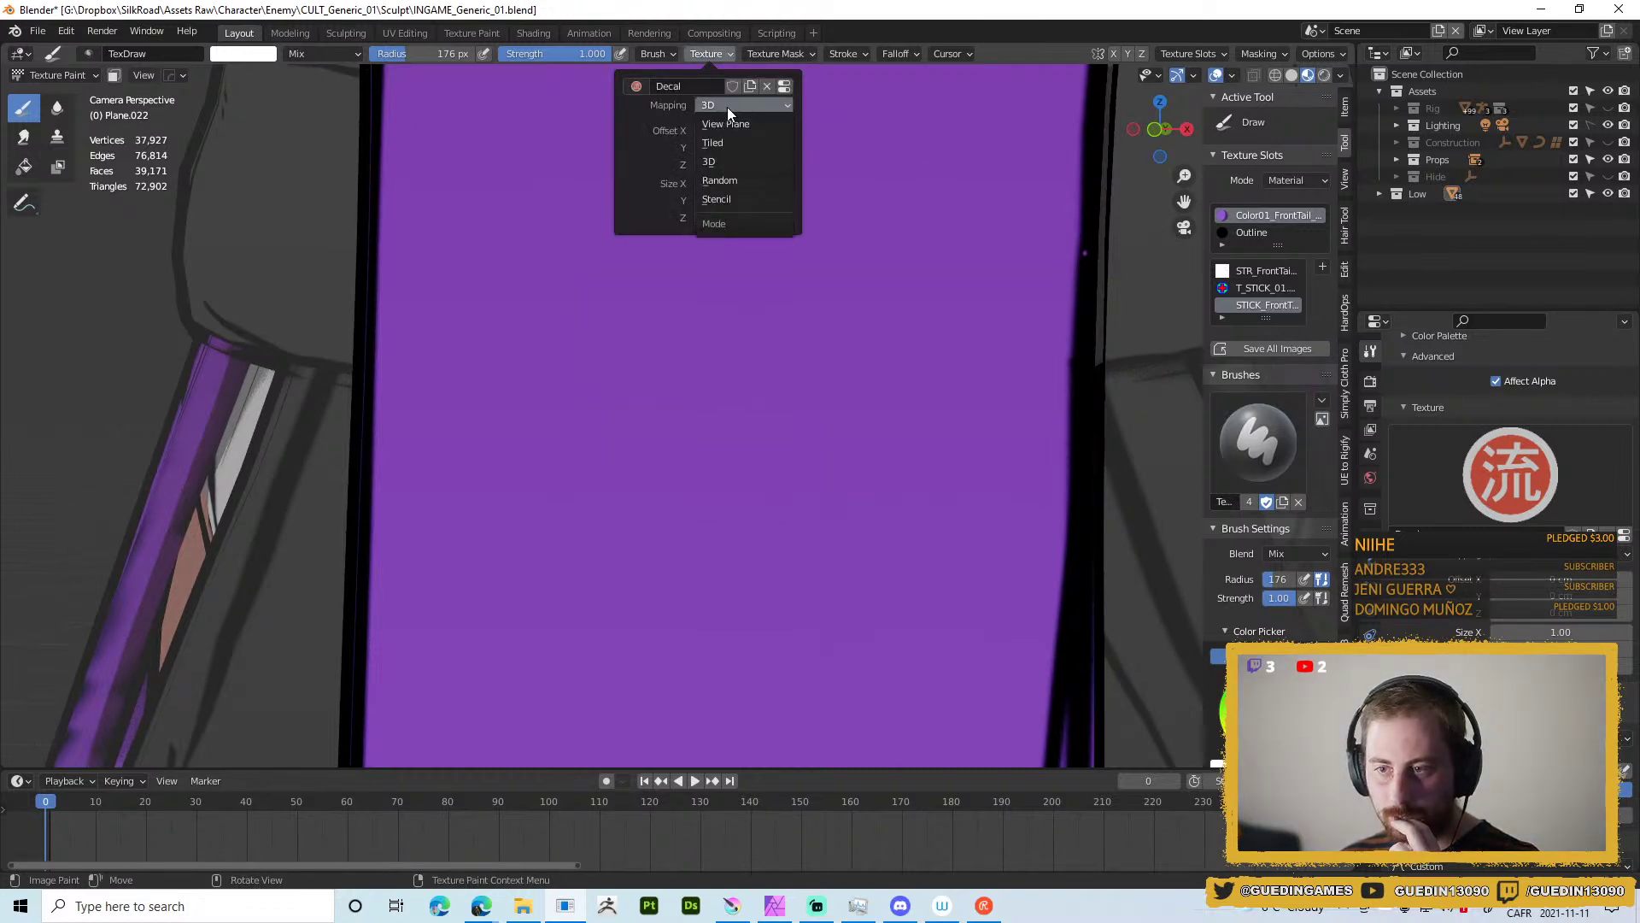
left_click(741, 180)
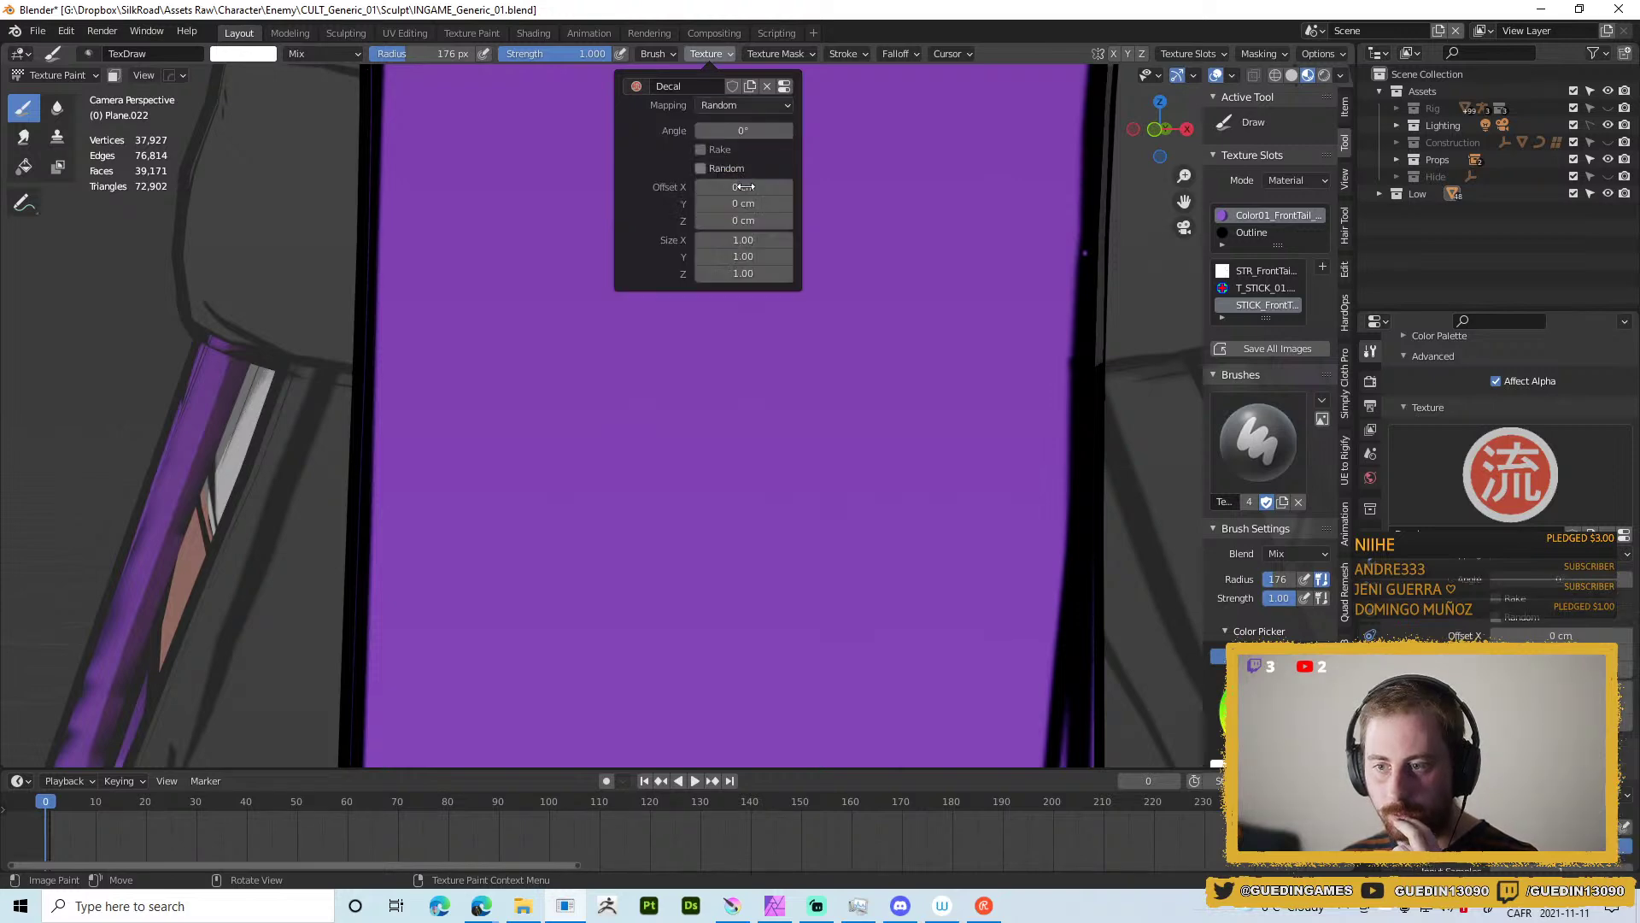
left_click(703, 271)
left_click(766, 575)
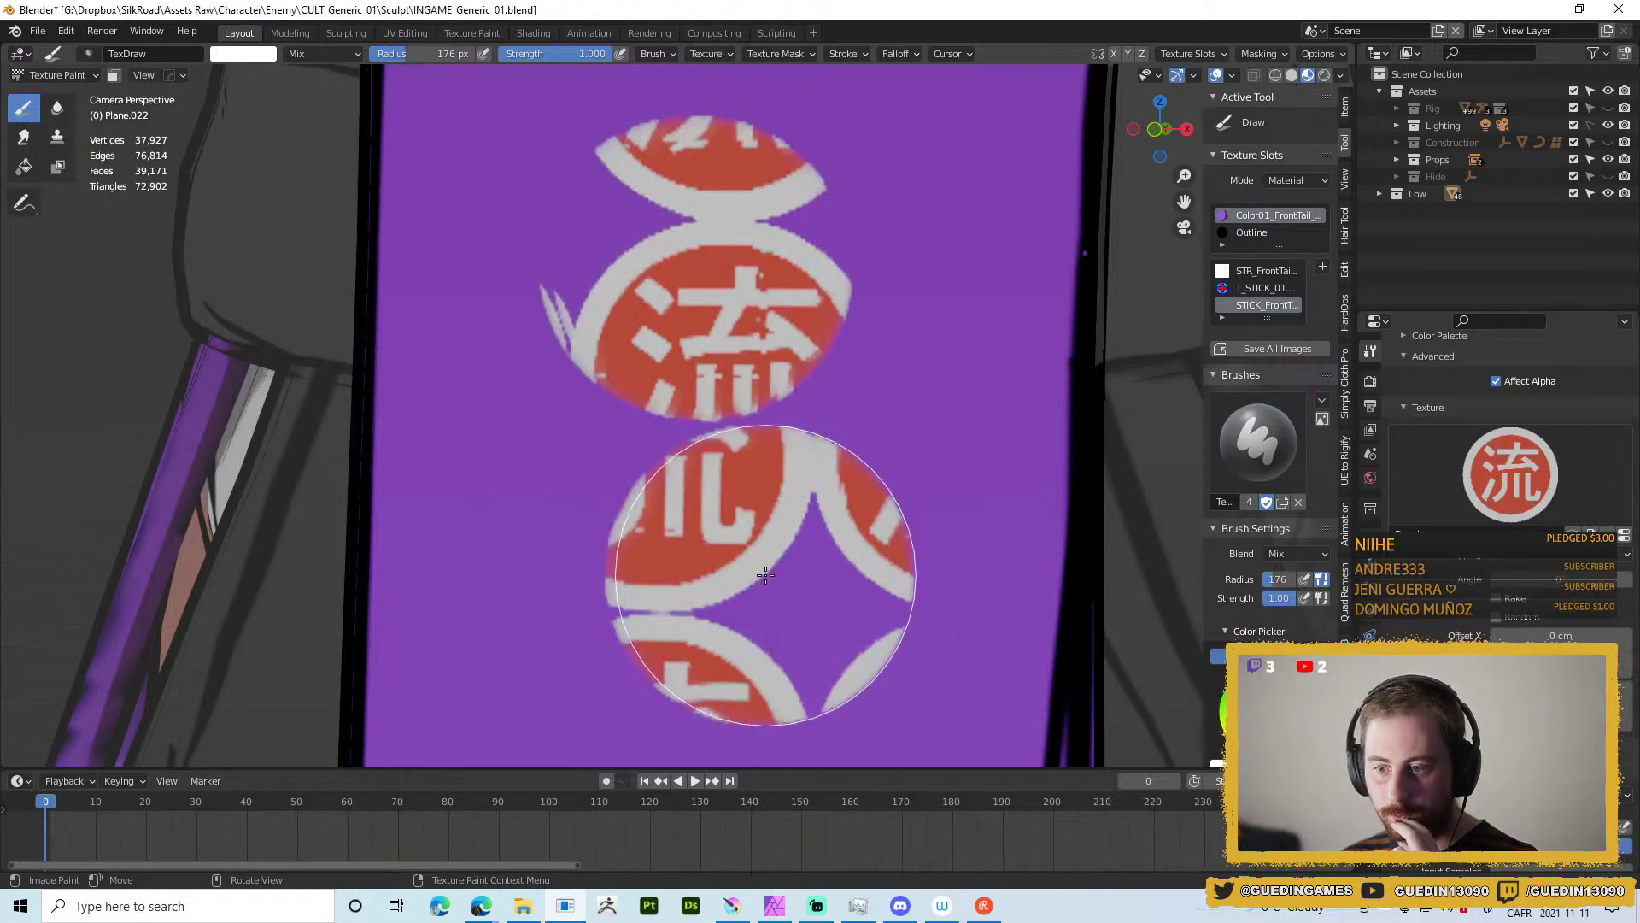
key("ctrl+z")
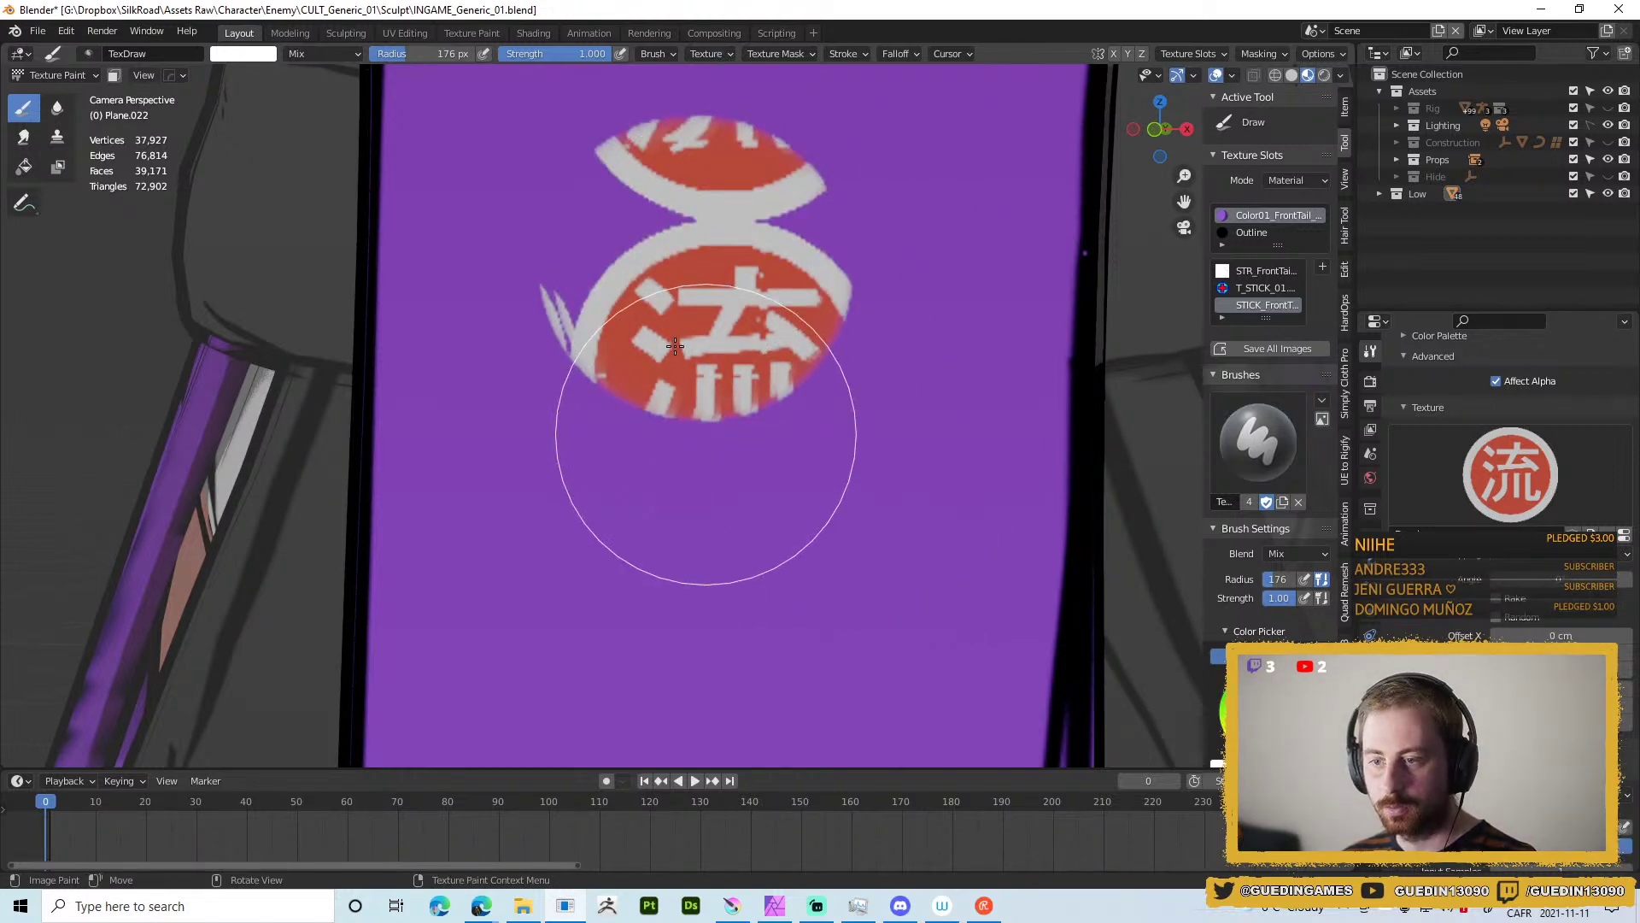
left_click(716, 446)
key("ctrl+z")
key("ctrl+z")
left_click(788, 347)
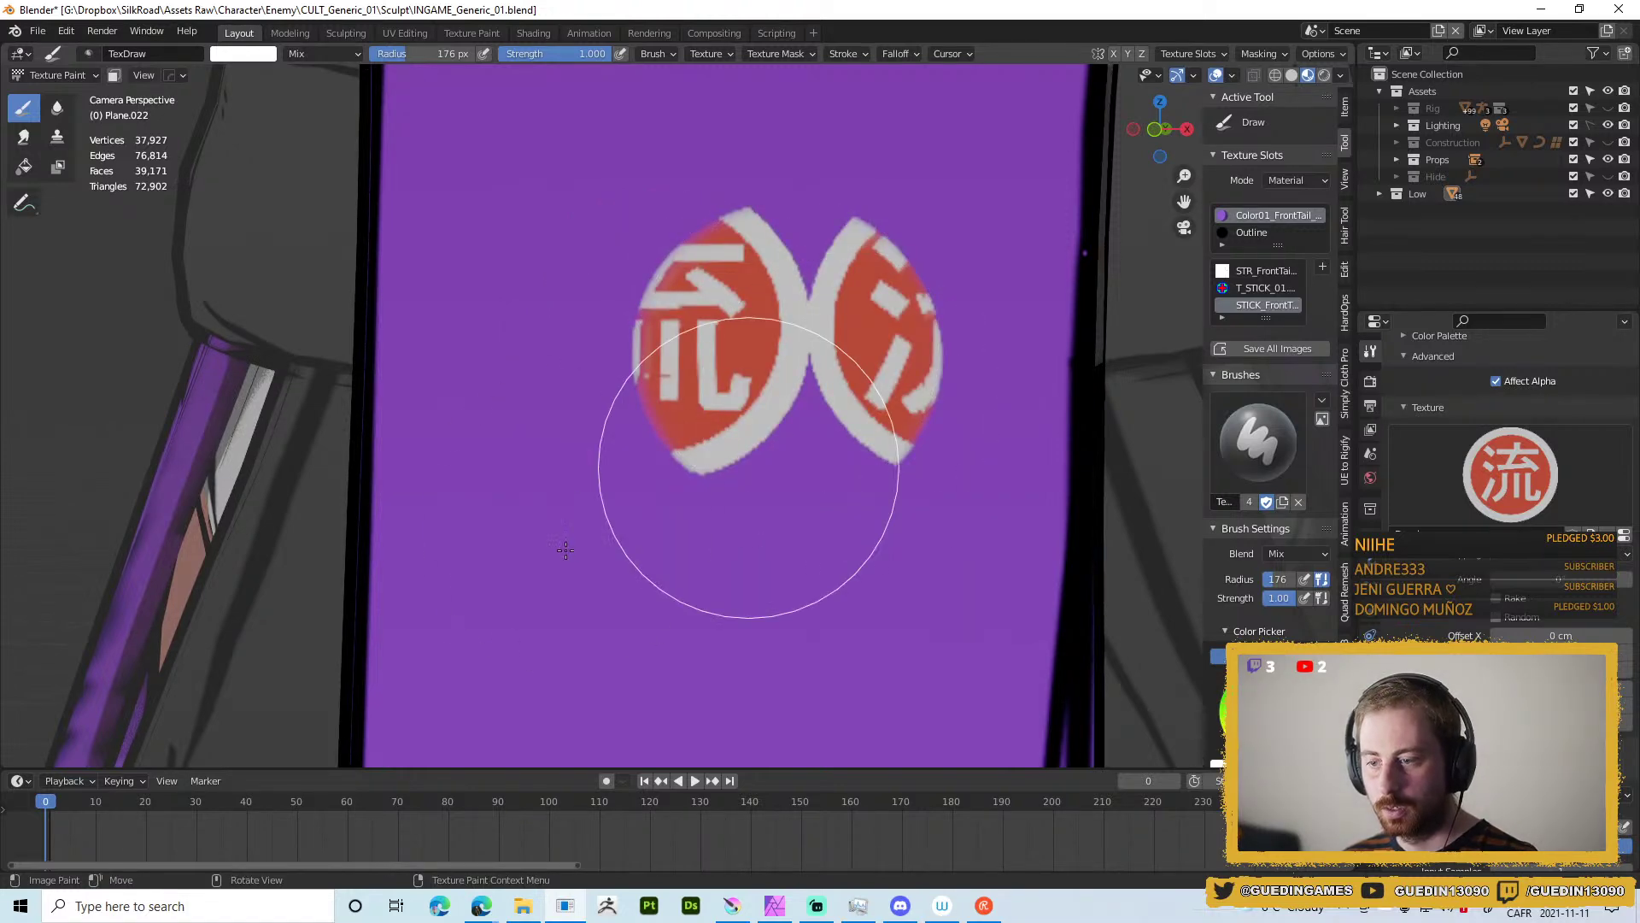
key("ctrl+z")
Try Stencil mapping for the Decal texture by painting through the stencil onto the front cloth, and undo the strokes.
left_click(704, 53)
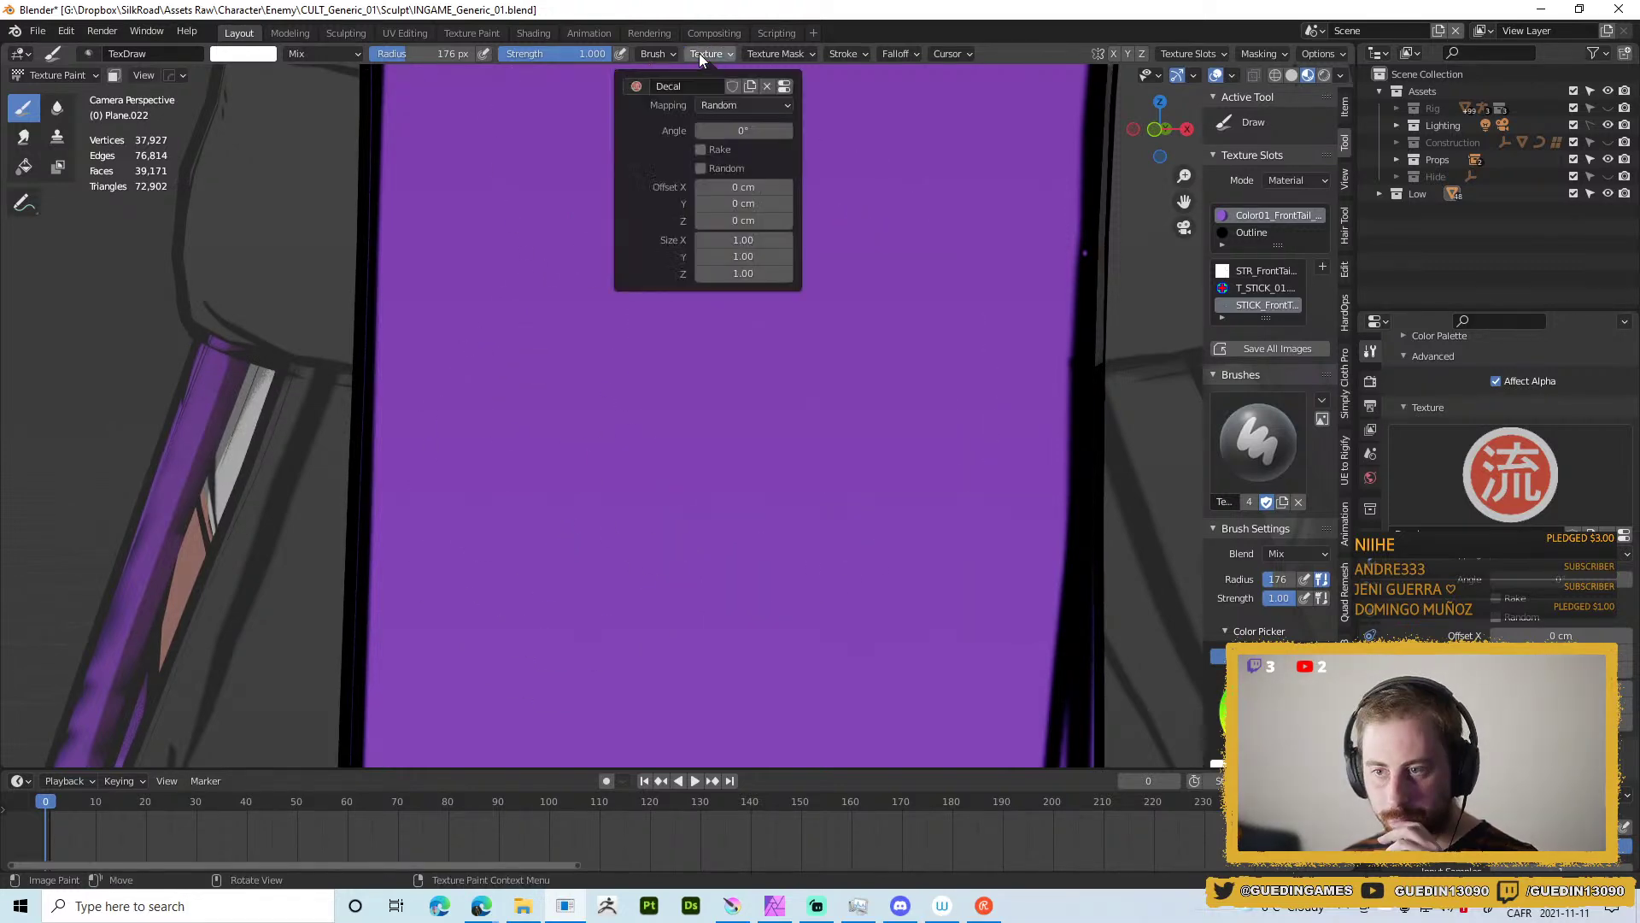
left_click(724, 106)
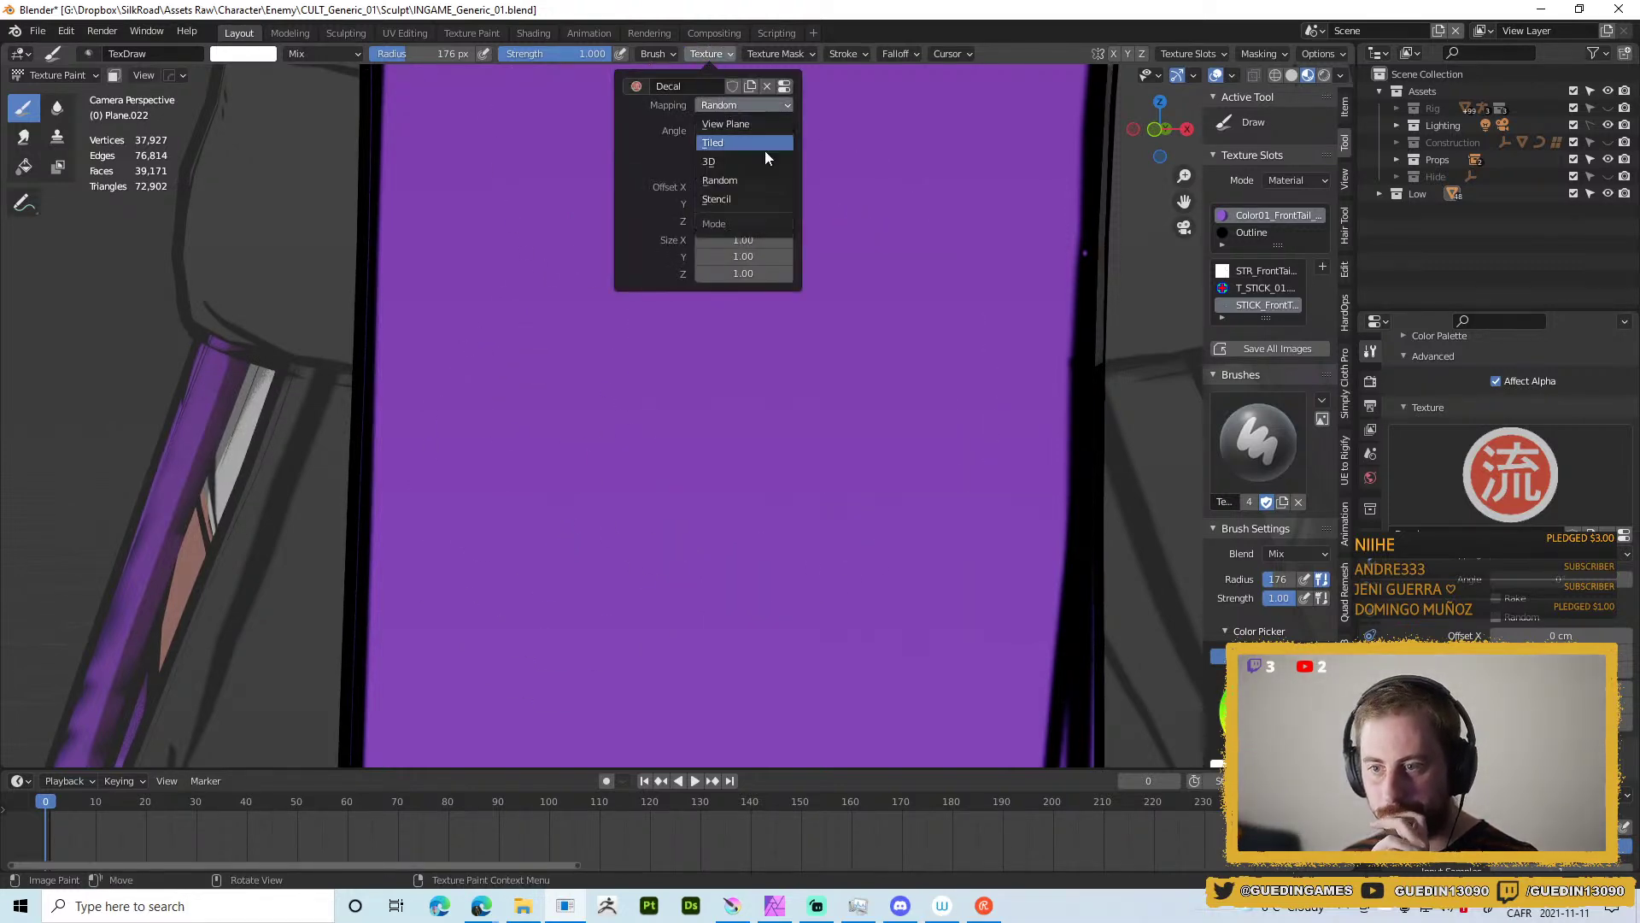
left_click(724, 180)
key("ctrl+z")
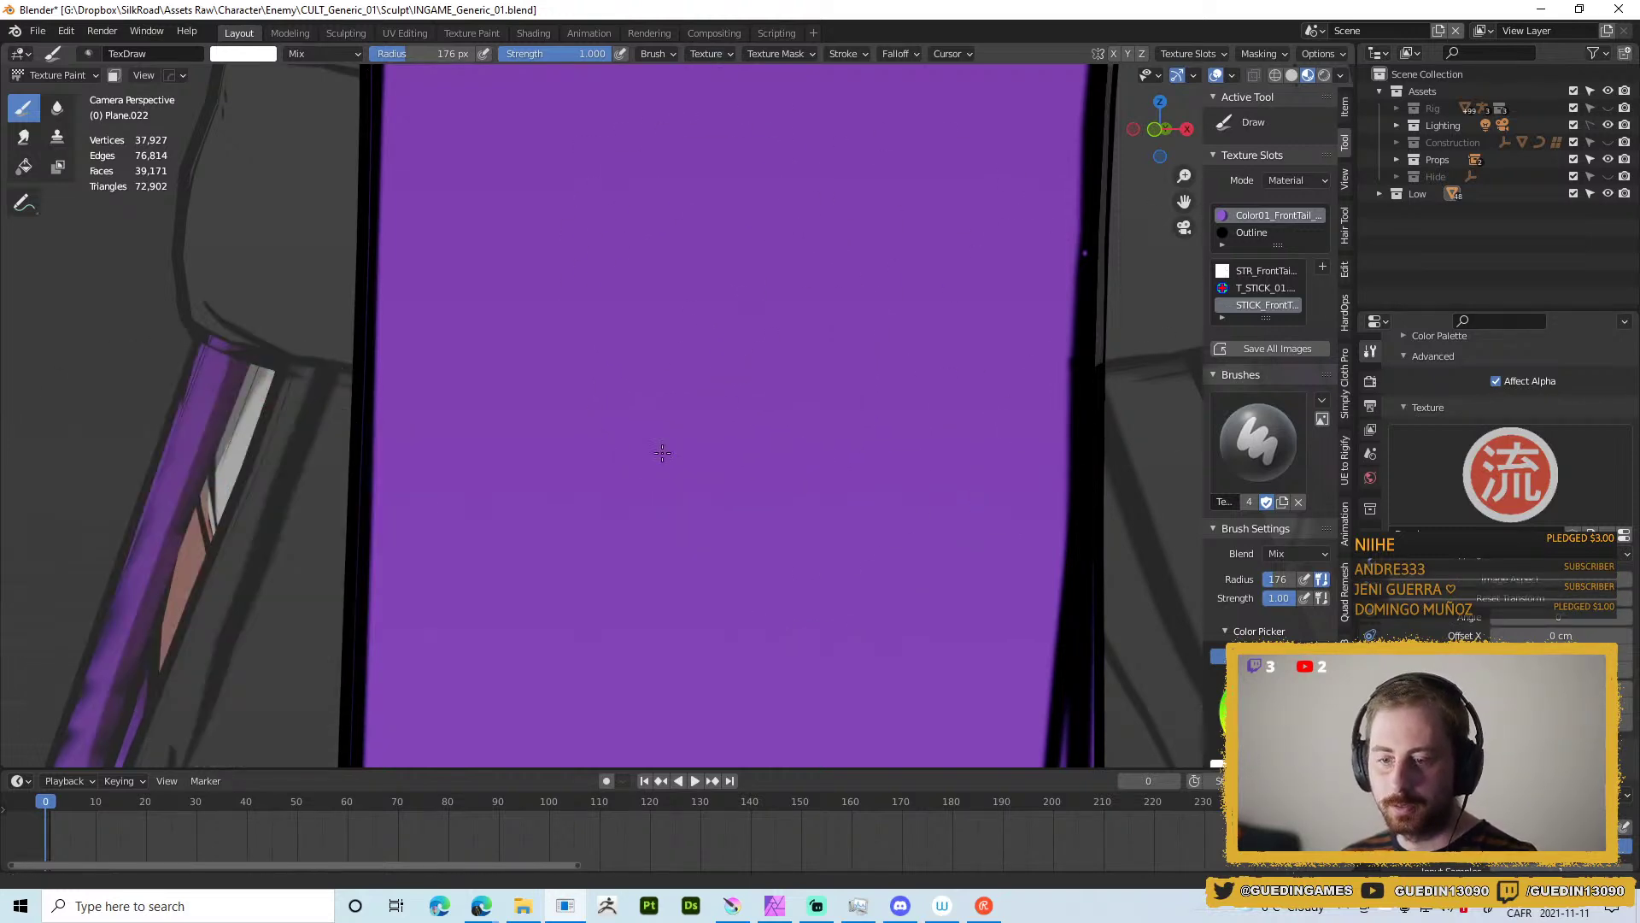
key("ctrl+z")
mouse_move(669, 457)
left_mouse_down()
mouse_move(286, 479)
mouse_move(289, 375)
mouse_move(259, 503)
mouse_move(383, 621)
left_mouse_up()
key("ctrl+z")
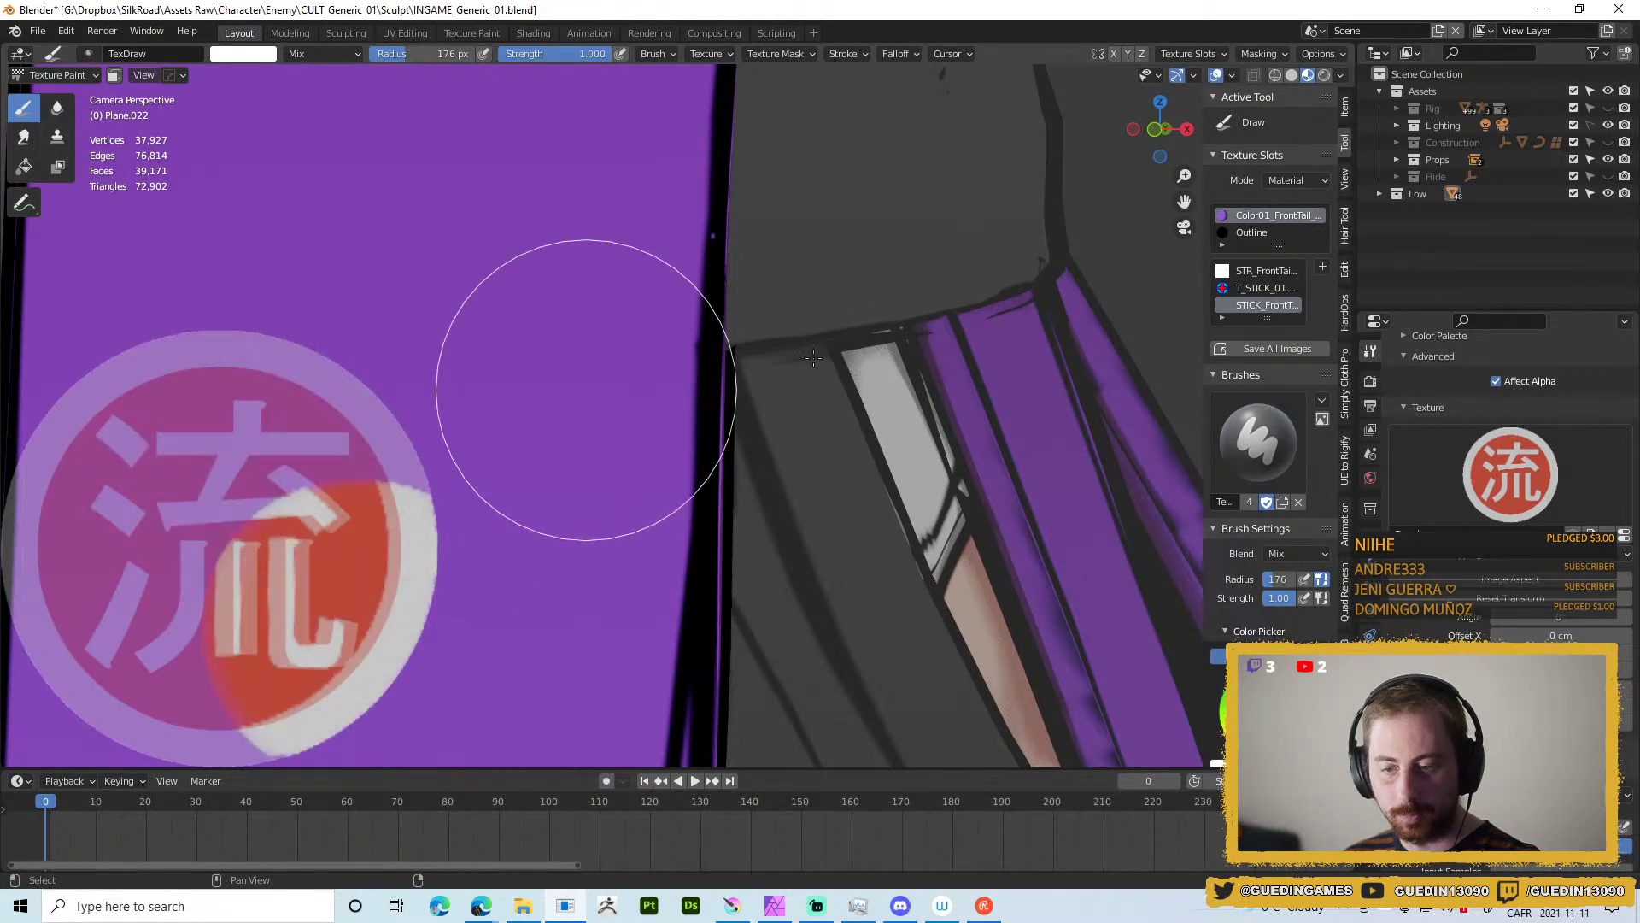
left_click_drag(590, 388, 846, 356)
scroll(695, 321, "down", 4)
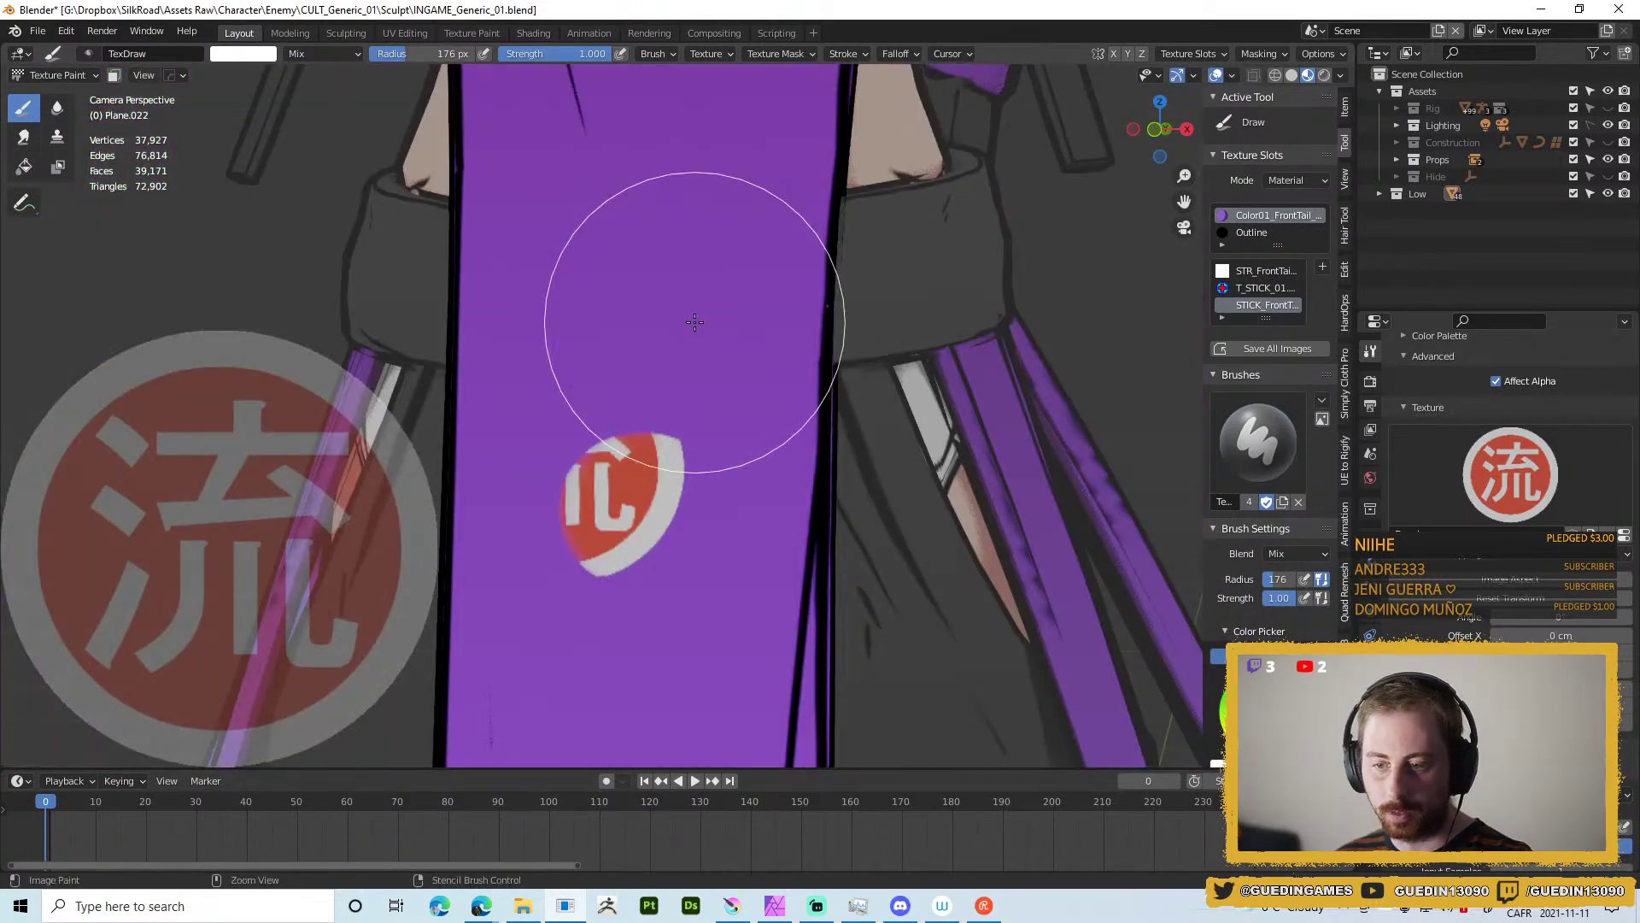
key("ctrl+z")
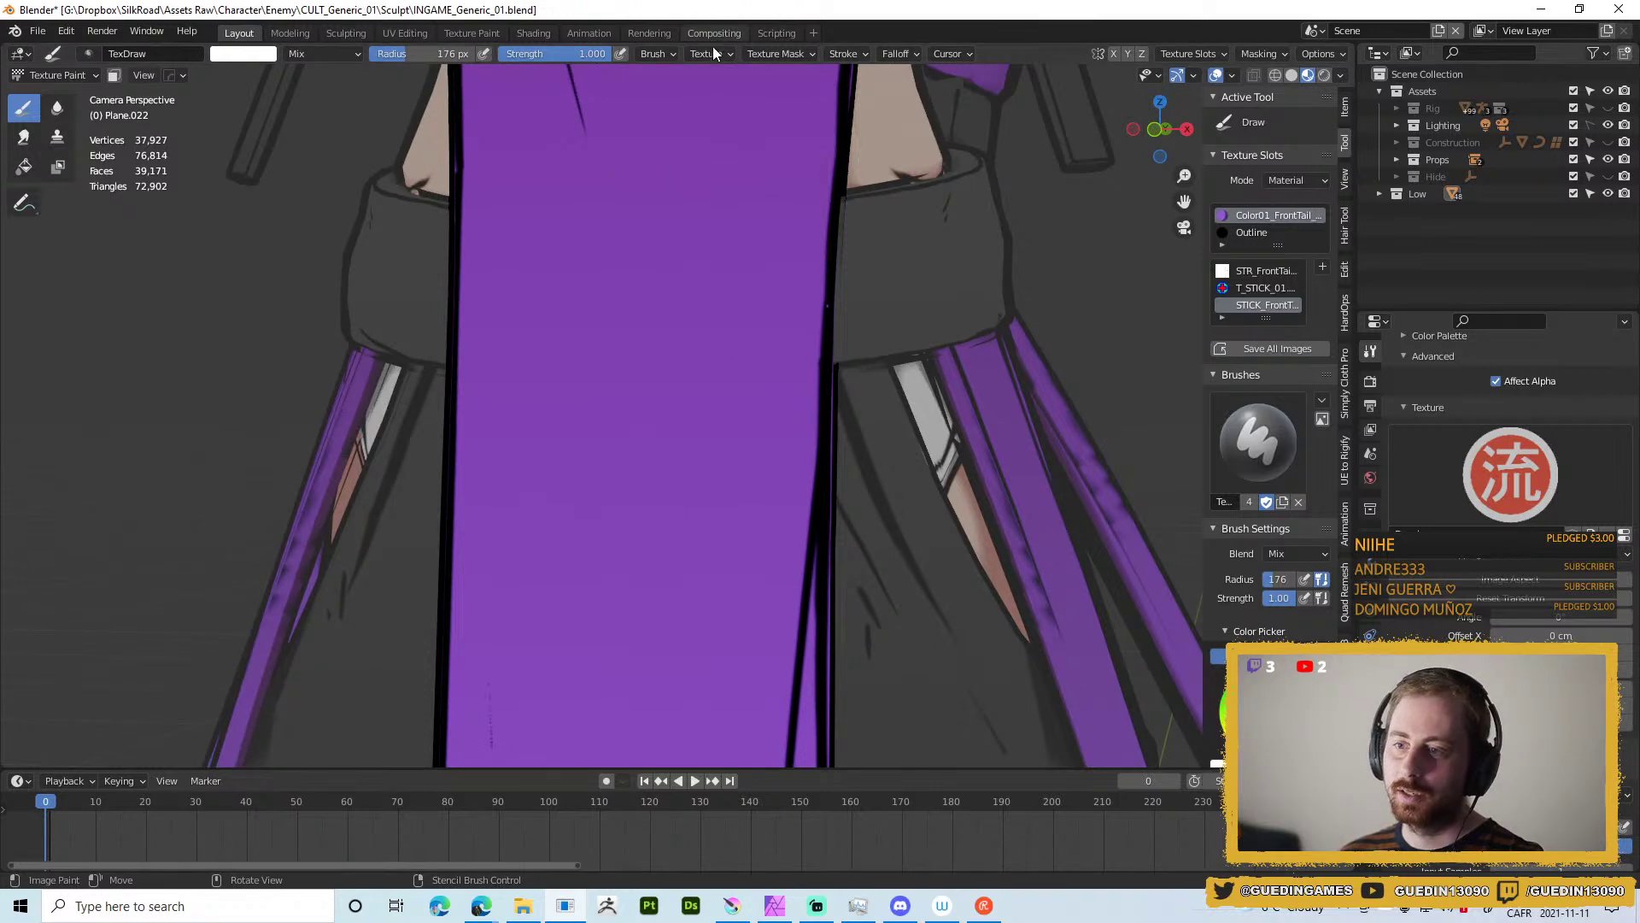
Set the Decal texture's mapping back to View Plane.
left_click(715, 49)
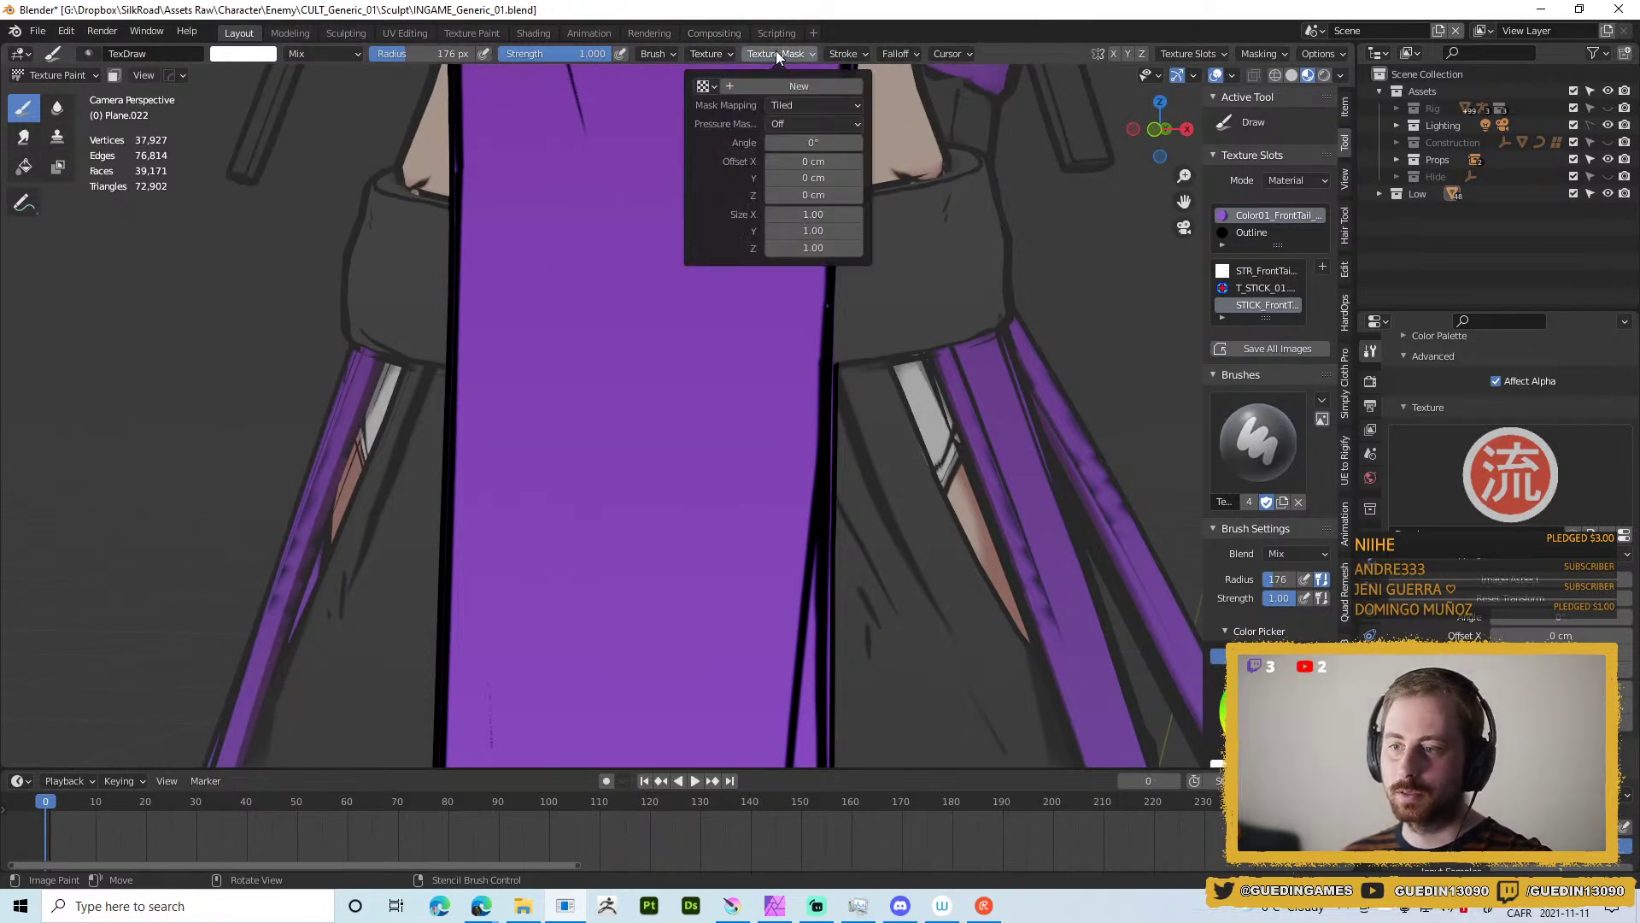
mouse_move(706, 54)
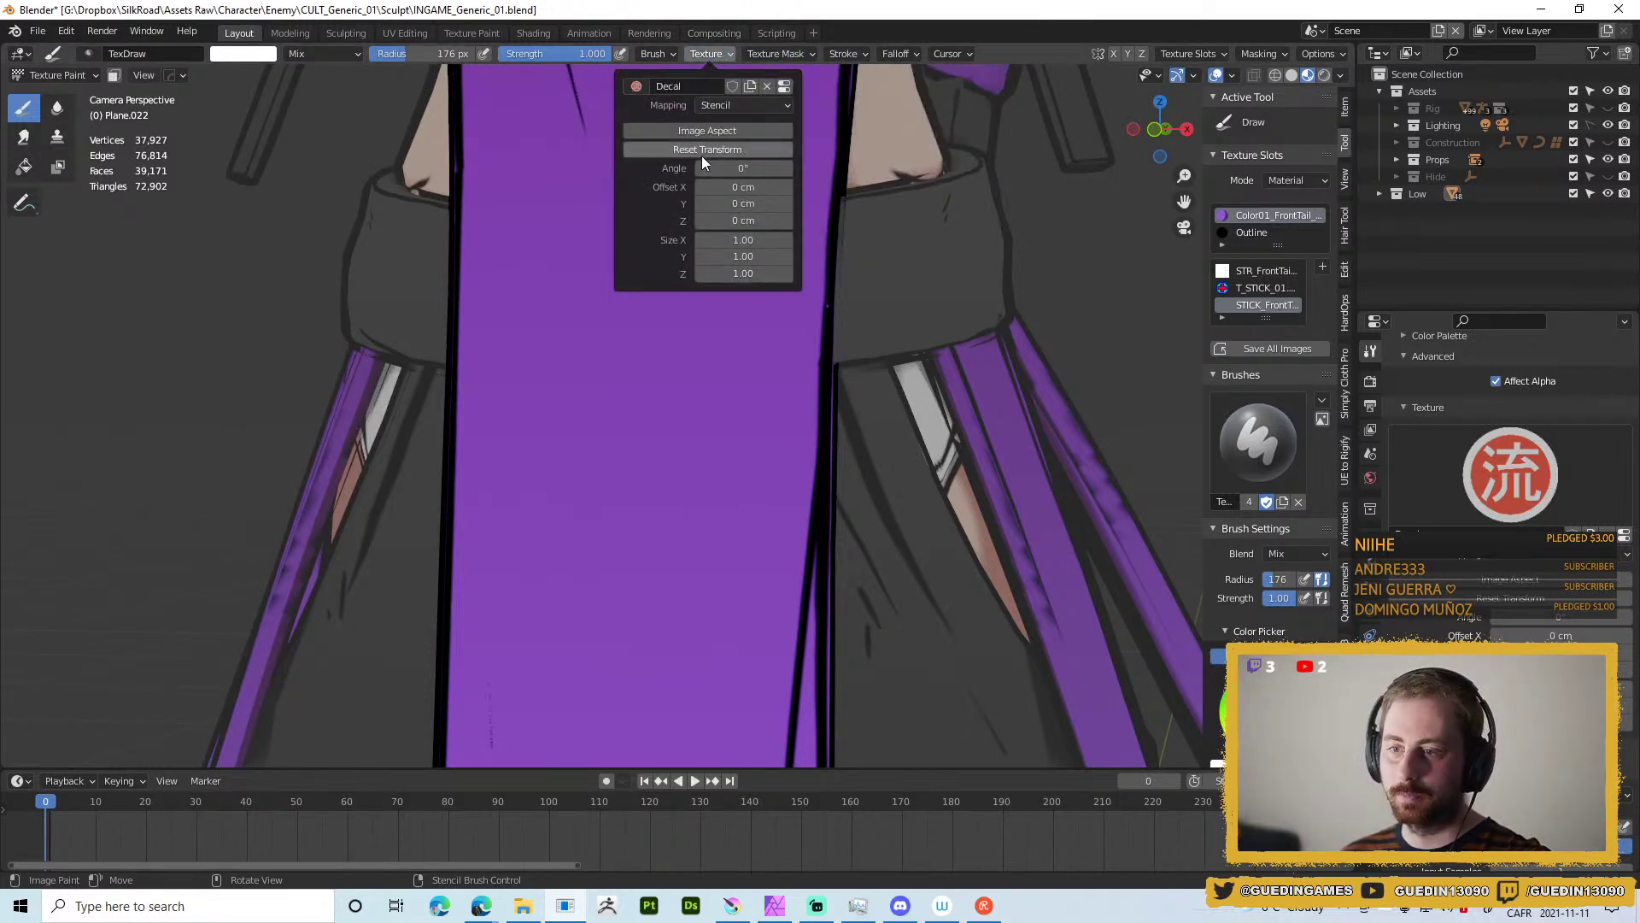
left_click(759, 105)
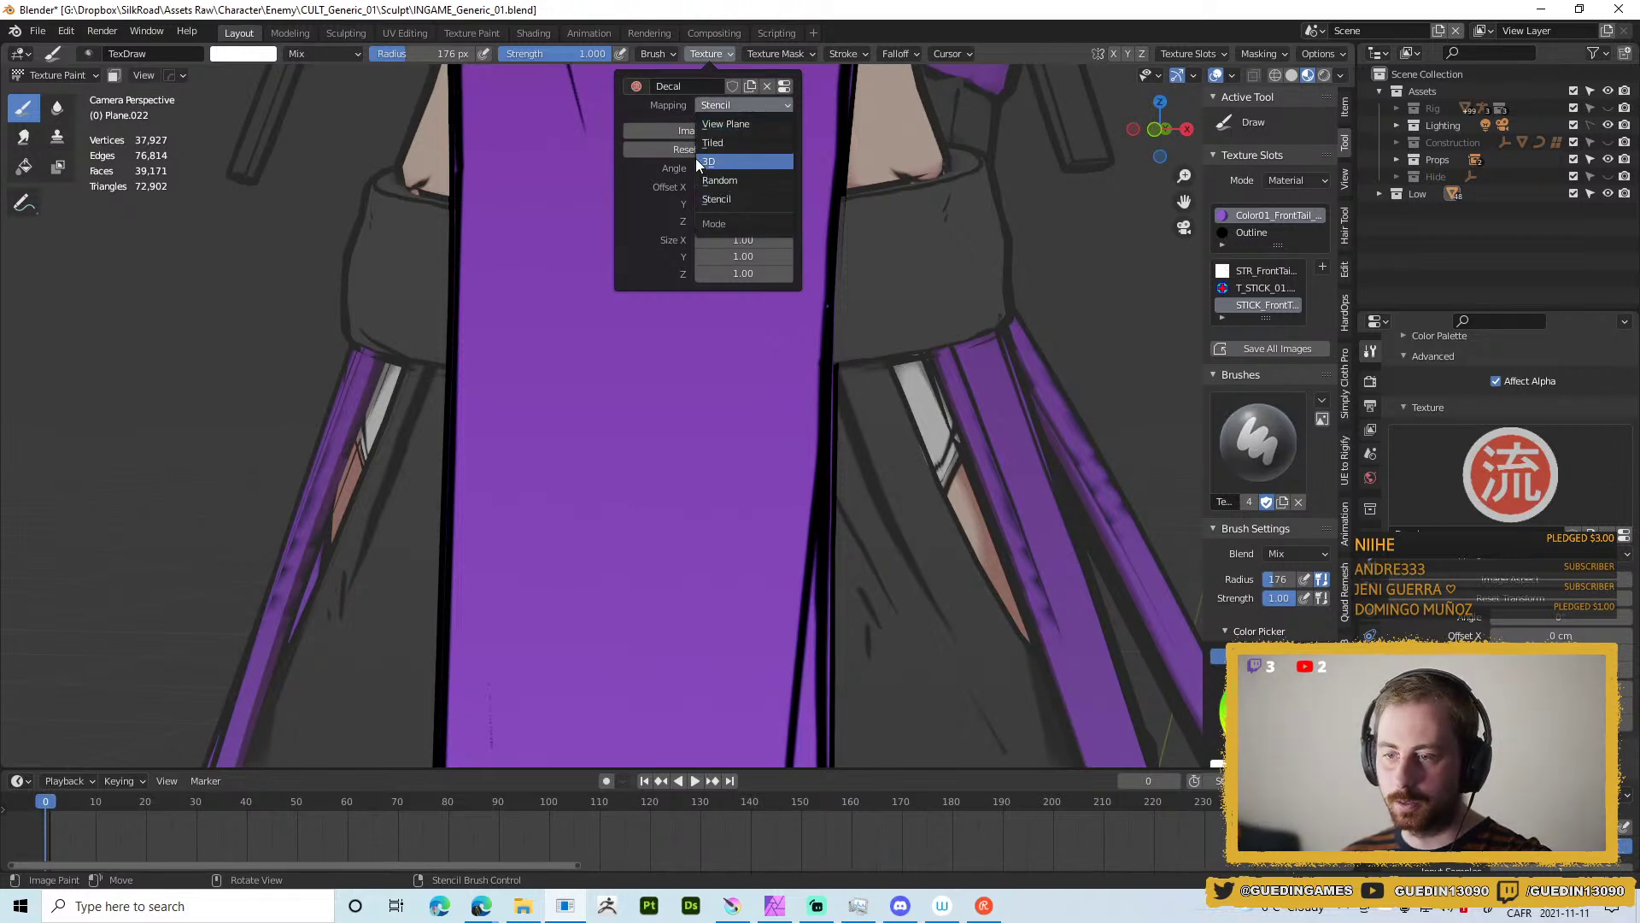
left_click(742, 124)
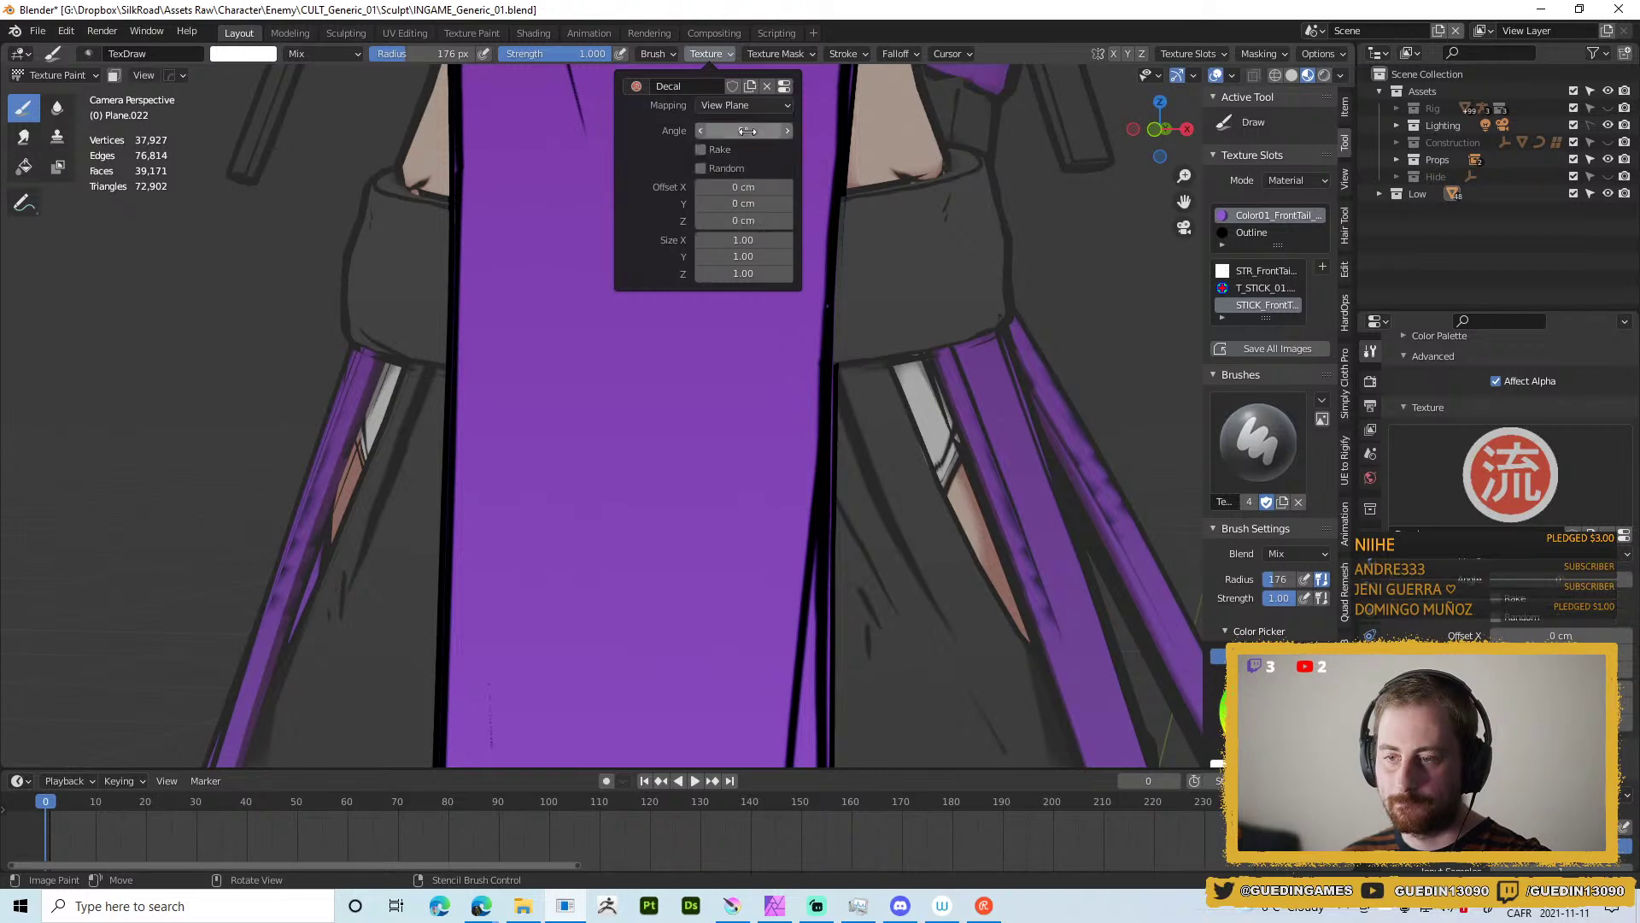
Stamp a test decal on the front cloth at waist height, inspect it up close, and undo it.
left_click(606, 330)
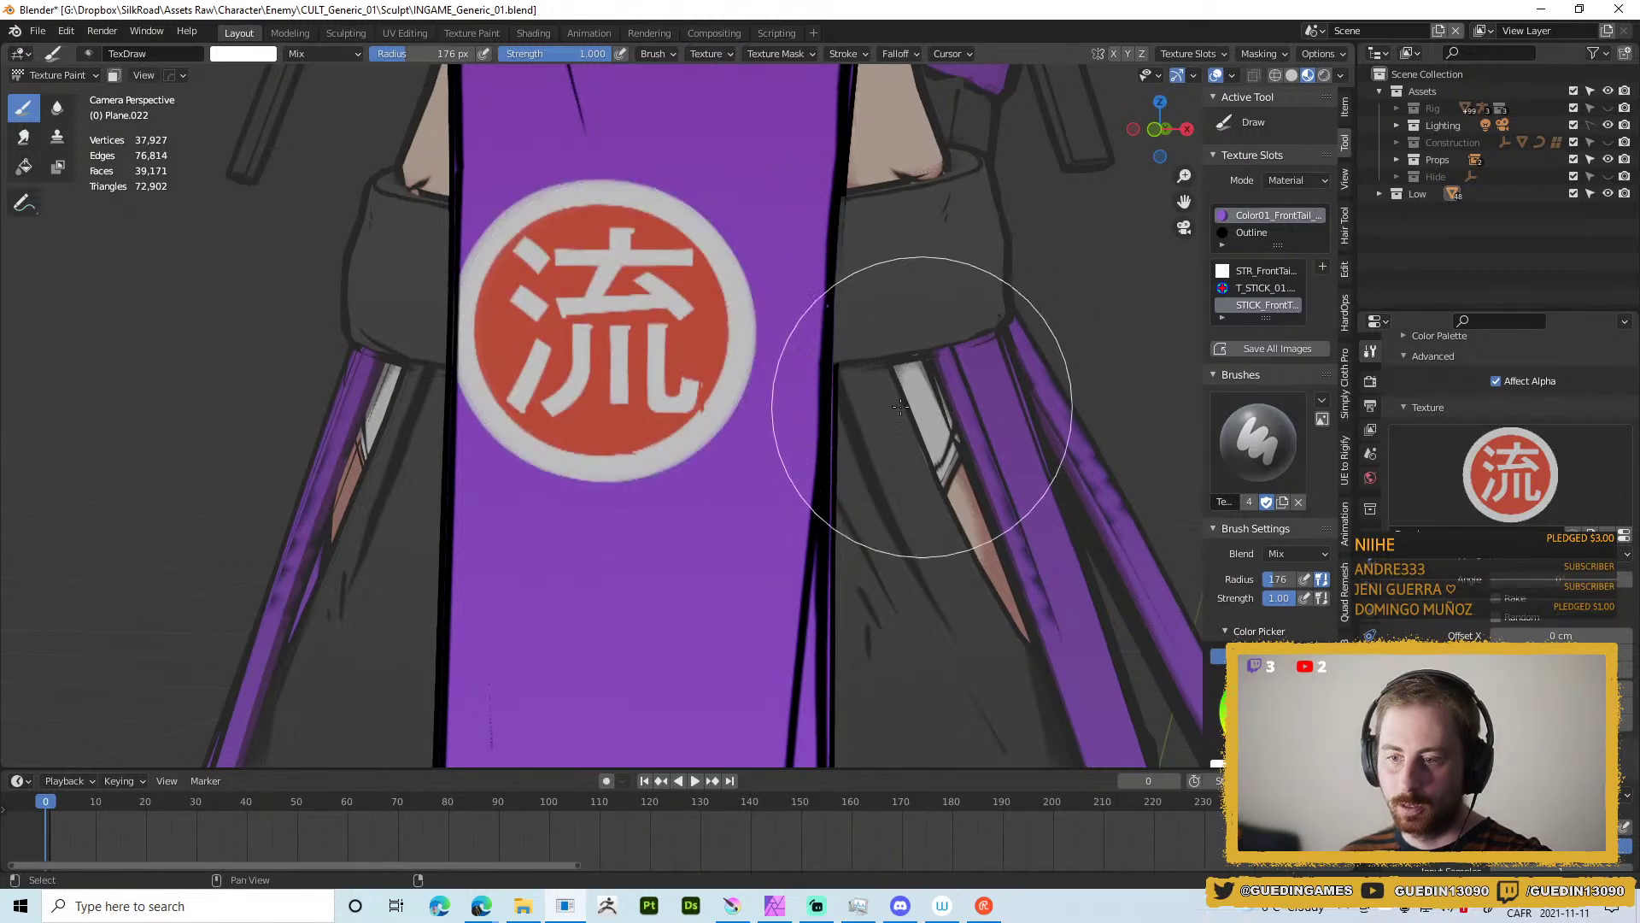
left_click_drag(764, 330, 699, 381)
scroll(713, 509, "up", 2)
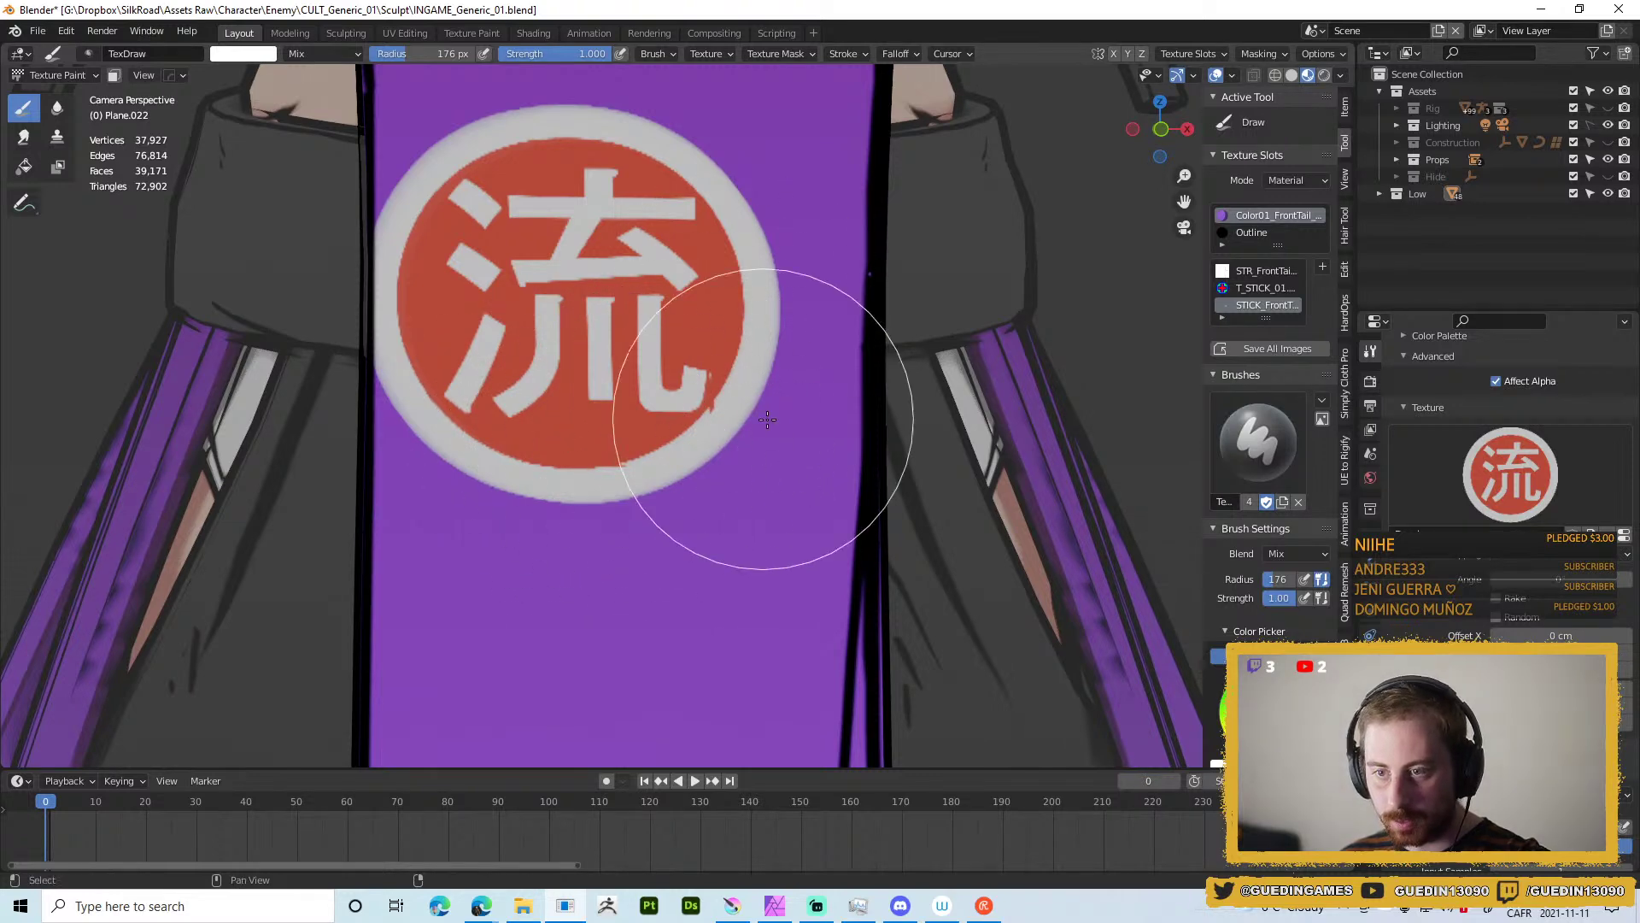
scroll(740, 235, "down", 1)
scroll(740, 235, "down", 5)
key("ctrl+z")
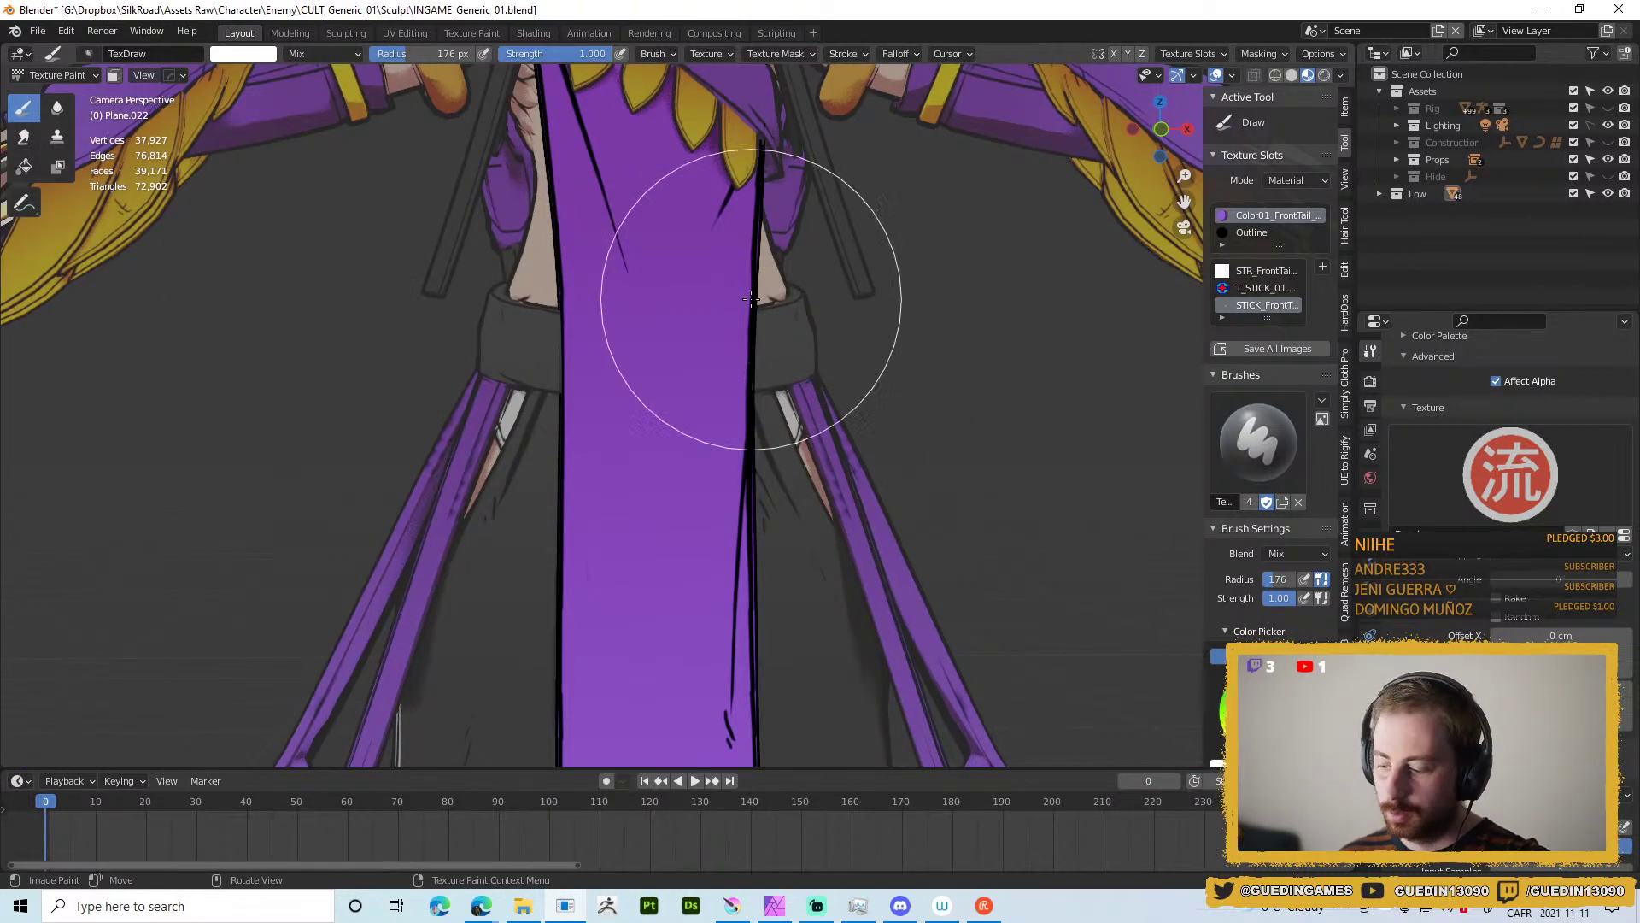
Examine the full character and the front cloth from different angles and distances, in and out of the camera view.
key("KP_0")
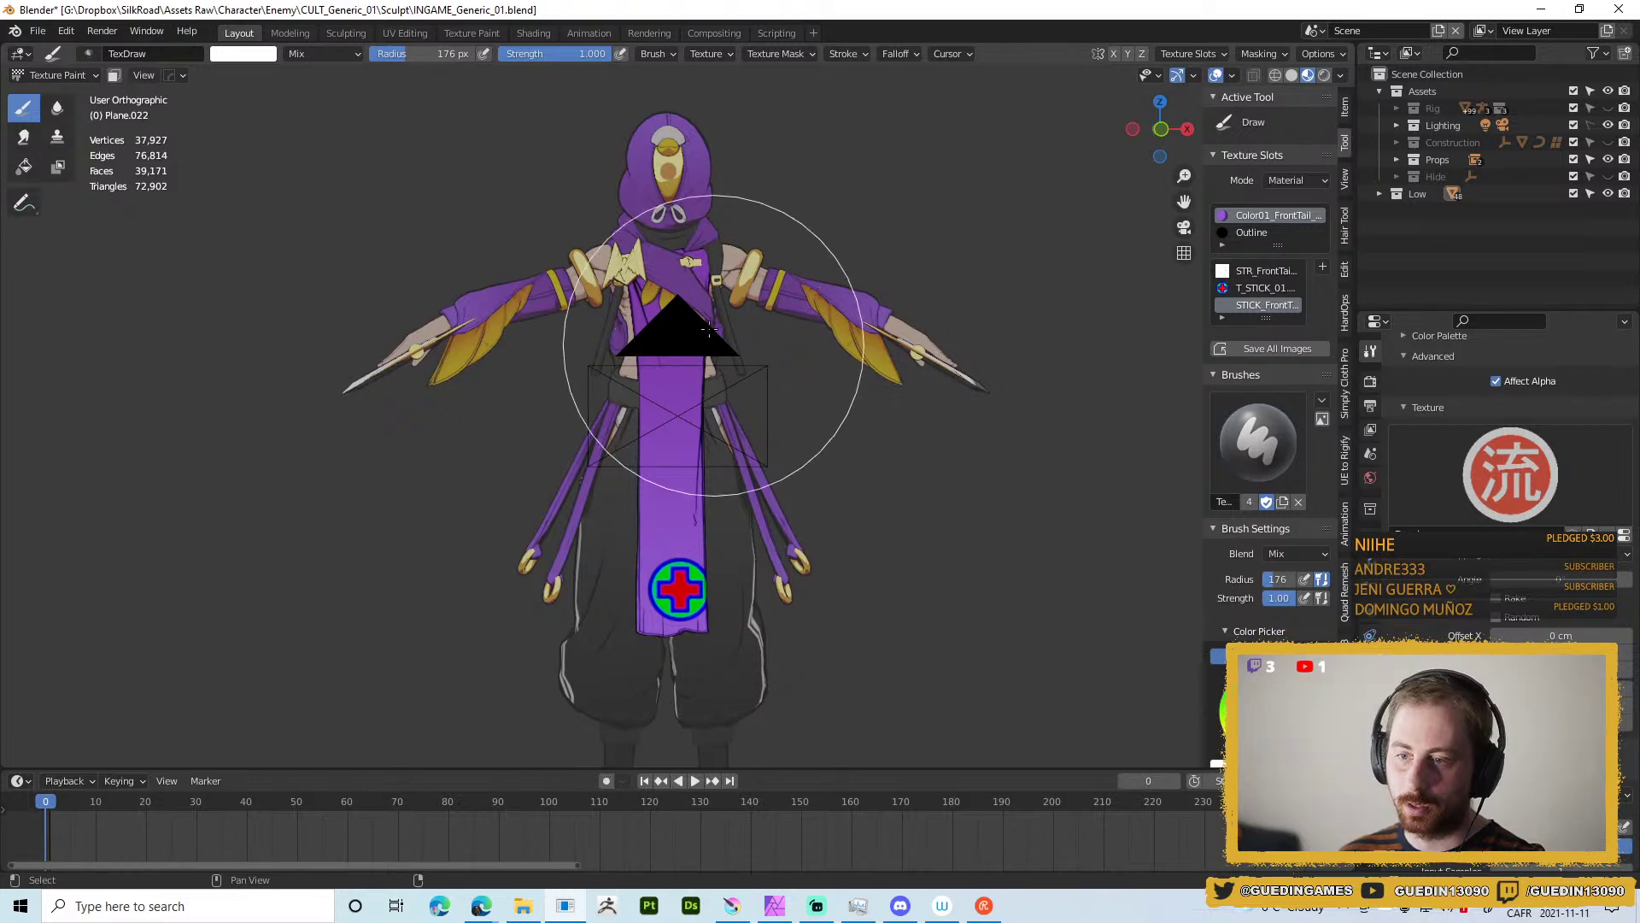
key("KP_0")
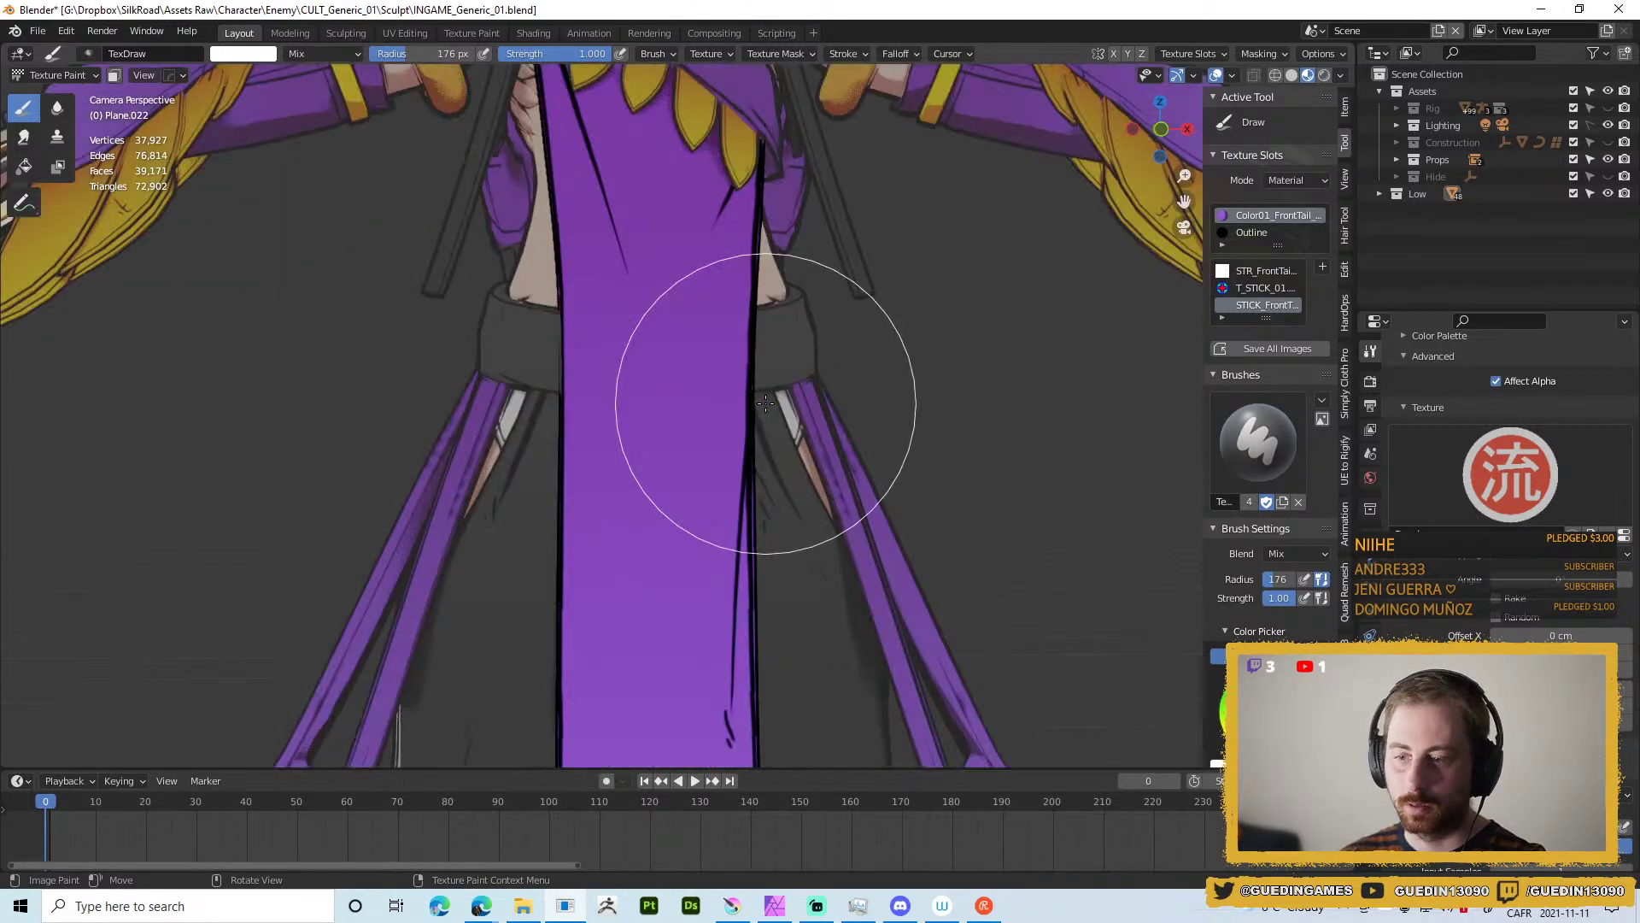
scroll(776, 311, "down", 5)
scroll(753, 293, "down", 5)
scroll(681, 441, "up", 10)
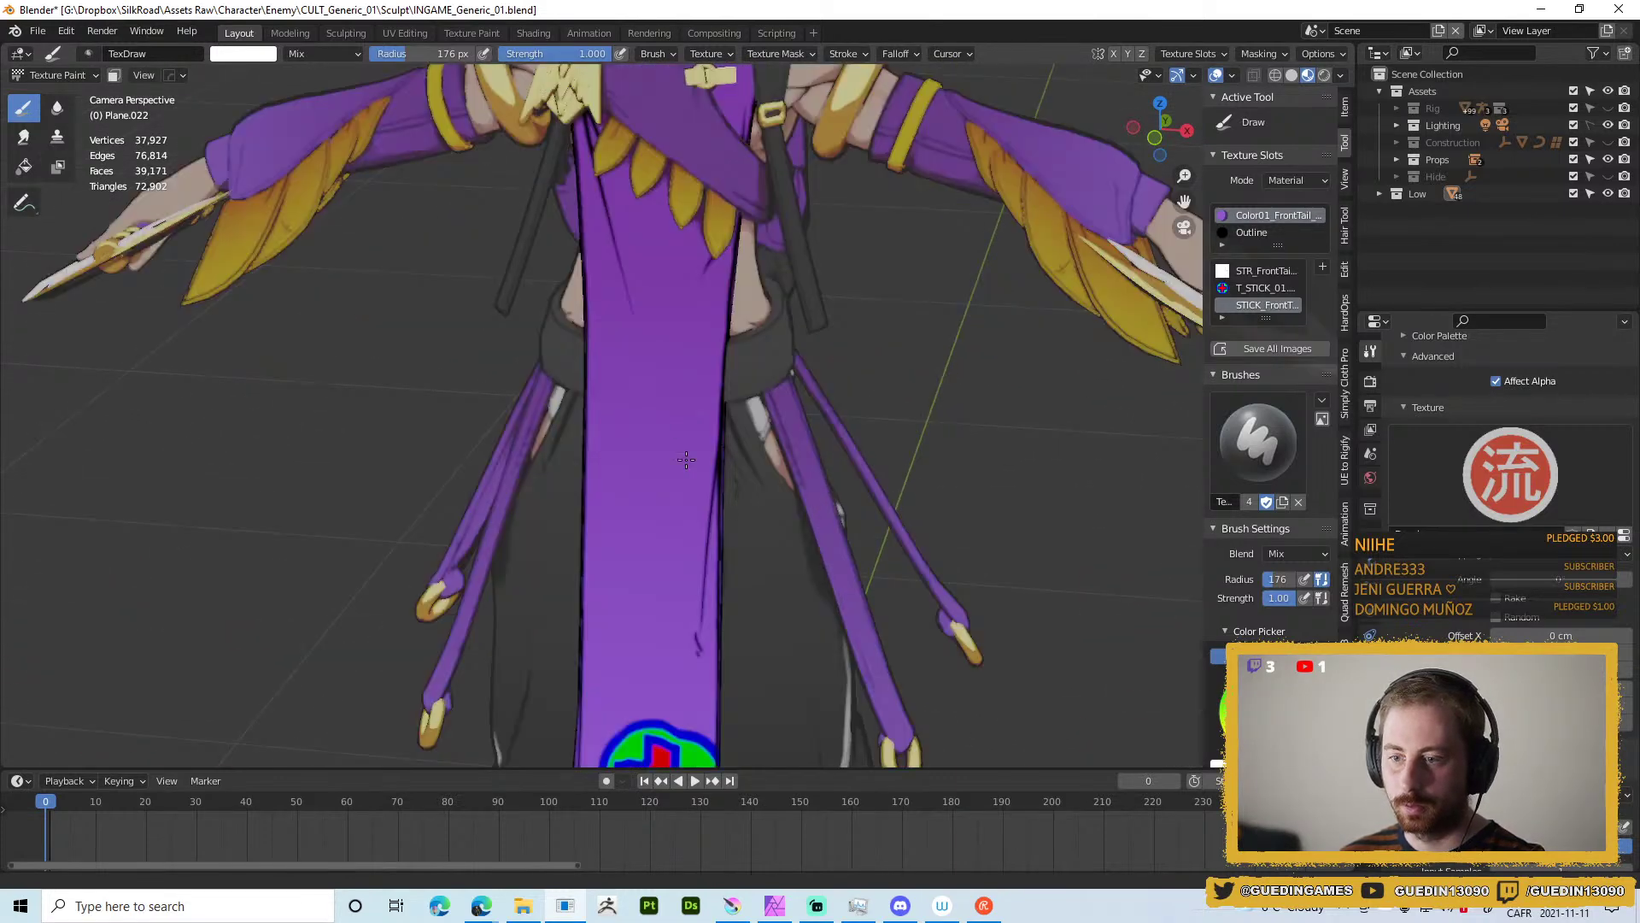
scroll(692, 483, "up", 5)
left_click(944, 498)
key("ctrl+z")
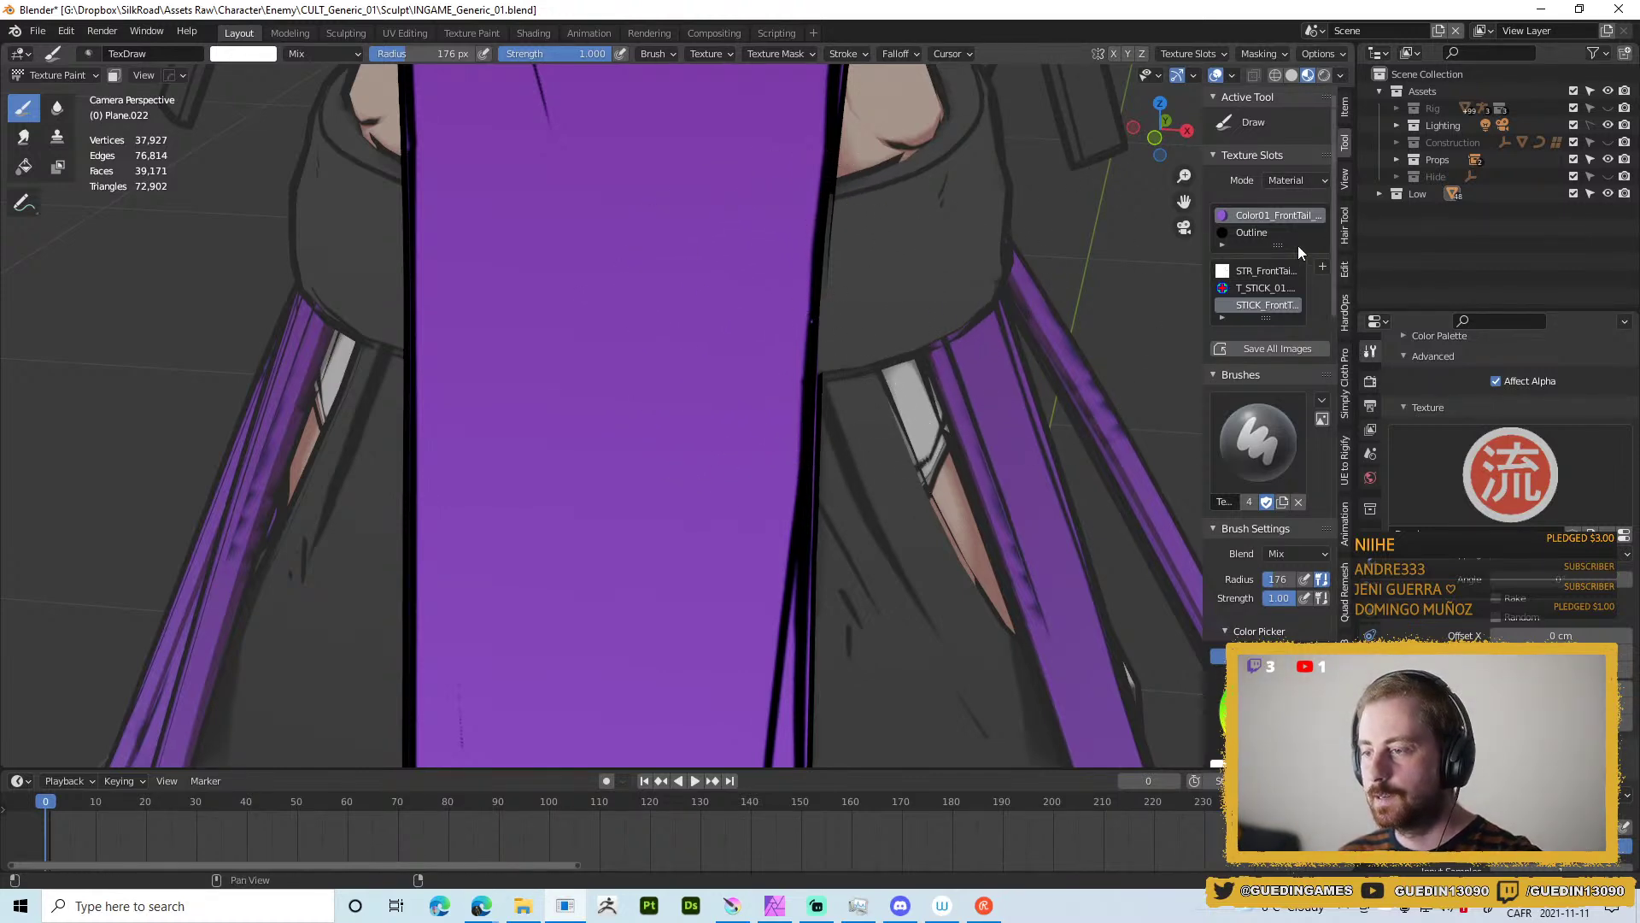
Hide the outline using the Outline option of the SilkRoad Tools.
left_click(1345, 107)
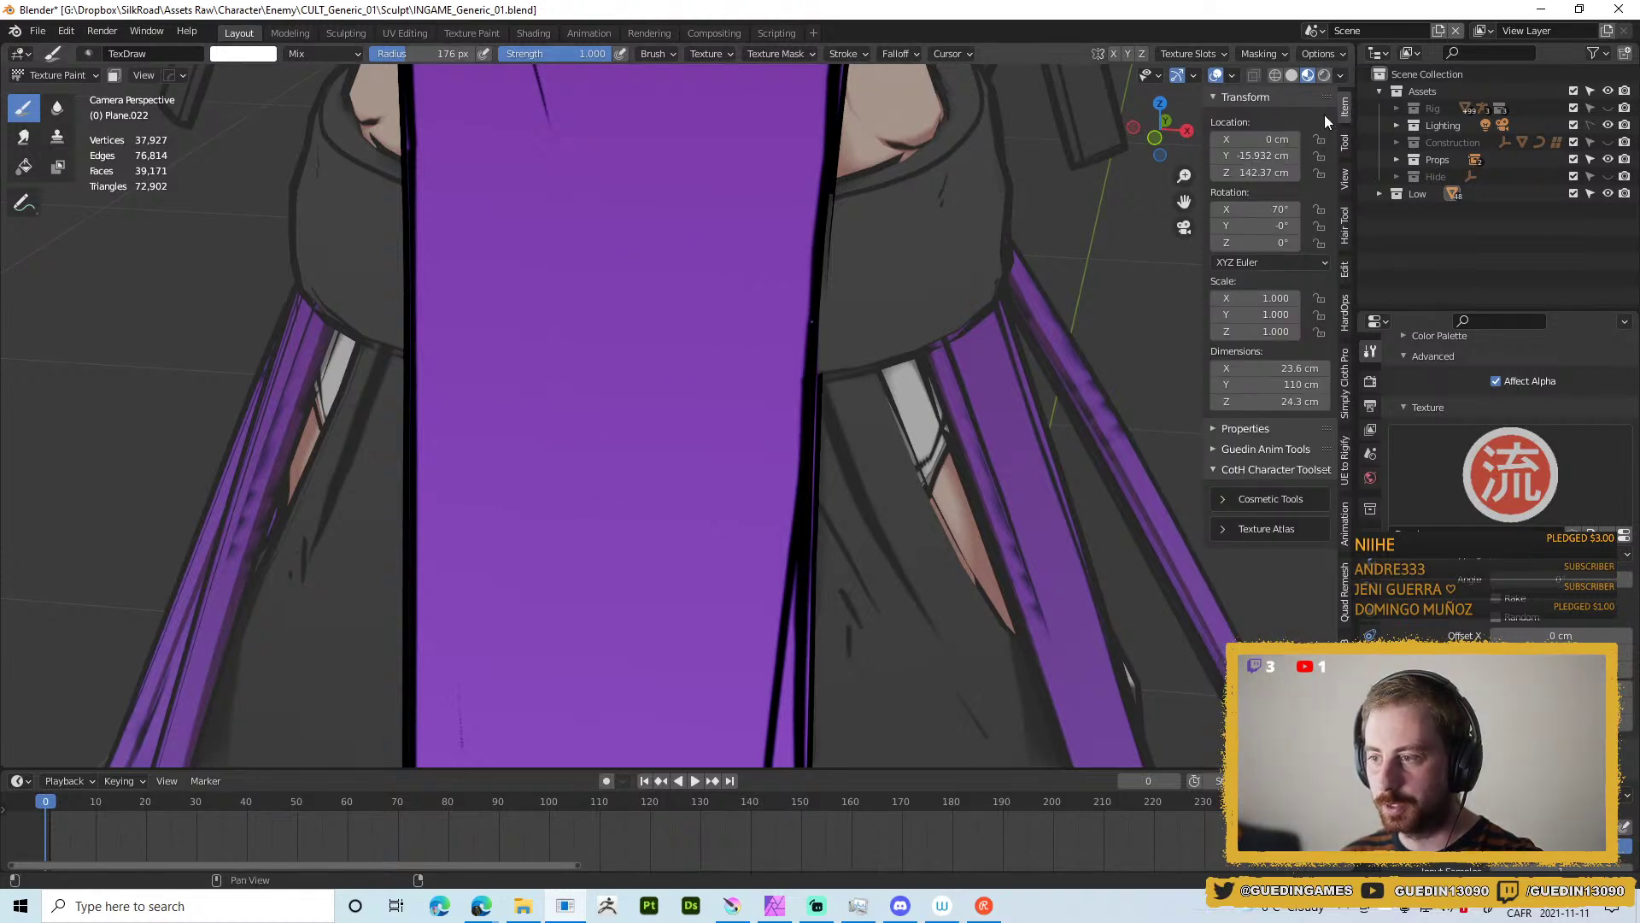
left_click(1346, 141)
scroll(1281, 559, "down", 10)
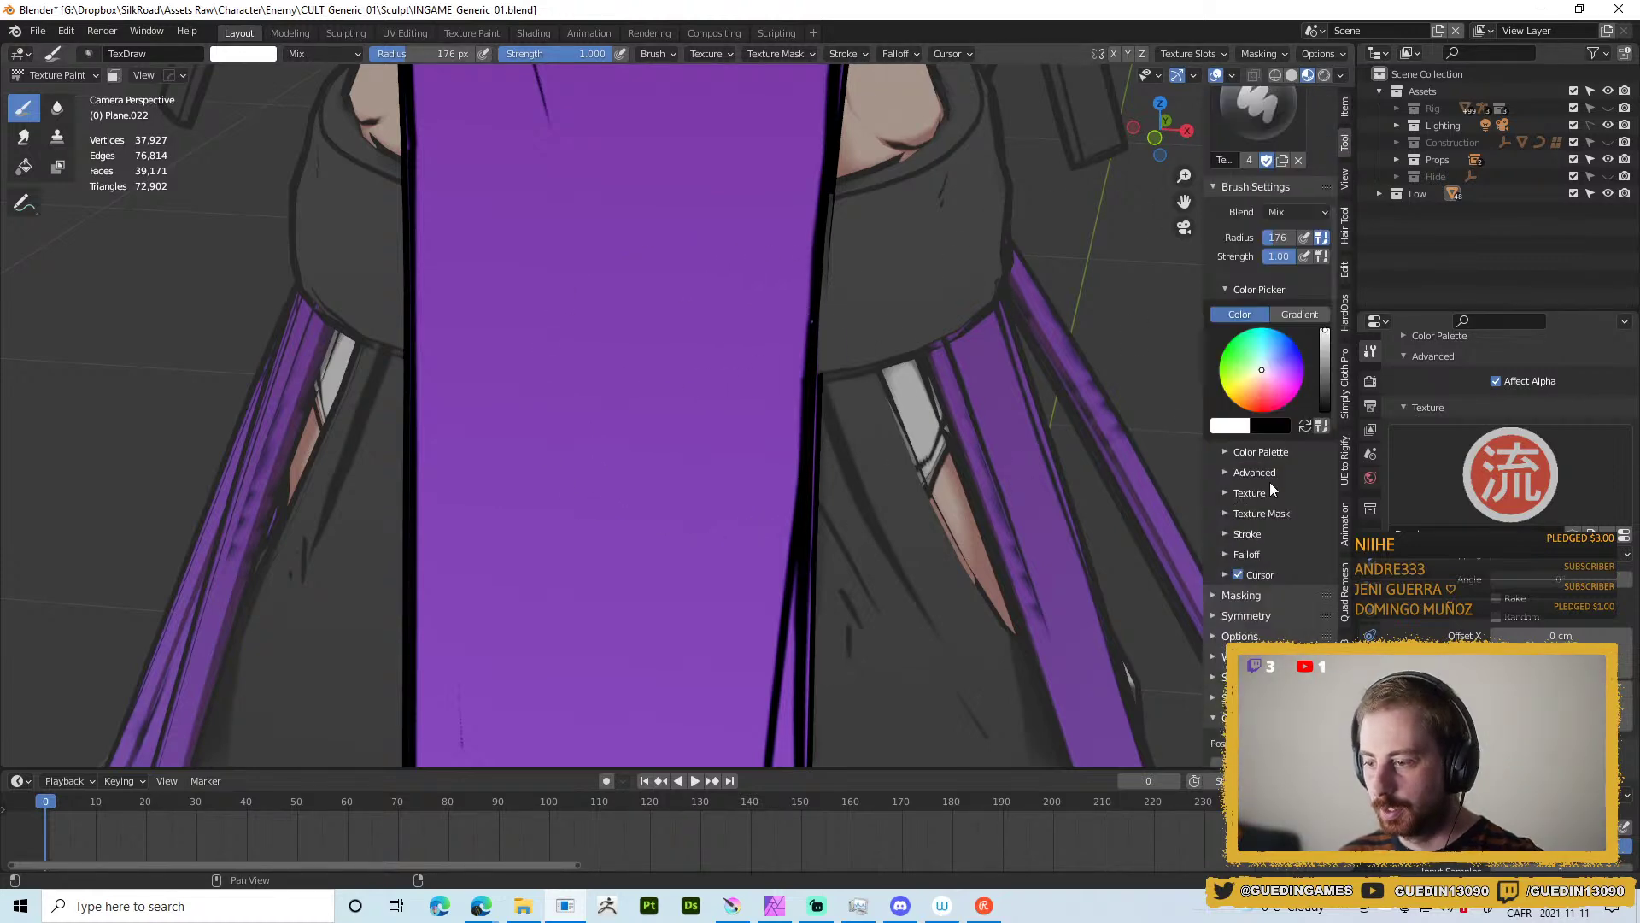
scroll(1264, 488, "down", 10)
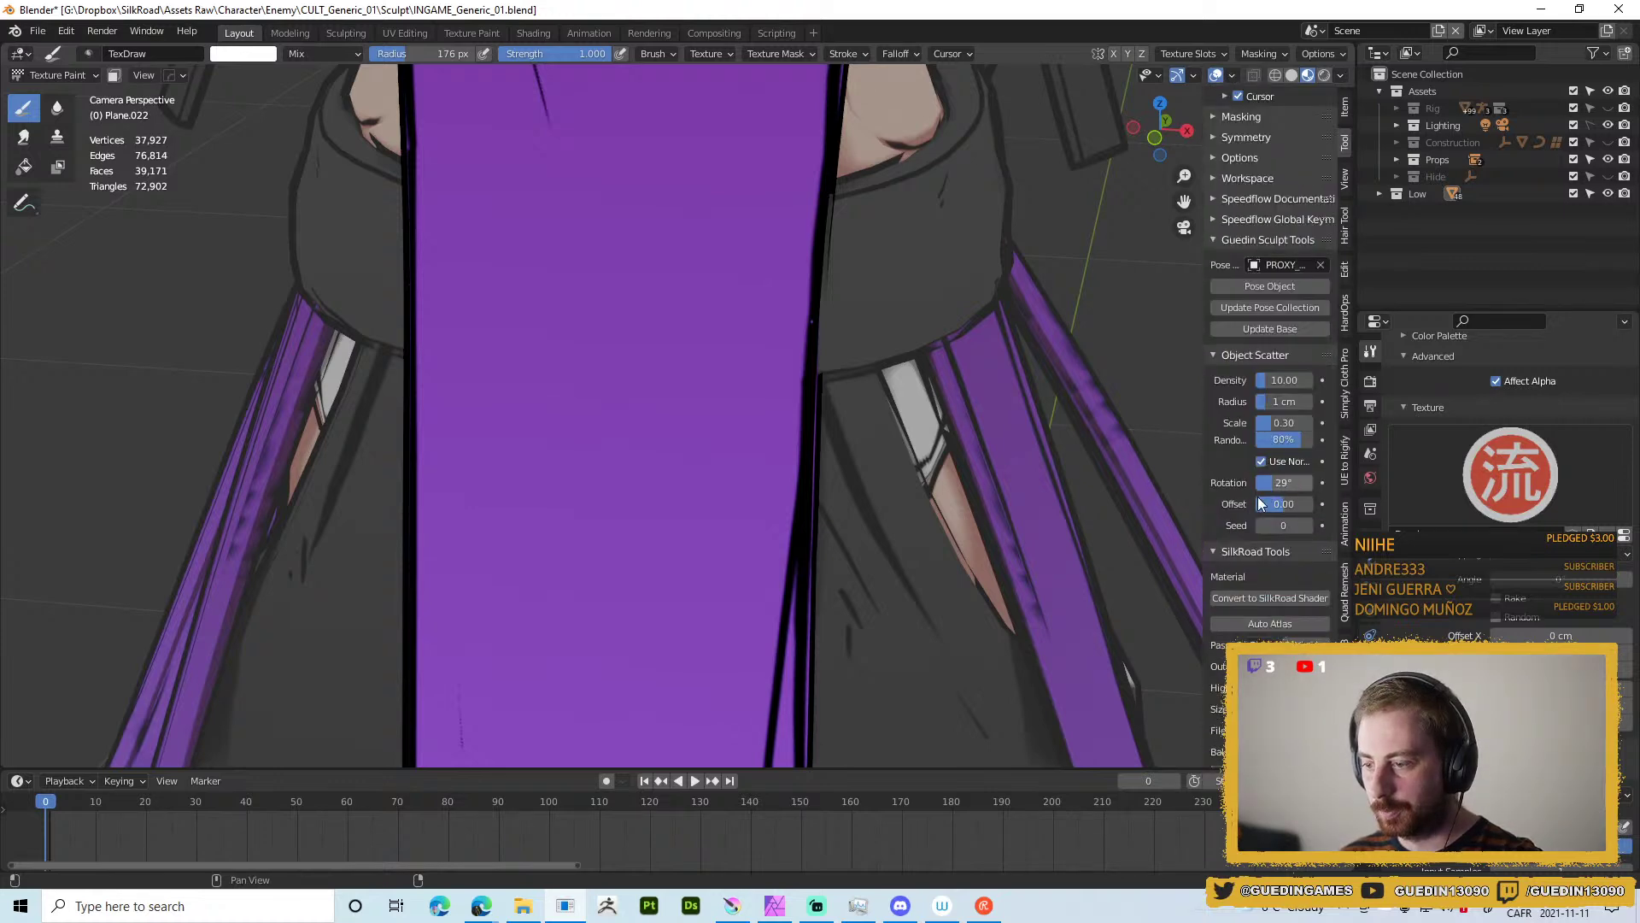
left_click(1281, 530)
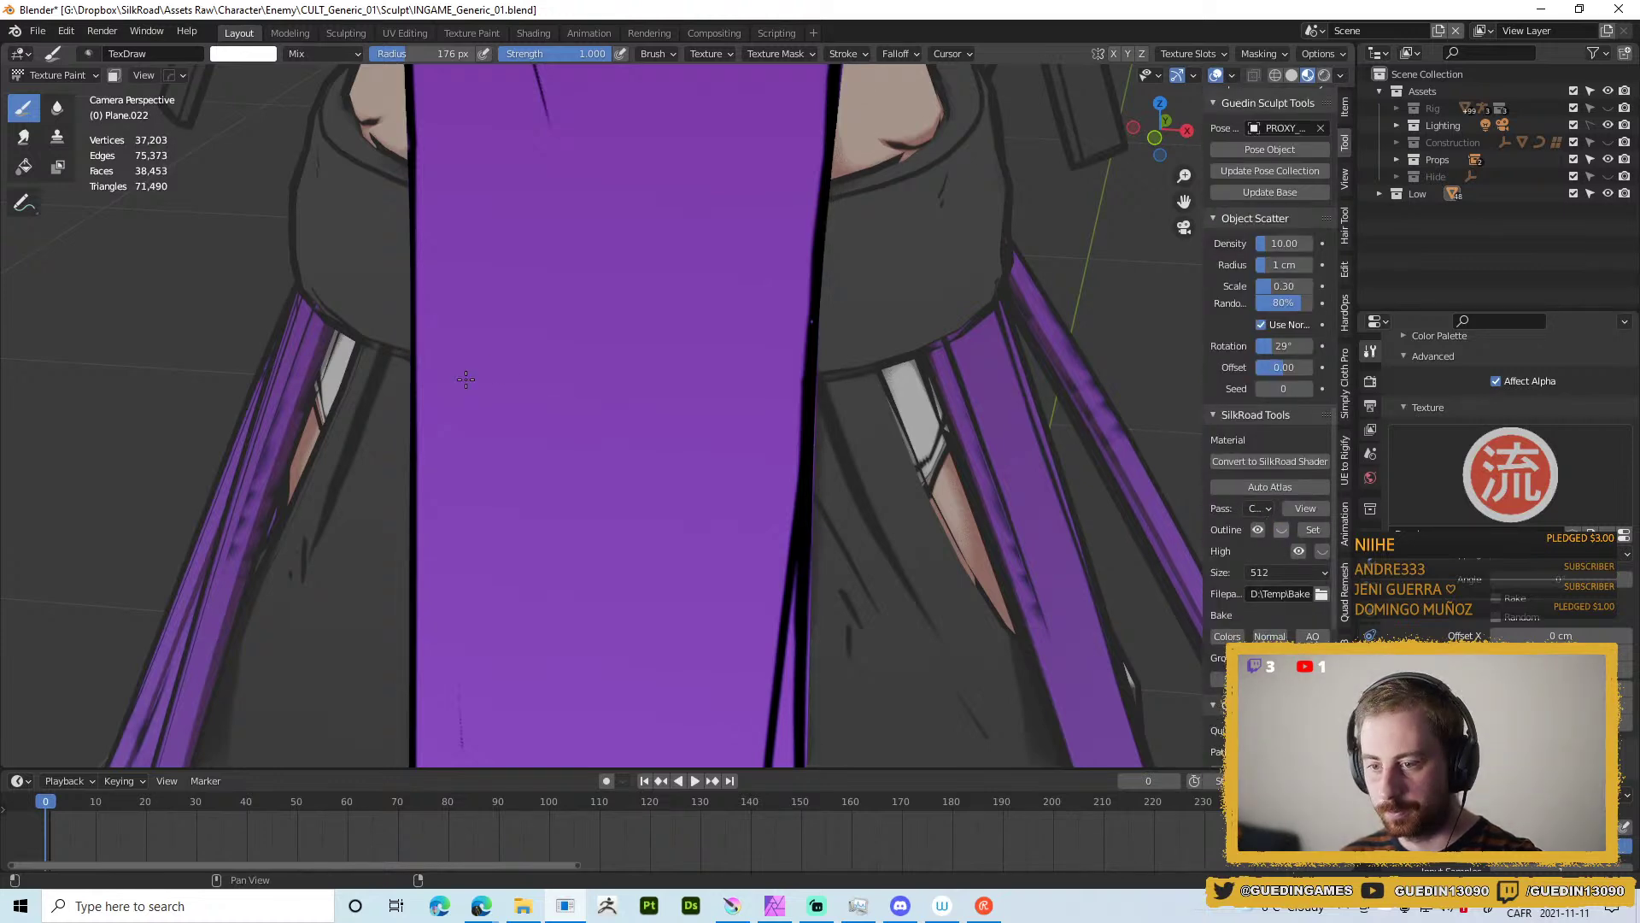
Stamp three test decals at different heights on the front cloth, undoing each one.
left_click(604, 305)
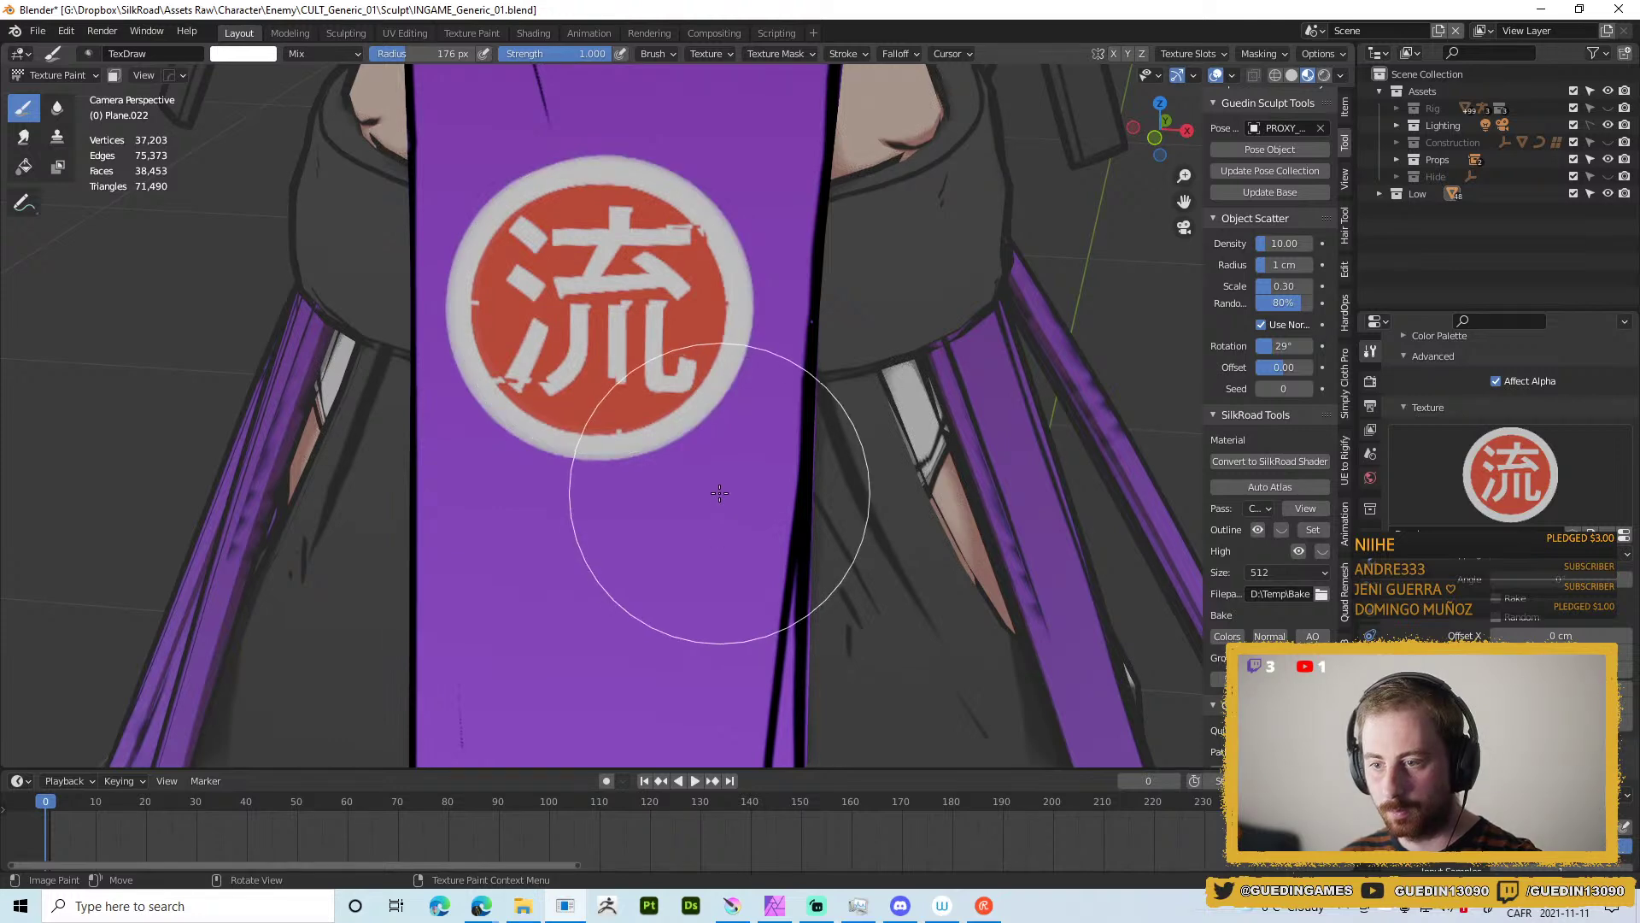
key("ctrl+z")
left_click(635, 553)
key("ctrl+z")
left_click(602, 338)
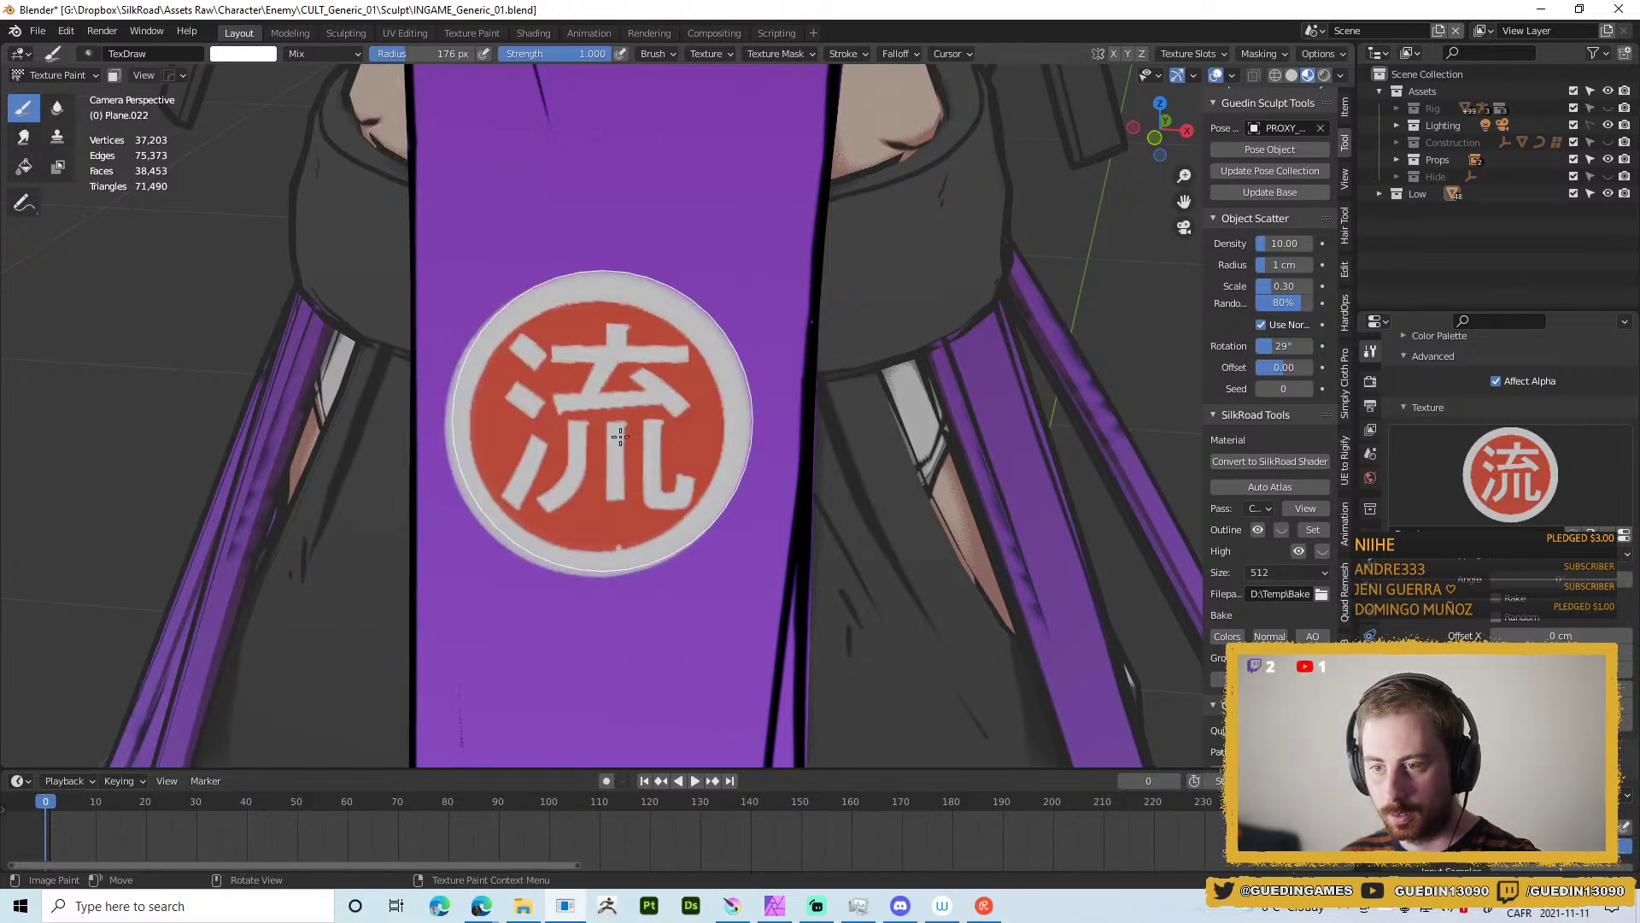
key("ctrl+z")
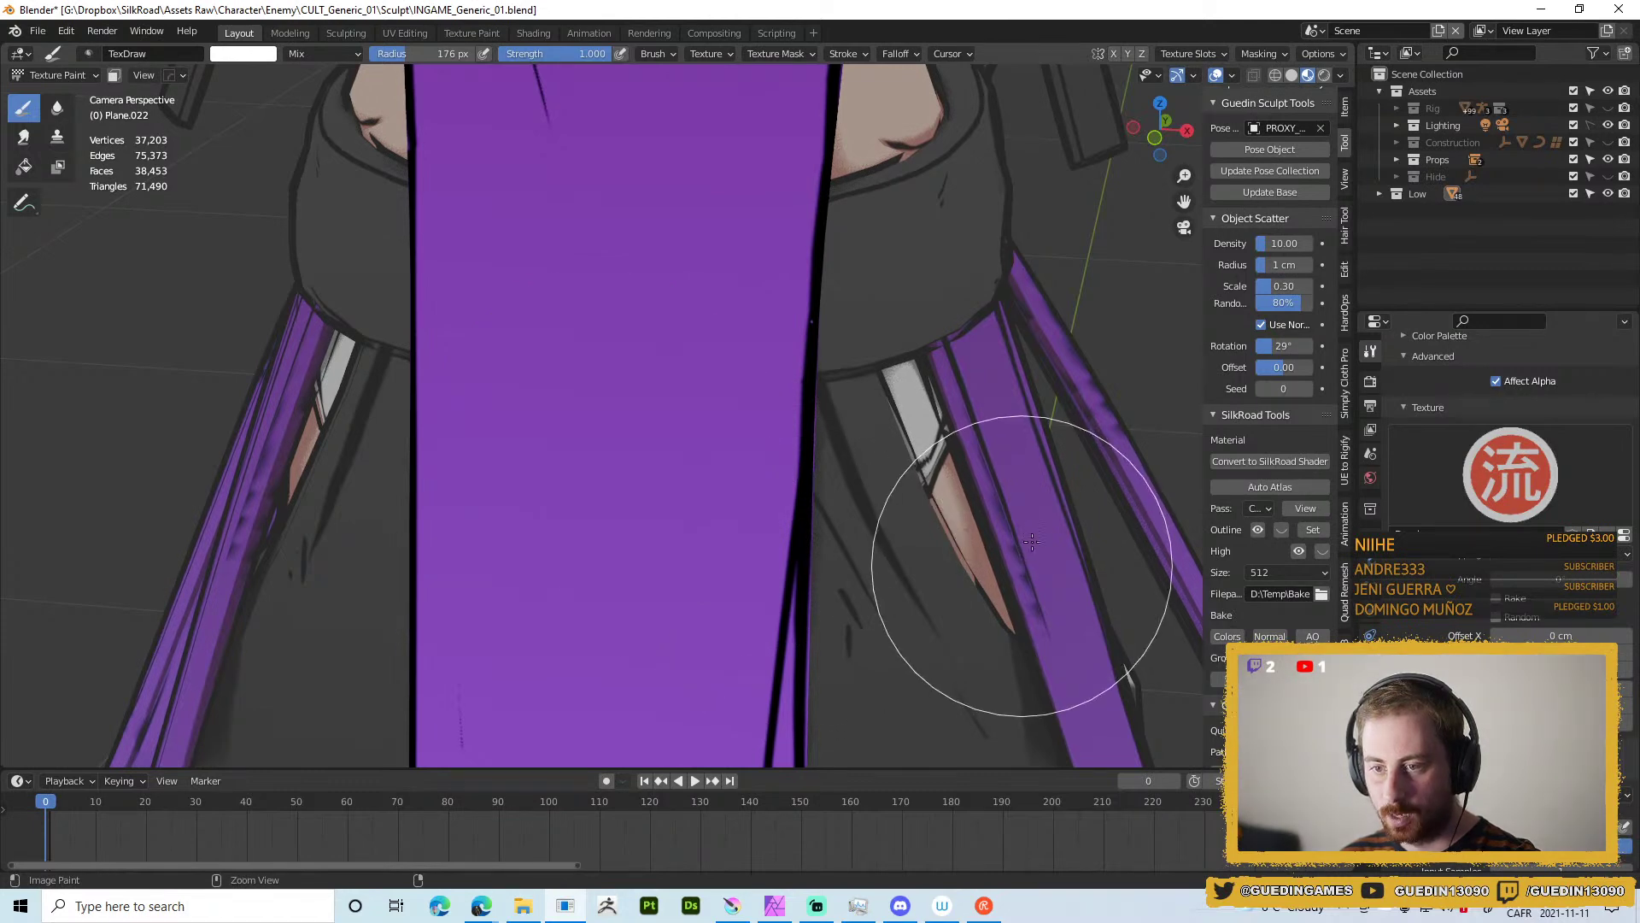
Try the Dots stroke method with two test stamps on the front cloth, undoing both.
scroll(1556, 482, "up", 10)
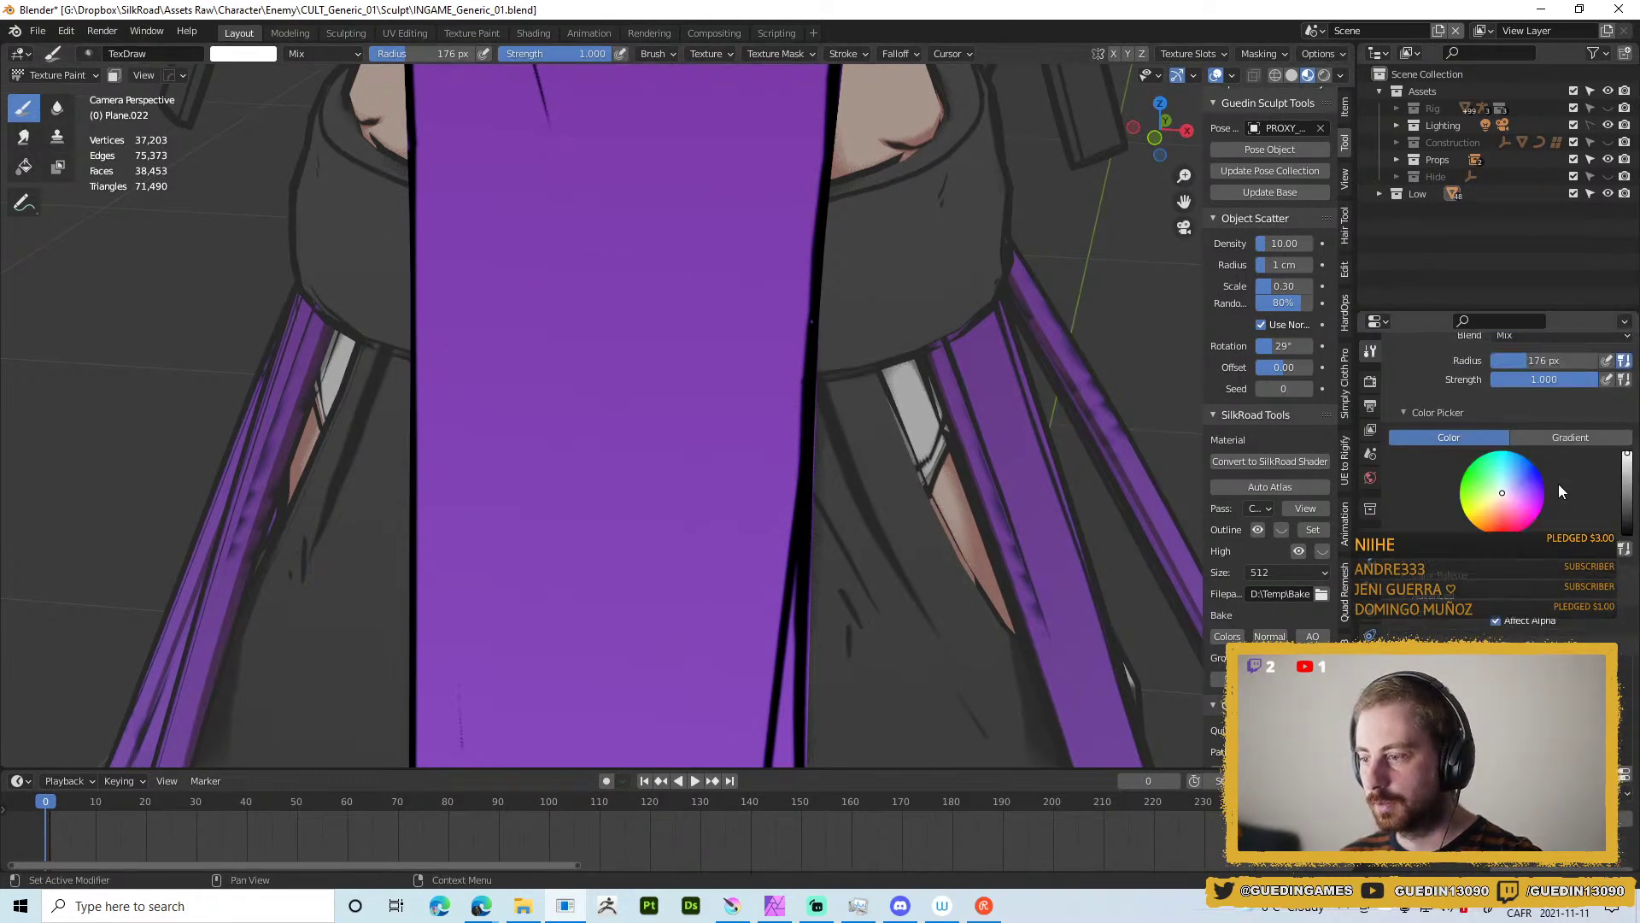
scroll(1531, 443, "up", 5)
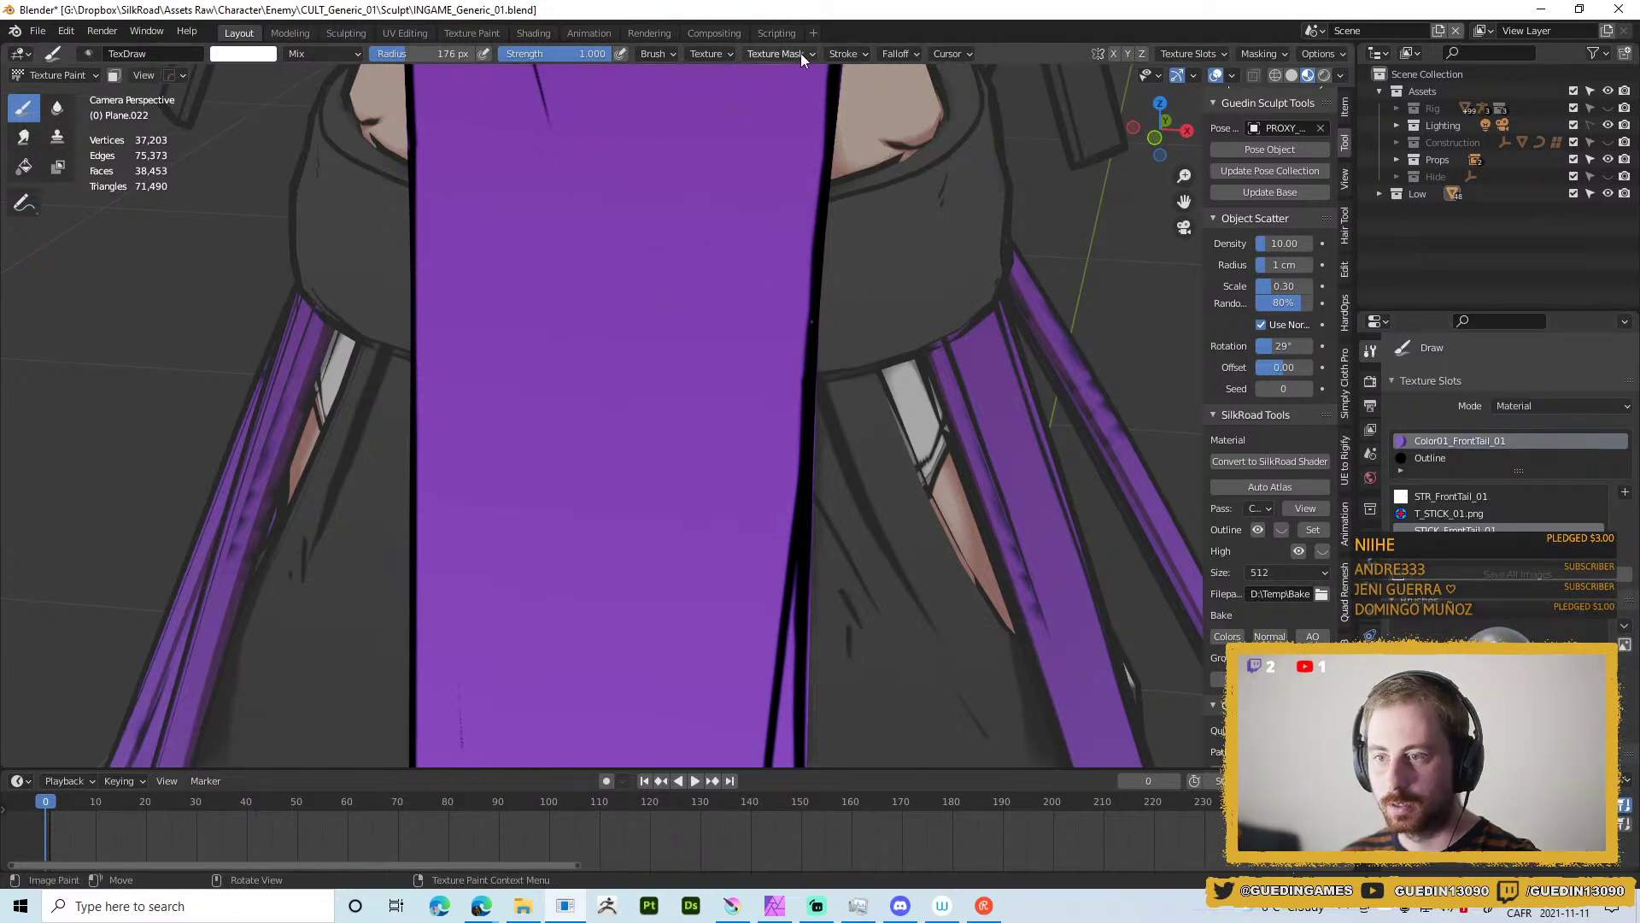
left_click(838, 54)
left_click(889, 86)
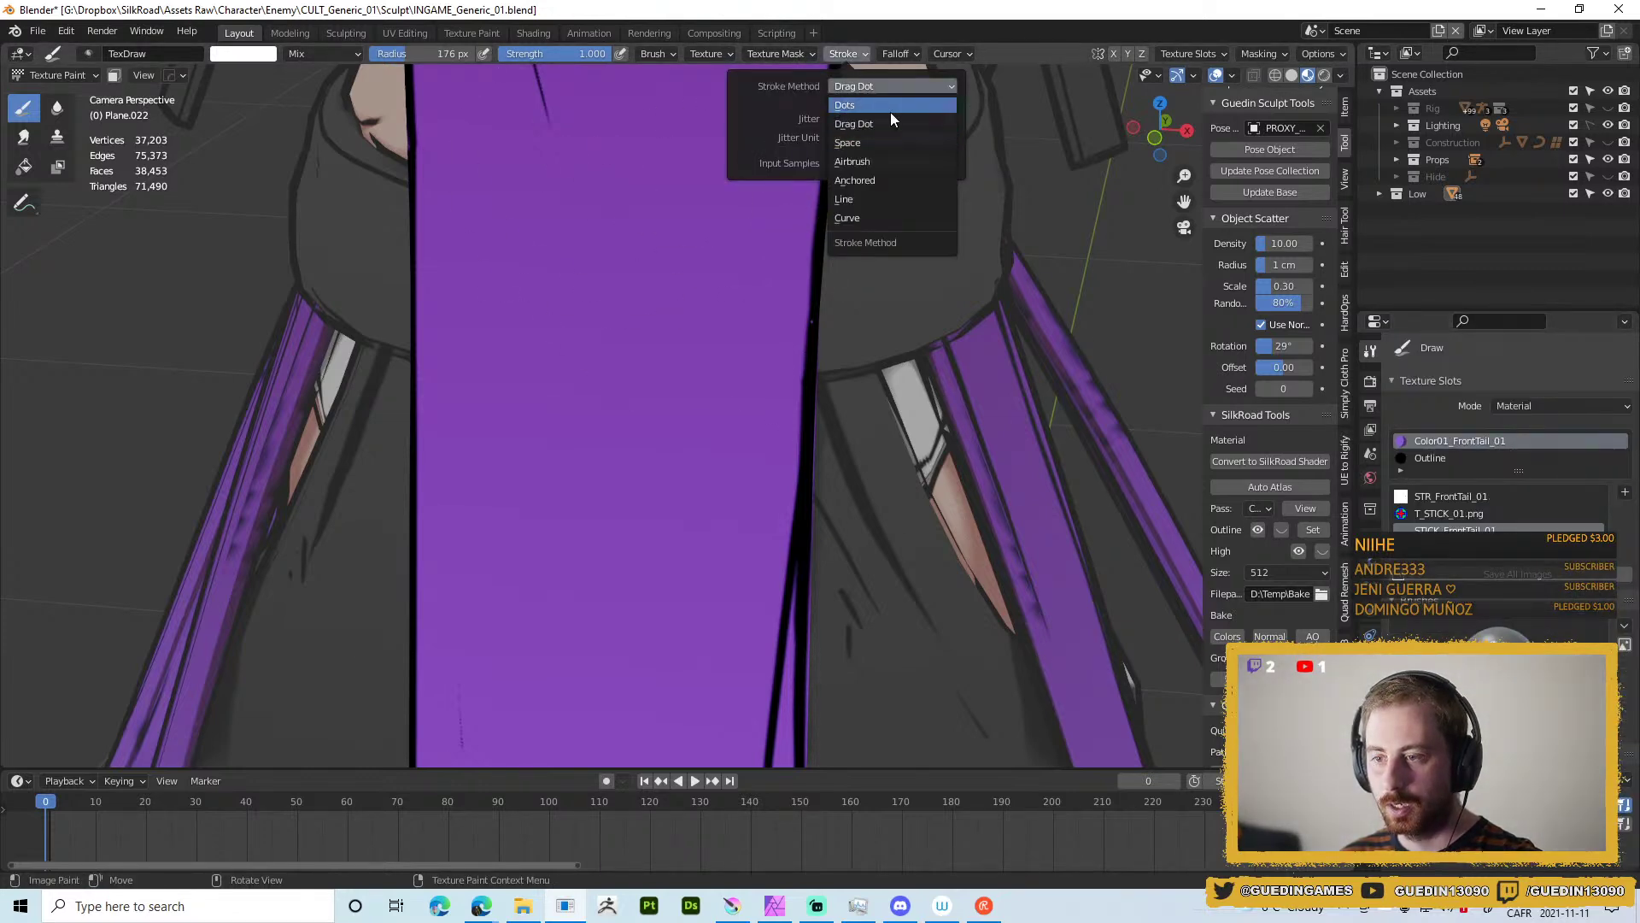
left_click(890, 109)
left_click(665, 312)
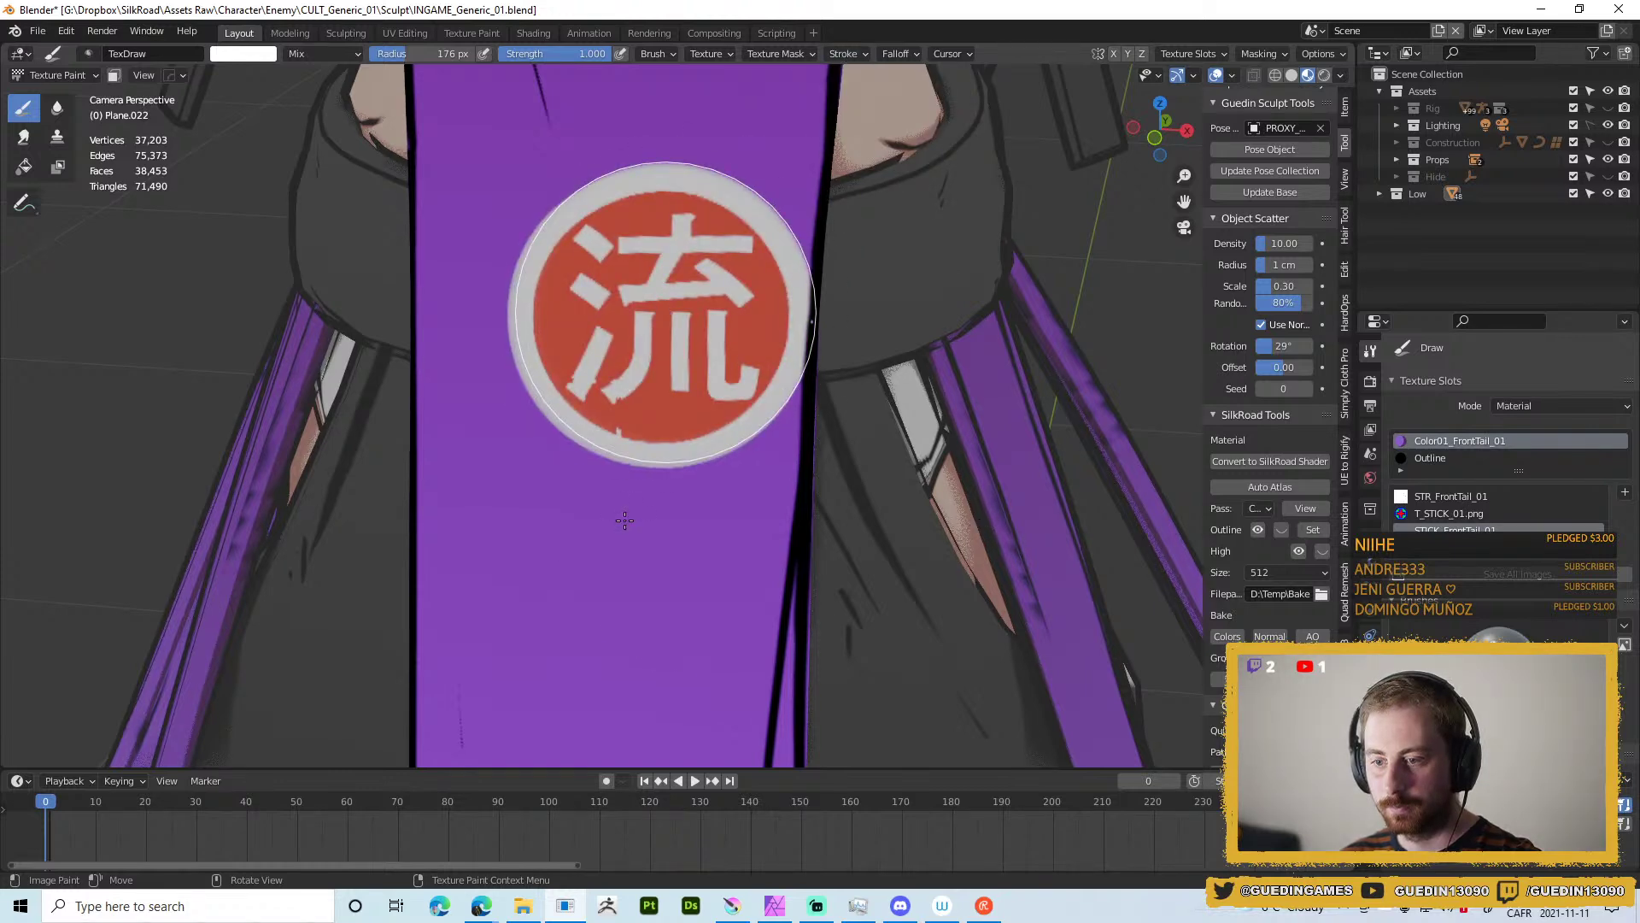
key("ctrl+z")
left_click(562, 508)
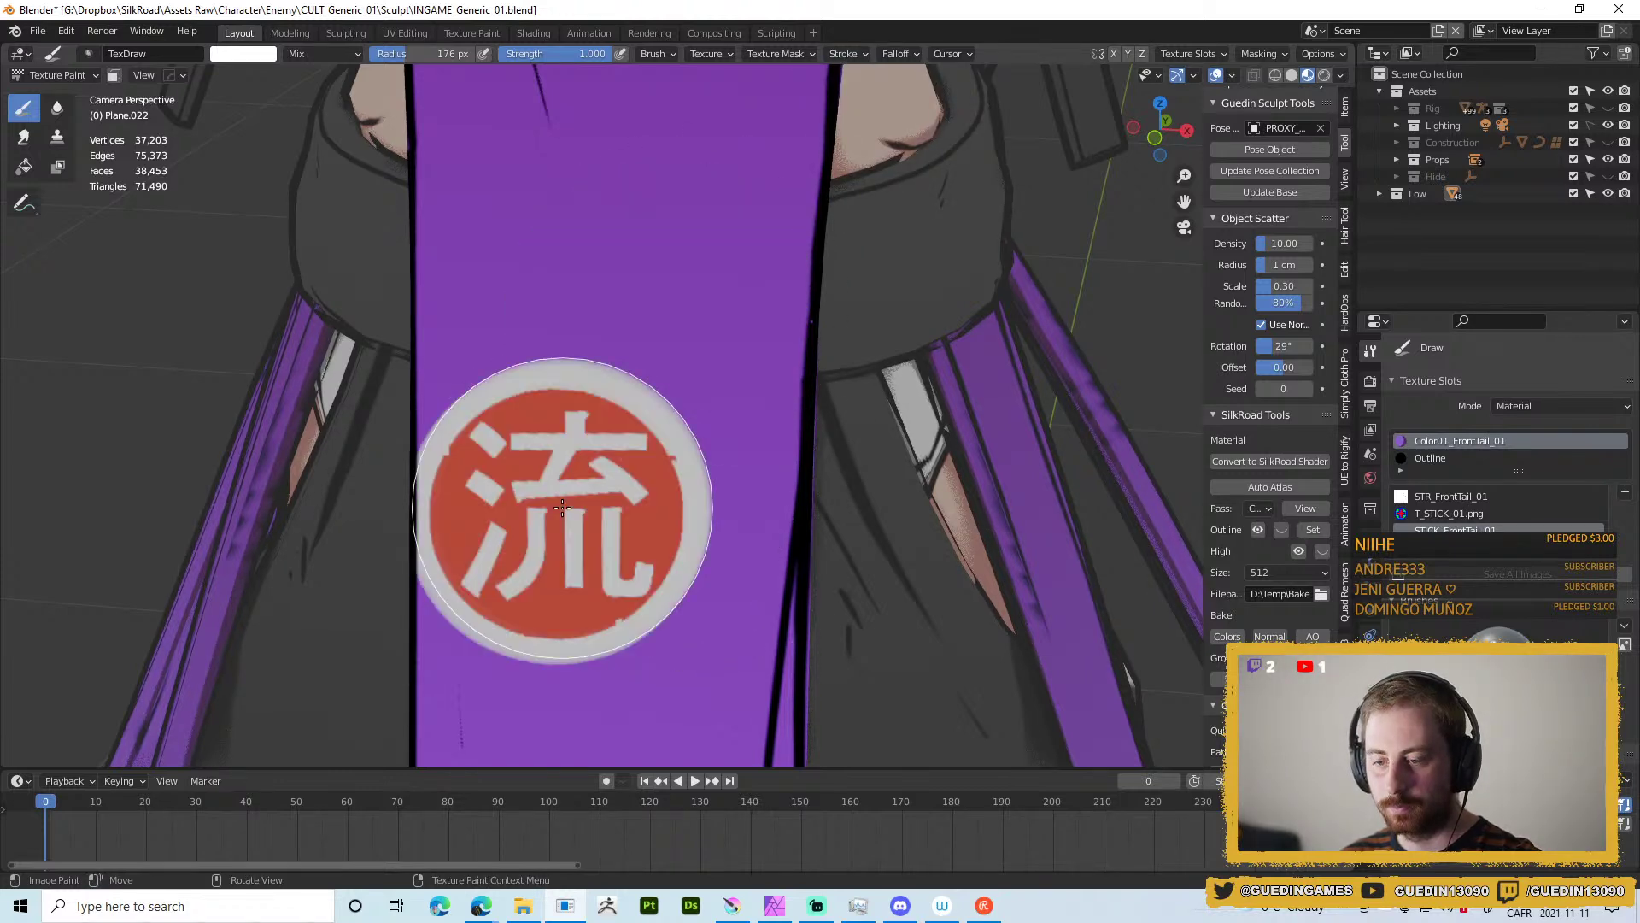
key("ctrl+z")
Set the brush's stroke method back to Drag Dot.
left_click(844, 53)
left_click(870, 86)
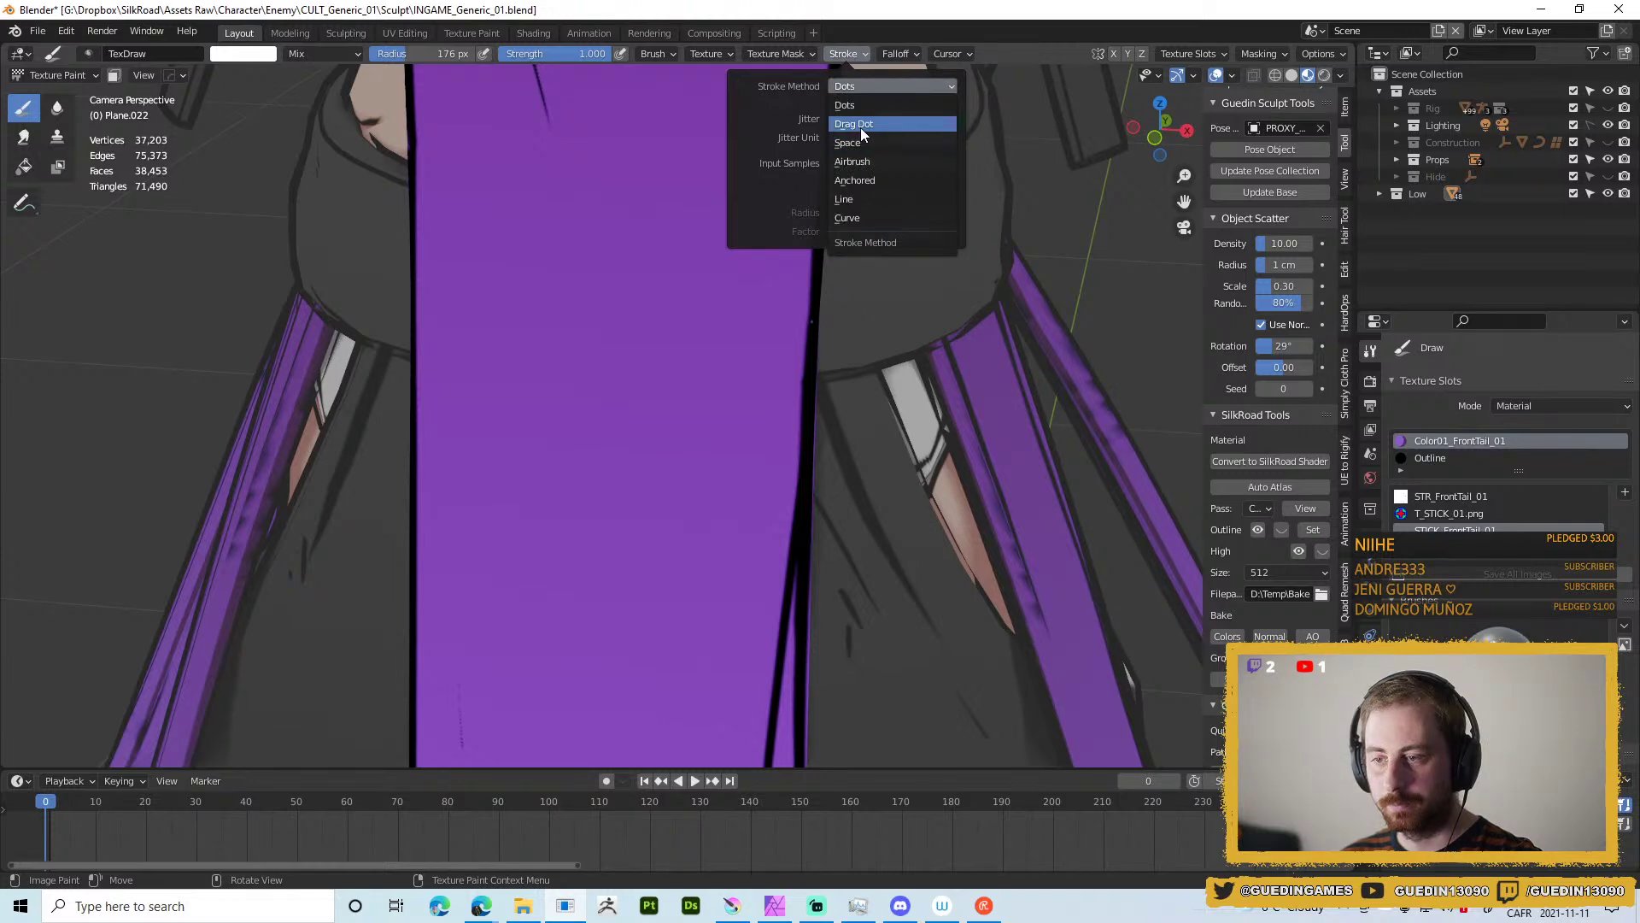
left_click(859, 127)
Isolate the front cloth in local view, stamp a test decal on it, and undo the stamp.
left_click_drag(591, 418, 658, 365)
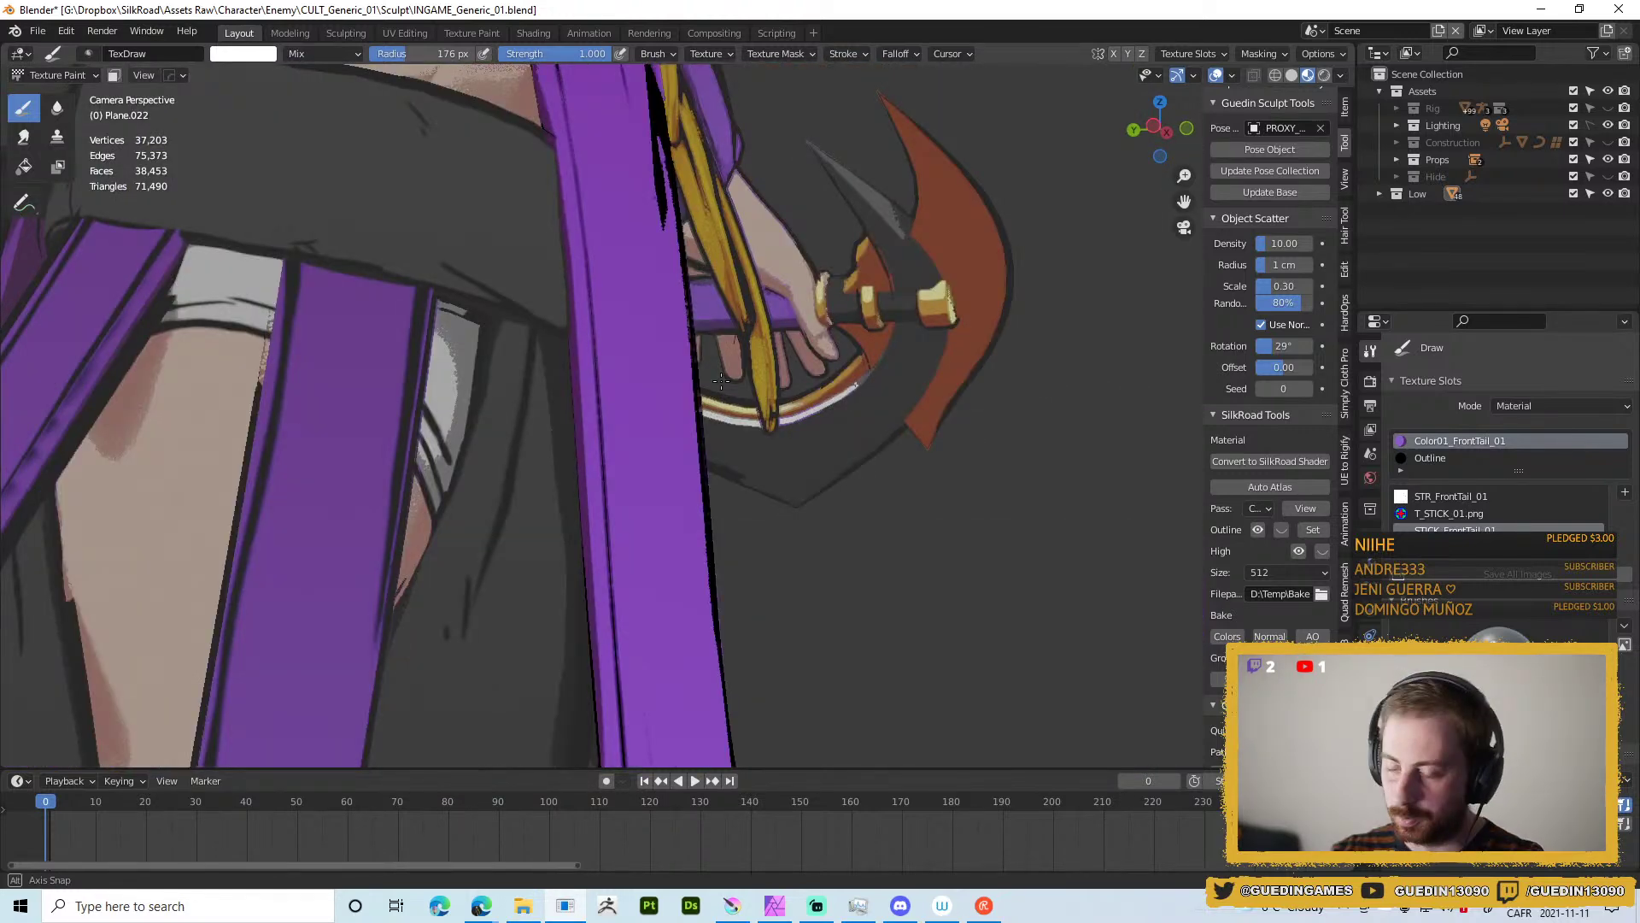
key("KP_Divide")
left_click(632, 397)
left_click_drag(632, 397, 1022, 414)
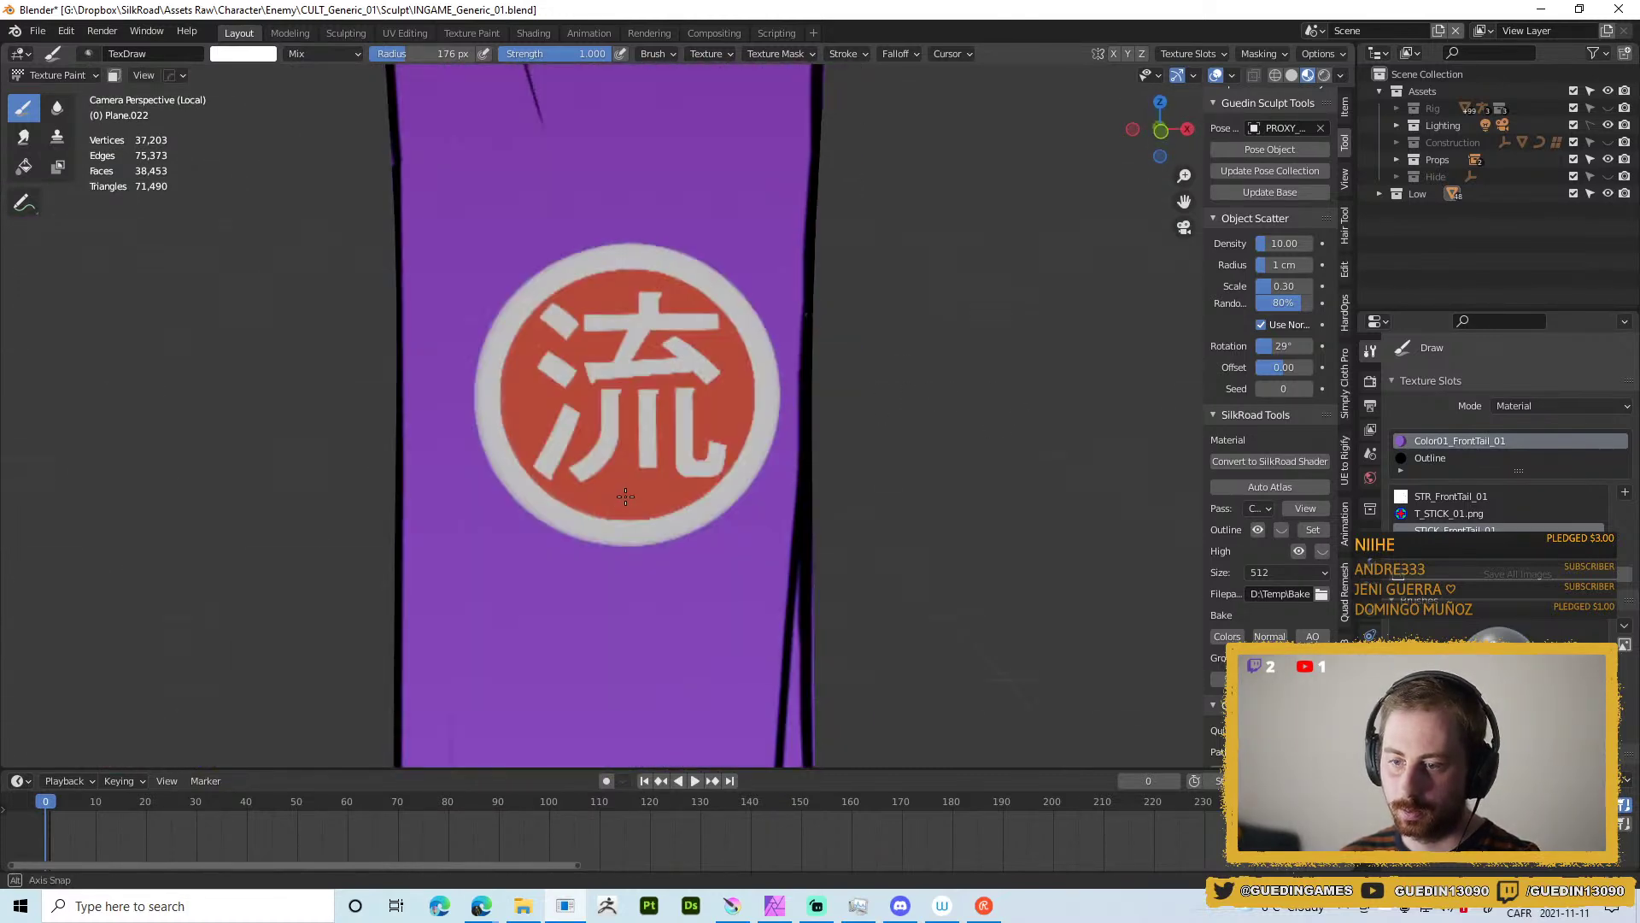
left_click_drag(549, 512, 842, 402)
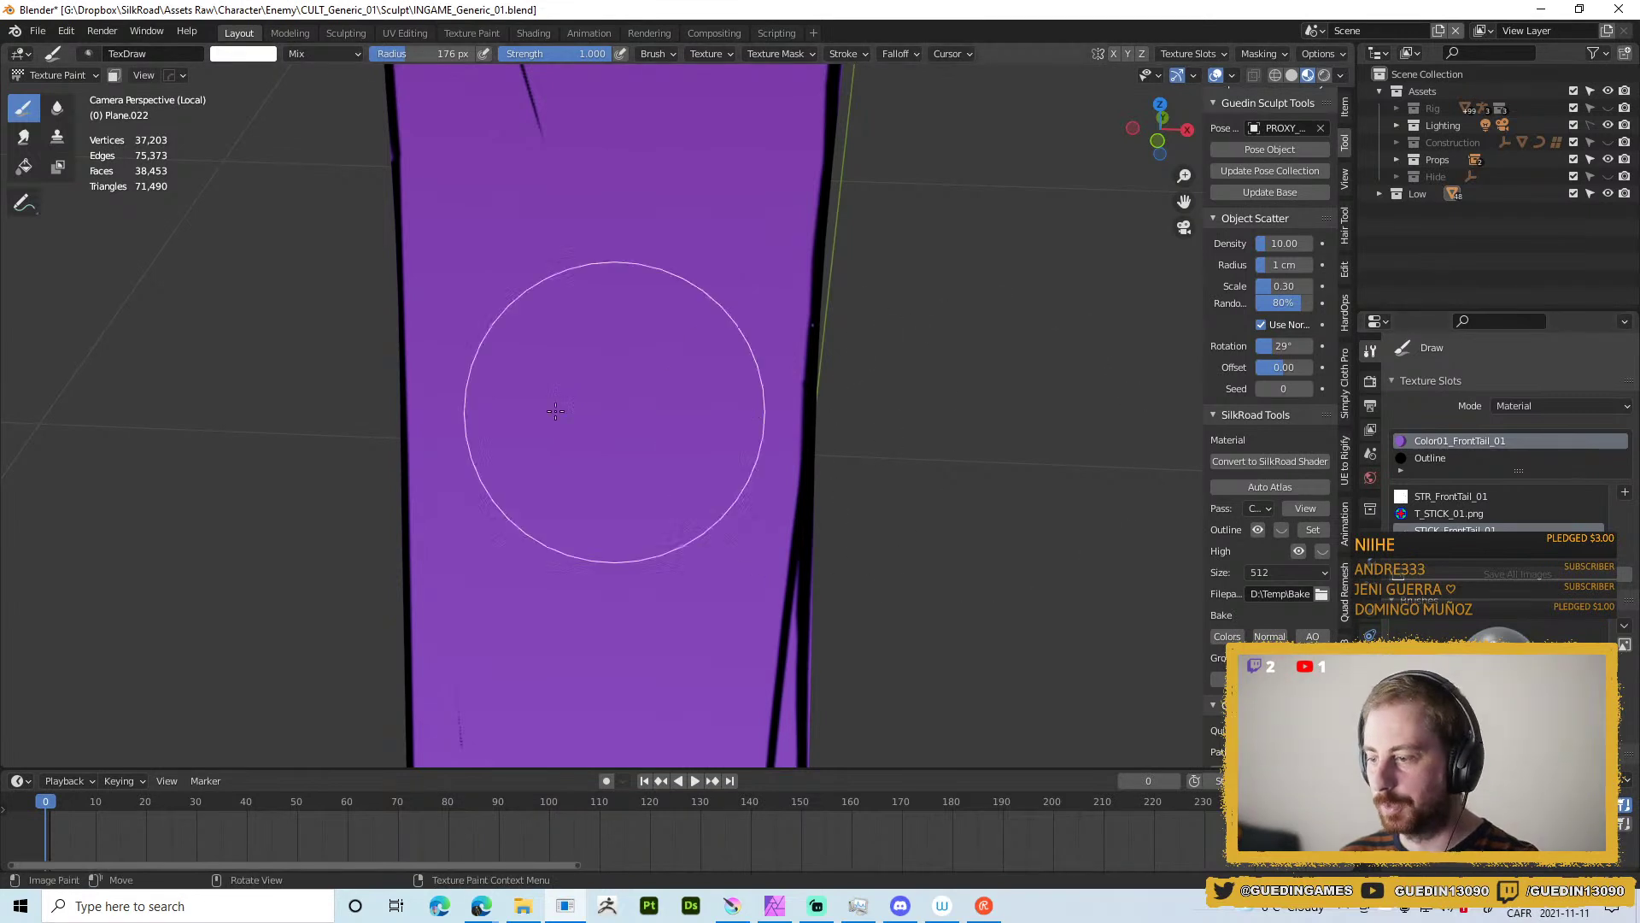
key("ctrl+shift+z")
key("ctrl+z")
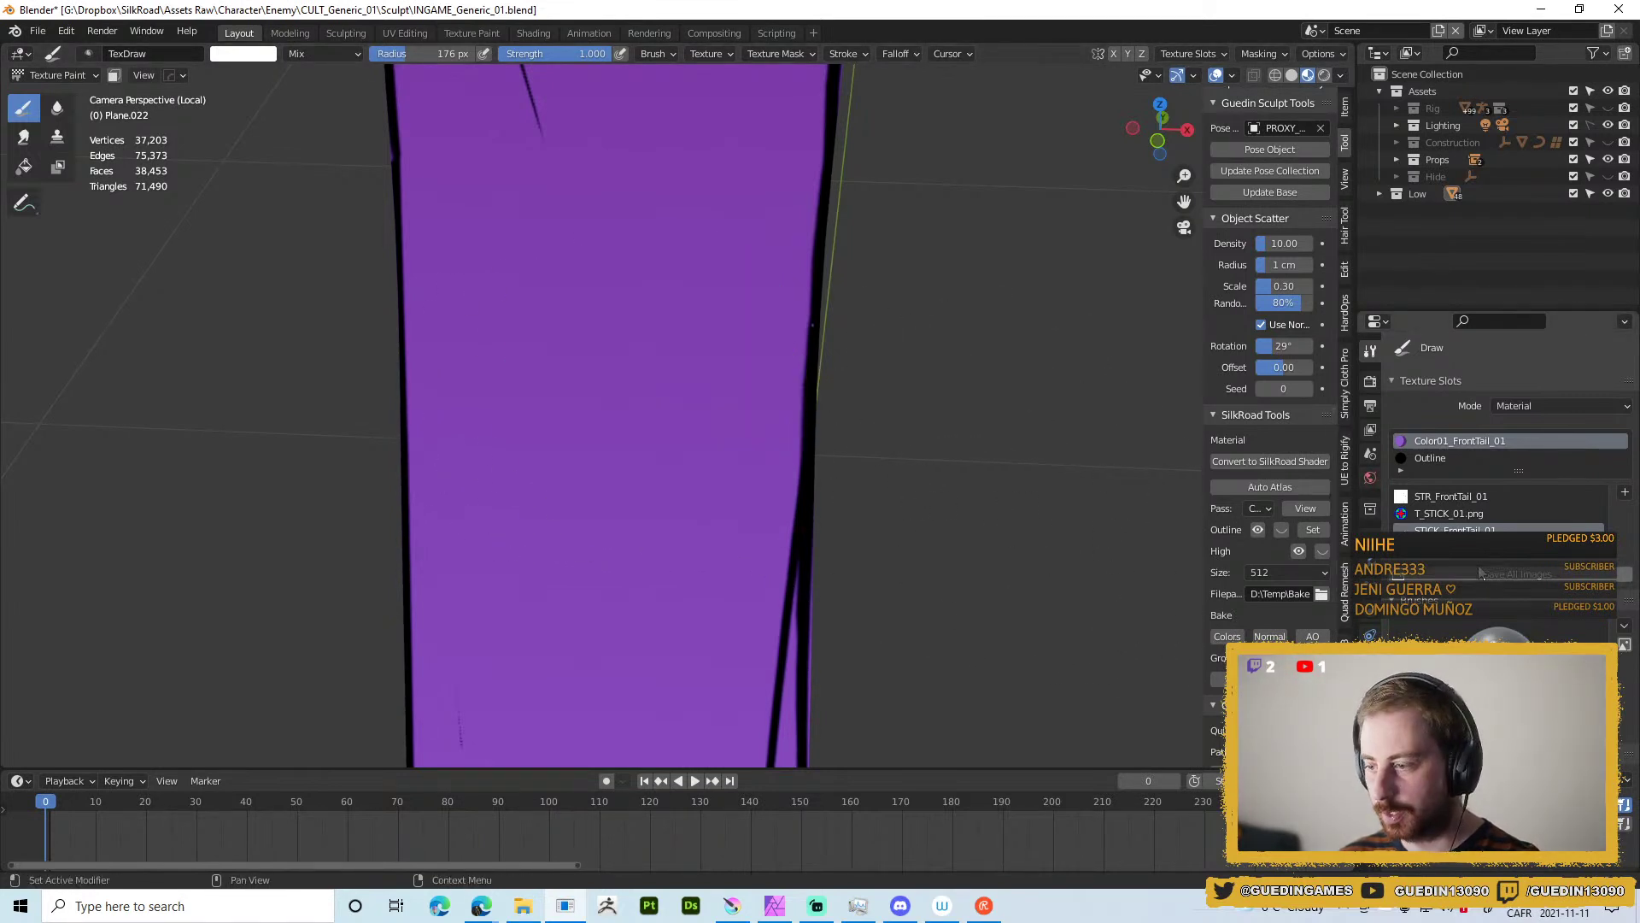
Review the brush's texture and stroke settings and the paint options, including Occlude and Backface Culling.
scroll(1417, 403, "down", 10)
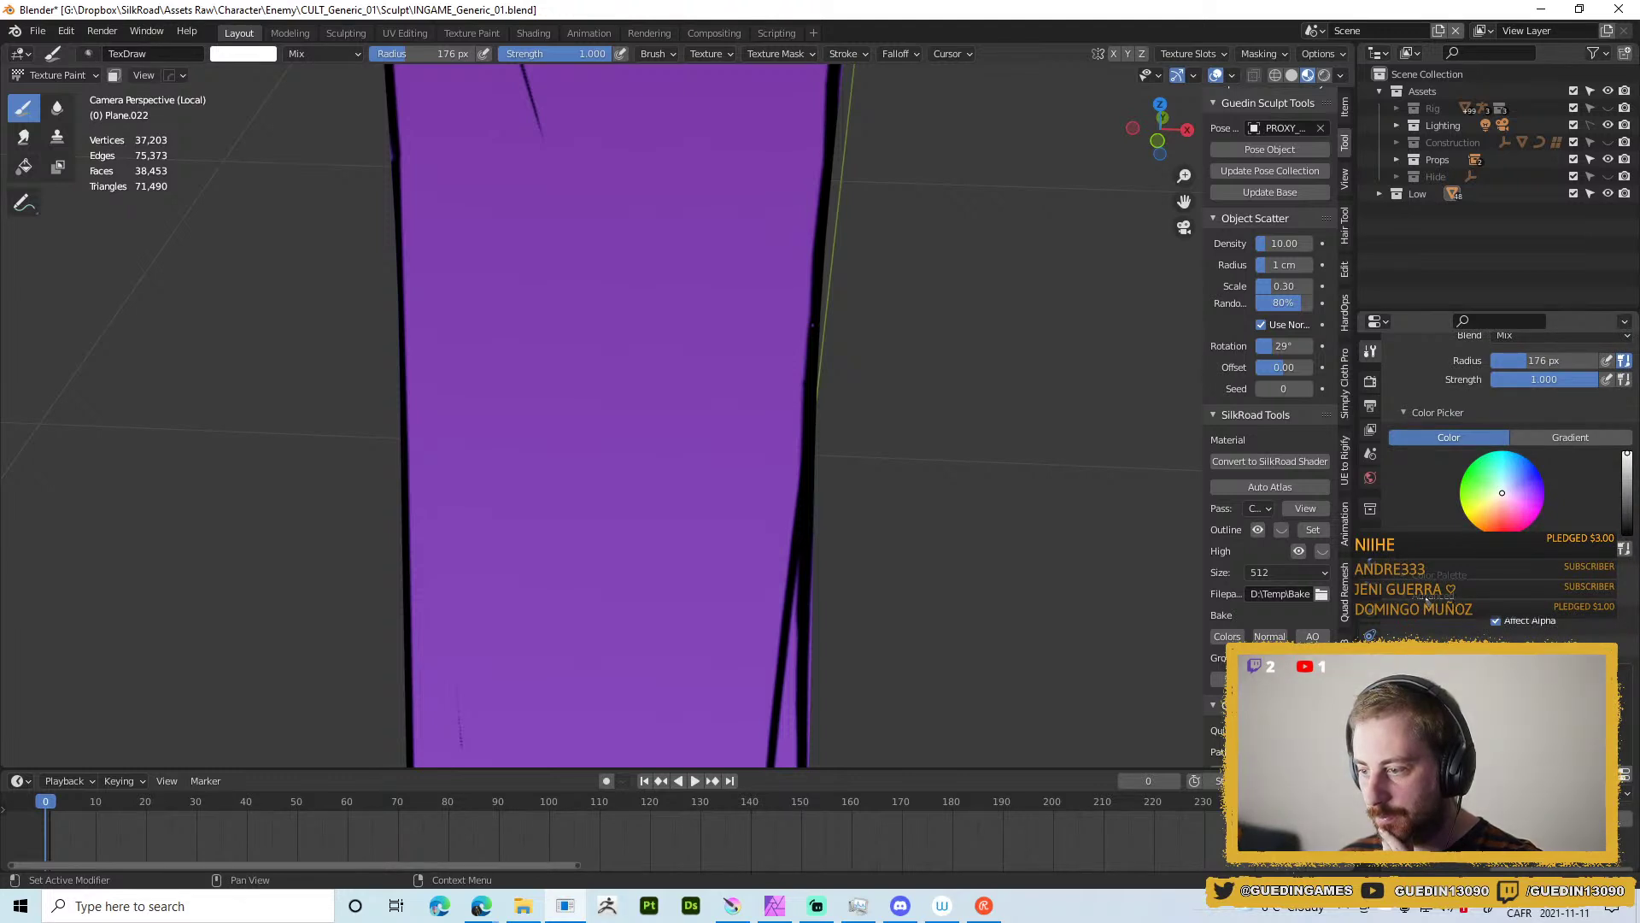
scroll(1456, 624, "down", 8)
scroll(1456, 623, "up", 3)
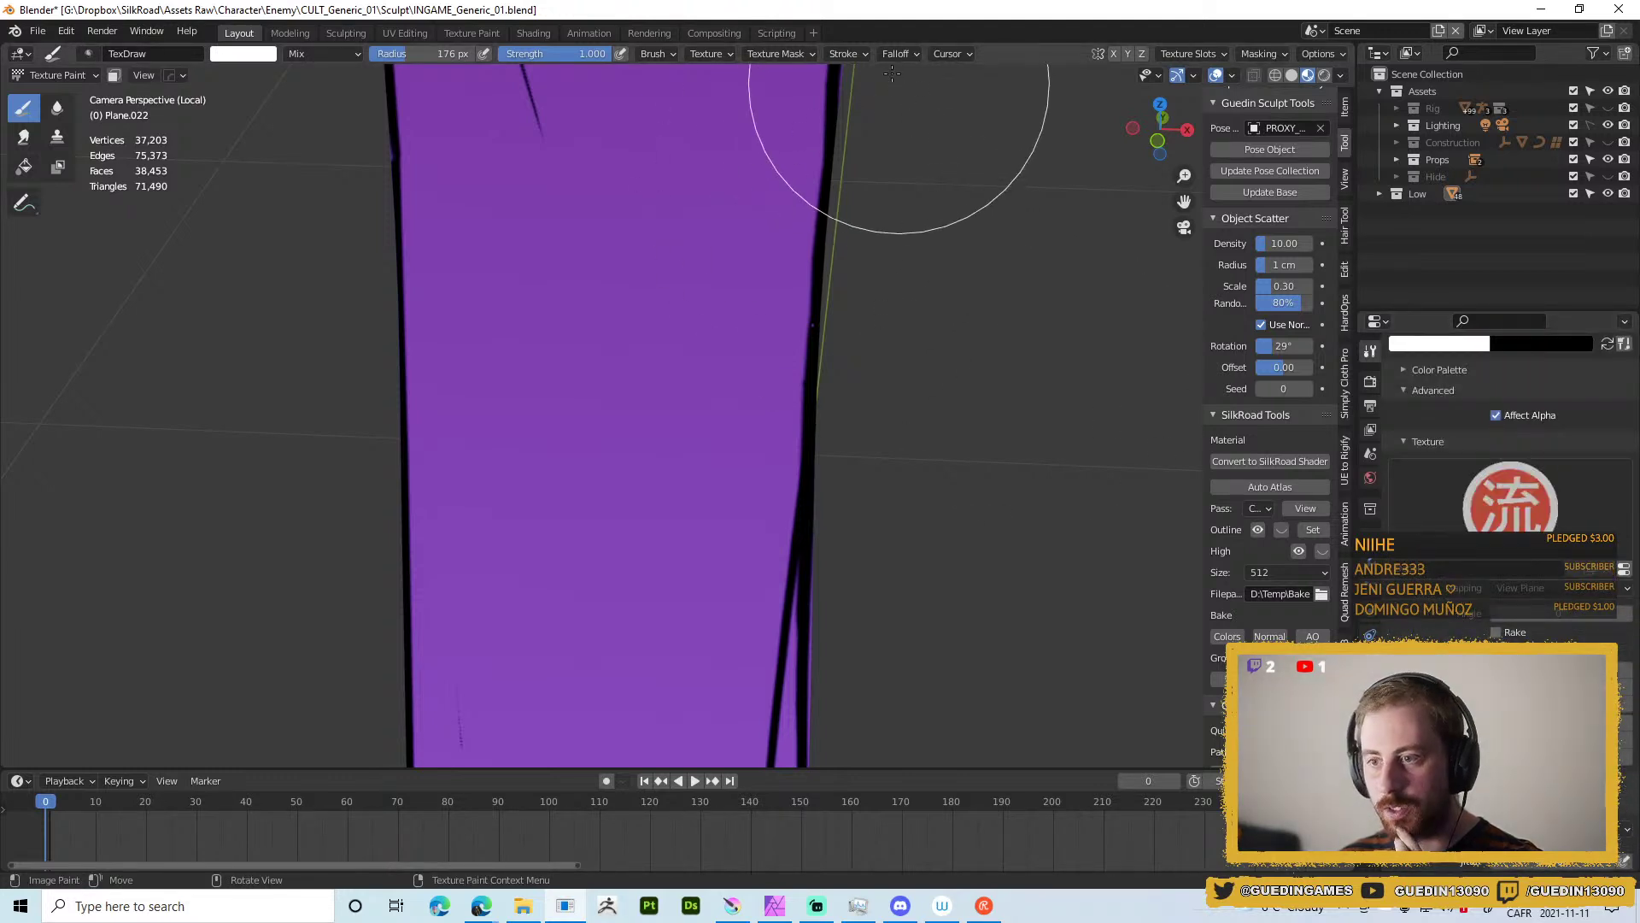
left_click(858, 54)
mouse_move(700, 55)
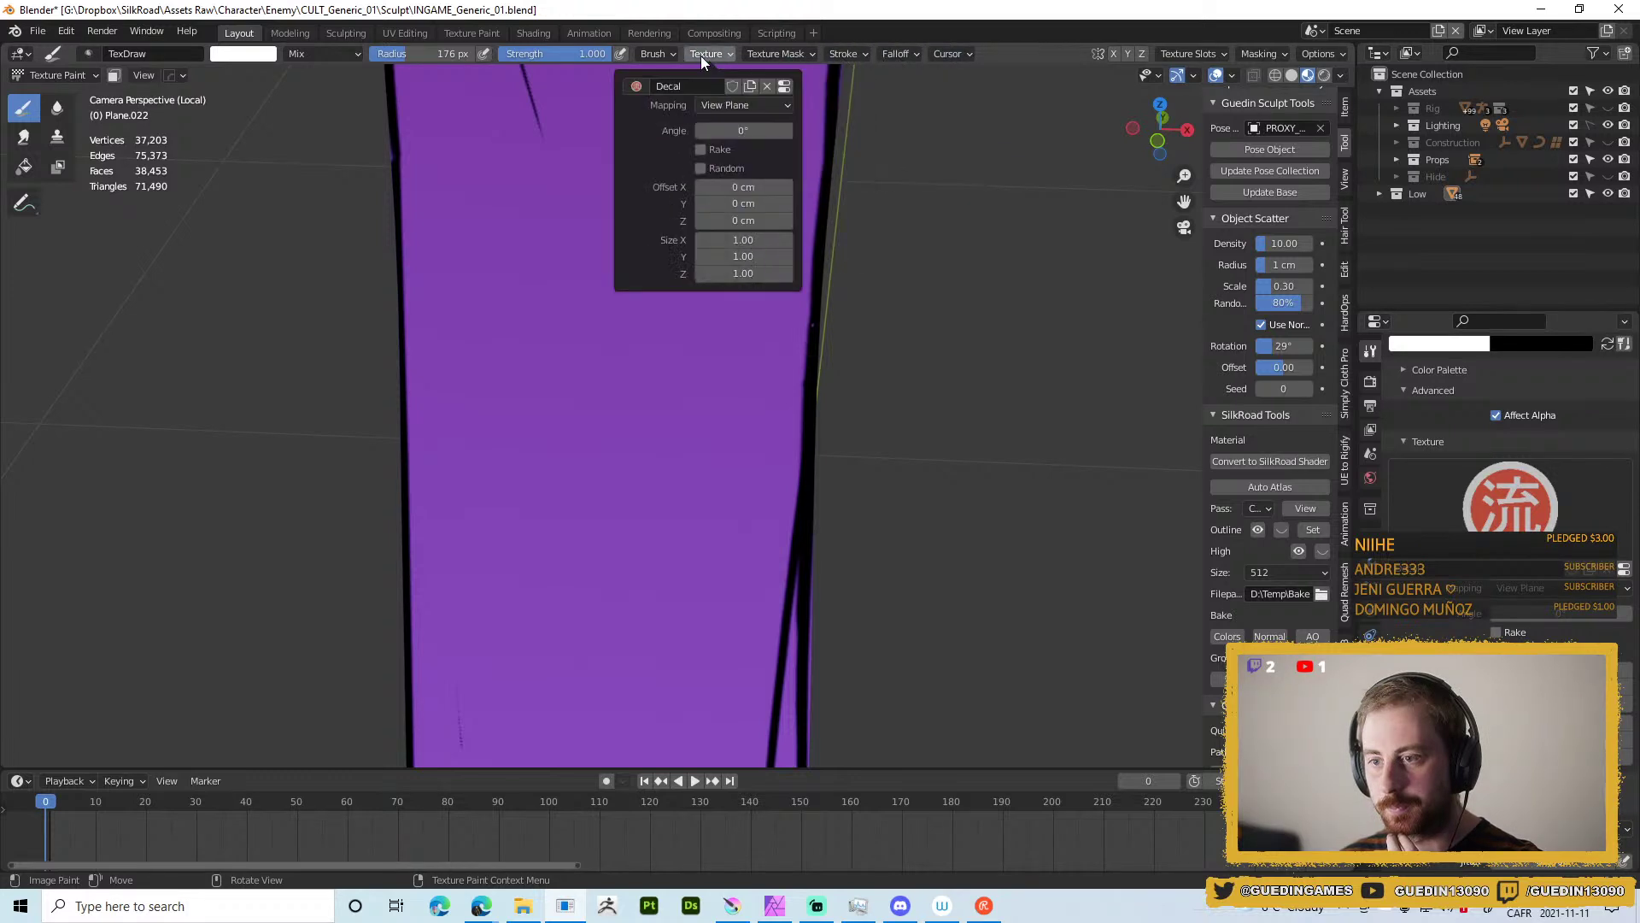
left_click(659, 55)
left_click(1328, 54)
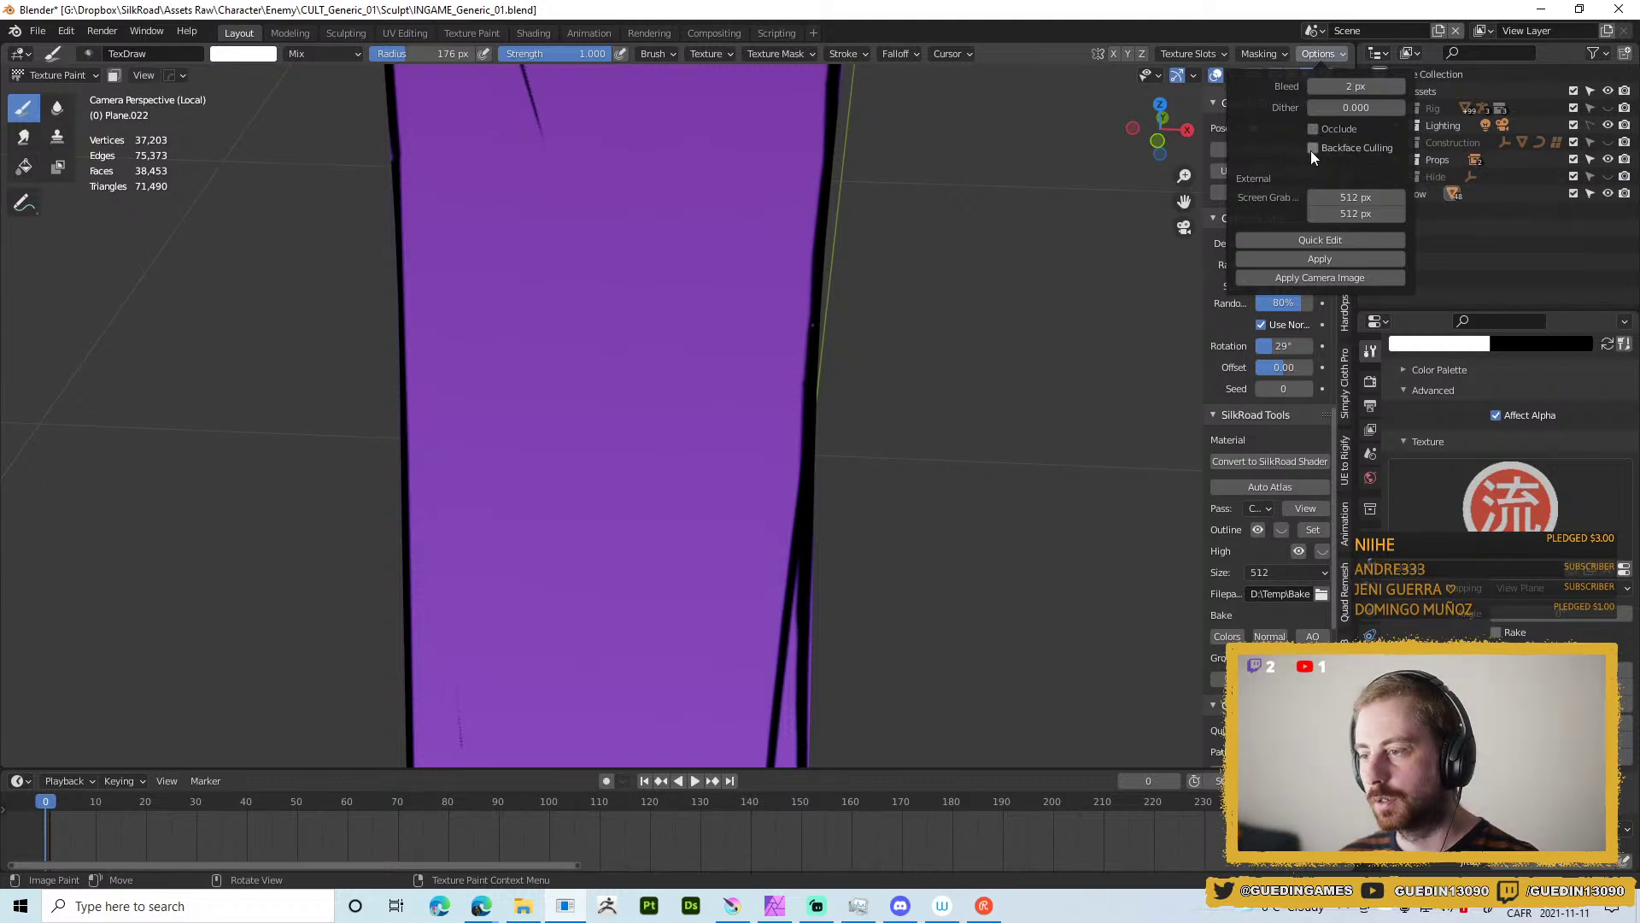
Stamp single decals at five different spots on the isolated front cloth, undoing each one.
left_click(633, 340)
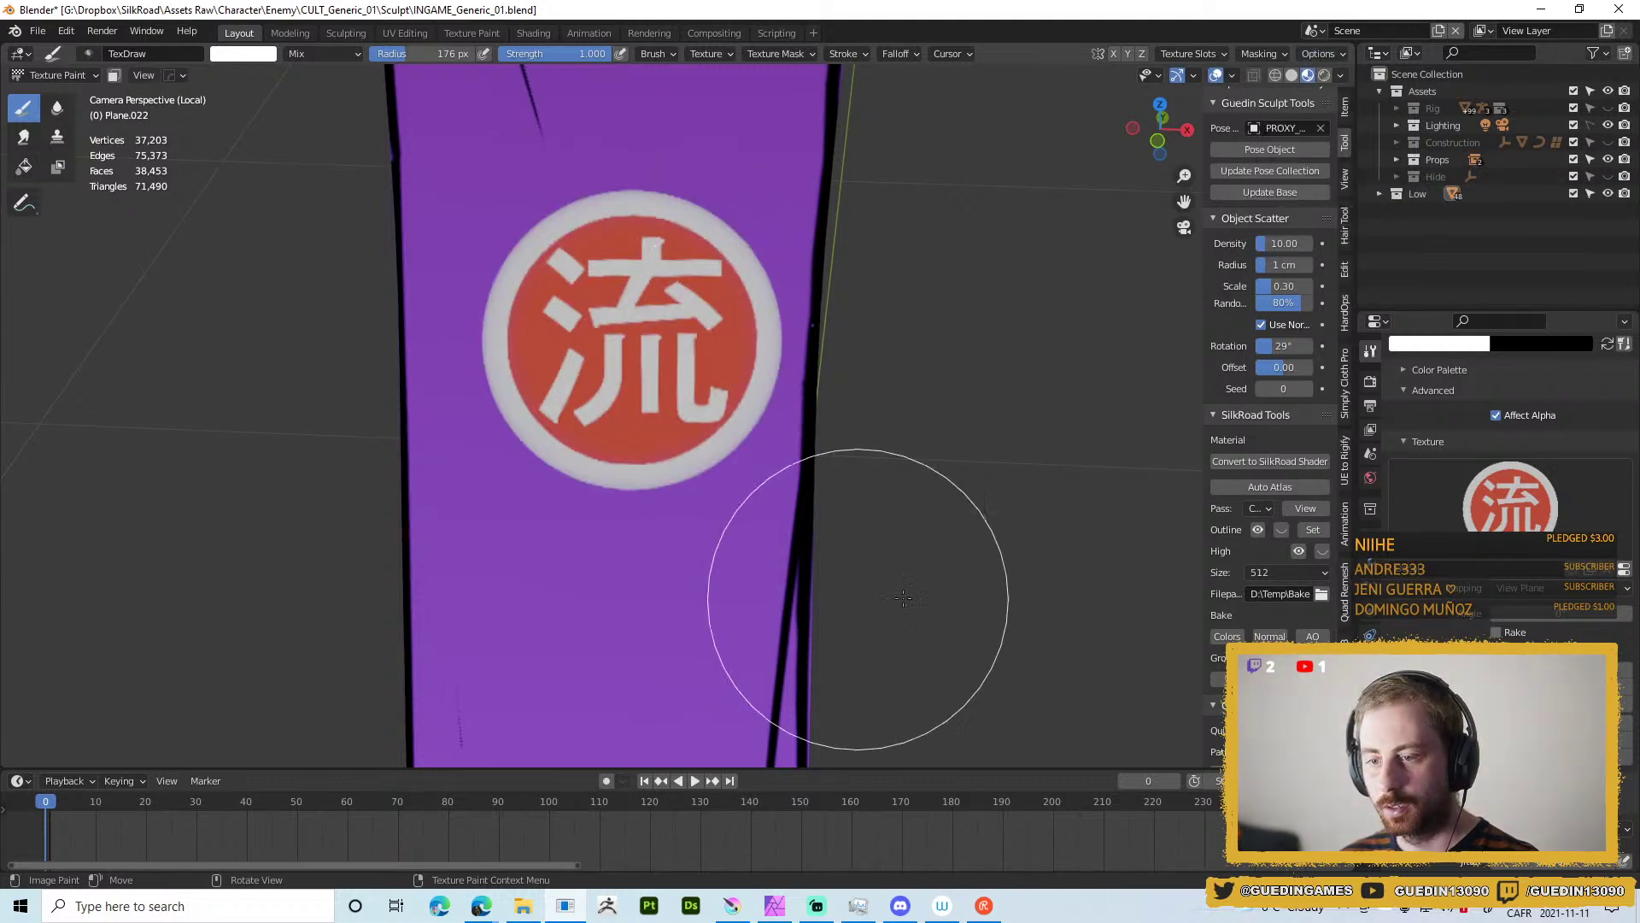
key("ctrl+z")
left_click(570, 475)
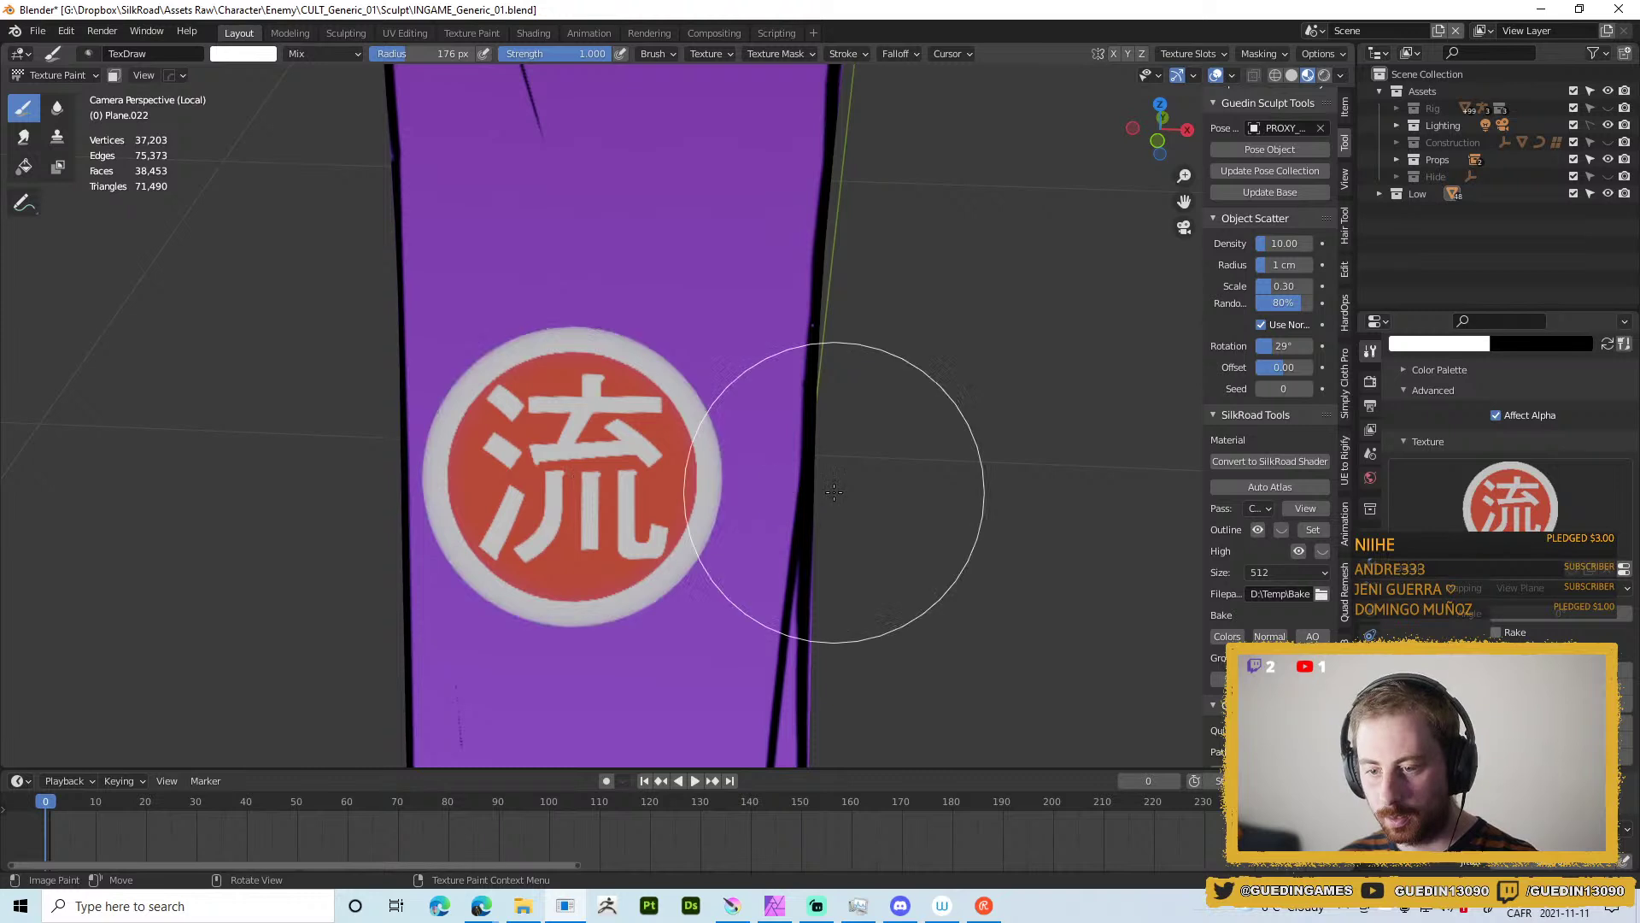
key("ctrl+z")
left_click(646, 361)
key("ctrl+z")
left_click(519, 400)
key("ctrl+z")
left_click(575, 281)
key("ctrl+z")
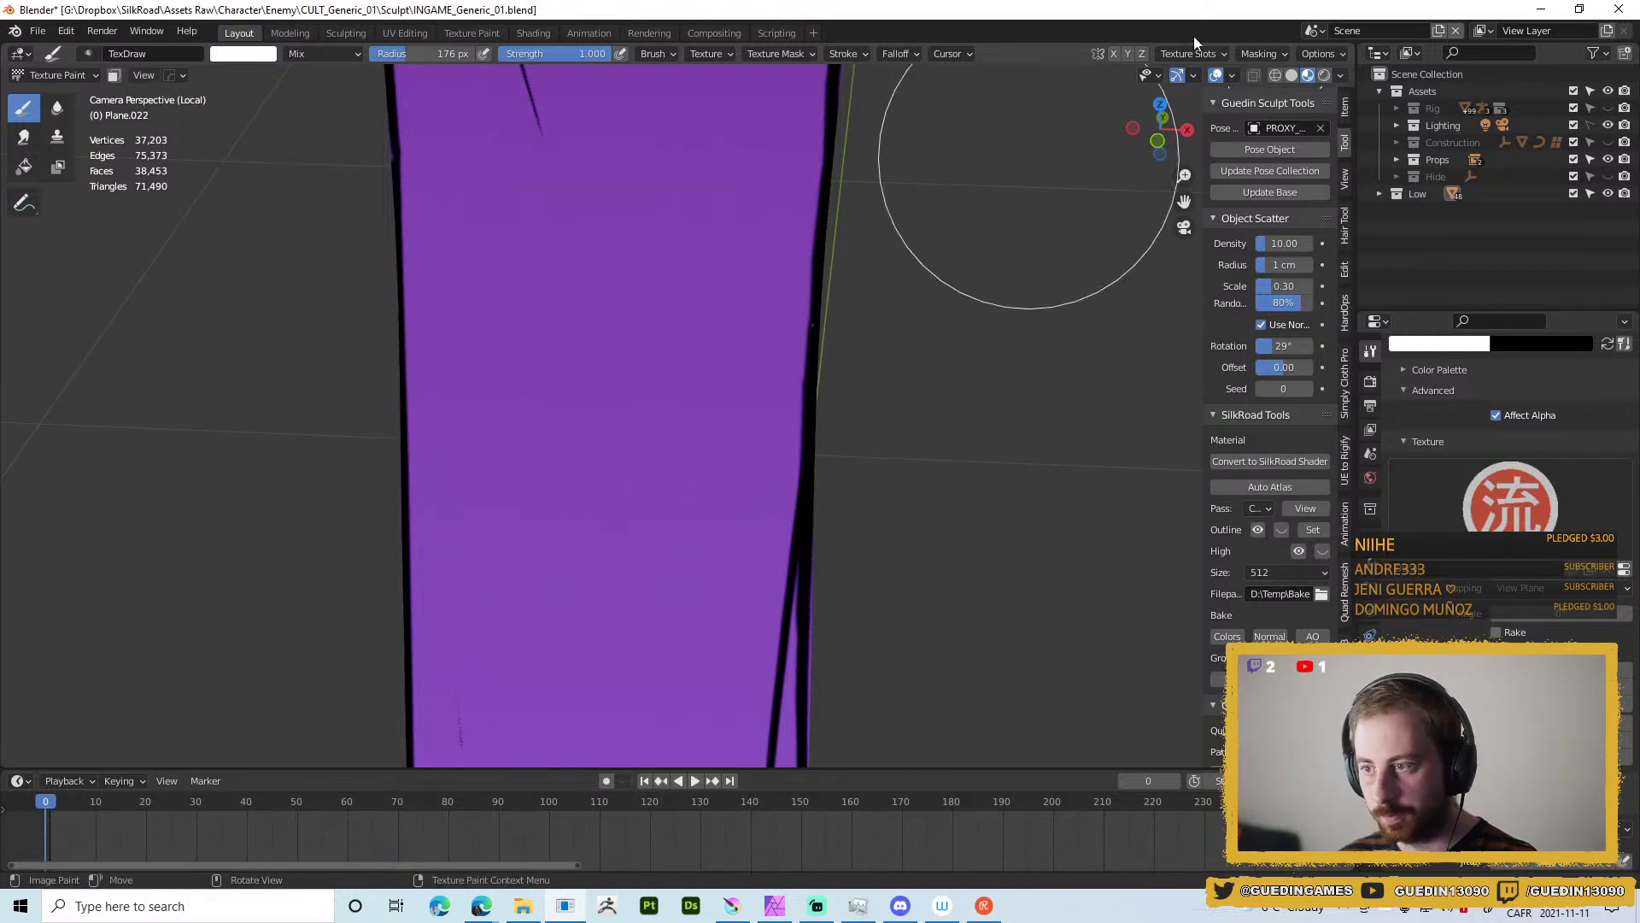
Stamp test decals on the upper front cloth, inspect them from other angles and distances, and undo them.
left_click(607, 365)
mouse_move(608, 432)
left_mouse_down()
mouse_move(946, 343)
mouse_move(703, 346)
left_mouse_up()
scroll(946, 343, "down", 2)
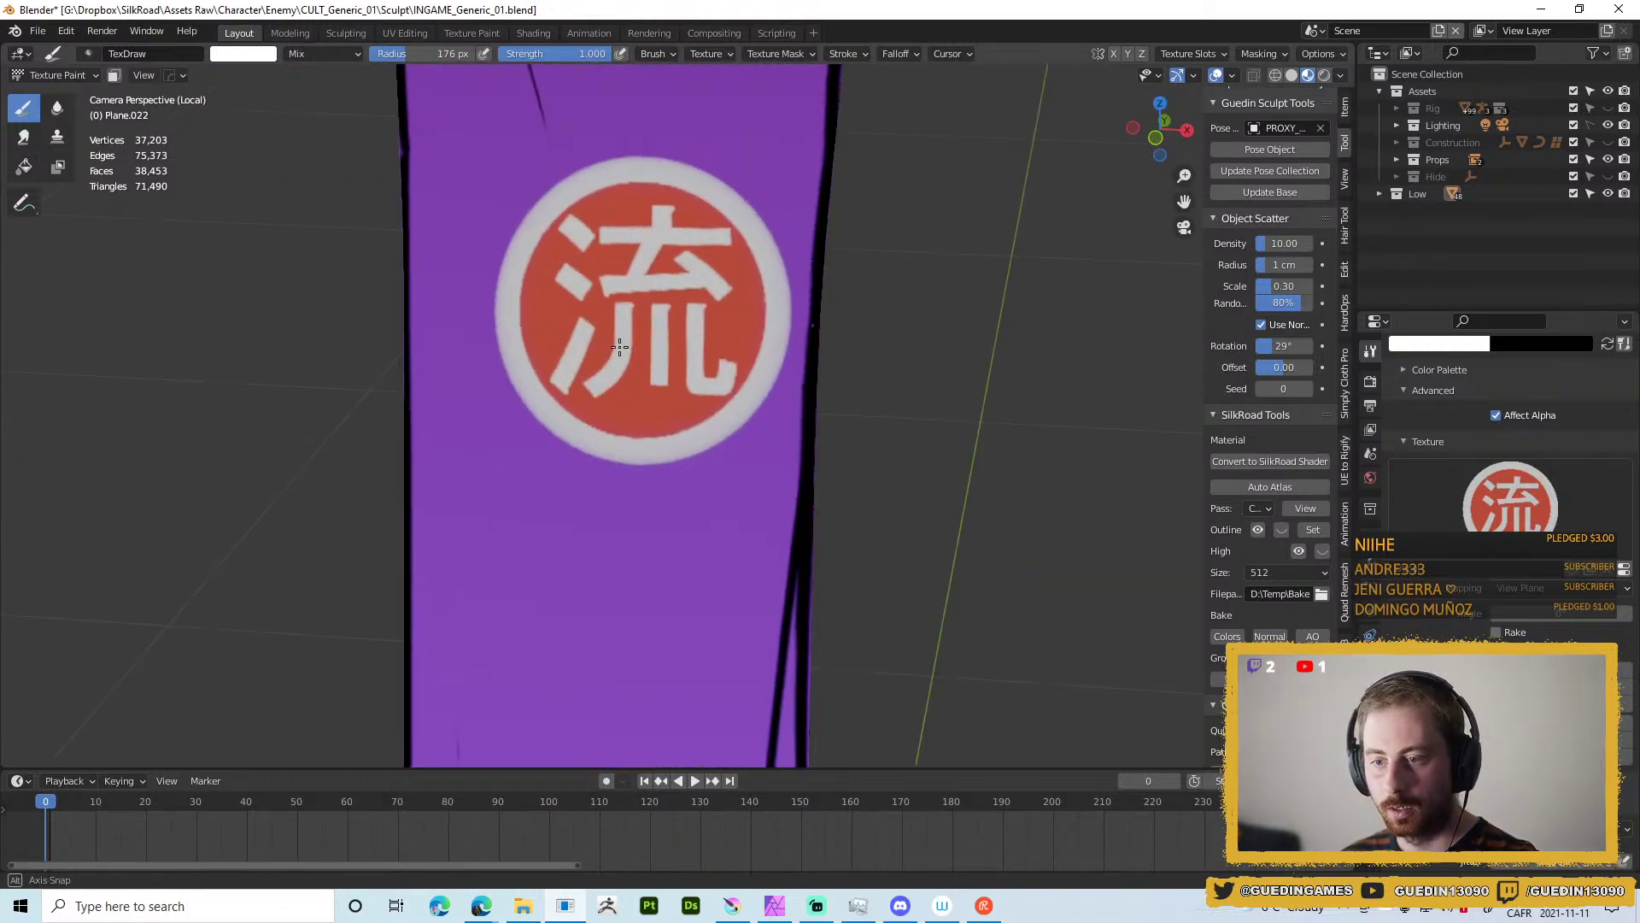
scroll(703, 346, "down", 2)
key("ctrl+z")
scroll(703, 336, "up", 2)
scroll(855, 214, "down", 1)
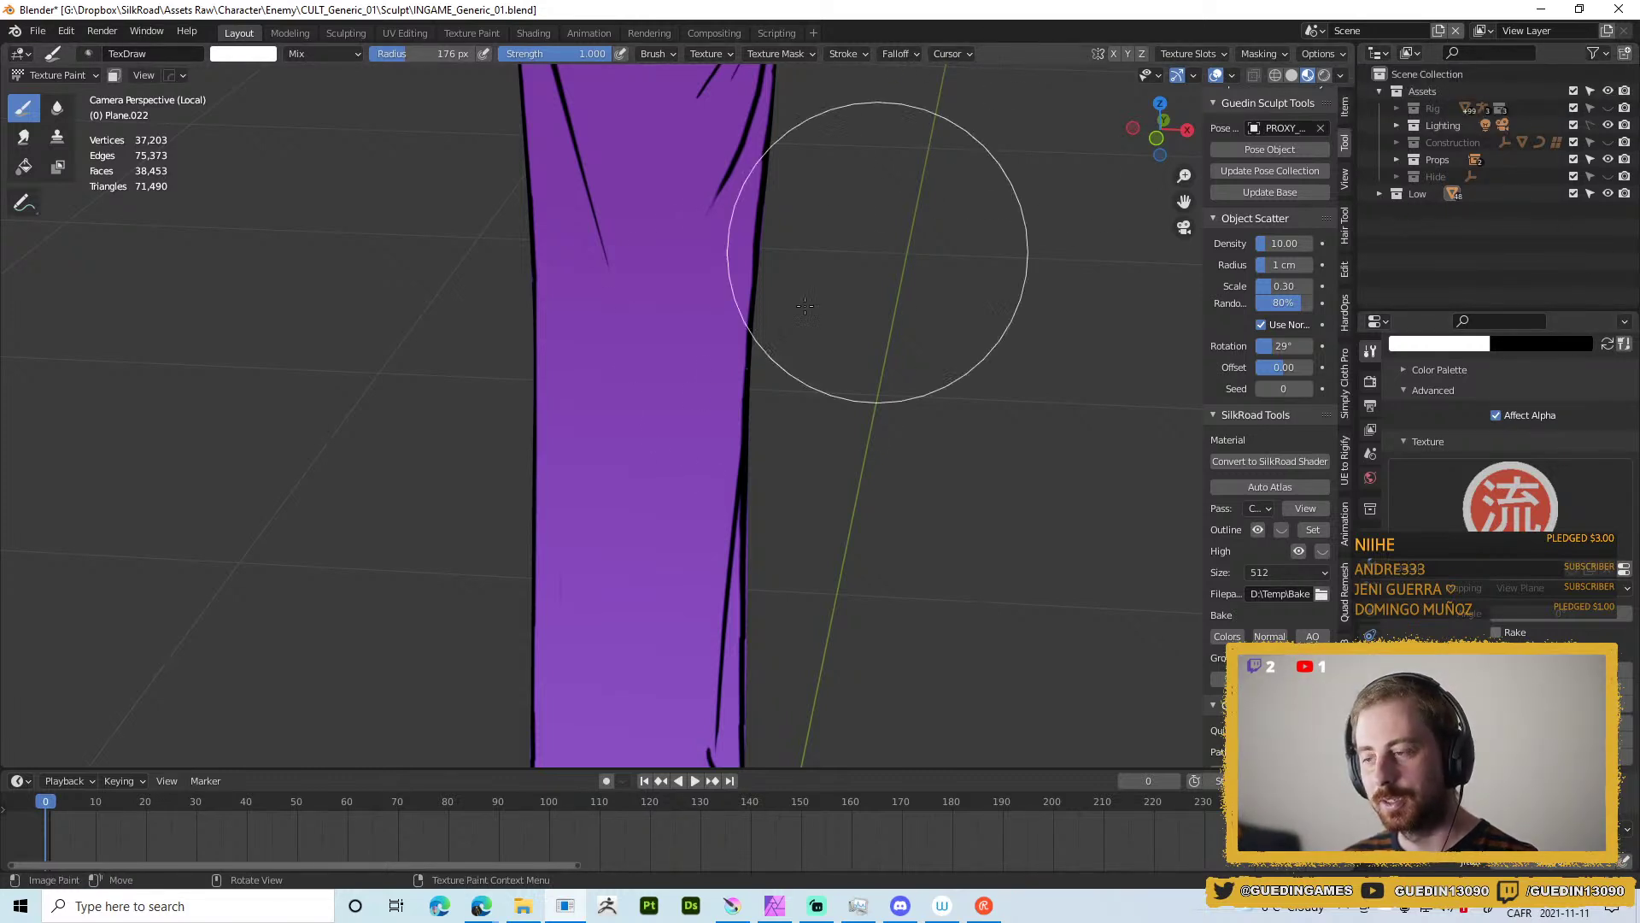
left_click(680, 294)
scroll(845, 261, "down", 3)
key("ctrl+z")
Reduce the brush radius to 115 px, stamp a test decal on the front cloth, and undo it.
scroll(769, 182, "up", 4)
key("f")
left_click(694, 338)
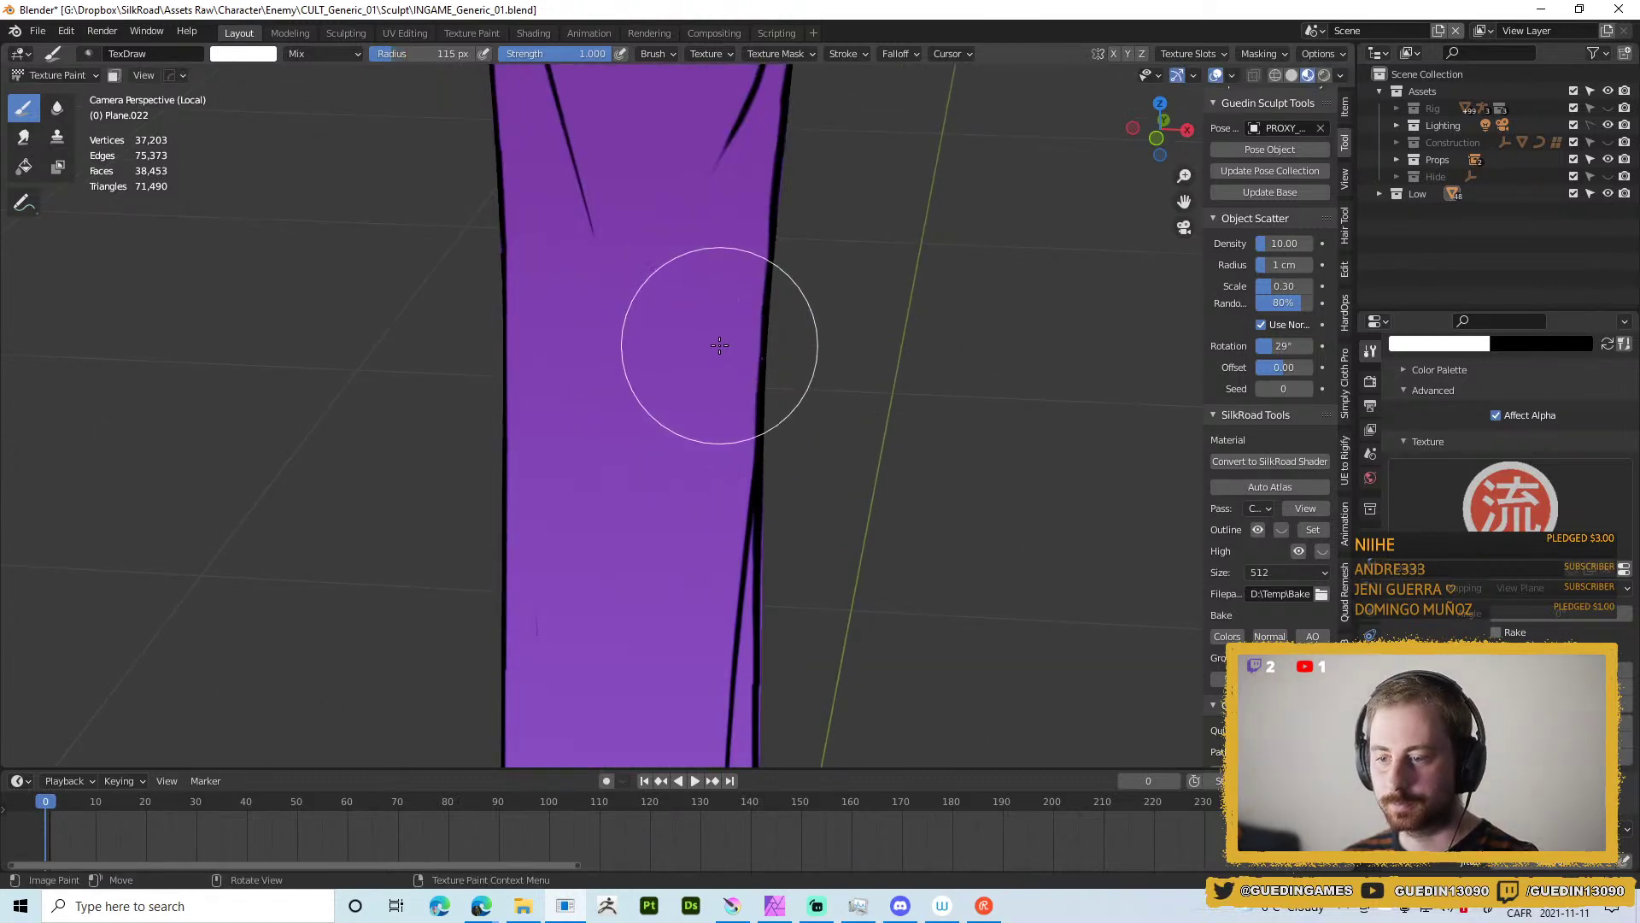
left_click(678, 311)
key("ctrl+z")
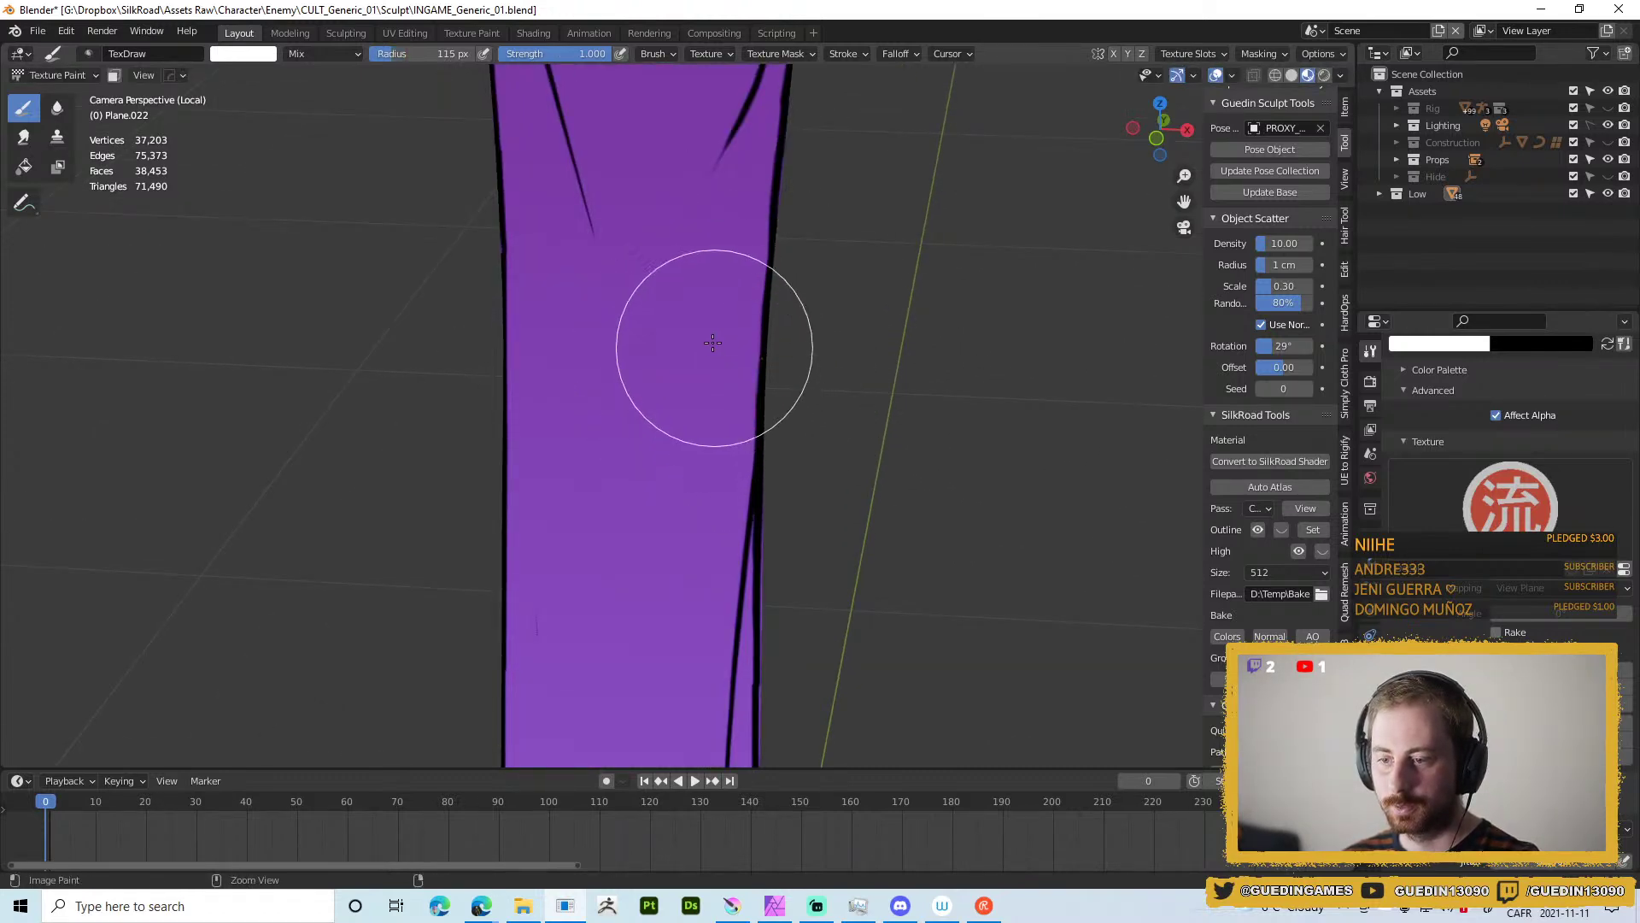
Reduce the brush radius to 59 px, trying decal stamps on the upper part of the full front cloth.
scroll(700, 342, "down", 3)
scroll(752, 359, "down", 3)
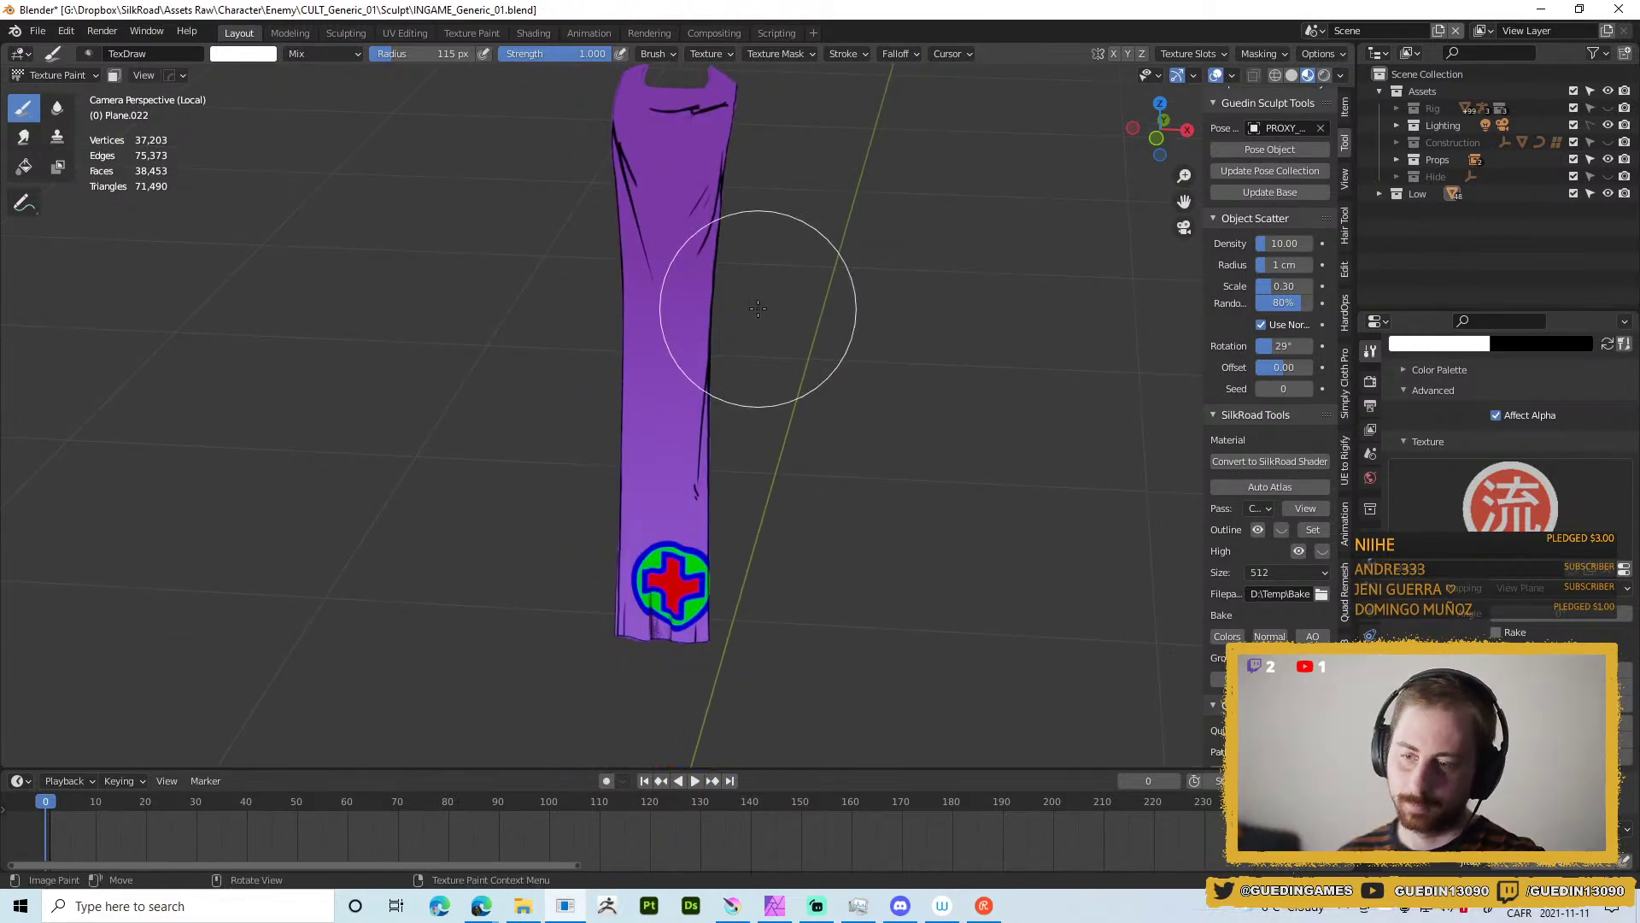
key("f")
left_click(675, 201)
left_click(675, 201)
key("ctrl+z")
key("f")
left_click(701, 275)
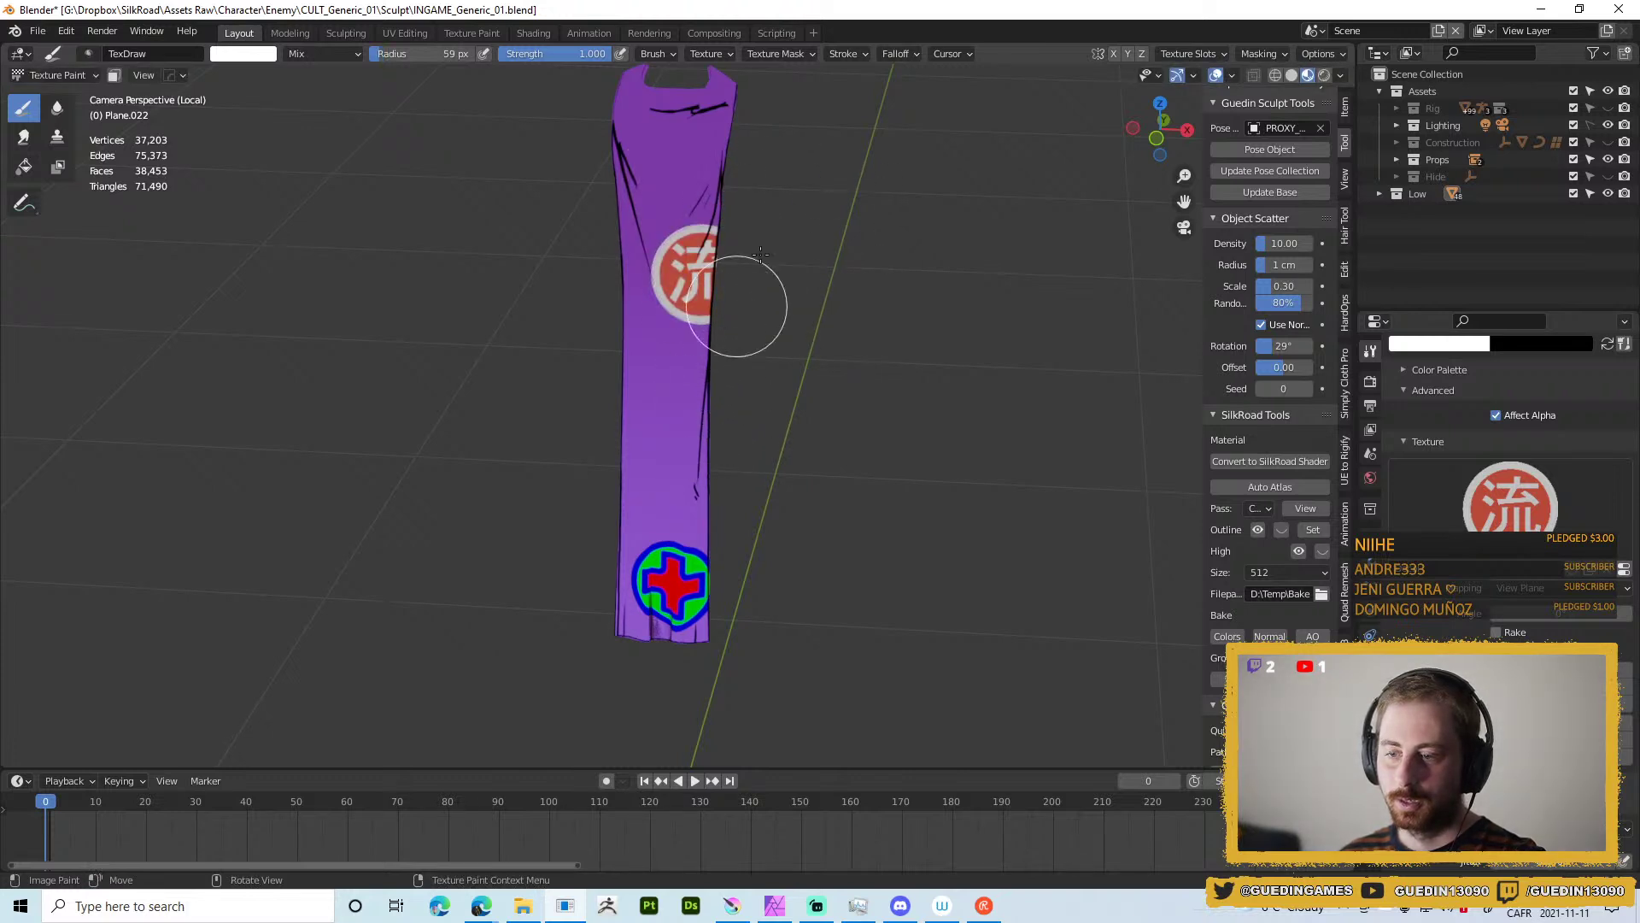
Set the stroke method to Anchored, try it with decal stamps on the front cloth, and undo them.
left_click(850, 54)
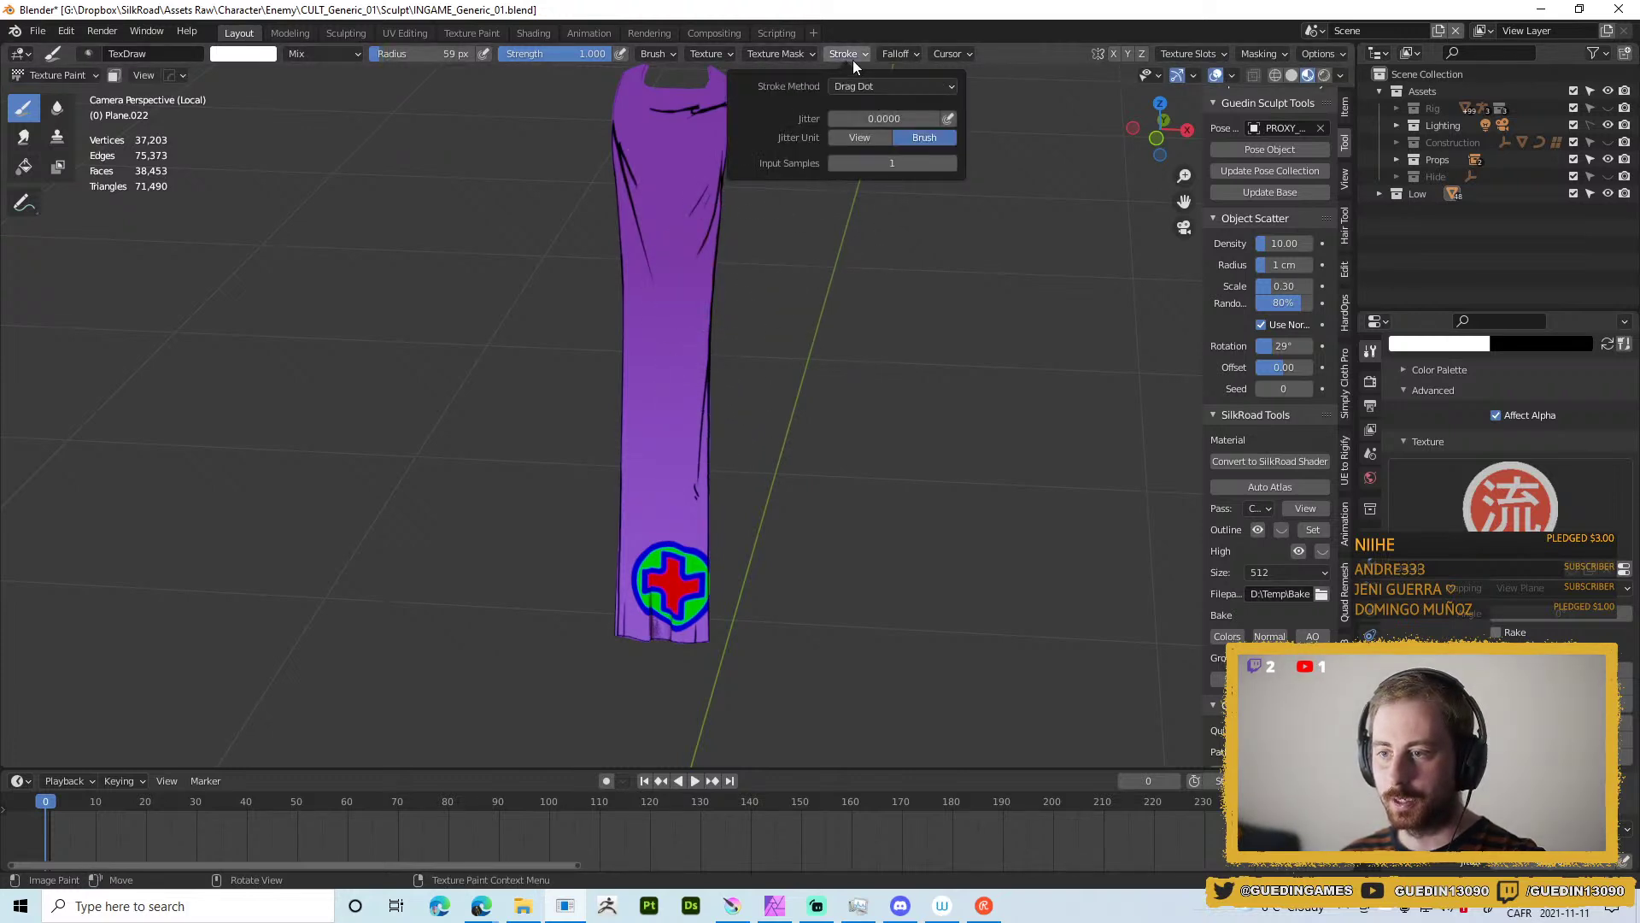
left_click(876, 87)
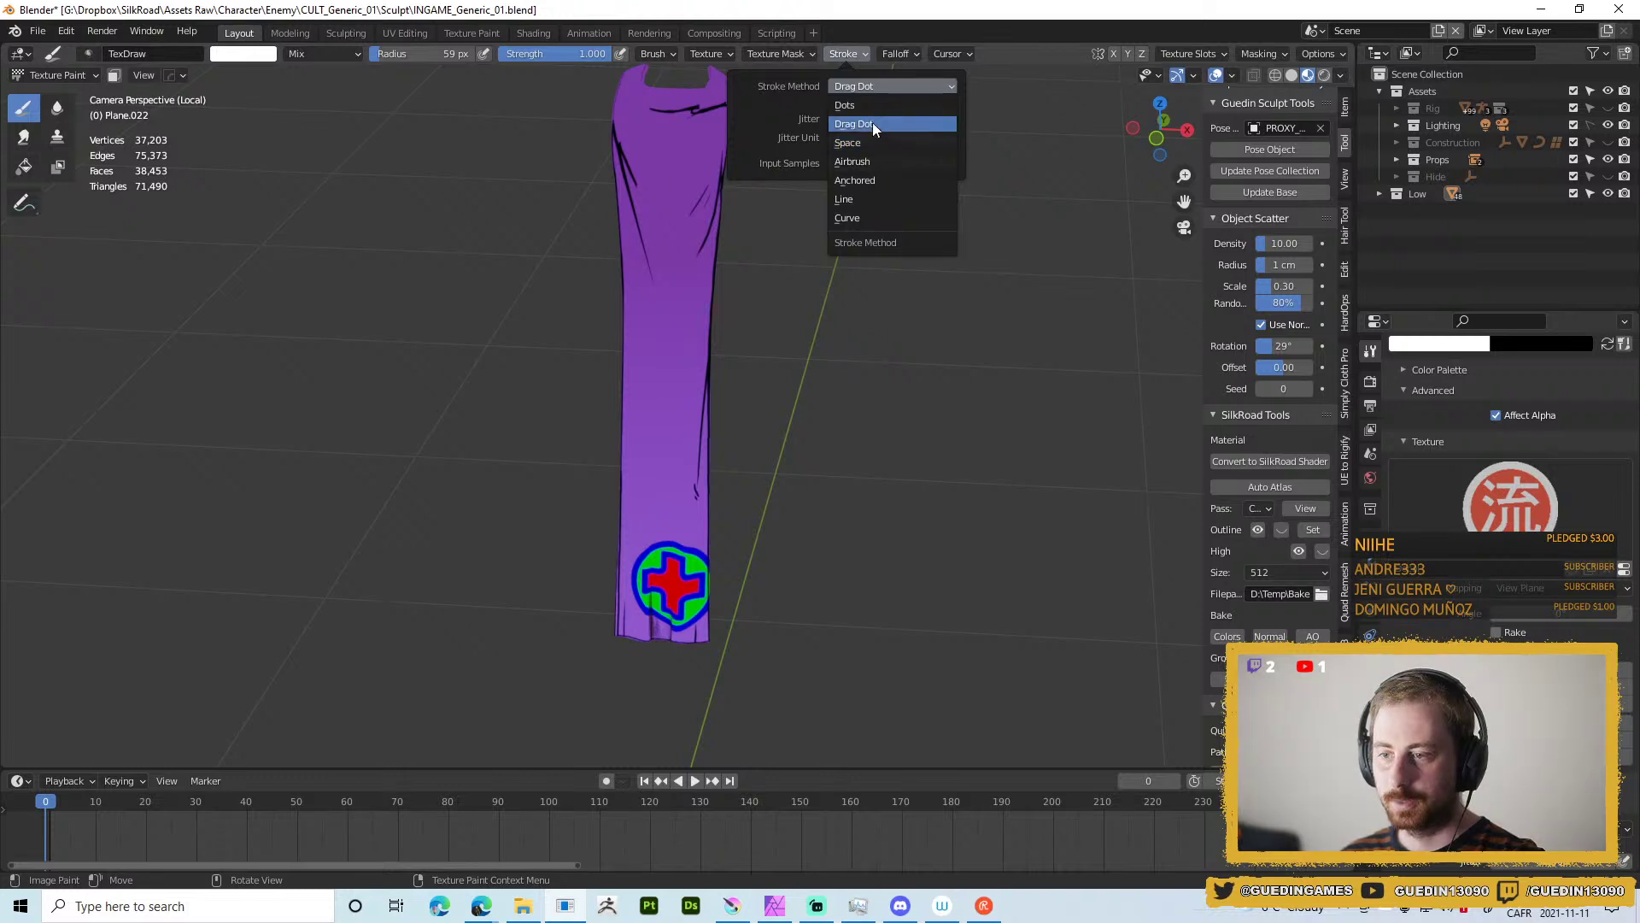
left_click(854, 180)
scroll(749, 251, "up", 4)
left_click_drag(689, 217, 682, 301)
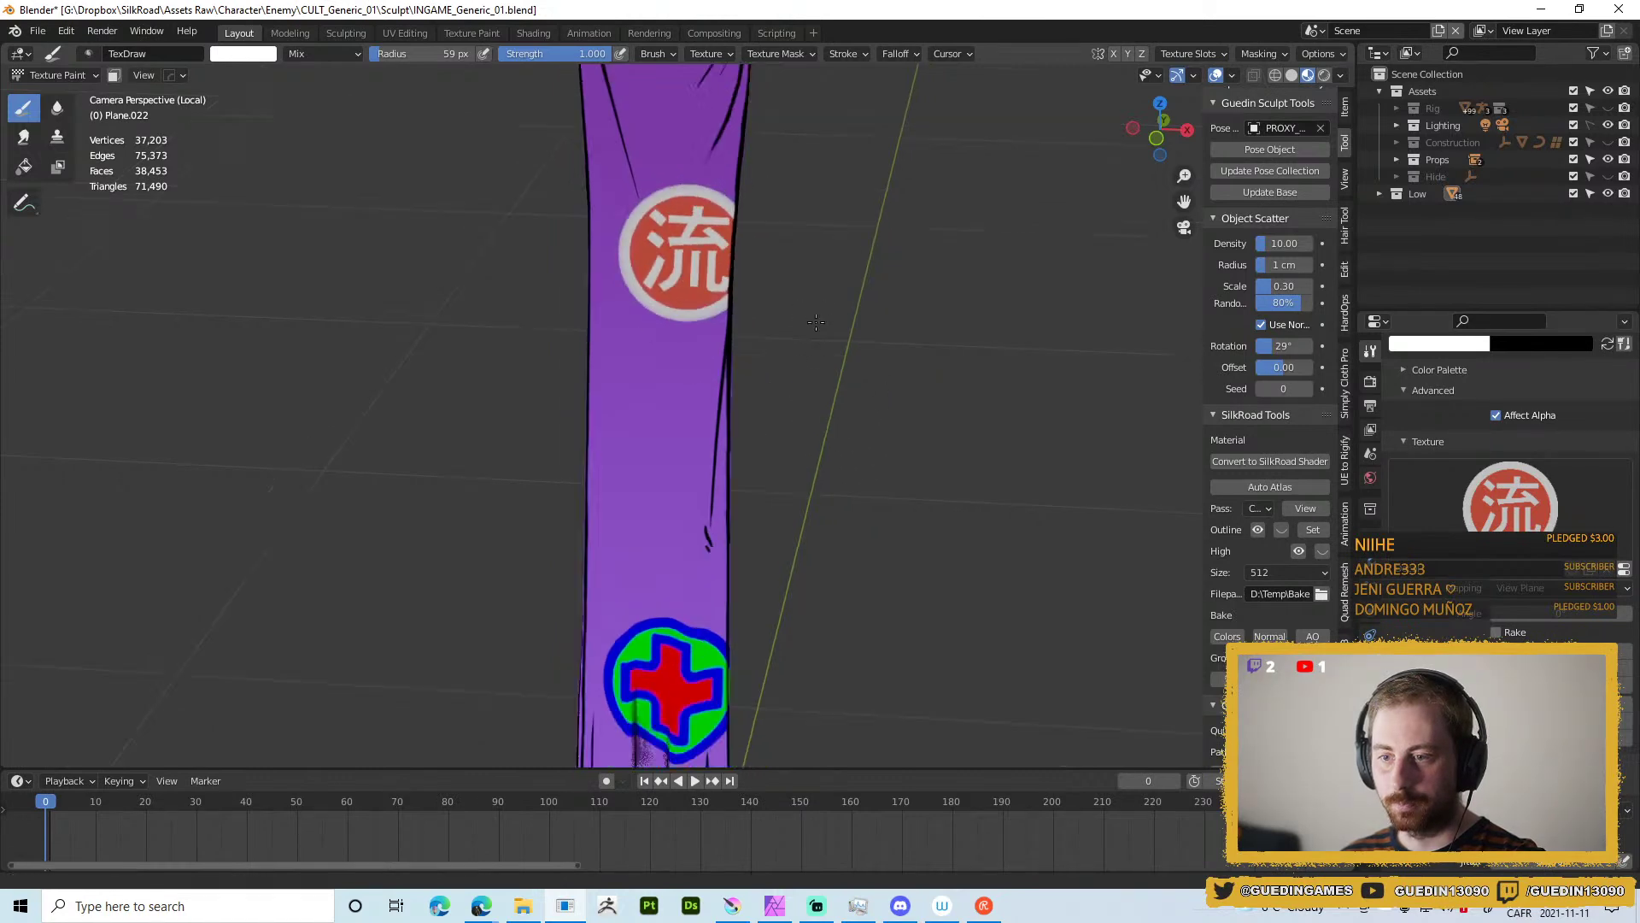
left_click_drag(617, 468, 617, 518)
scroll(776, 518, "down", 4)
key("ctrl+z")
key("ctrl+z")
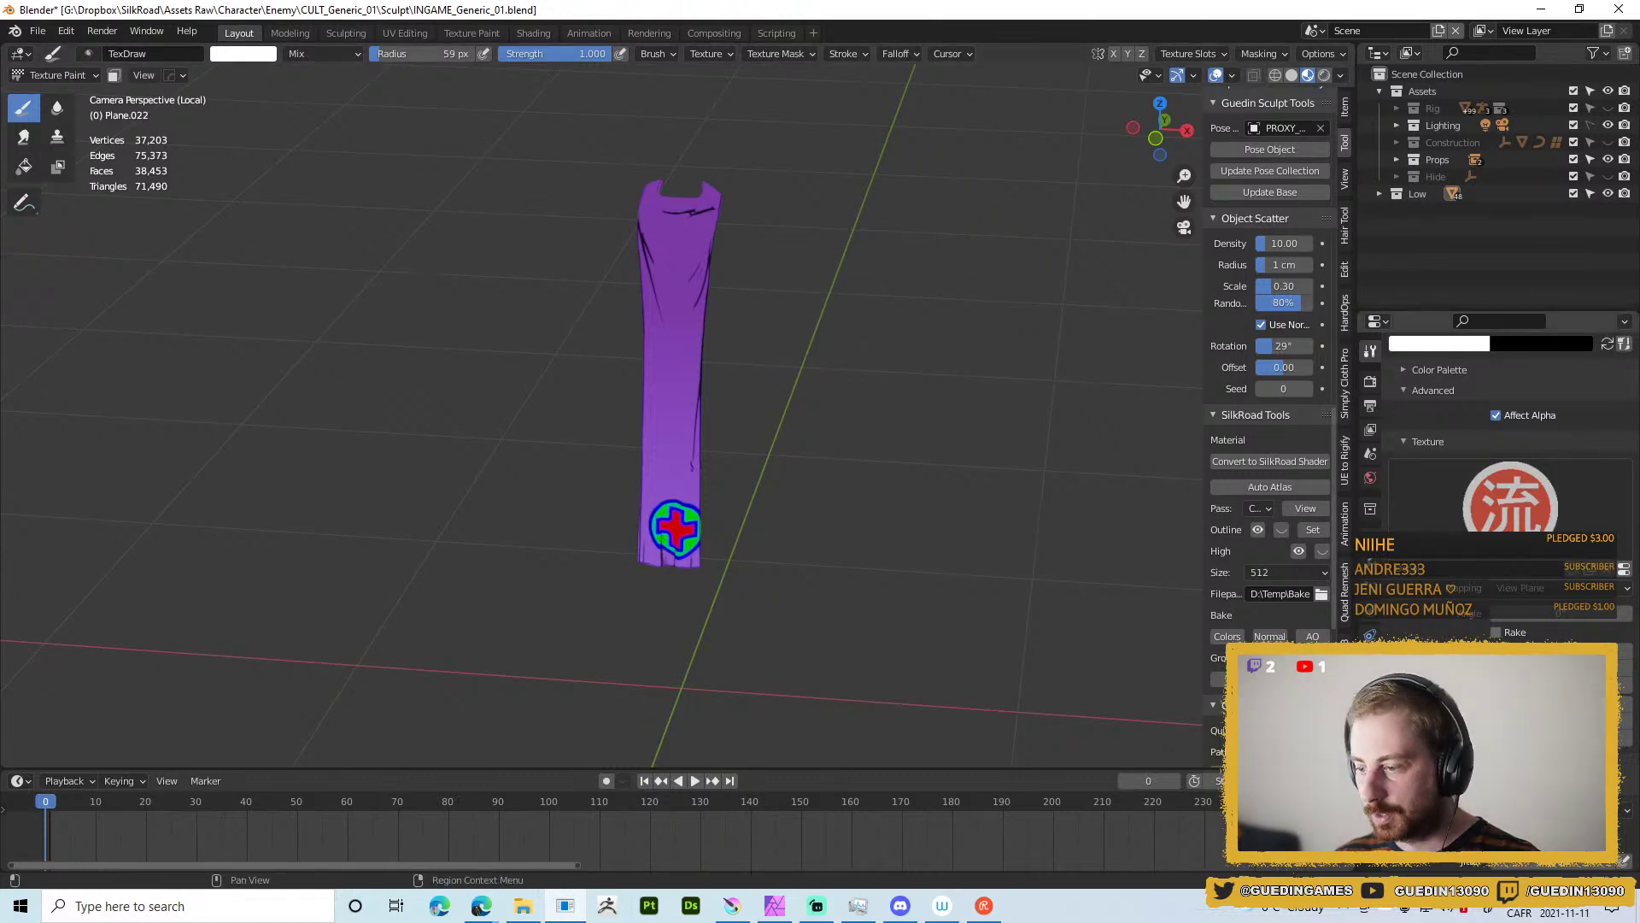
Replace the decal texture's image with Hourglass.png from the Decals folder.
left_click(1624, 566)
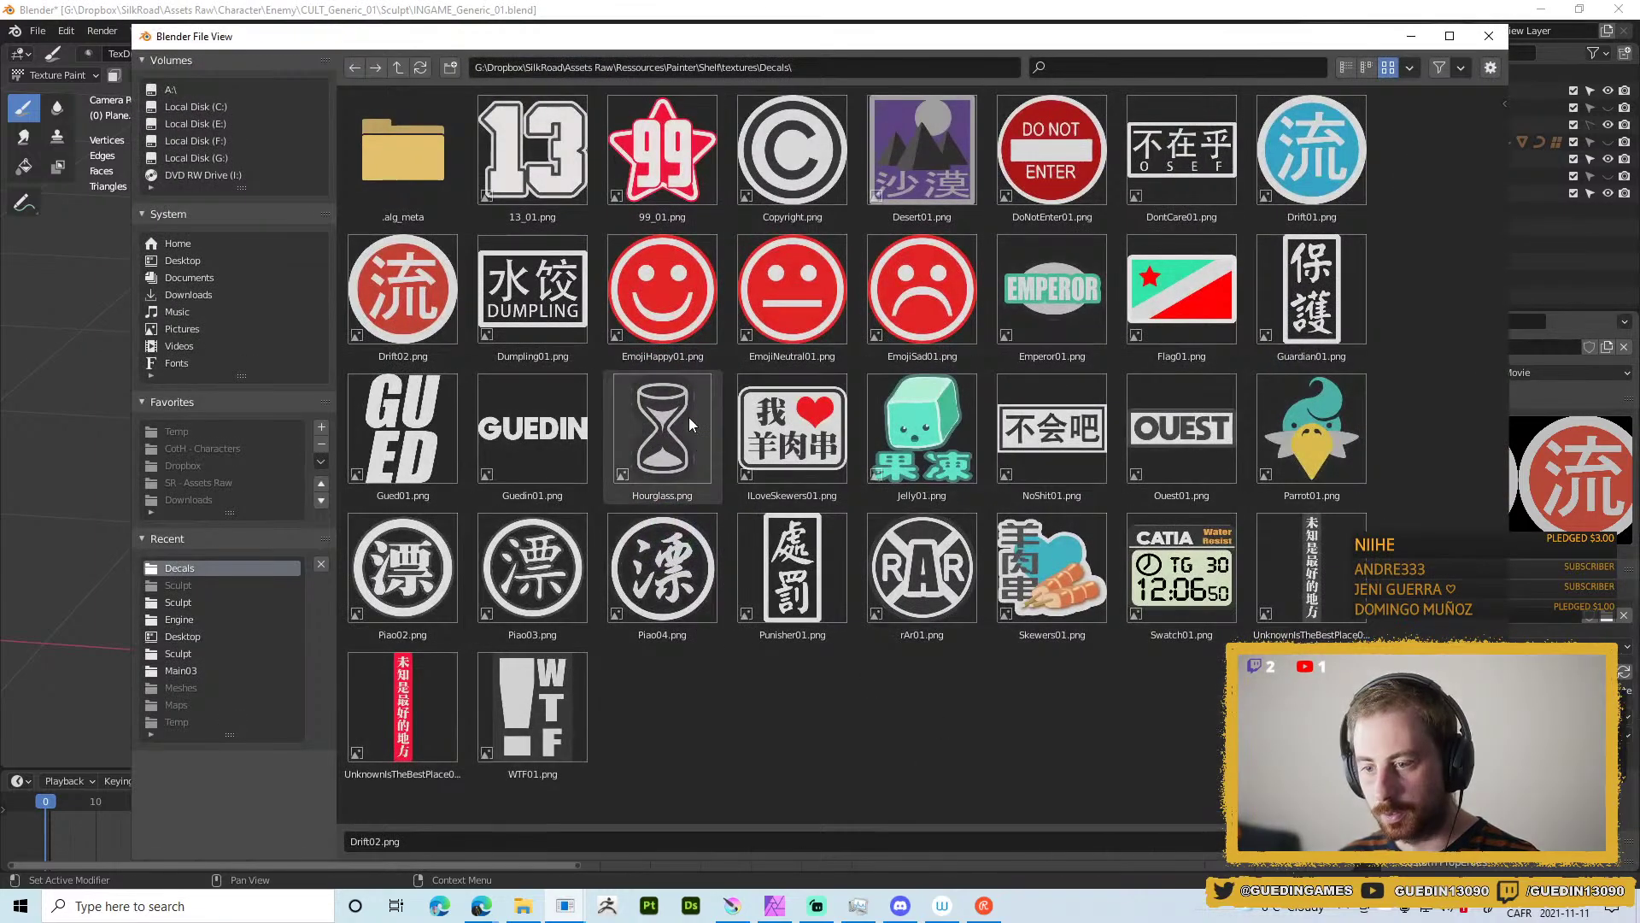
double_click(688, 417)
scroll(700, 342, "up", 4)
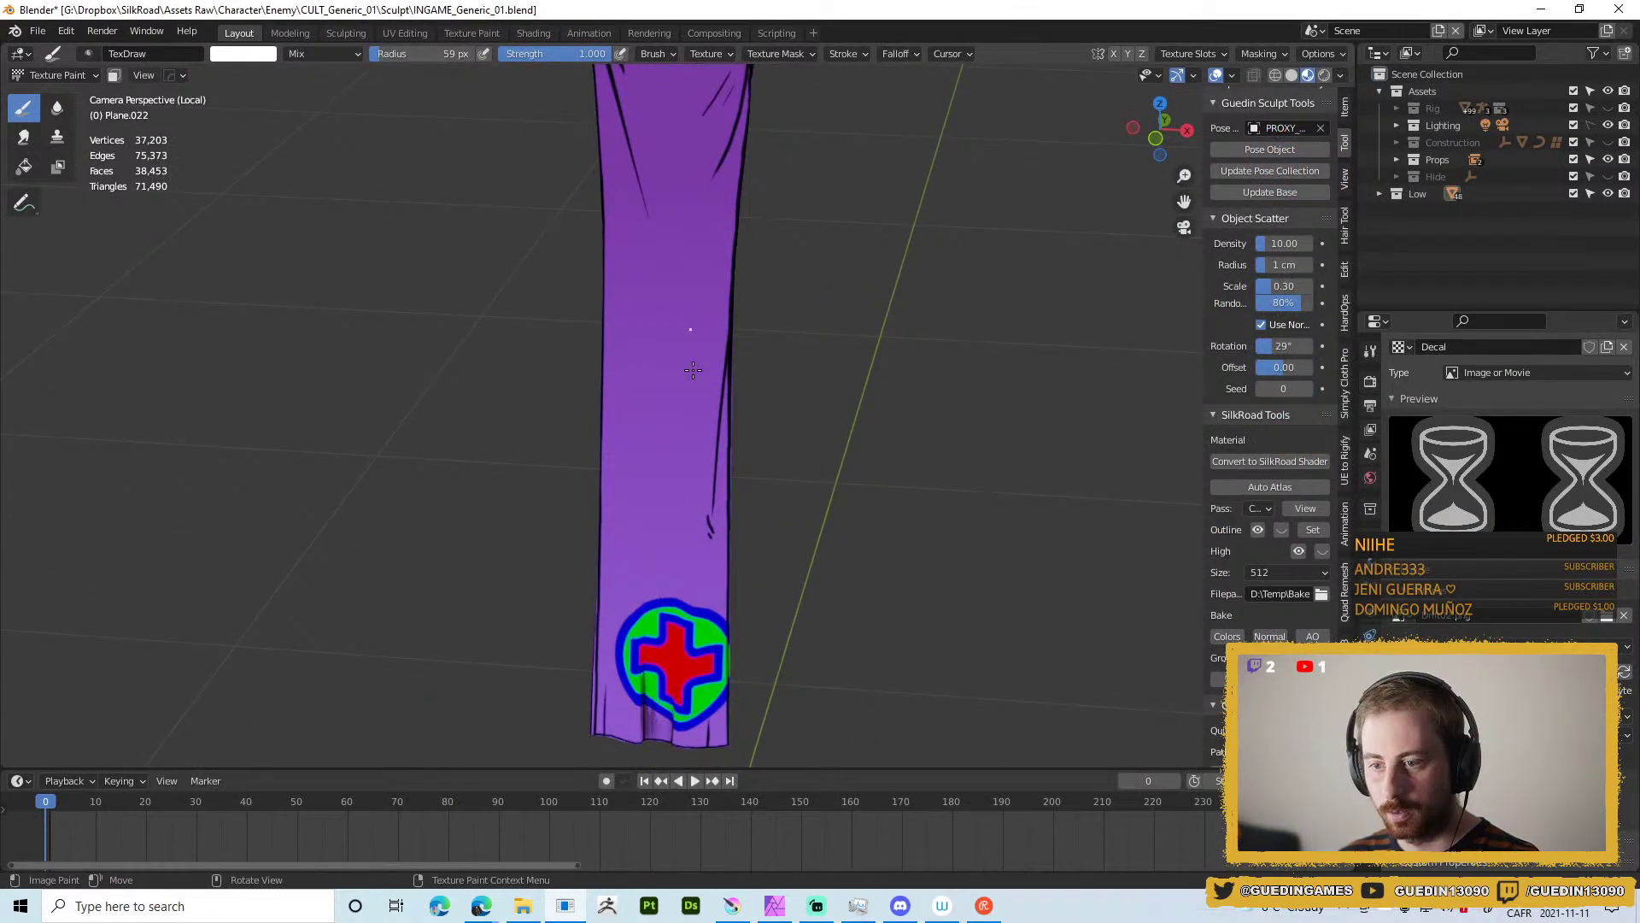
Stamp a test hourglass decal on the front cloth, inspect it up close, and undo it.
left_click(688, 330)
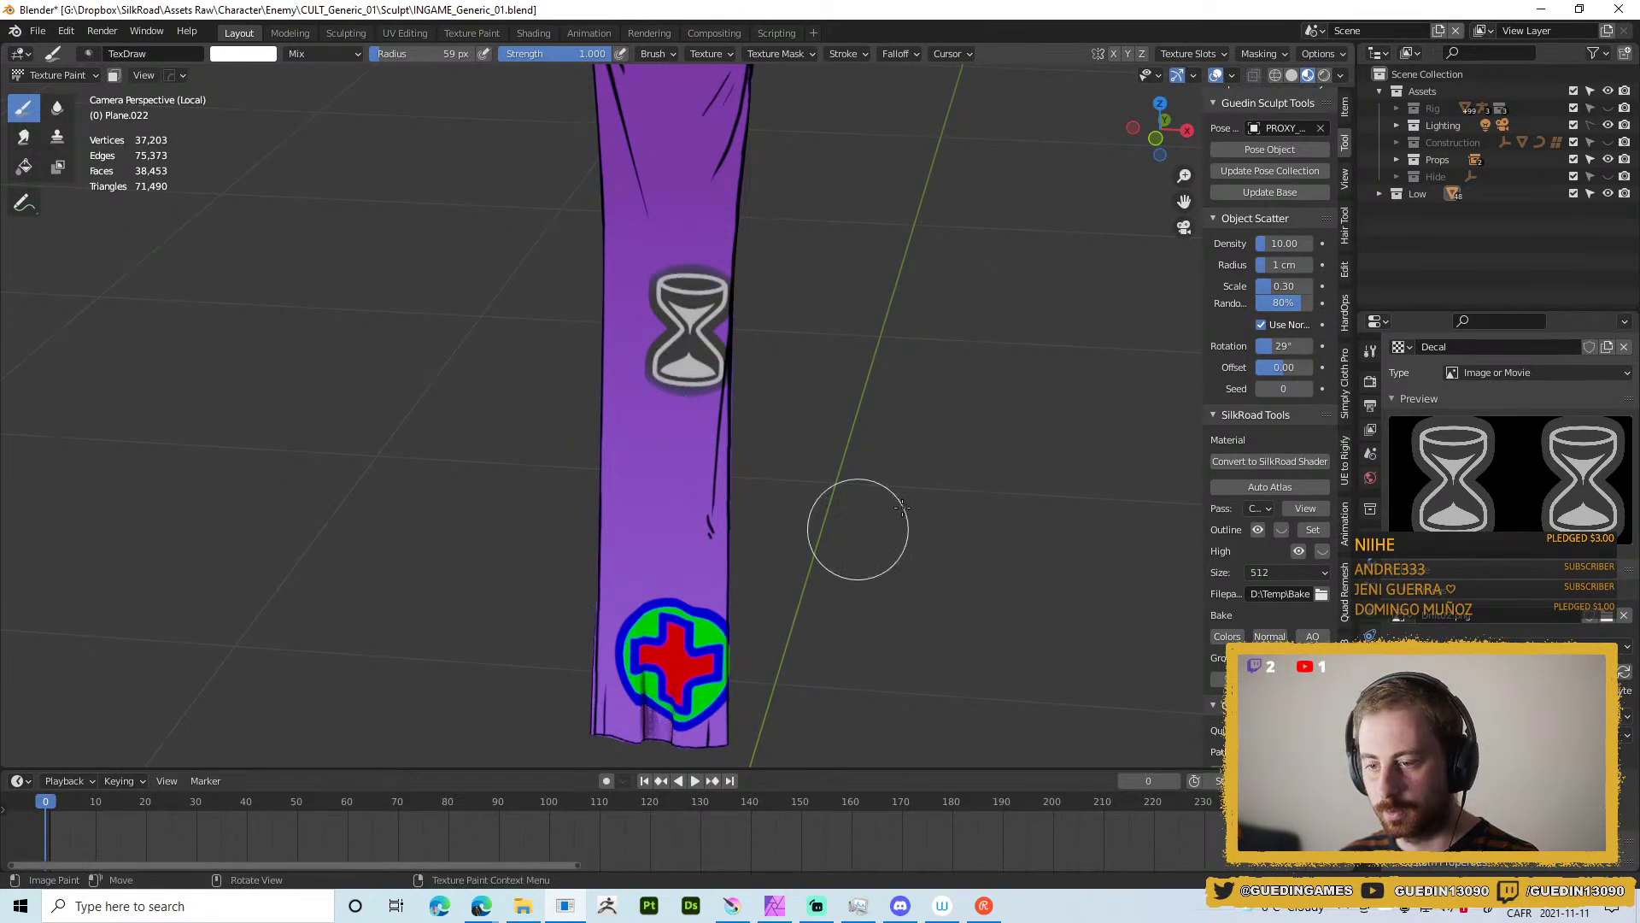
scroll(923, 458, "up", 3)
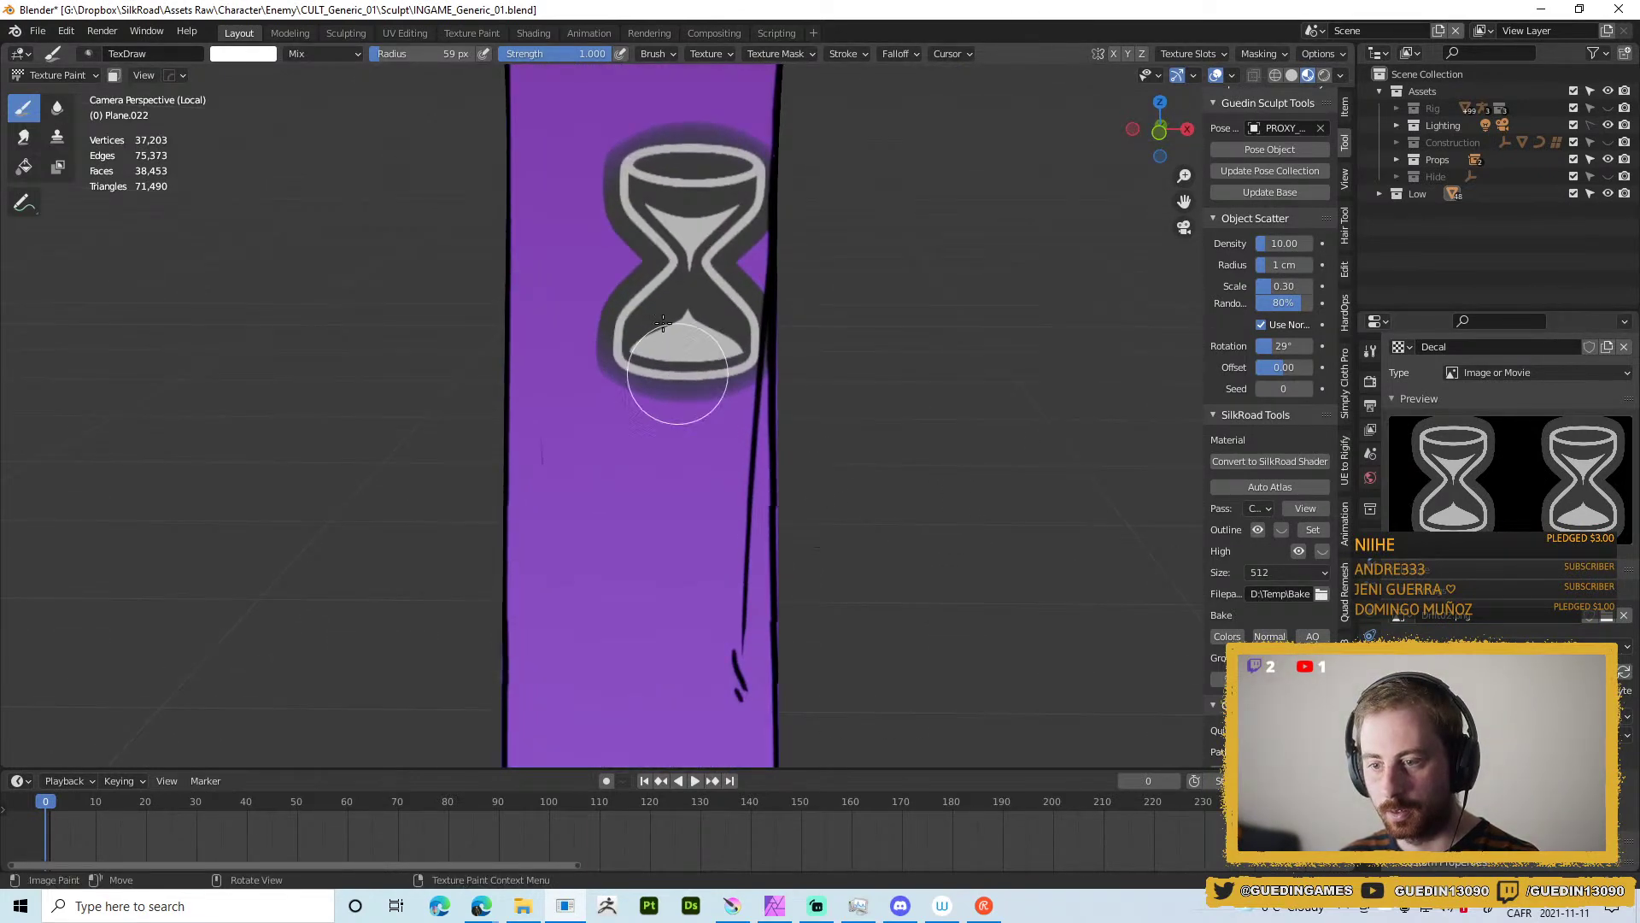
key("ctrl+z")
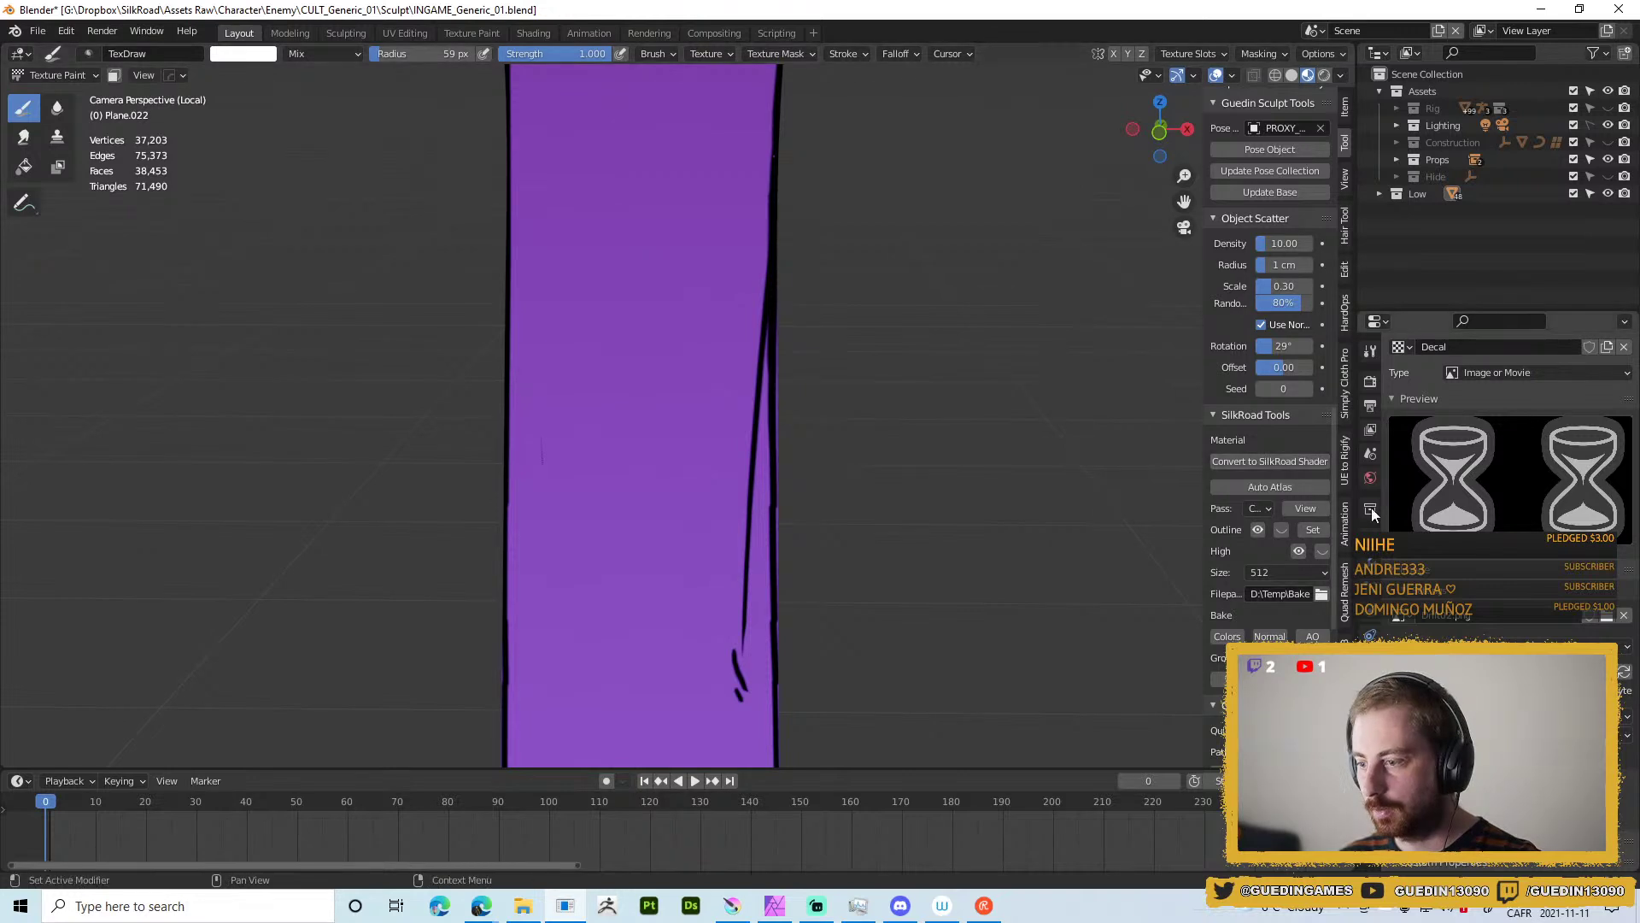
Set the brush falloff to Linear and try an hourglass stamp on the front cloth.
left_click(1370, 352)
scroll(1515, 620, "up", 5)
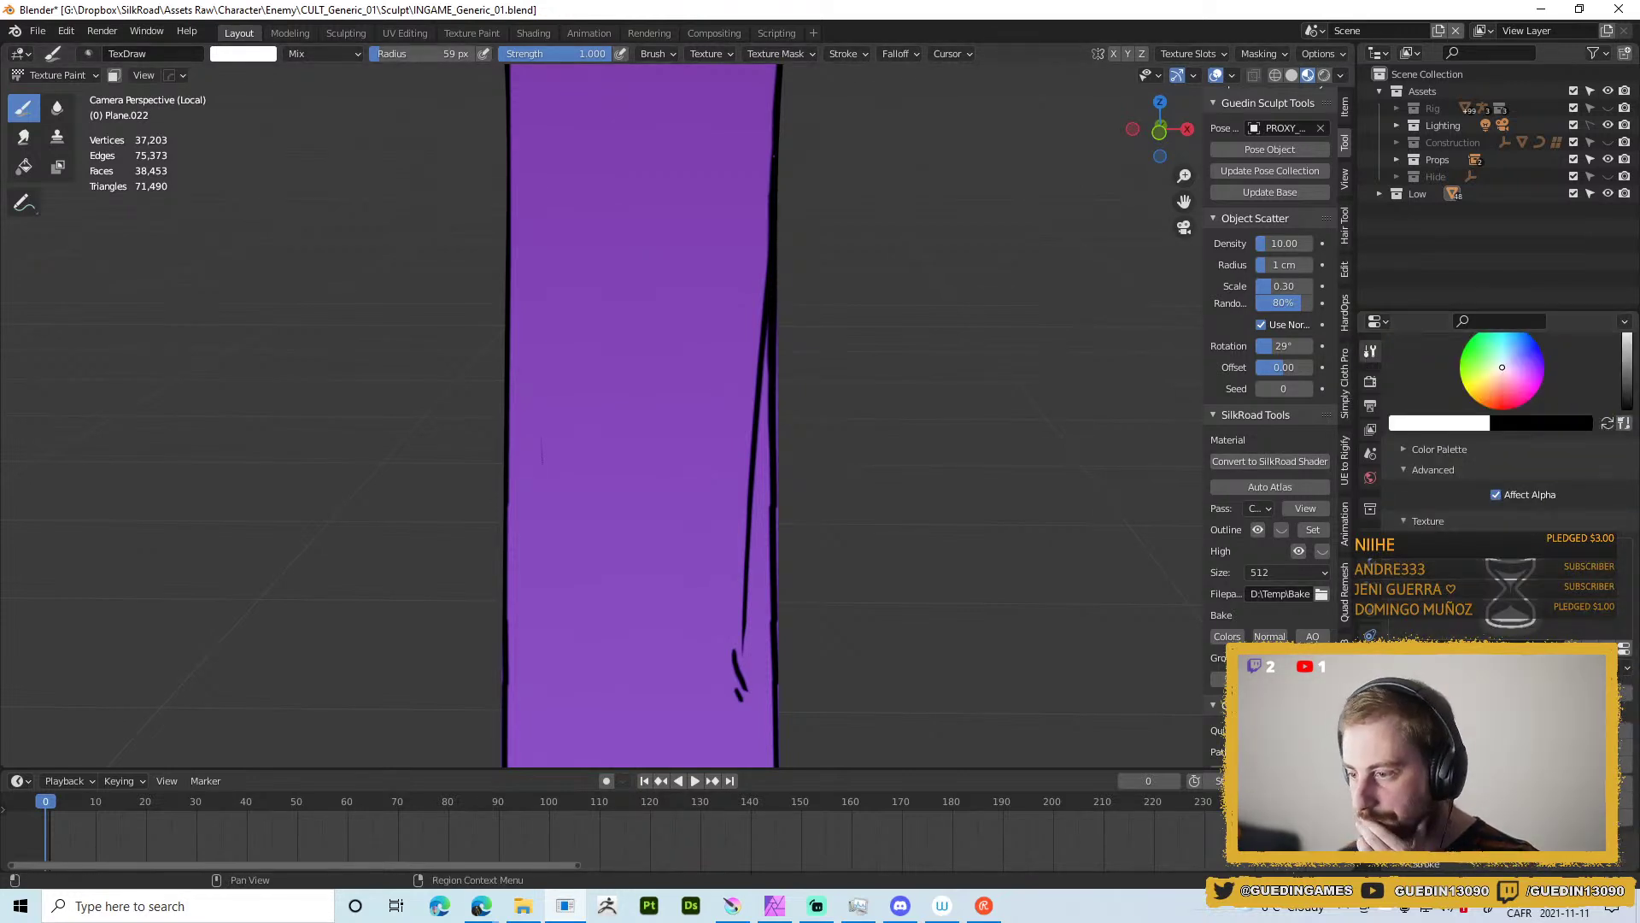
scroll(1516, 620, "up", 1)
left_click(1371, 477)
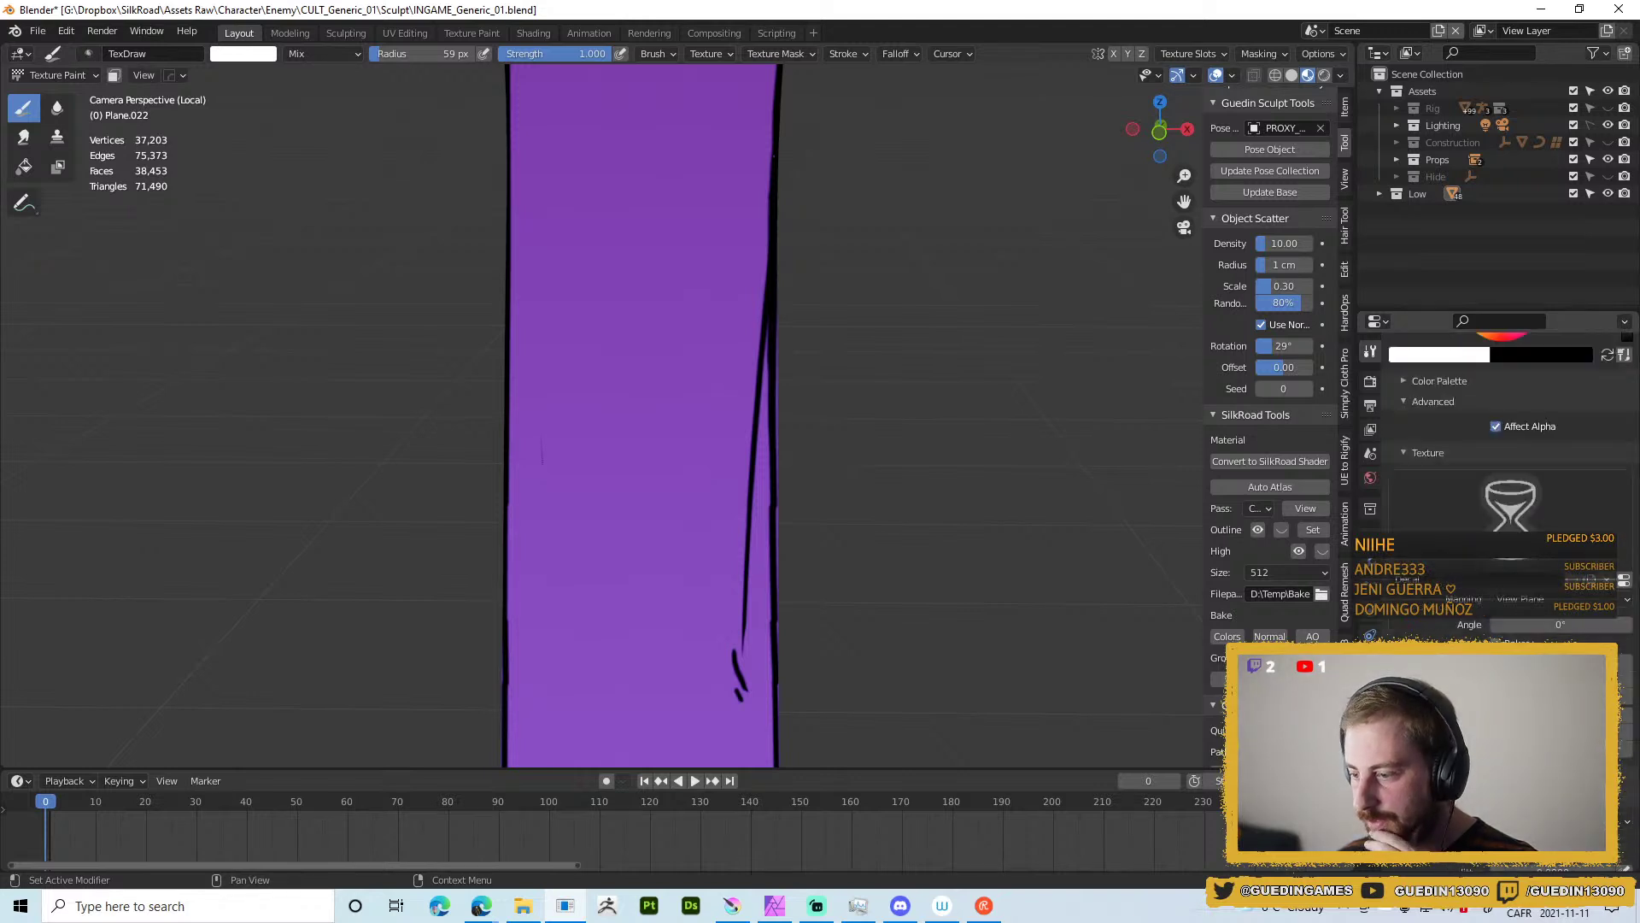
left_click(850, 53)
mouse_move(897, 53)
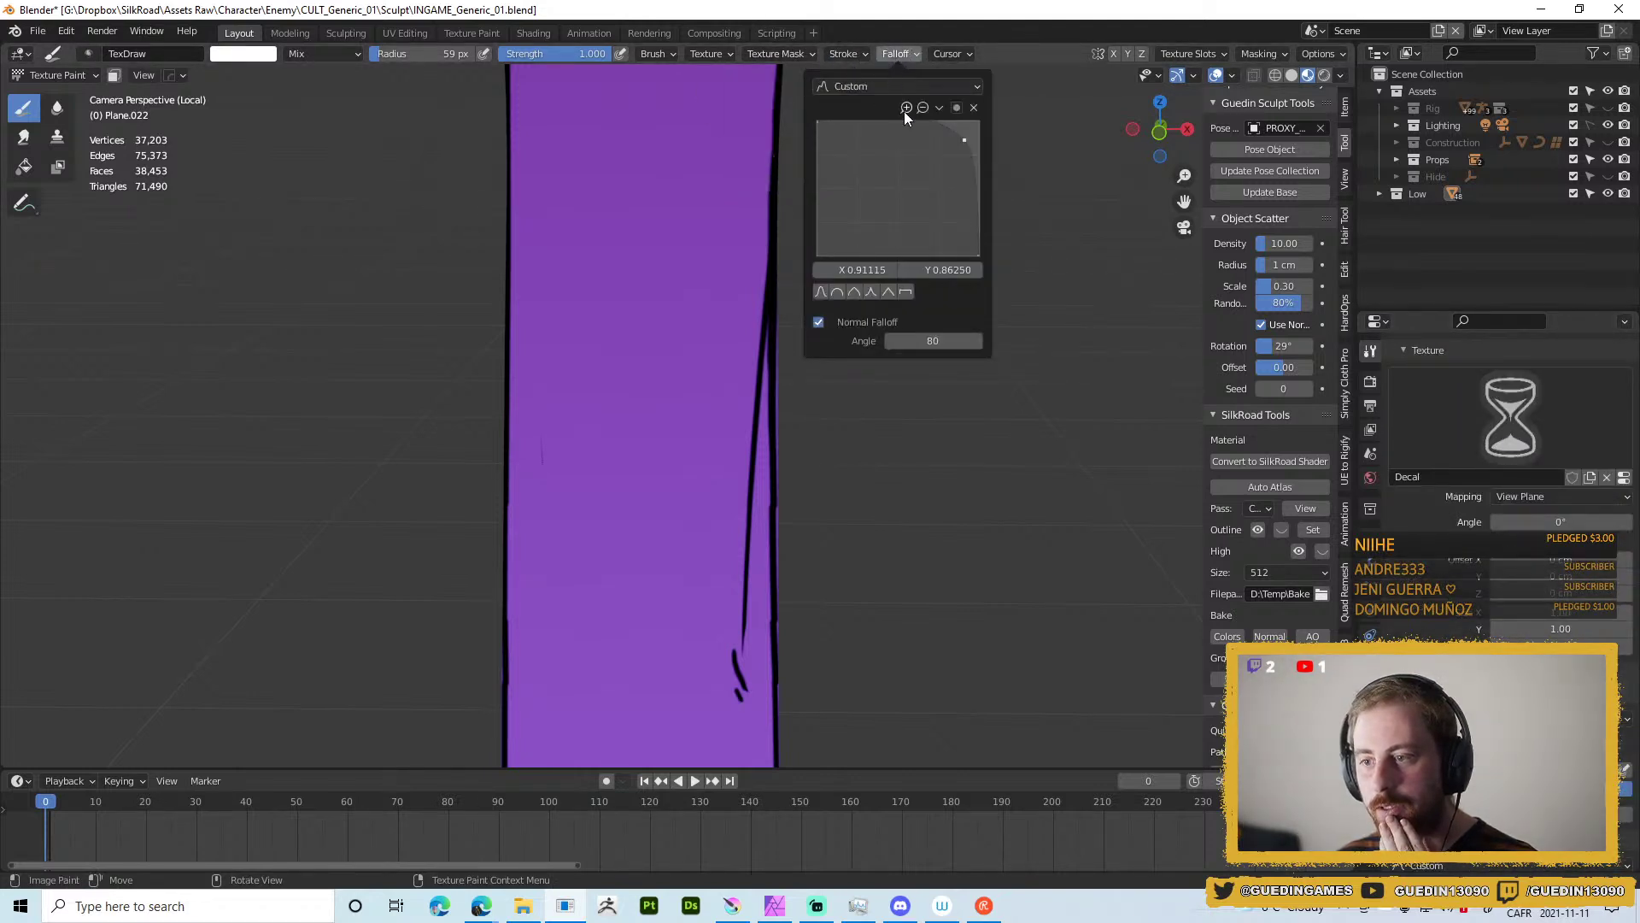
left_click(914, 86)
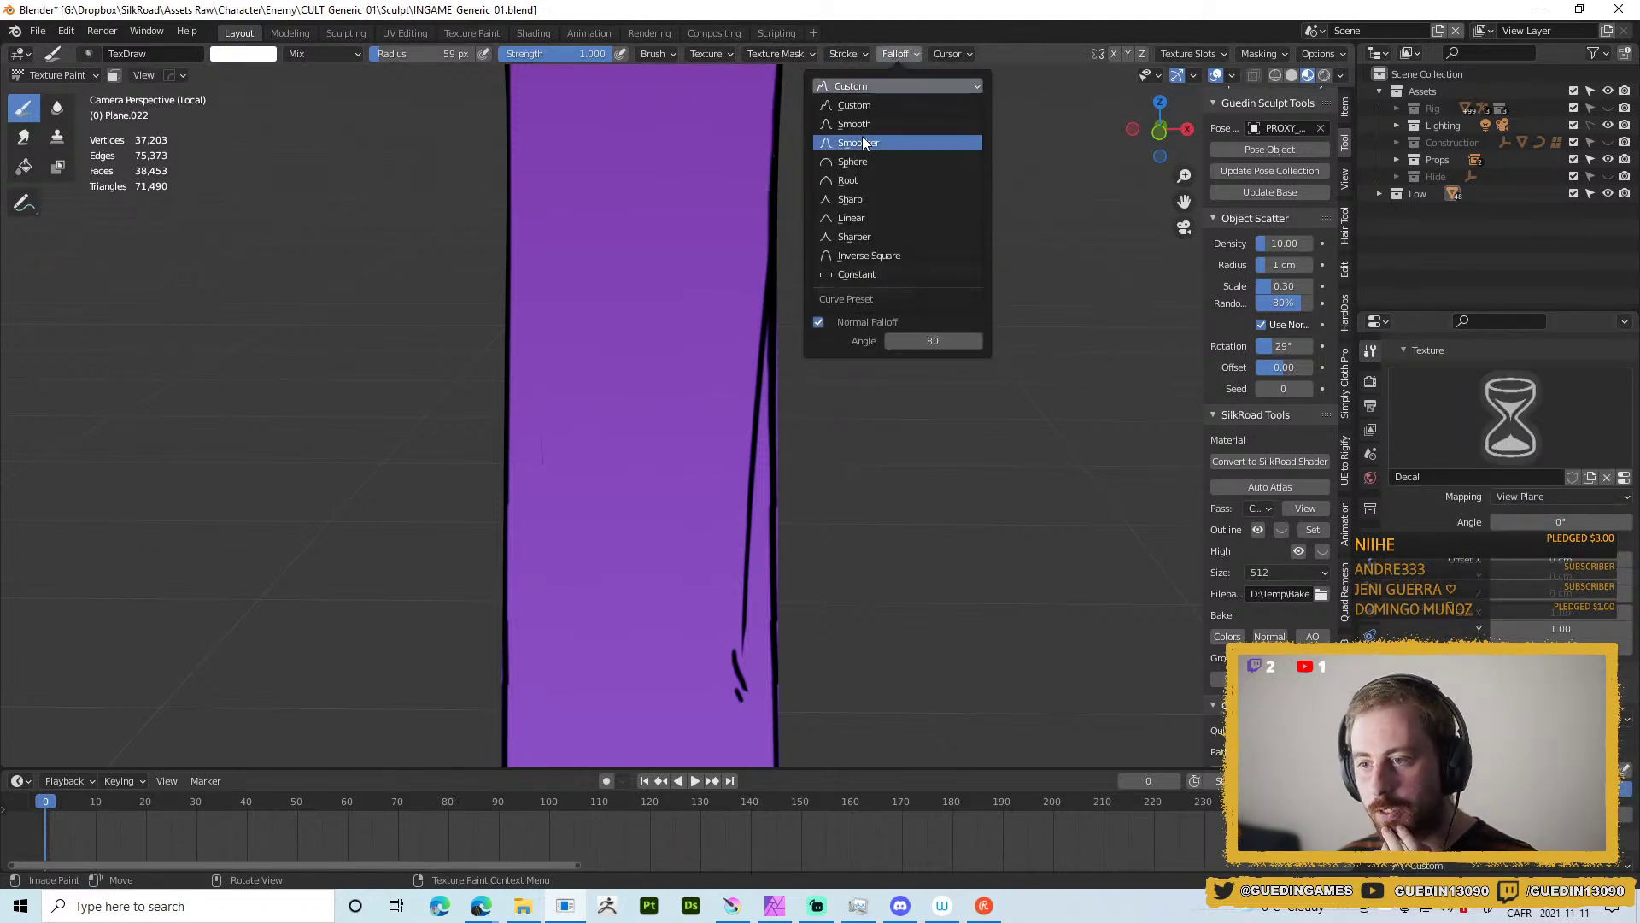
left_click(856, 218)
key("f")
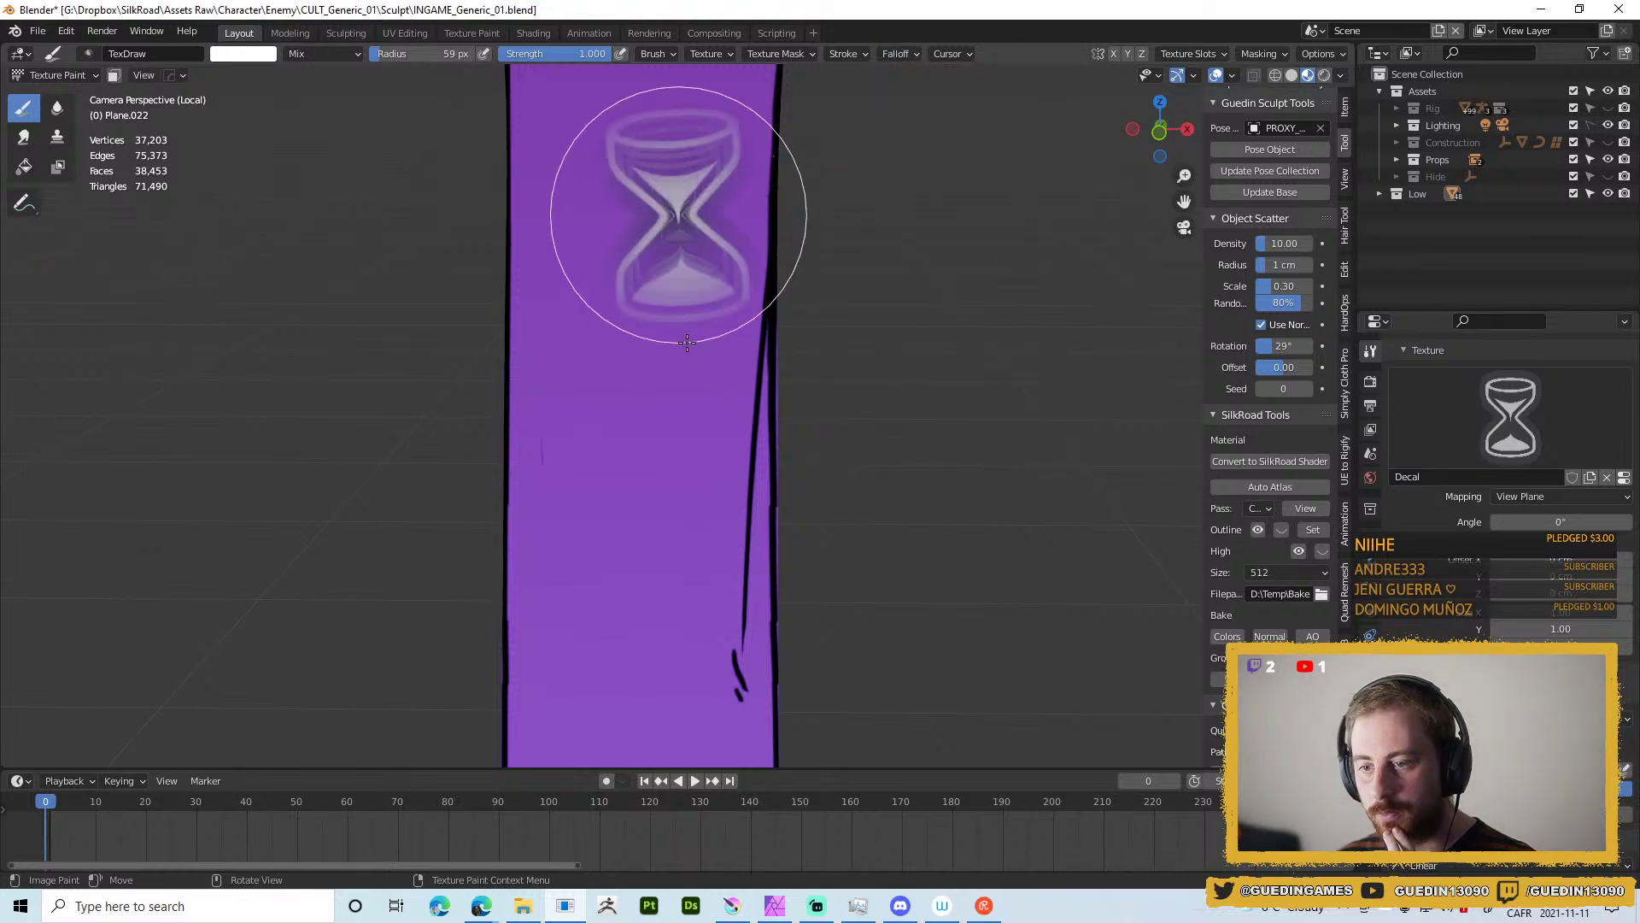
key("Escape")
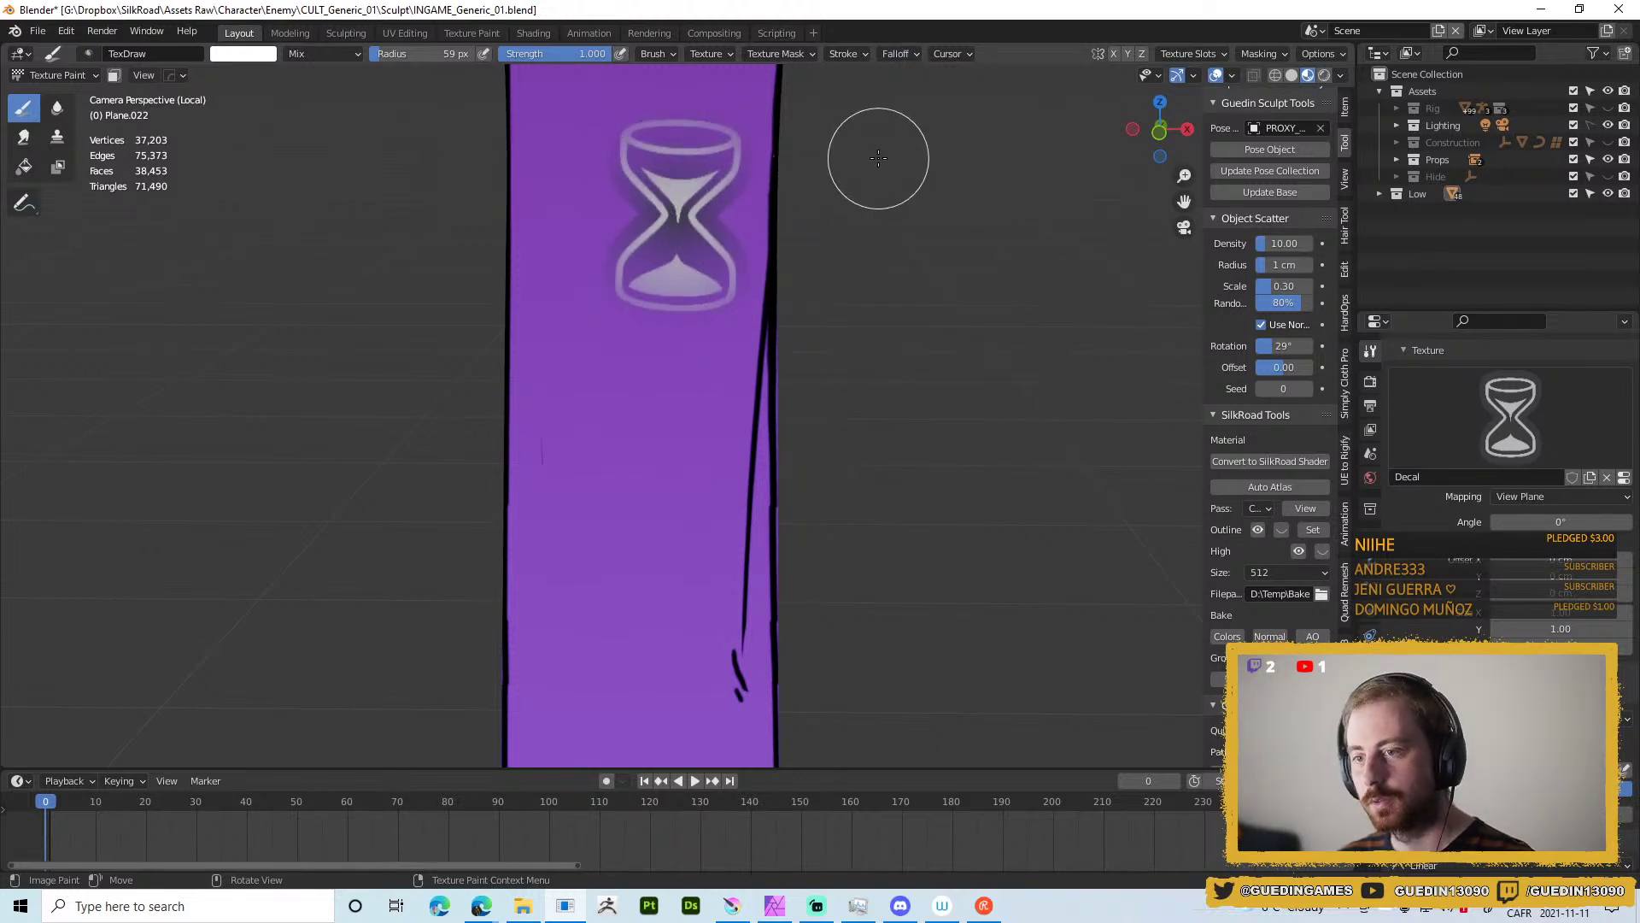
Set the brush falloff to Constant, trying it with an hourglass stamp on the front cloth and undoing the stamp.
left_click(897, 53)
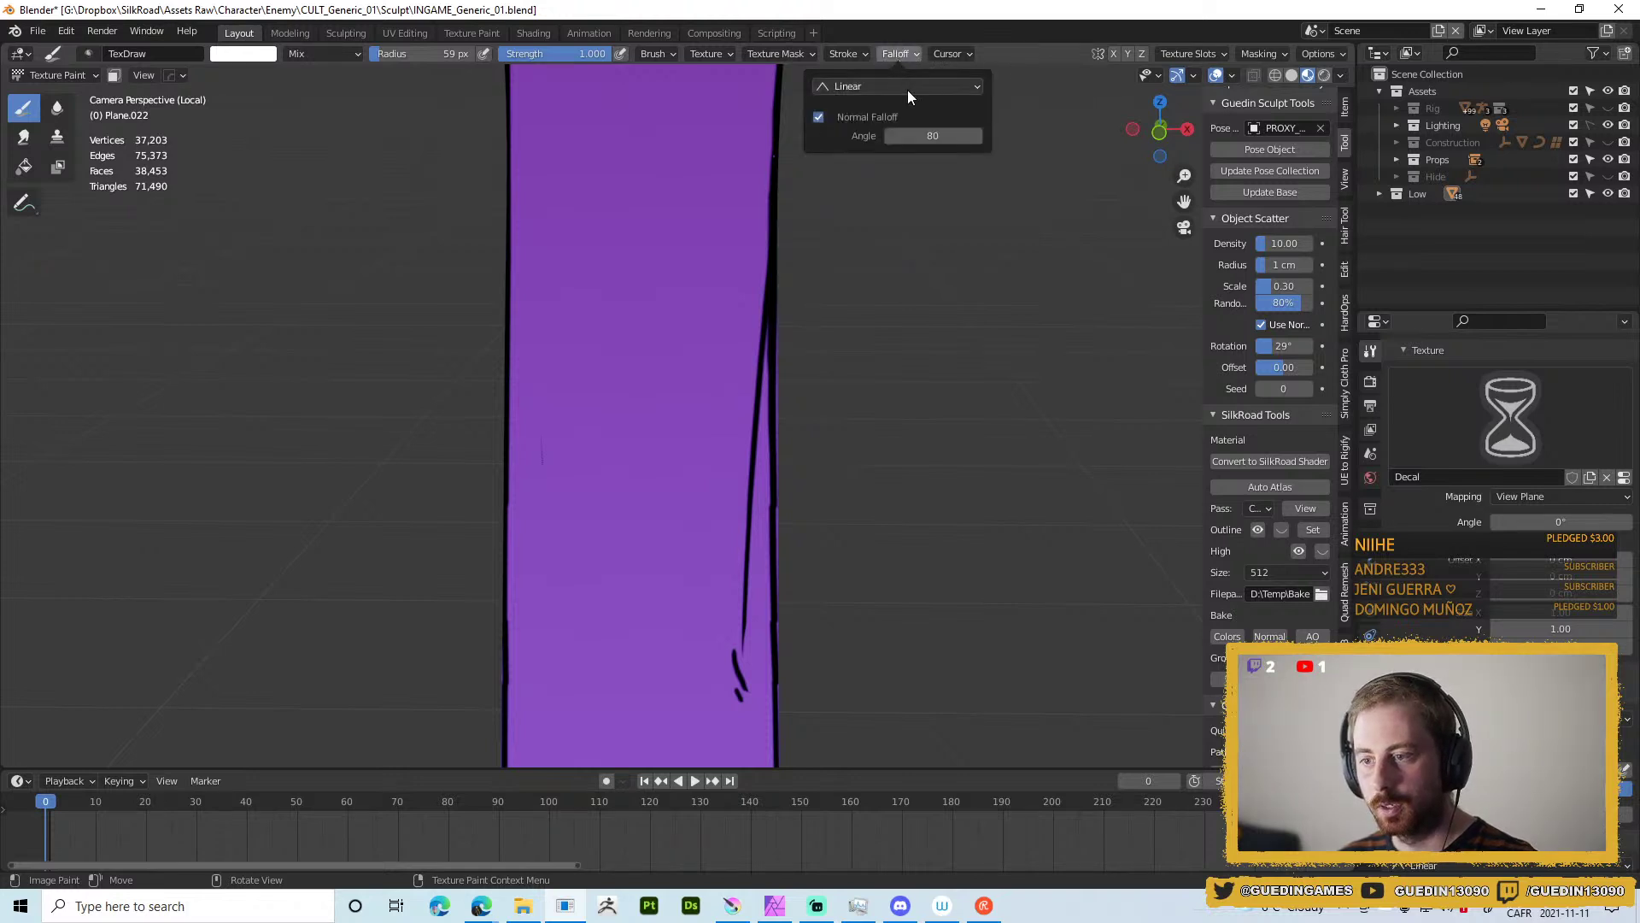
left_click(907, 86)
left_click(857, 274)
key("f")
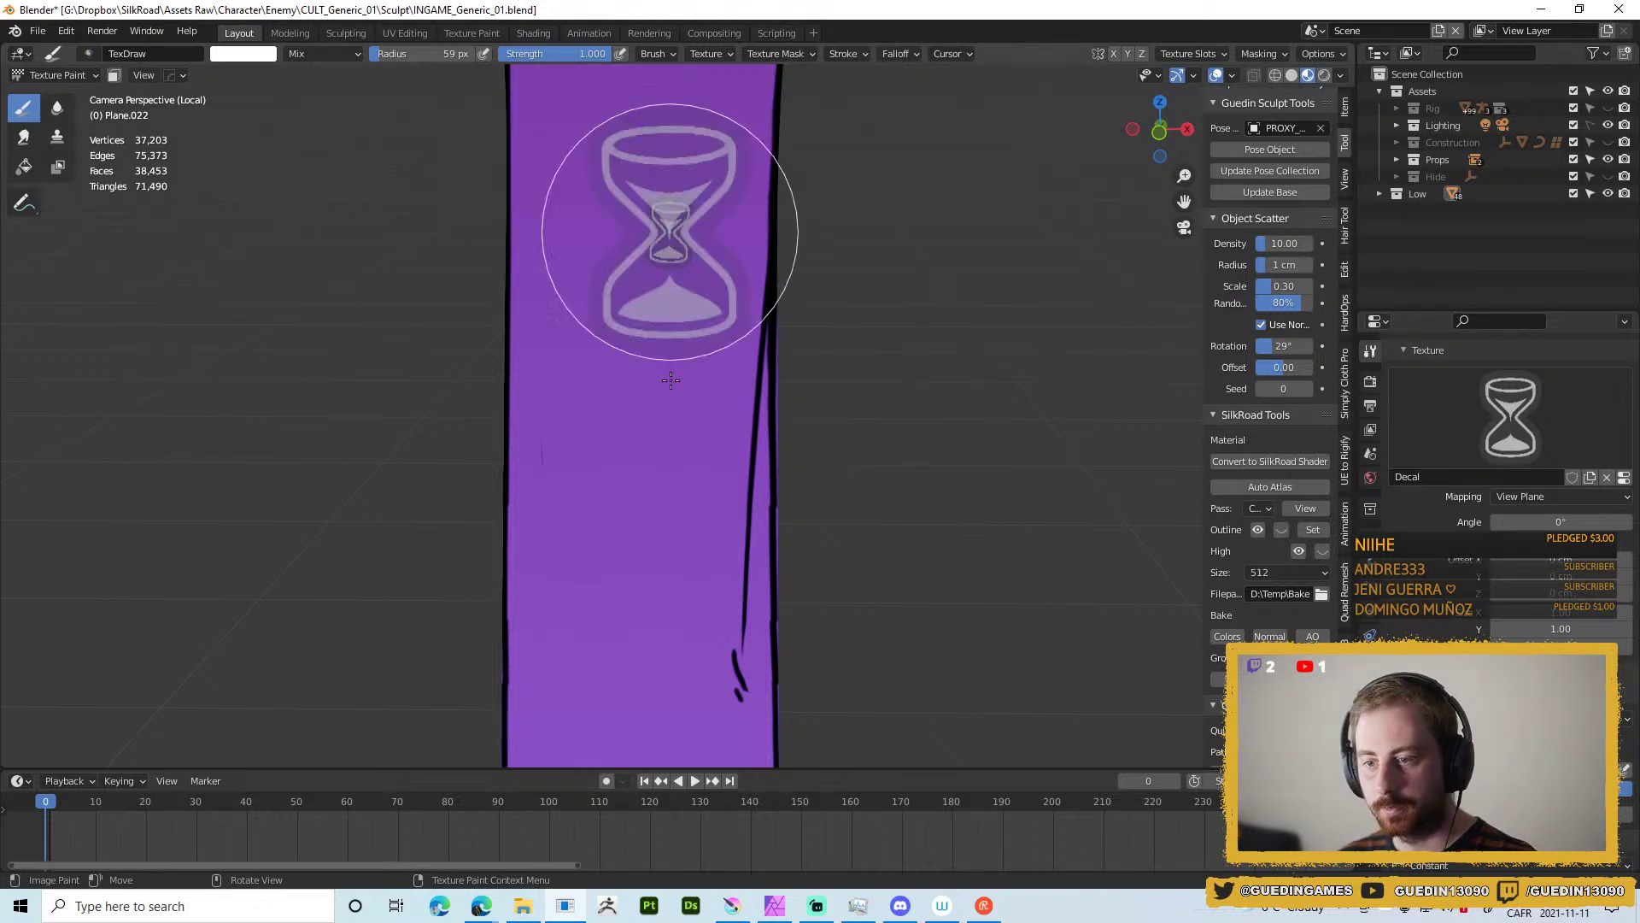
key("Escape")
scroll(897, 341, "down", 4)
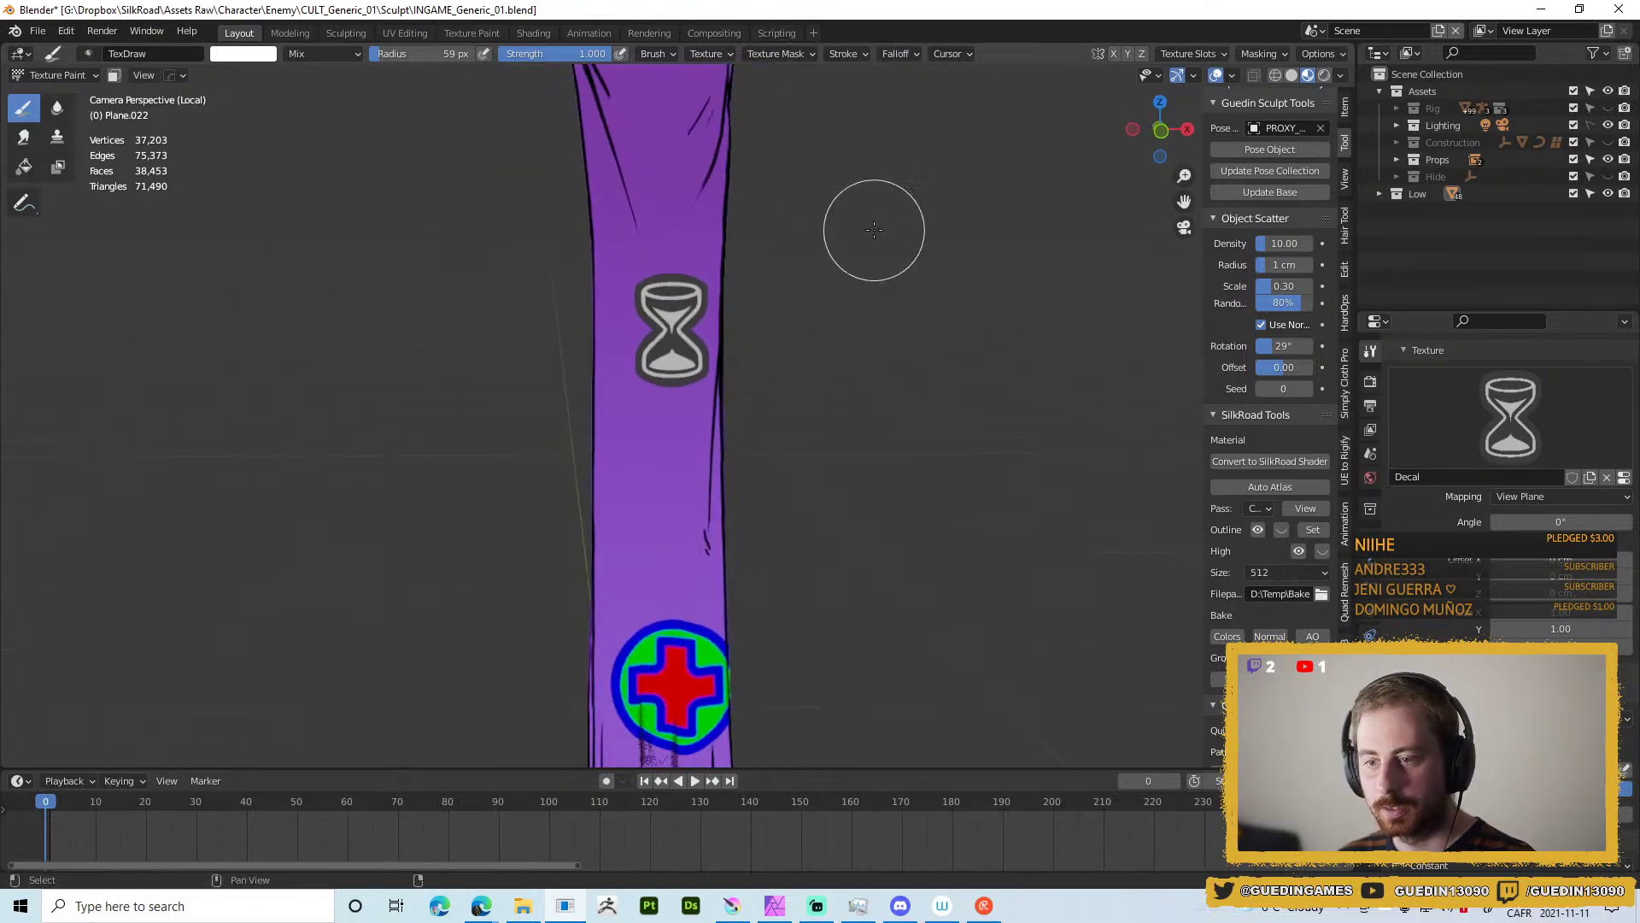
scroll(868, 308, "up", 1)
key("ctrl+z")
scroll(1418, 496, "up", 2)
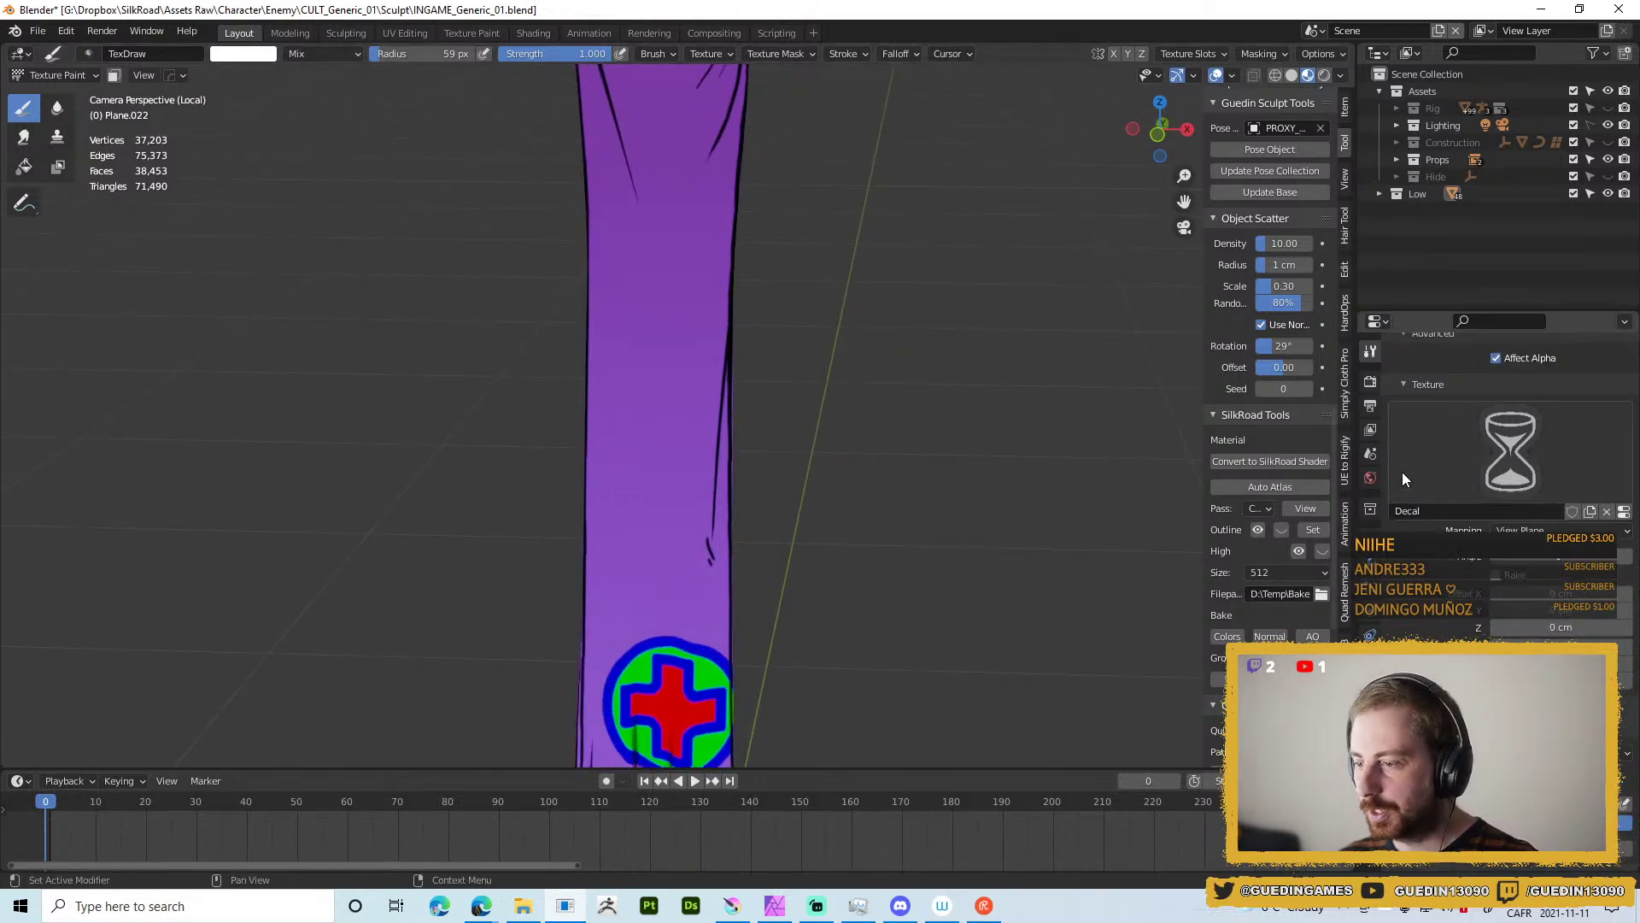
Duplicate the TexDraw brush and name the copy Decal.
scroll(1549, 579, "up", 10)
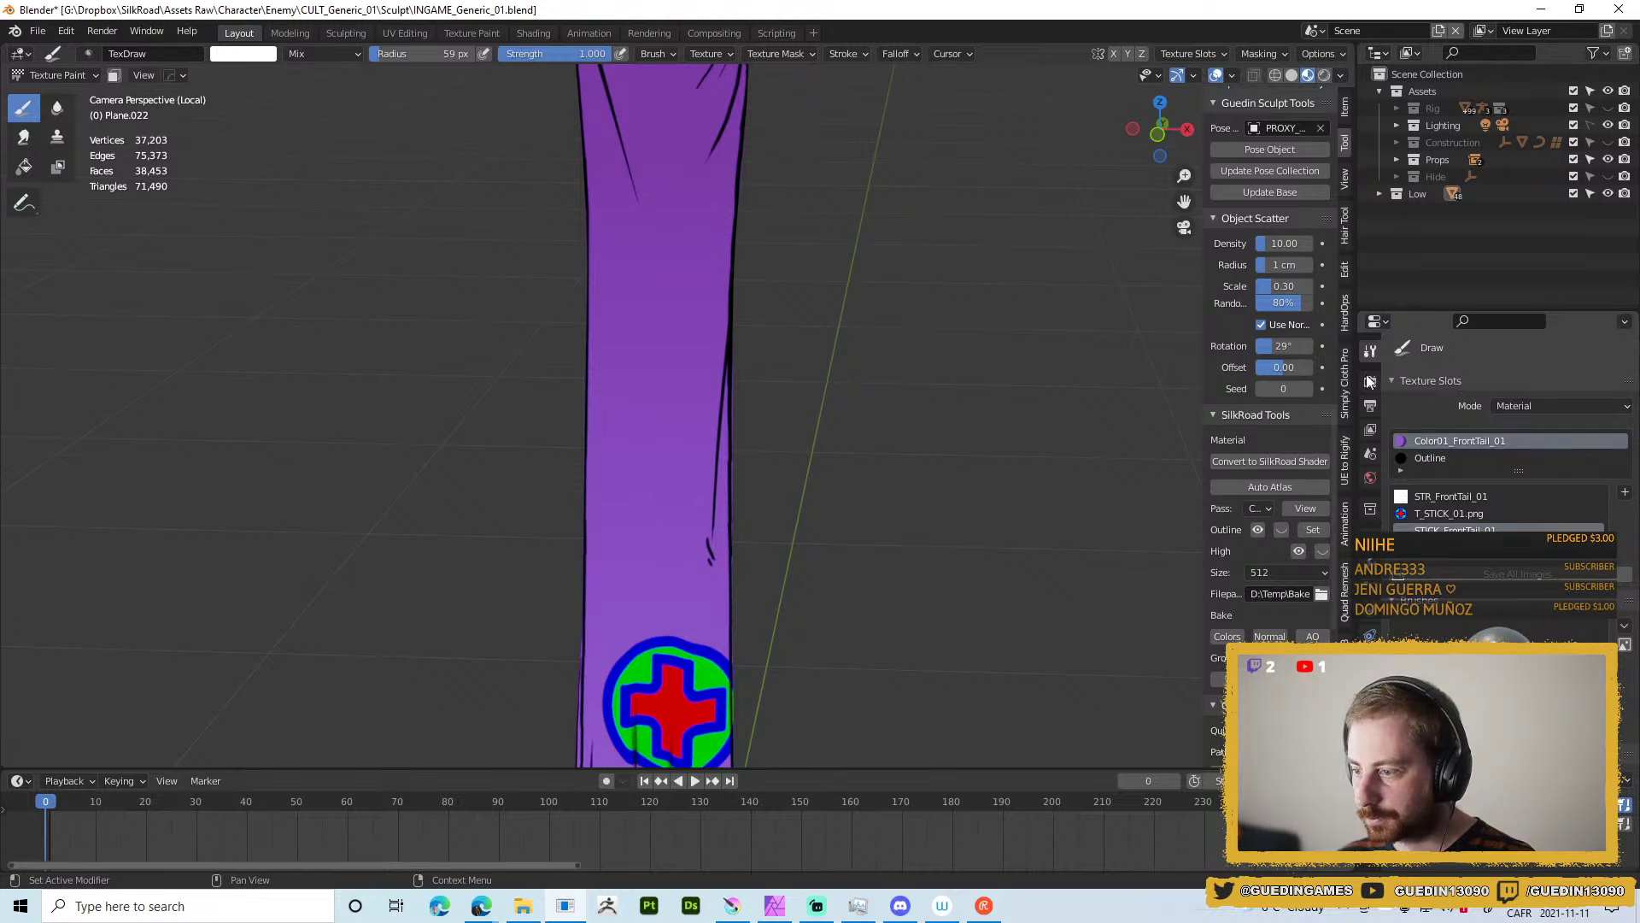
scroll(1480, 561, "down", 2)
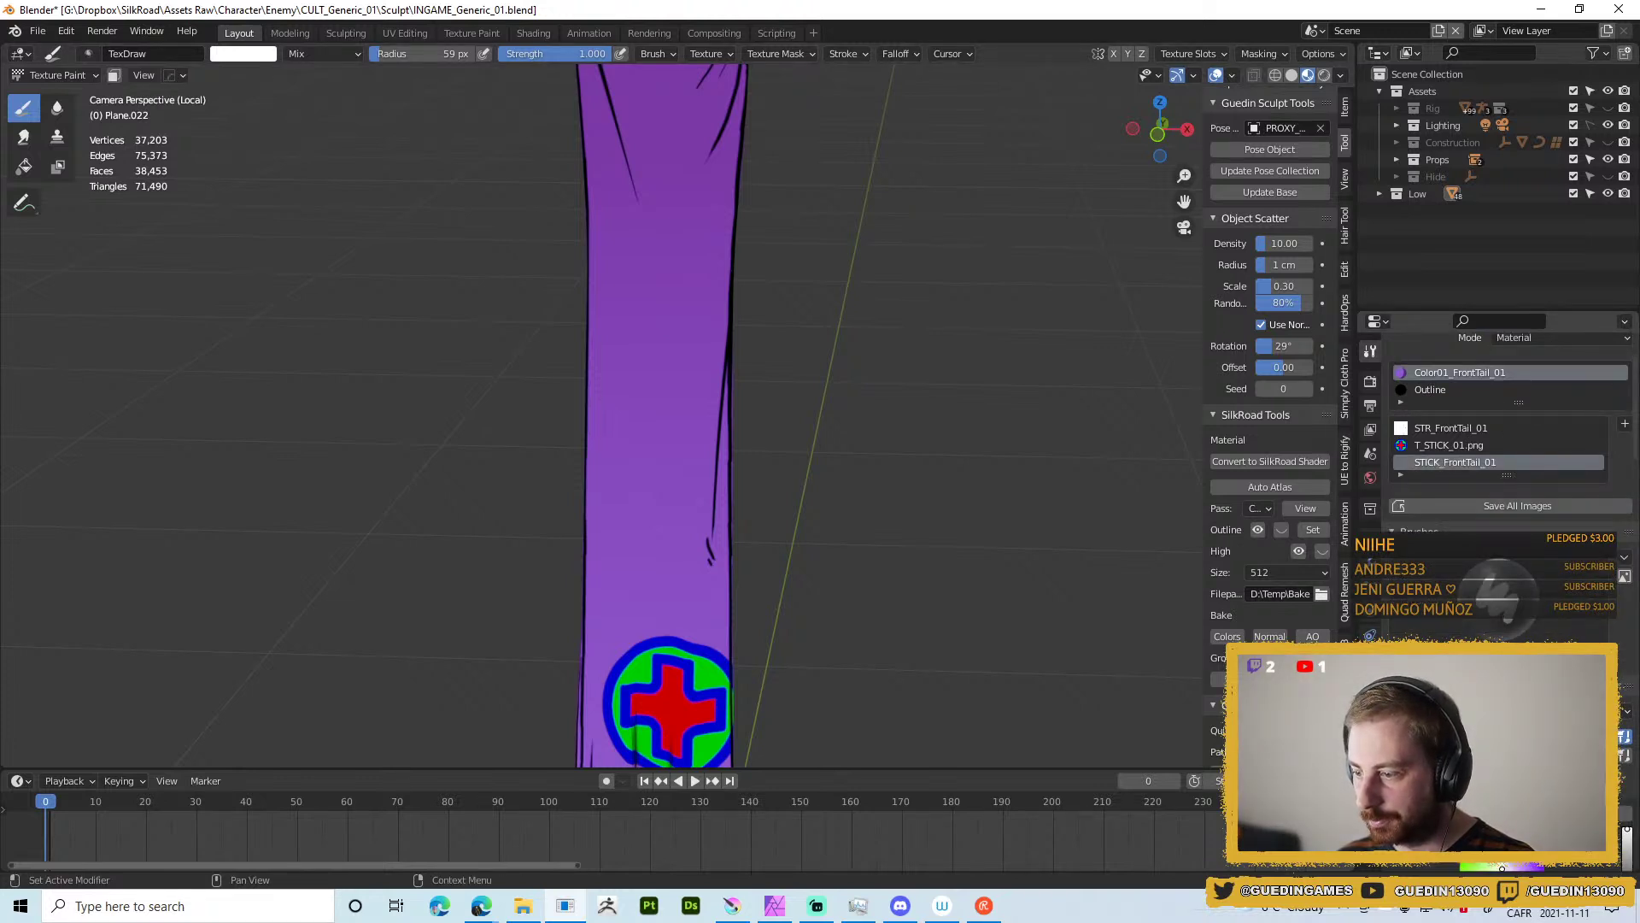
left_click(1622, 560)
mouse_move(1535, 581)
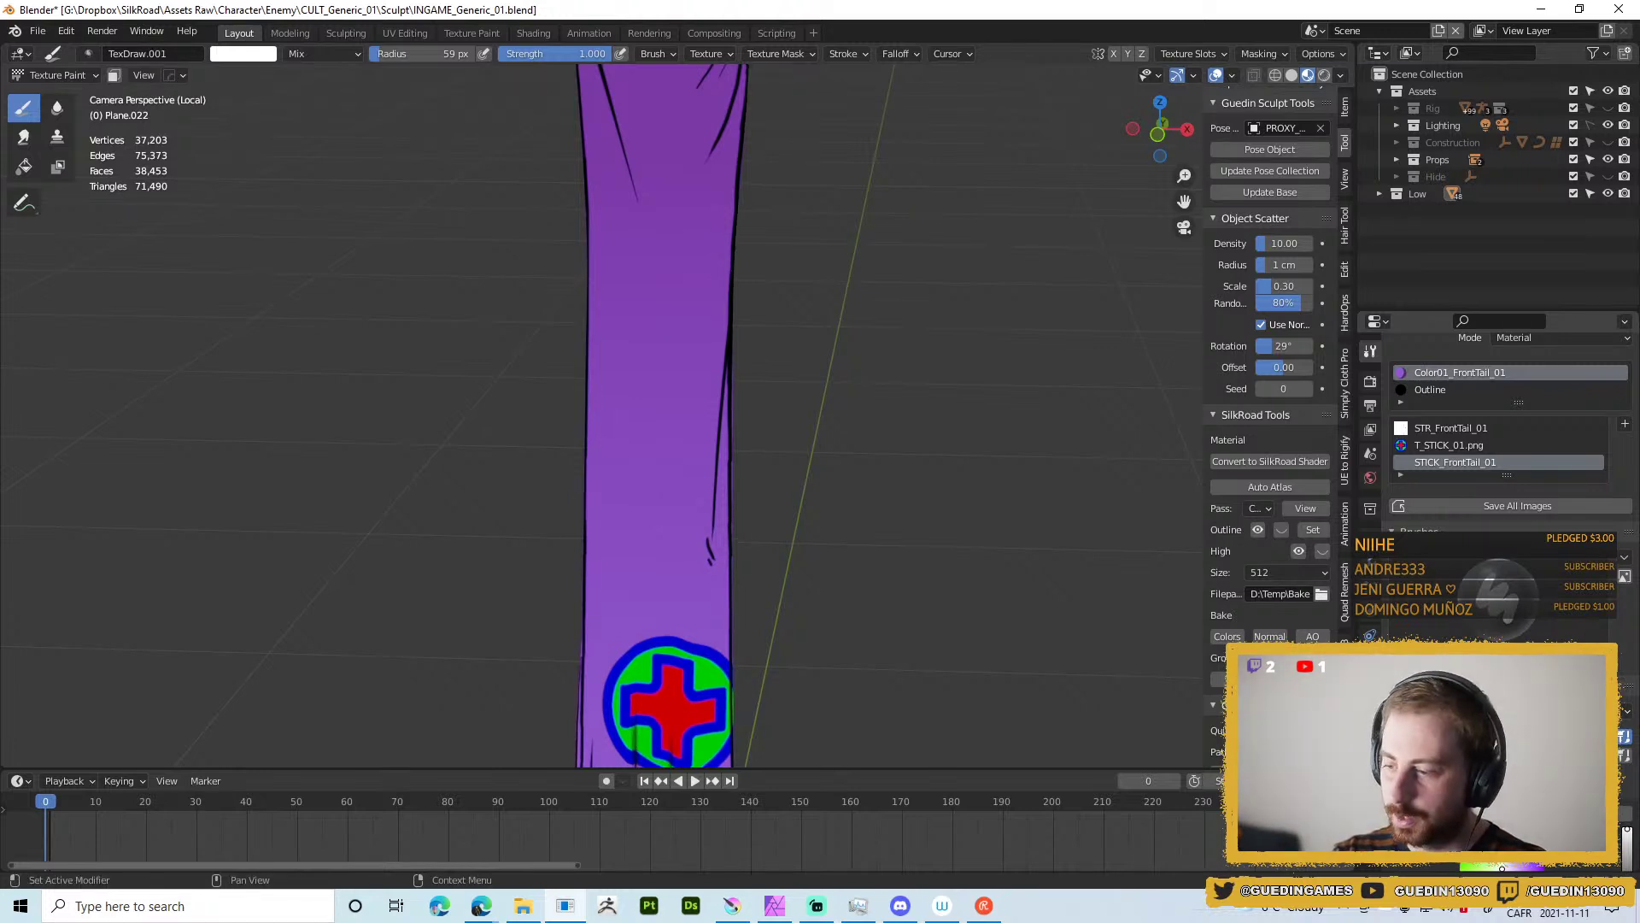
left_click(1521, 607)
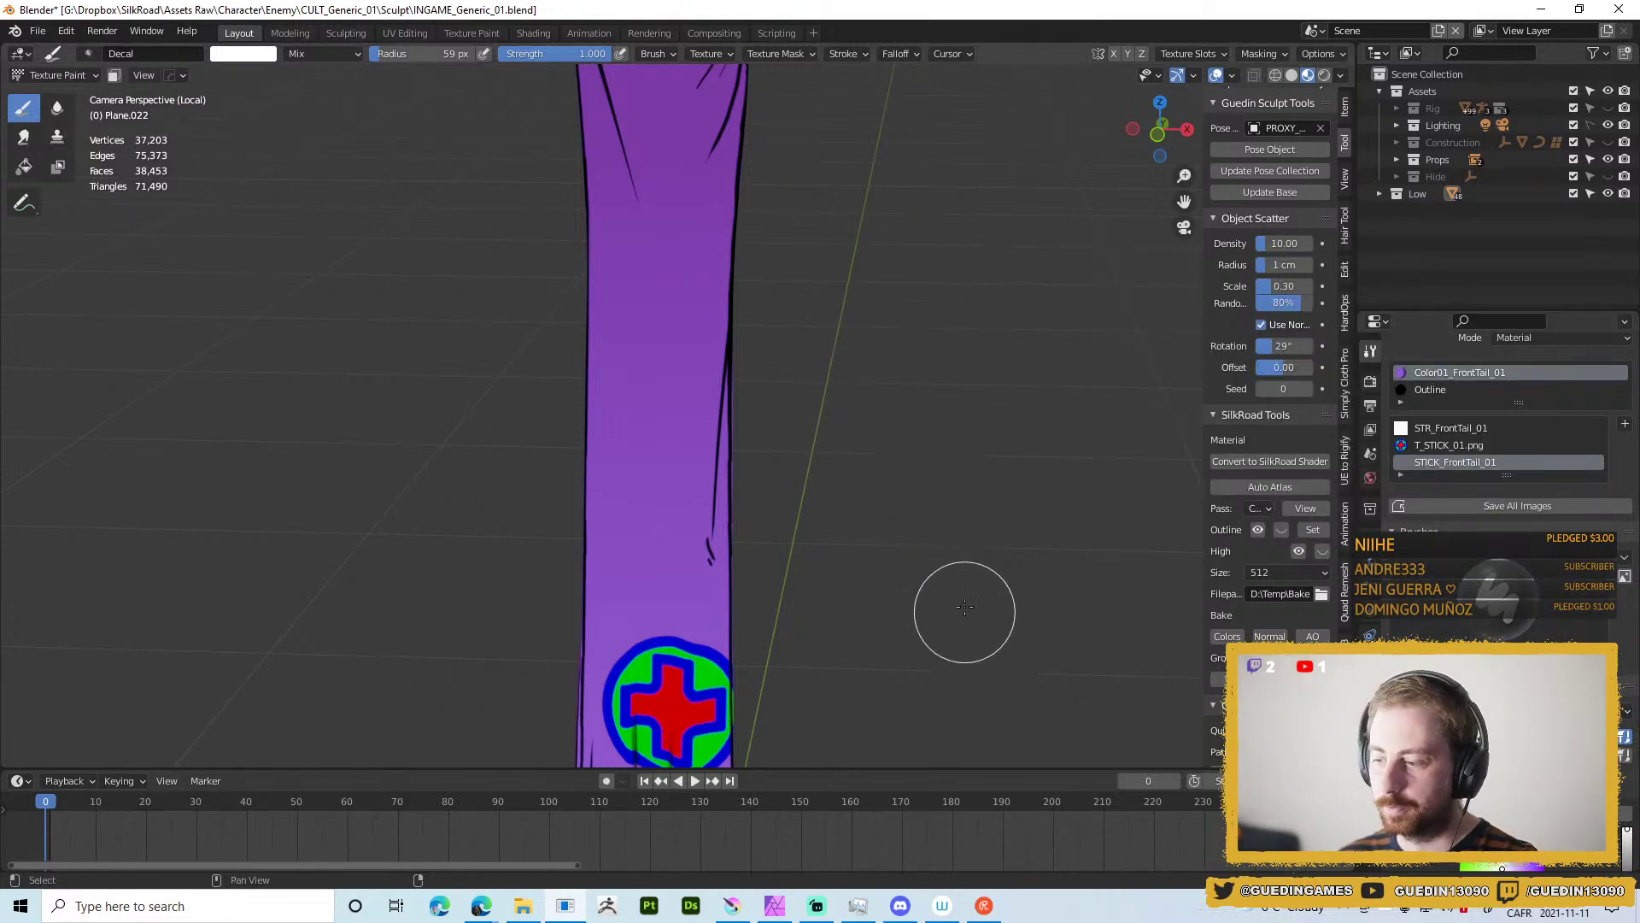
Switch back to the TexDraw brush and remove the decal texture from it.
scroll(962, 615, "down", 2)
left_click(1508, 602)
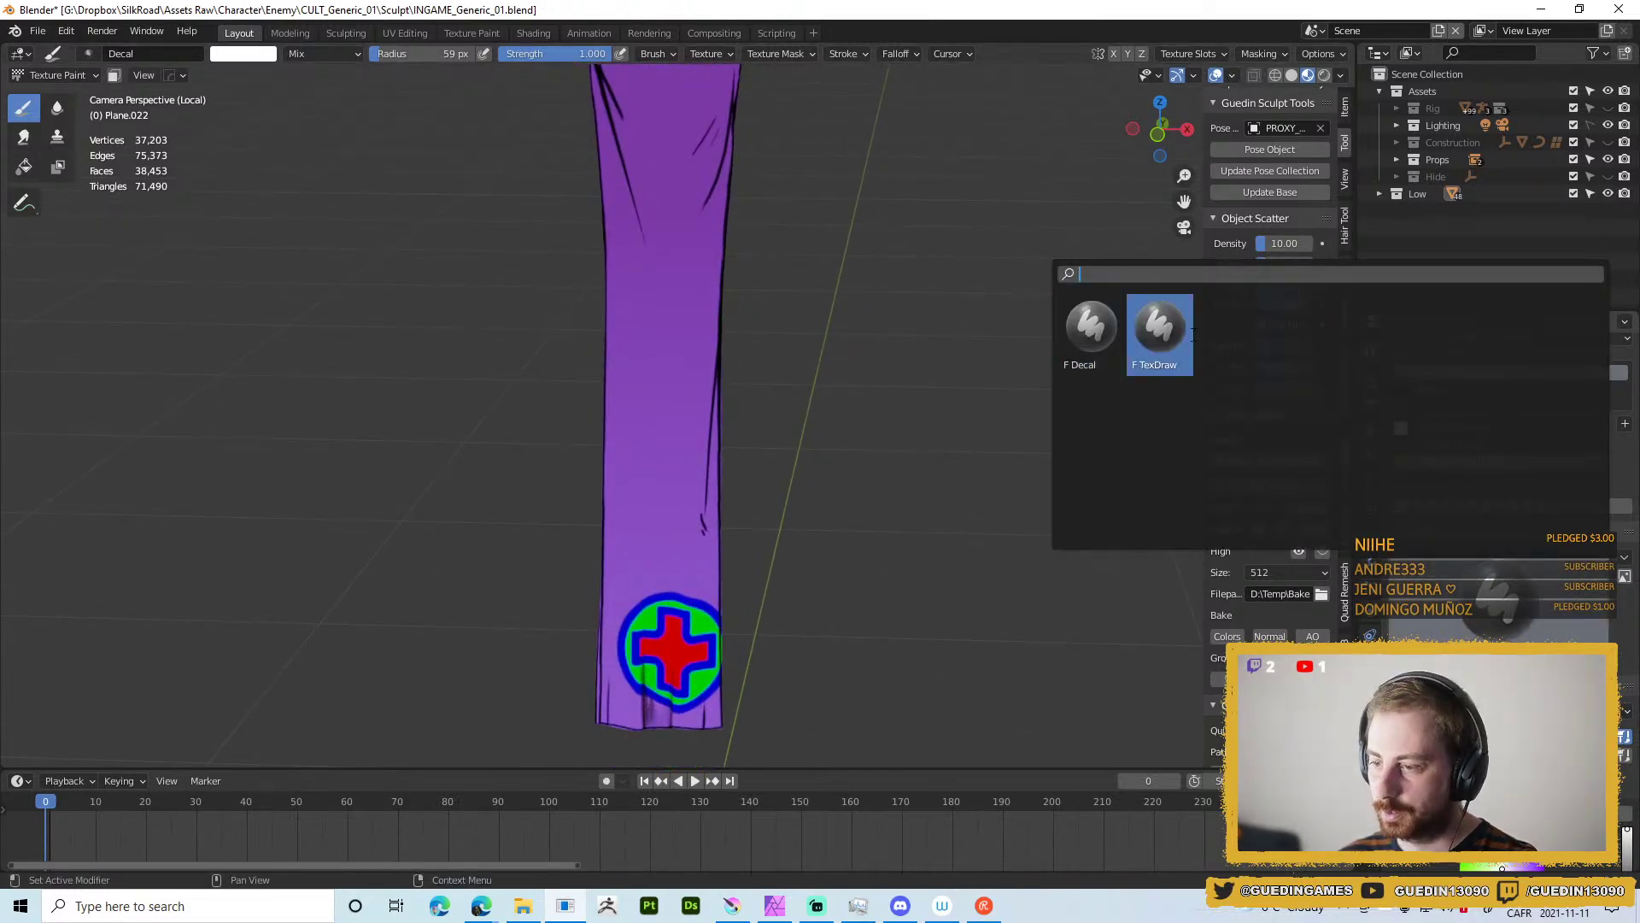
left_click(1157, 337)
scroll(1509, 616, "down", 6)
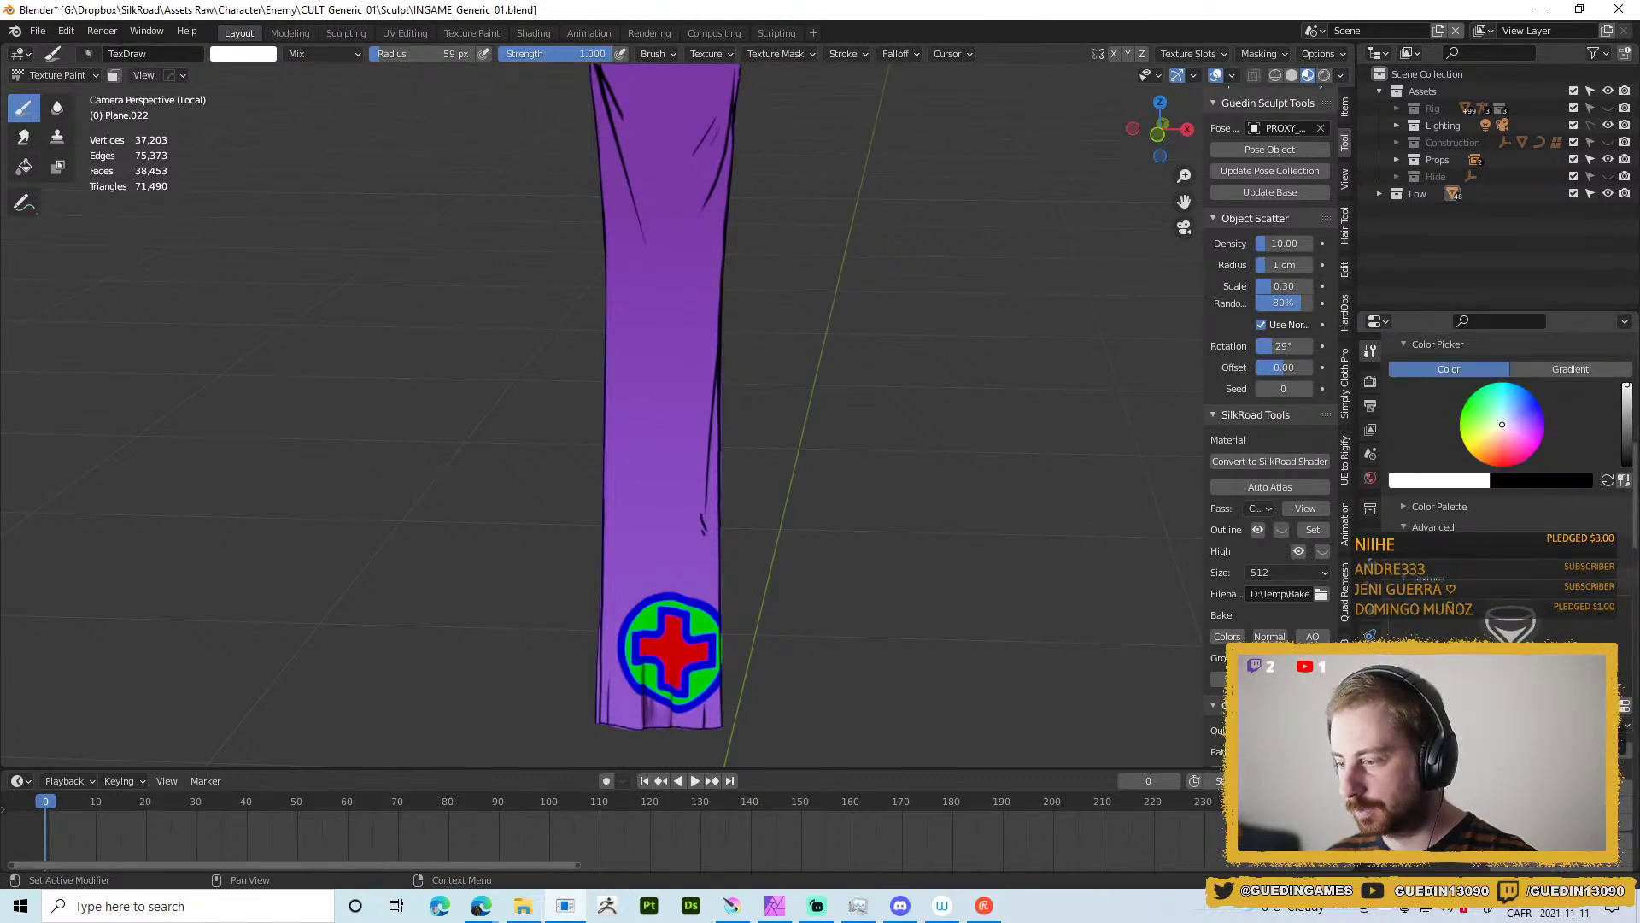
scroll(1271, 427, "down", 4)
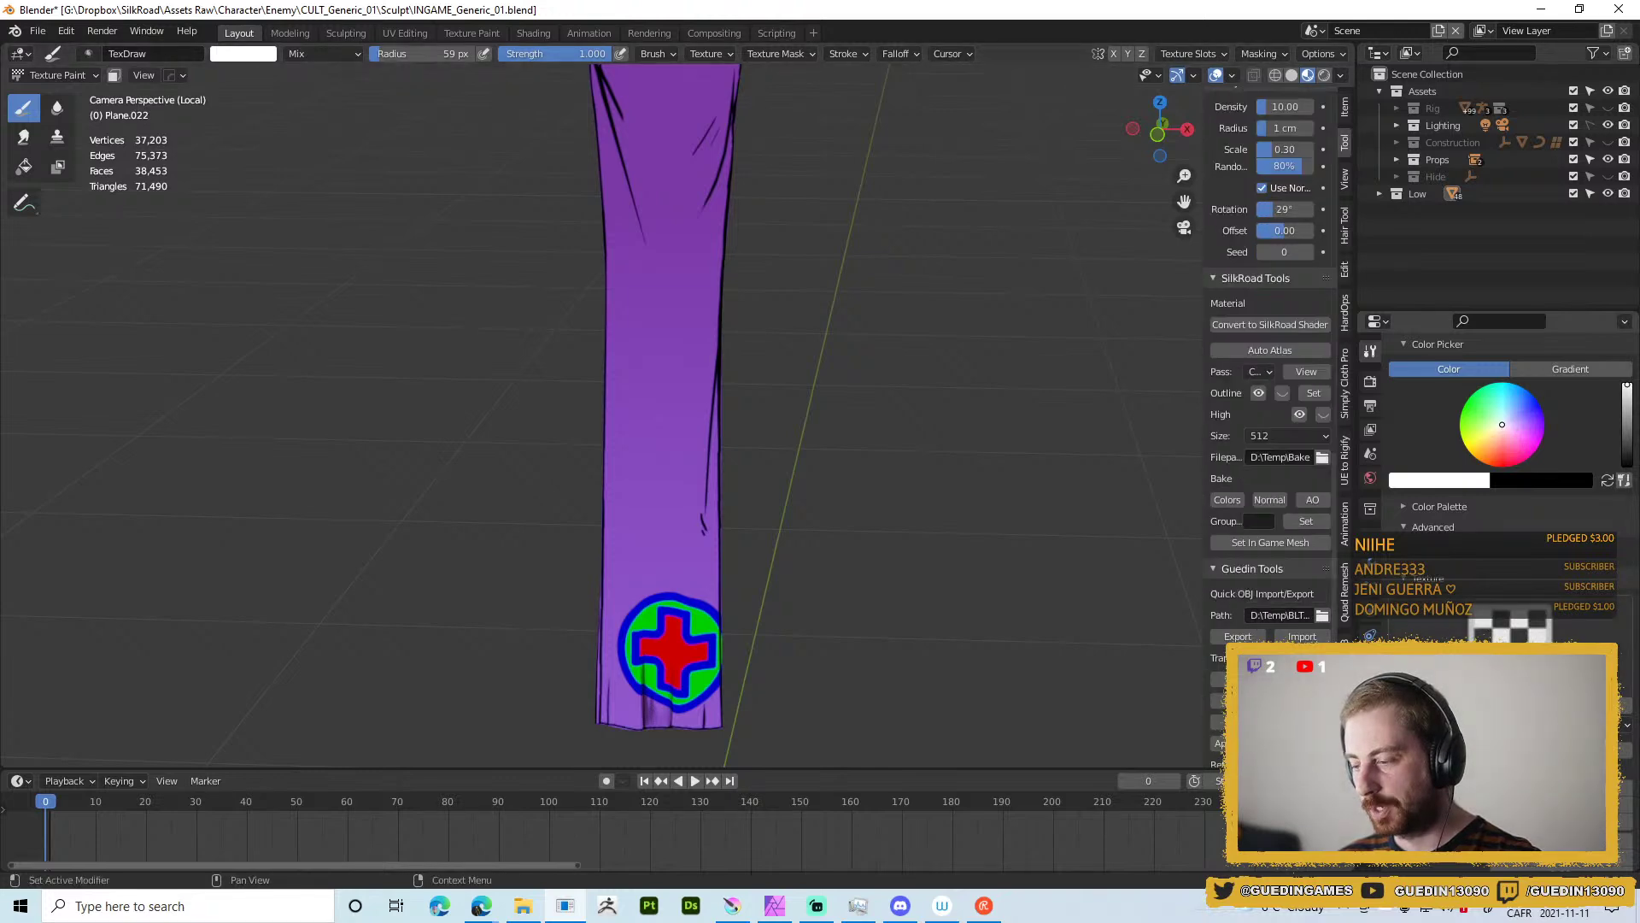
scroll(1509, 427, "down", 8)
scroll(1508, 427, "up", 1)
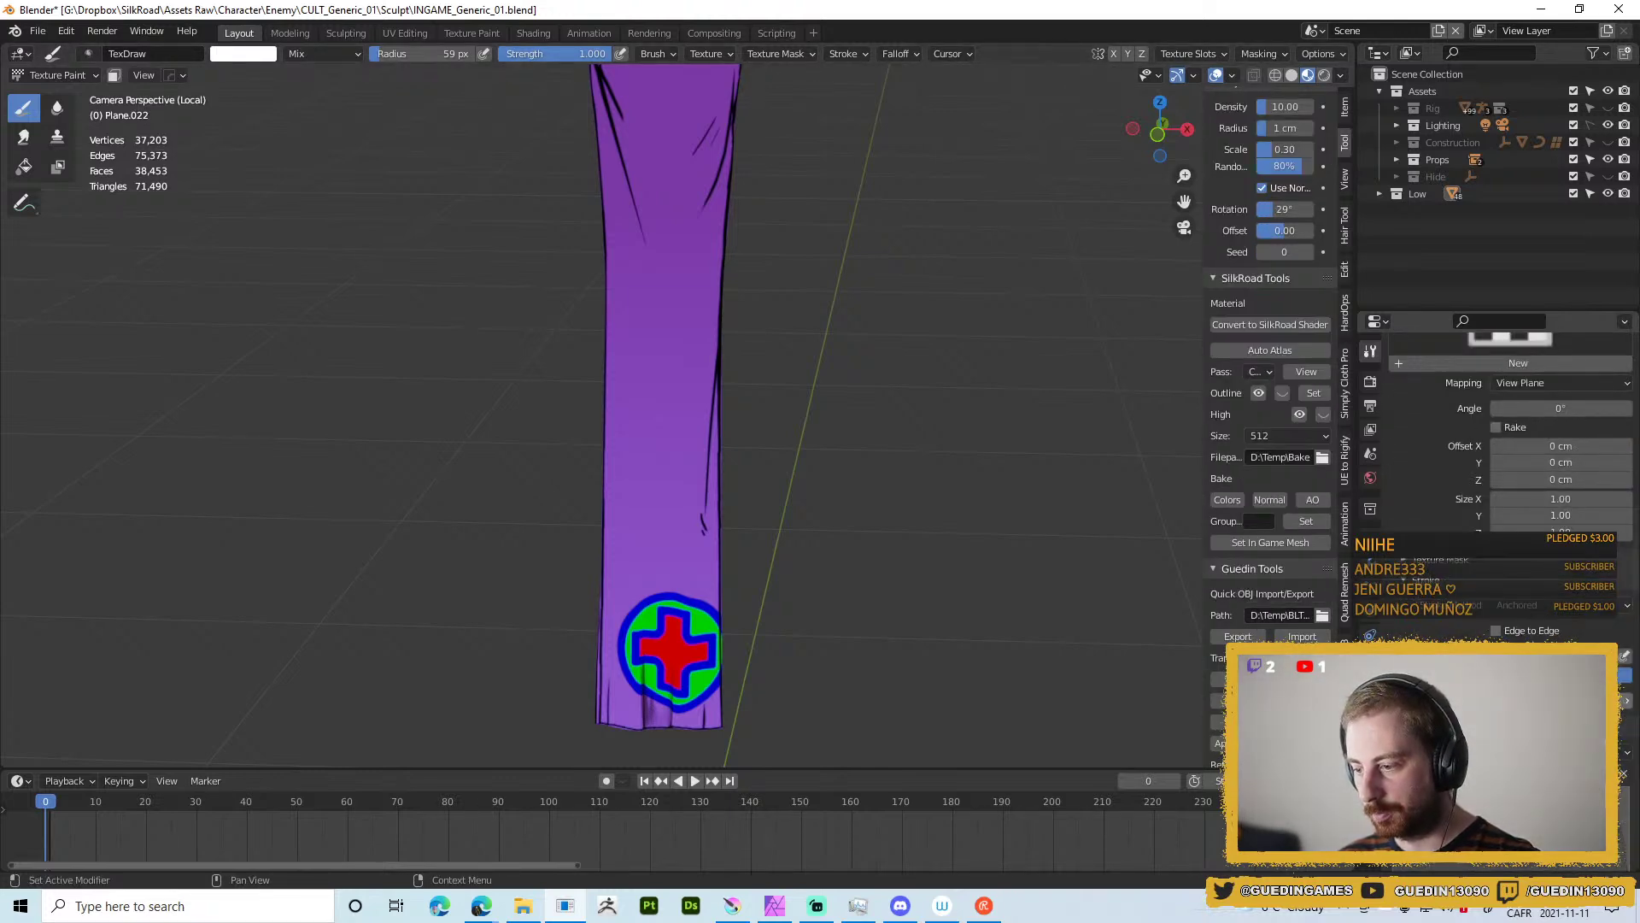
Reduce the brush radius to 12 px, try painting on the front cloth, and undo the attempt.
key("f")
left_click(677, 335)
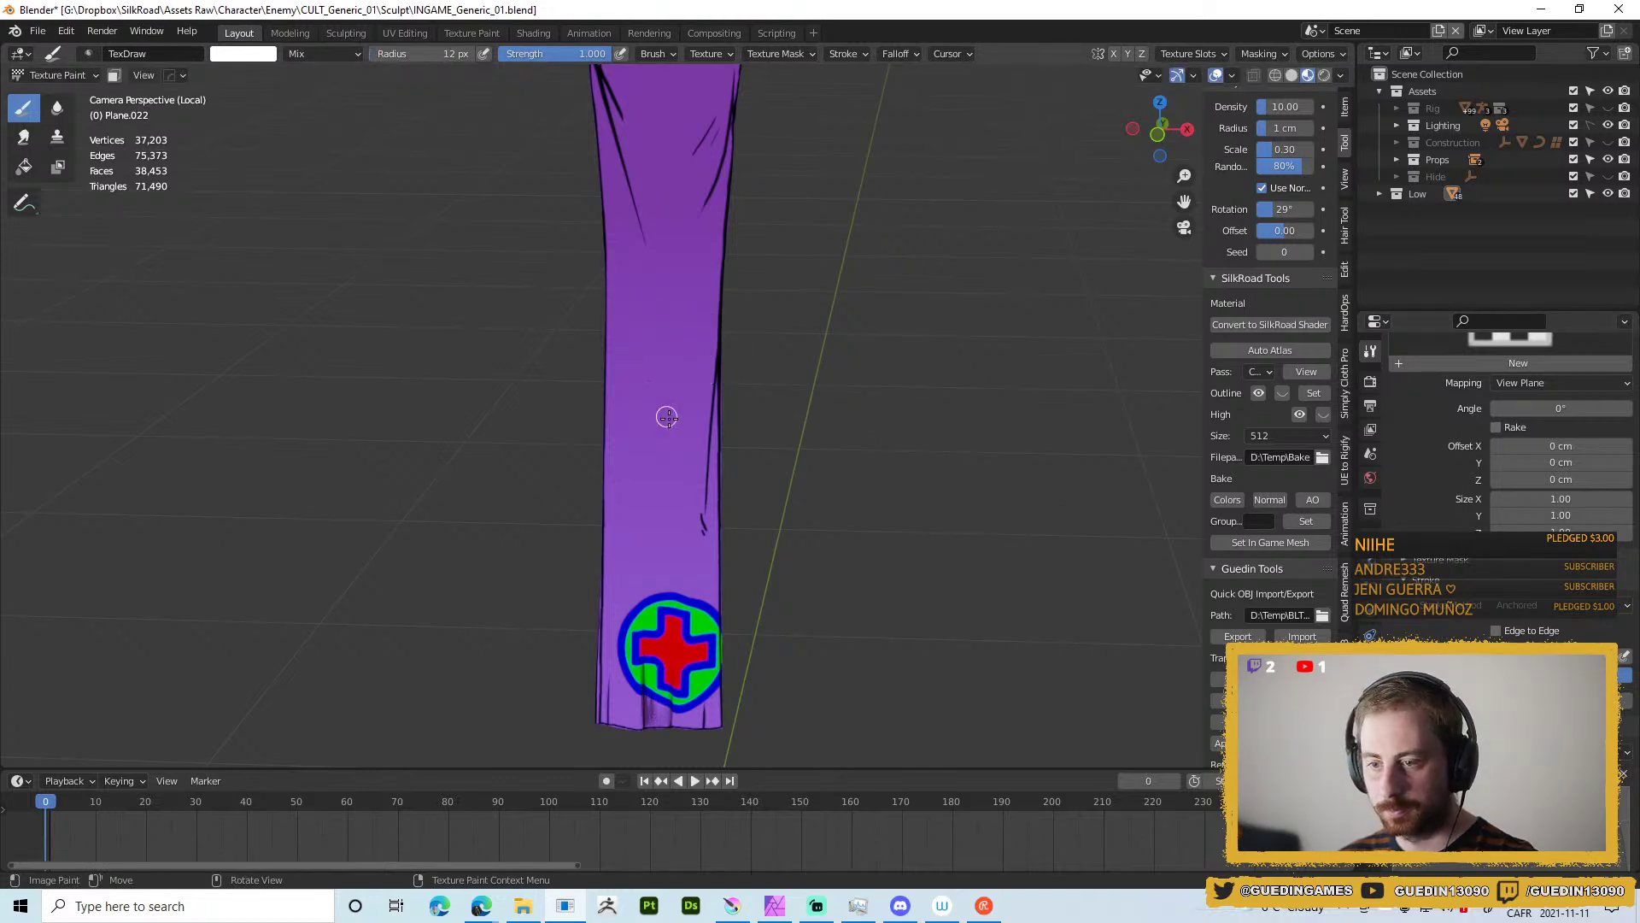
key("f")
left_click(660, 376)
key("ctrl+z")
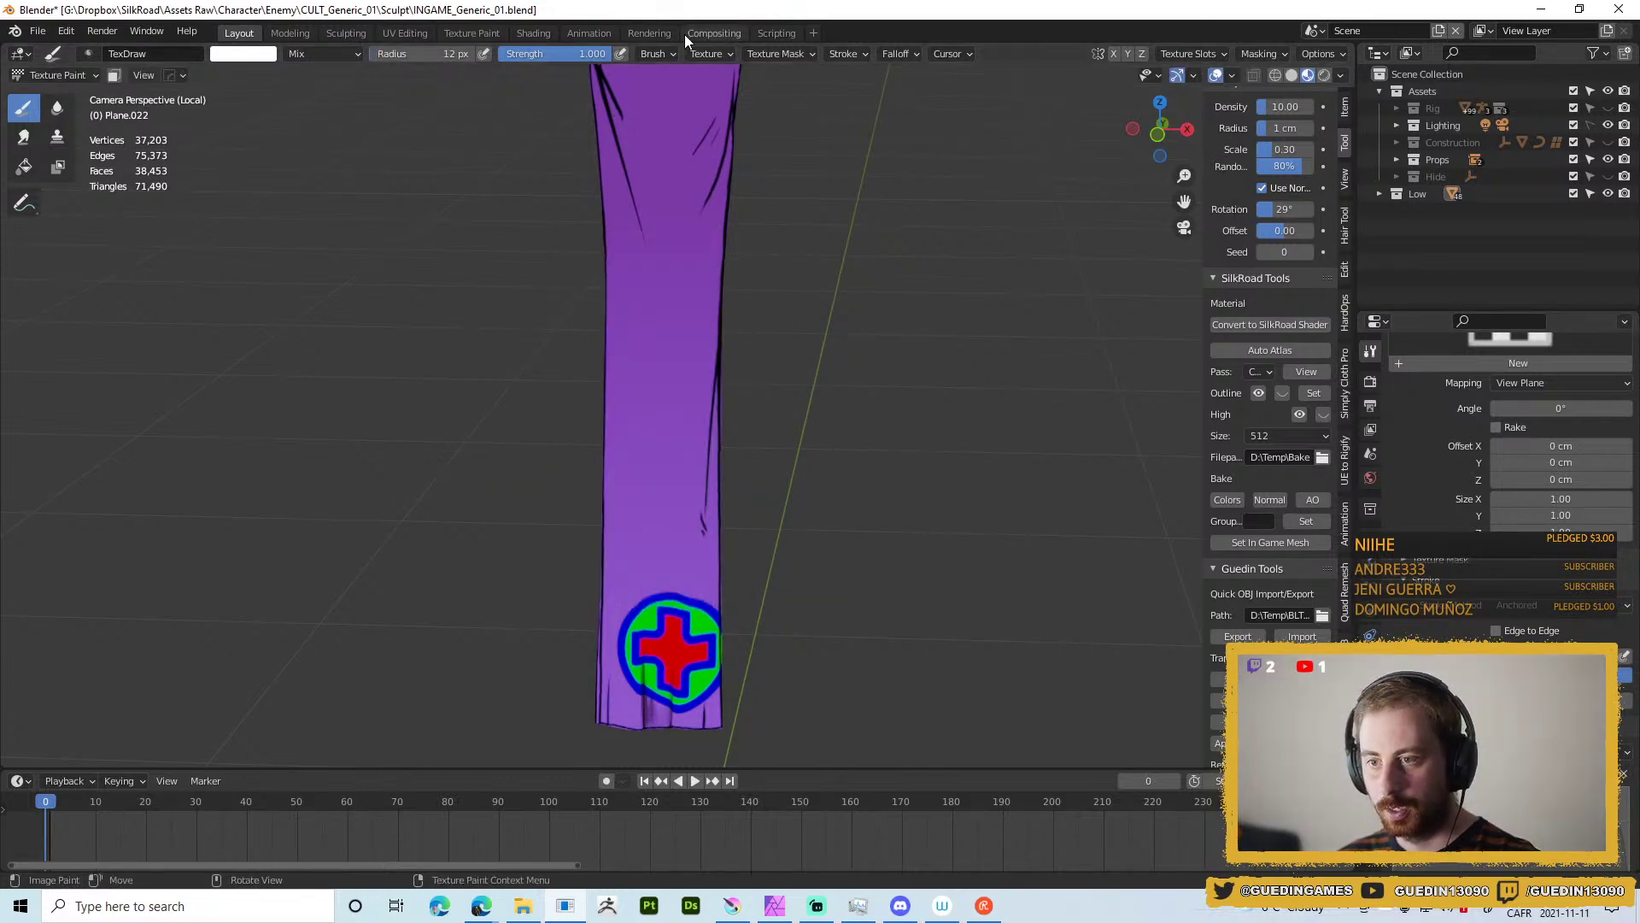
Set the TexDraw brush's stroke method to Space, trying it with a stroke on the front cloth and undoing the stroke.
left_click(838, 55)
left_click(888, 85)
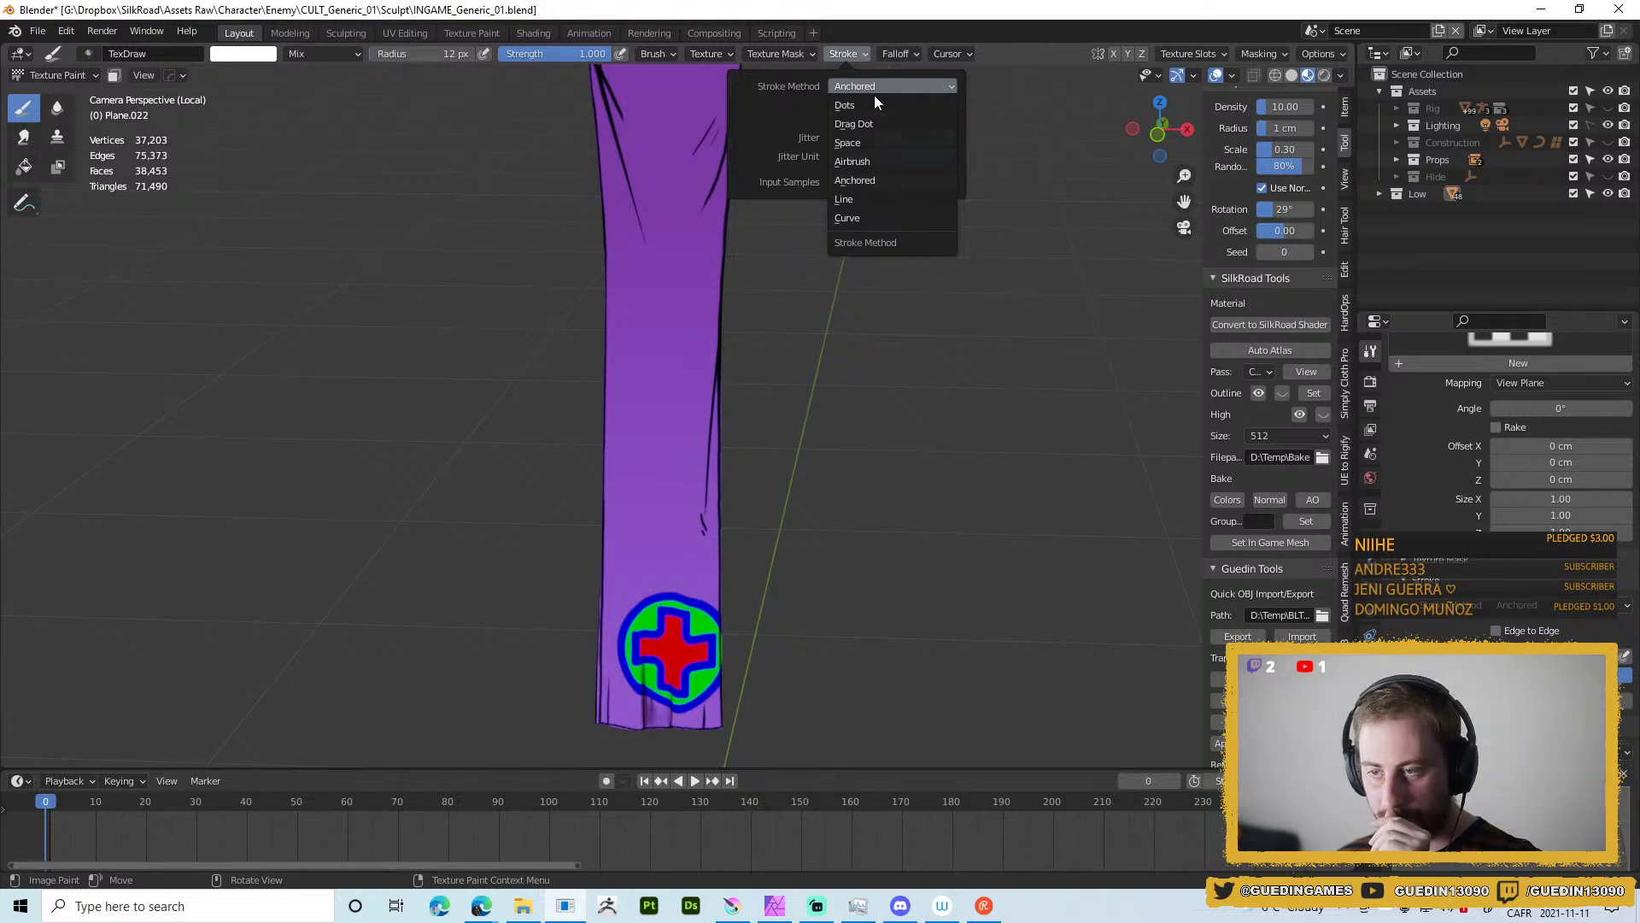
left_click(853, 143)
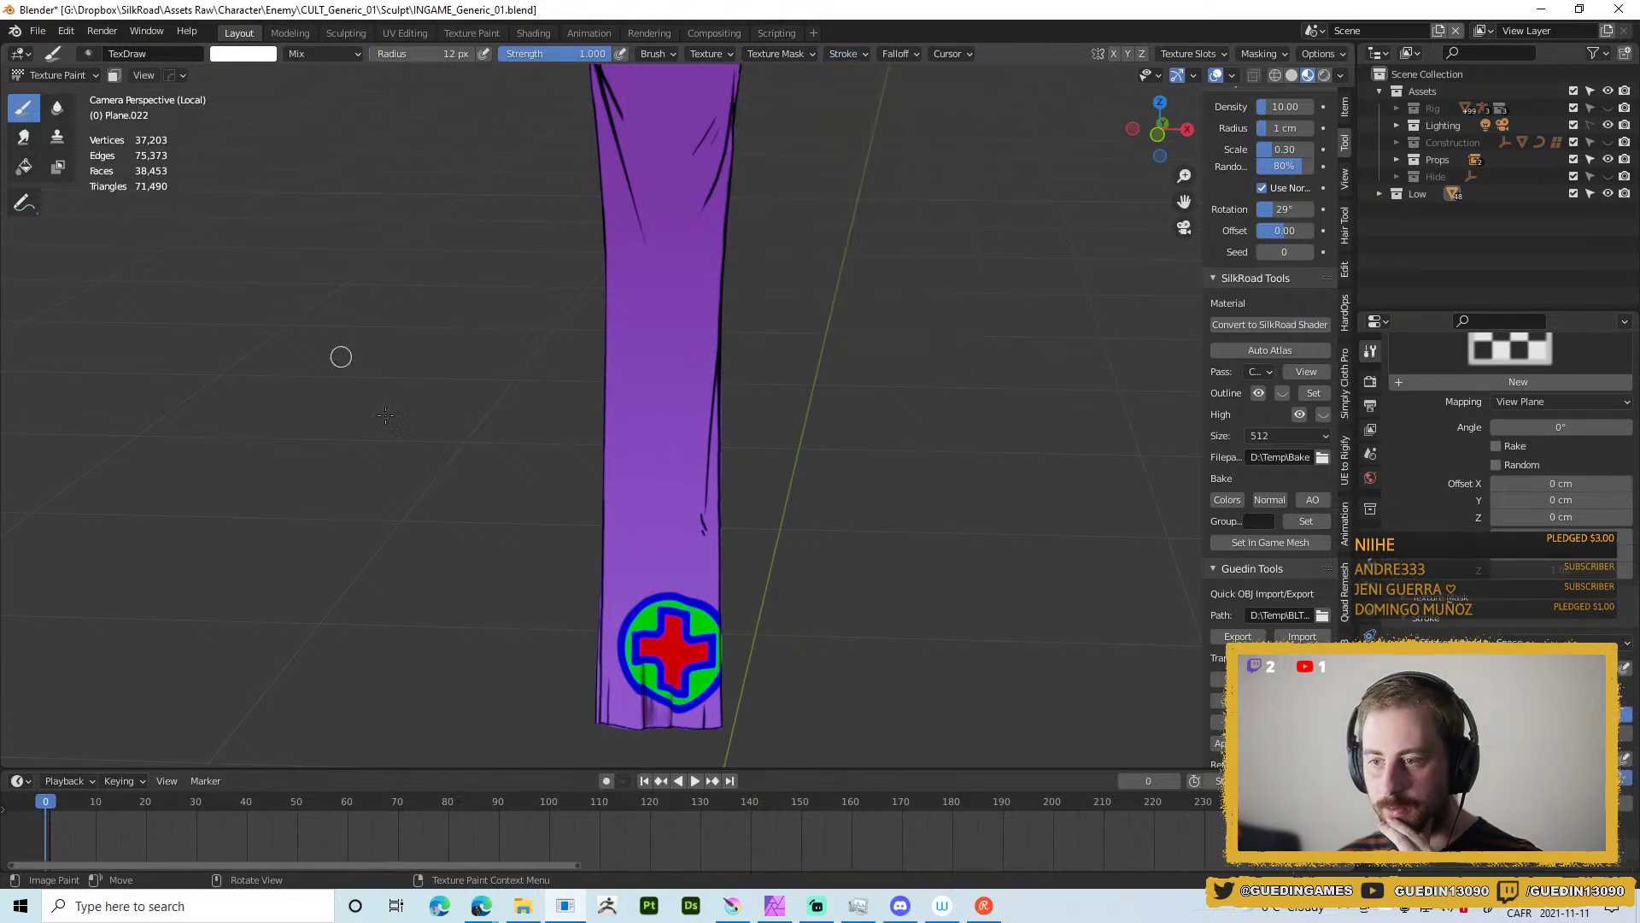
mouse_move(625, 442)
left_mouse_down()
mouse_move(684, 346)
mouse_move(653, 257)
left_mouse_up()
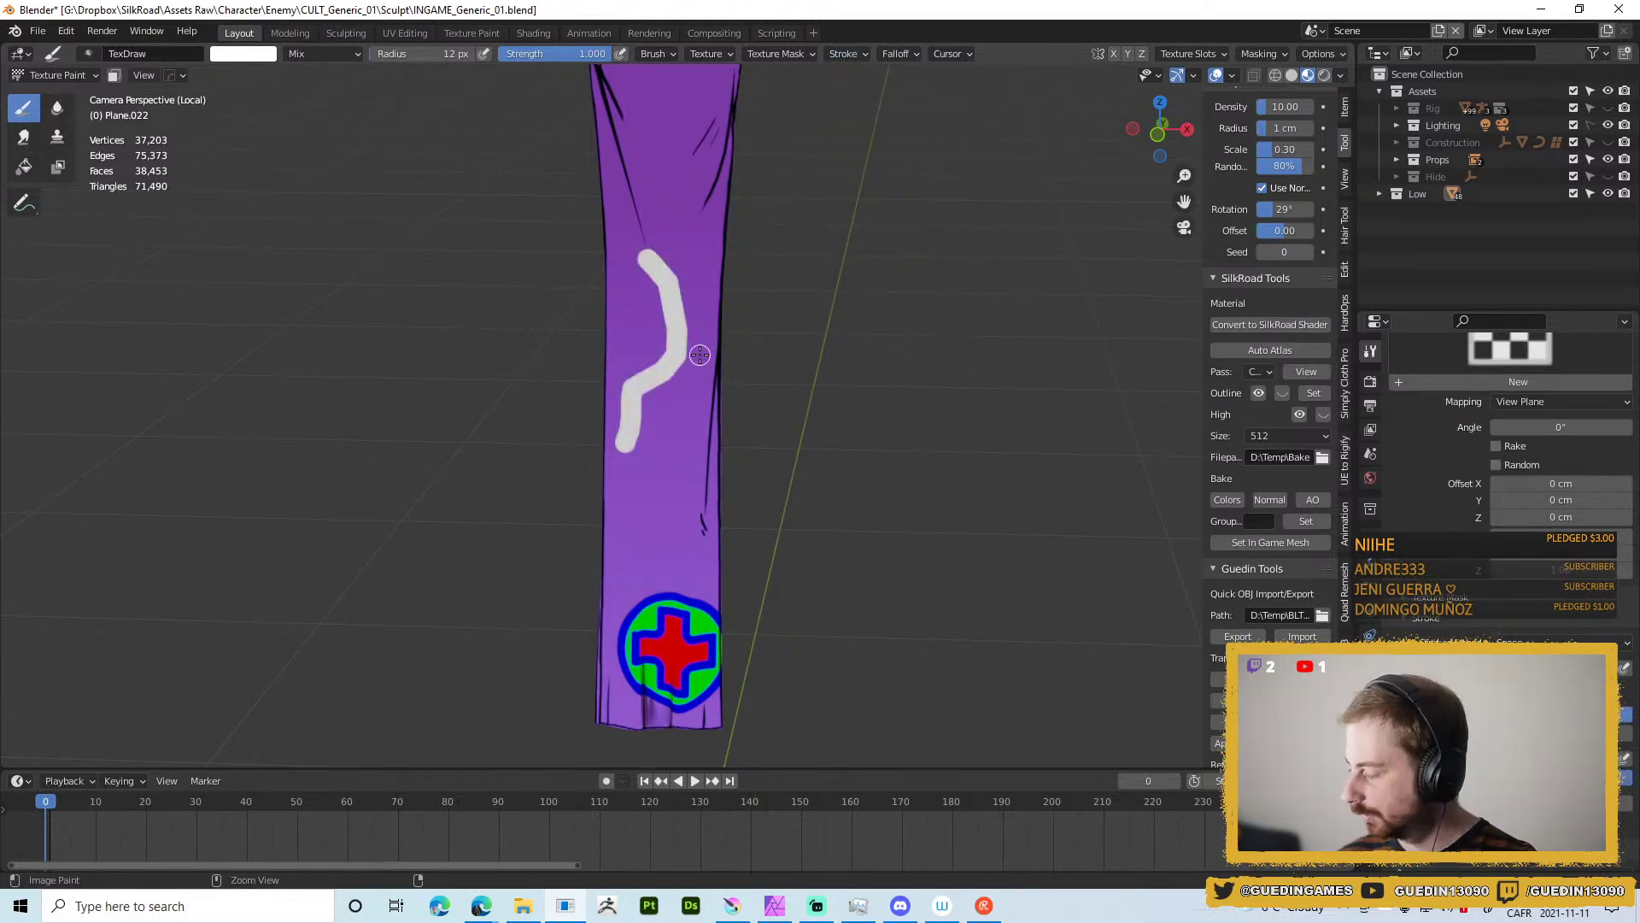
key("ctrl+z")
Reduce the brush radius to 7 px, trying it with strokes on the front cloth and undoing them.
key("f")
left_click(638, 447)
left_click_drag(638, 472, 662, 335)
key("ctrl+z")
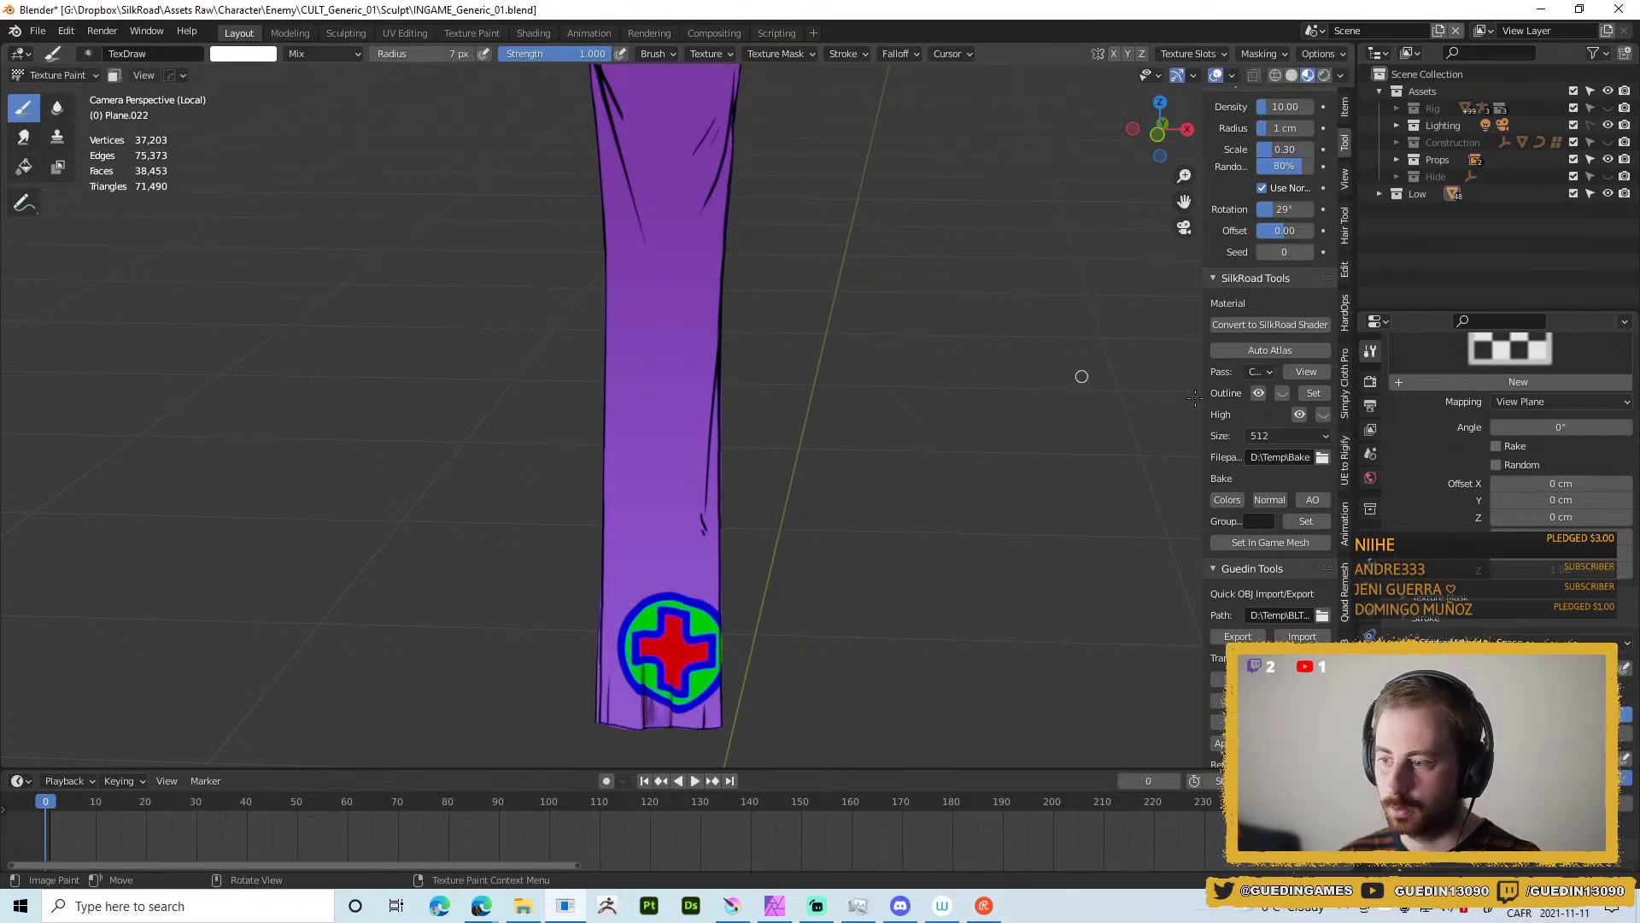
mouse_move(608, 510)
left_mouse_down()
mouse_move(647, 398)
mouse_move(642, 357)
left_mouse_up()
key("ctrl+z")
Turn on pen pressure for the brush radius, trying it with a long stroke on the cloth and undoing the stroke.
scroll(1580, 385, "down", 1)
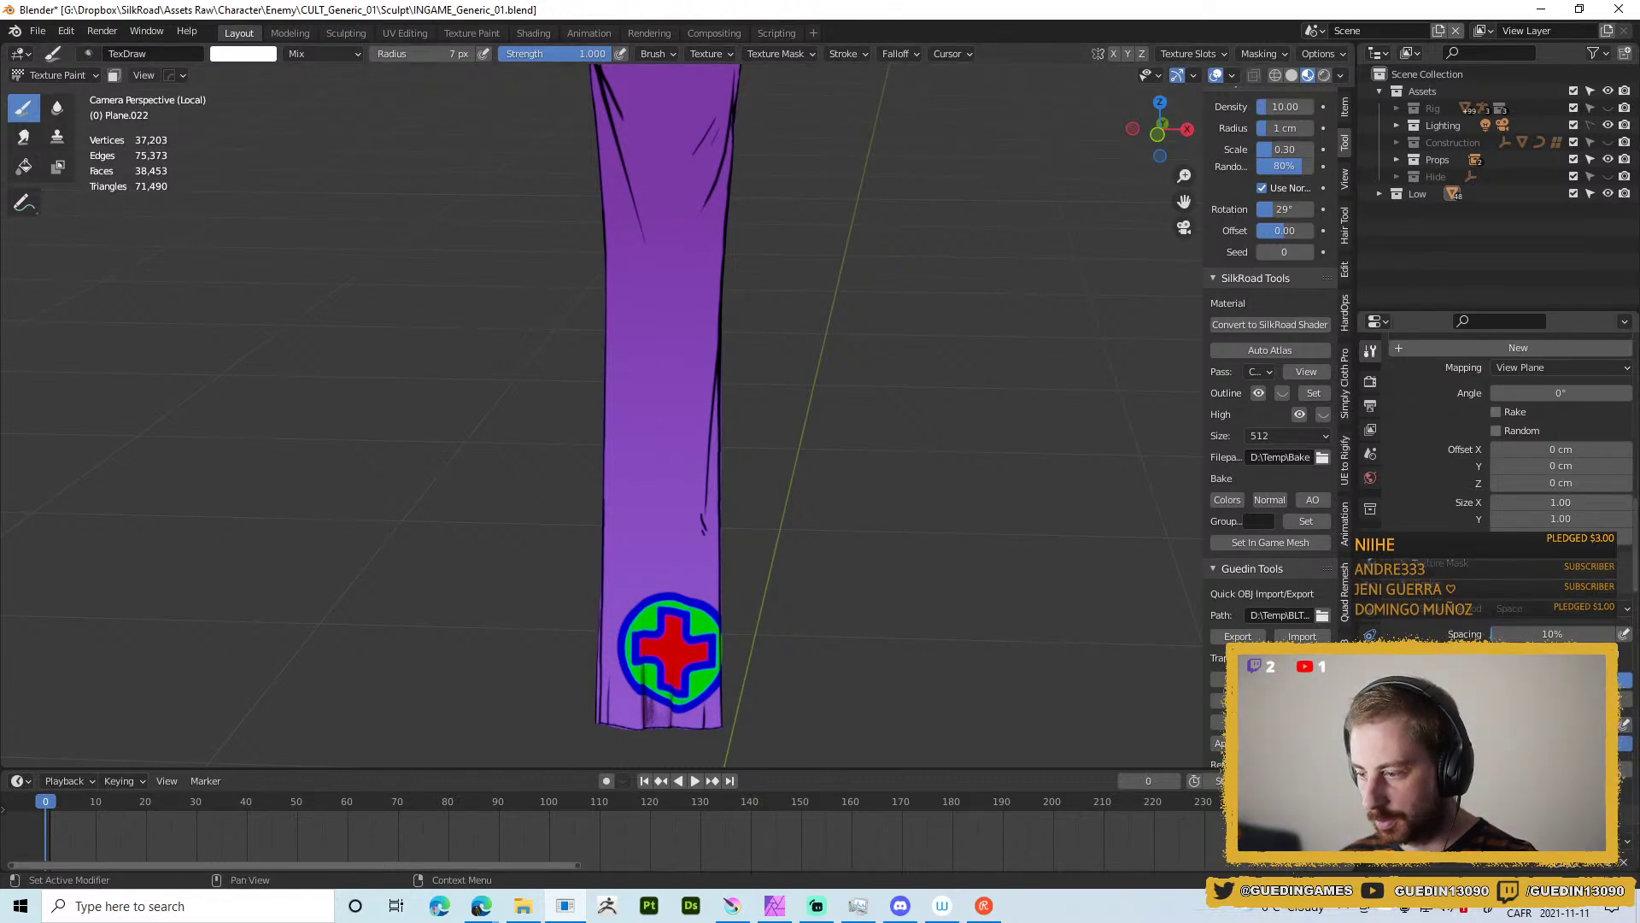
scroll(1581, 427, "up", 8)
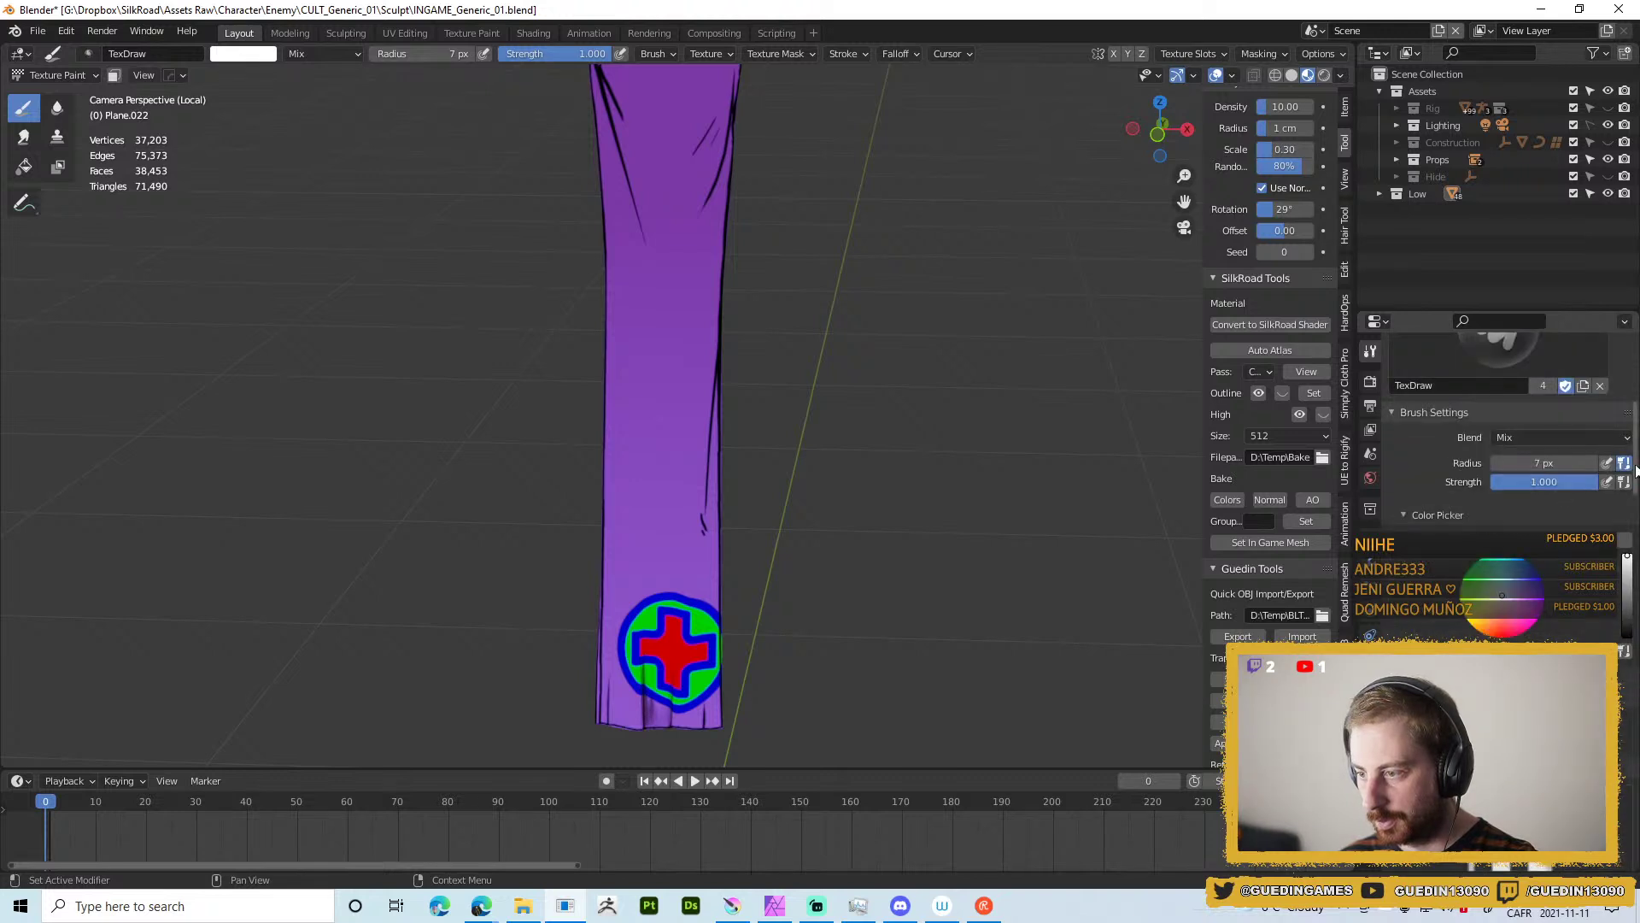
left_click(1606, 463)
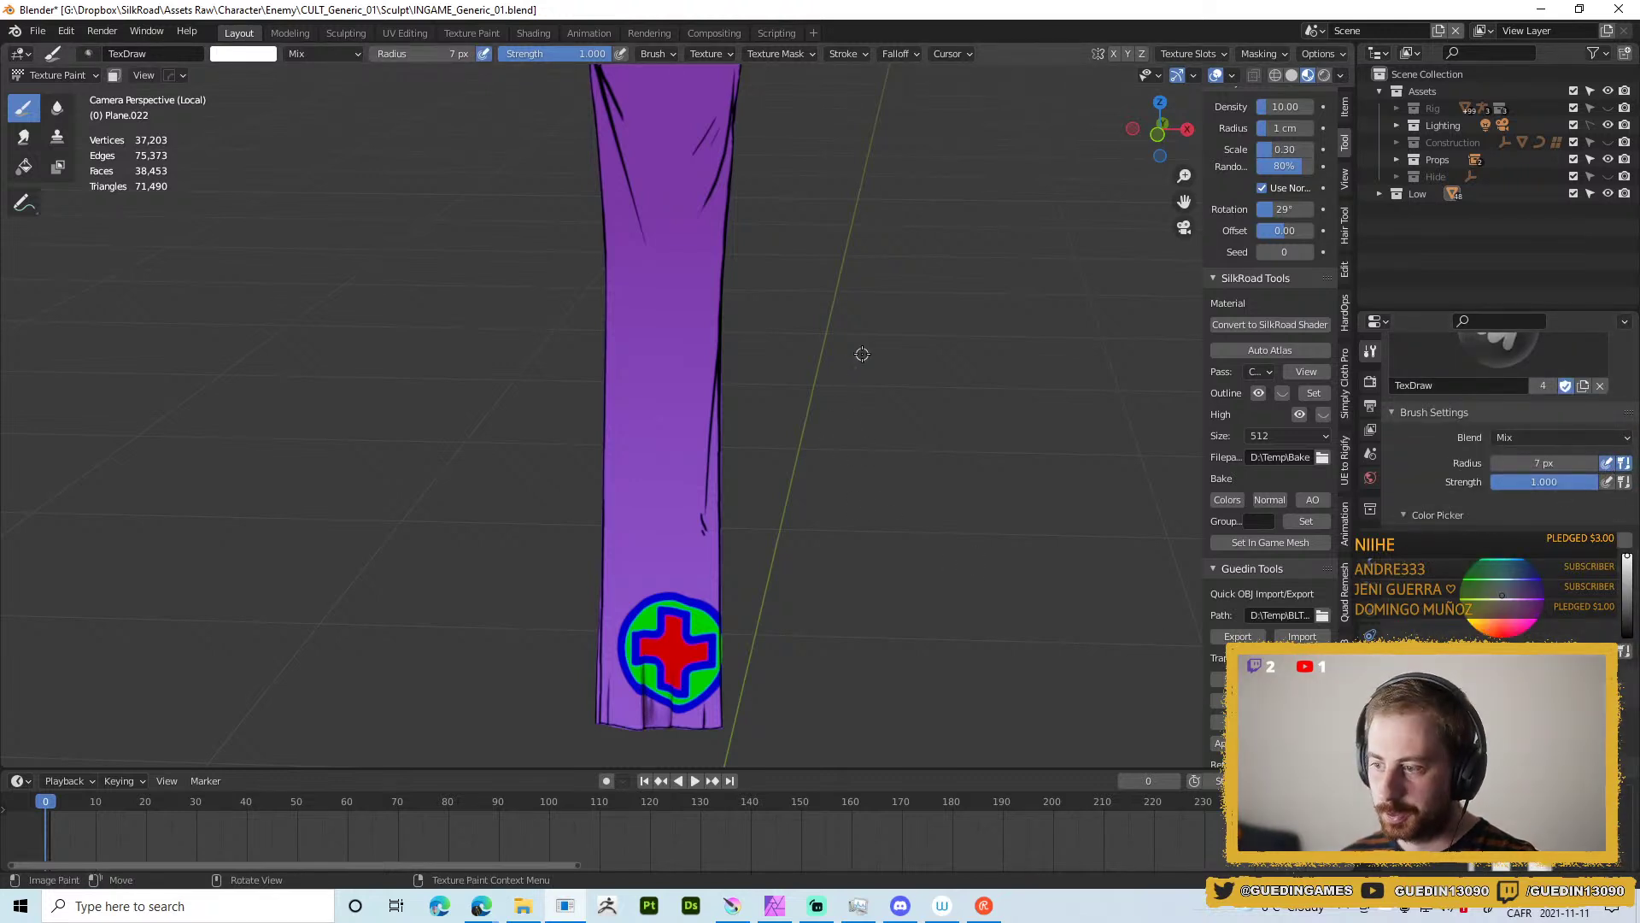
mouse_move(642, 481)
left_mouse_down()
mouse_move(662, 338)
mouse_move(641, 274)
mouse_move(649, 194)
left_mouse_up()
key("ctrl+z")
Keep TexDraw as the active brush and turn off the unified radius shared across brushes.
left_click(1499, 354)
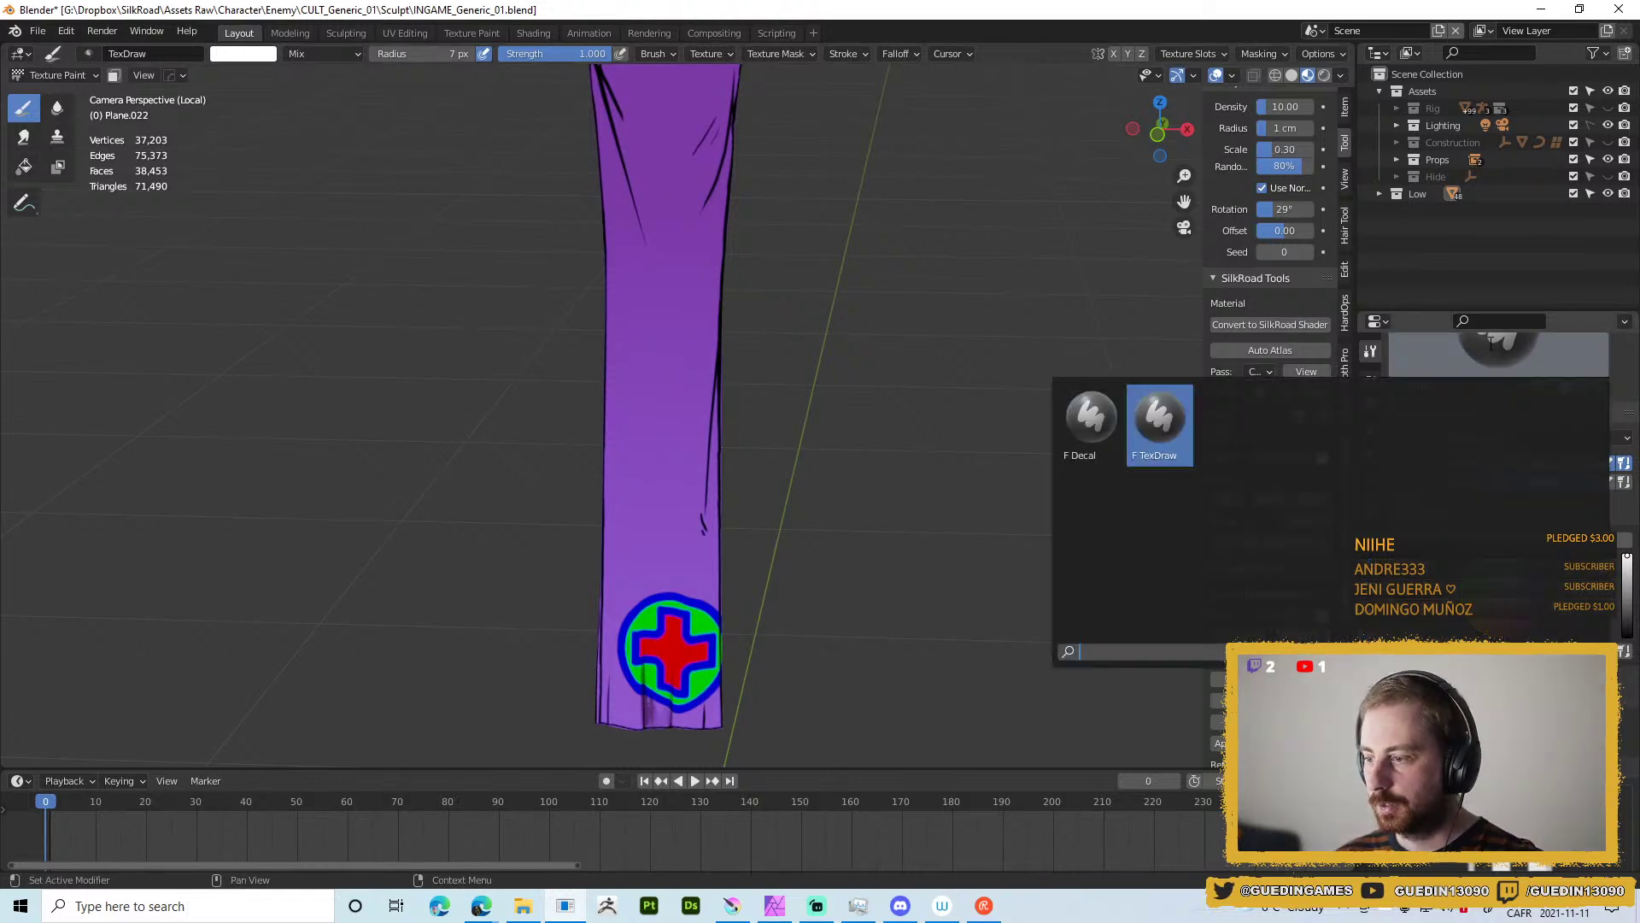
left_click(1160, 419)
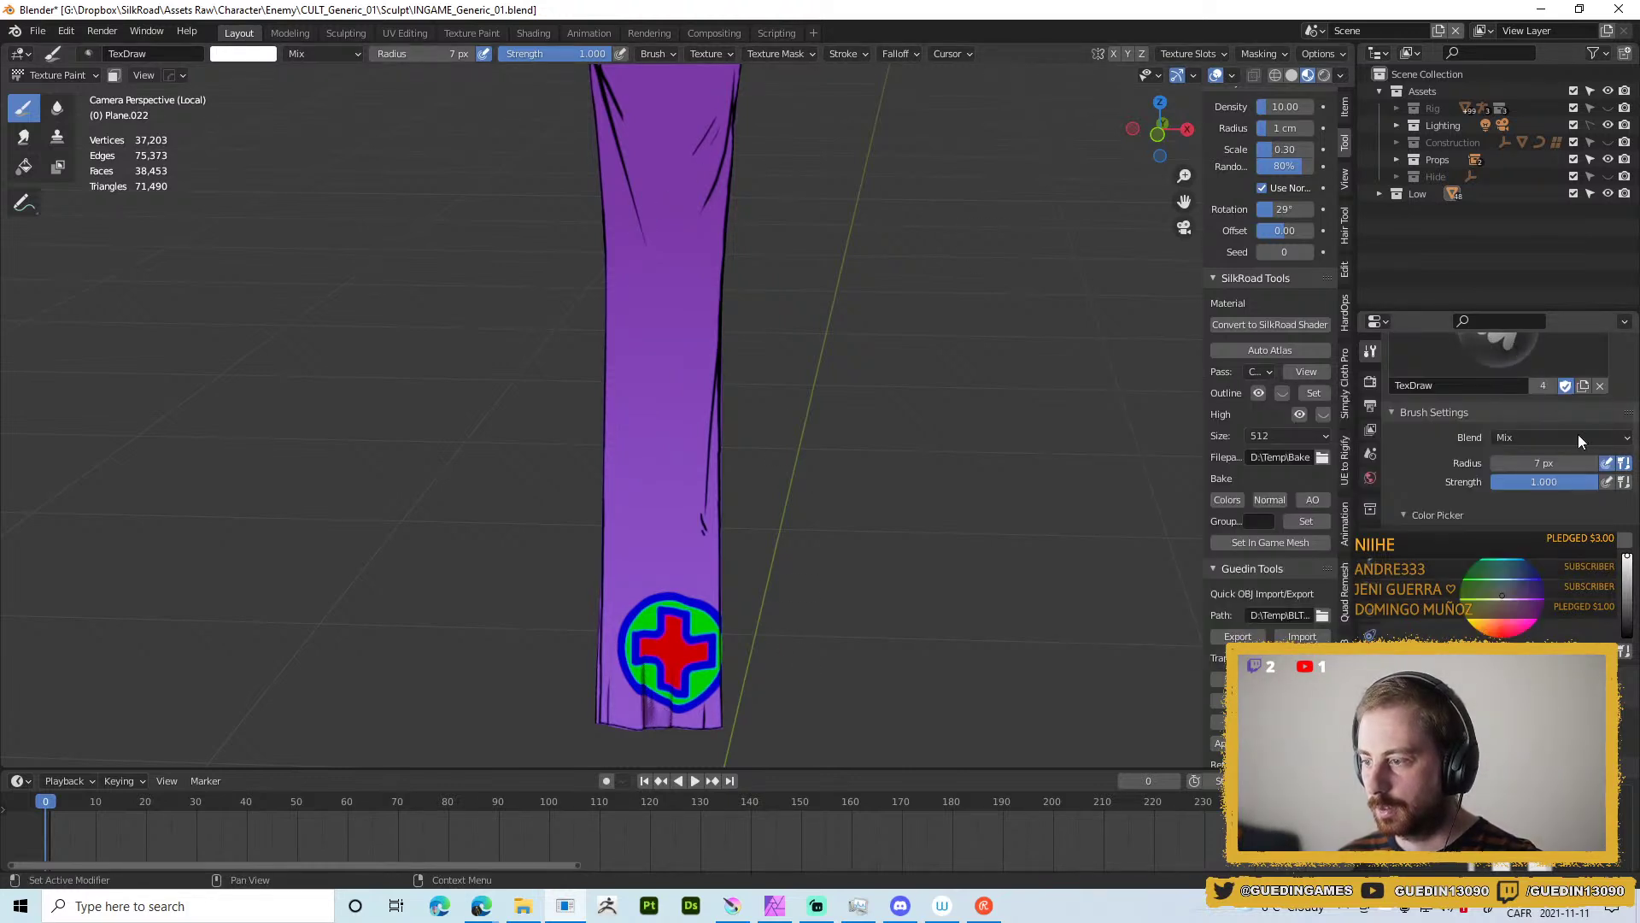
left_click(1624, 463)
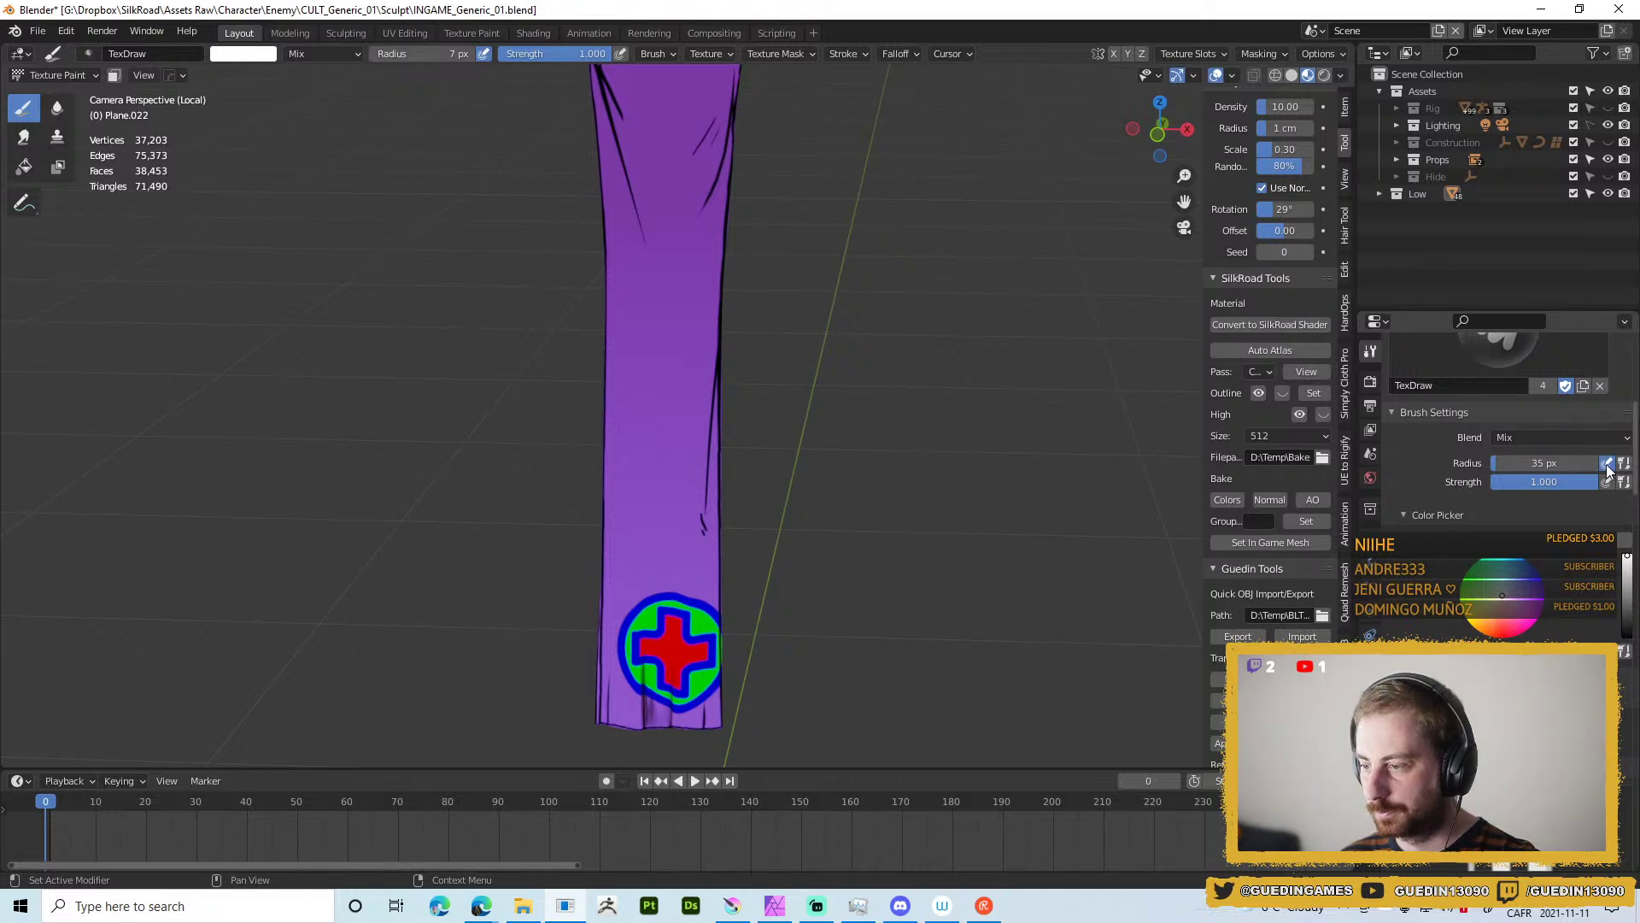
Turn the unified brush radius back on and try the Decal brush with a stamp on the front cloth, undoing the stamp.
left_click(1624, 463)
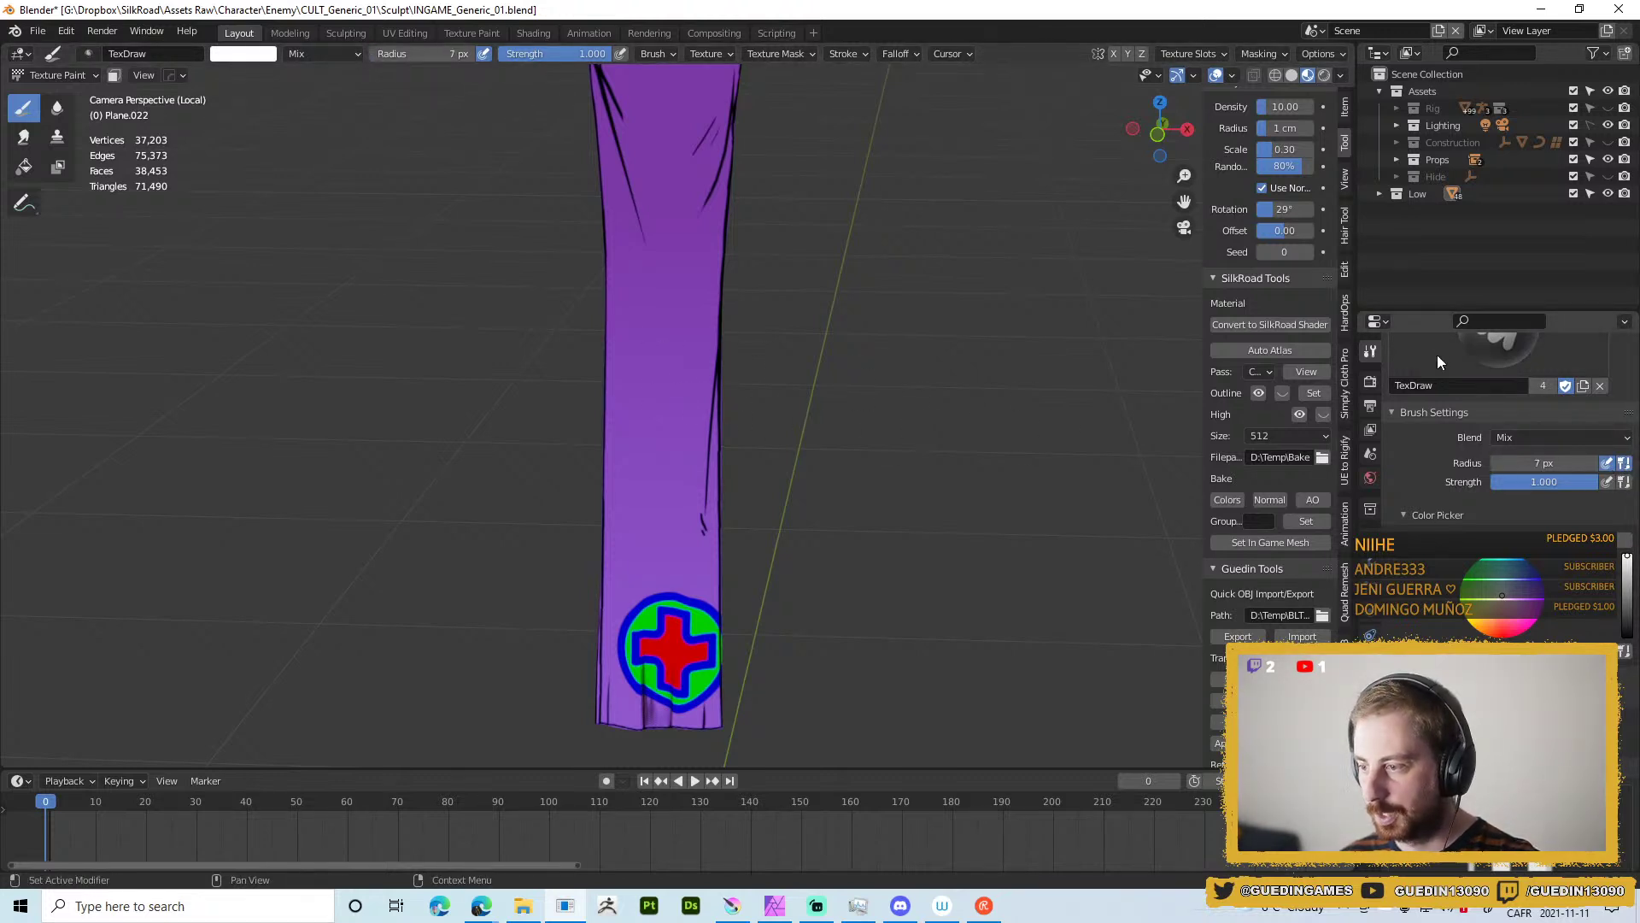
left_click(1484, 352)
left_click(1089, 422)
left_click(664, 310)
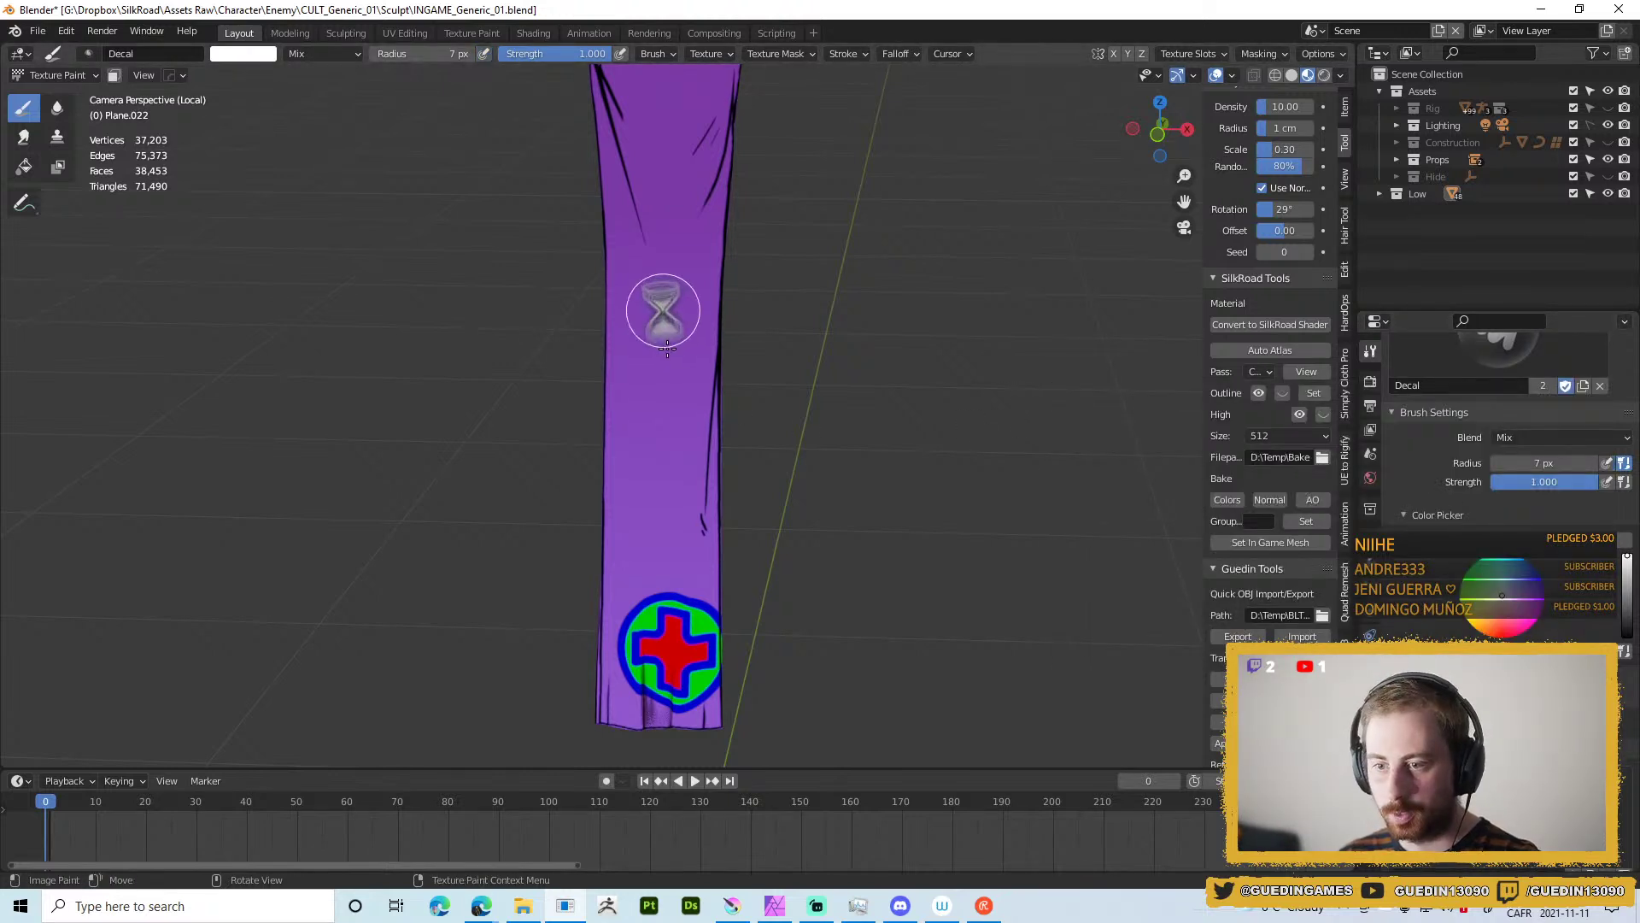
scroll(750, 303, "down", 3)
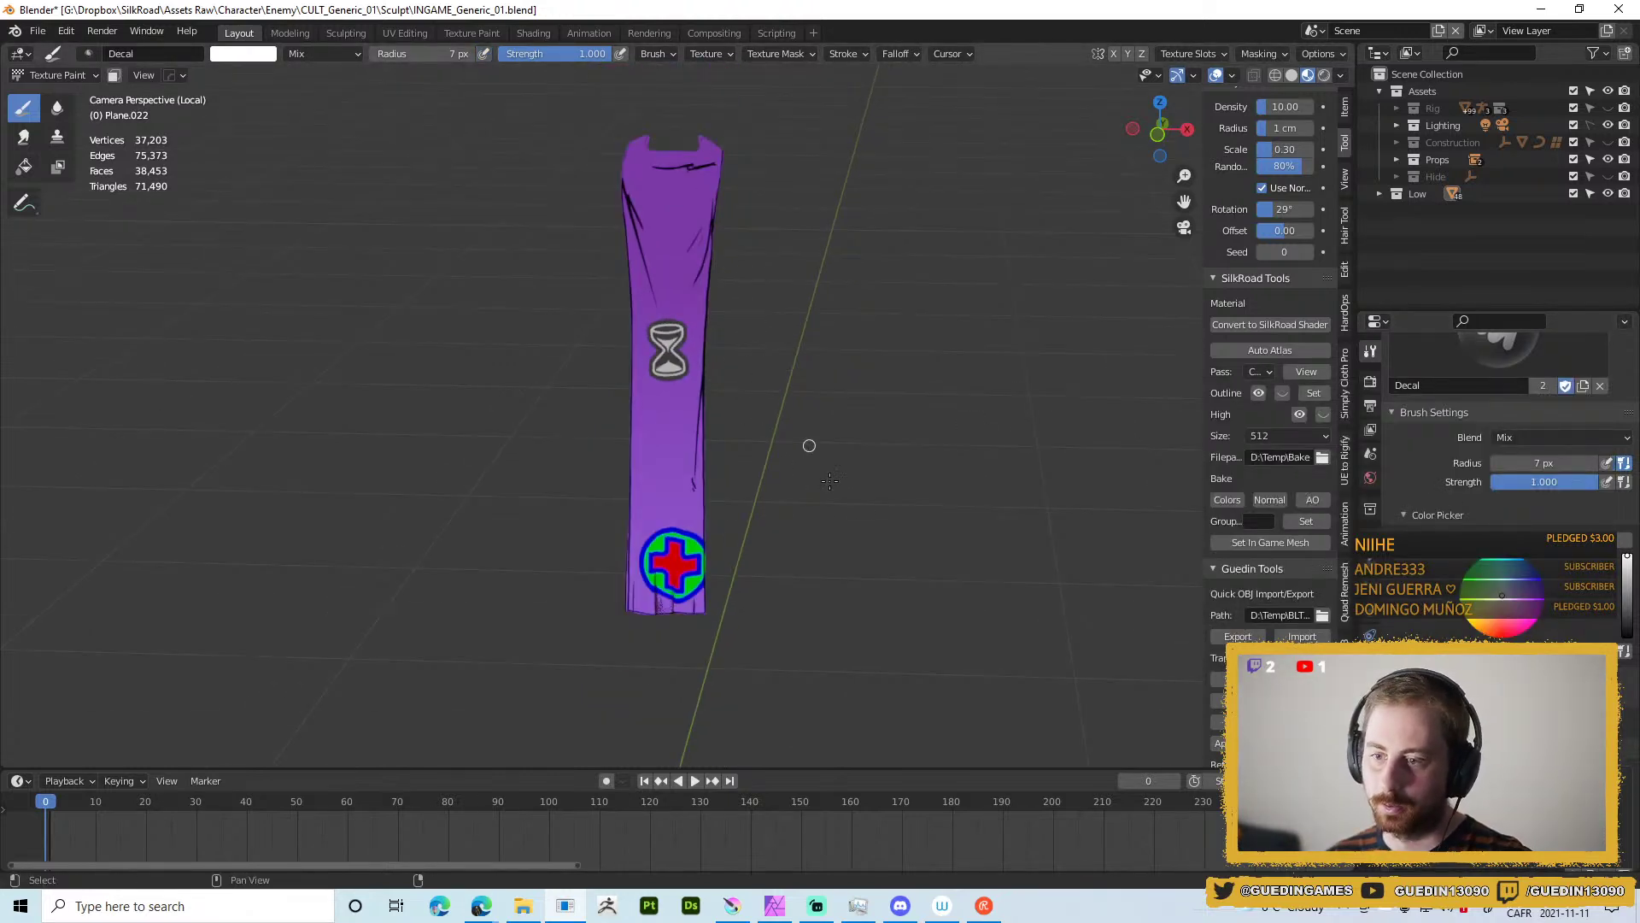
key("ctrl+z")
Save the Blender file under its existing name.
key("ctrl+s")
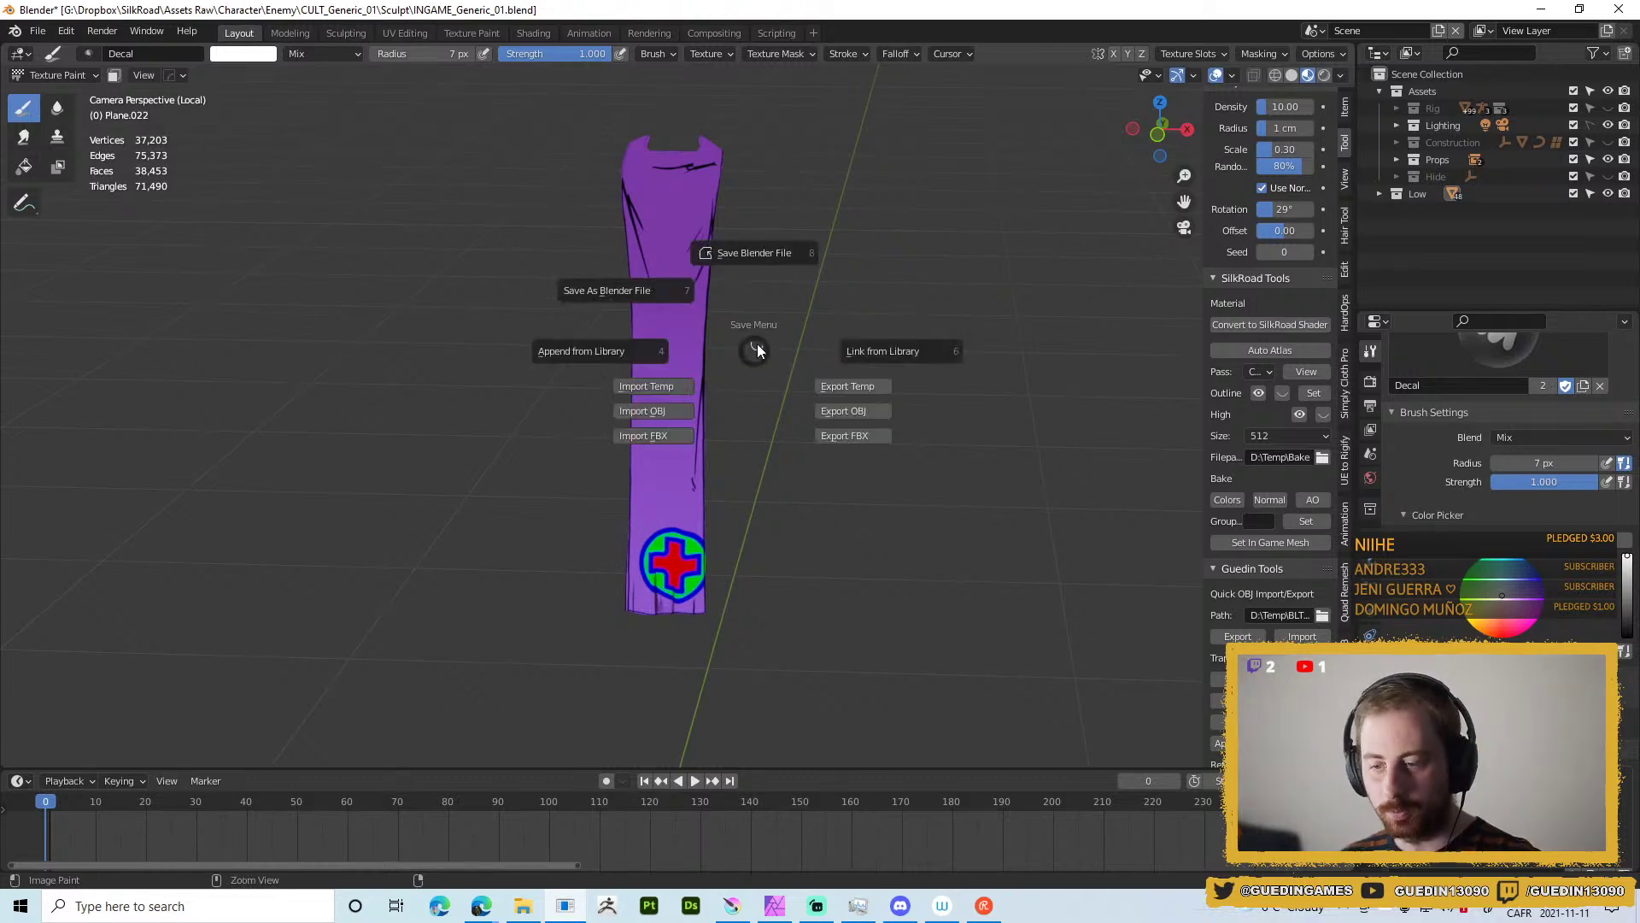
left_click(760, 258)
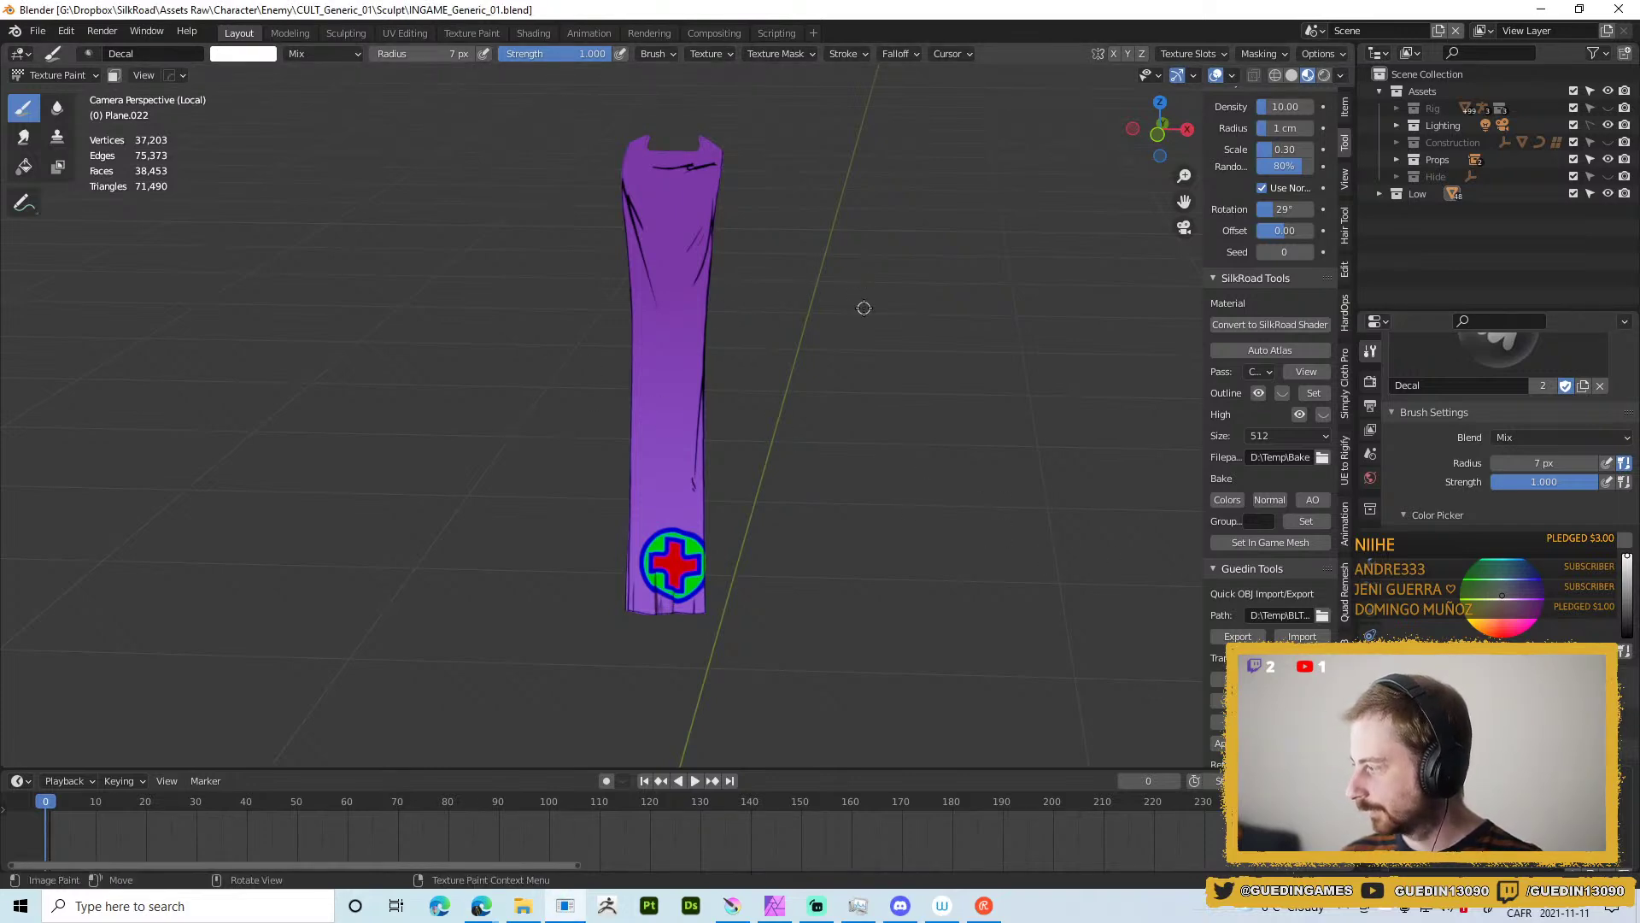
mouse_move(997, 899)
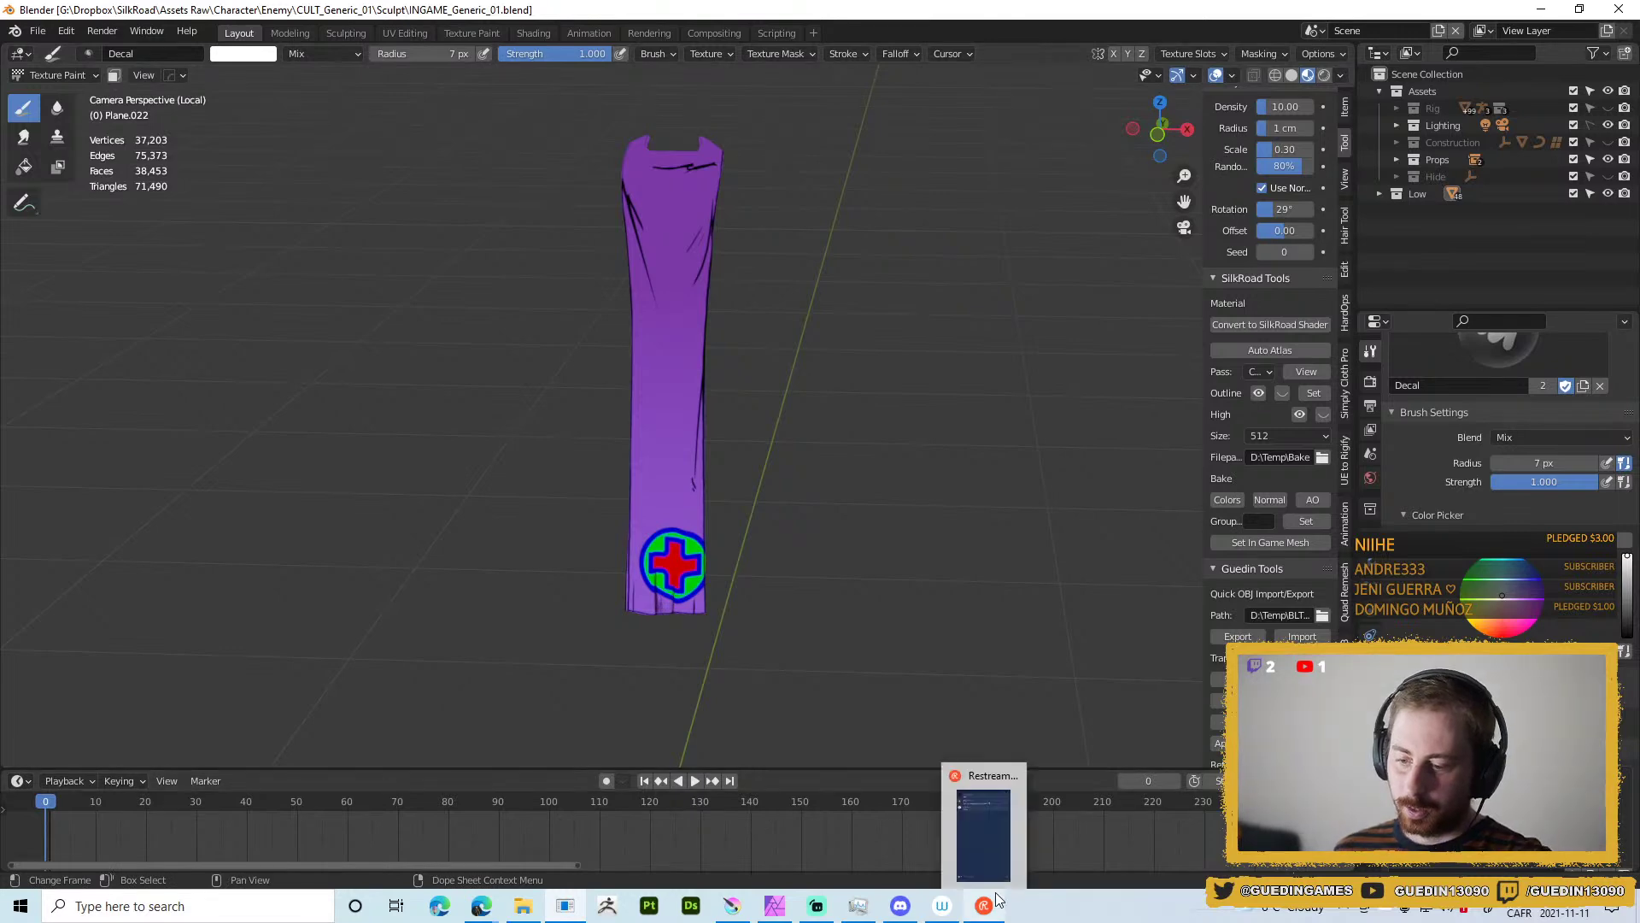
key("alt+Tab")
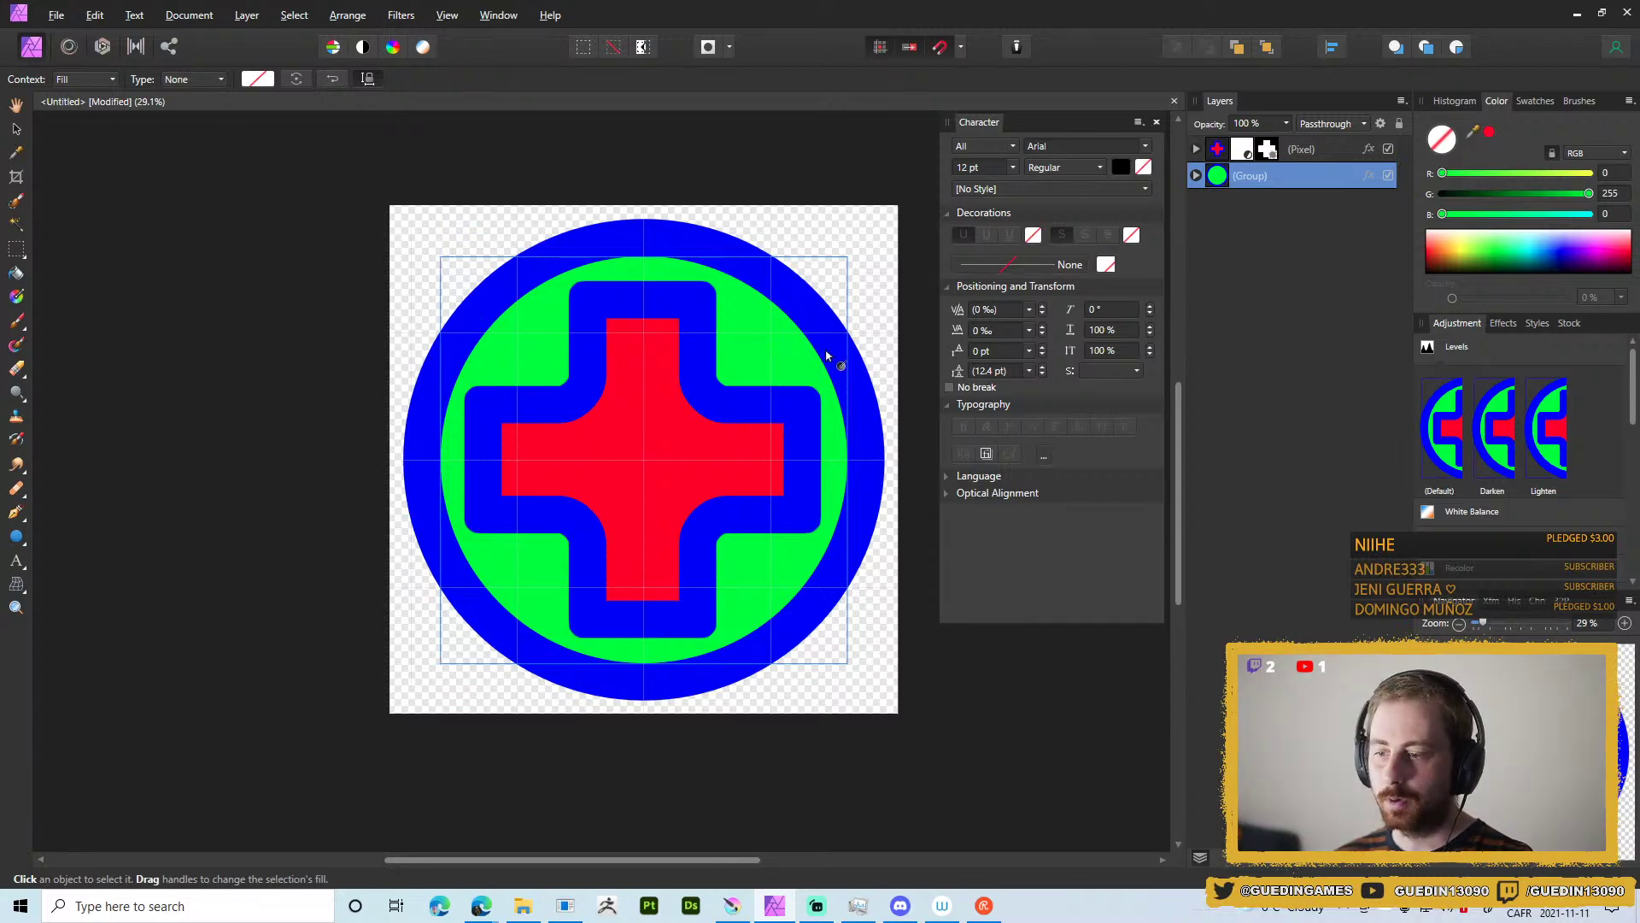
key("alt+Tab")
left_click(784, 256)
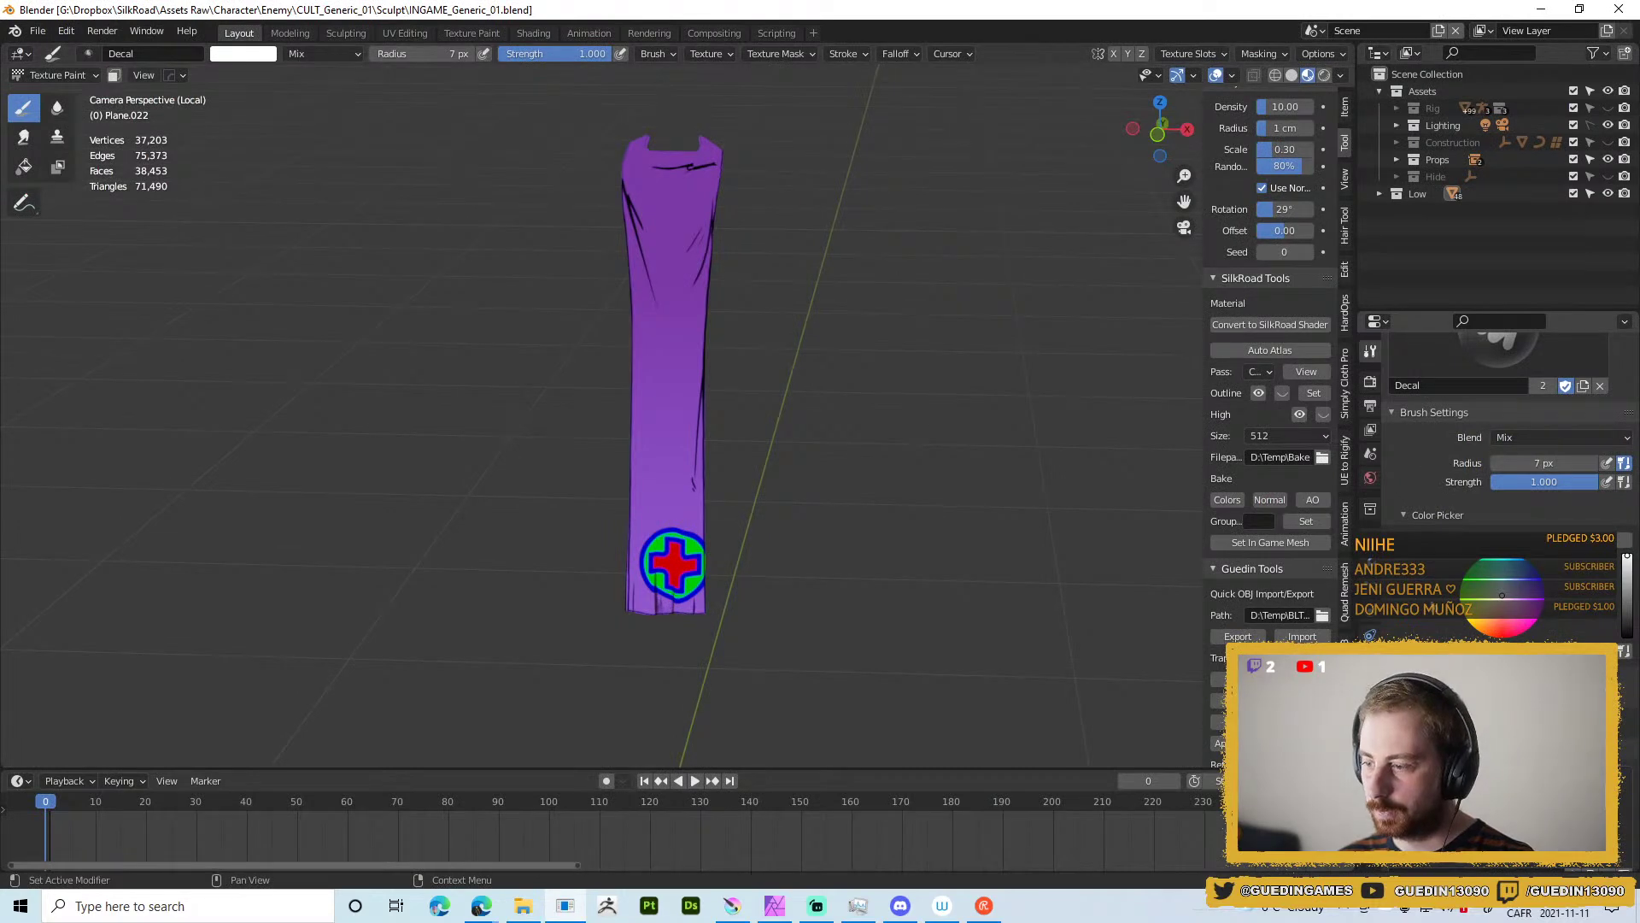
Review the Decal brush's color, texture and stroke settings, and show the properties of its texture.
scroll(1425, 631, "down", 6)
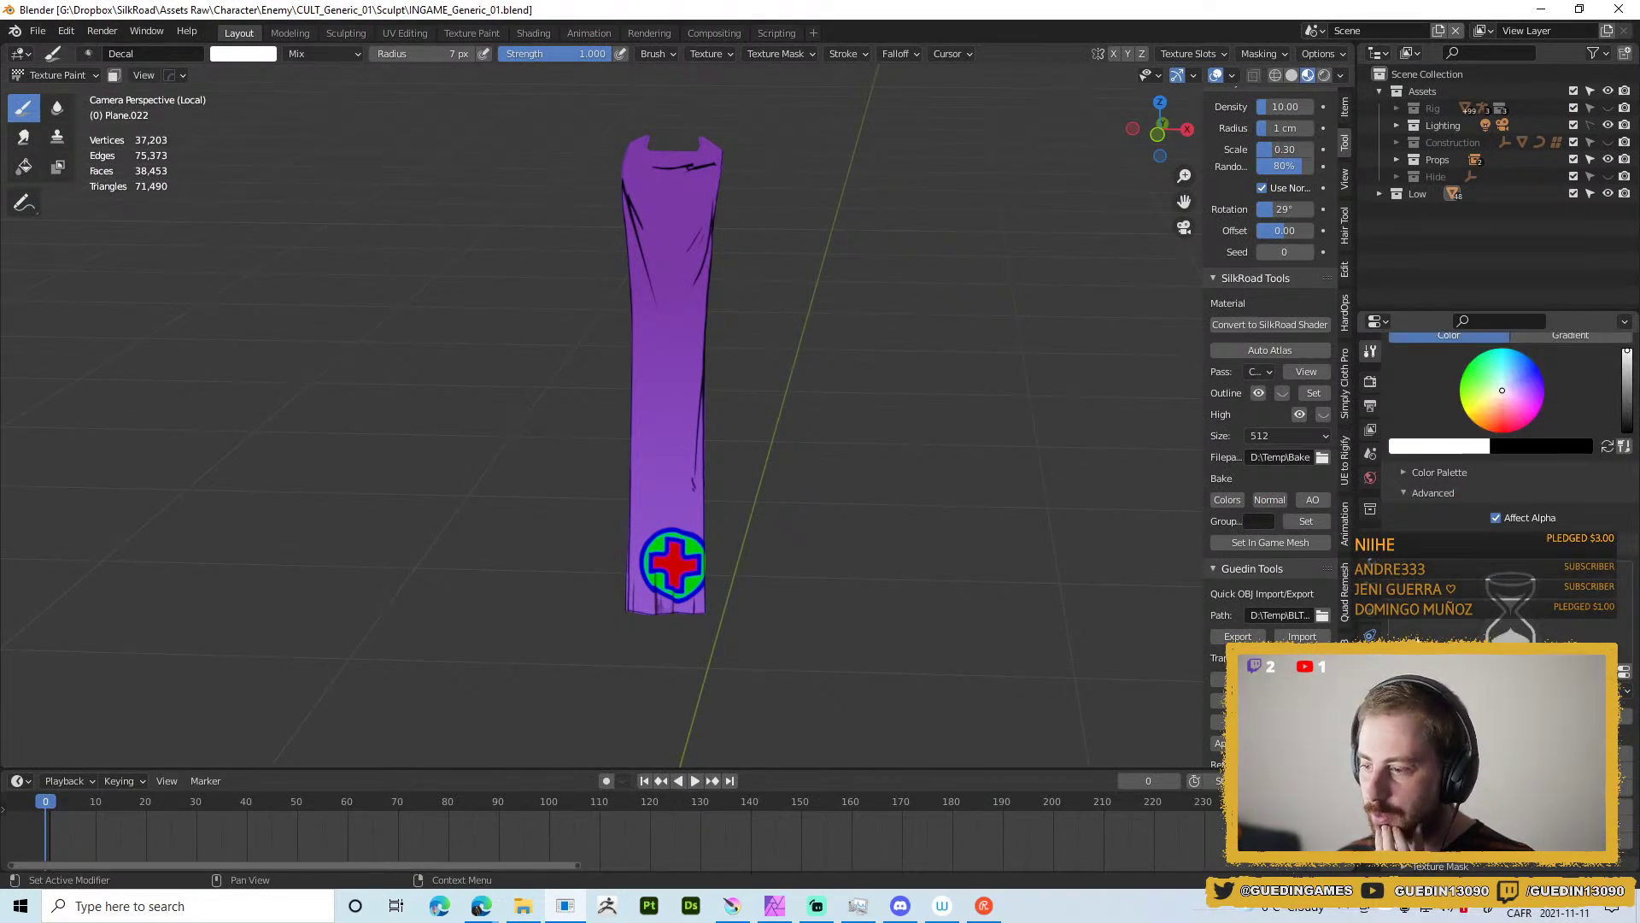
scroll(1504, 427, "up", 2)
left_click(1504, 335)
key("Escape")
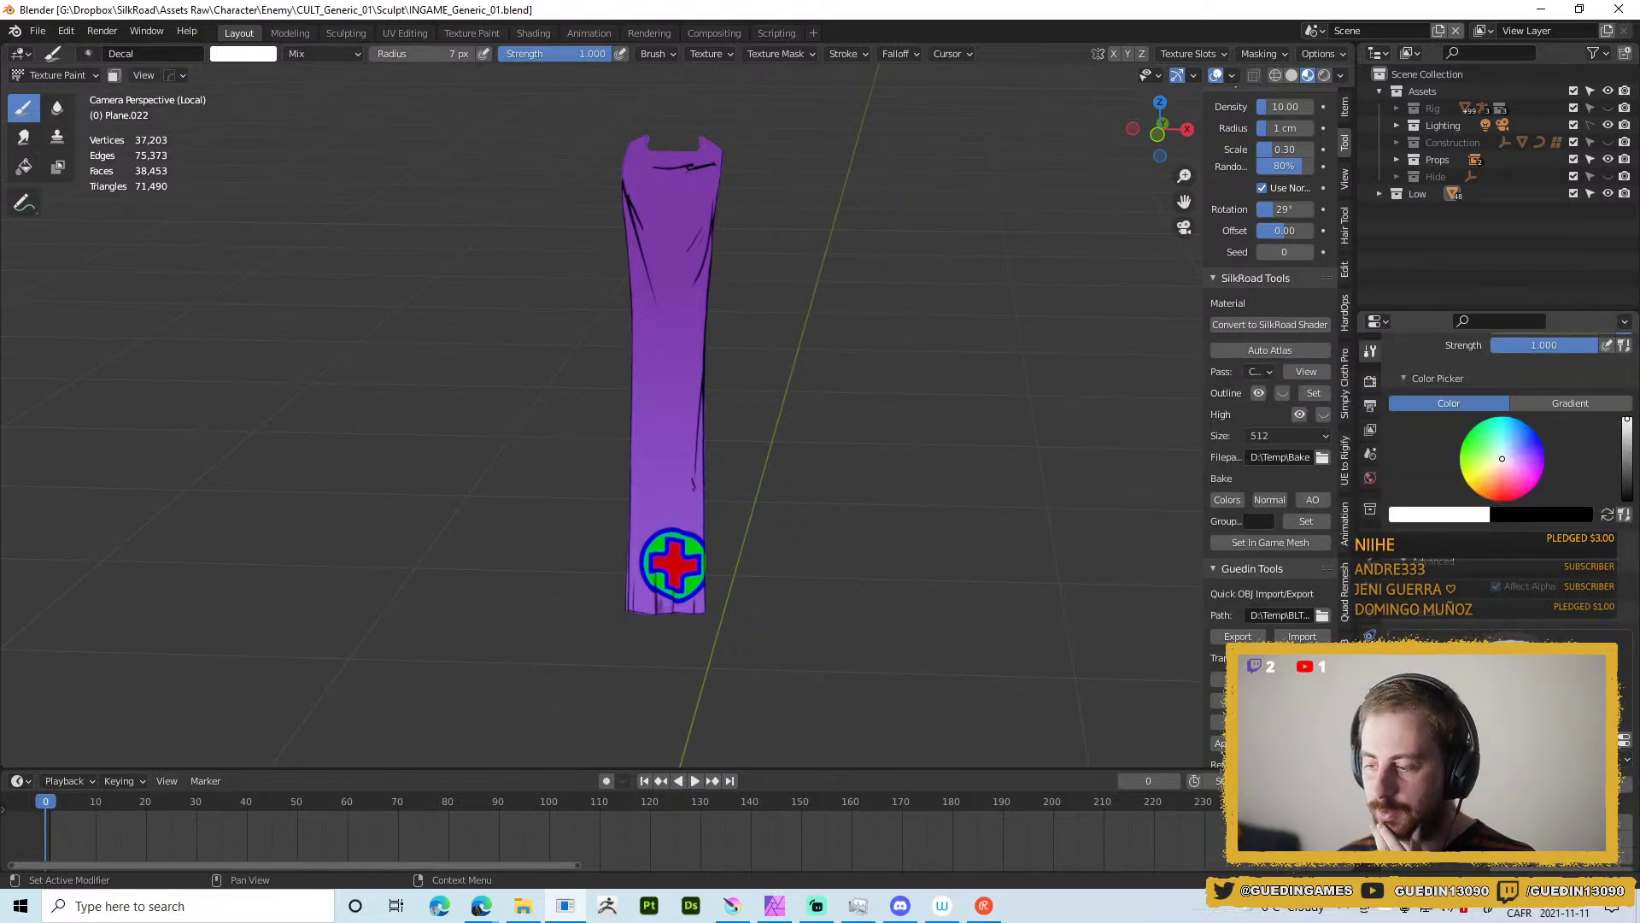
scroll(1538, 622, "down", 2)
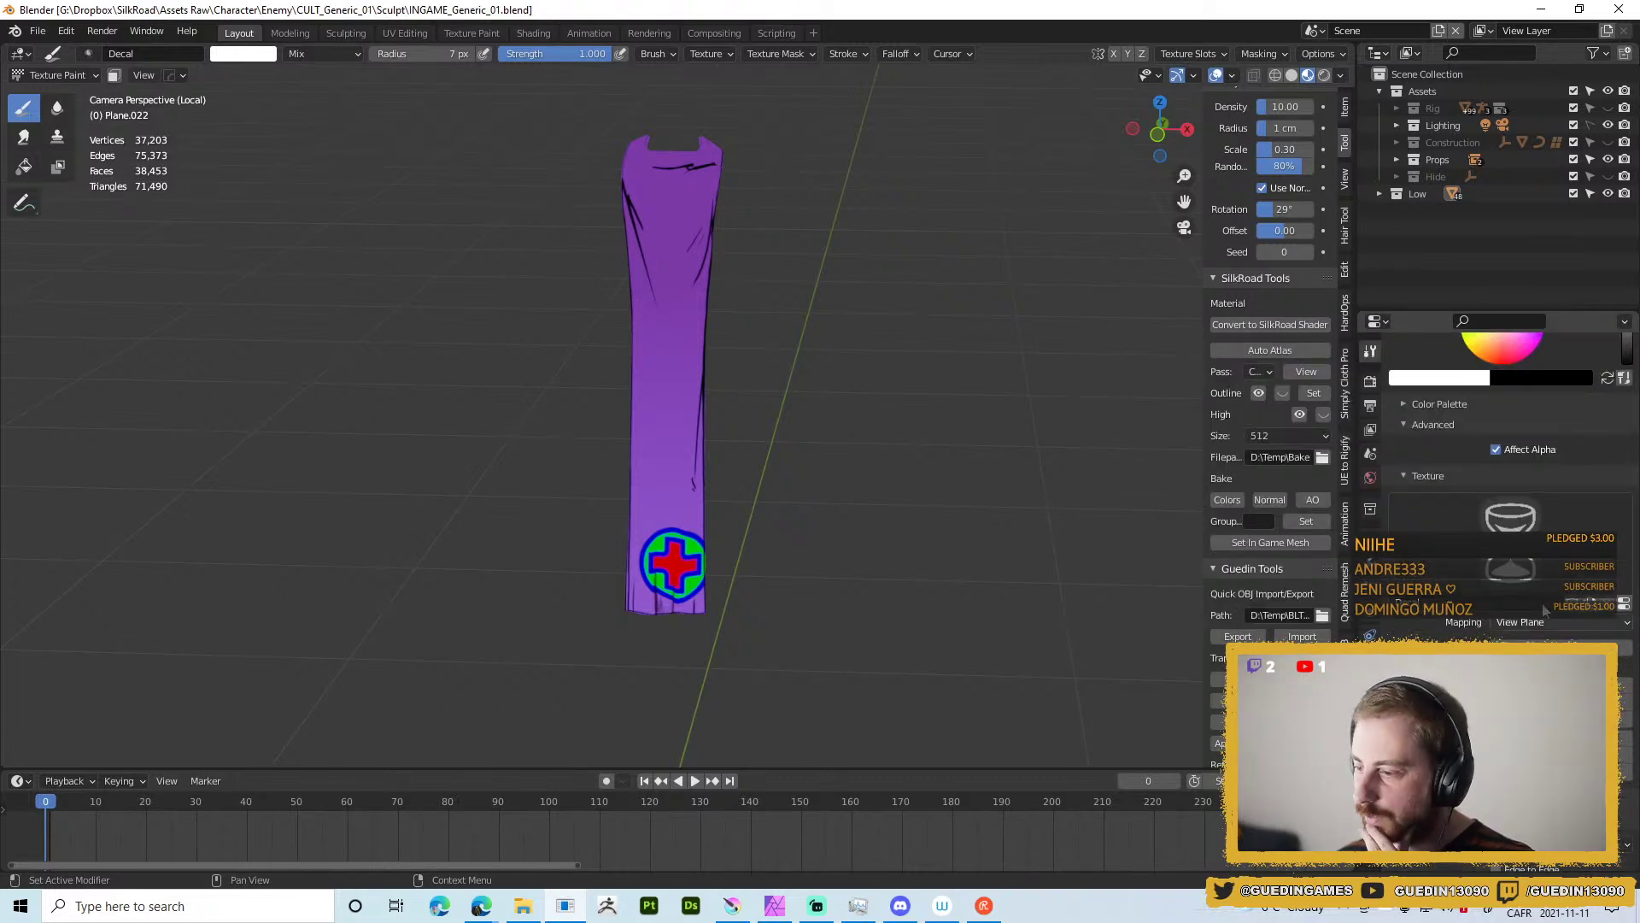
scroll(1510, 478, "down", 8)
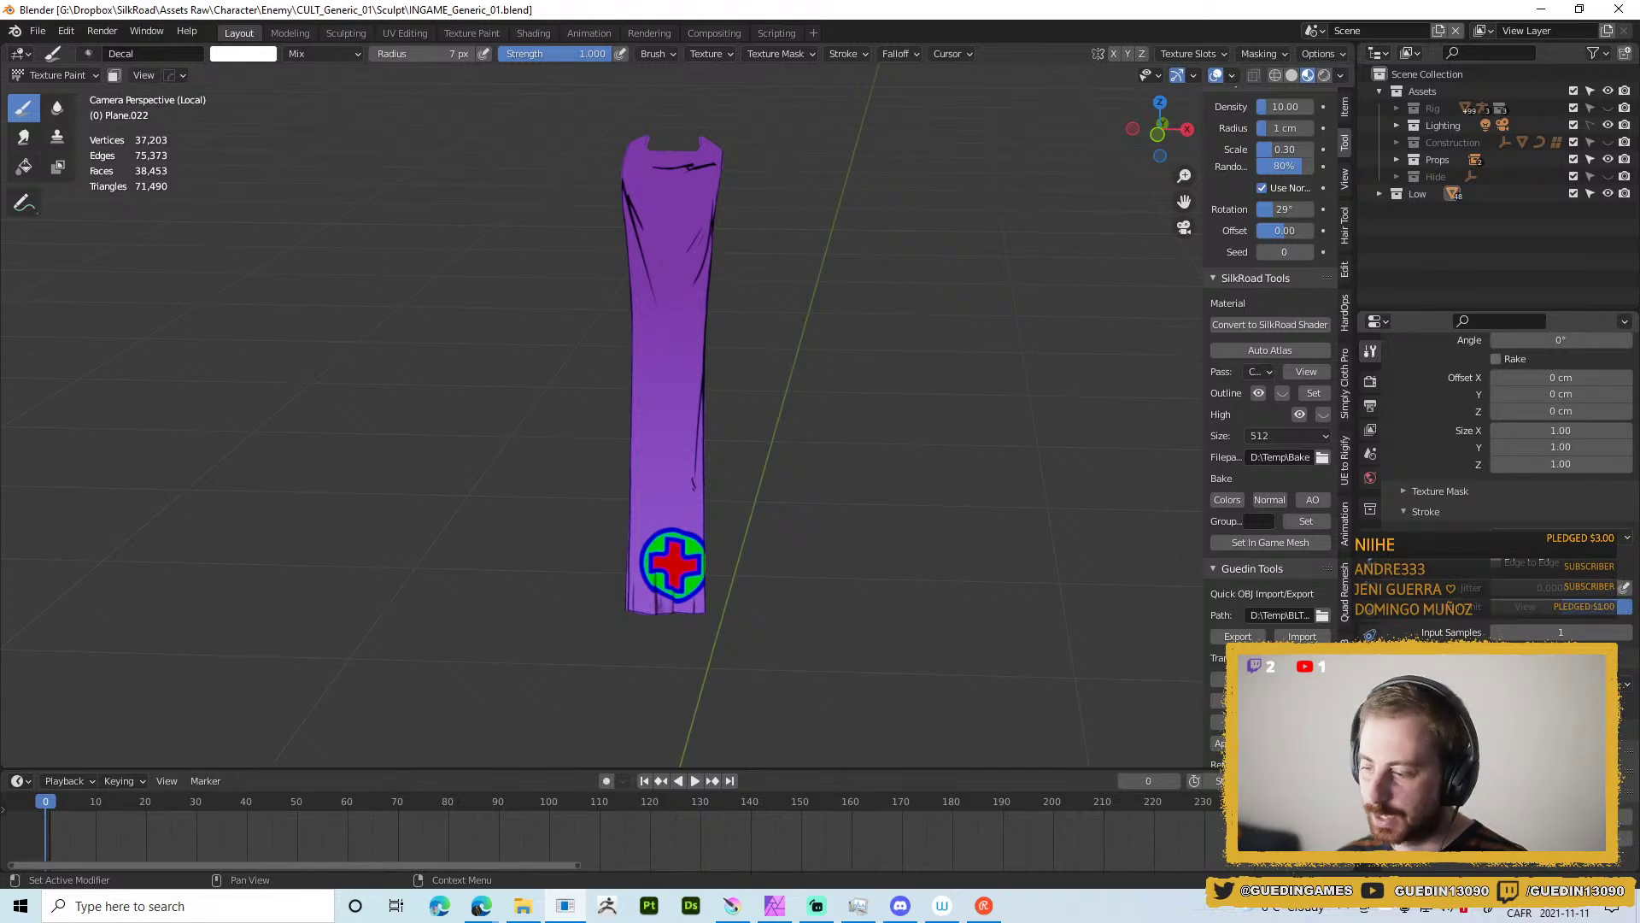
left_click(1370, 507)
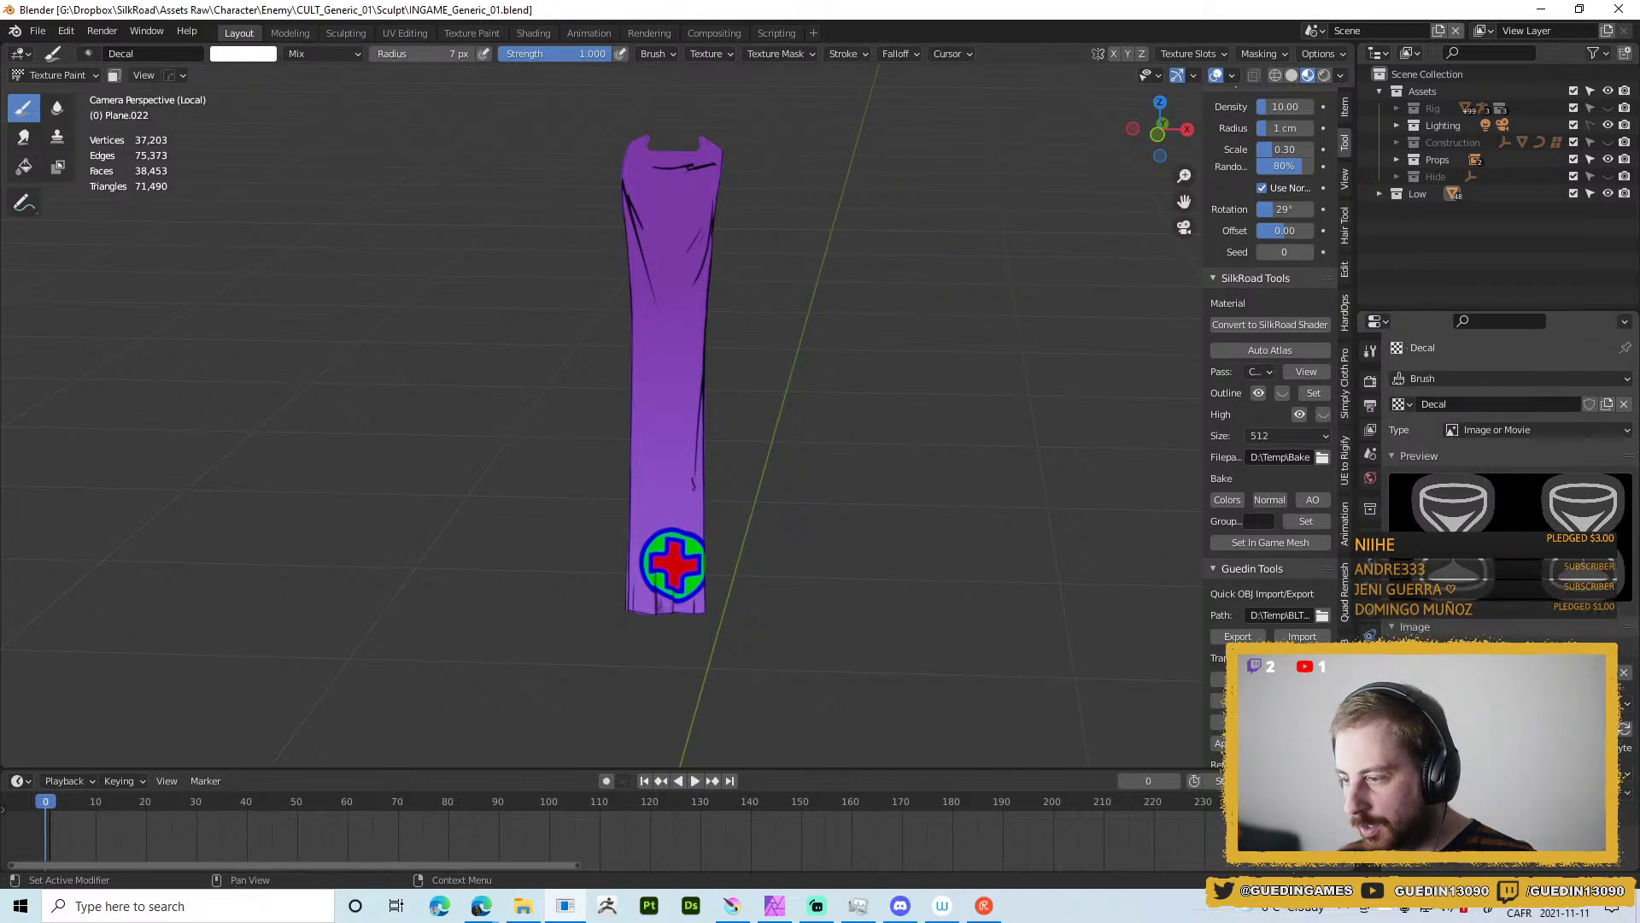
Change the Decal texture's type to None, restore it to Image or Movie, and look through its image settings.
left_click(1551, 432)
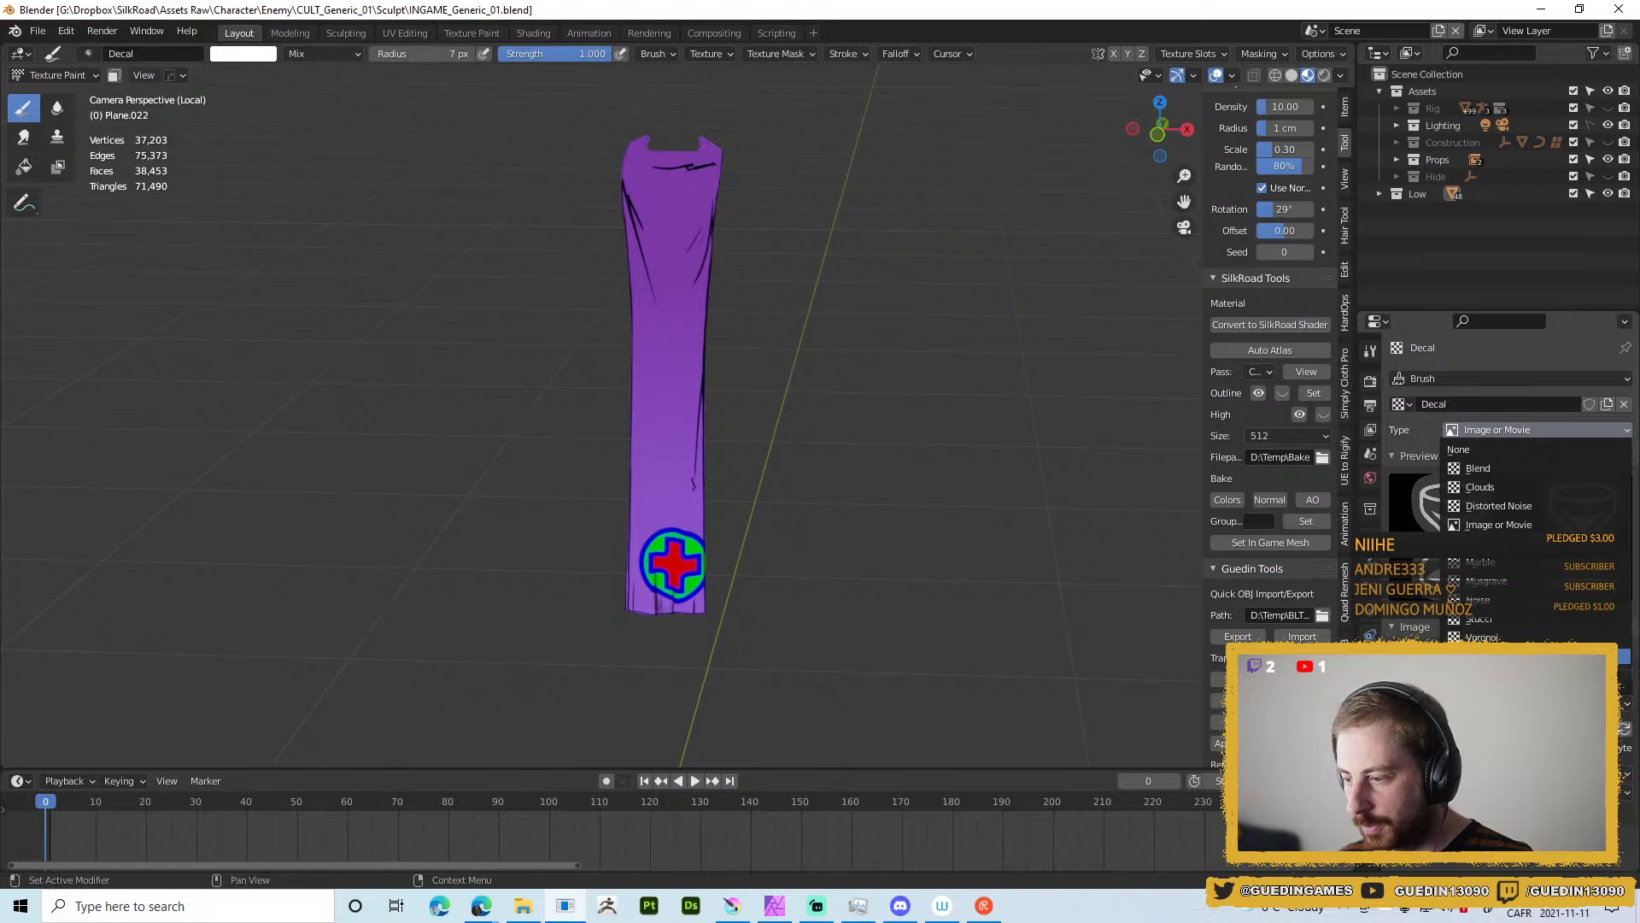
left_click(1487, 446)
left_click(1464, 433)
left_click(1464, 429)
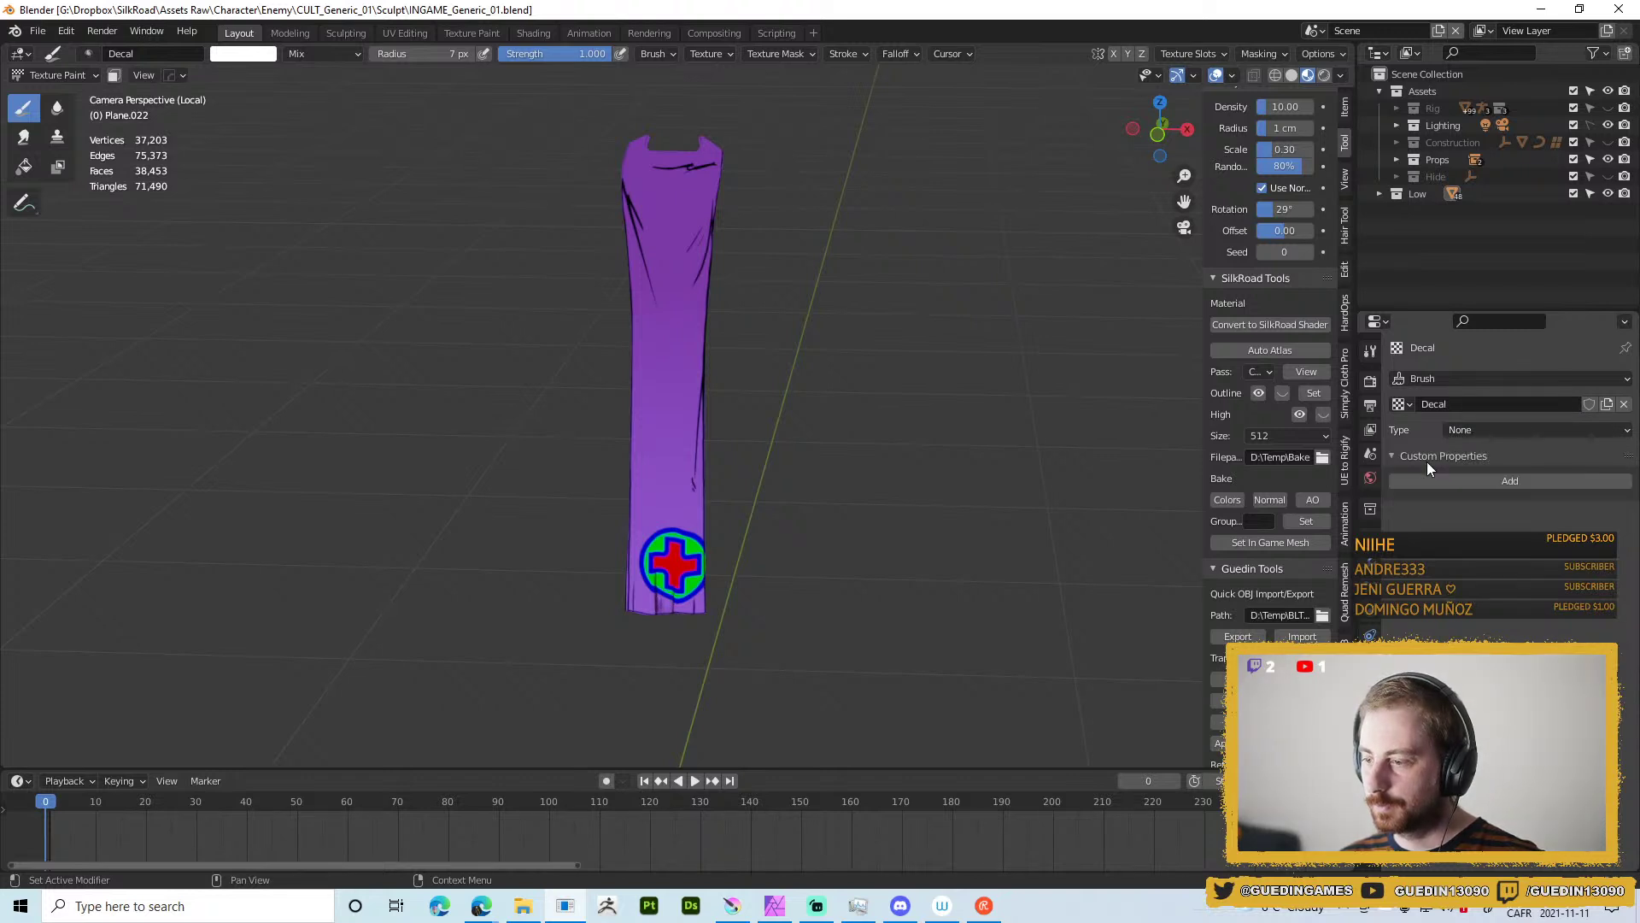
left_click(1491, 430)
left_click(1502, 523)
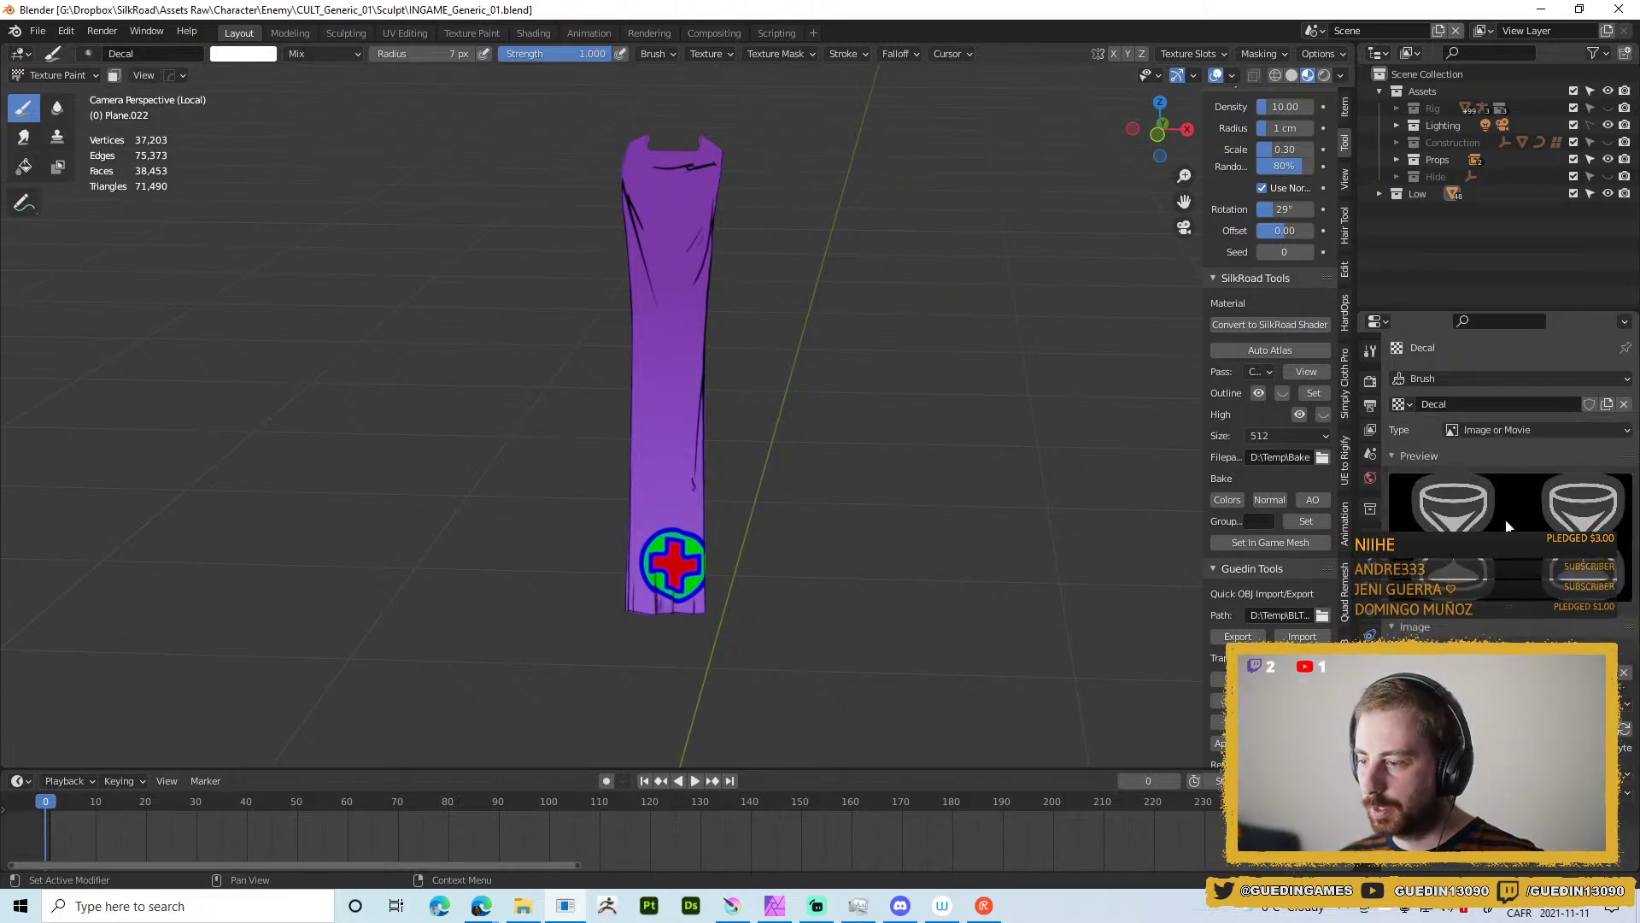
scroll(1508, 470, "down", 2)
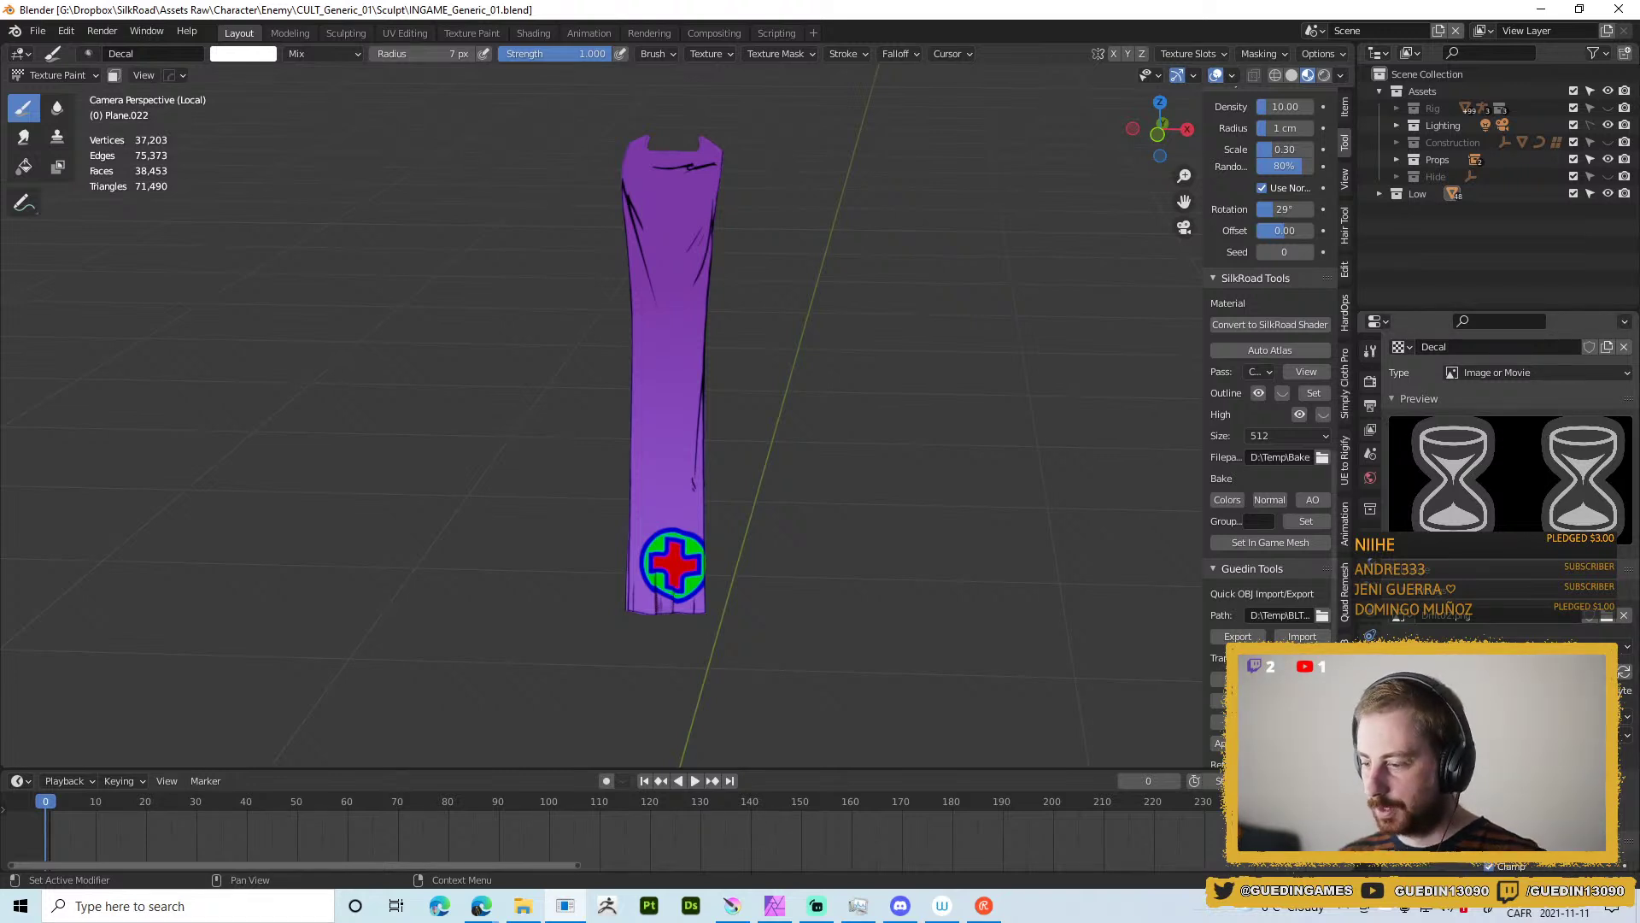
scroll(1508, 470, "down", 4)
scroll(1508, 470, "up", 6)
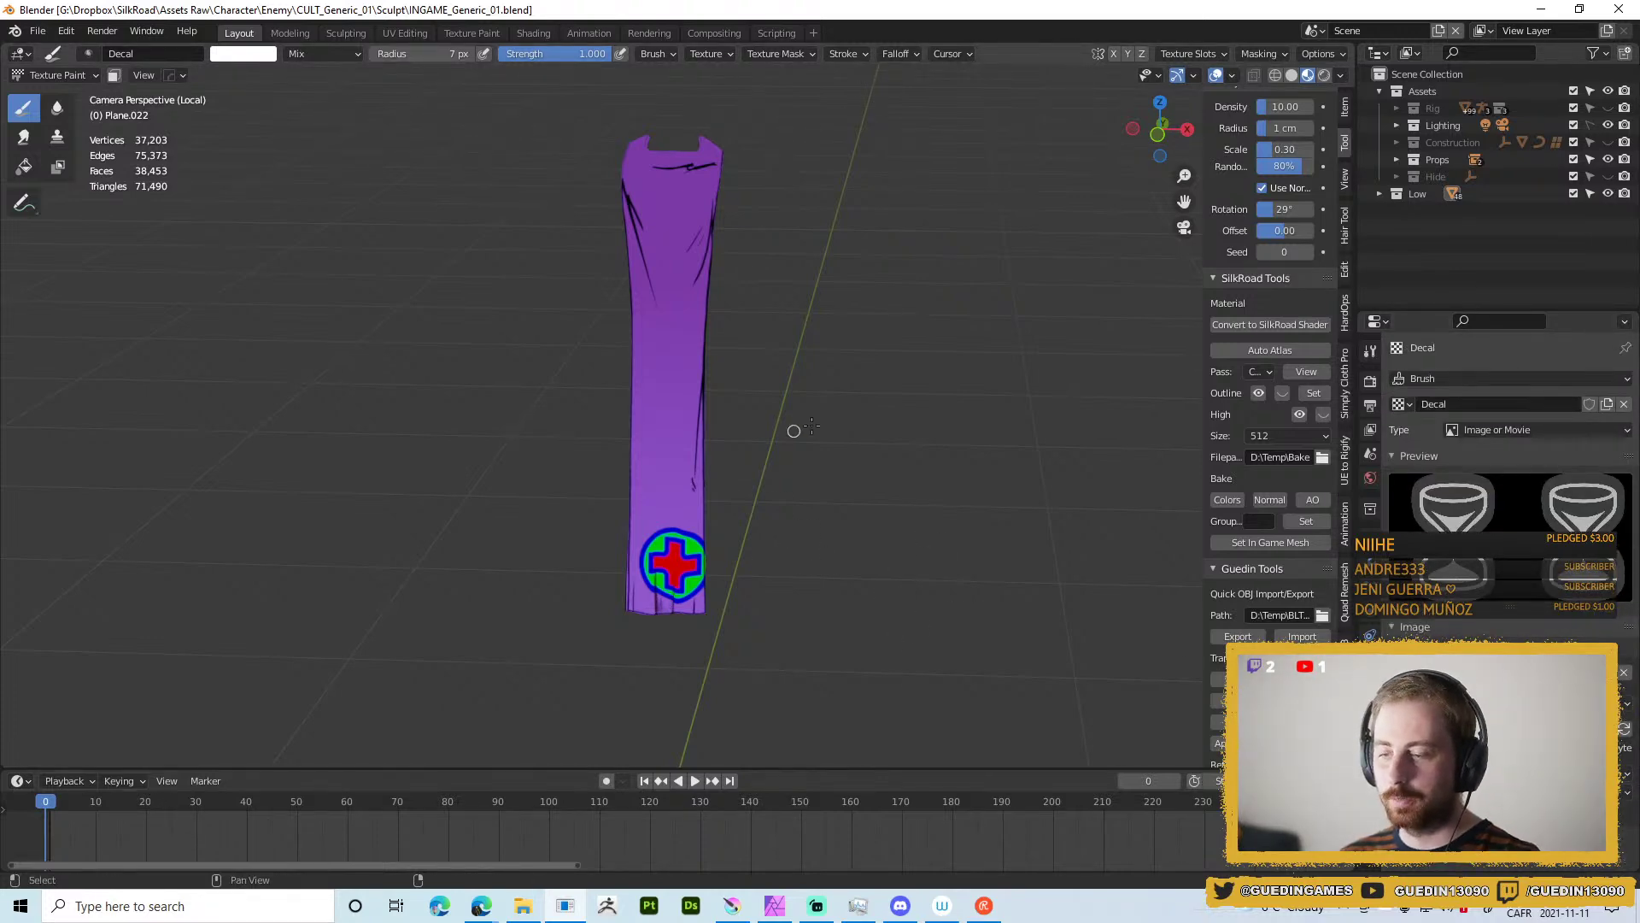
Switch to Affinity Photo and open the Outline layer effect of the cross's pixel layer.
key("alt+Tab")
left_click(776, 181)
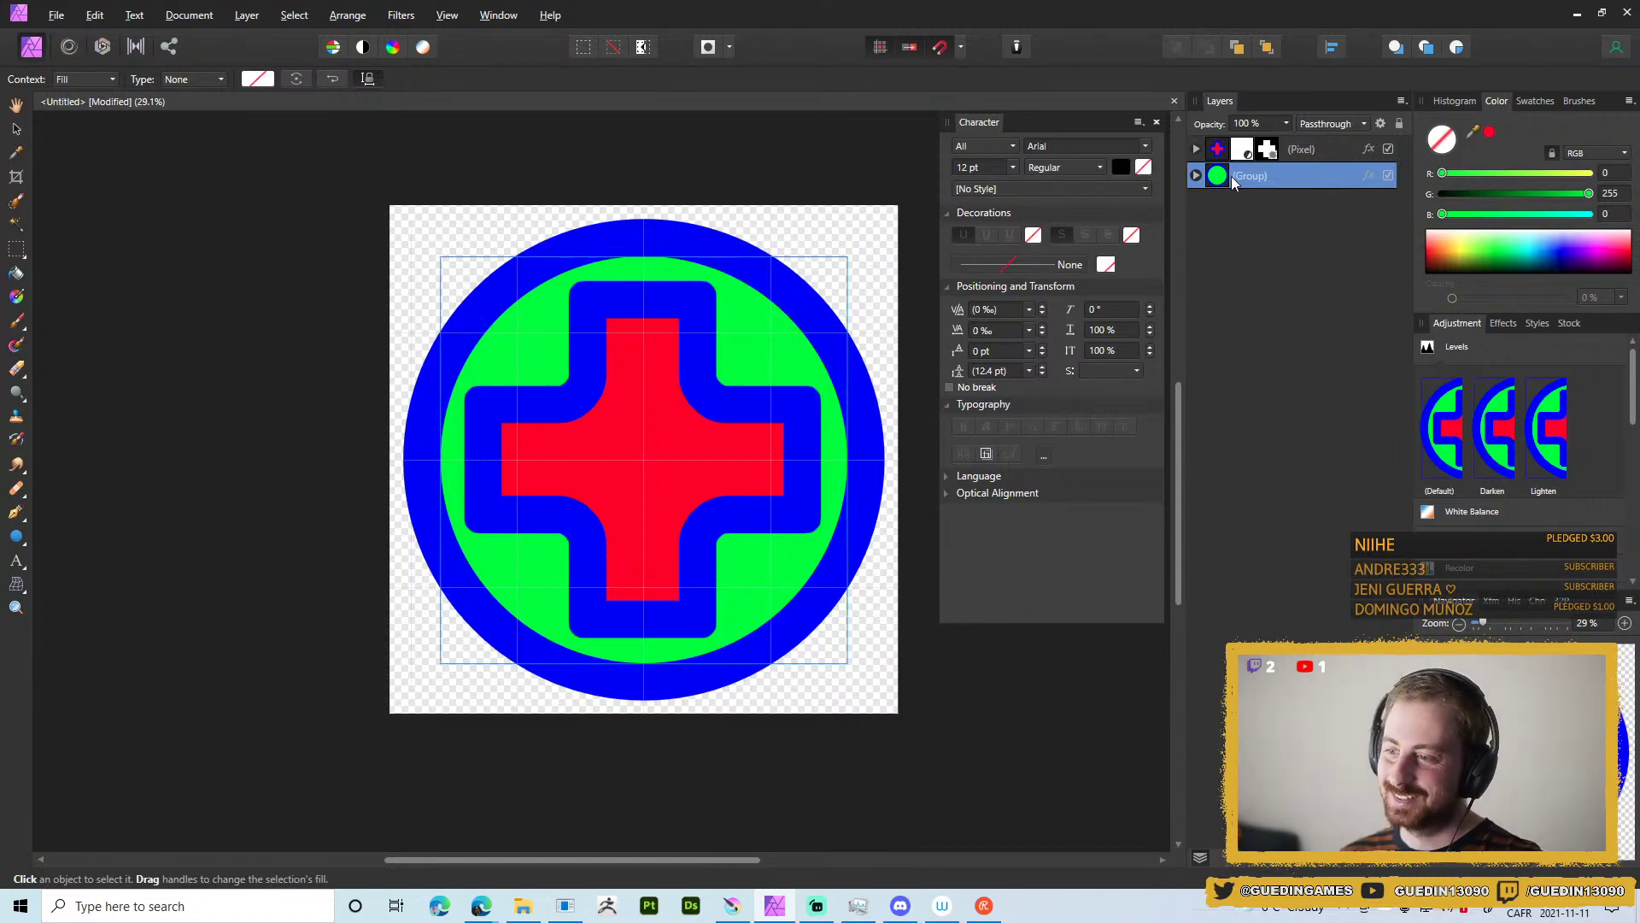
left_click(1215, 142)
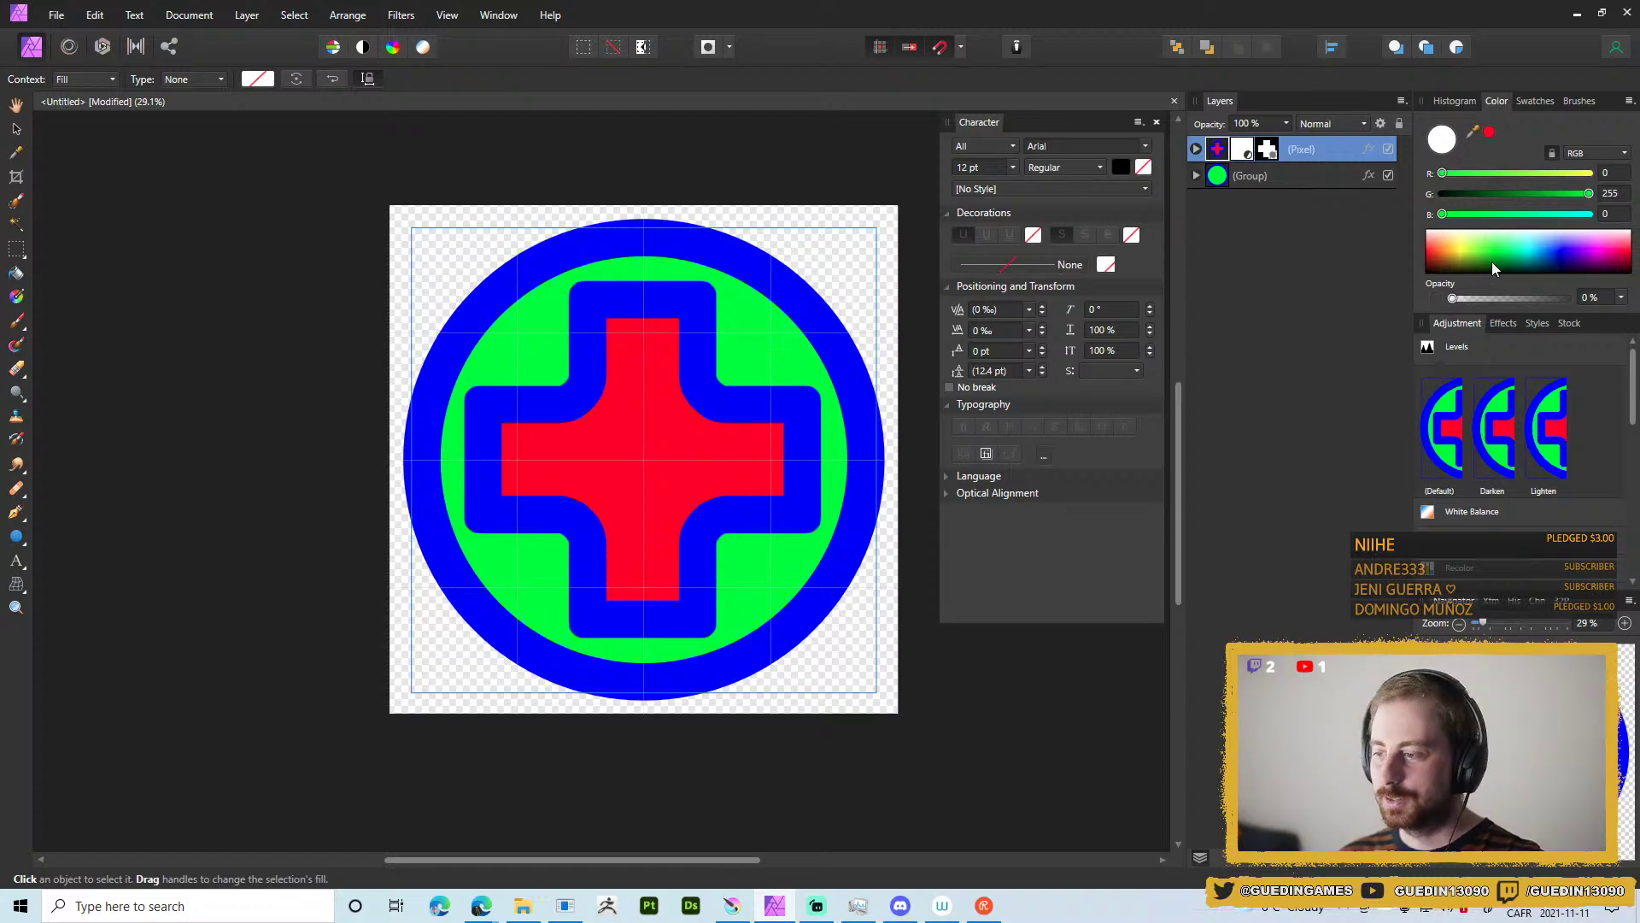
left_click(1368, 150)
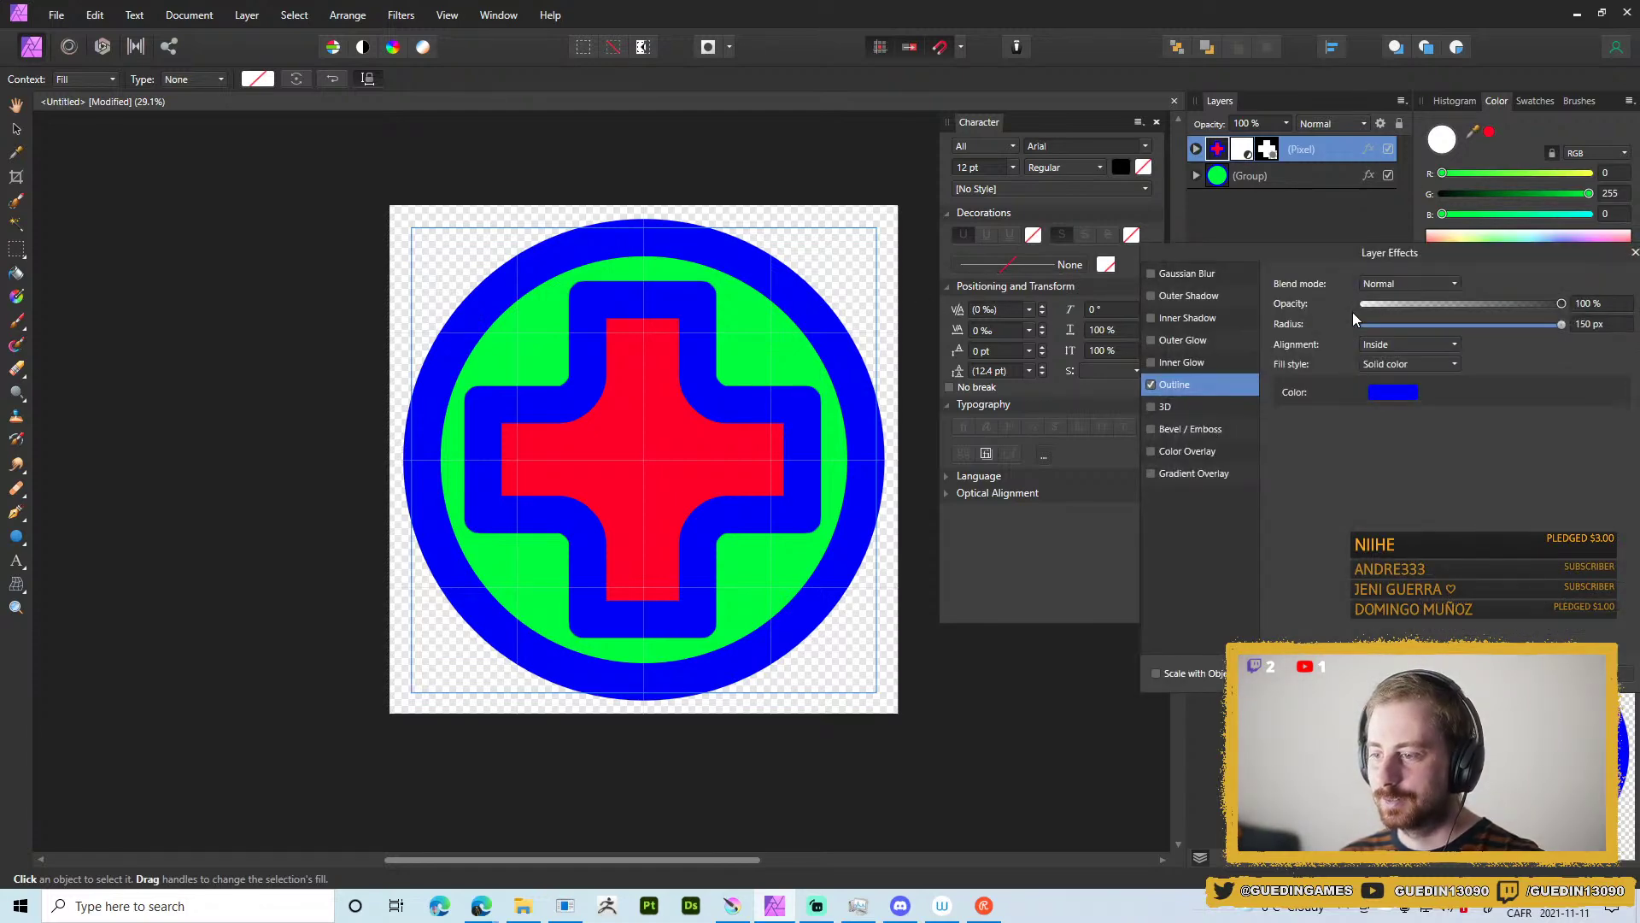
left_click_drag(1313, 260, 996, 282)
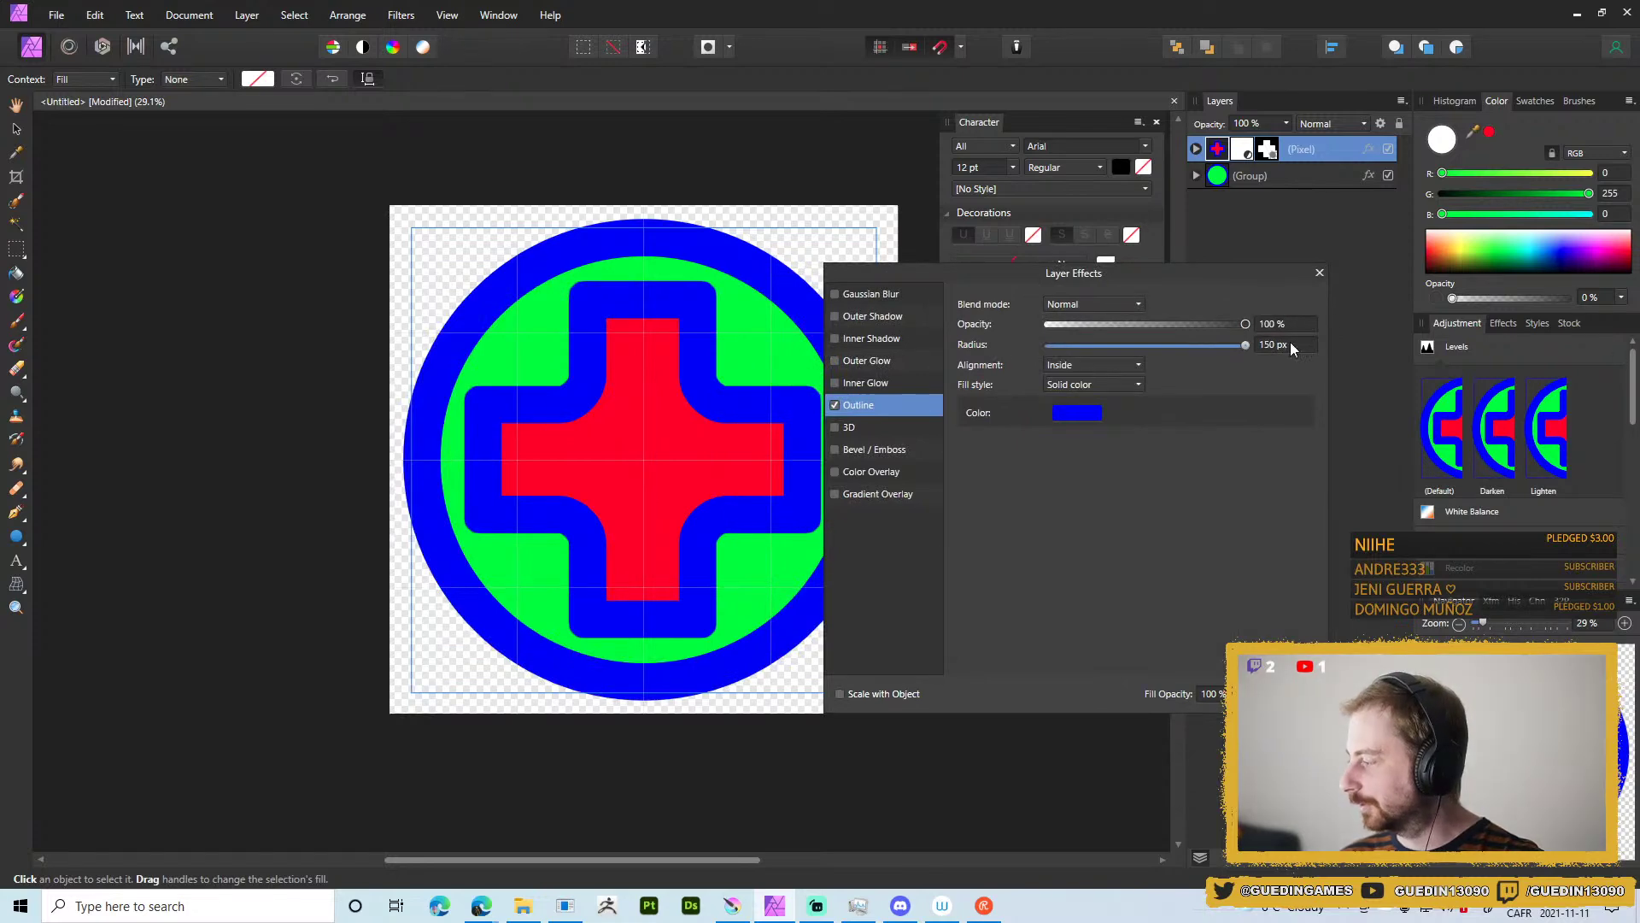
Set the cross outline's color to pure white with saturation 0 and lightness 100 in the HSL Sliders, and close the layer effects.
left_click(1089, 417)
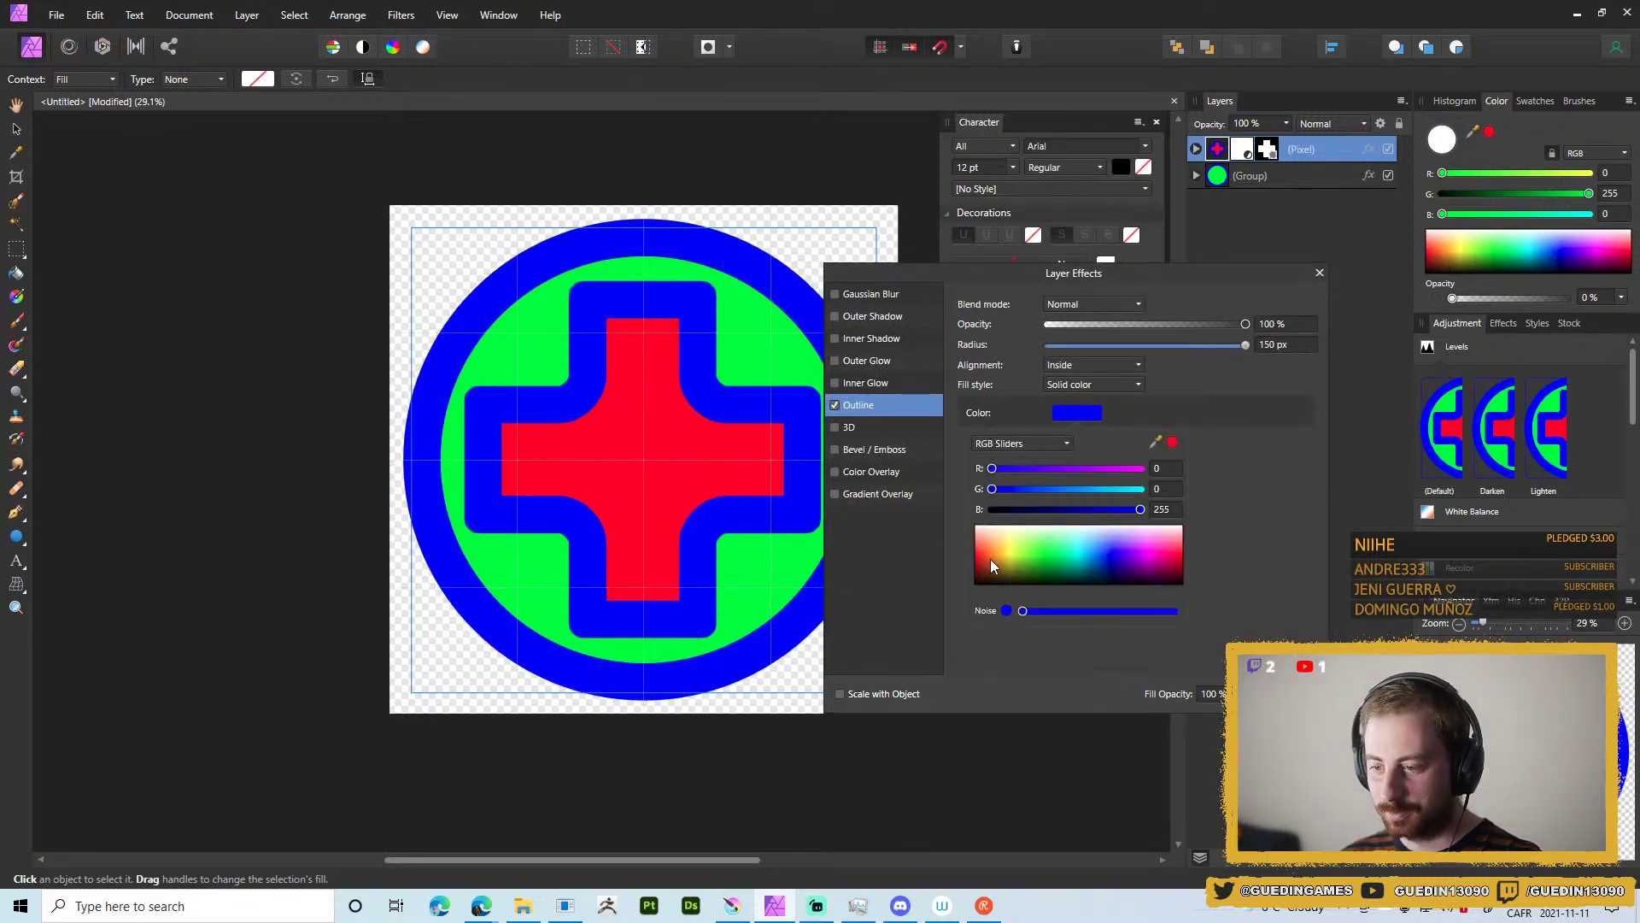
left_click_drag(1023, 611, 1242, 623)
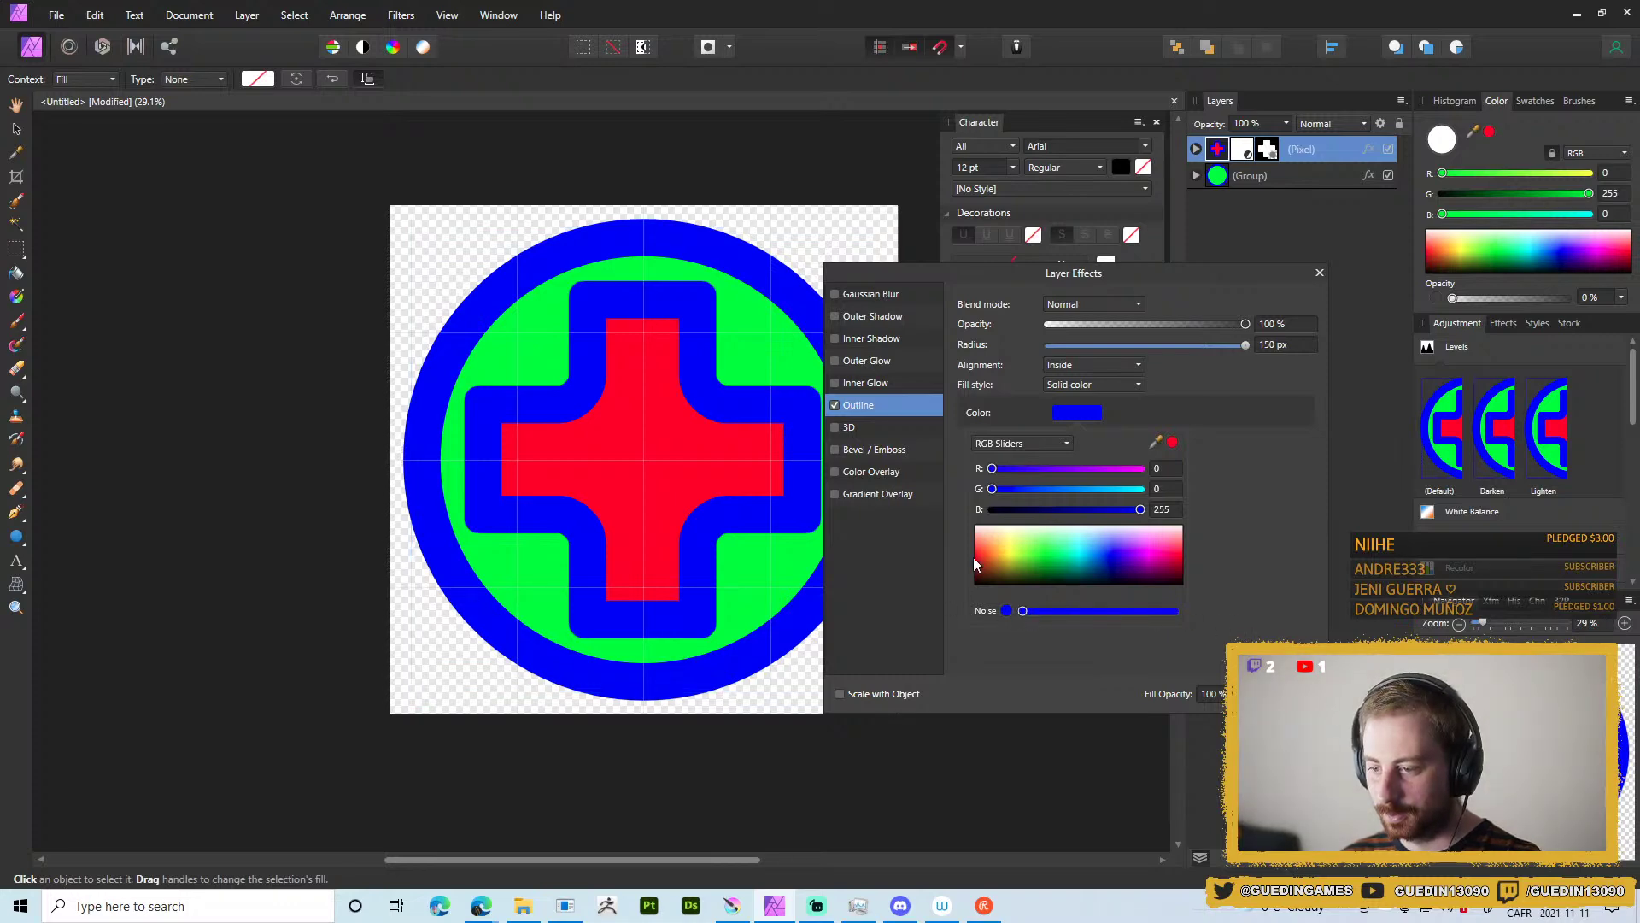
left_click(1007, 532)
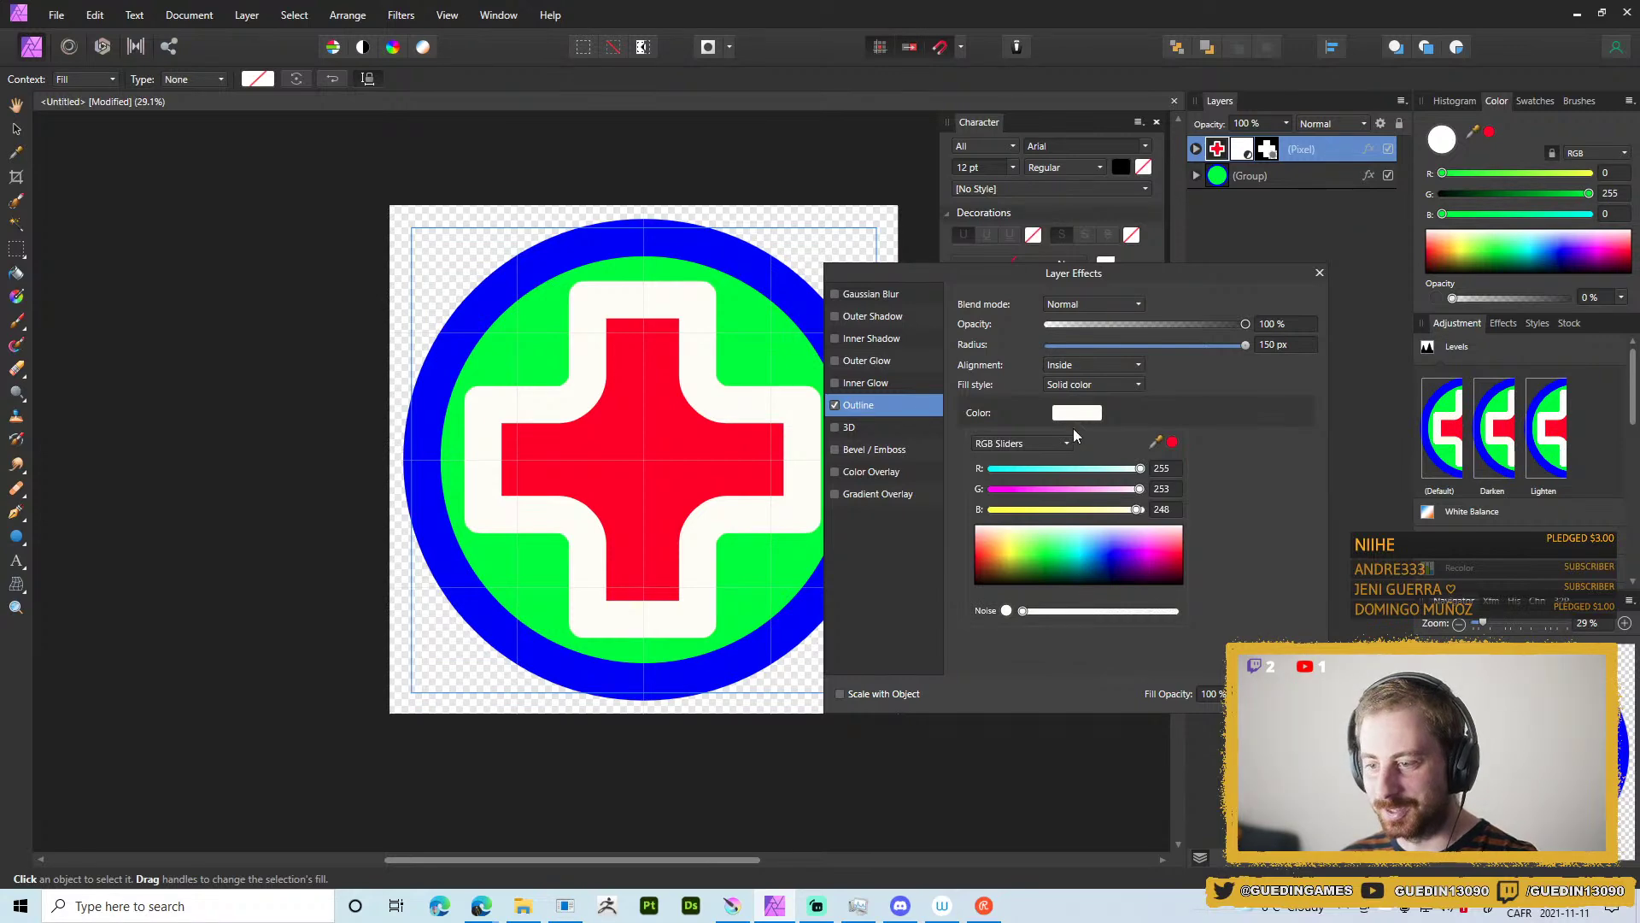
left_click_drag(1138, 509, 1146, 509)
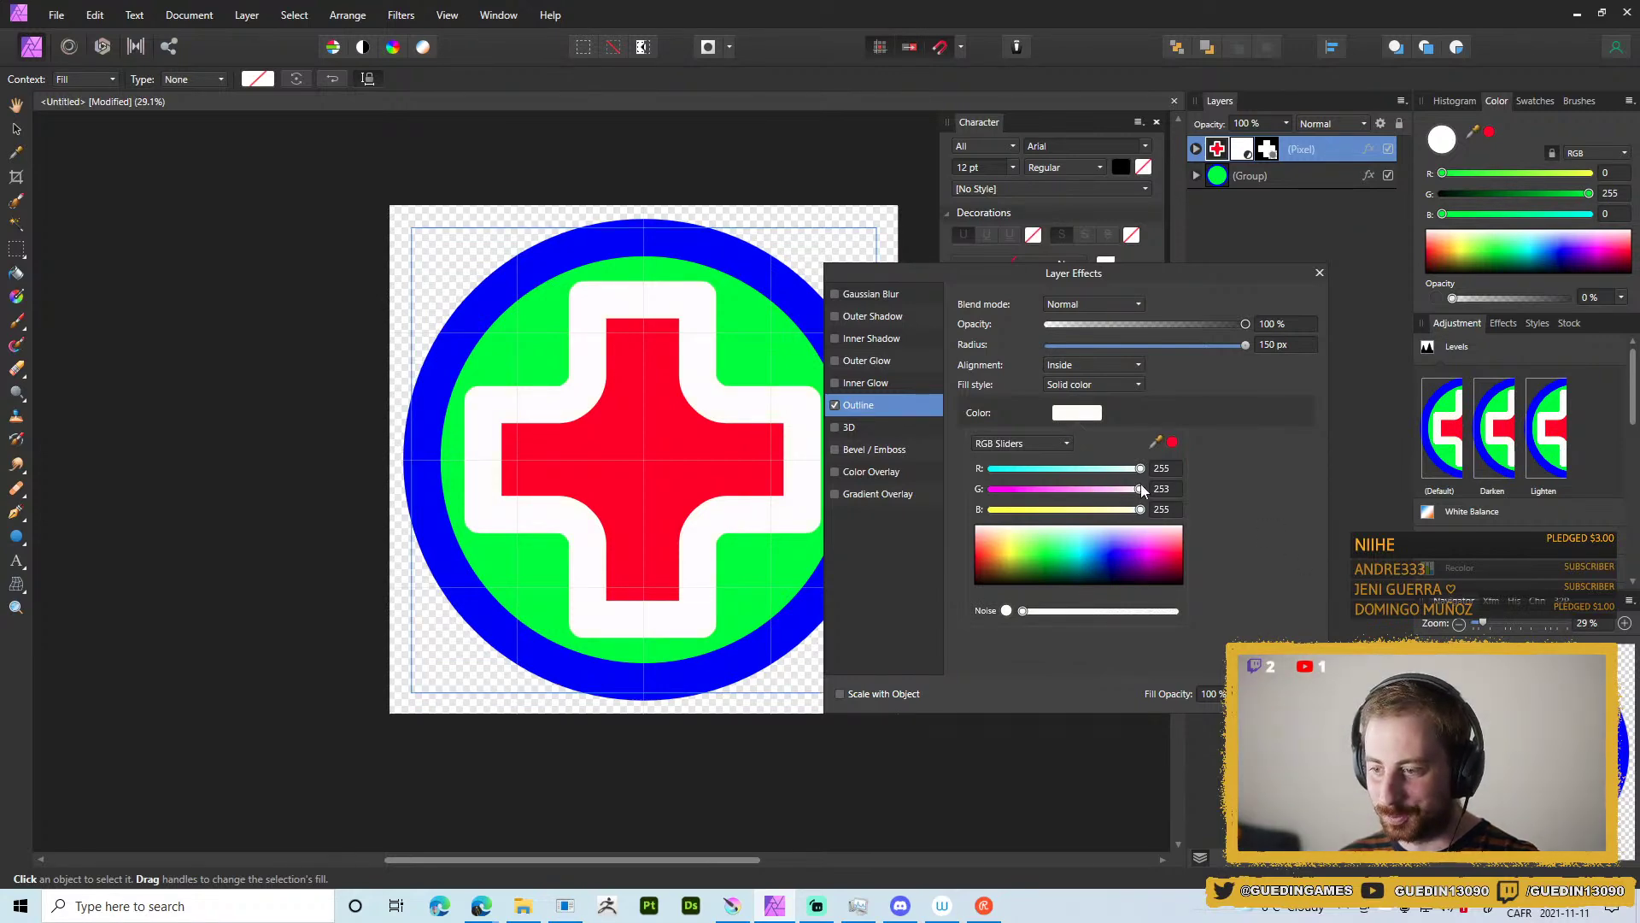
left_click(1001, 449)
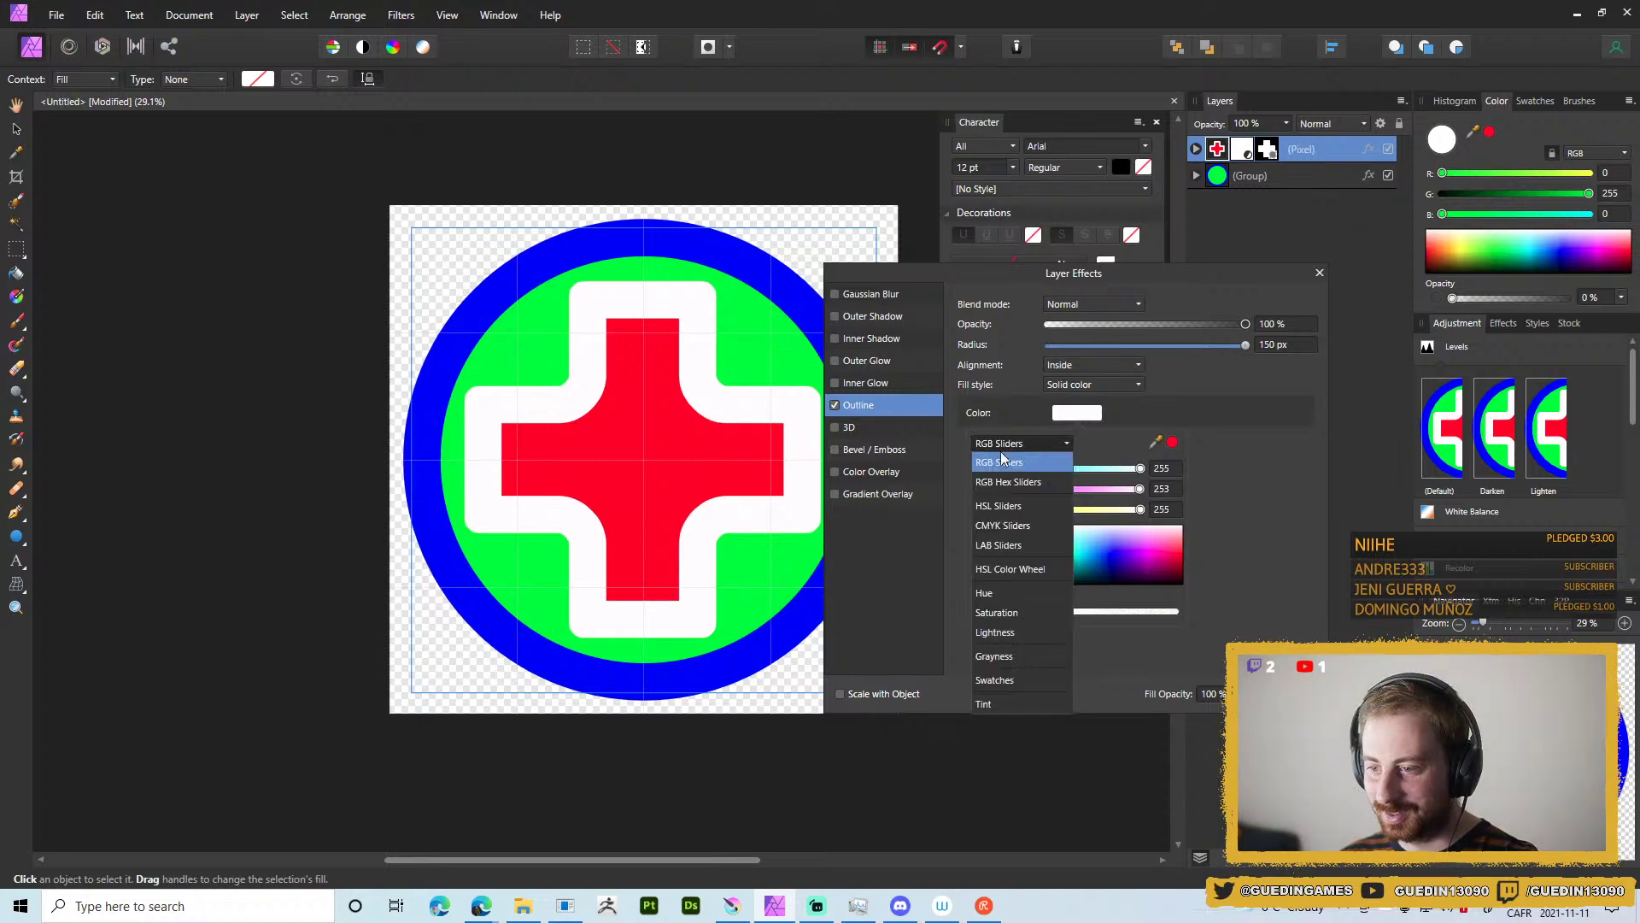
left_click(999, 505)
left_click_drag(1138, 509, 867, 489)
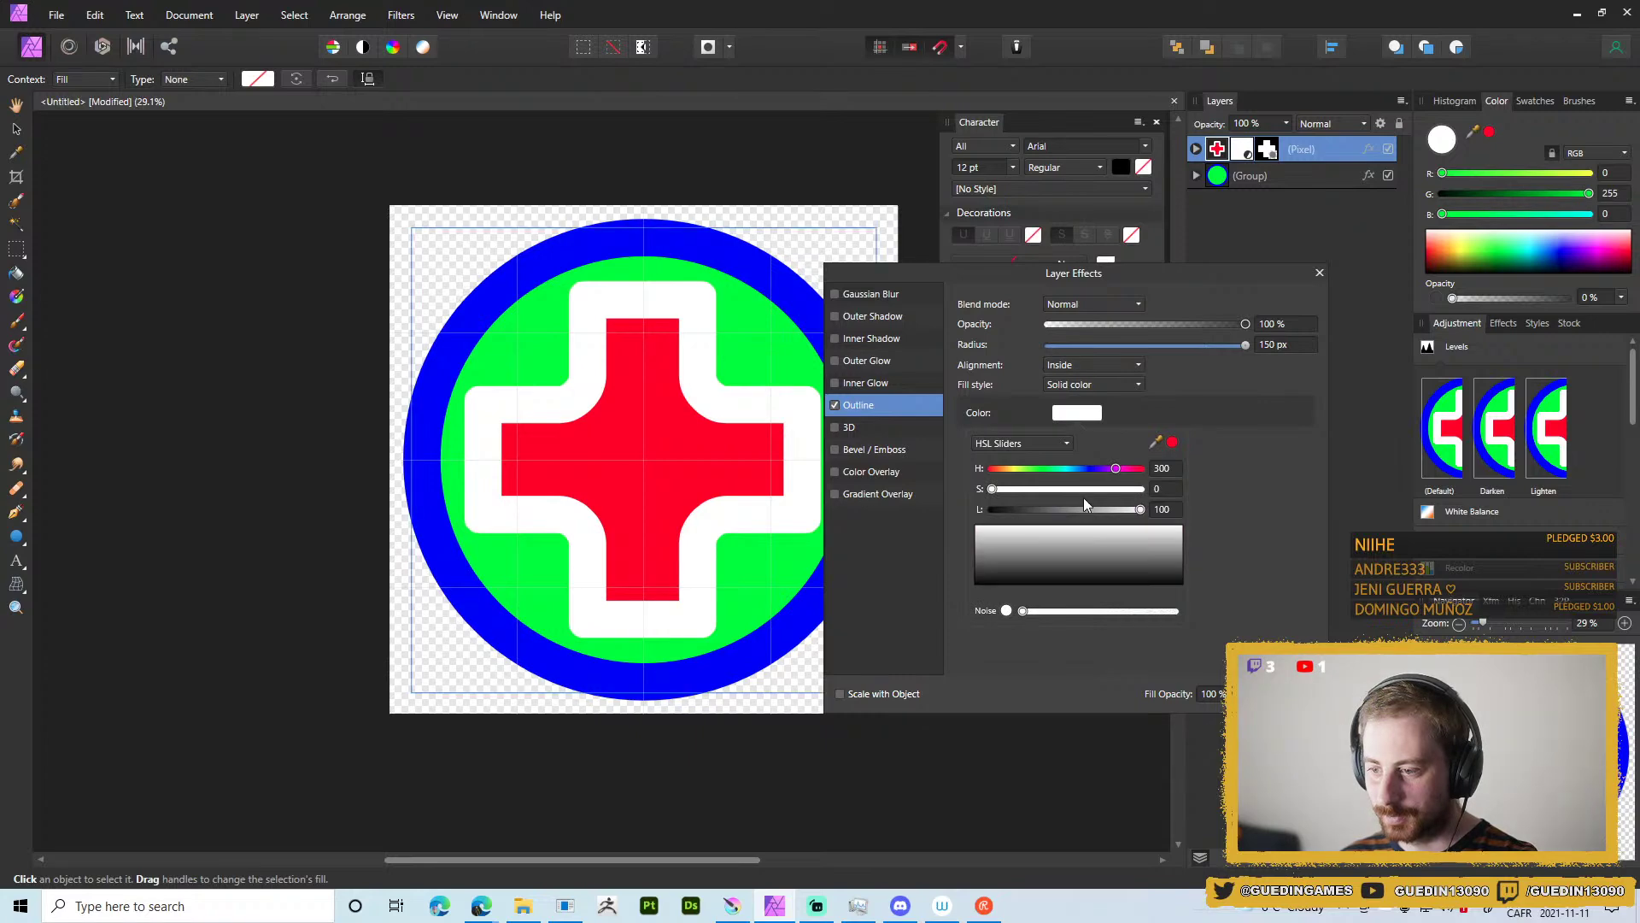
mouse_move(1138, 511)
left_mouse_down()
mouse_move(1120, 510)
mouse_move(1146, 511)
left_mouse_up()
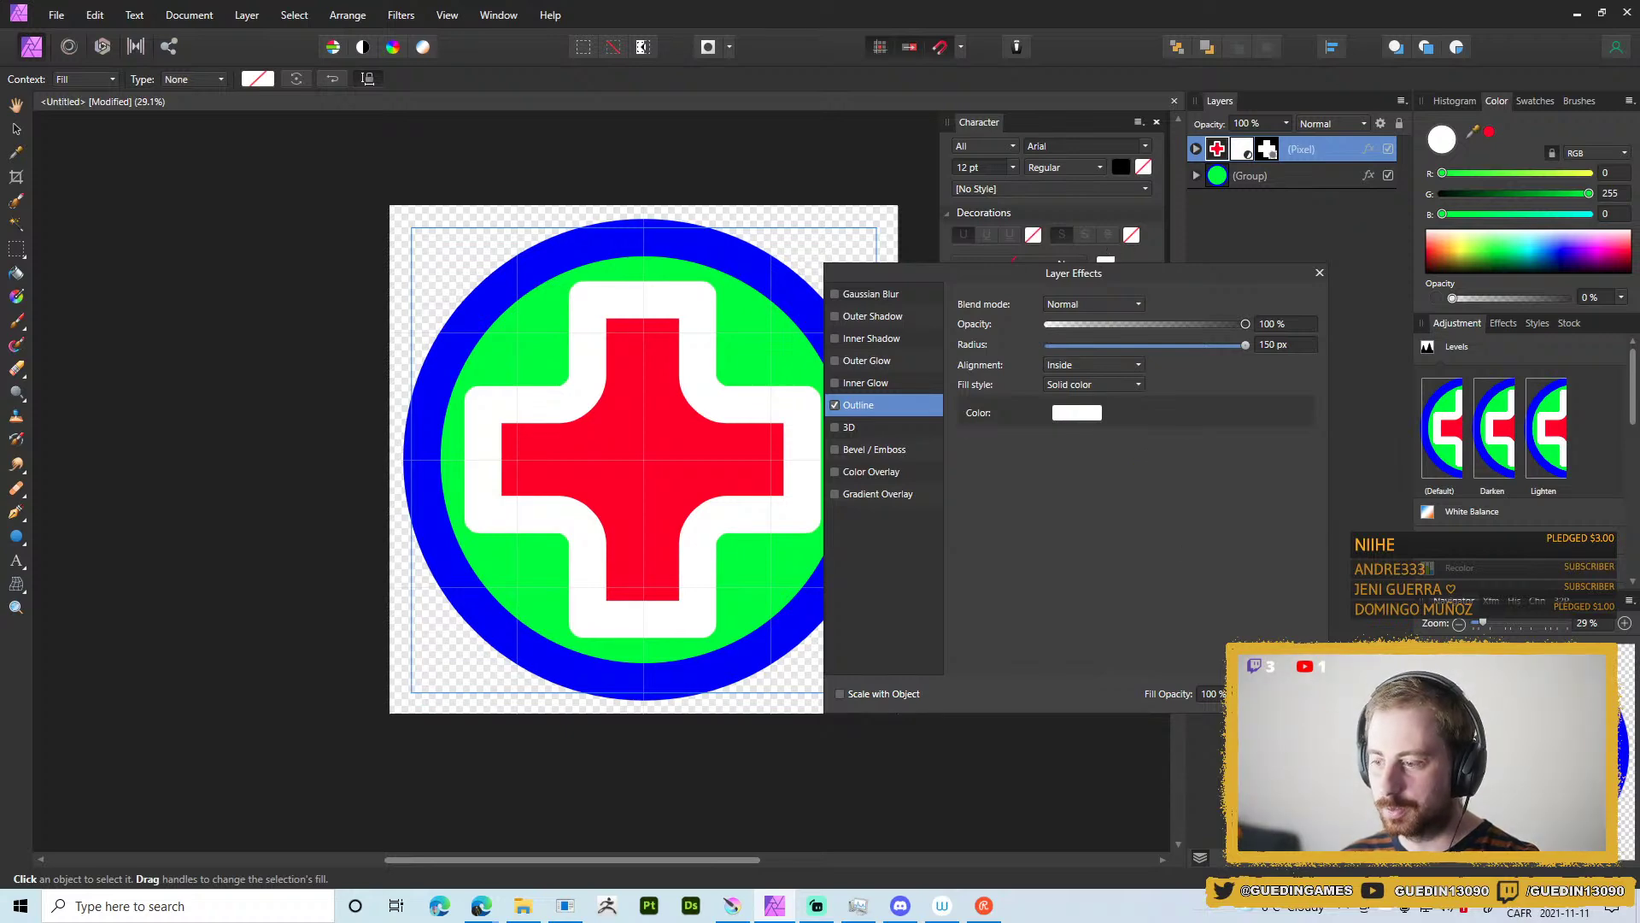
left_click(1285, 693)
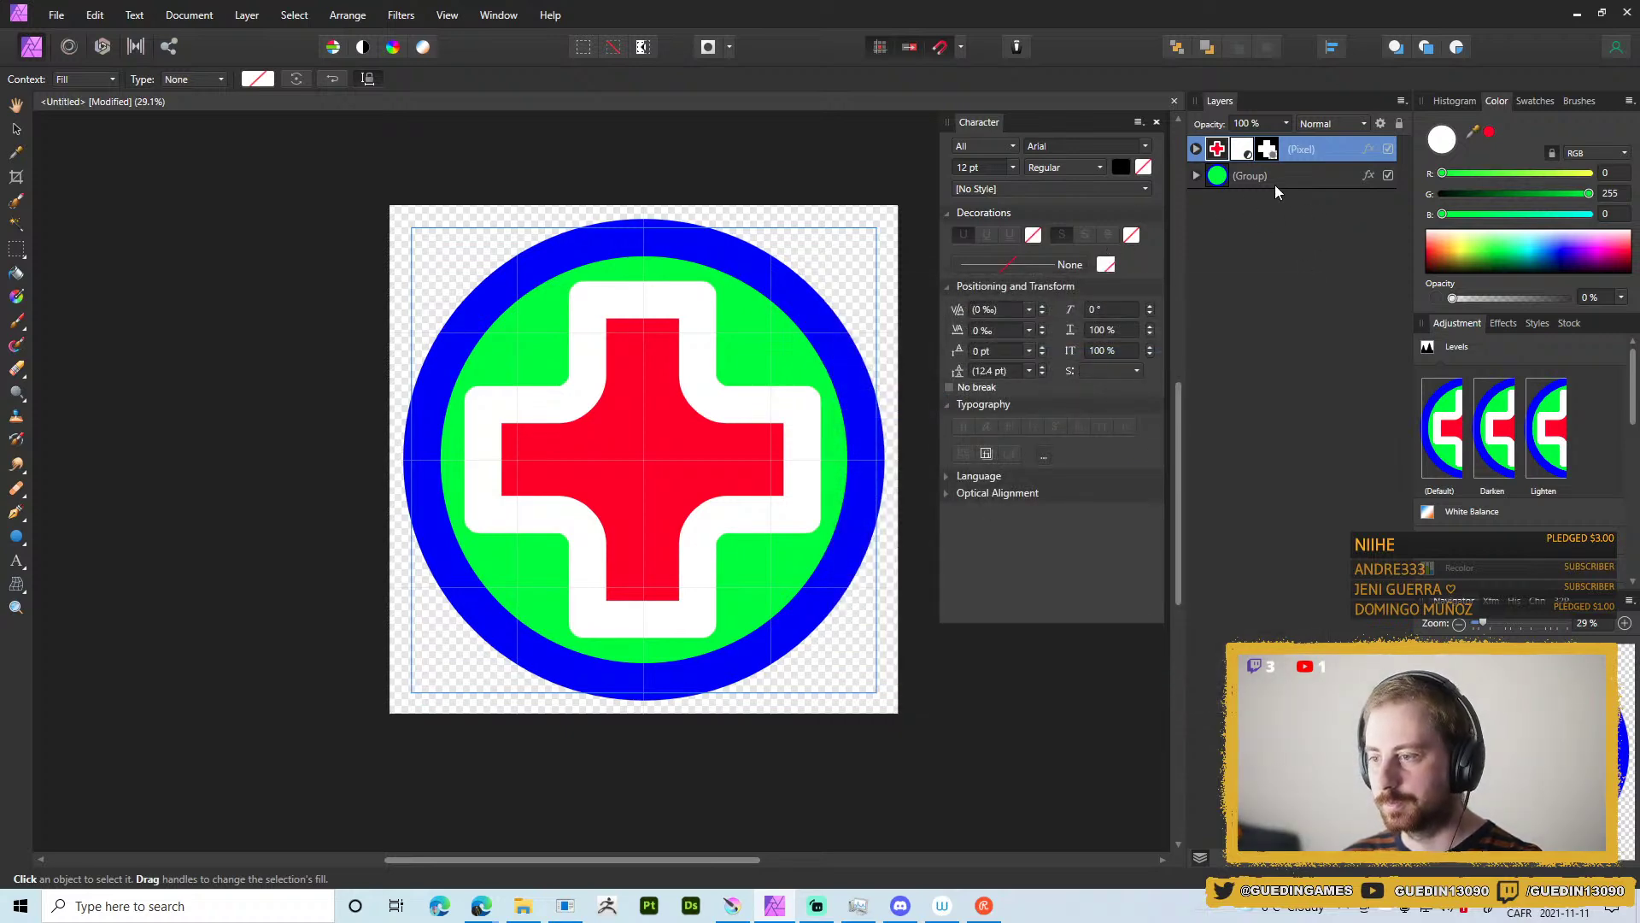
Sample white from the cross's outline and apply it as the outline color of the green circle's group.
left_click(1297, 176)
left_click(1367, 175)
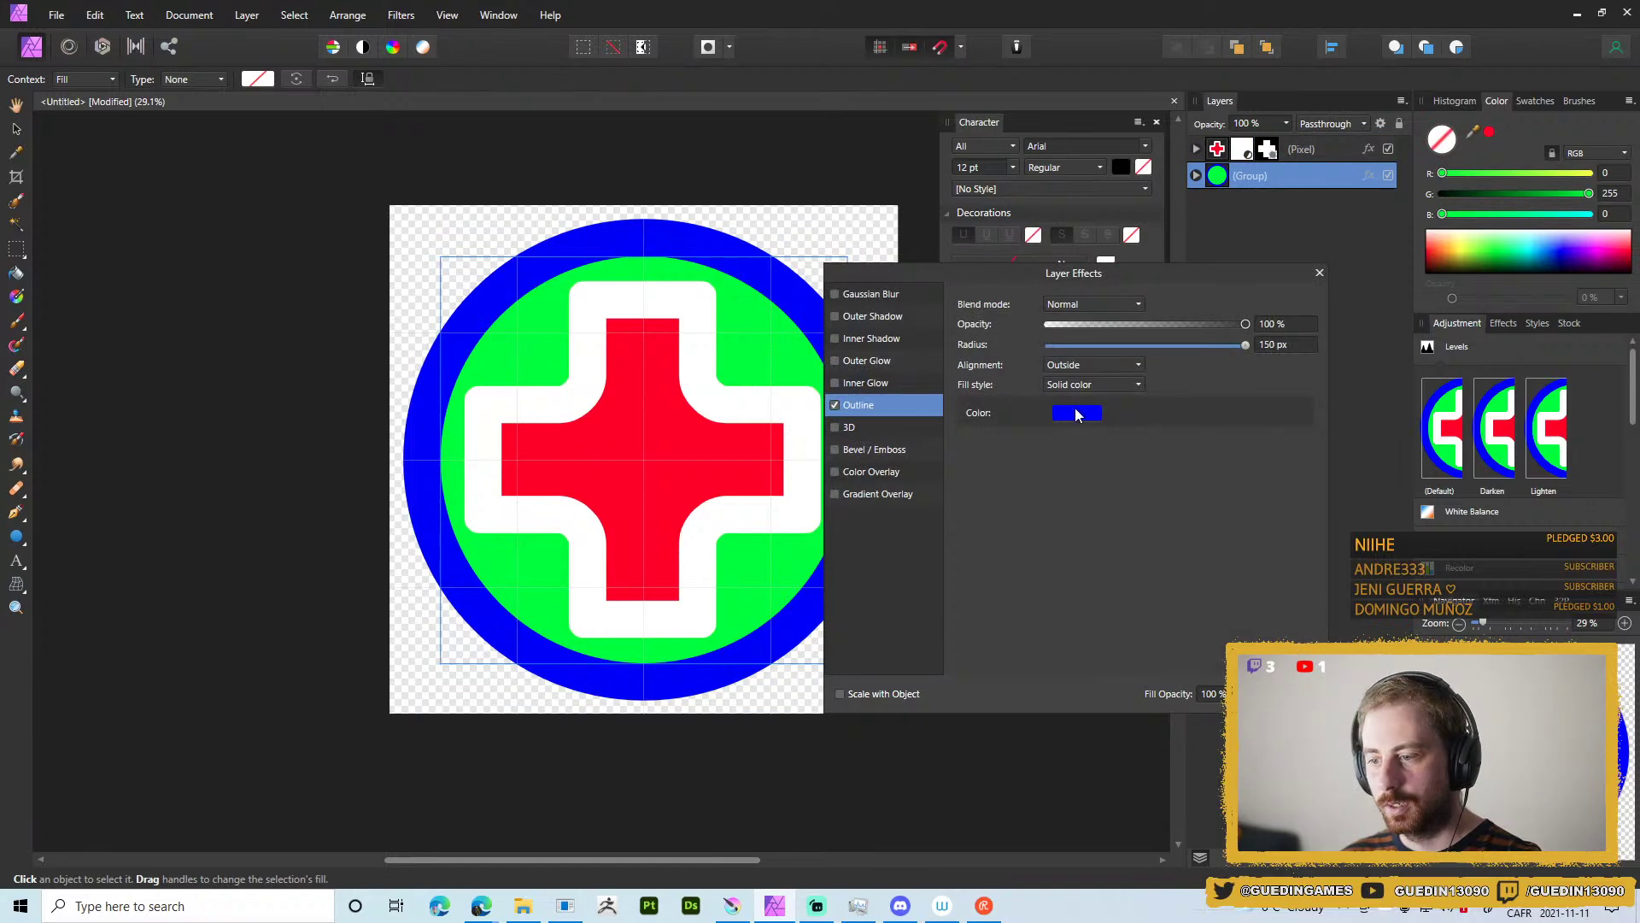
left_click(1076, 412)
left_click_drag(1156, 442, 787, 405)
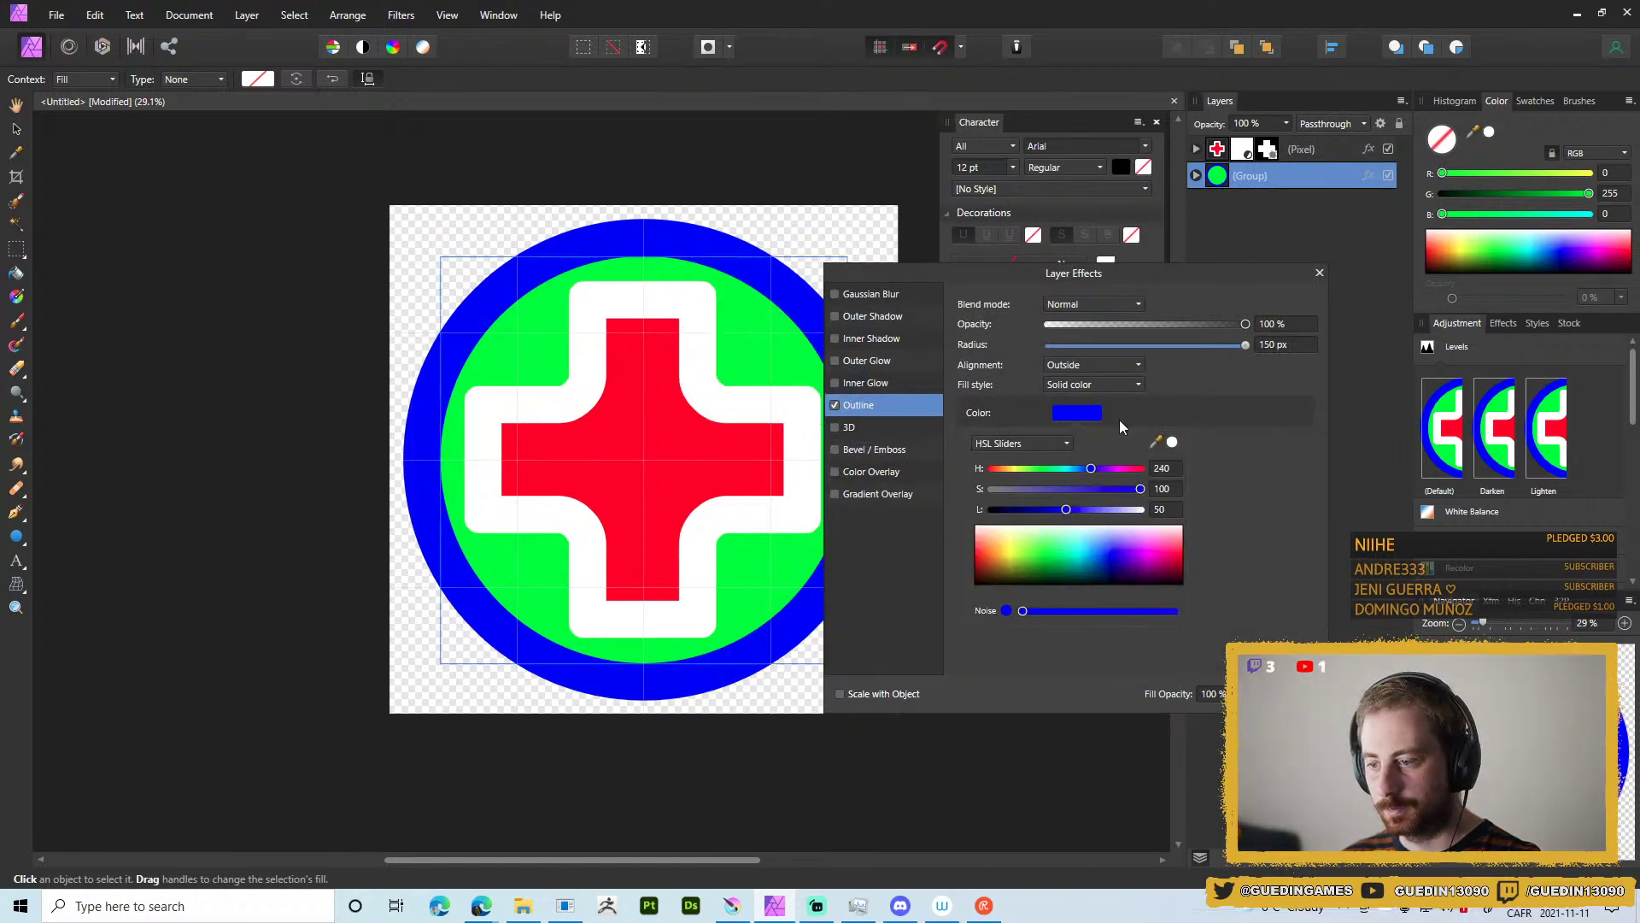
left_click(1172, 442)
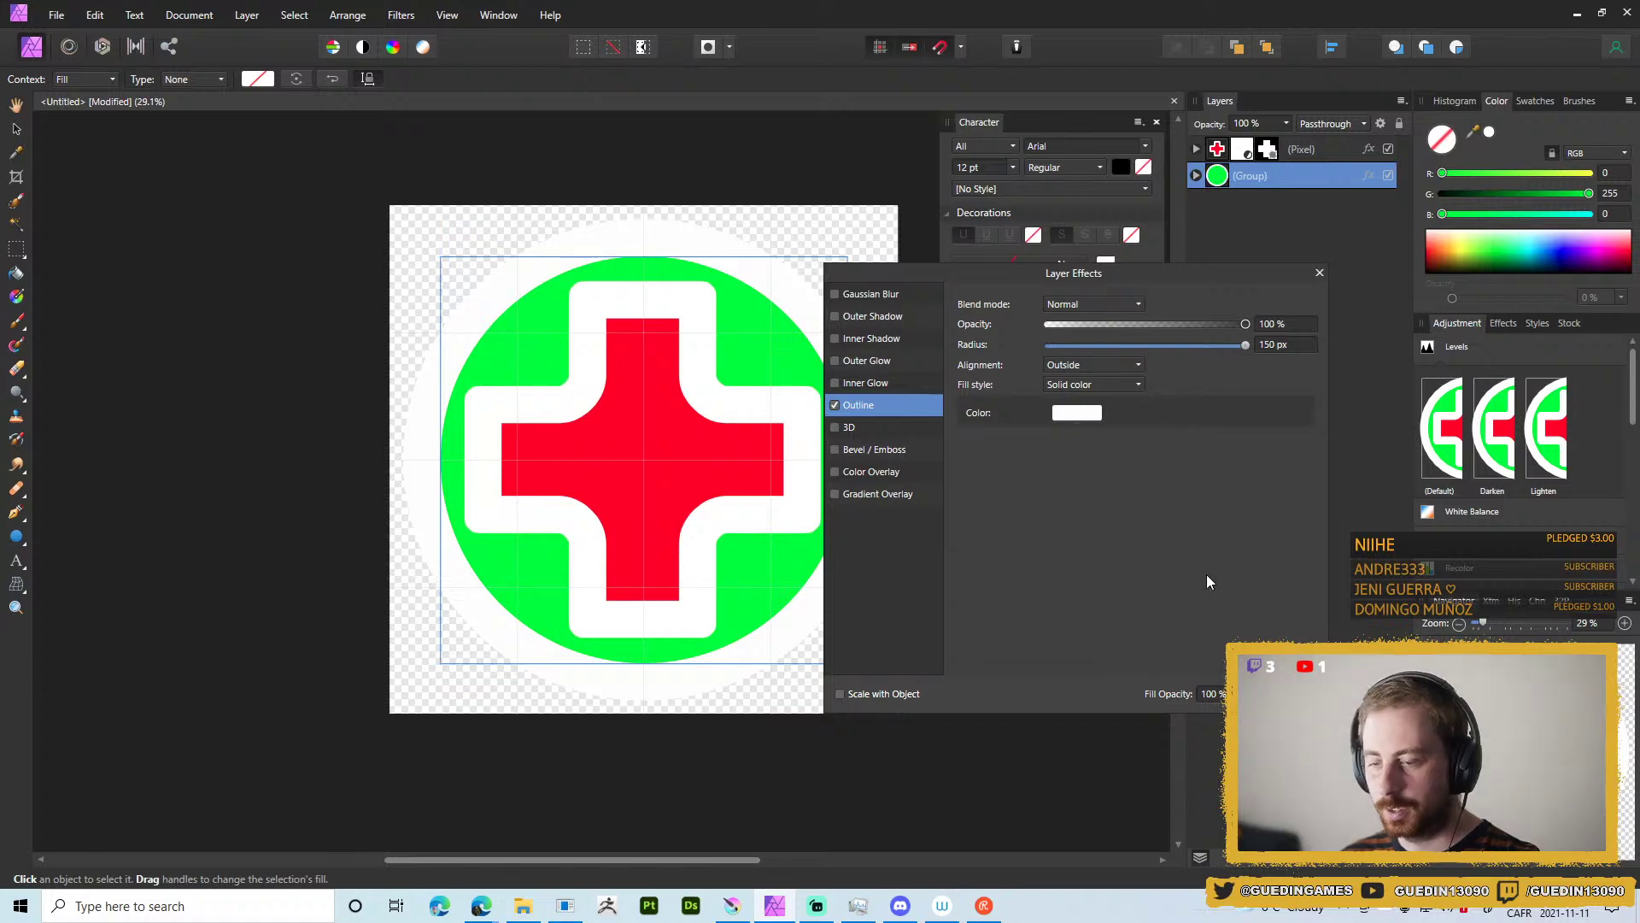
key("Escape")
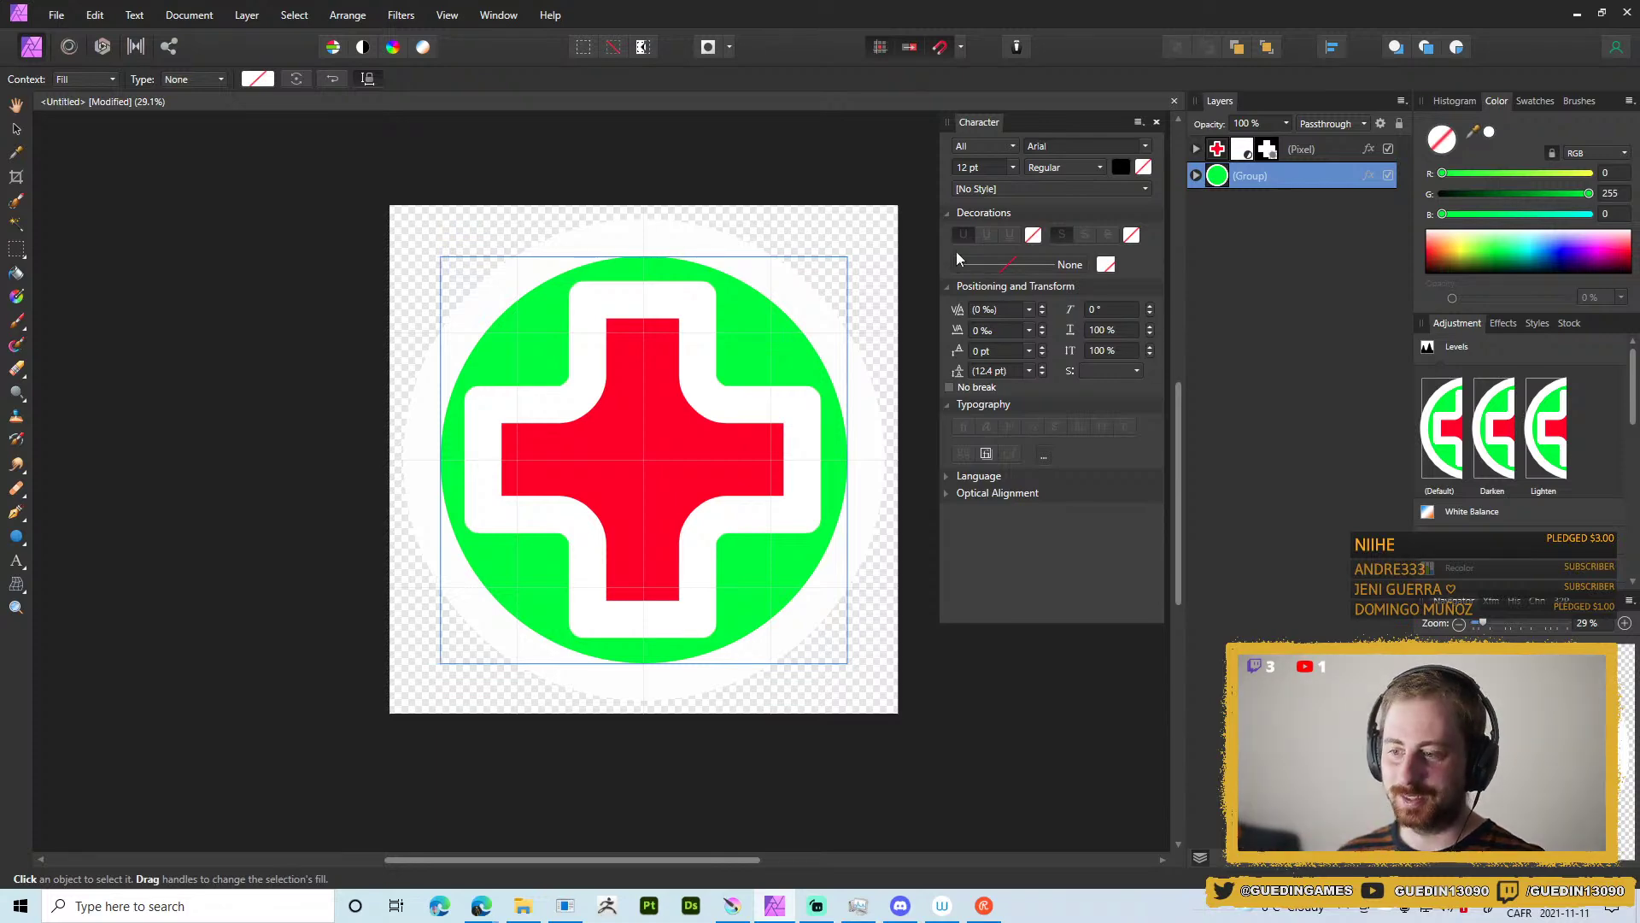
Change the fill color of the ellipse inside the circle's group from green to orange (R 255, G 112, B 15).
left_click(1196, 176)
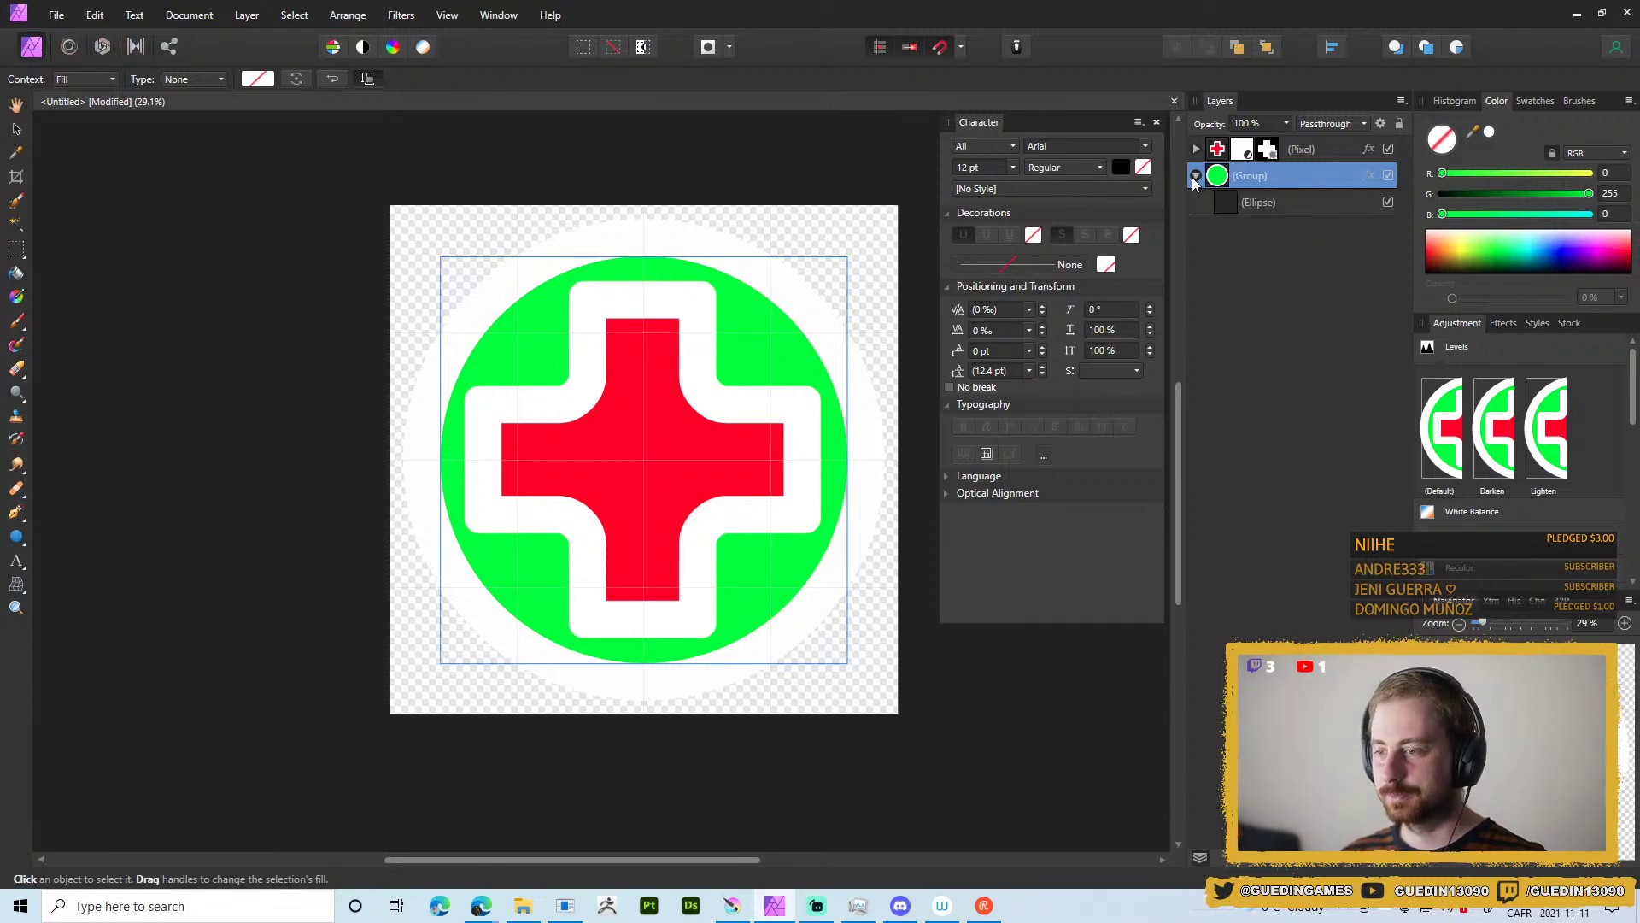
left_click(1252, 204)
left_click(257, 79)
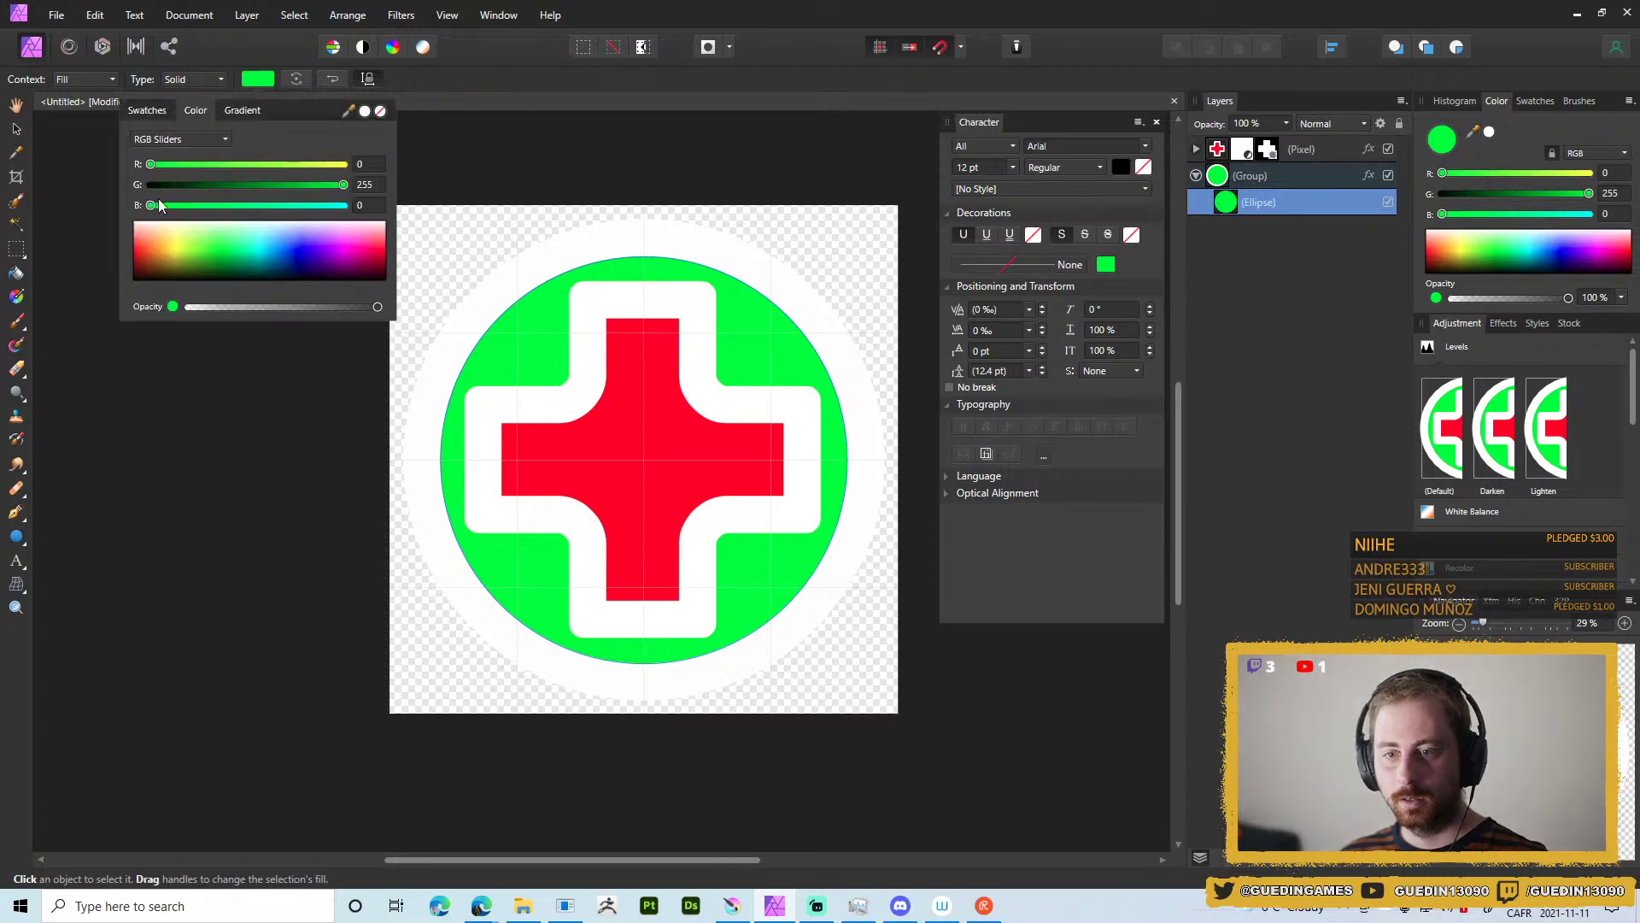
left_click_drag(188, 254, 150, 249)
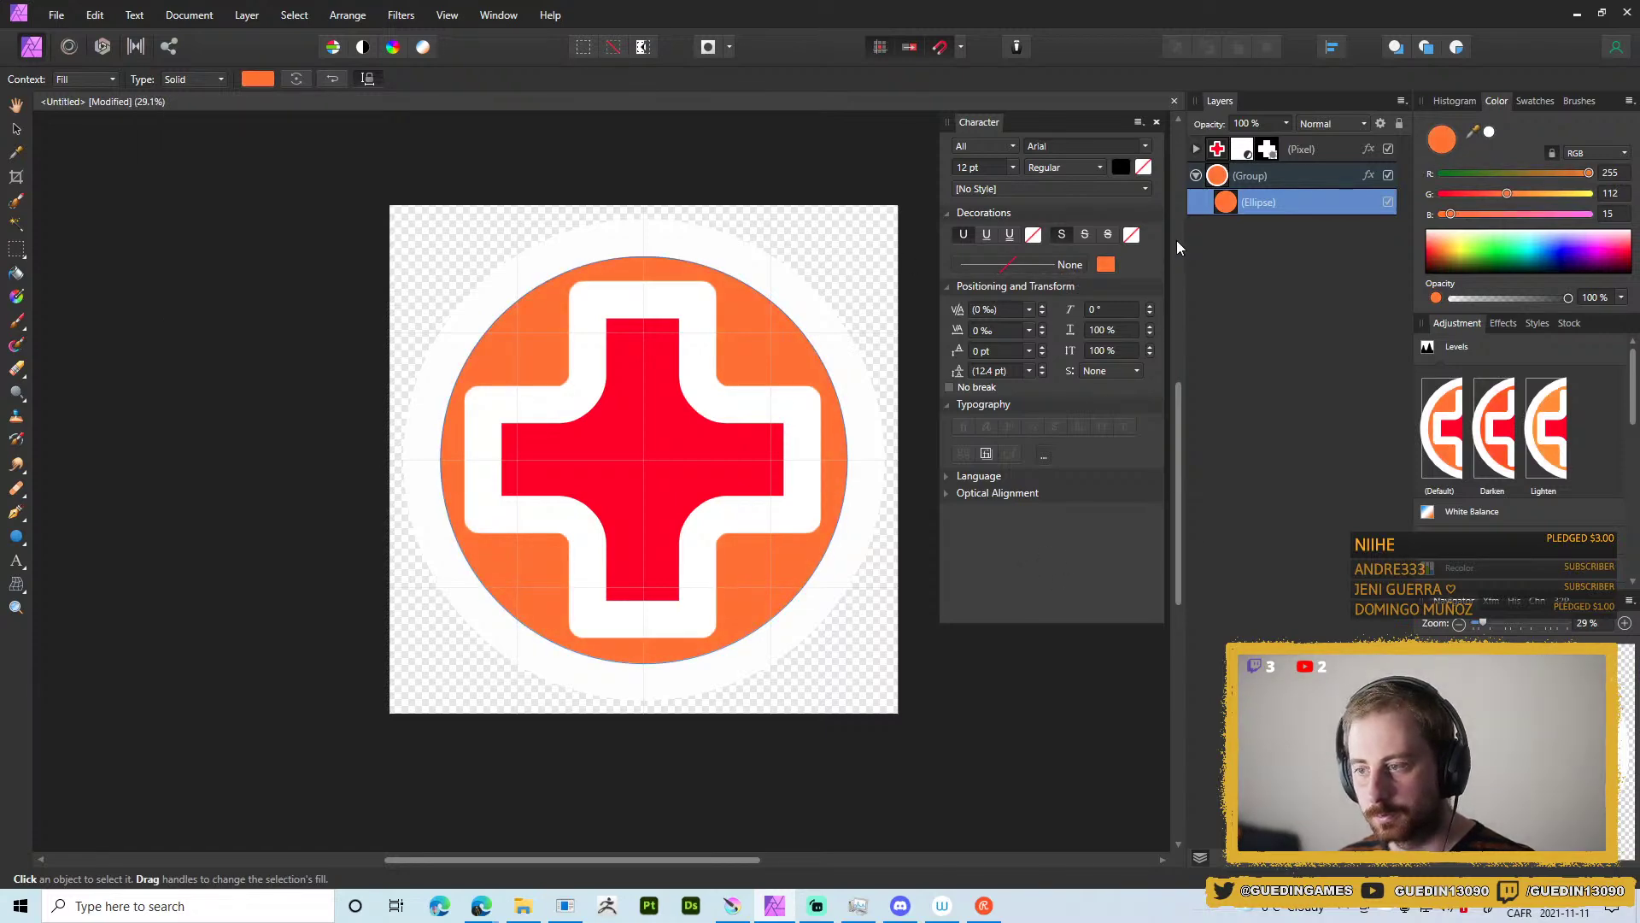
Select the cross's pixel layer with its Levels Adjustment and Mask, and try to flood-fill the cross with the orange.
left_click(1299, 150)
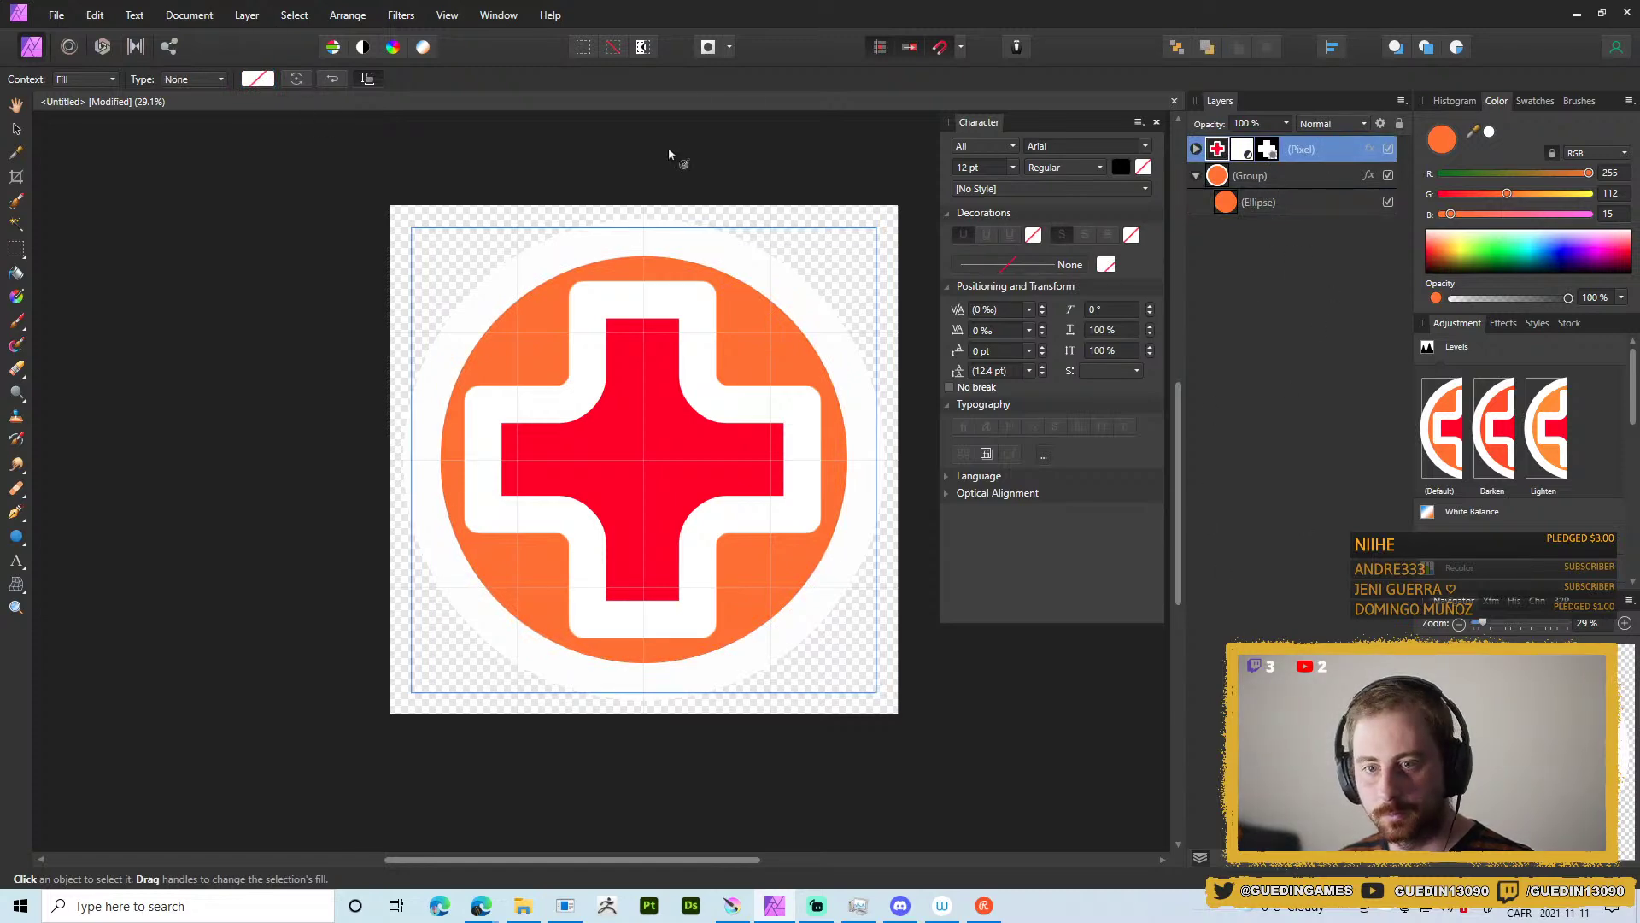
left_click(1195, 149)
left_click(1241, 200)
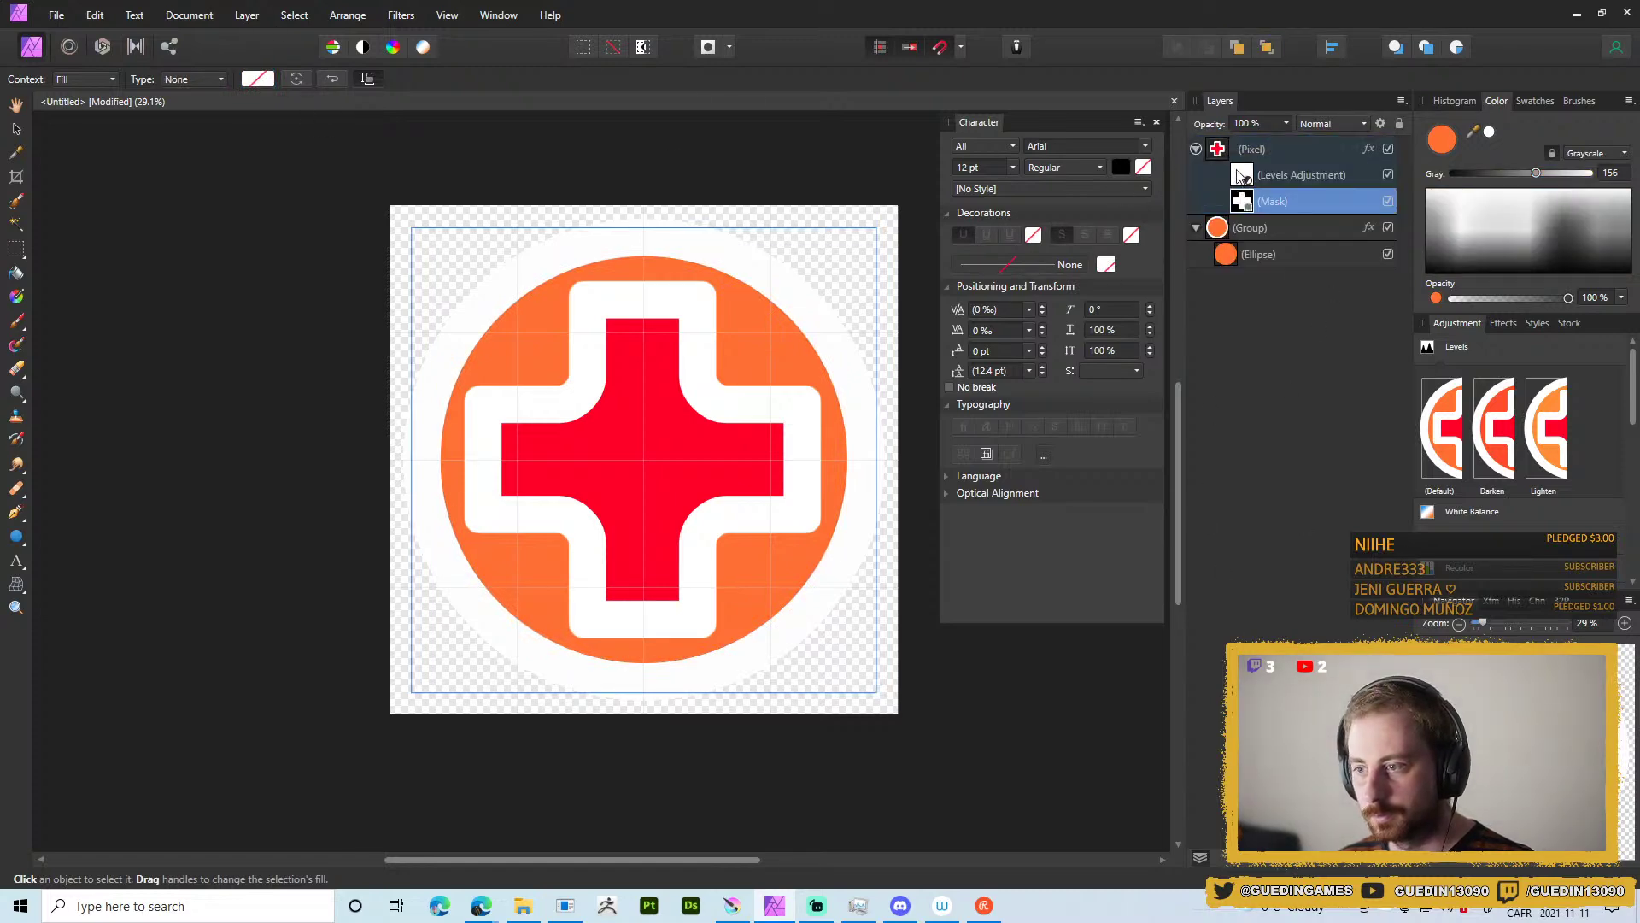
left_click(1220, 151)
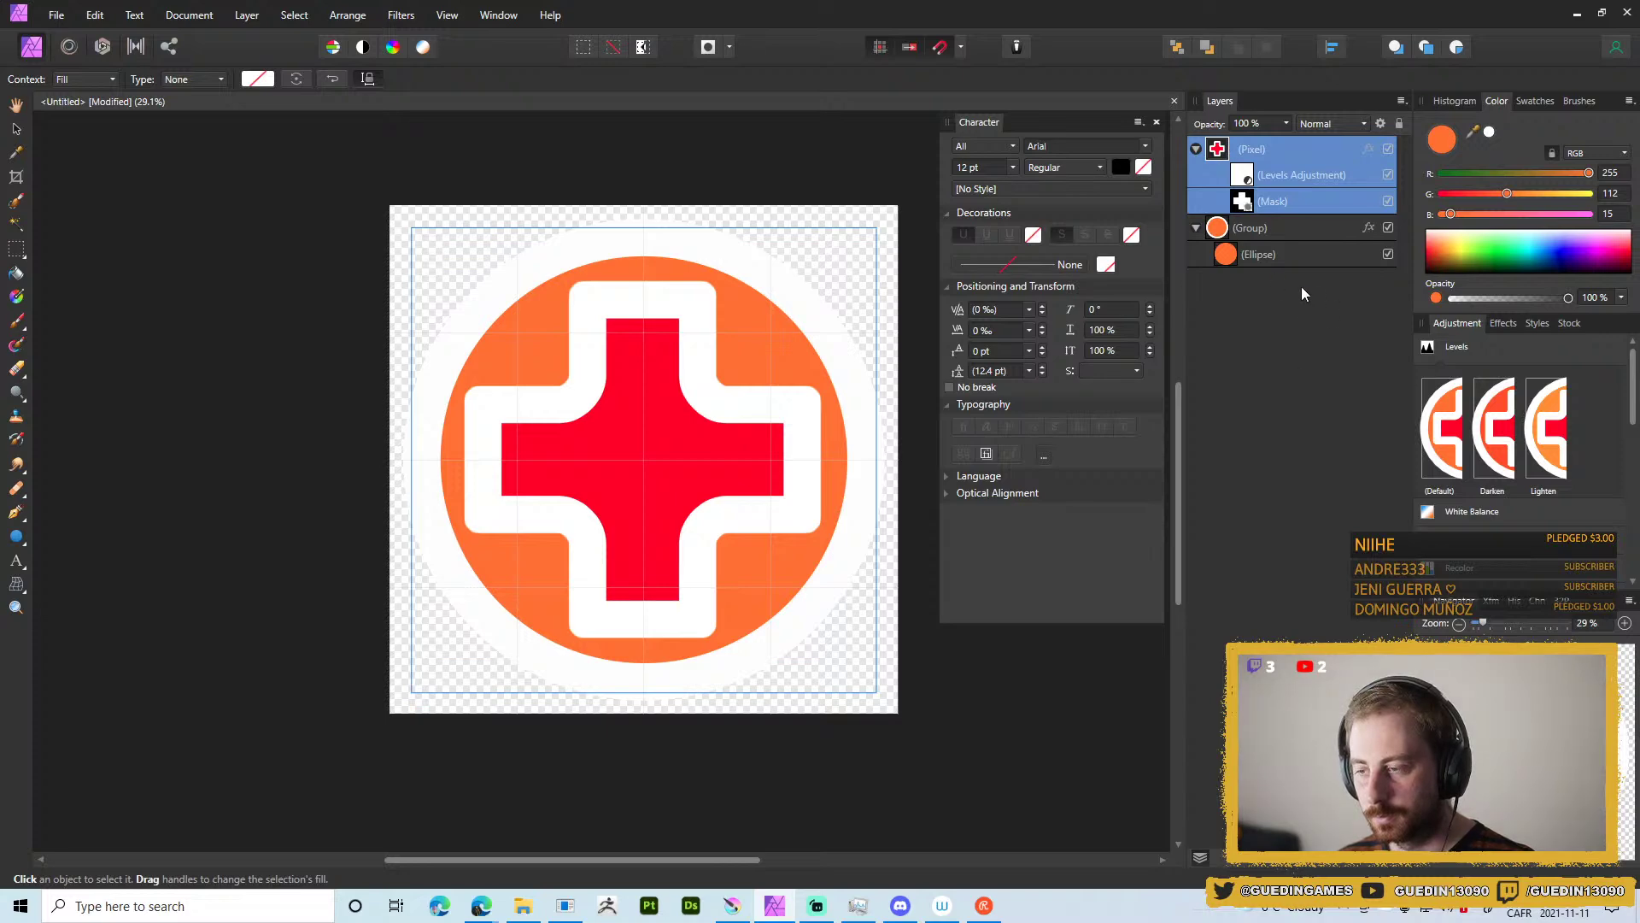
left_click(16, 273)
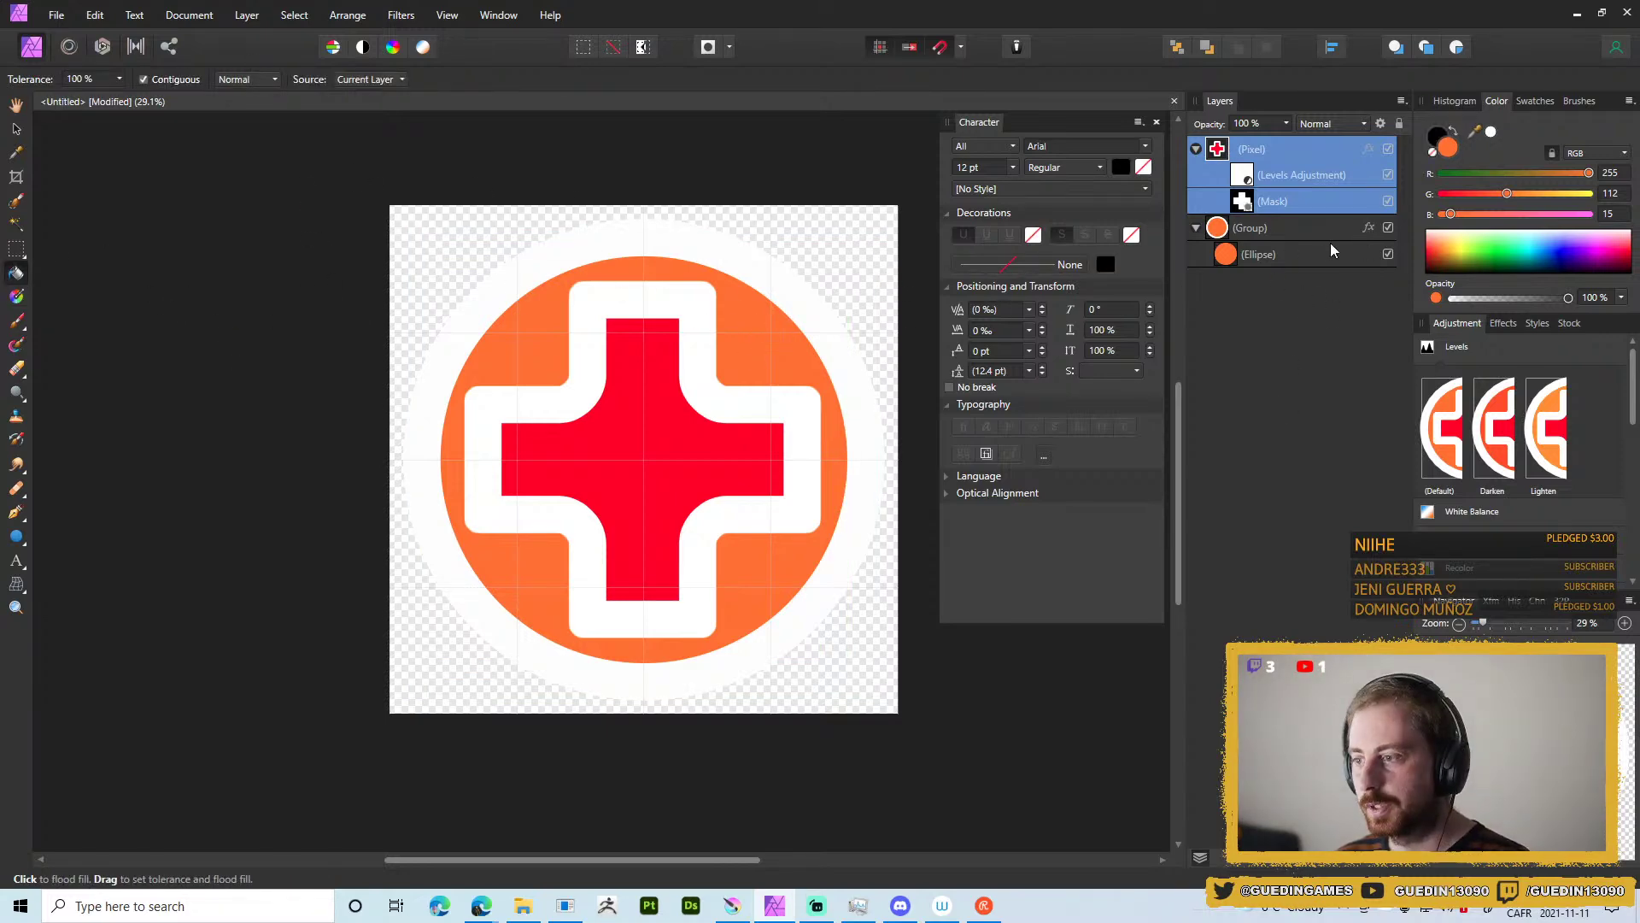
left_click(779, 427)
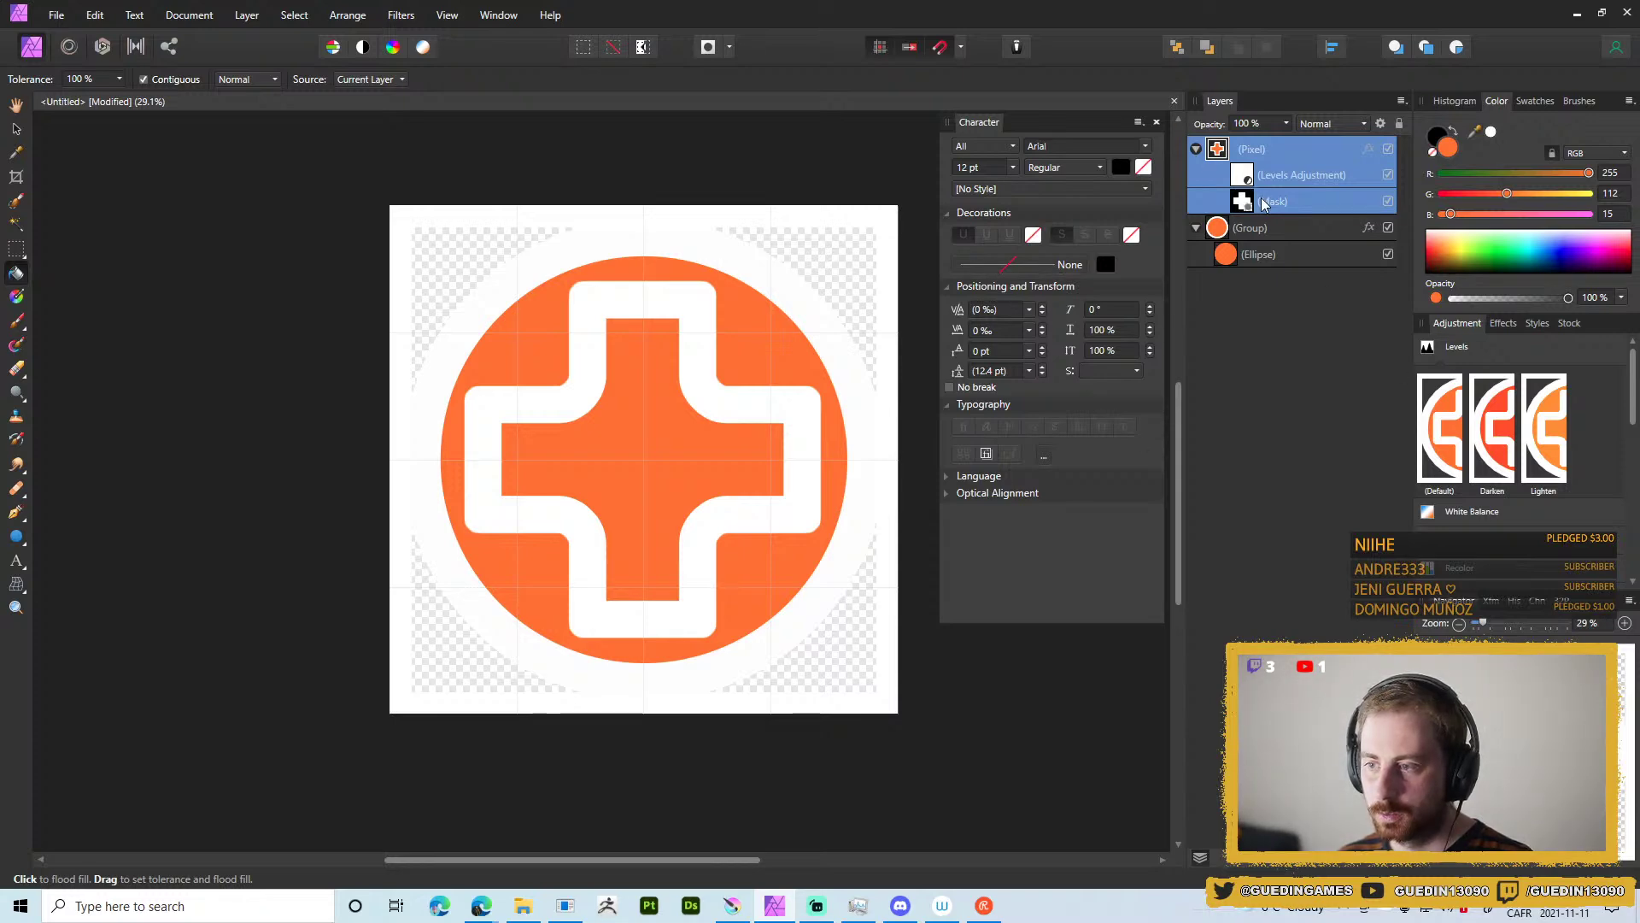
Toggle the Outline effect of the cross layer off and on to examine its influence, and close the layer effects.
left_click(1369, 150)
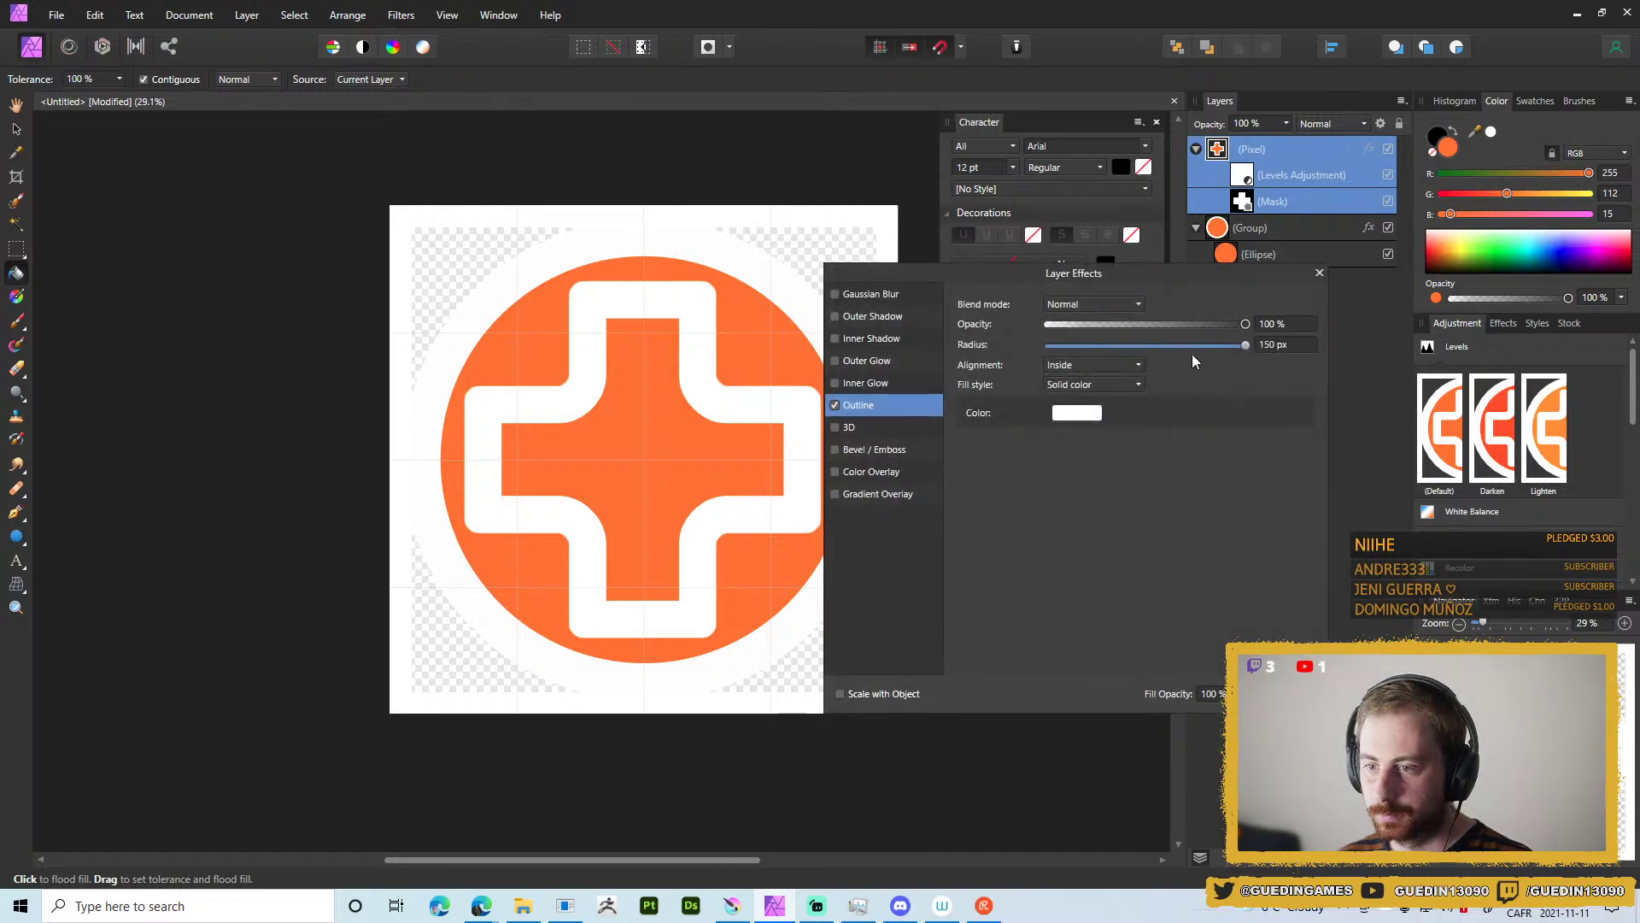
left_click(835, 405)
left_click(835, 404)
left_click(835, 405)
left_click(835, 405)
key("Escape")
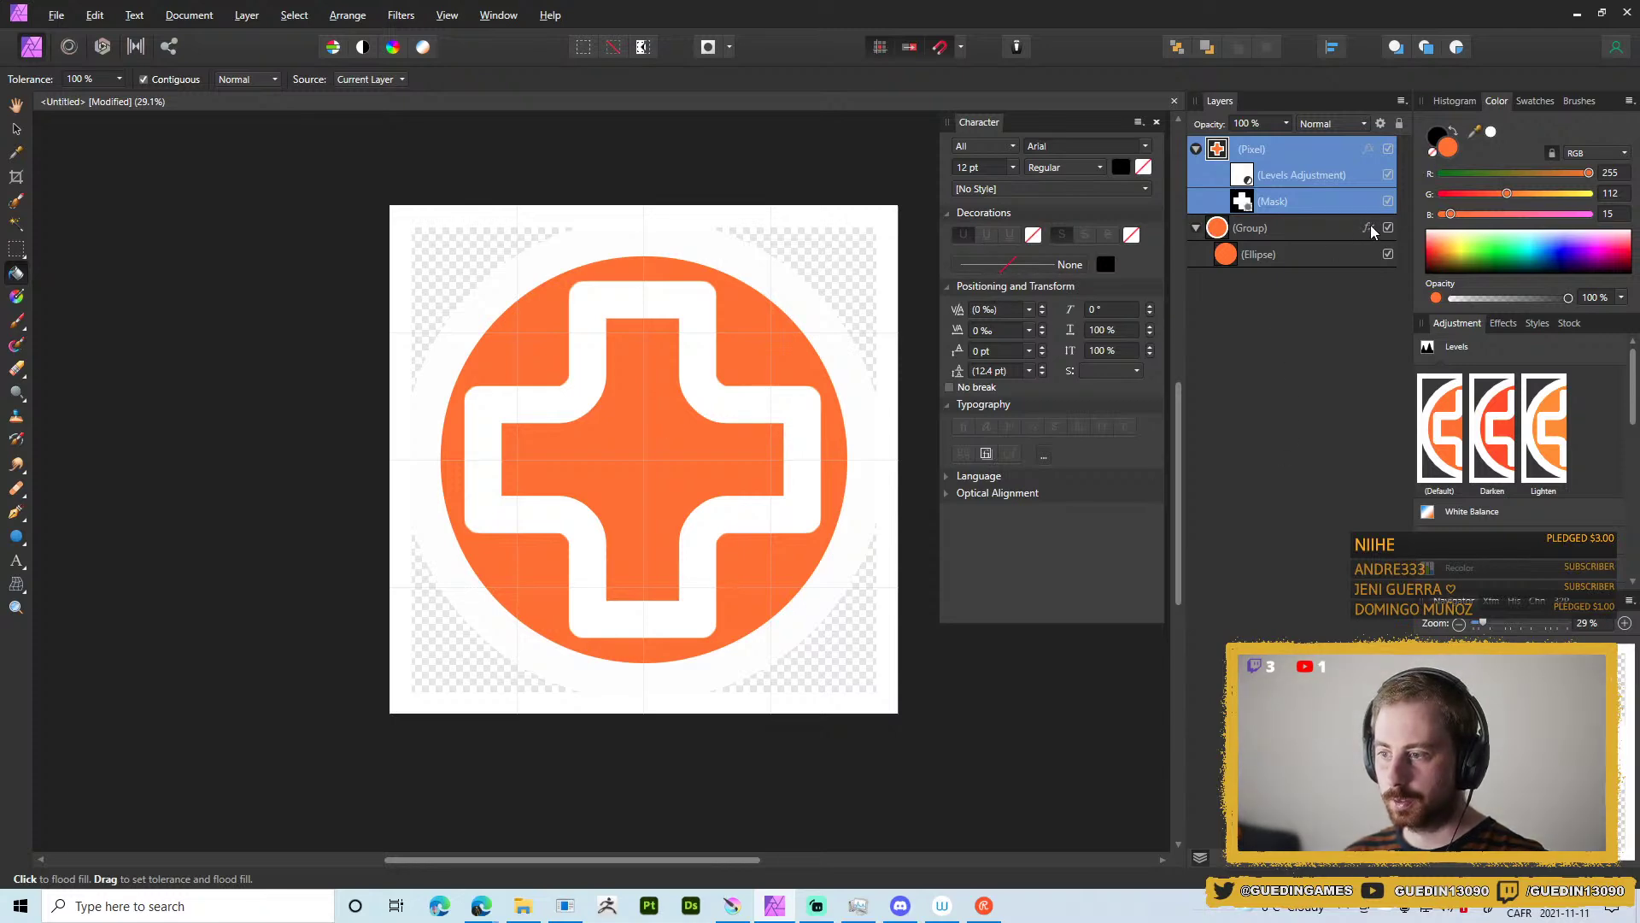
Add an empty pixel layer, toggle the visibility of the Levels Adjustment and the cross layer, and remove the empty layer again.
left_click(1388, 865)
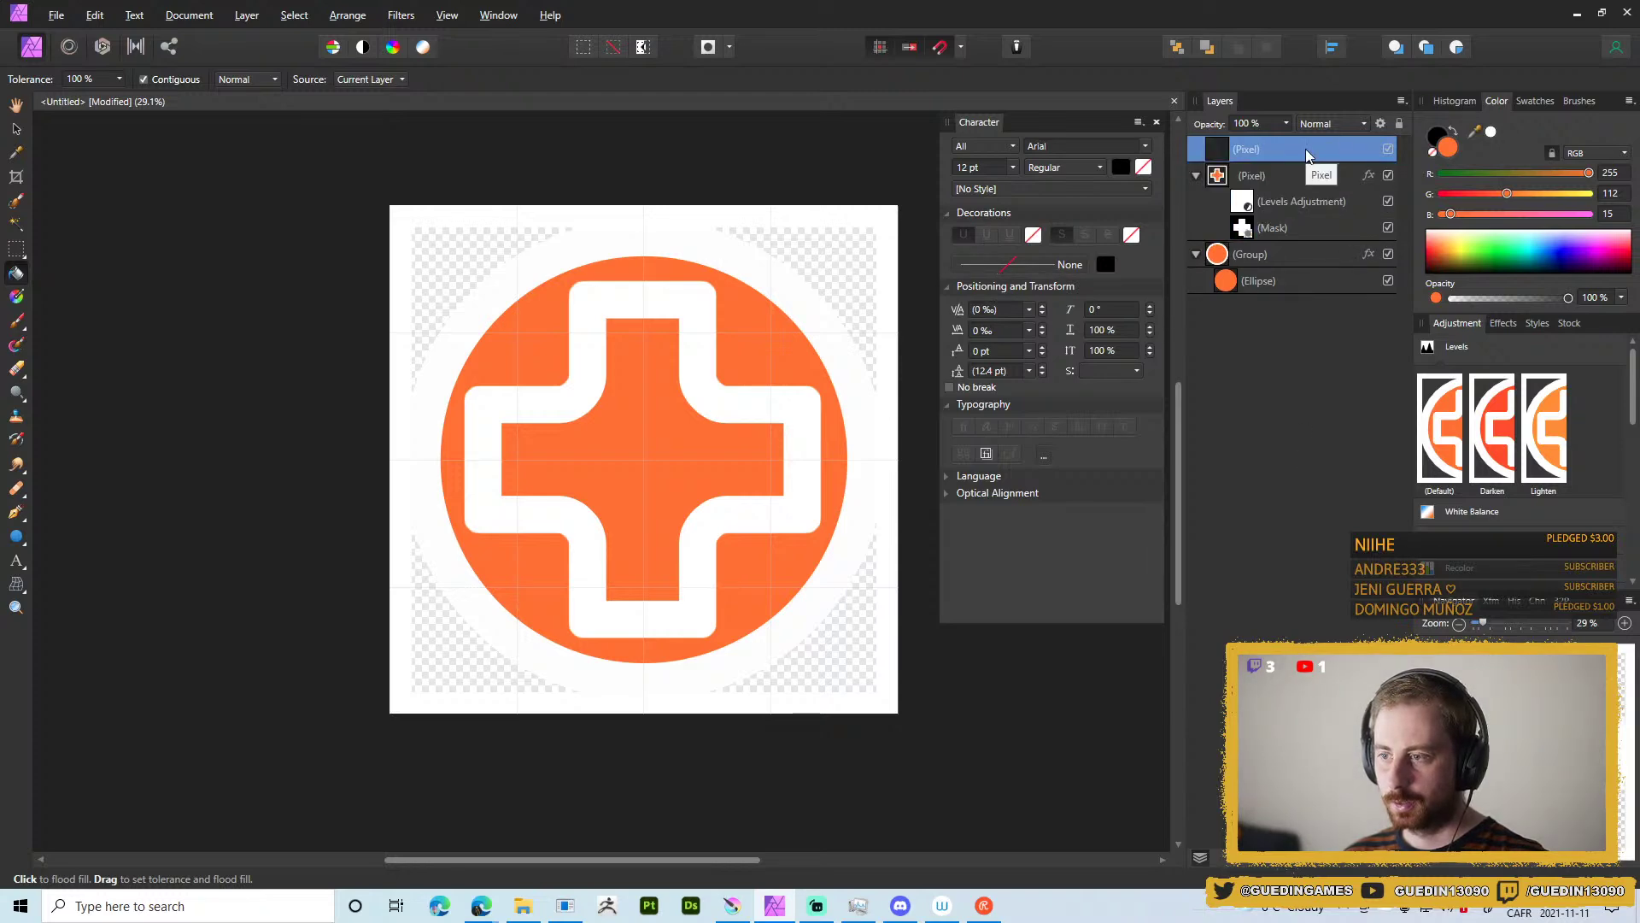
left_click(1387, 202)
left_click(1387, 202)
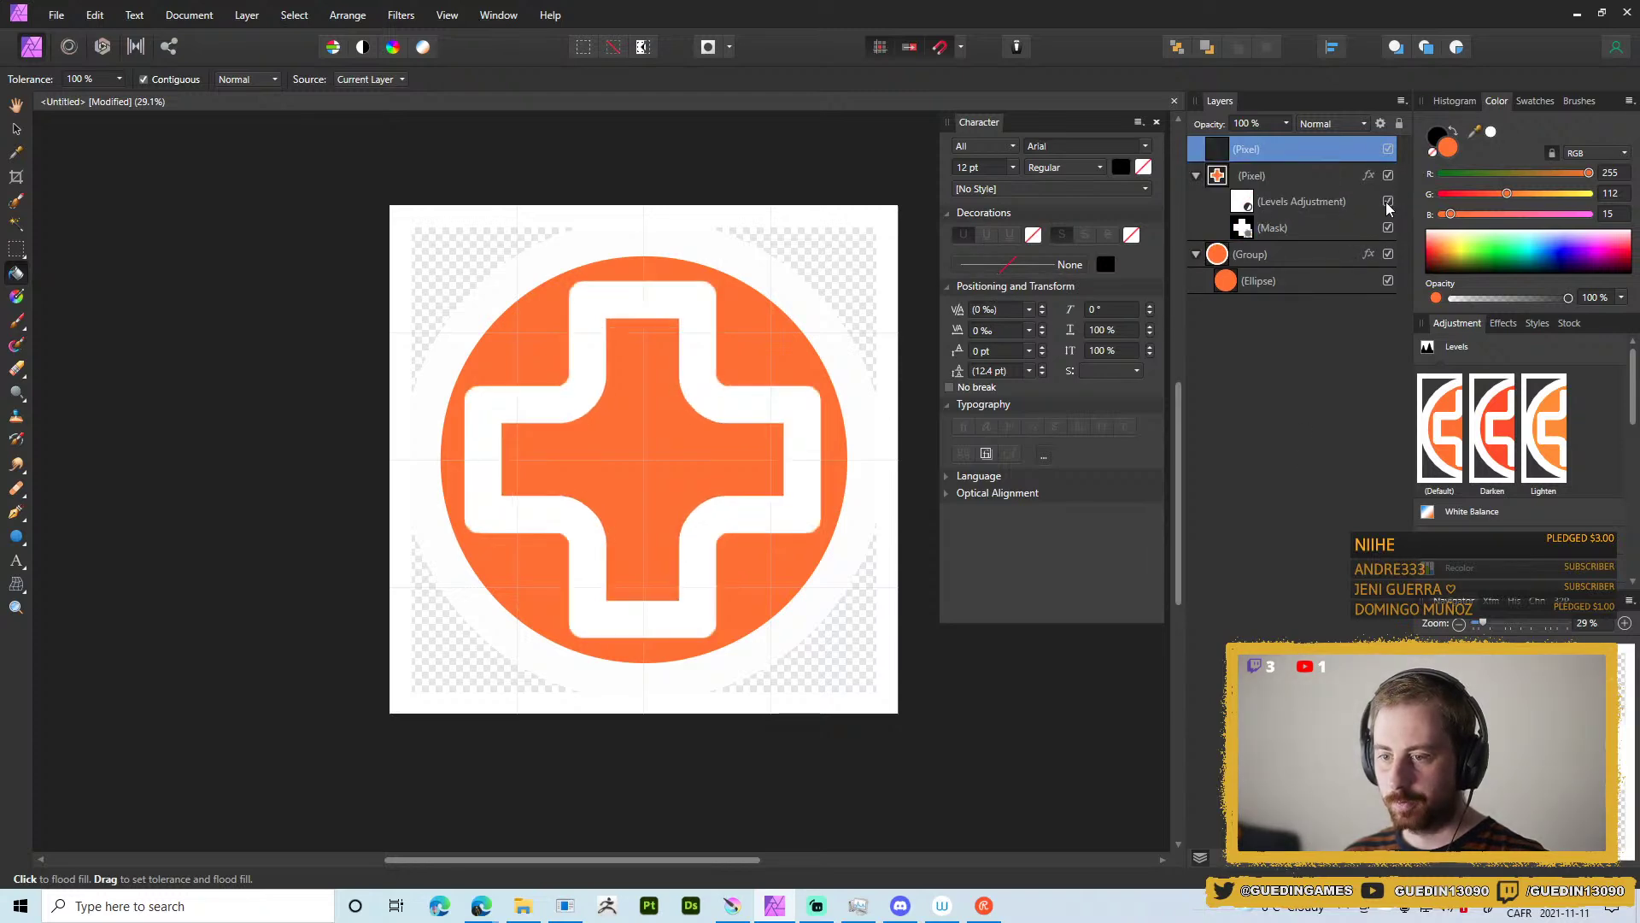
left_click(1389, 177)
left_click(1387, 180)
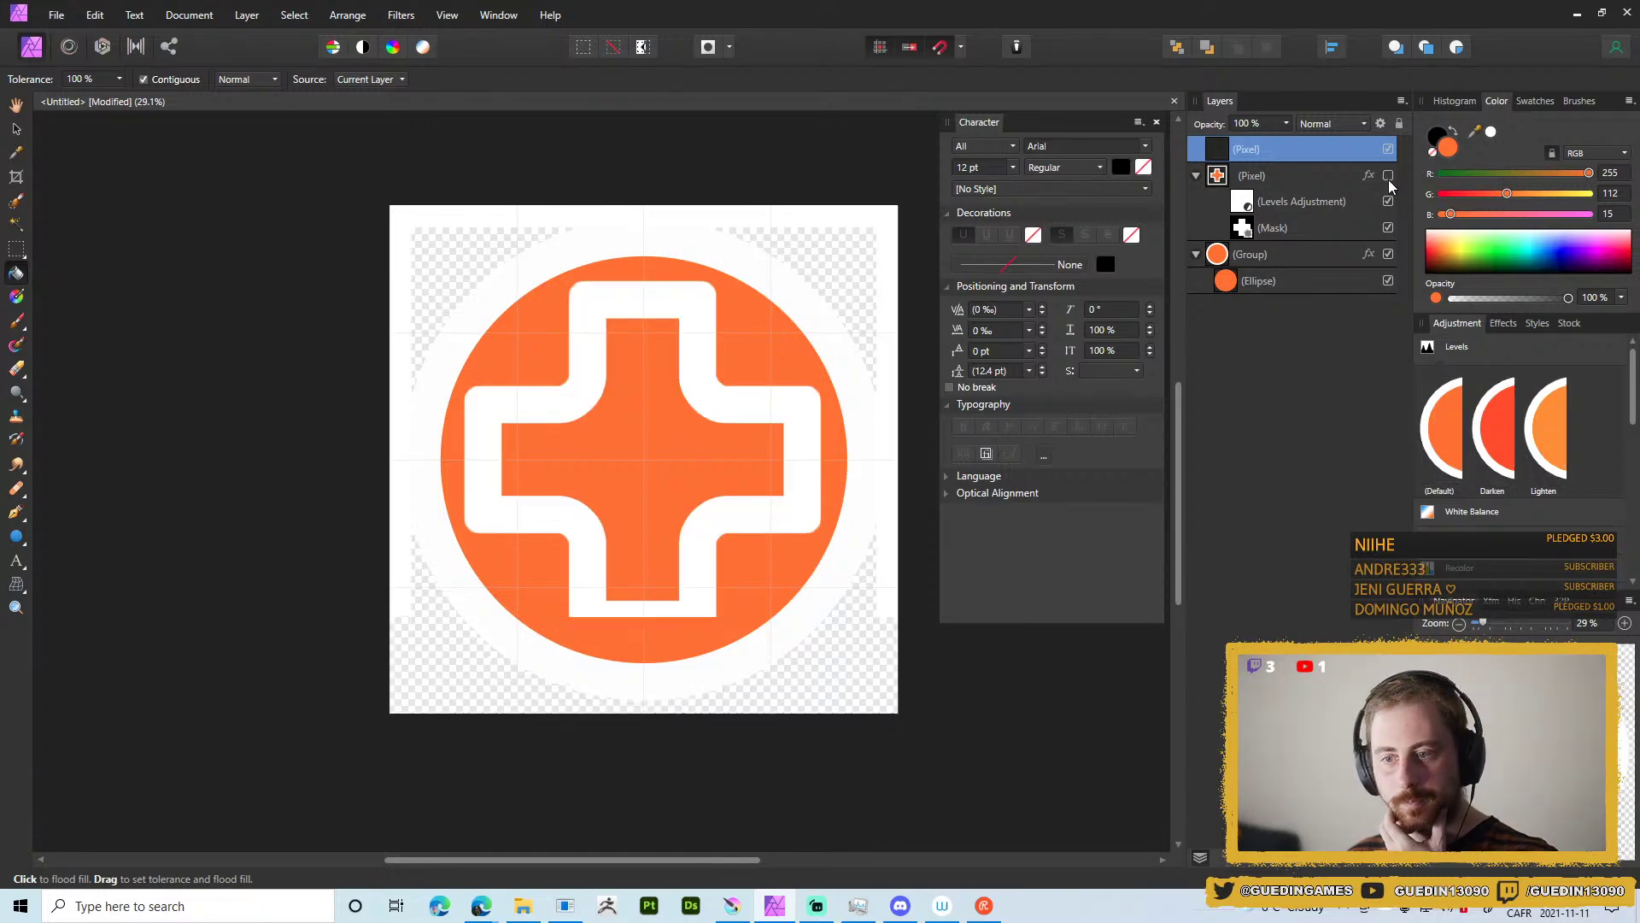
double_click(1388, 179)
left_click(1387, 176)
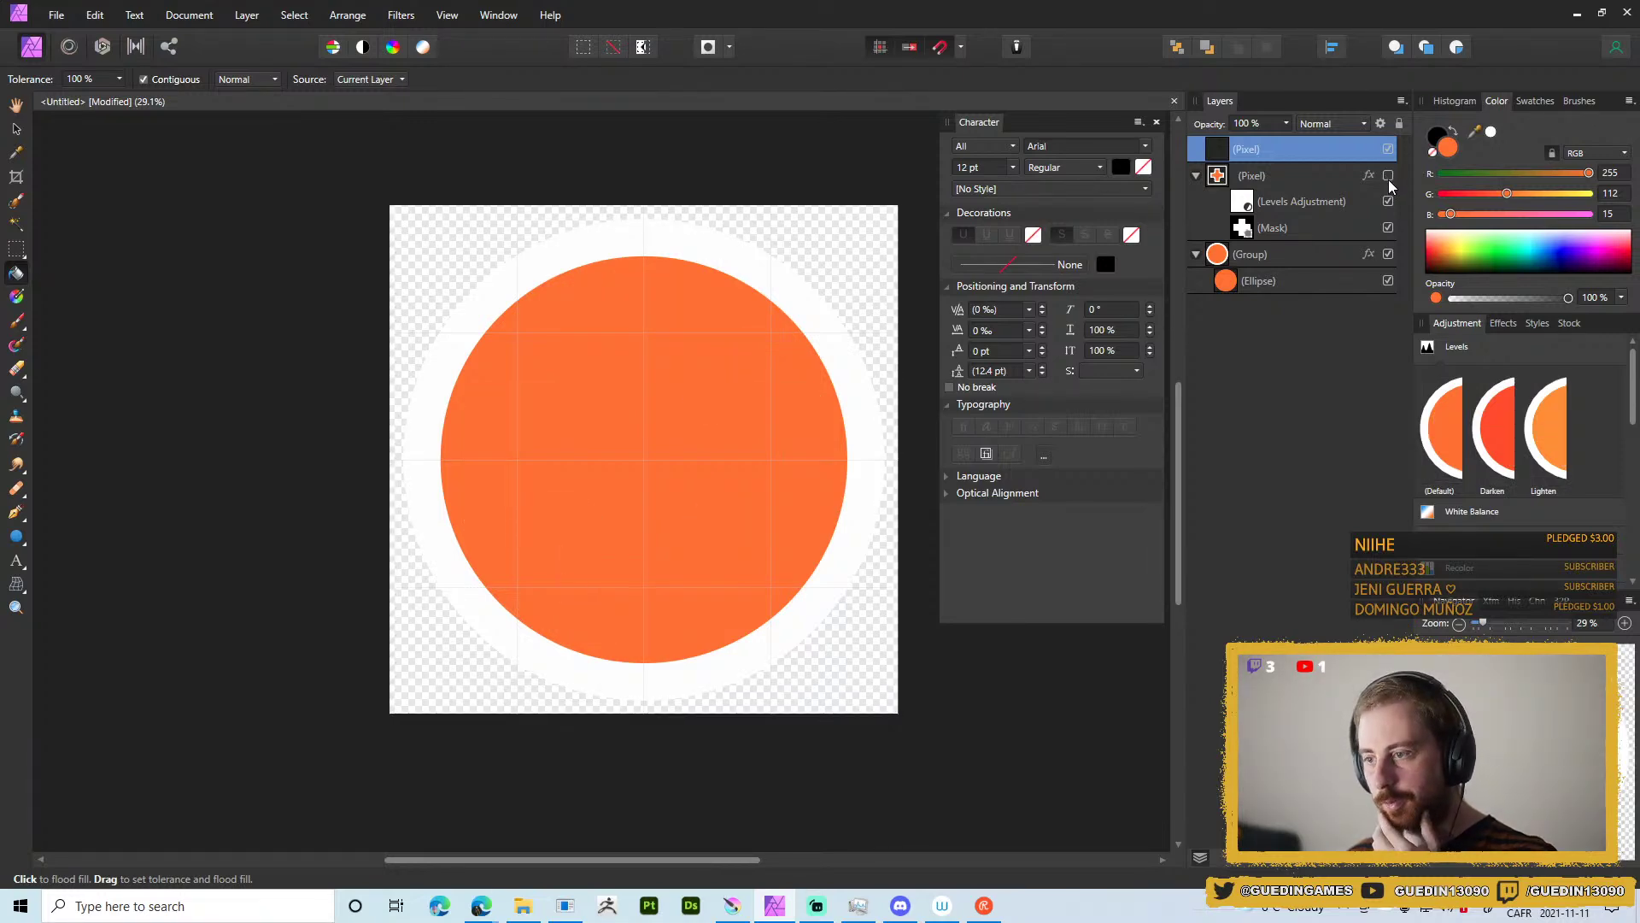
left_click(1387, 180)
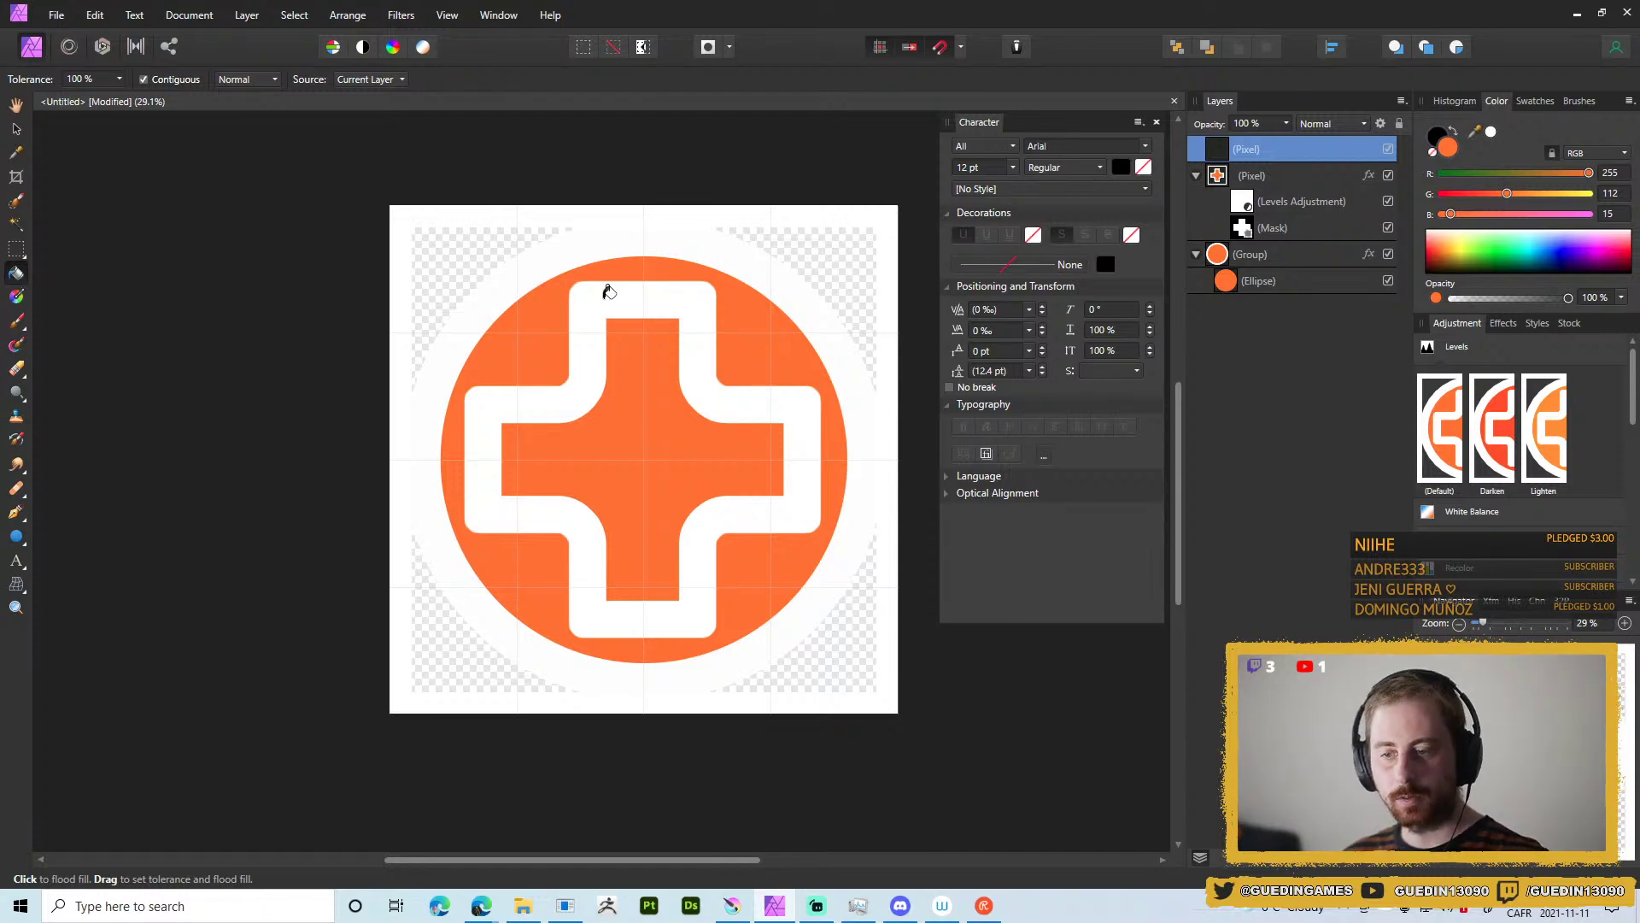
key("Delete")
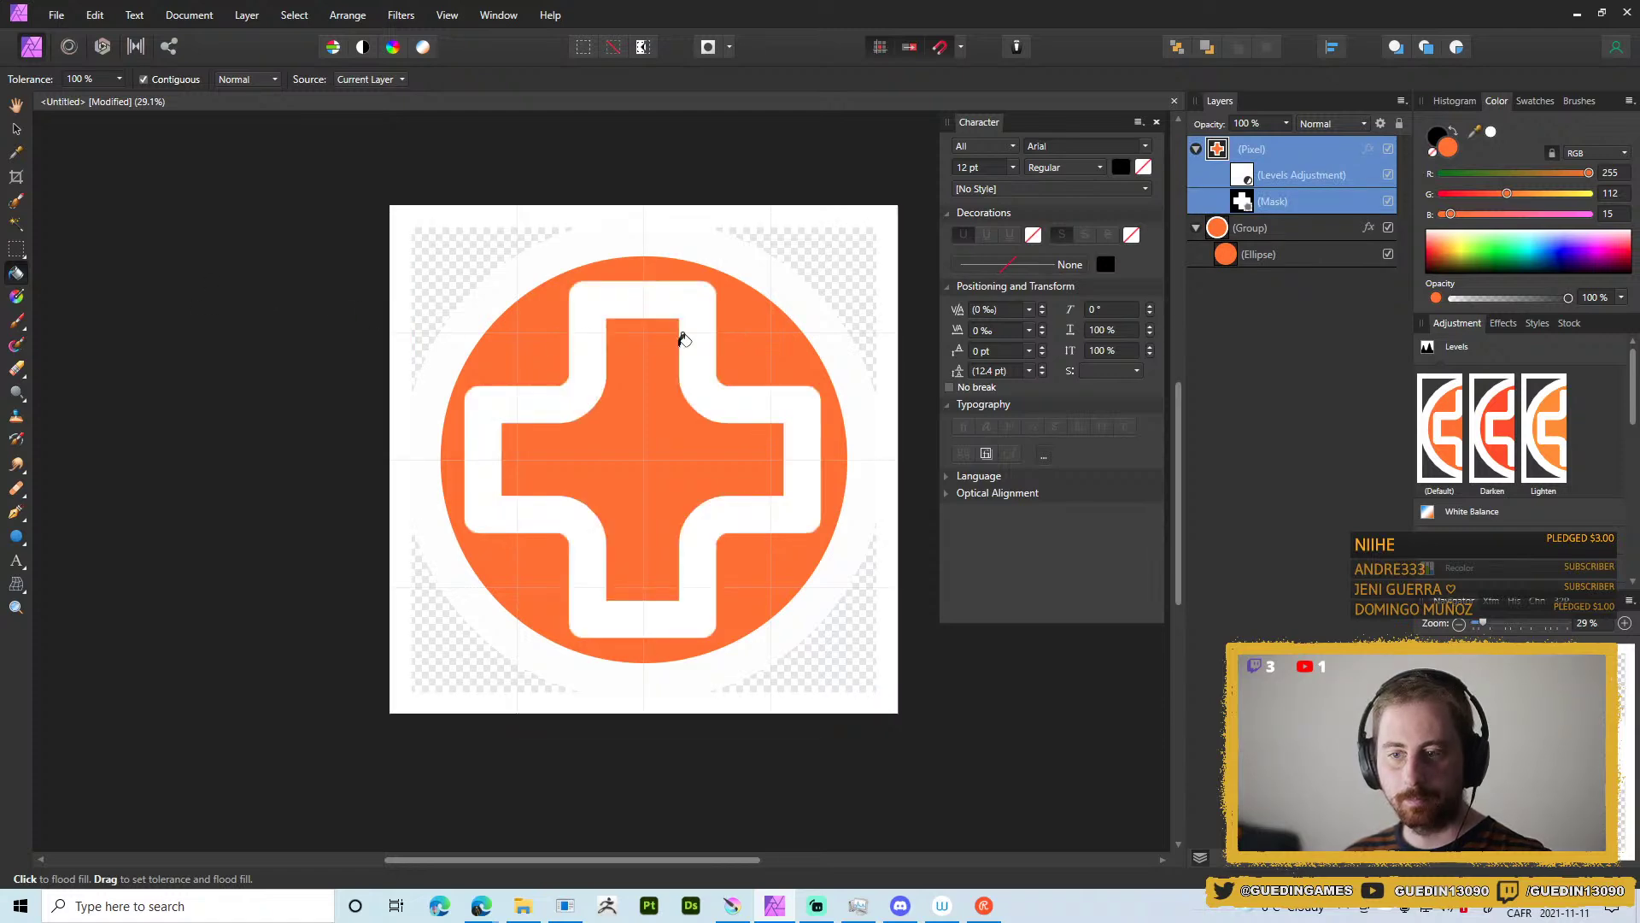
Try to flood-fill the red cross with orange with Contiguous turned off, and undo the fill.
left_click(682, 335)
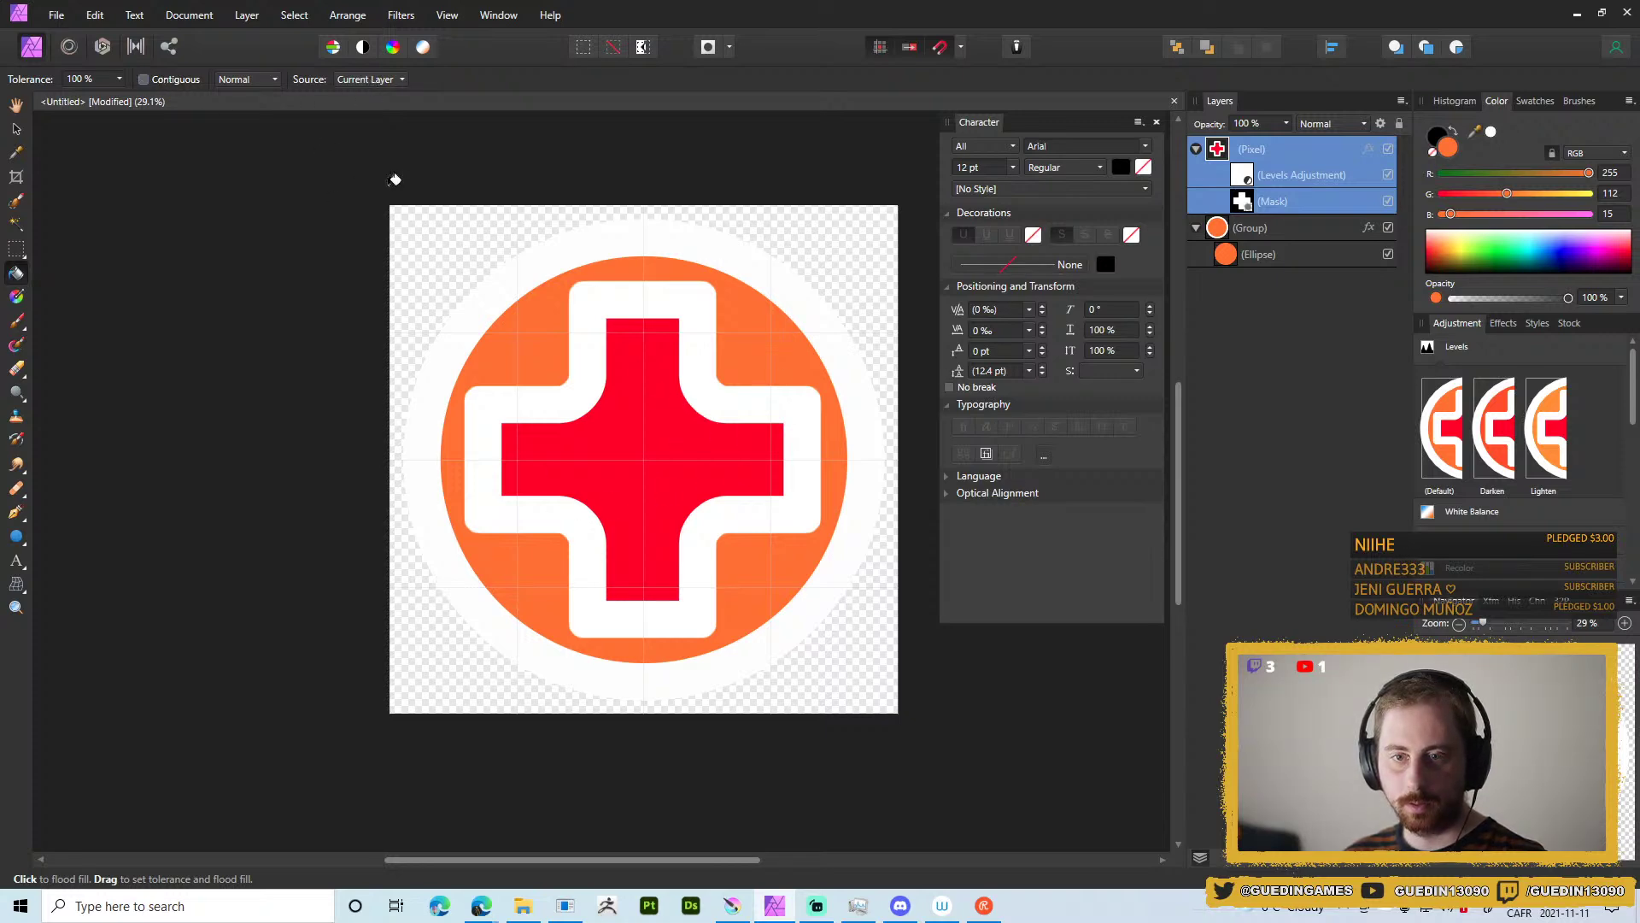
left_click(697, 425)
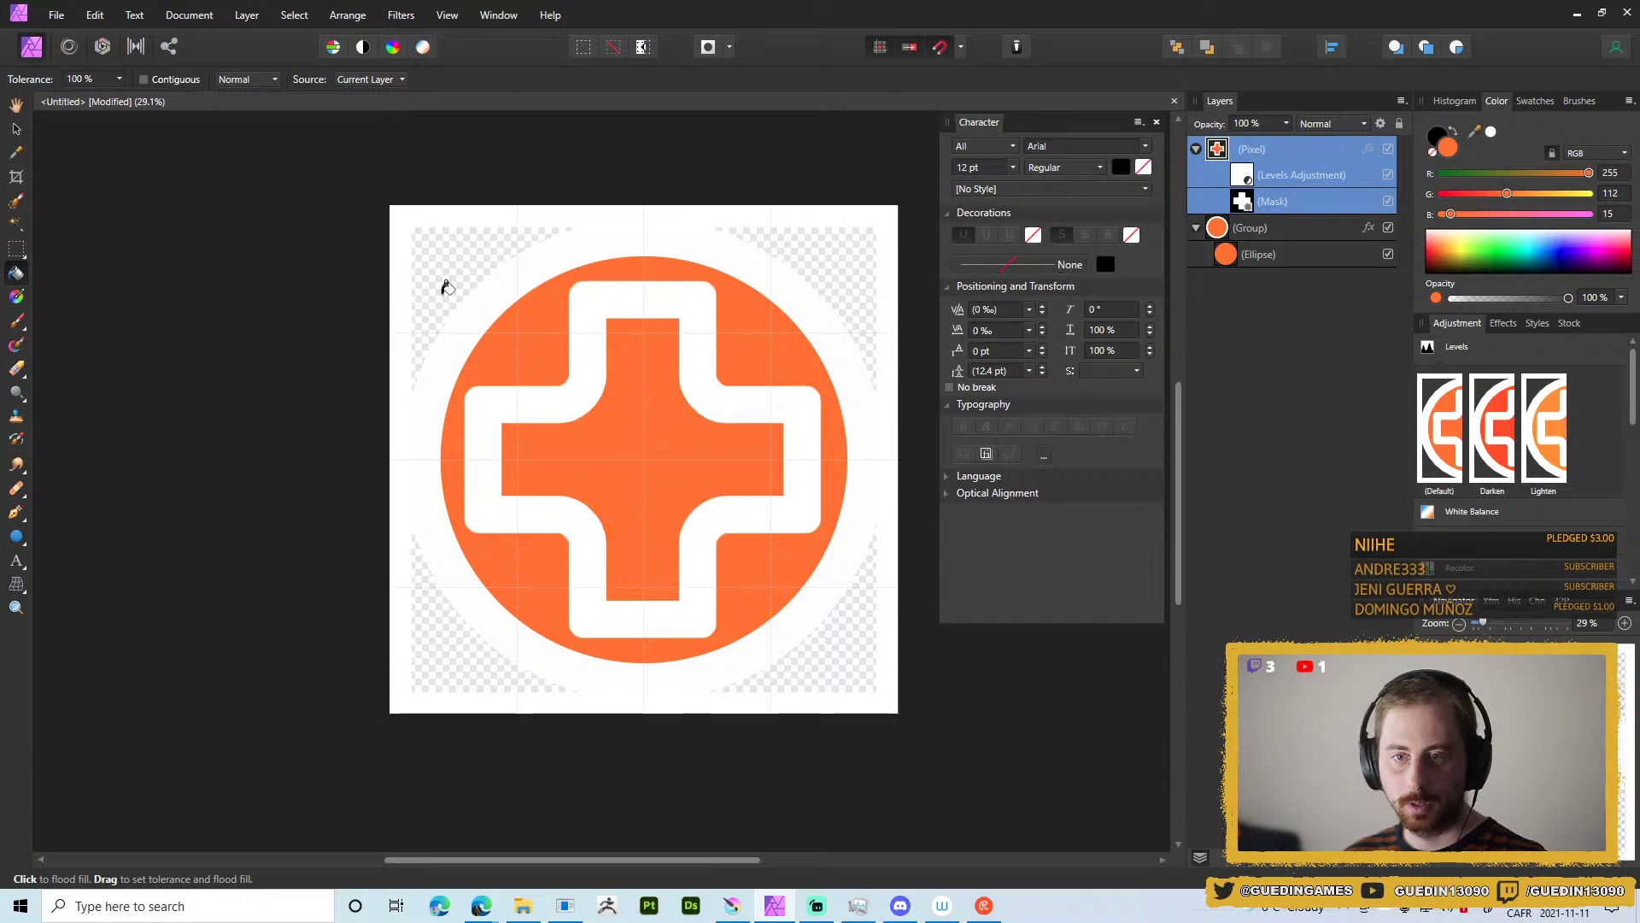
key("ctrl+z")
Set the flood fill source to Current Layer & Below, try filling the red cross with orange, and undo the fill.
left_click(119, 79)
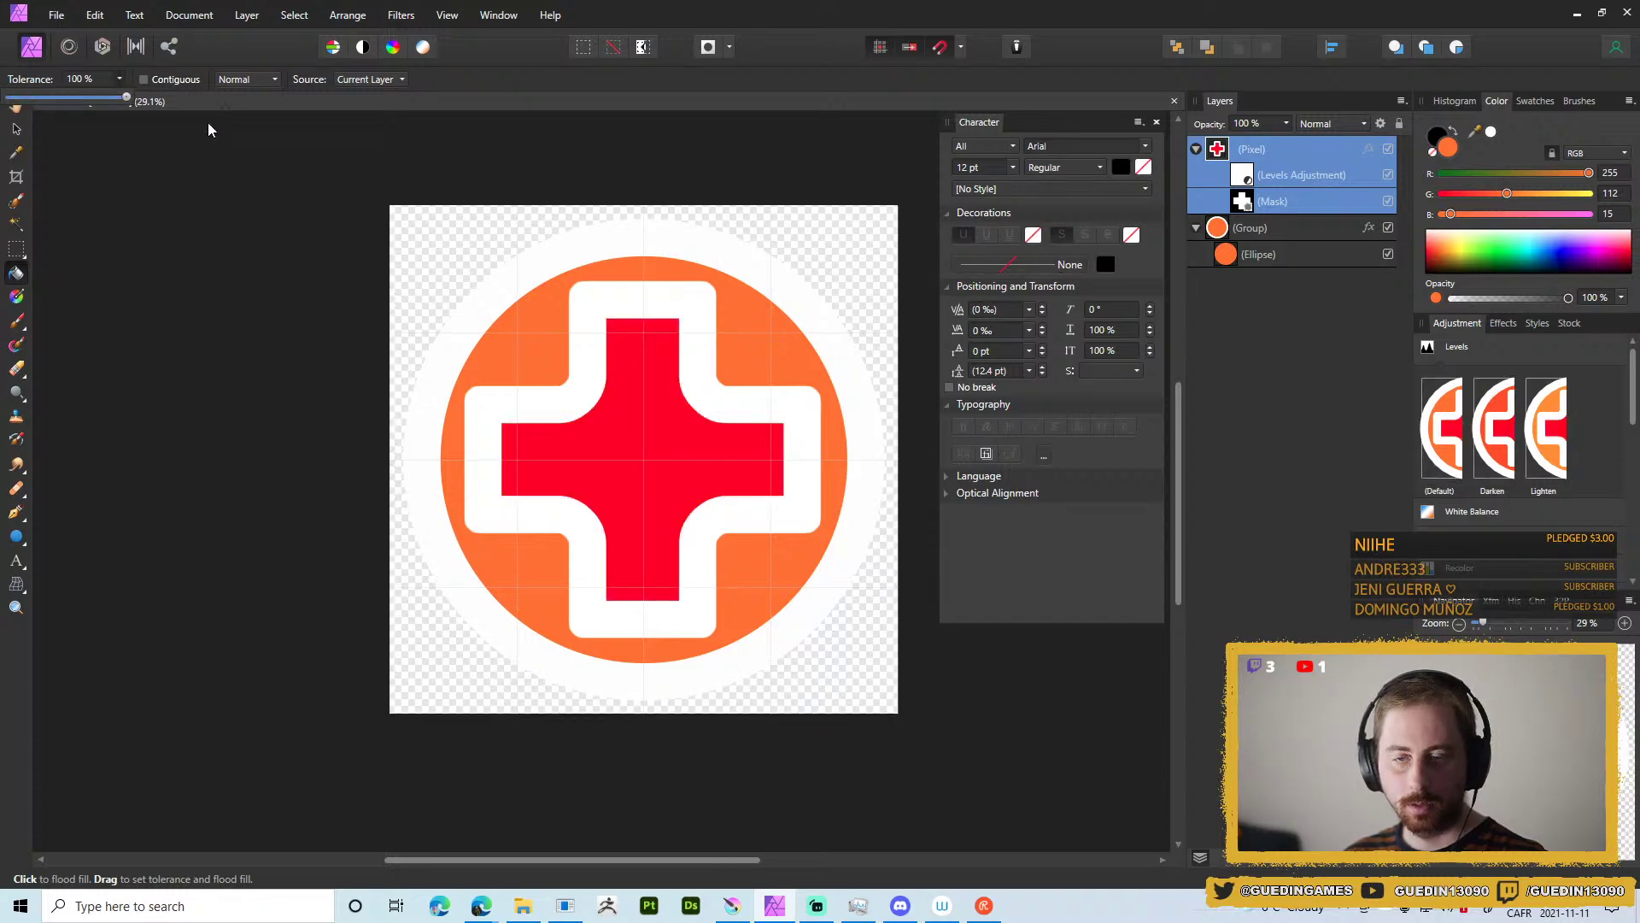
left_click(376, 79)
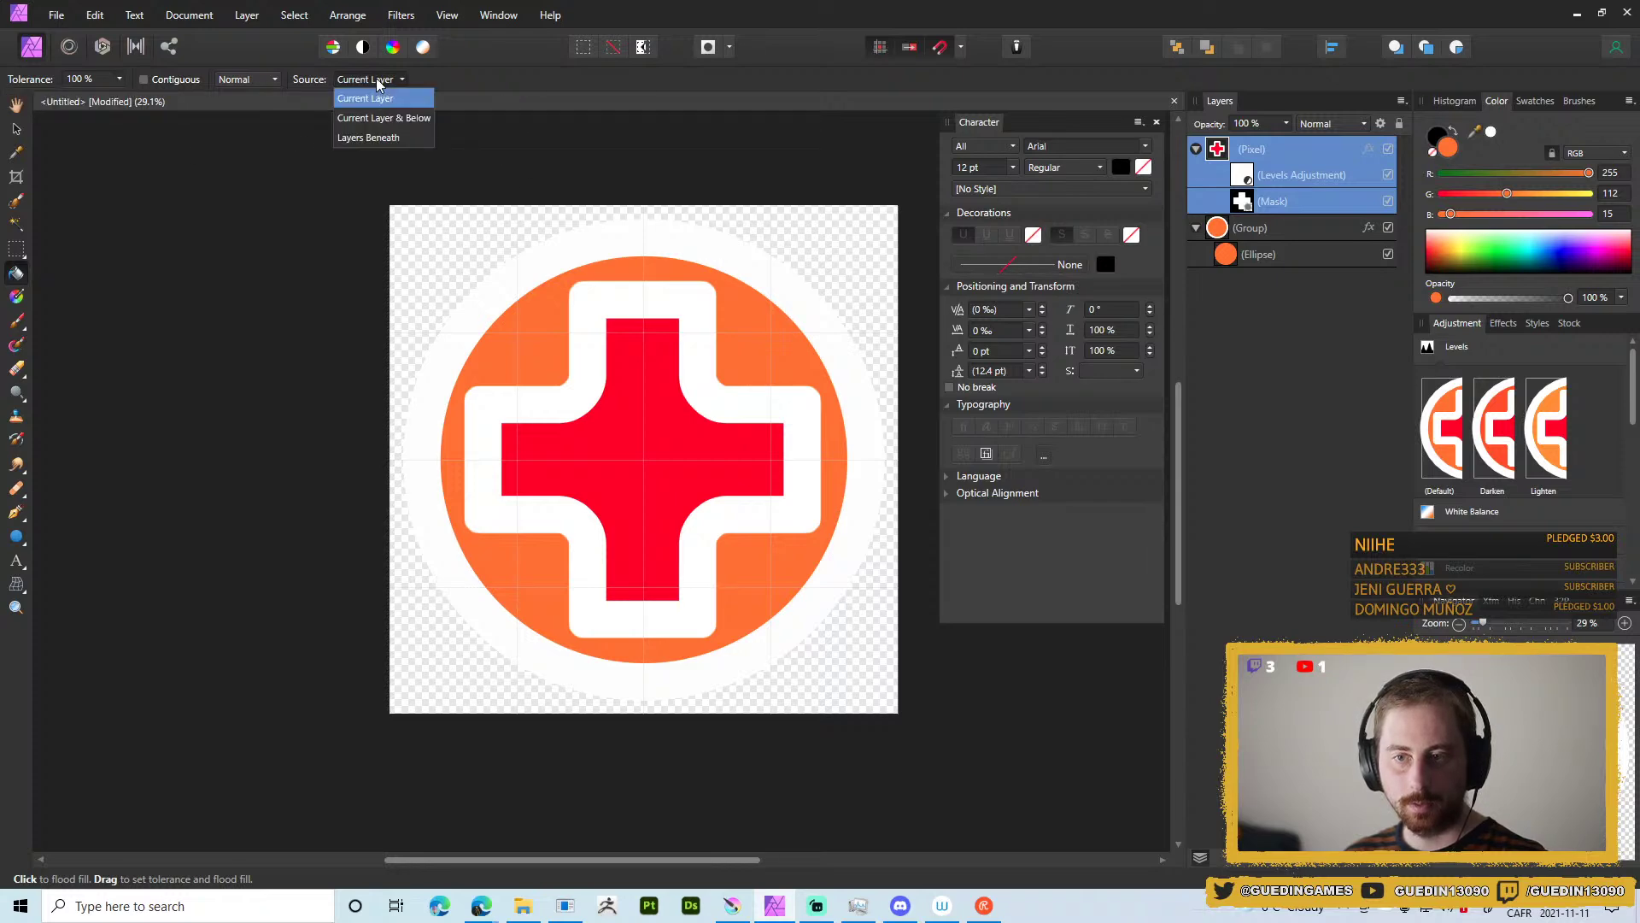
left_click(376, 118)
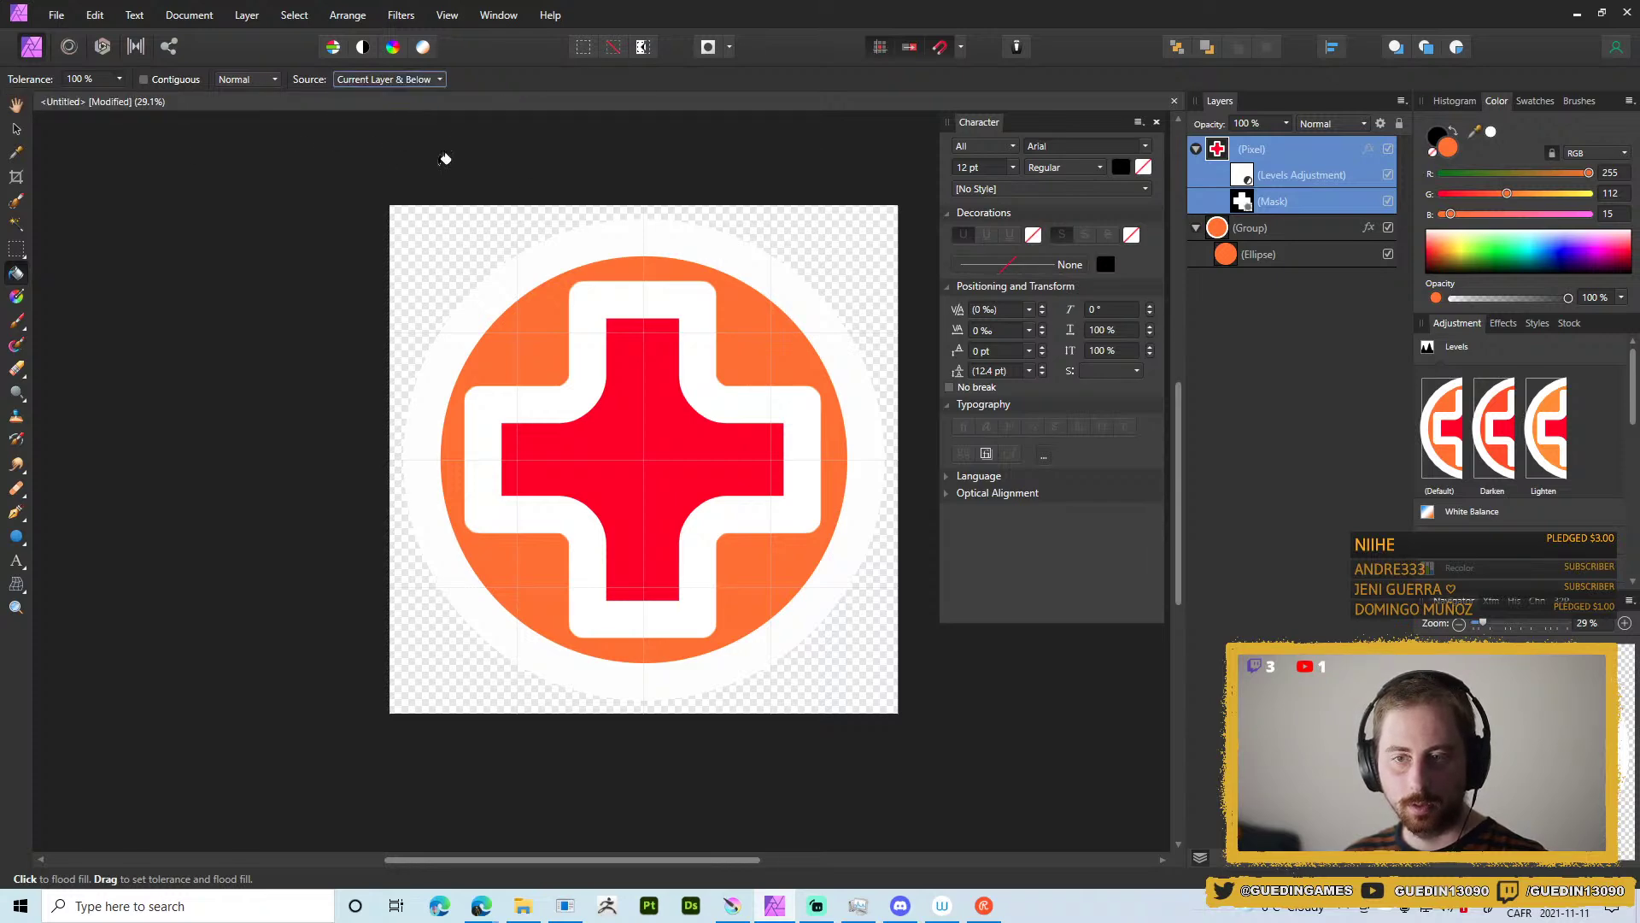
left_click(652, 362)
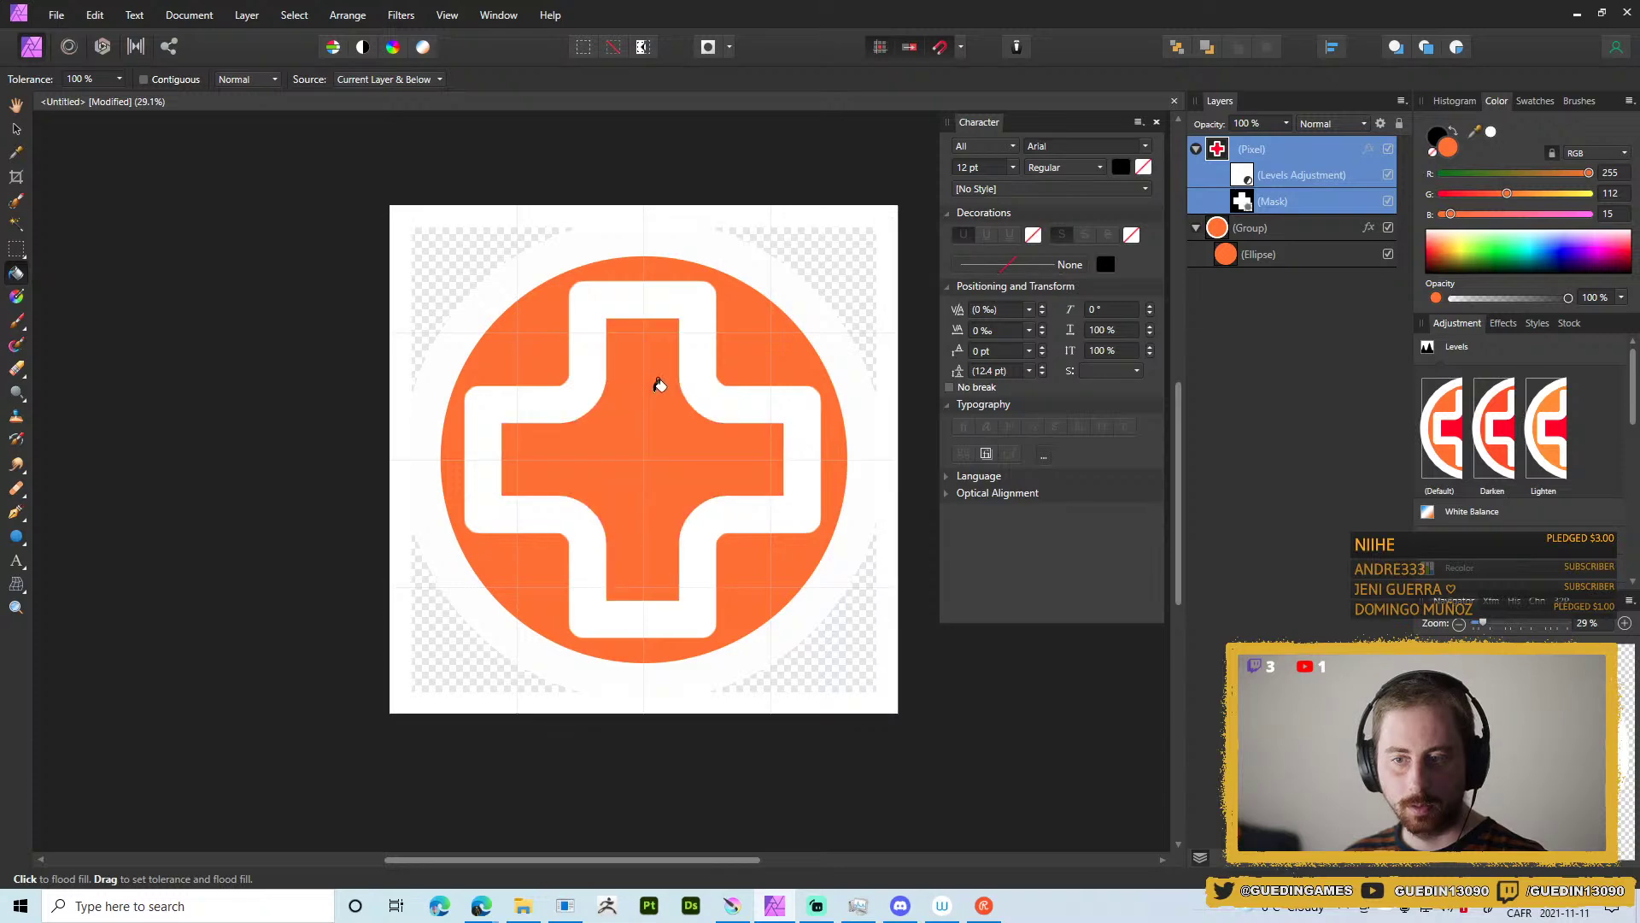
key("ctrl+z")
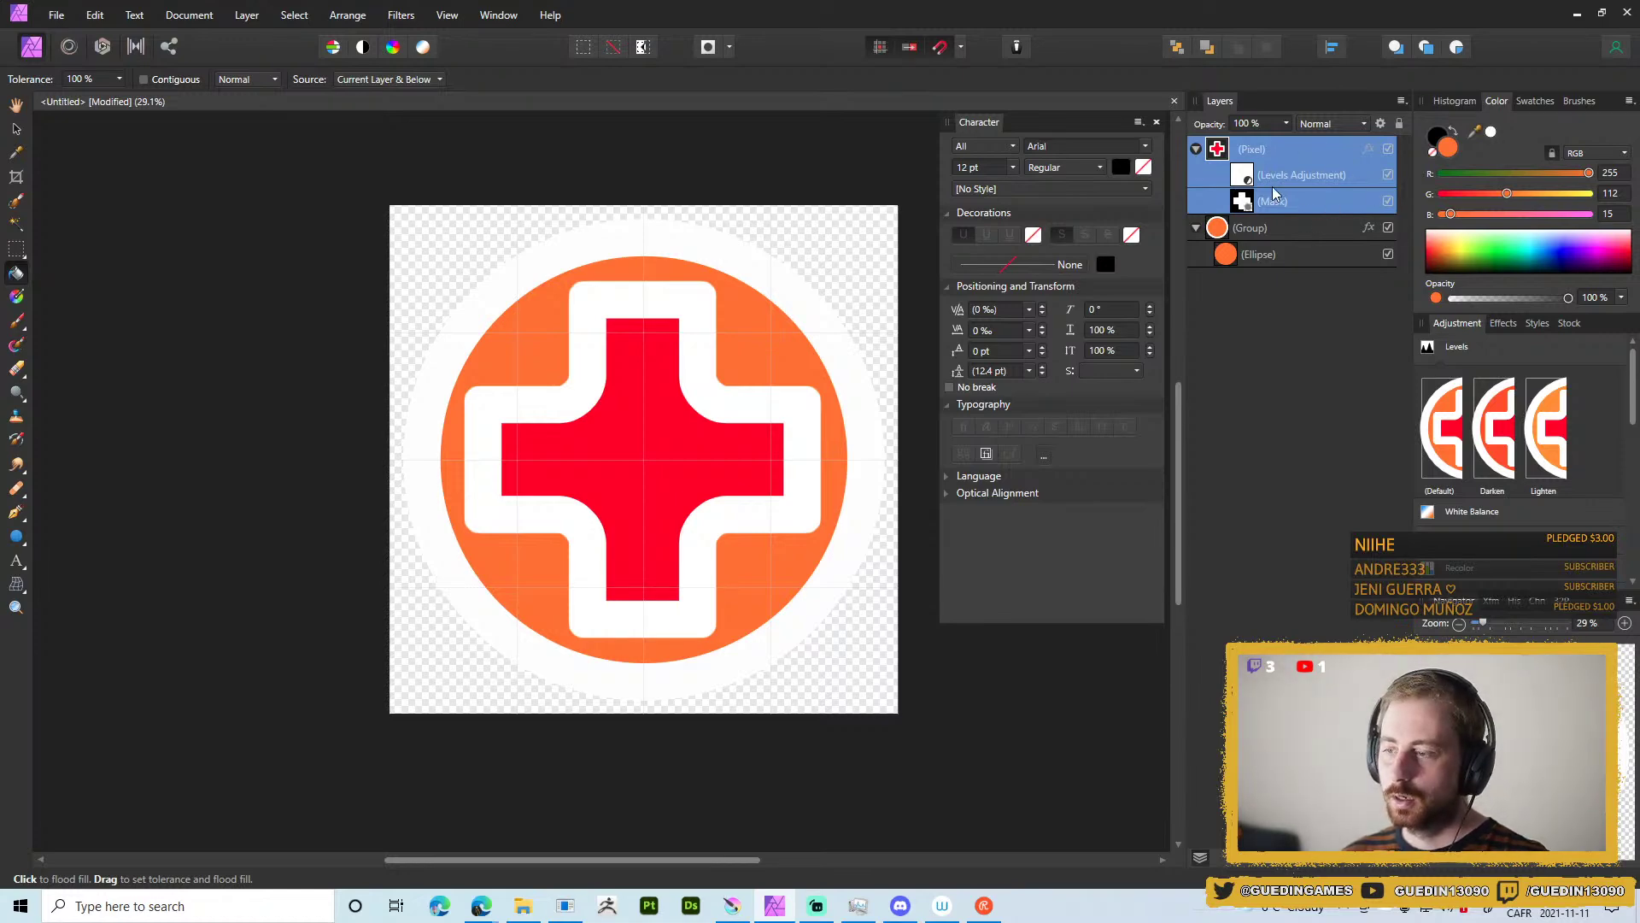
Rasterize and trim the cross's pixel layer together with its adjustment and mask, keeping Preserve layer FX enabled.
double_click(1331, 148)
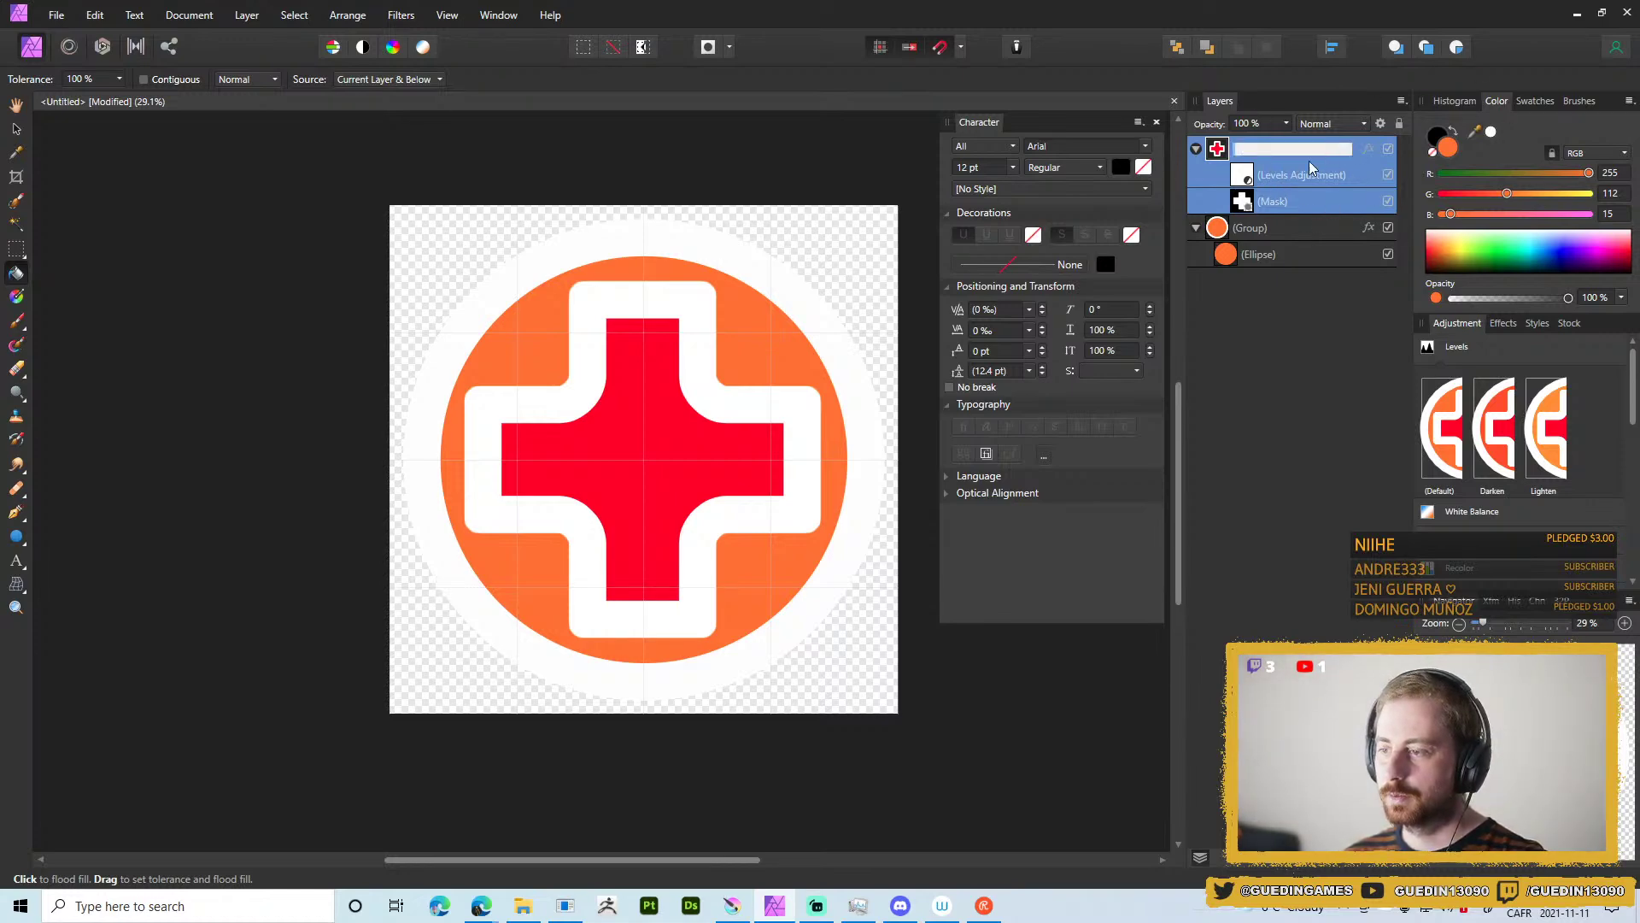
key("Escape")
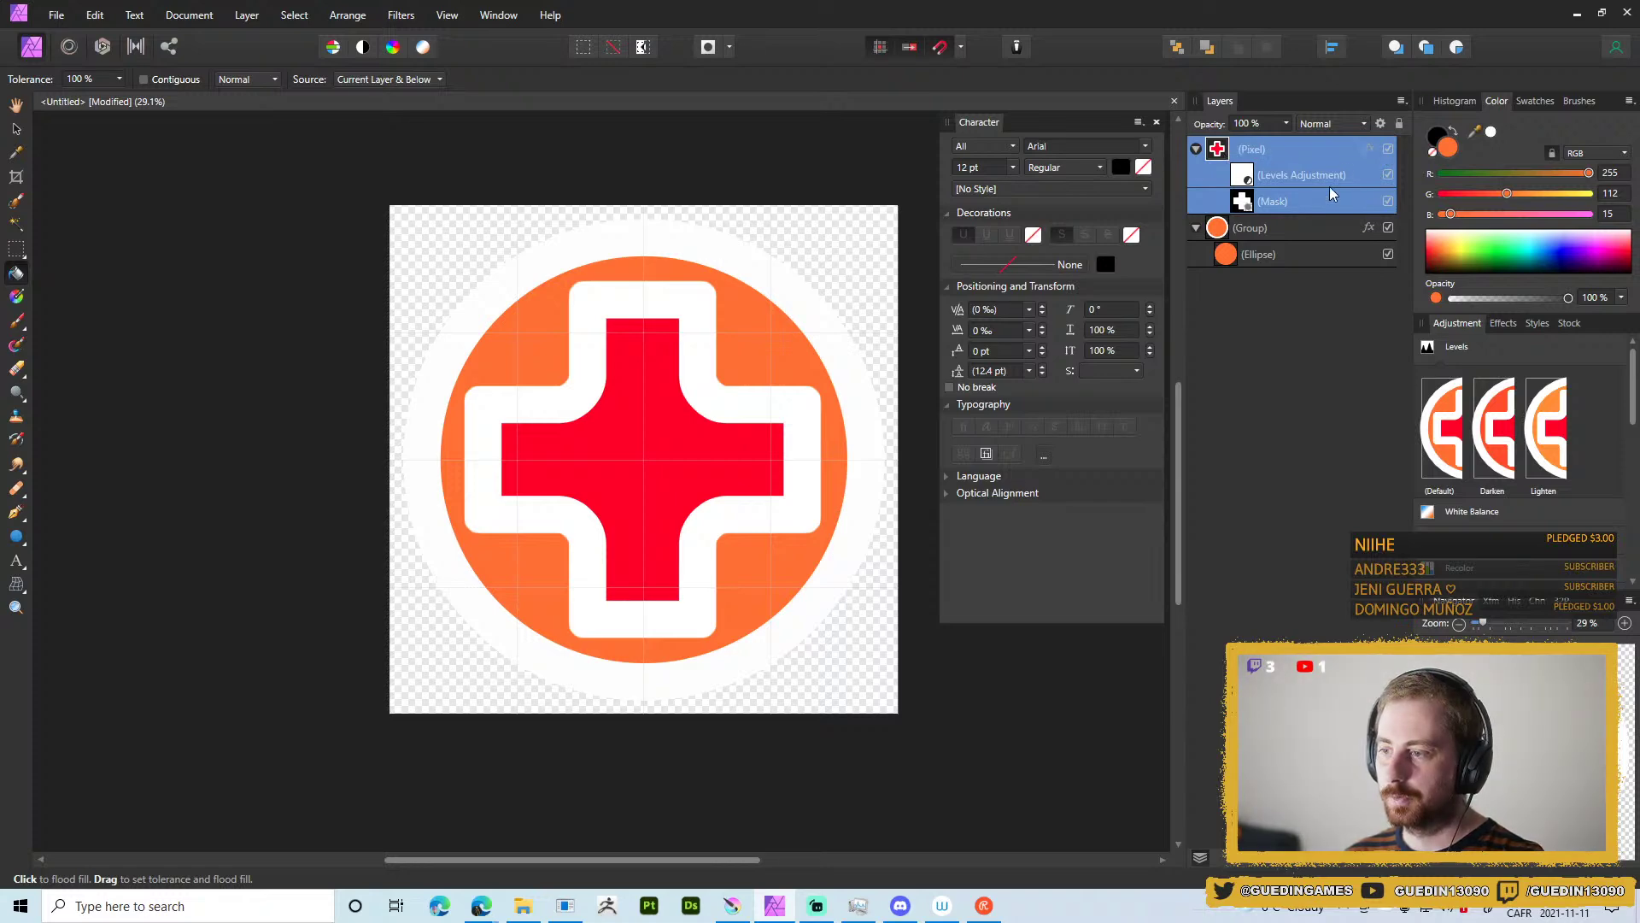
right_click(1217, 149)
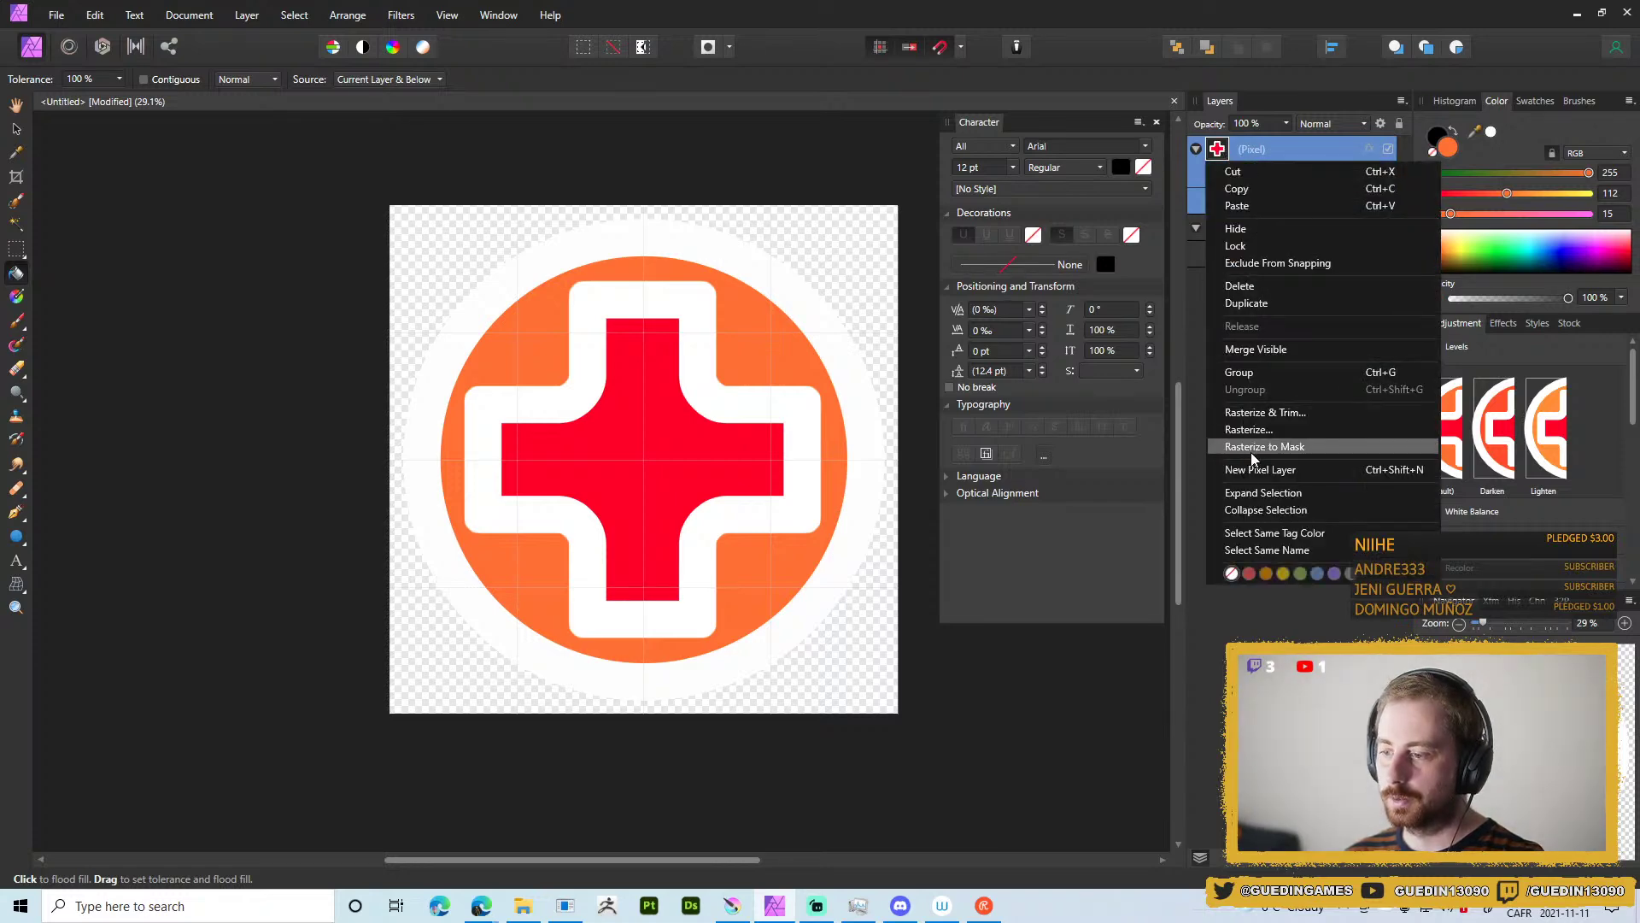
left_click(1292, 410)
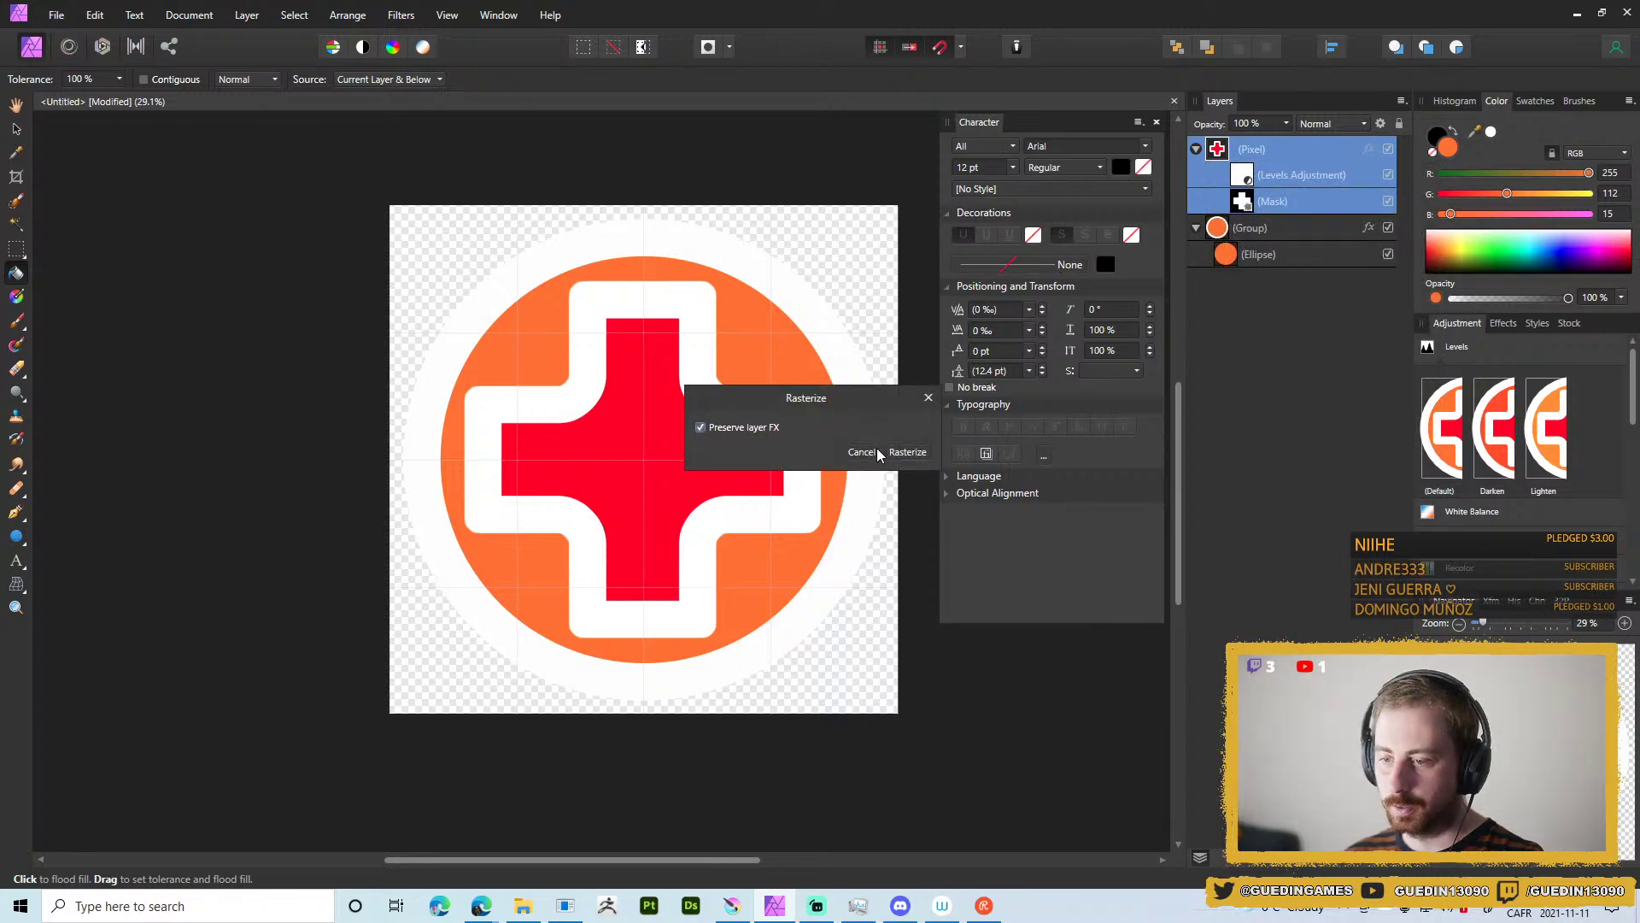
left_click(906, 453)
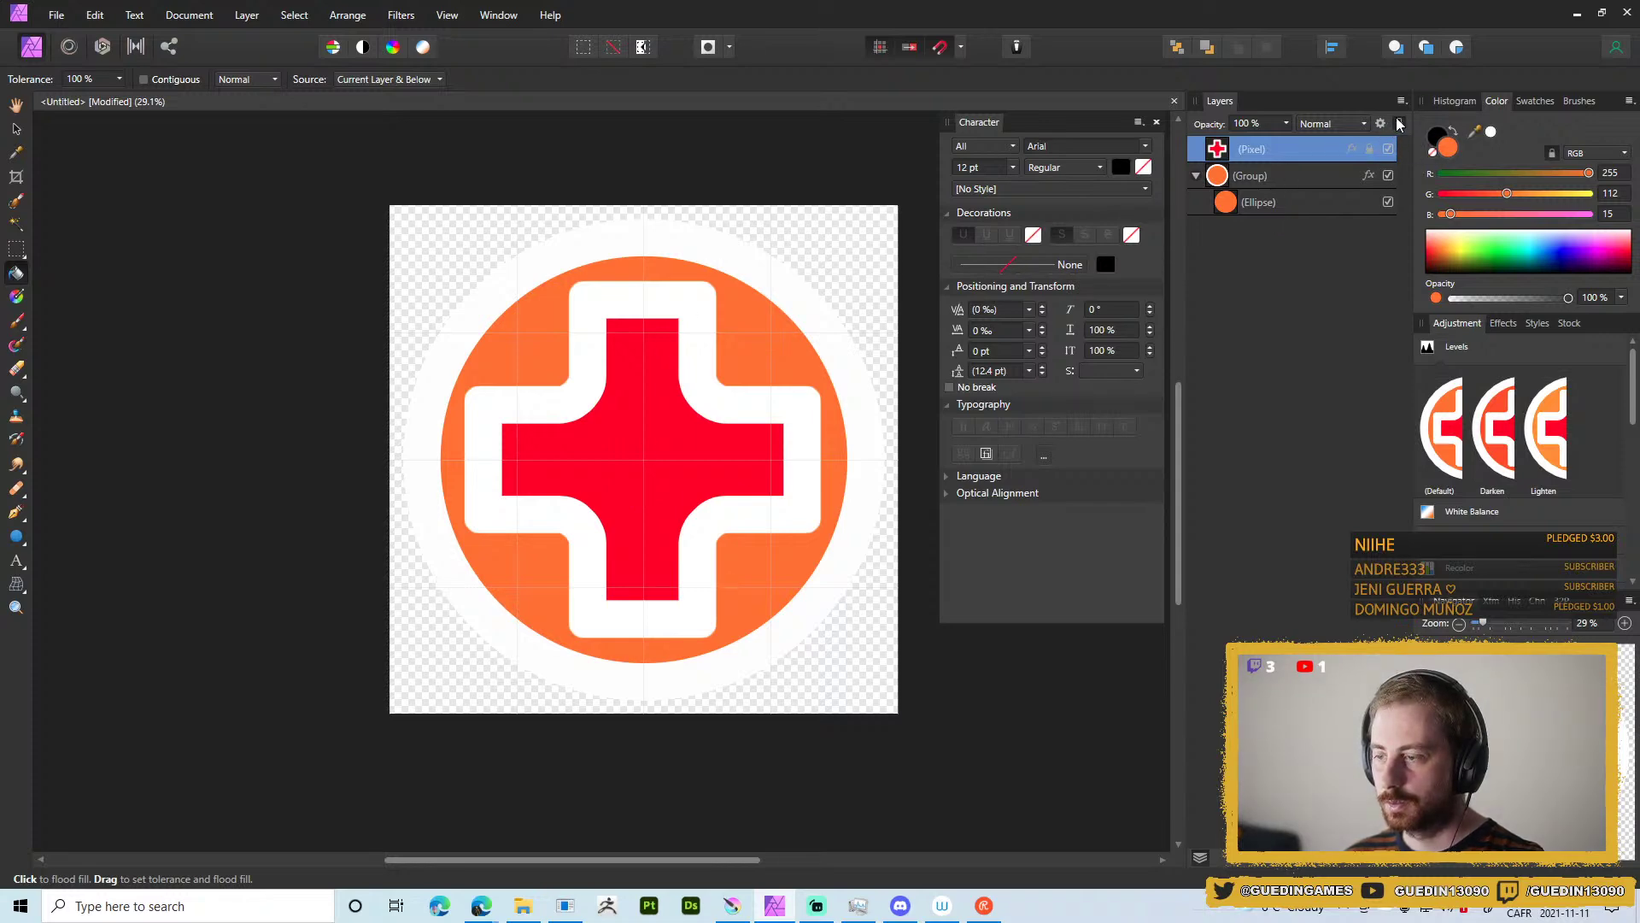
Look at the cross layer's blend options, try flood-filling the rasterized cross with orange, and undo the fill.
left_click(1382, 123)
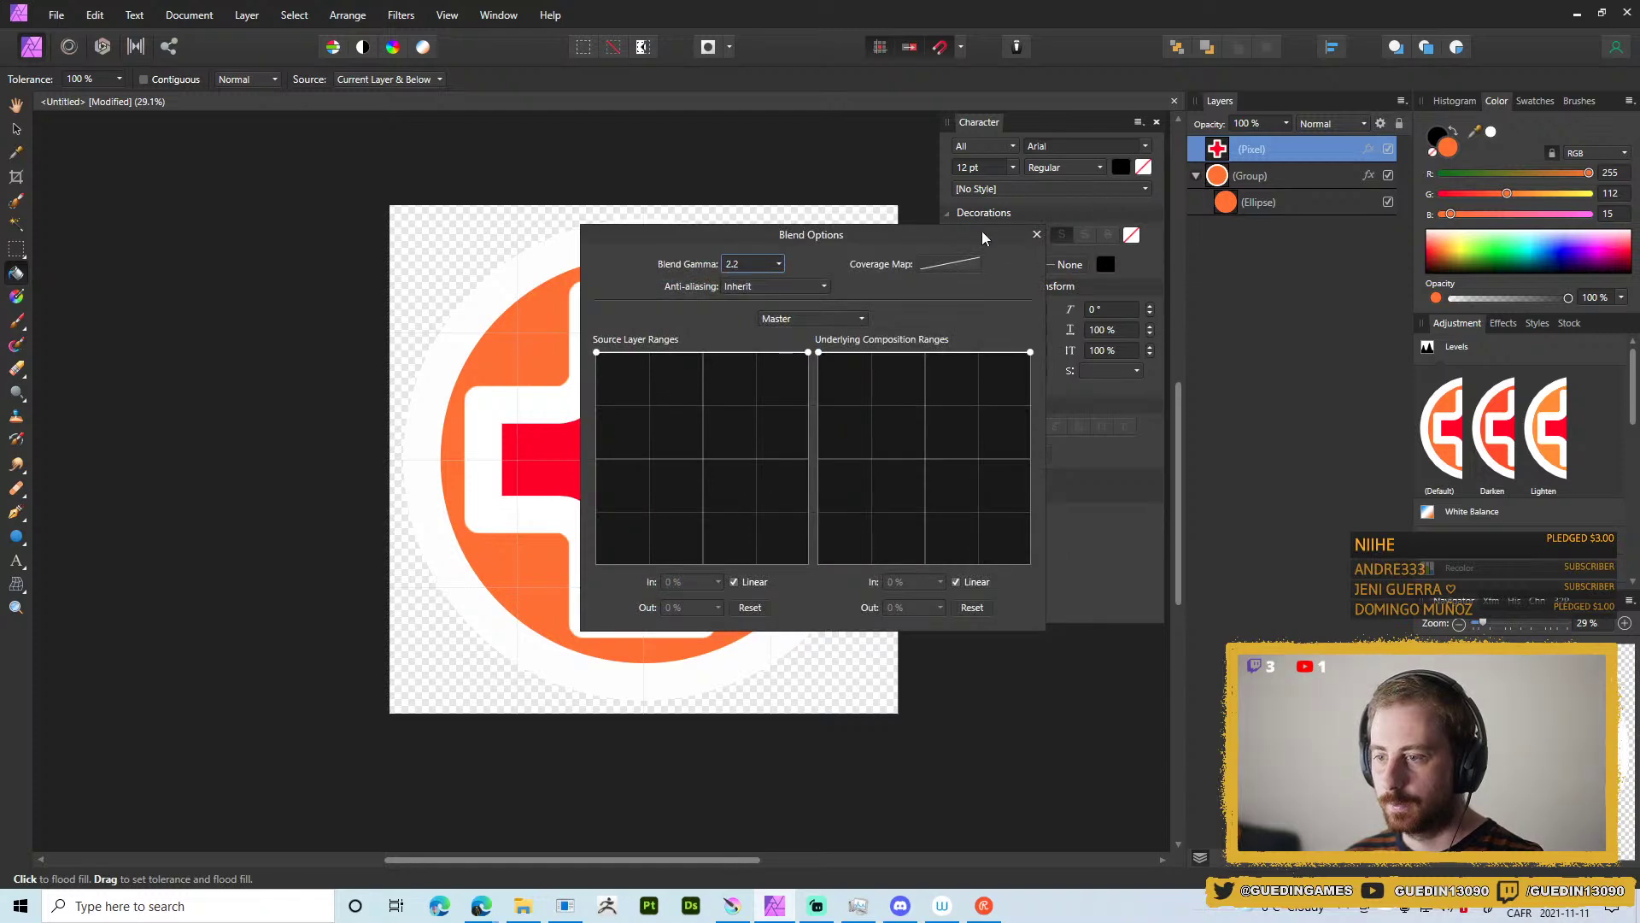
left_click(1037, 234)
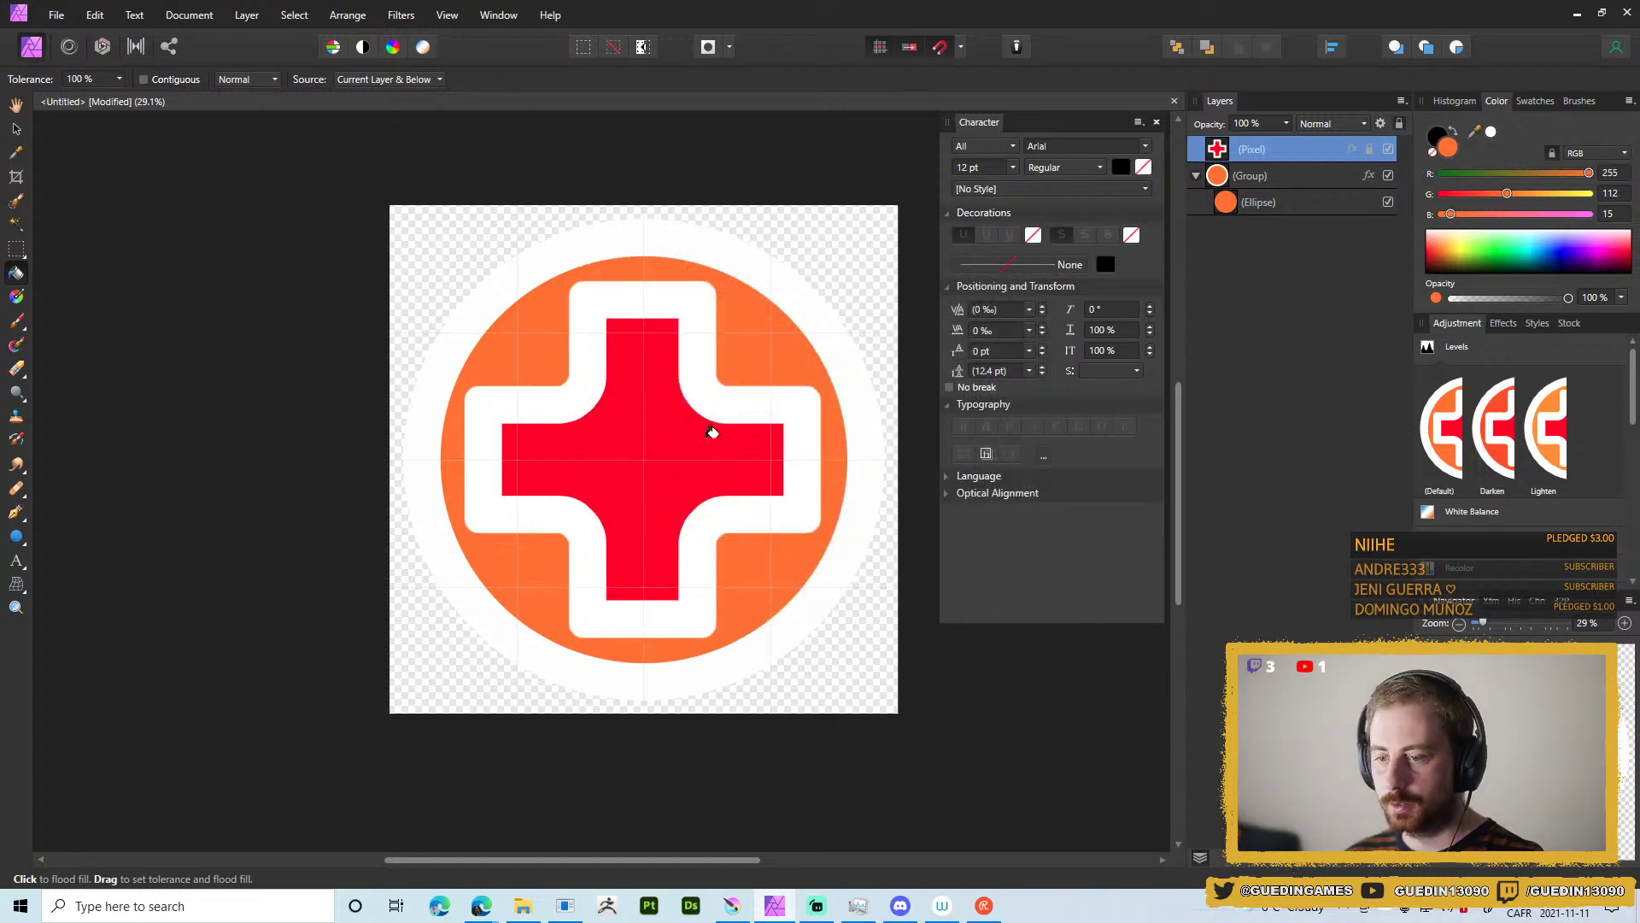
left_click(685, 414)
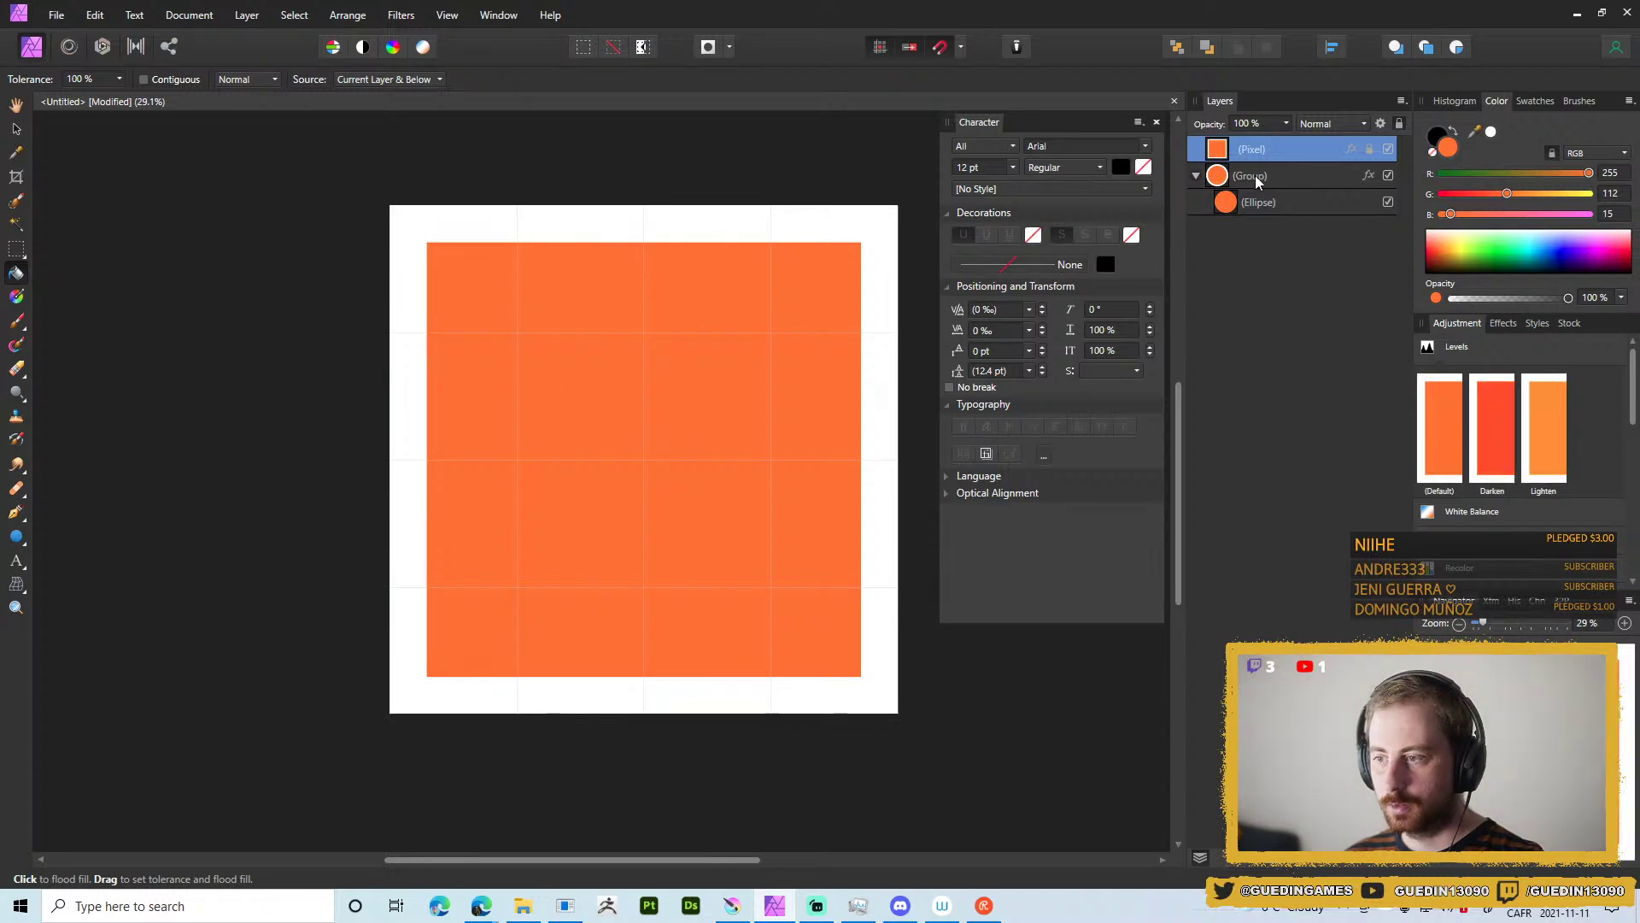
key("ctrl+z")
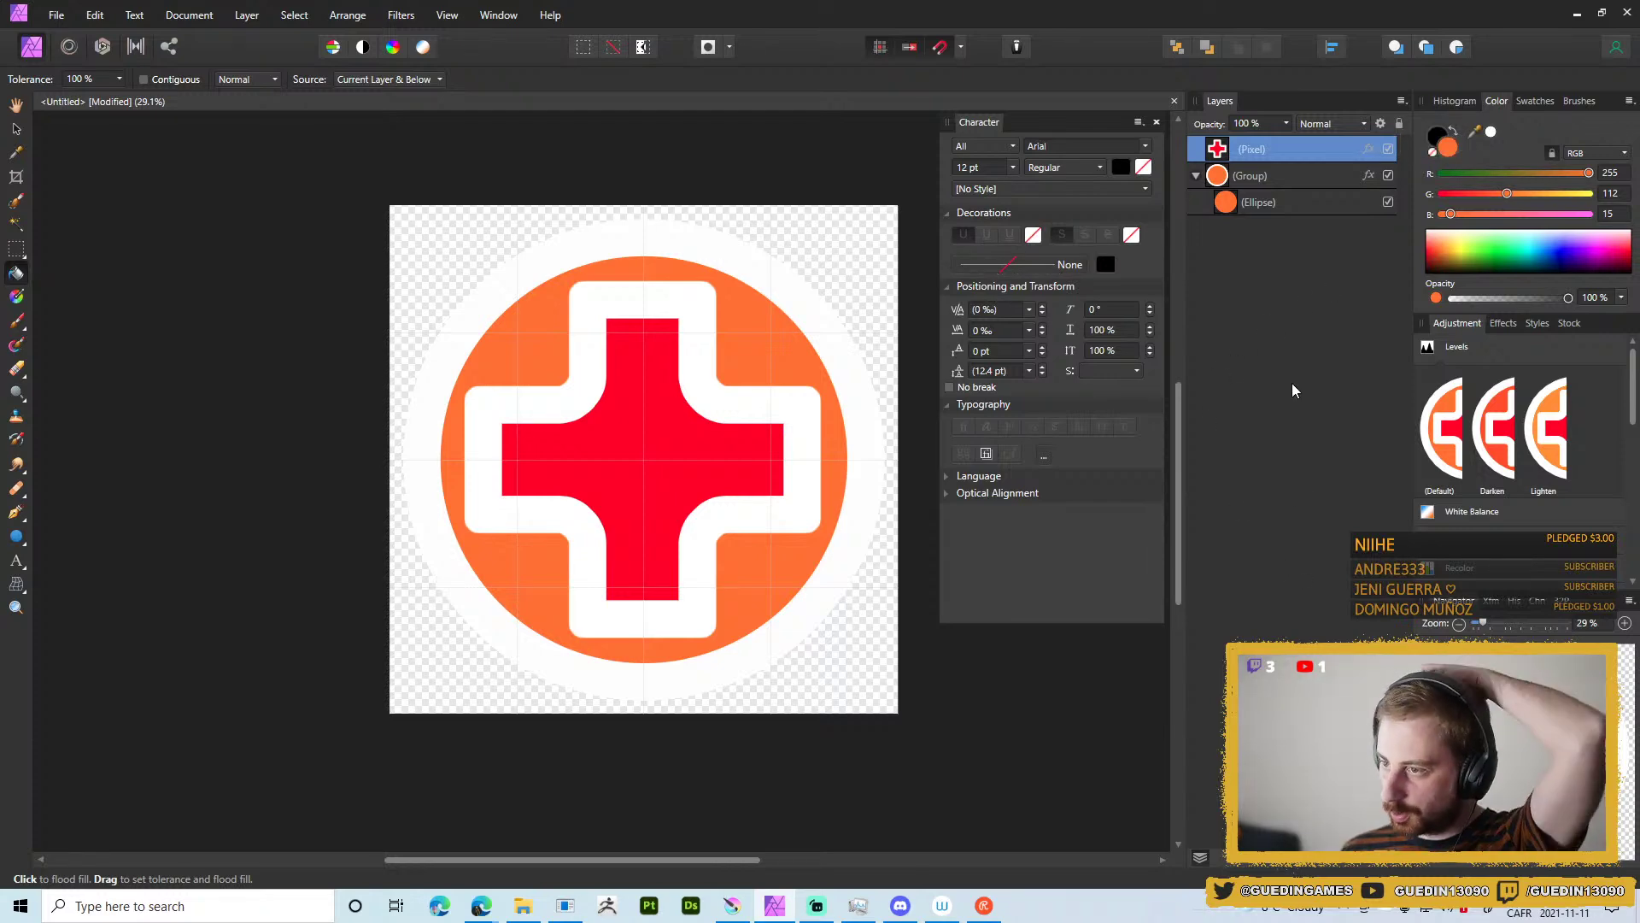
Load the cross layer's shape as a selection, flood-fill the red cross inside it with orange, and deselect.
right_click(1305, 146)
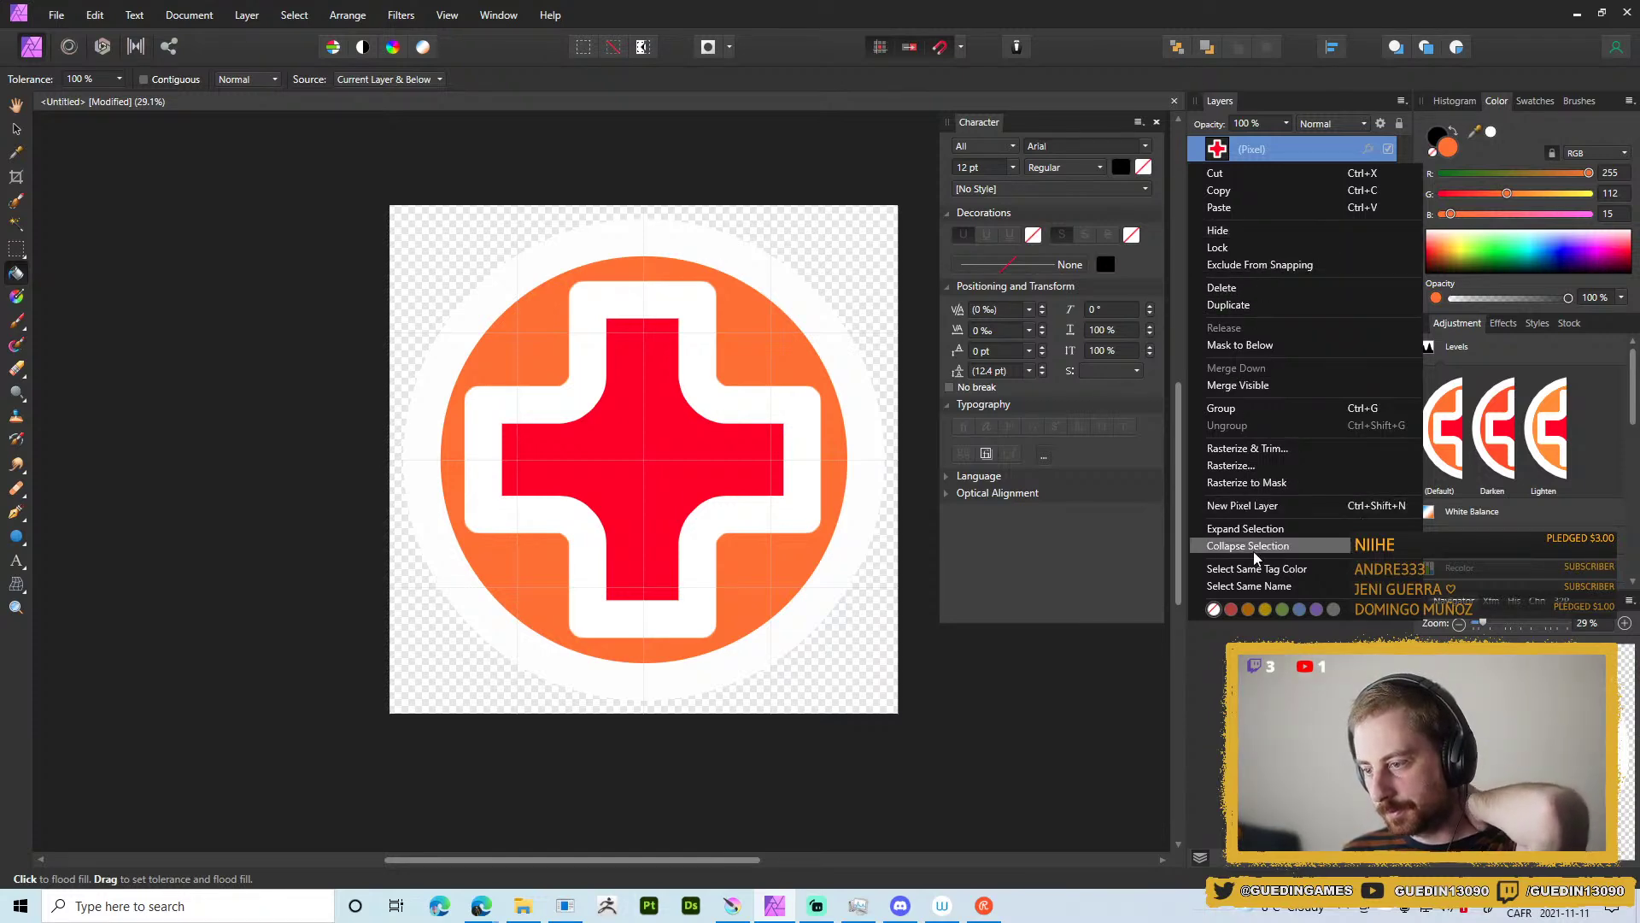
left_click(1273, 346)
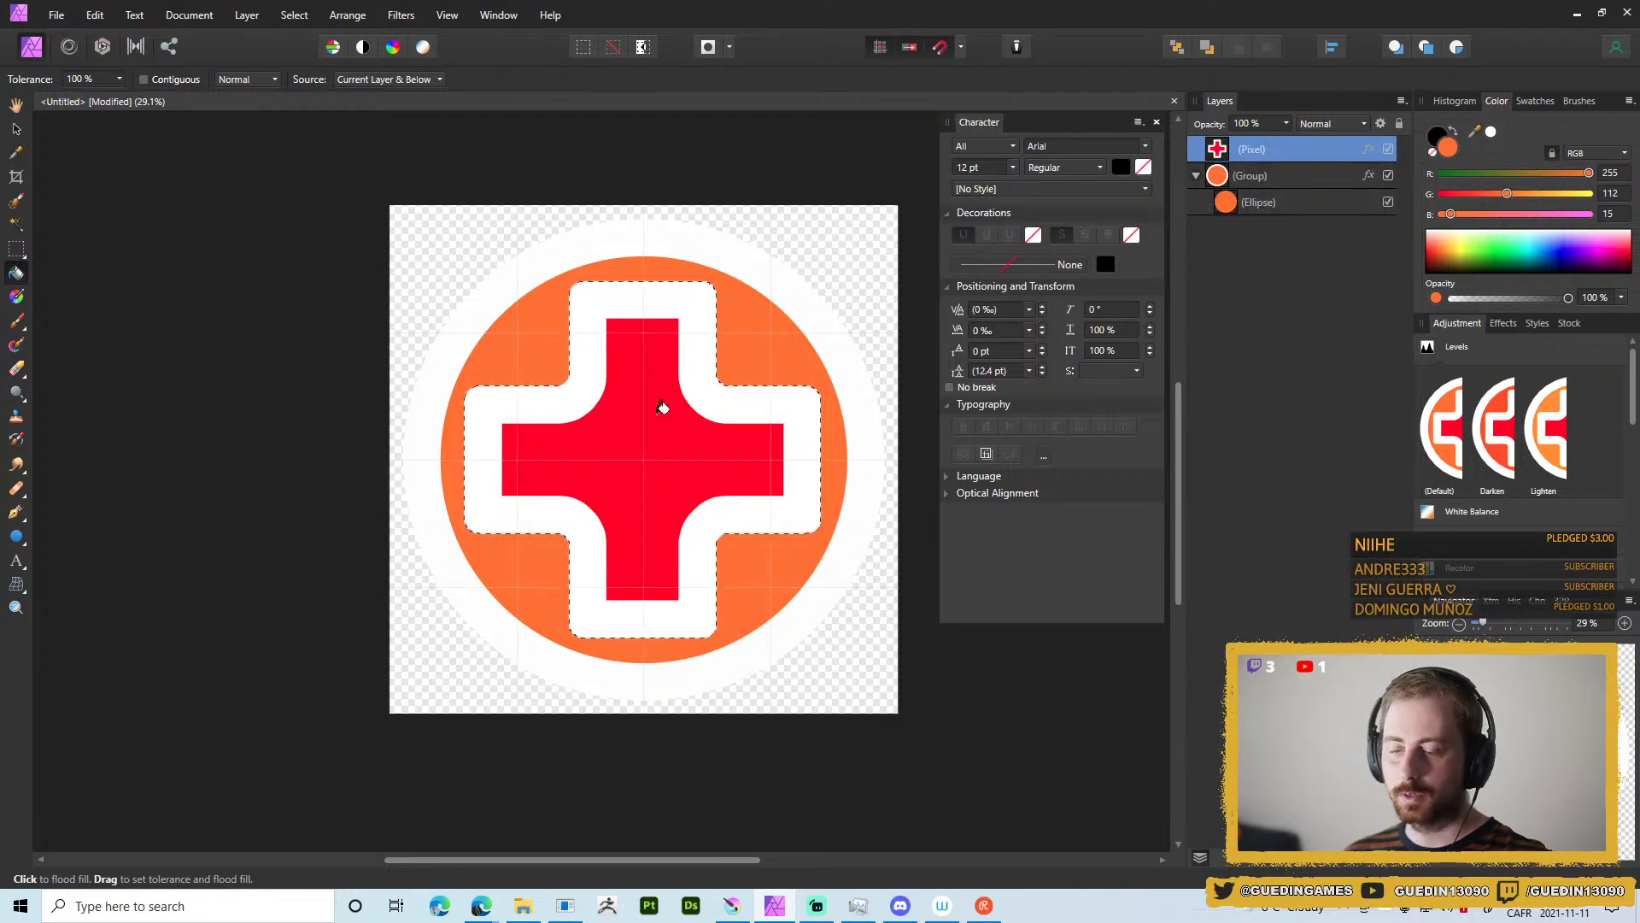
left_click(695, 433)
key("ctrl+d")
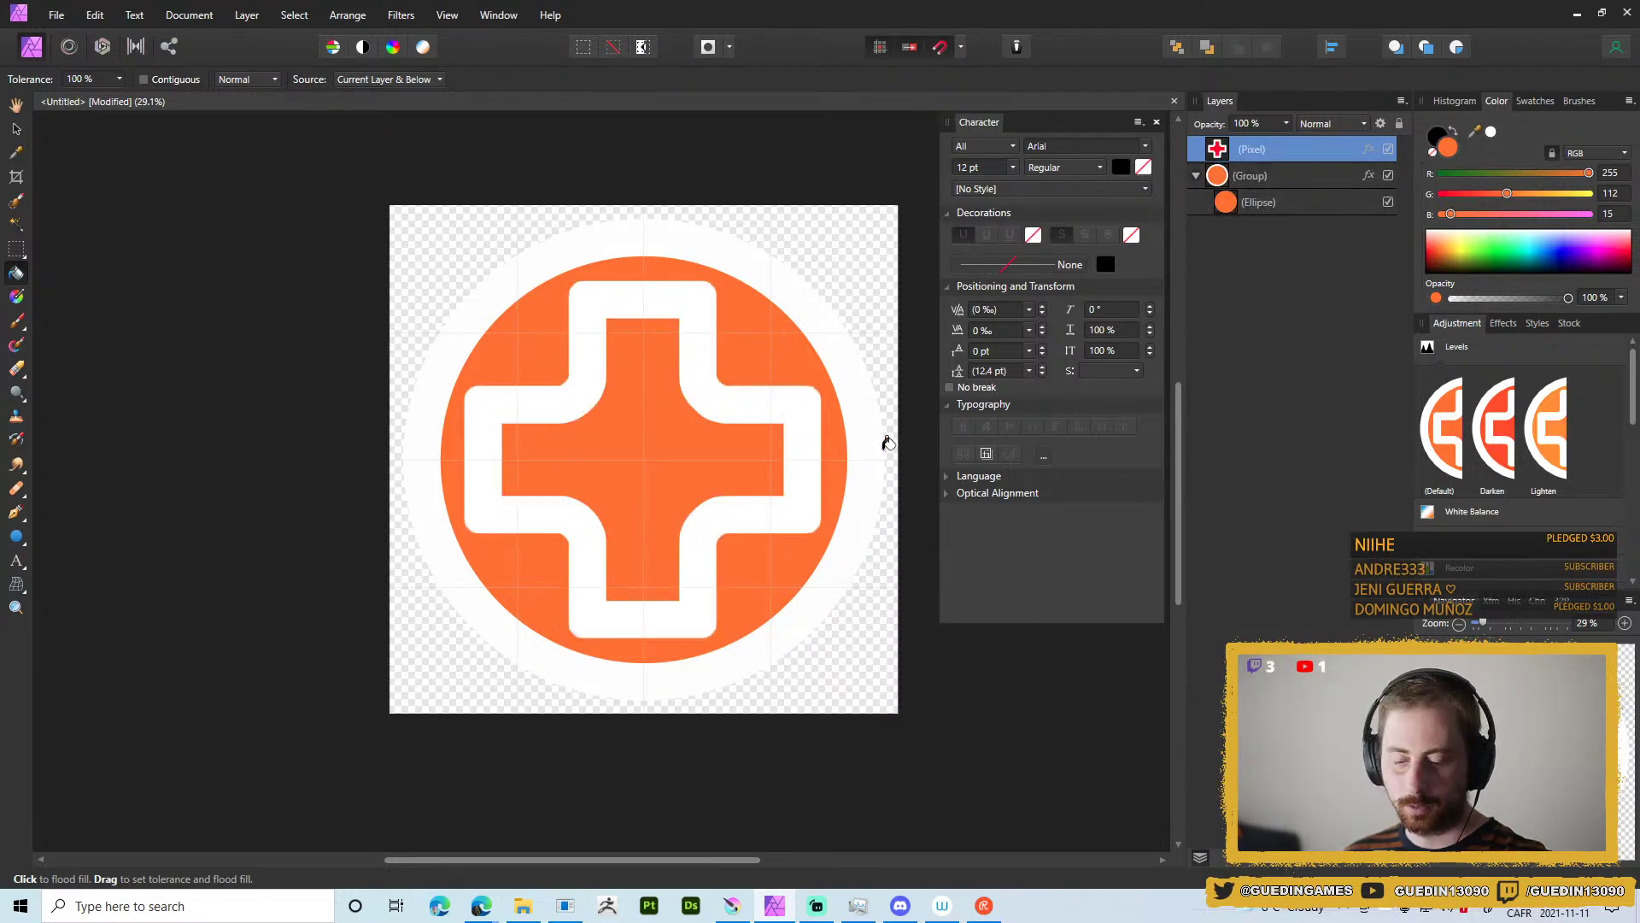
Export the outlined cross emblem as a 2048 × 2048 px PNG, replacing the existing T_STICK_01.png.
key("ctrl+shift+alt+s")
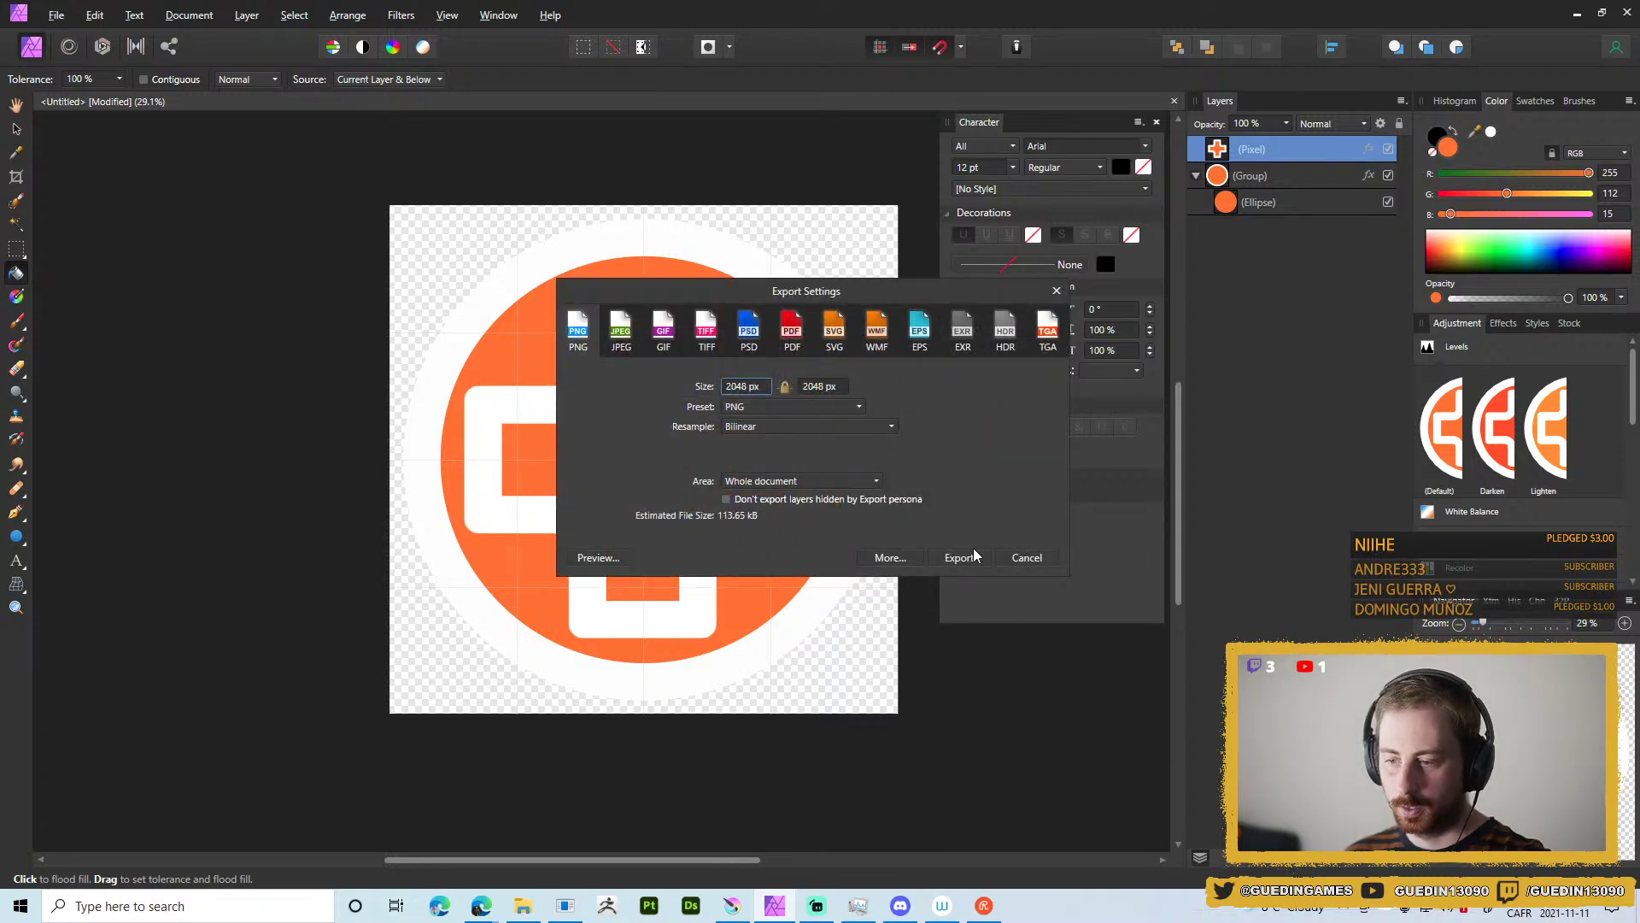
left_click(959, 557)
key("Return")
left_click(847, 523)
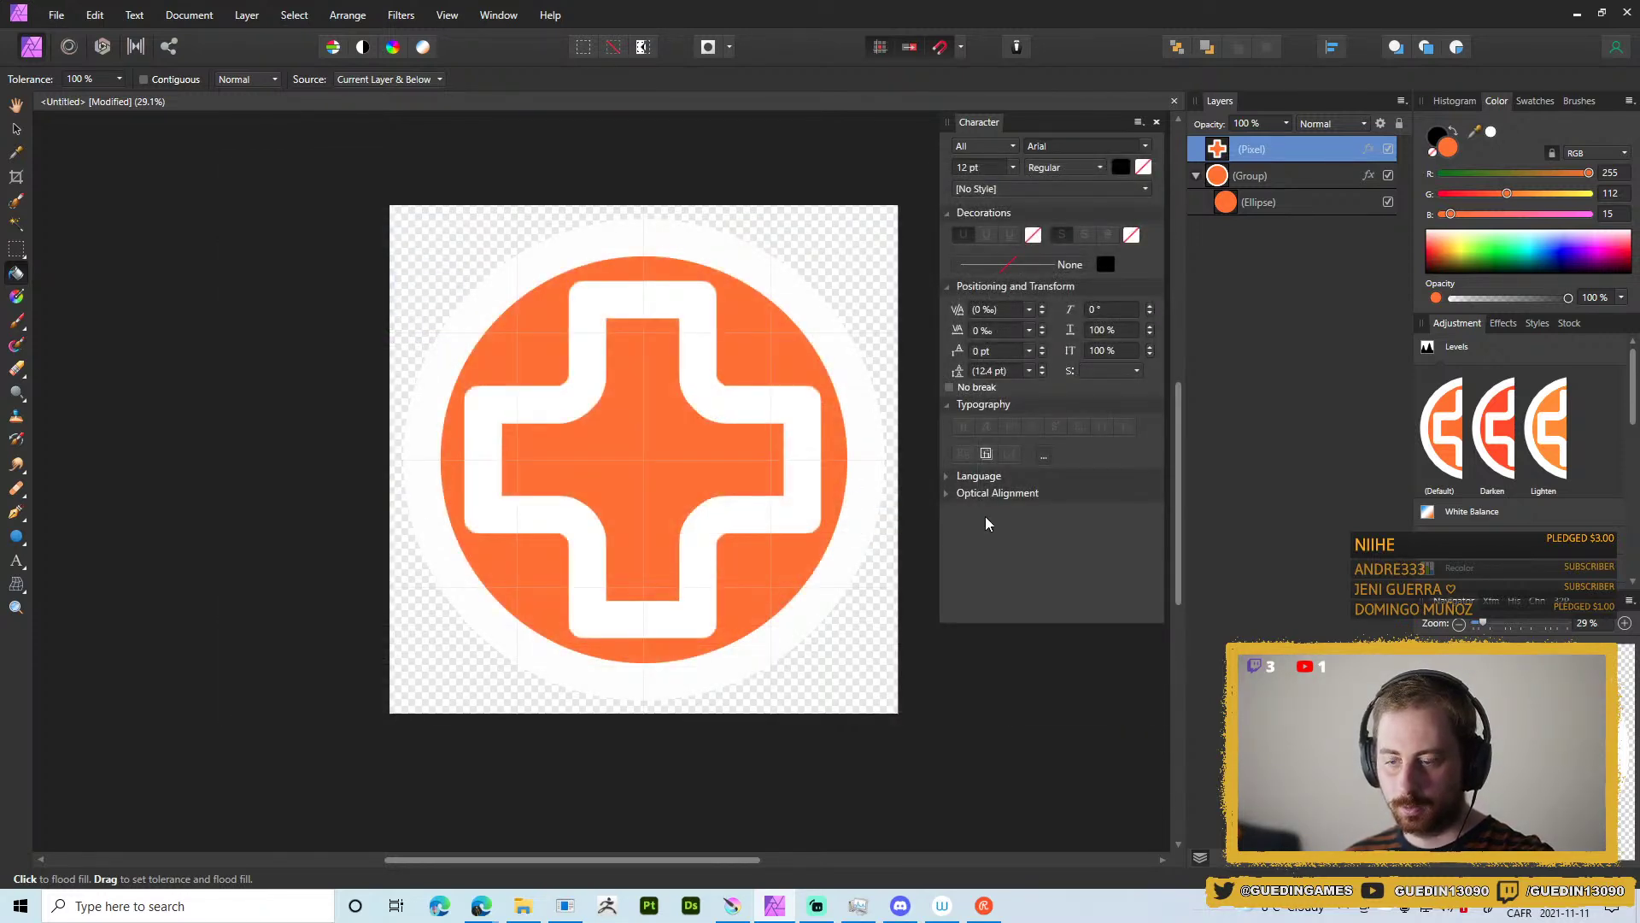
Switch to Blender, examine the cross decal painted on the lower end of the purple cloth strip, and return to Affinity Photo.
key("alt+Tab")
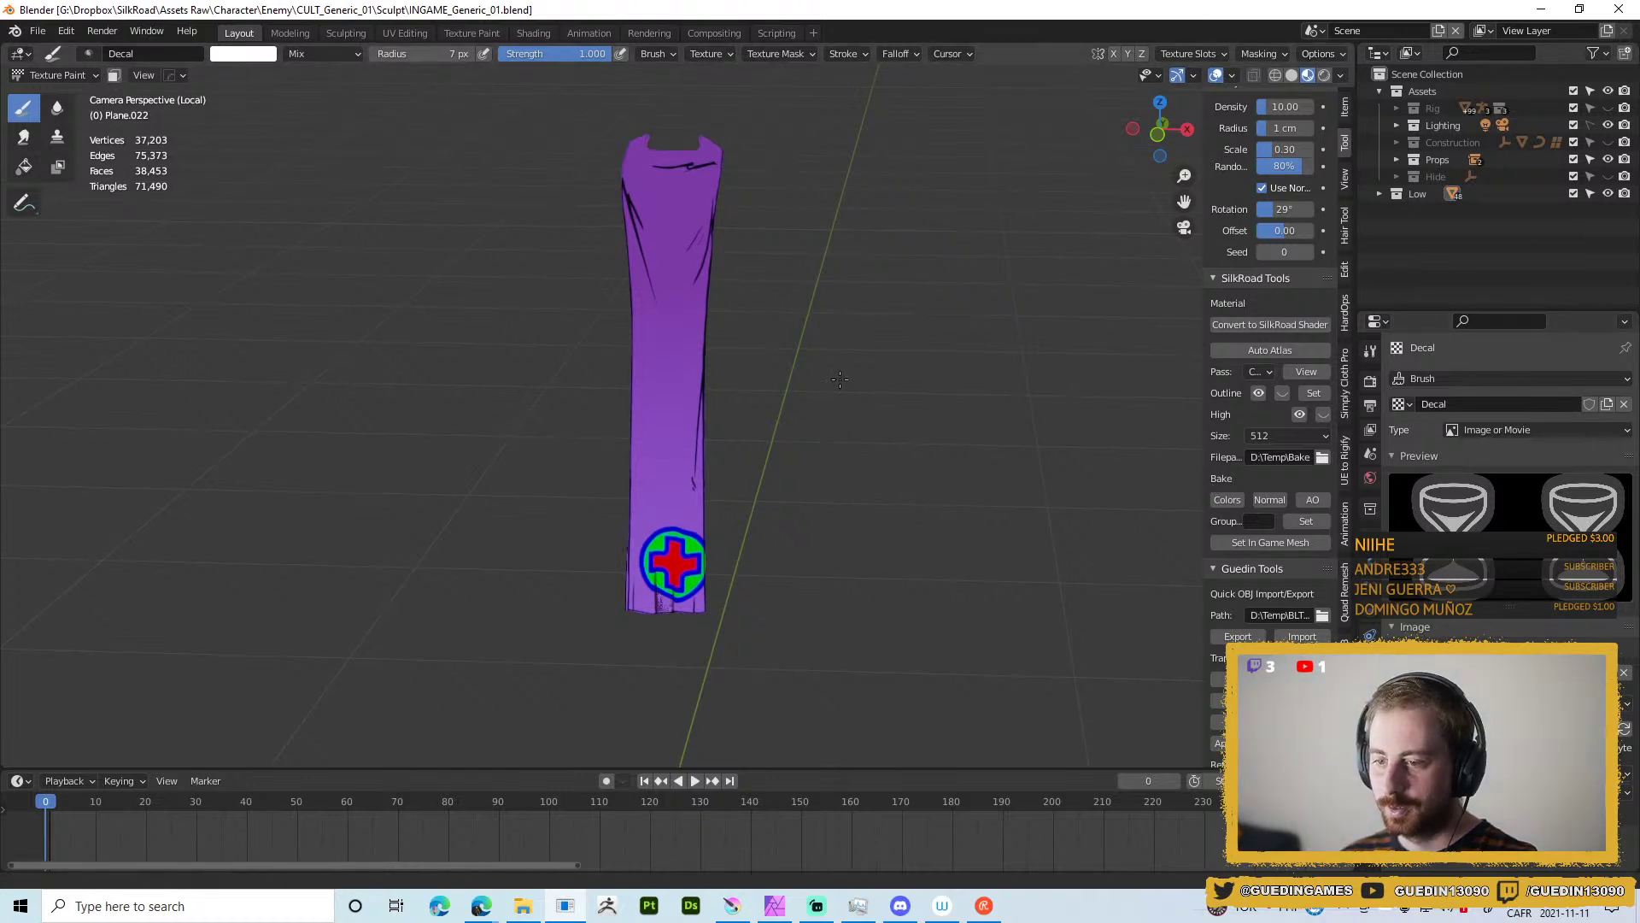
scroll(744, 567, "up", 2)
scroll(744, 567, "down", 2)
scroll(747, 478, "up", 3)
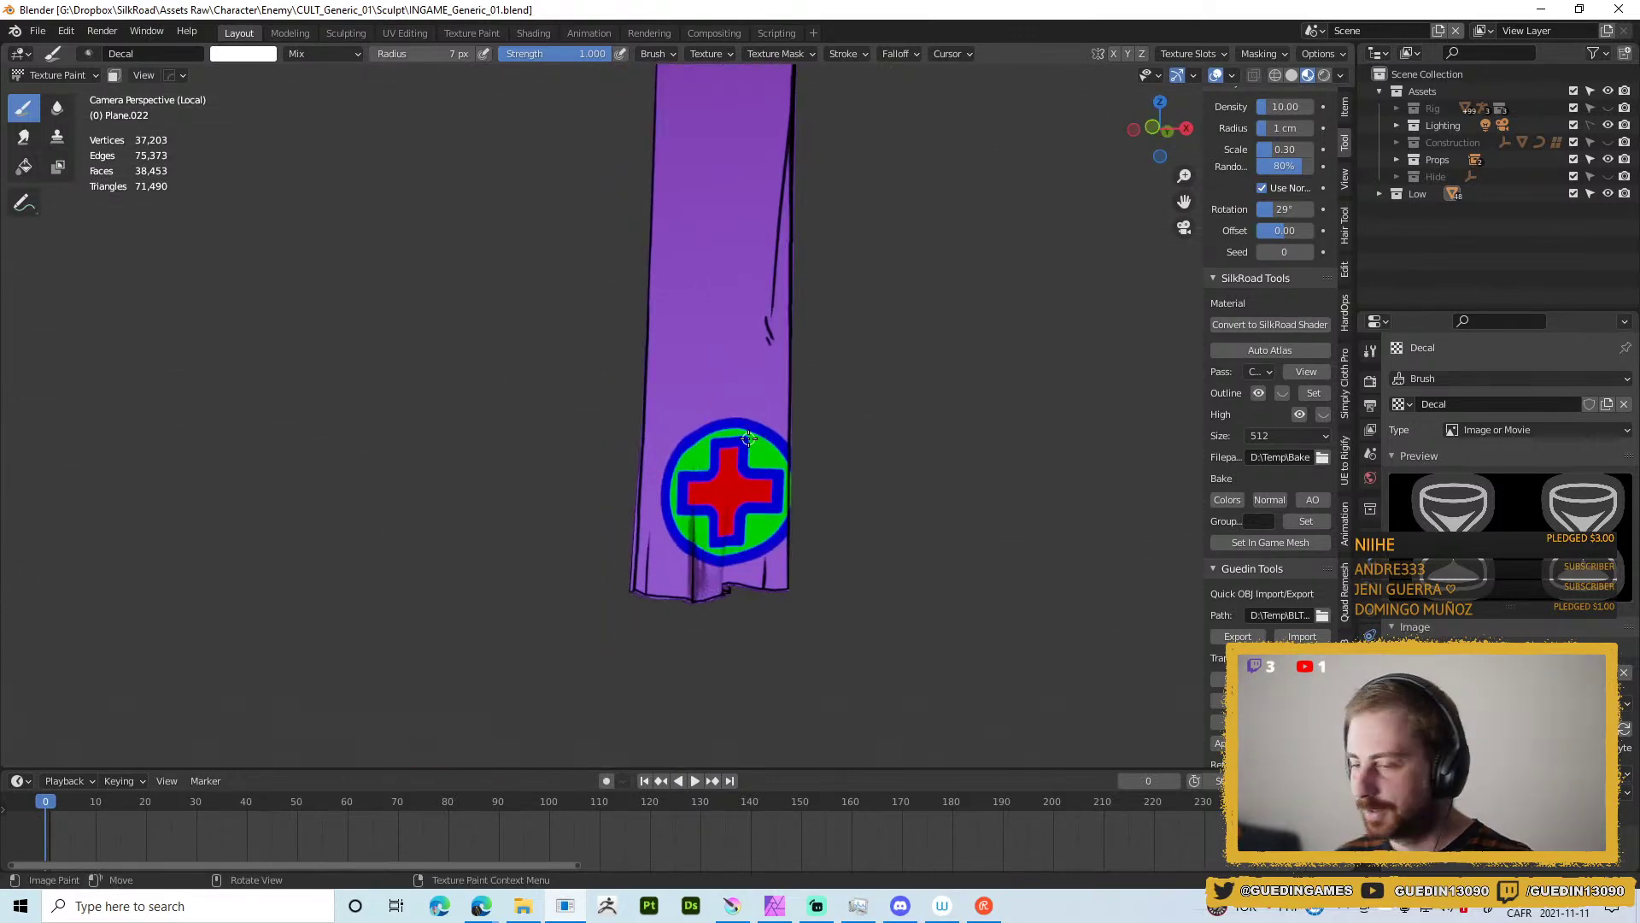
scroll(601, 359, "down", 2)
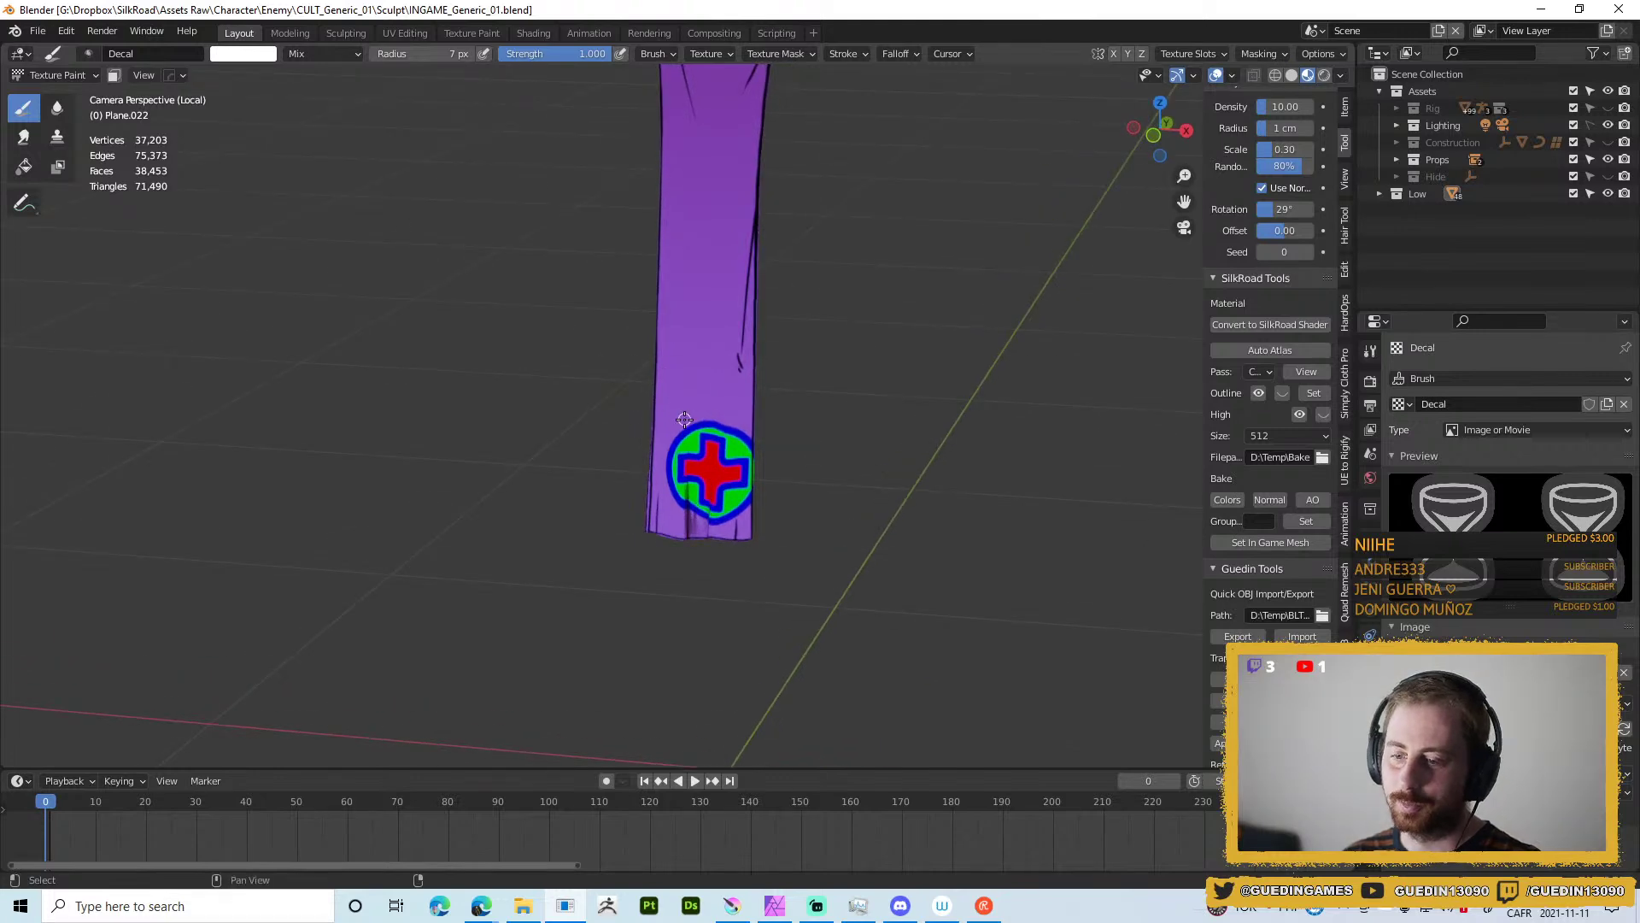
left_click(1541, 9)
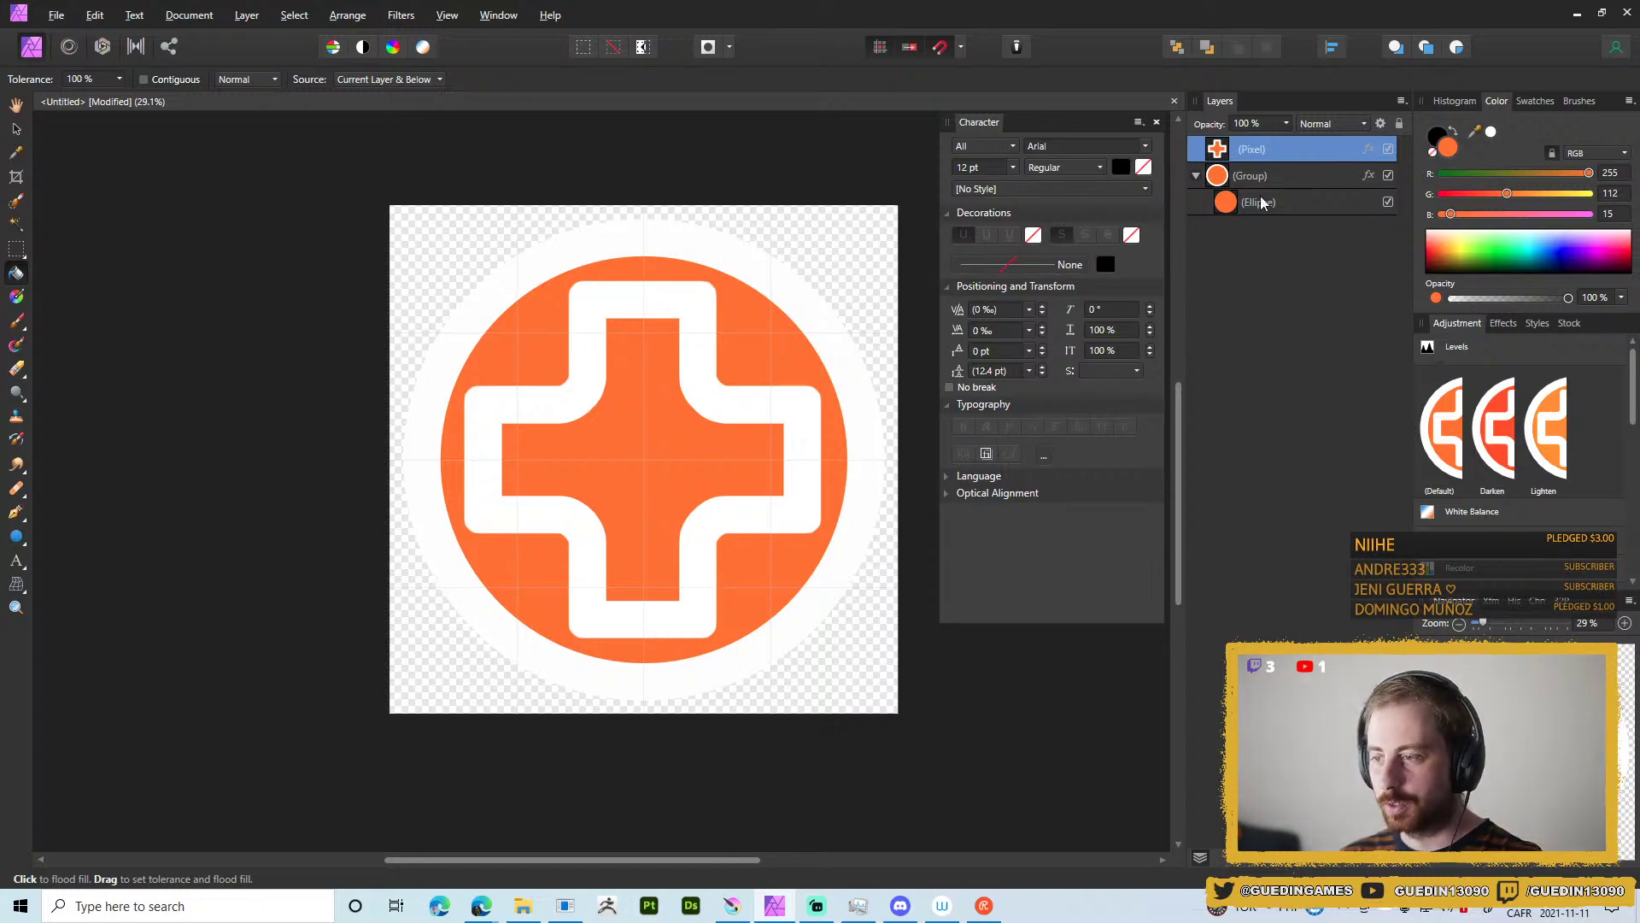
Check the cross layer's Outline effect, load the cross shape as a selection, and flood-fill it with white.
left_click(1369, 148)
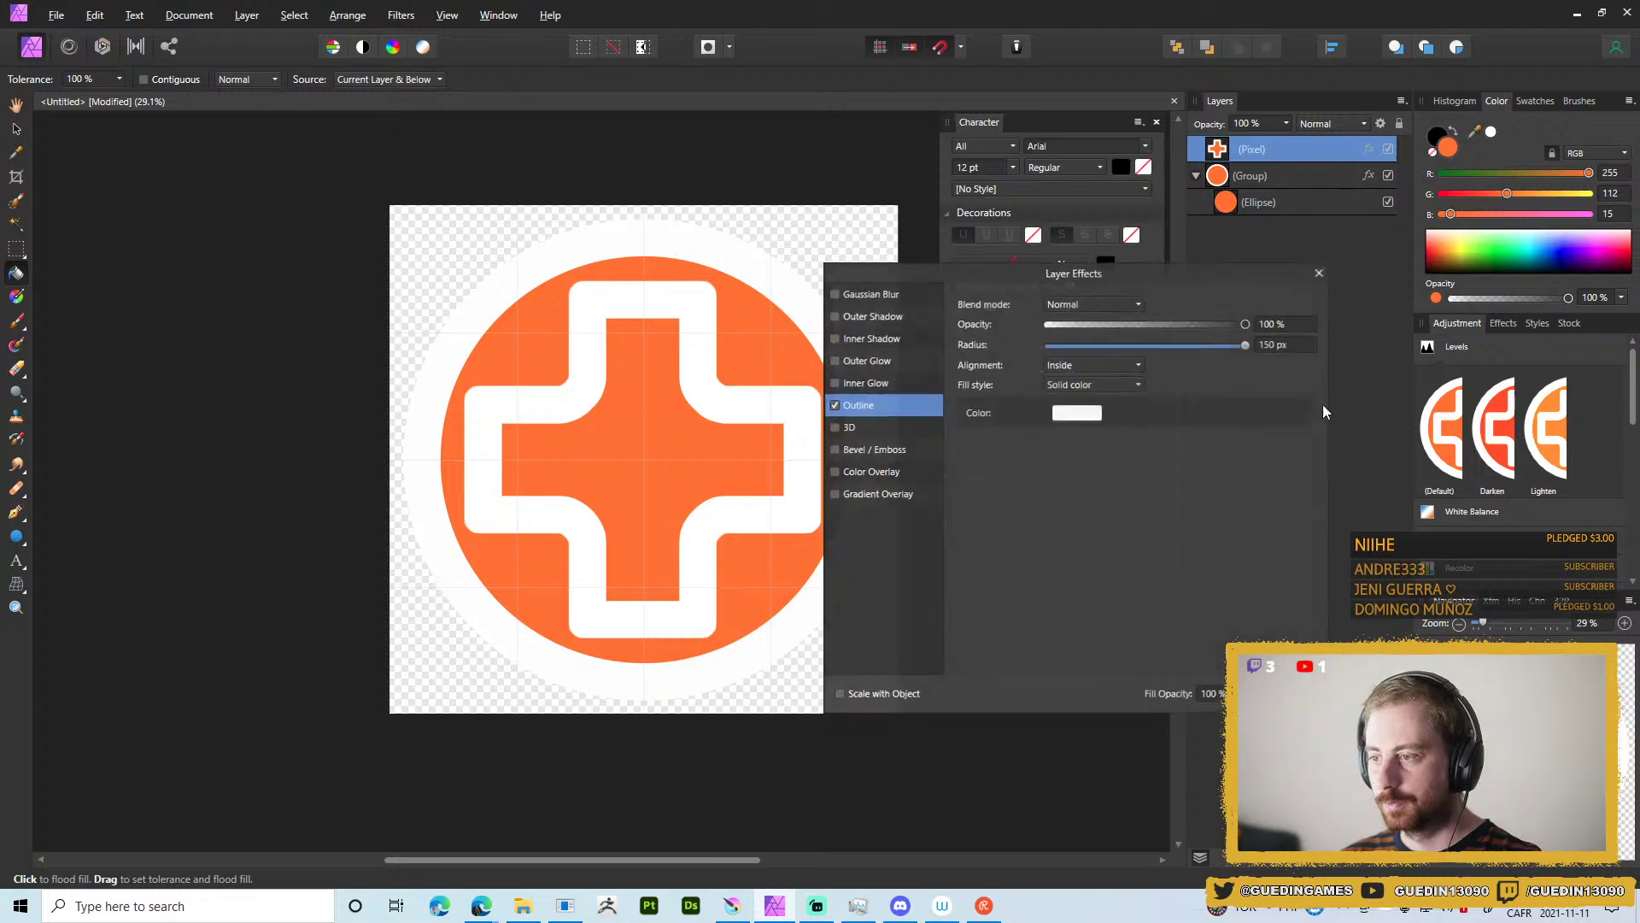
left_click(835, 405)
left_click(836, 405)
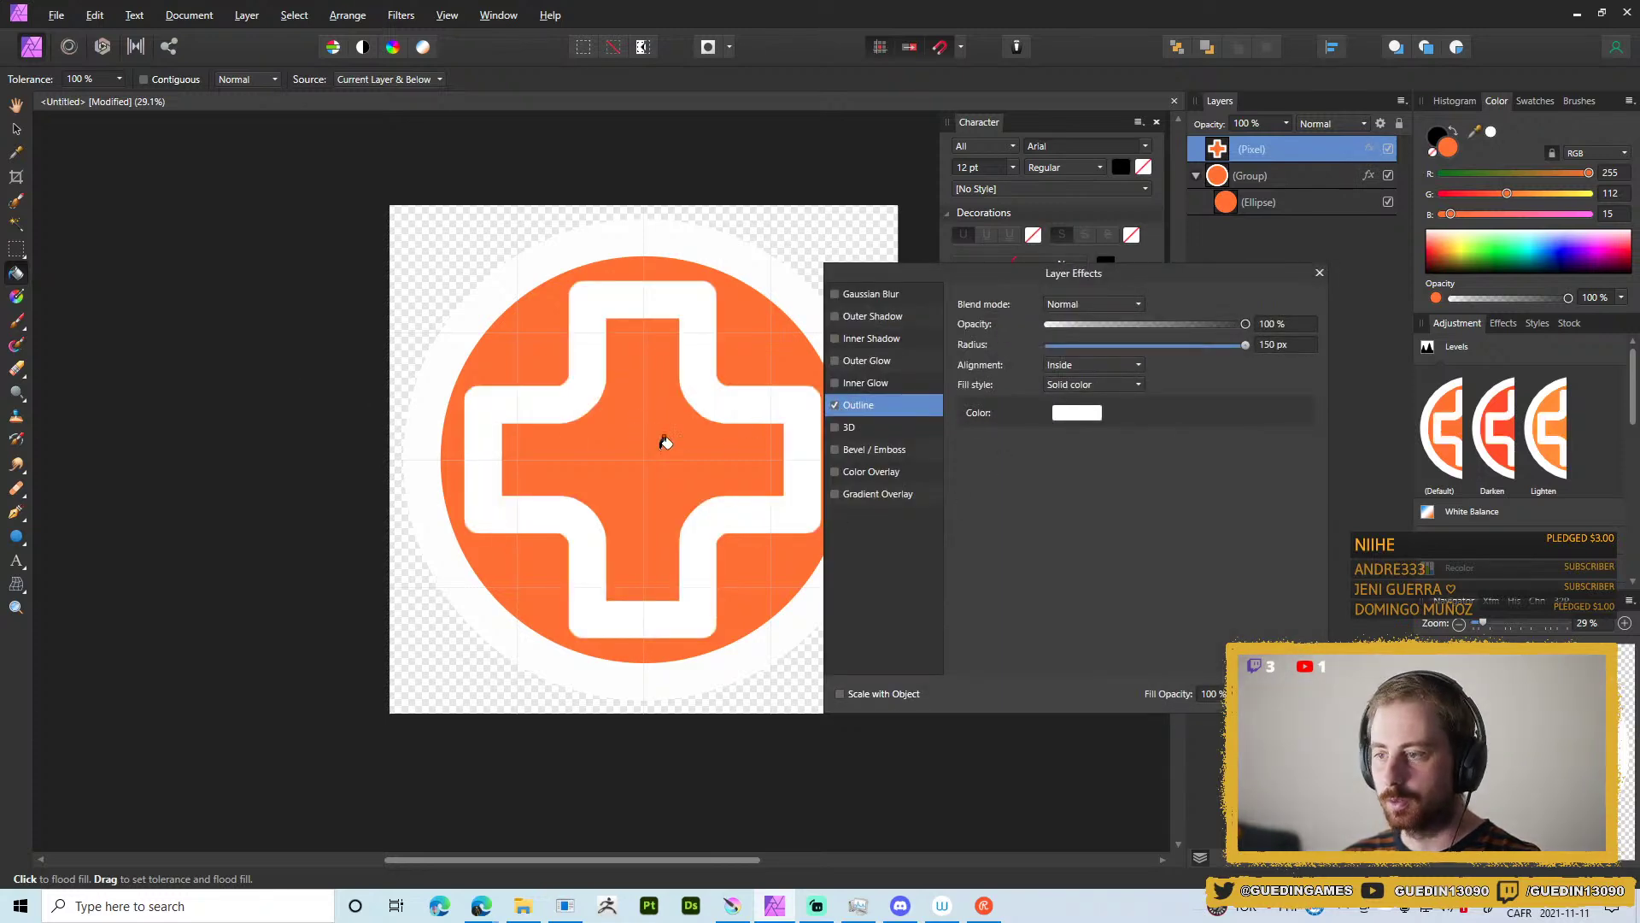
left_click(711, 382)
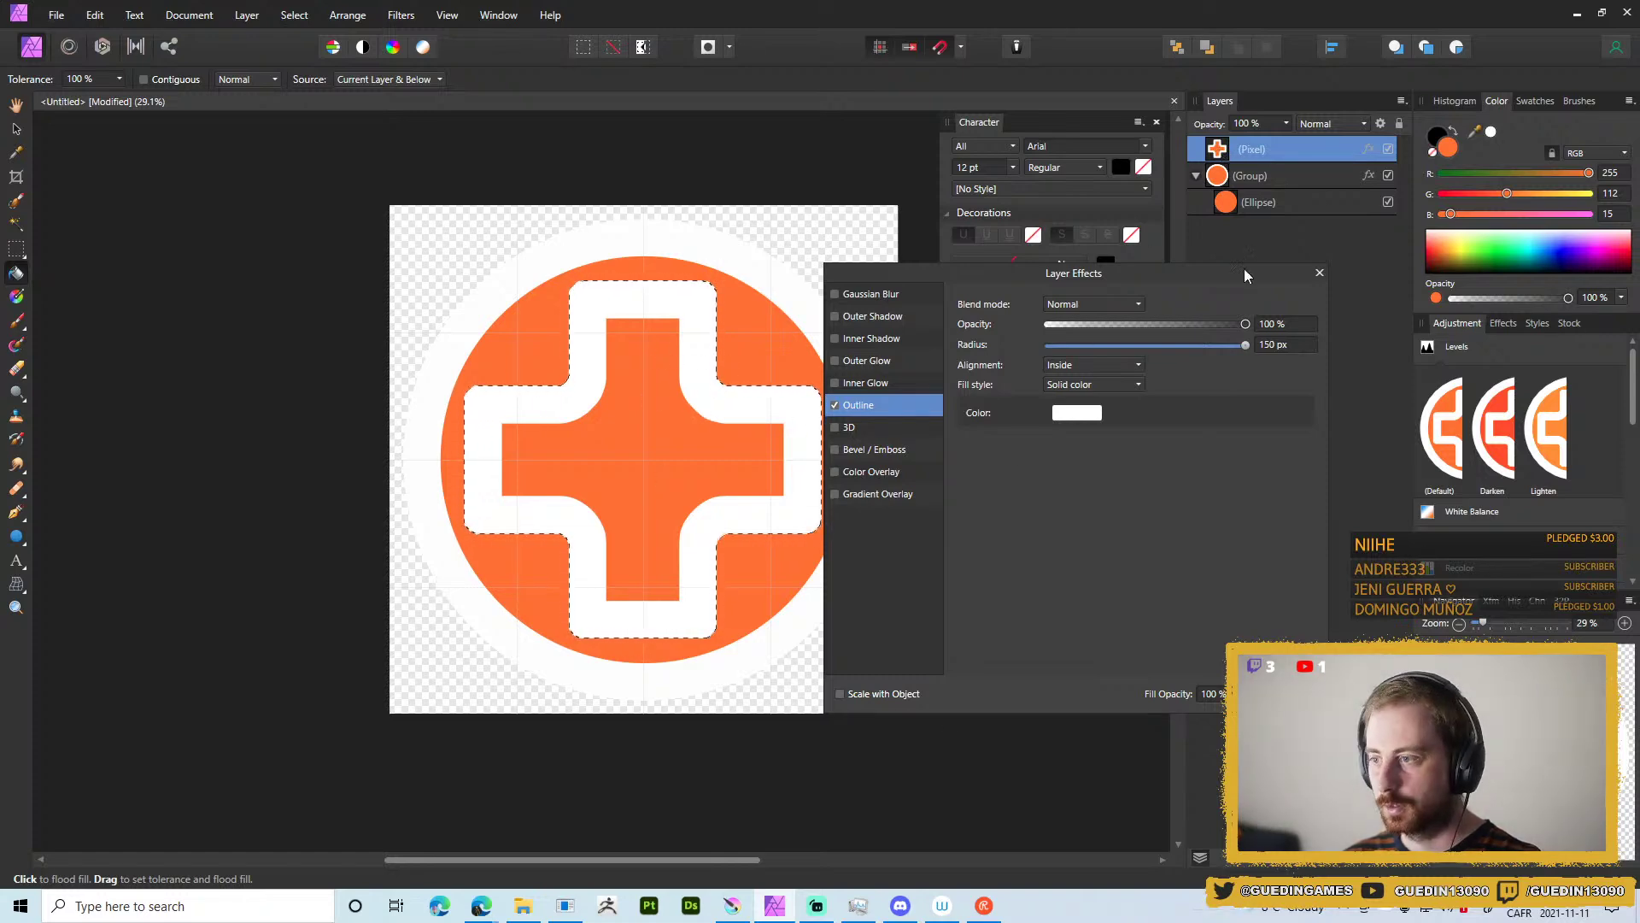
left_click(1493, 131)
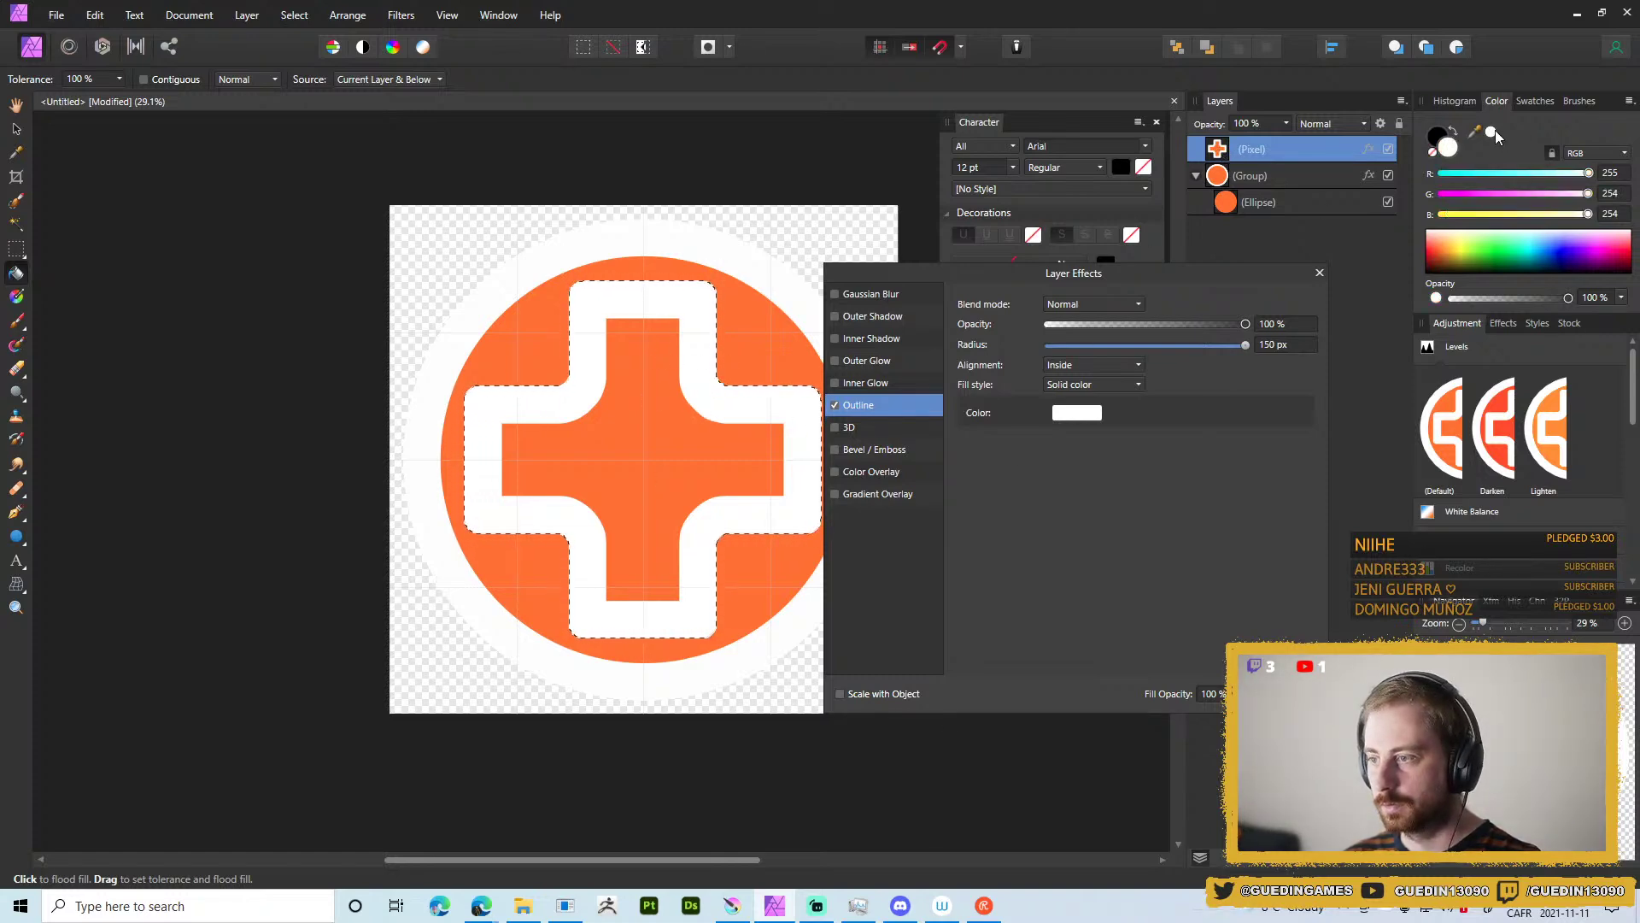
left_click(675, 431)
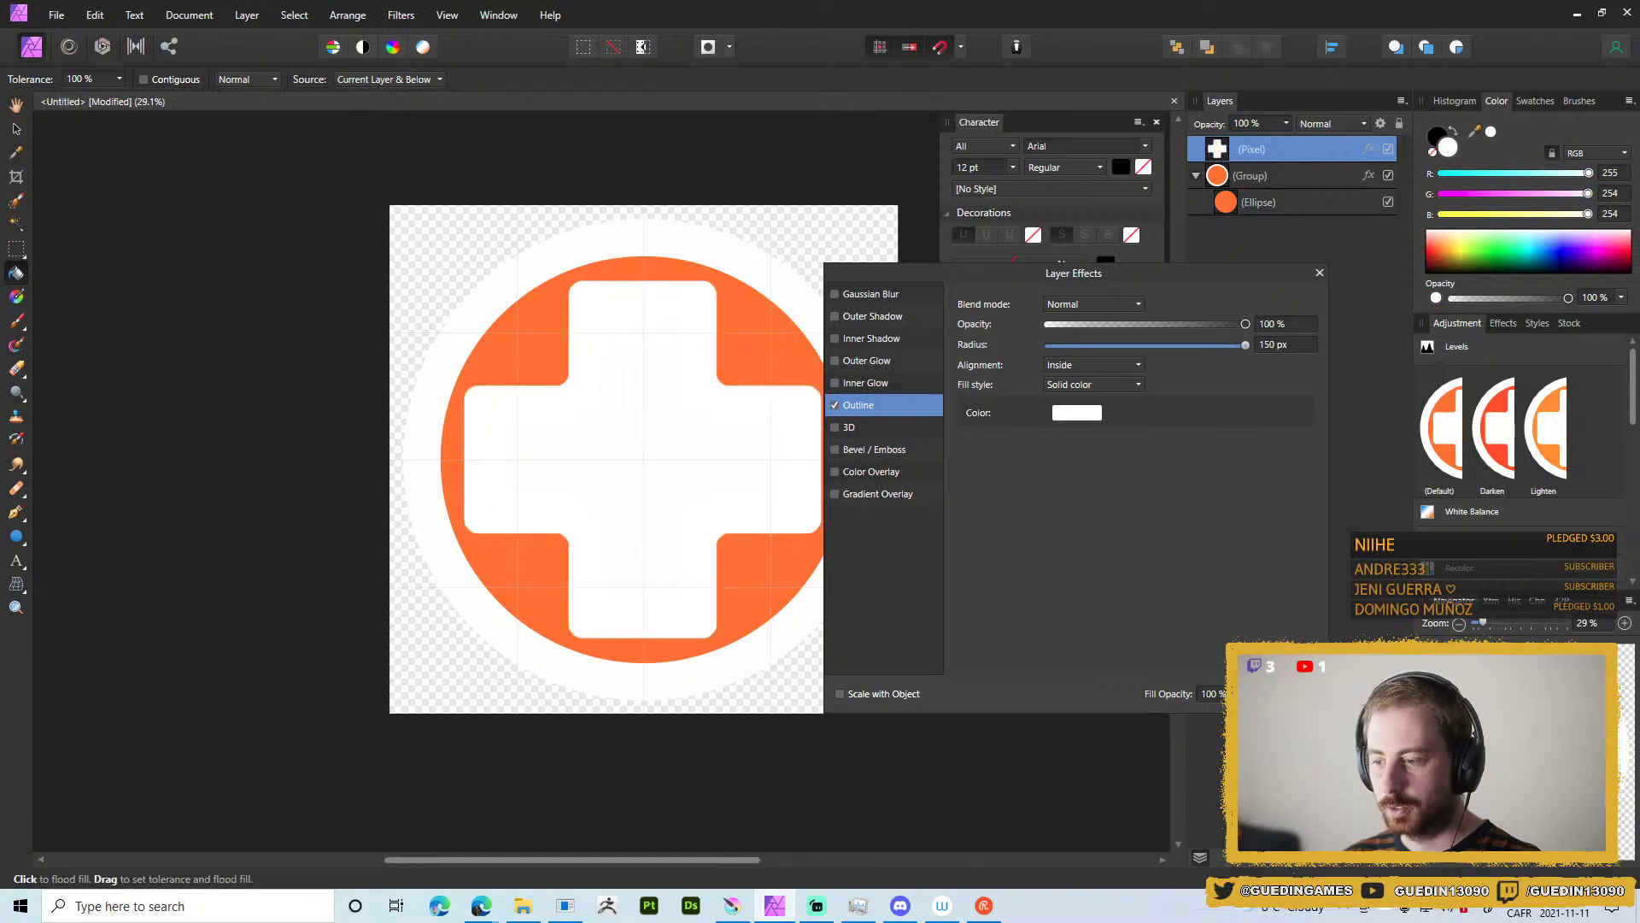
left_click(1320, 272)
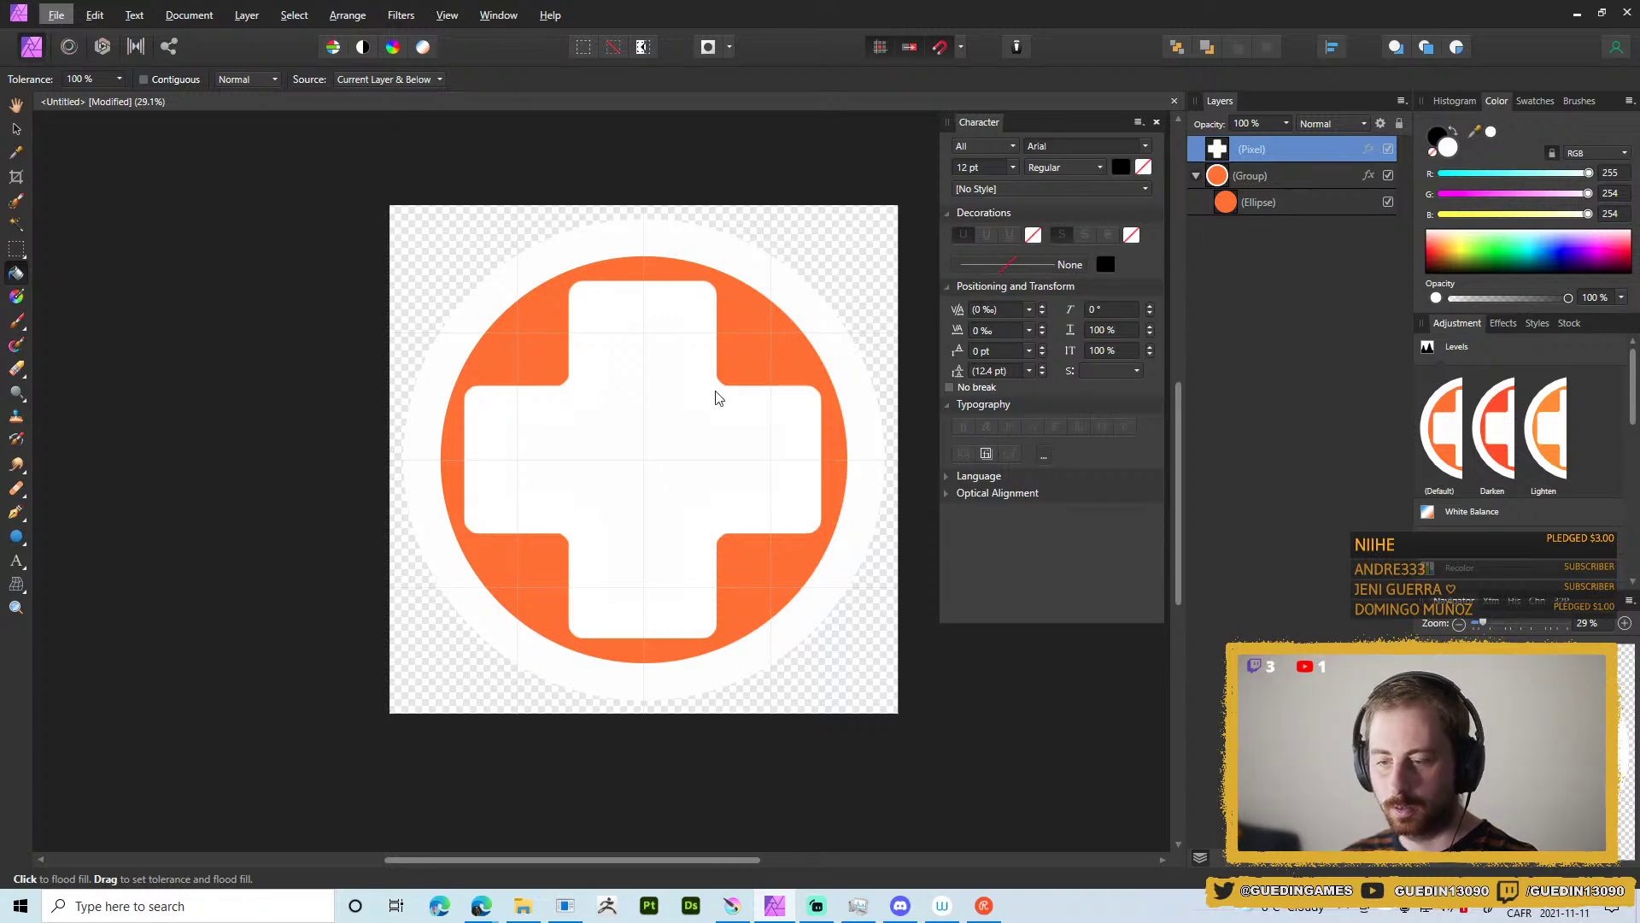
key("v")
left_click(754, 444)
left_click(733, 414)
key("v")
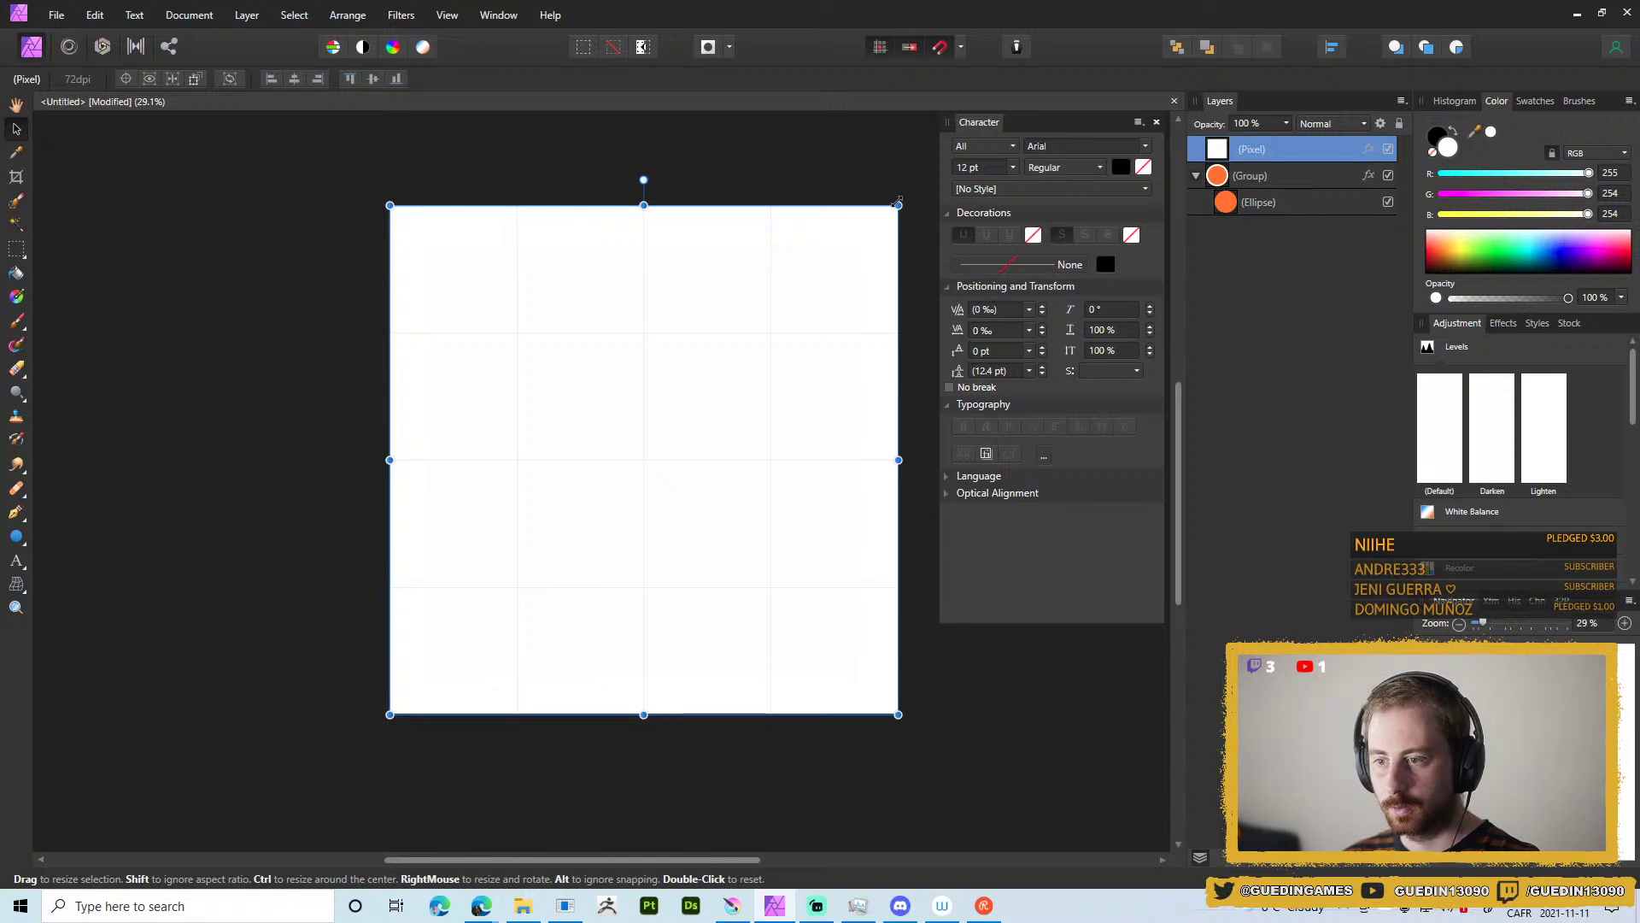
left_click_drag(897, 205, 873, 230)
key("ctrl+z")
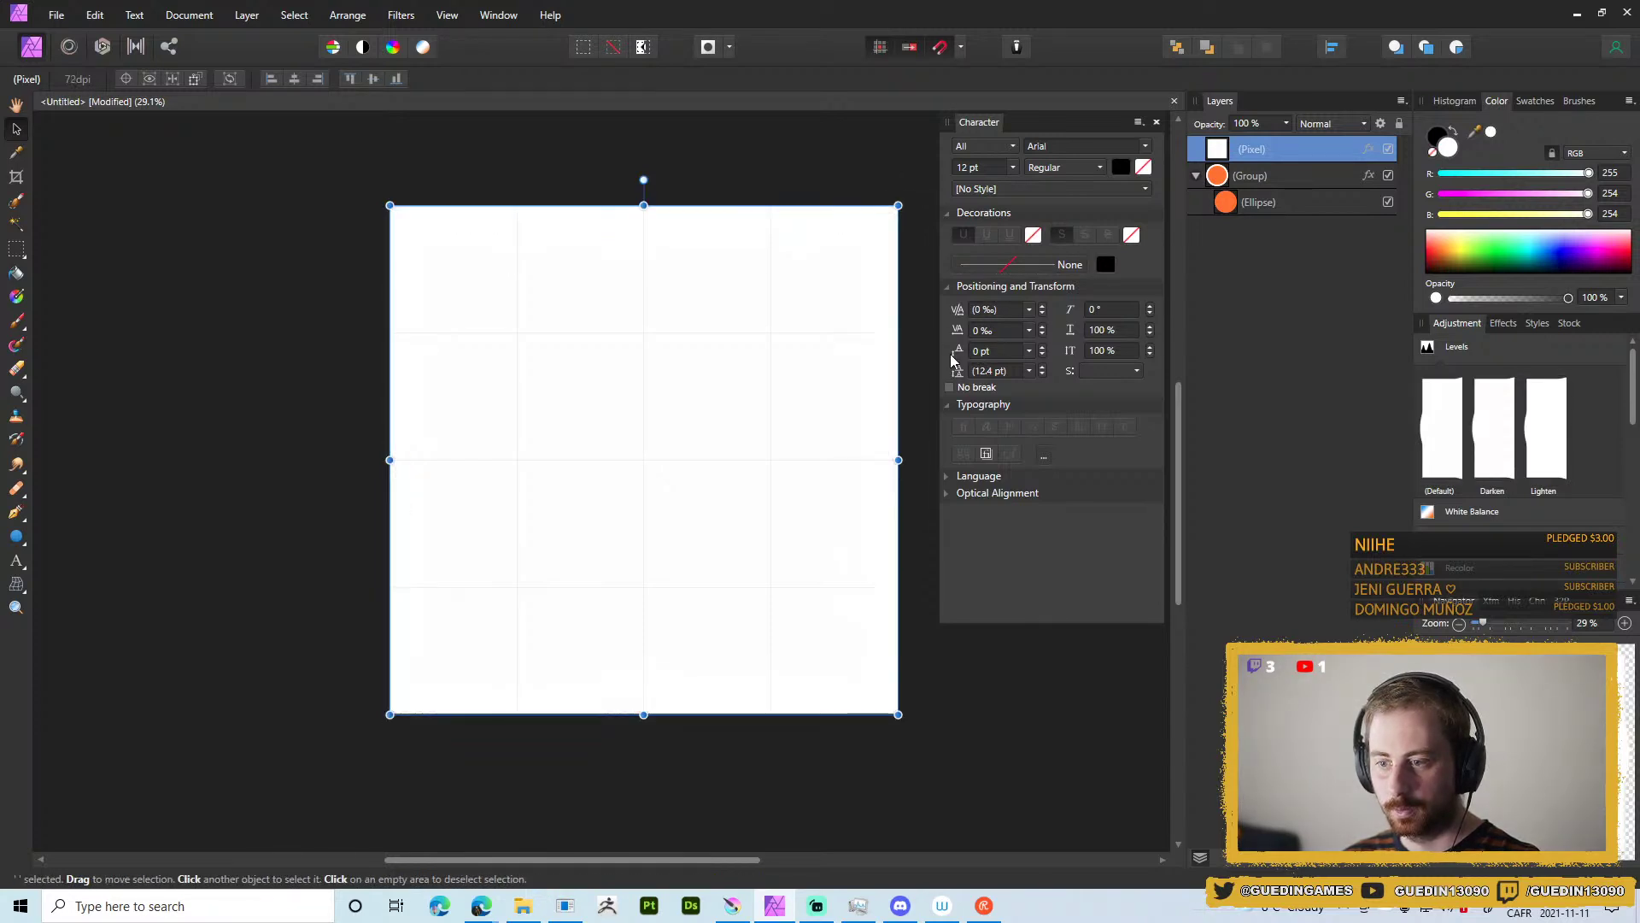
key("ctrl+z")
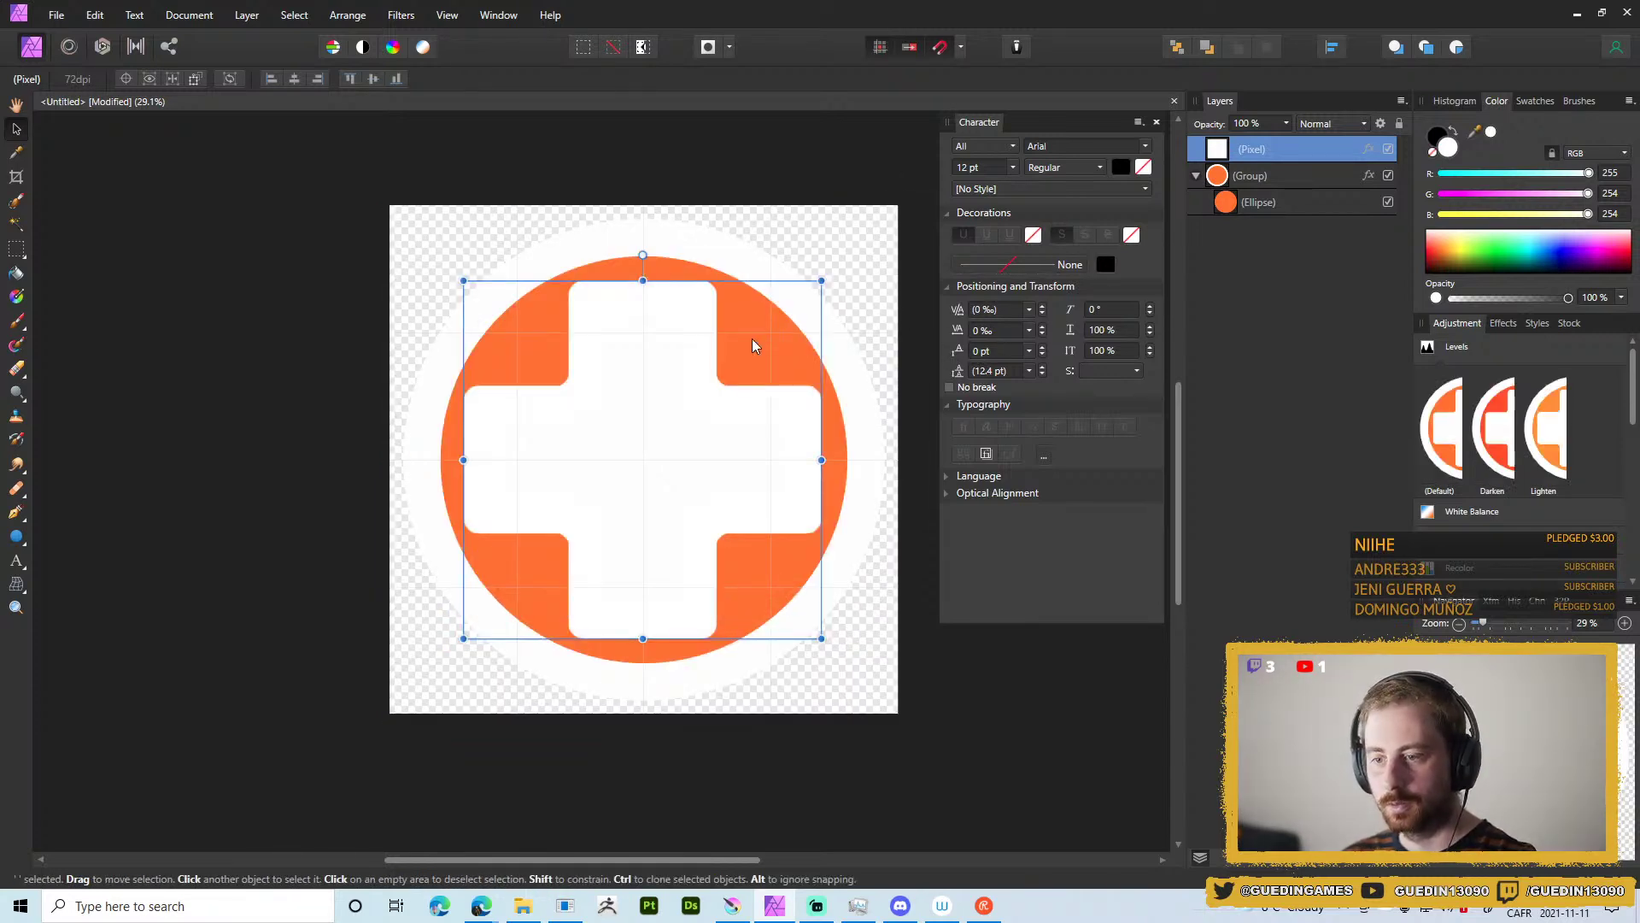
Scale the white cross down slightly around its centre within the orange circle and deselect it.
left_click_drag(821, 280, 799, 303)
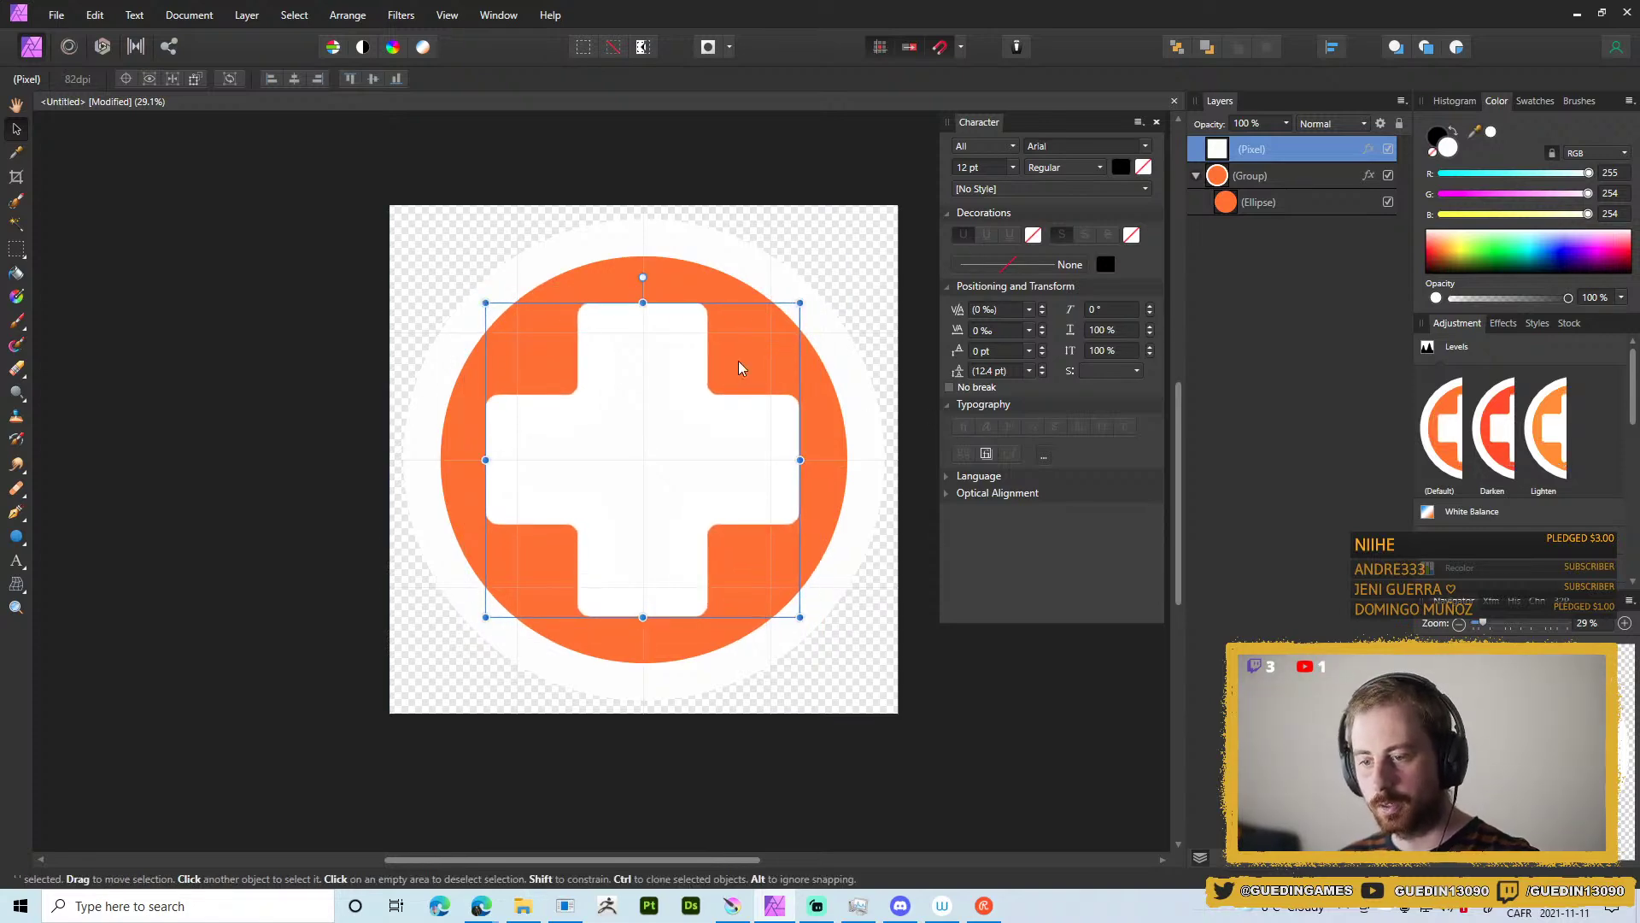
key("alt")
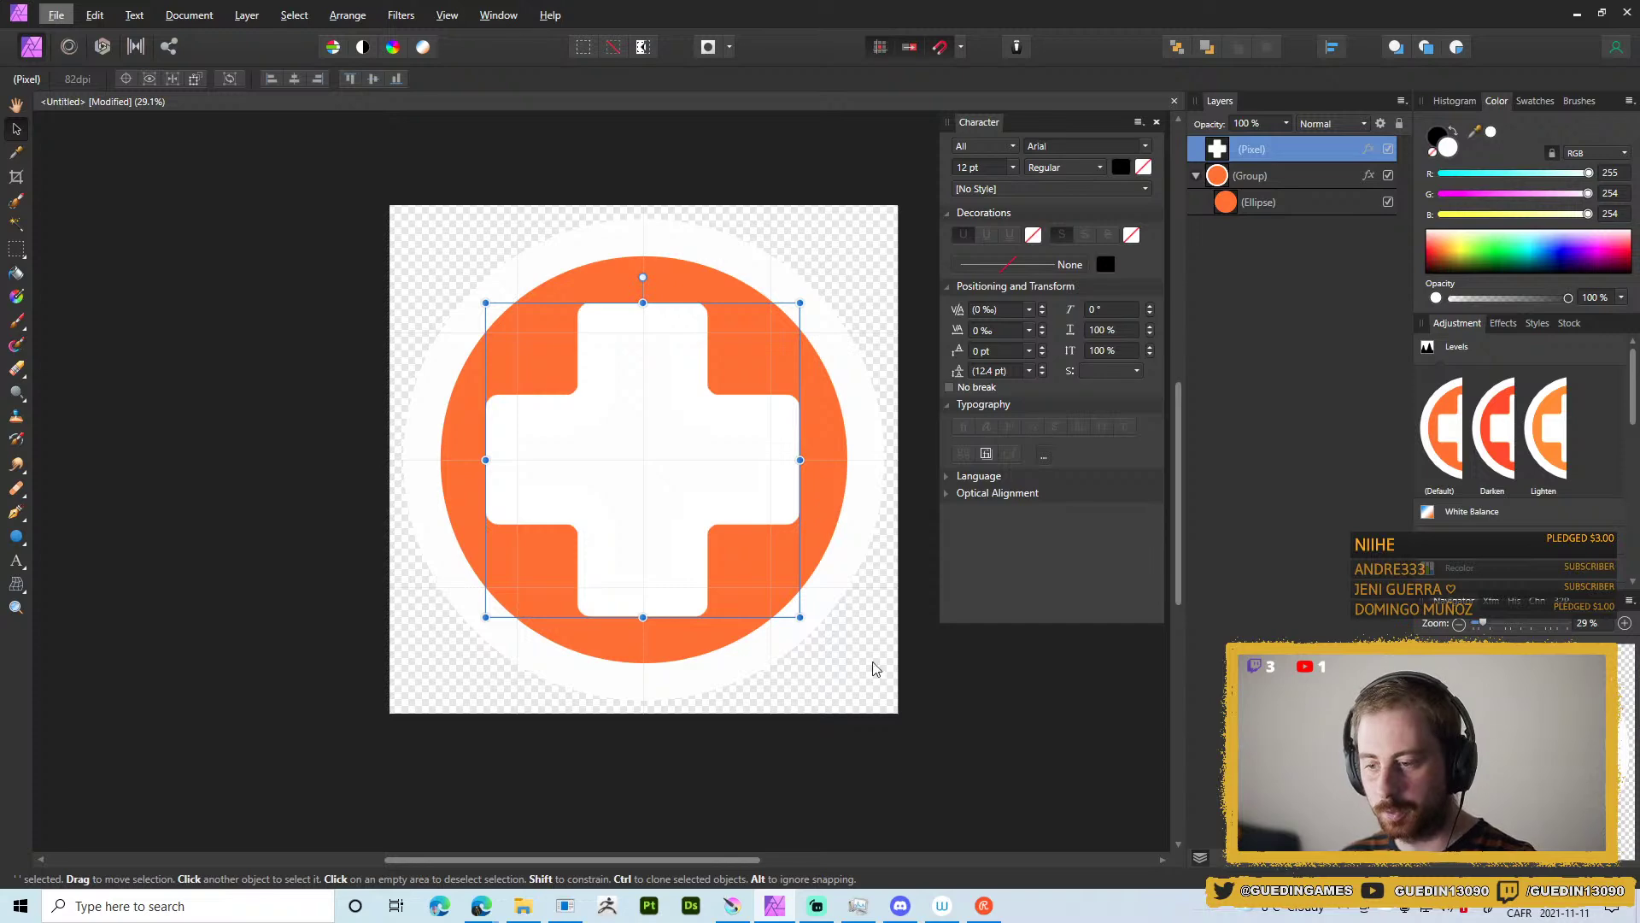
left_click(994, 686)
Export the white cross emblem as a 2048 × 2048 px PNG, replacing T_STICK_01.png in the Stickers folder.
key("ctrl+alt+shift+w")
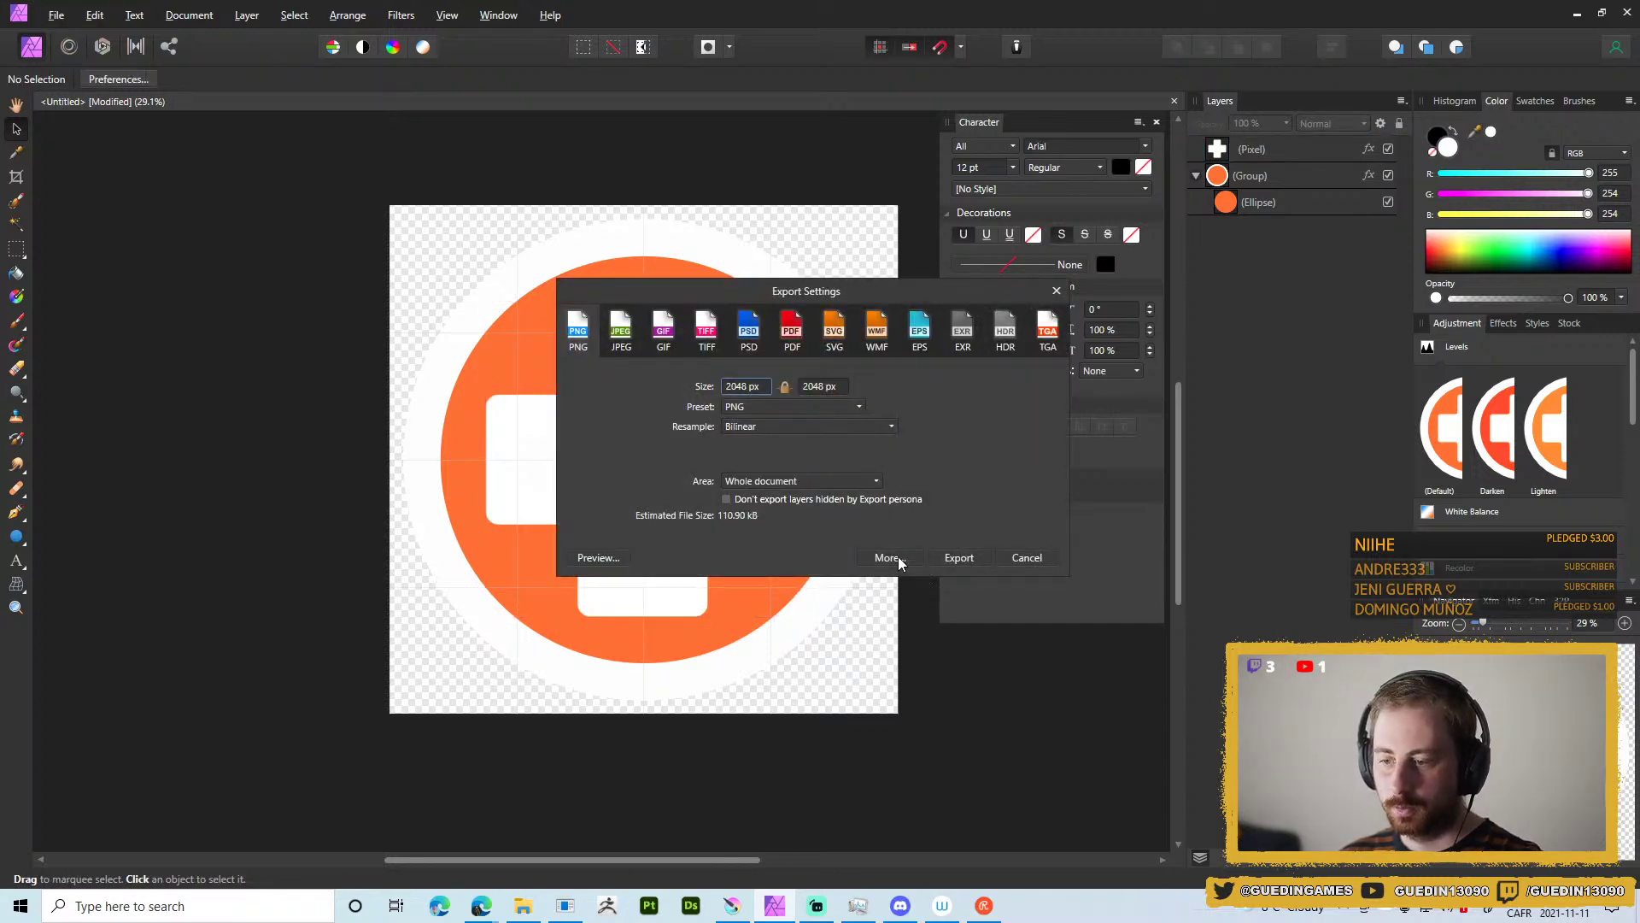
left_click(959, 557)
key("Return")
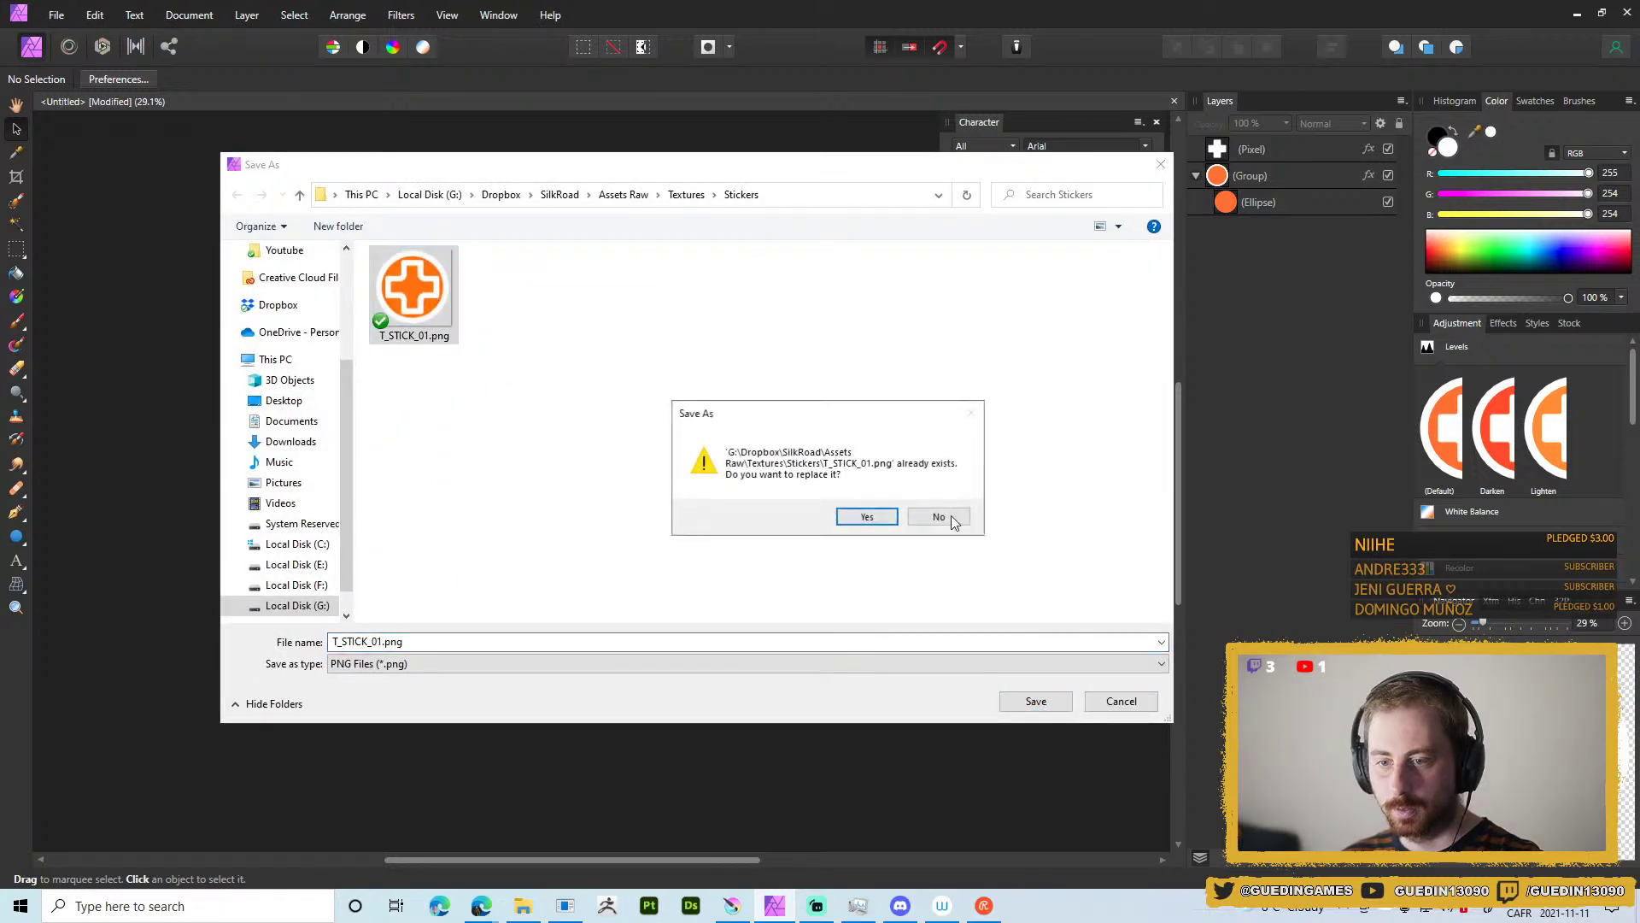
left_click(866, 517)
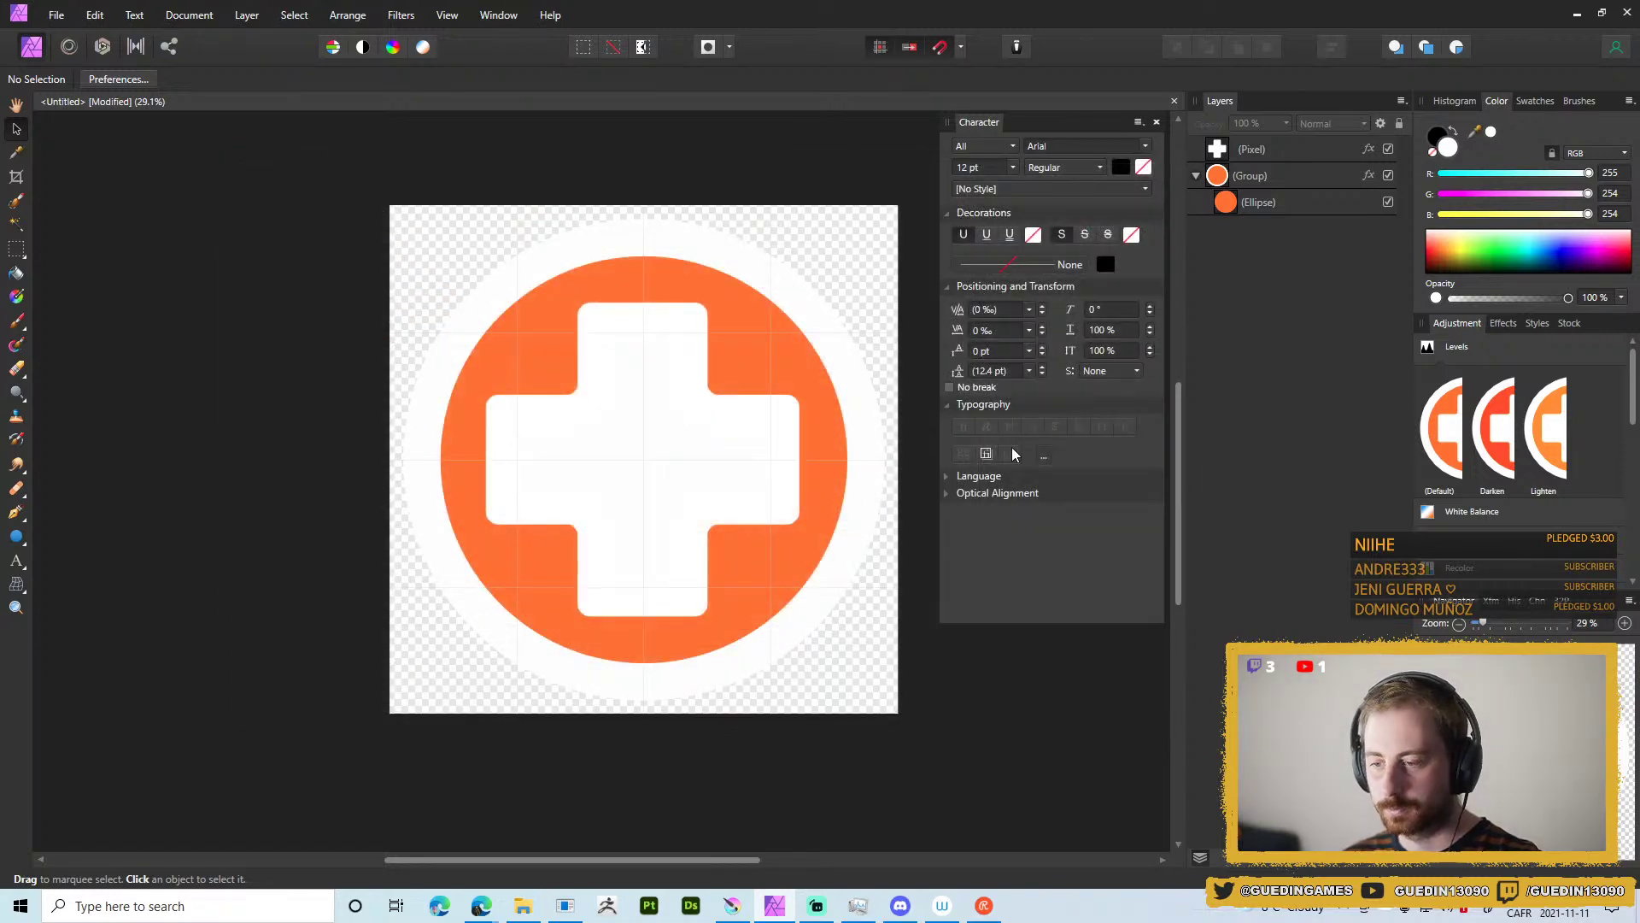
Start saving the Affinity document and create a new folder named Raw inside the Stickers folder.
key("ctrl+s")
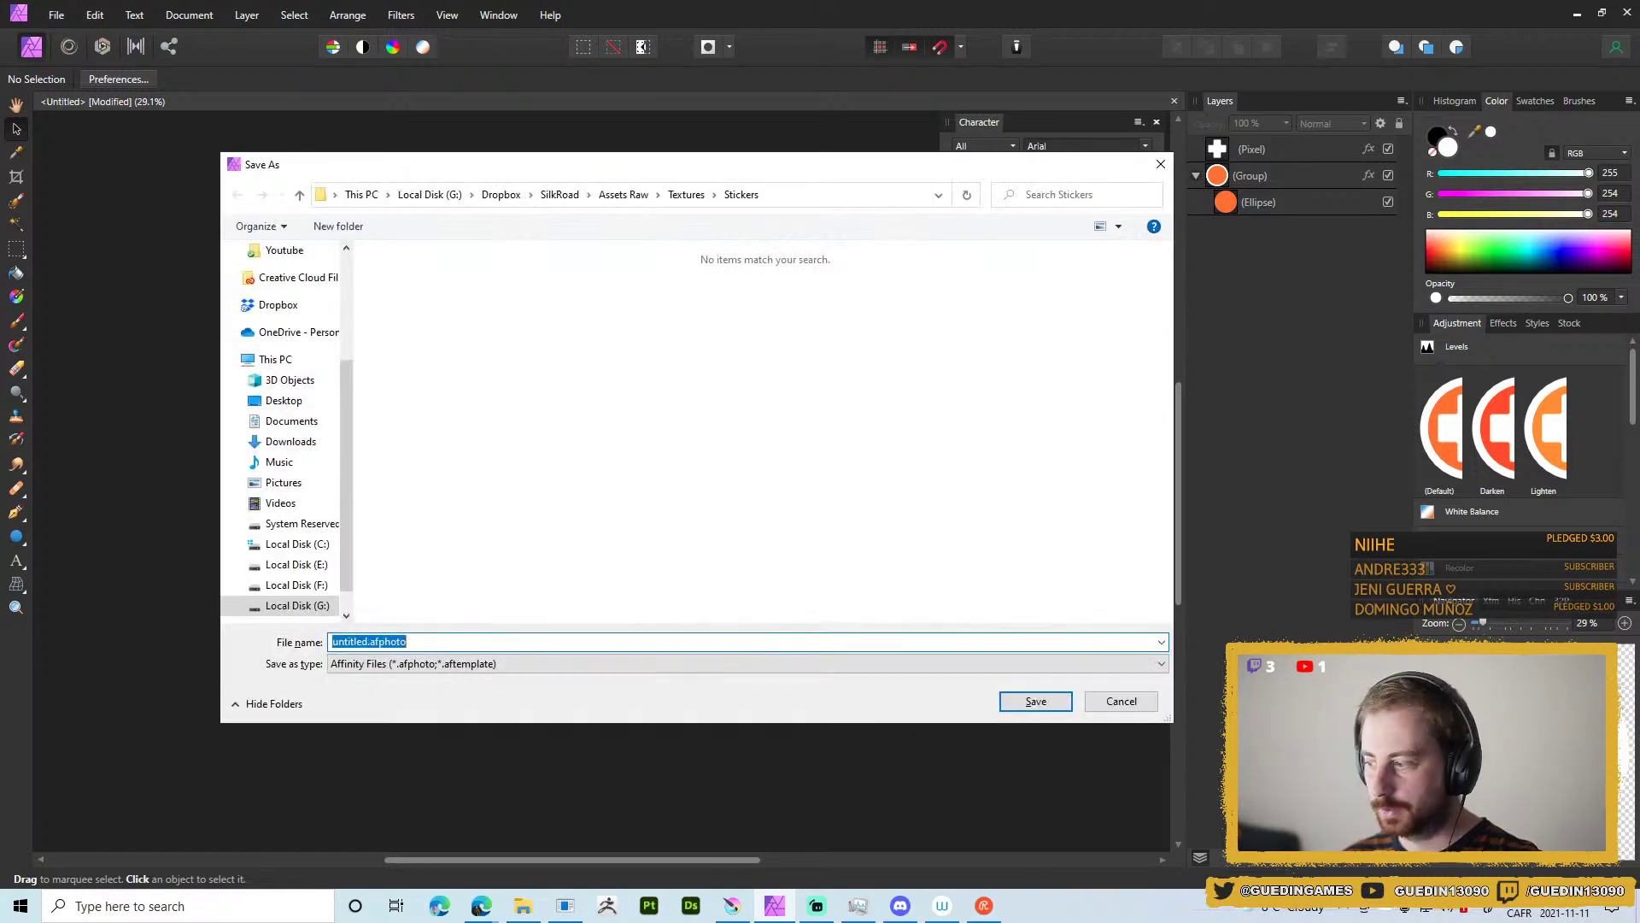
left_click(626, 331)
right_click(489, 394)
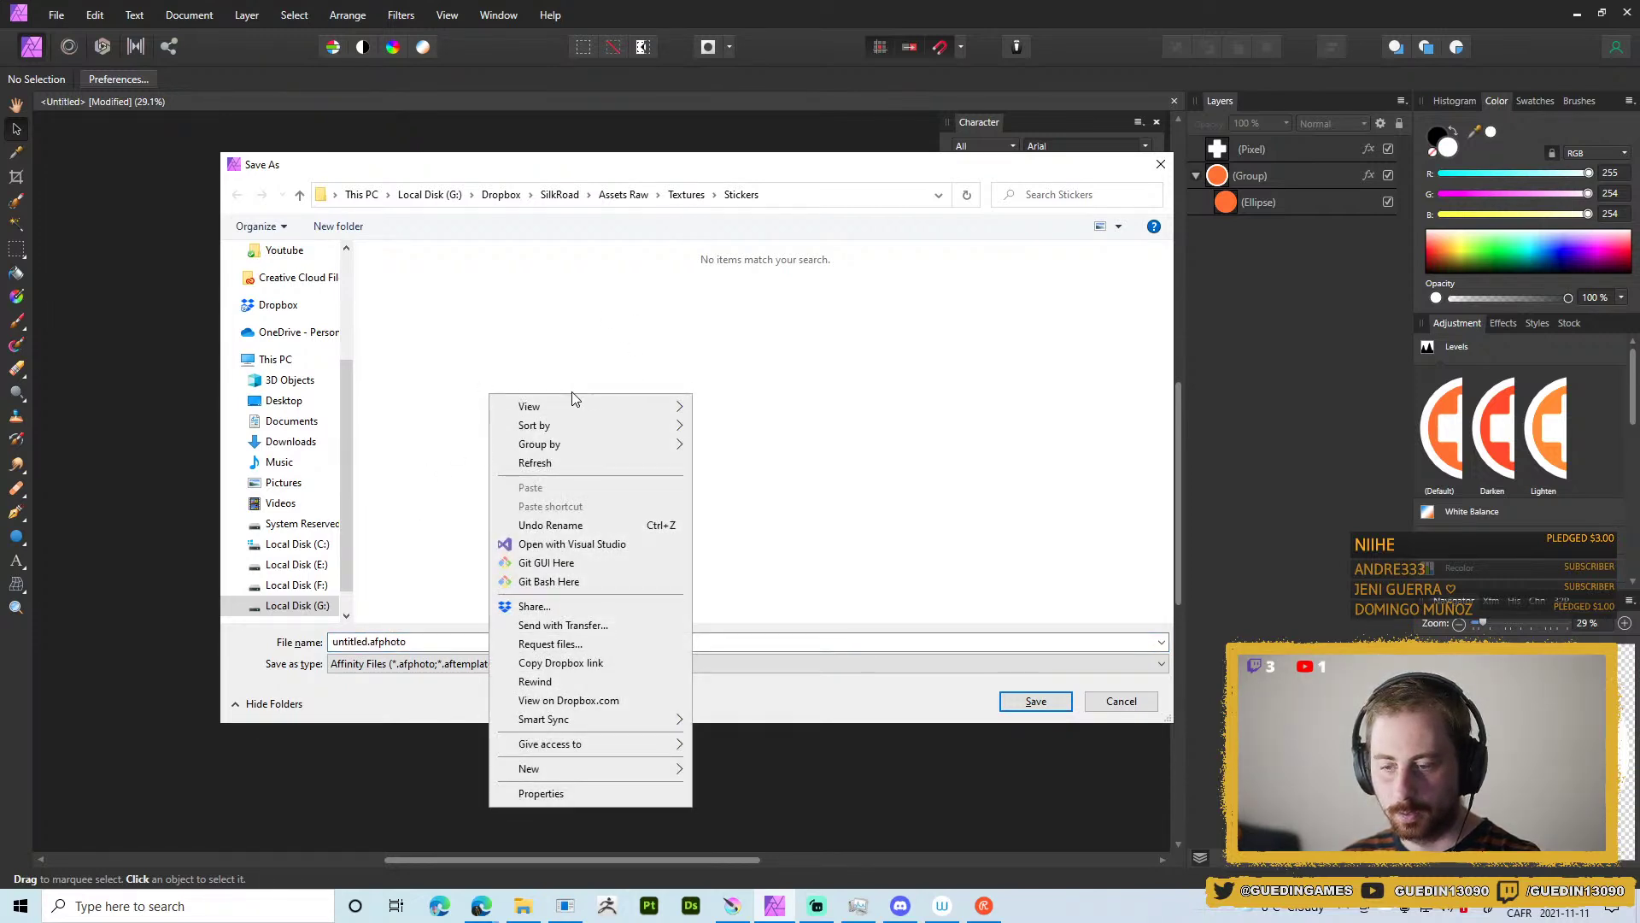
left_click(412, 425)
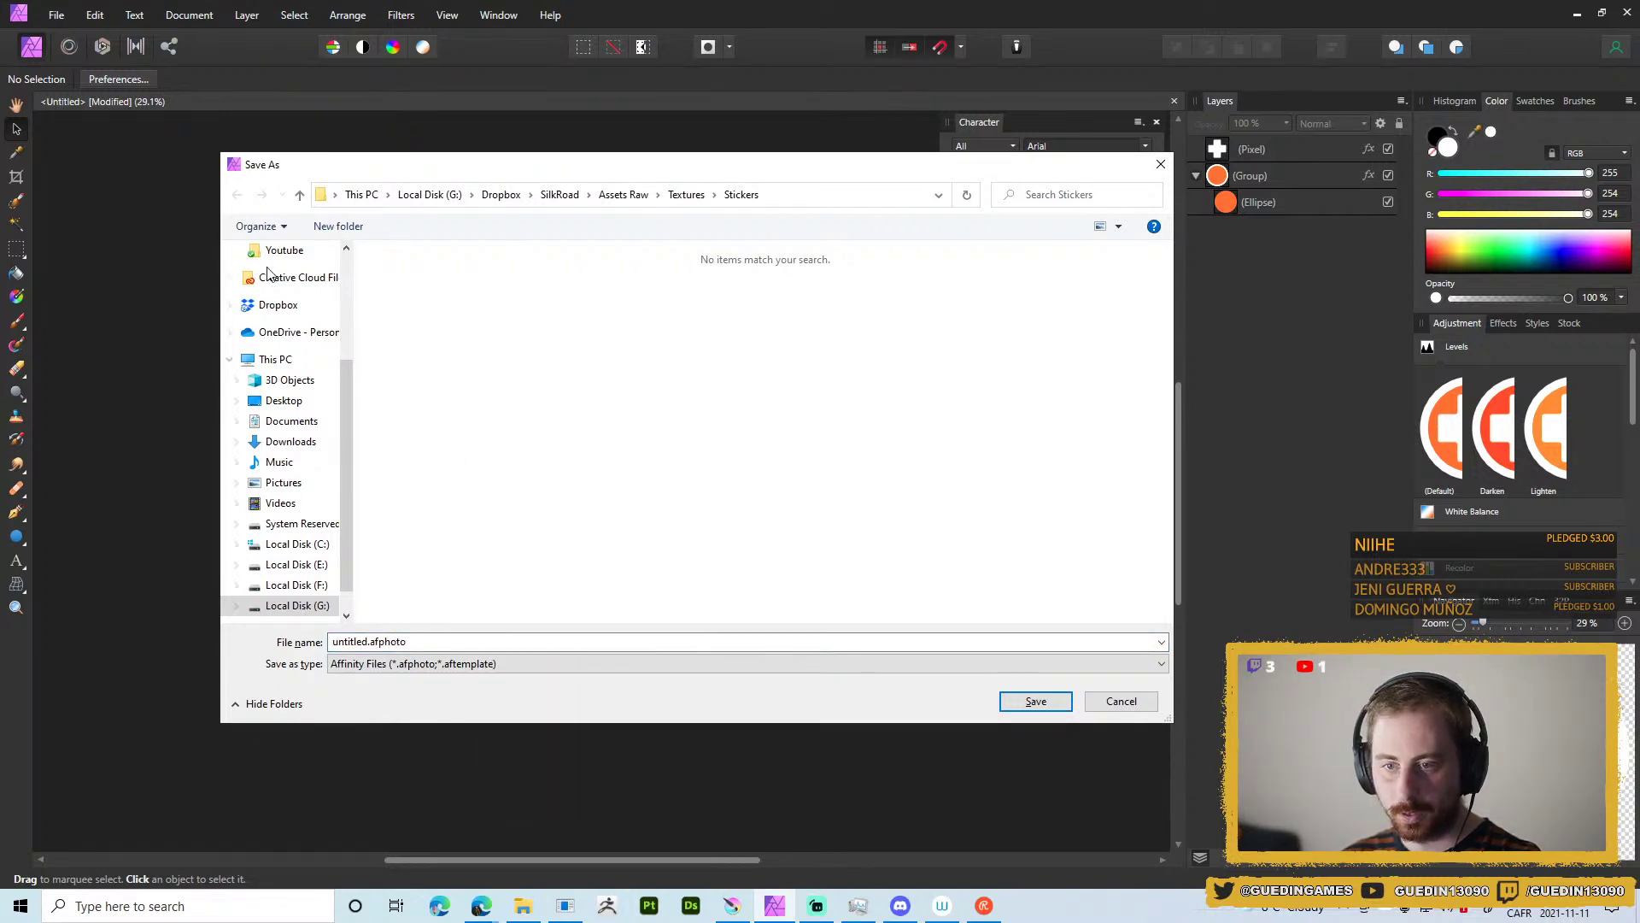
left_click(339, 226)
type("Raw")
key("Return")
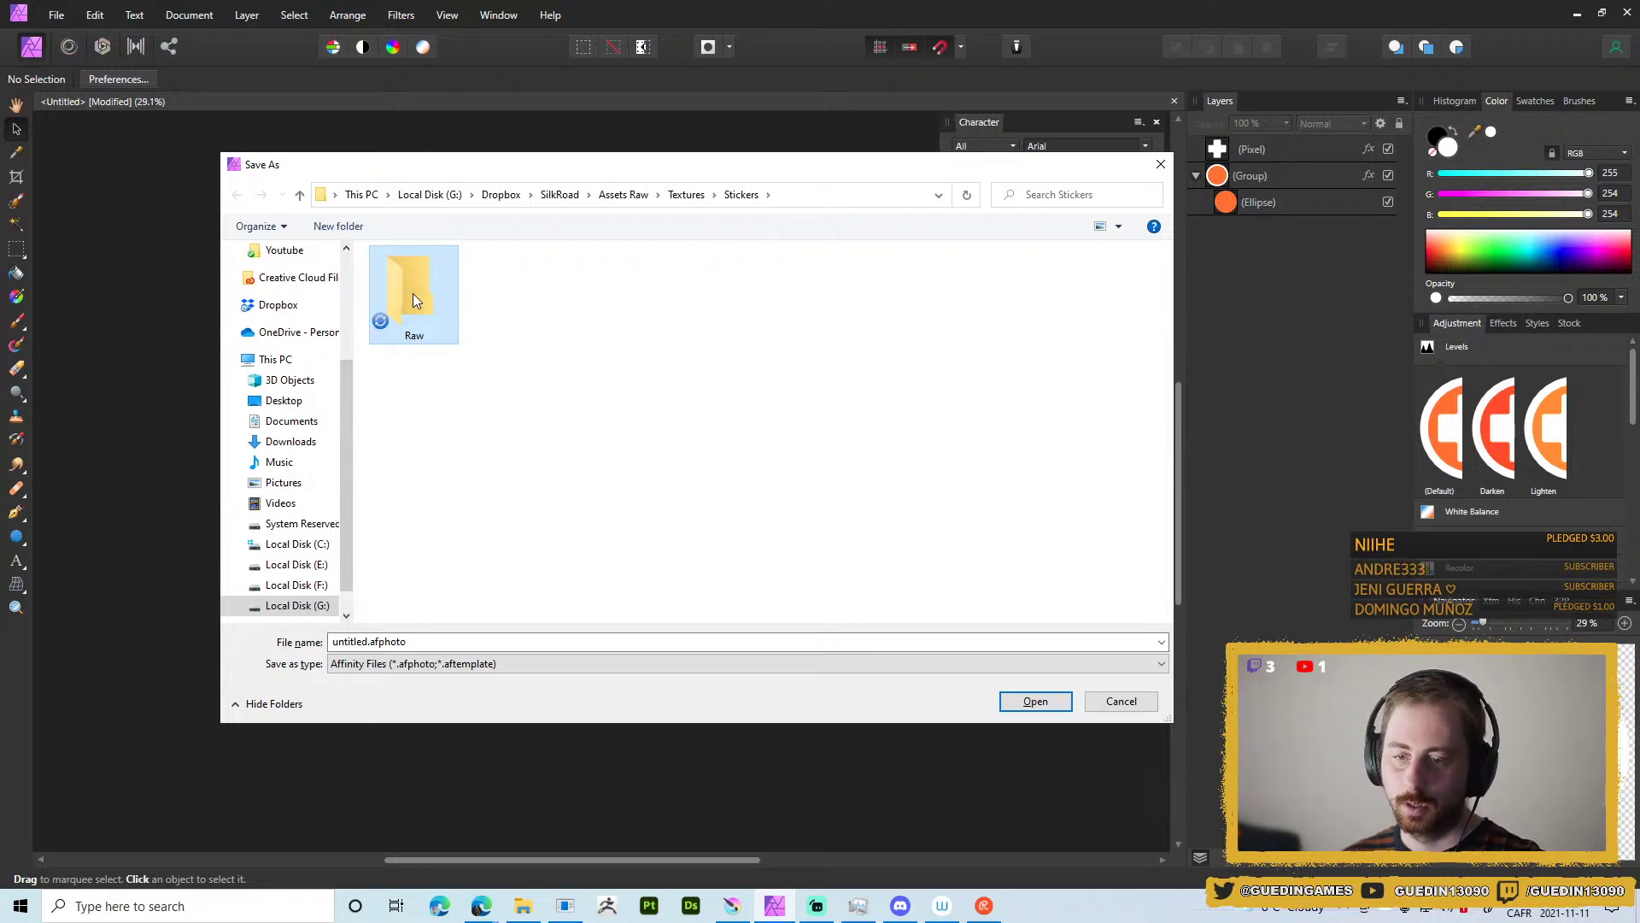
Save the document as STICK_01.afphoto in the Raw folder, saving again over the same file after the first attempt.
double_click(413, 297)
type("STICK_01")
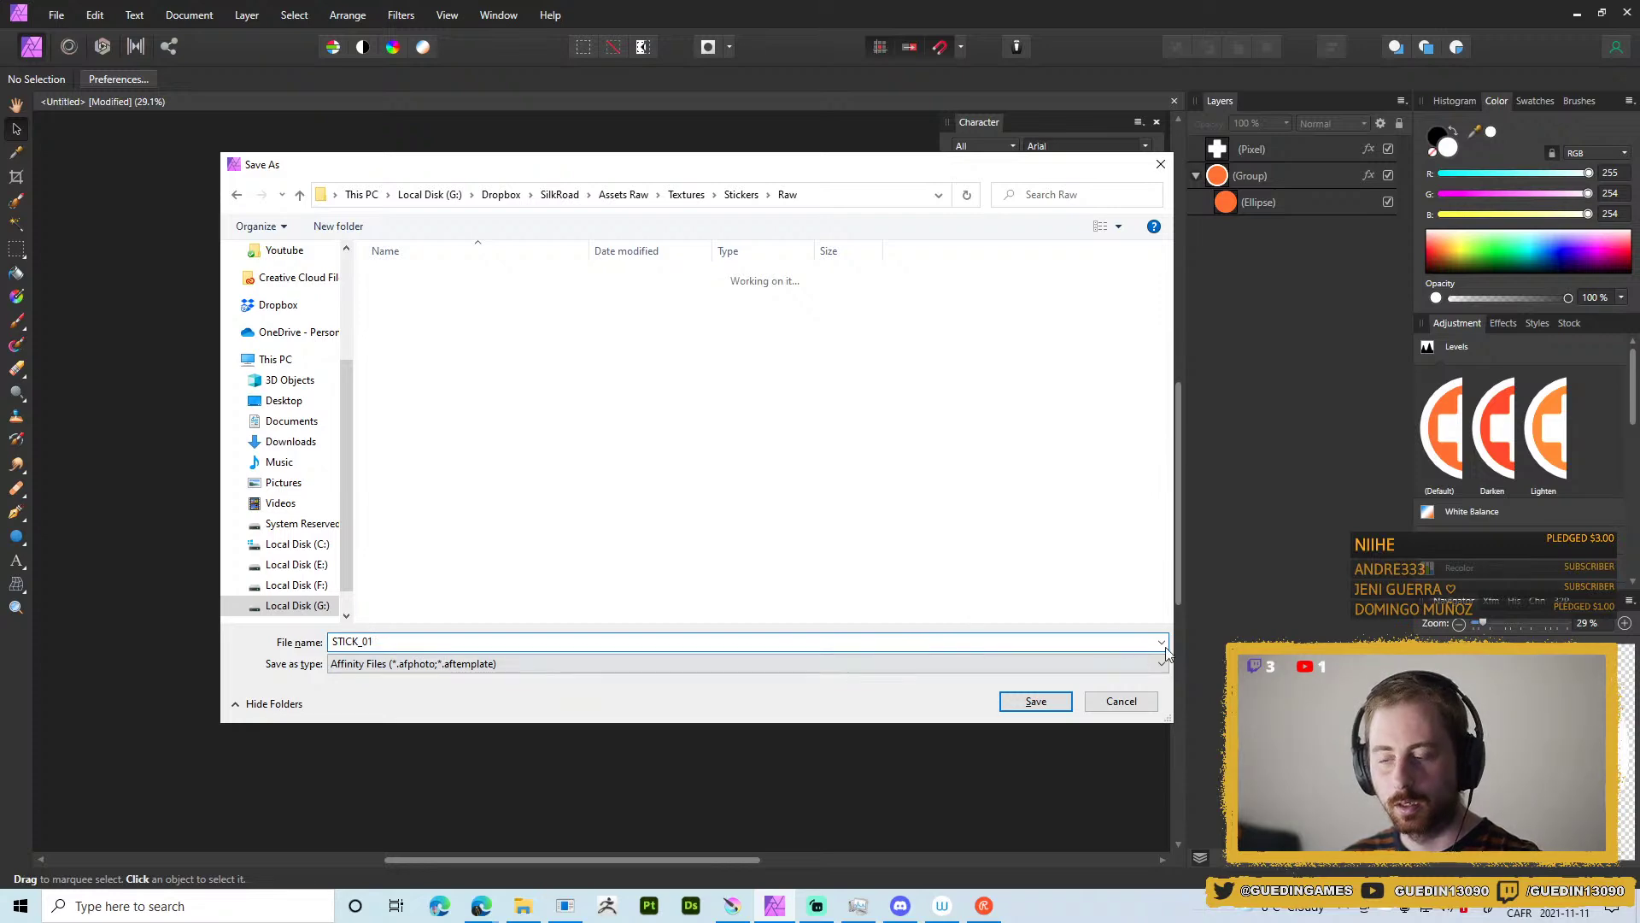
left_click(1029, 699)
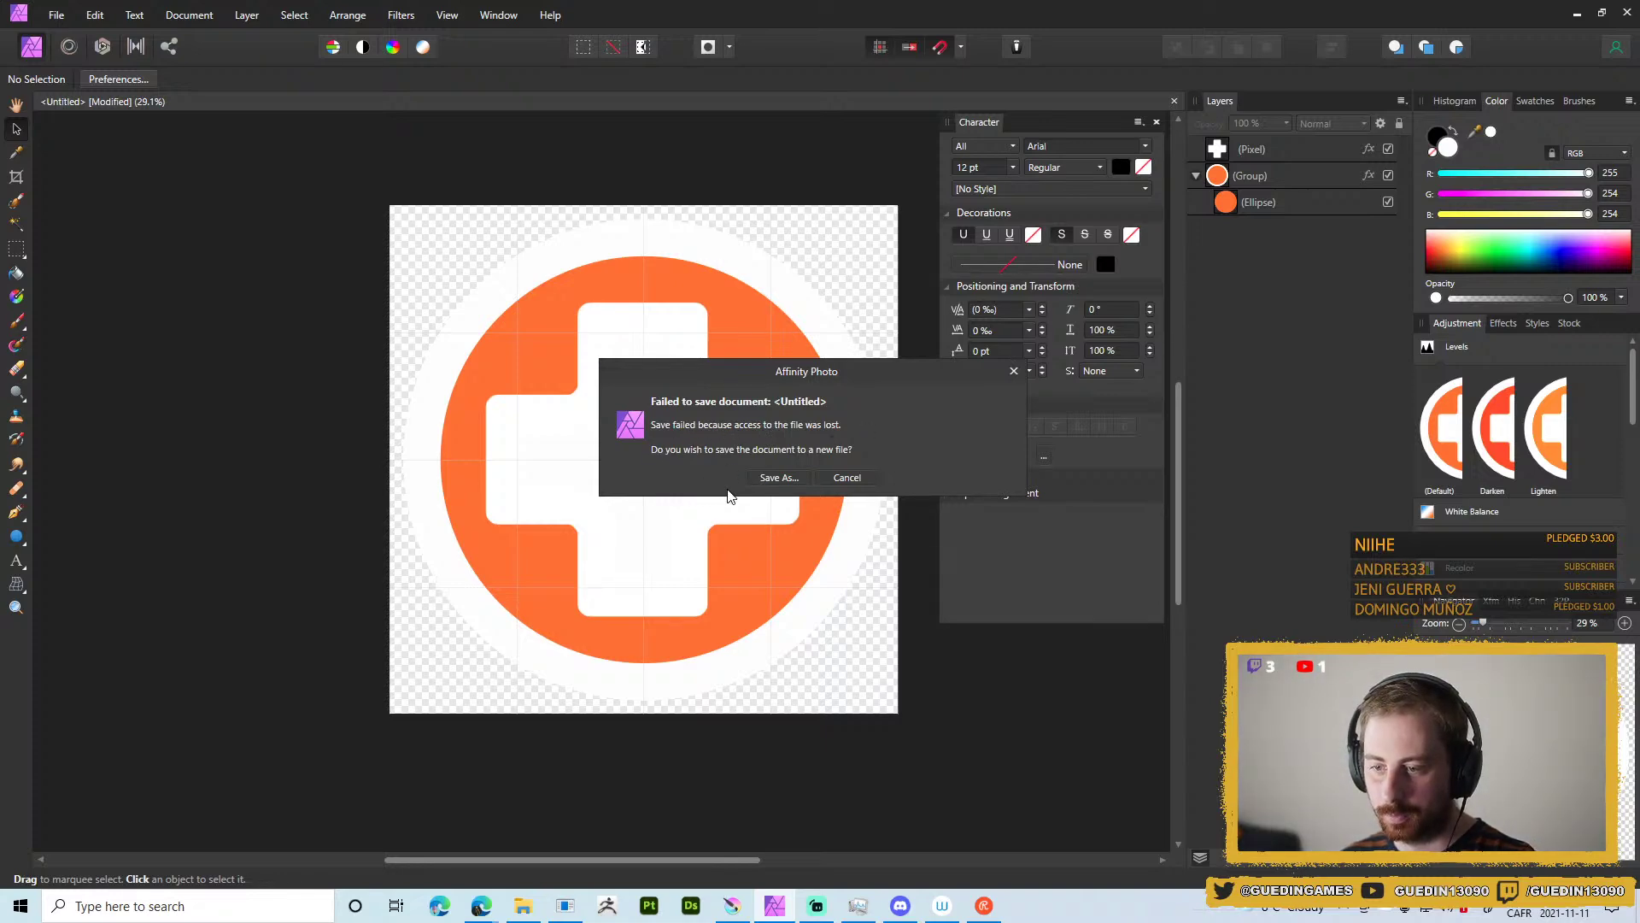
left_click(776, 477)
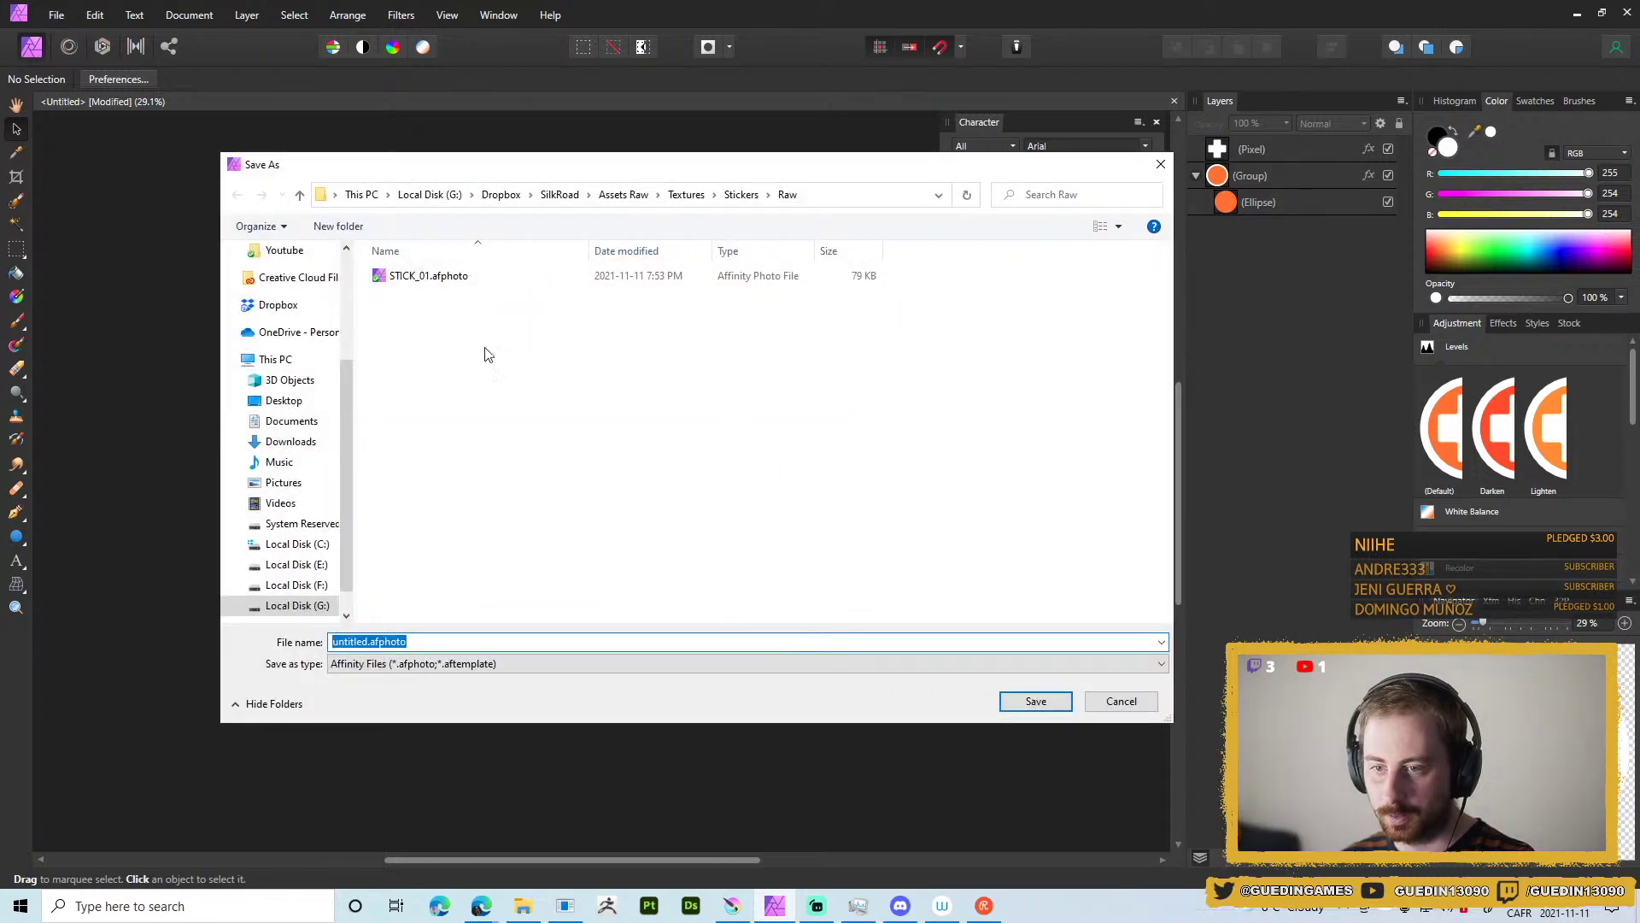
double_click(439, 275)
left_click(880, 519)
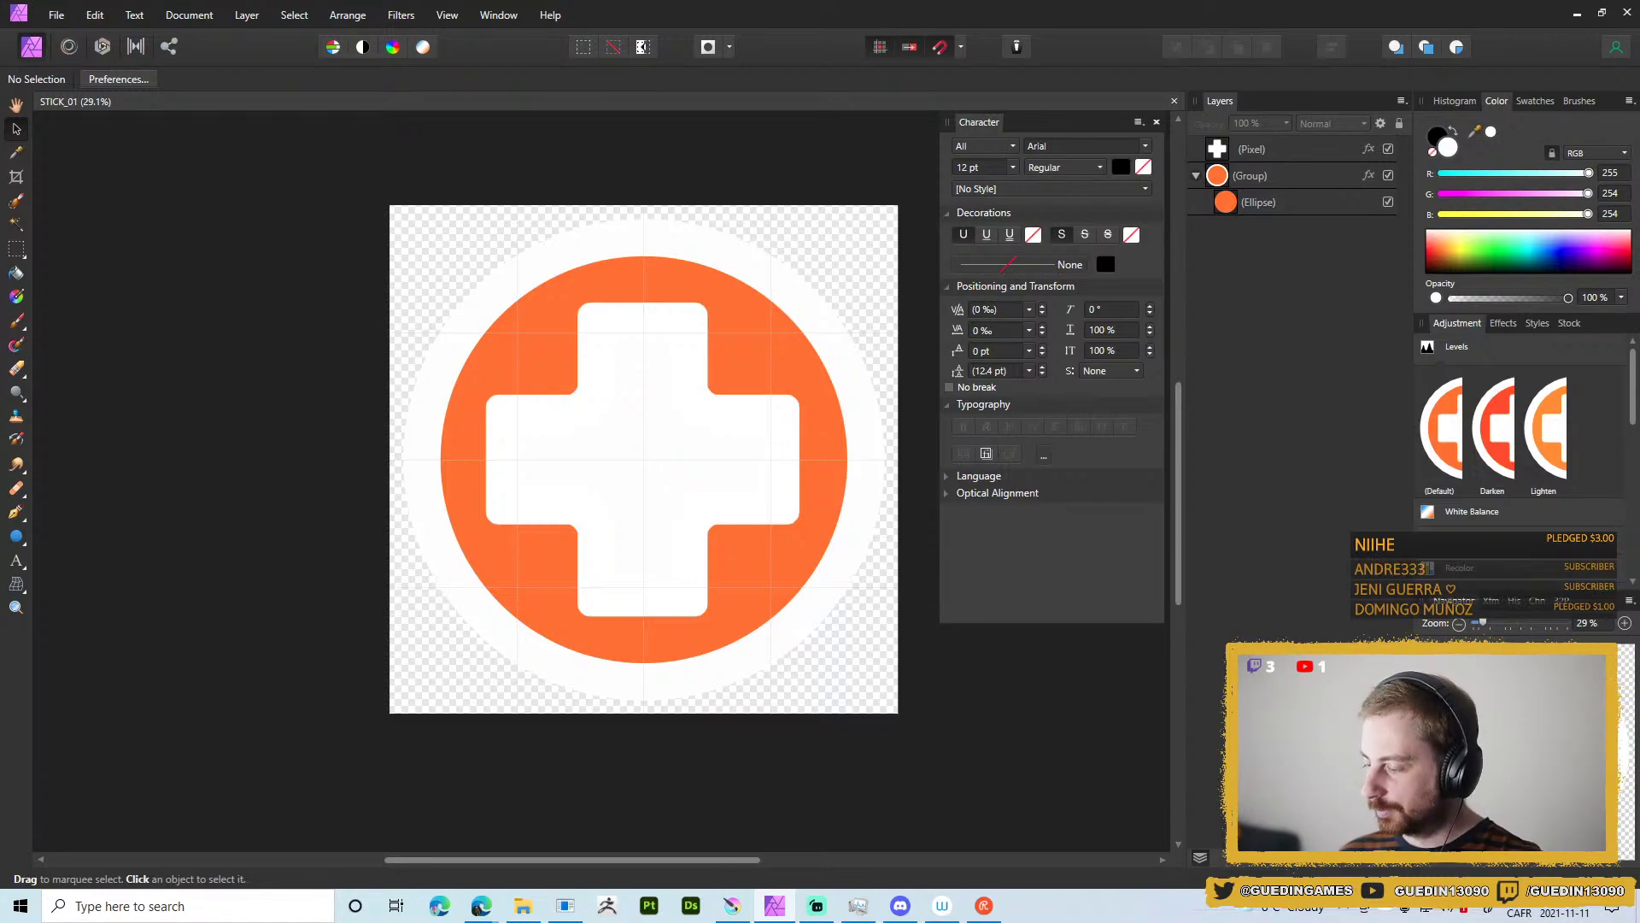
Switch to the browser, examine the patch-covered pink coat print on the Pinterest Stickers board, and return to Affinity Photo.
key("alt+Tab")
scroll(598, 556, "up", 3)
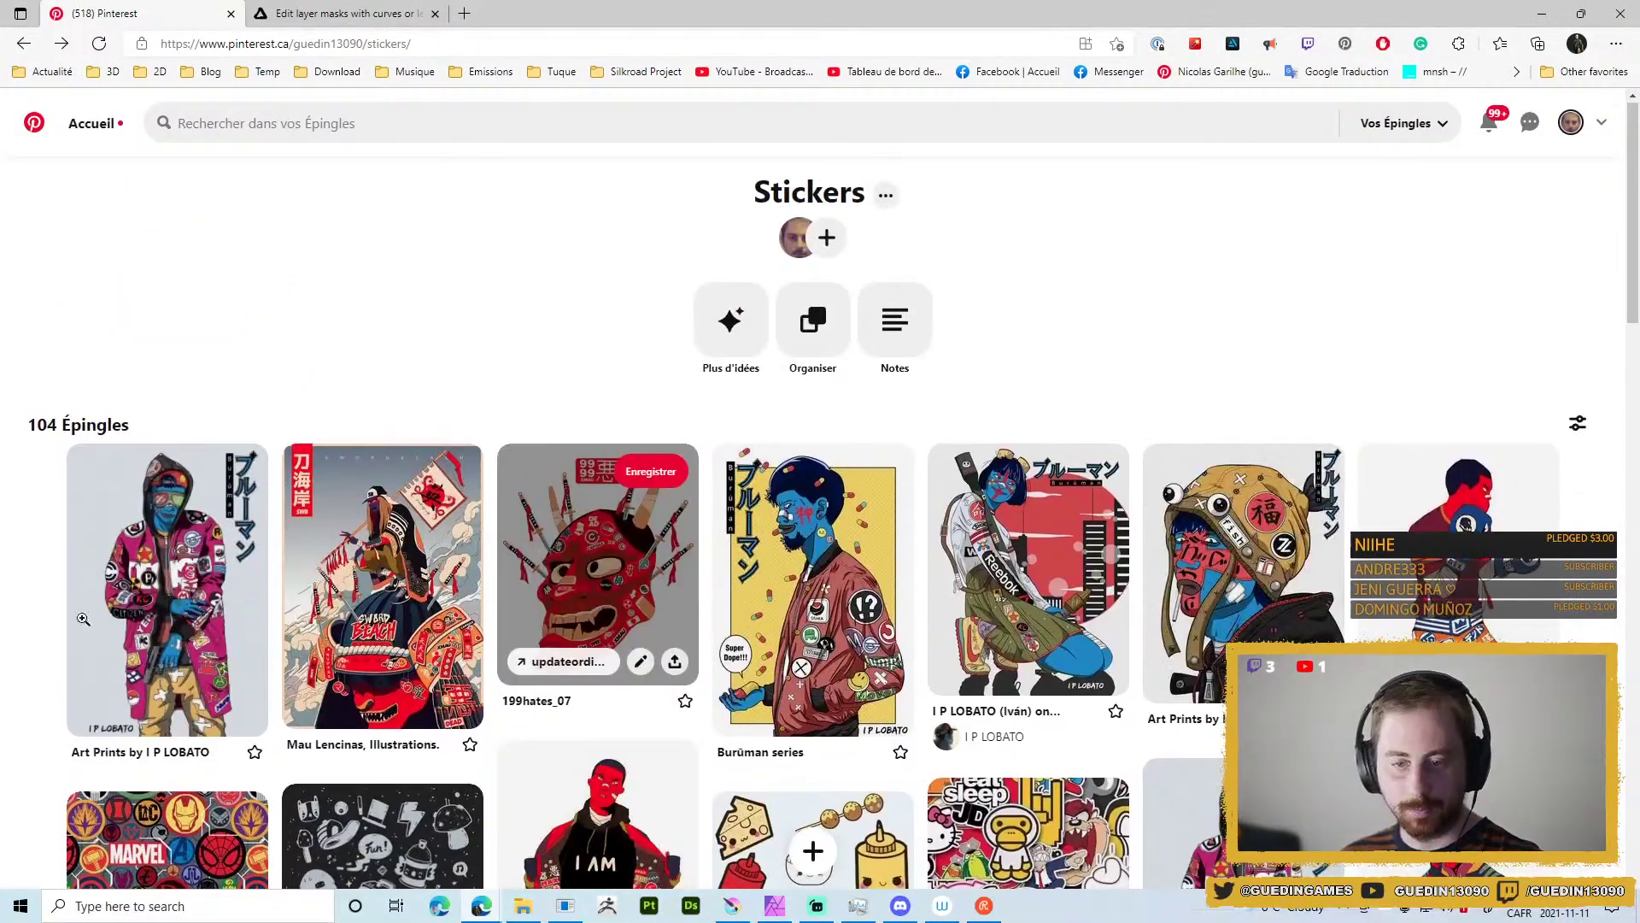
left_click(164, 542)
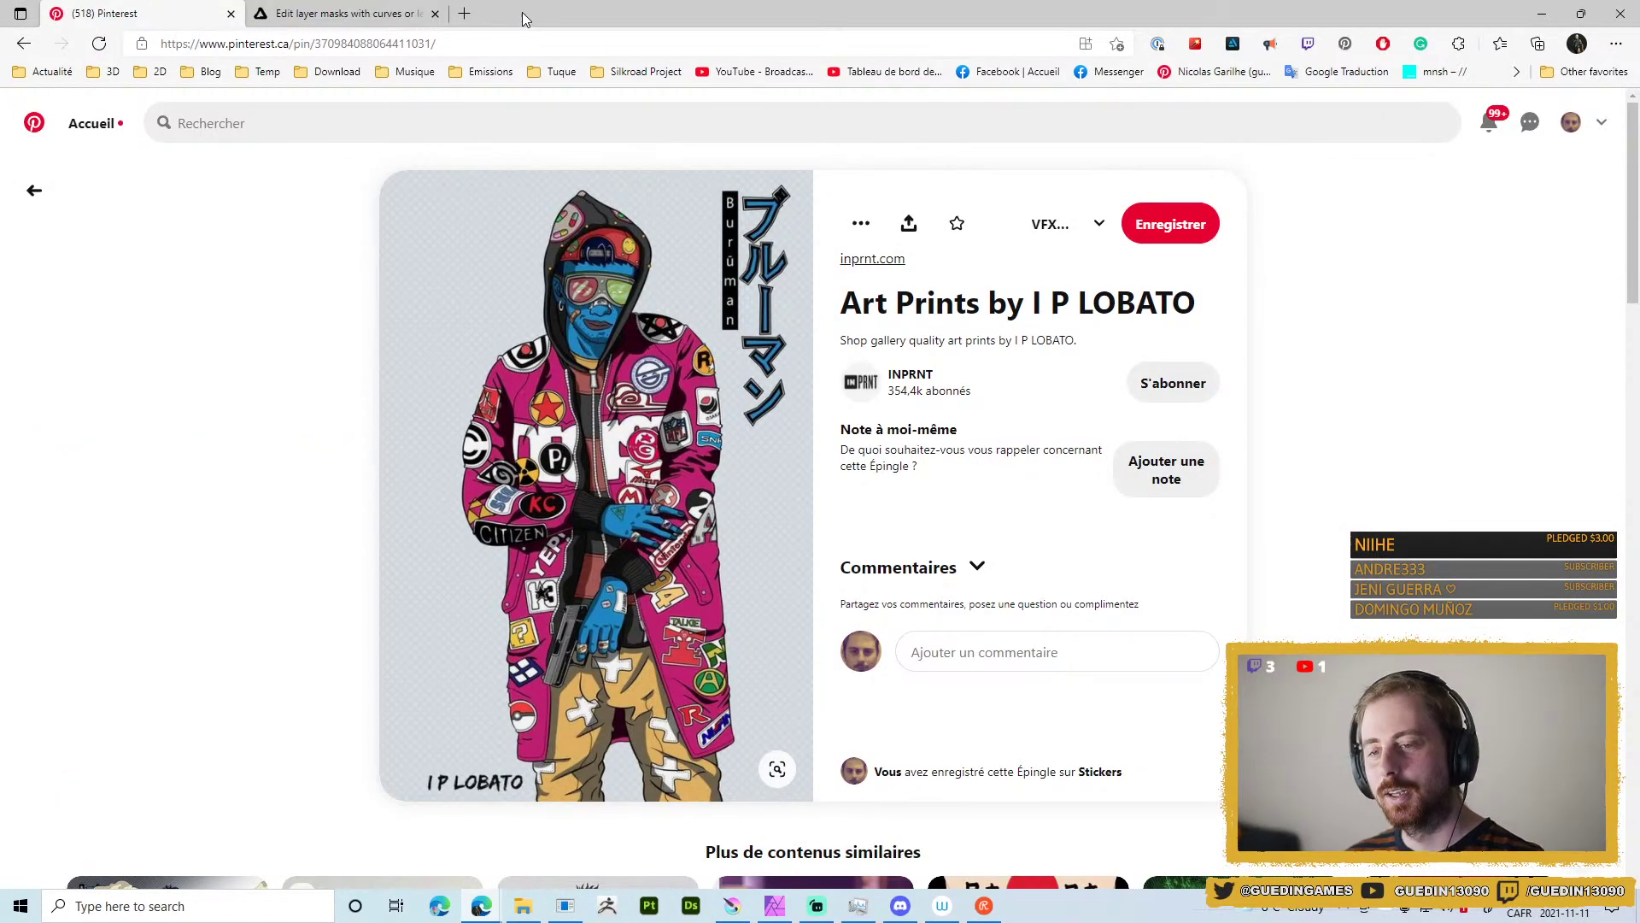
key("alt+Tab")
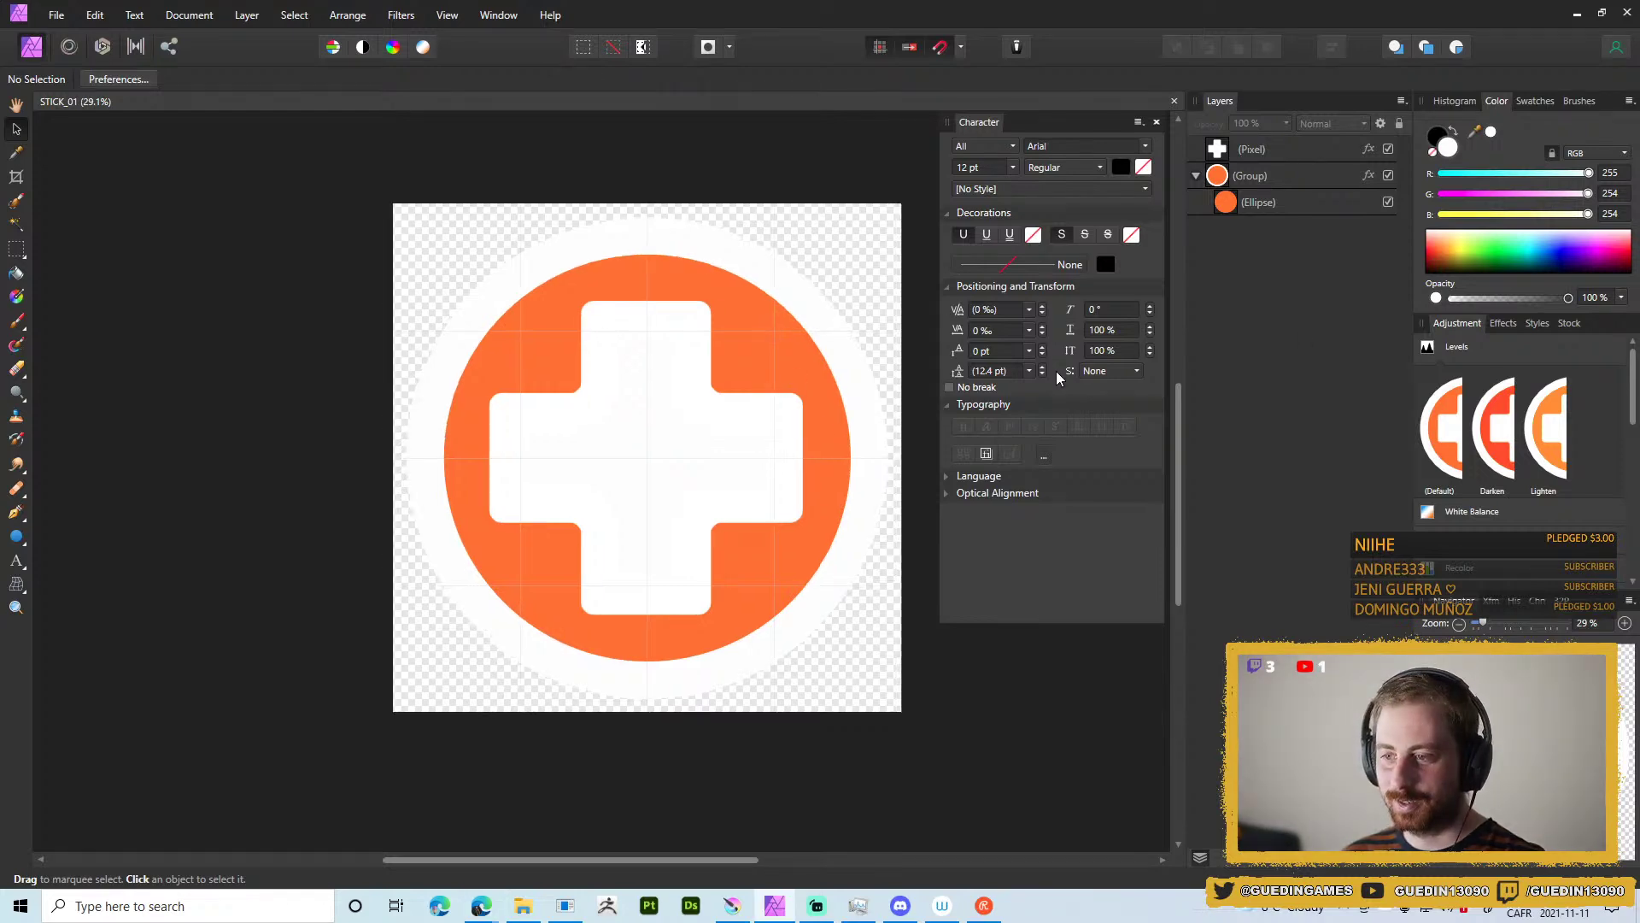
Hide the cross's pixel layer and draw a white five-point star centred on the orange circle.
left_click(1283, 148)
left_click(1387, 149)
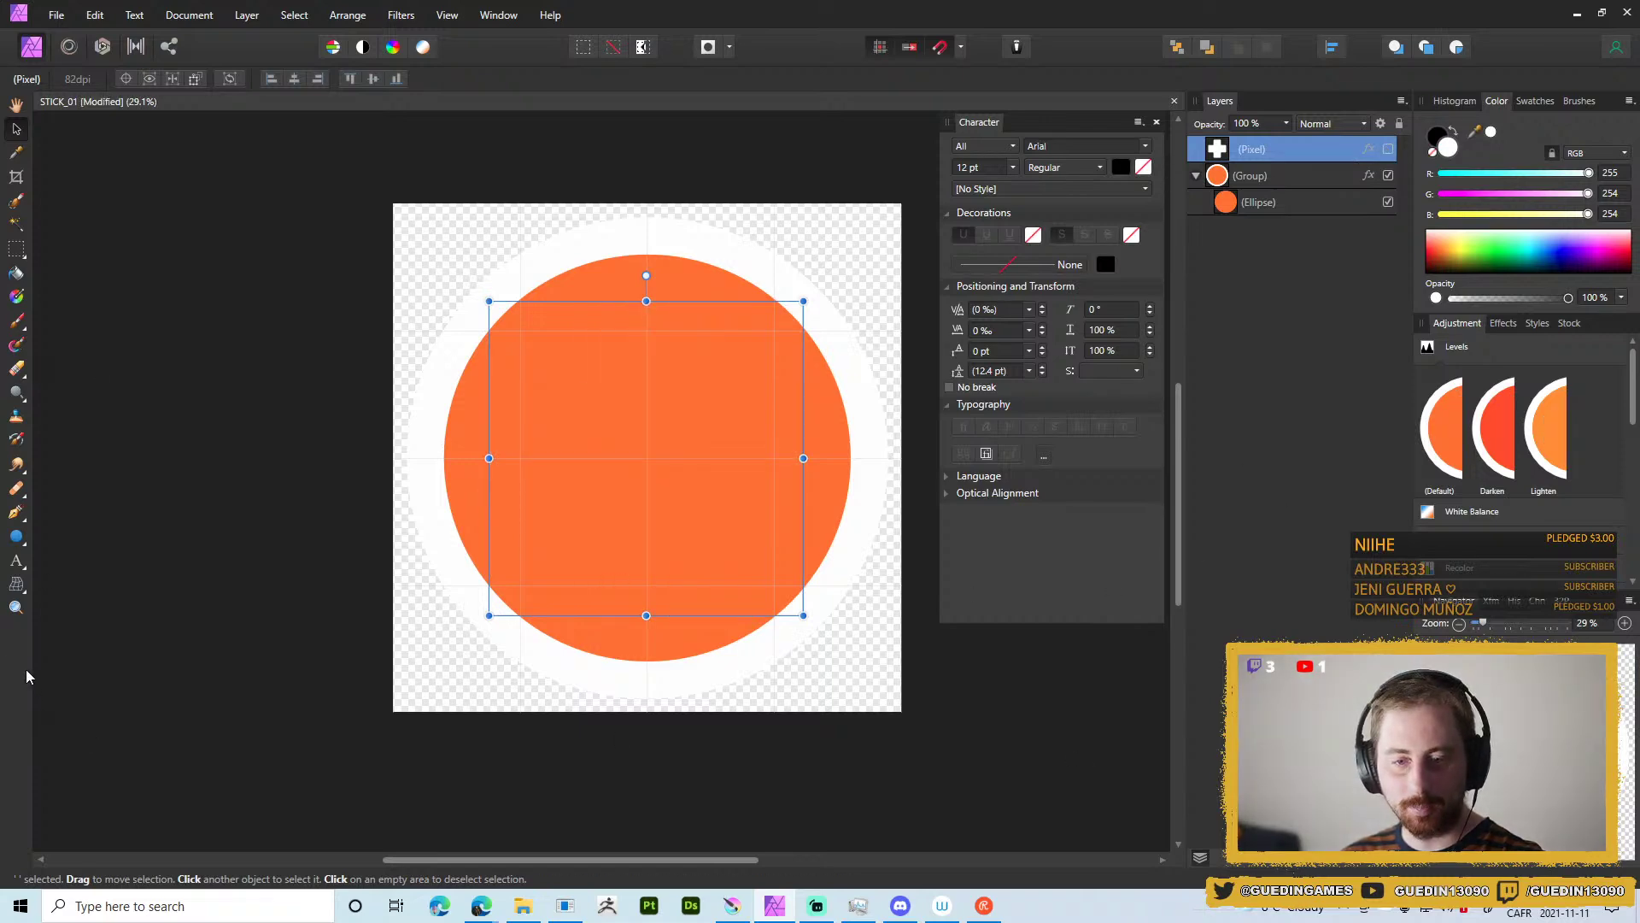
left_click(24, 537)
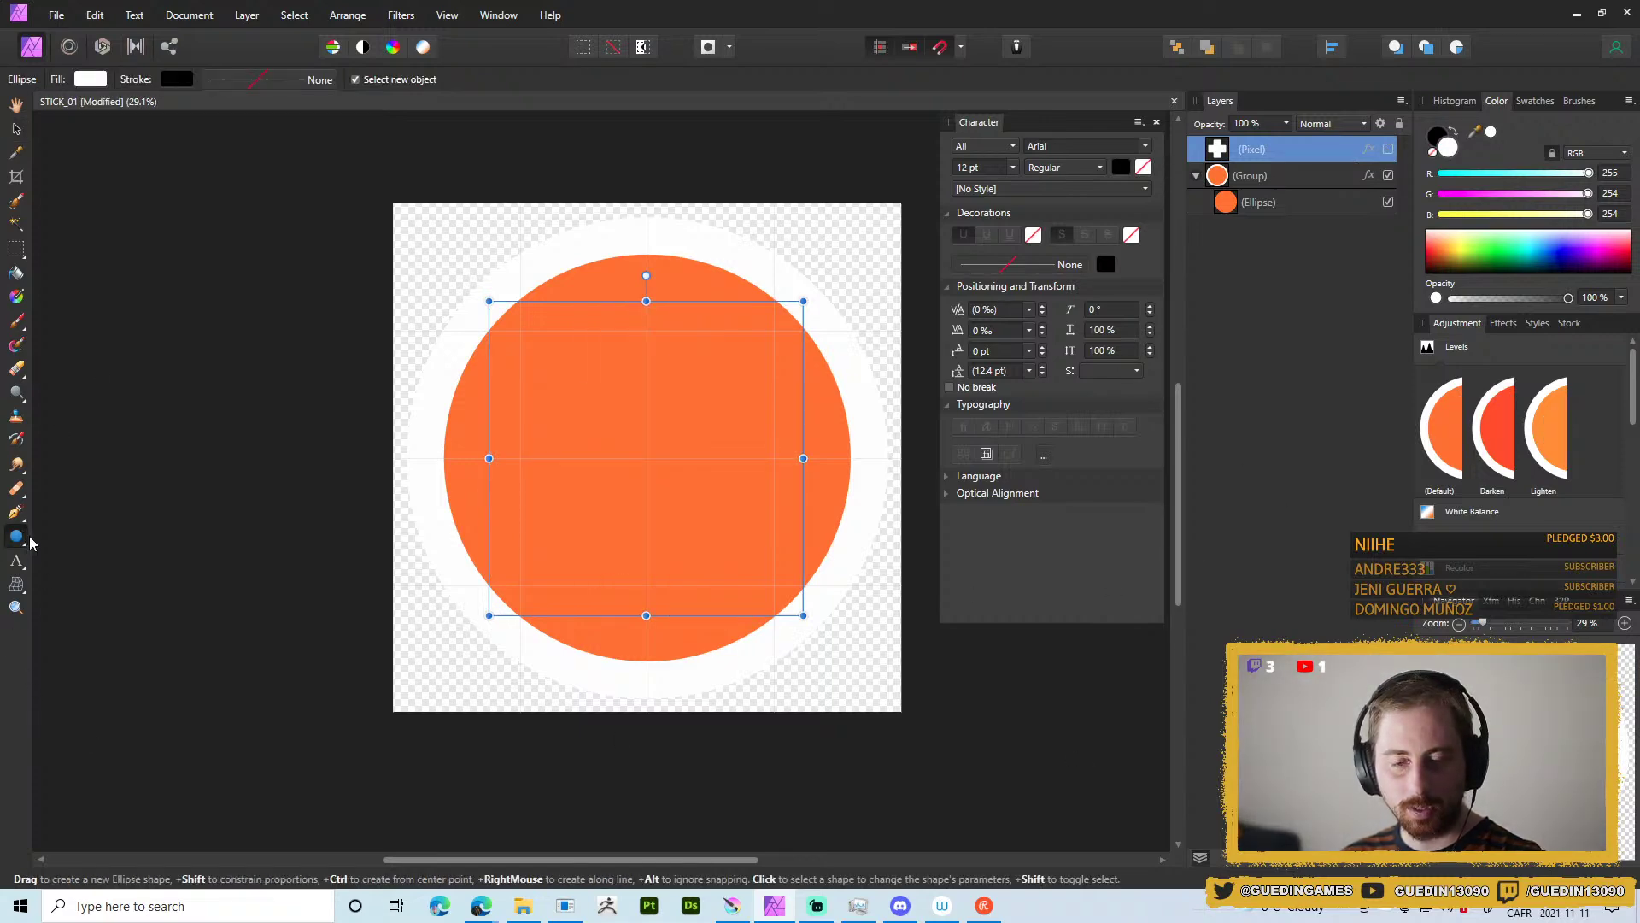
left_click(29, 544)
left_click(84, 248)
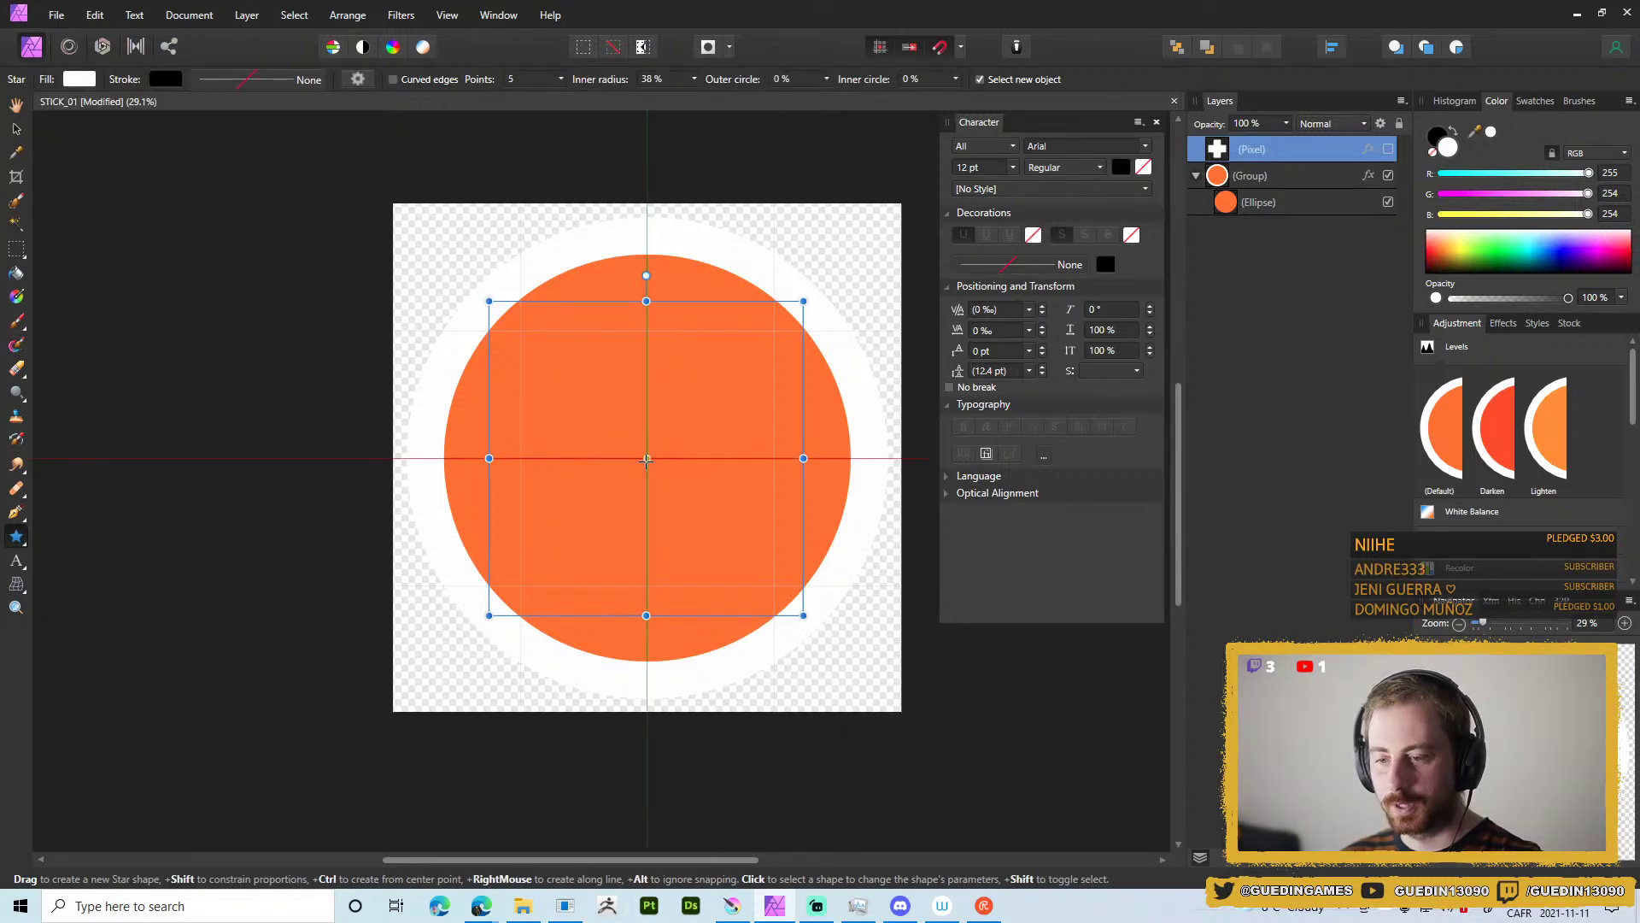
left_click_drag(647, 459, 855, 610)
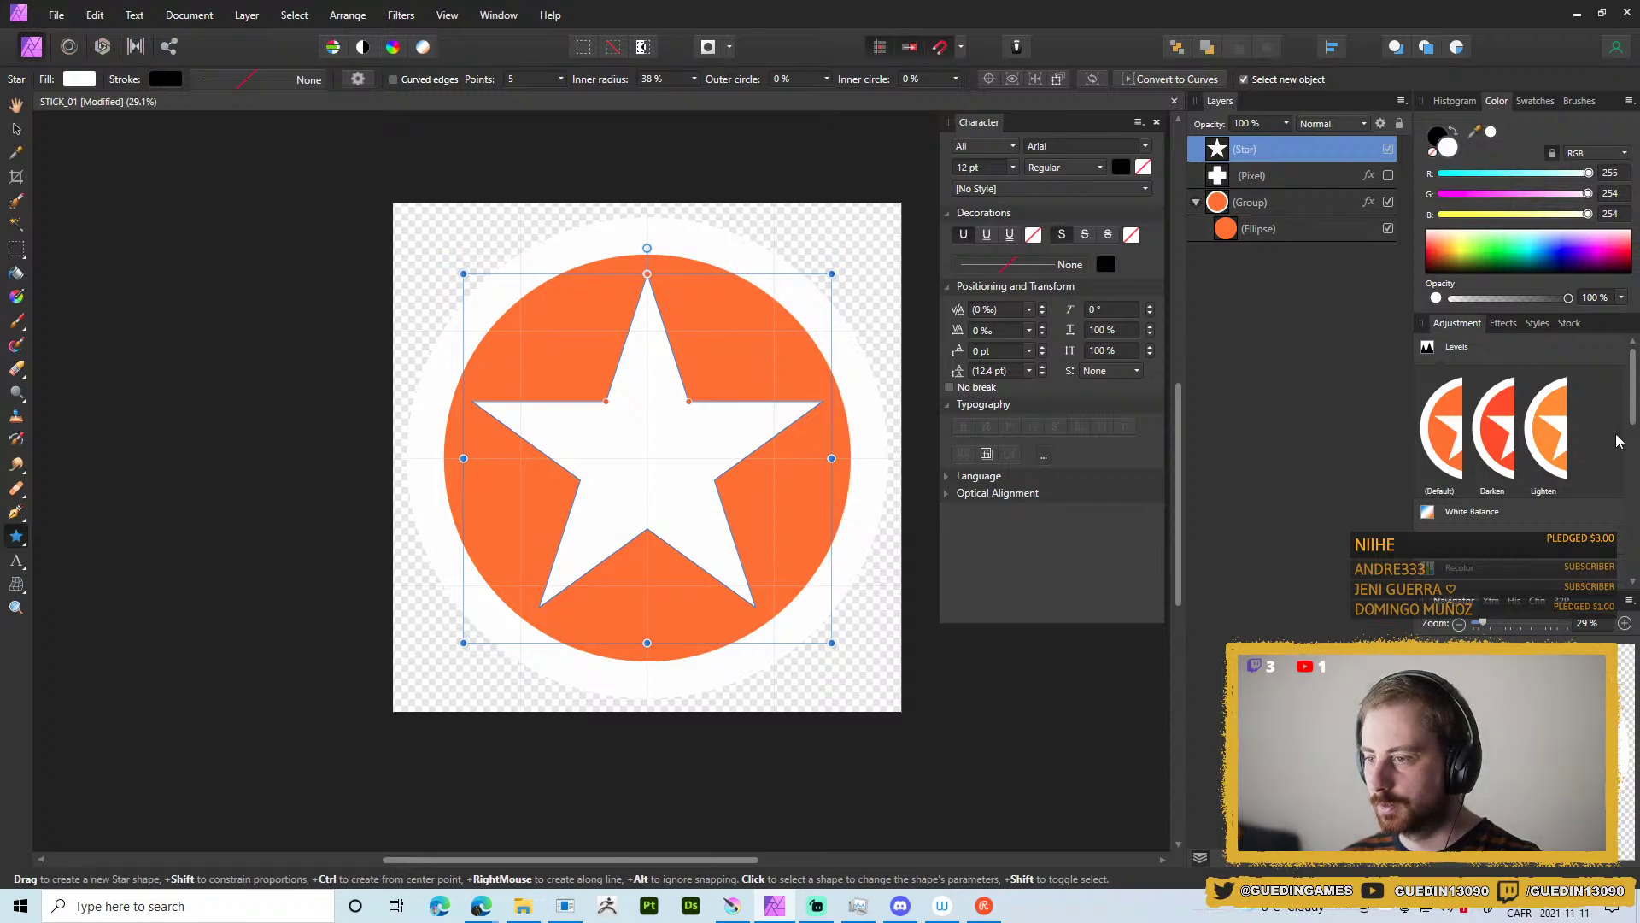
double_click(1350, 149)
key("Escape")
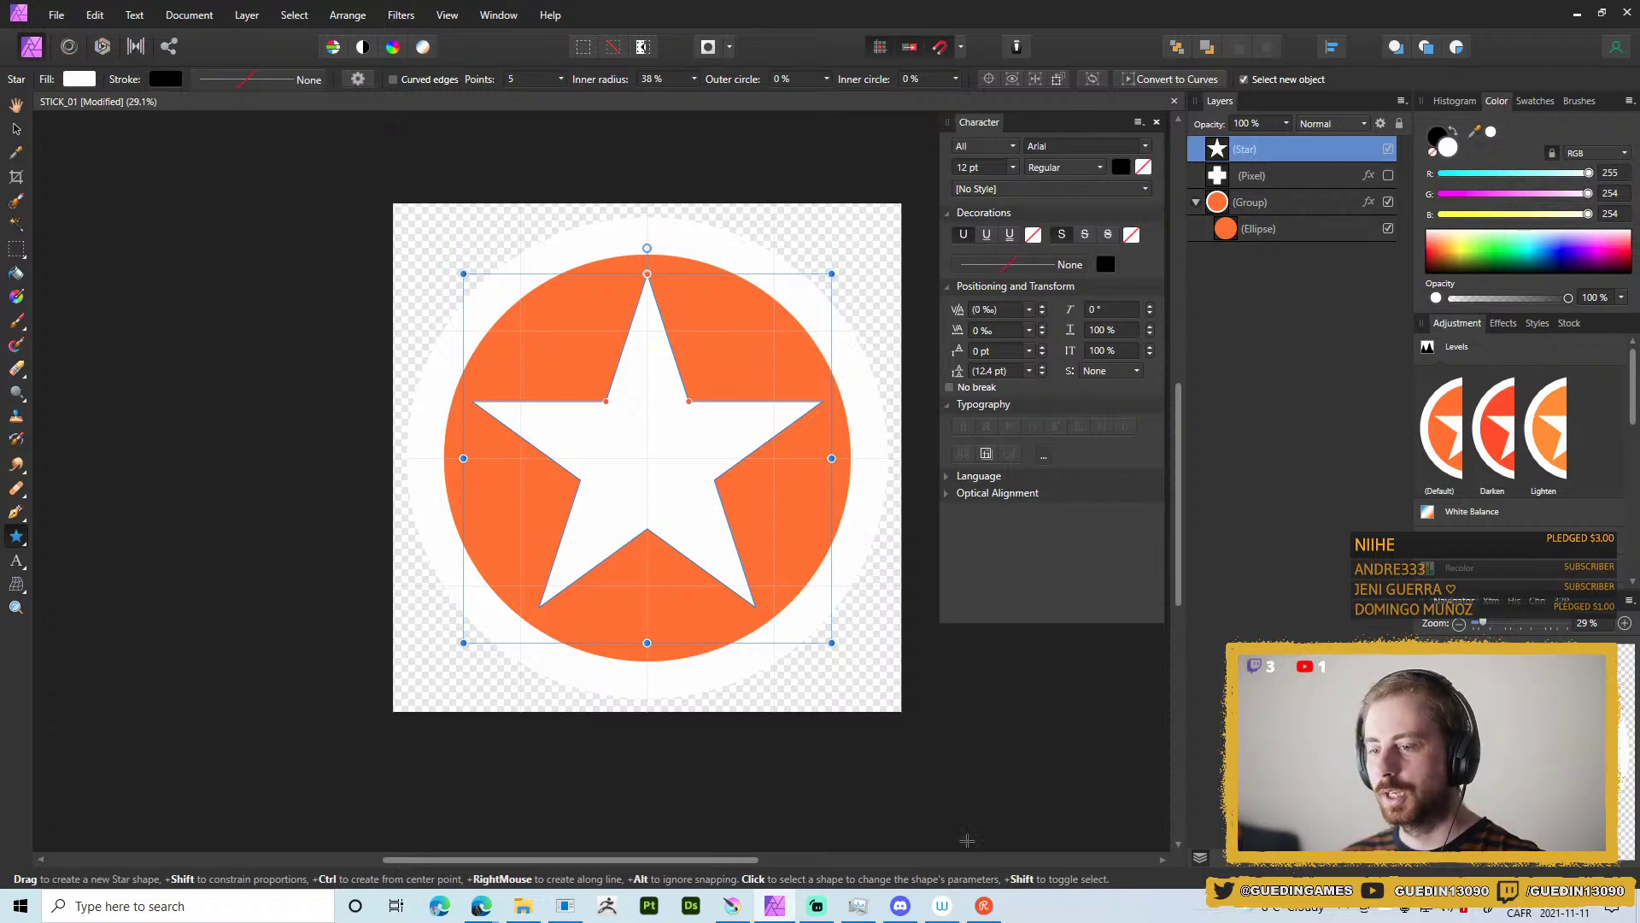
left_click(1080, 720)
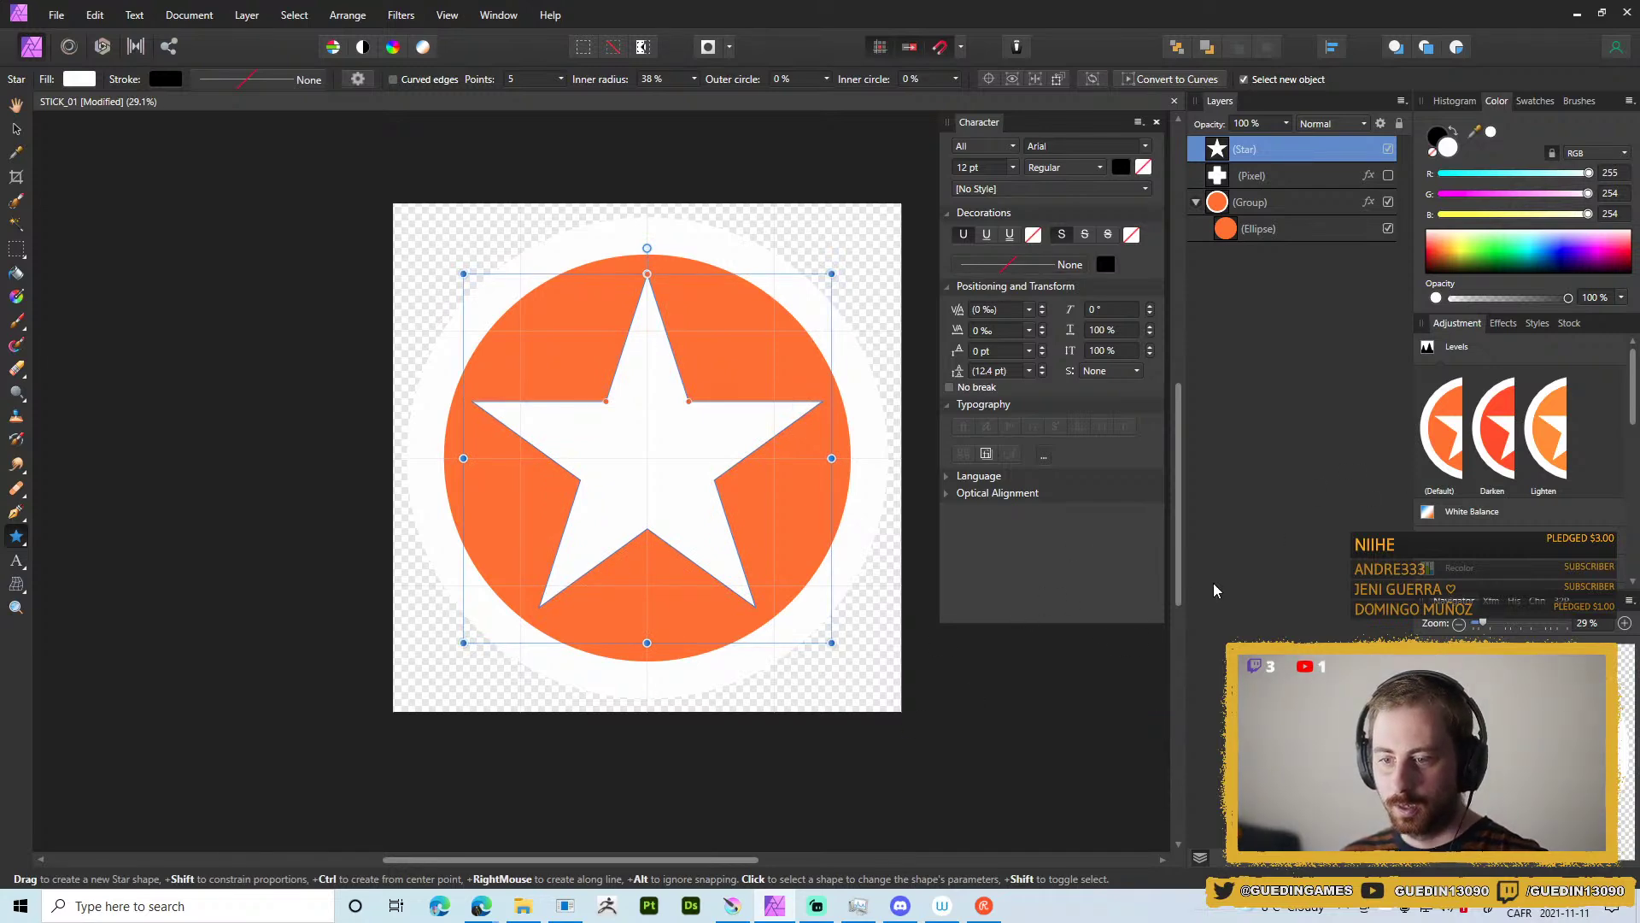
Widen the star's inner radius to 57% and round its tips with an 11% outer circle.
left_click_drag(689, 400, 710, 373)
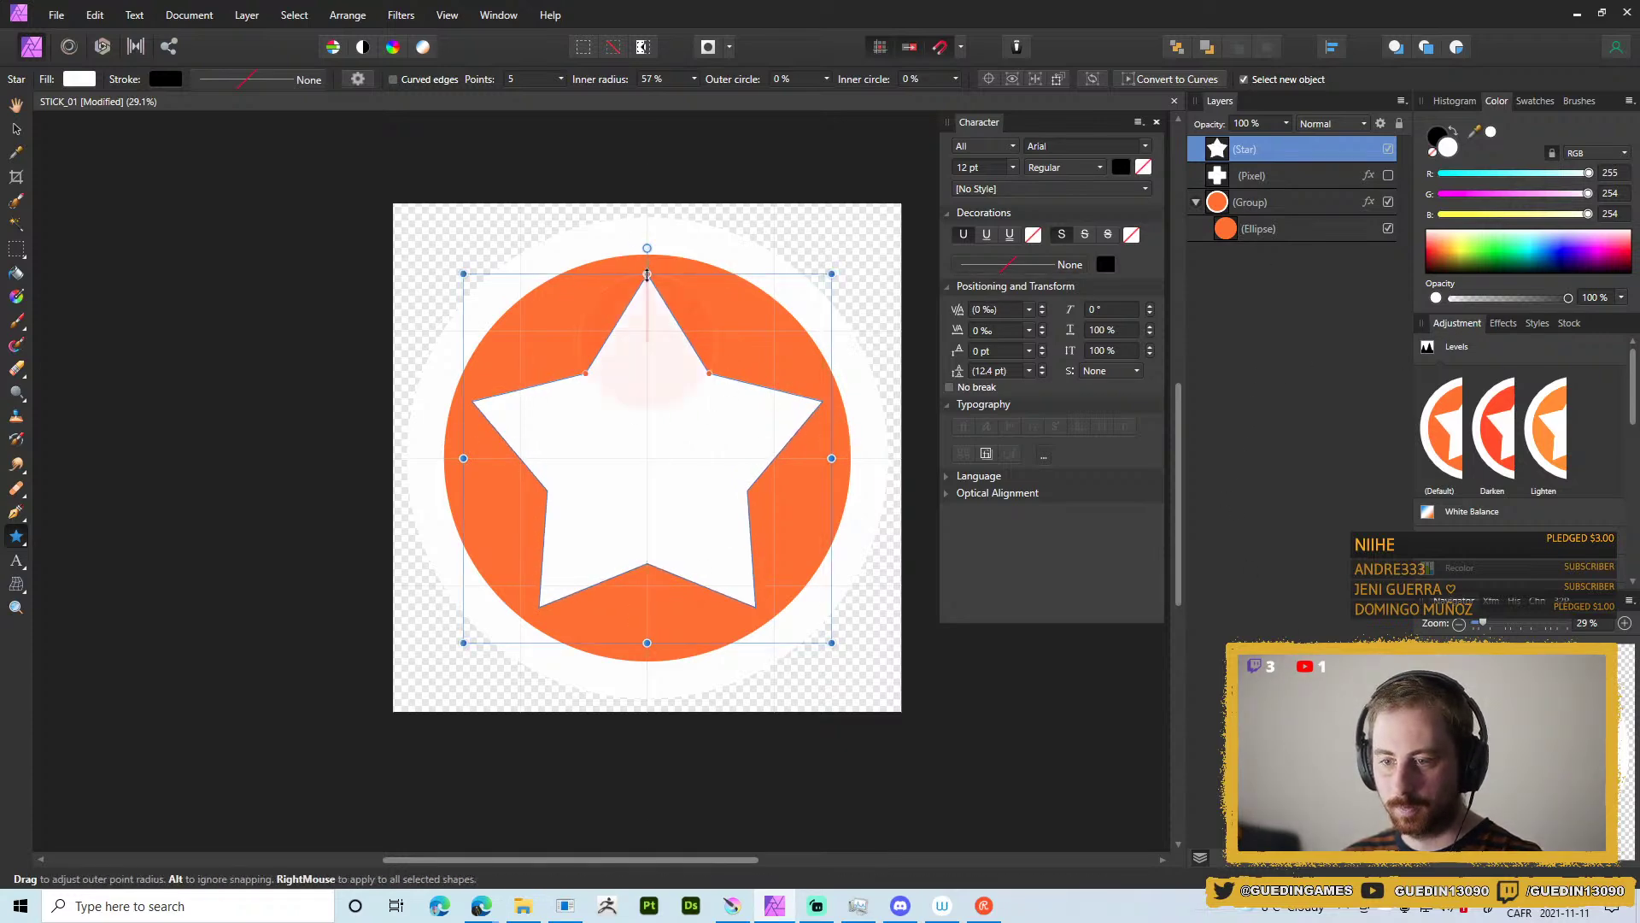
left_click_drag(648, 274, 648, 289)
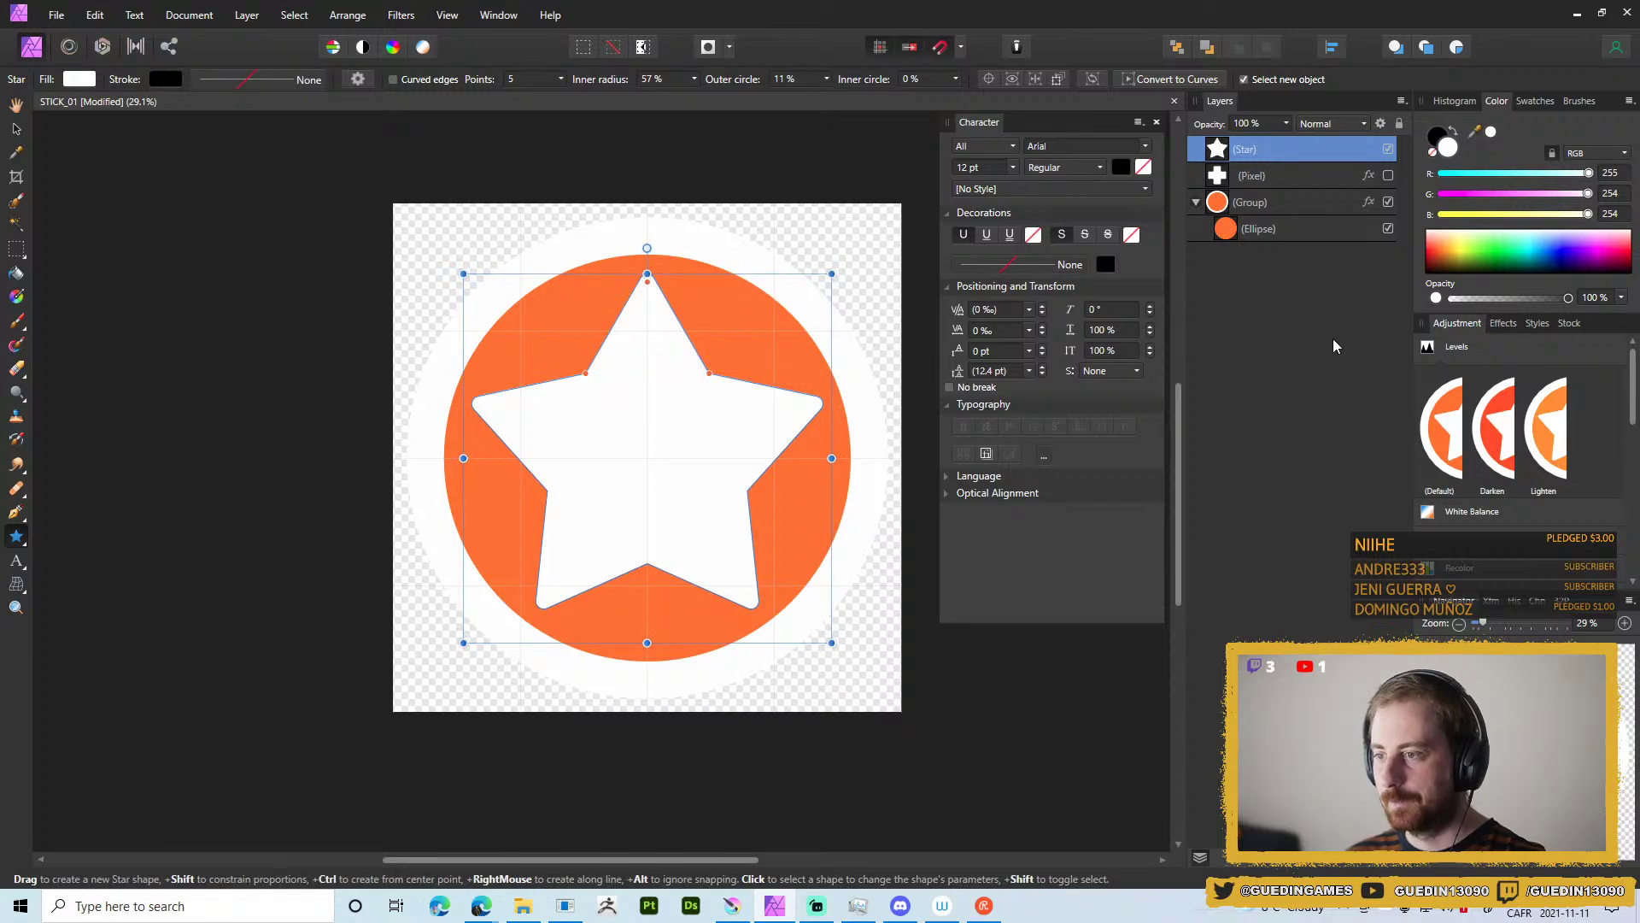
Open the PNG export settings for the star emblem at 2048 × 2048 px.
key("ctrl+alt+shift+s")
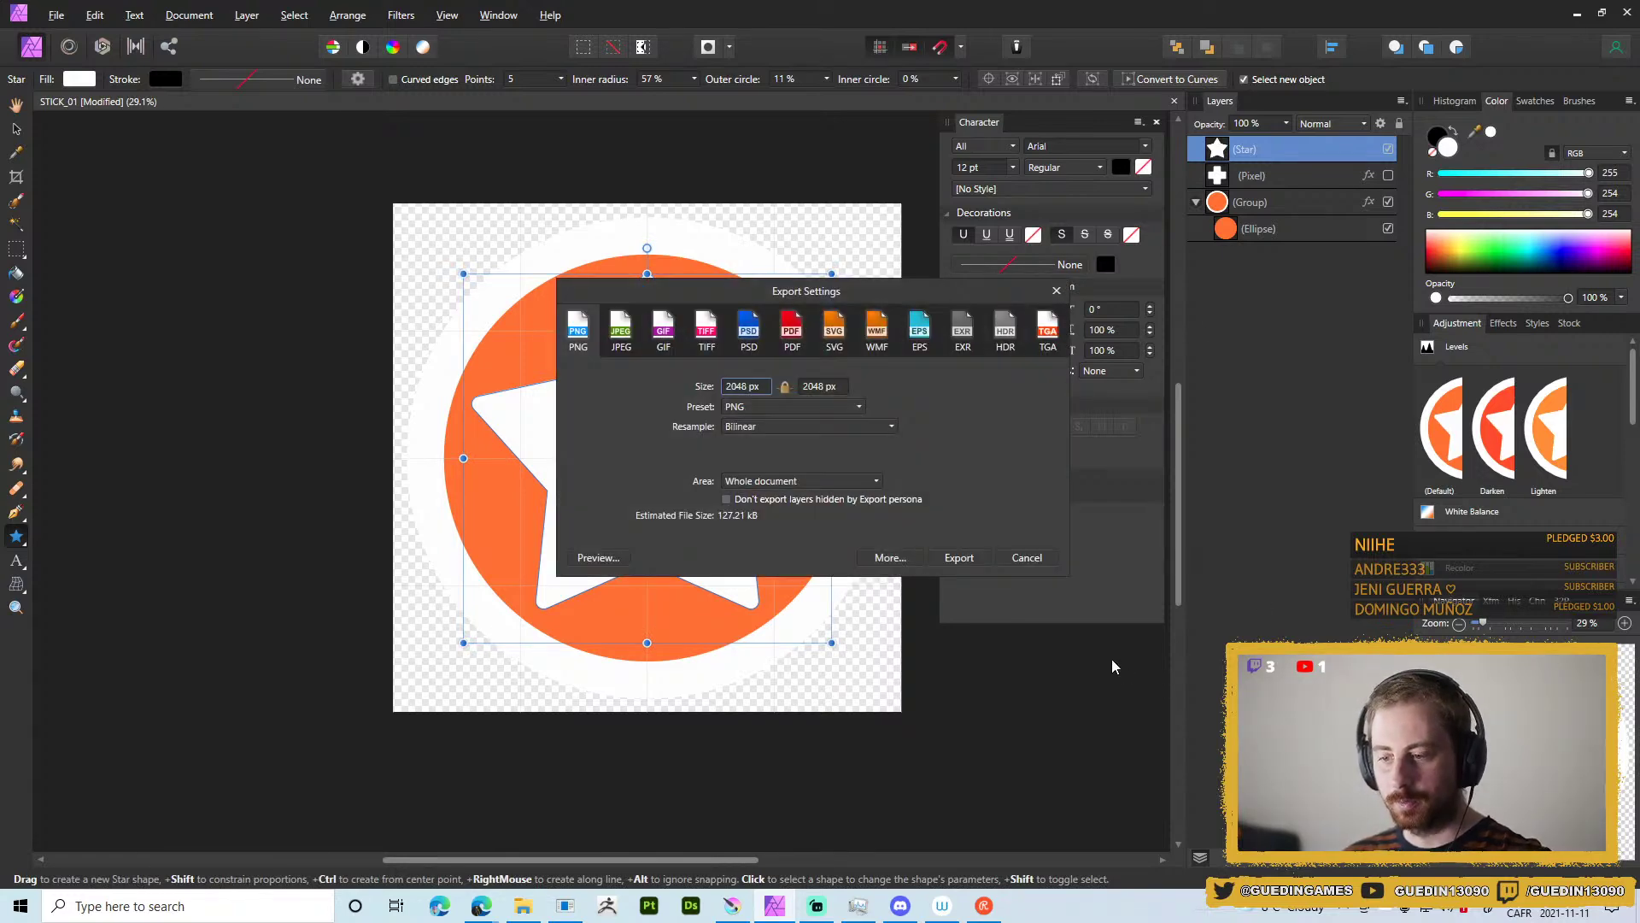
Export the star sticker as T_STICK_02.png into the Stickers folder.
left_click(961, 560)
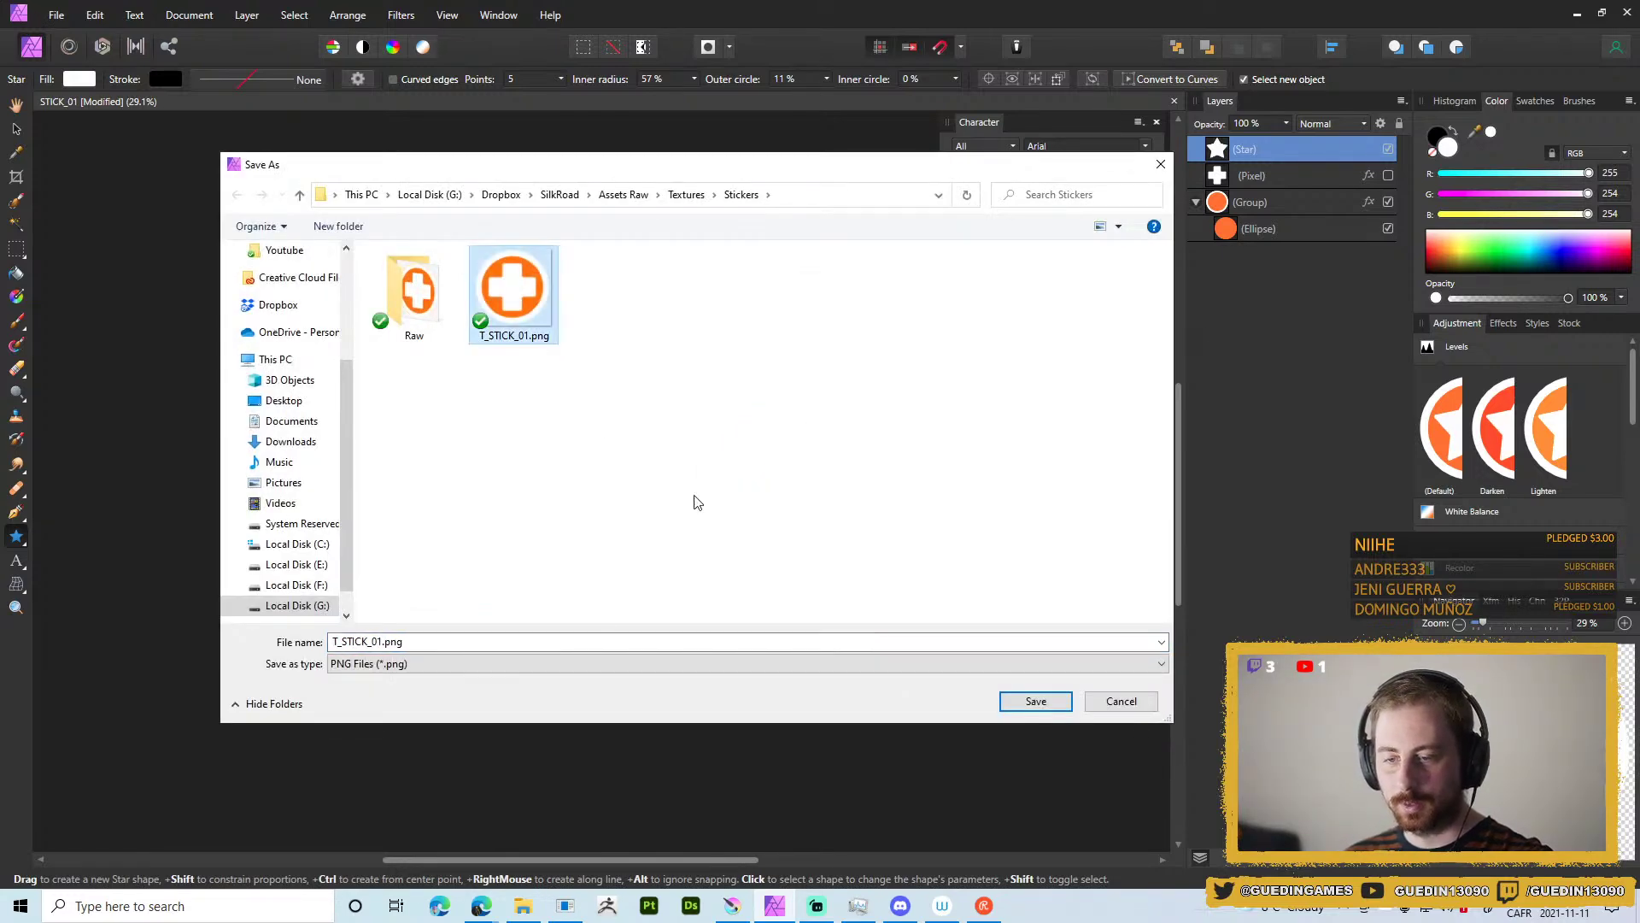
left_click(376, 642)
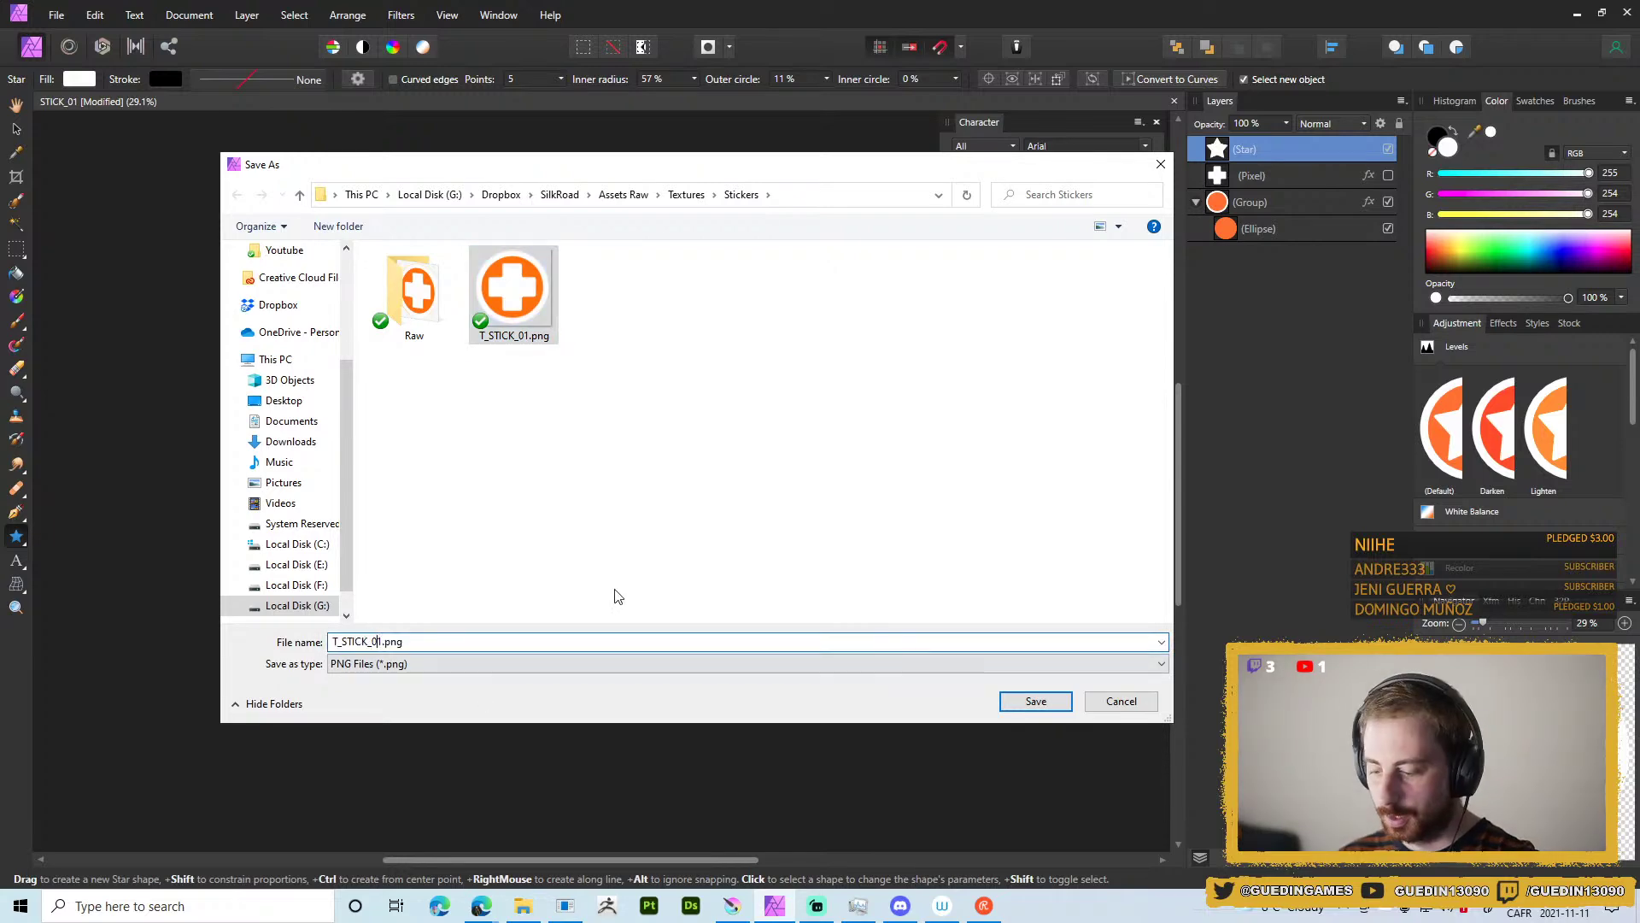
key("Delete")
type("2")
key("Return")
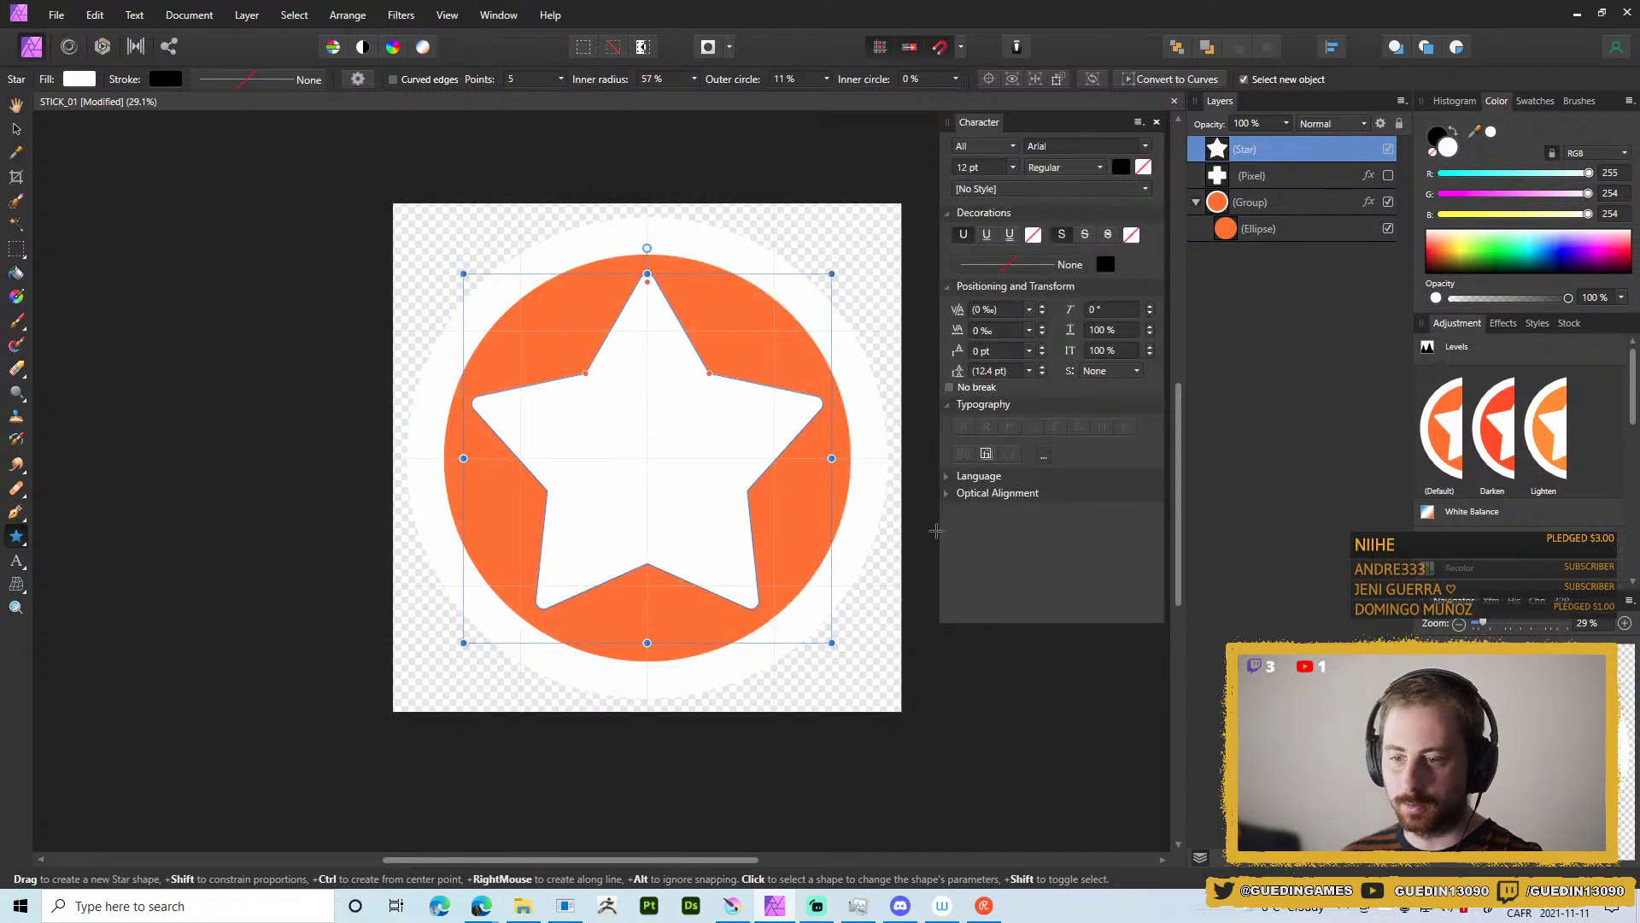
Hide the star layer and draw a white tear shape from the centre of the orange circle, nearly filling its height.
left_click(1388, 149)
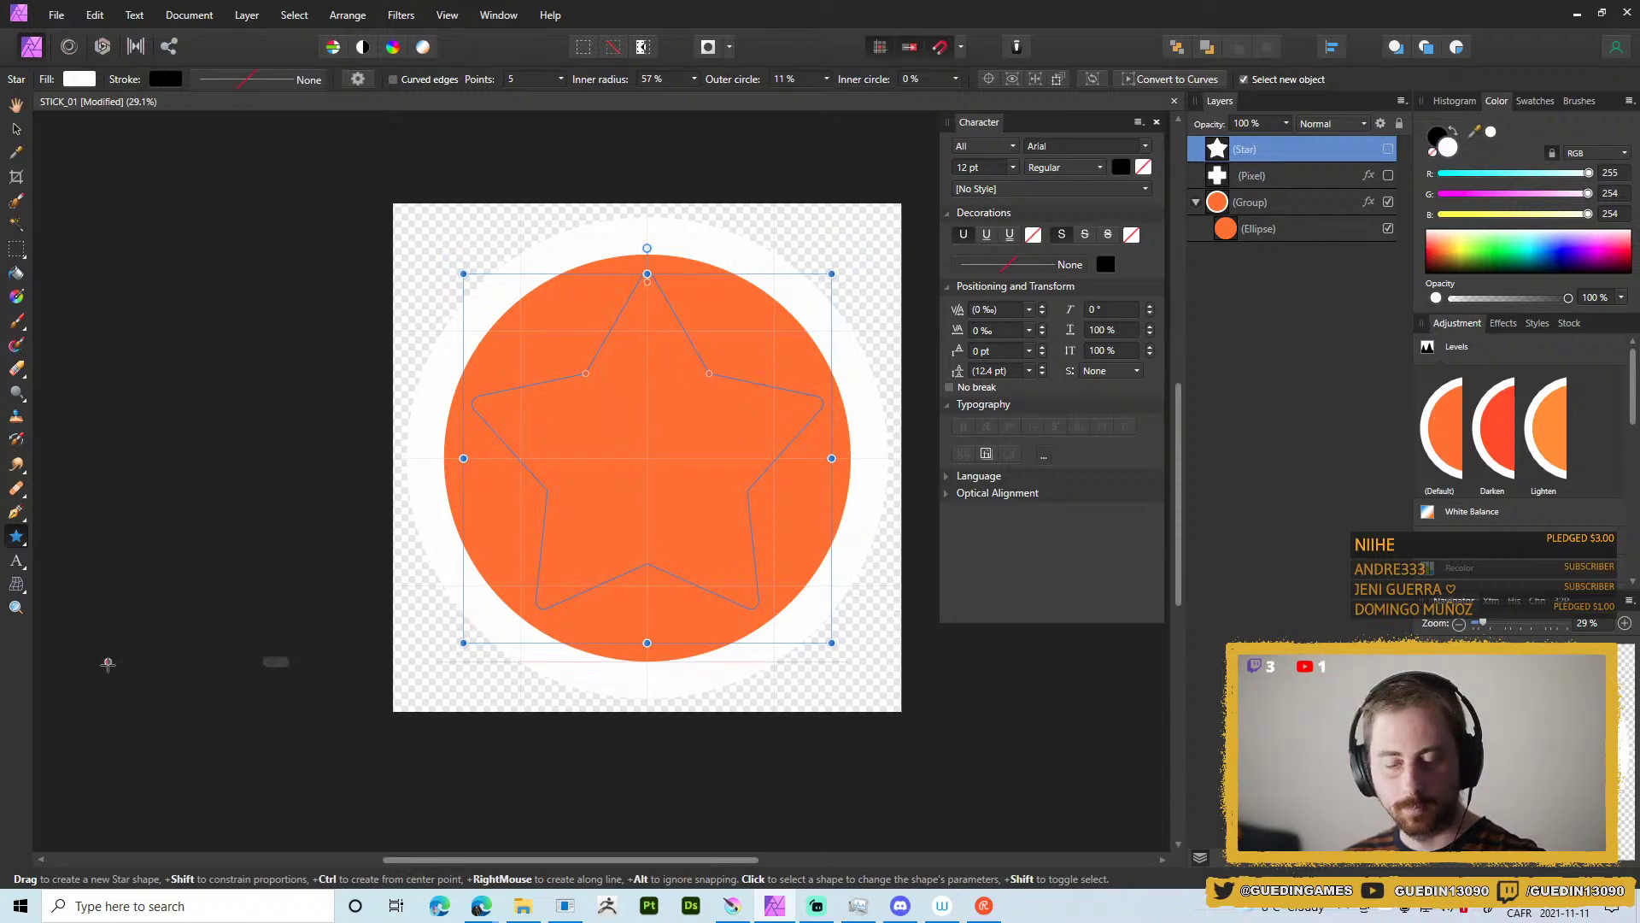
left_click(14, 539)
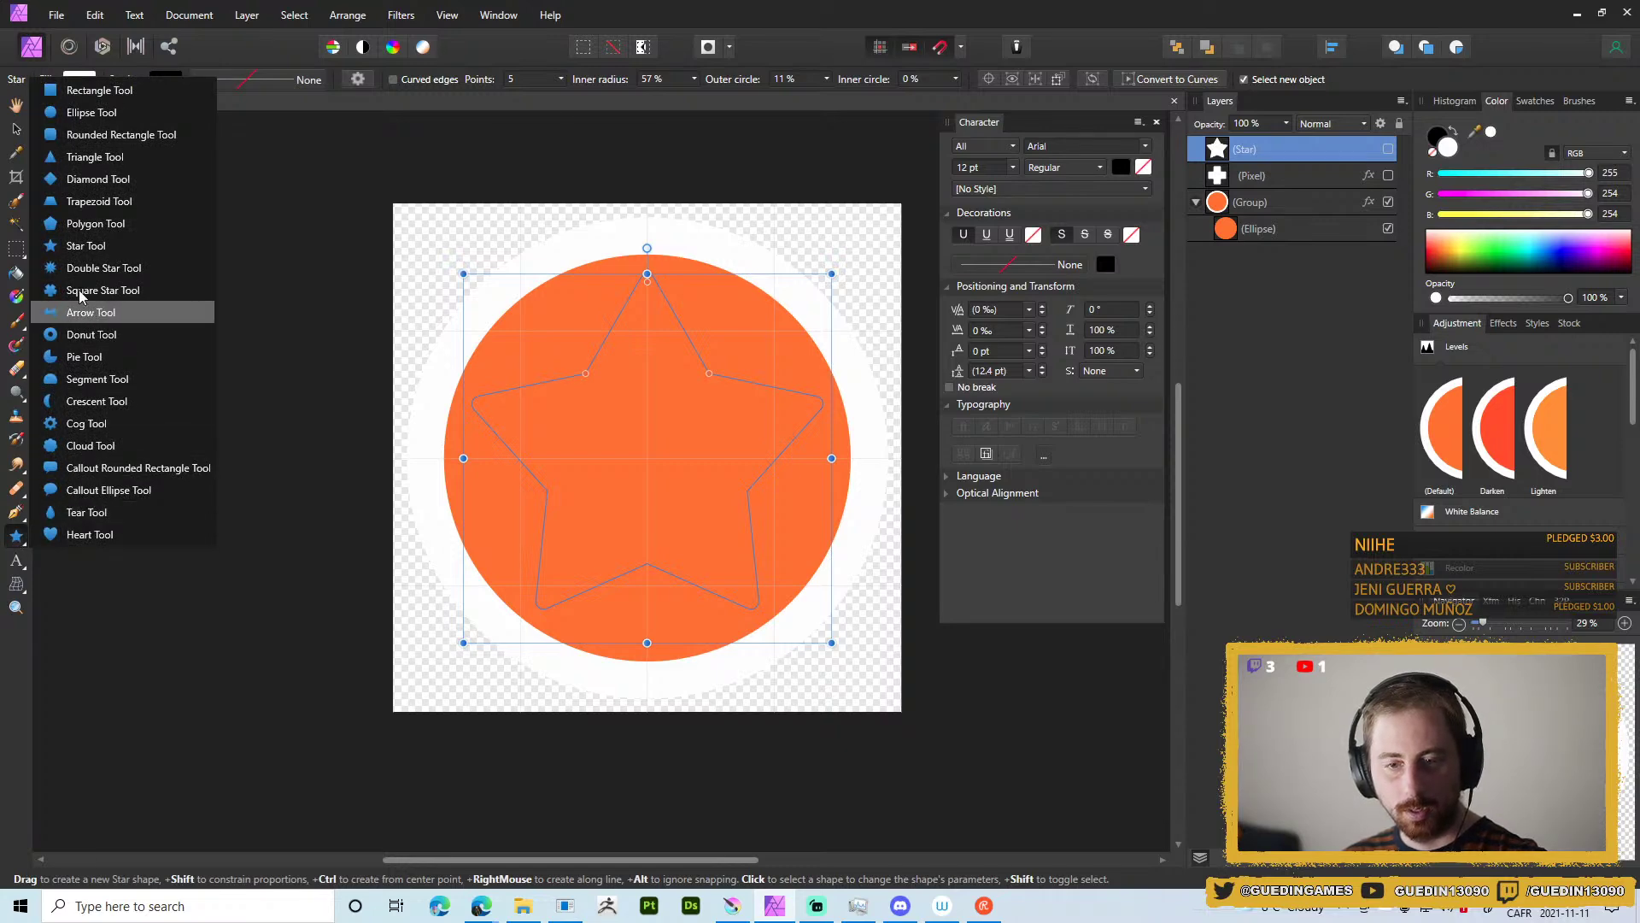
left_click(89, 511)
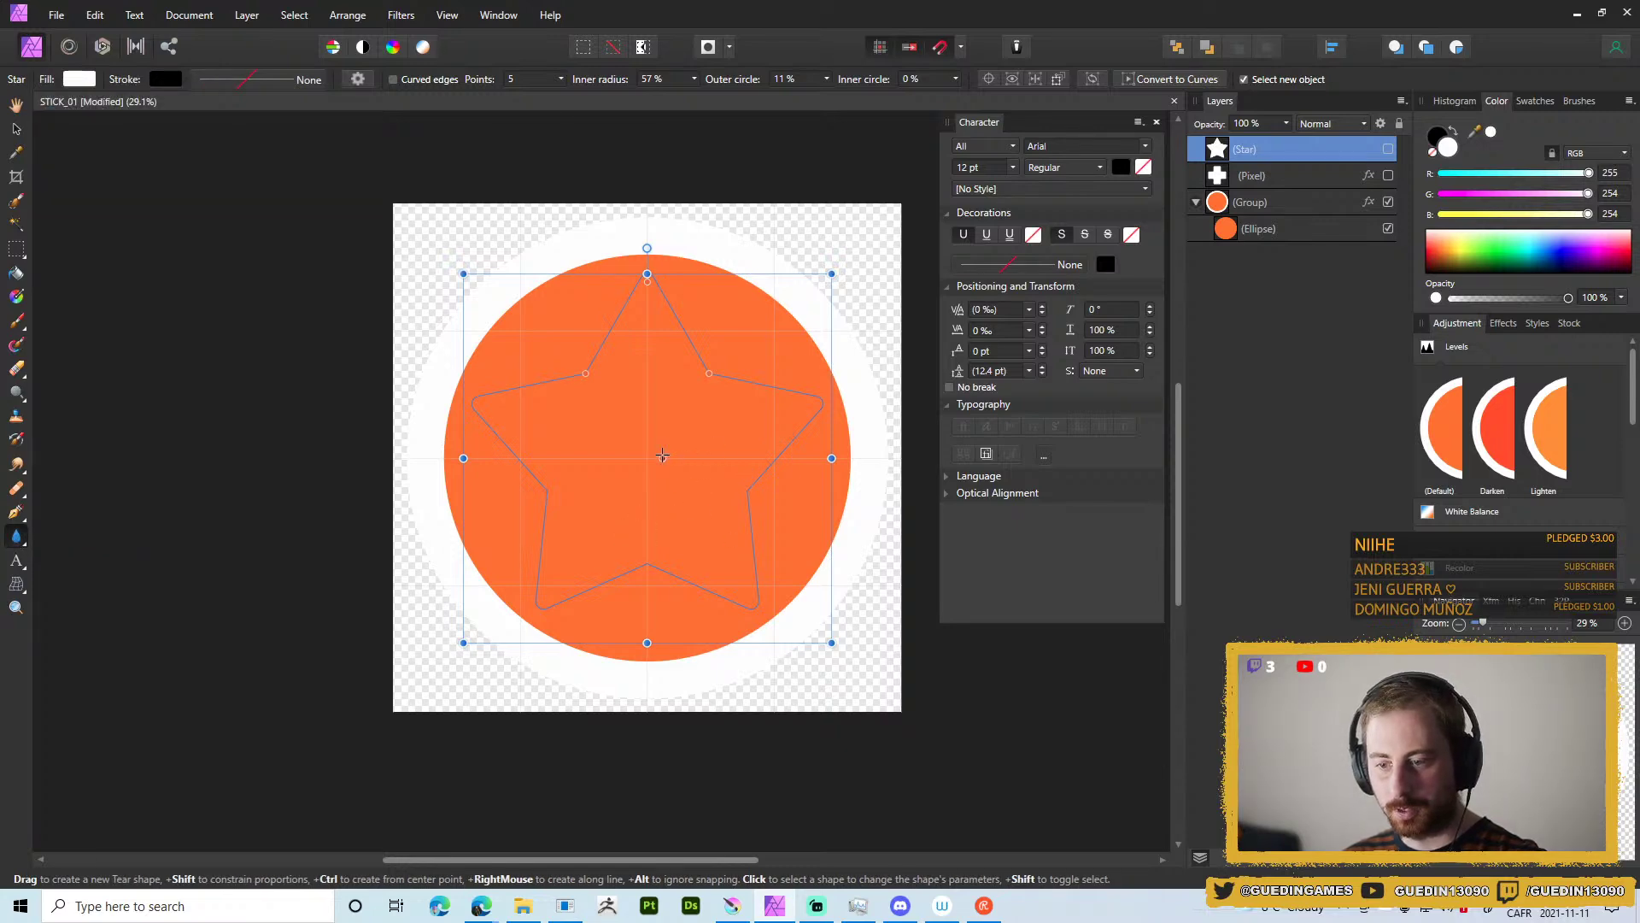
left_click_drag(647, 458, 644, 349)
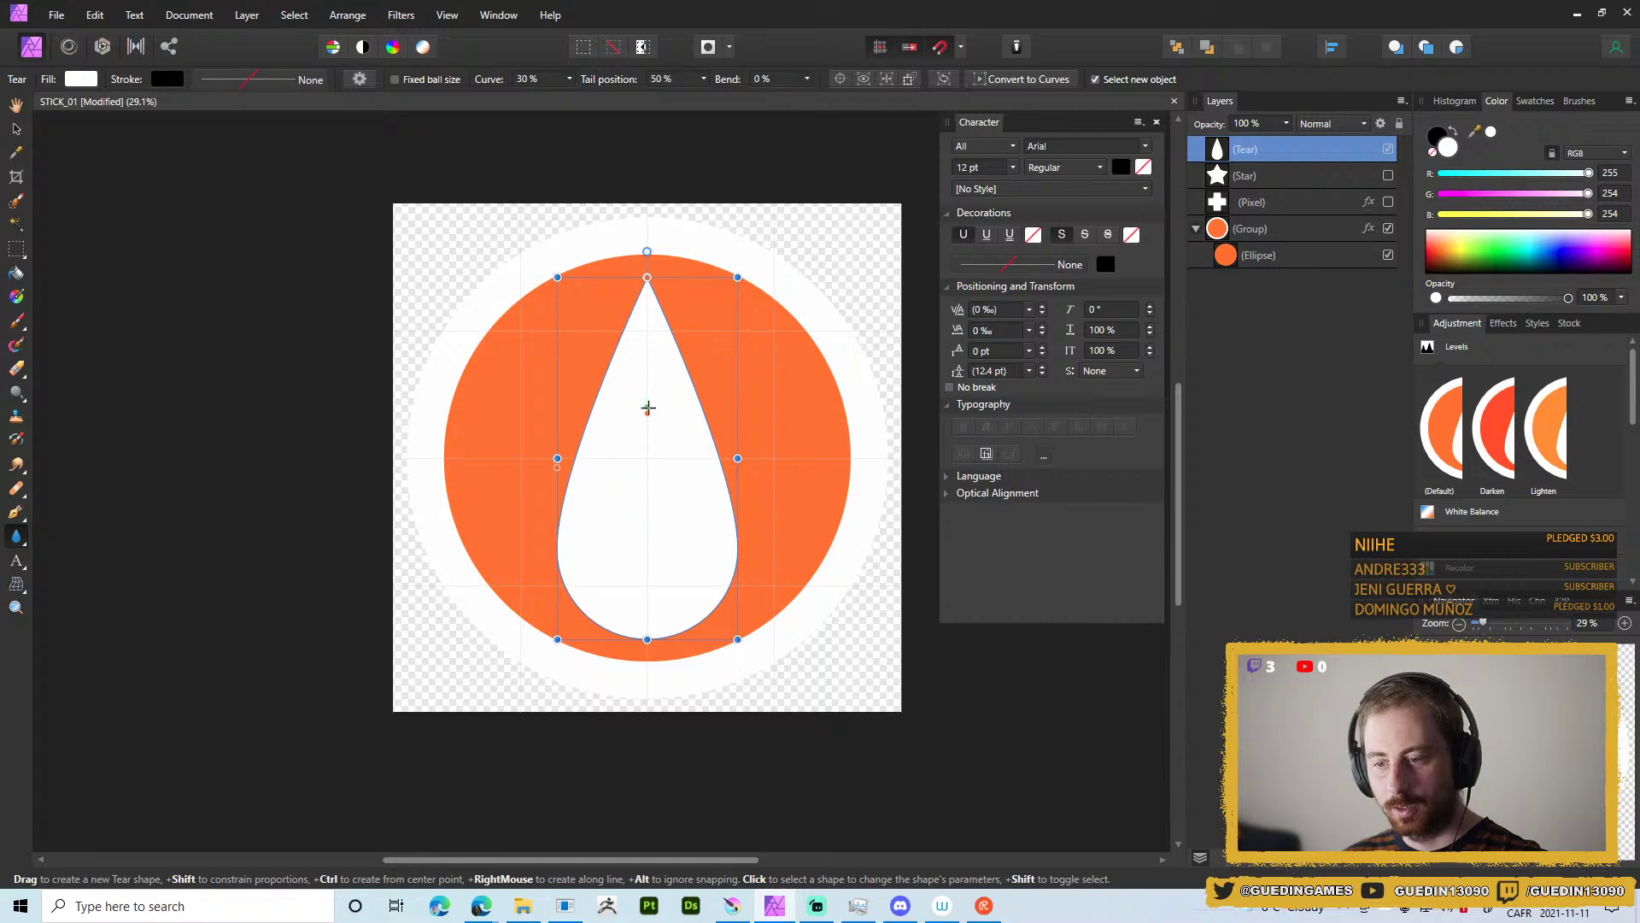
mouse_move(652, 412)
left_mouse_down()
mouse_move(672, 413)
mouse_move(483, 437)
mouse_move(663, 443)
mouse_move(641, 431)
left_mouse_up()
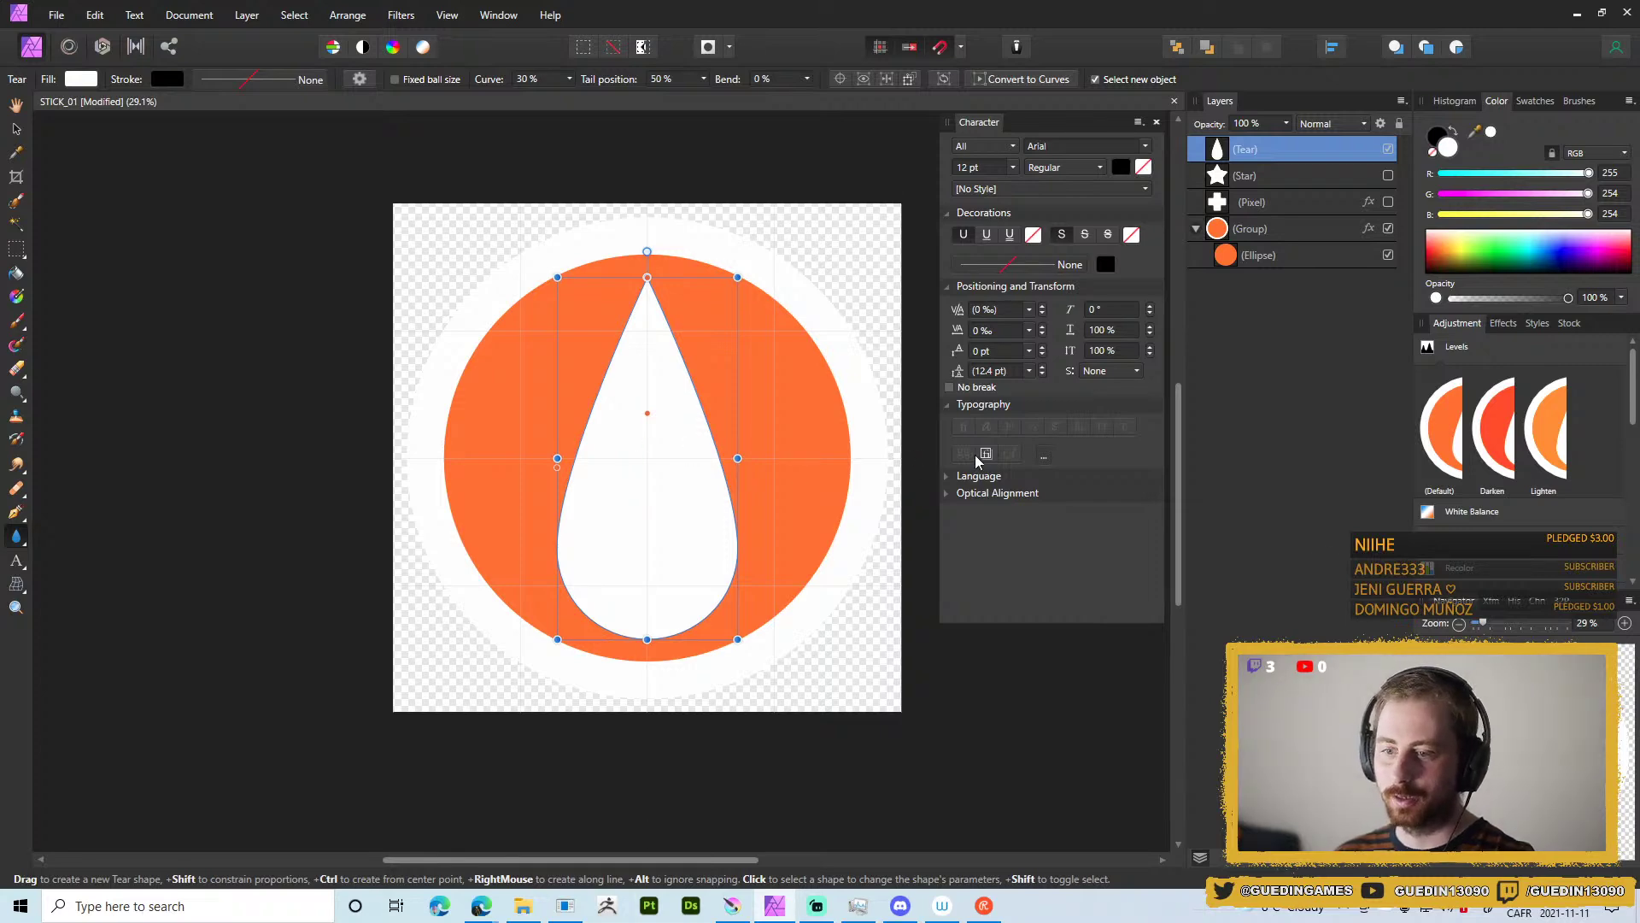
Export the teardrop sticker as T_STICK_03.png into the Stickers folder.
left_click(980, 736)
key("ctrl+alt+shift+s")
left_click(958, 557)
left_click(613, 290)
left_click(385, 643)
left_click(378, 643)
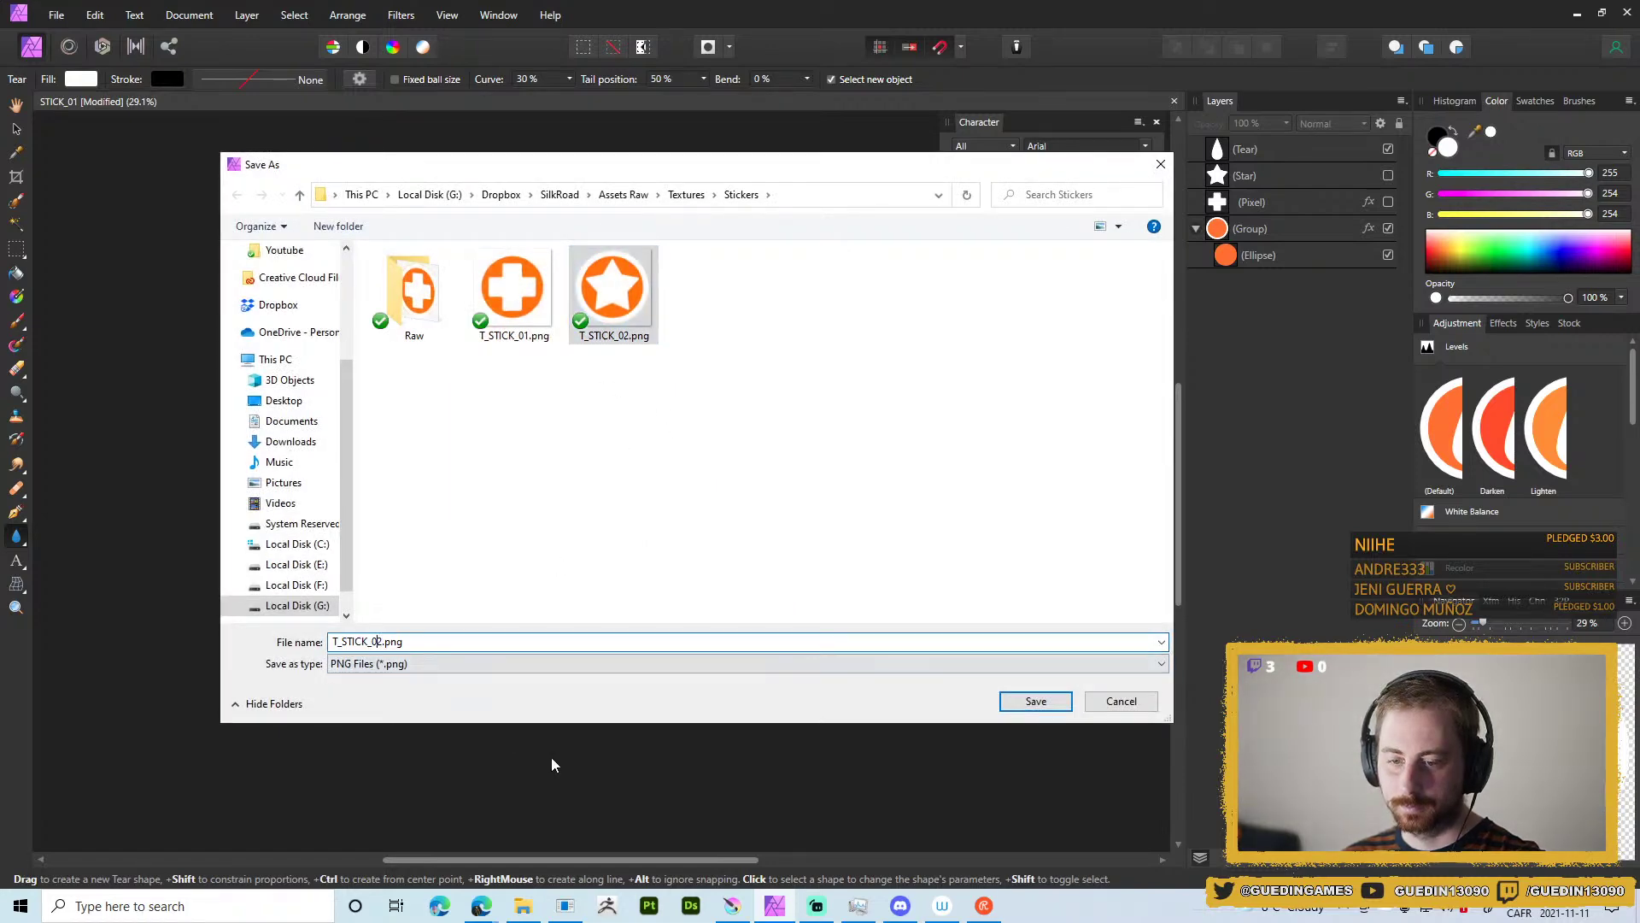
key("Return")
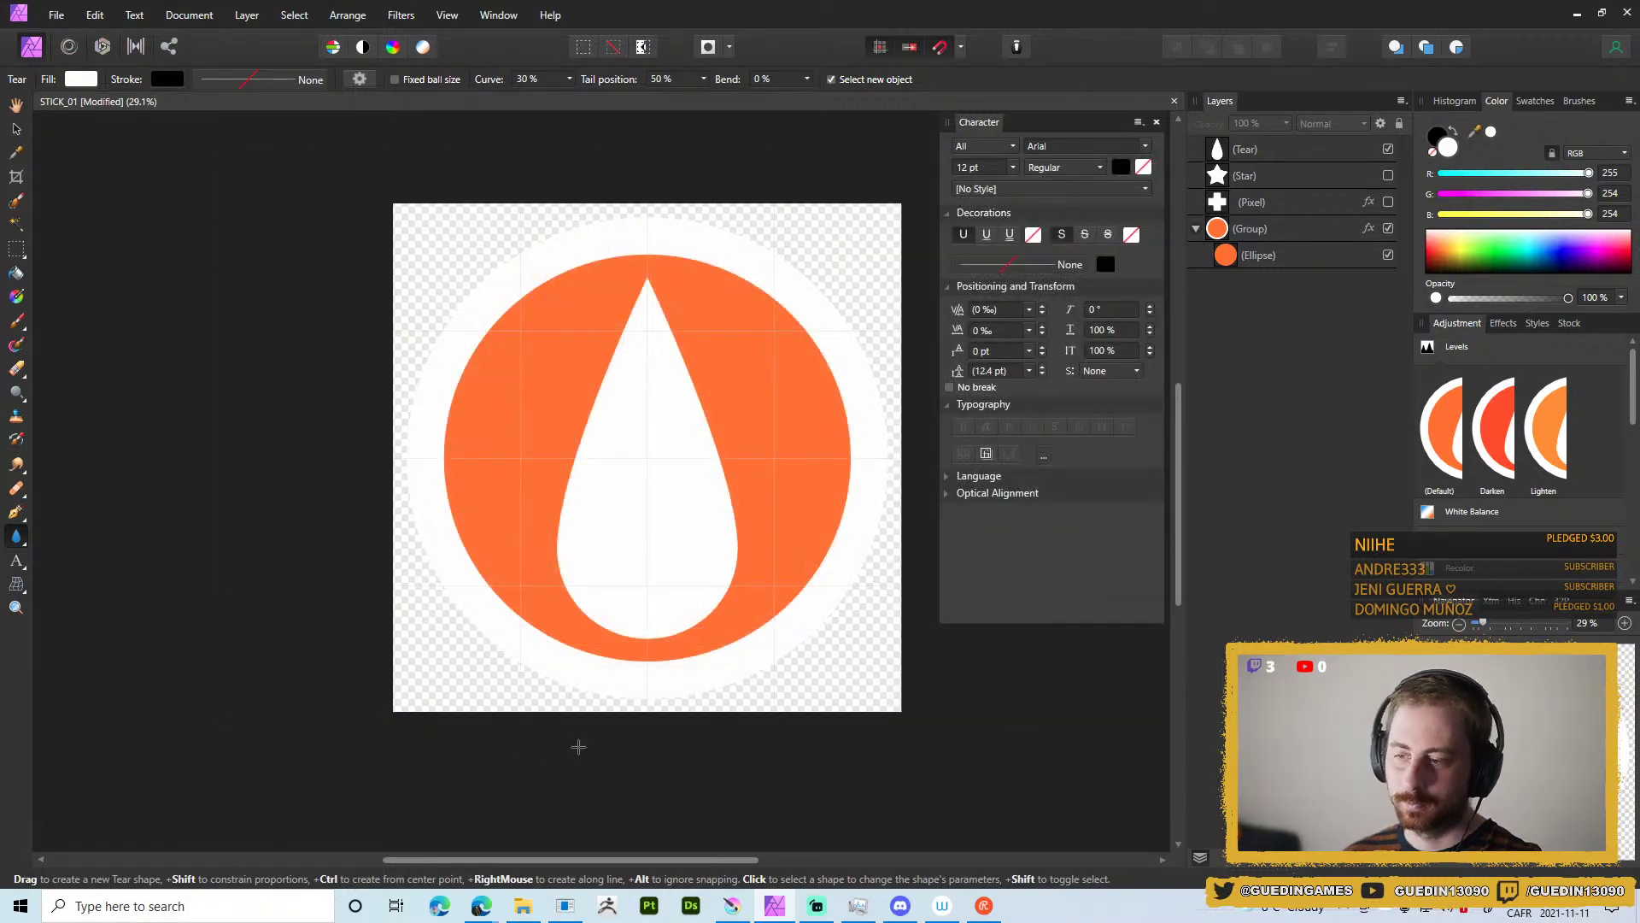
Reshape the tear with its tail position at 31%, bend at -70% and curve at 24%.
left_click(1323, 150)
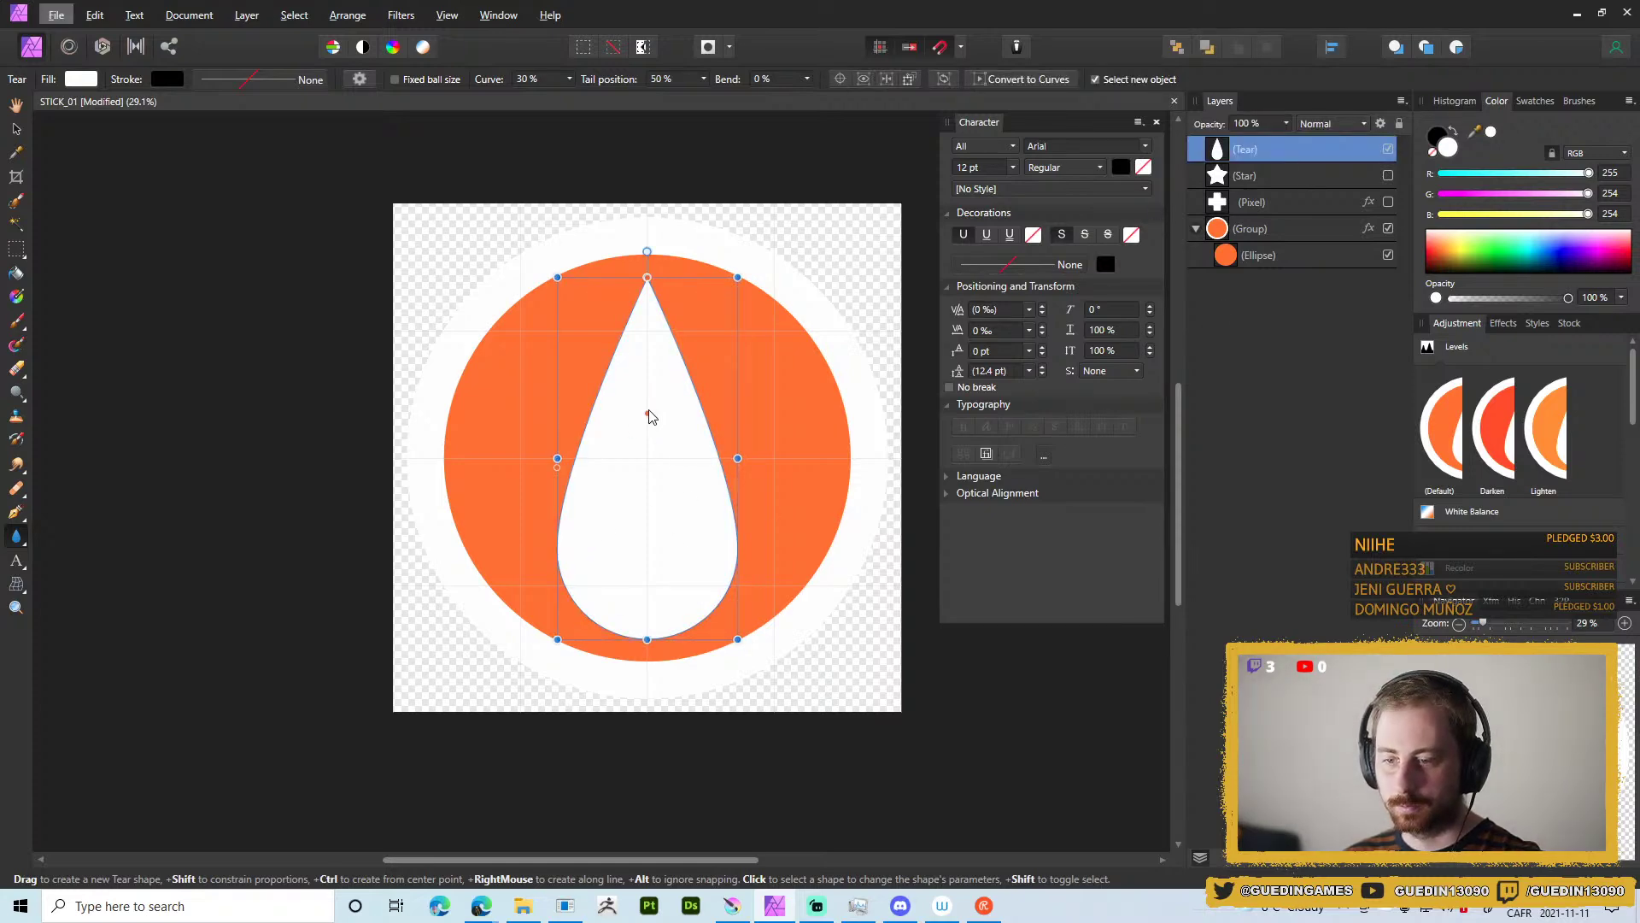
left_click_drag(646, 413, 487, 414)
left_click_drag(645, 278, 613, 293)
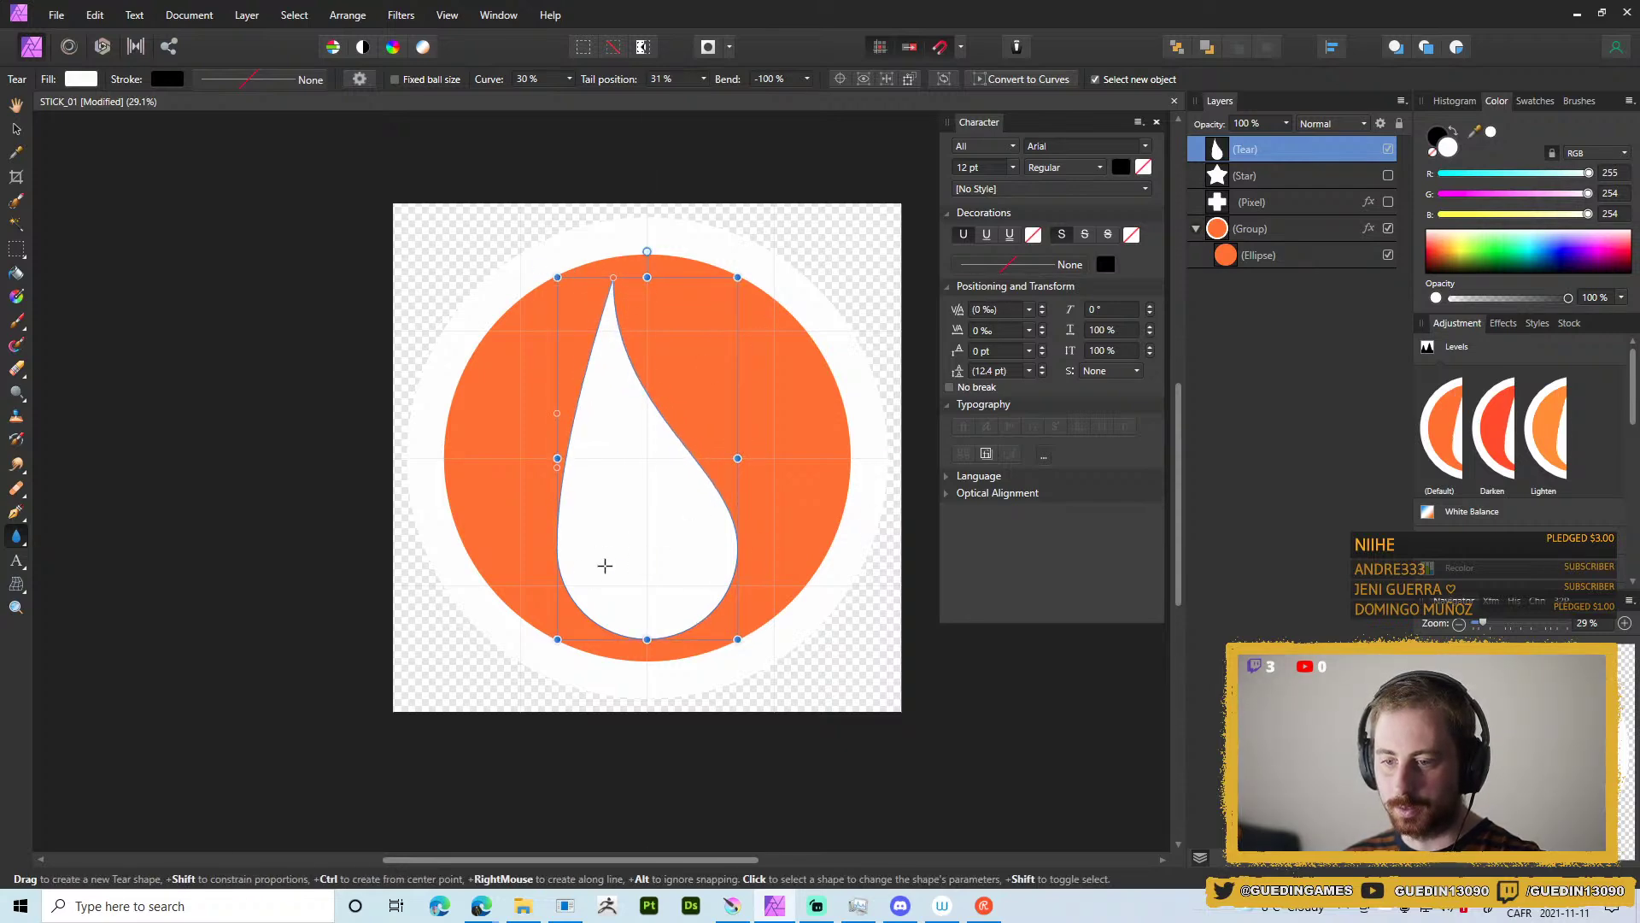
left_click_drag(557, 413, 559, 483)
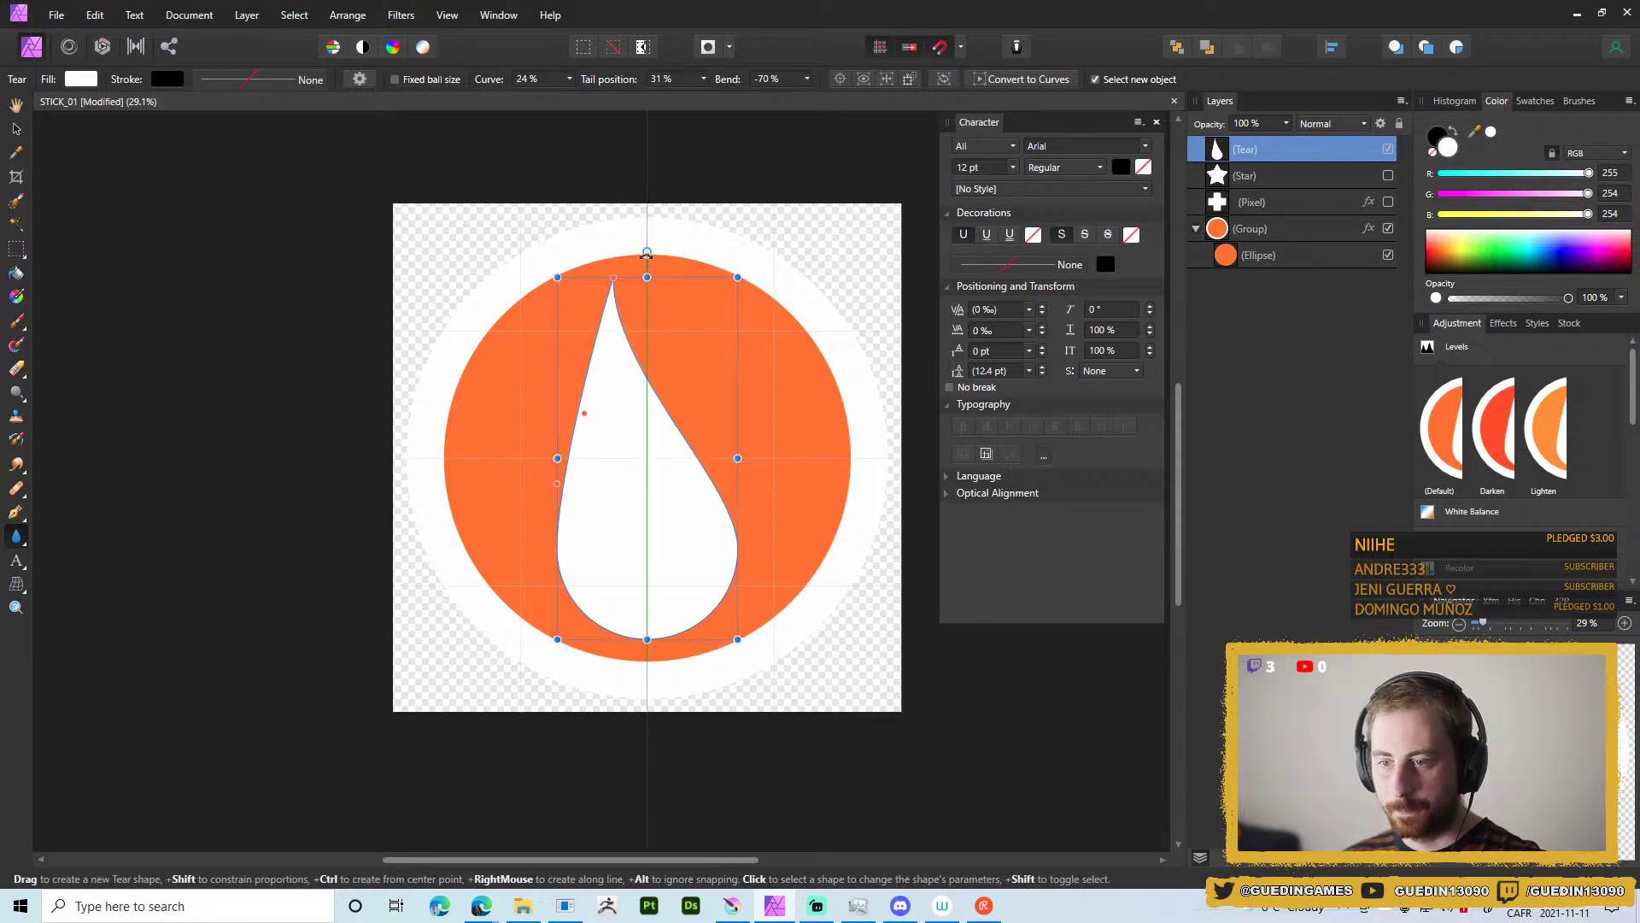
Tilt the tear counter-clockwise, scale it down and place it in the left half of the orange circle.
left_click_drag(646, 250, 583, 261)
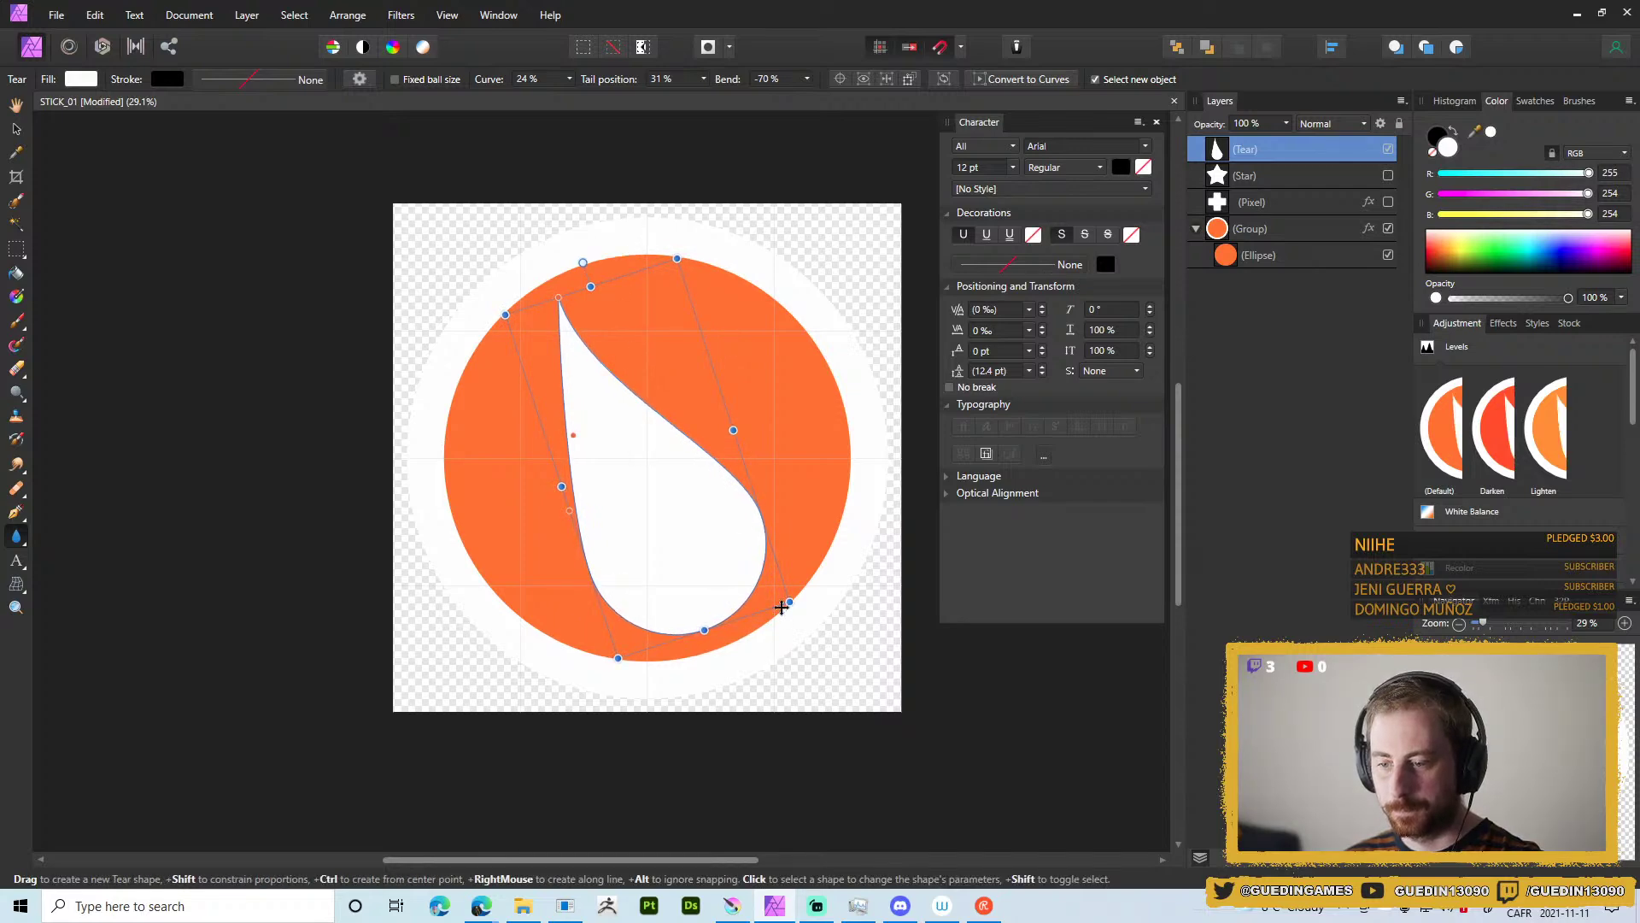
left_click_drag(791, 603, 616, 527)
key("v")
left_click(752, 449)
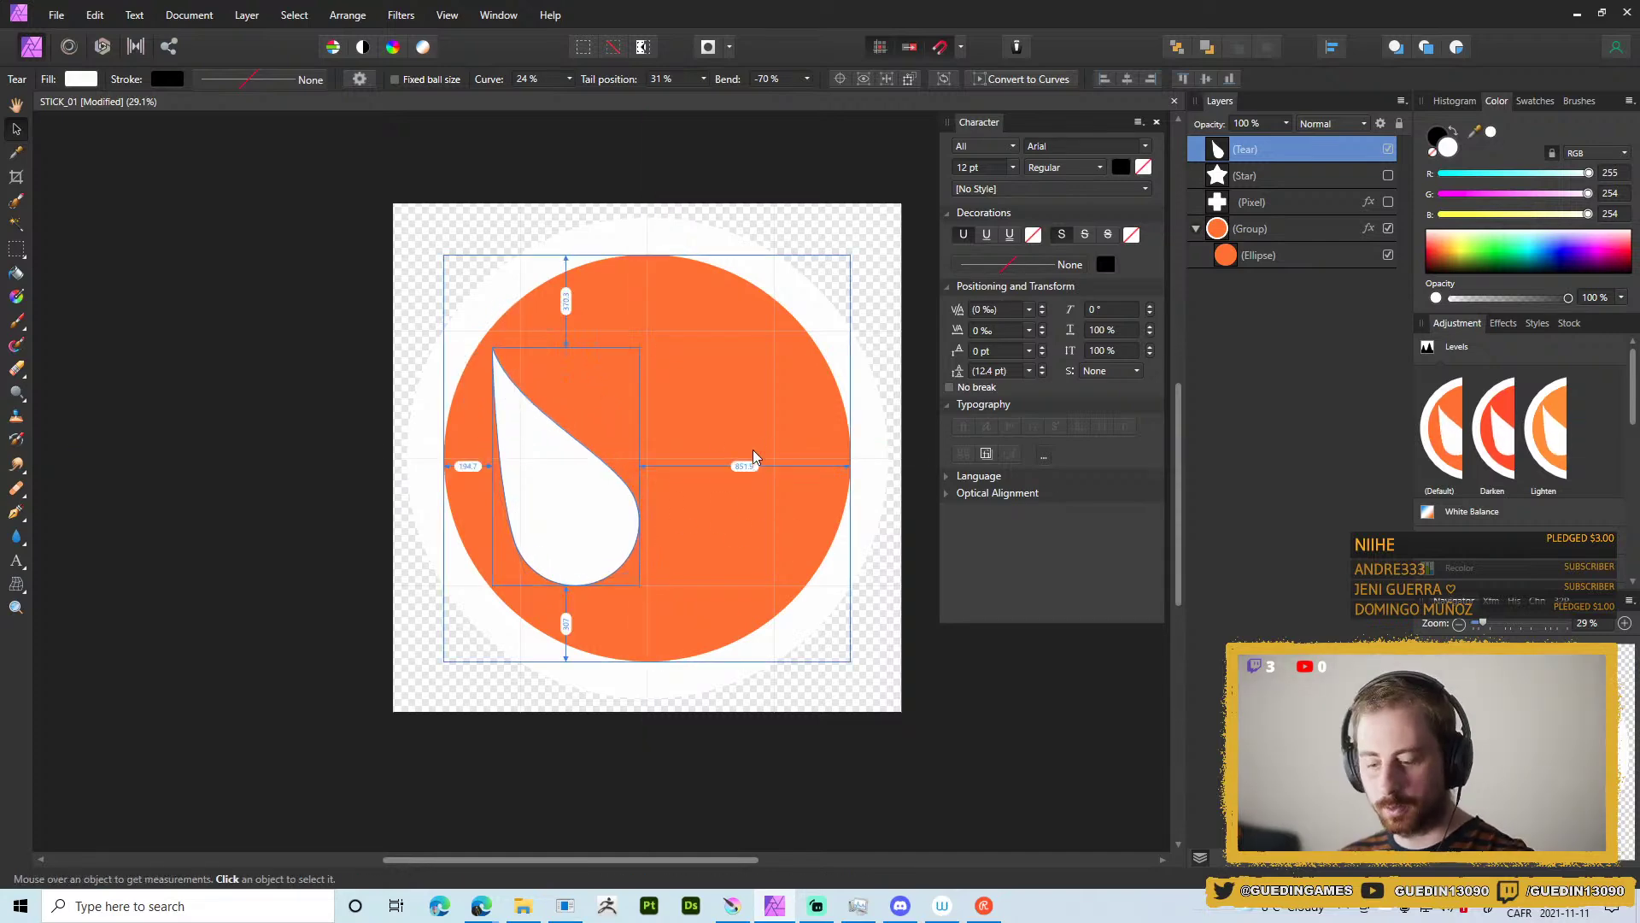
Duplicate the tear into the right half of the circle and flip the copy horizontally to mirror the original.
left_click(586, 479)
left_click_drag(588, 533, 751, 524)
right_click(753, 526)
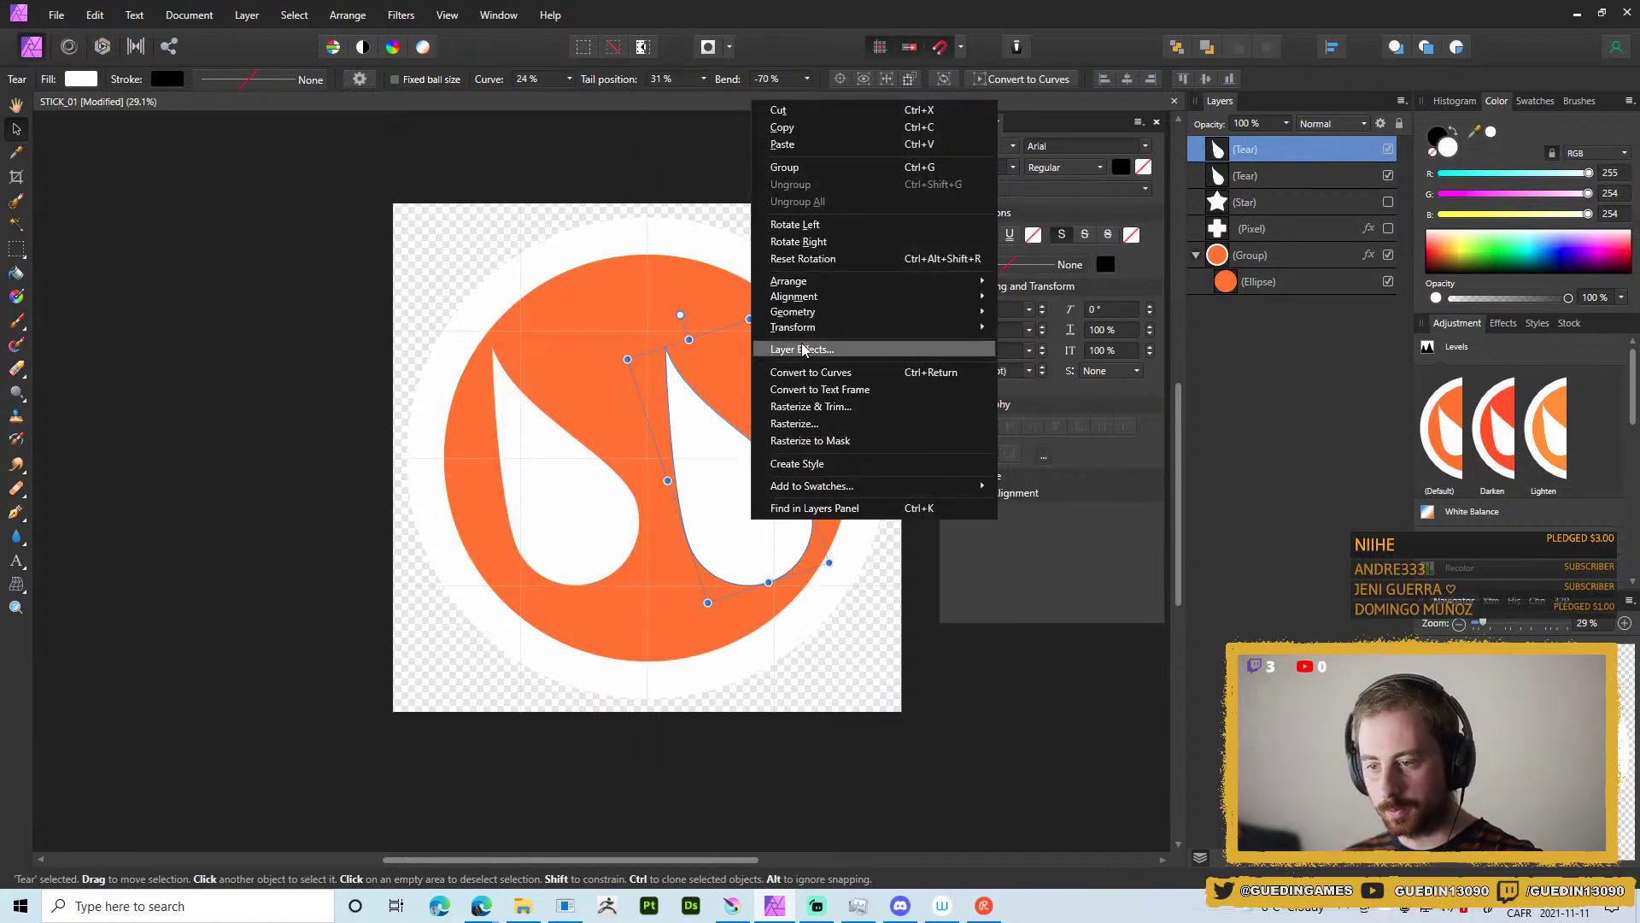
mouse_move(817, 333)
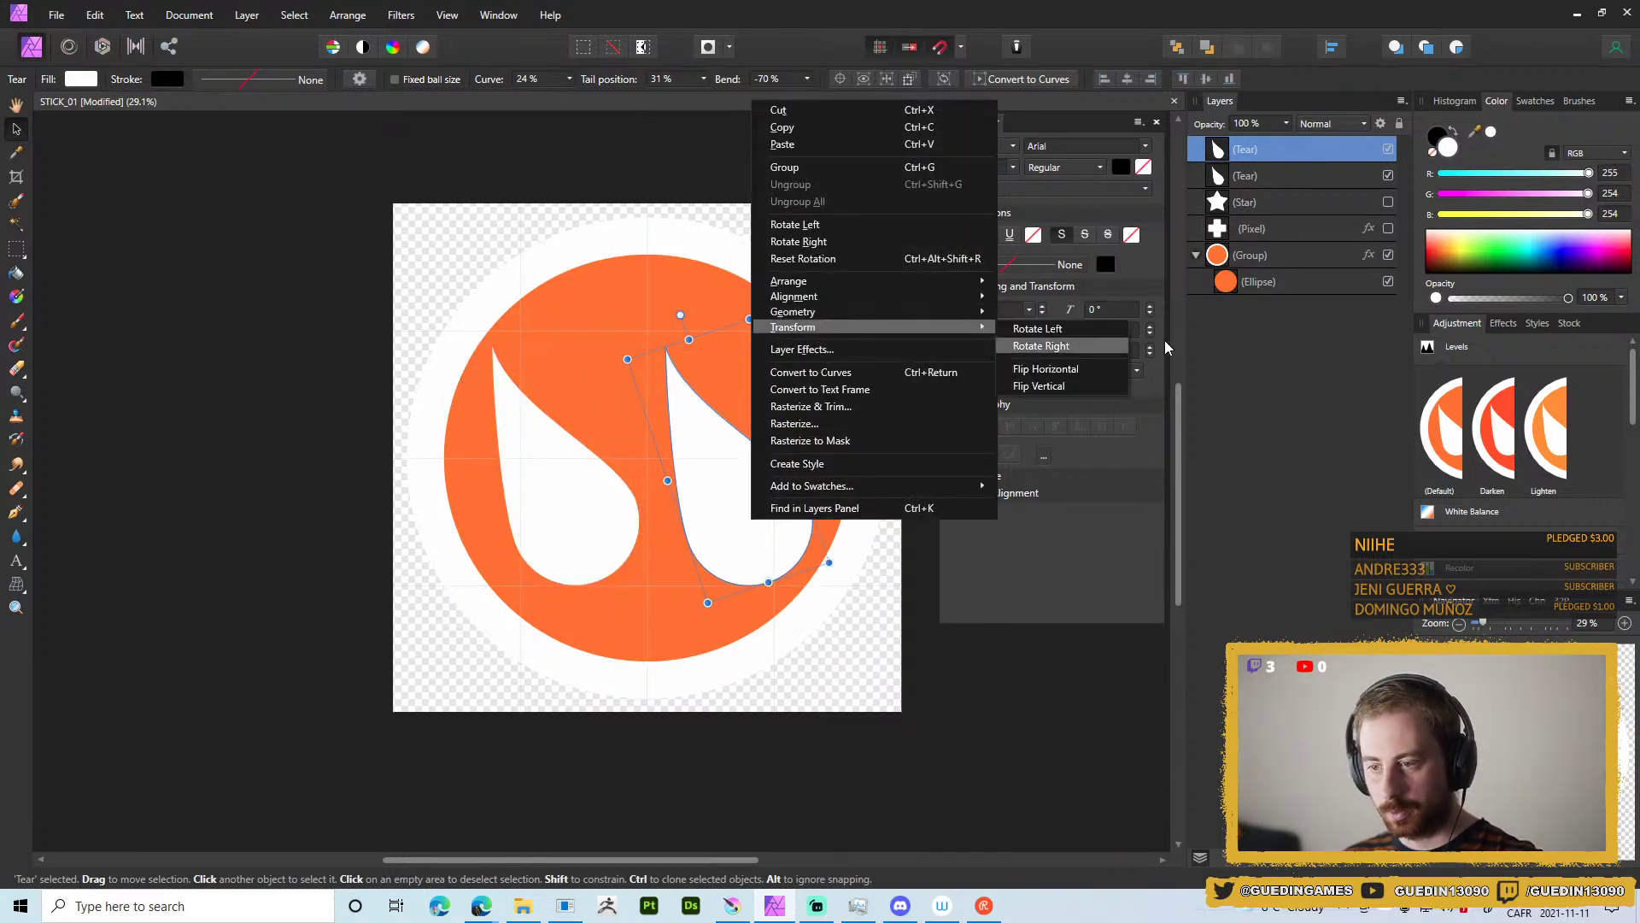
left_click(1045, 368)
left_click_drag(708, 536, 732, 544)
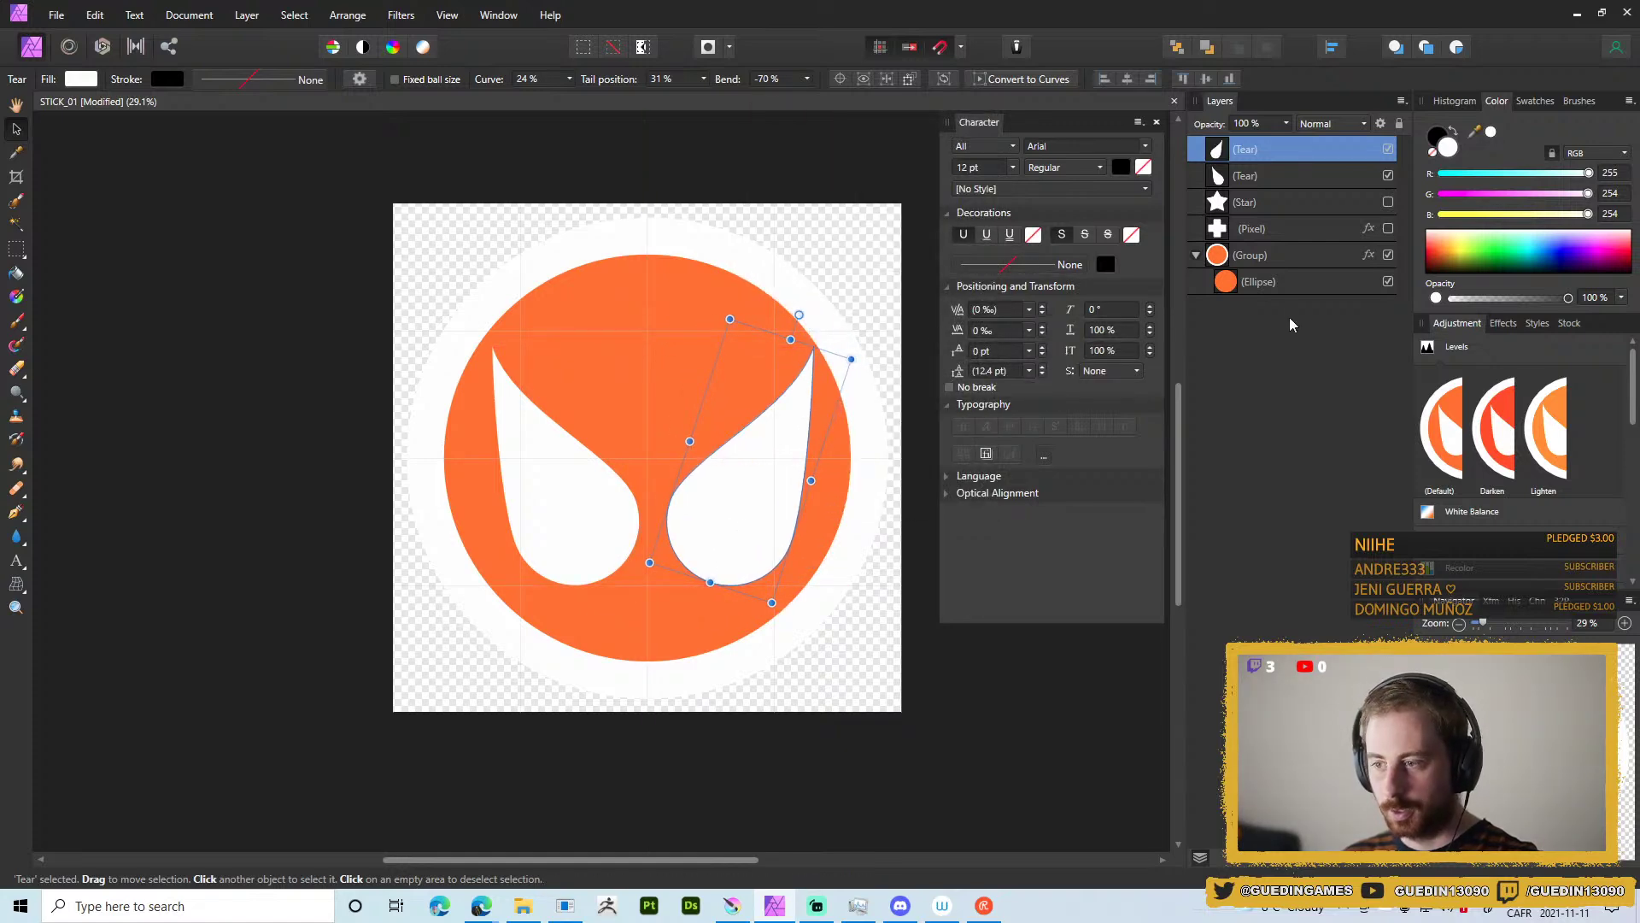
Export the two-tear sticker as STICK_01.png into the Stickers folder.
key("ctrl+alt+shift+w")
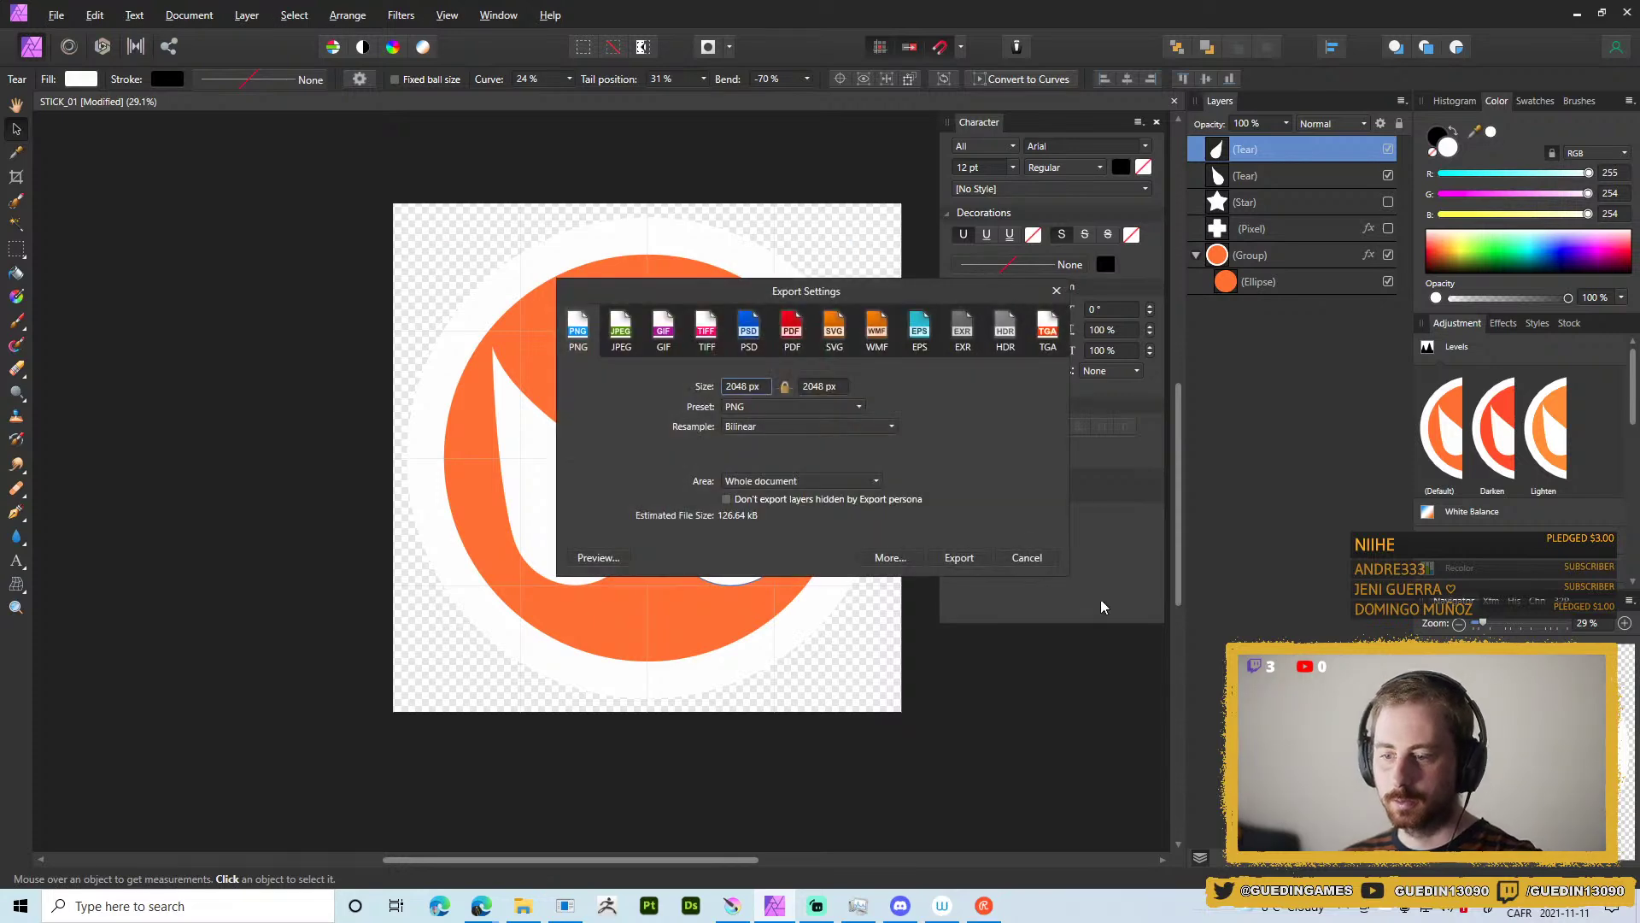
left_click(960, 558)
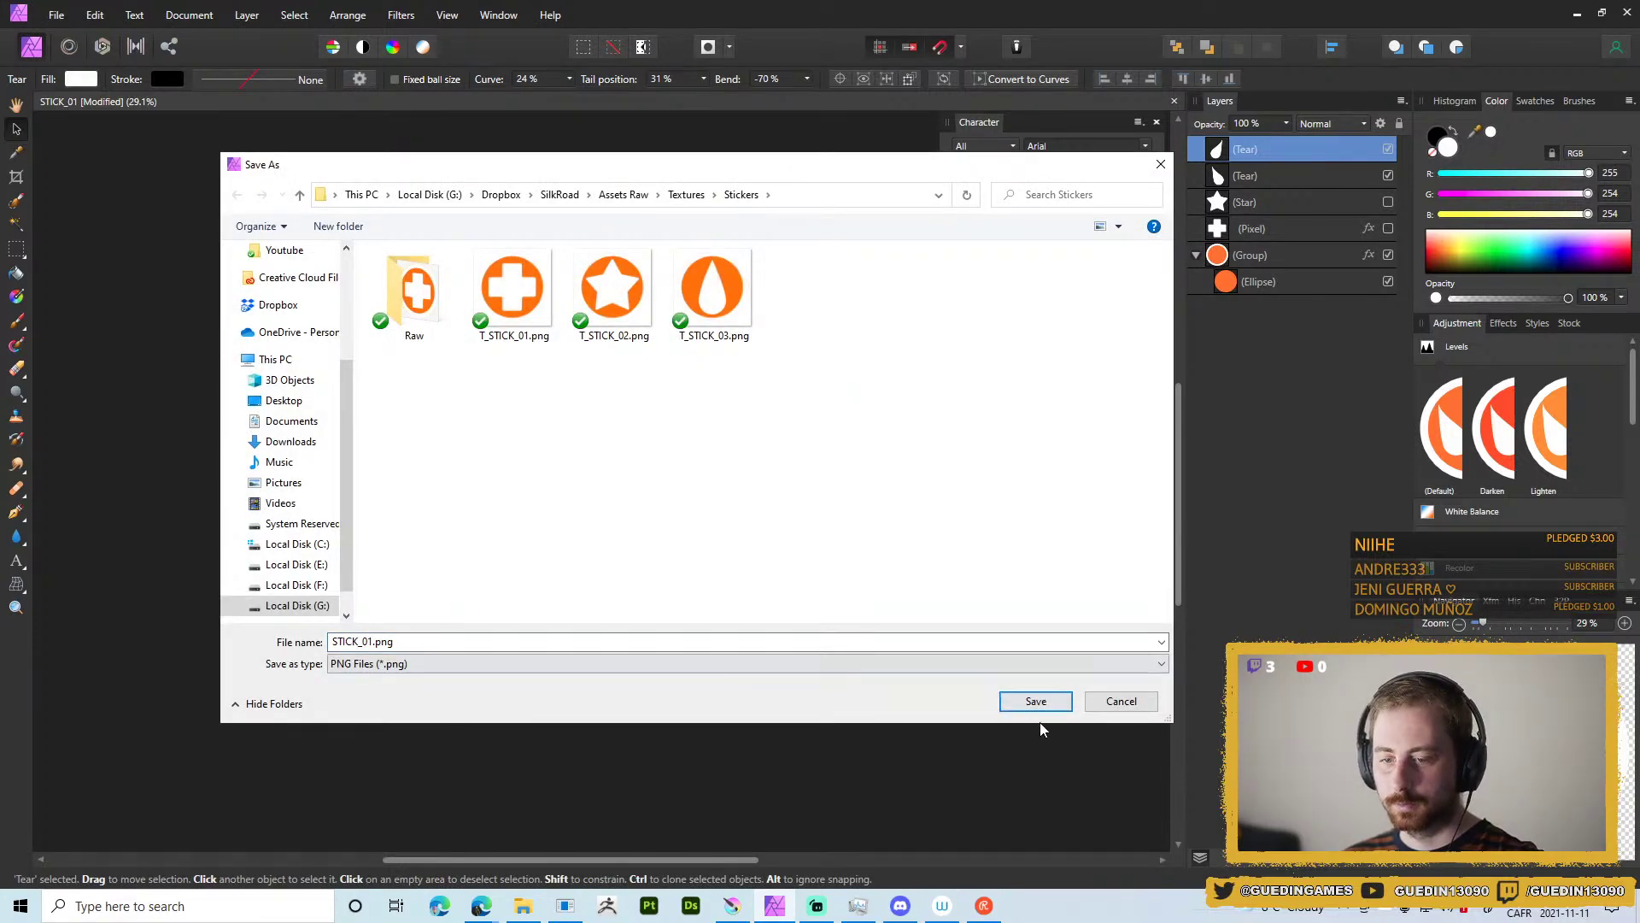
left_click(1036, 702)
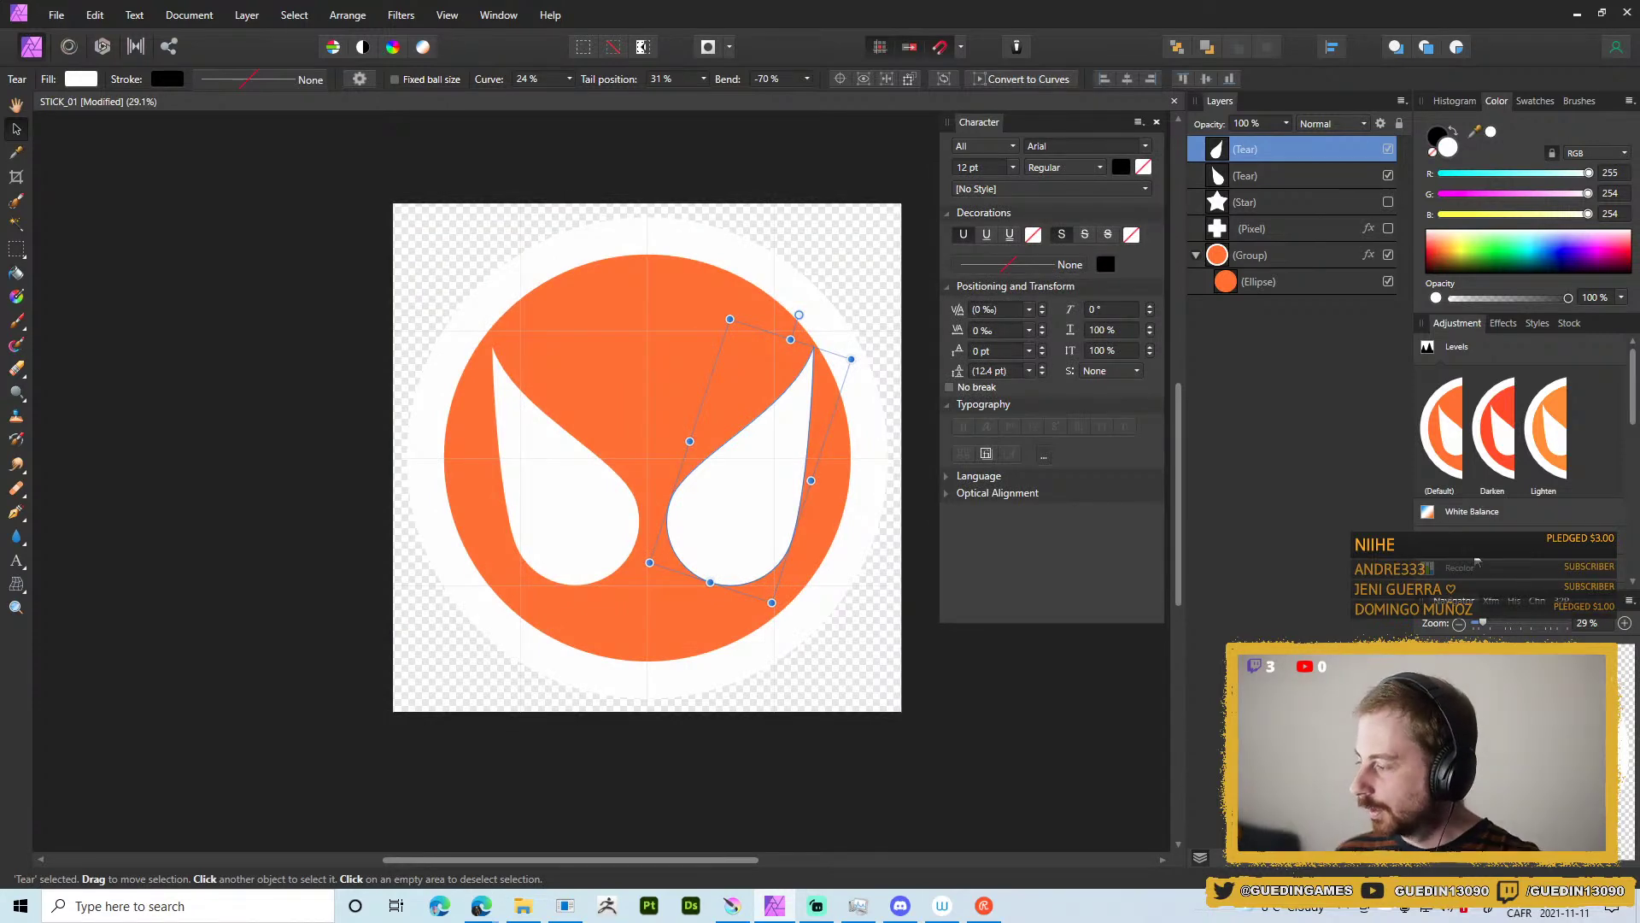
Group the two tear shapes and centre the group horizontally on the orange circle.
left_click(1315, 169, "shift")
key("ctrl+g")
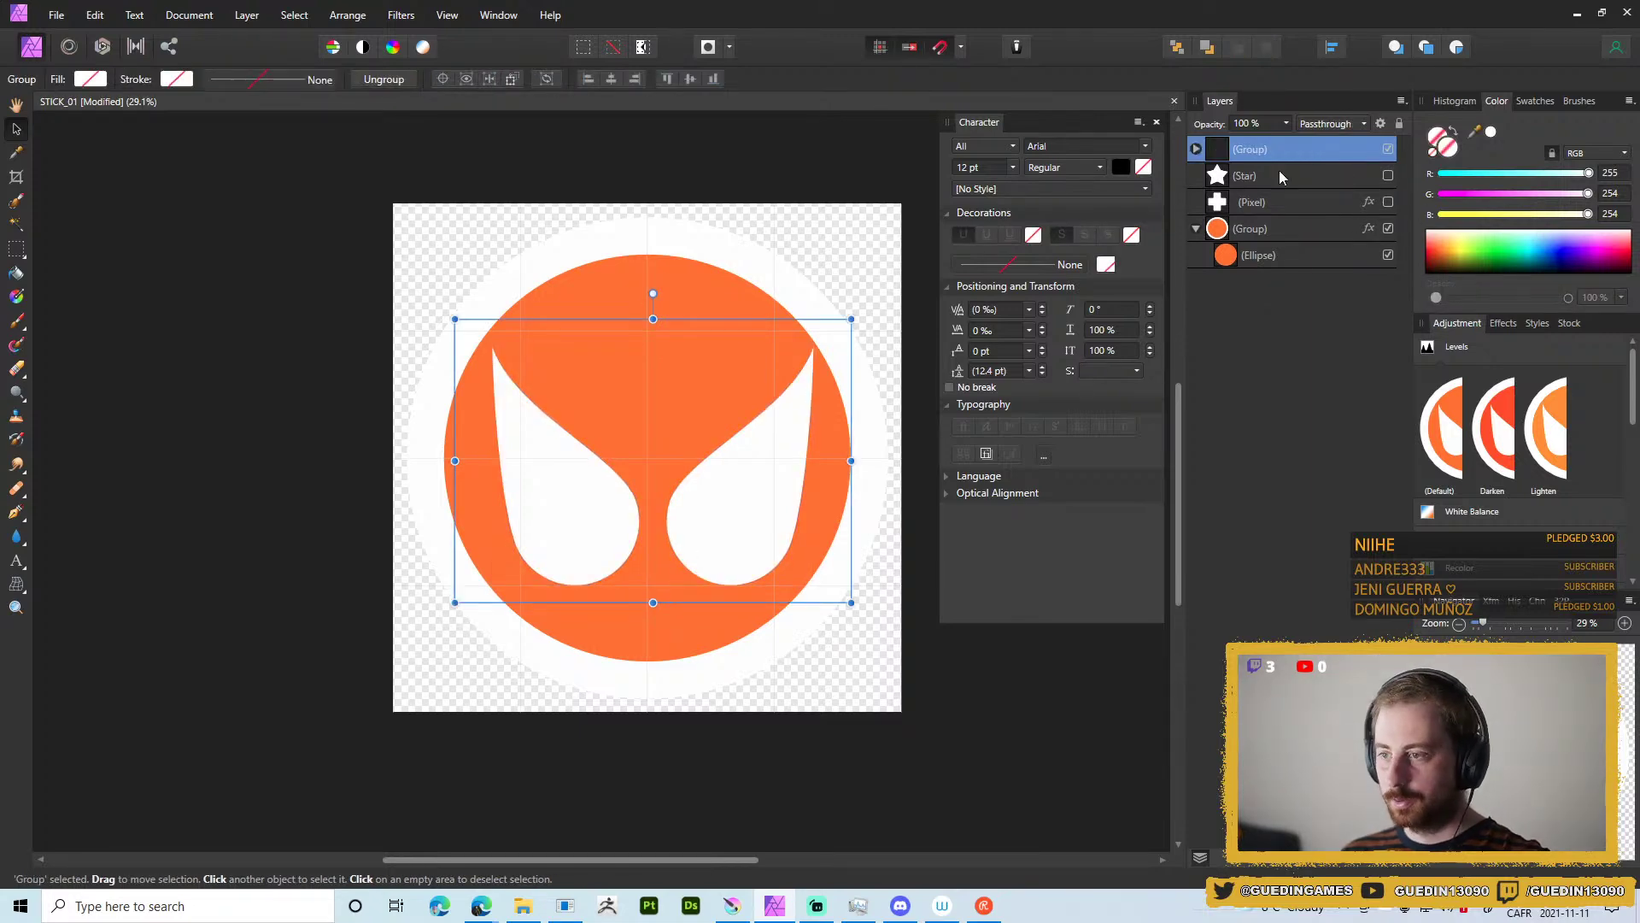
left_click_drag(775, 513, 760, 516)
Export the centred two-tear sticker as a PNG, replacing the existing STICK_01.png.
key("ctrl+alt+shift+w")
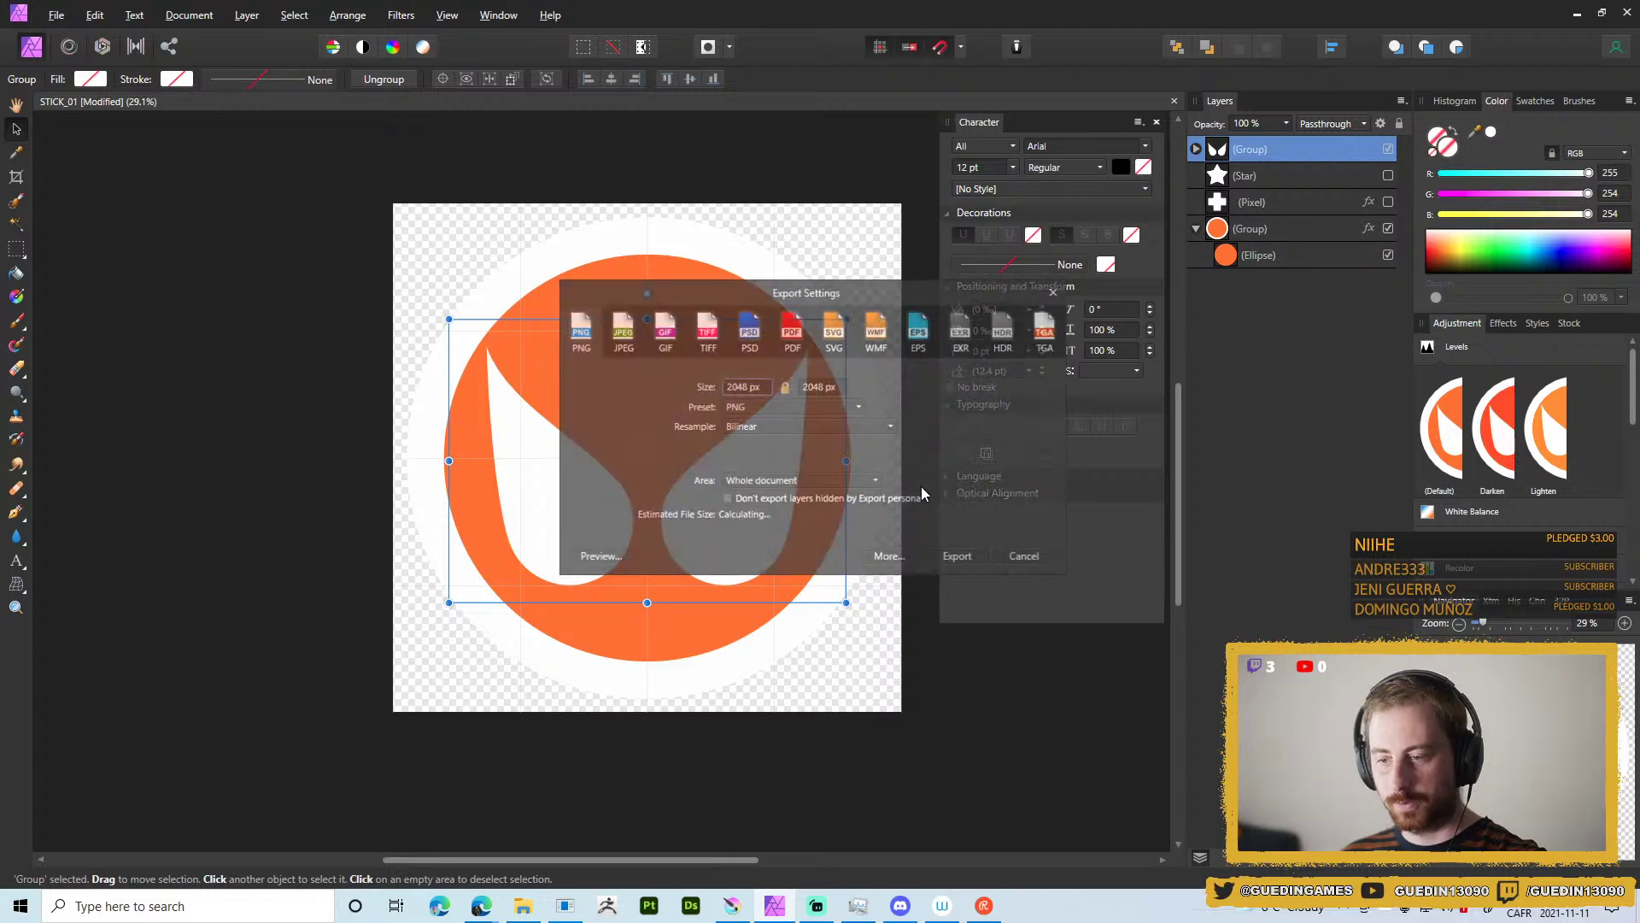
left_click(958, 558)
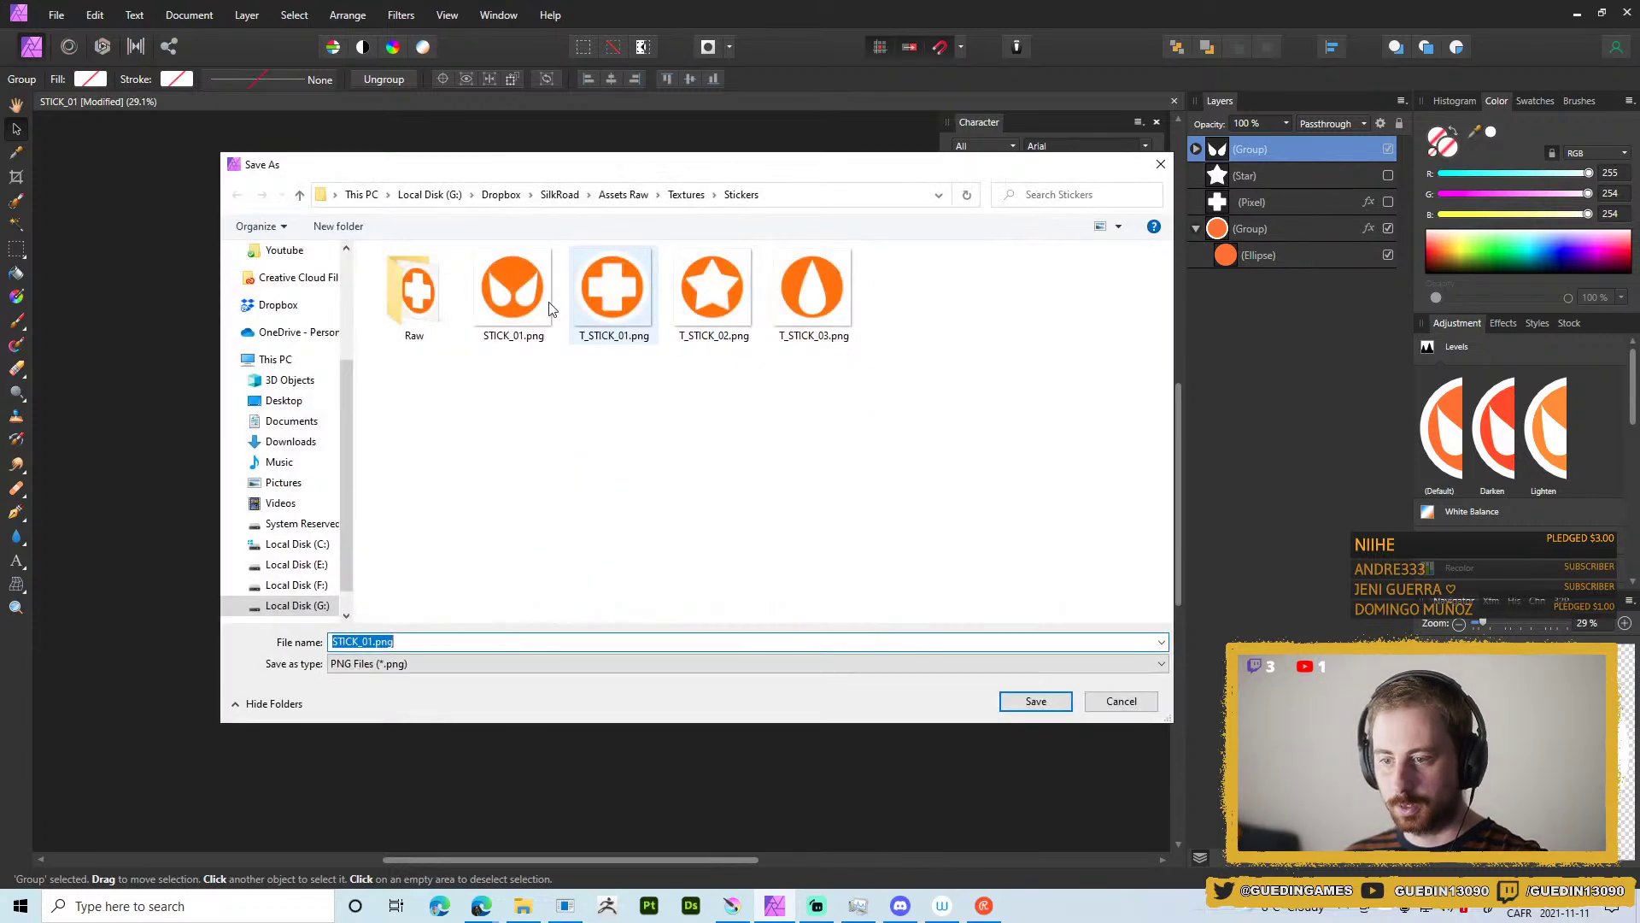
left_click(512, 282)
double_click(512, 272)
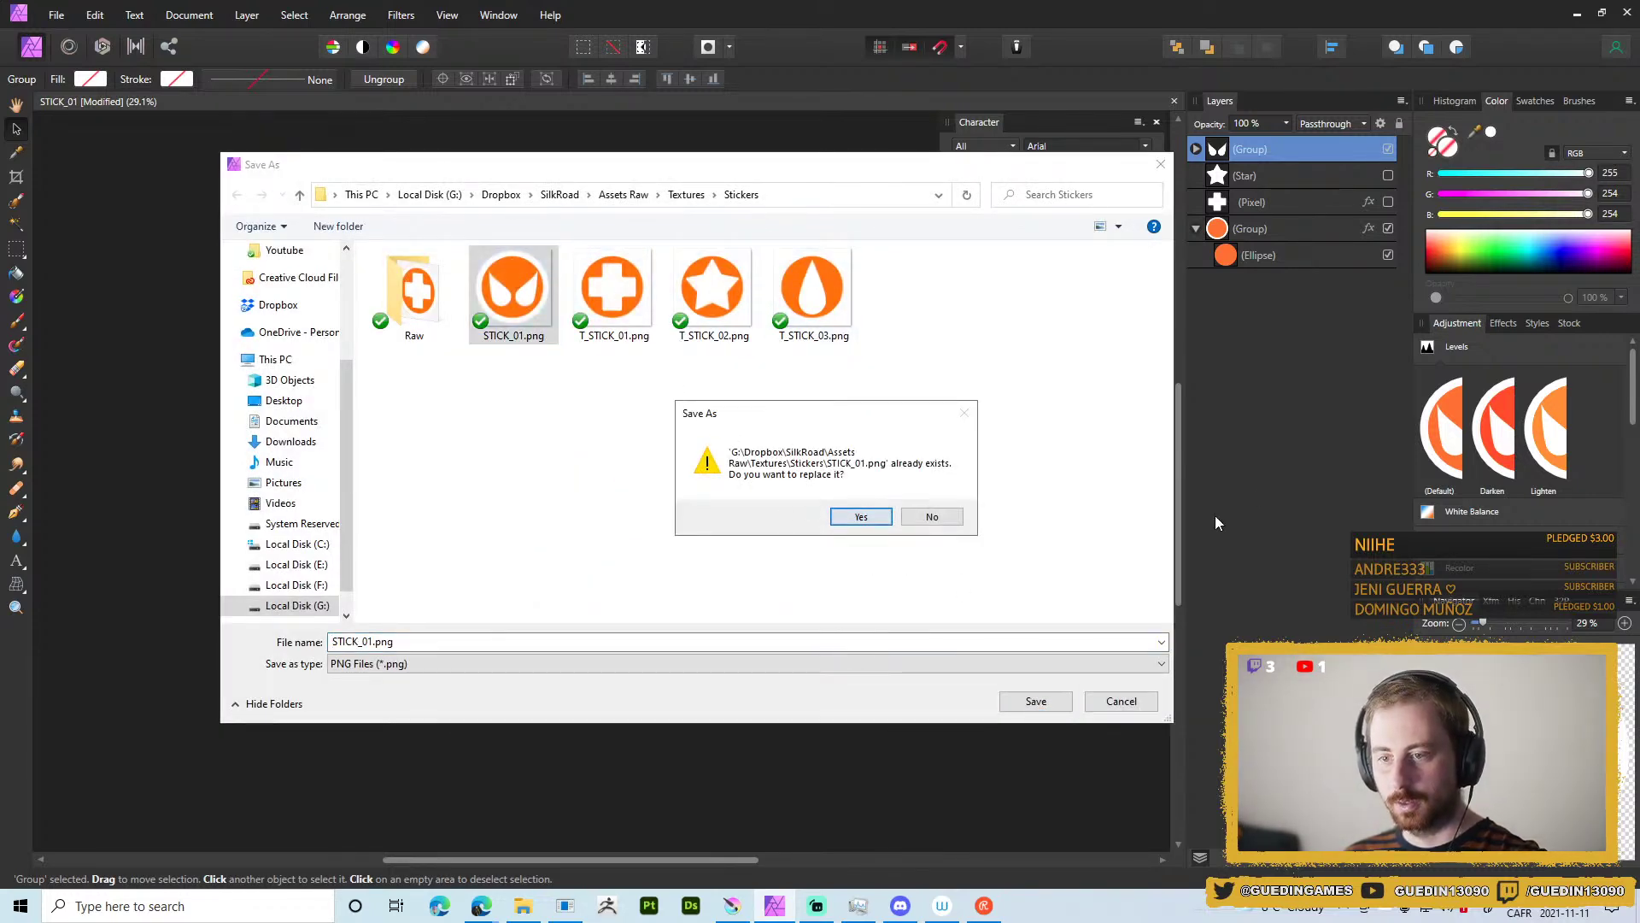
left_click(861, 518)
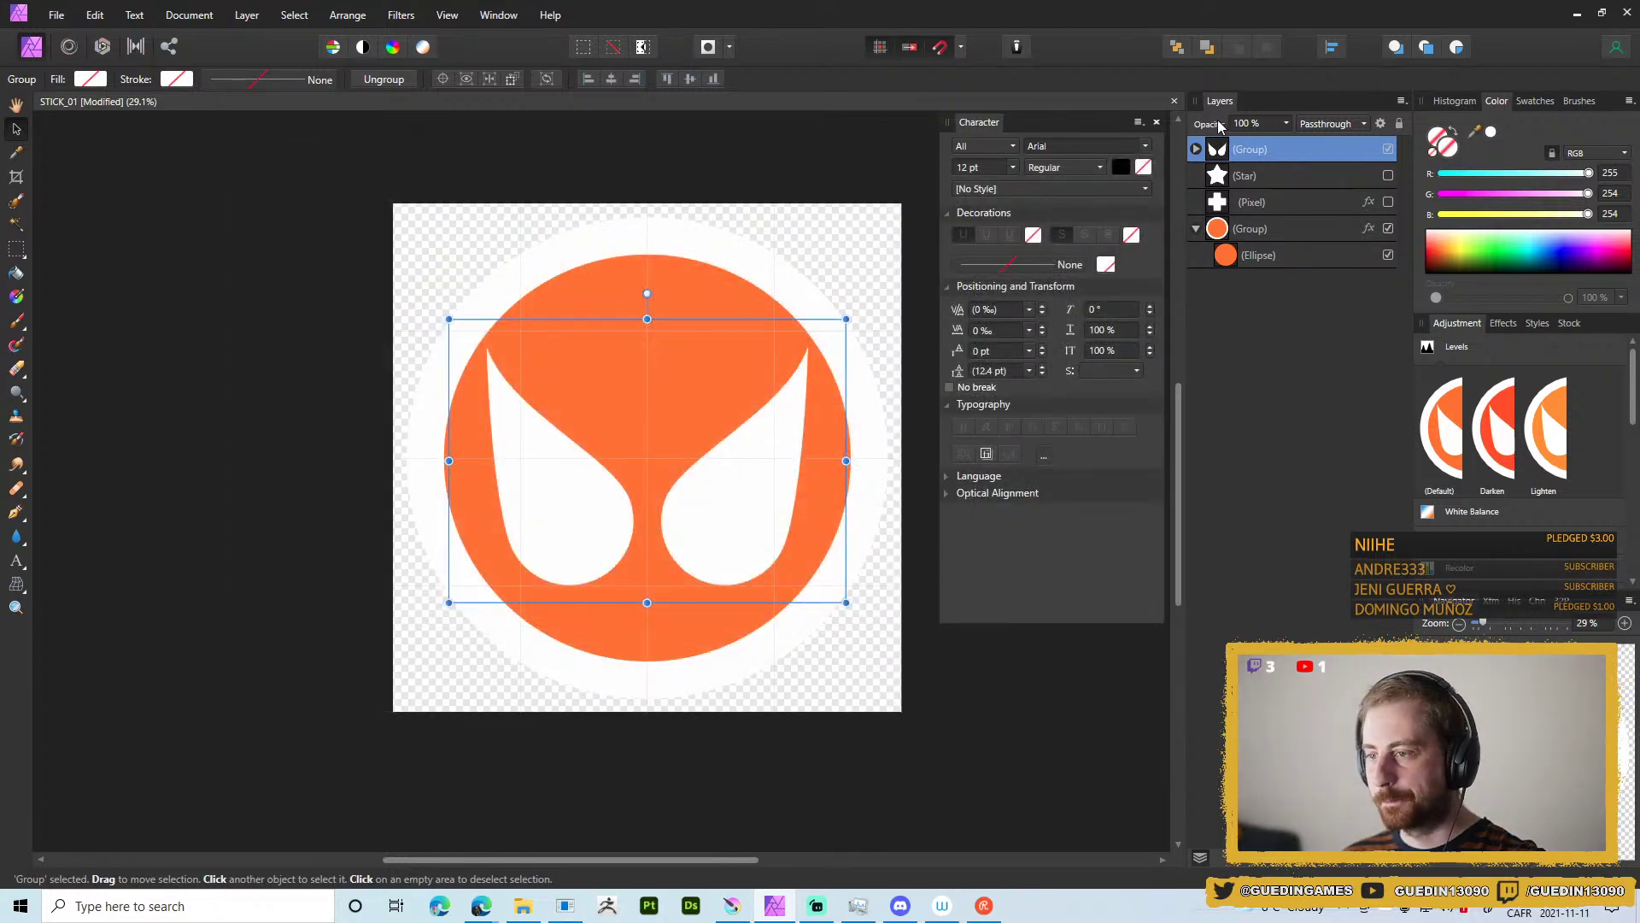
Hide the tear group and draw a five-sided square star from the circle's centre, with its cutout at 50%.
left_click(1389, 149)
left_click(19, 542)
left_click(19, 543)
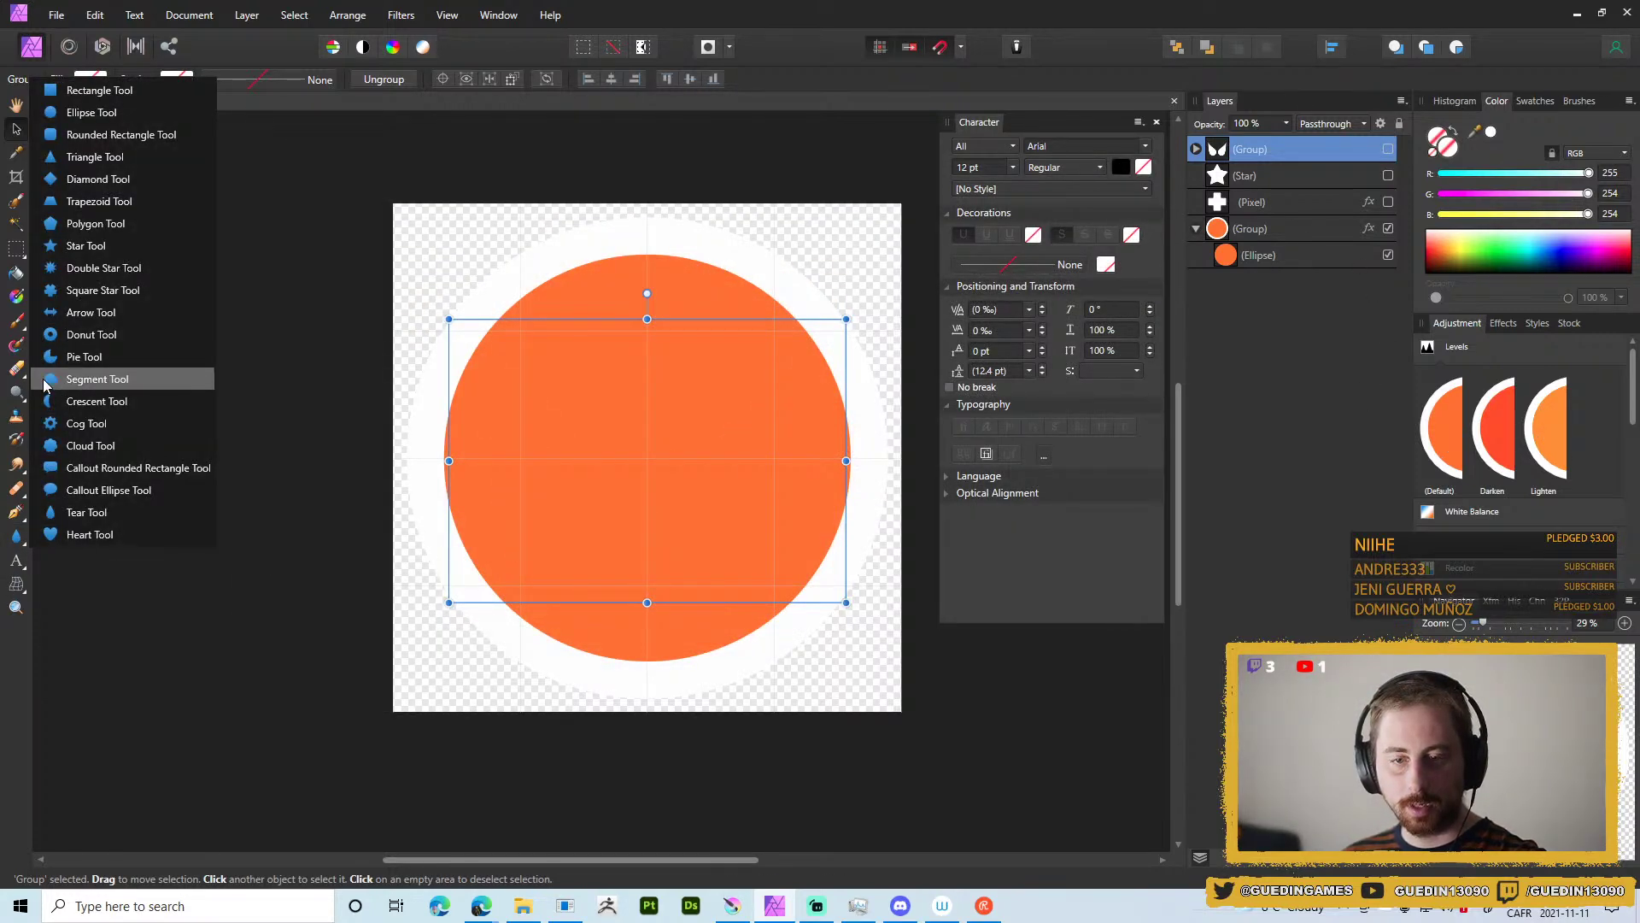
left_click(103, 290)
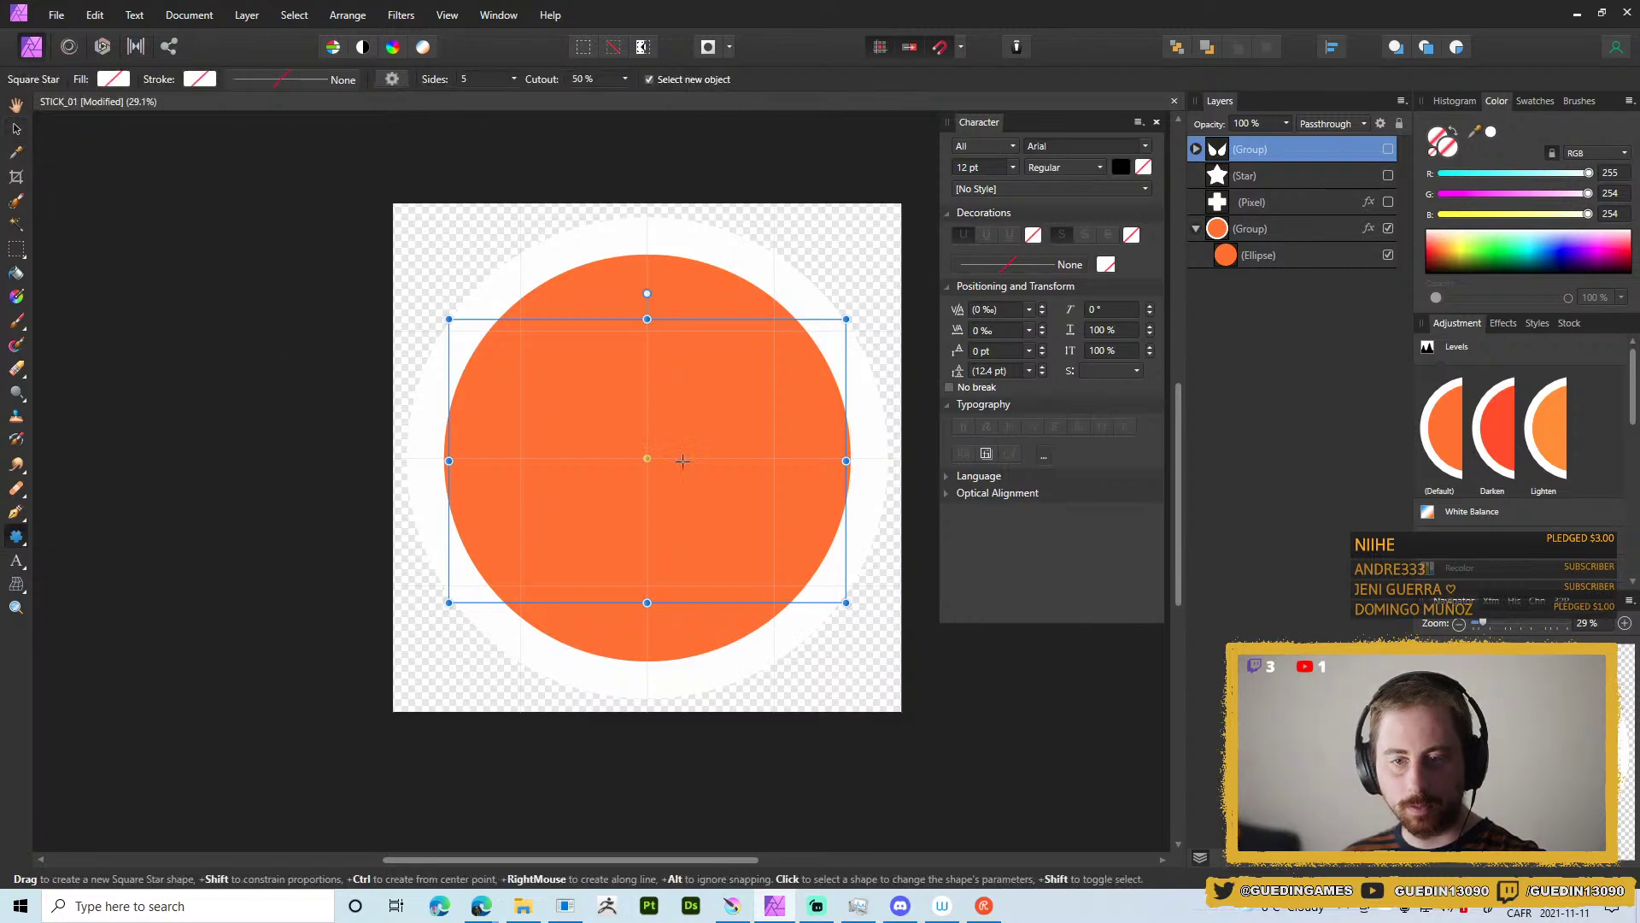
left_click_drag(647, 459, 842, 653)
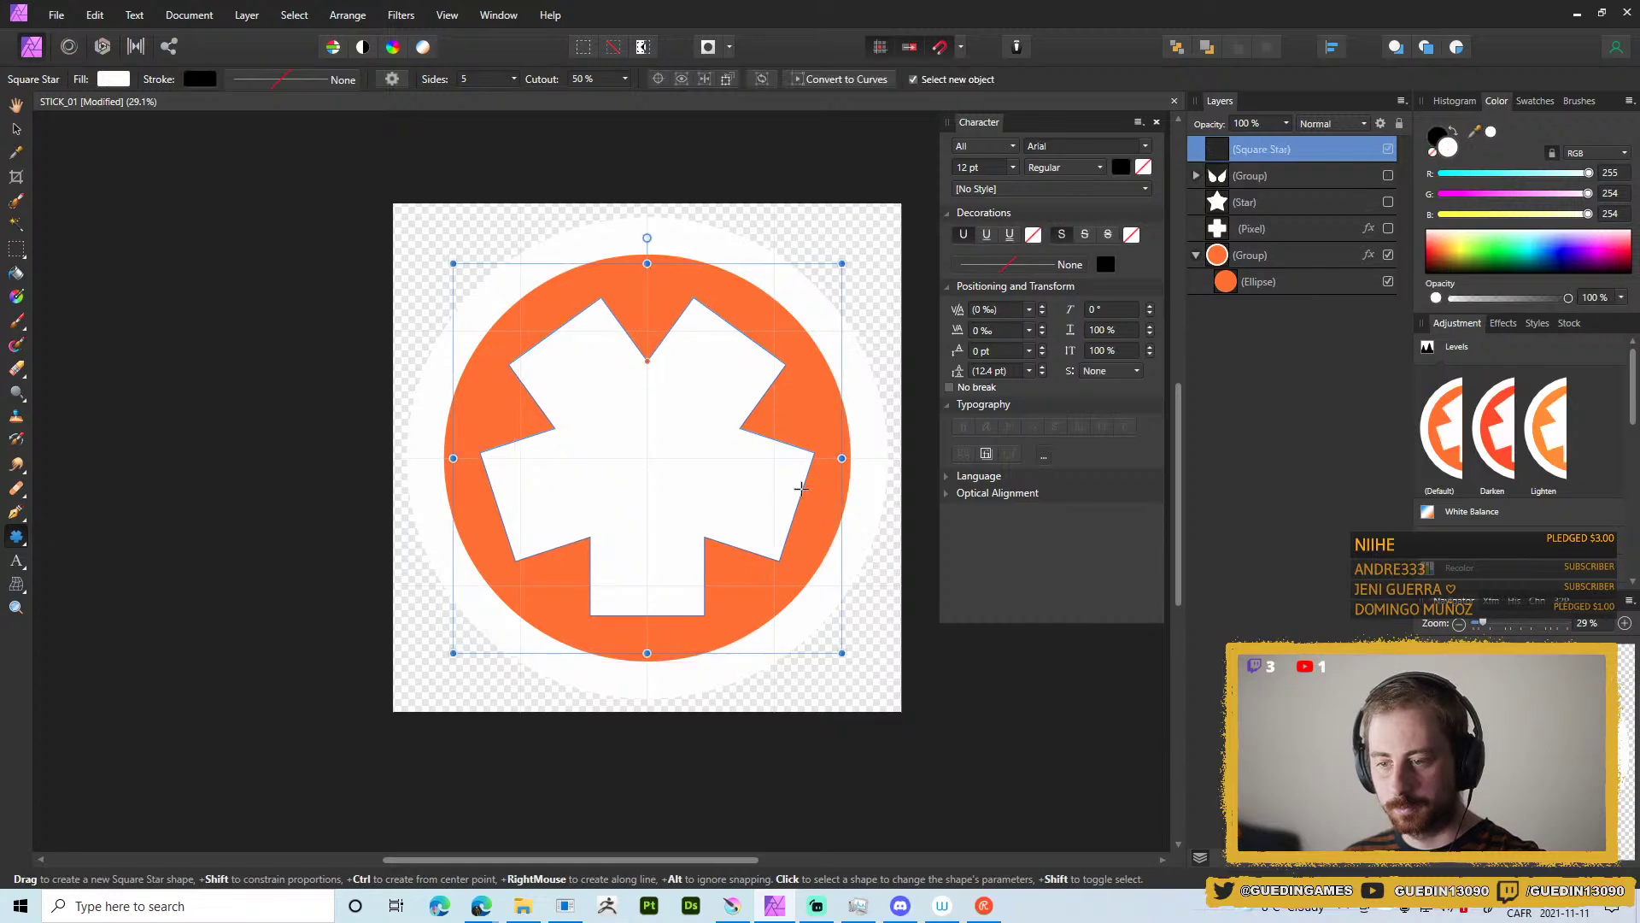
left_click_drag(647, 362, 647, 357)
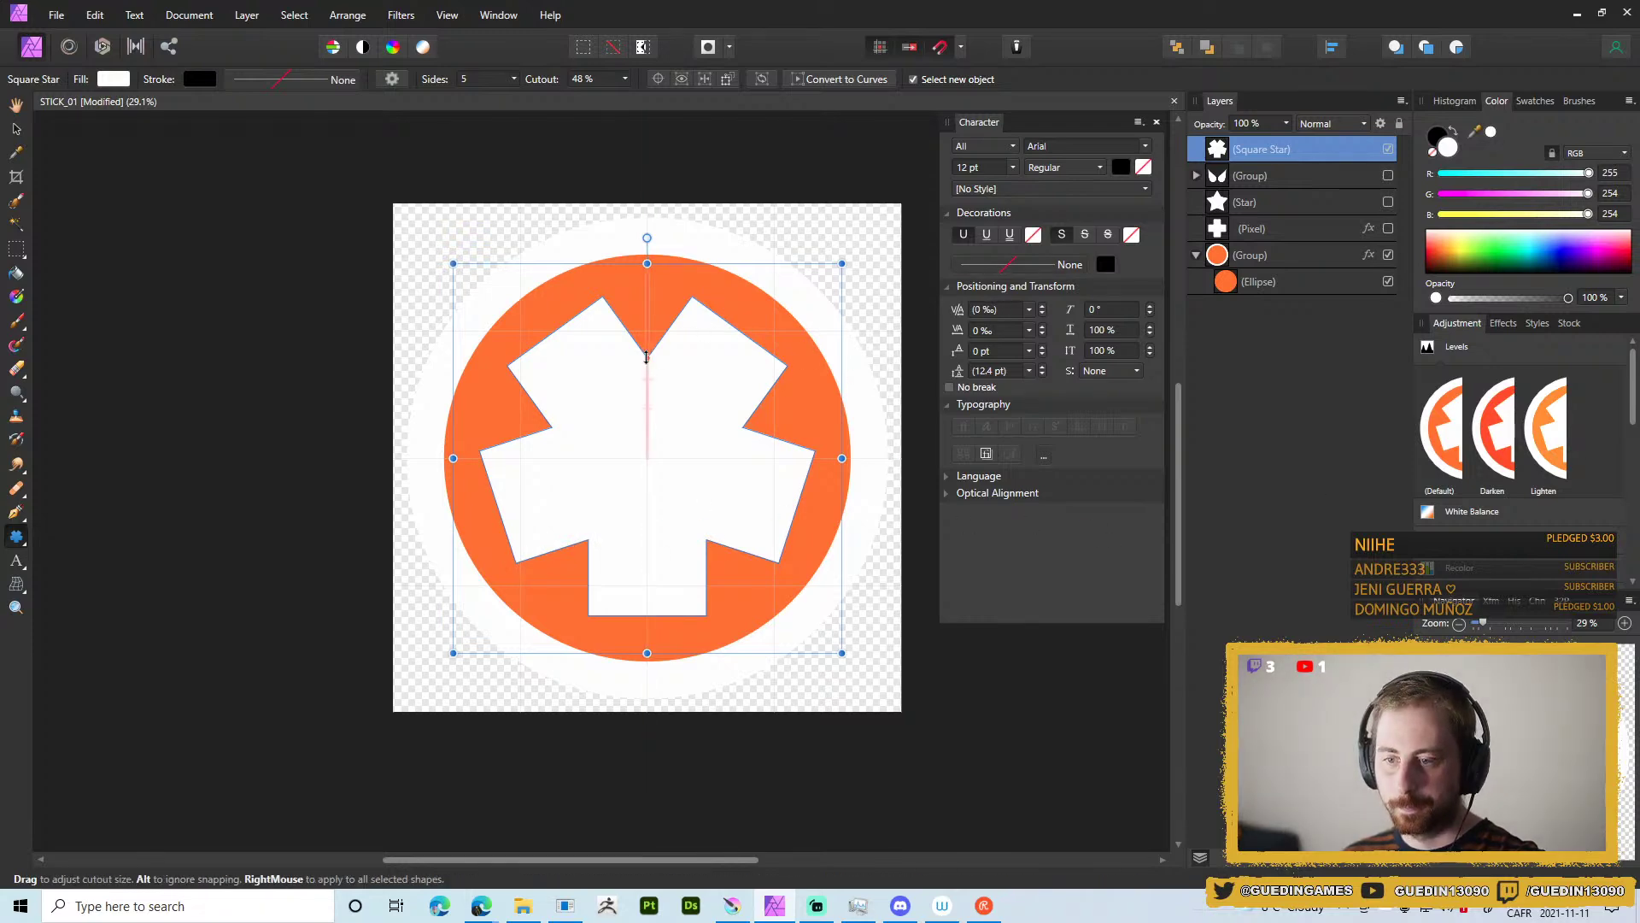
left_click_drag(646, 361, 660, 360)
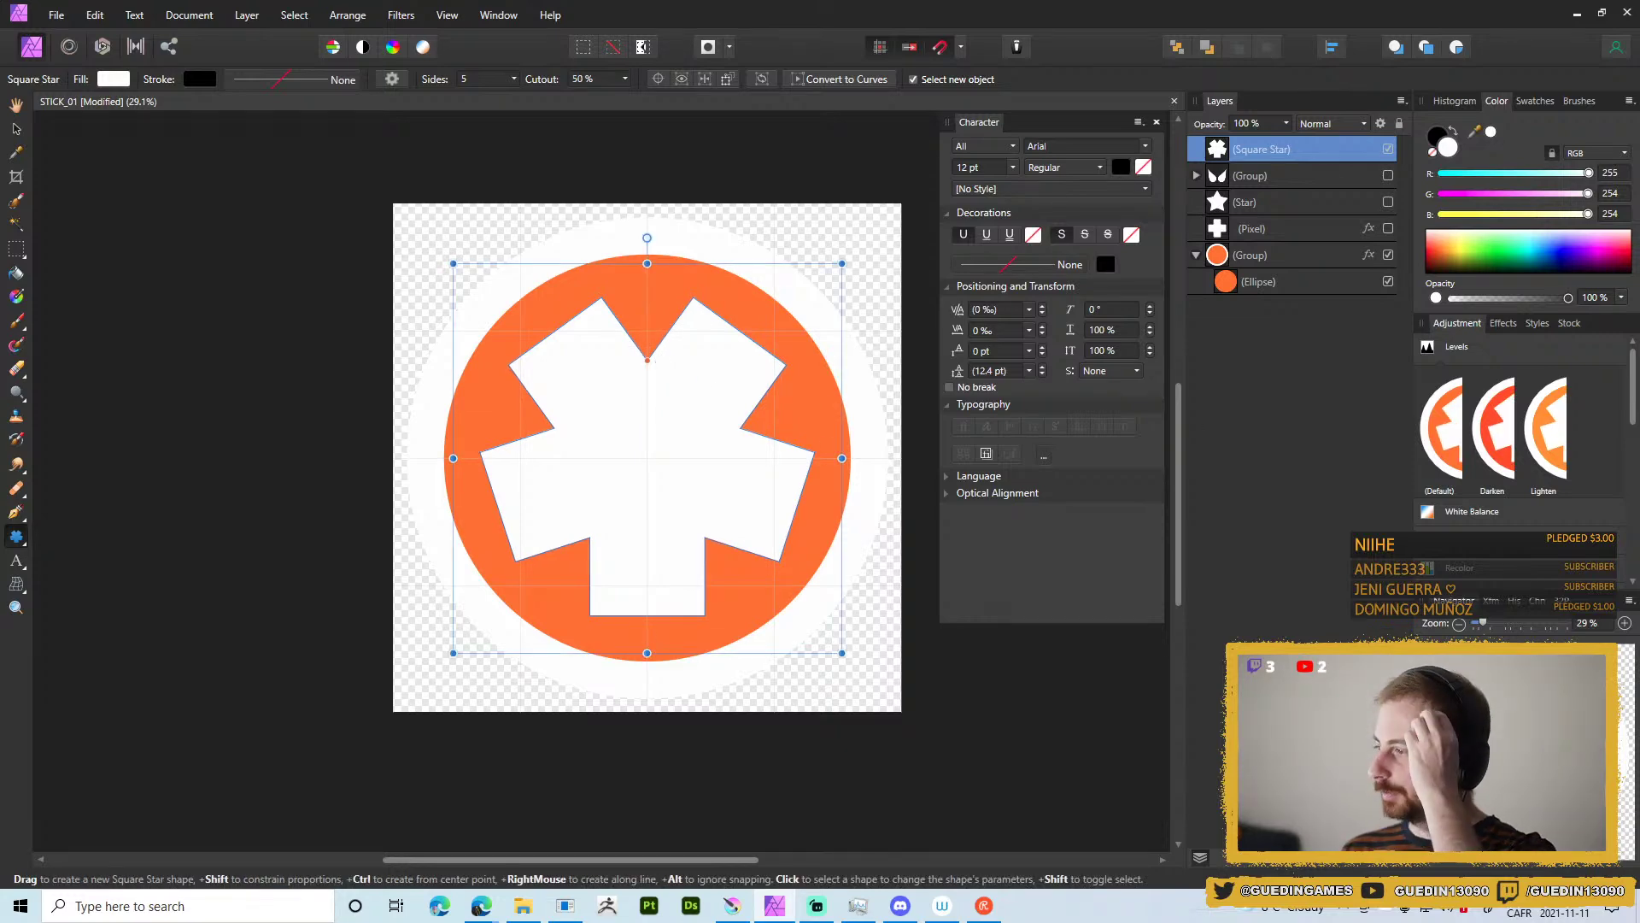
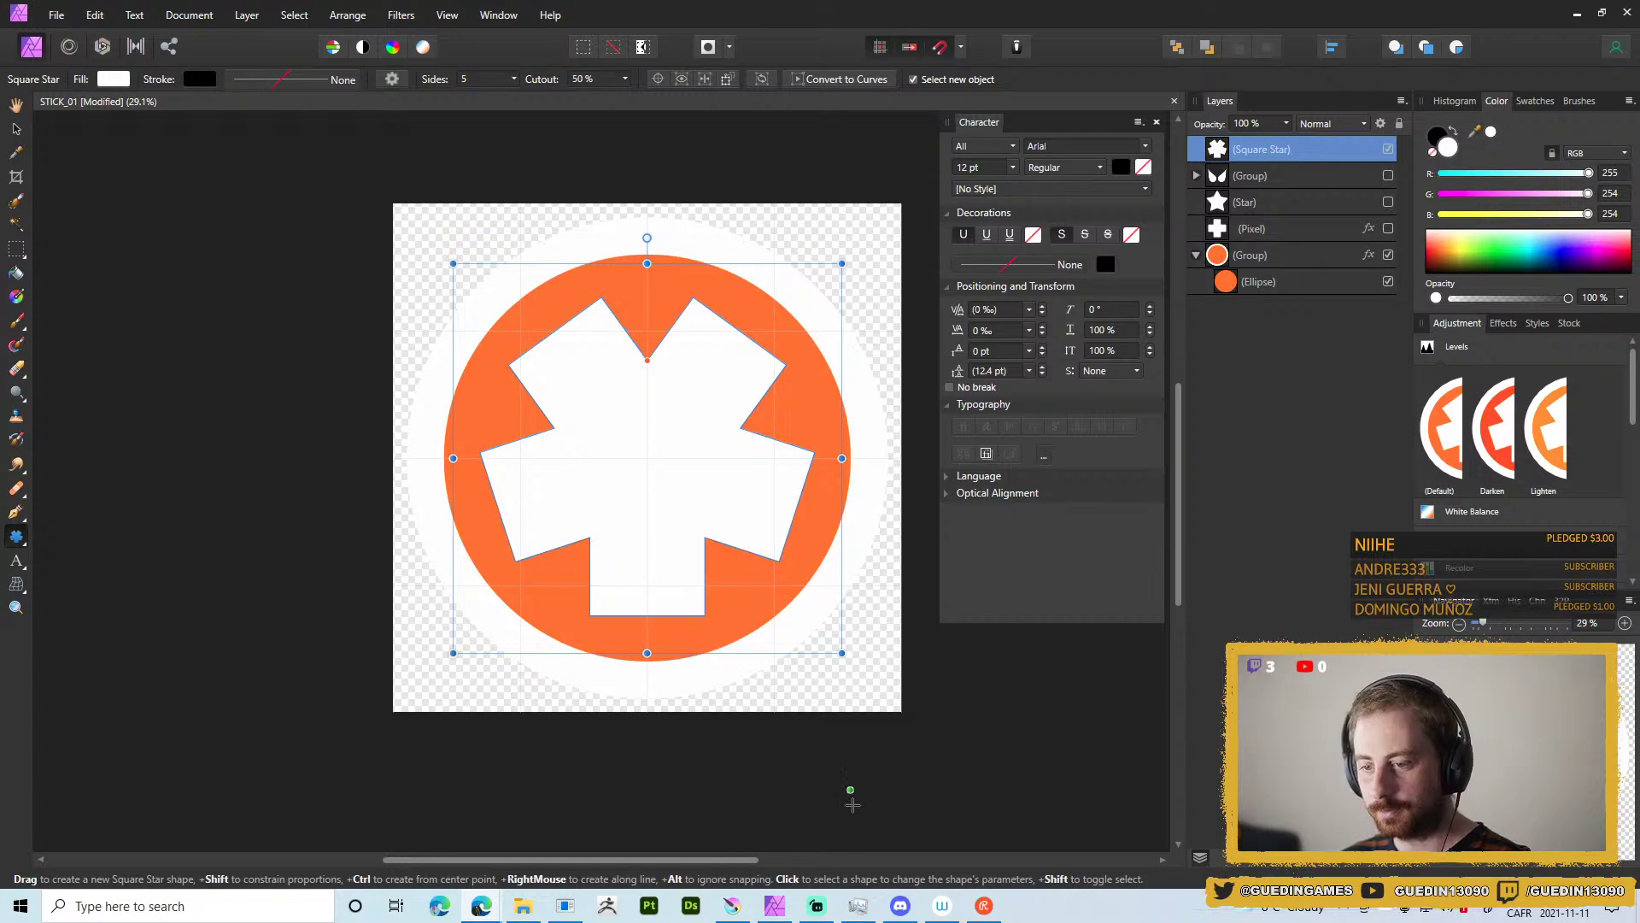
Export the square star sticker as T_STICK_04.png into the Stickers folder.
left_click(1056, 693)
key("ctrl+shift+alt+s")
left_click(961, 558)
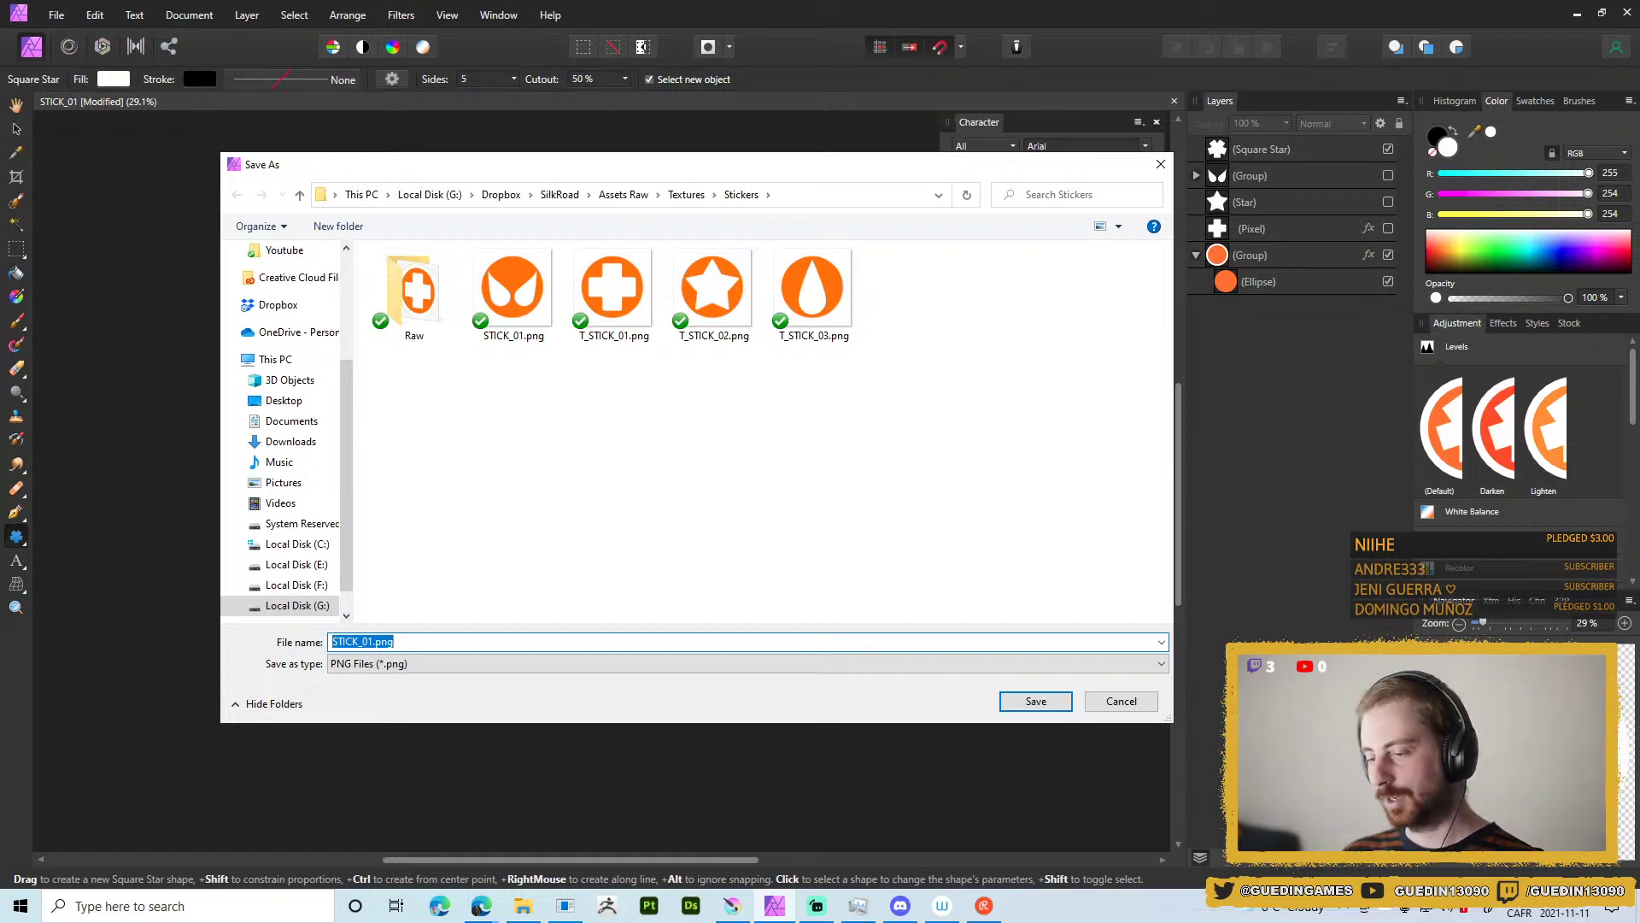
left_click(936, 438)
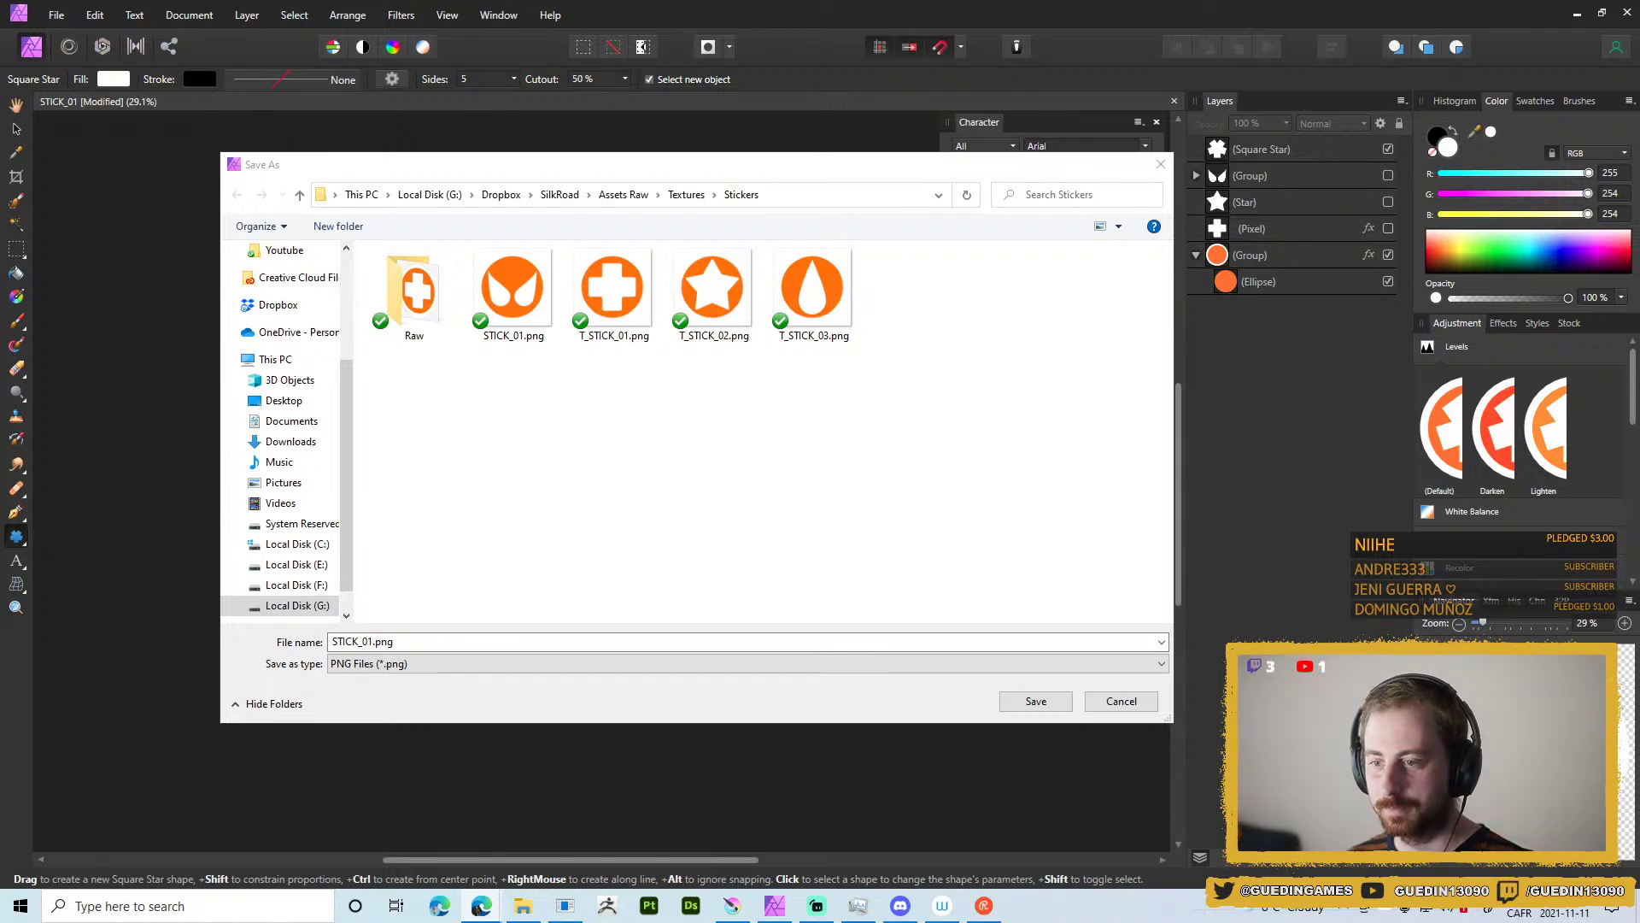
left_click_drag(879, 167, 880, 140)
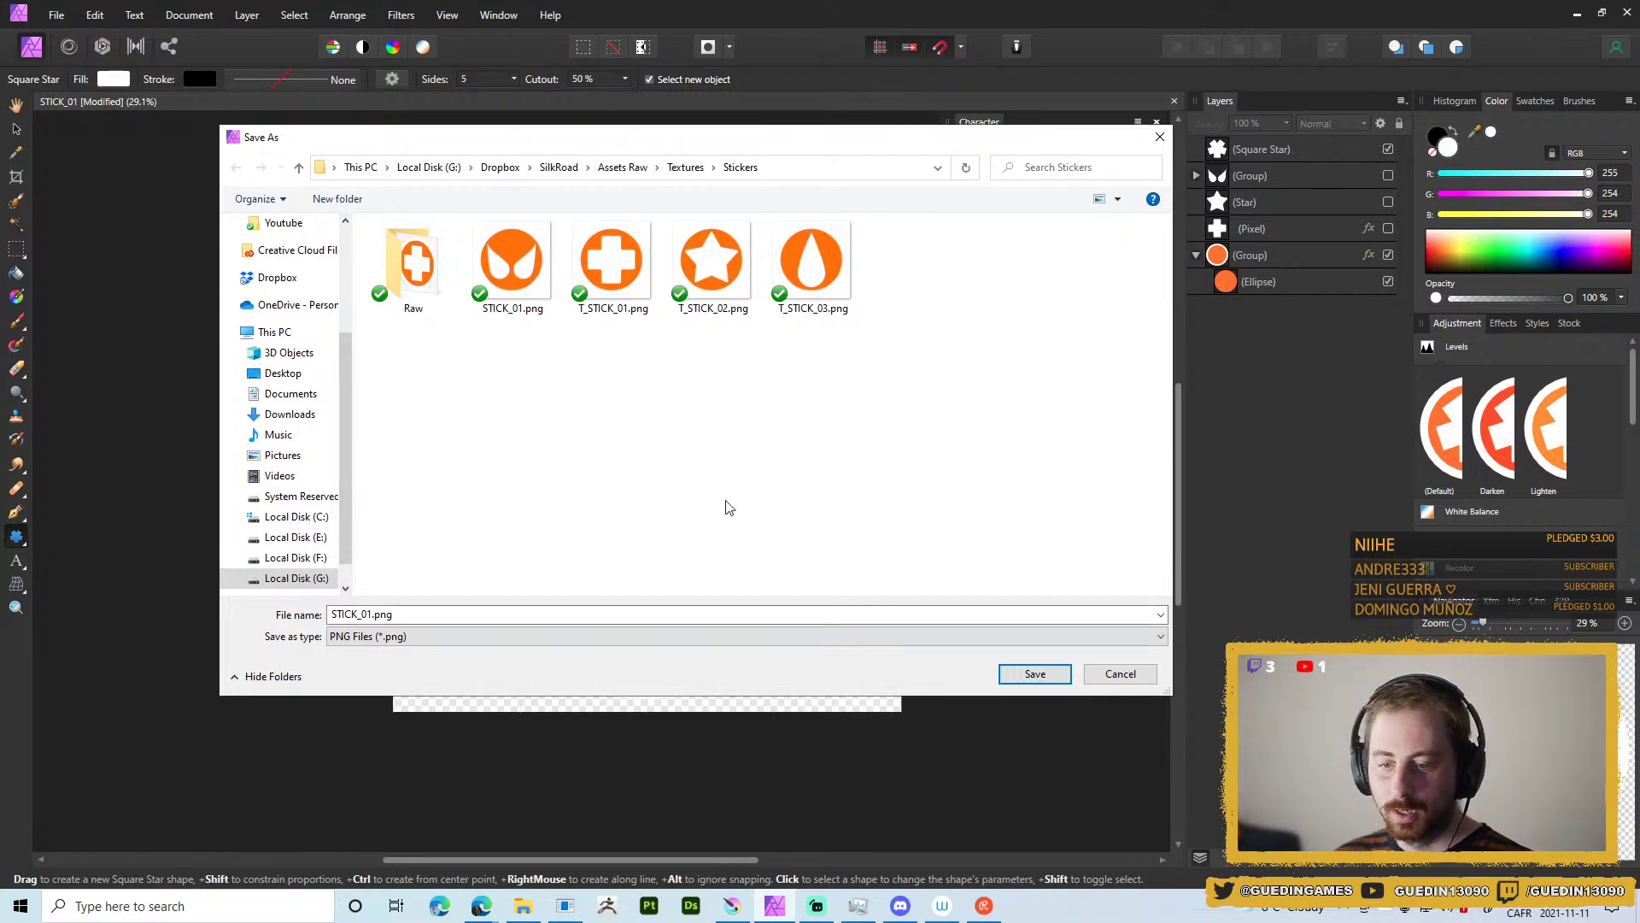
left_click(811, 261)
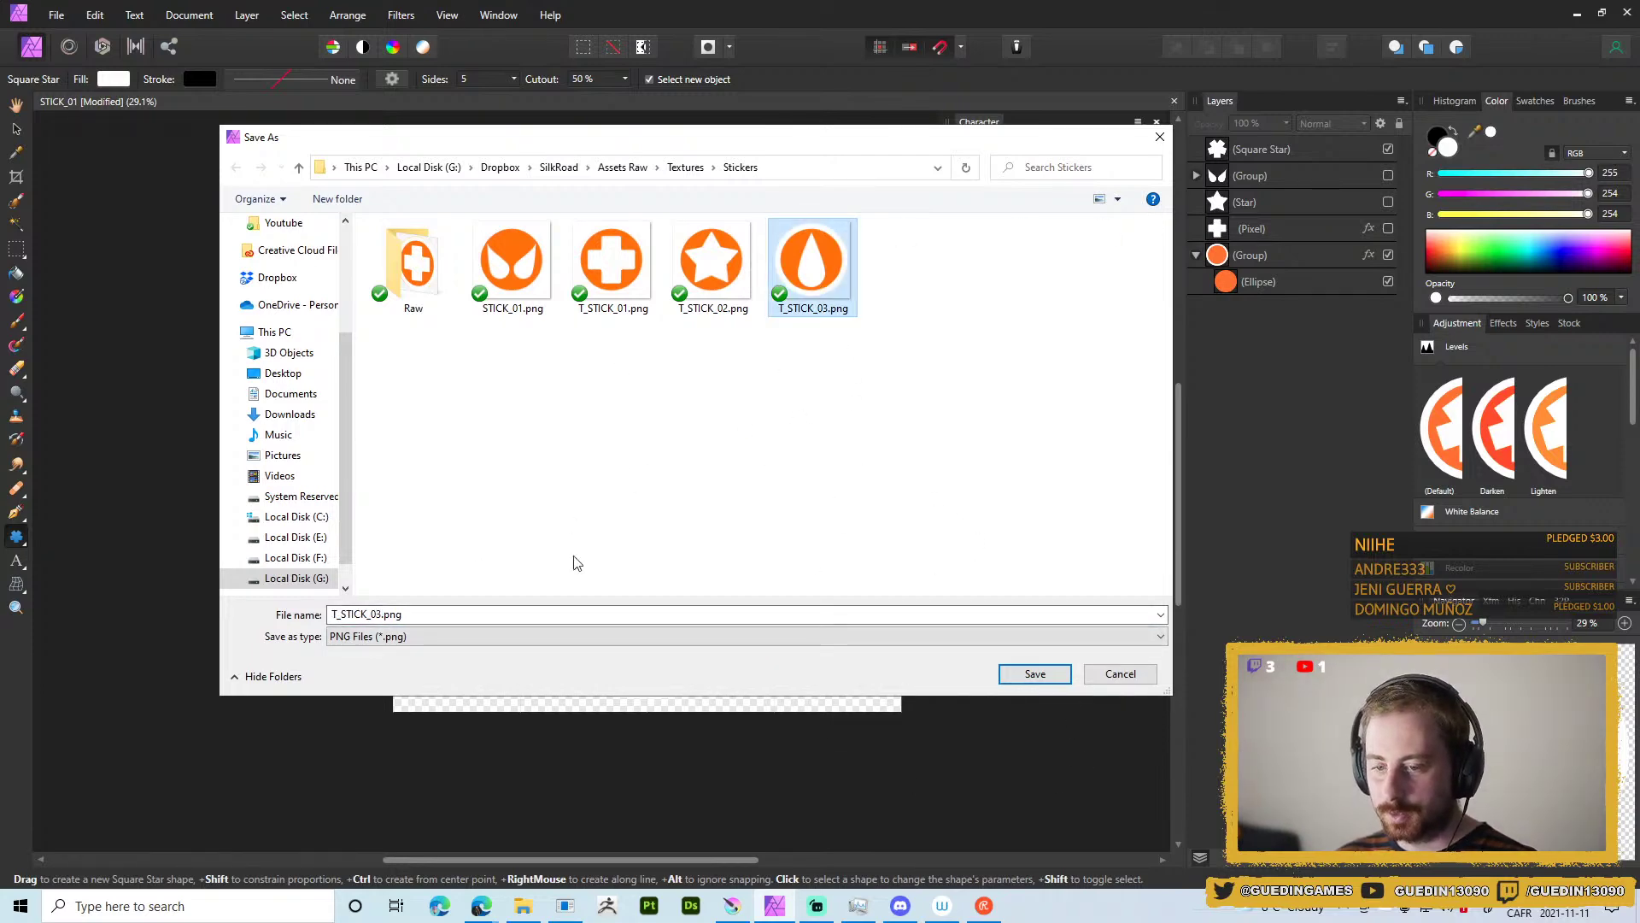
key("Tab")
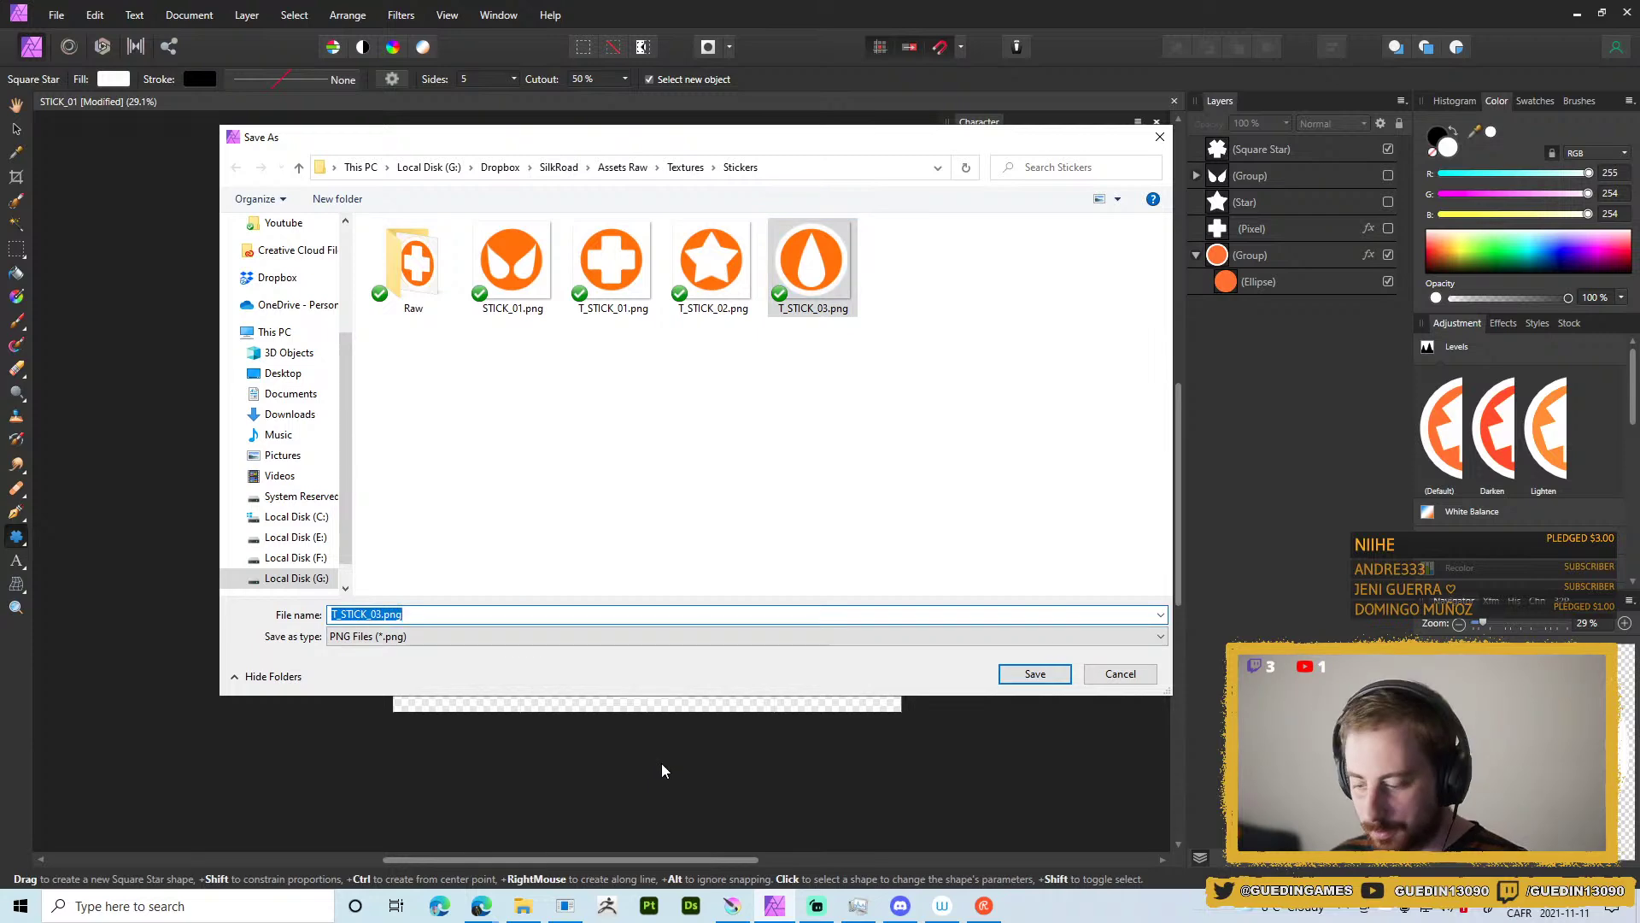
key("End")
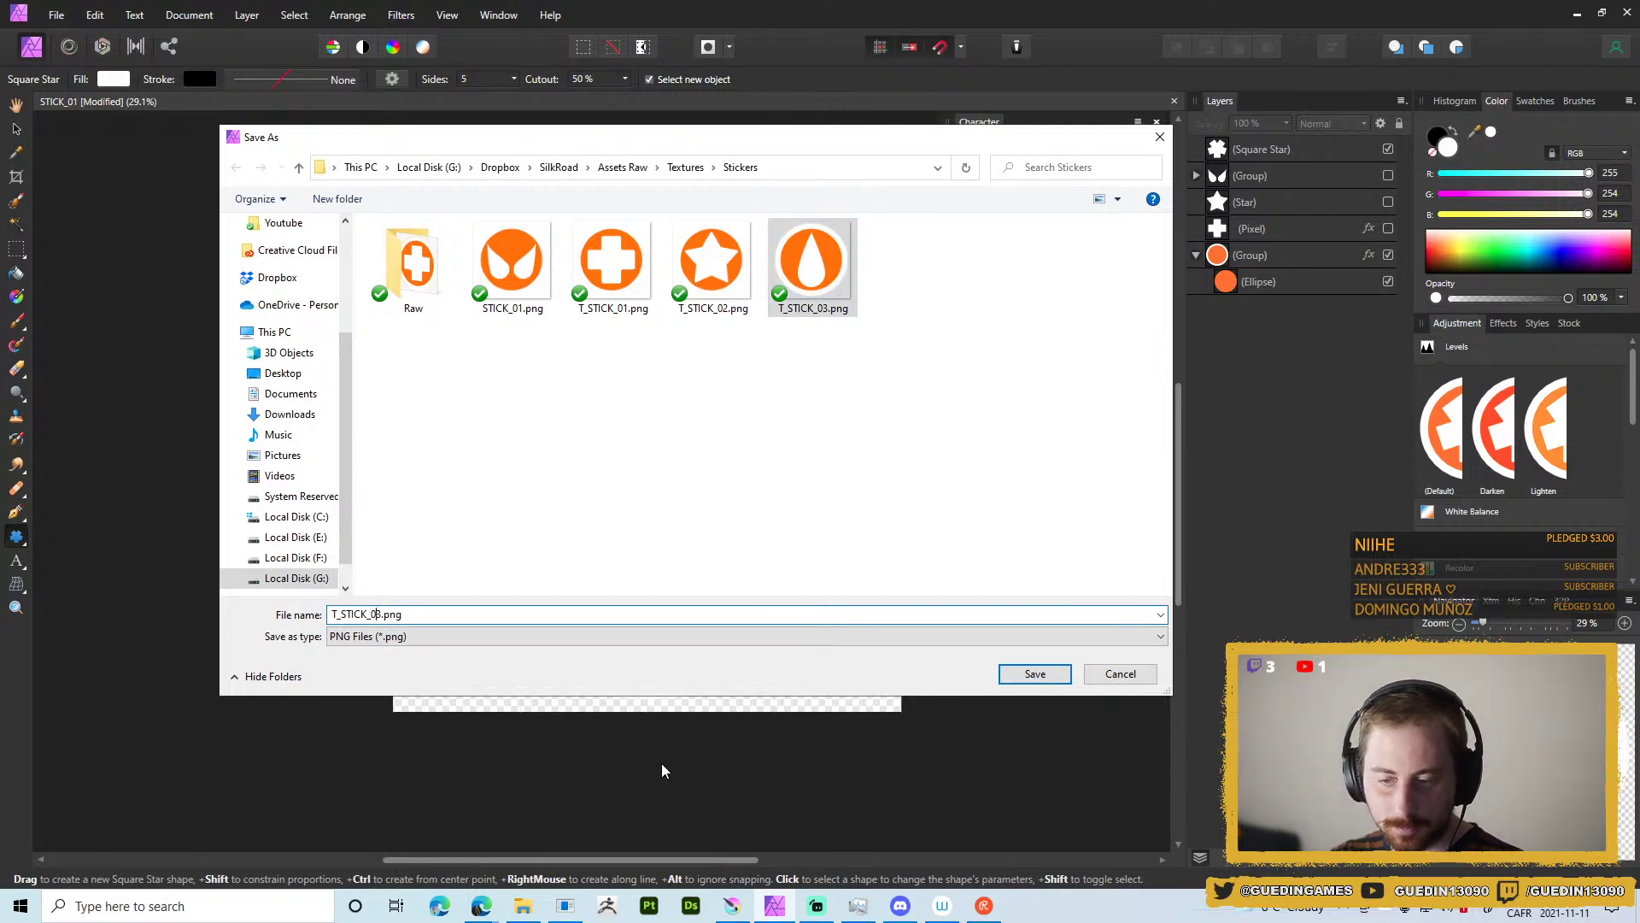
key("Delete")
key("Return")
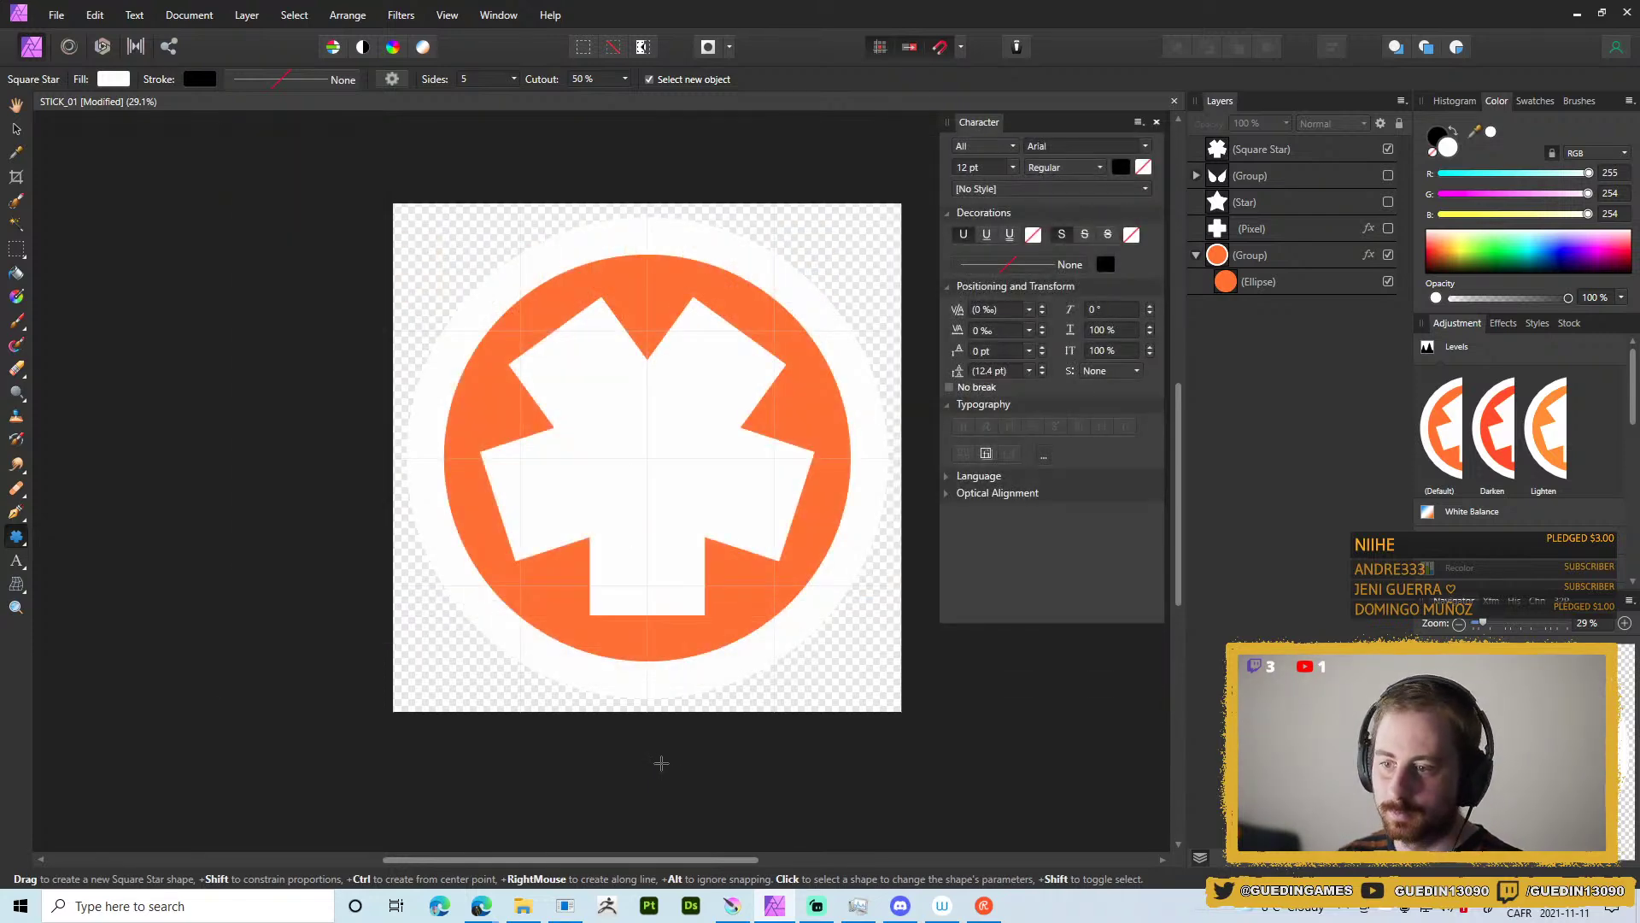
Hide the square star and draw a double-headed arrow from the circle's centre, 50% thick and widened almost to the circle's edges.
left_click(1388, 150)
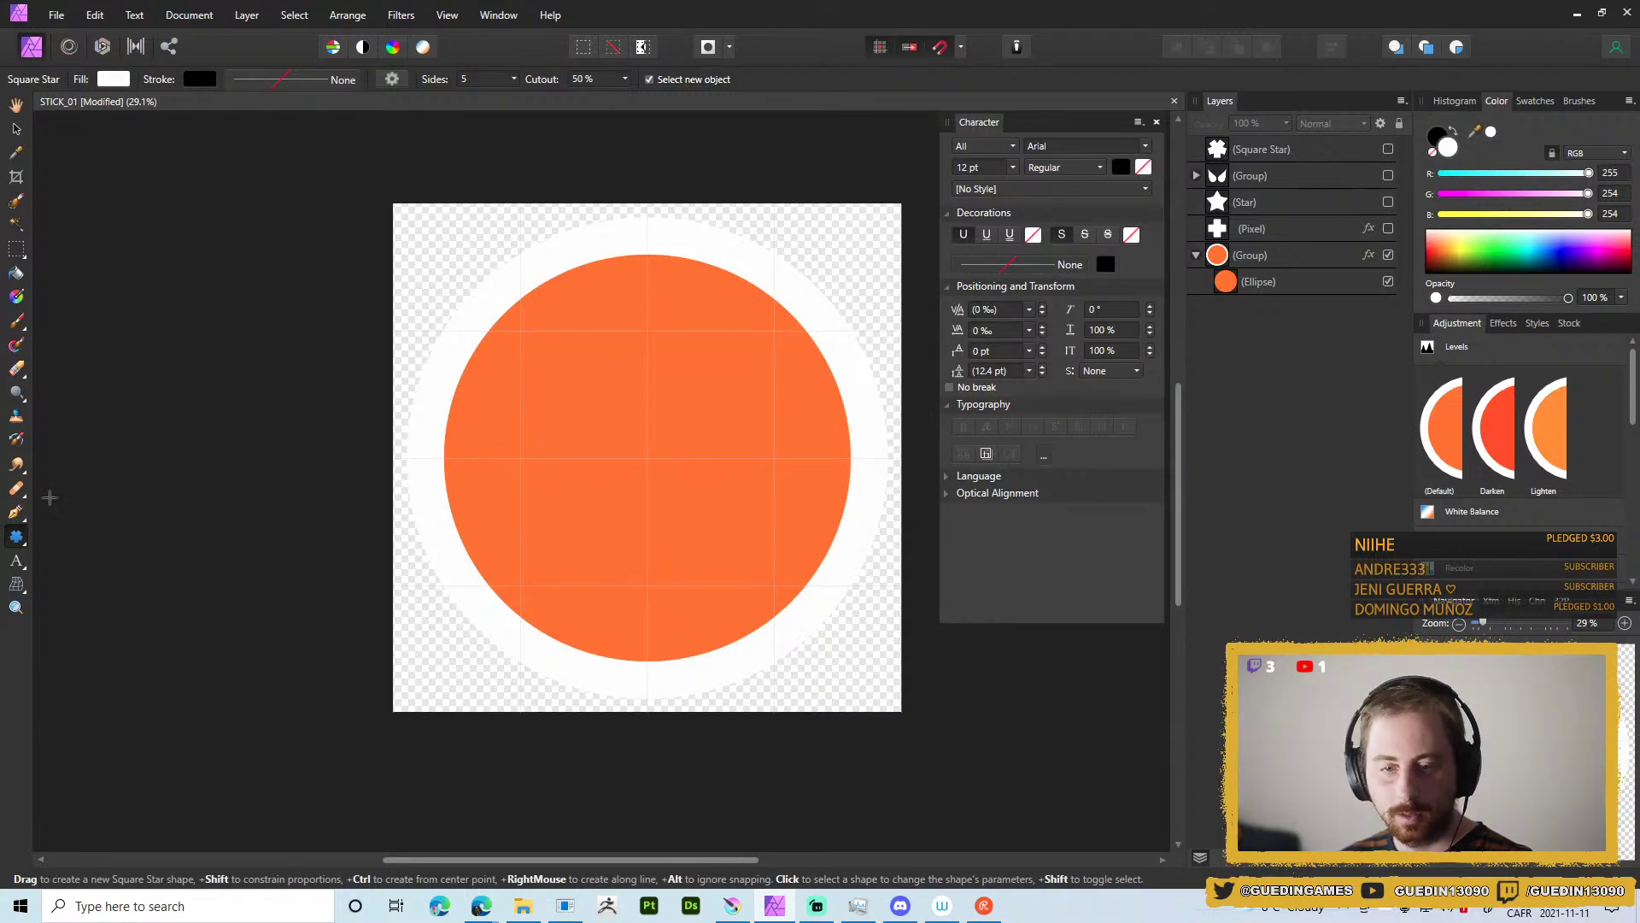
left_click(14, 540)
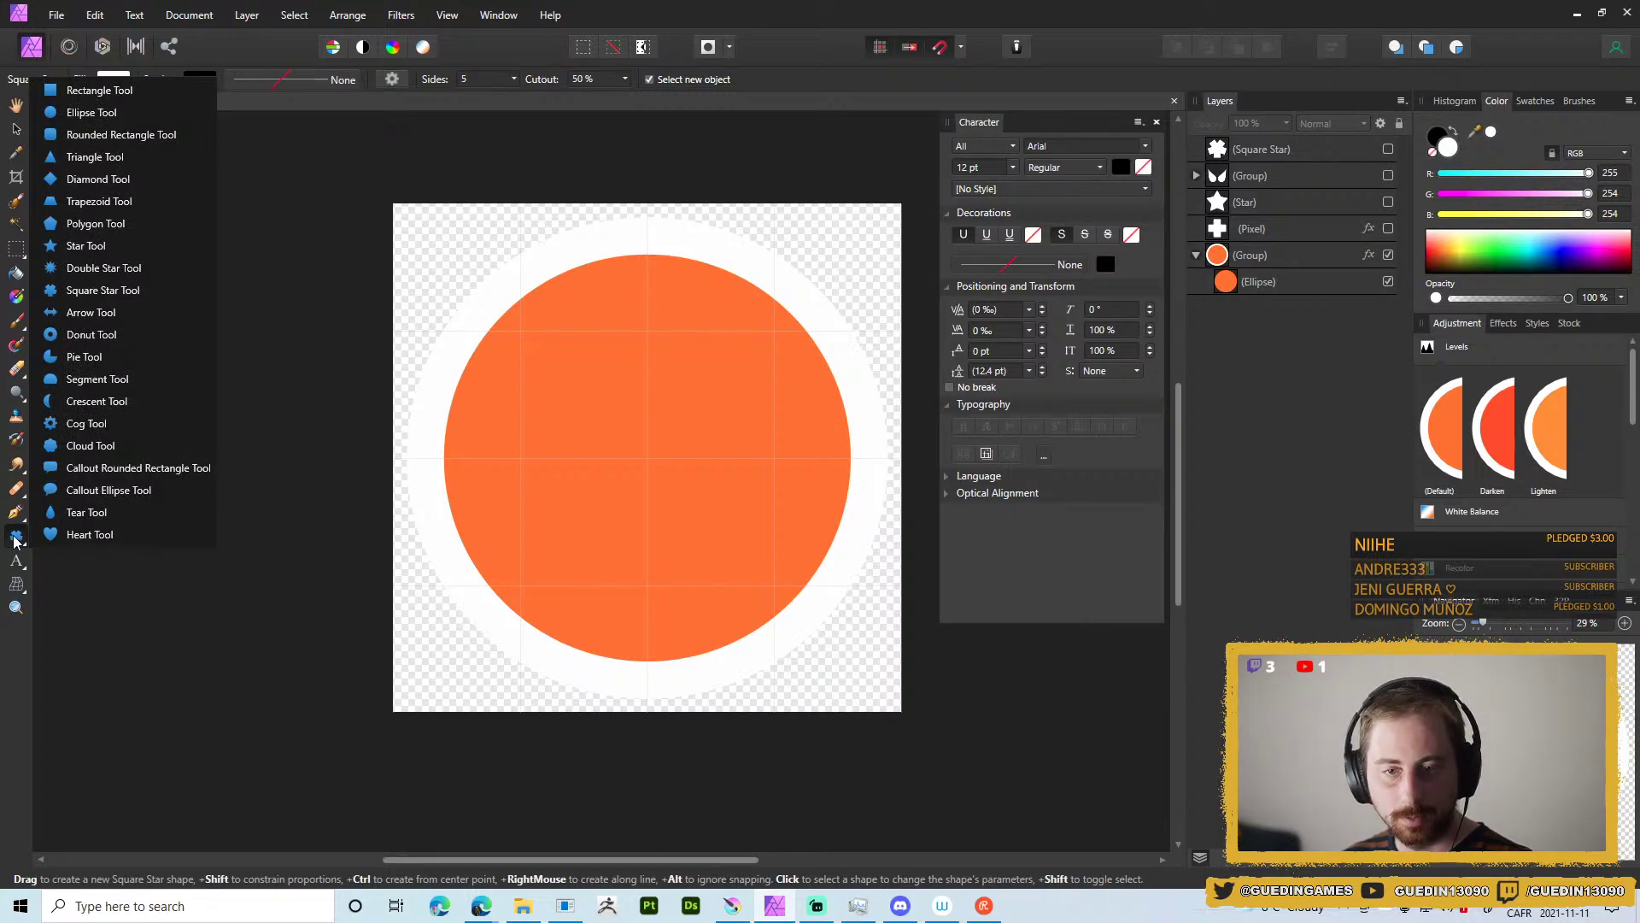
left_click(83, 311)
left_click_drag(646, 457, 803, 341)
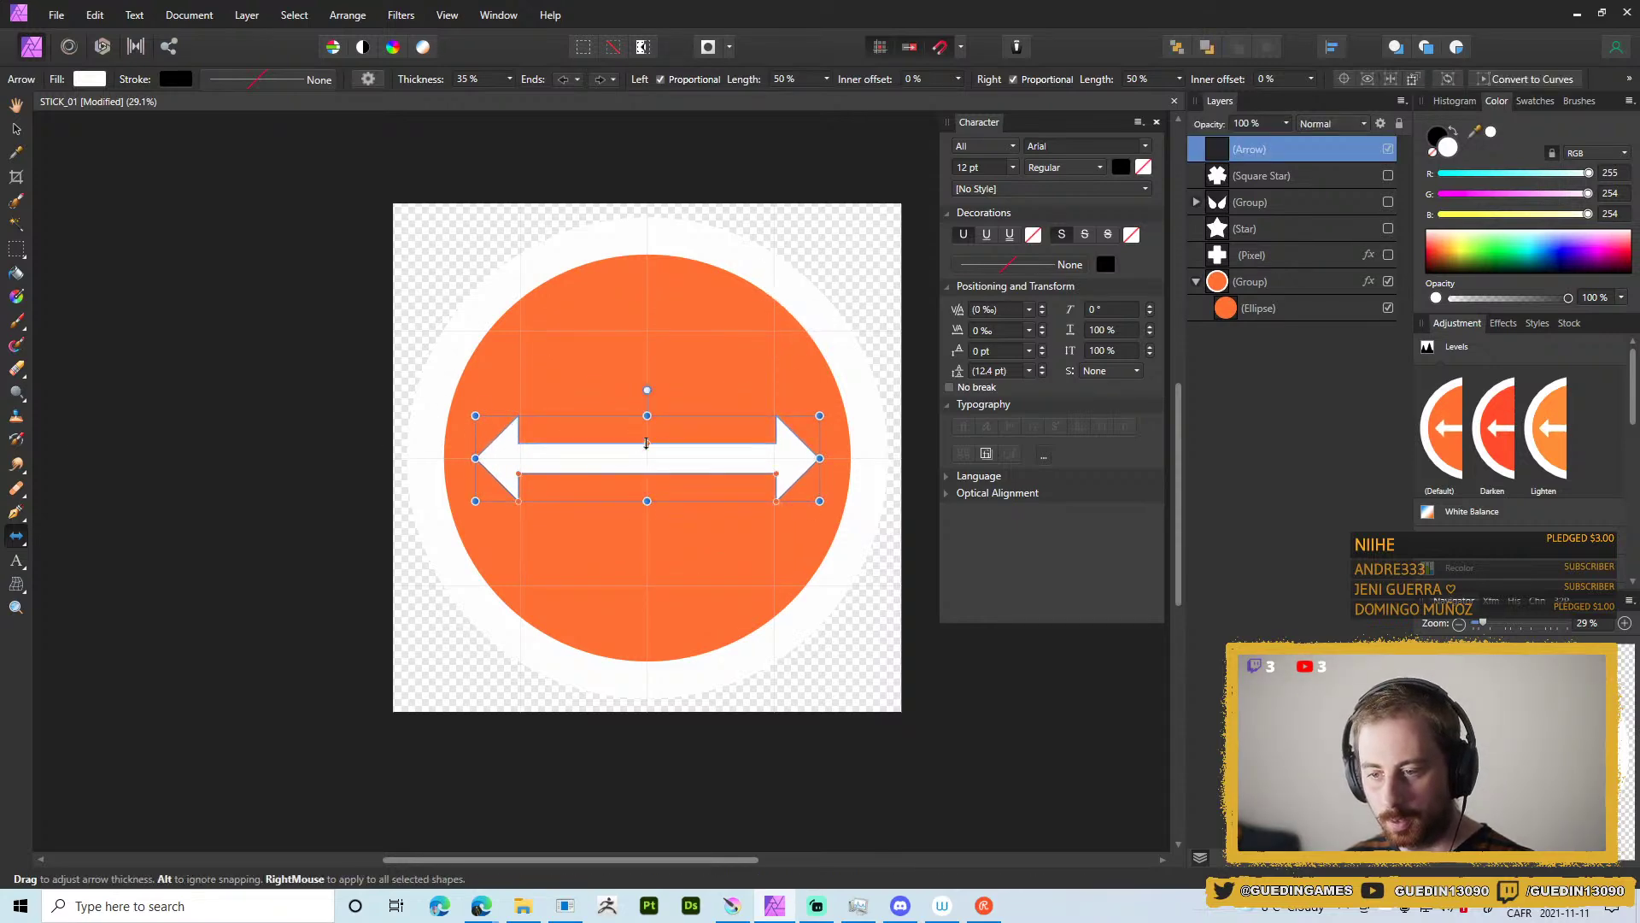
left_click_drag(647, 443, 647, 389)
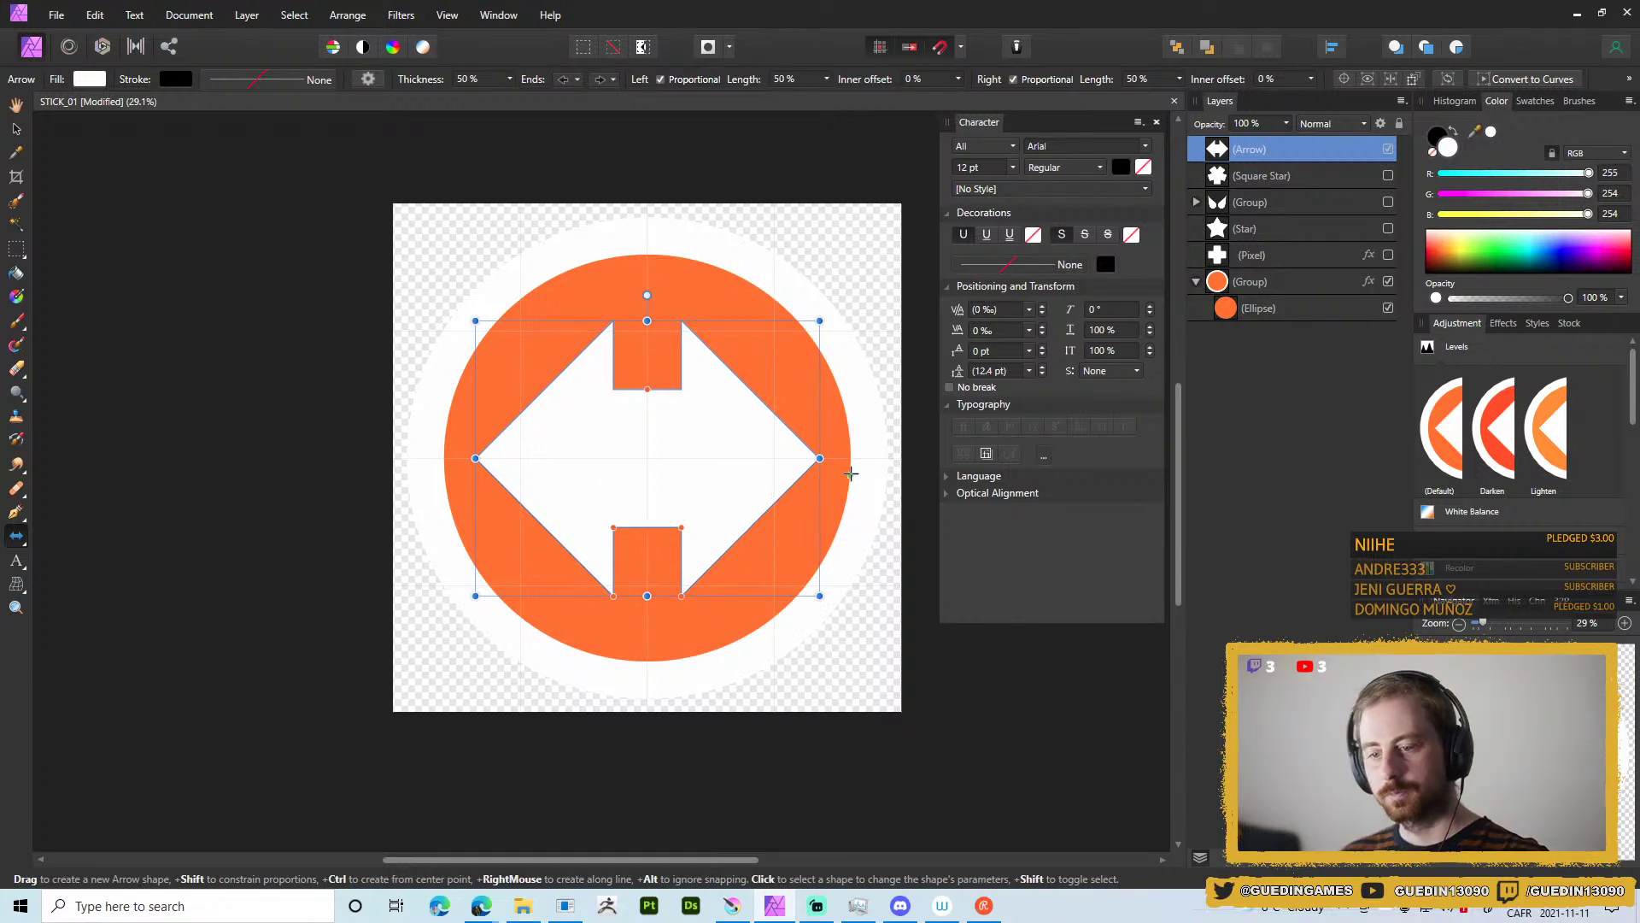
left_click_drag(829, 453, 842, 452)
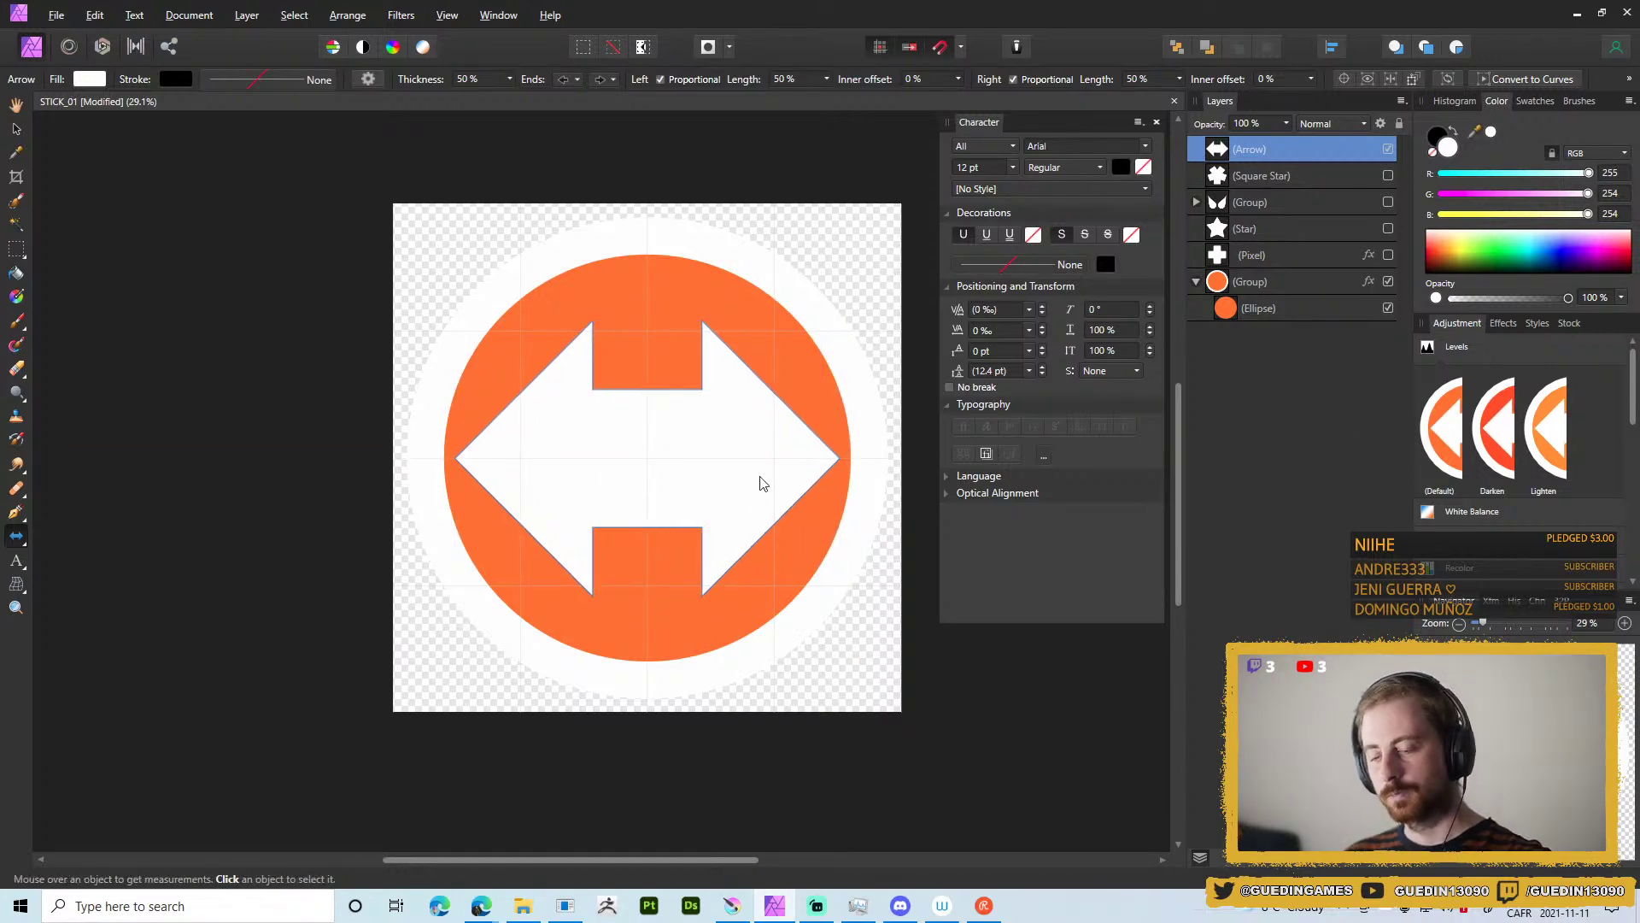
Export the double-arrow sticker as T_STICK_05.png into the Stickers folder without replacing STICK_01.png.
key("ctrl+alt+shift+w")
left_click(1025, 557)
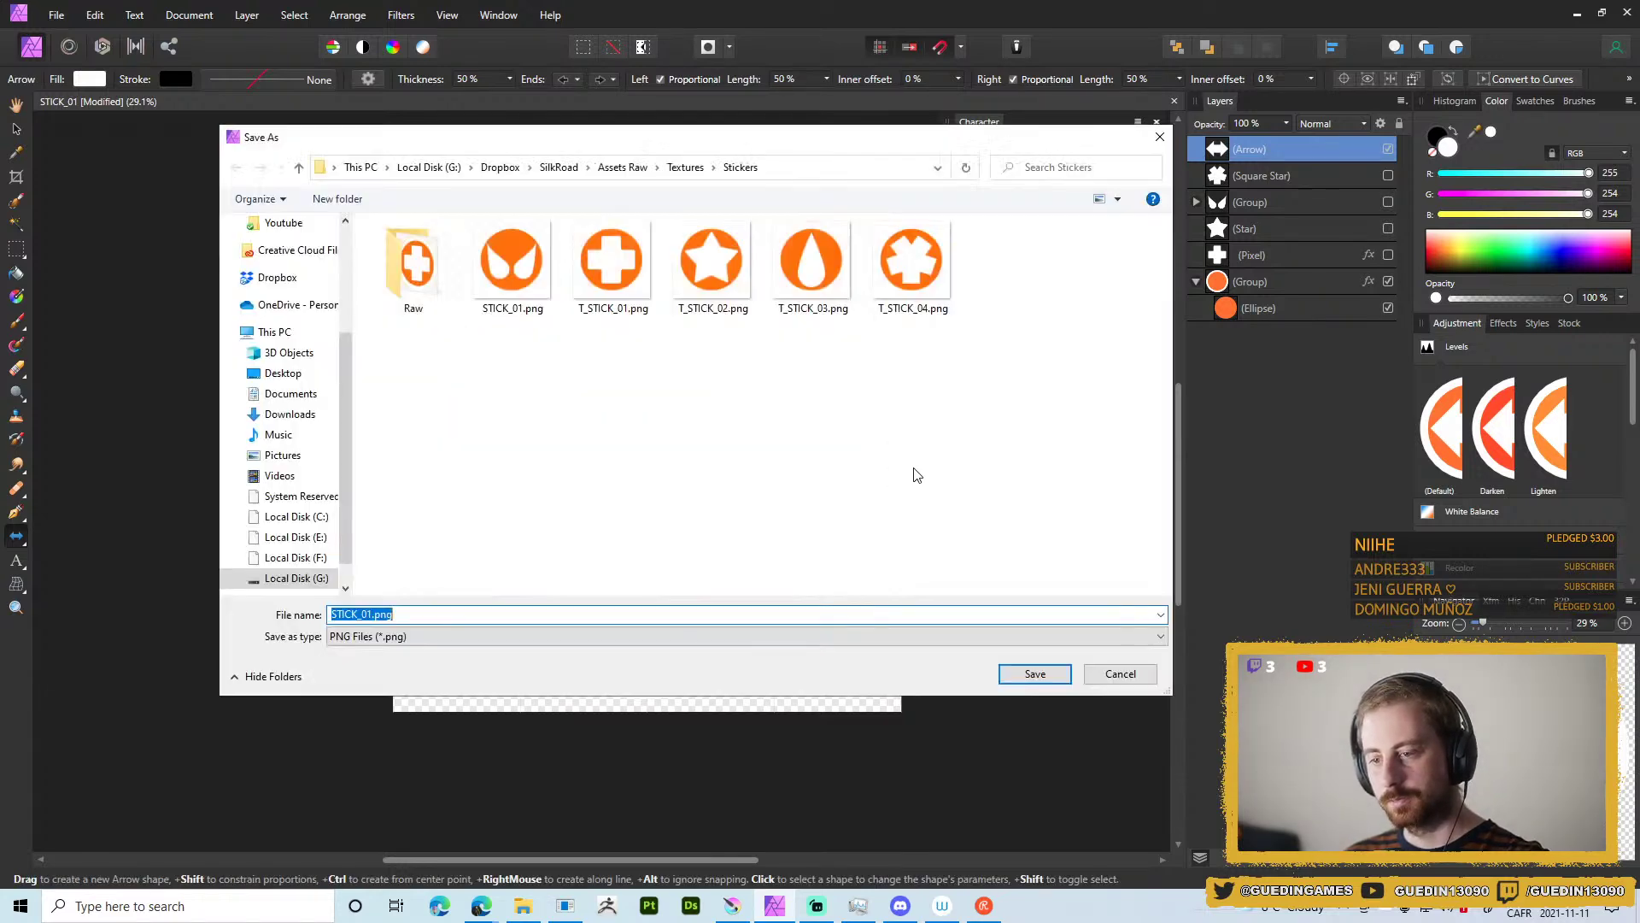
left_click(1044, 676)
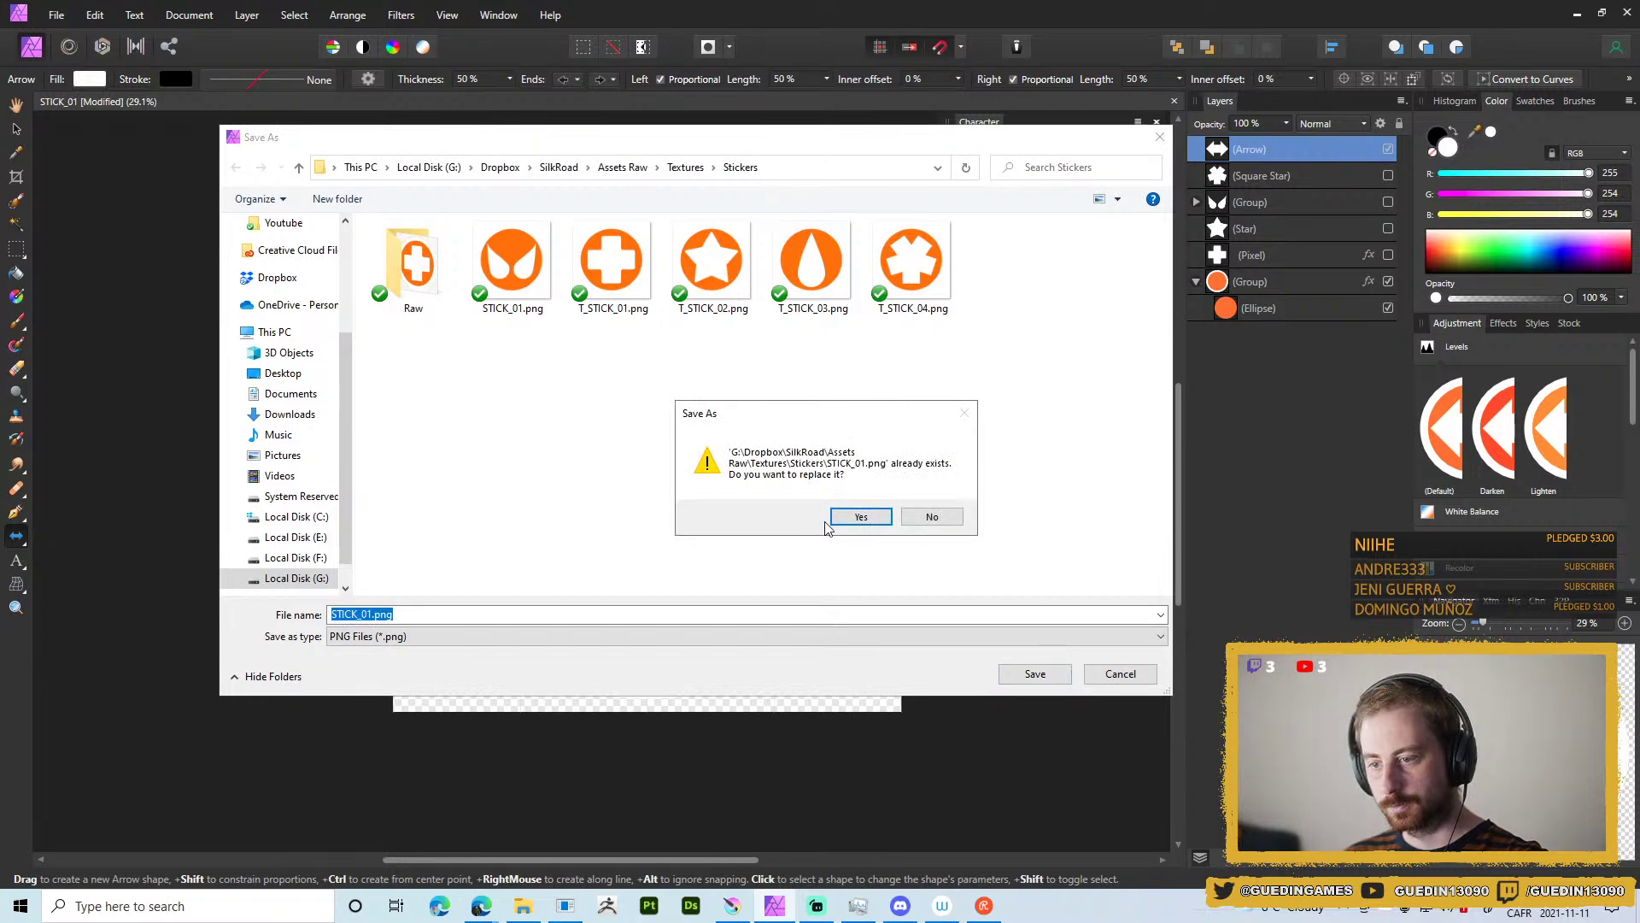
left_click(932, 517)
left_click(921, 258)
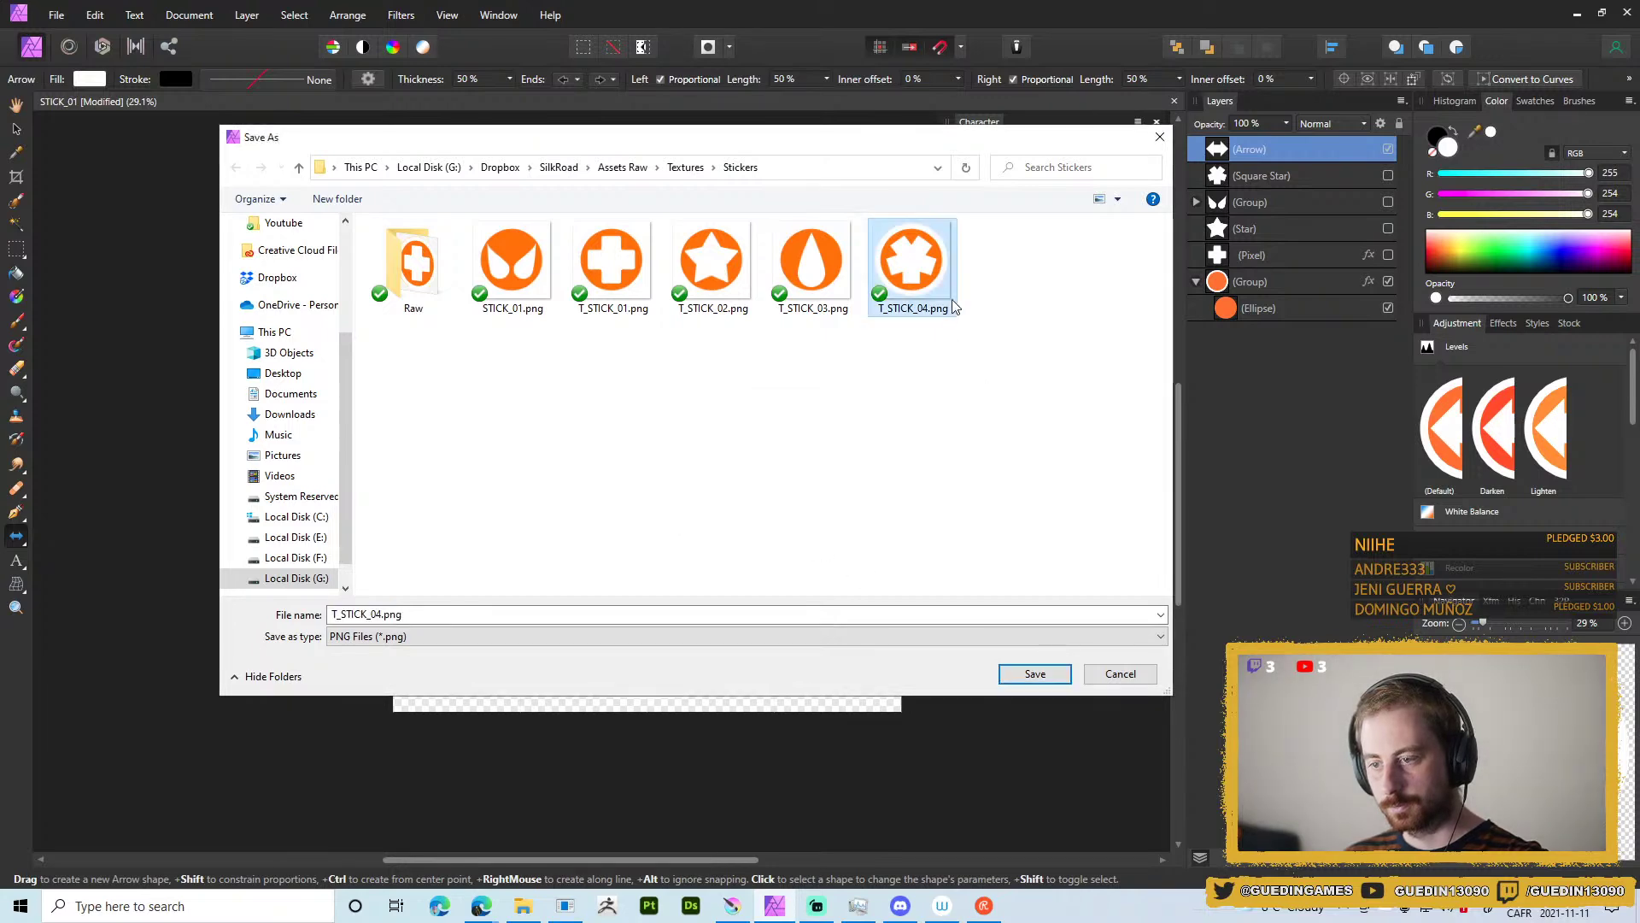
left_click(377, 614)
key("End")
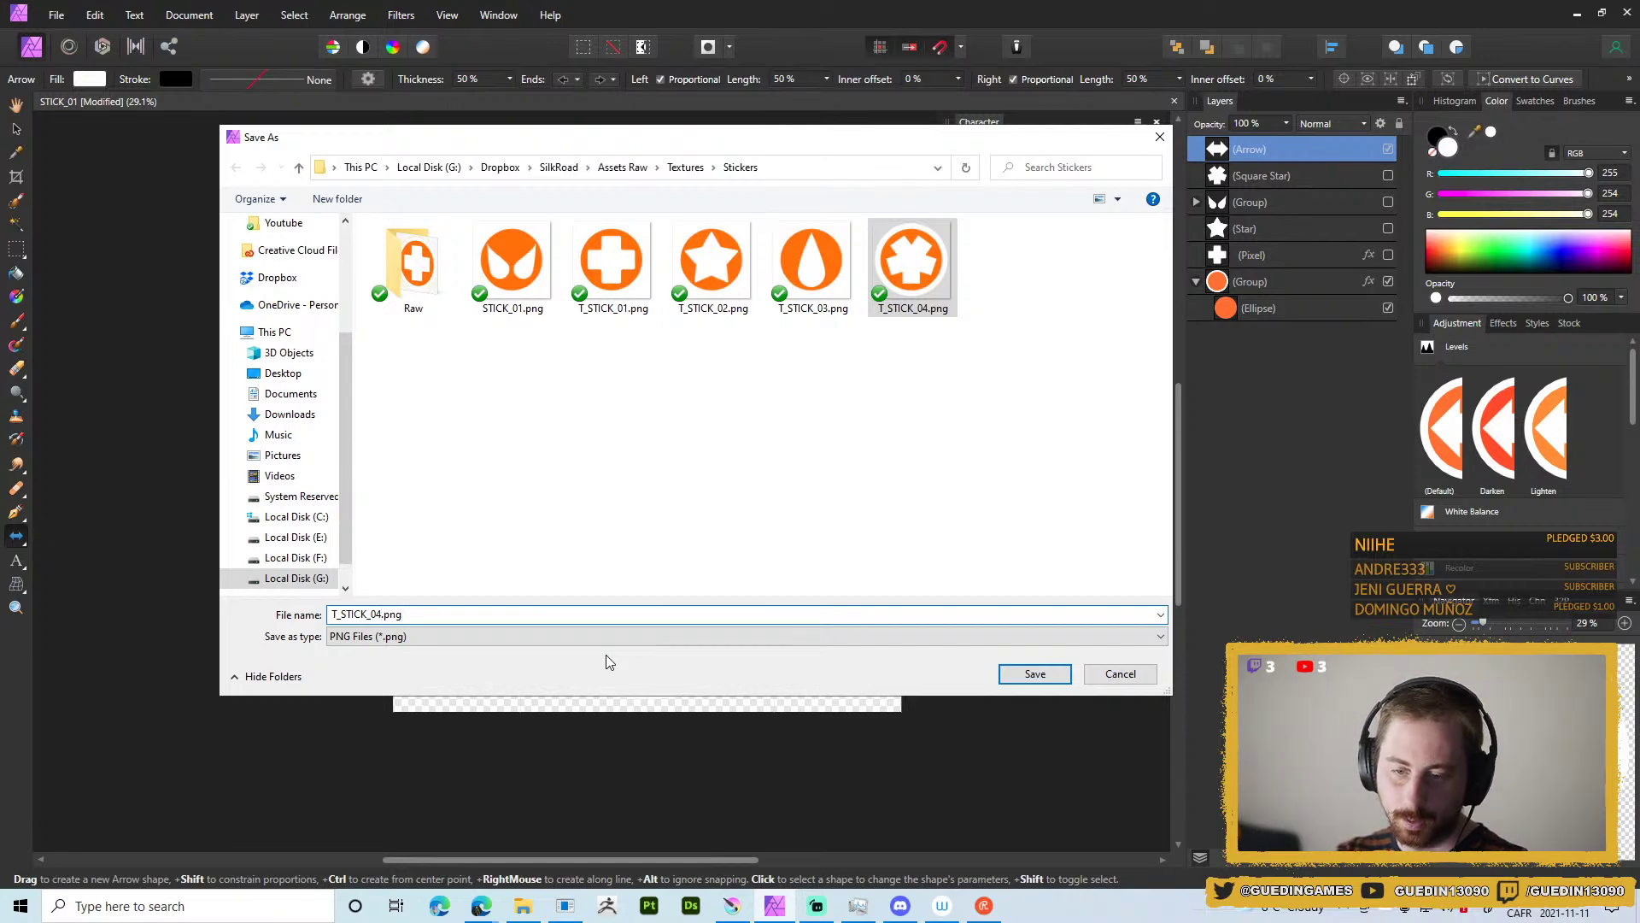
key("Return")
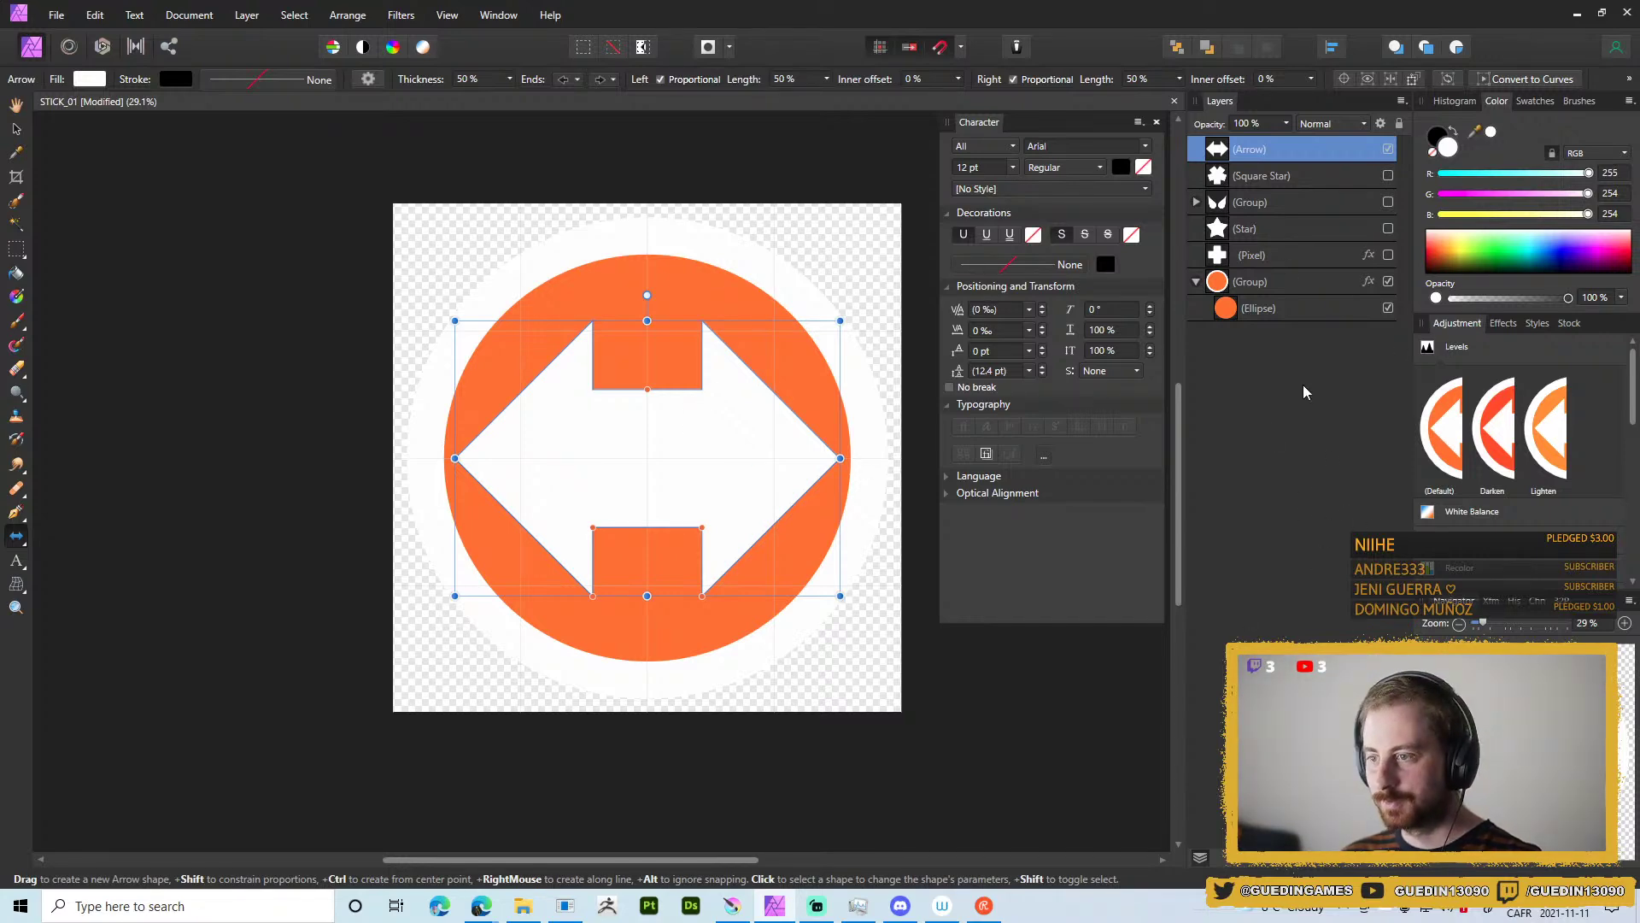
Group all the white symbol layers above the orange circle group and name the new group Shapes.
left_click(1281, 254, "shift")
key("ctrl+g")
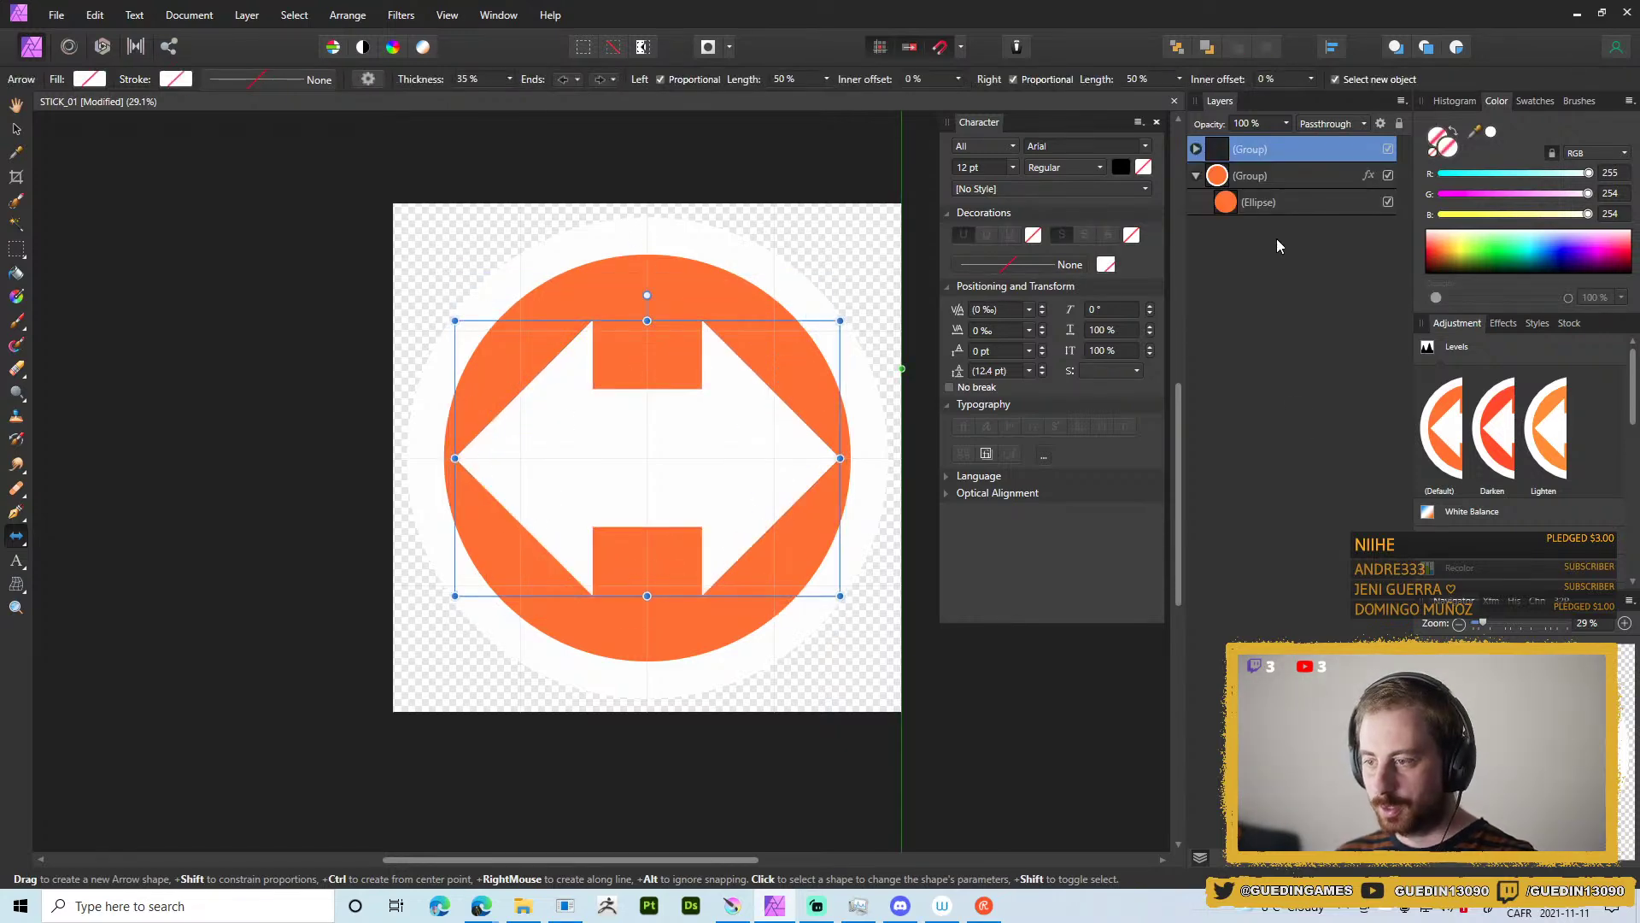
double_click(1256, 147)
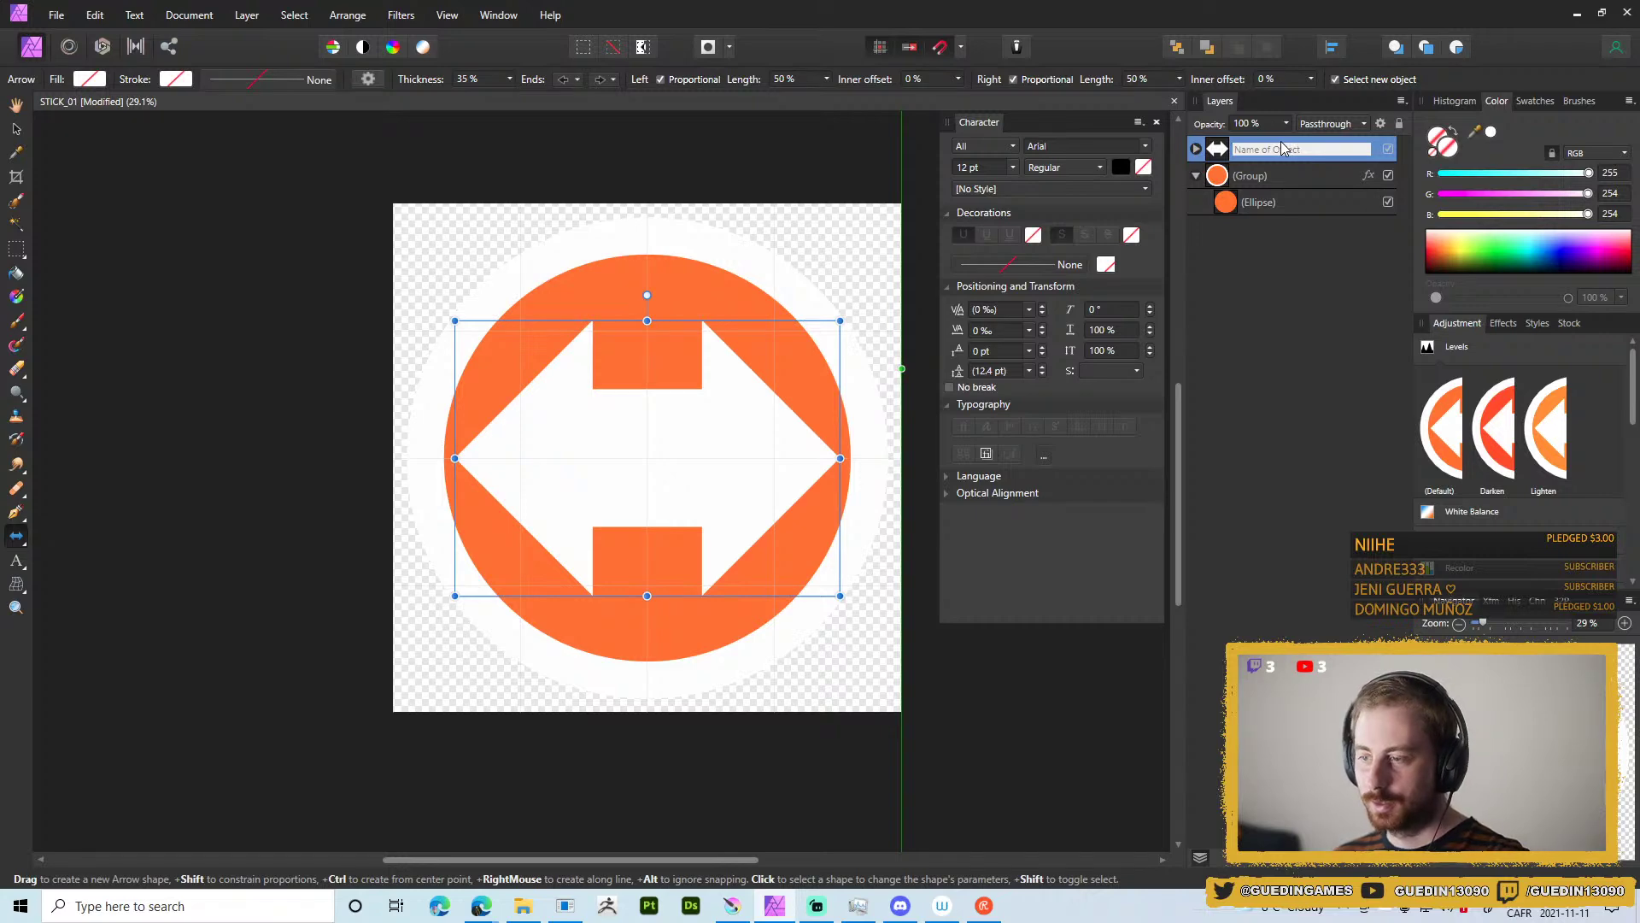
type("Shapes")
key("Return")
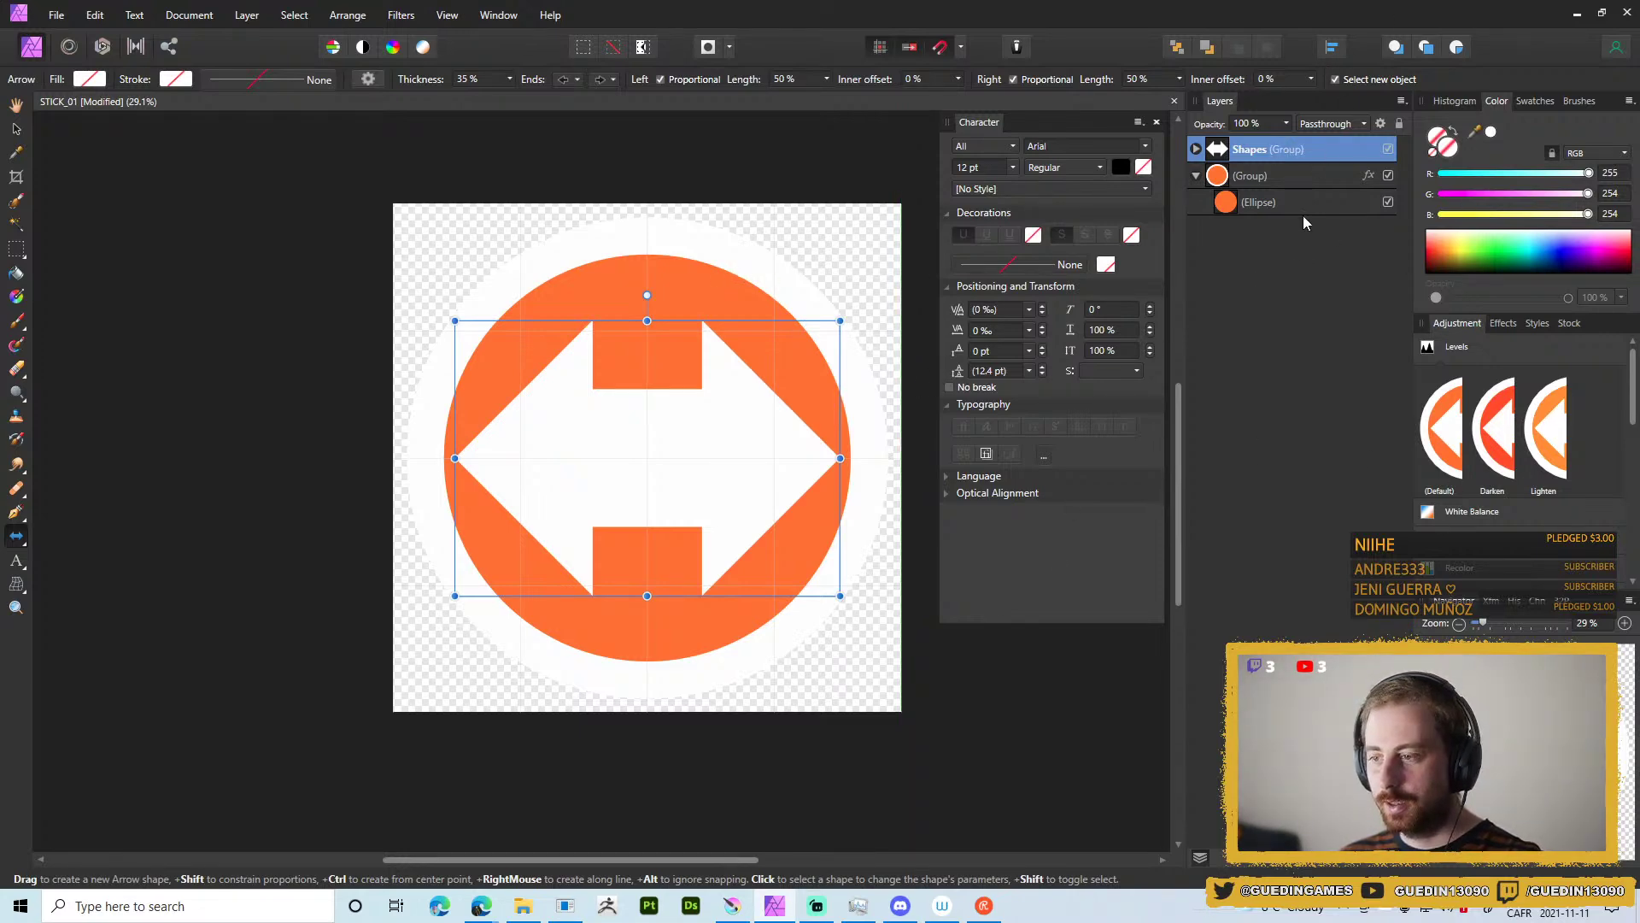
With the Shapes group hidden, start an art text at the circle's centre and search the fonts for "silk".
left_click(1388, 150)
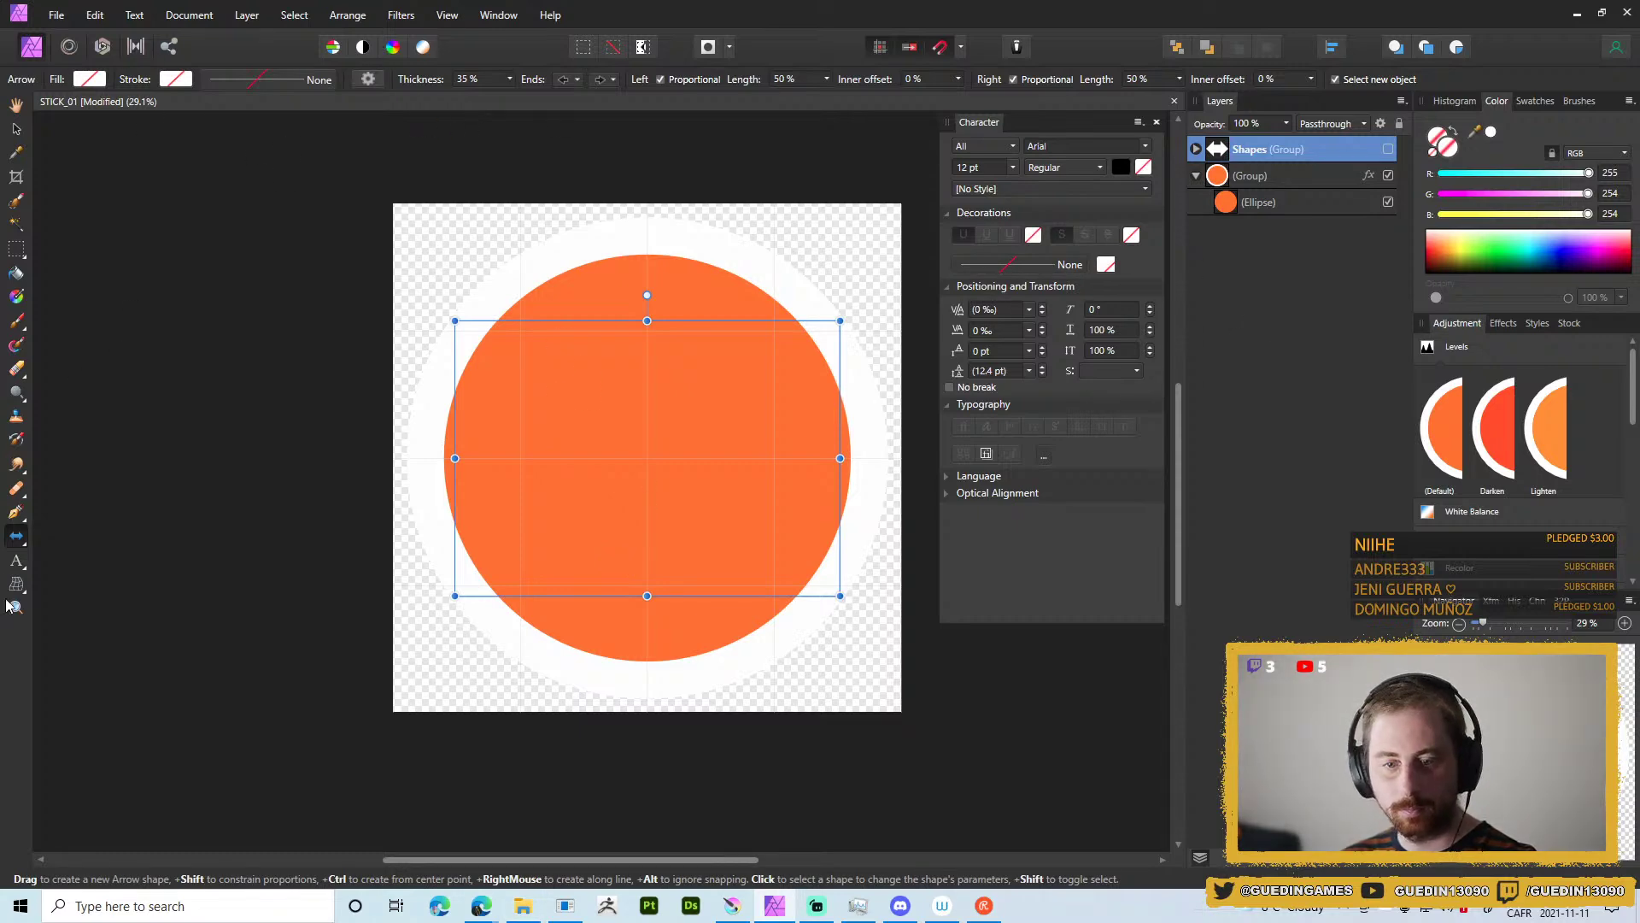
left_click(17, 561)
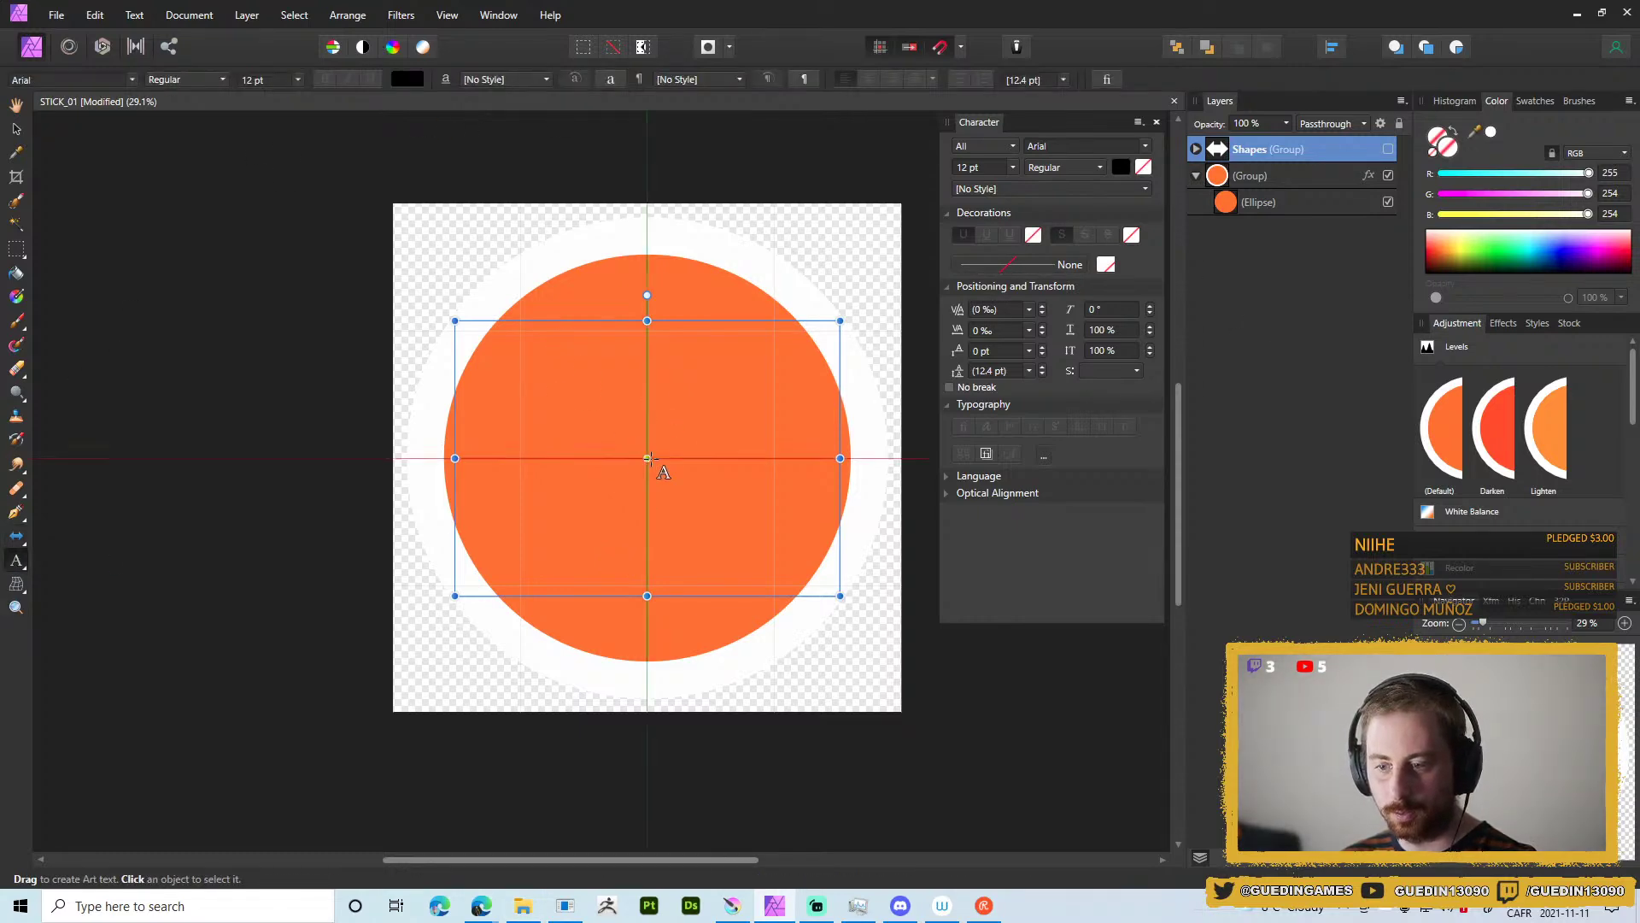
left_click(756, 484)
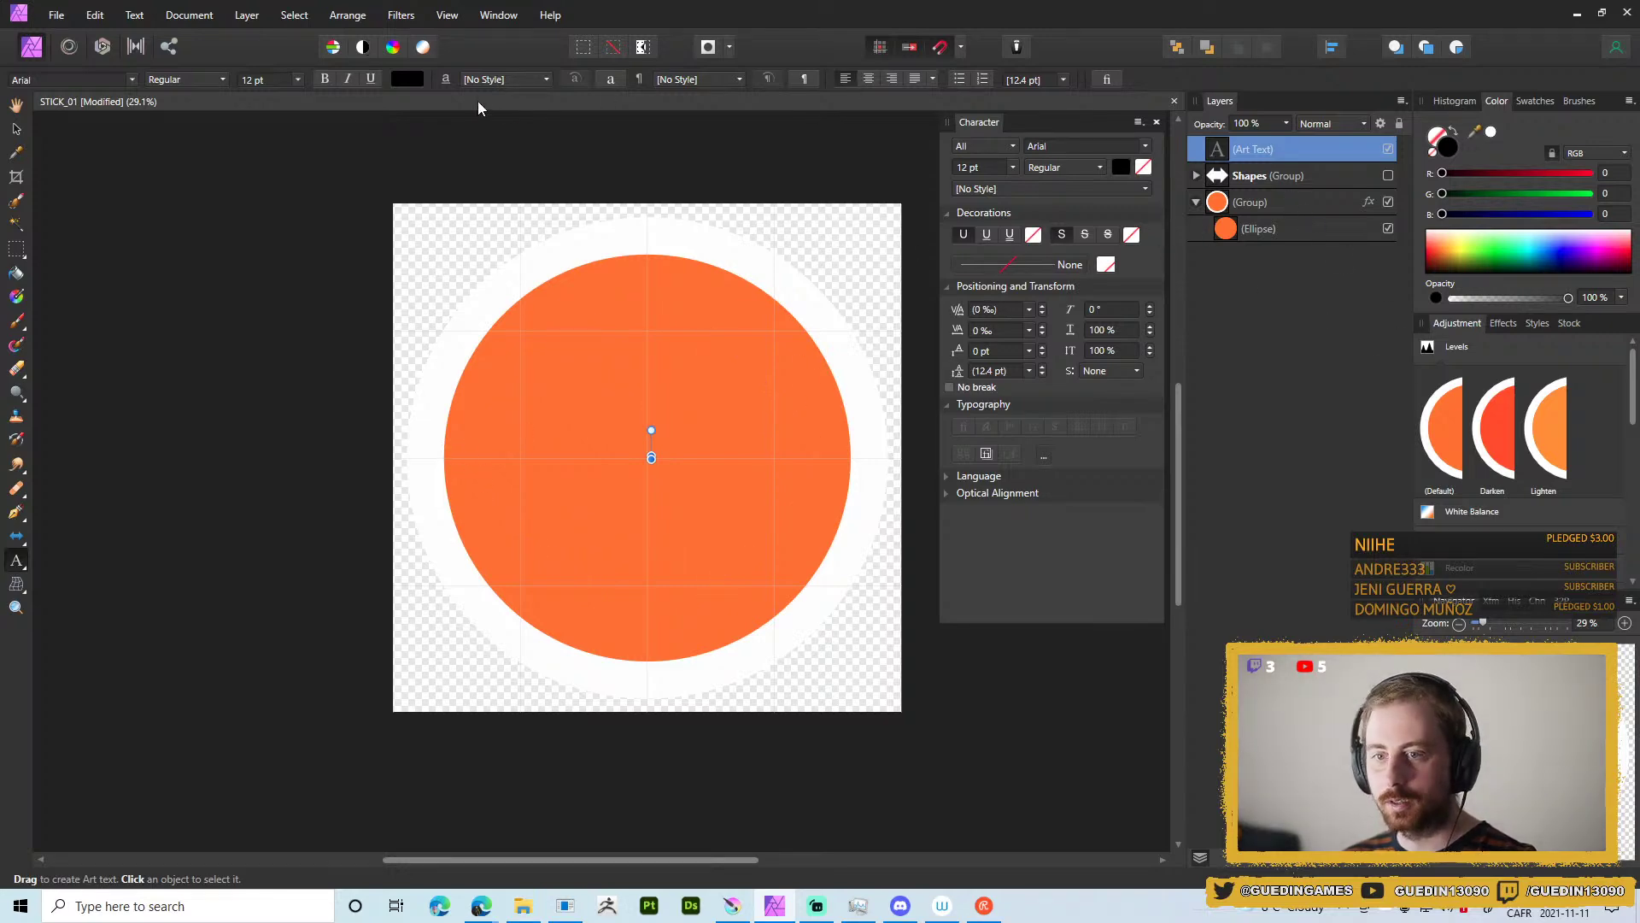
left_click(131, 80)
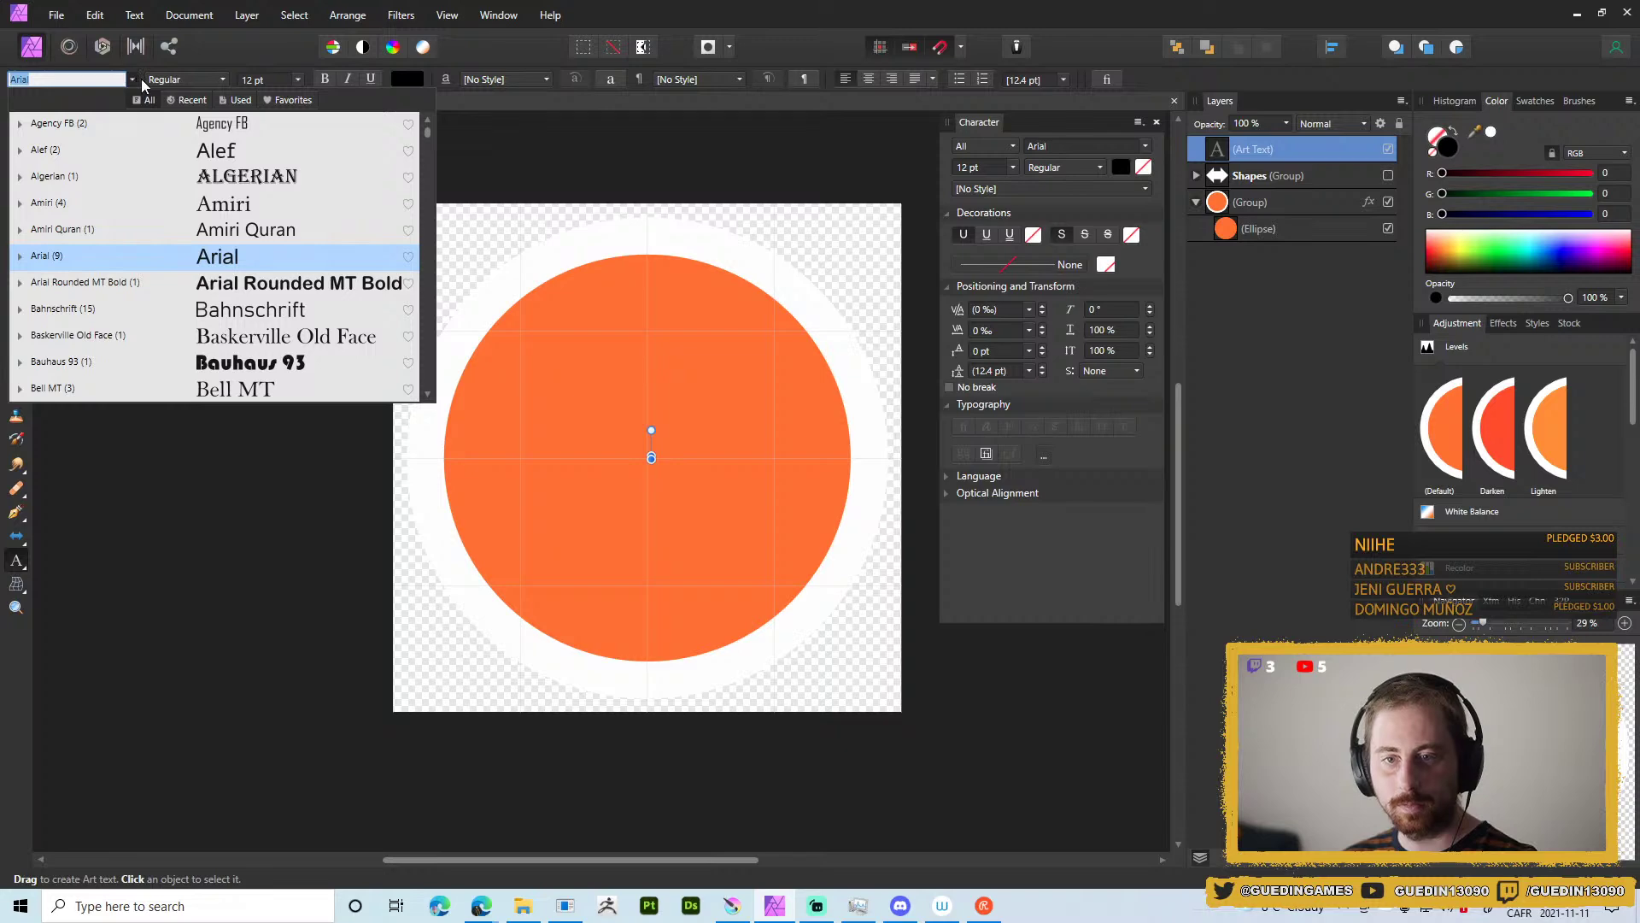
type("silk")
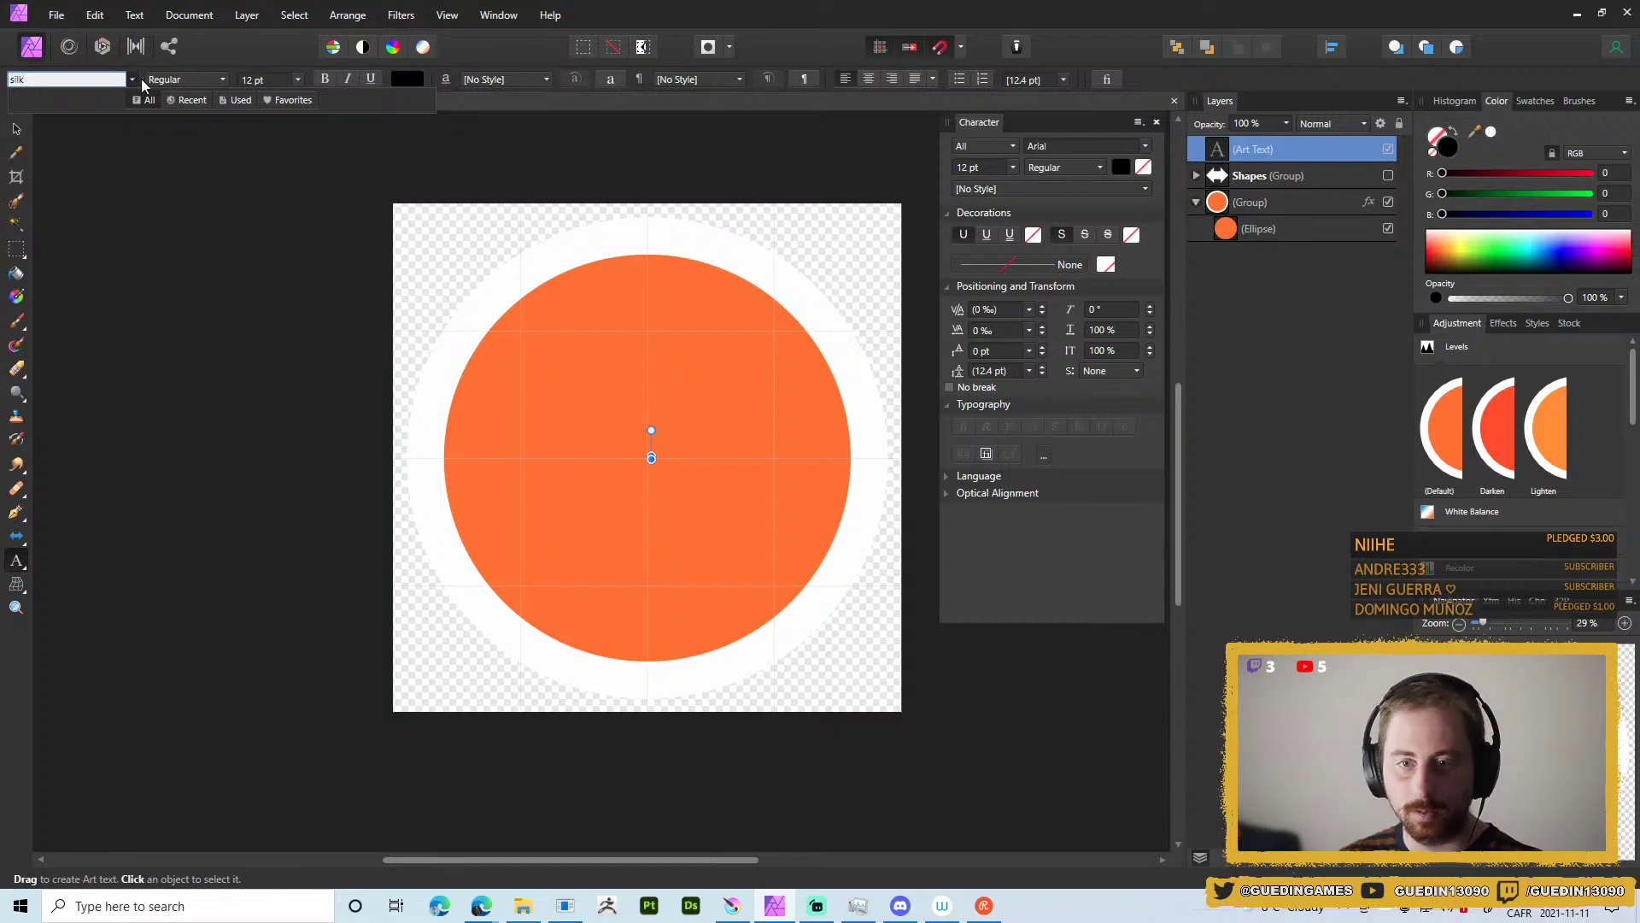
Switch to a new File Explorer window and open the SilkRoadFont folder inside Assets Raw, Ressources, Fonts.
left_click(523, 906)
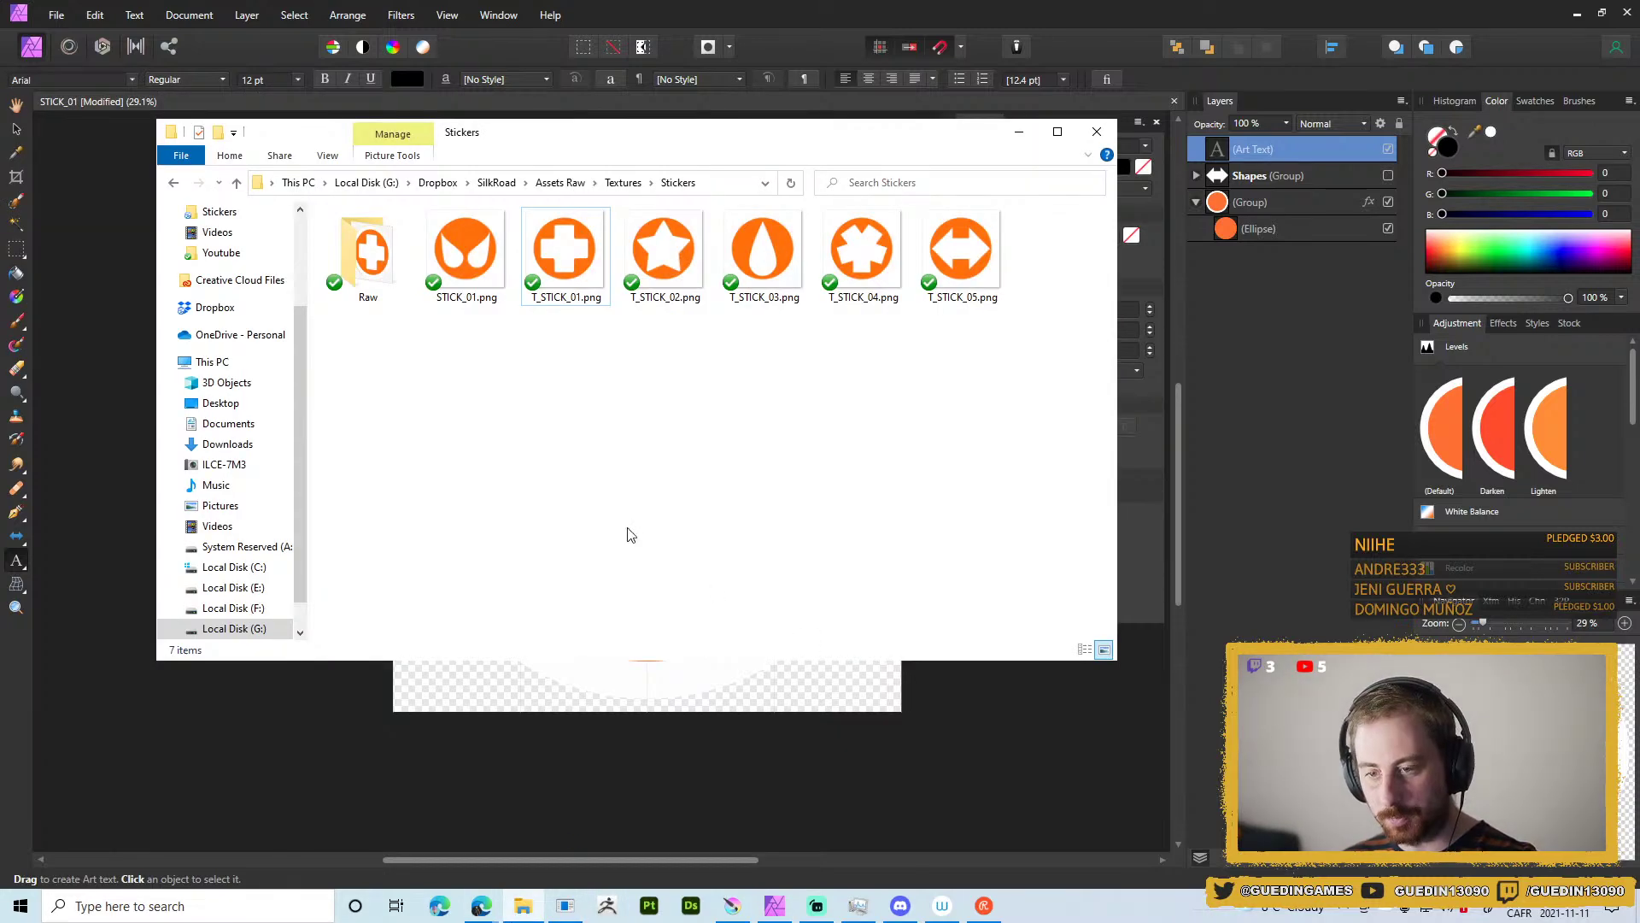
middle_click(523, 905)
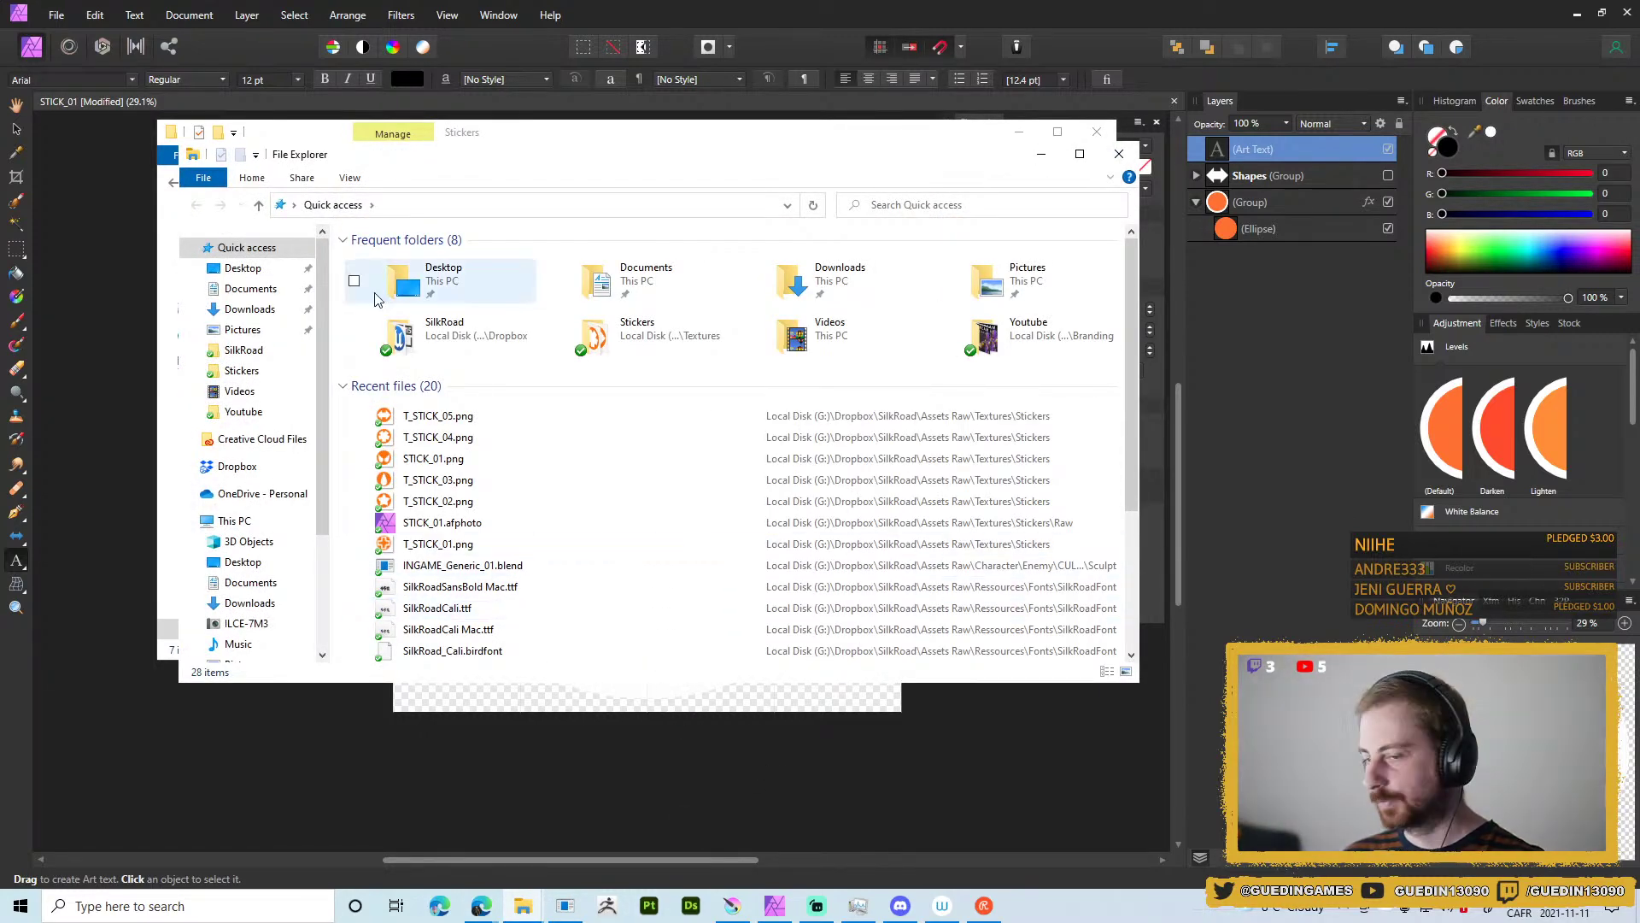
left_click_drag(475, 130, 991, 208)
left_click(333, 167)
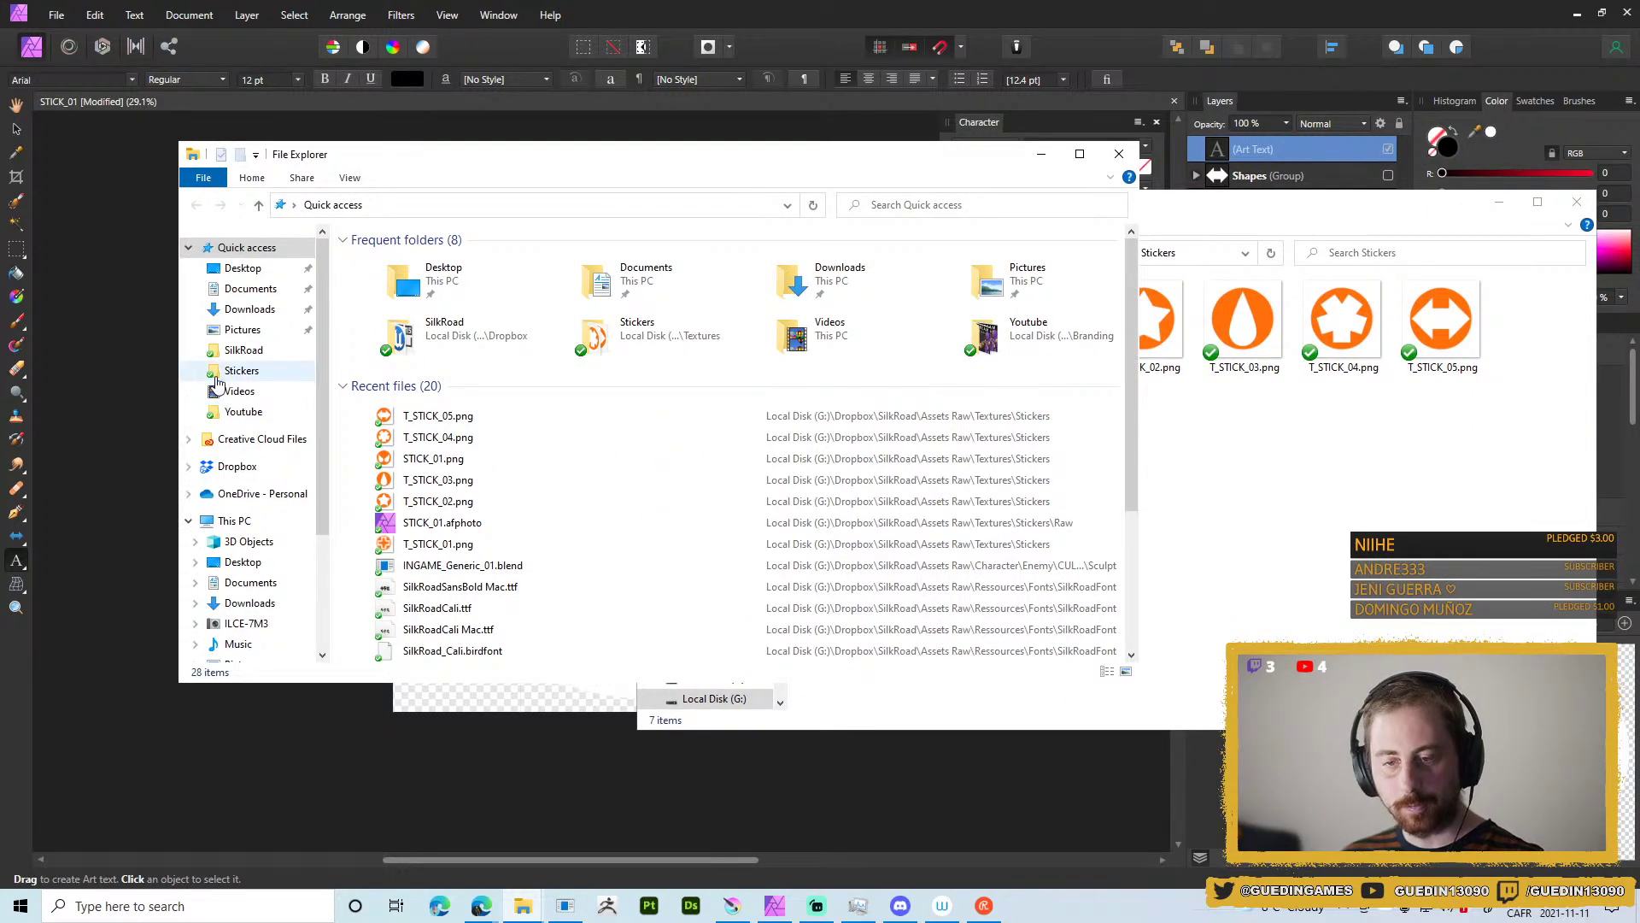
left_click(245, 351)
left_click(266, 374)
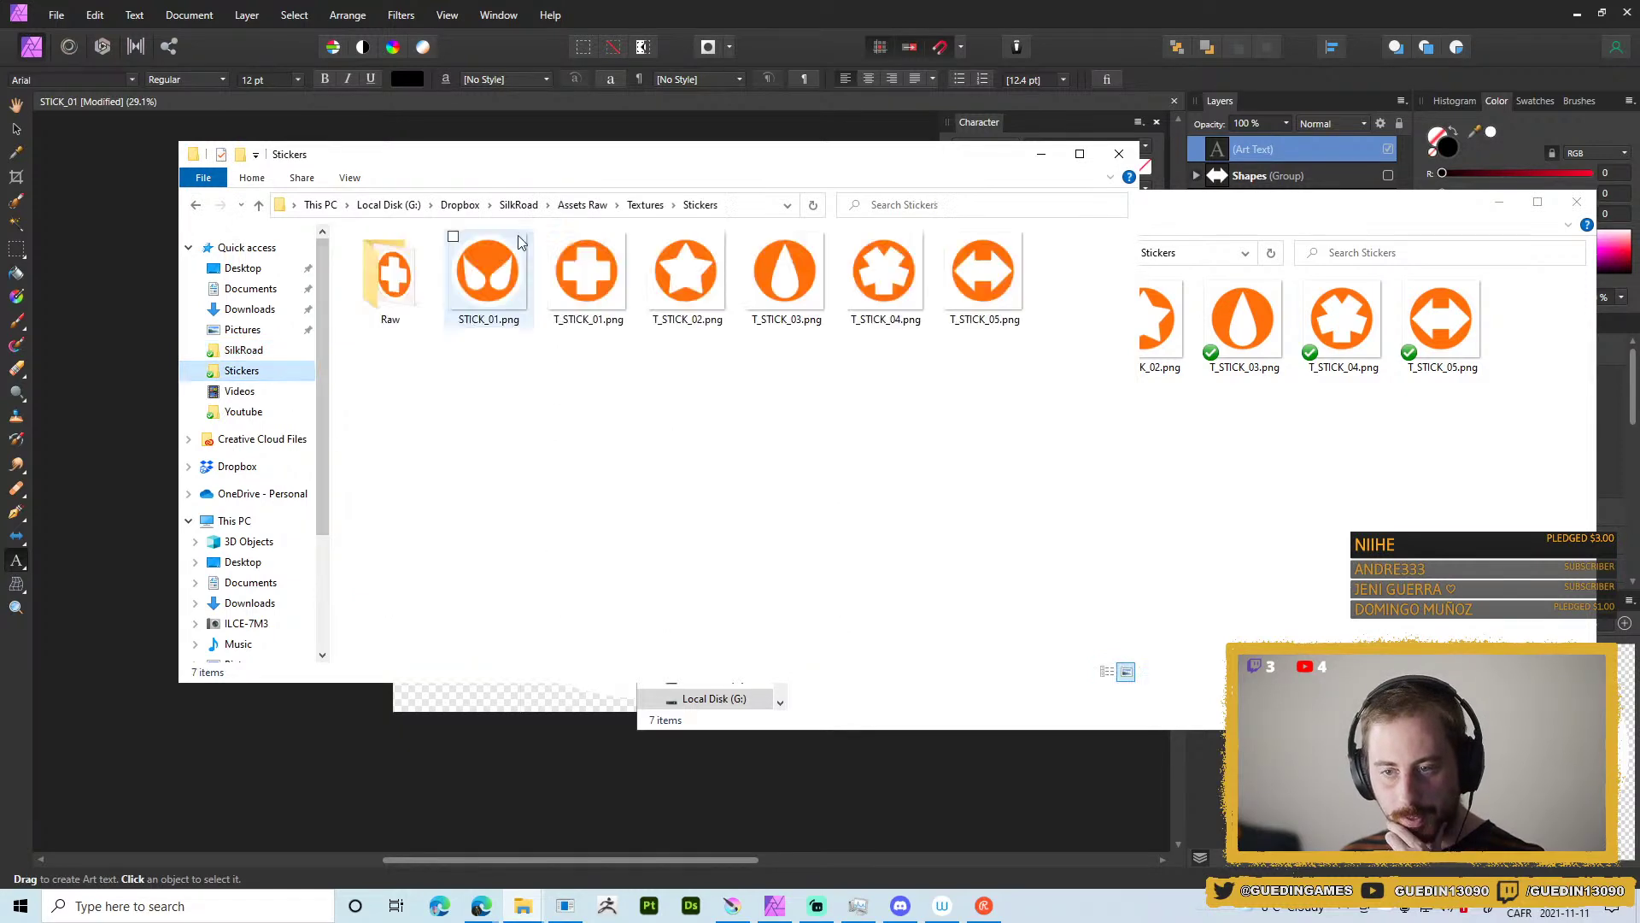
left_click(575, 208)
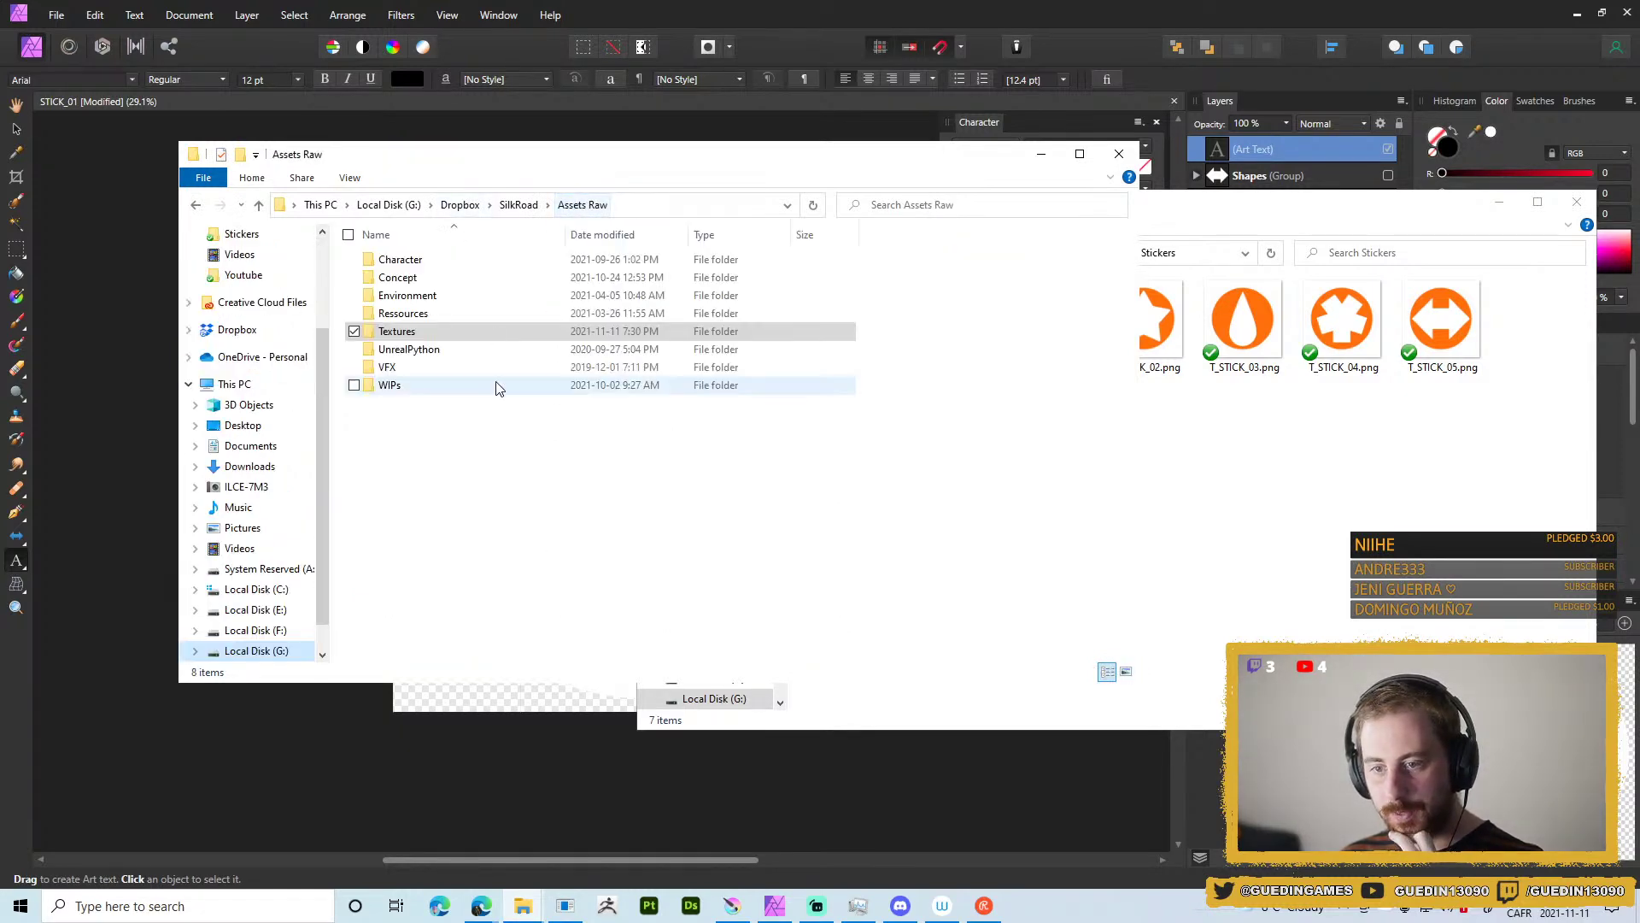
double_click(432, 316)
left_click(398, 262)
double_click(398, 262)
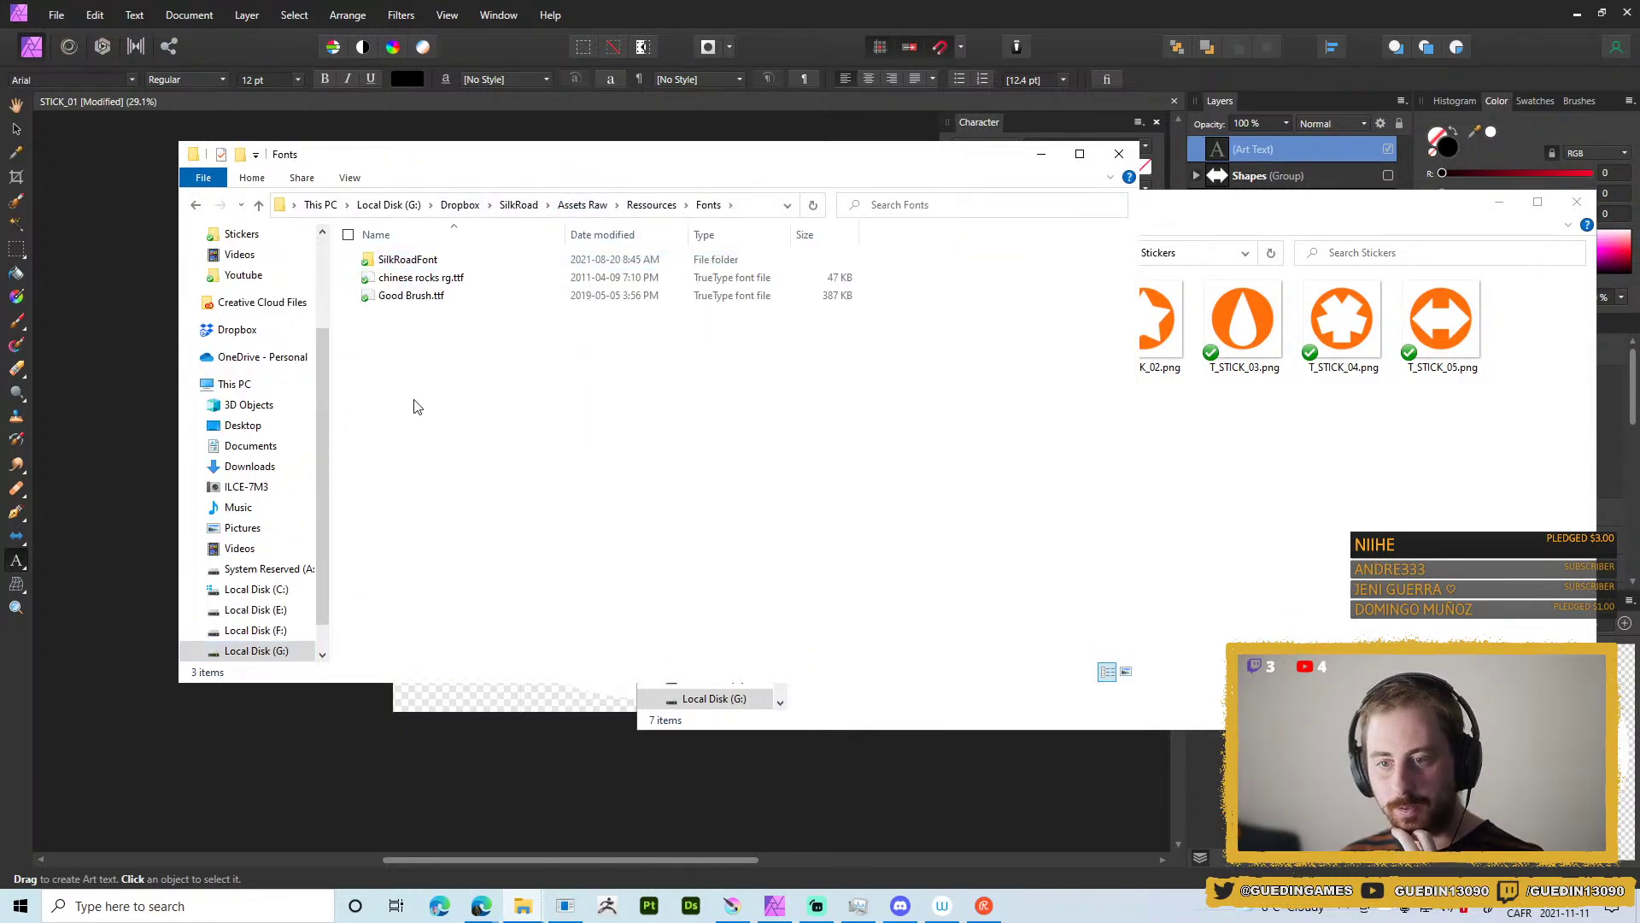
double_click(427, 260)
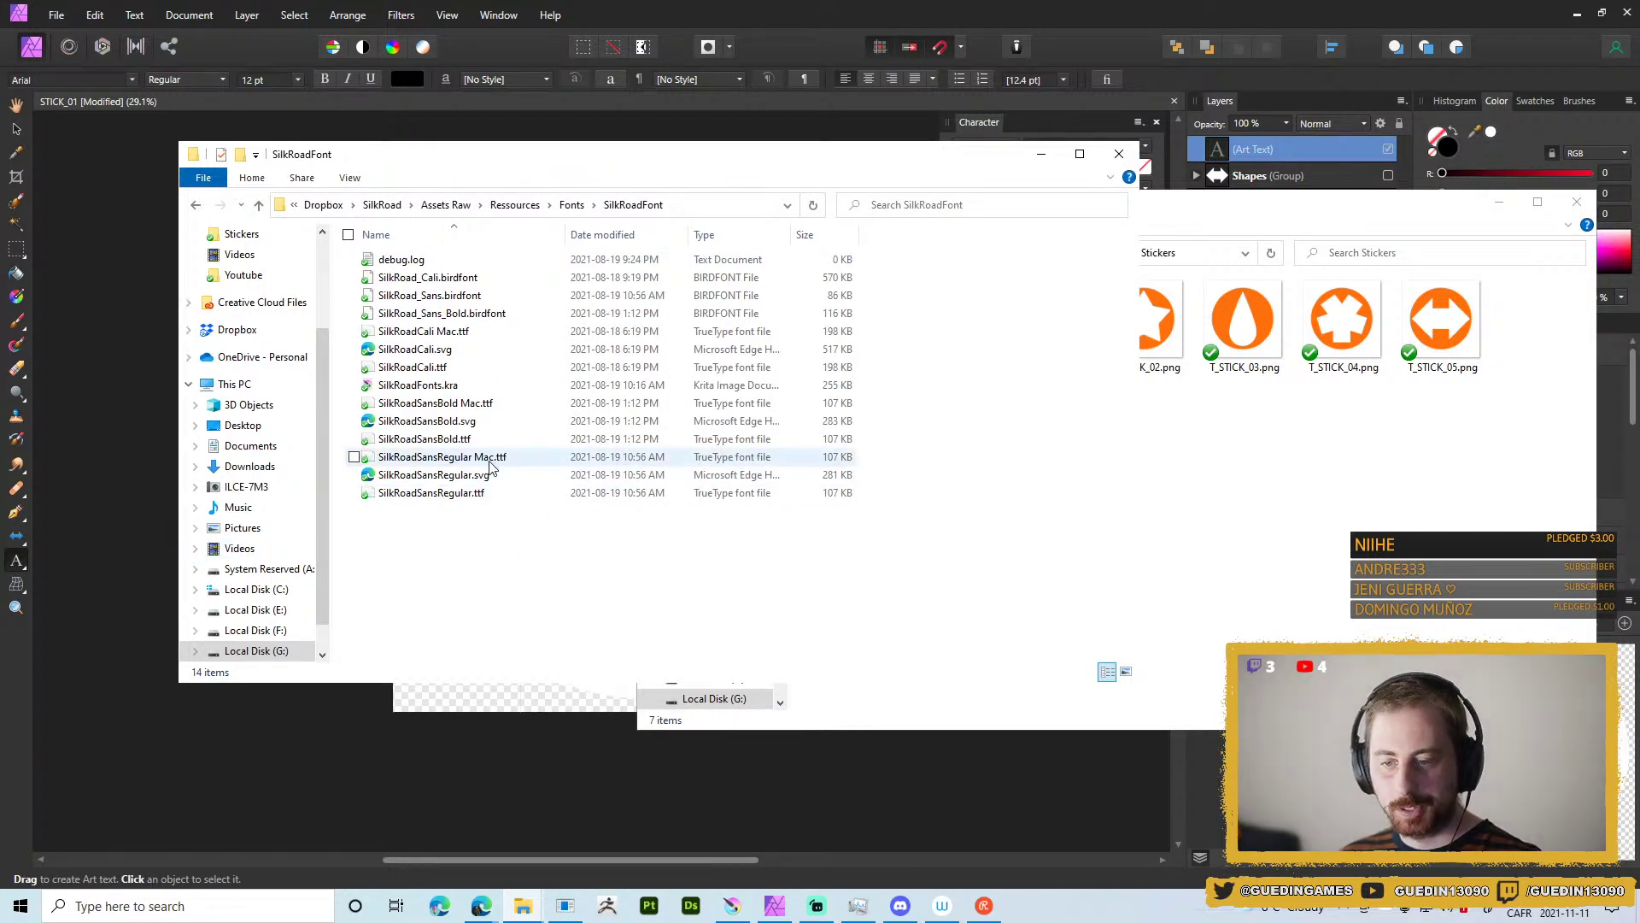
Install SilkRoadCali.ttf, SilkRoadSansBold.ttf and SilkRoadSansRegular.ttf for all users.
left_click(460, 439)
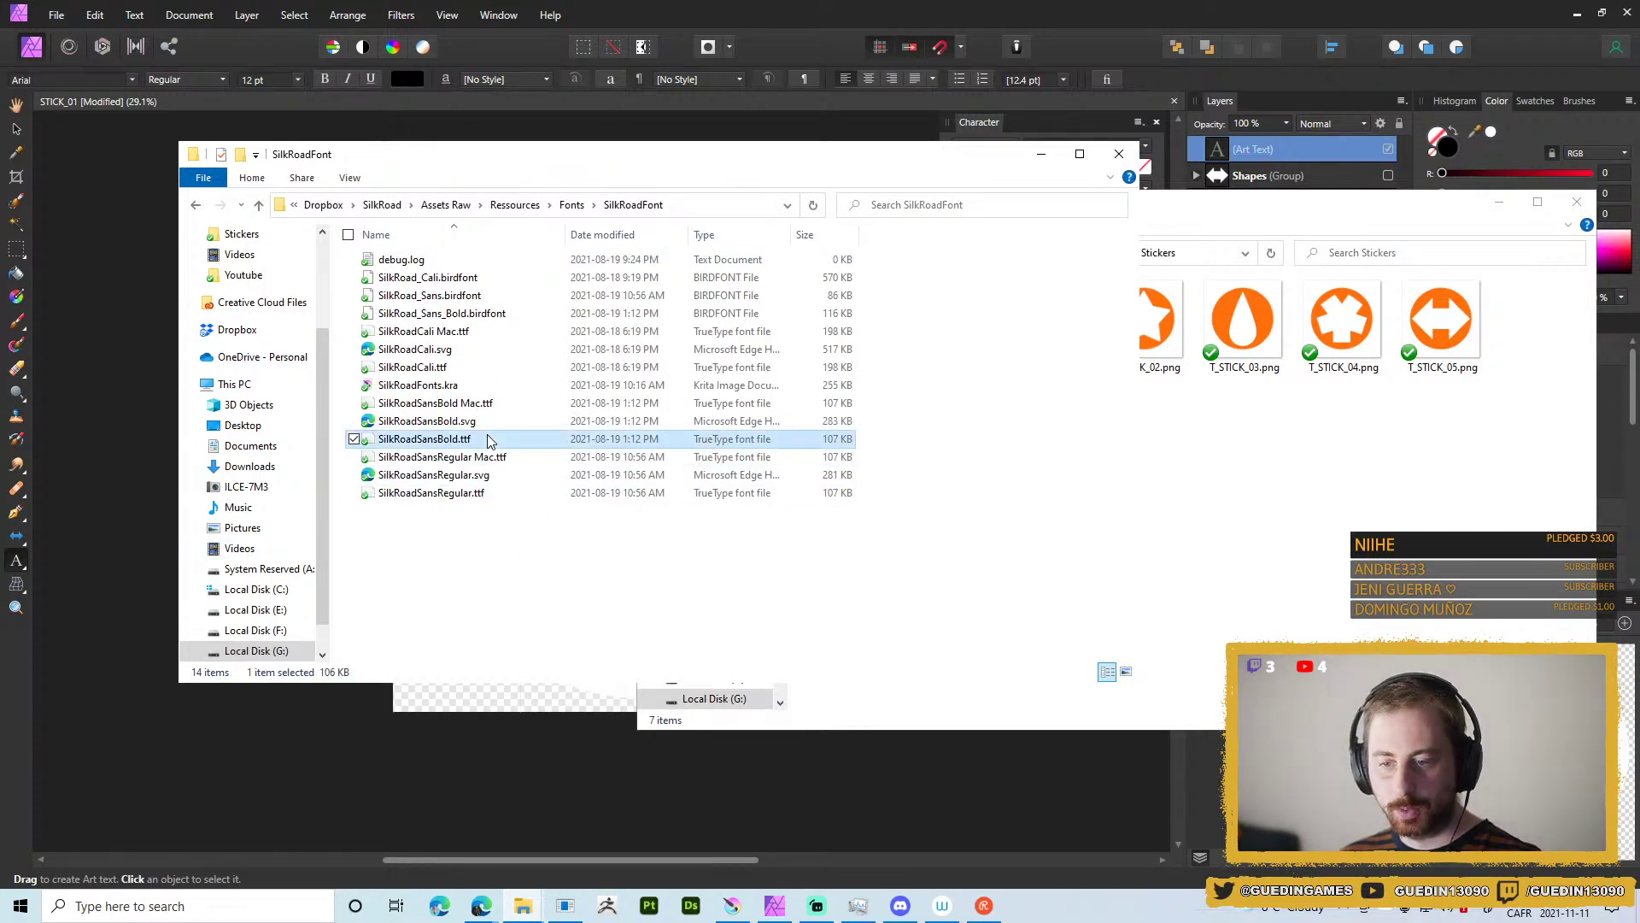
left_click(486, 494, "ctrl")
left_click(420, 368, "ctrl")
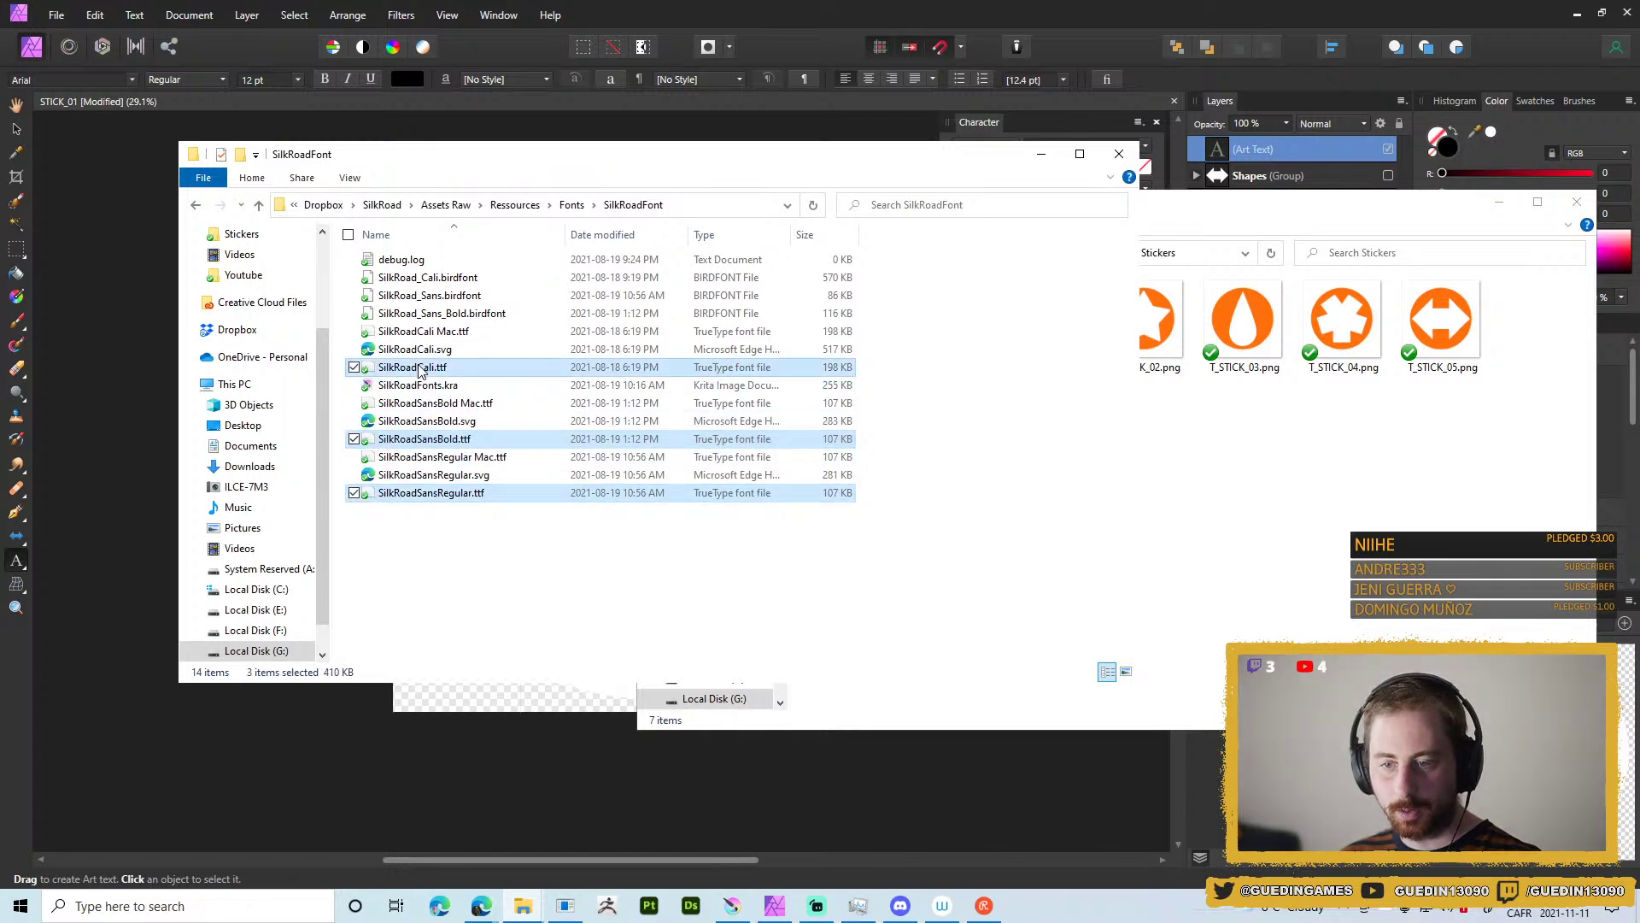
right_click(420, 369)
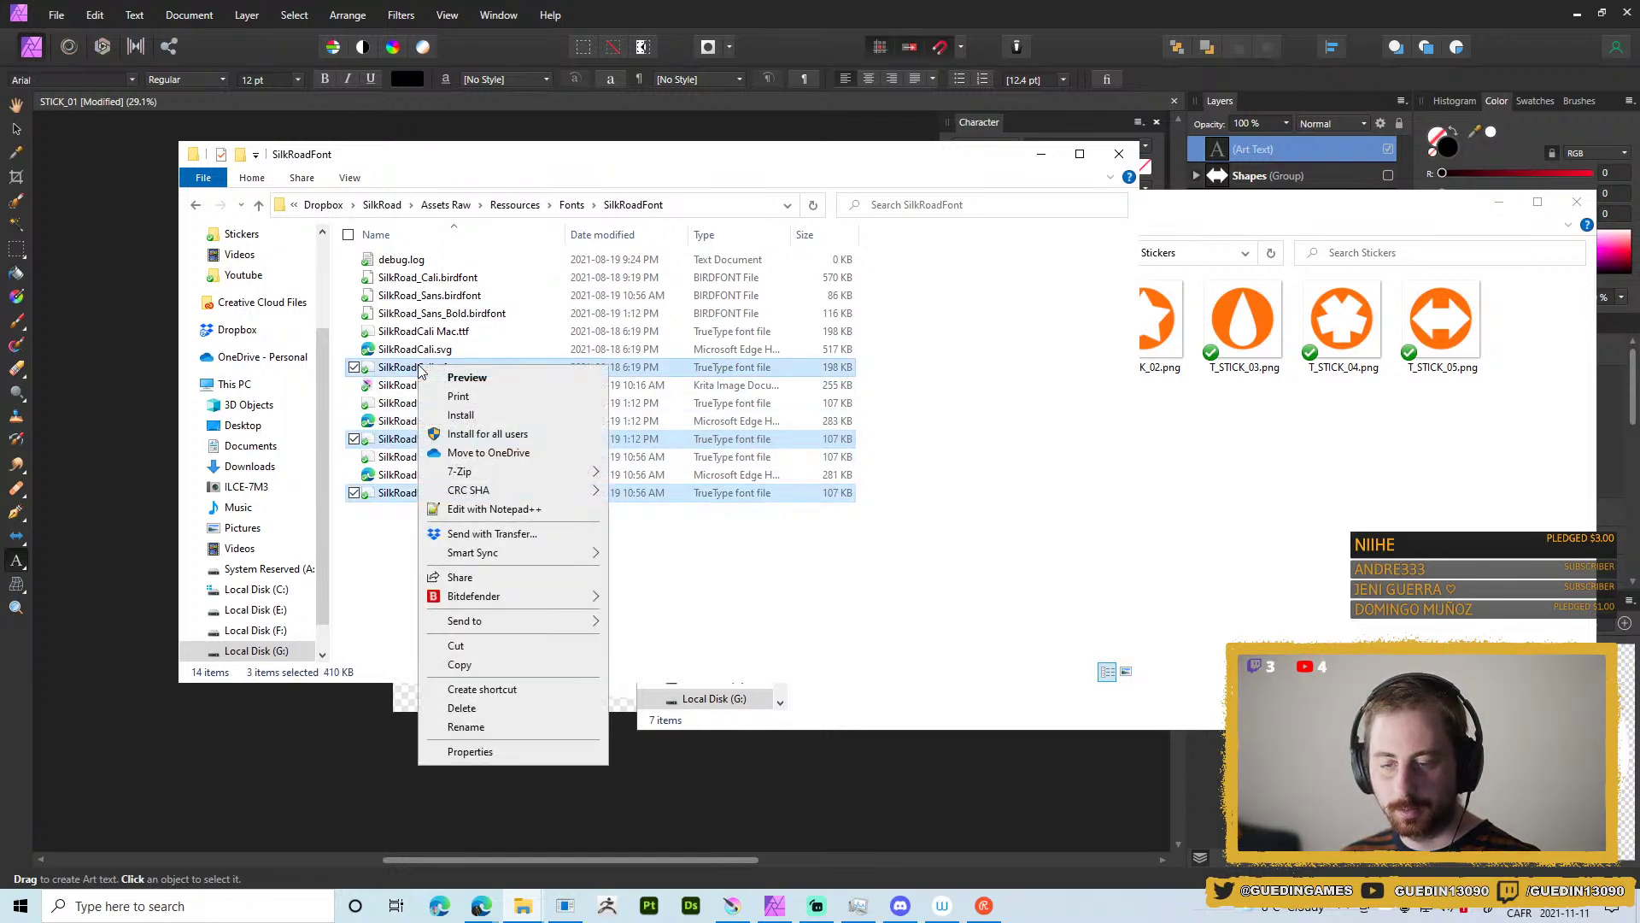
left_click(517, 435)
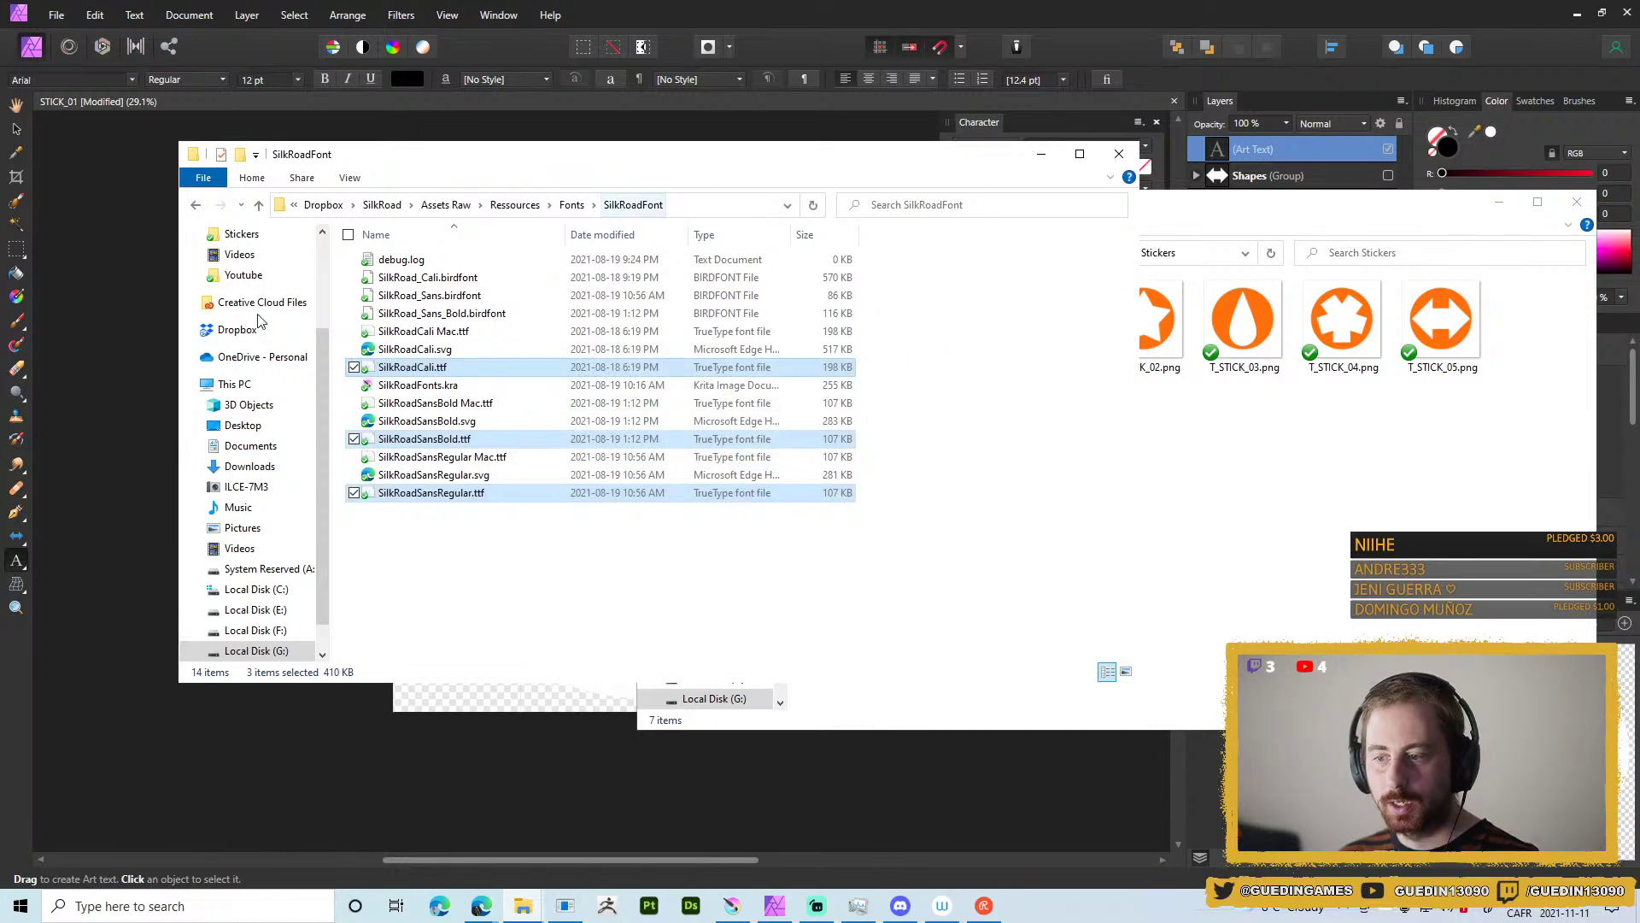
Back in Affinity Photo, set the empty art text's font to SilkRoadSansBold and enter the letter A.
left_click(107, 171)
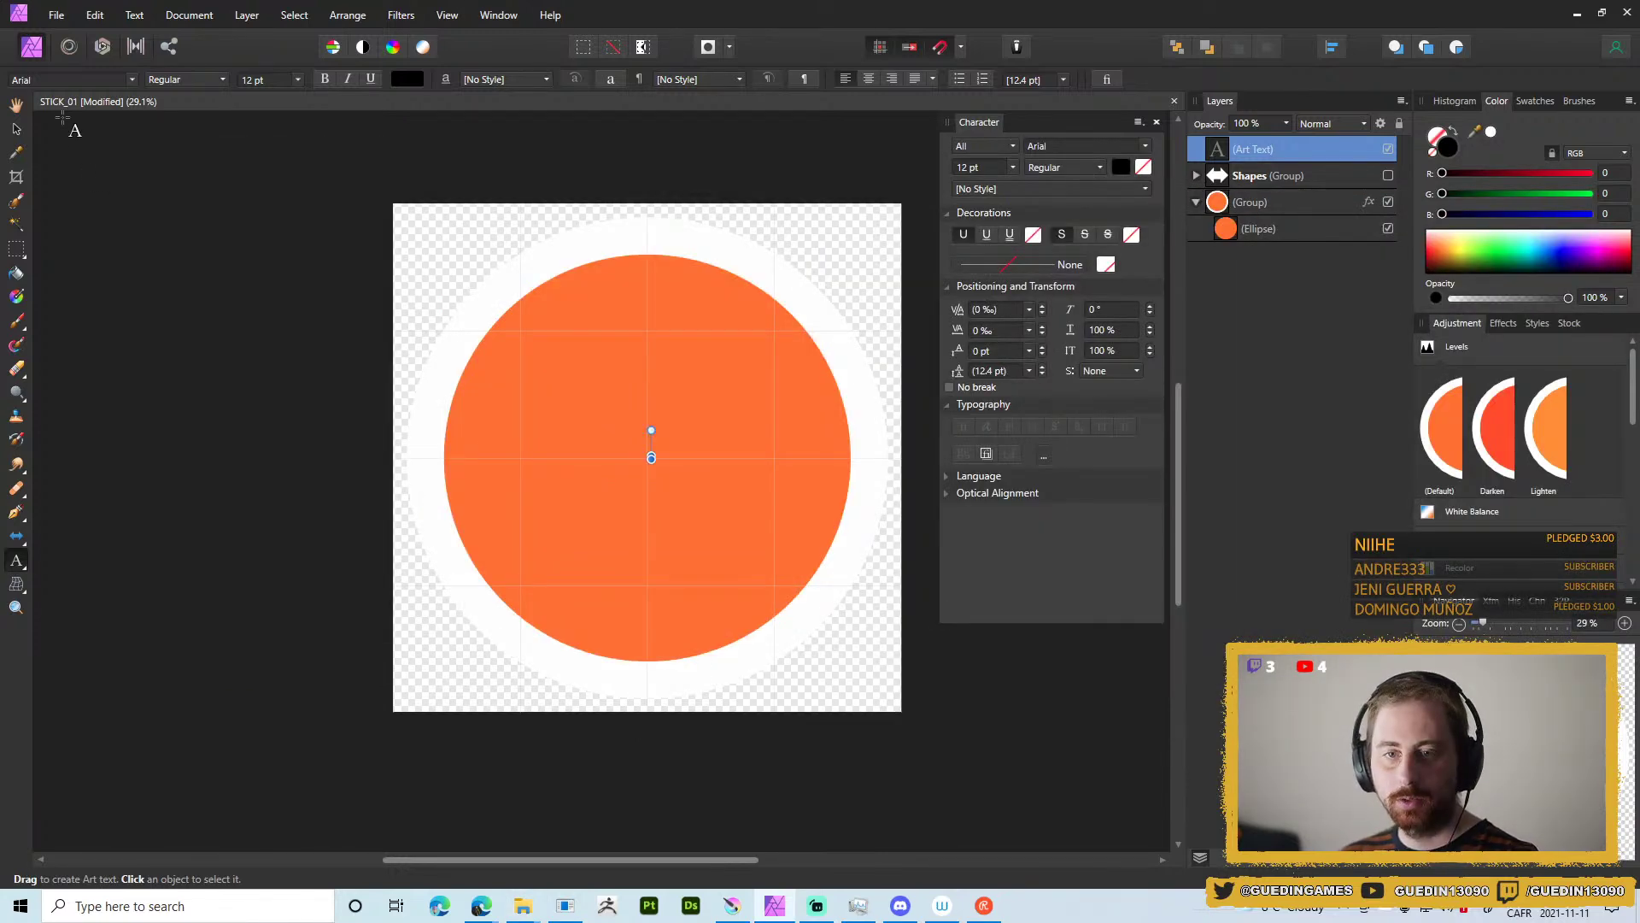
left_click(134, 80)
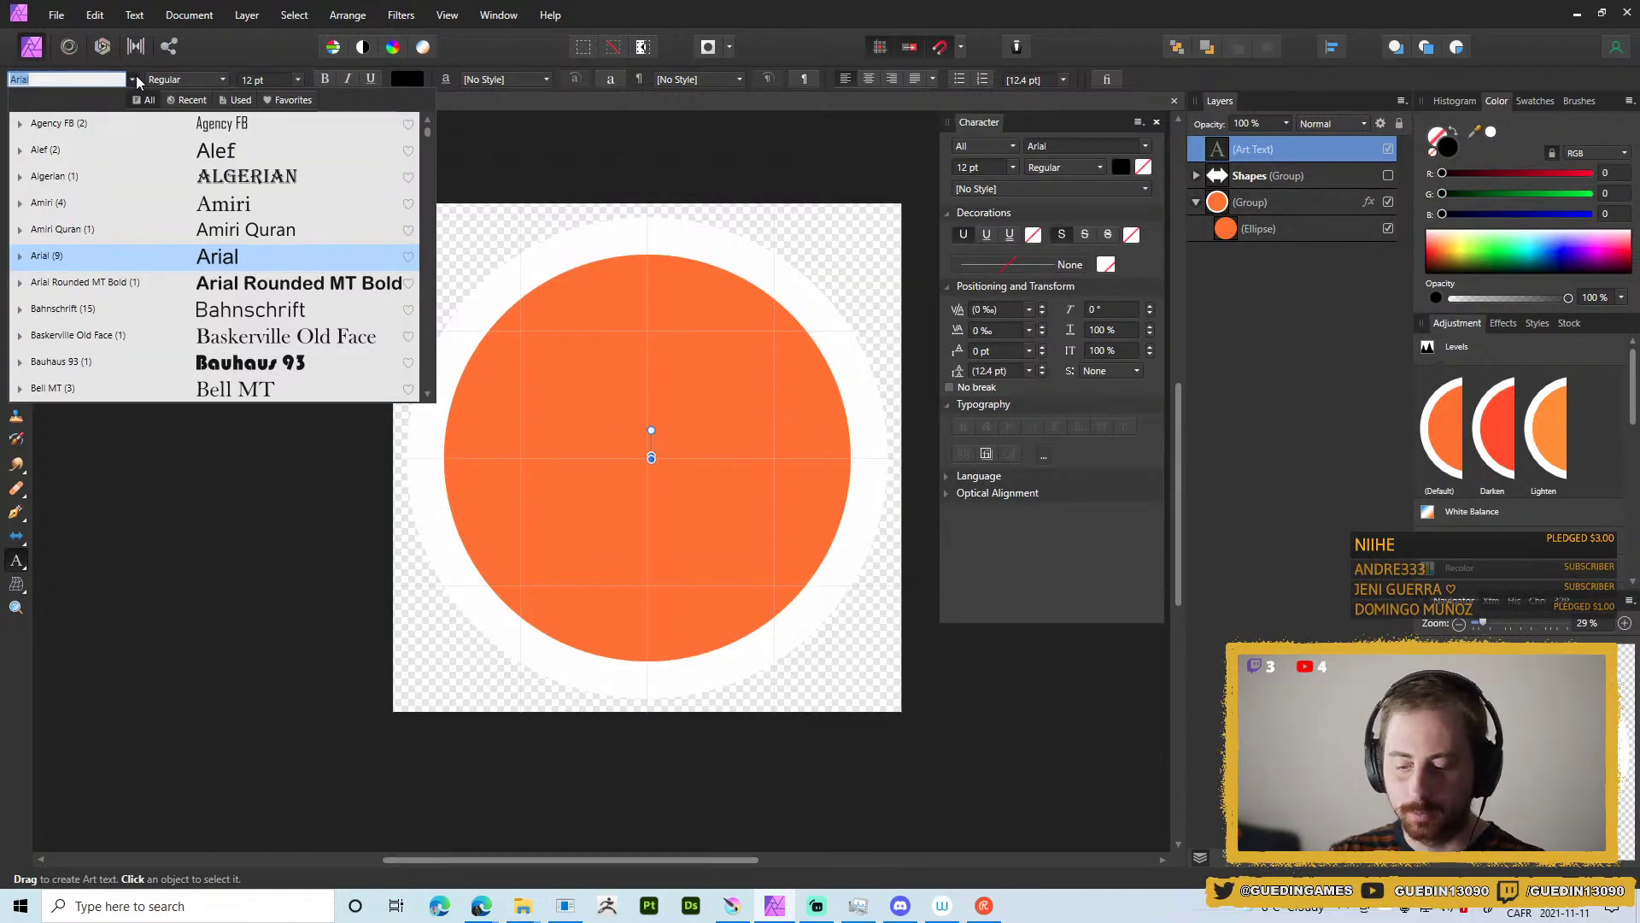
type("silk")
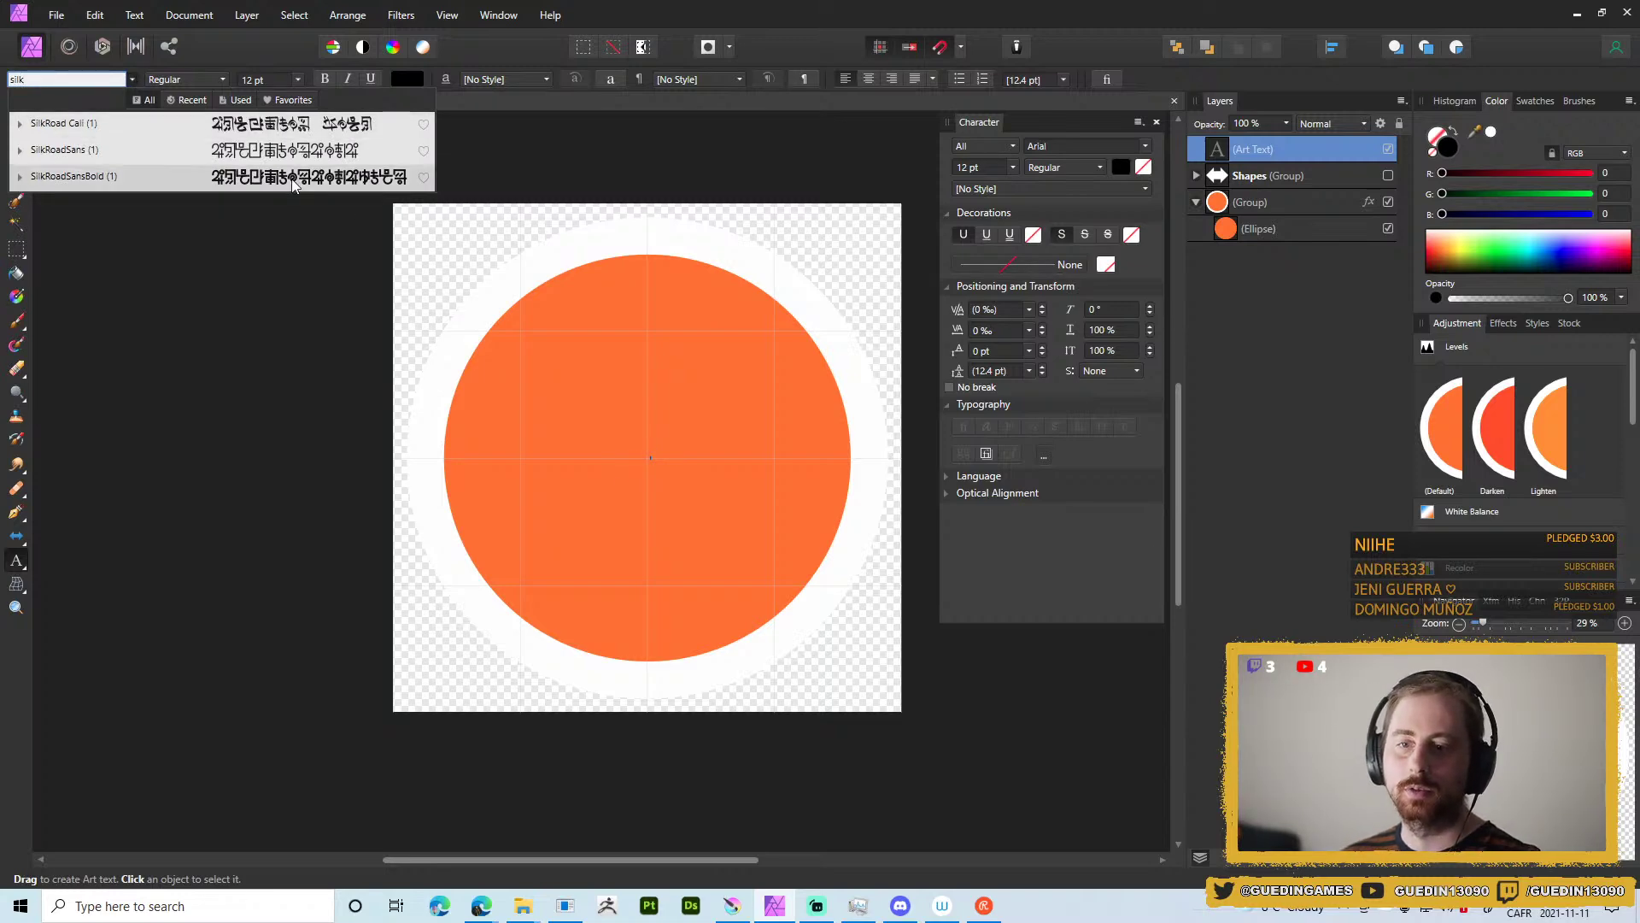
left_click(73, 176)
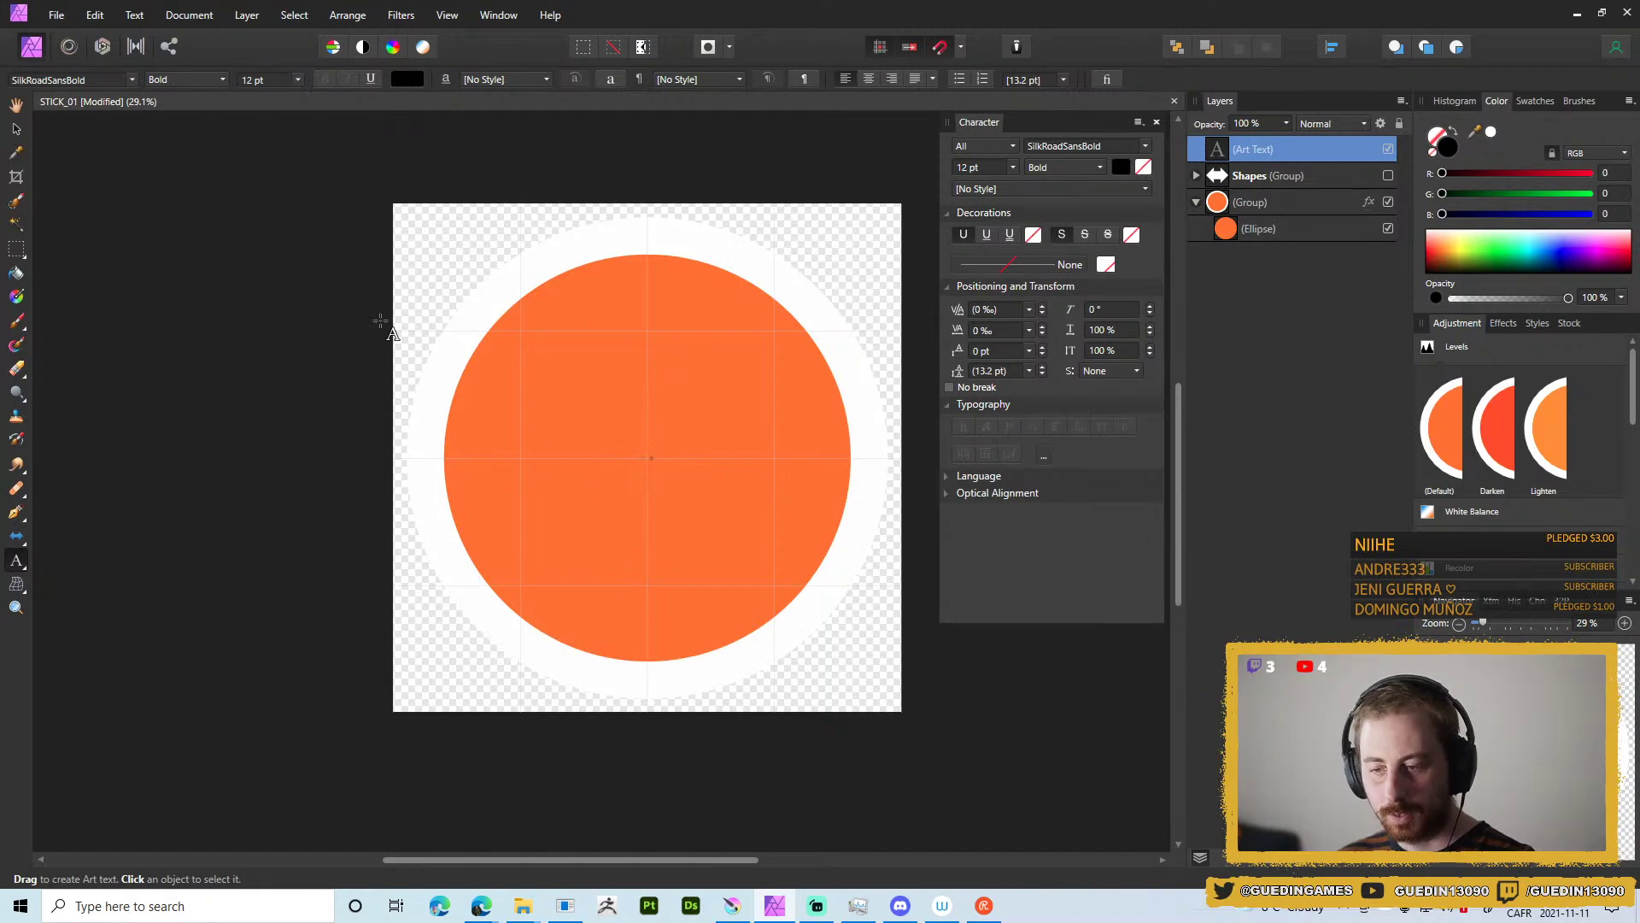
type("A")
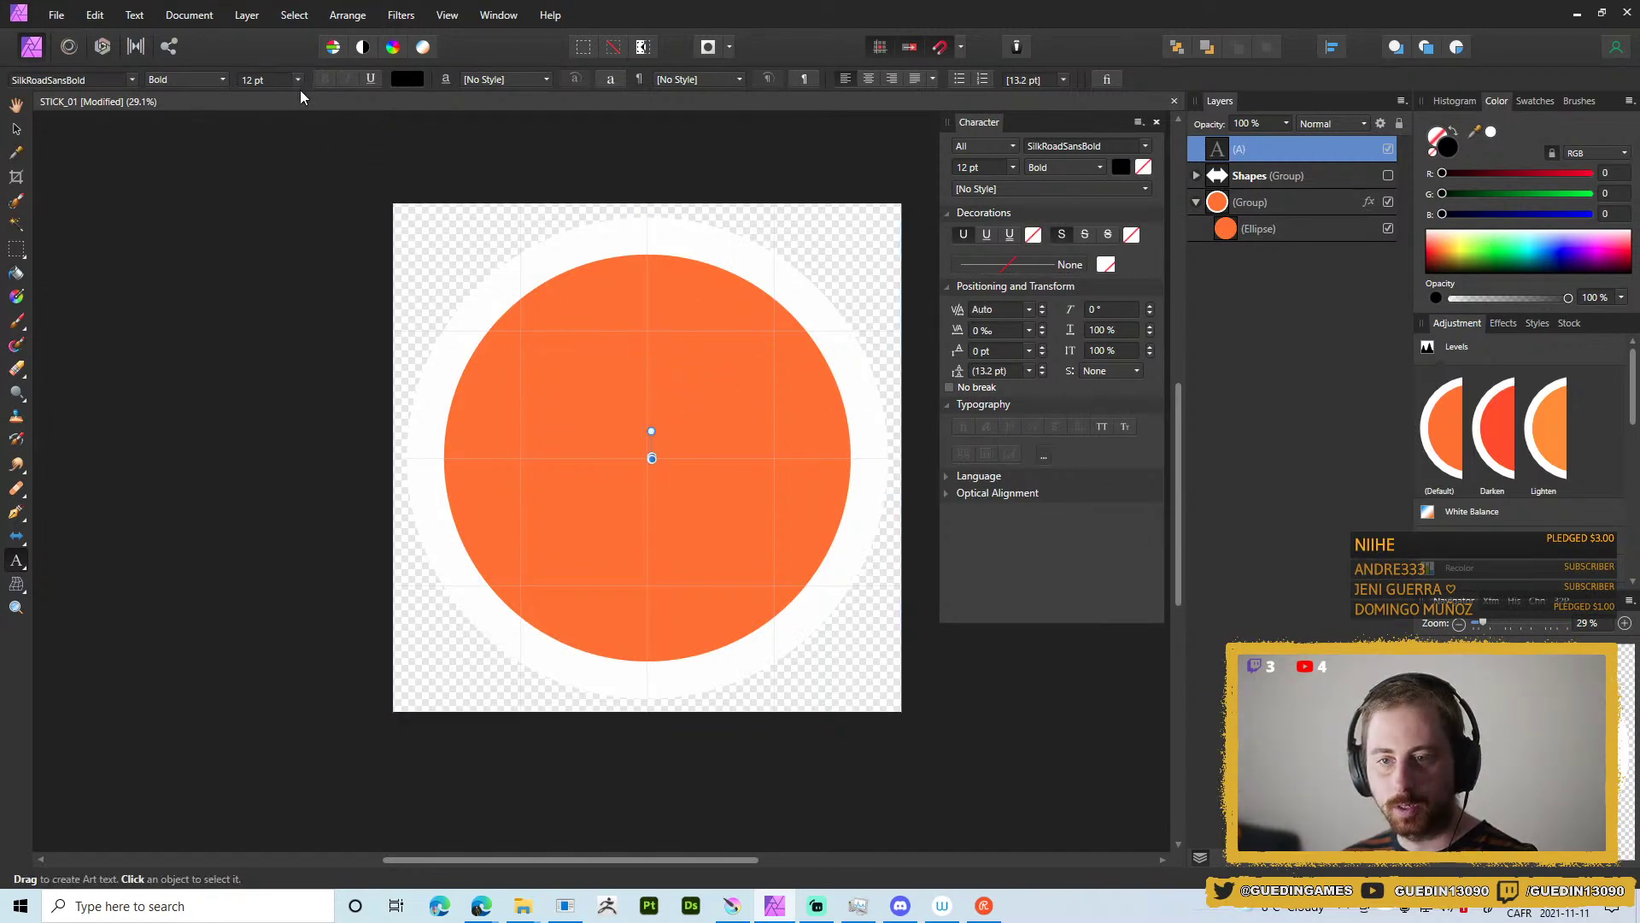
Enlarge the letter A to a font size of 1024 pt.
left_click(298, 79)
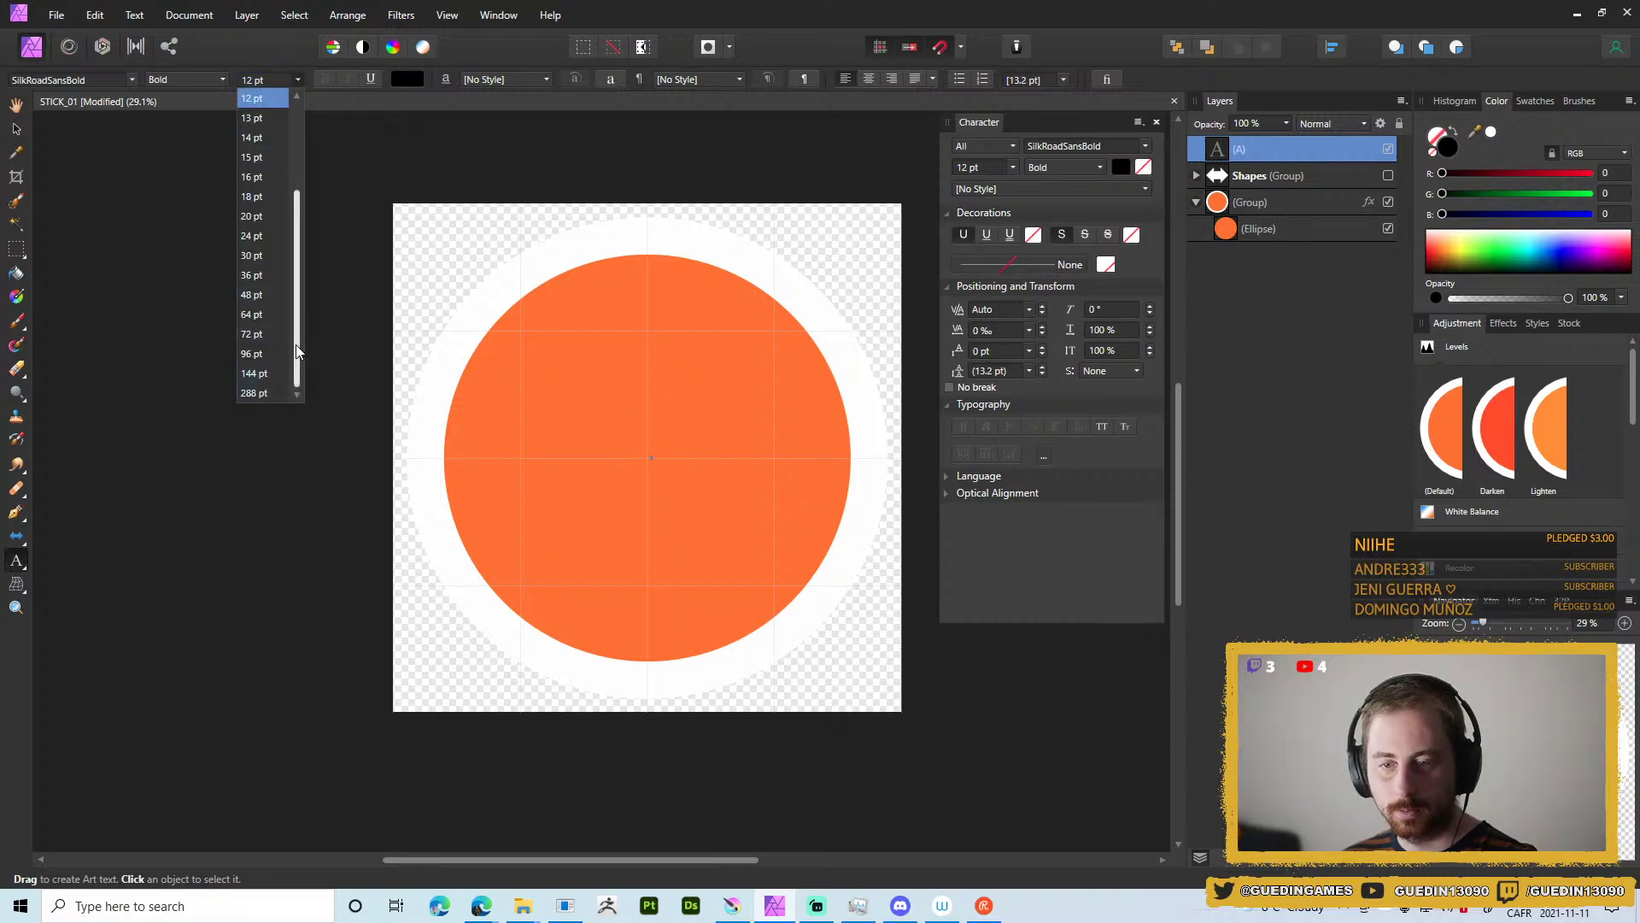
left_click(255, 393)
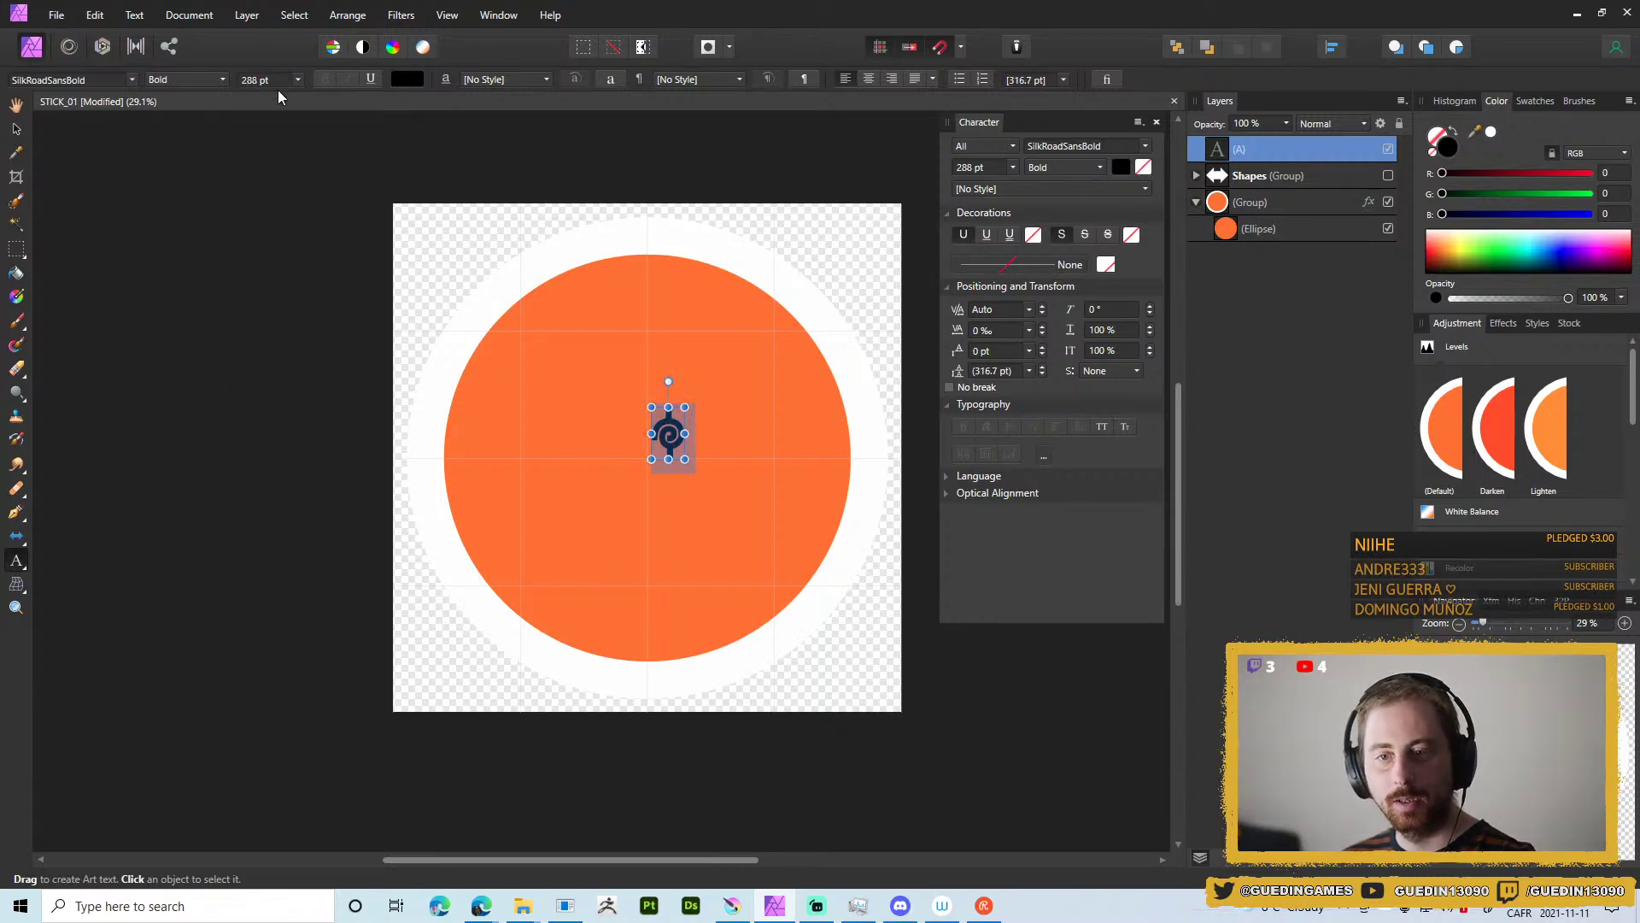
type("1024")
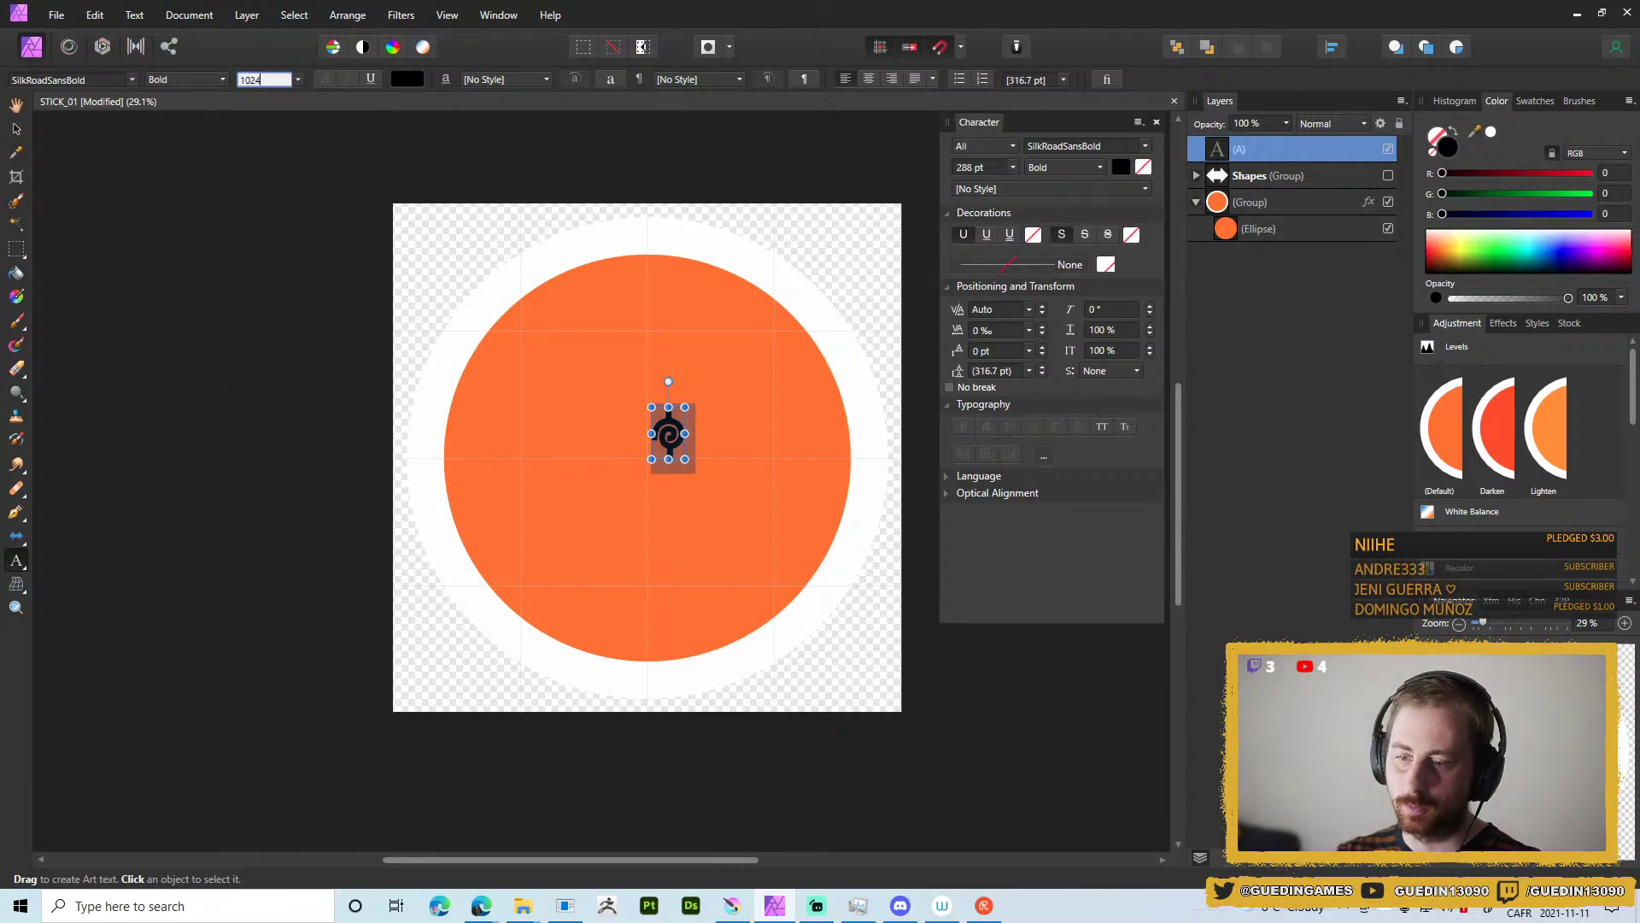
key("Return")
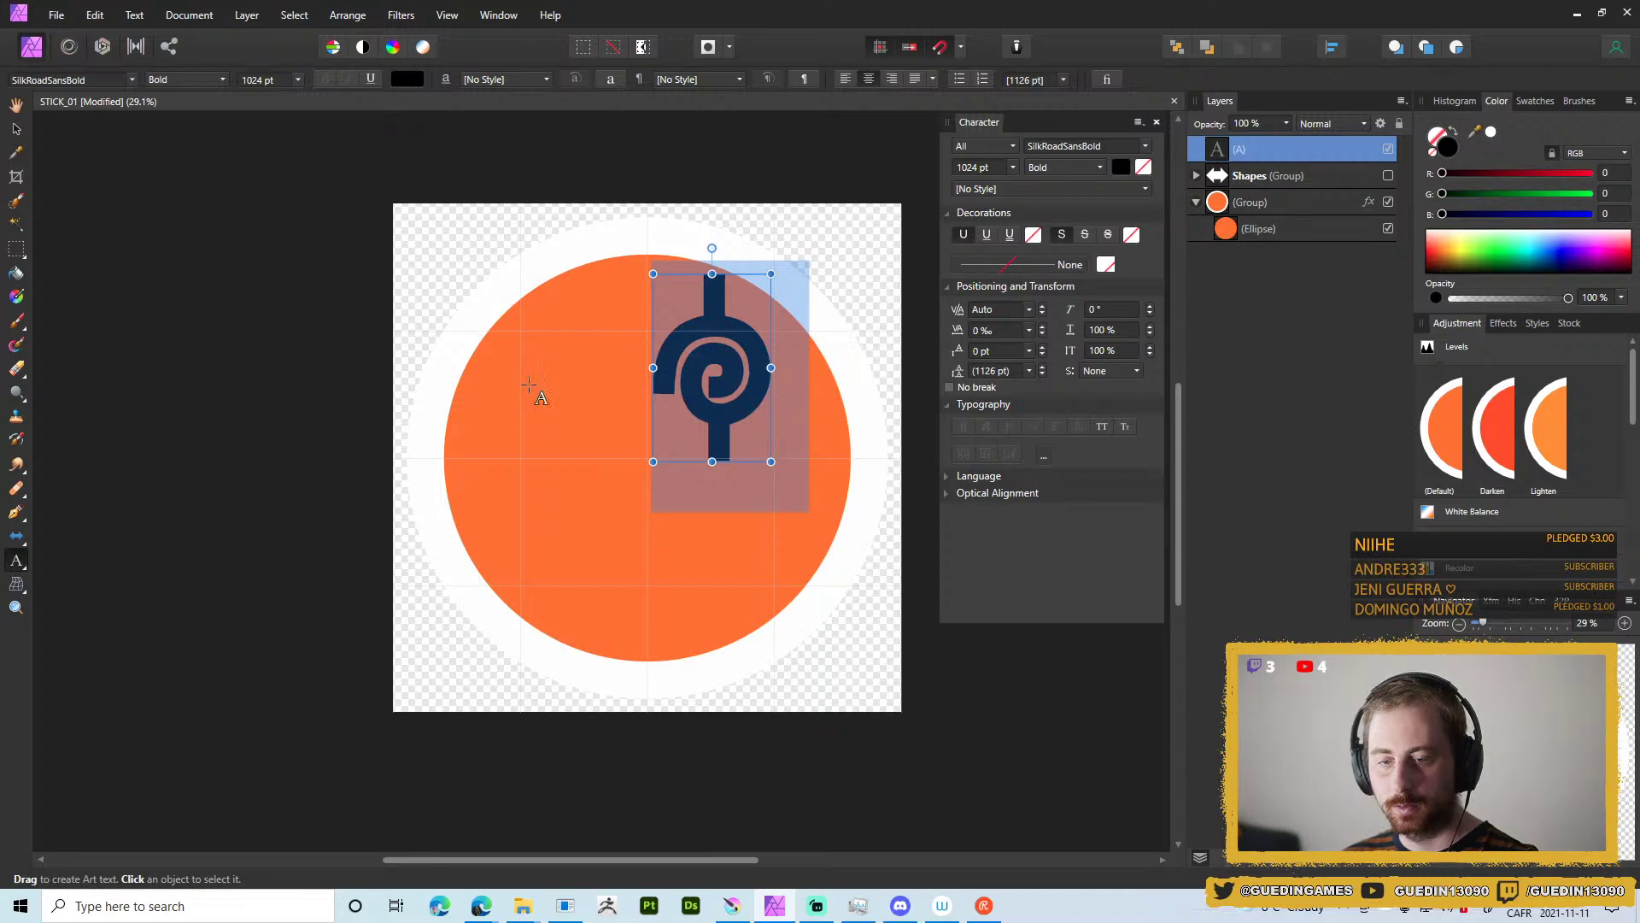
Centre the spiral glyph on the orange circle and scale it up to about 2061.6 pt so it nearly fills the circle's height.
left_click(15, 128)
left_click_drag(728, 361, 662, 447)
left_click_drag(706, 364, 781, 269)
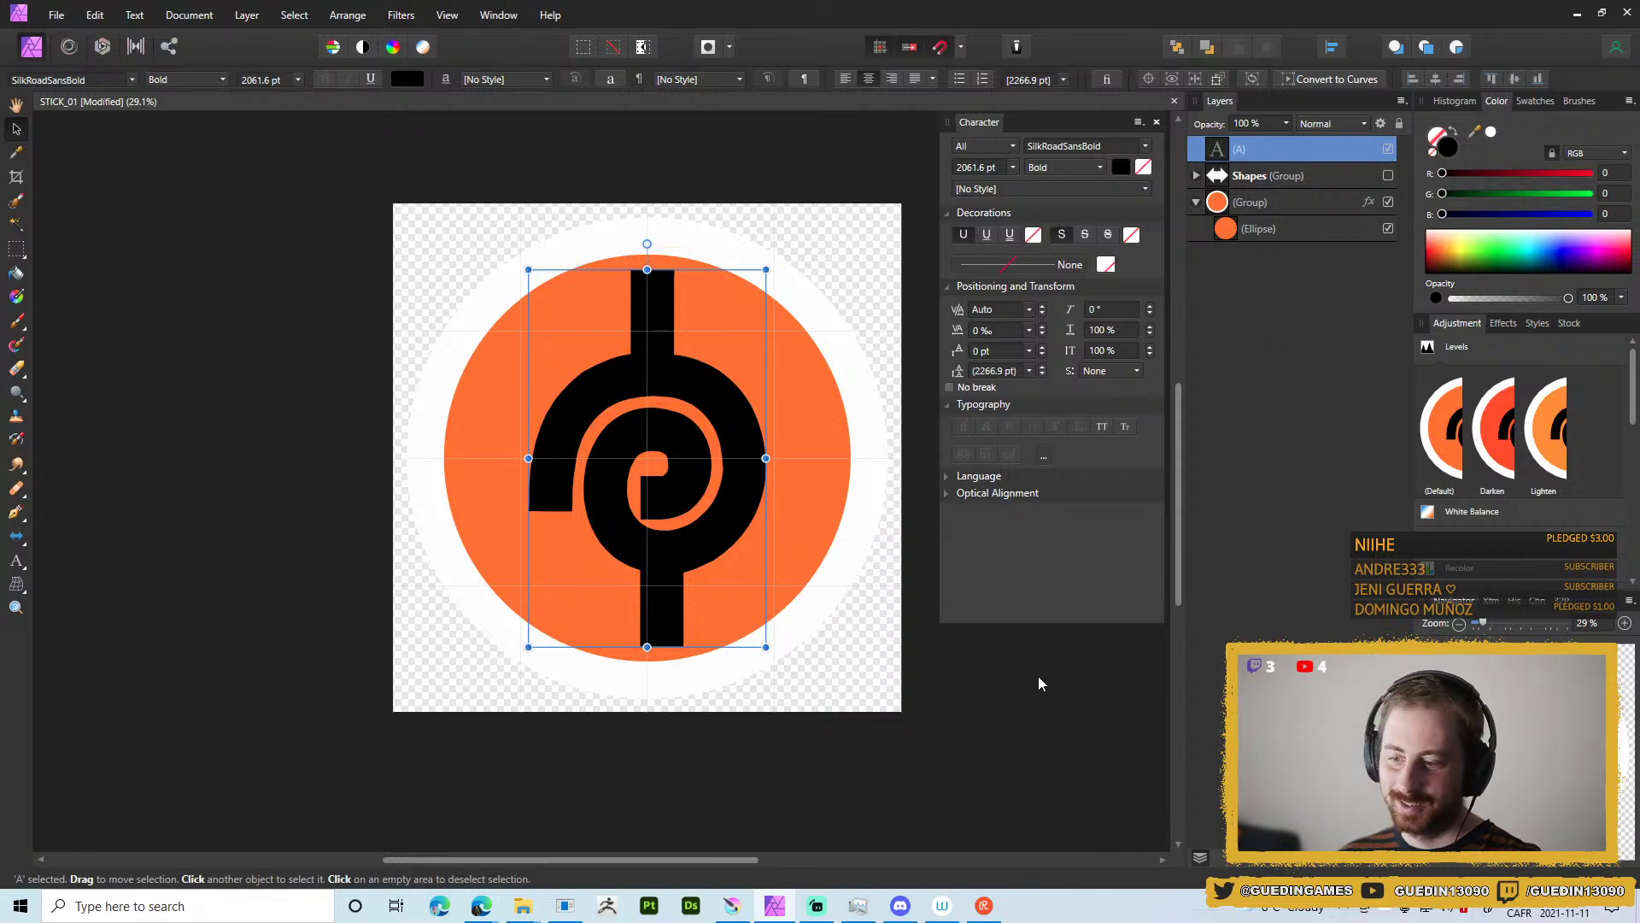
left_click(1050, 645)
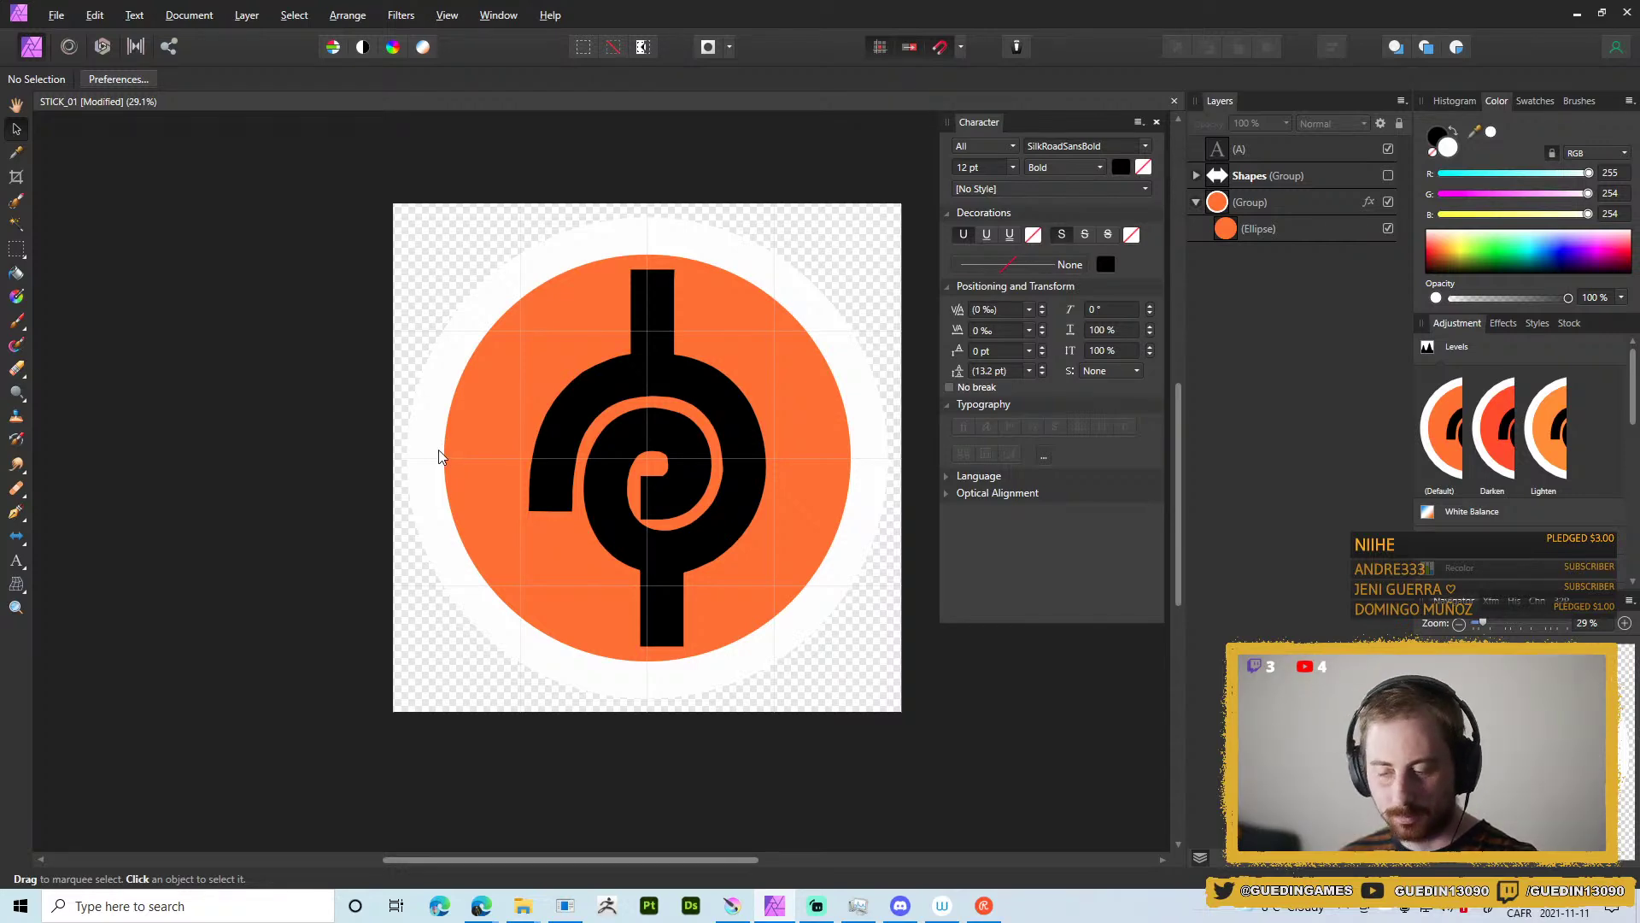
Export the spiral glyph sticker as T_STICK_06.png into the Stickers folder.
key("ctrl+alt+shift+w")
left_click(959, 557)
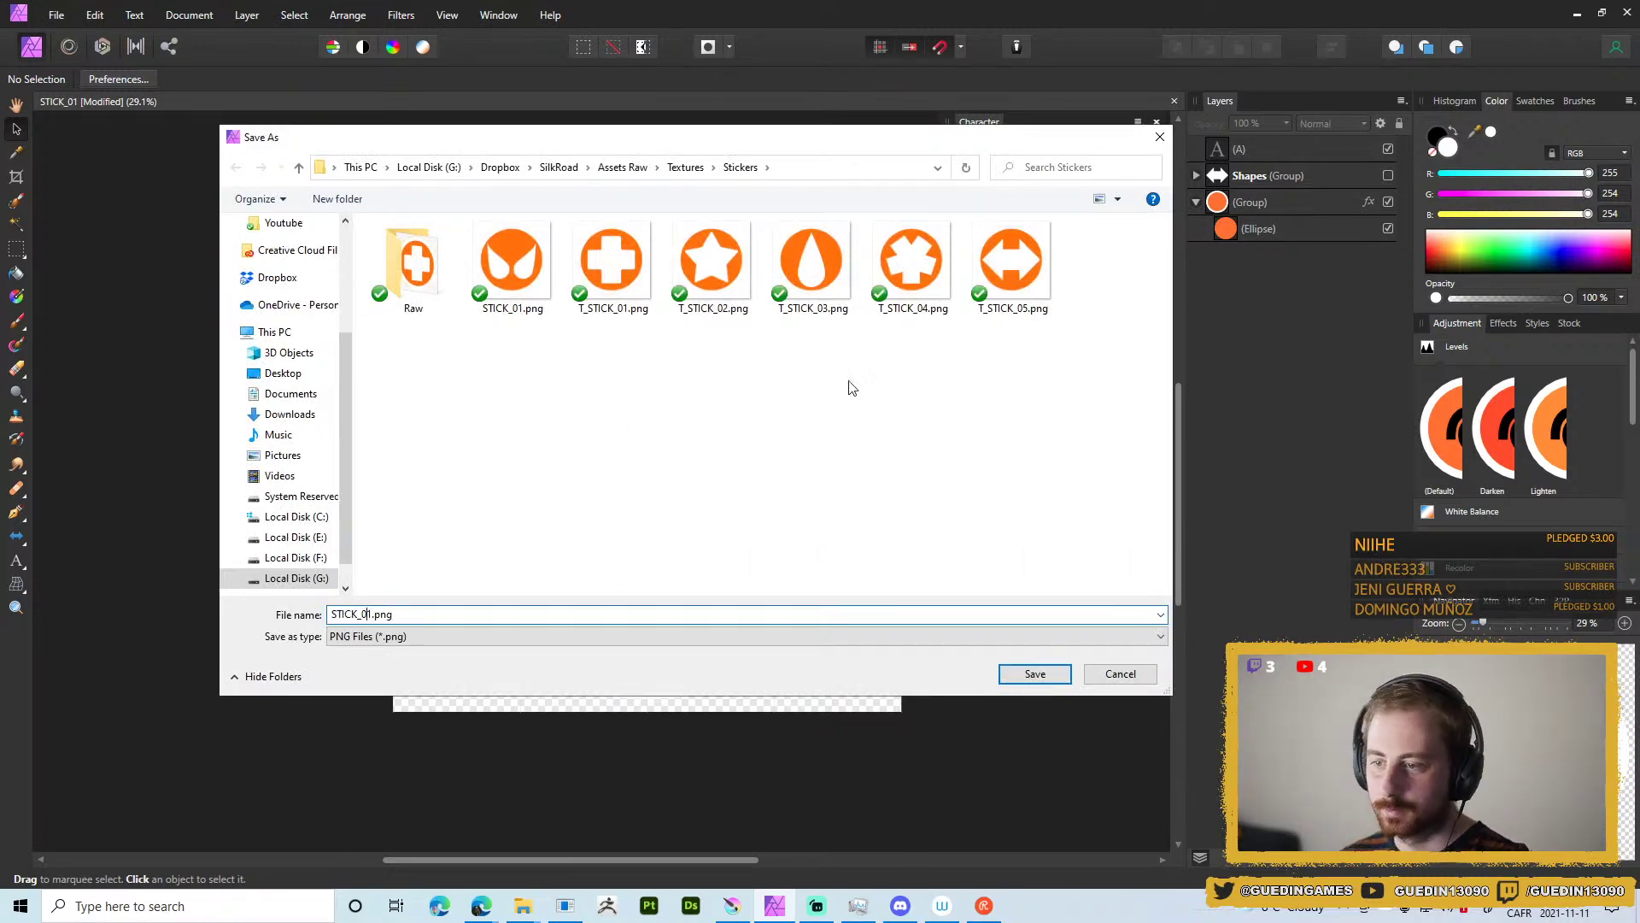
left_click(1017, 274)
left_click(381, 614)
left_click(381, 614)
key("Return")
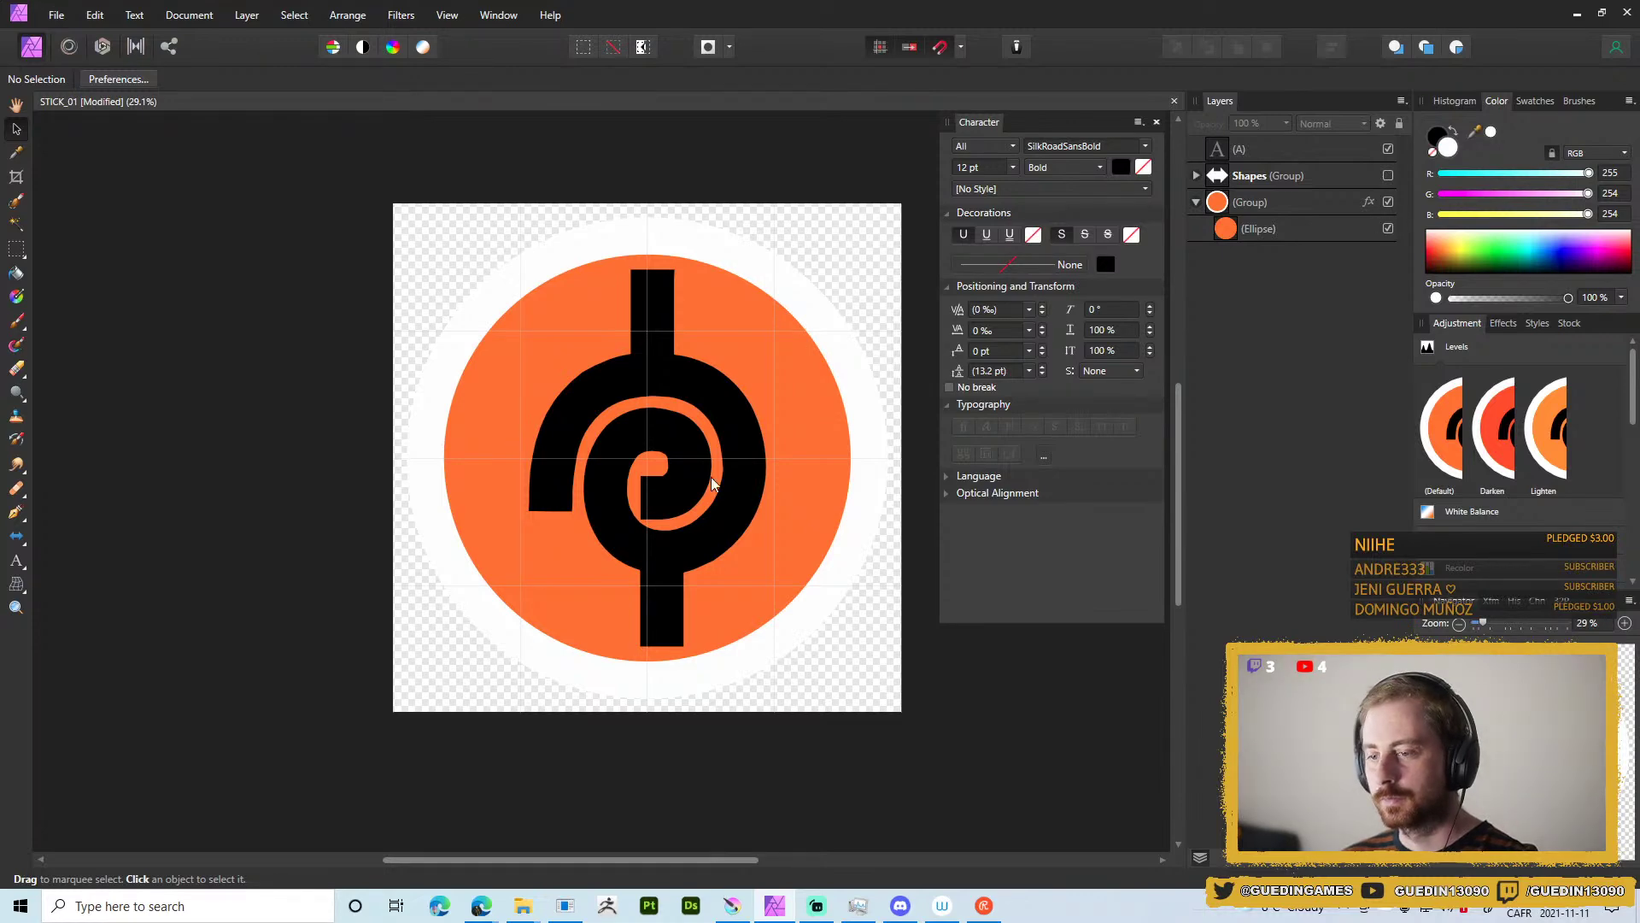
Replace the letter A in the art text with the letter E, keeping the same font and size.
left_click(1326, 158)
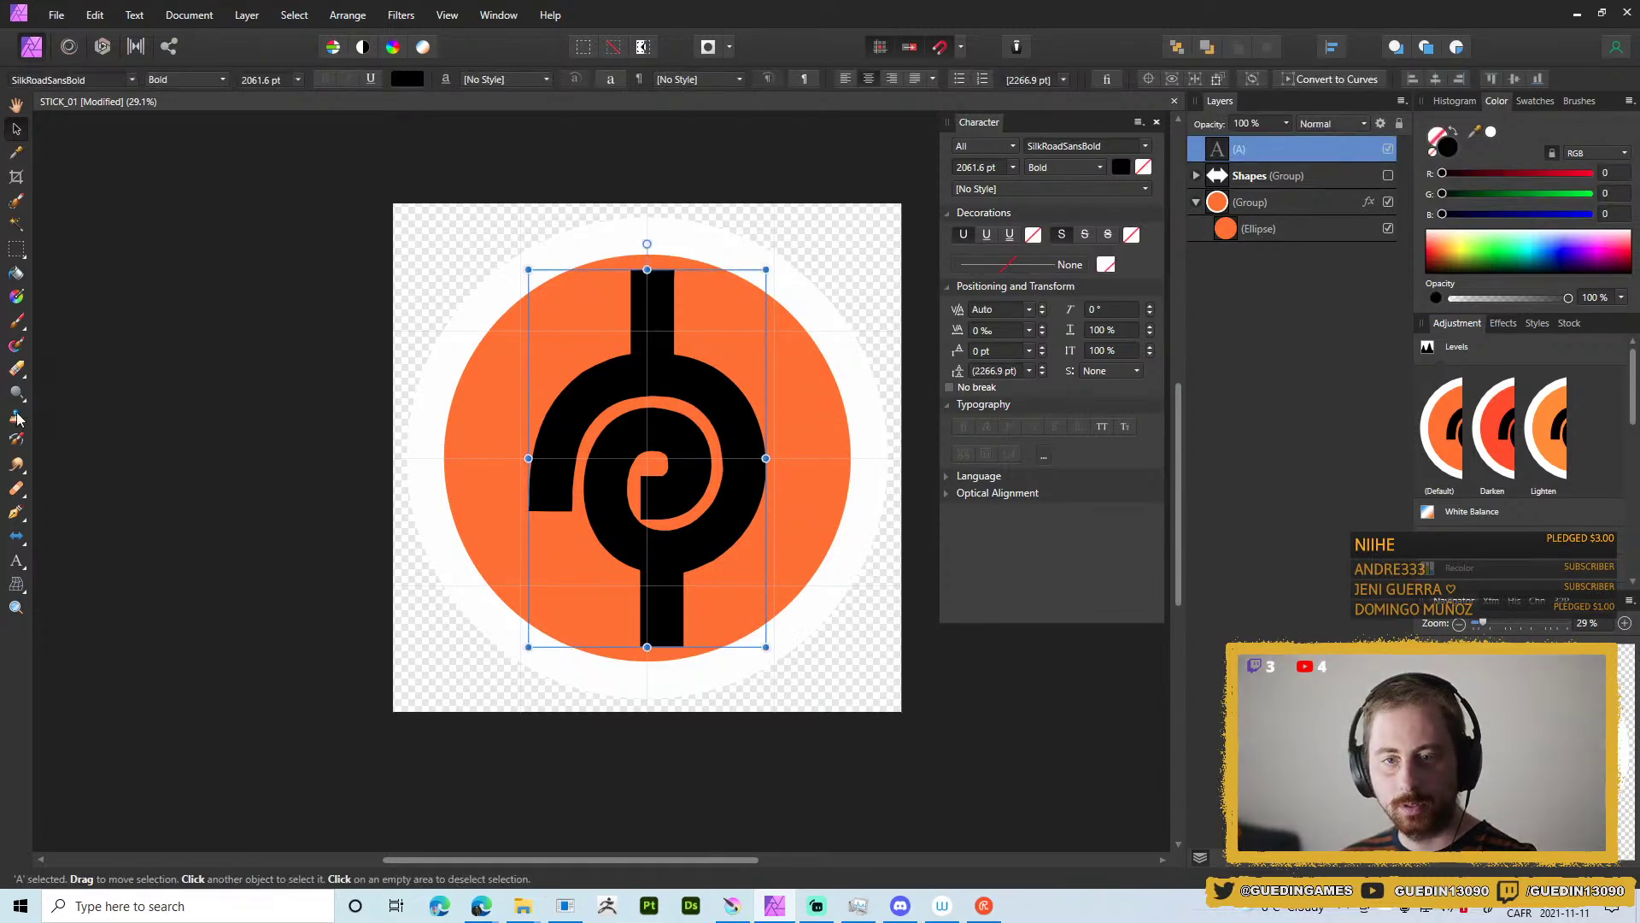
left_click(16, 560)
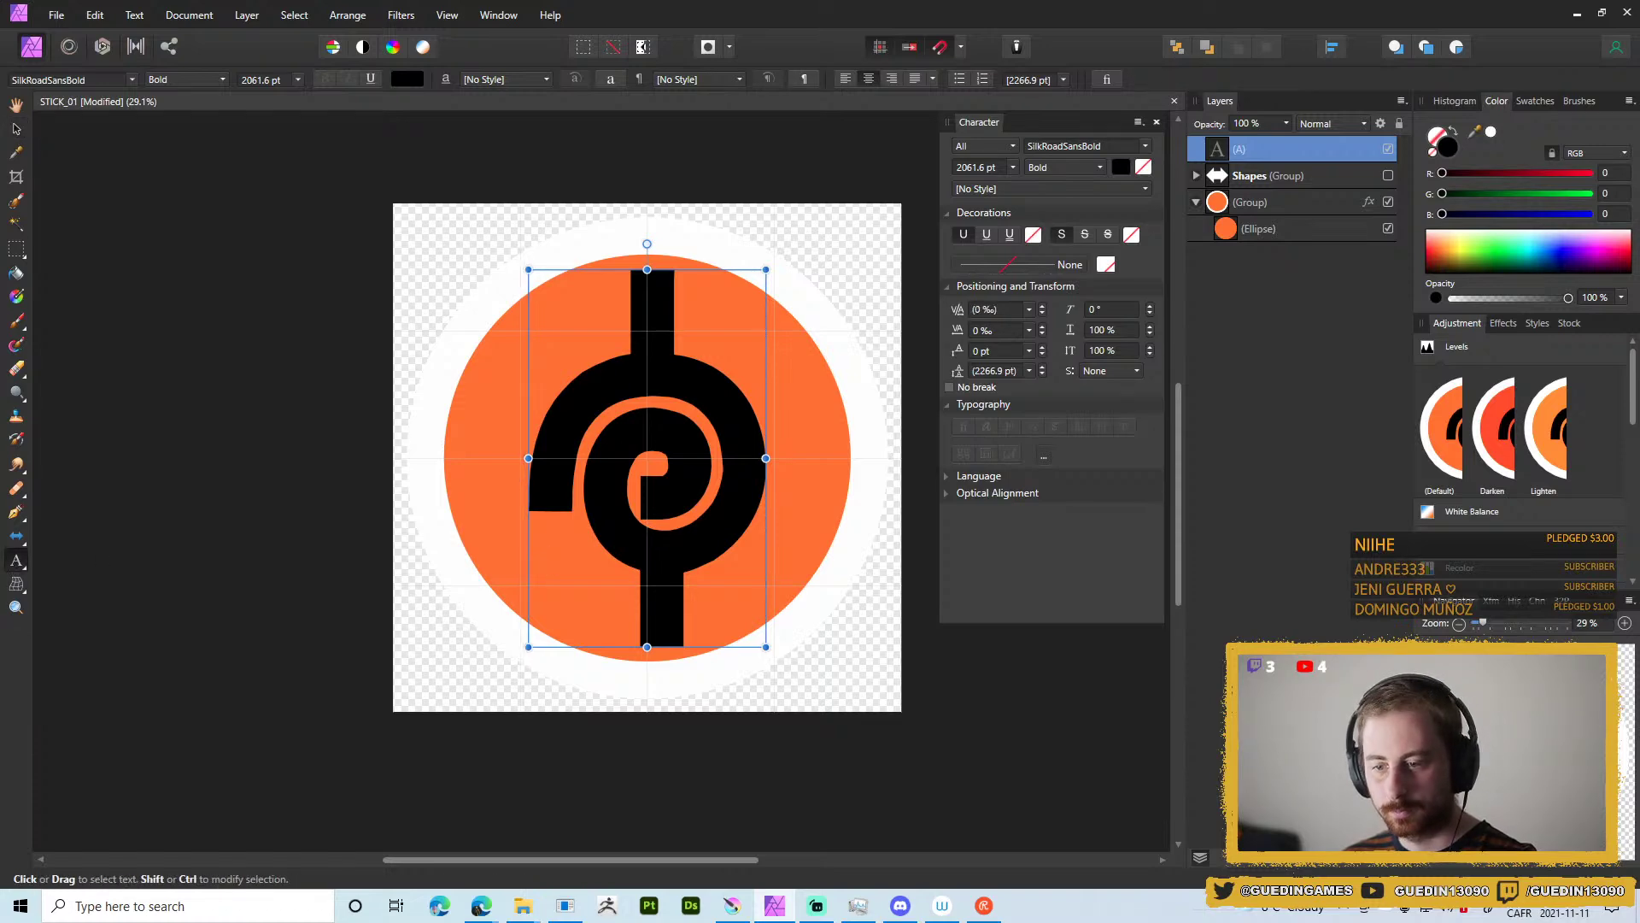
key("ctrl+a")
key("BackSpace")
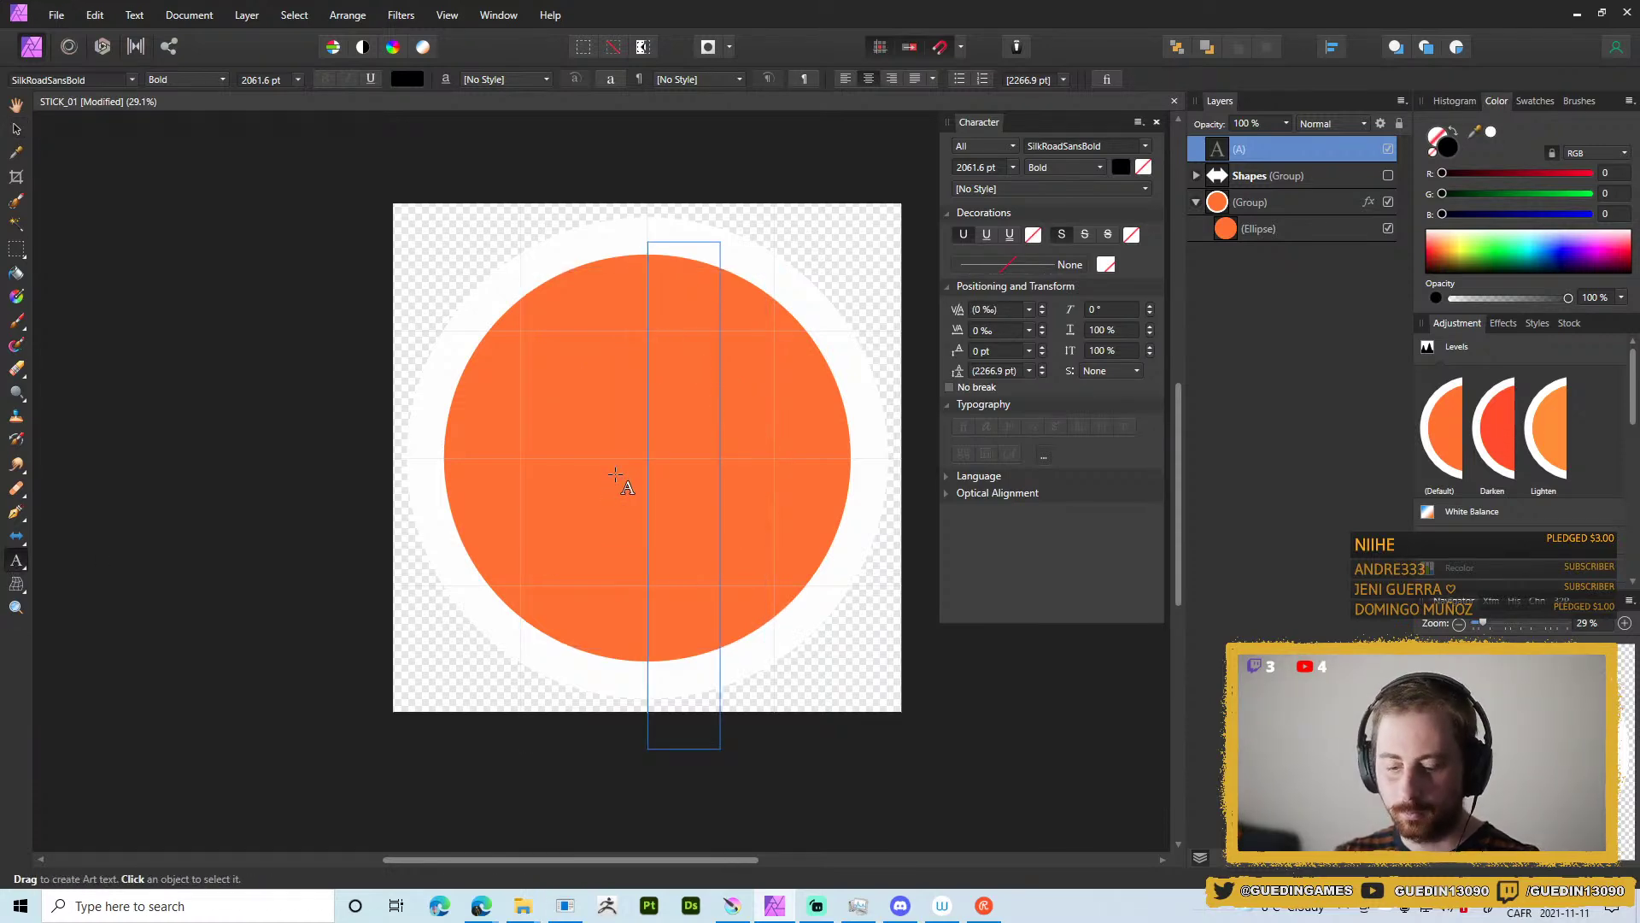
type("B")
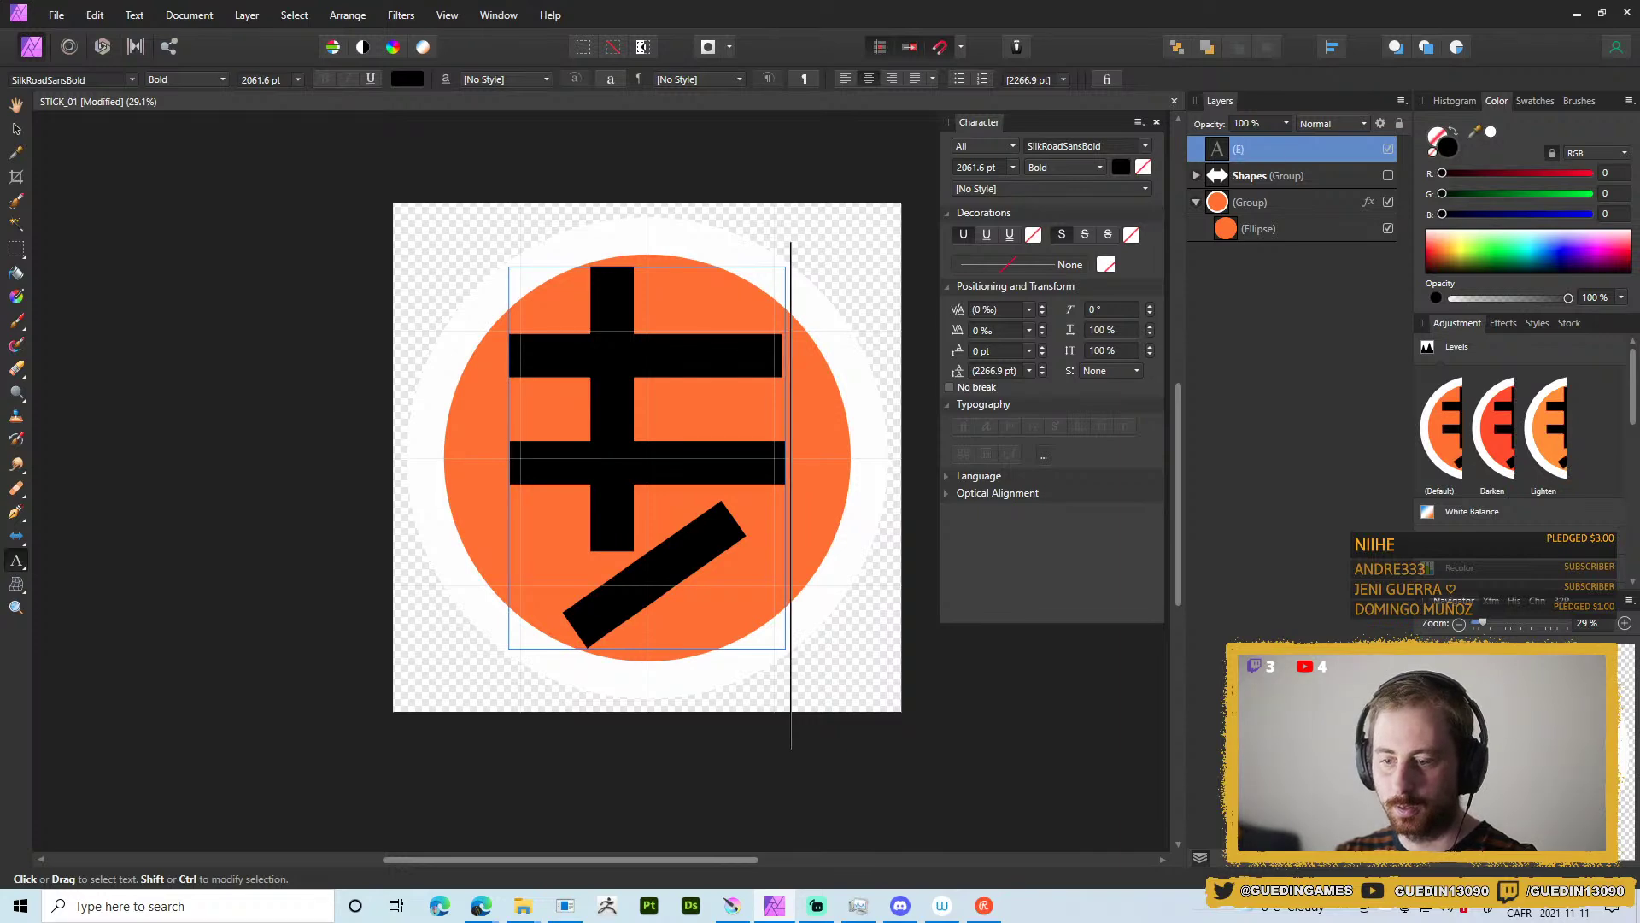
Export the black E glyph sticker as T_STICK_07.png into the Stickers folder.
key("ctrl+shift+alt+s")
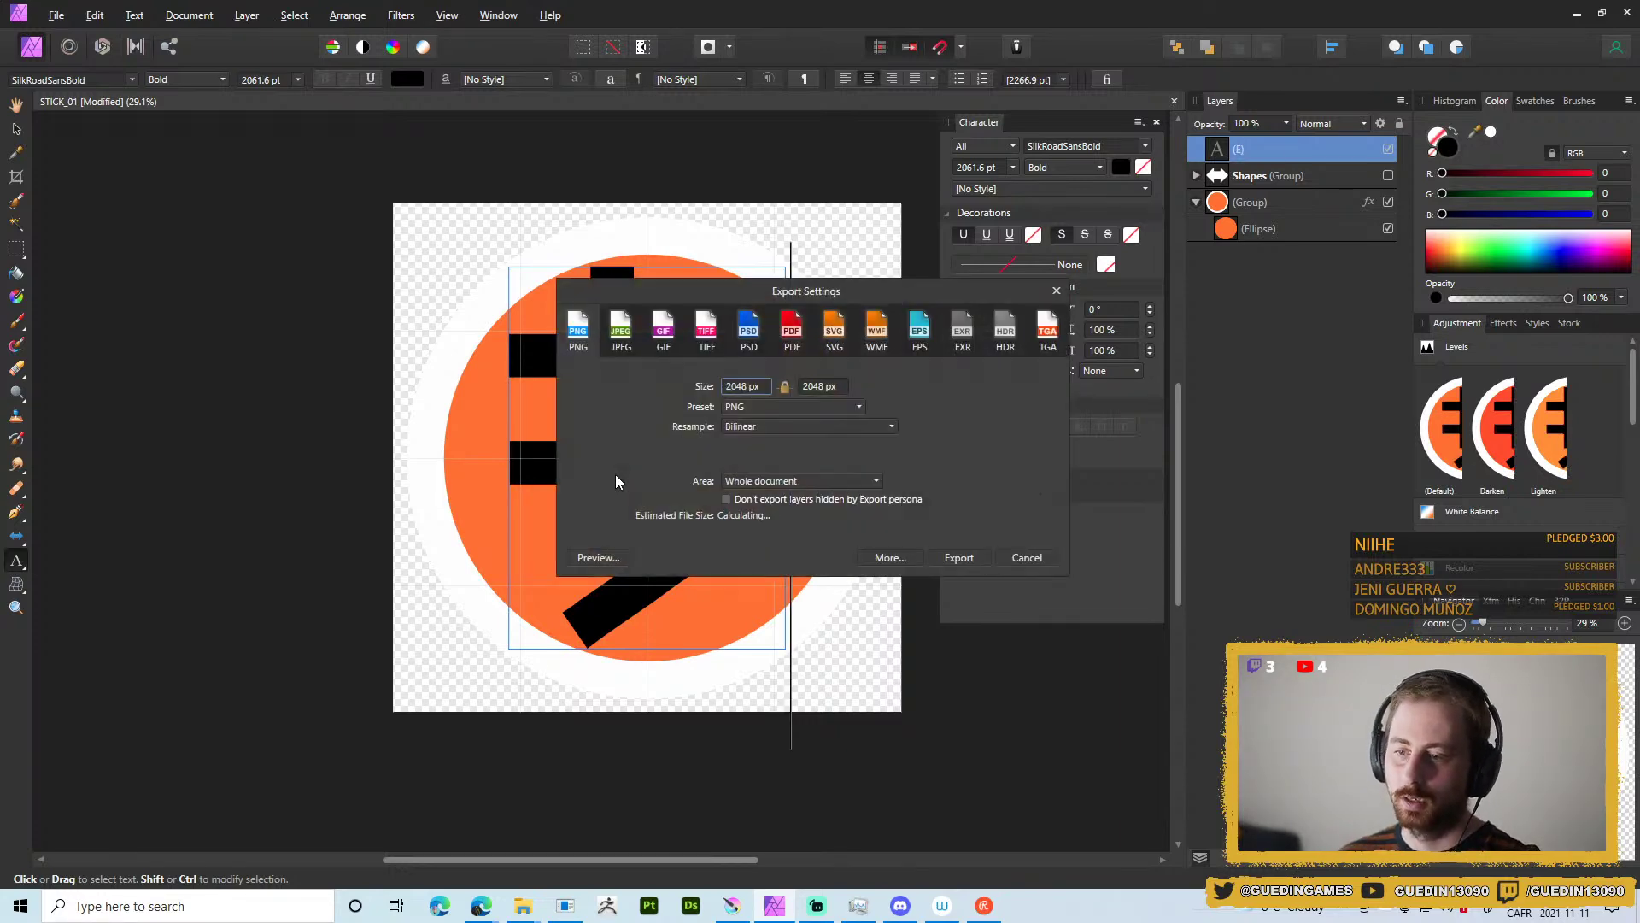
left_click(958, 558)
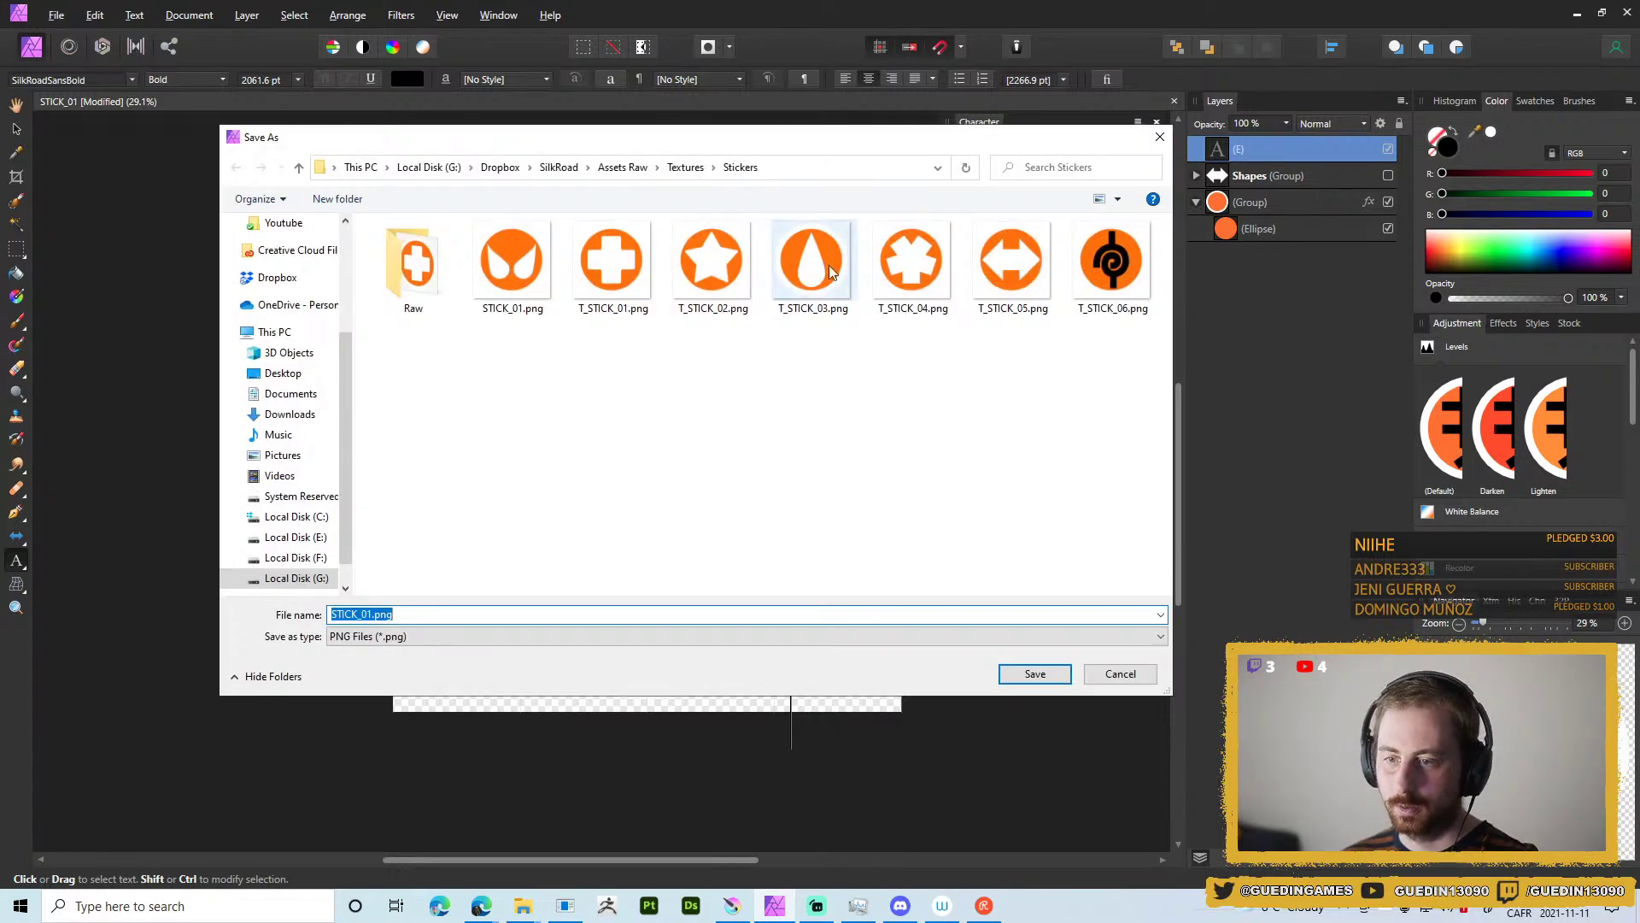
double_click(378, 612)
left_click(379, 614)
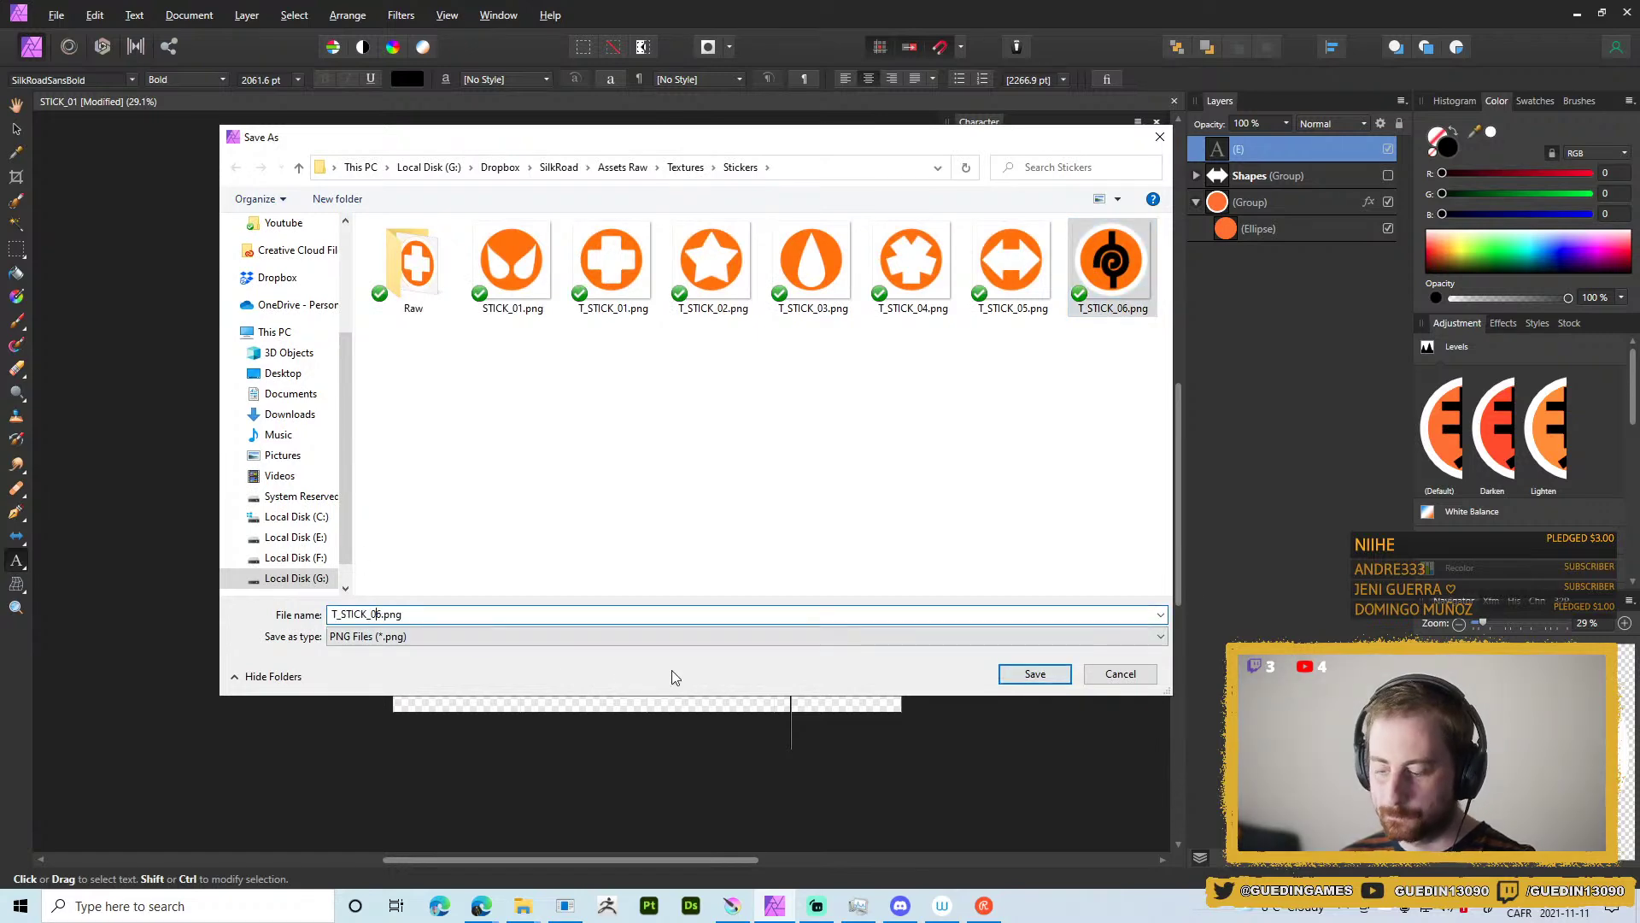
key("Delete")
type("7")
key("Return")
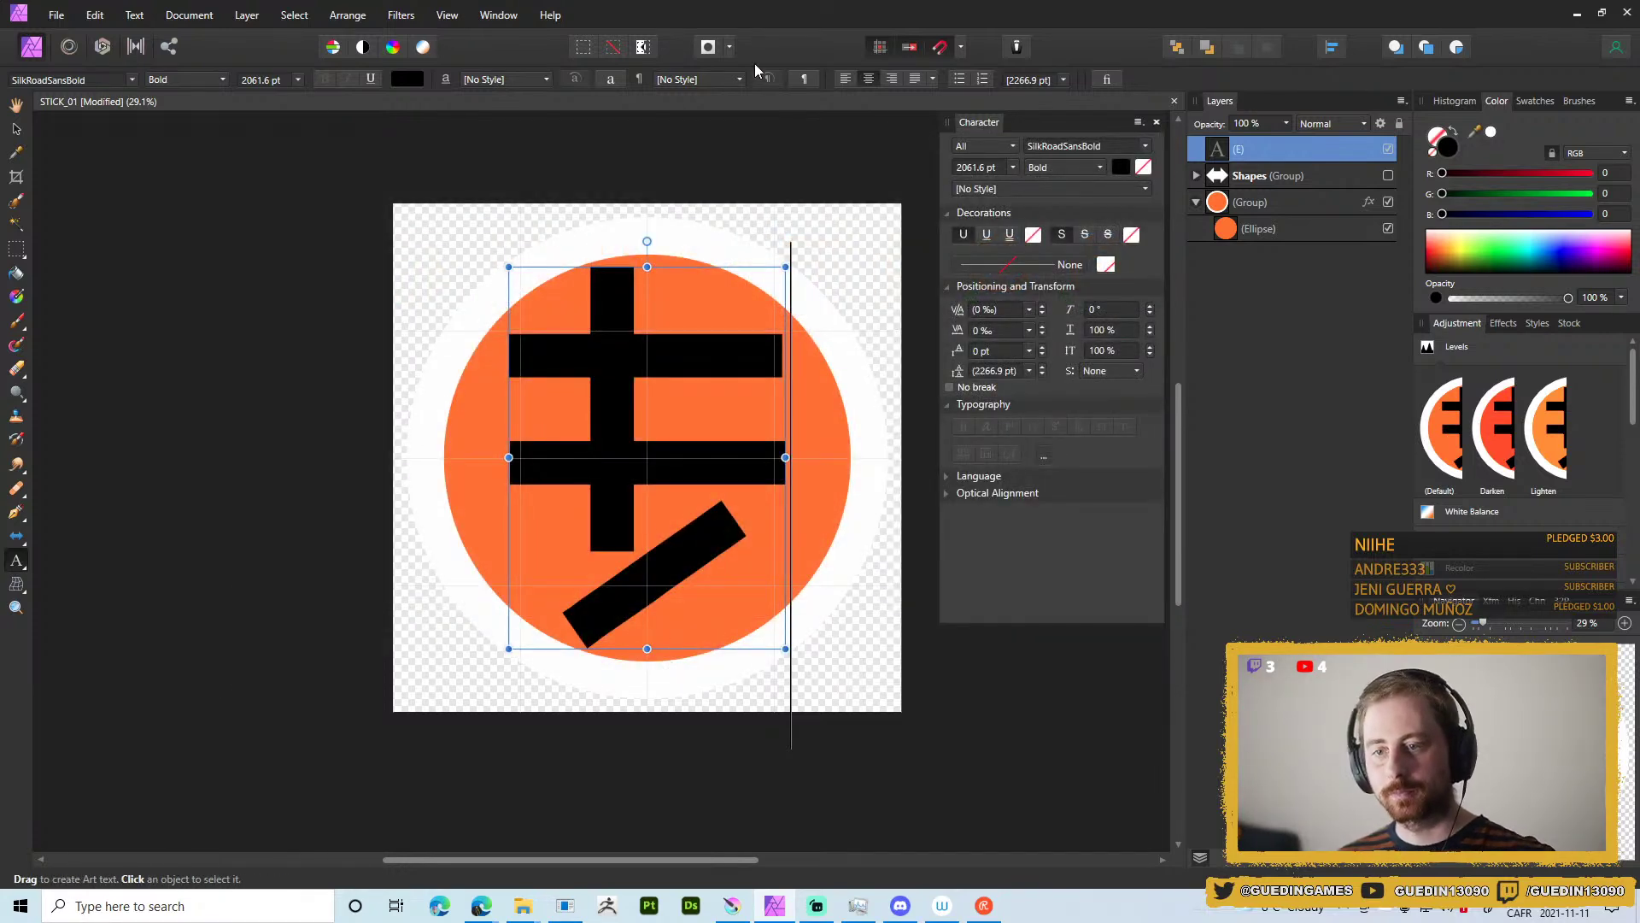
Open STICK_01.png from the Stickers folder to examine its design, and return to the sticker document.
left_click(1286, 230)
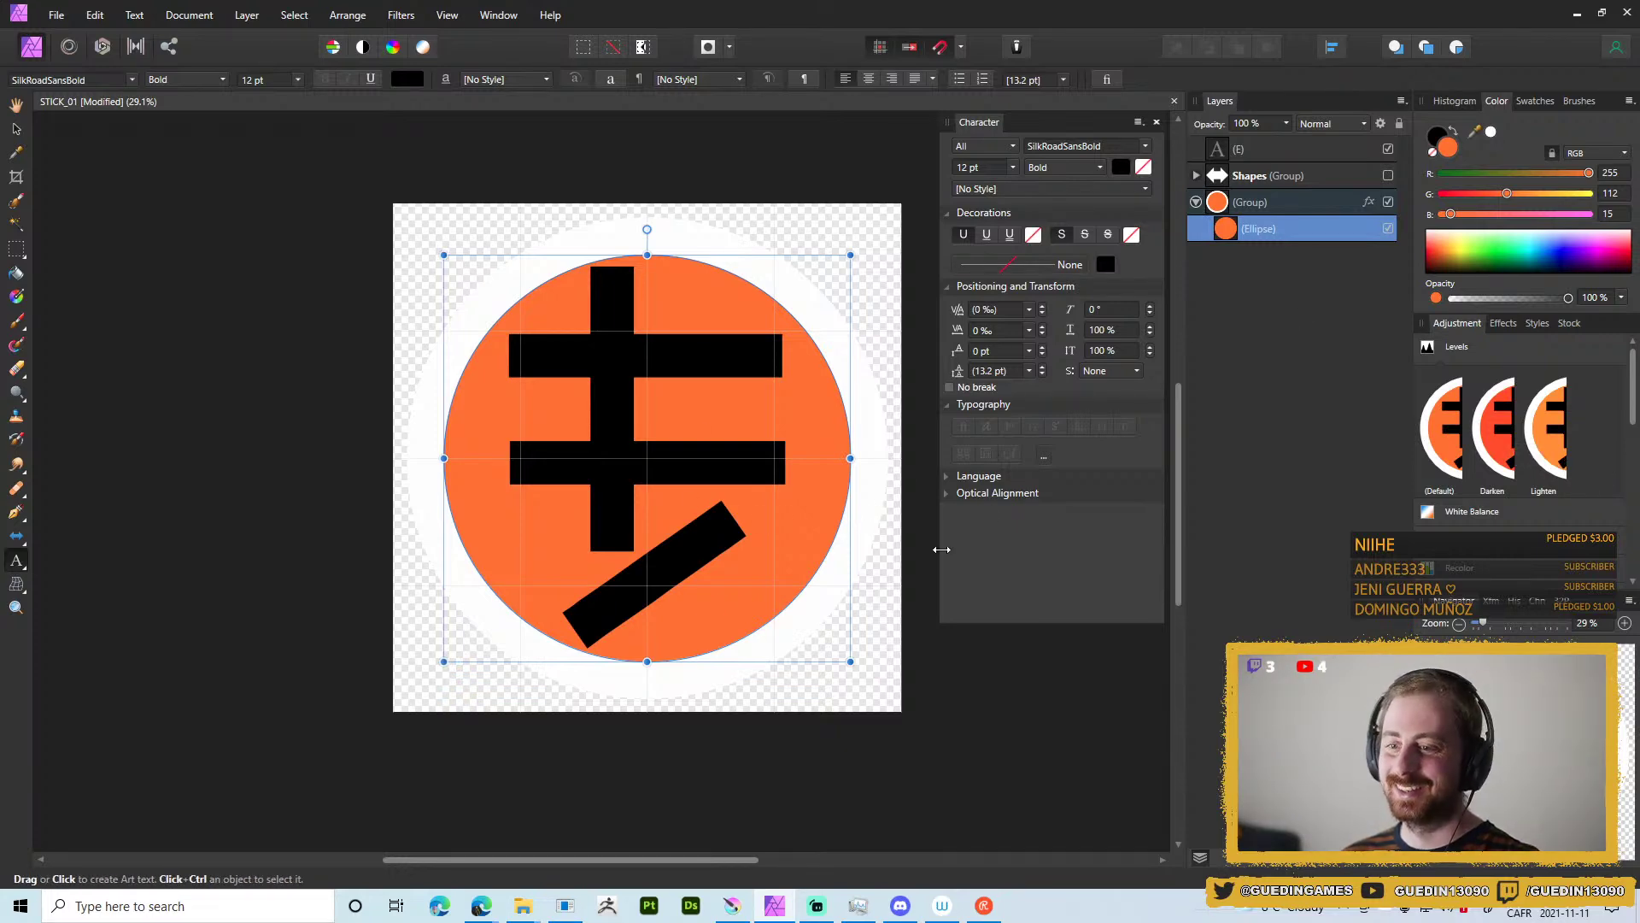
key("alt+Tab")
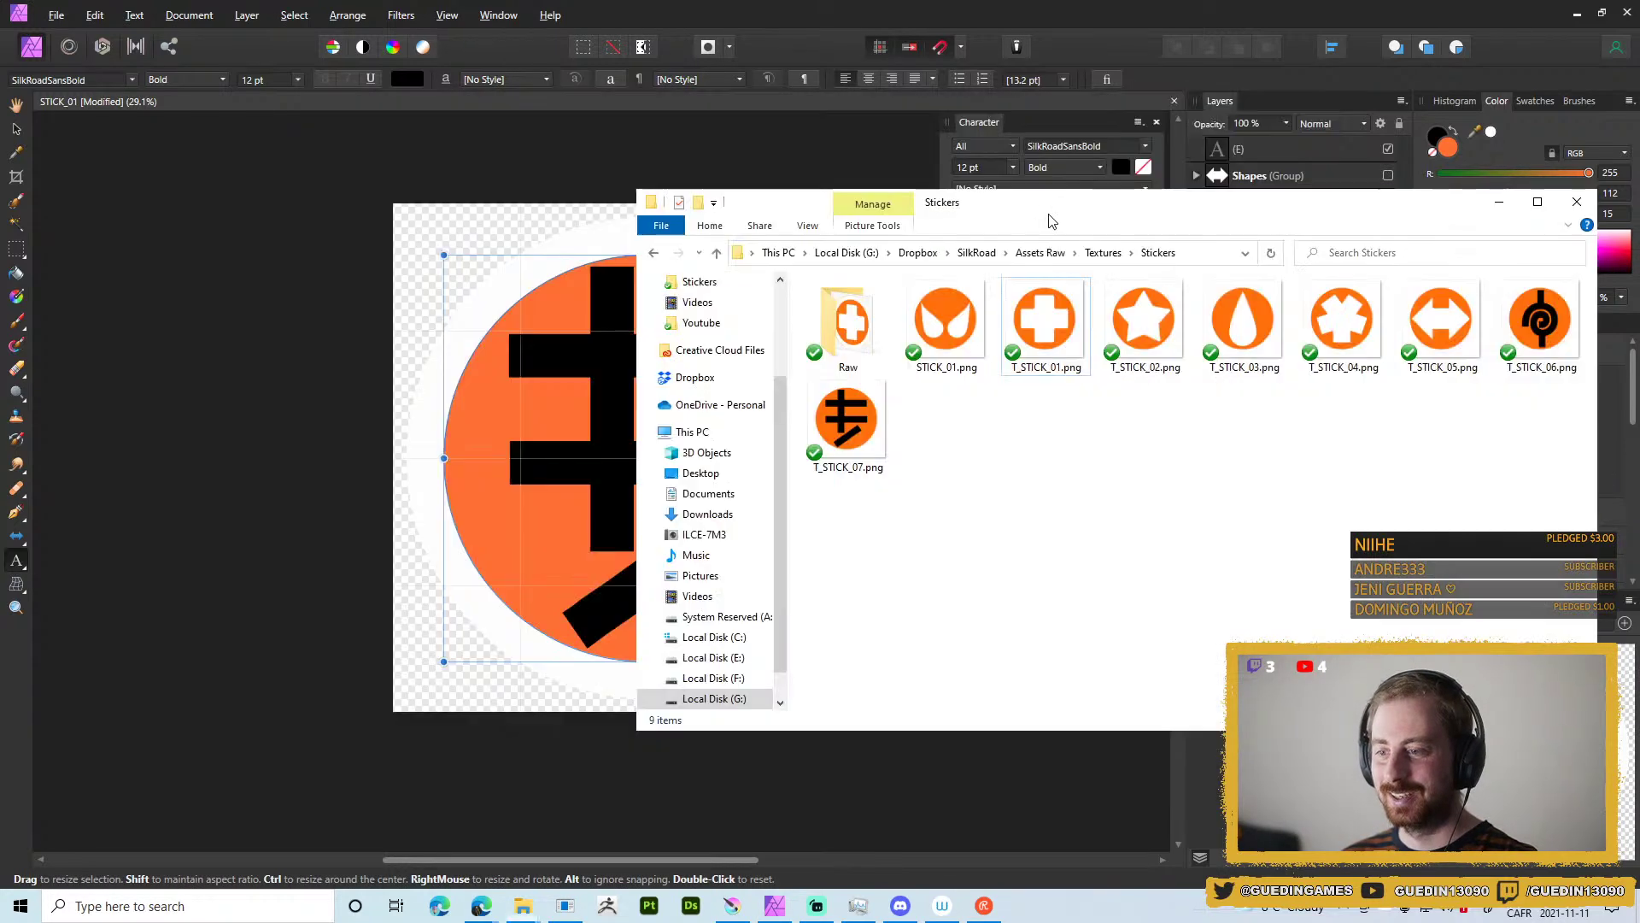
double_click(959, 317)
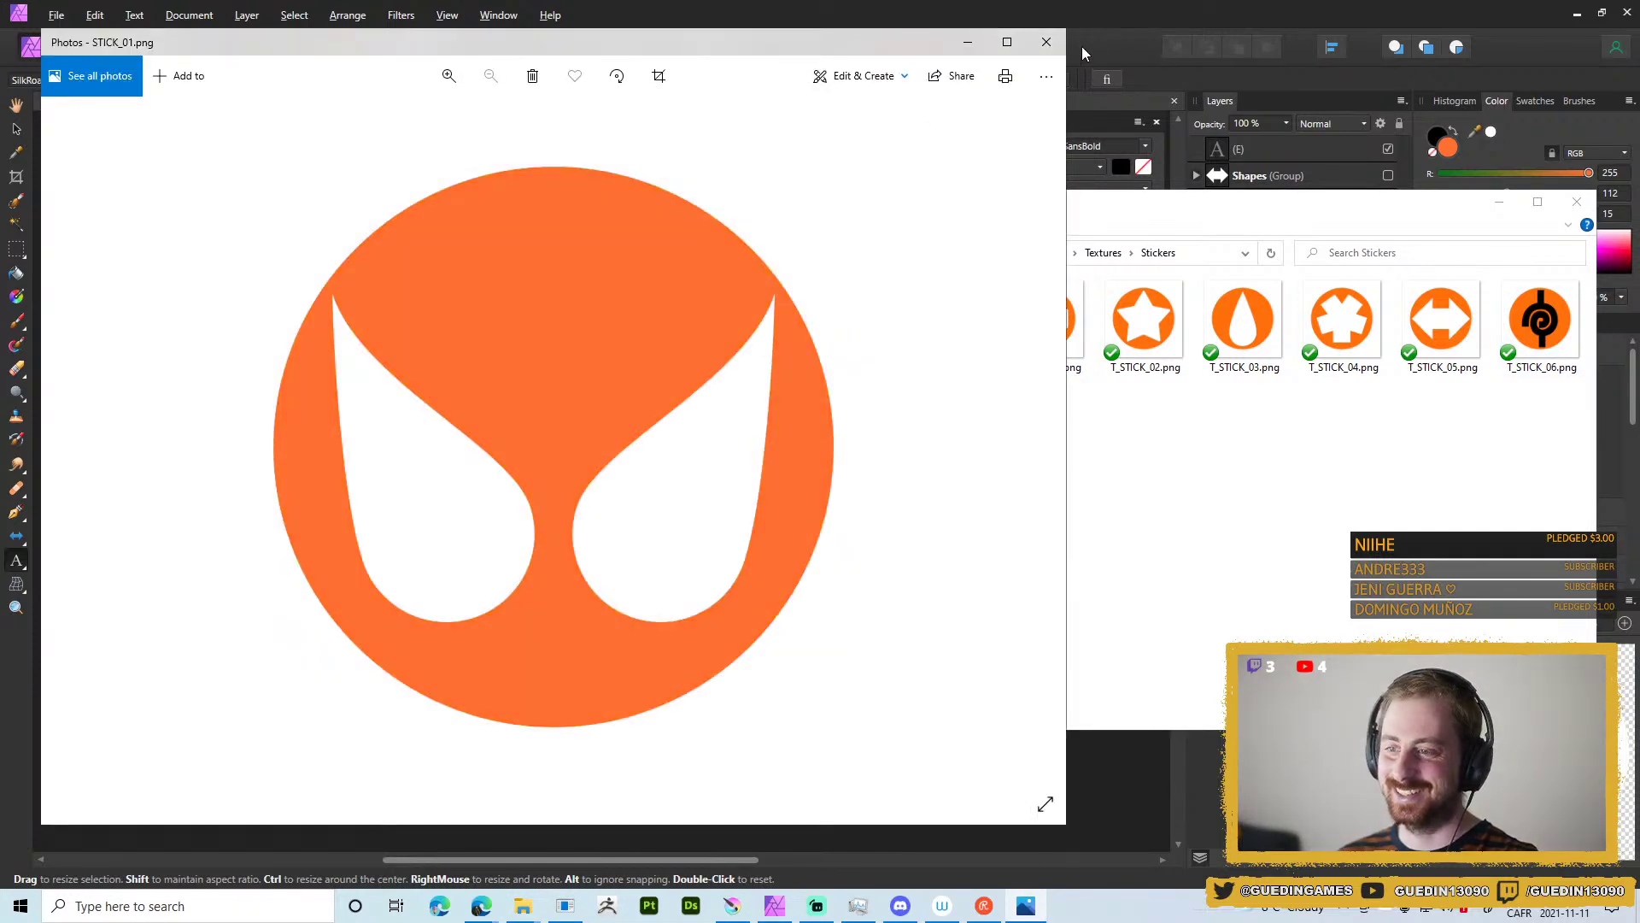
left_click(1046, 43)
left_click(1499, 202)
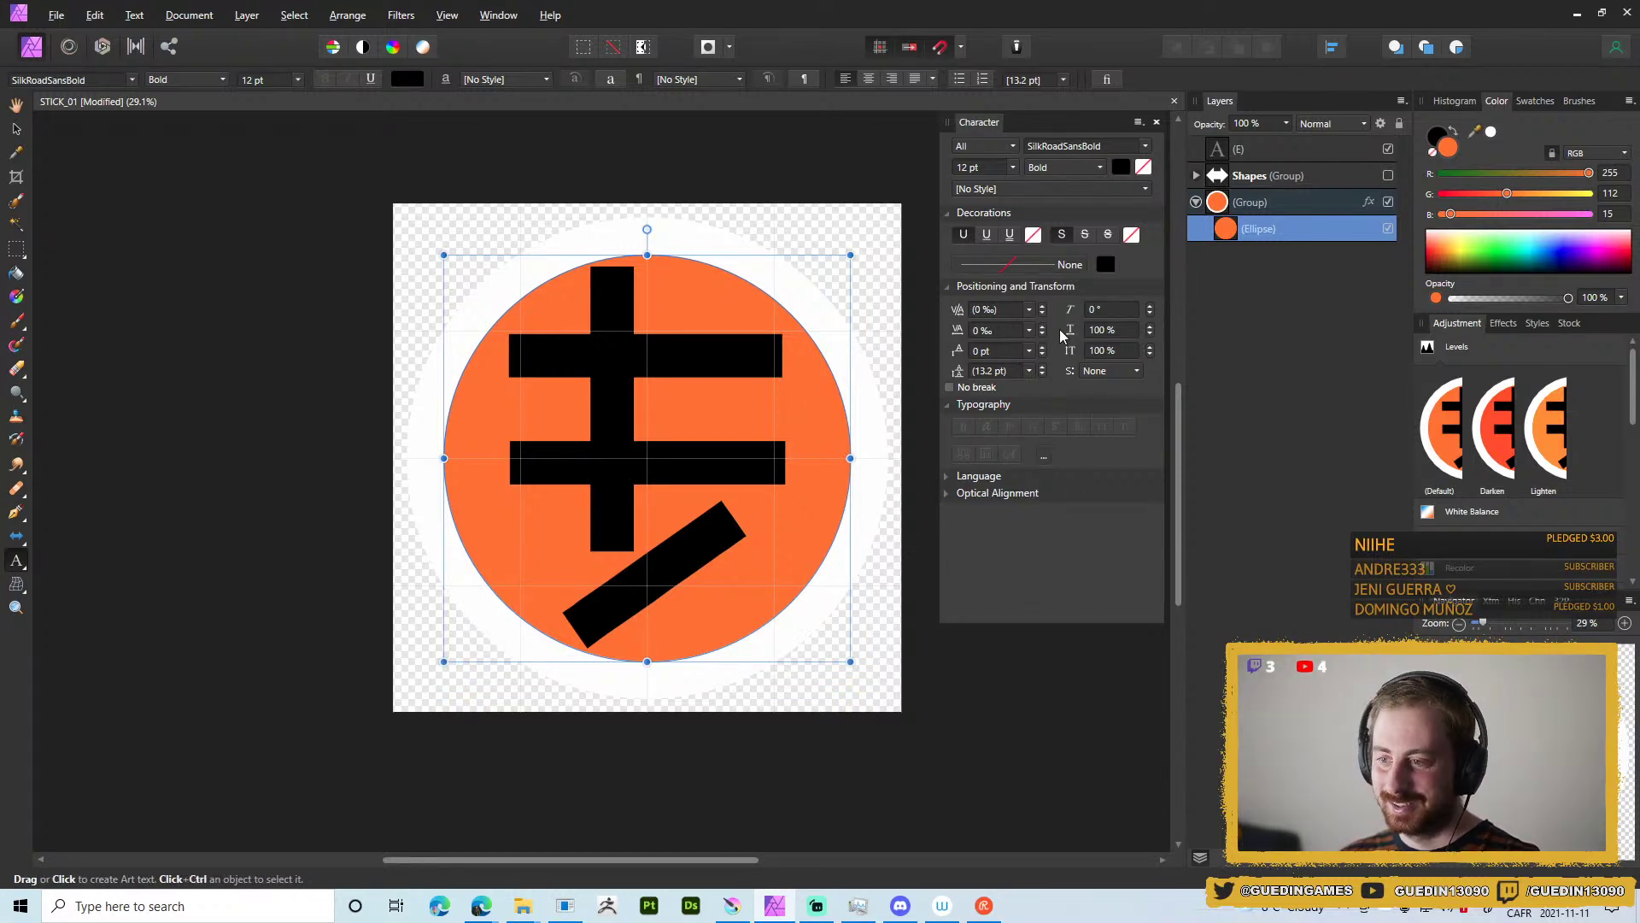
Change the E glyph's text fill colour to white.
left_click(1307, 151)
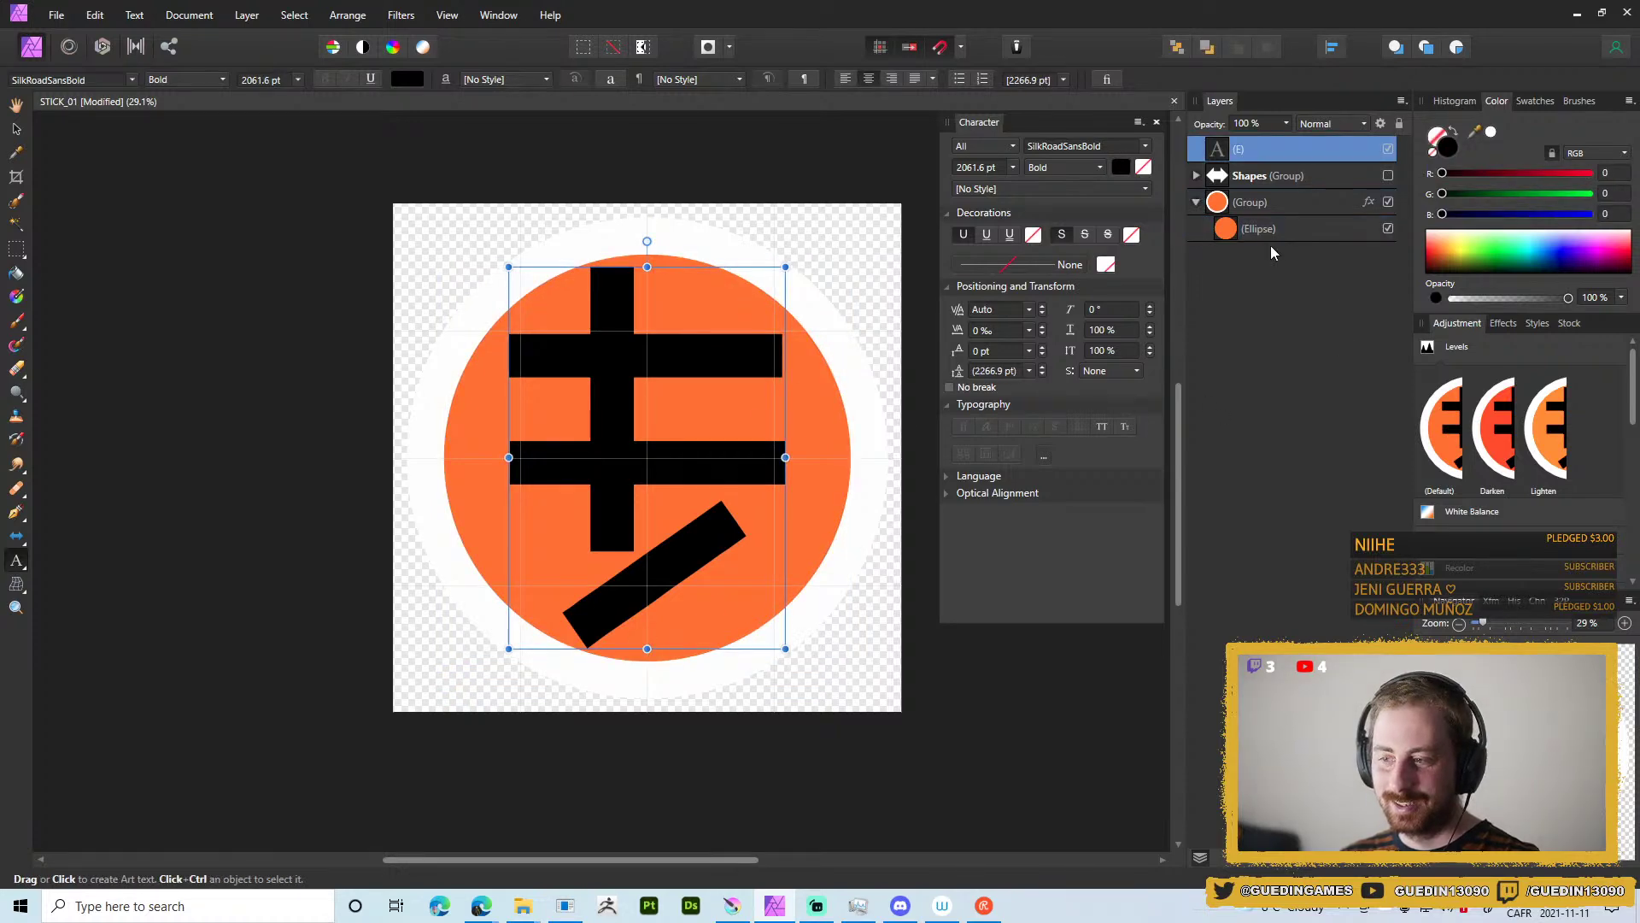
left_click(407, 79)
left_click_drag(351, 241, 256, 188)
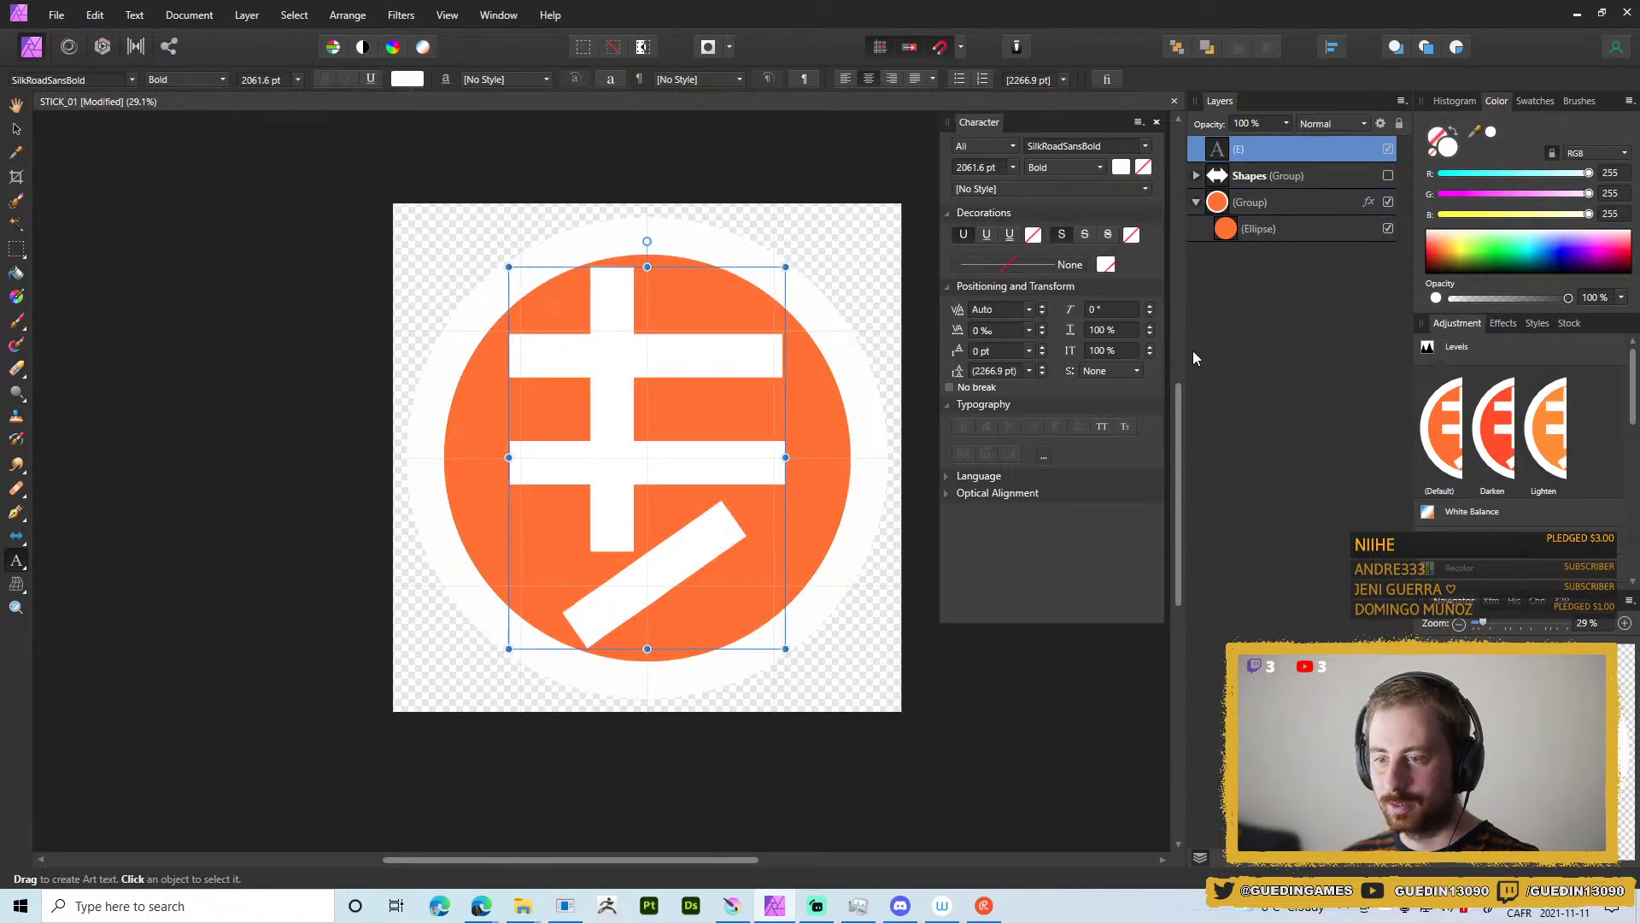
Export the white E glyph sticker as T_STICK_08.png into the Stickers folder.
key("ctrl+alt+shift+s")
left_click(958, 557)
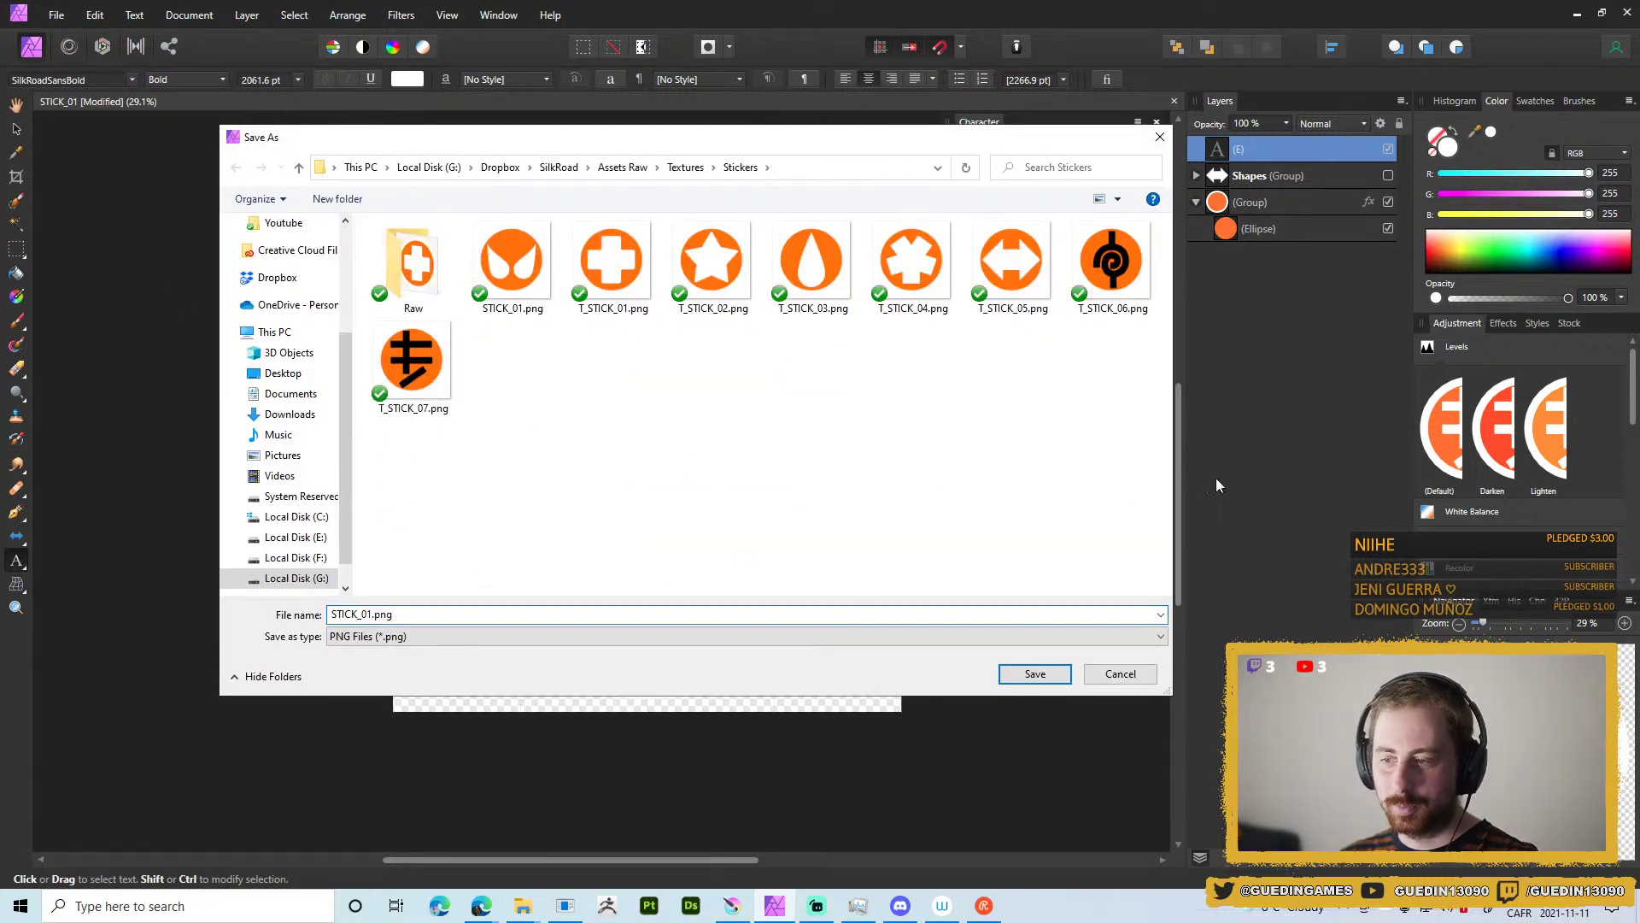
left_click(436, 389)
left_click(388, 621)
left_click(386, 621)
key("BackSpace")
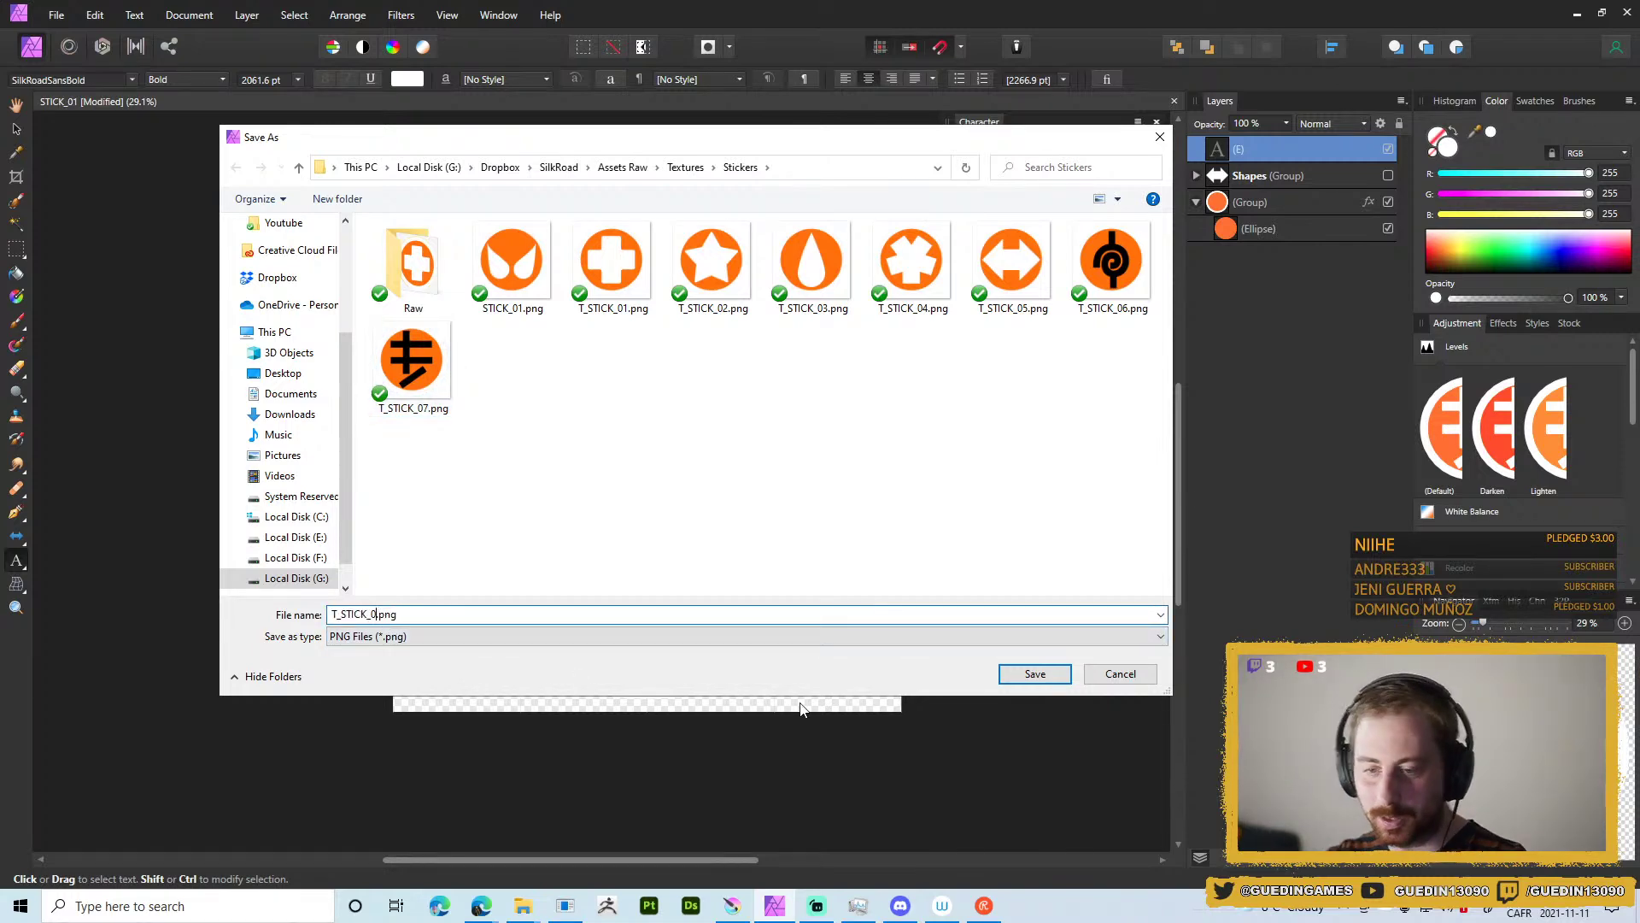
type("8")
key("Return")
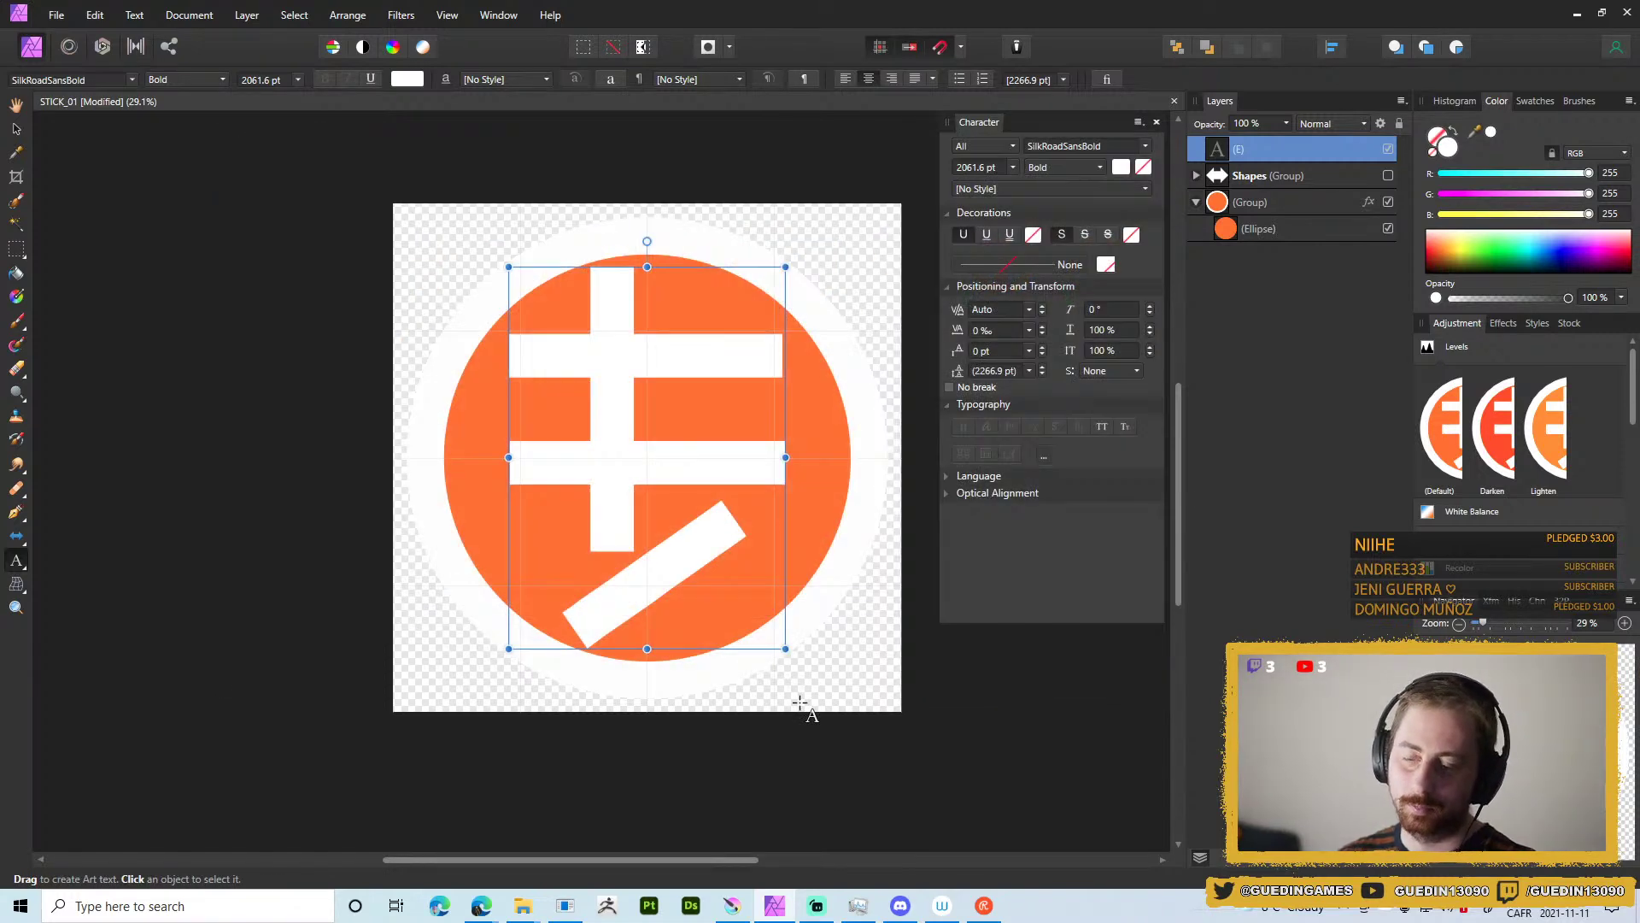
Save the STICK_01 sticker document and bring up the overview of open windows.
key("alt+Tab")
key("alt+Tab")
key("ctrl+s")
key("alt+Tab")
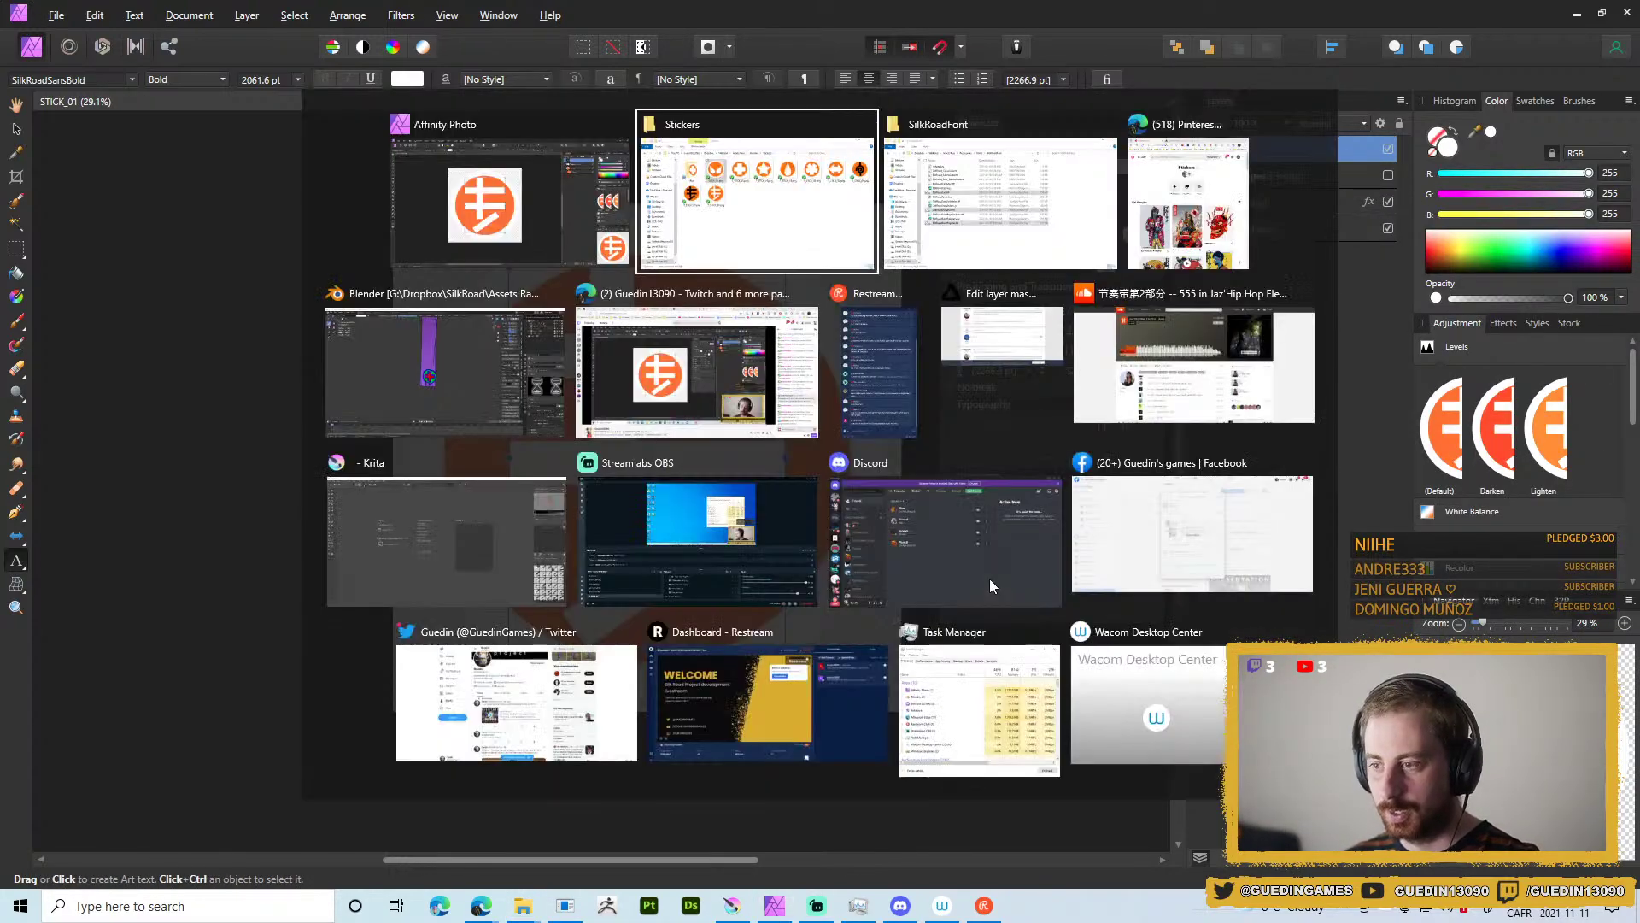
Examine the jacket patches in the first pin of the Pinterest Stickers board, and return to the sticker document.
key("alt+shift+Tab")
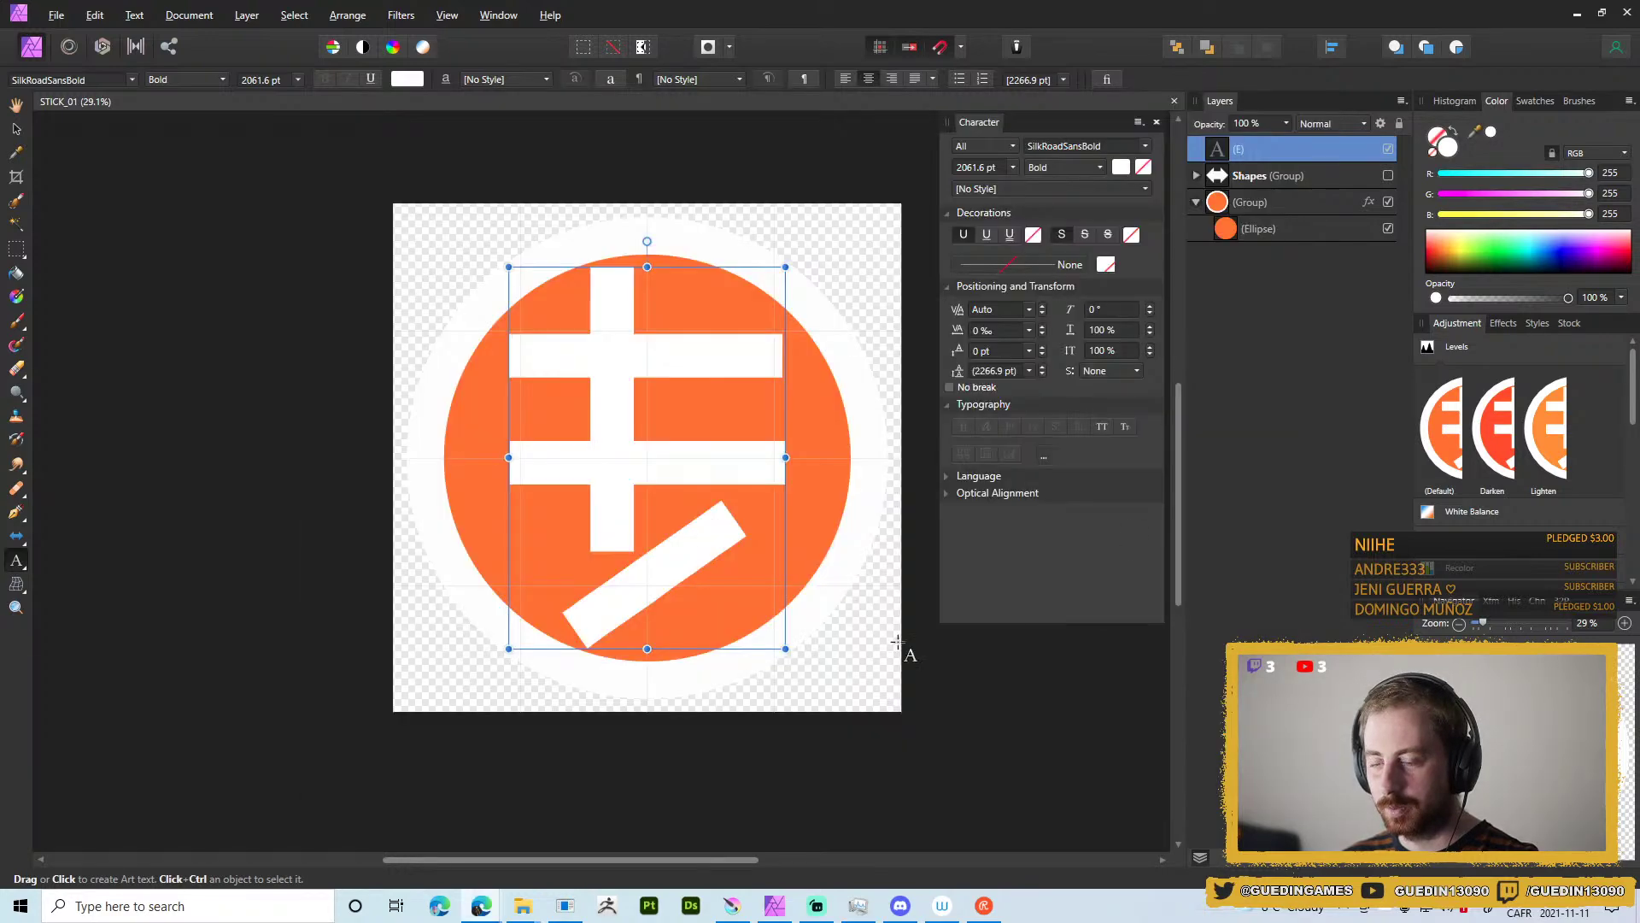
key("alt+Tab")
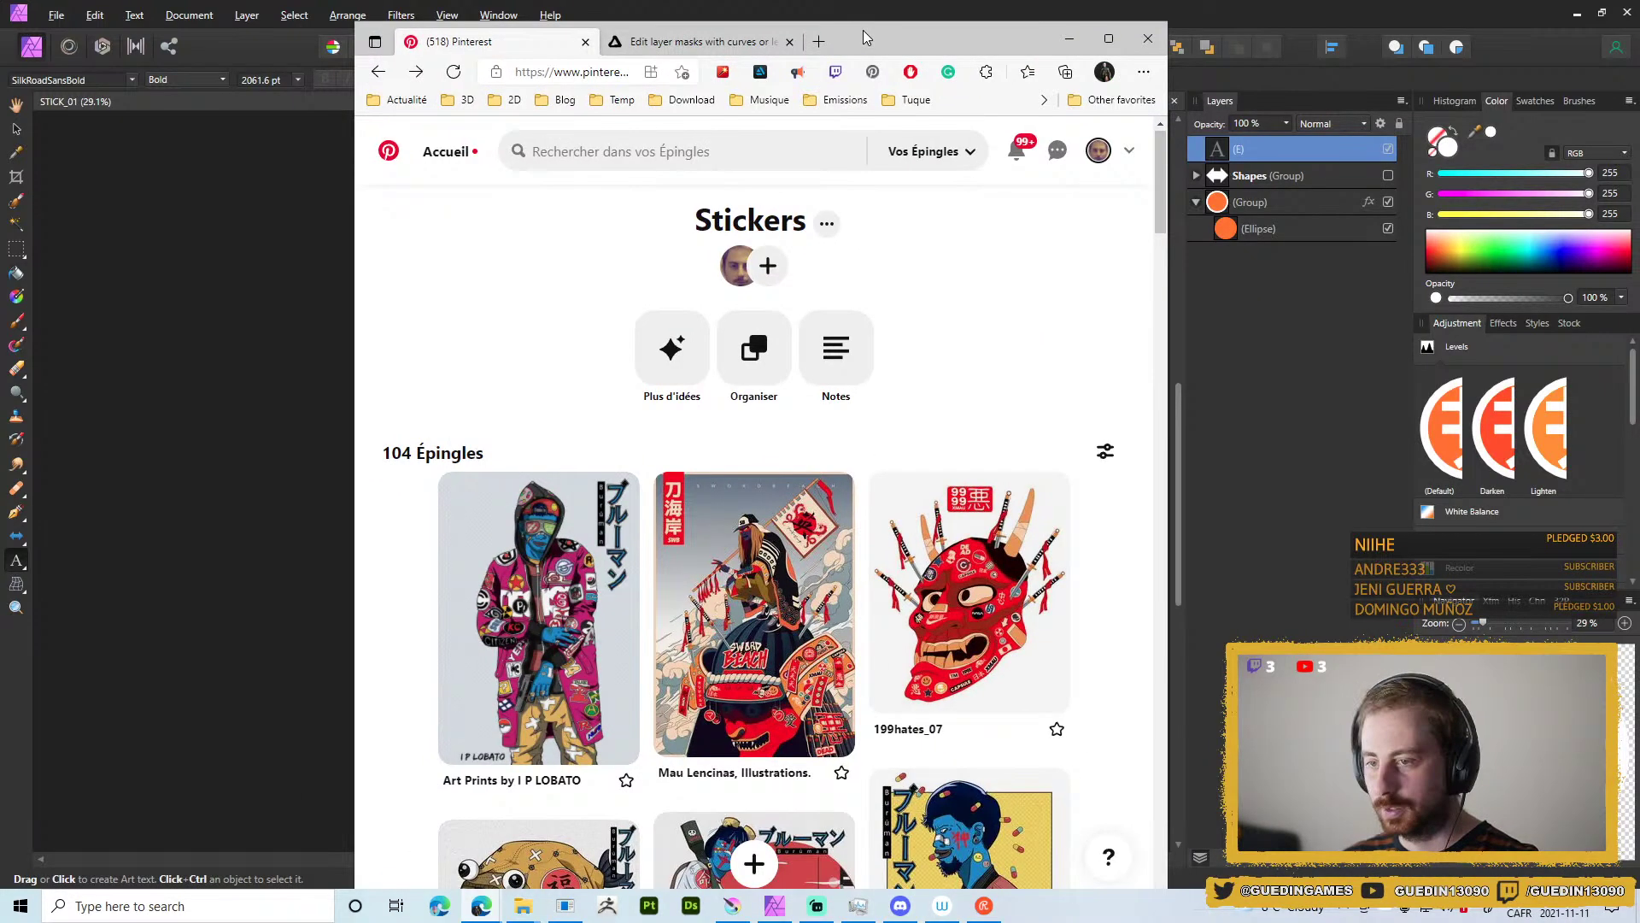
key("super+Up")
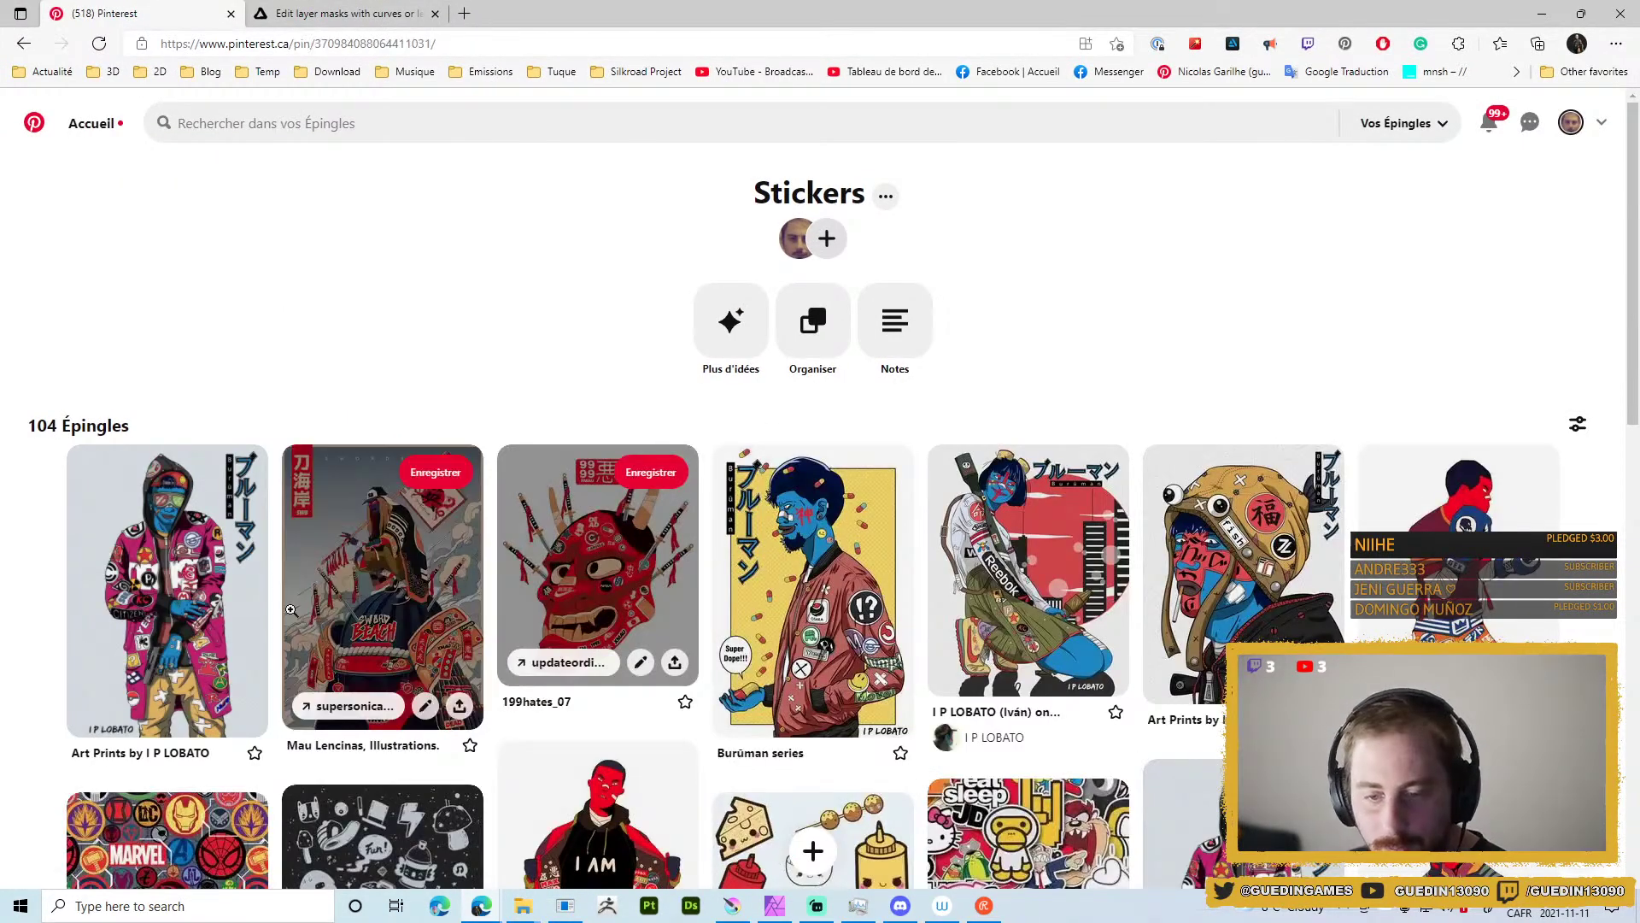
left_click(247, 616)
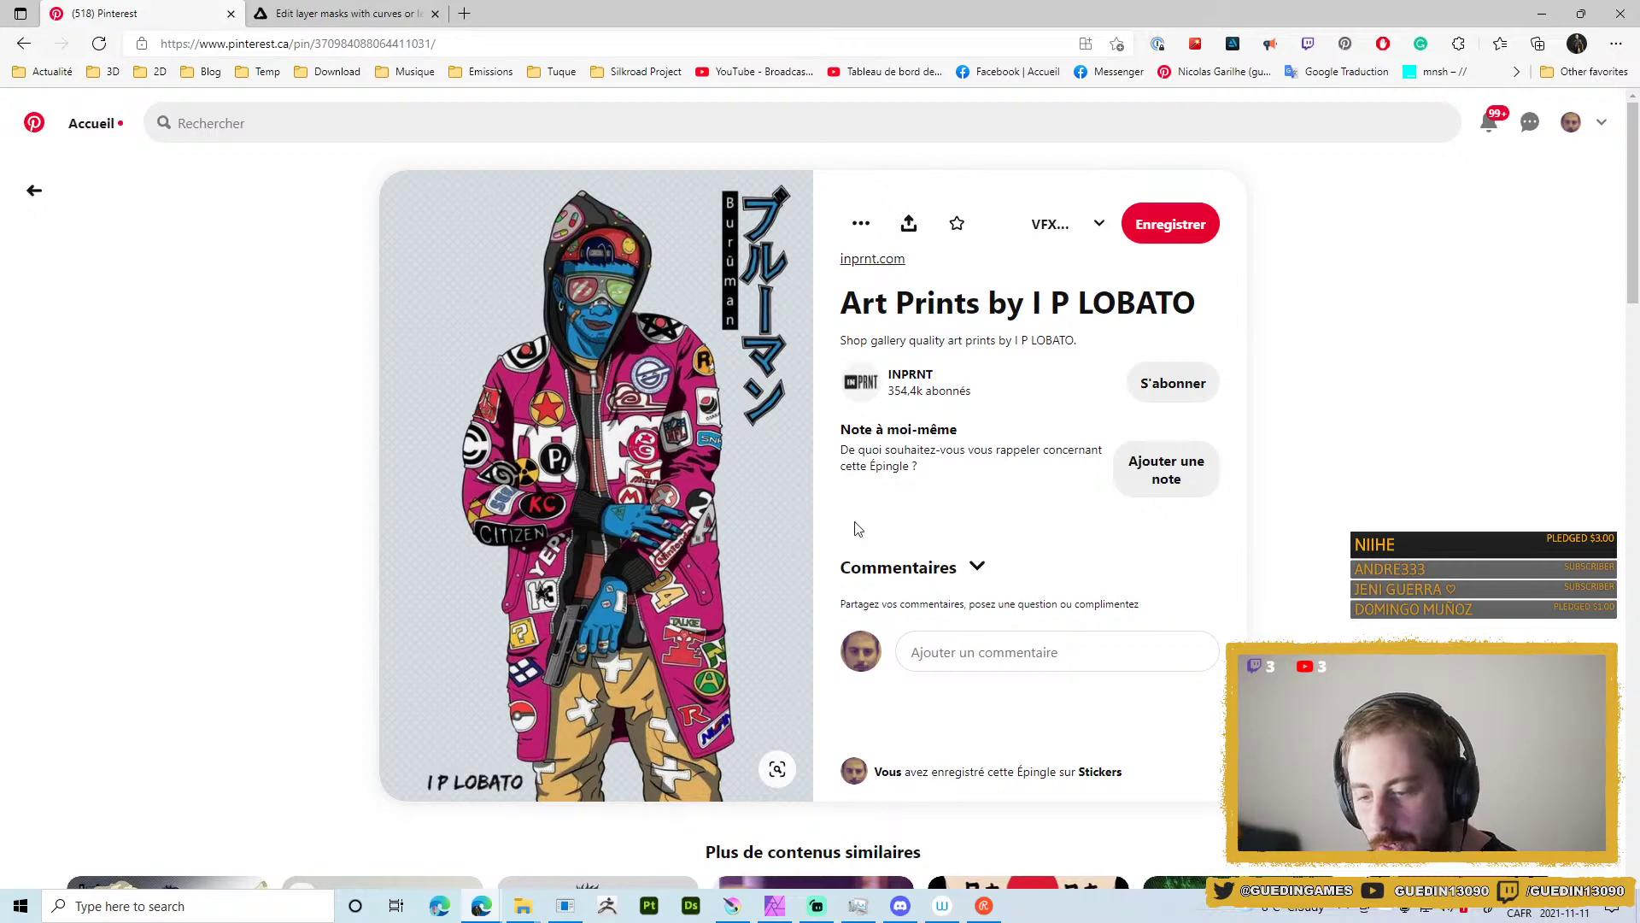
left_click(1542, 14)
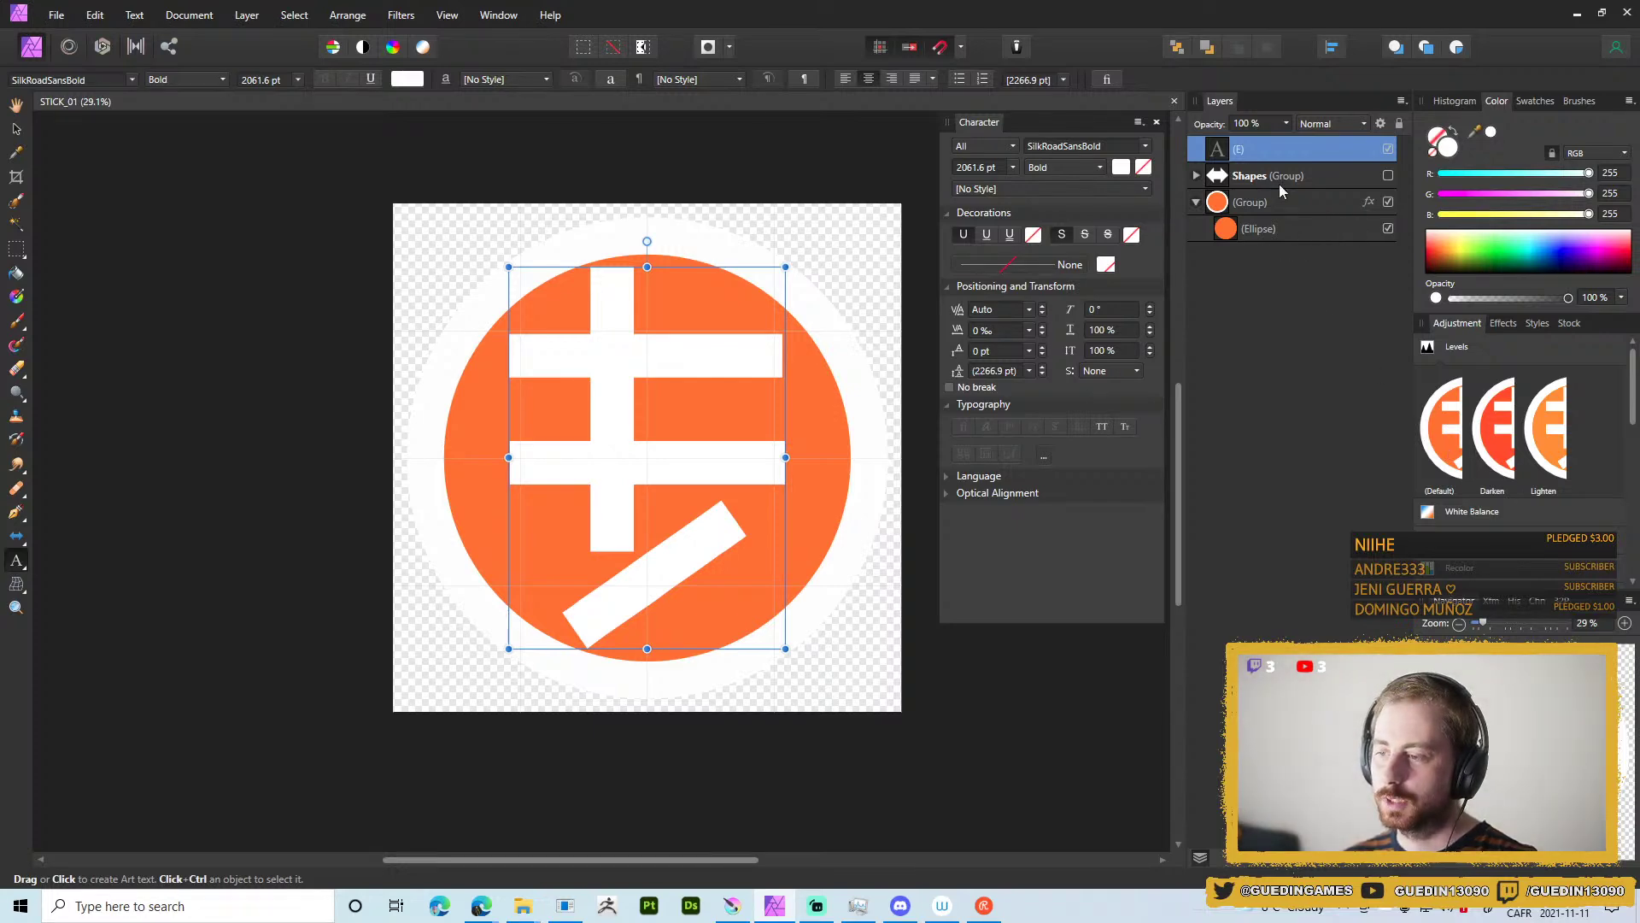
Group all the round sticker's layers under the name Circle Shape and hide the group.
left_click(1294, 205, "shift")
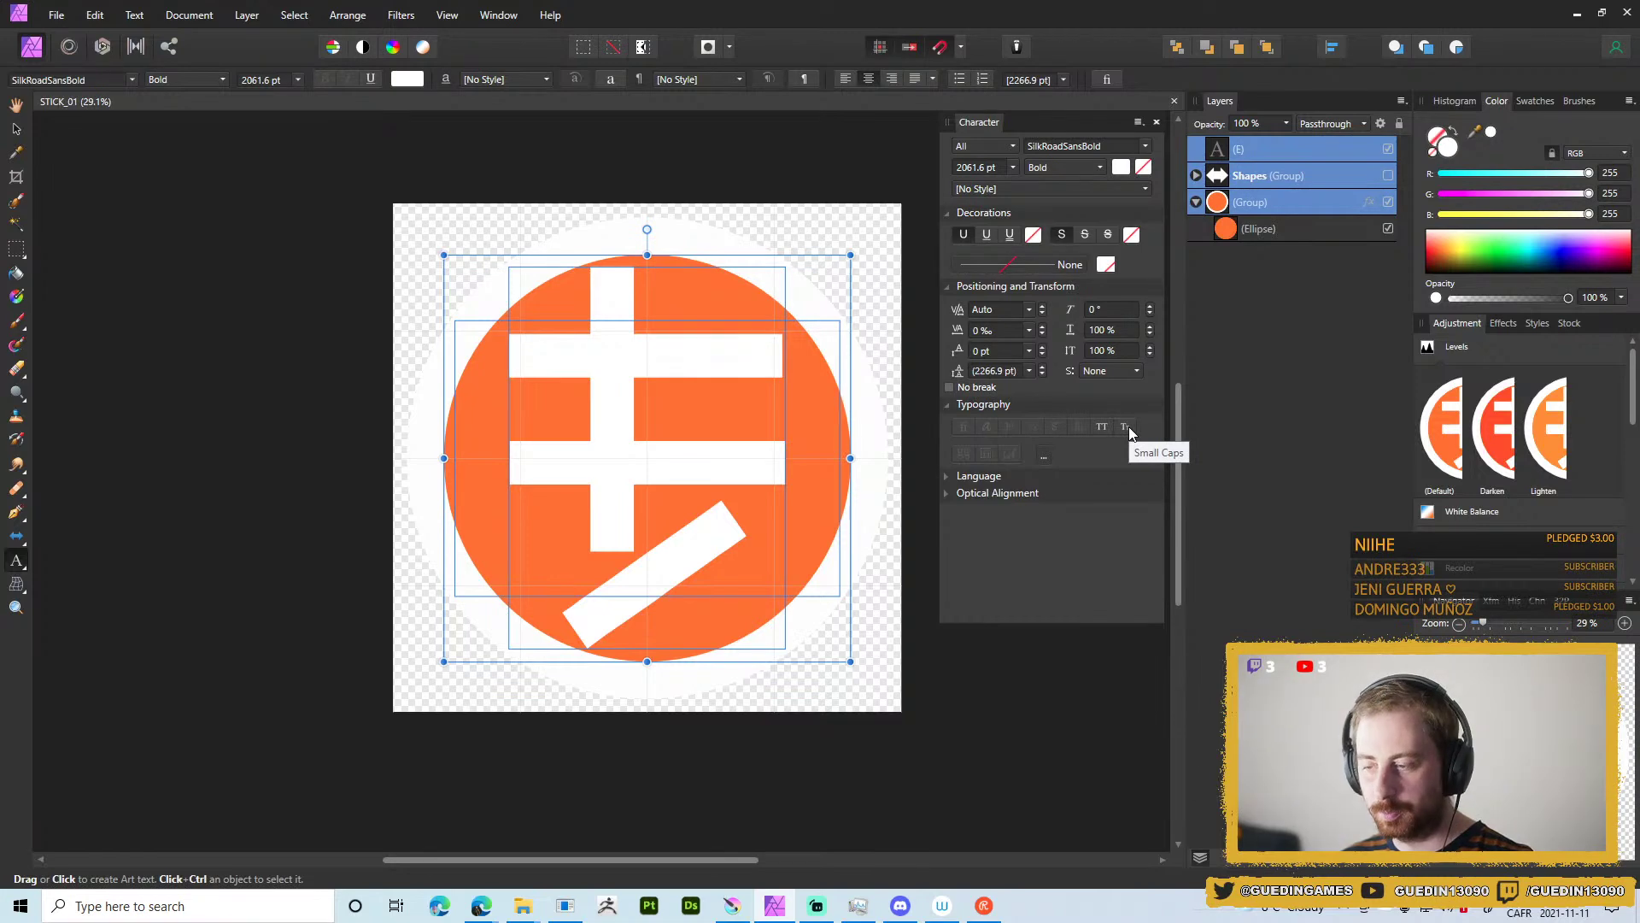
key("ctrl+g")
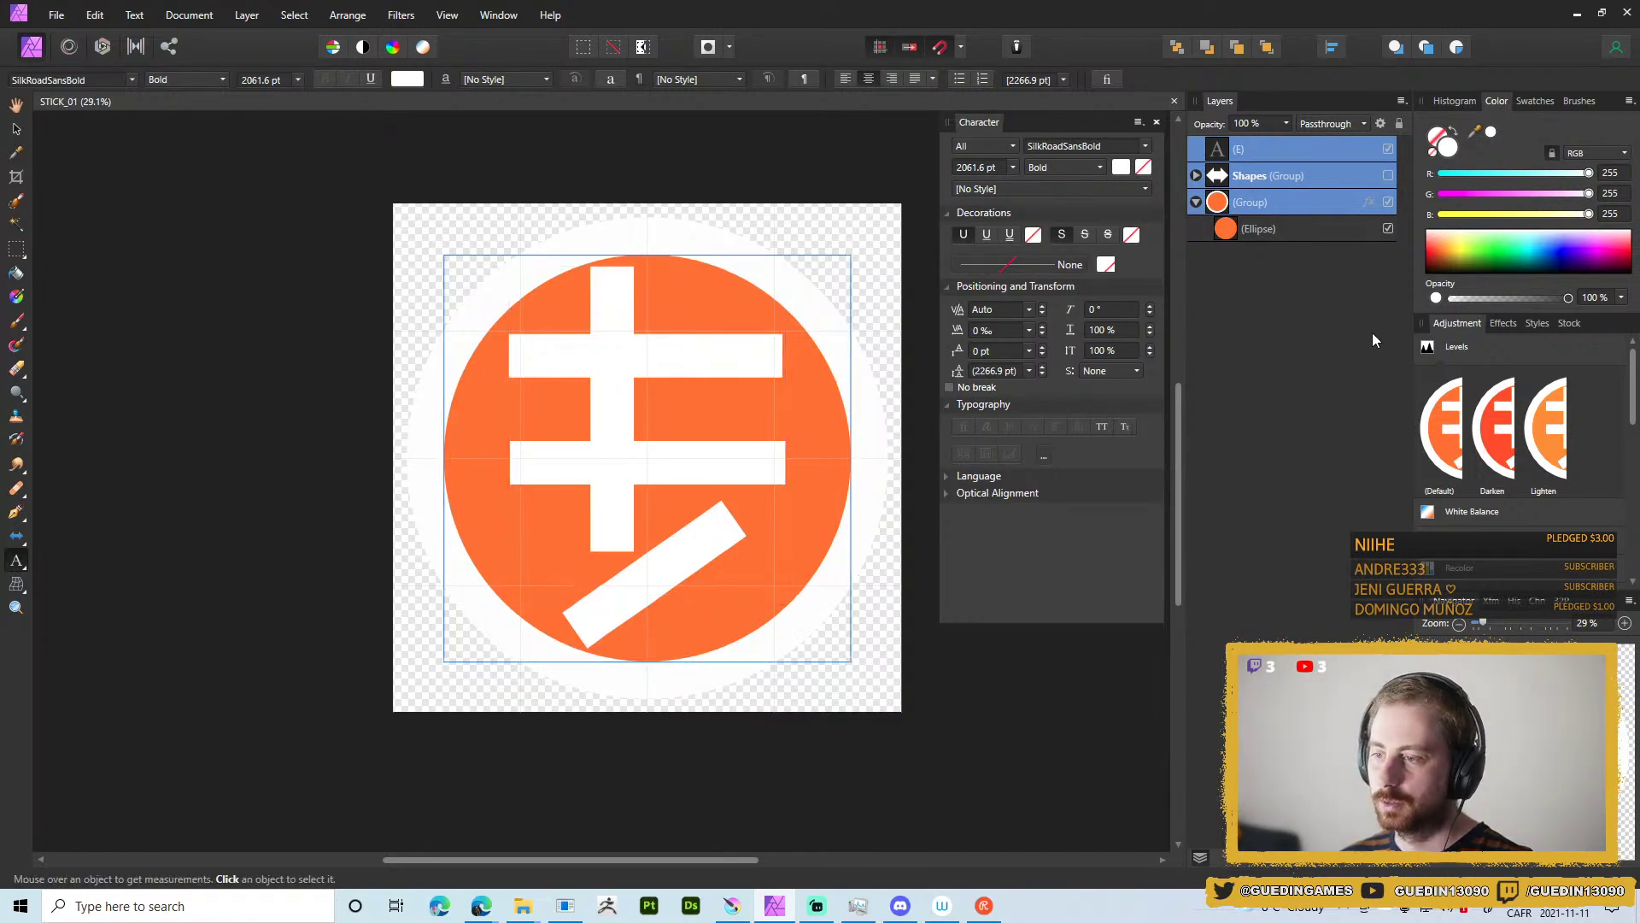
double_click(1250, 151)
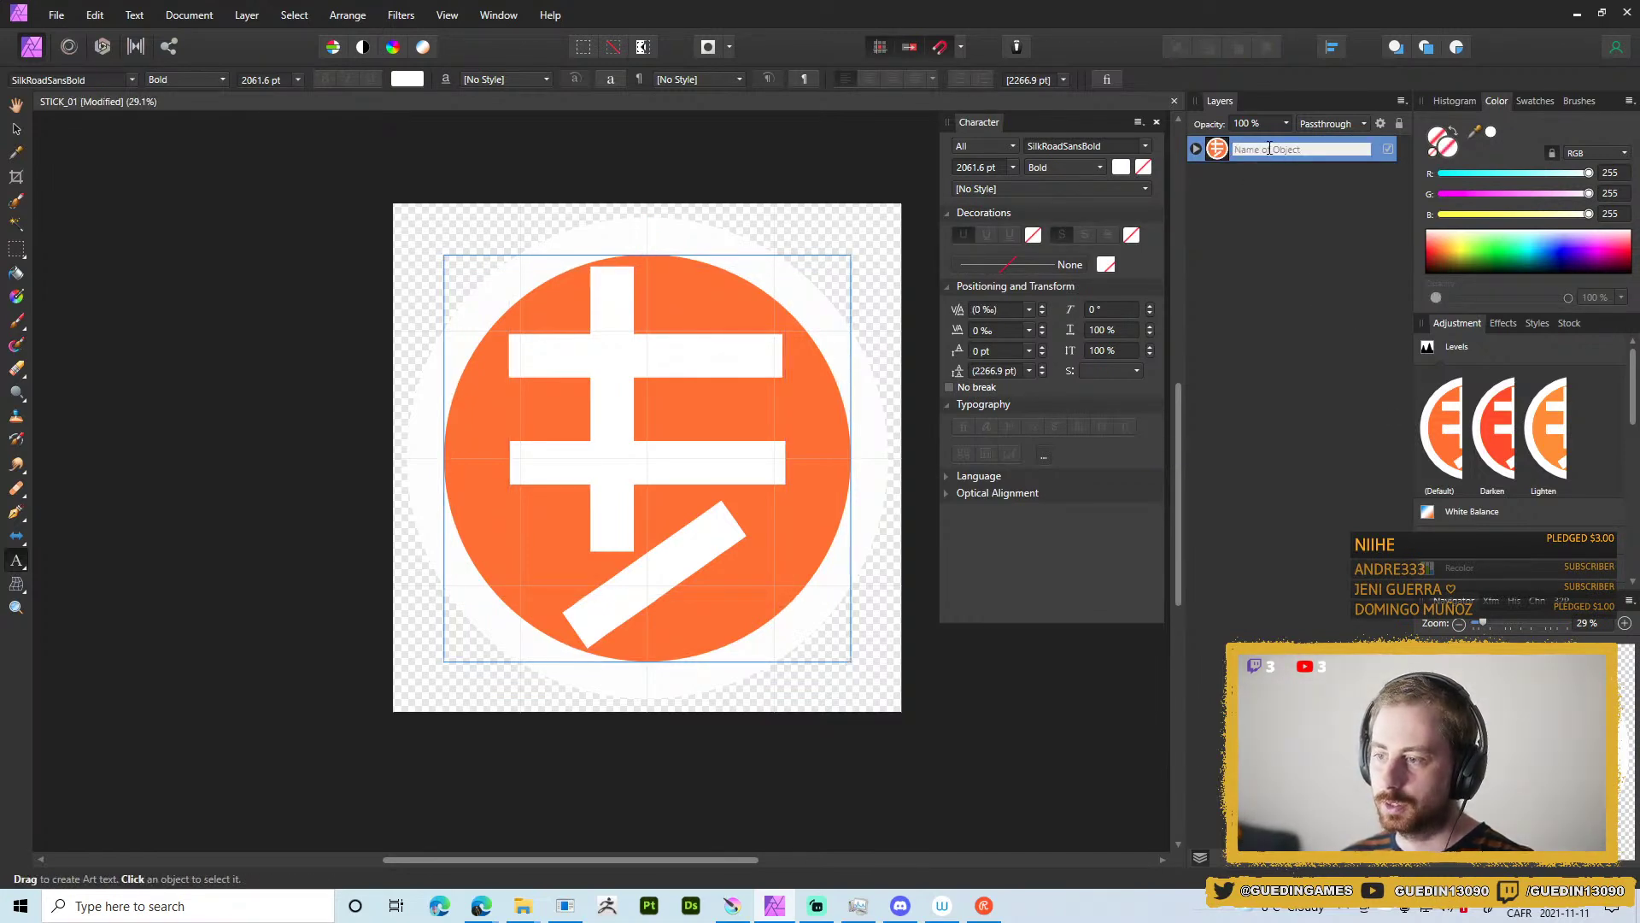
type("C")
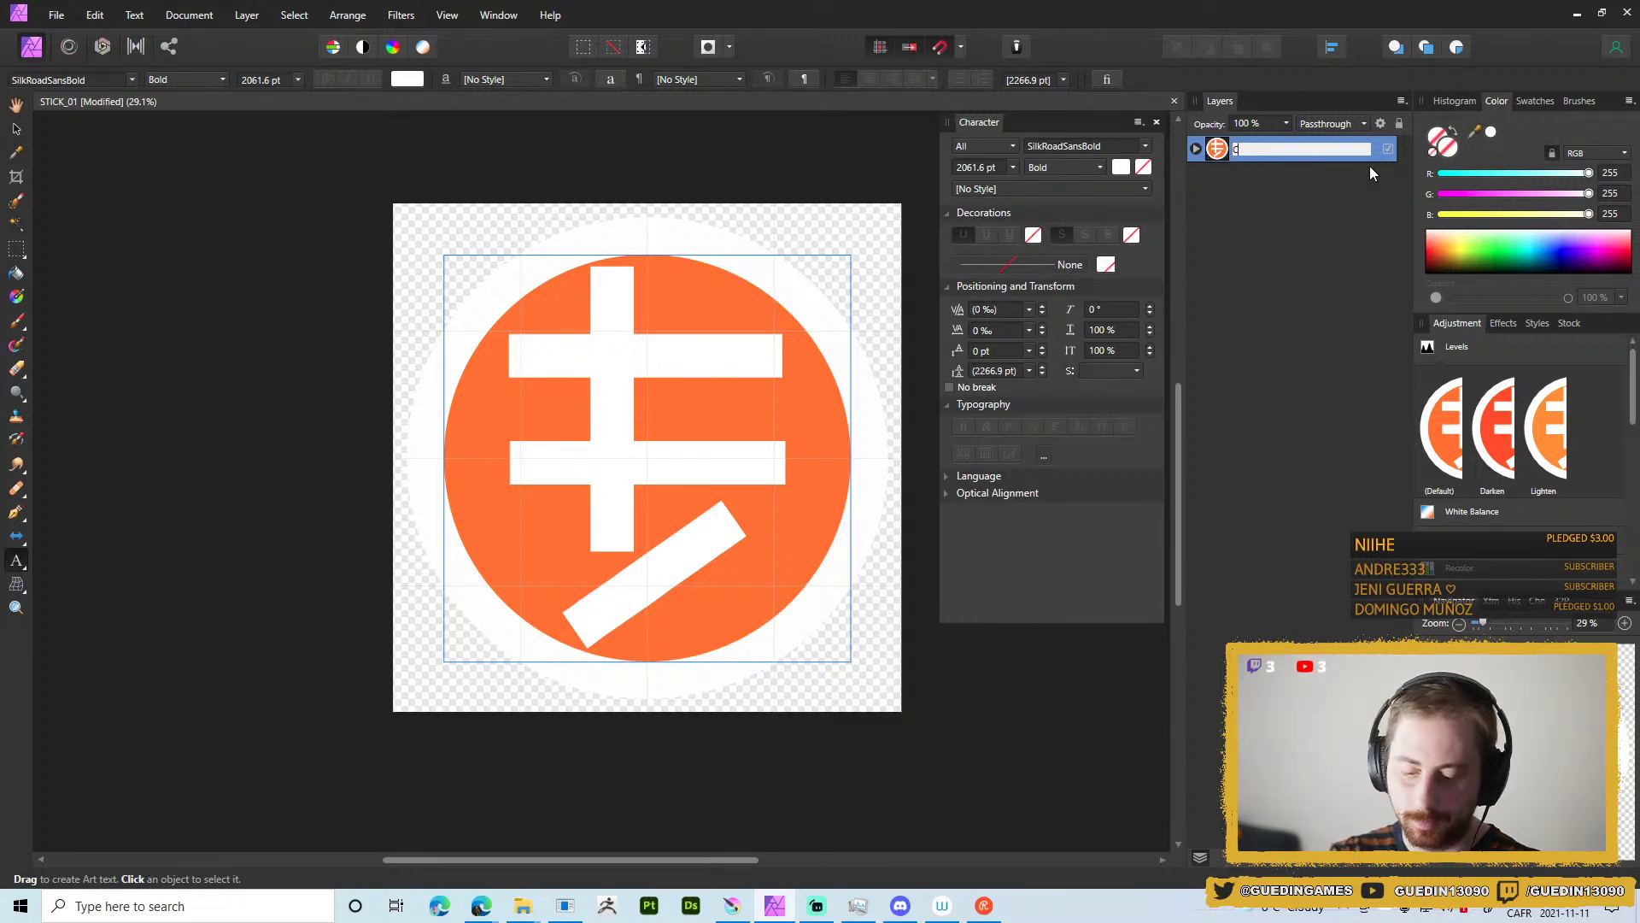
type("ircle Shape")
key("Return")
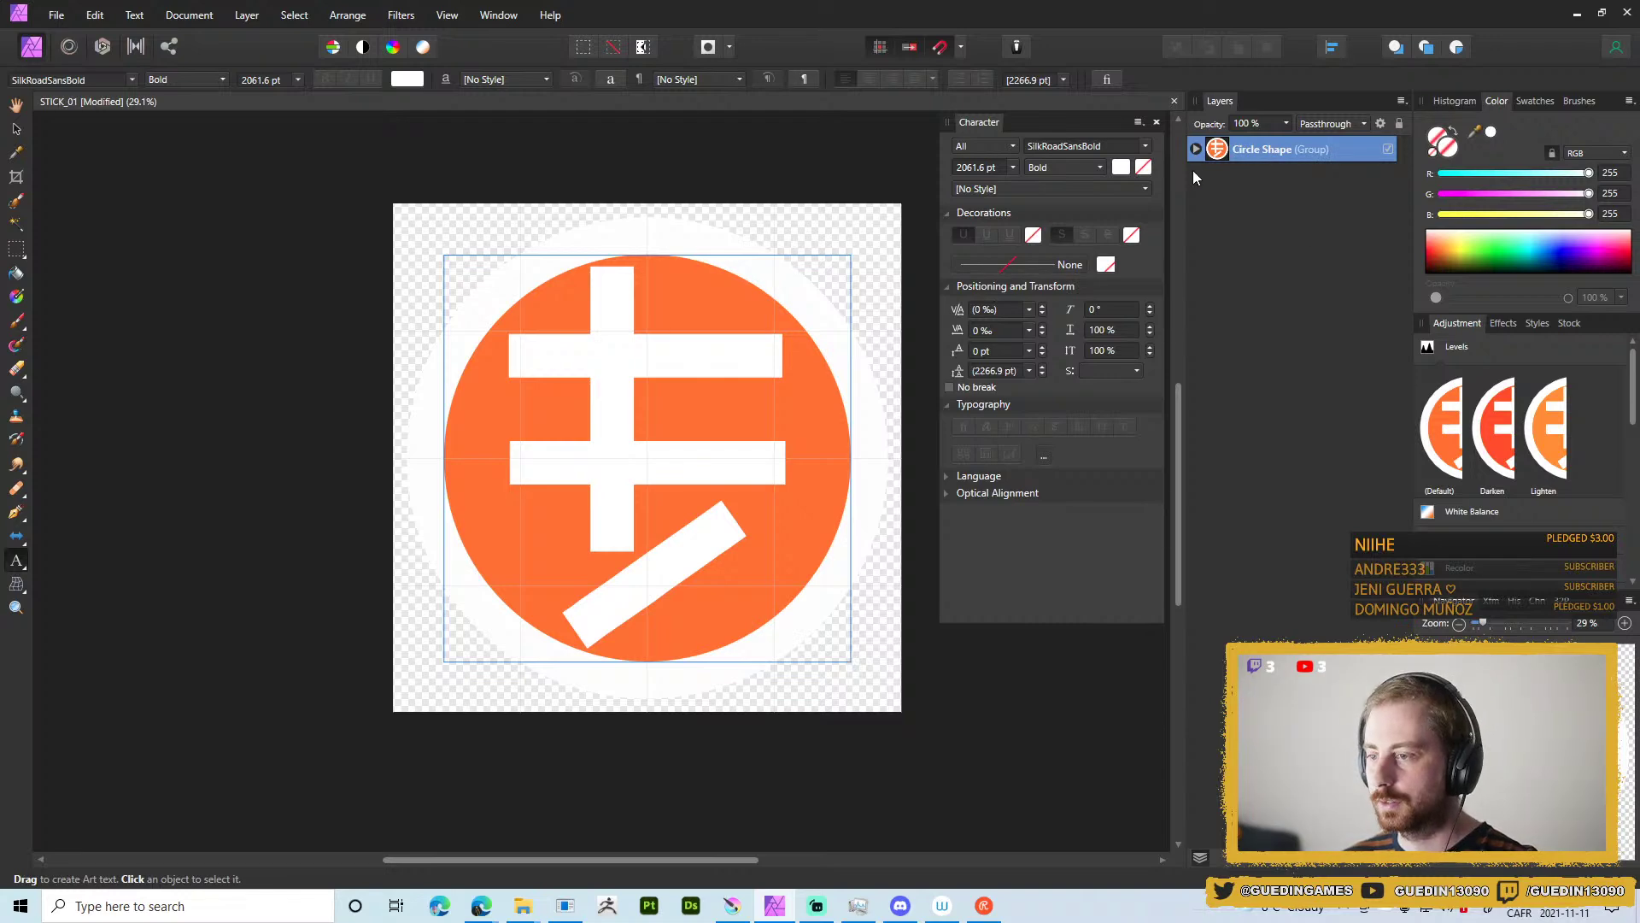
left_click(1389, 149)
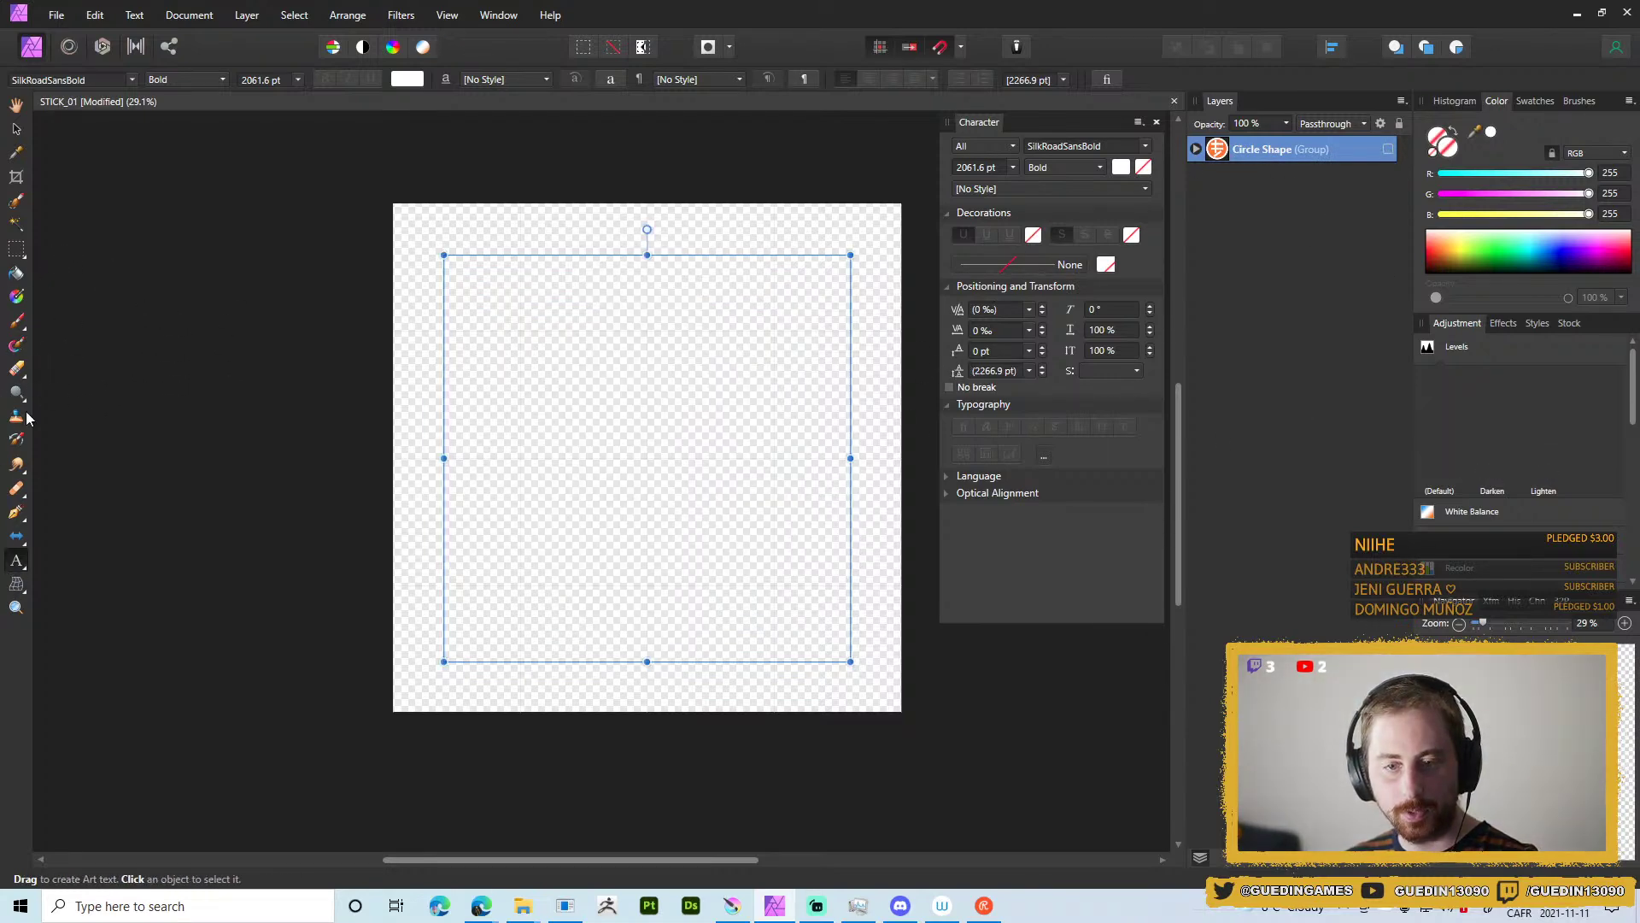
Draw a wide white rectangle from the canvas centre, nearly spanning the canvas width.
left_click(19, 538)
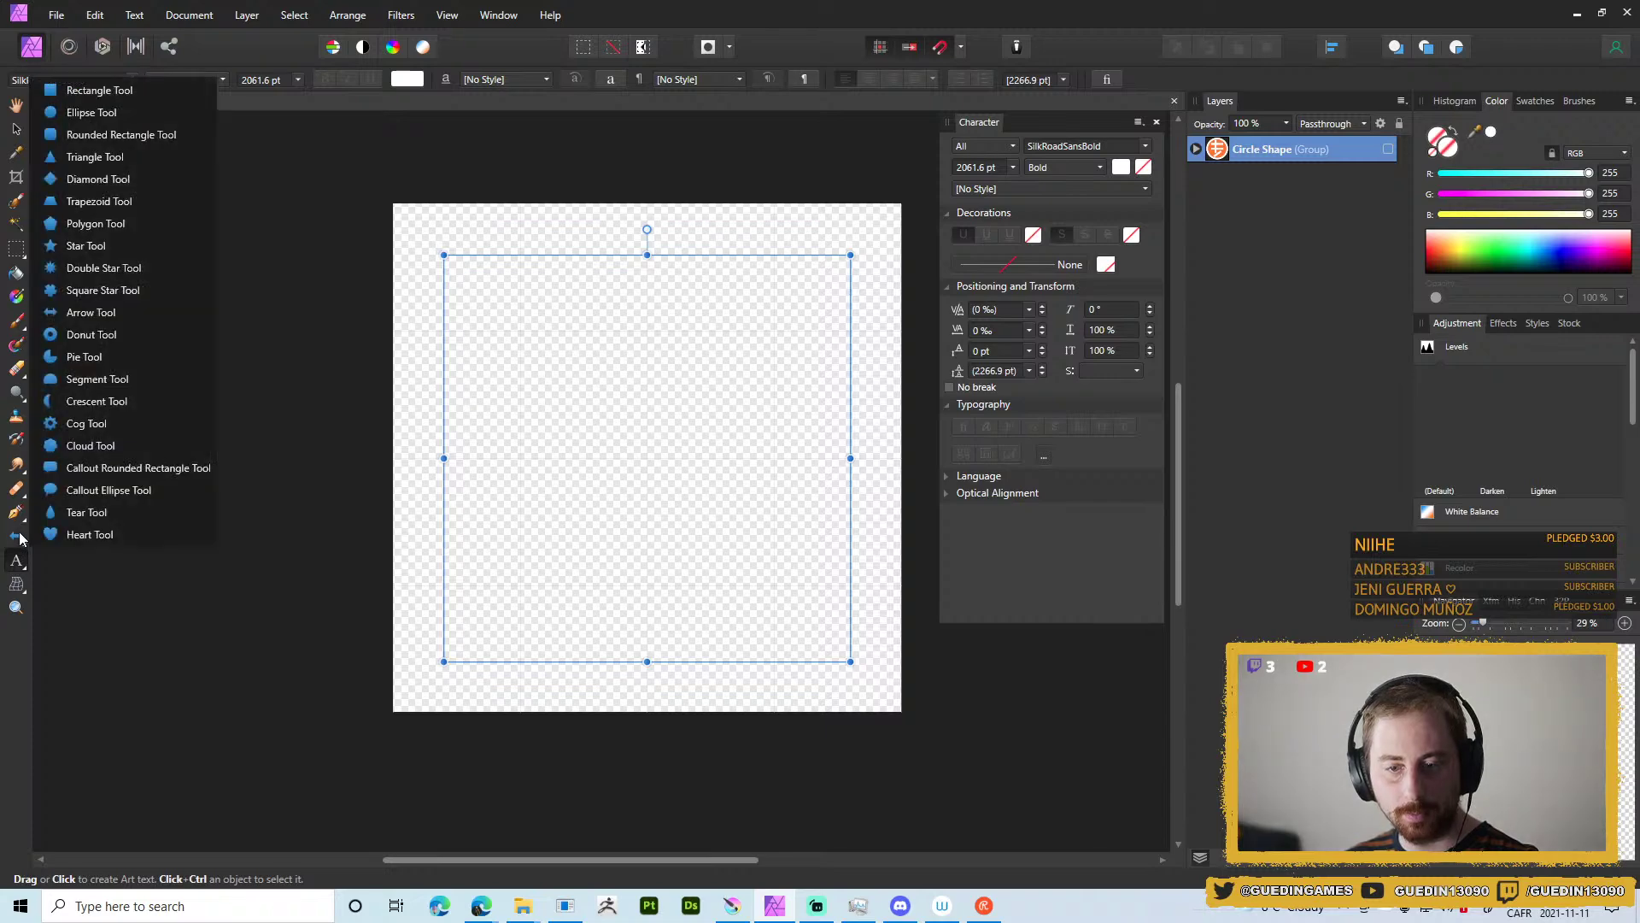
left_click(77, 87)
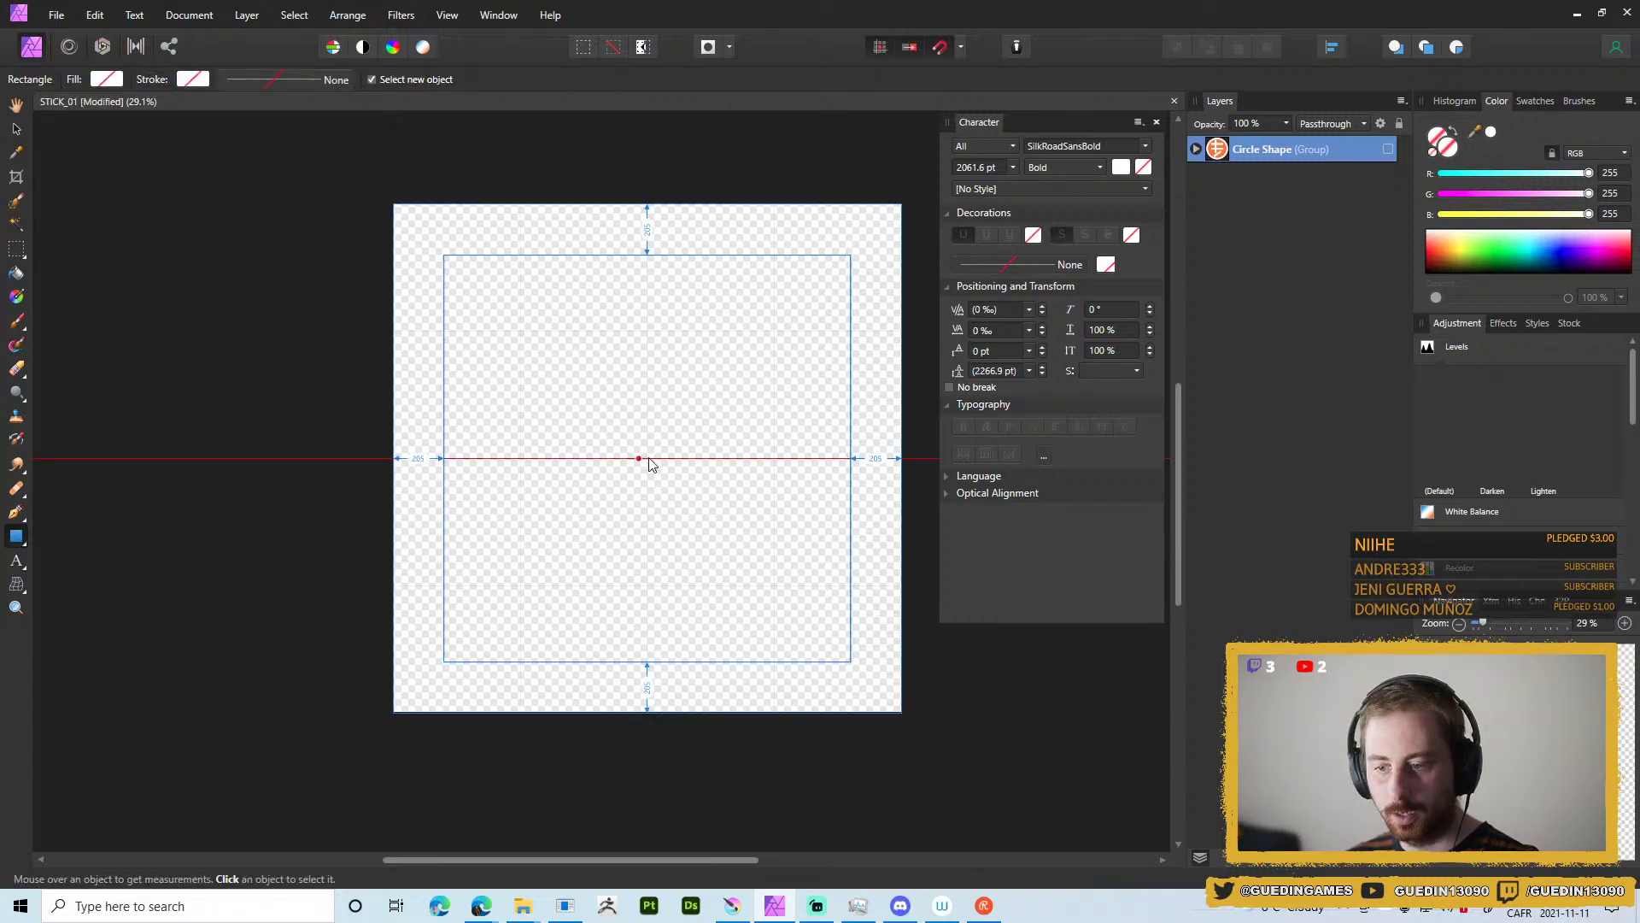
left_click_drag(648, 458, 883, 331)
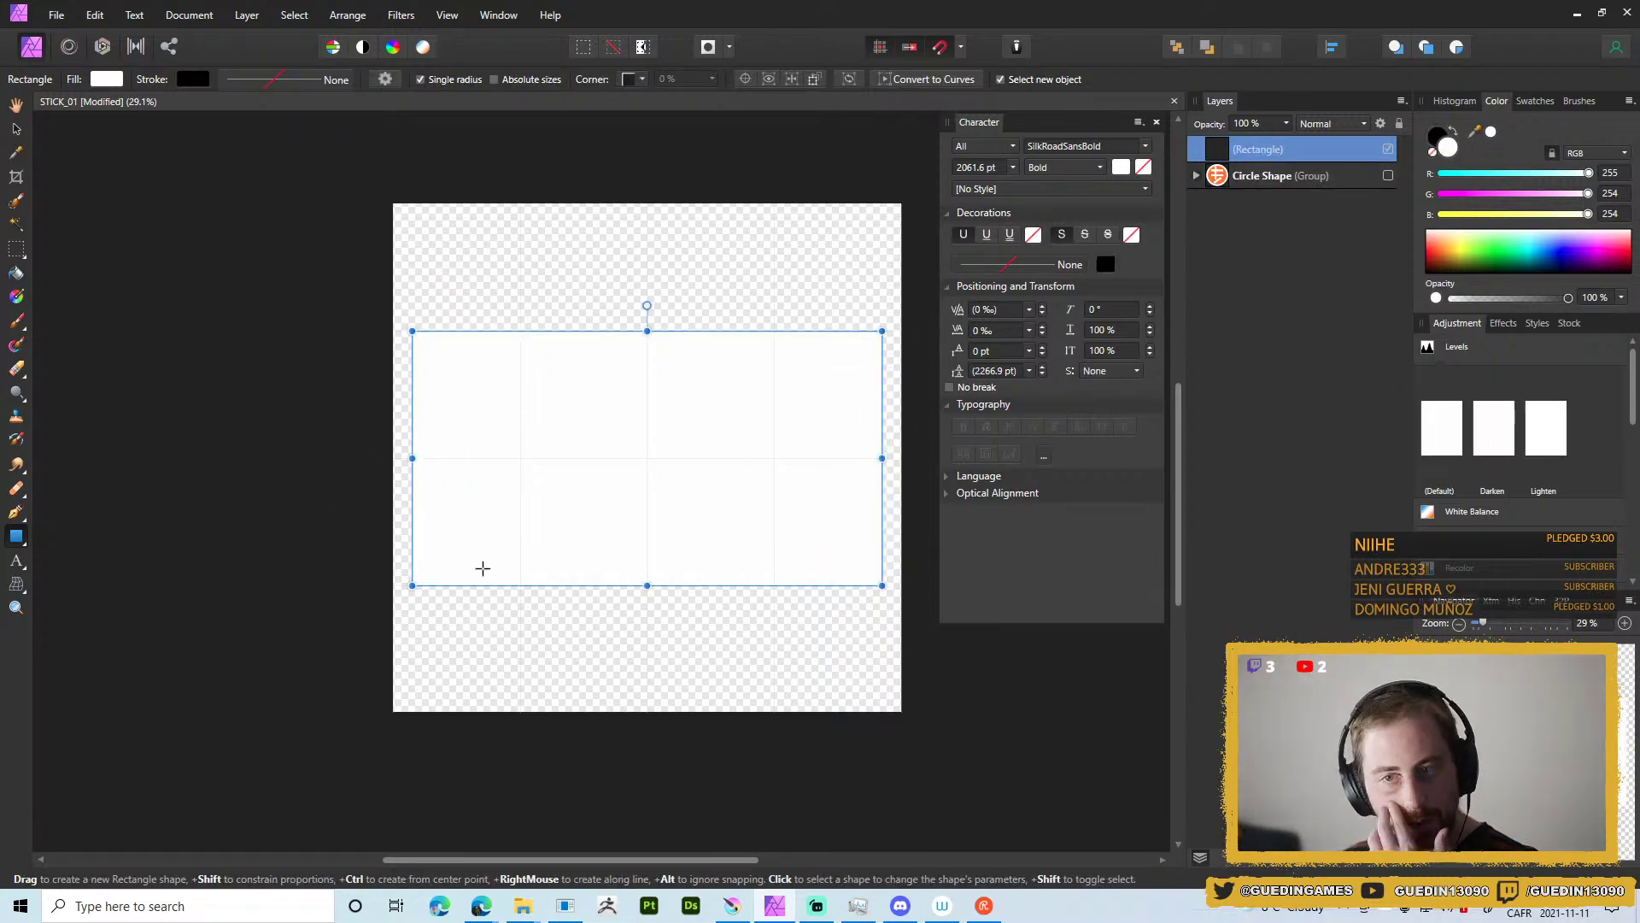
Give the rectangle rounded corners with a 30% radius and reduce its height symmetrically to about a third of the canvas.
left_click(642, 79)
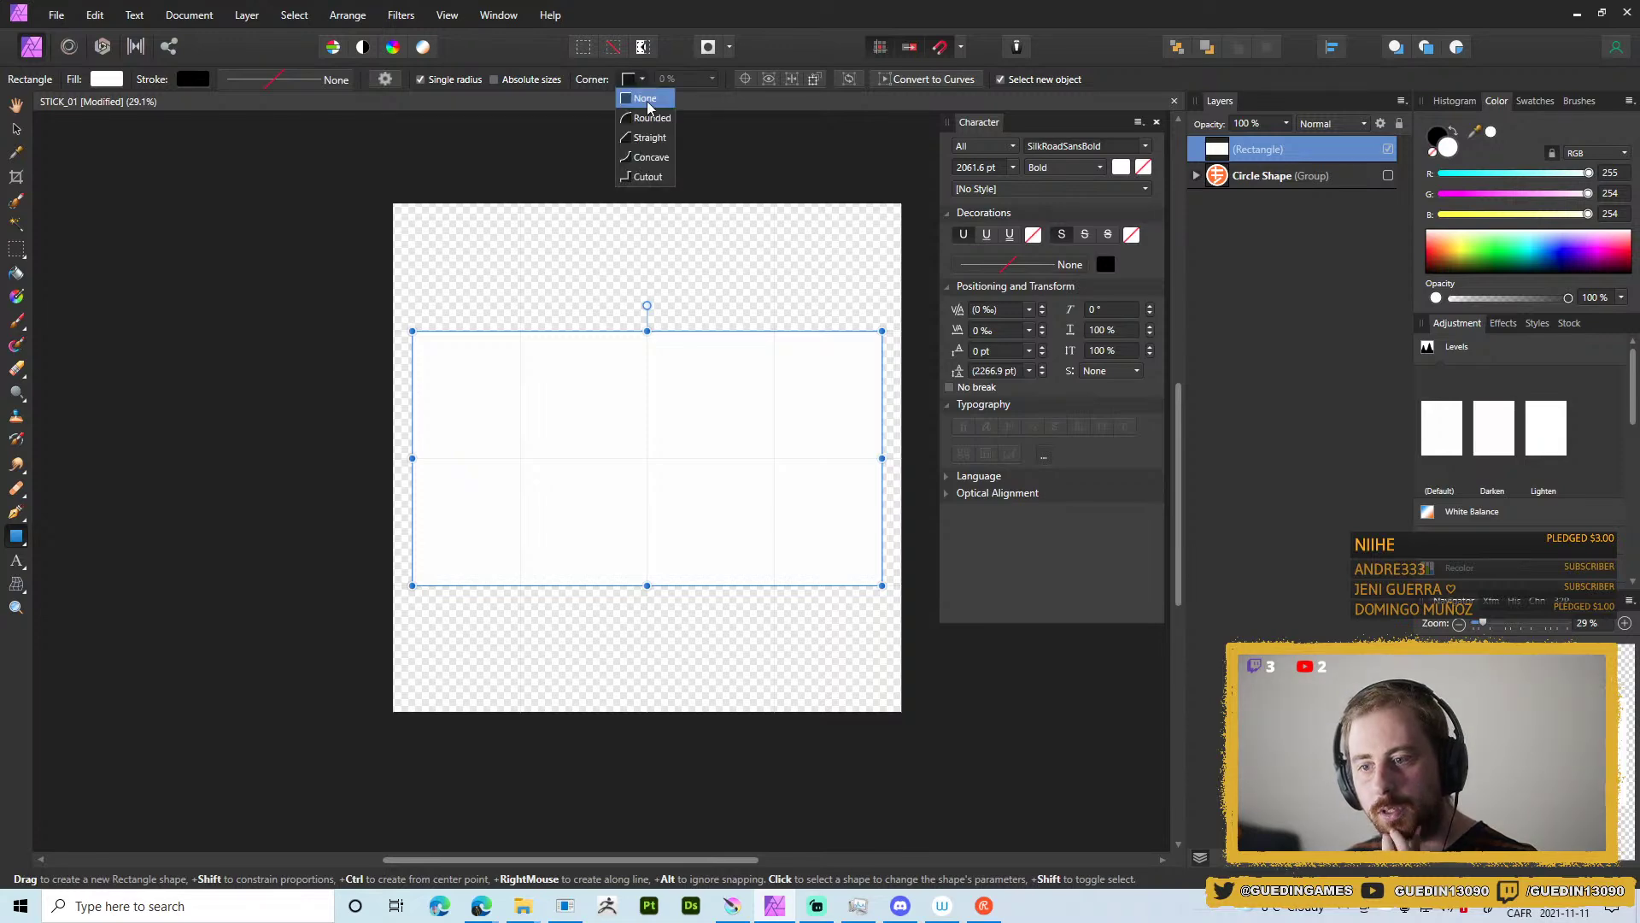
left_click(649, 118)
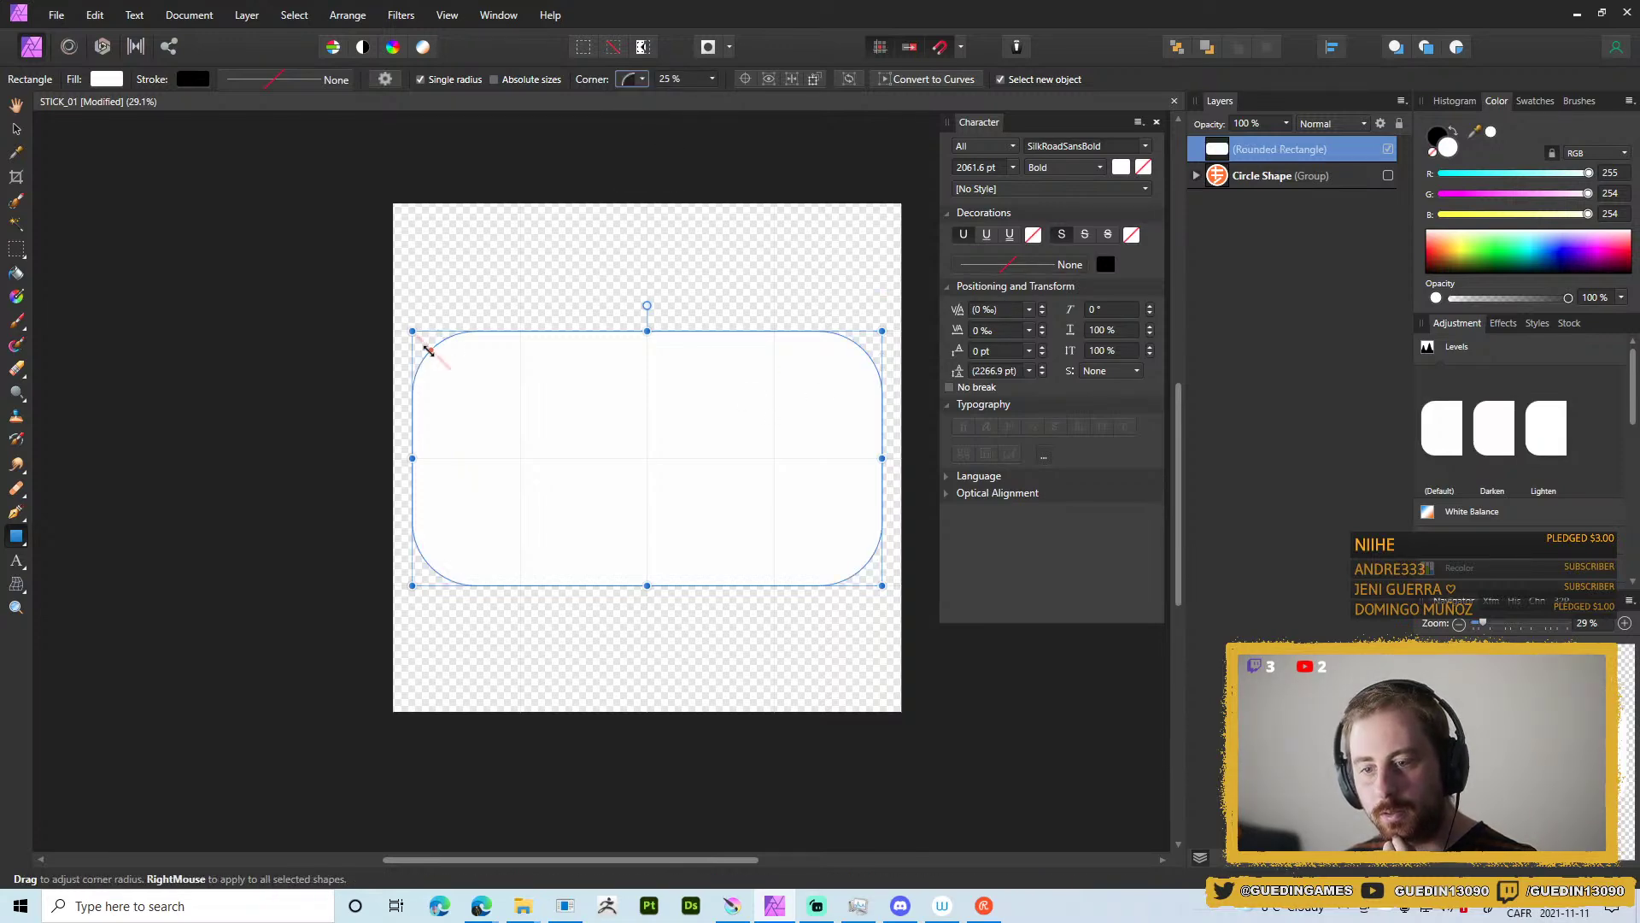
left_click_drag(426, 349, 434, 354)
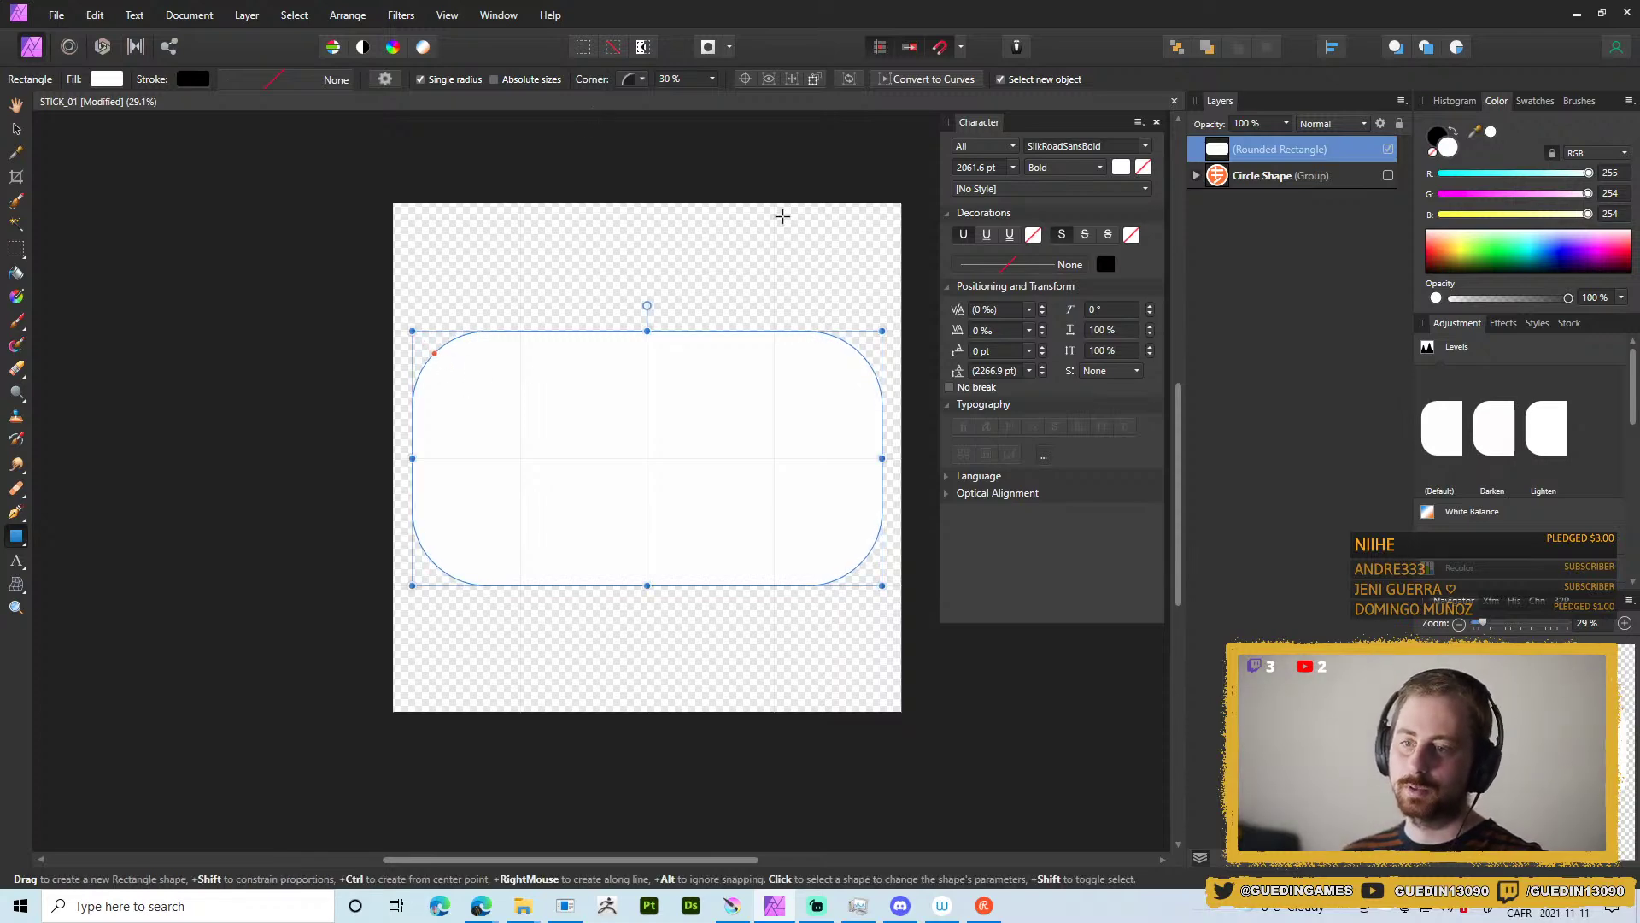
left_click_drag(647, 331, 670, 385)
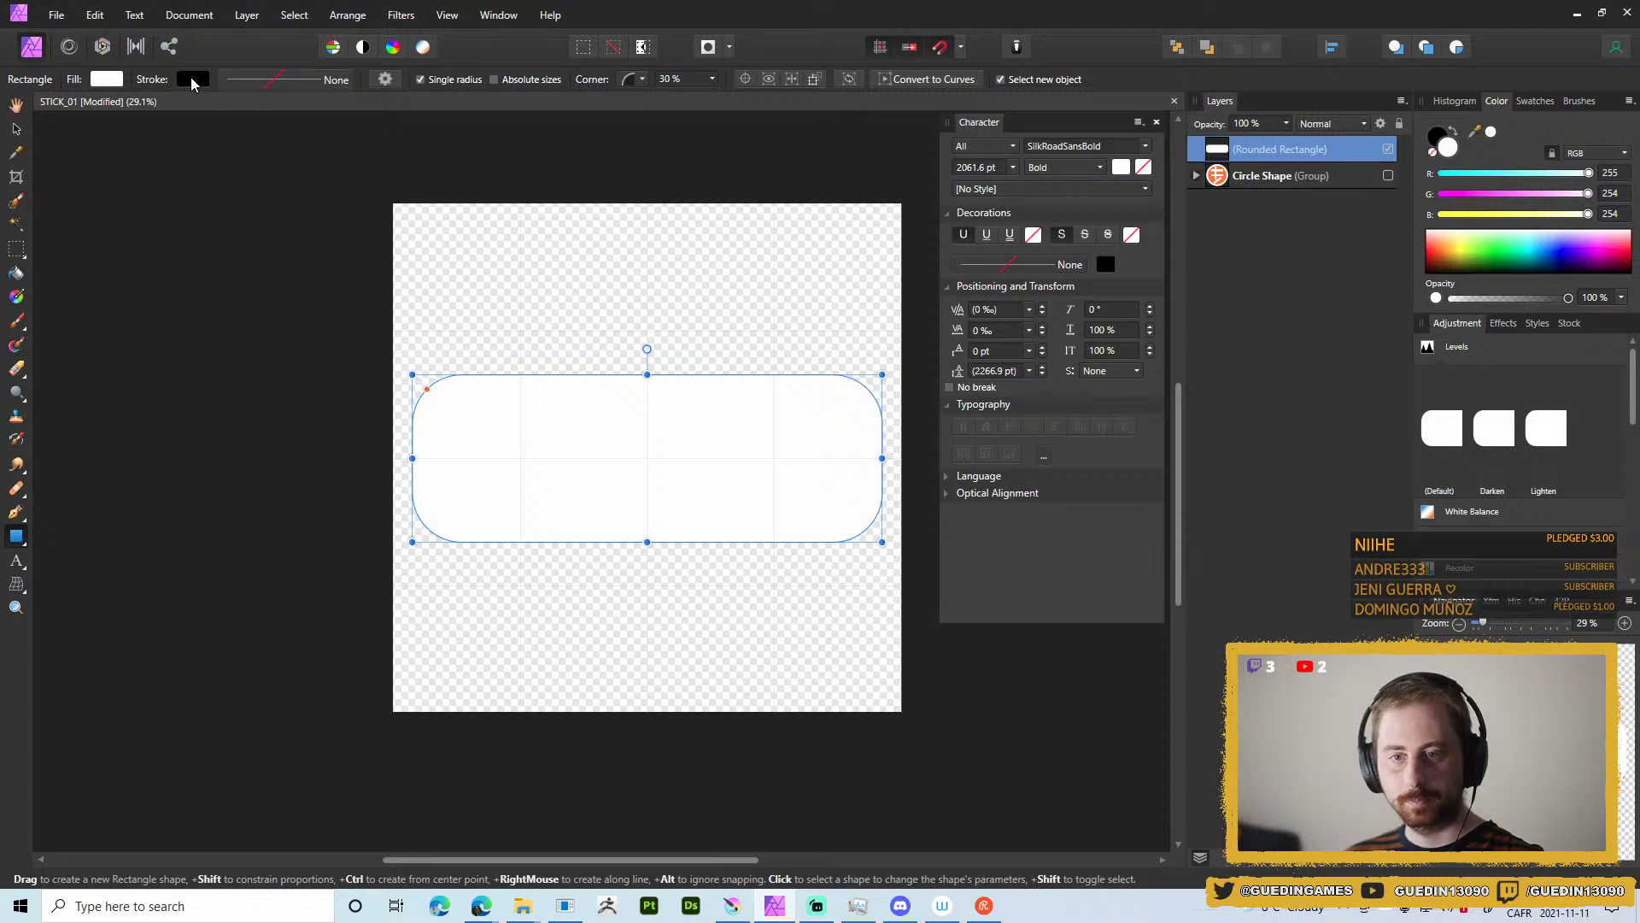
Style the rounded rectangle with a 100 pt dark grey stroke and a pale cream fill of H 72, S 100, L 97.
left_click(244, 75)
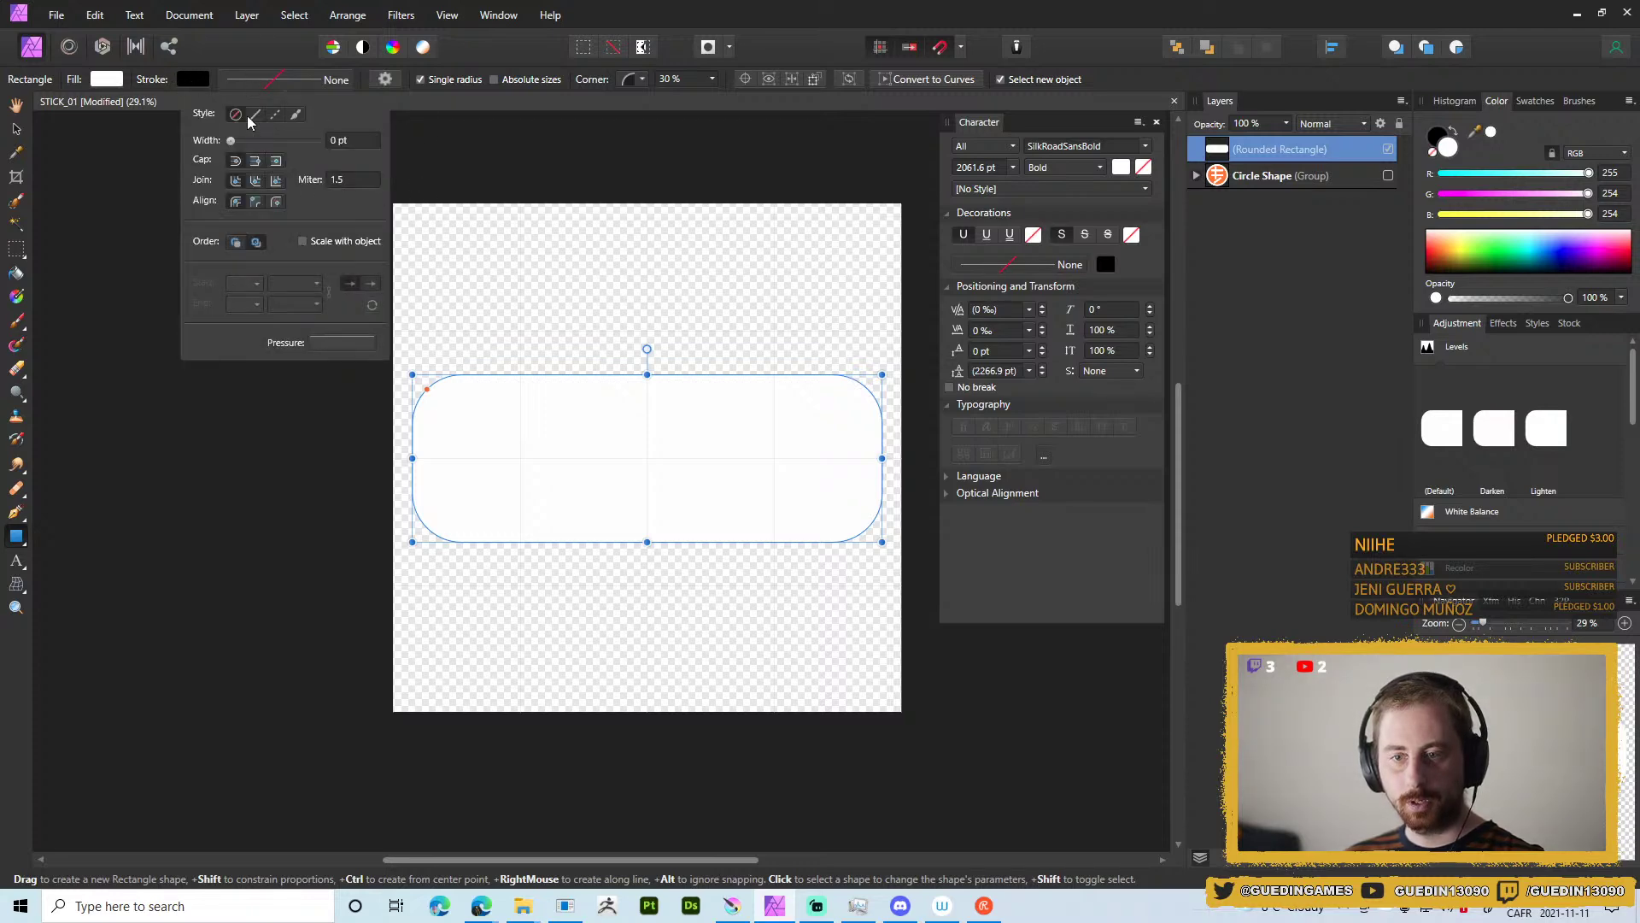
left_click_drag(232, 141, 325, 136)
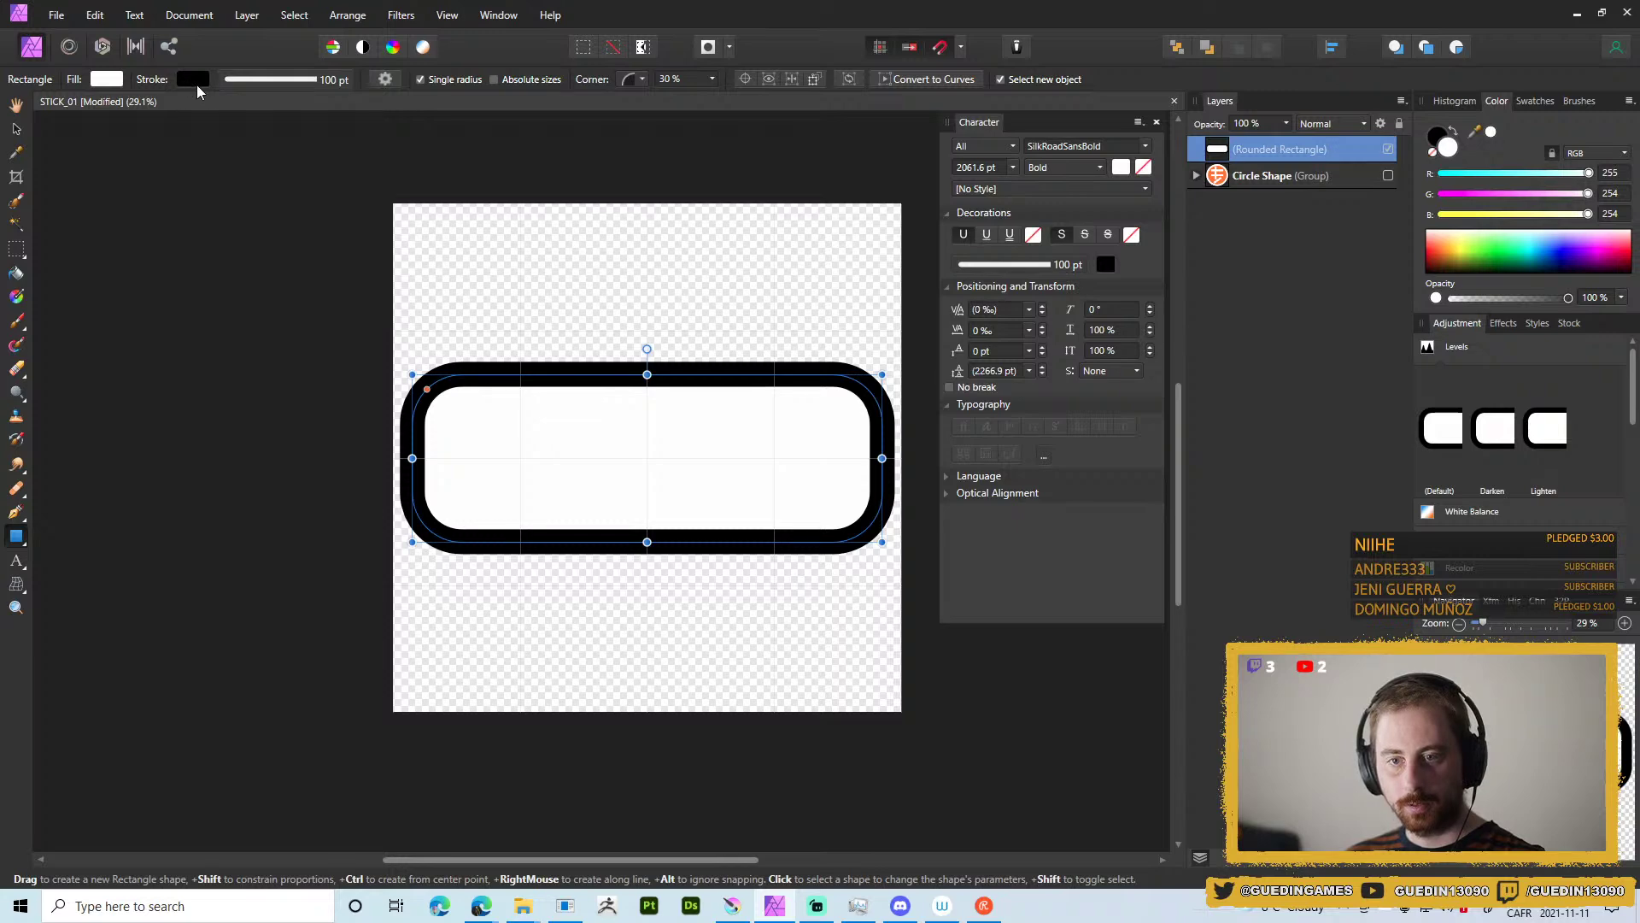
left_click(107, 79)
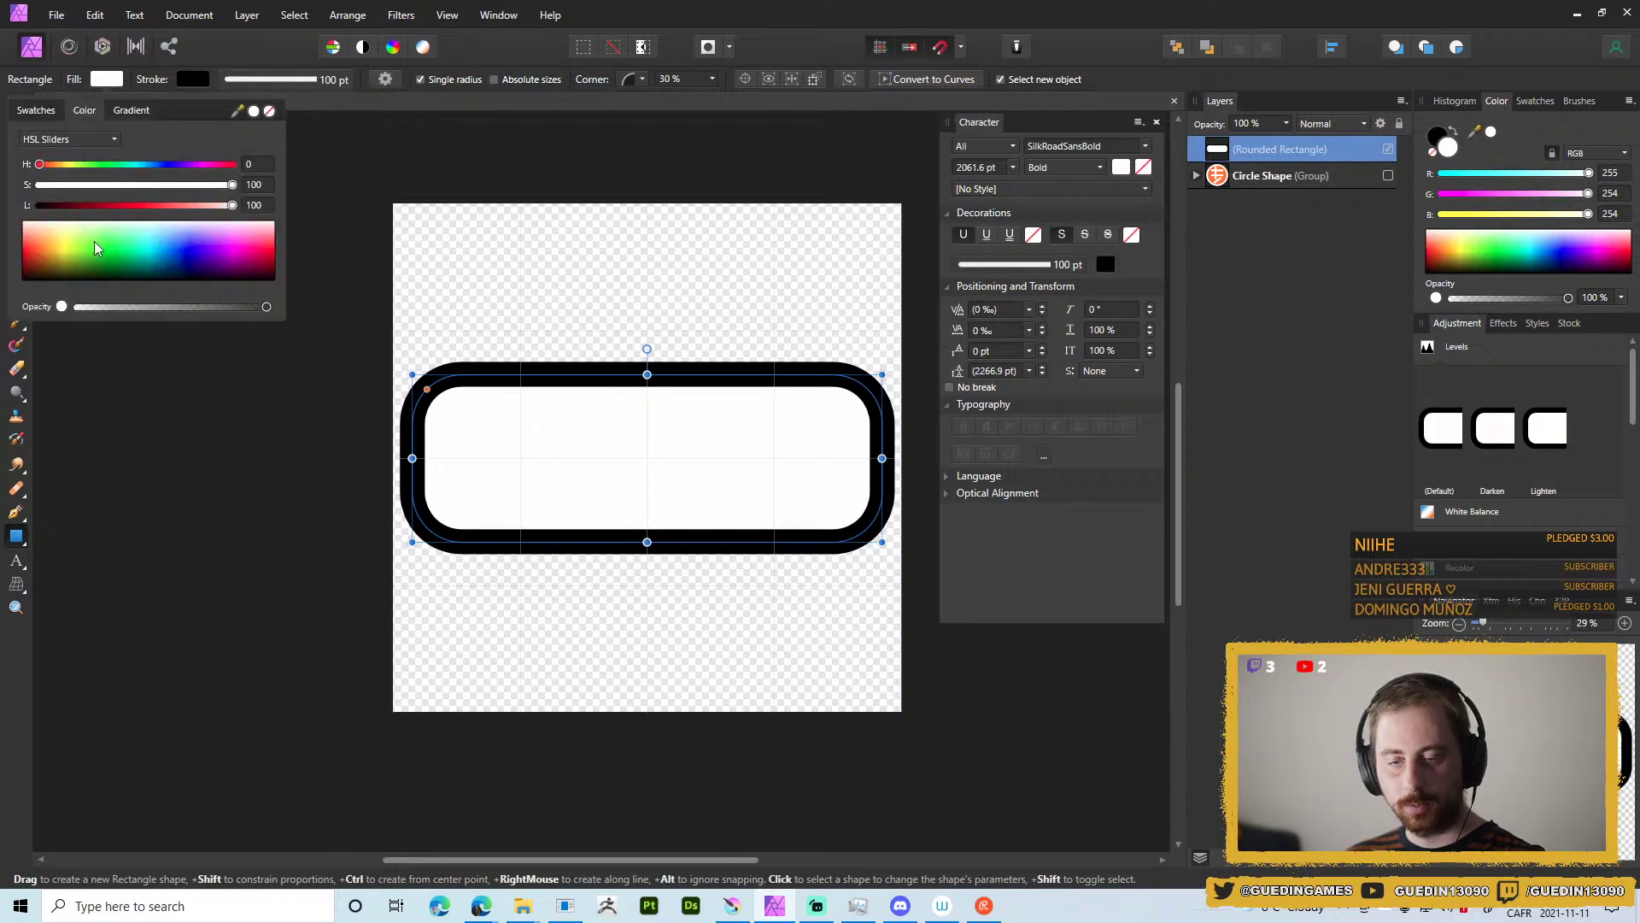
left_click_drag(61, 171, 52, 144)
mouse_move(120, 249)
left_mouse_down()
mouse_move(209, 239)
mouse_move(125, 237)
mouse_move(156, 264)
mouse_move(157, 239)
mouse_move(186, 243)
mouse_move(69, 243)
mouse_move(269, 253)
mouse_move(35, 254)
mouse_move(155, 248)
mouse_move(135, 223)
mouse_move(73, 222)
left_mouse_up()
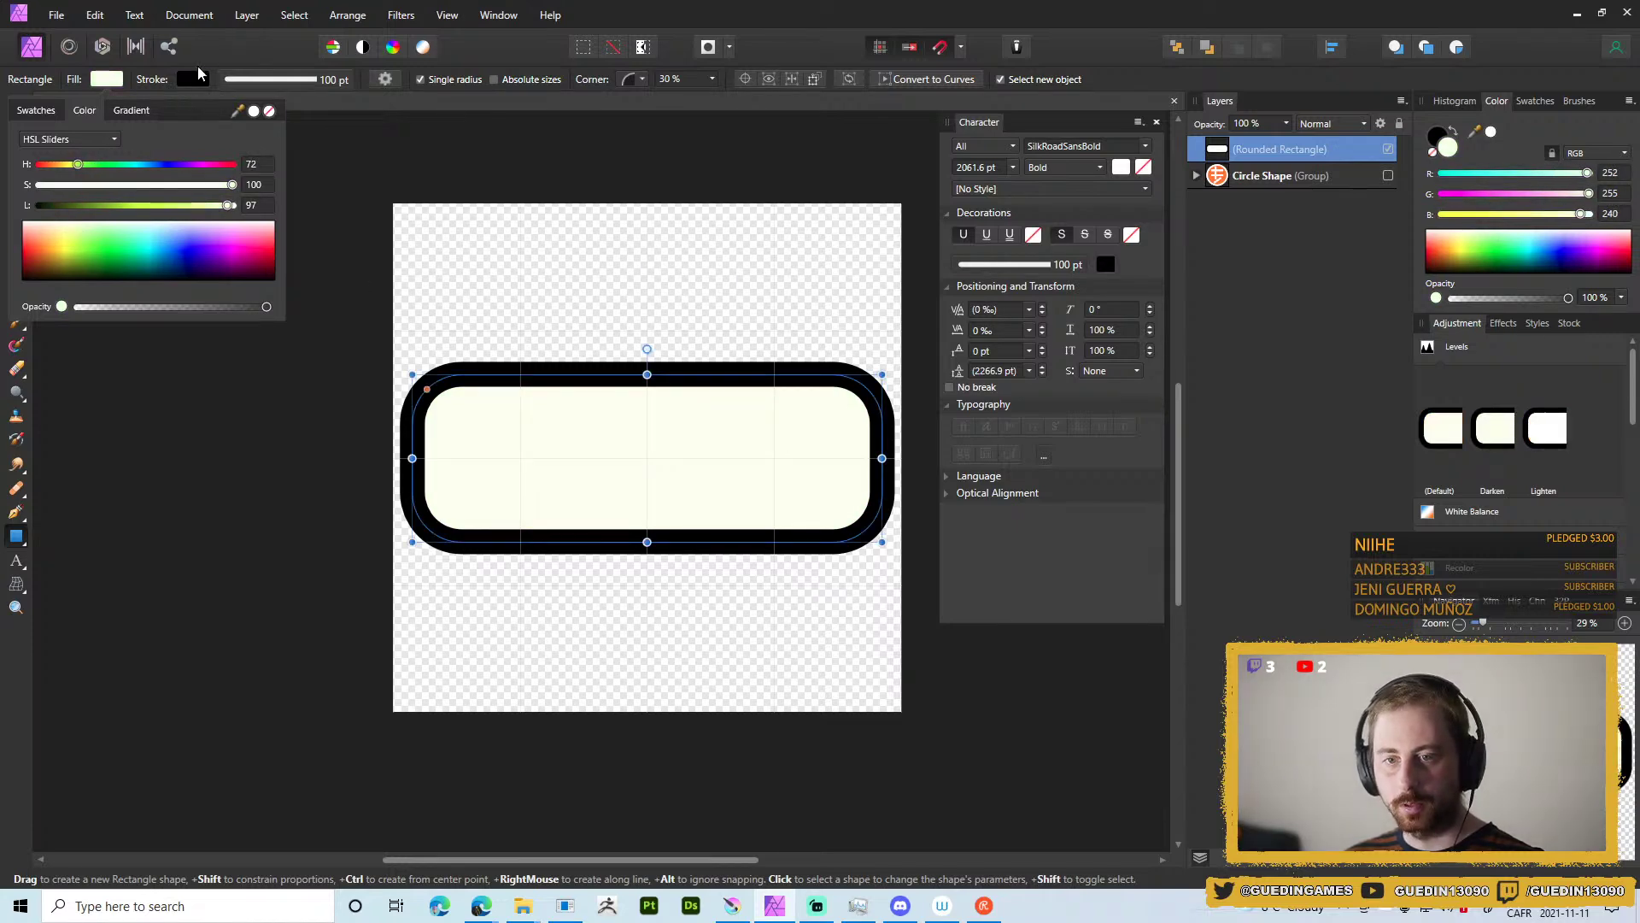
left_click(193, 79)
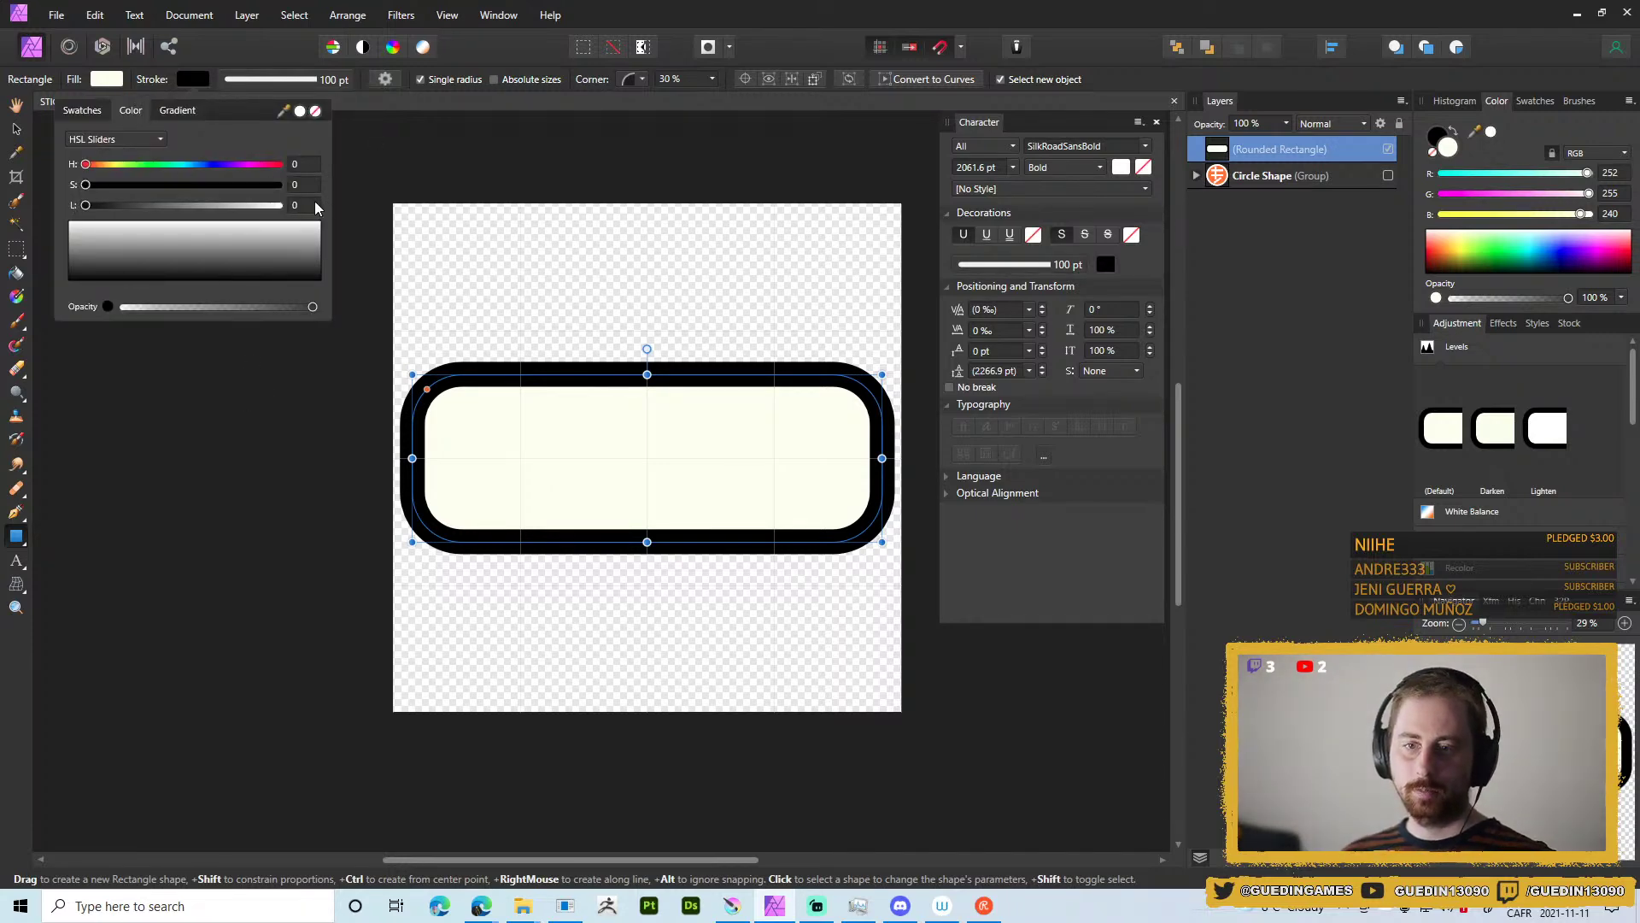
left_click_drag(98, 211, 120, 211)
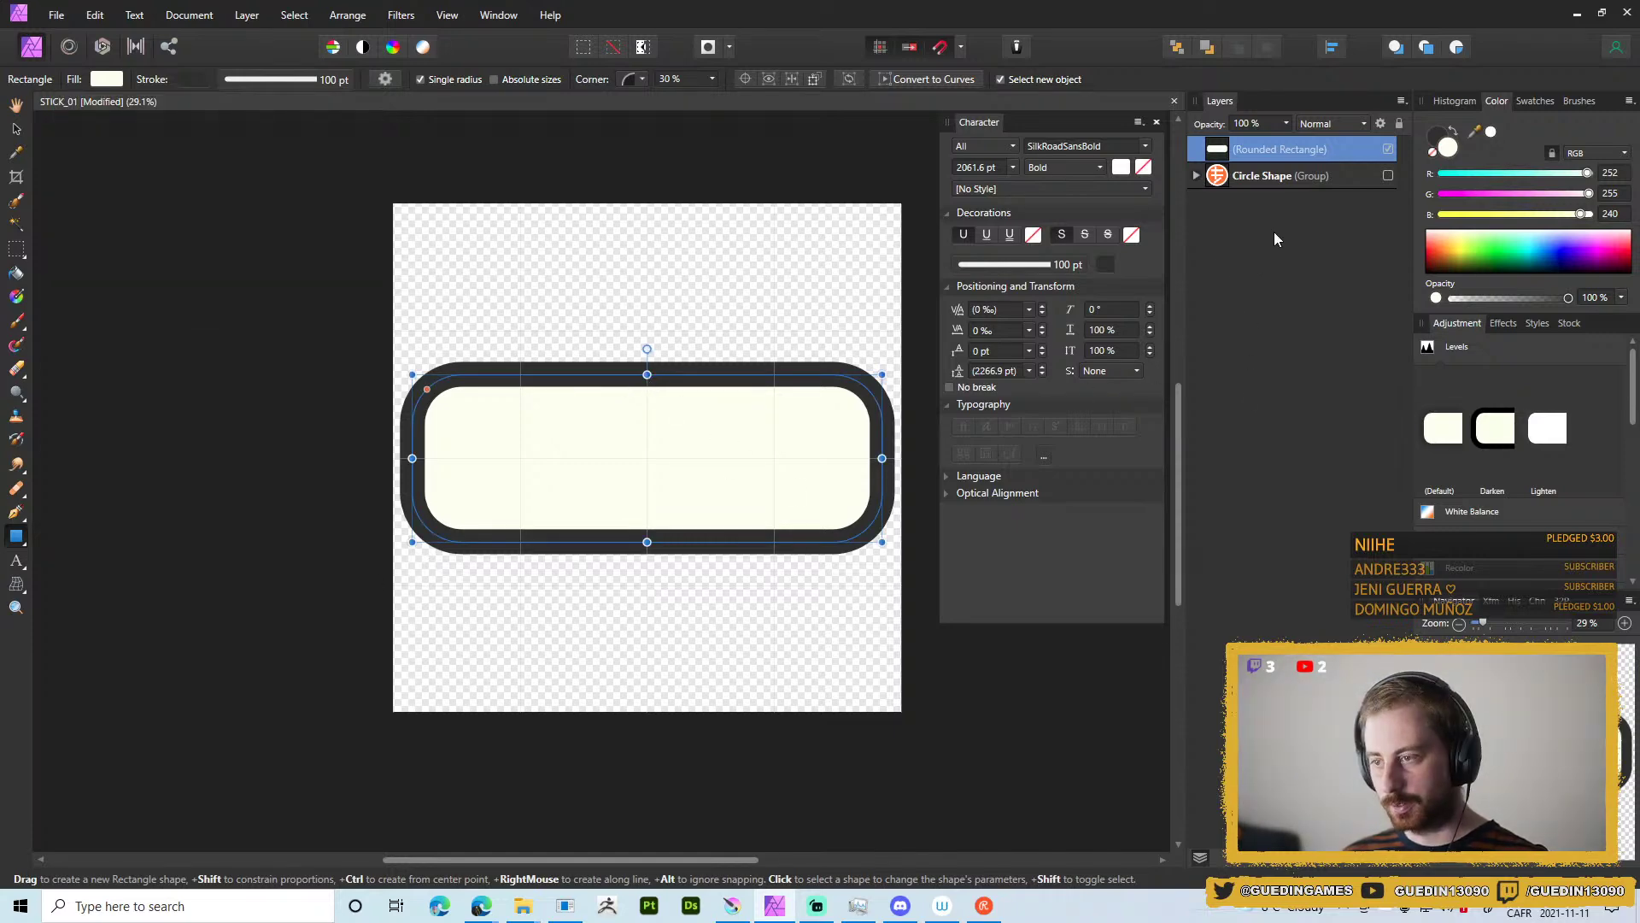
Add centre-aligned art text reading MOTSU in SilkRoadSansBold at 512 pt over the rounded rectangle.
left_click(17, 563)
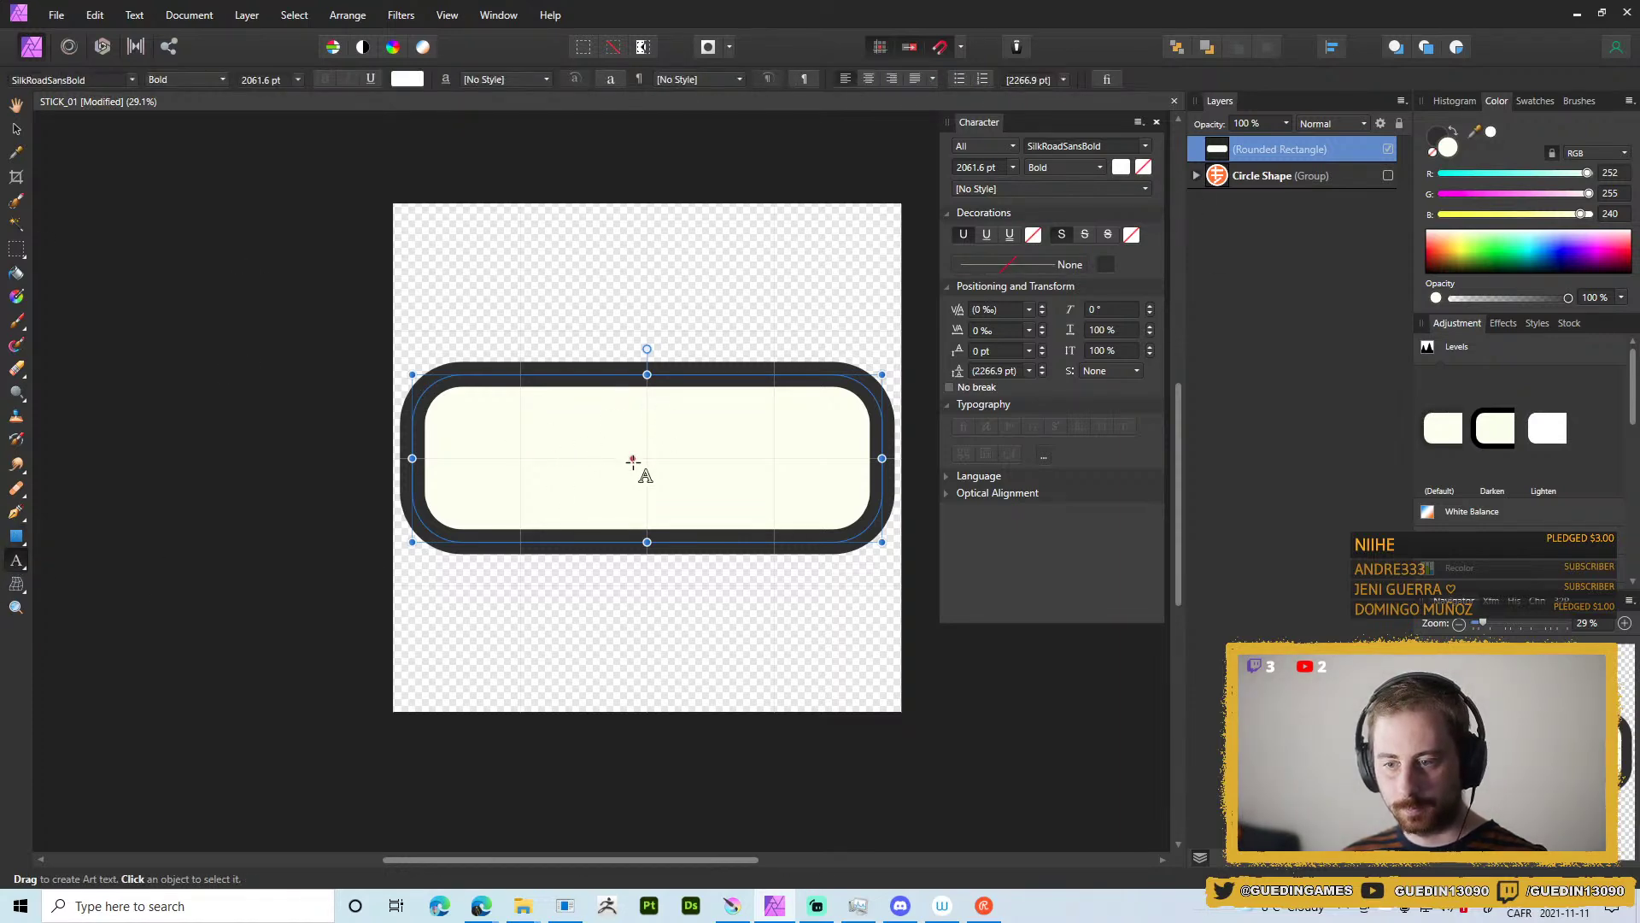
left_click(644, 457)
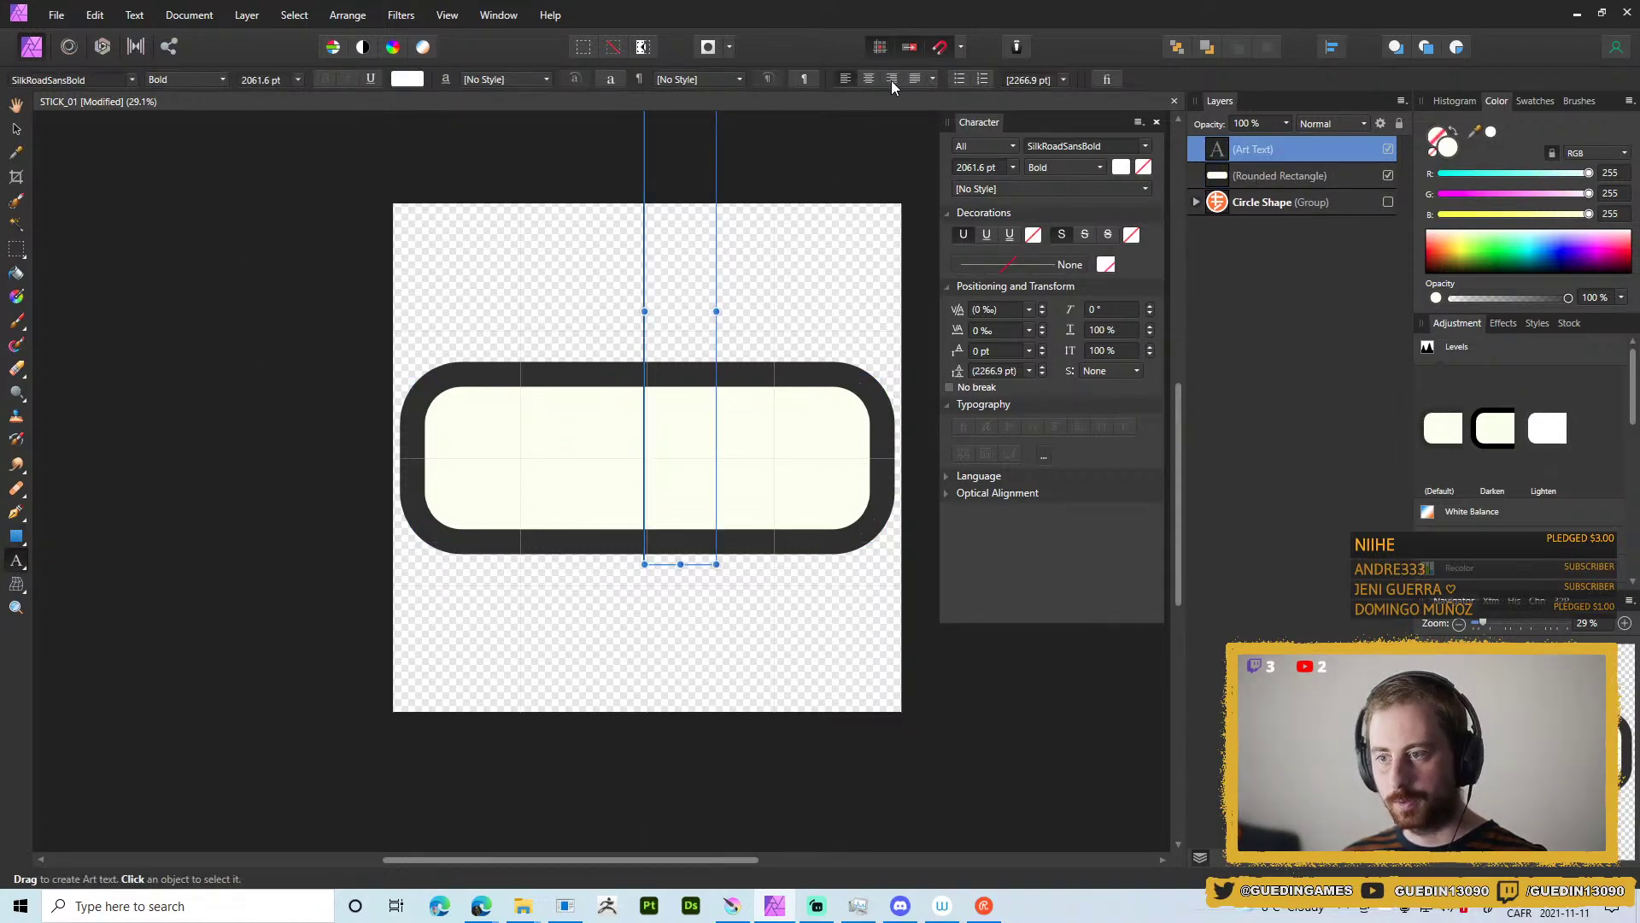
left_click(240, 81)
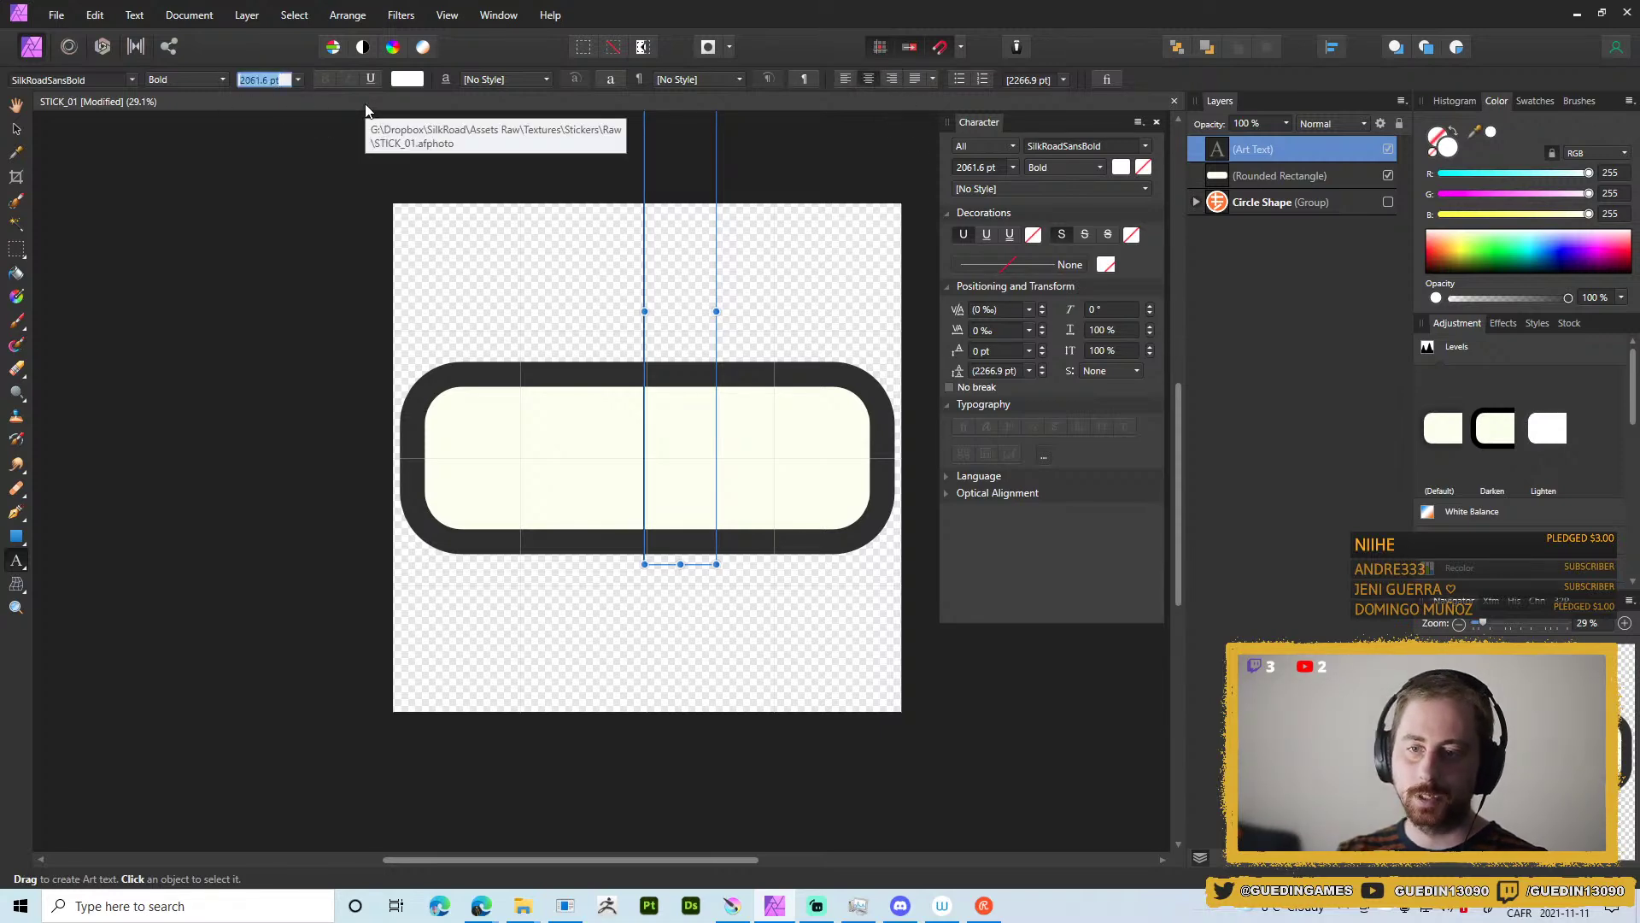
type("10")
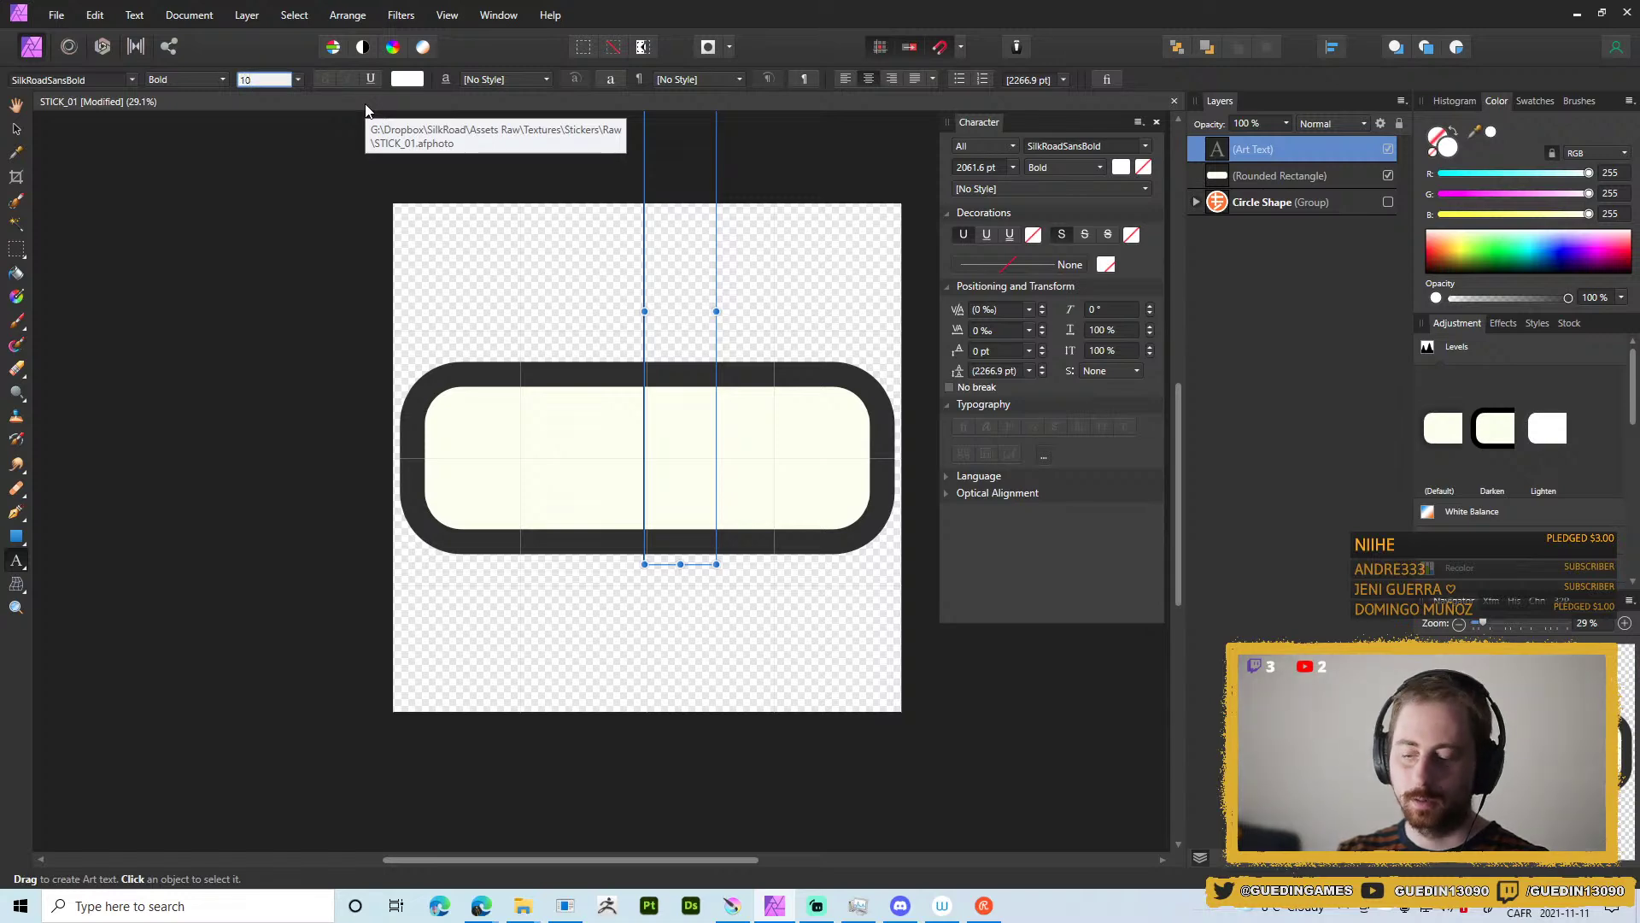
key("Return")
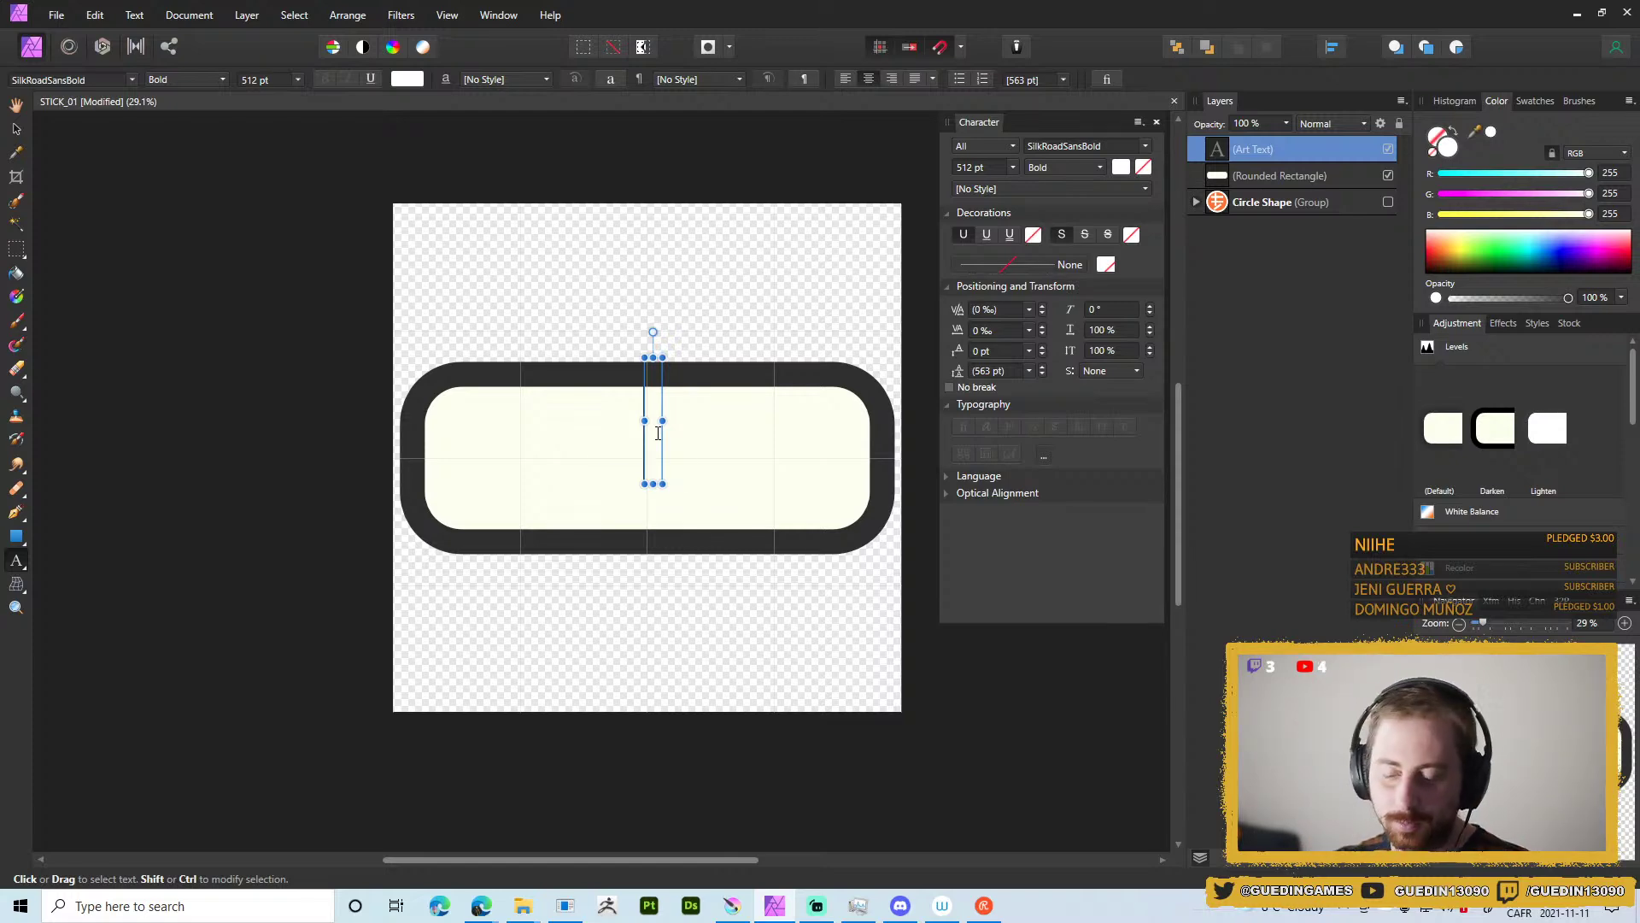
type("Outstanding")
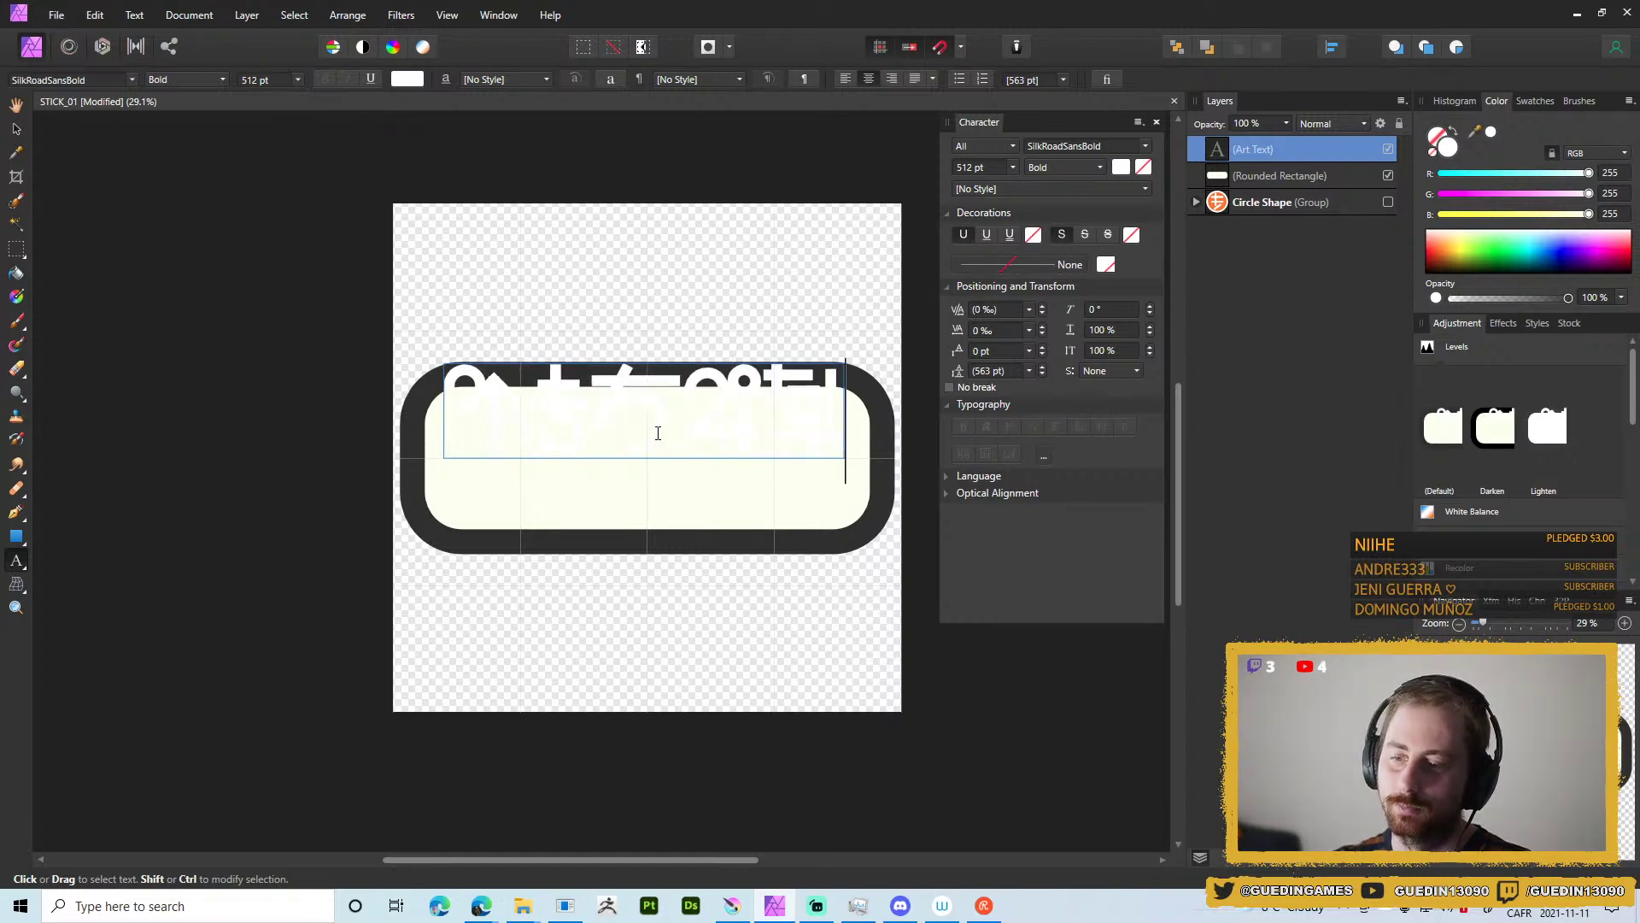
key("Escape")
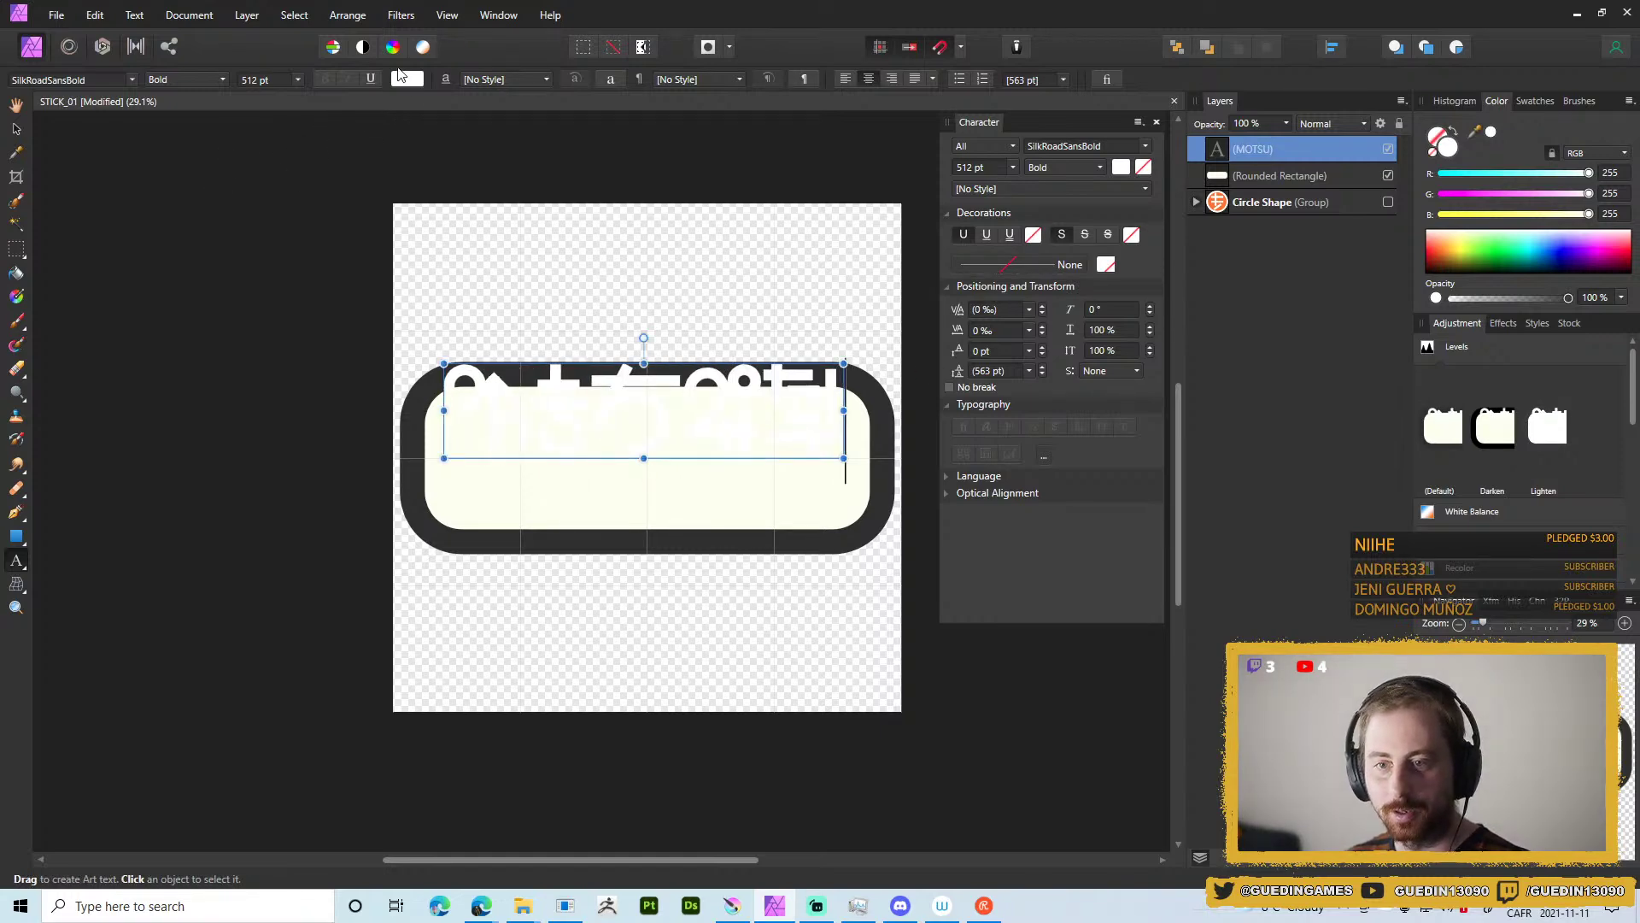
Try to set the MOTSU text's fill colour to black.
left_click(405, 78)
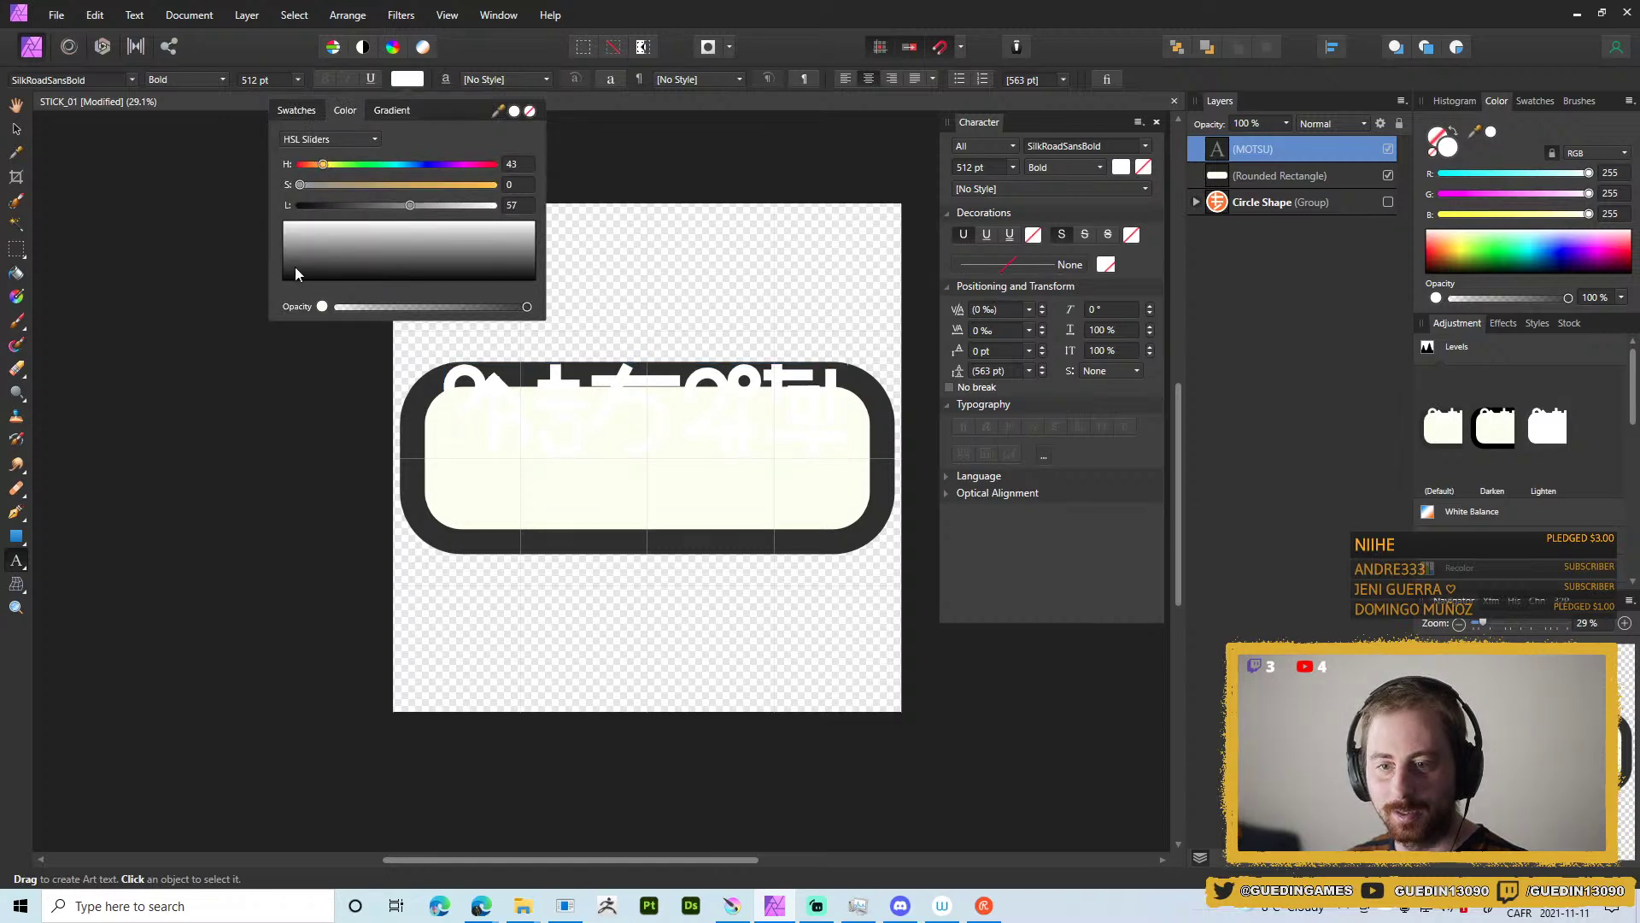
left_click_drag(307, 262, 269, 306)
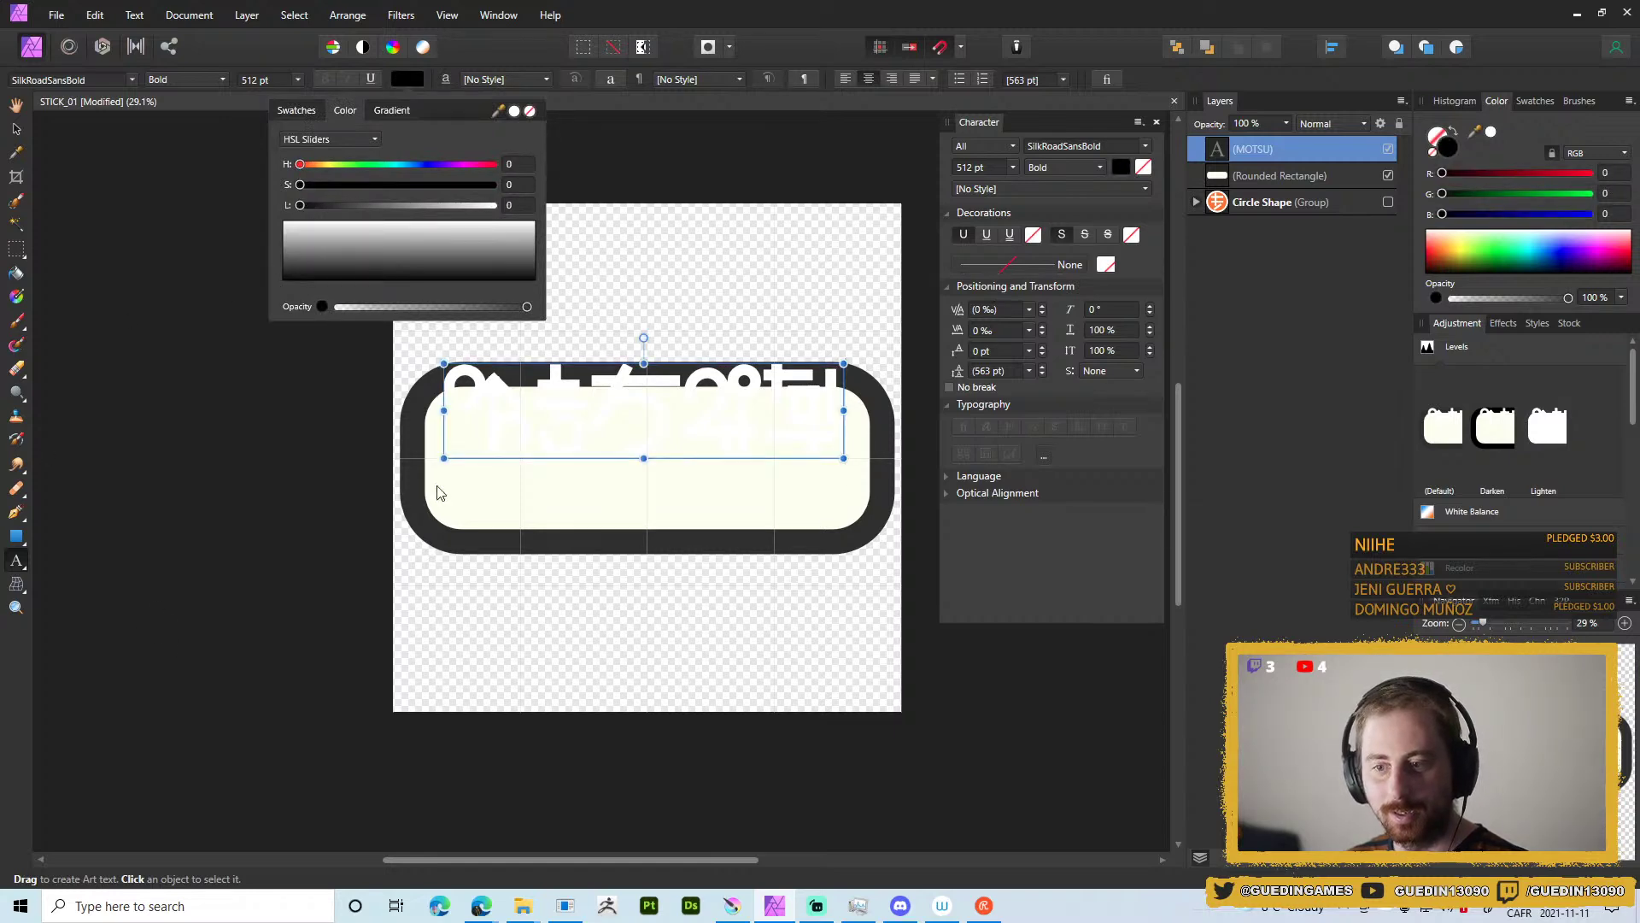
Recolour the entire MOTSU text dark grey (L 17) by sampling the colour of the rectangle's stroke.
left_click(799, 394)
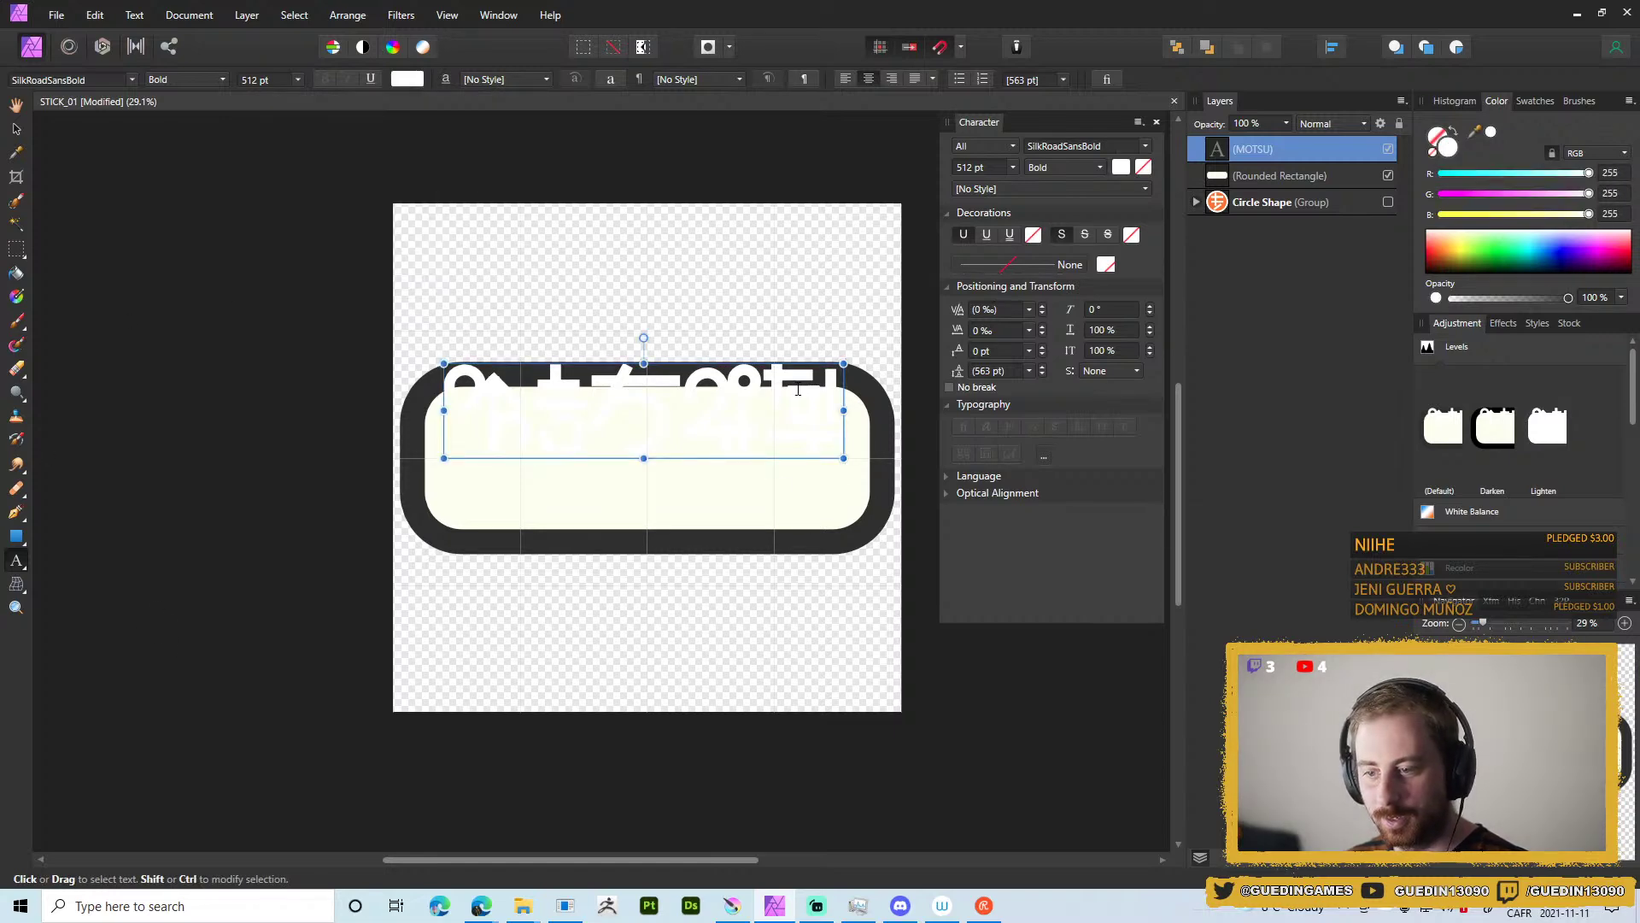
key("ctrl+a")
left_click(408, 79)
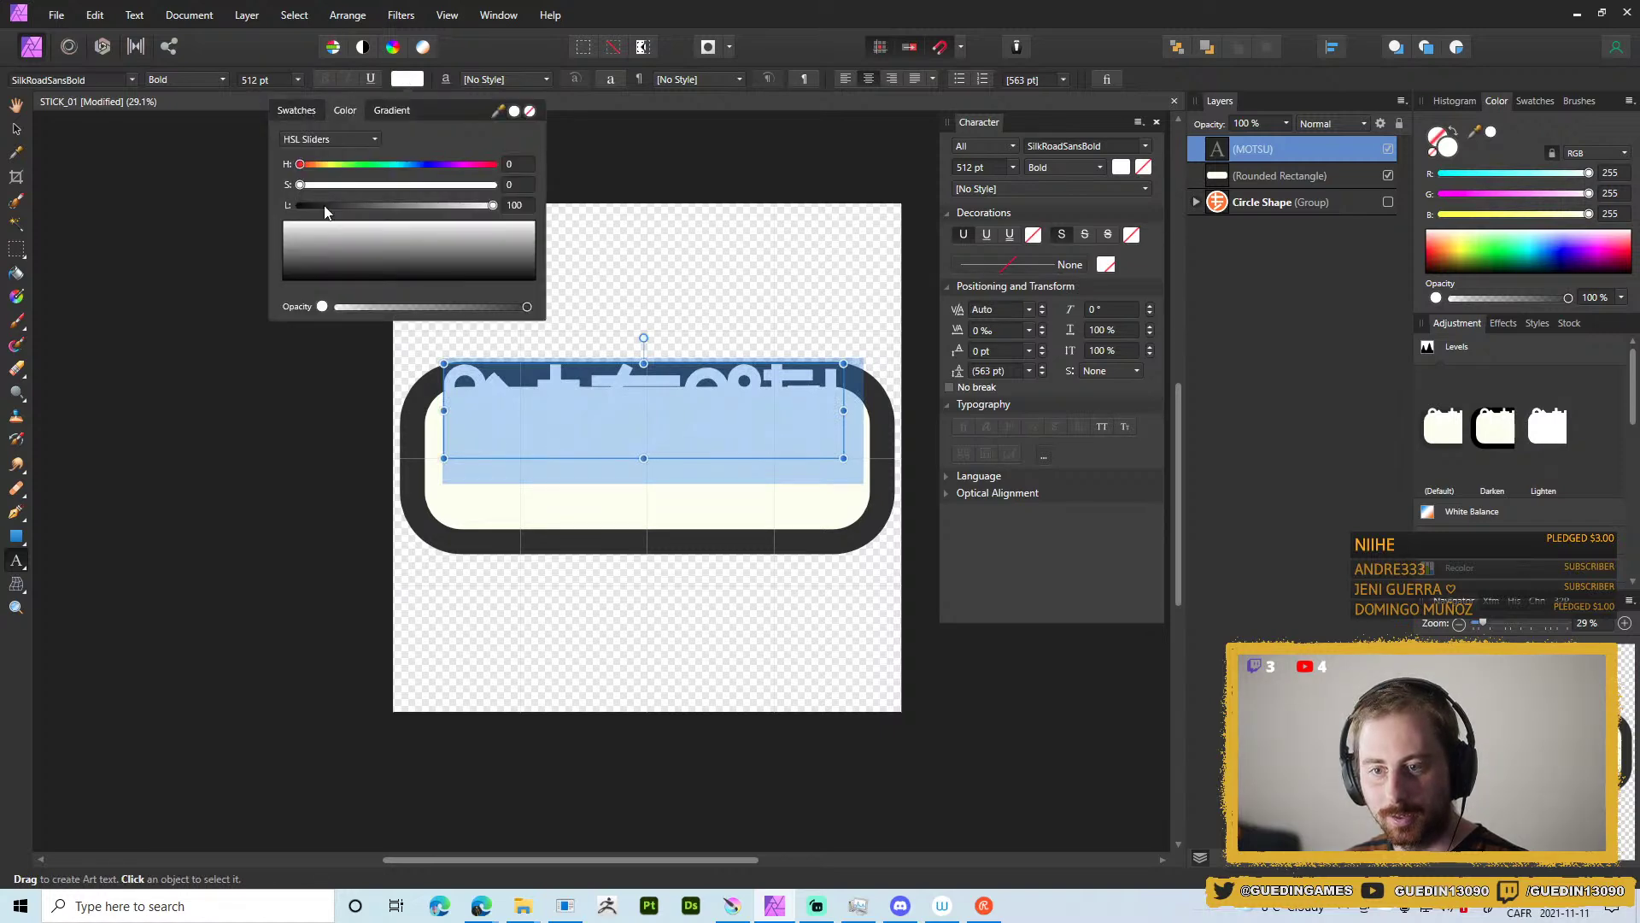
left_click_drag(320, 236, 285, 292)
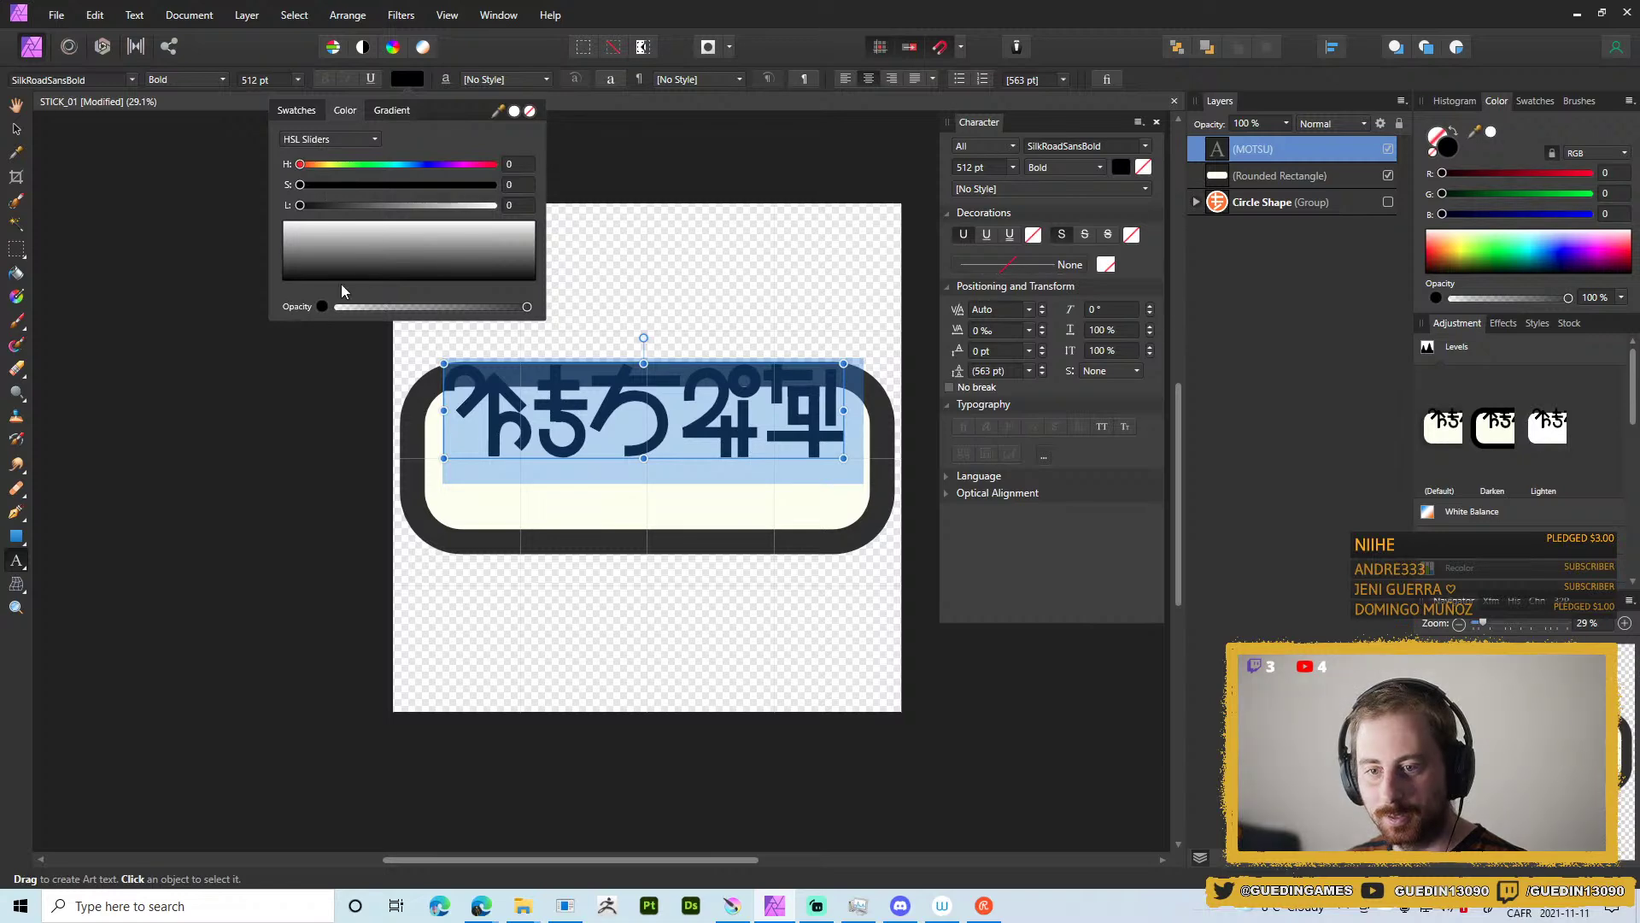
left_click_drag(499, 111, 425, 388)
left_click(513, 111)
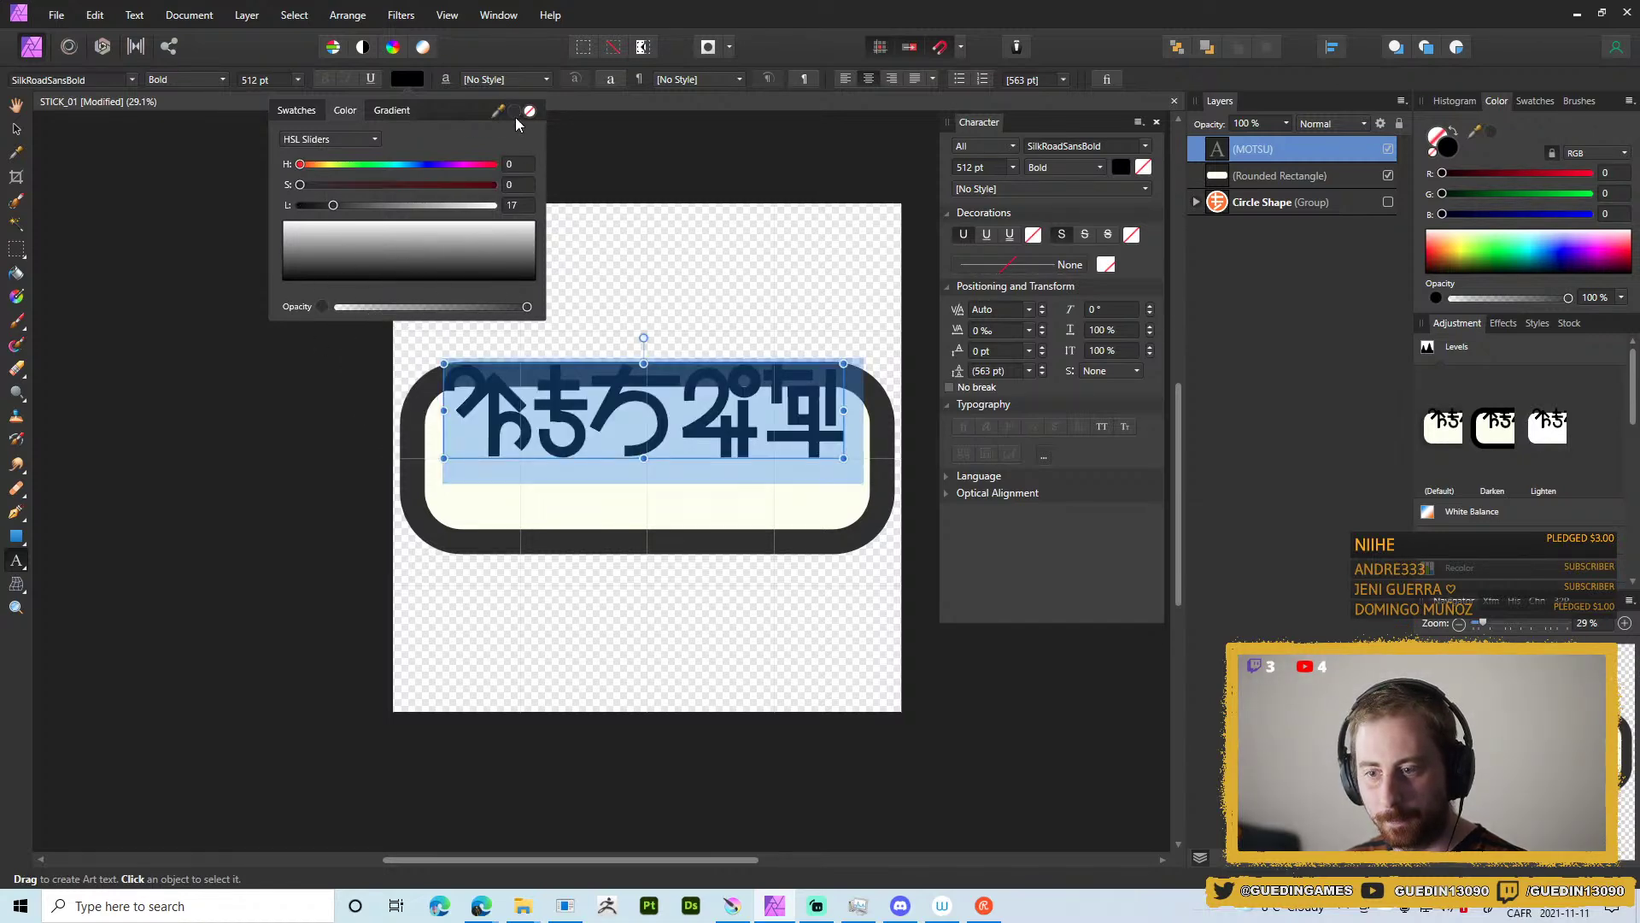
key("Escape")
key("Escape")
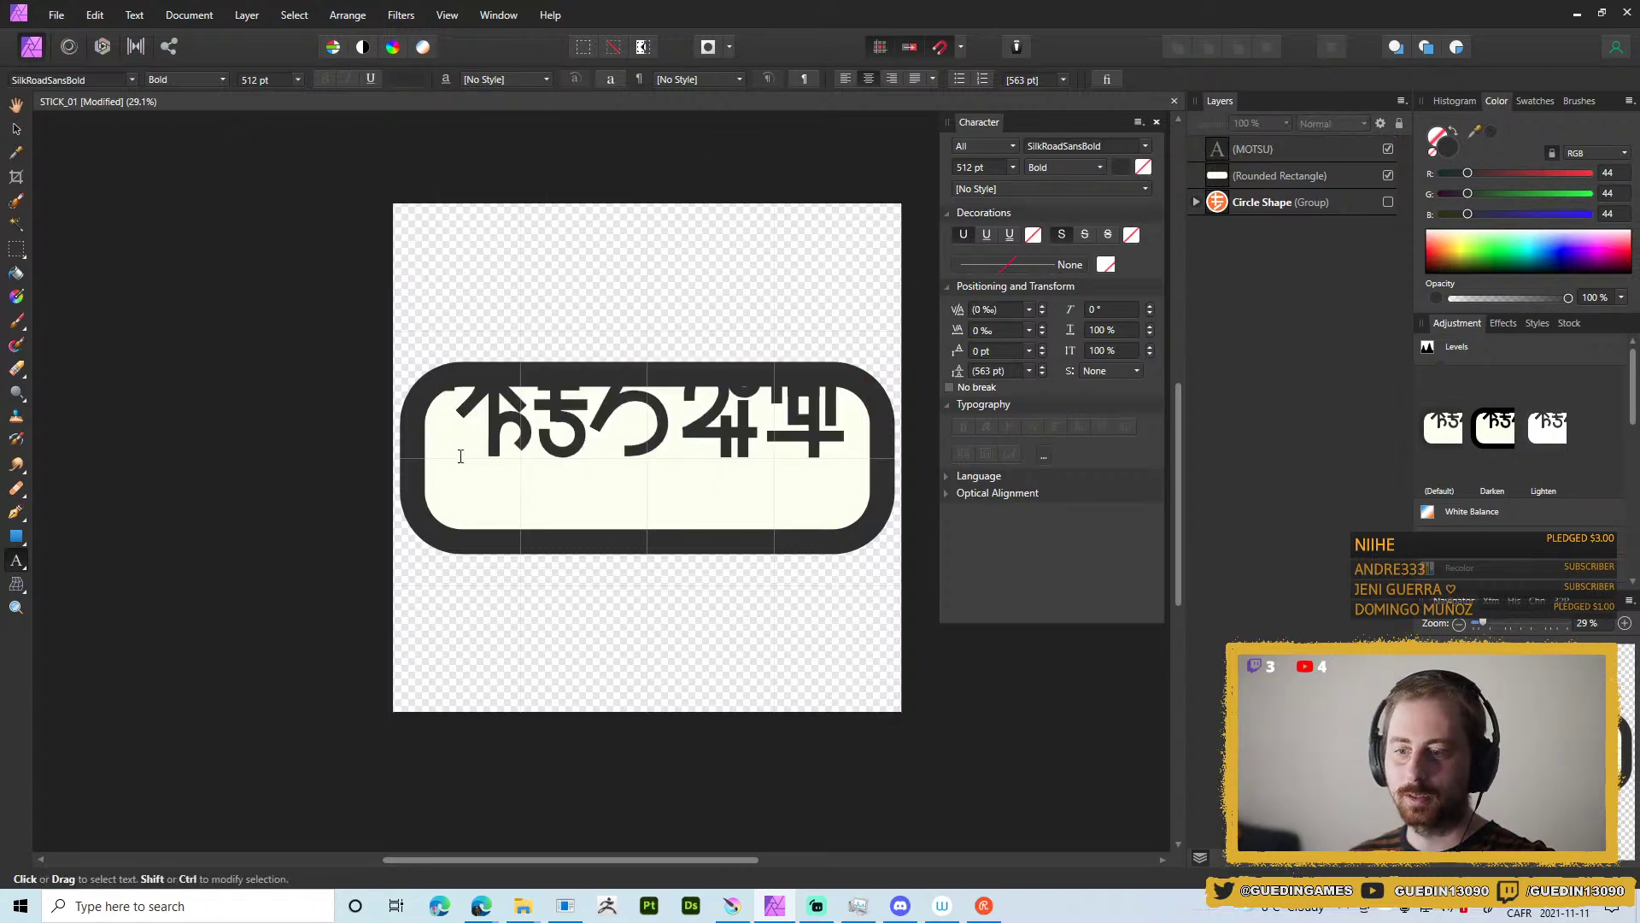
Centre the MOTSU text inside the rounded rectangle and enlarge it about its centre to about 556 pt.
key("v")
left_click(750, 435)
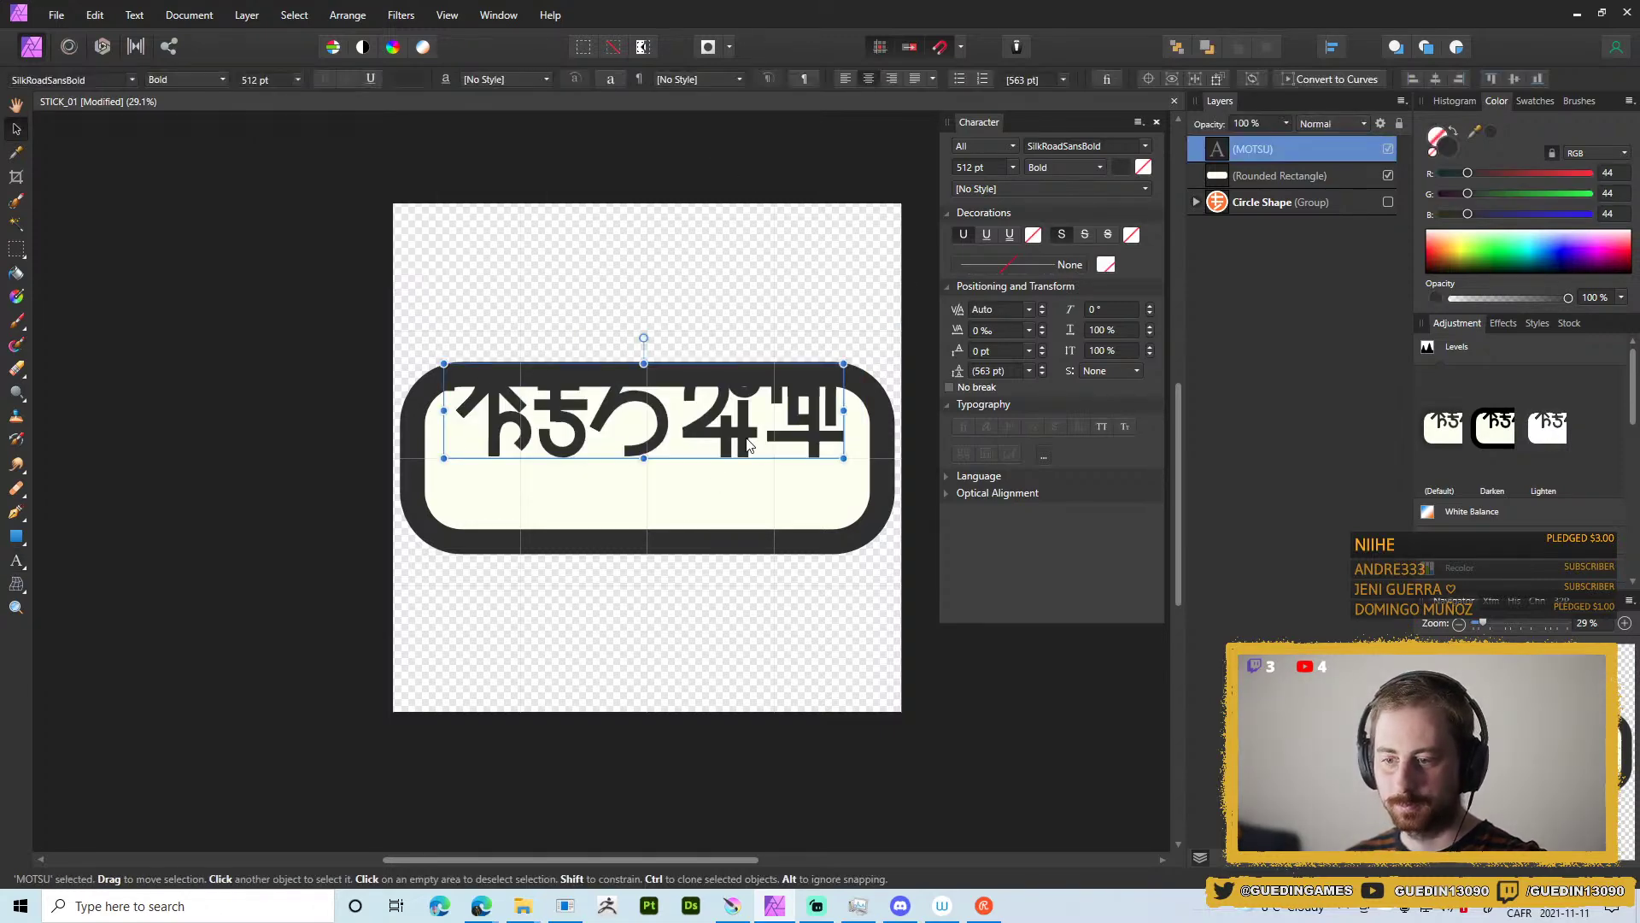
left_click_drag(742, 430, 739, 477)
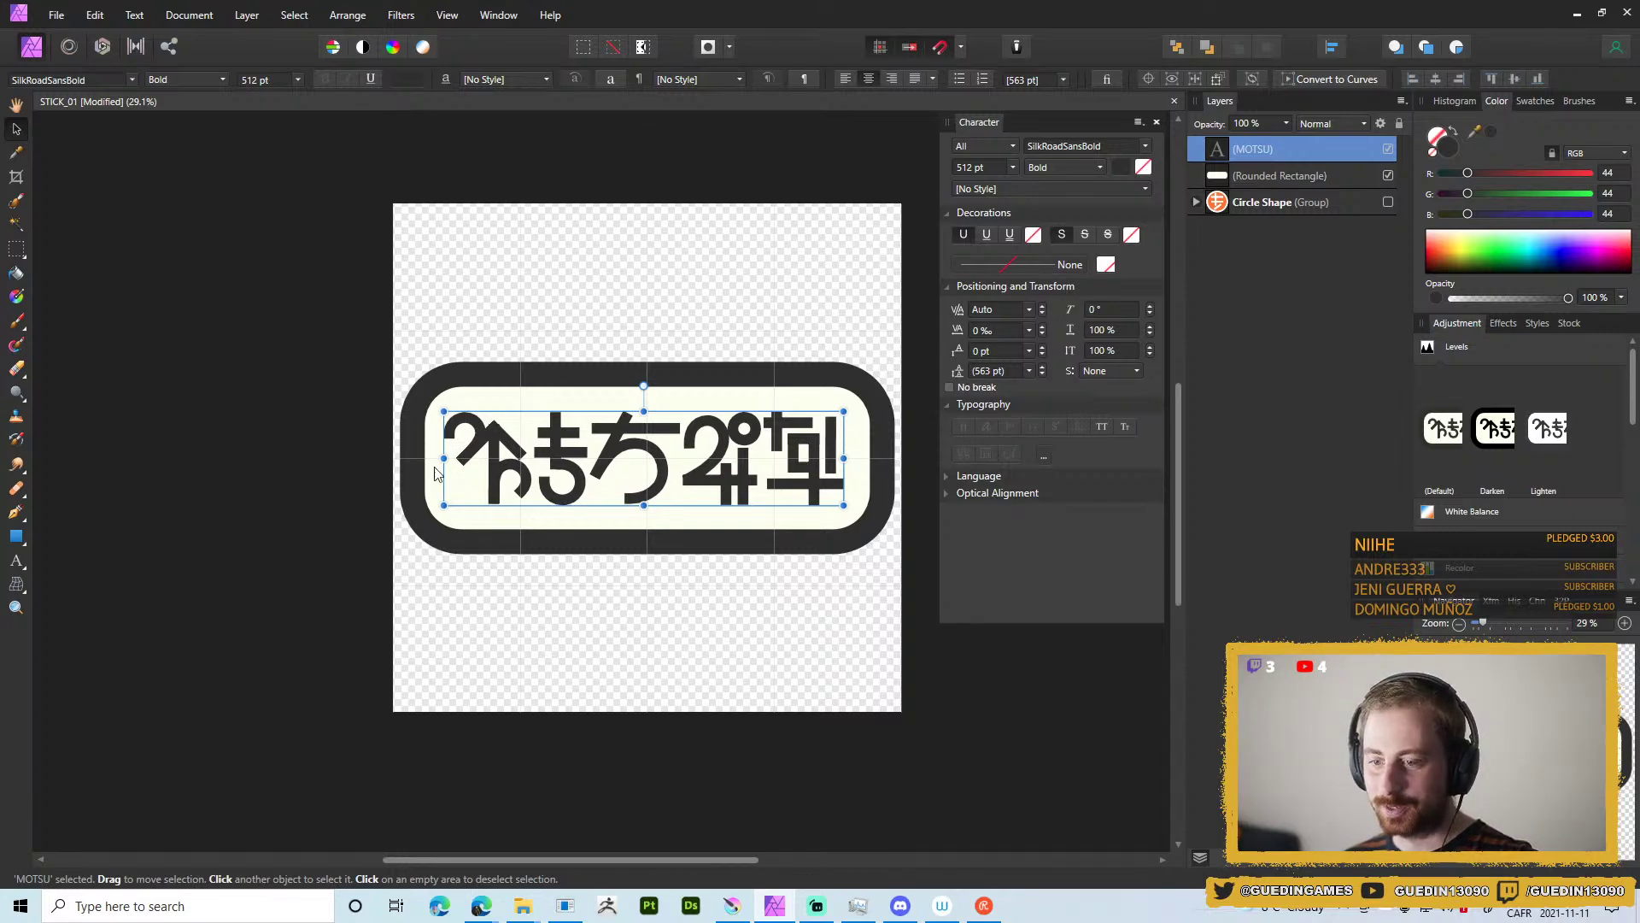
left_click_drag(698, 441, 704, 436)
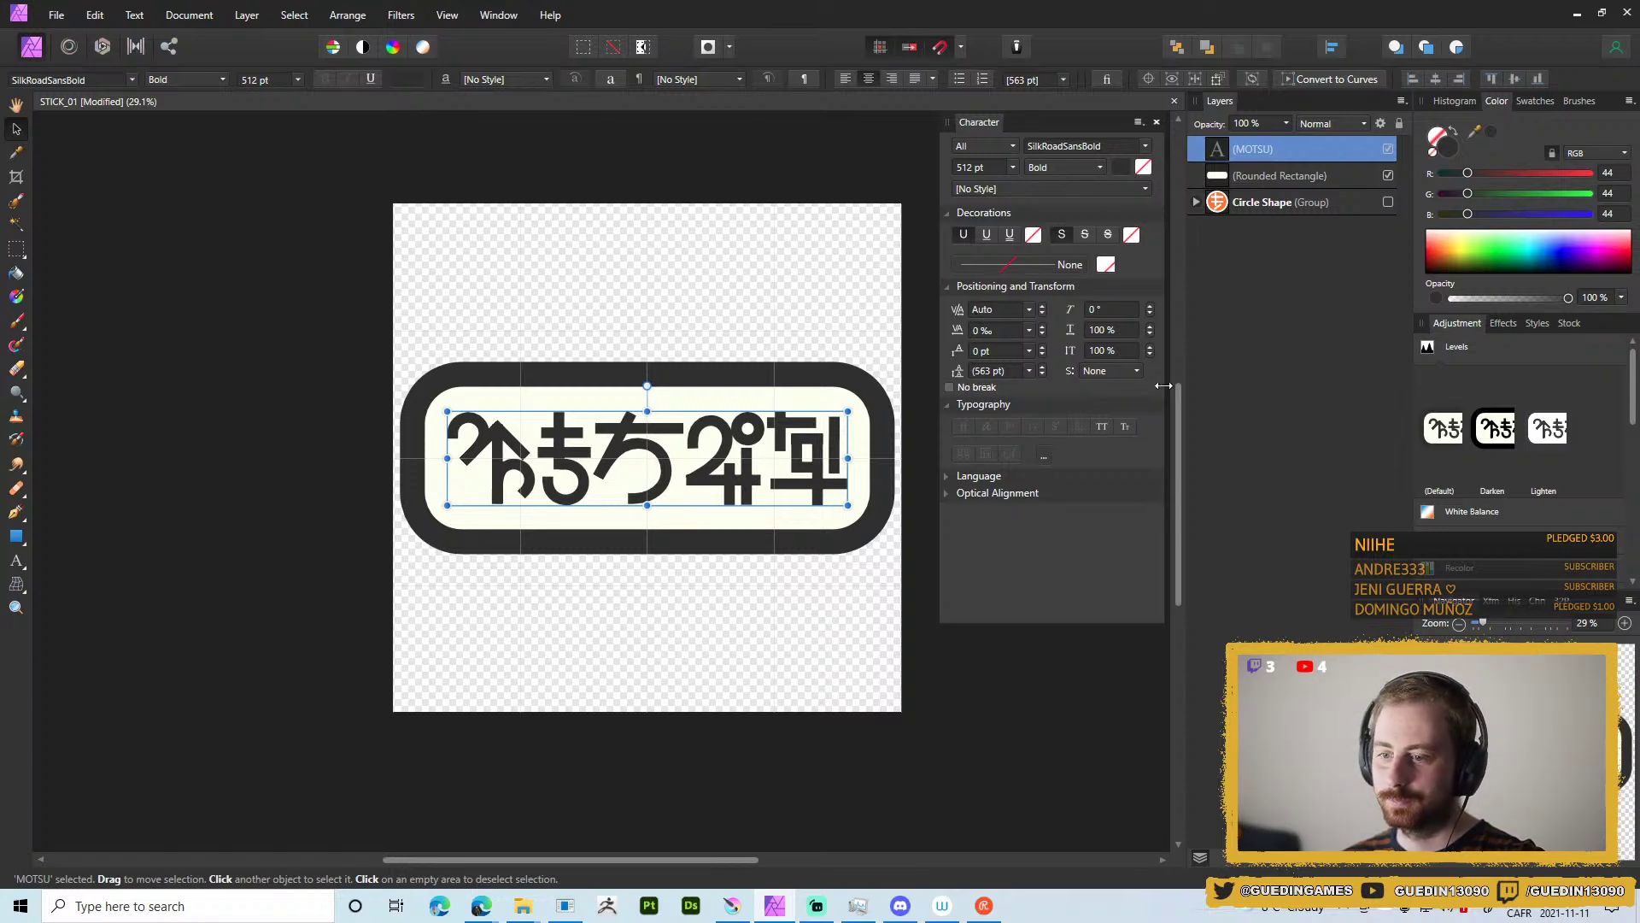
left_click_drag(850, 411, 865, 396)
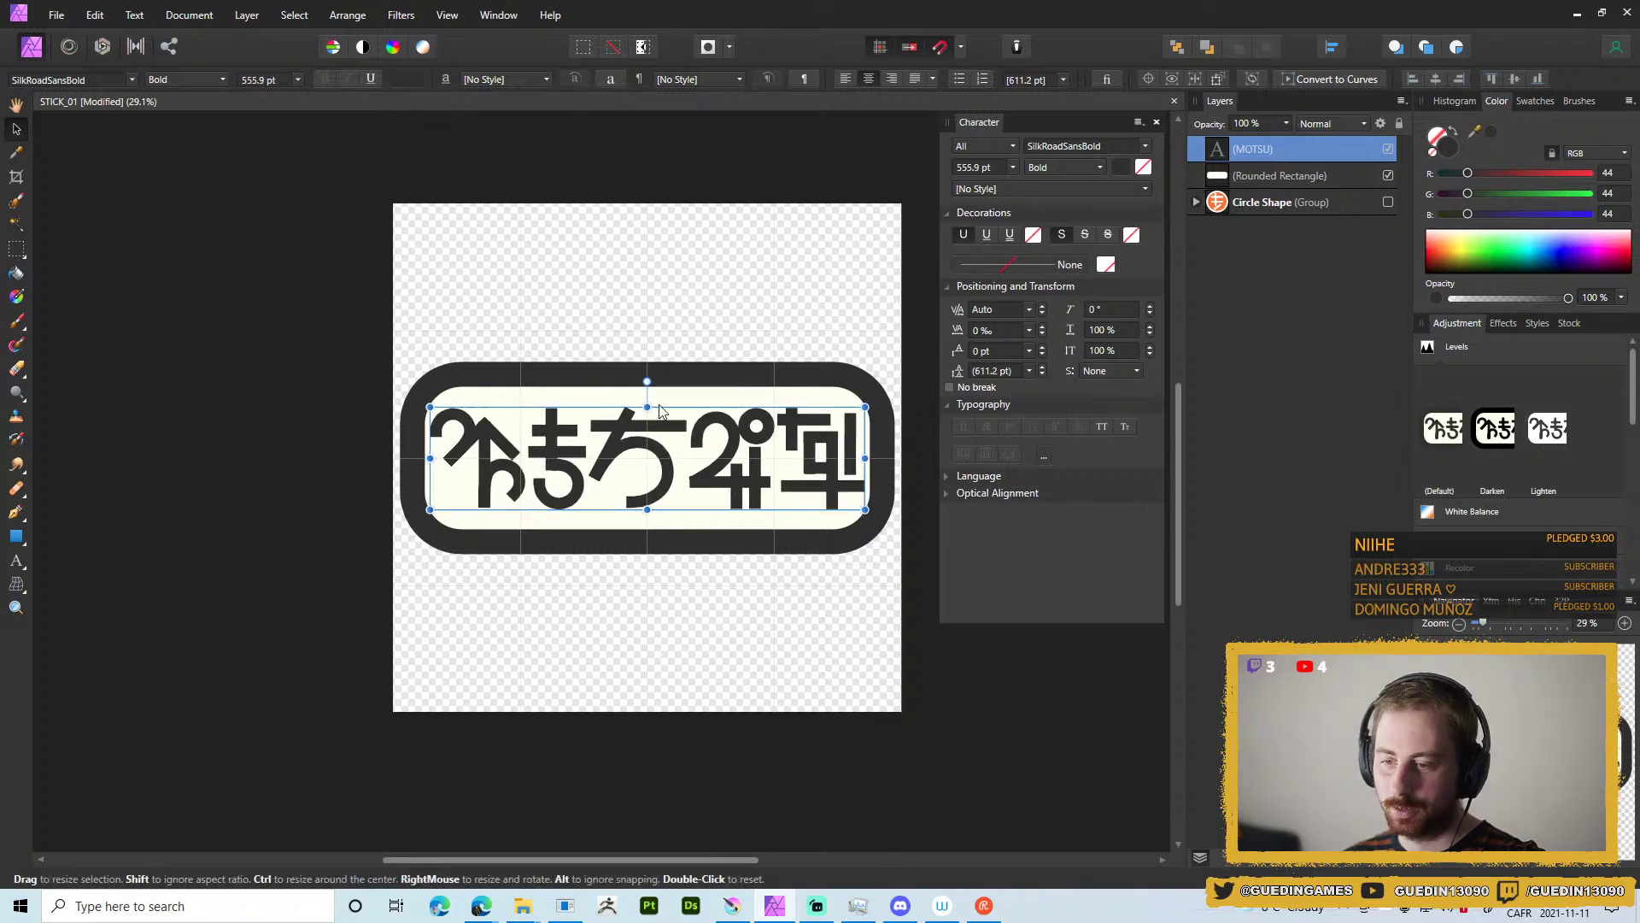
Thin the rounded rectangle's stroke to about 65.1 pt and reduce its height slightly and symmetrically around the text.
left_click(1296, 177)
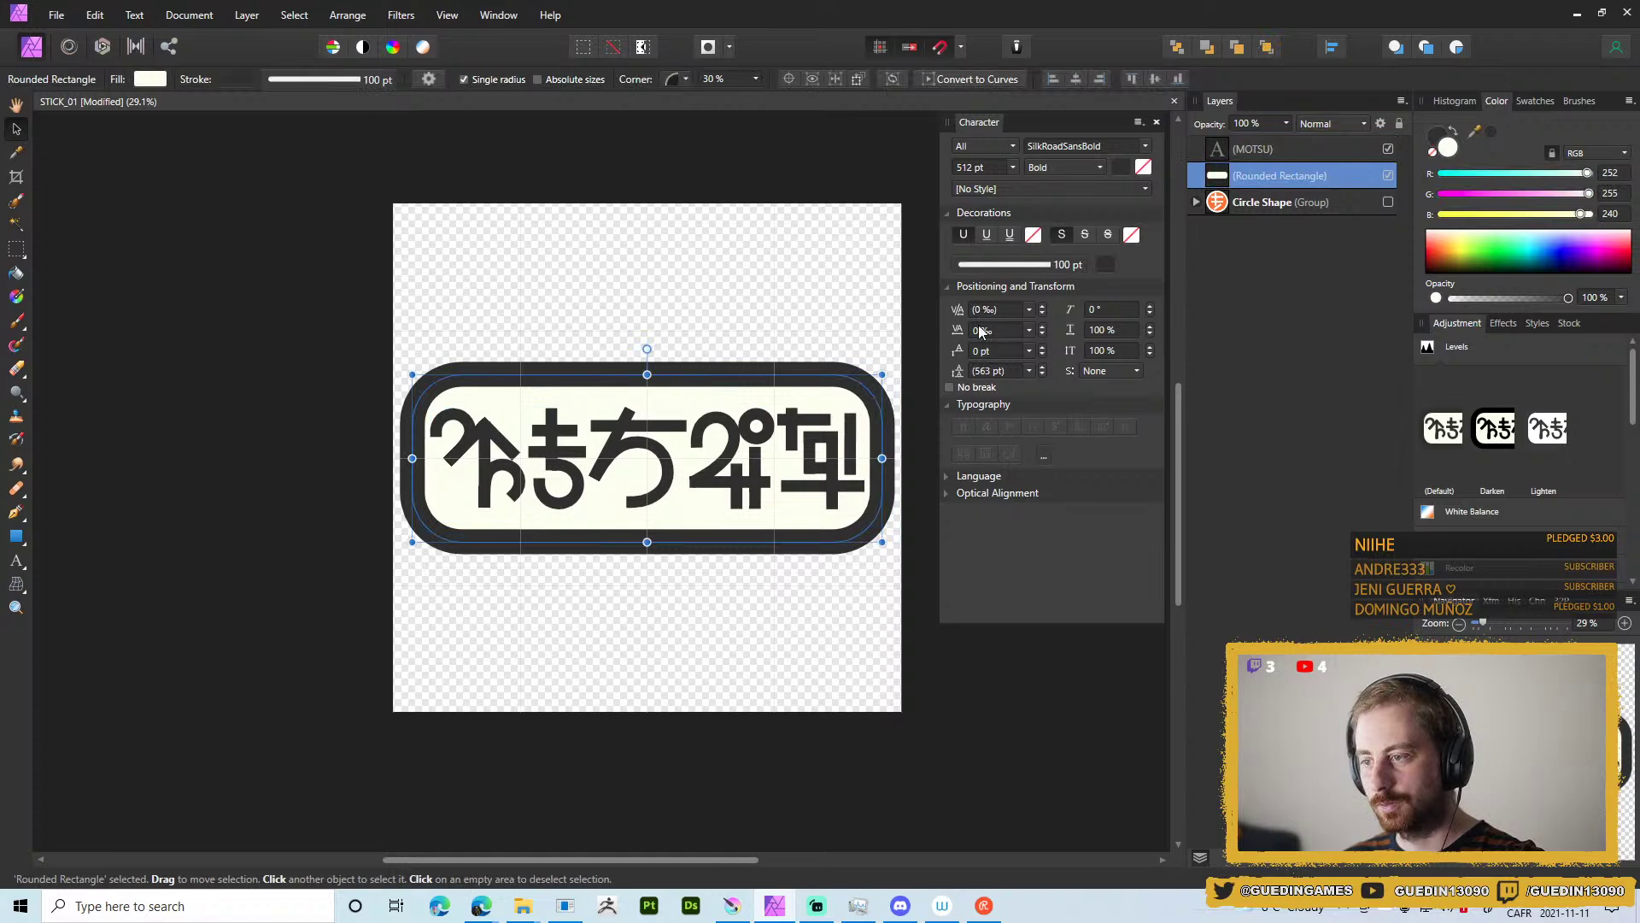
left_click(346, 84)
left_click(342, 84)
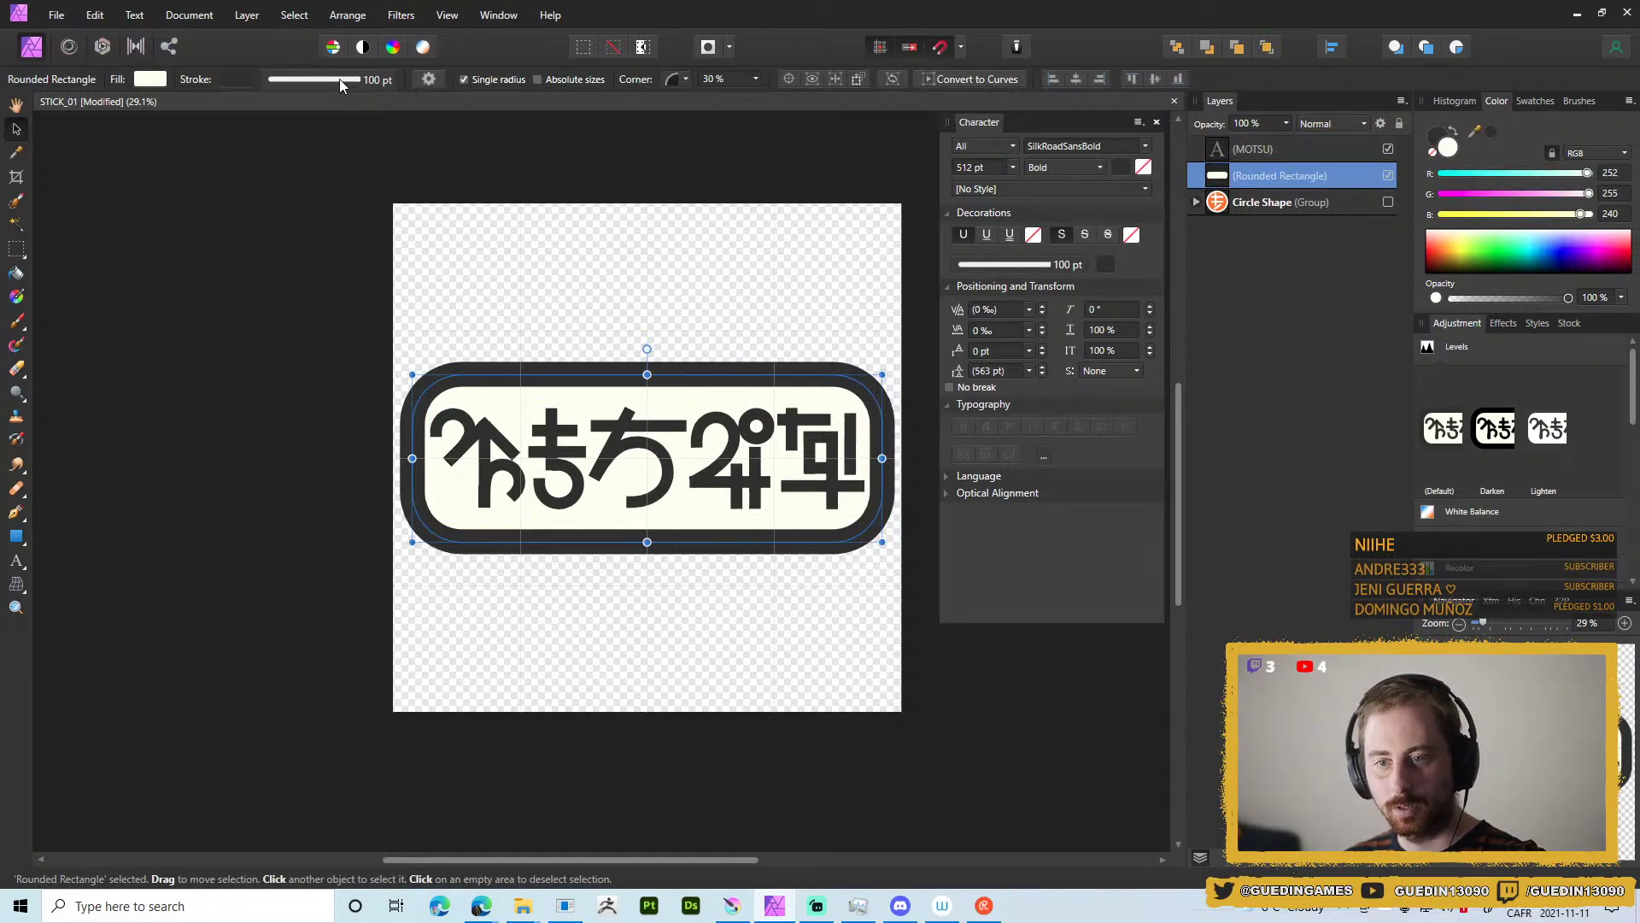
left_click(340, 84)
left_click_drag(370, 142, 353, 144)
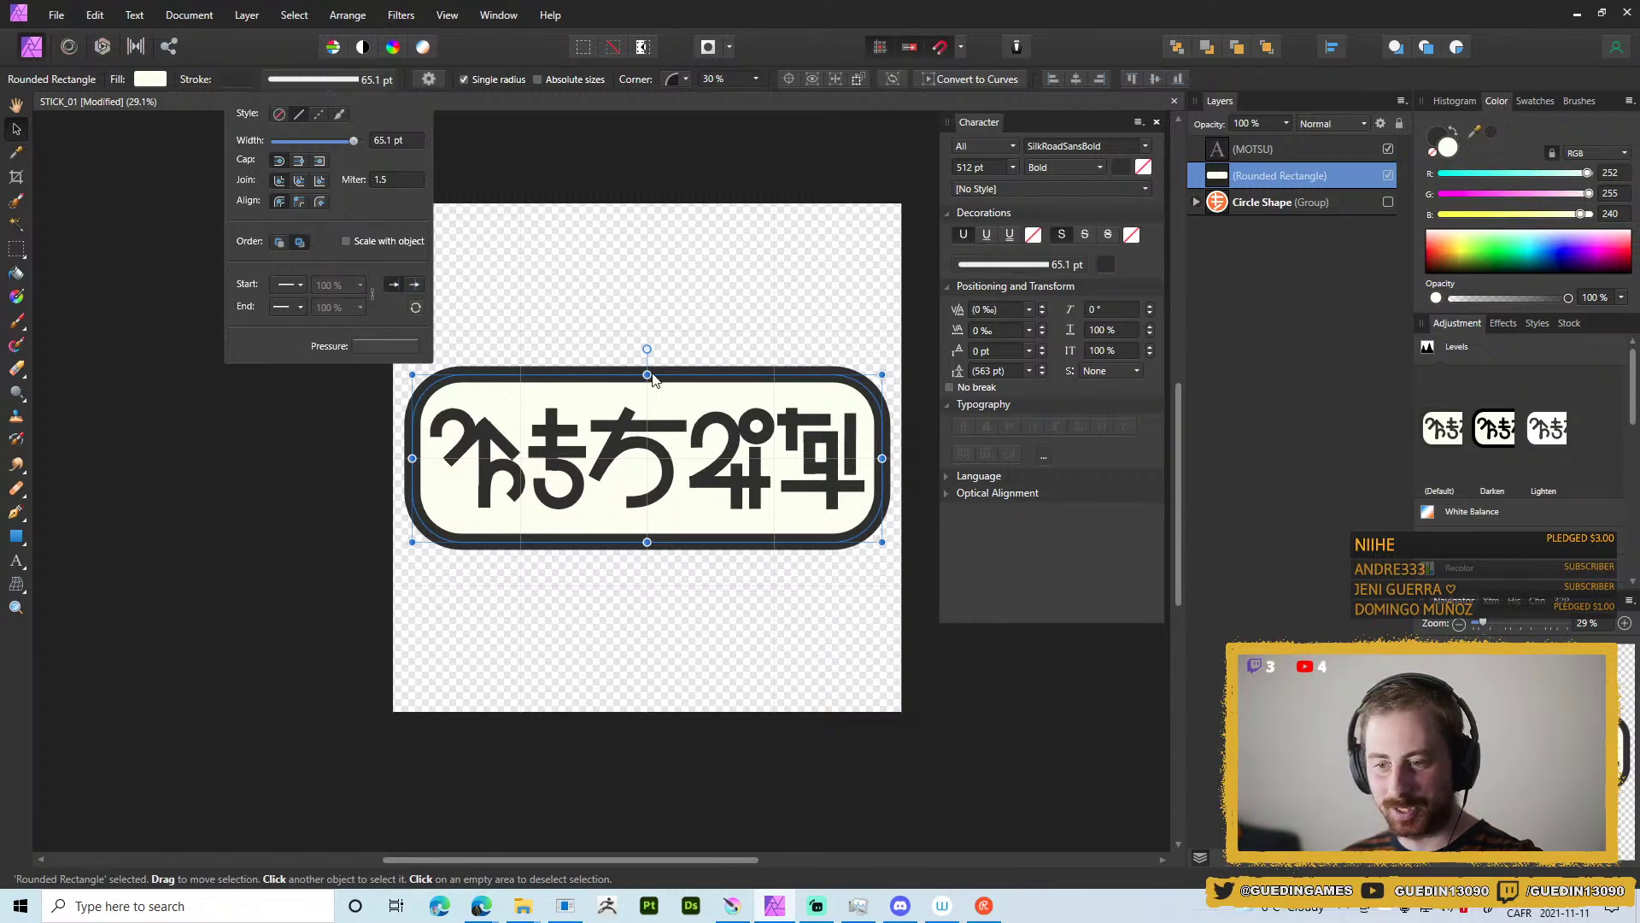
left_click(645, 375)
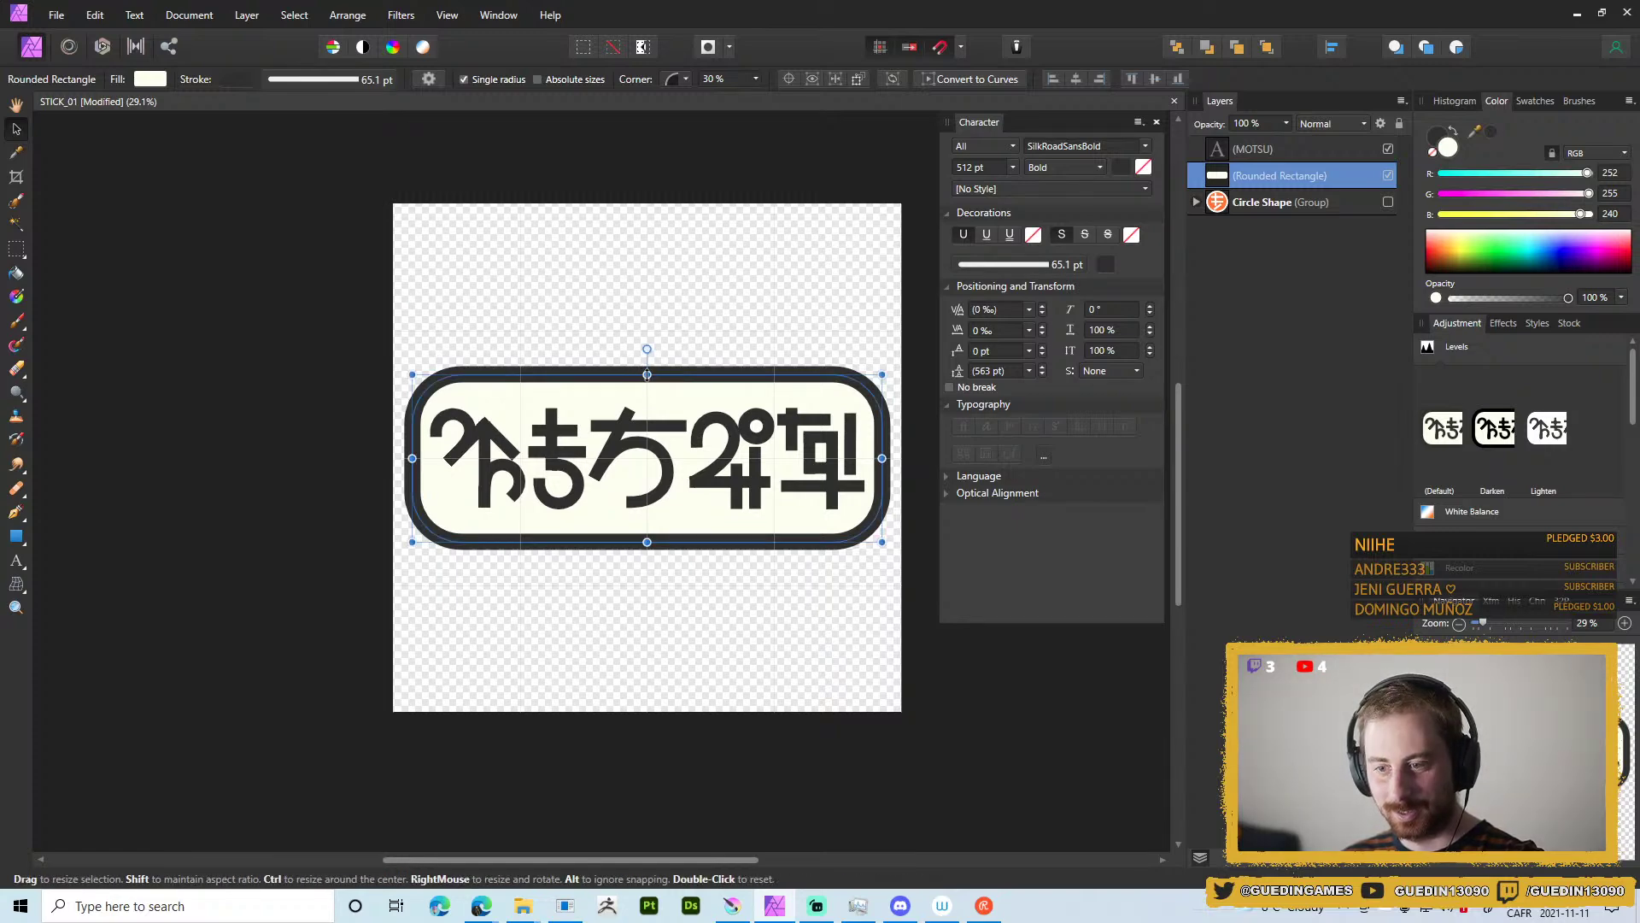
left_click_drag(646, 376, 647, 385)
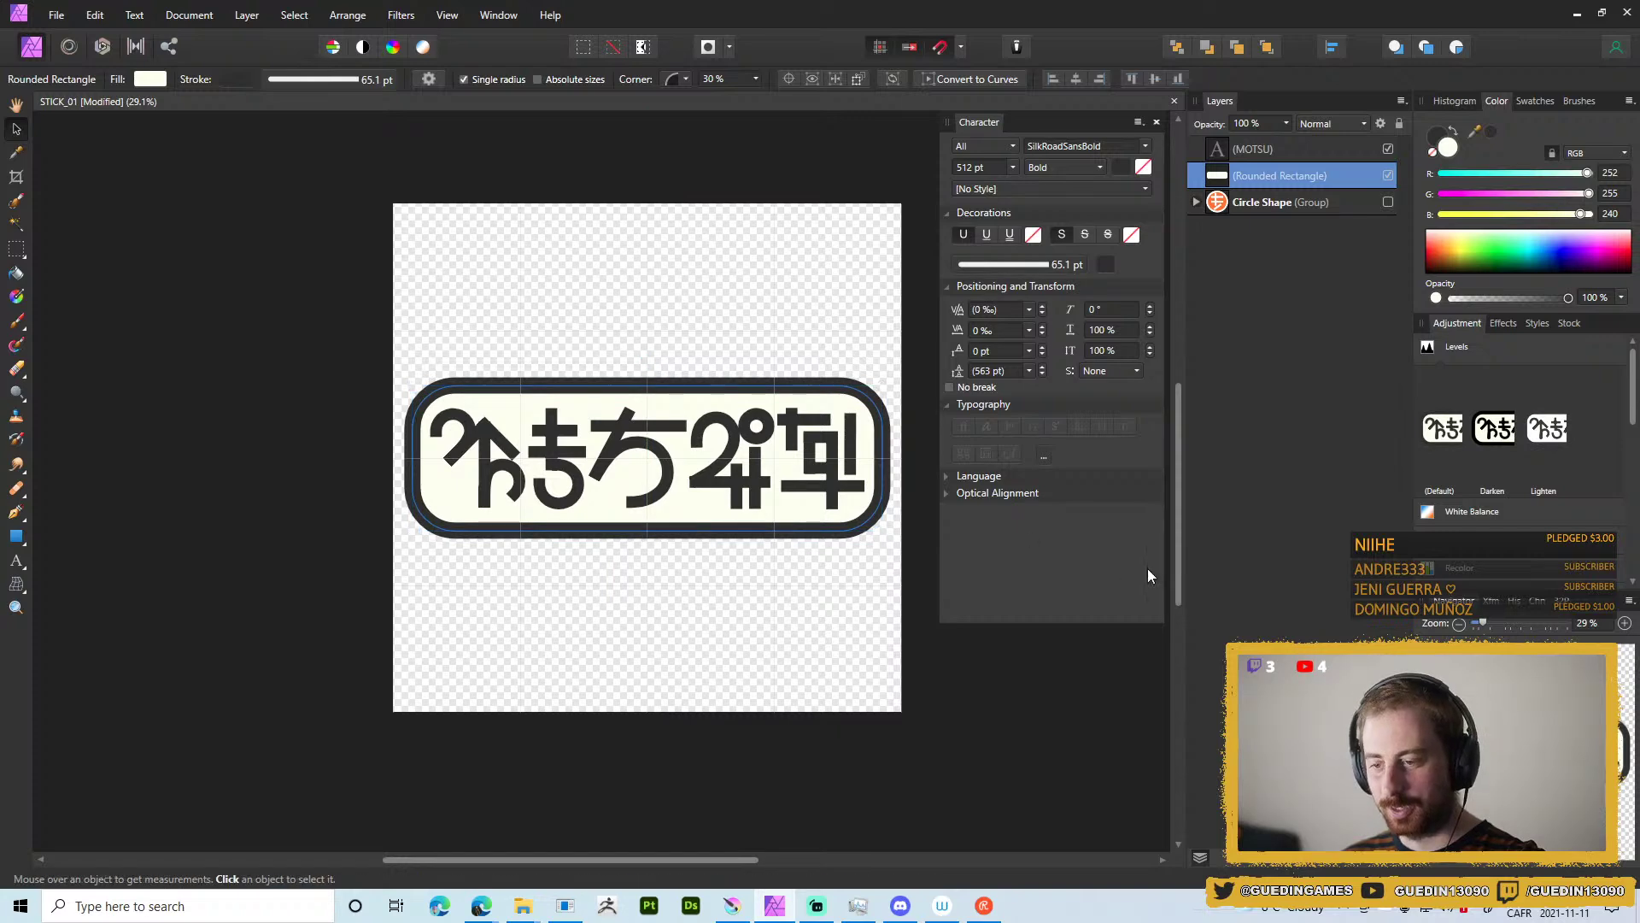
Export the whole document as a 2048 px square PNG into the Stickers folder, basing the file name on T_STICK_08.png.
key("ctrl+alt+shift+w")
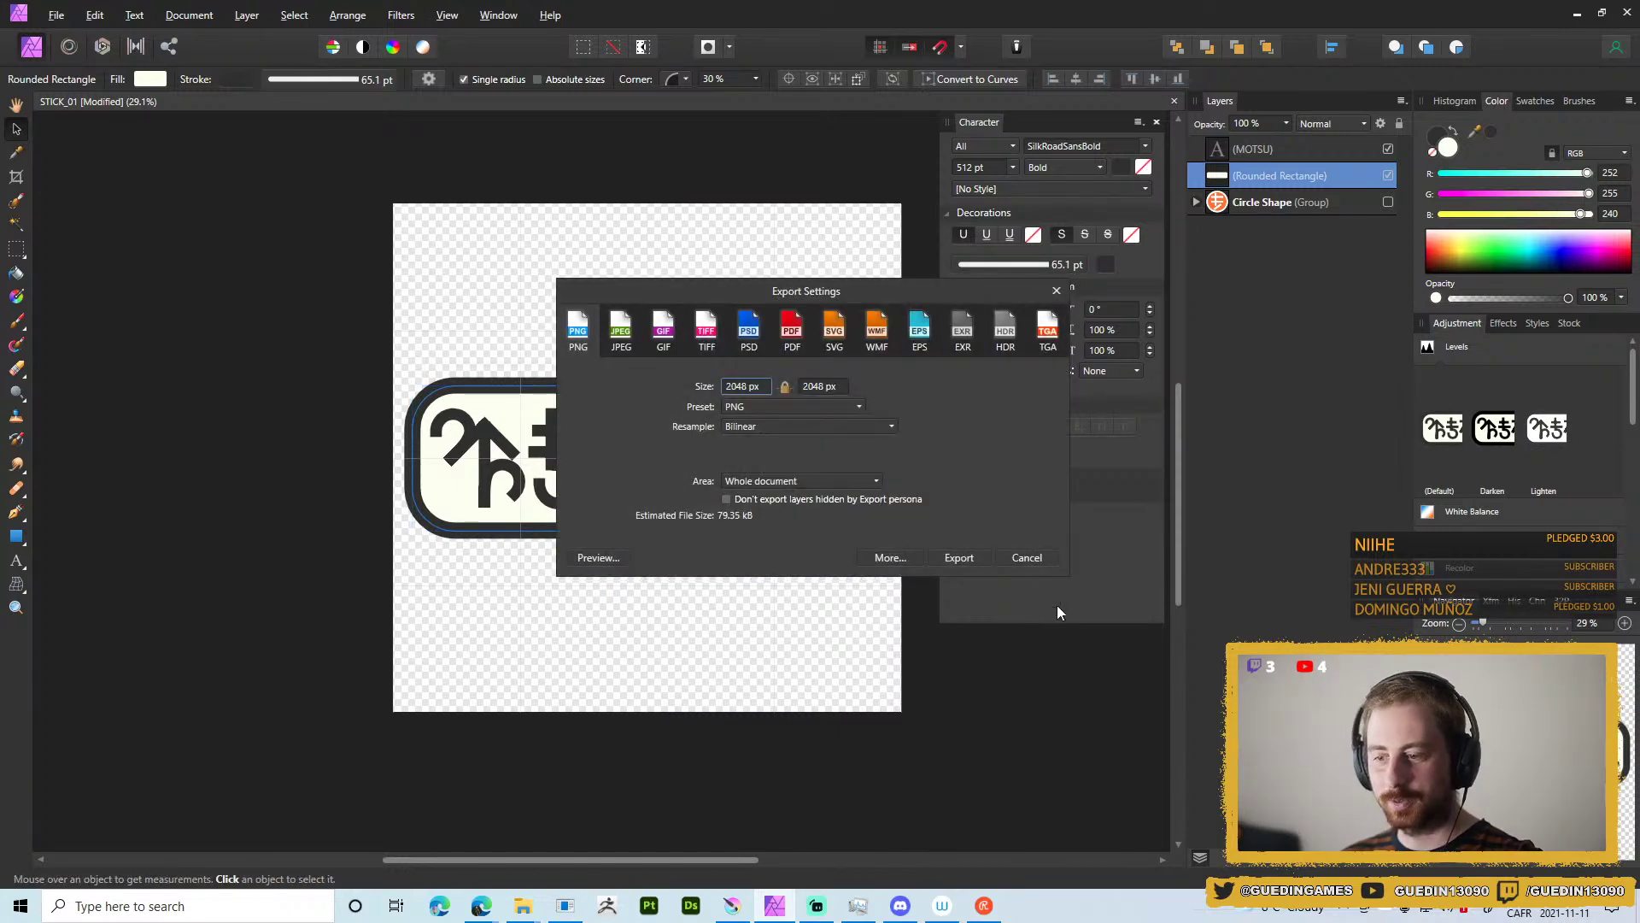
left_click(983, 560)
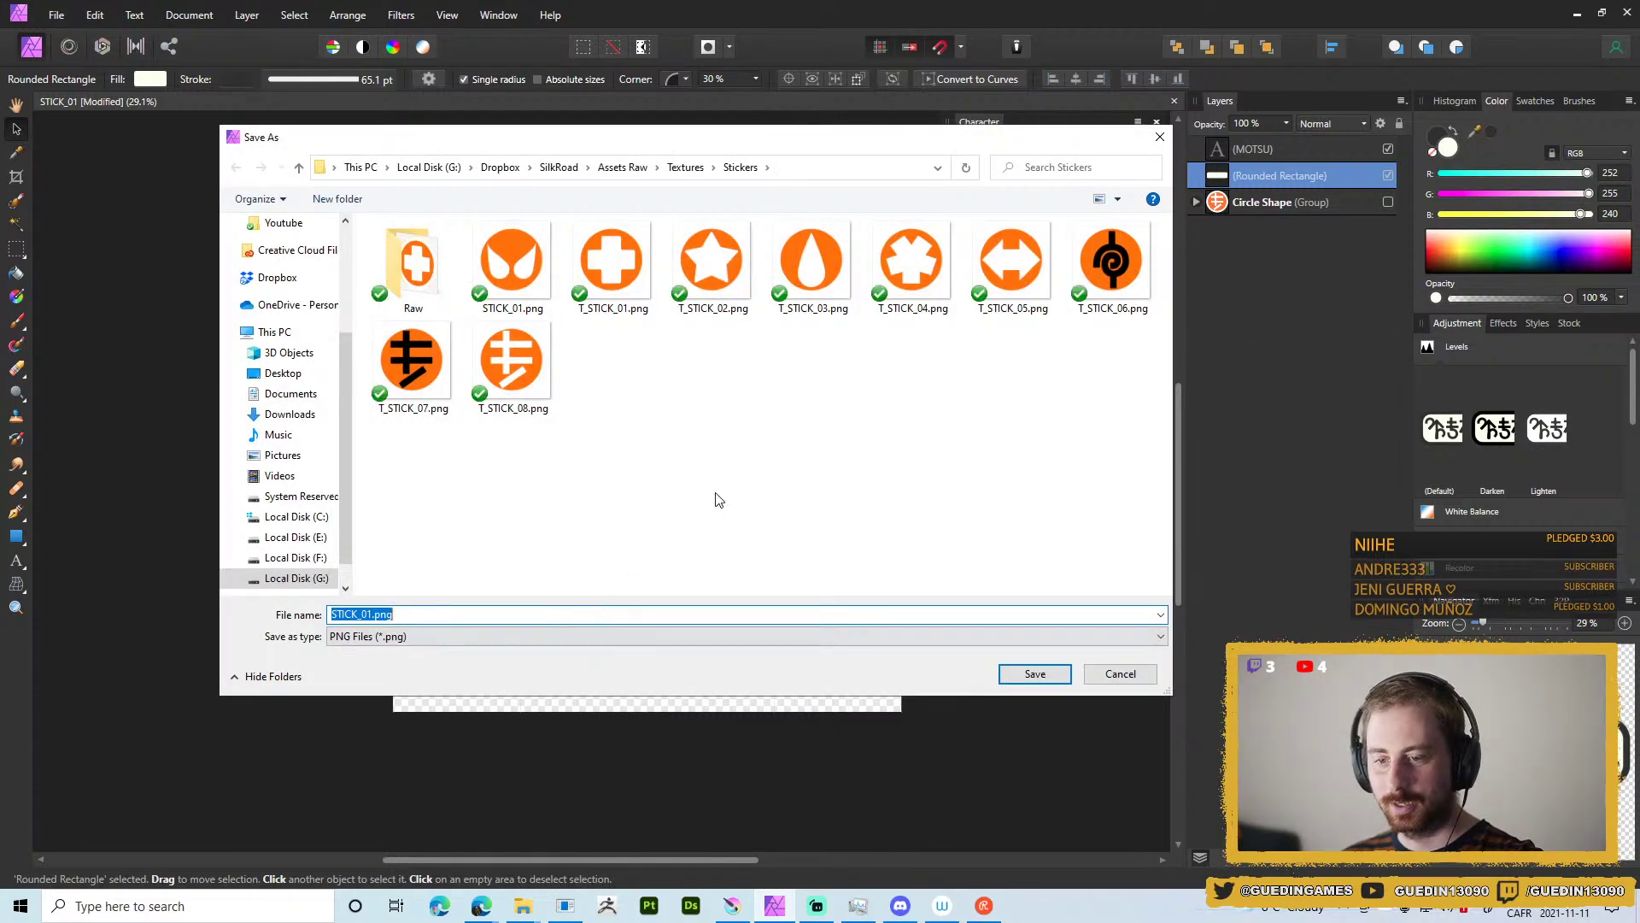
left_click(513, 359)
double_click(366, 614)
left_click(381, 615)
key("Return")
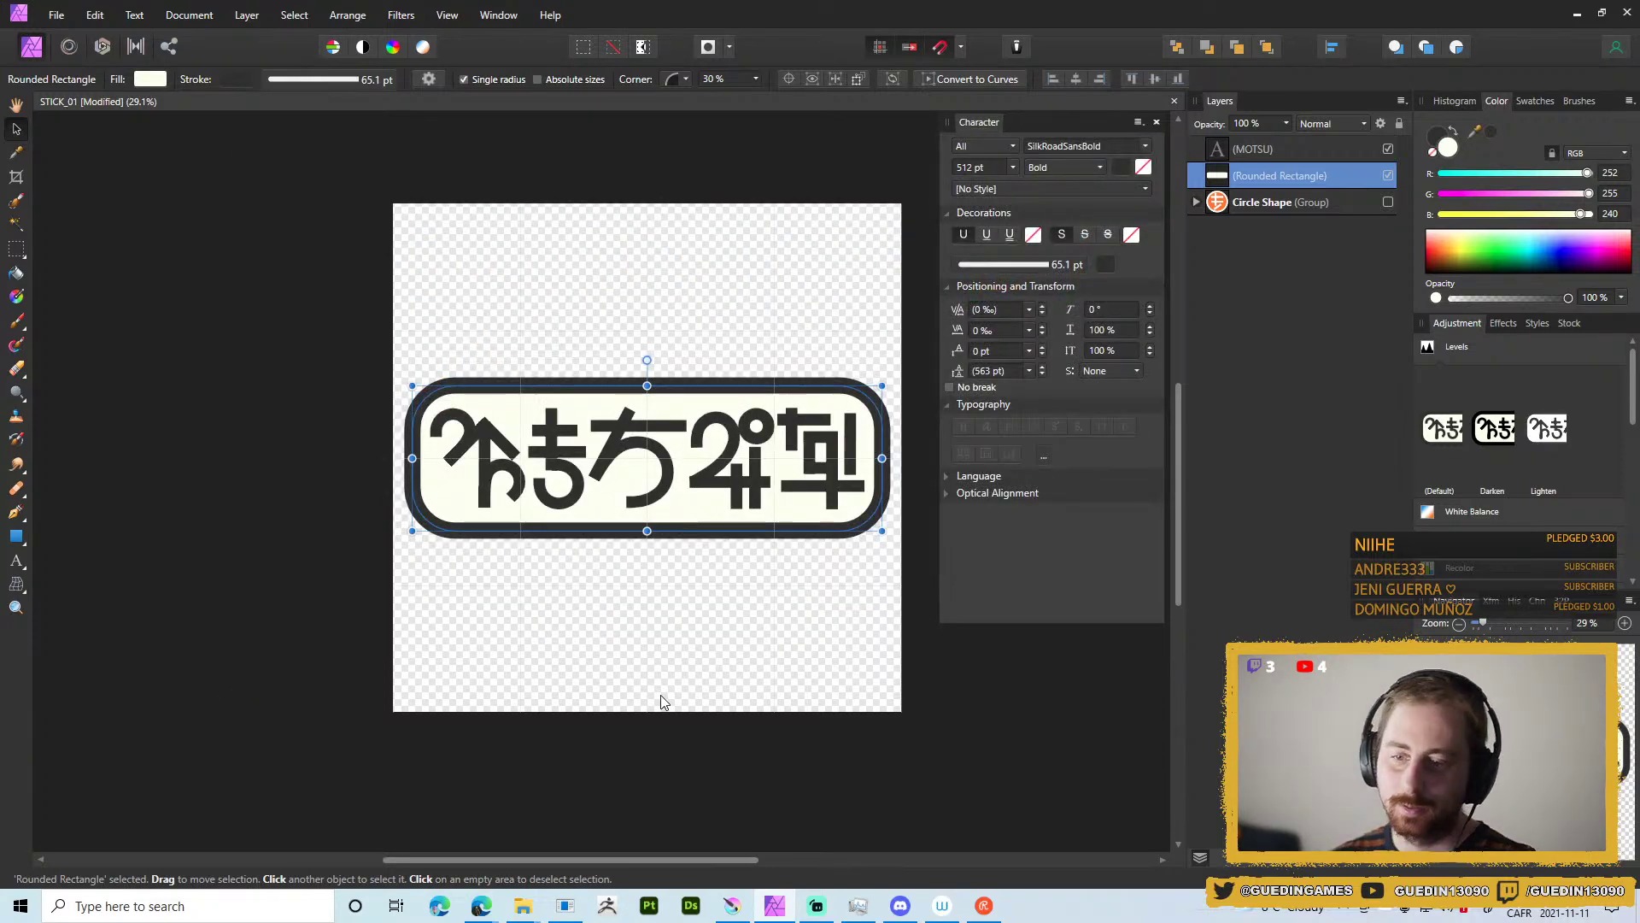
Try replacing the MOTSU label text with a longer word in the same font.
left_click(1299, 157)
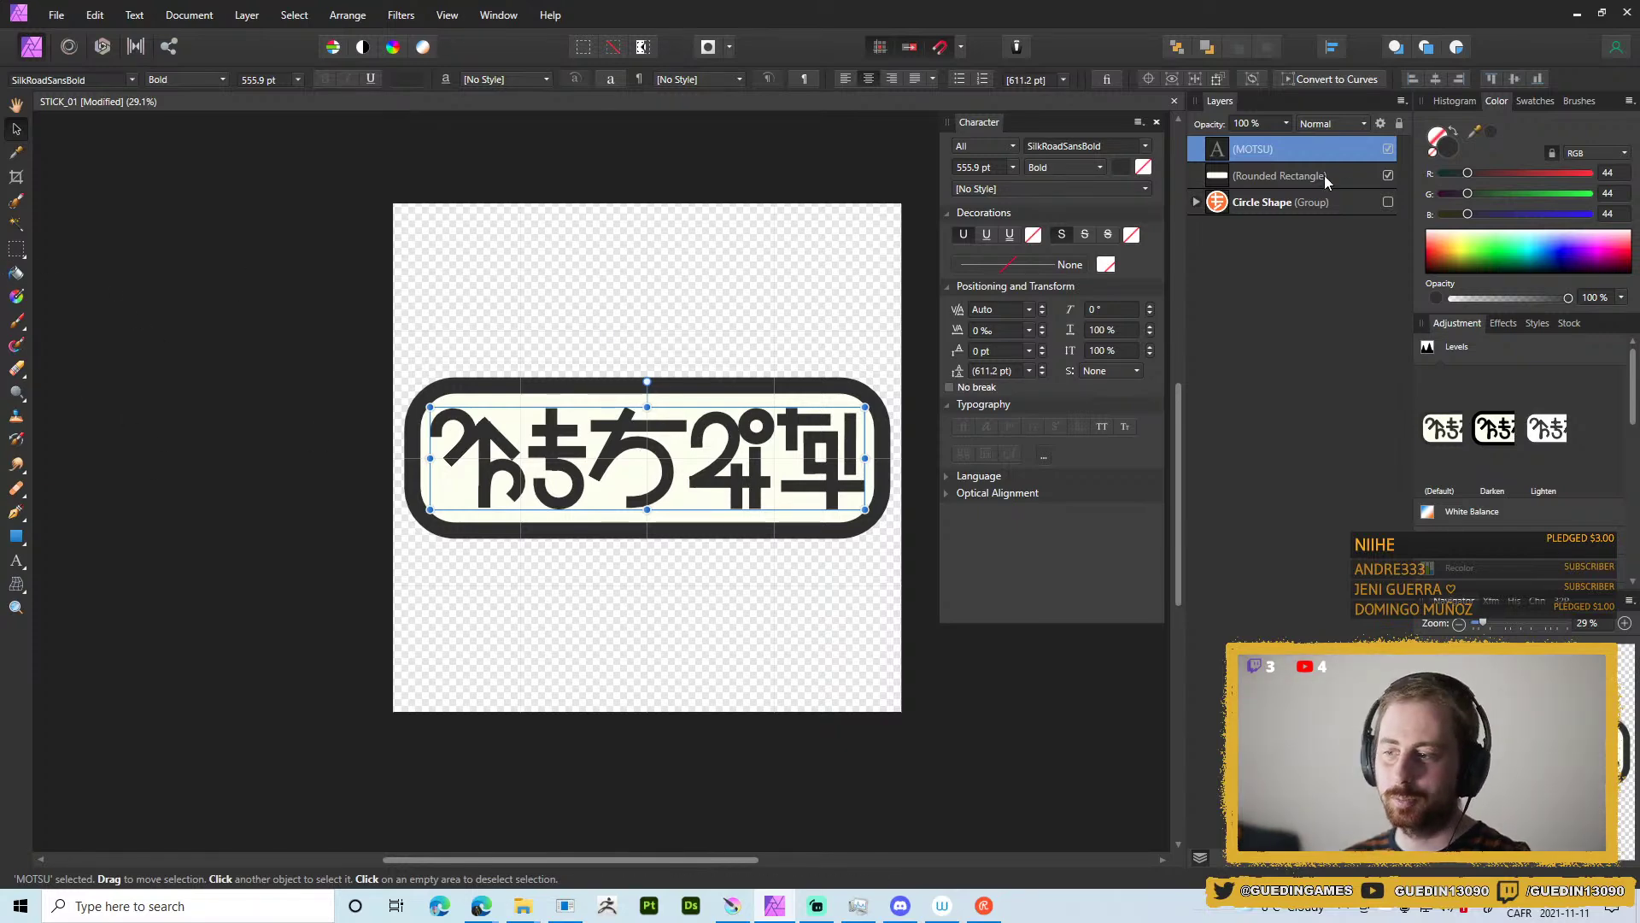
left_click(1299, 183)
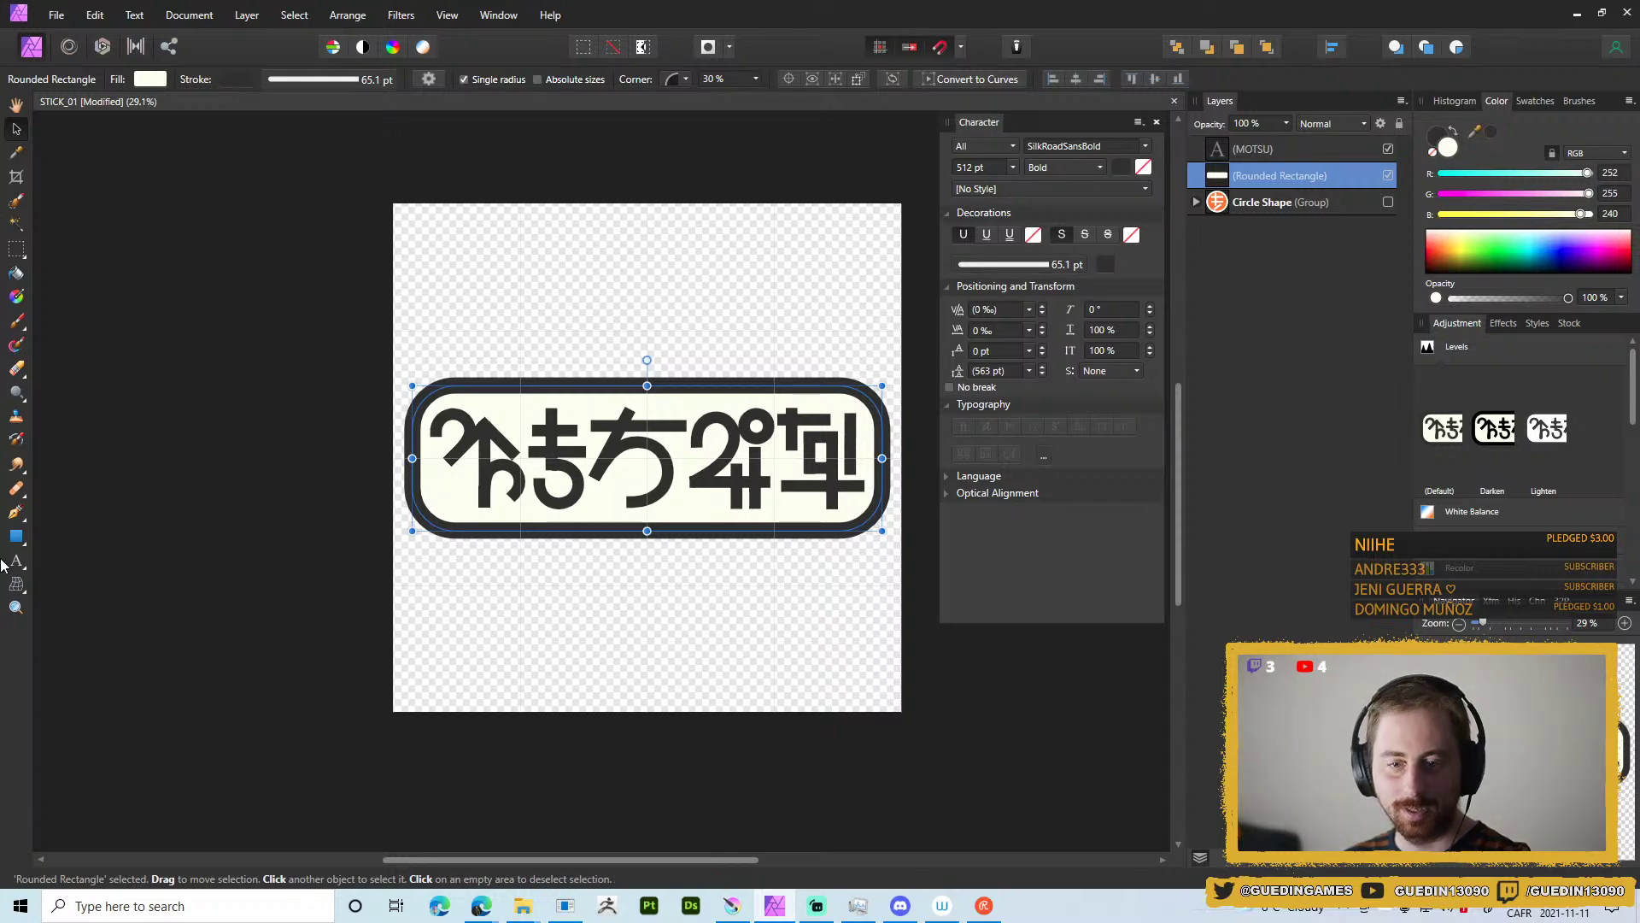
left_click(15, 560)
left_click_drag(444, 442, 948, 523)
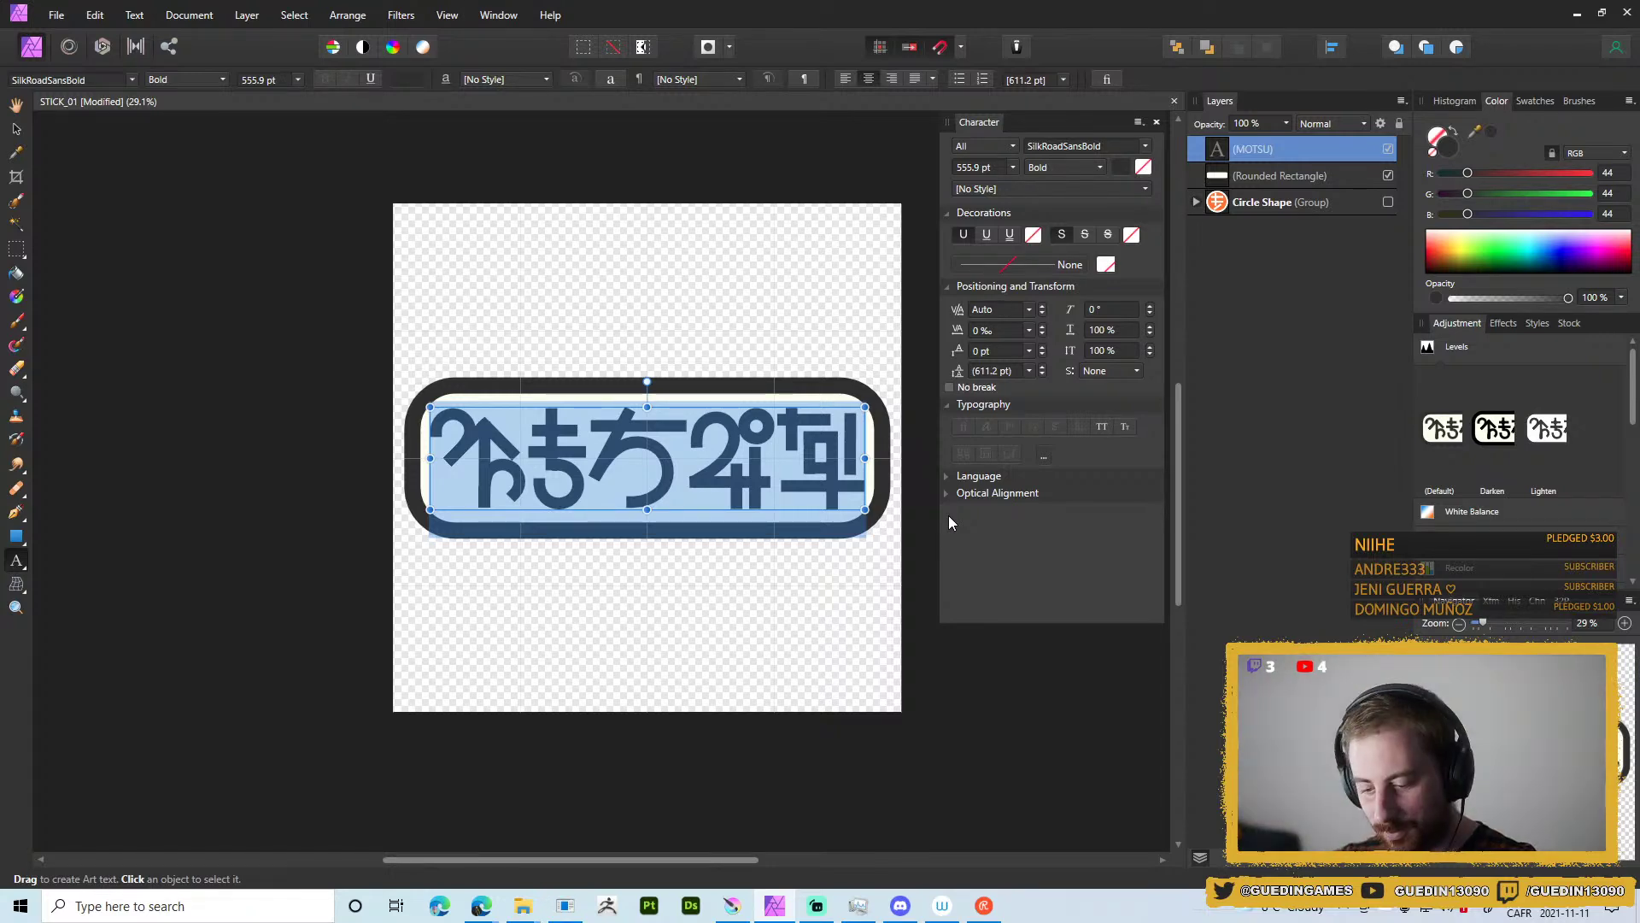
type("HOMIE")
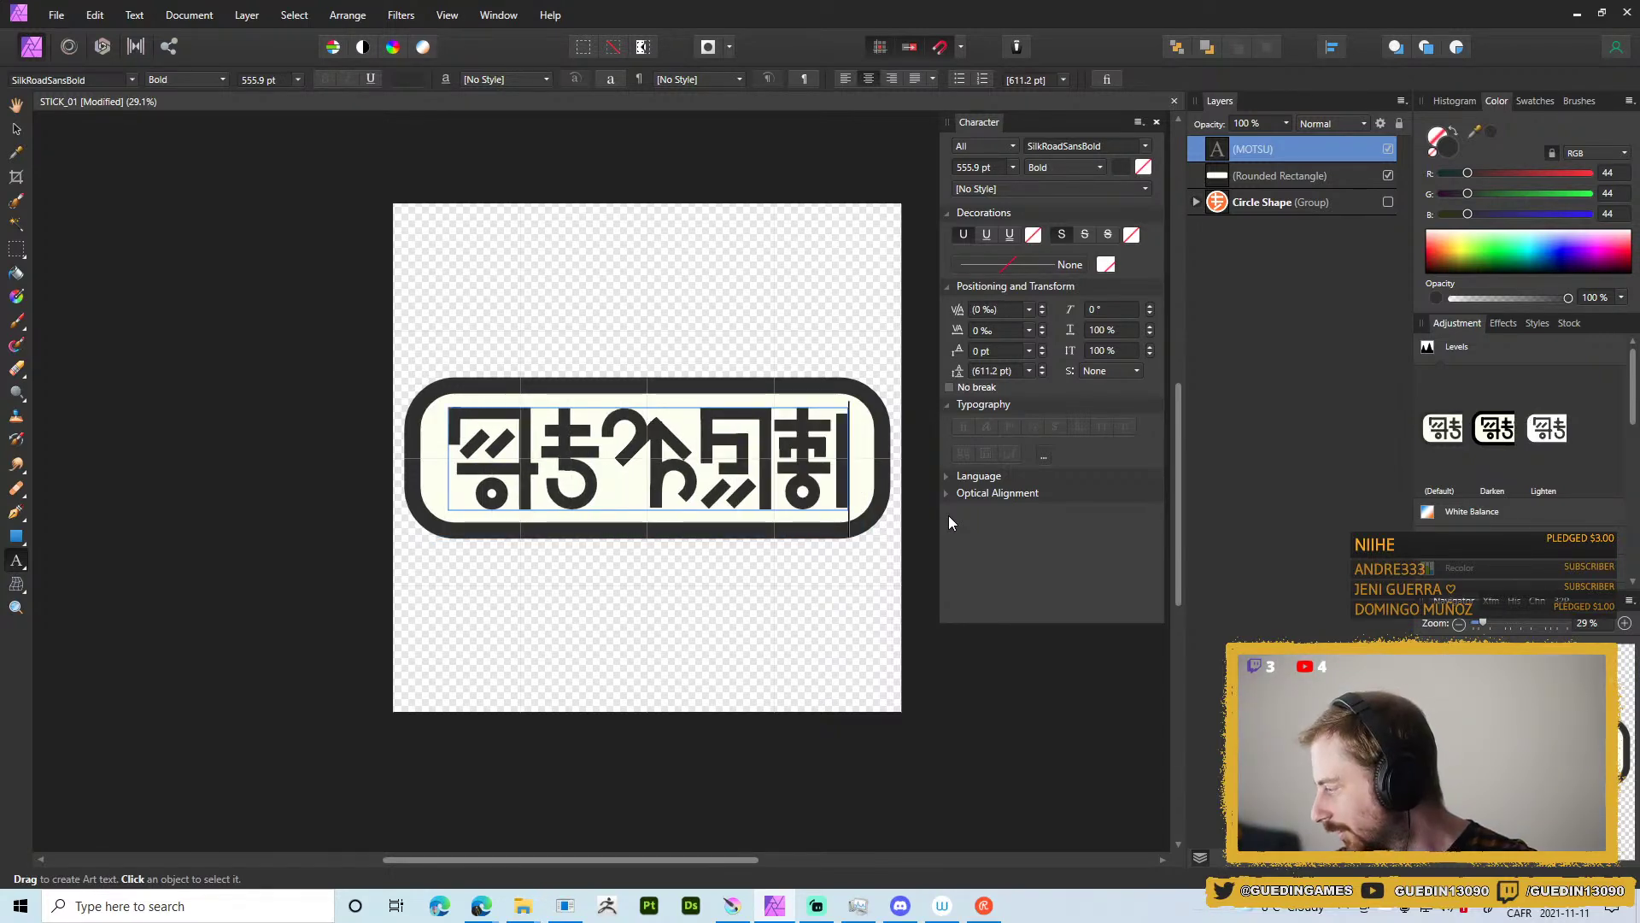
type("TIM")
key("Escape")
scroll(762, 439, "down", 1)
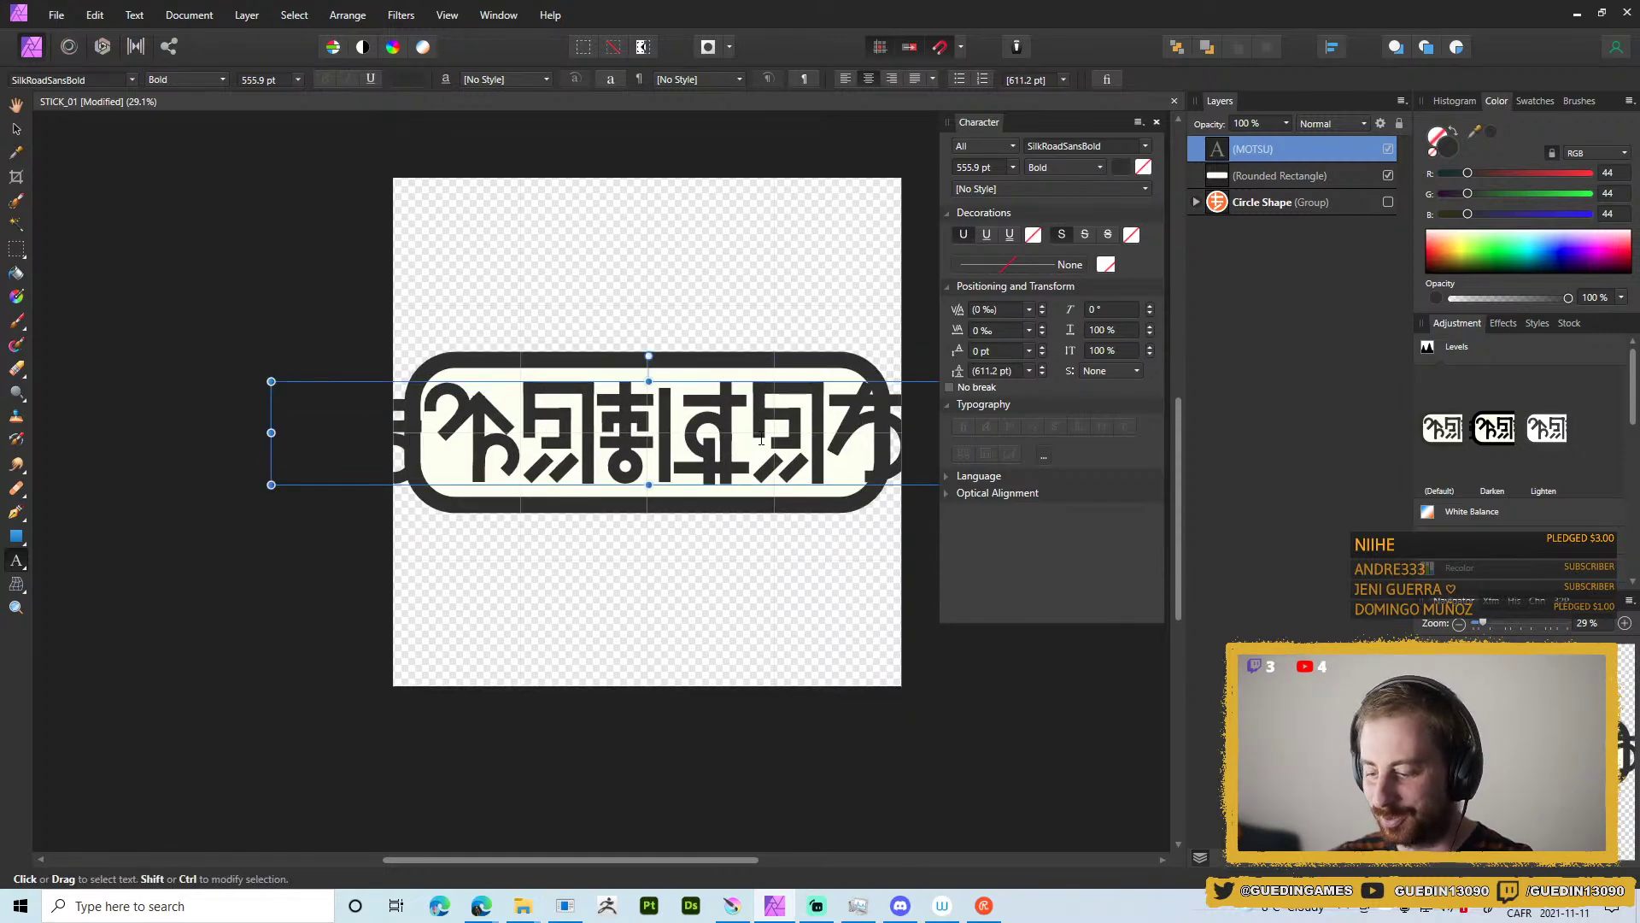
Delete the long label text and try a four-letter word in its place.
left_click(762, 439)
key("BackSpace")
key("BackSpace")
key("BackSpace")
key("BackSpace")
key("BackSpace")
key("BackSpace")
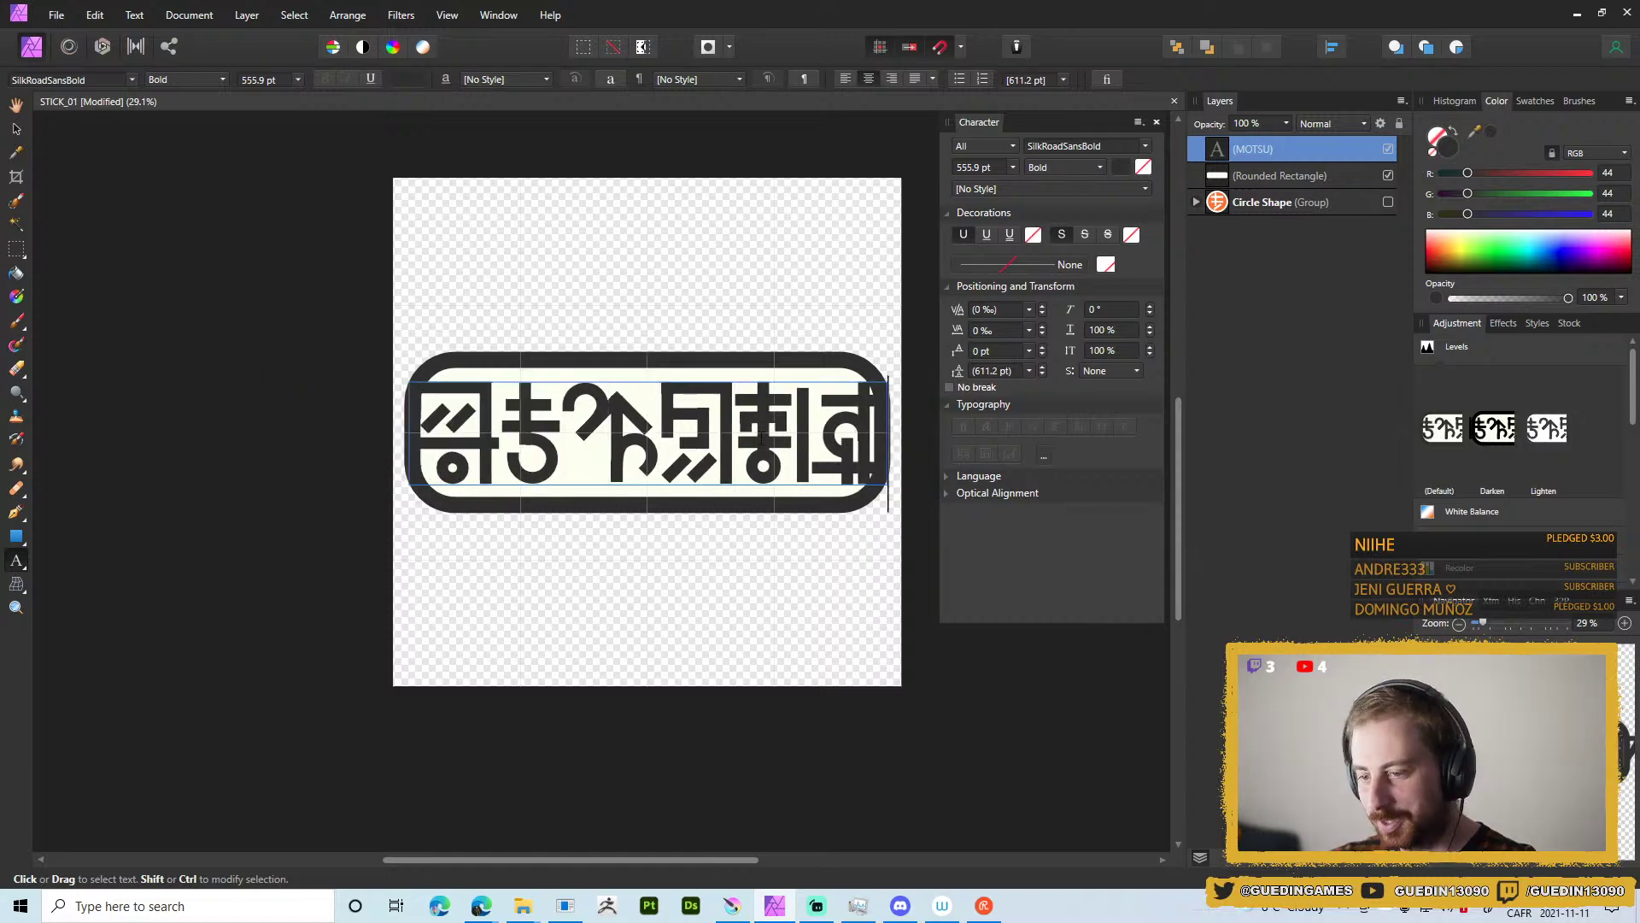
key("BackSpace")
key("BackSpace")
type("MOSS")
key("Escape")
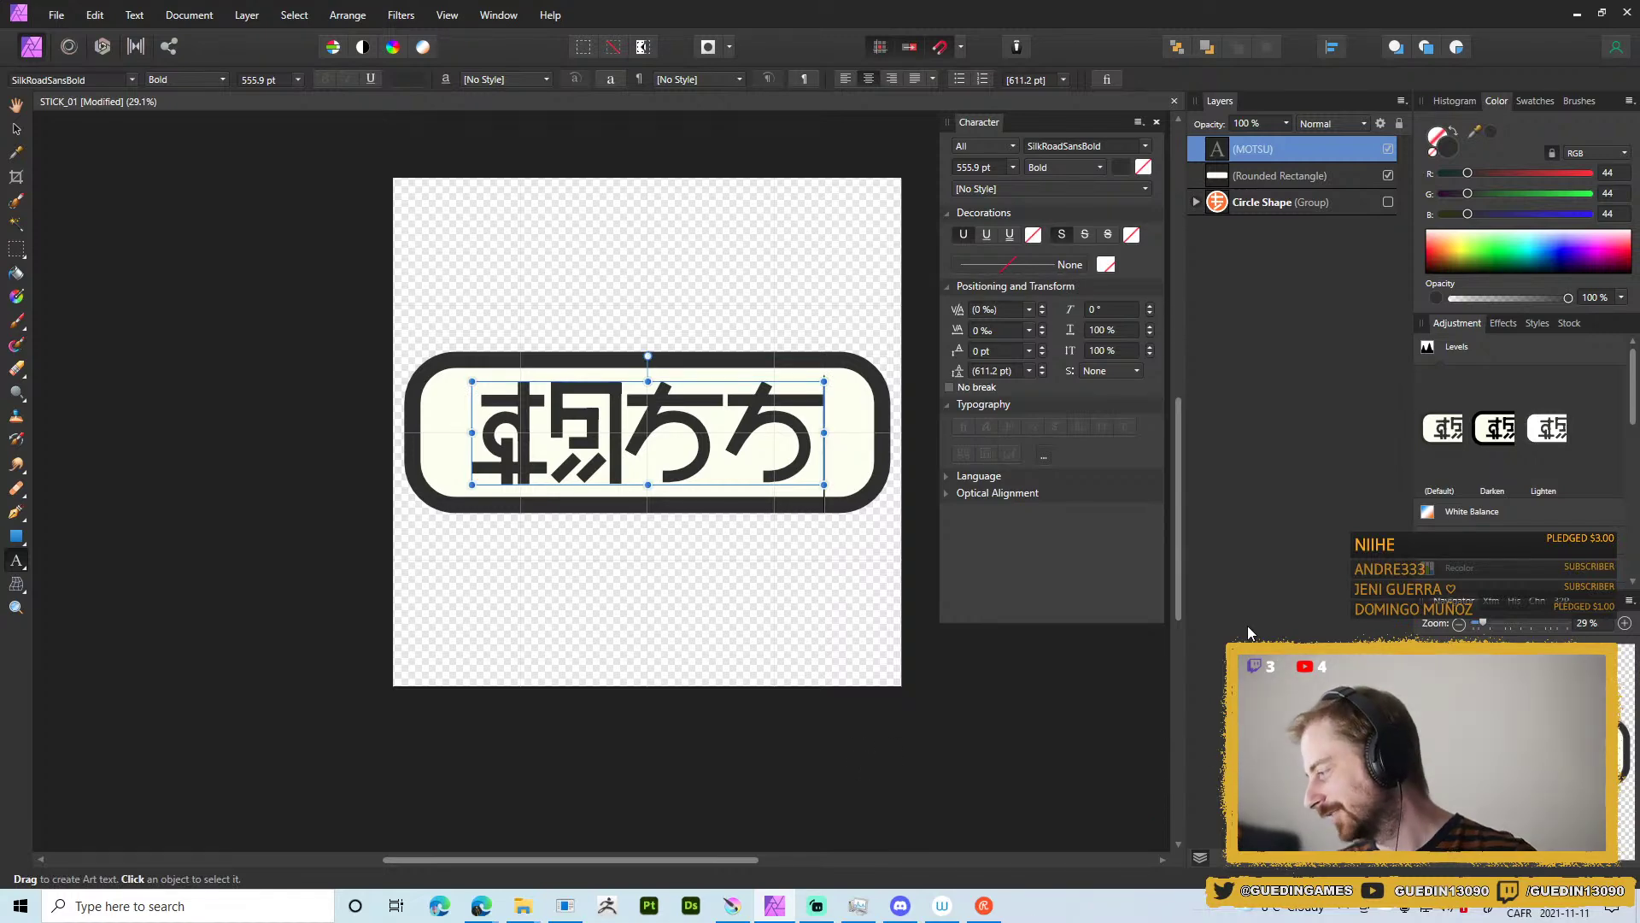
Replace the four-letter trial word on the label with the text "domin".
key("BackSpace")
key("BackSpace")
key("BackSpace")
key("BackSpace")
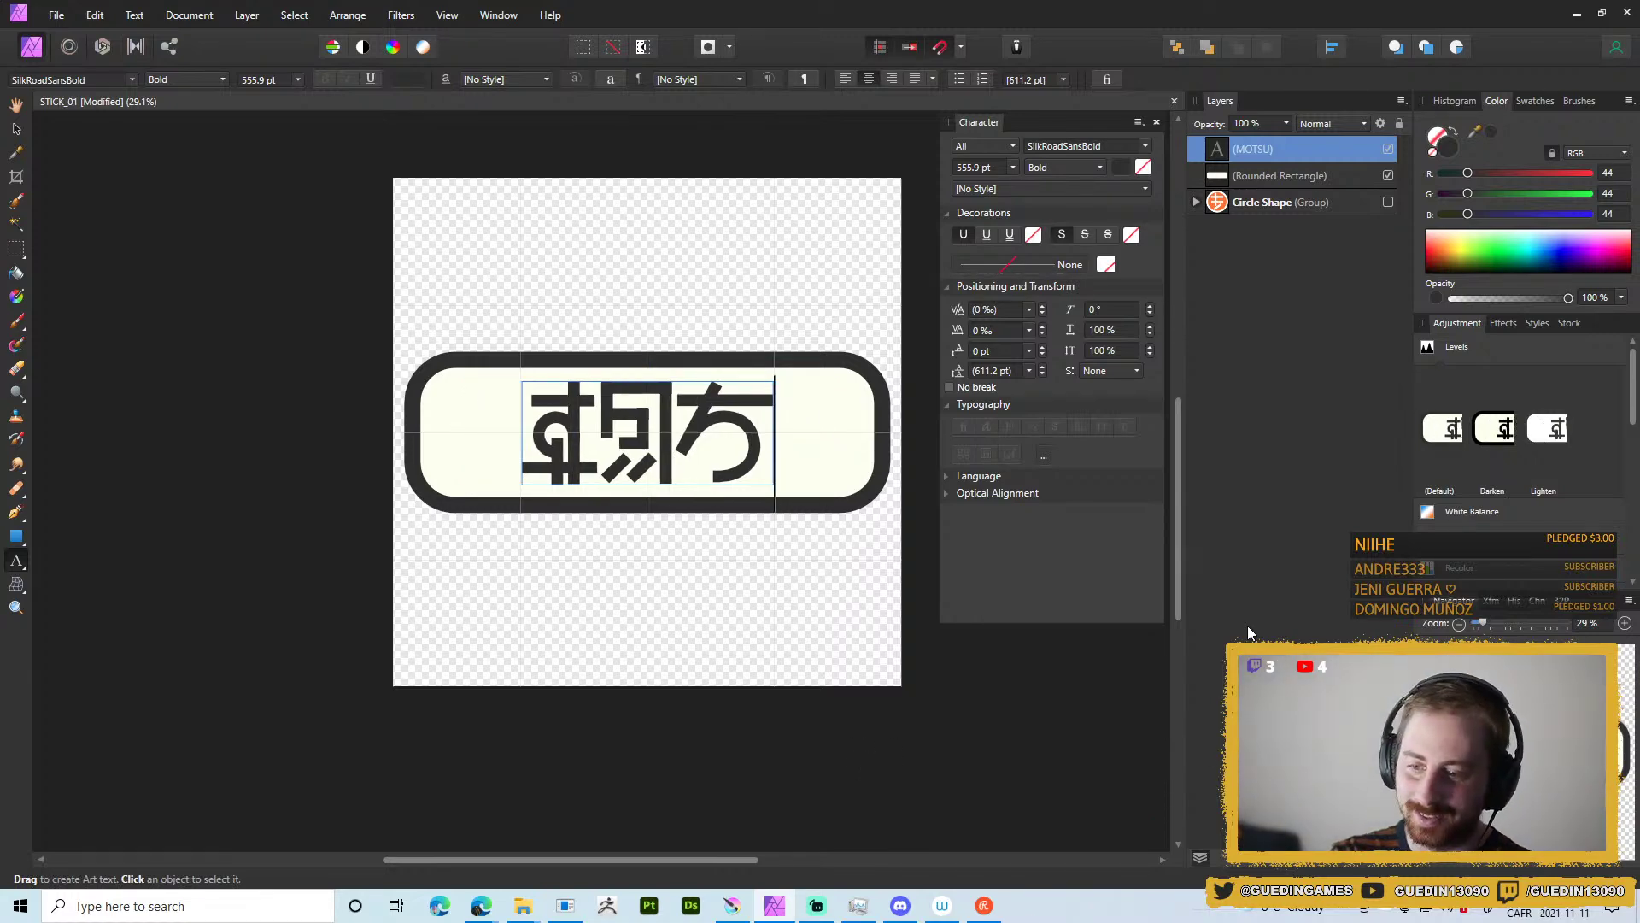
type("GUEDIN")
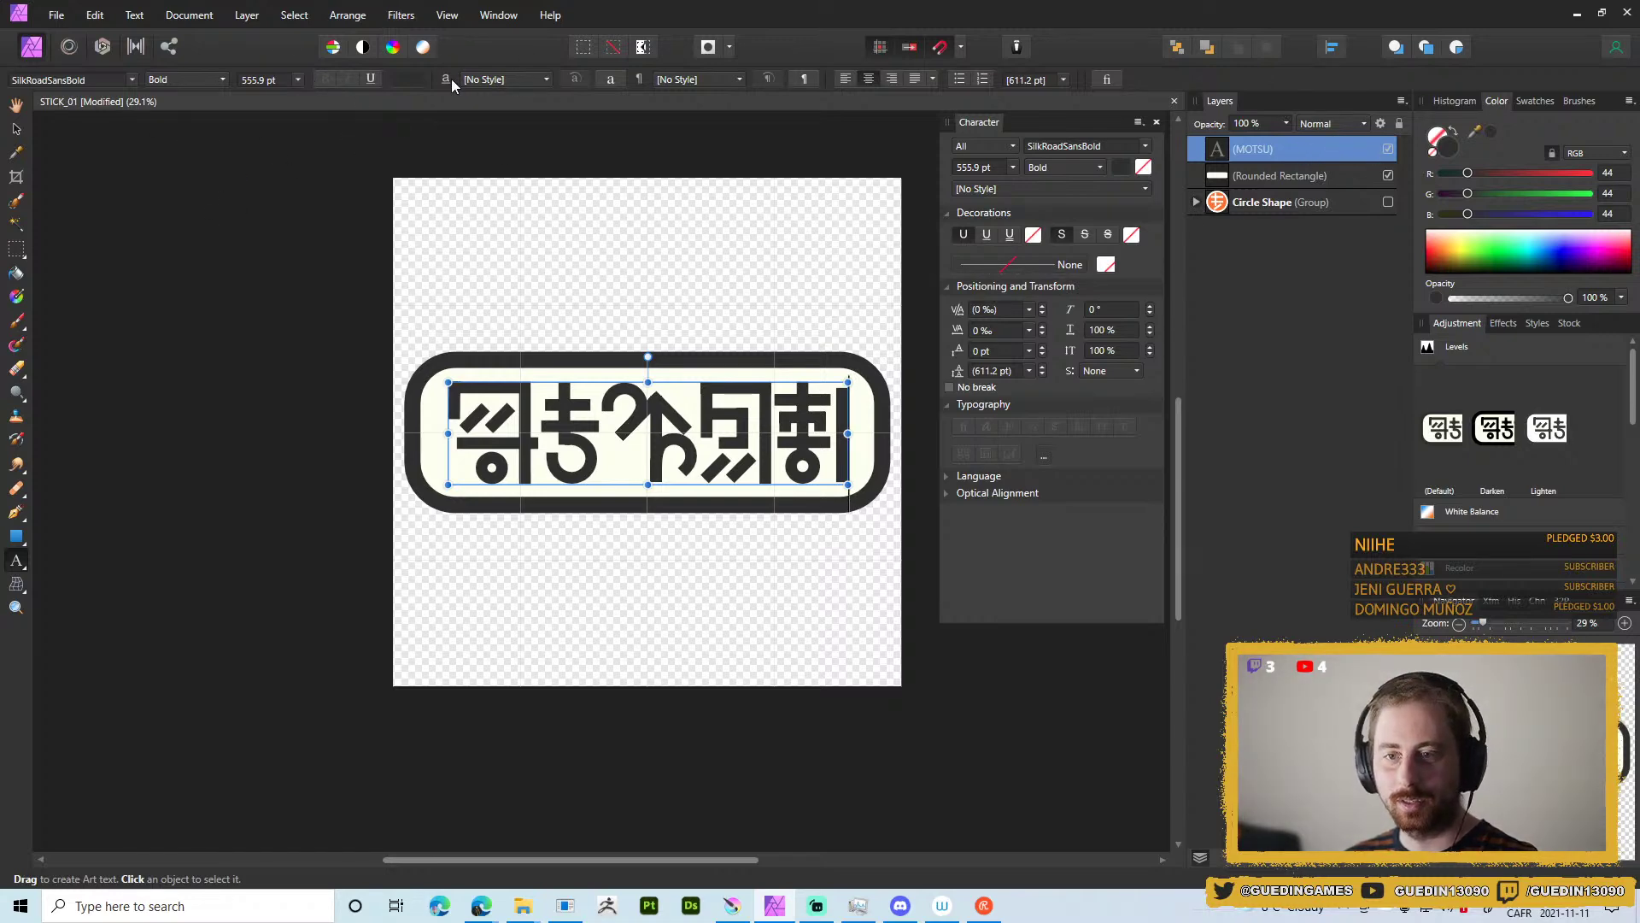
Set the fill of the entire "domin" text to light grey with L 87.
left_click(409, 79)
left_click_drag(326, 237, 279, 233)
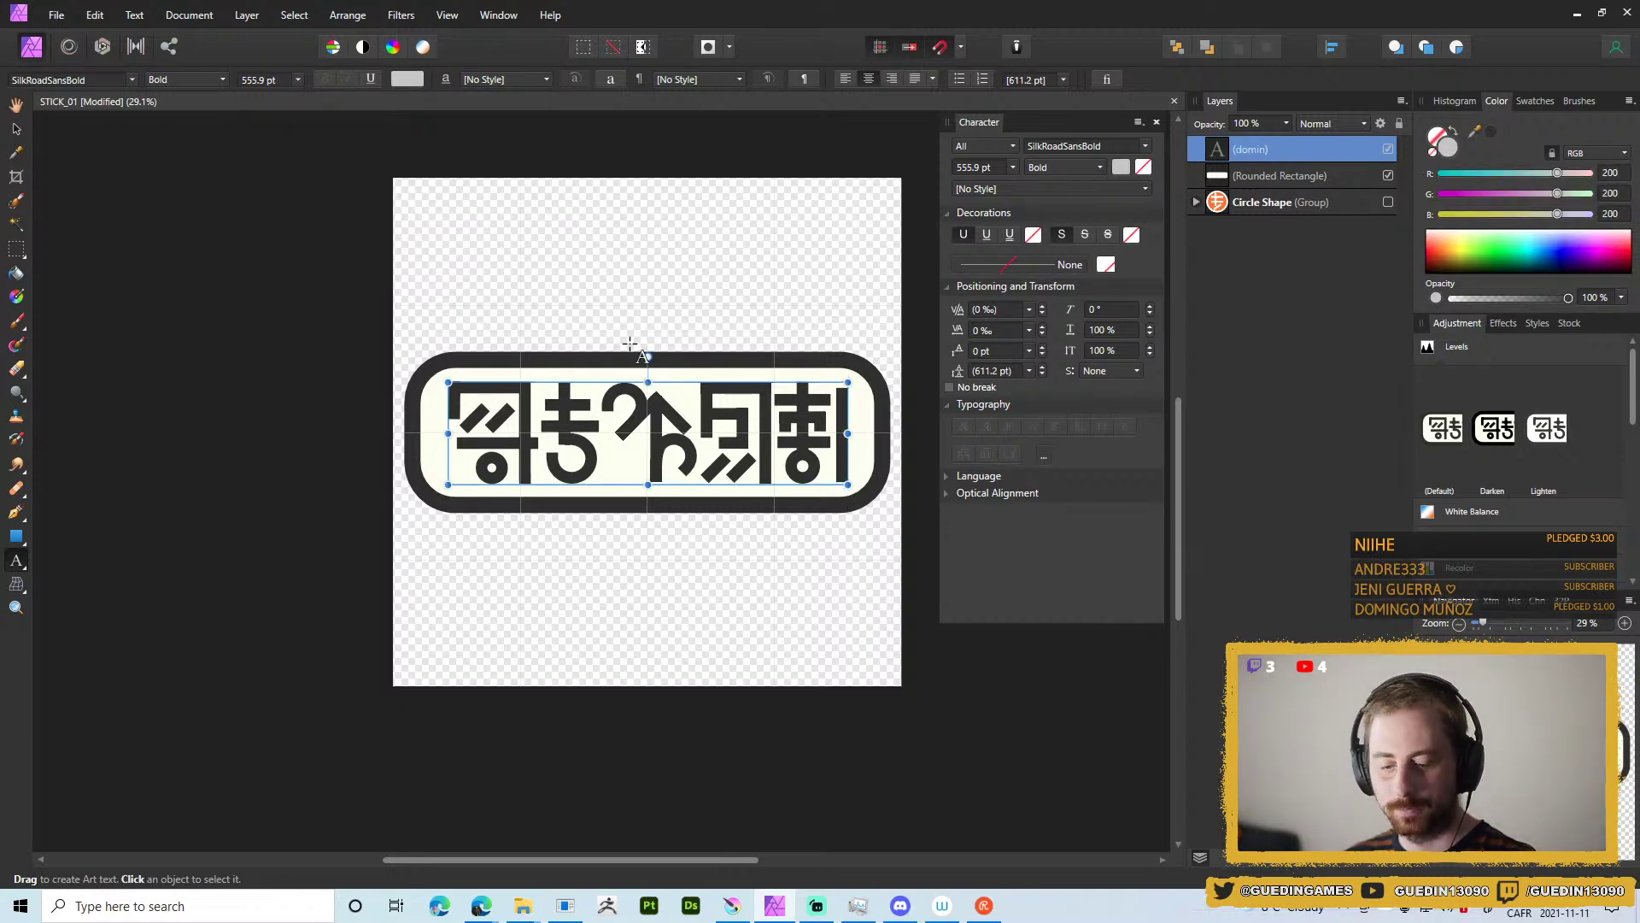
key("ctrl+a")
left_click(406, 79)
left_click_drag(279, 243, 279, 226)
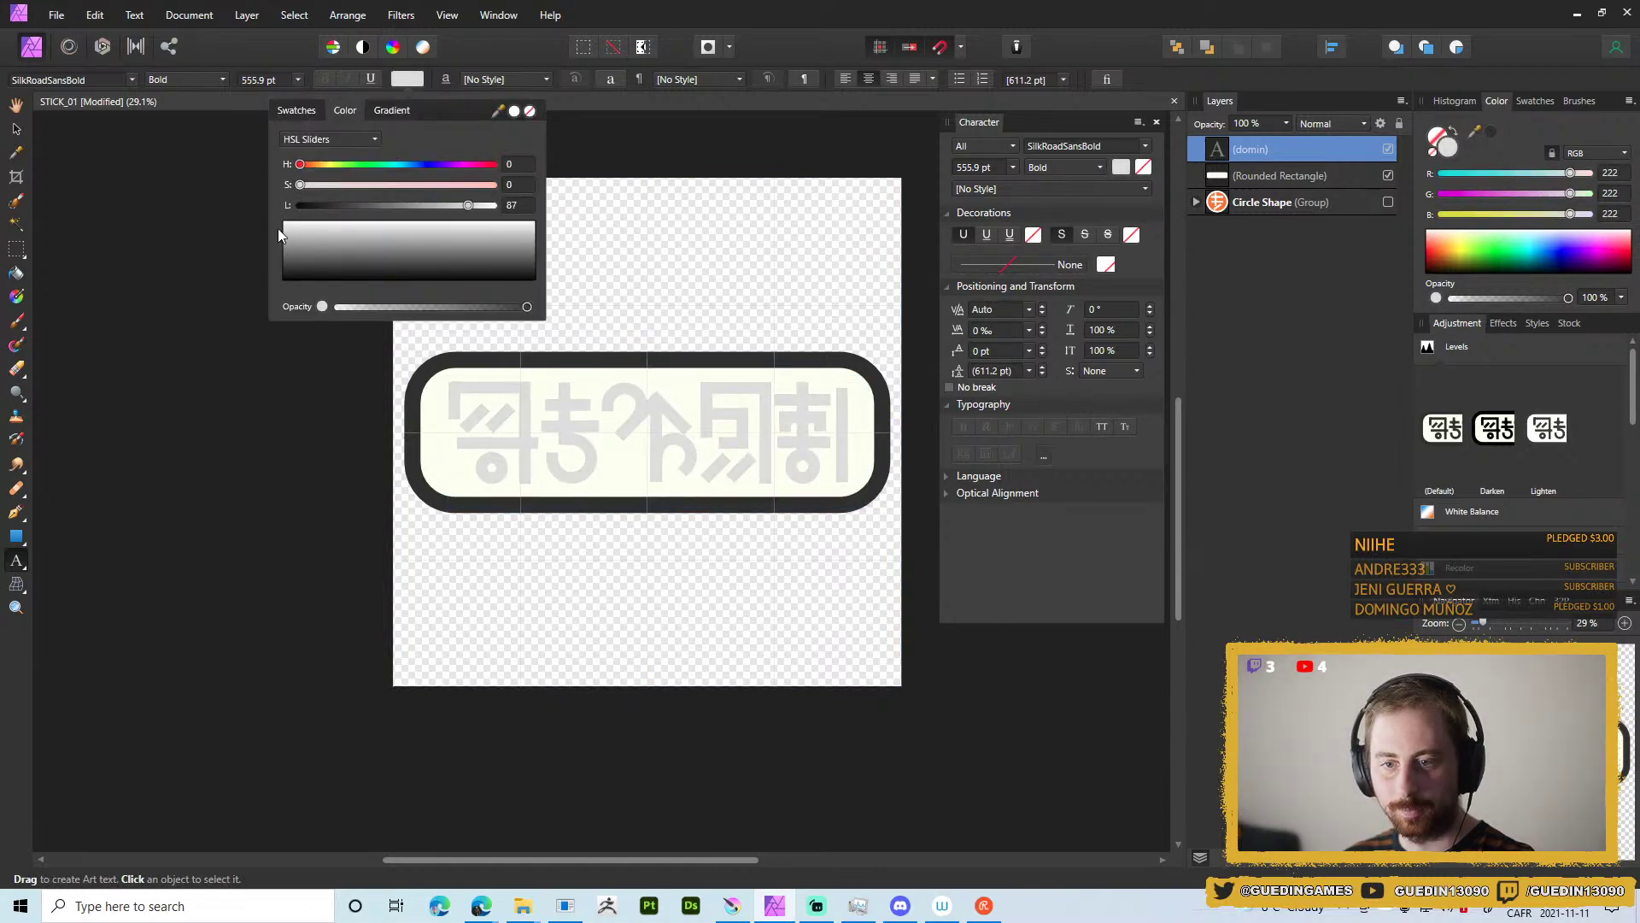
Fill the rounded rectangle with red, R 219, G 0, B 0, using RGB sliders for the colour.
left_click(1266, 176)
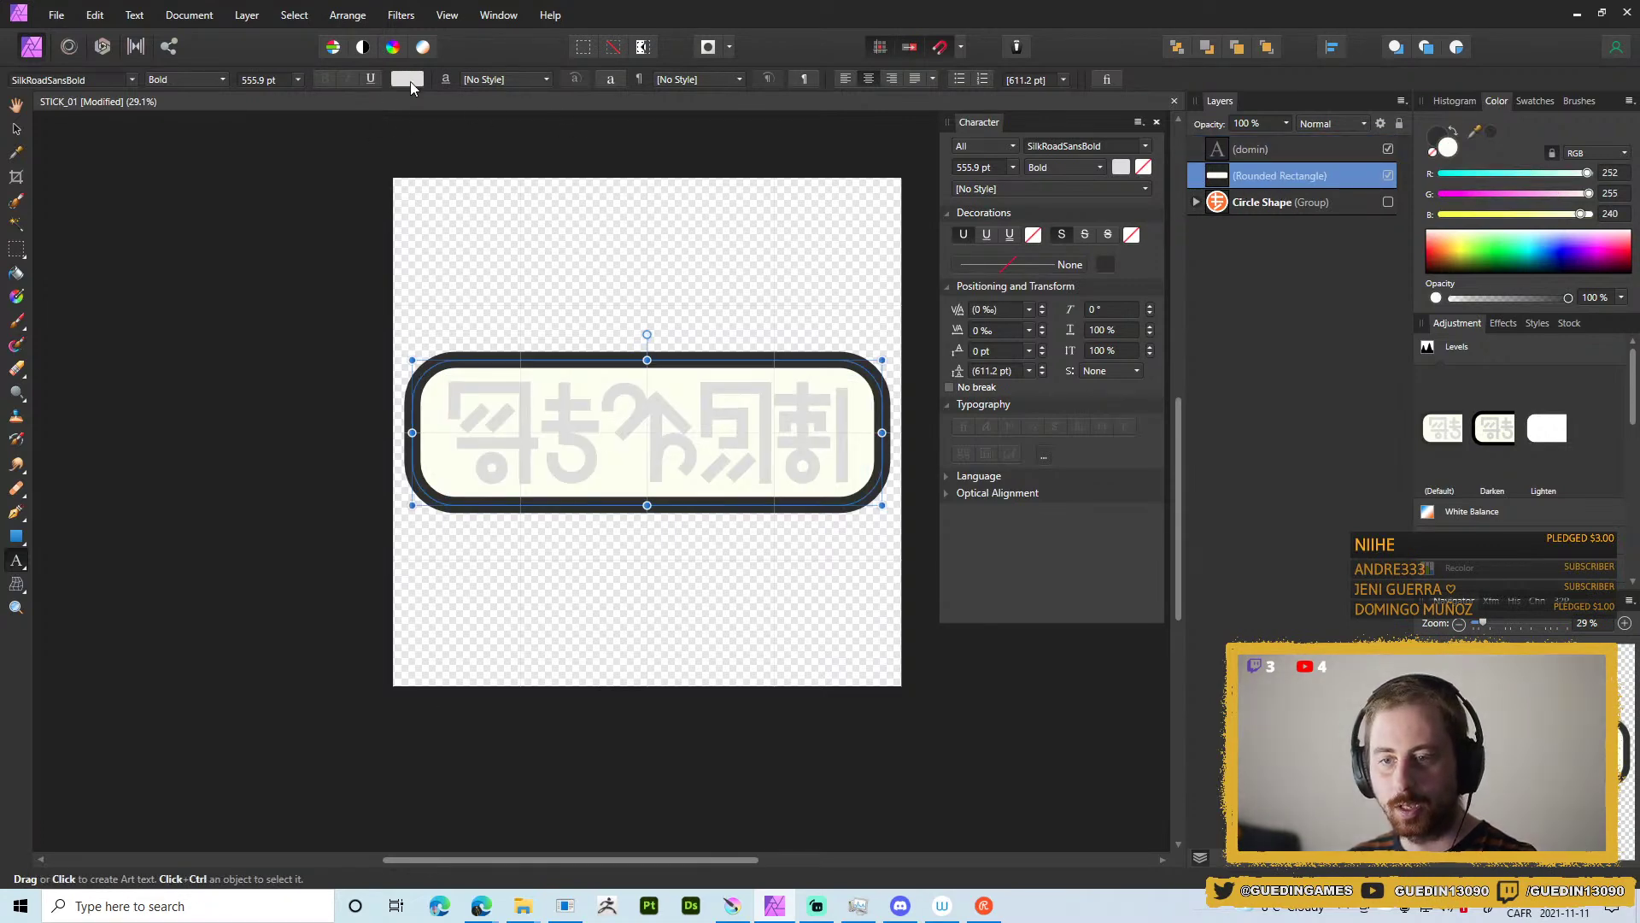
left_click(408, 81)
left_click_drag(301, 164, 311, 168)
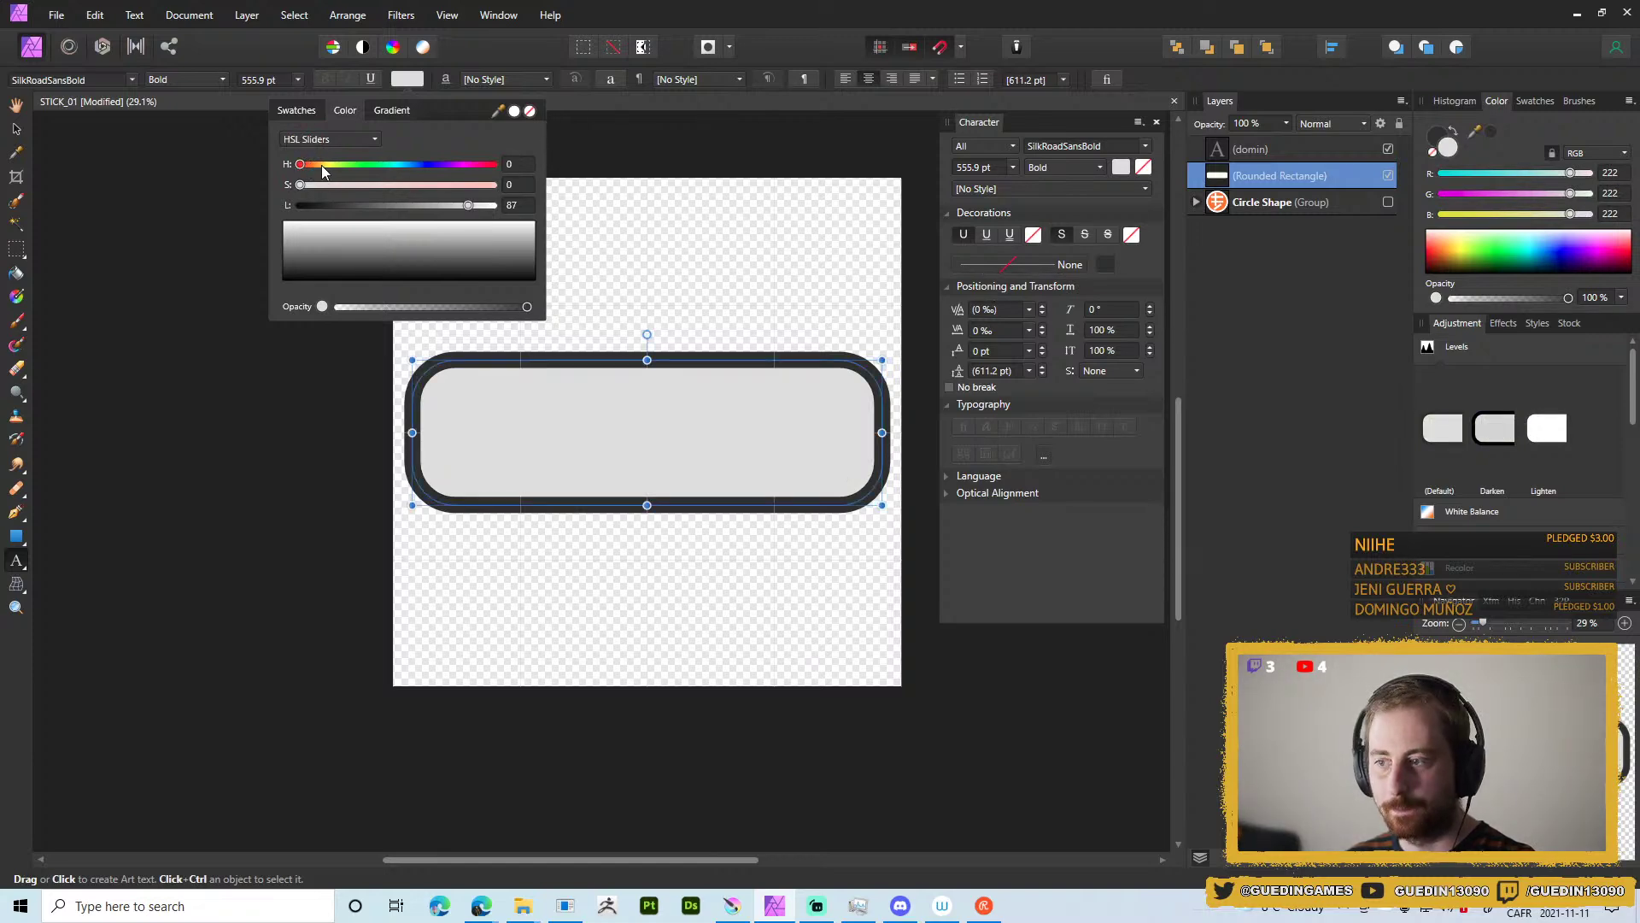
mouse_move(330, 273)
left_mouse_down()
mouse_move(313, 259)
mouse_move(304, 272)
mouse_move(311, 259)
left_mouse_up()
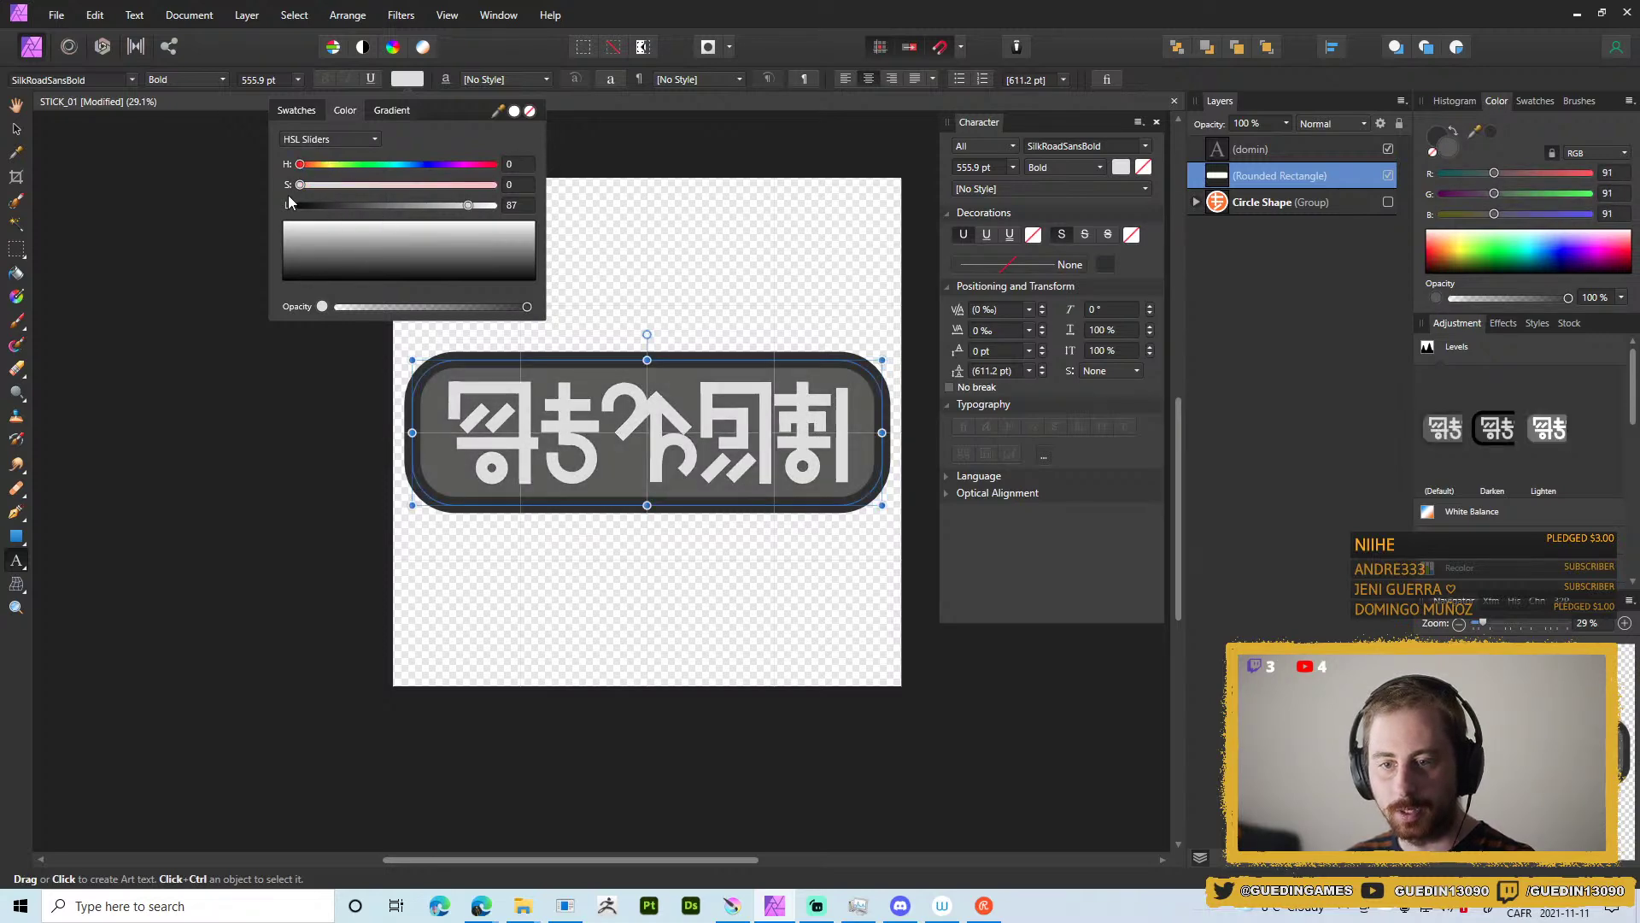
left_click(329, 139)
left_click(324, 221)
left_click_drag(350, 256, 280, 254)
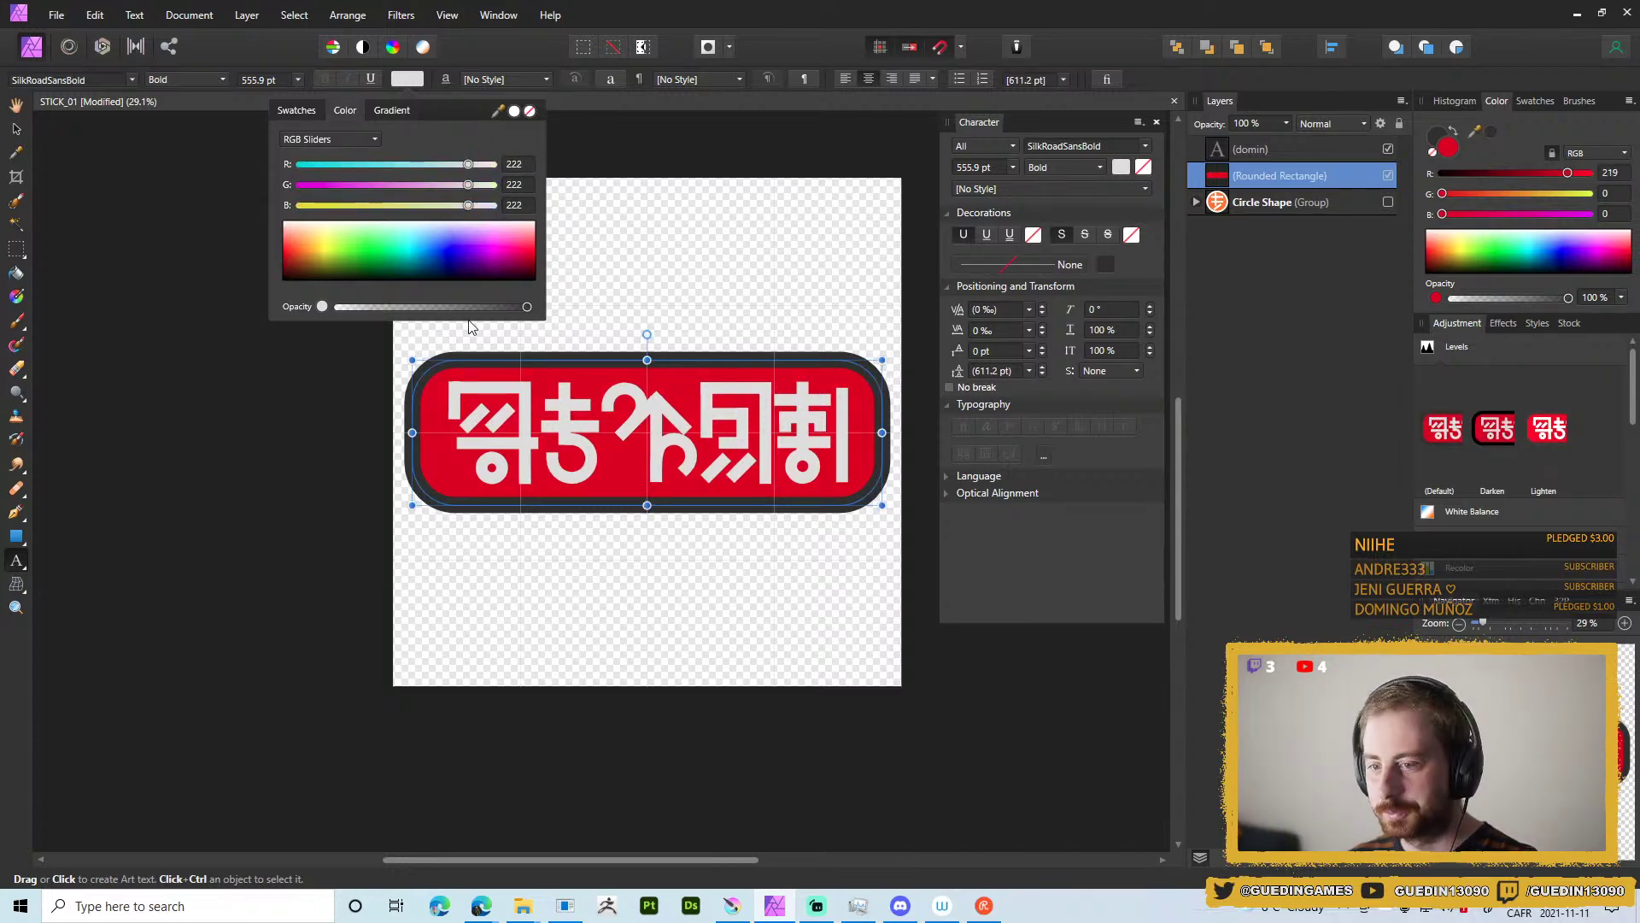
Square off the rectangle's corners to a 0% radius and reduce its height slightly and symmetrically.
left_click(14, 541)
left_click_drag(418, 370, 405, 358)
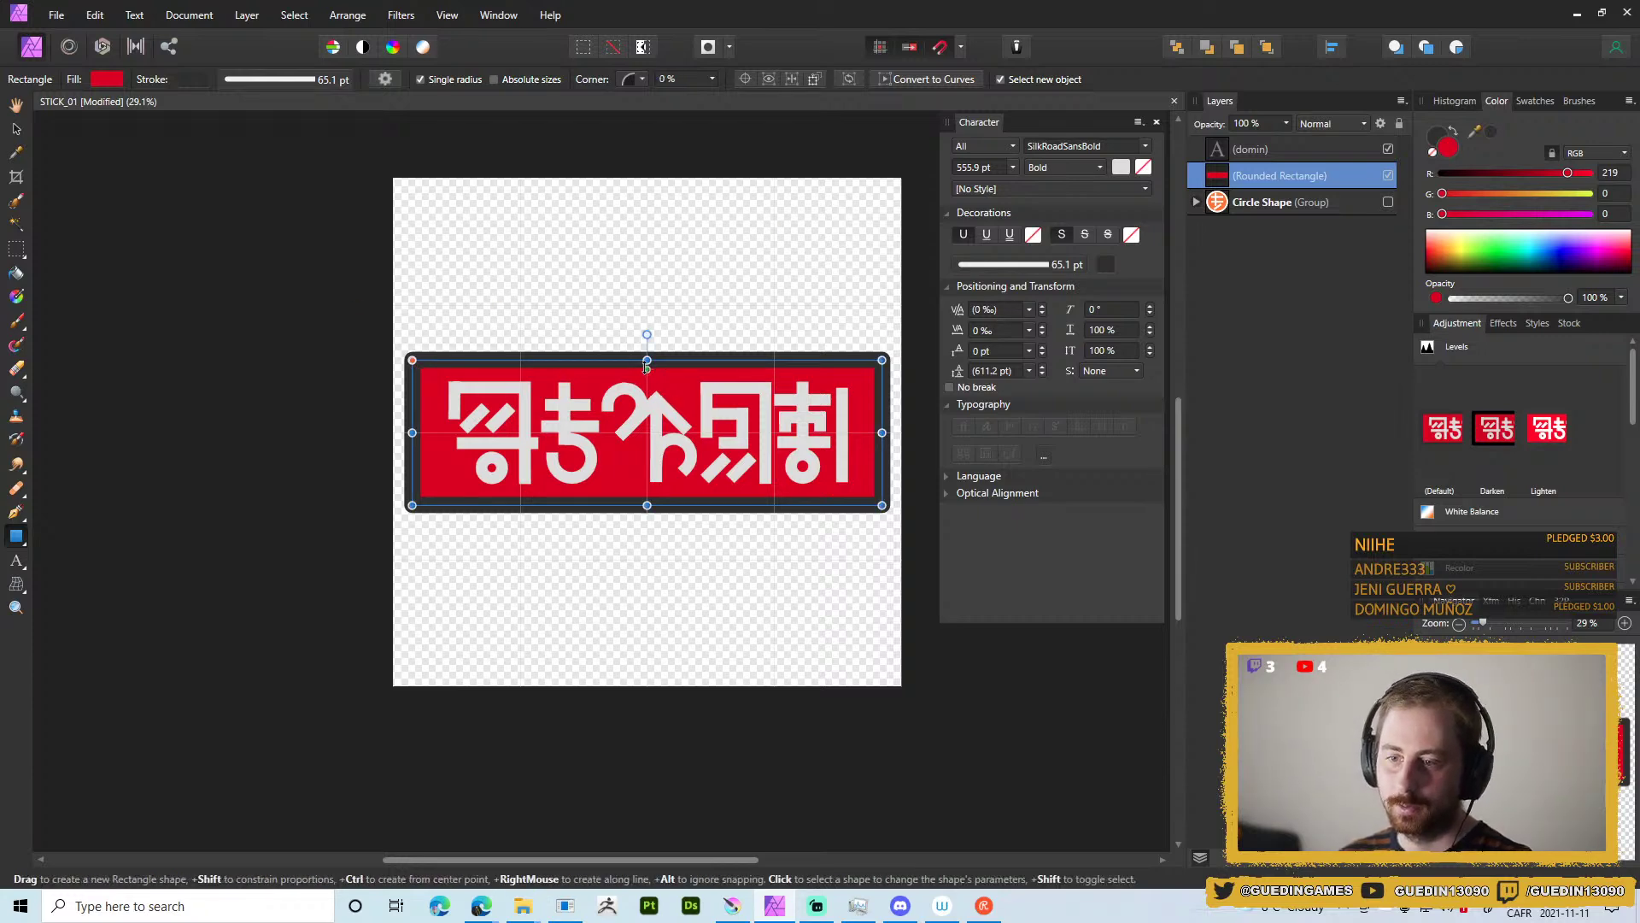
left_click_drag(647, 360, 646, 366)
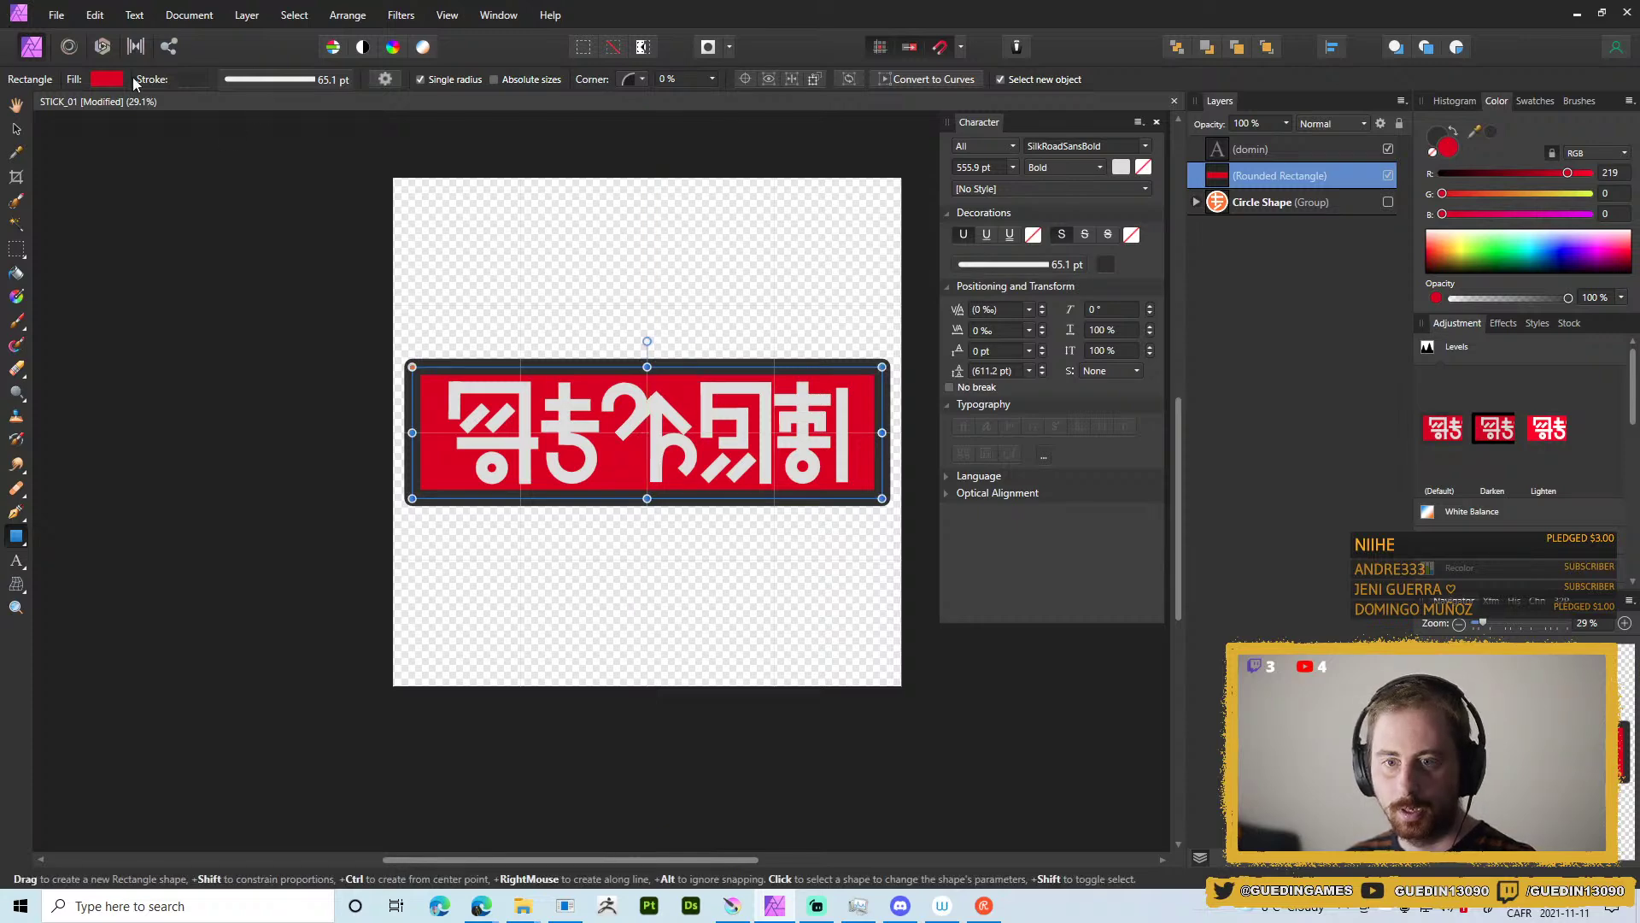
Set the rectangle's stroke to light grey by sampling the colour of the "domin" lettering.
left_click(199, 75)
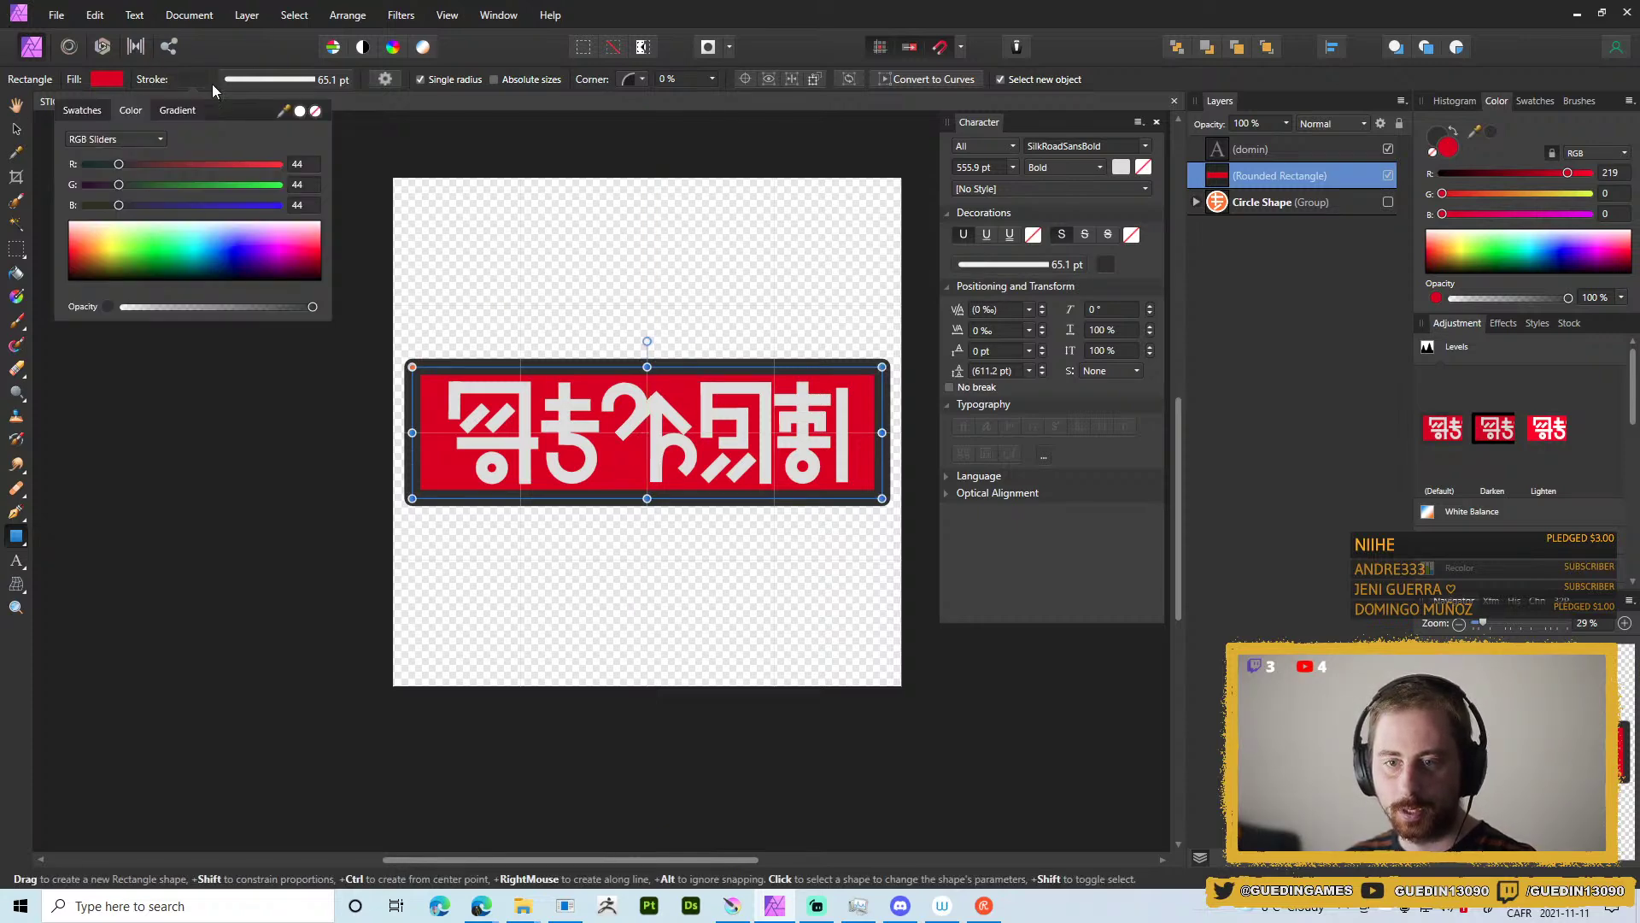
mouse_move(300, 112)
left_mouse_down()
mouse_move(377, 173)
mouse_move(487, 386)
left_mouse_up()
left_click(300, 111)
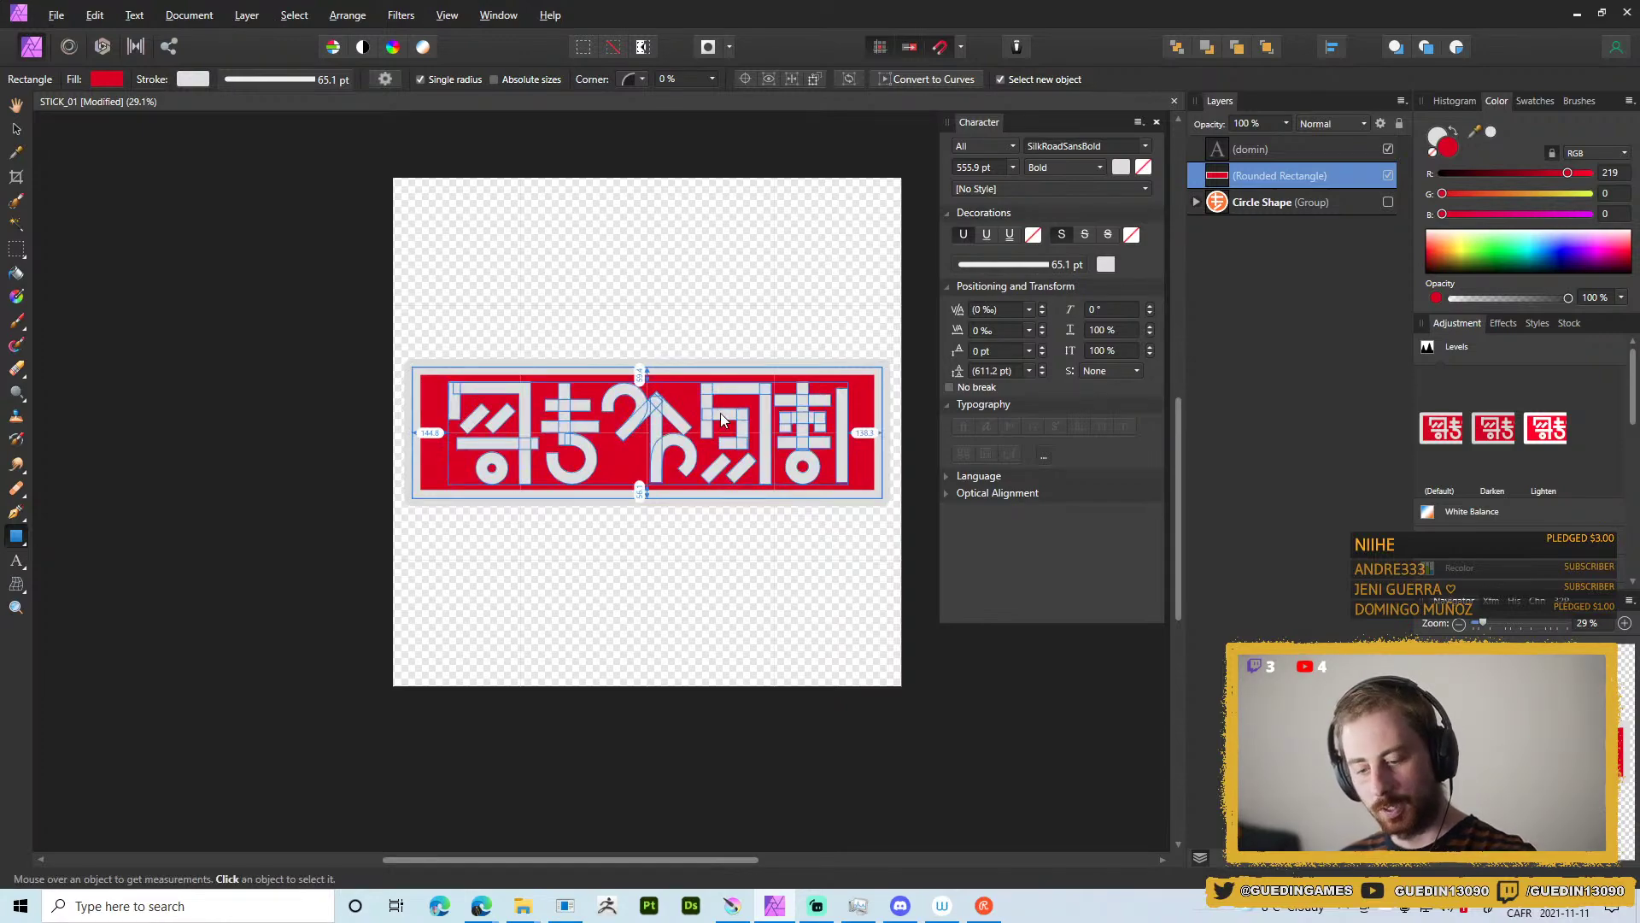
Export the red "domin" label as a 2048 × 2048 px PNG named T_STICK_10.png in the Stickers folder.
key("ctrl+shift+alt+s")
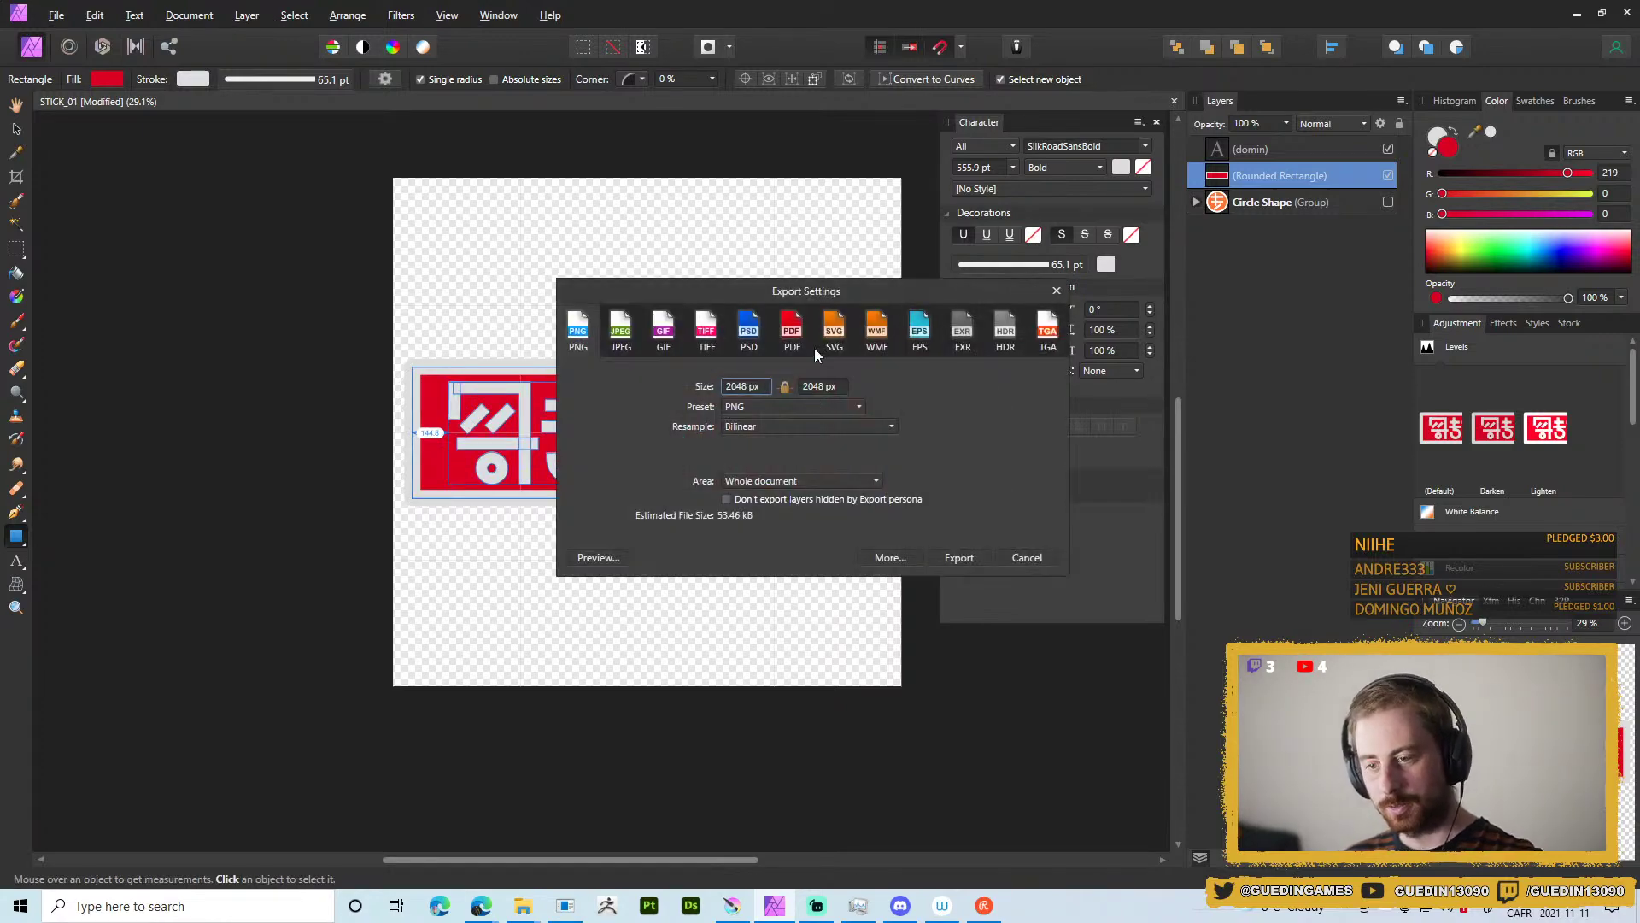
left_click(960, 561)
left_click(572, 370)
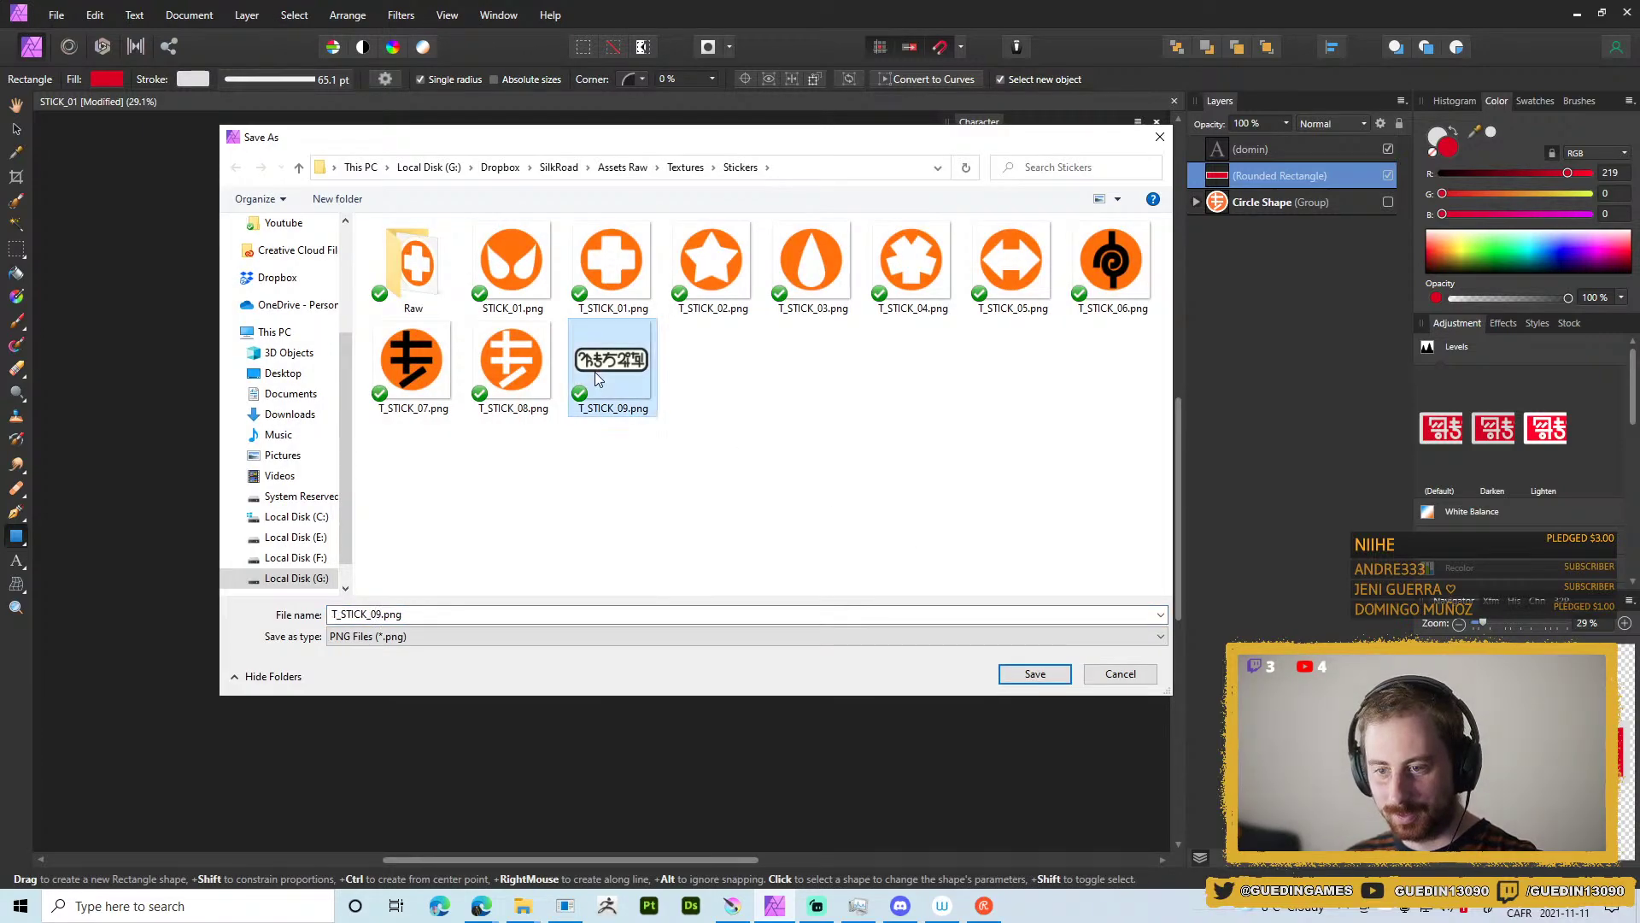
double_click(367, 614)
left_click(382, 614)
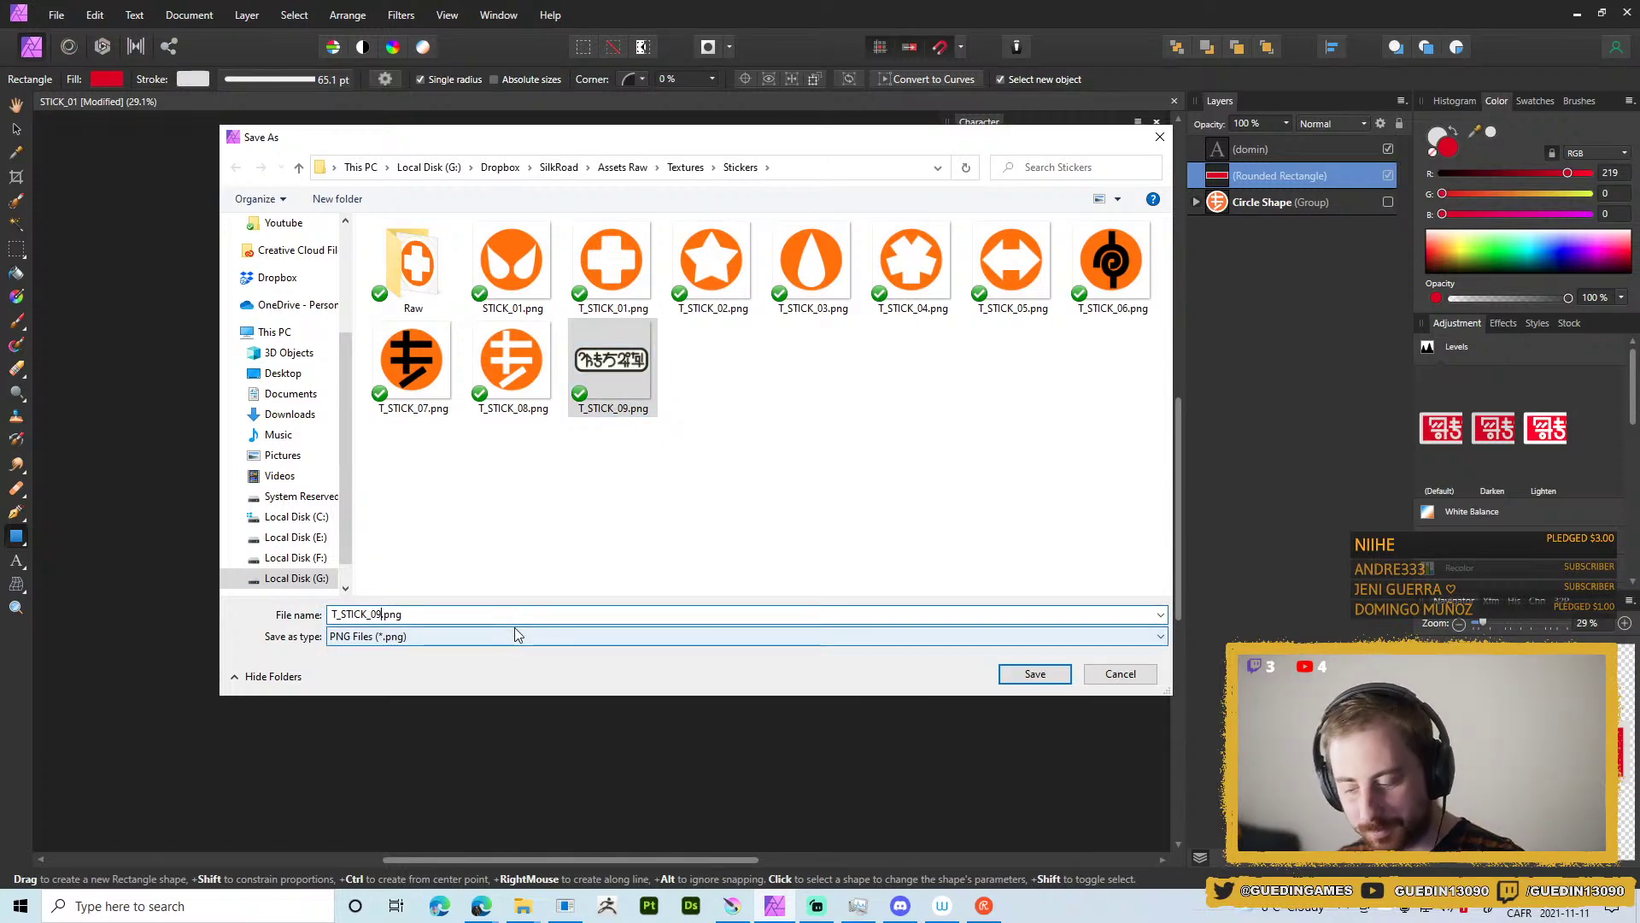
key("Return")
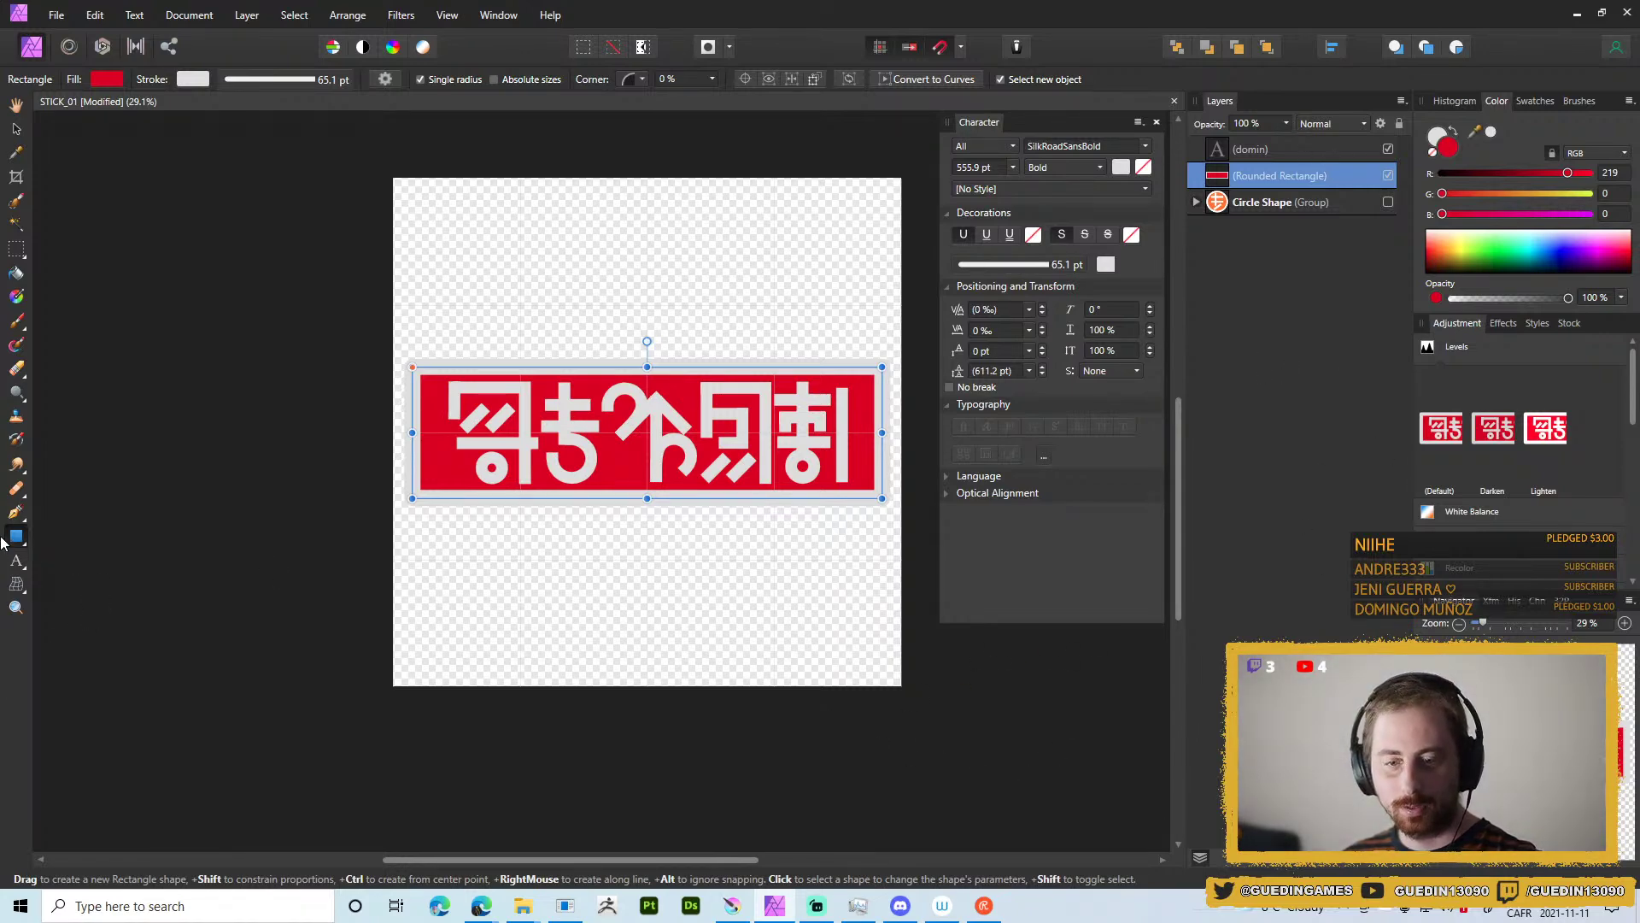
Check the Pinterest reference art in the browser and return to Affinity Photo.
key("alt+Tab")
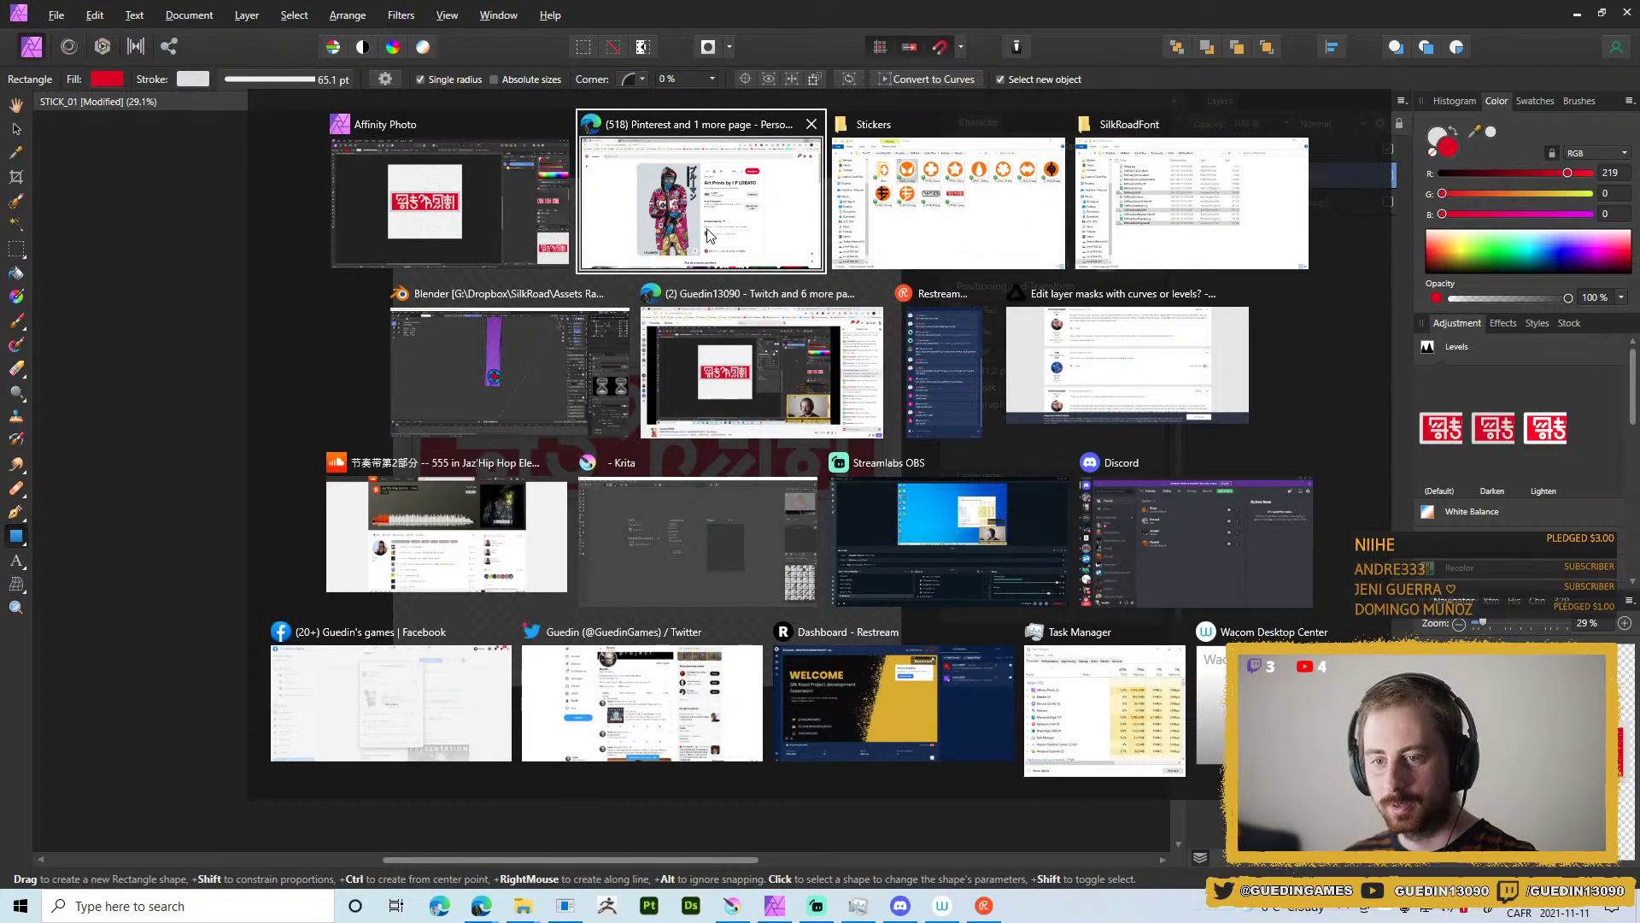
left_click(671, 256)
key("alt+Tab")
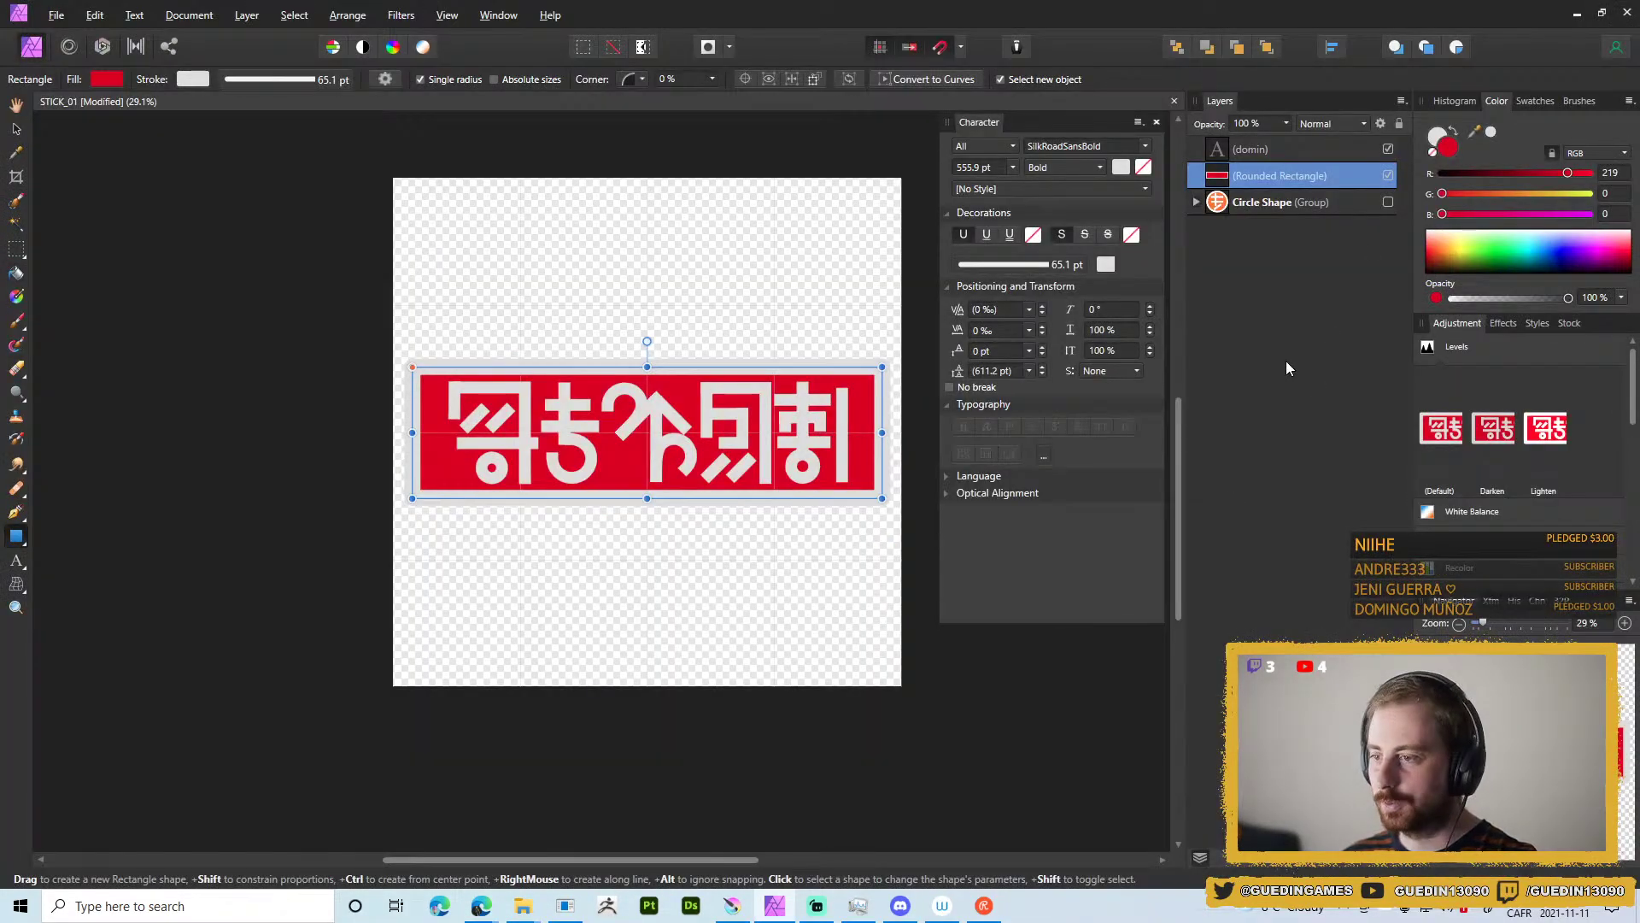
Replace the label's "domin" text with "OSEF".
left_click(1260, 150)
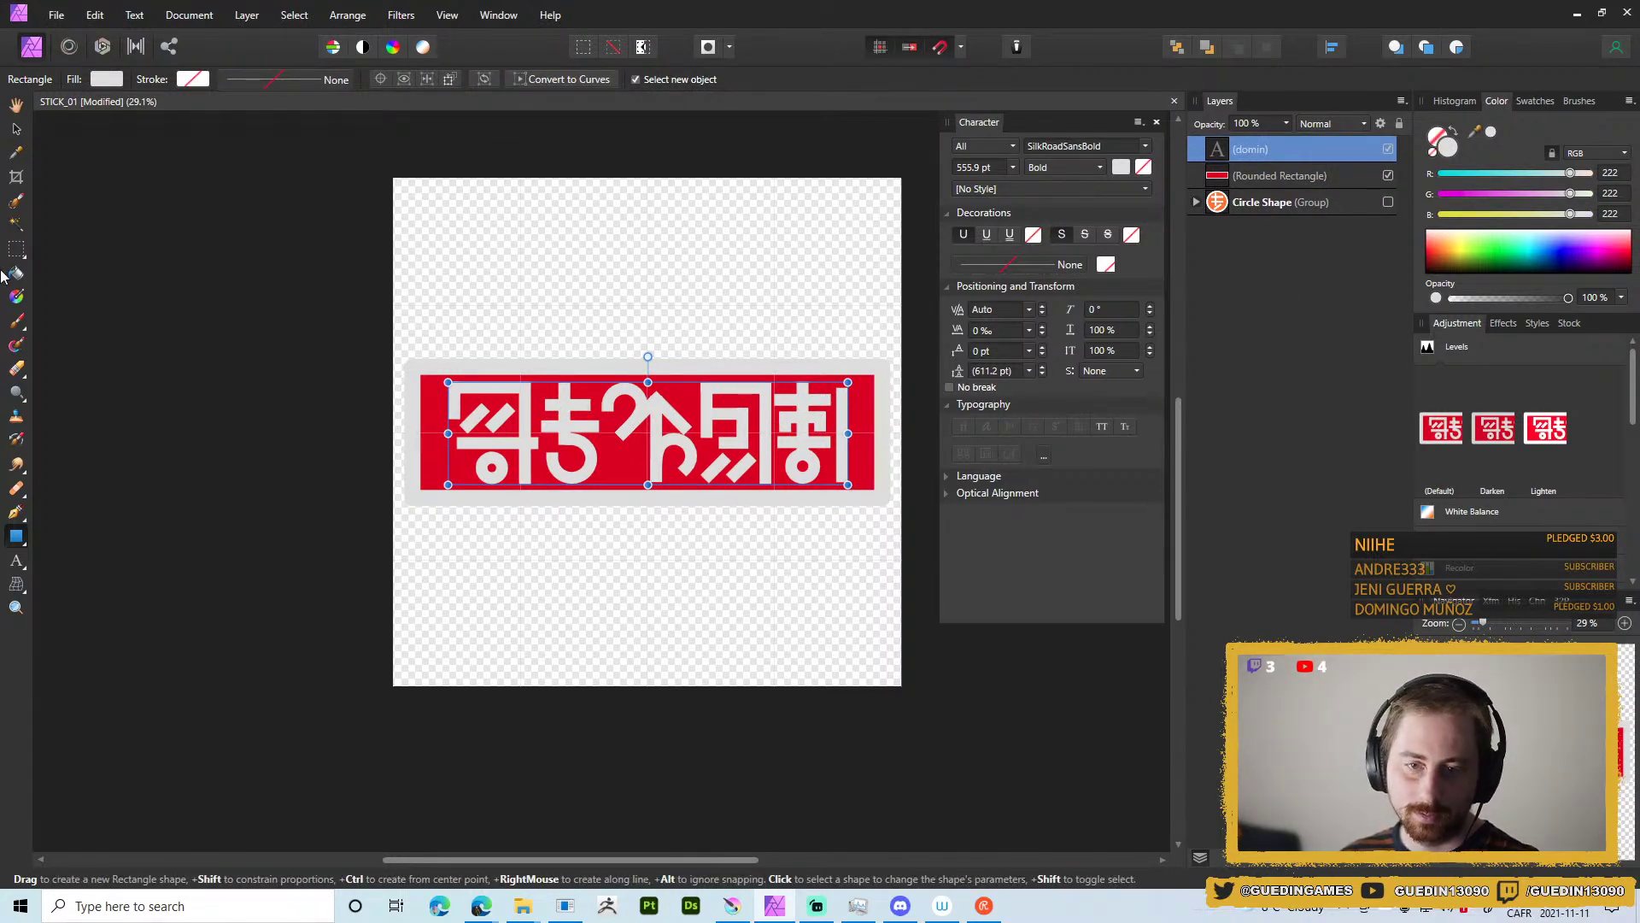
left_click(18, 564)
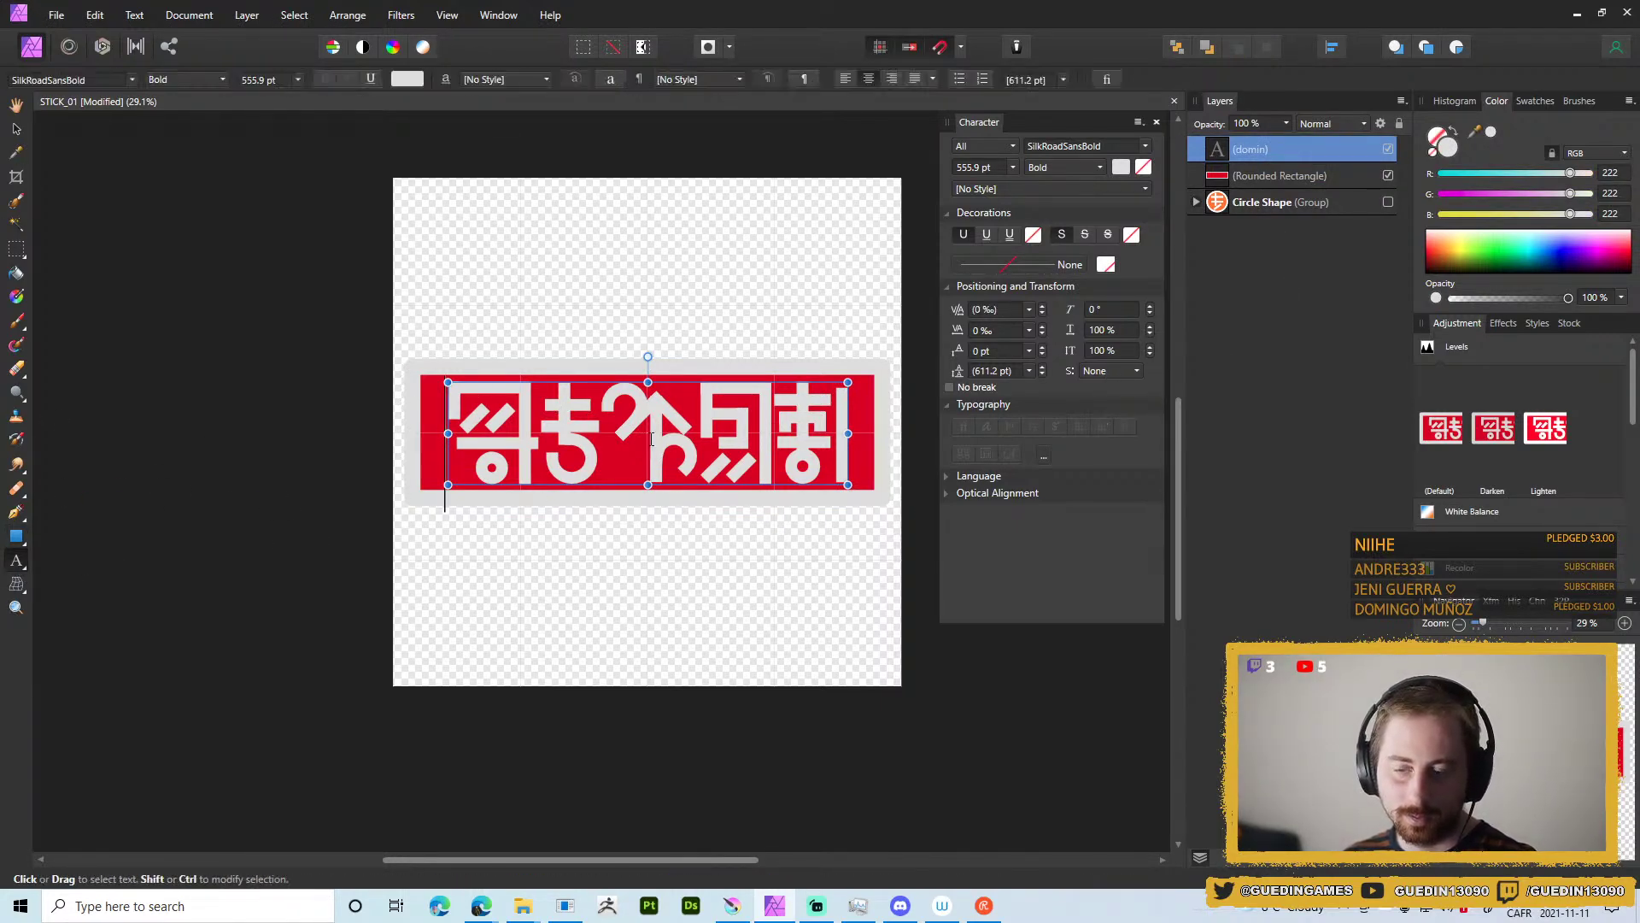
left_click_drag(445, 494, 820, 426)
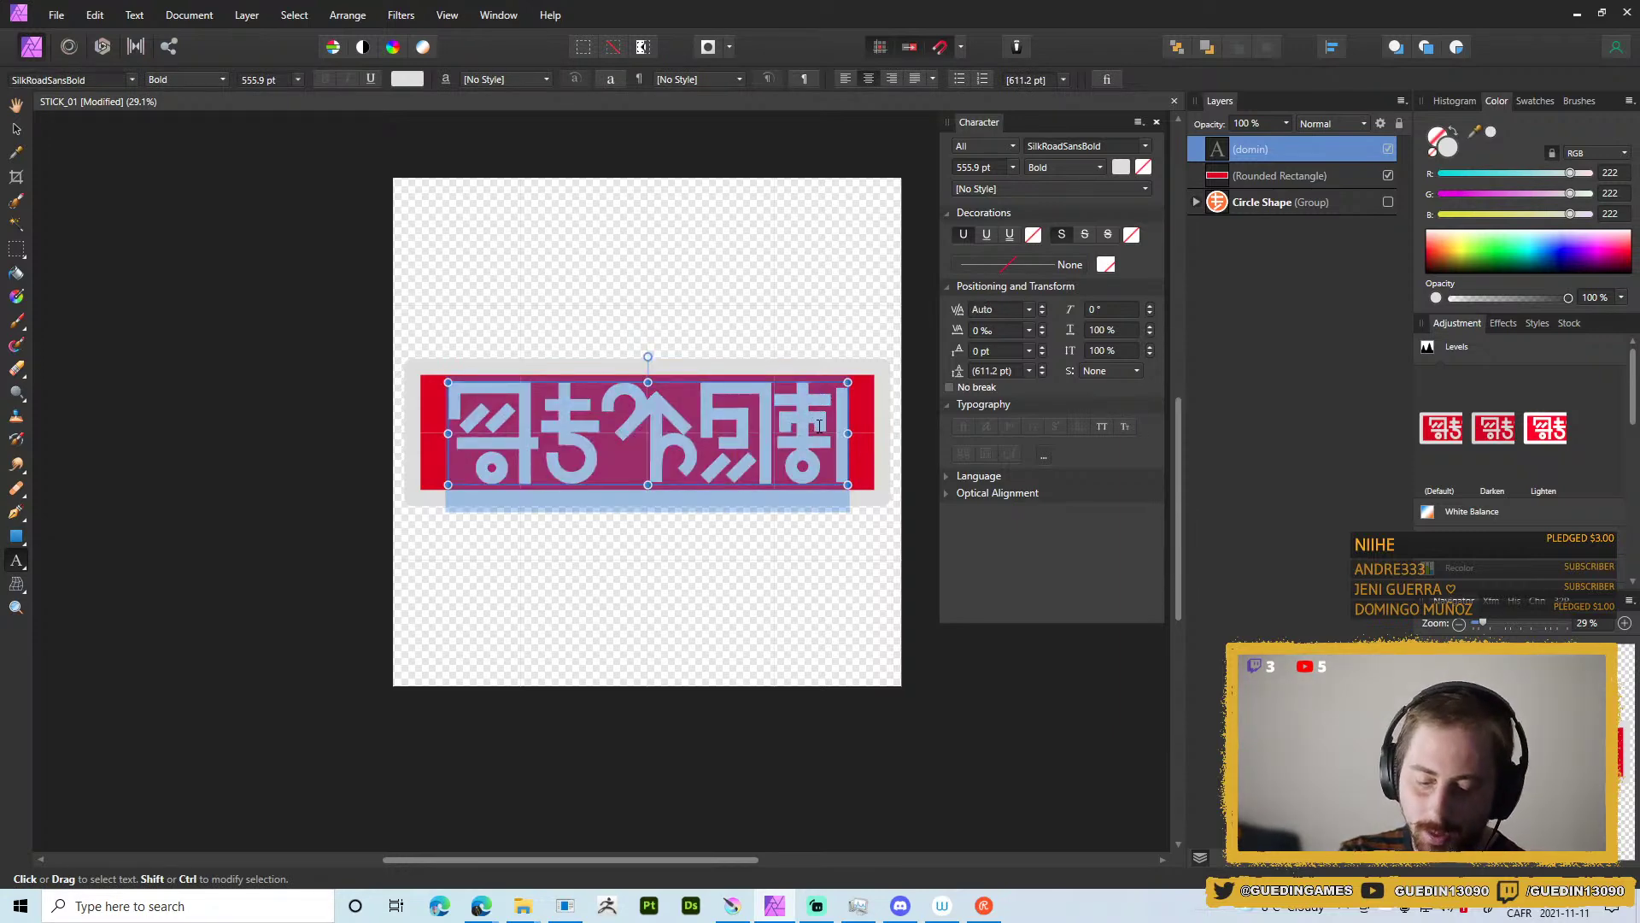
type("OSEF")
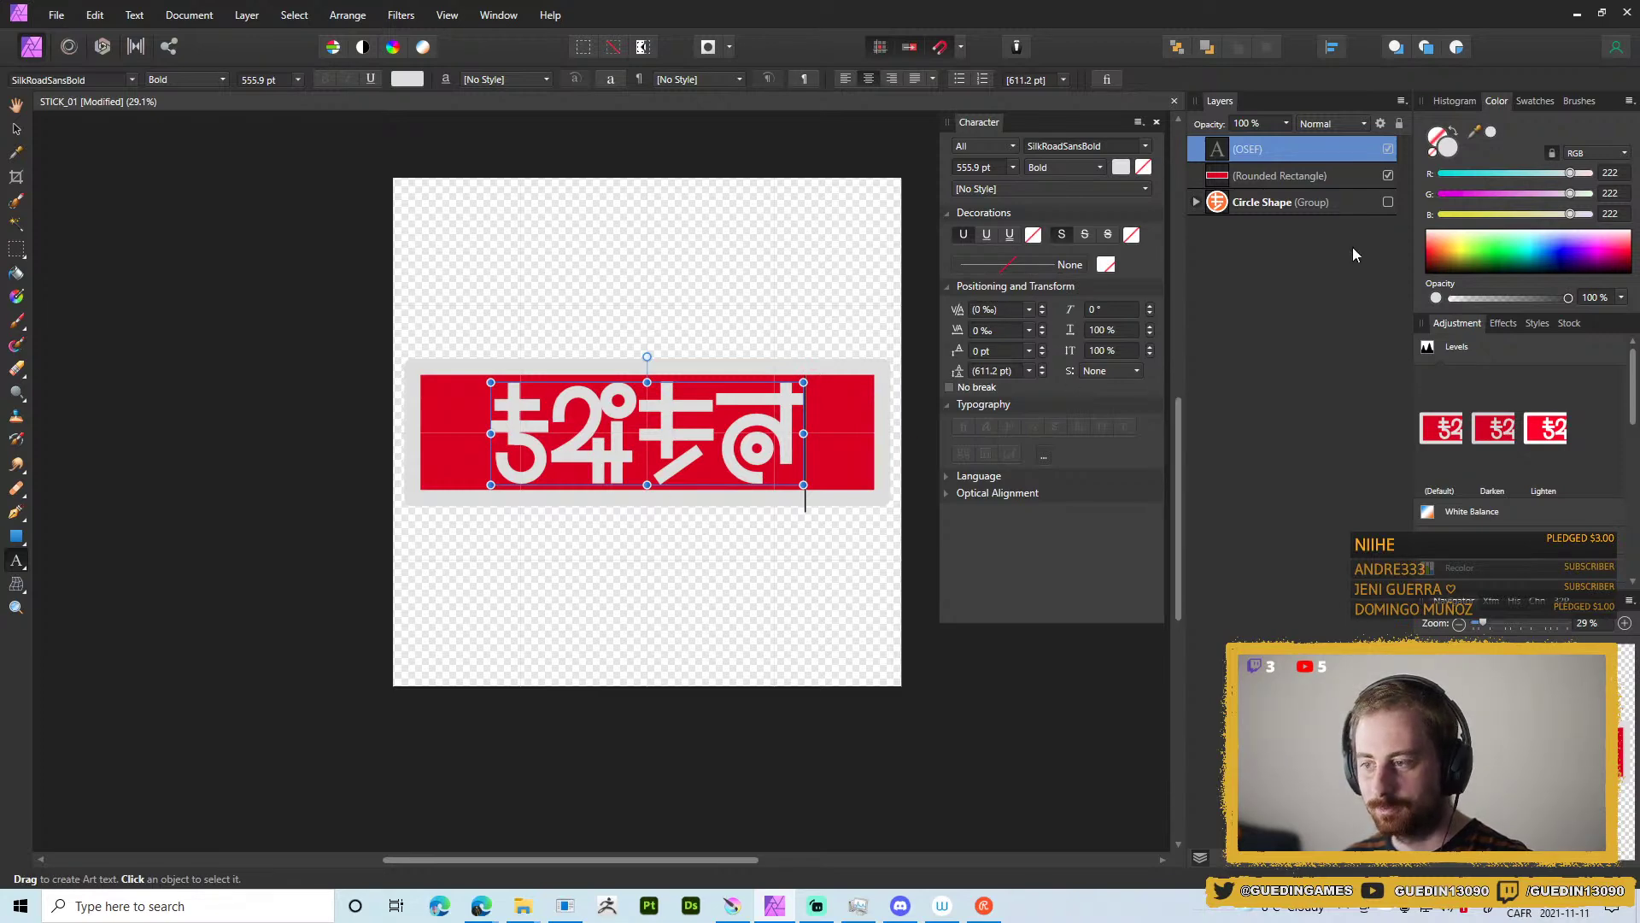
Scale the "OSEF" text up to about 834.8 pt around its centre so it spans the rectangle's full width.
left_click(1330, 176)
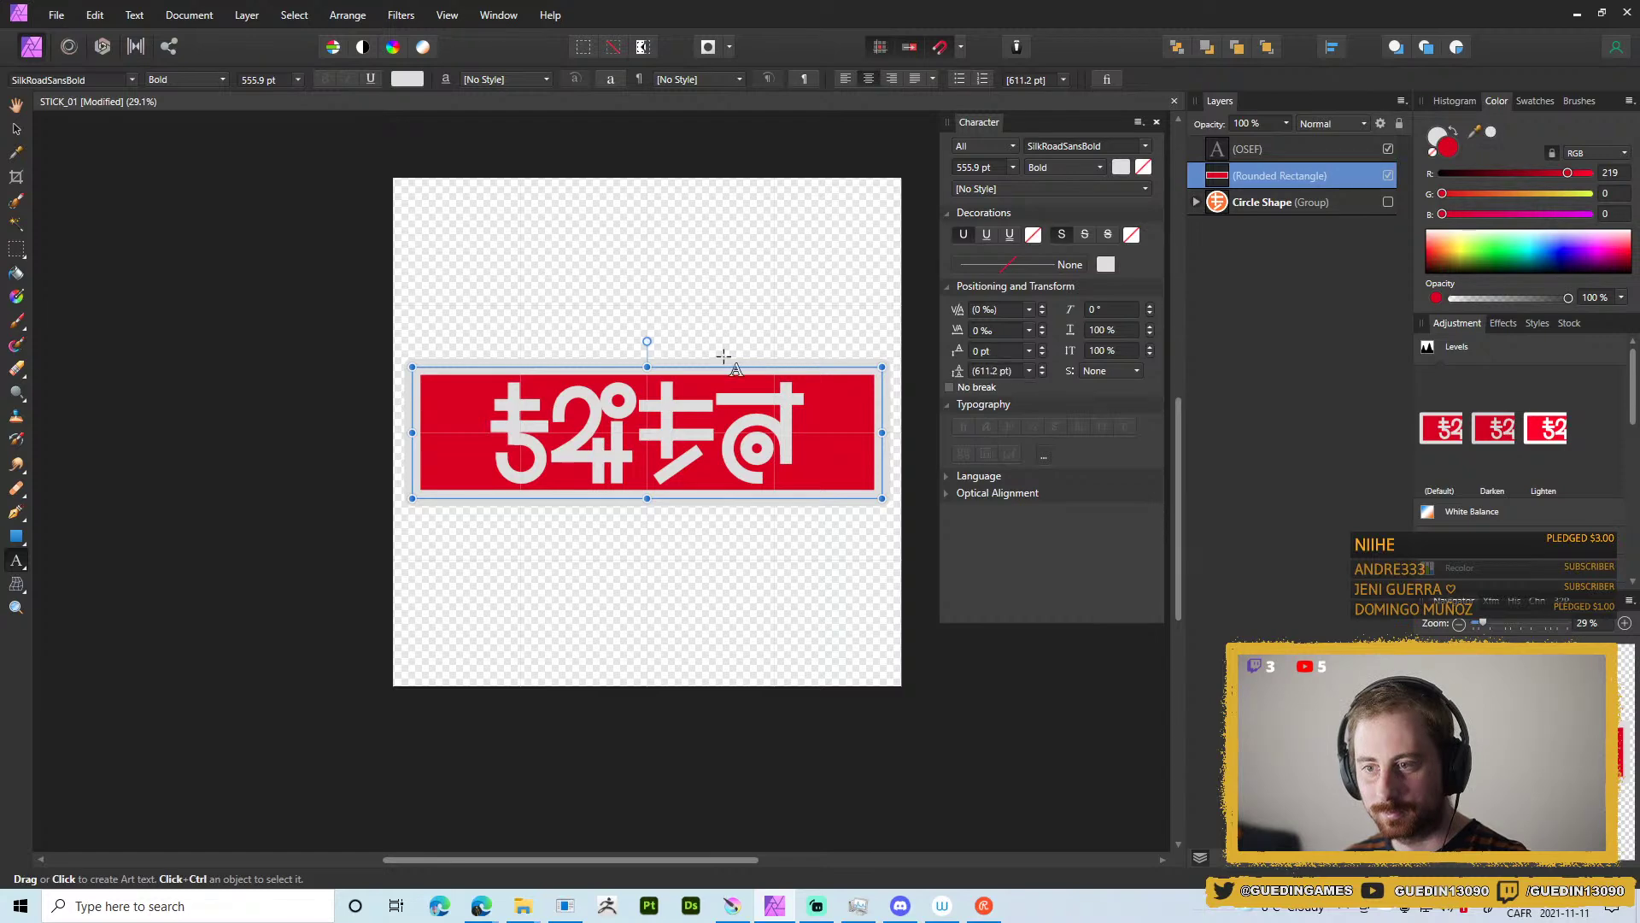
left_click(1290, 149)
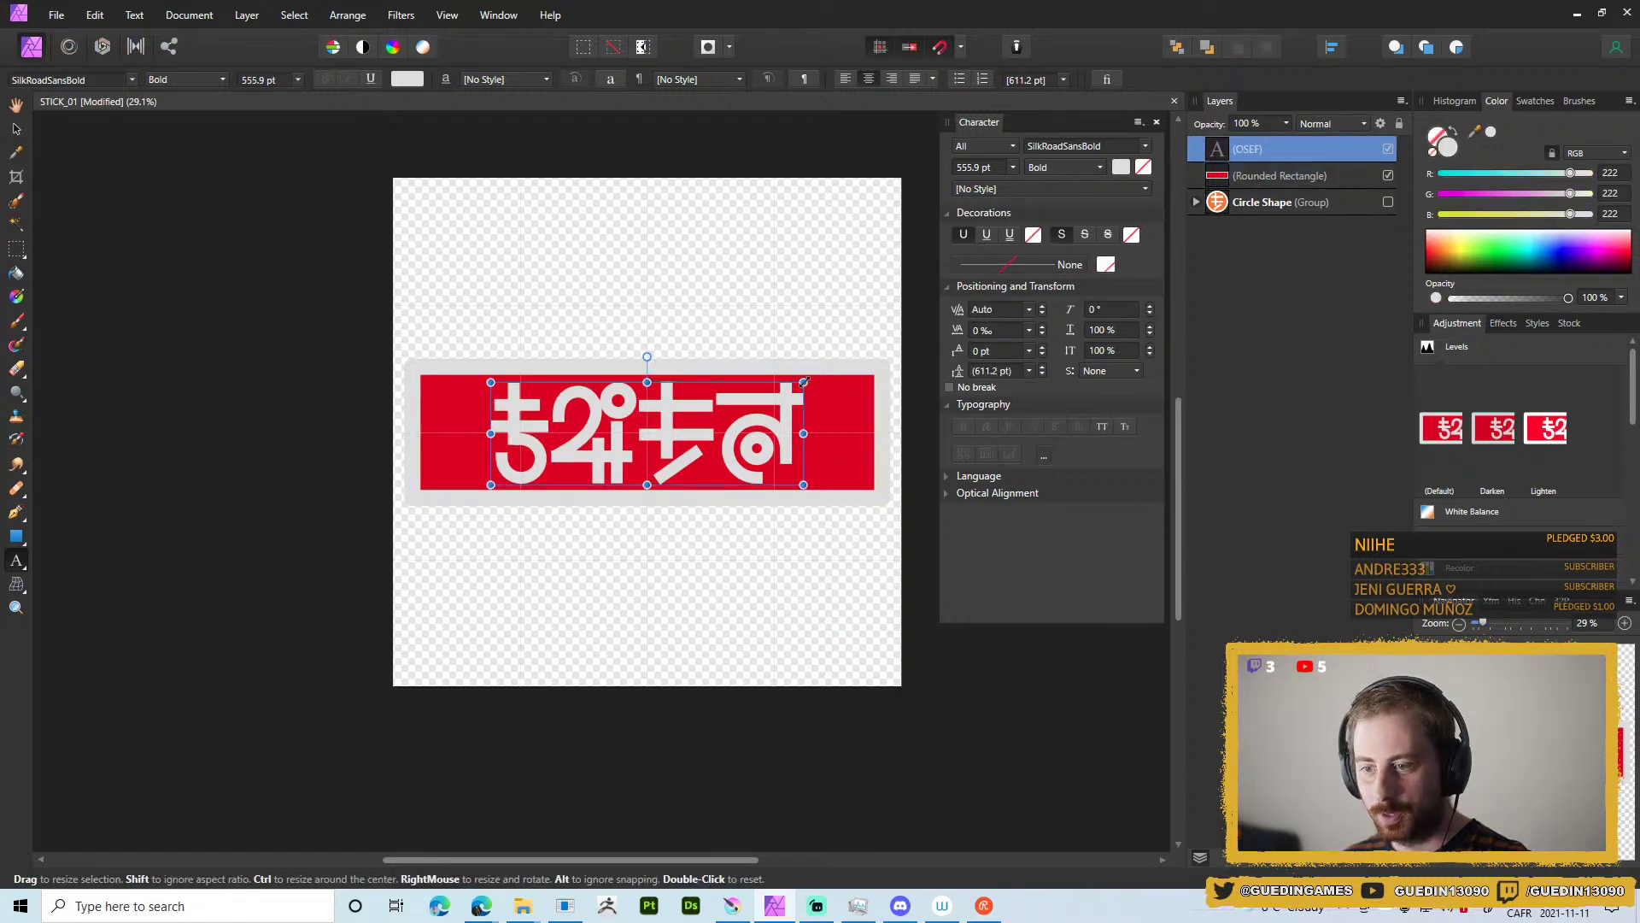
left_click_drag(844, 325, 871, 302)
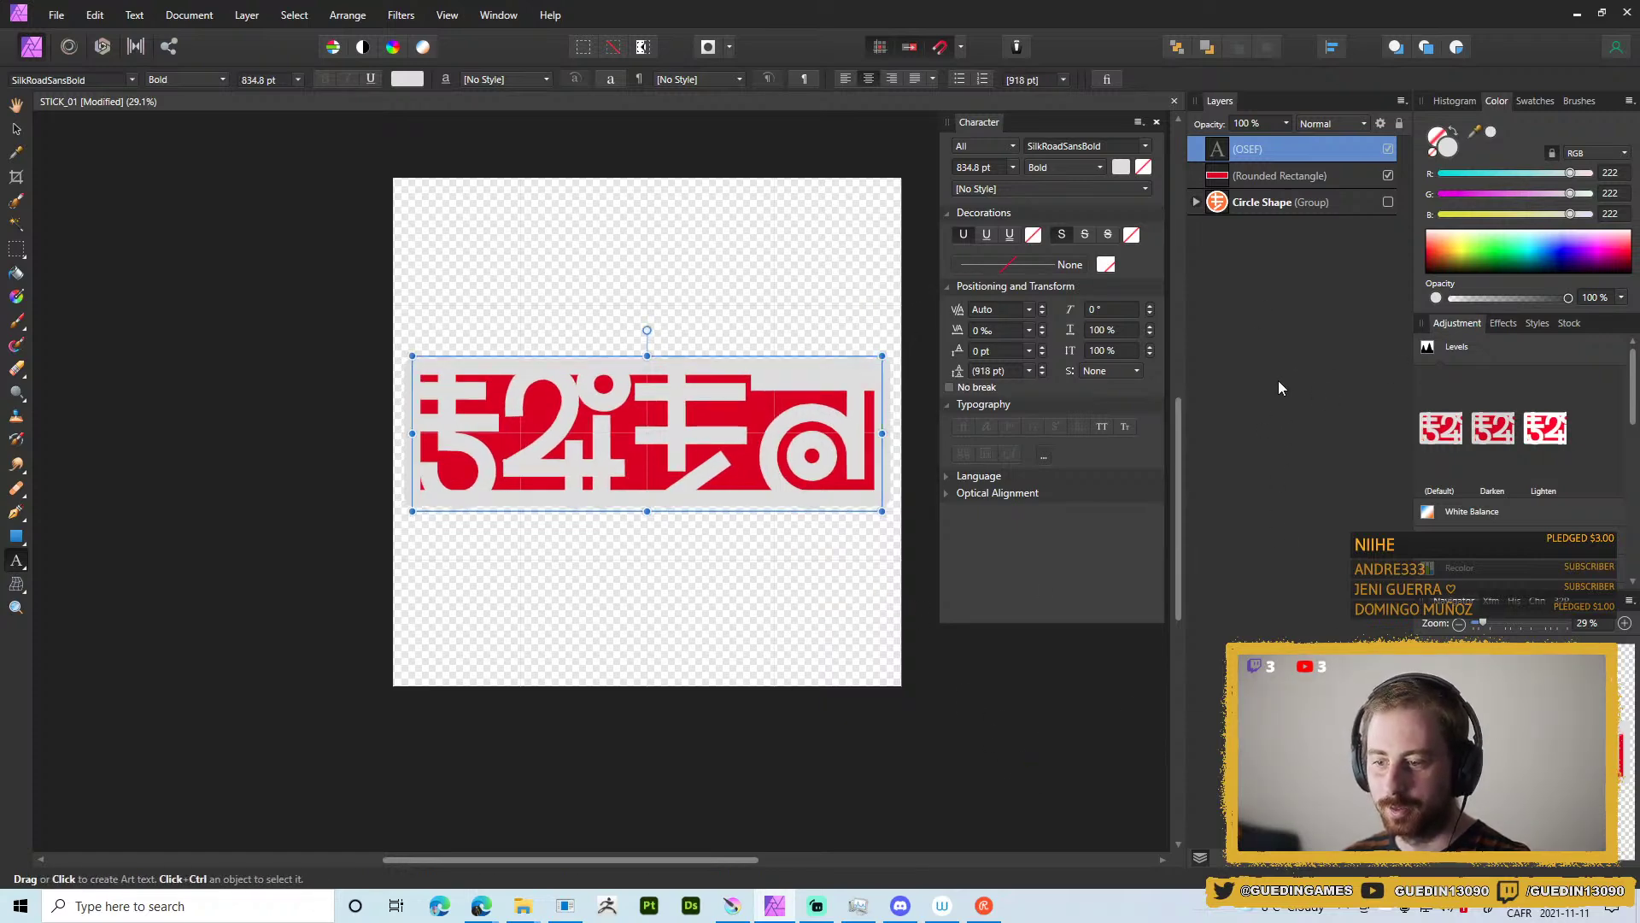
Change the rectangle's fill to blue, R 50, G 102, B 168, using HSL sliders.
left_click(1308, 175)
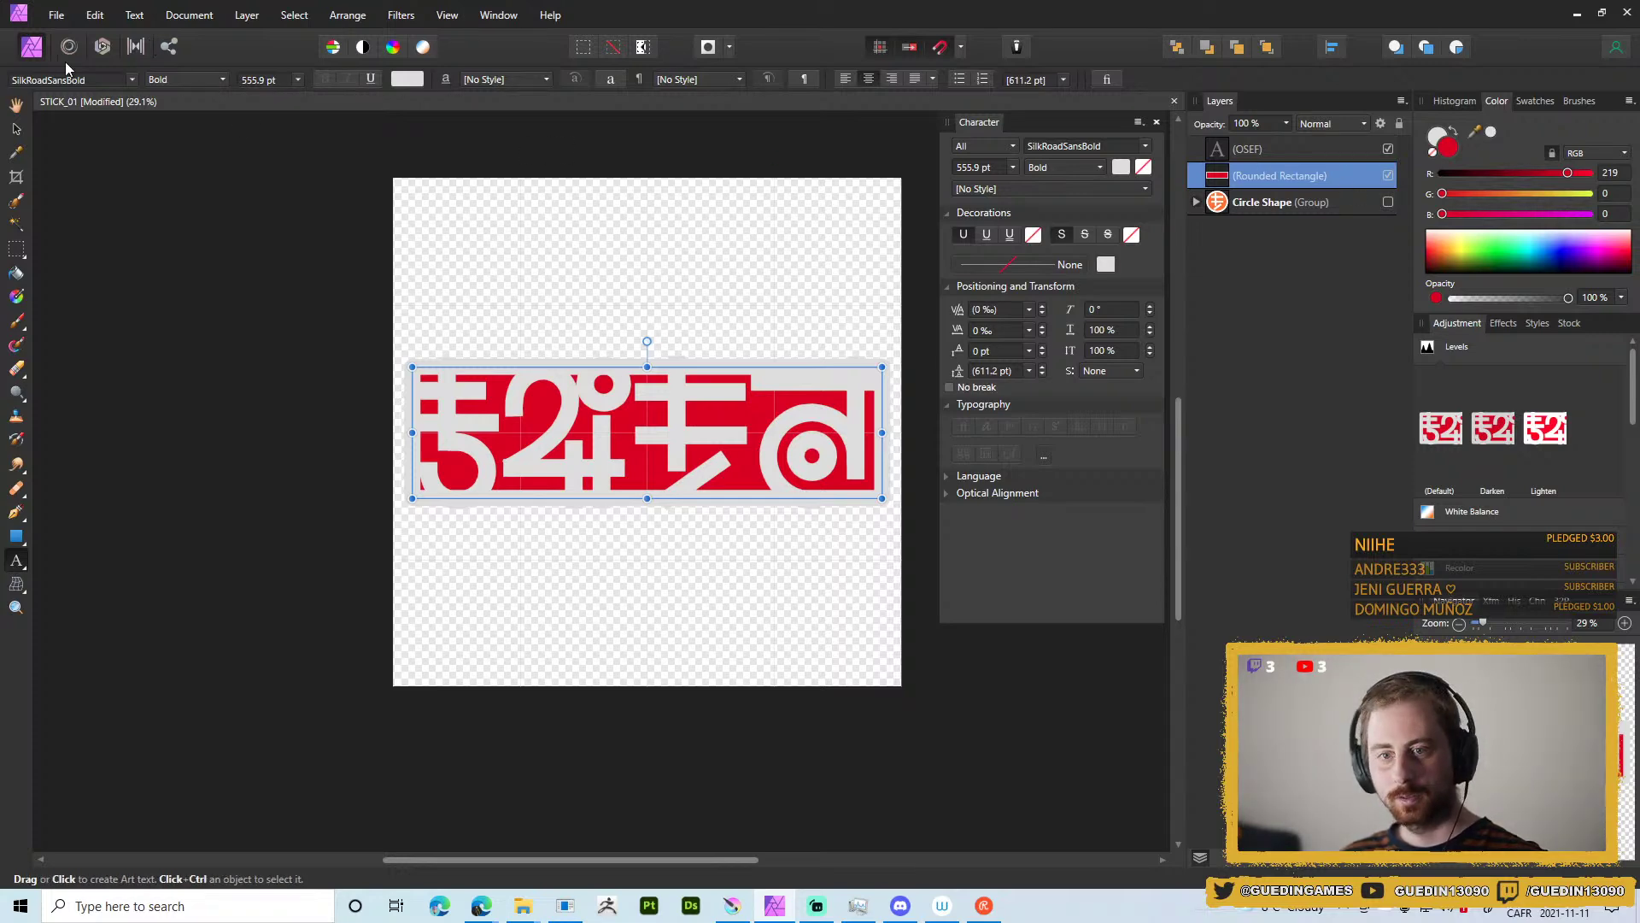
left_click(16, 535)
left_click(107, 79)
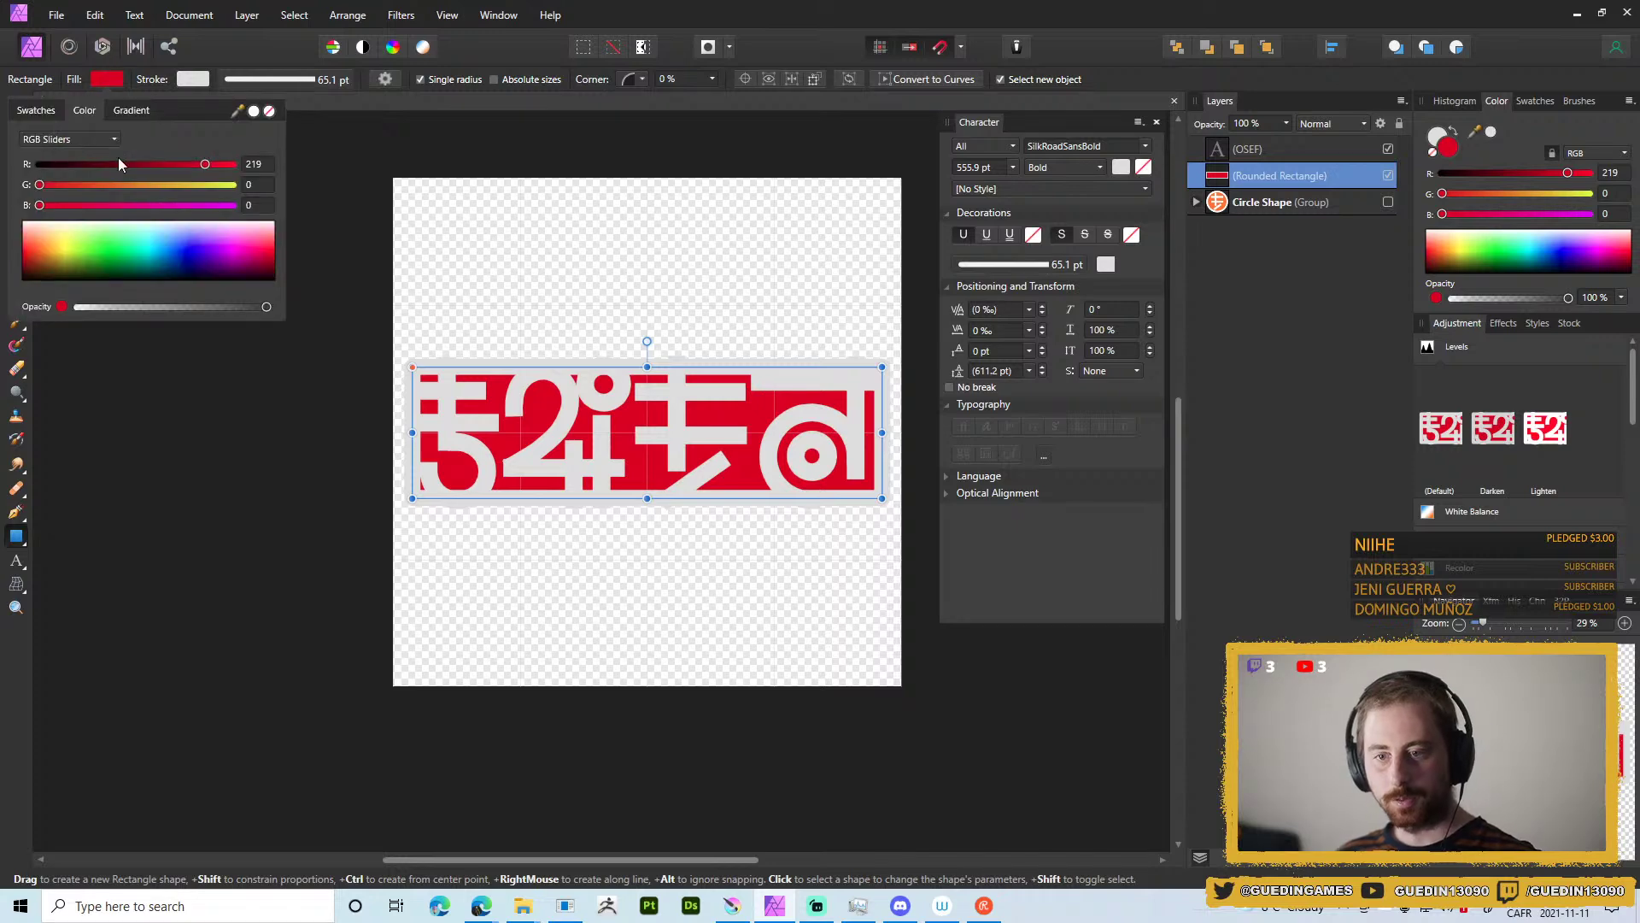
left_click(68, 140)
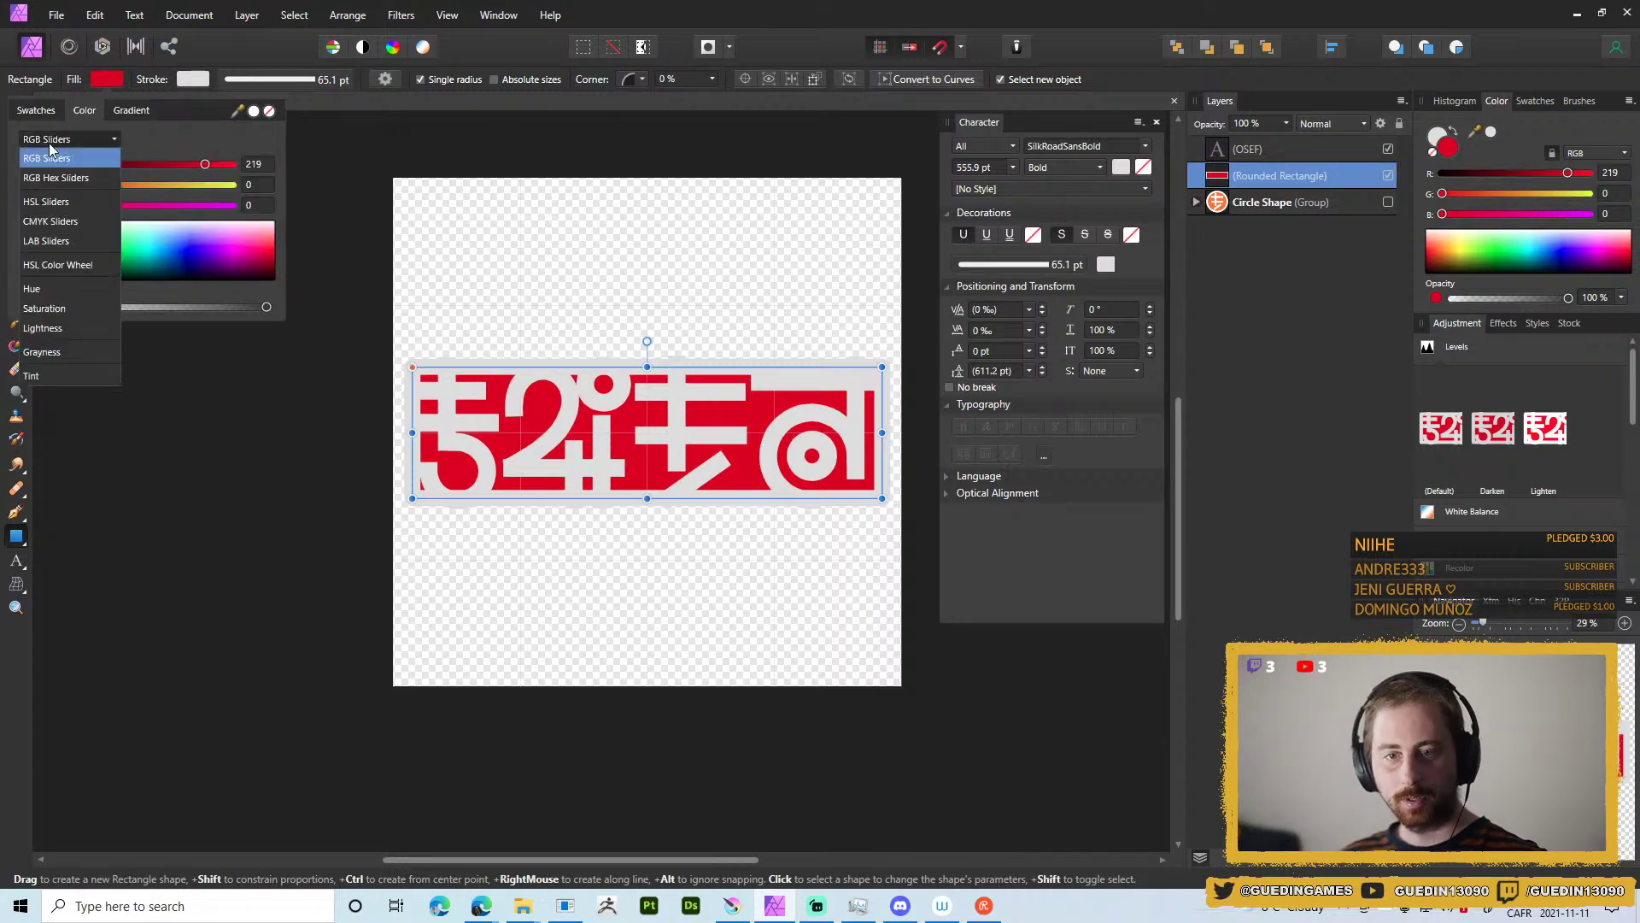
left_click(56, 174)
left_click(70, 142)
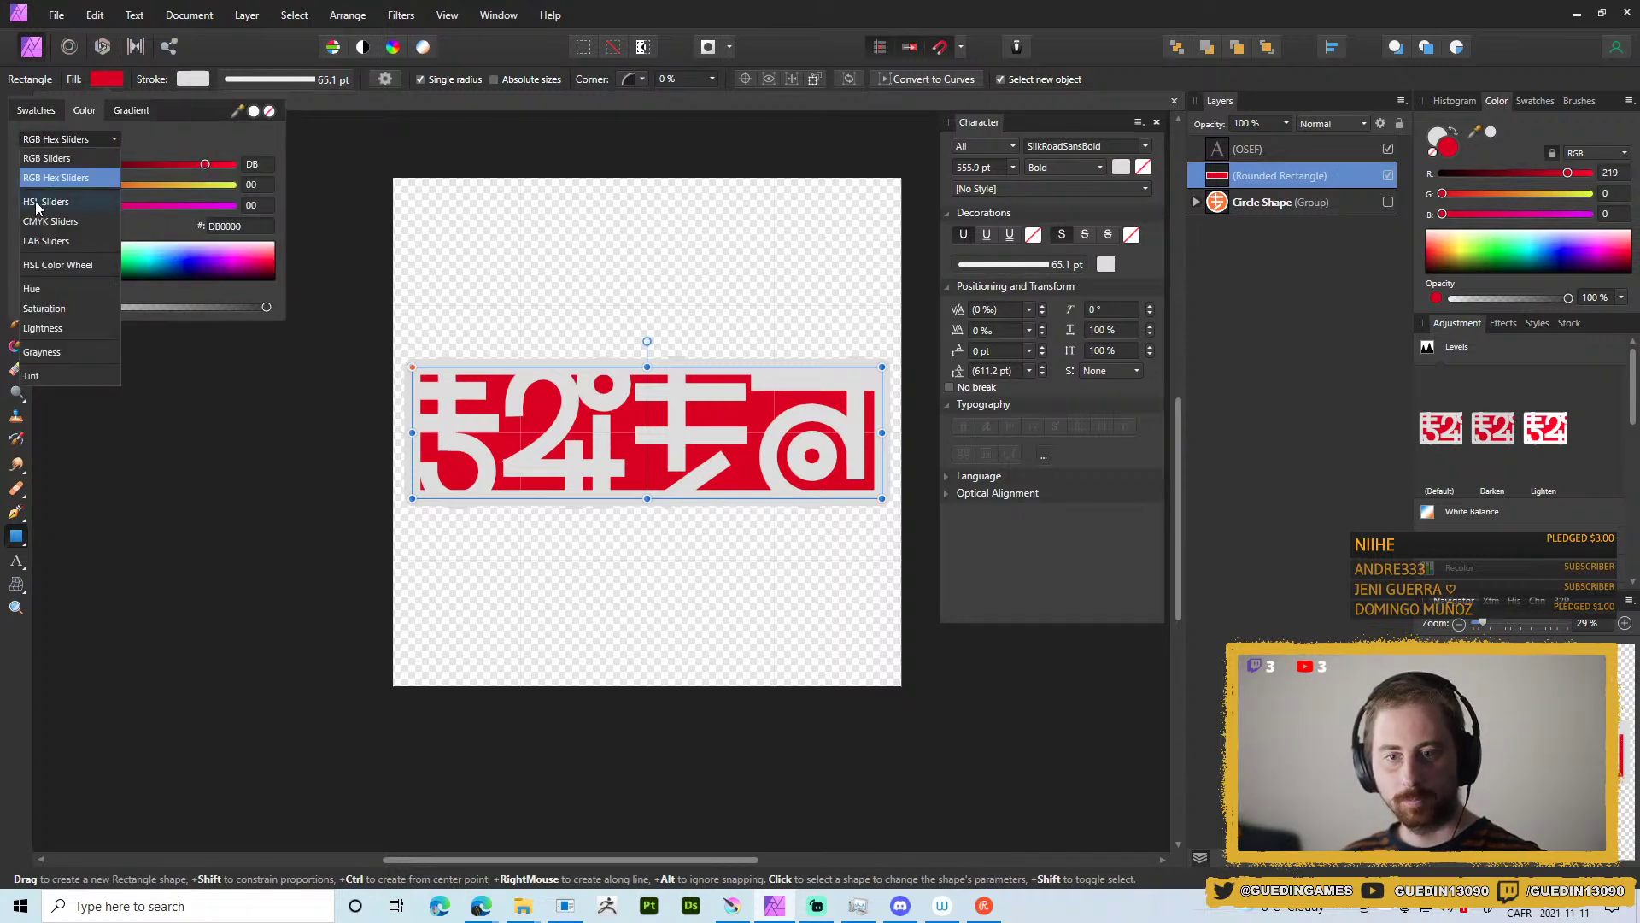
left_click(47, 201)
mouse_move(159, 162)
left_mouse_down()
mouse_move(137, 165)
mouse_move(181, 182)
mouse_move(150, 184)
left_mouse_up()
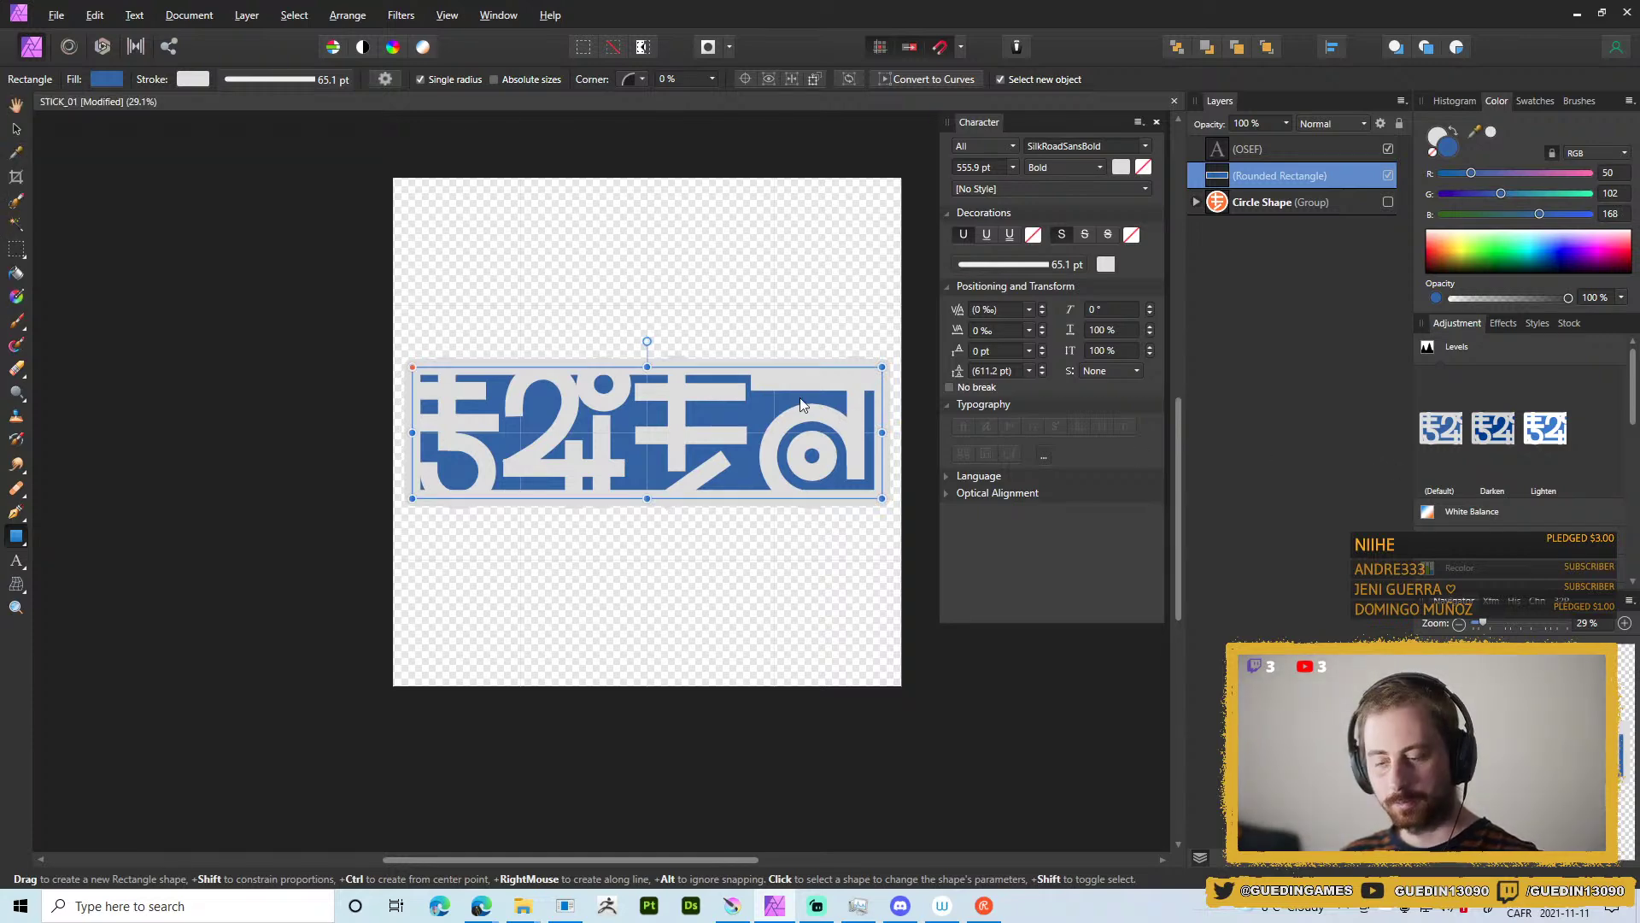
Export the blue "OSEF" label as a PNG named T_STICK_11.png in the Stickers folder.
key("ctrl+alt+shift+s")
left_click(982, 557)
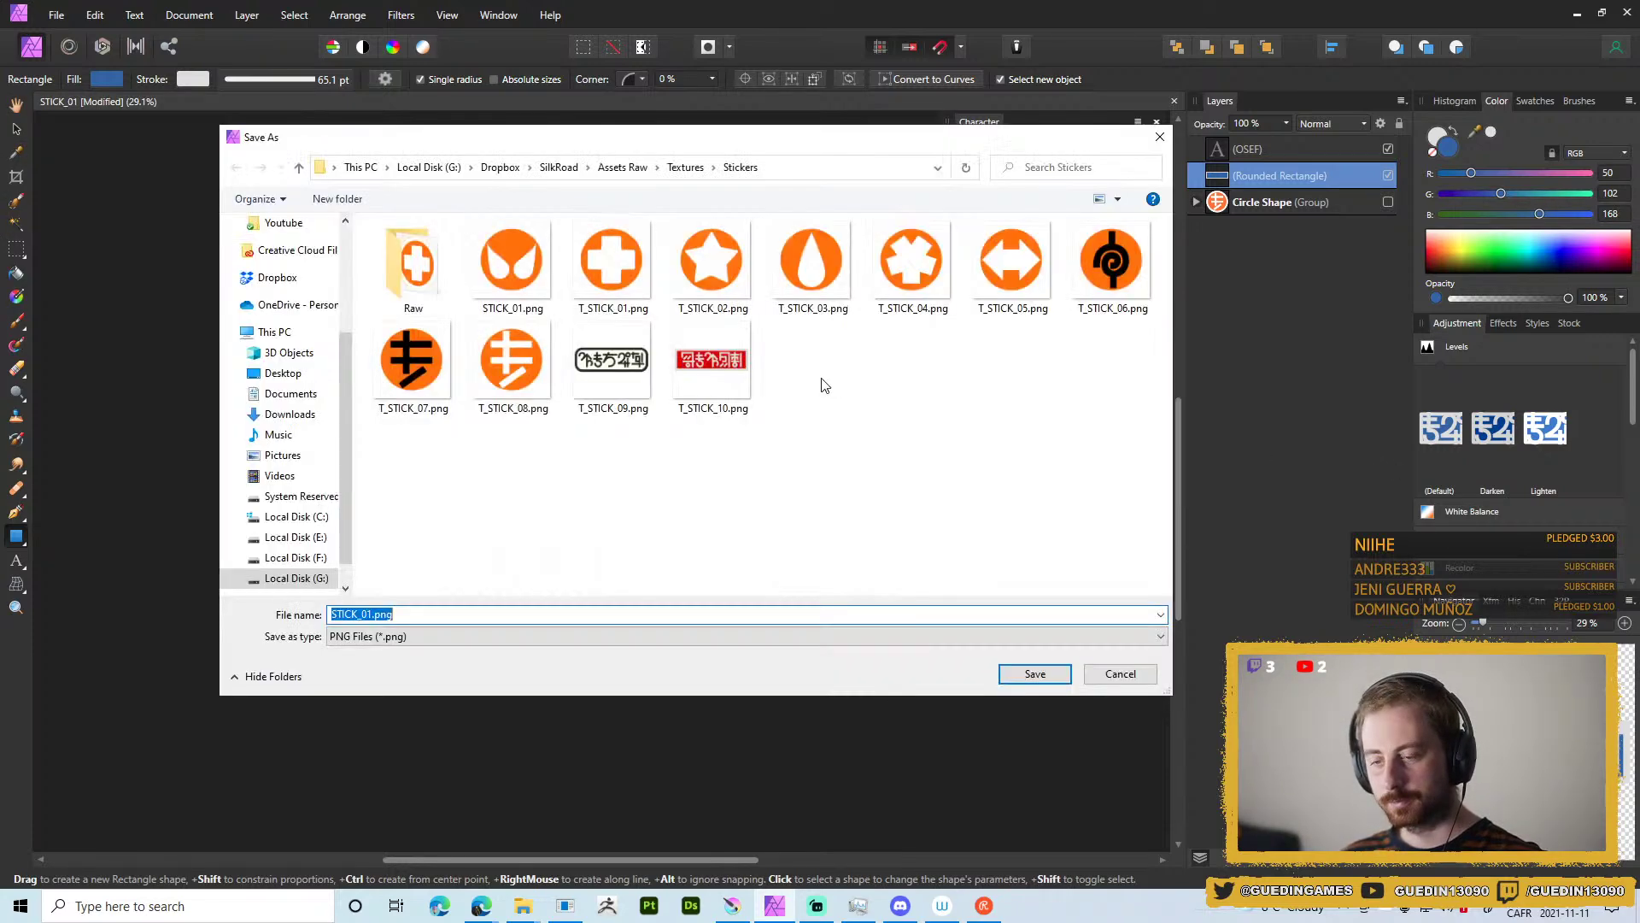
left_click(721, 371)
left_click(373, 615)
left_click(374, 614)
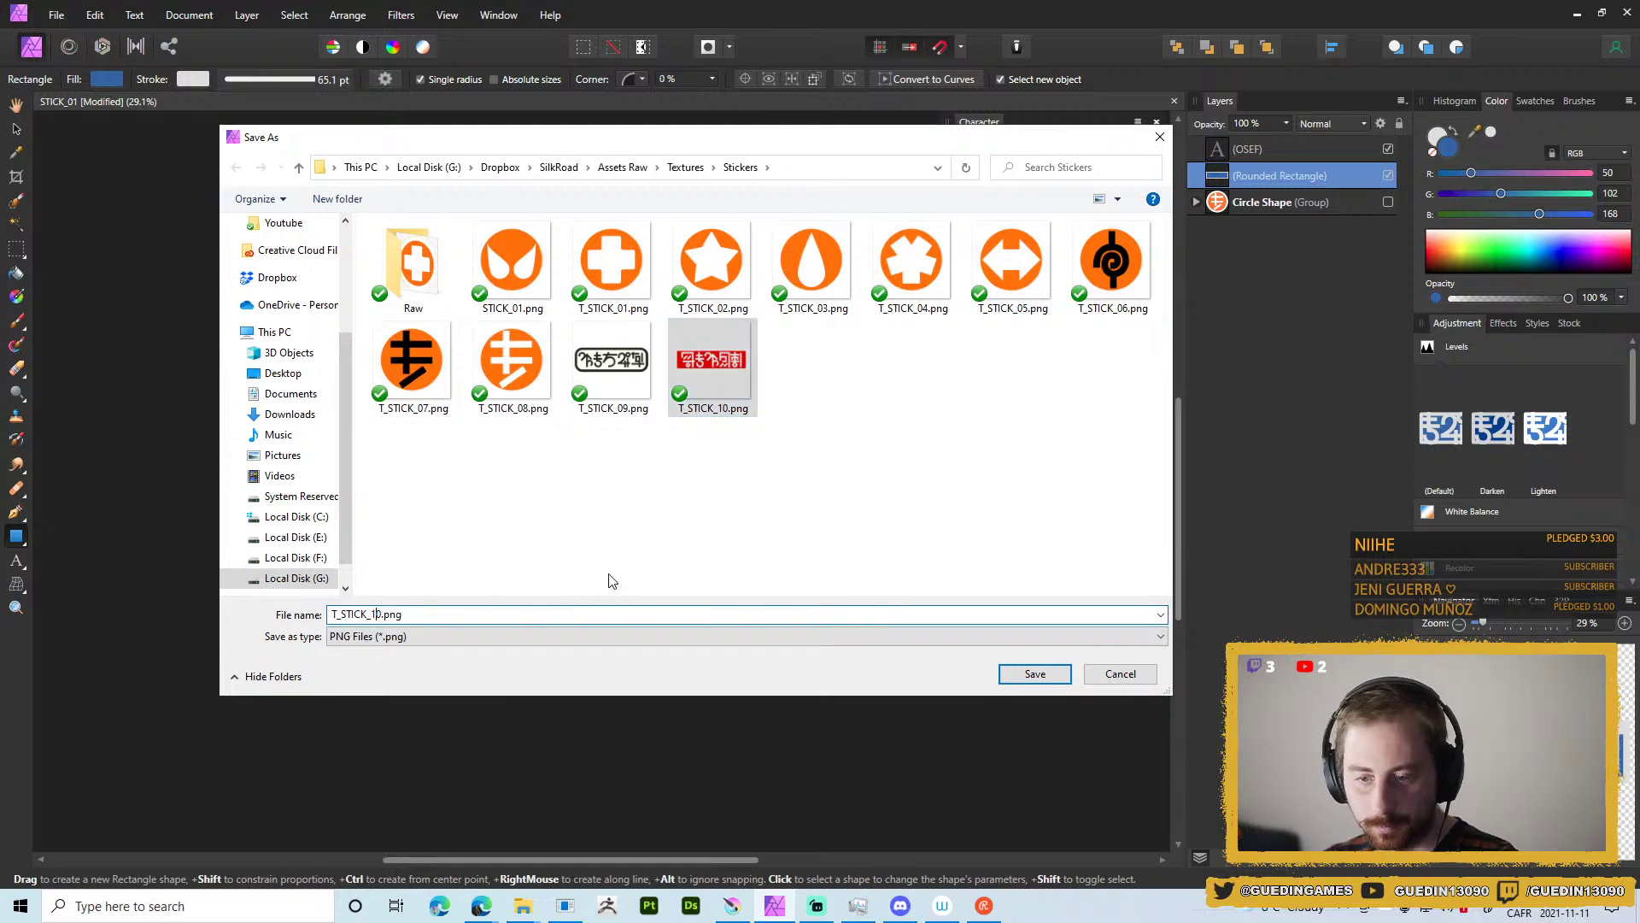
key("Delete")
type("1")
key("Return")
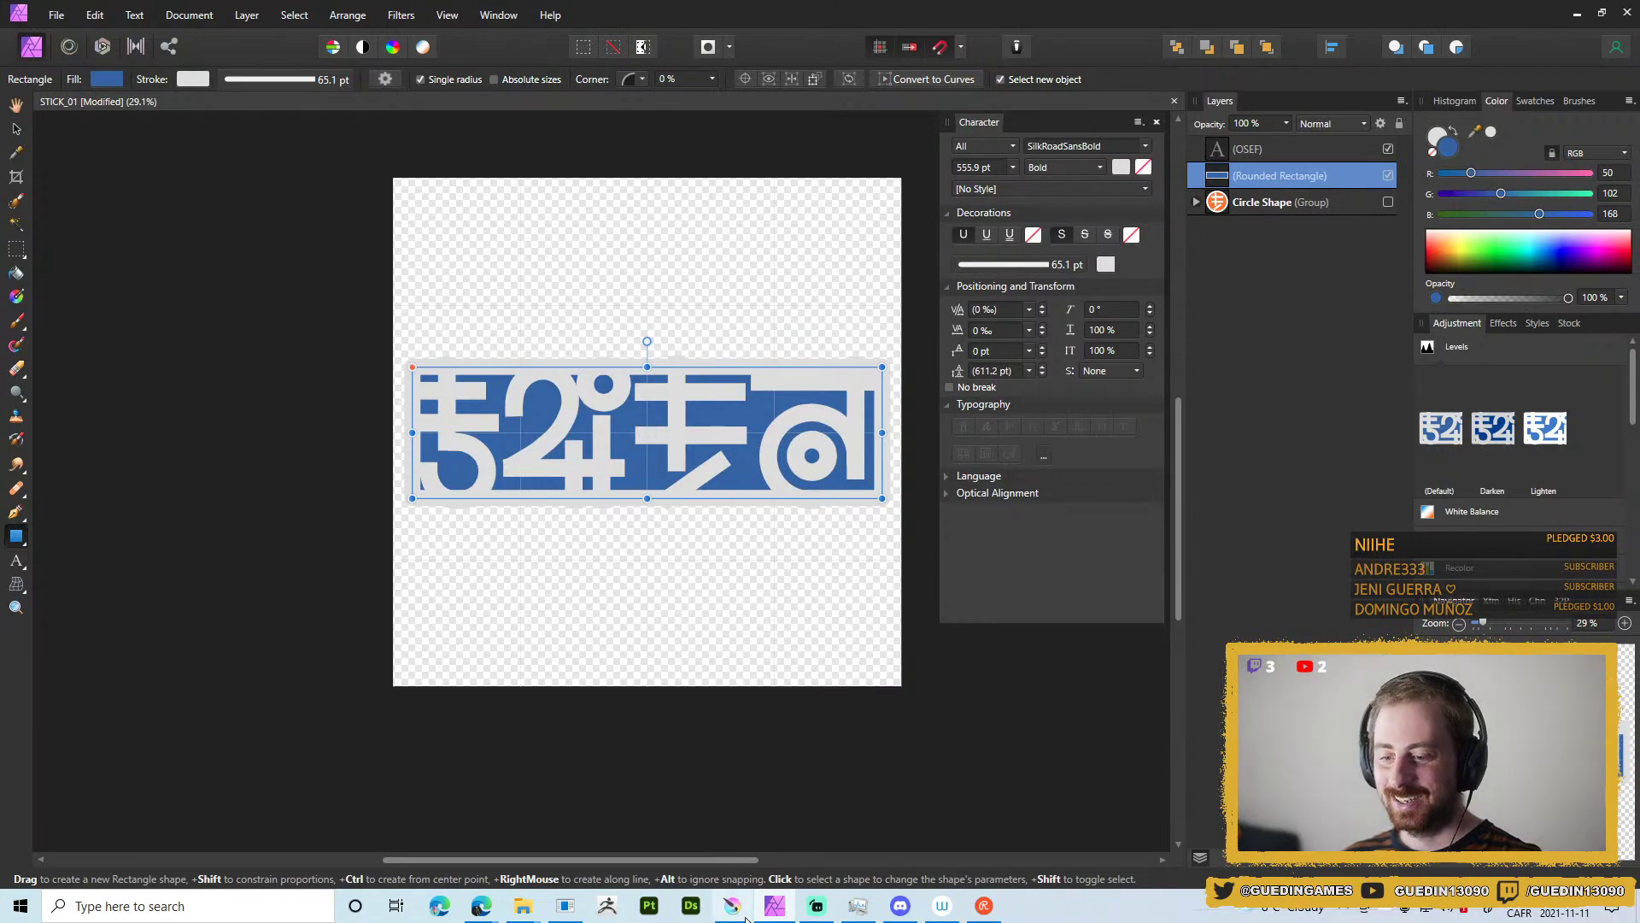
Review the exported textures in the Stickers folder and the sticker-covered coat reference on Pinterest, then return to Affinity Photo.
key("alt+Tab")
left_click(848, 159)
key("alt+Tab")
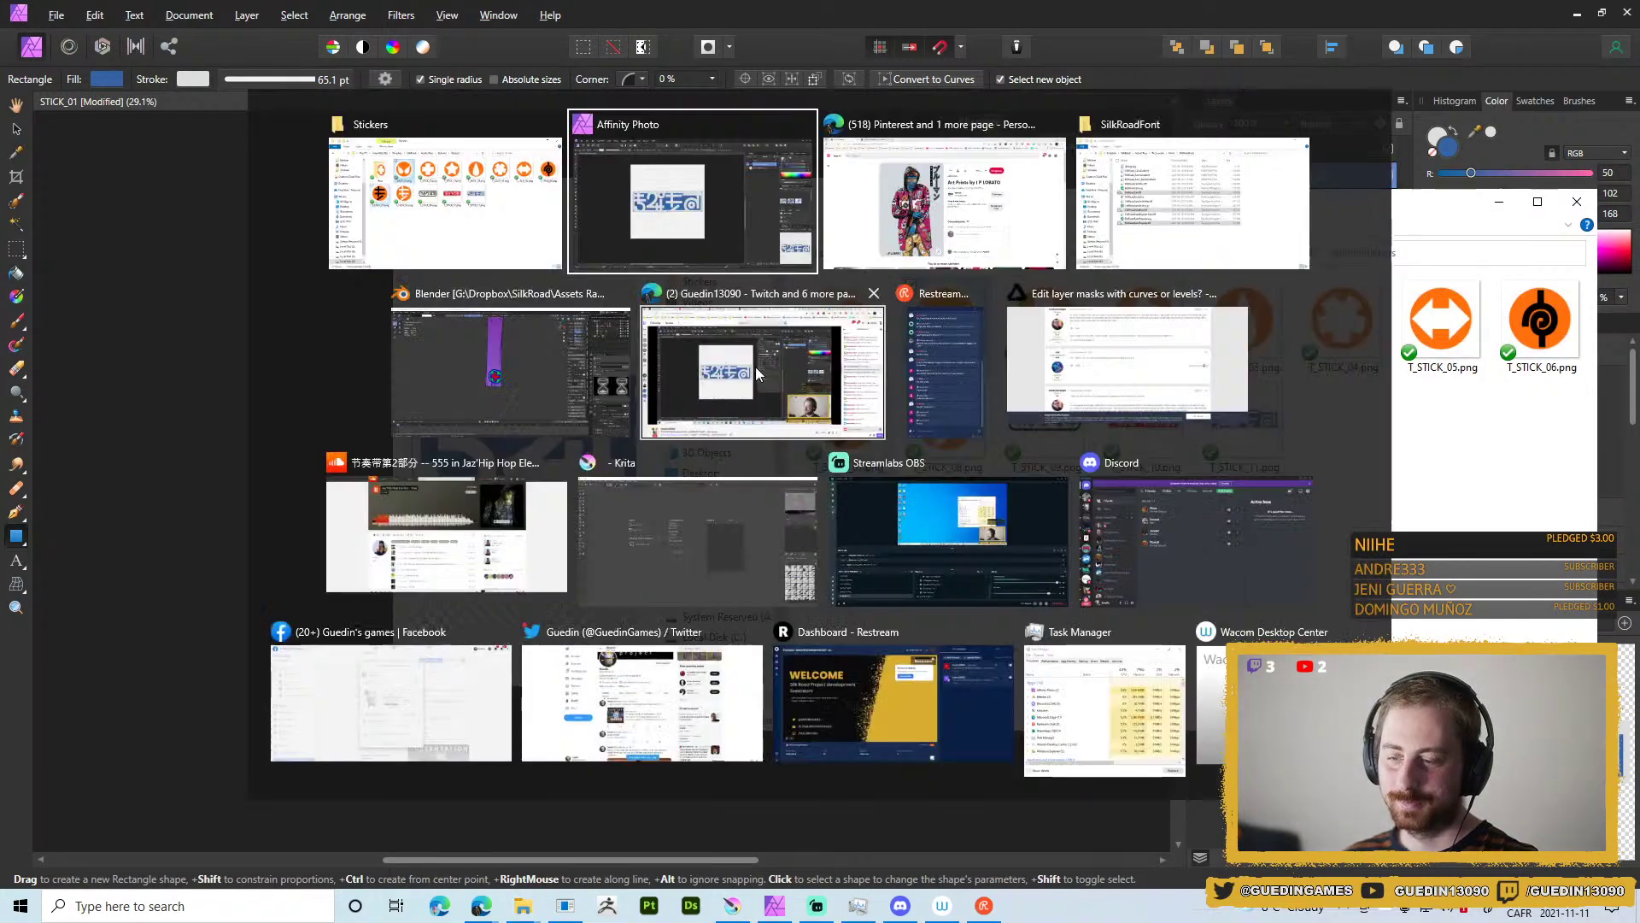
key("alt+Tab")
left_click(954, 209)
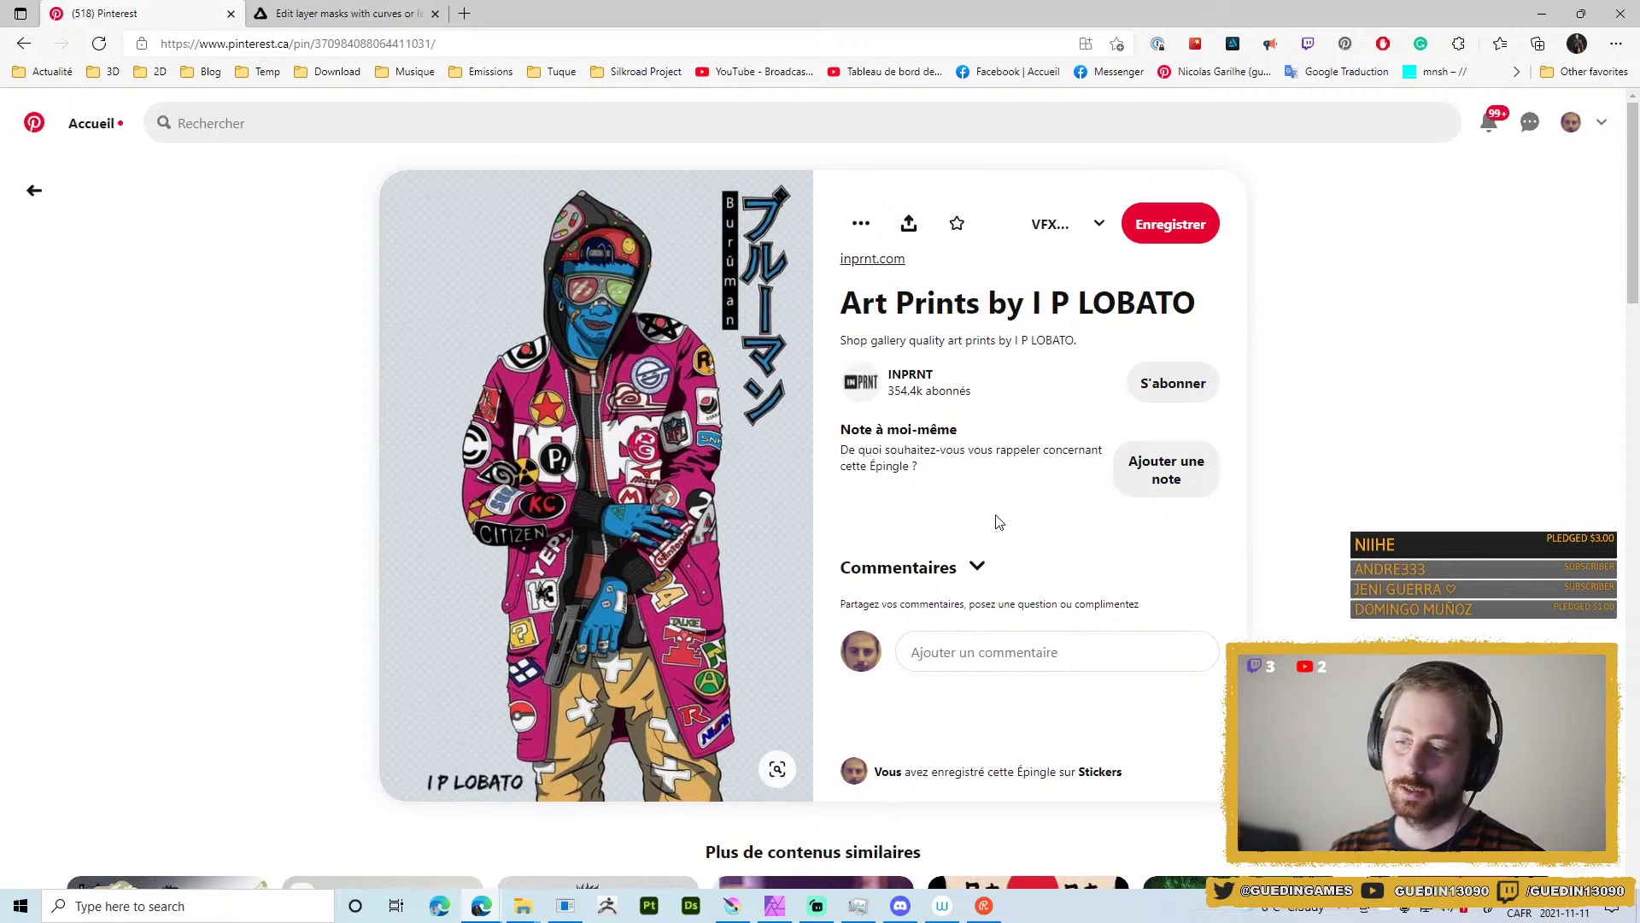
left_click(1543, 14)
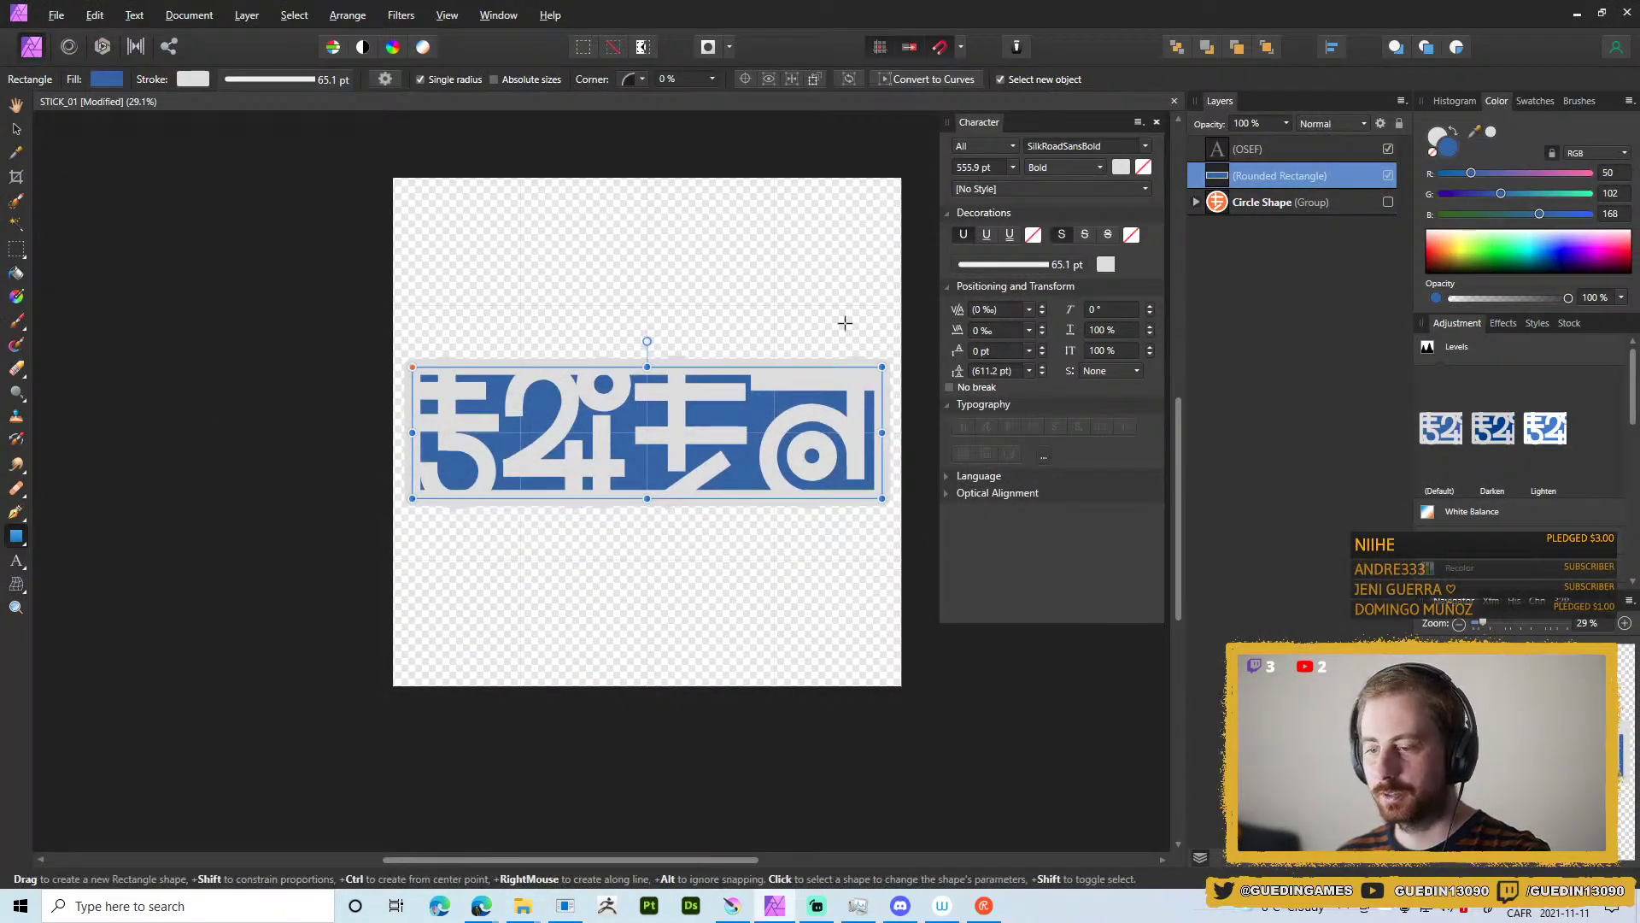
Group the "OSEF" text with the rounded rectangle and name the group "Capsule Writing".
left_click(1313, 151, "shift")
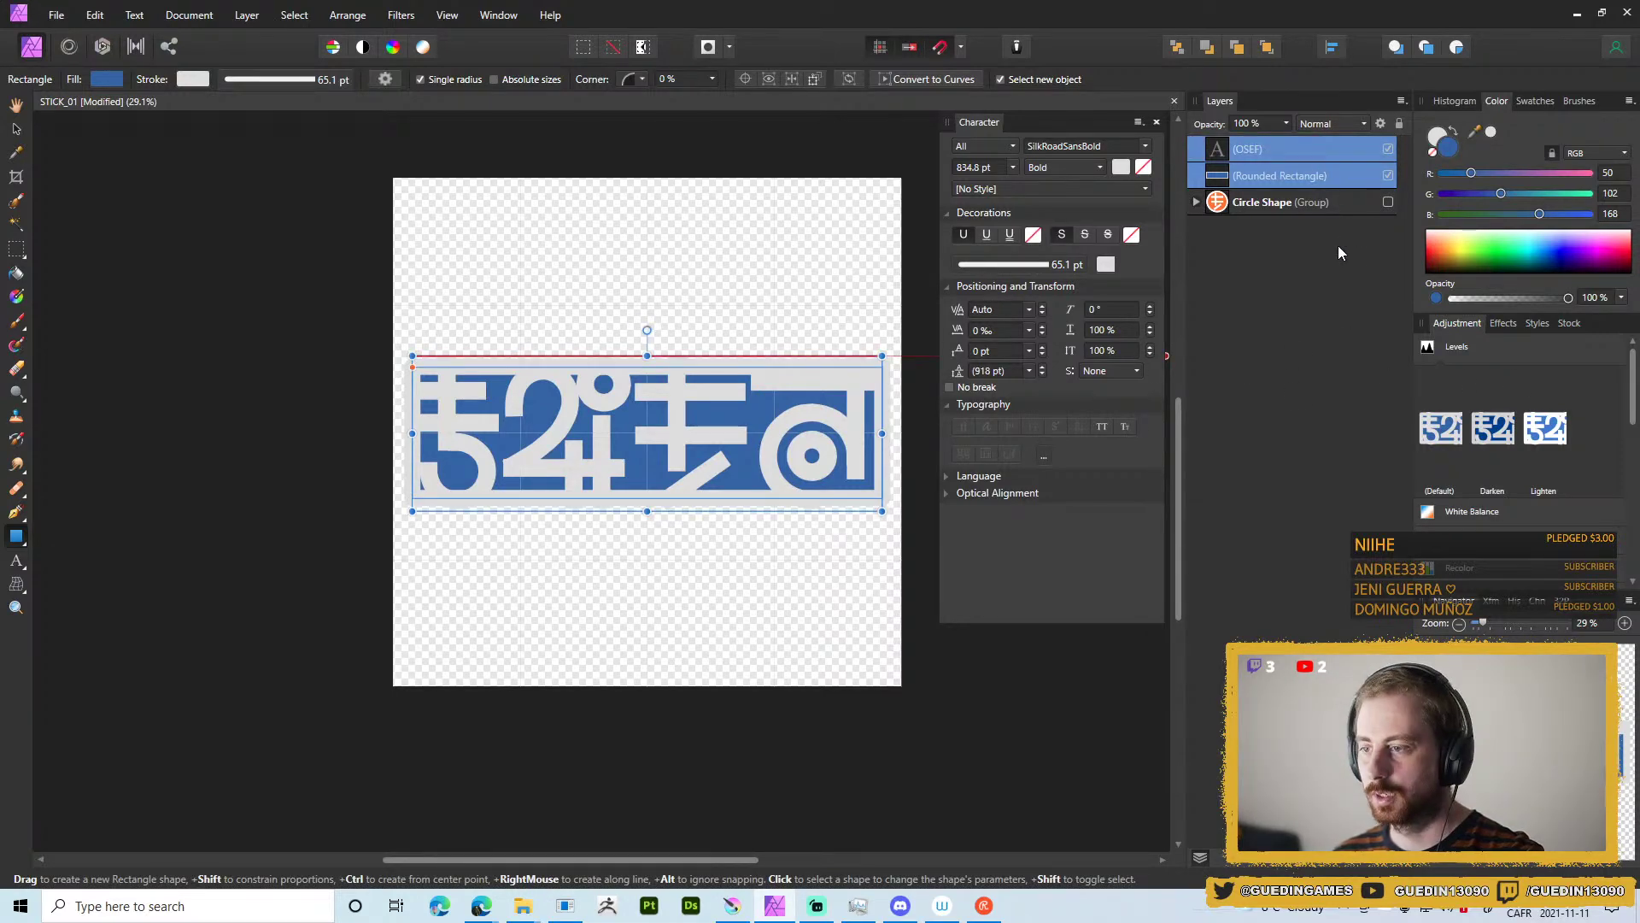
key("ctrl+g")
double_click(1254, 150)
type("c")
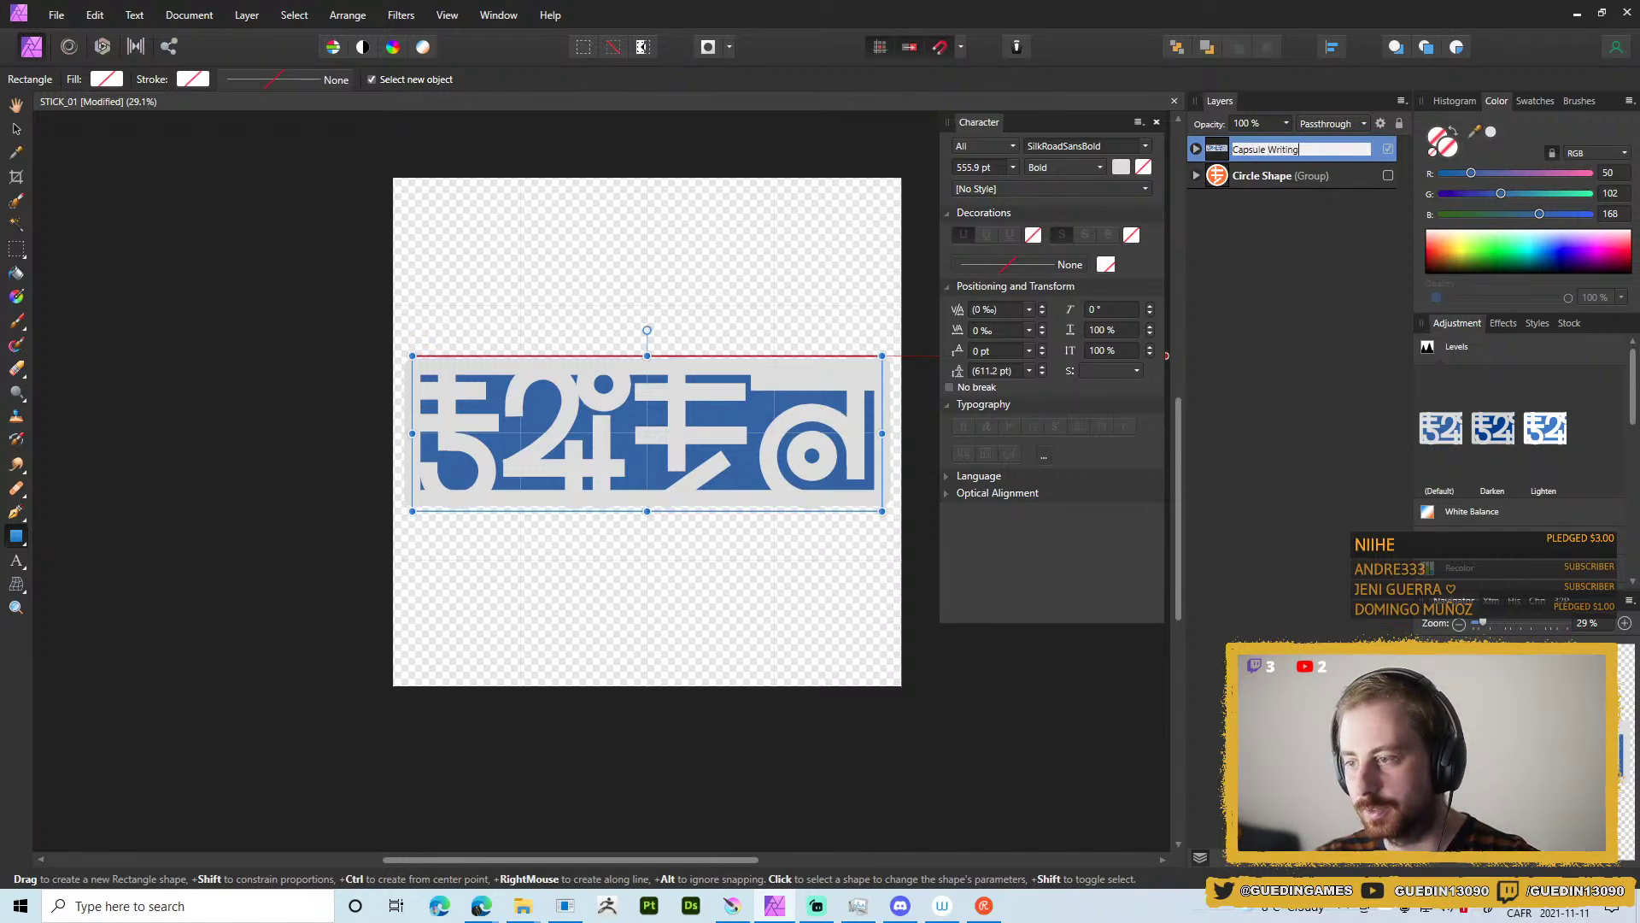
key("Return")
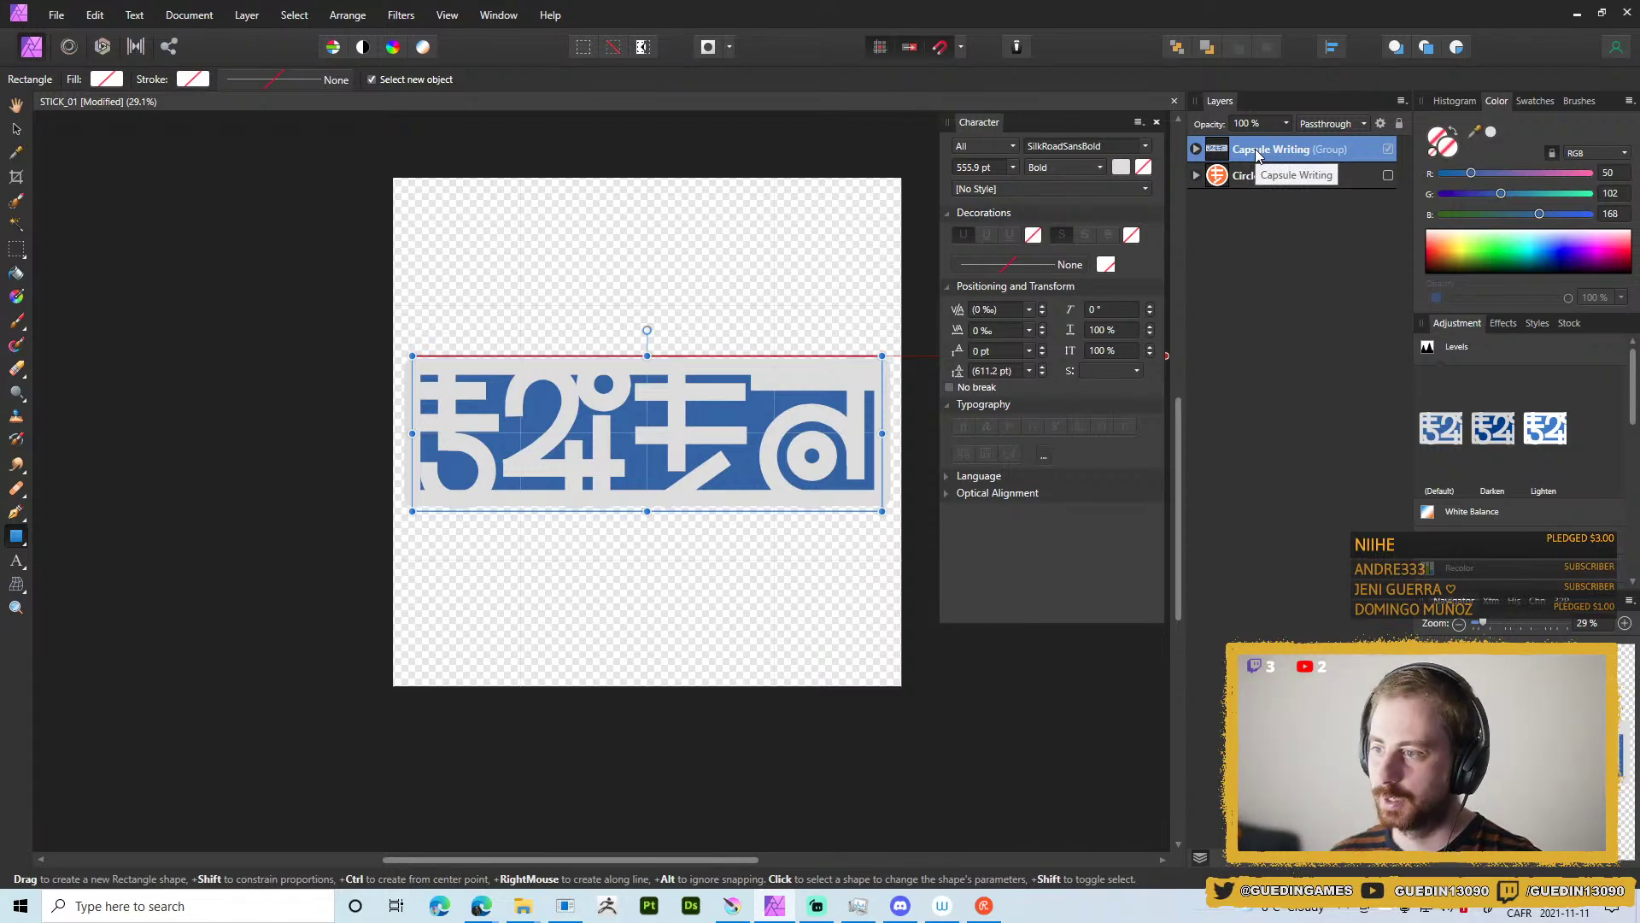
Save the document and hide the "Capsule Writing" group.
key("ctrl+s")
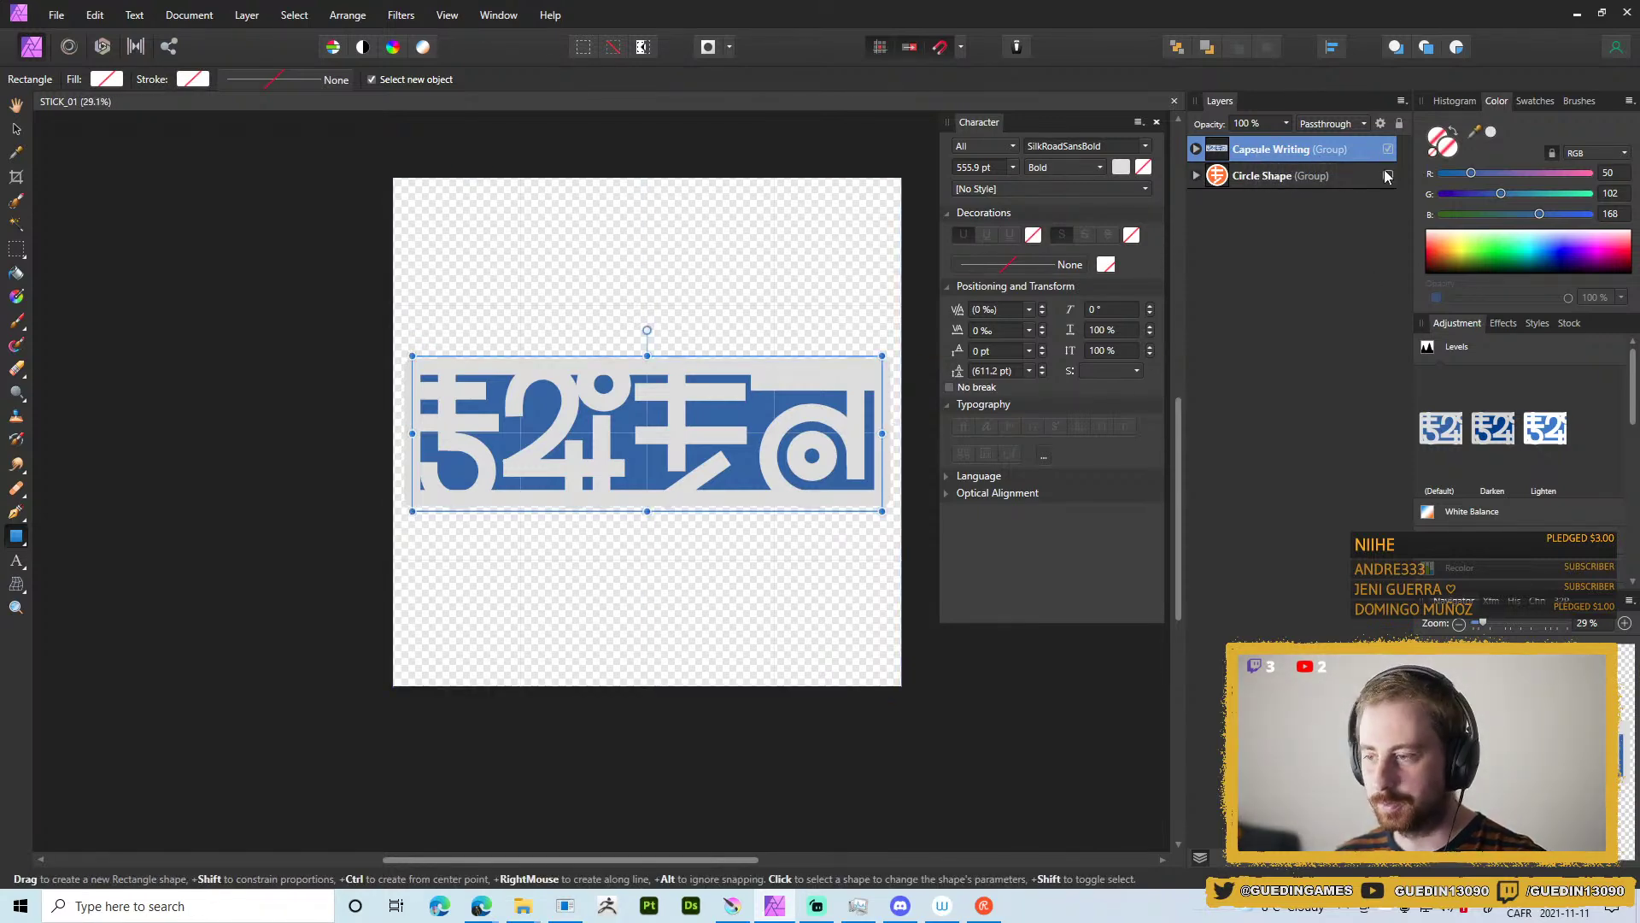
left_click(1389, 148)
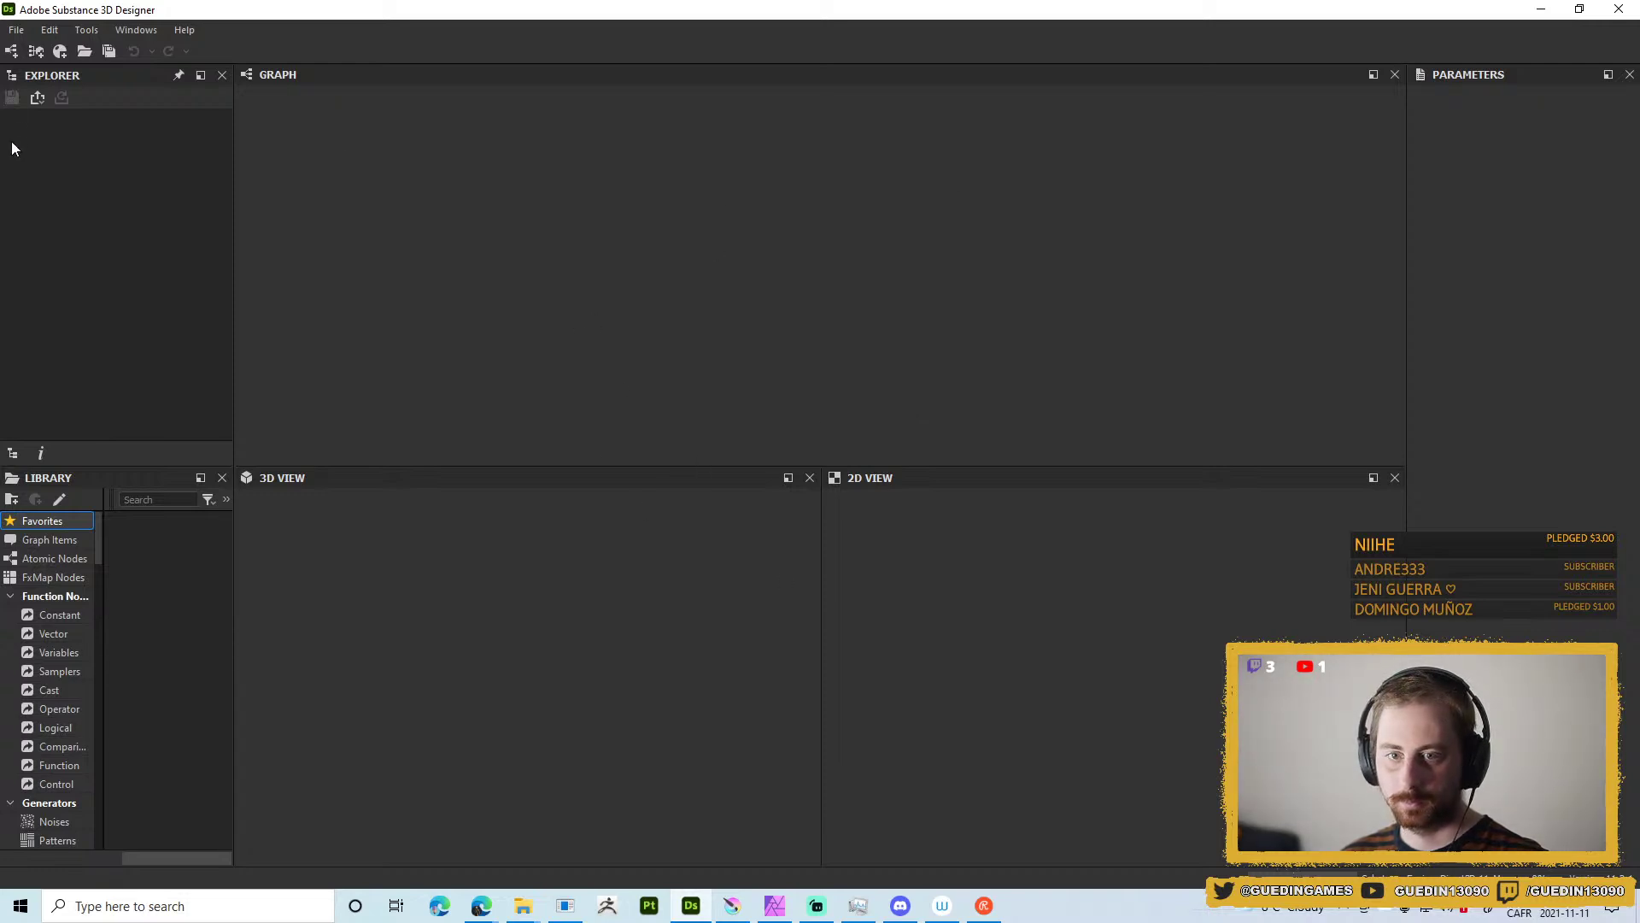
left_click(17, 30)
mouse_move(39, 51)
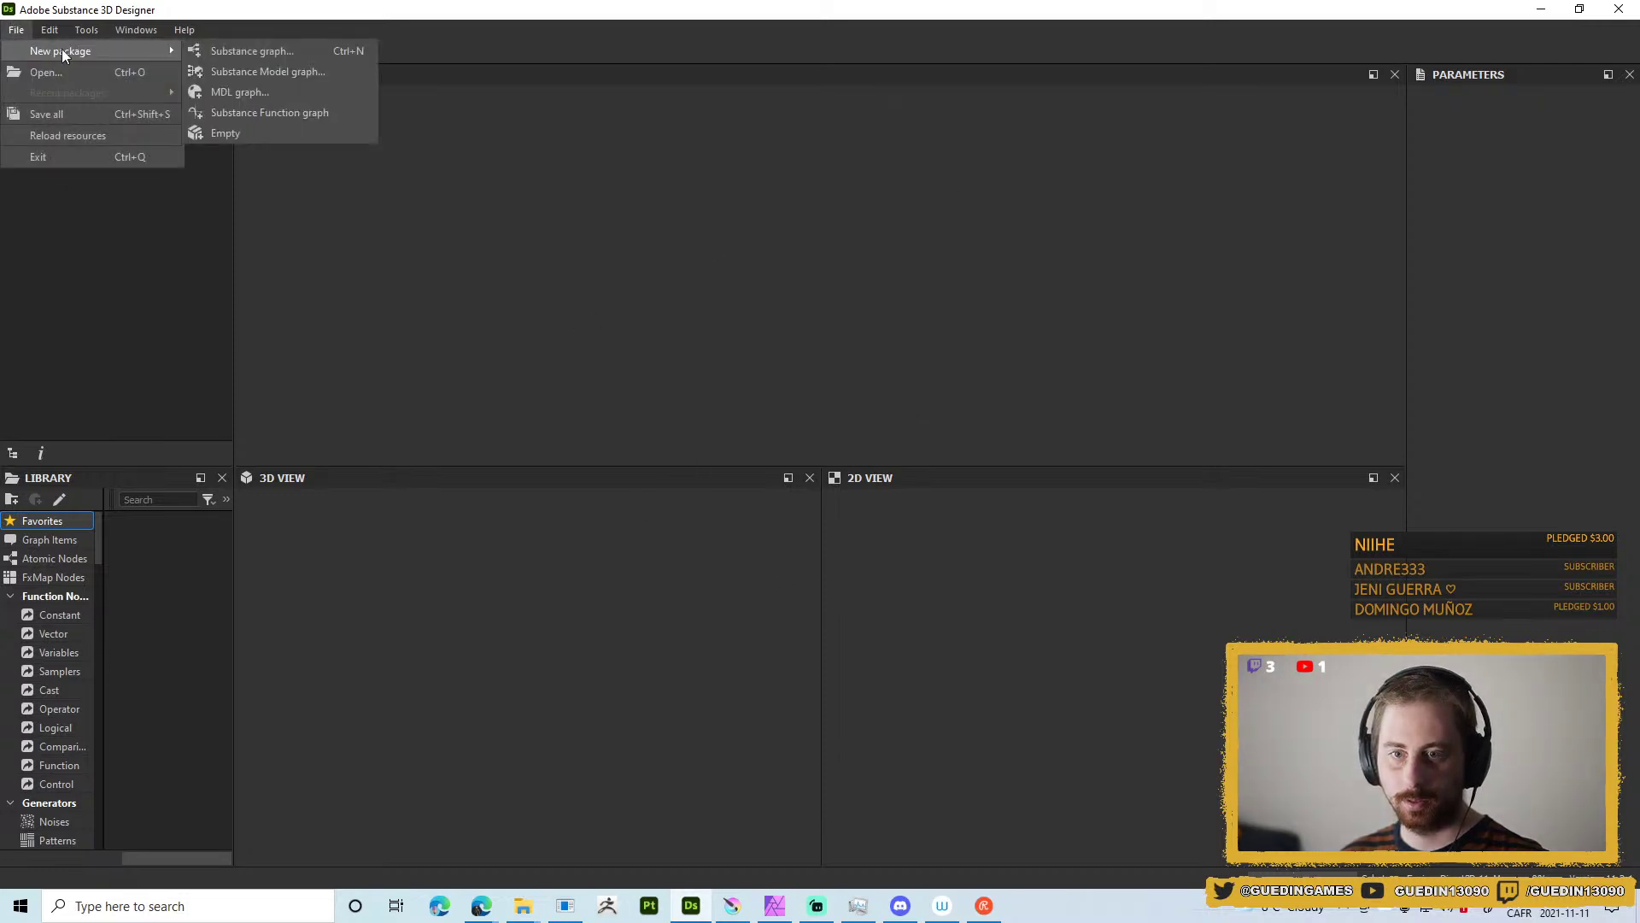
left_click(264, 49)
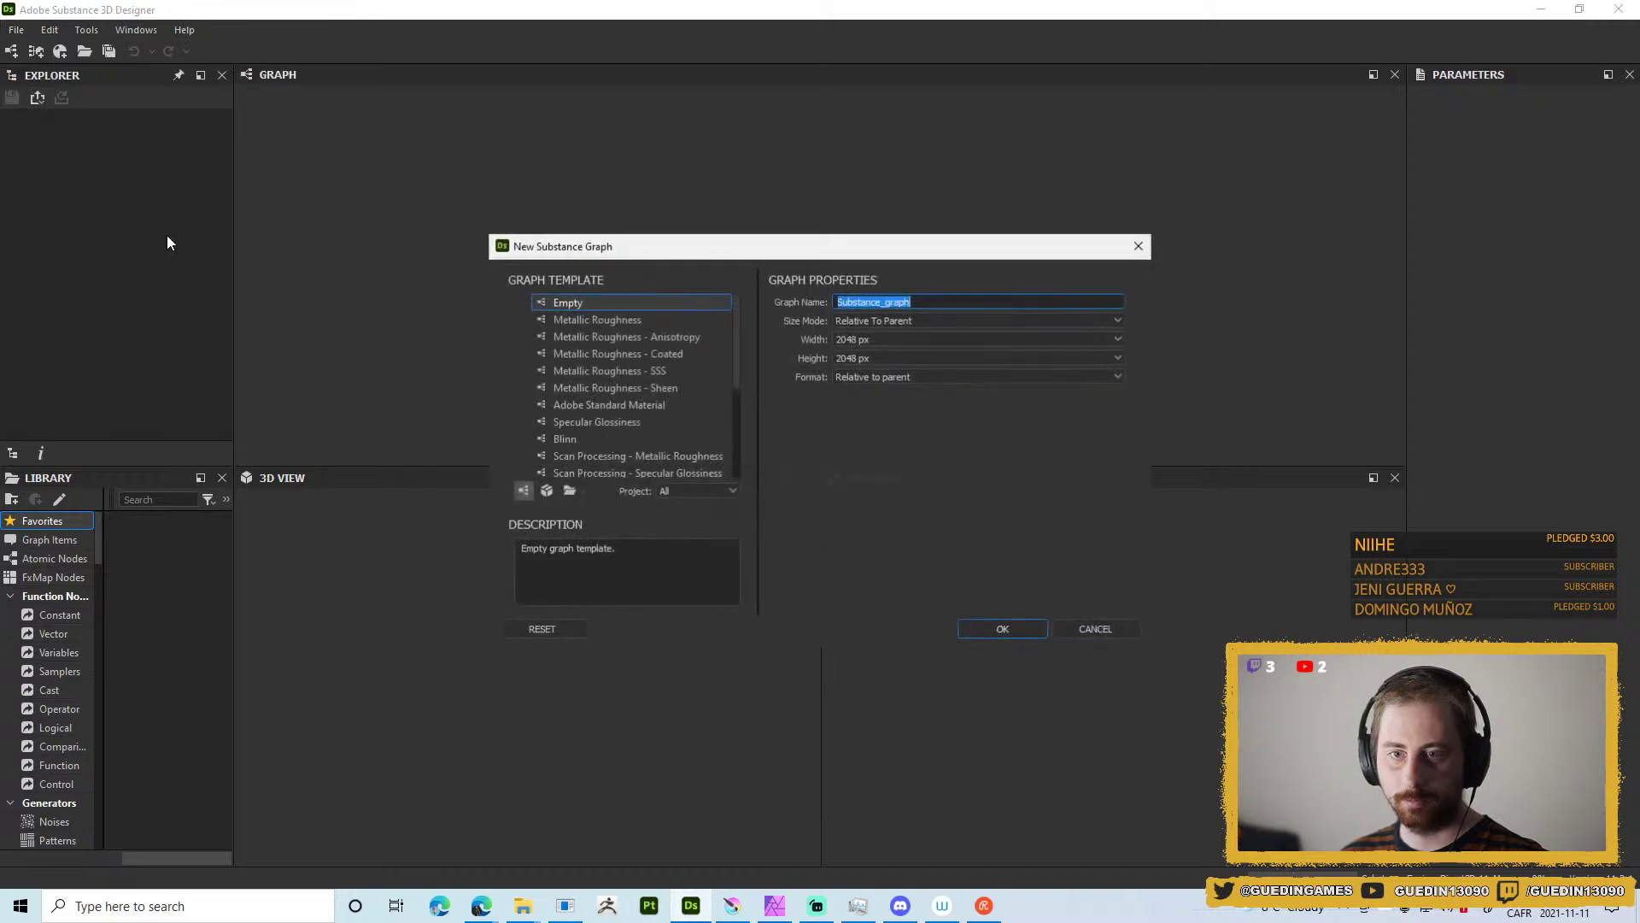
left_click(1149, 246)
left_click(135, 31)
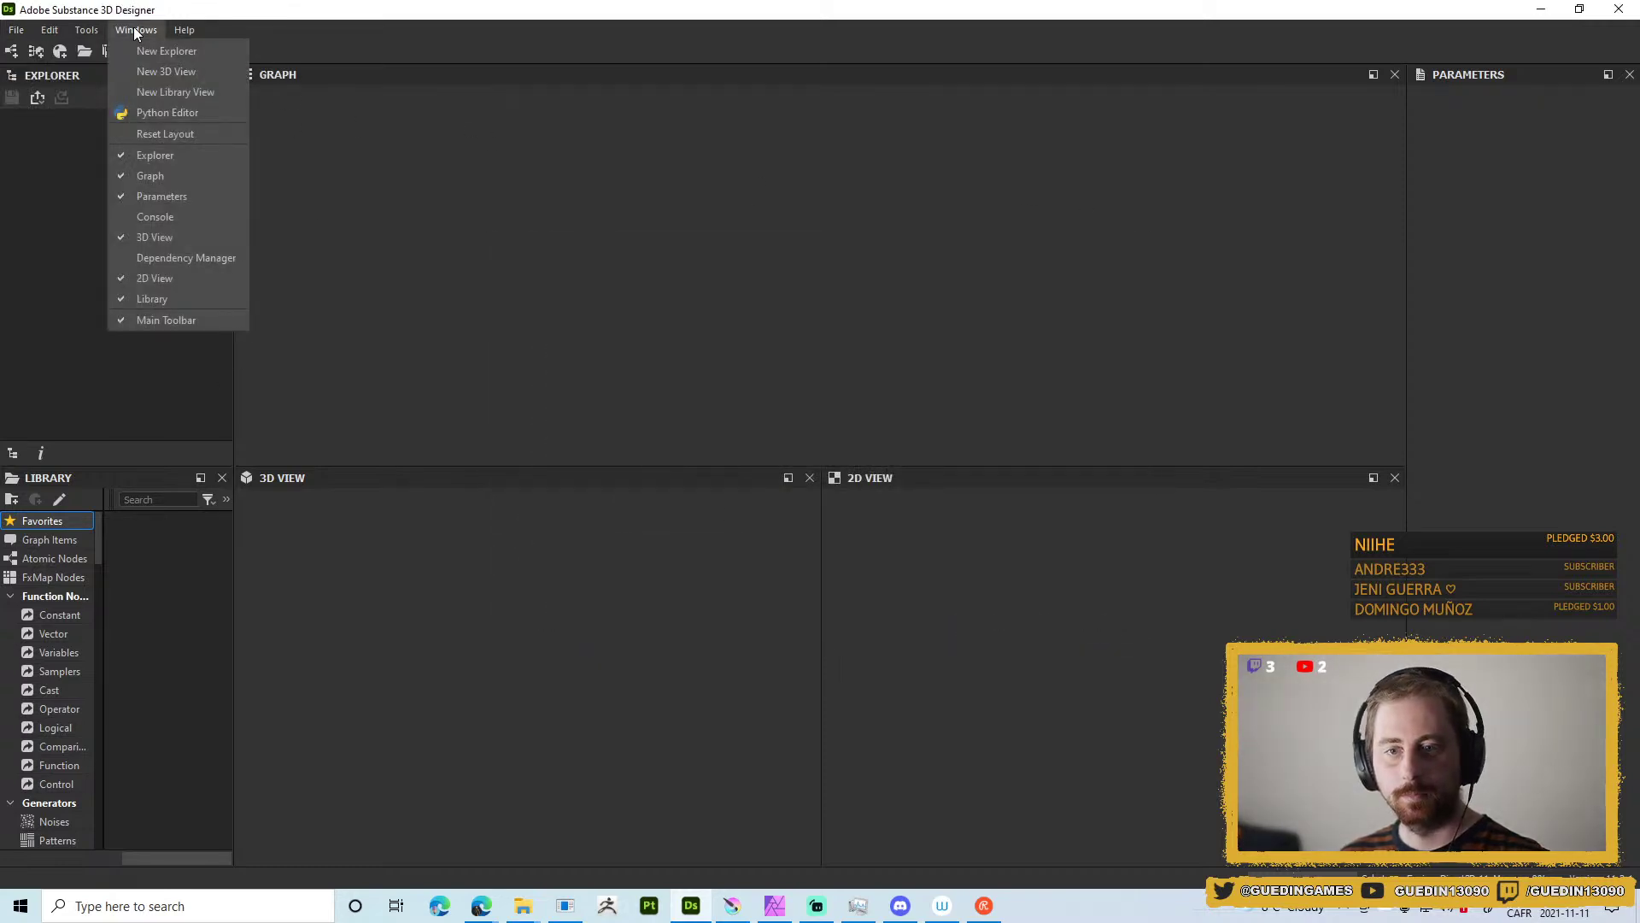
left_click(607, 80)
left_click(1619, 10)
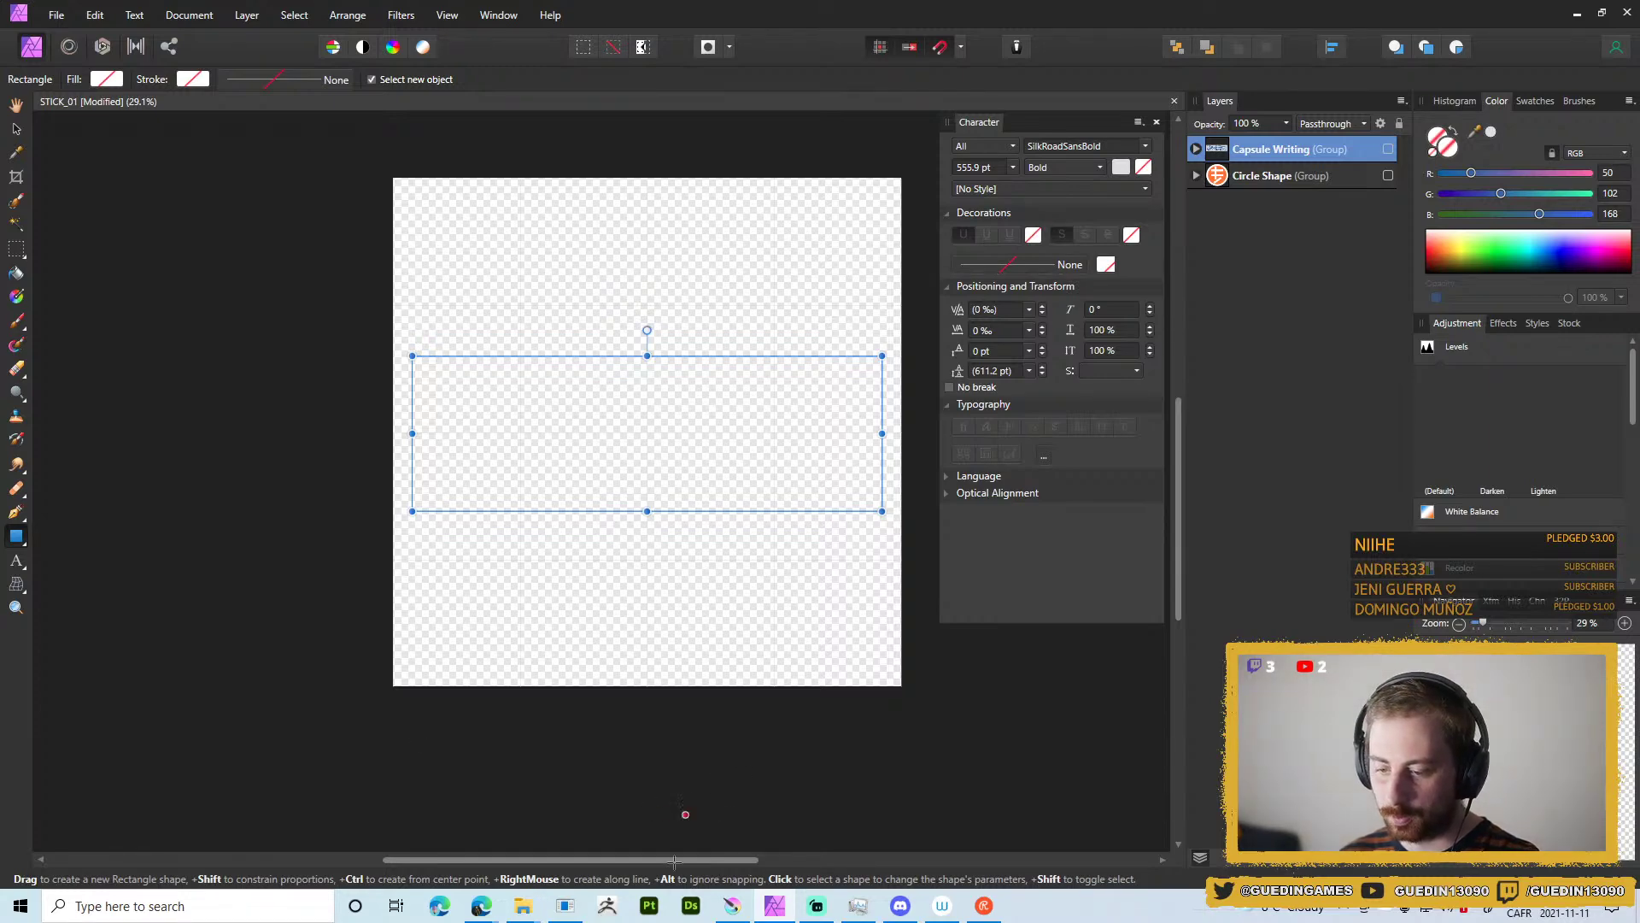
Switch to Krita and create a new custom document with the default settings.
left_click(733, 905)
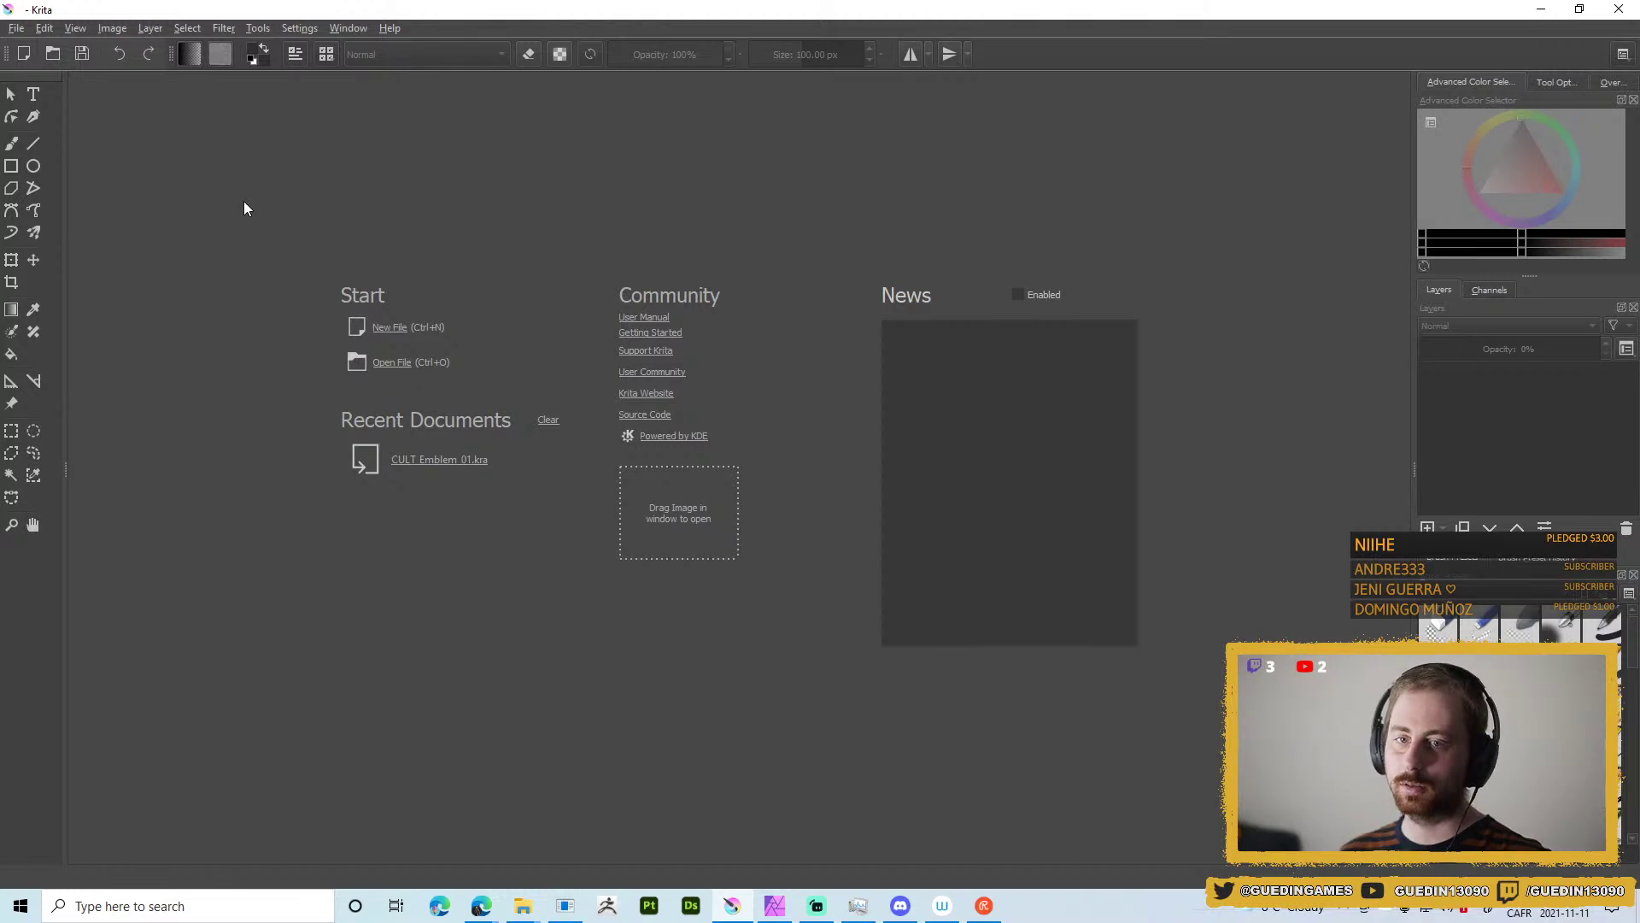
left_click(18, 28)
left_click(17, 28)
left_click(17, 28)
left_click(38, 47)
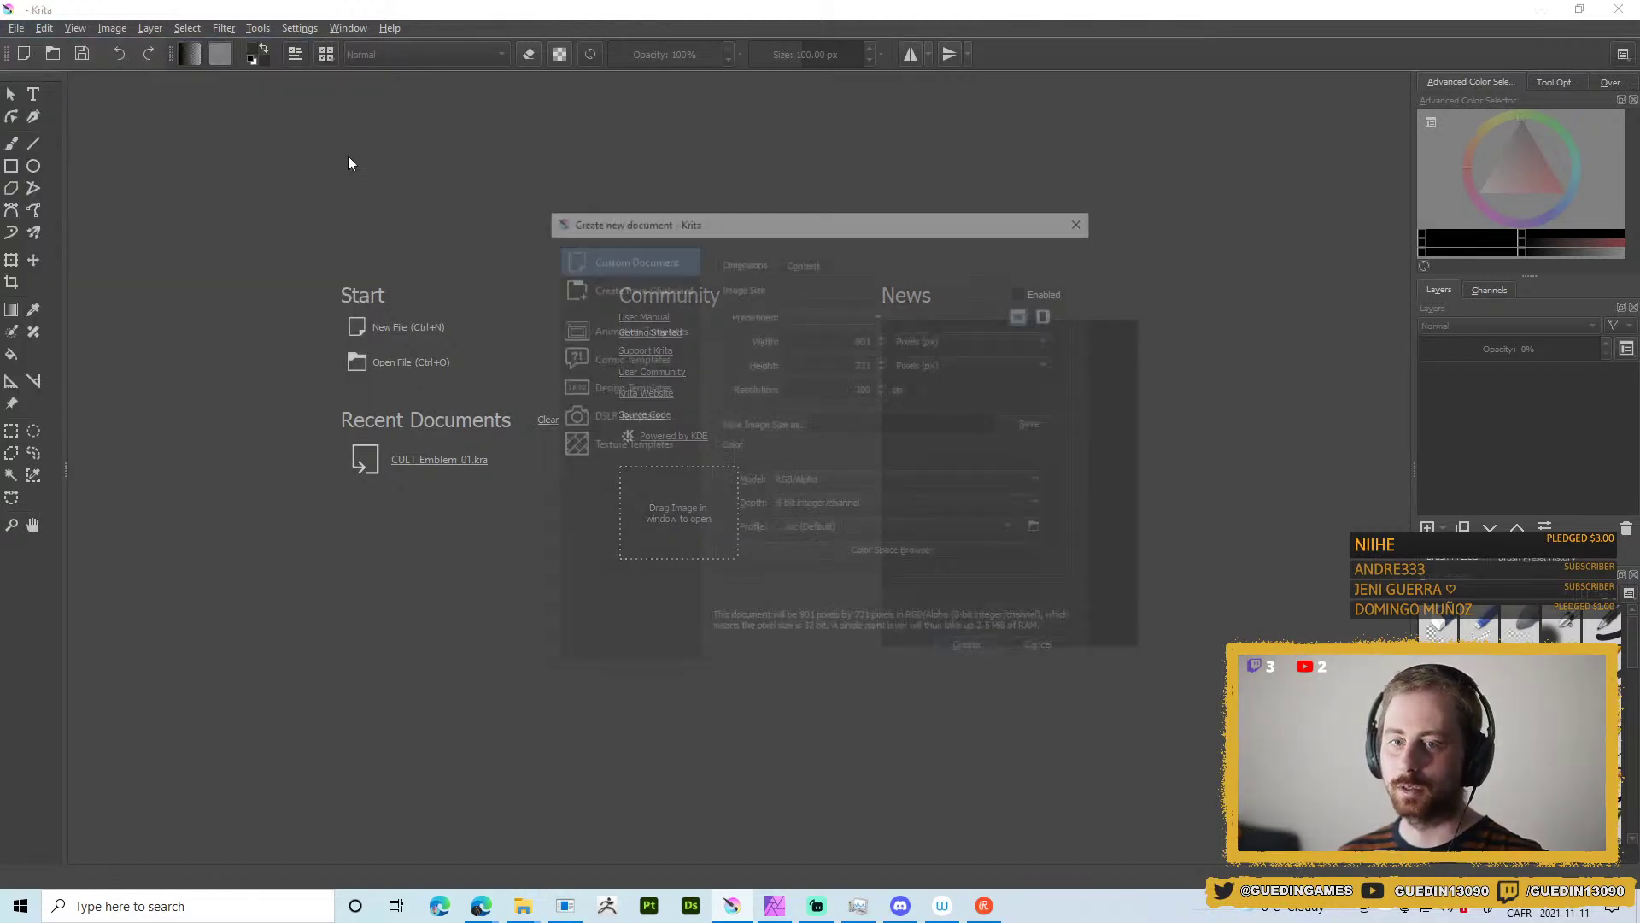
left_click(970, 651)
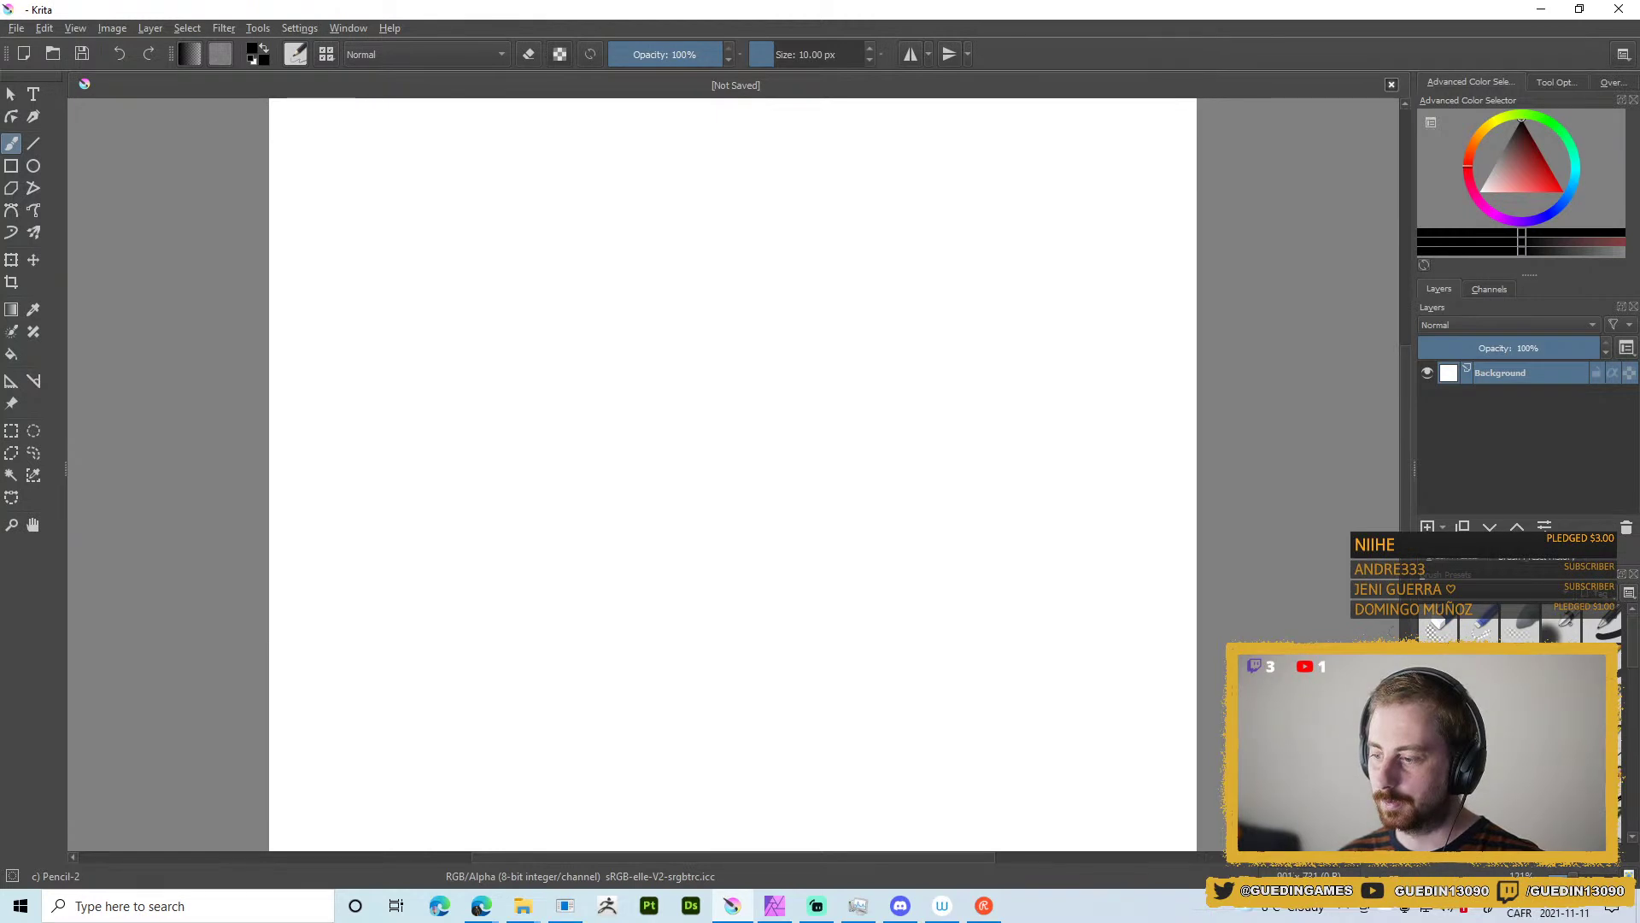
Change the brush to Basic-2 Opacity, test it with a scribble on the canvas and undo the strokes.
key("slash")
mouse_move(650, 542)
left_mouse_down()
mouse_move(716, 573)
mouse_move(863, 552)
mouse_move(792, 545)
mouse_move(802, 626)
mouse_move(807, 574)
mouse_move(850, 525)
left_mouse_up()
scroll(890, 476, "down", 4)
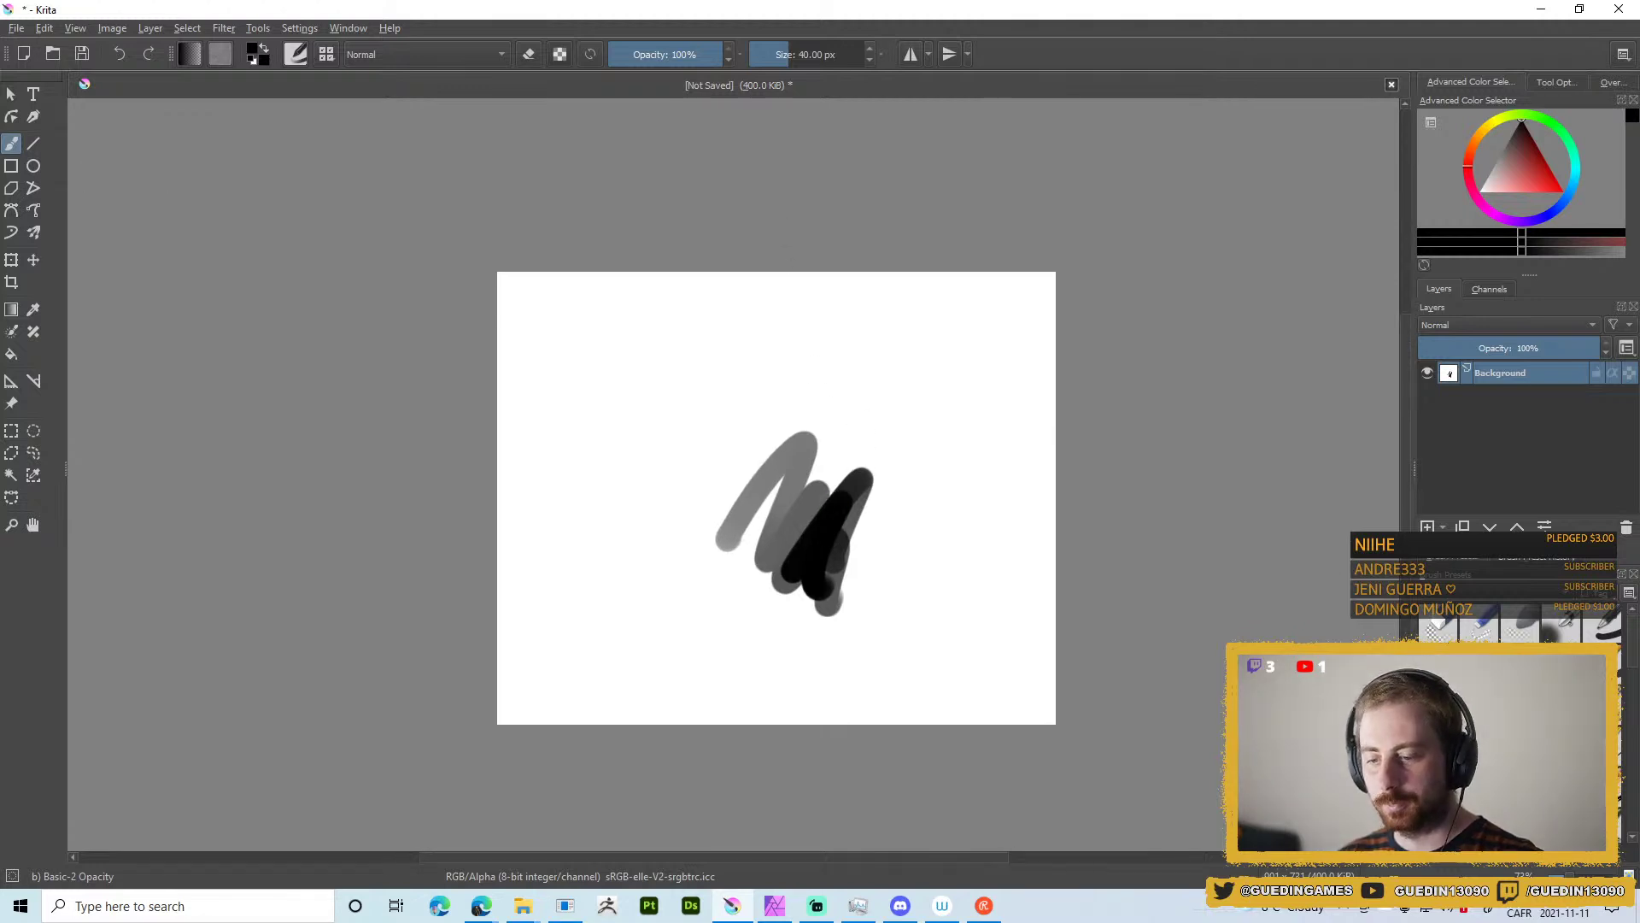
key("ctrl+z")
key("ctrl+z")
key("ctrl+z")
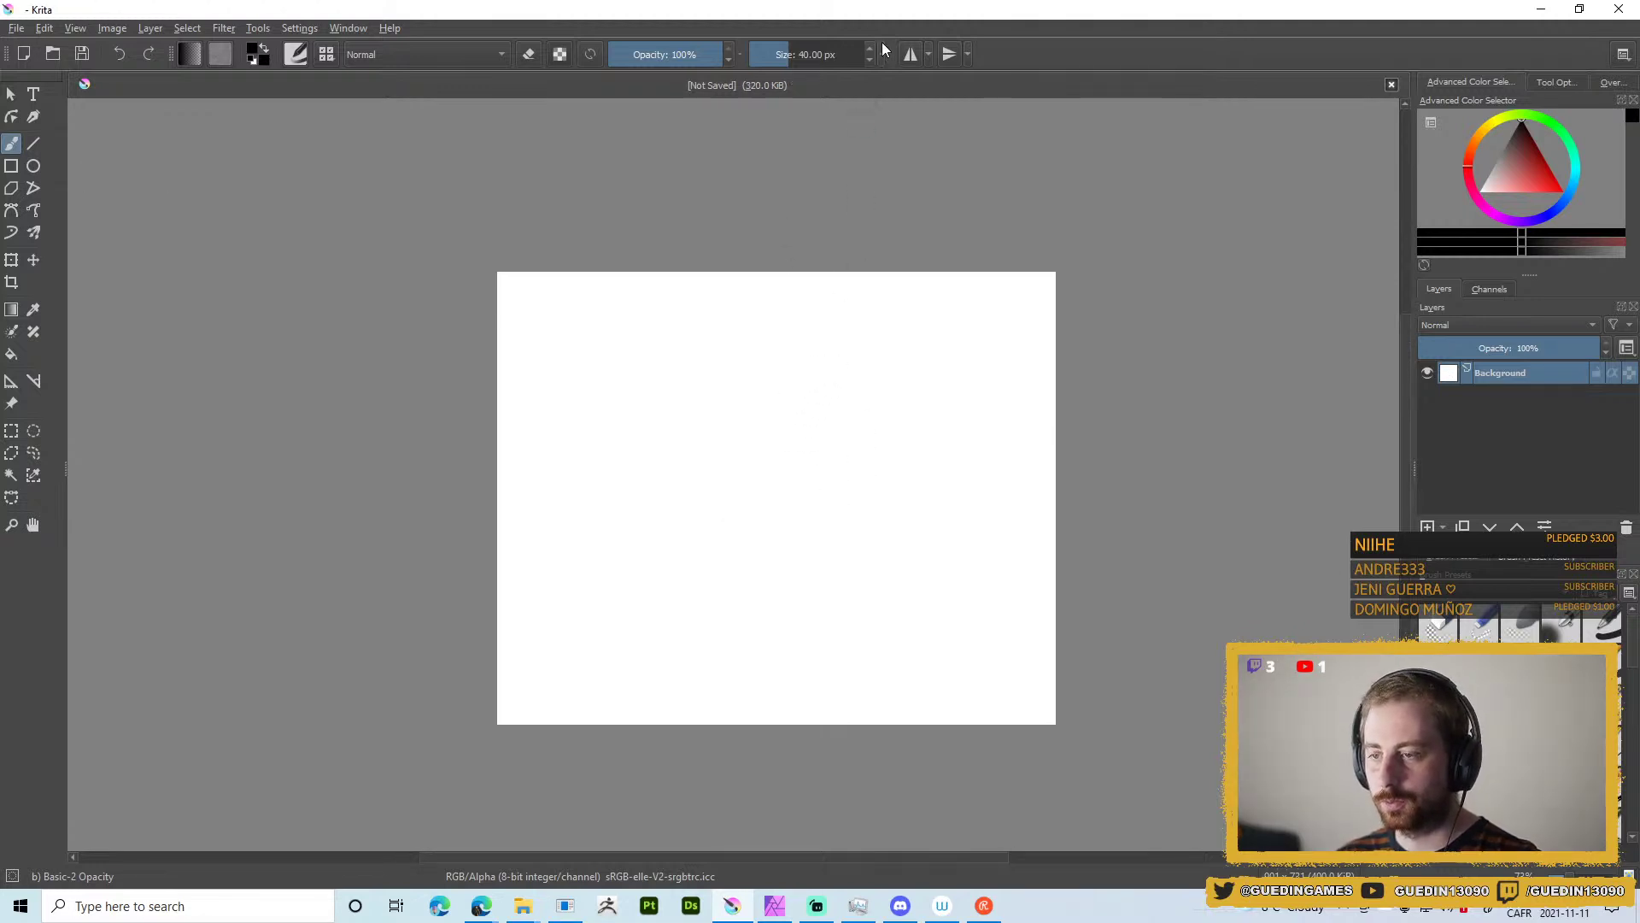
Enable horizontal and vertical mirroring, trying two mirrored brush strokes and undoing them.
left_click(909, 54)
left_click(947, 53)
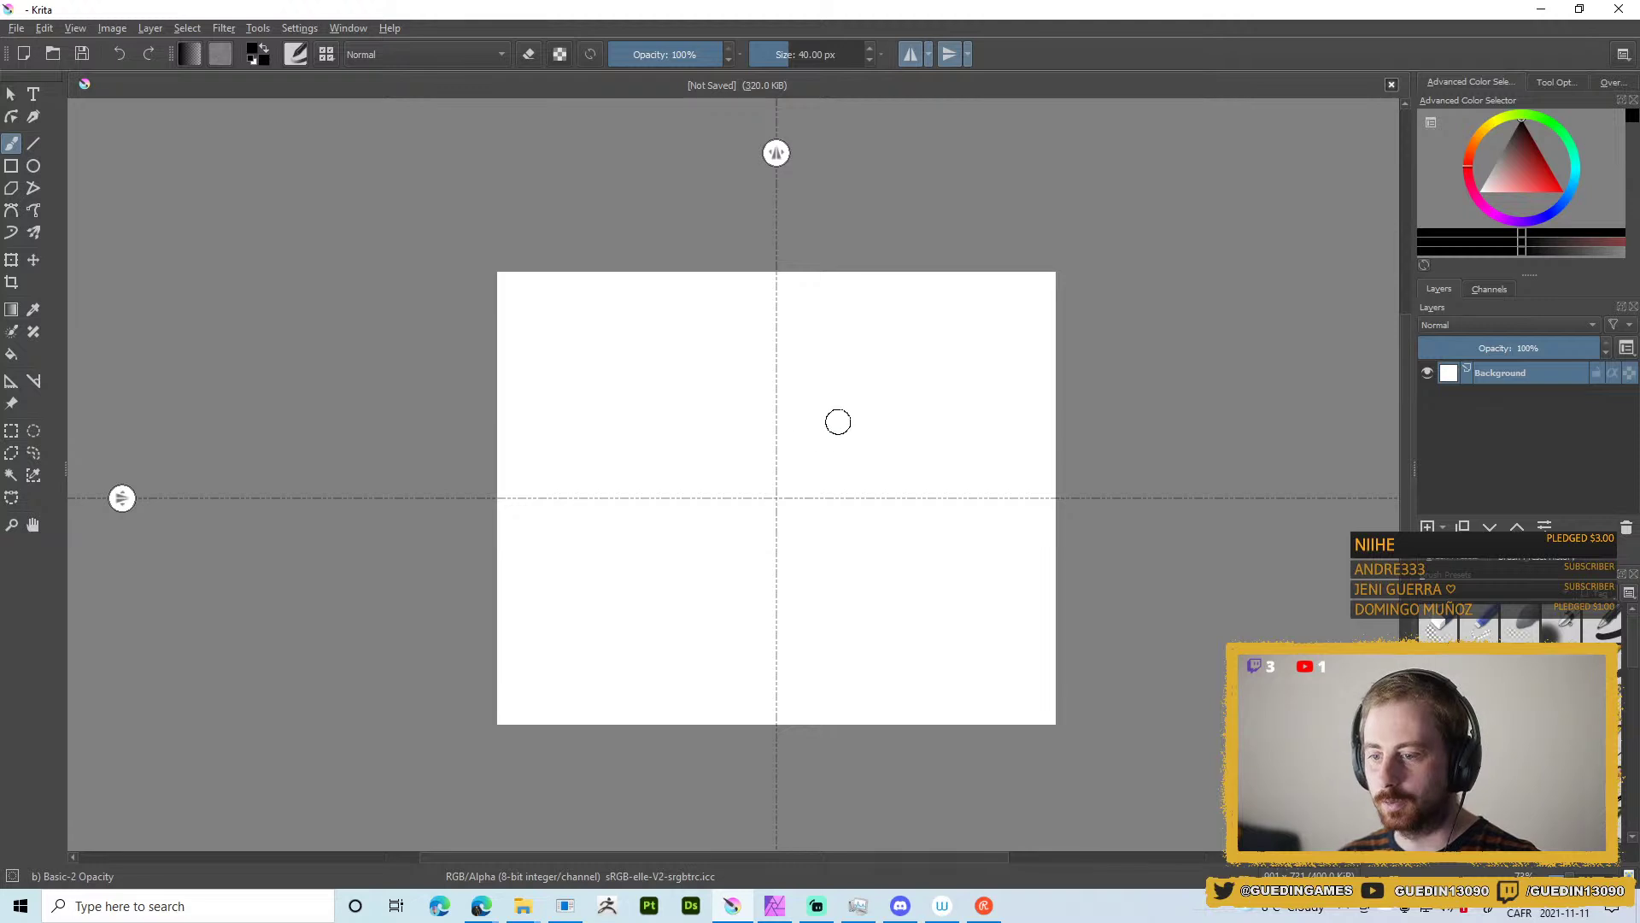
left_click_drag(809, 398, 948, 428)
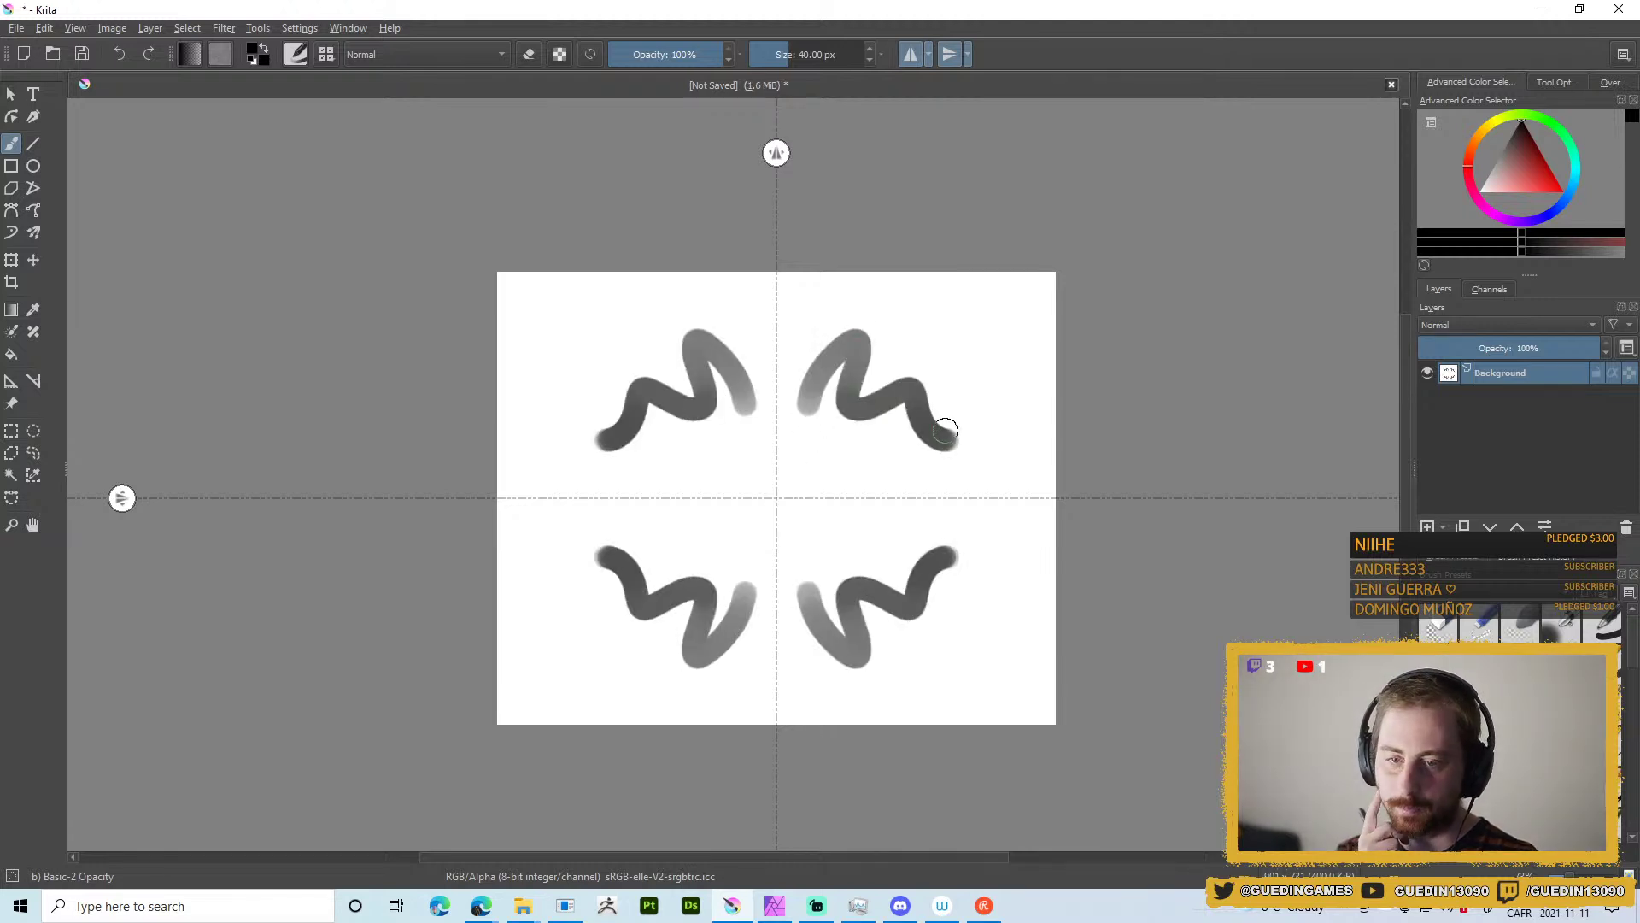
key("ctrl+z")
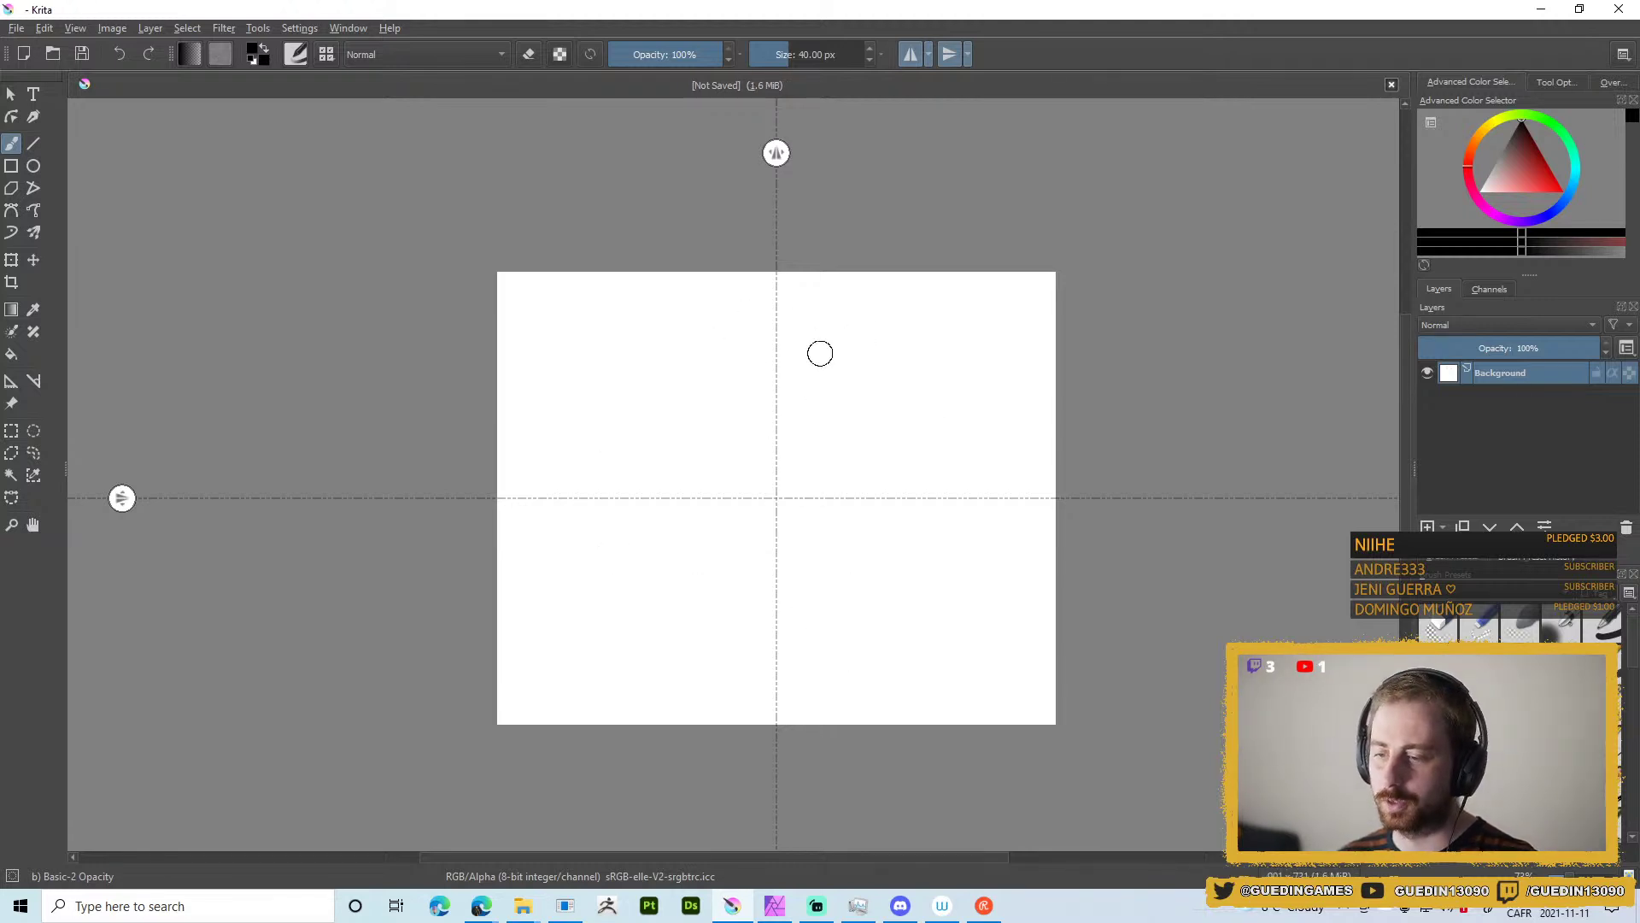
mouse_move(787, 358)
left_mouse_down()
mouse_move(853, 382)
mouse_move(937, 465)
left_mouse_up()
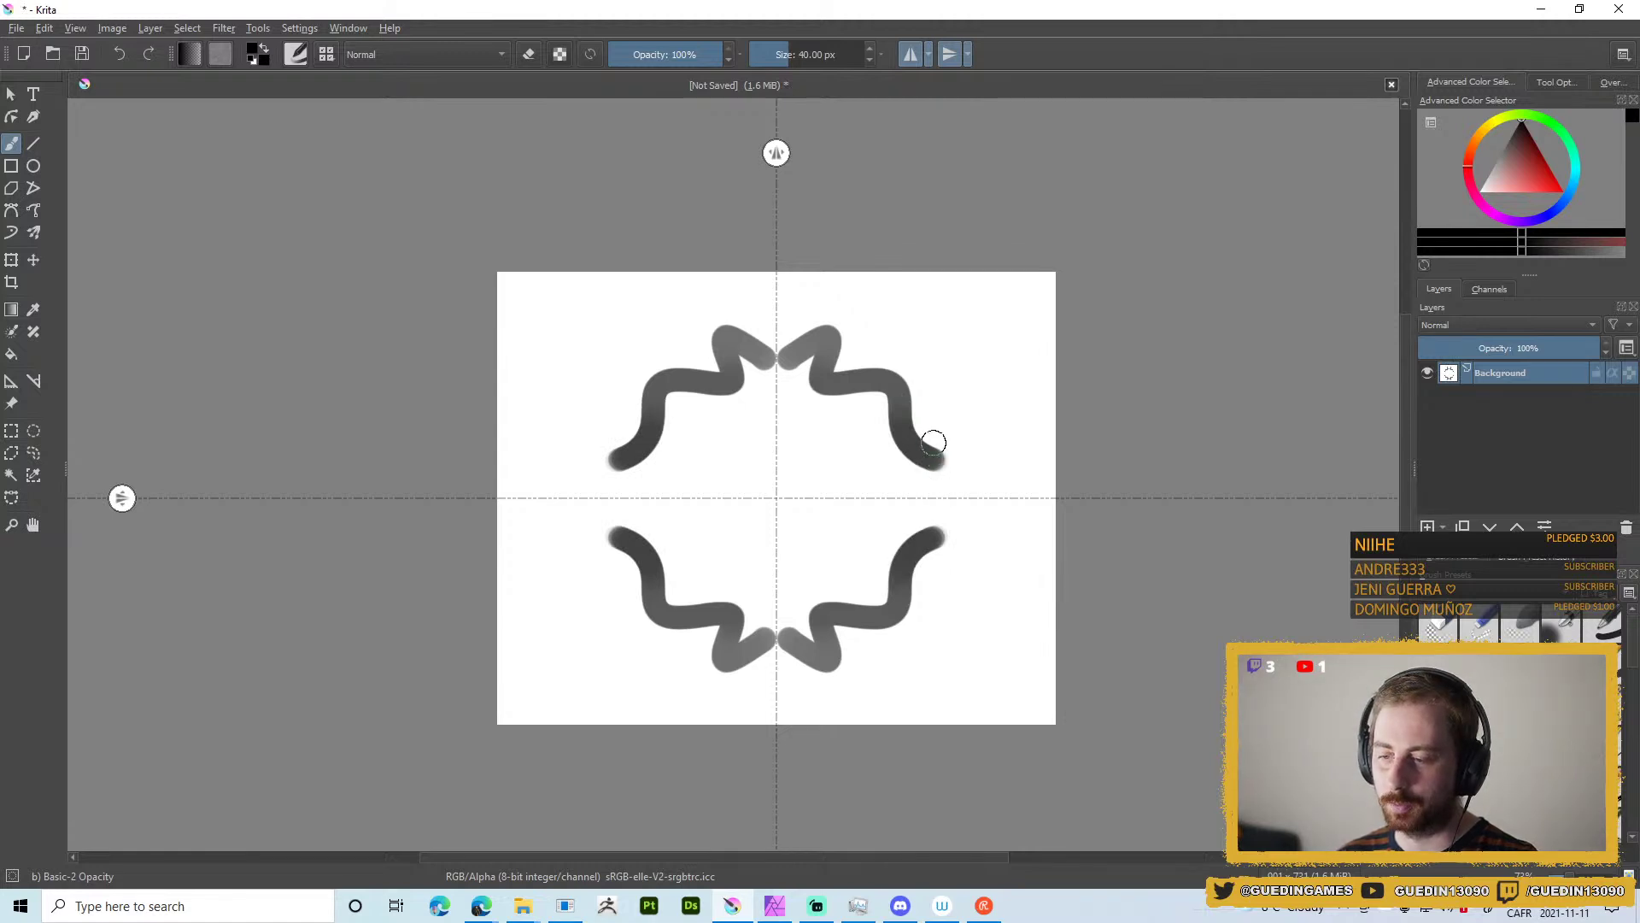
key("ctrl+z")
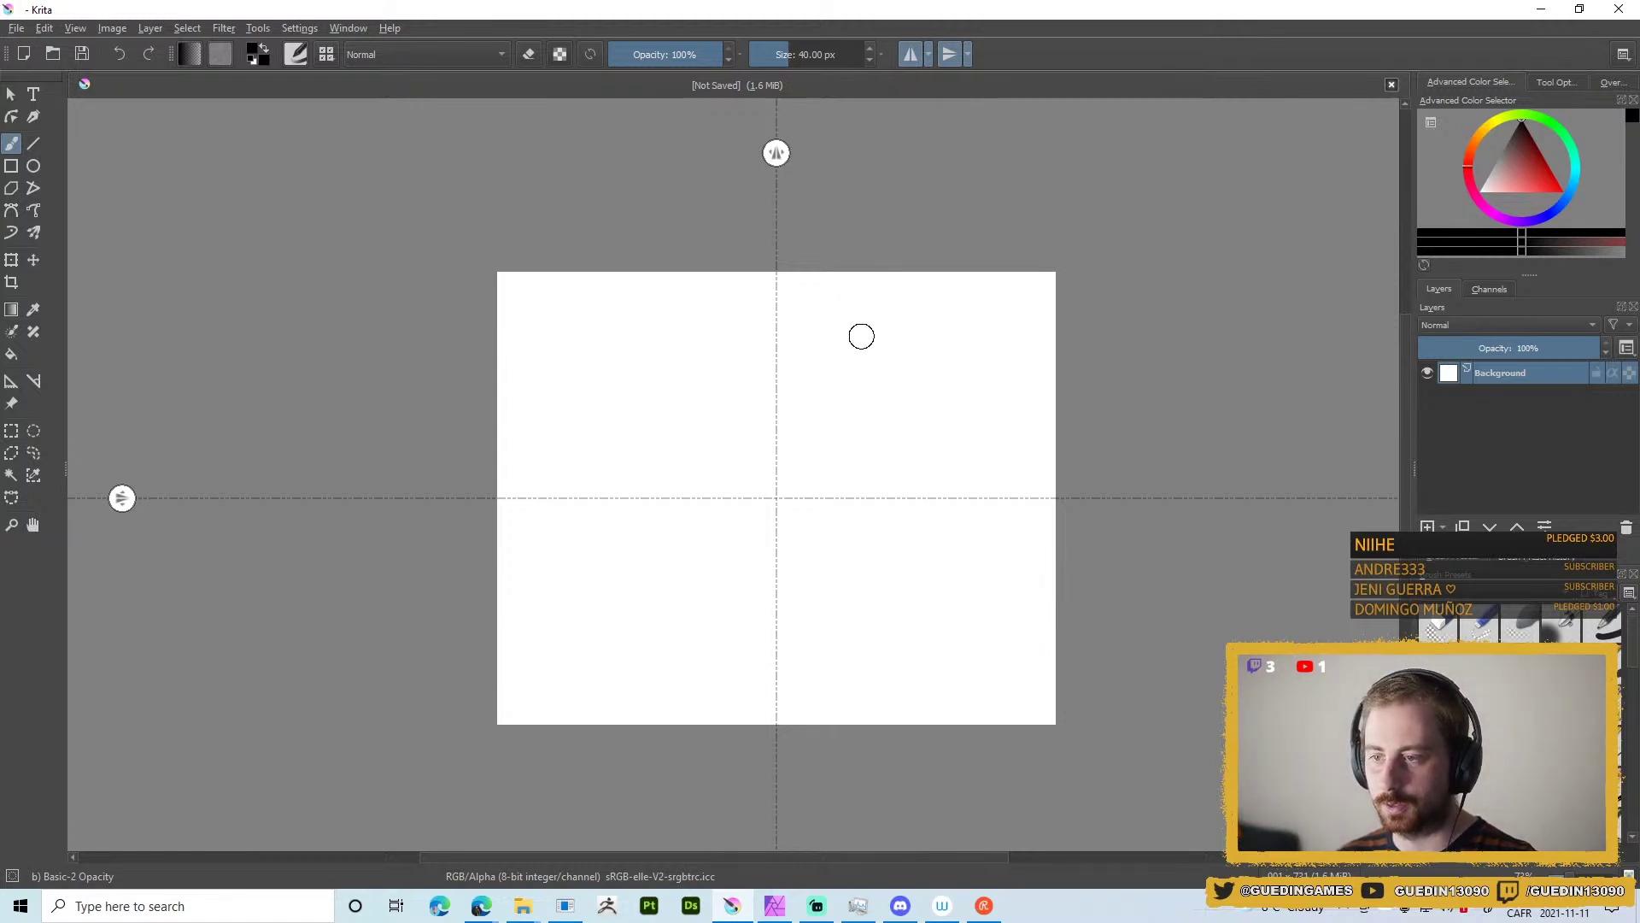
scroll(855, 418, "down", 1)
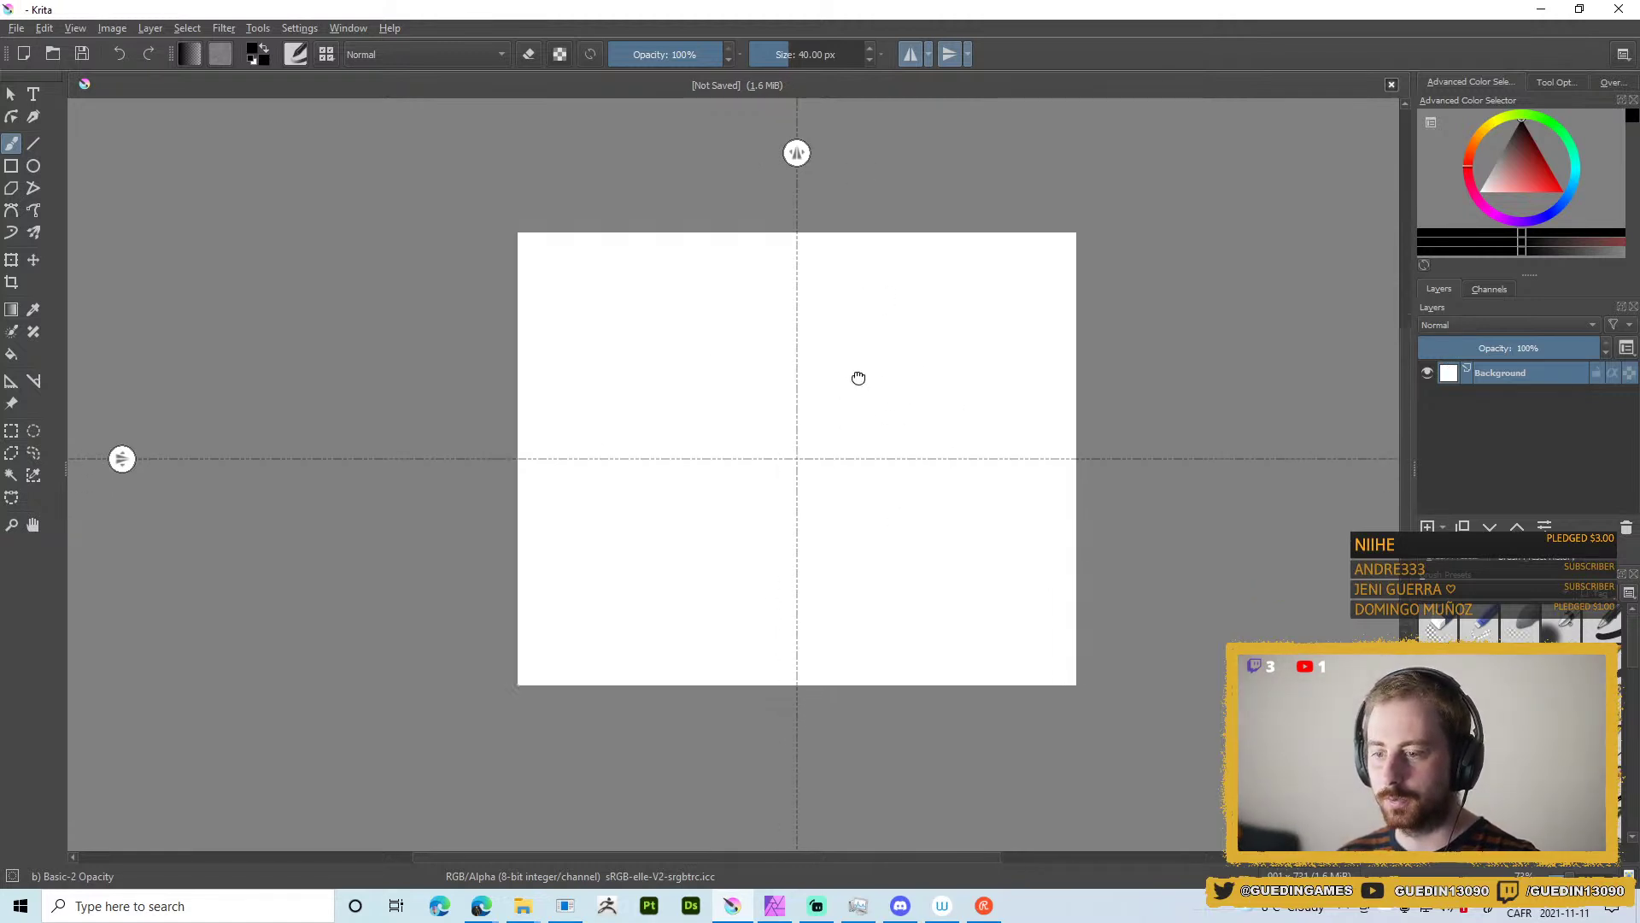
scroll(841, 411, "up", 2)
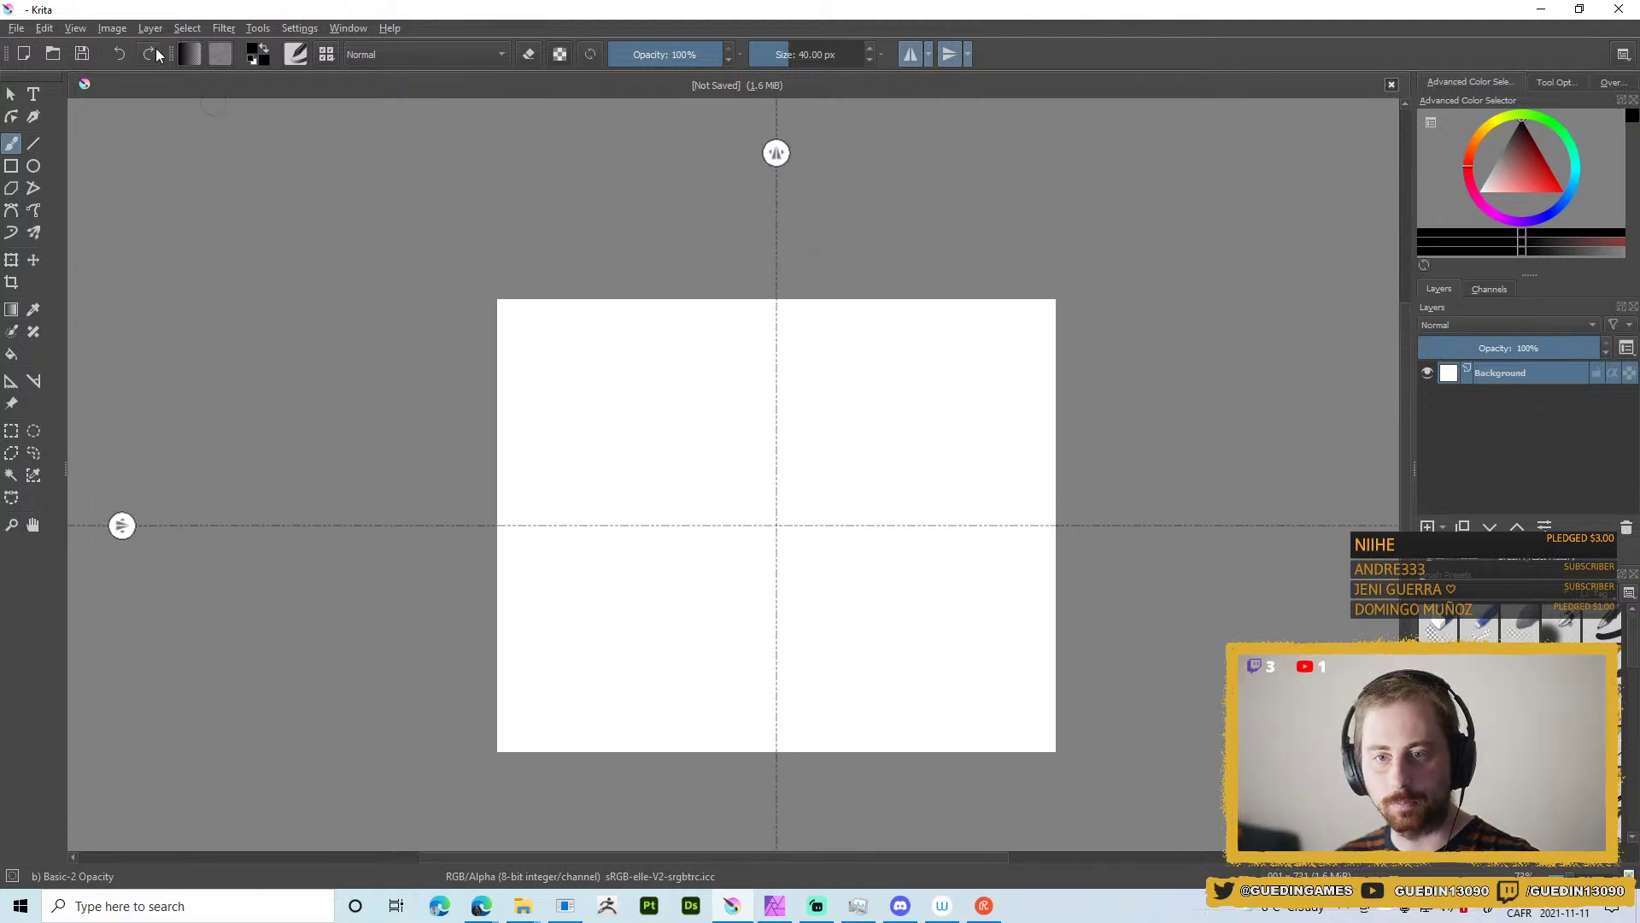
Look up the Wrap Around Mode action in Krita's keyboard shortcut settings by searching for "wrap".
left_click(221, 28)
left_click(221, 28)
left_click(107, 28)
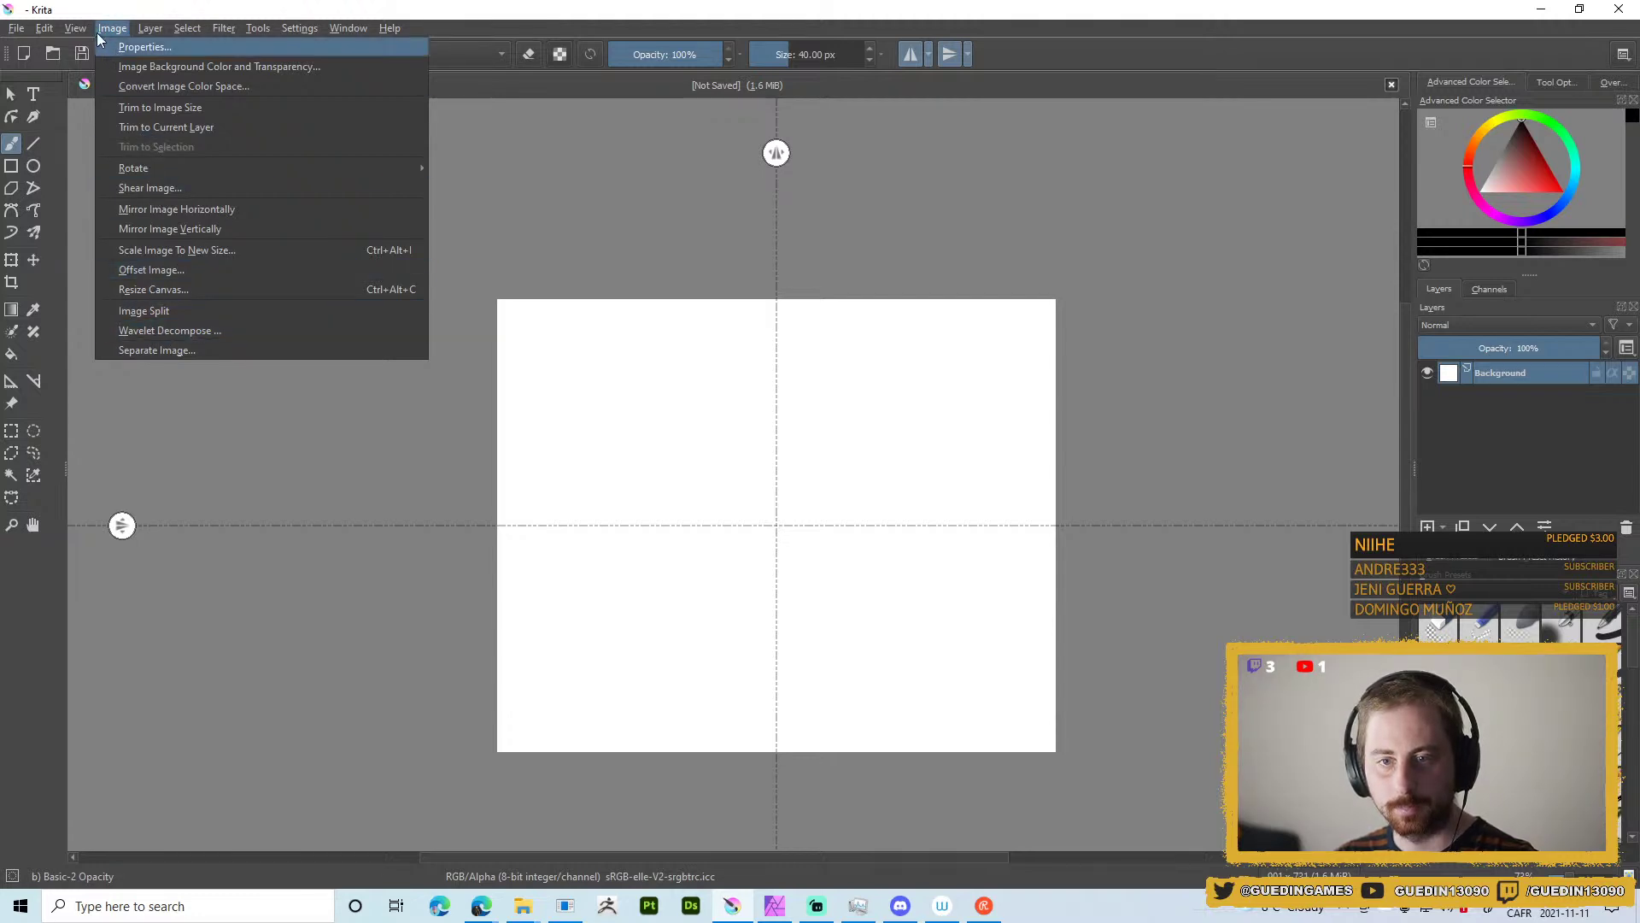
mouse_move(76, 31)
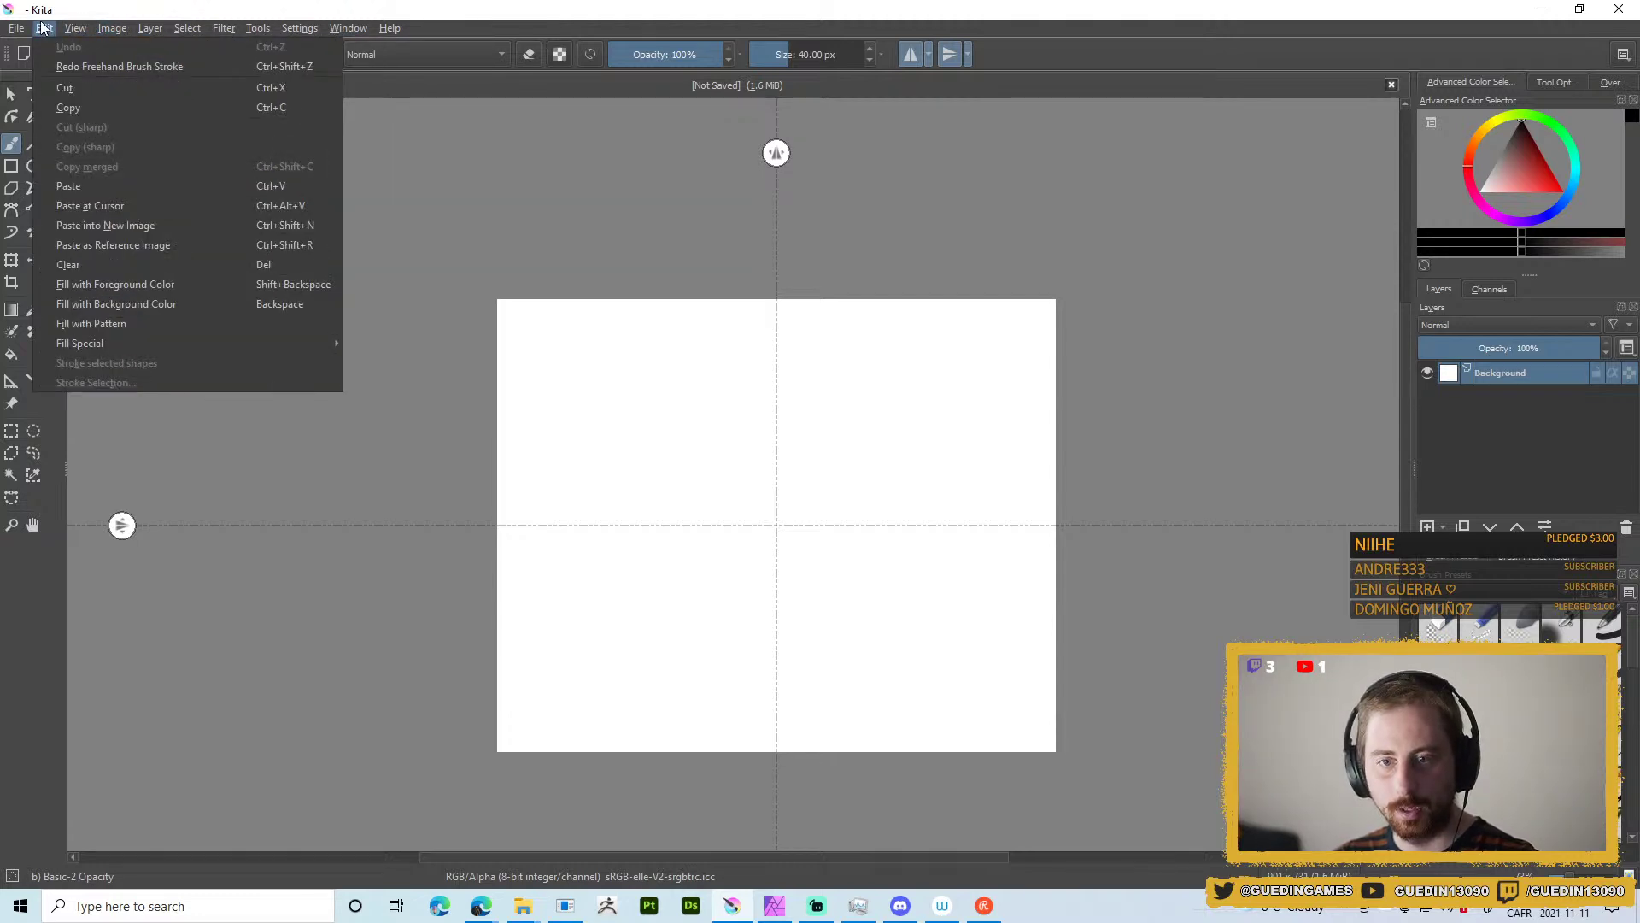
mouse_move(299, 28)
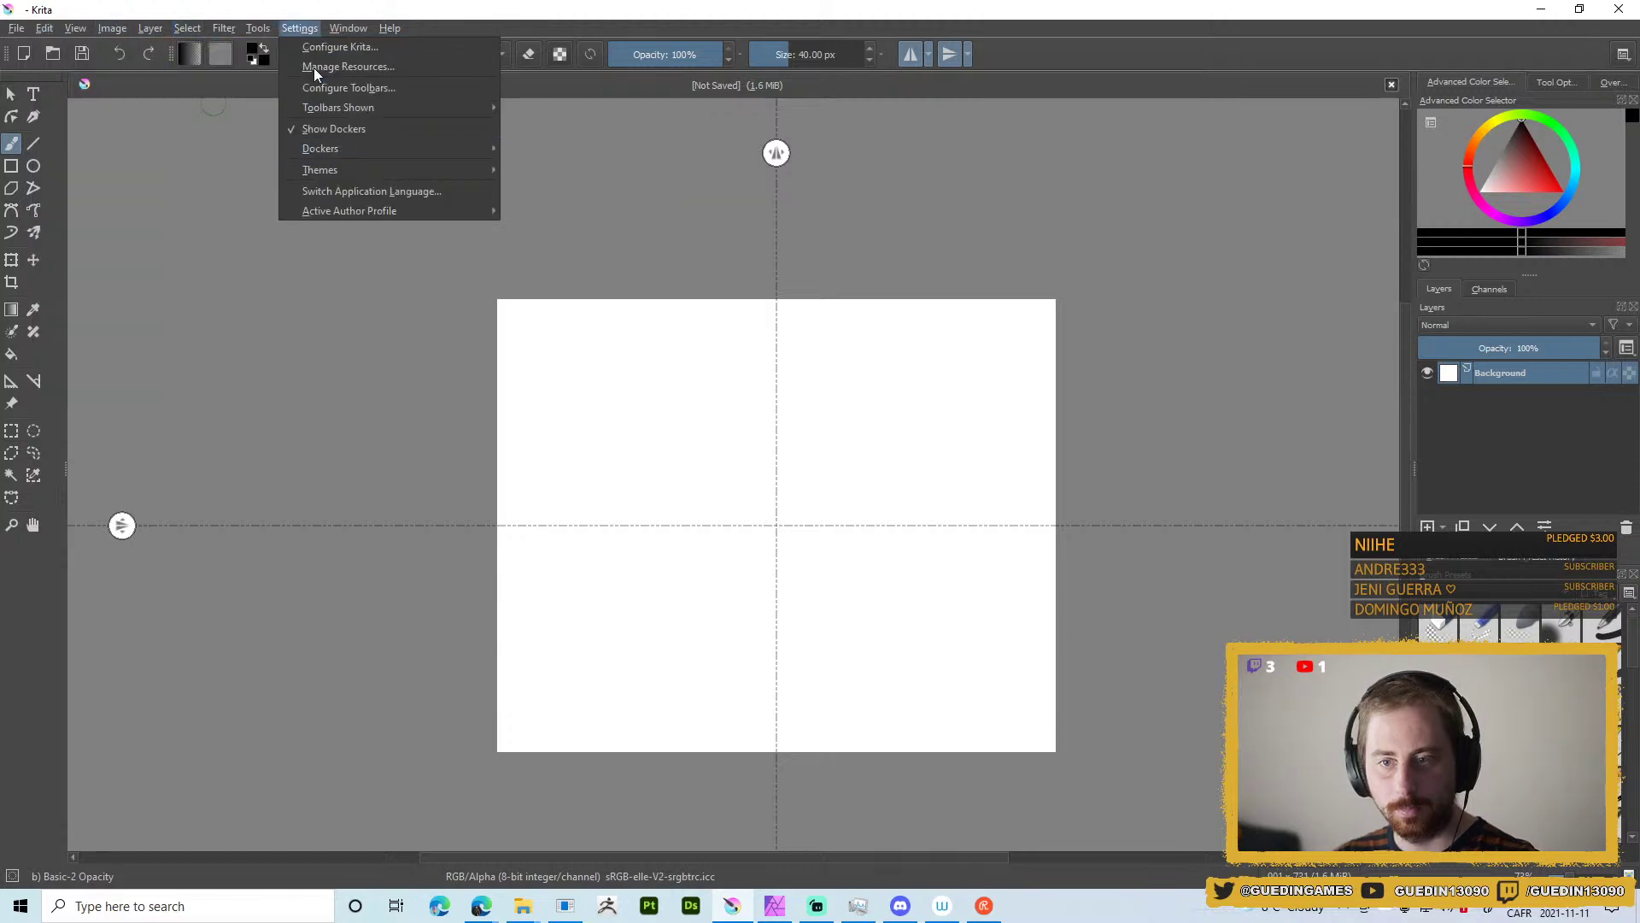
left_click(345, 48)
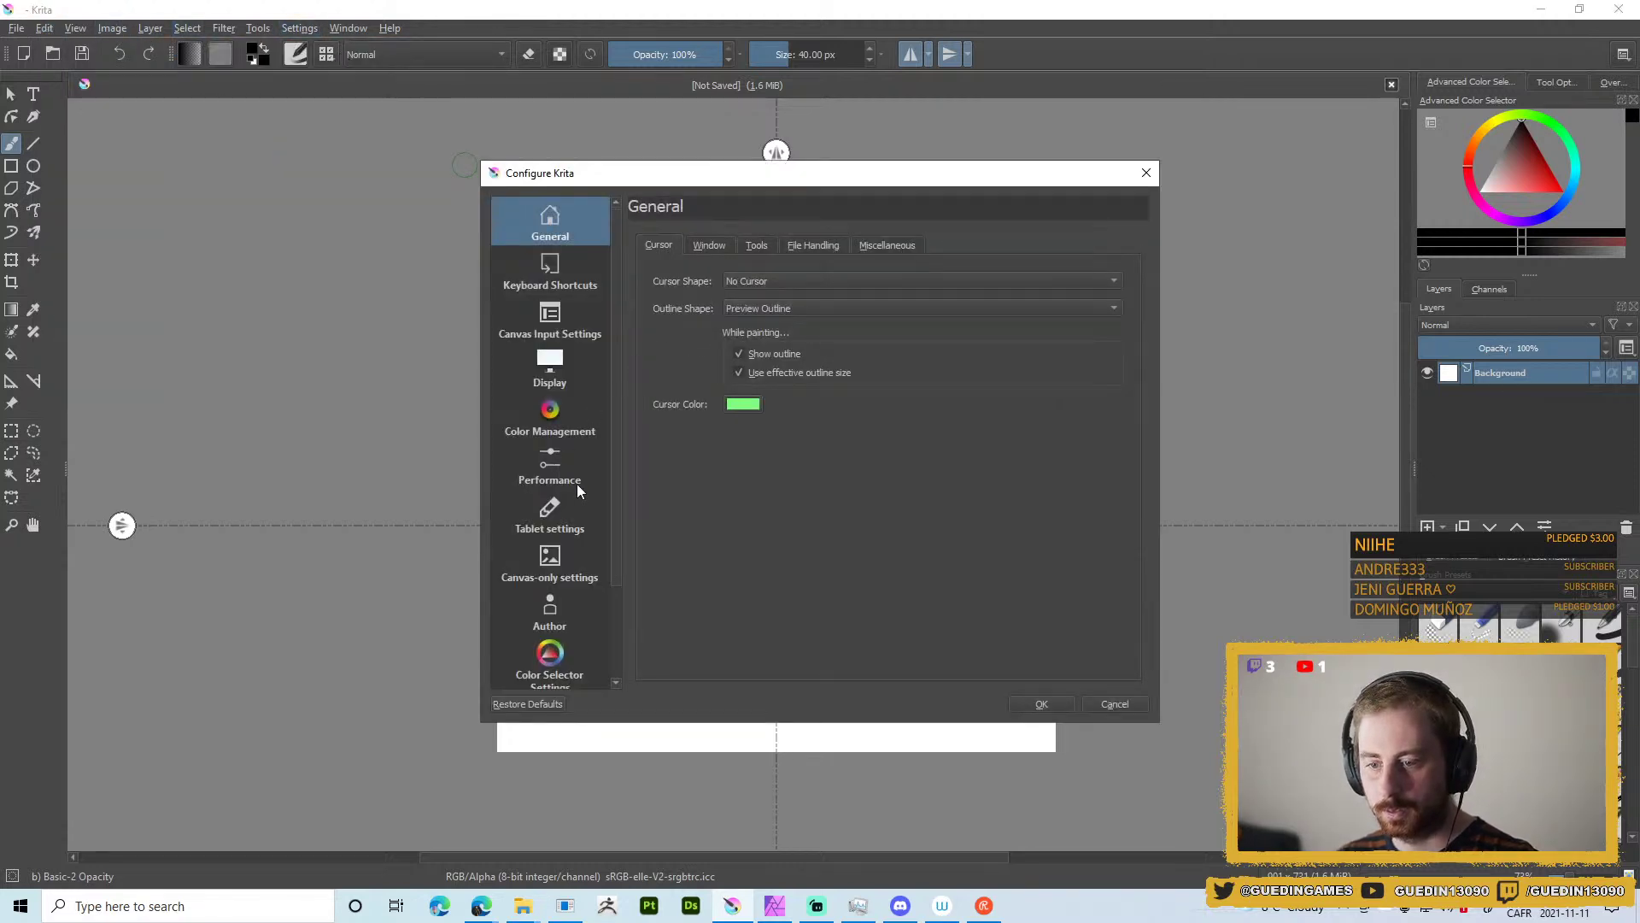
left_click(554, 278)
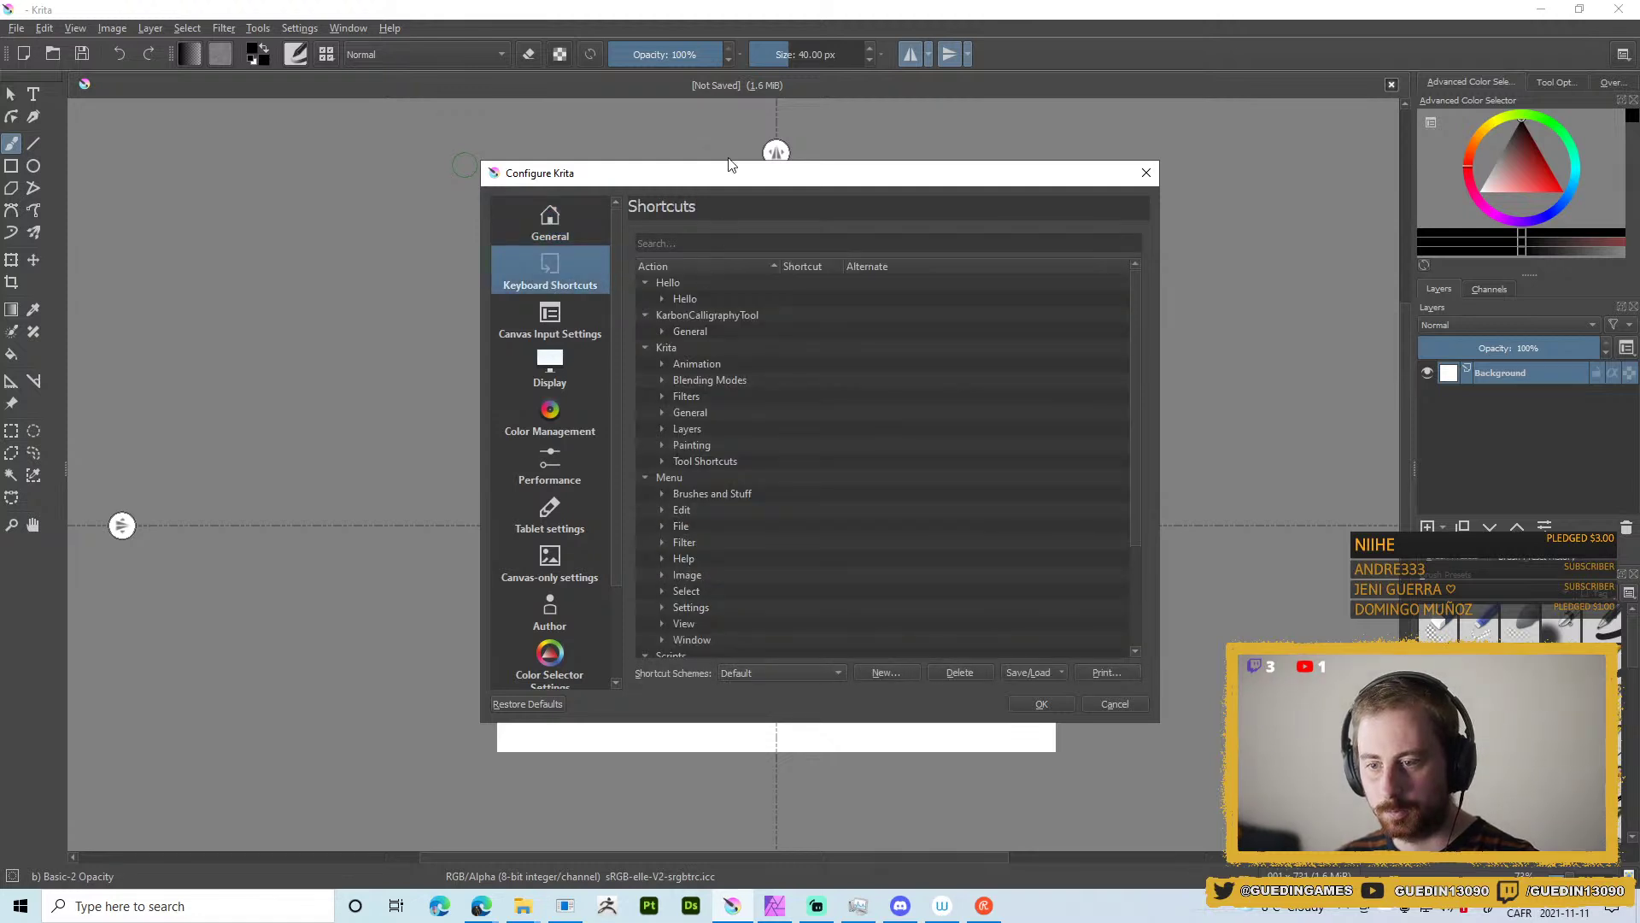
left_click(686, 243)
type("wrap")
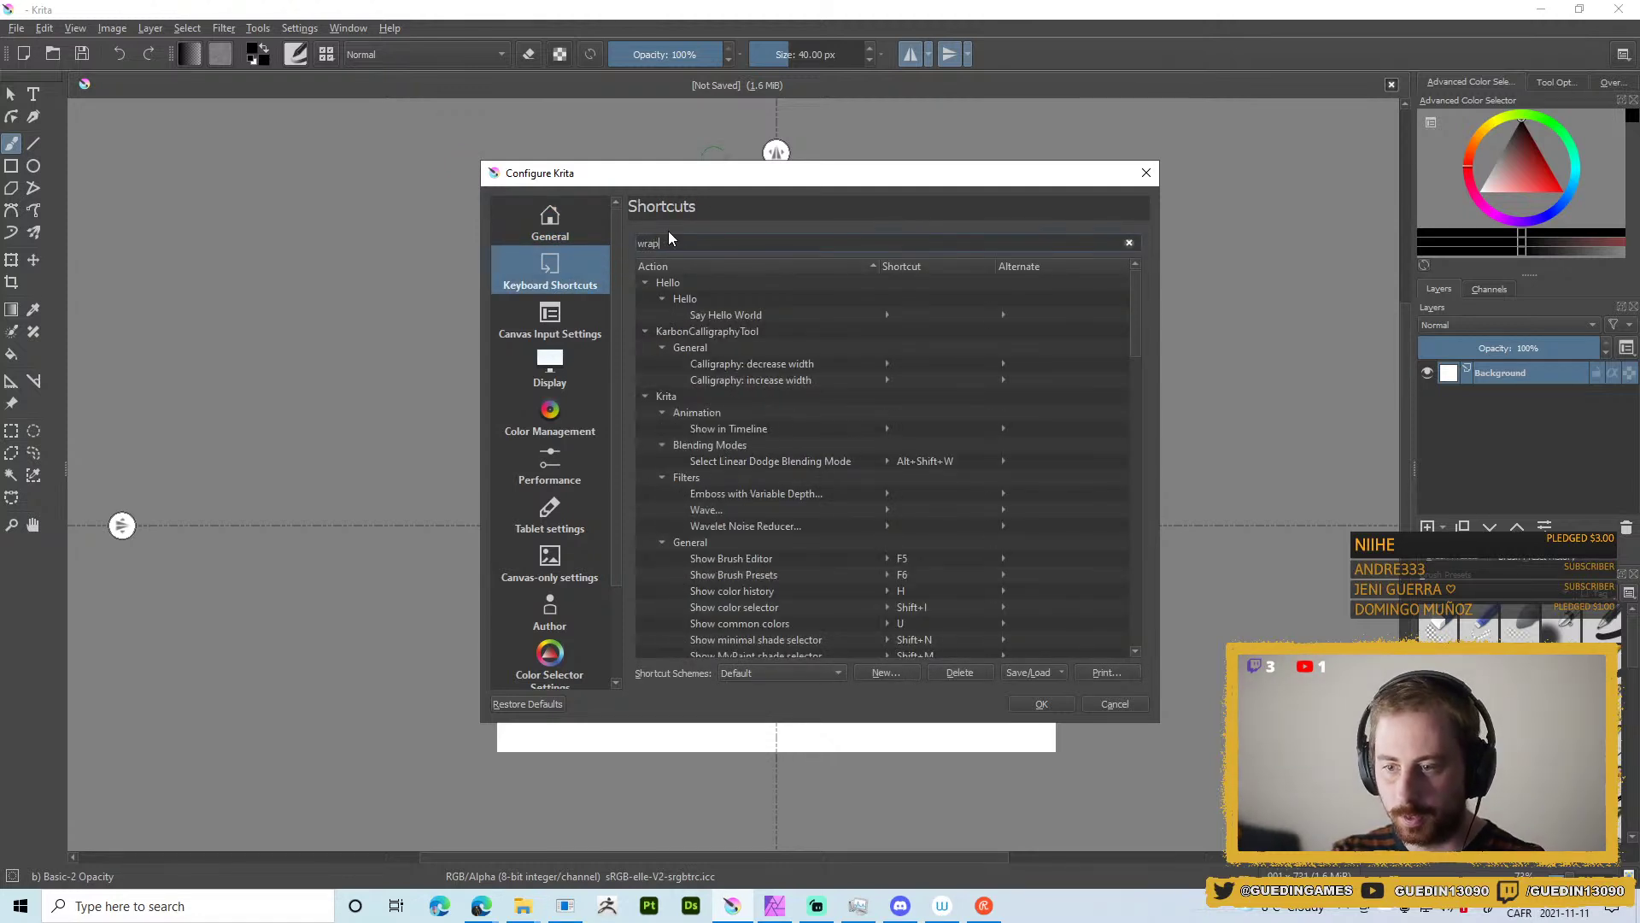
left_click(818, 314)
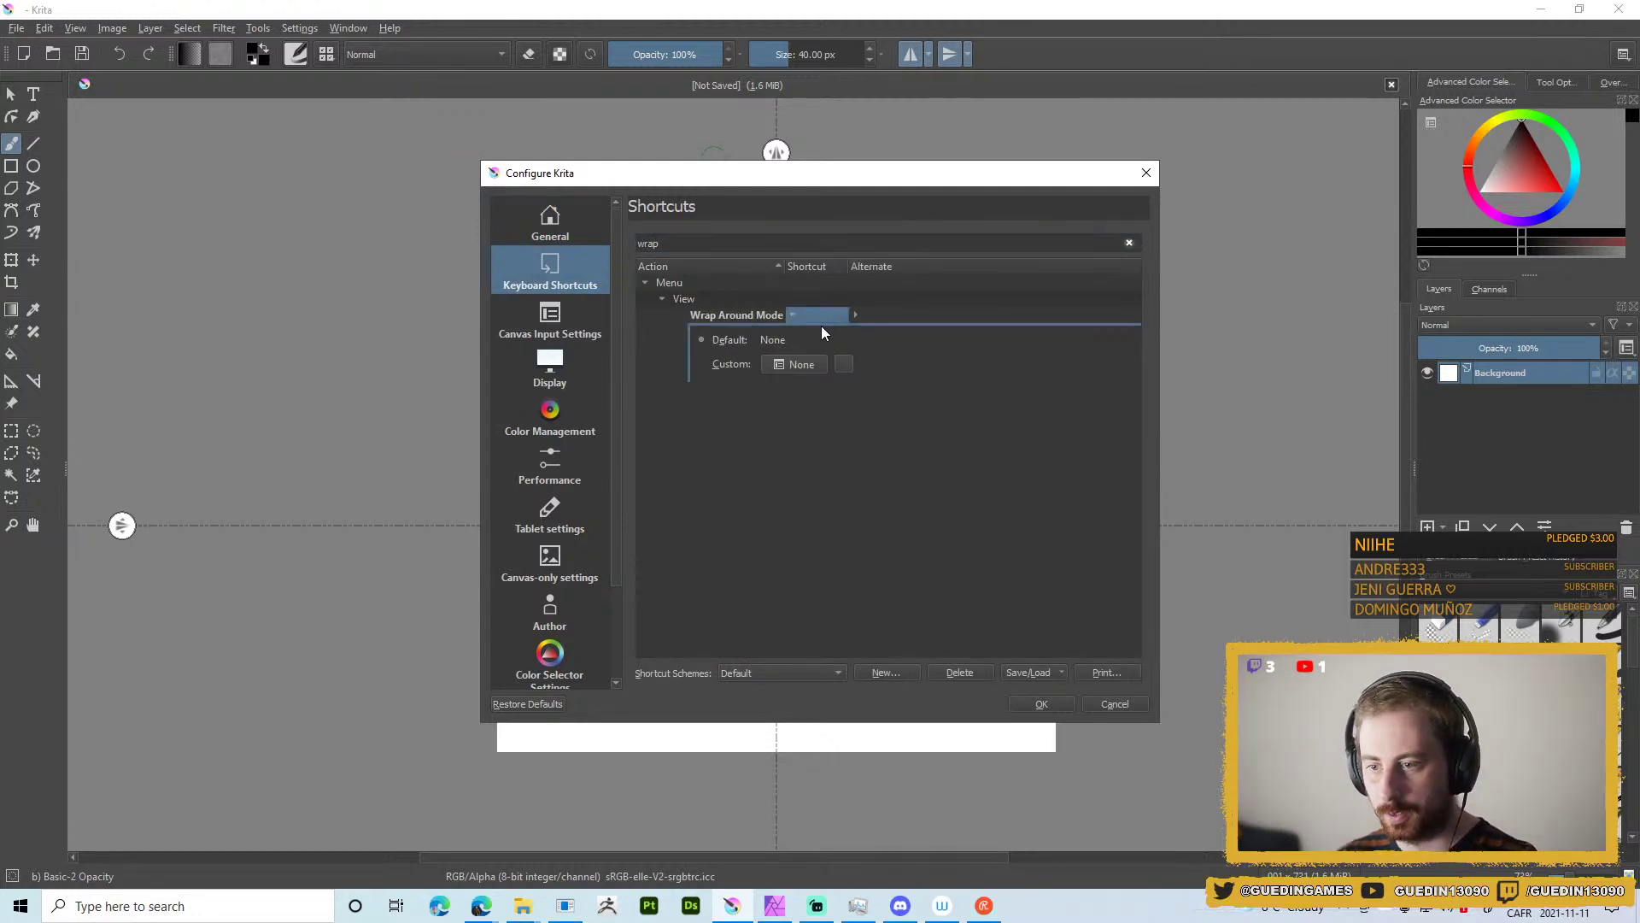
left_click(1065, 702)
Toggle Wrap Around Mode while testing mirrored strokes on the canvas, undoing the first strokes.
key("w")
mouse_move(835, 329)
left_mouse_down()
mouse_move(943, 373)
mouse_move(1028, 508)
mouse_move(1005, 506)
mouse_move(962, 399)
mouse_move(745, 533)
mouse_move(886, 432)
left_mouse_up()
key("ctrl+z")
key("ctrl+z")
key("ctrl+z")
key("w")
key("w")
key("w")
mouse_move(880, 304)
left_mouse_down()
mouse_move(946, 314)
mouse_move(938, 360)
mouse_move(1007, 373)
mouse_move(1009, 399)
mouse_move(938, 375)
mouse_move(940, 299)
mouse_move(880, 290)
left_mouse_up()
key("w")
Paint a tiled pattern of rectangles, crosses and central diamonds with mirrored, wrapped black strokes.
mouse_move(967, 321)
left_mouse_down()
mouse_move(859, 406)
mouse_move(860, 374)
mouse_move(837, 428)
left_mouse_up()
mouse_move(860, 330)
left_mouse_down()
mouse_move(864, 427)
mouse_move(858, 371)
mouse_move(865, 422)
mouse_move(927, 418)
mouse_move(906, 424)
mouse_move(871, 344)
left_mouse_up()
left_click_drag(759, 193, 812, 286)
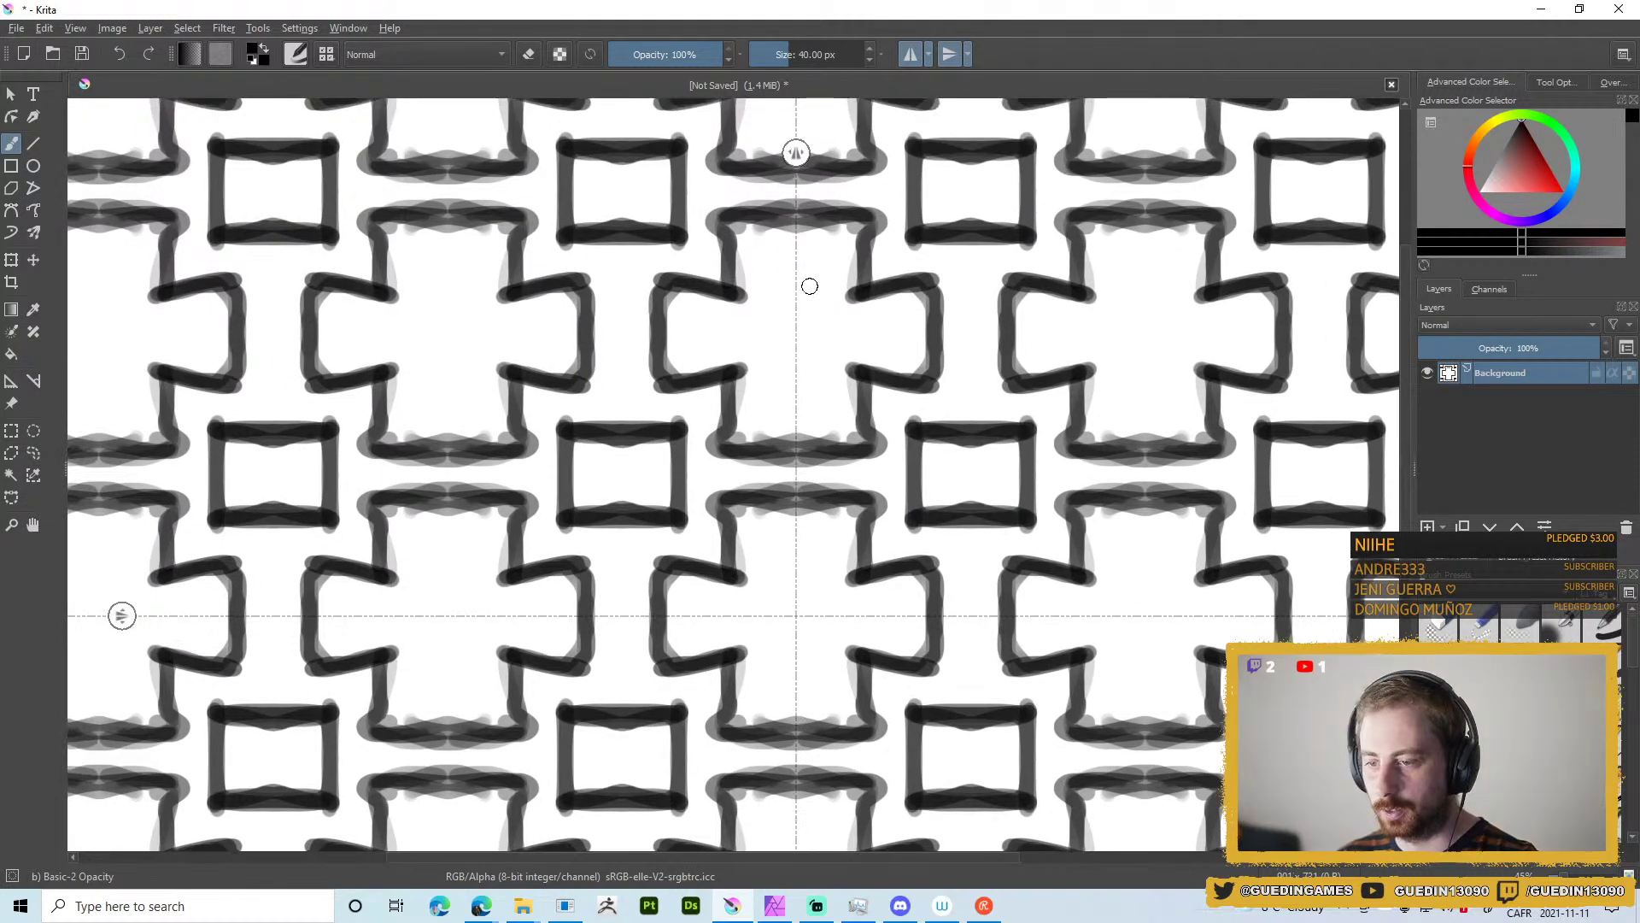
mouse_move(720, 336)
left_mouse_down()
mouse_move(752, 295)
mouse_move(726, 334)
mouse_move(743, 291)
mouse_move(774, 395)
left_mouse_up()
left_click_drag(959, 501, 798, 534)
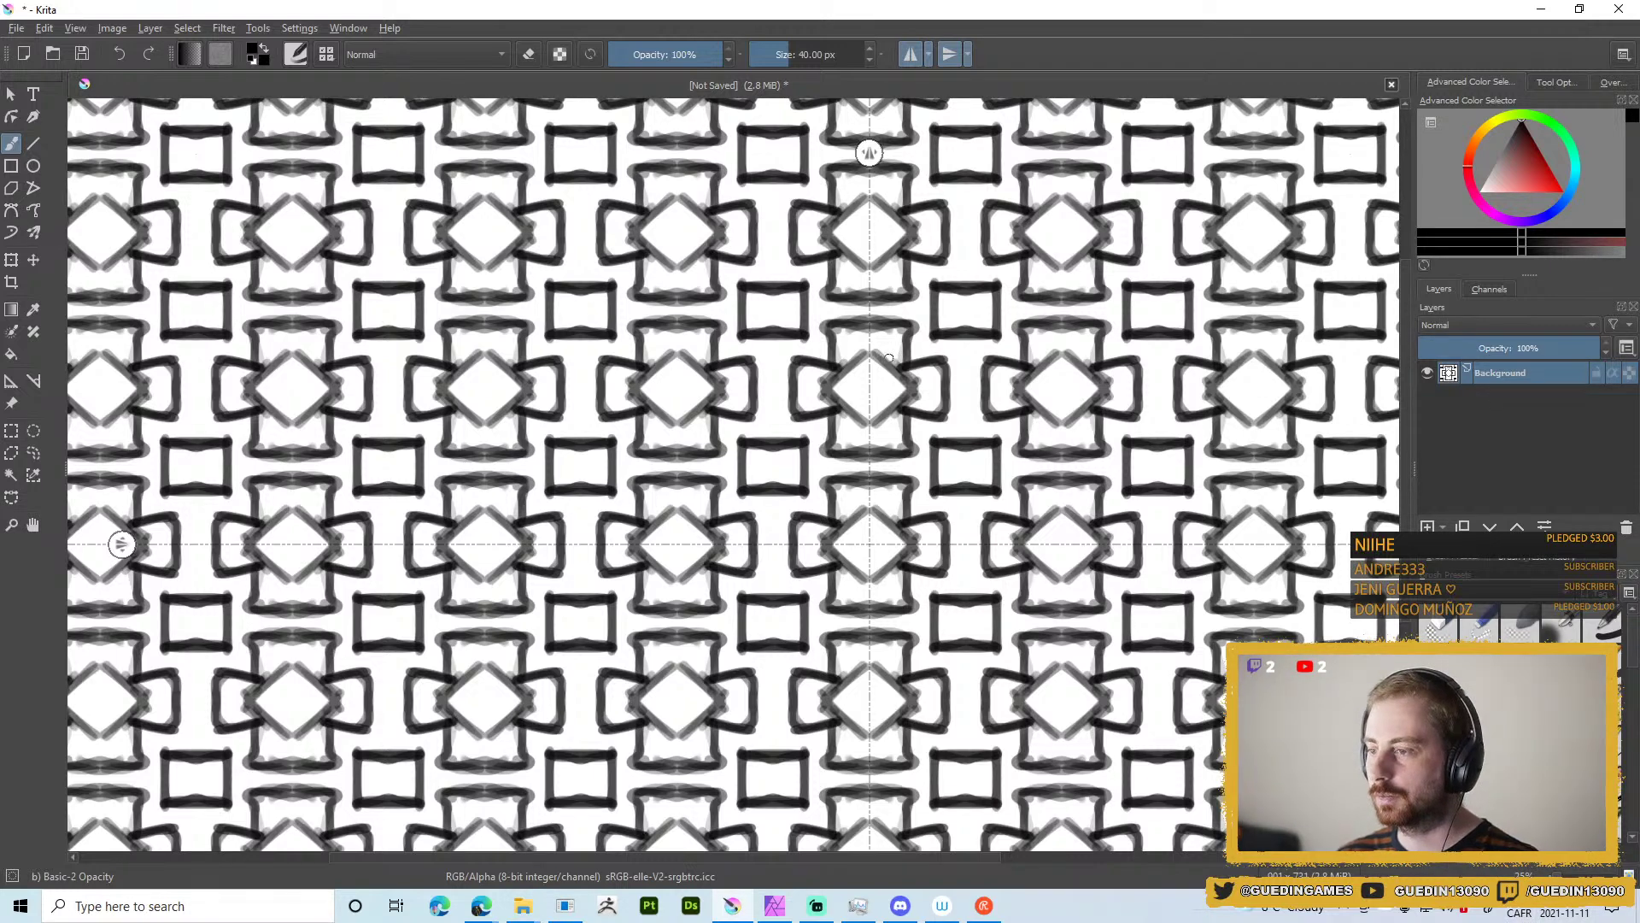
mouse_move(880, 498)
left_mouse_down()
mouse_move(883, 380)
mouse_move(835, 465)
left_mouse_up()
left_click_drag(767, 525, 808, 498)
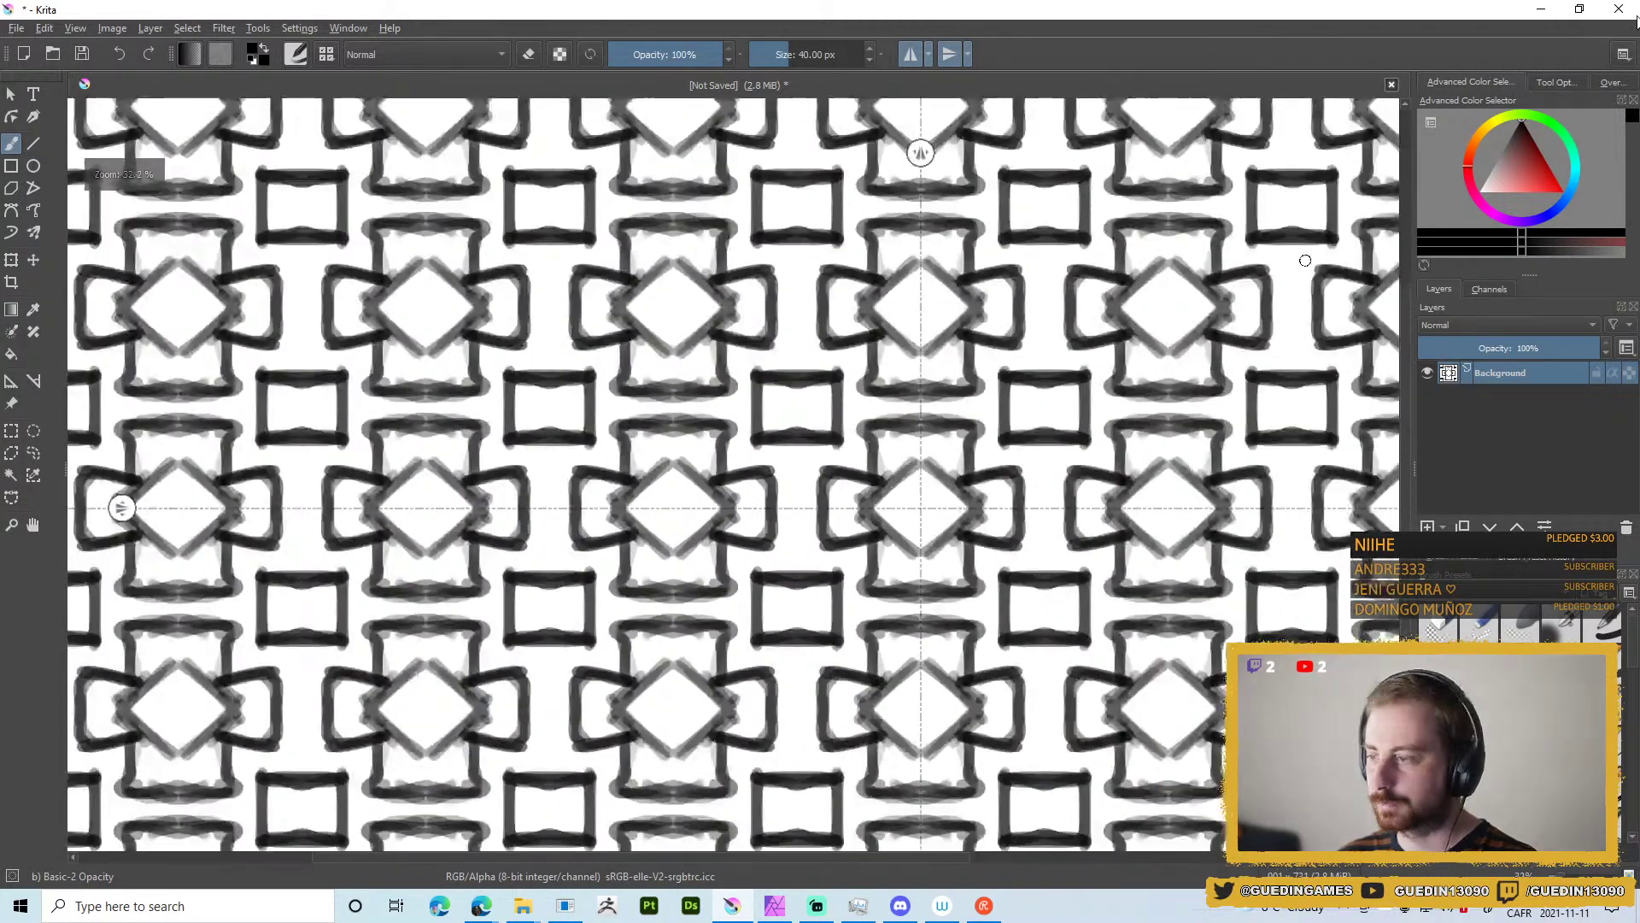
Return to Affinity Photo and view the Basic brush presets.
left_click(1541, 9)
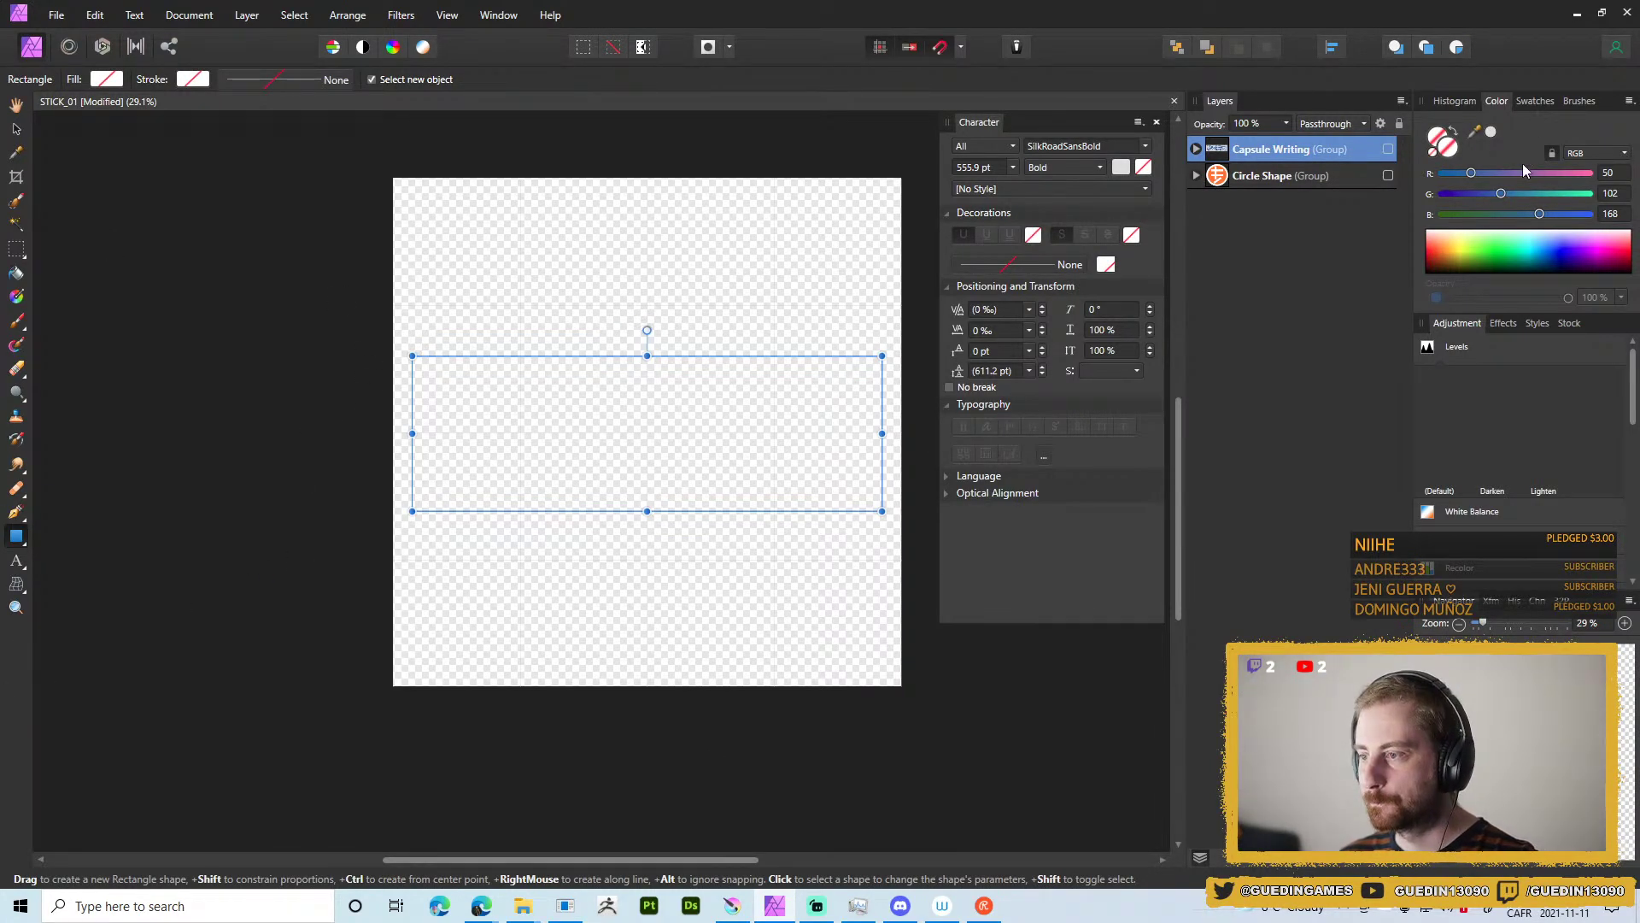
left_click(1580, 101)
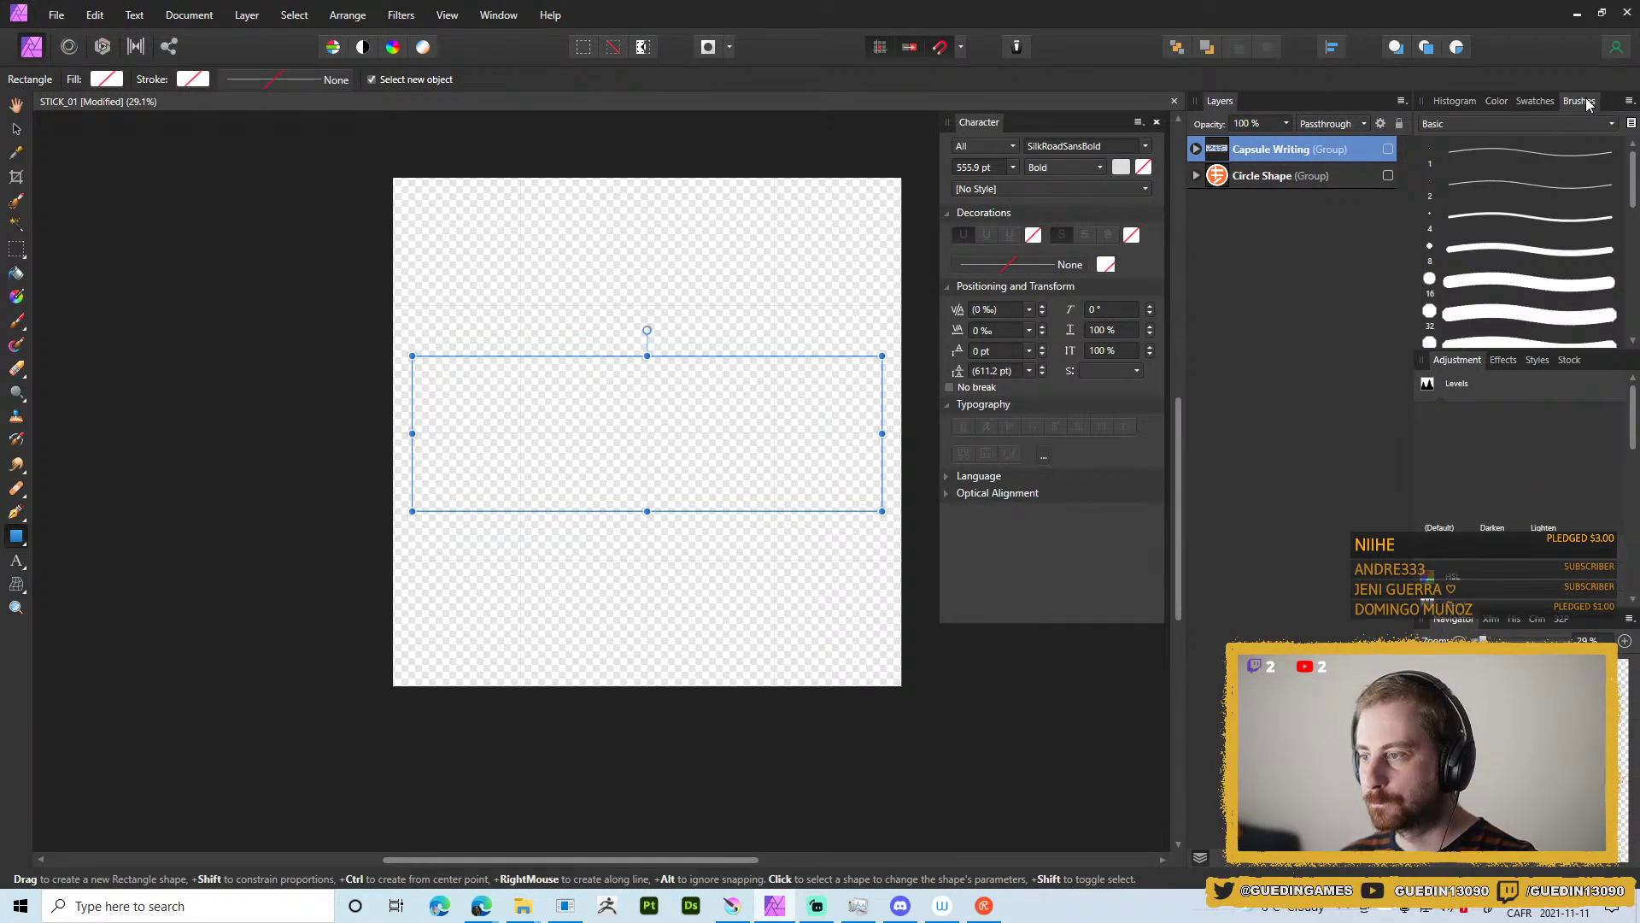
left_click(1491, 106)
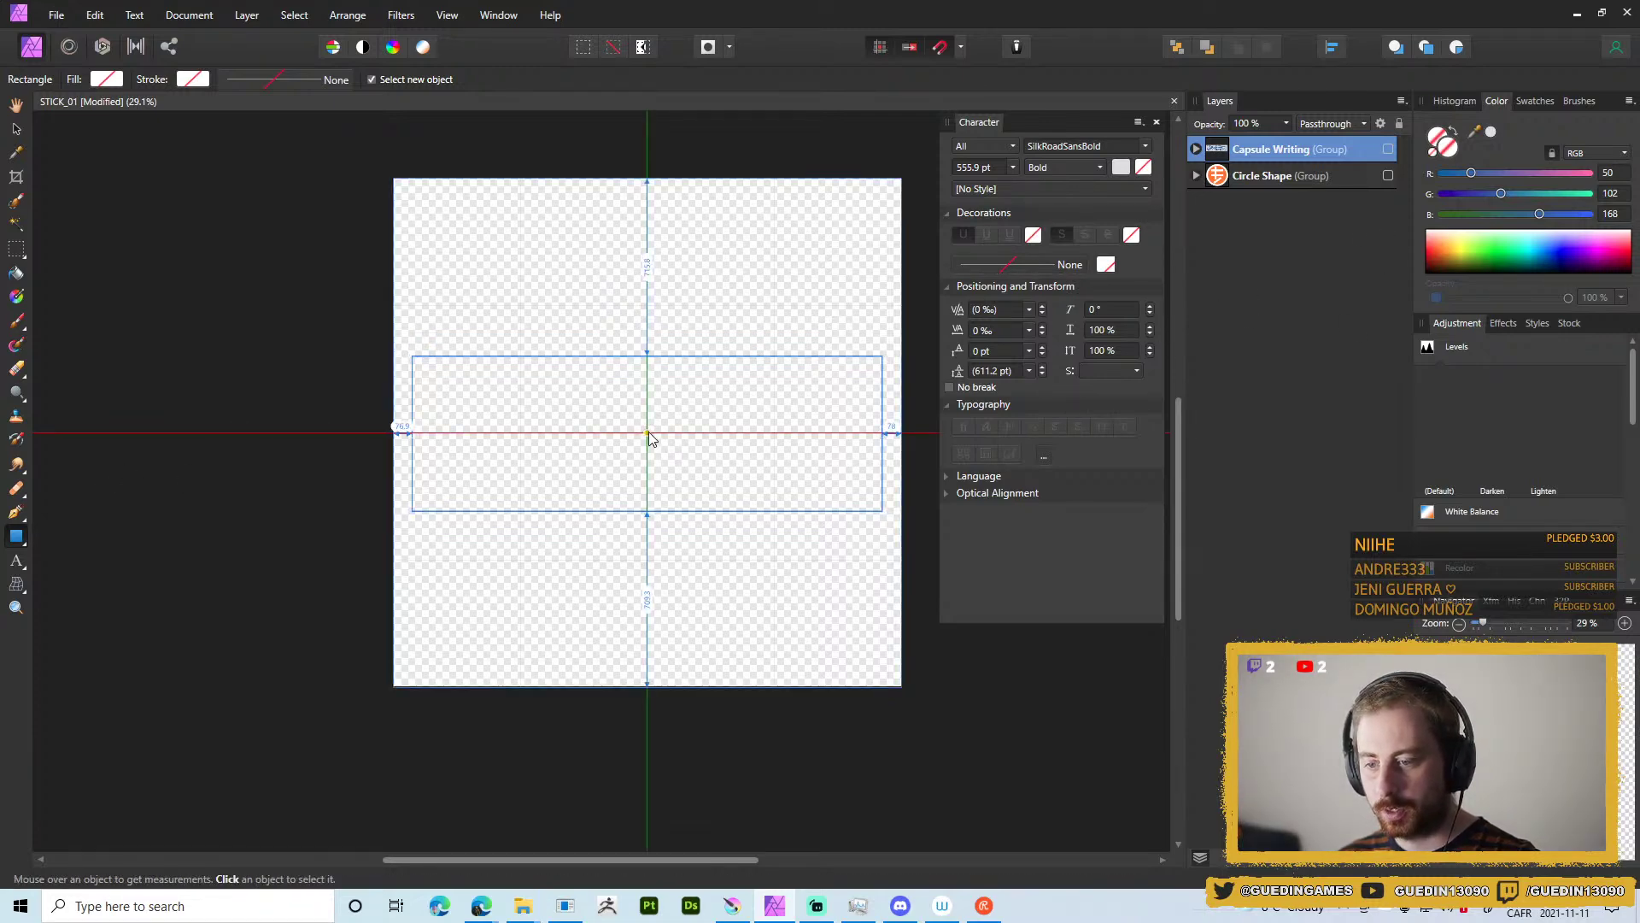
Draw a large blue square centred on the canvas and round its corners to 14%.
left_click_drag(647, 431, 867, 213)
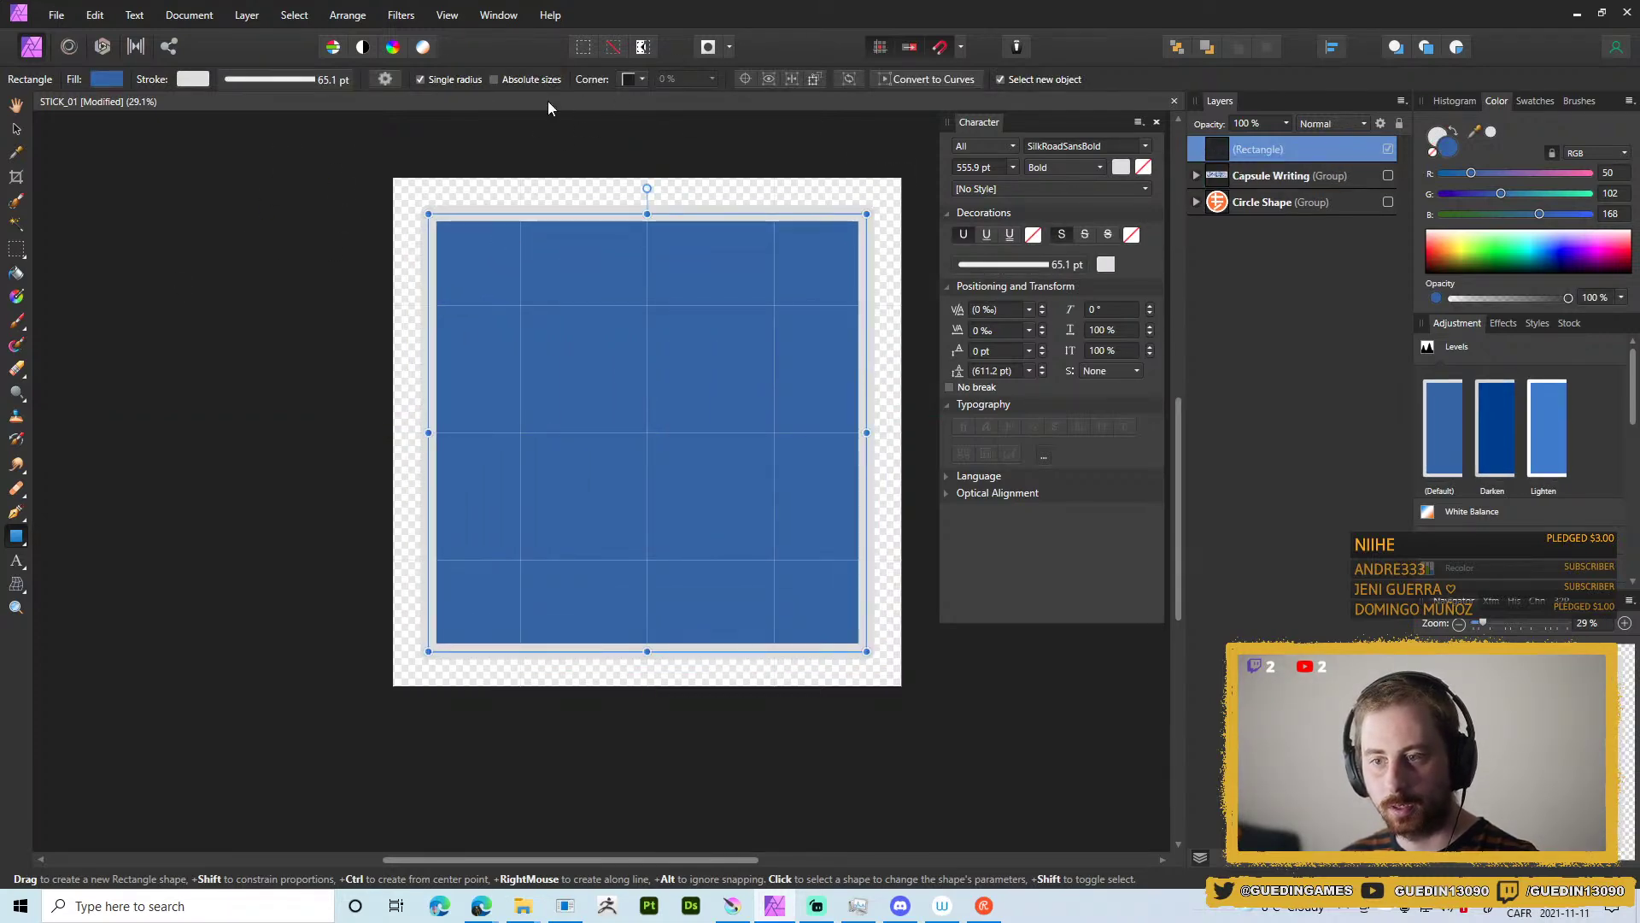
left_click(641, 80)
left_click(652, 118)
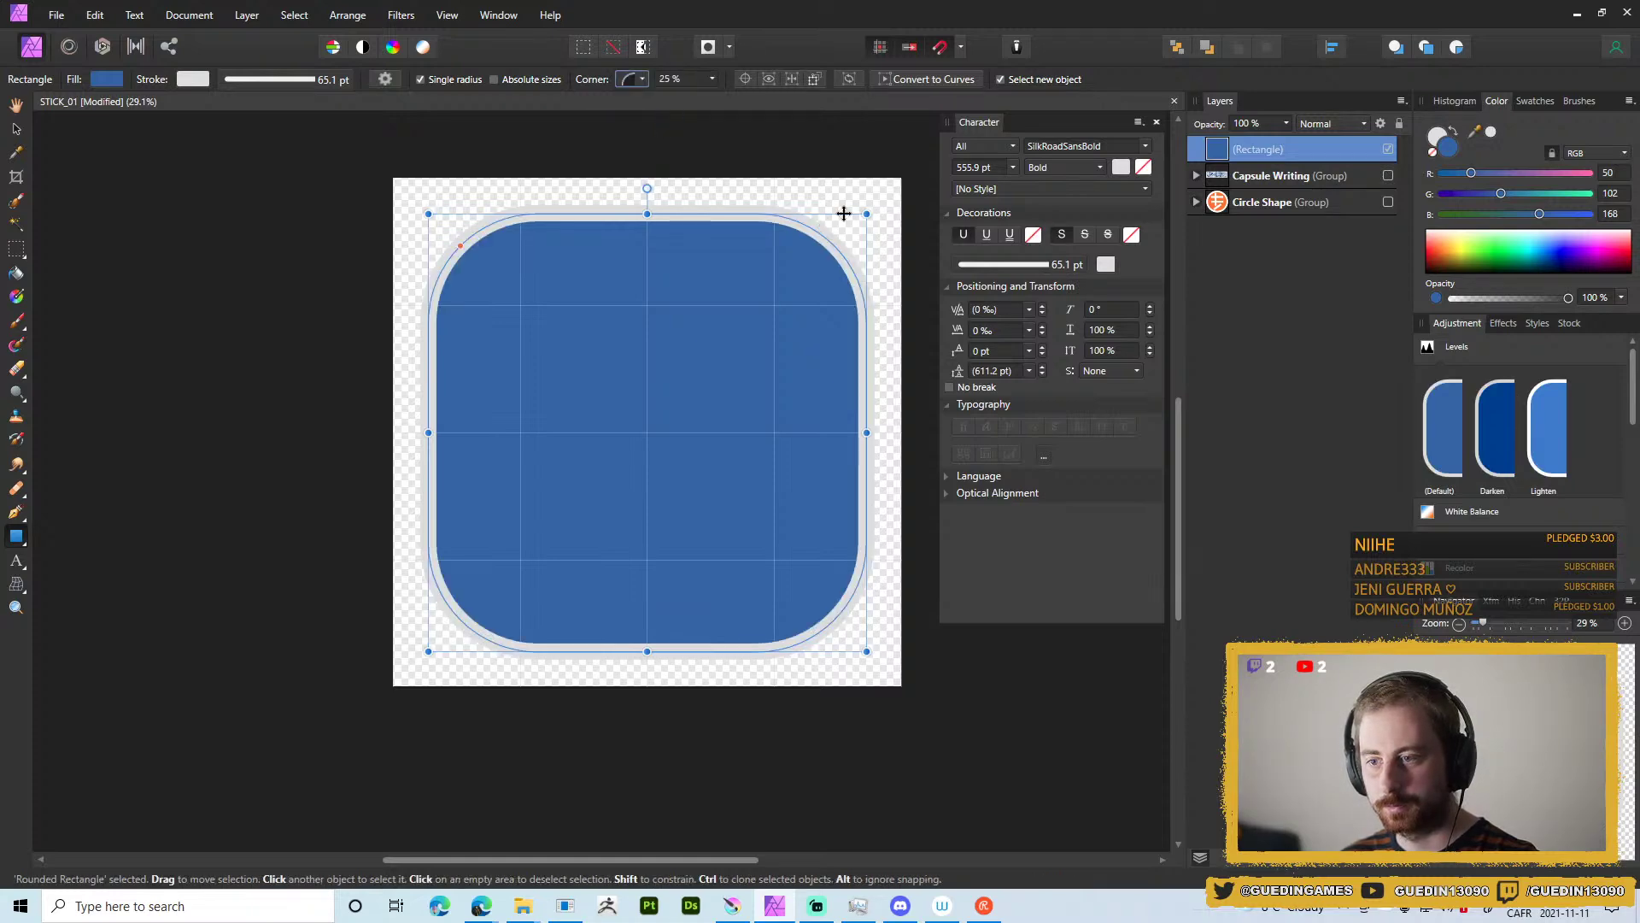
left_click_drag(465, 247, 447, 229)
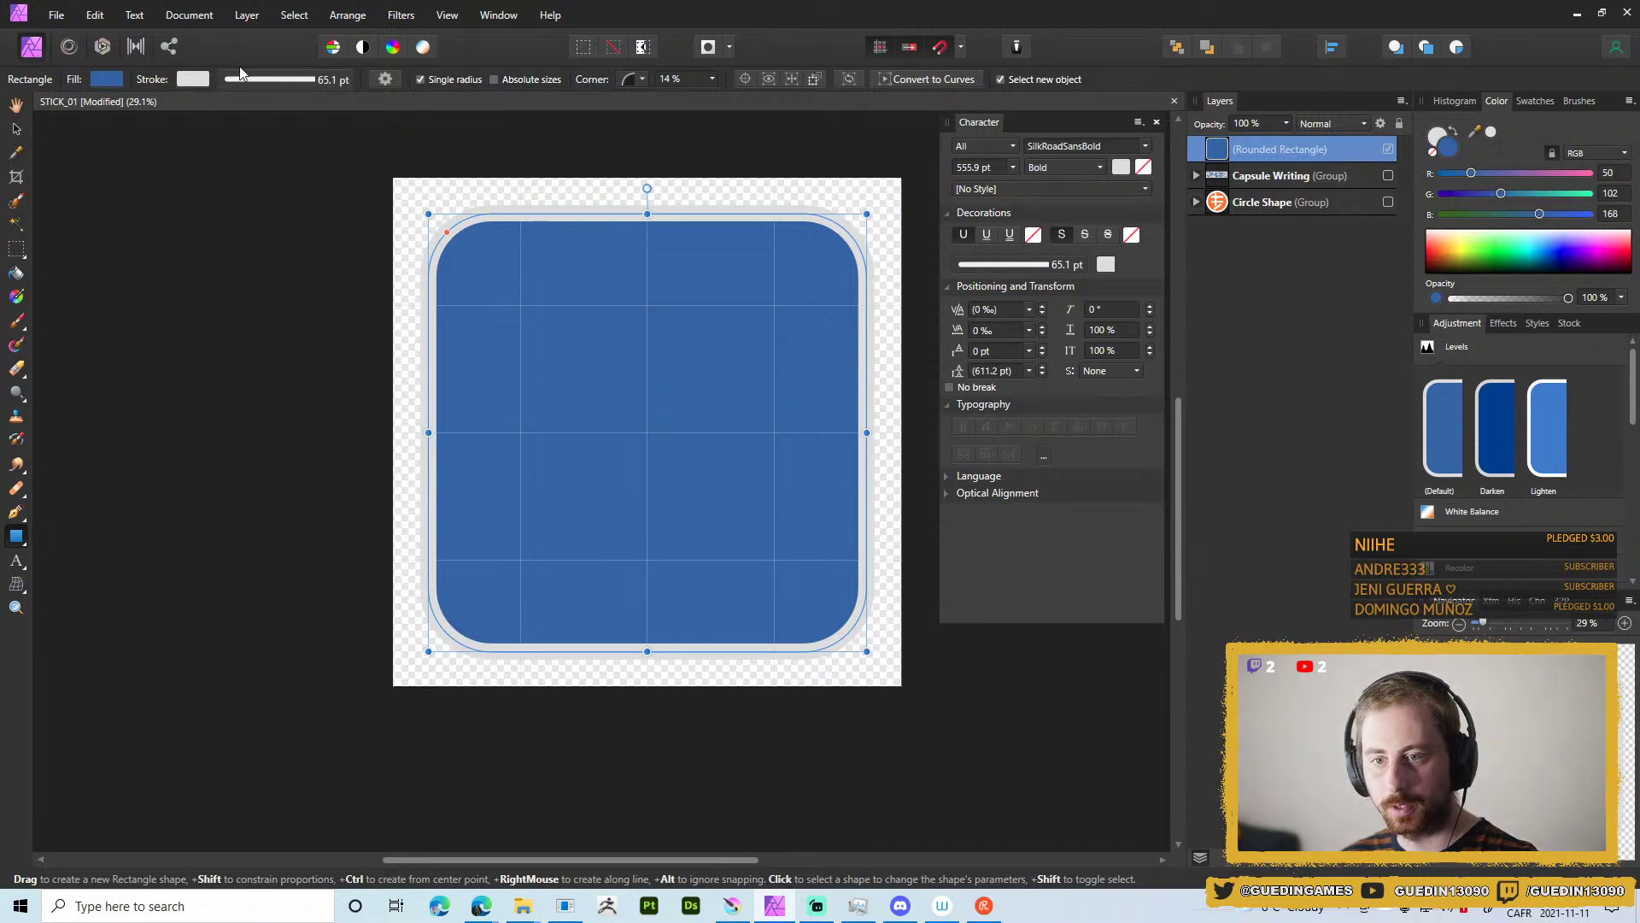
Set the rounded square's stroke width to 150 pt.
left_click(312, 79)
left_click_drag(310, 140, 350, 147)
left_click(348, 141)
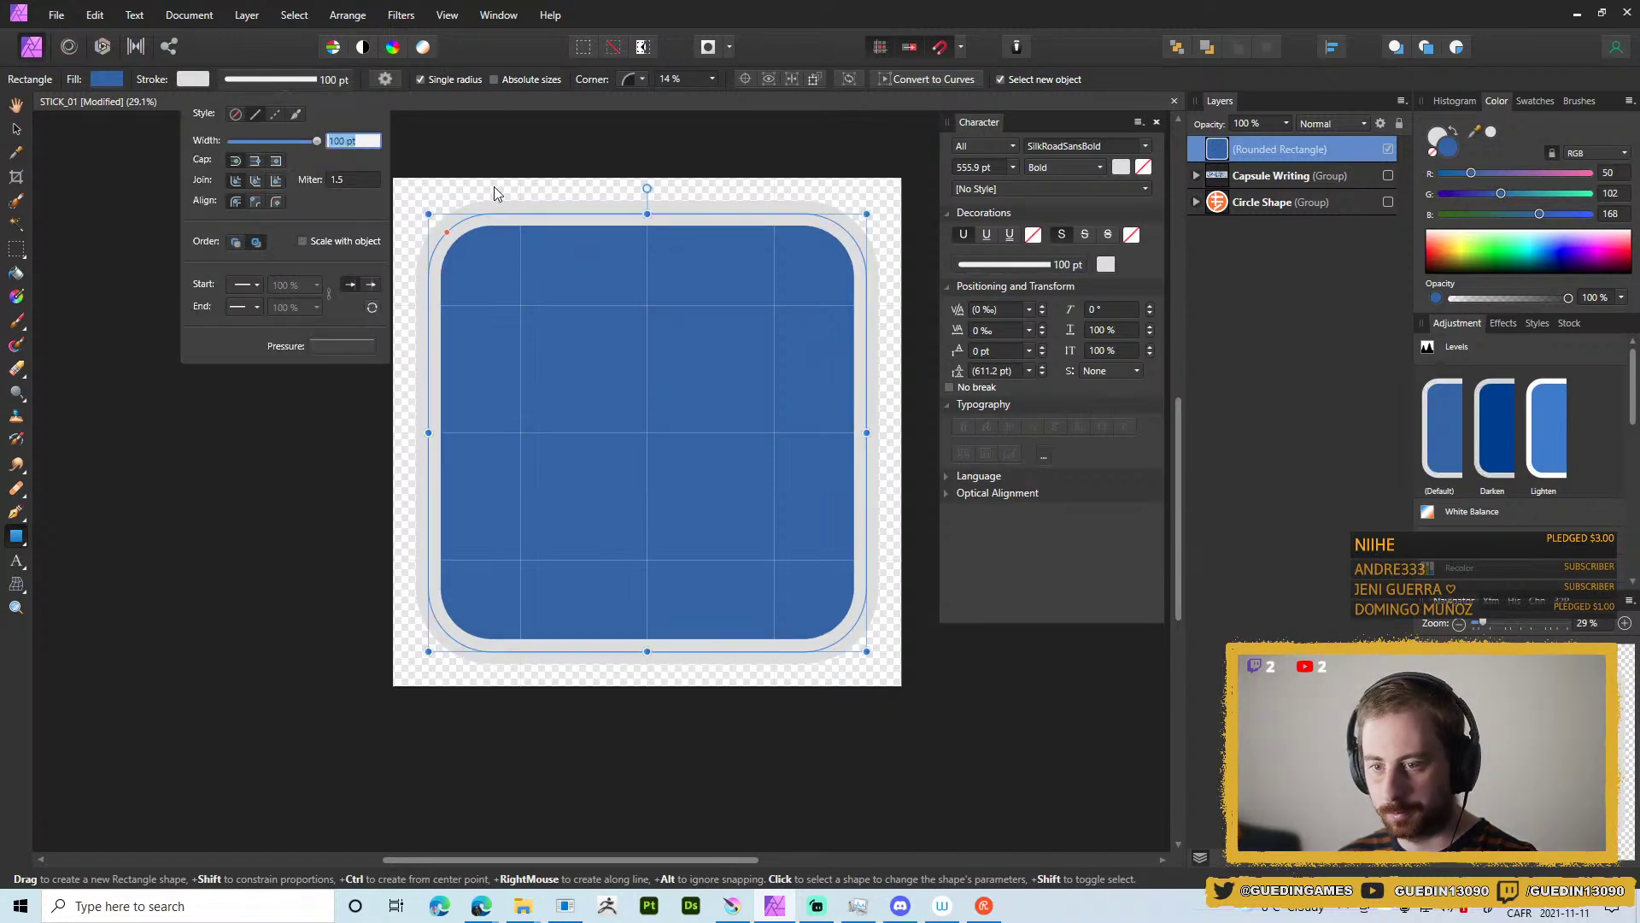
type("150")
key("Return")
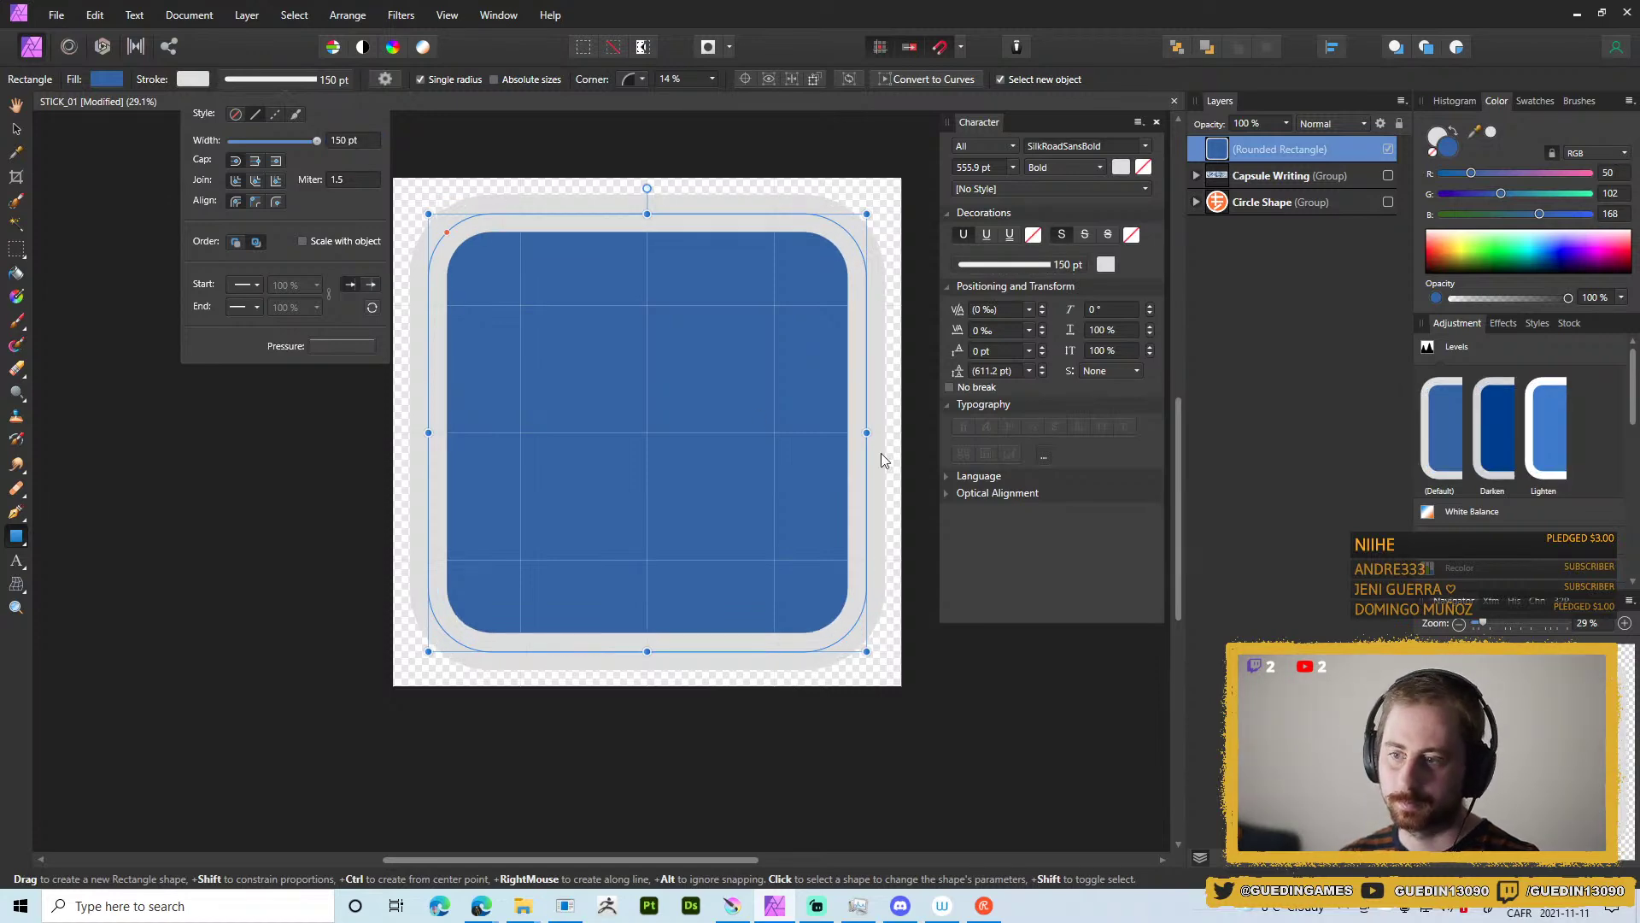
left_click(274, 183)
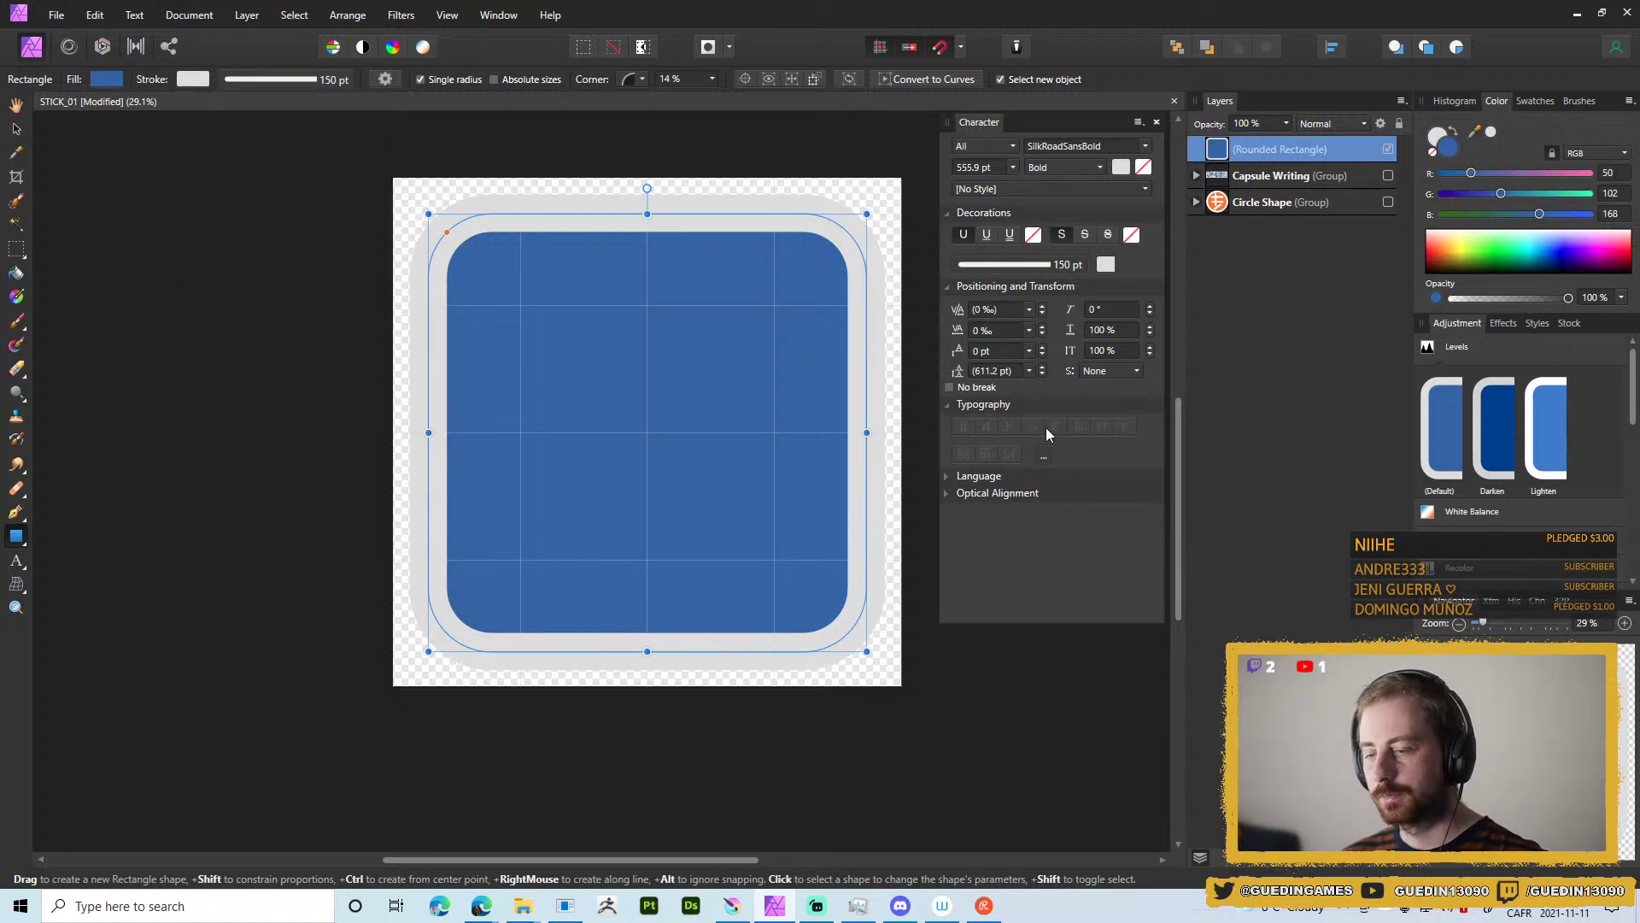
Set the rounded square's fill to a neutral dark grey, RGB 32, 32, 32.
left_click(106, 79)
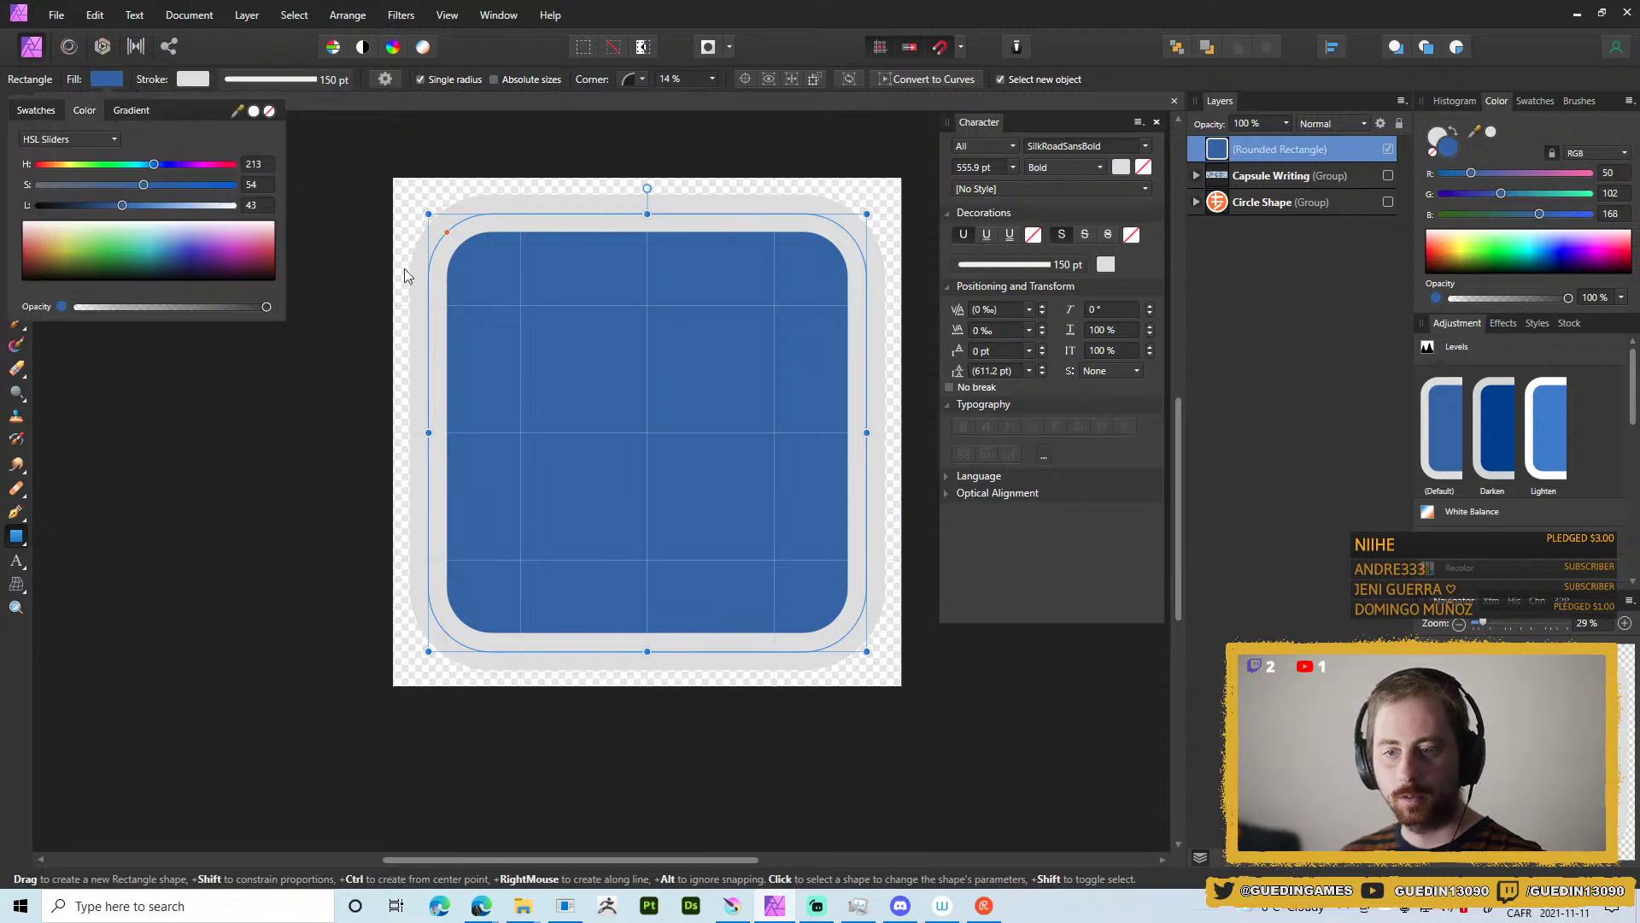
left_click_drag(56, 238, 1, 274)
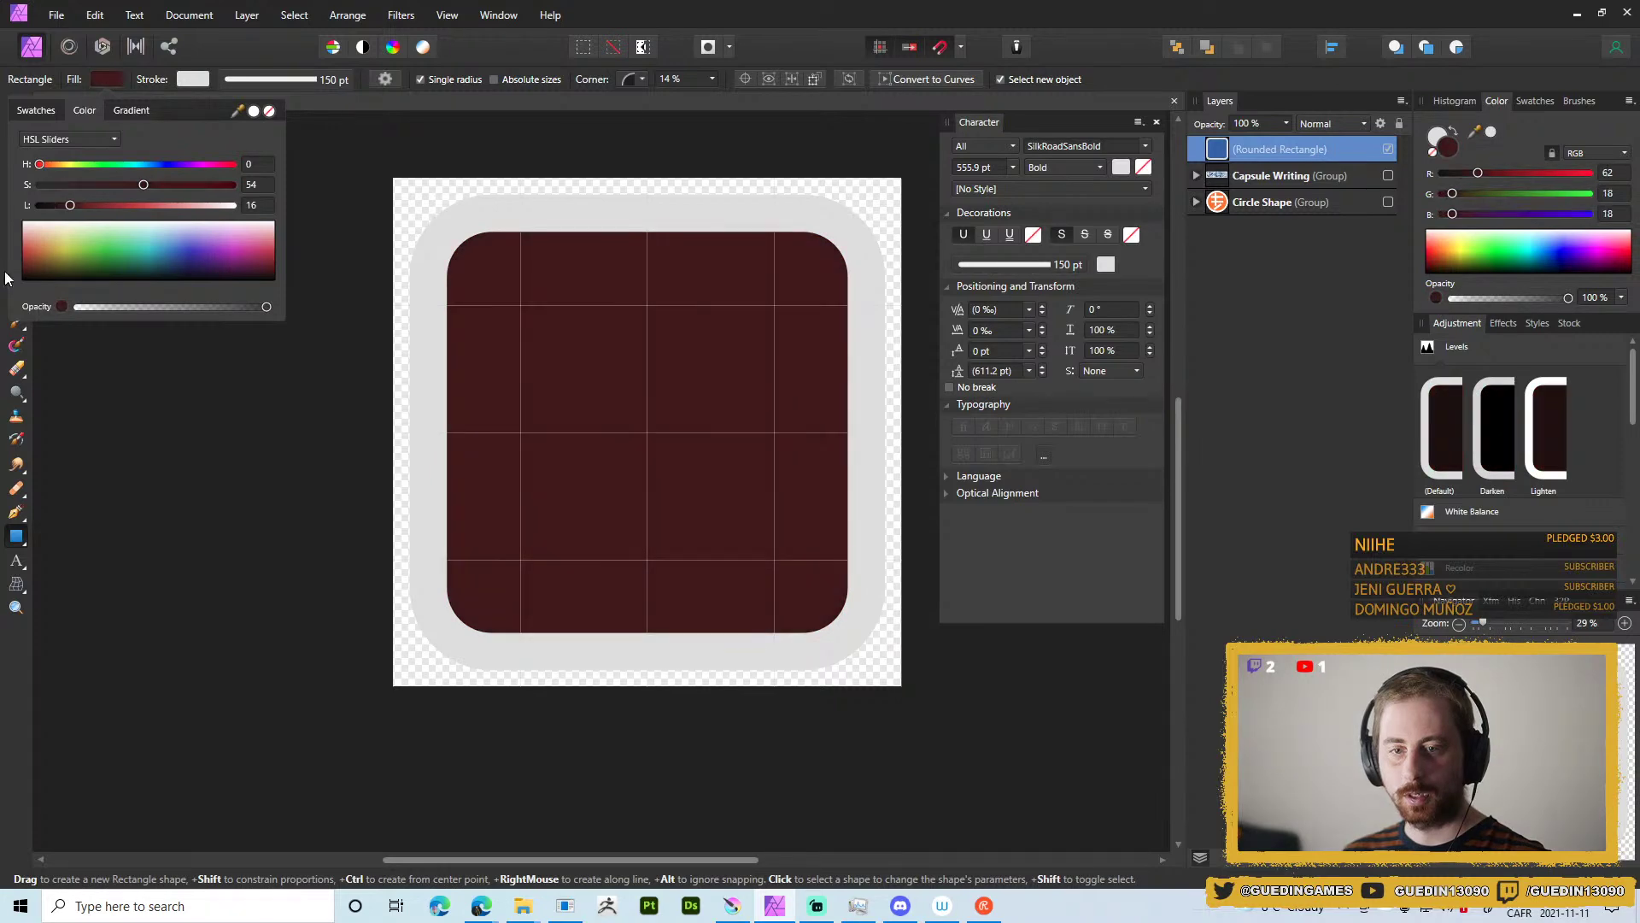
left_click_drag(95, 185, 65, 210)
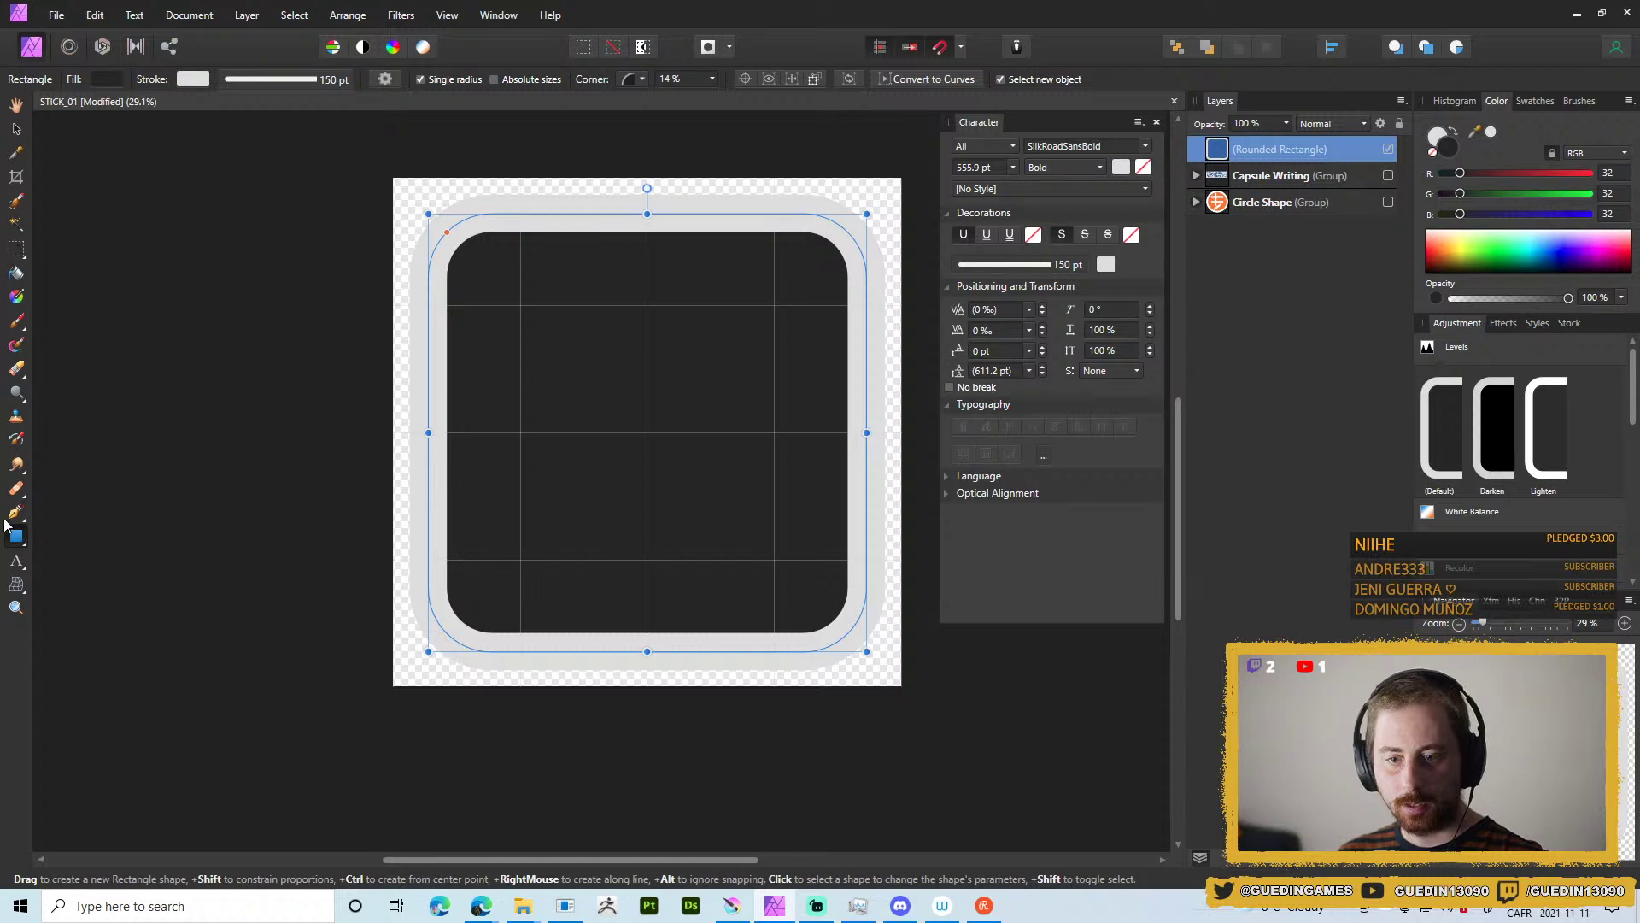
Add the letter G as SilkRoadSansBold art text on the dark square and enlarge it to about 1911 pt.
left_click(15, 560)
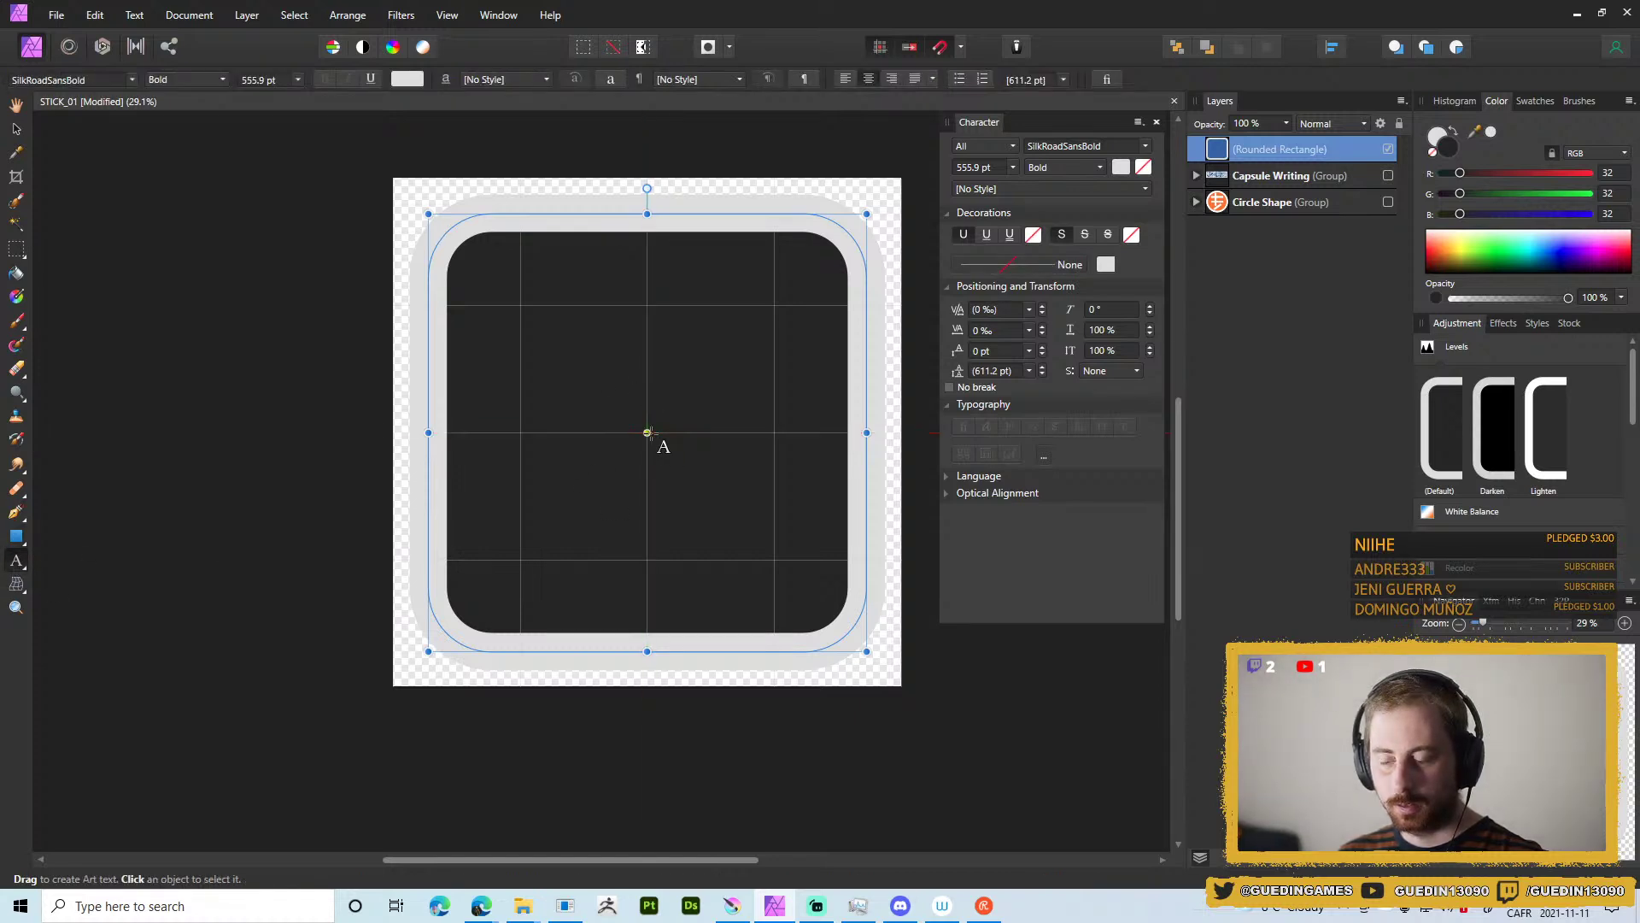
left_click(651, 435)
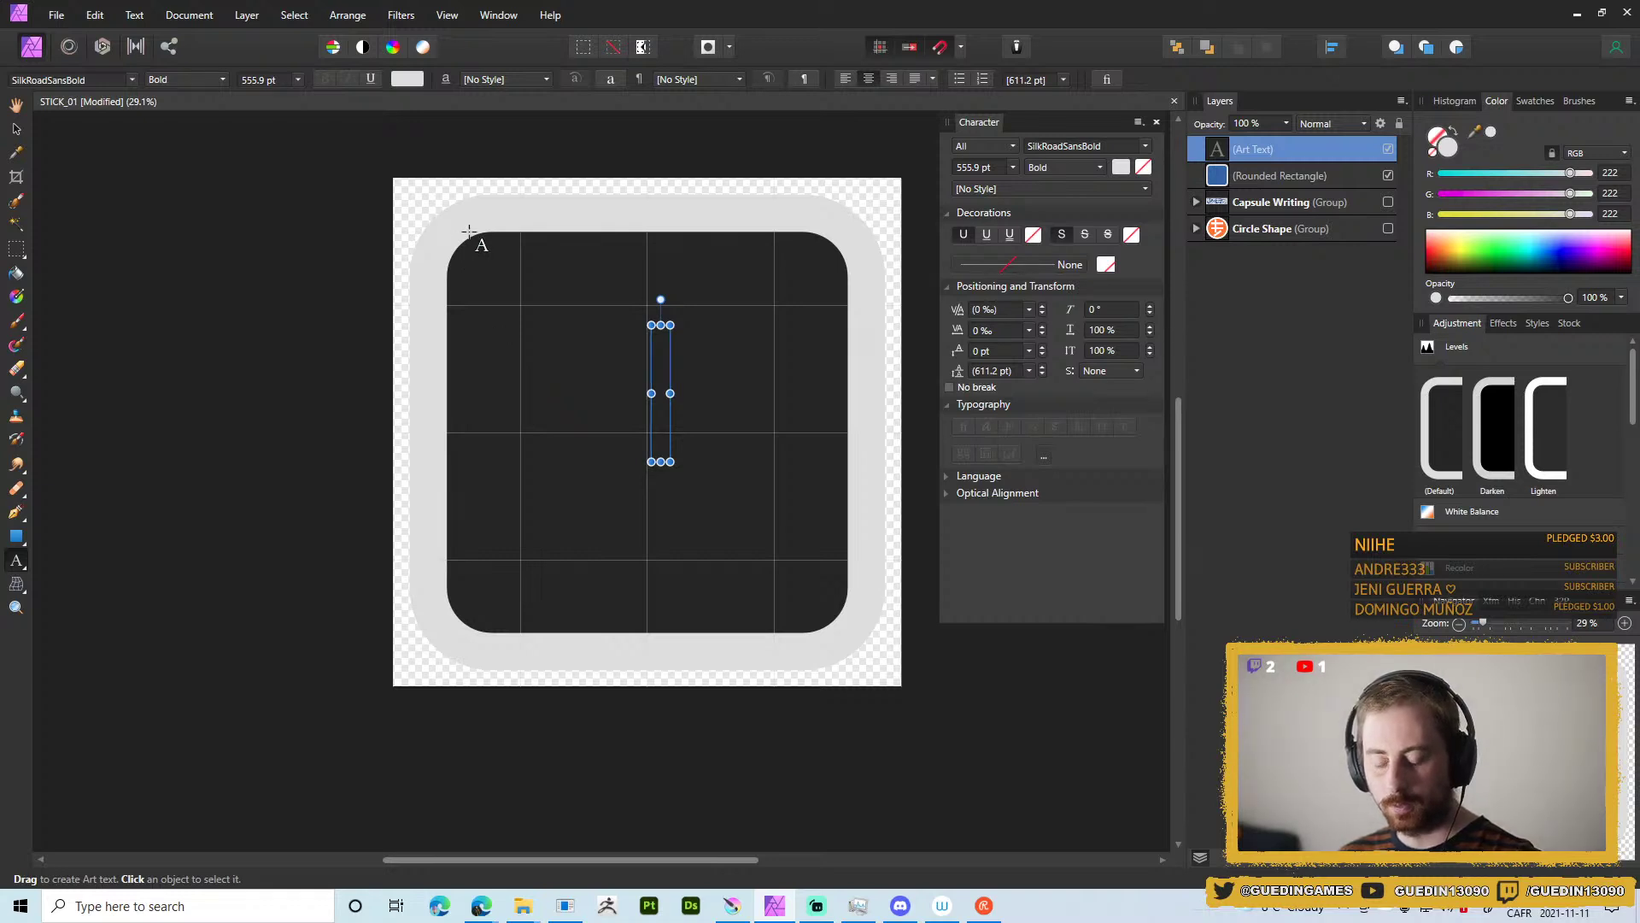
key("ctrl+v")
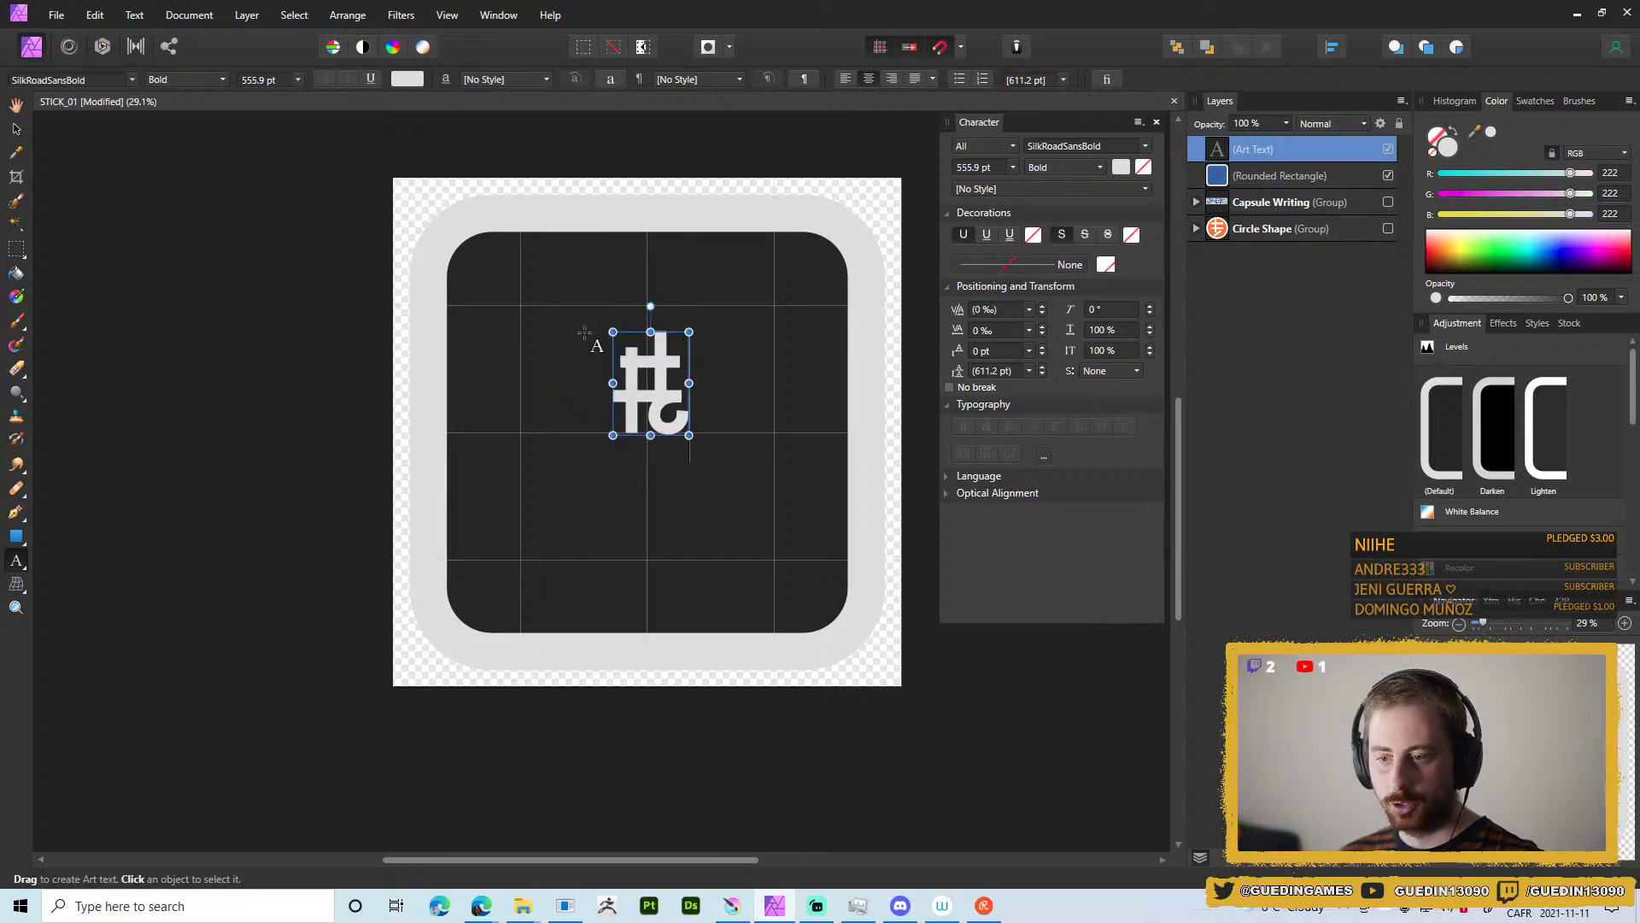
left_click_drag(688, 332, 780, 206)
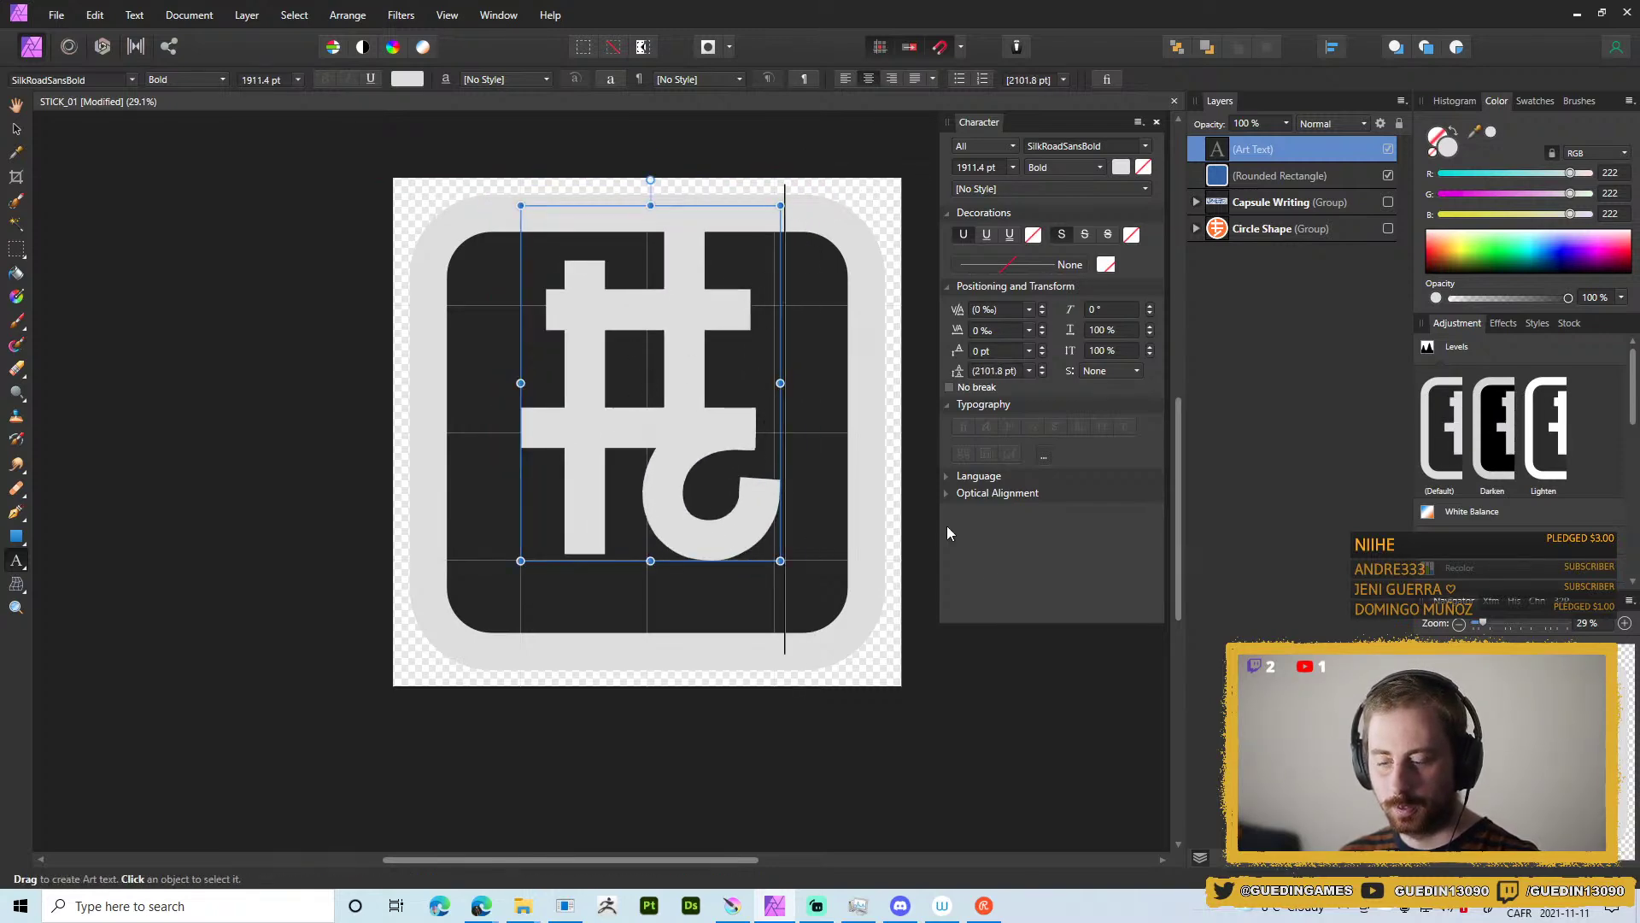
Centre the letter vertically in the rounded square and scale it up to about 2061 pt.
left_click(17, 129)
mouse_move(665, 367)
left_mouse_down()
mouse_move(669, 409)
mouse_move(656, 392)
left_mouse_up()
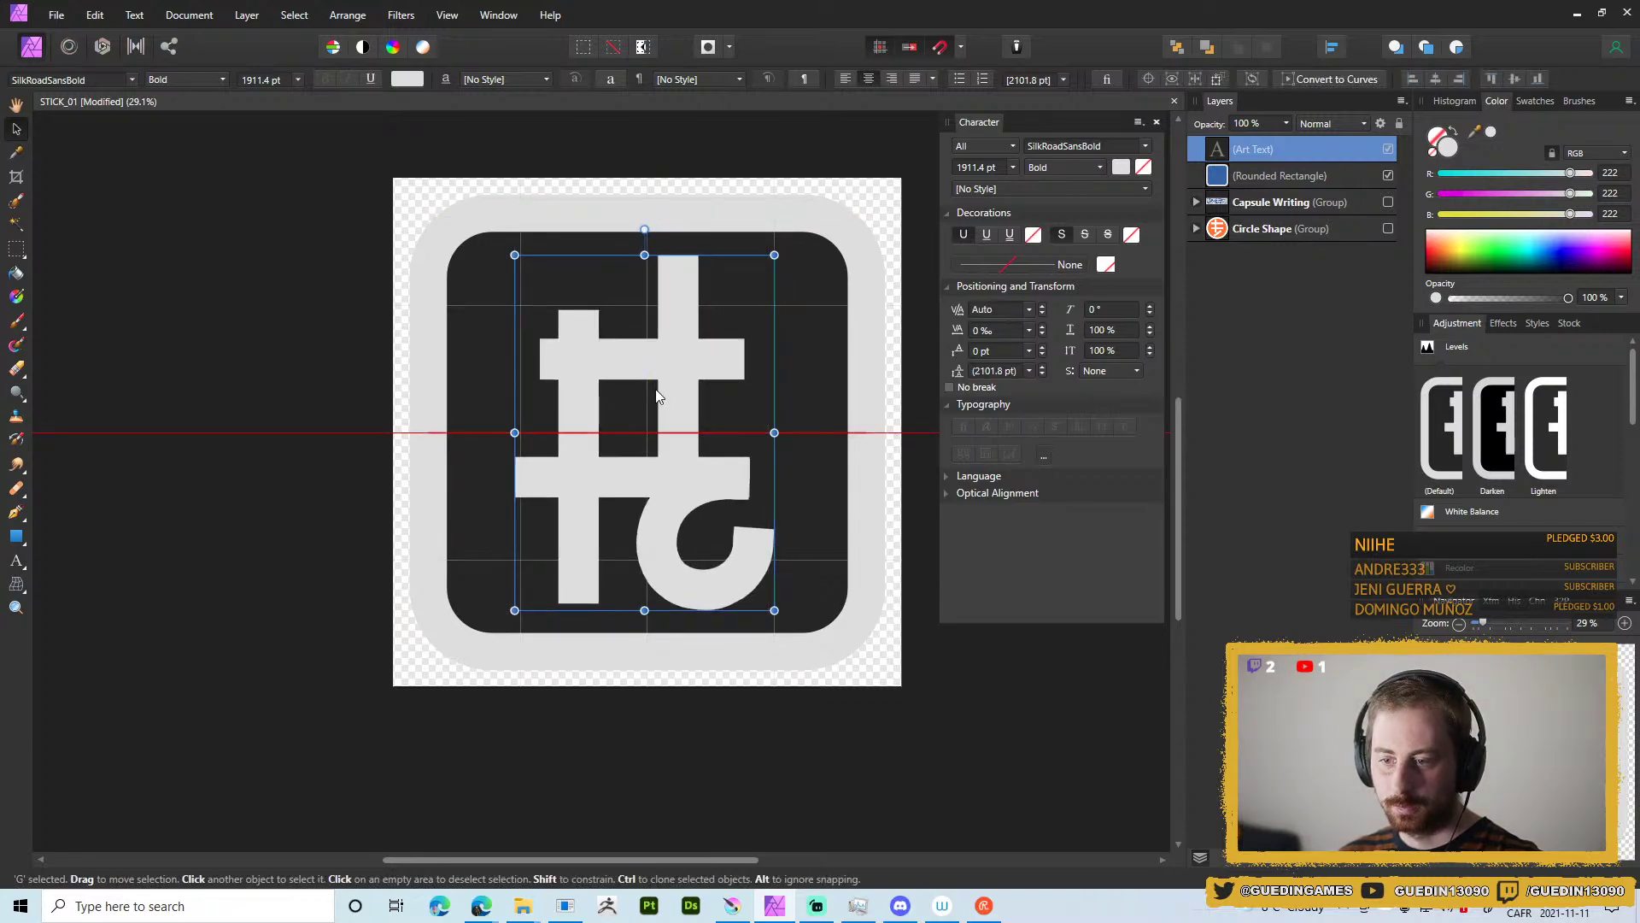
left_click_drag(774, 255, 784, 241)
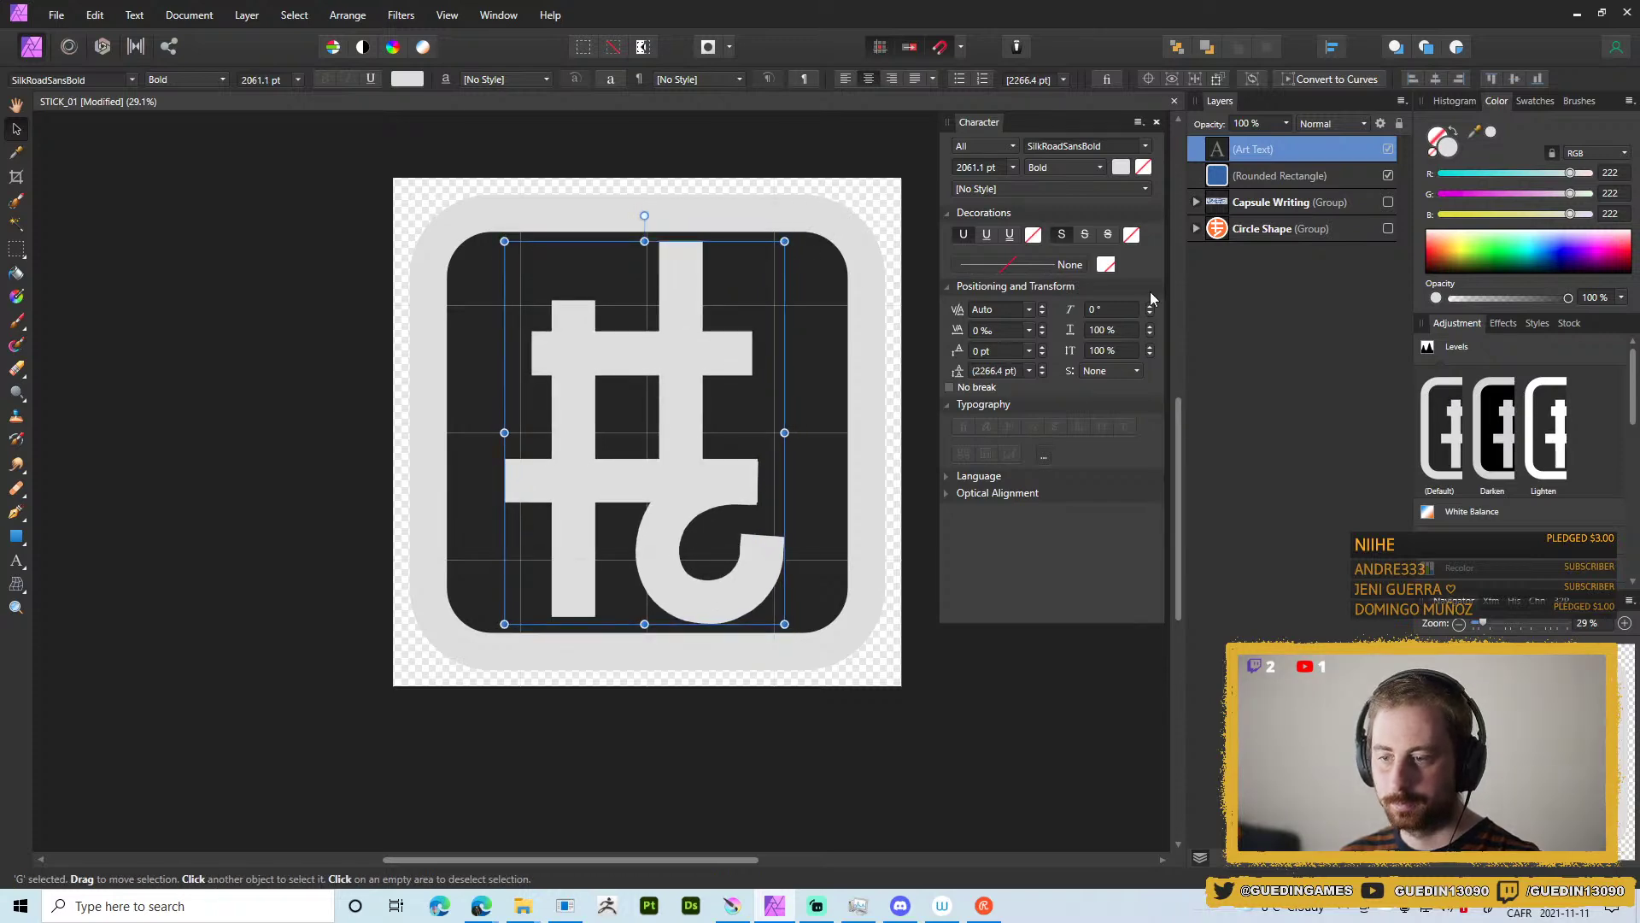
Export the sticker as a PNG named T_STICK_12.png in the Stickers folder.
key("ctrl+alt+shift+s")
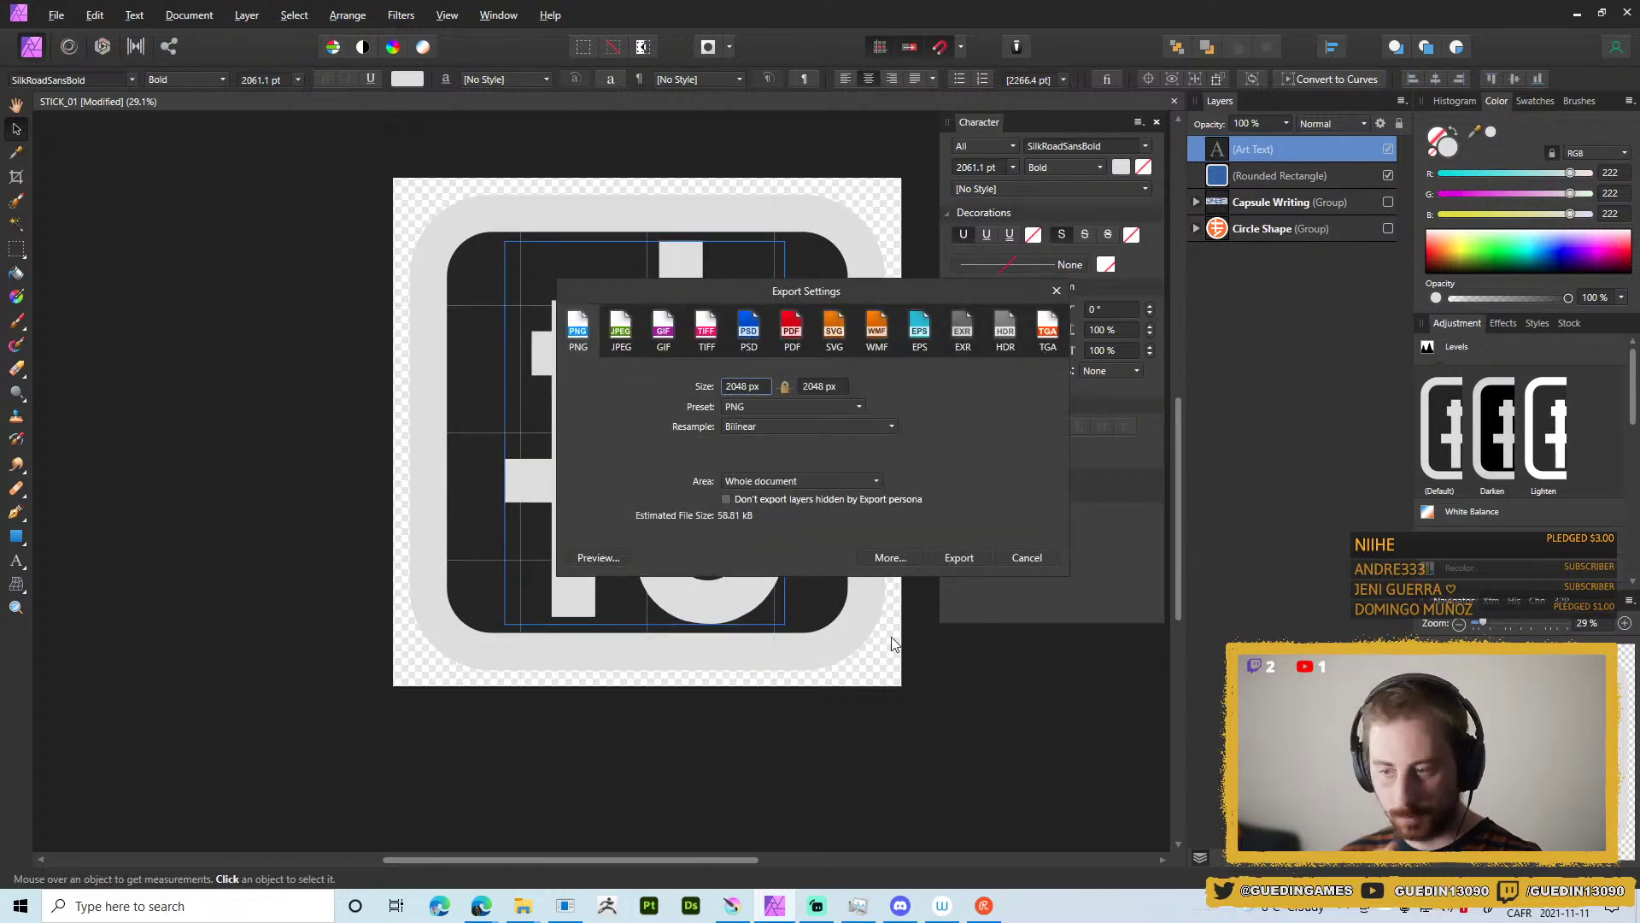
left_click(959, 556)
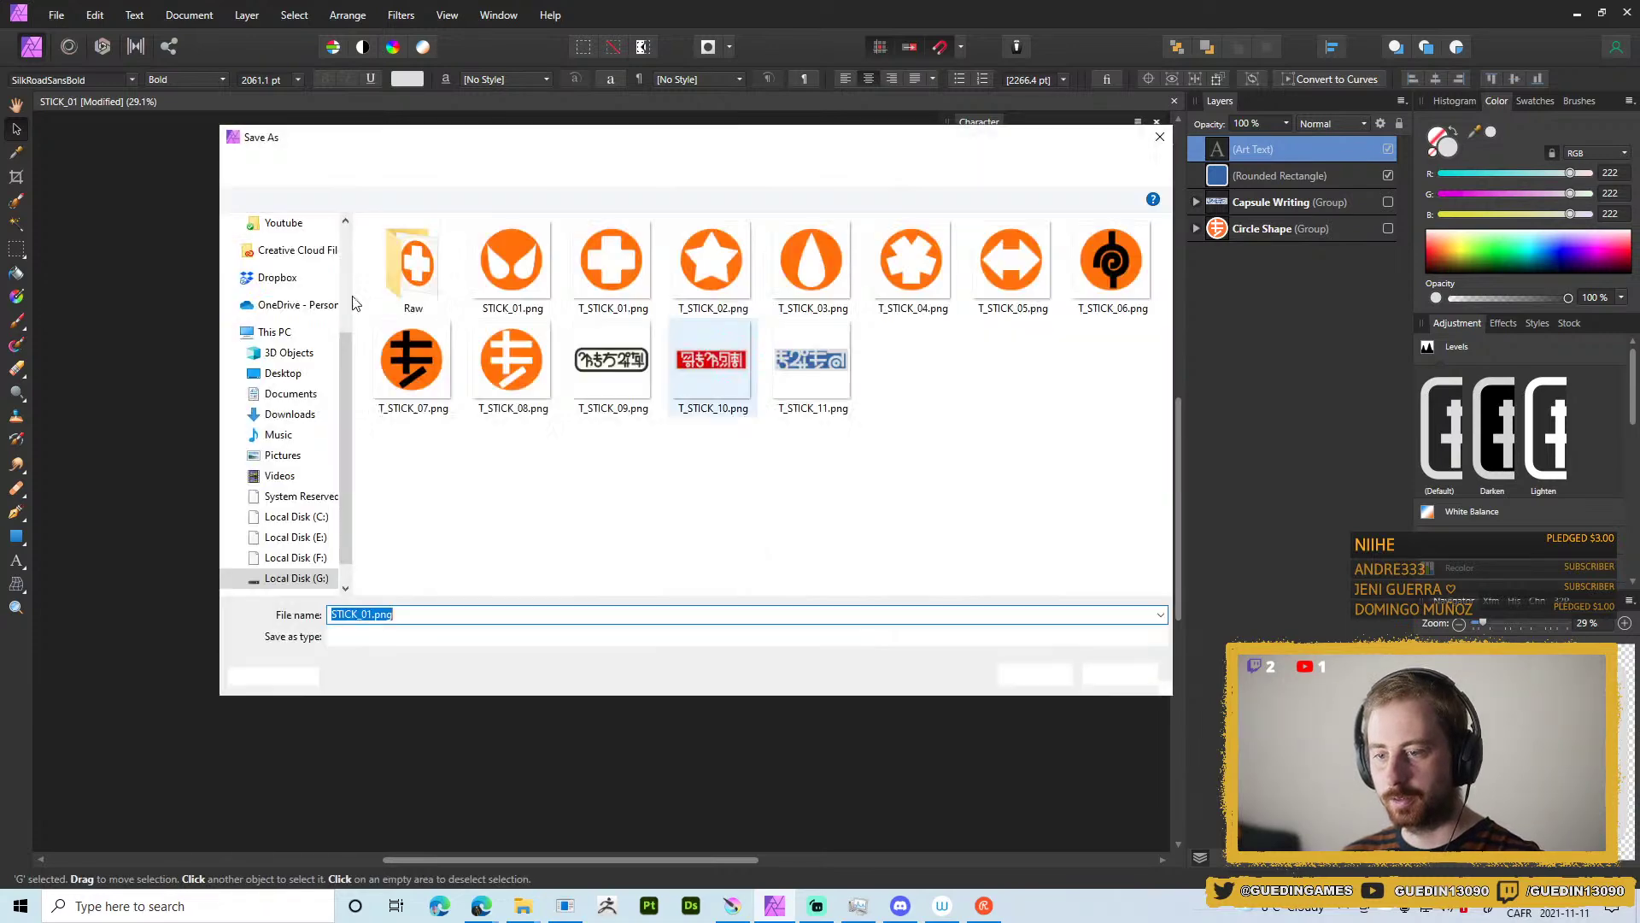
double_click(376, 614)
left_click_drag(382, 614, 374, 614)
type("2")
key("Return")
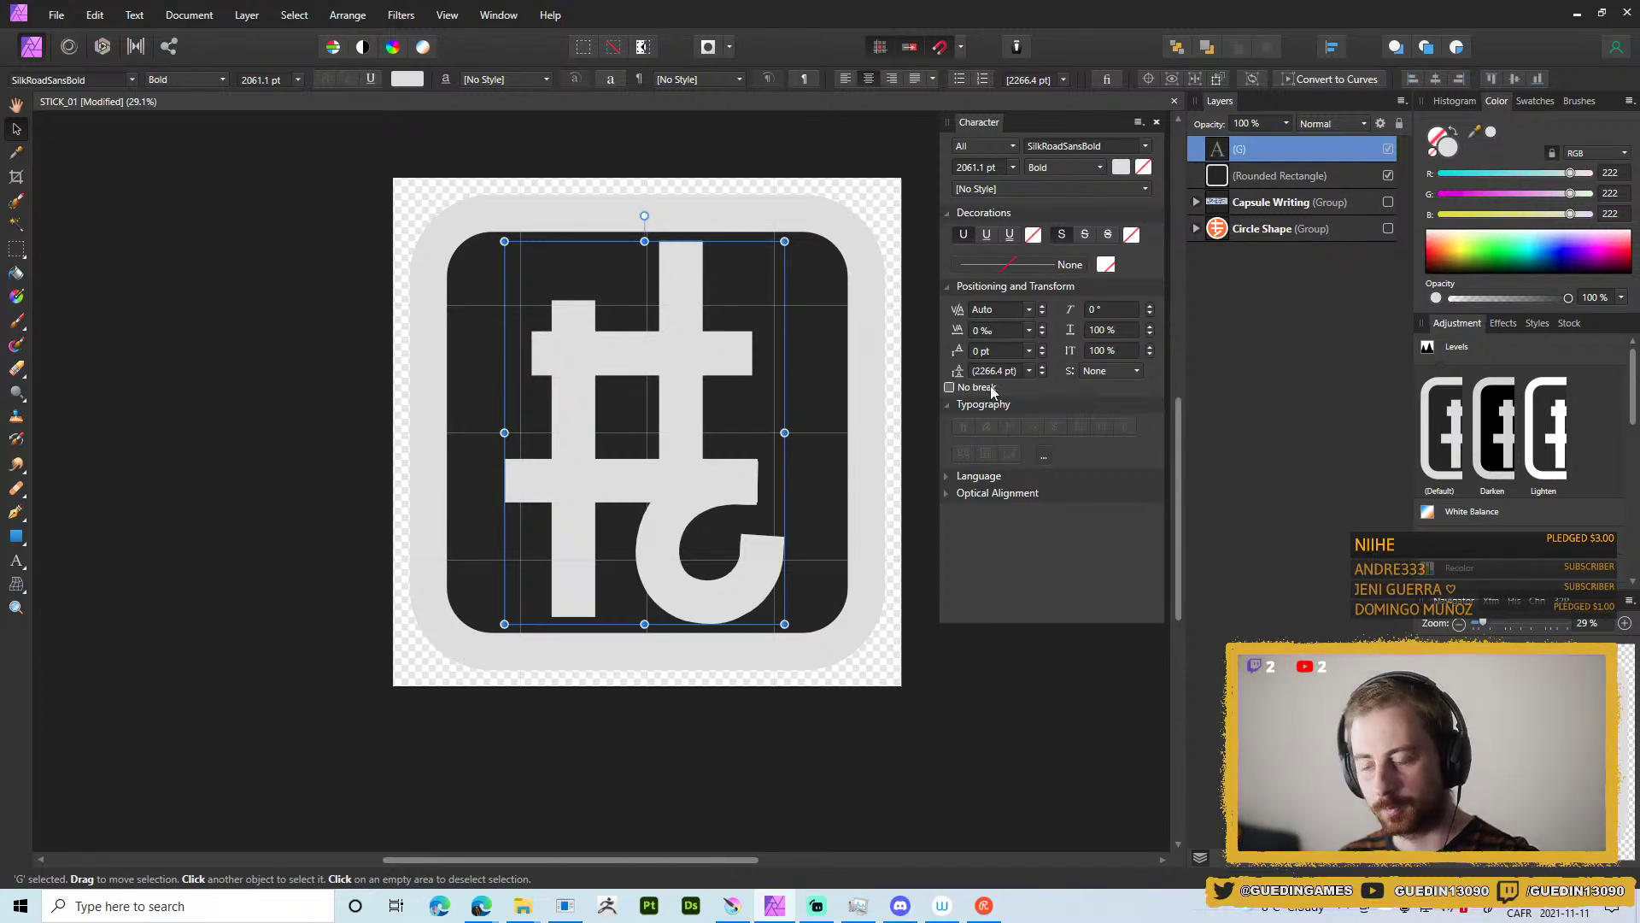
Switch to the Stickers folder in File Explorer to review the exported textures, and return to Affinity Photo.
key("alt+Tab")
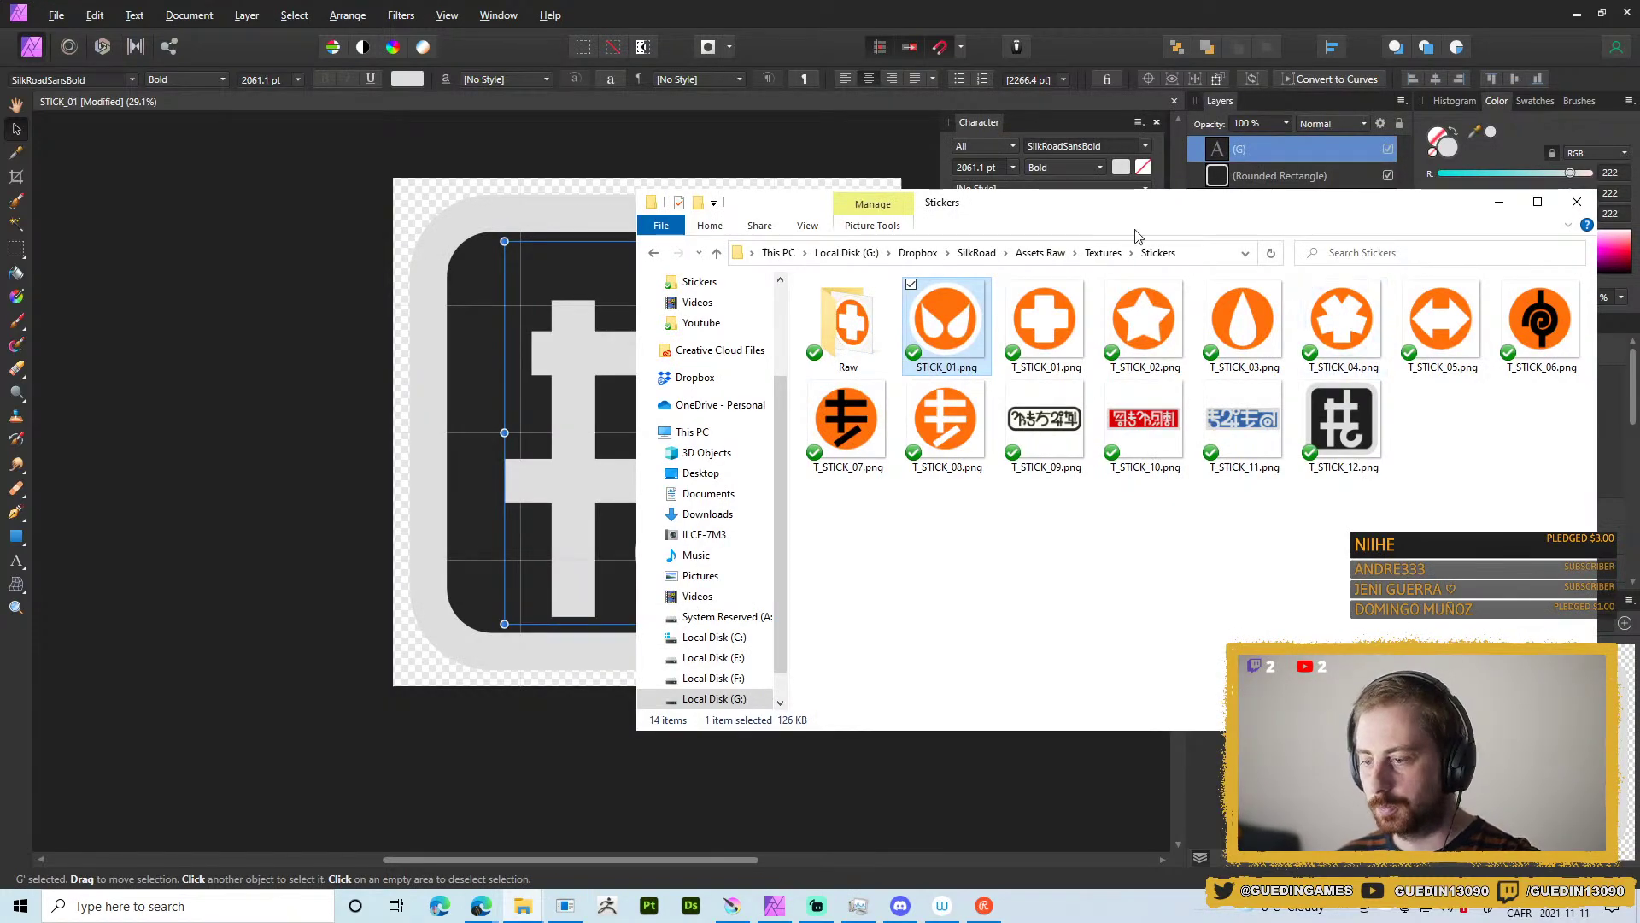
left_click_drag(1068, 211, 666, 165)
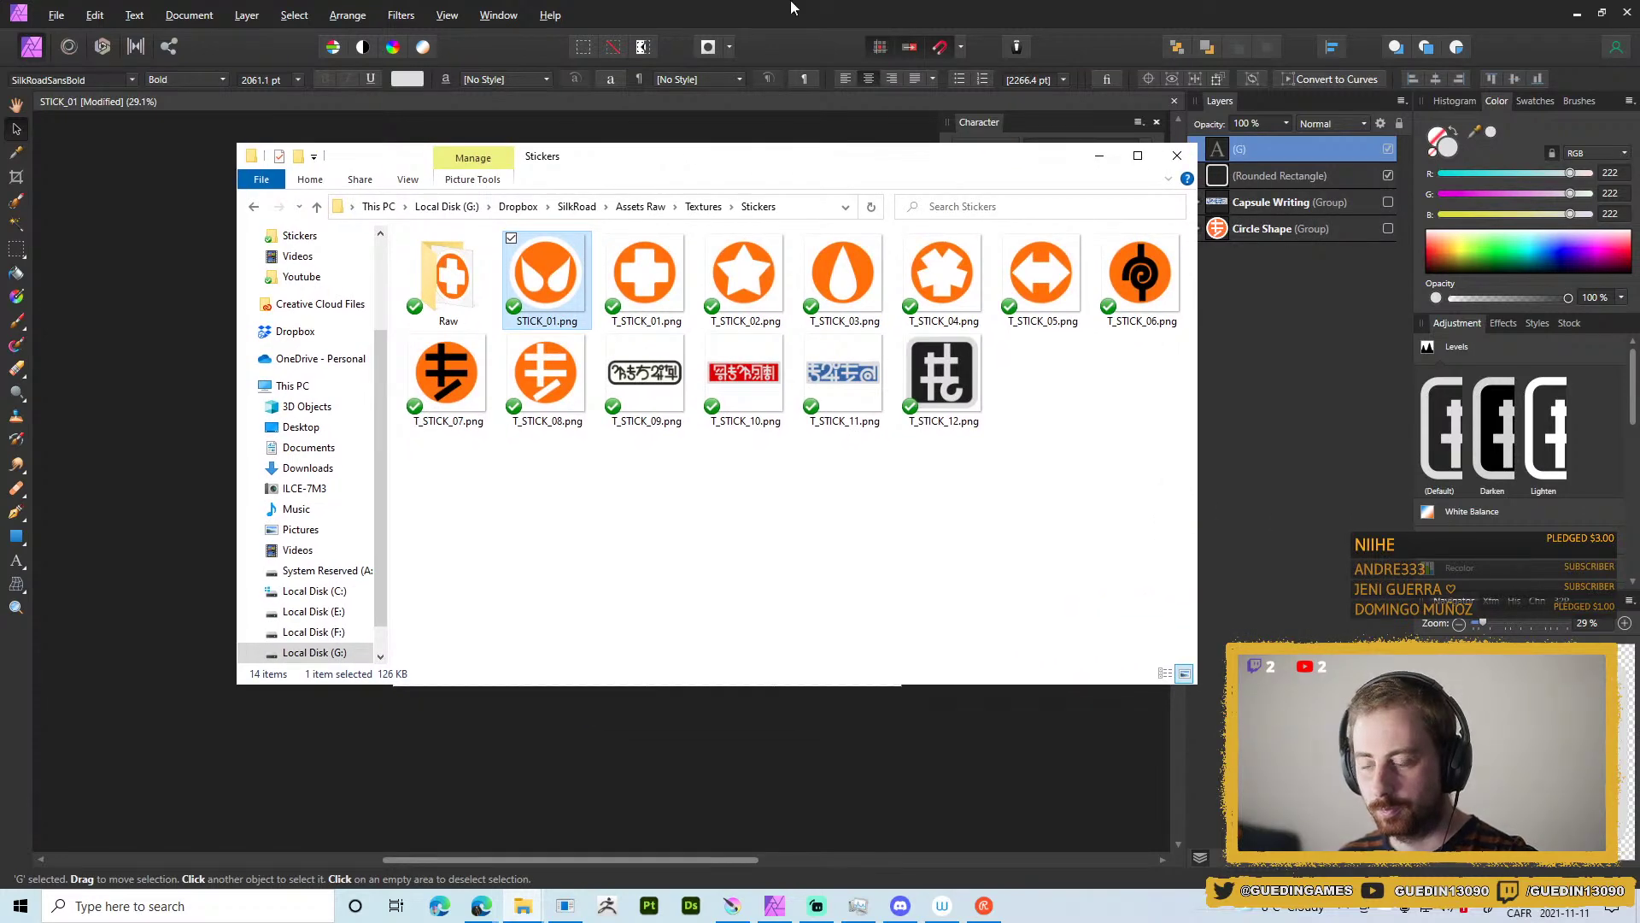
left_click(959, 523)
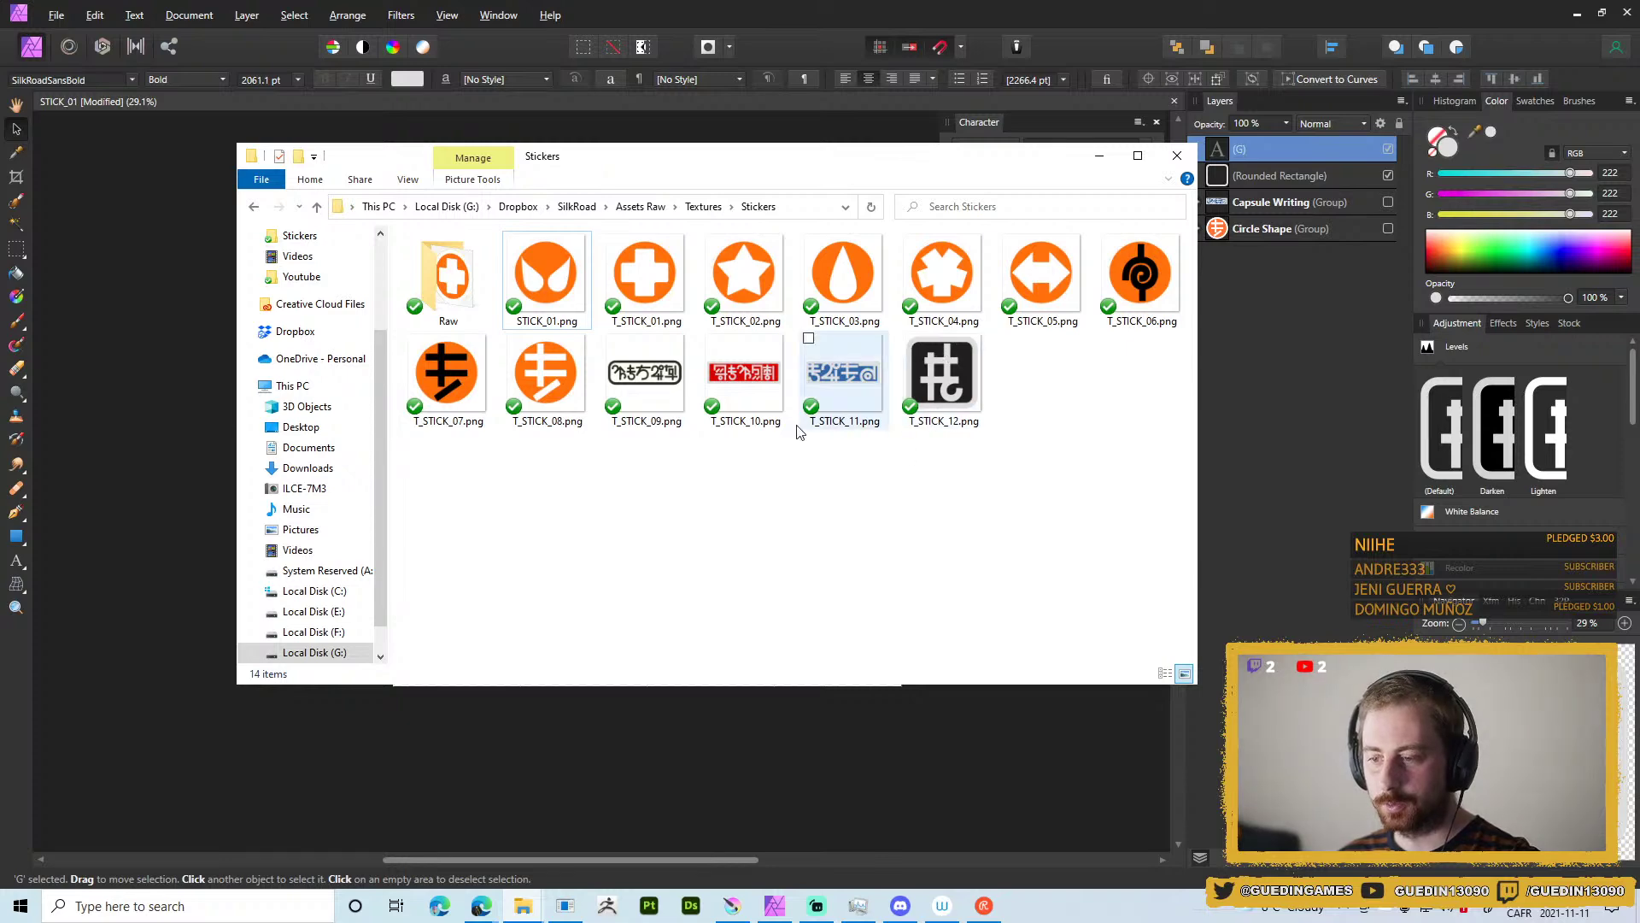
left_click(1319, 352)
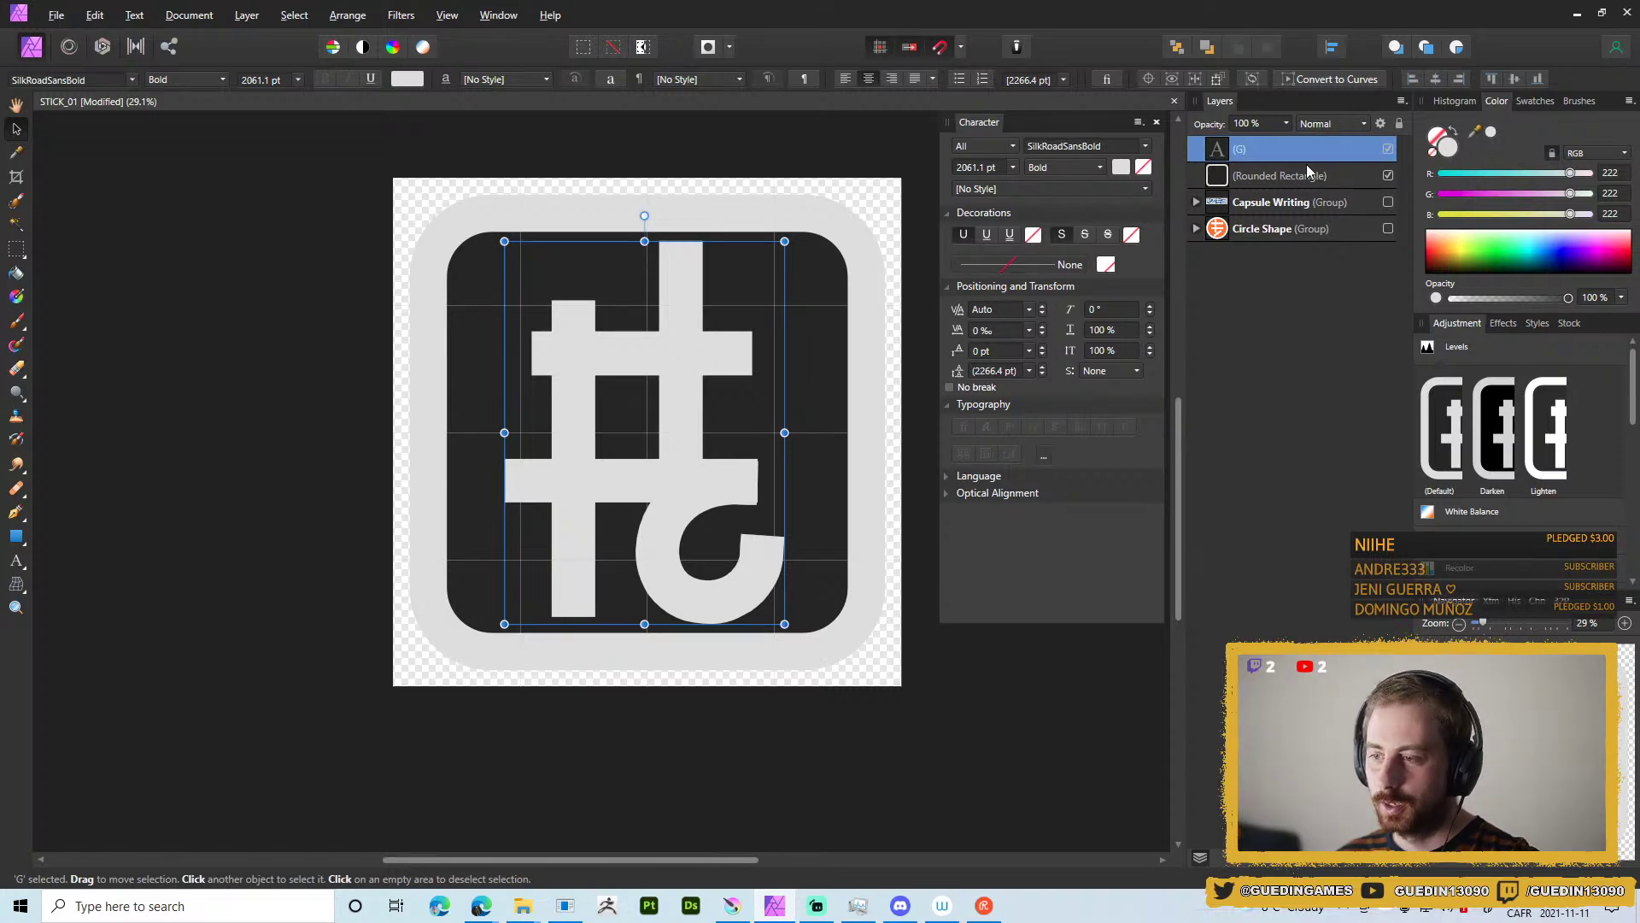
Group the letter with the rounded rectangle and name the group Cube Writing.
left_click(21, 540)
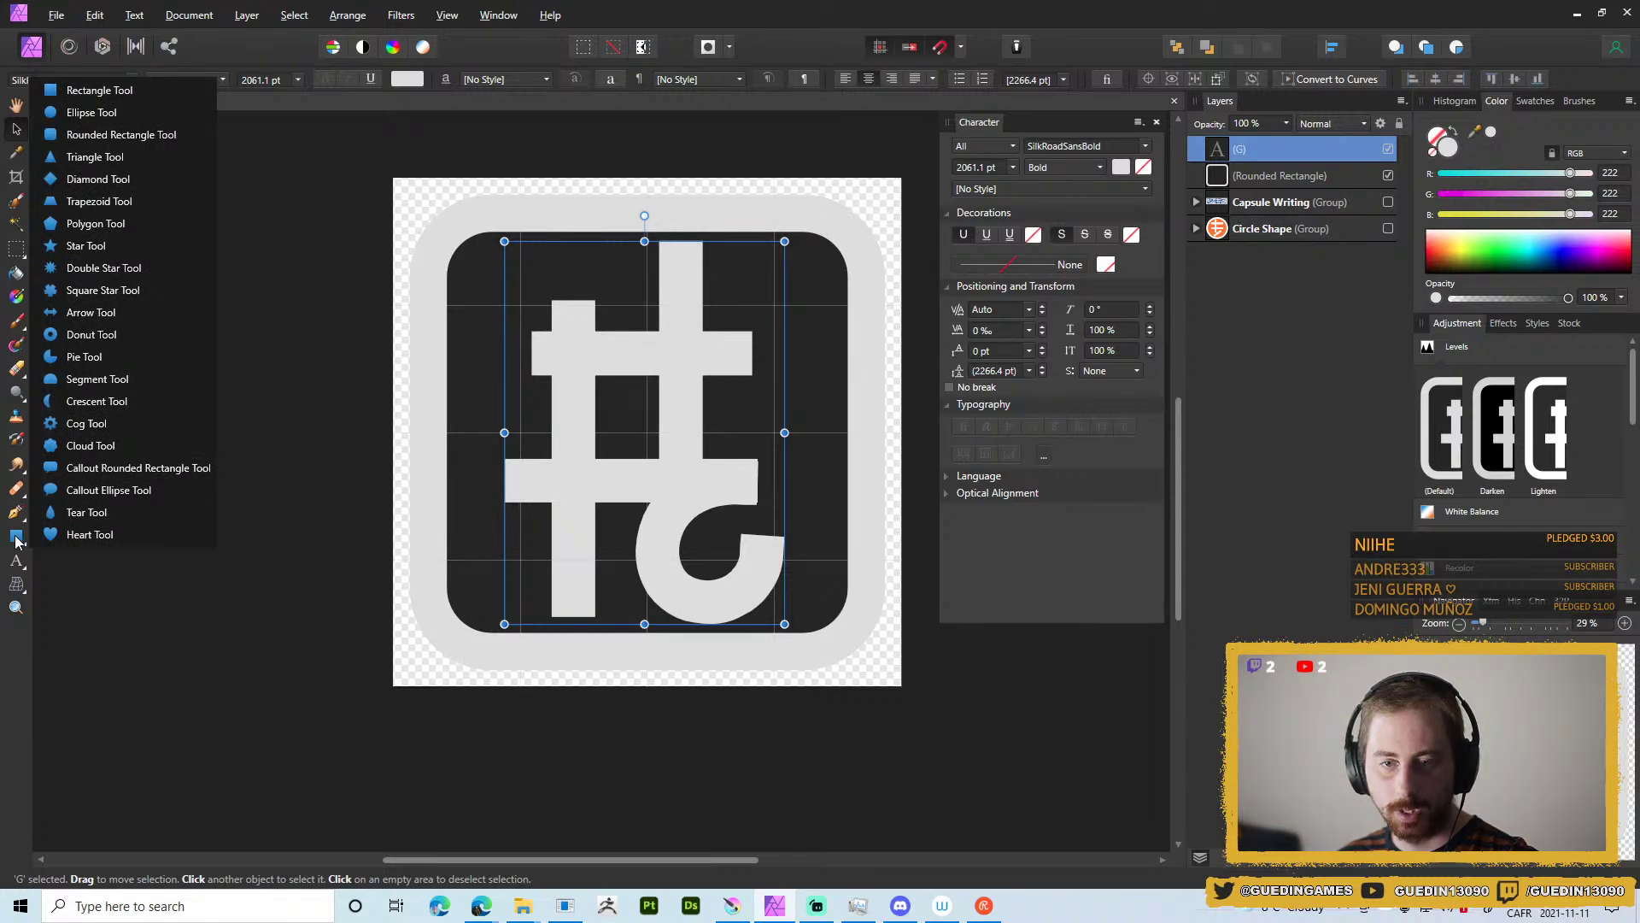
left_click(89, 534)
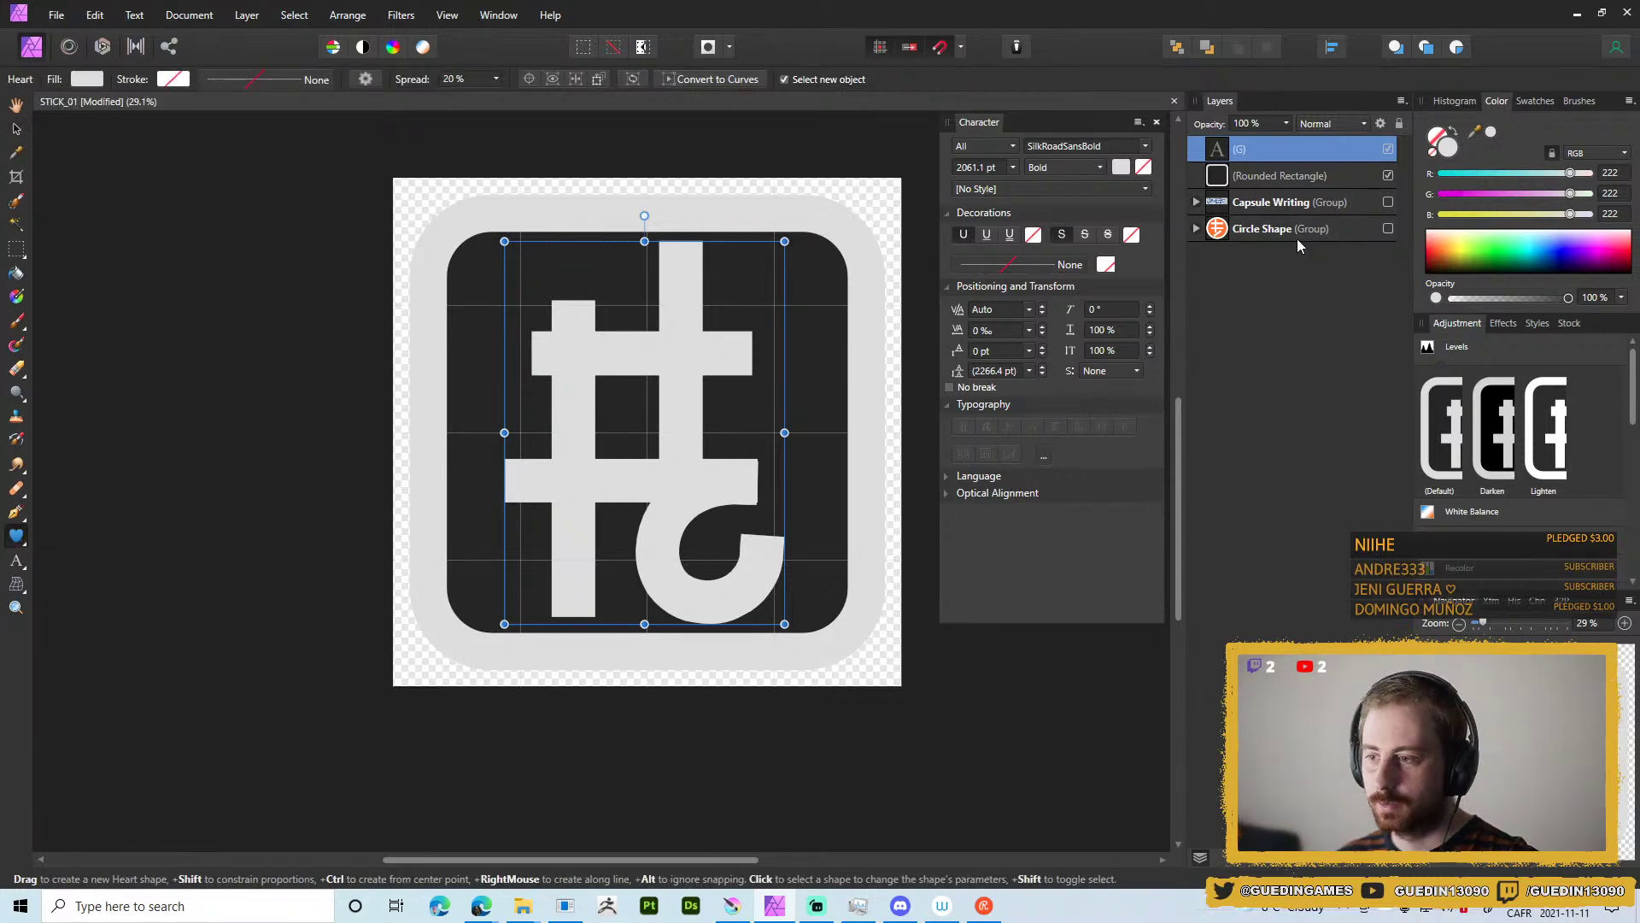
left_click(1320, 188, "ctrl")
key("ctrl+g")
double_click(1276, 150)
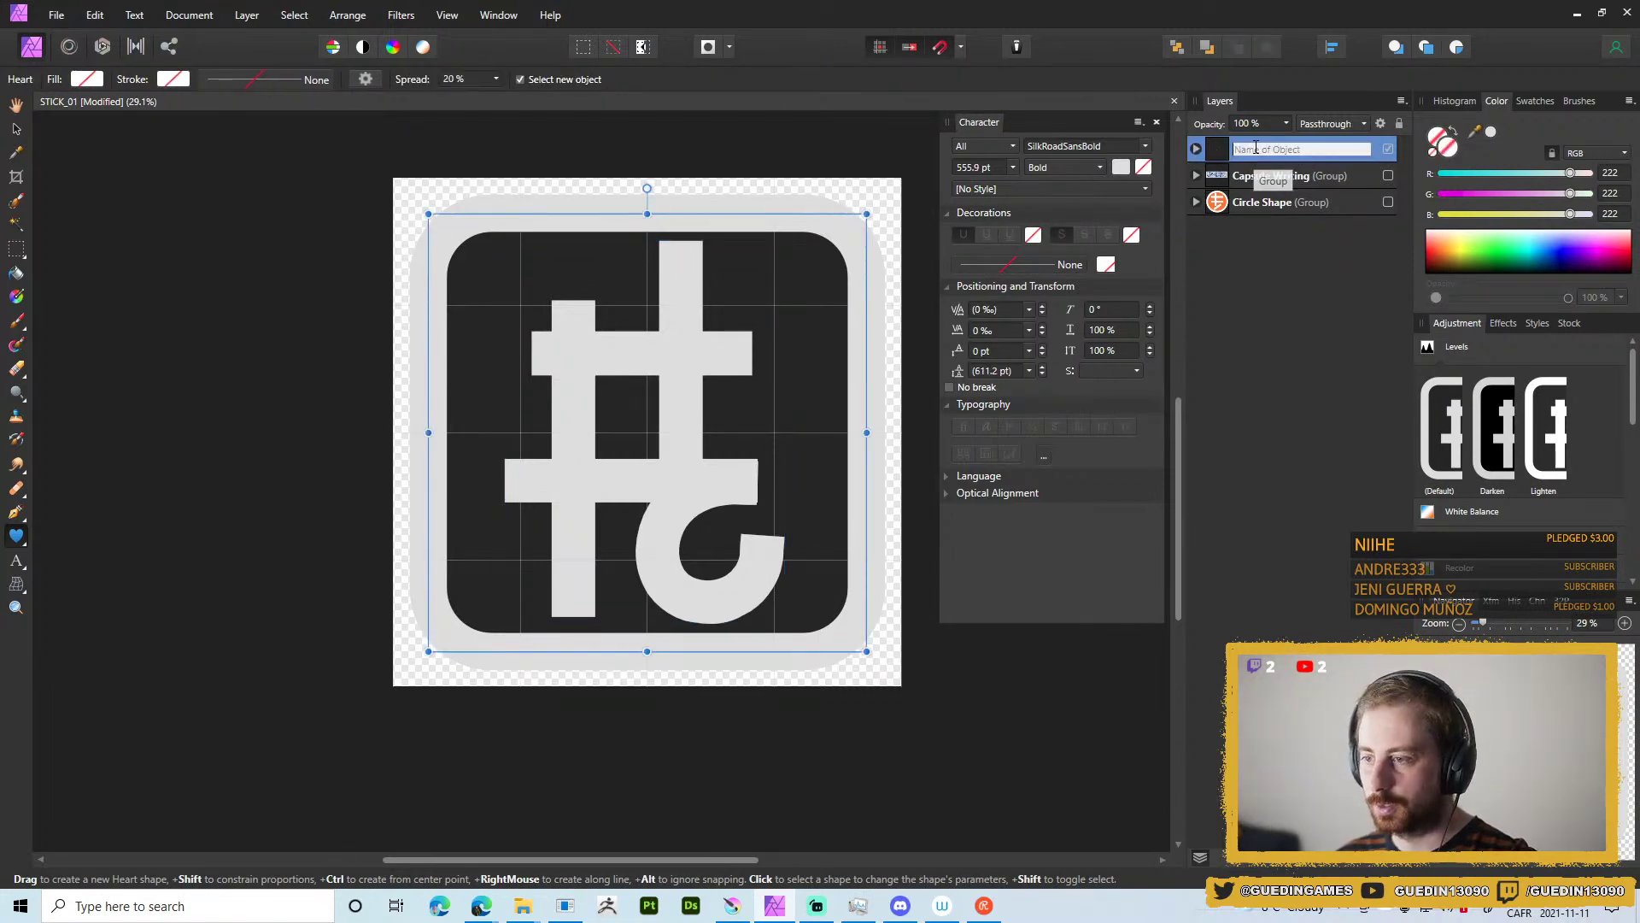
type("Cube Wr")
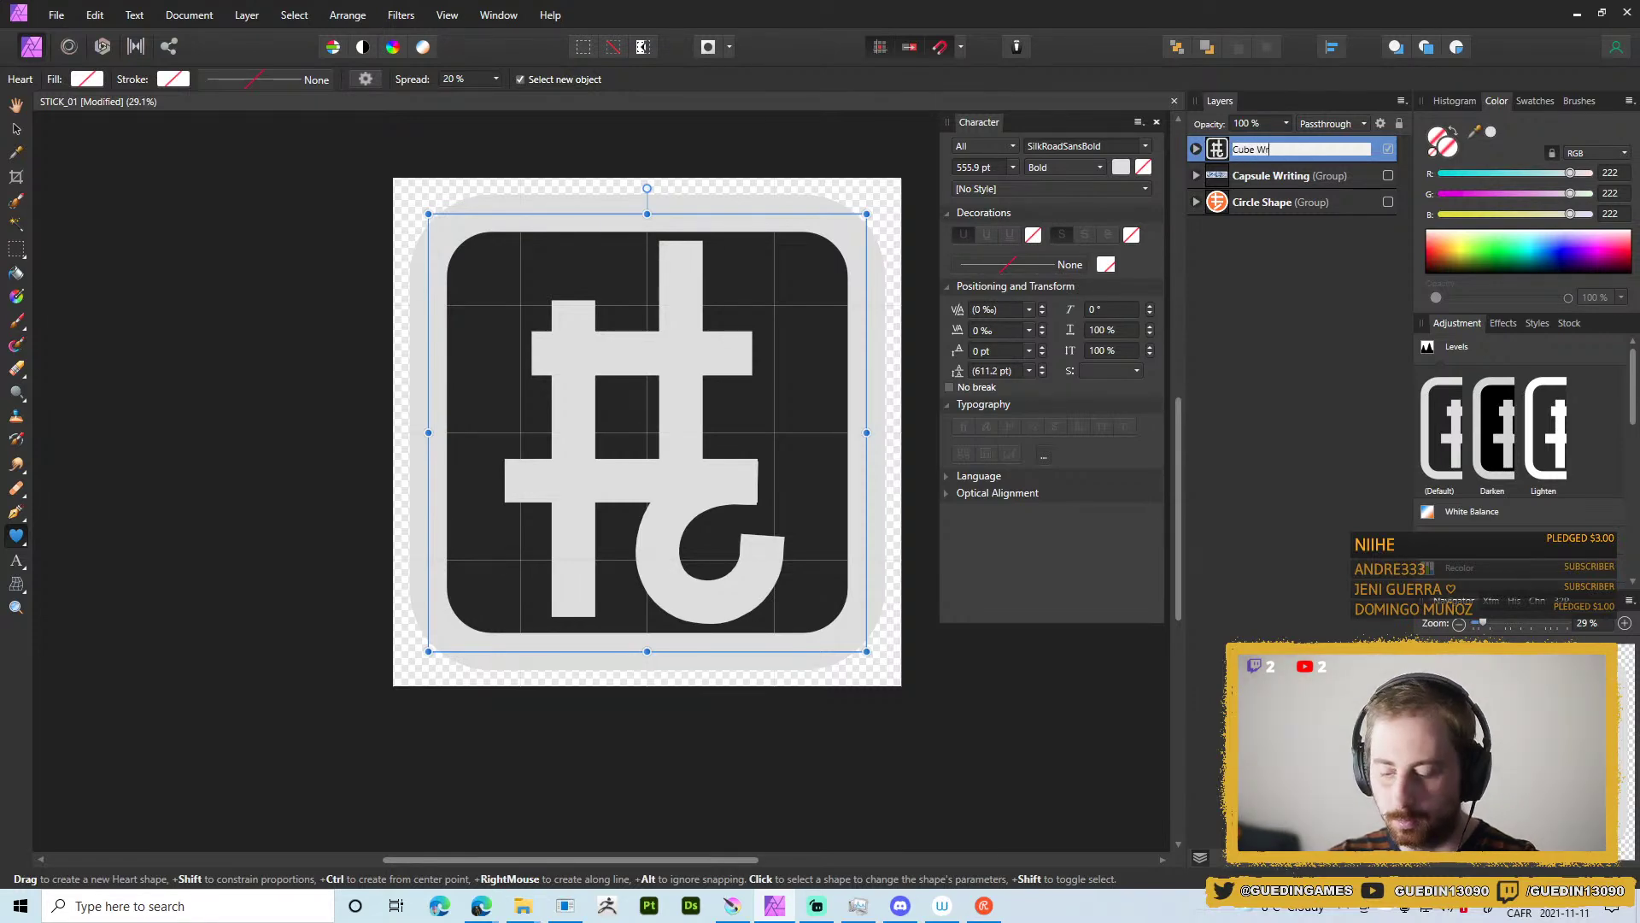
type("iting")
key("Return")
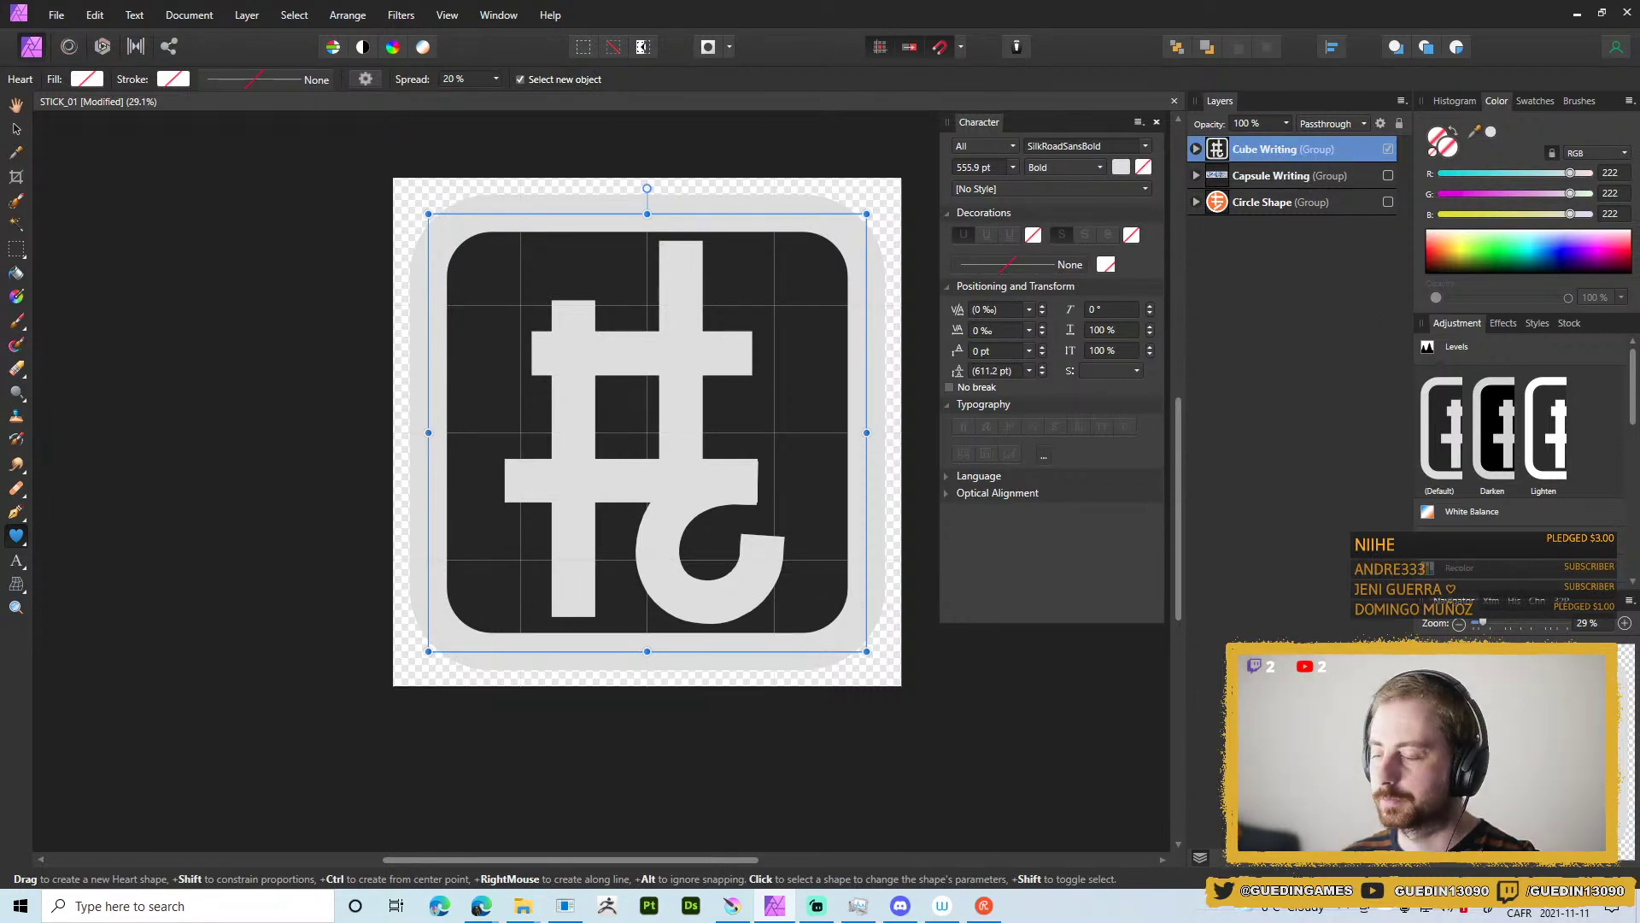
Expand the Cube Writing group, hide its letter G layer and select that layer.
left_click(1195, 149)
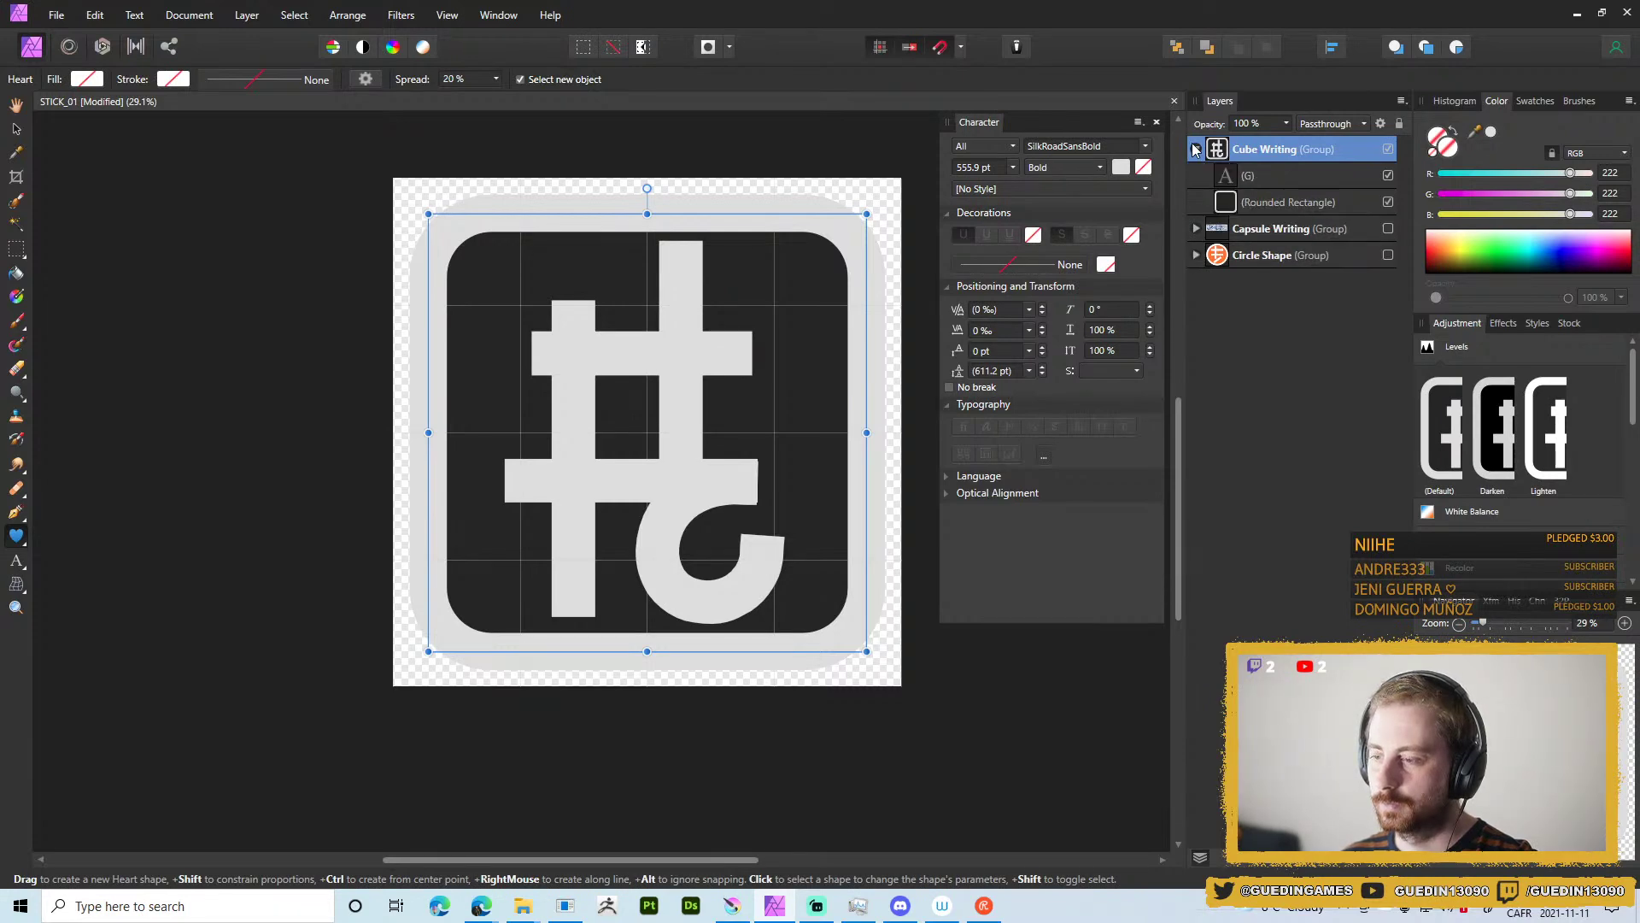
left_click(1387, 175)
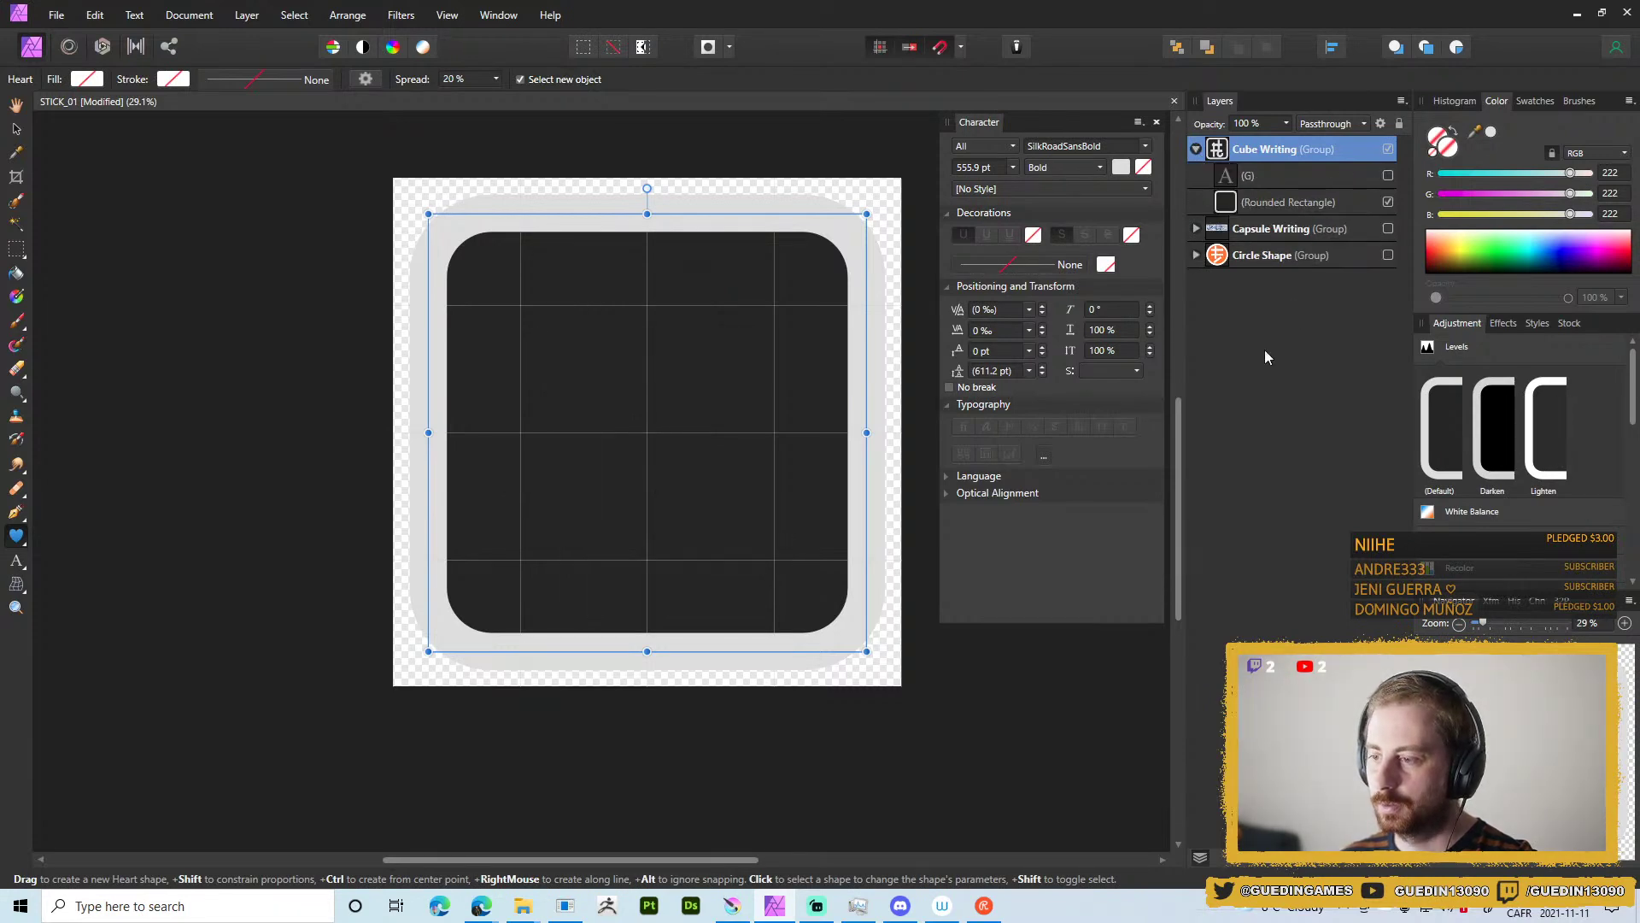
left_click(1299, 175)
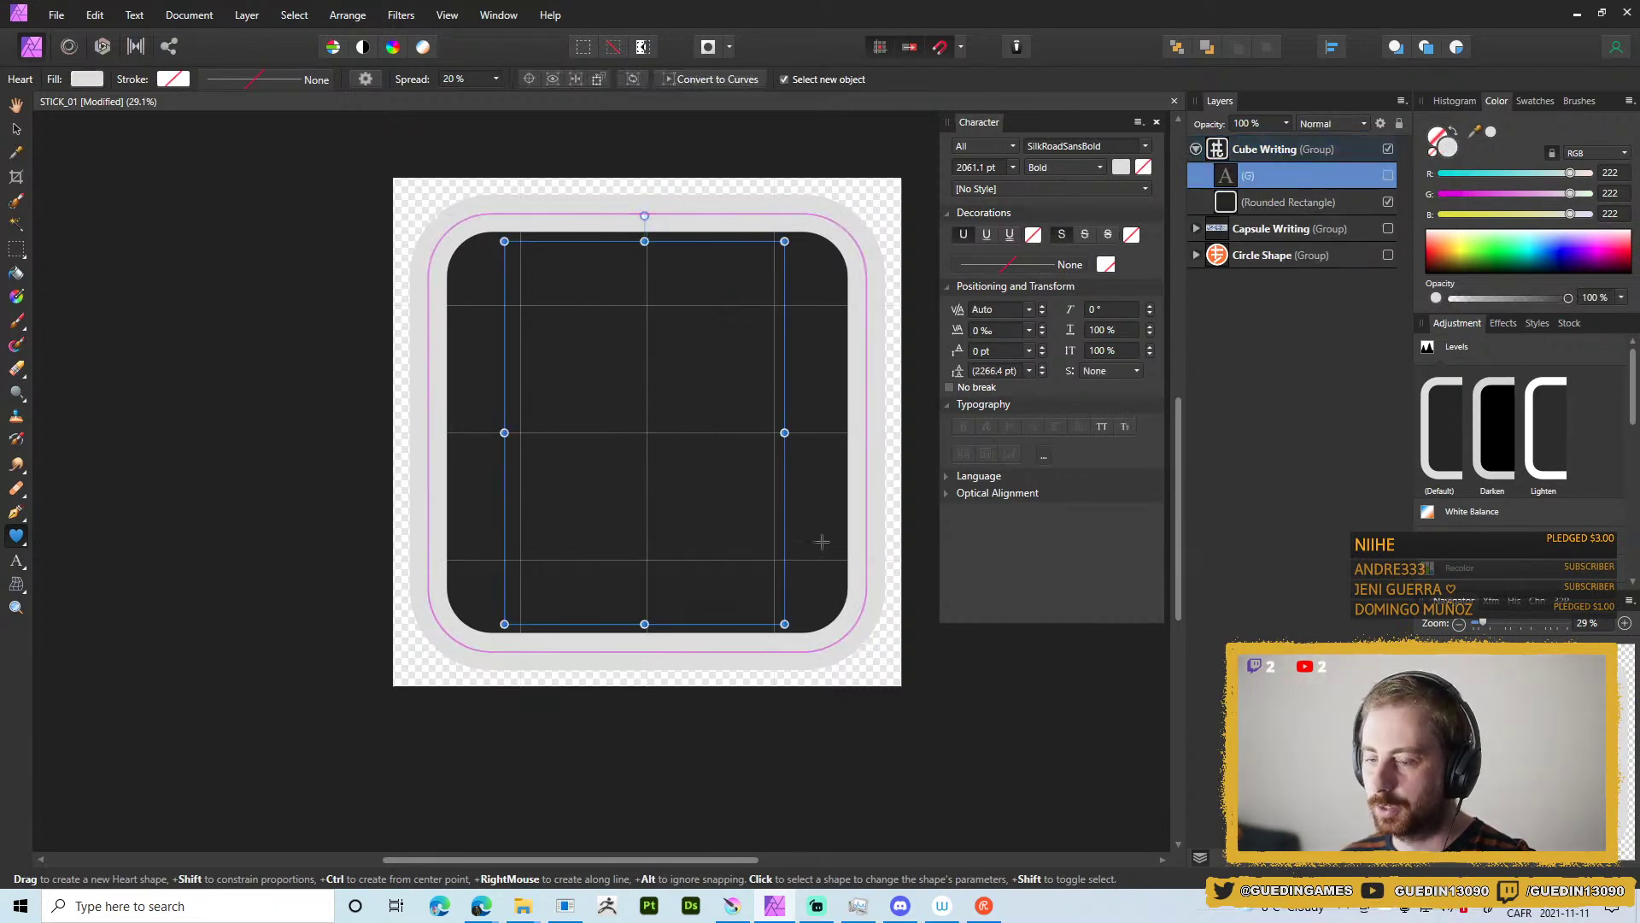
Draw a large diamond centred on the dark square, above the hidden letter in the Cube Writing group.
left_click(16, 541)
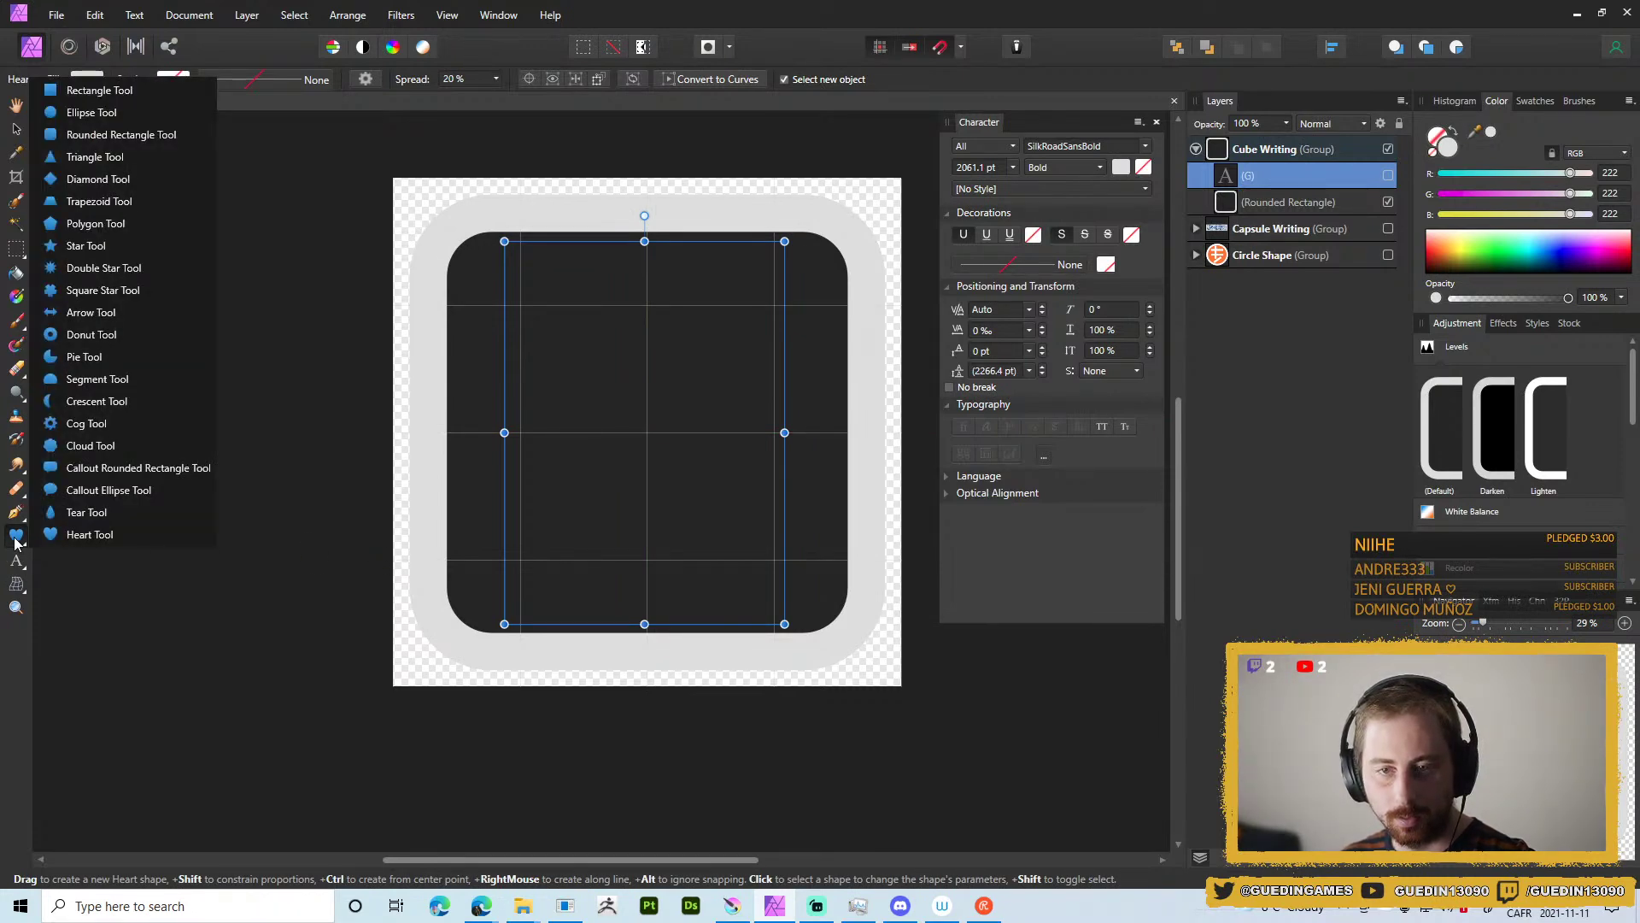
left_click(111, 181)
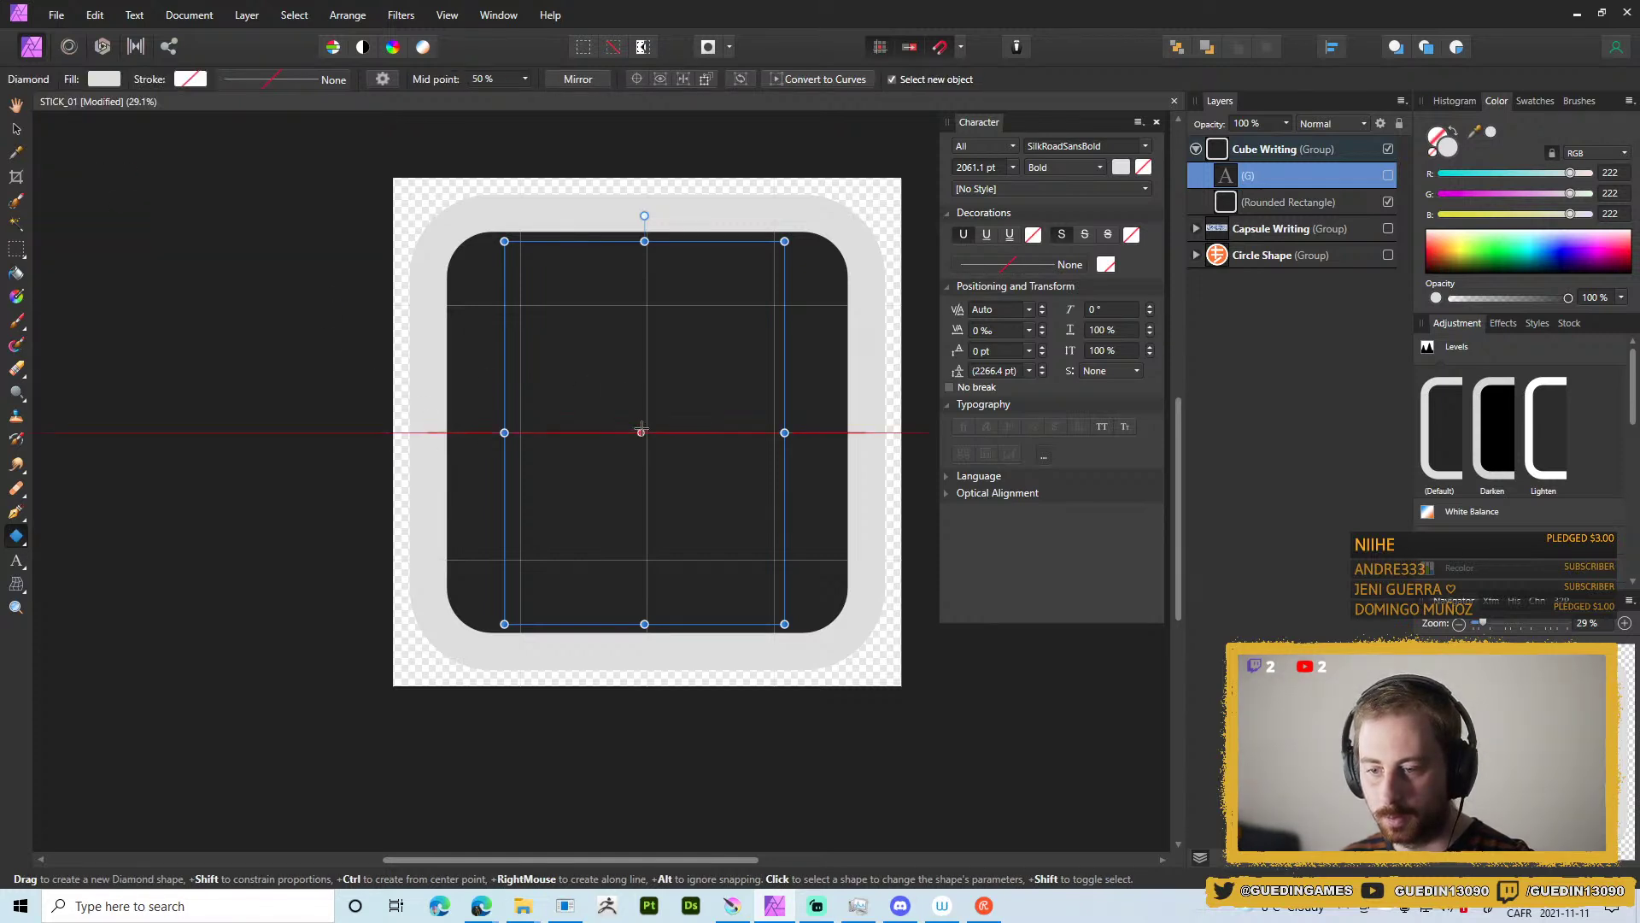
left_click_drag(647, 432, 792, 254)
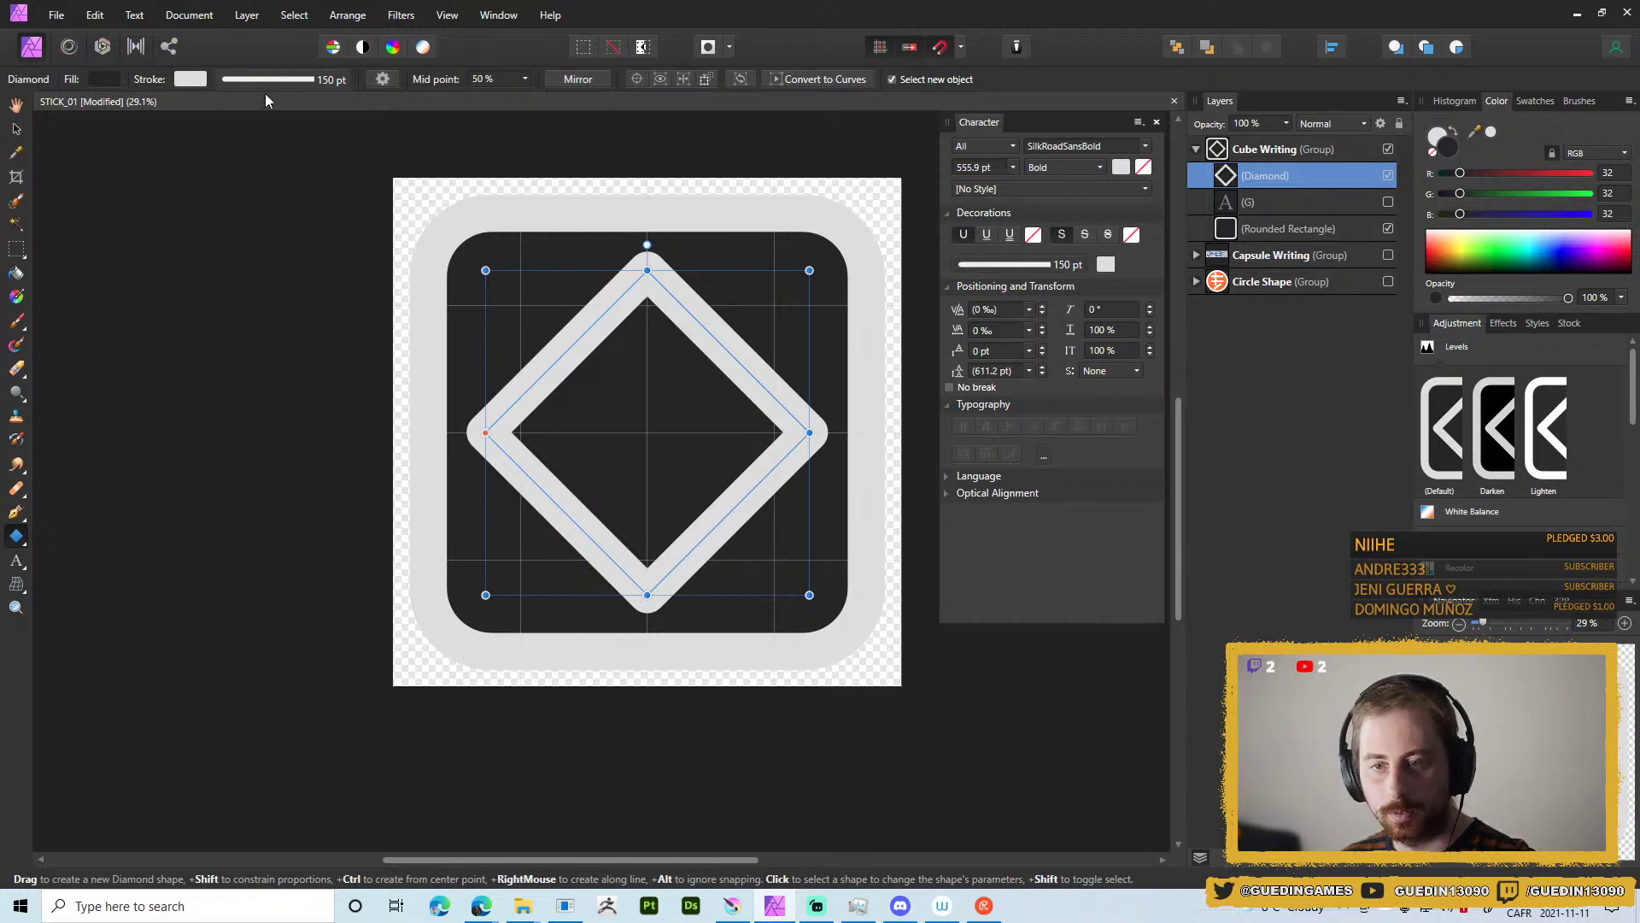
Reduce the diamond's stroke width to 0 pt.
left_click(319, 79)
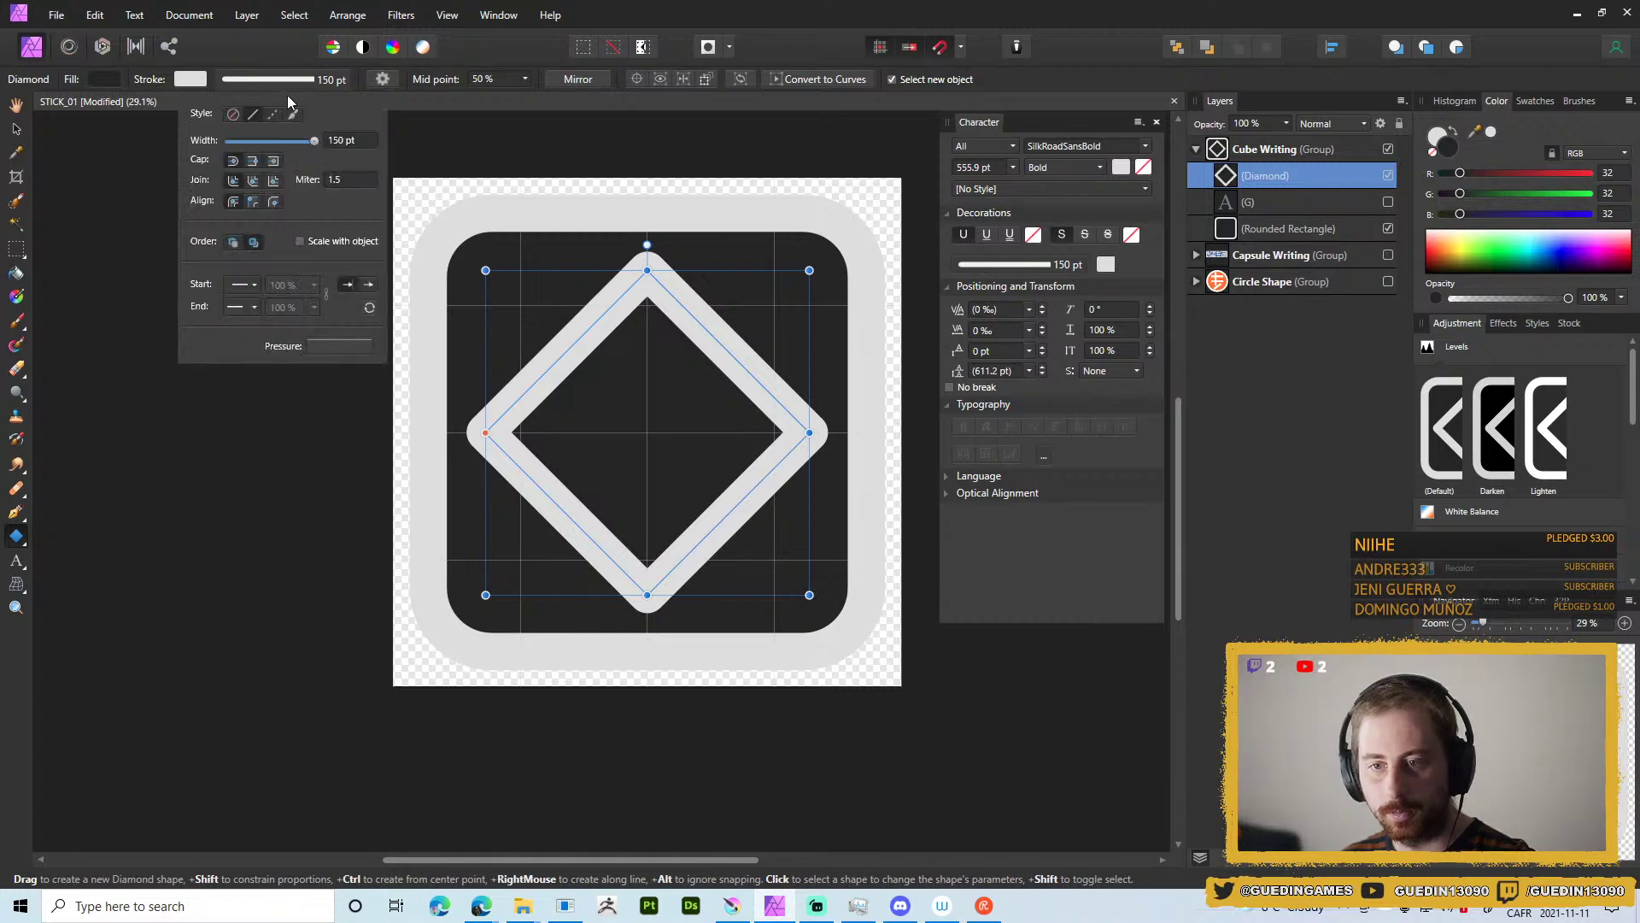
left_click(309, 142)
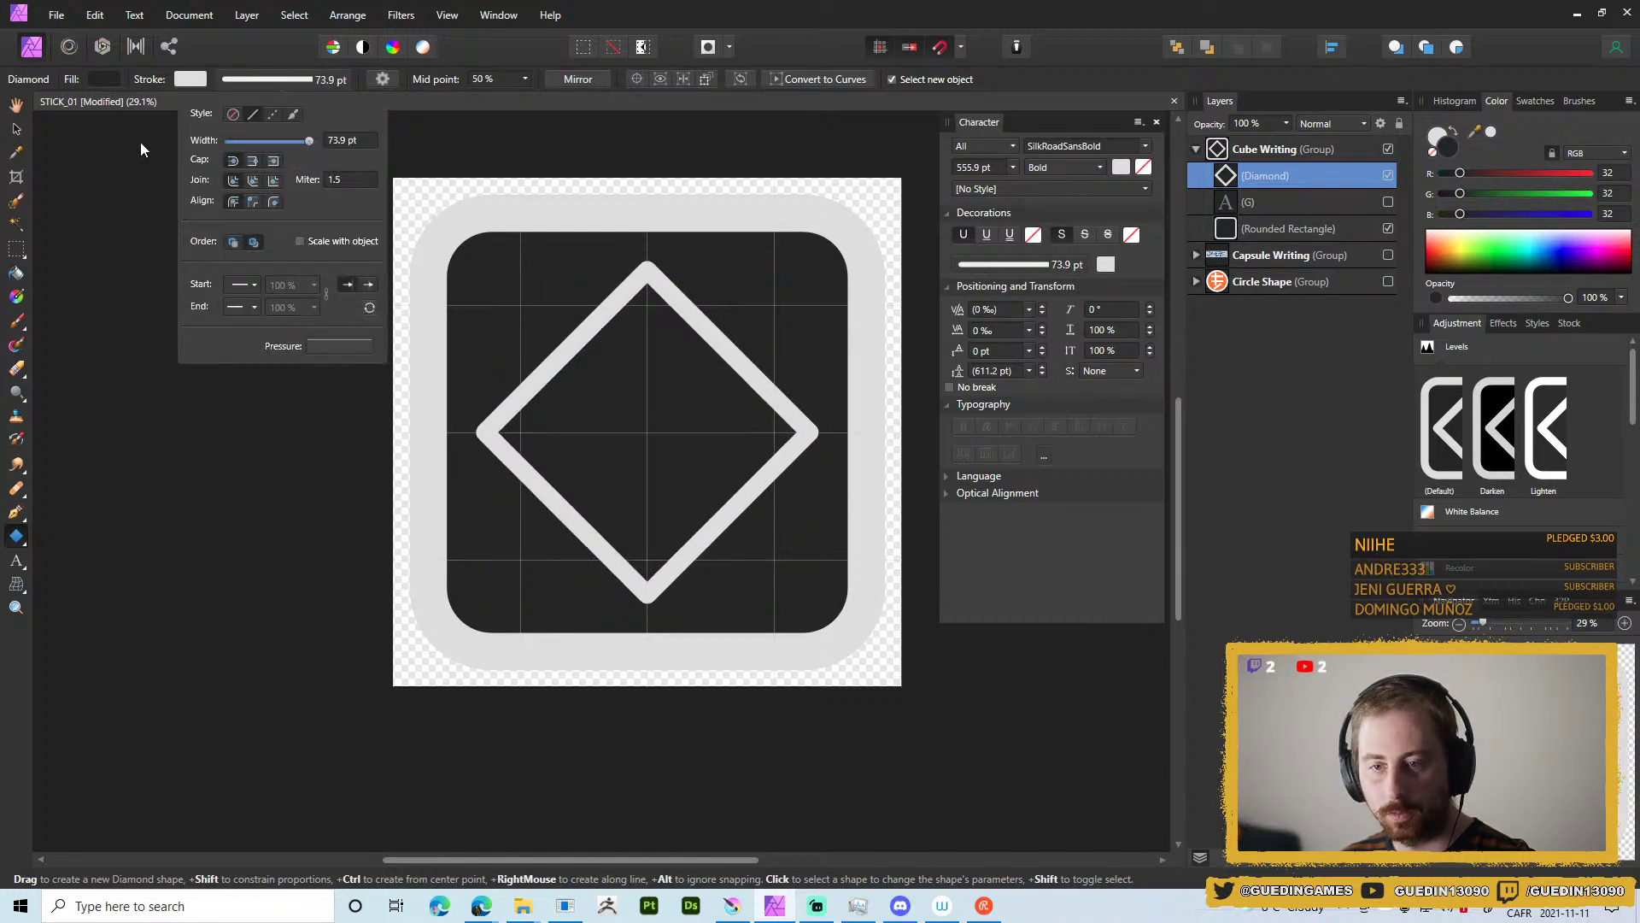
left_click(241, 142)
left_click_drag(241, 142, 223, 149)
Fill the diamond with white and deselect it.
left_click(100, 77)
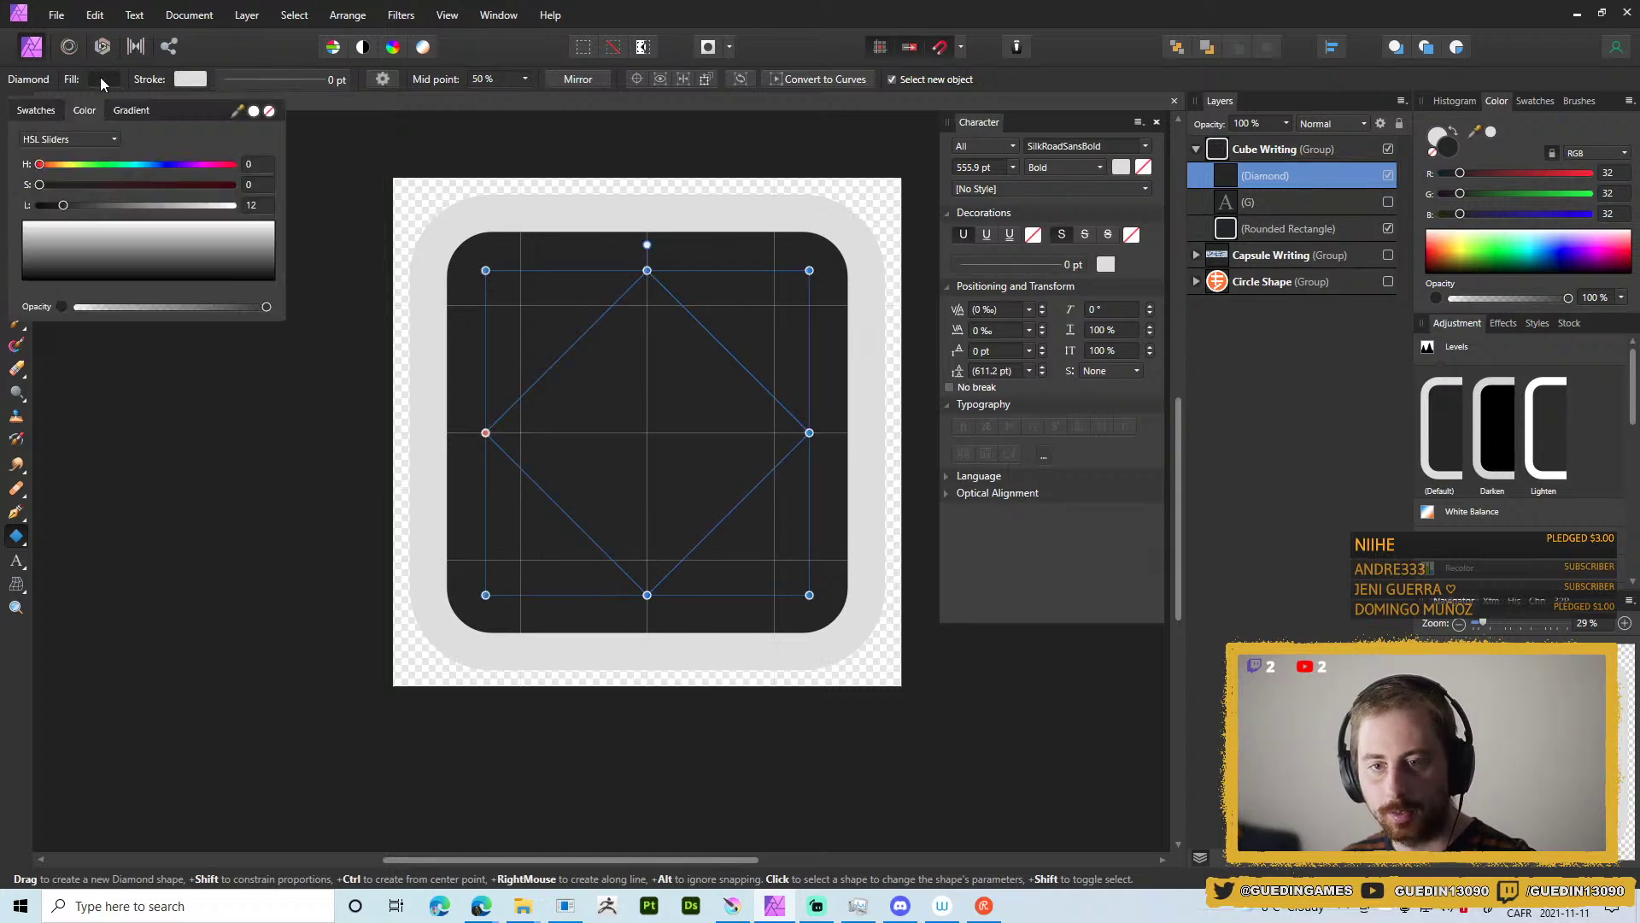
left_click(253, 111)
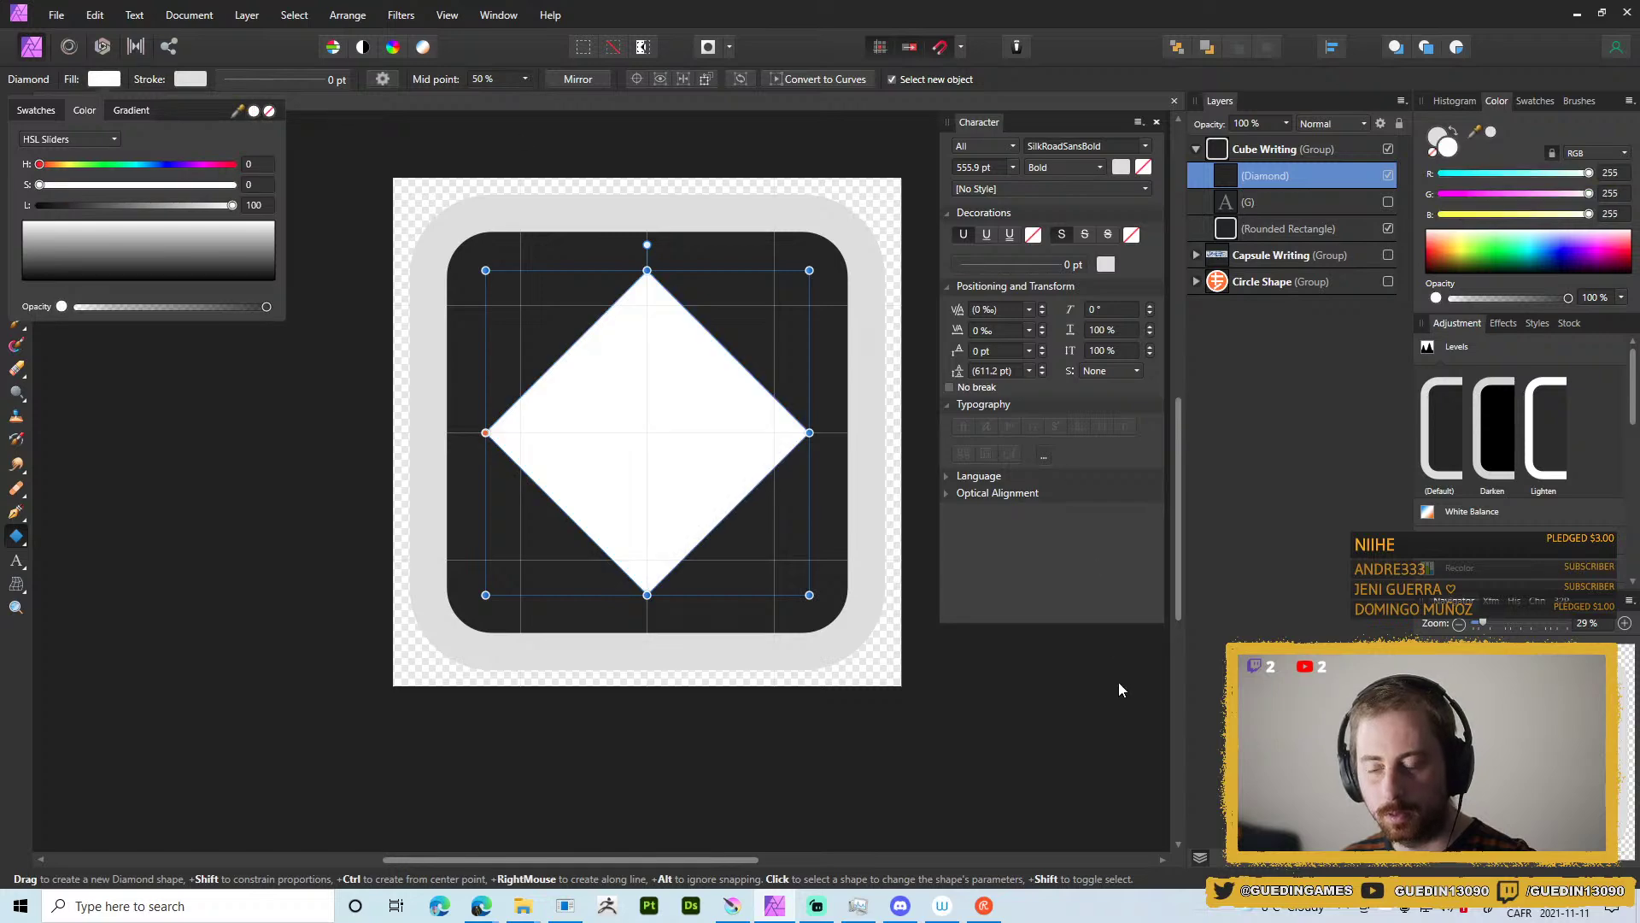
left_click(1033, 678)
Try to match the diamond's fill to the frame's light grey at 87 lightness without reselecting the diamond.
left_click(102, 78)
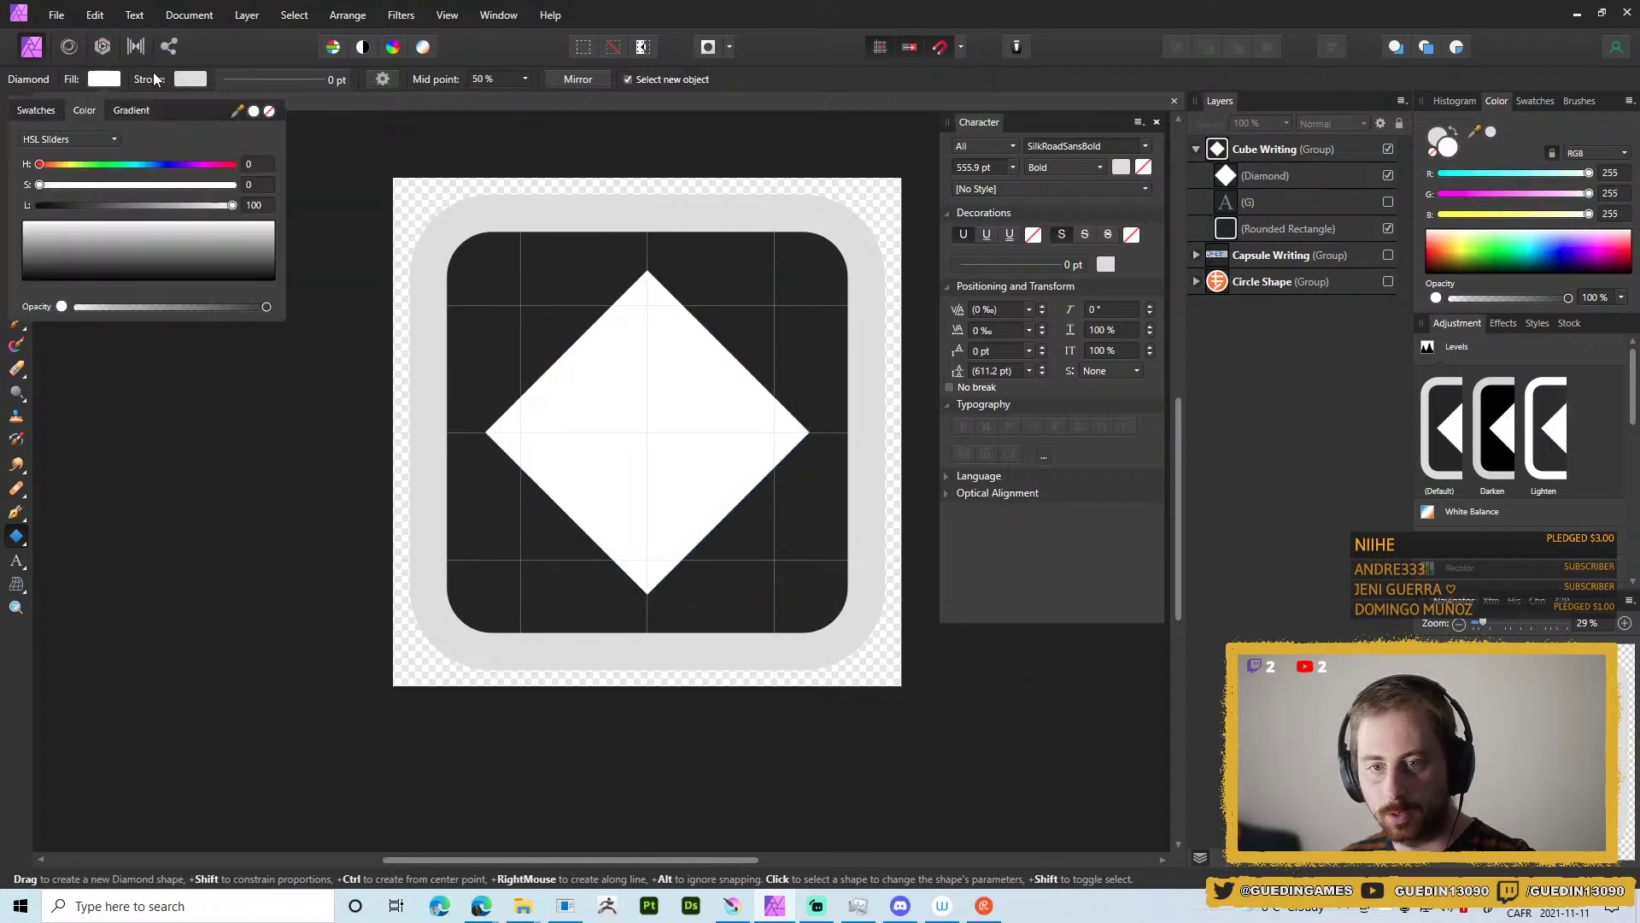
left_click_drag(239, 111, 467, 218)
left_click(206, 205)
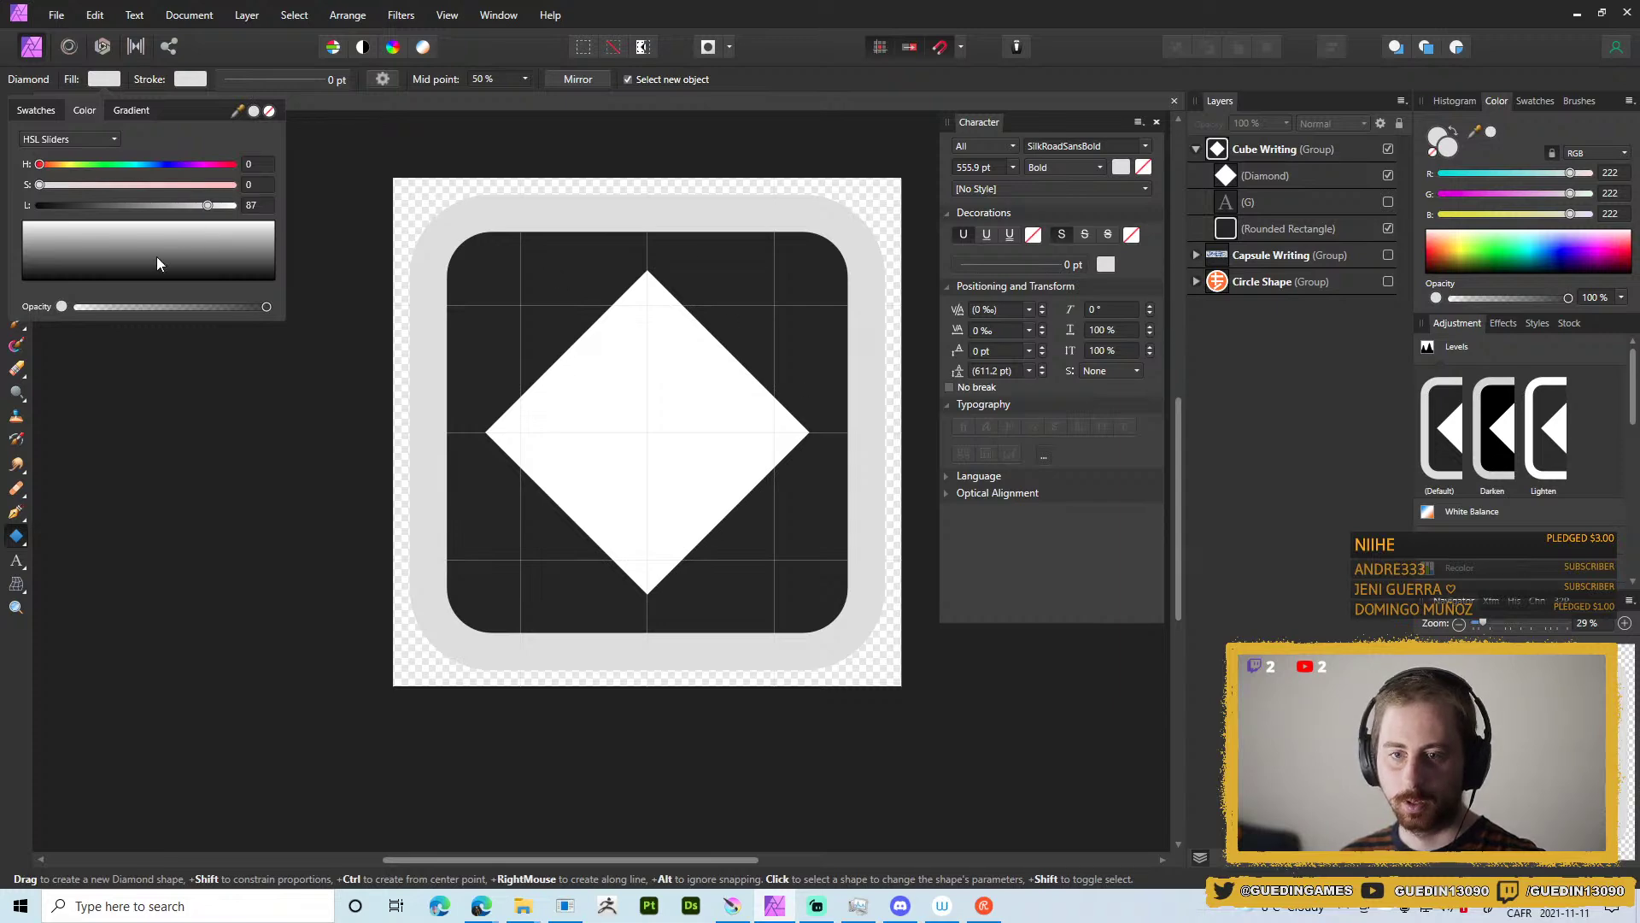
mouse_move(214, 212)
left_mouse_down()
mouse_move(150, 205)
mouse_move(209, 205)
left_mouse_up()
left_click(98, 82)
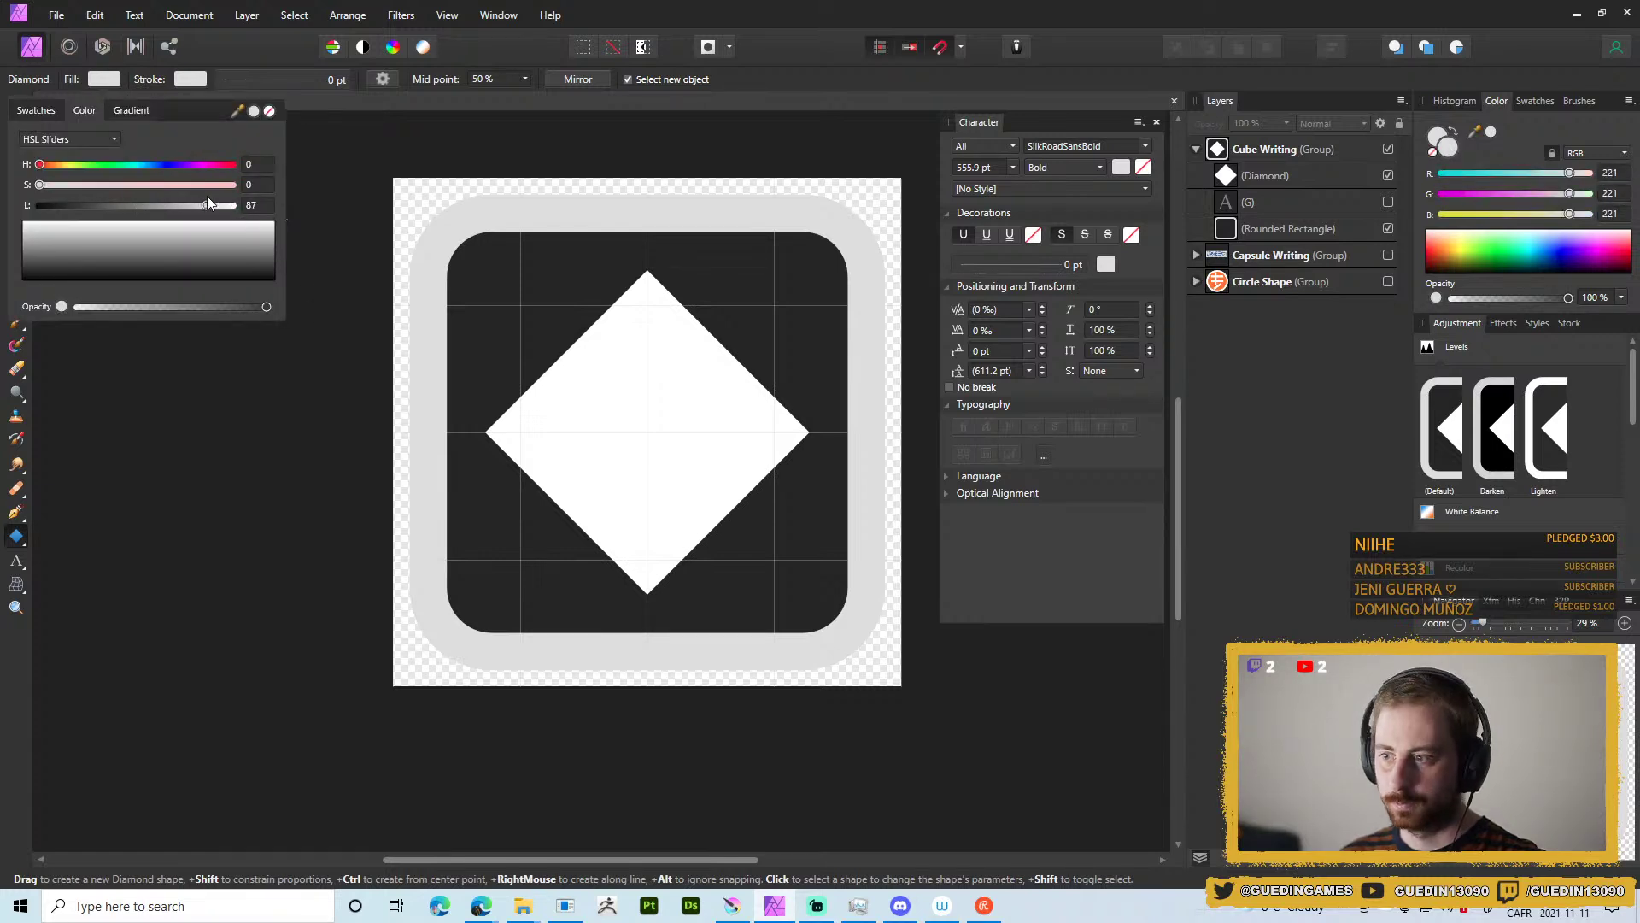
Fill the diamond with the light grey sampled from the square's frame, RGB 222, 222, 222, and deselect it.
left_click(1249, 174)
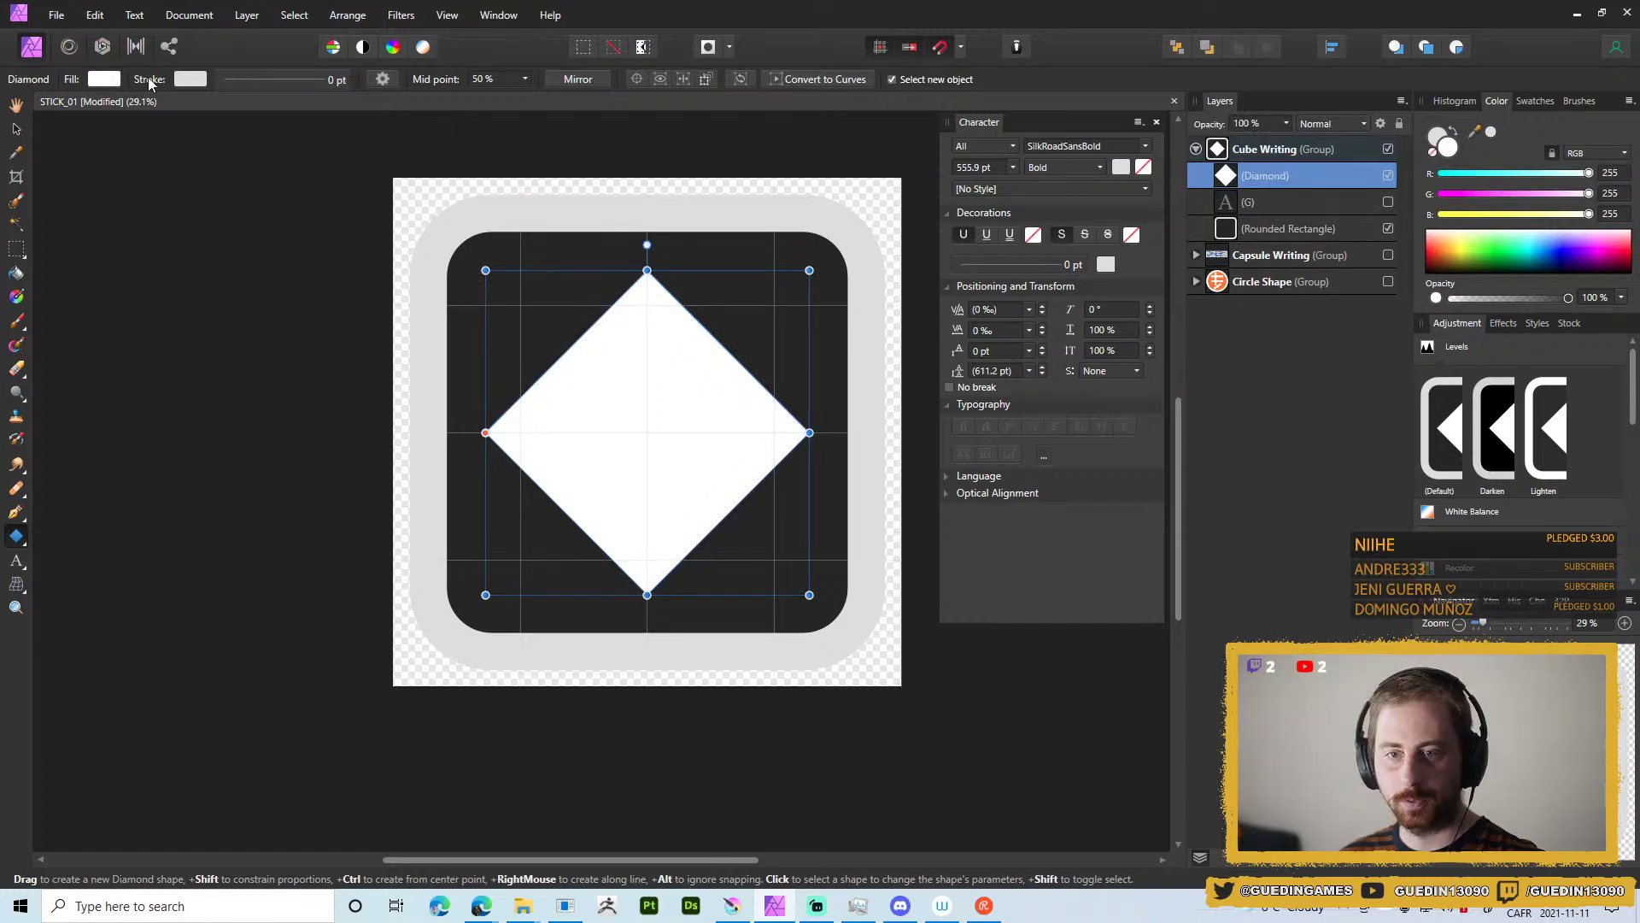
left_click(104, 79)
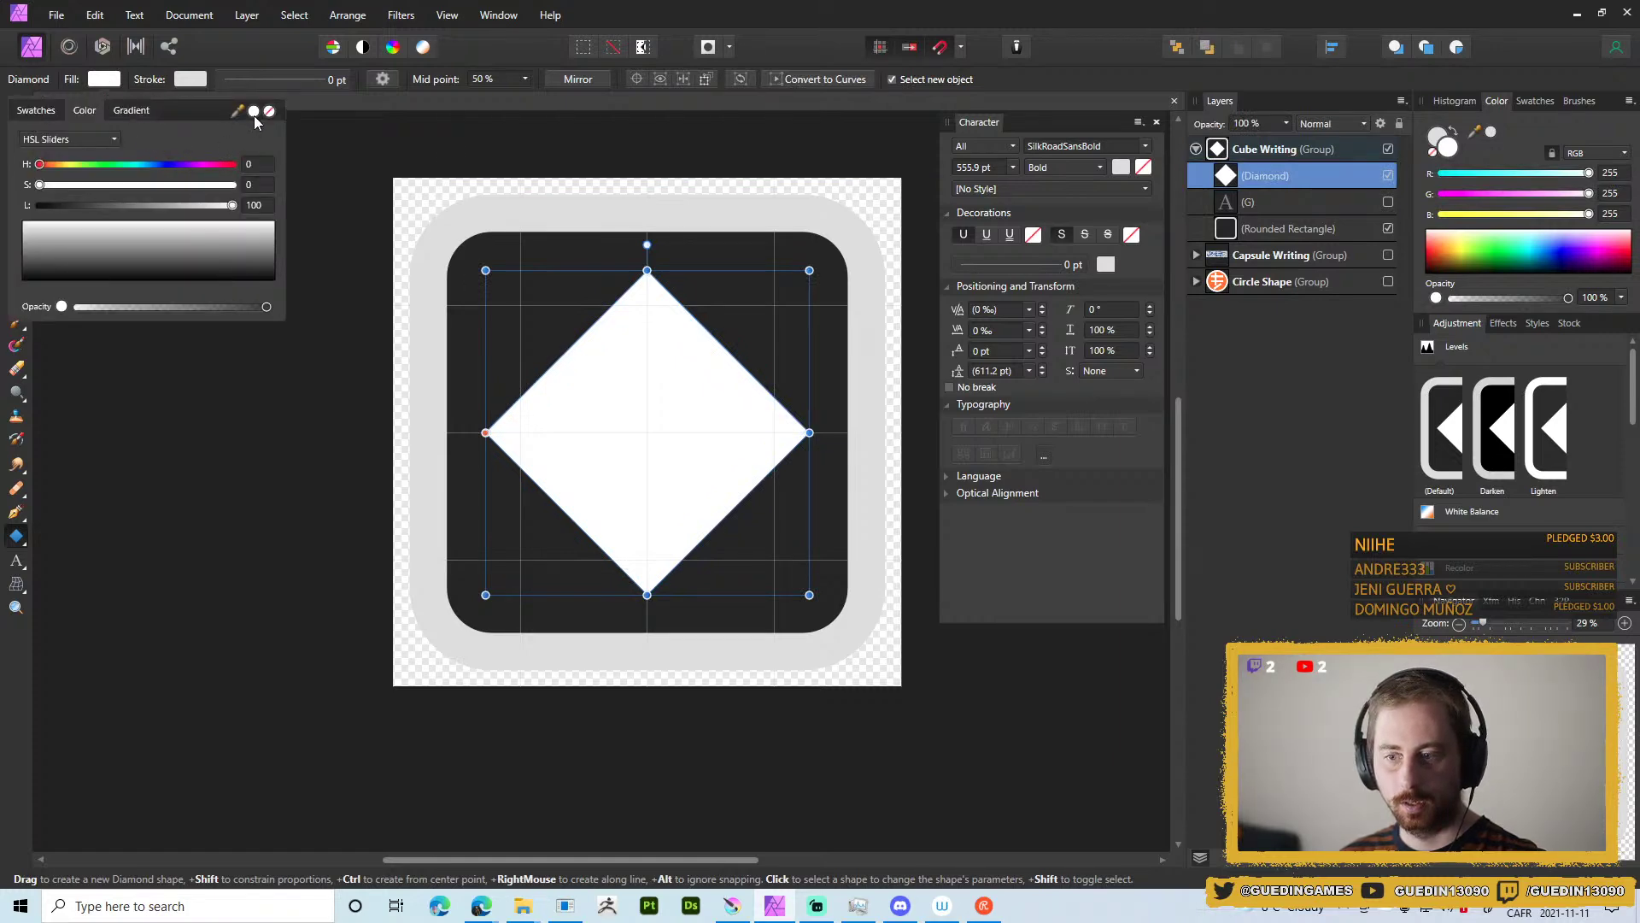
left_click_drag(243, 110, 476, 212)
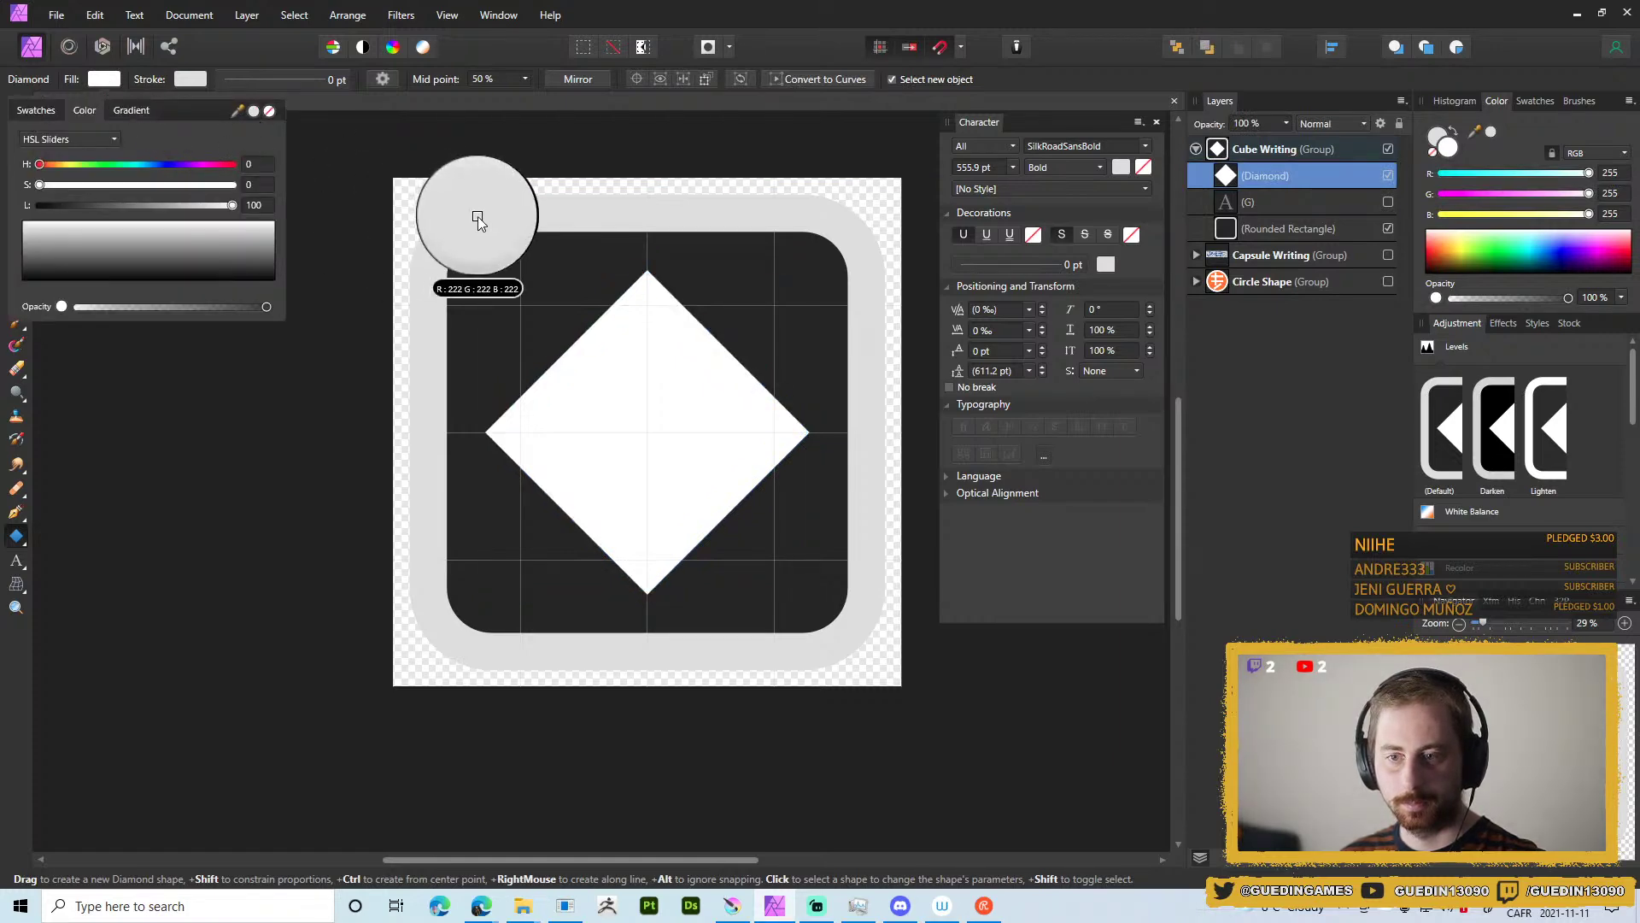
left_click(258, 112)
left_click(1133, 781)
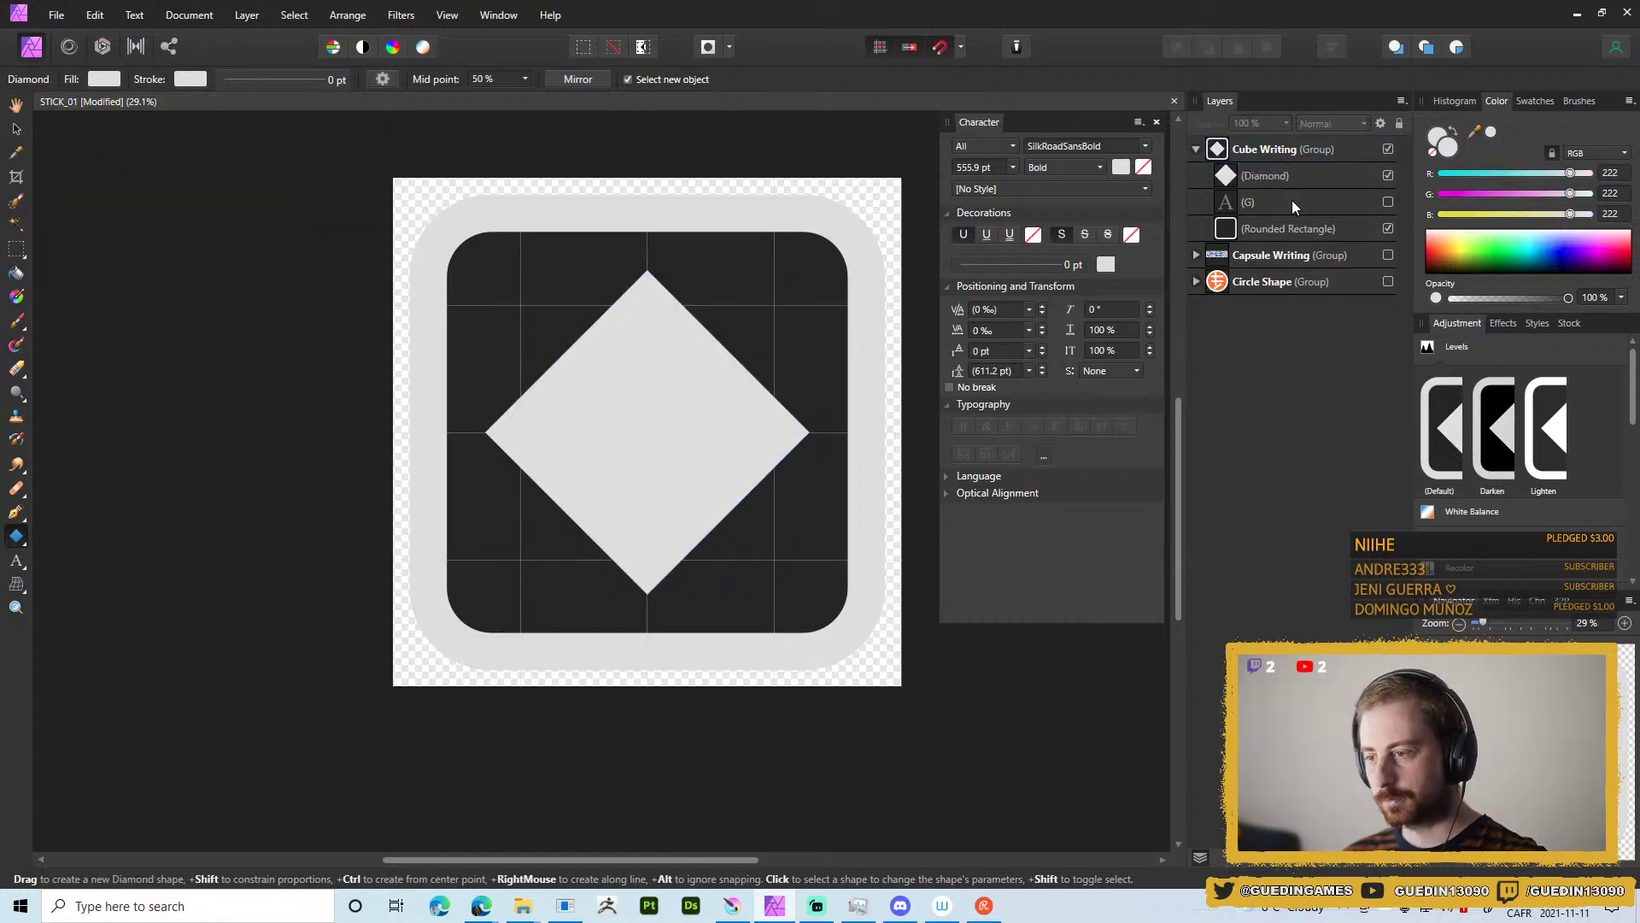
Fill the rounded rectangle with a magenta pink at hue 335, saturation 62 and lightness 44.
left_click(1243, 229)
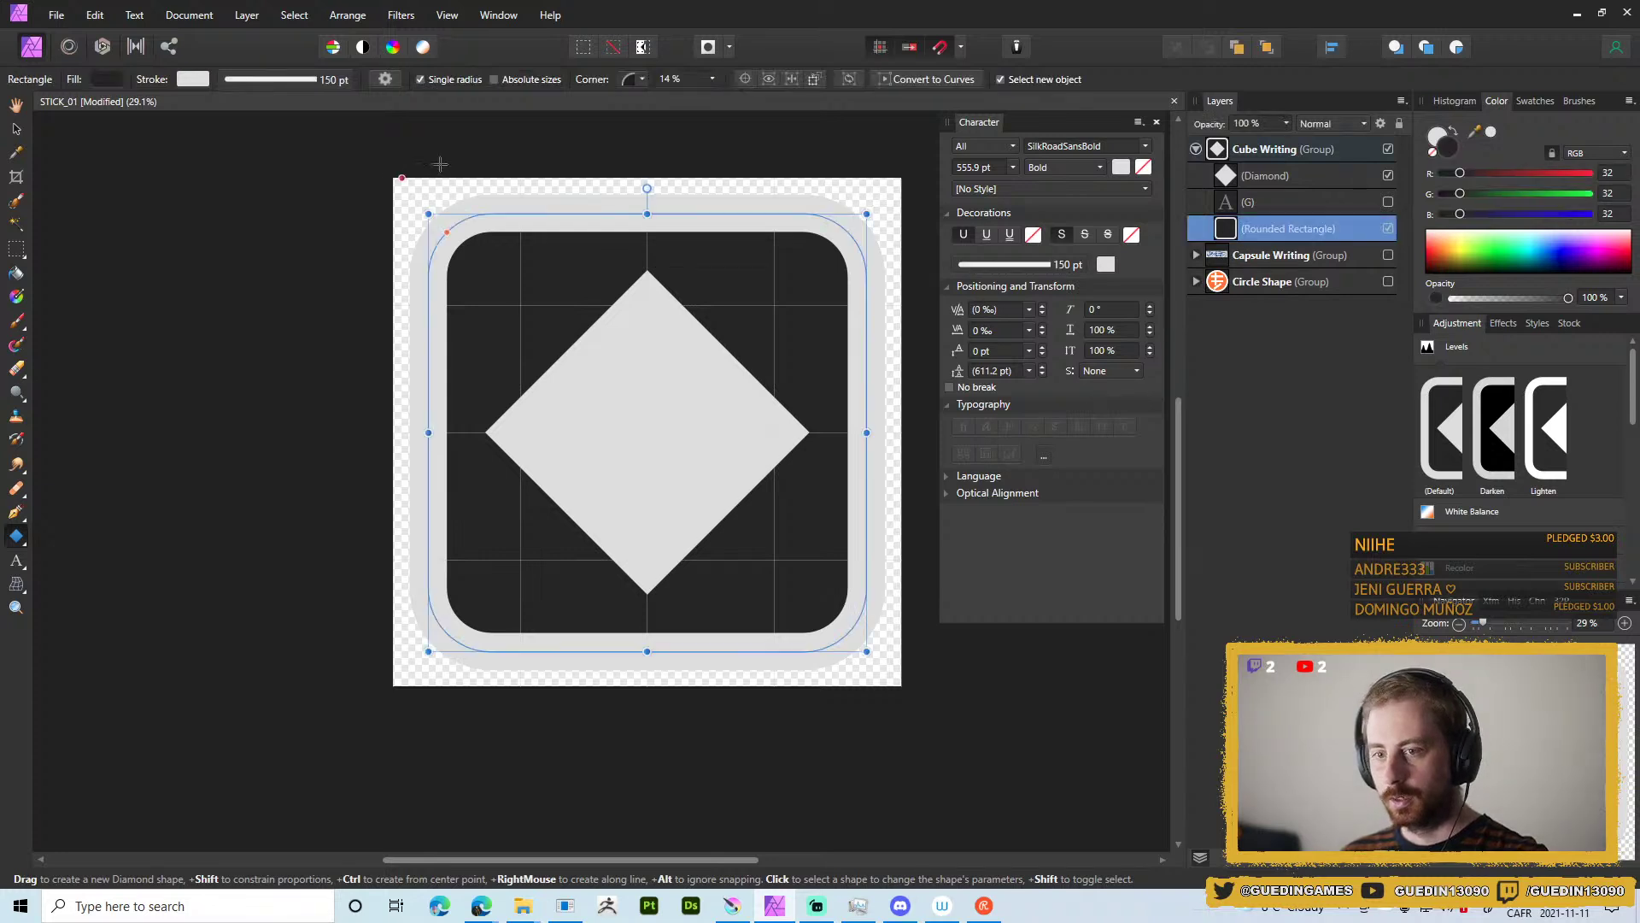
left_click(103, 79)
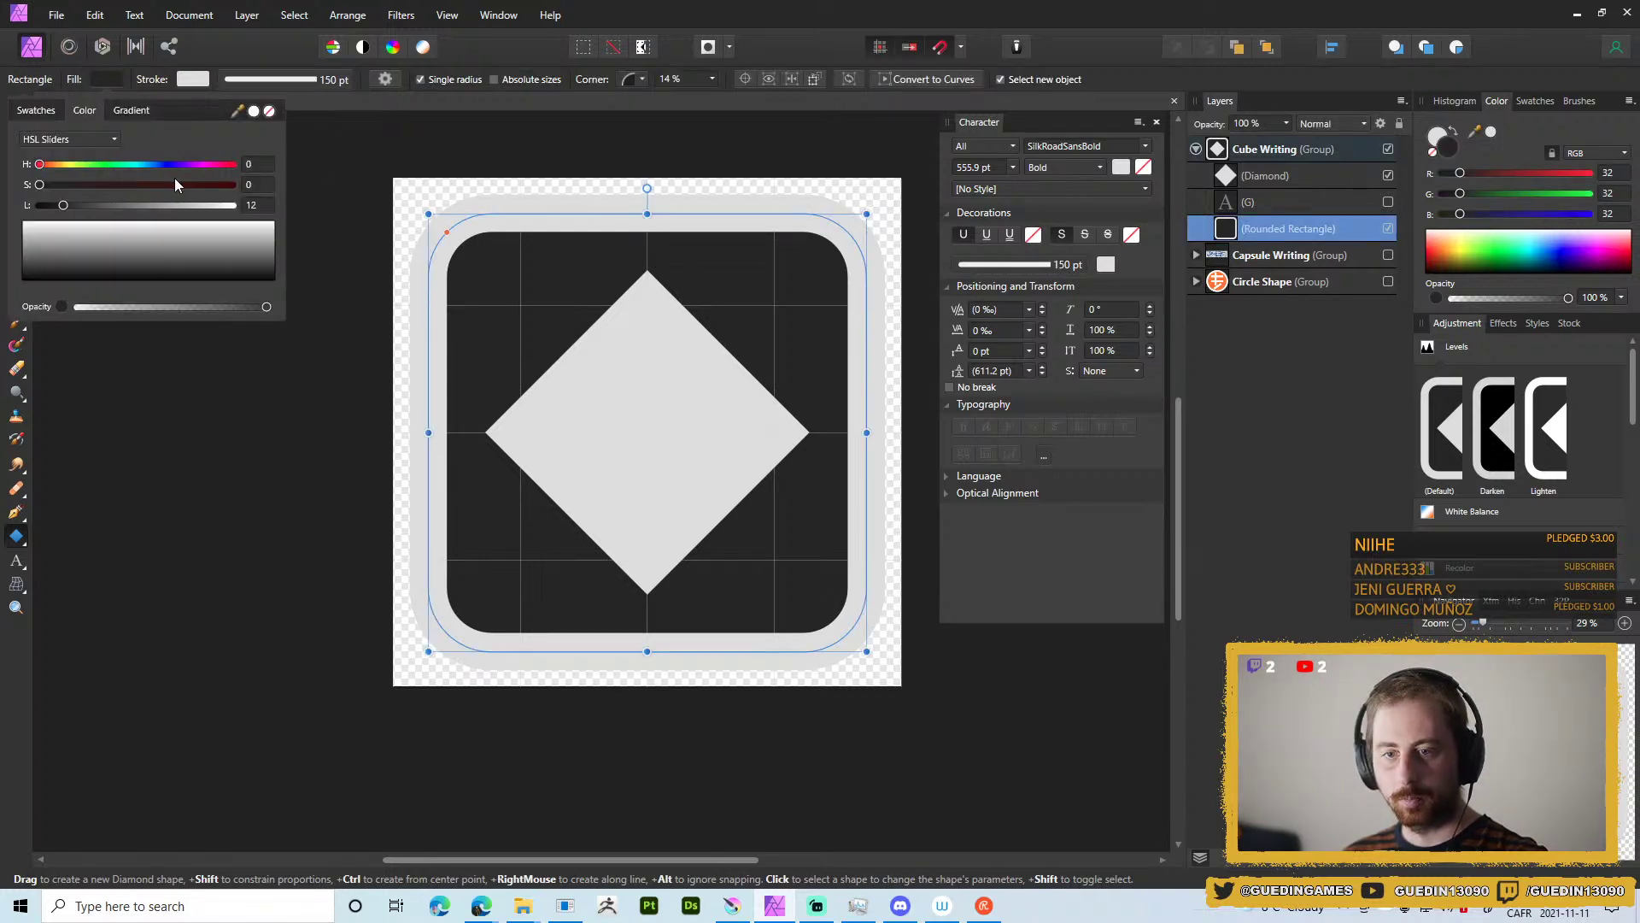
left_click(131, 165)
left_click_drag(130, 165, 159, 182)
left_click_drag(62, 205, 220, 161)
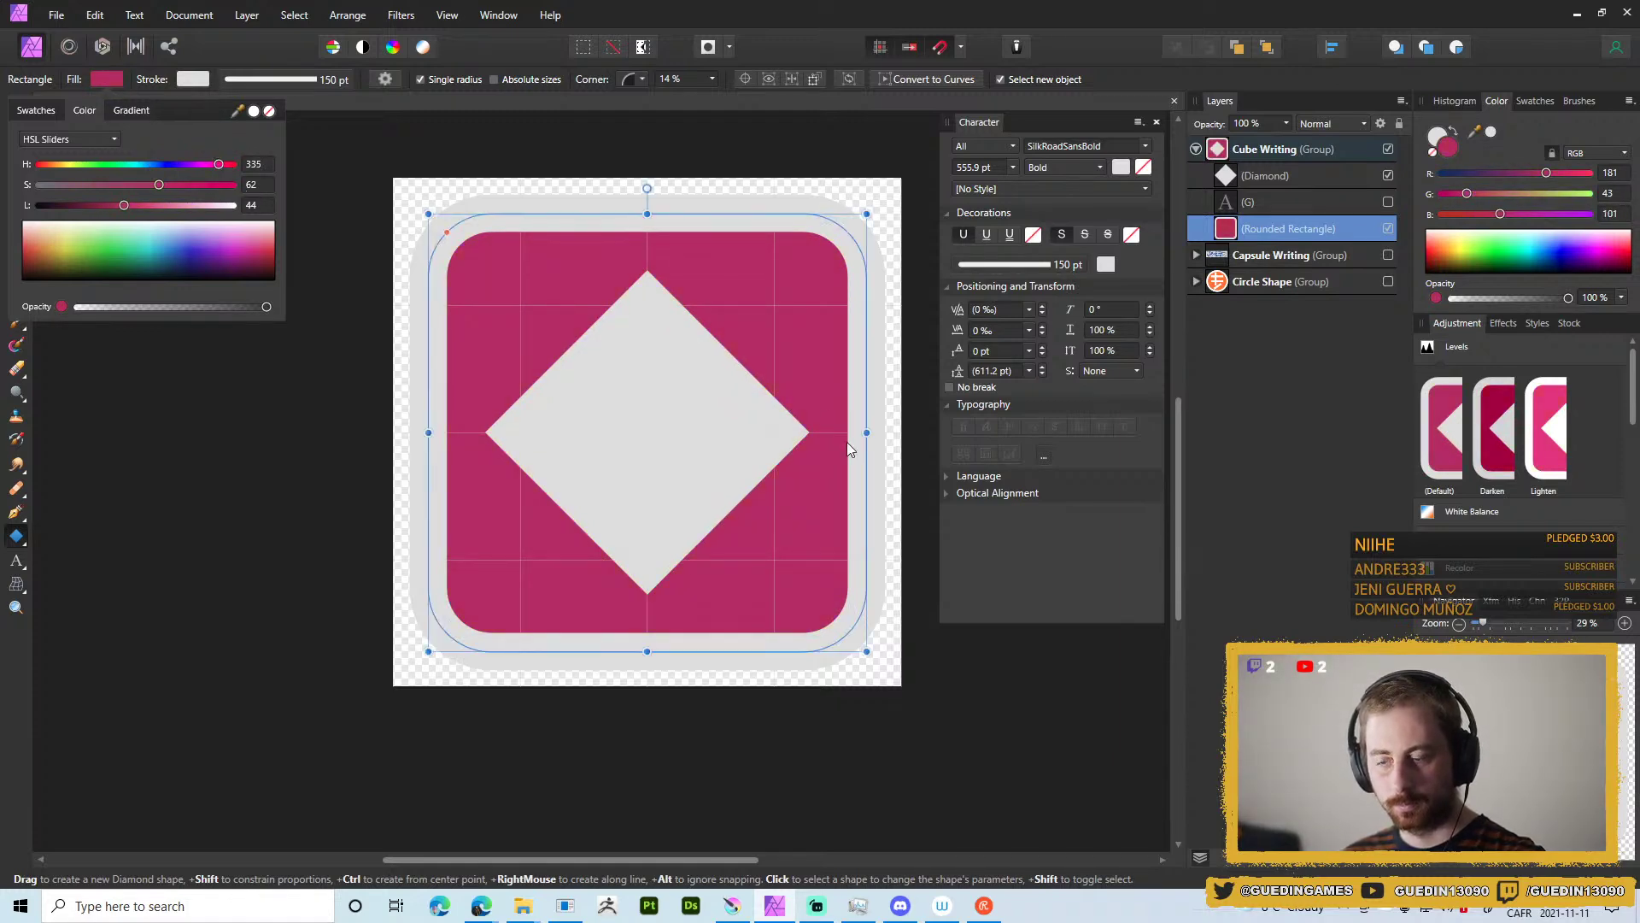
key("ctrl+shift+[")
key("ctrl+alt+shift+w")
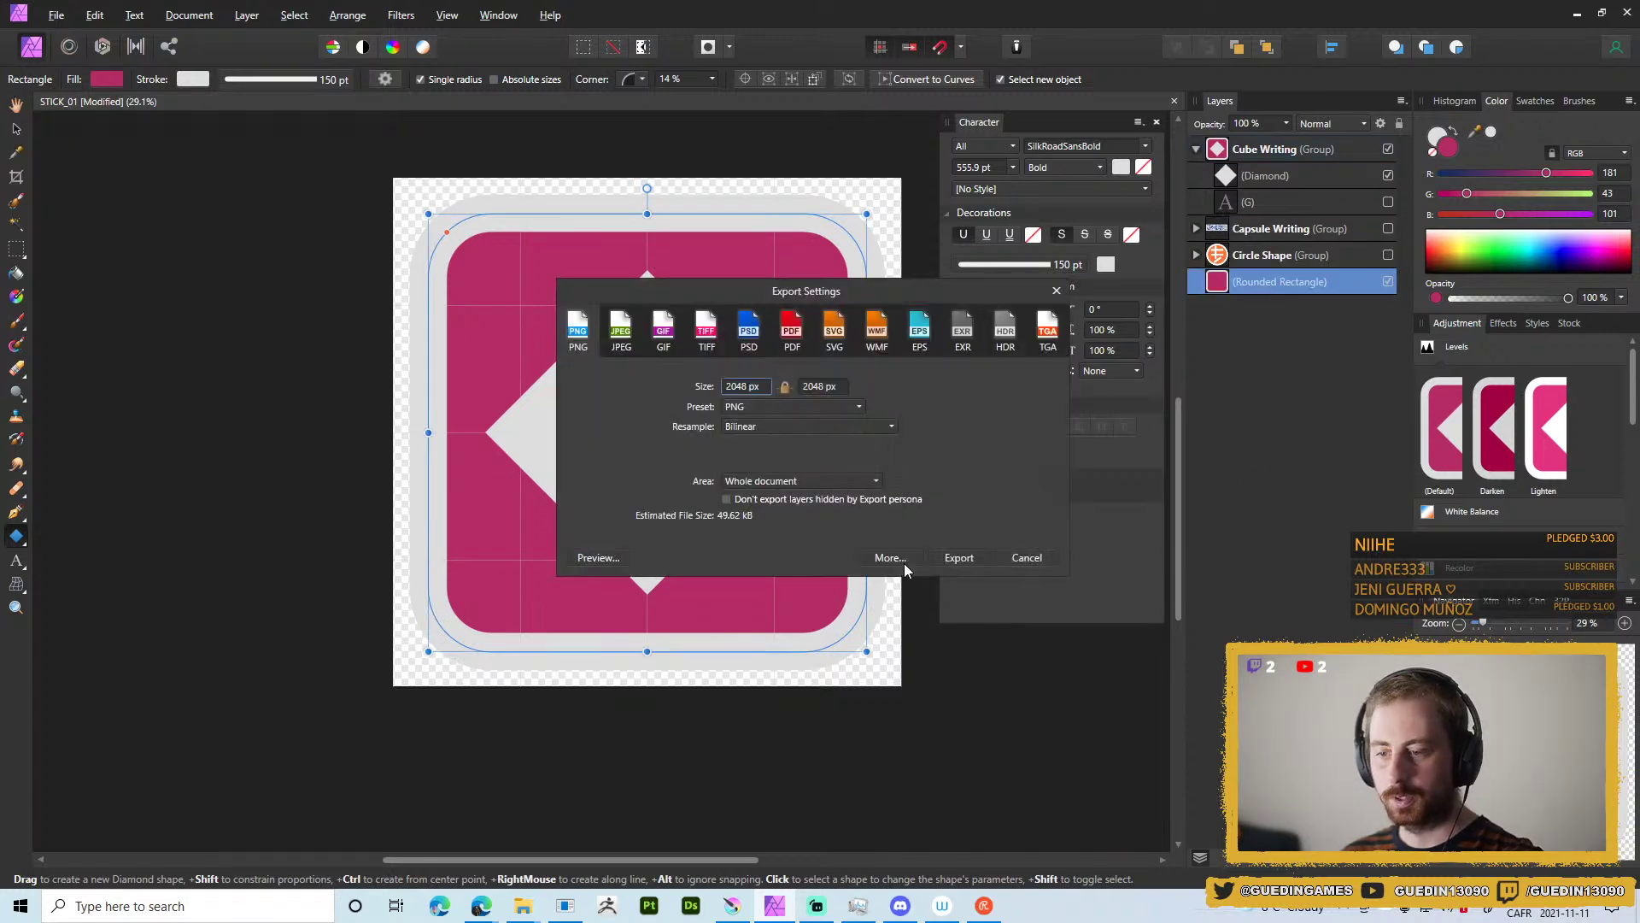
left_click(990, 551)
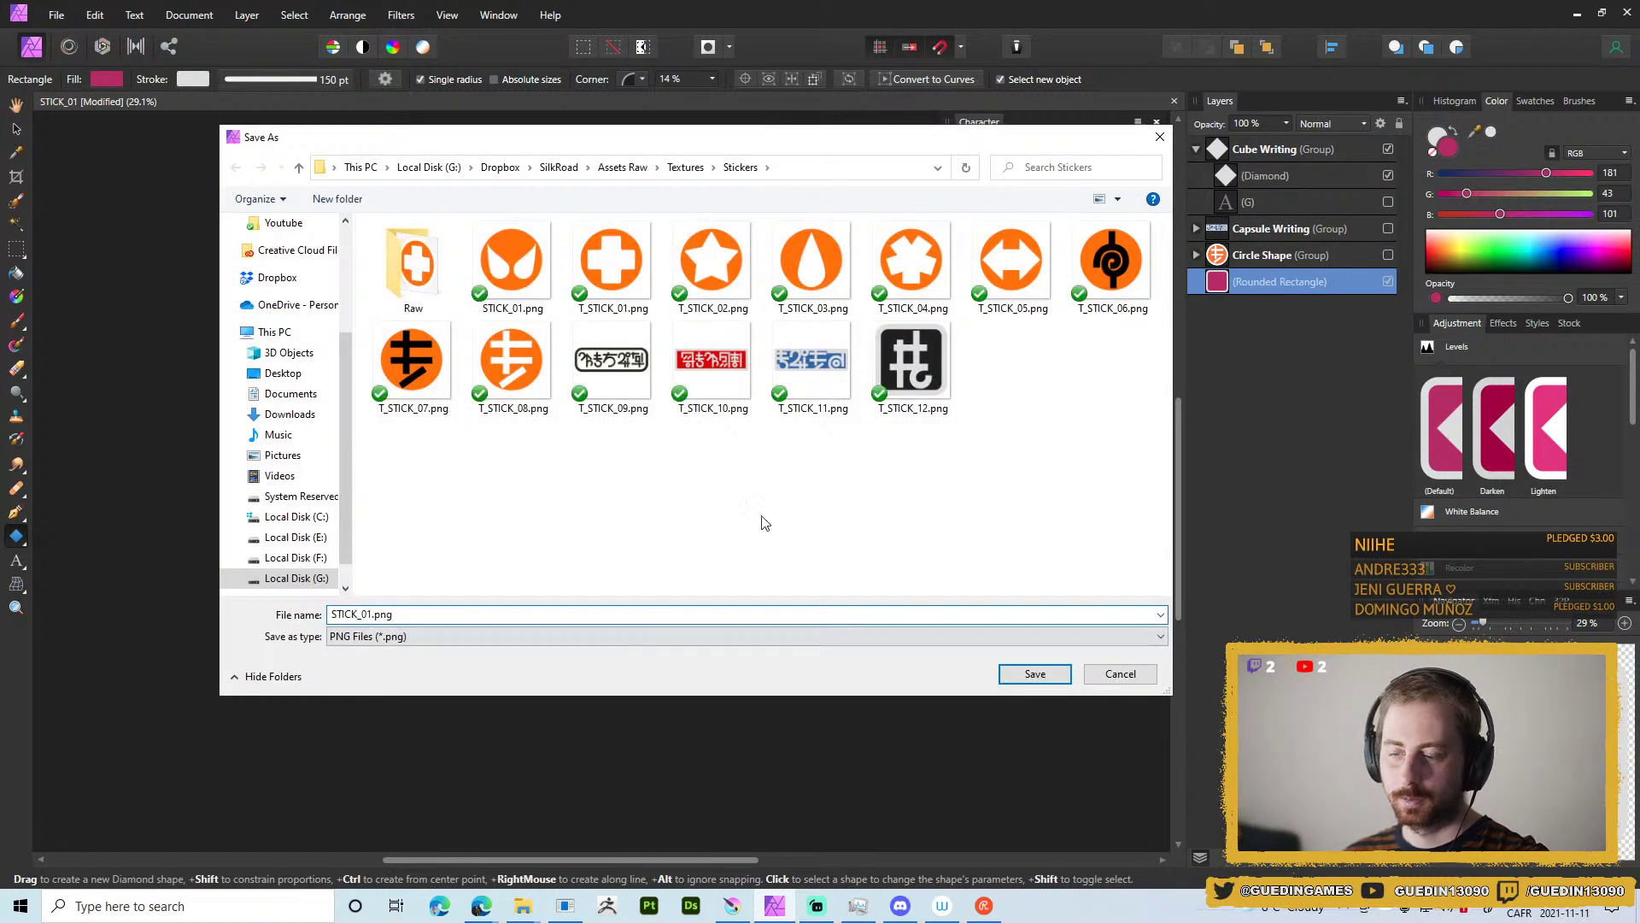
left_click(947, 367)
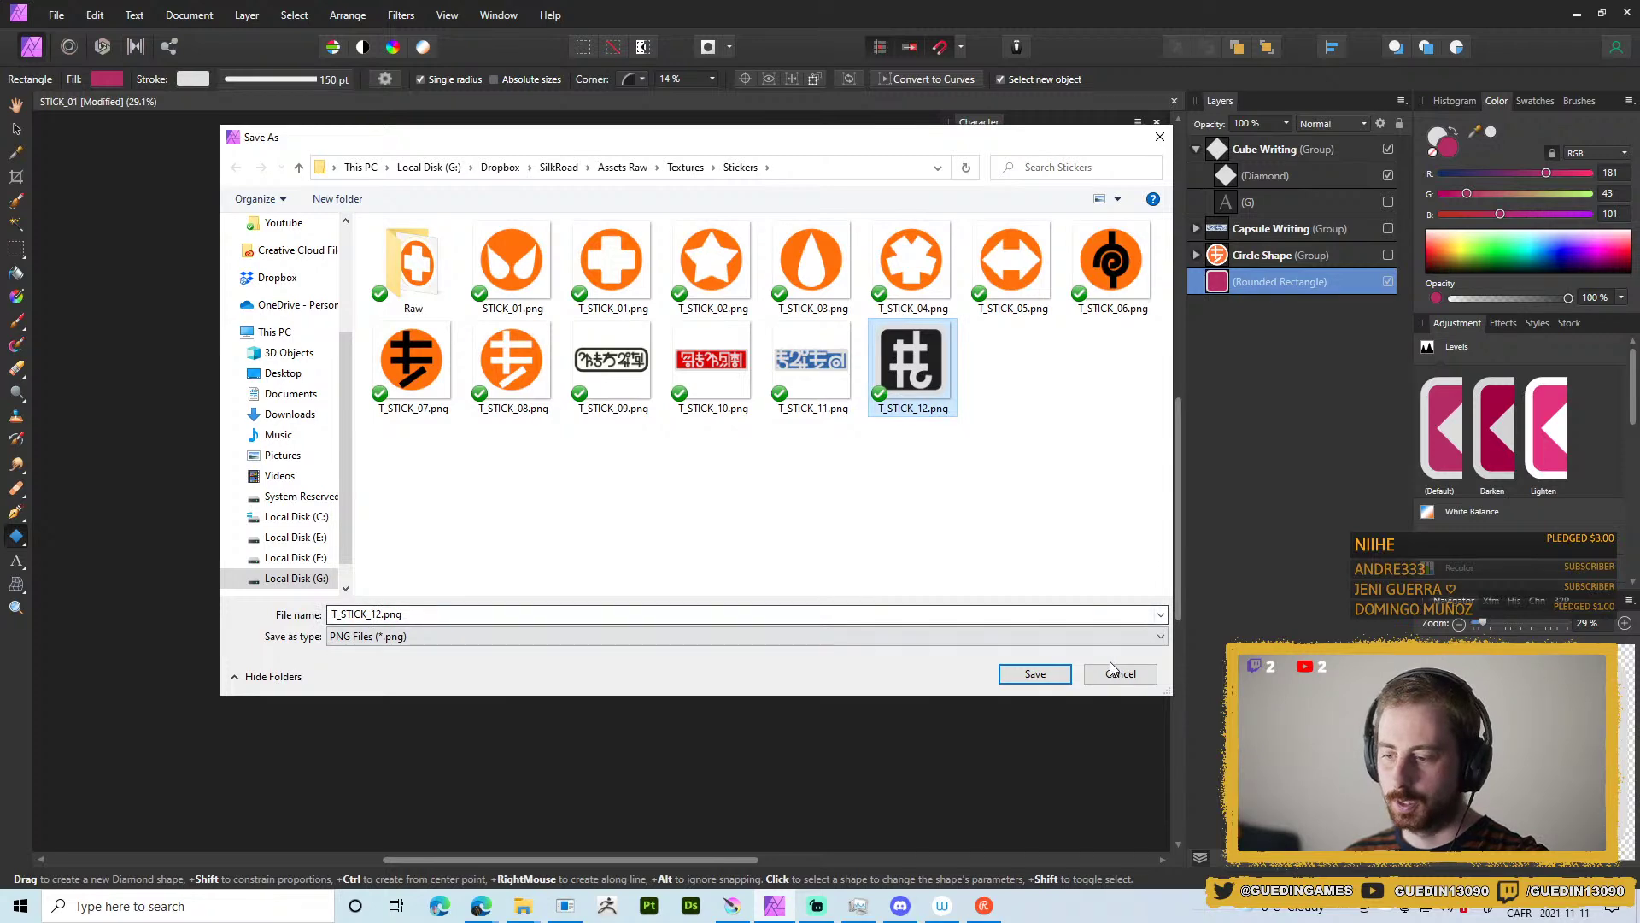
double_click(375, 614)
left_click(374, 613)
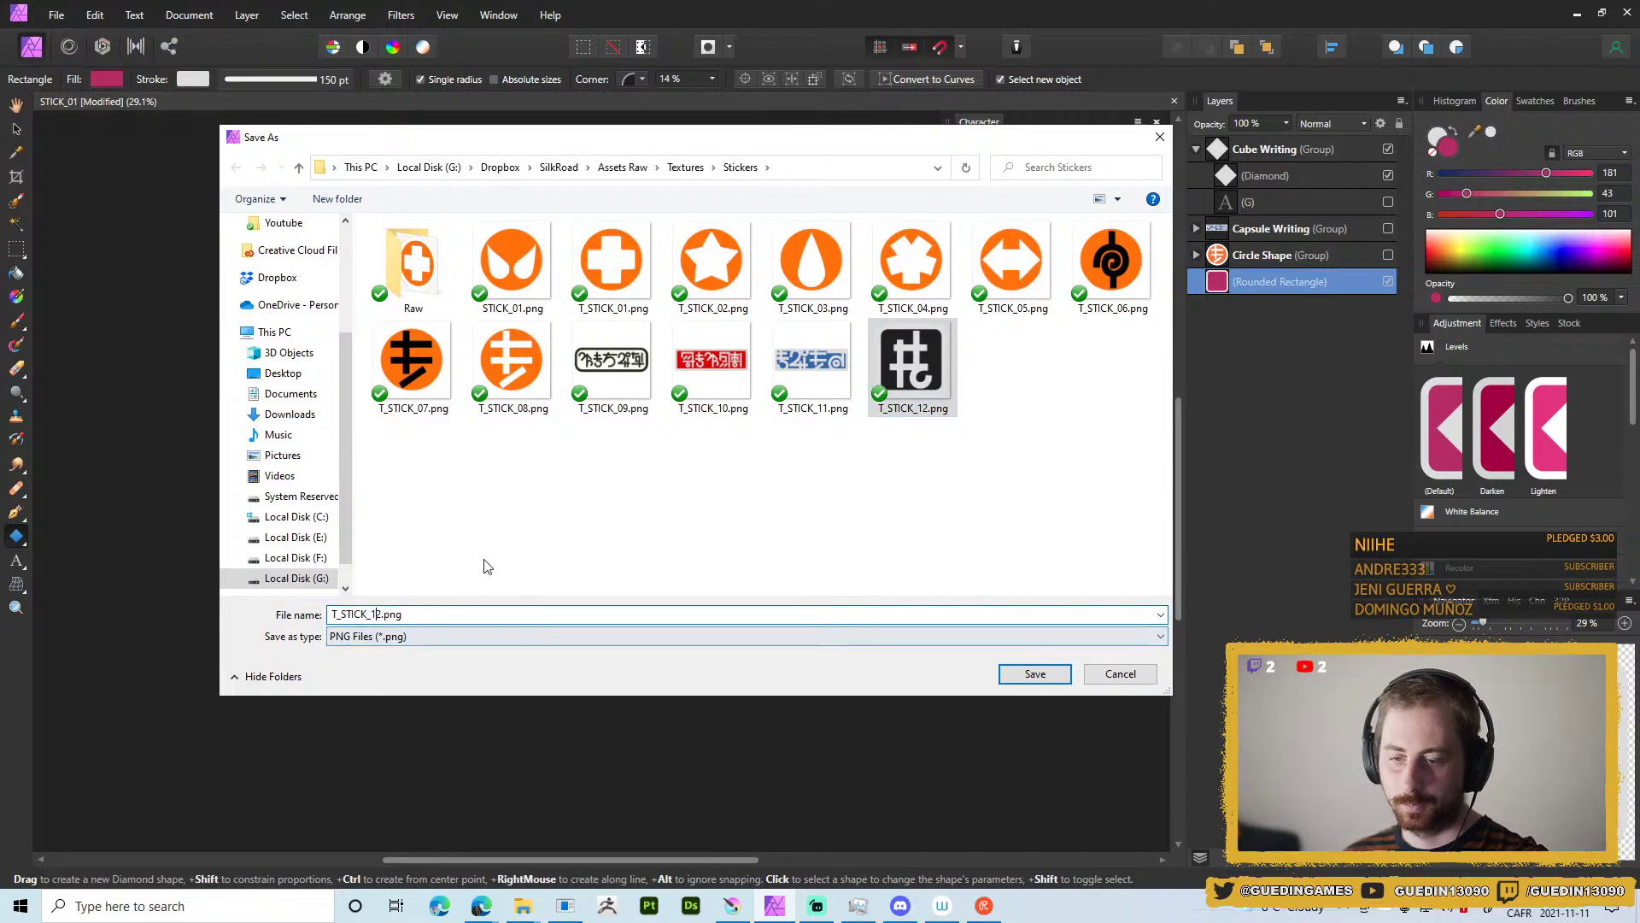
left_click(1120, 673)
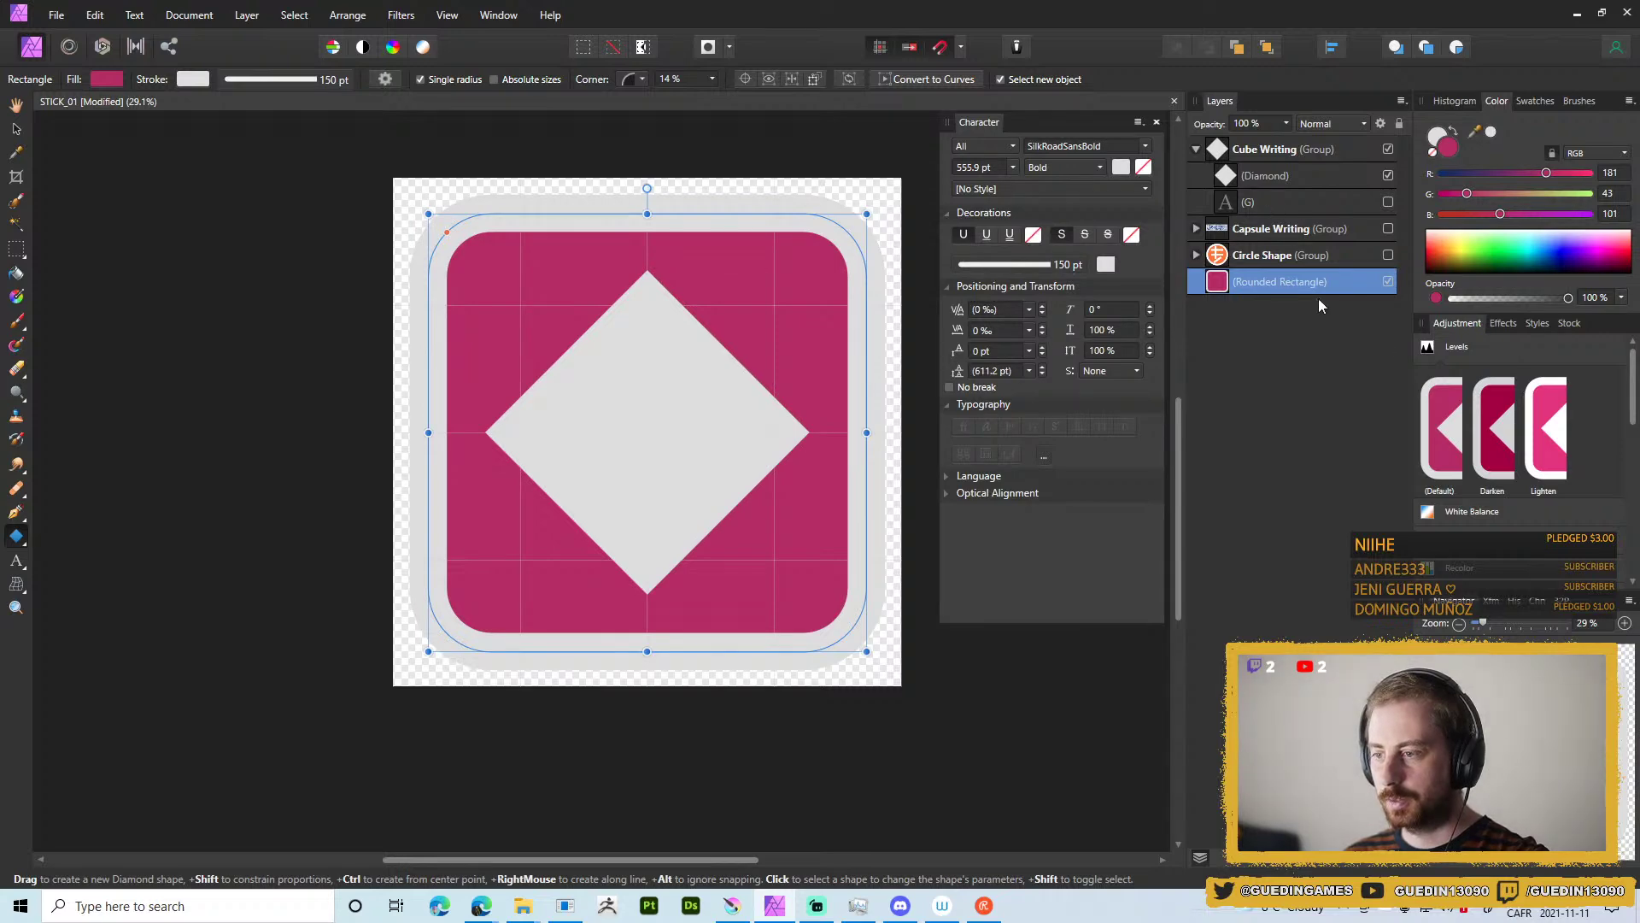
Move the rounded rectangle back into the Cube Writing group, beneath the G layer.
left_click_drag(1345, 278, 1314, 203)
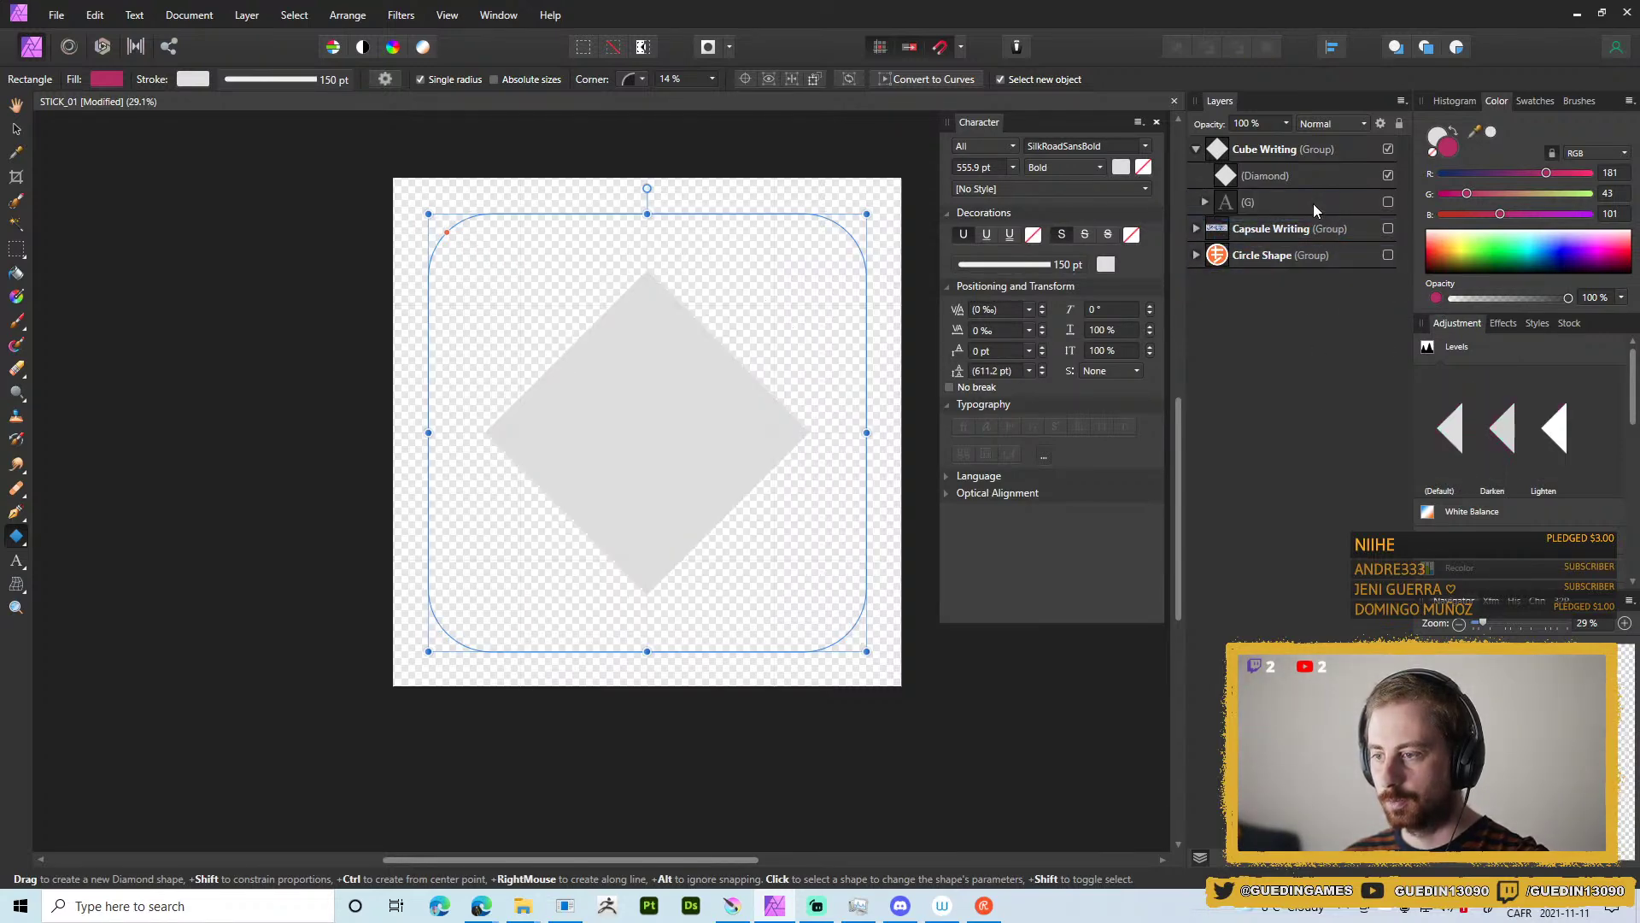
left_click(1205, 202)
left_click_drag(1368, 229, 1236, 158)
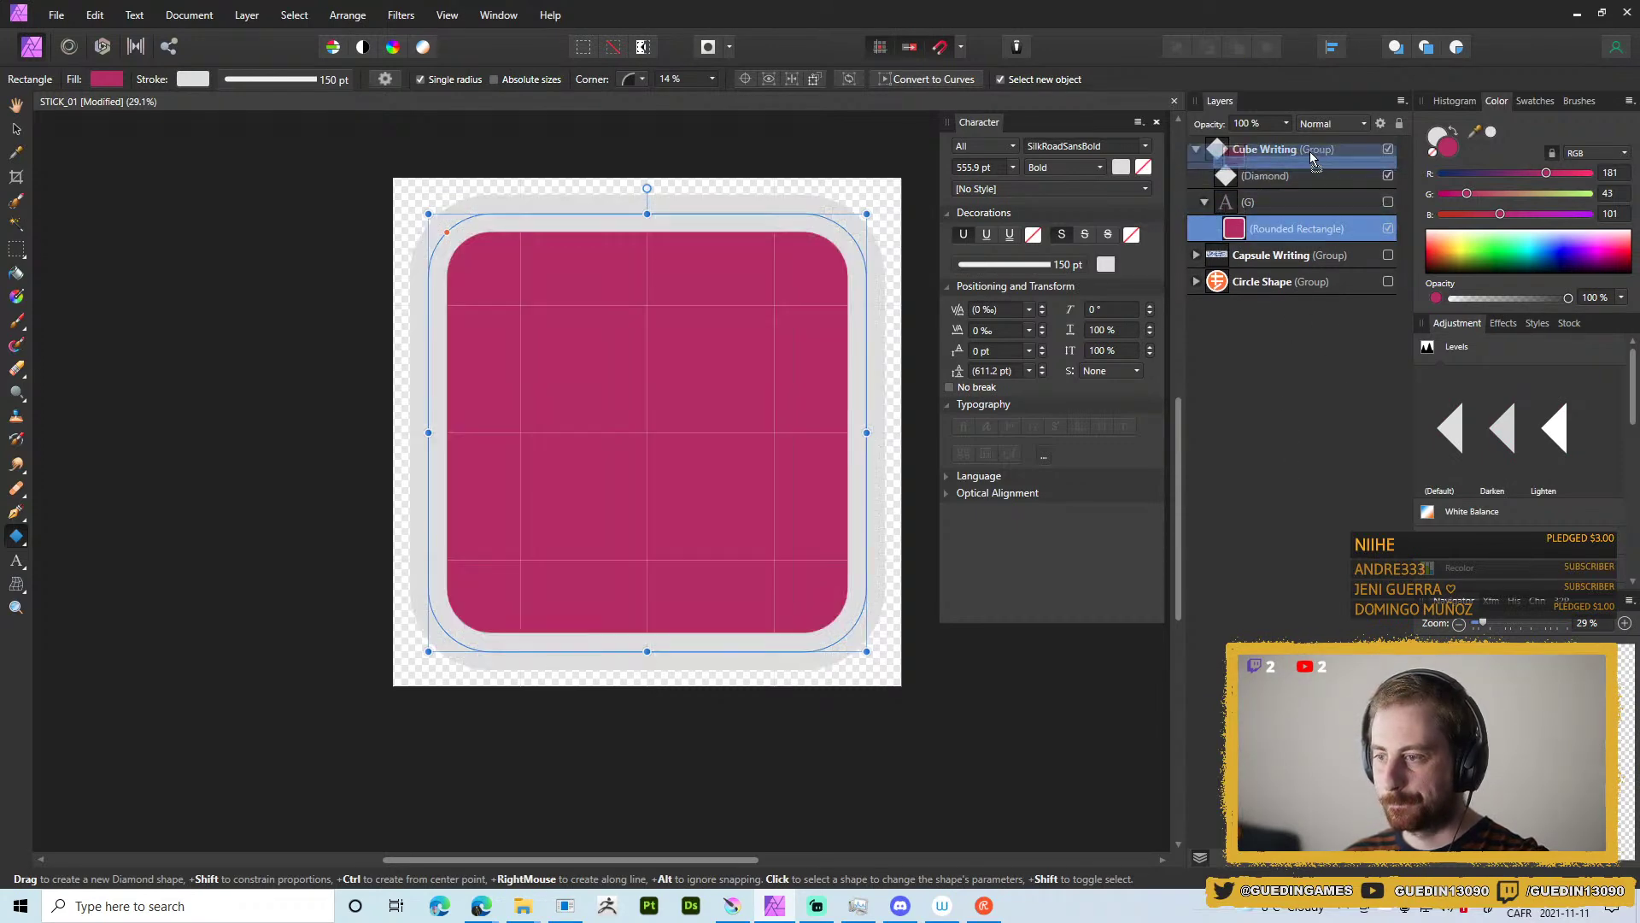
left_click_drag(1366, 183, 1215, 244)
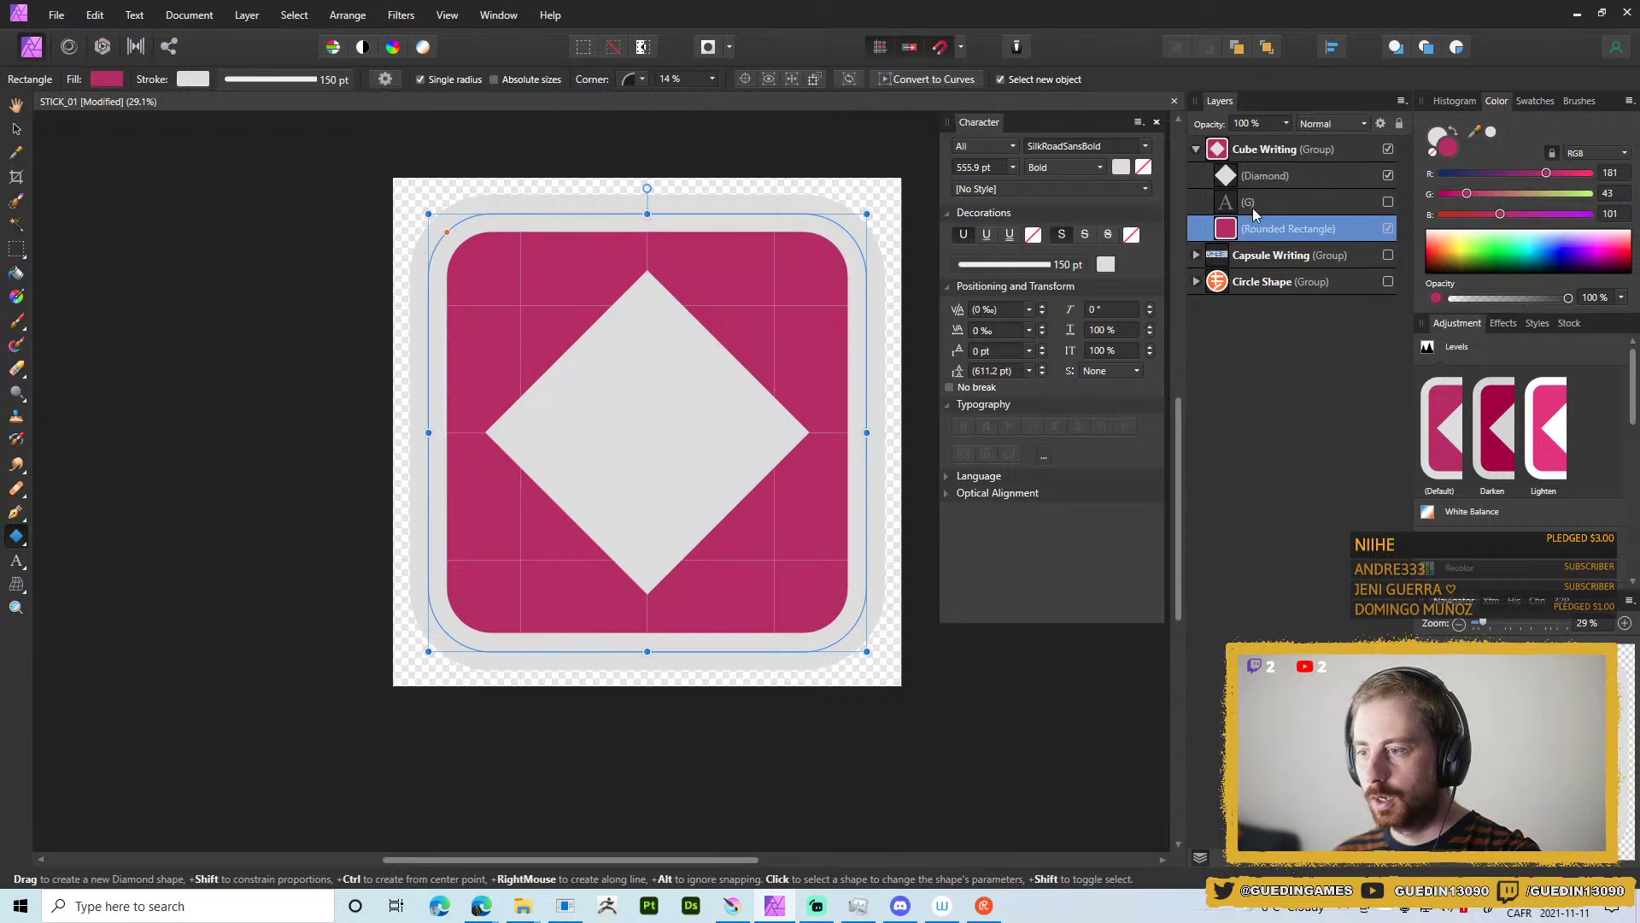
Fill the hidden G letter with near-black at lightness 7 and deselect it.
left_click(1261, 202)
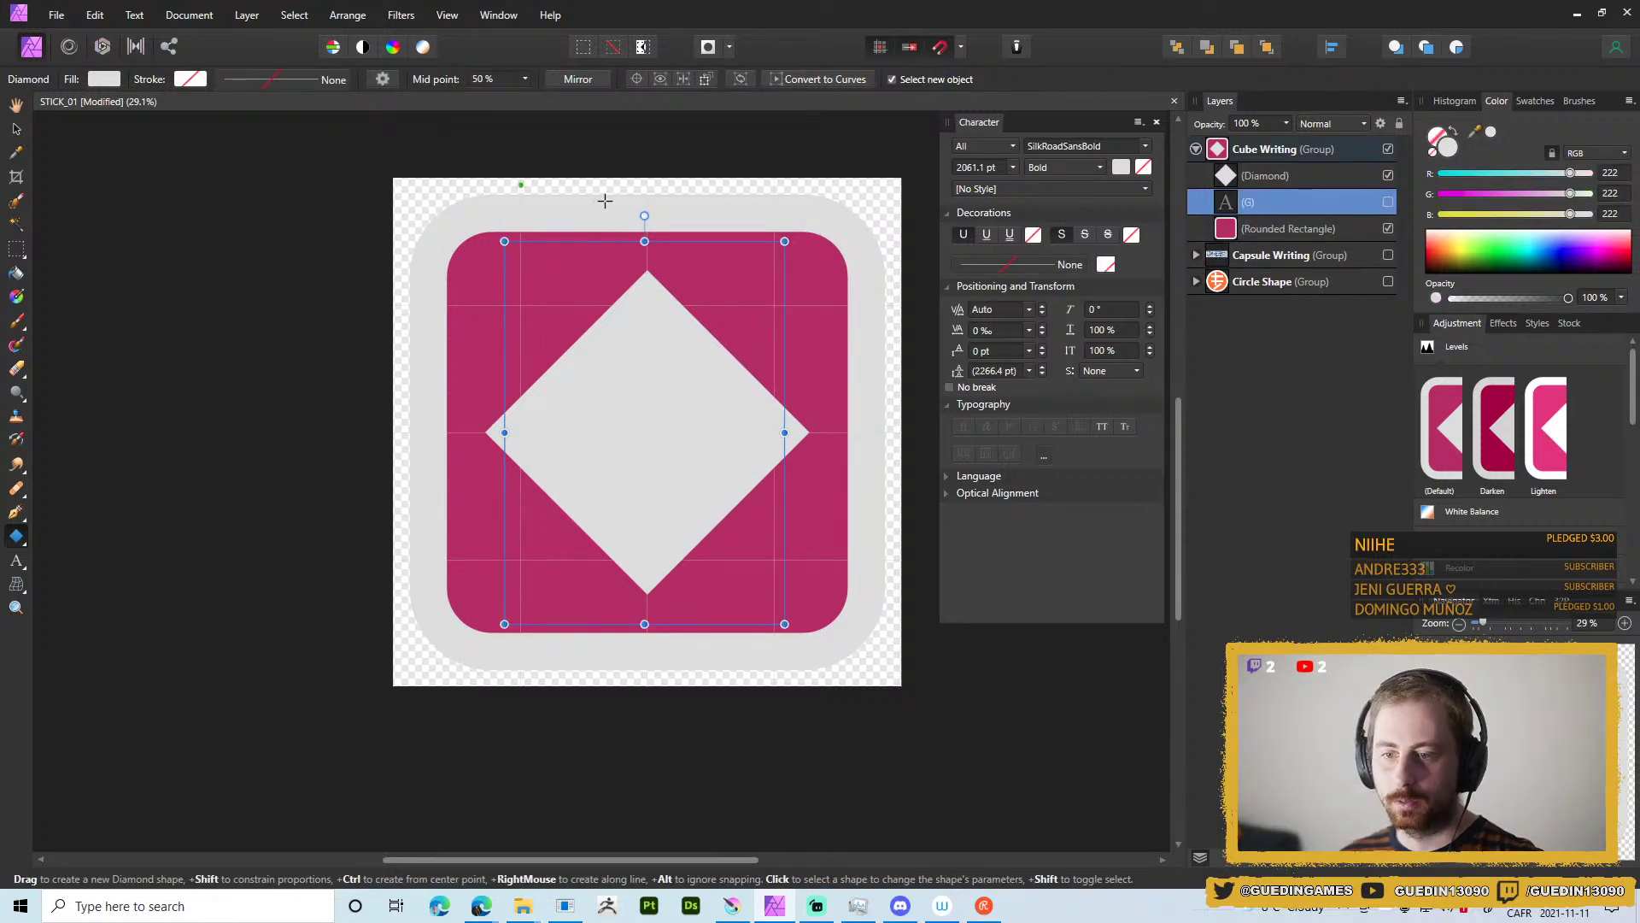
left_click(105, 79)
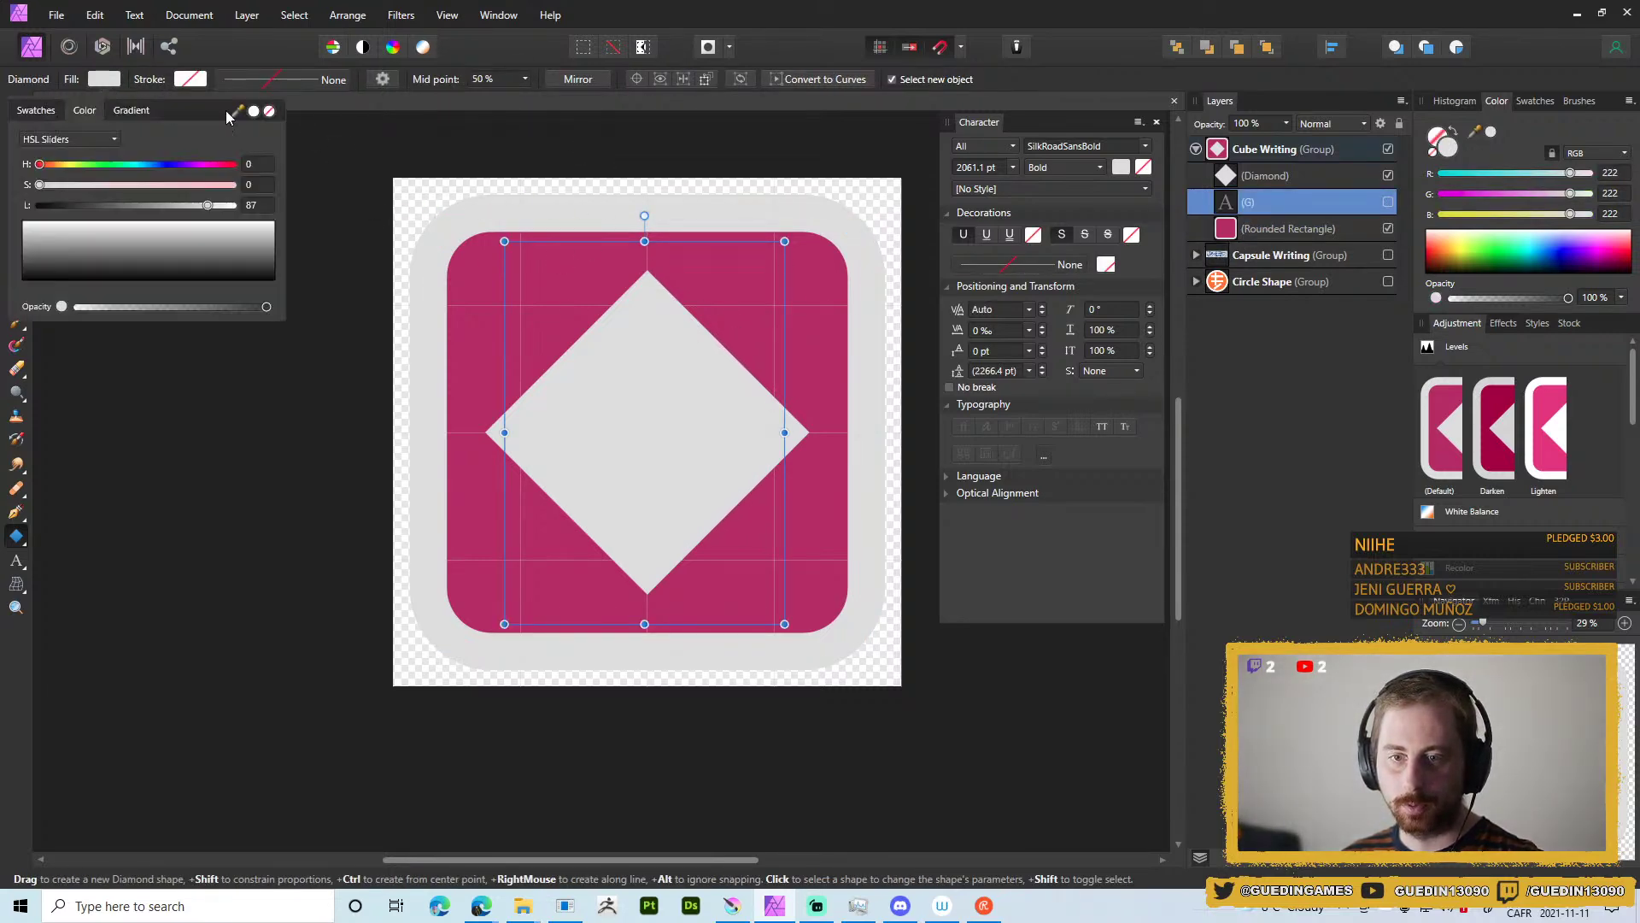
left_click(53, 205)
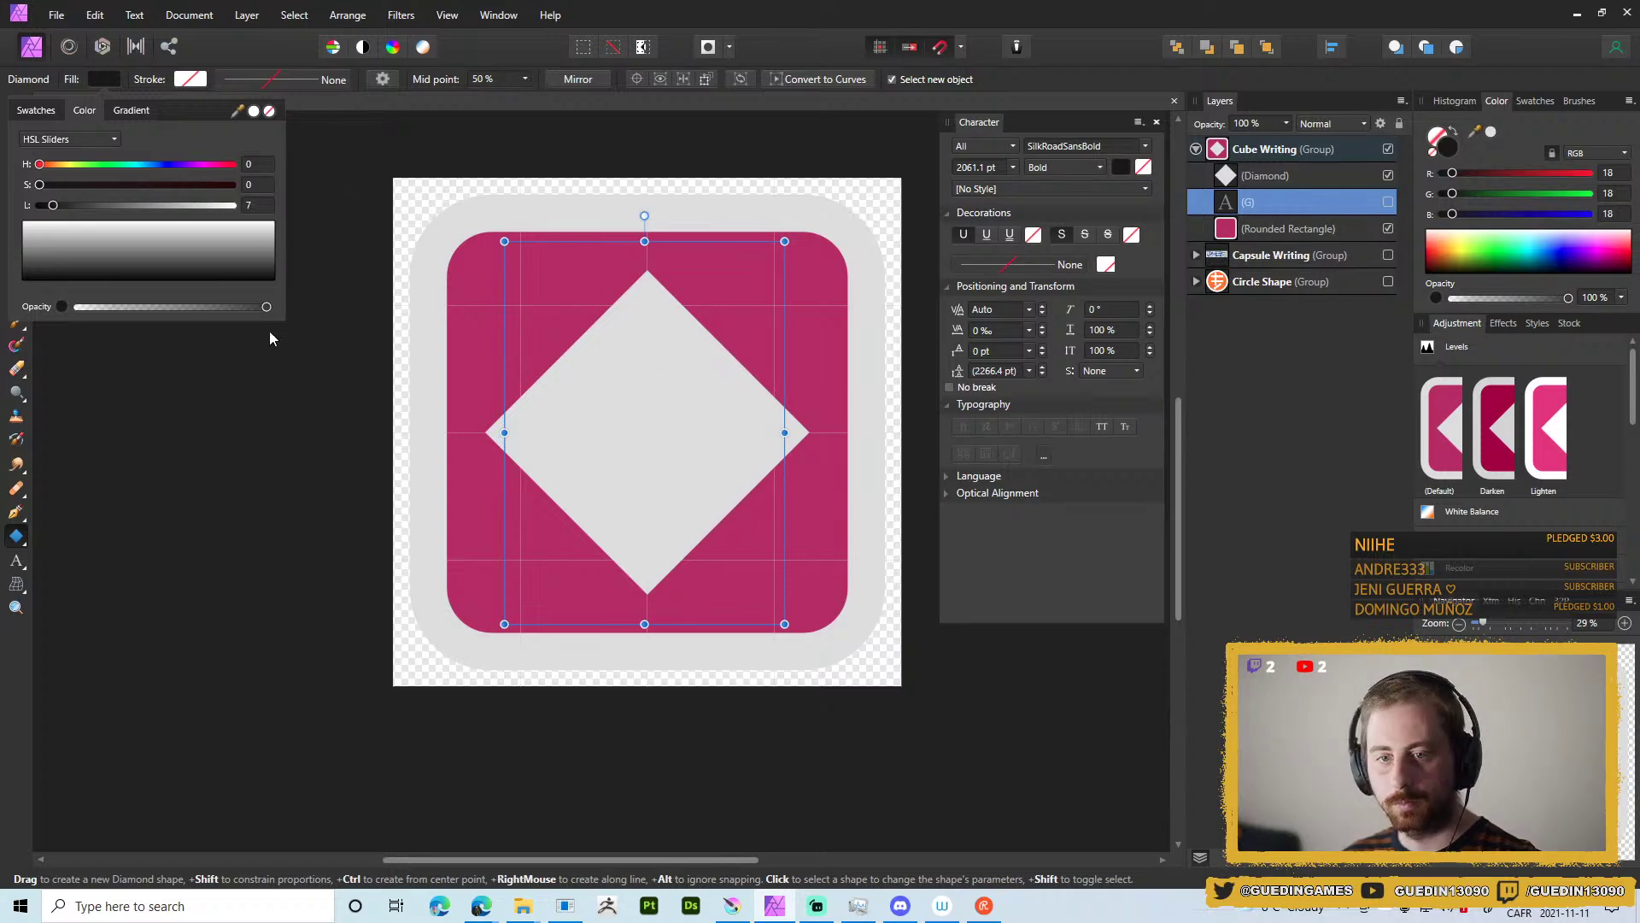
left_click(308, 453)
key("ctrl+d")
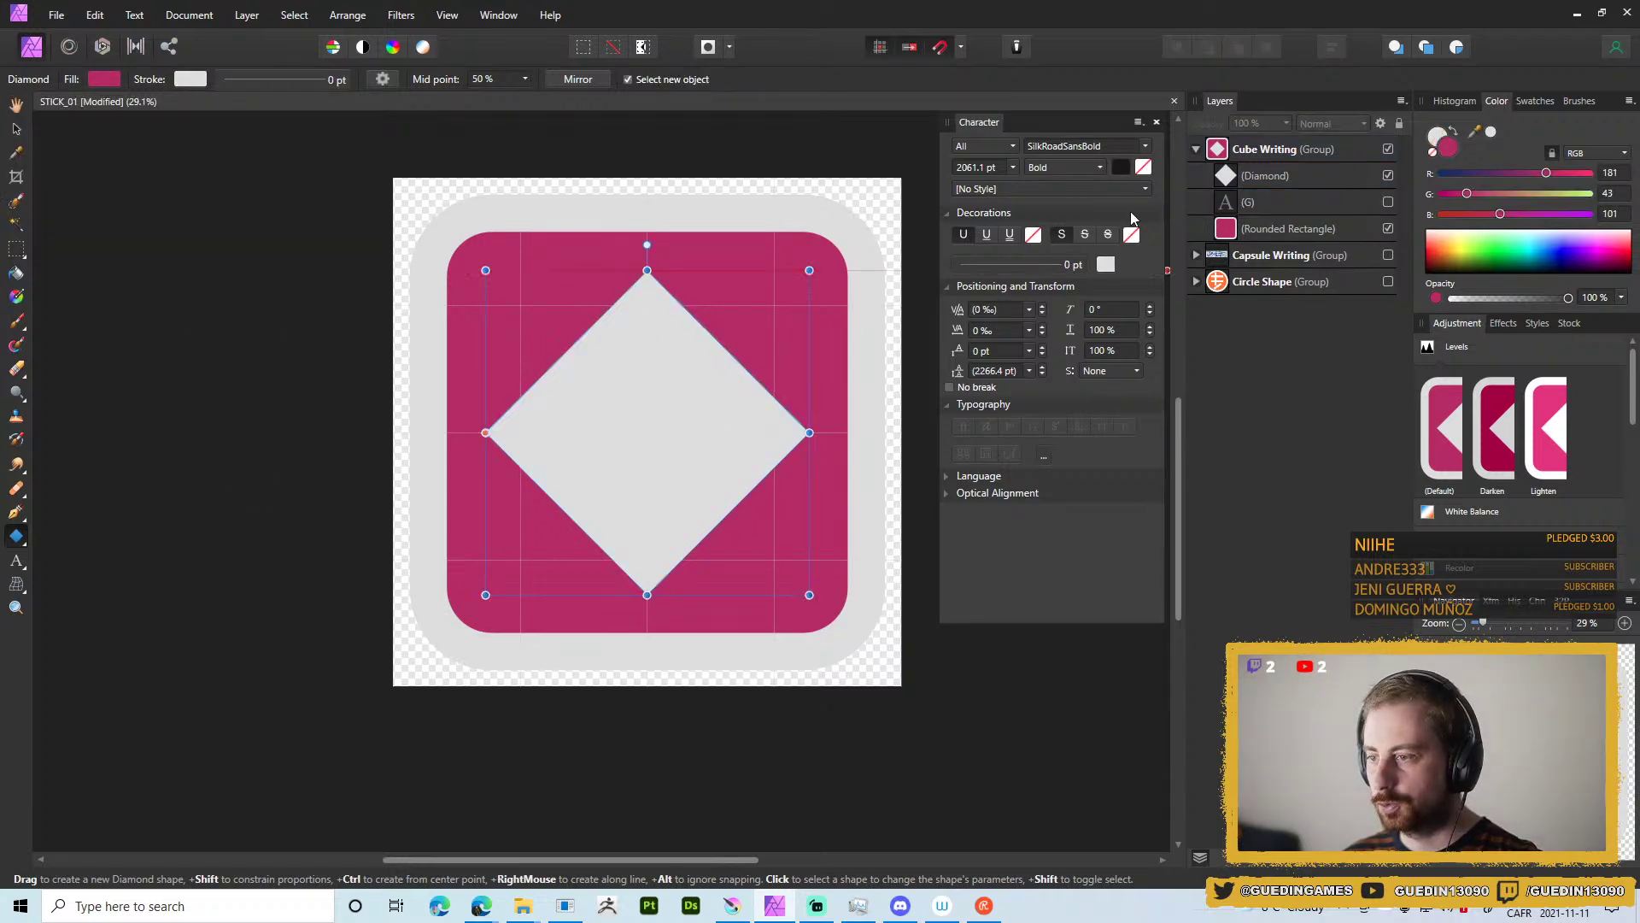
Fill the diamond with dark grey at lightness 13.
left_click(1259, 180)
left_click(109, 78)
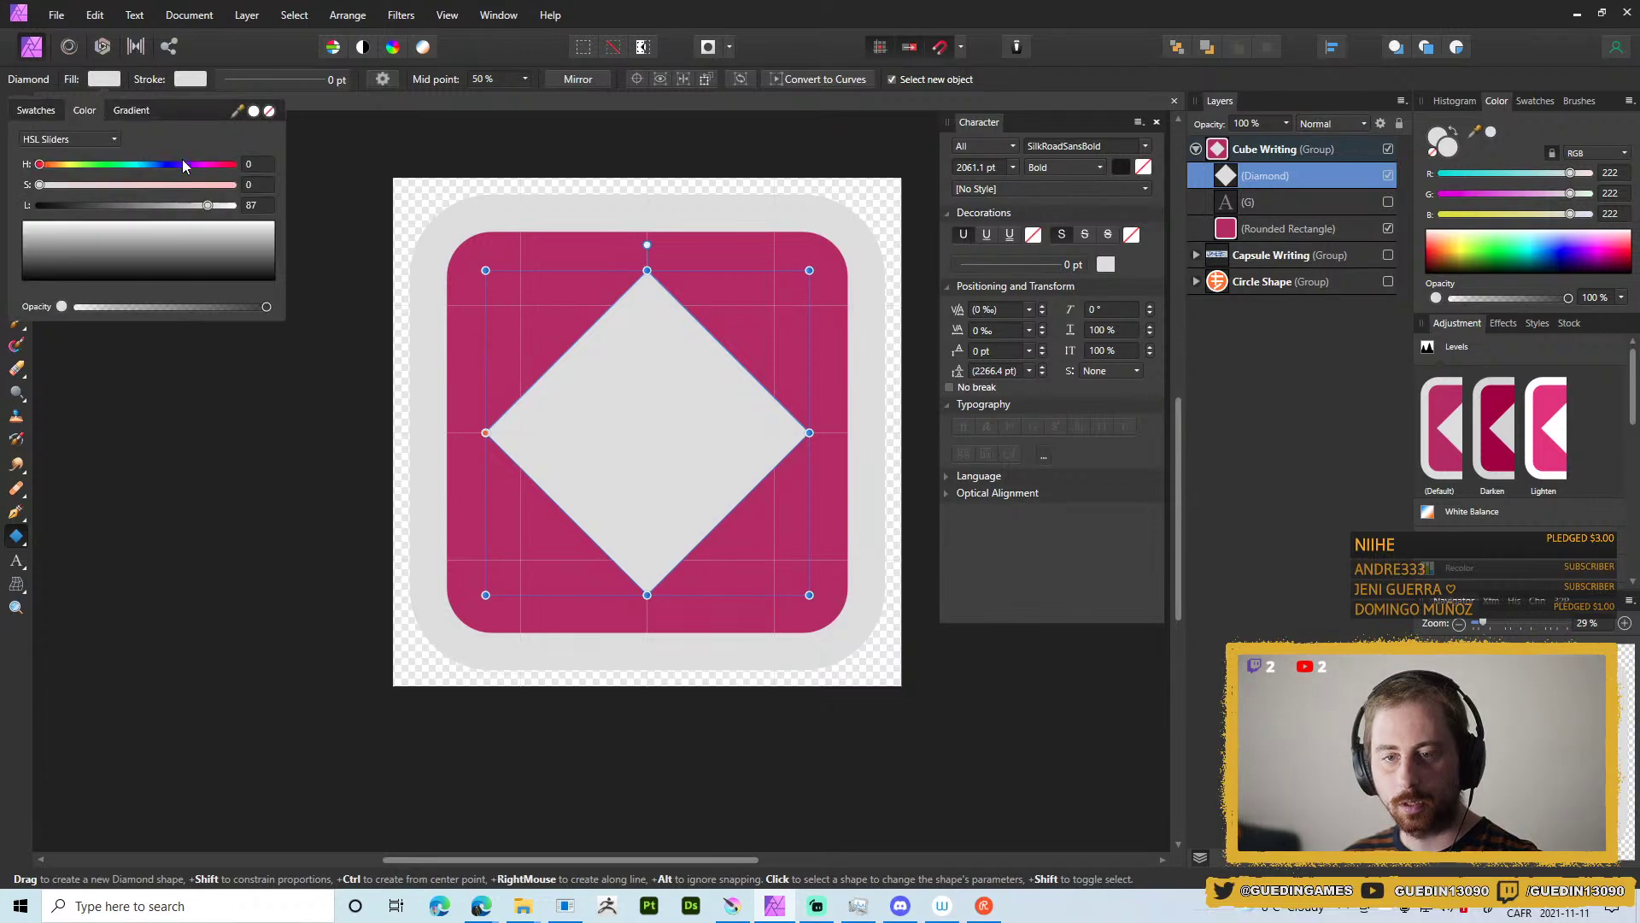
left_click(65, 205)
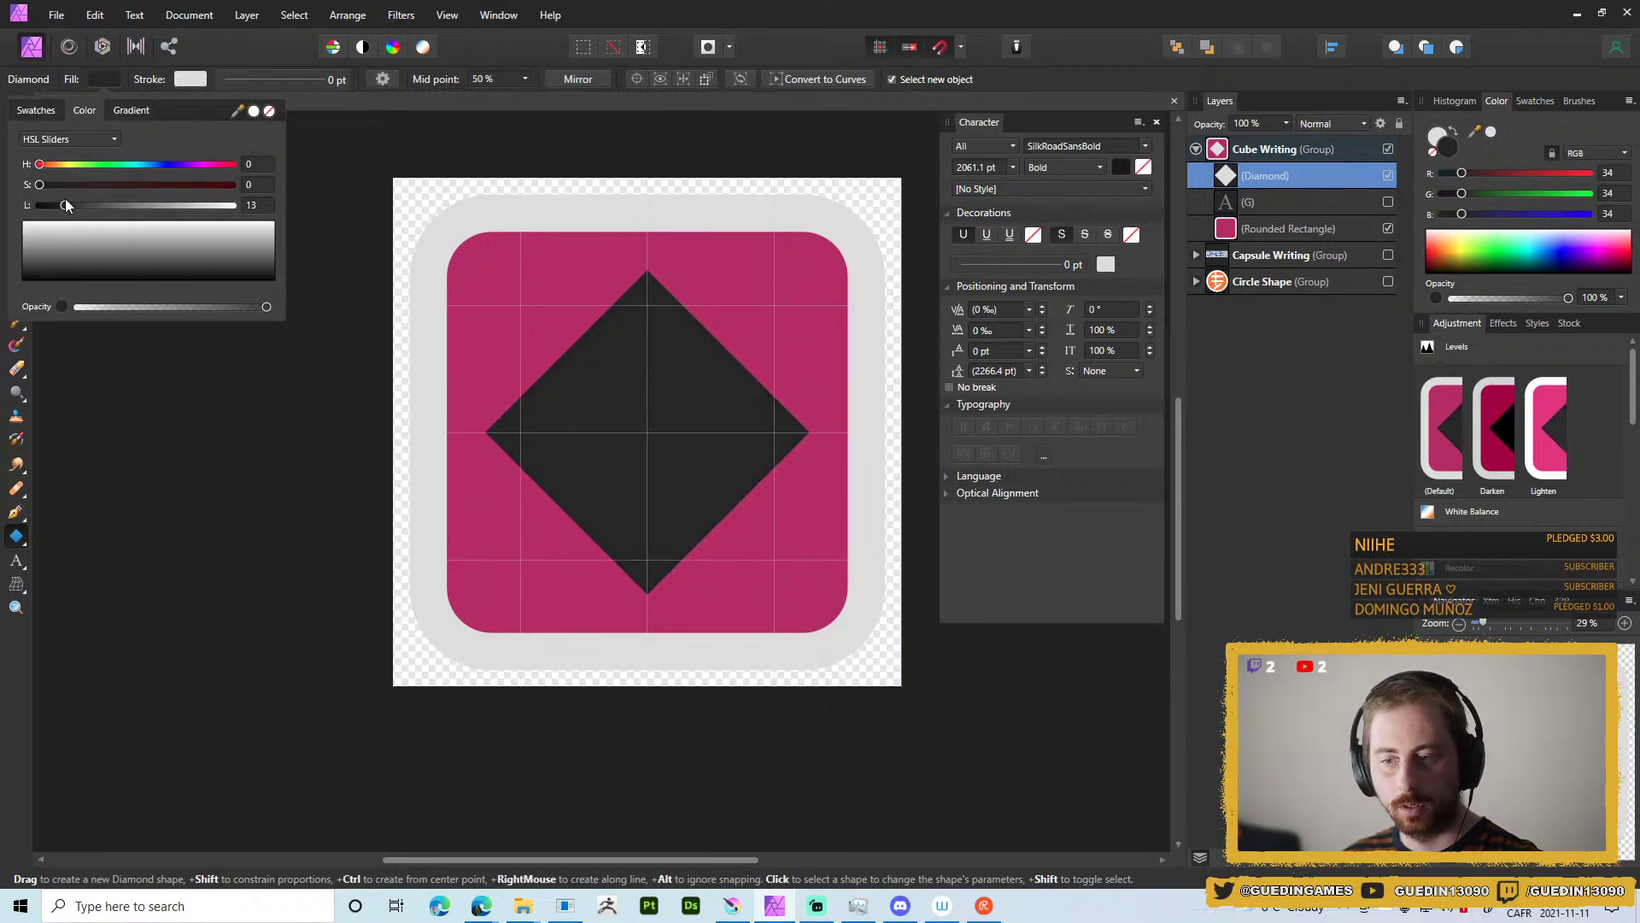
left_click_drag(1321, 228, 1321, 229)
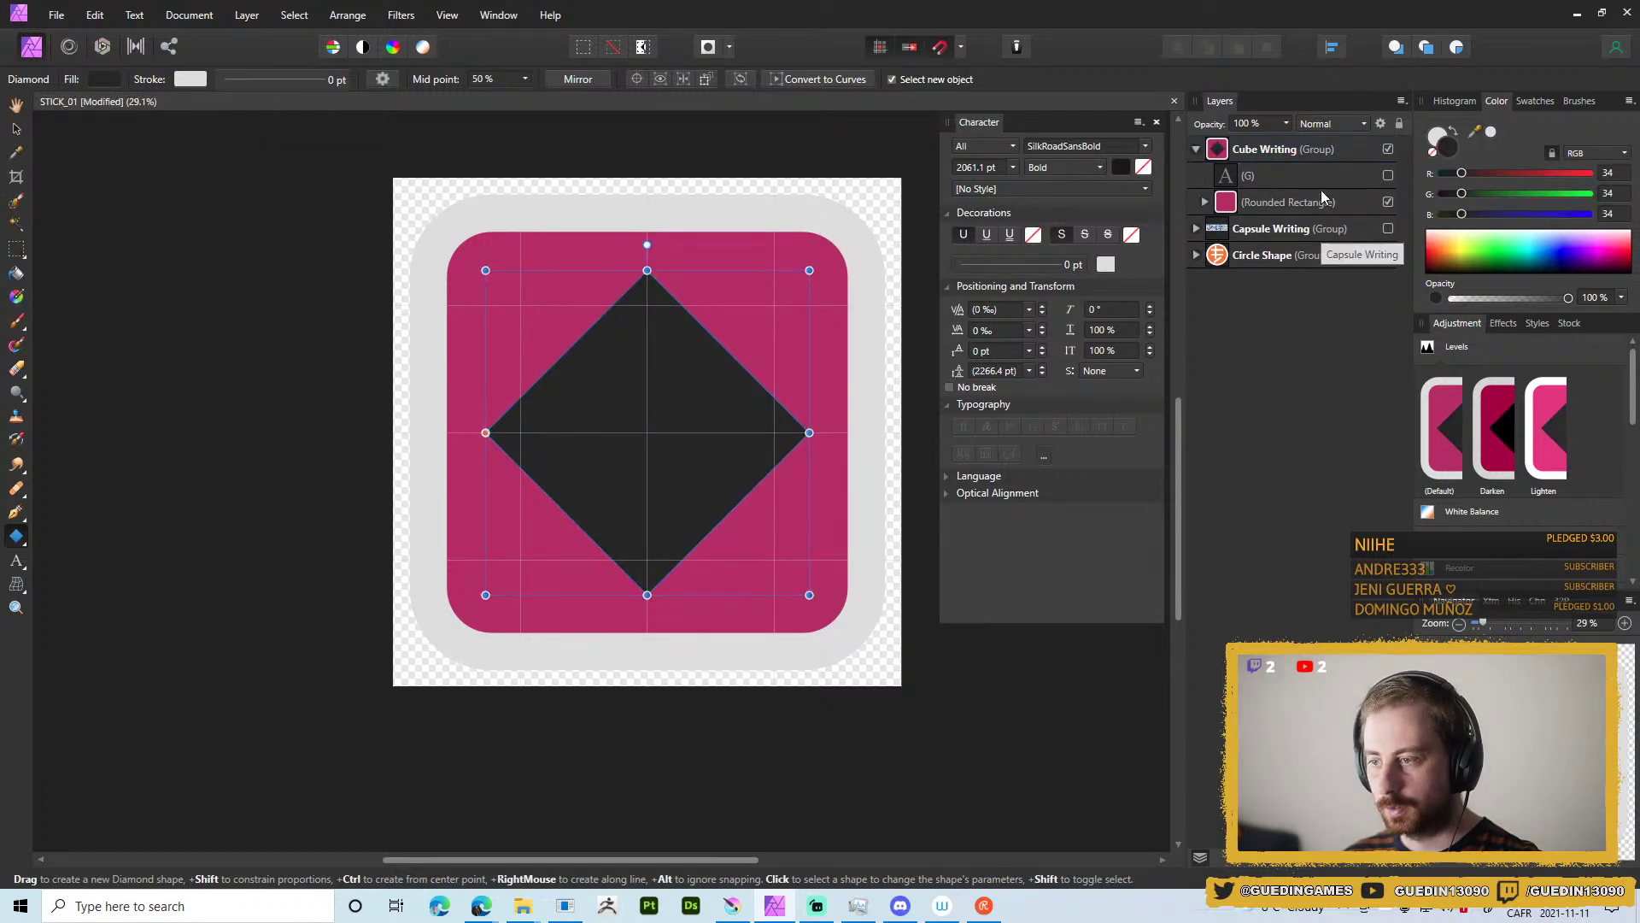
left_click(1321, 200)
left_click(1204, 202)
left_click(1316, 228)
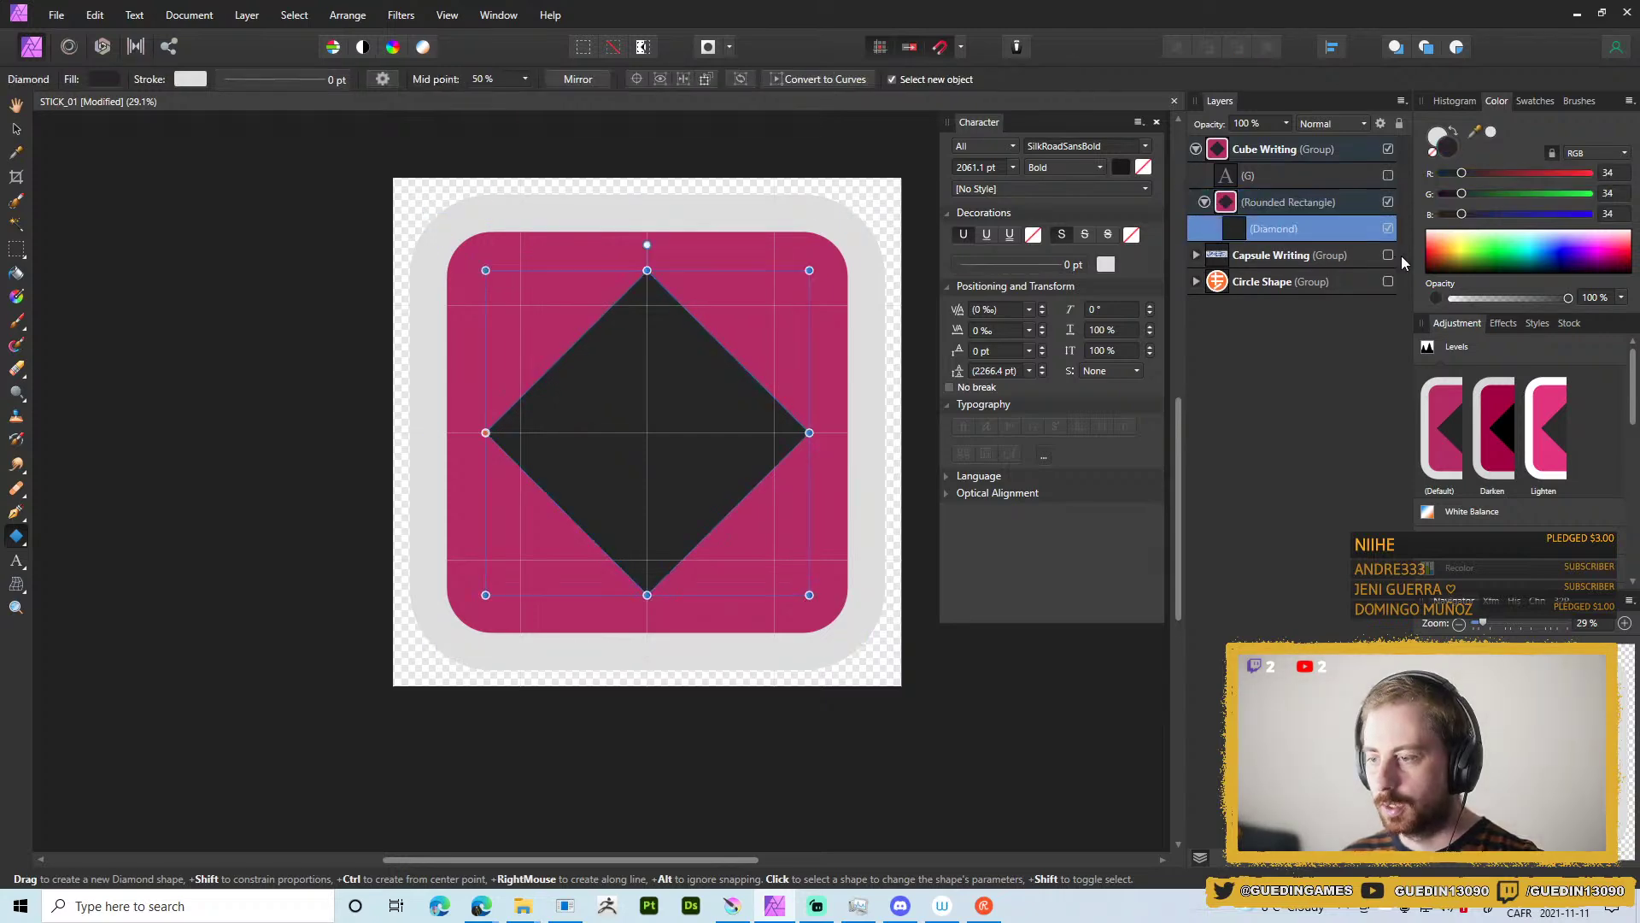
left_click_drag(1315, 228, 1316, 192)
Match the rounded rectangle's stroke to the dark grey sampled from the diamond, RGB 34, 34, 34, and deselect it.
left_click(1225, 229)
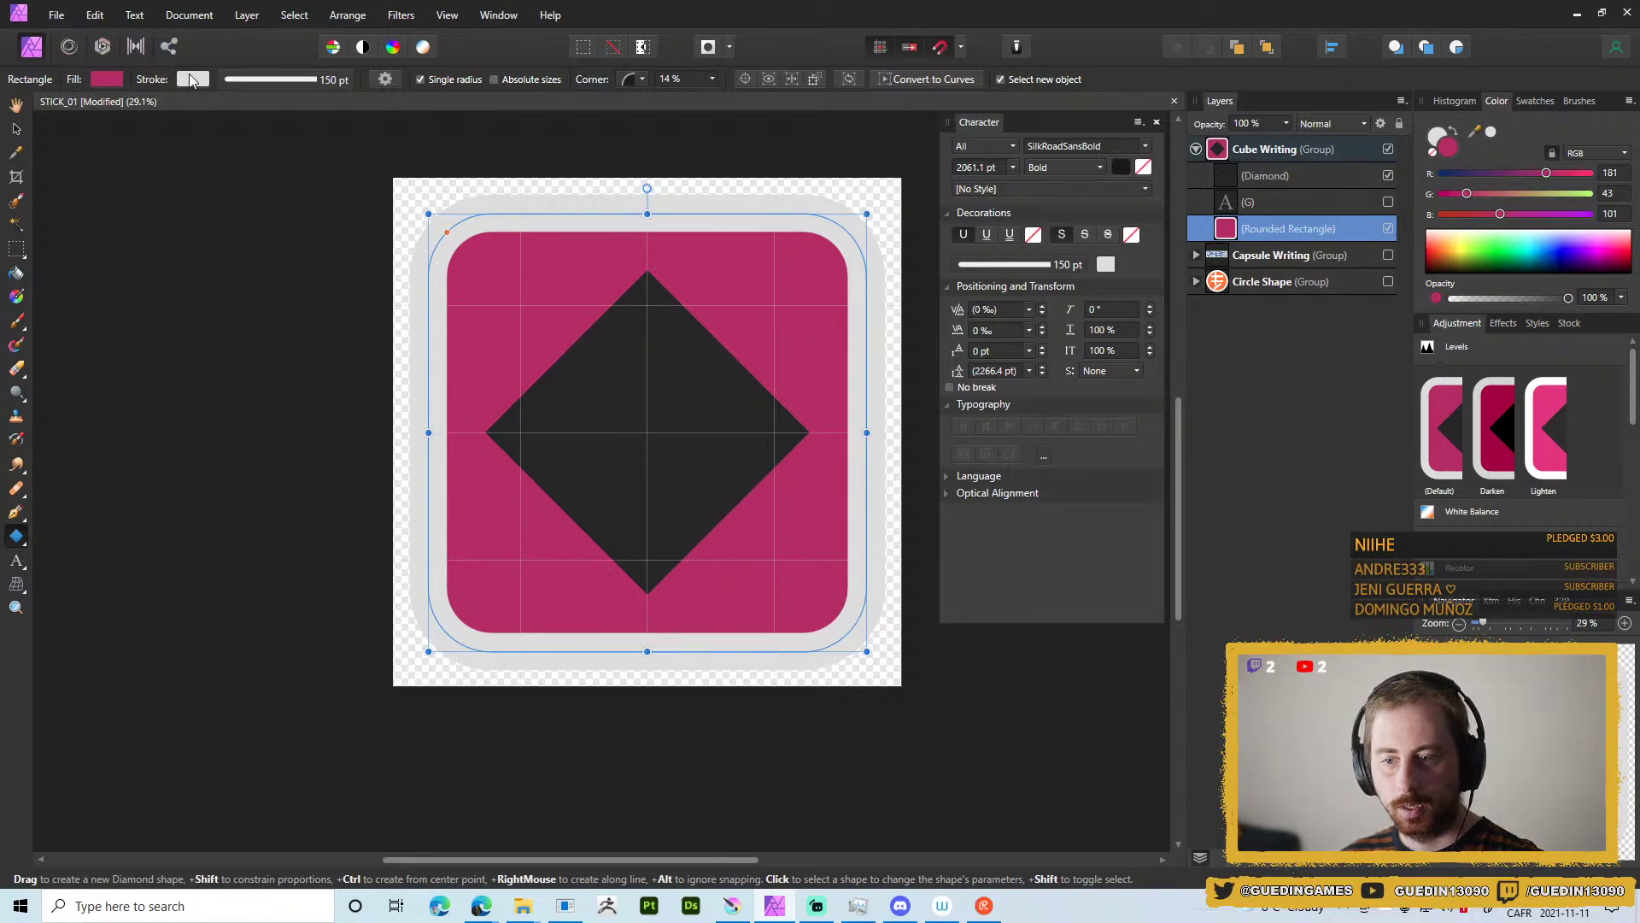
left_click(192, 81)
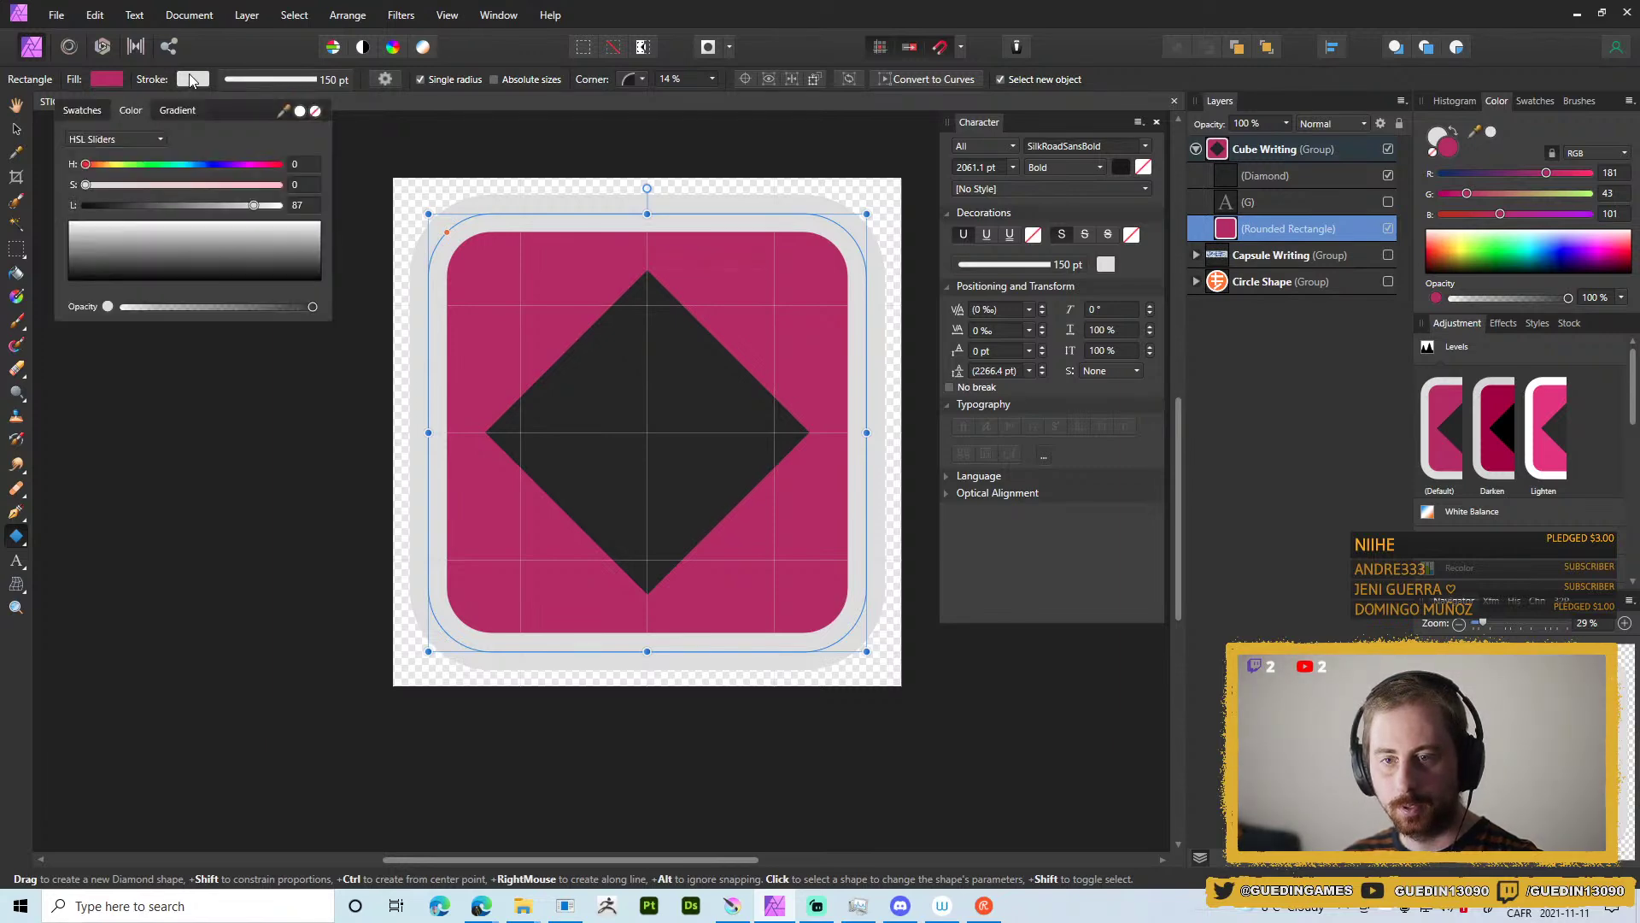
left_click_drag(281, 113, 571, 366)
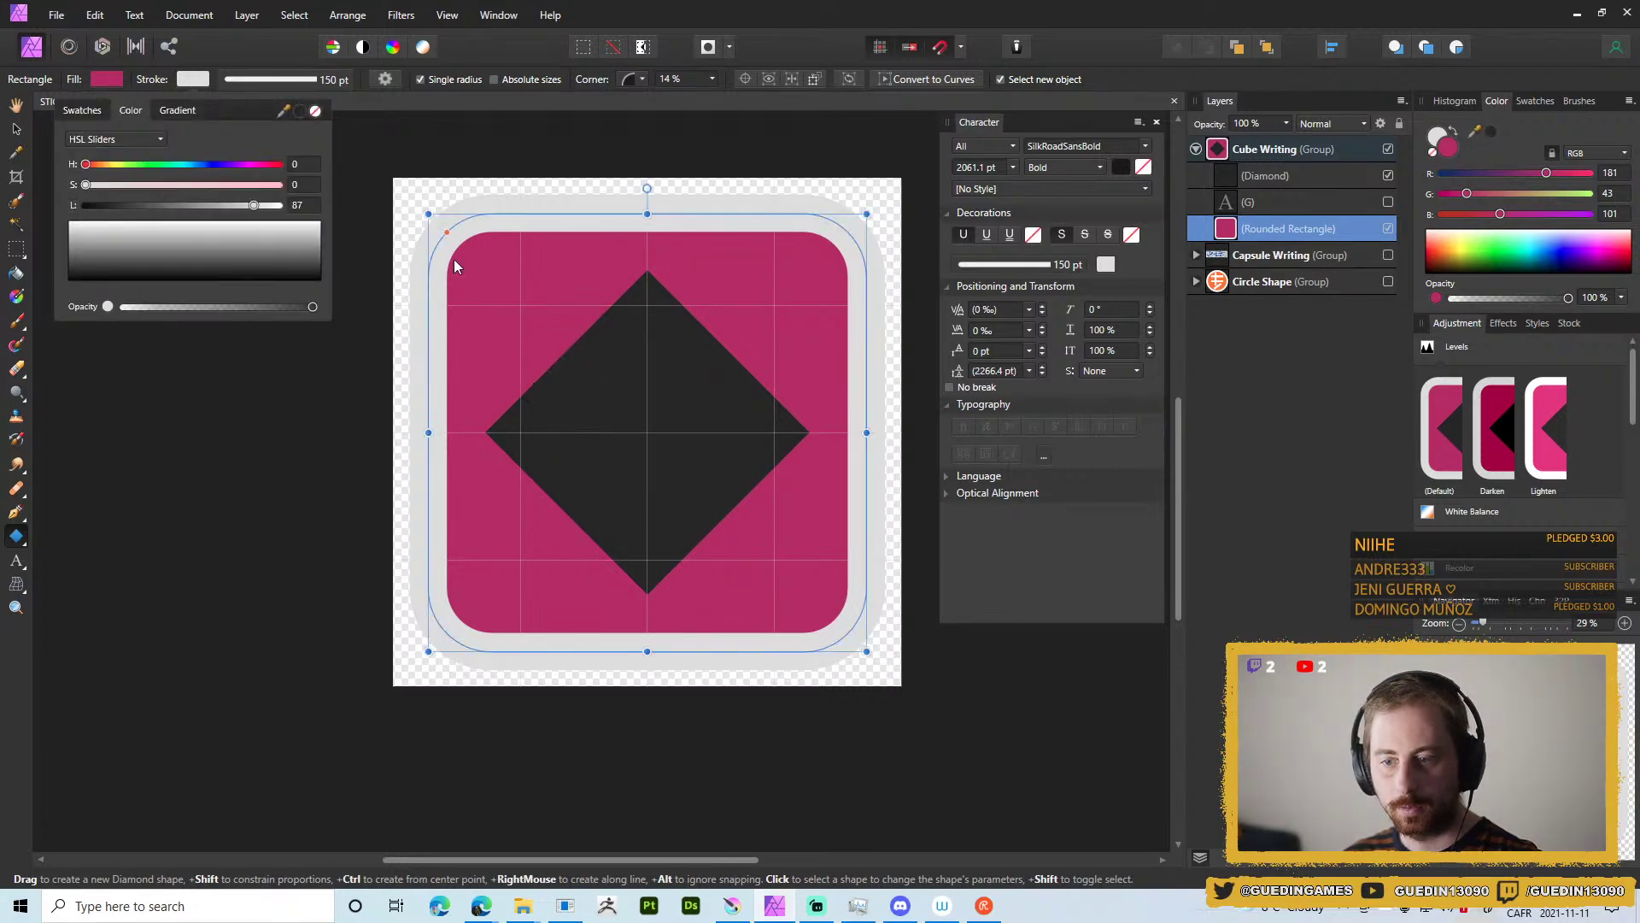
left_click(302, 111)
left_click(1057, 694)
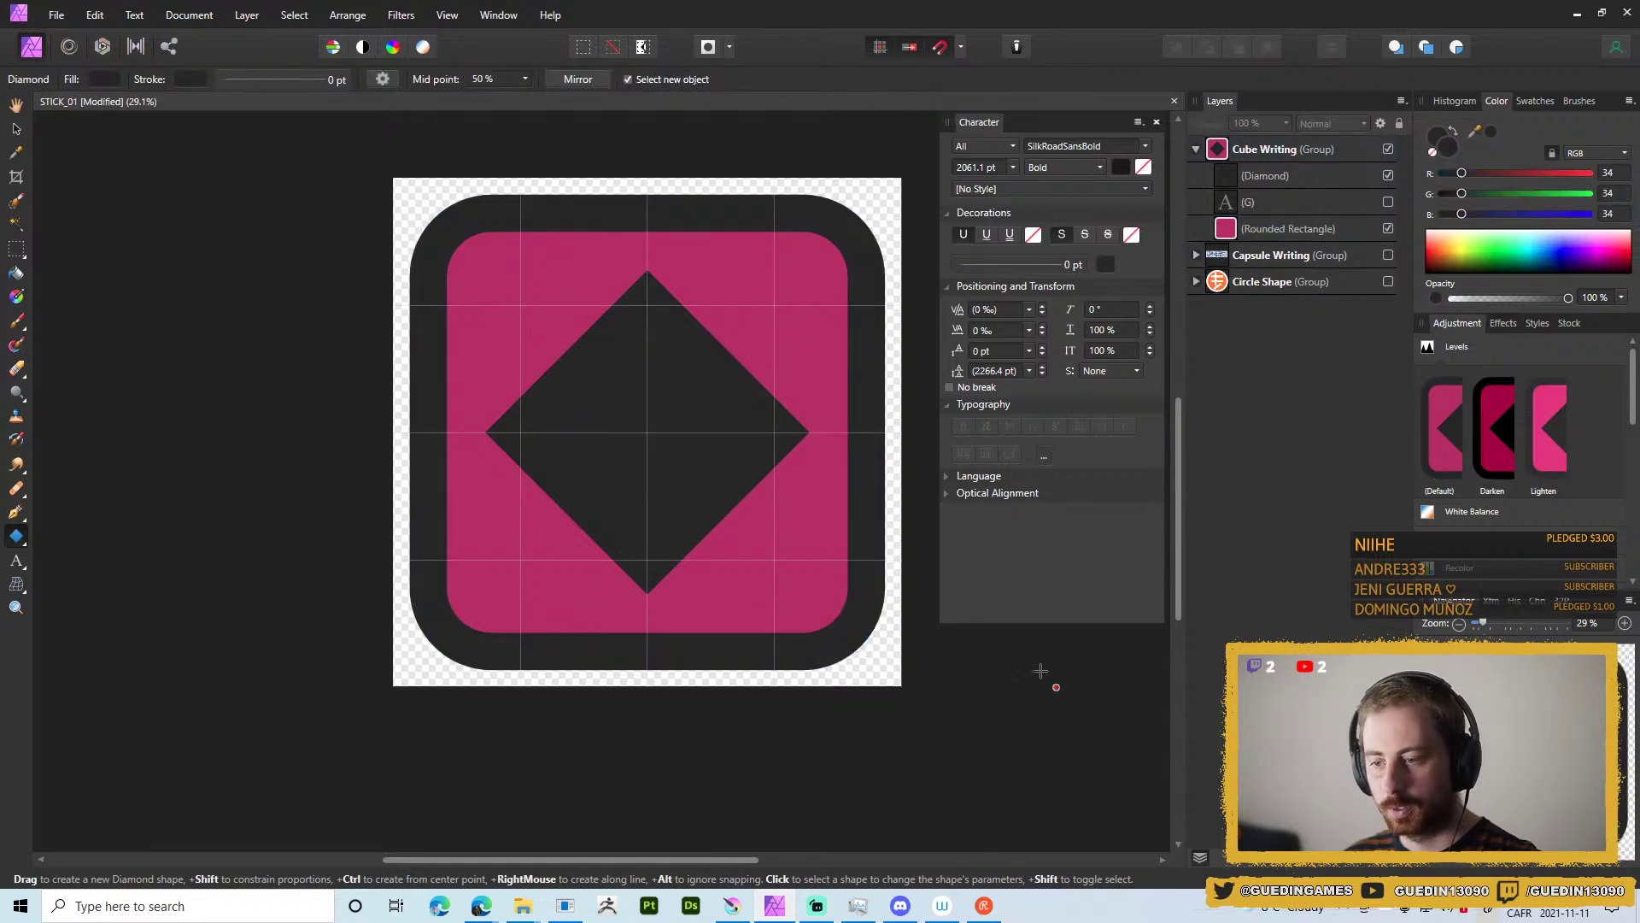
Export the pink diamond sticker as T_STICK_13.png in the Stickers folder.
key("ctrl+alt+shift+w")
left_click(979, 561)
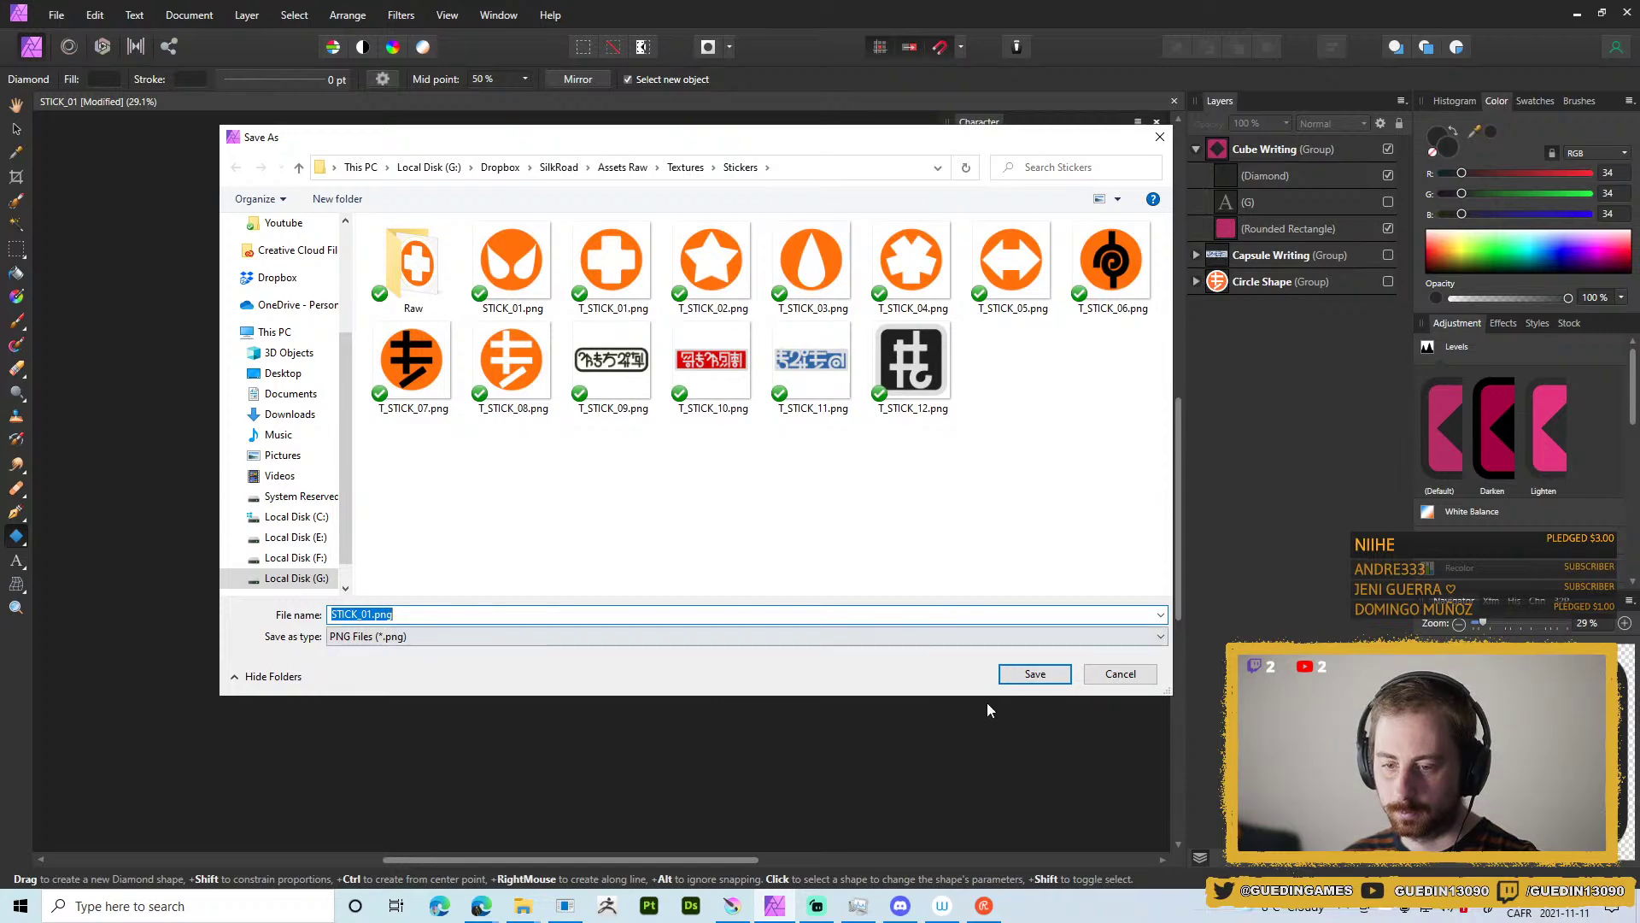
left_click(366, 613)
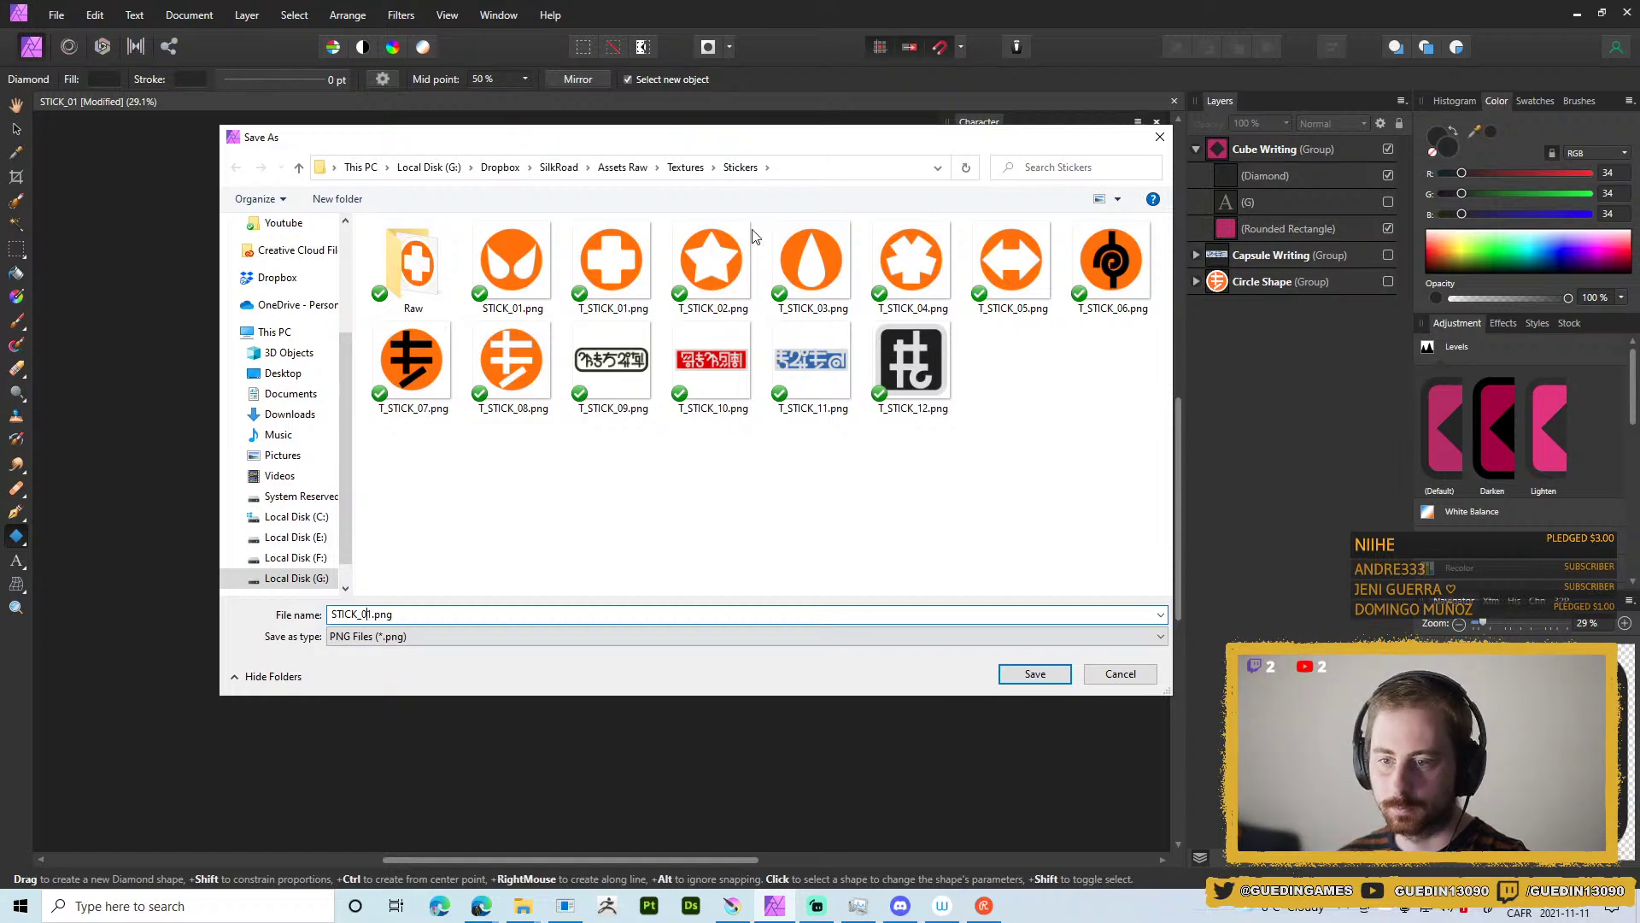
left_click(948, 362)
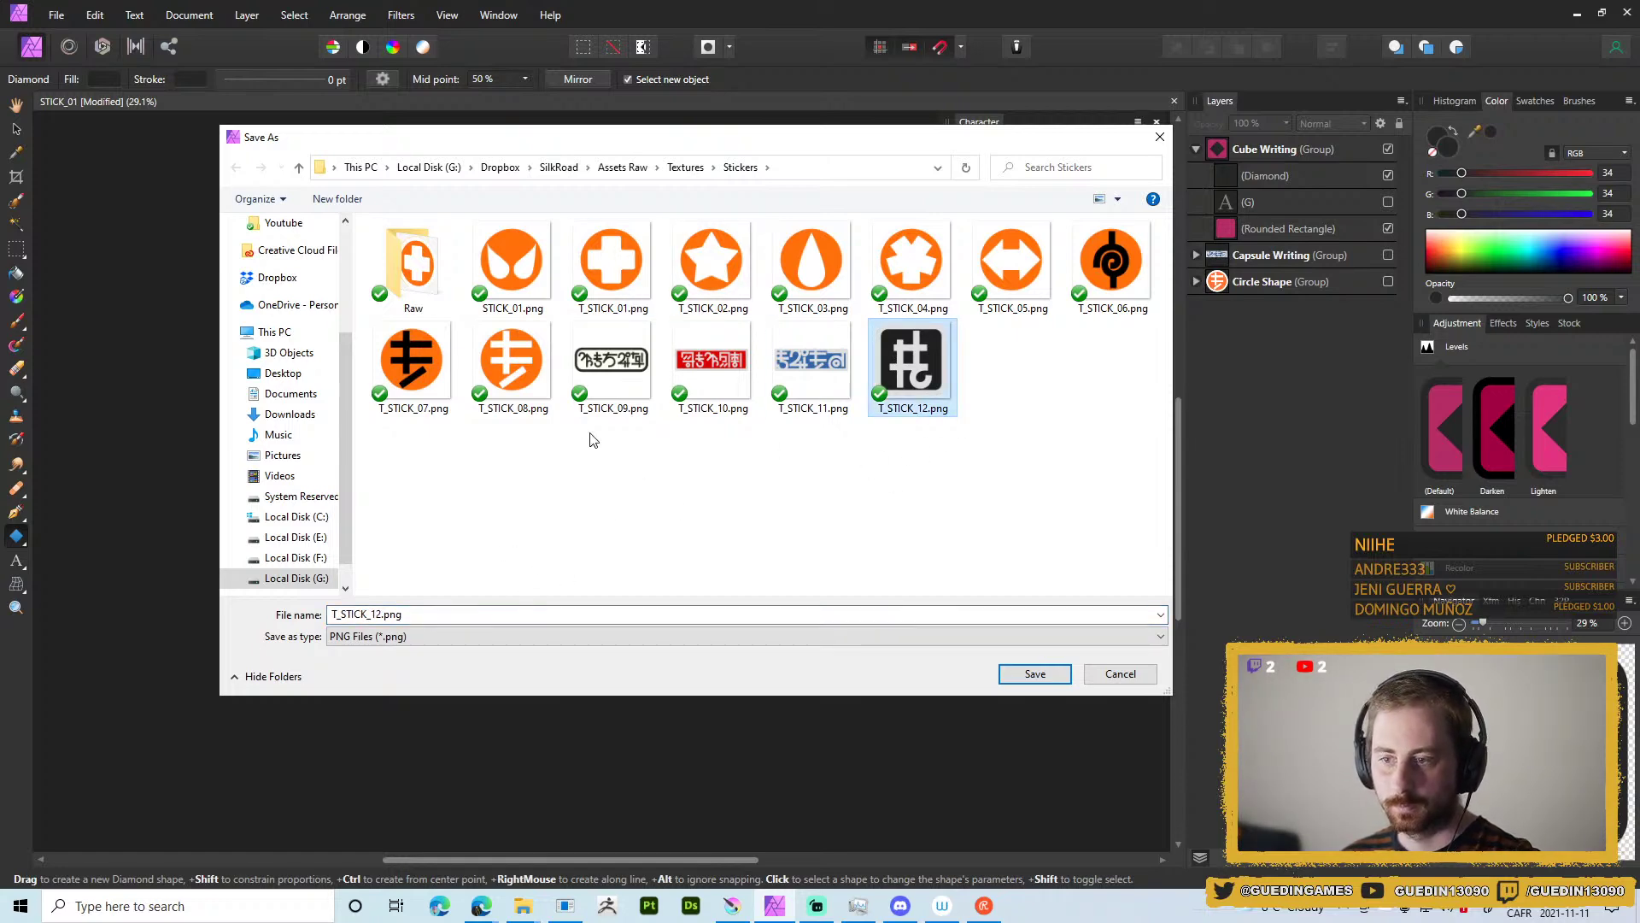
double_click(386, 614)
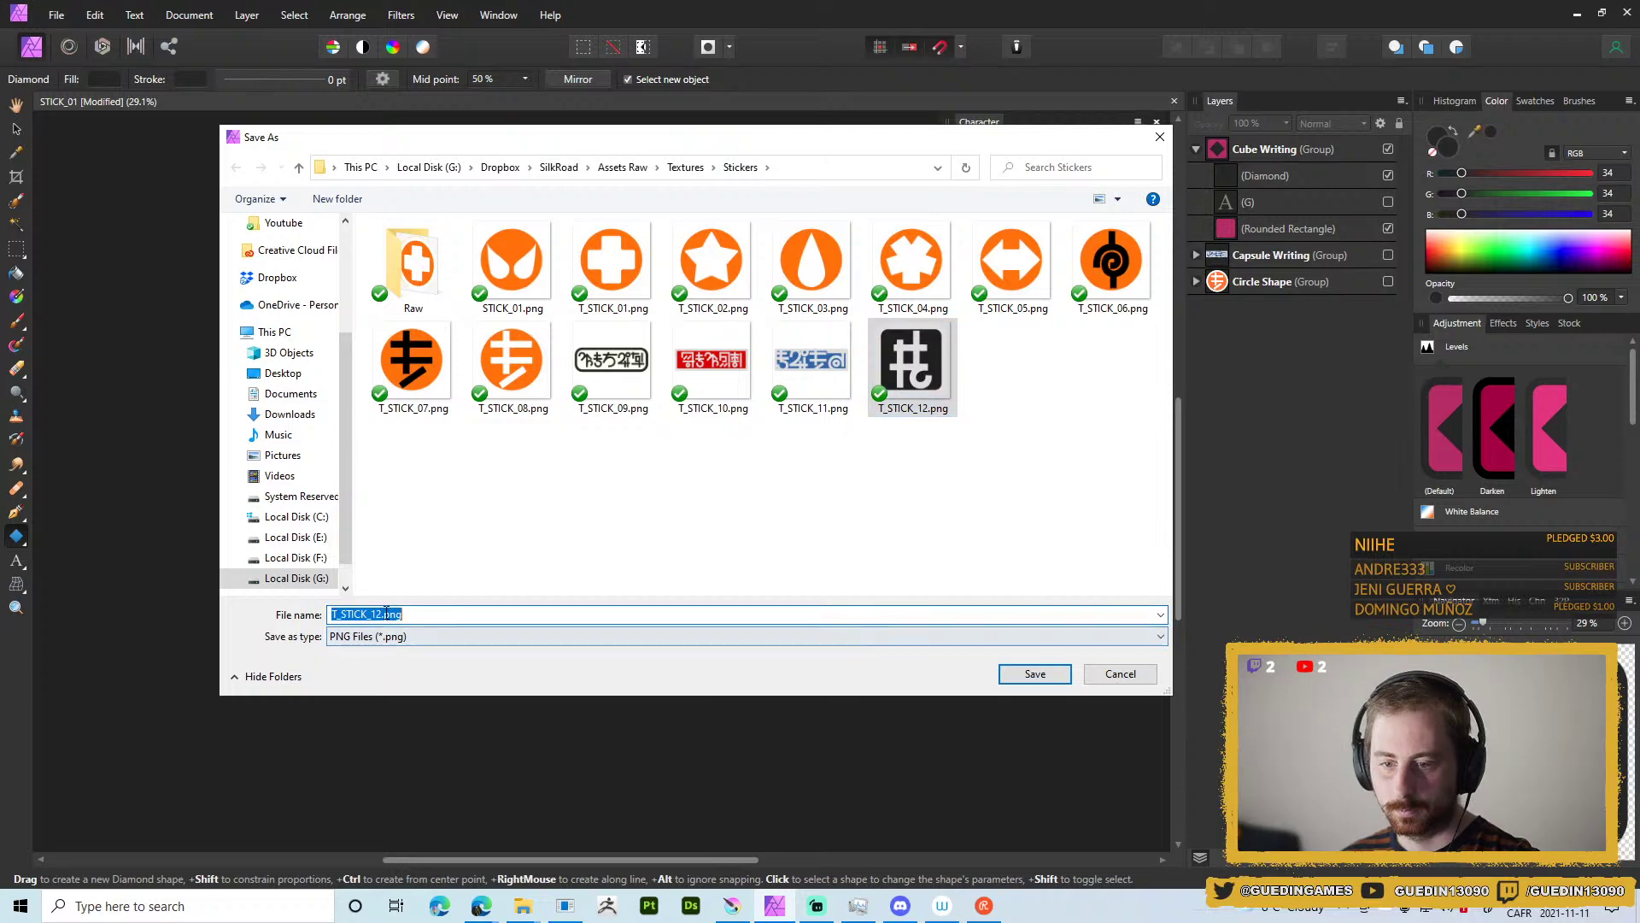
left_click(384, 614)
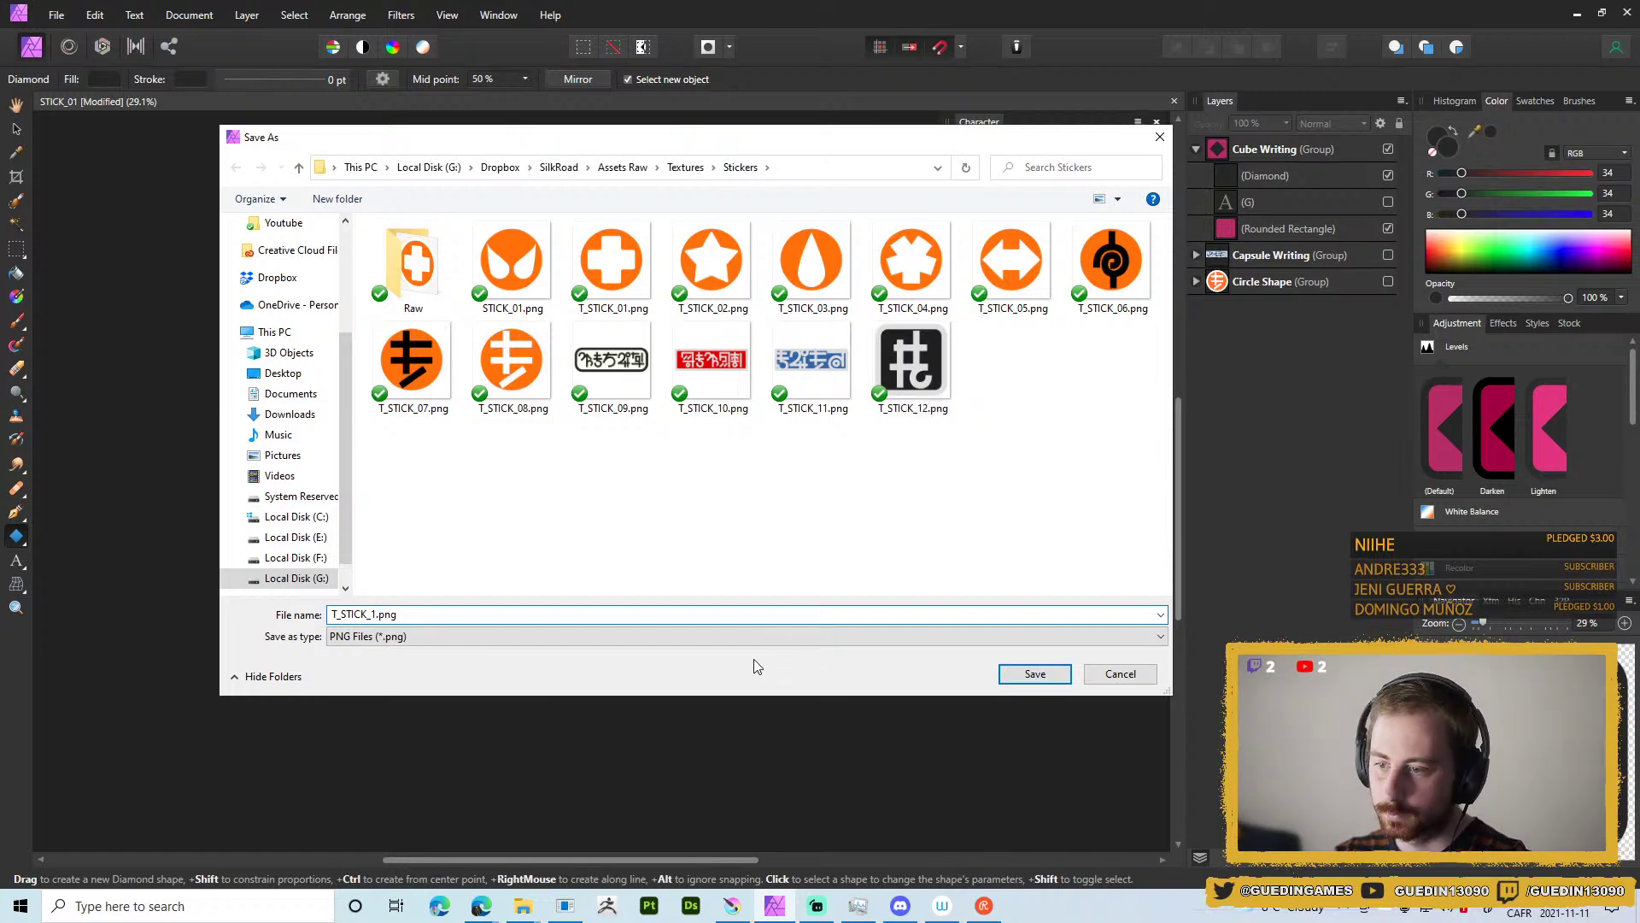
key("Return")
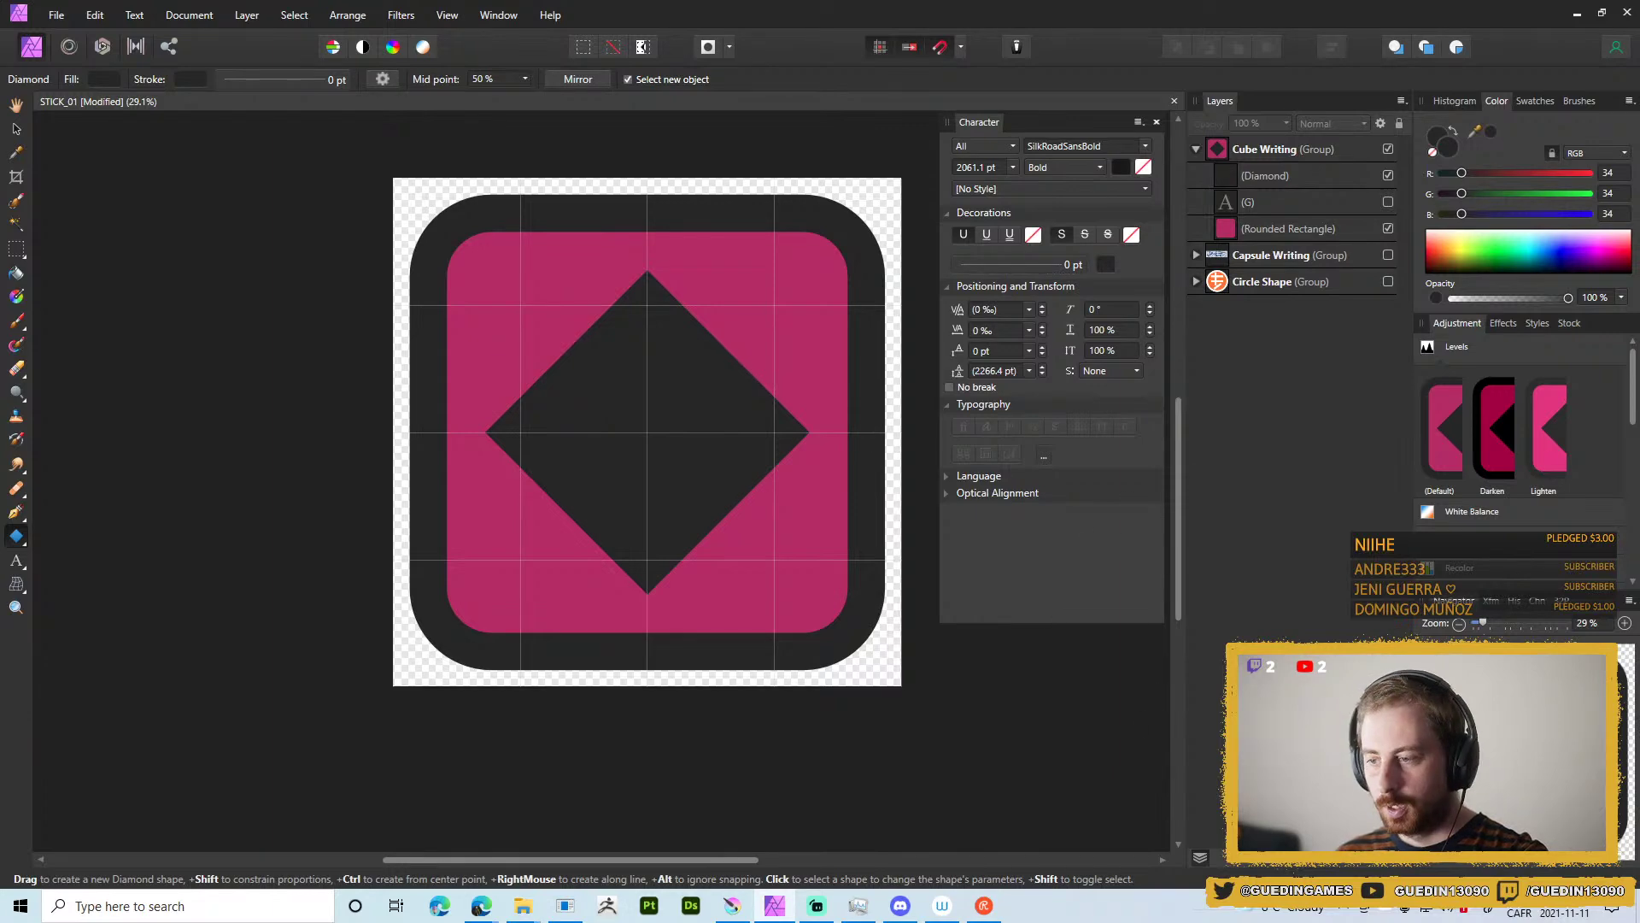
Draw an upright tear shape centred on the diamond and fill it with white.
left_click(1307, 177)
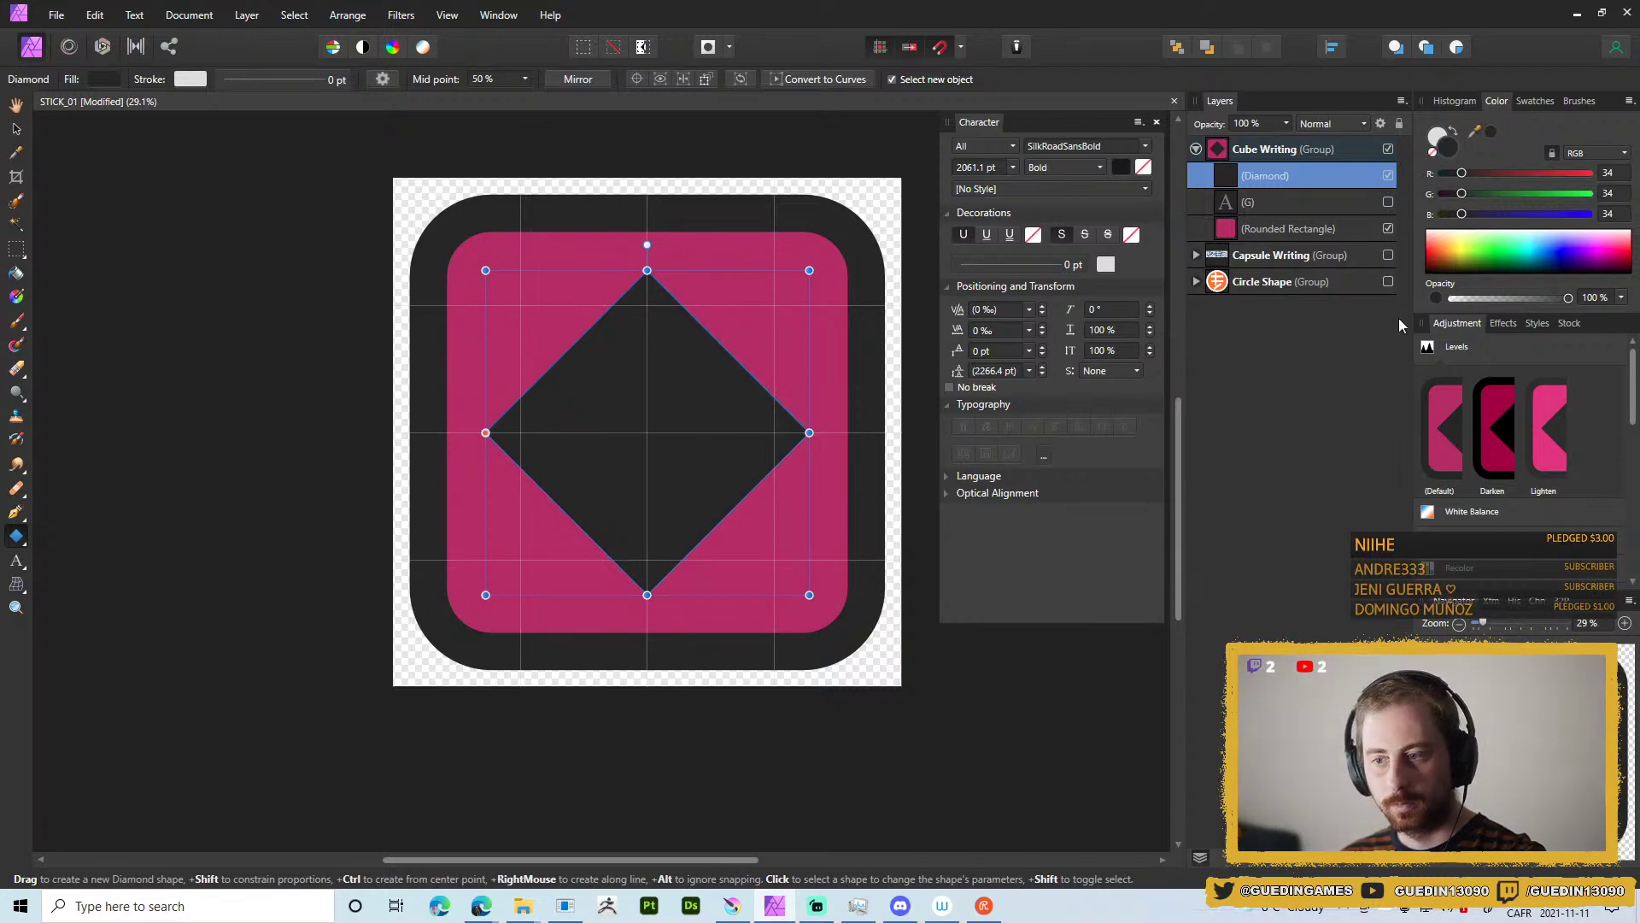
left_click(18, 538)
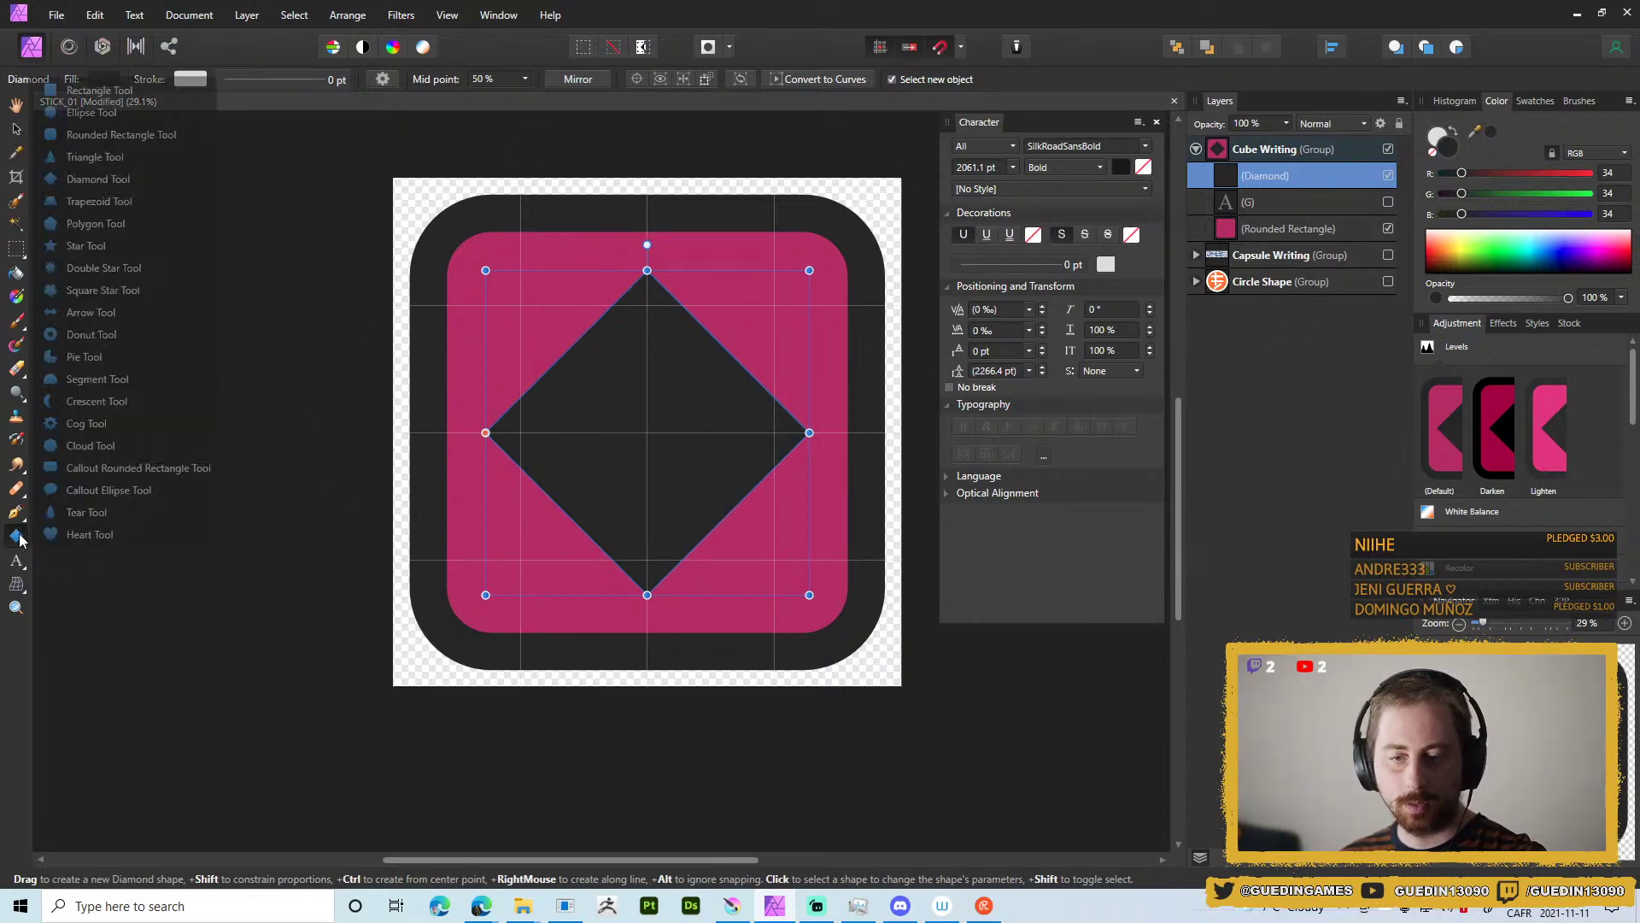
left_click(86, 513)
left_click_drag(647, 433, 747, 244)
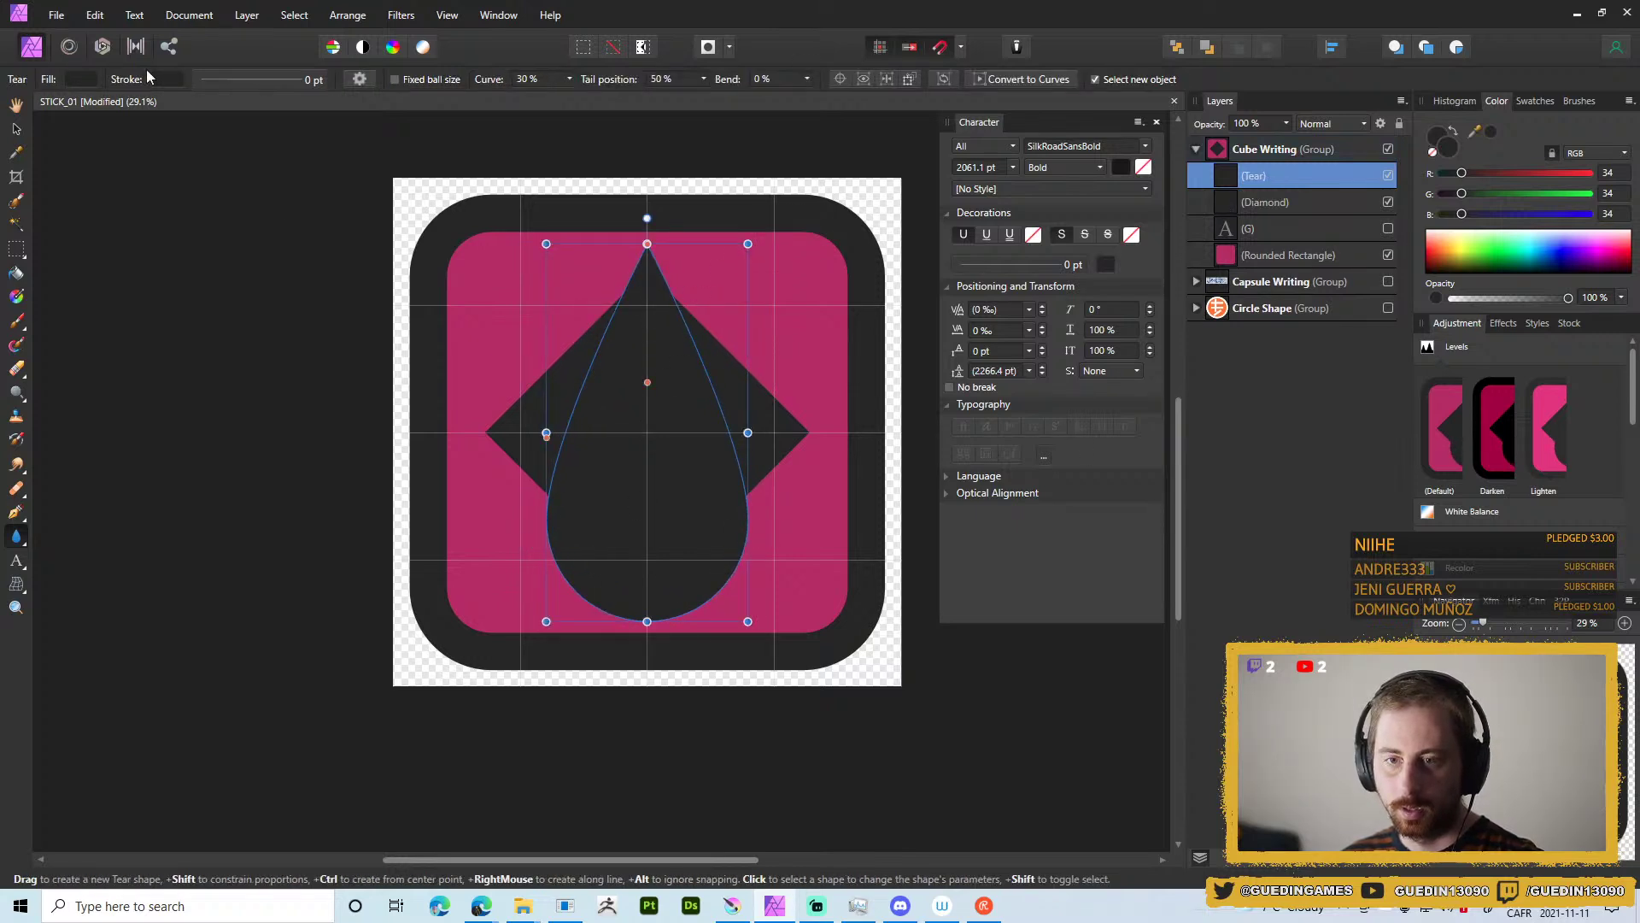
left_click(81, 79)
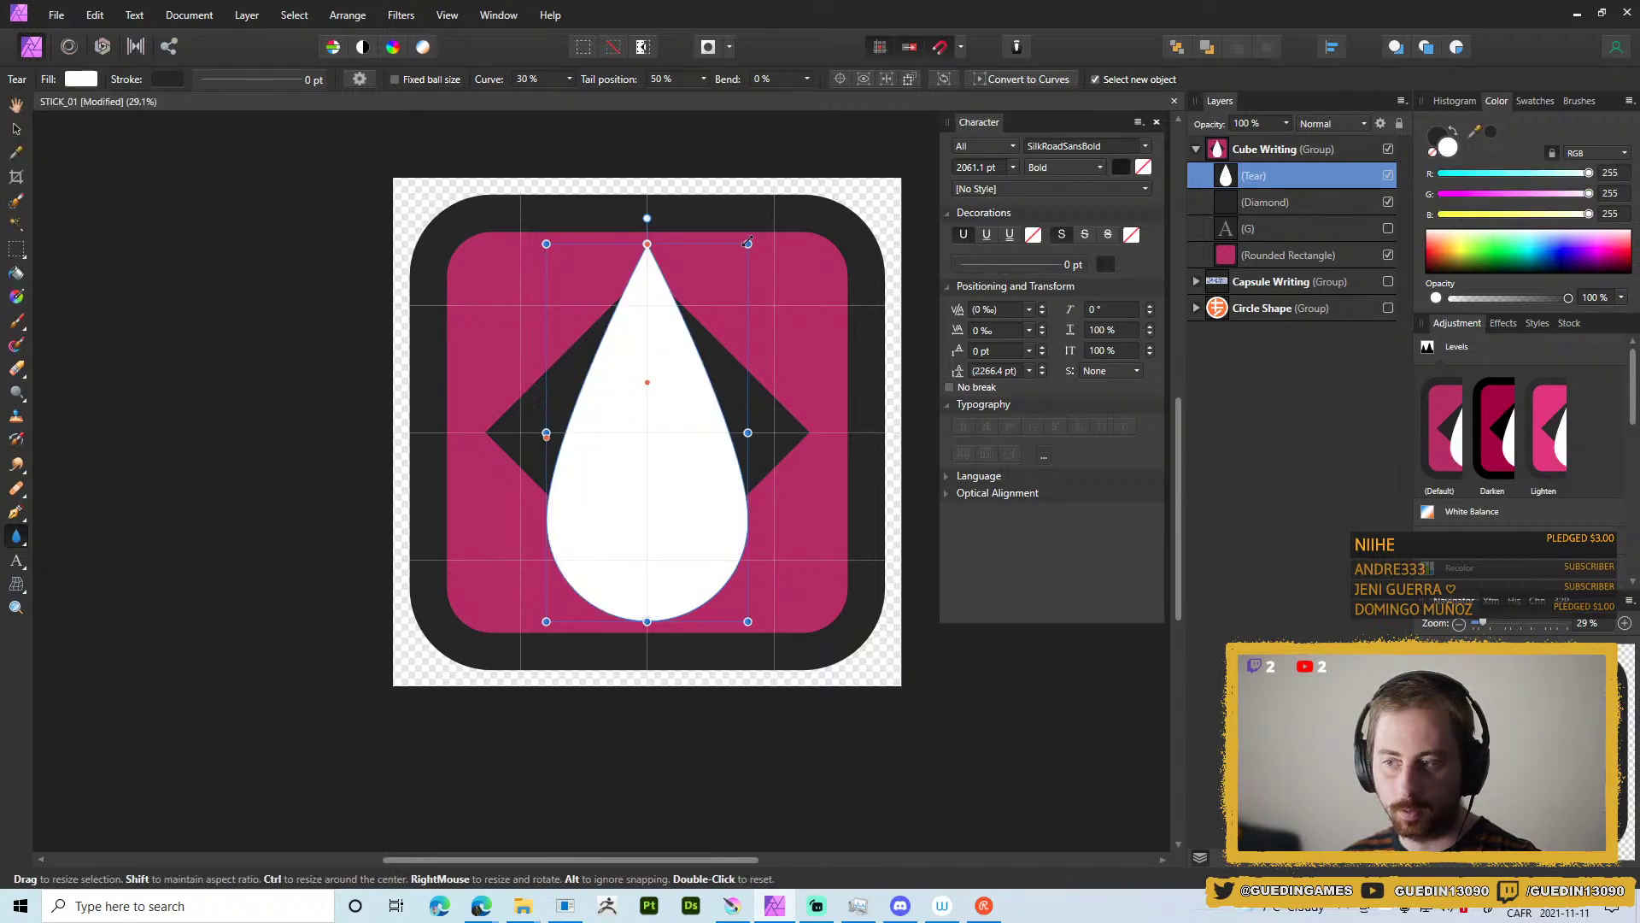
Shrink the tear around its centre to fit within the diamond's height and shift it slightly downwards.
left_click_drag(747, 244, 741, 288)
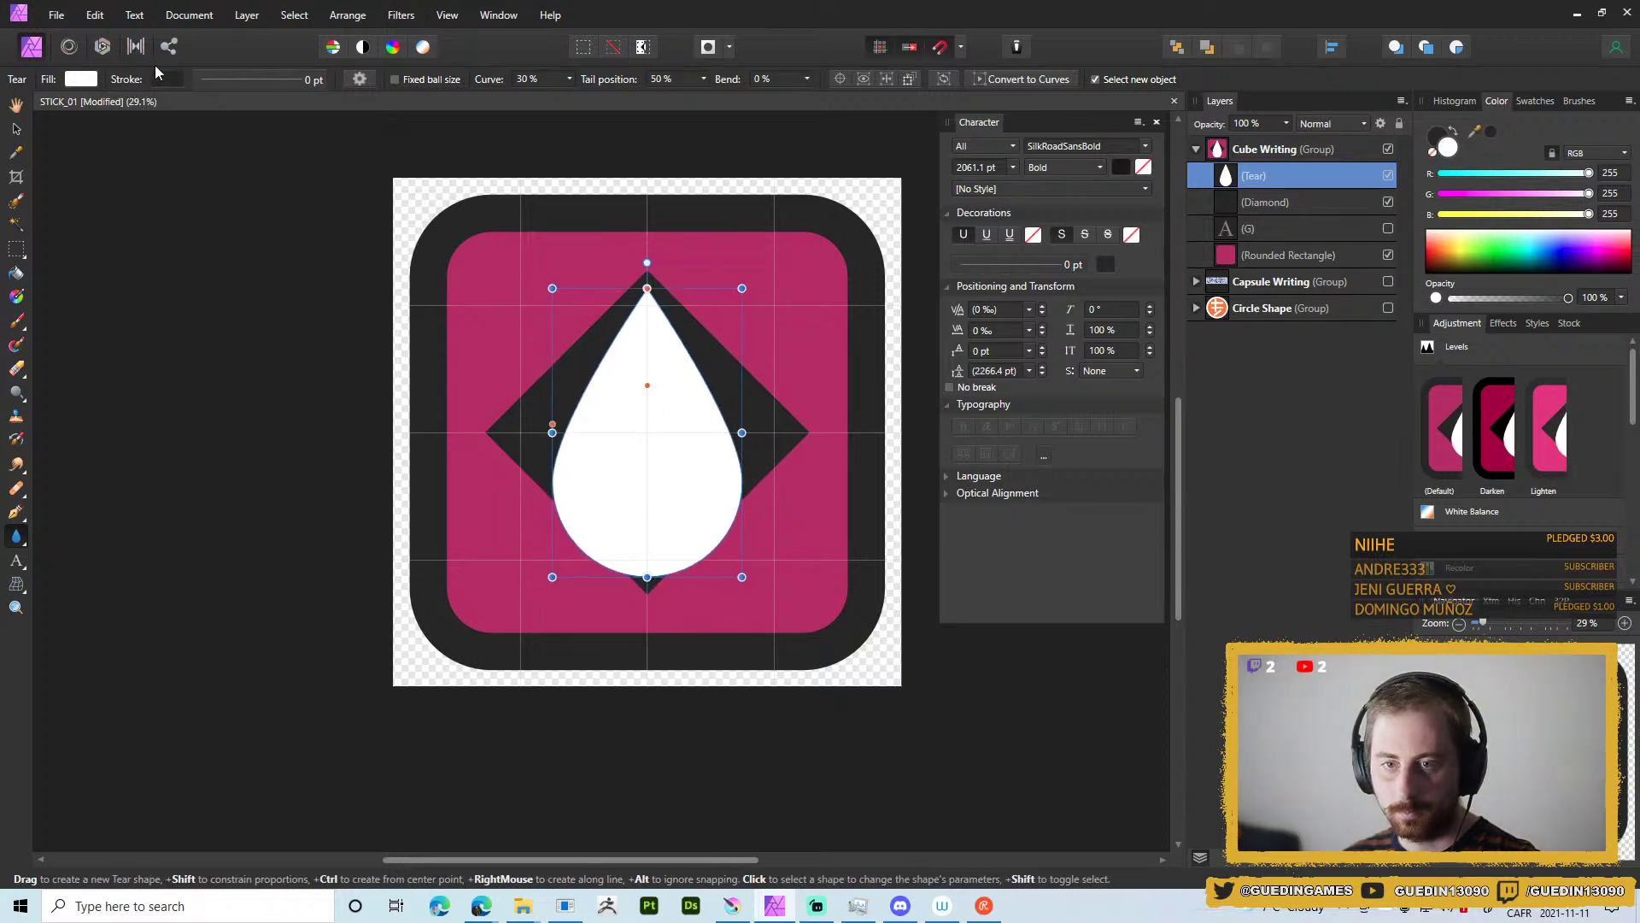
key("v")
left_click_drag(671, 394, 675, 447)
left_click(1033, 740)
Export the pink diamond-and-tear sticker as the next numbered T_STICK PNG in the Stickers folder.
key("ctrl+shift+alt+s")
left_click(950, 559)
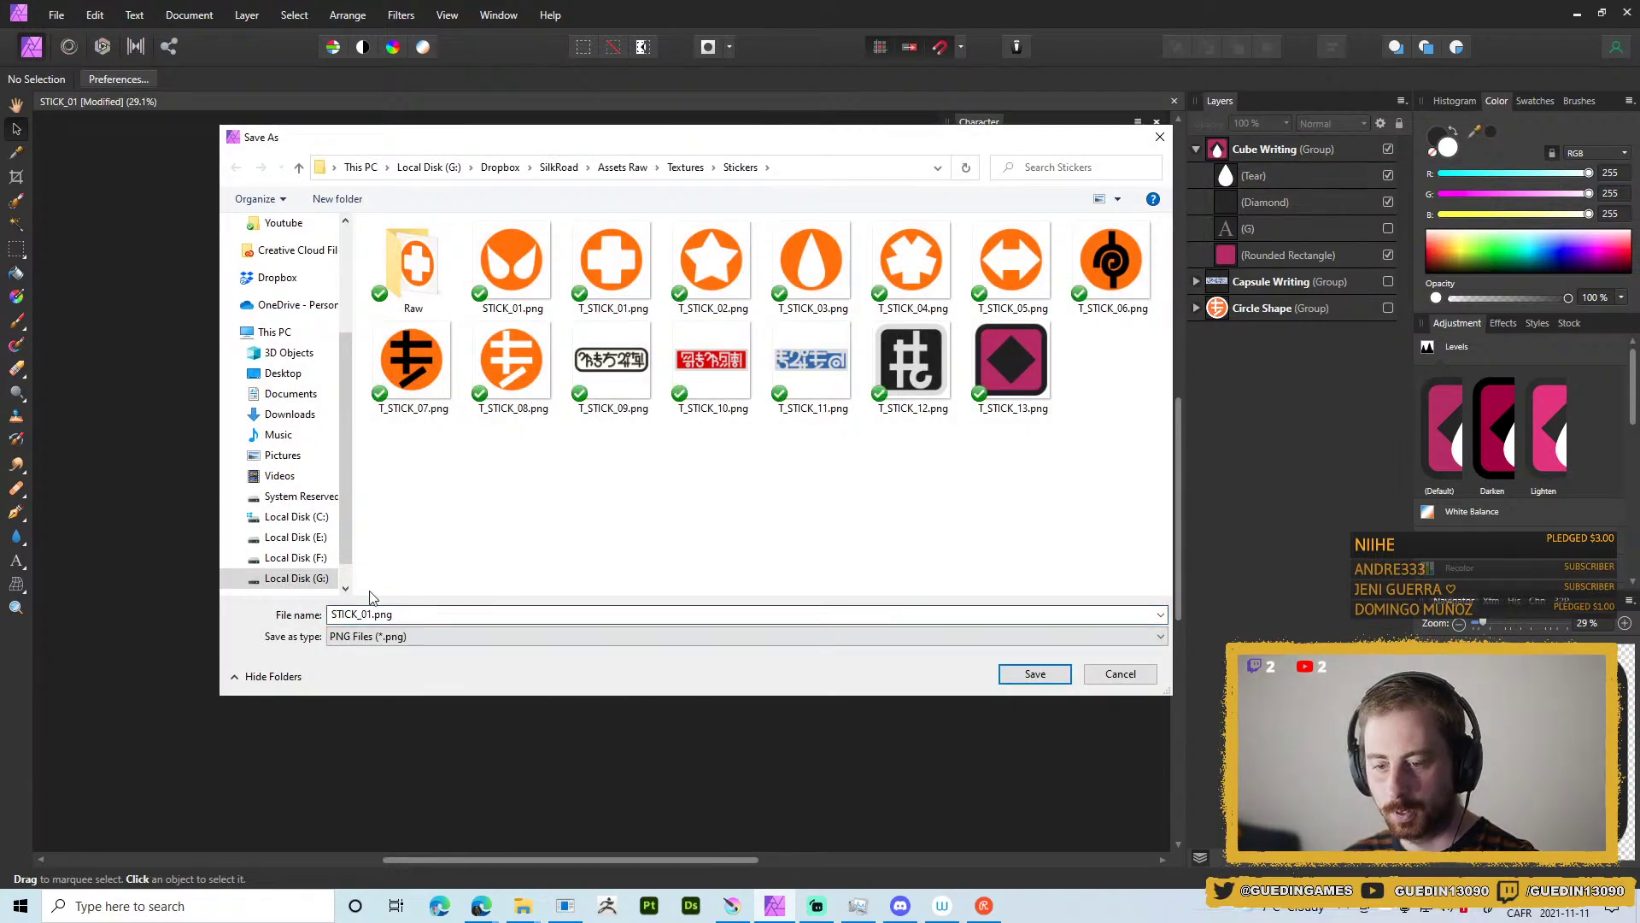
double_click(997, 372)
left_click(867, 517)
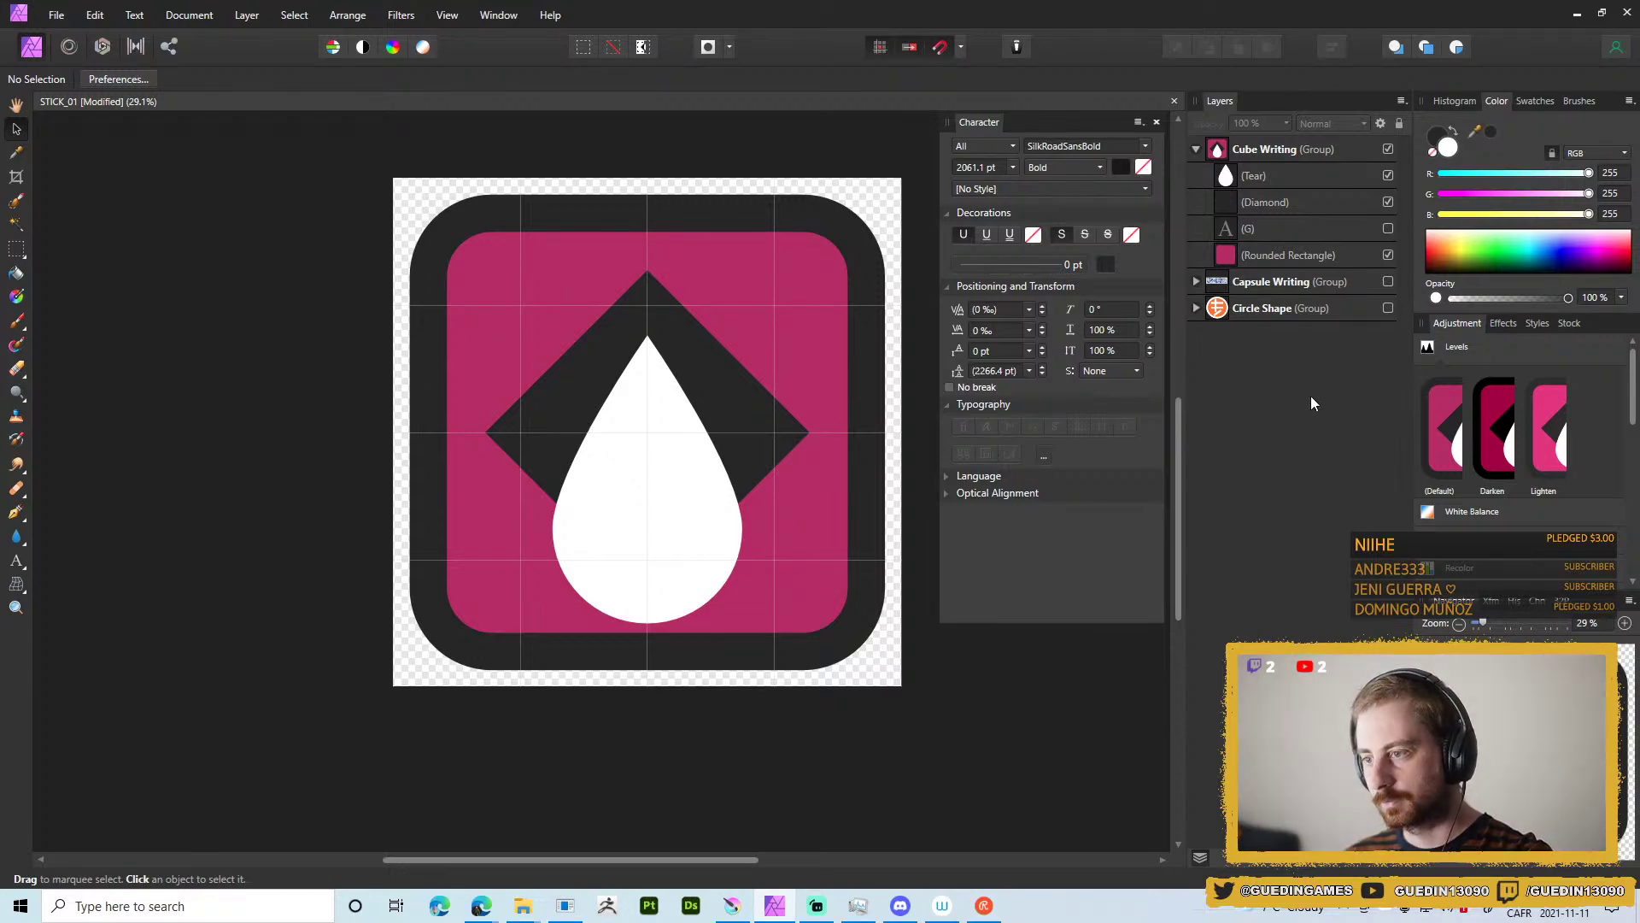
Collapse and hide the Cube Writing group so the canvas is clear for another sticker.
left_click(1197, 149)
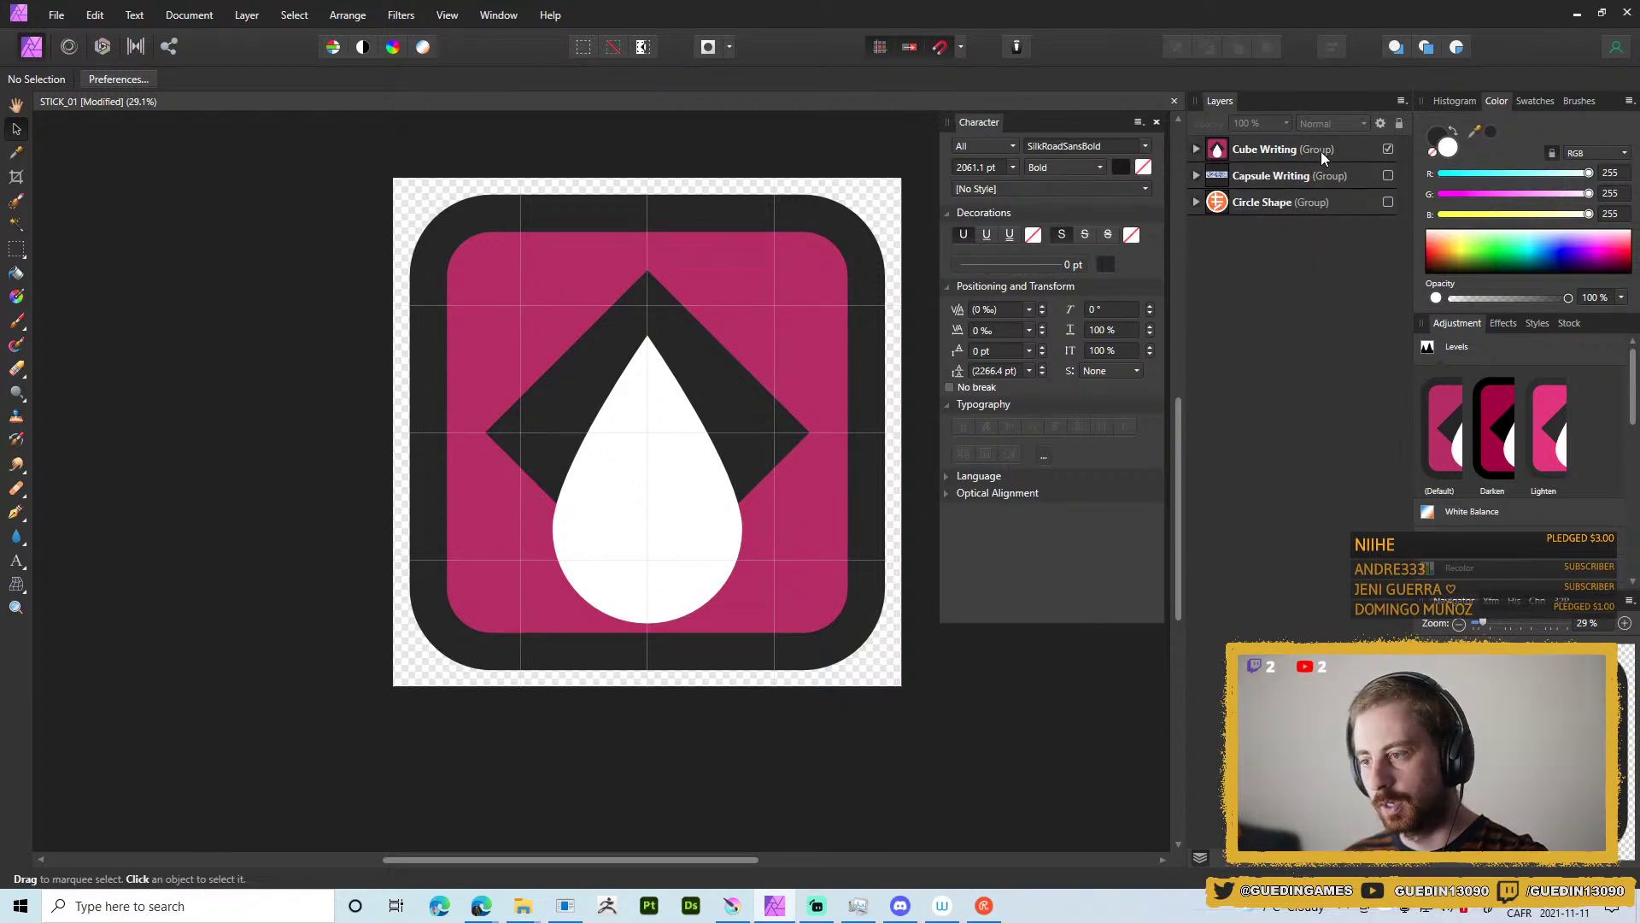
left_click(1332, 175)
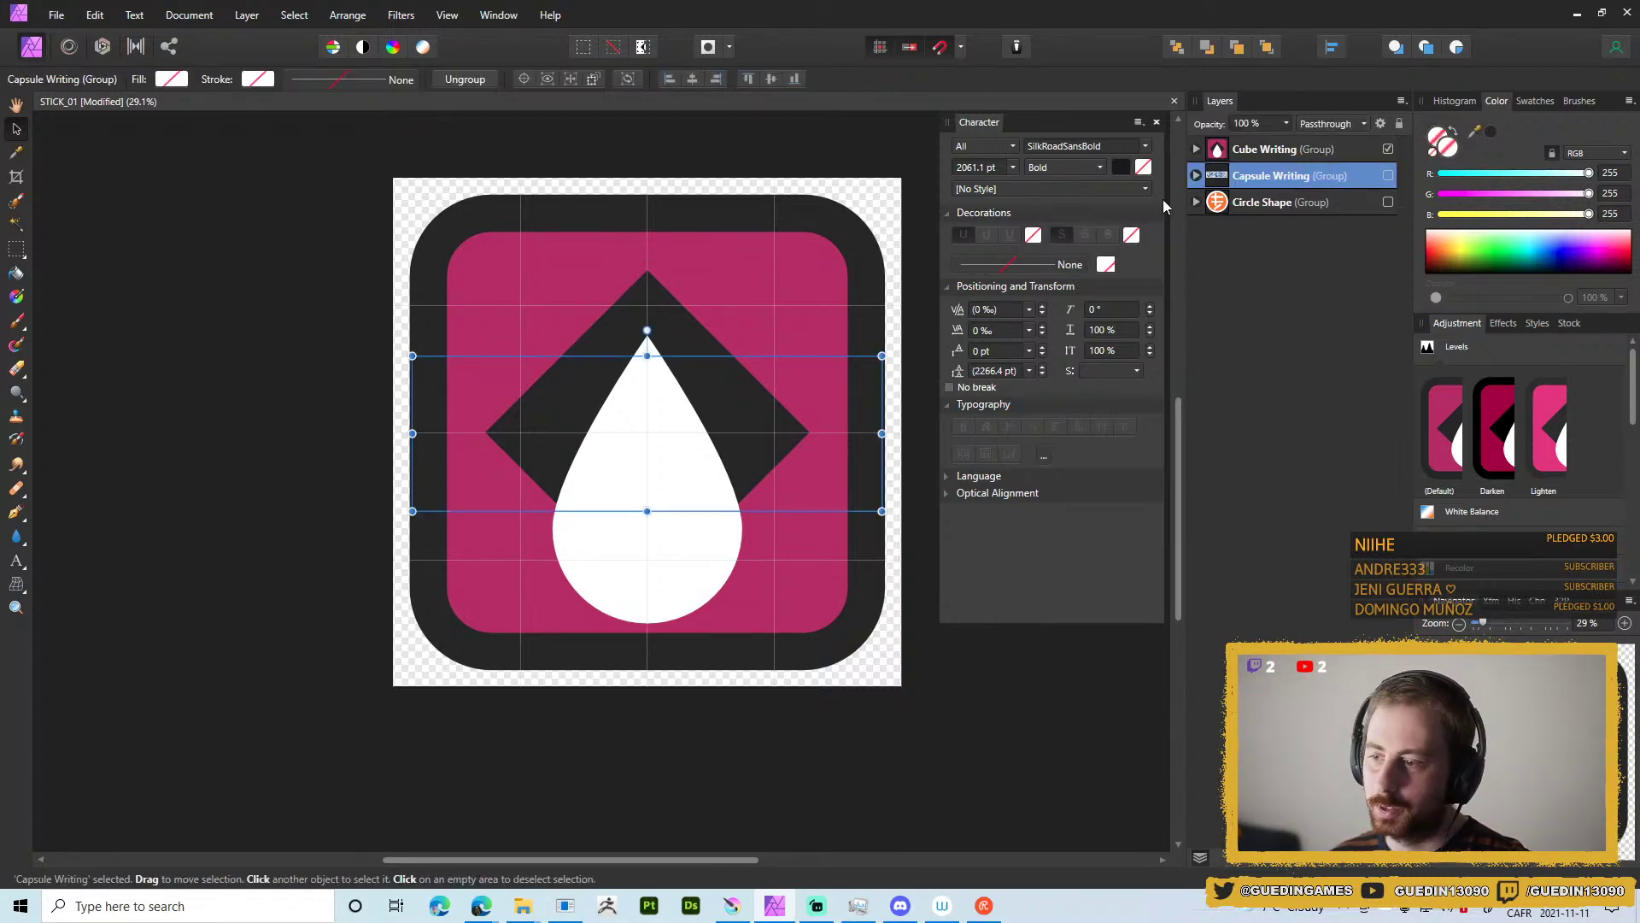
left_click(1388, 150)
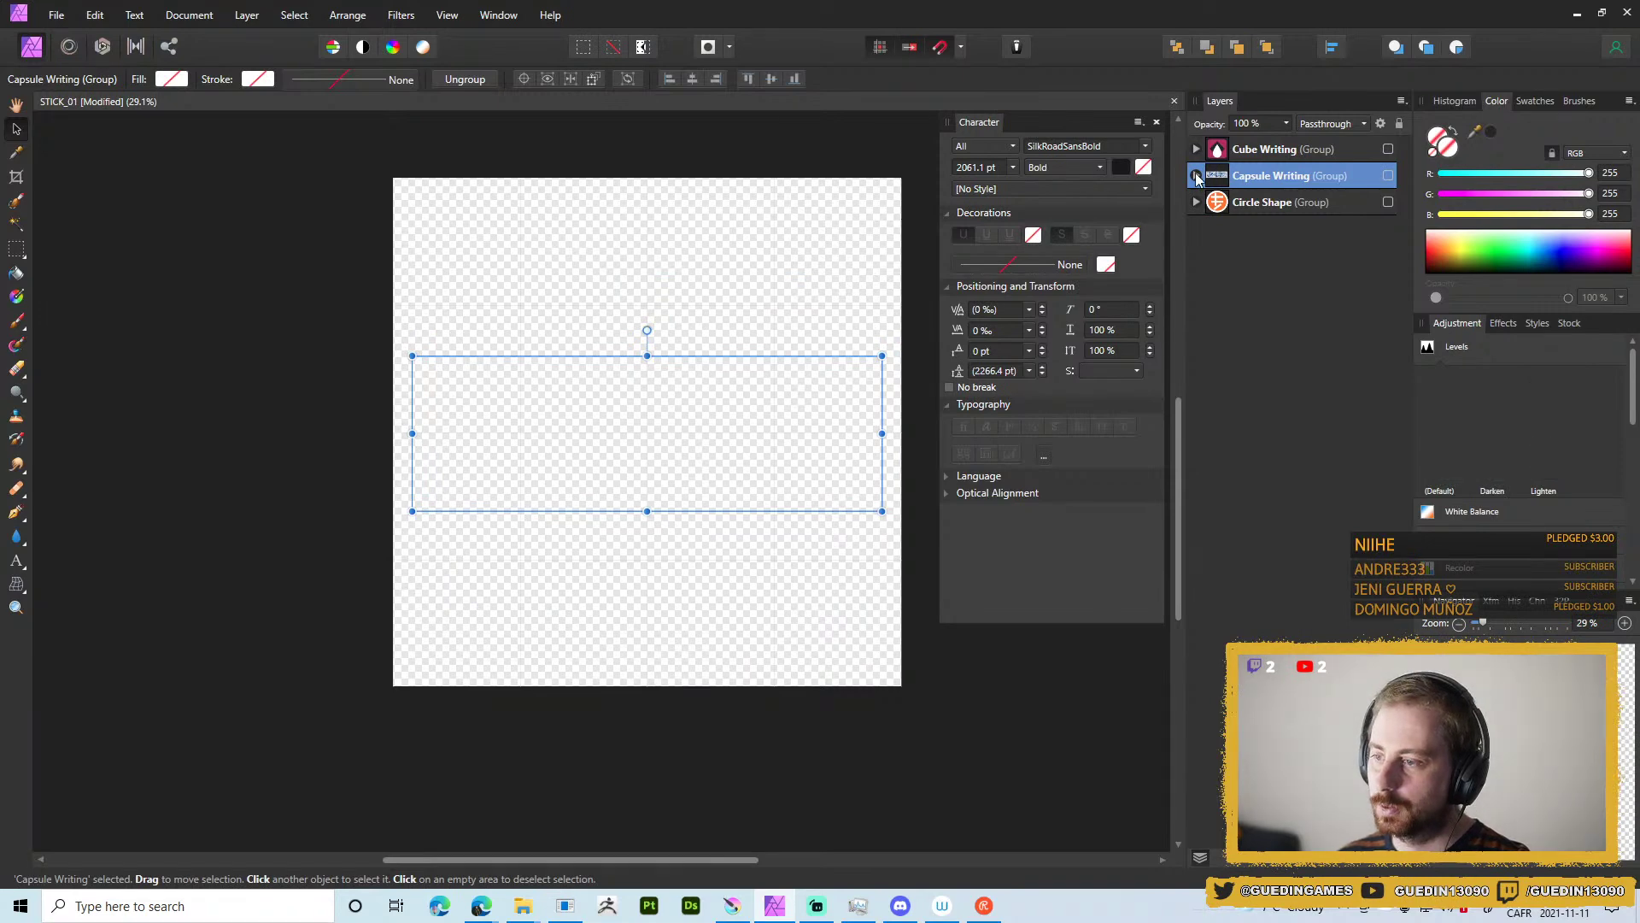
left_click(1197, 175)
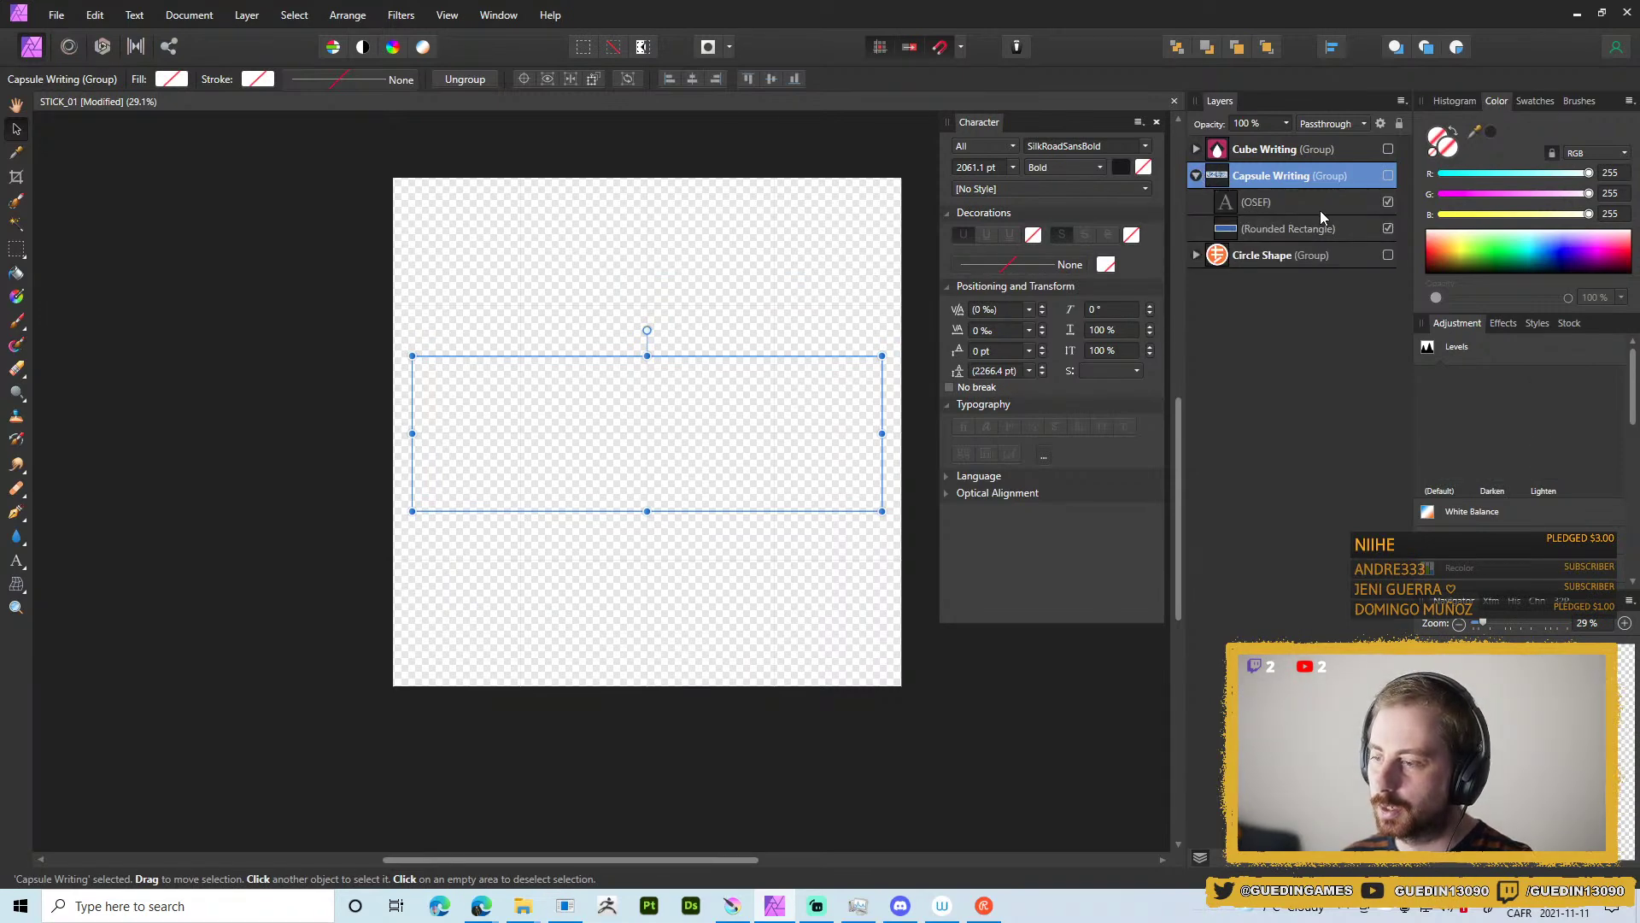
left_click(1316, 219)
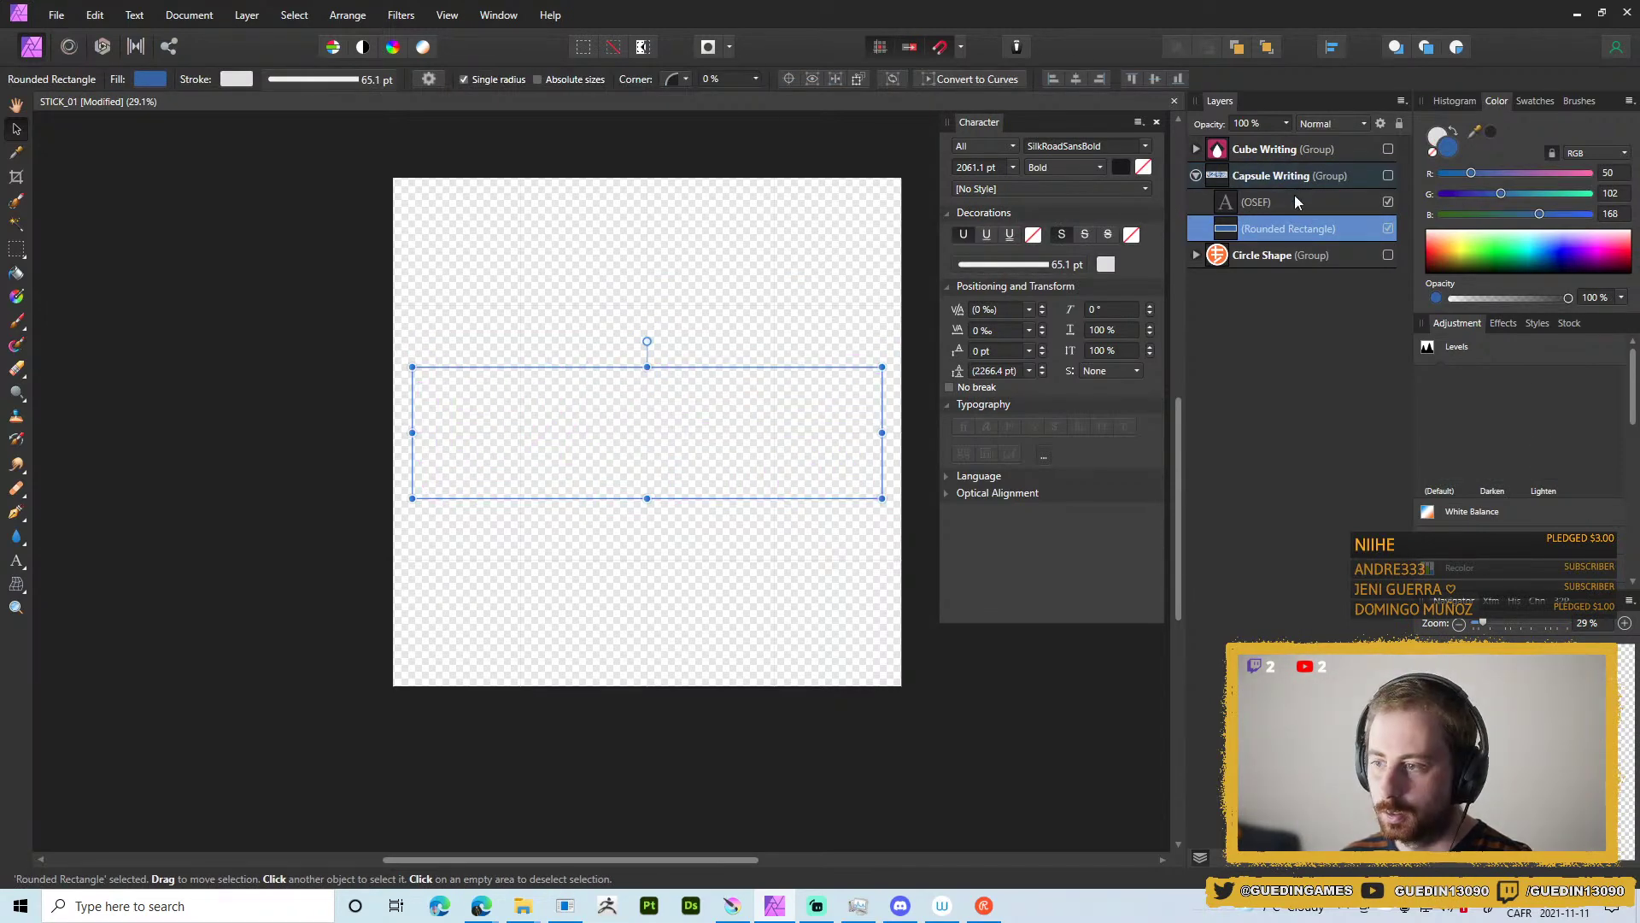
left_click(1387, 176)
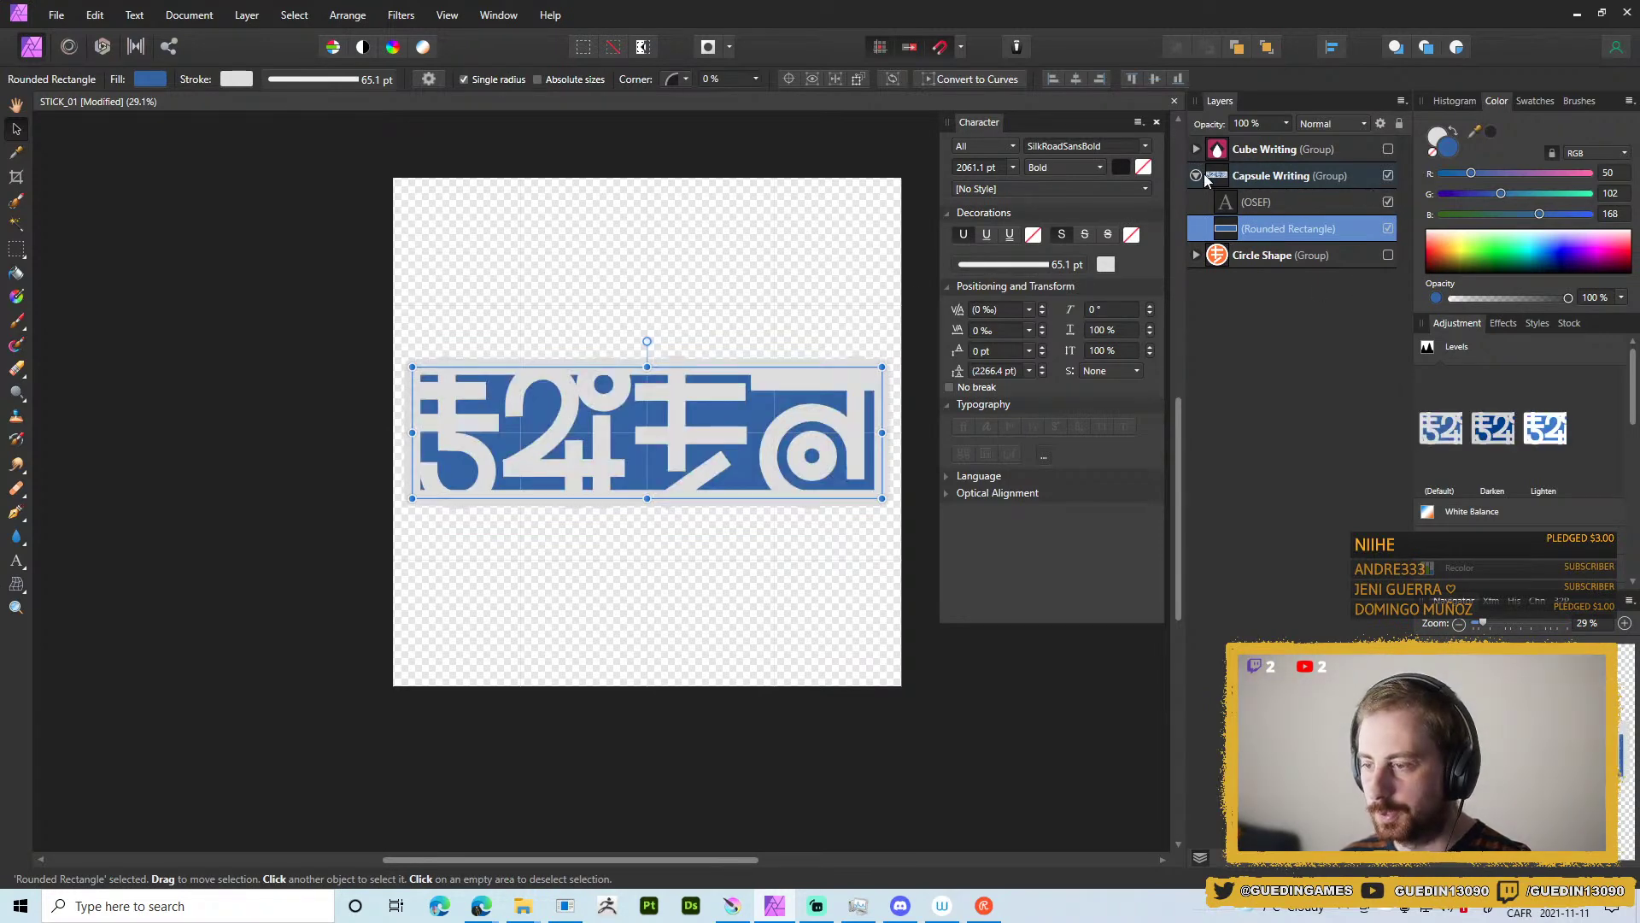
left_click(1195, 176)
left_click(1387, 175)
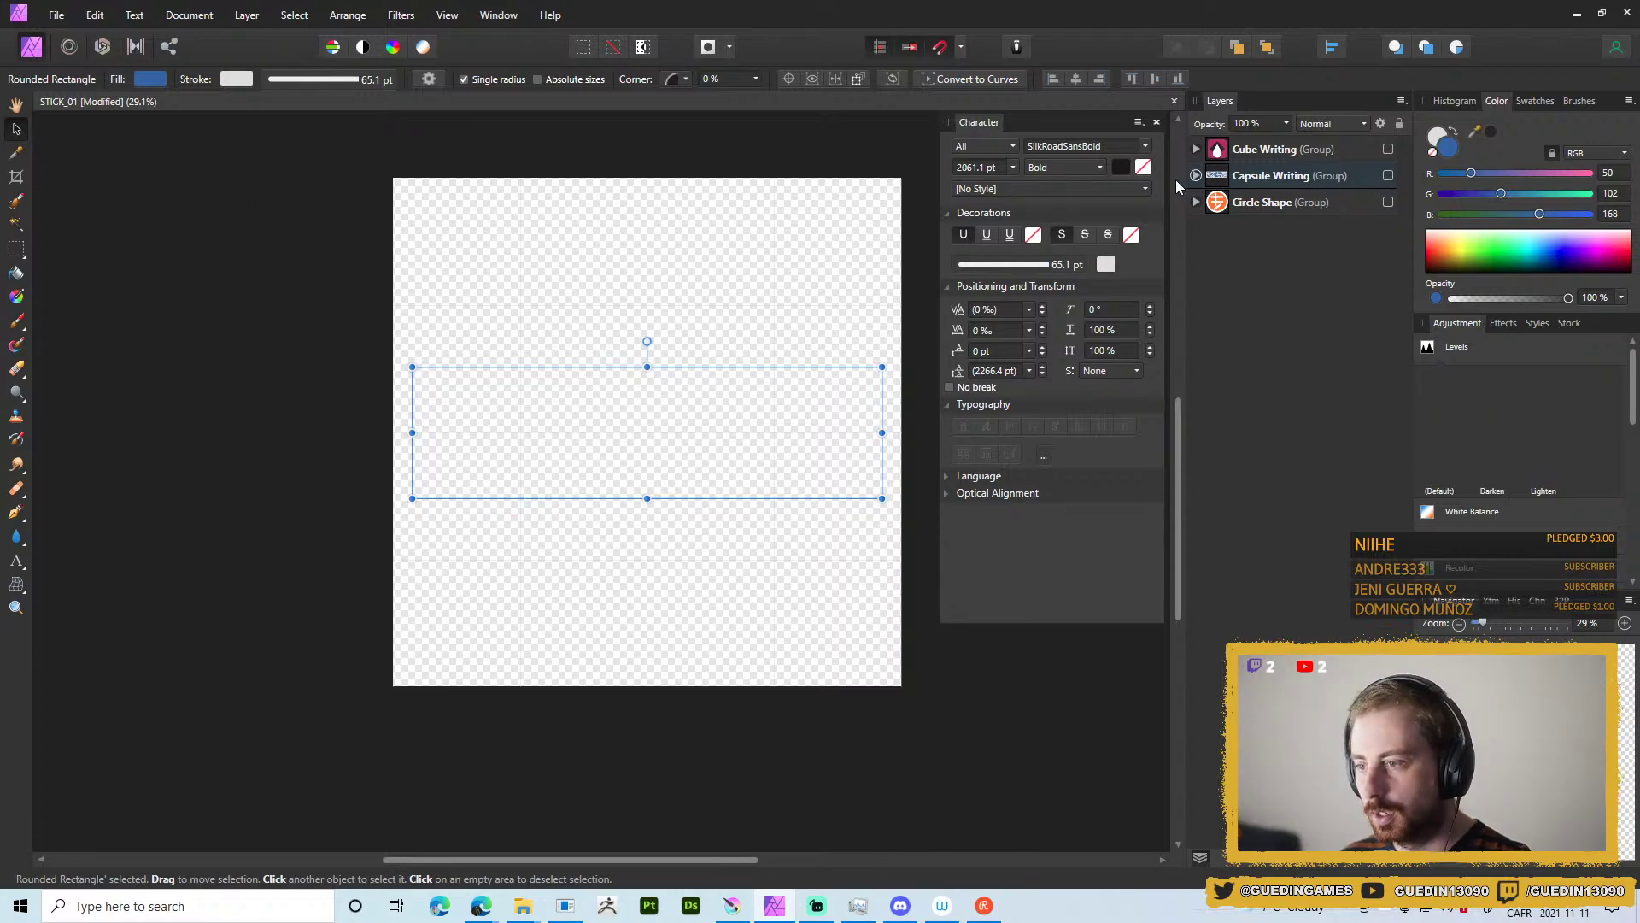
Duplicate the OSEF text from the Capsule Writing group and move the copy above all the groups.
left_click(1195, 176)
left_click(1330, 202)
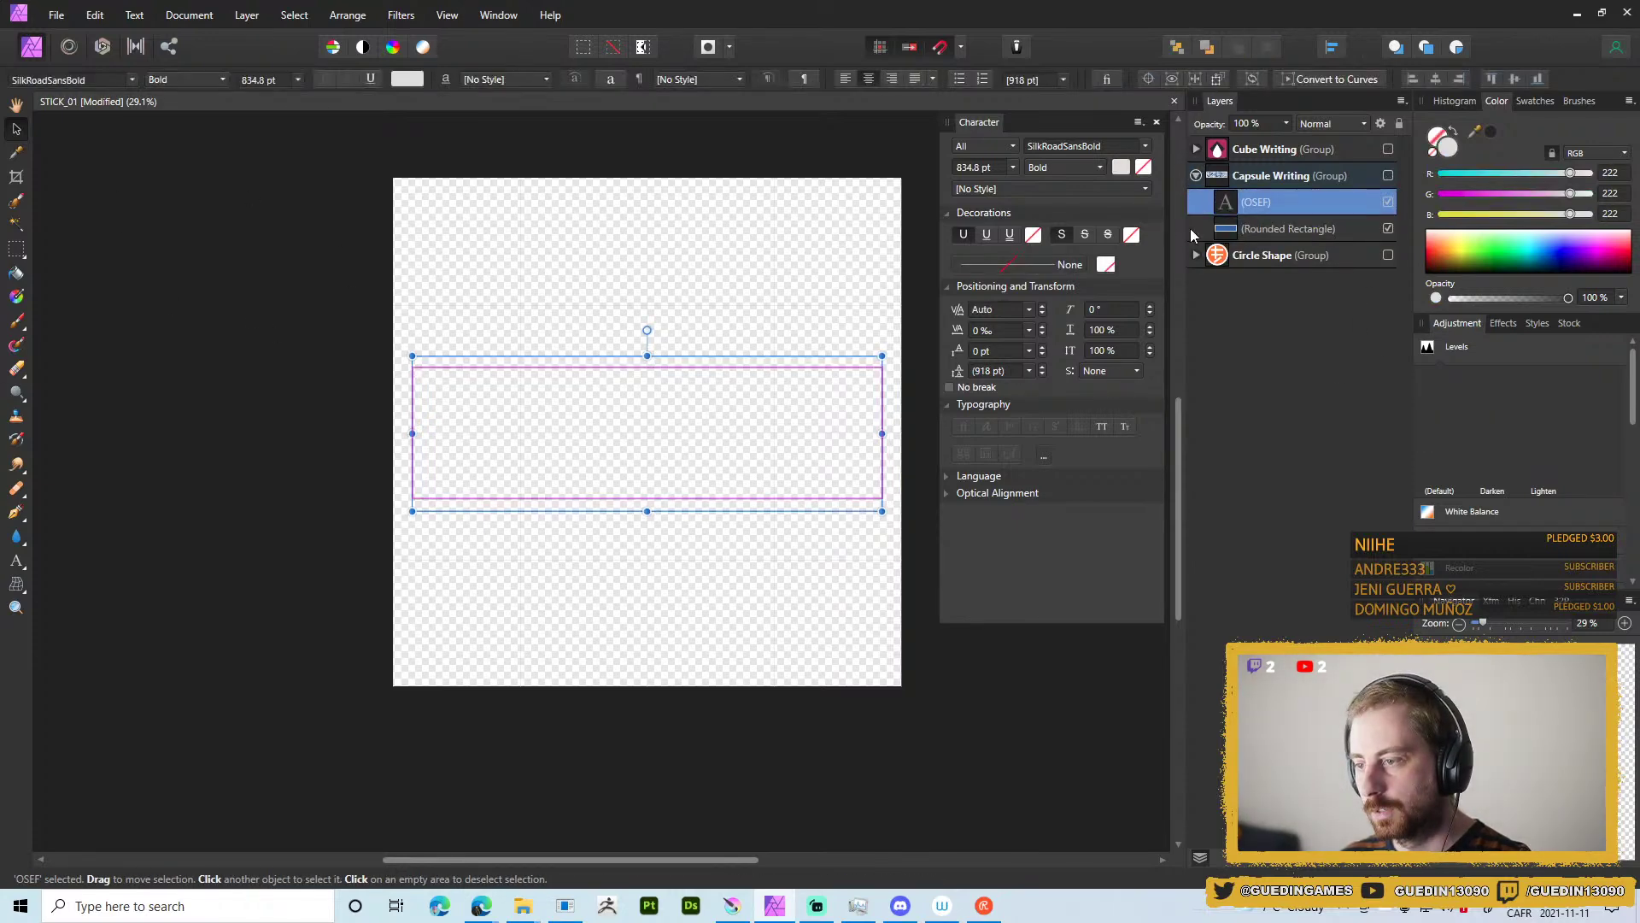
key("ctrl+j")
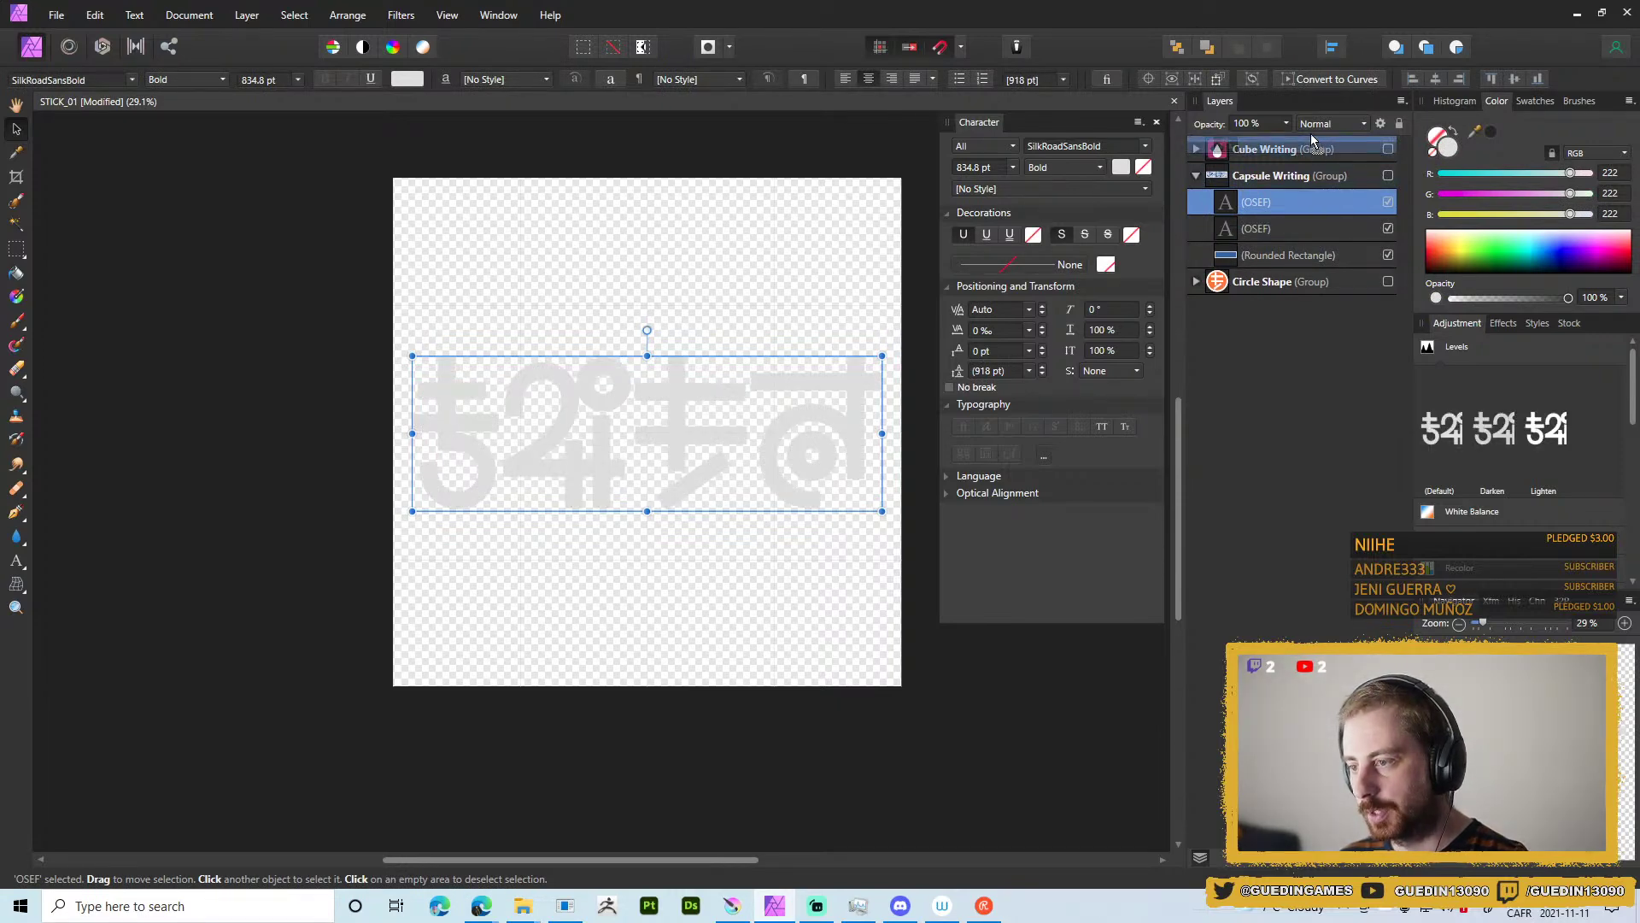
left_click_drag(1311, 134, 1310, 134)
double_click(1259, 153)
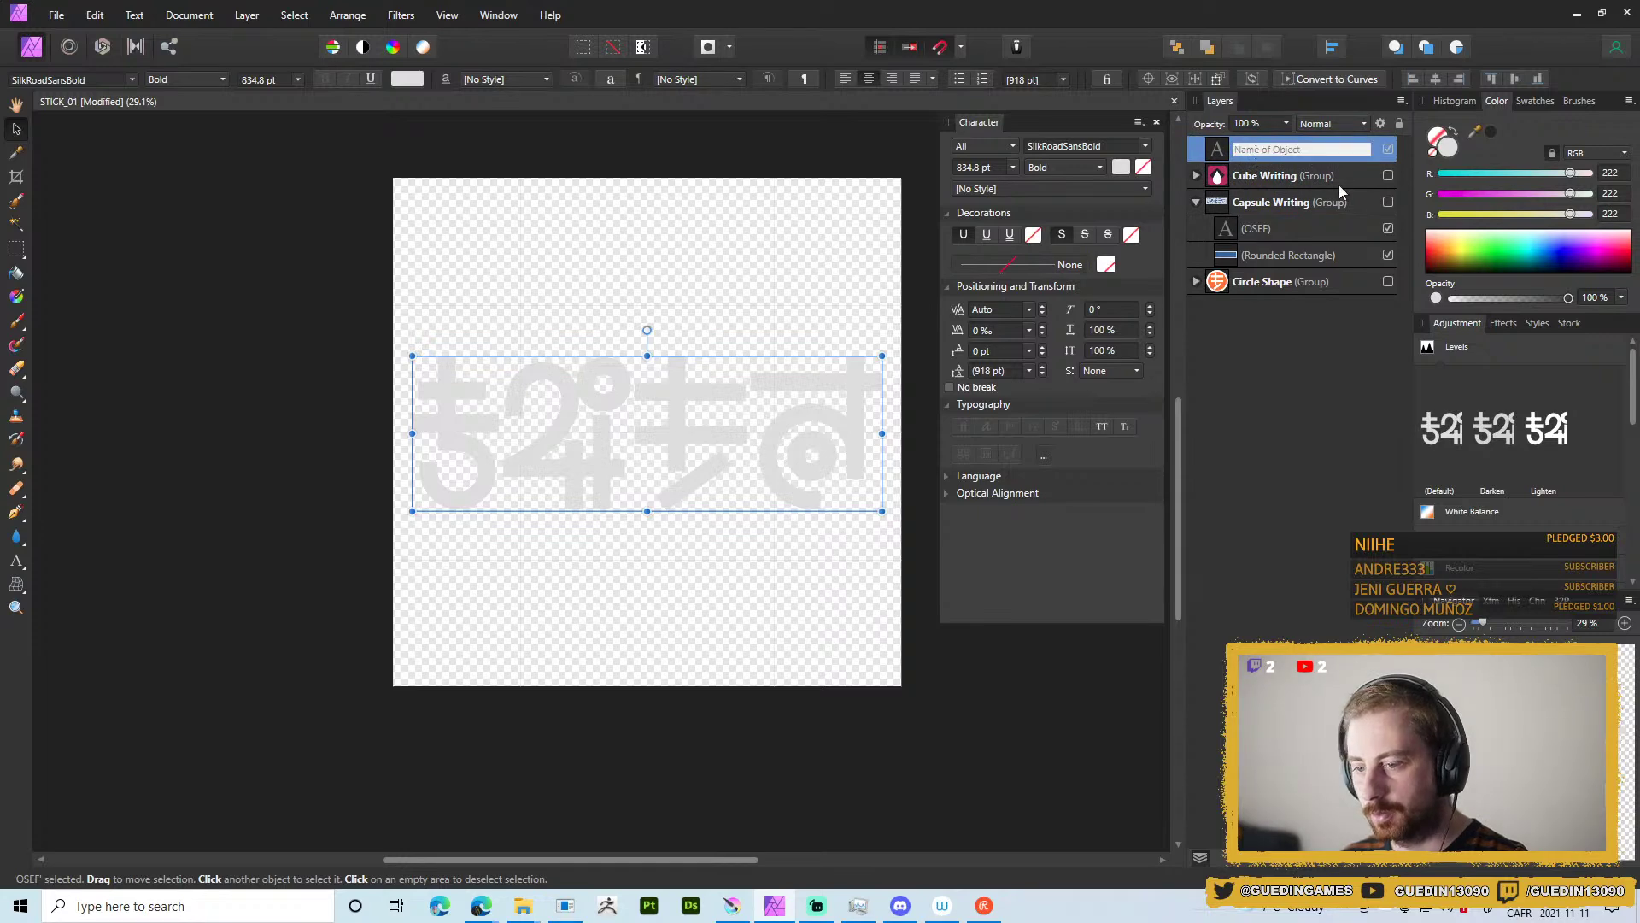
left_click(1197, 201)
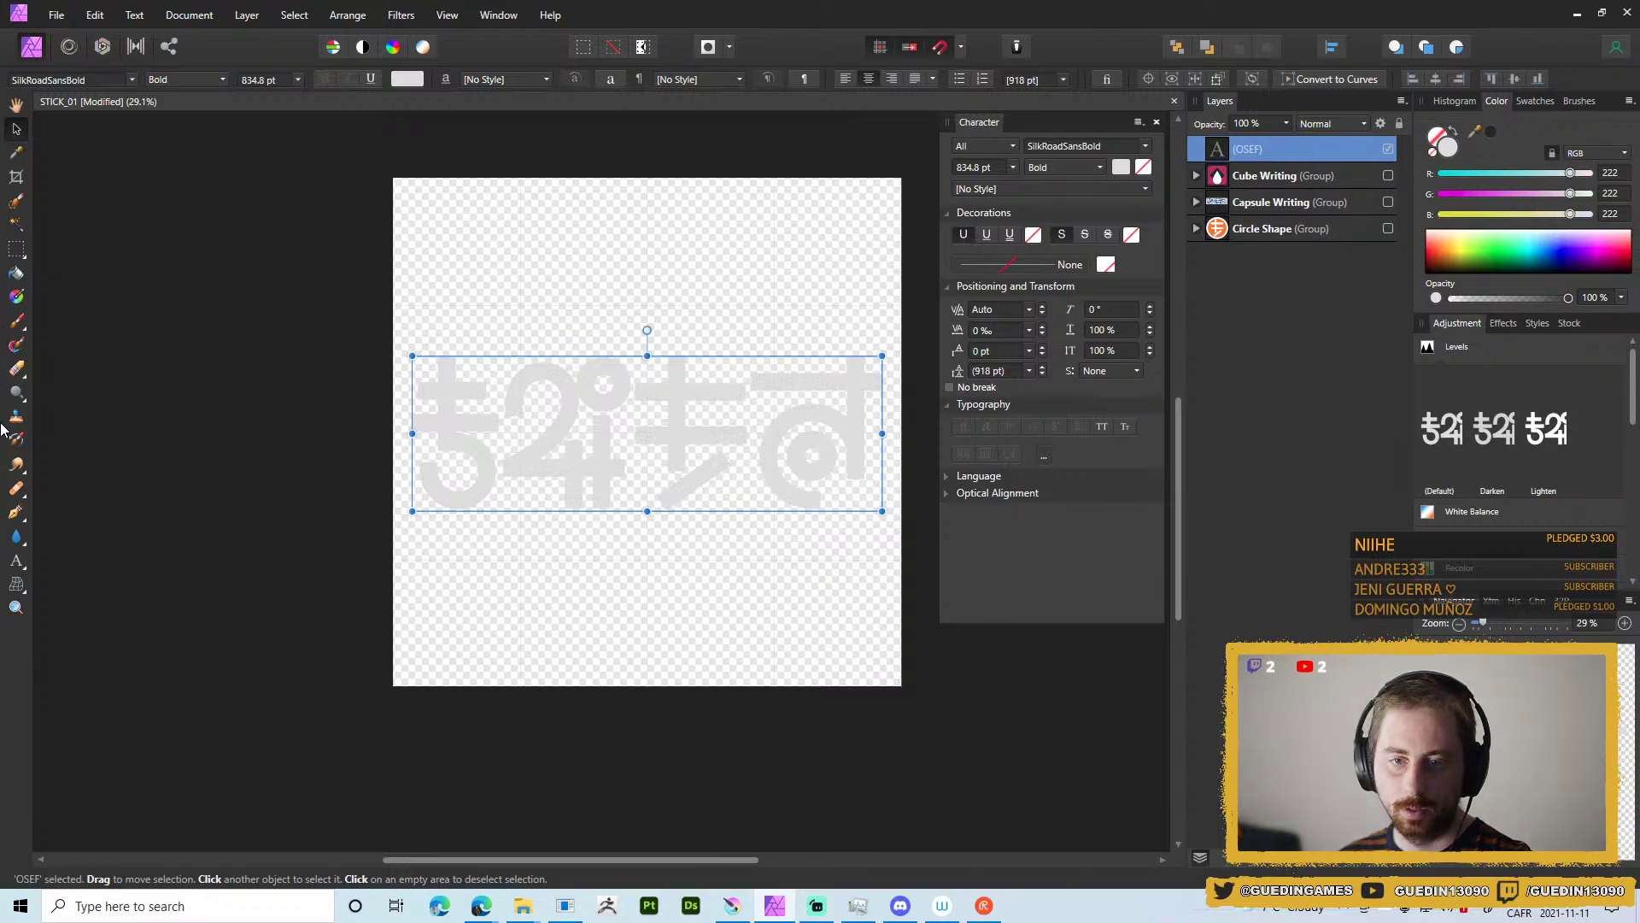
Change the font of all the text in the OSEF copy to SilkRoad Cali.
left_click(17, 560)
left_click(413, 436)
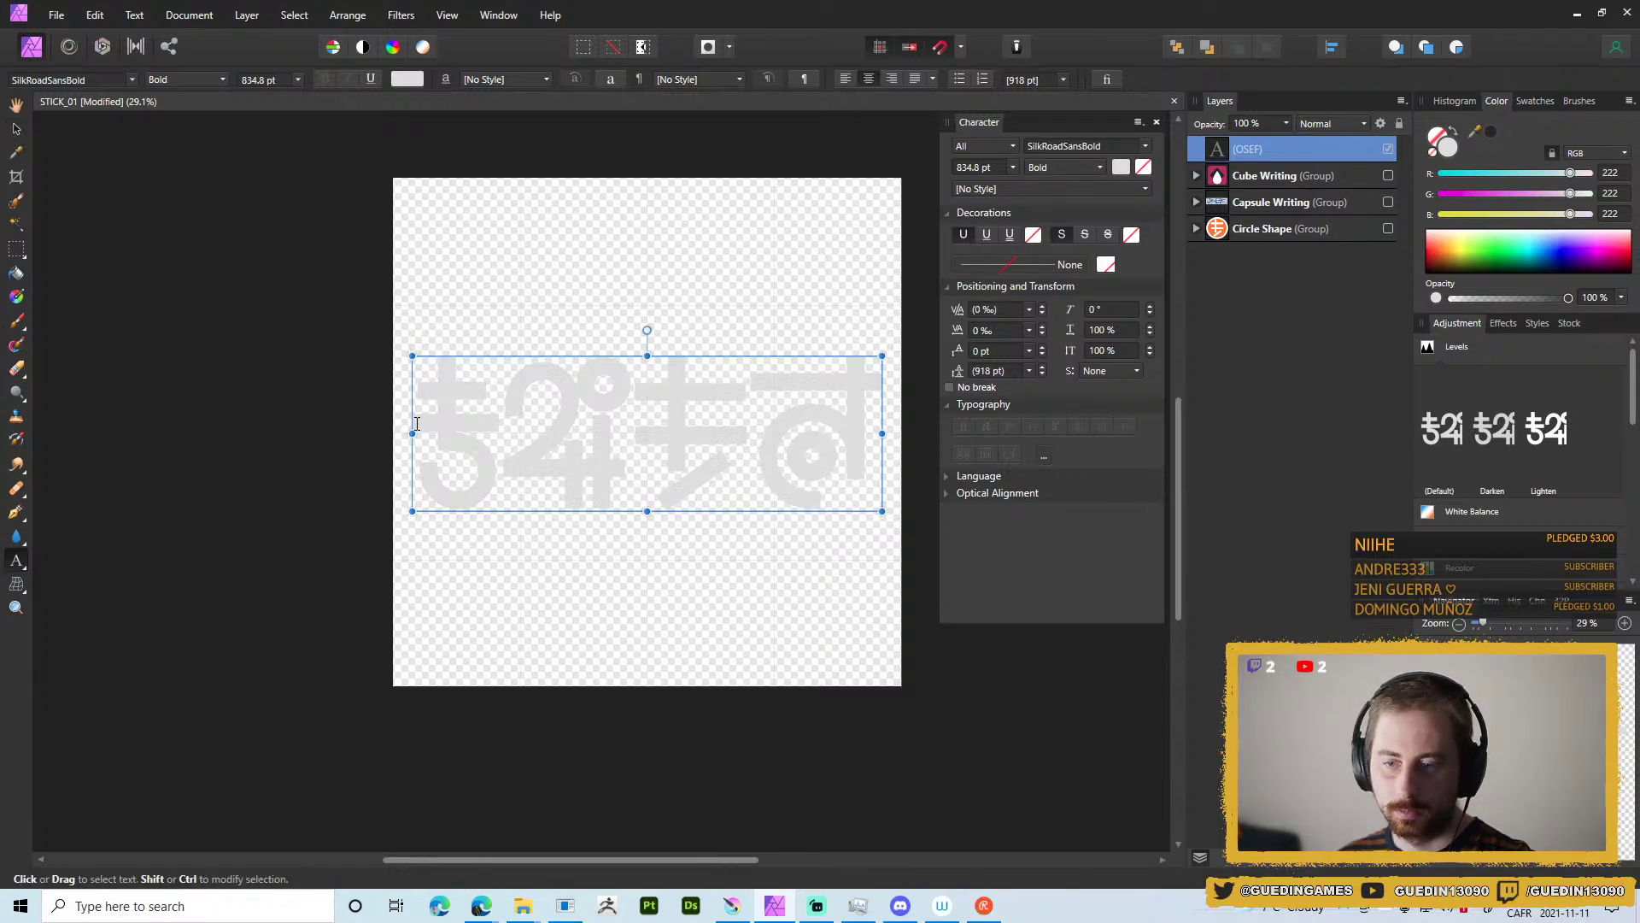
left_click_drag(413, 436, 877, 453)
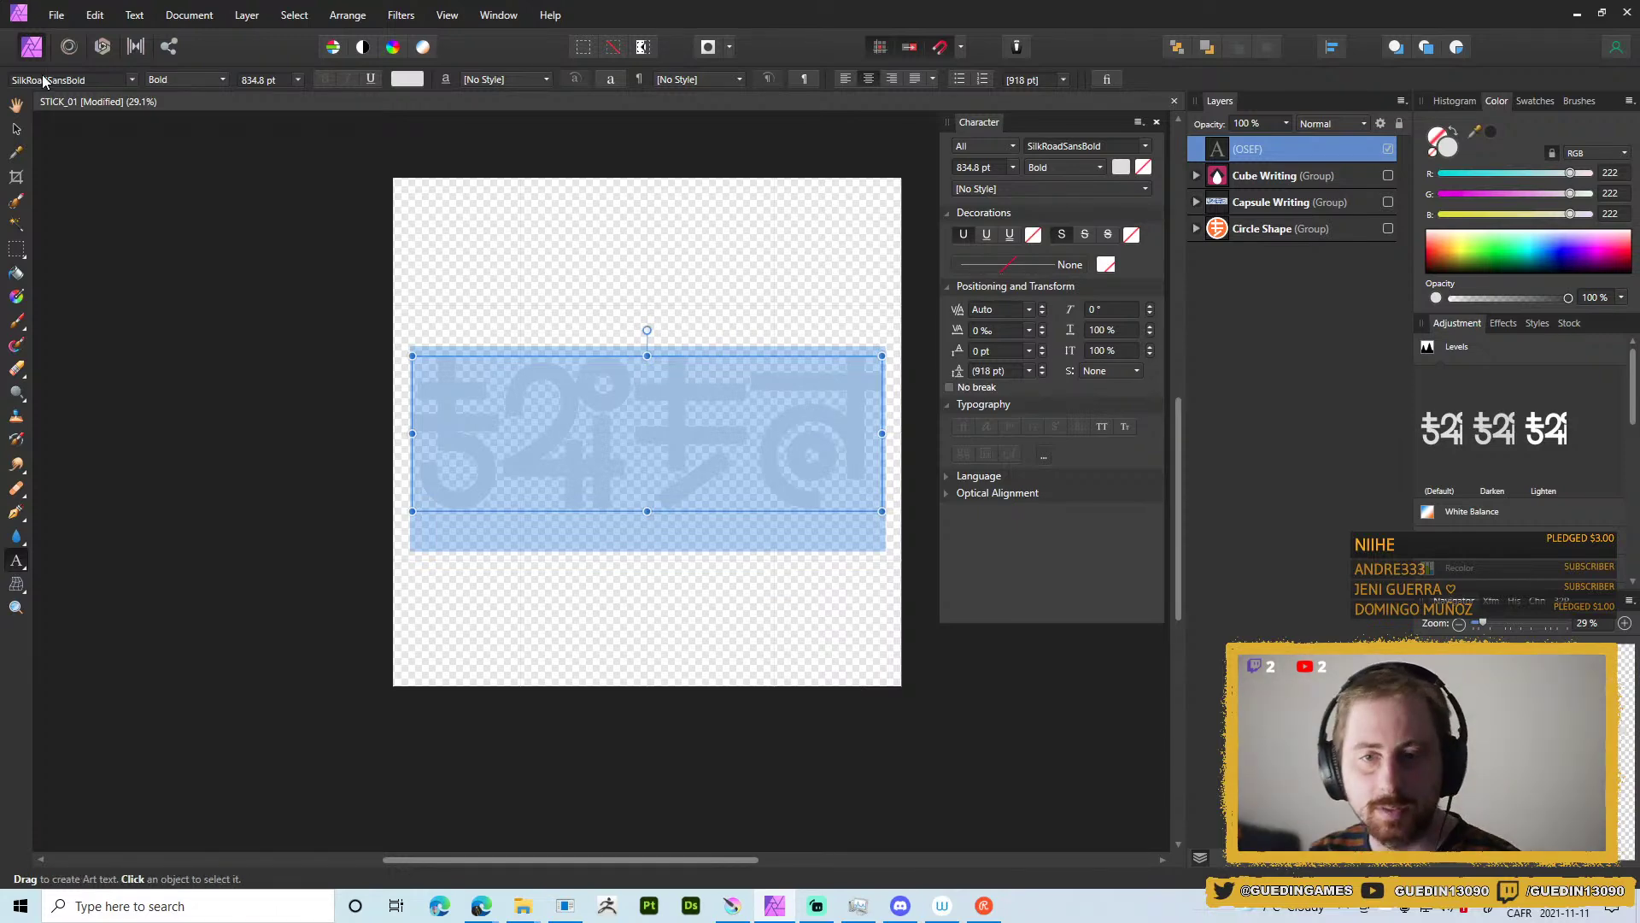
left_click(131, 80)
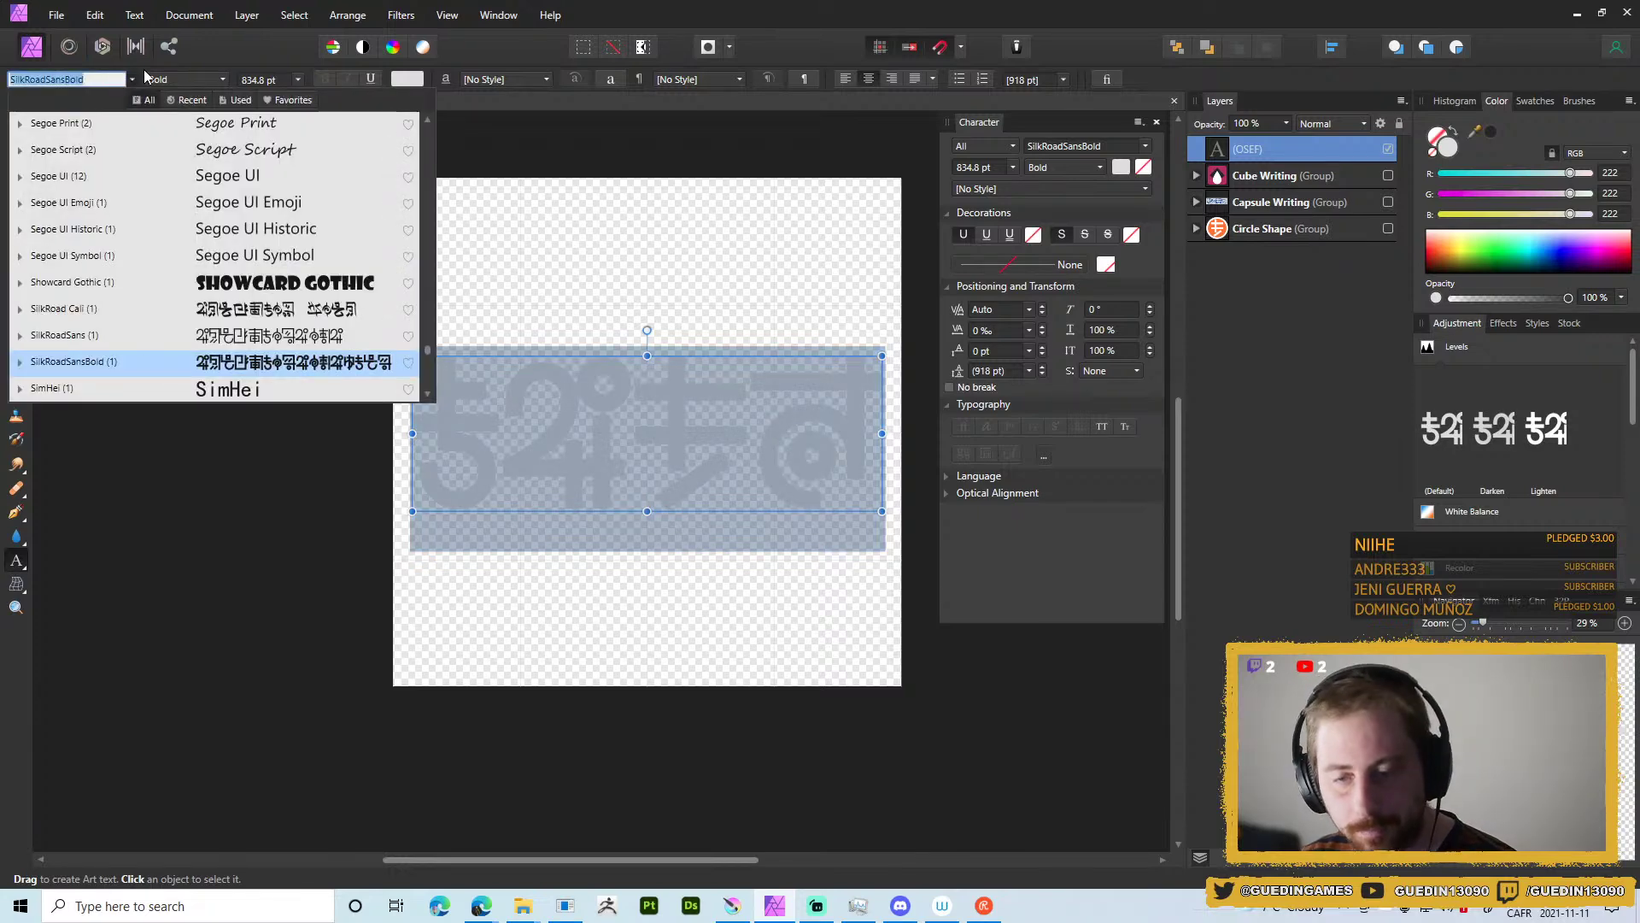
left_click(238, 309)
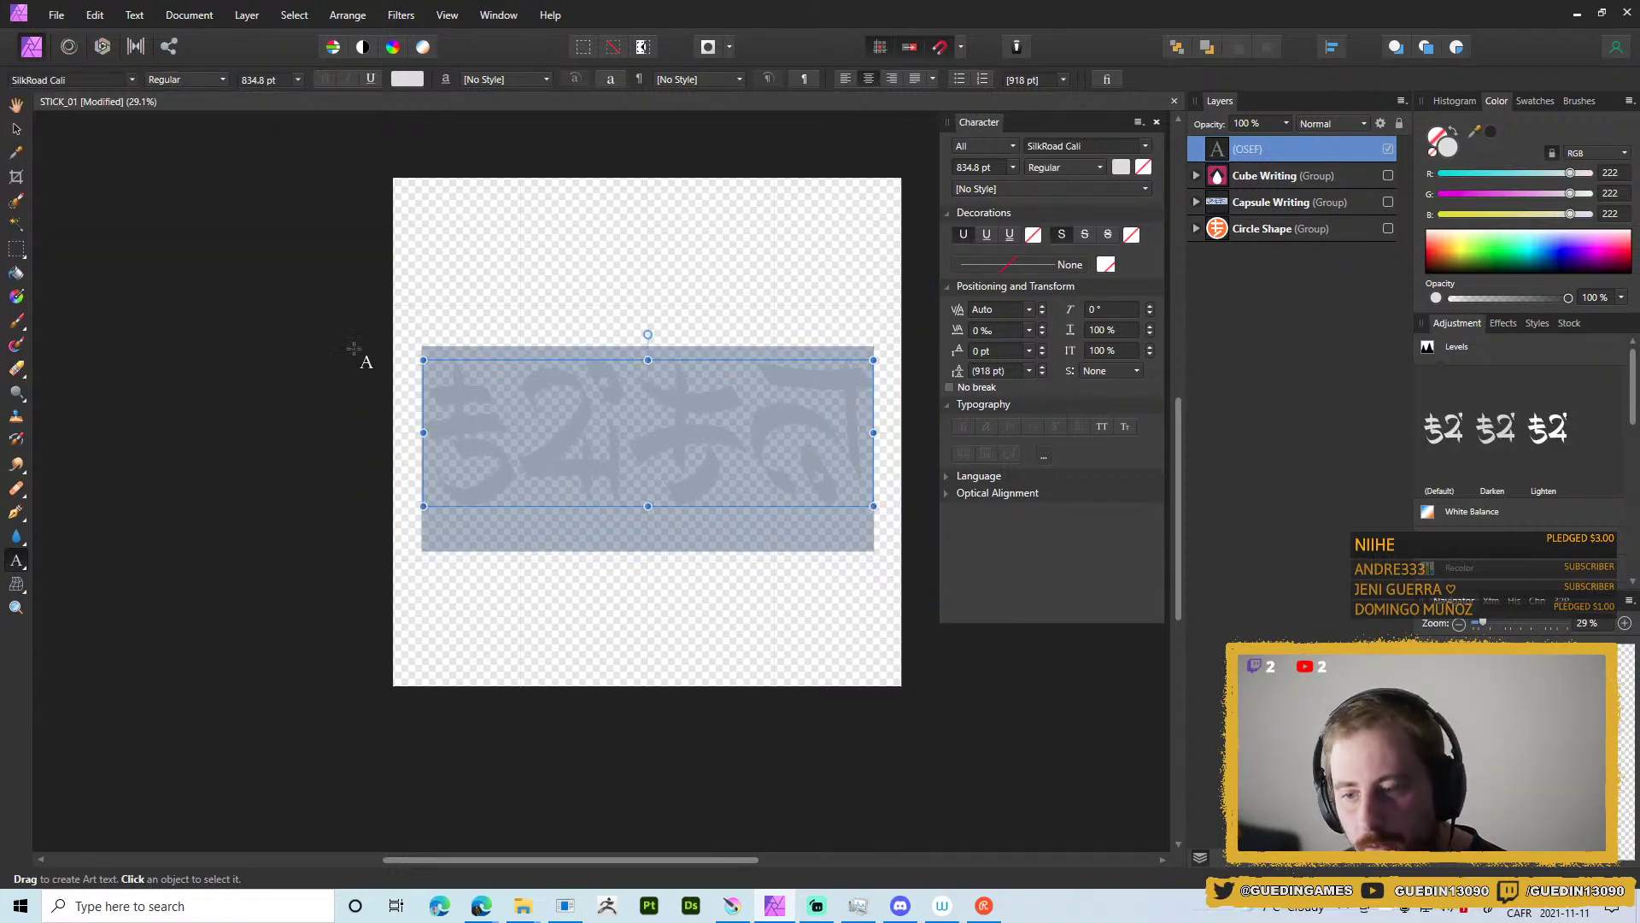
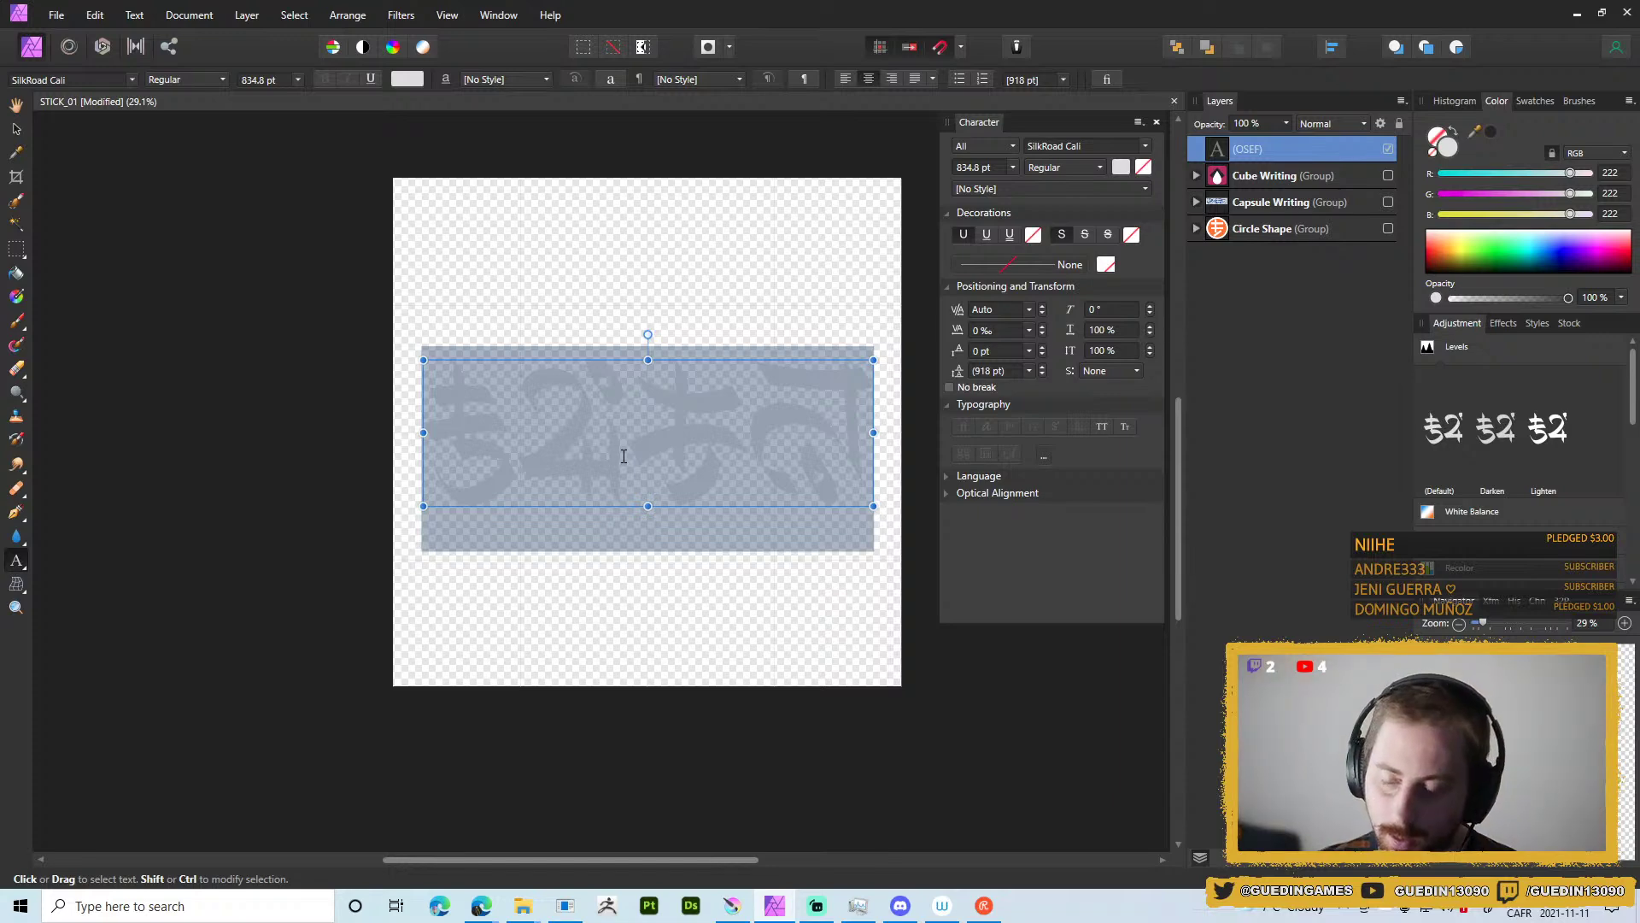
Replace the copied OSEF text with IMRELEVANT.
type("IM")
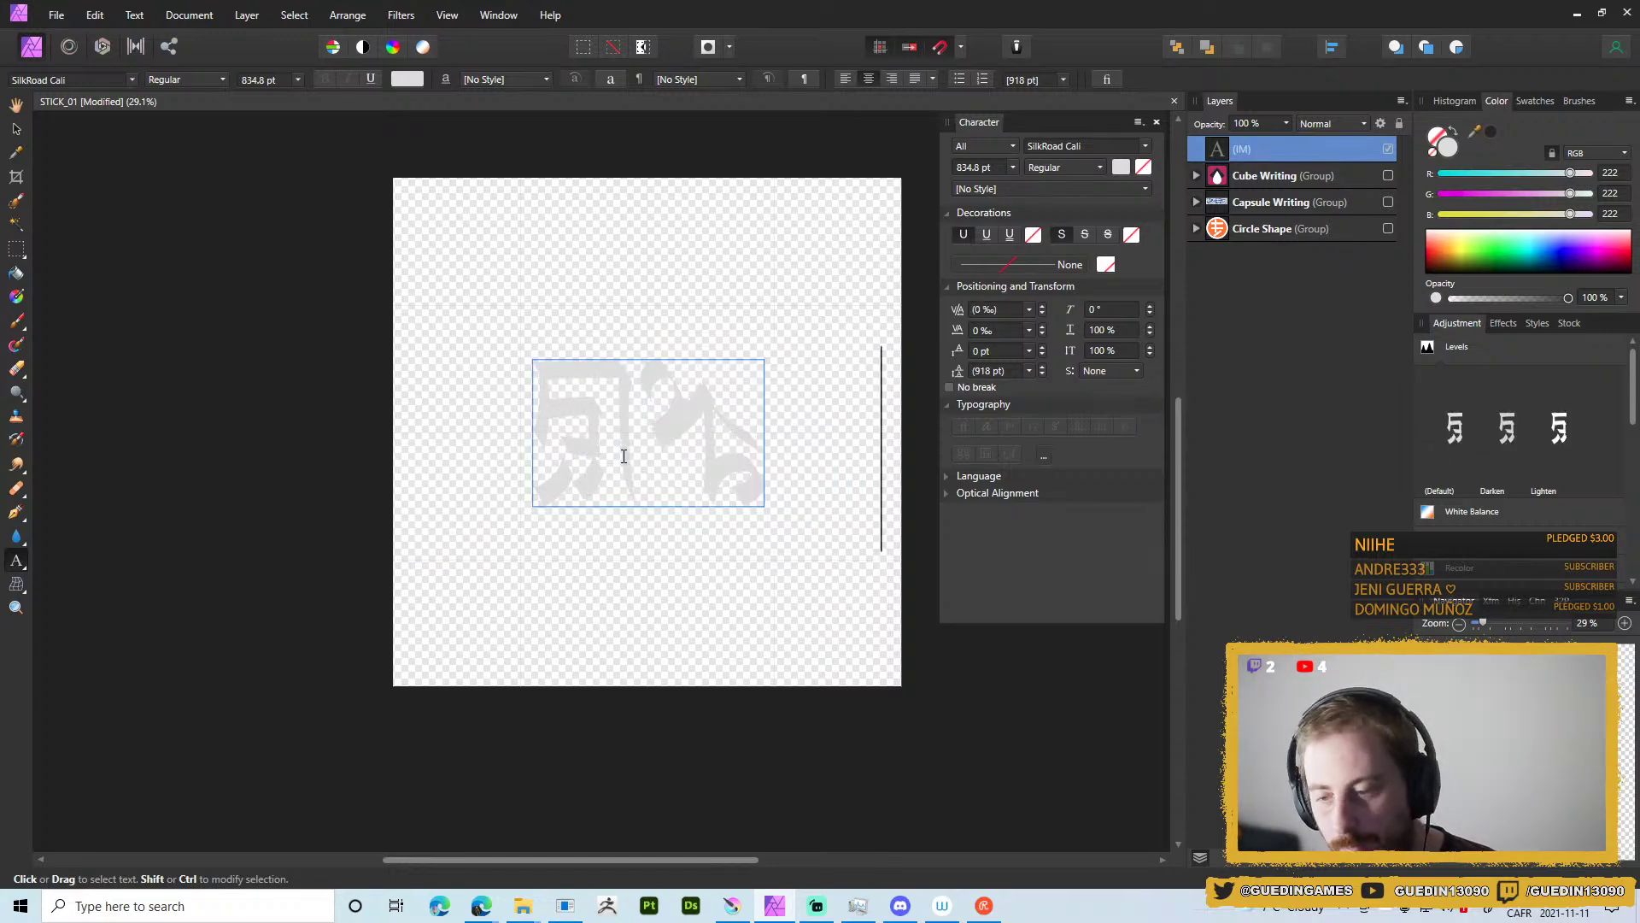
type("PA")
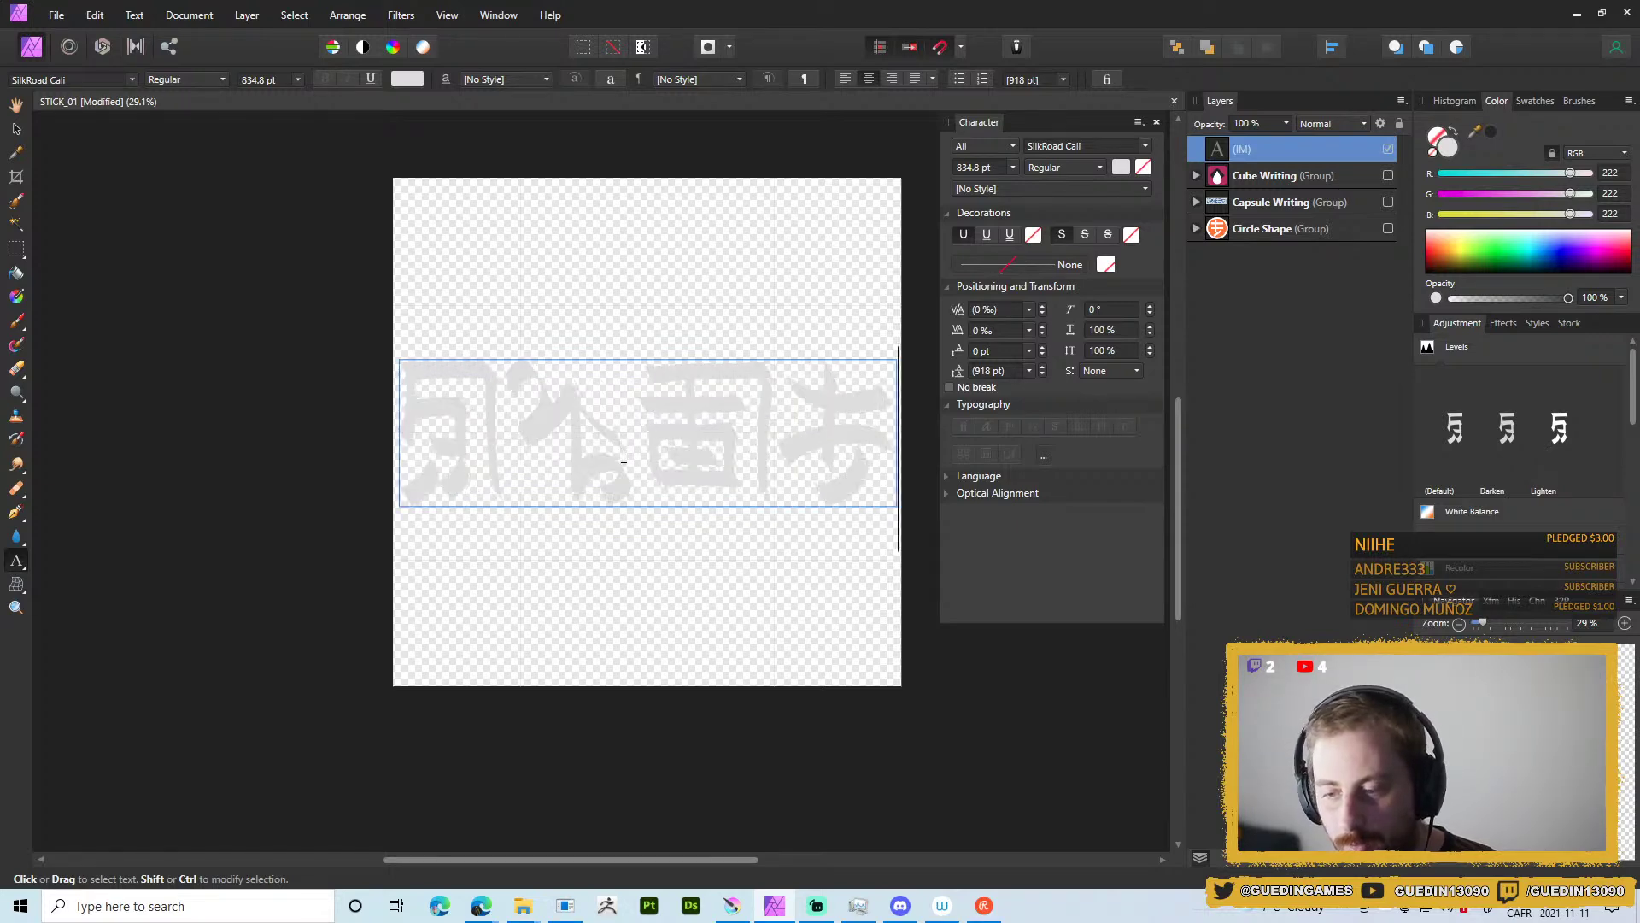
type("CTVANT")
key("Escape")
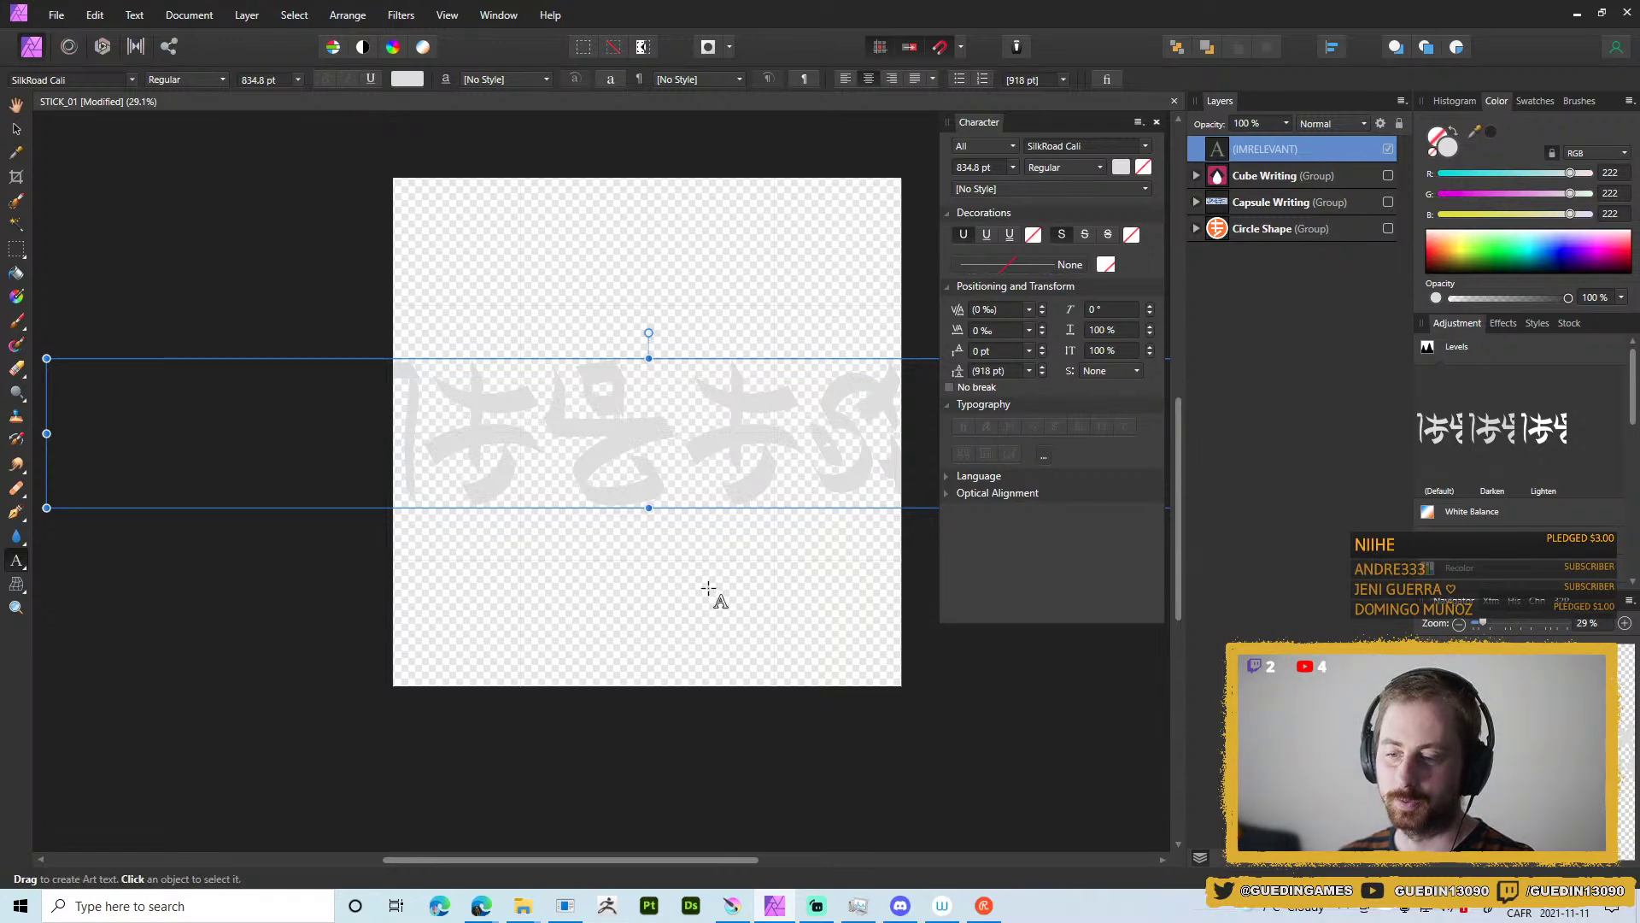
key("ctrl+z")
key("ctrl+z")
key("ctrl+z")
key("ctrl+z")
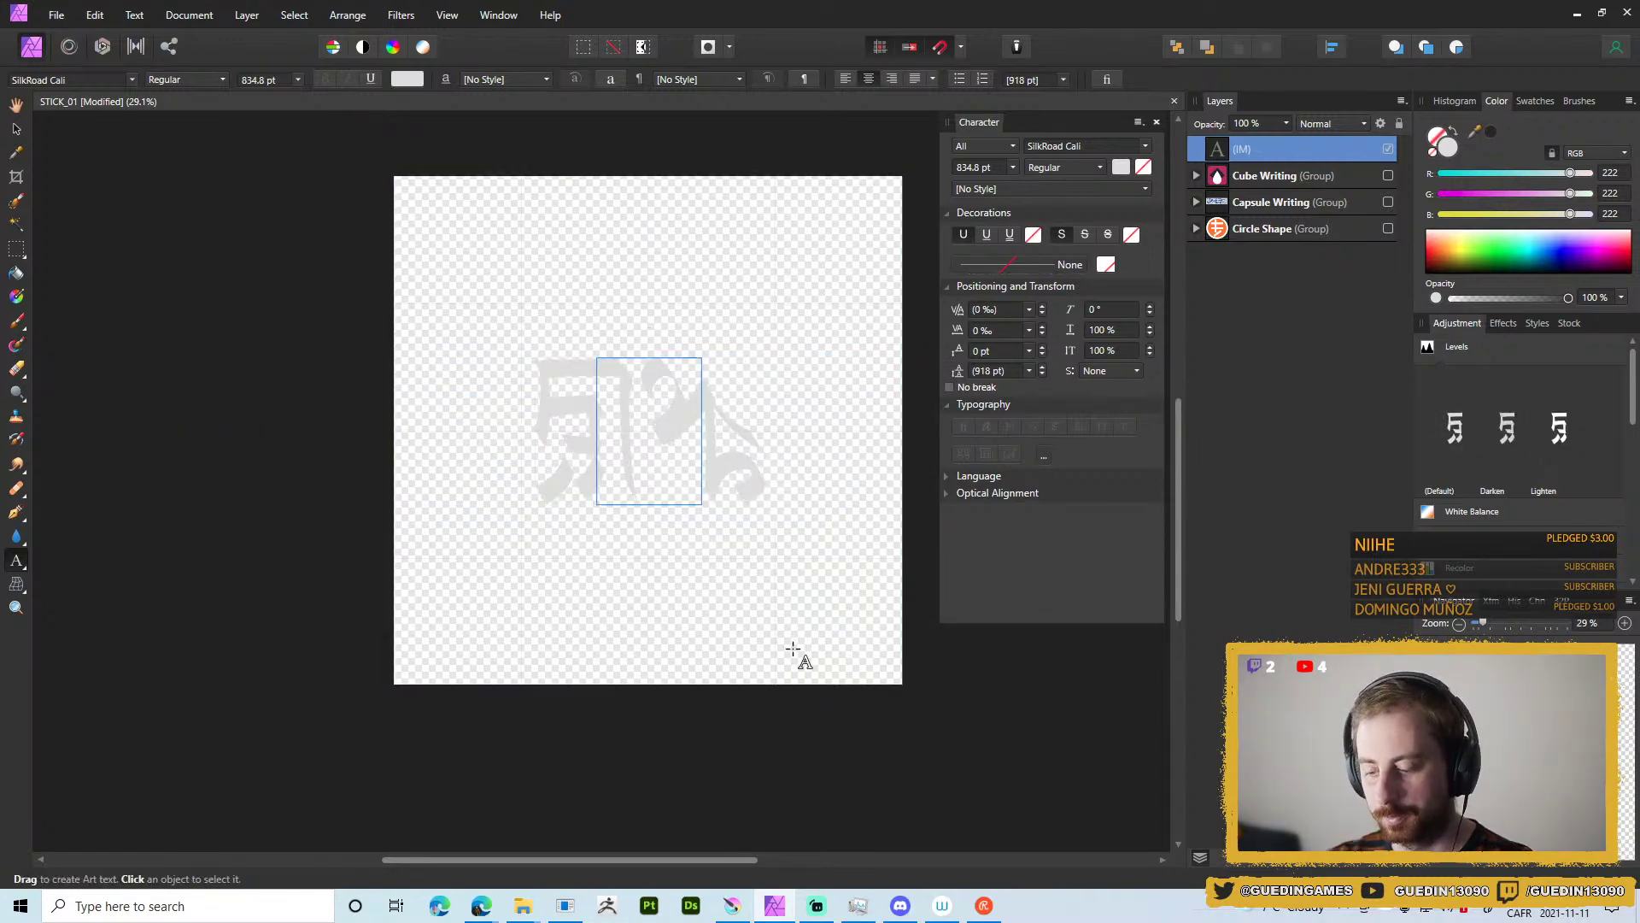
key("ctrl+z")
key("ctrl+shift+z")
key("ctrl+shift+z")
key("ctrl+shift+z")
key("ctrl+shift+z")
key("ctrl+shift+z")
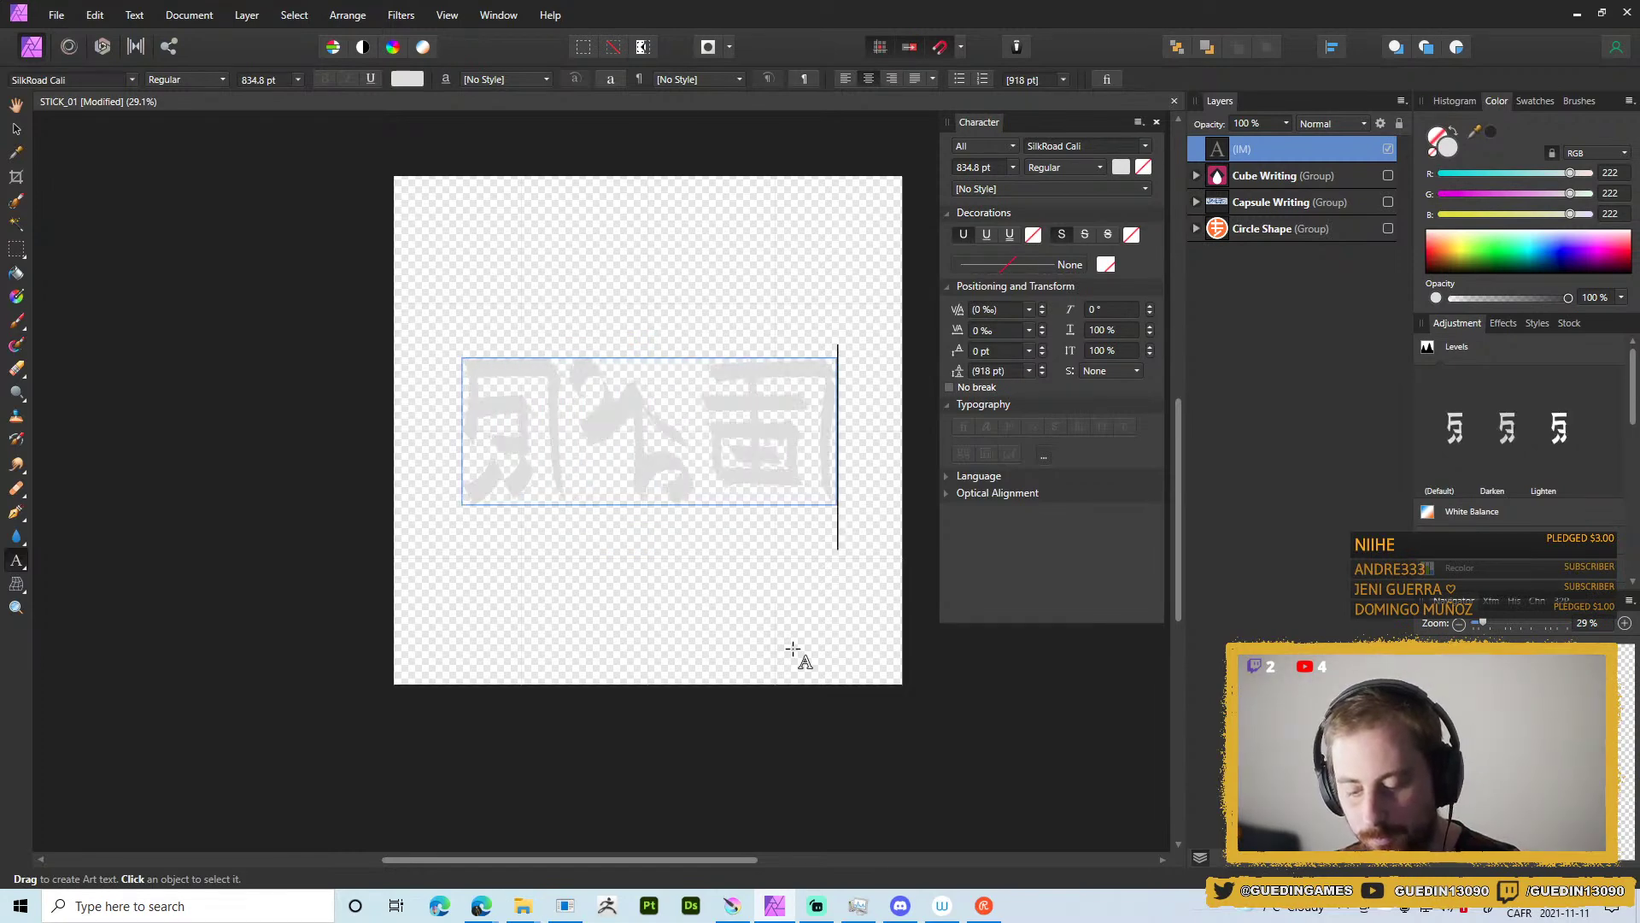
key("Escape")
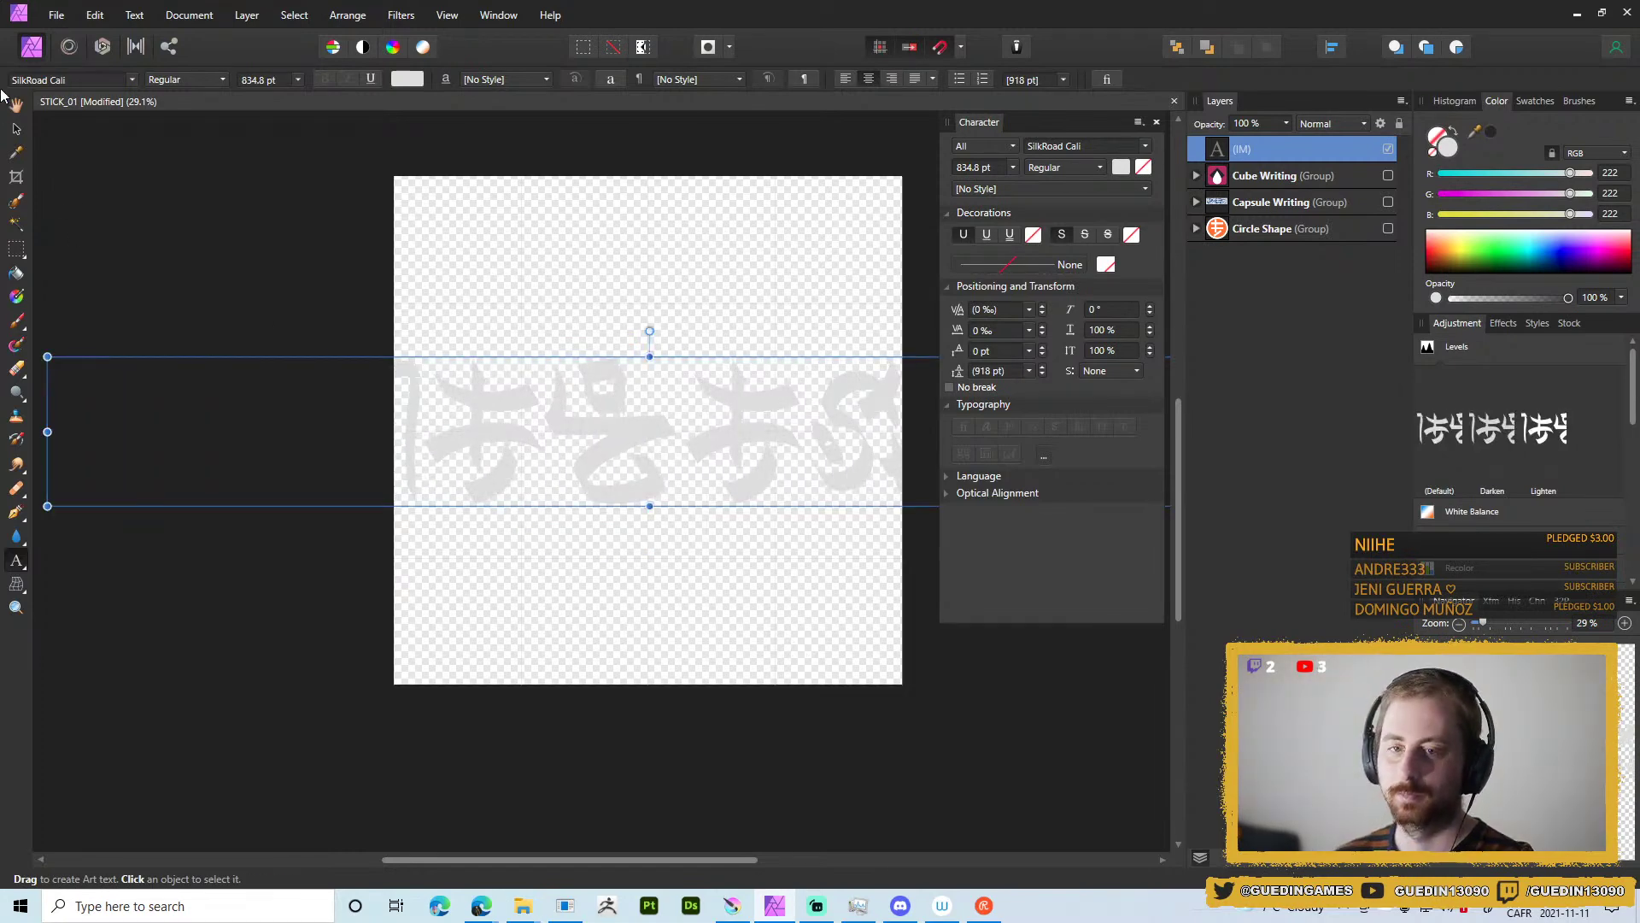
Scale the IMRELEVANT text down to about 332 pt and centre it within the canvas width.
scroll(616, 626, "down", 3)
scroll(617, 626, "right", 1)
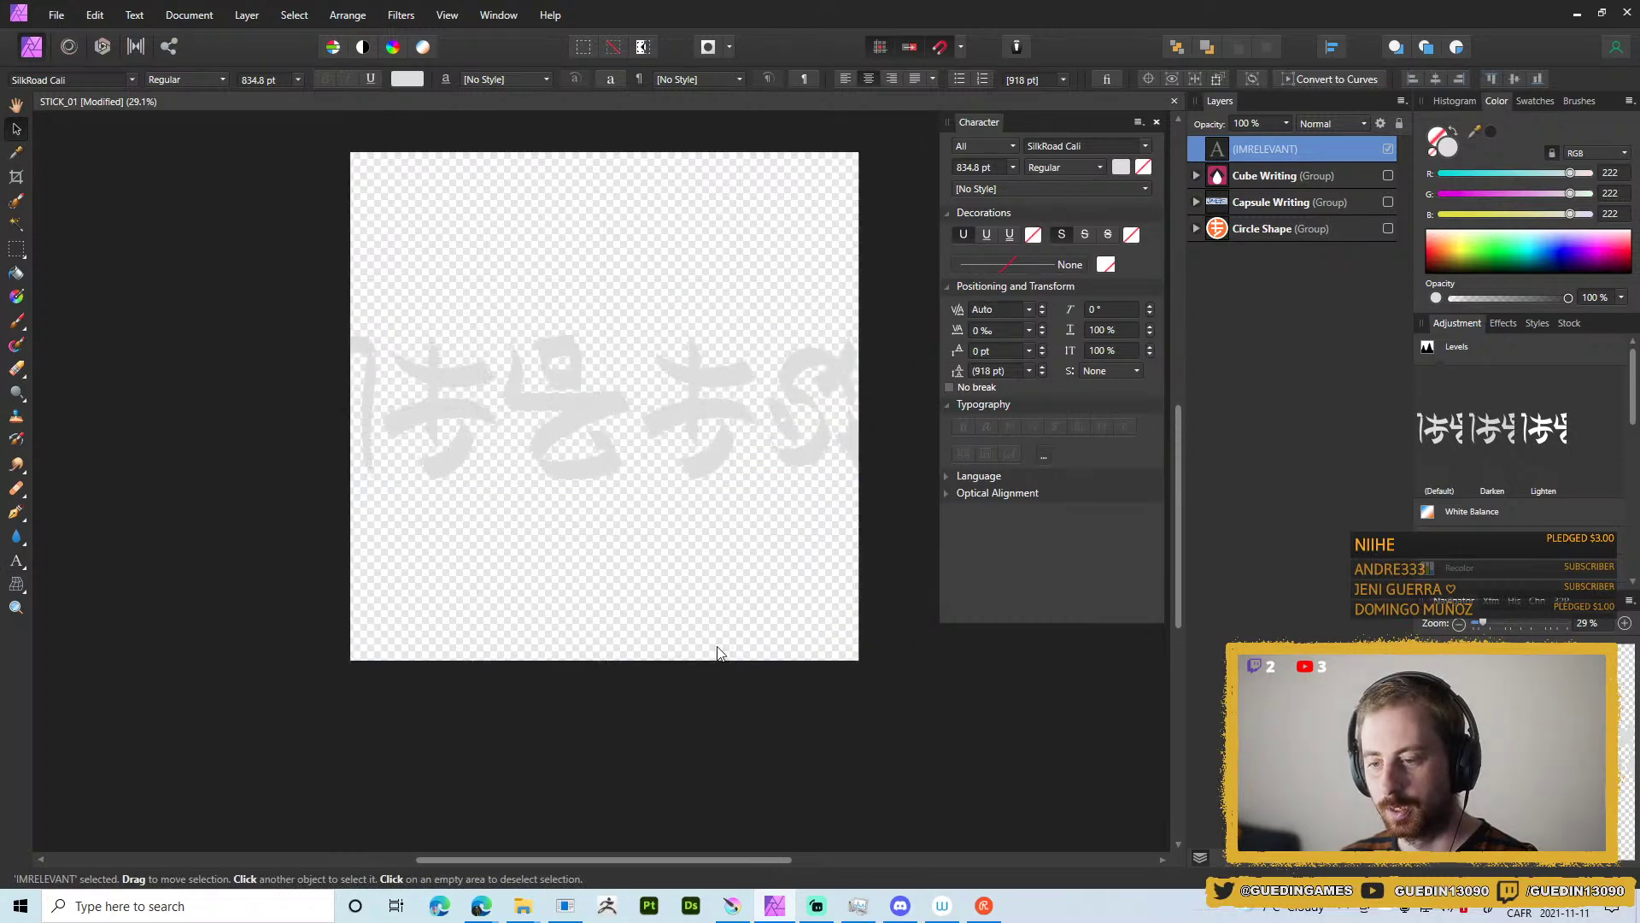
scroll(820, 654, "down", 4)
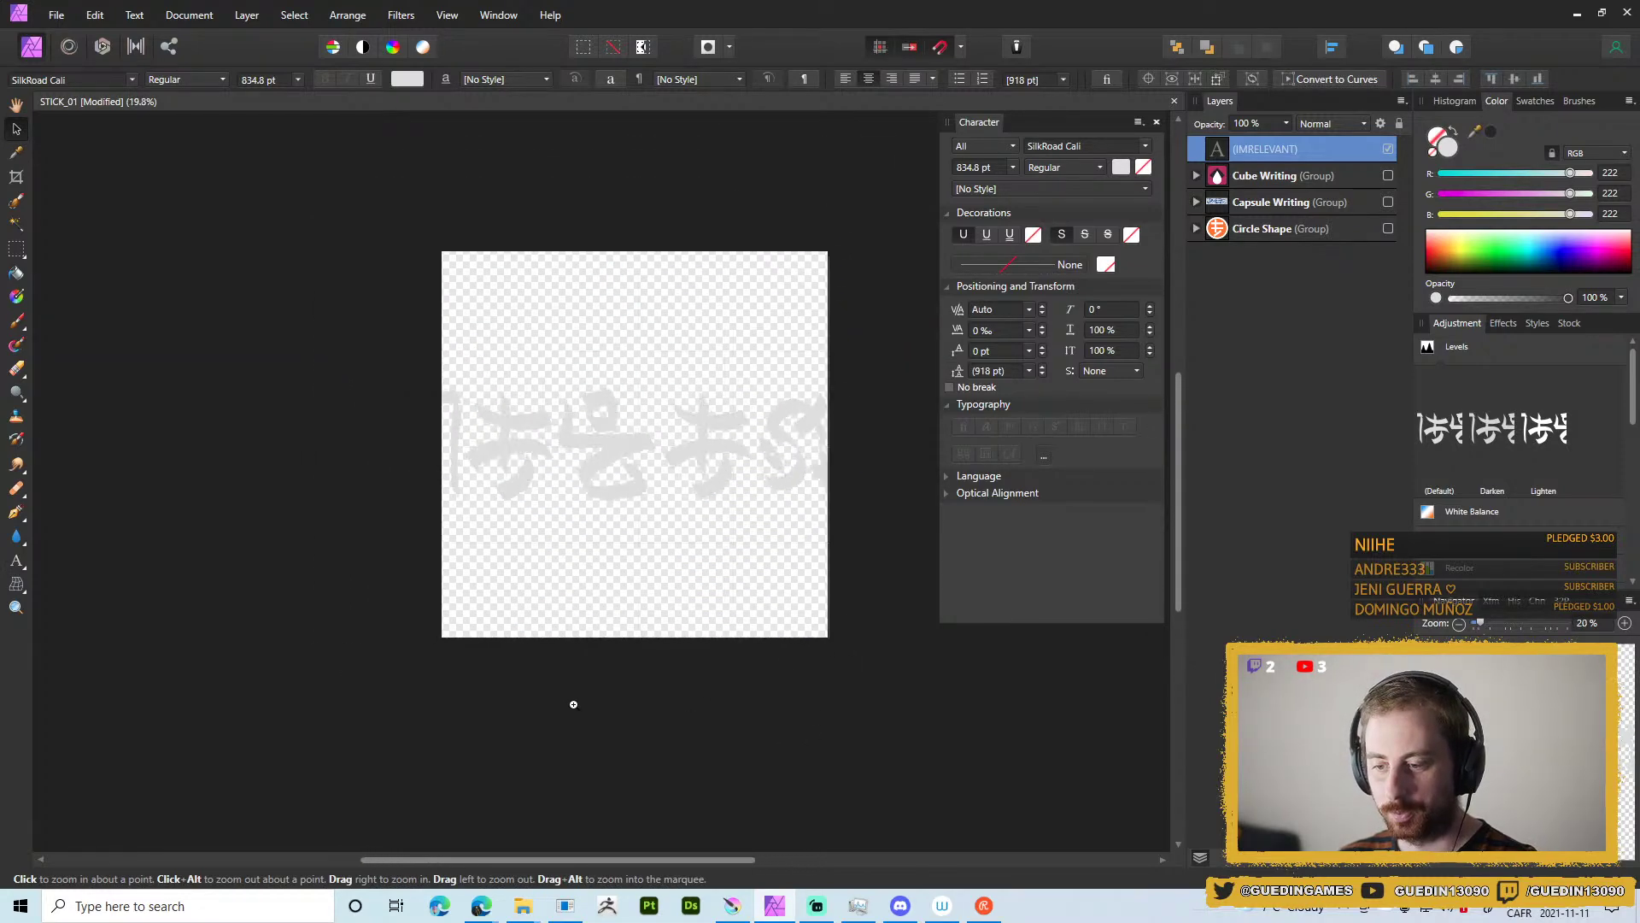
left_click_drag(913, 456, 909, 458)
left_click_drag(778, 480, 688, 509)
Draw a rectangle spanning the canvas width around the IMRELEVANT text and place it beneath the text layer.
left_click(19, 547)
left_click(94, 91)
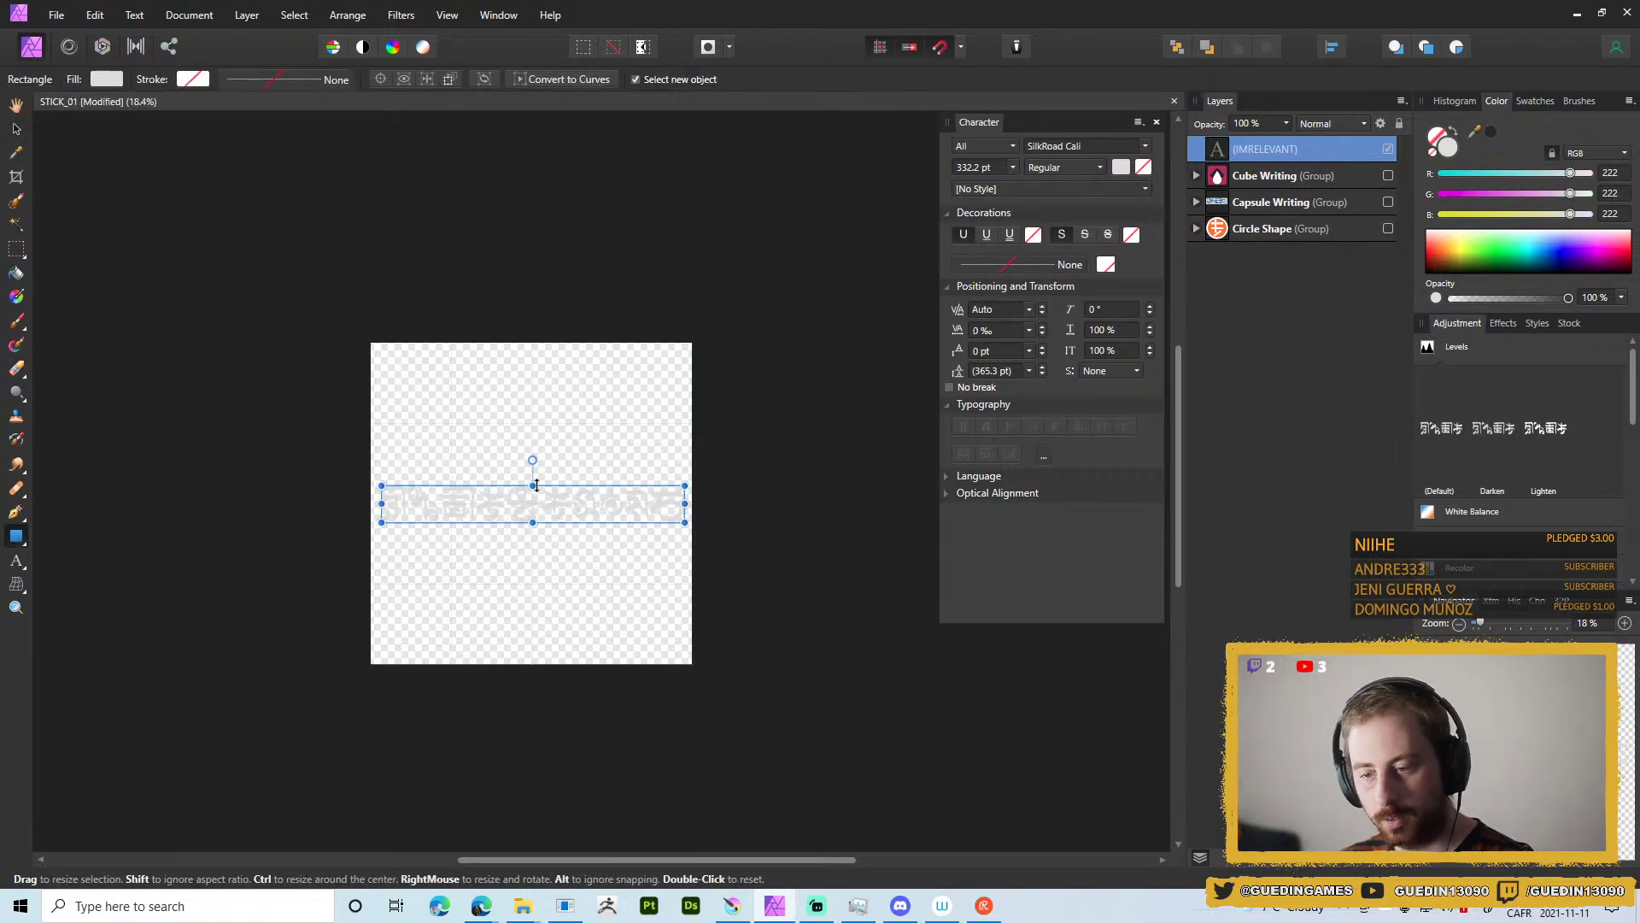
left_click_drag(532, 504, 693, 477)
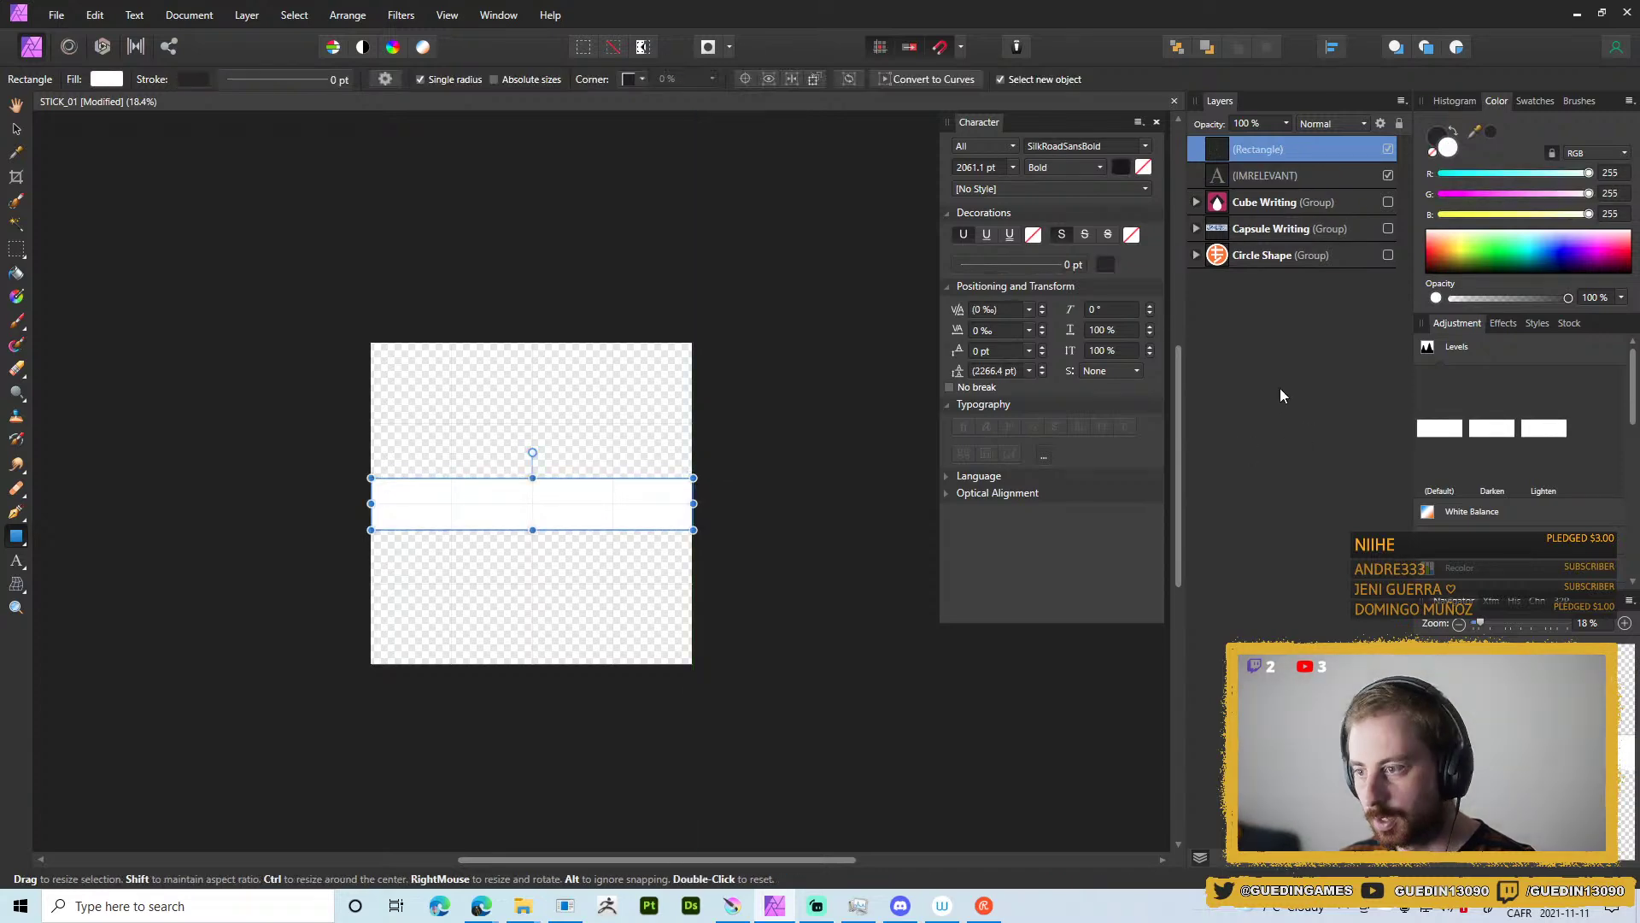
left_click(1257, 169)
left_click_drag(1238, 137, 1274, 187)
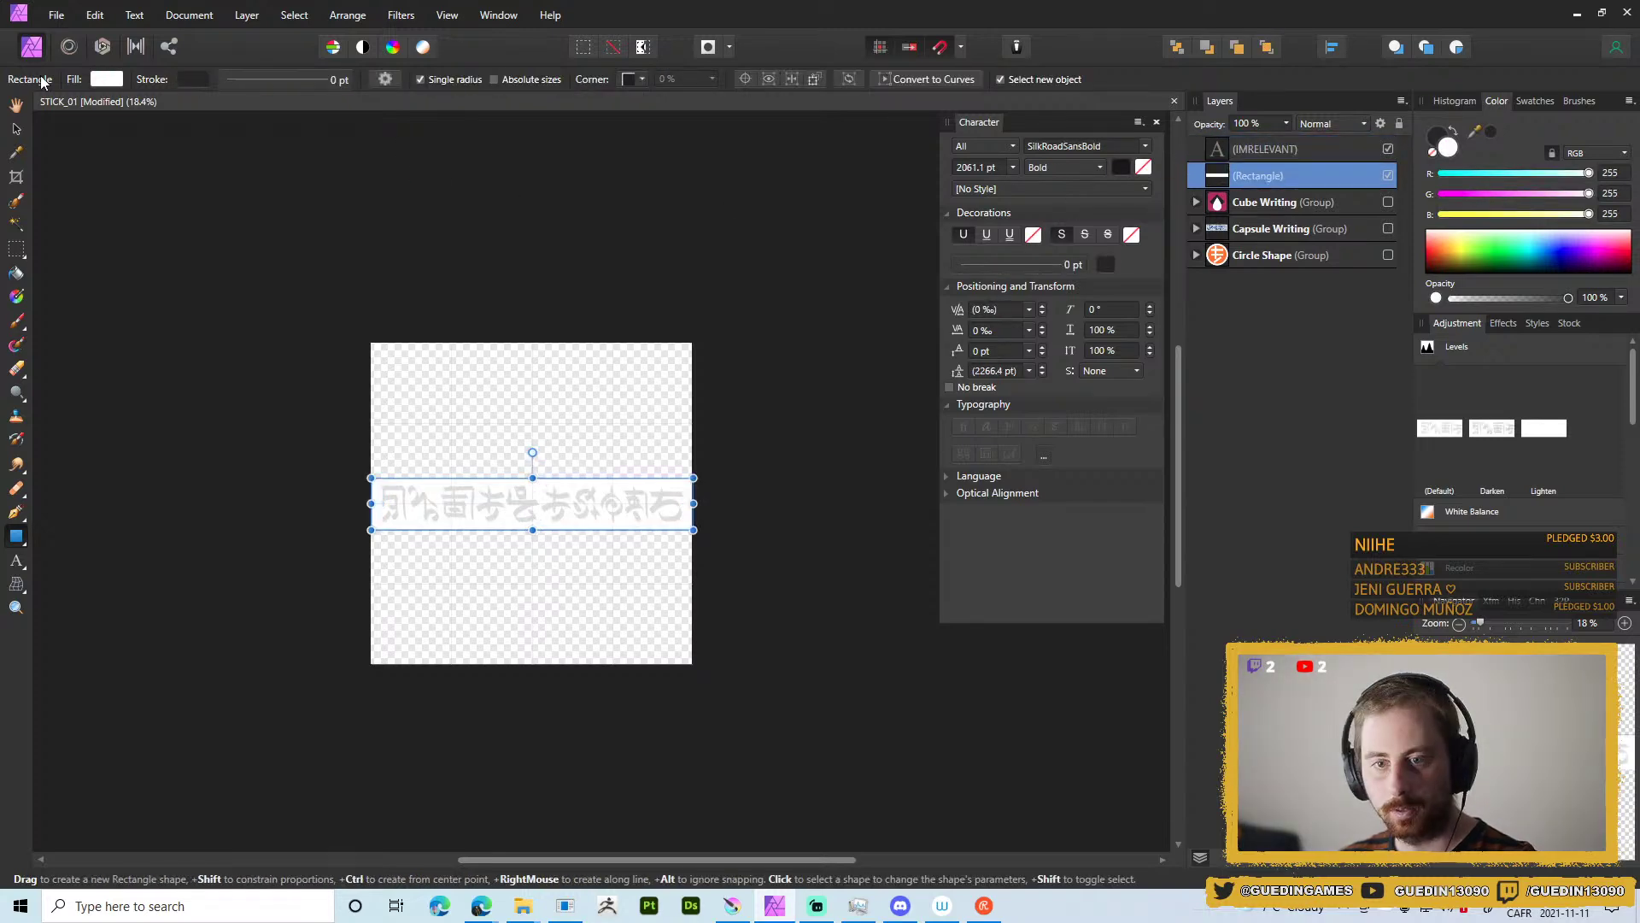
Fill the rectangle behind the text with red, HSL 0, 100, 44.
left_click(107, 79)
left_click_drag(41, 164, 157, 206)
left_click_drag(44, 232, 1, 261)
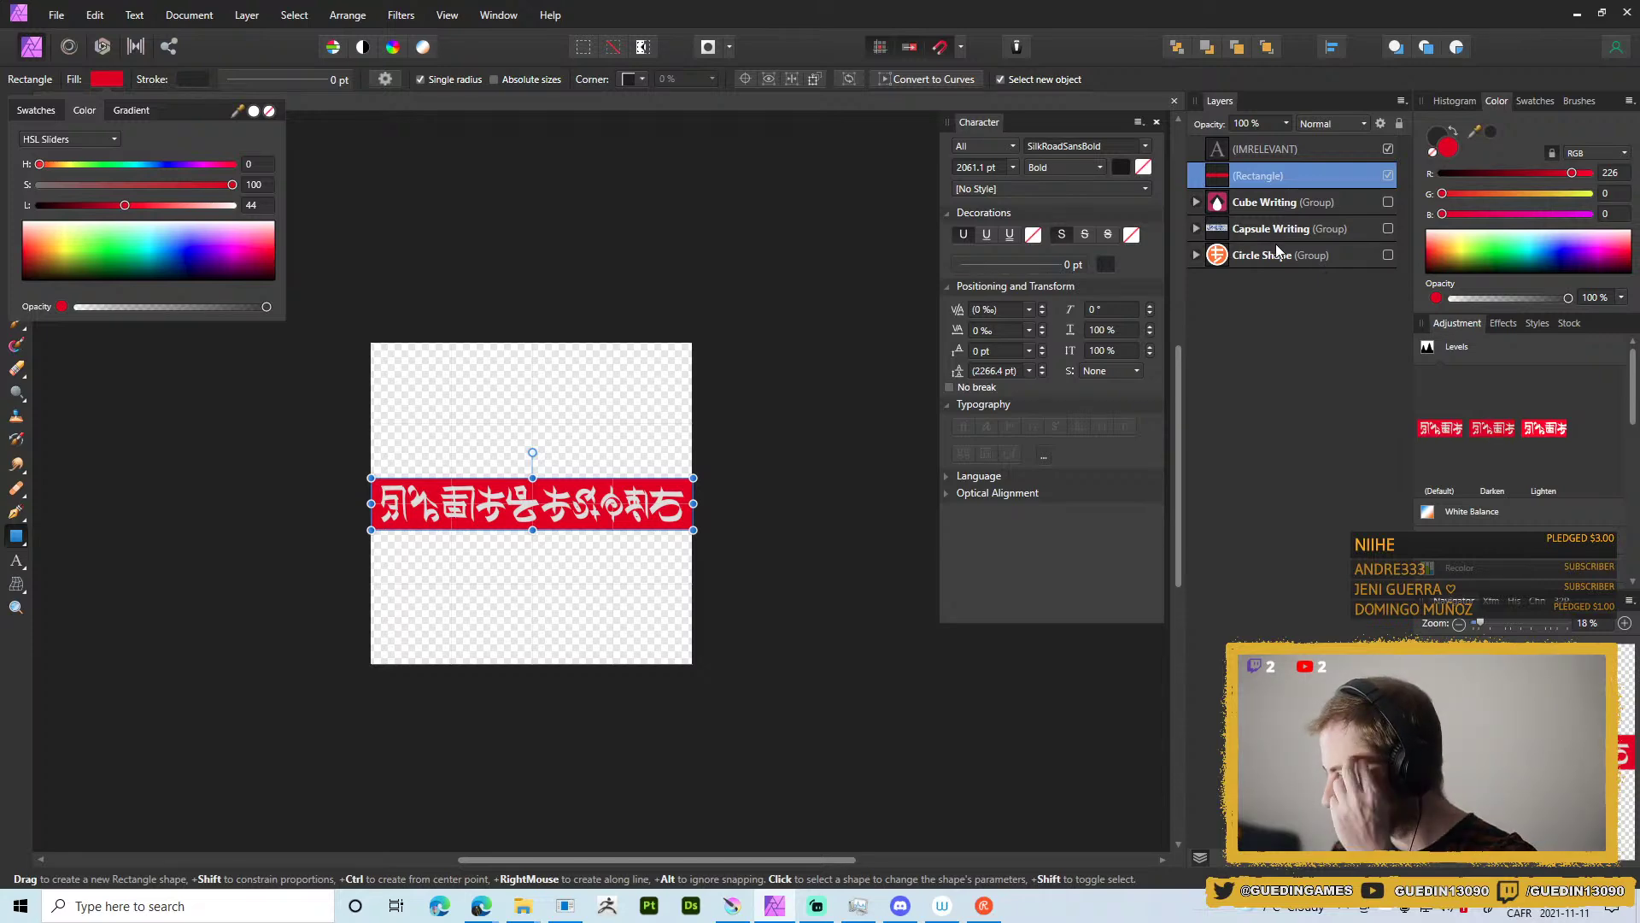
left_click(1252, 337)
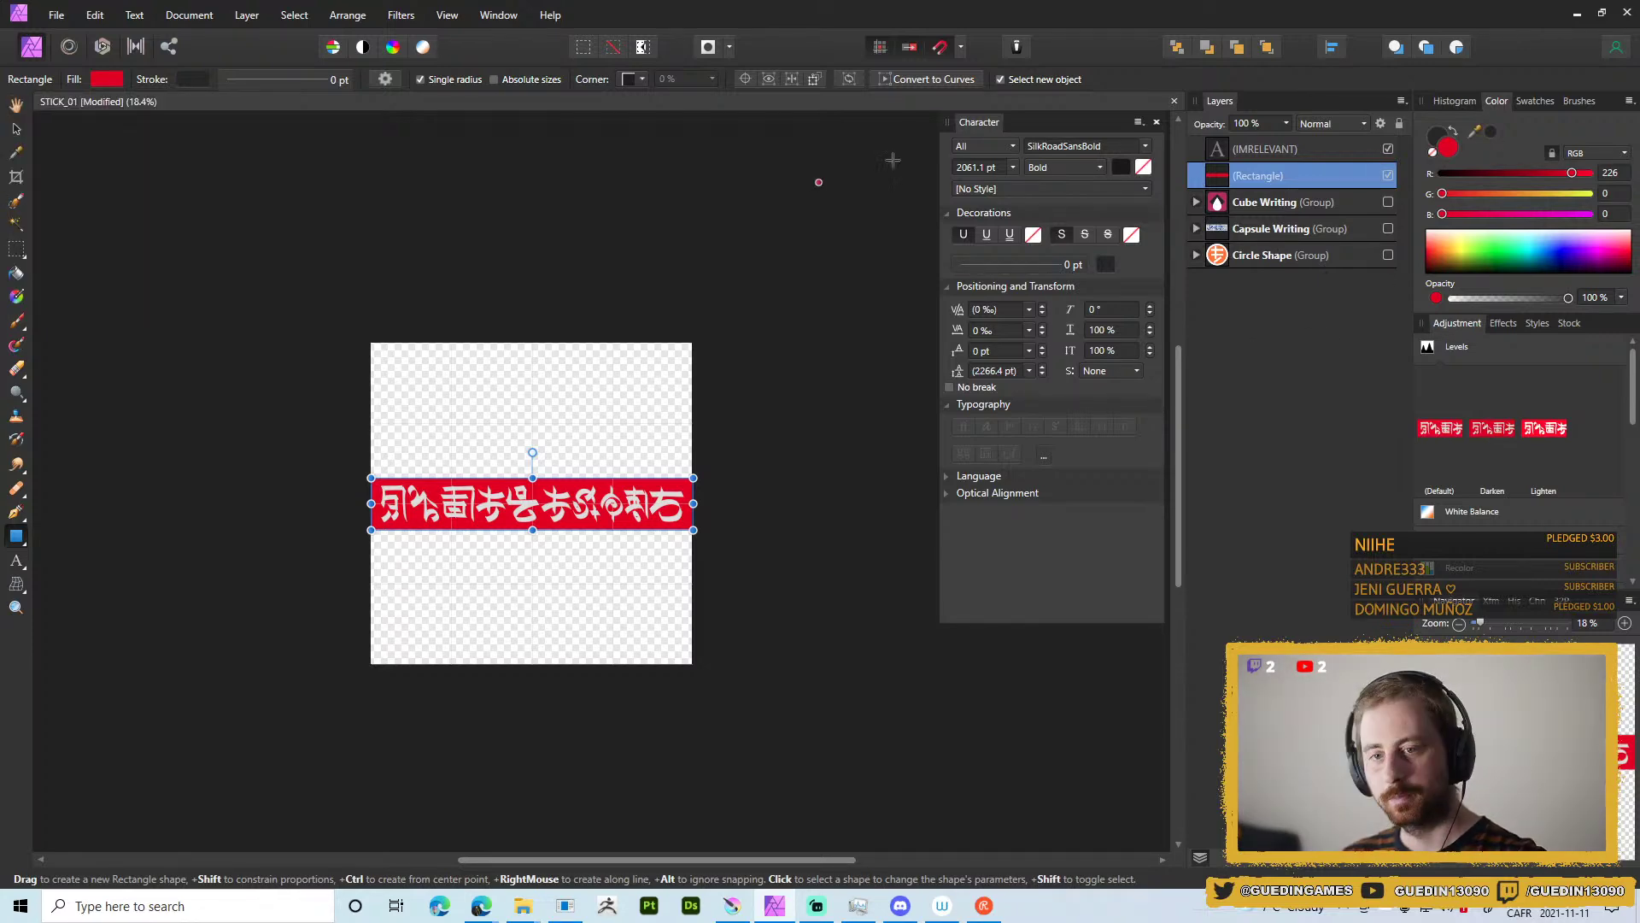
Slightly reduce the red rectangle's height around its centre so it fits closer to the text.
key("z")
left_click_drag(512, 568, 926, 267)
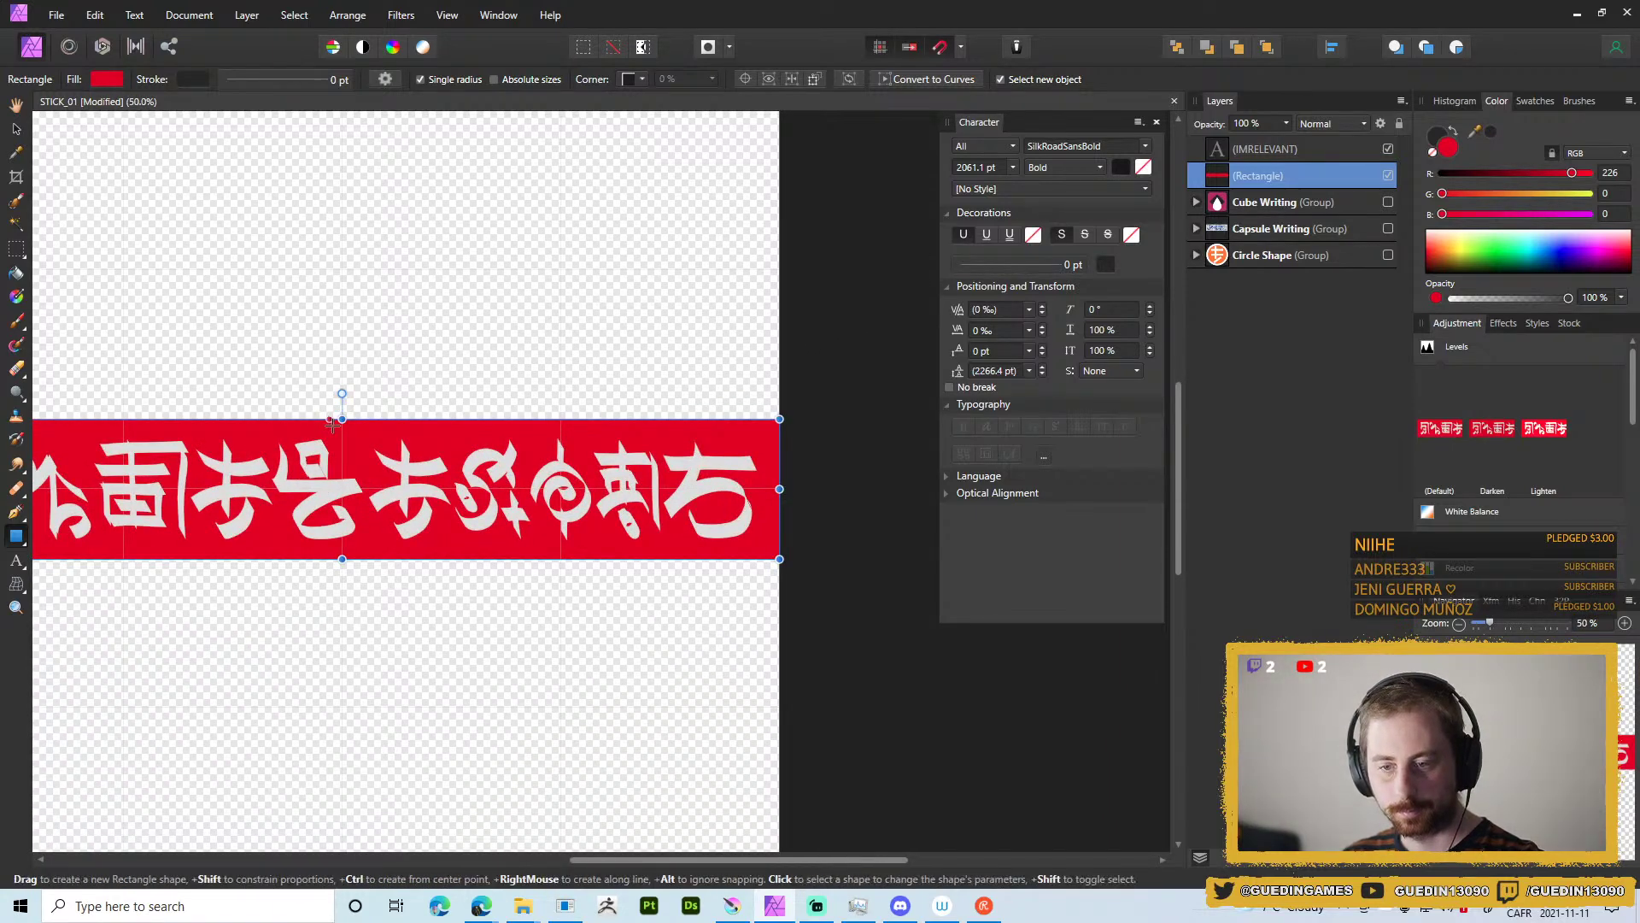
left_click_drag(342, 418, 340, 427)
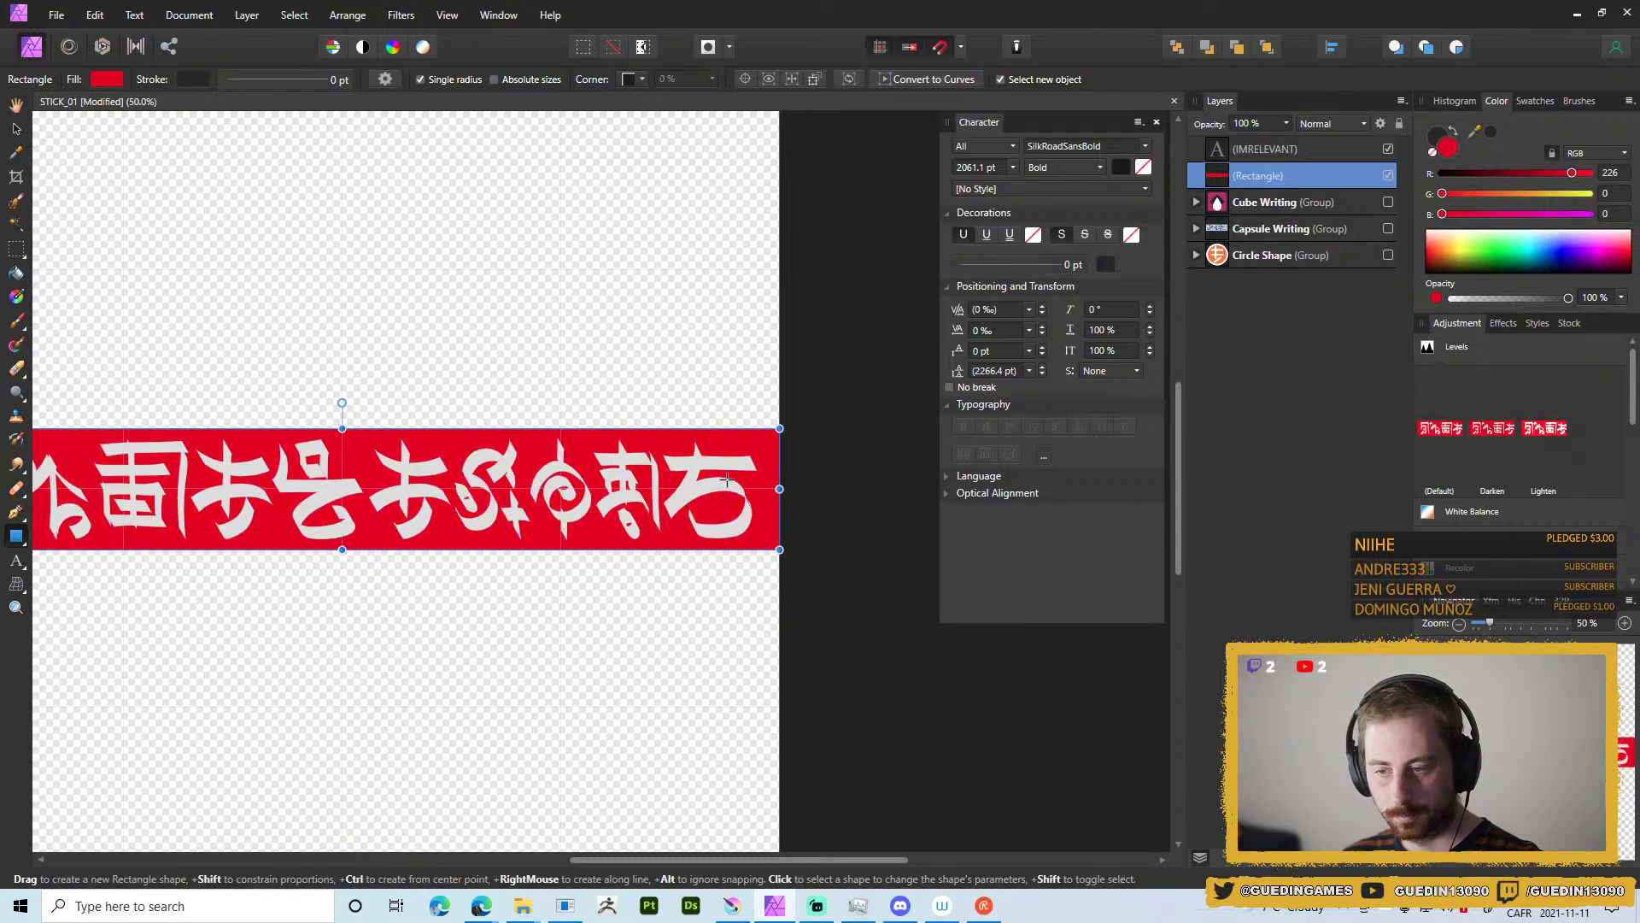
Enlarge the IMRELEVANT text around its centre to about 2000 by 248 px inside the red rectangle.
left_click(1320, 154)
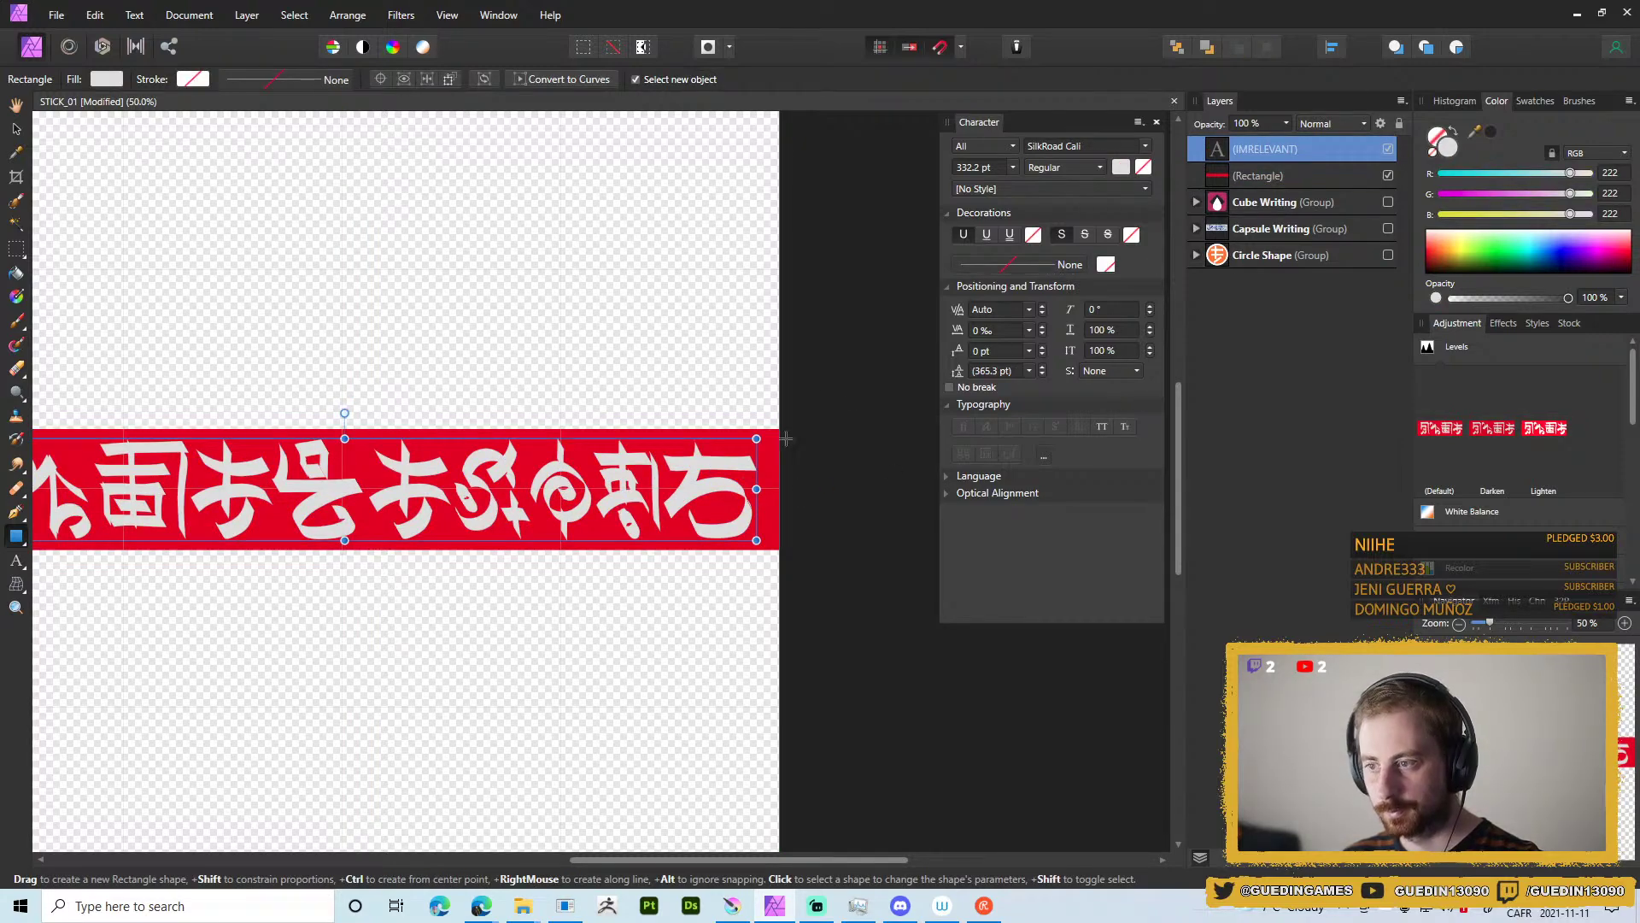
left_click_drag(766, 433, 774, 428)
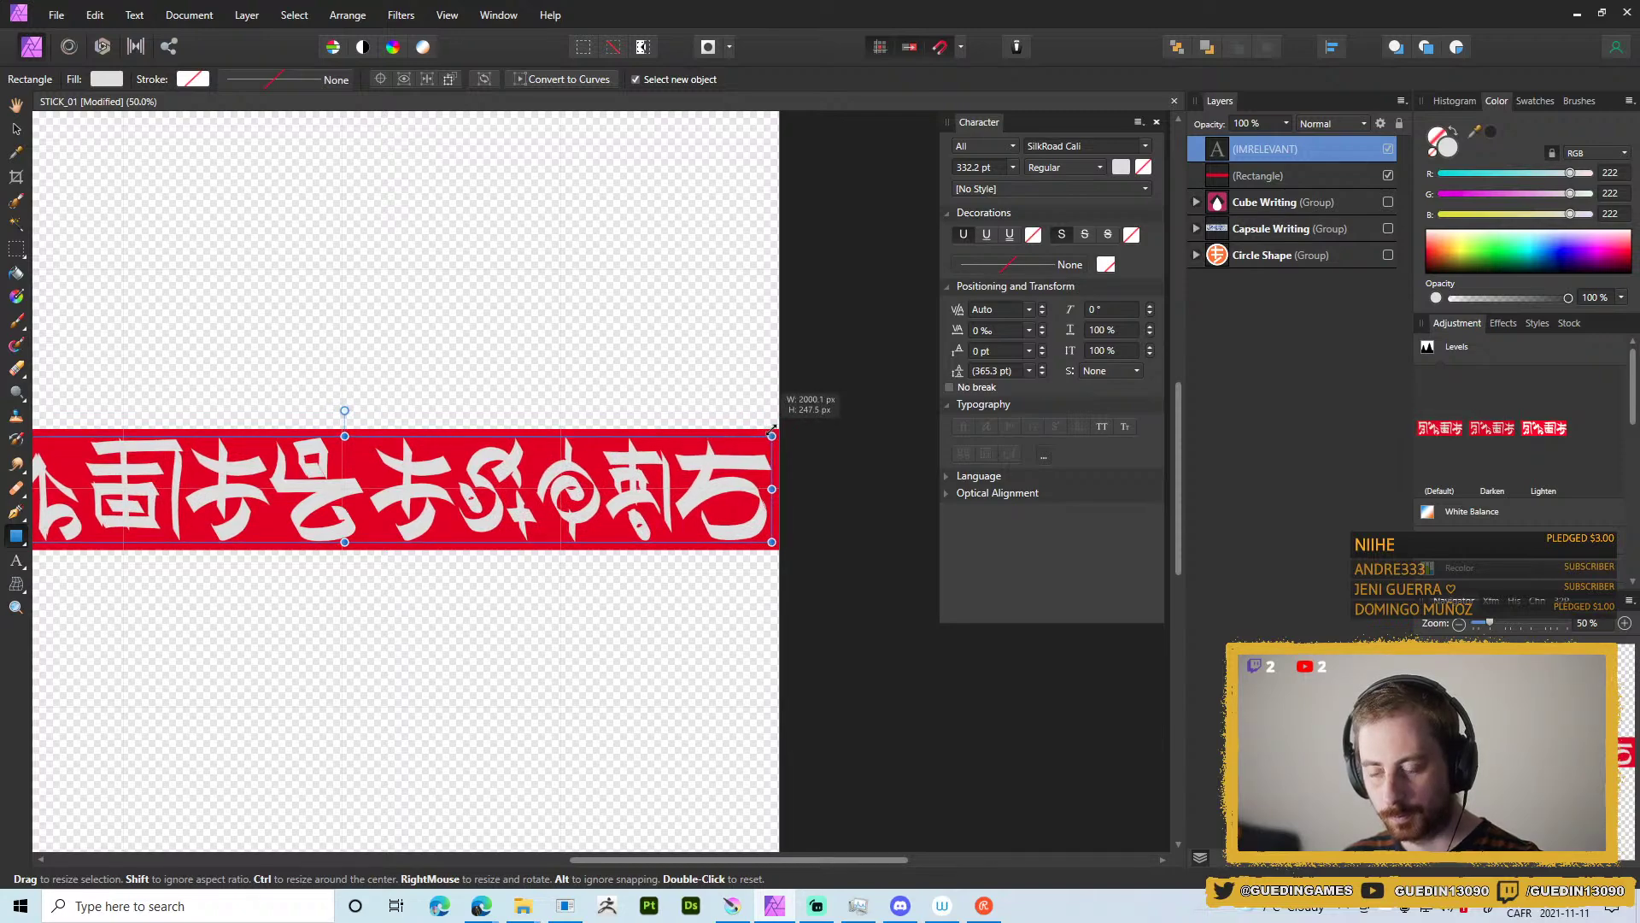
Export the whole document with the red banner as a 2048 x 2048 px PNG into the Stickers folder, following the existing T_STICK numbering.
left_click_drag(717, 658, 379, 670)
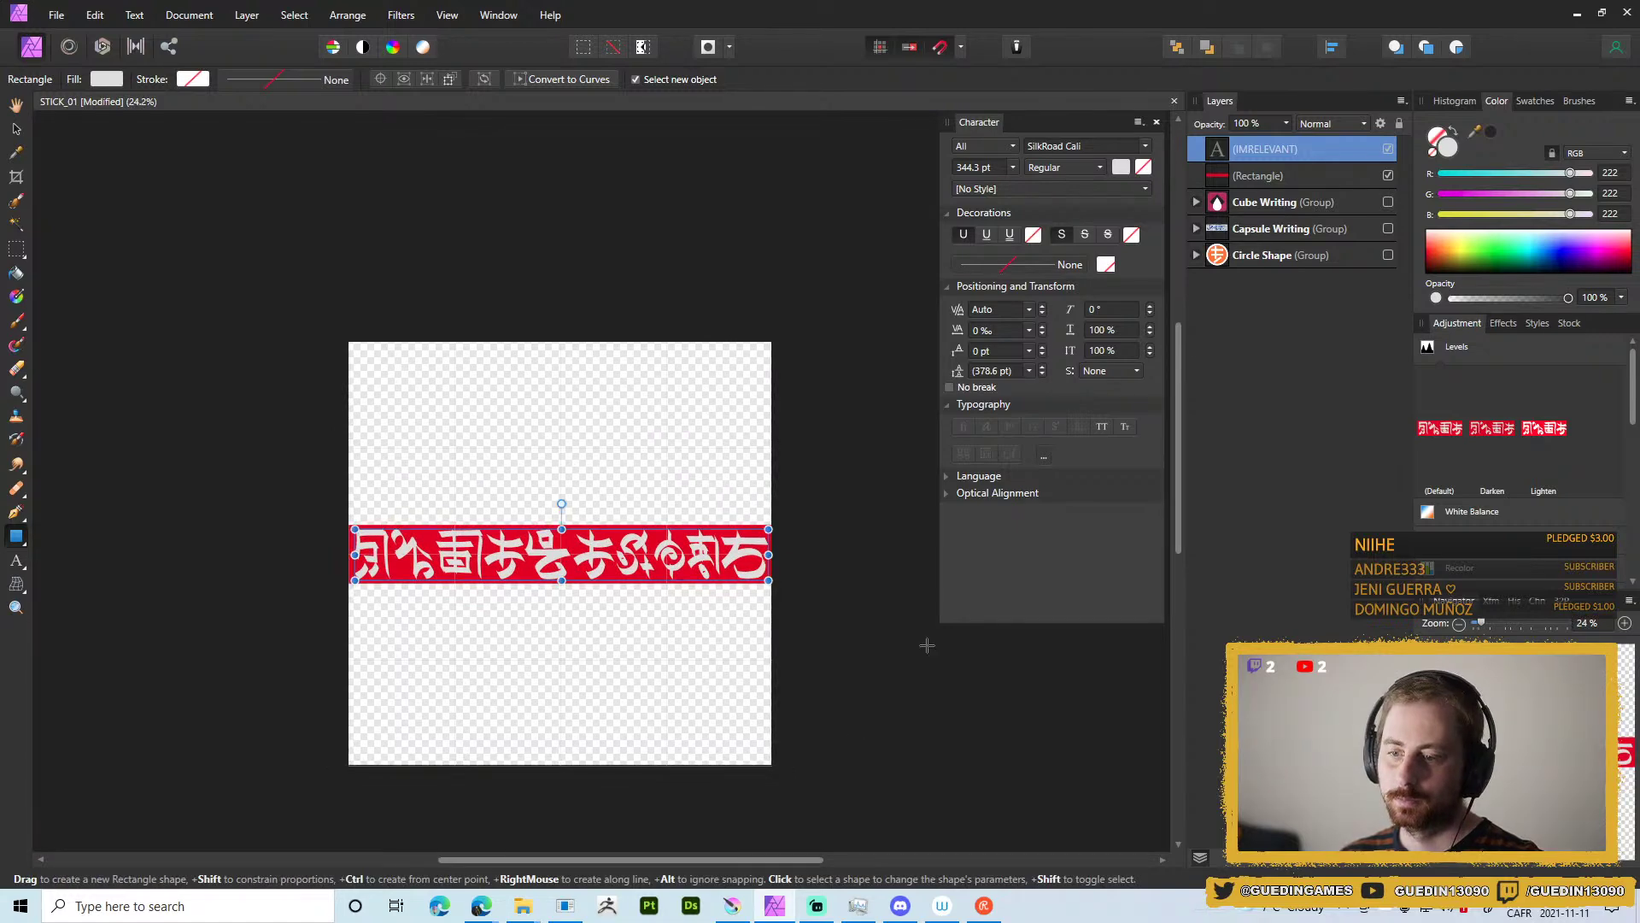
left_click(929, 780)
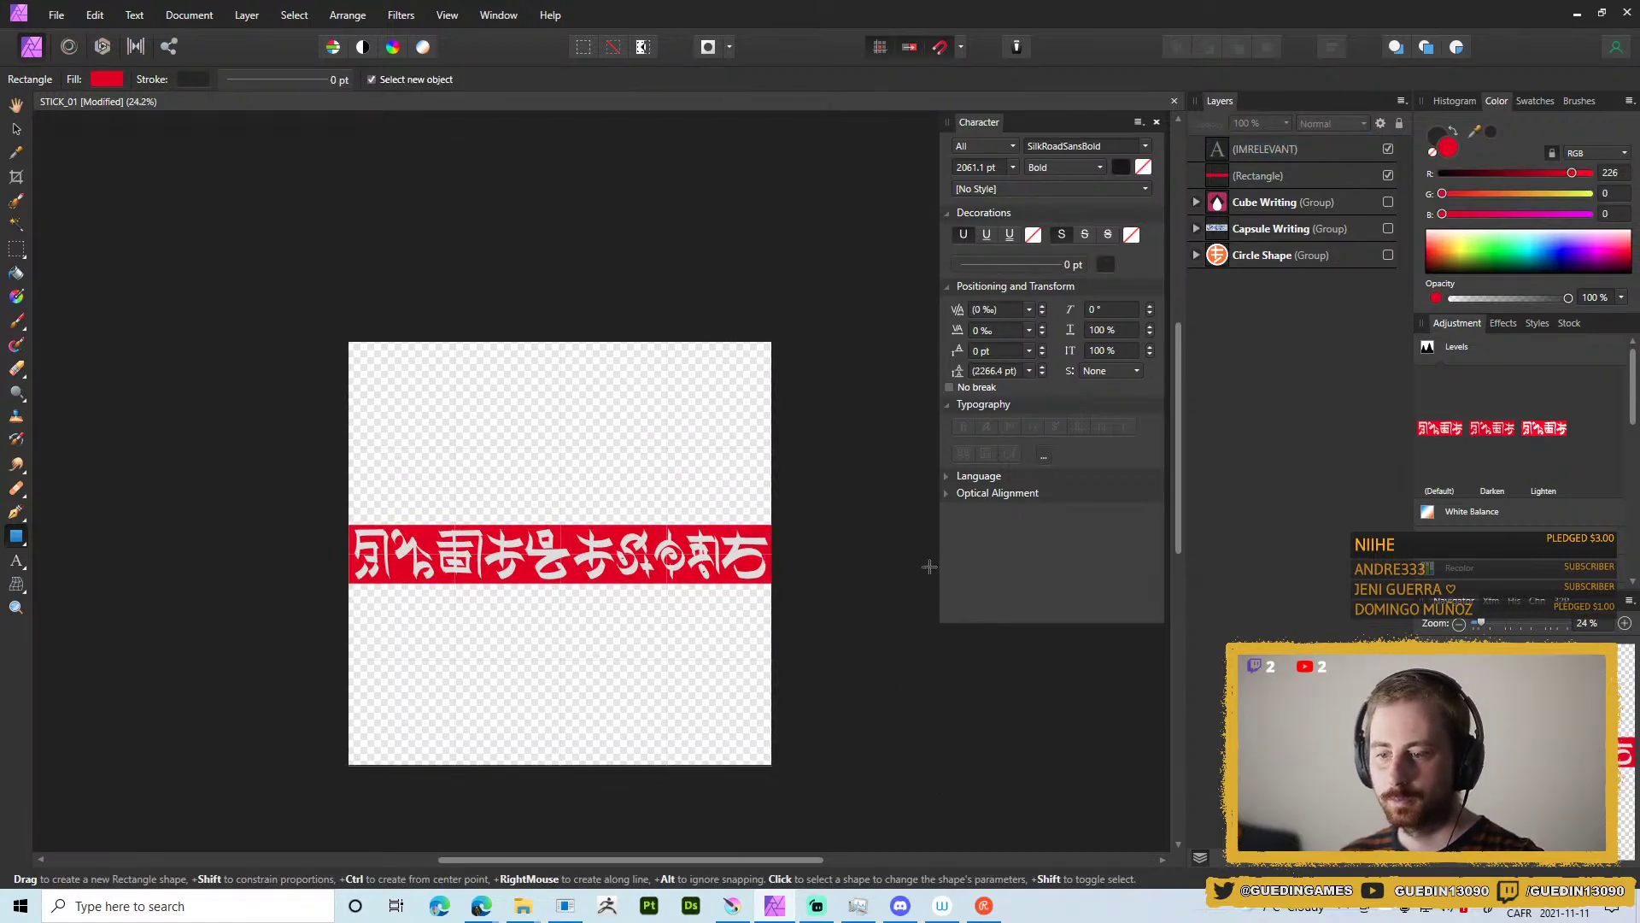
key("ctrl+alt+shift+w")
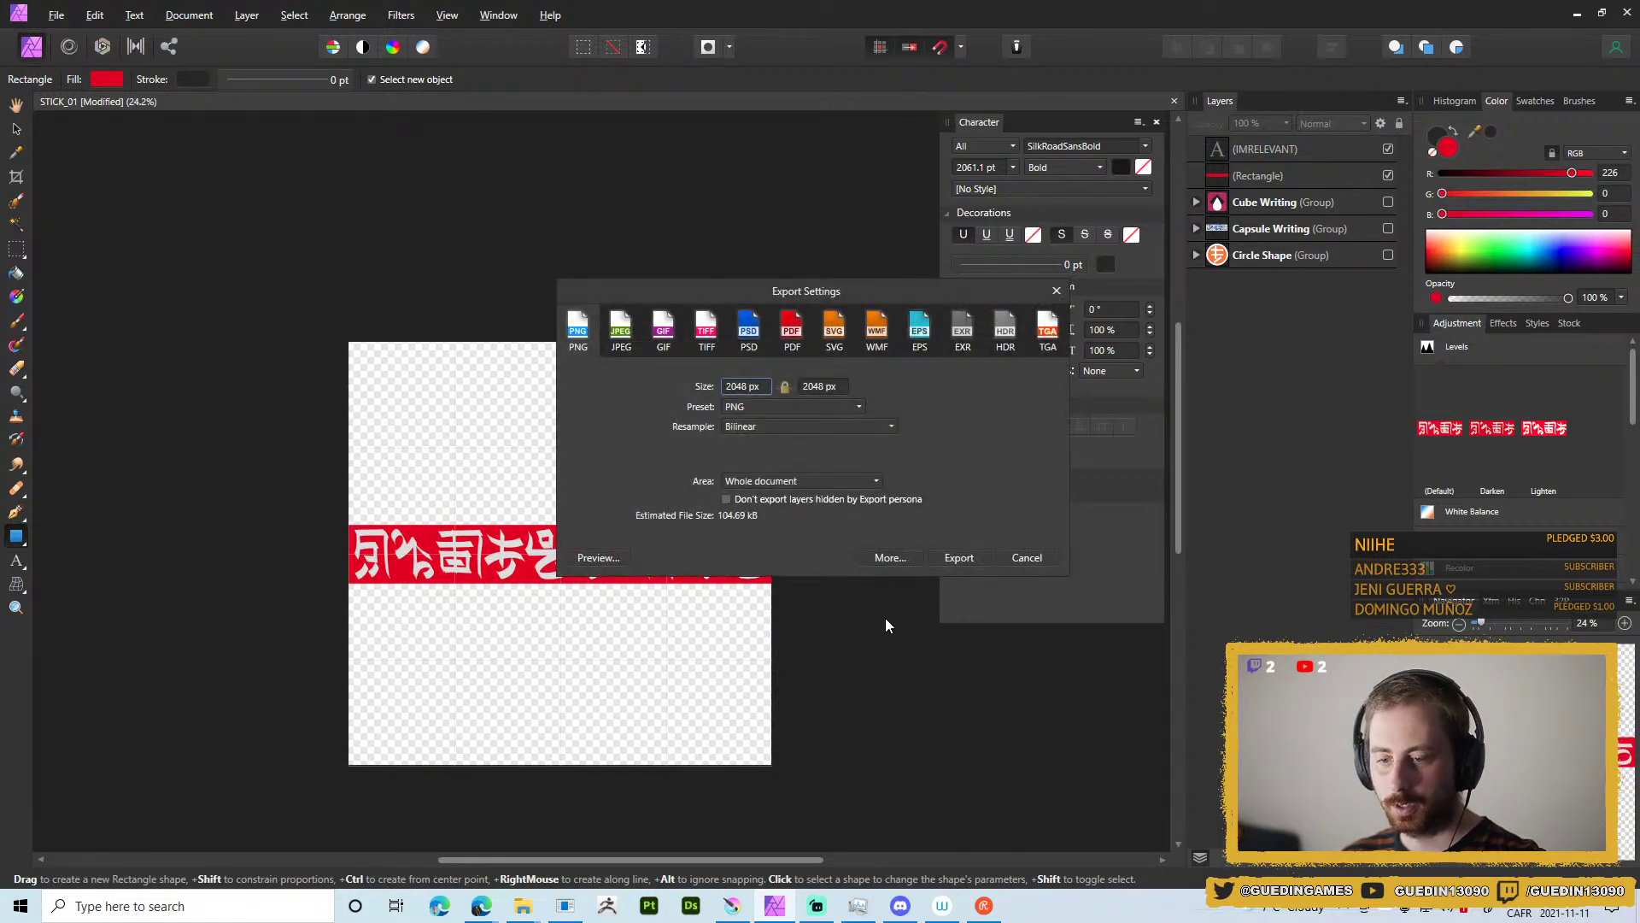
left_click(958, 558)
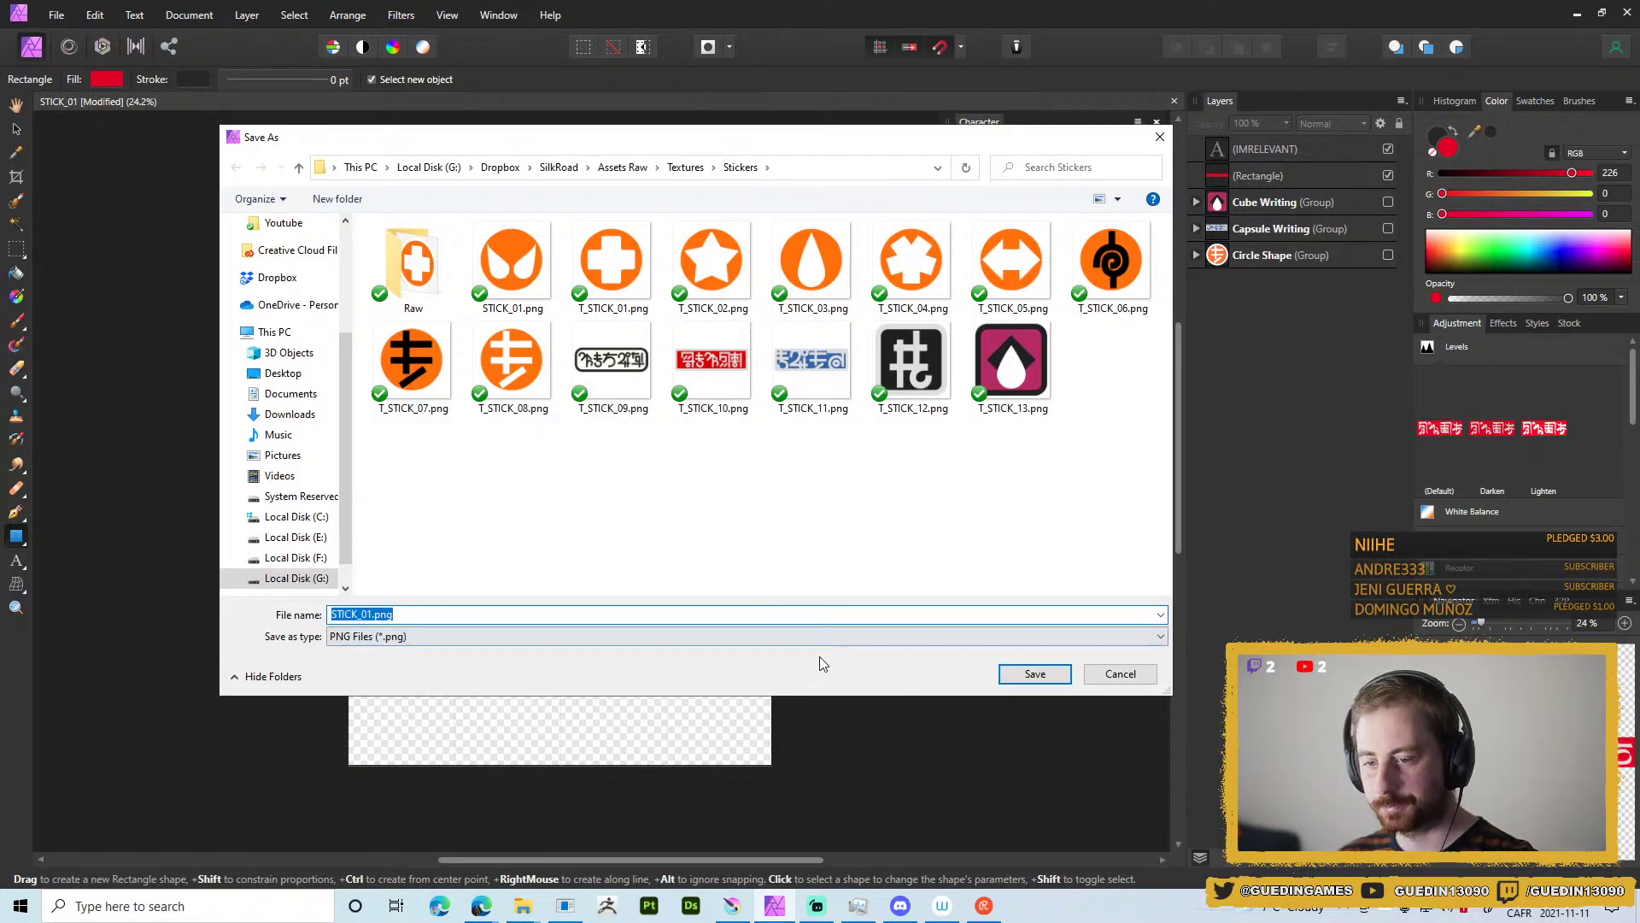
left_click(983, 418)
double_click(379, 615)
key("Return")
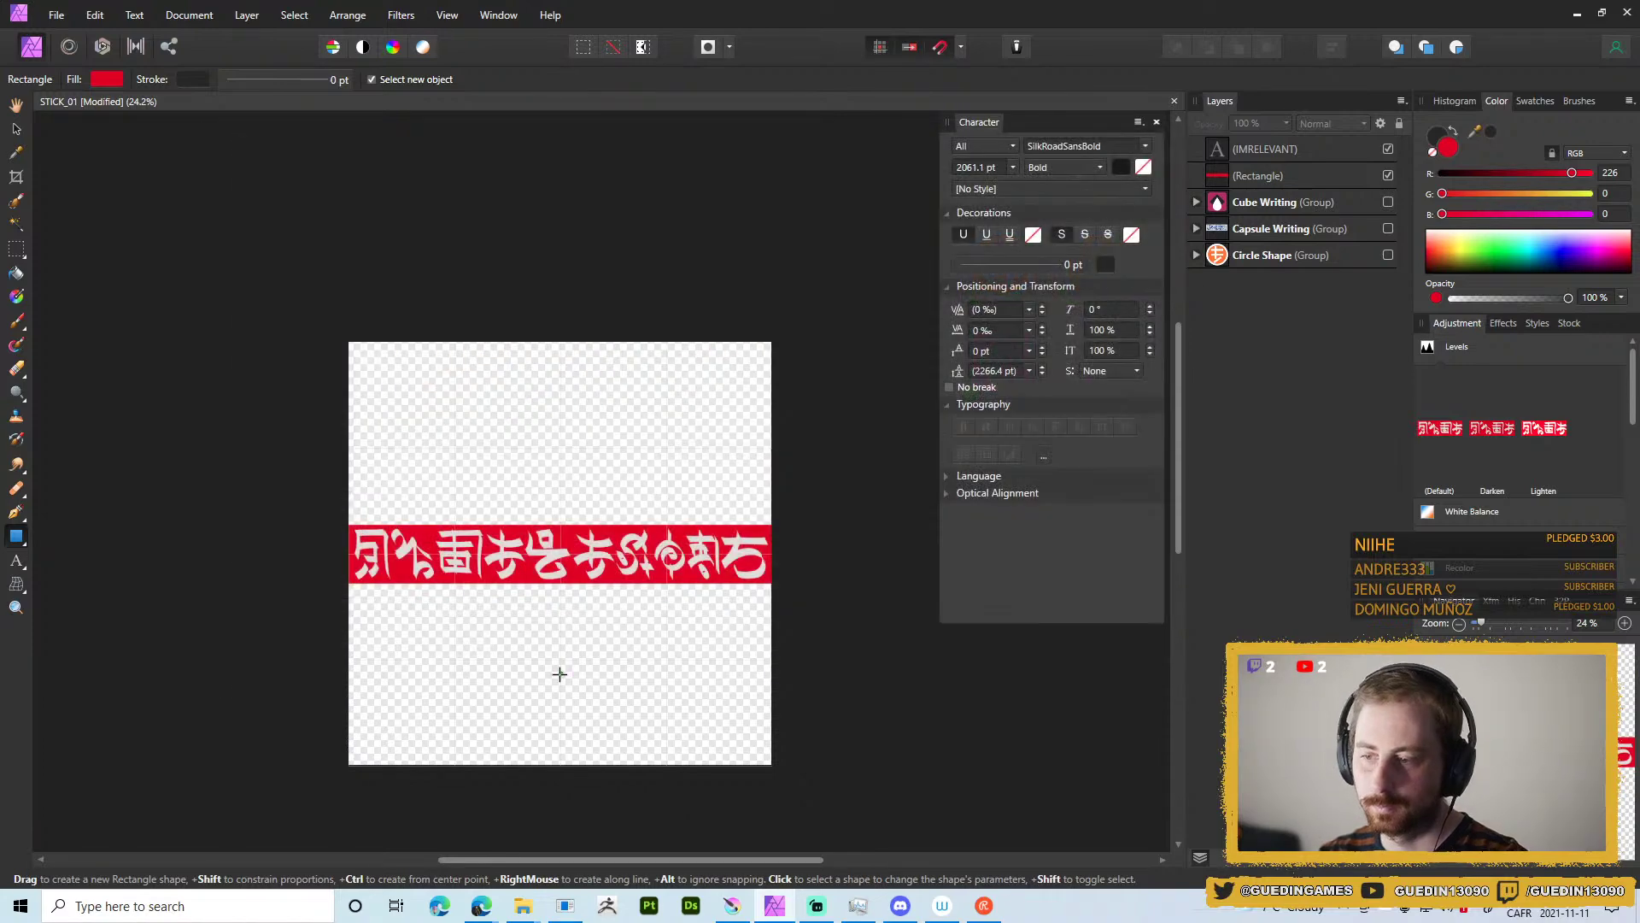
Switch to Pinterest and browse the Stickers board, then examine the Sword Beach samurai illustration for sticker design ideas.
key("alt+Tab")
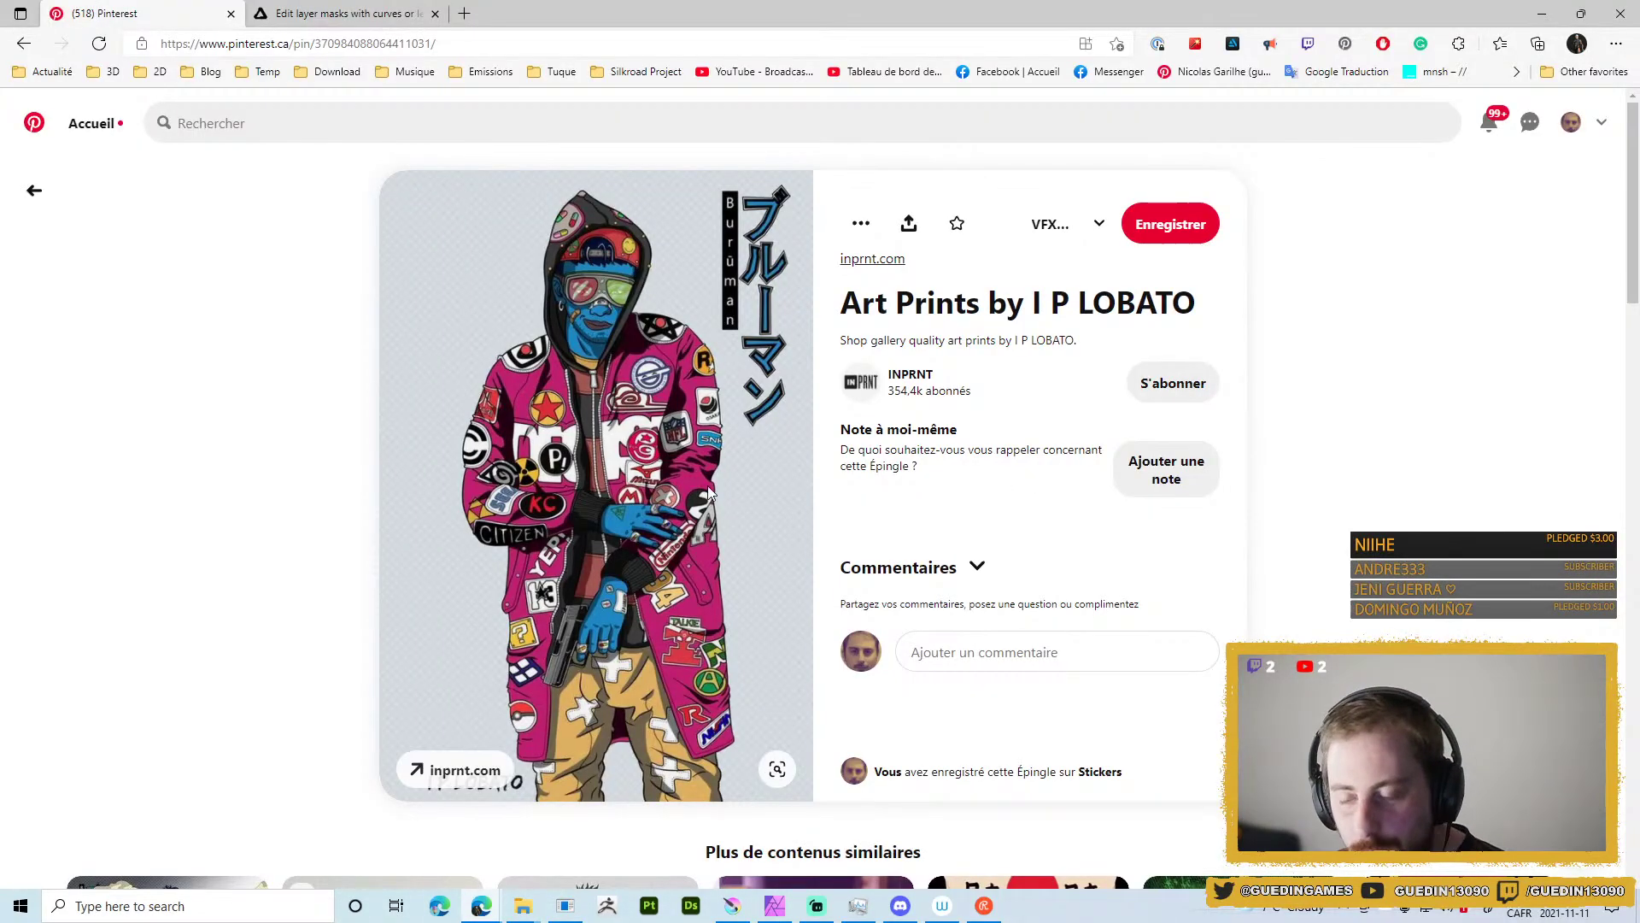
scroll(763, 694, "down", 5)
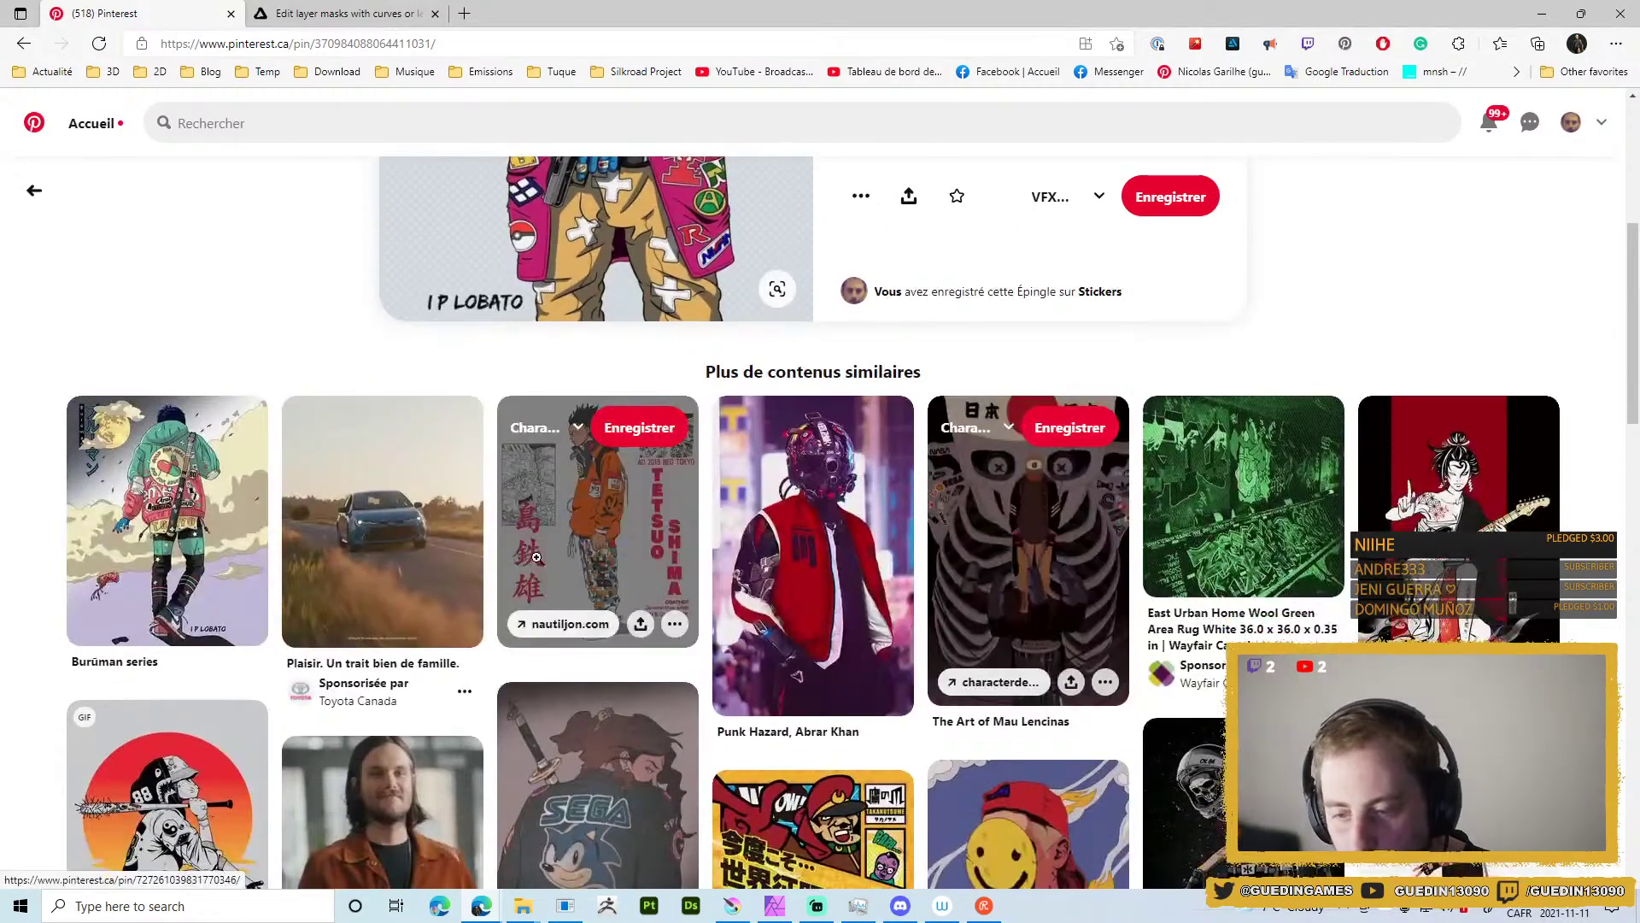
scroll(566, 386, "up", 5)
left_click(34, 190)
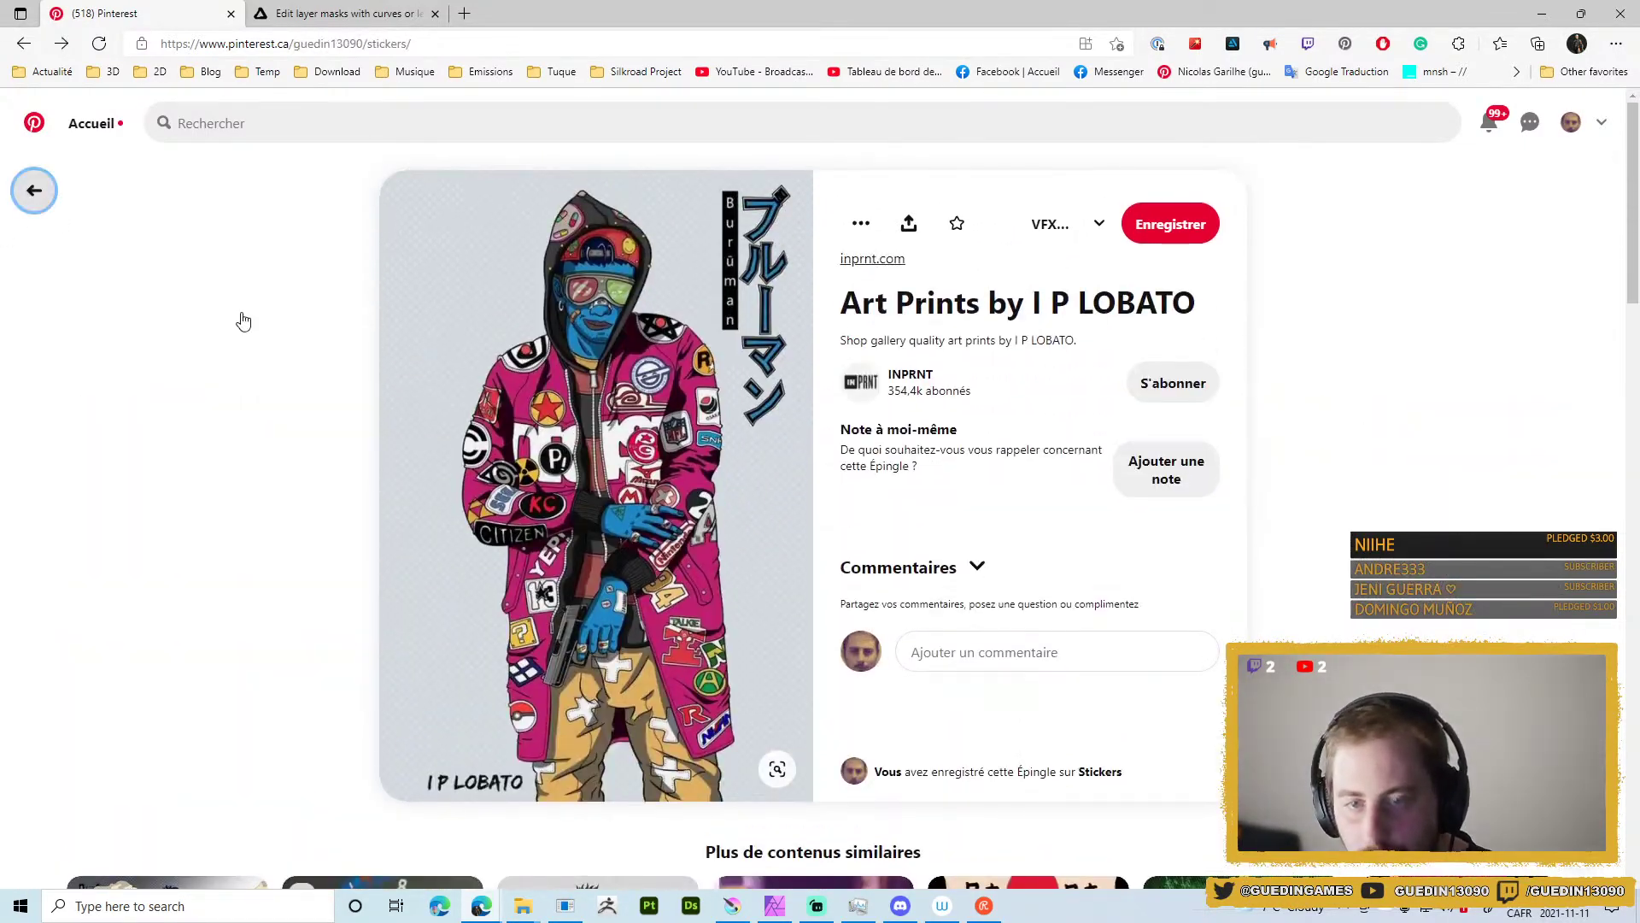
scroll(675, 609, "down", 3)
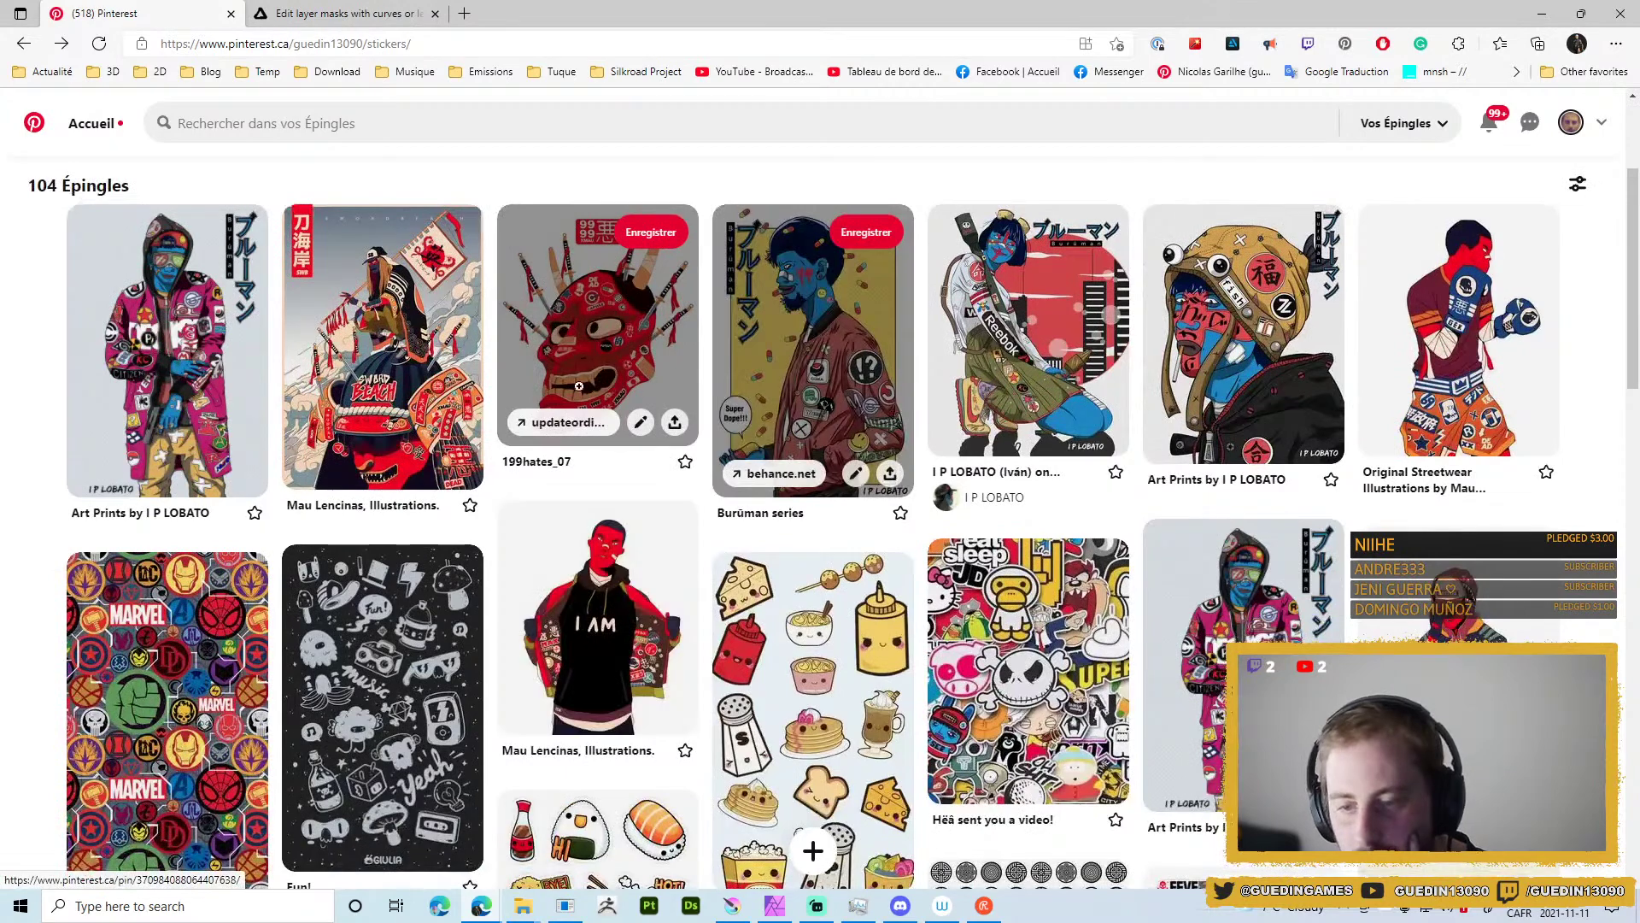
left_click(387, 284)
scroll(840, 617, "down", 2)
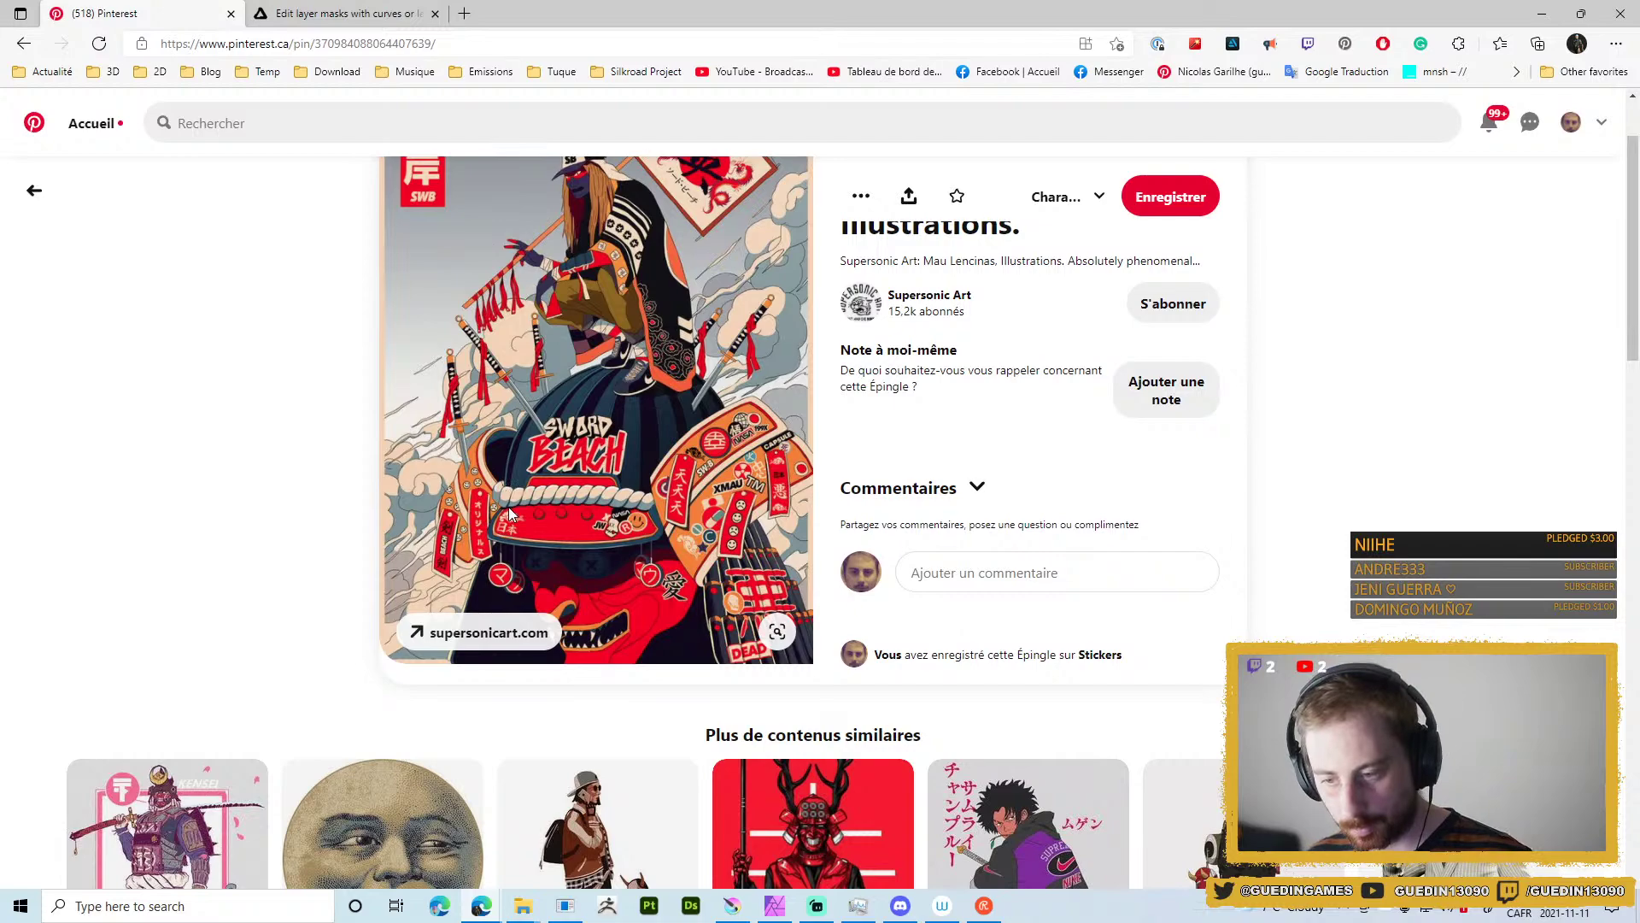
scroll(509, 512, "down", 4)
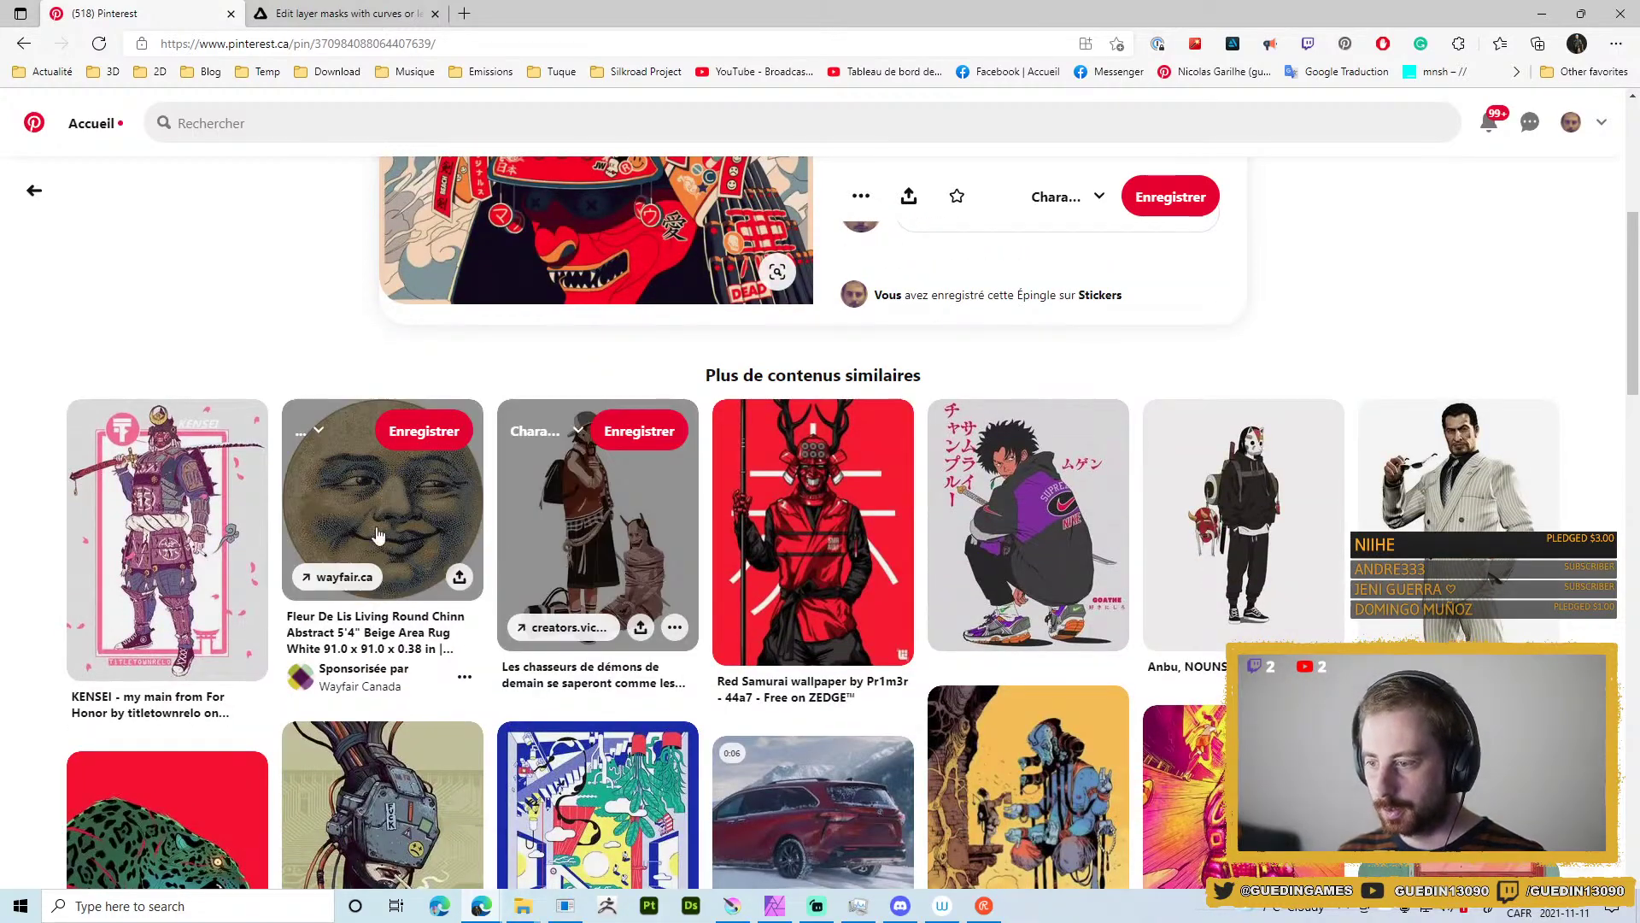
scroll(920, 615, "up", 4)
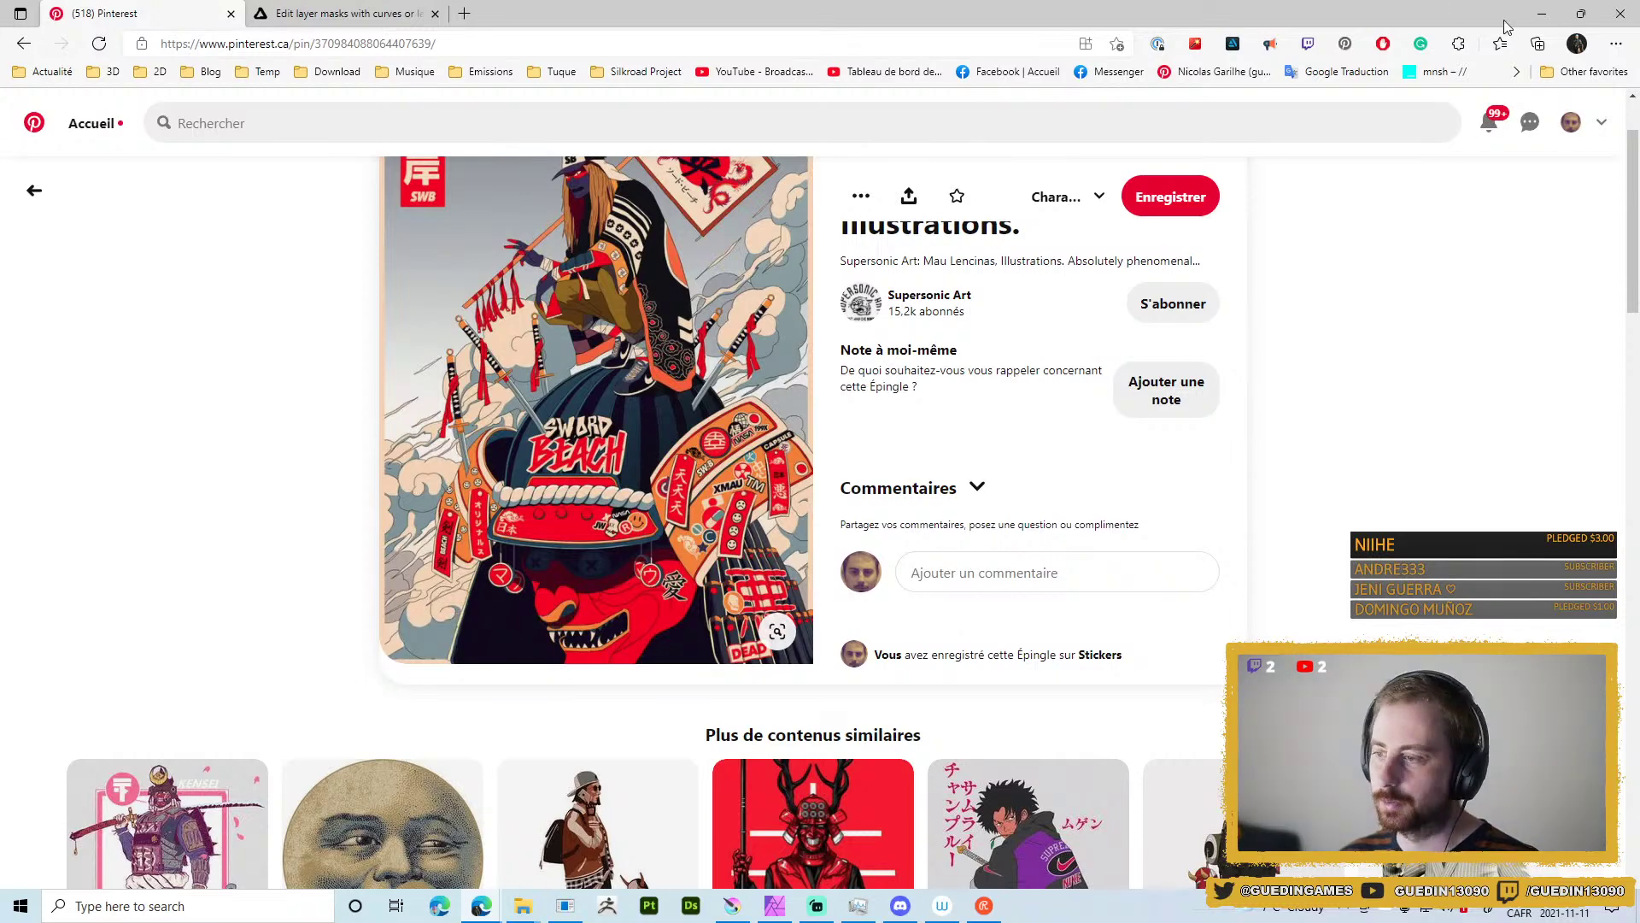
Return to Affinity Photo and group the IMRELEVANT text layer with the red rectangle layer.
key("alt+Tab")
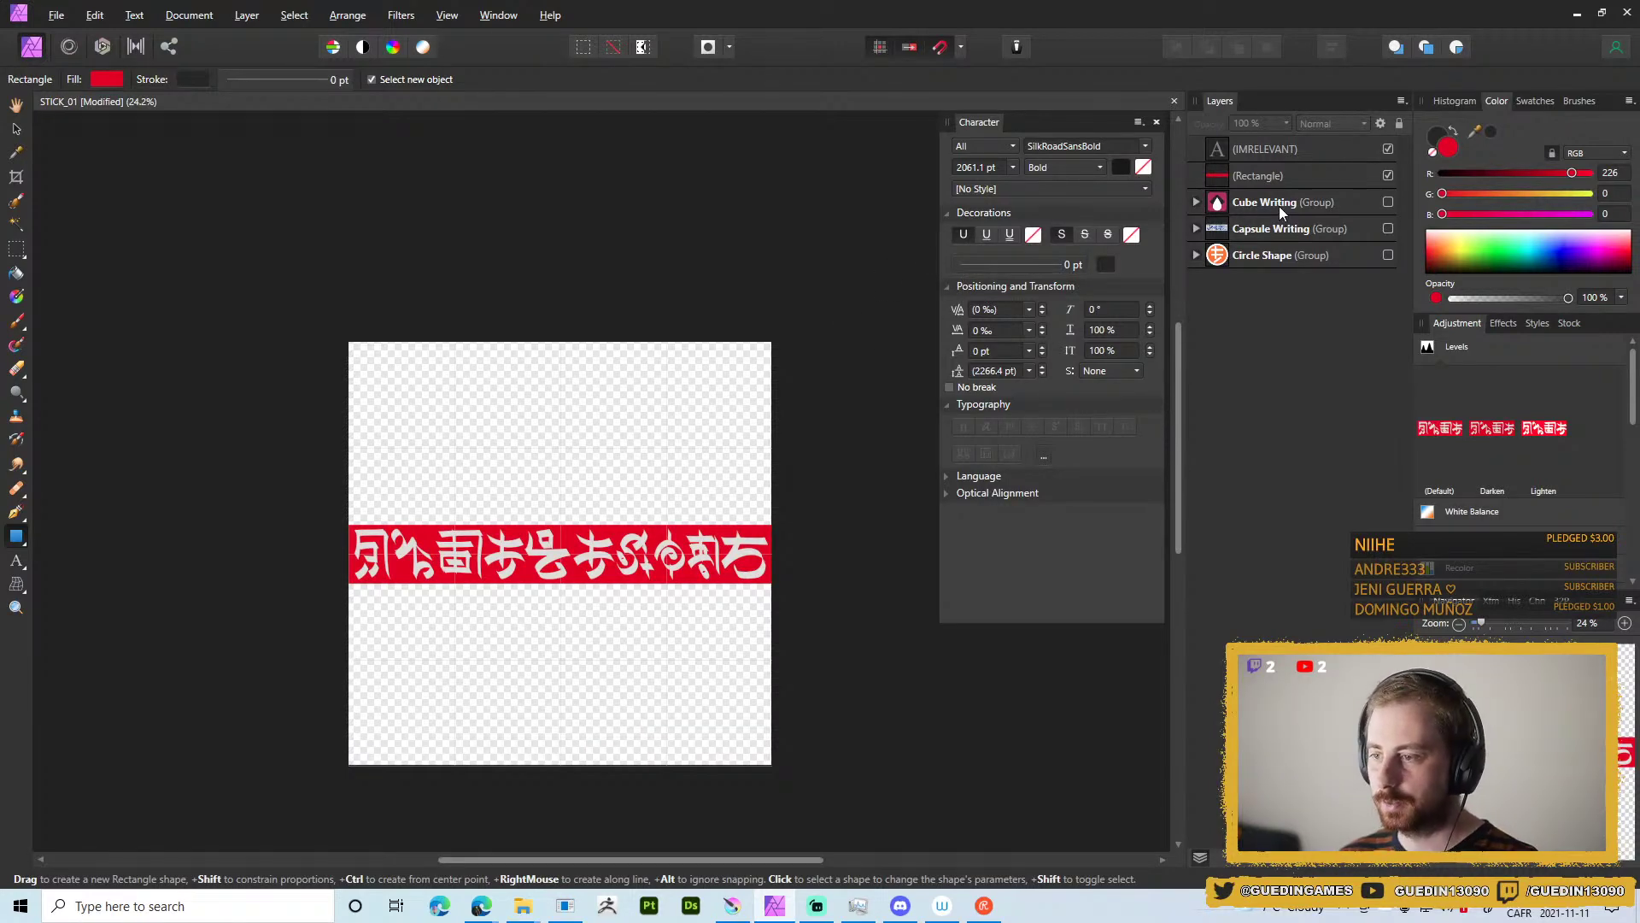
left_click(1345, 171)
left_click(1341, 152, "shift")
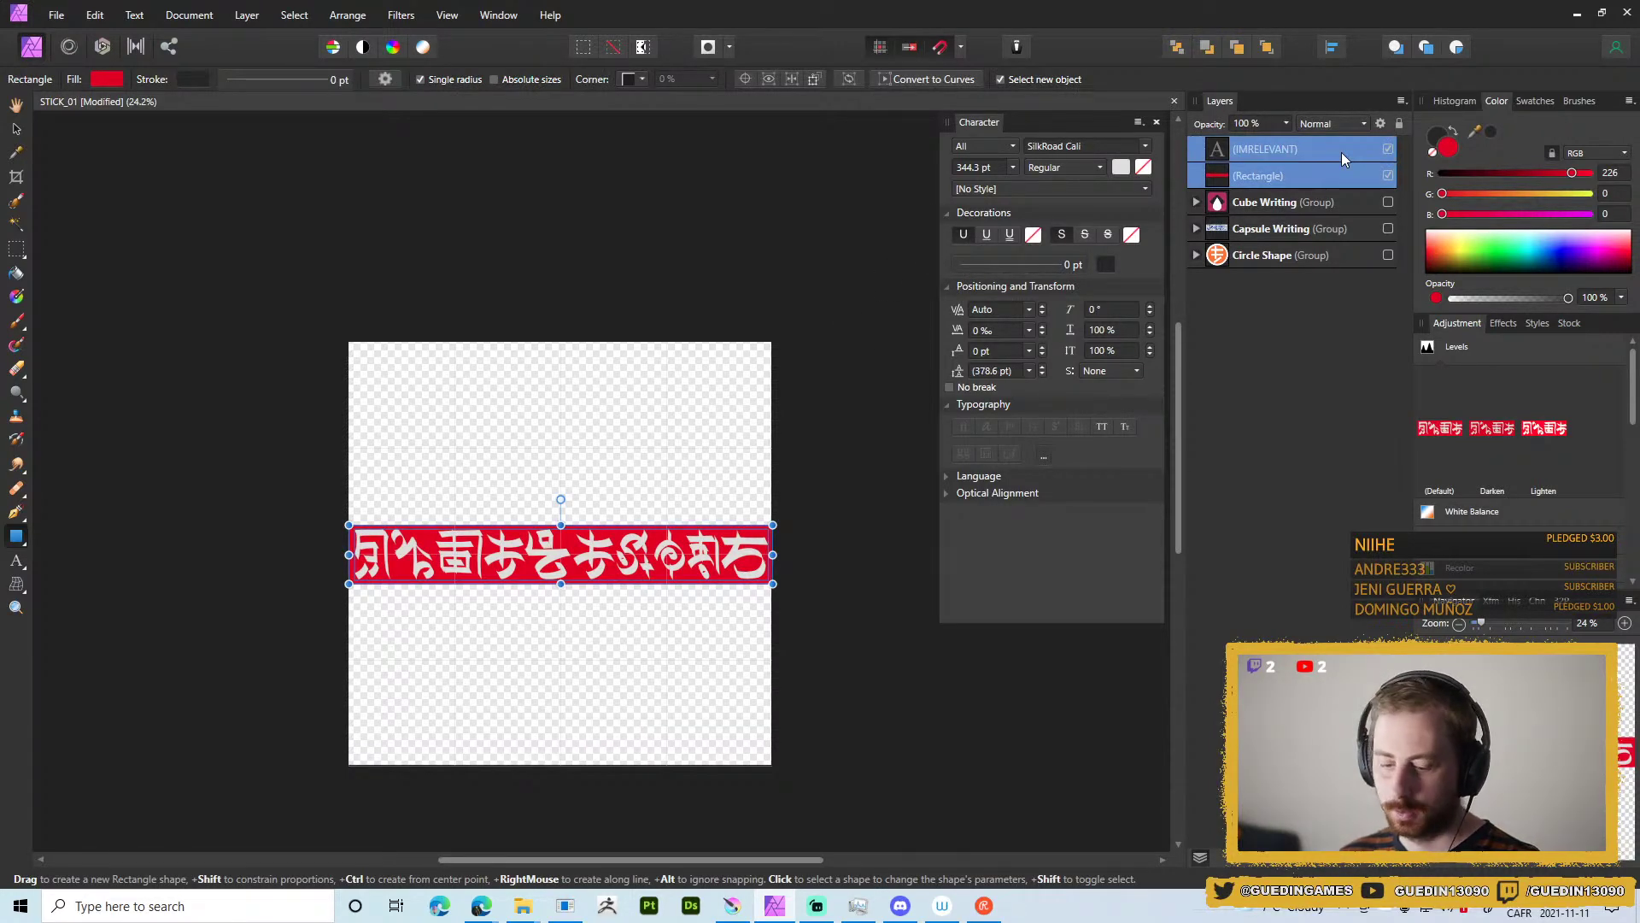
key("ctrl+g")
Name the new banner group Large Rectangle Writing and save the document.
double_click(1252, 151)
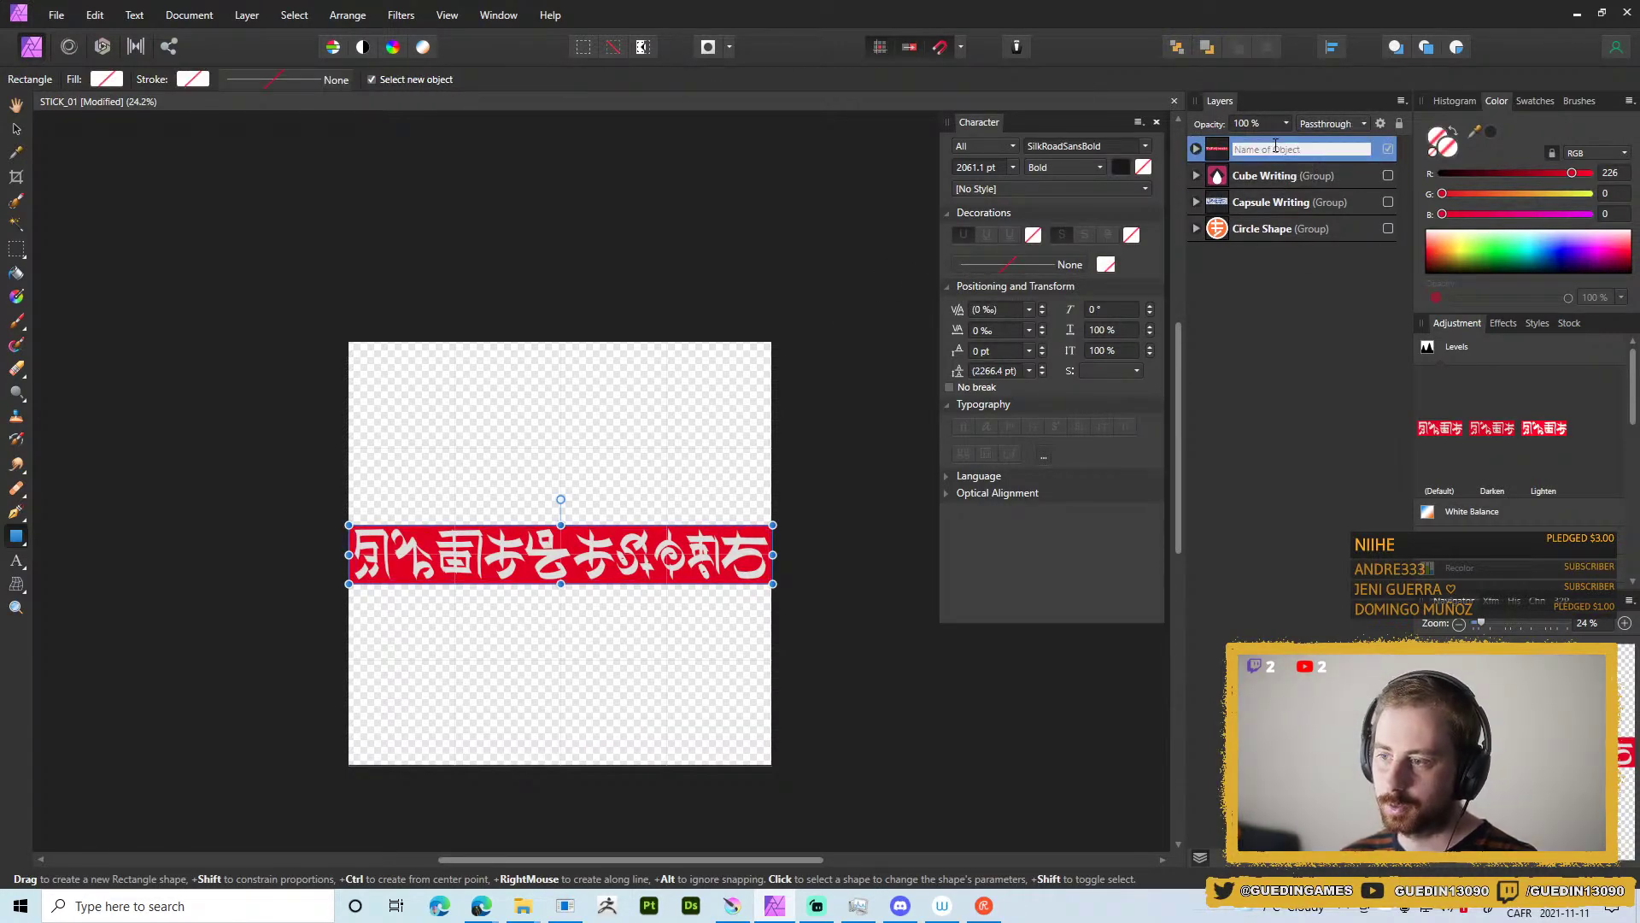
type("I")
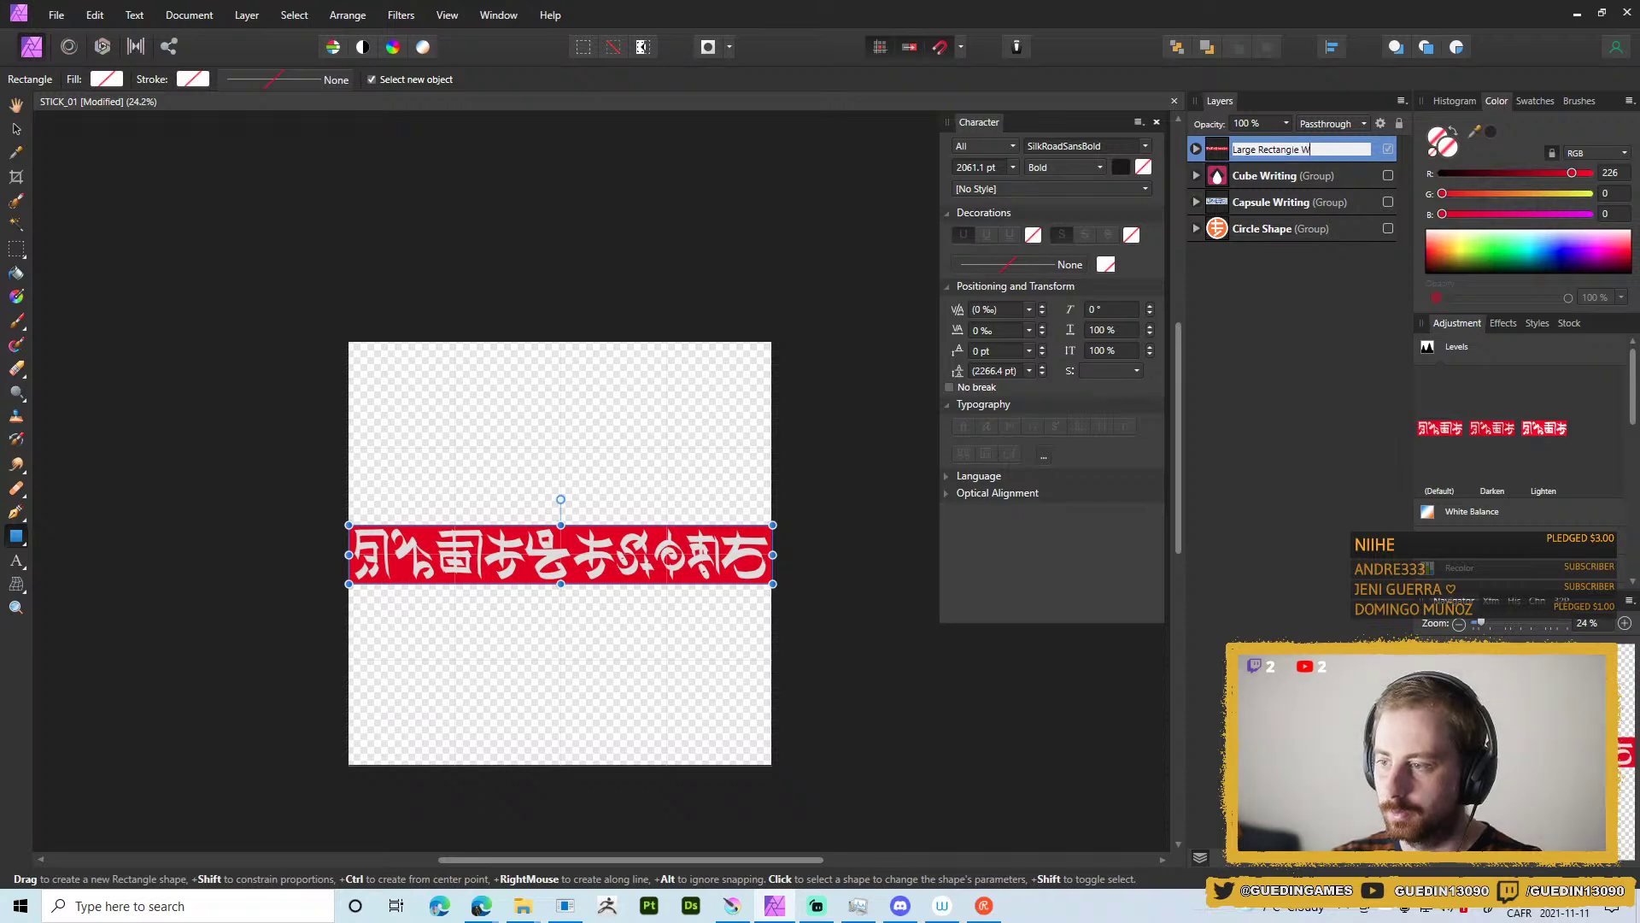
type("arge Rectangle Writing")
key("Return")
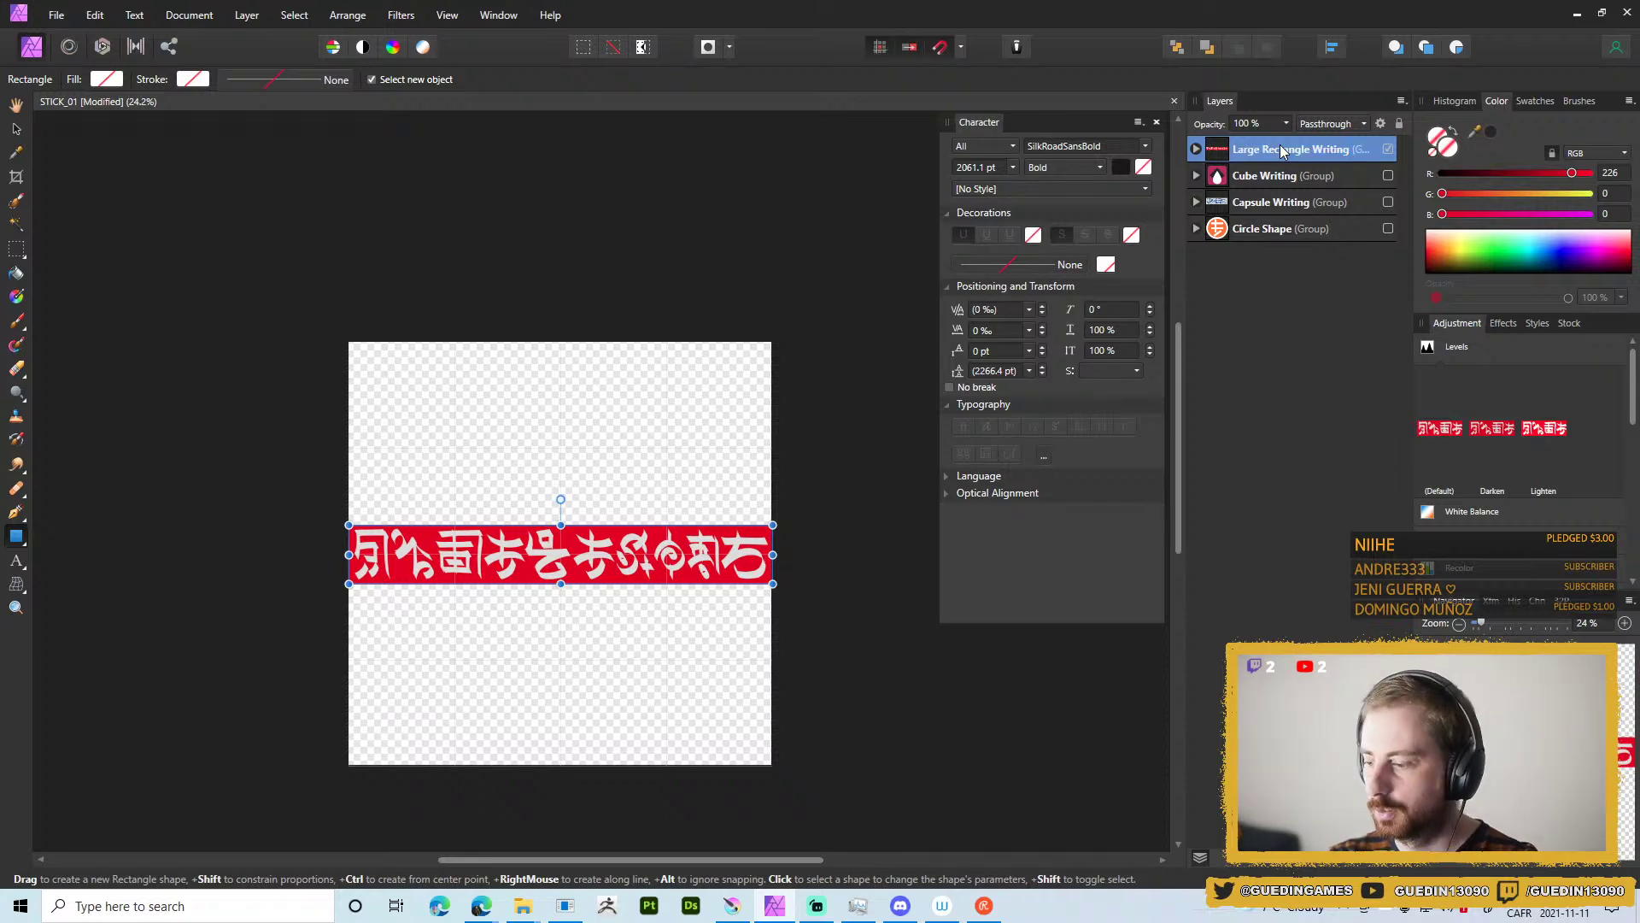
key("ctrl+s")
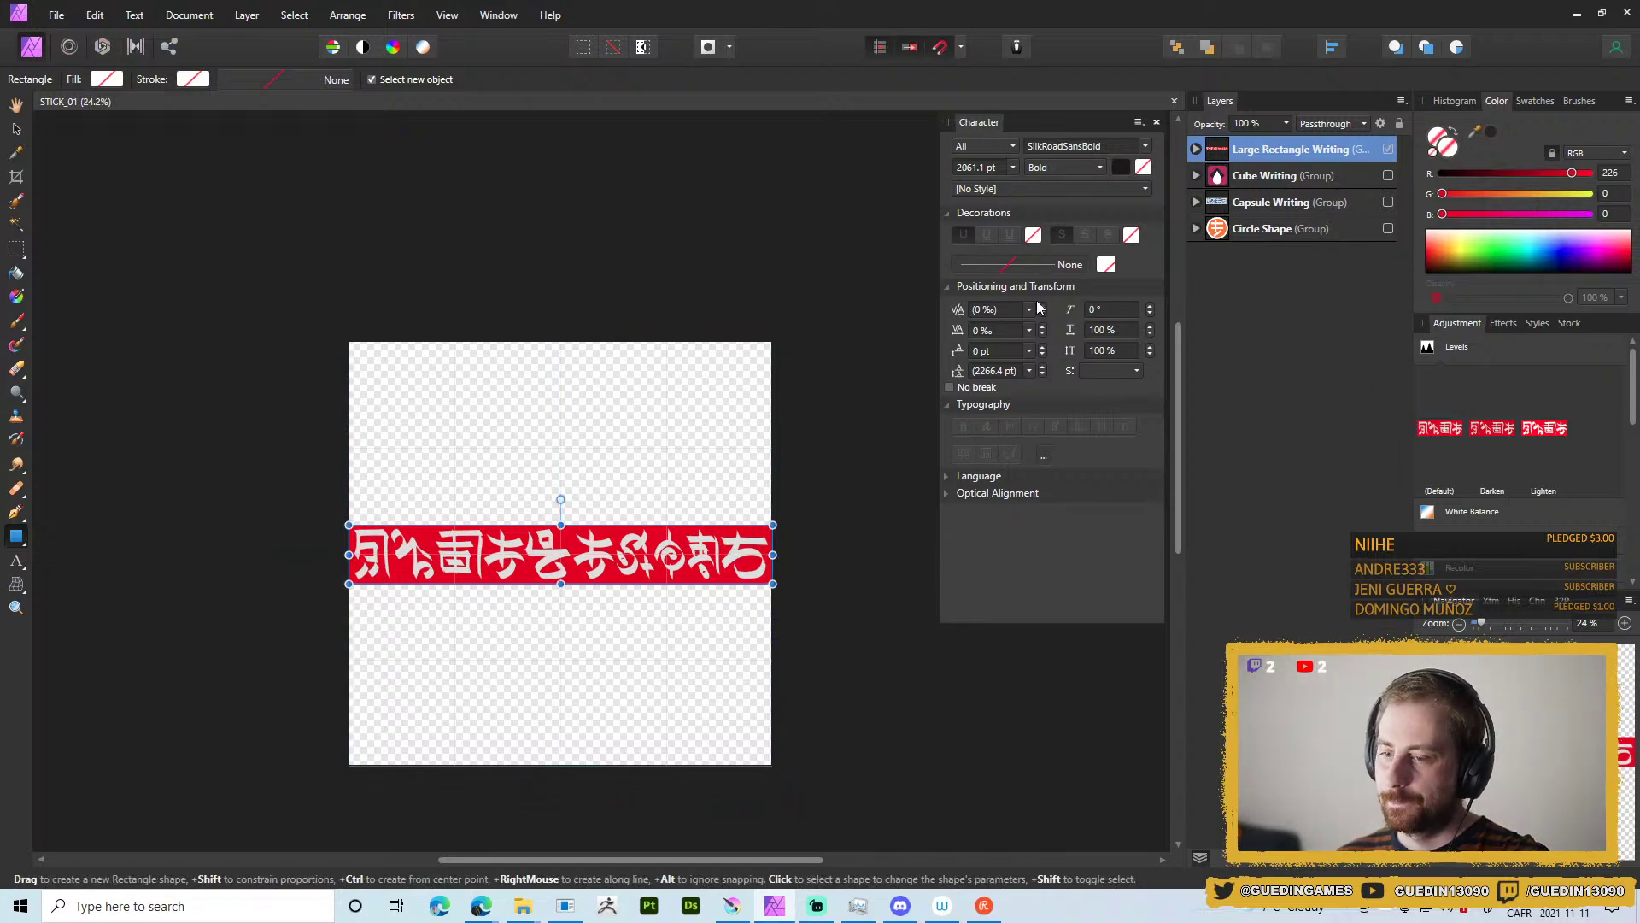
Hide the Large Rectangle Writing group and place a duplicate of its IMRELEVANT text above all groups in the layer stack.
left_click(1388, 150)
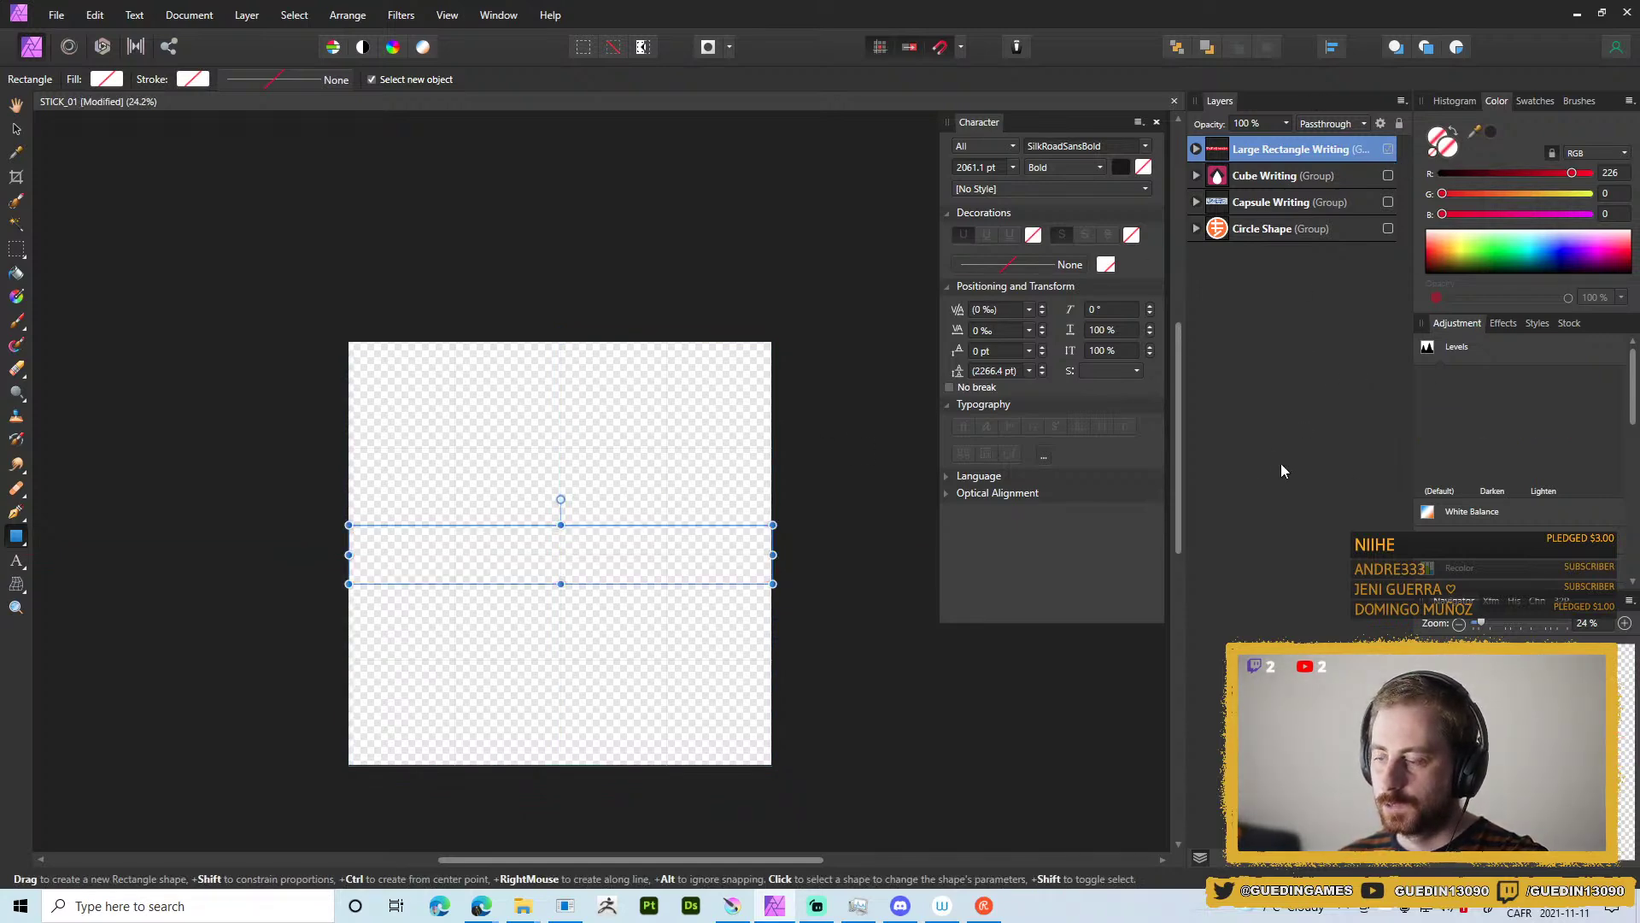
left_click(1196, 150)
left_click(1292, 175)
key("ctrl+j")
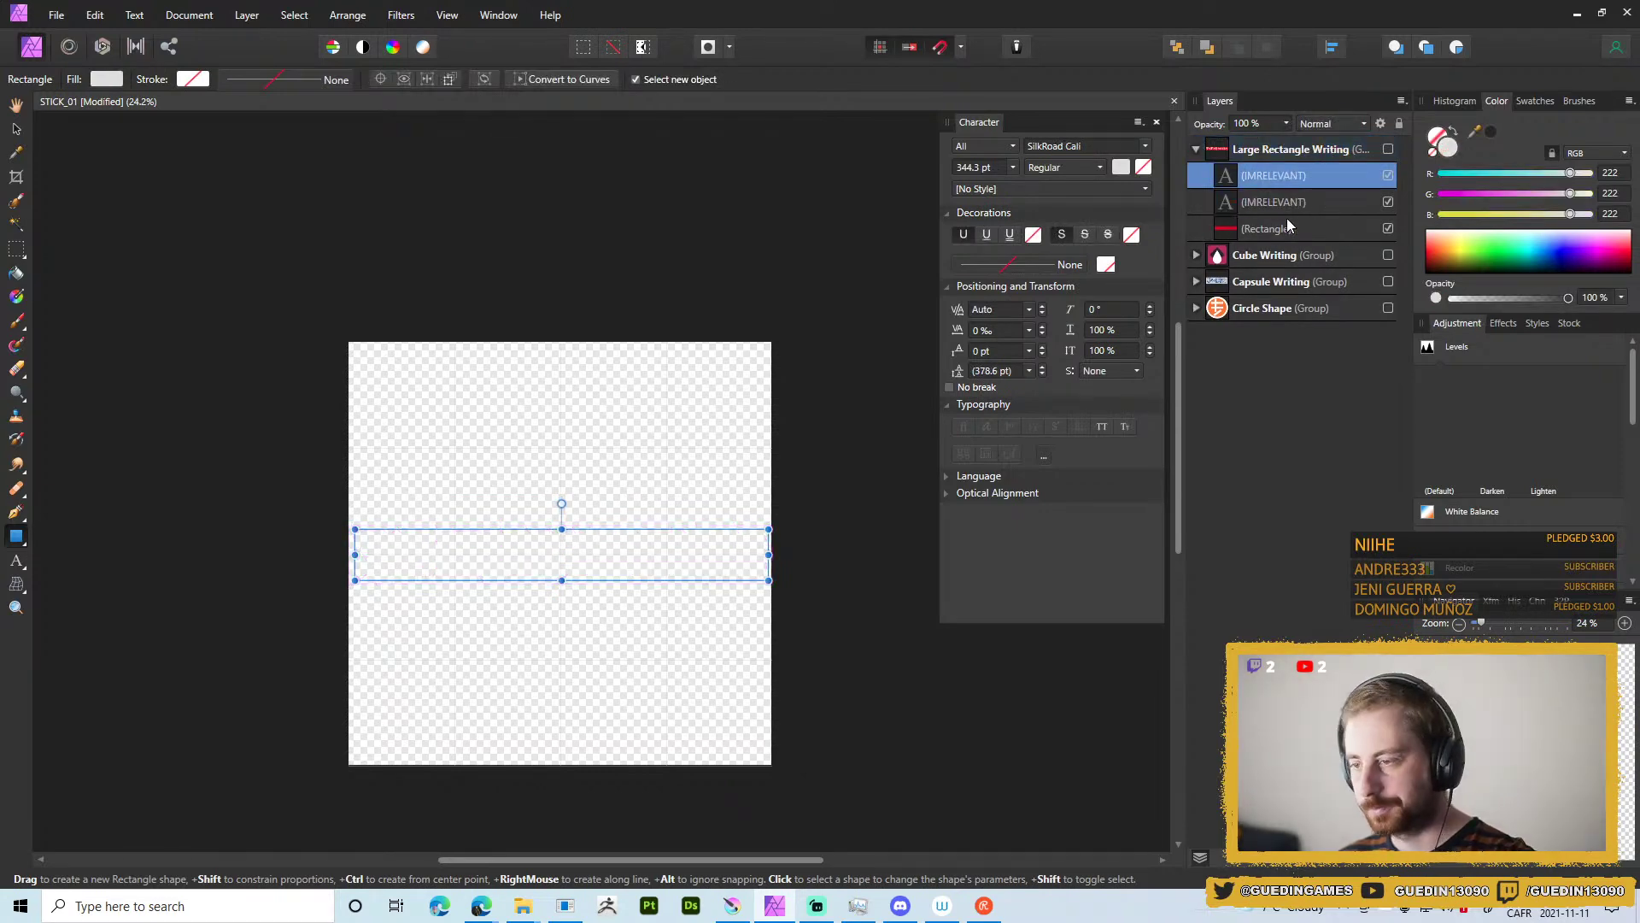
left_click_drag(1217, 177, 1252, 154)
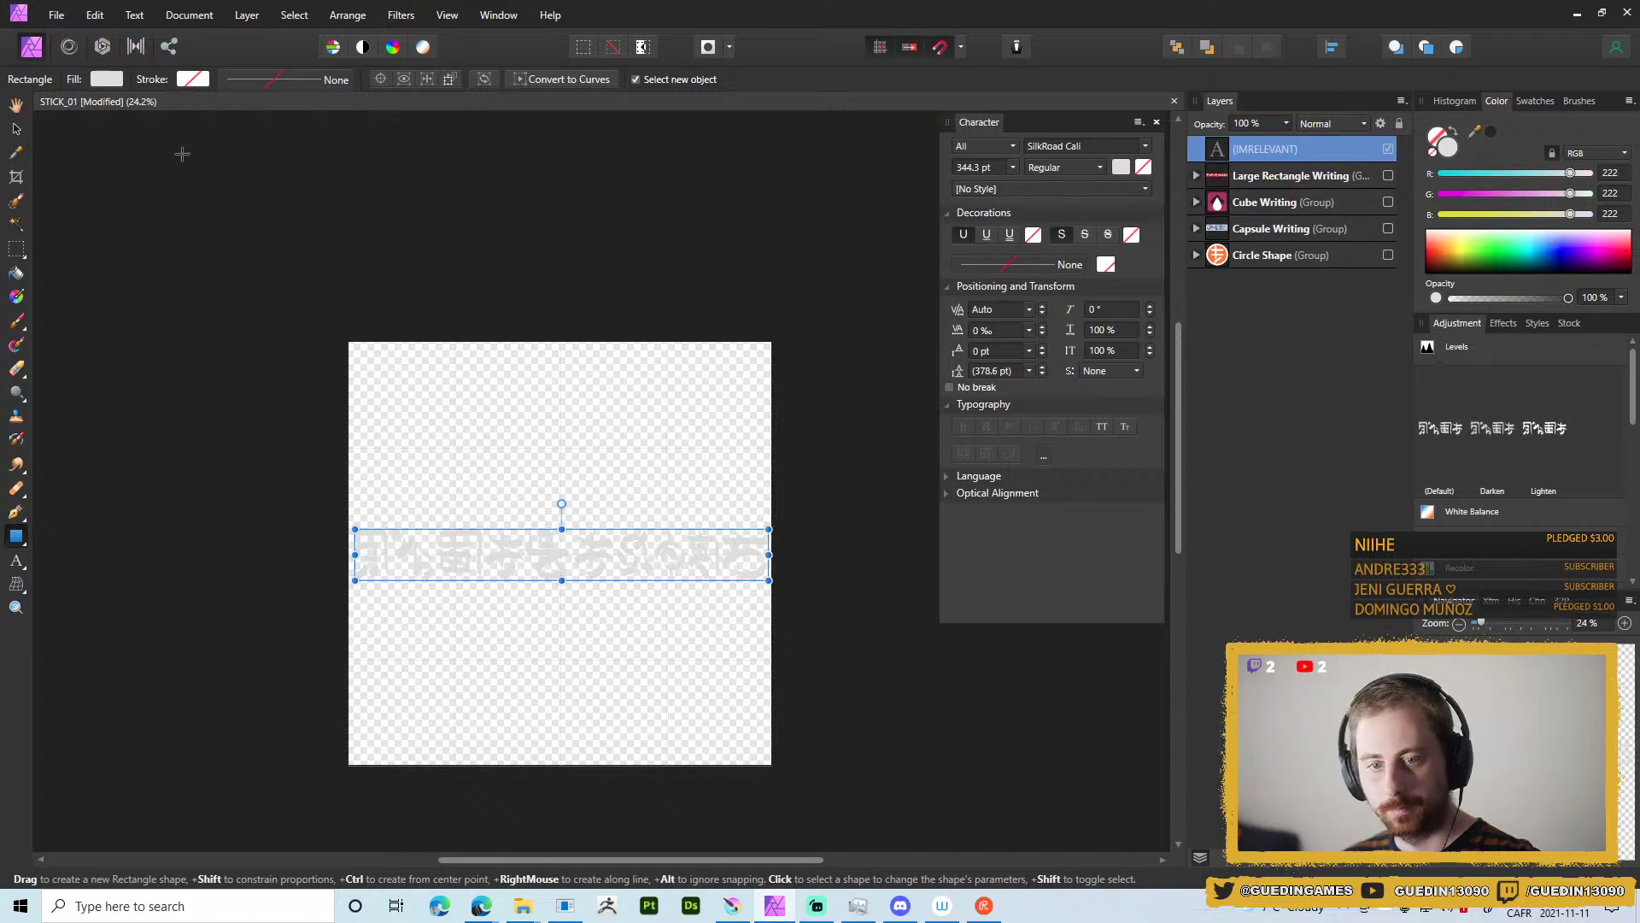
Replace the duplicated text with the single letter F and enlarge it around its centre to about 2406.6 pt.
left_click(16, 560)
left_click(434, 554)
key("ctrl+a")
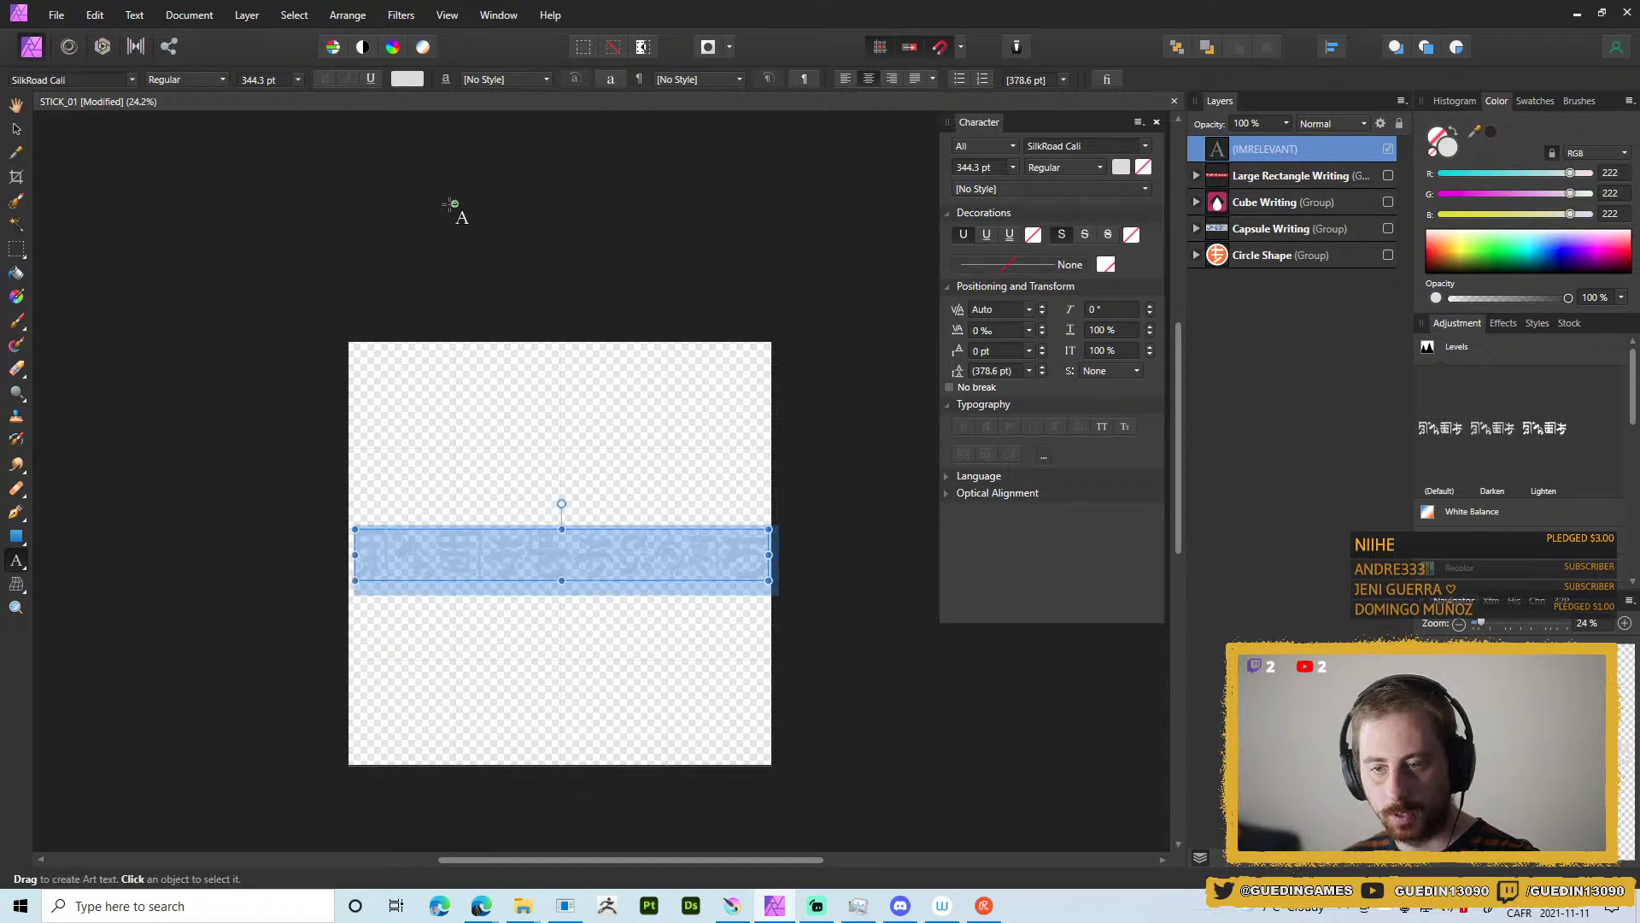
type("a")
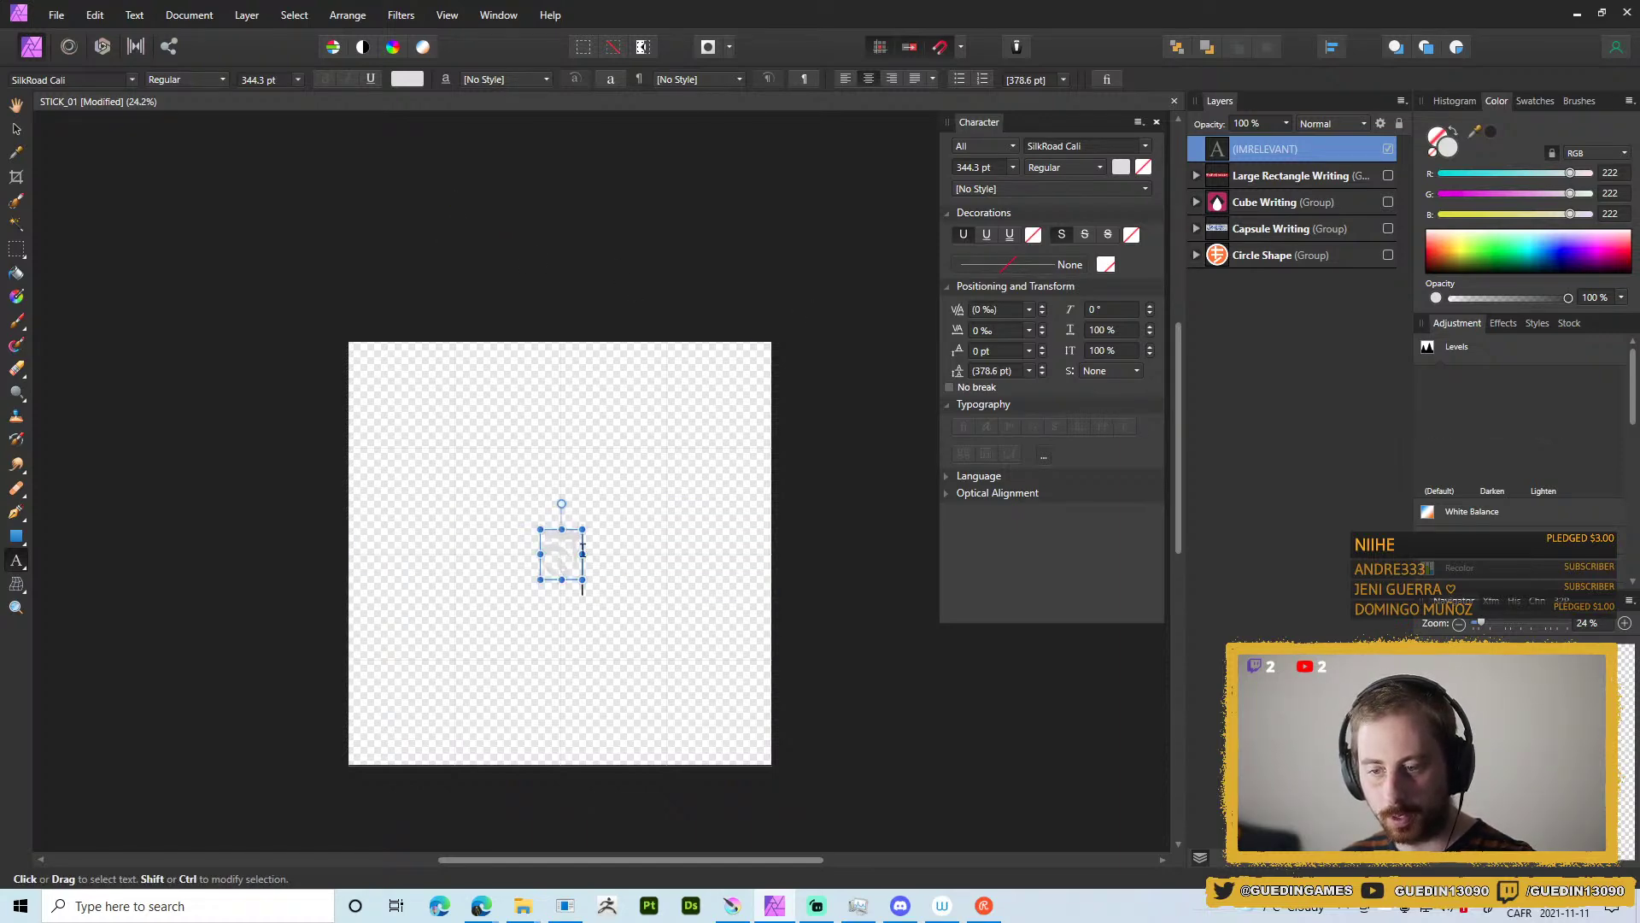
left_click_drag(587, 518, 708, 380)
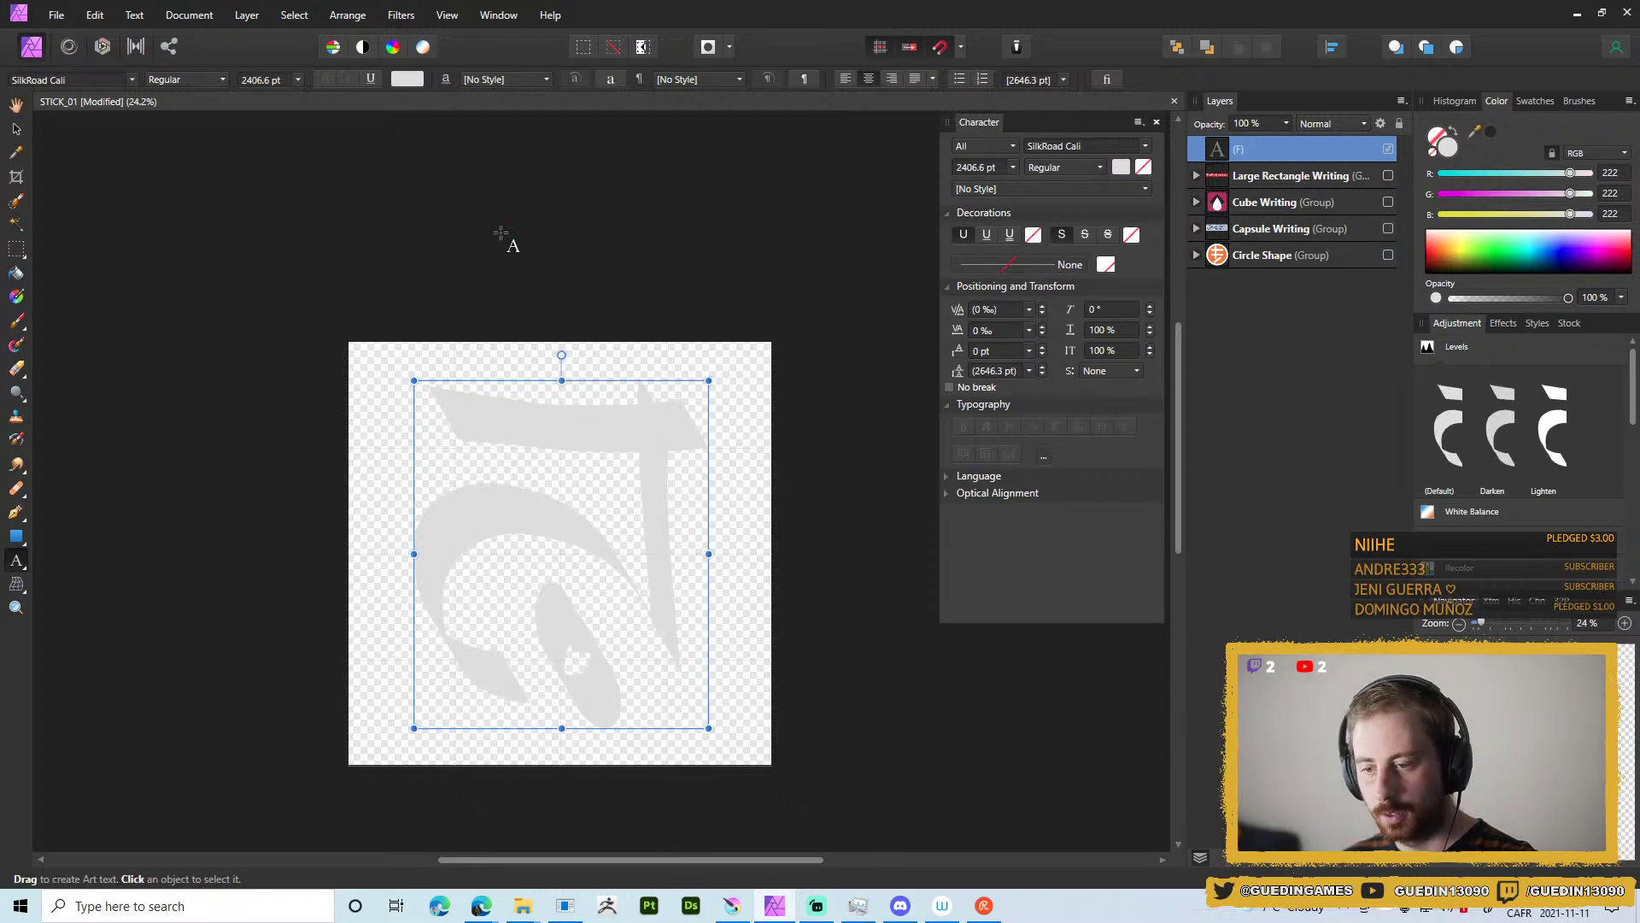
Change the font of the large F character to SilkRoadSansBold.
key("ctrl+a")
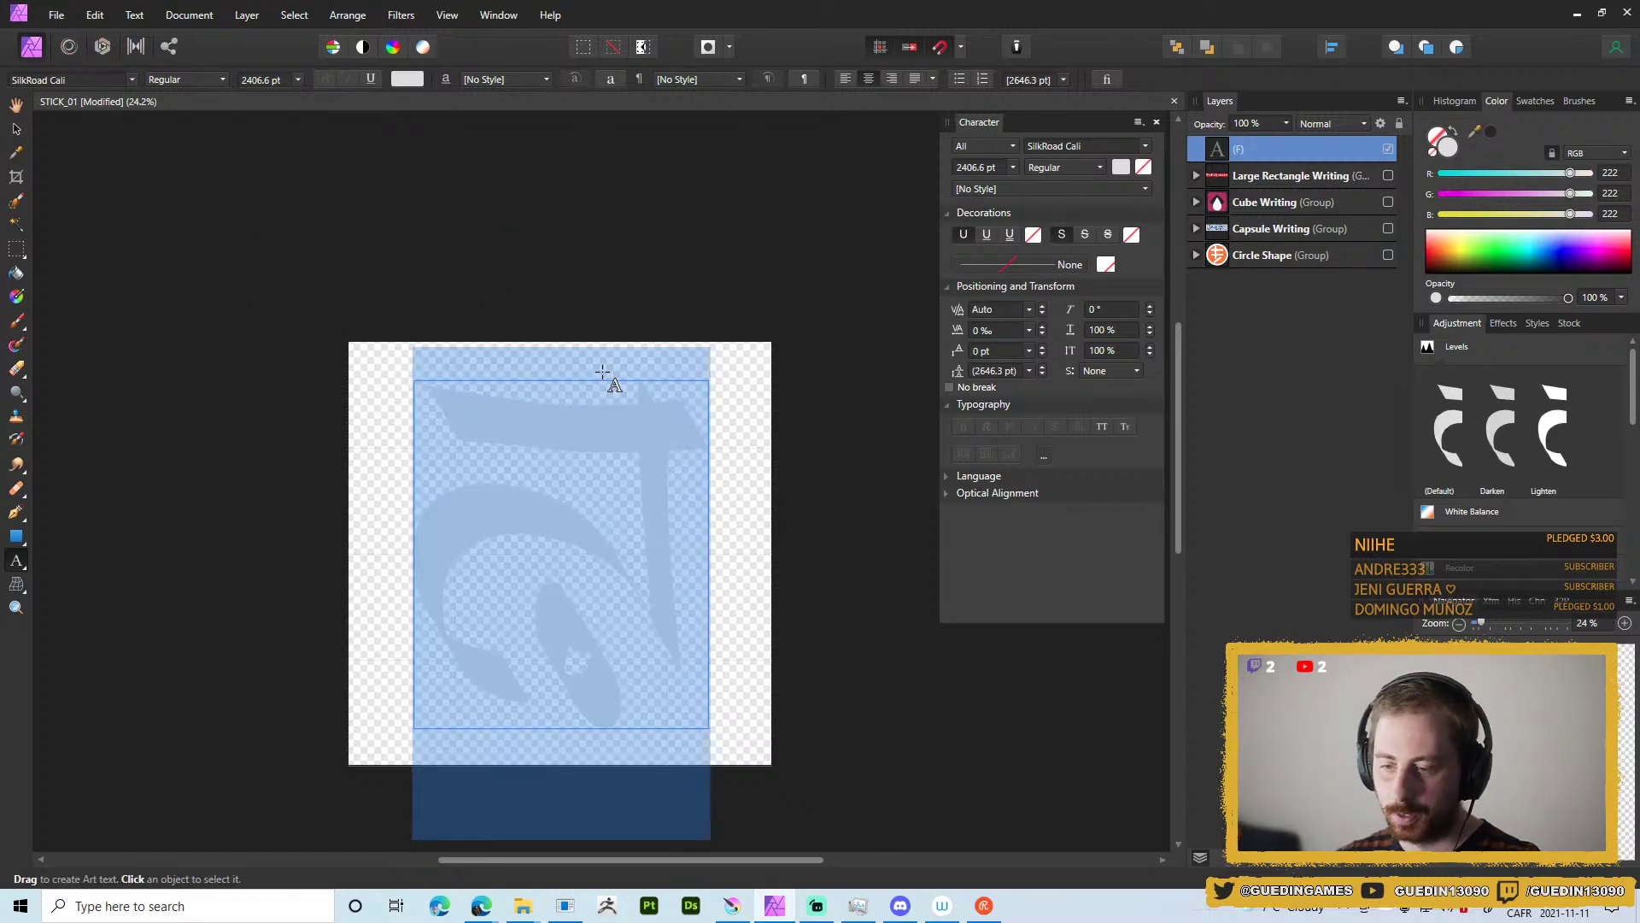
left_click(134, 81)
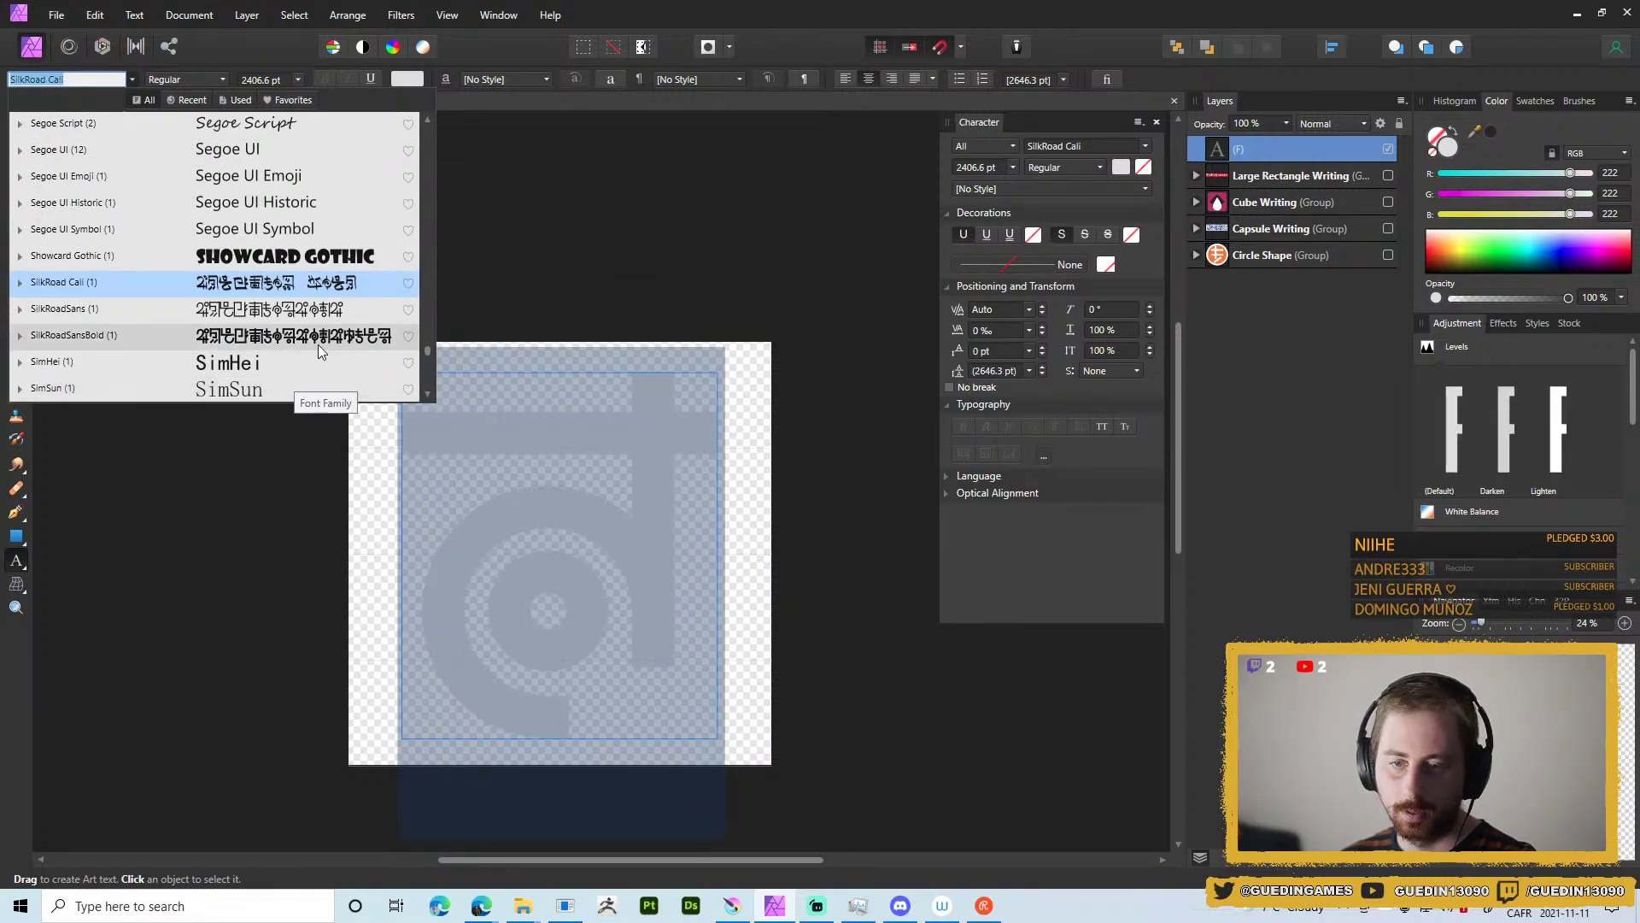
left_click(317, 345)
Recheck the Sword Beach samurai illustration on Pinterest as a reference for the single-letter sticker, and return to the document.
left_click(1288, 254)
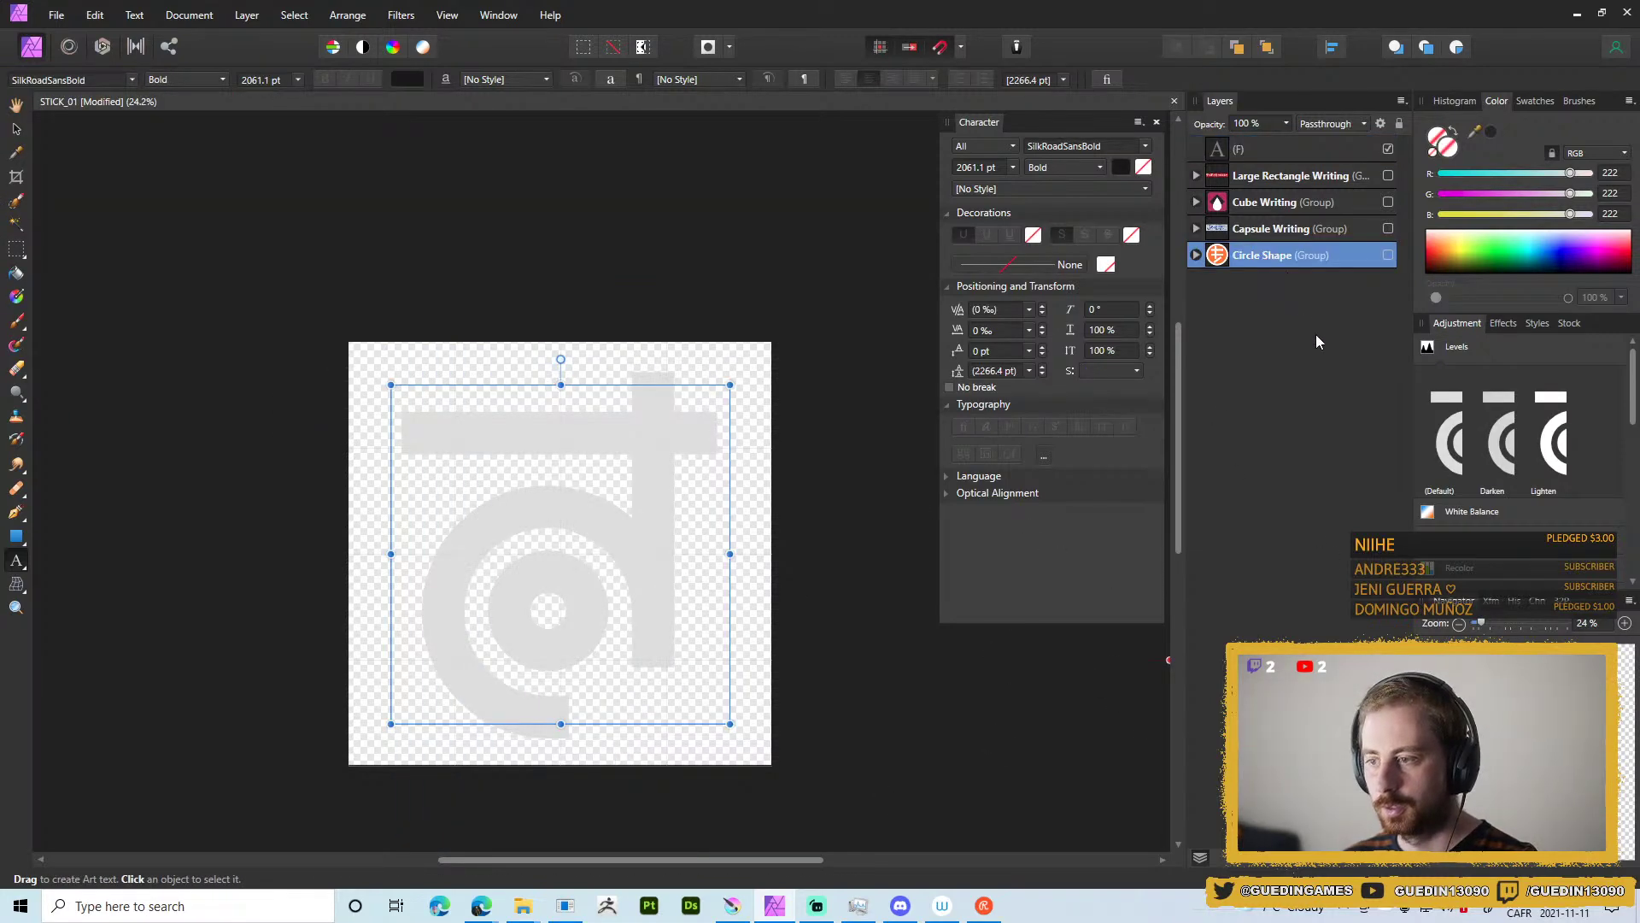
key("alt+Tab")
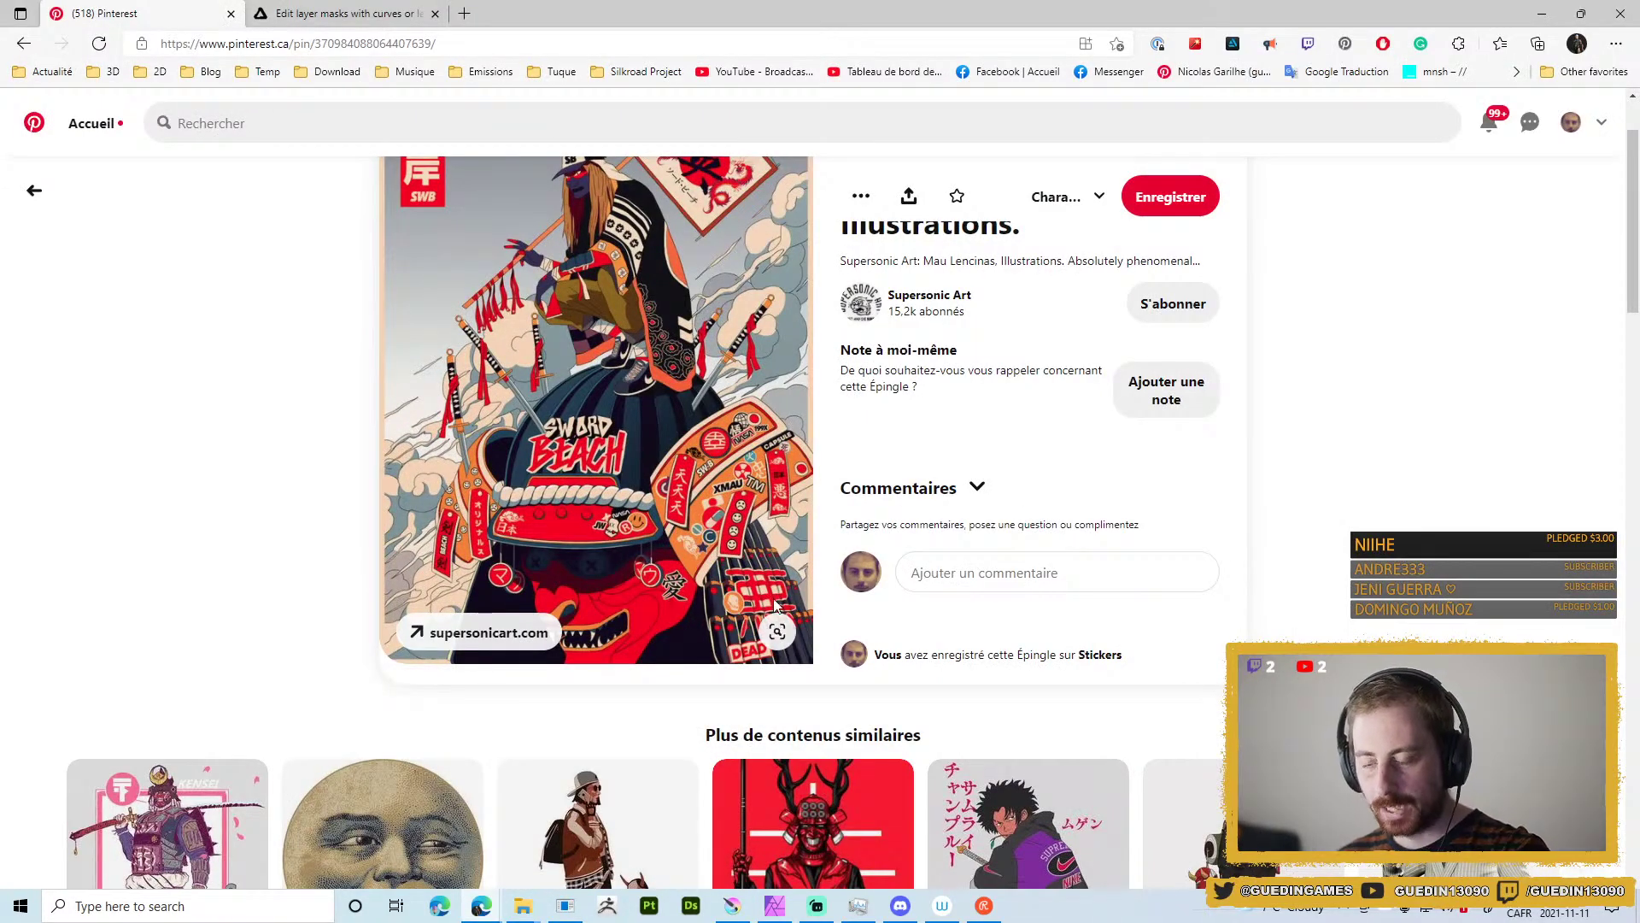
key("alt+Tab")
Give the F character an outside Outline layer effect with a 100 px radius, coloured dark grey with HSL 0, 0, 13.
left_click(653, 512)
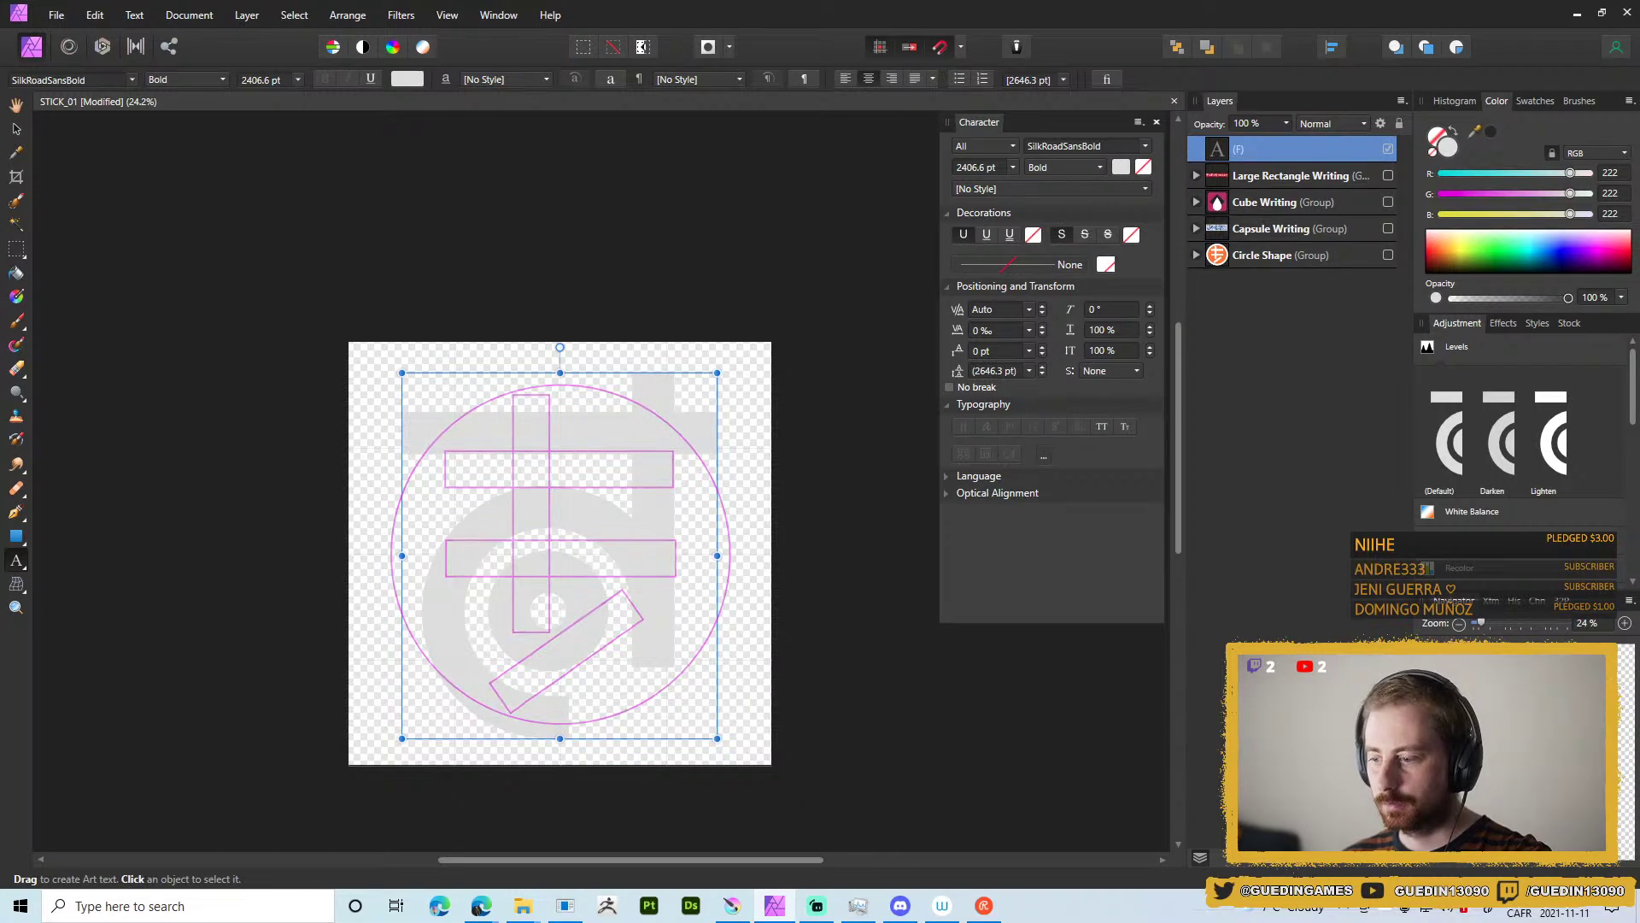
left_click(1316, 865)
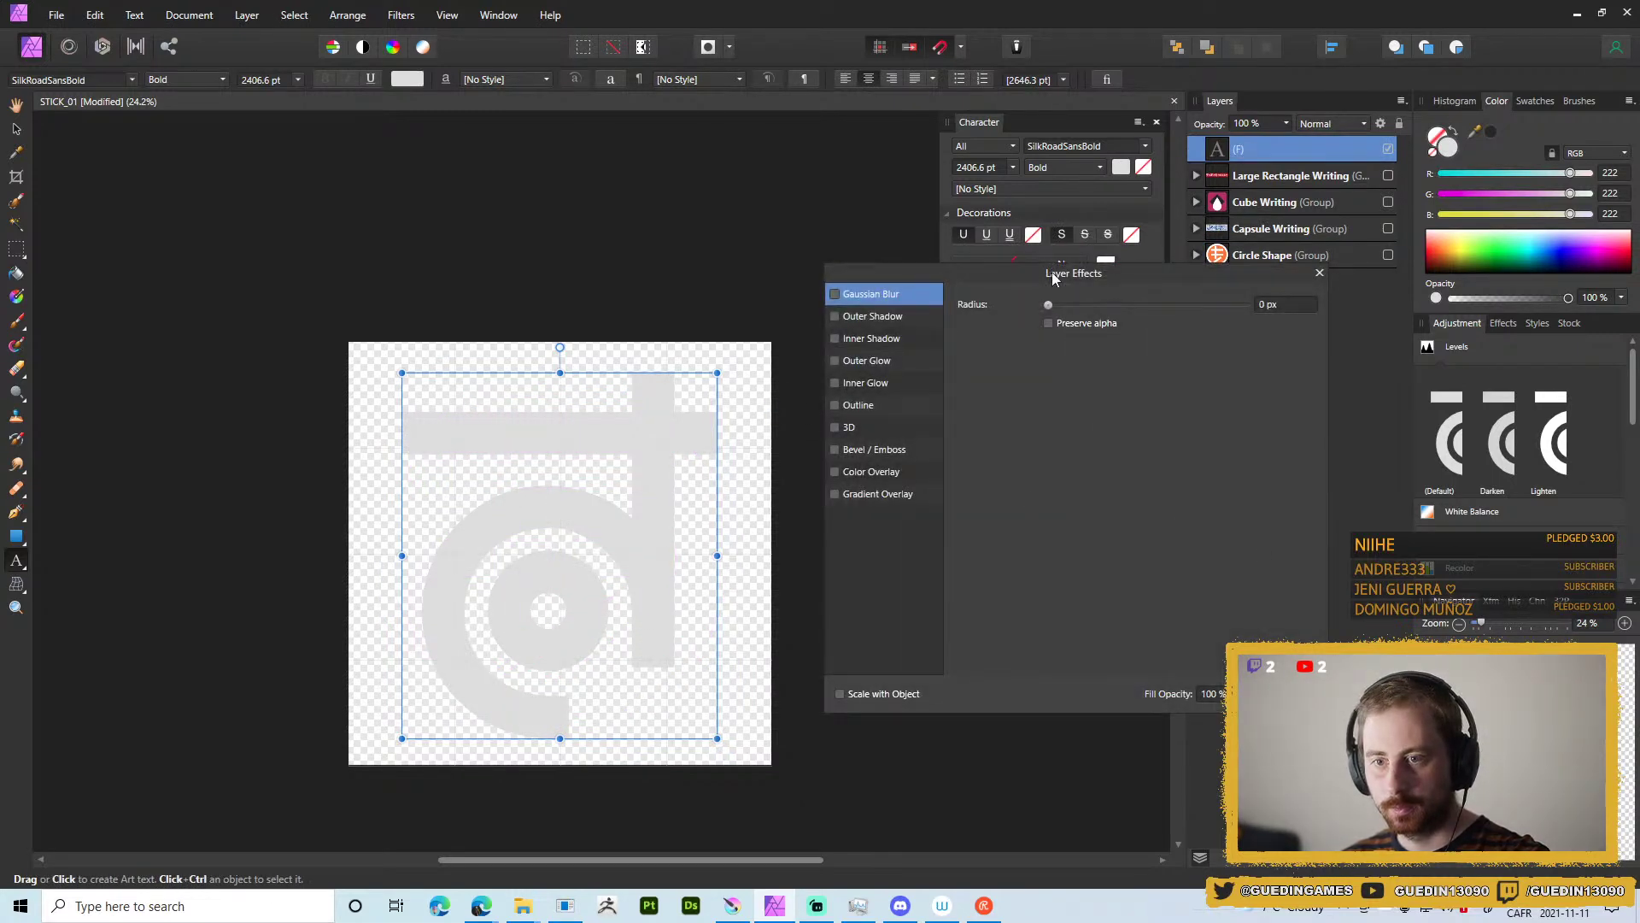
left_click(1321, 274)
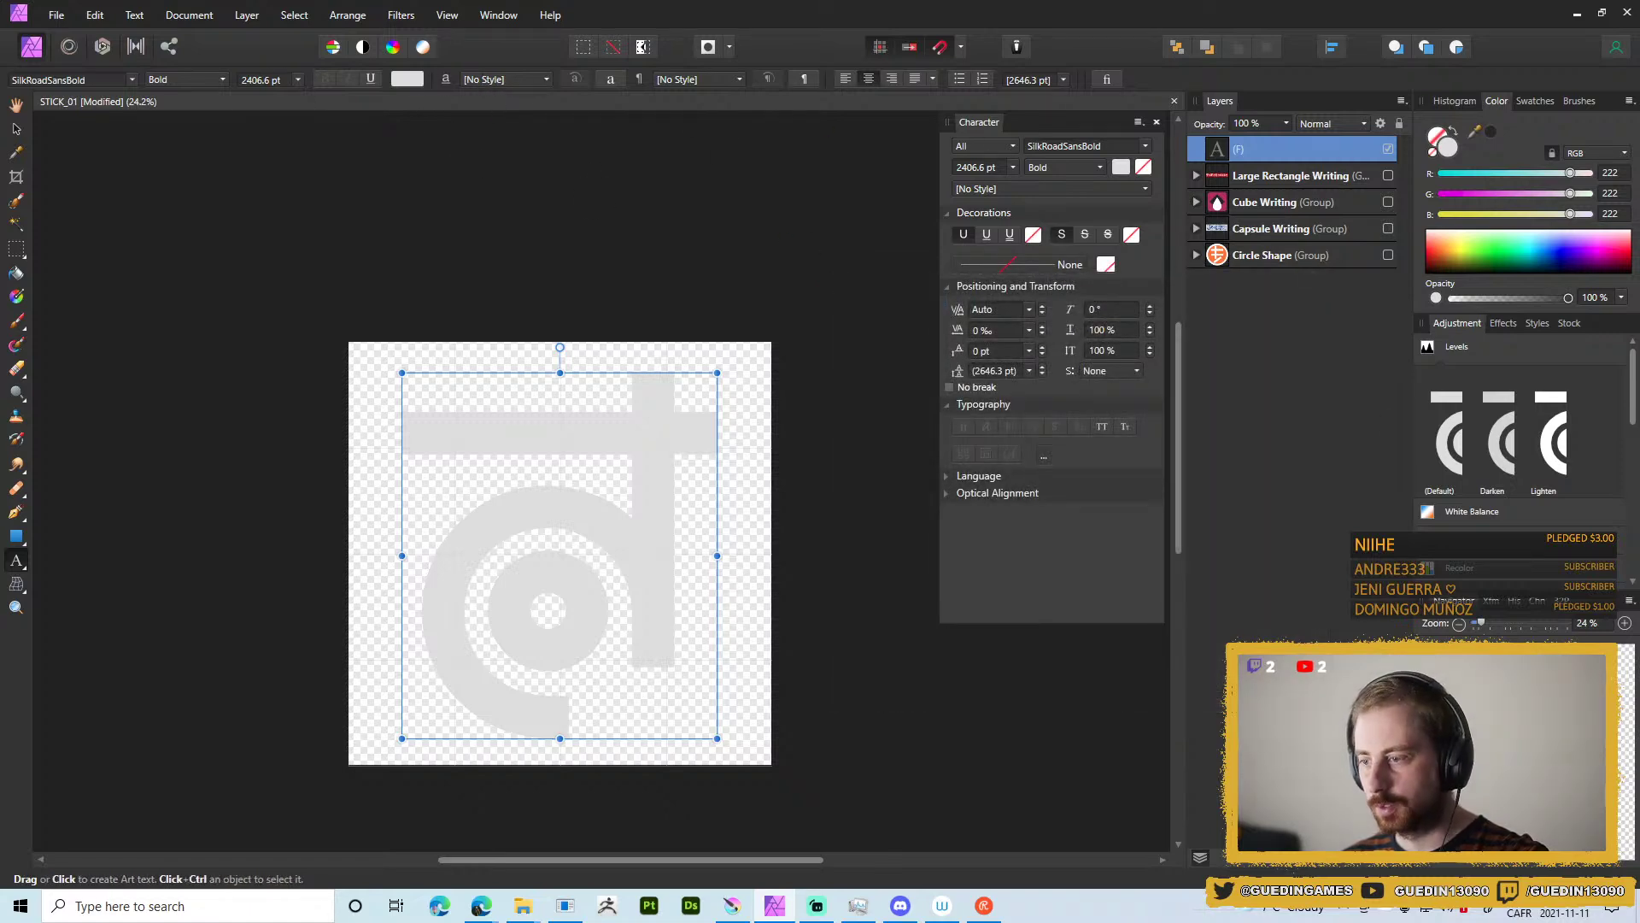
left_click(1313, 867)
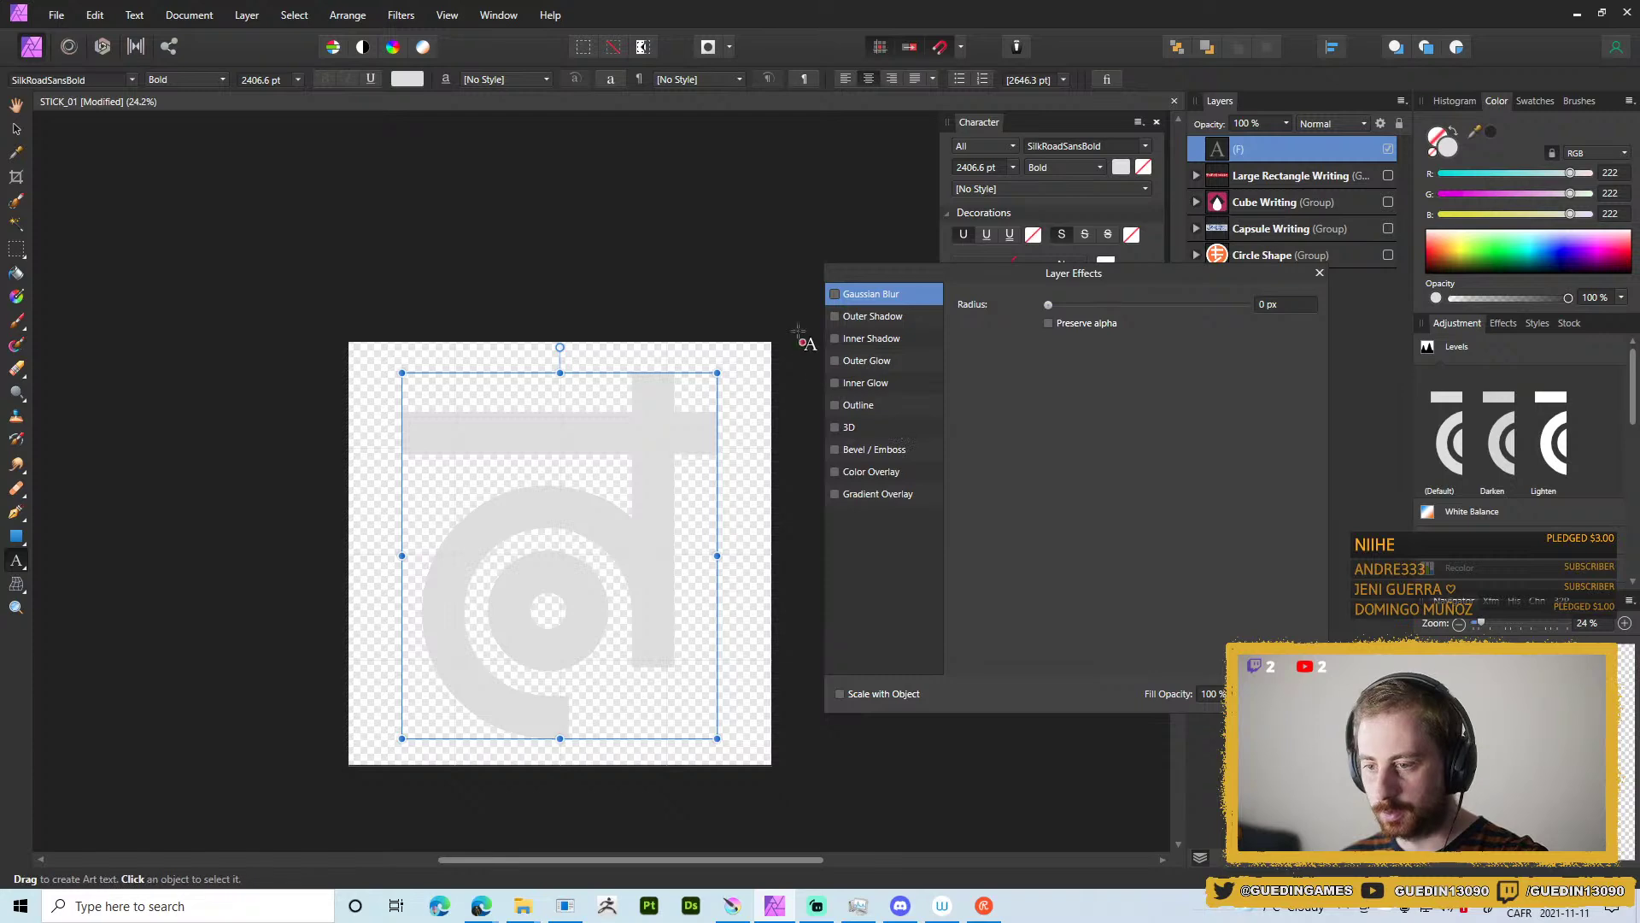
left_click(834, 405)
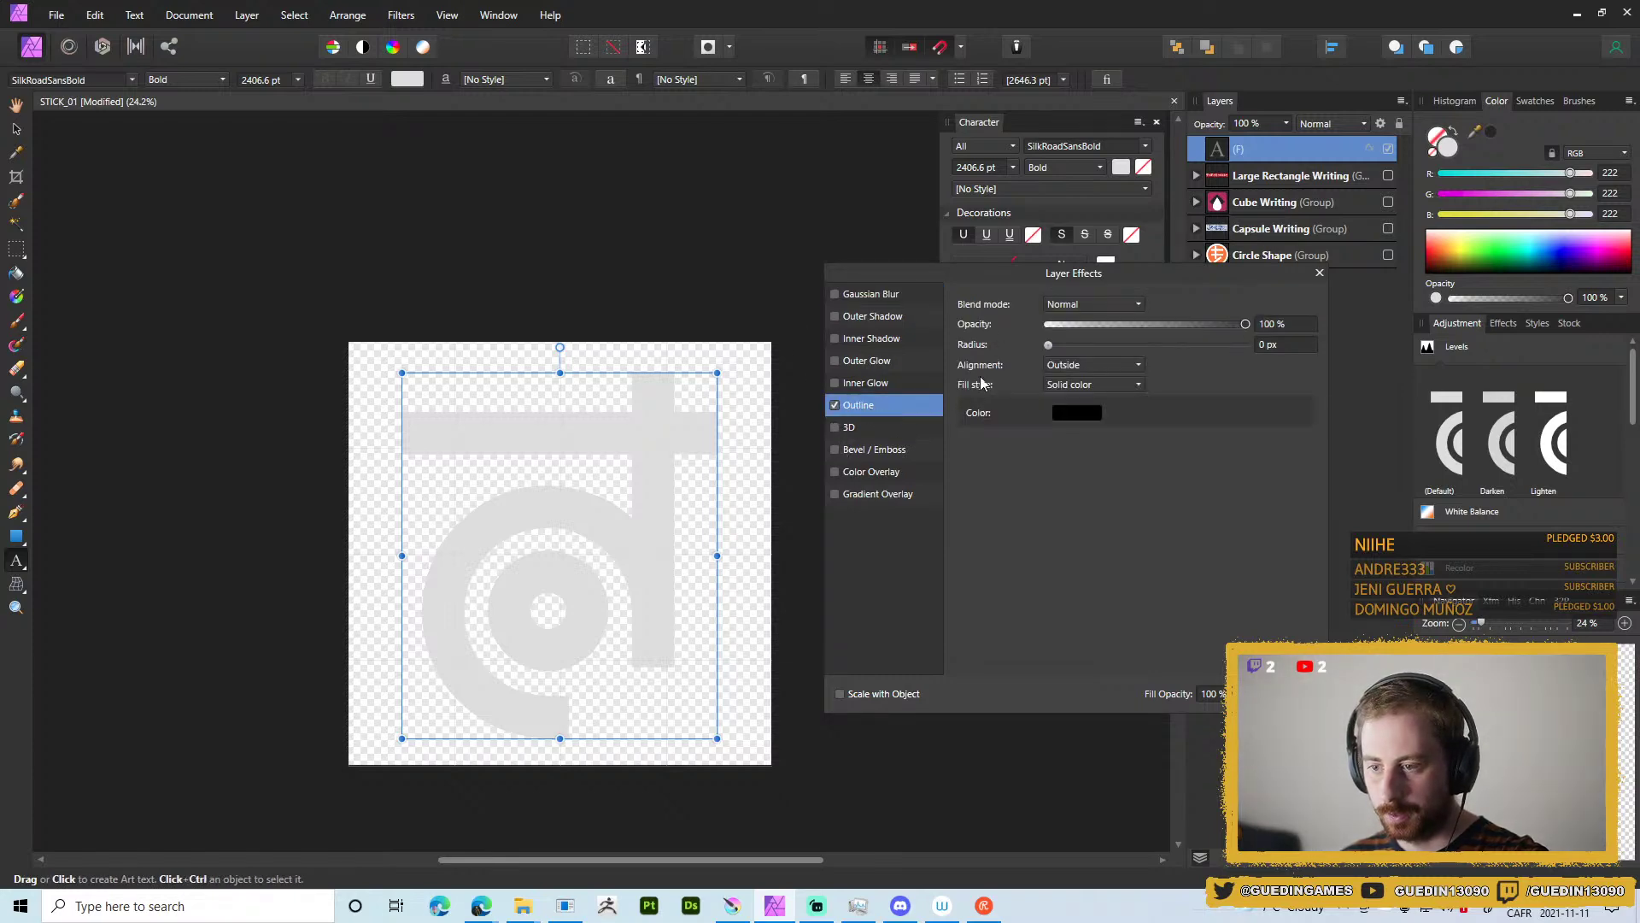
left_click_drag(1068, 343, 1249, 345)
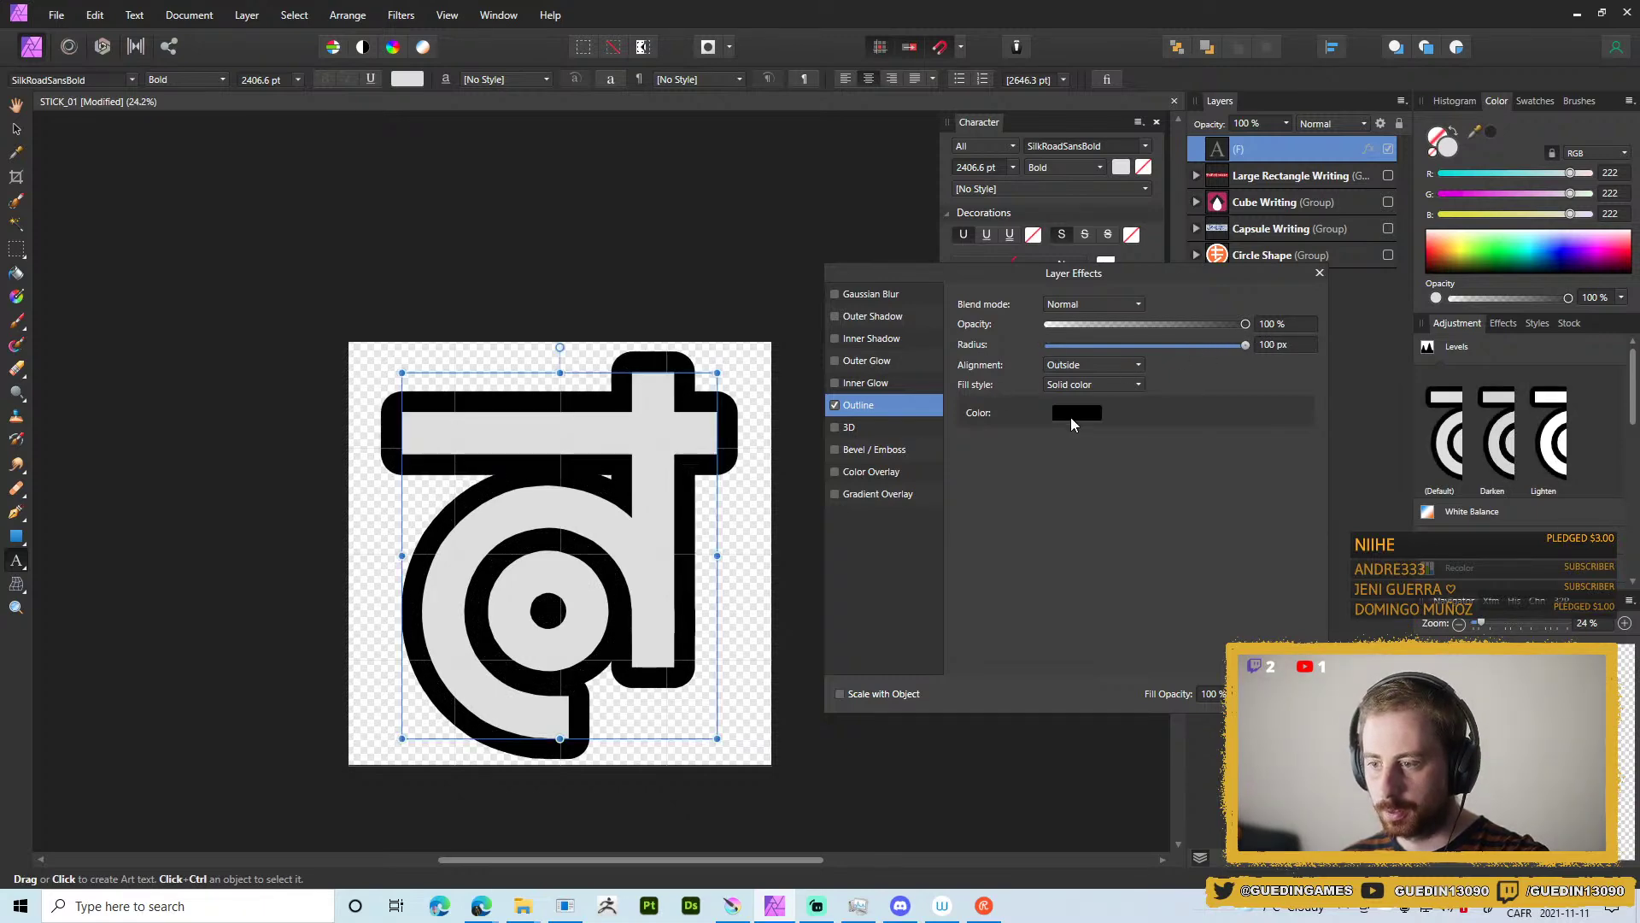
left_click(1070, 413)
left_click_drag(992, 509, 1012, 509)
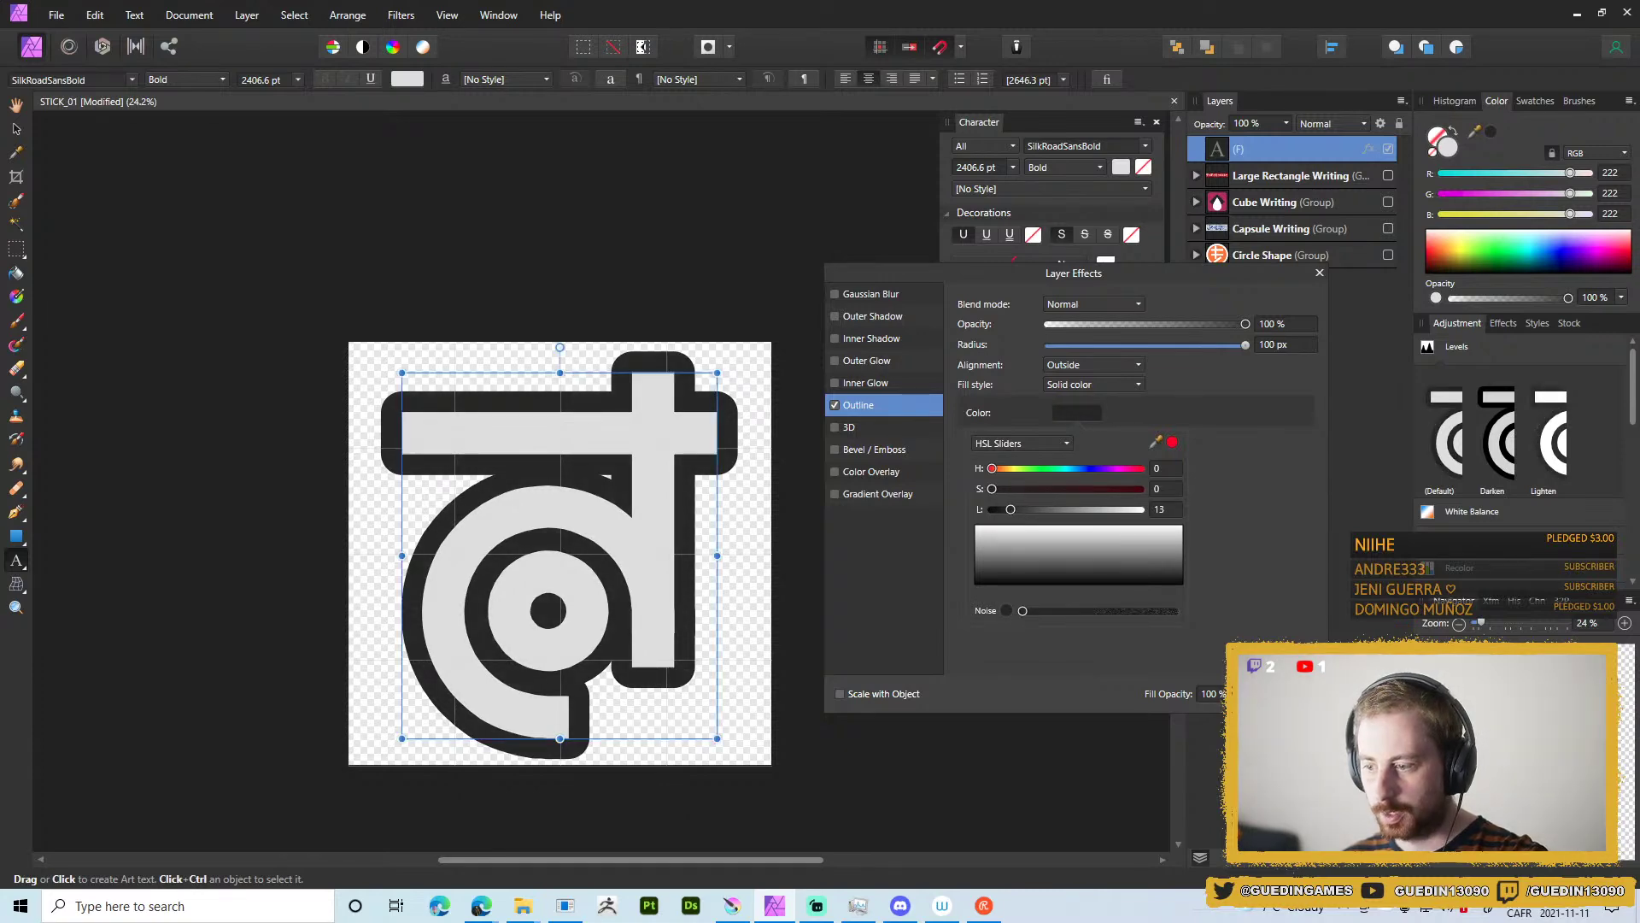
Close the layer effects and export the outlined F sticker as T_STICK_15.png in the Stickers folder.
left_click(1319, 273)
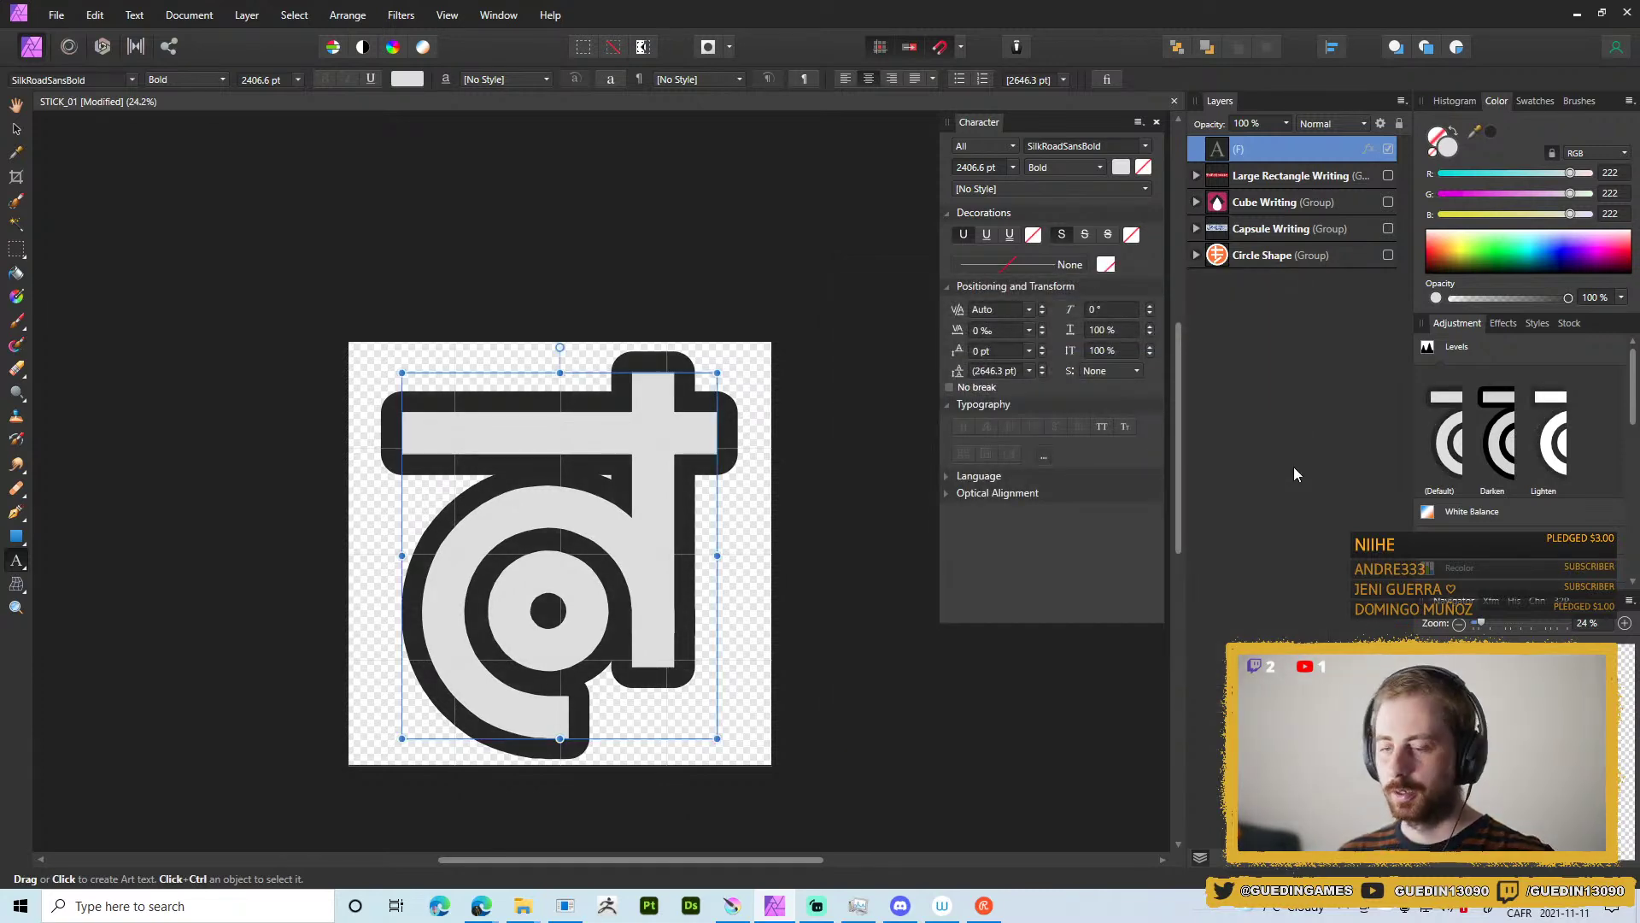
key("ctrl+alt+shift+s")
left_click(986, 556)
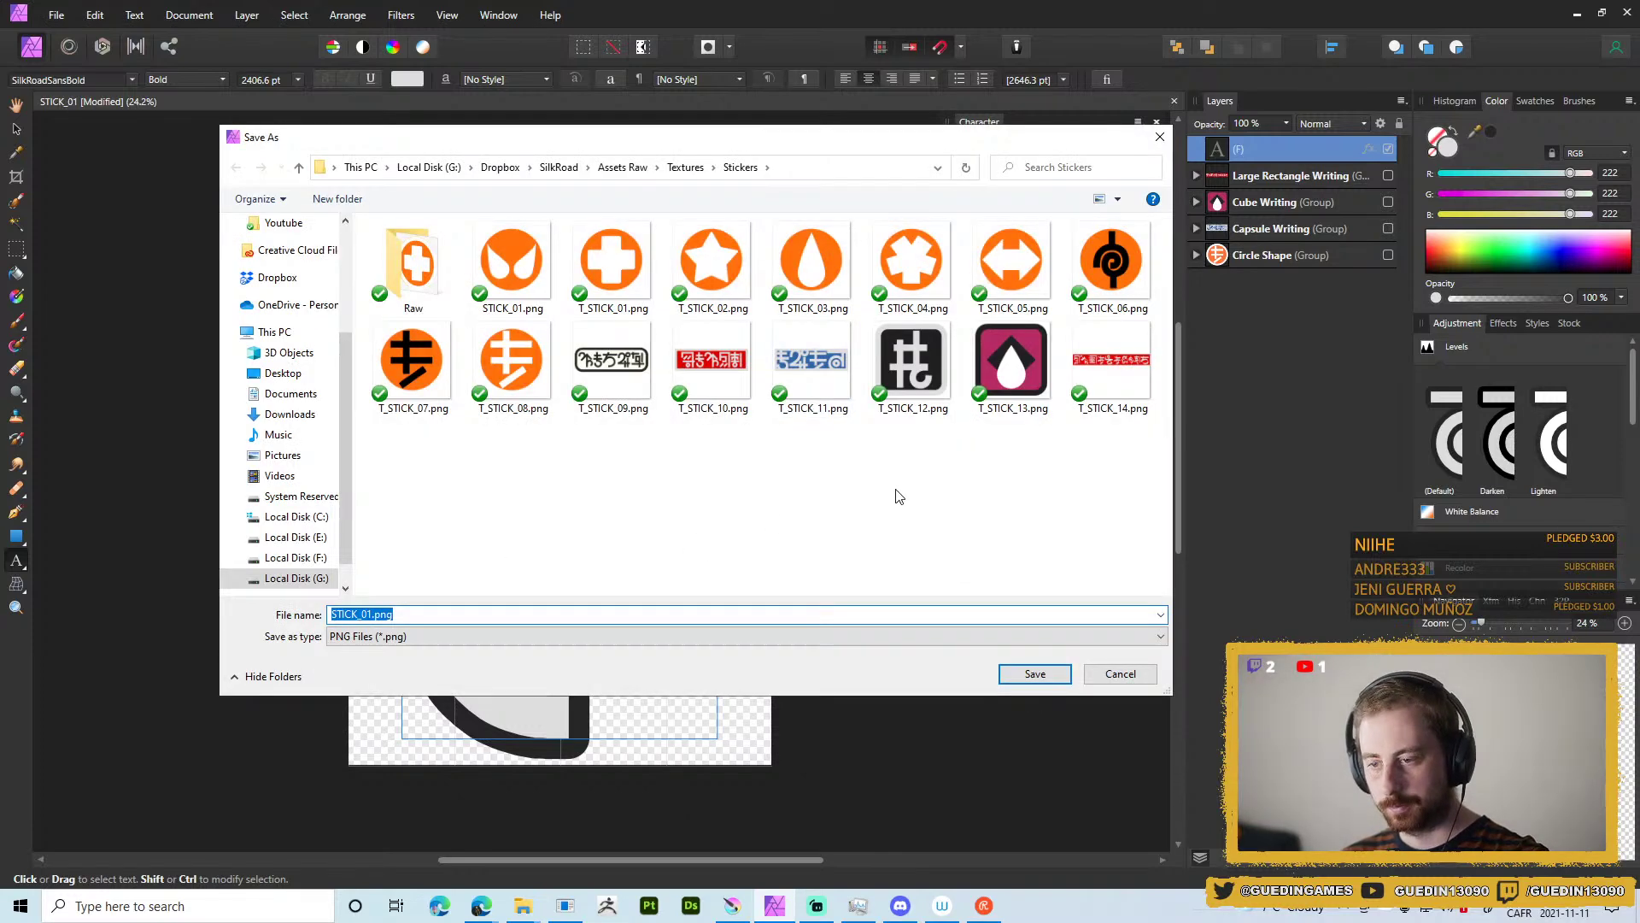
left_click(587, 536)
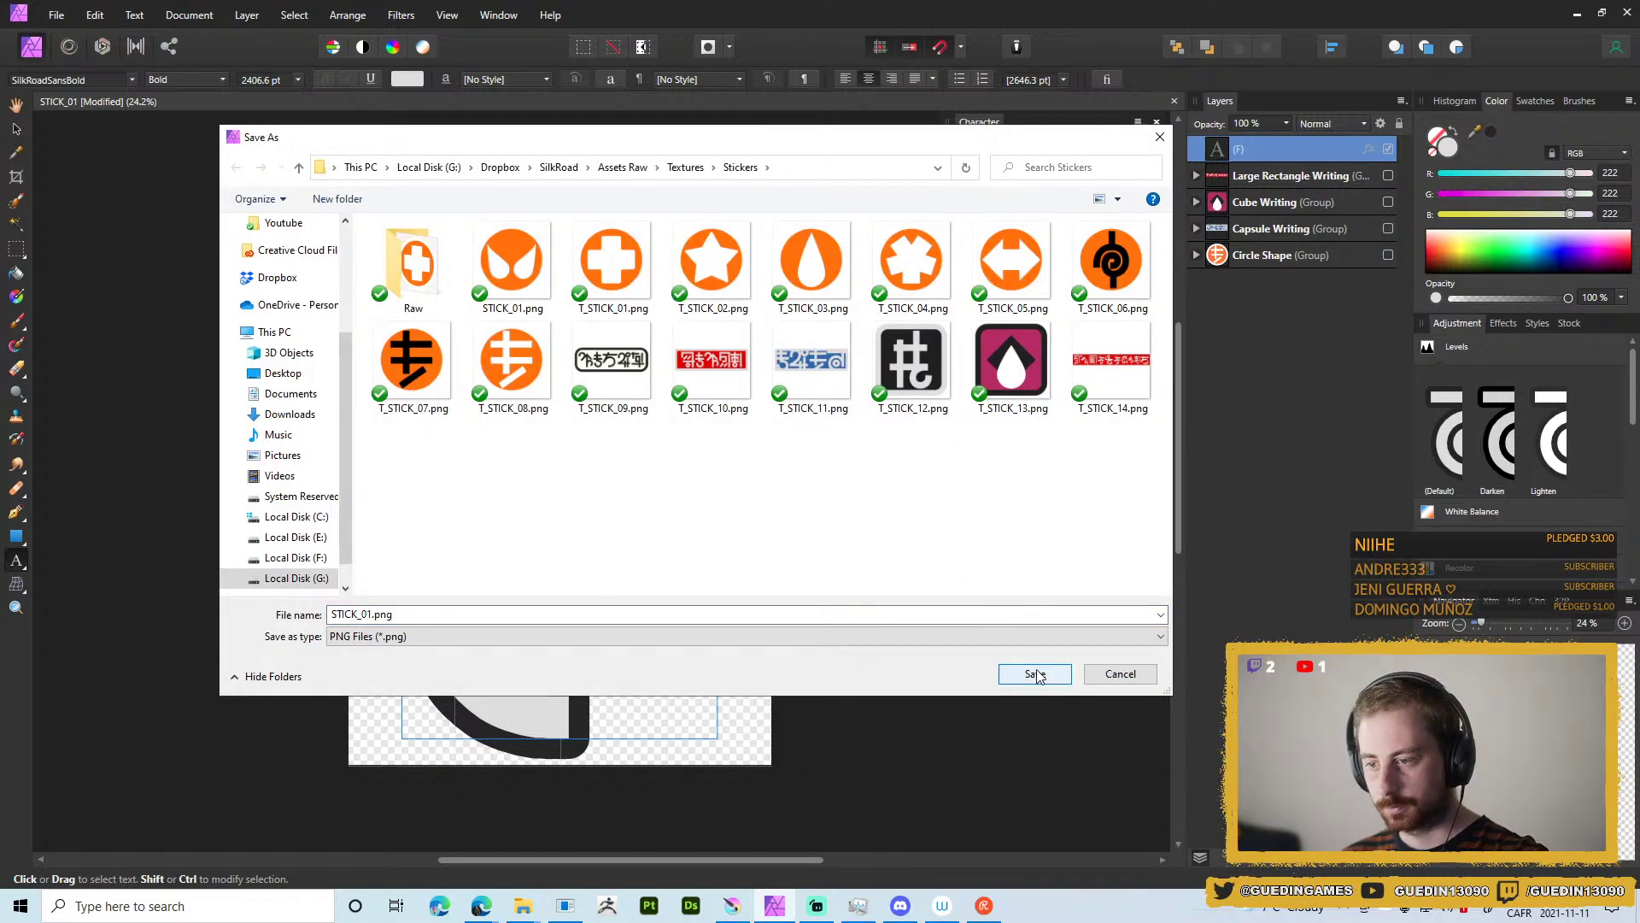
left_click(1145, 356)
double_click(377, 613)
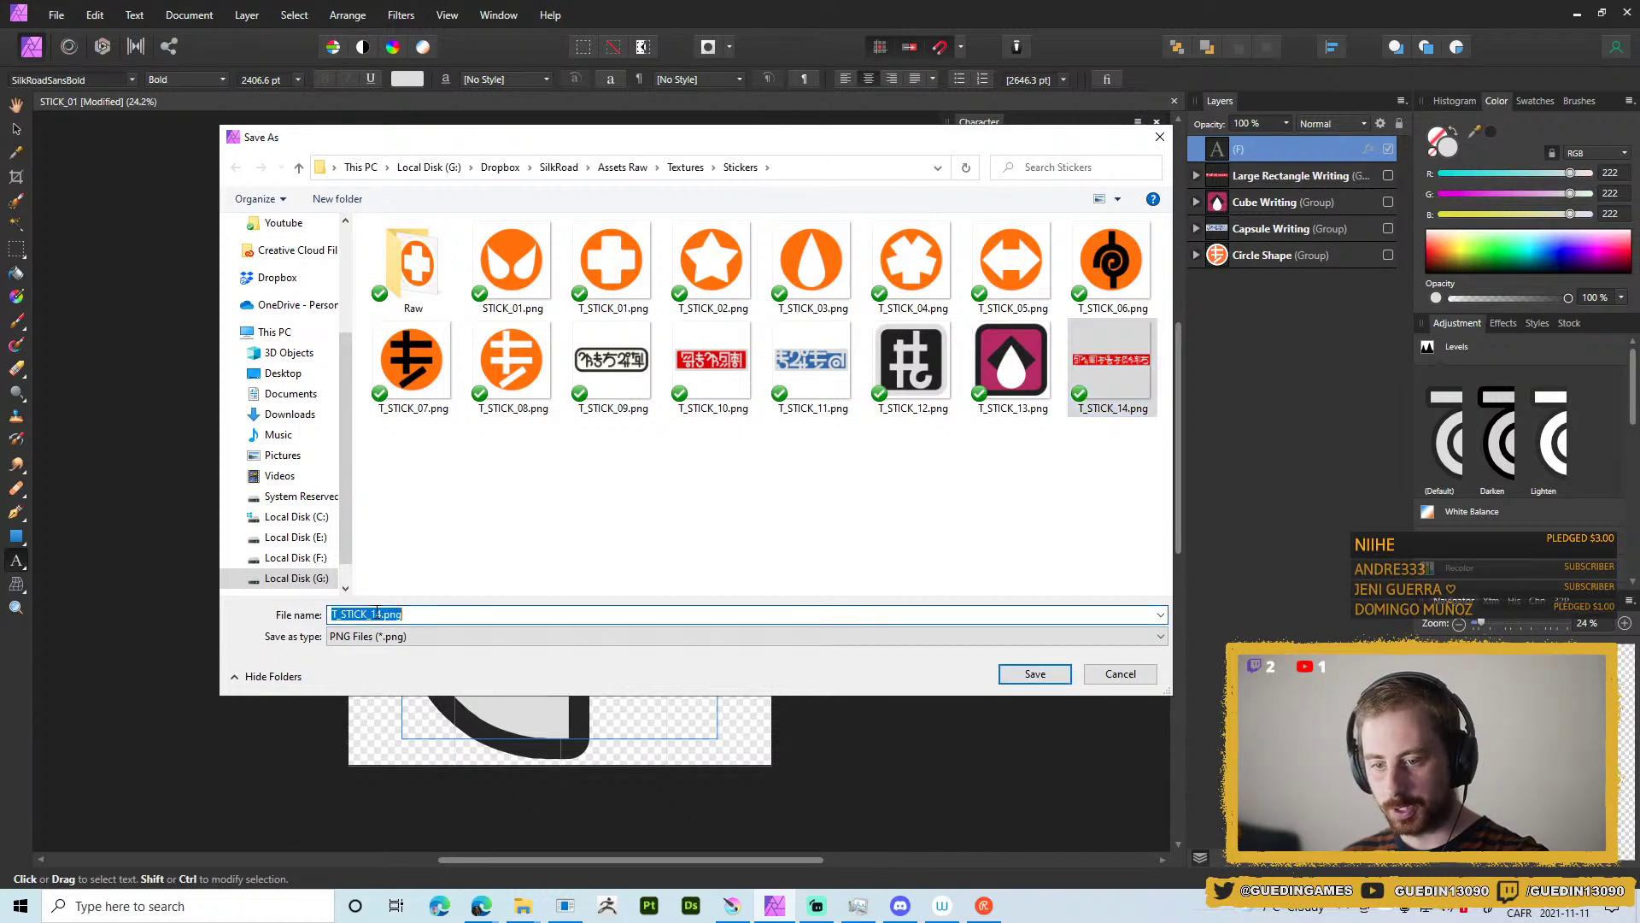
left_click(379, 615)
key("Return")
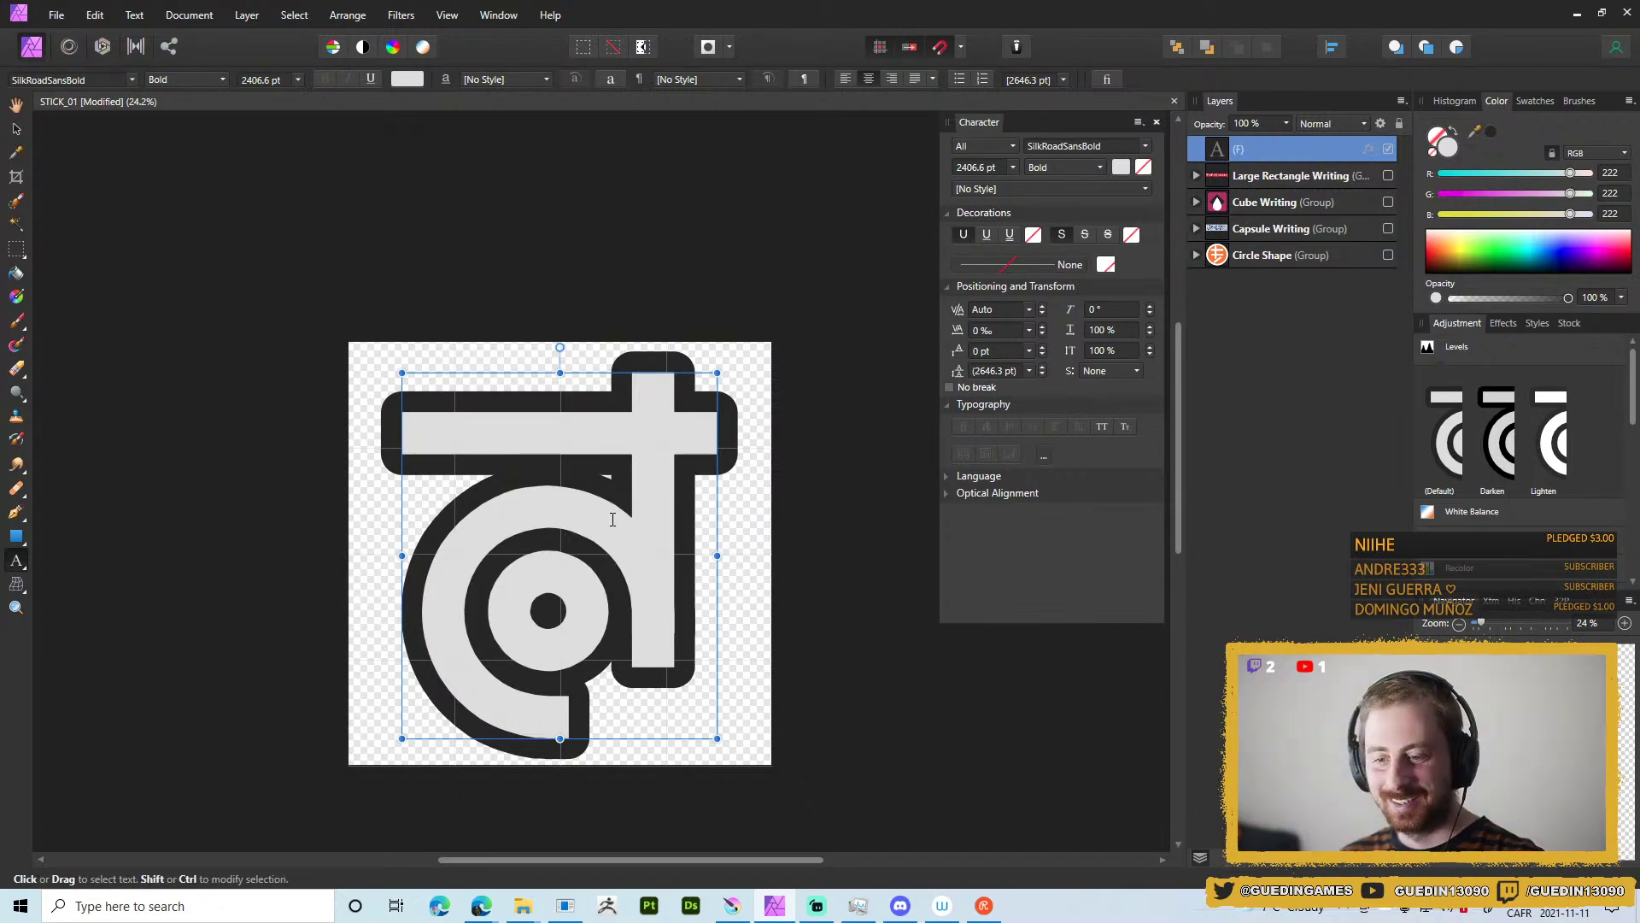
Replace the letter F with K and export it as a PNG to the Stickers folder, basing its file name on T_STICK_15.png.
key("BackSpace")
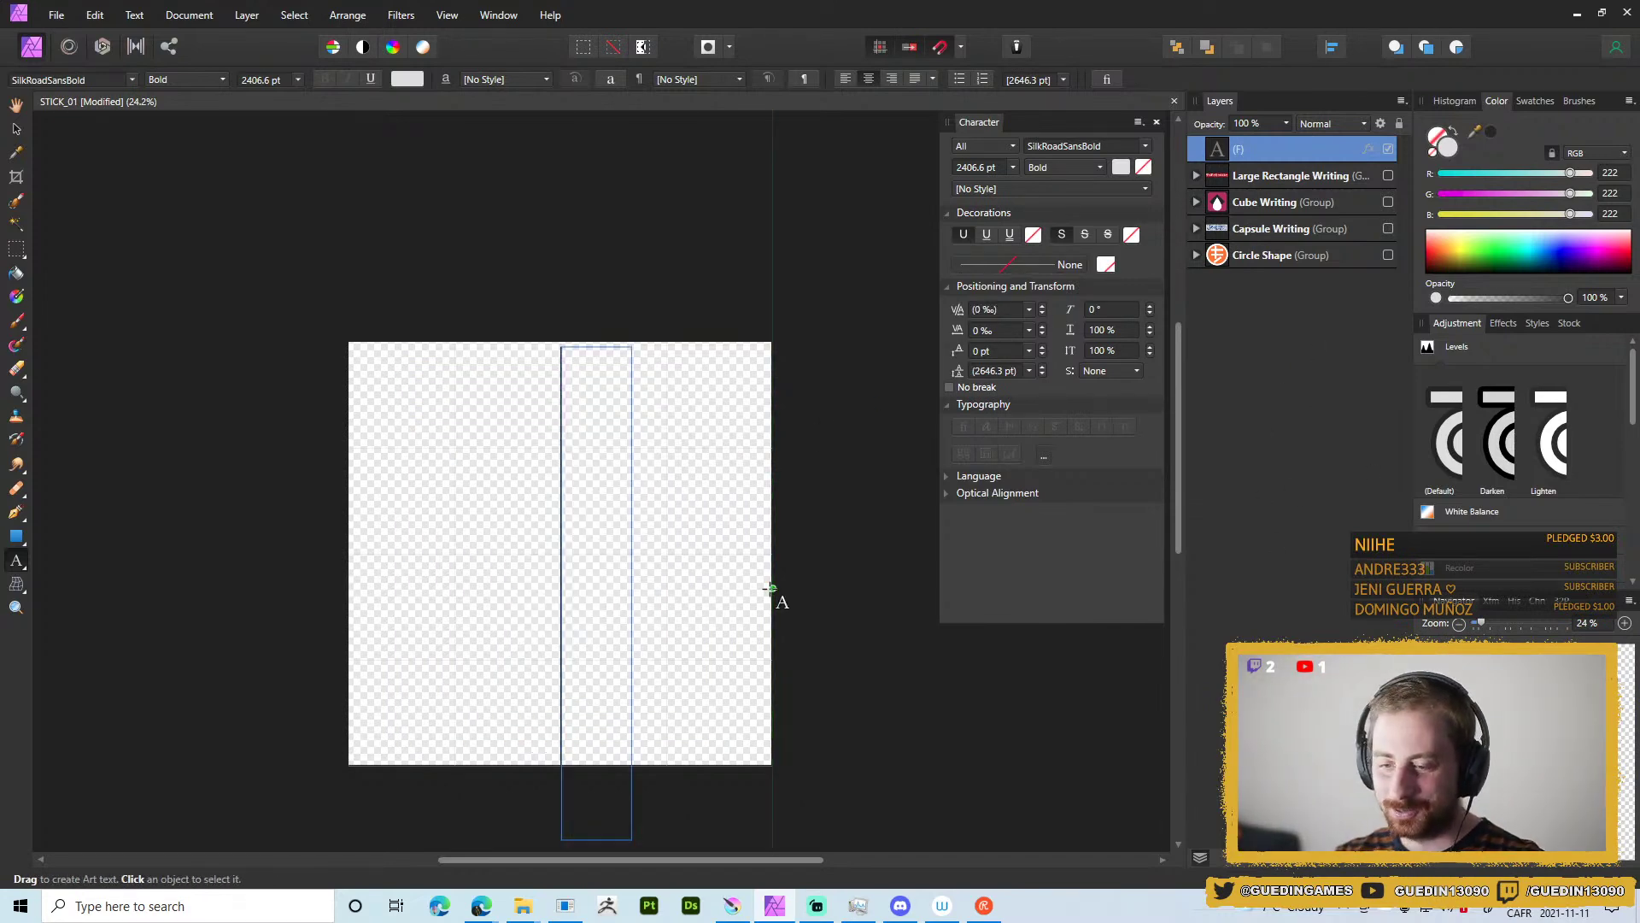
type("K")
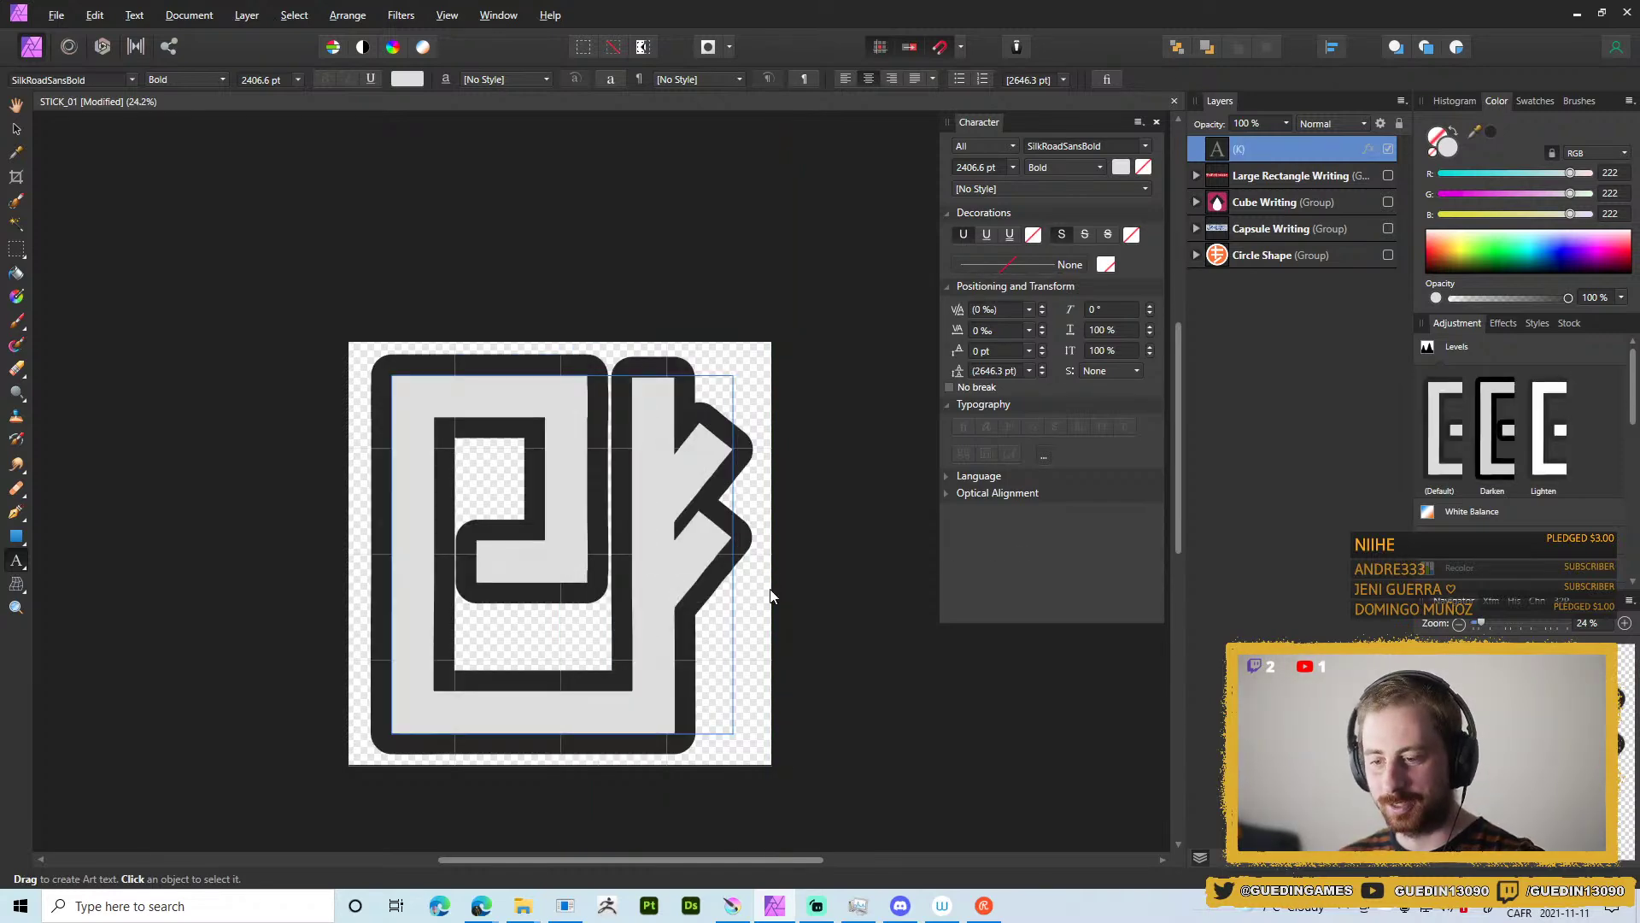
key("ctrl+alt+shift+w")
left_click(960, 558)
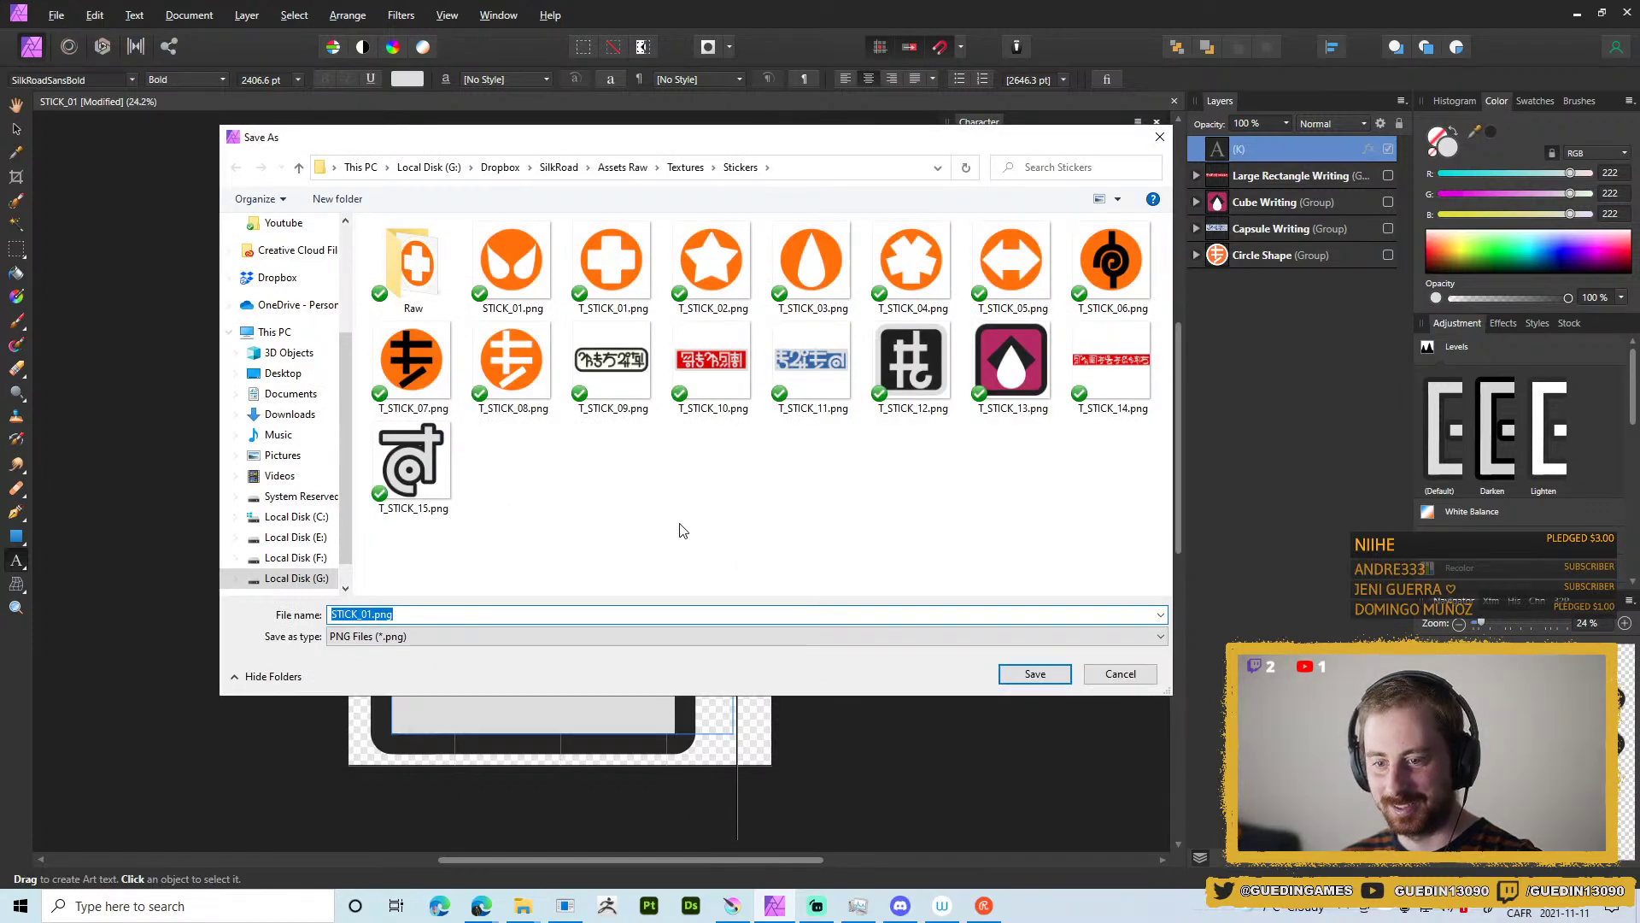
left_click(357, 613)
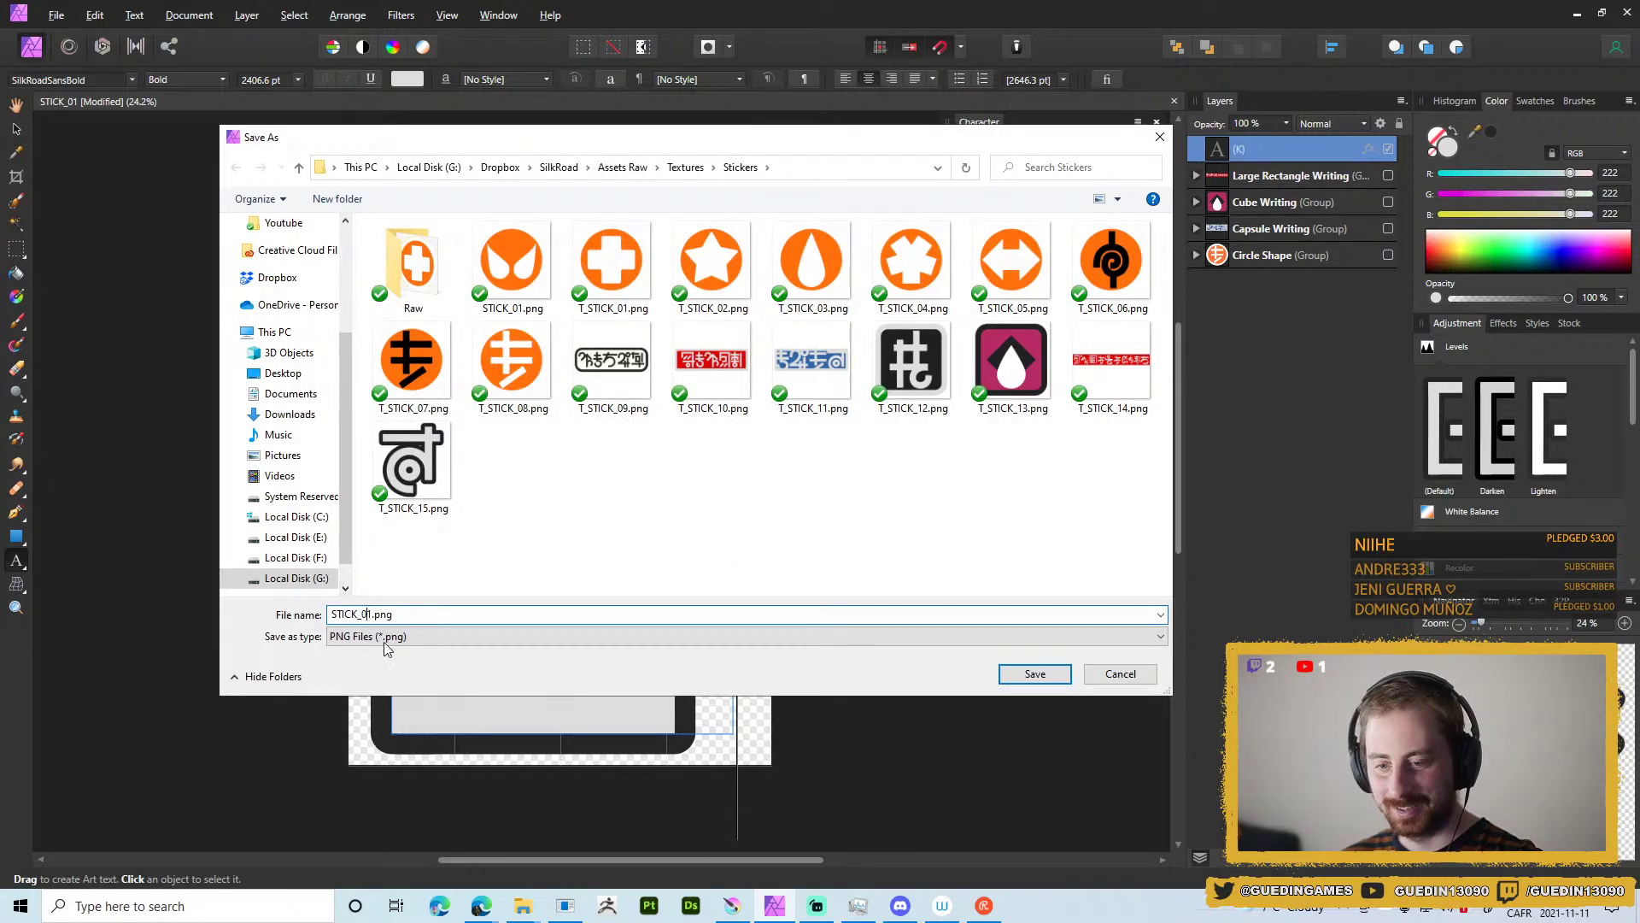
left_click(406, 472)
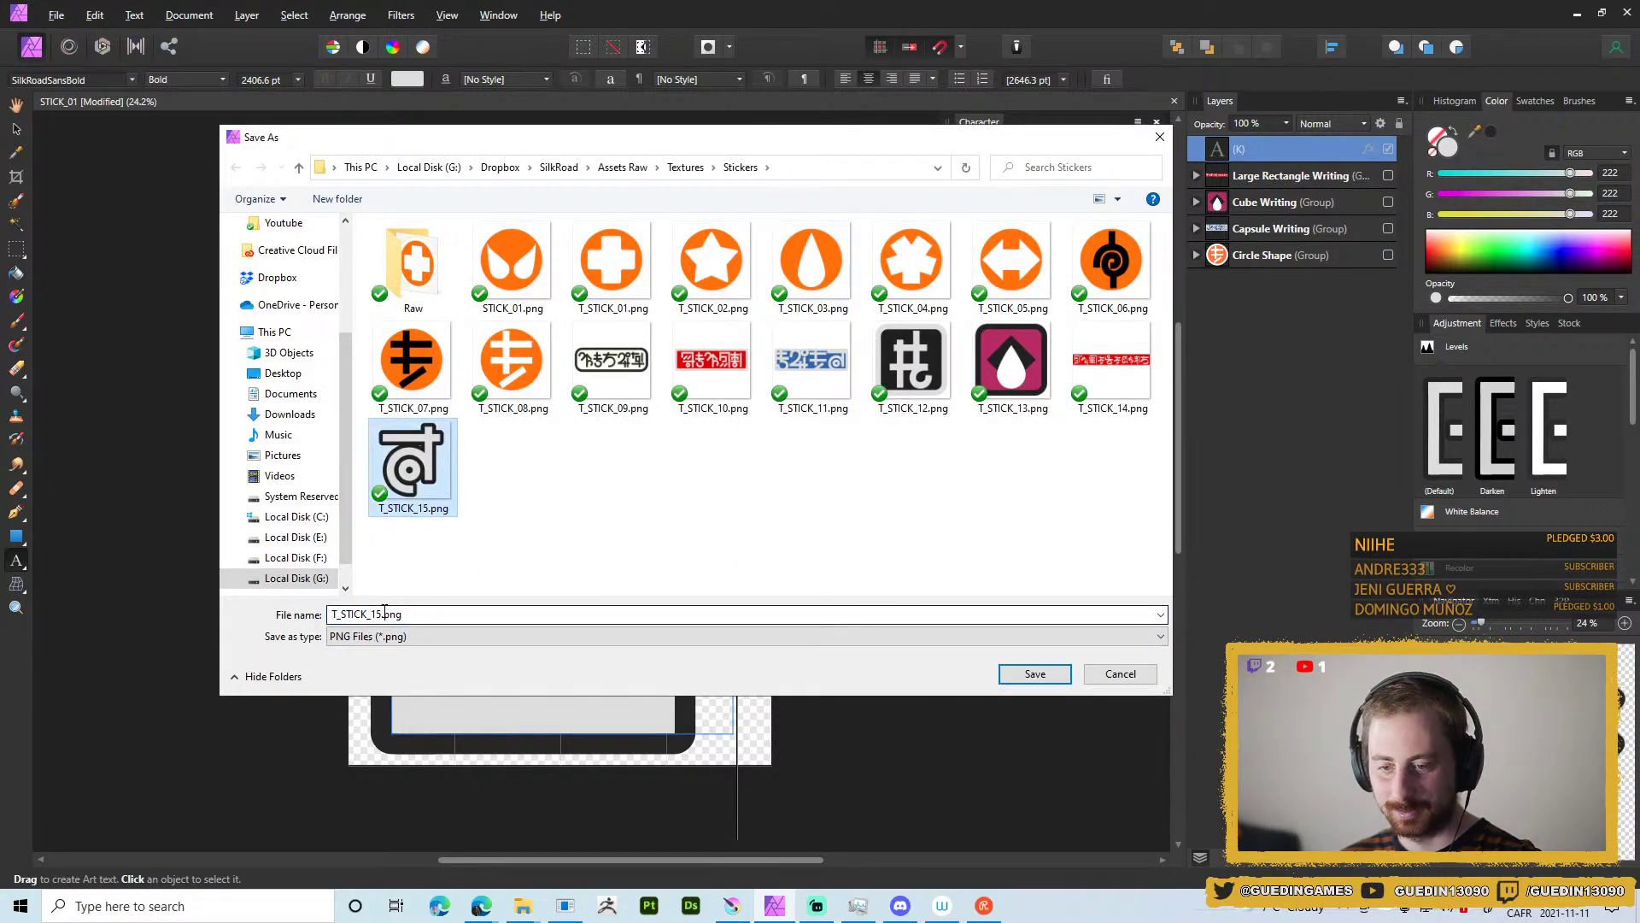
left_click(1035, 673)
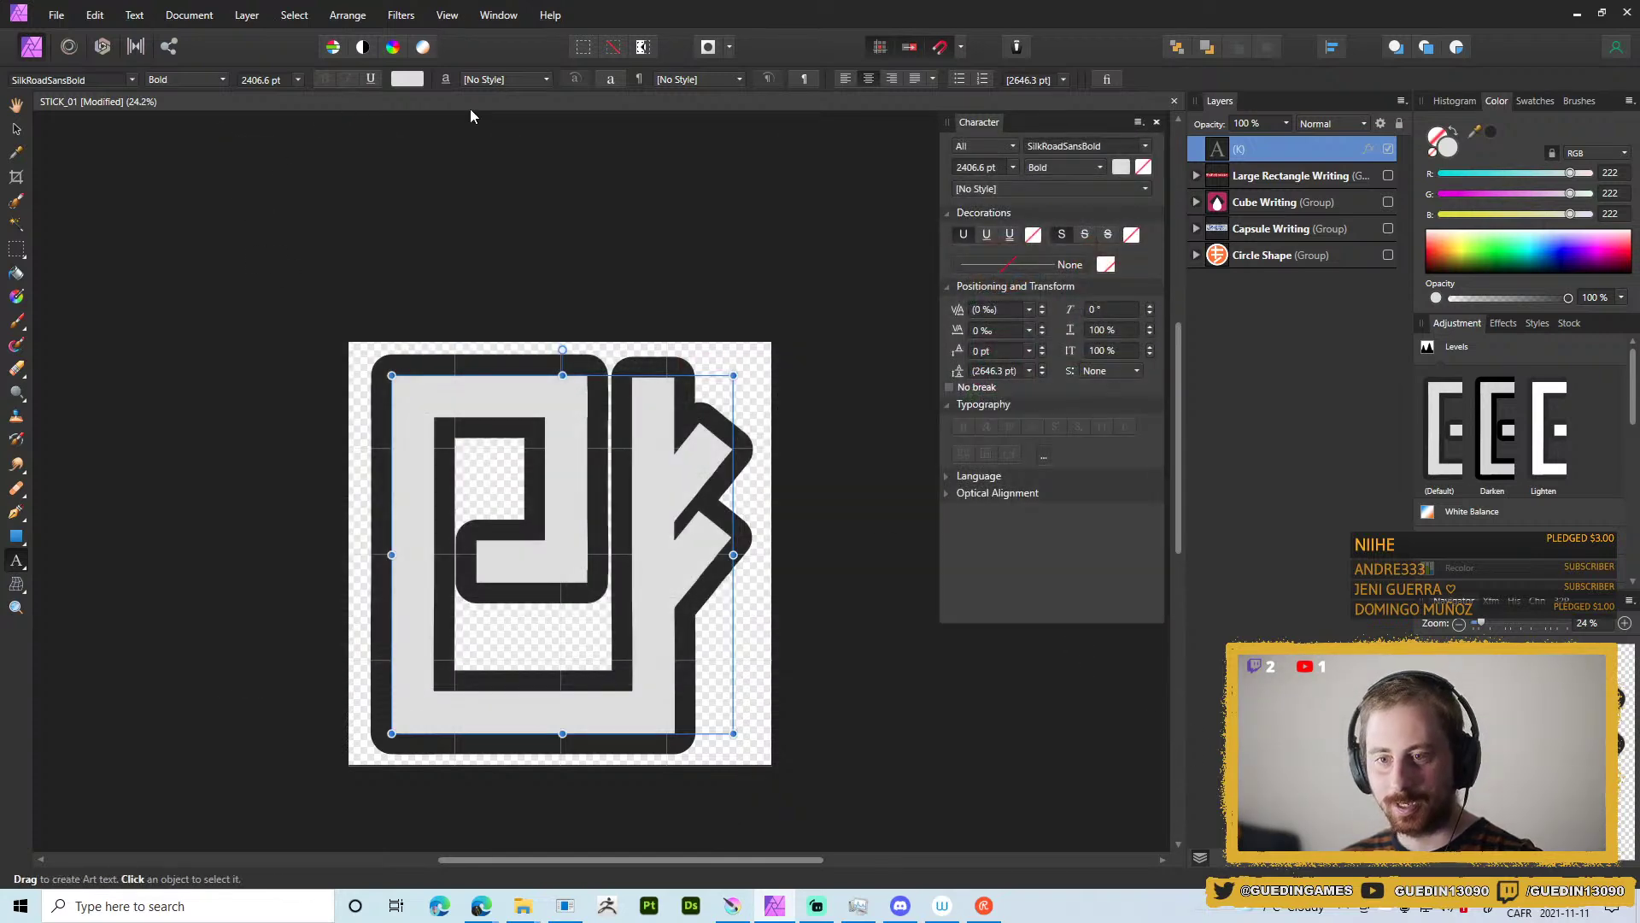
Set the outline effect's radius on the K glyph to 150 px after trying 125 px.
key("ctrl+shift+e")
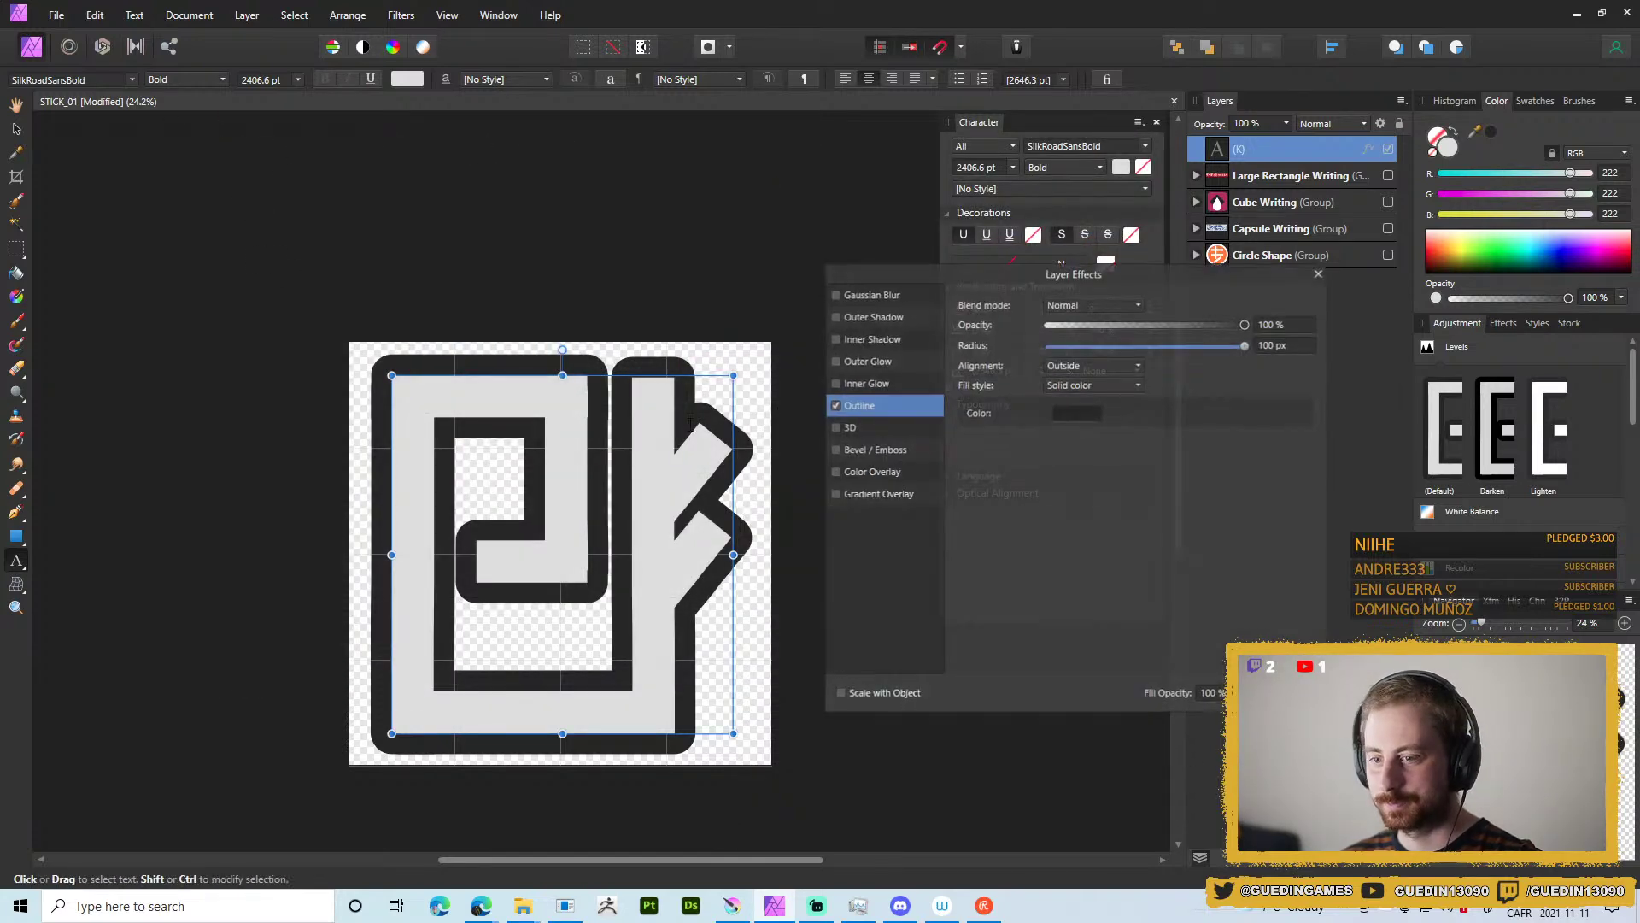
left_click(1307, 345)
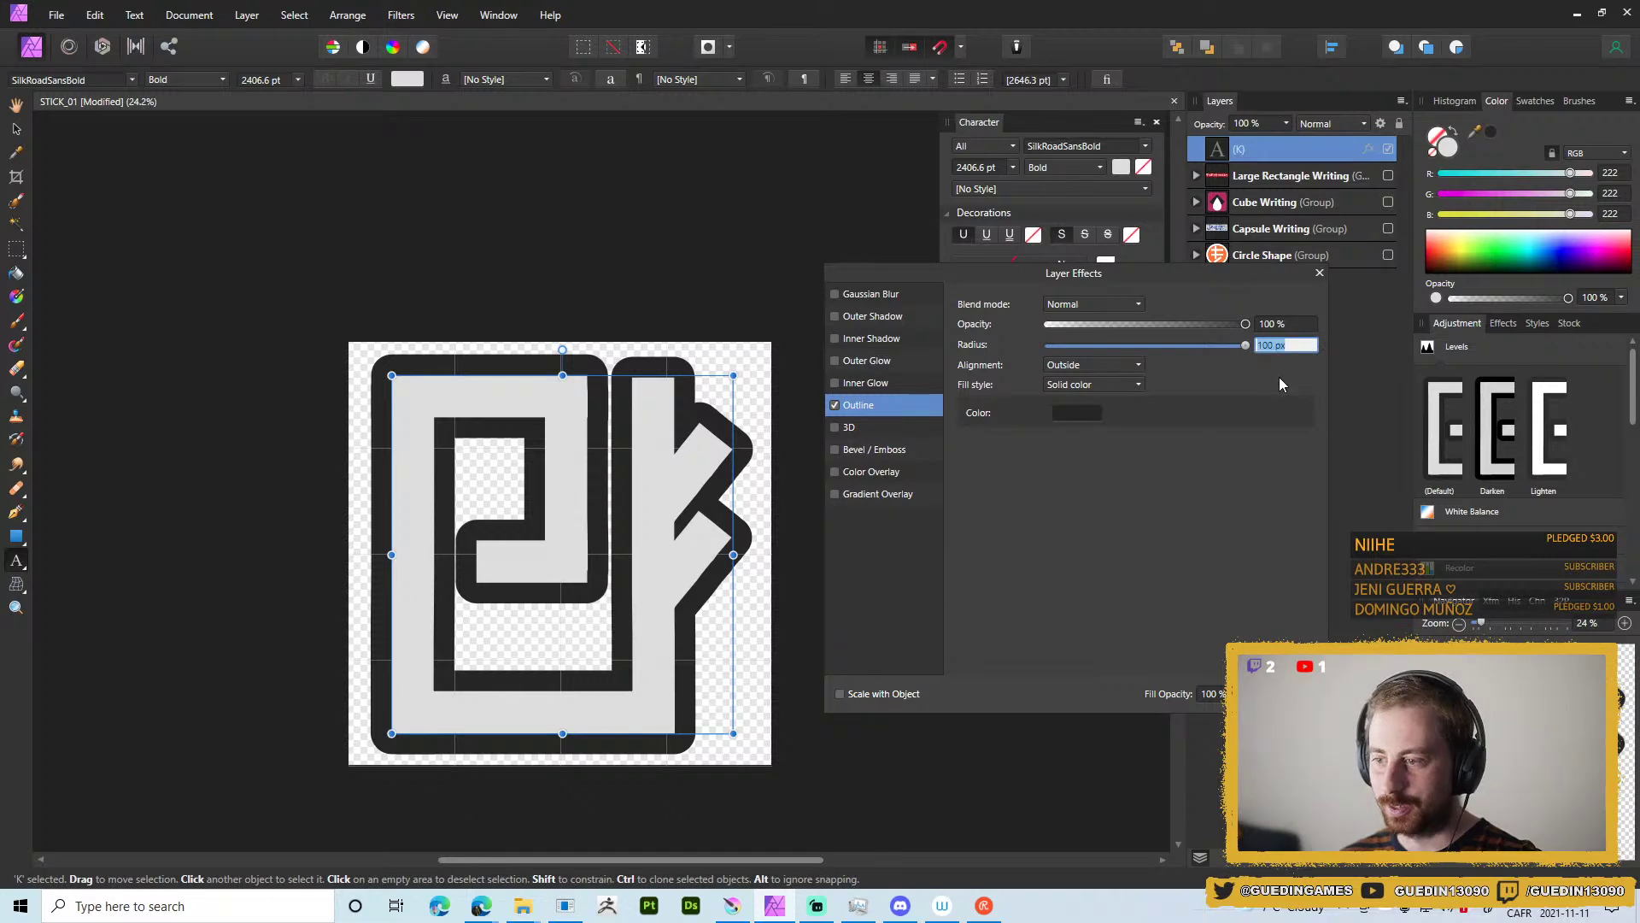
type("125")
key("Return")
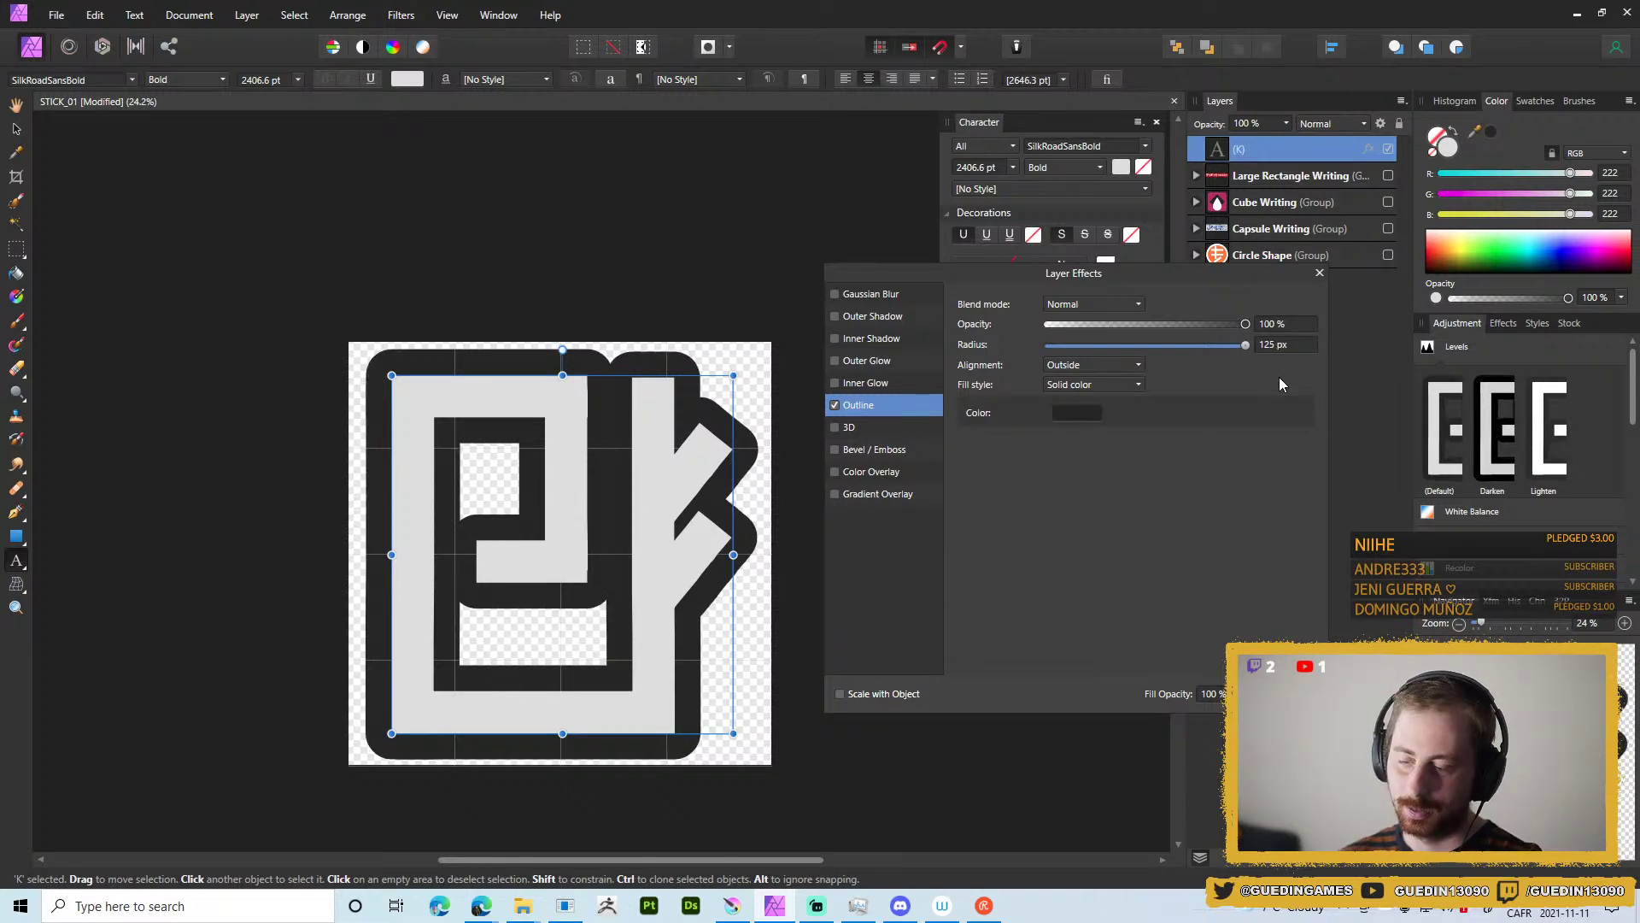
type("150")
key("Return")
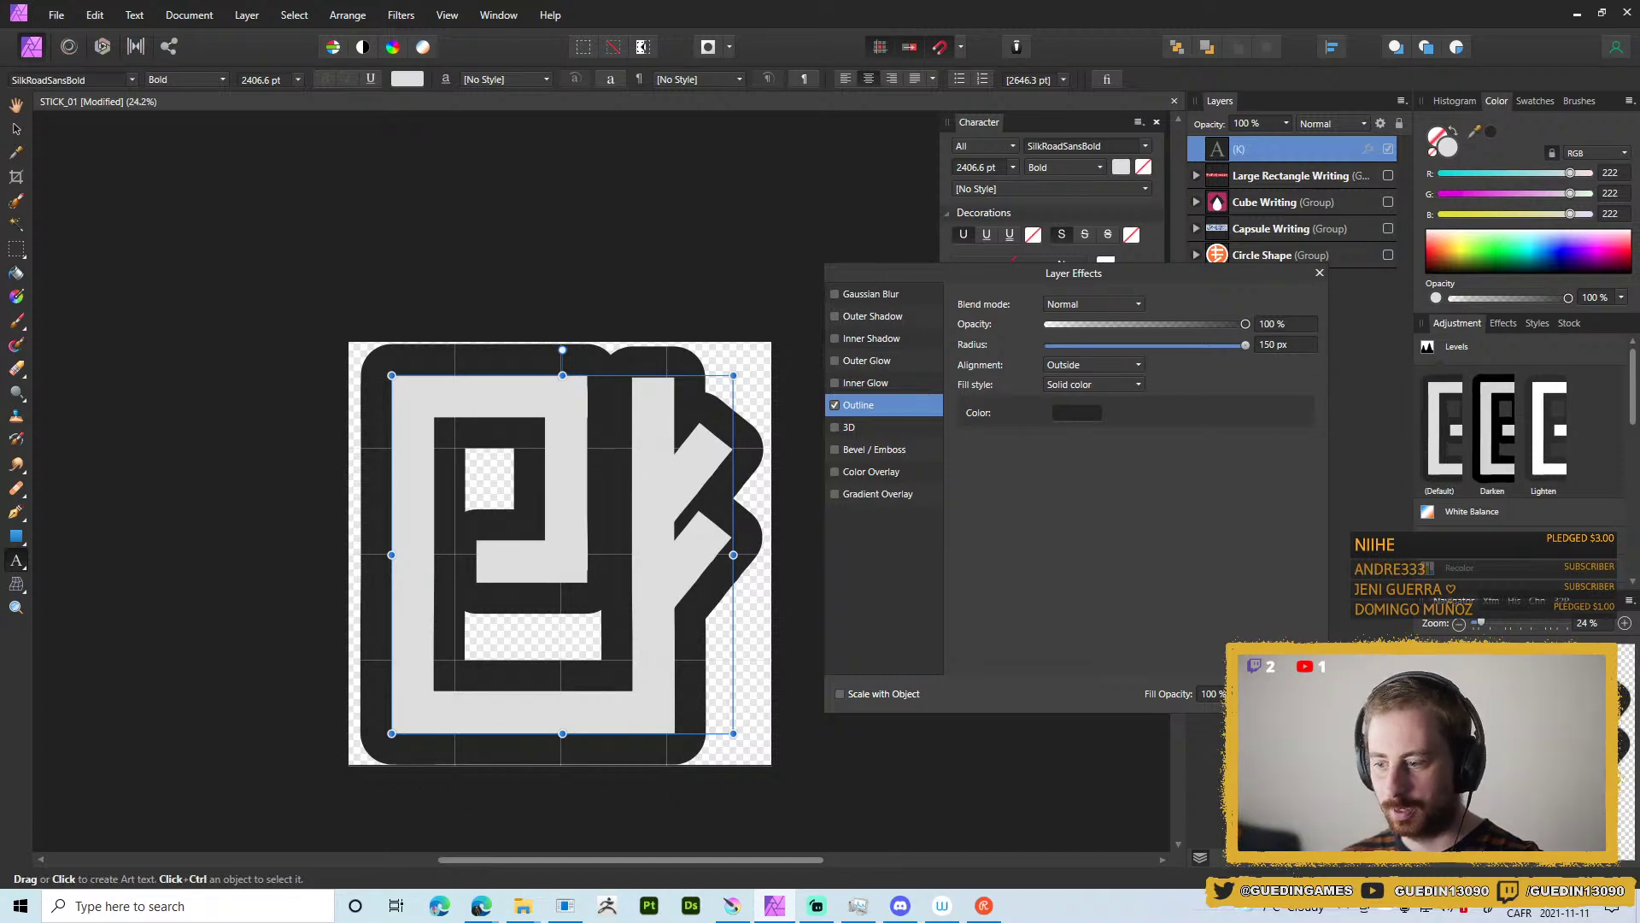
key("Return")
Export the whole document at 2048 px as a PNG named T_STICK_16.png in the Stickers folder.
key("ctrl+shift+alt+s")
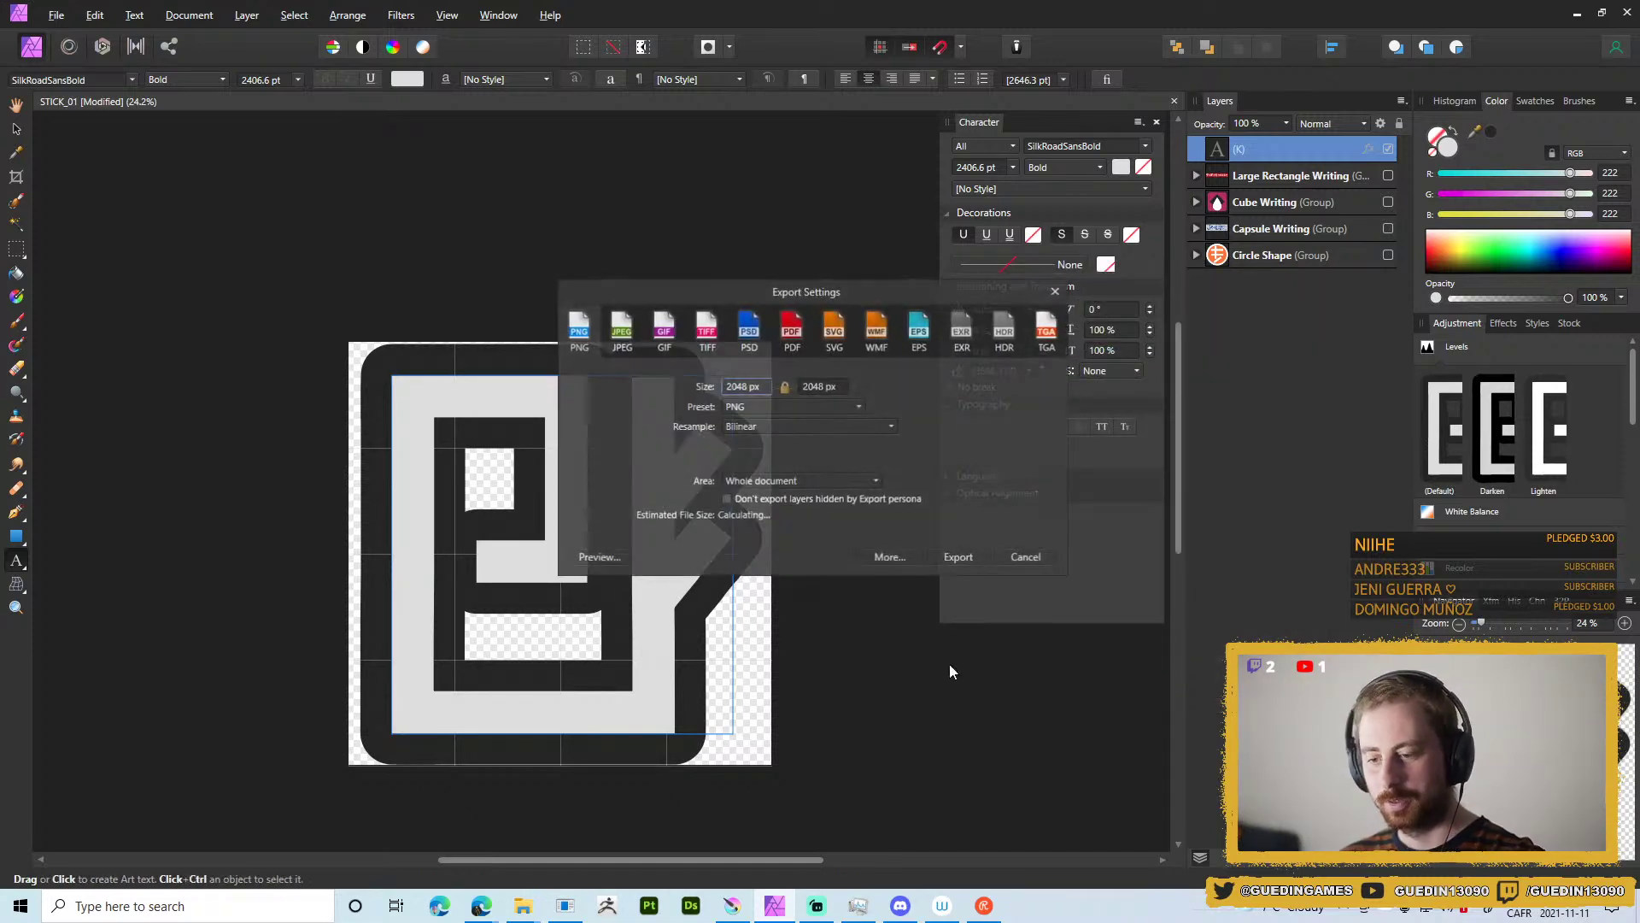
left_click(957, 557)
left_click(414, 466)
key("Tab")
key("Right")
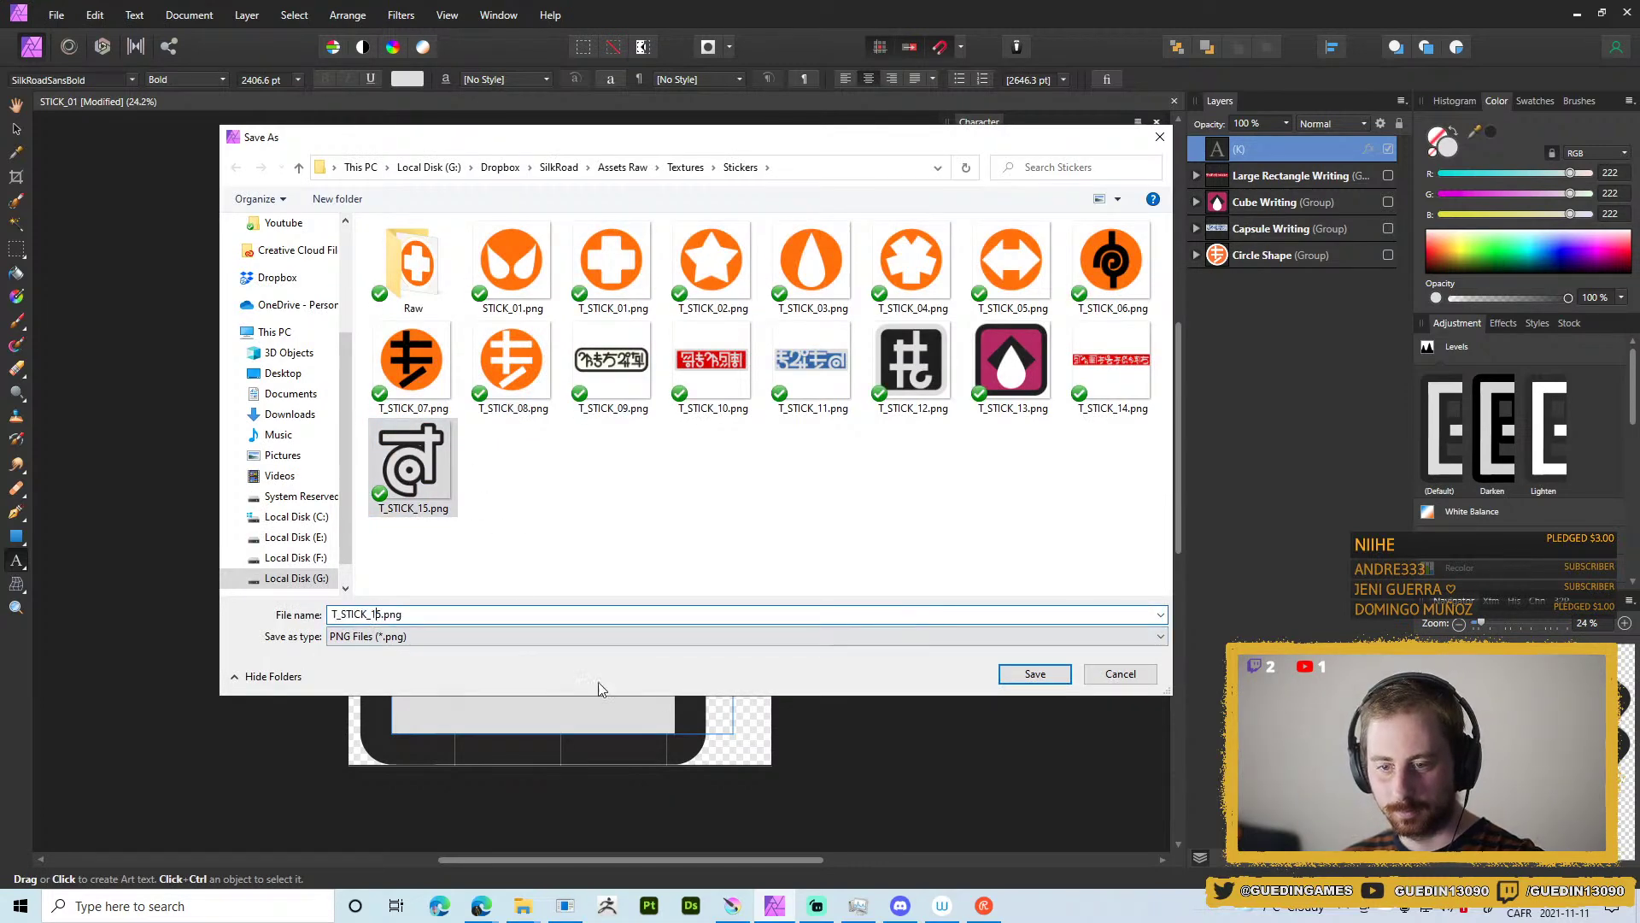
key("BackSpace")
type("6")
key("Return")
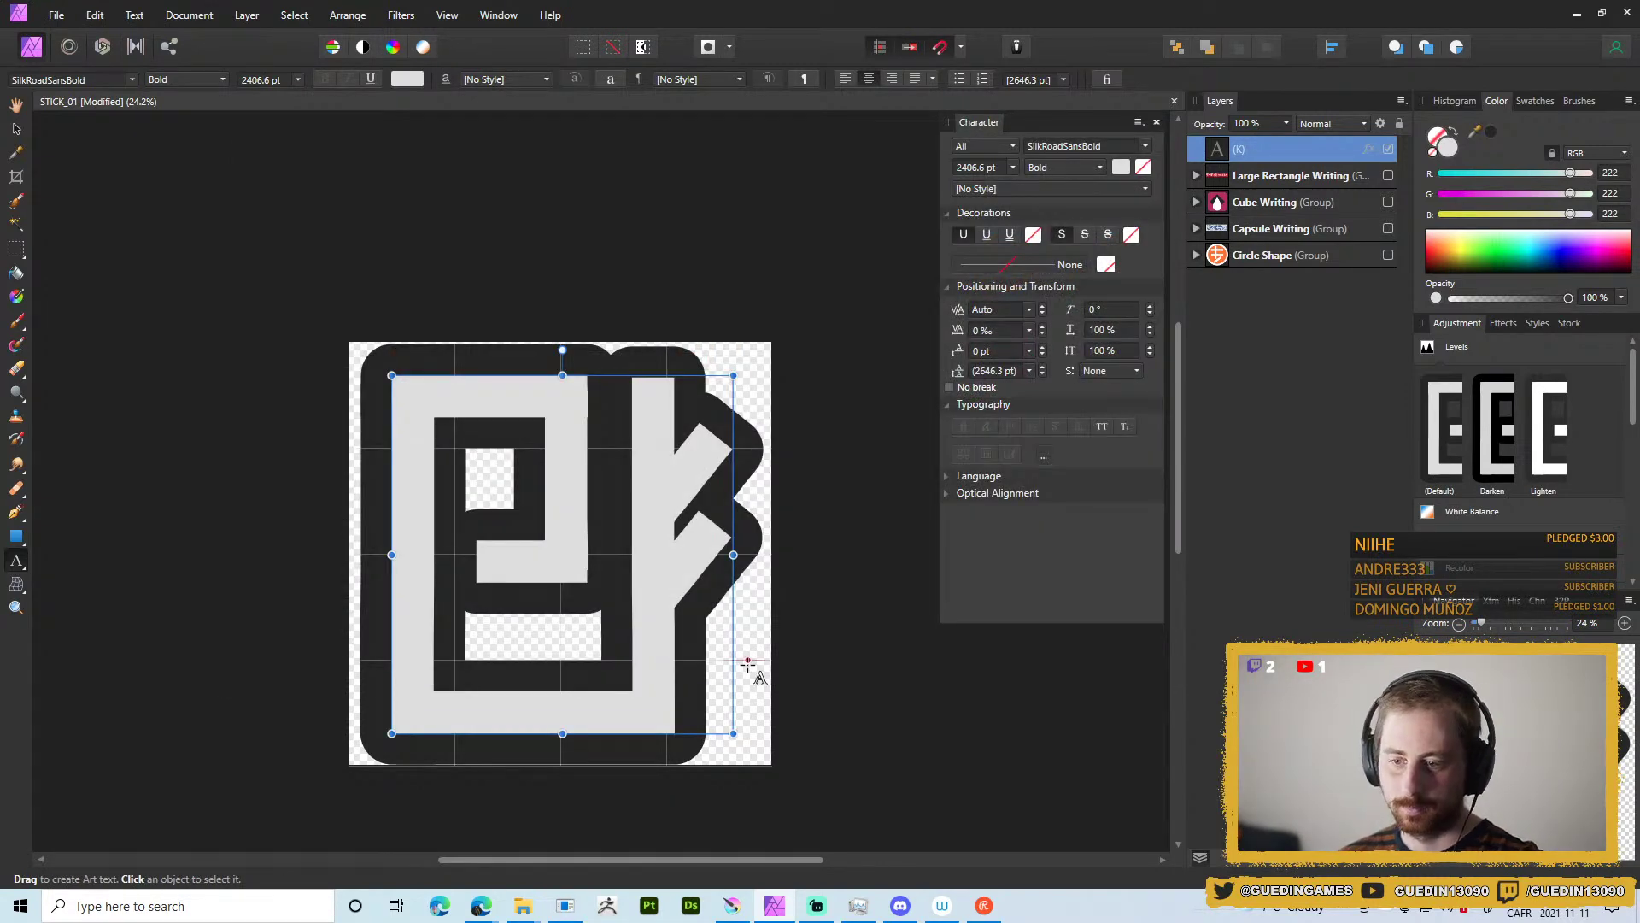
key("ctrl+shift+alt+s")
left_click(952, 556)
key("Home")
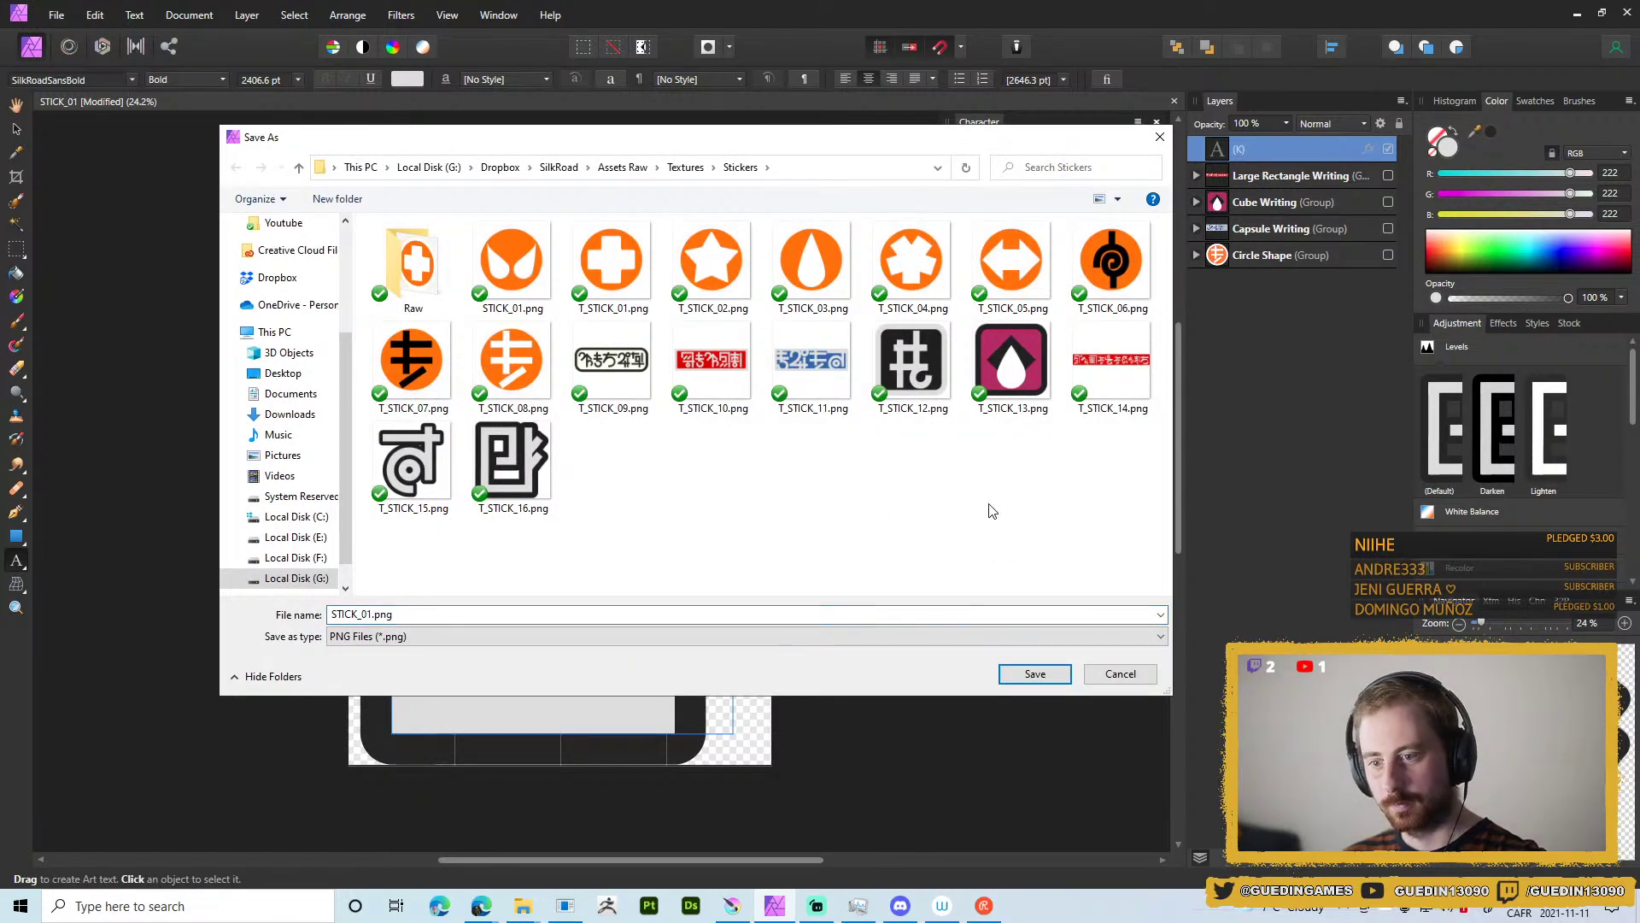
left_click(1123, 675)
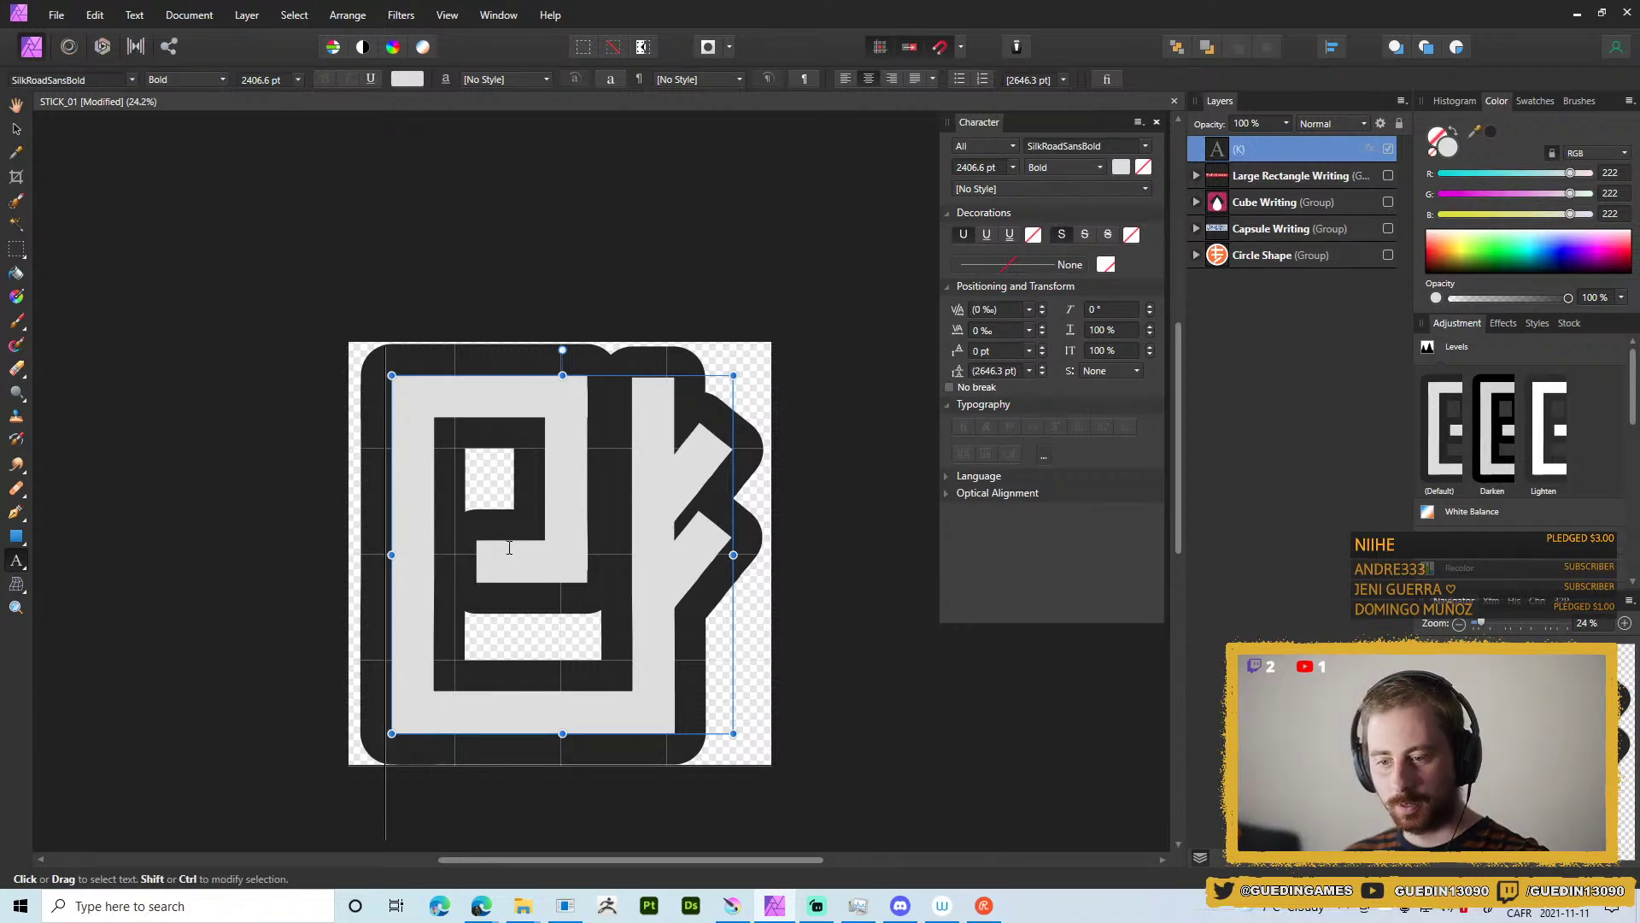
Replace the K glyph with U and scale it down slightly to 2322.2 pt so its outline fits the canvas.
key("ctrl+a")
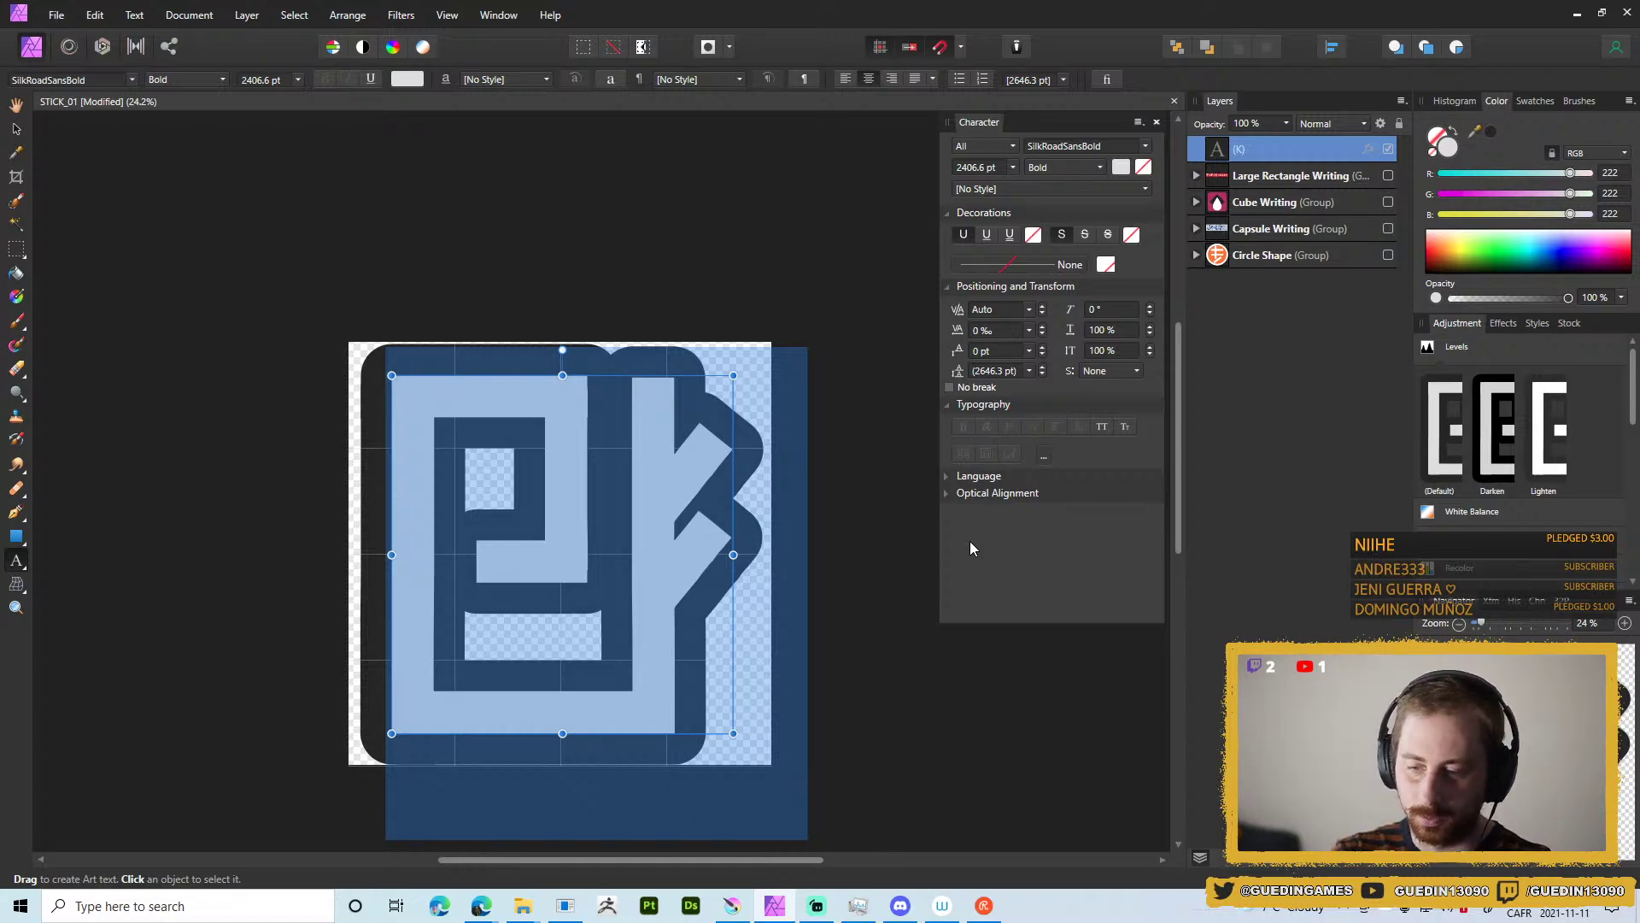
type("U")
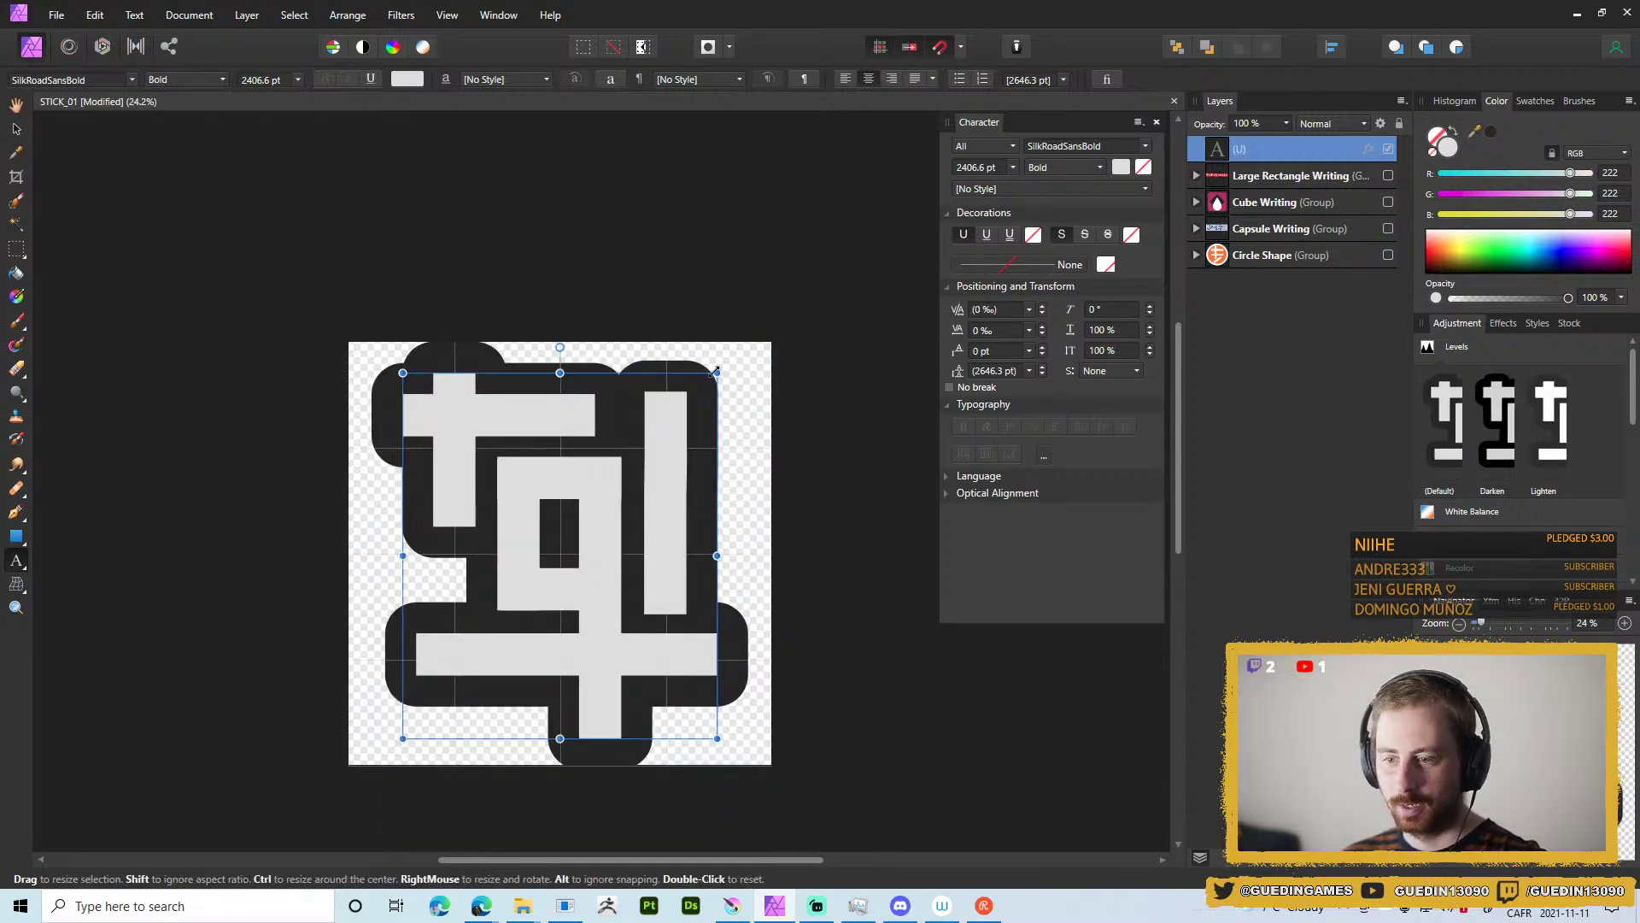
left_click_drag(716, 373, 716, 379)
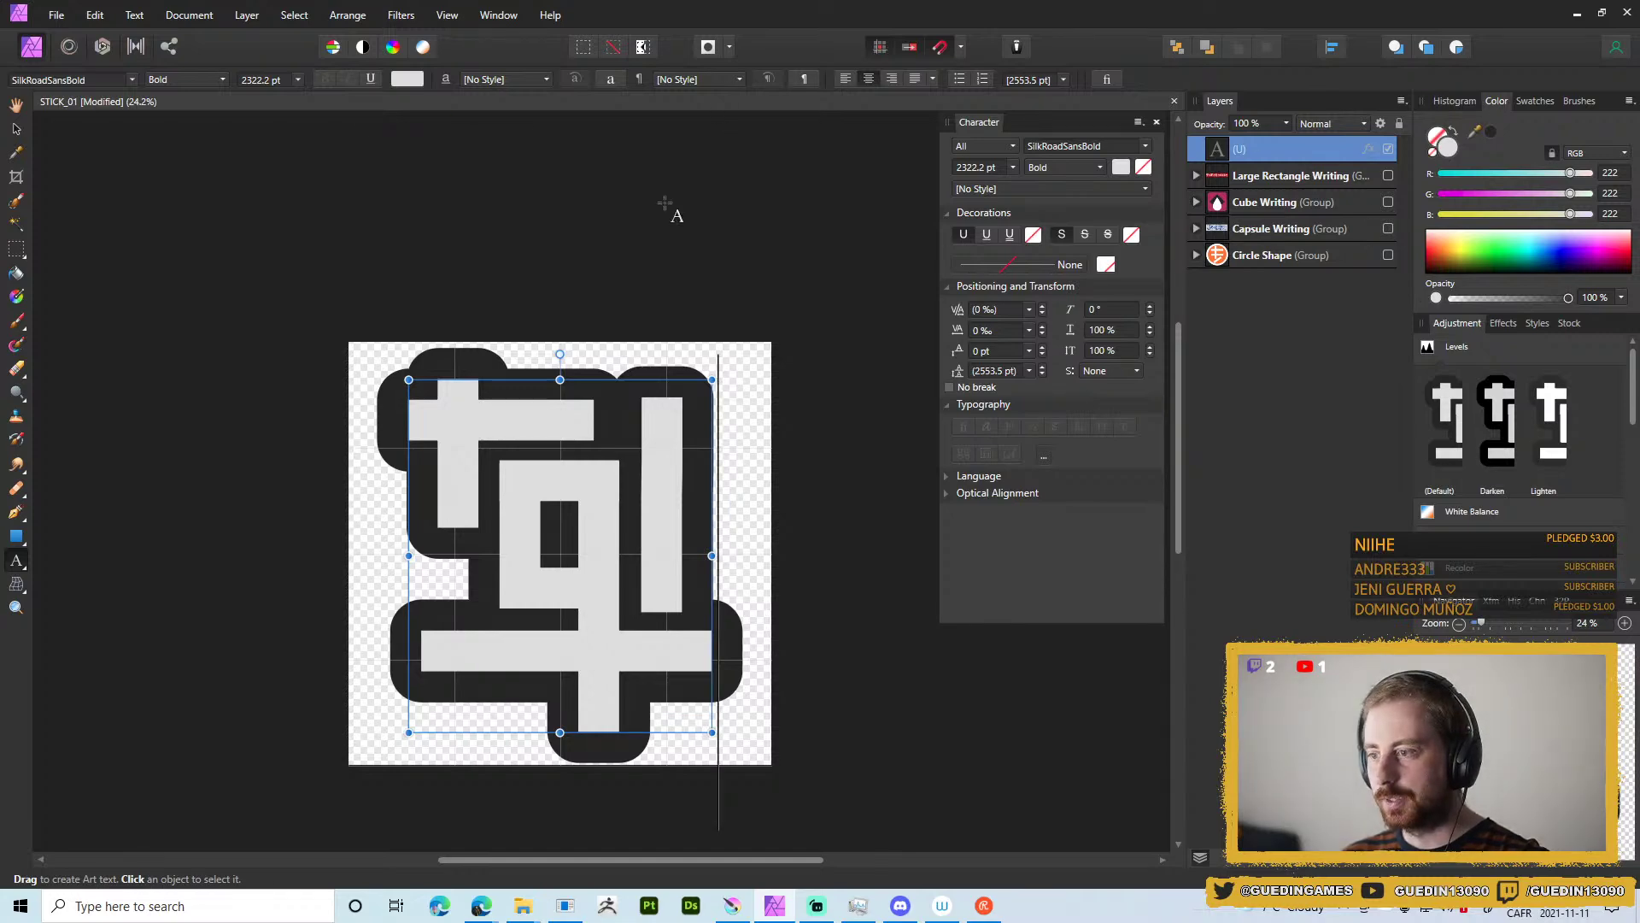
Change the U glyph's text colour to near-black with an HSL lightness of 9.
key("ctrl+a")
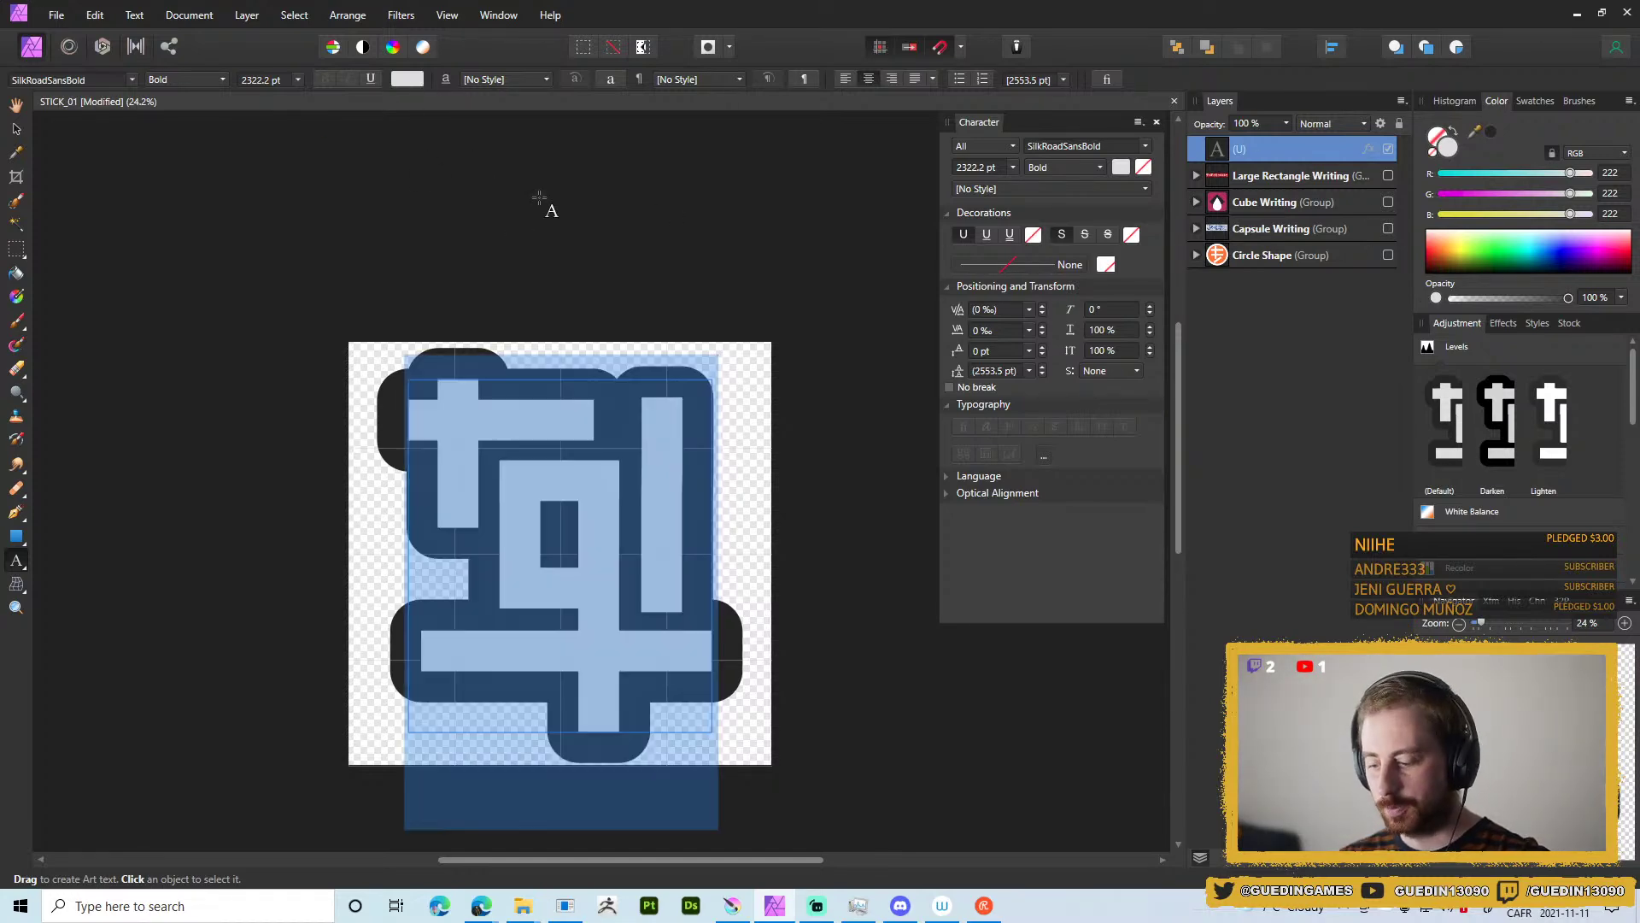
left_click(411, 79)
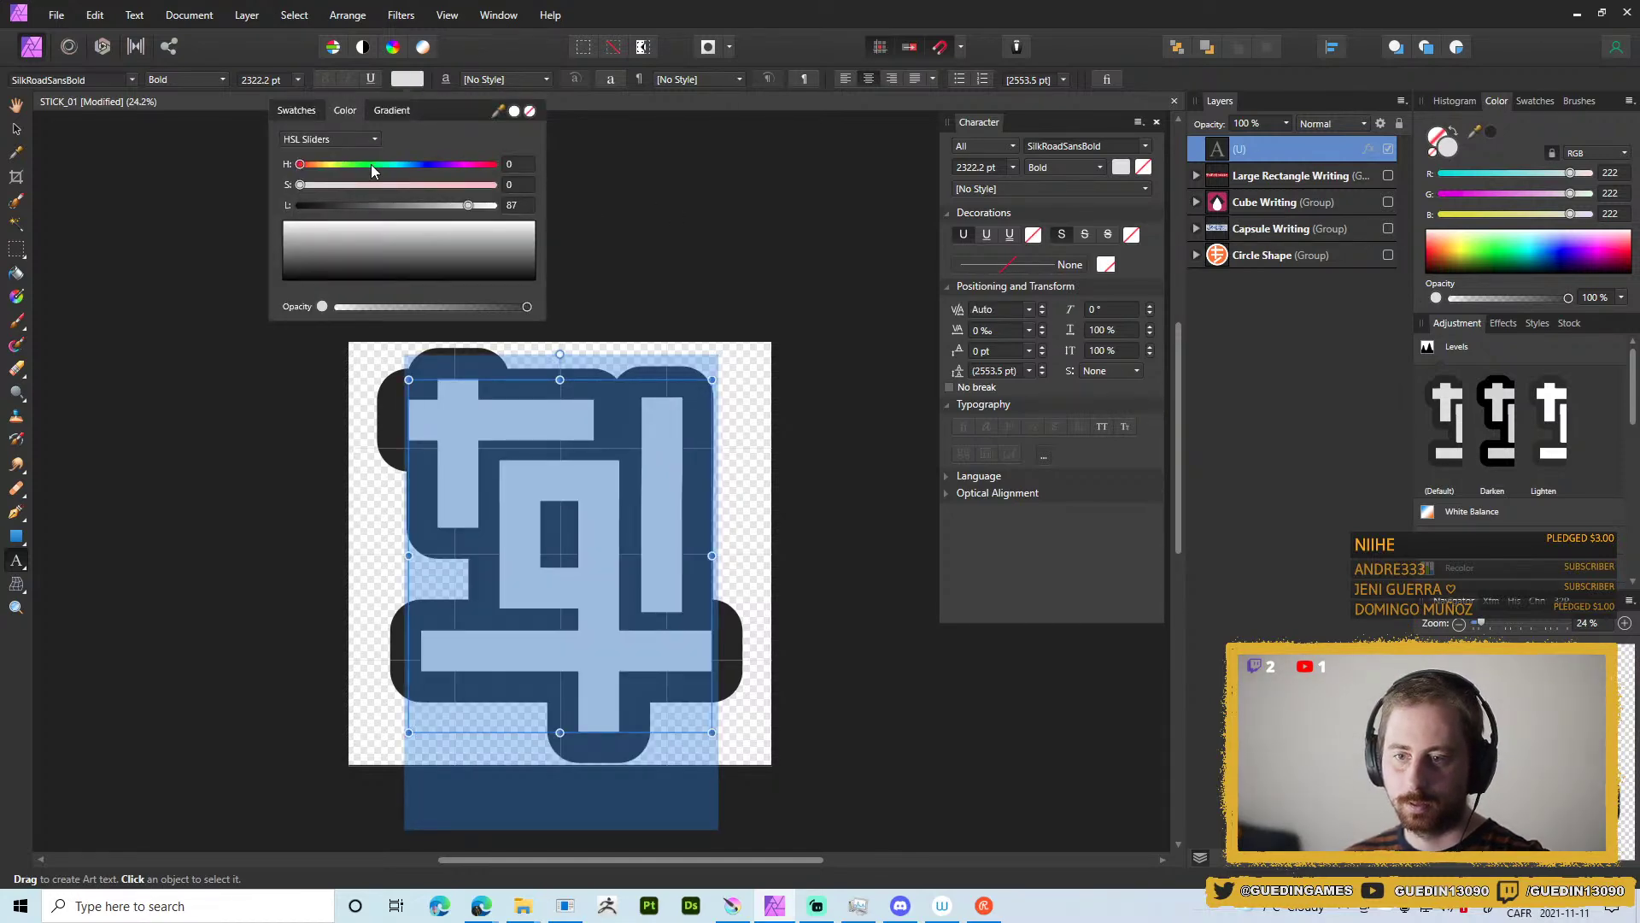
left_click(317, 206)
left_click_drag(309, 214, 319, 211)
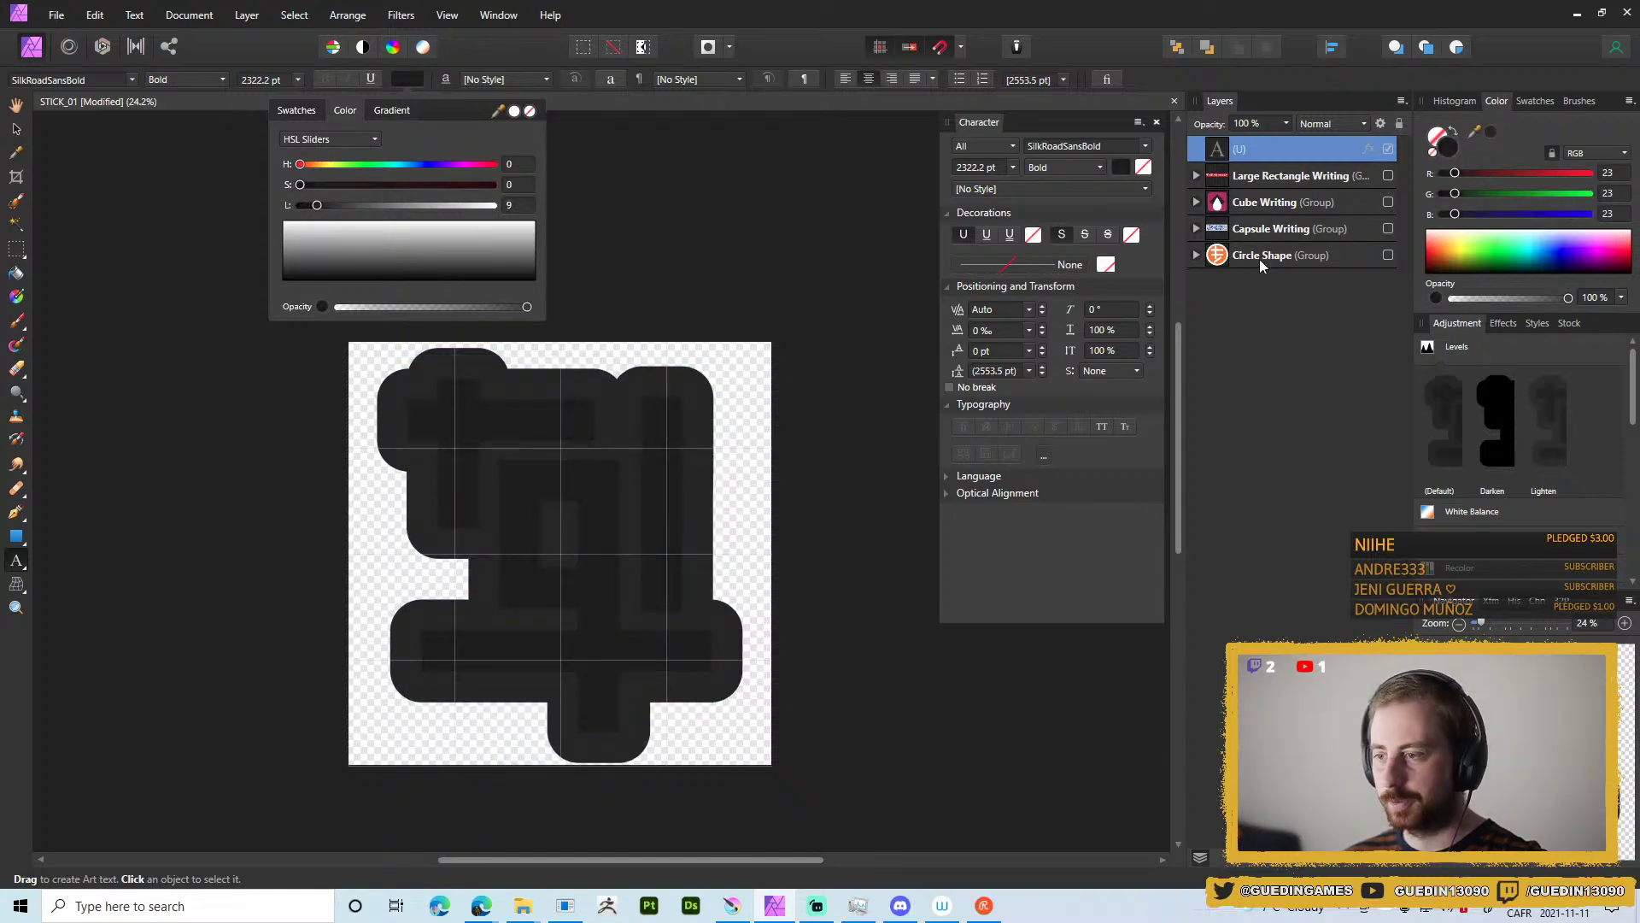
Change the glyph's outline effect colour to light grey with an HSL lightness of 91.
left_click(1378, 152)
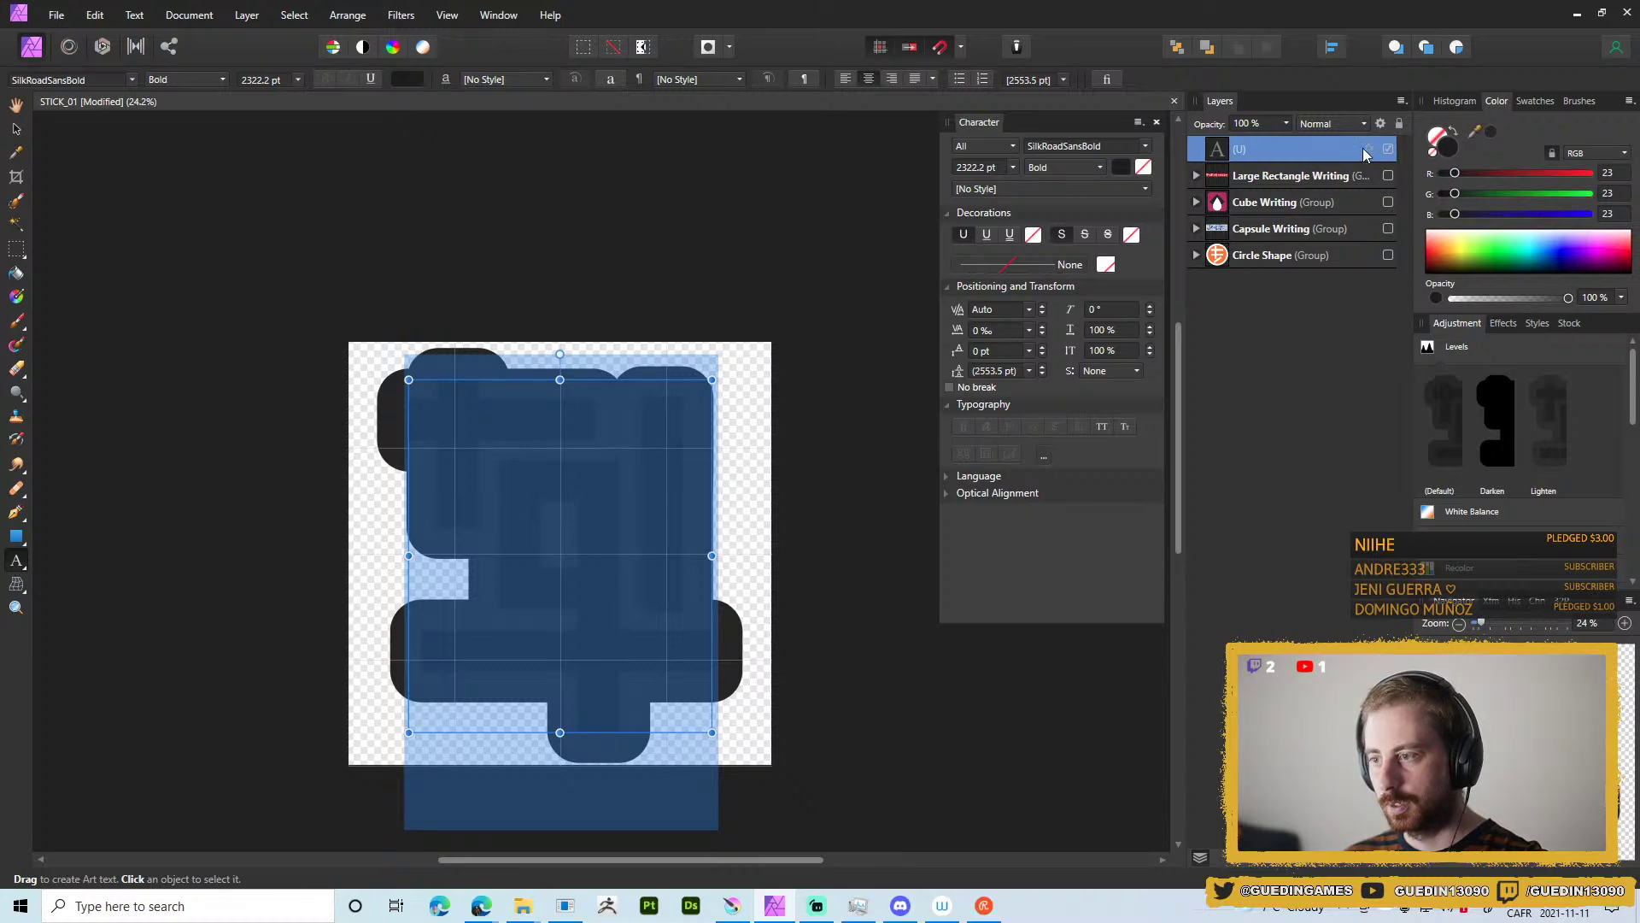
left_click(1366, 151)
left_click(1079, 414)
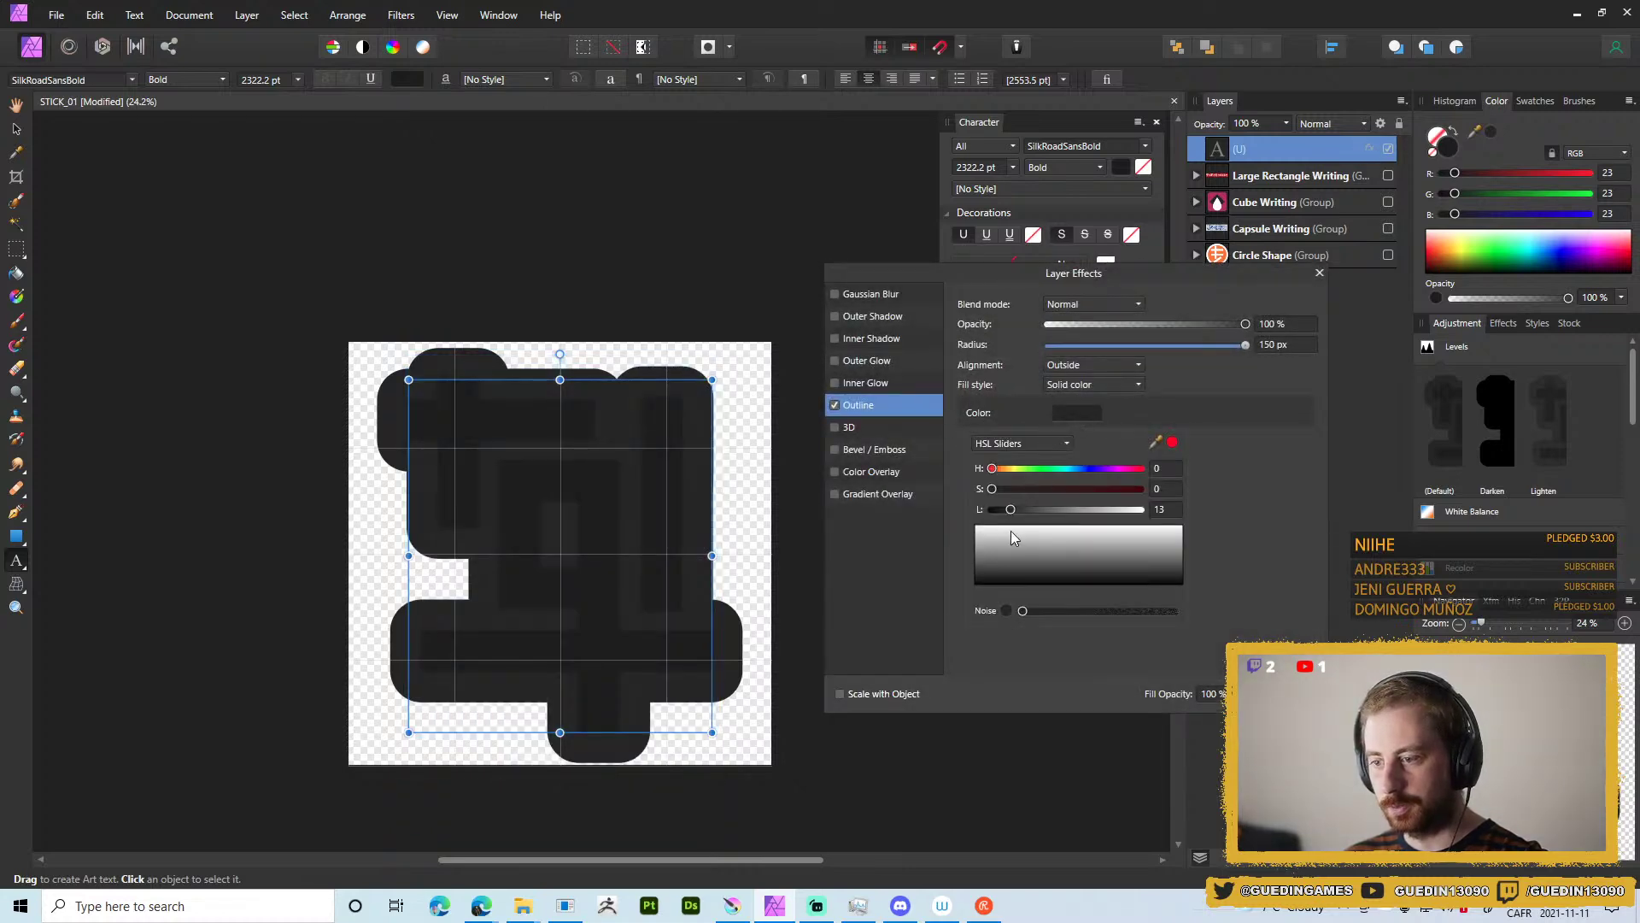
left_click(996, 535)
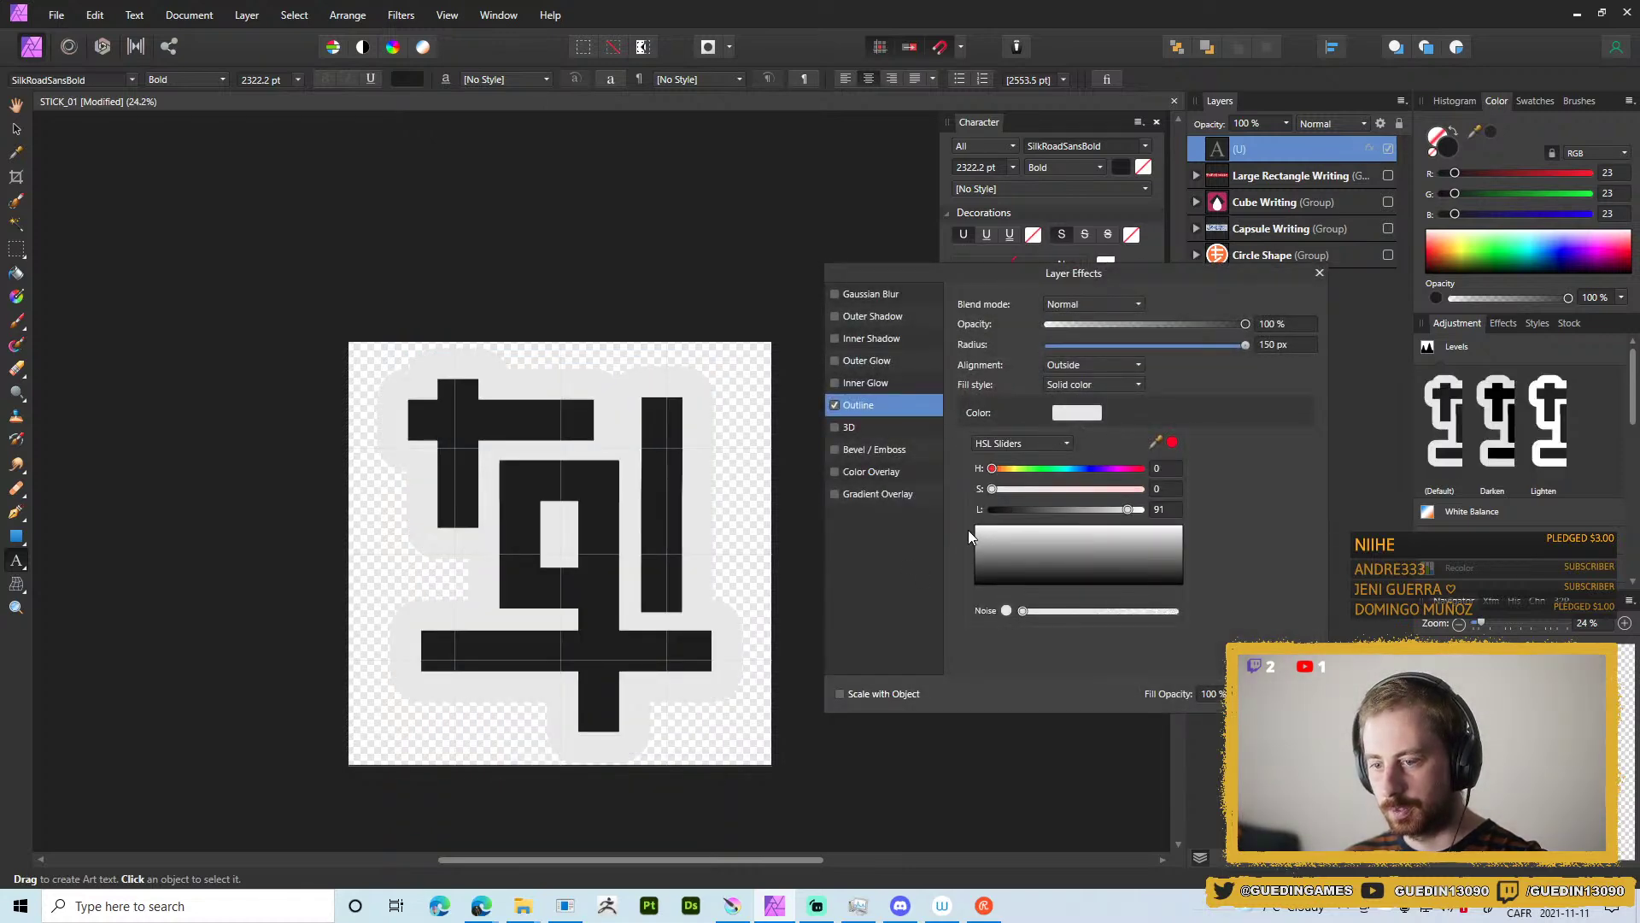
key("Escape")
Export the dark U glyph with its light outline as T_STICK_17.png in the Stickers folder.
key("ctrl+shift+alt+s")
left_click(959, 557)
left_click(517, 466)
key("Return")
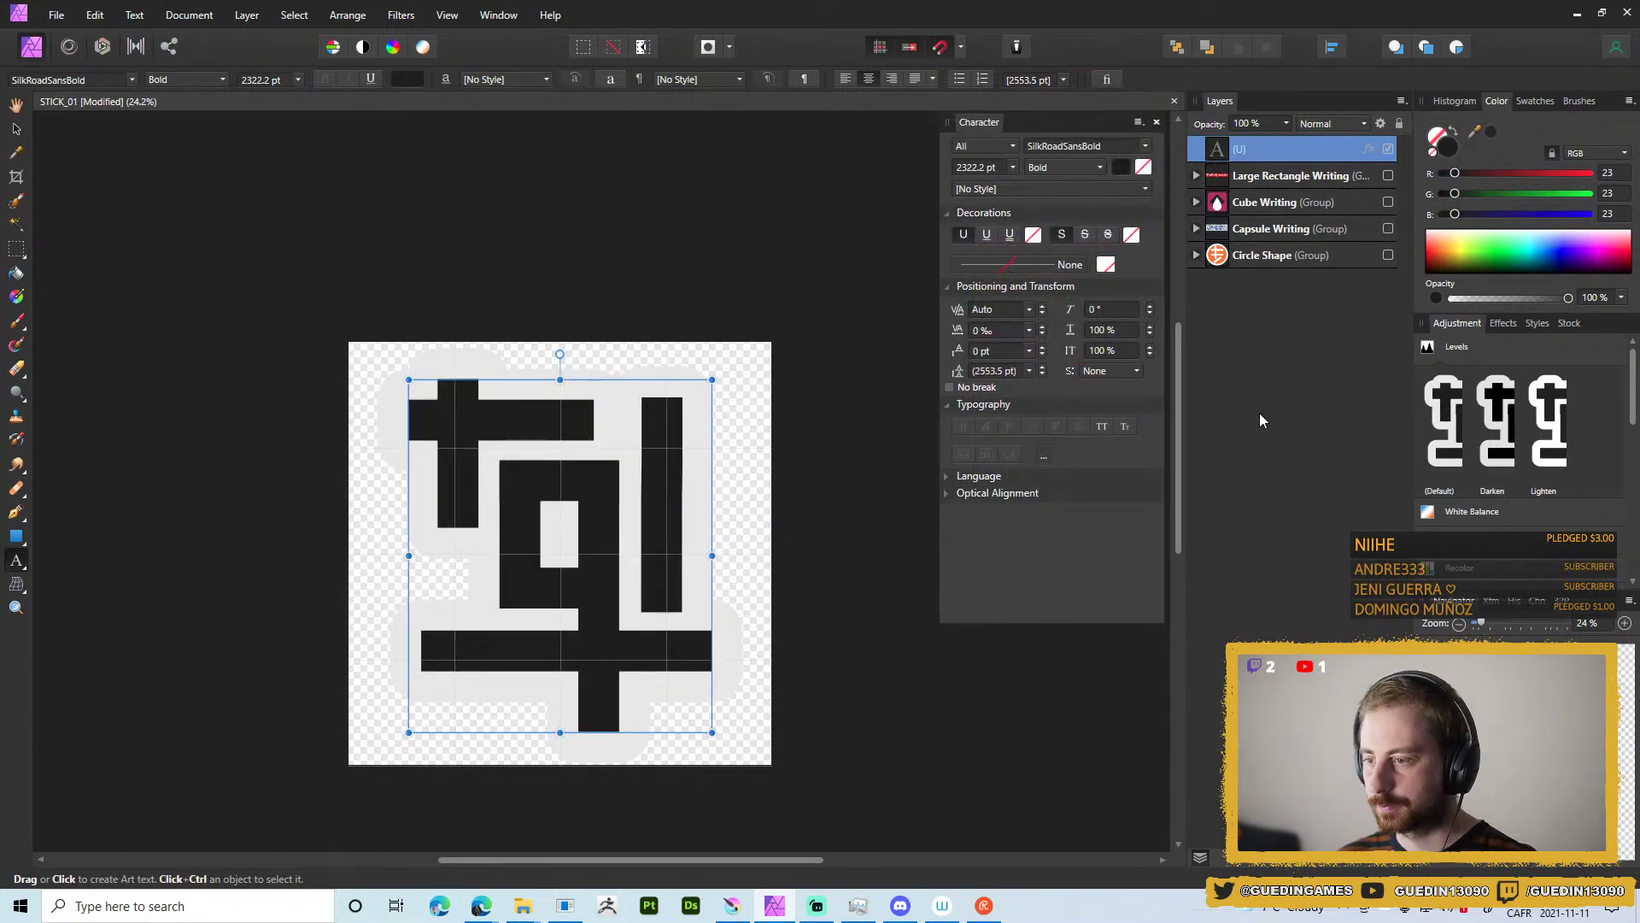
Glance at the Pinterest sticker reference in the browser and replace the U glyph with V after trying L, N, M and other letters.
key("alt+Tab")
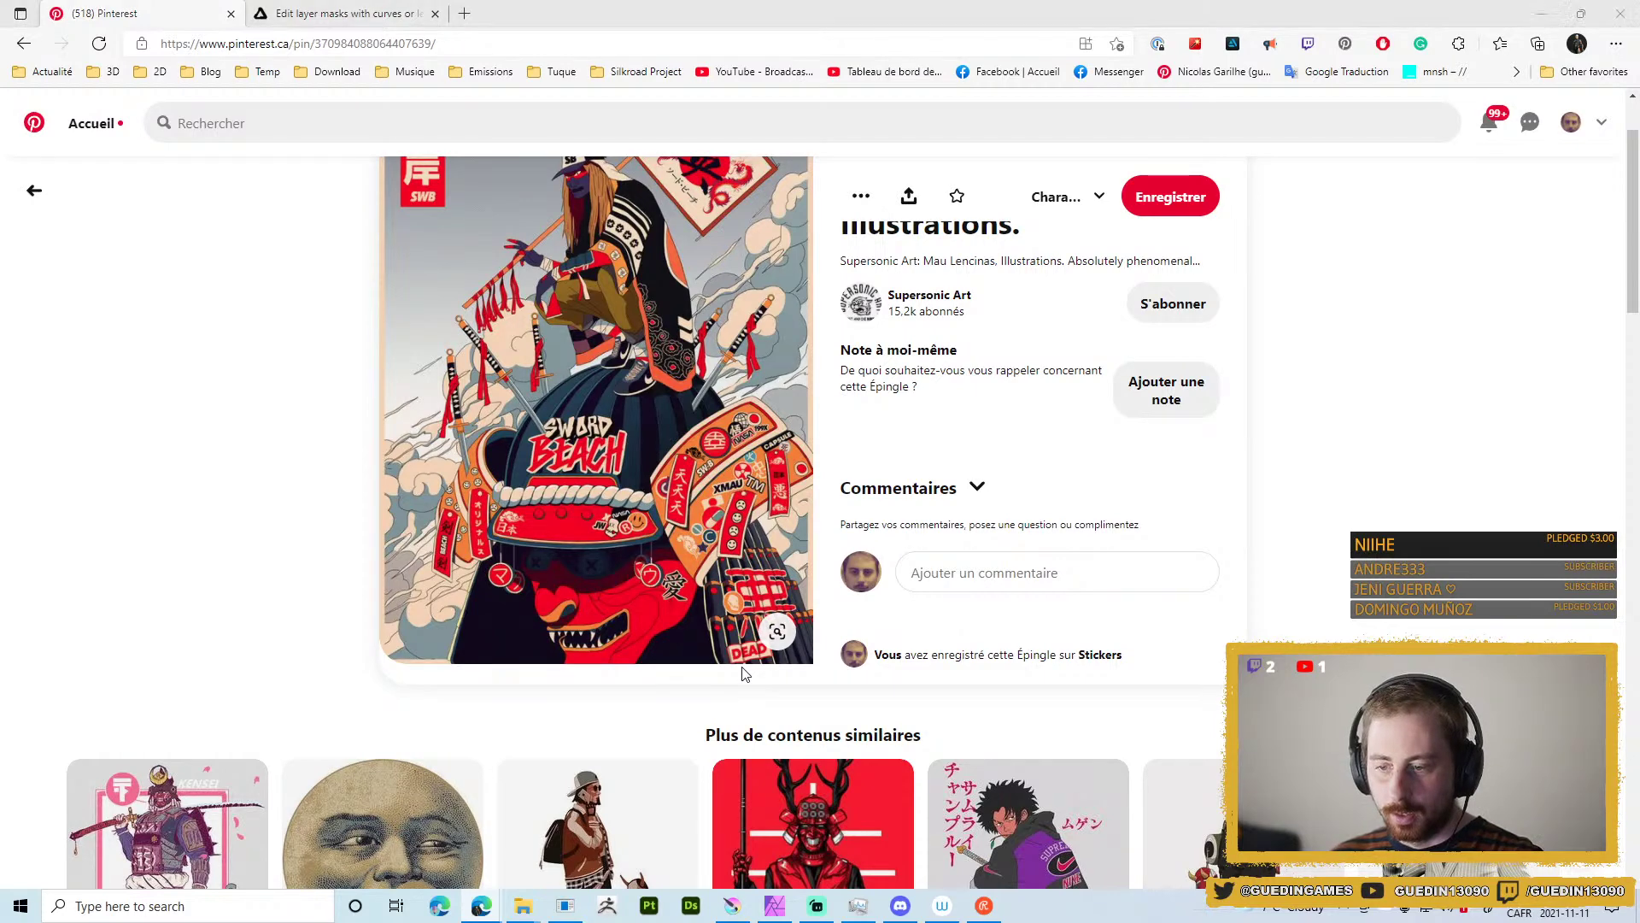
key("alt+Tab")
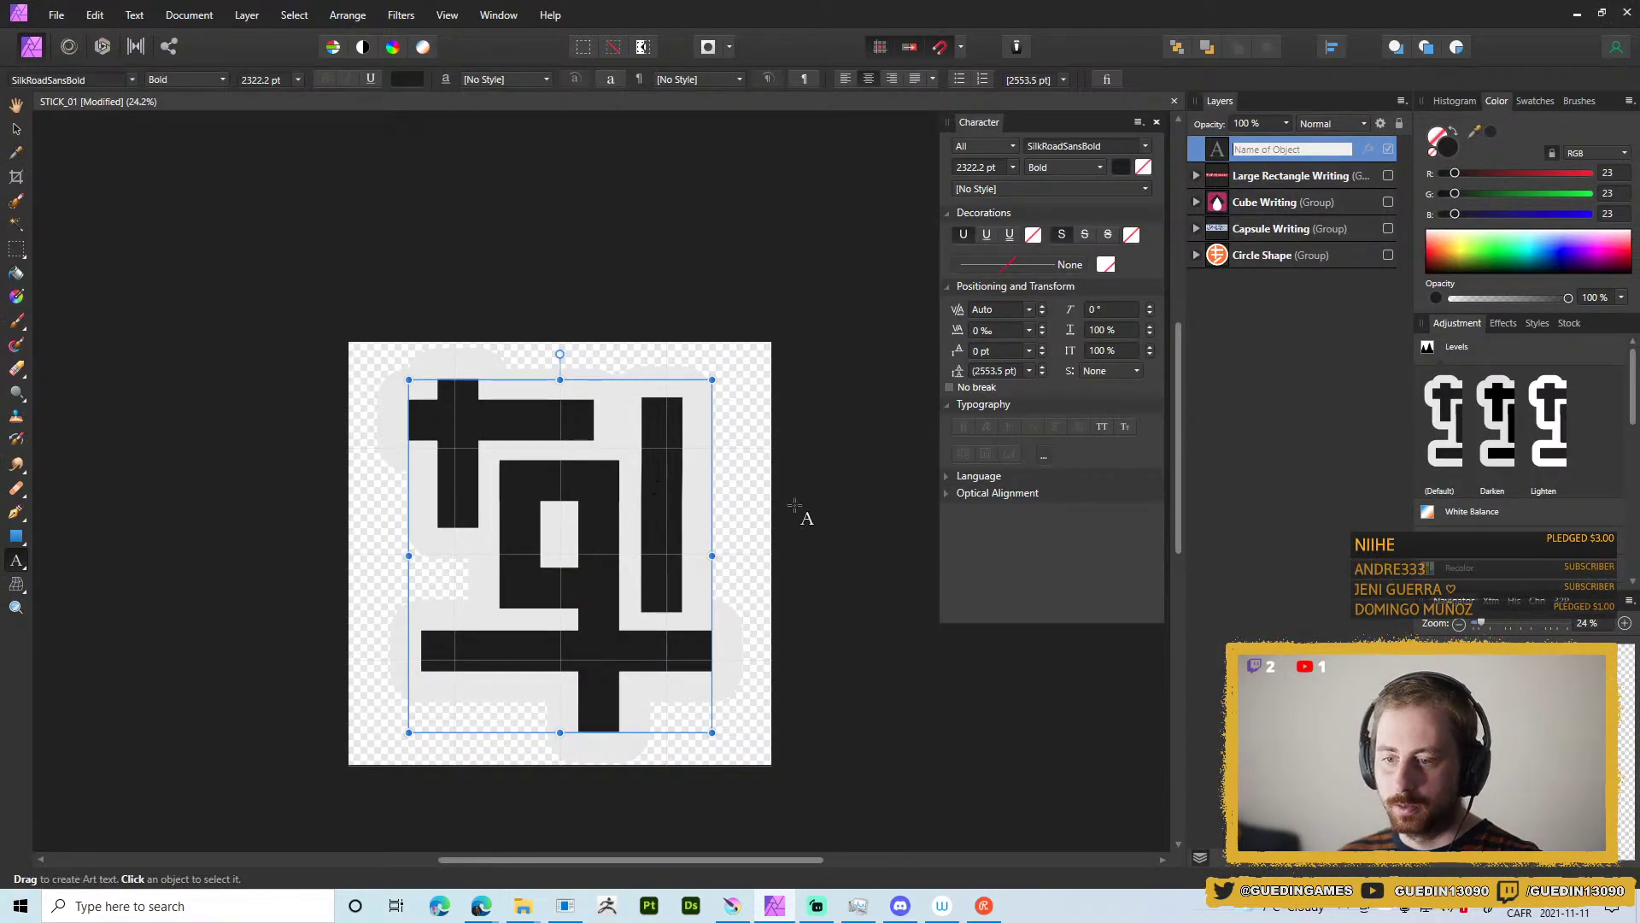
left_click(581, 532)
key("ctrl+a")
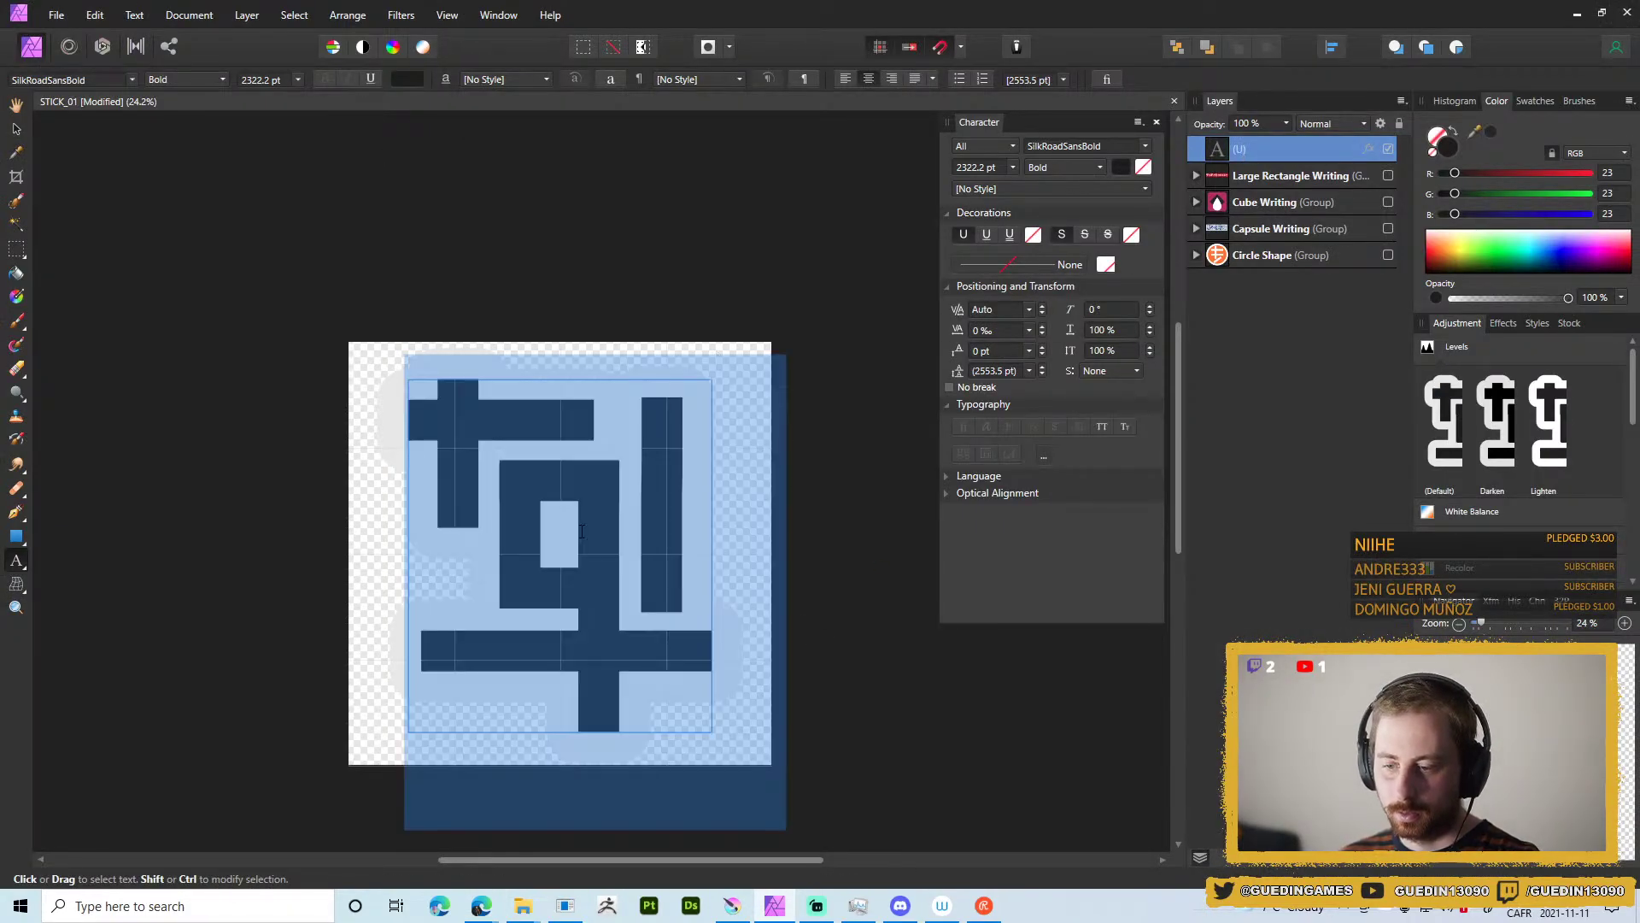
type("L")
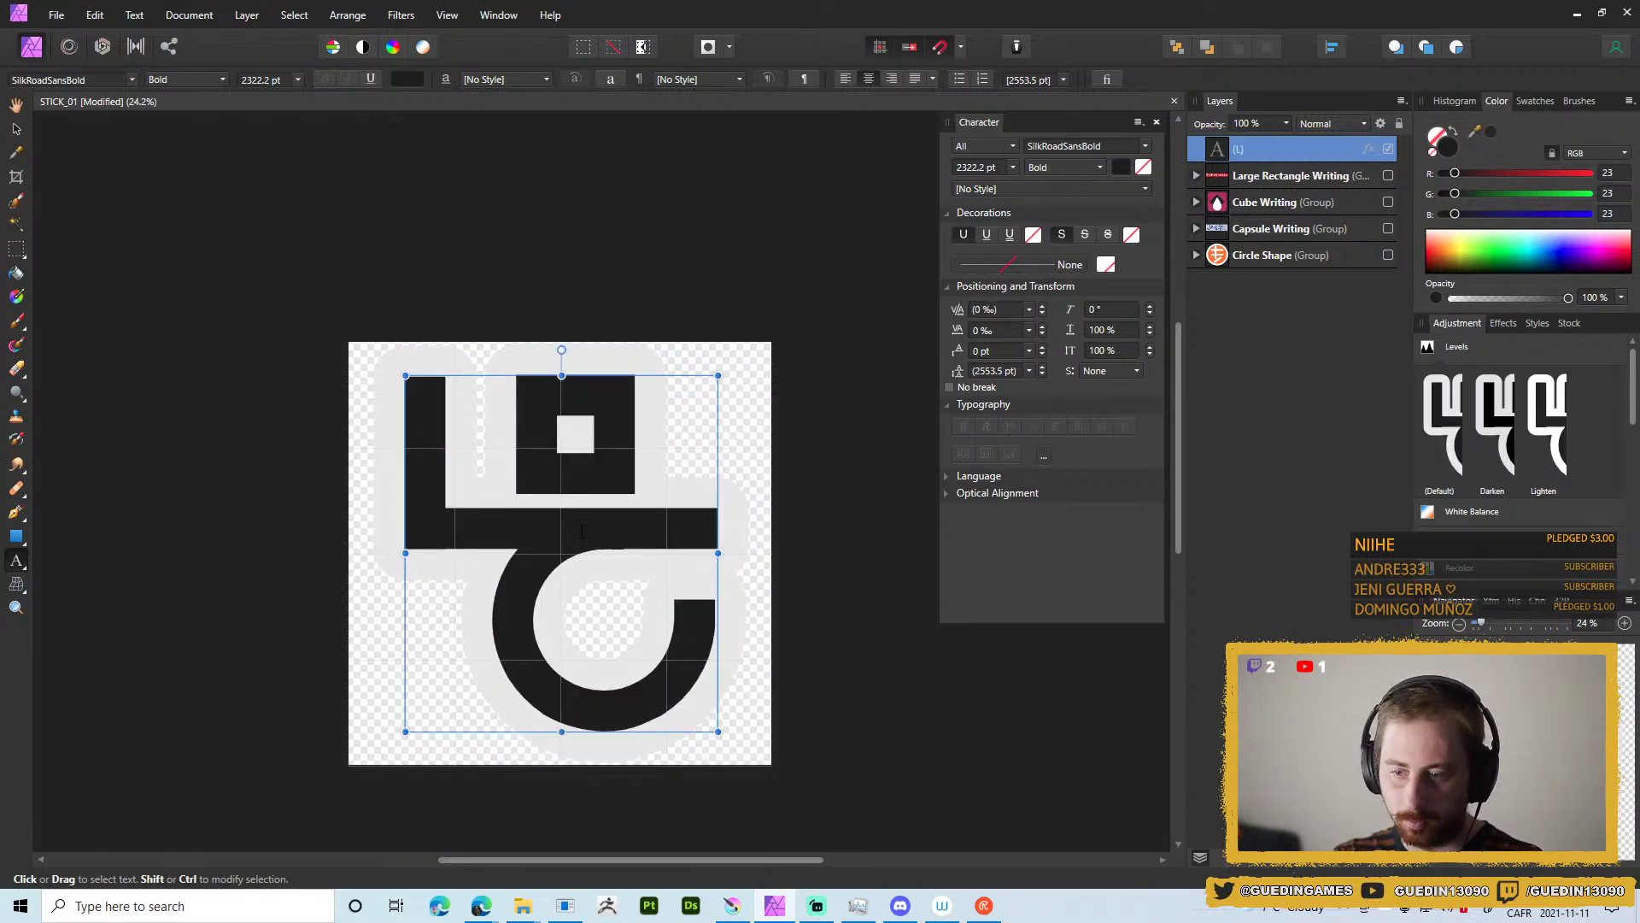
key("BackSpace")
type("H")
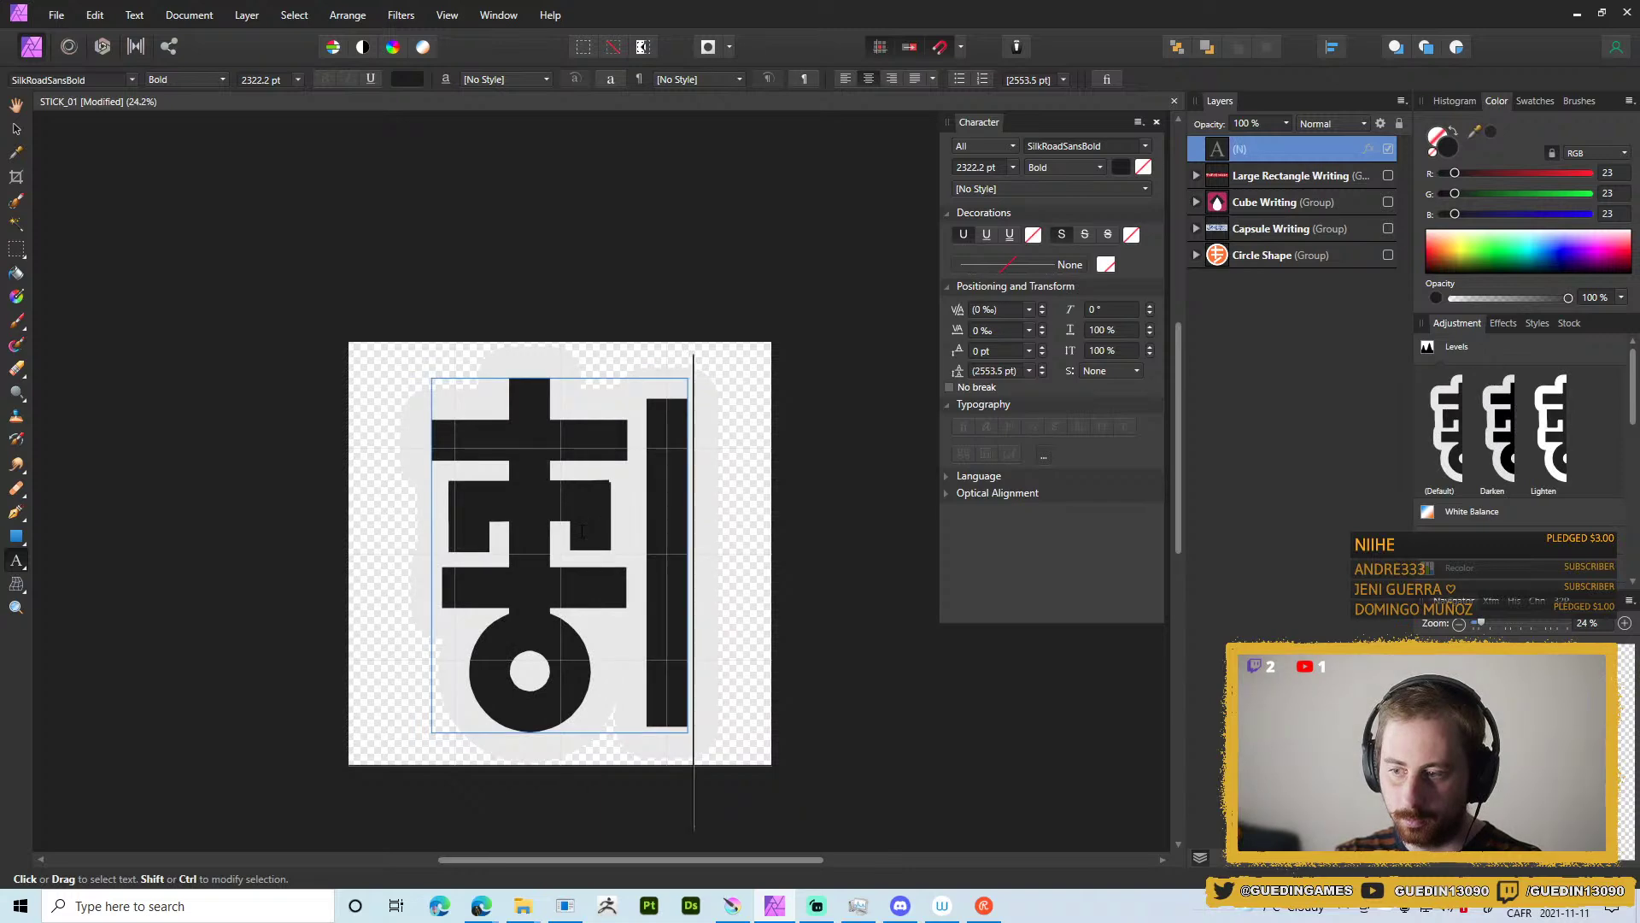
key("BackSpace")
type("N")
key("BackSpace")
type("M")
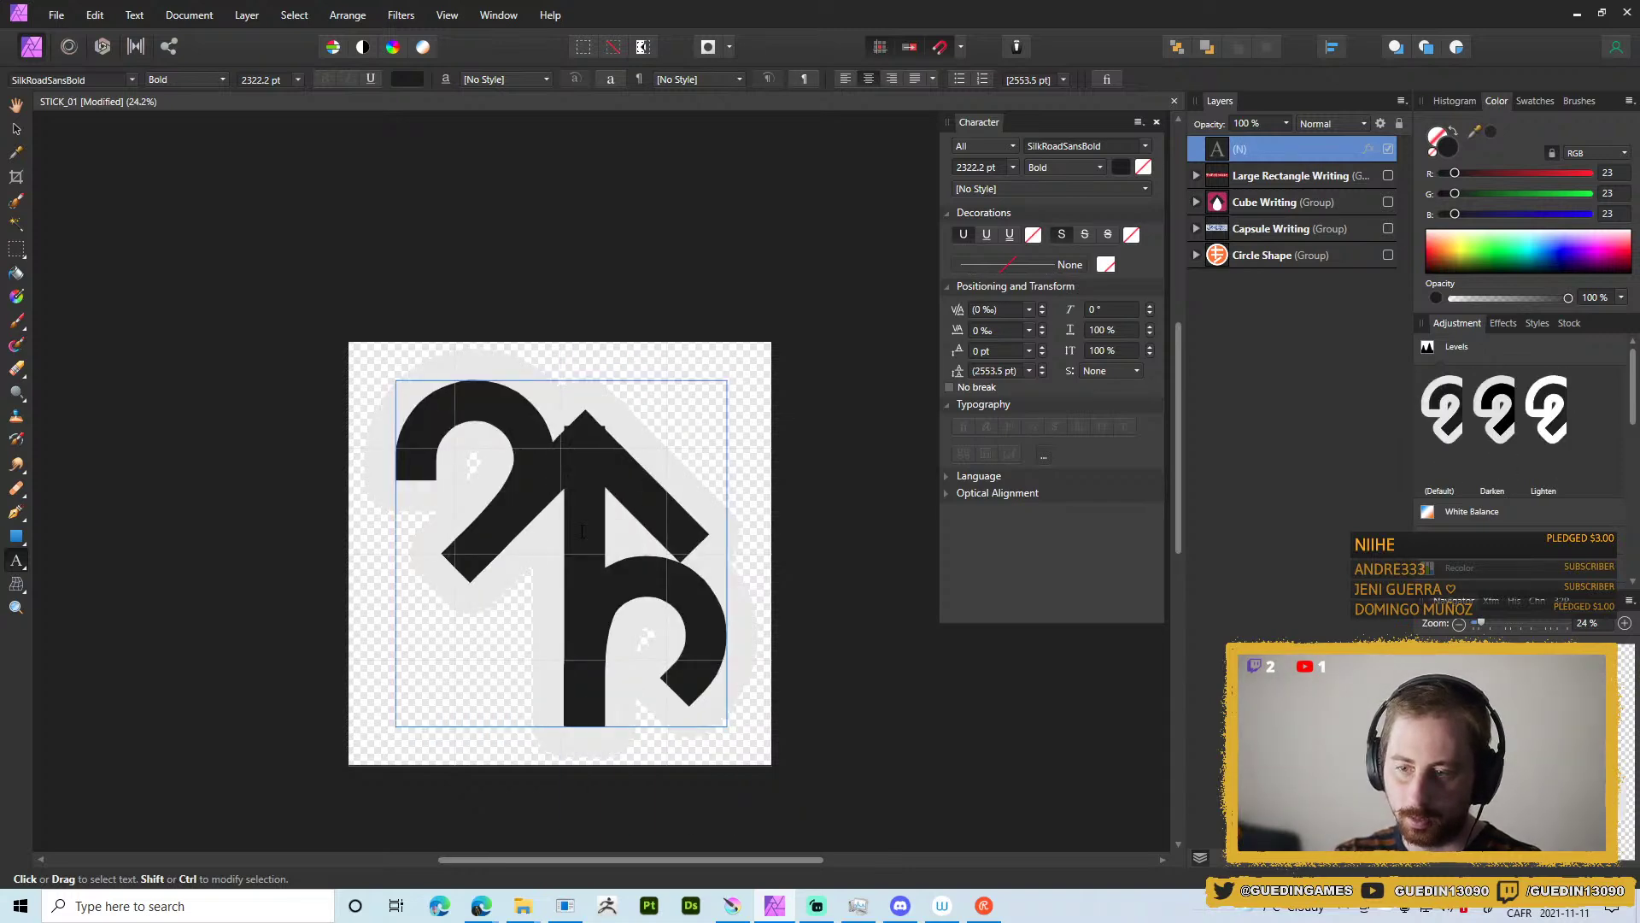
key("BackSpace")
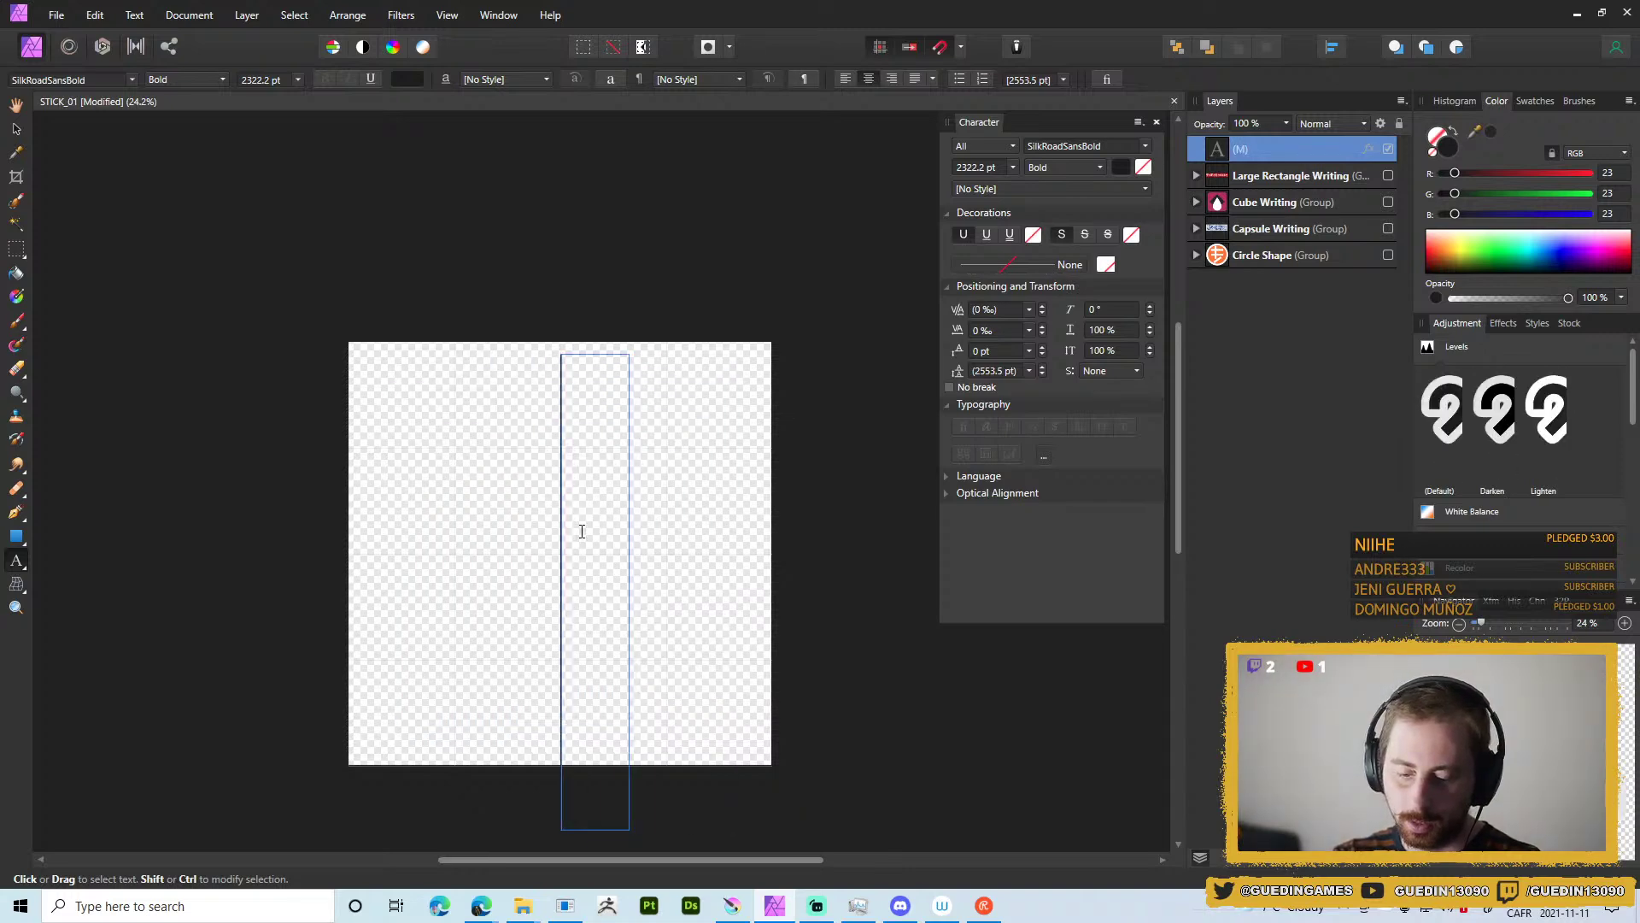
type("O")
key("BackSpace")
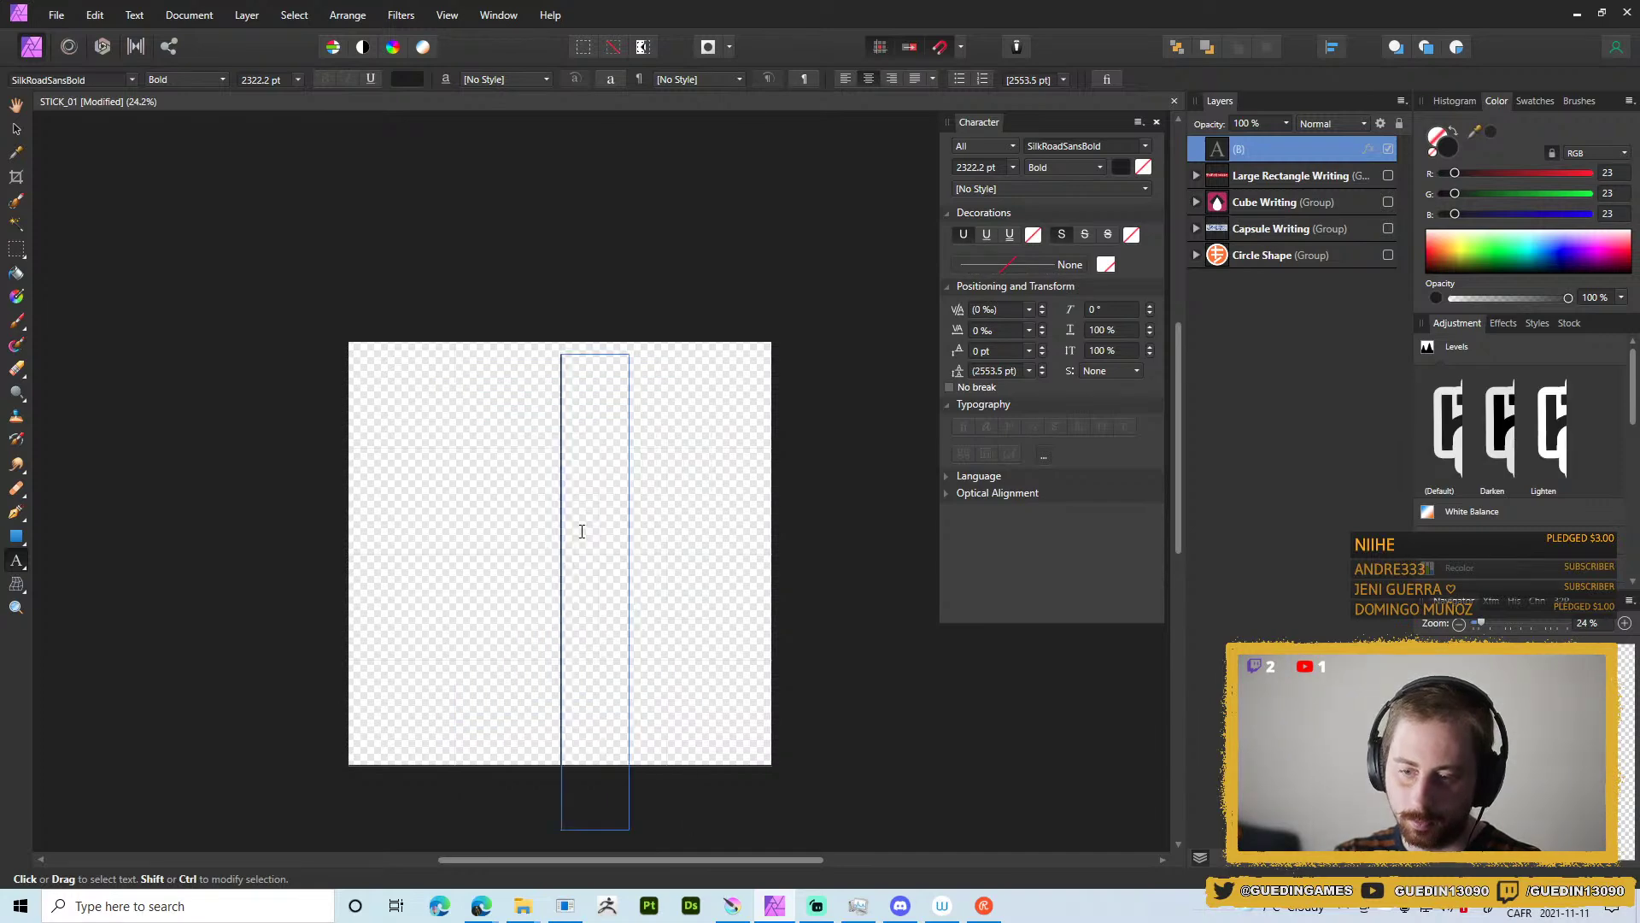
type("P")
key("BackSpace")
type("V")
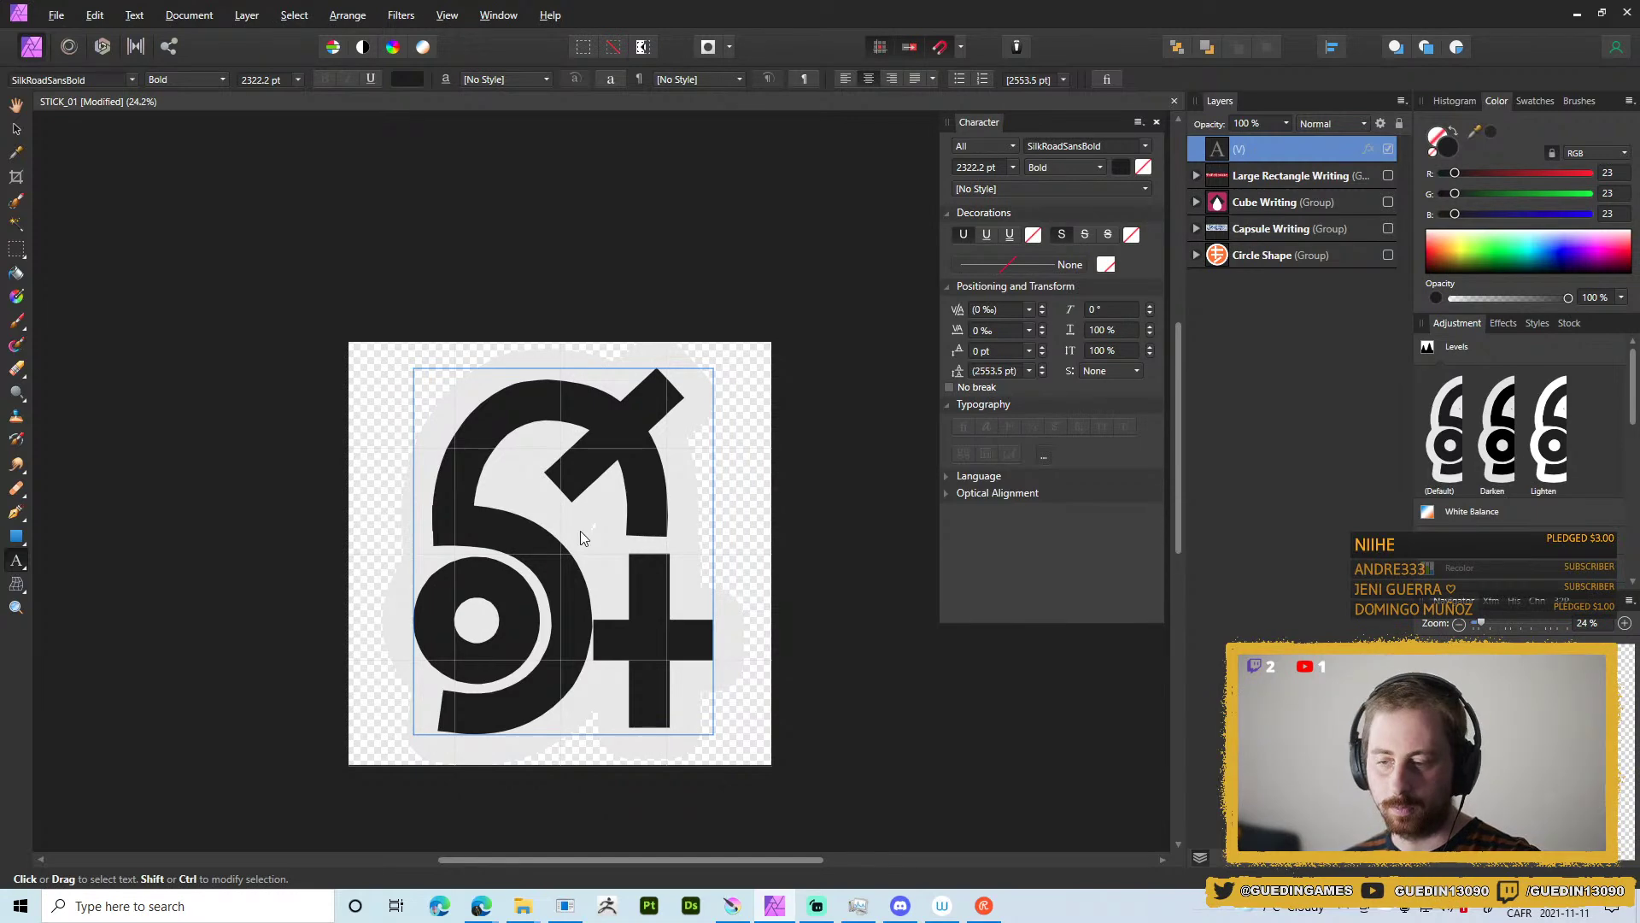
Export the V glyph as a PNG in the Stickers folder, basing its file name on T_STICK_17.png.
key("ctrl+shift+alt+s")
left_click(959, 557)
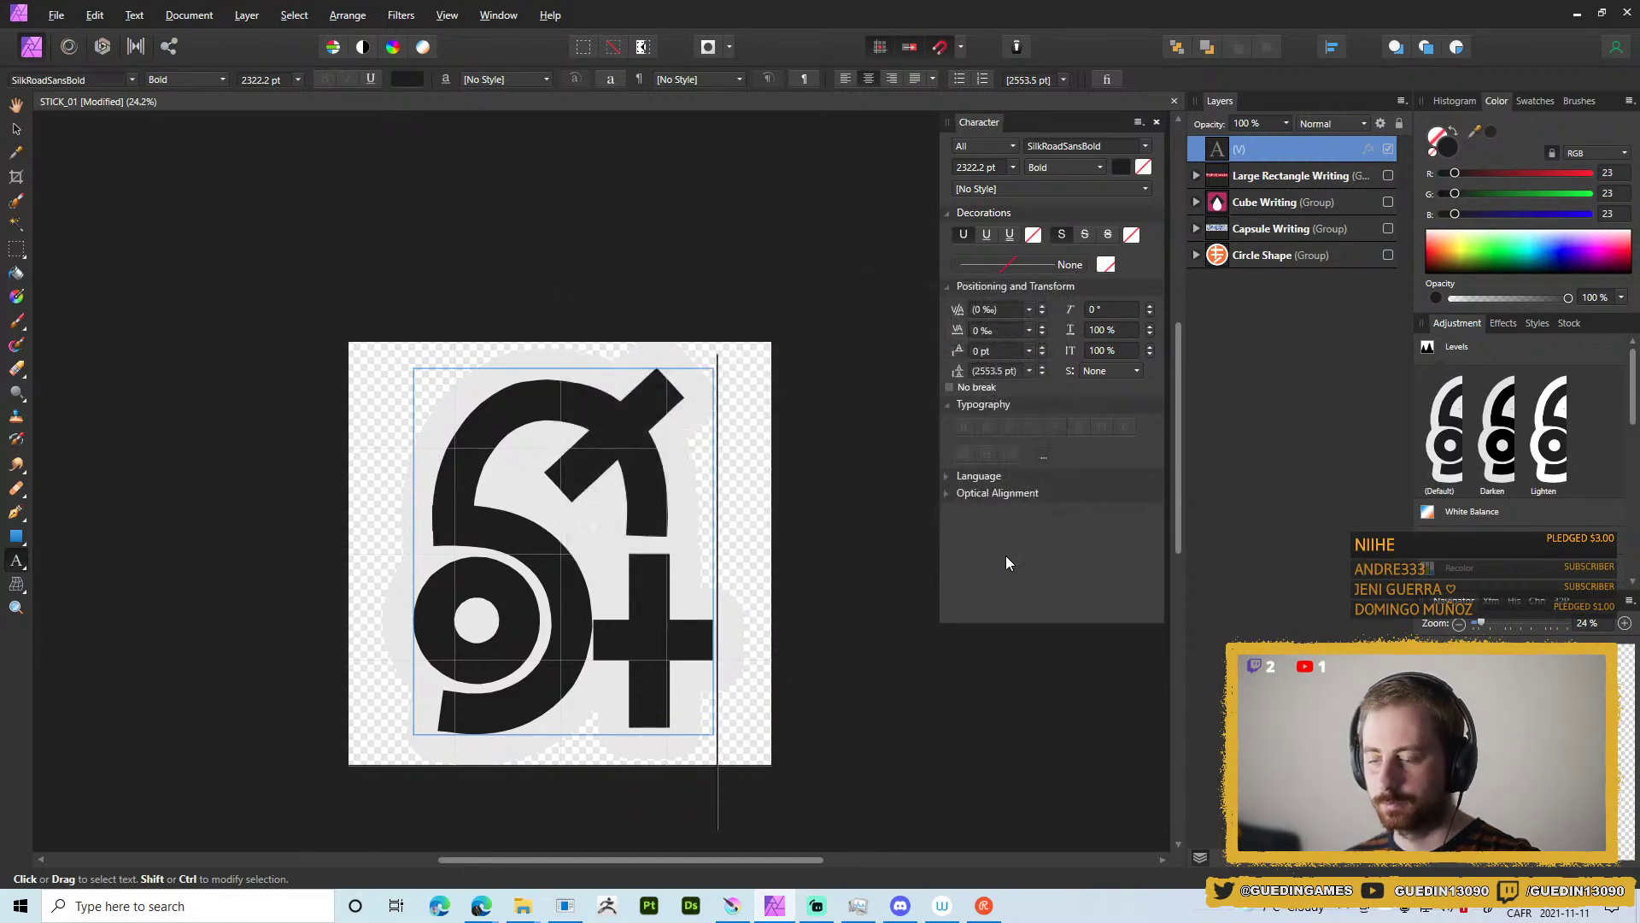
left_click(612, 465)
left_click(382, 615)
left_click(382, 614)
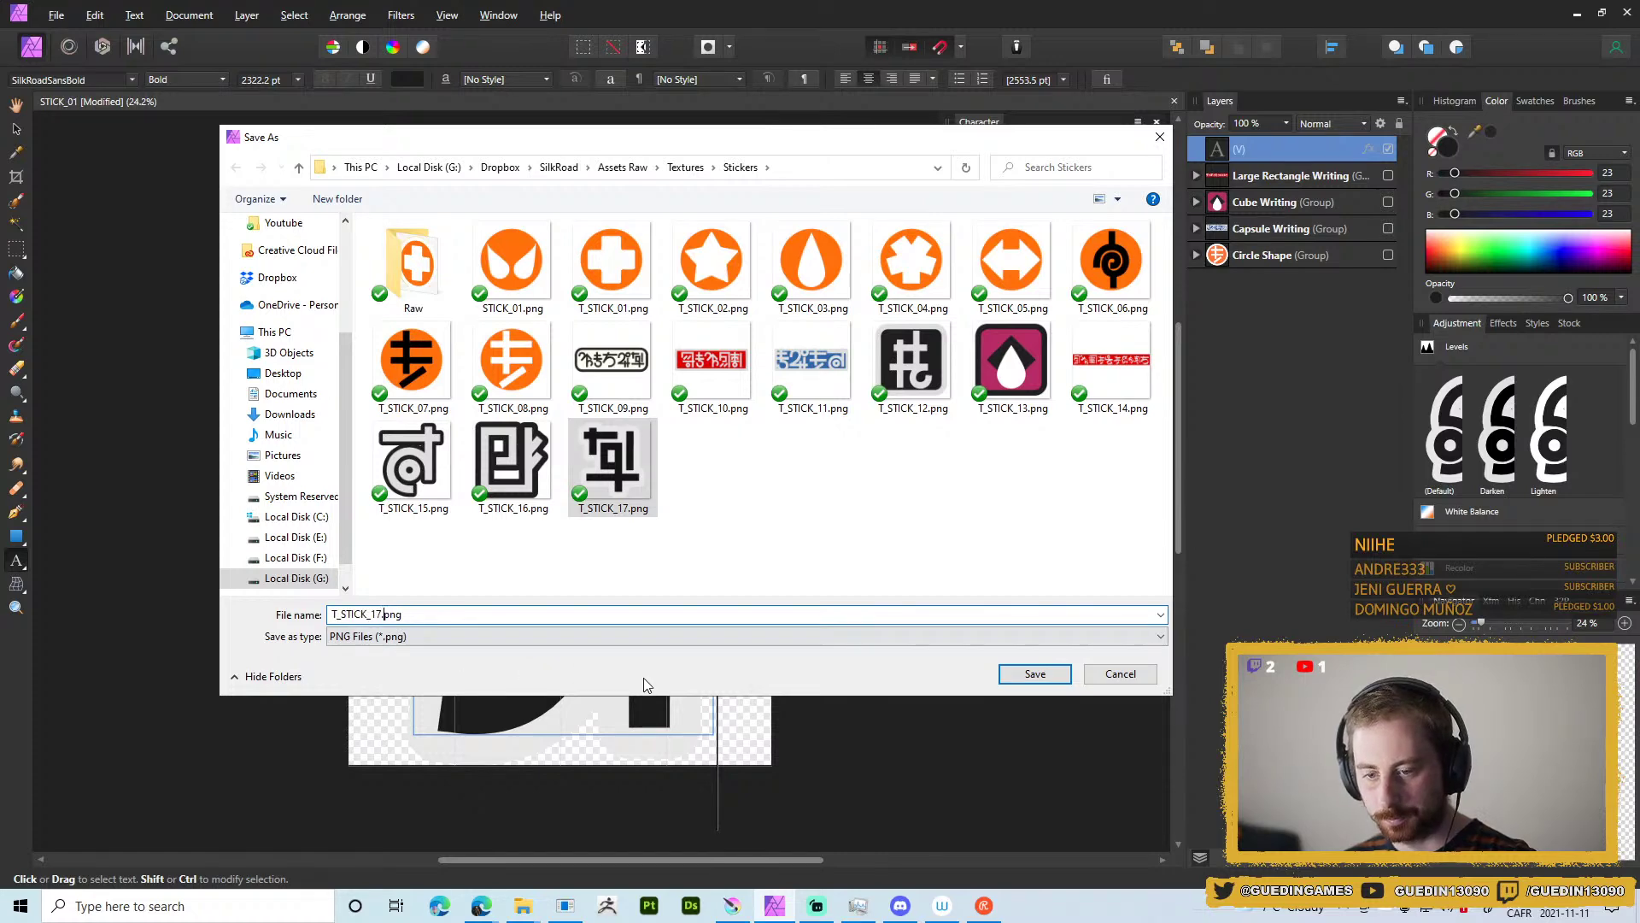
key("Return")
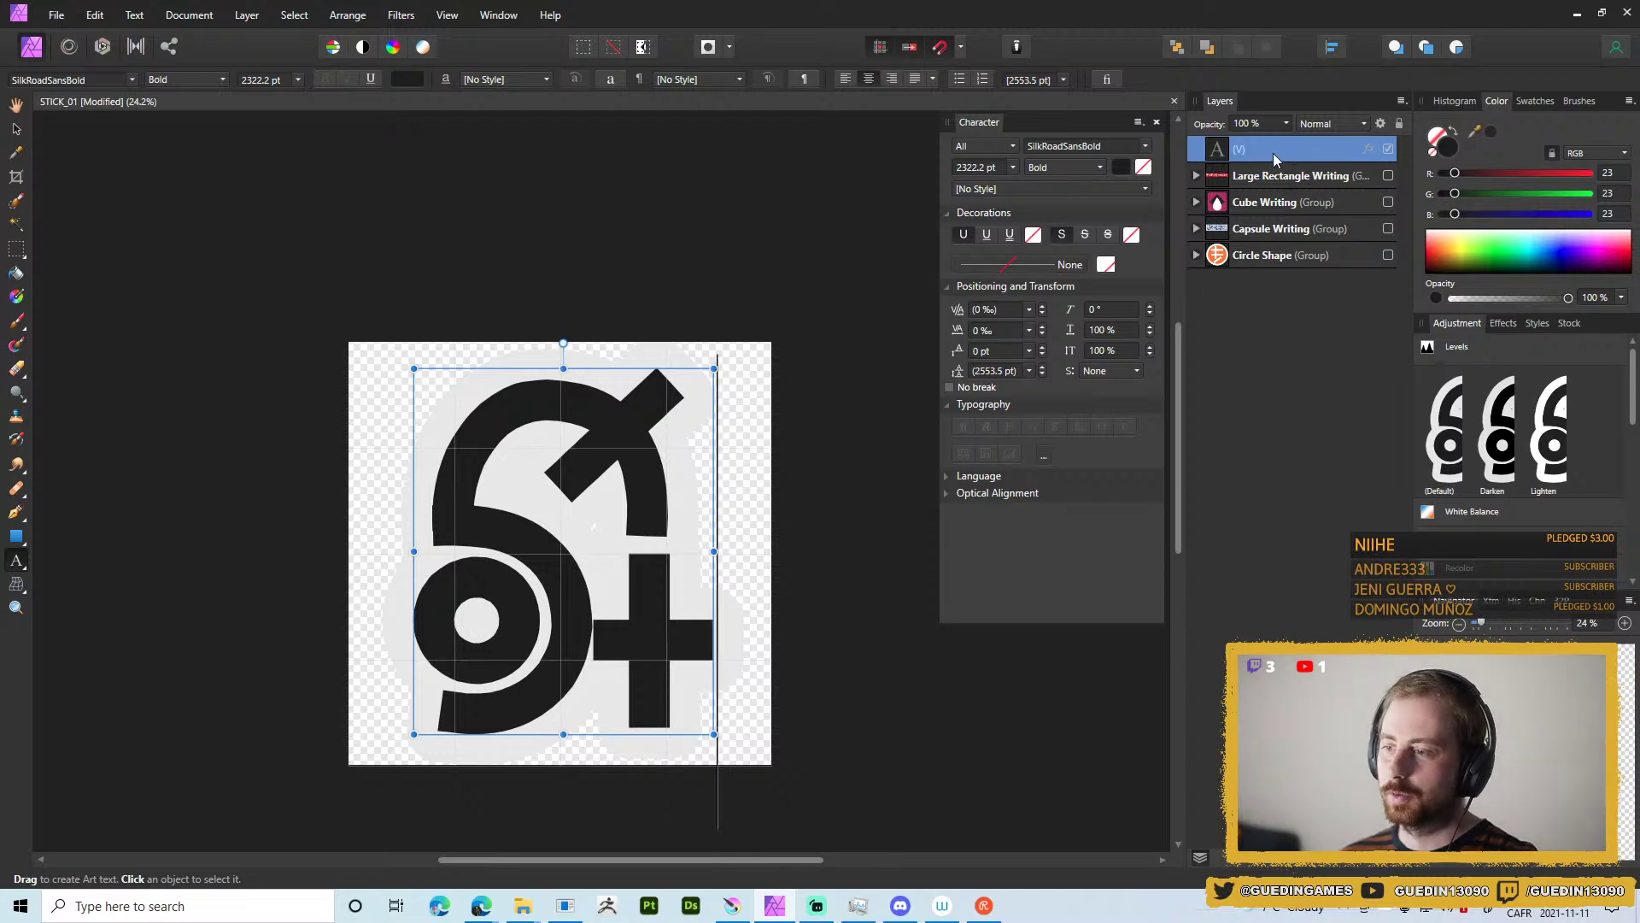
Try the text WTF in place of the V glyph and undo the entry.
key("BackSpace")
type("asd")
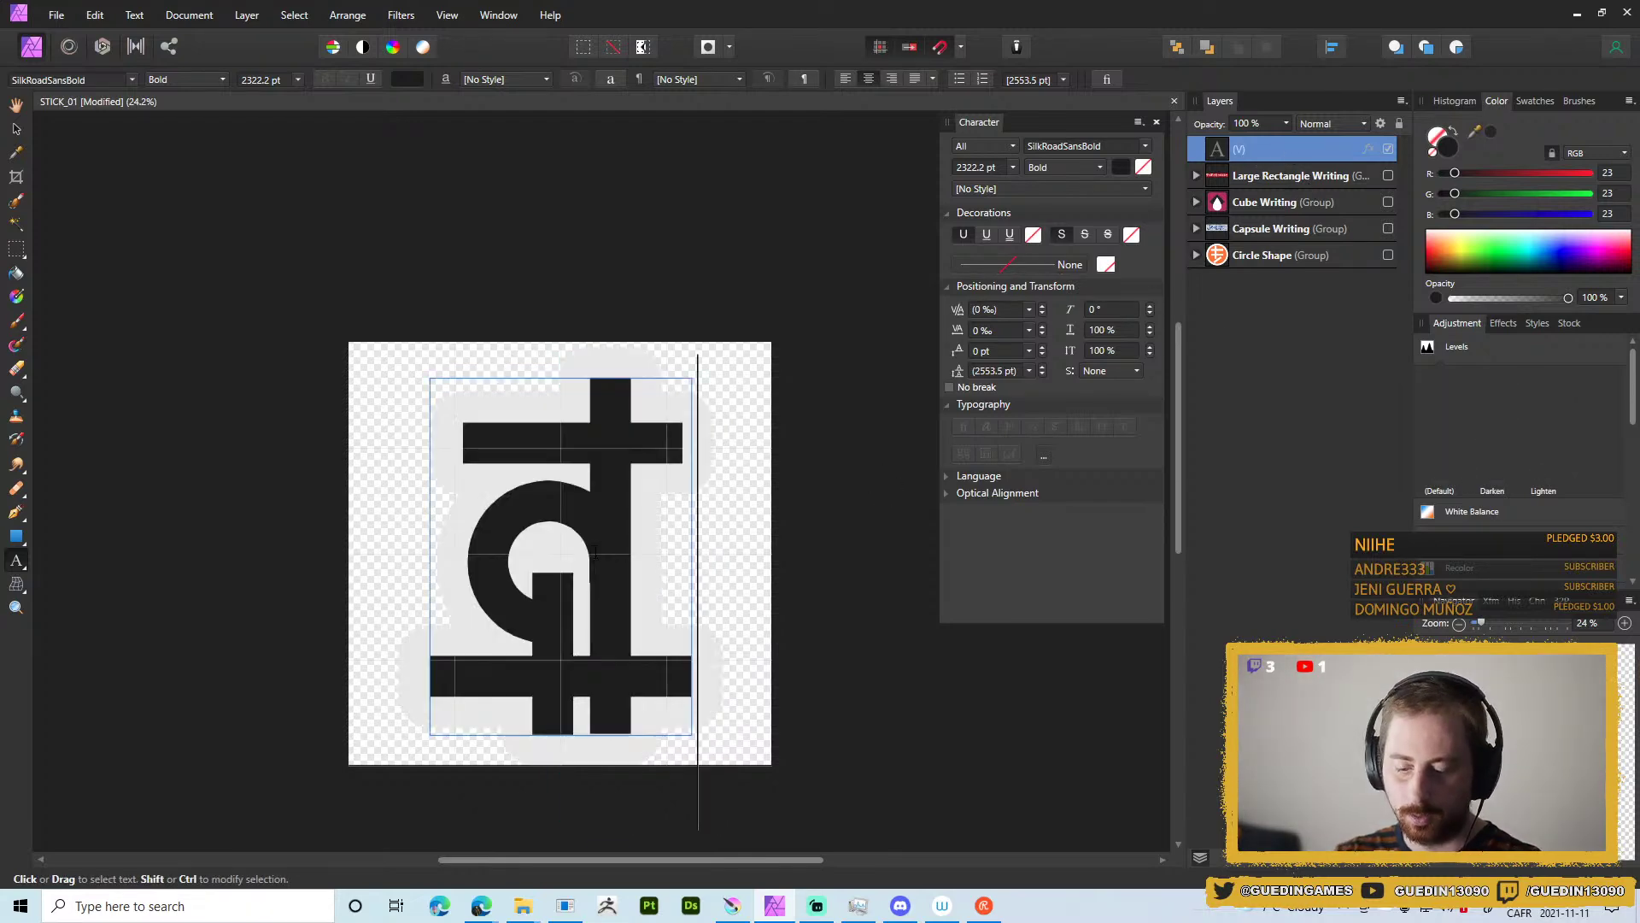
scroll(726, 598, "down", 2)
key("Escape")
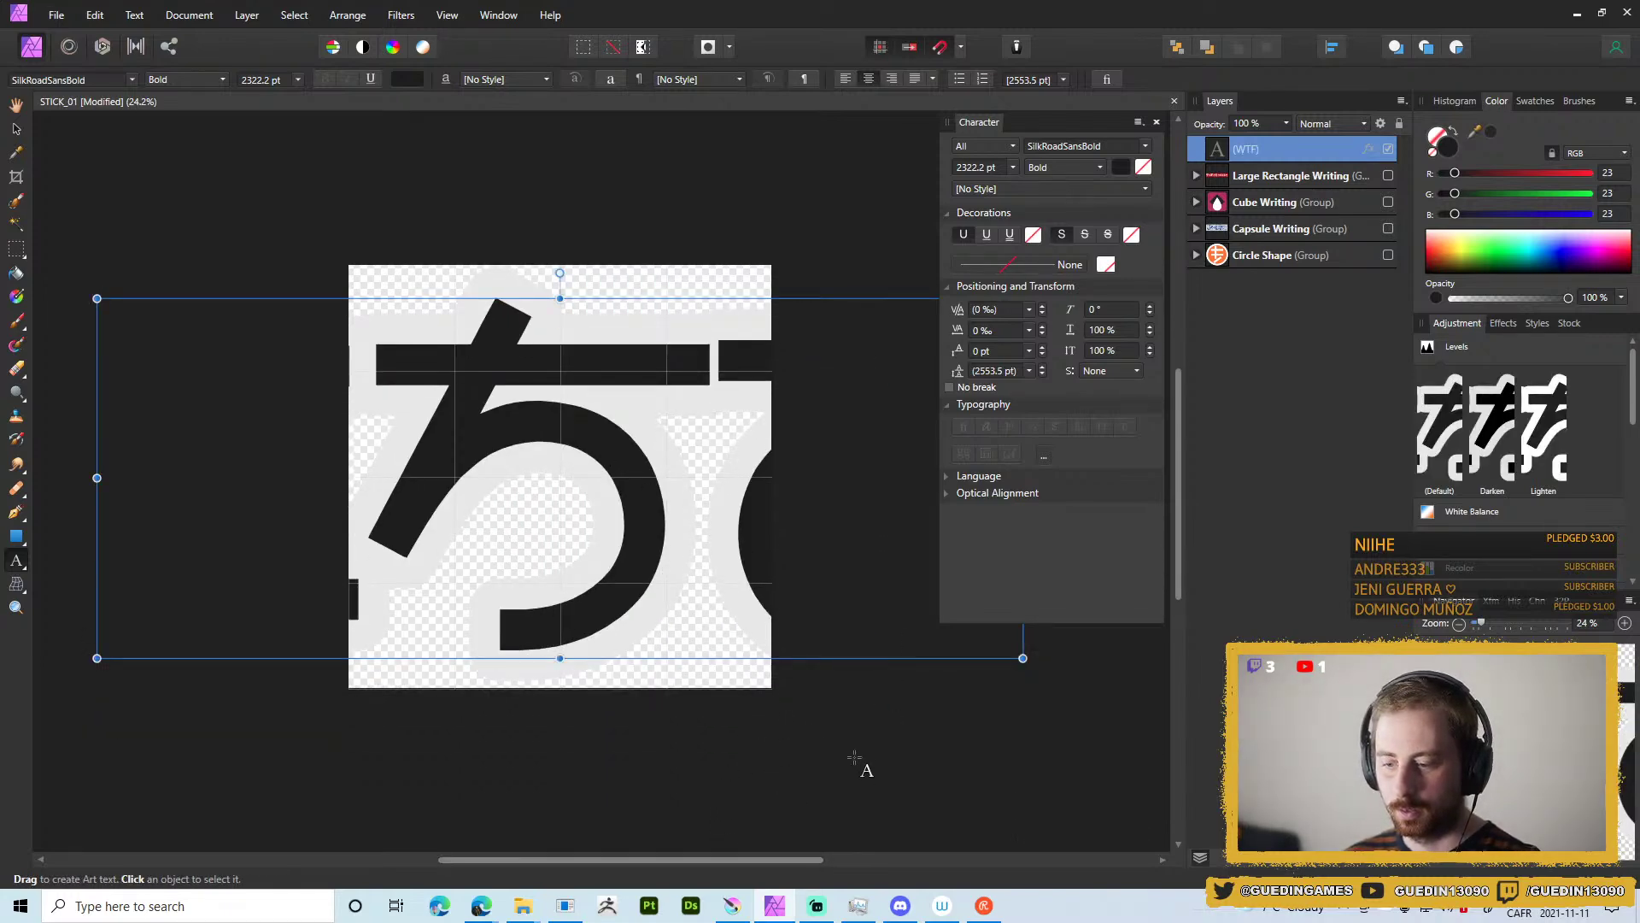
left_click_drag(1057, 757, 769, 744)
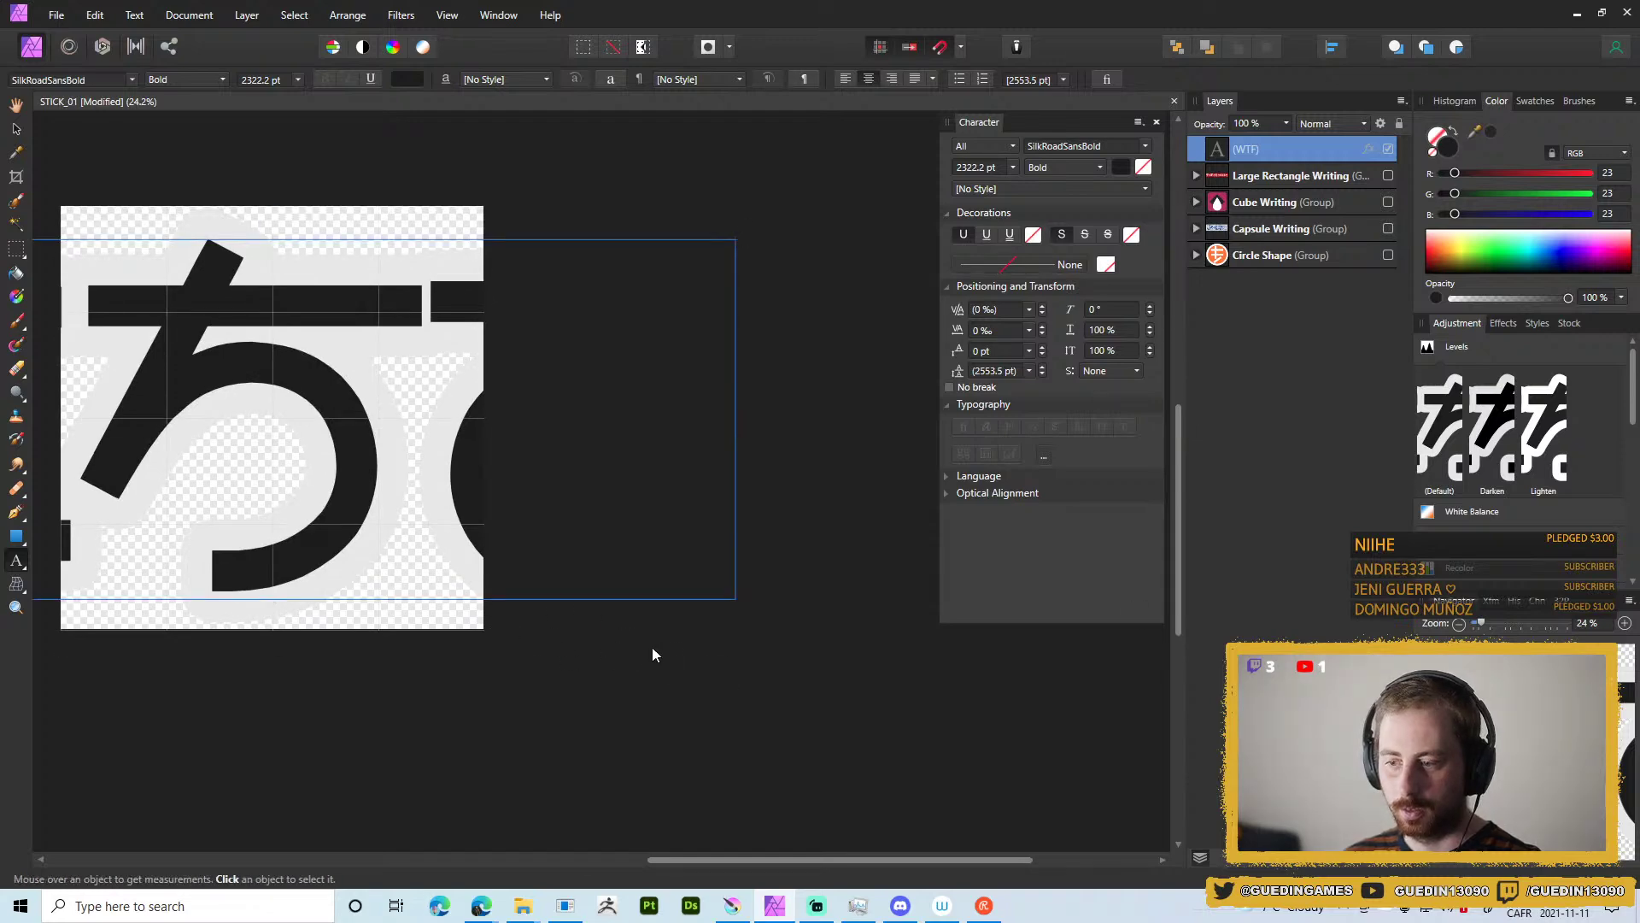
key("ctrl+z")
scroll(653, 654, "left", 8)
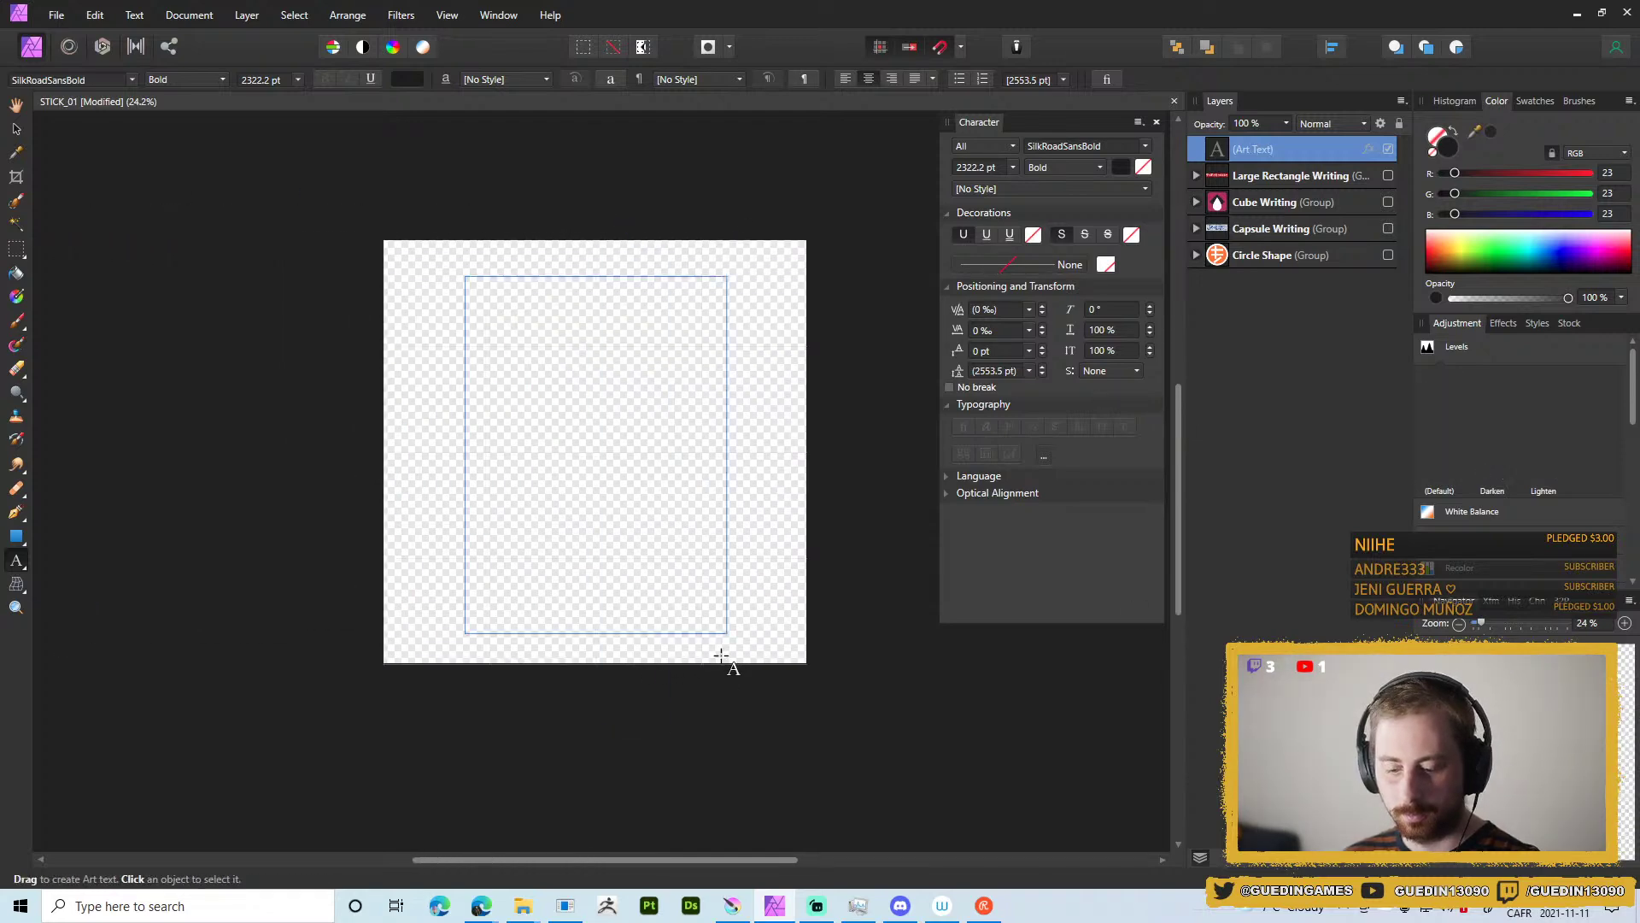
Restore the WTF text and scale it down to 935.7 pt so all three glyphs fit centred on the canvas.
key("ctrl+shift+z")
type("F")
scroll(781, 610, "down", 2)
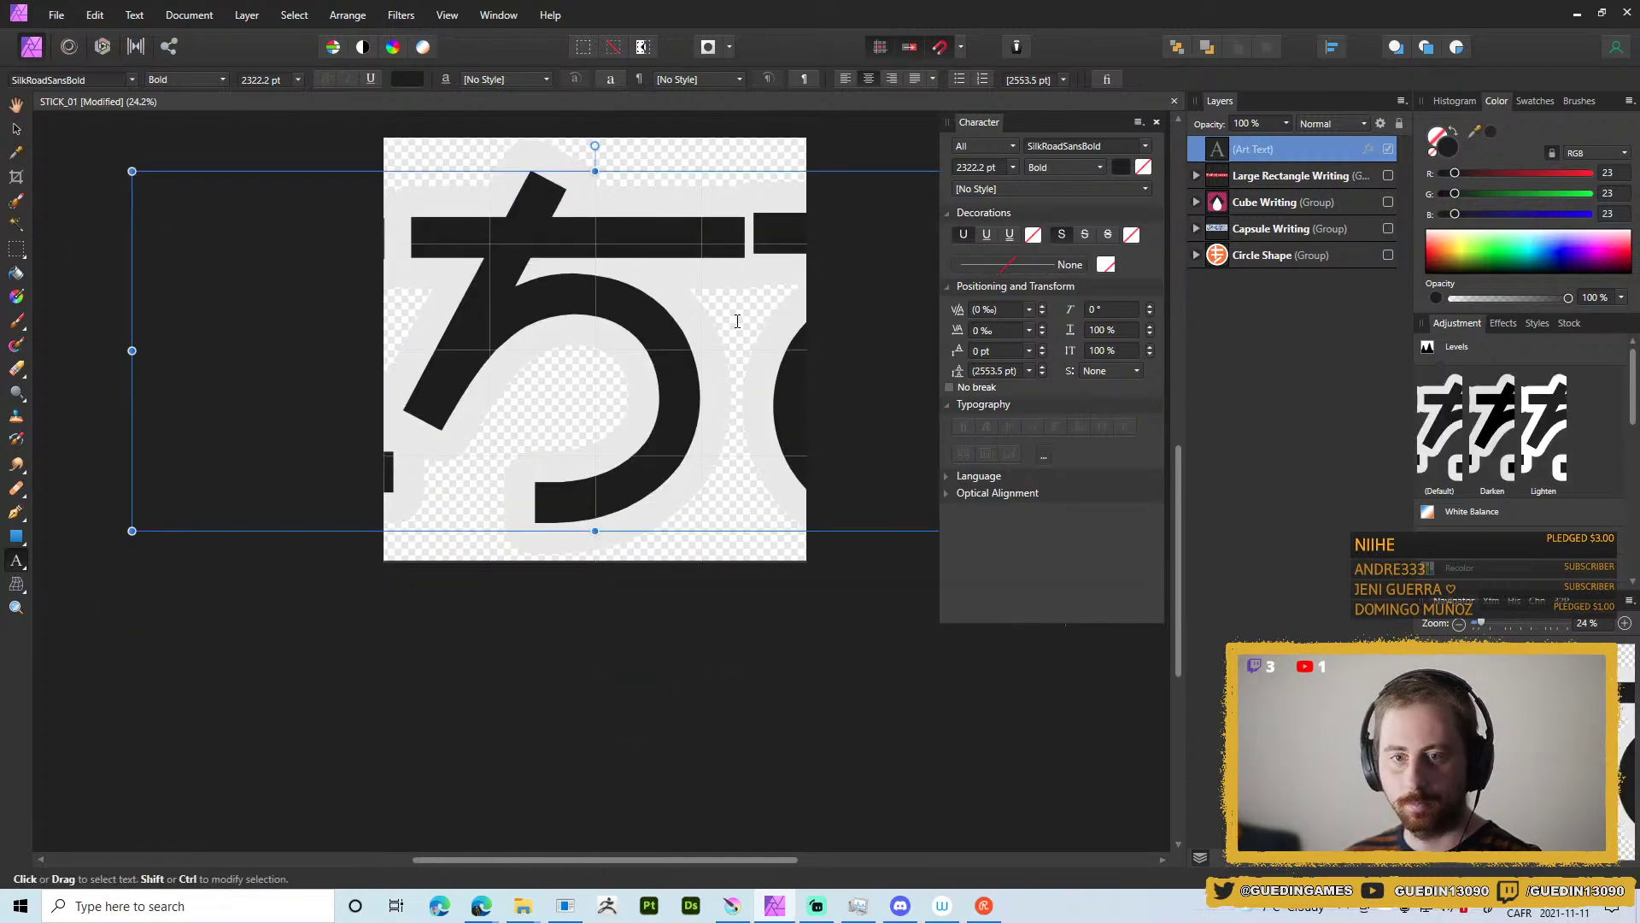
left_click(17, 128)
scroll(581, 505, "down", 2)
scroll(383, 633, "down", 2)
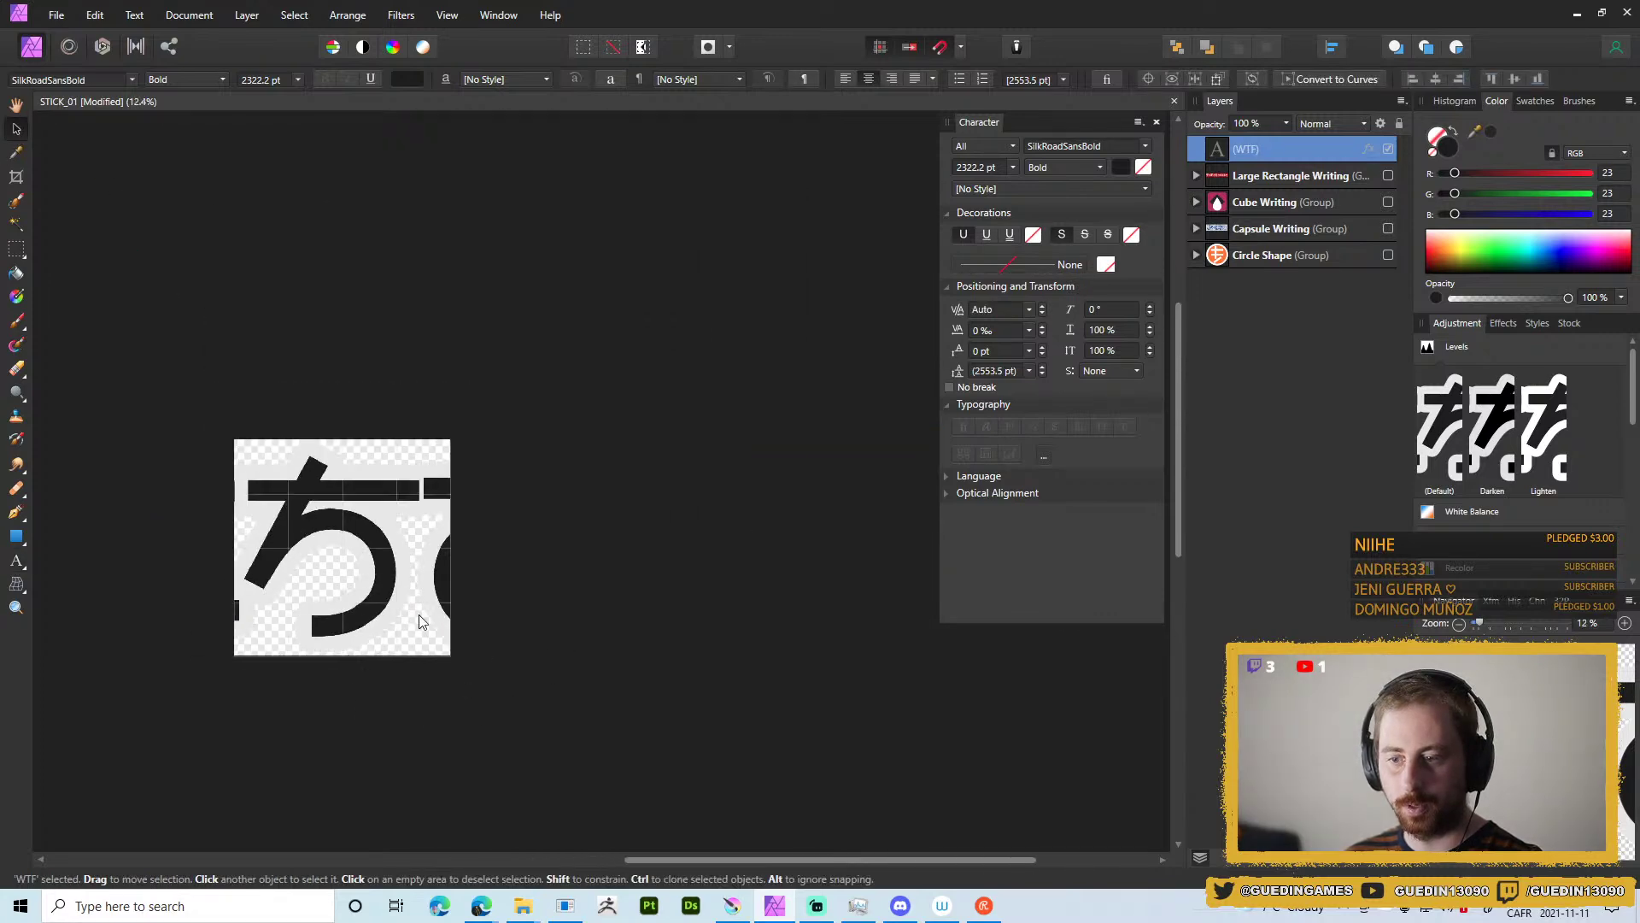
left_click_drag(580, 456, 443, 510)
key("space")
left_click_drag(487, 692, 772, 679)
scroll(712, 542, "up", 3)
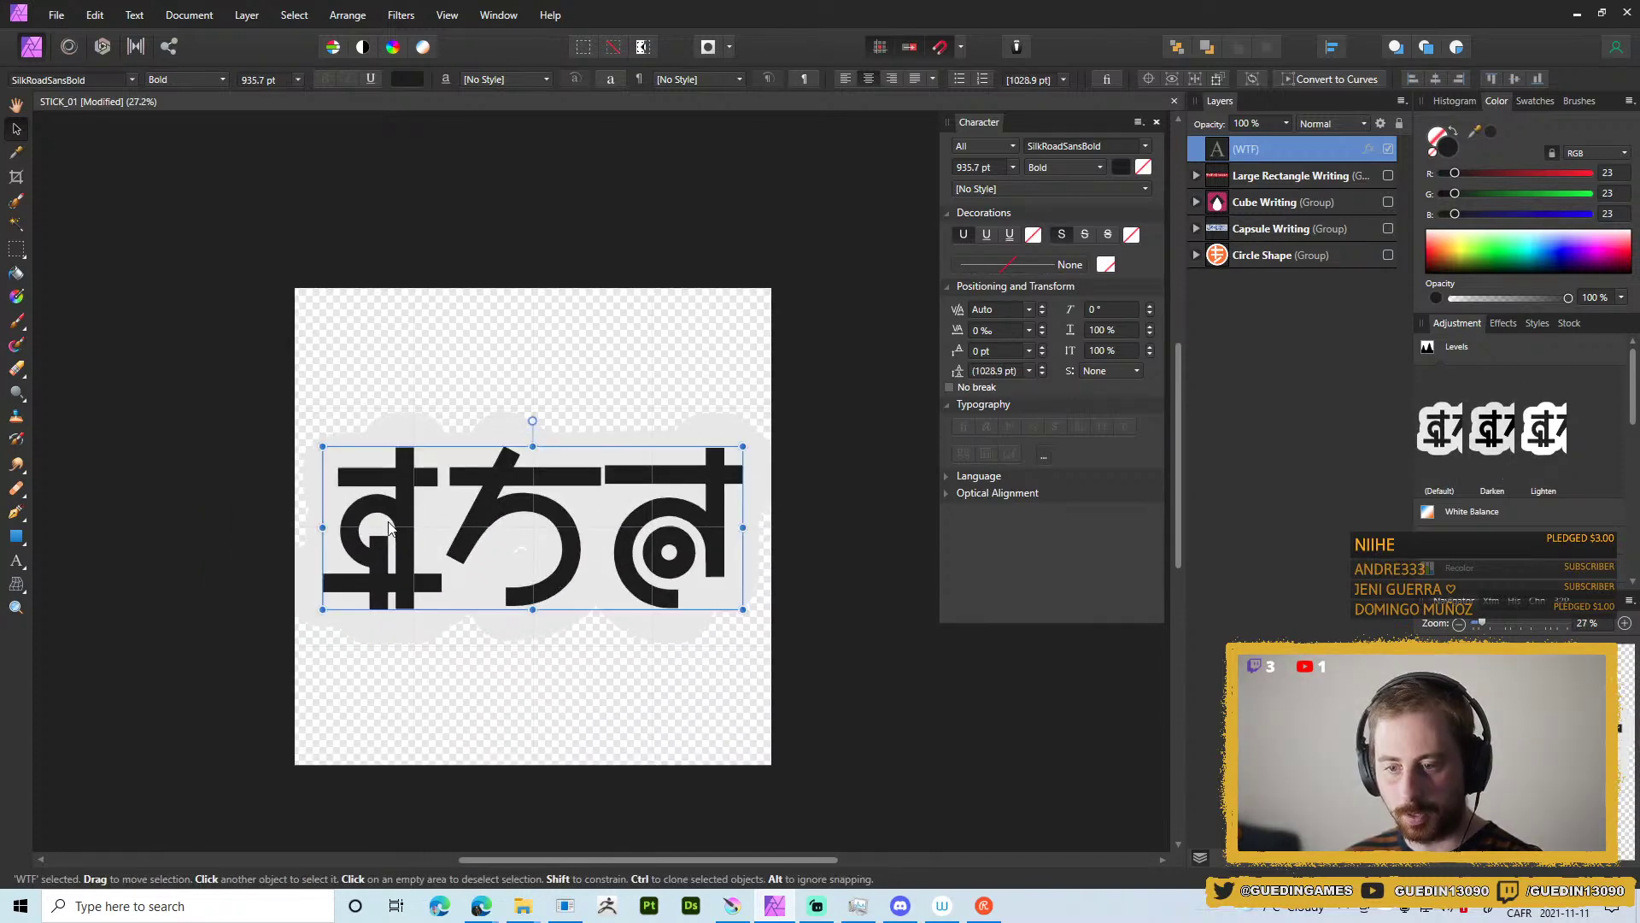
Replace the middle T glyph of the WTF text with Y.
left_click(14, 563)
left_click_drag(347, 503, 432, 504)
left_click(489, 498)
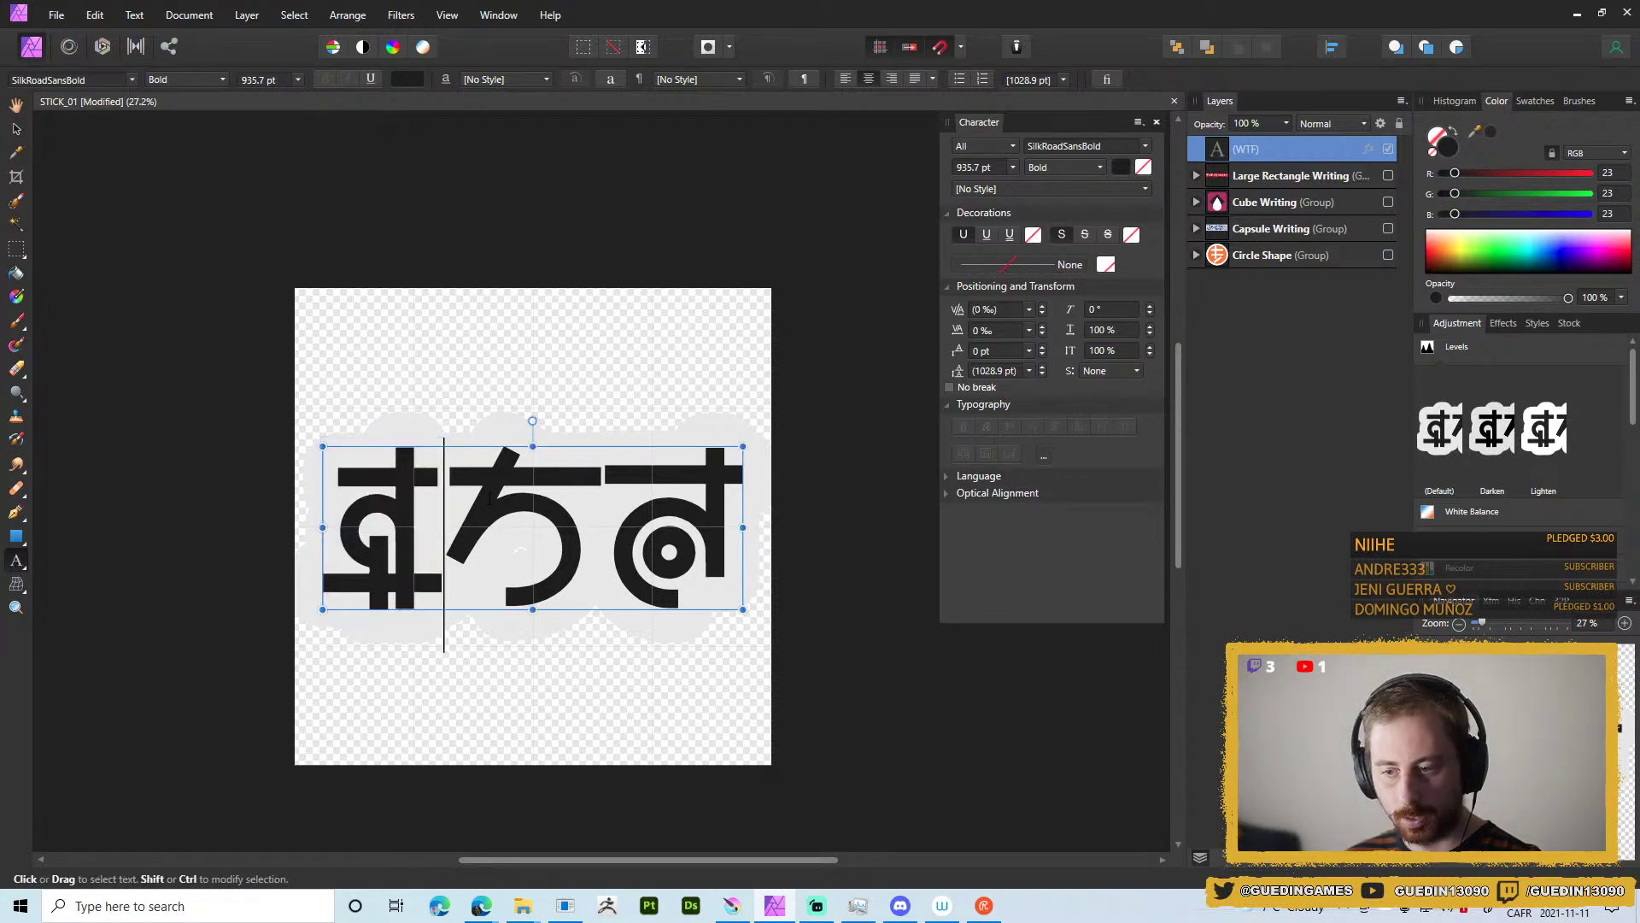
key("Delete")
type("Y")
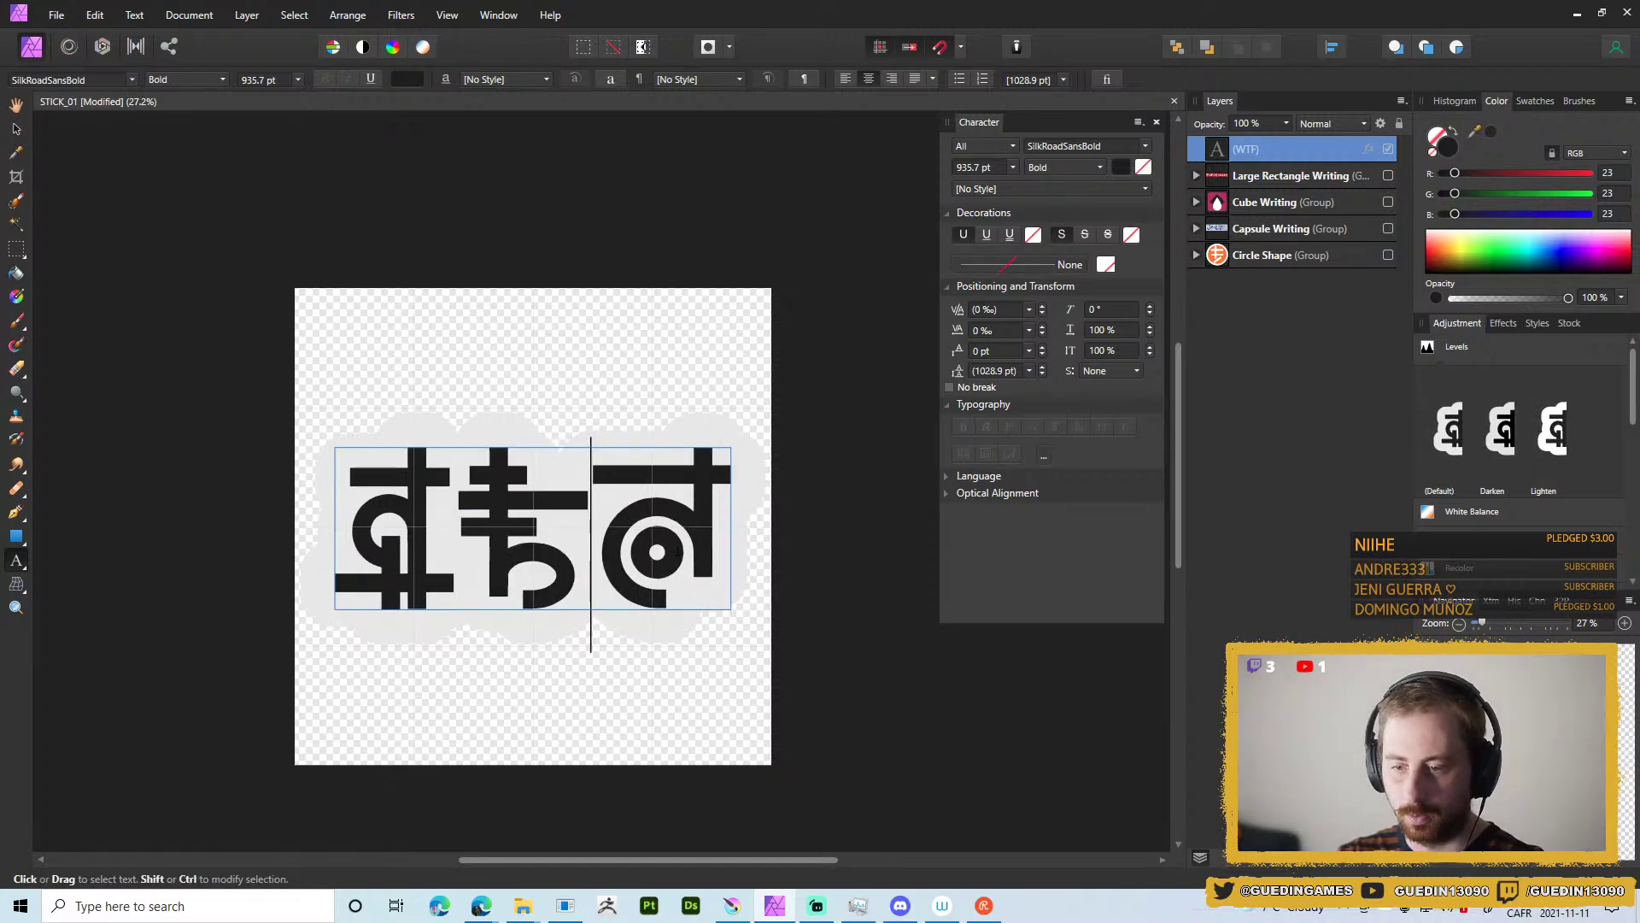
Try deleting the final F glyph from the text and undo the deletion.
key("Delete")
key("Escape")
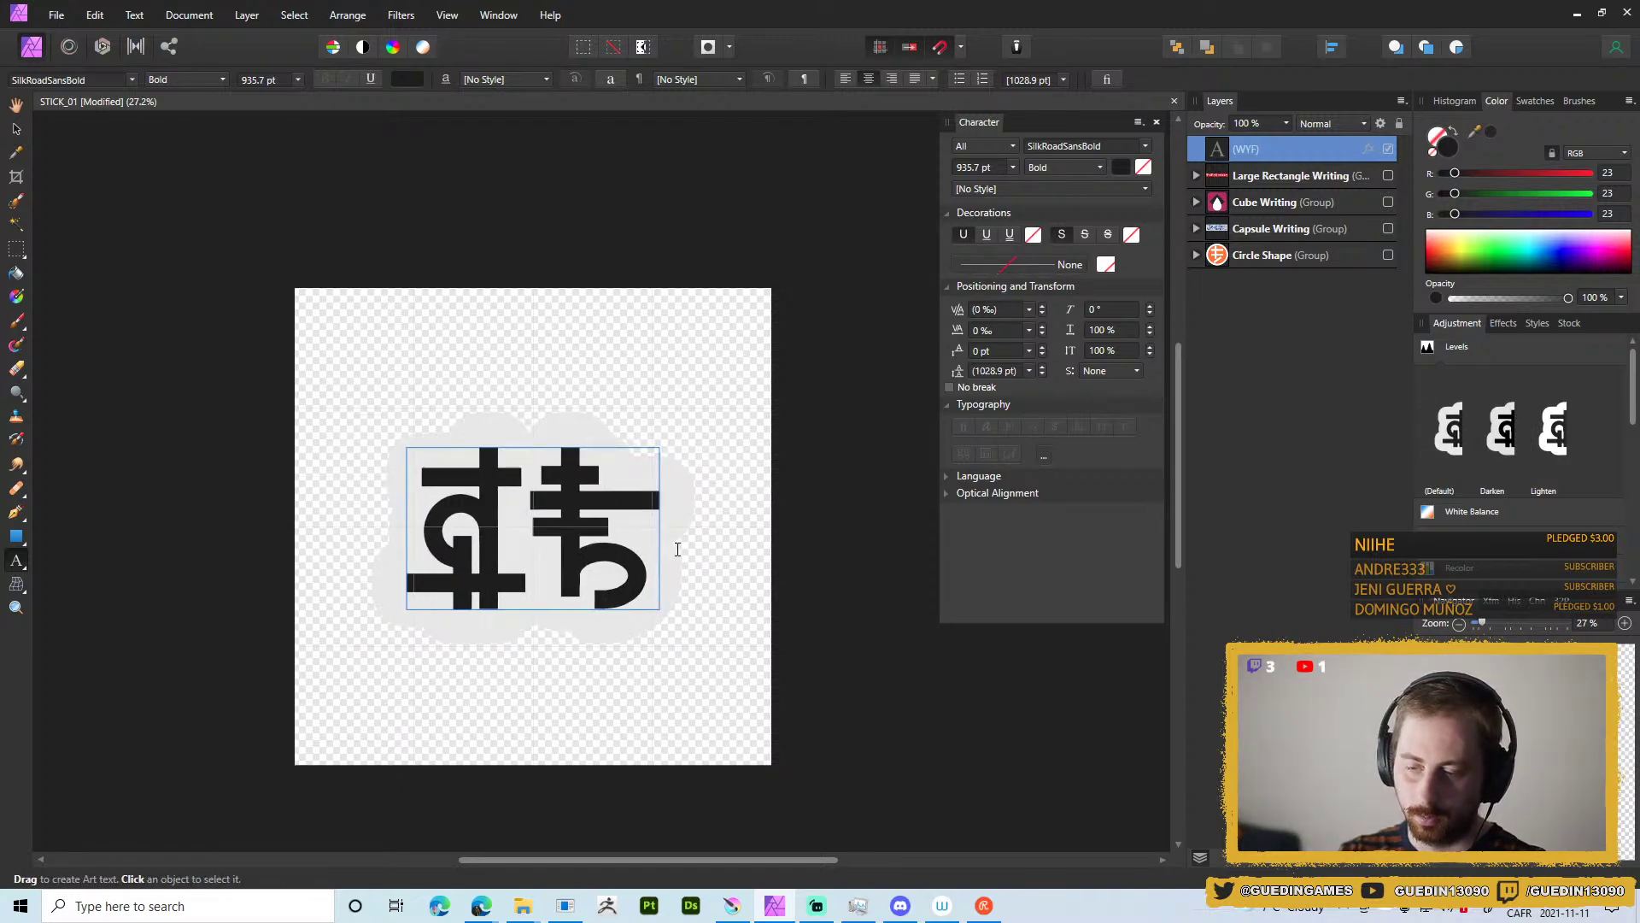
key("ctrl+z")
key("ctrl+z")
key("ctrl+z")
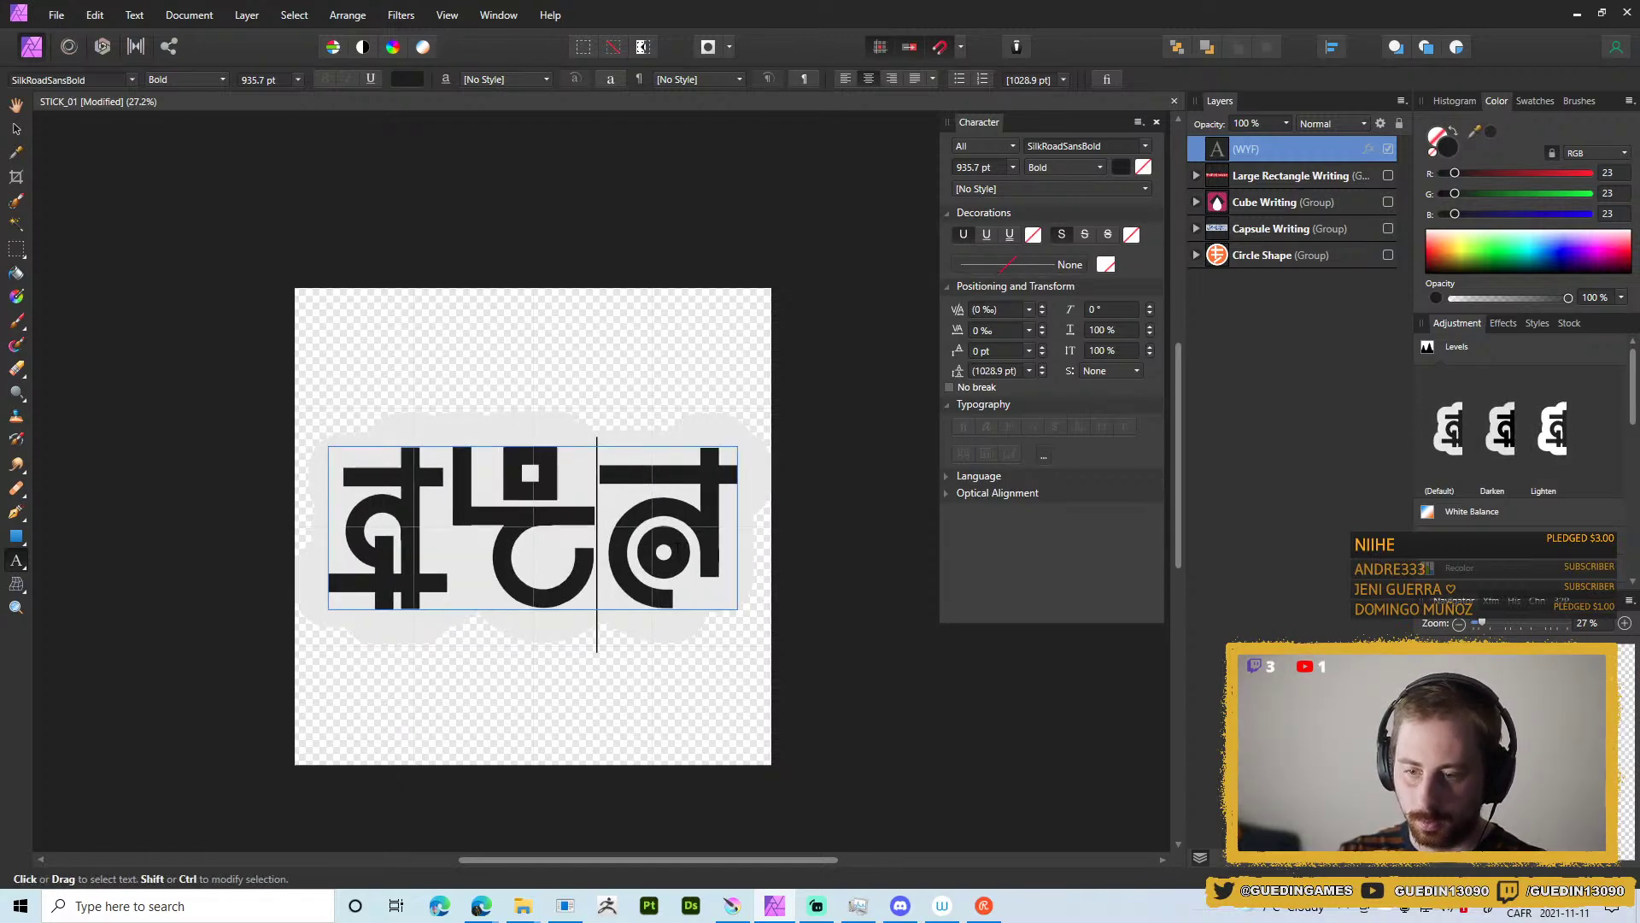
Try L as the middle glyph and replace it with O so the text reads WOF.
key("BackSpace")
type("L")
key("BackSpace")
type("O")
key("Escape")
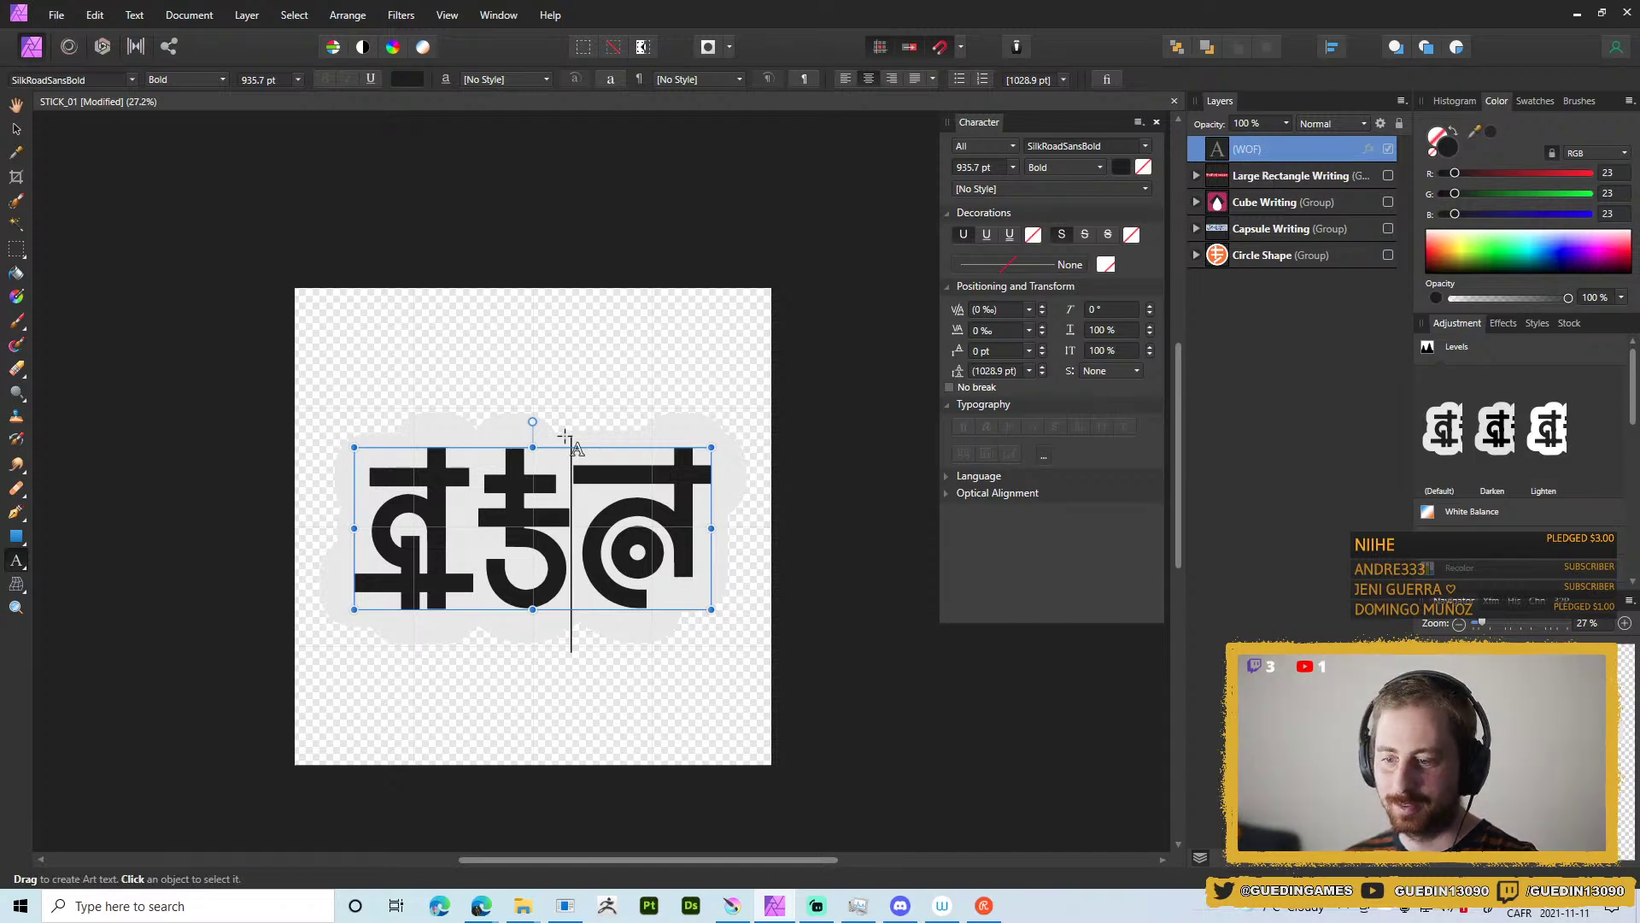
Enlarge the WOF text to 1039.5 pt and set its outline effect radius to 58.1 px.
mouse_move(714, 445)
left_mouse_down()
mouse_move(752, 401)
mouse_move(731, 438)
left_mouse_up()
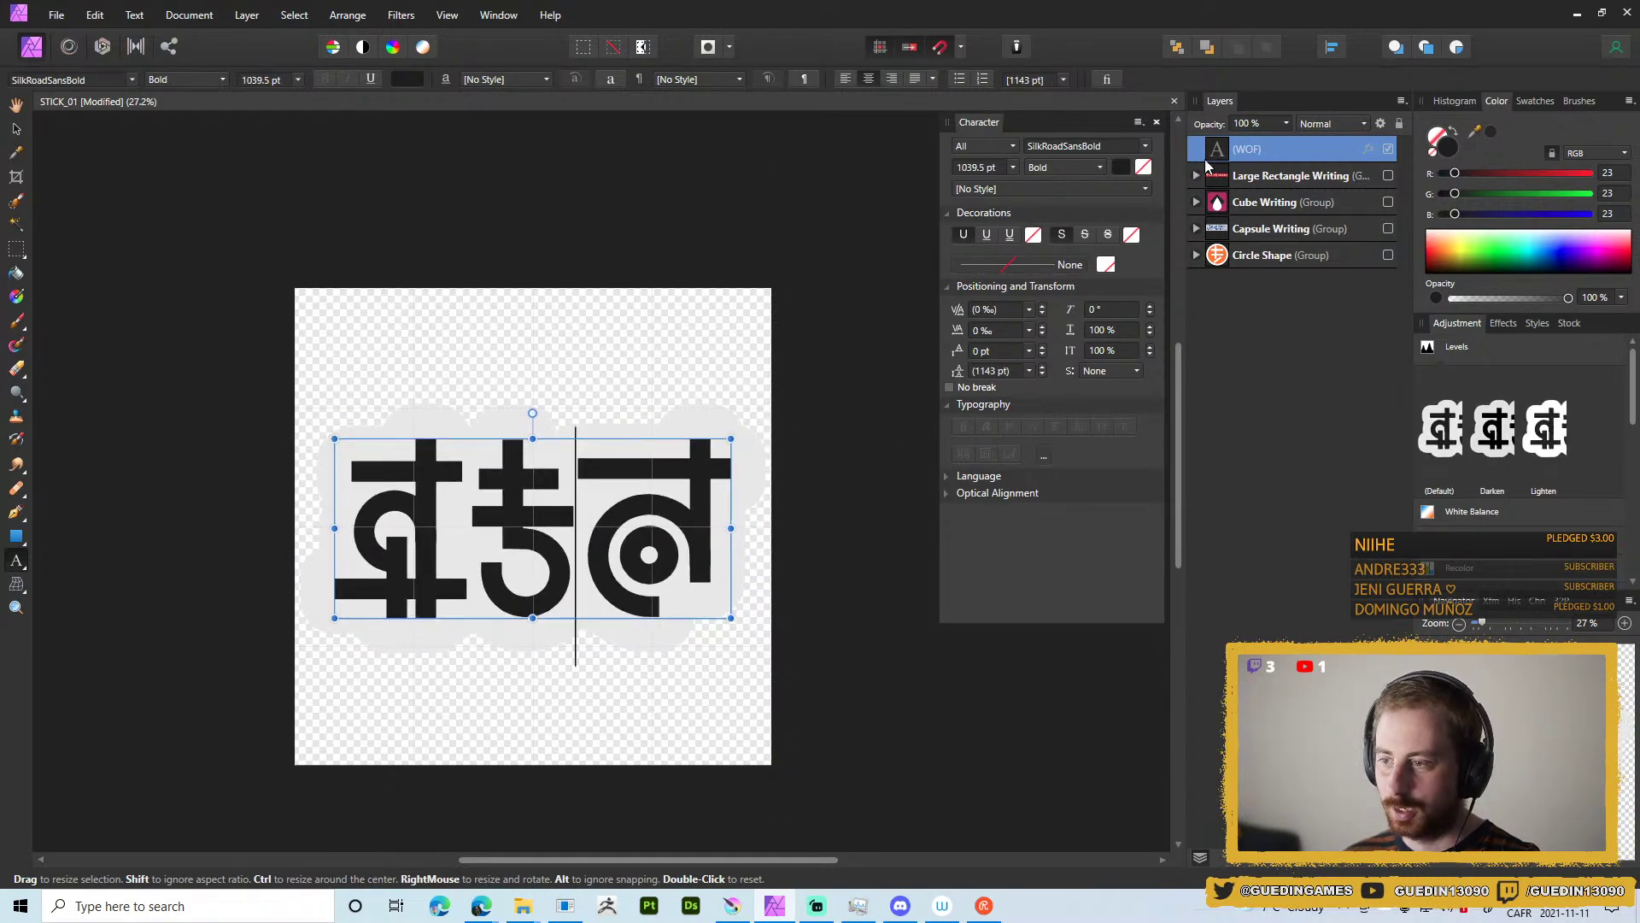
left_click(1369, 149)
left_click(1070, 413)
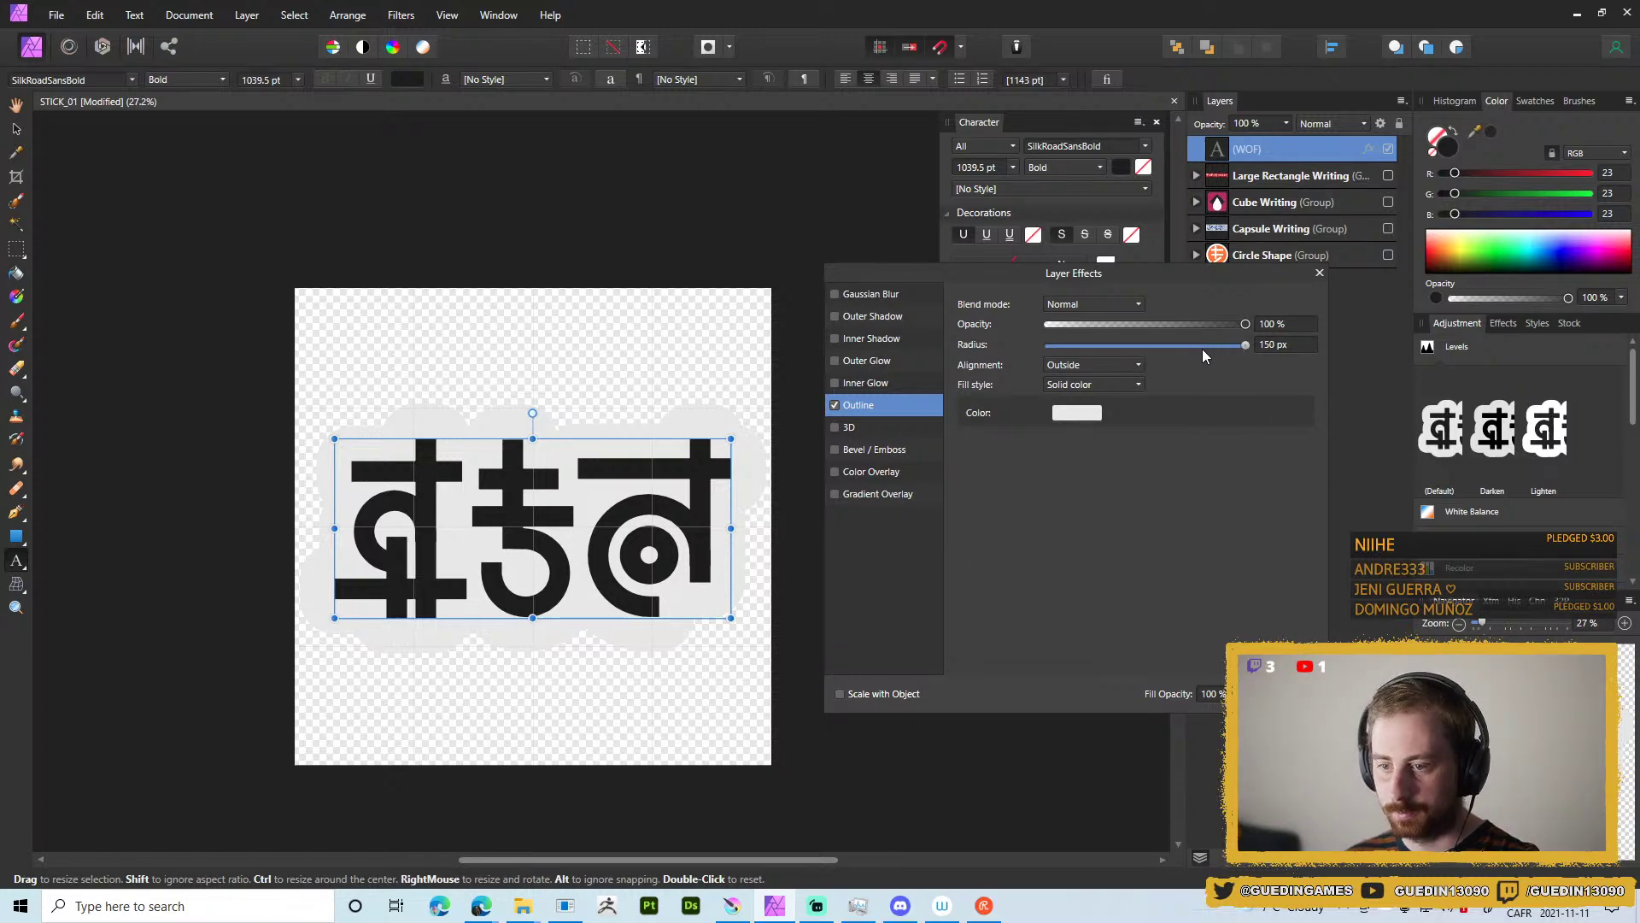
left_click_drag(1244, 345, 1227, 346)
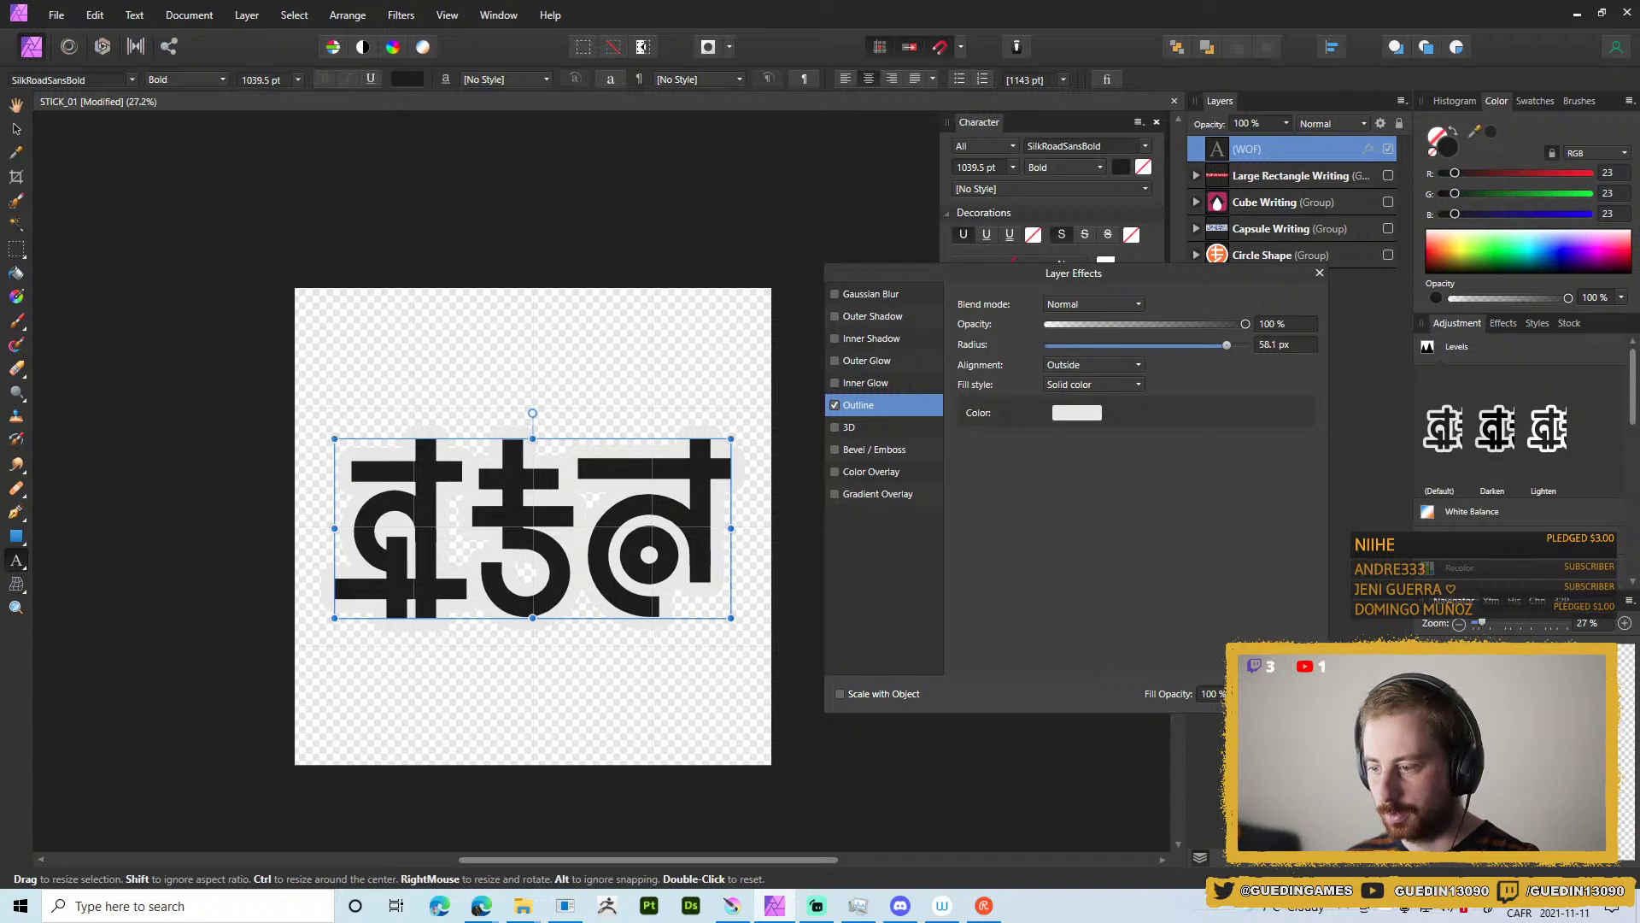
key("Escape")
Export the WOF text sticker as T_STICK_19.png in the Stickers folder.
key("ctrl+shift+alt+w")
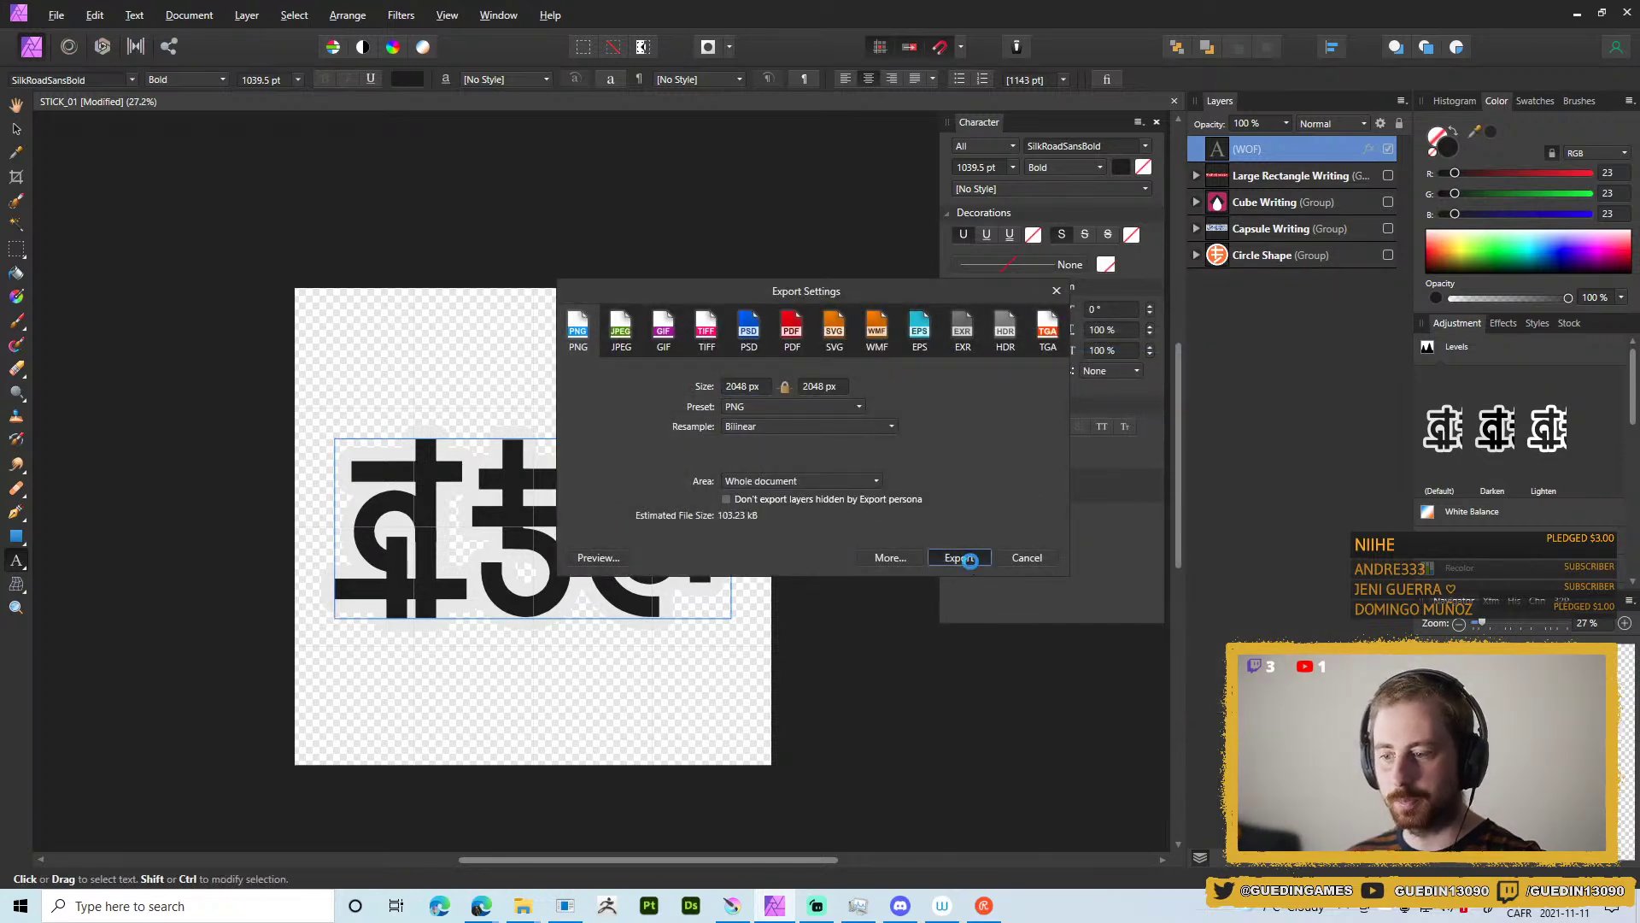
left_click(958, 557)
left_click(713, 462)
left_click(369, 613)
left_click(369, 613)
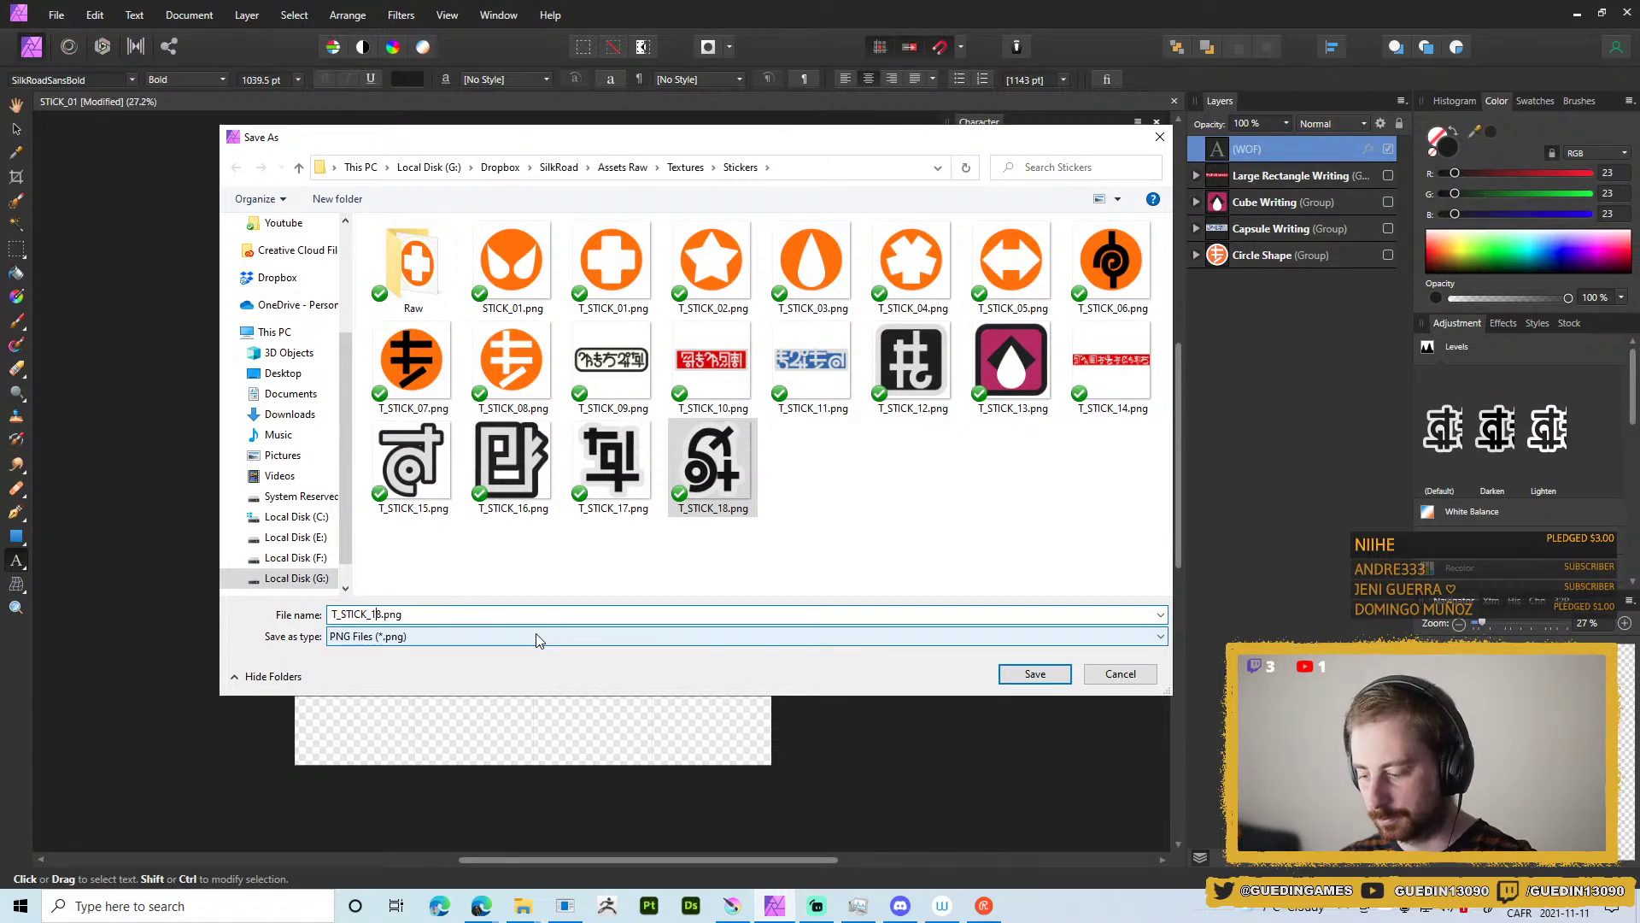
key("Delete")
type("9")
key("Return")
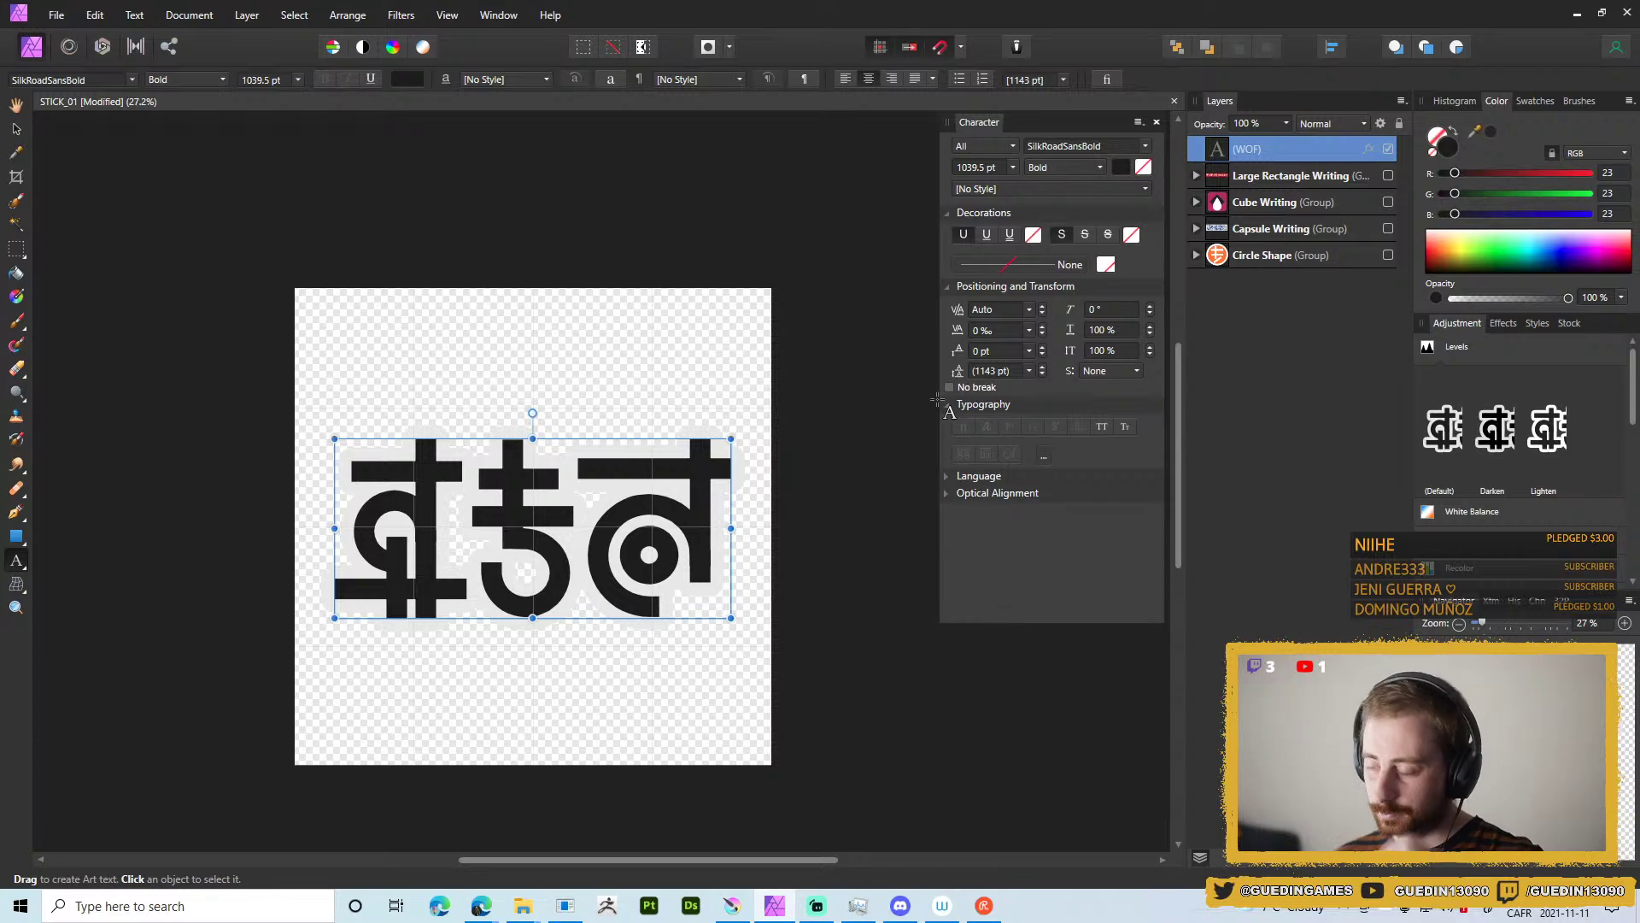
Switch to the browser and examine the Pinterest Stickers board, including the jacket stickers in the Burūman series pin, for new design ideas.
key("alt+Tab")
key("Left")
key("Left")
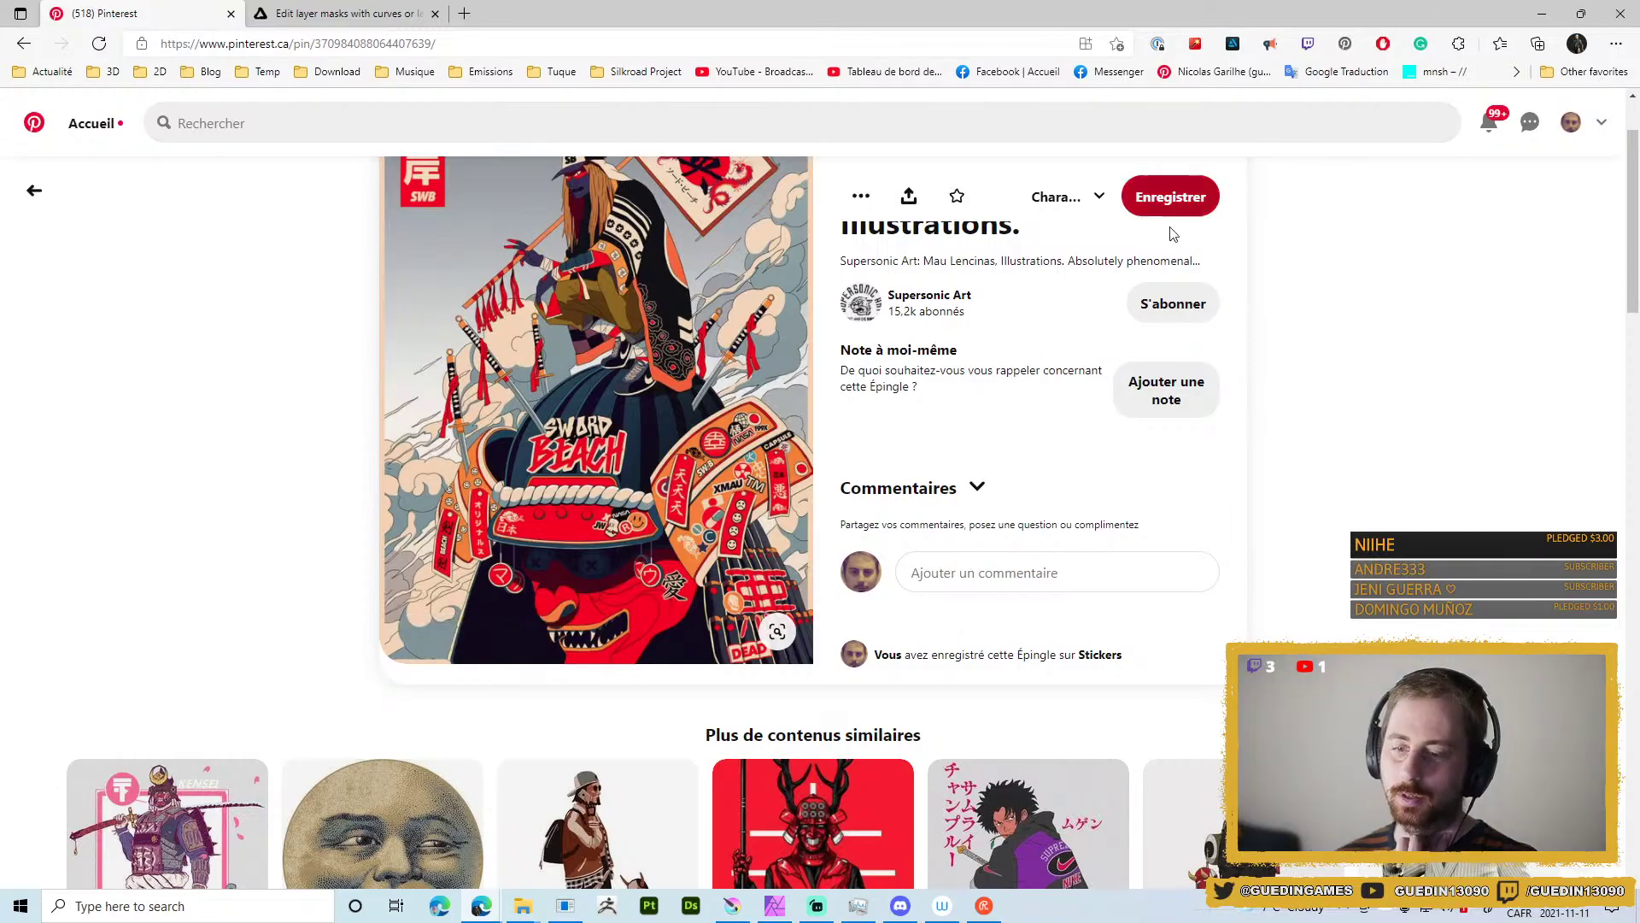
scroll(755, 562, "down", 12)
scroll(755, 560, "down", 5)
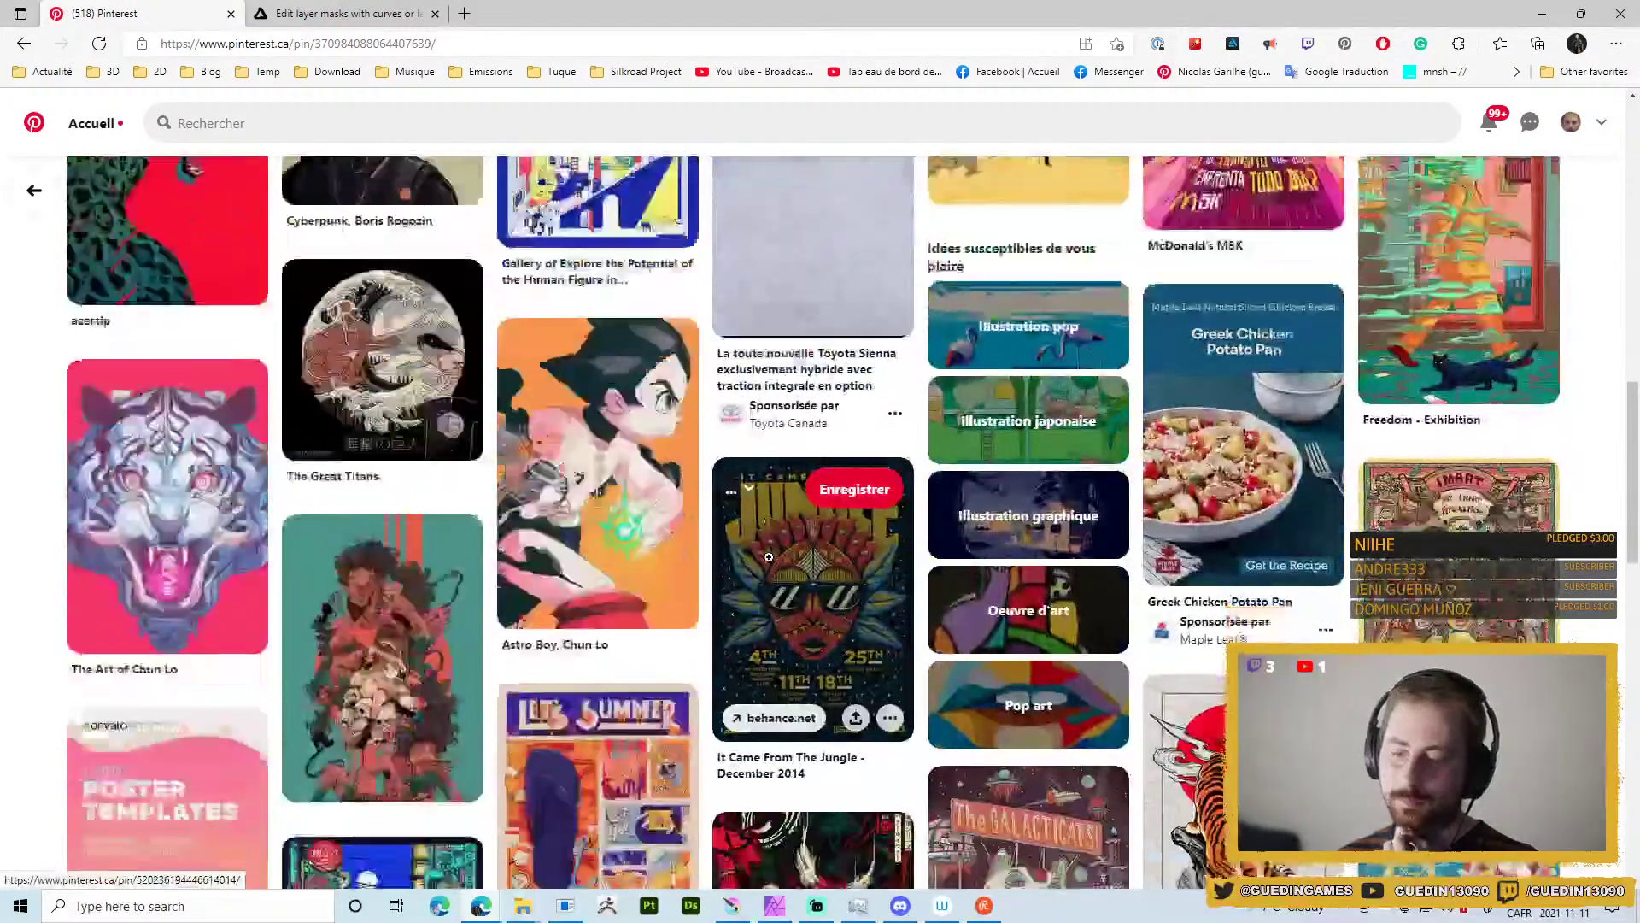
scroll(755, 559, "up", 15)
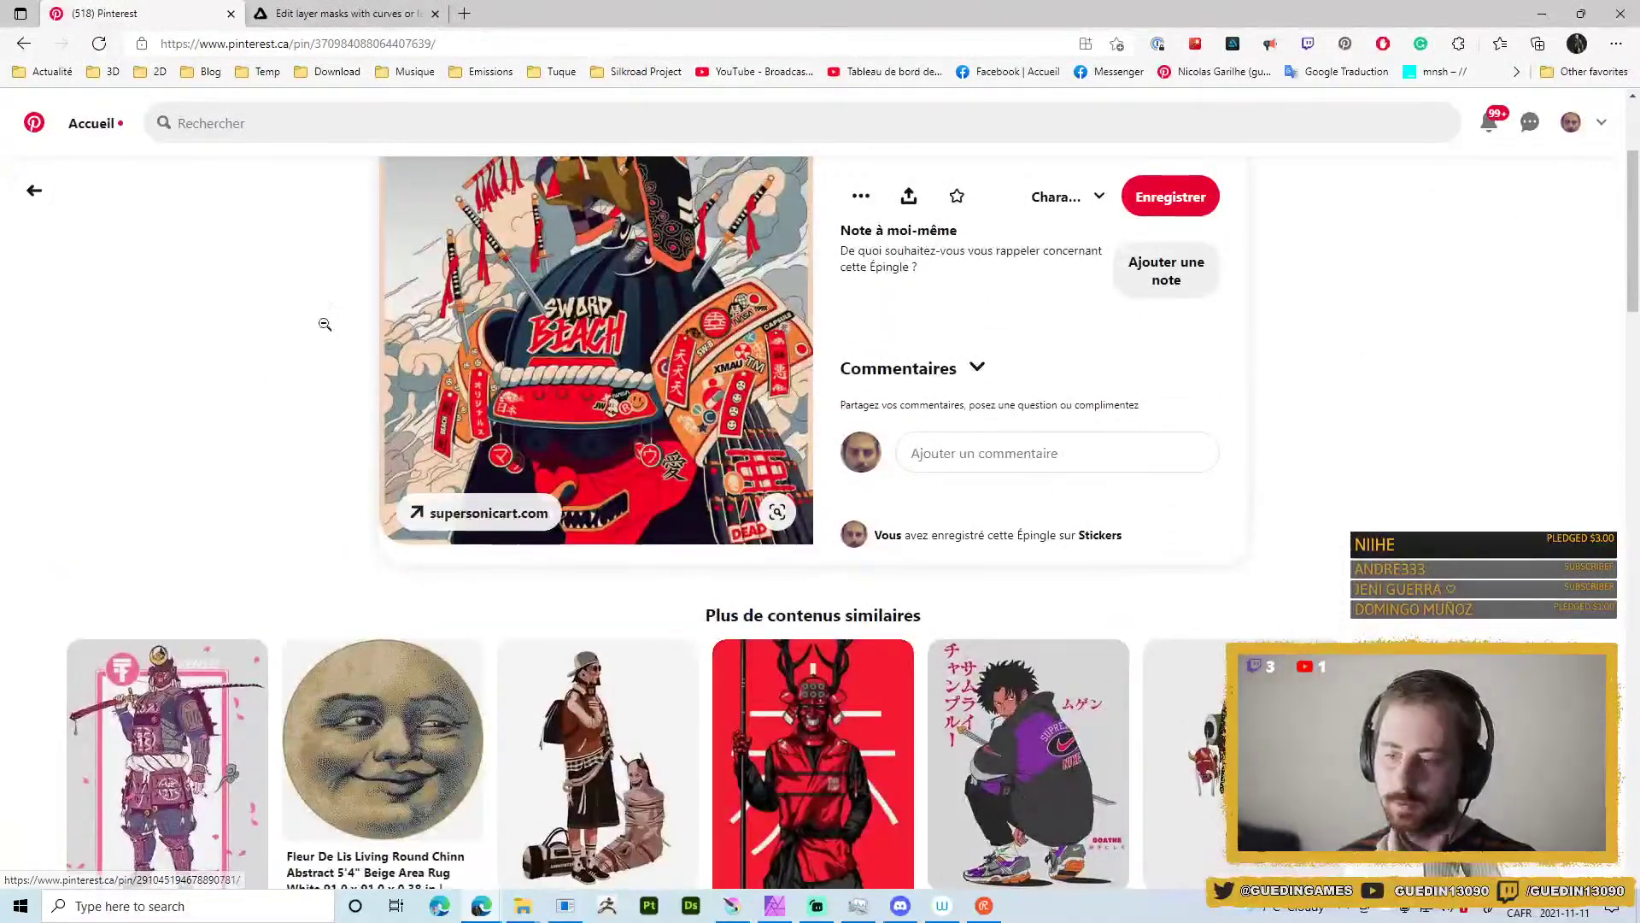
left_click(35, 189)
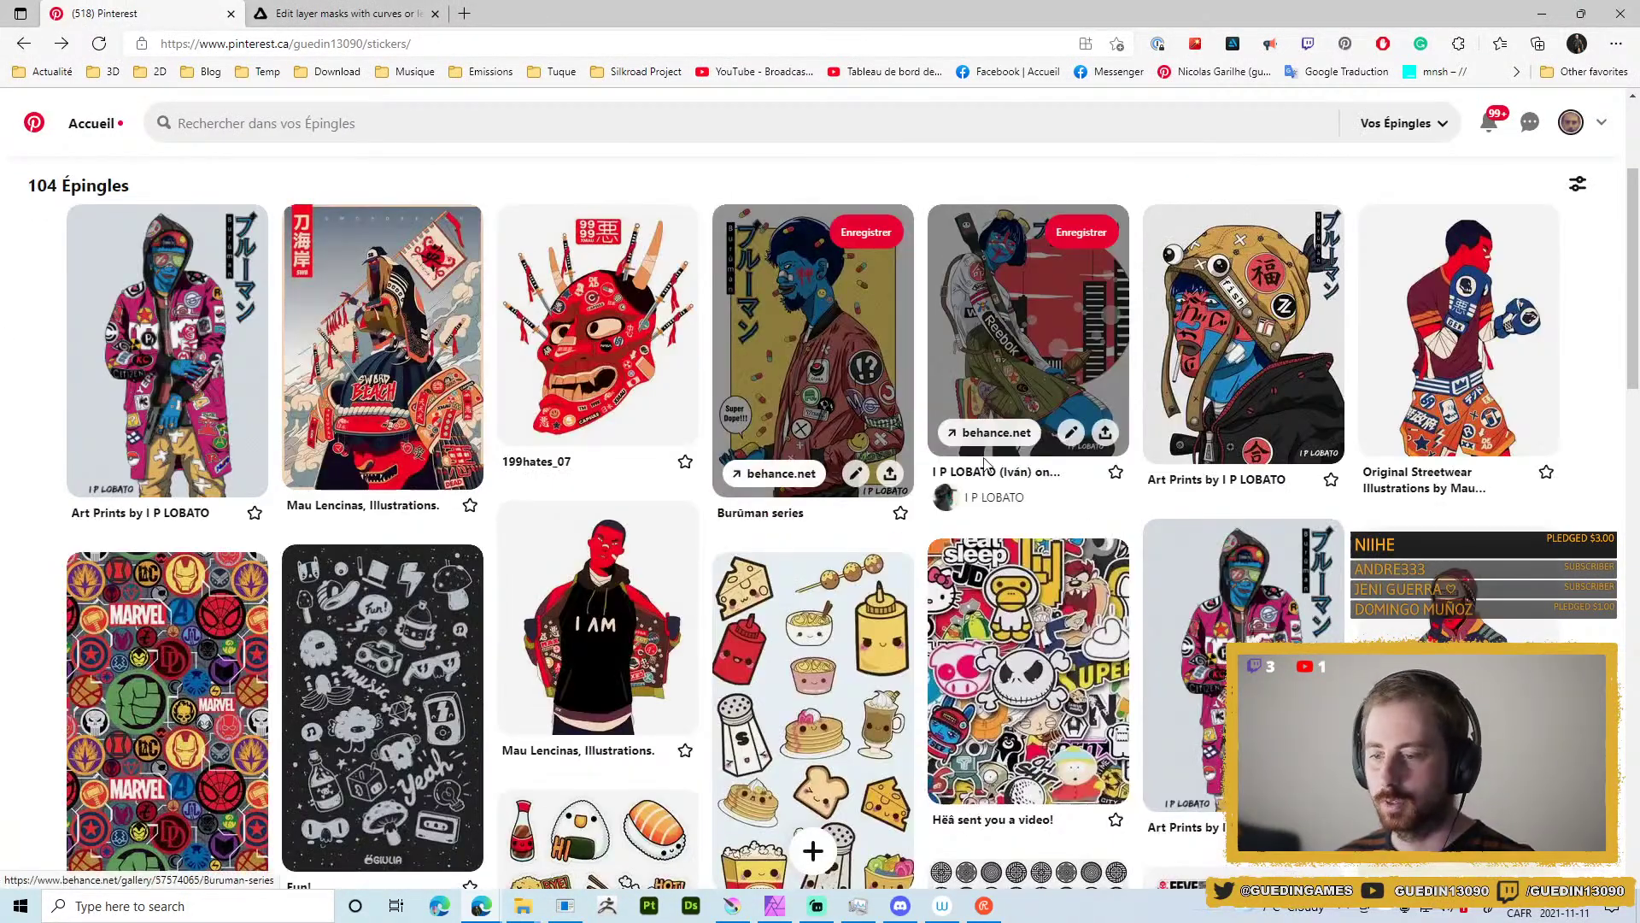
left_click(801, 337)
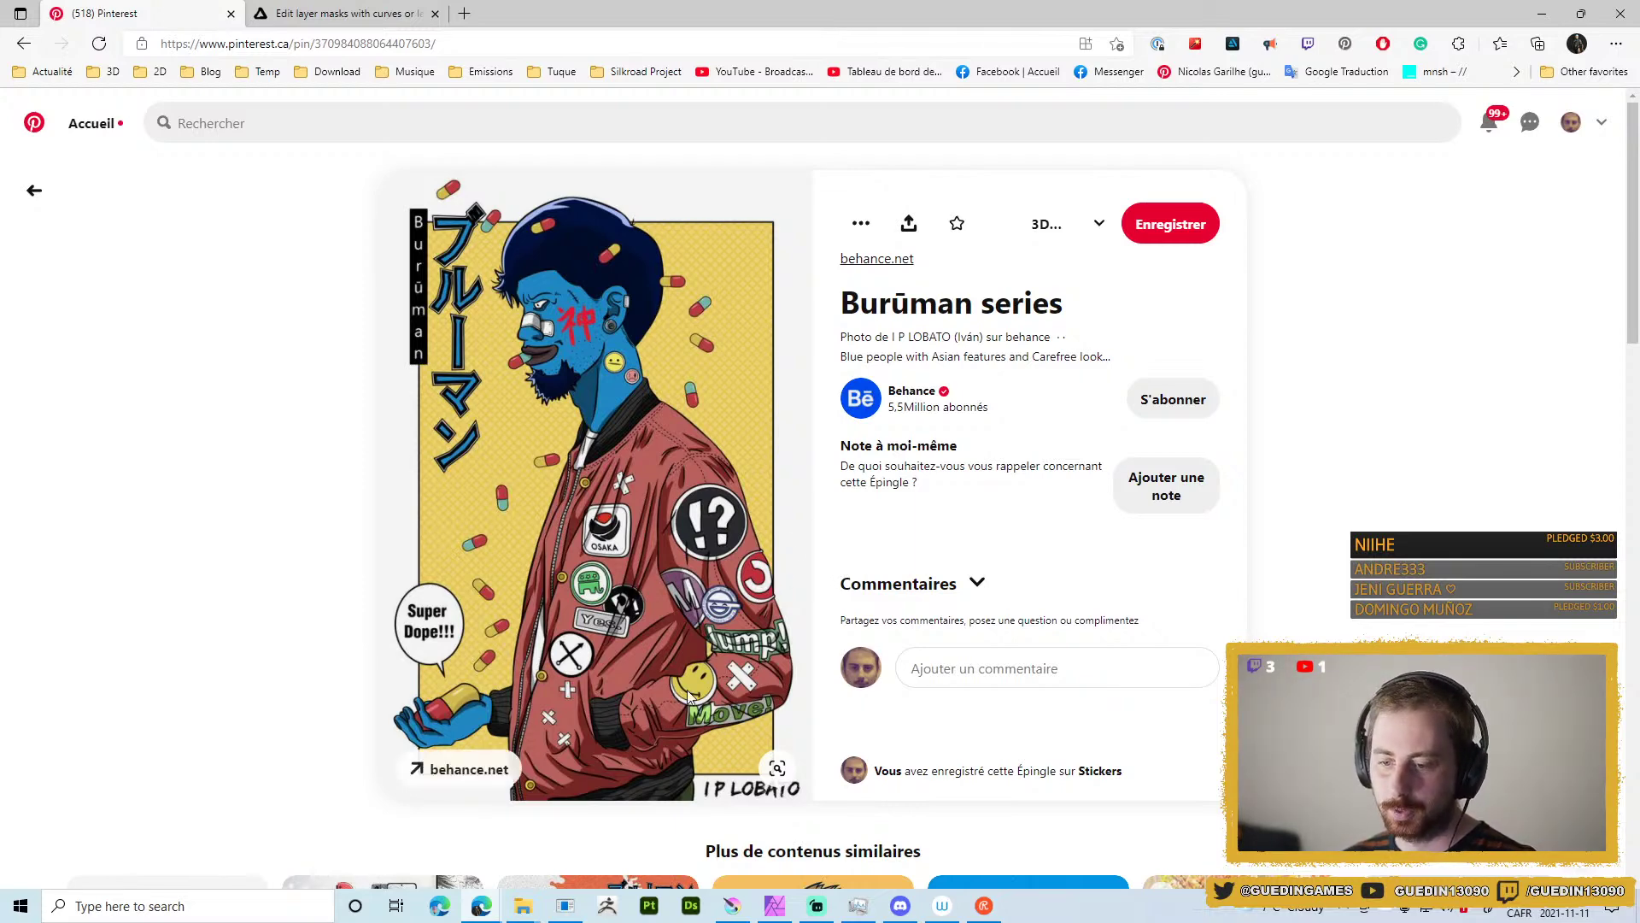
scroll(648, 446, "down", 3)
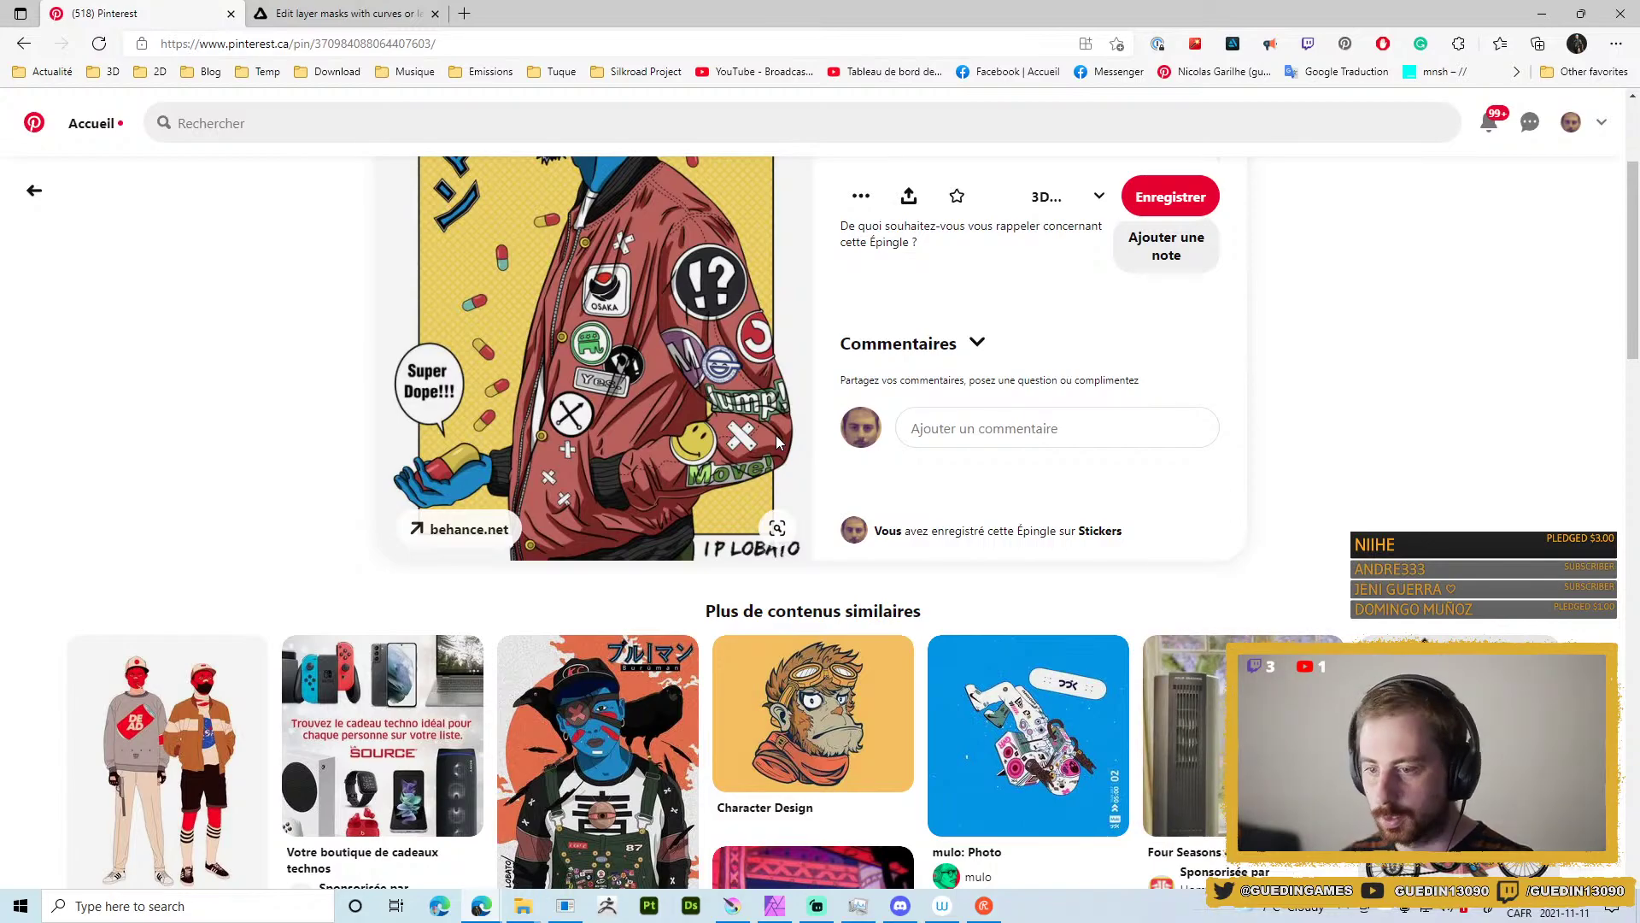
scroll(1227, 612, "down", 10)
scroll(1227, 603, "up", 10)
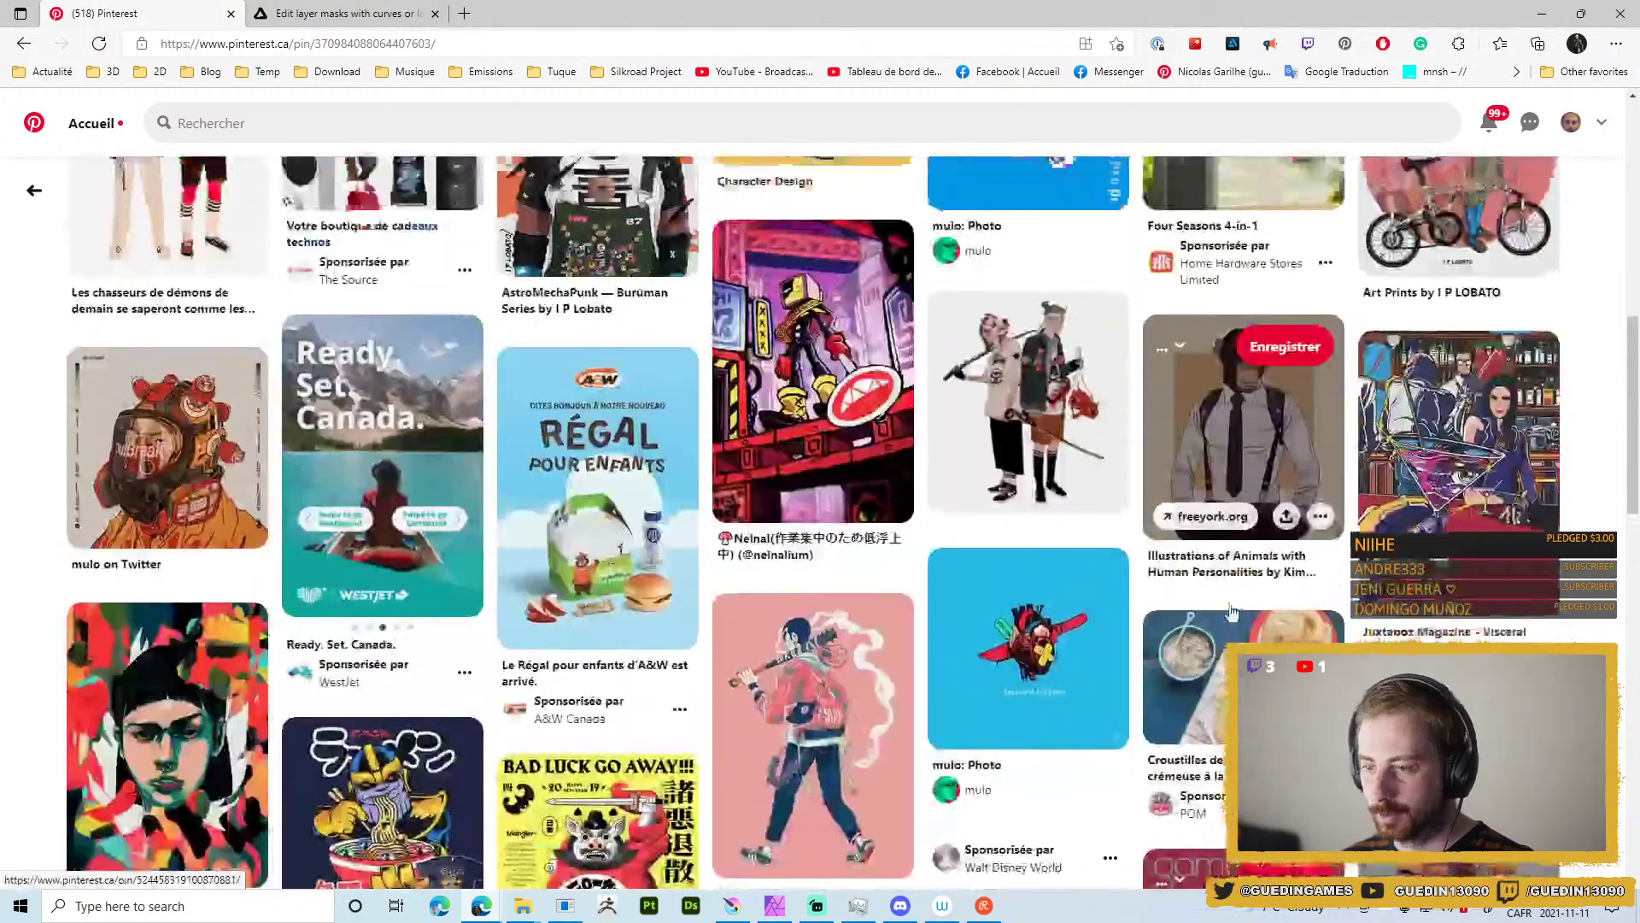
left_click(1542, 13)
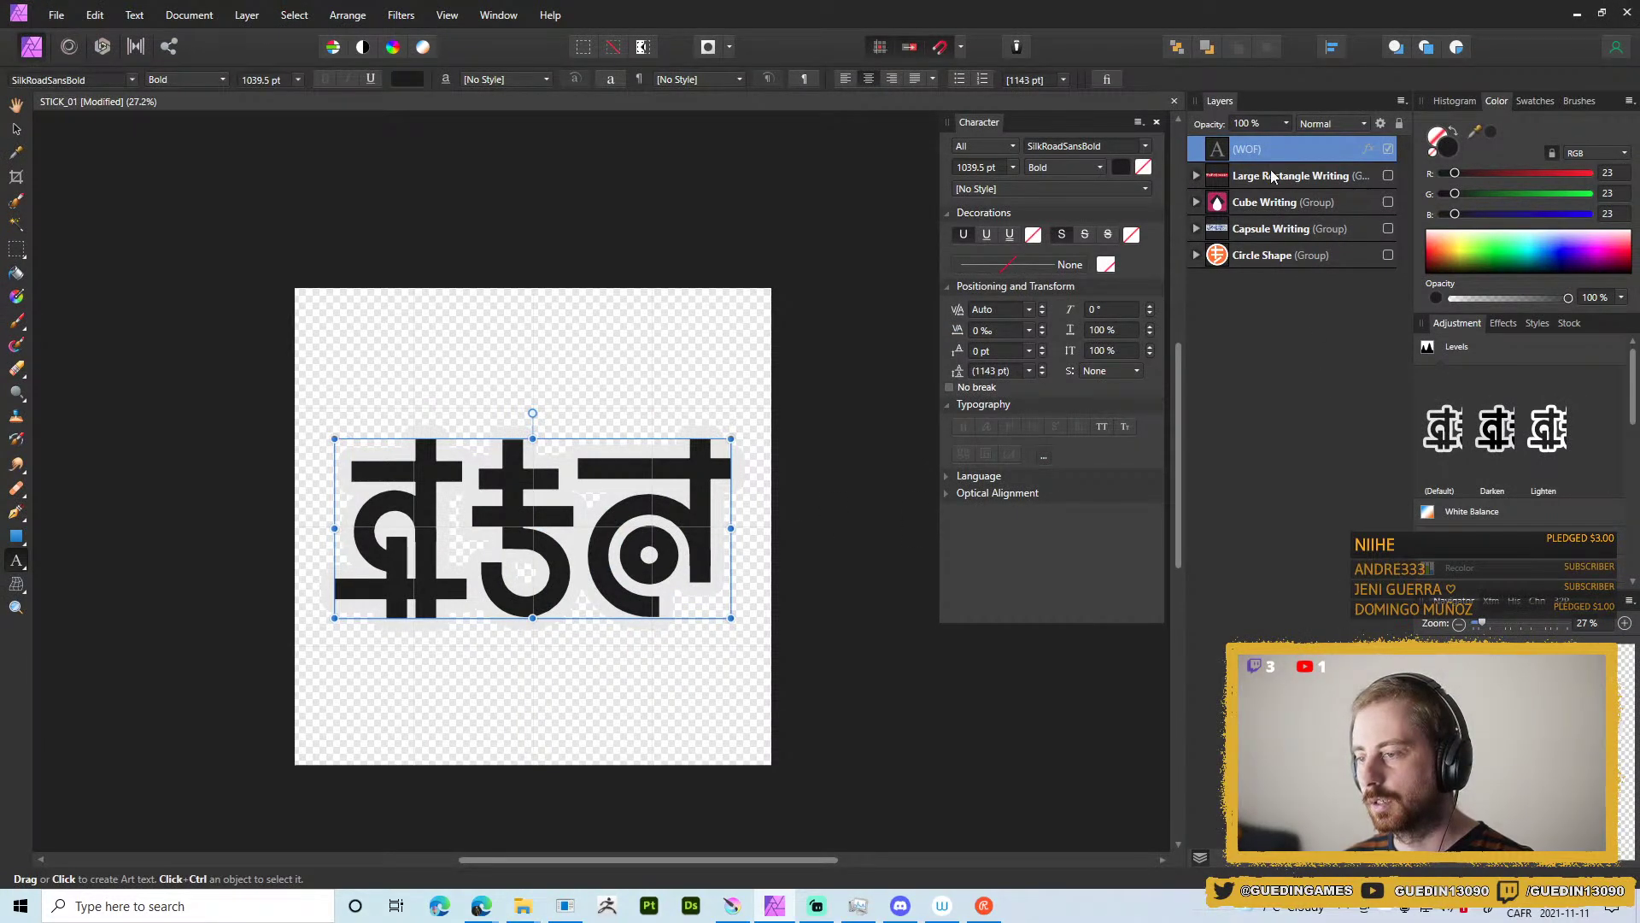
Hide the WOF text layer and draw a tall red rectangle centred on the canvas.
left_click(1386, 150)
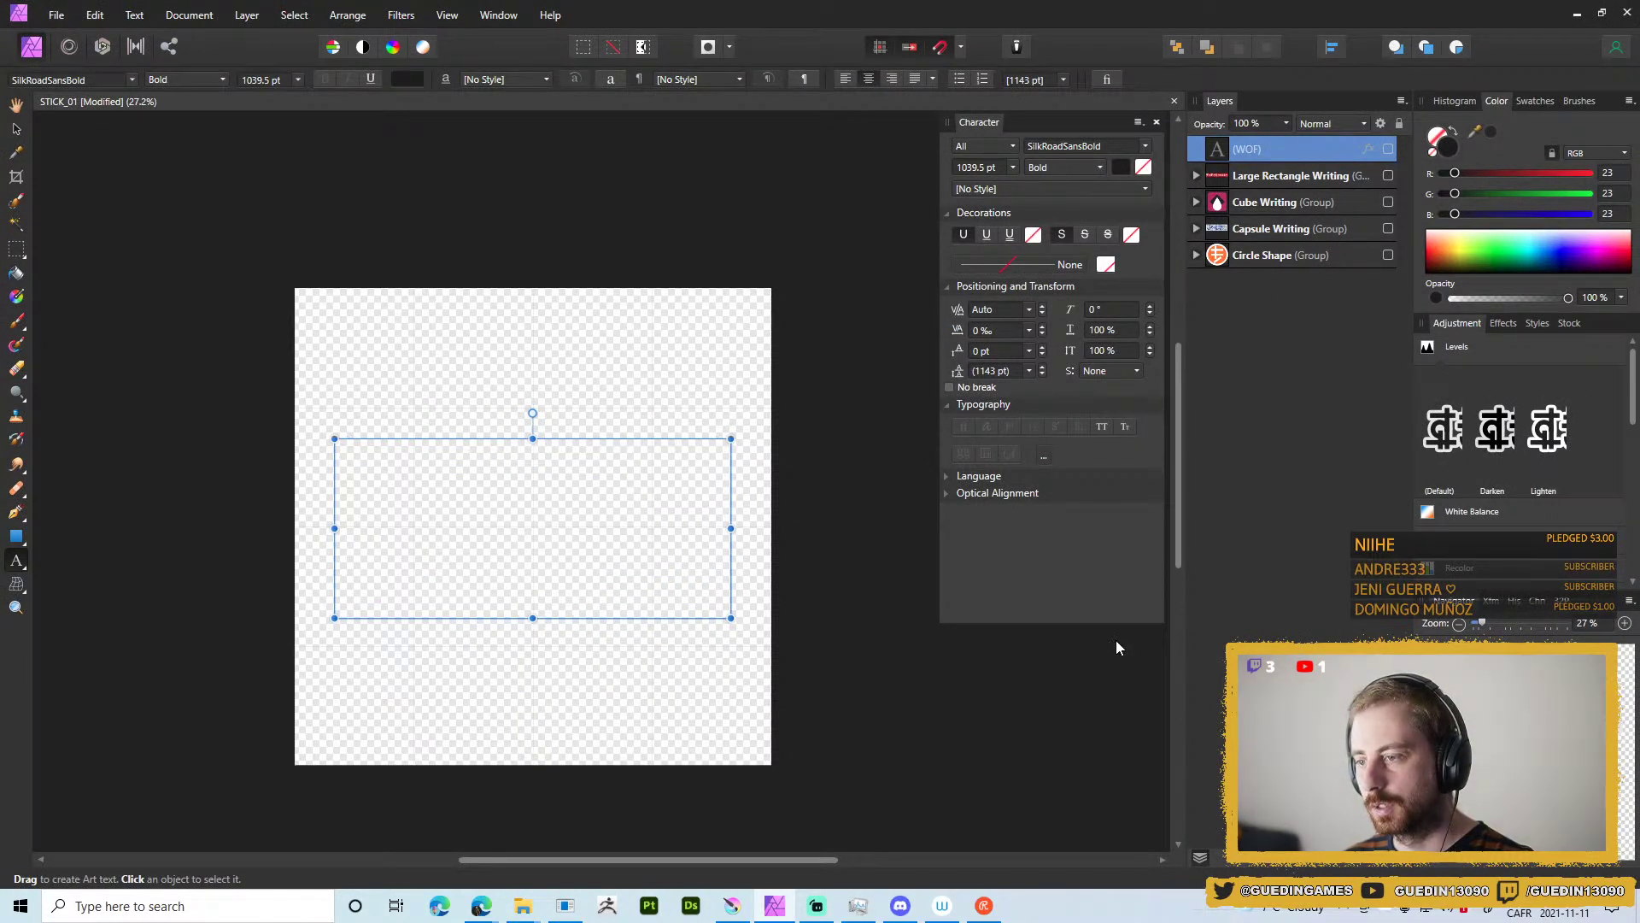
left_click(17, 537)
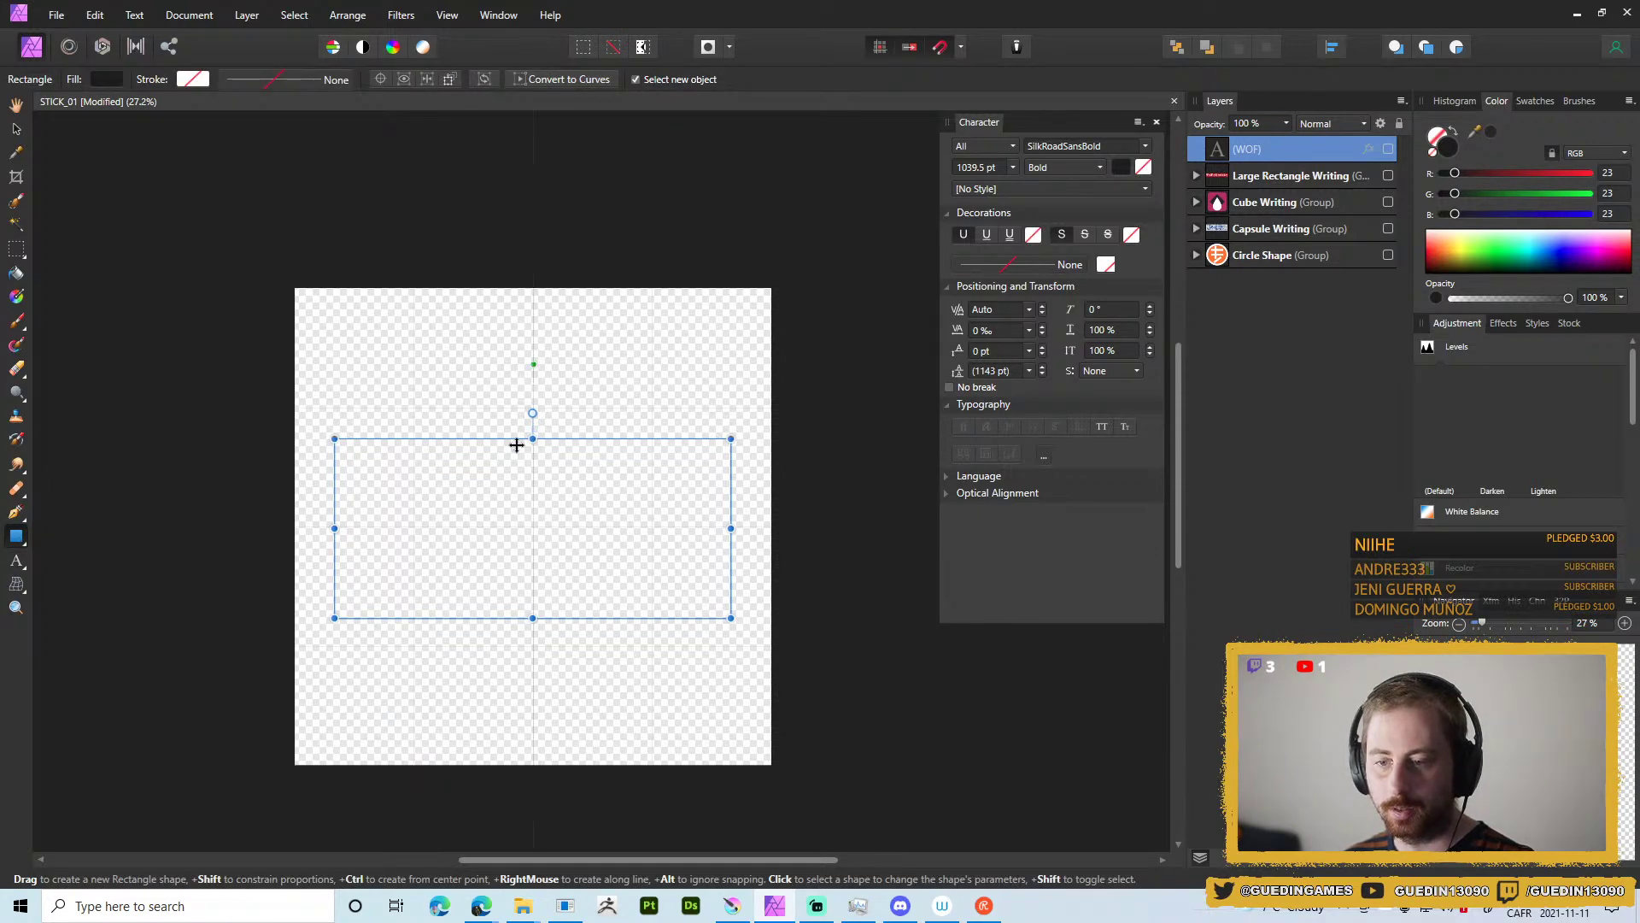
mouse_move(535, 519)
left_mouse_down()
mouse_move(626, 325)
mouse_move(612, 328)
left_mouse_up()
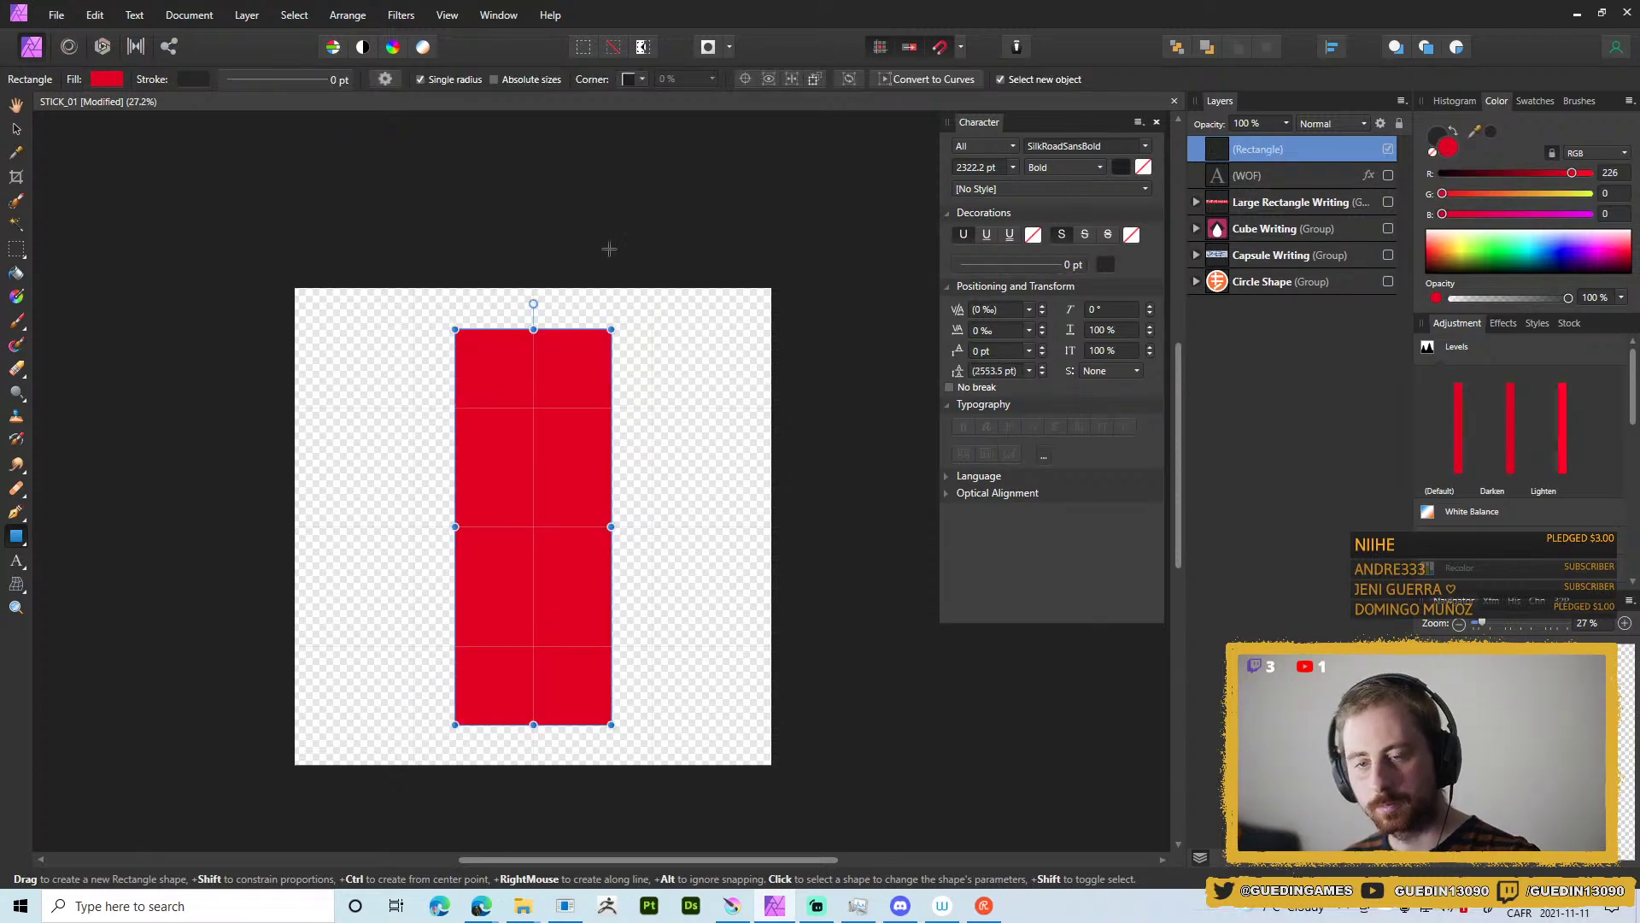
Give the red rectangle rounded corners with a 12% radius.
left_click(290, 79)
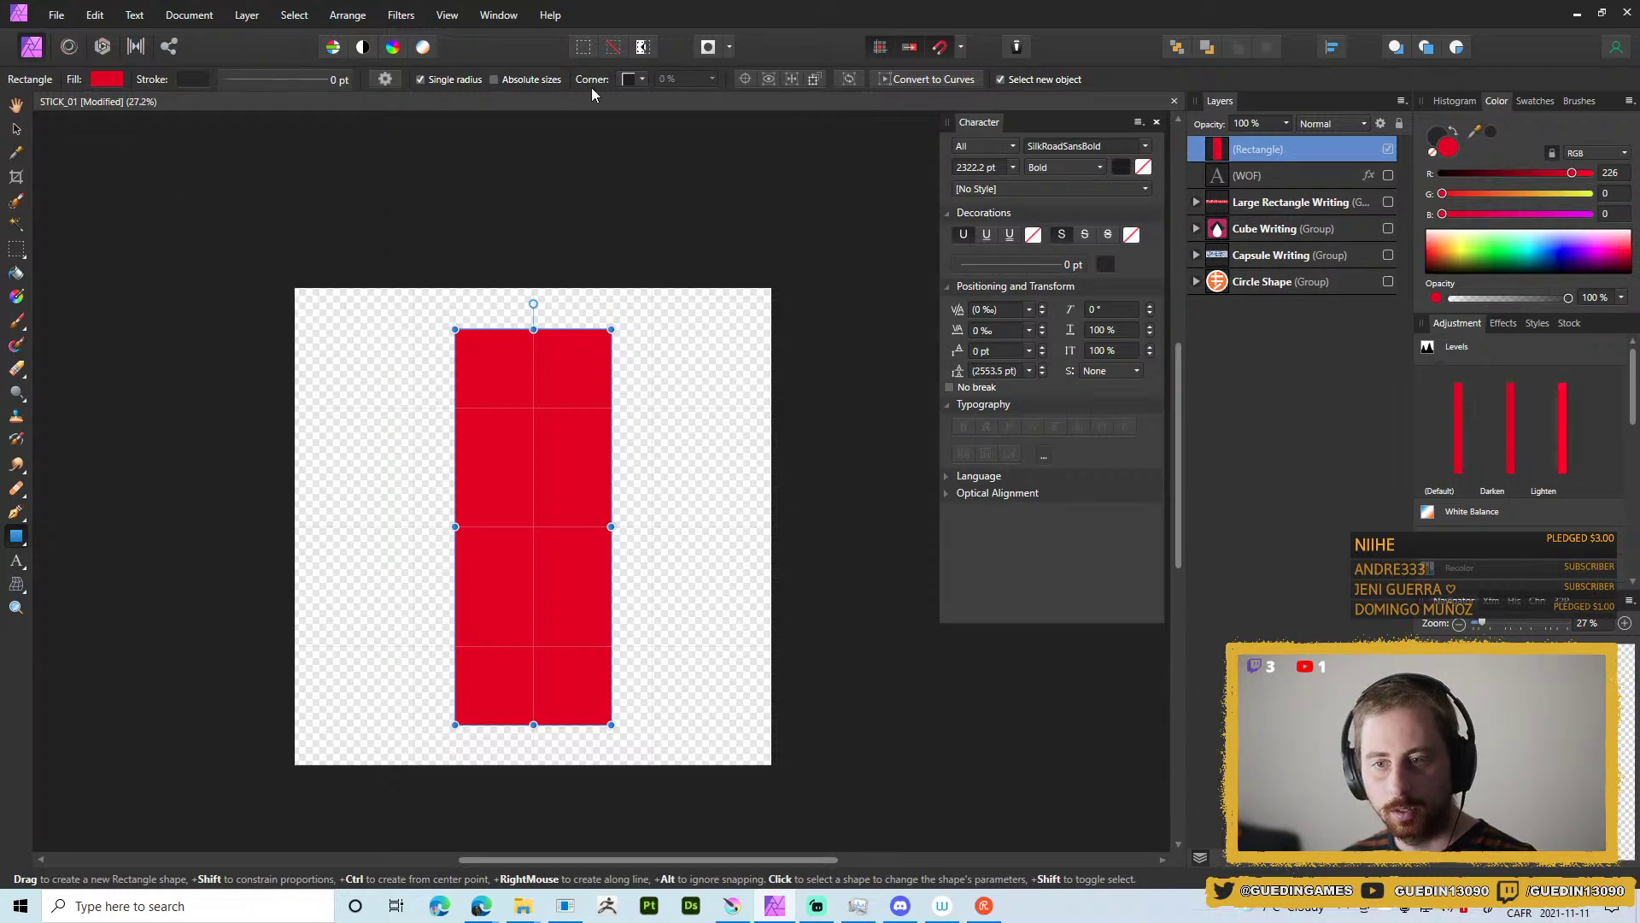
left_click(644, 79)
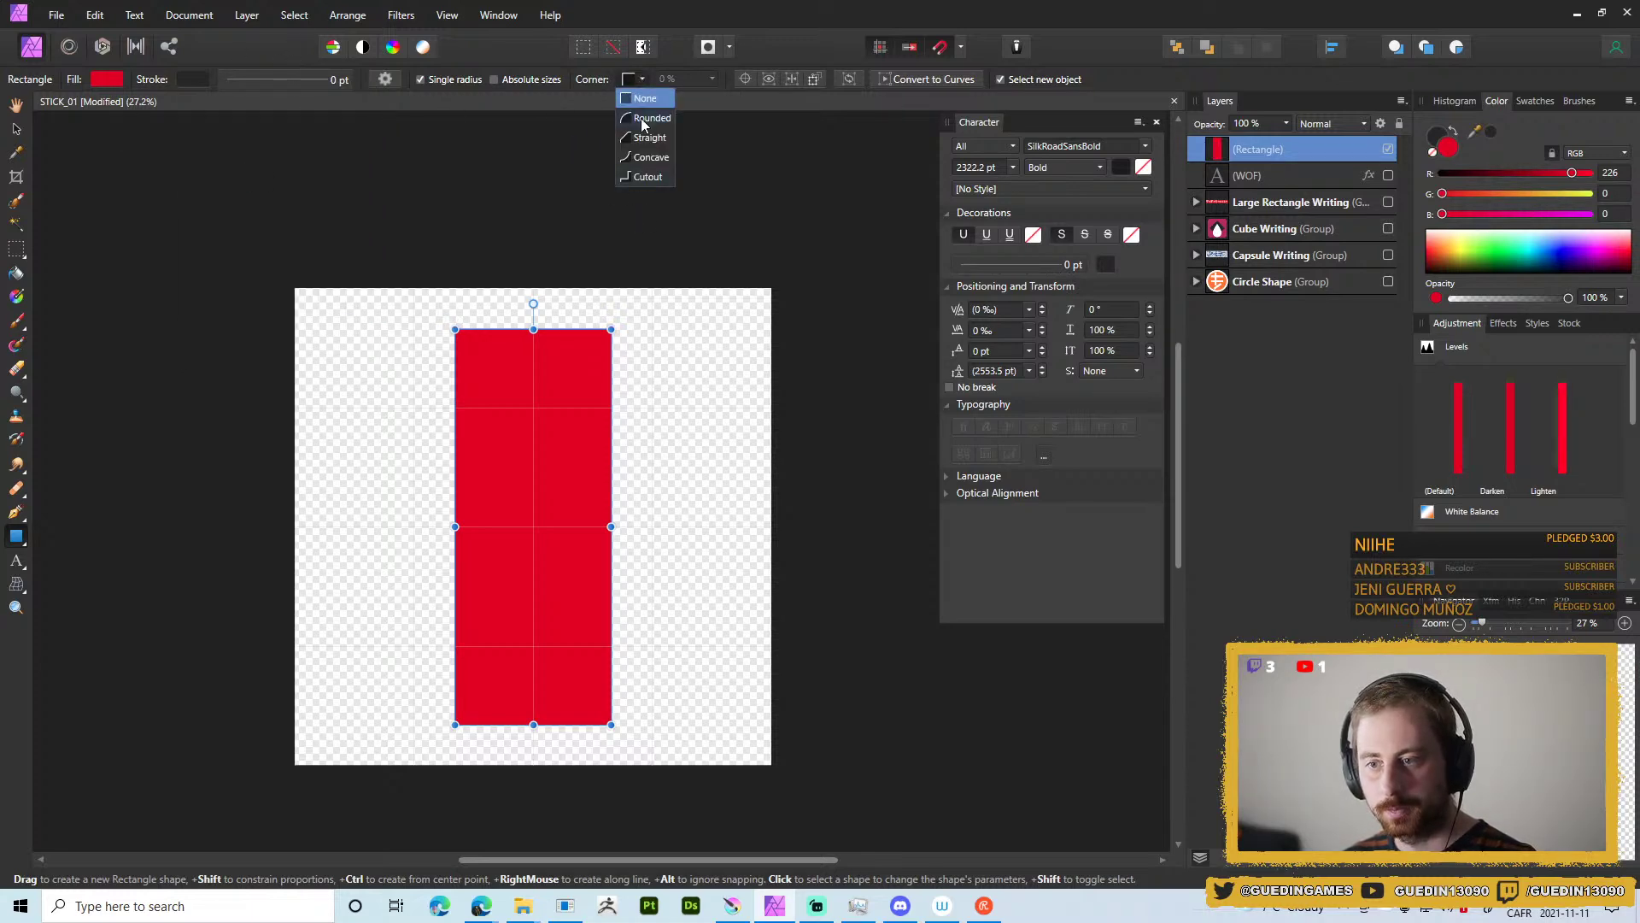
left_click(643, 120)
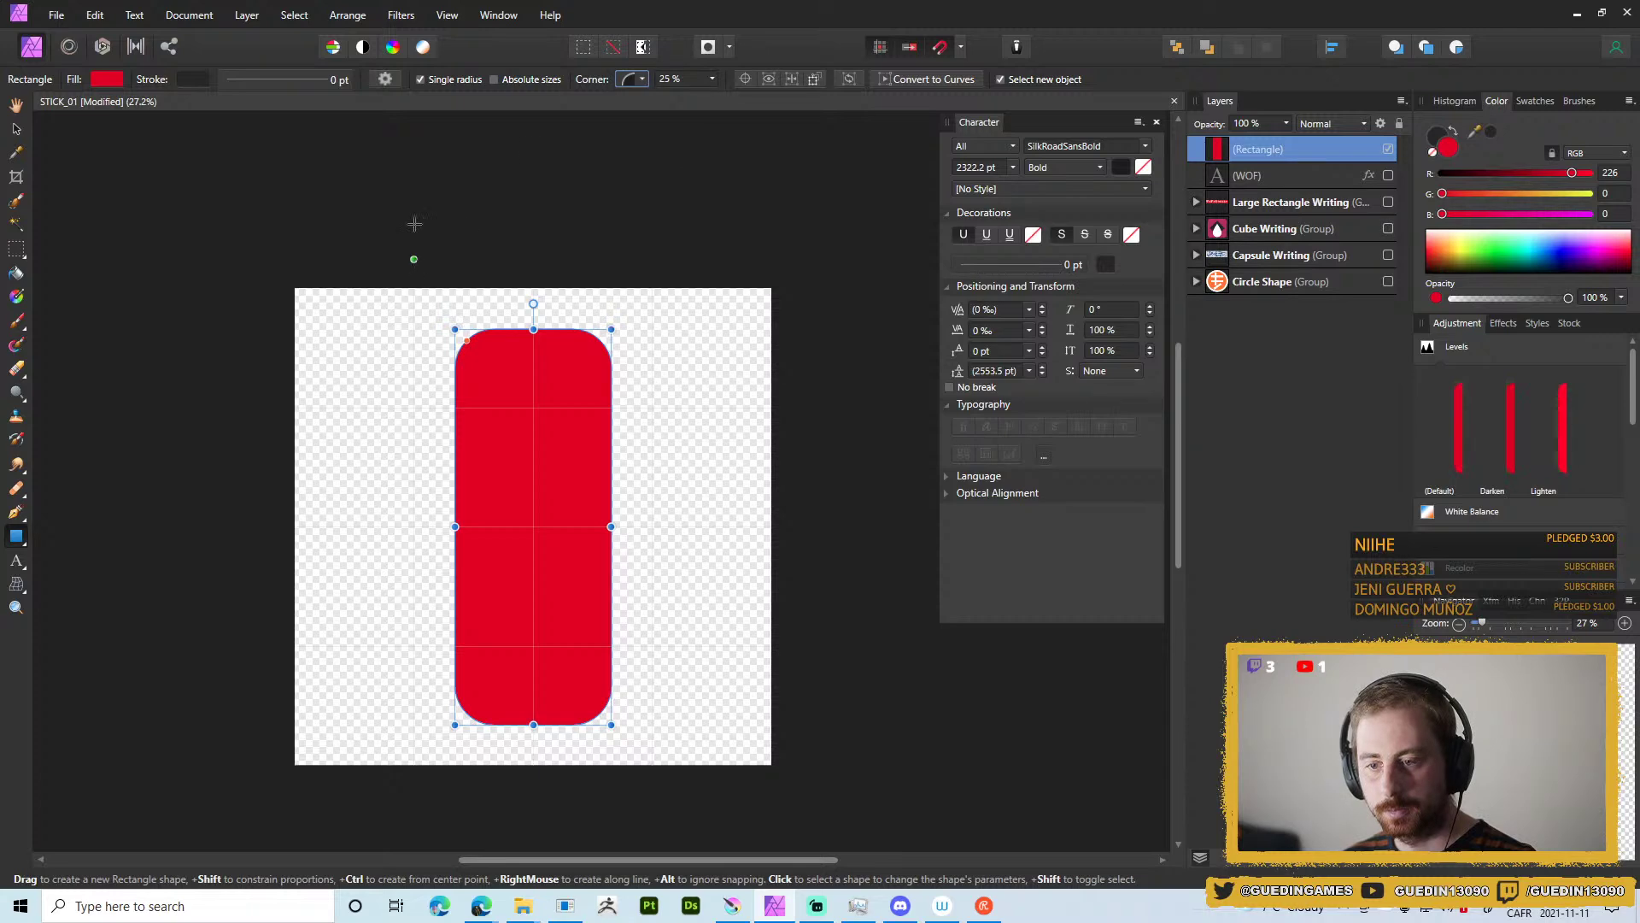
left_click(711, 79)
left_click_drag(716, 99, 683, 100)
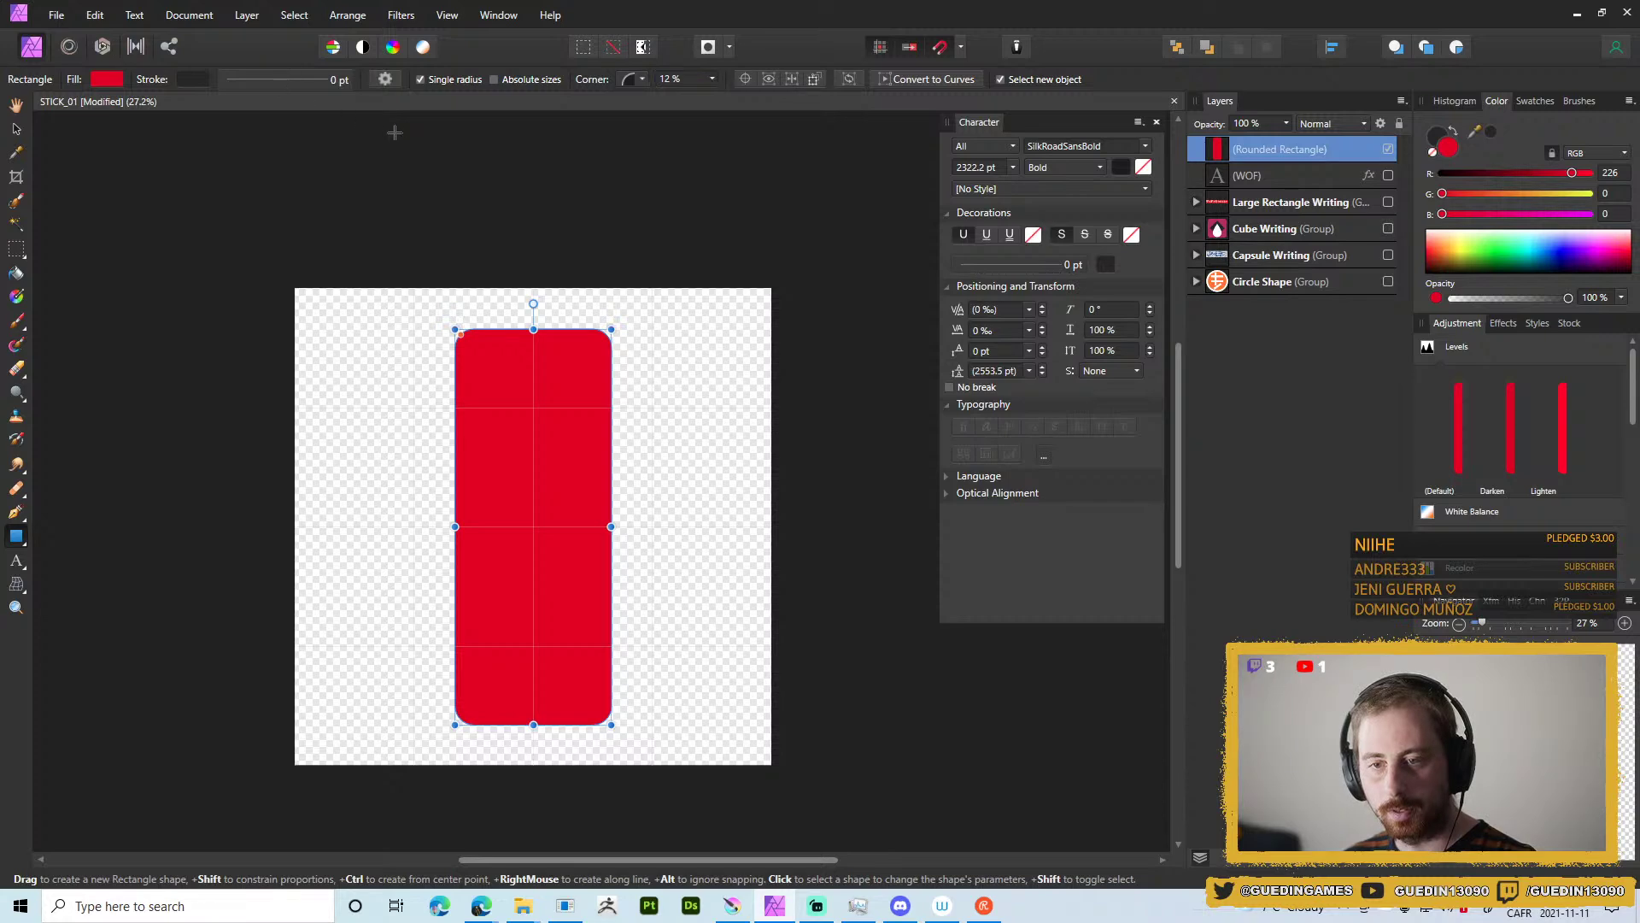
Give the rounded rectangle a dark 60.8 pt stroke and a yellow-orange fill of H 46, S 100, L 56.
left_click(282, 79)
left_click_drag(236, 141, 323, 136)
left_click_drag(328, 138, 306, 137)
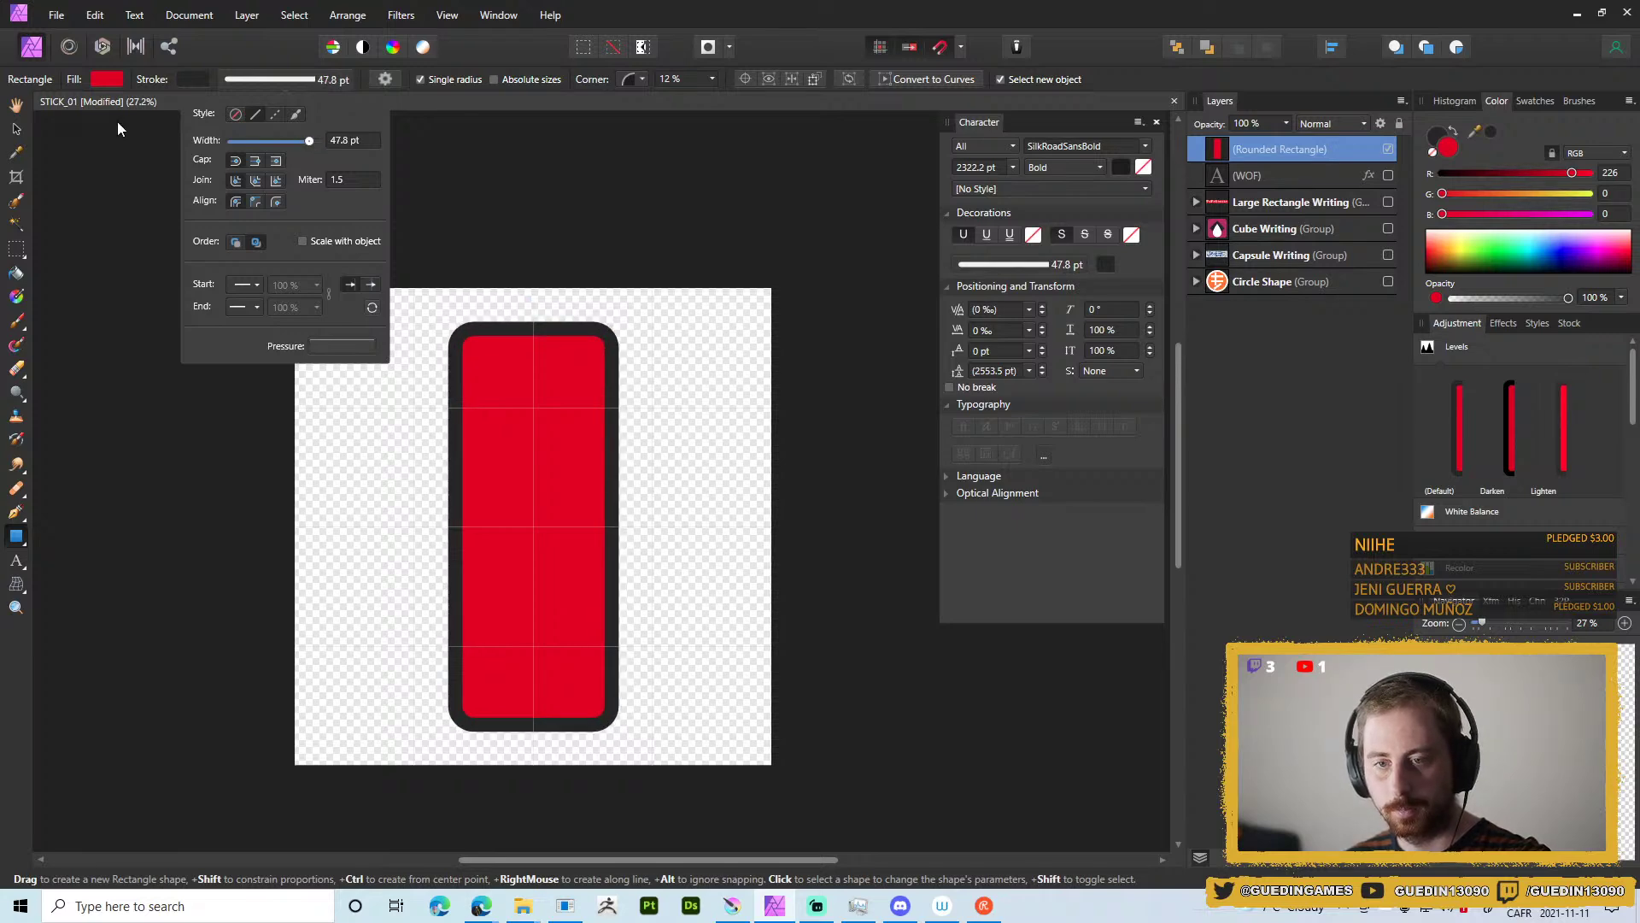
left_click(109, 77)
mouse_move(39, 241)
left_mouse_down()
mouse_move(44, 262)
mouse_move(130, 246)
mouse_move(39, 253)
mouse_move(41, 236)
mouse_move(54, 247)
left_mouse_up()
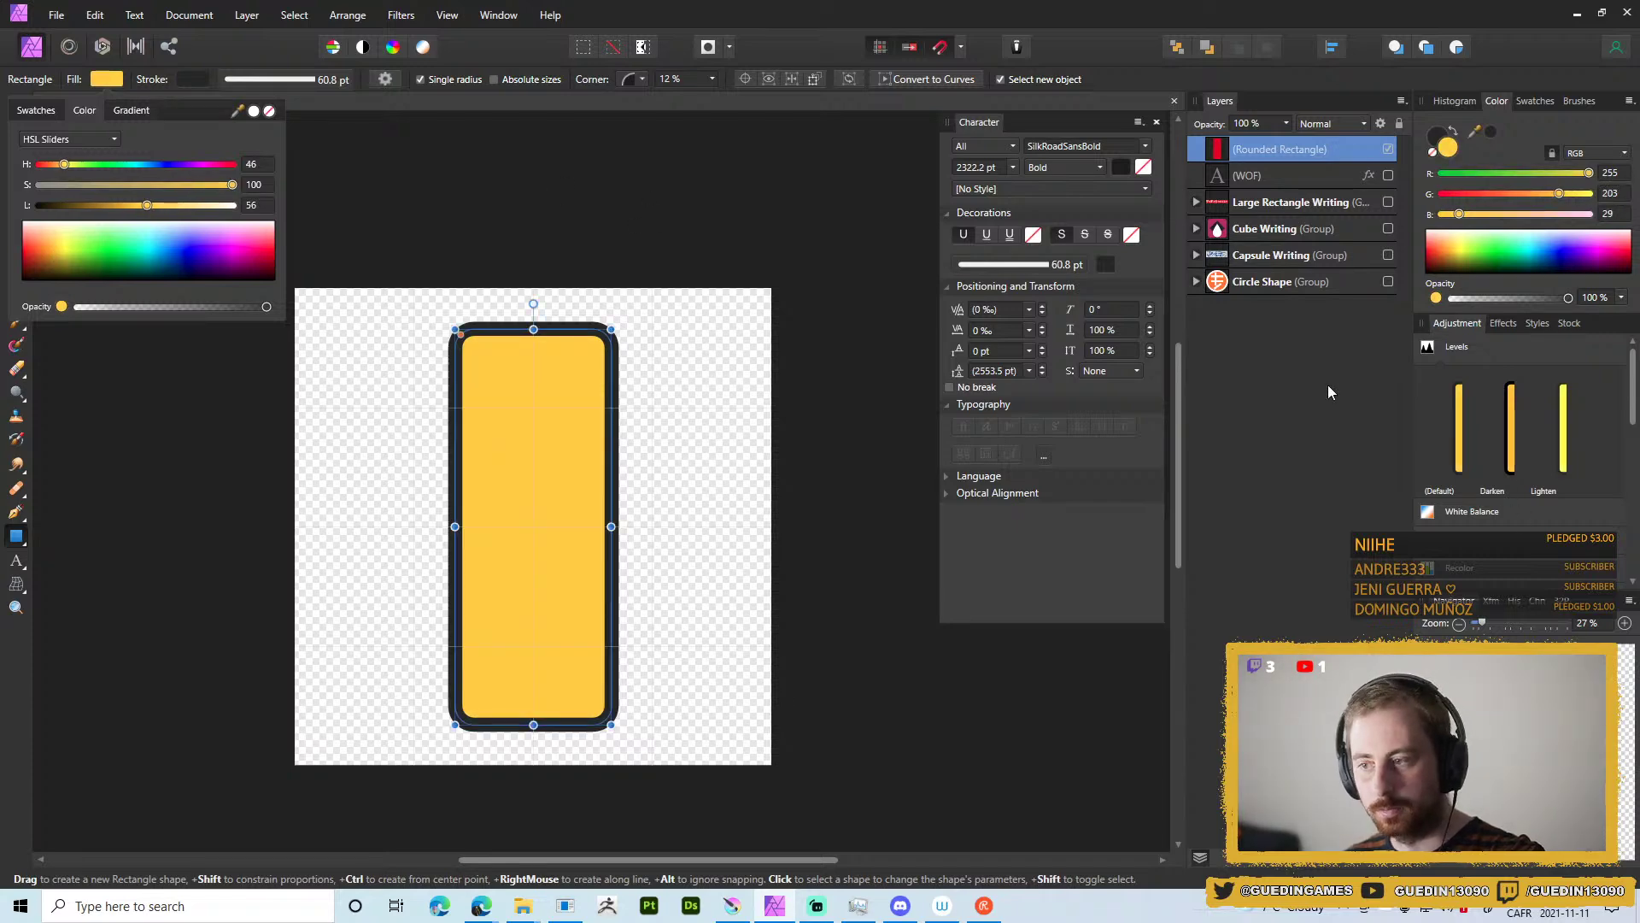
Duplicate the yellow rounded rectangle and rotate the copy to horizontal about the shared centre, forming a cross.
key("ctrl+j")
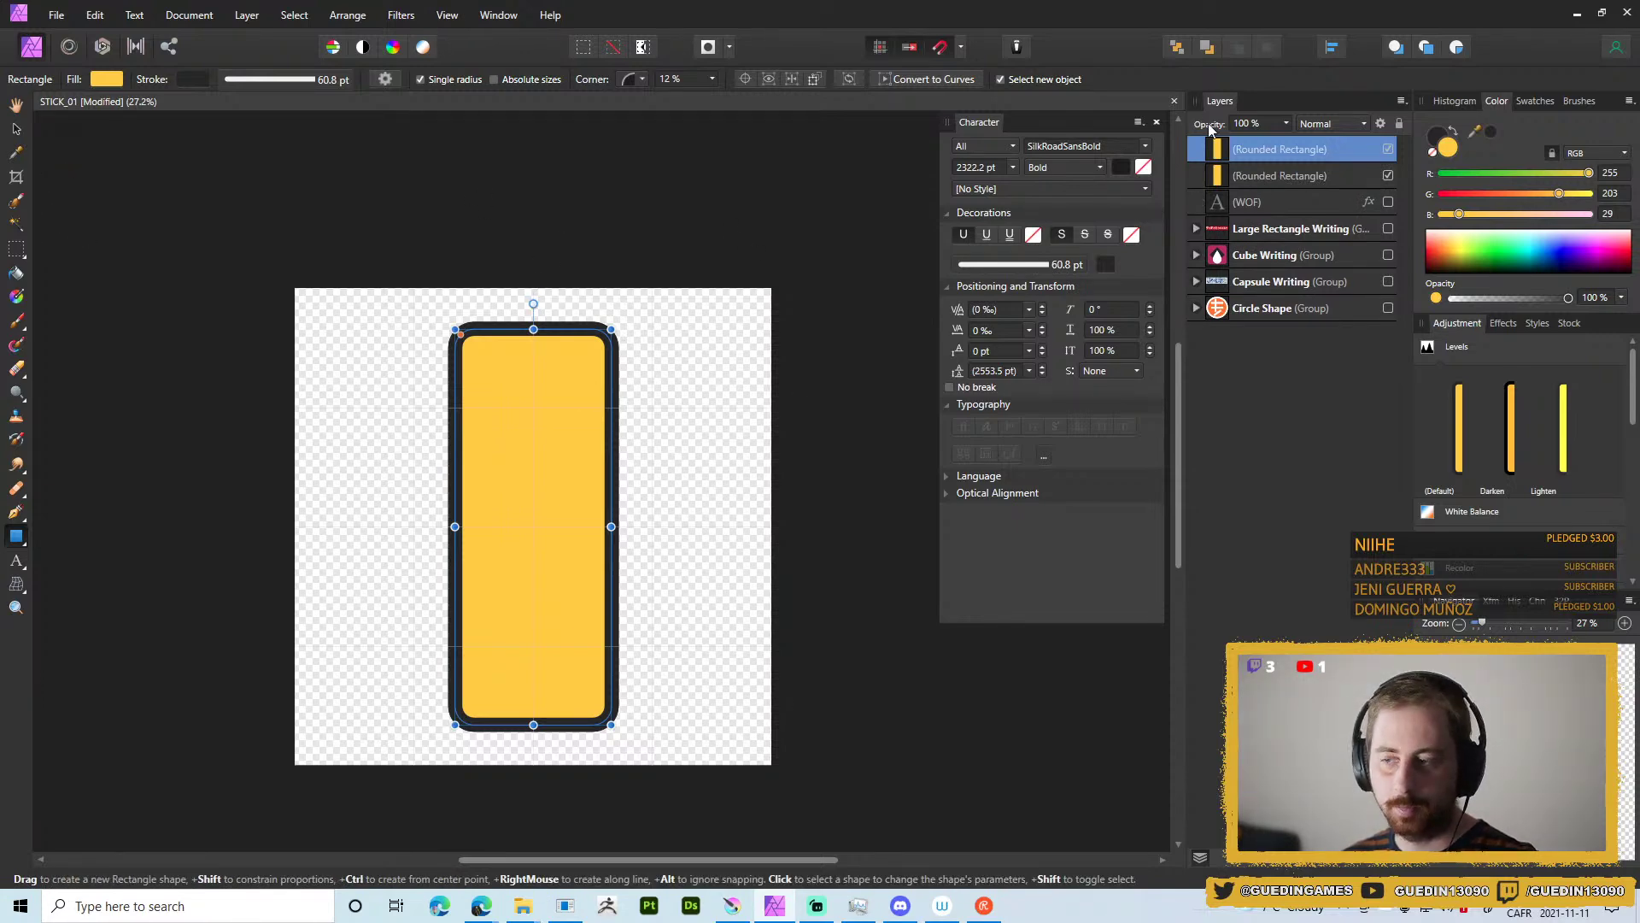
left_click(15, 129)
left_click_drag(594, 322, 735, 504)
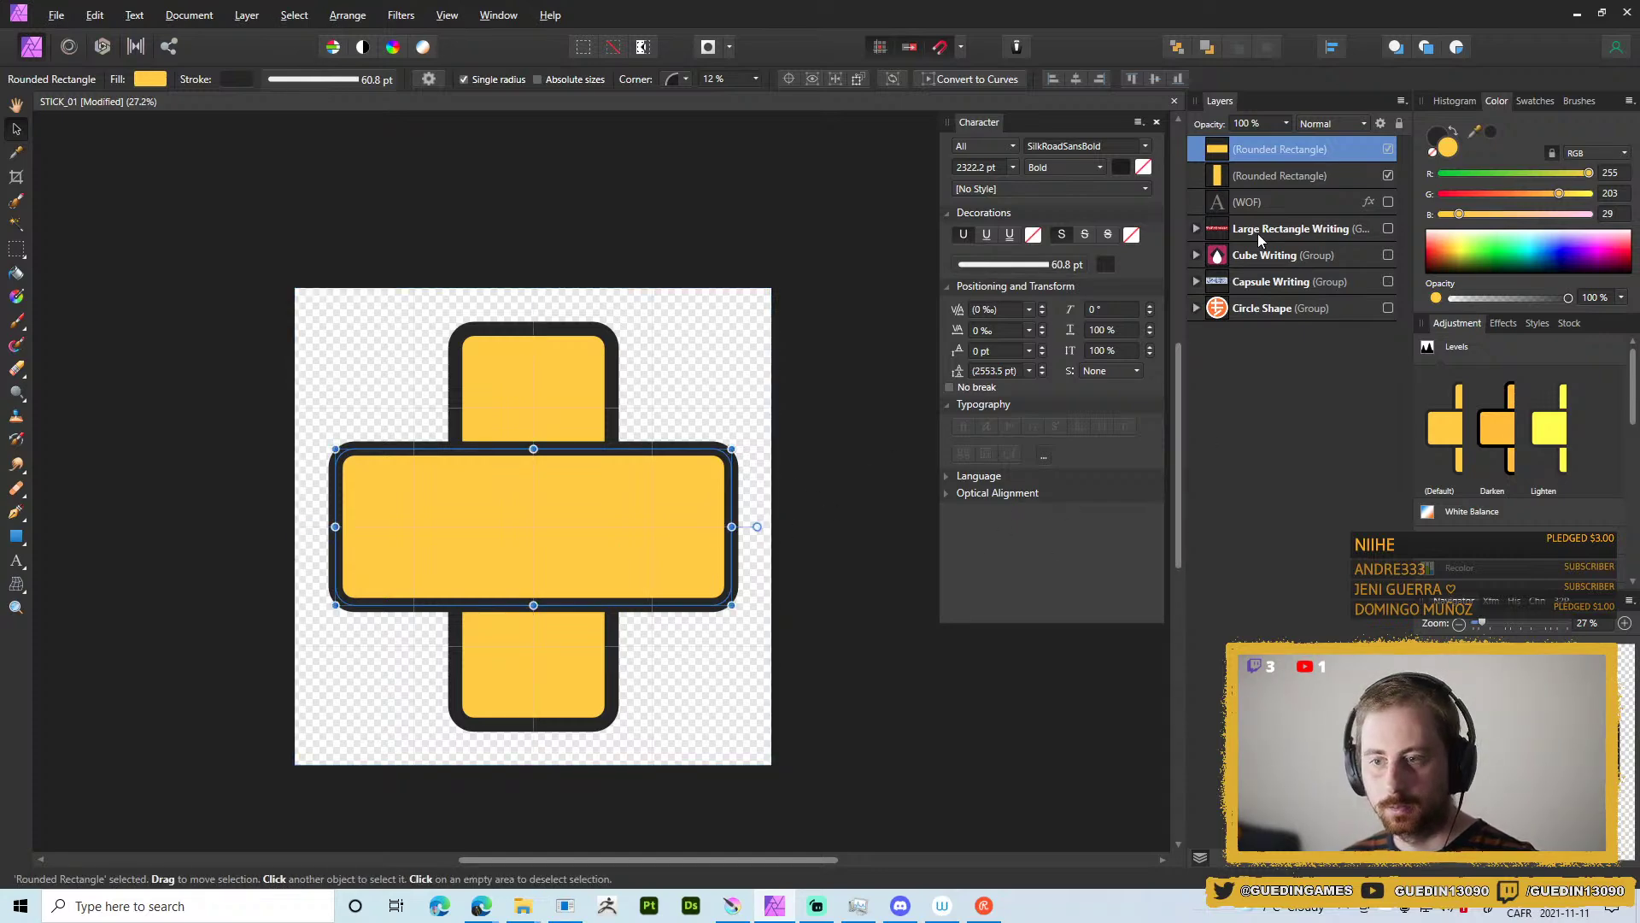
left_click(1273, 177, "shift")
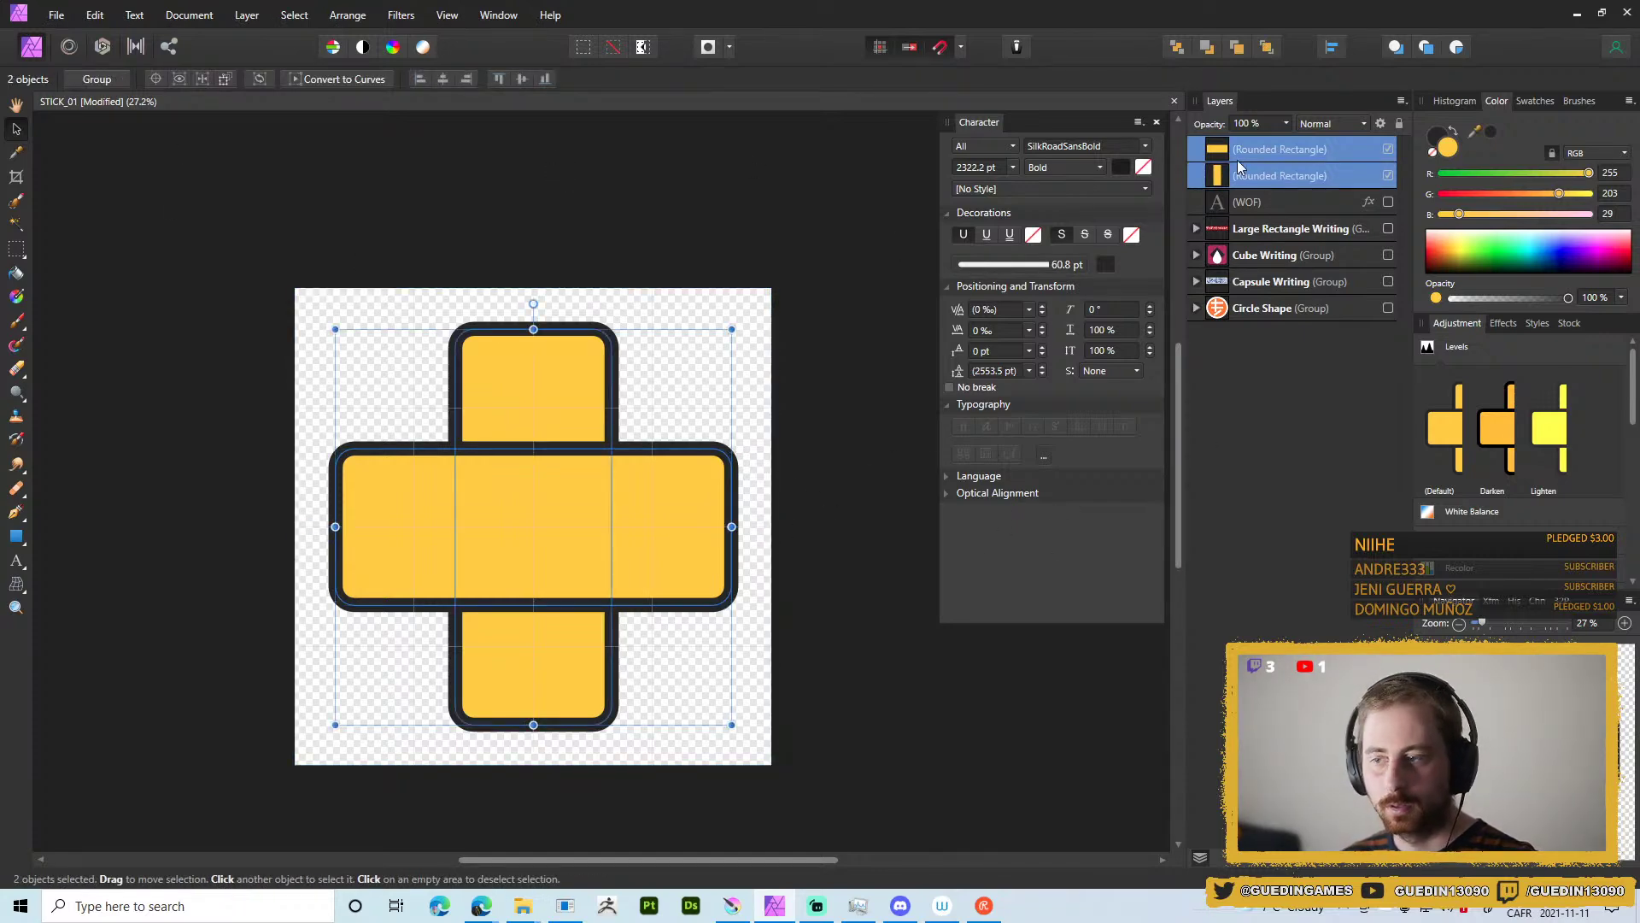
left_click(1299, 156)
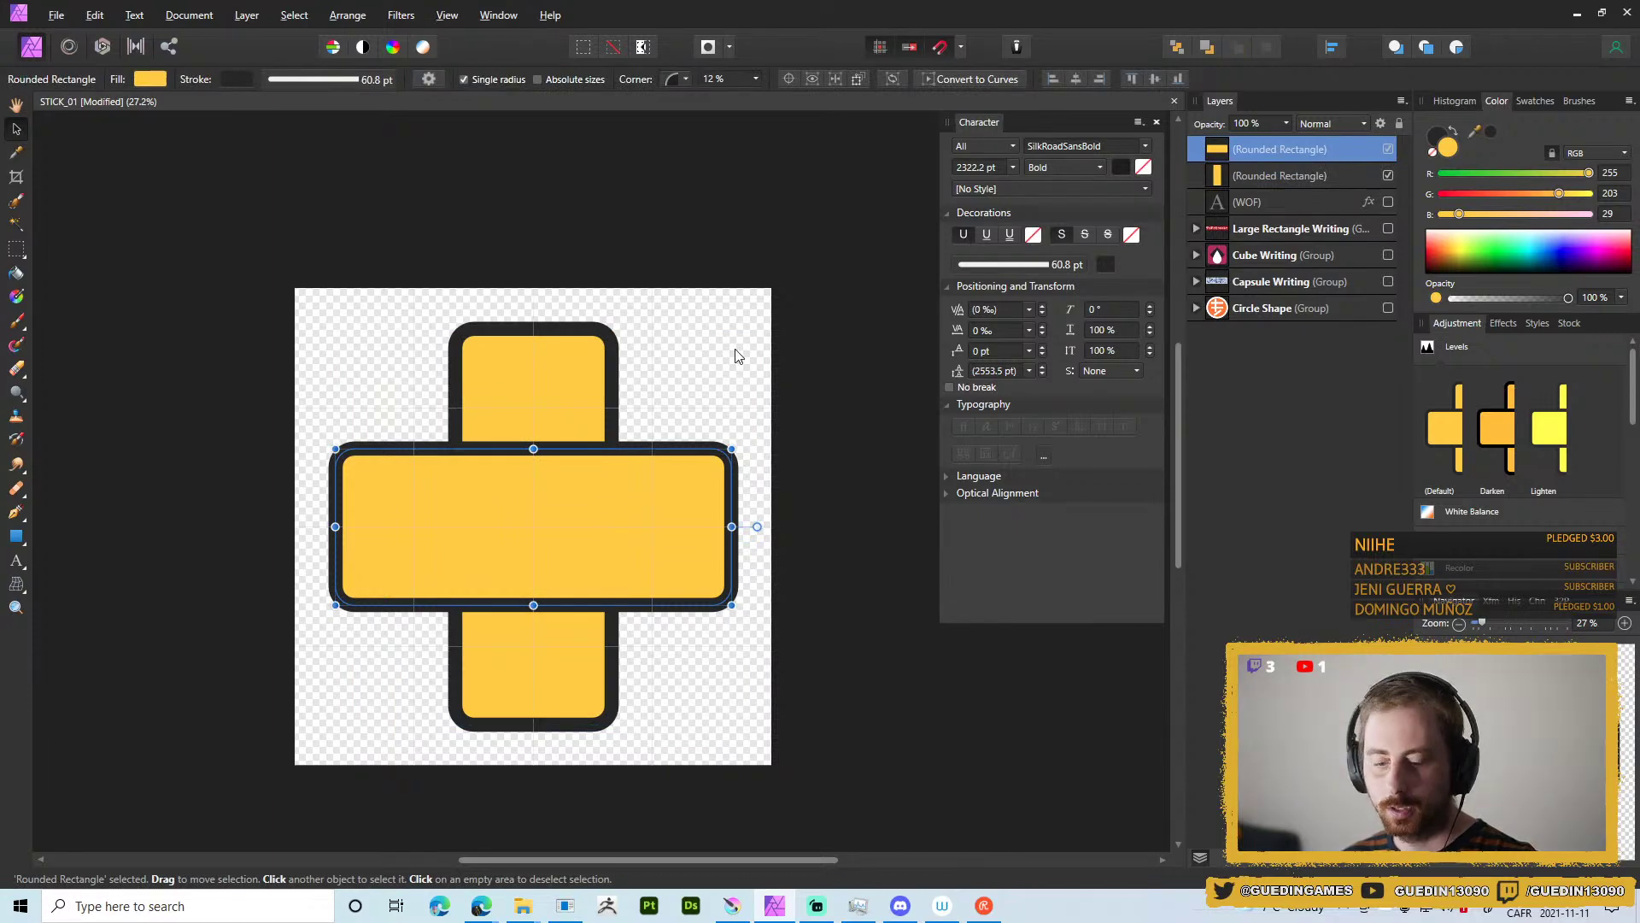
Export the yellow cross as the PNG file T_STICK_20.png in the Stickers folder.
key("ctrl+alt+shift+s")
left_click(958, 556)
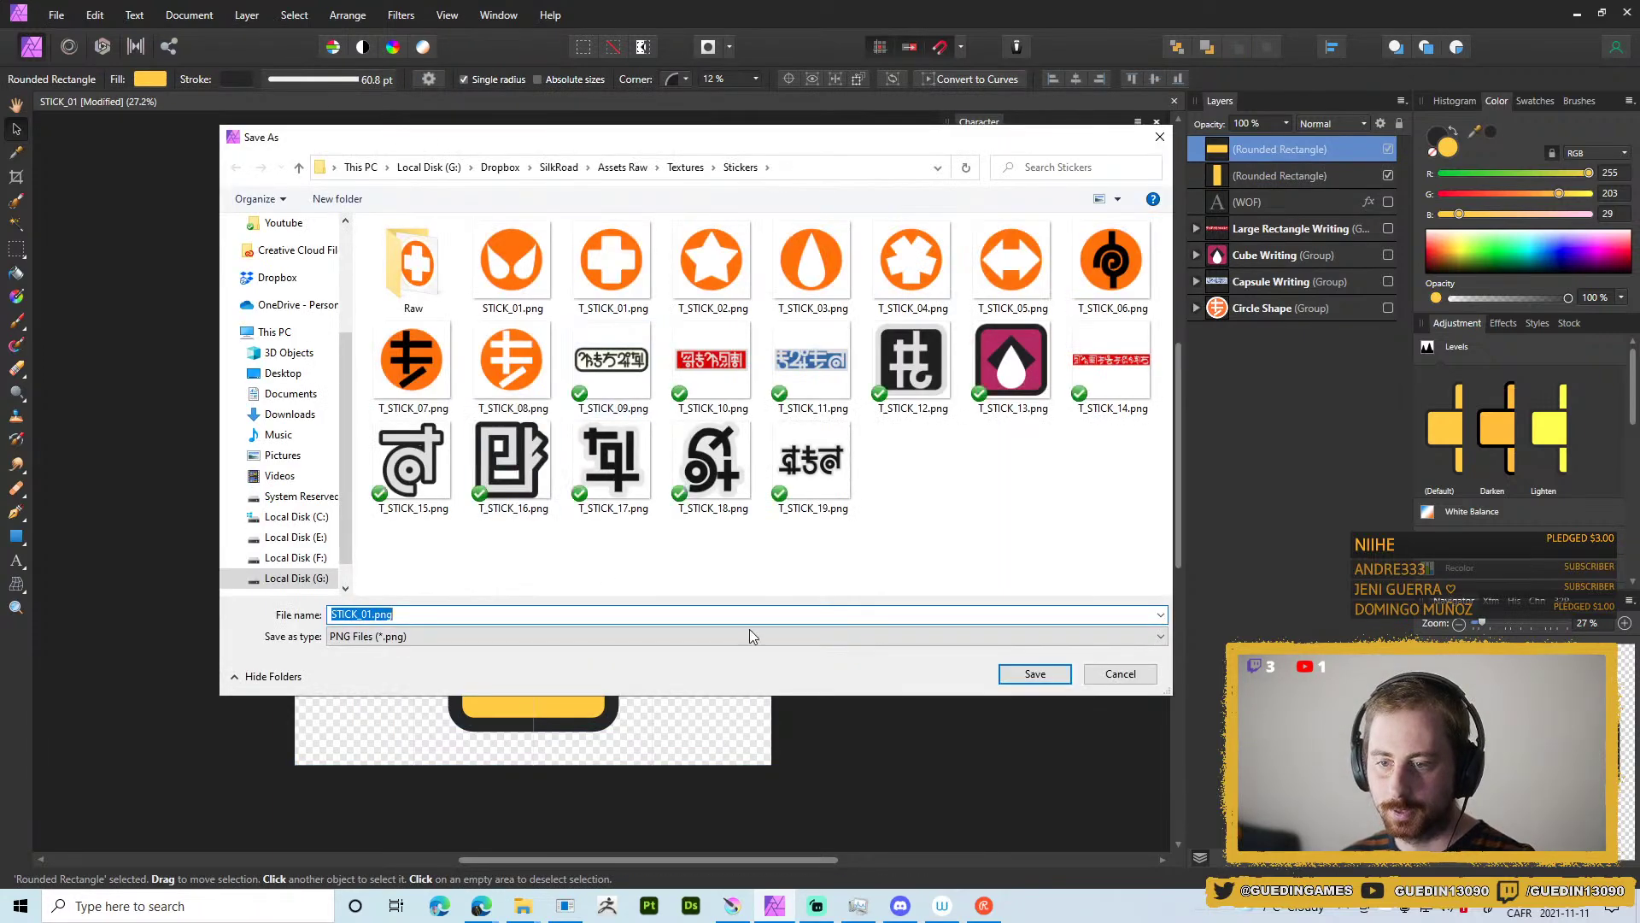
left_click(954, 540)
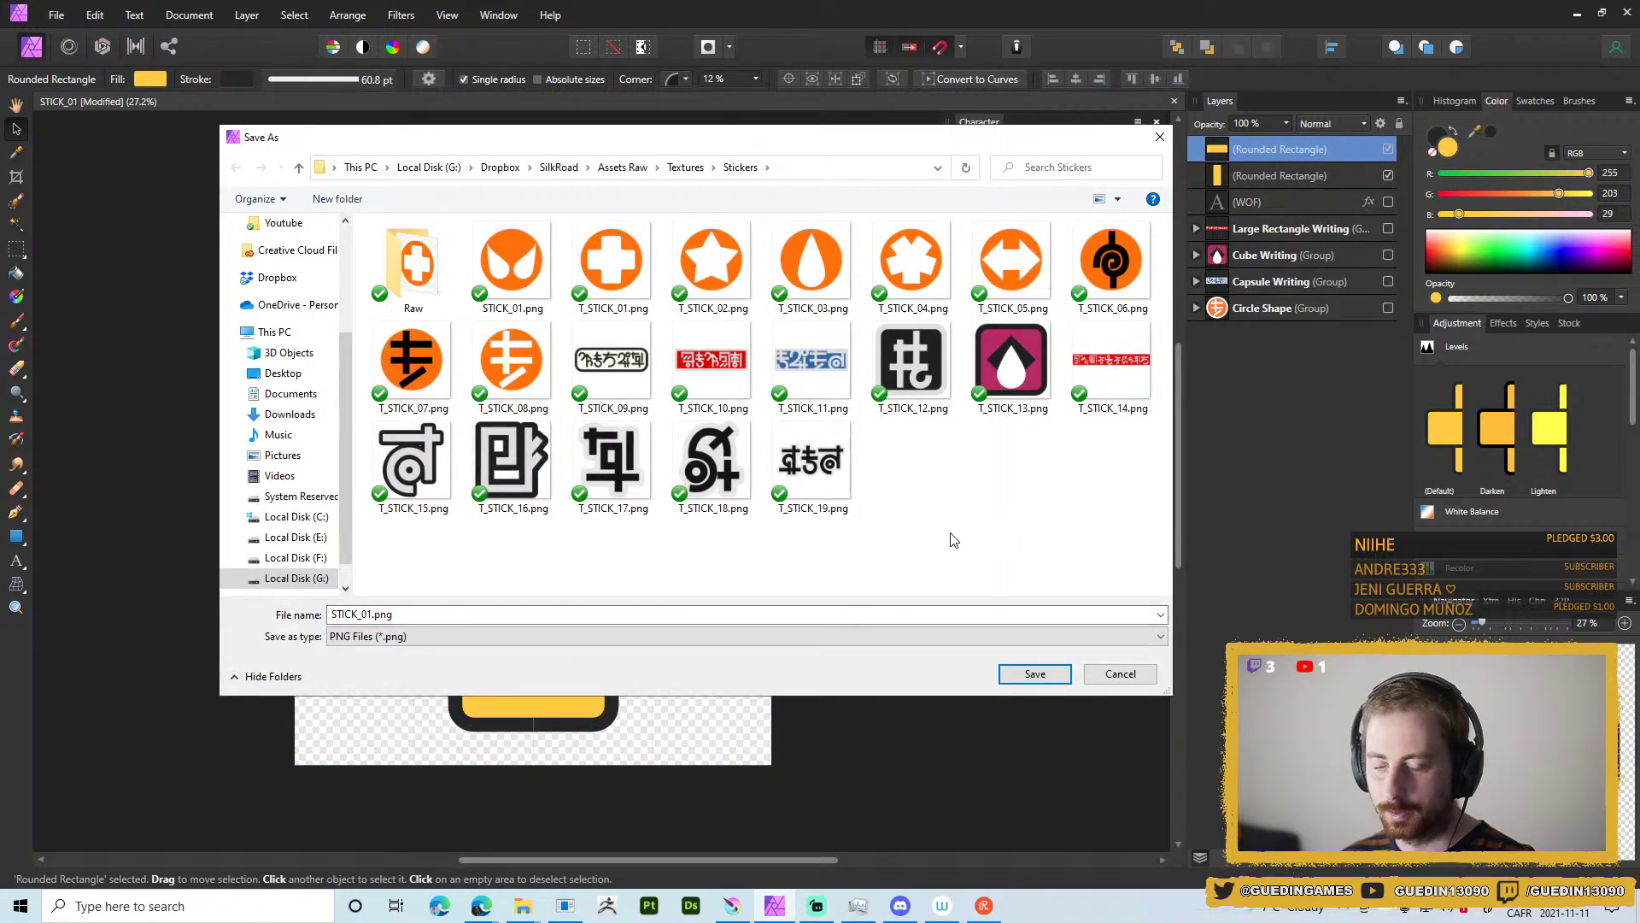
left_click(811, 466)
double_click(383, 616)
left_click(377, 615)
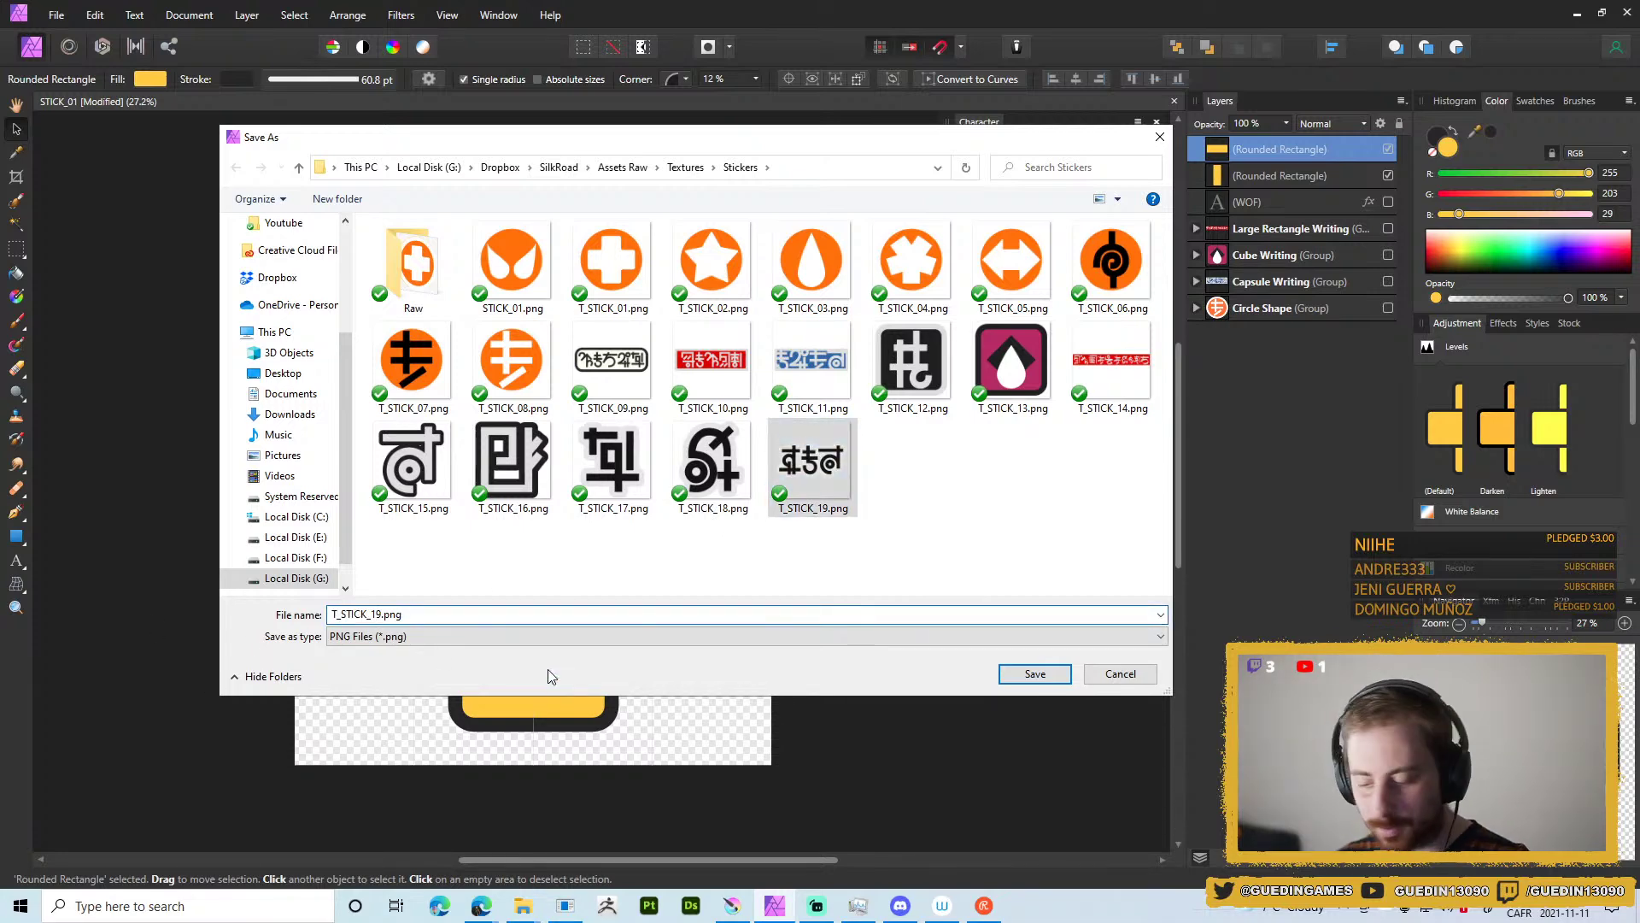
key("Delete")
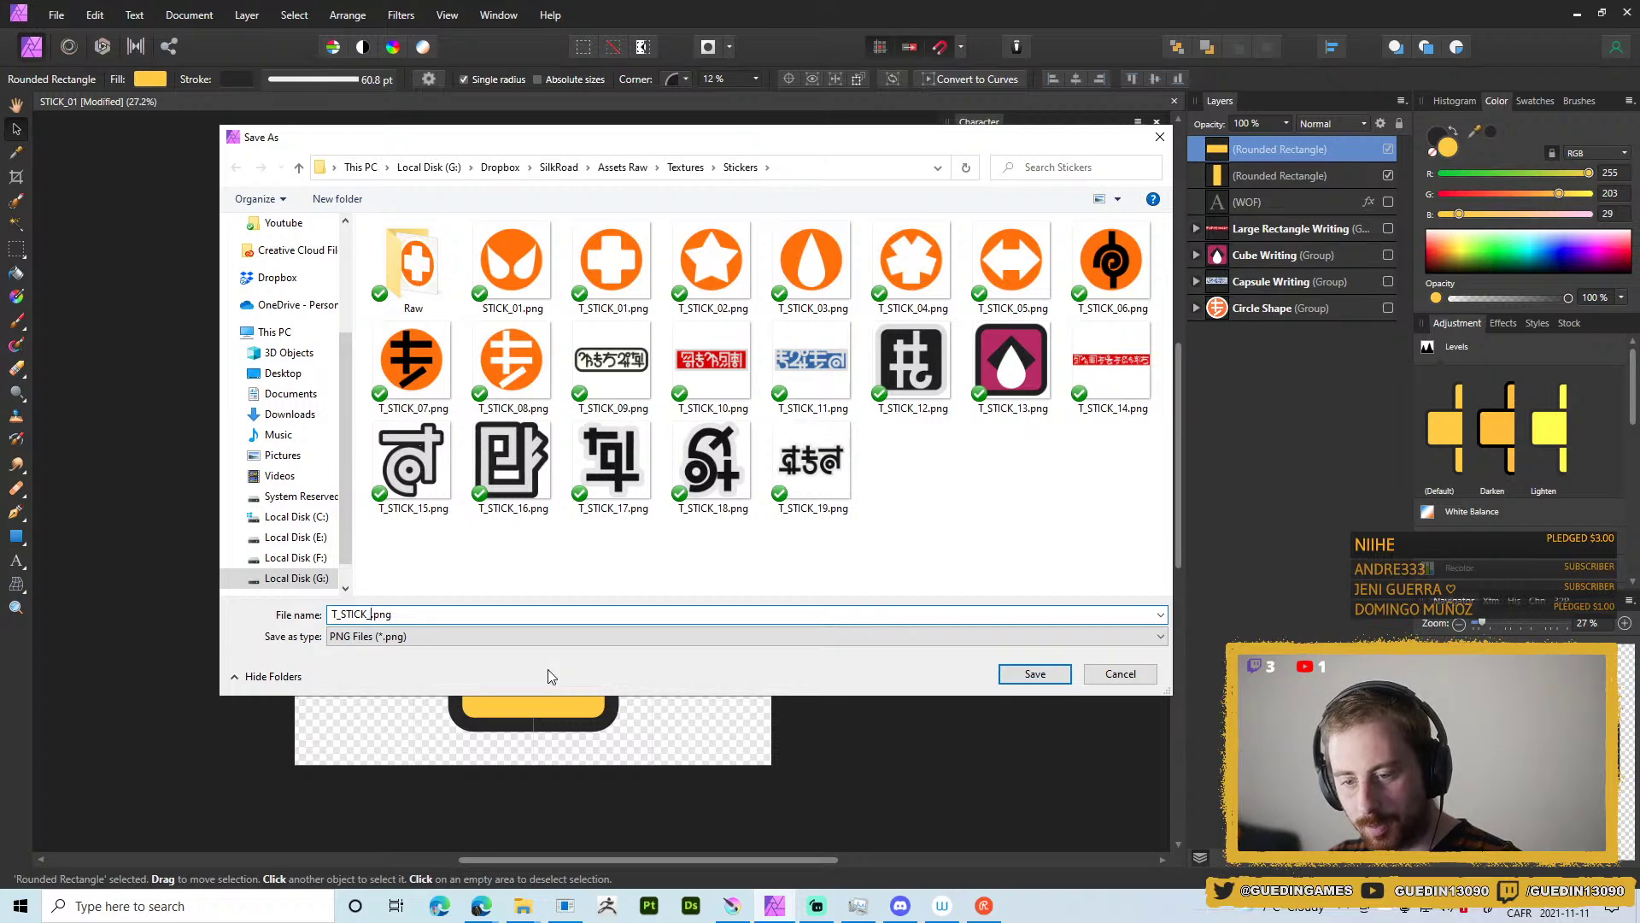
type("20")
key("Return")
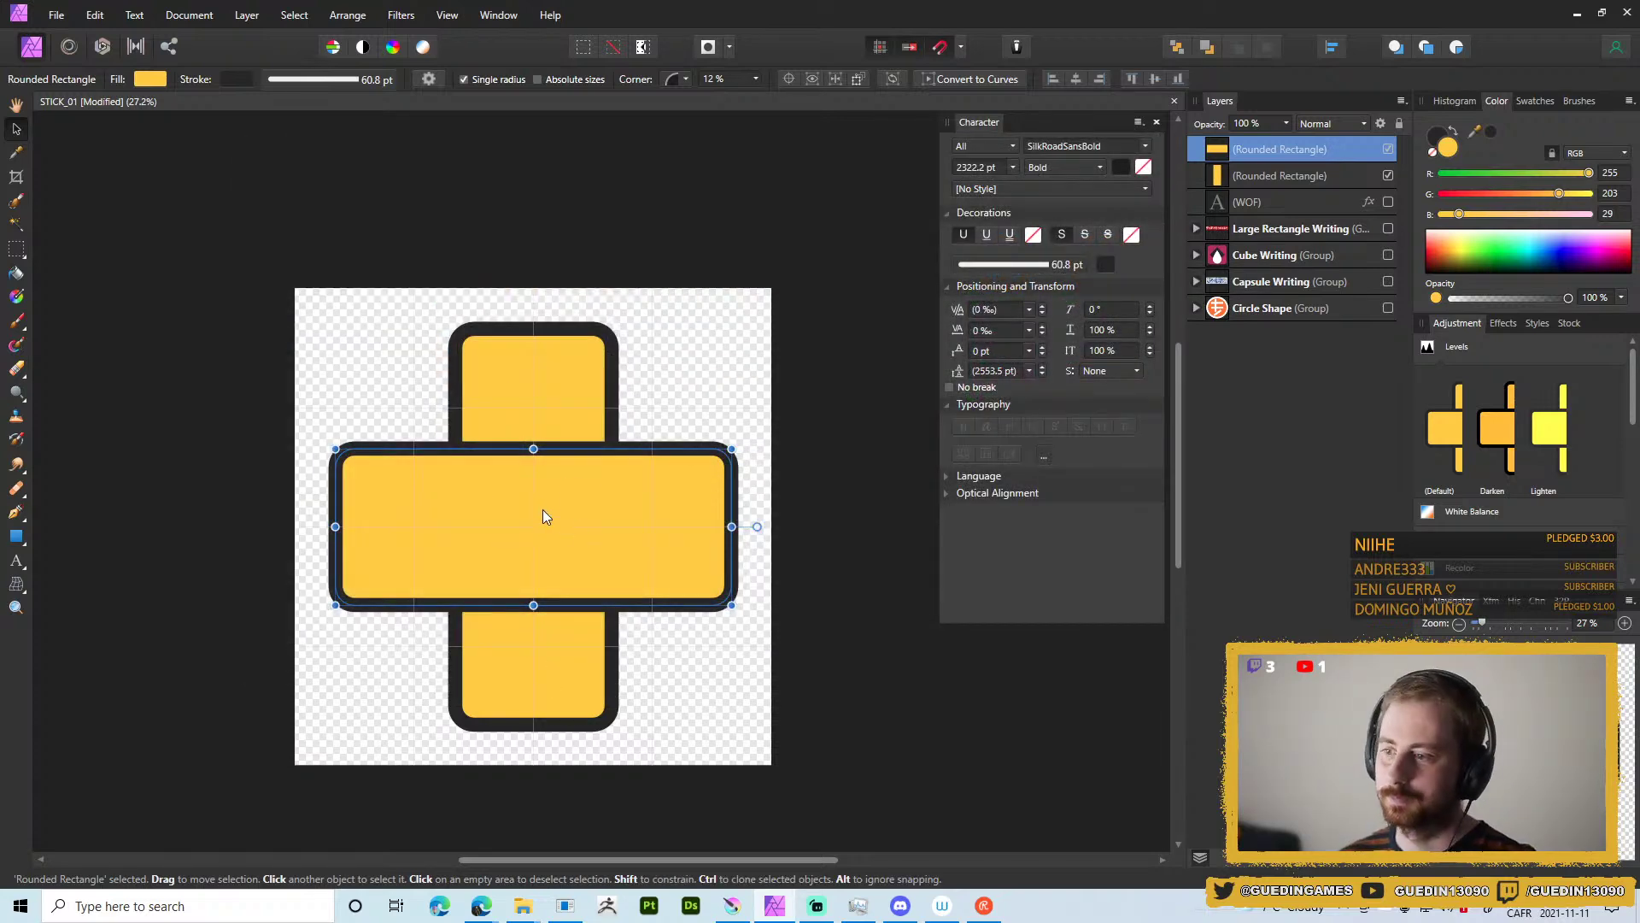
Check the exported sticker PNGs in the Stickers folder without exporting again.
left_click(806, 443)
key("ctrl+alt+shift+s")
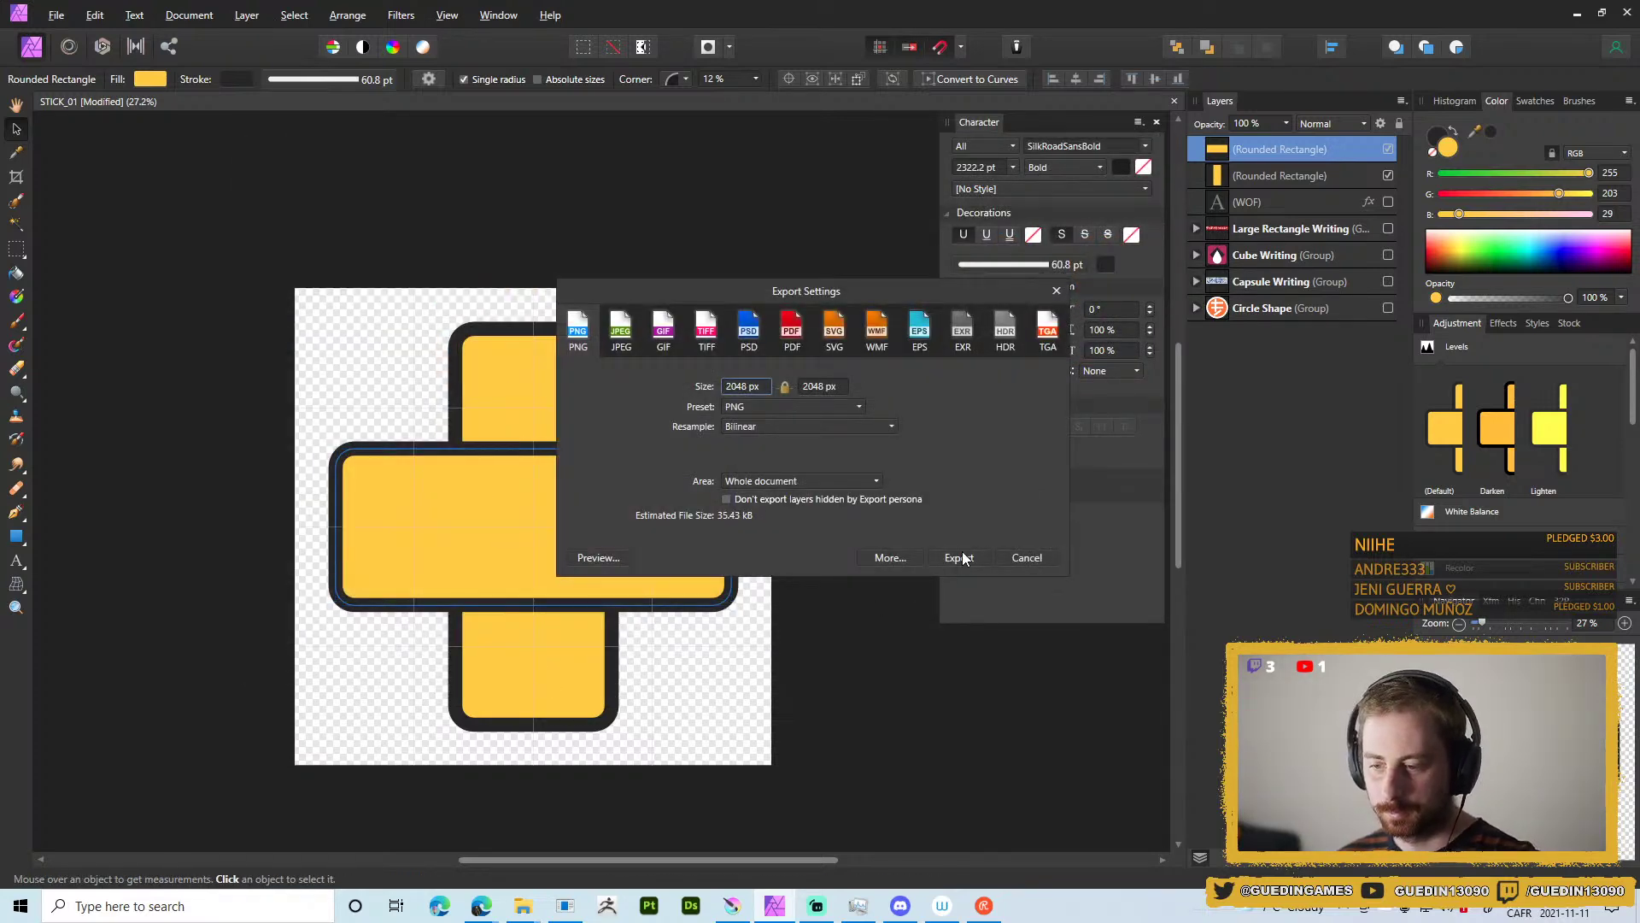
left_click(961, 558)
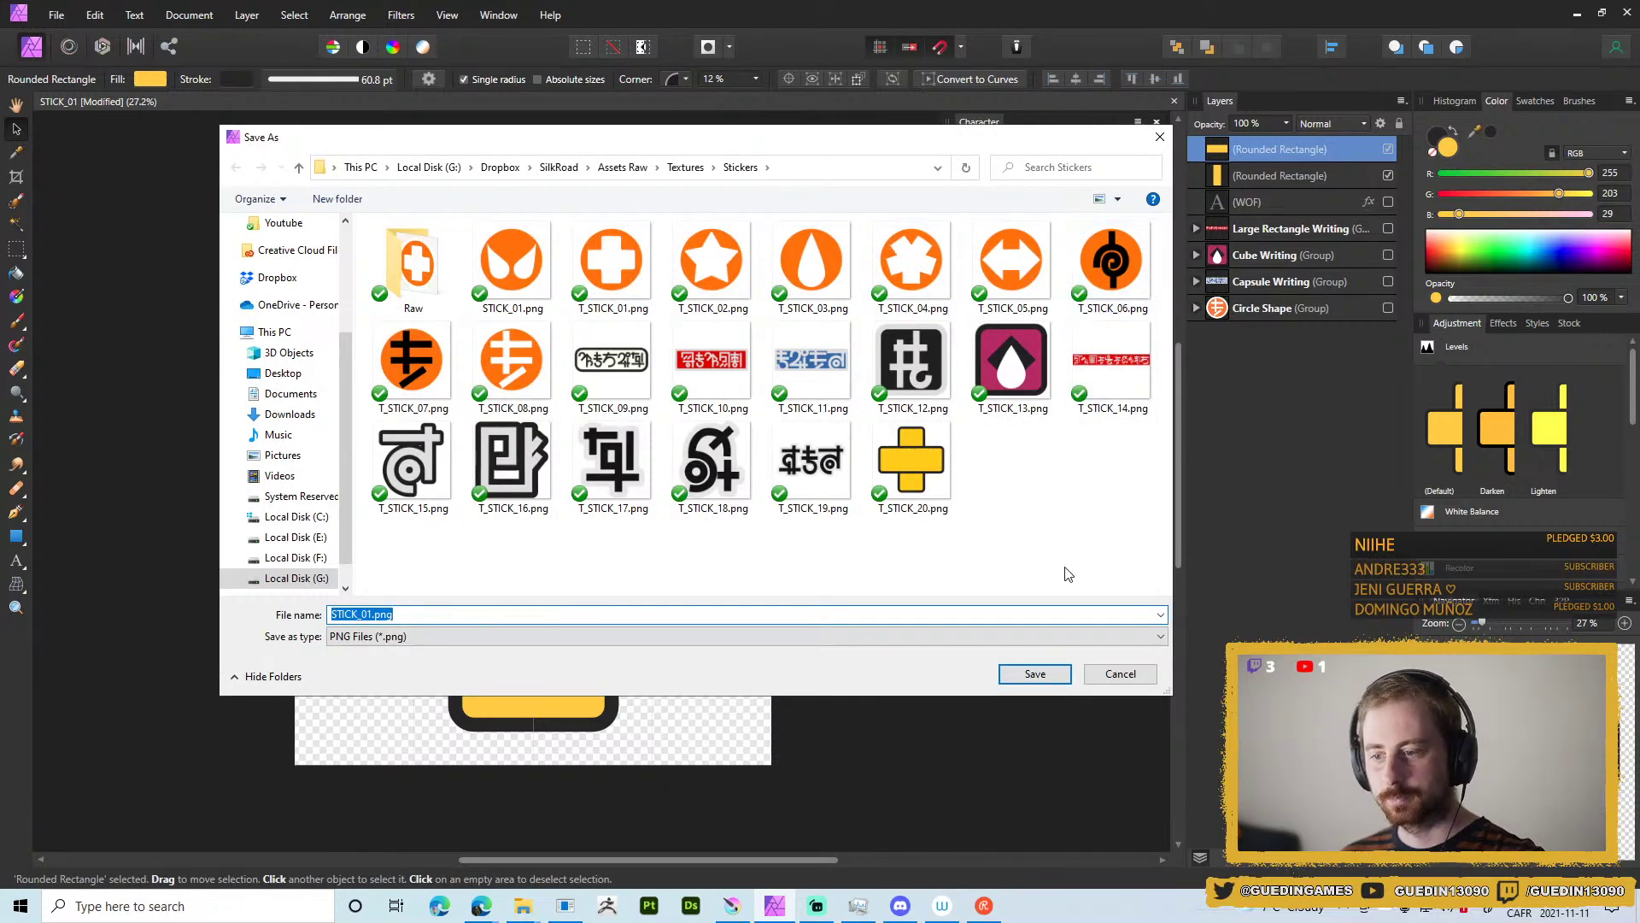
left_click(1127, 678)
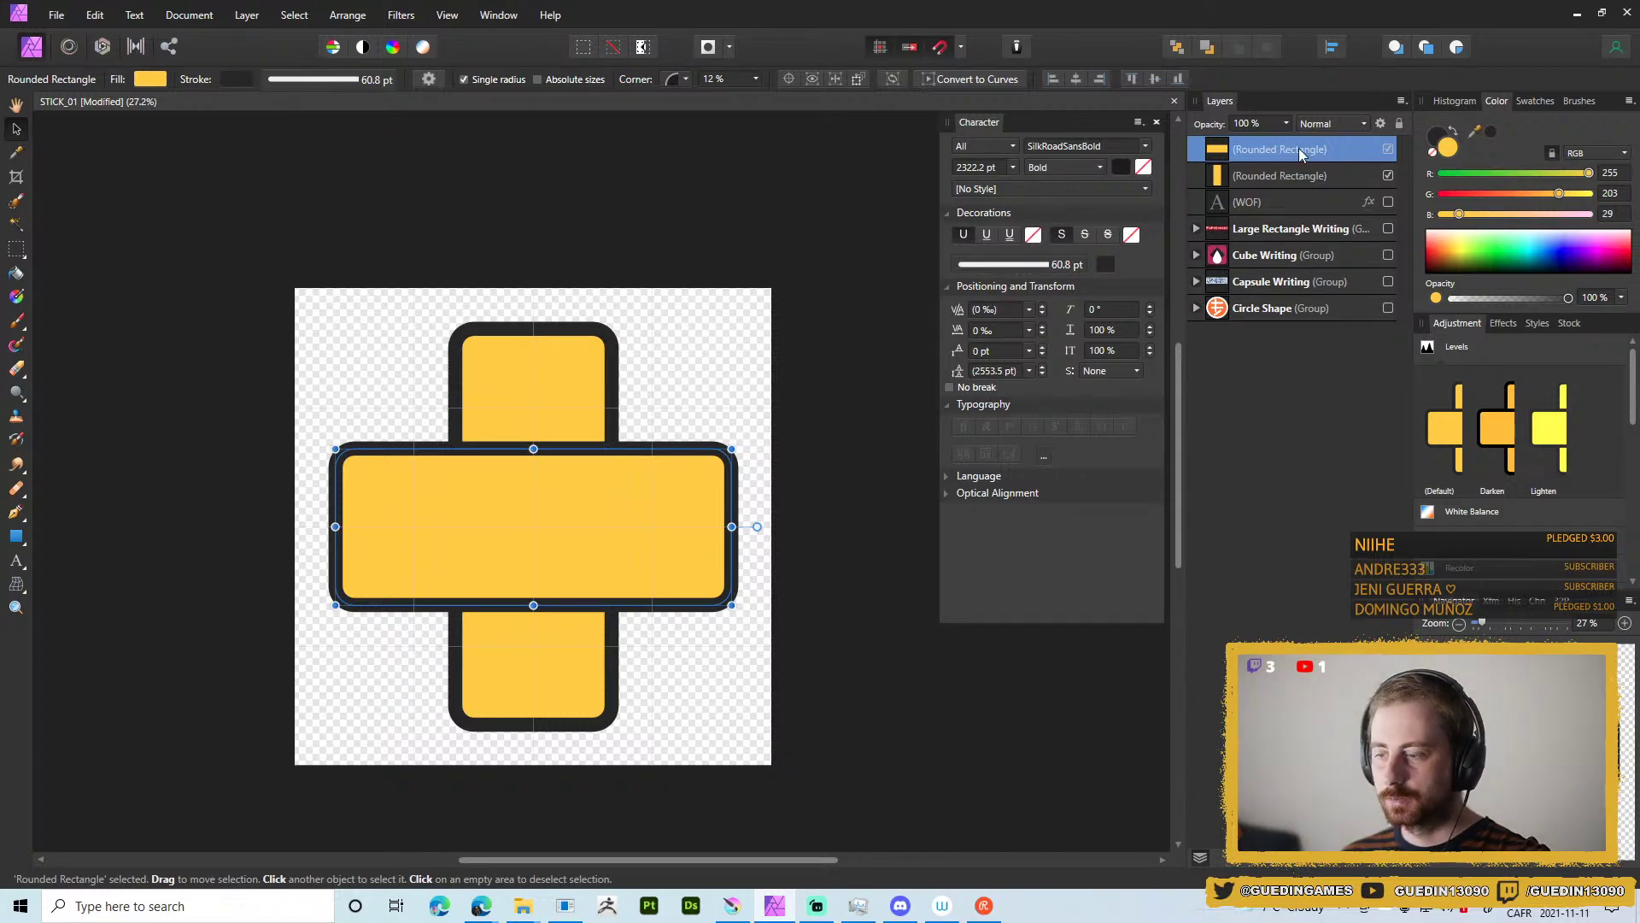
Group the two yellow rounded rectangles of the cross and hide the group.
left_click(1308, 175, "shift")
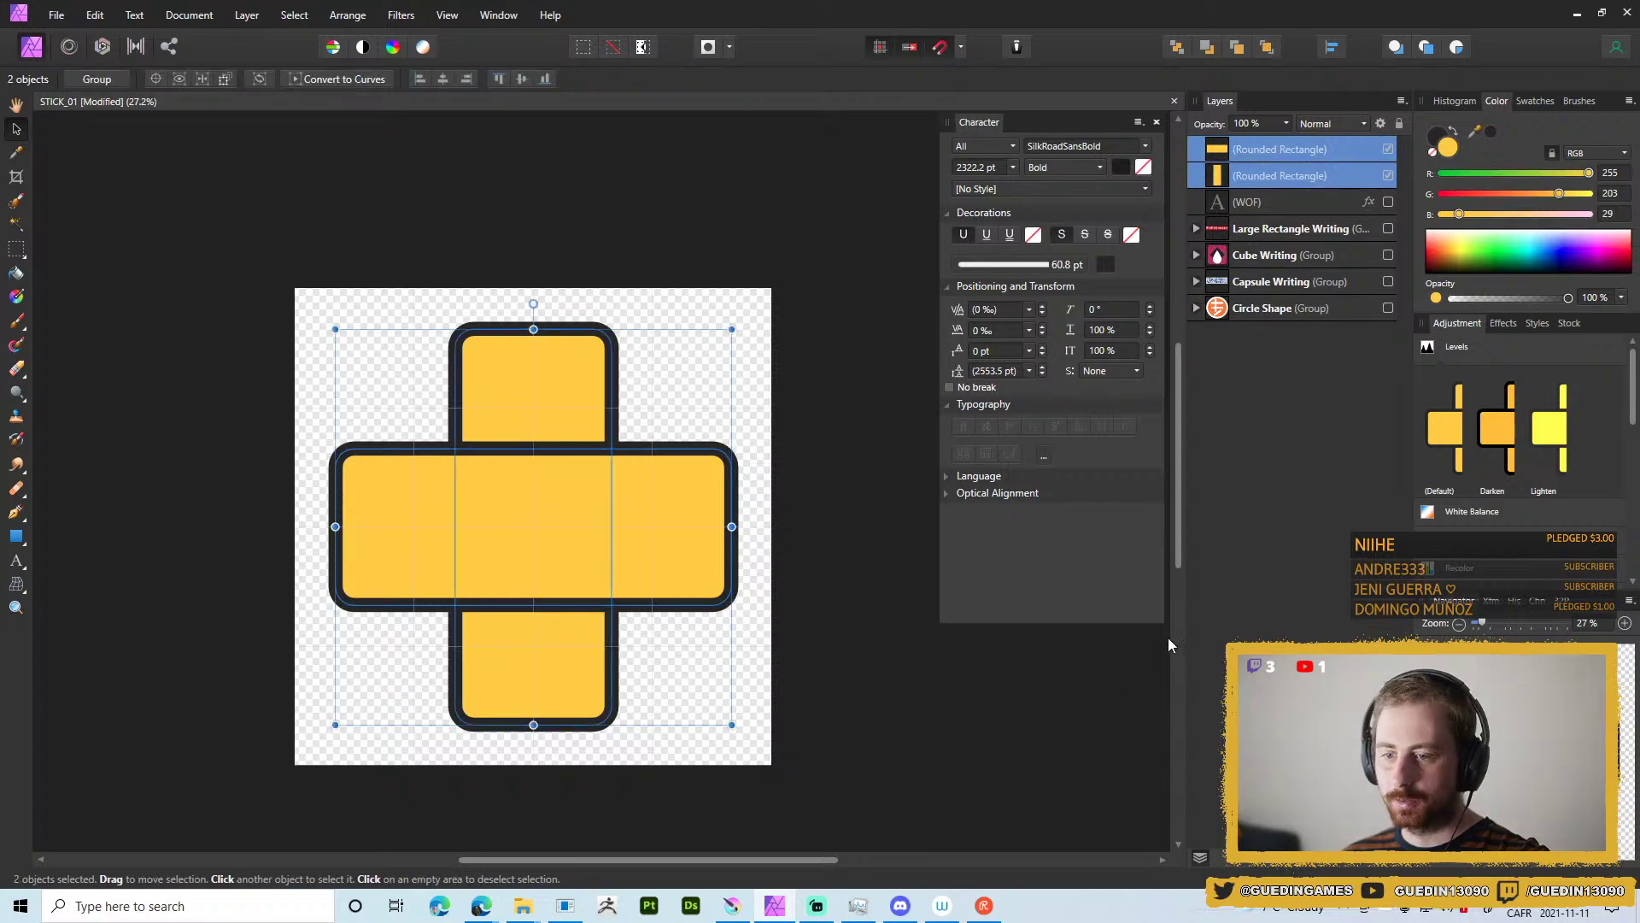
key("ctrl+g")
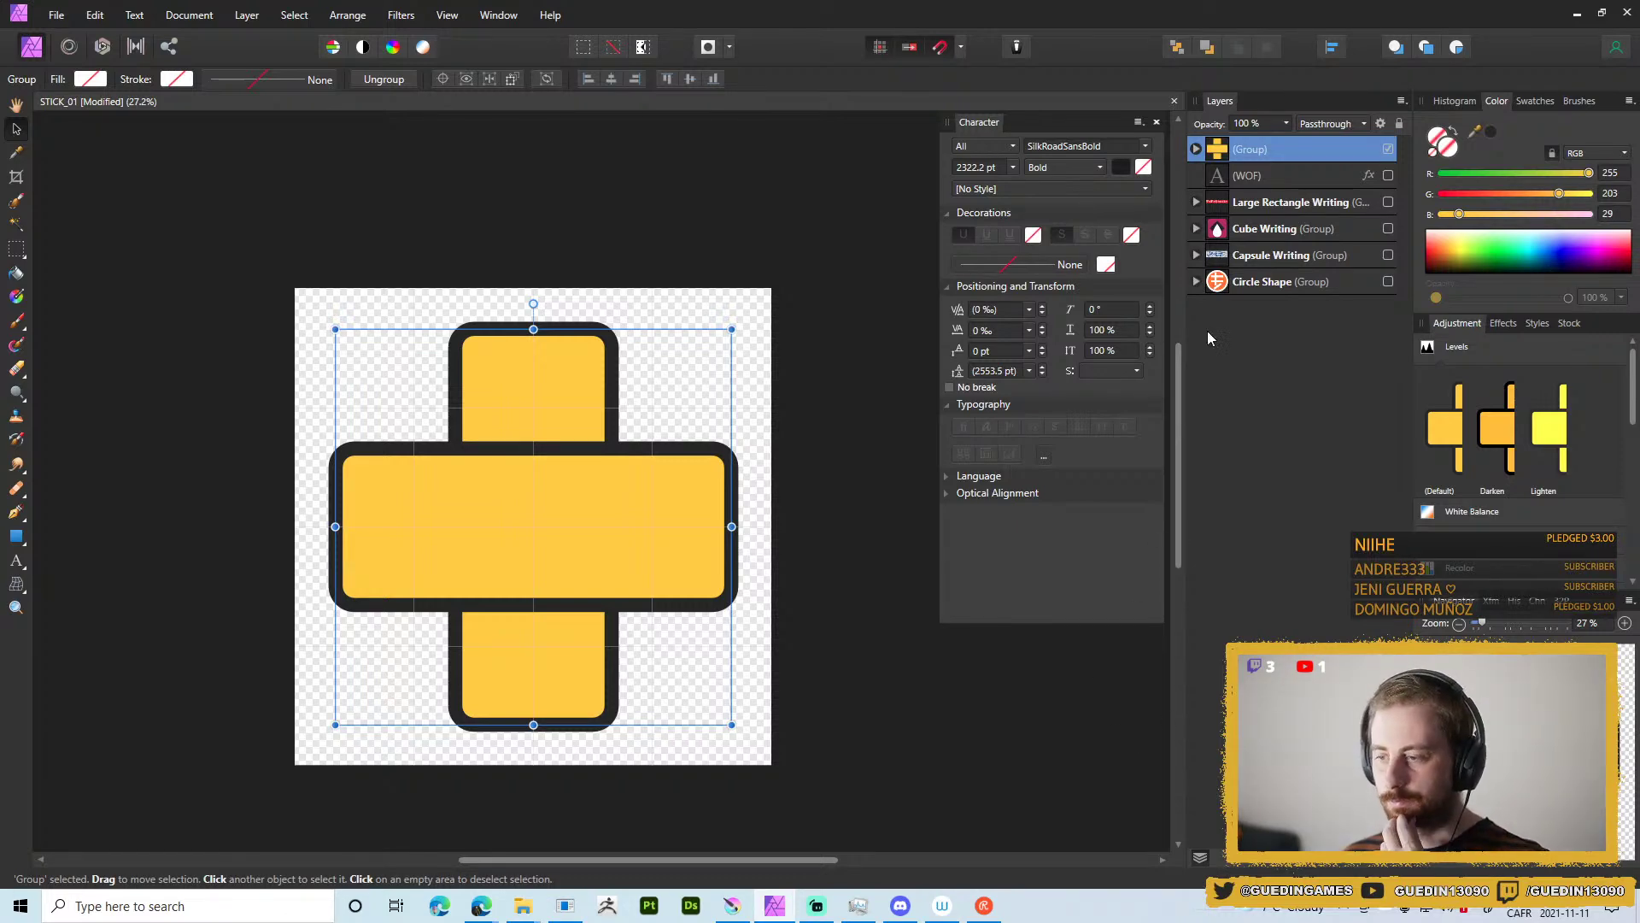
left_click(1389, 148)
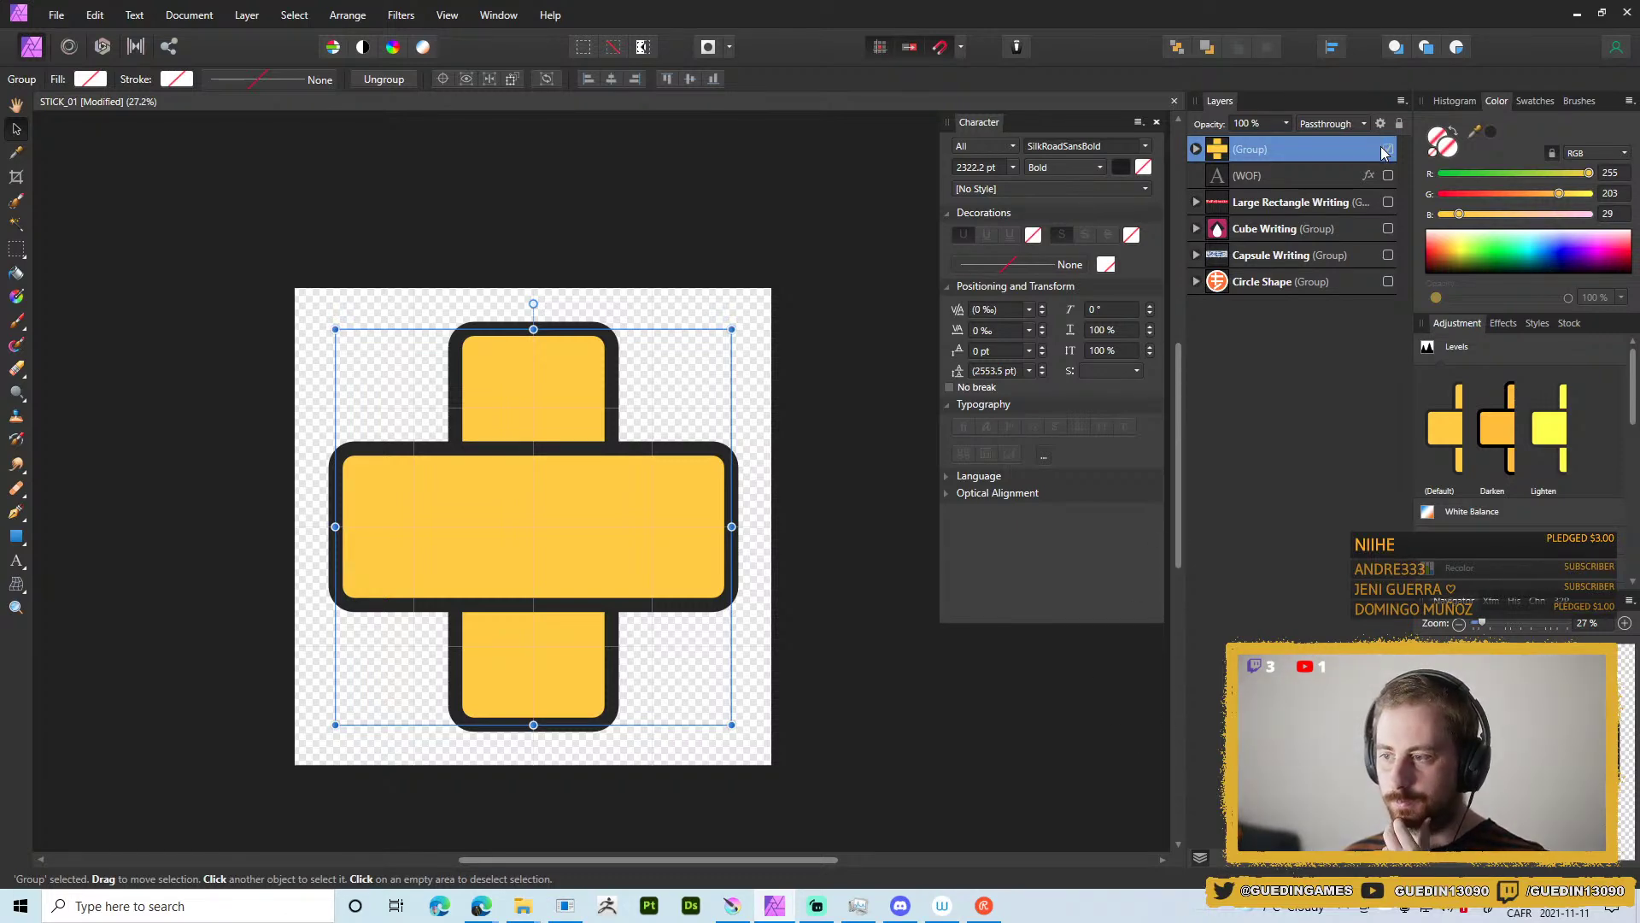
Draw a large heart shape outward from the canvas centre, nearly filling the canvas.
left_click(24, 540)
left_click(109, 535)
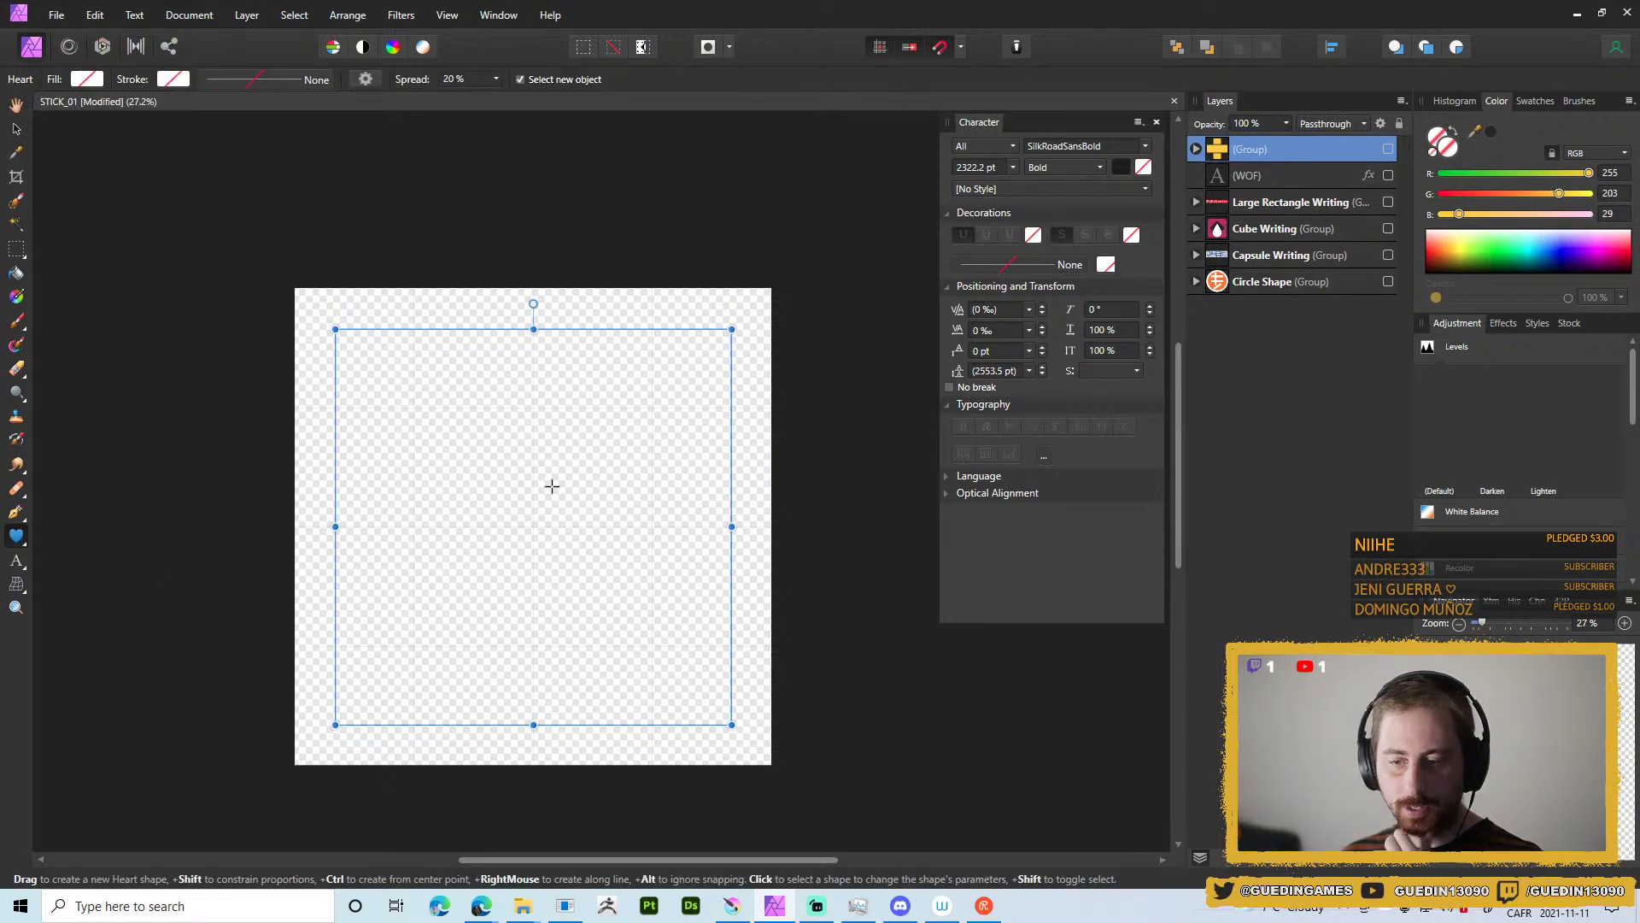
left_click_drag(531, 525, 728, 323)
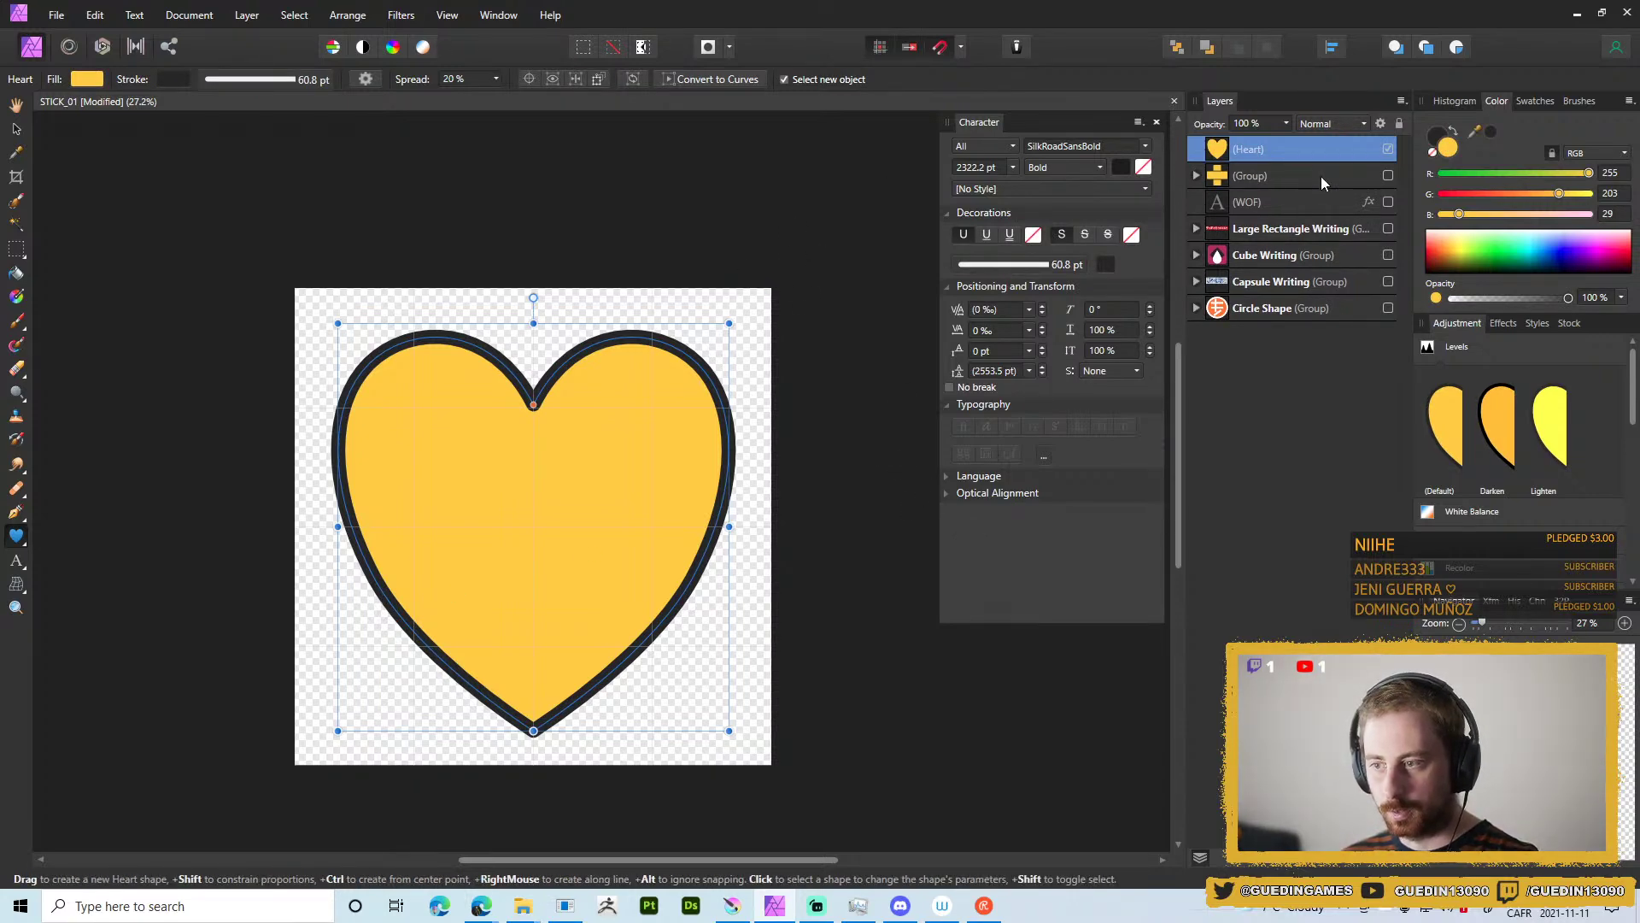
Set the heart's stroke width to 150 pt.
left_click(234, 78)
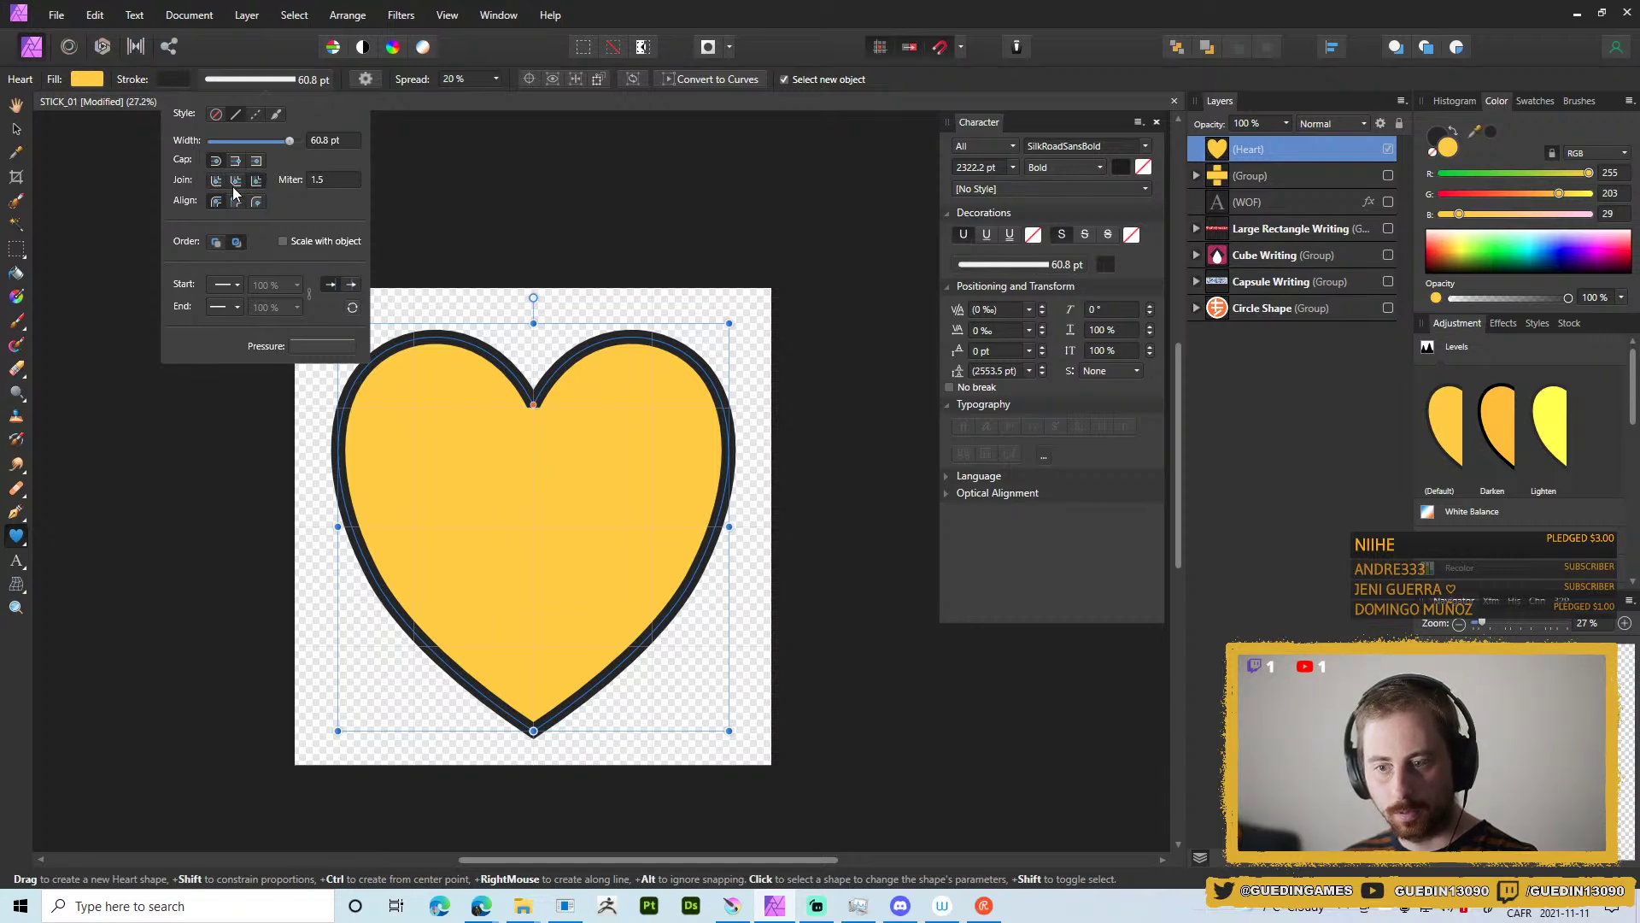
left_click_drag(290, 141, 300, 140)
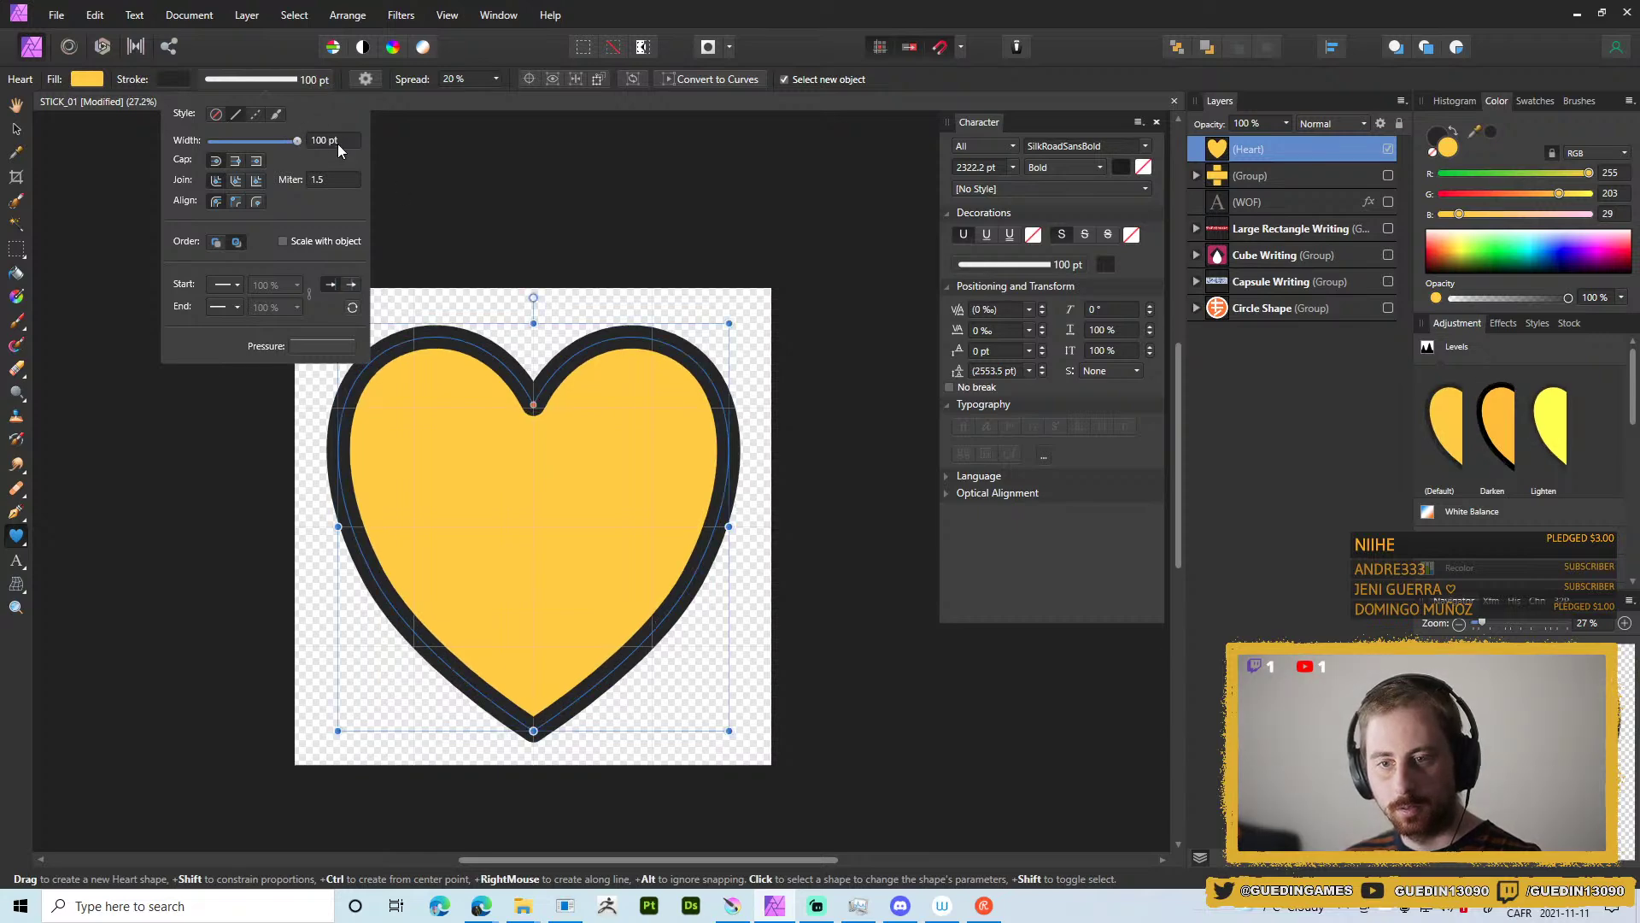
type("150")
key("Return")
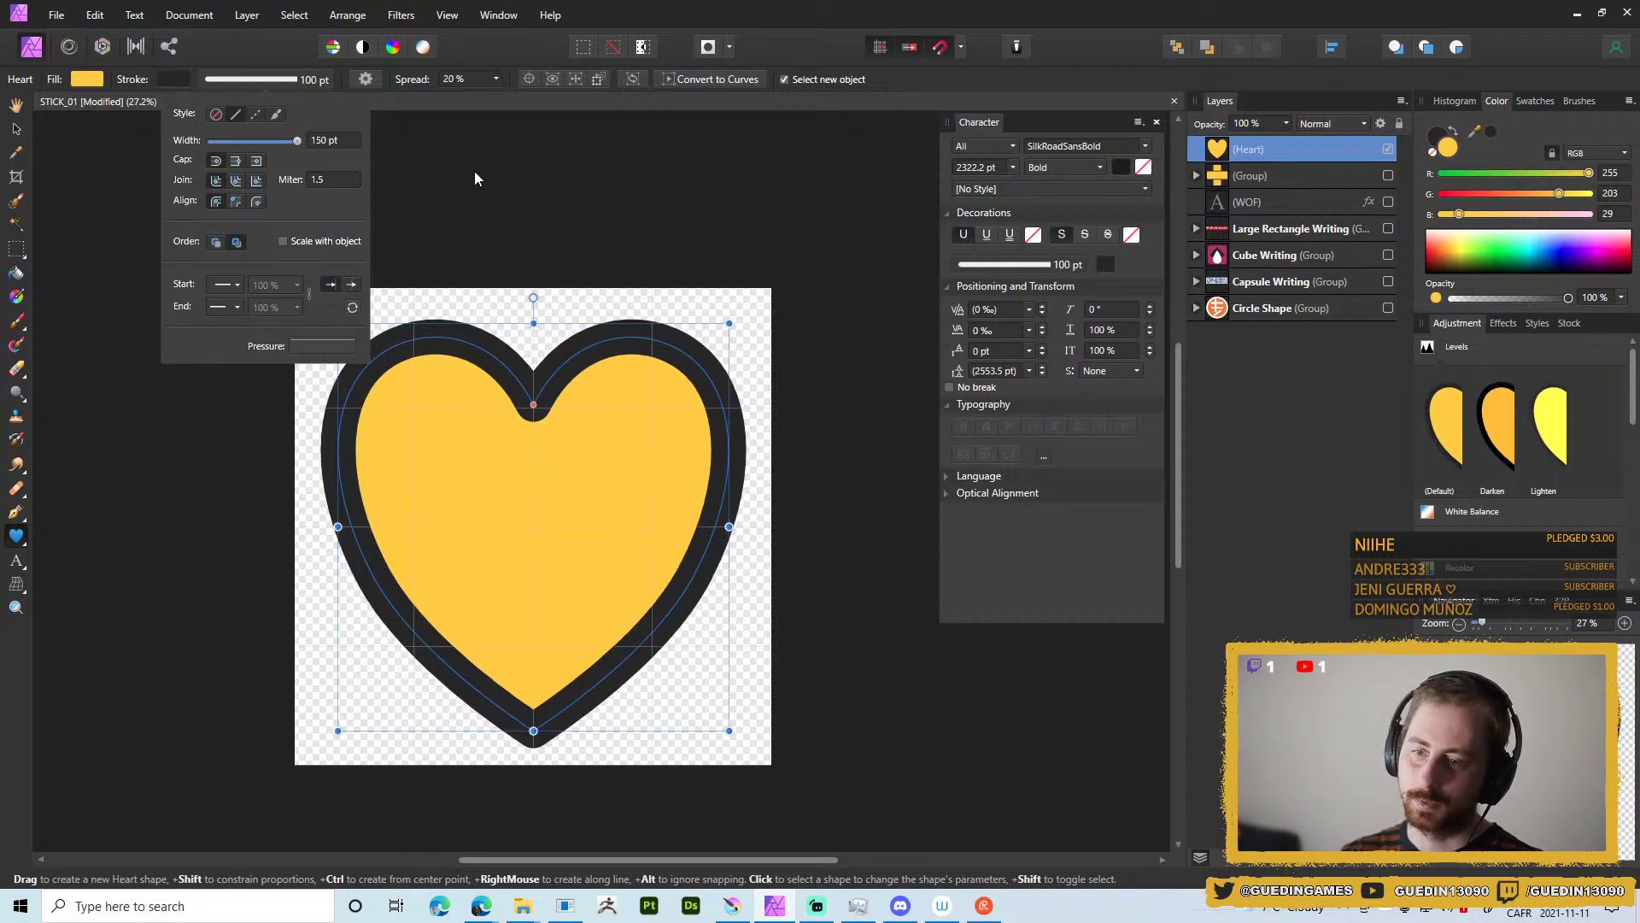
Give the heart a cyan fill of H 174, S 100, L 50 and a bright red stroke.
left_click(88, 82)
mouse_move(167, 249)
left_mouse_down()
mouse_move(127, 238)
mouse_move(146, 250)
left_mouse_up()
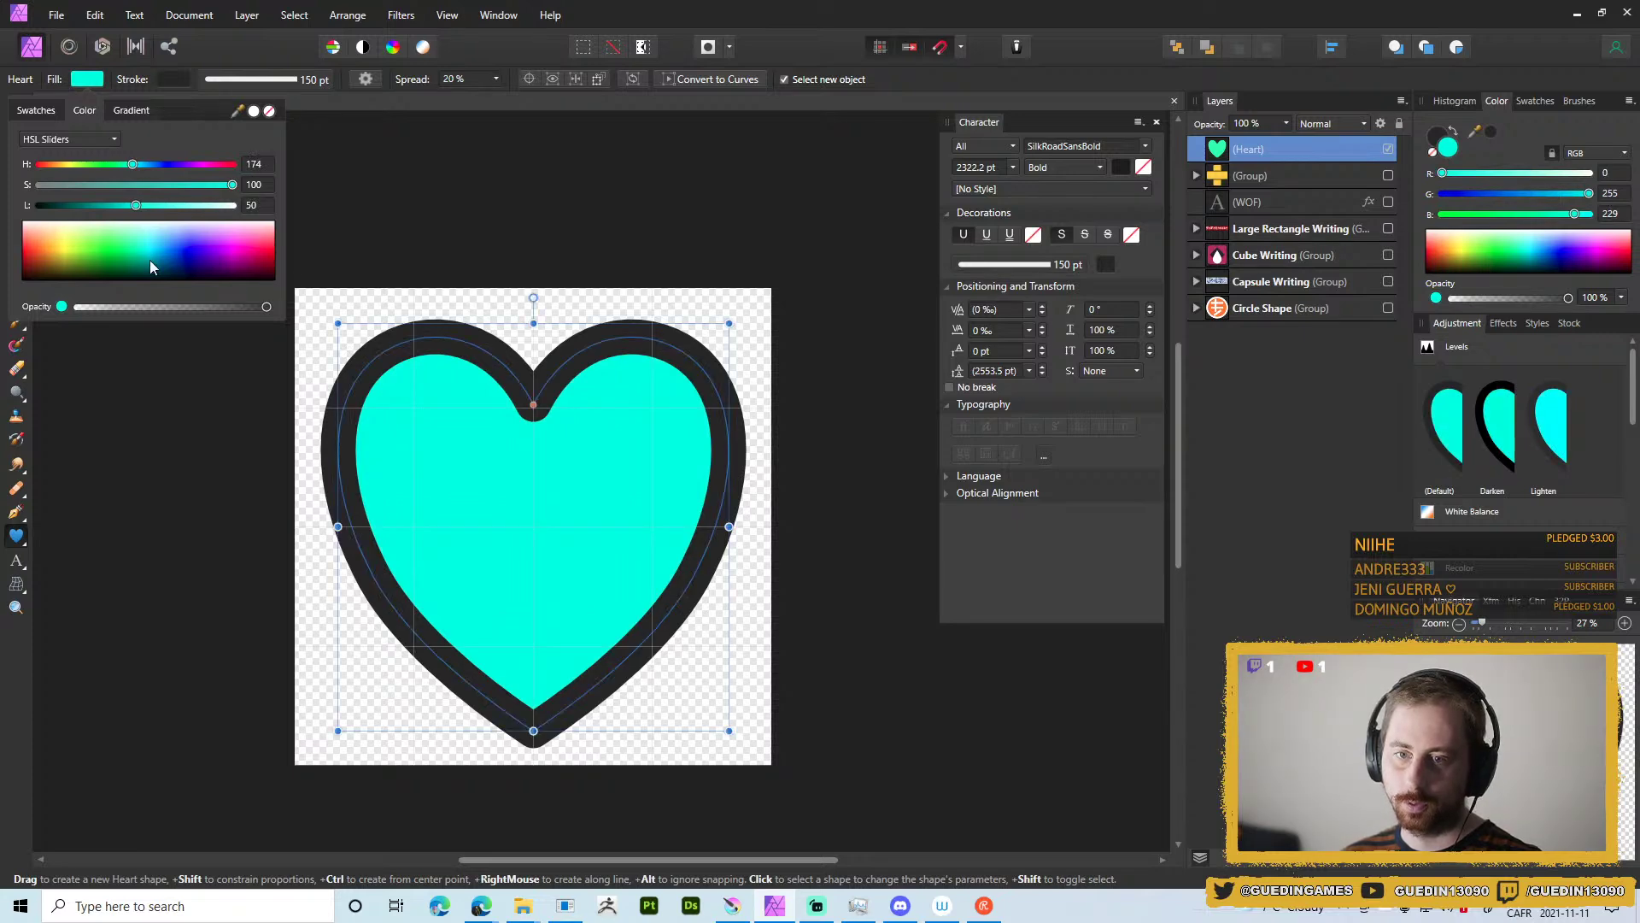
left_click(176, 79)
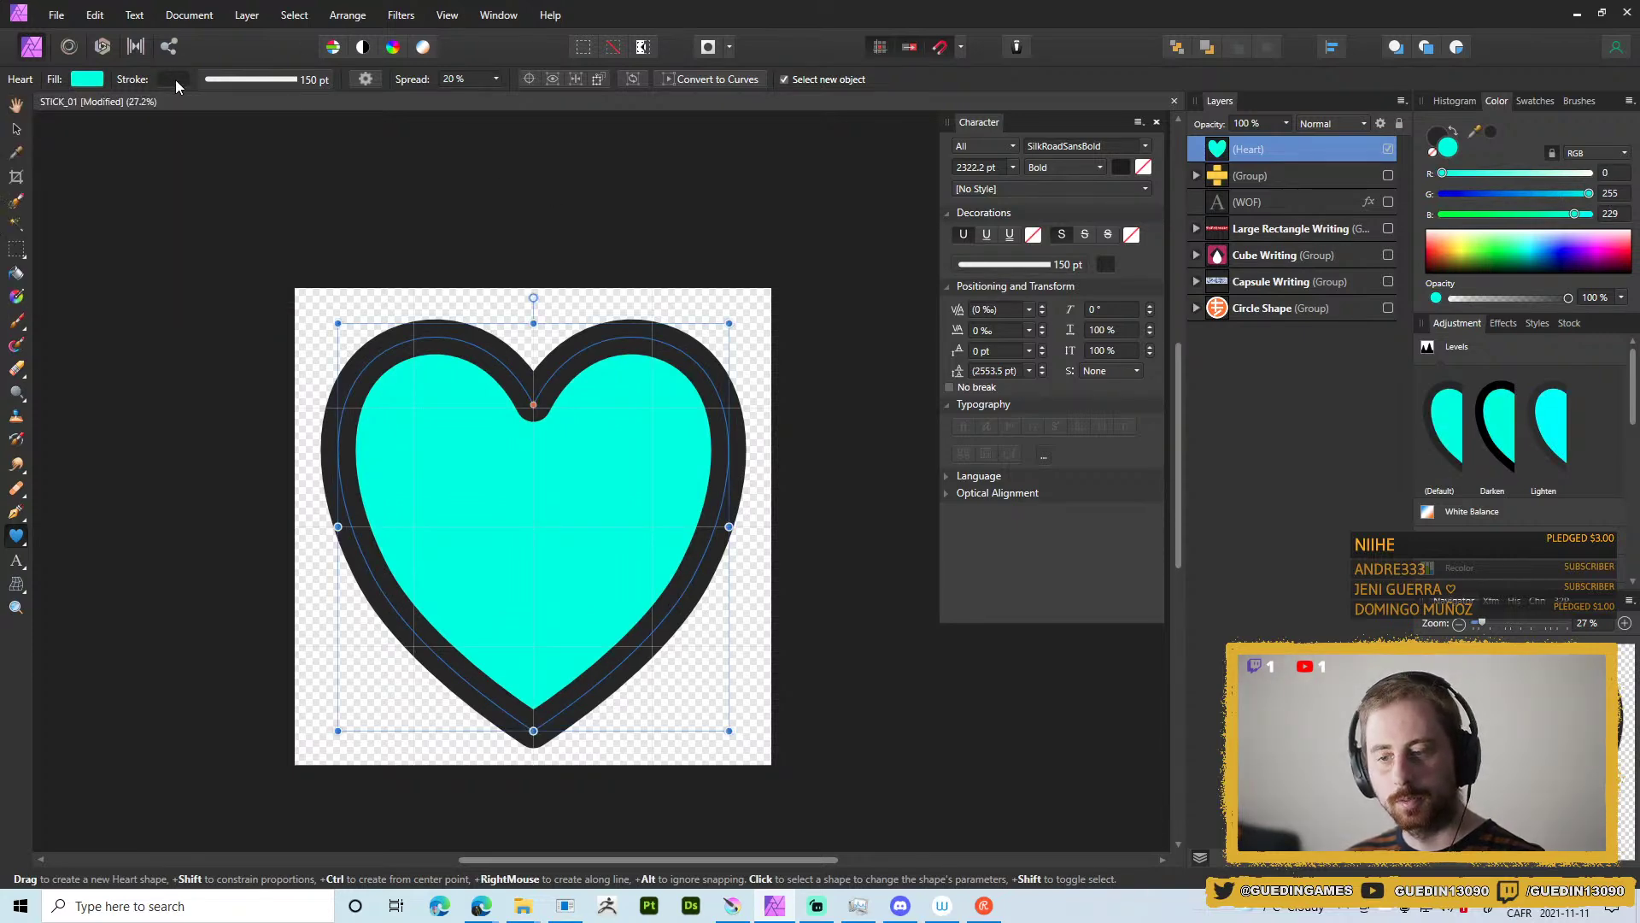
left_click(169, 77)
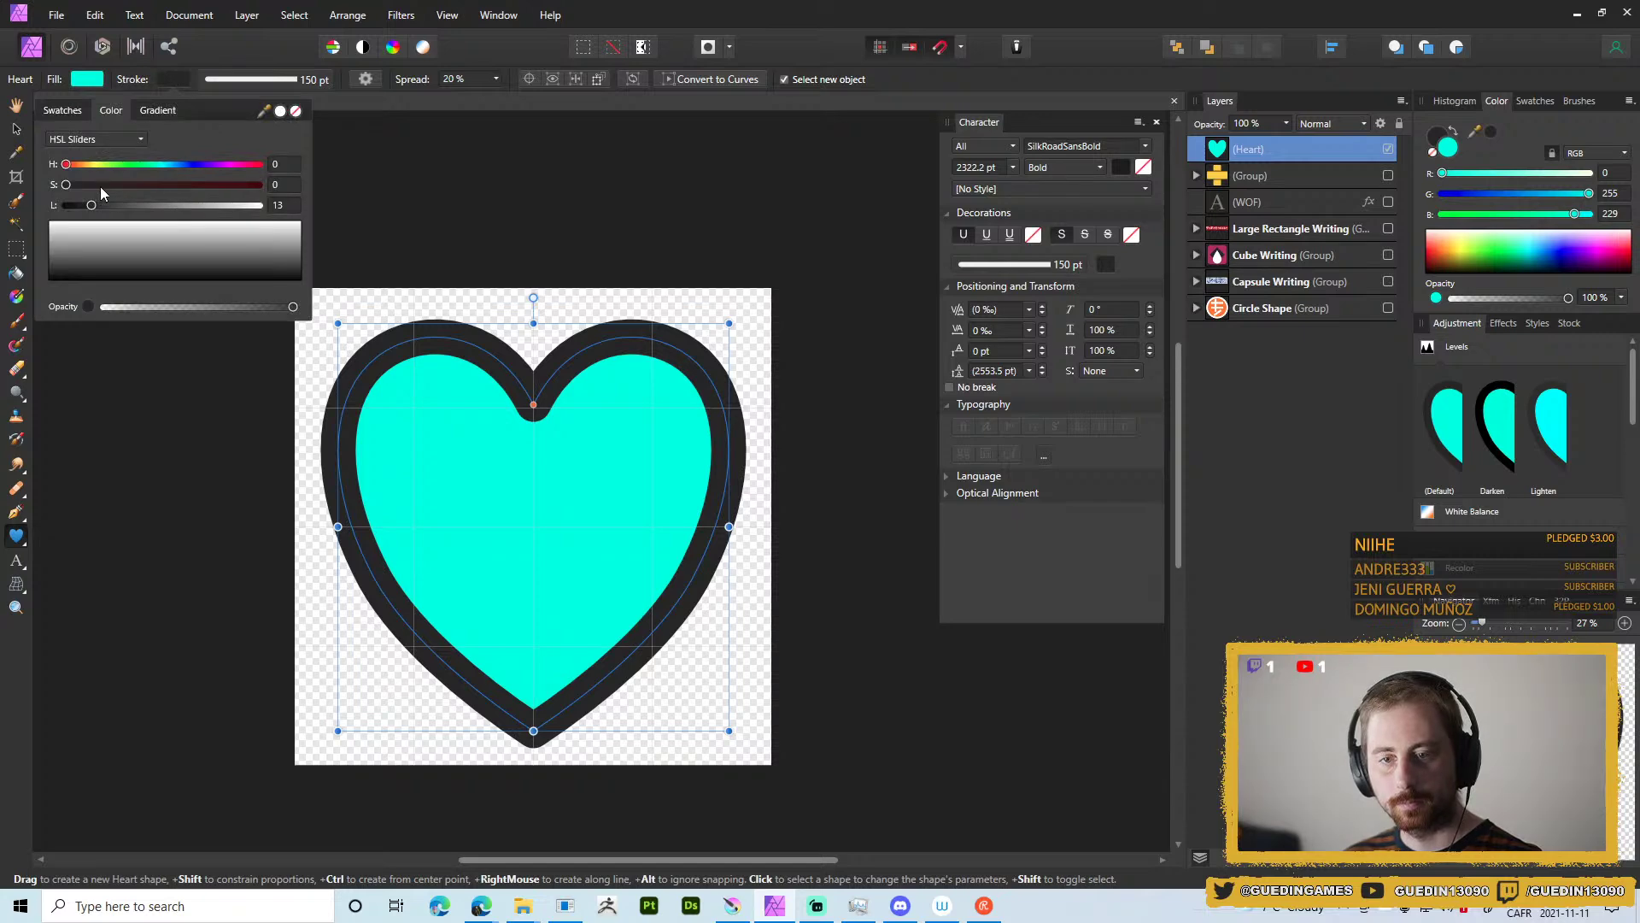
left_click_drag(89, 165, 271, 199)
mouse_move(171, 206)
left_mouse_down()
mouse_move(146, 206)
mouse_move(162, 205)
left_mouse_up()
left_click_drag(80, 164, 73, 171)
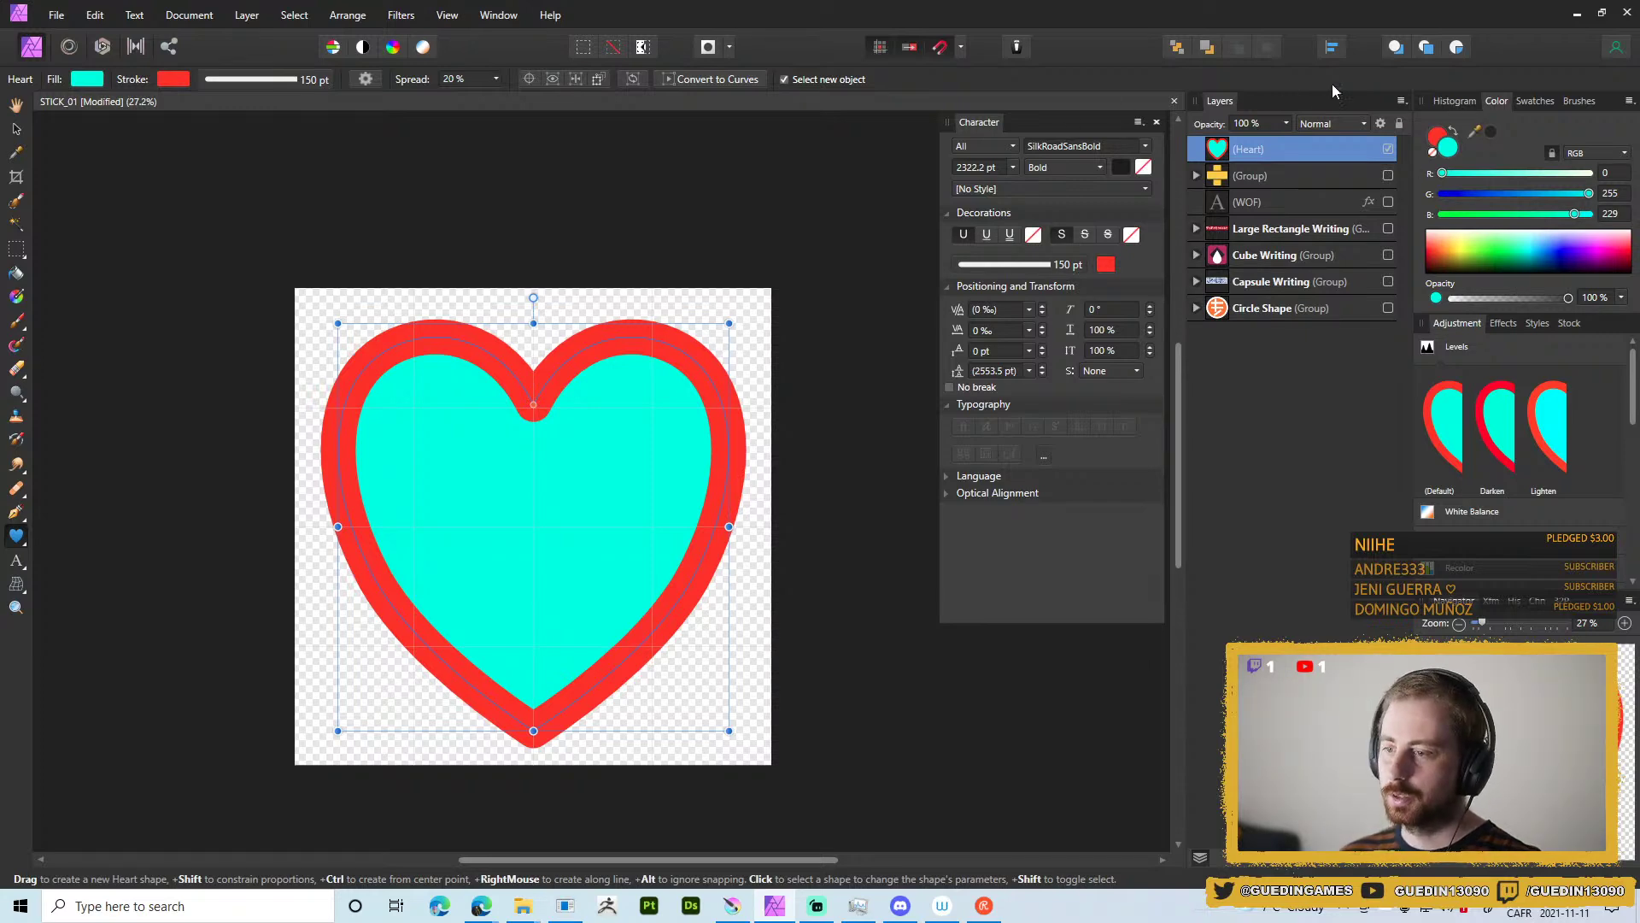
Put the heart in its own group and draw a large circle, placed over the heart's lower part.
key("ctrl+g")
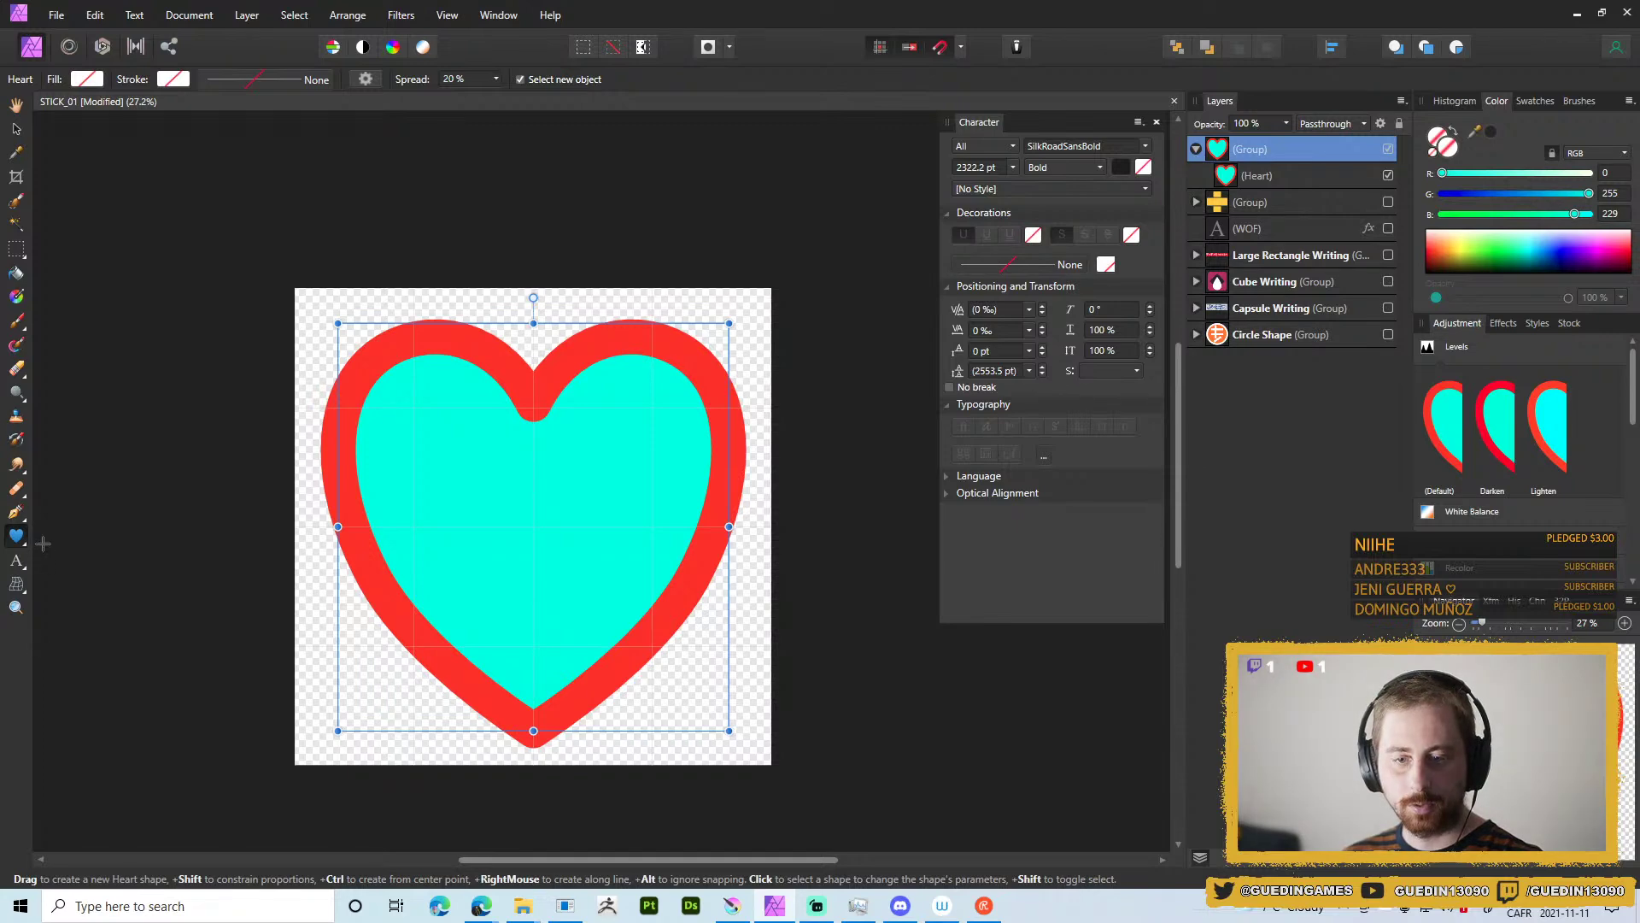
left_click(16, 536)
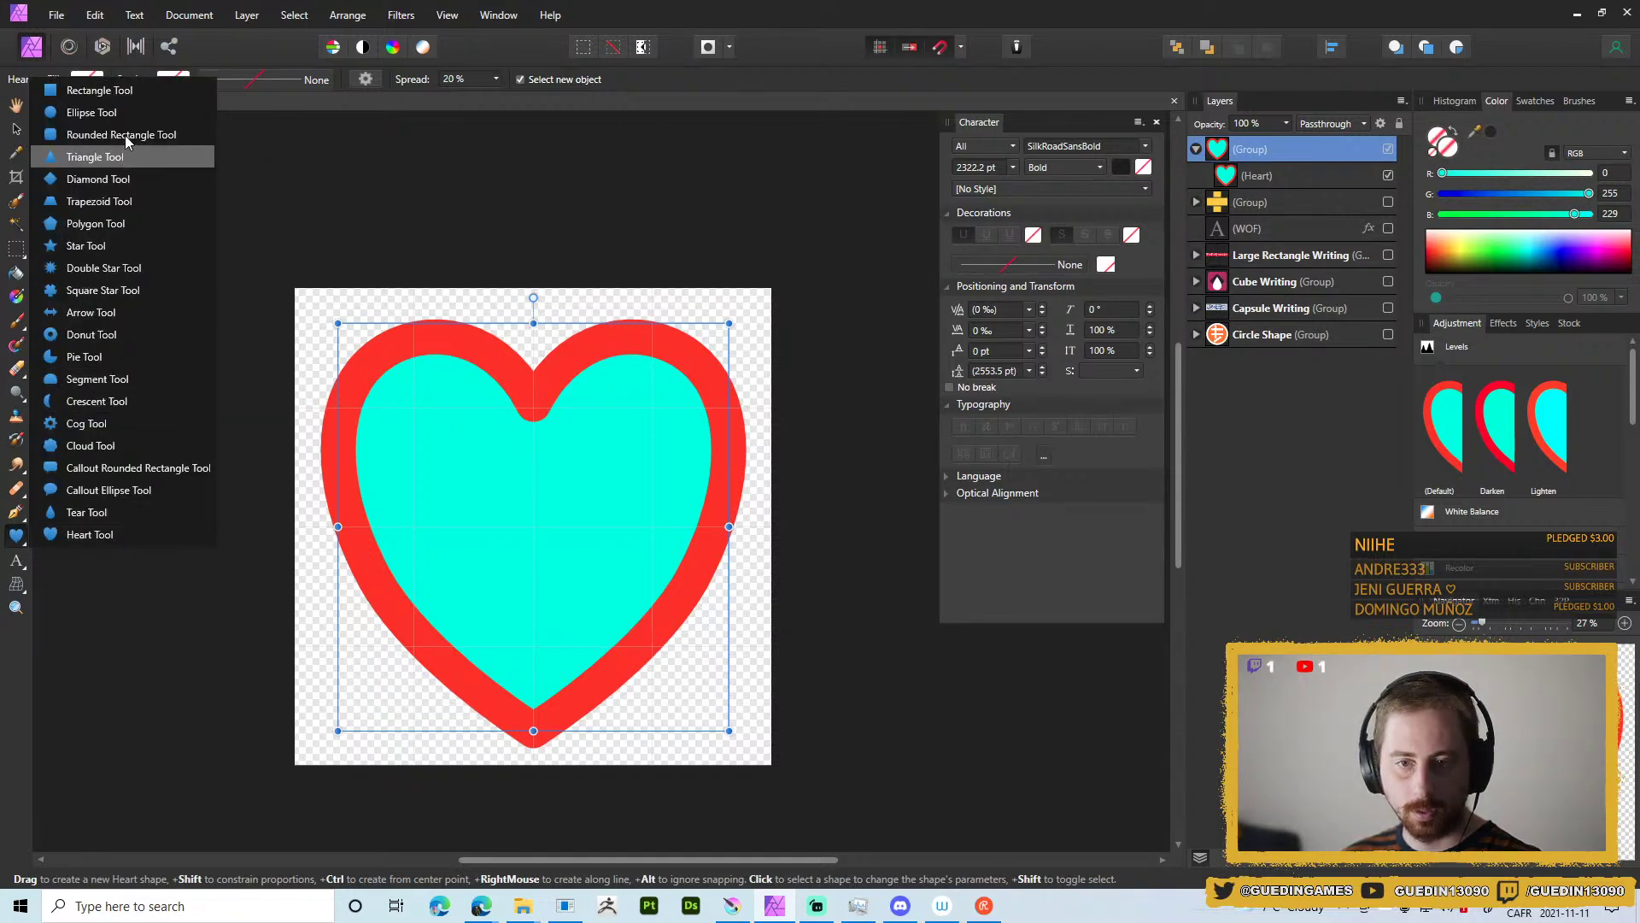
left_click(82, 112)
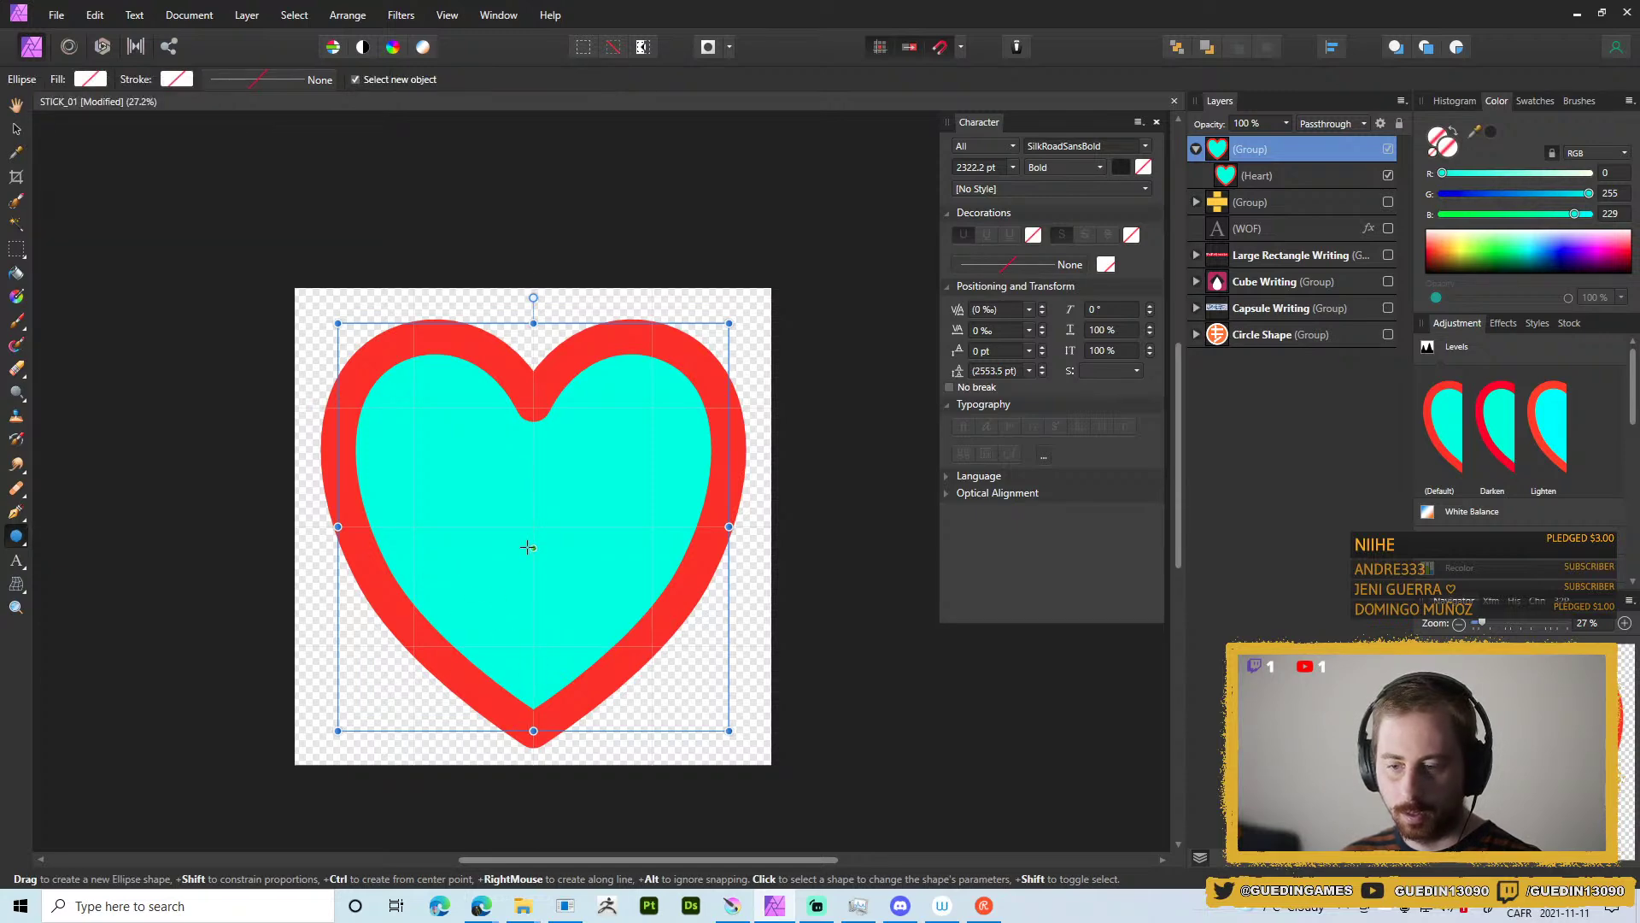
left_click_drag(533, 532, 710, 357)
key("v")
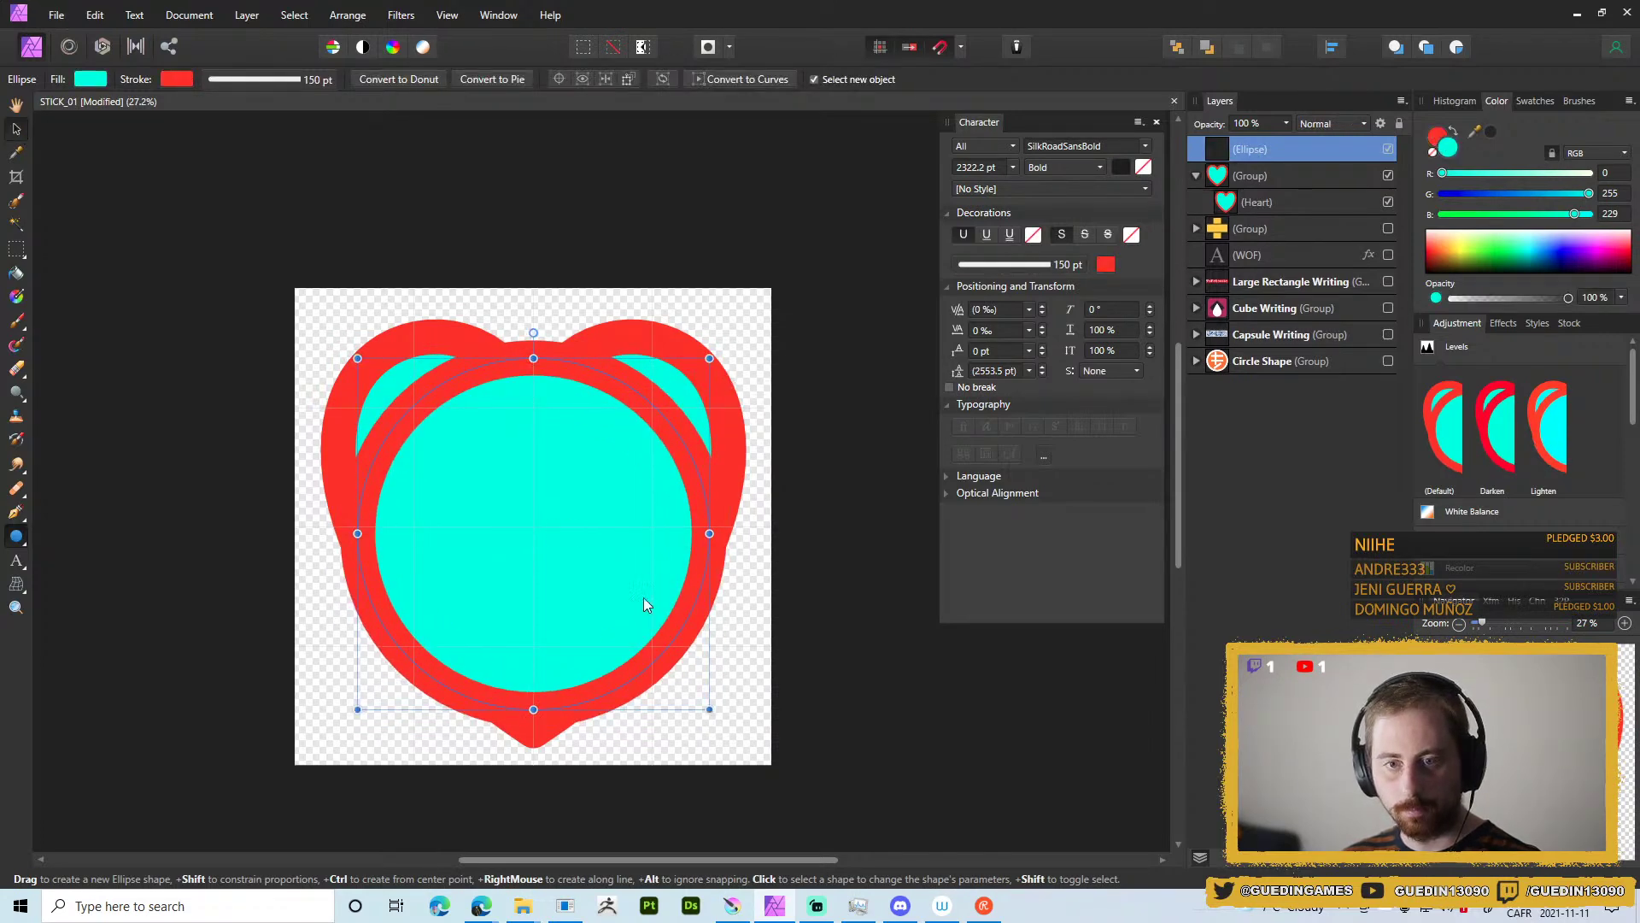
mouse_move(634, 516)
left_mouse_down()
mouse_move(646, 654)
mouse_move(697, 635)
left_mouse_up()
Set the circle's stroke width to 0 pt and apply the circle as a mask on the heart.
left_click_drag(1263, 154, 1231, 201)
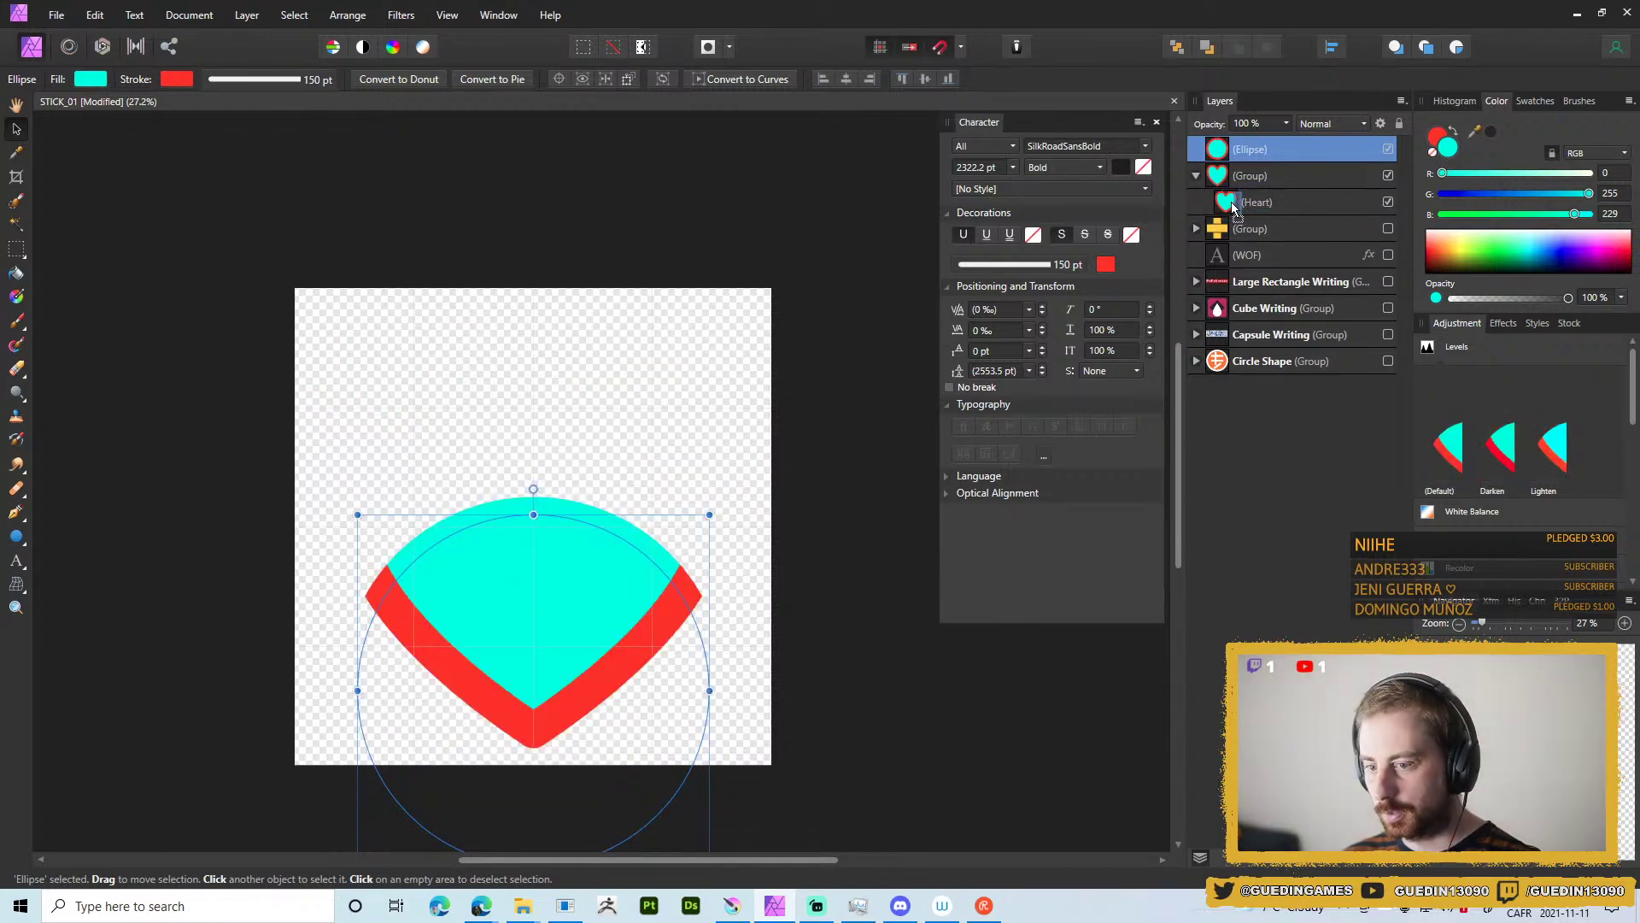
key("ctrl+z")
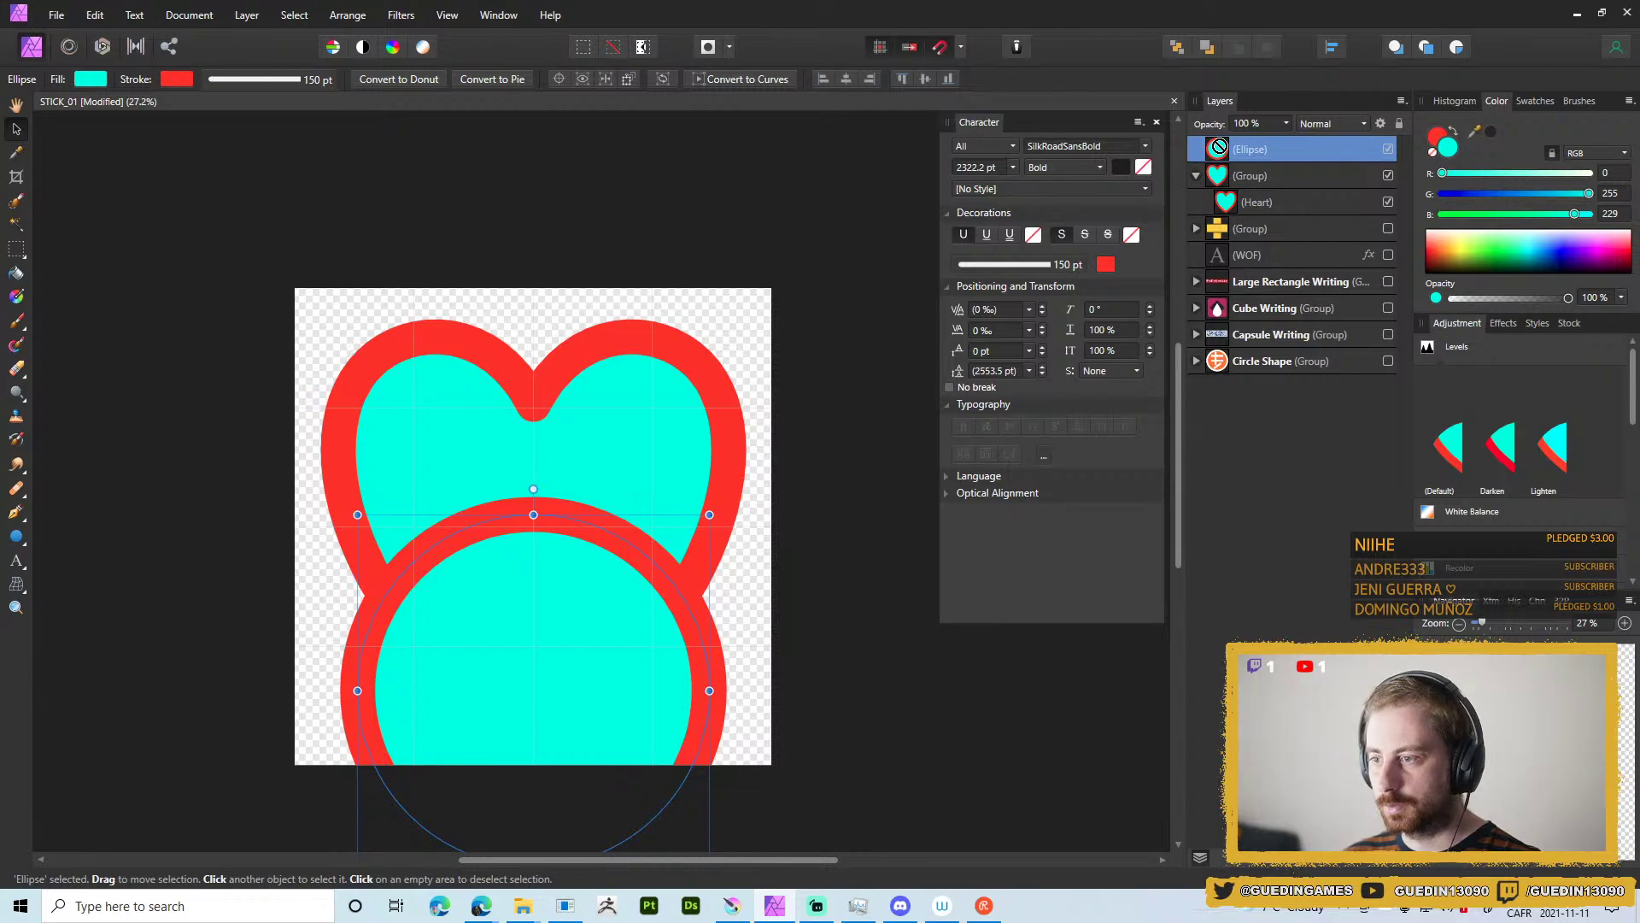
left_click(249, 82)
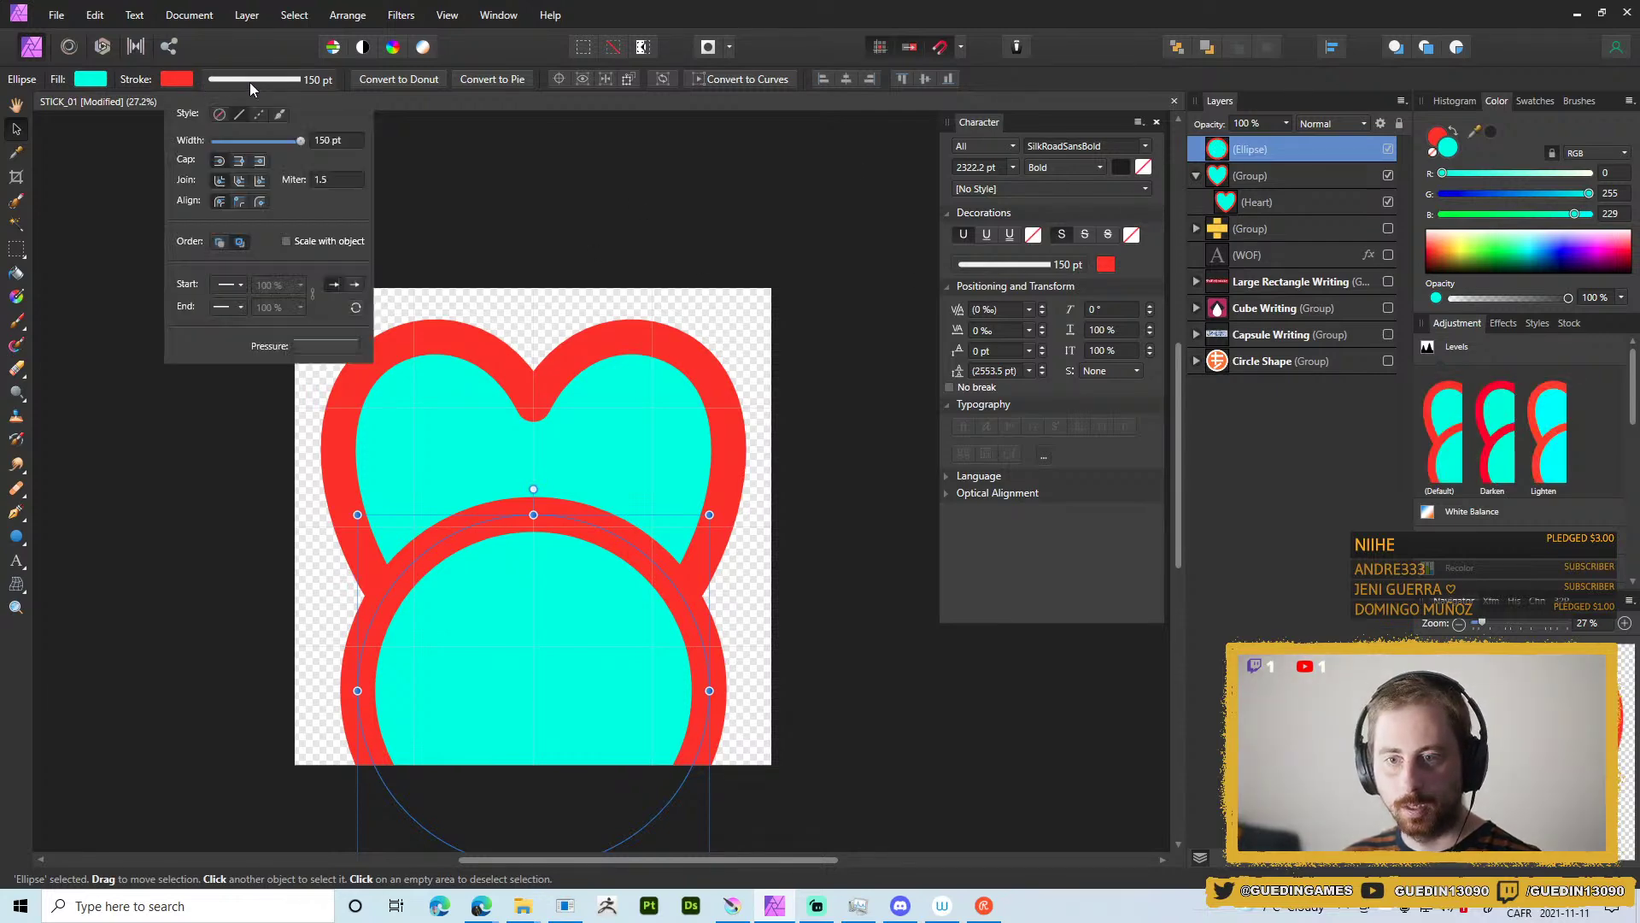
mouse_move(299, 137)
left_mouse_down()
mouse_move(168, 146)
mouse_move(197, 141)
left_mouse_up()
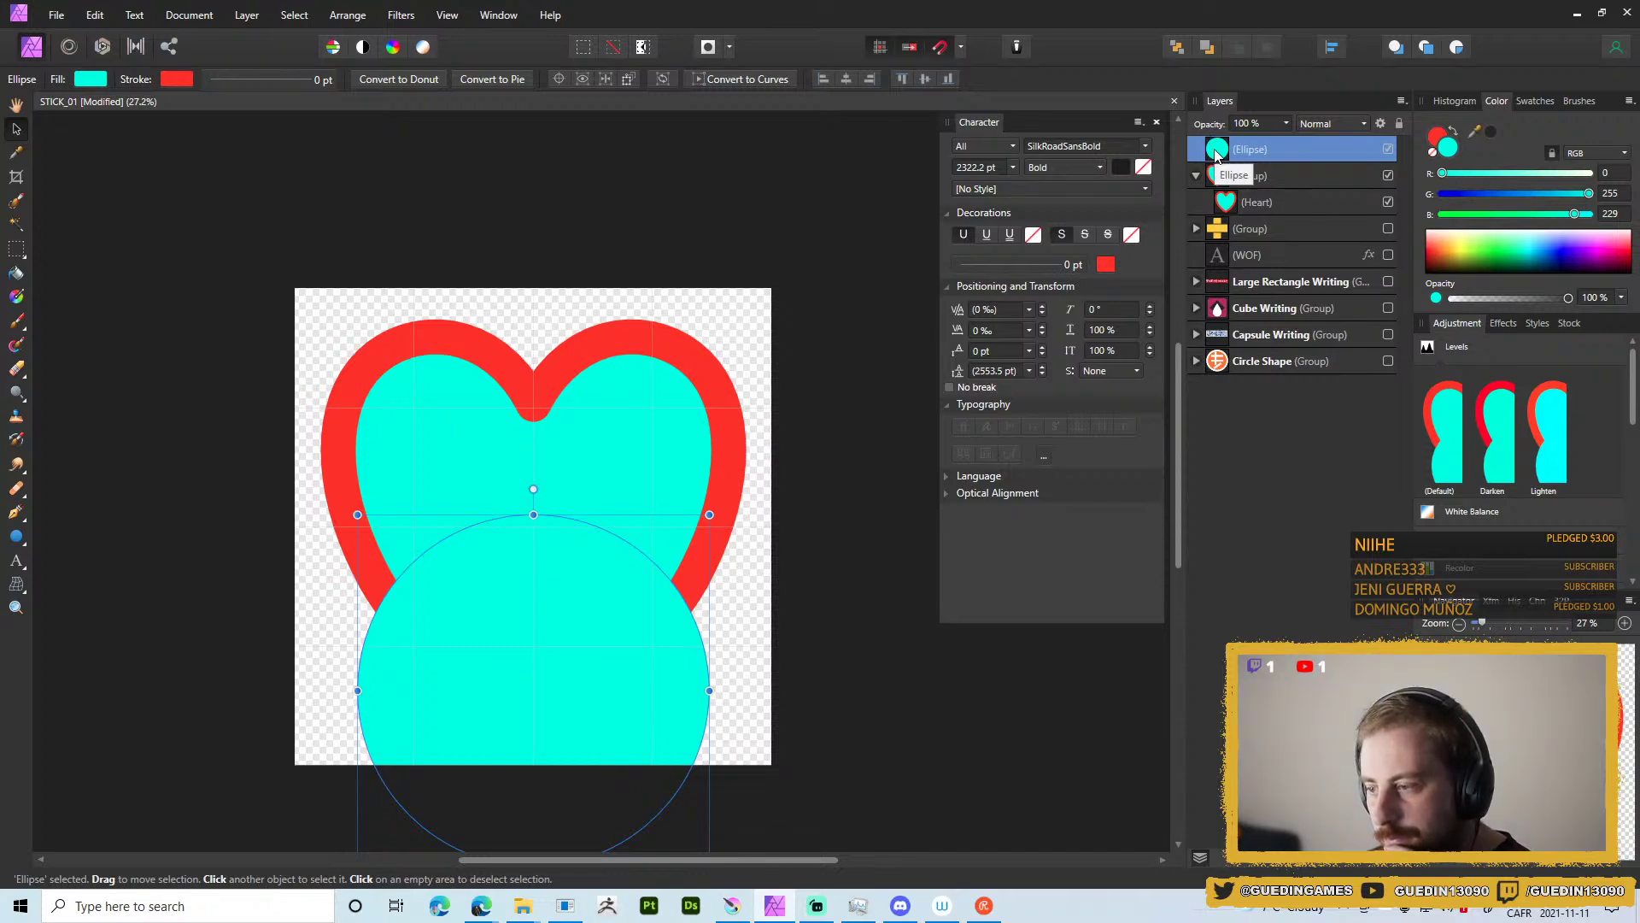
left_click_drag(1208, 139, 1237, 201)
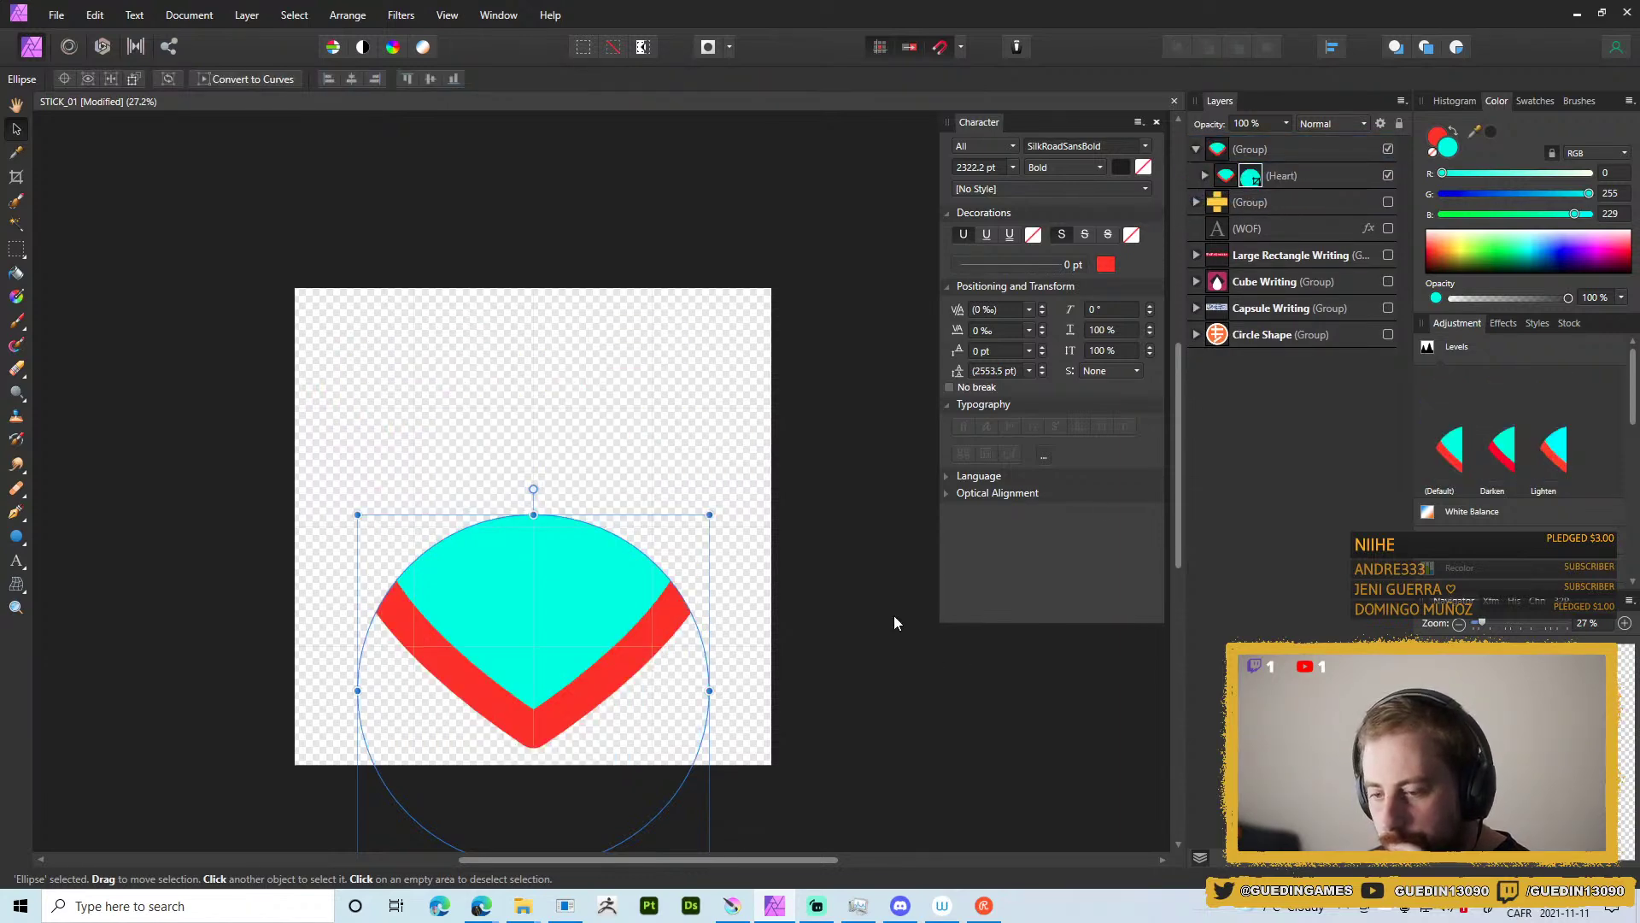
left_click(858, 632)
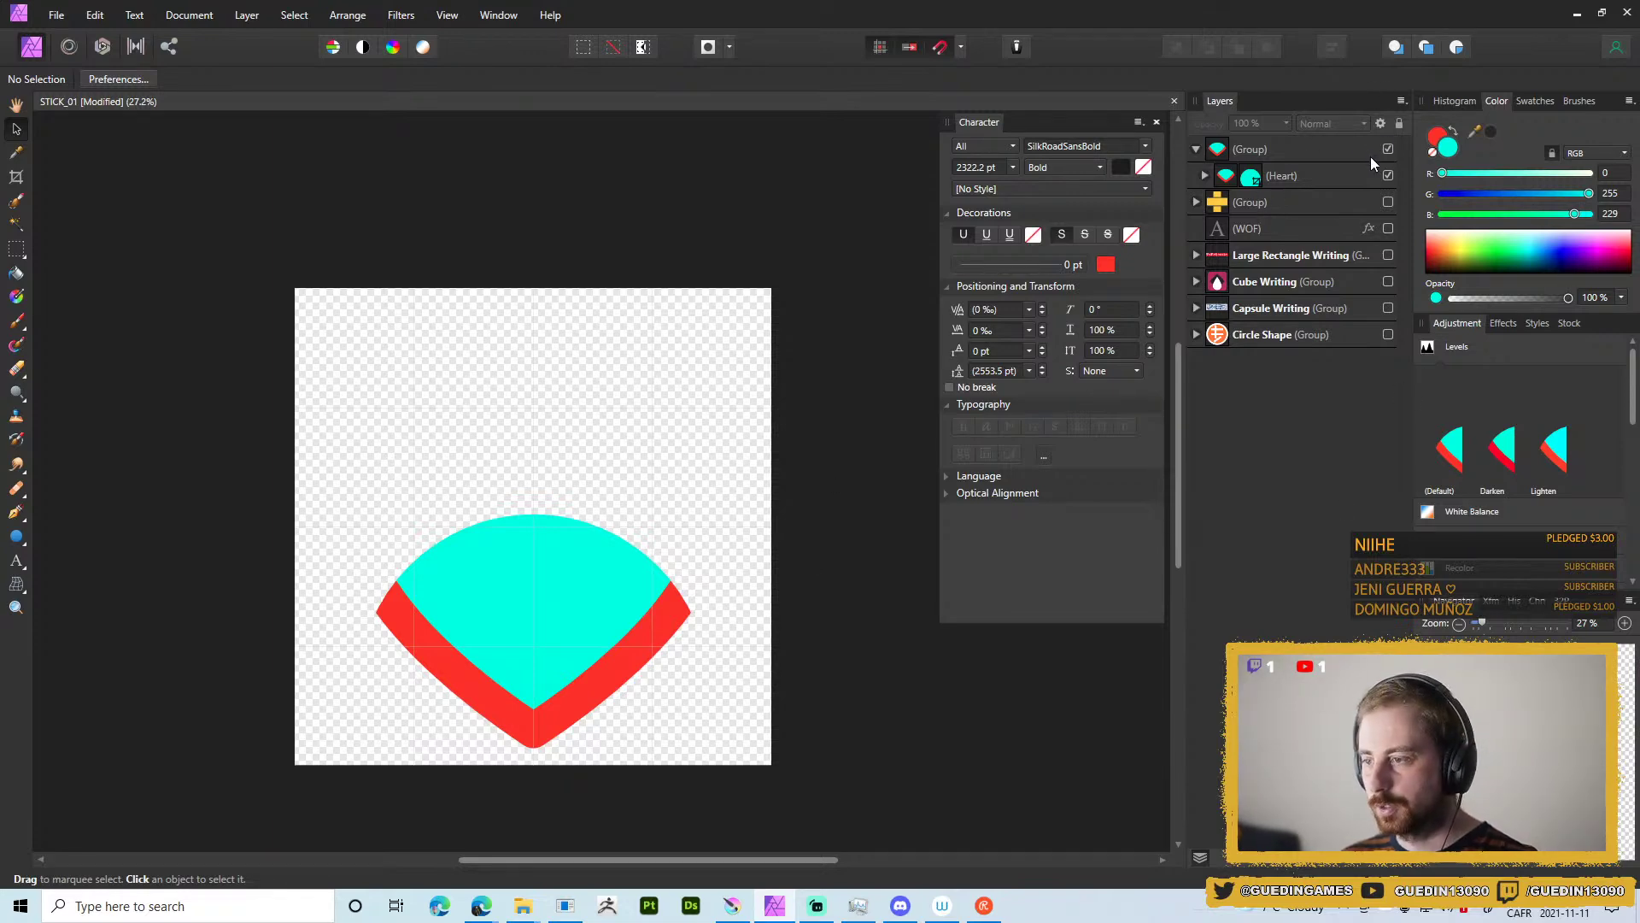
Set the masked heart's fill to a pale cream of H 46, S 100, L 86.
left_click(1205, 175)
left_click(1277, 202)
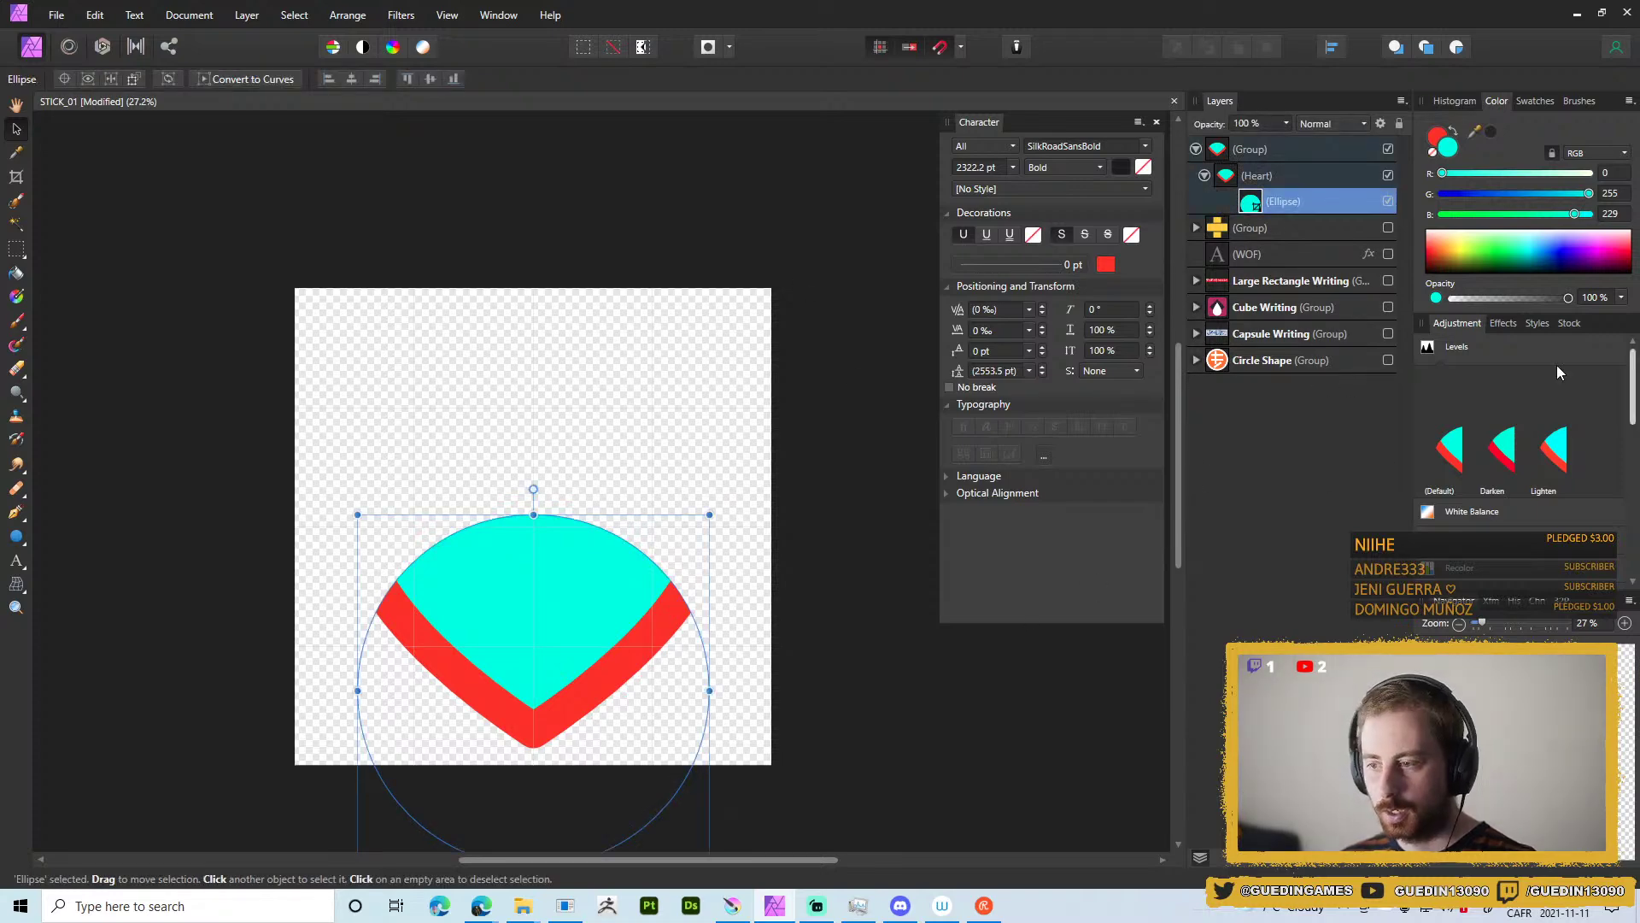
left_click(1239, 176)
left_click(81, 82)
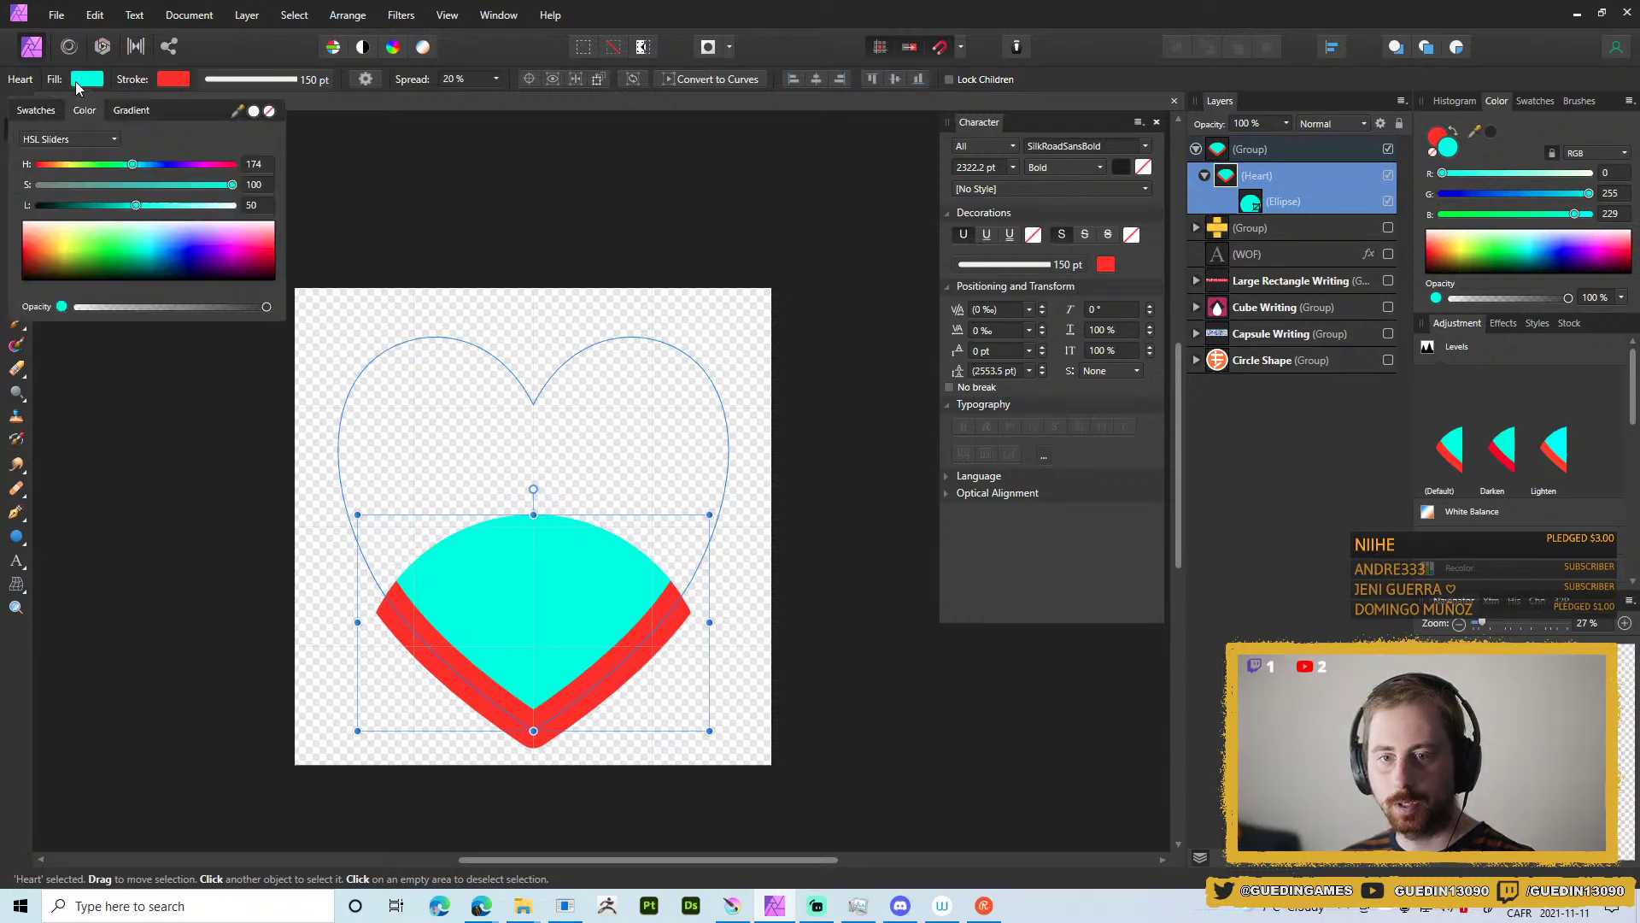
left_click_drag(82, 243, 60, 234)
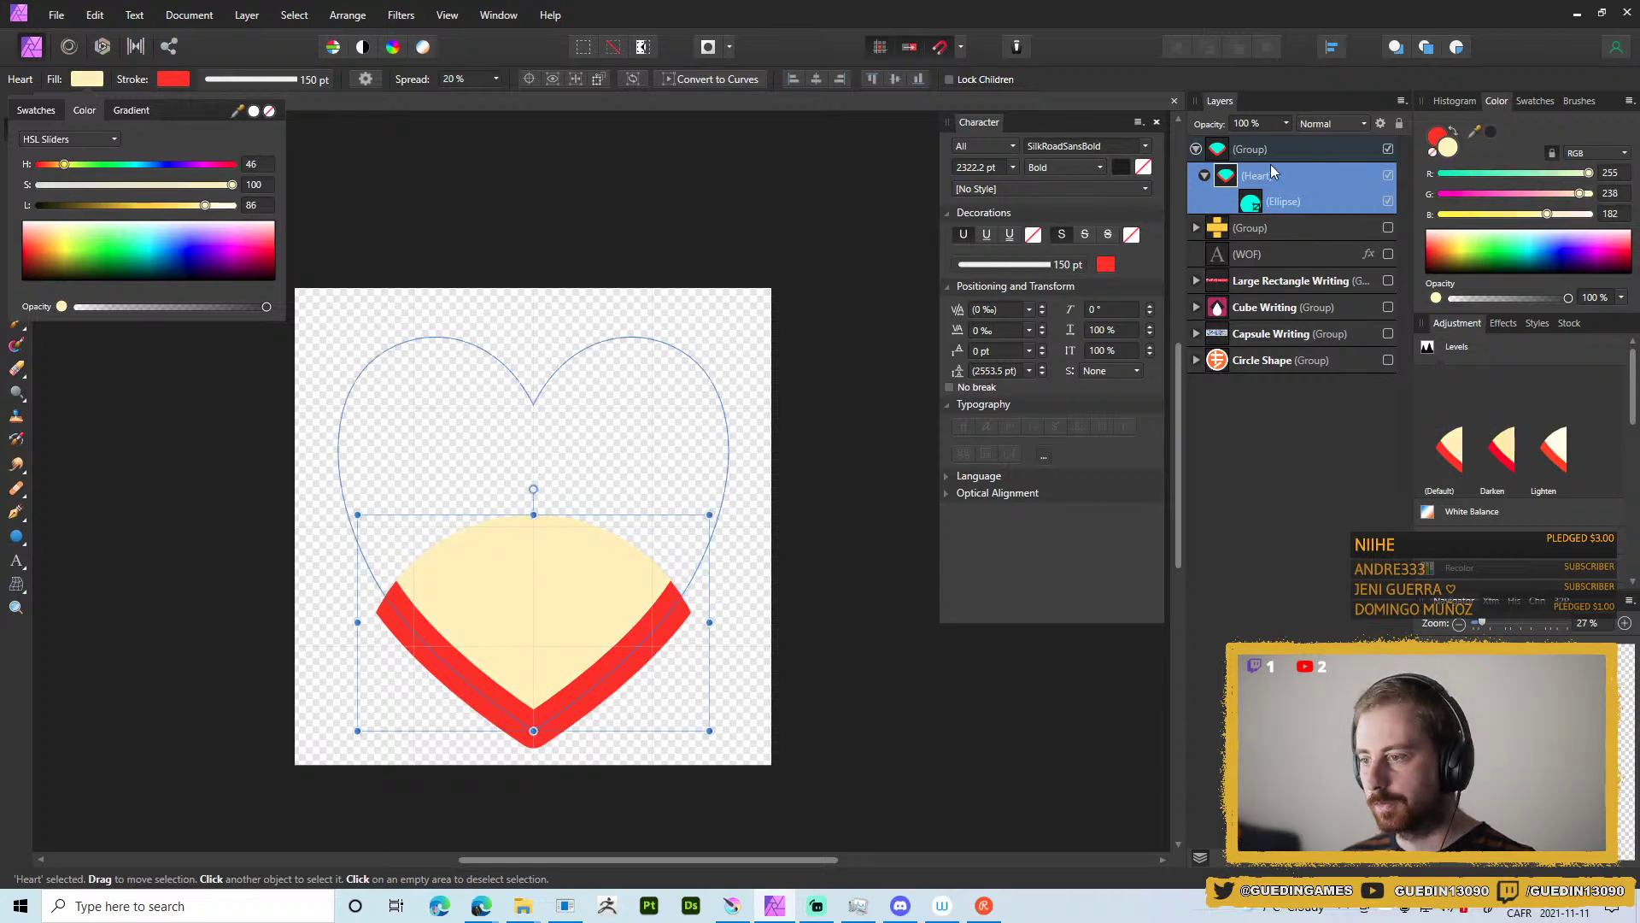
Add an outside Outline layer effect with a 47 px radius to the masked heart's group.
left_click(1340, 154)
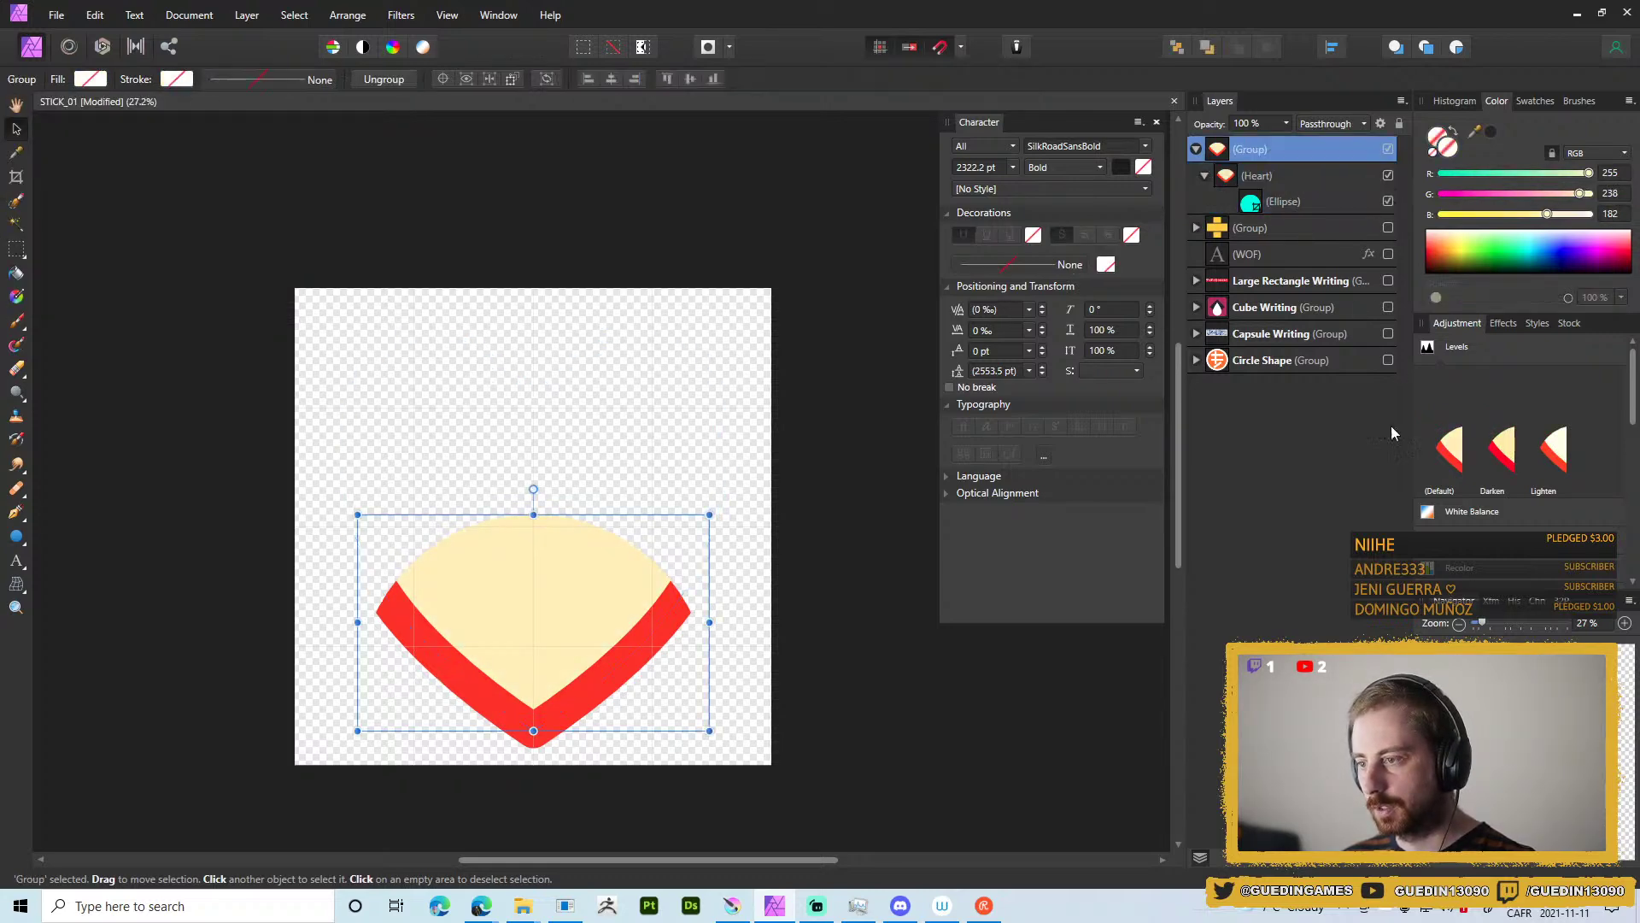
left_click(1314, 866)
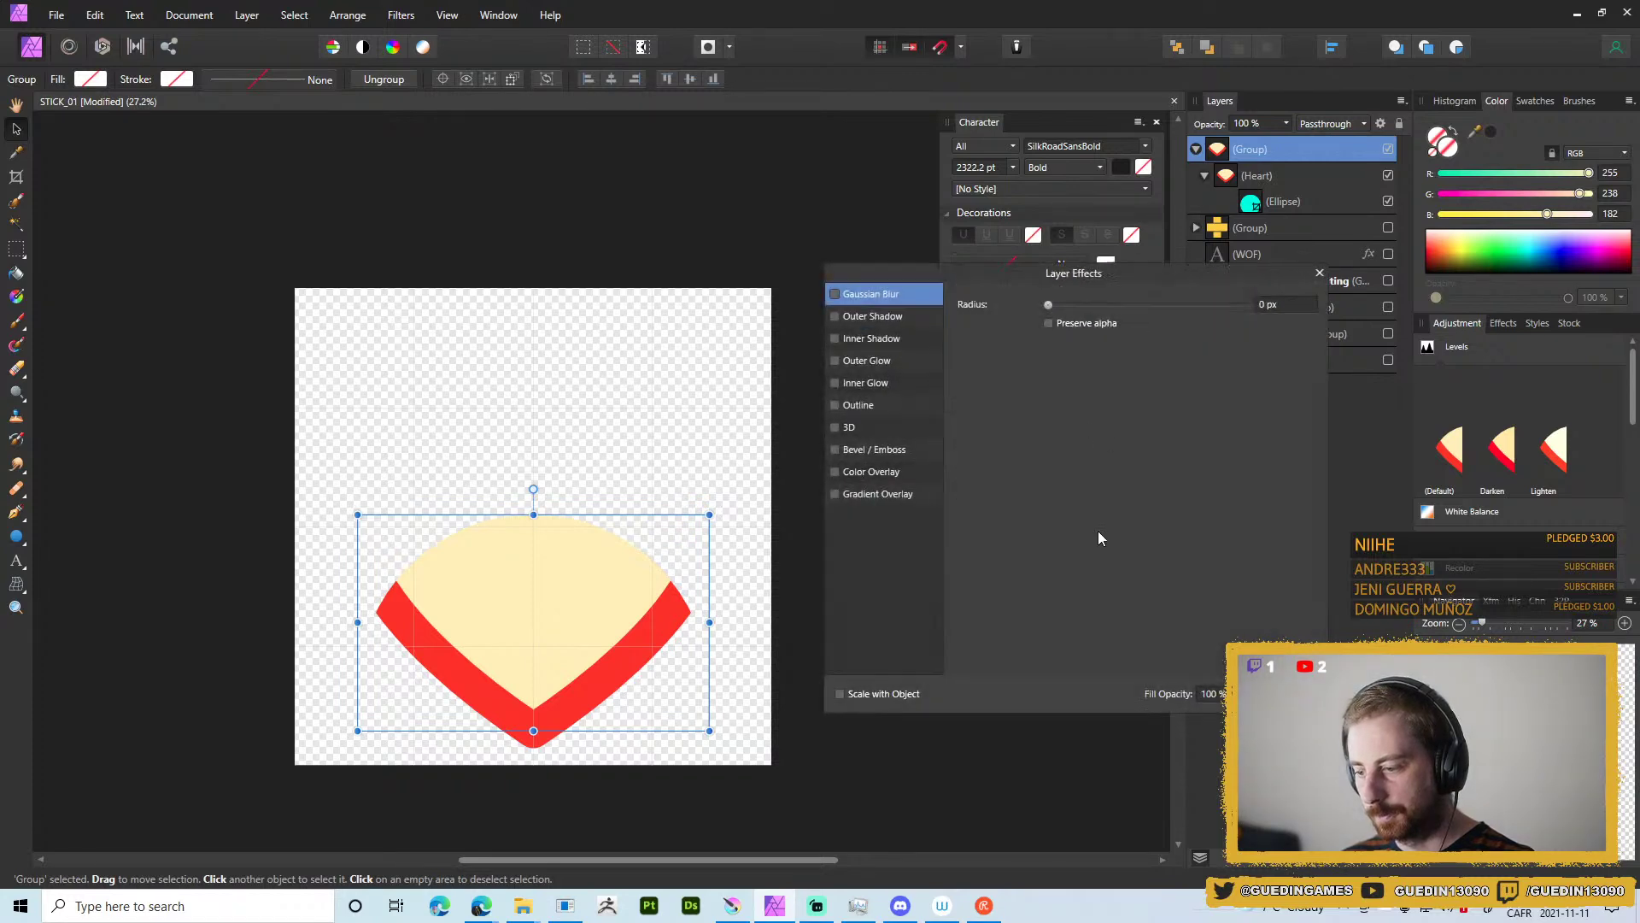
left_click(836, 406)
left_click_drag(1056, 345, 1217, 343)
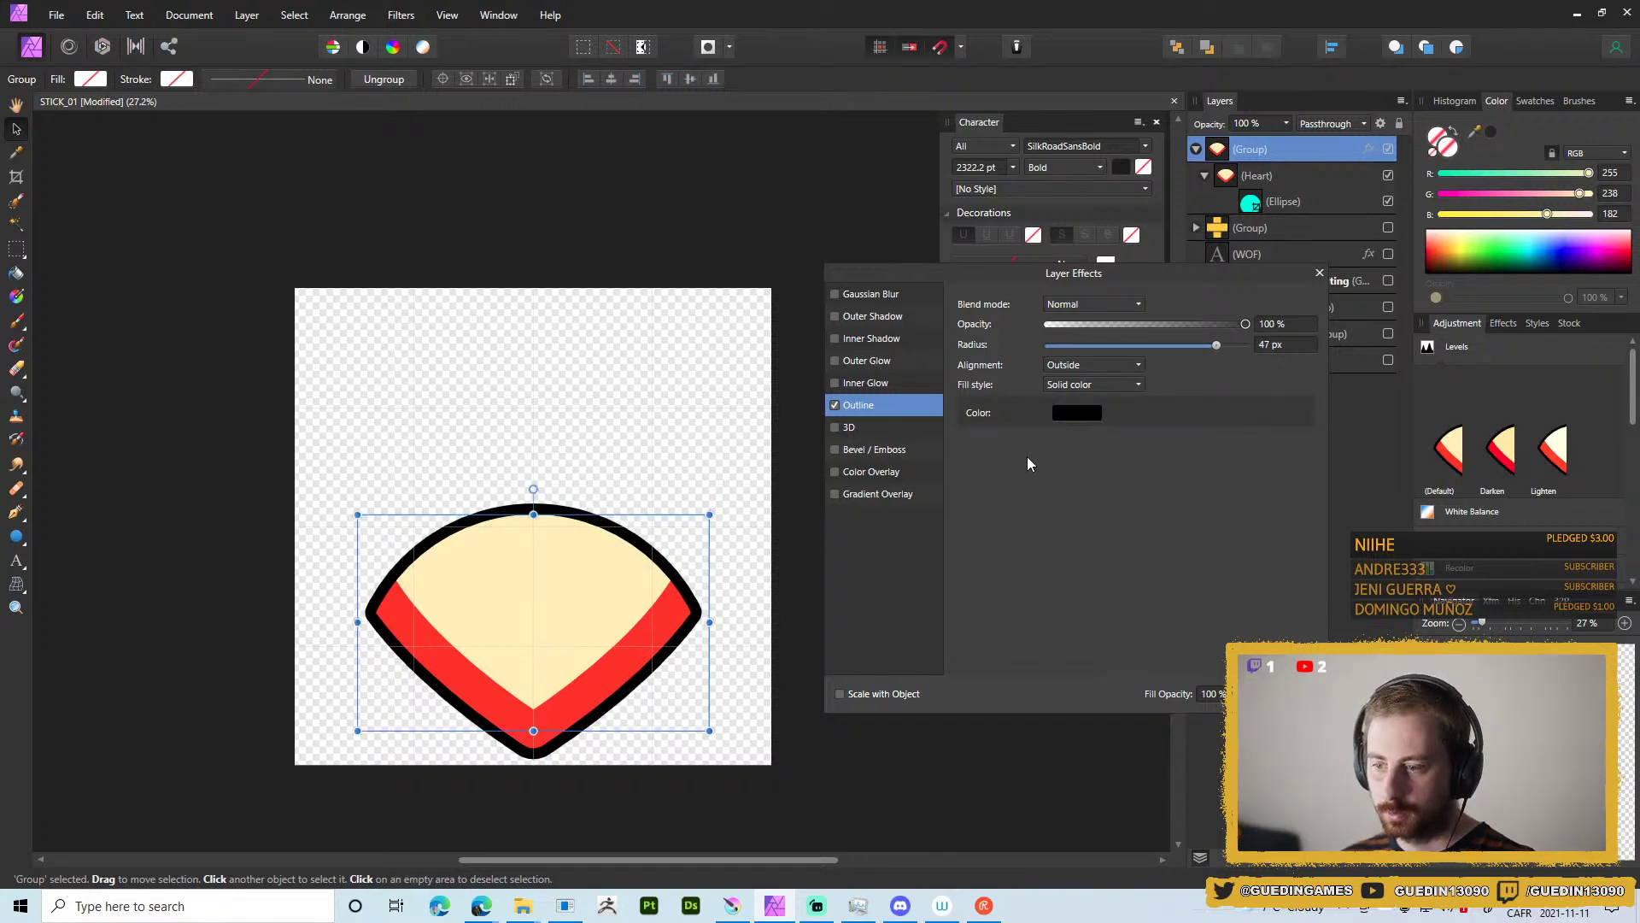
Recolour the group's outline to a saturated dark red with hue 0 and lightness 16.
left_click(1070, 411)
mouse_move(992, 509)
left_mouse_down()
mouse_move(1028, 508)
mouse_move(1008, 512)
mouse_move(1003, 487)
mouse_move(1016, 507)
left_mouse_up()
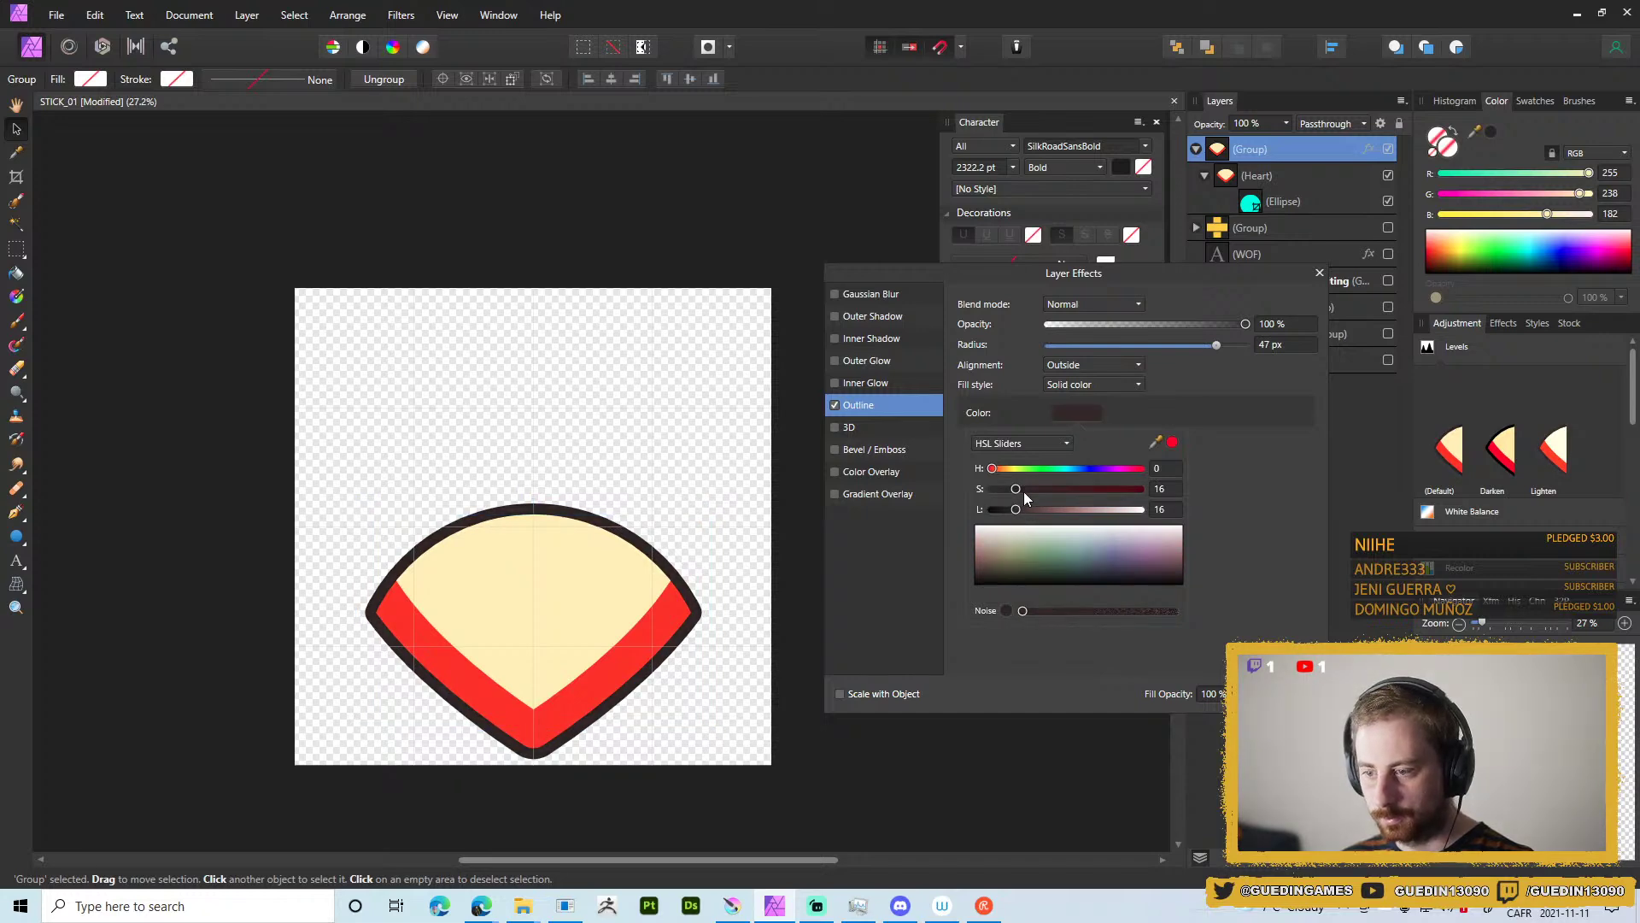
left_click(1055, 488)
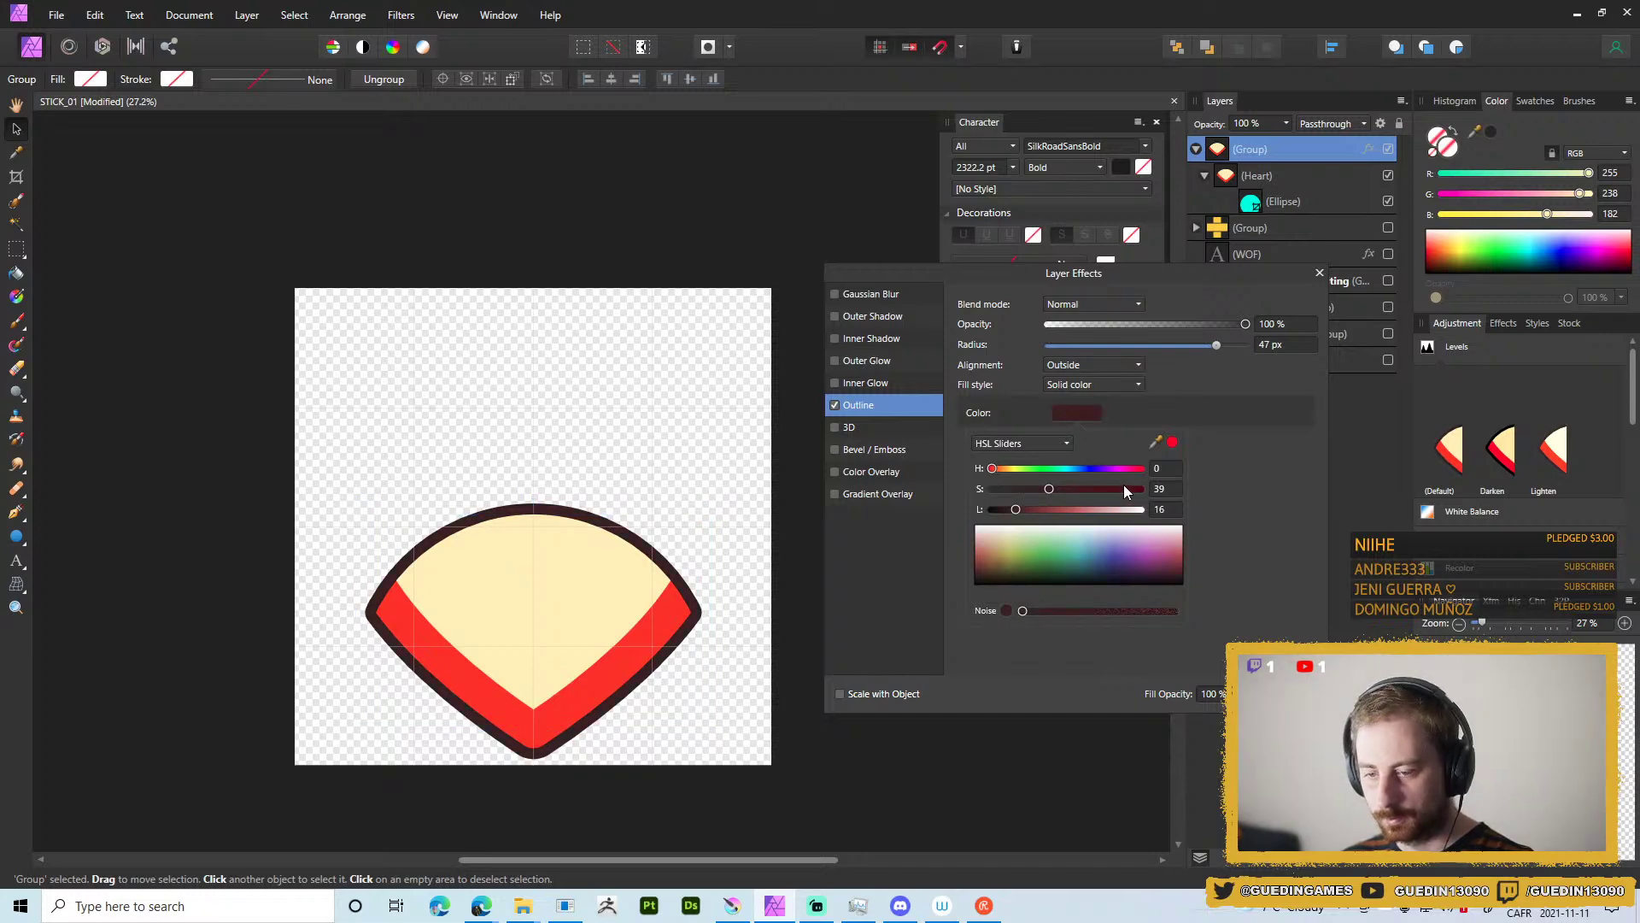
left_click_drag(1124, 489, 1208, 511)
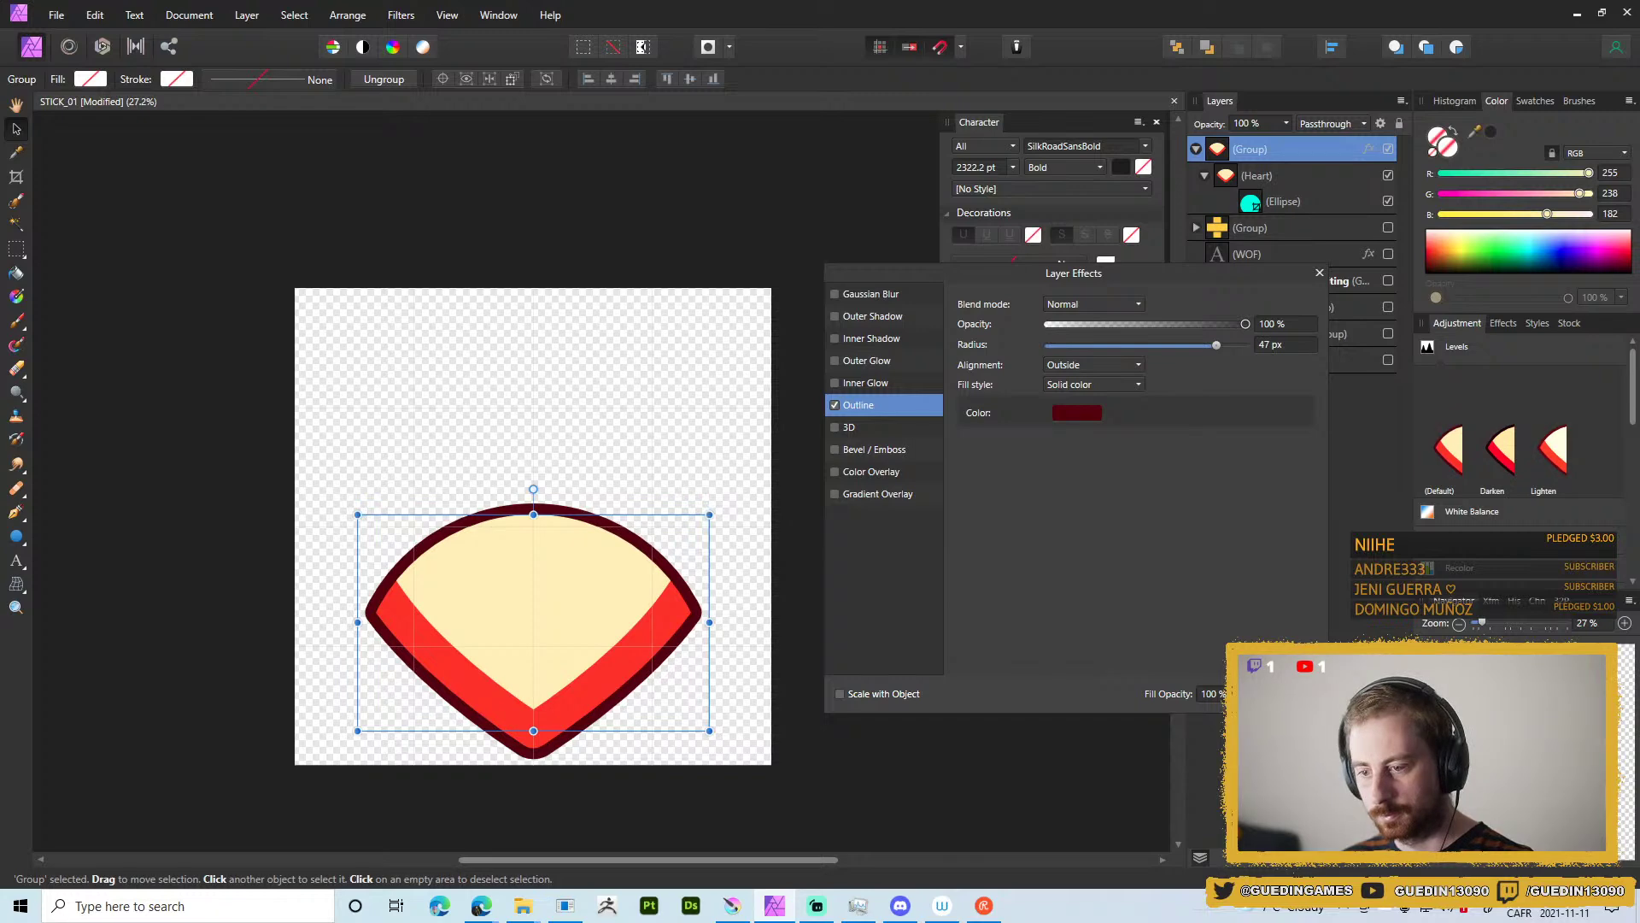
key("Escape")
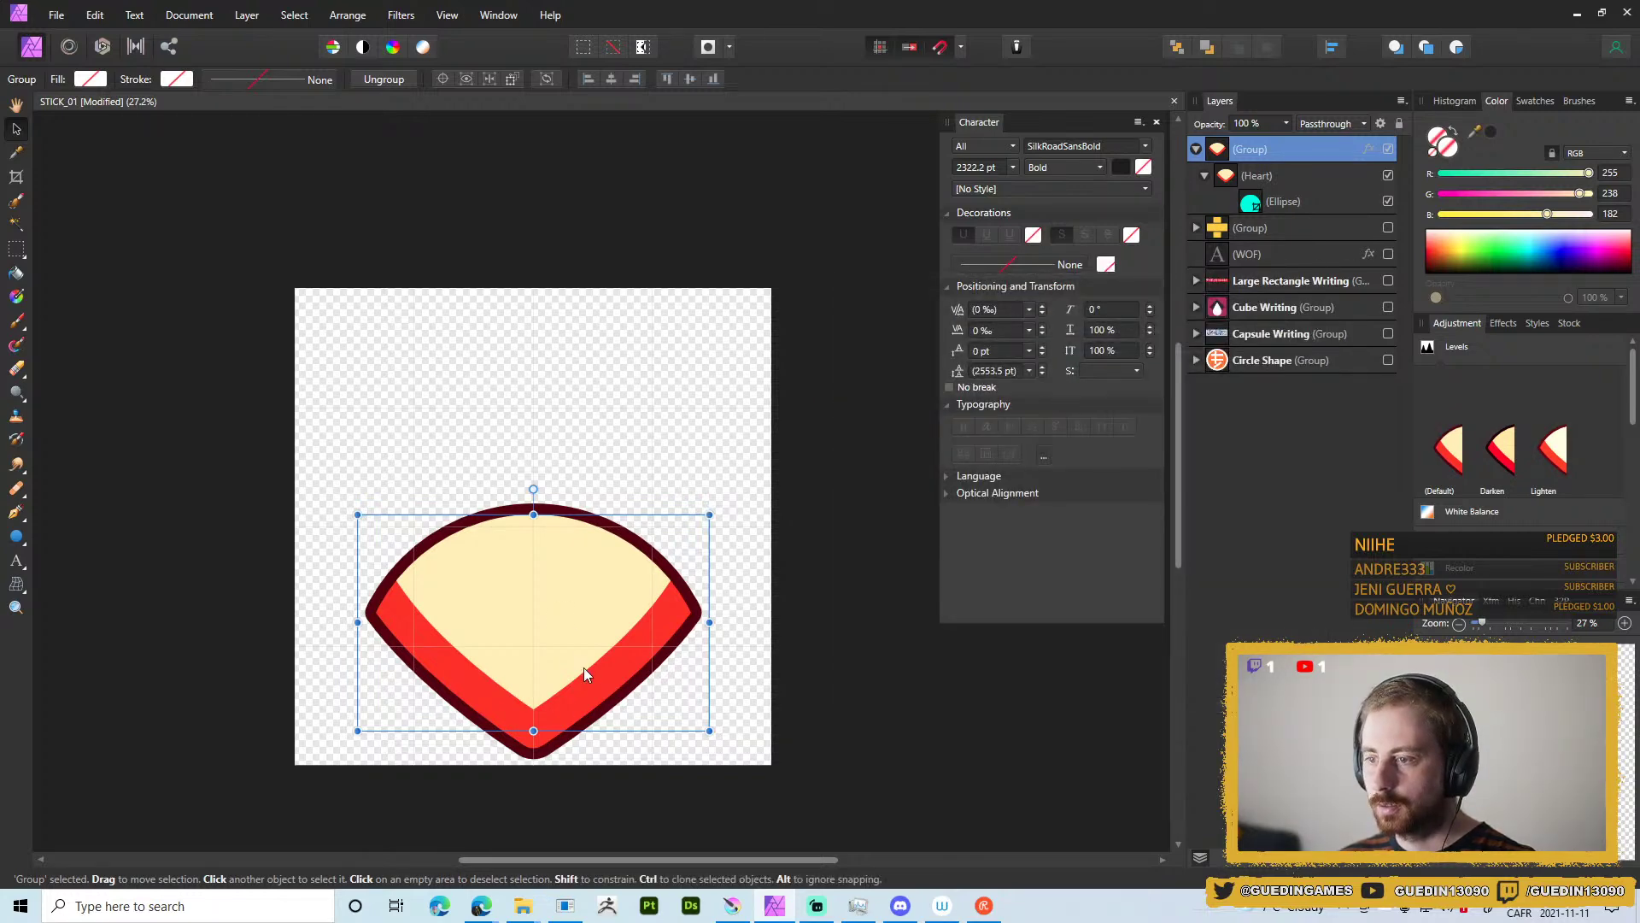
Centre the group and enlarge it to span the canvas width, and increase its outline radius to 90.5 px.
left_click_drag(617, 633, 554, 556)
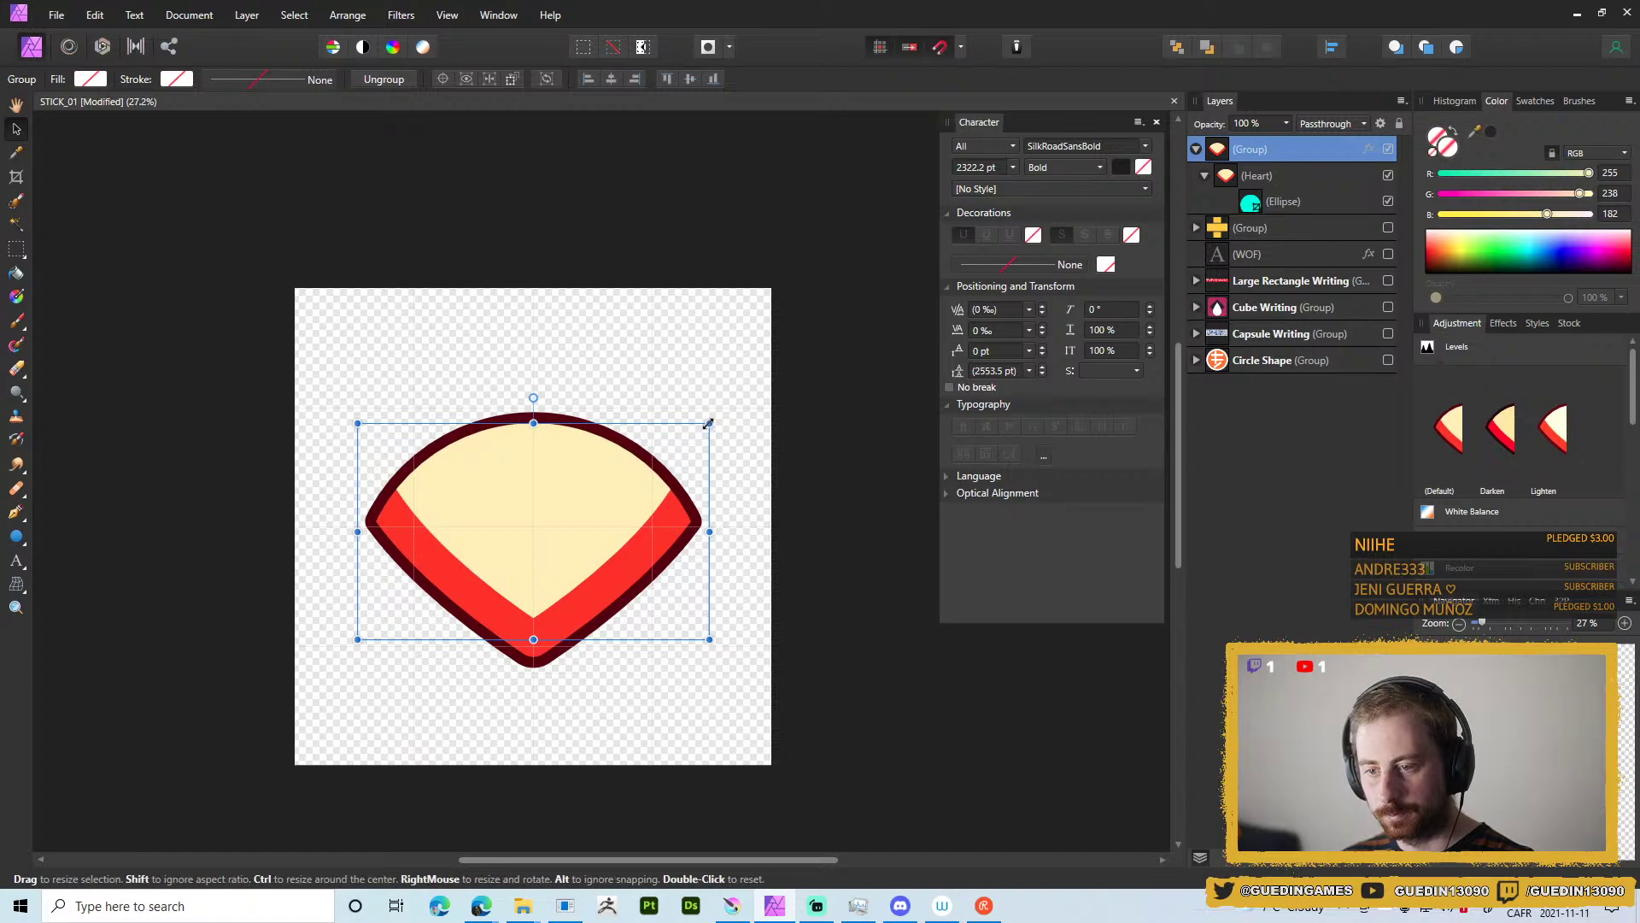
left_click_drag(709, 423, 772, 384)
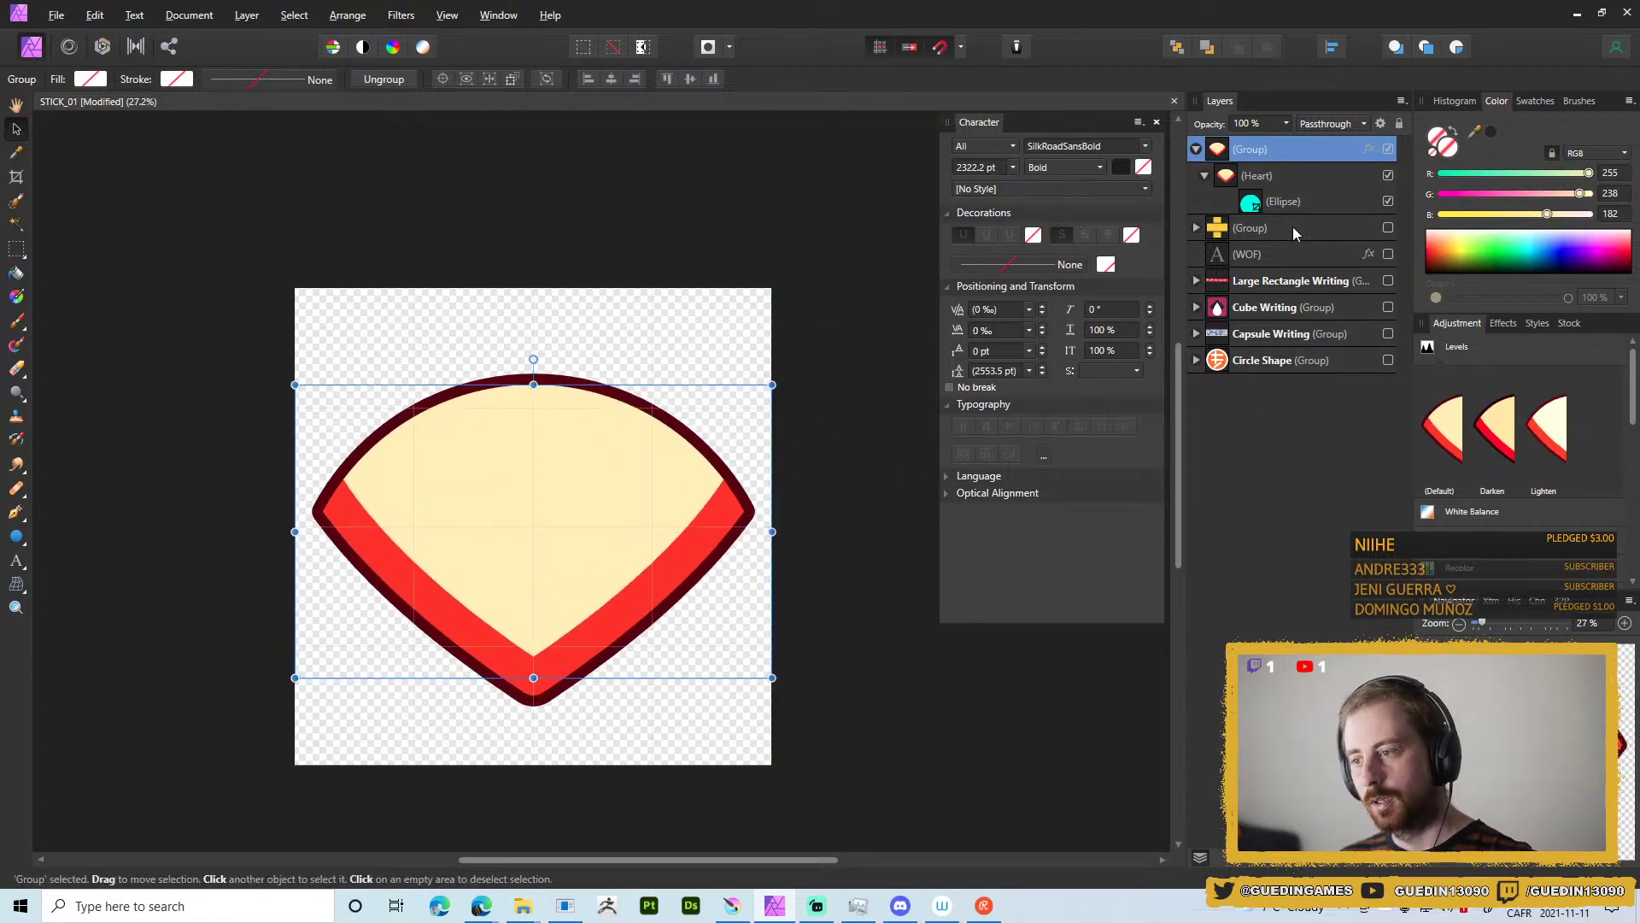
left_click(1369, 149)
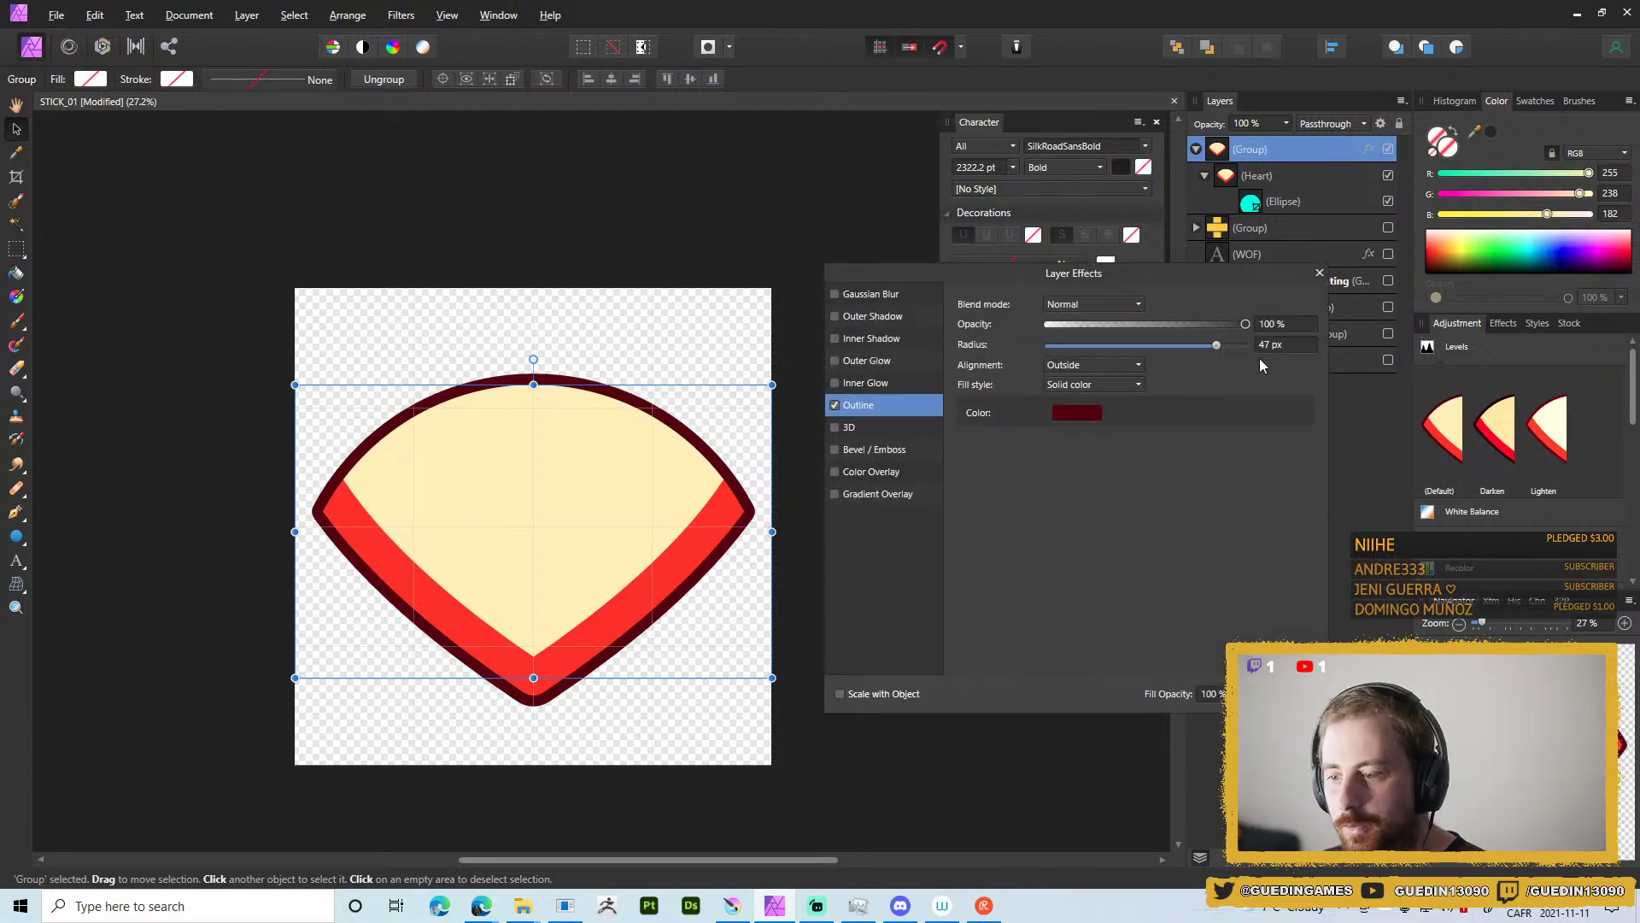
left_click_drag(1225, 346, 1243, 340)
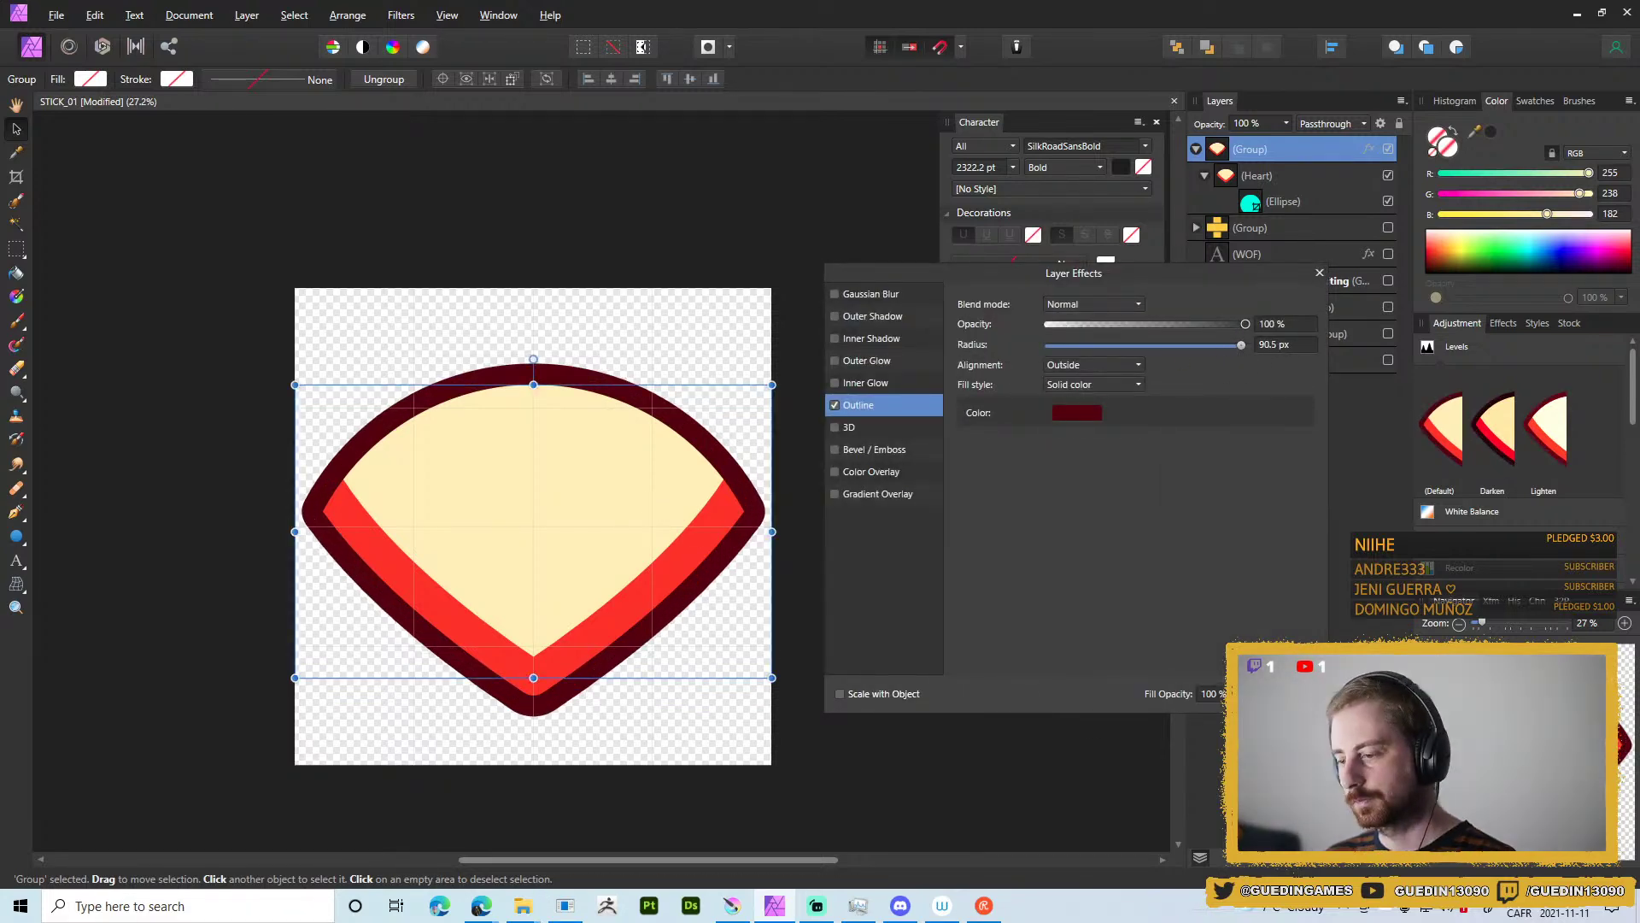
key("Return")
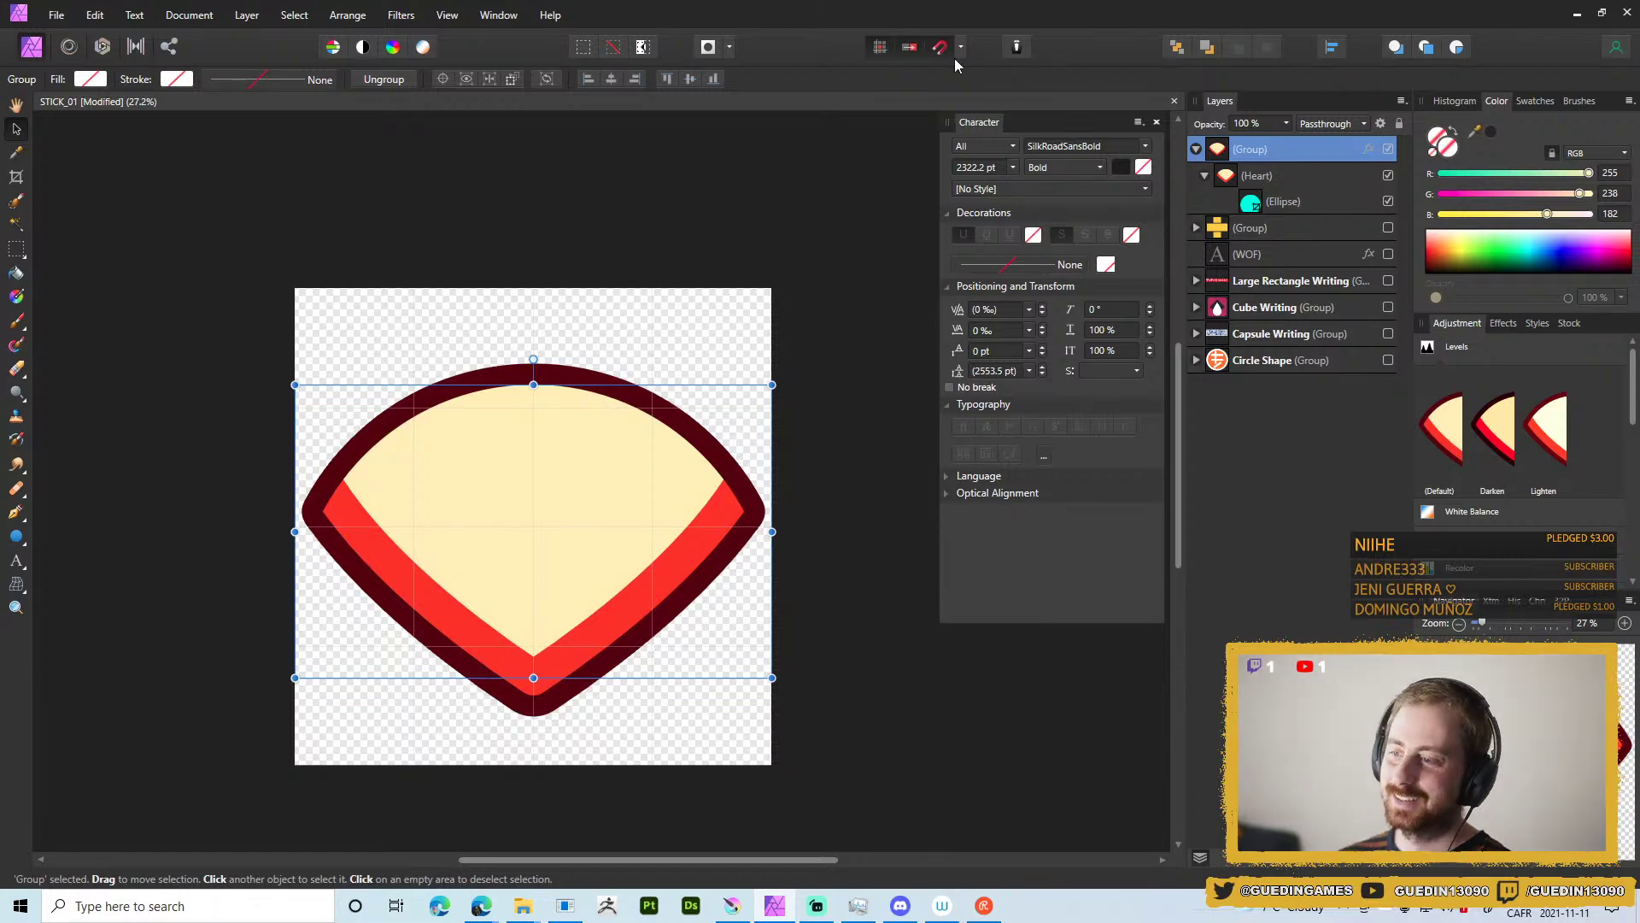
Export the masked heart design as a numbered T_STICK PNG in the Stickers folder, and collapse and hide its group.
key("ctrl+alt+shift+s")
left_click(980, 551)
left_click(937, 467)
left_click(372, 614)
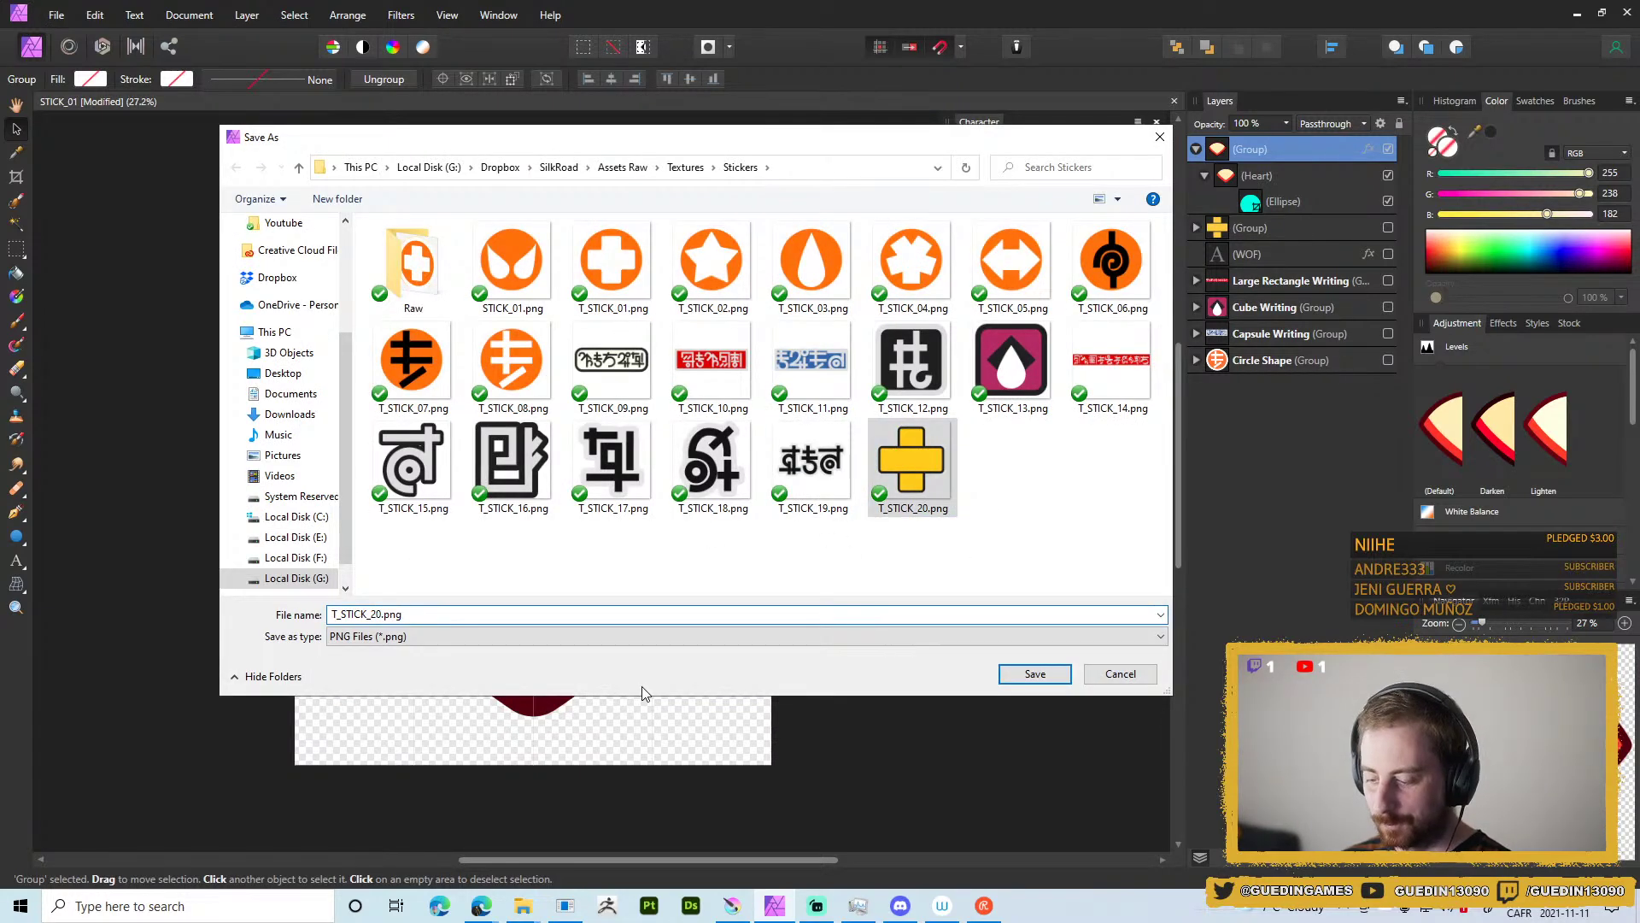
key("Return")
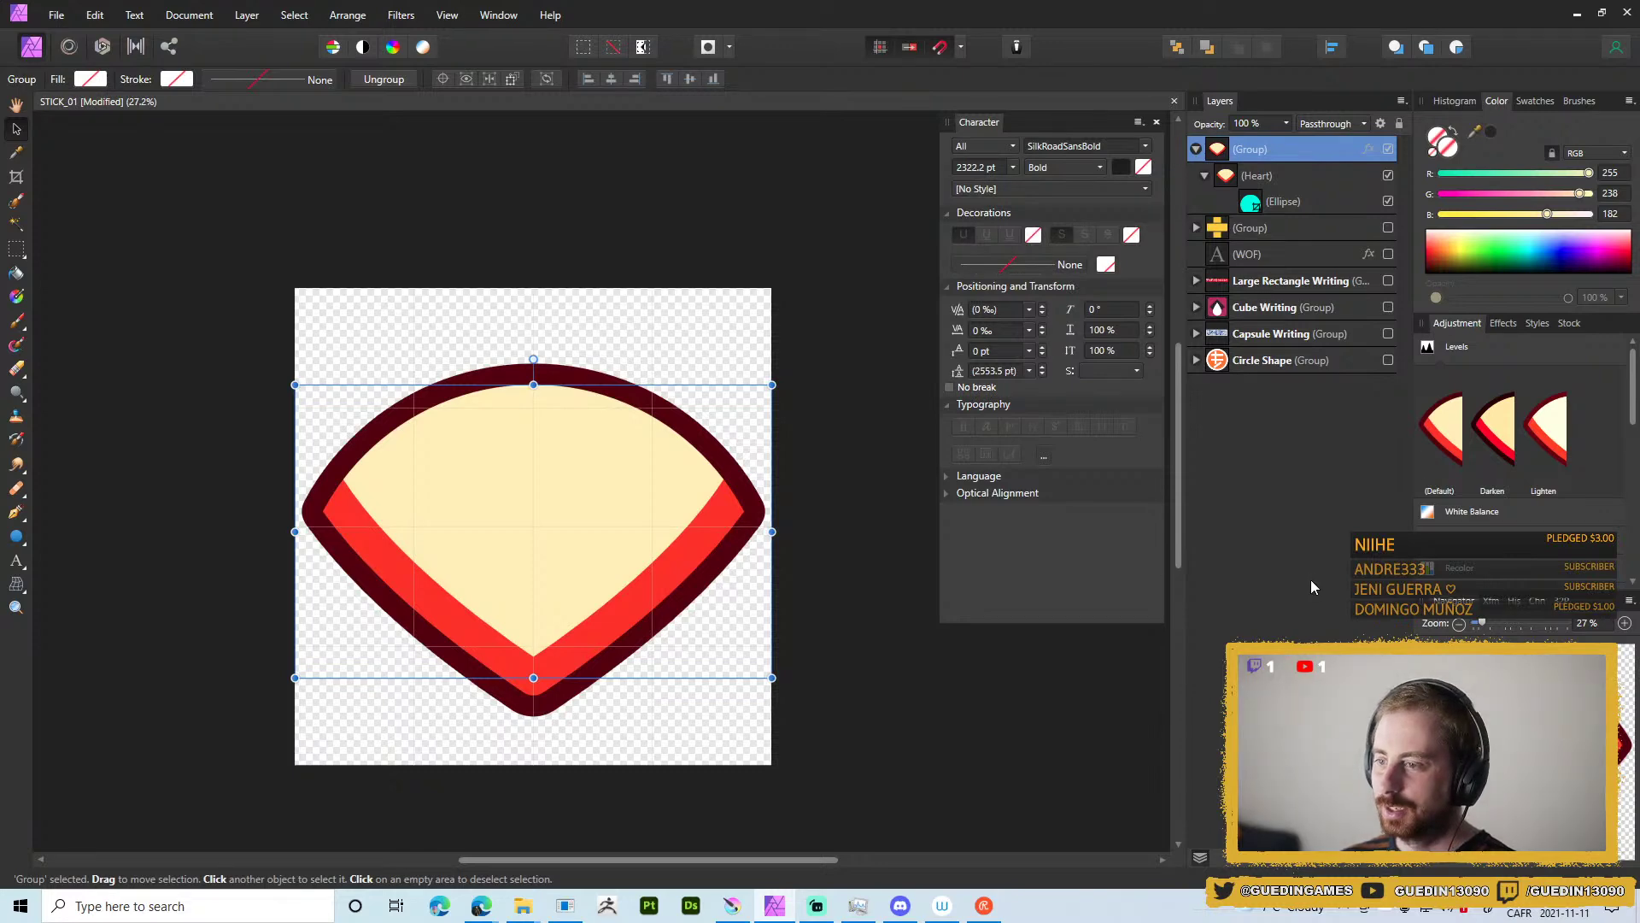
left_click(1196, 150)
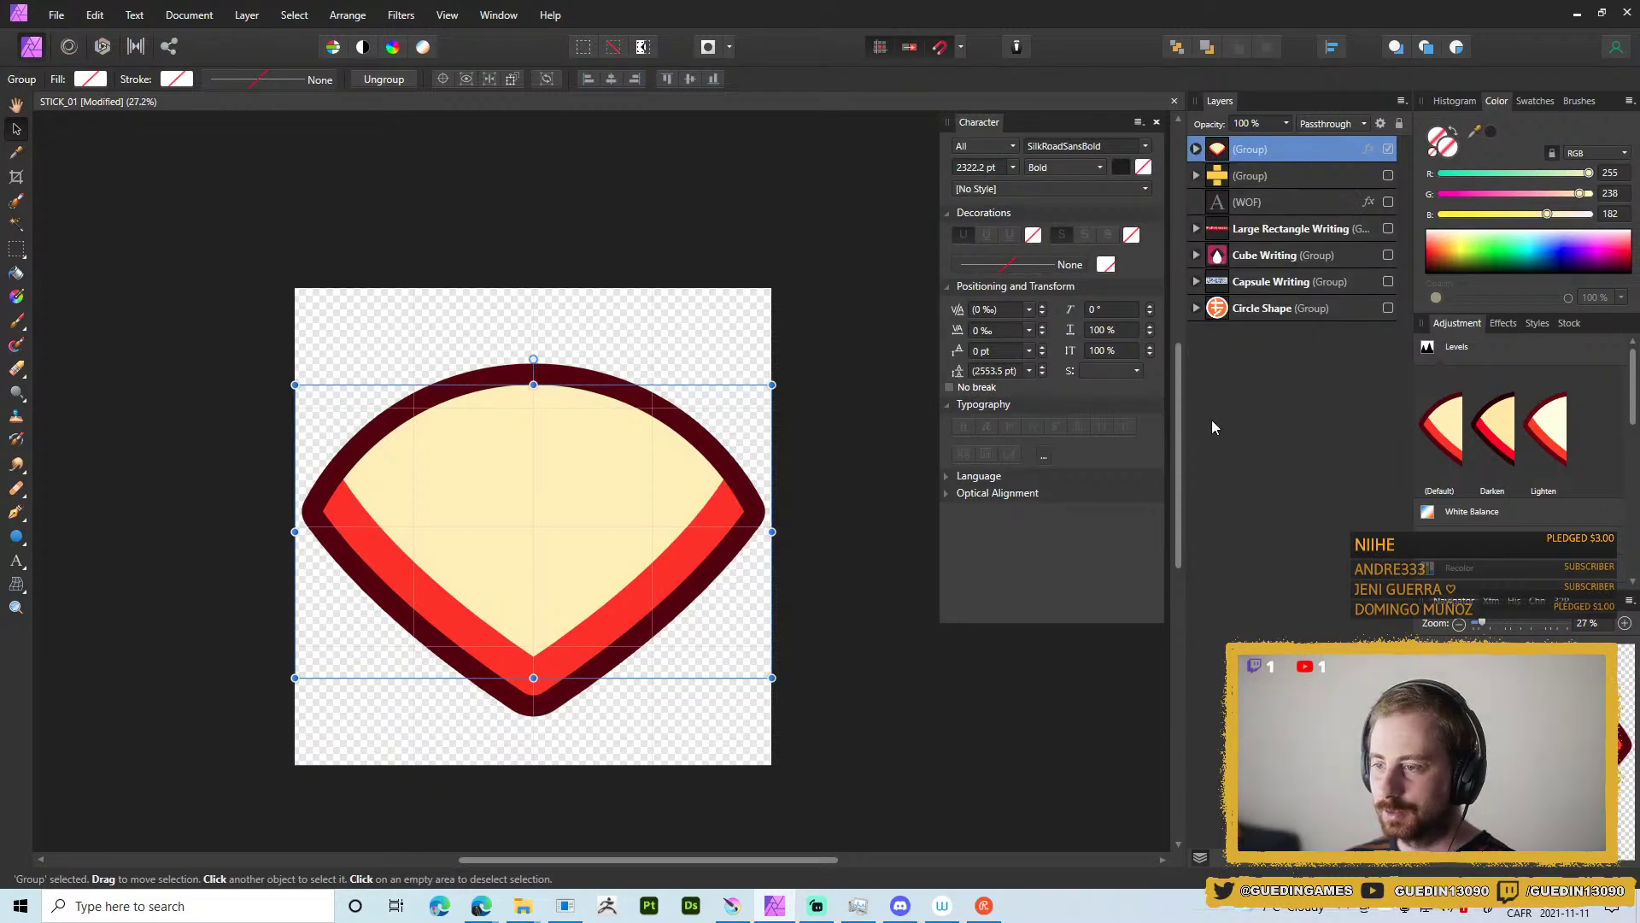
left_click(1388, 149)
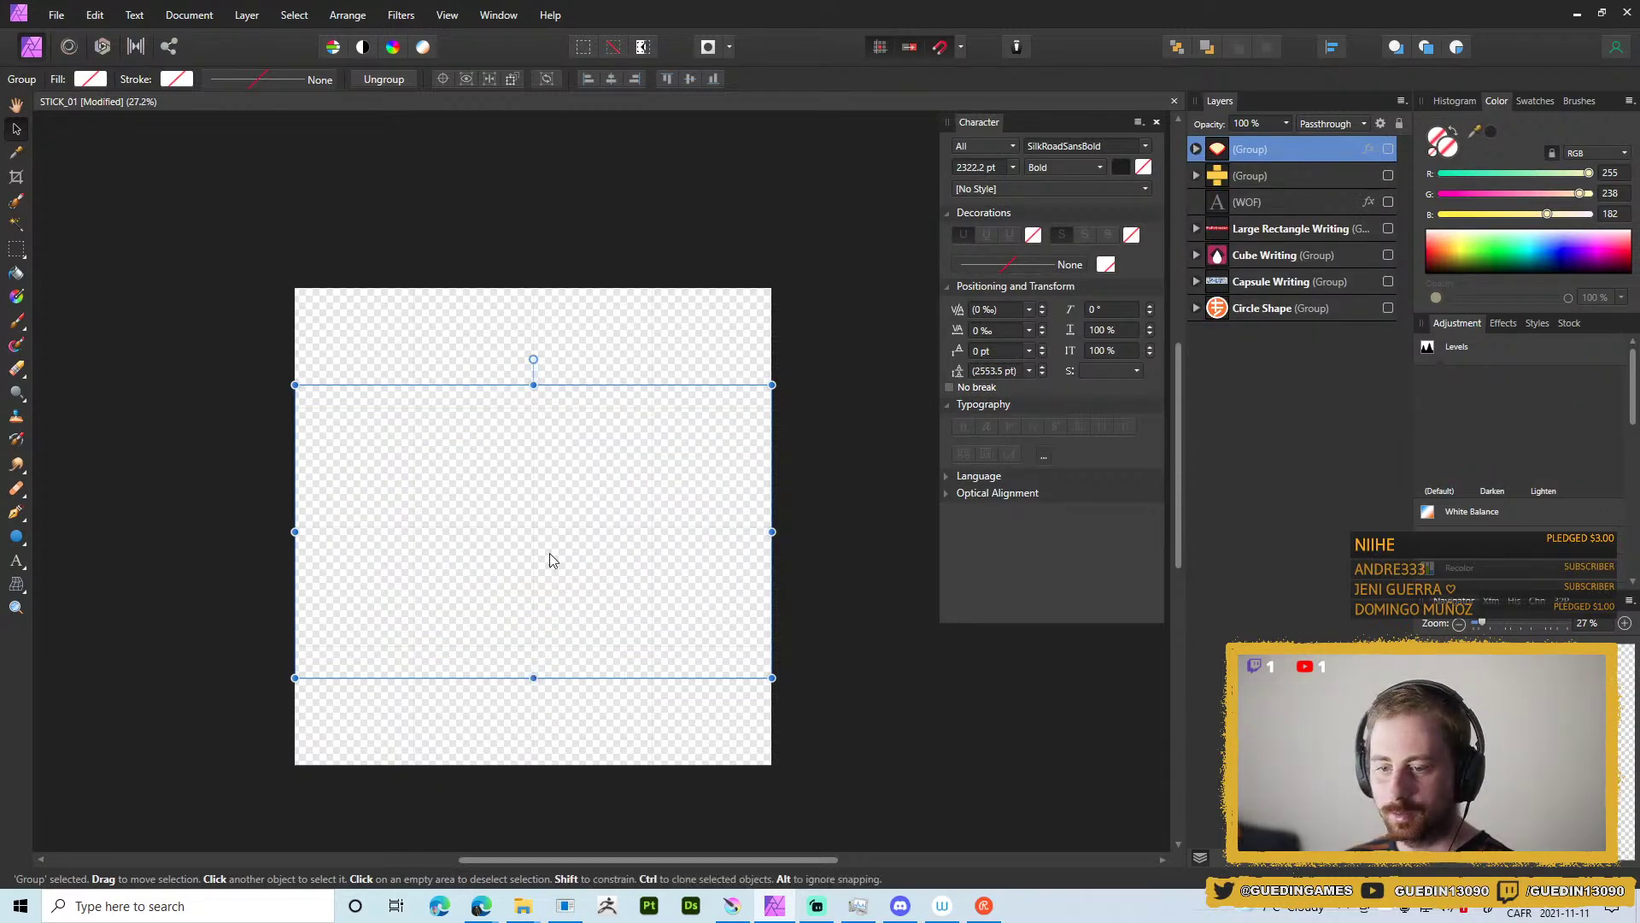
left_click(16, 537)
left_click(16, 536)
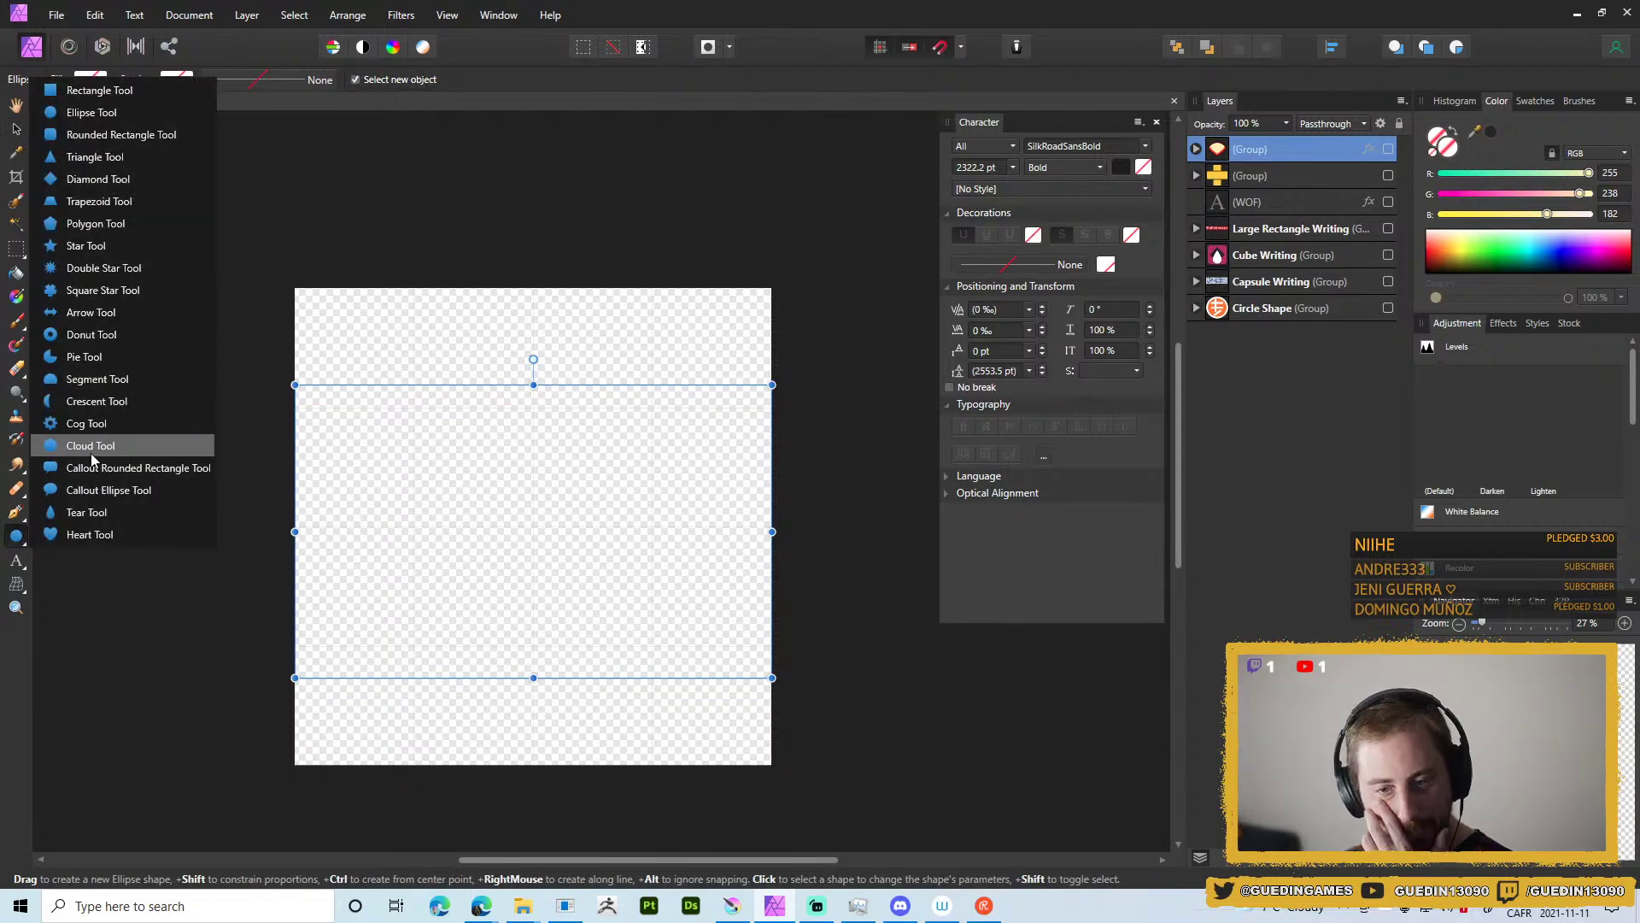
left_click(85, 512)
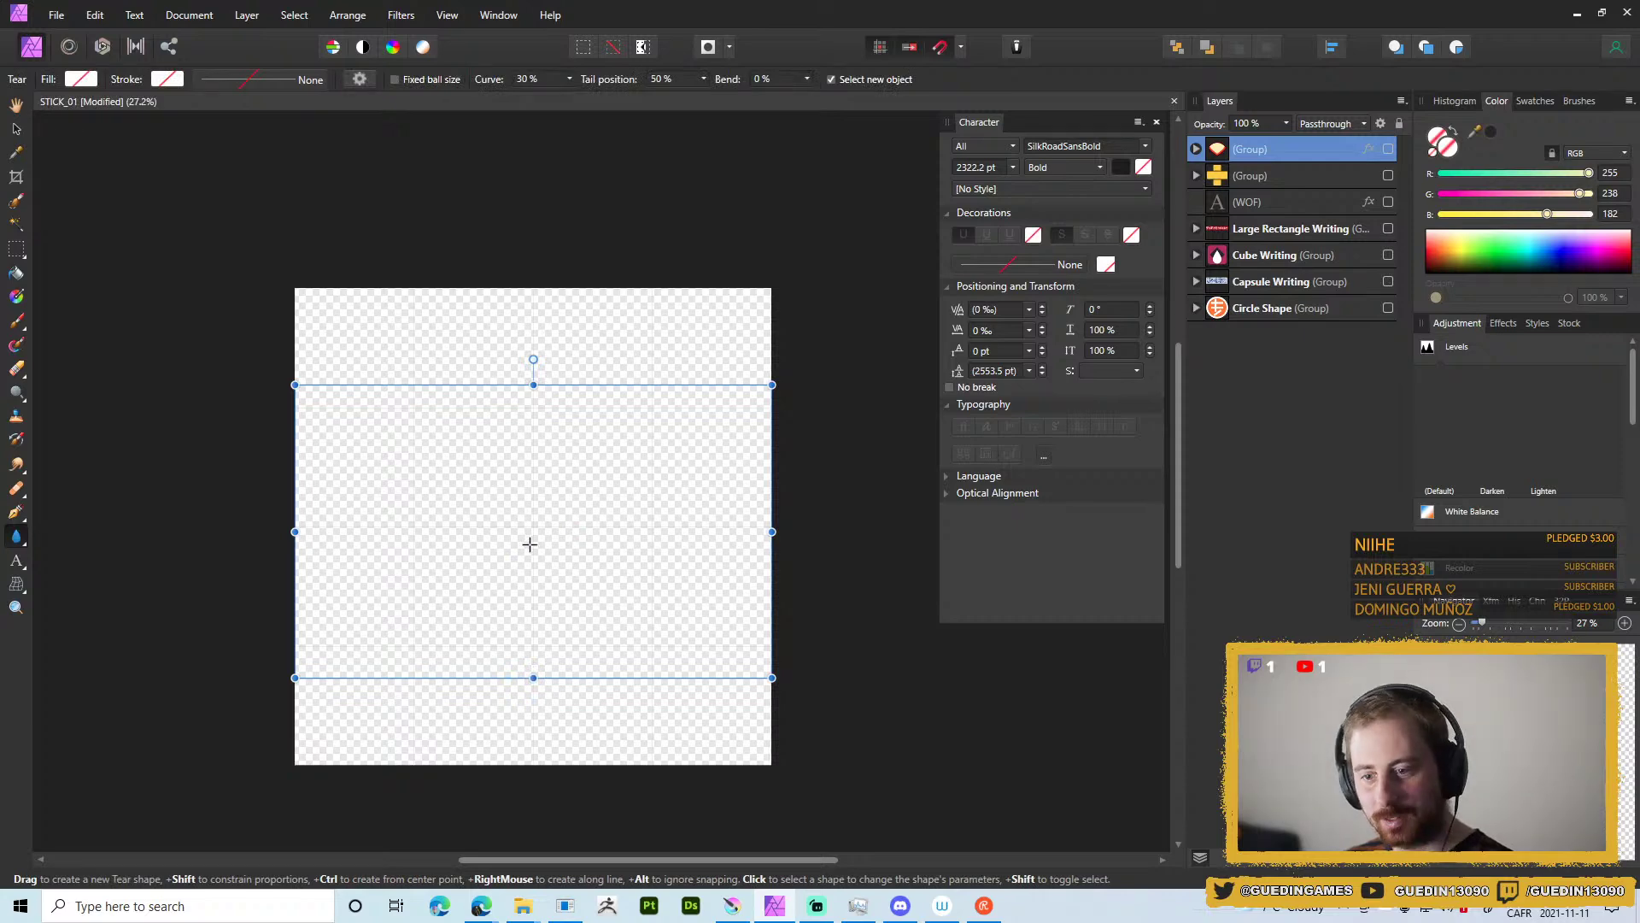
mouse_move(534, 527)
left_mouse_down()
mouse_move(574, 393)
mouse_move(637, 358)
left_mouse_up()
key("ctrl+z")
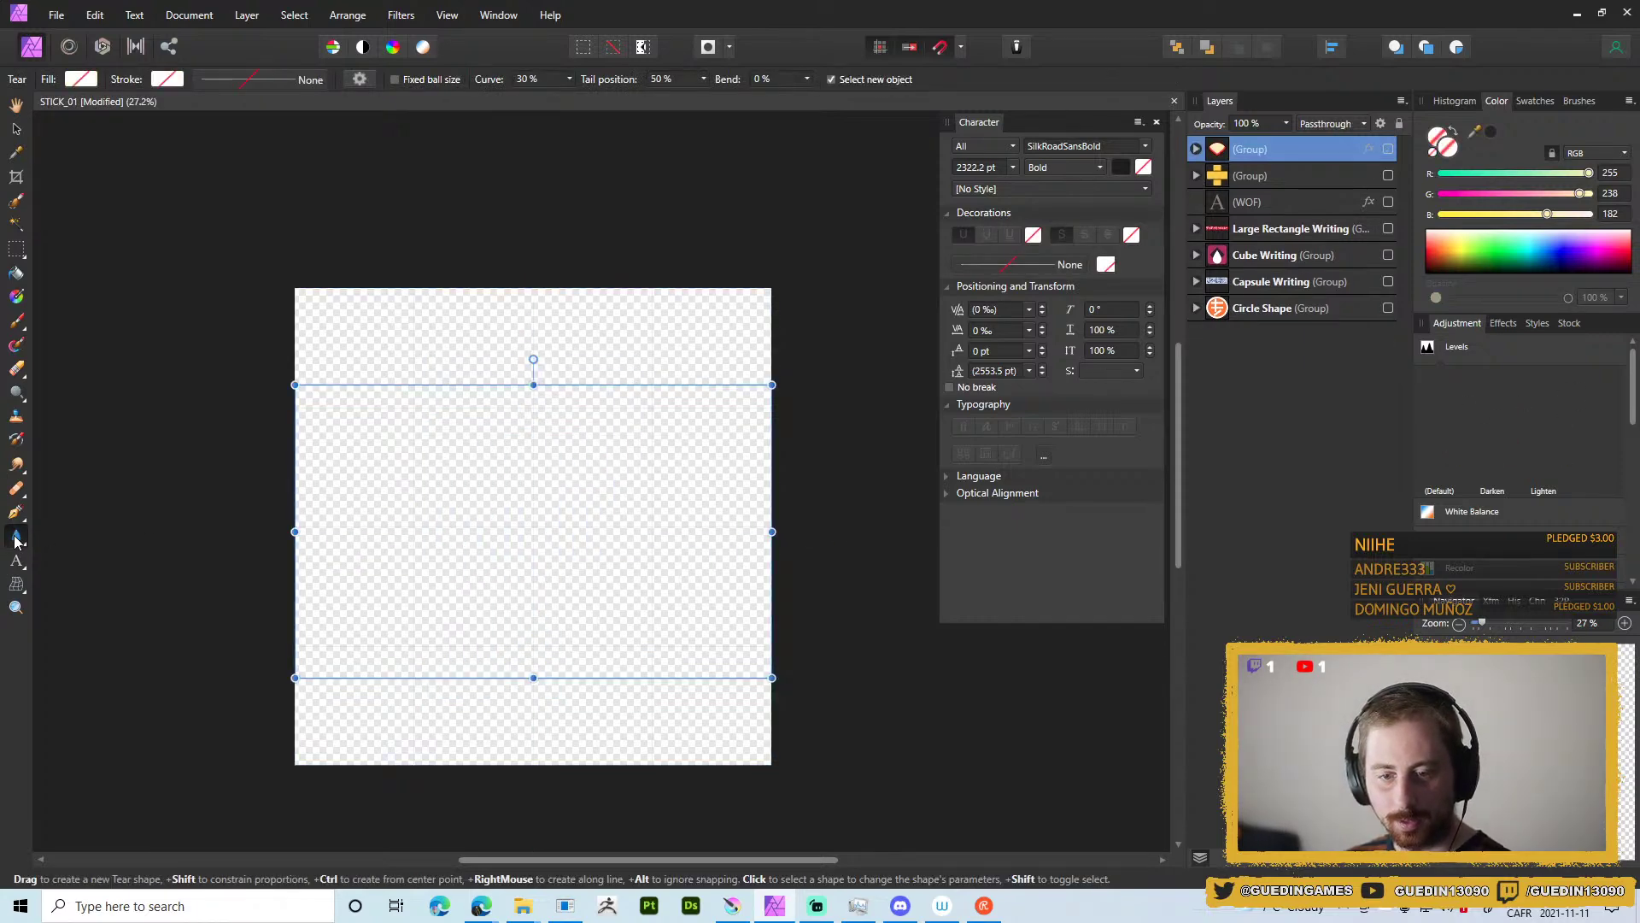
Draw a large heart outward from the canvas centre and fill it with violet-pink of H 289, S 100, L 77.
left_click(16, 536)
left_click(86, 534)
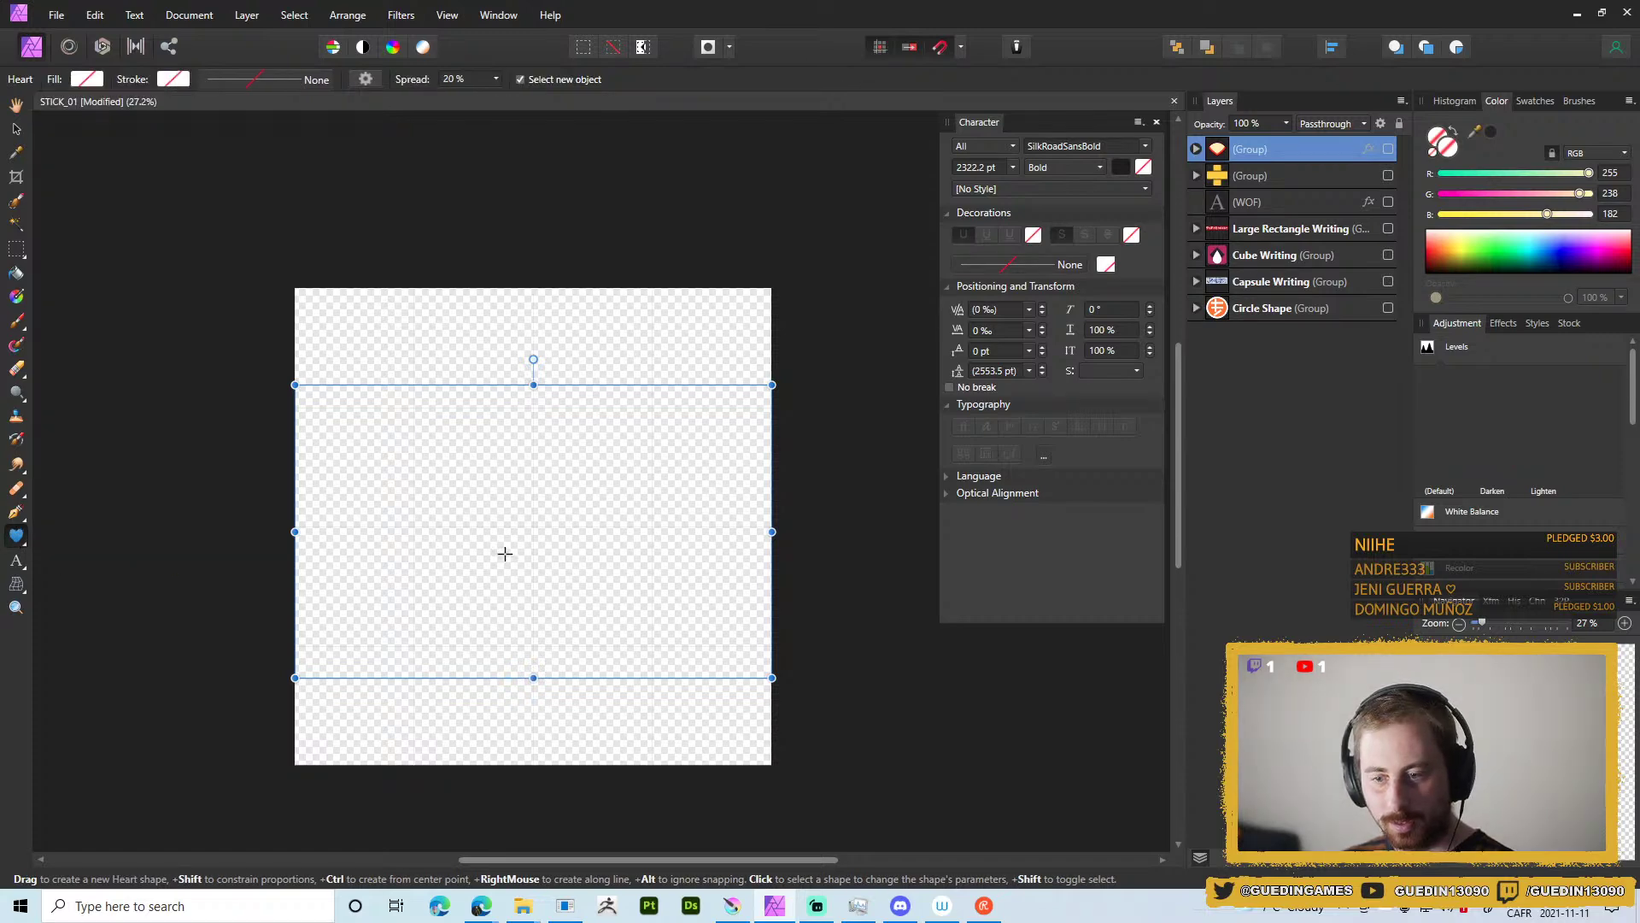
left_click_drag(533, 527, 730, 322)
left_click(86, 78)
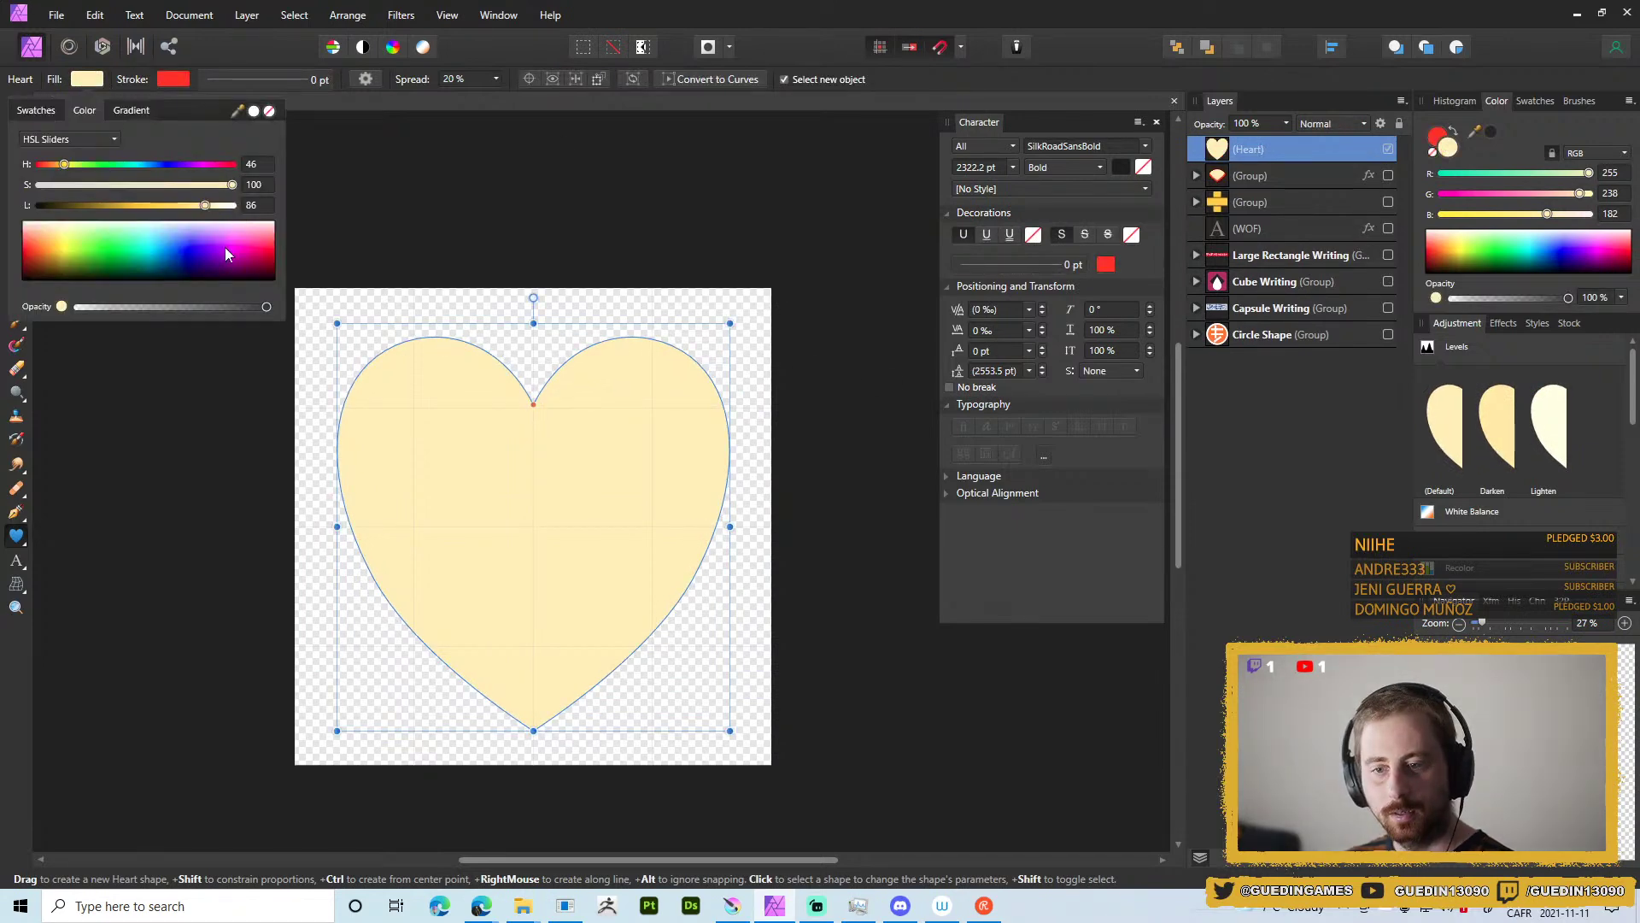
left_click_drag(219, 249, 225, 244)
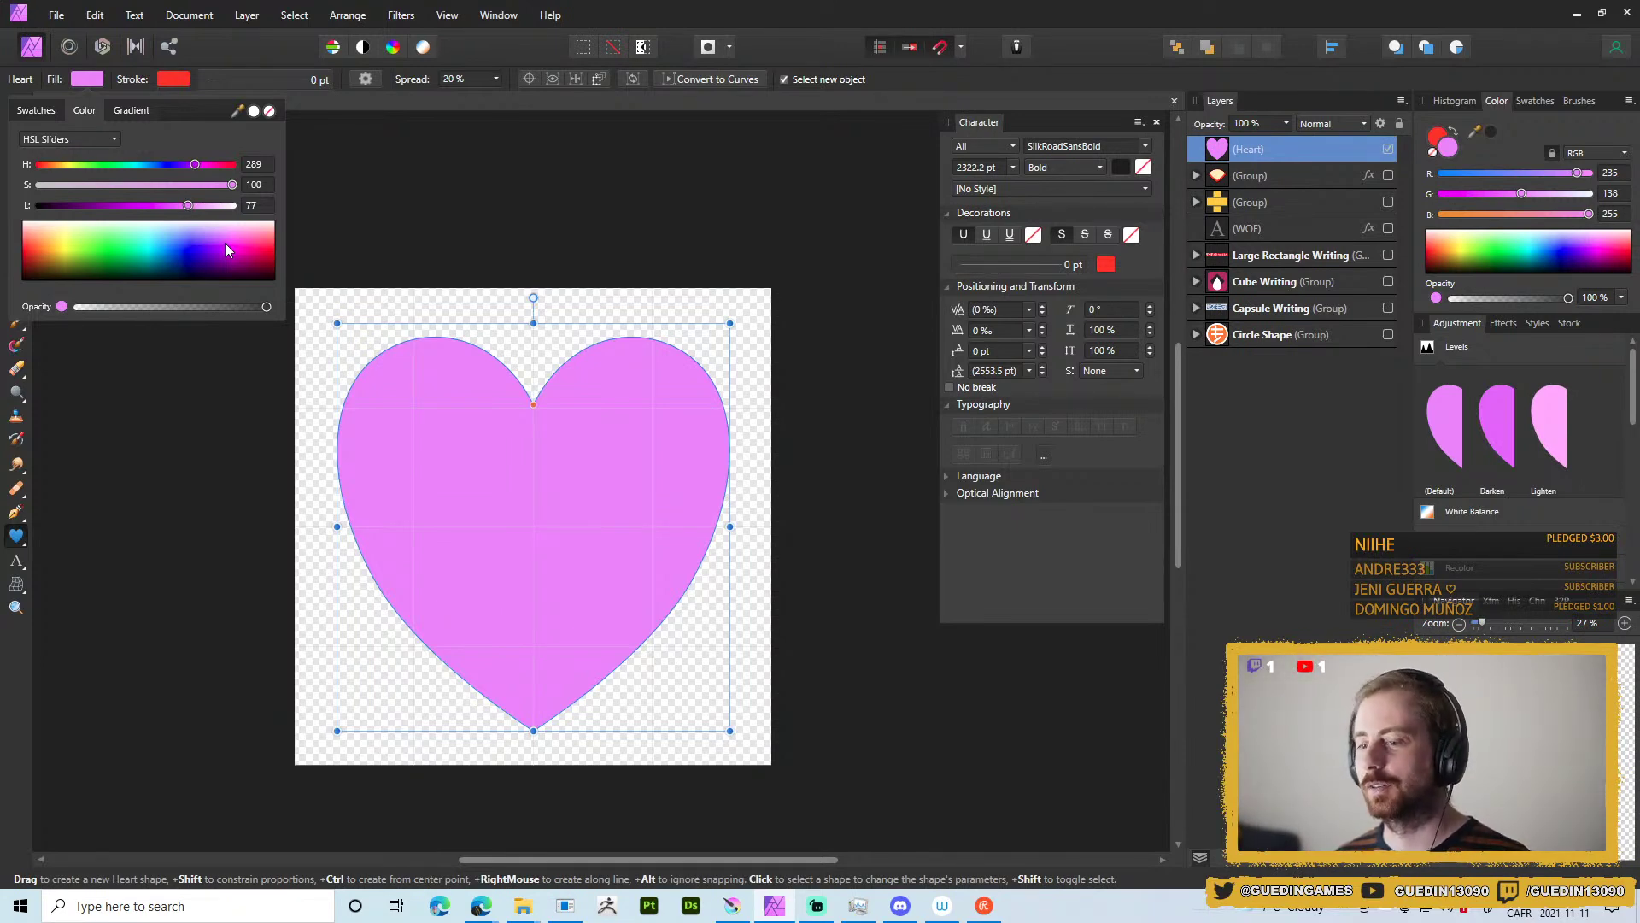
Switch to Blender, leave the local view of the cloth strip to show the whole character, and return to Object Mode.
left_click(571, 914)
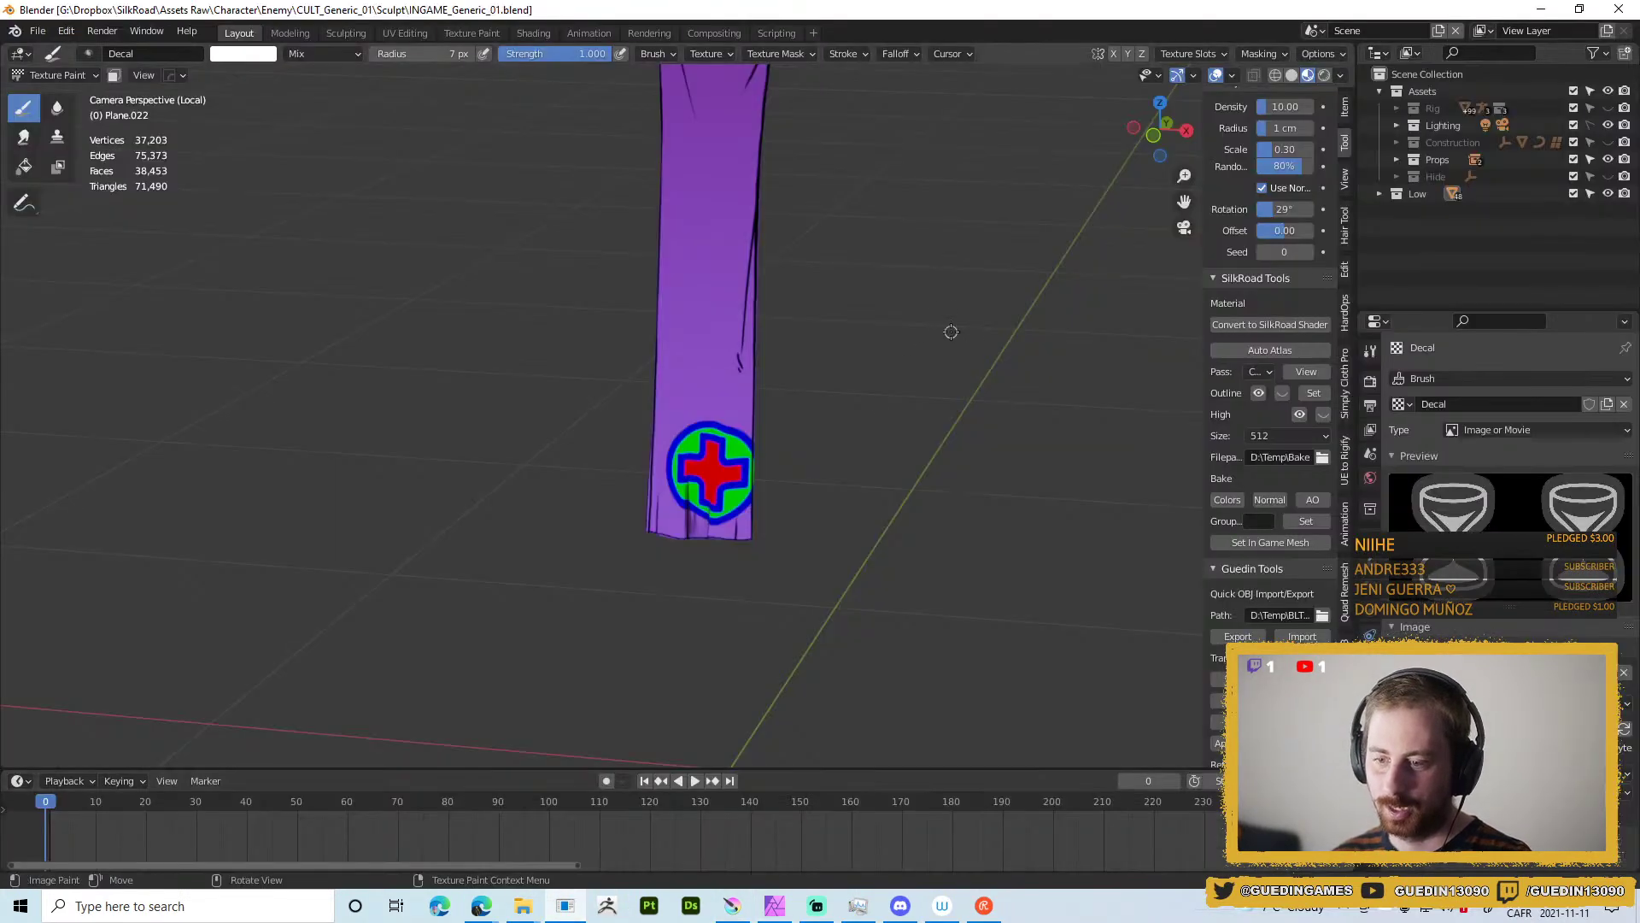
scroll(855, 333, "down", 4)
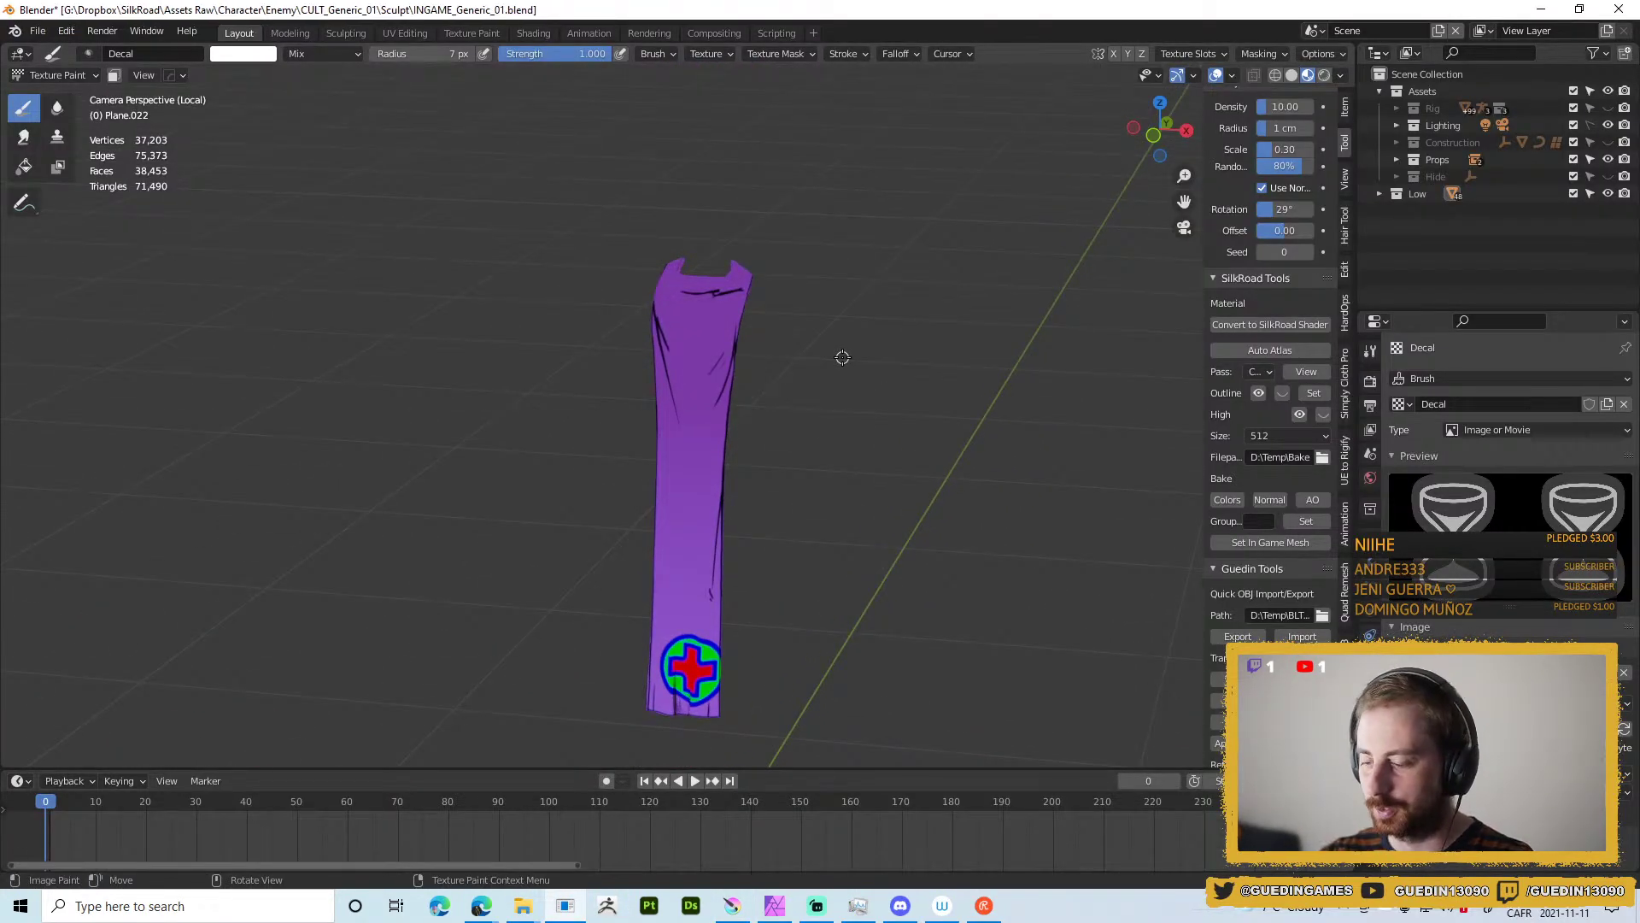
key("KP_Divide")
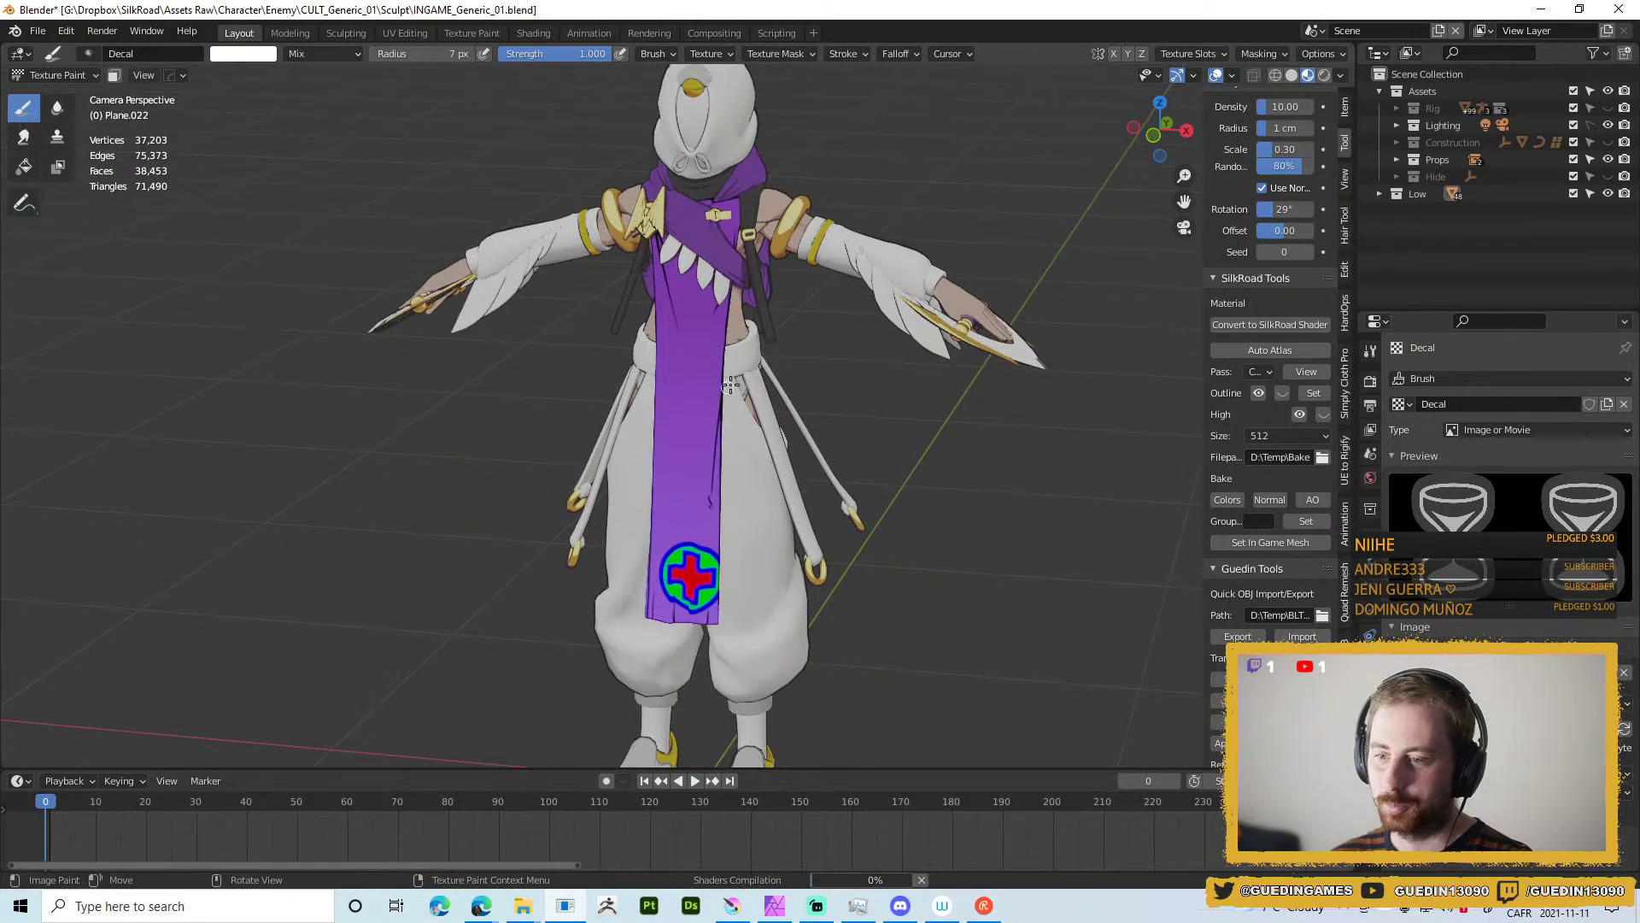
left_click_drag(665, 365, 801, 386)
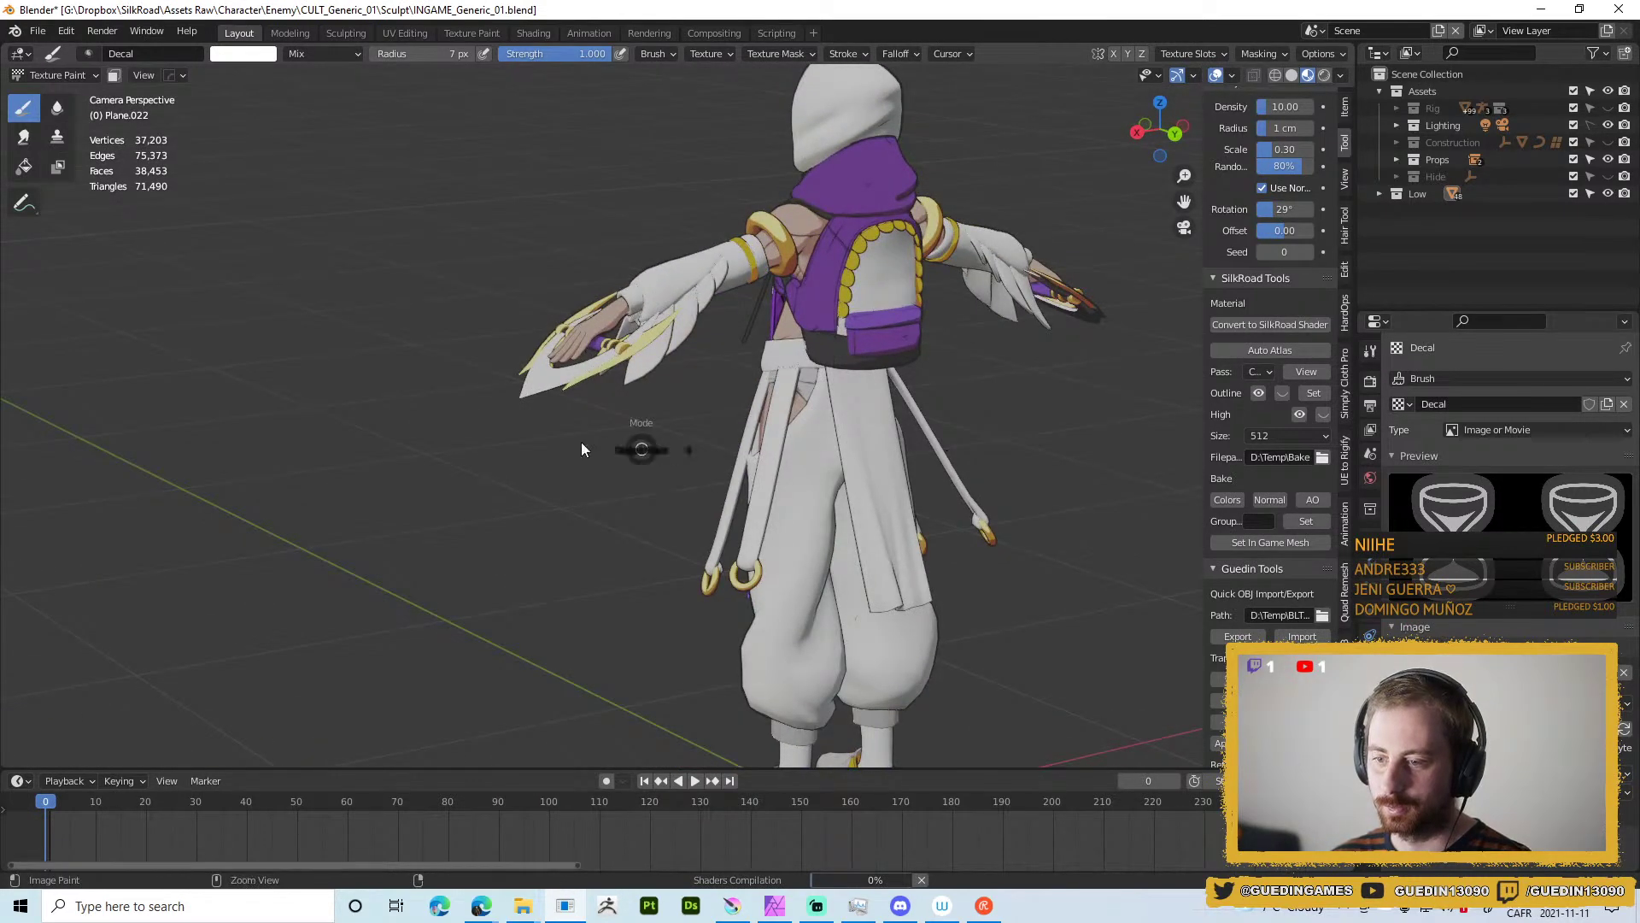
key("ctrl+Tab")
Examine the textured character from the back and front, checking the decals on its backpack and cloth strips.
scroll(800, 386, "up", 3)
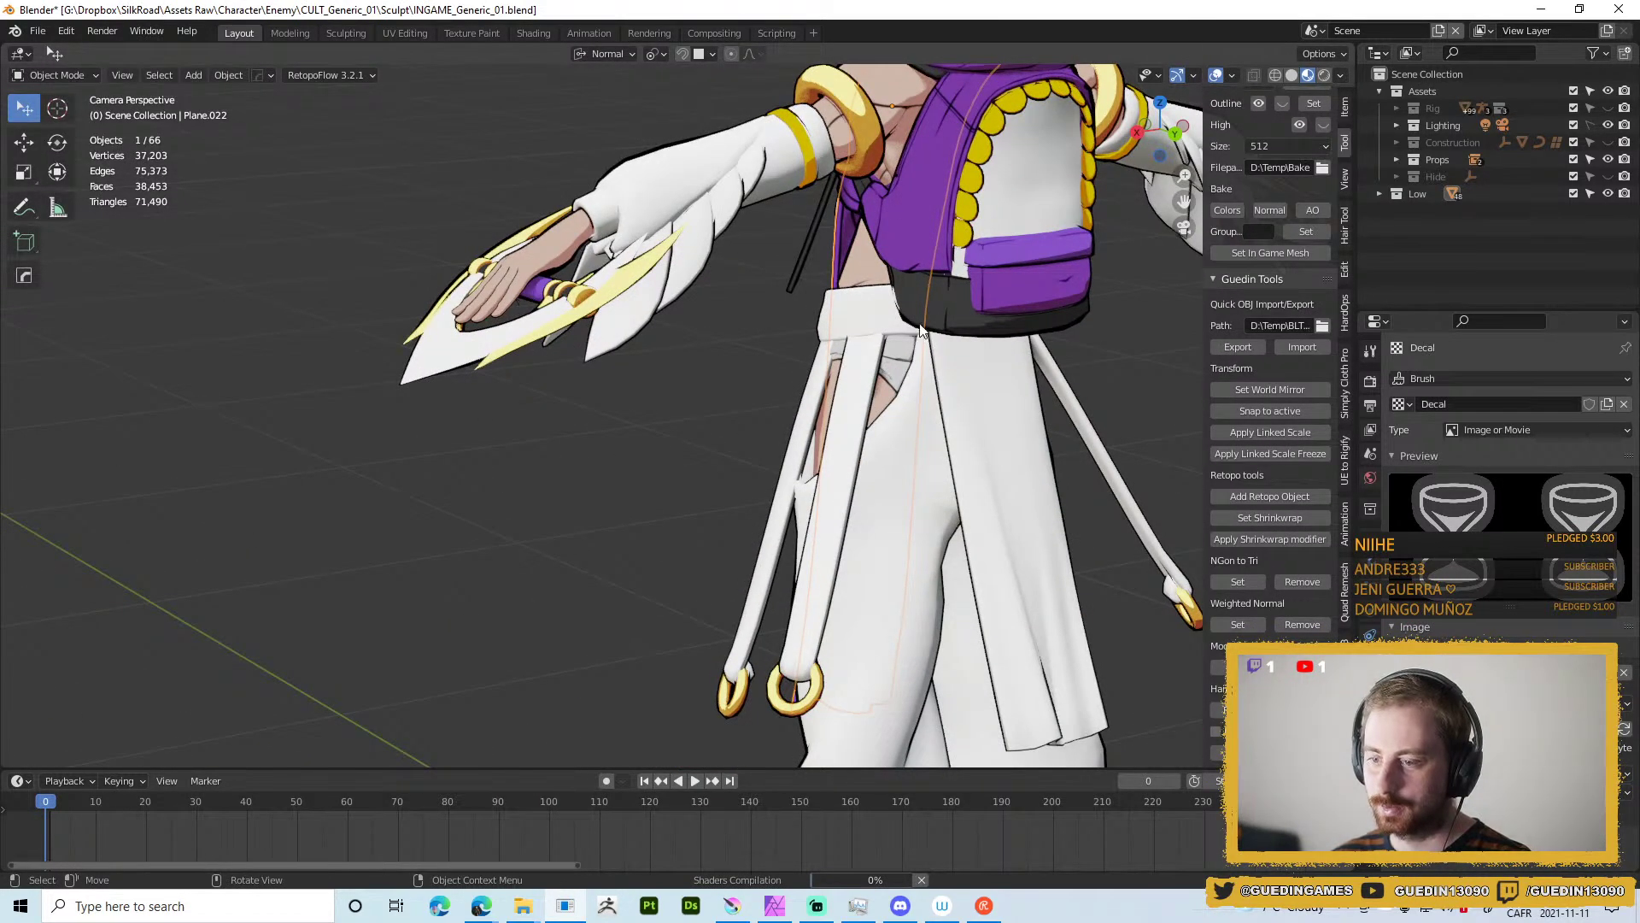
scroll(911, 326, "down", 3)
left_click_drag(1003, 387, 859, 377)
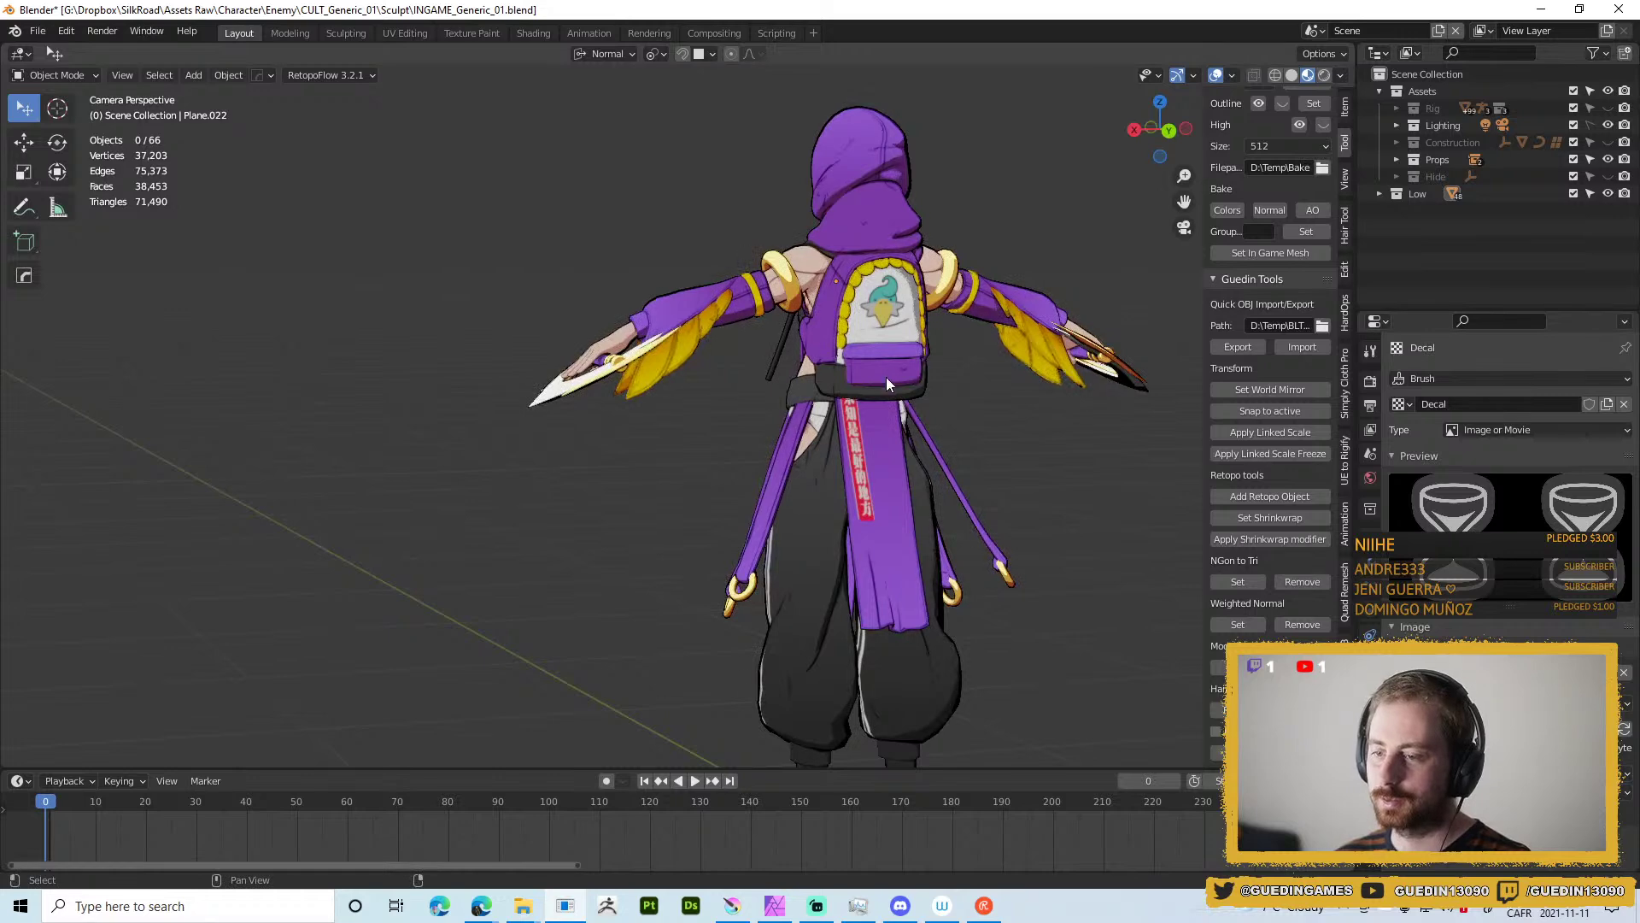
scroll(885, 440, "up", 3)
scroll(885, 441, "down", 3)
left_click_drag(885, 441, 946, 326)
scroll(628, 397, "up", 3)
scroll(694, 273, "down", 3)
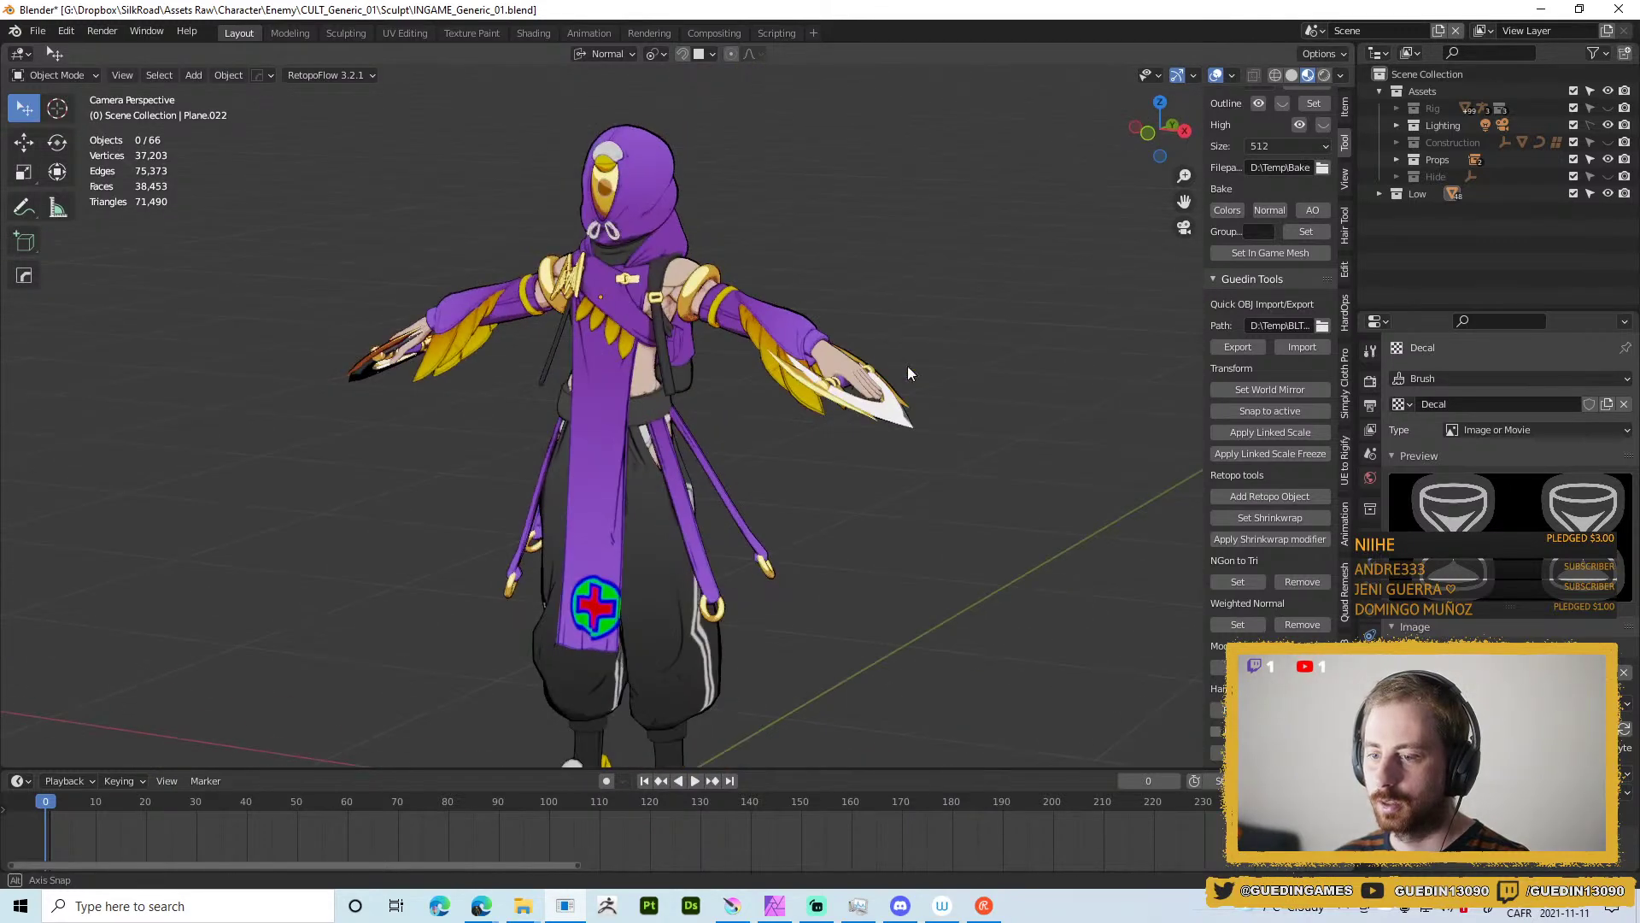
Switch back to Affinity Photo and change the heart's fill to a hot pink of RGB 255, 22, 93.
key("alt+Tab")
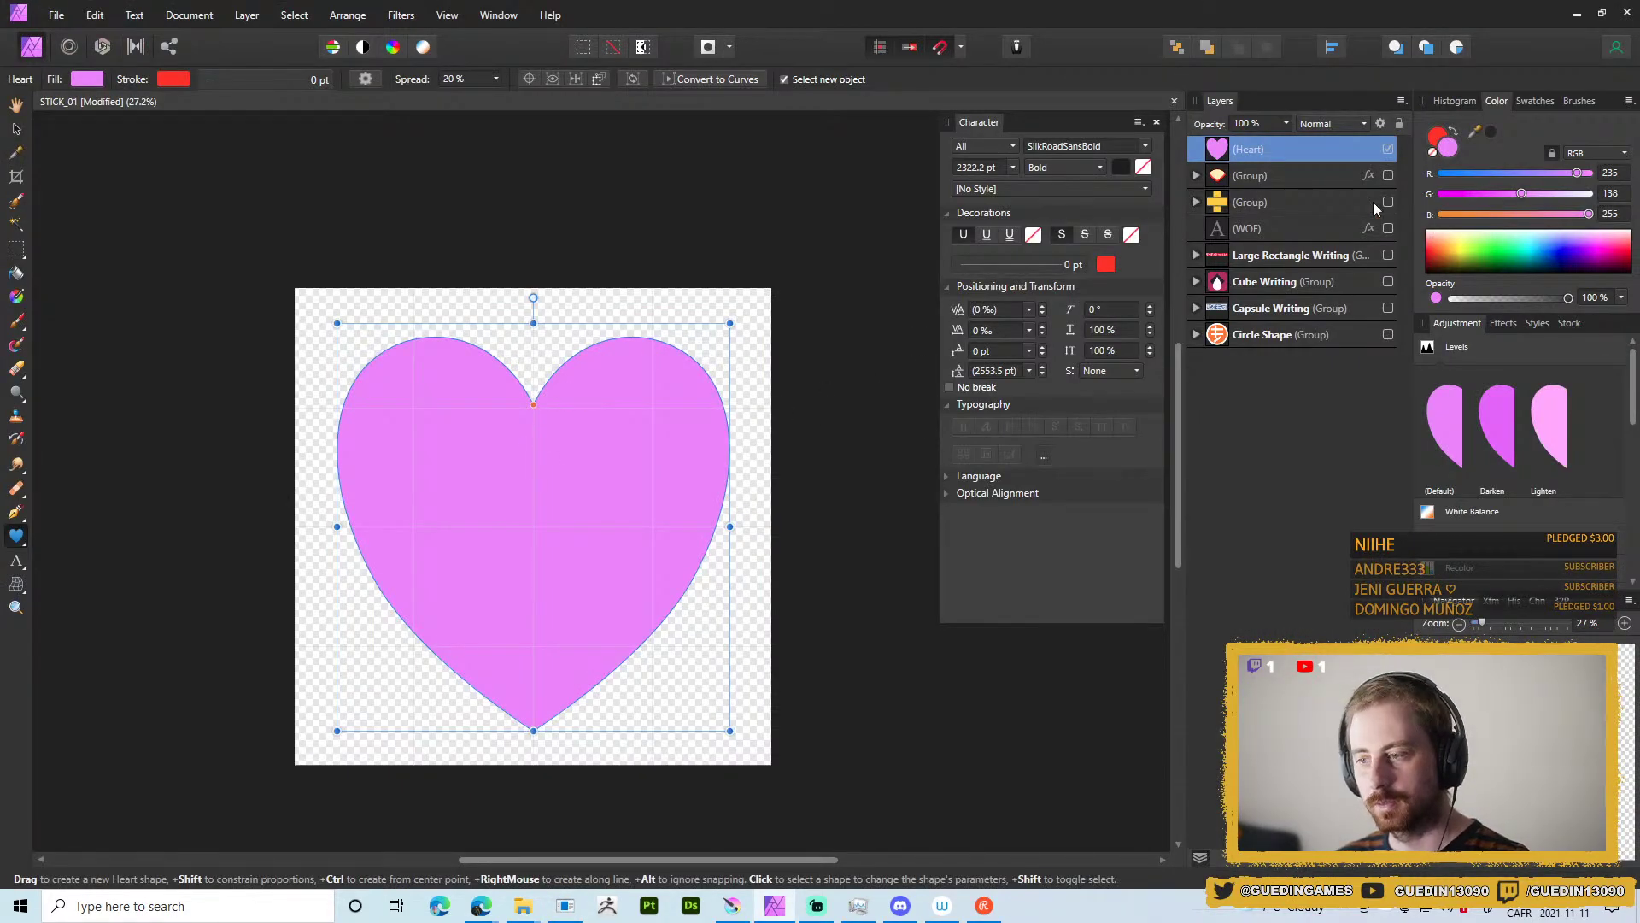
left_click(85, 80)
left_click_drag(238, 239, 263, 248)
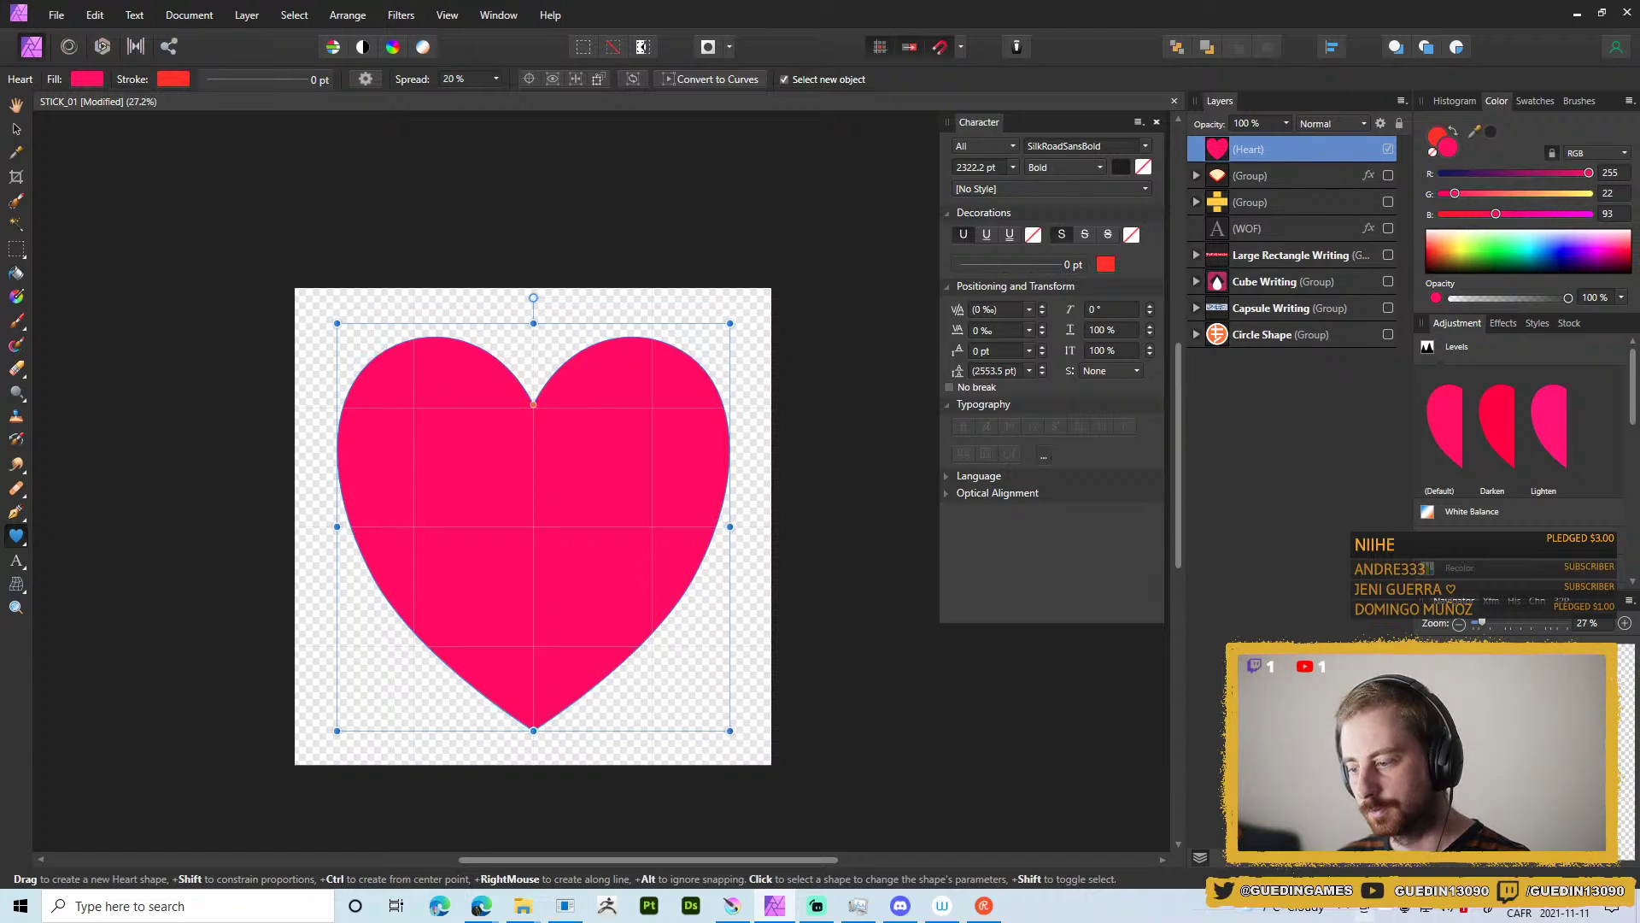
Give the heart an outside outline effect with a radius of 84.8 px and a very dark plum colour.
left_click(1368, 149)
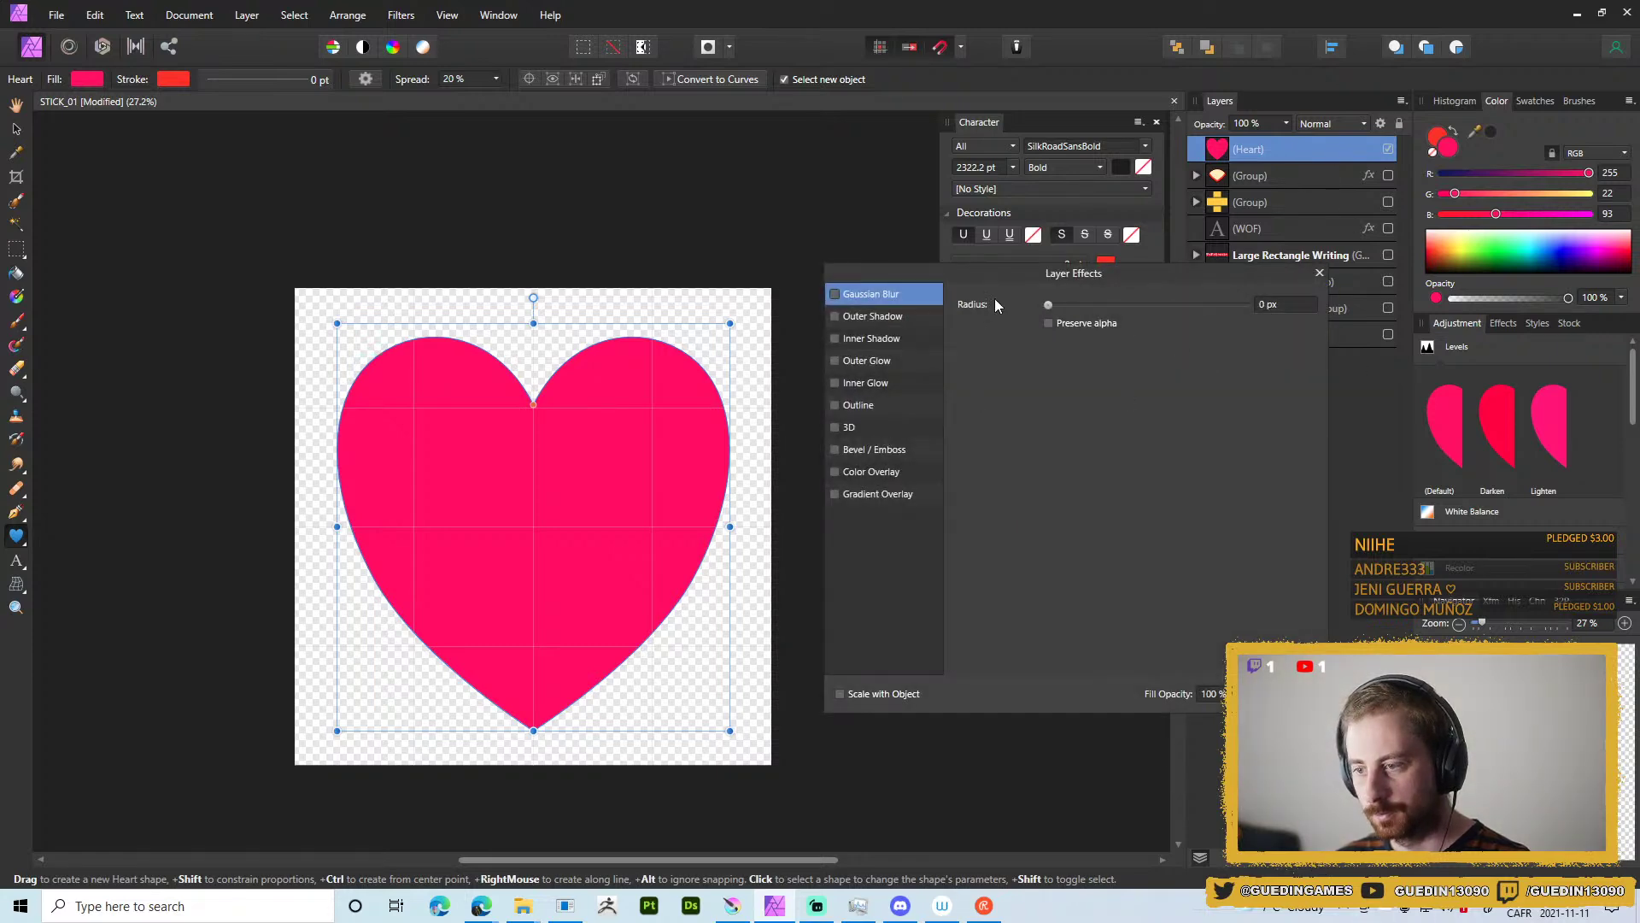
left_click(858, 405)
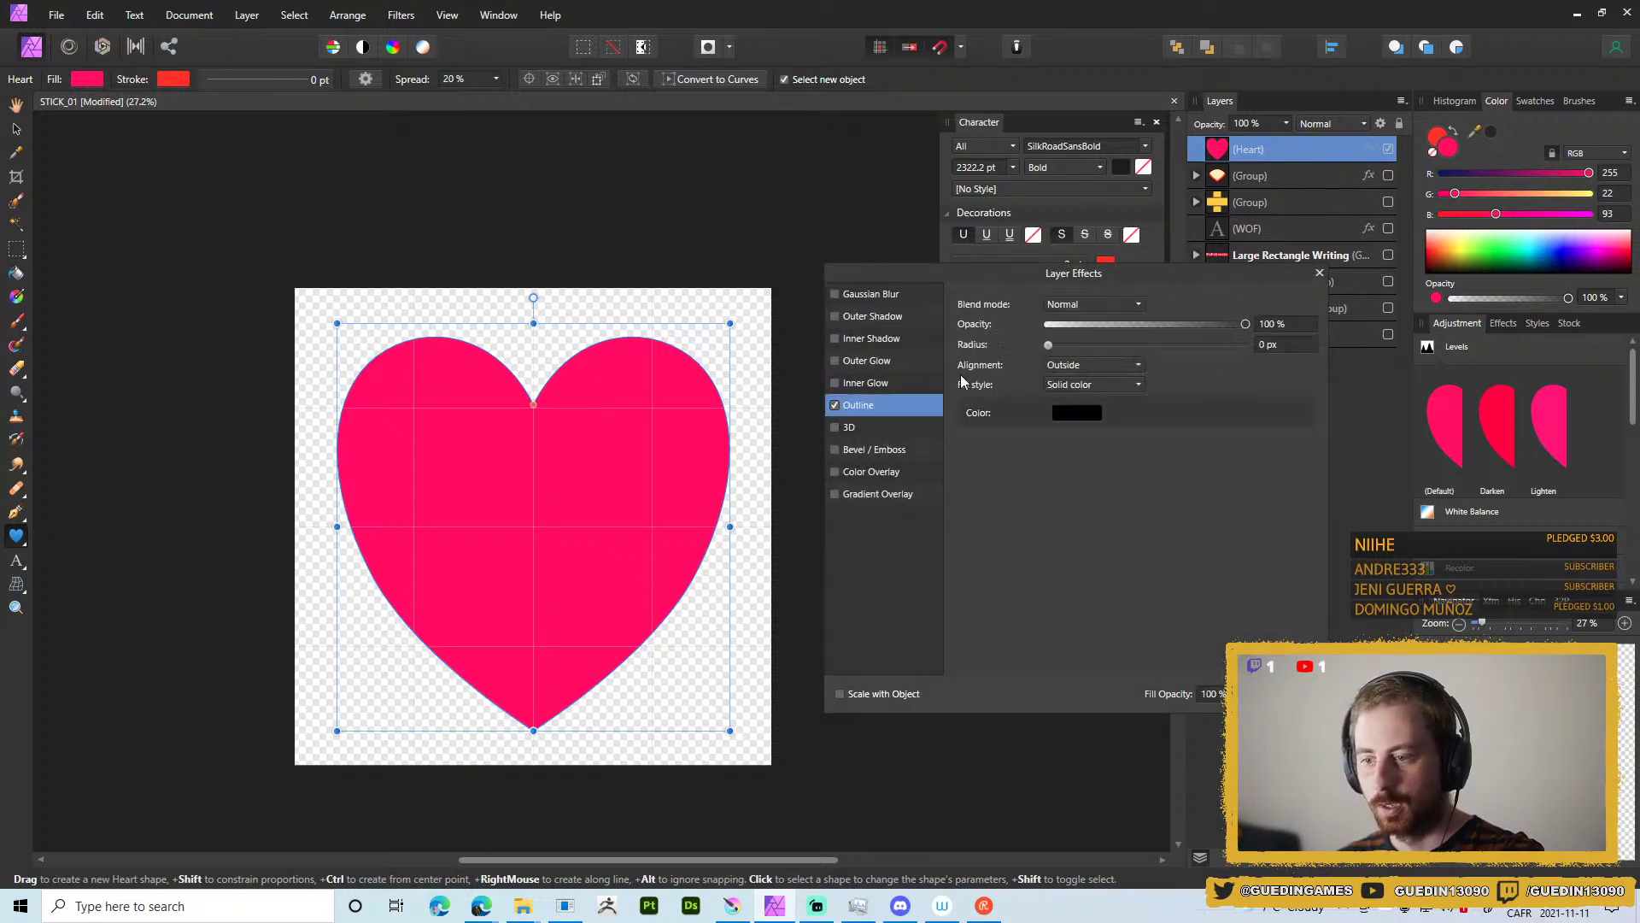
left_click_drag(1151, 345, 1239, 345)
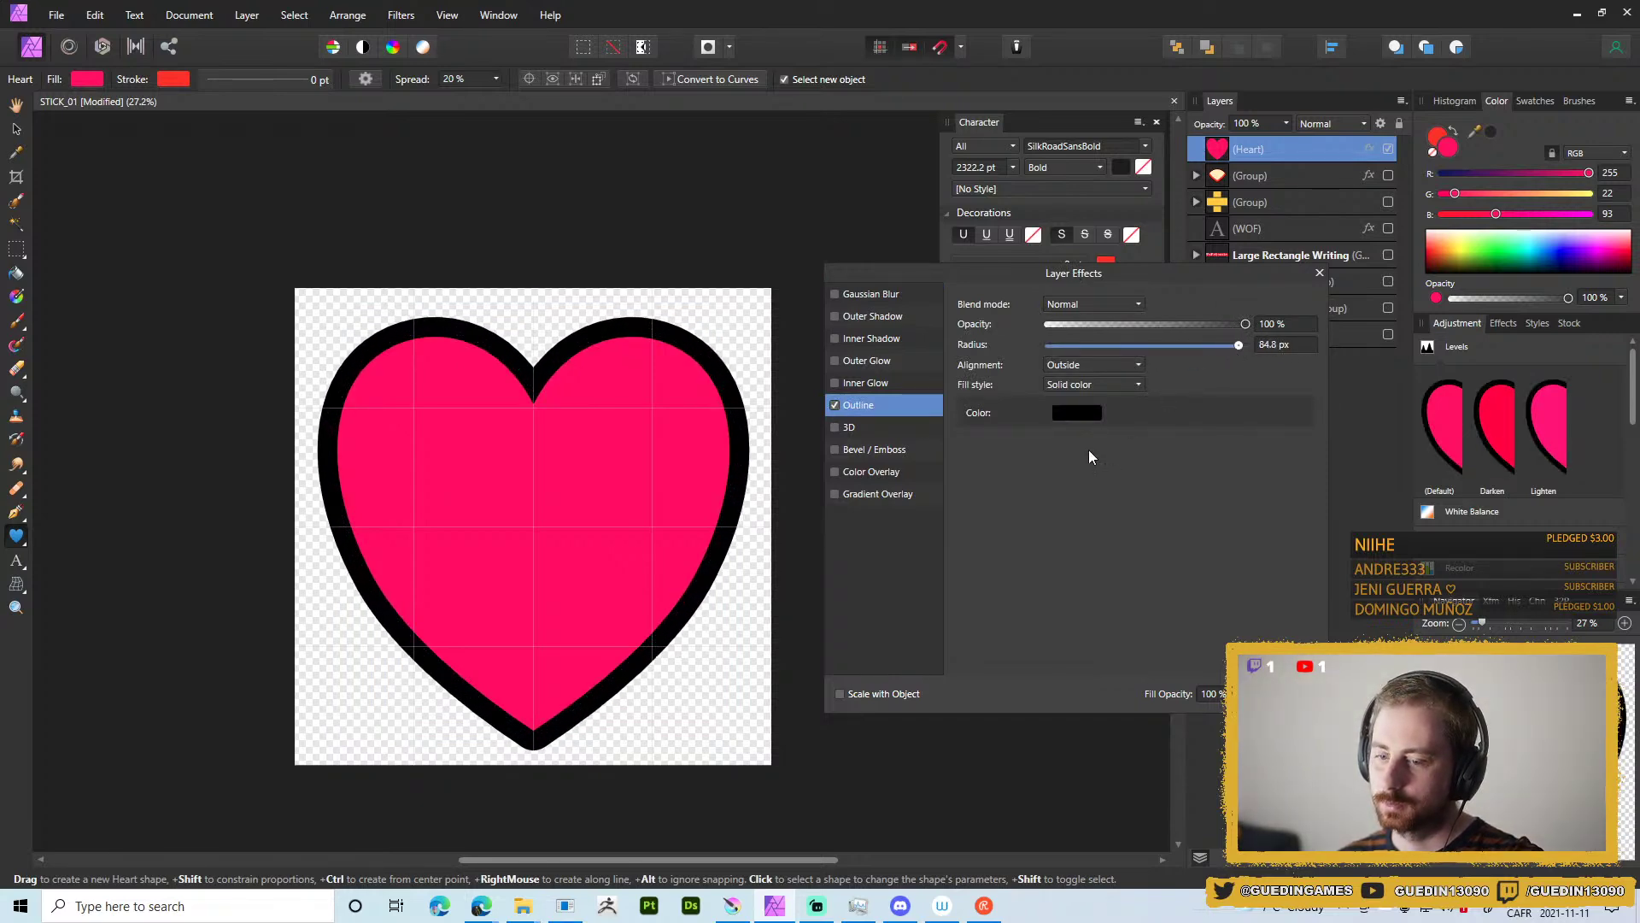
left_click(1083, 413)
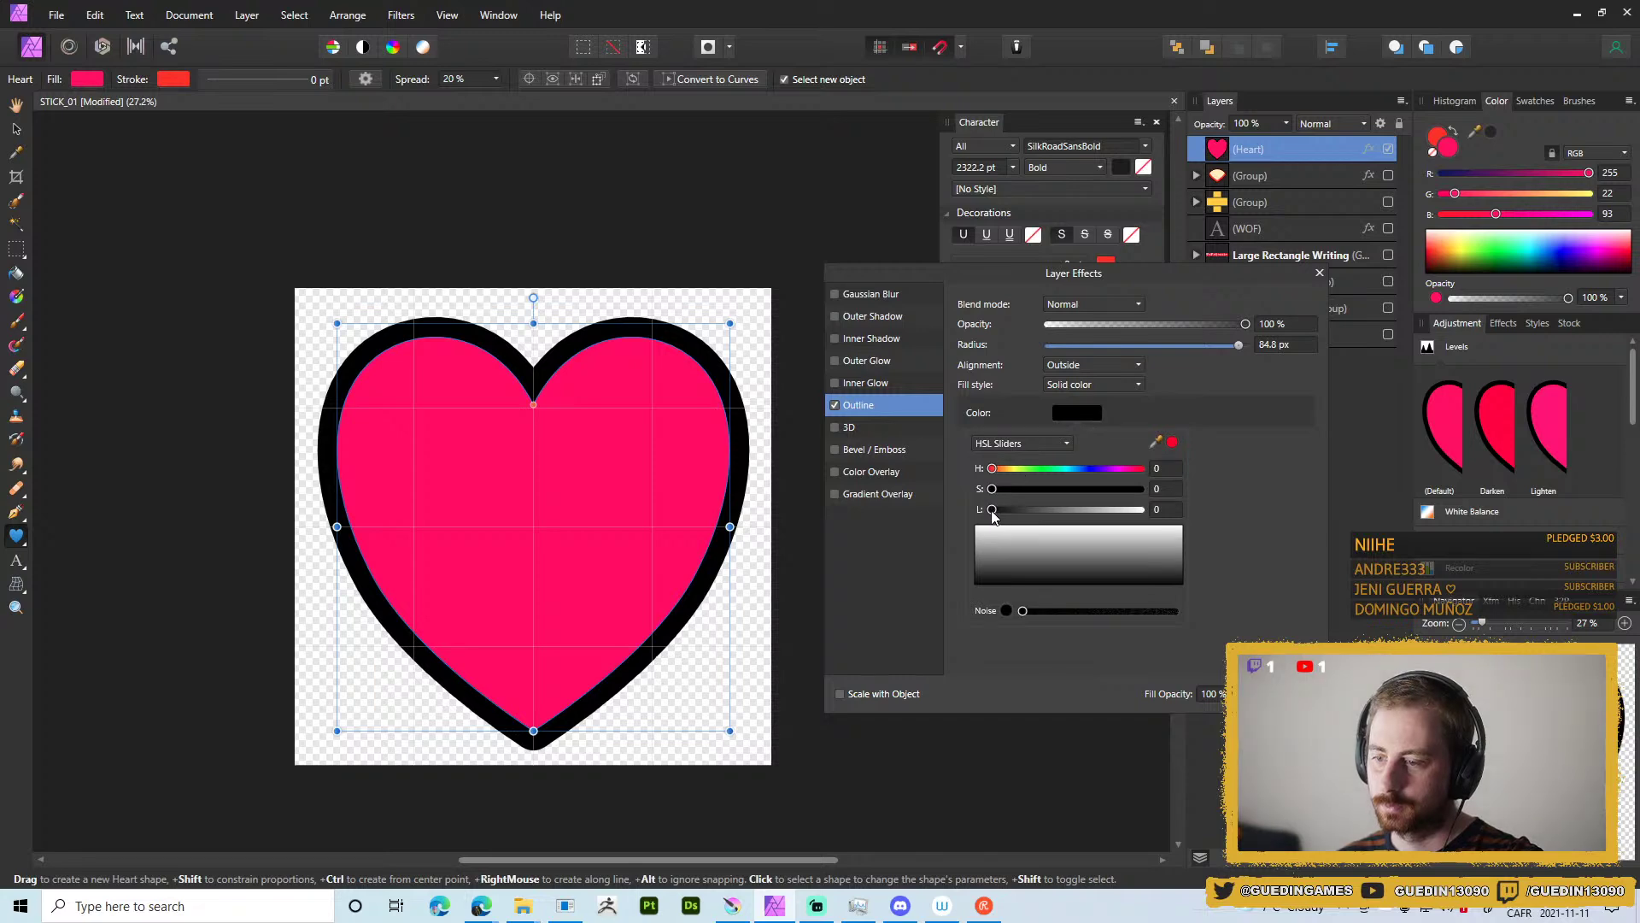
left_click_drag(1005, 509, 1140, 491)
left_click_drag(992, 469, 1011, 468)
left_click_drag(1138, 471, 1128, 469)
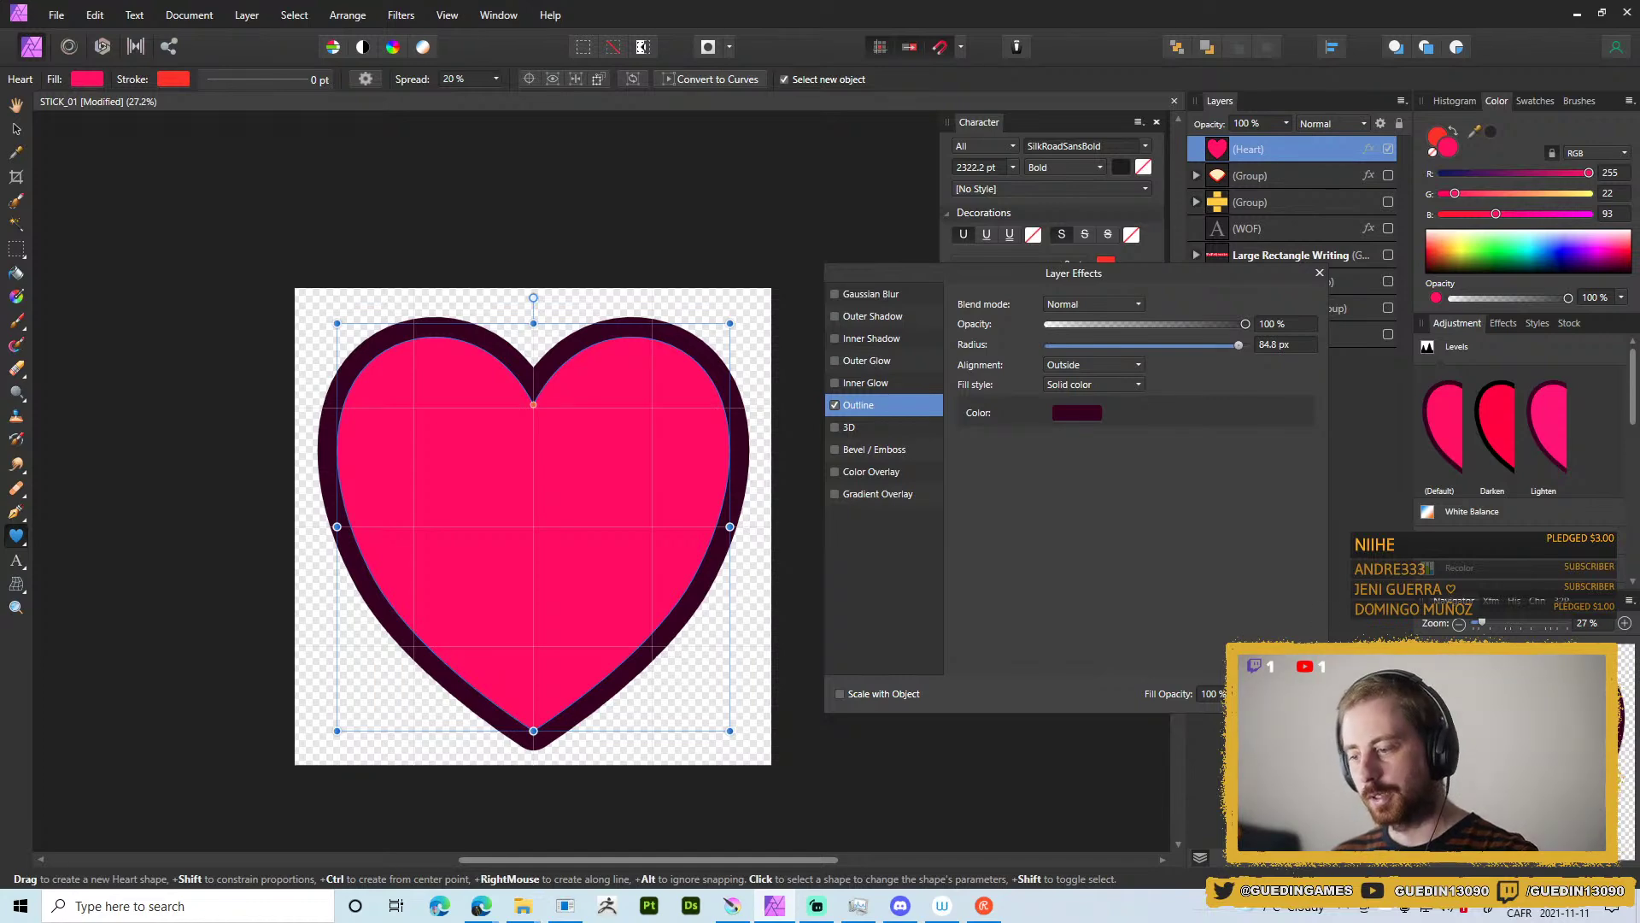
key("Escape")
Export the whole document as a 2048 px PNG named T_STICK_22.png in the Stickers folder.
key("ctrl+alt+shift+s")
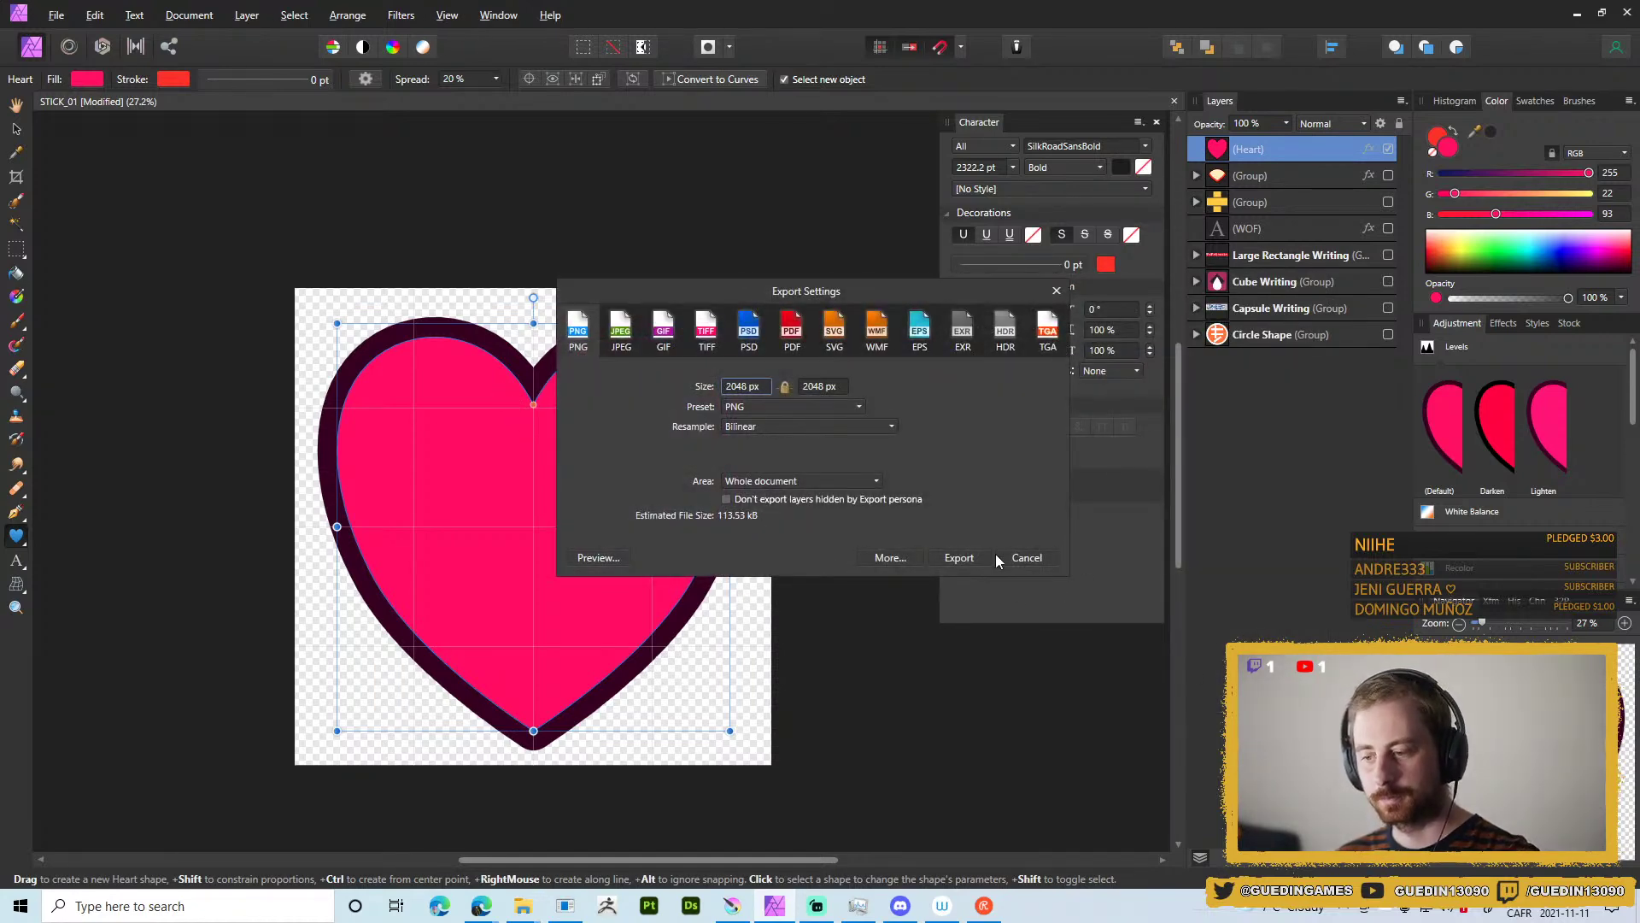
left_click(974, 560)
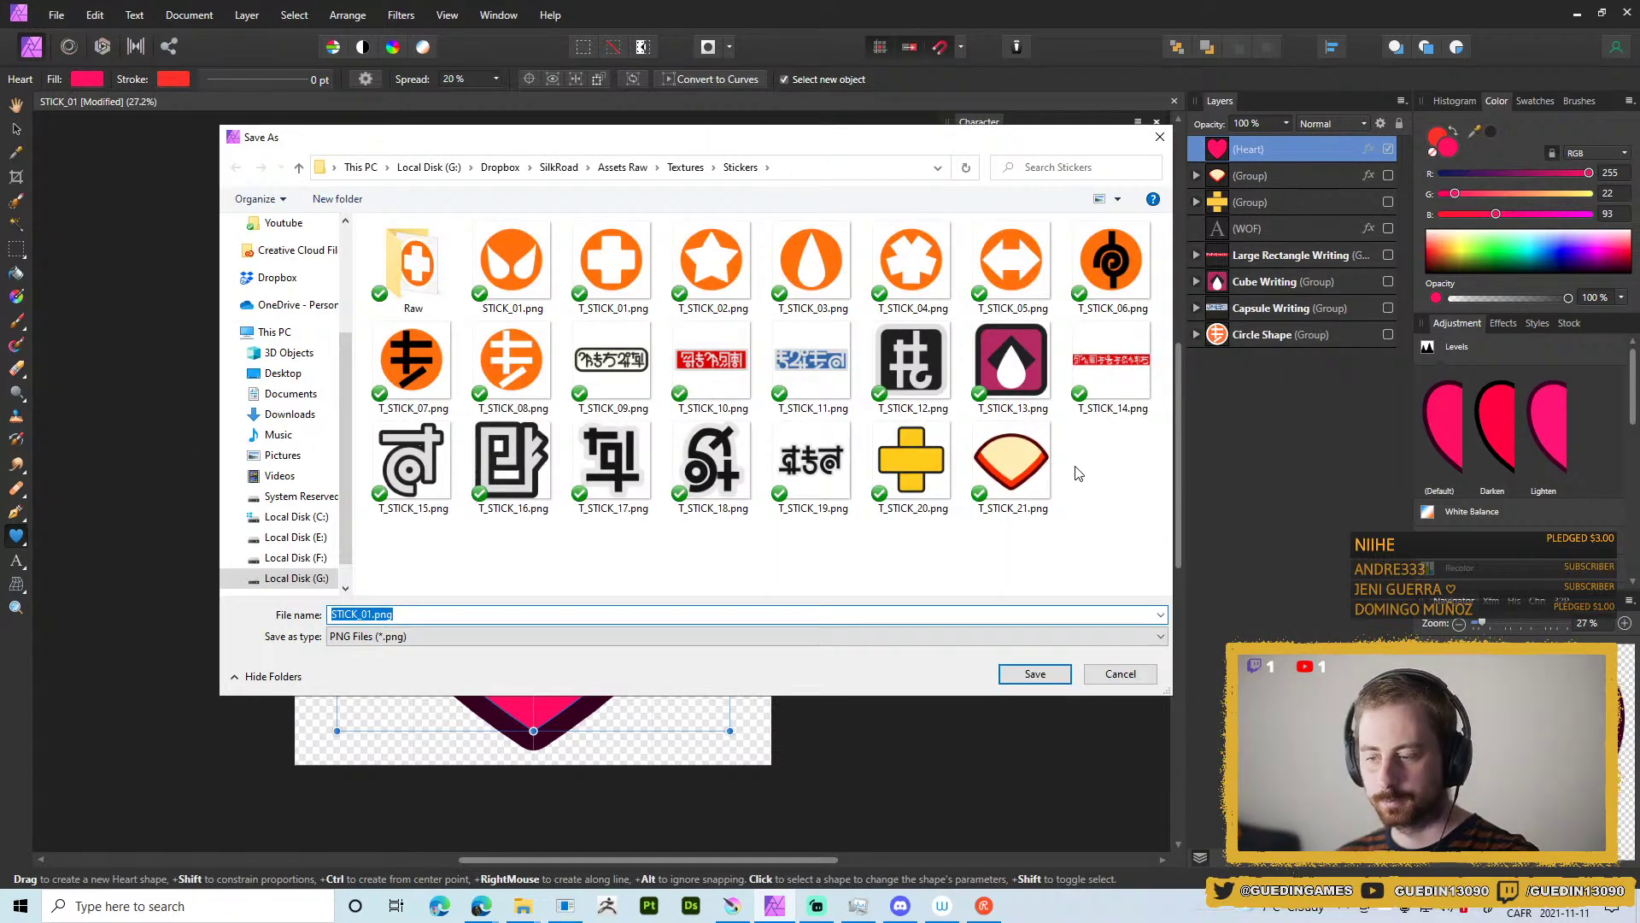
left_click(1013, 461)
left_click(377, 614)
left_click(377, 615)
key("Delete")
type("22")
key("Return")
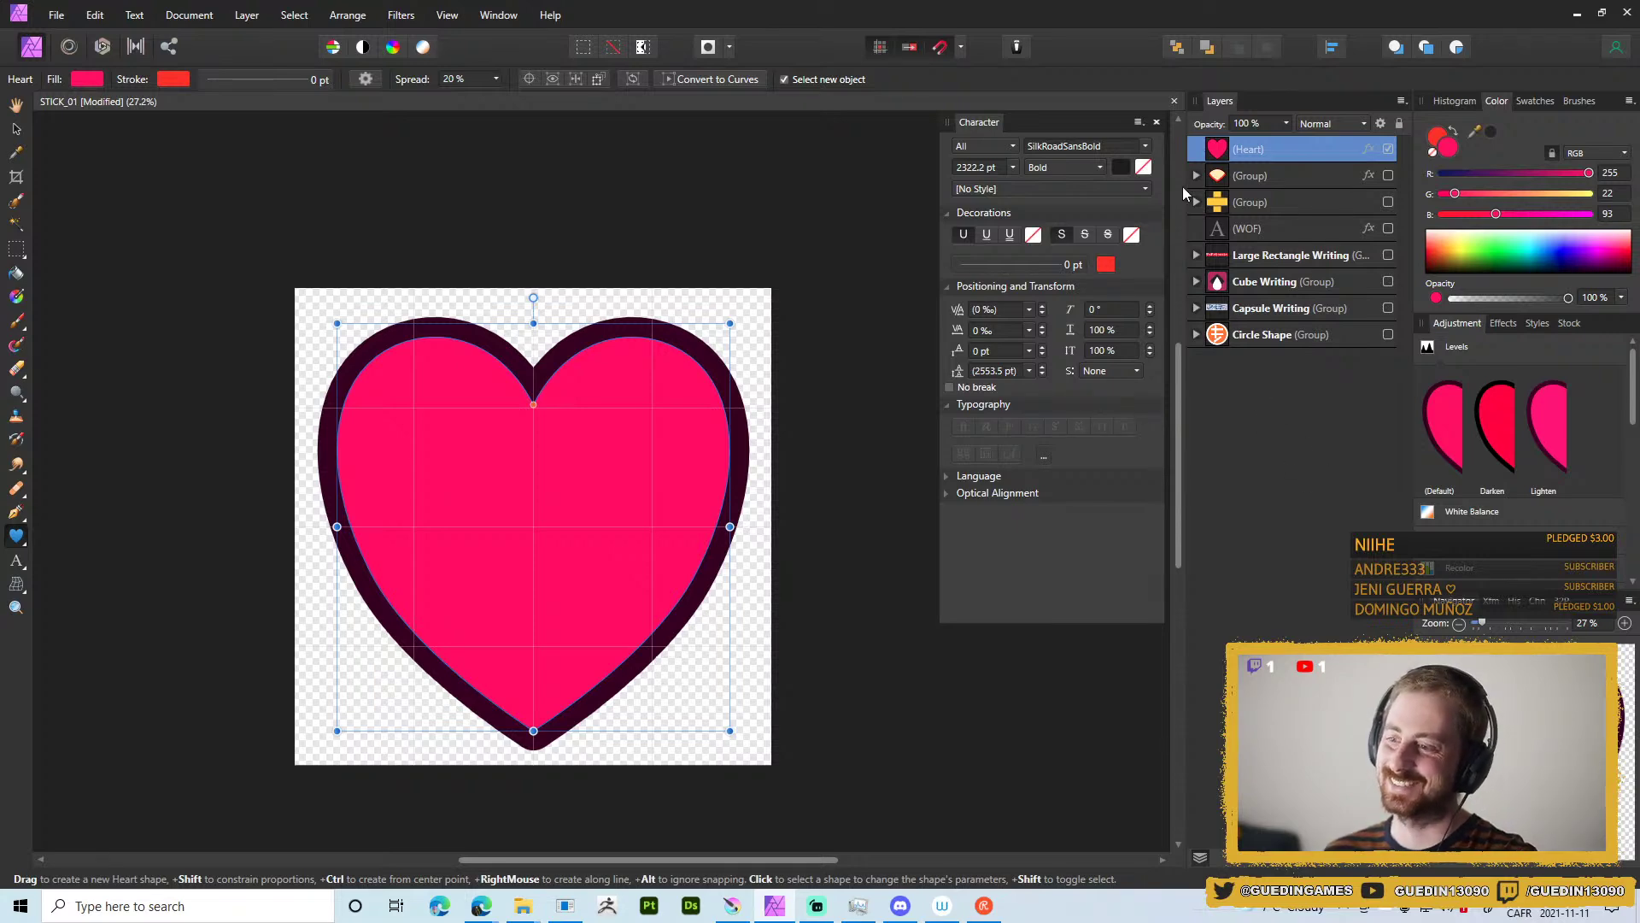
Hide the heart layer and draw a tall diamond outward from the canvas centre.
left_click(1387, 150)
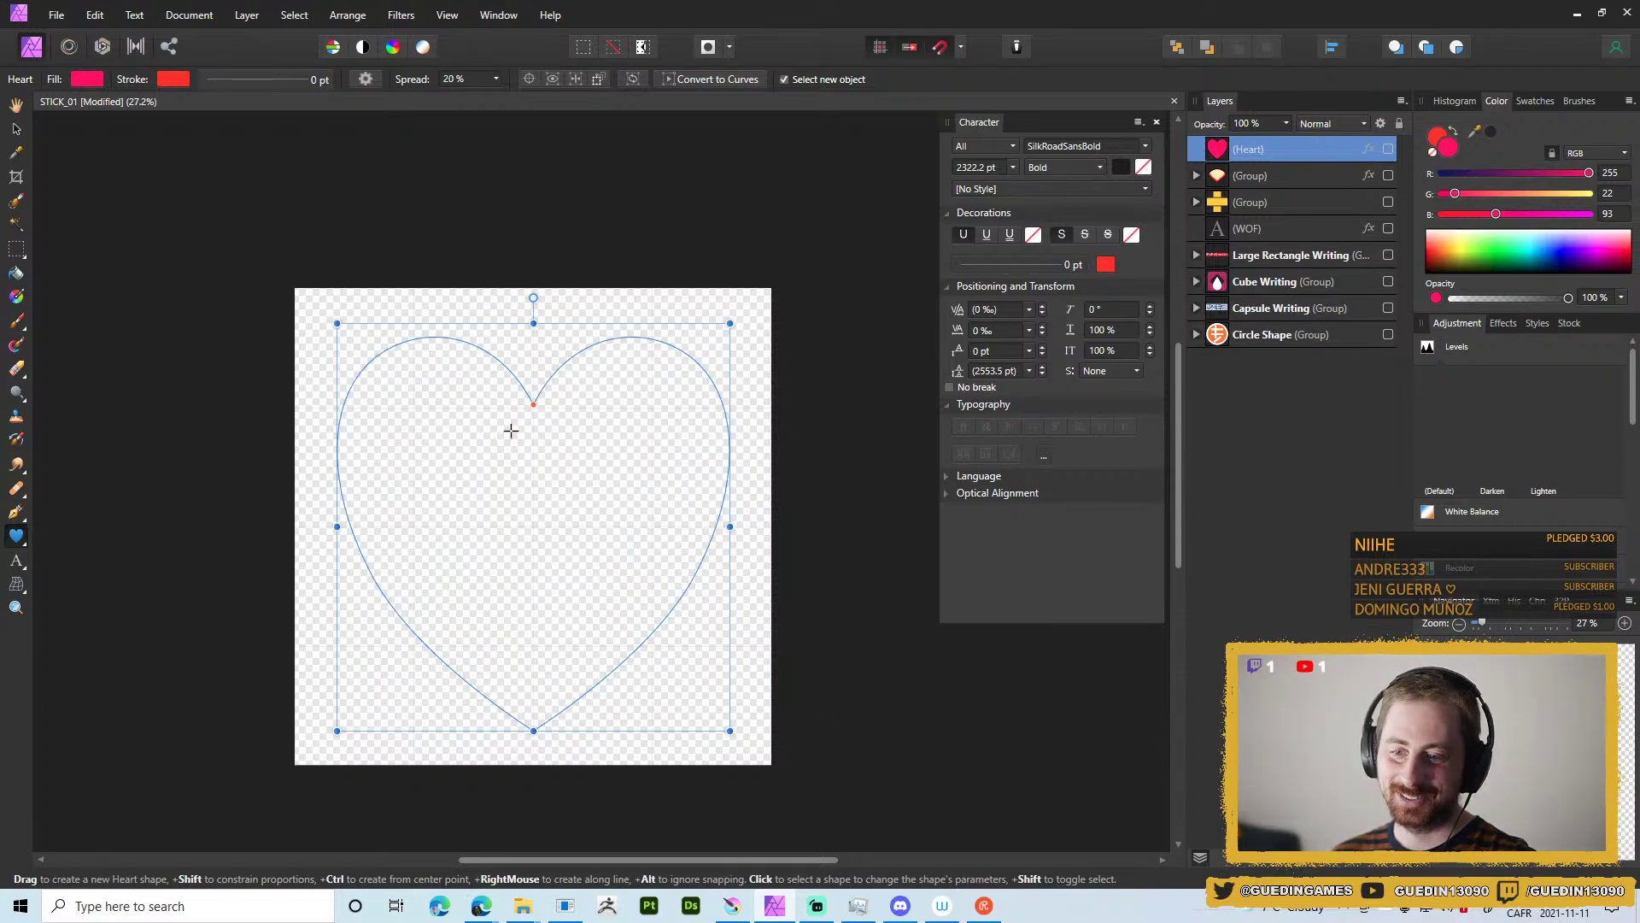
left_click(16, 544)
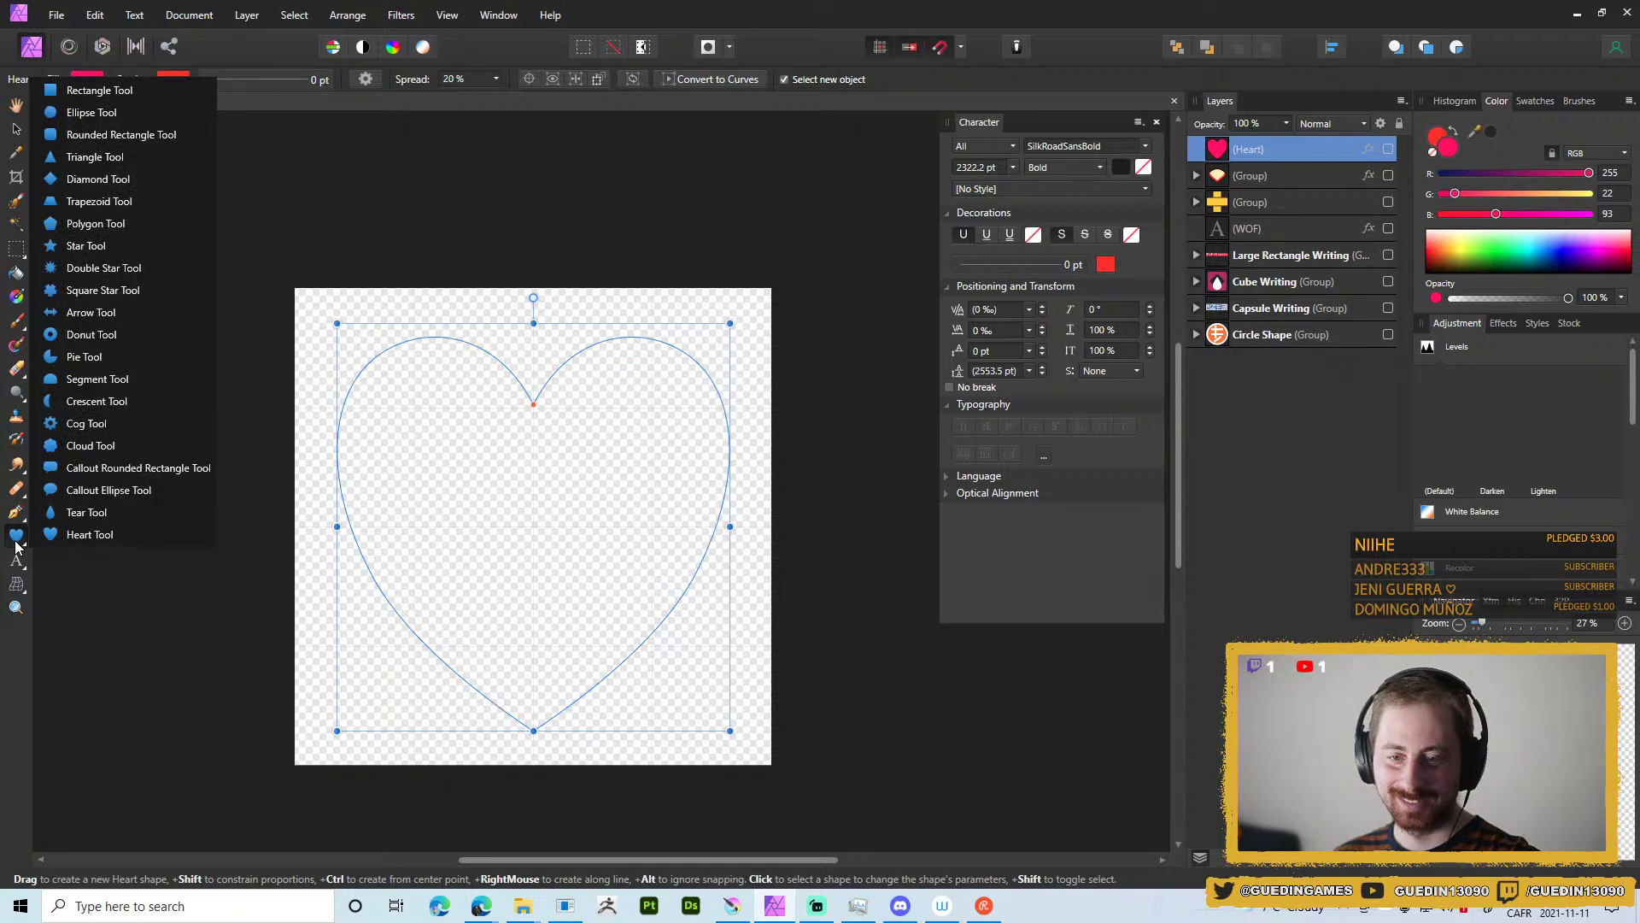
left_click(125, 181)
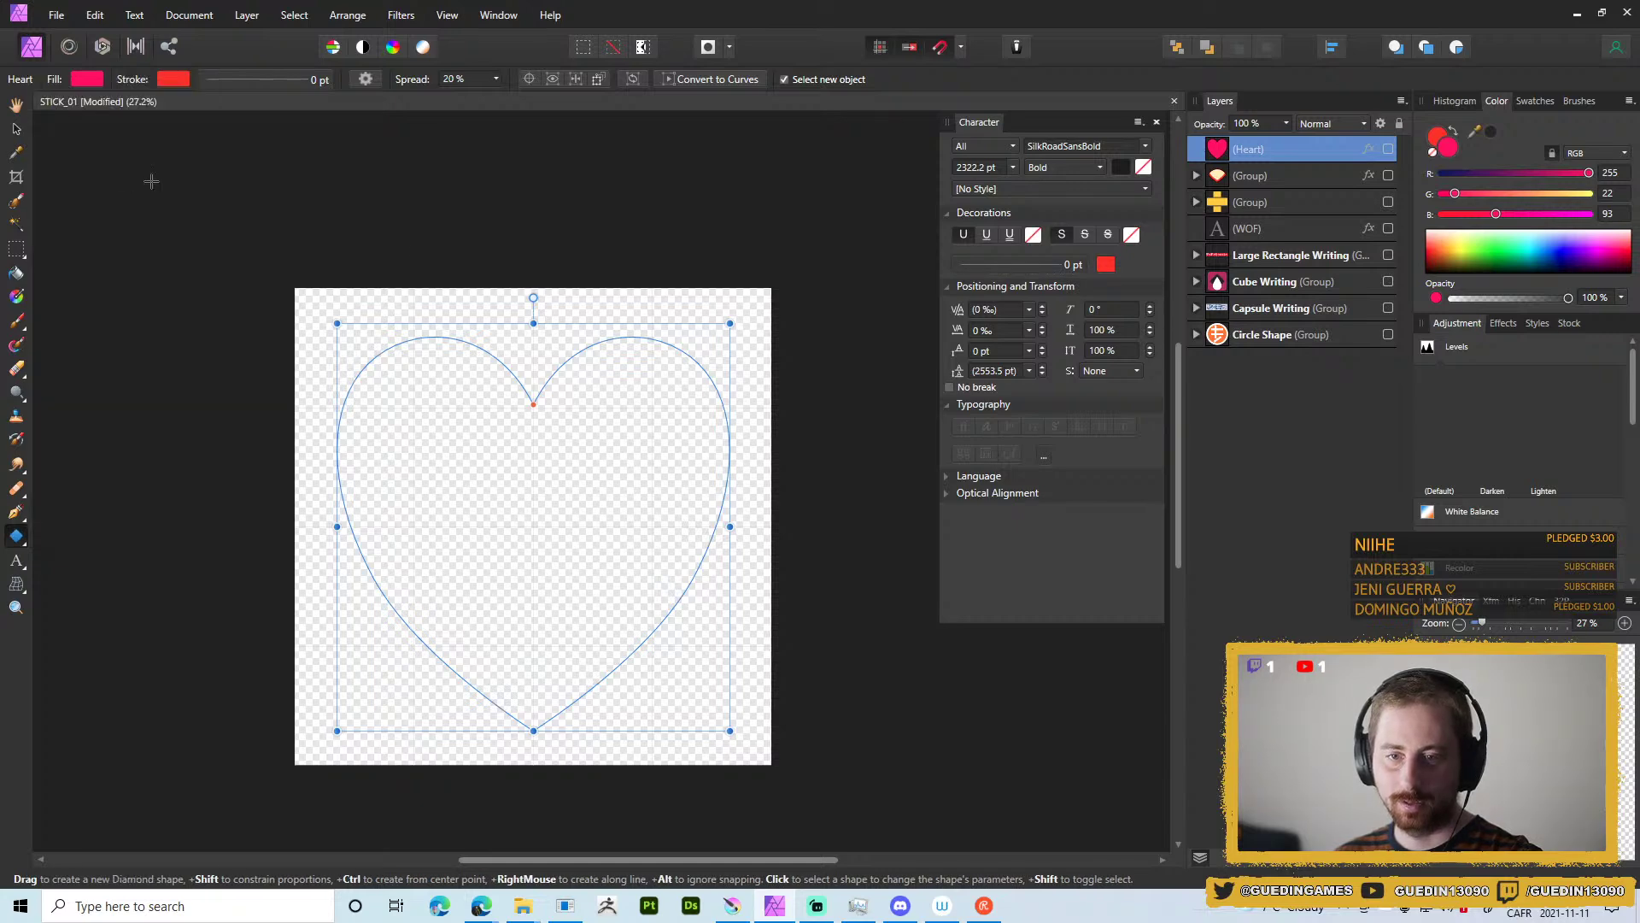
left_click_drag(533, 527, 769, 344)
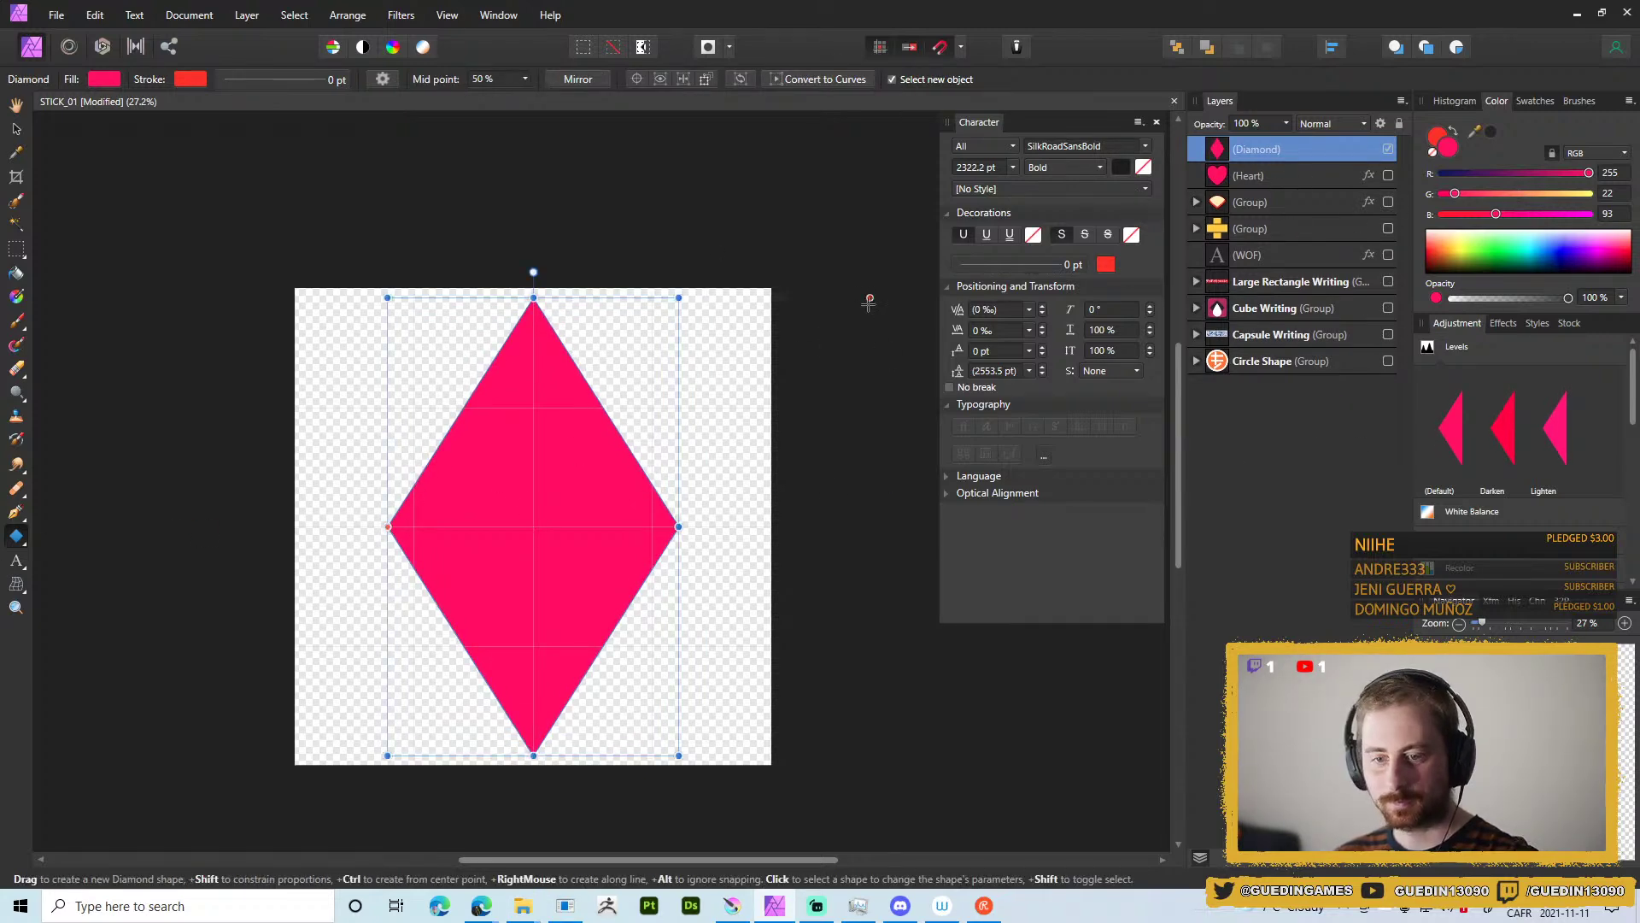
Fill the diamond with orange of H 36, S 100, L 53 and shrink it slightly about its centre.
left_click(103, 79)
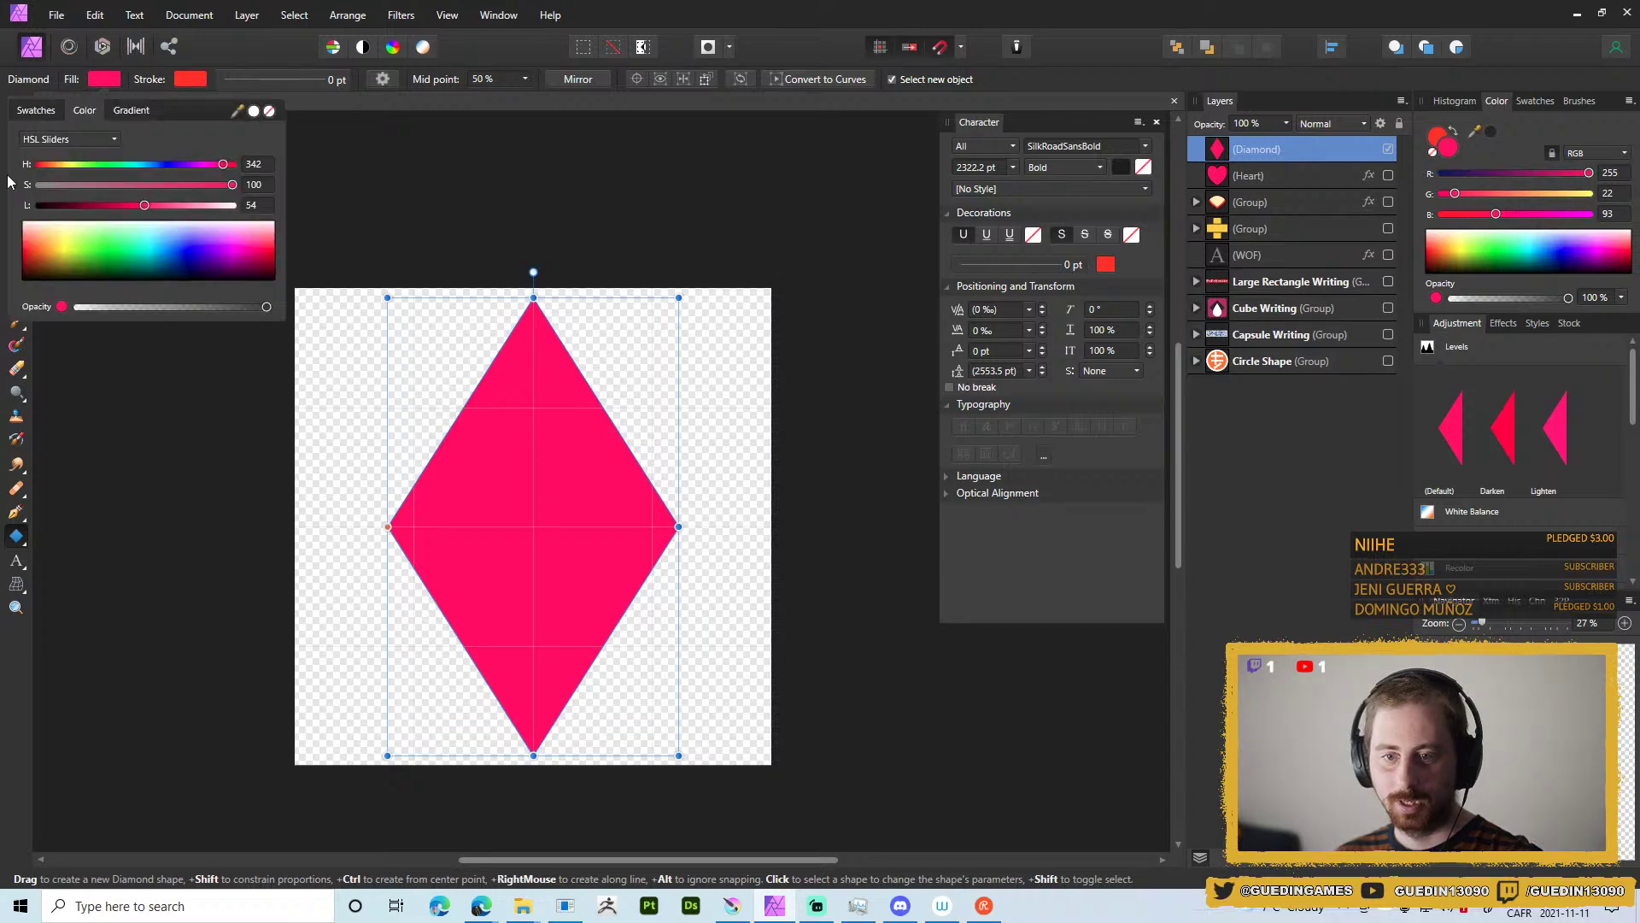
left_click_drag(124, 247, 48, 248)
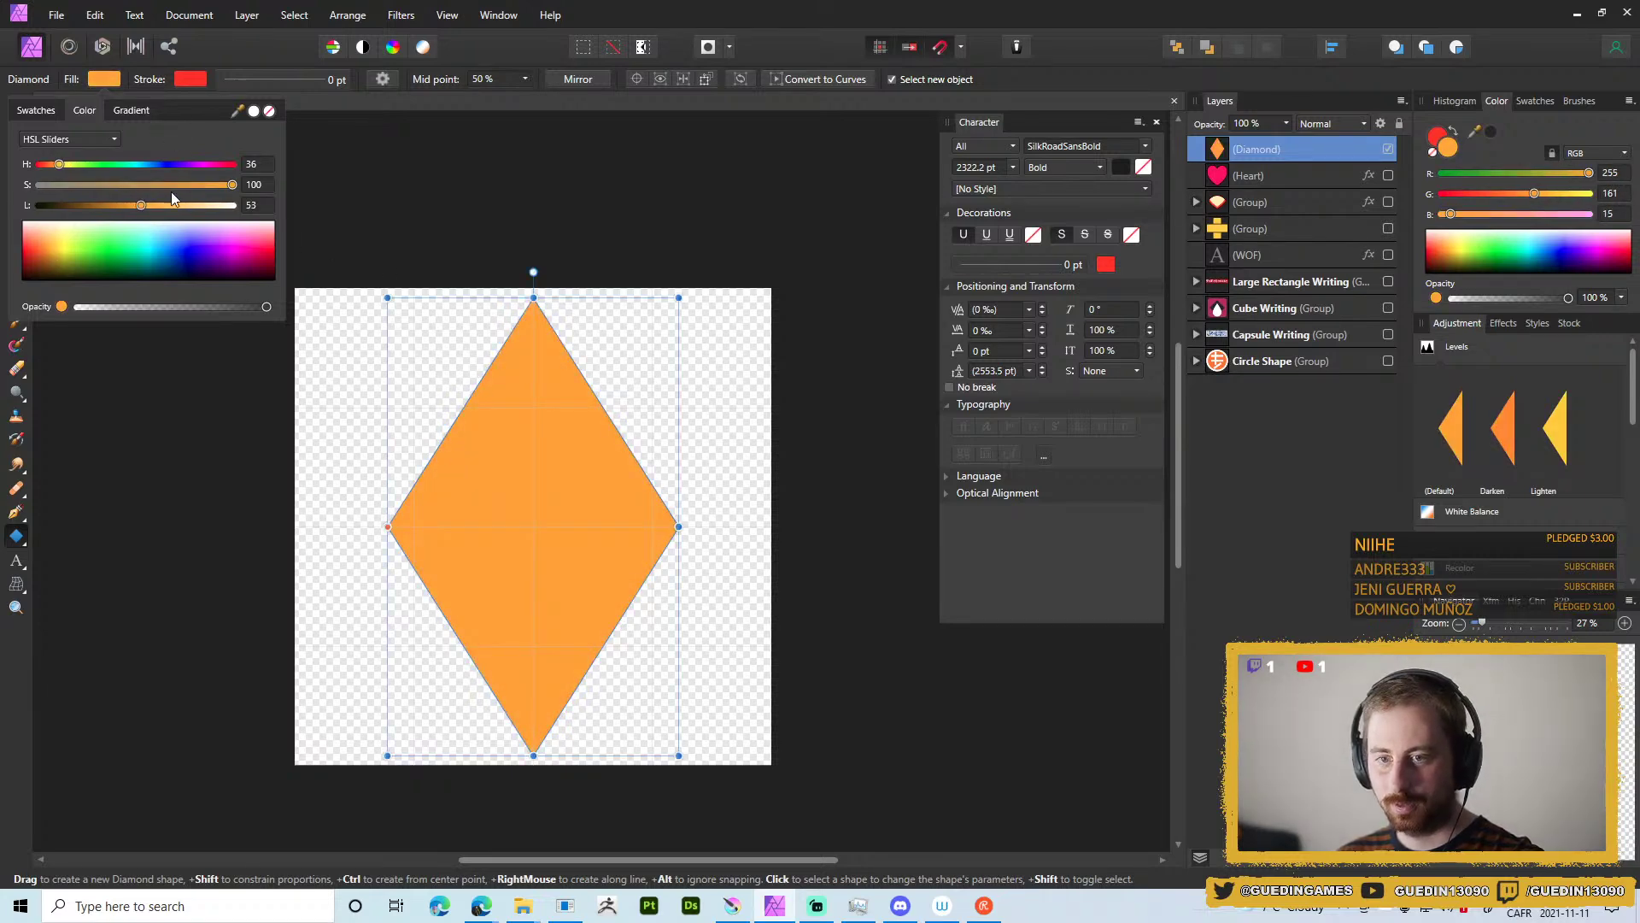
left_click(680, 299)
mouse_move(679, 299)
left_mouse_down()
mouse_move(662, 323)
mouse_move(674, 315)
left_mouse_up()
Give the diamond a 100 pt stroke in dark grey of H 11, S 0, L 10.
left_click(299, 81)
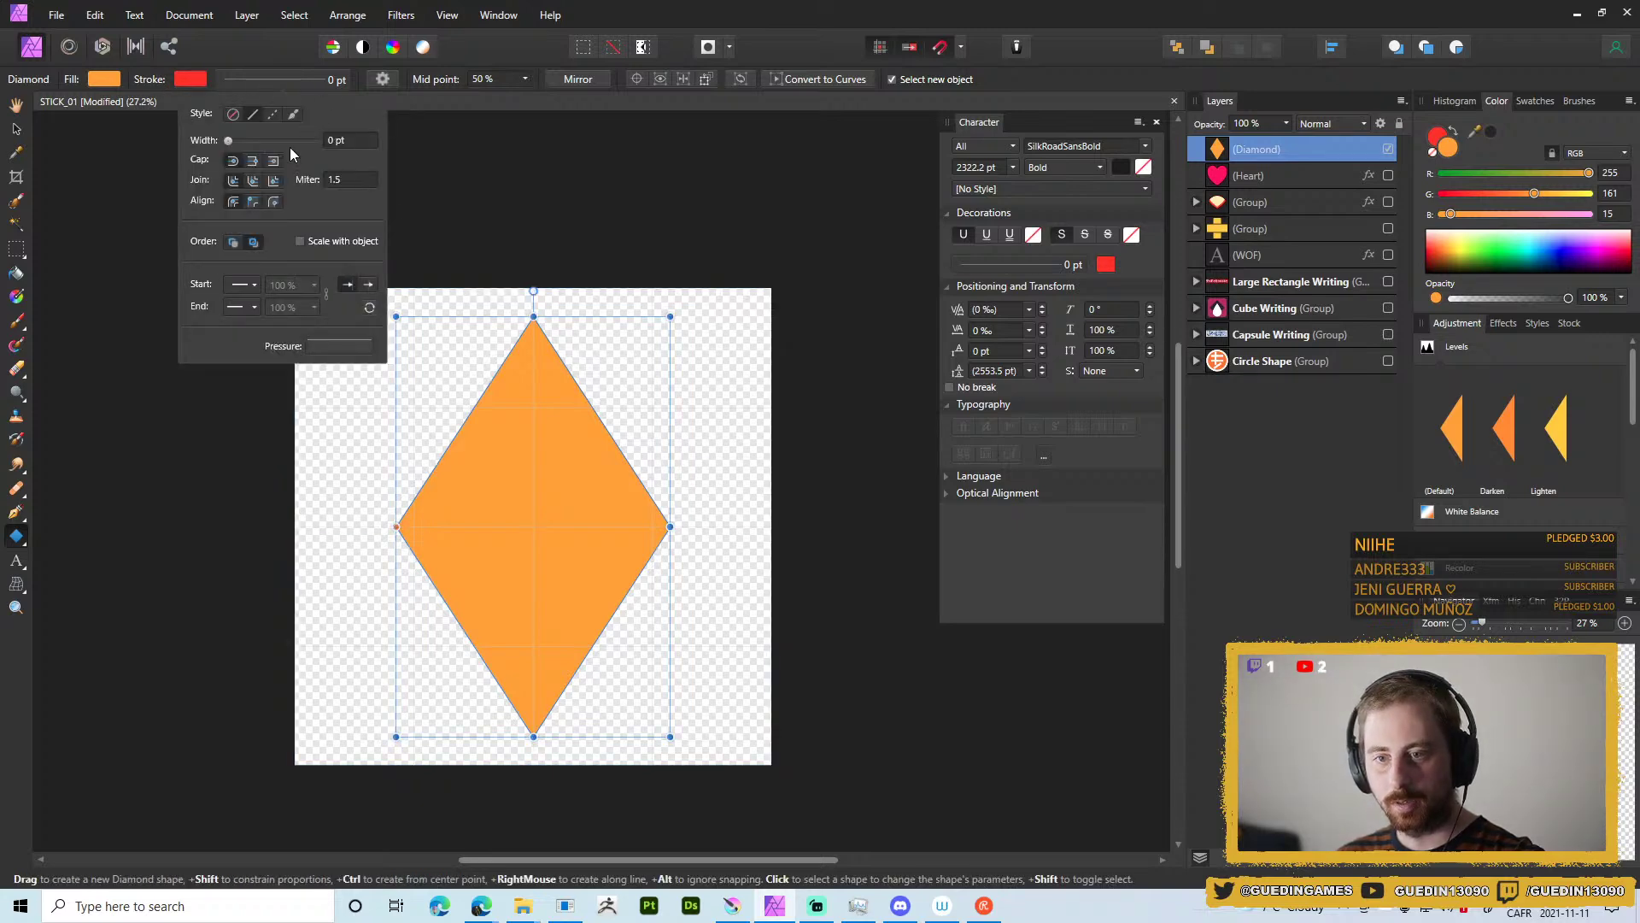
left_click_drag(312, 142, 528, 128)
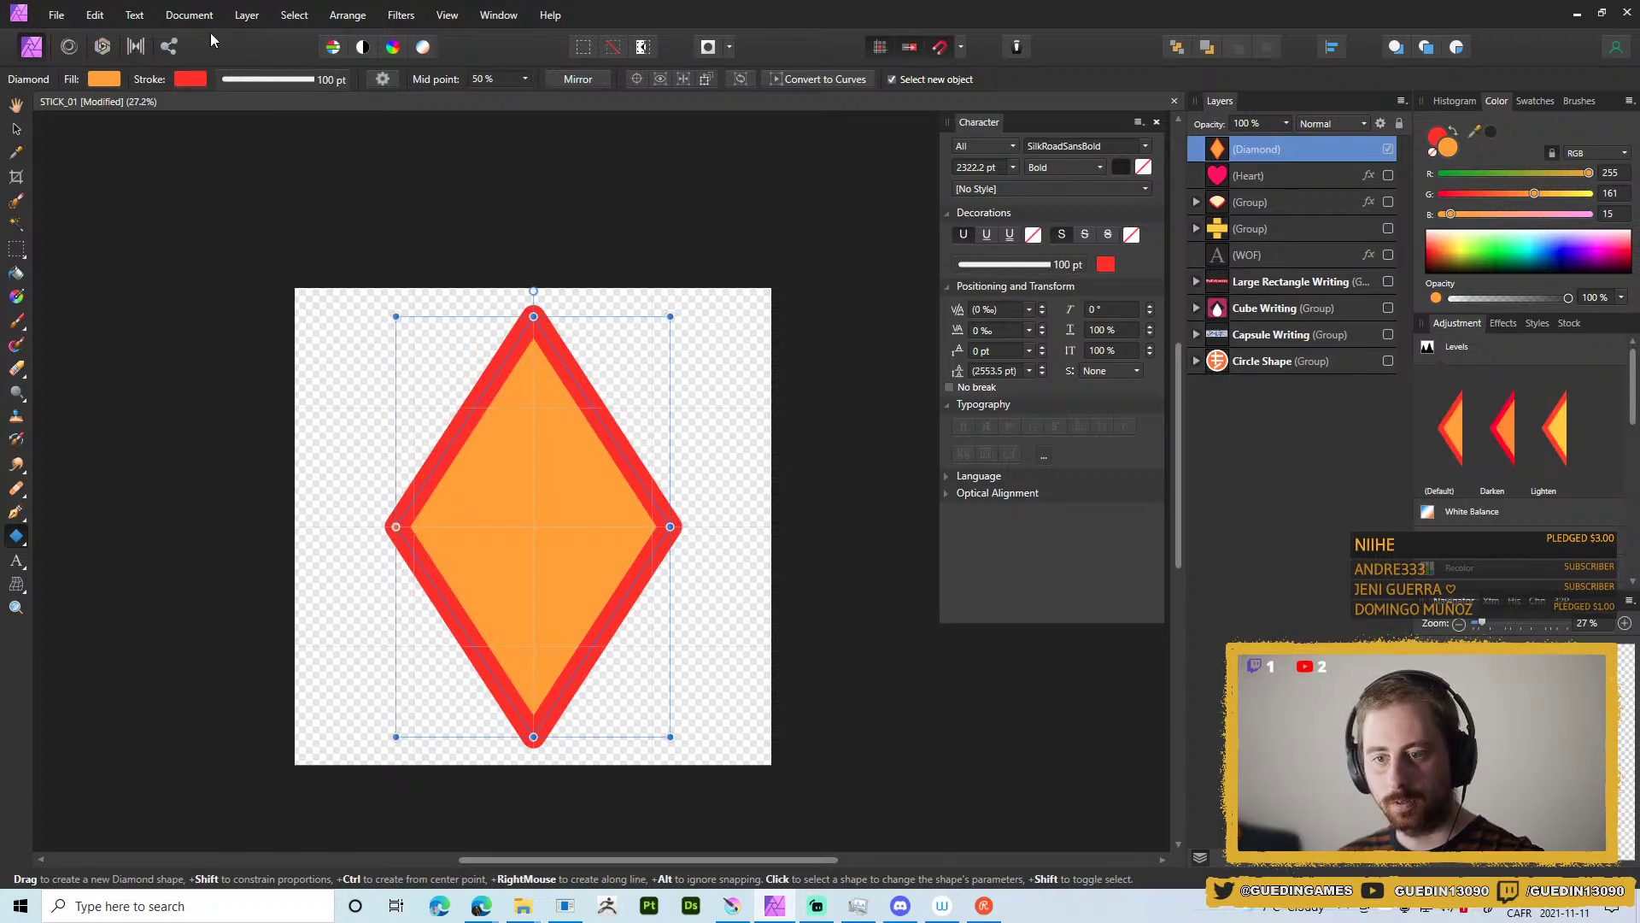
left_click(192, 79)
left_click_drag(170, 185, 70, 190)
left_click_drag(203, 205, 102, 227)
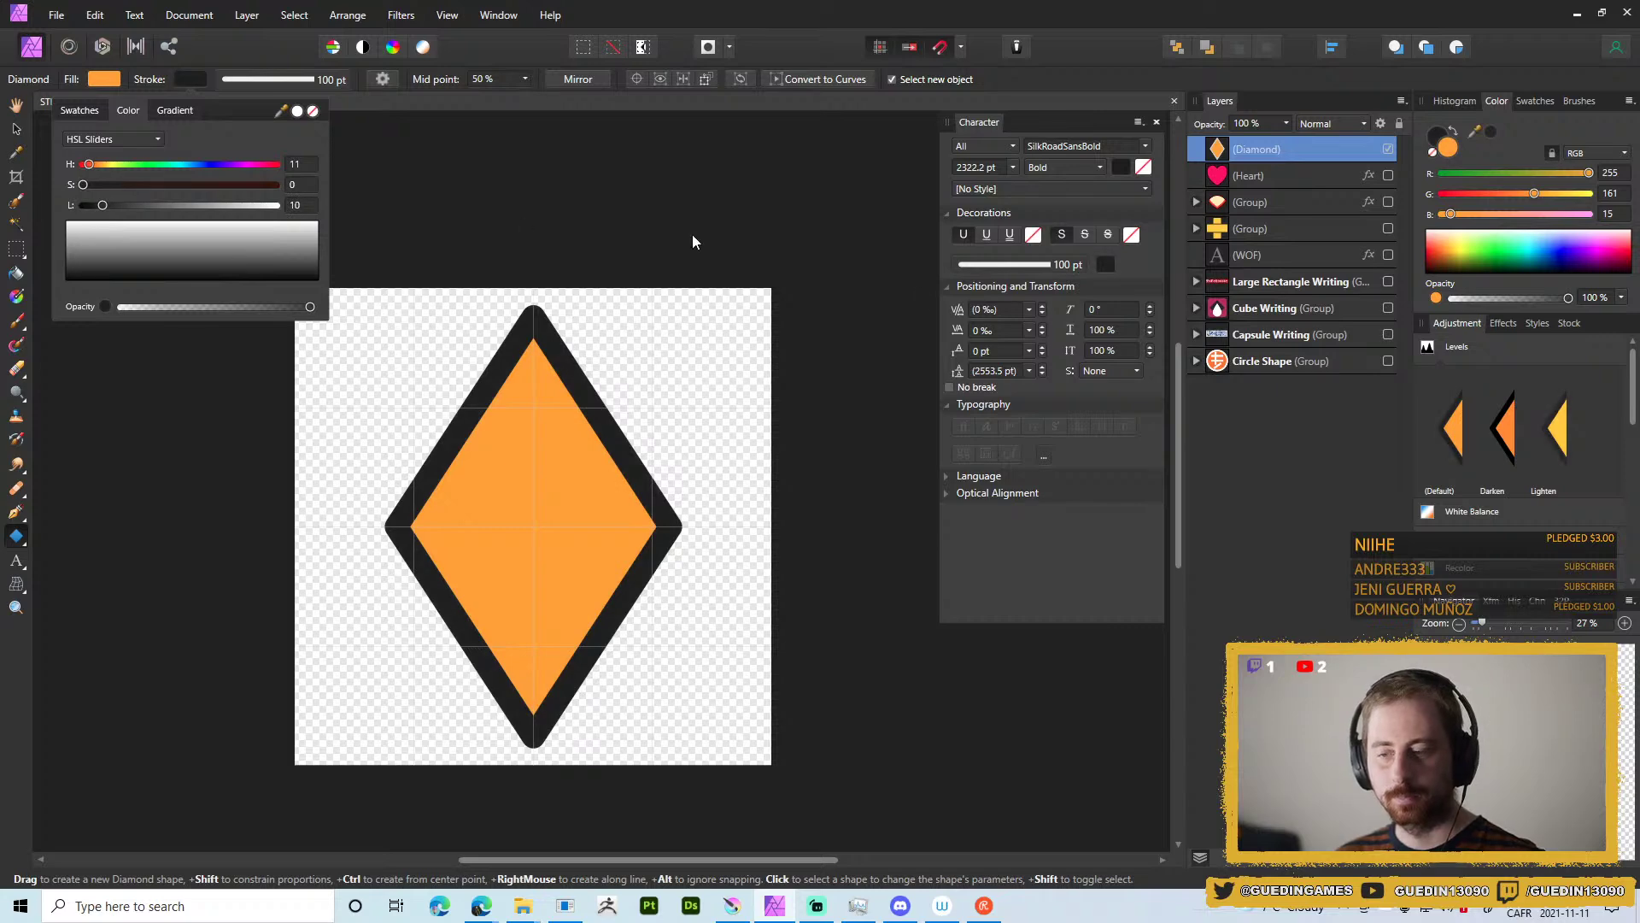
left_click(16, 537)
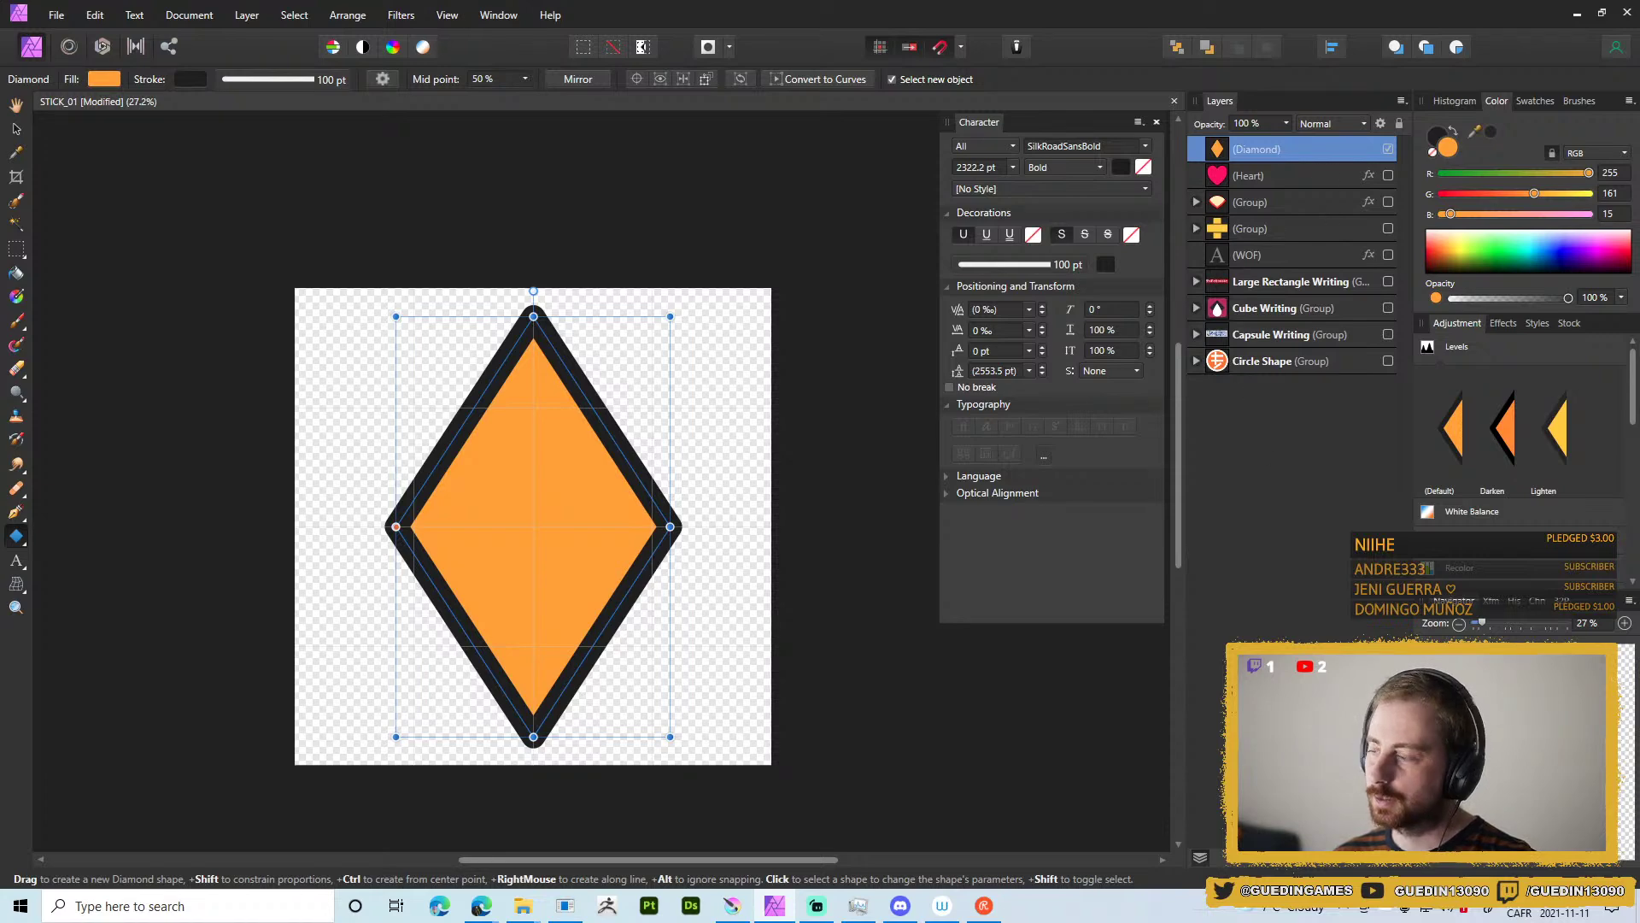
Switch to the web browser and, in place of the Affinity forum page, search Google for "affinity photo restrict layer".
key("alt")
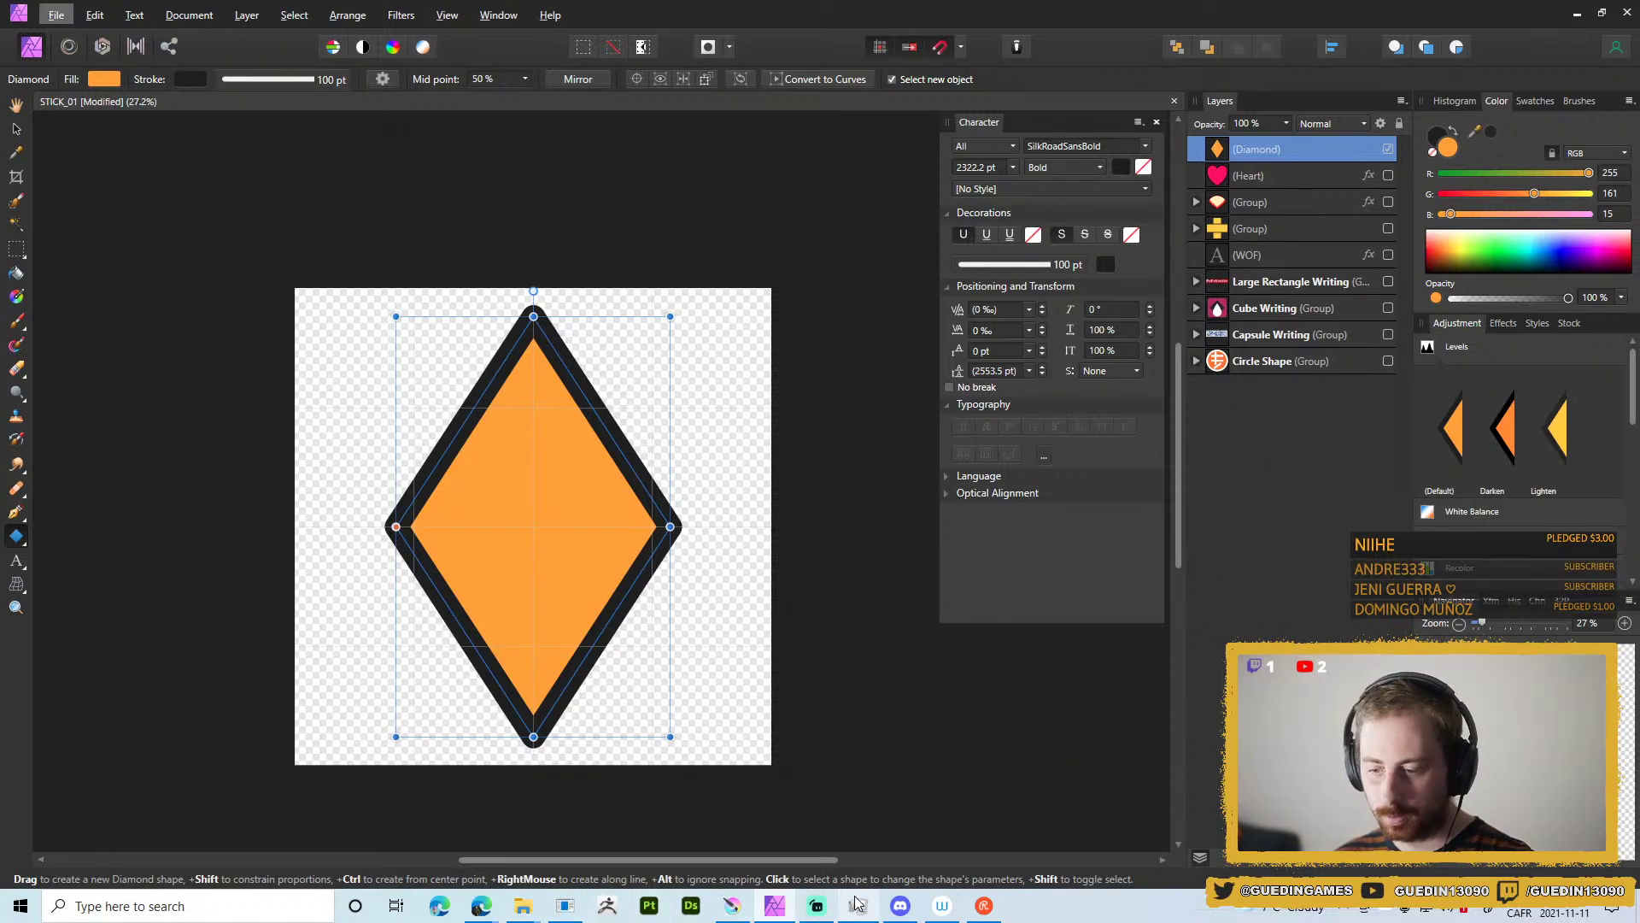
mouse_move(481, 904)
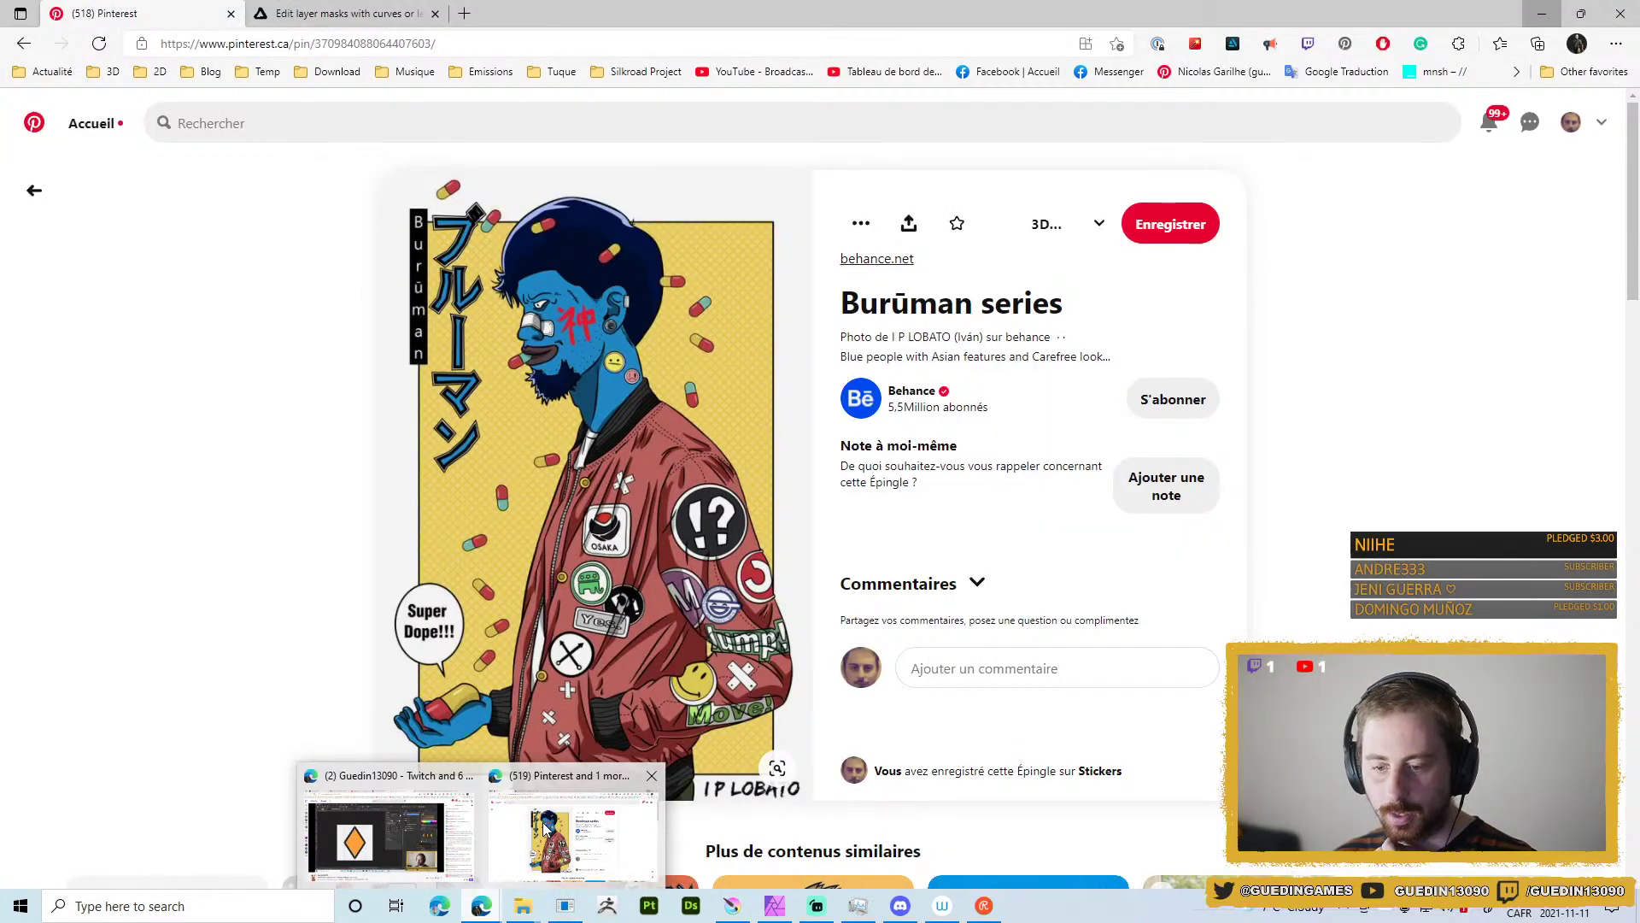
left_click(547, 828)
left_click(323, 13)
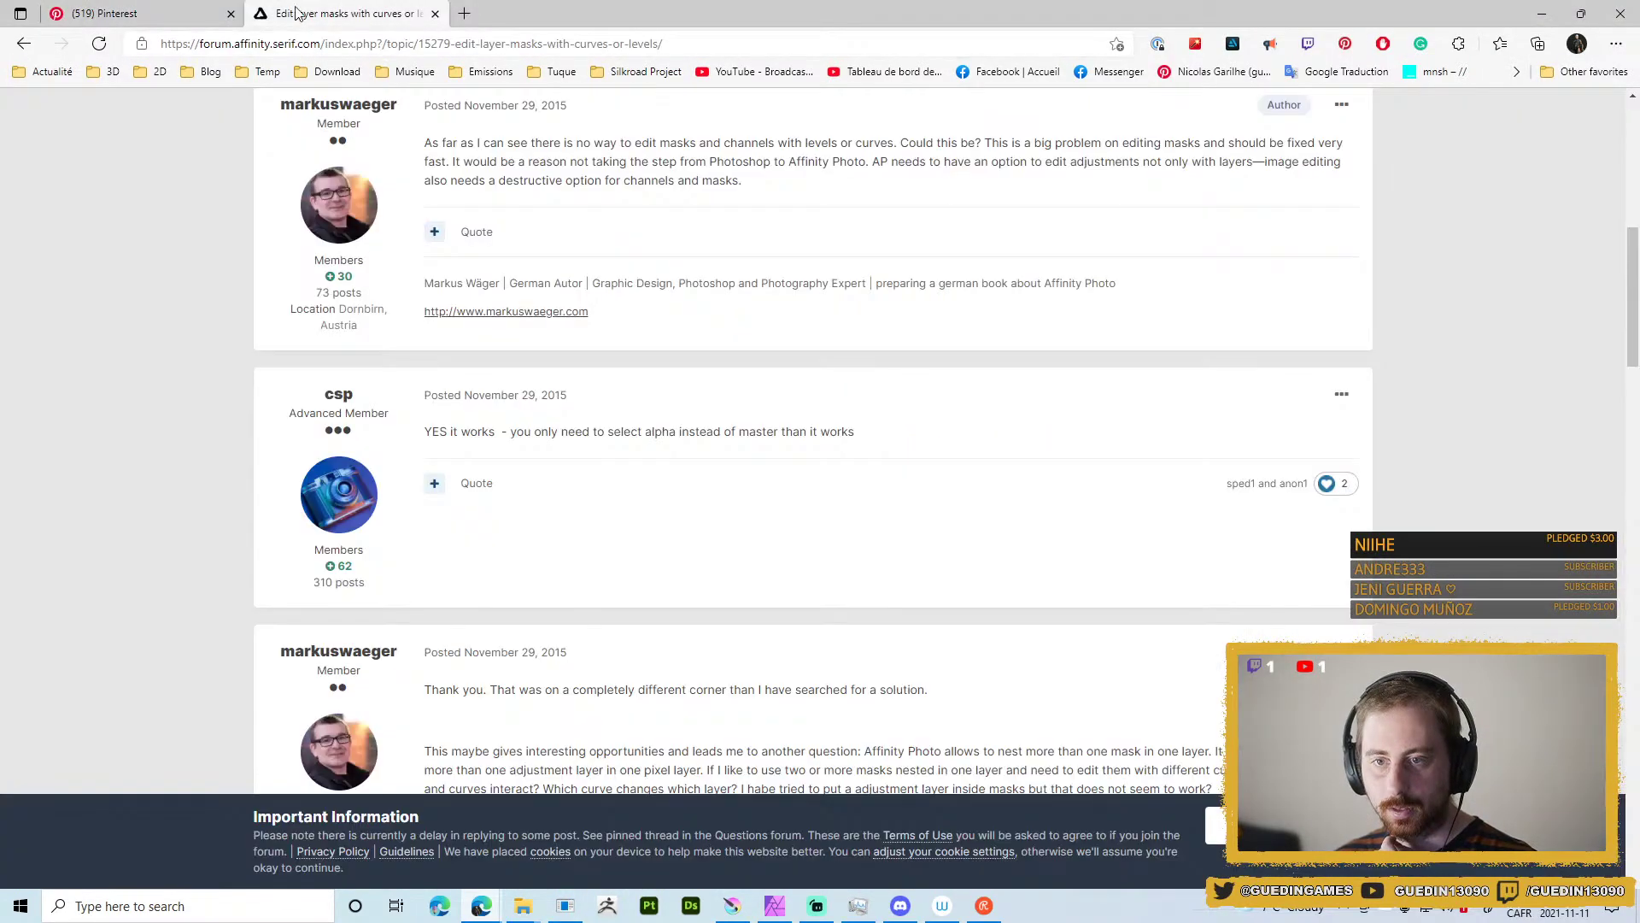
left_click(359, 44)
type("af")
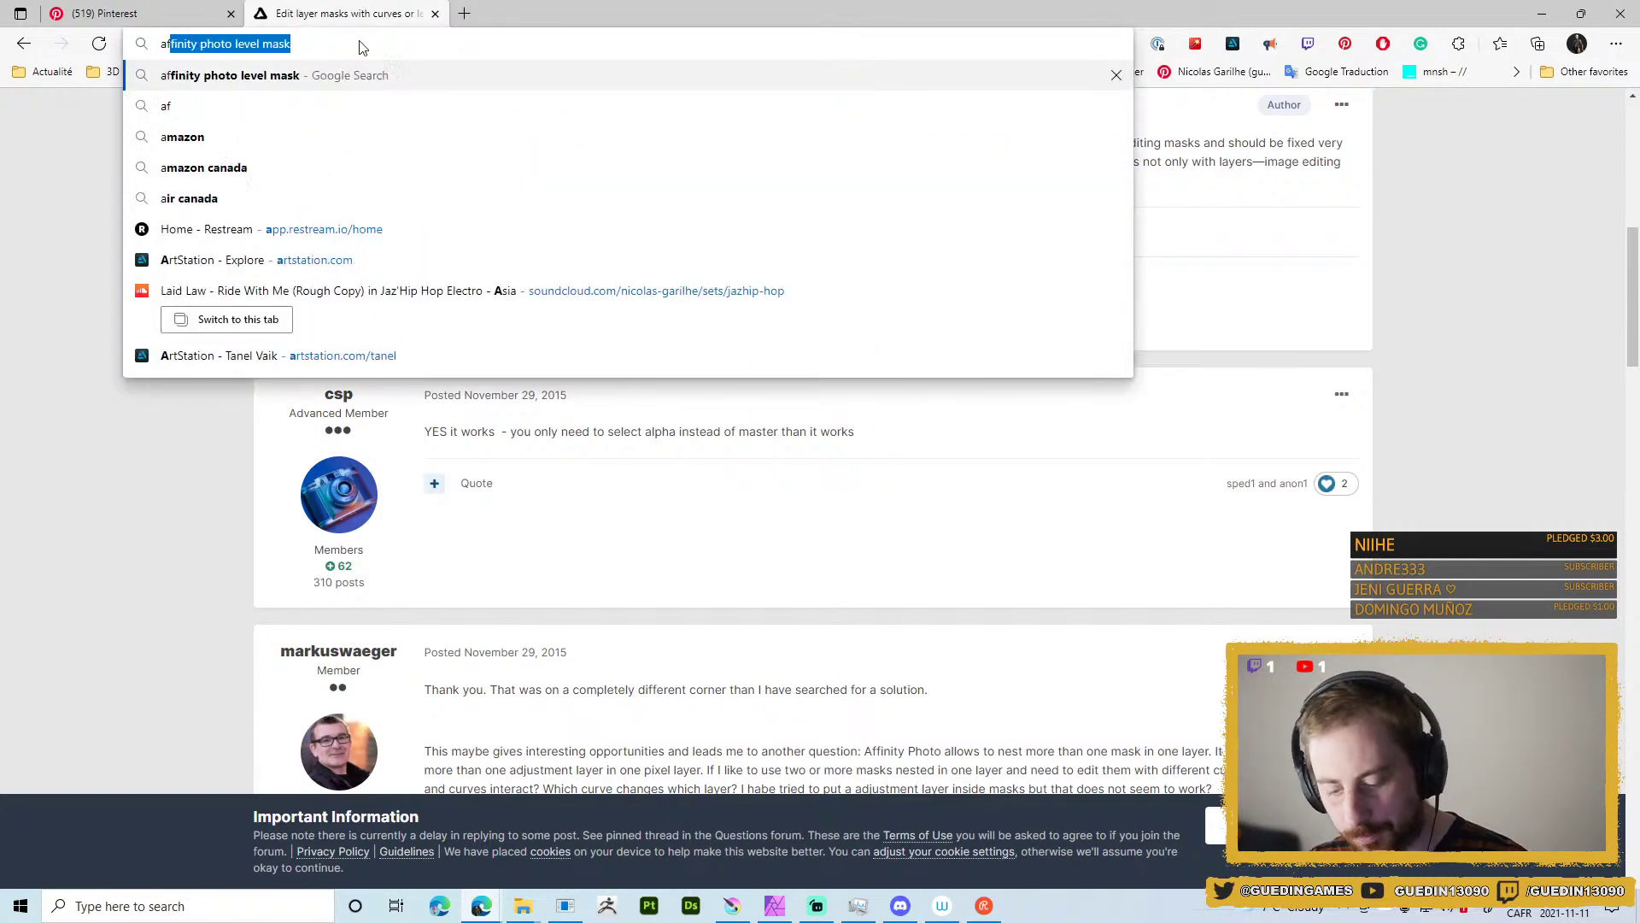
type("finity photo ")
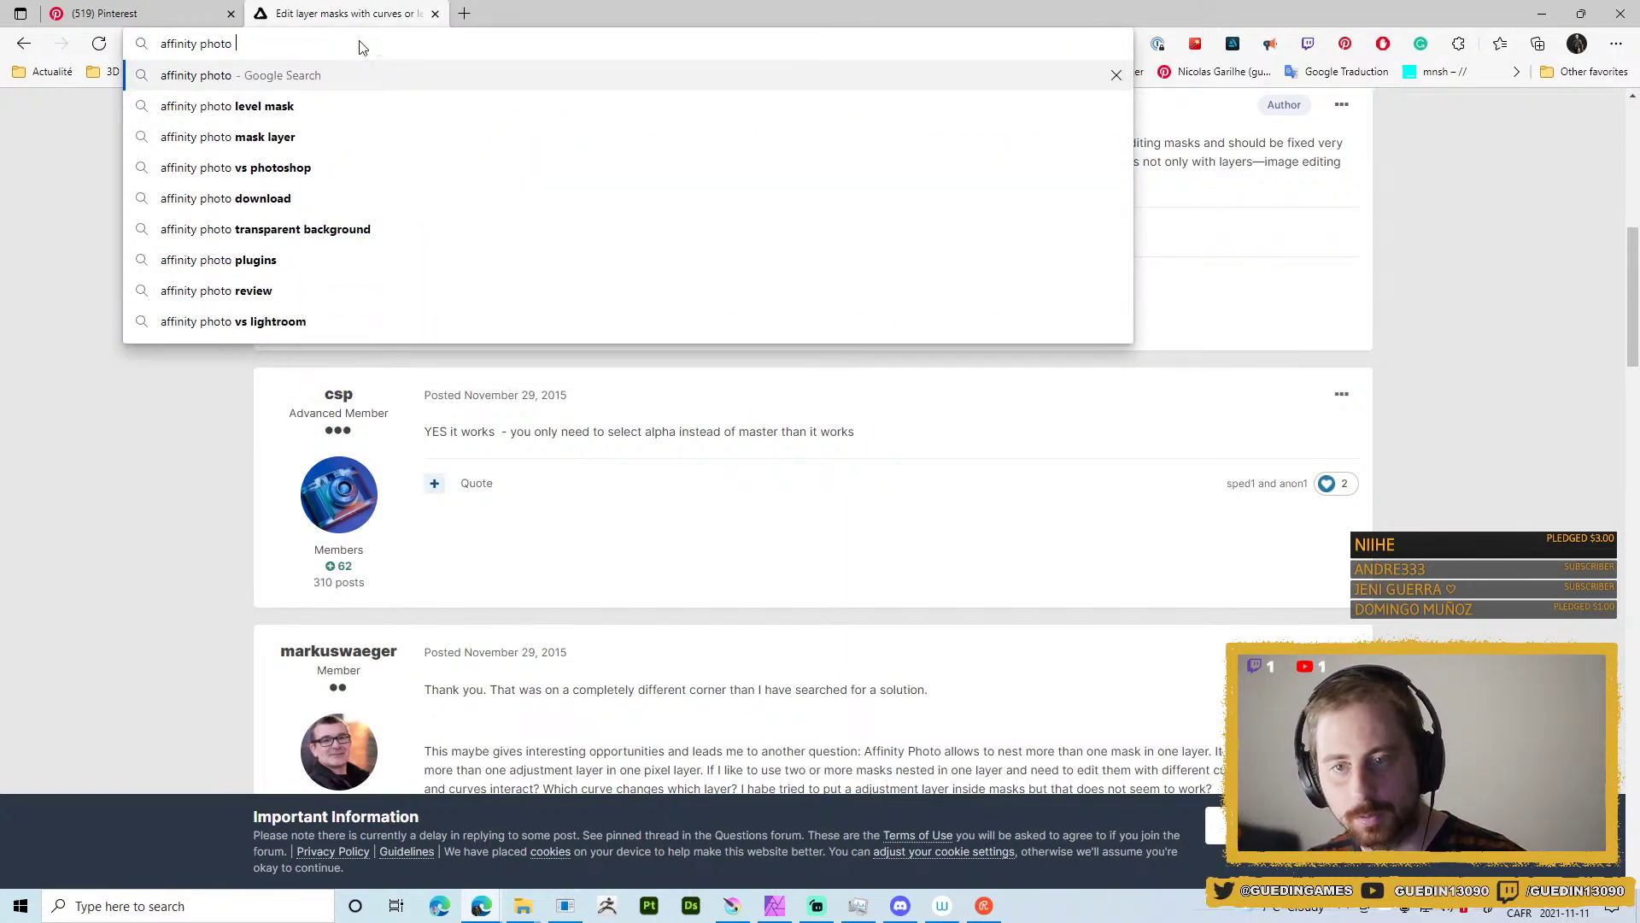
type("restrict layer")
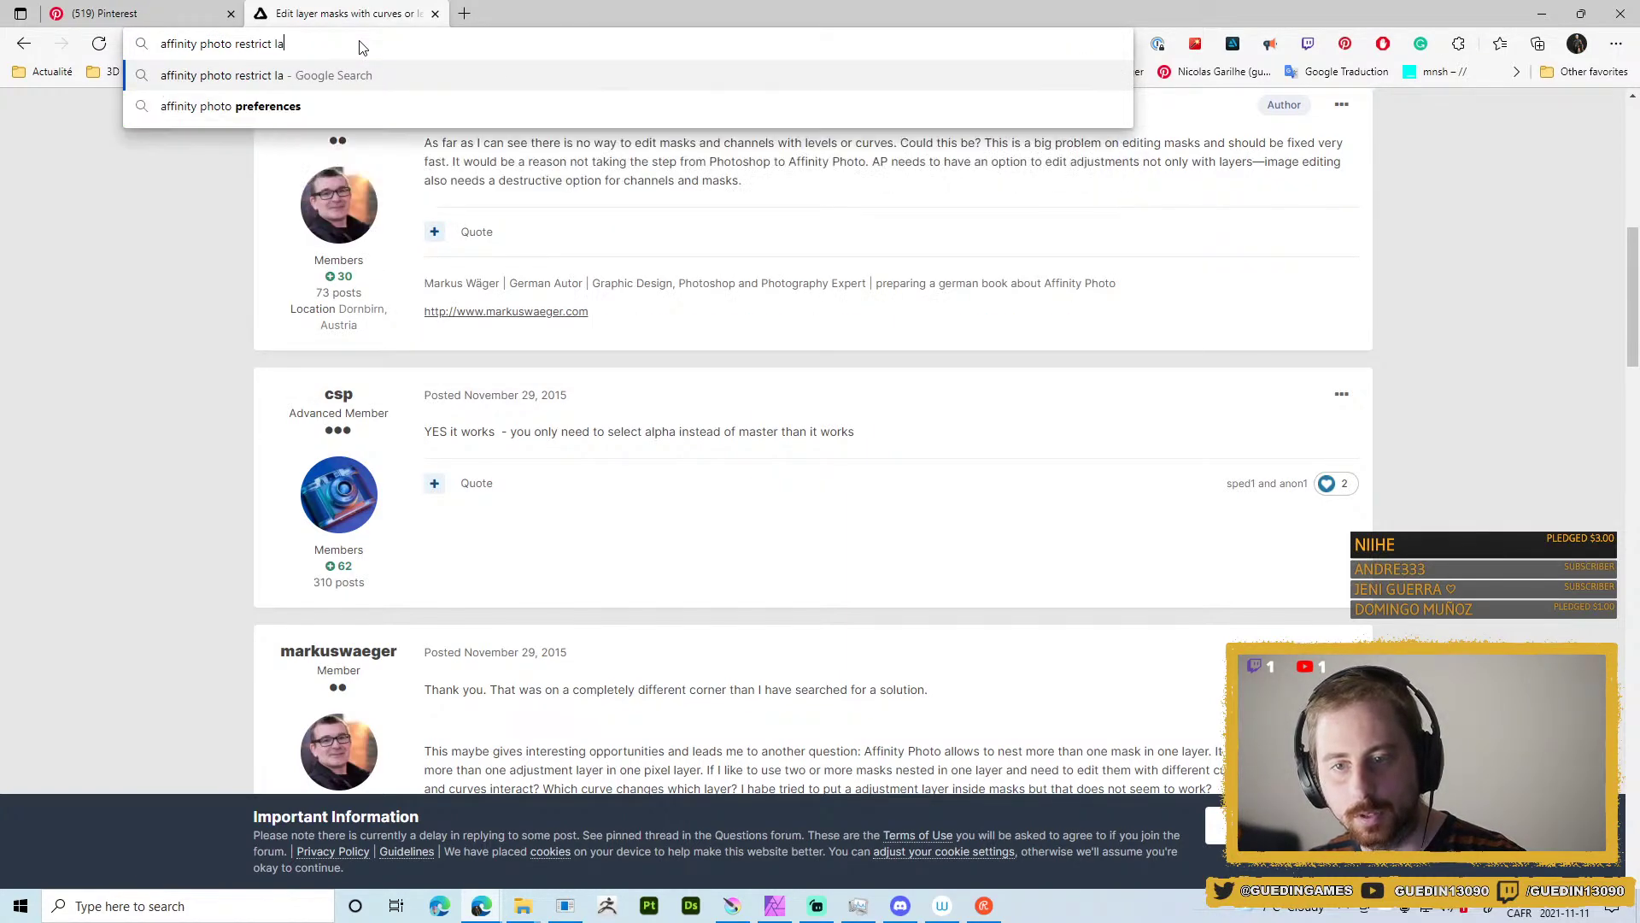
key("Return")
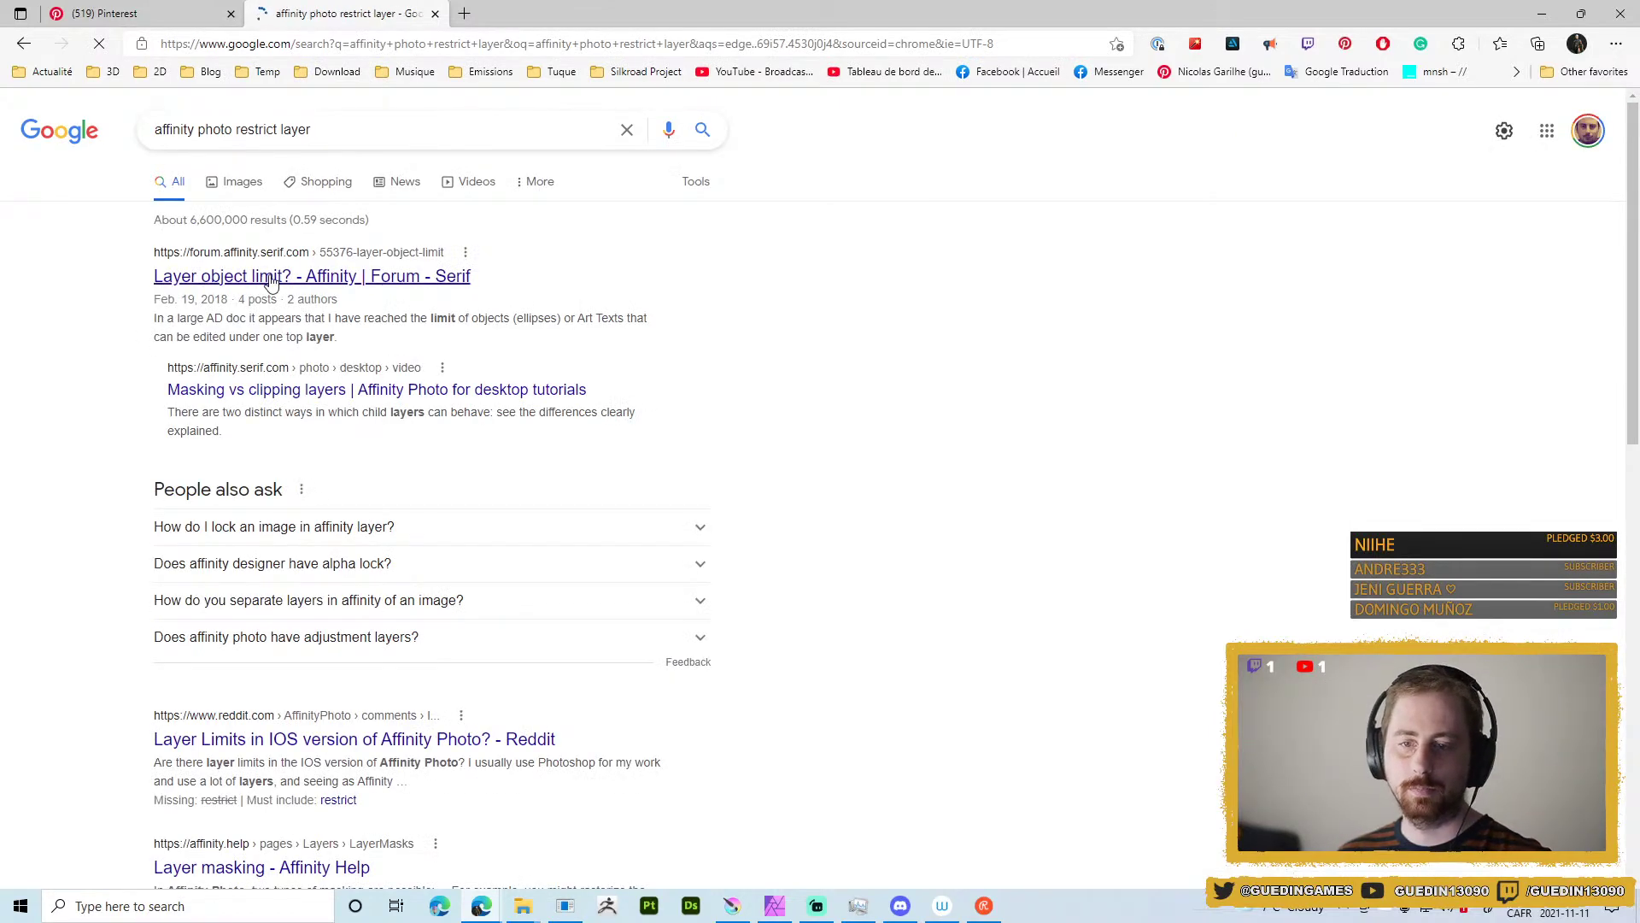
Look through the search results for a way to restrict a layer, expanding the question about alpha lock in Affinity Designer.
middle_click(246, 279)
middle_click(498, 7)
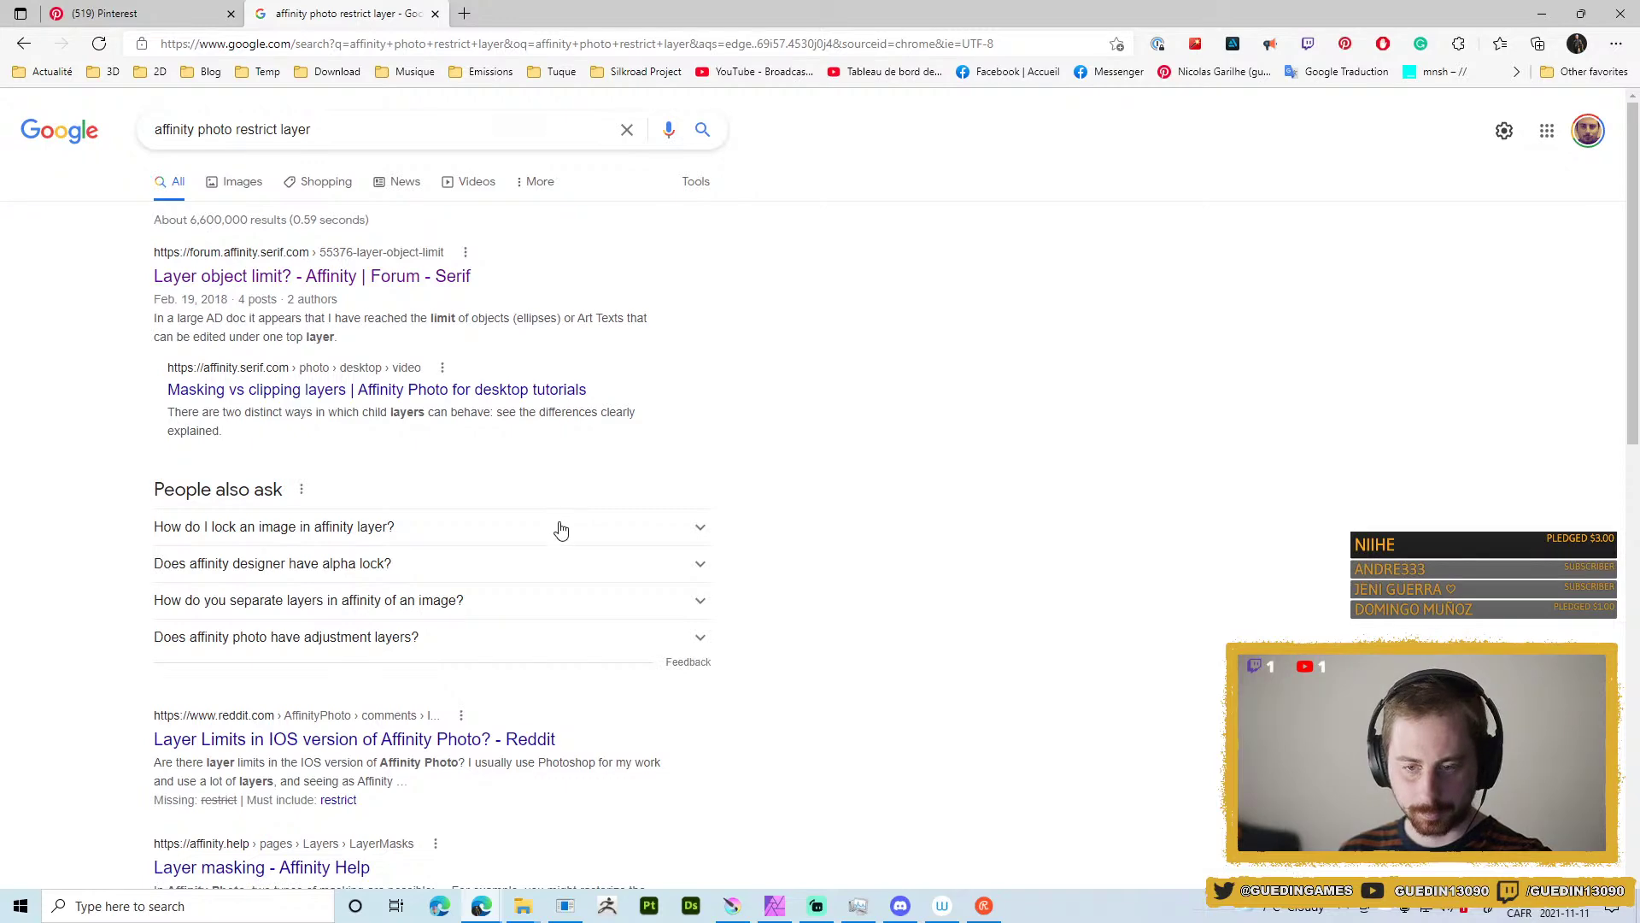
scroll(549, 602, "down", 3)
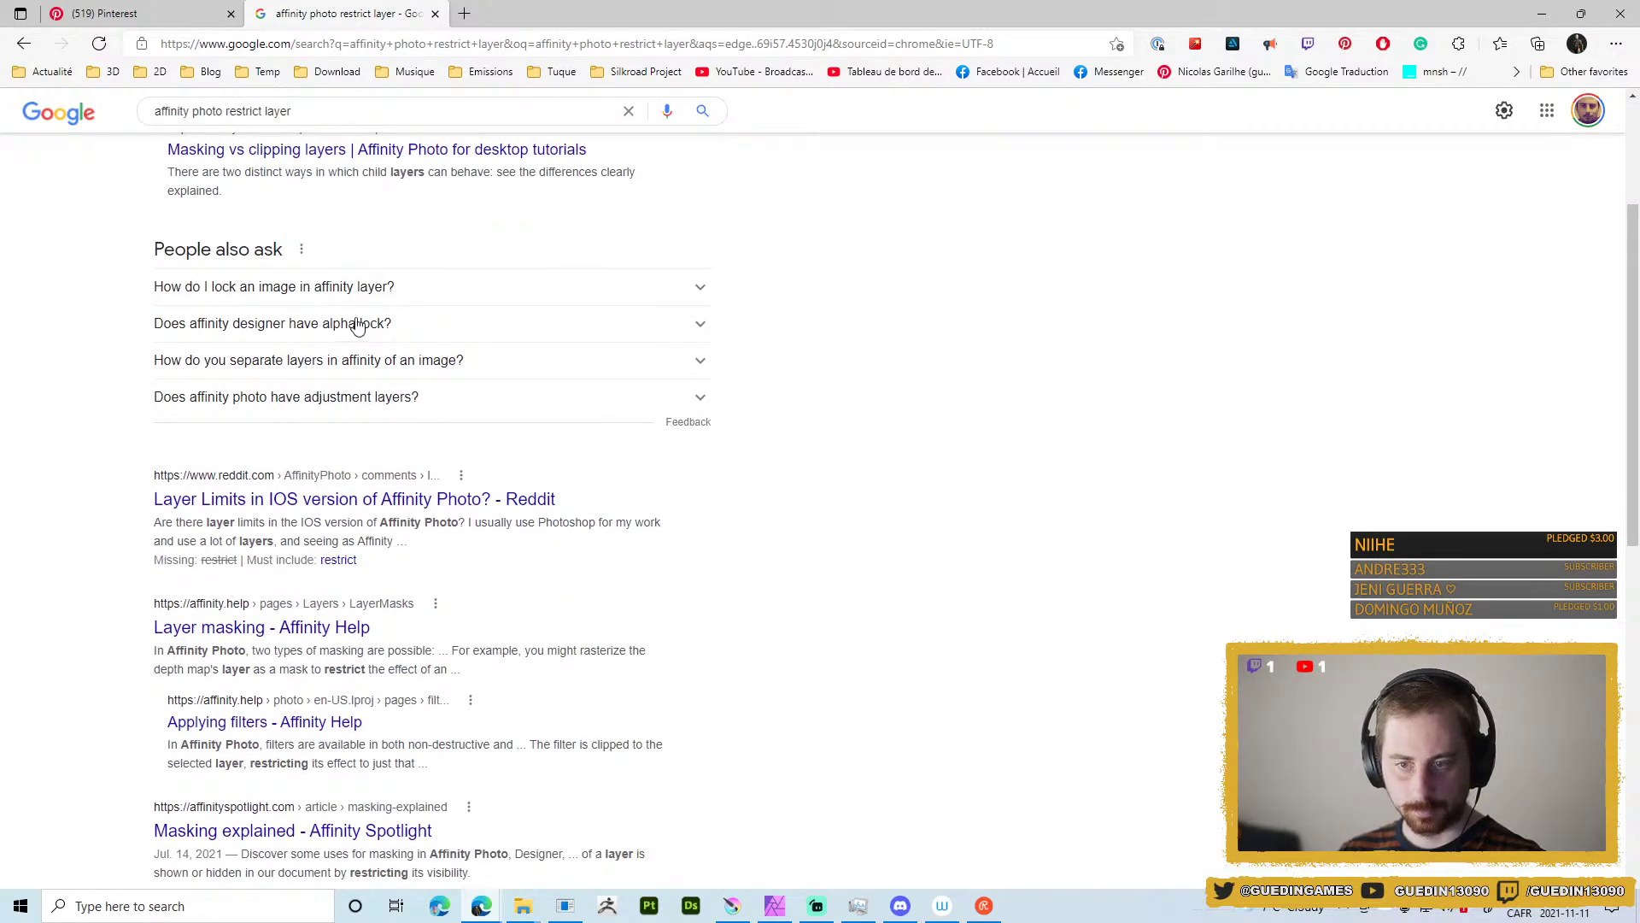
scroll(436, 666, "down", 3)
scroll(431, 633, "up", 3)
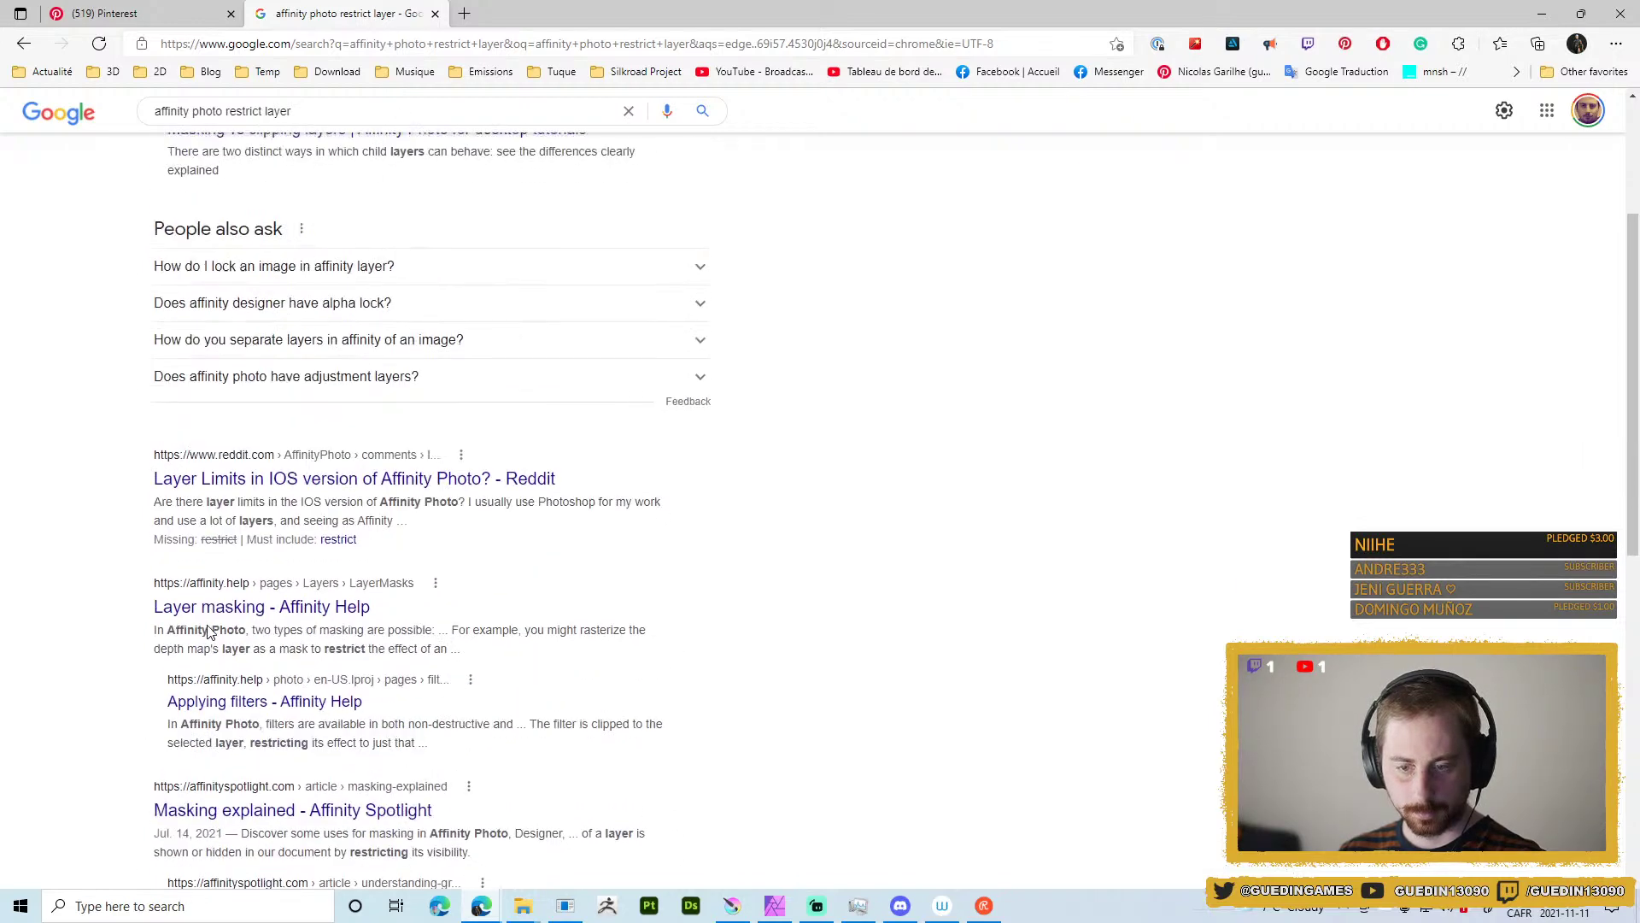
left_click(309, 332)
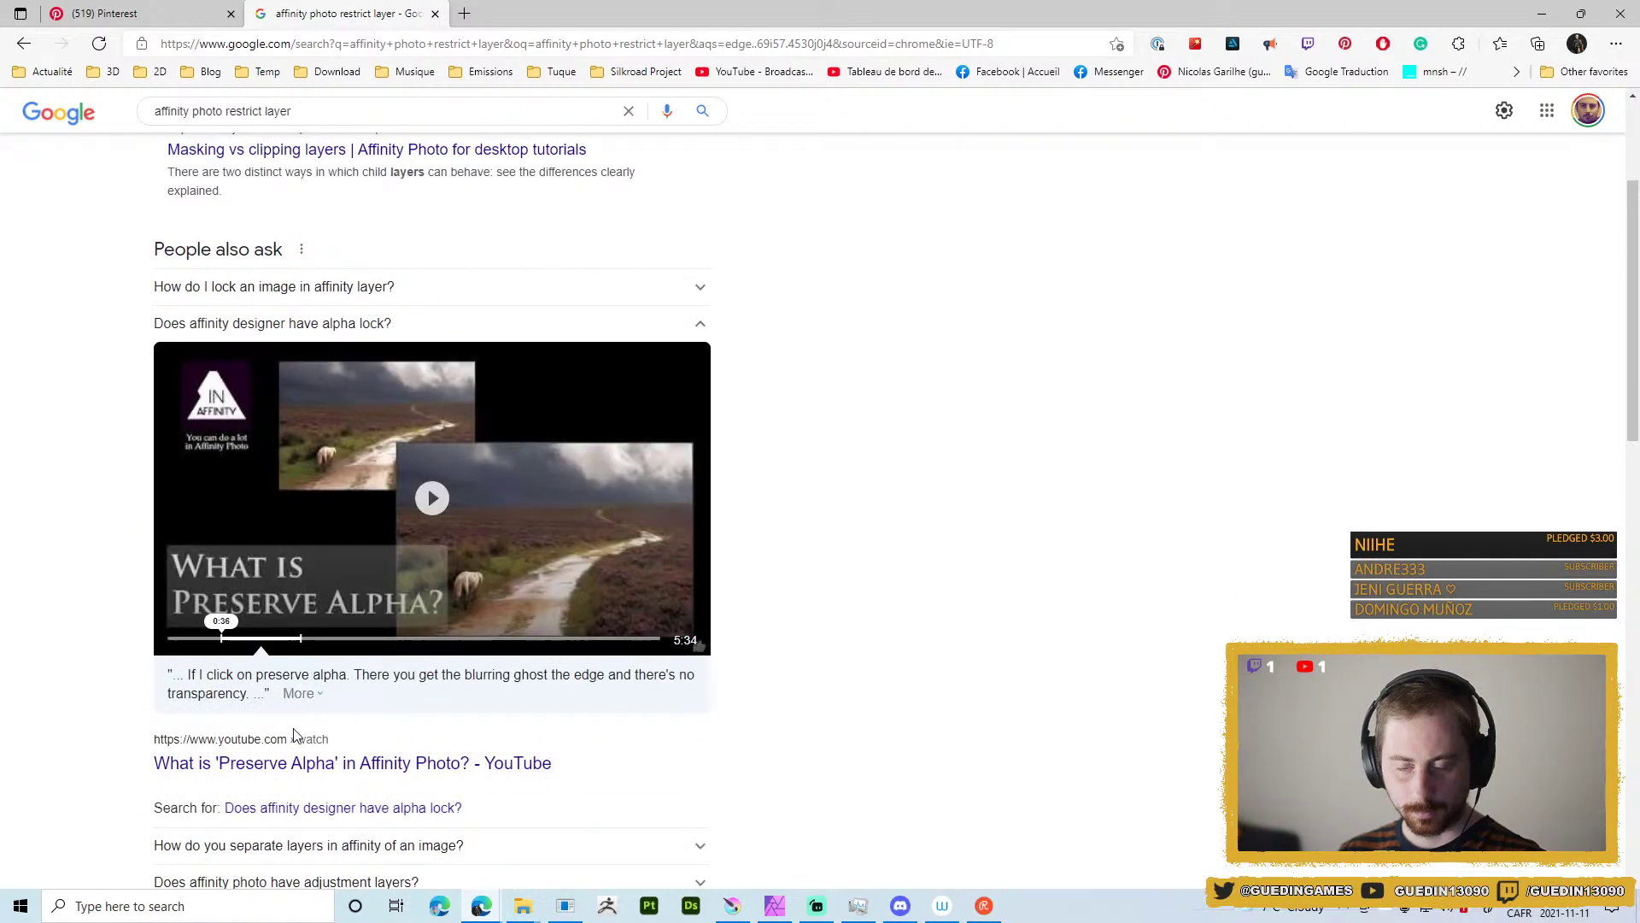
scroll(307, 675, "down", 10)
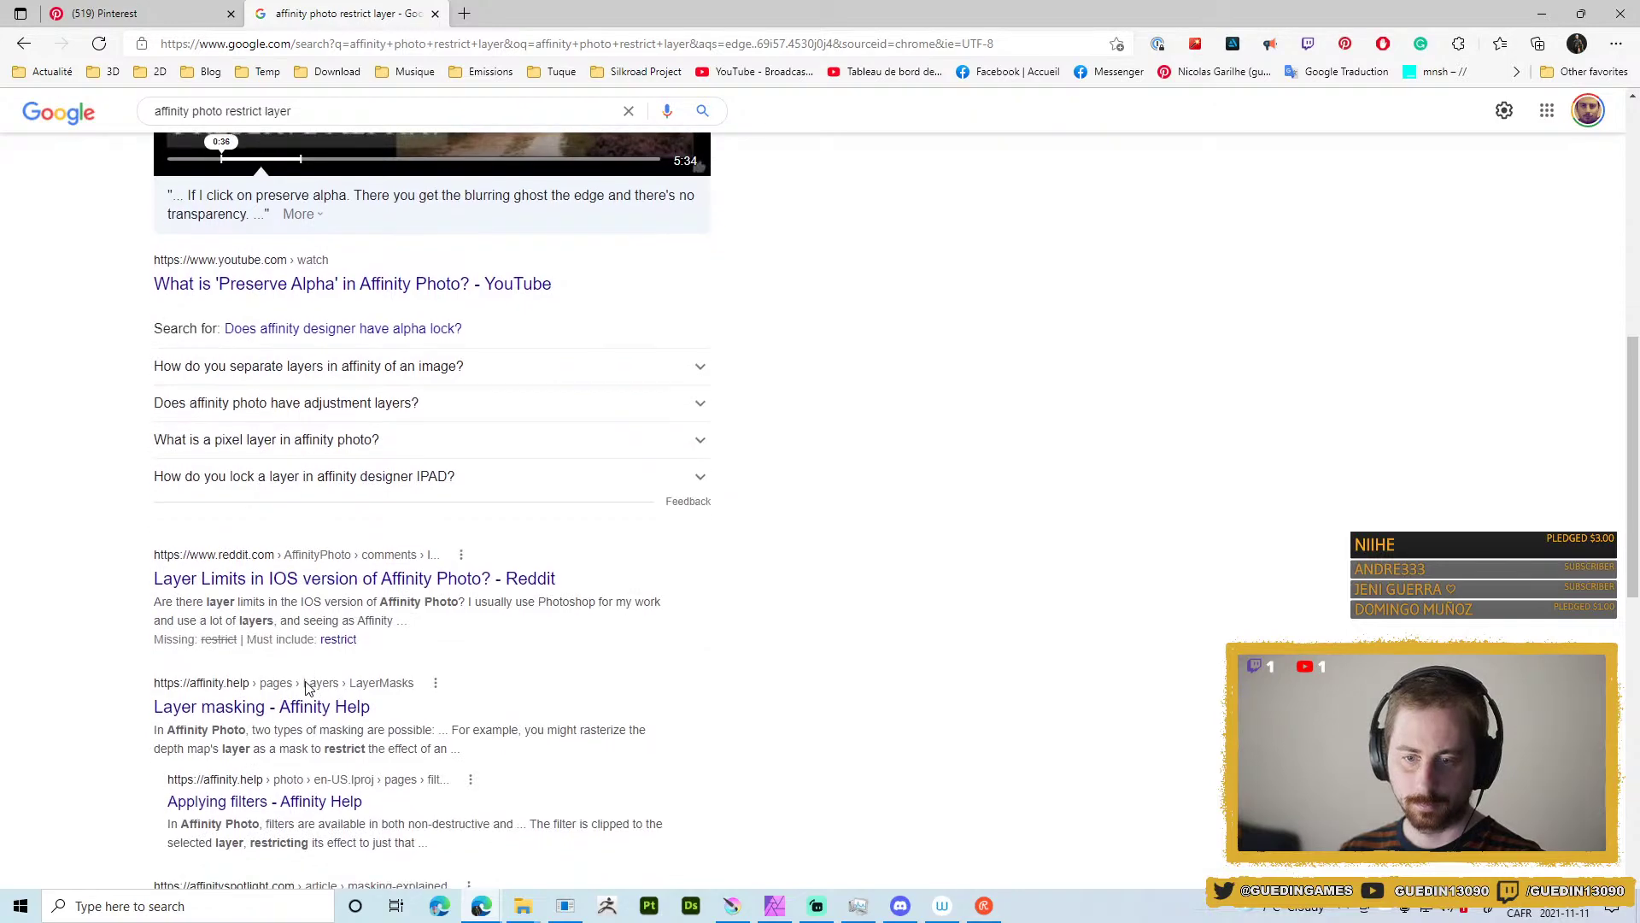
scroll(307, 683, "down", 4)
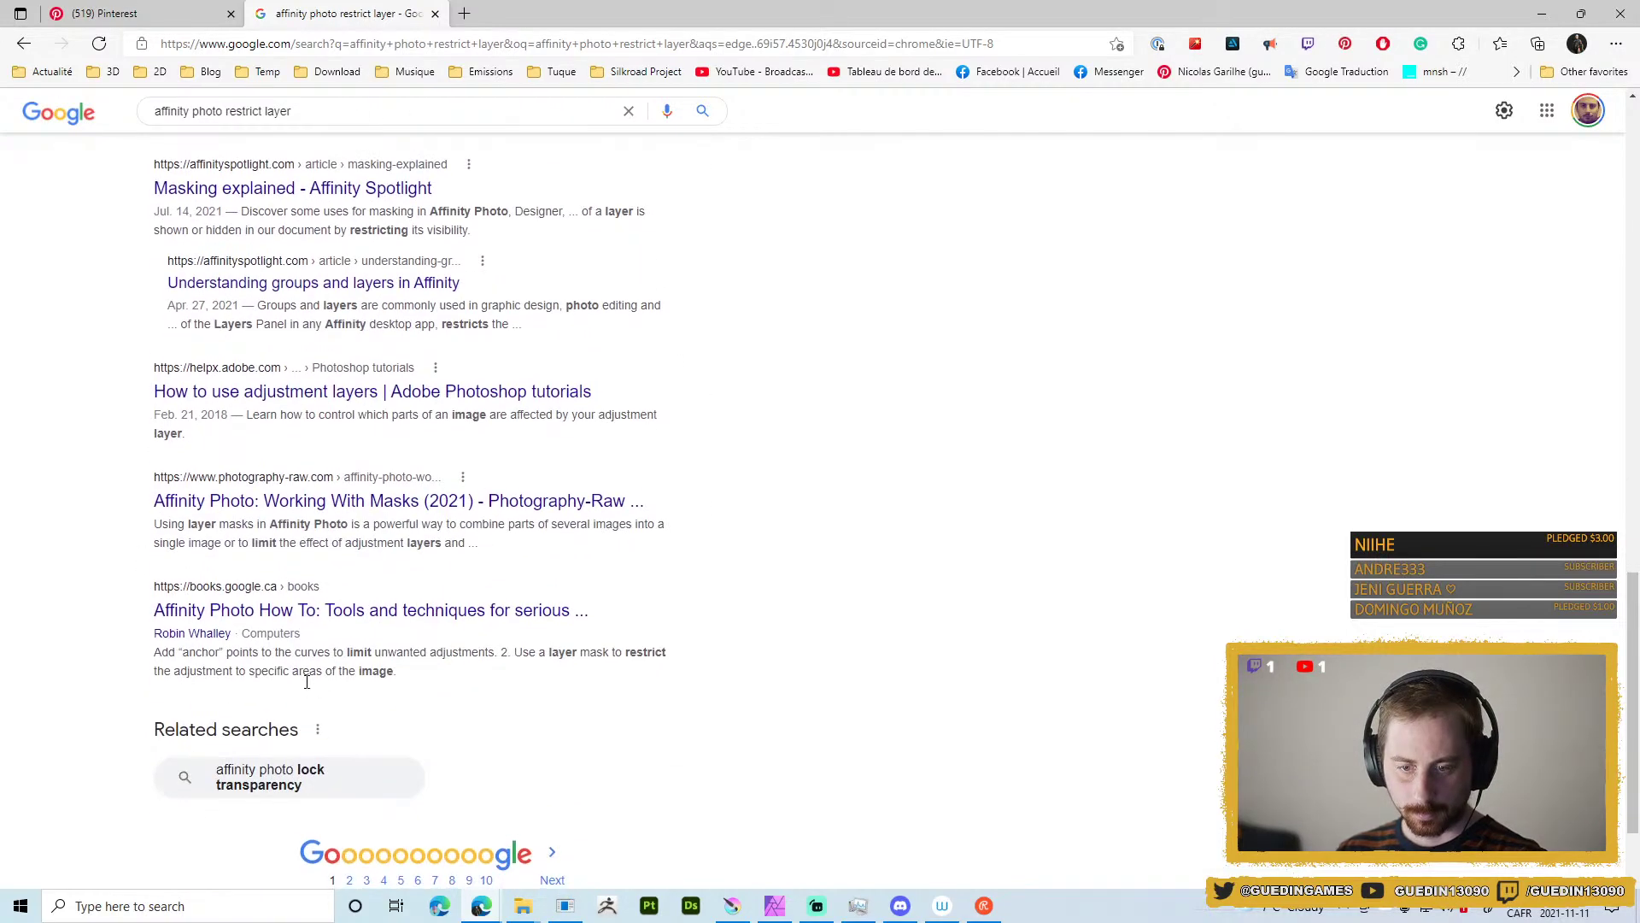
scroll(307, 688, "up", 16)
Refine the search to "affinity photo restrict layer above" and look through the results.
left_click(327, 139)
type("above")
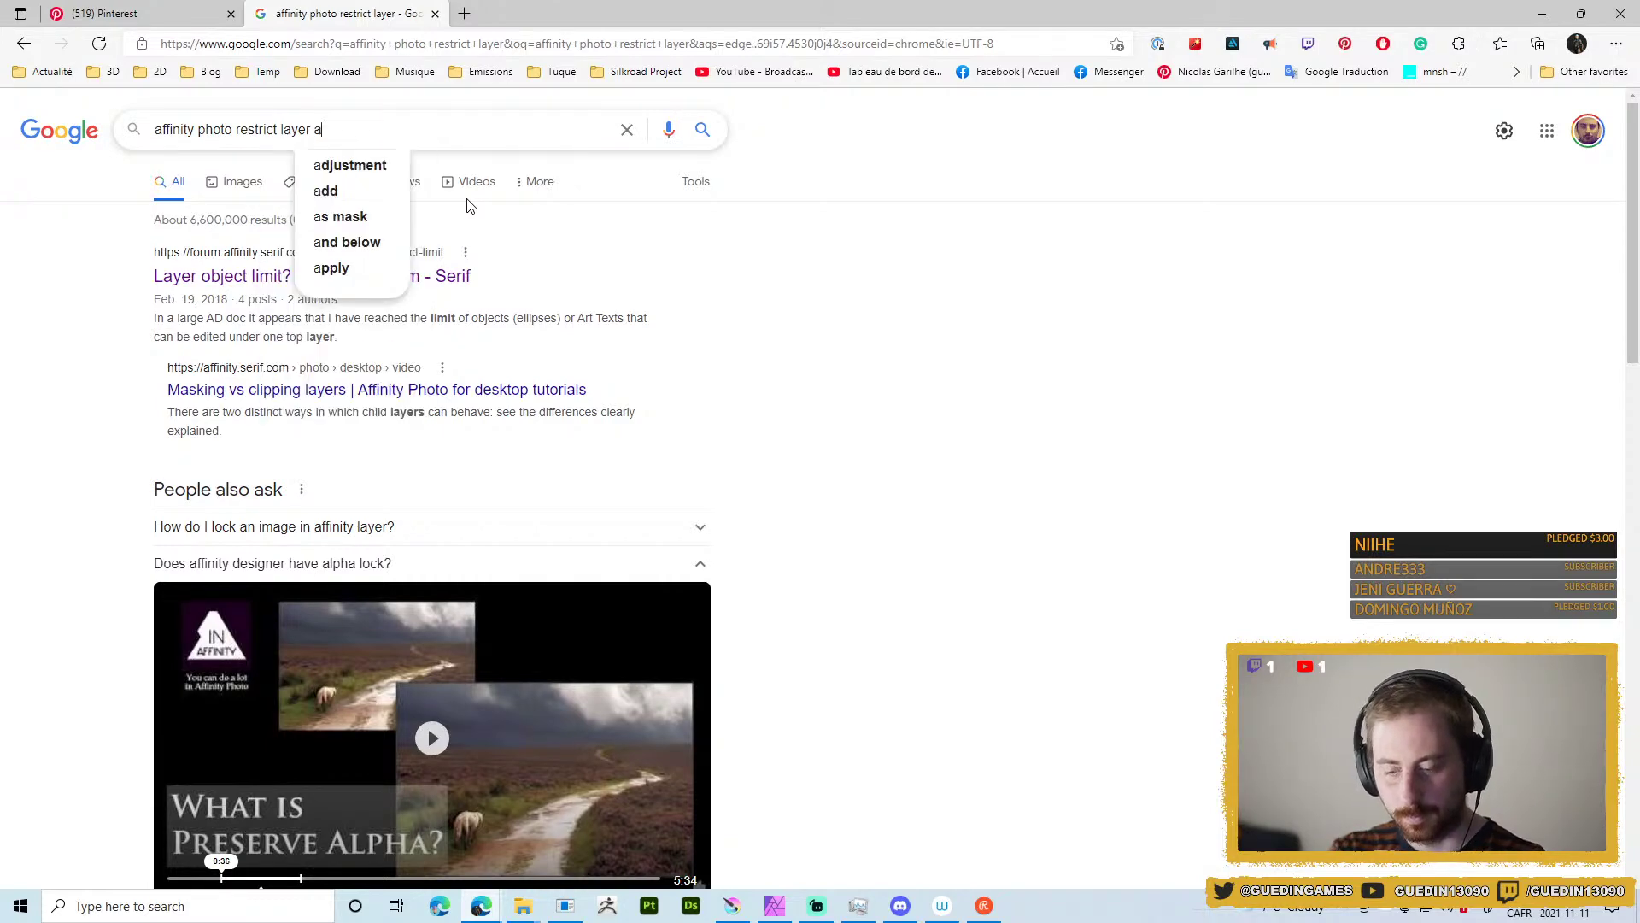
key("Return")
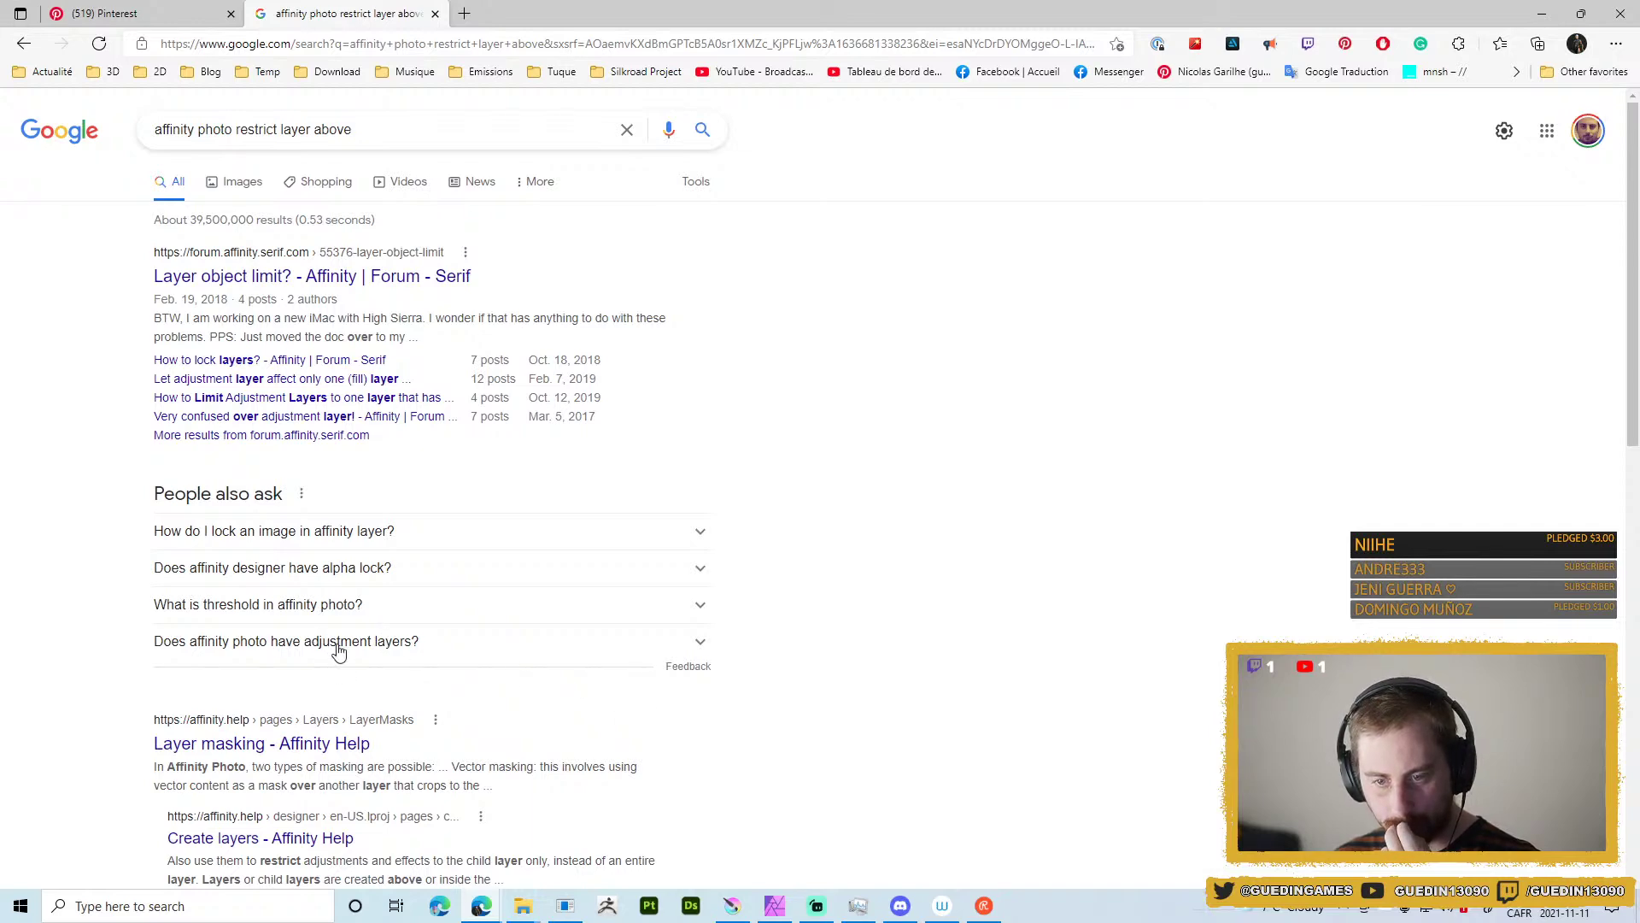
scroll(341, 555, "down", 4)
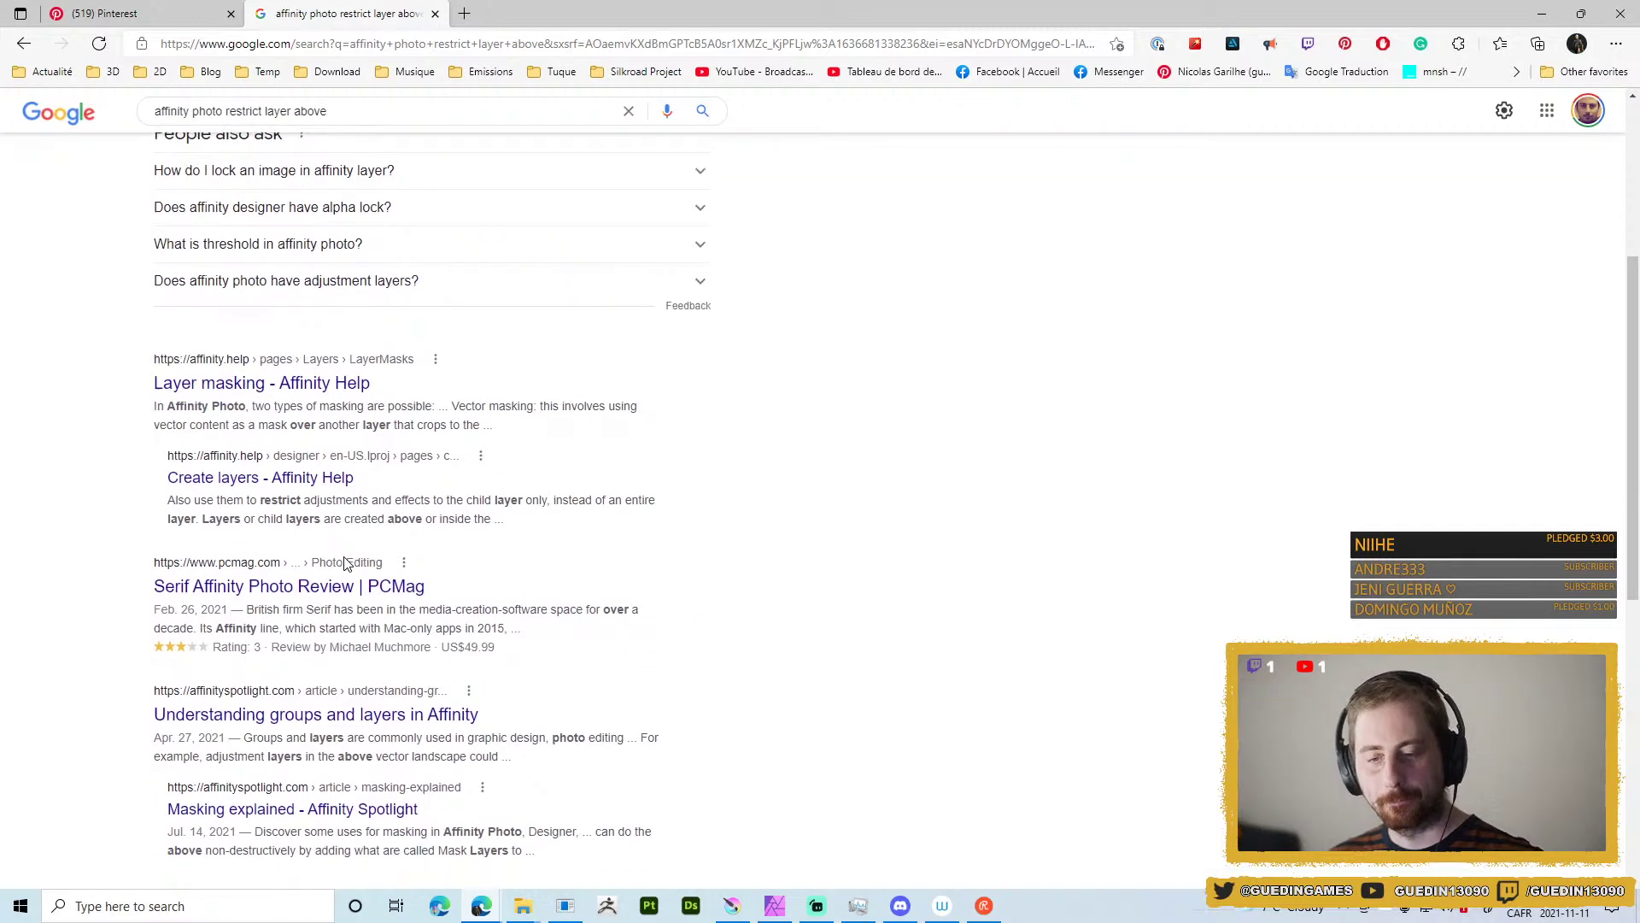
scroll(348, 613, "down", 3)
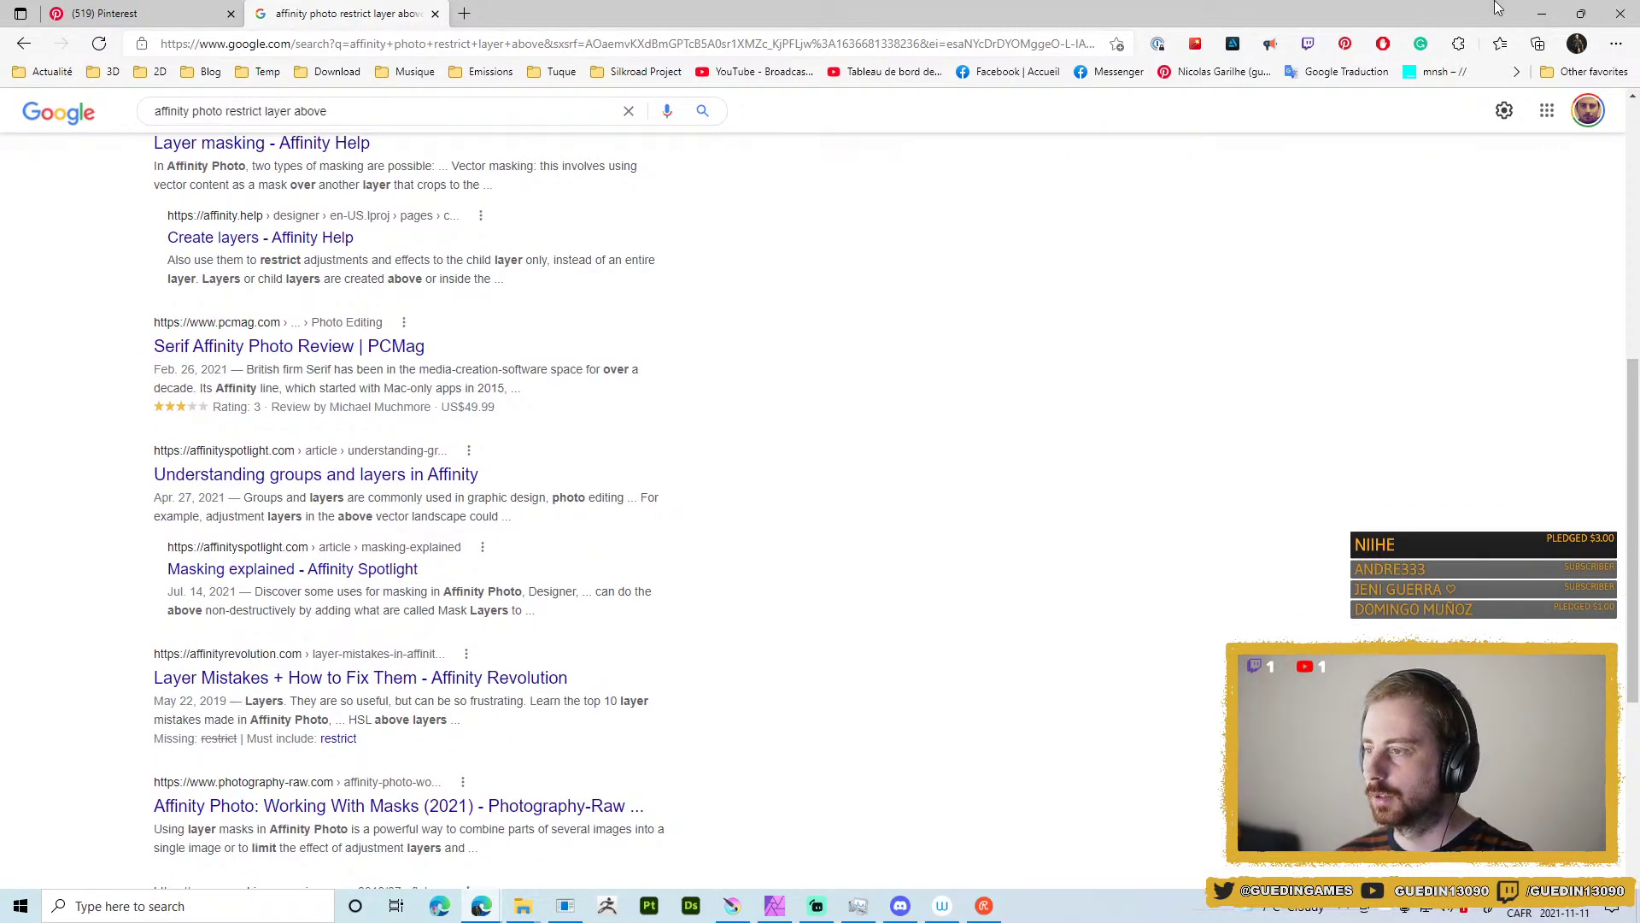
Switch back to Affinity Photo, create a second, wider diamond centred on the first, and move it down to overlap the first diamond's lower half.
left_click(1542, 13)
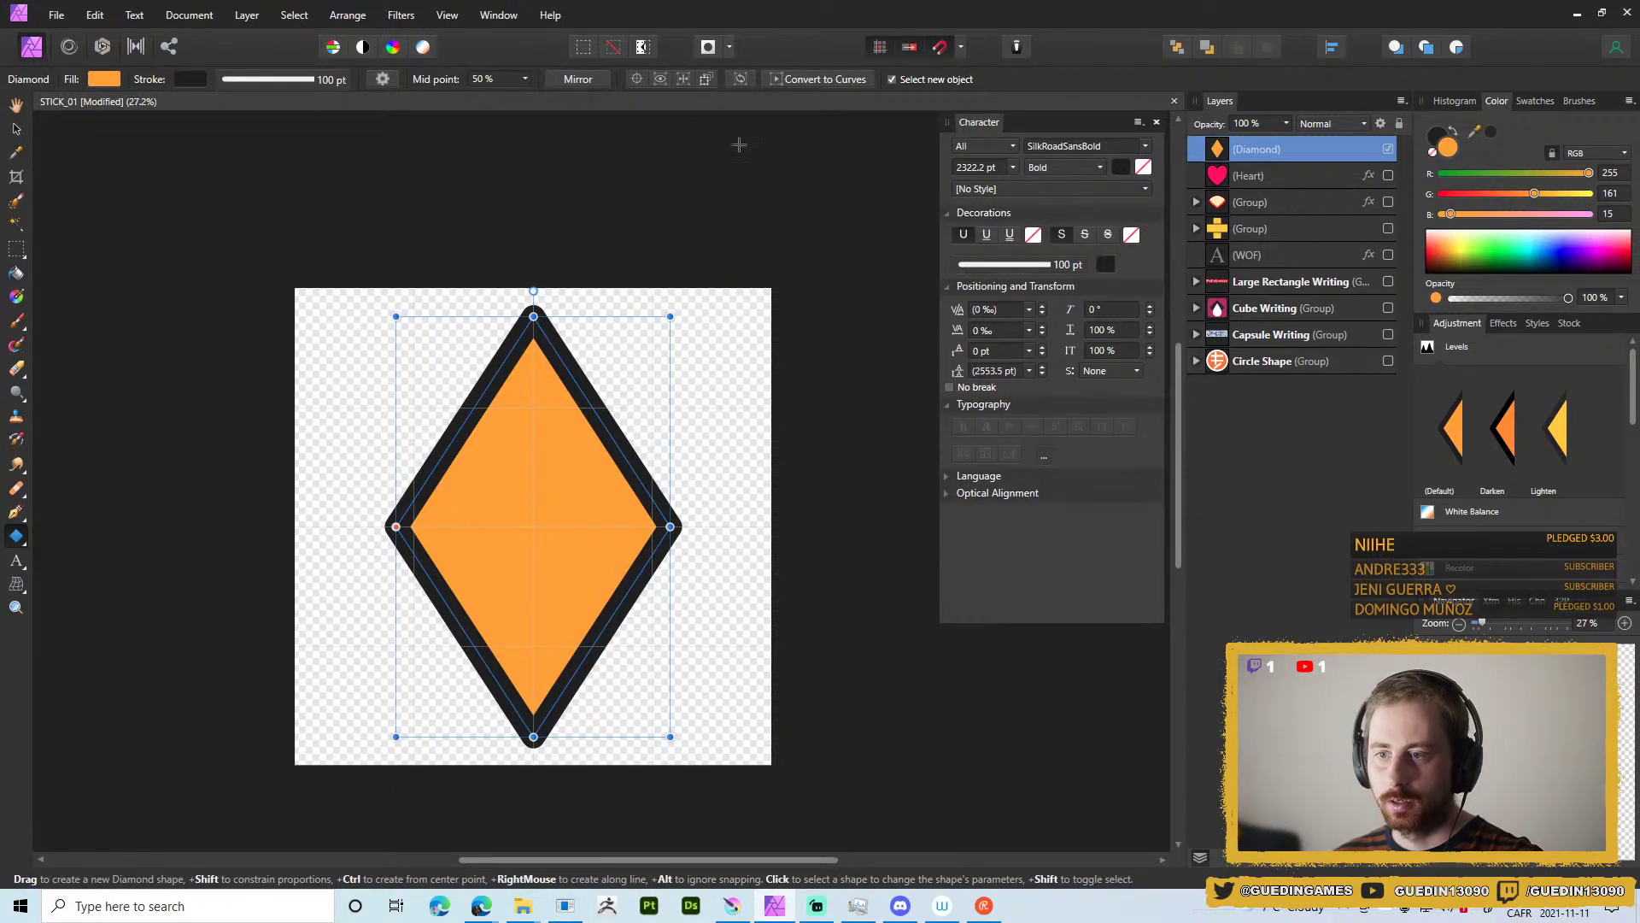
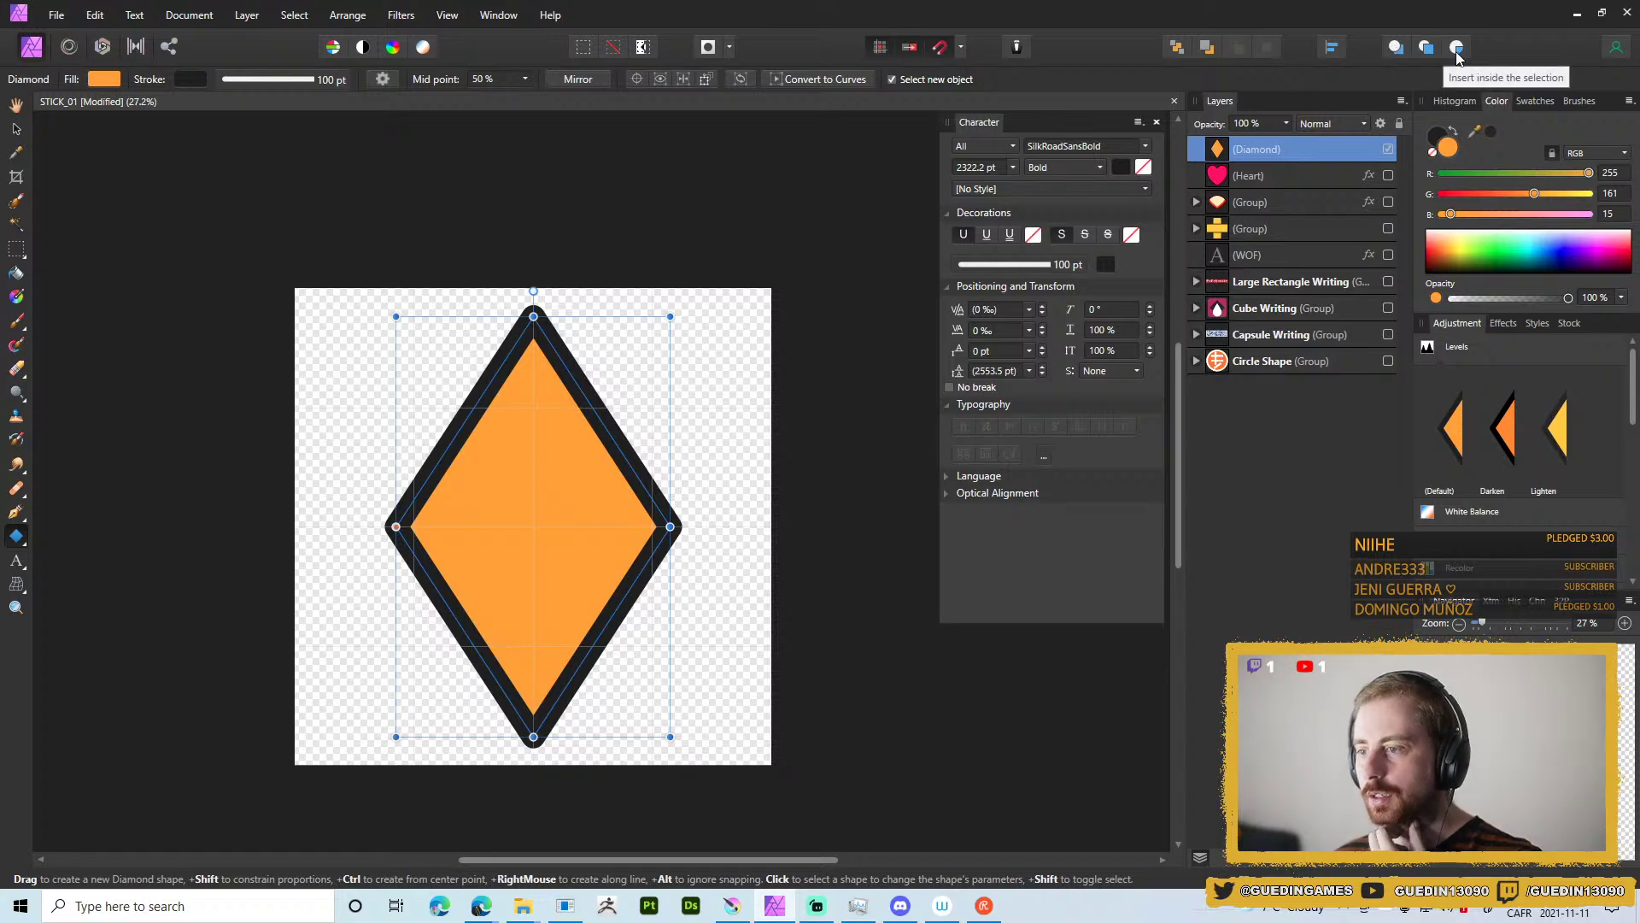
left_click(21, 540)
left_click(561, 543)
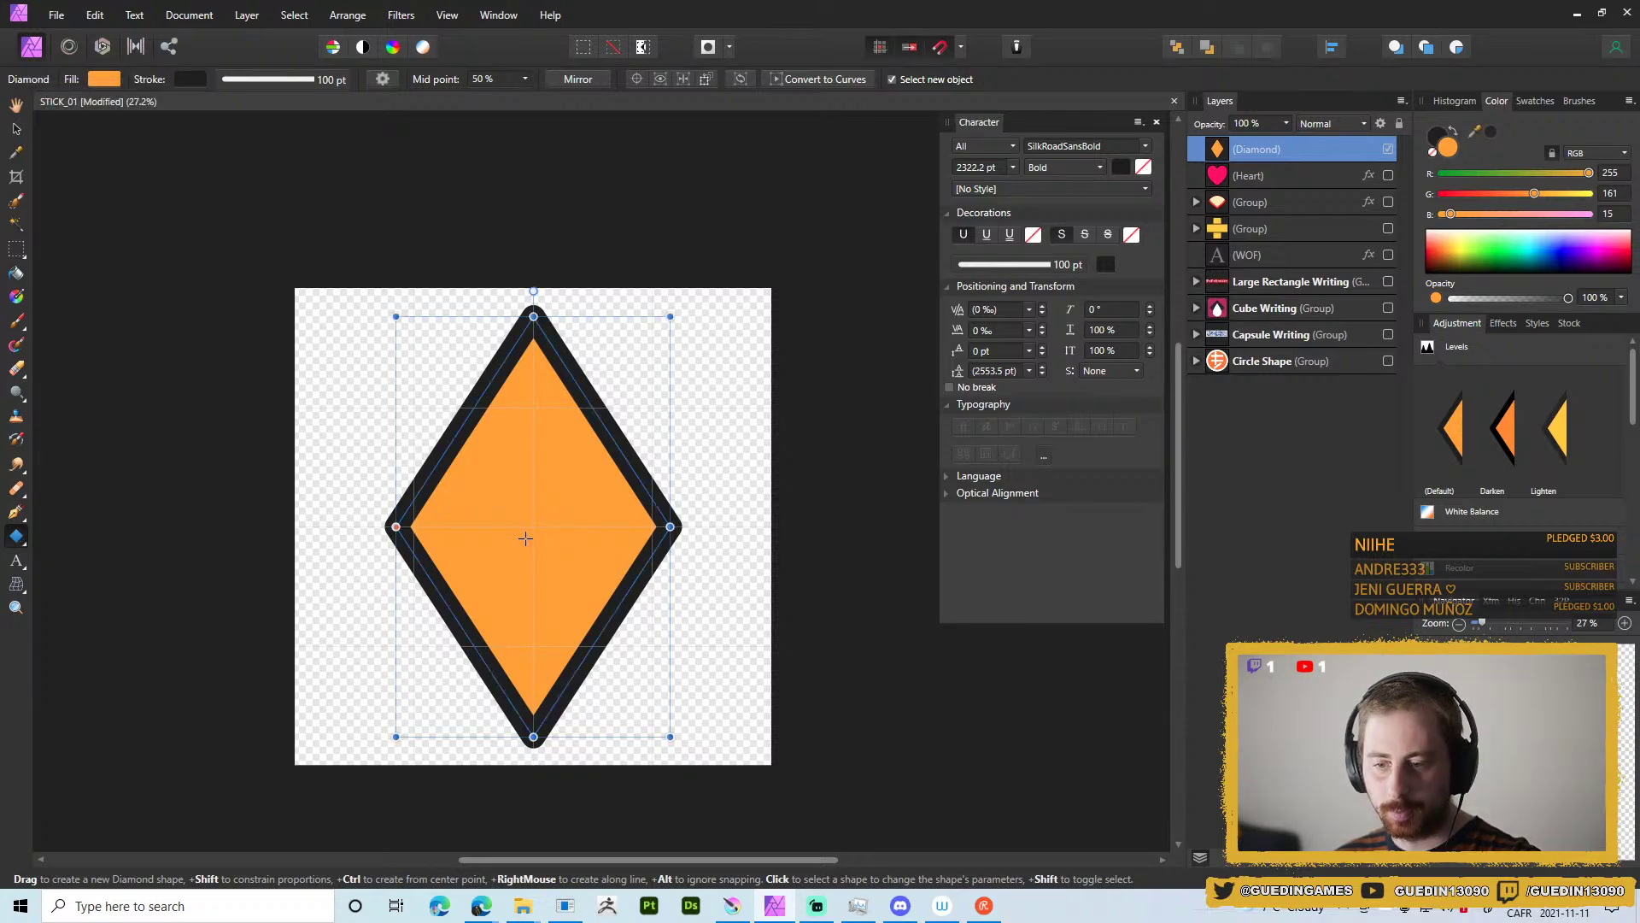
left_click_drag(531, 527, 685, 325)
left_click(16, 129)
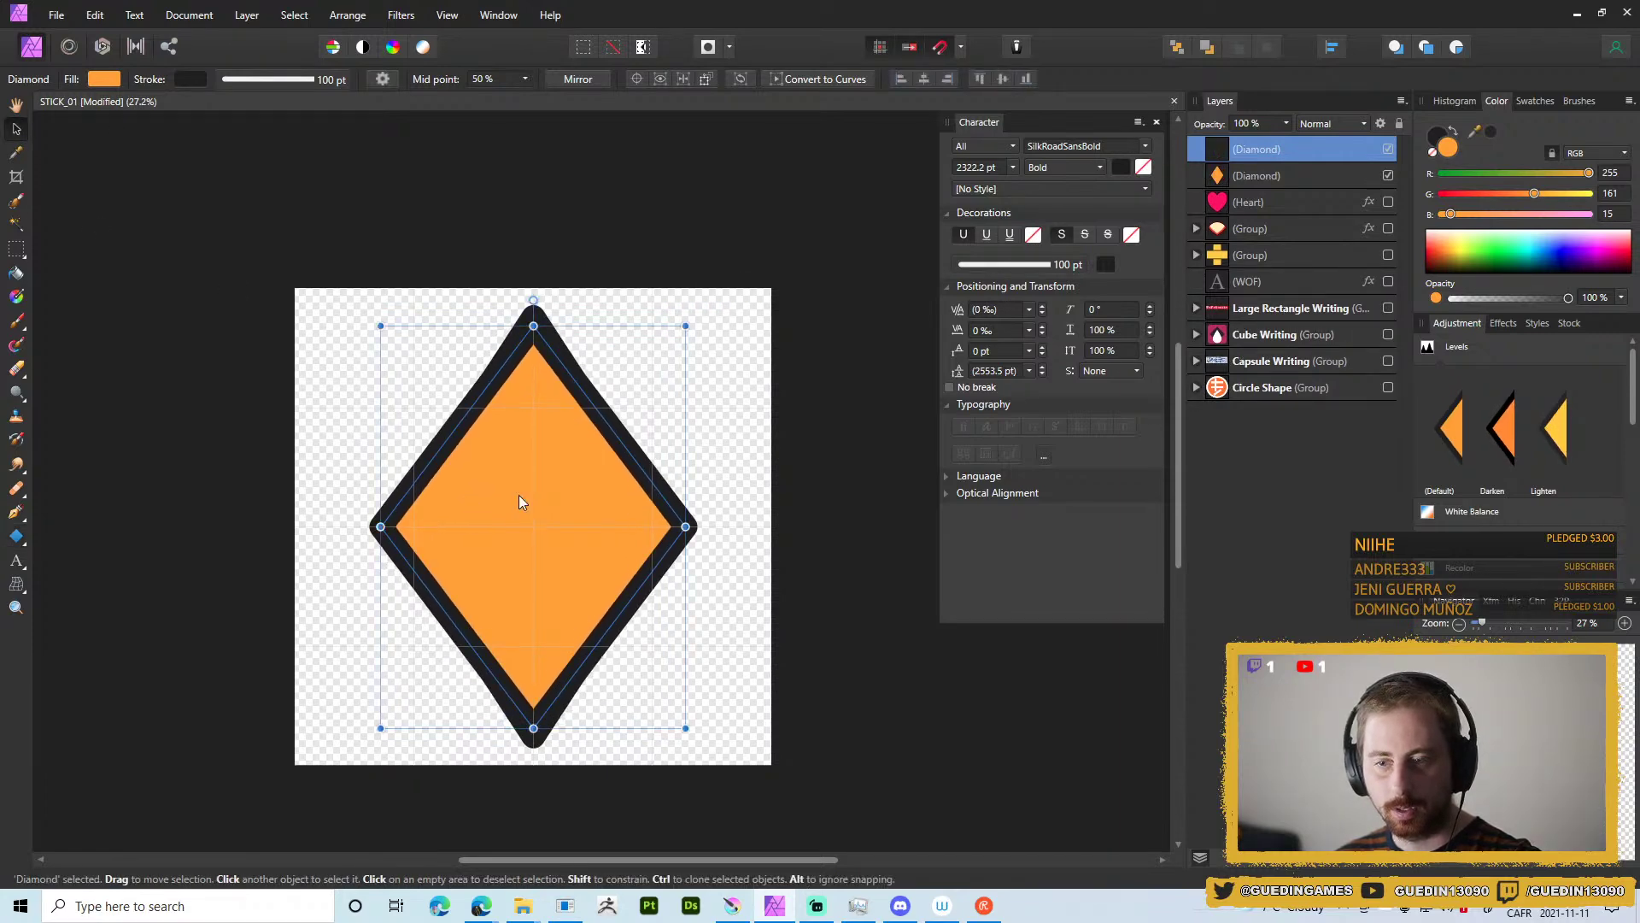
left_click_drag(583, 515, 592, 567)
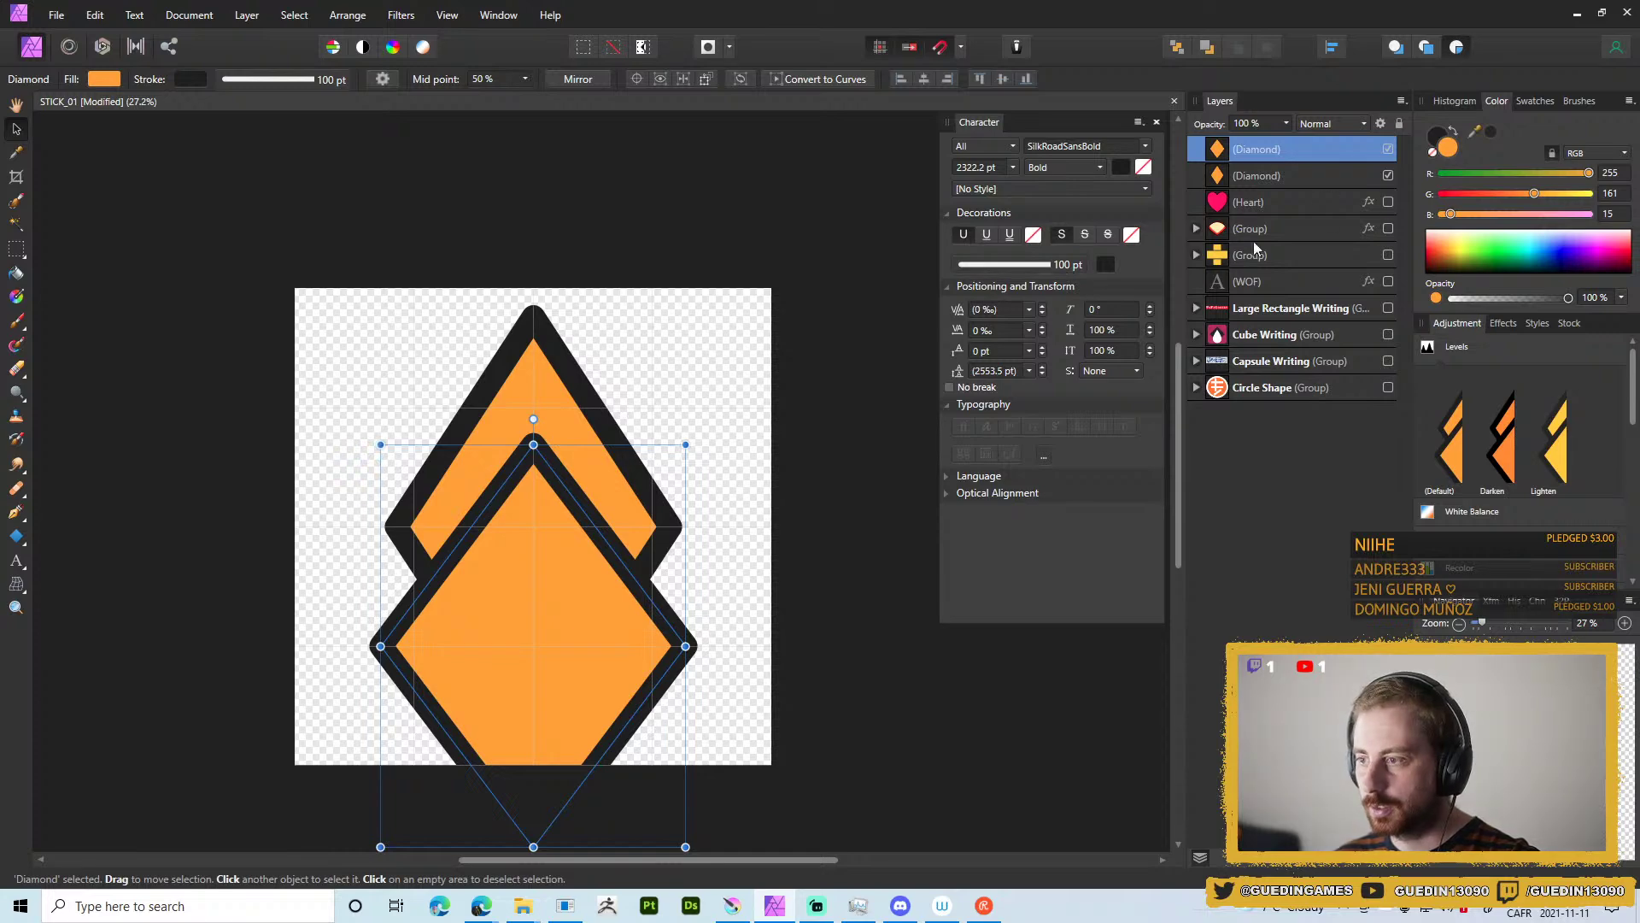
Reshape the front diamond by setting its mid point to 28 %, so that its widest part sits low.
left_click(1425, 47)
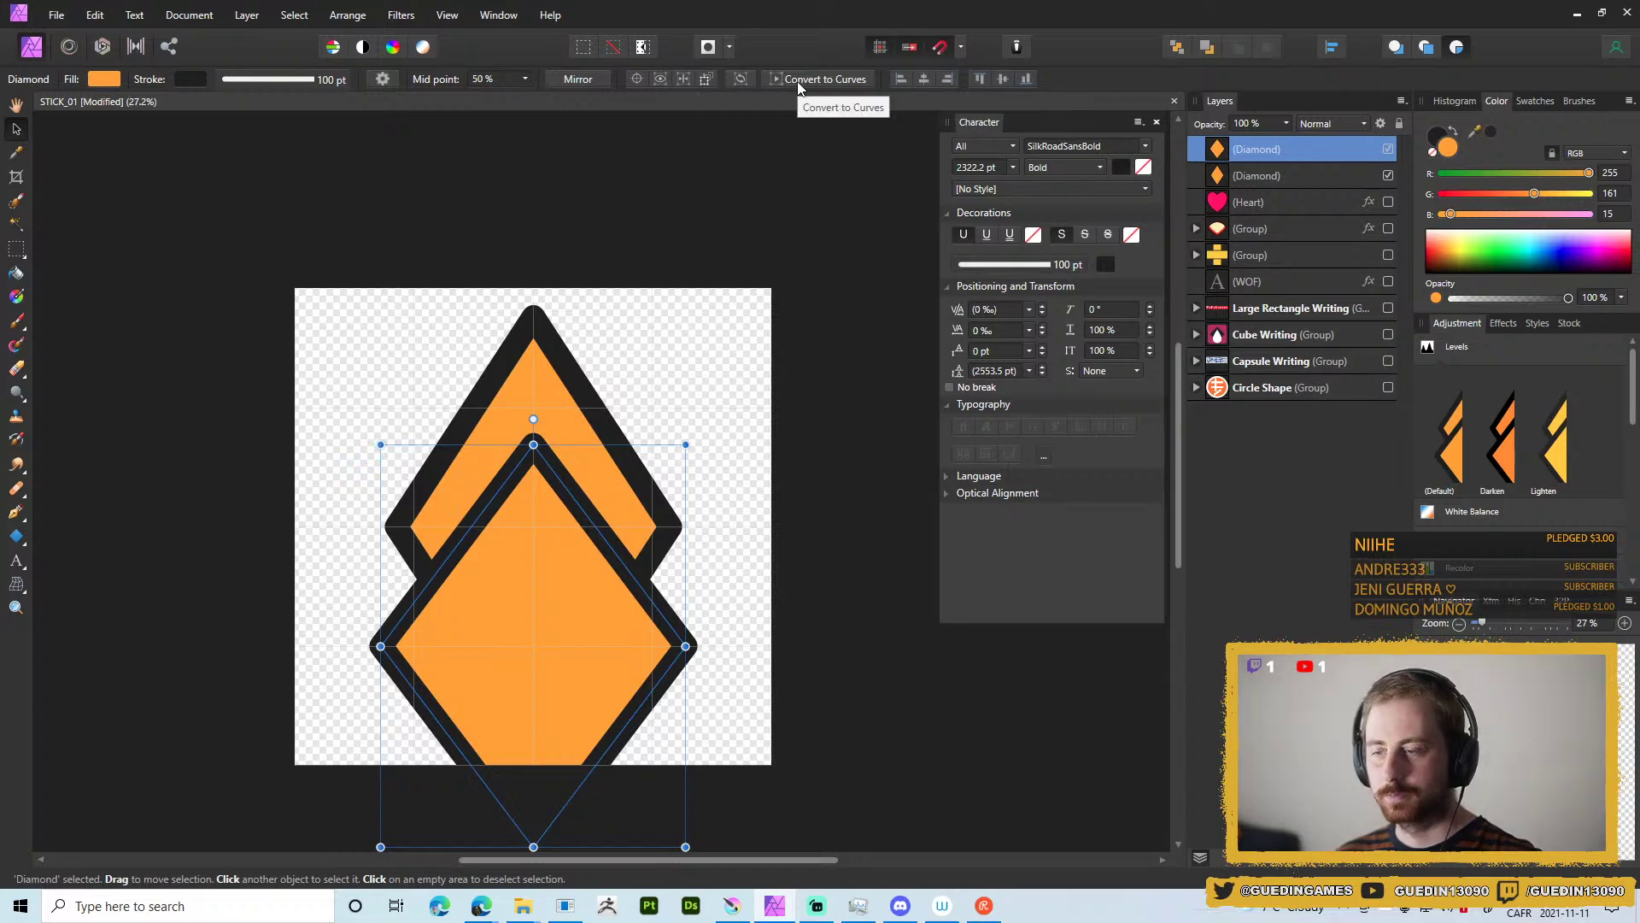
left_click(385, 85)
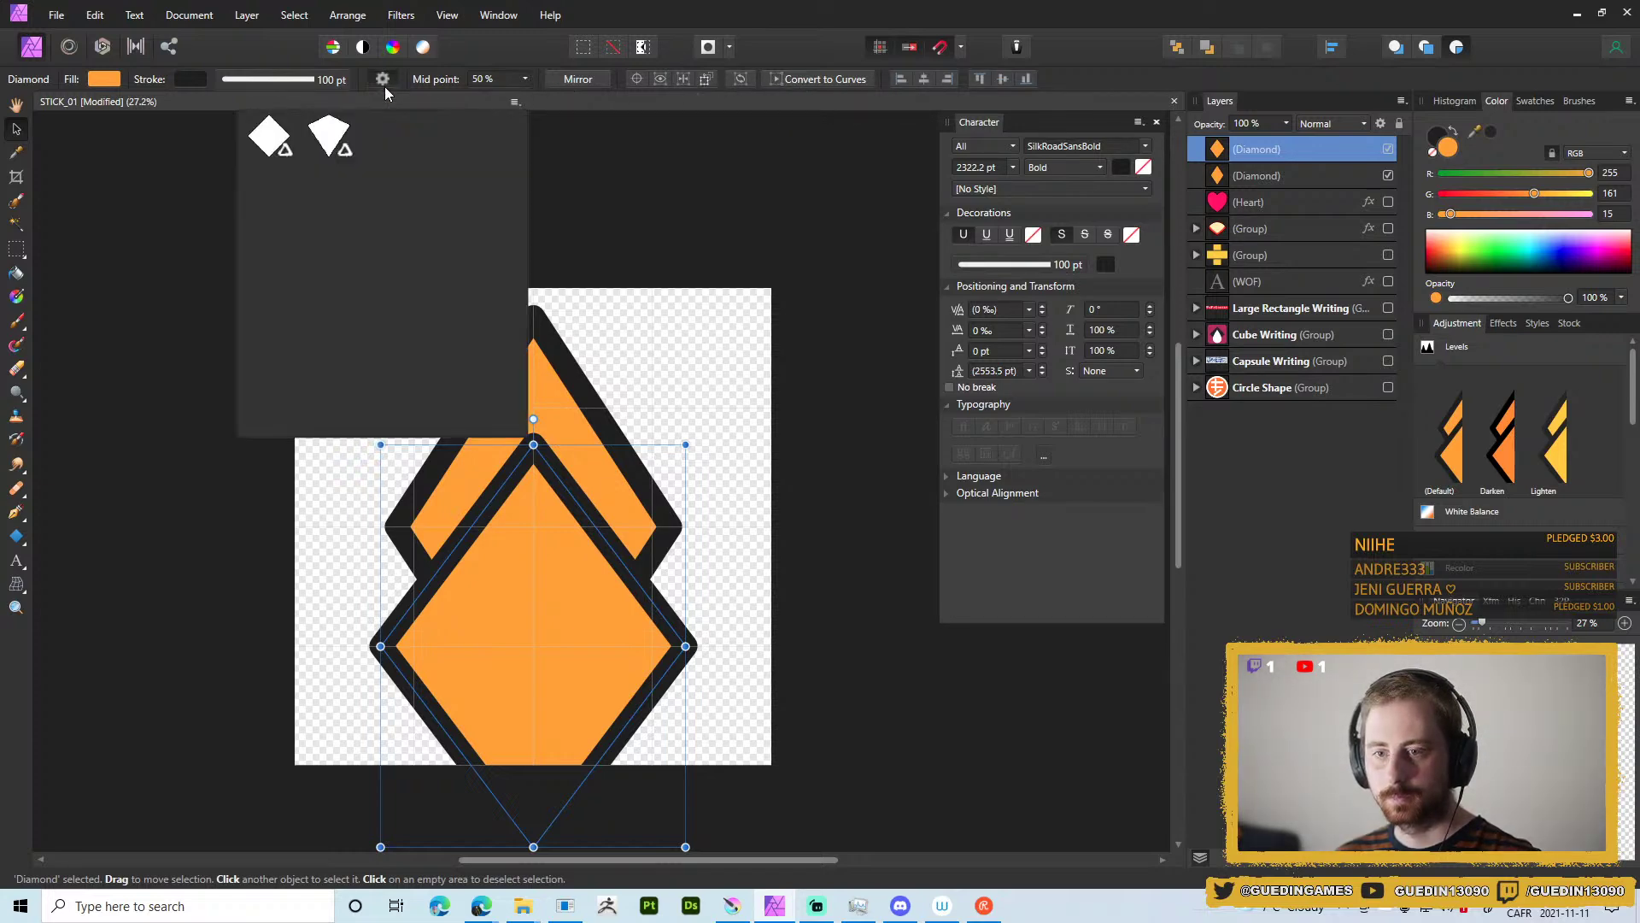
left_click(328, 143)
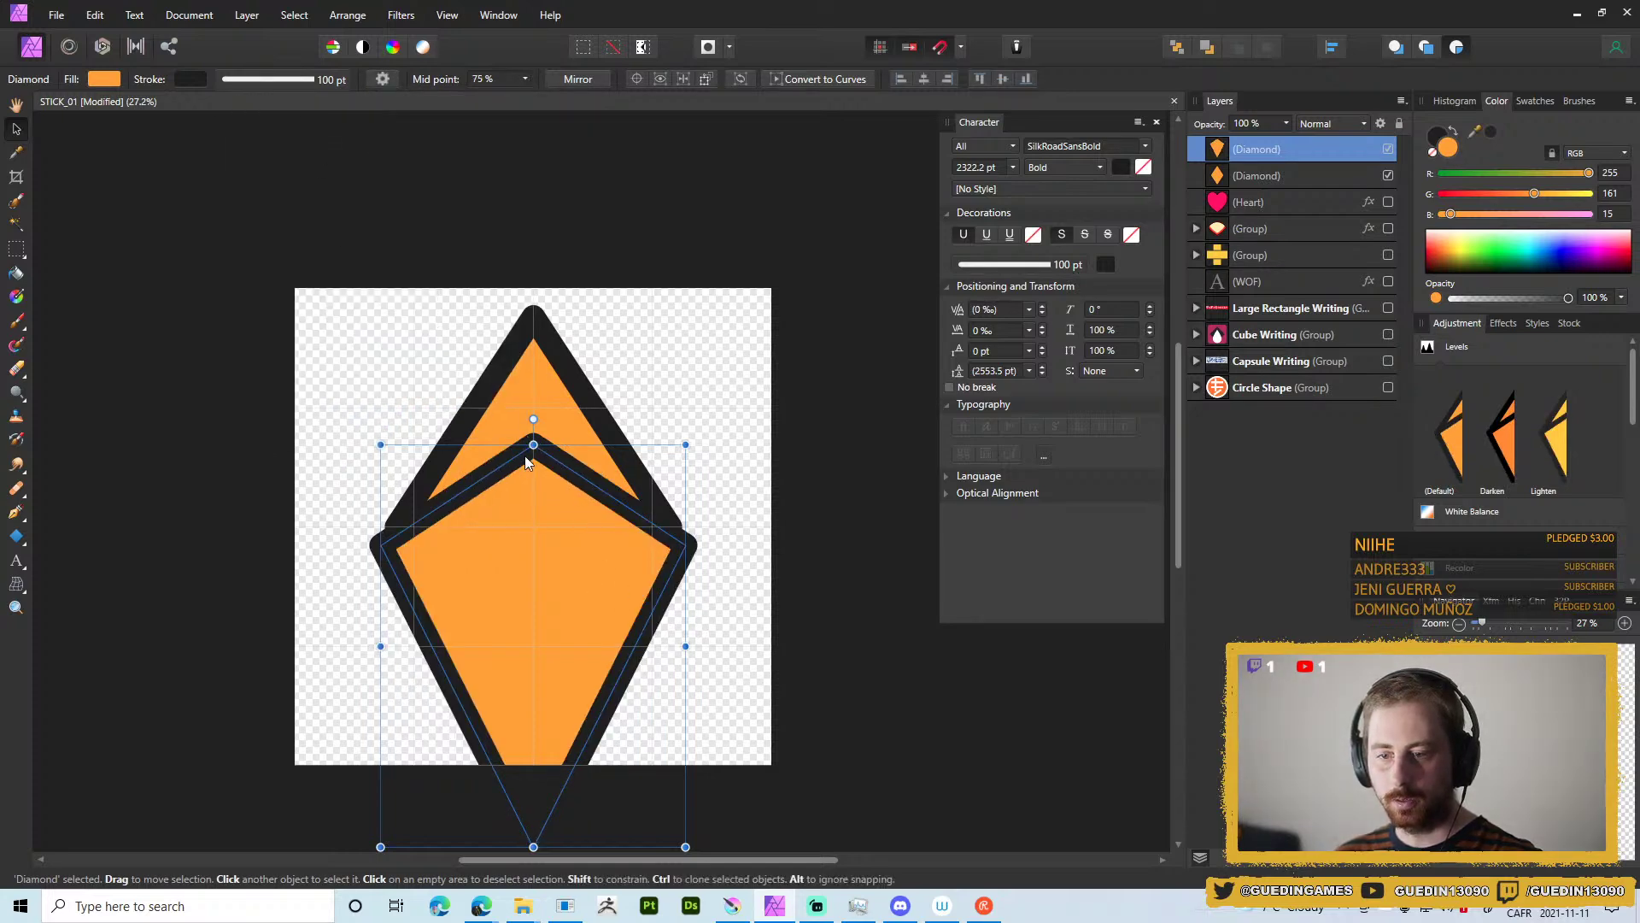
left_click(385, 80)
left_click(526, 79)
left_click_drag(527, 100, 474, 100)
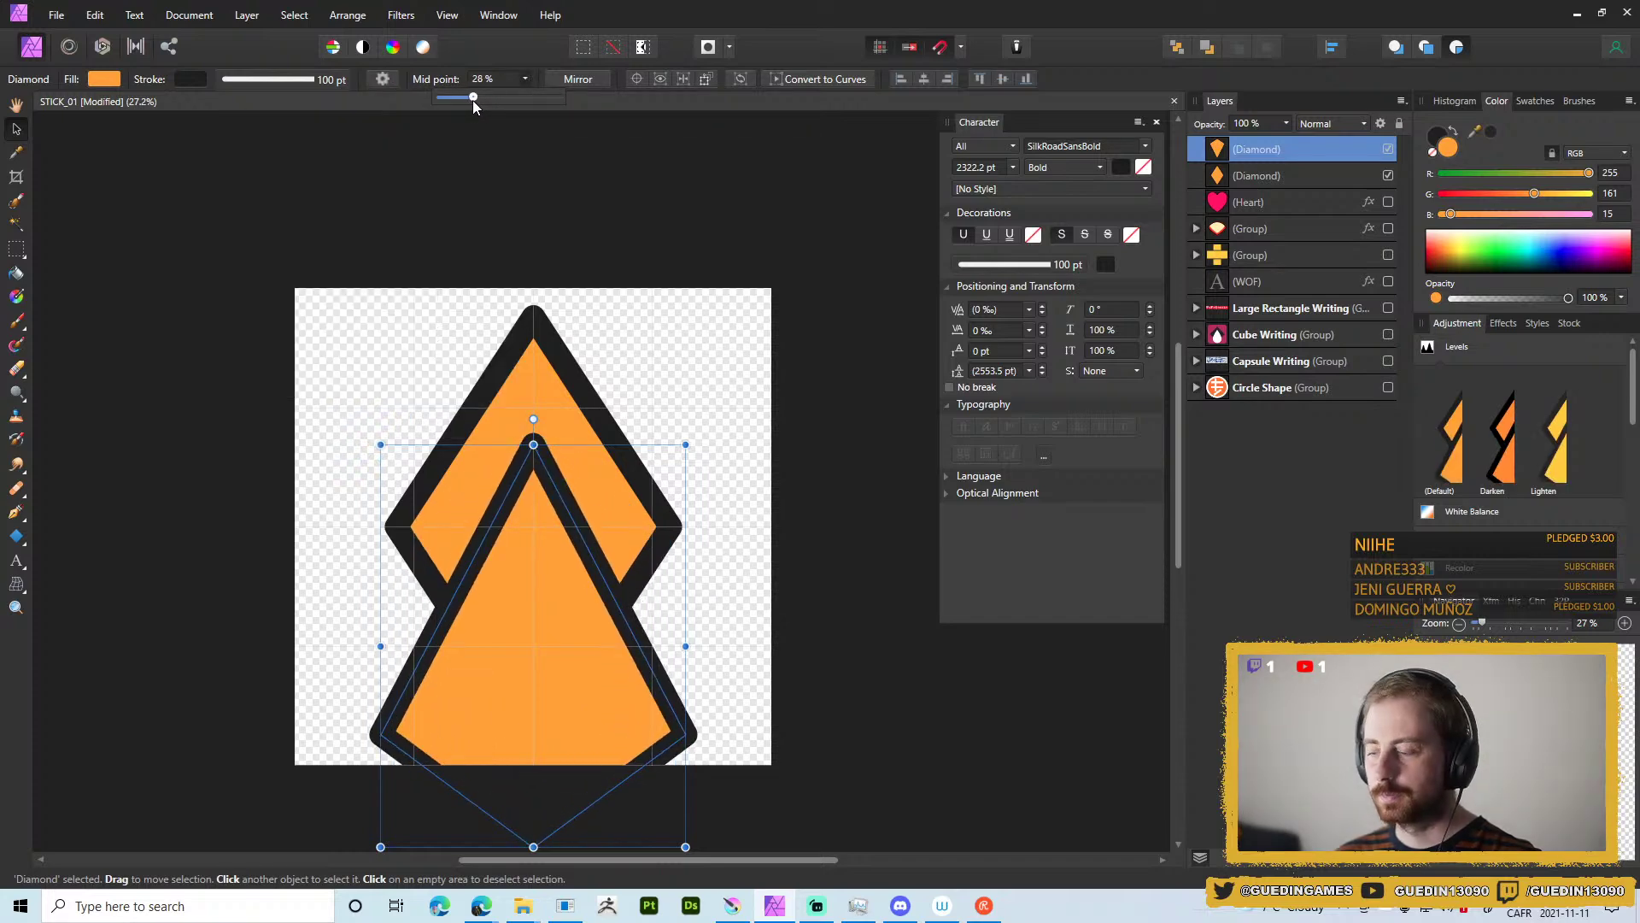
Select both diamonds, scale them down together and reposition them so the whole design fits centred on the canvas.
left_click(1278, 174, "shift")
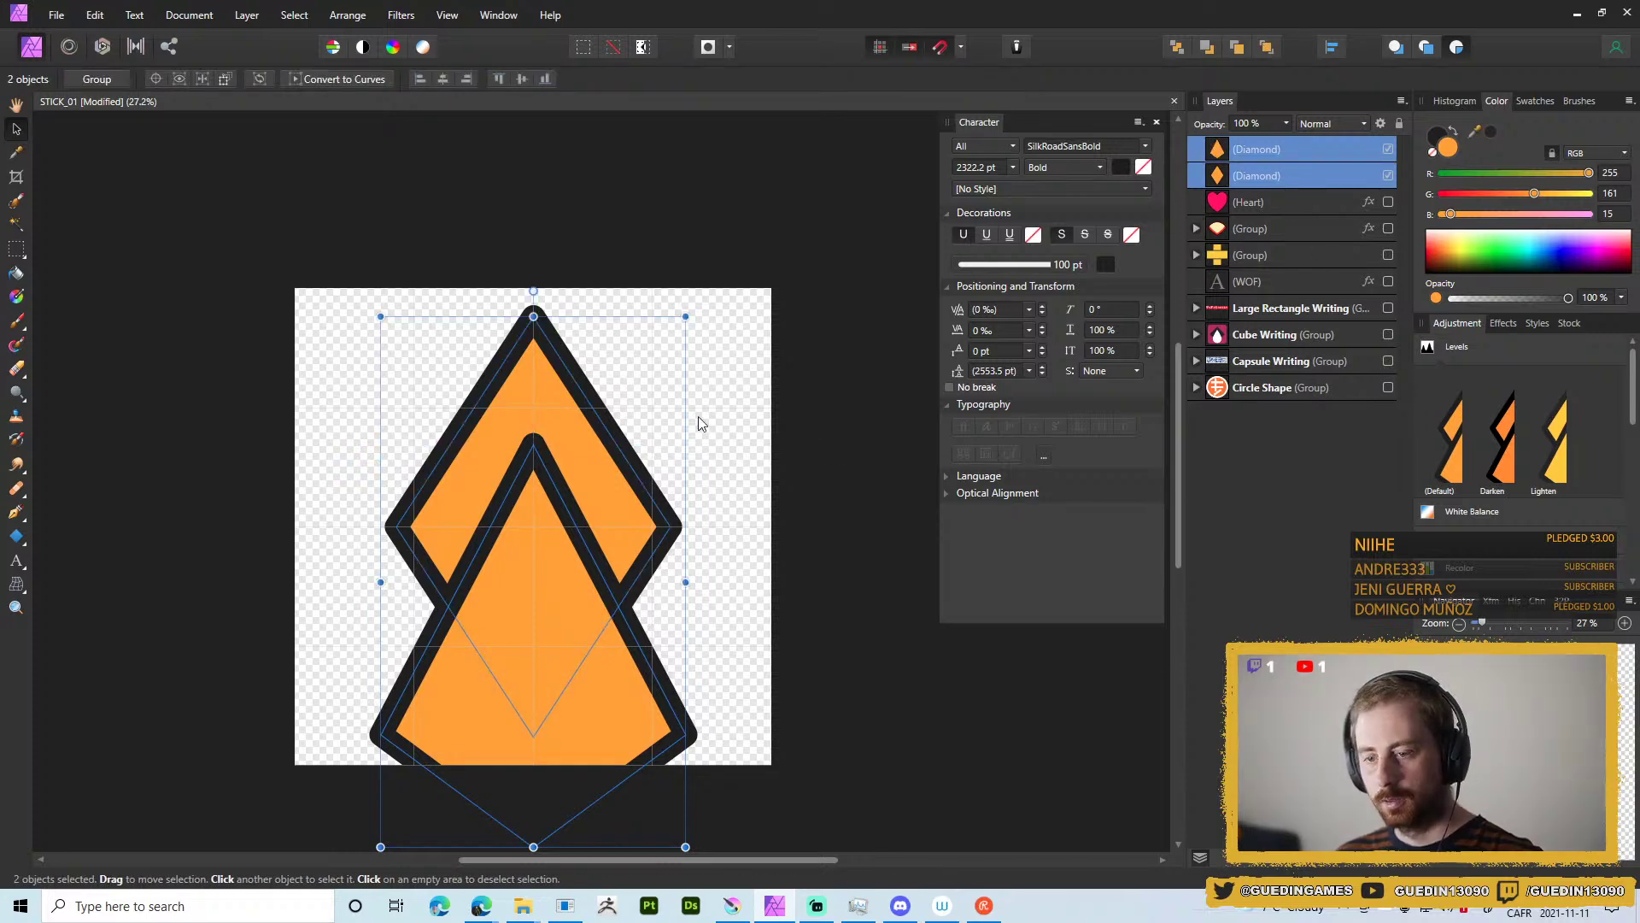
left_click_drag(685, 316, 658, 350)
left_click_drag(645, 414, 672, 392)
left_click_drag(545, 551, 561, 492)
left_click(1012, 772)
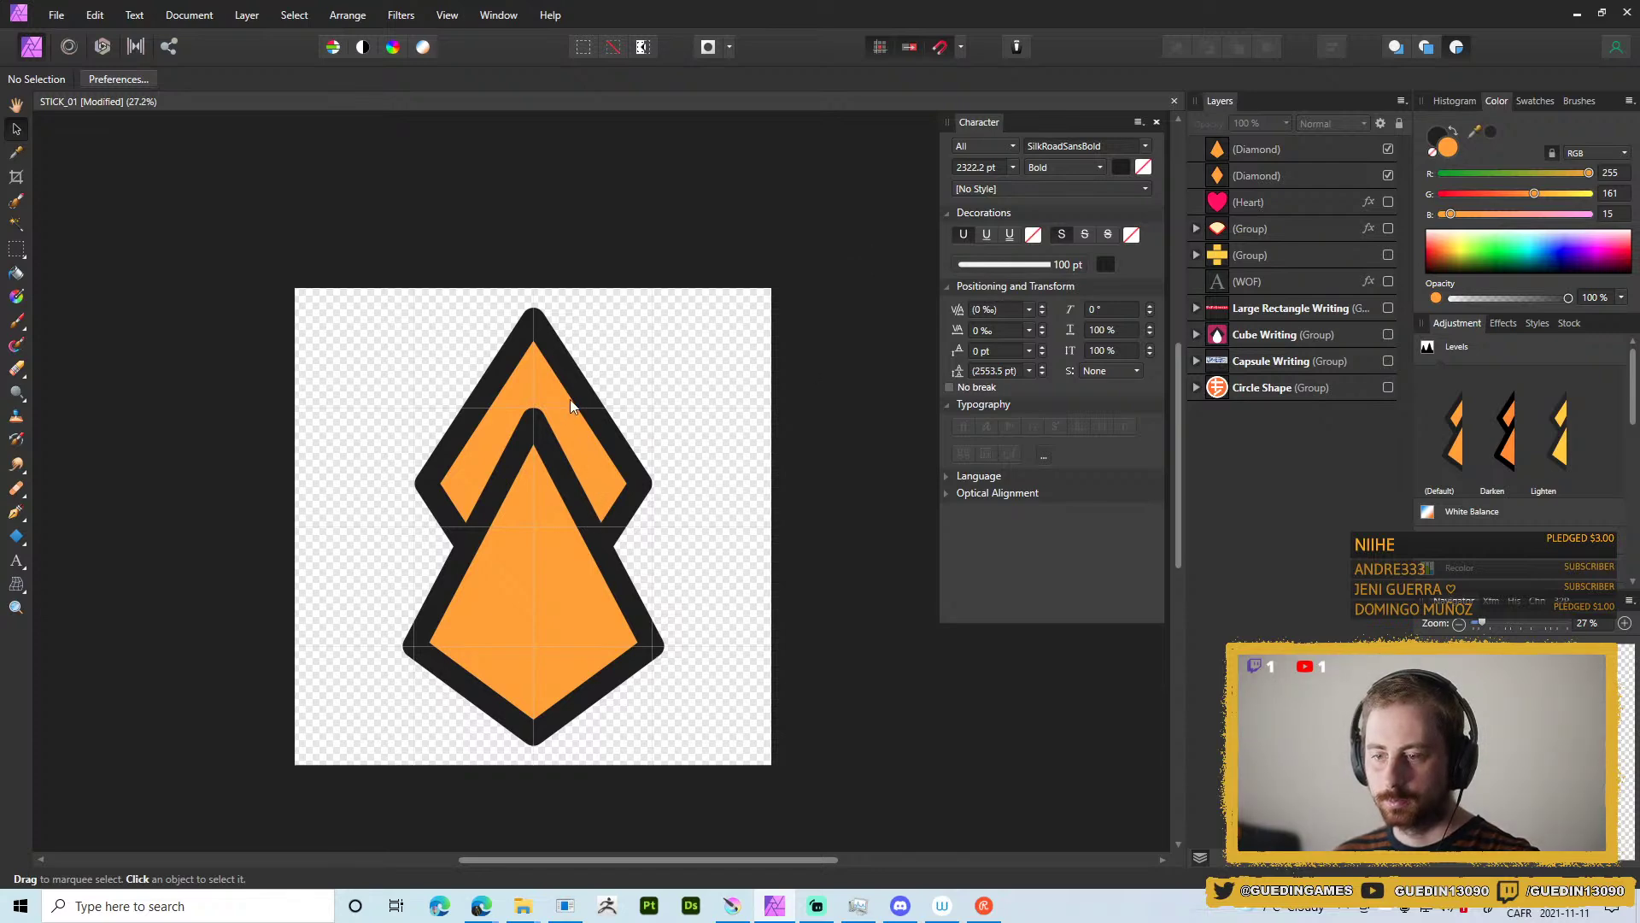
Export the double-diamond design to the Stickers folder as T_STICK_23.png.
key("ctrl+alt+shift+w")
left_click(960, 559)
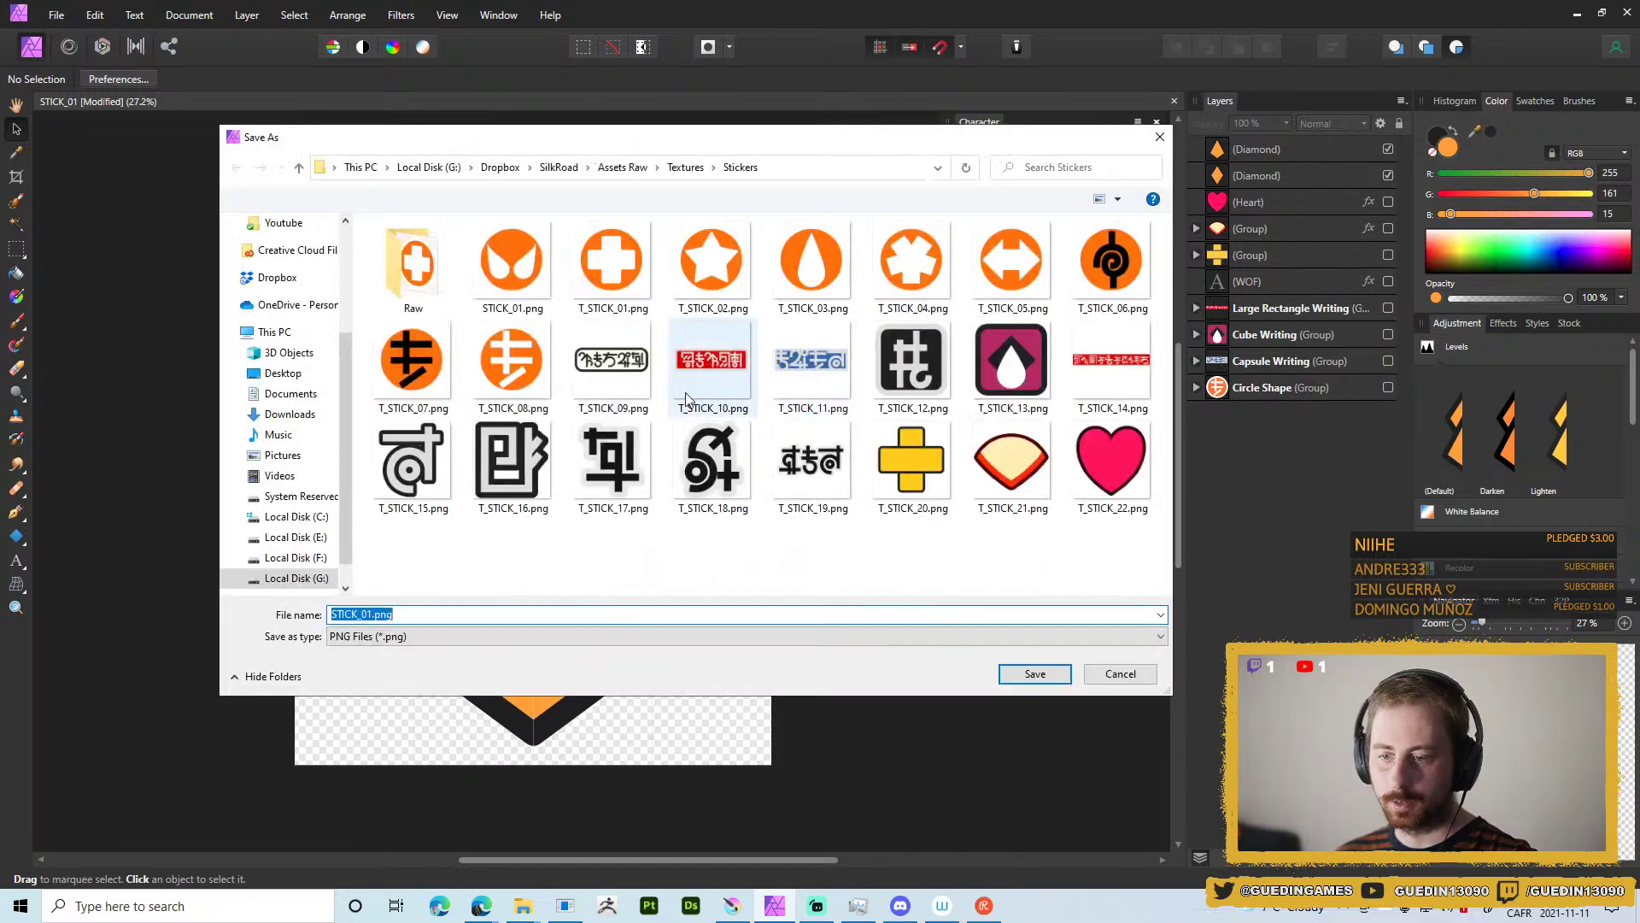
left_click(1110, 462)
left_click(382, 614)
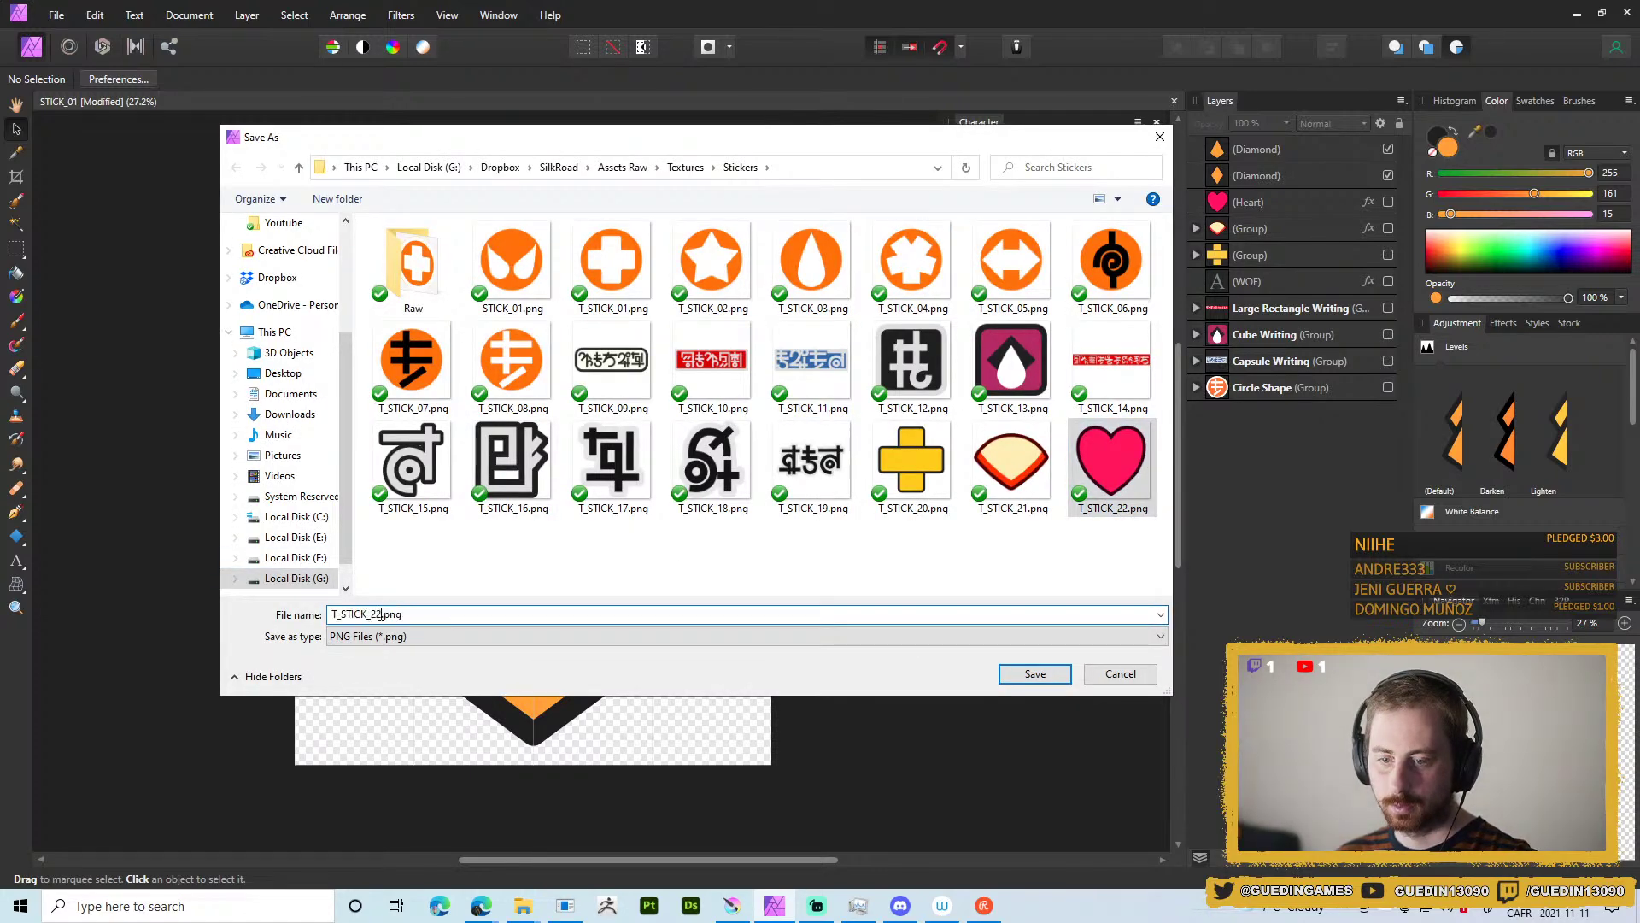
key("BackSpace")
type("3")
key("Return")
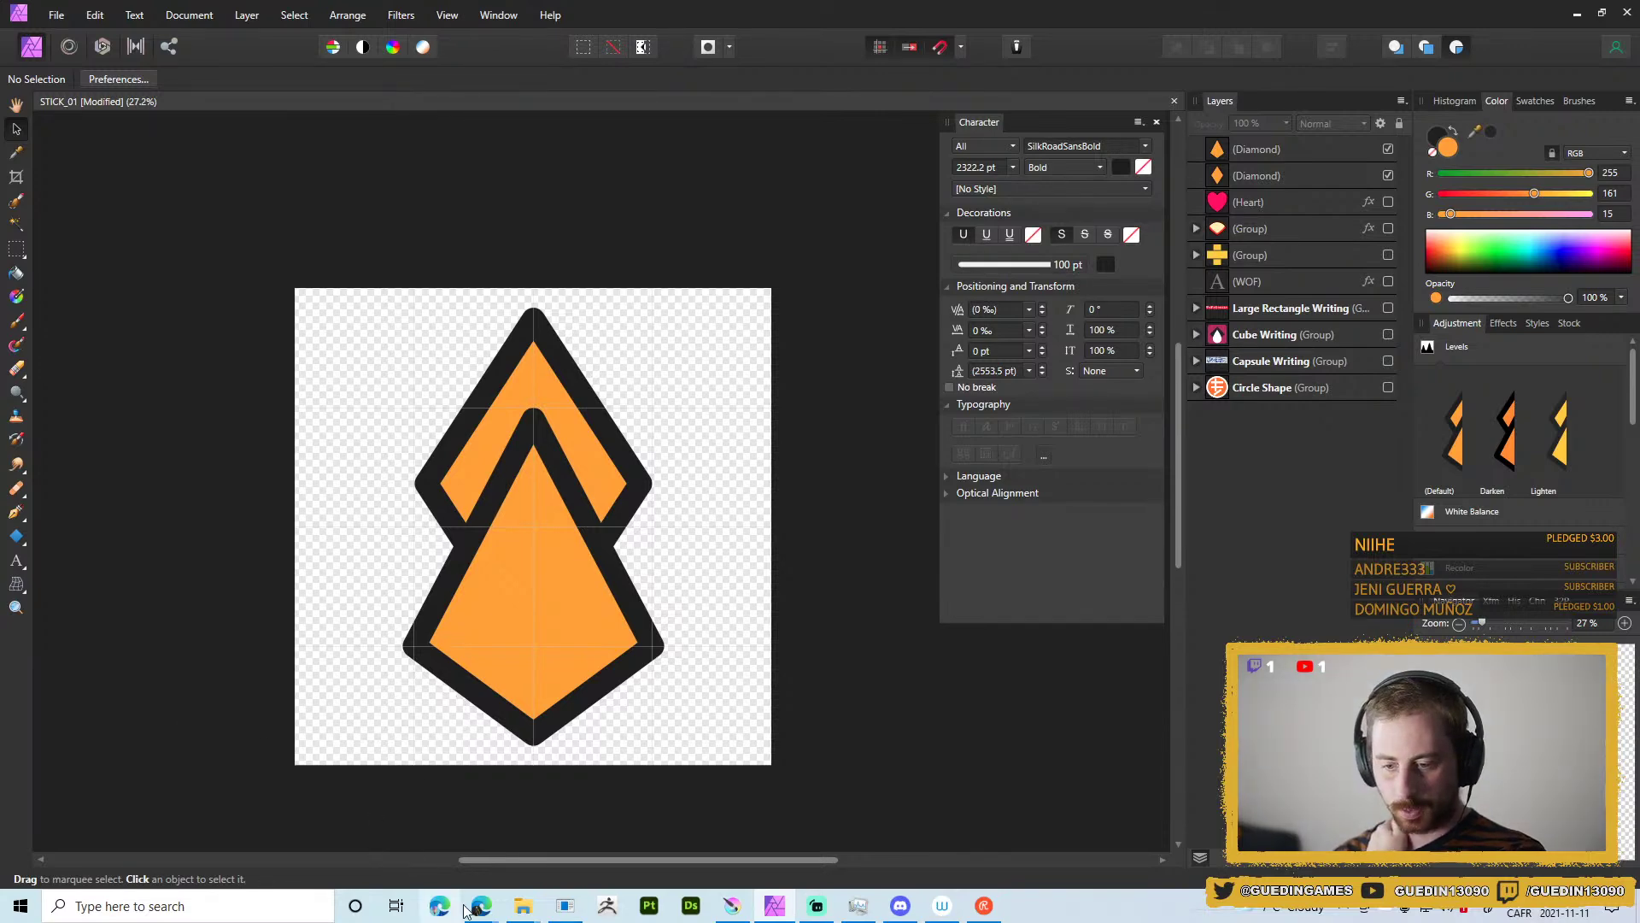
Switch to the web browser and look through the Pinterest Stickers board for further sticker ideas.
mouse_move(481, 906)
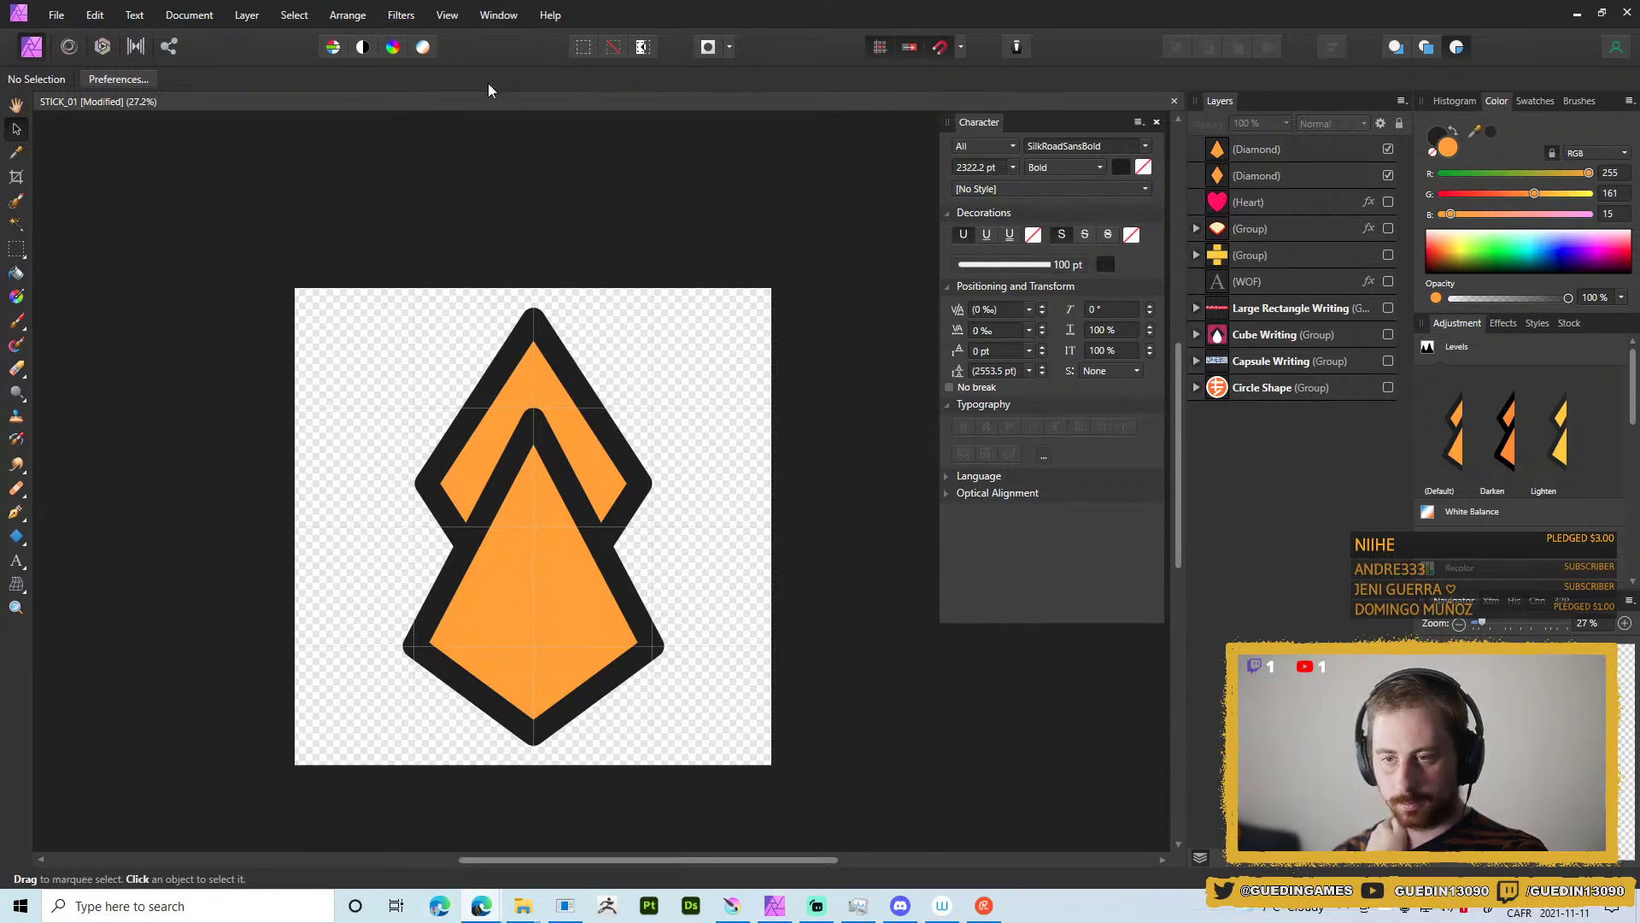
left_click(528, 822)
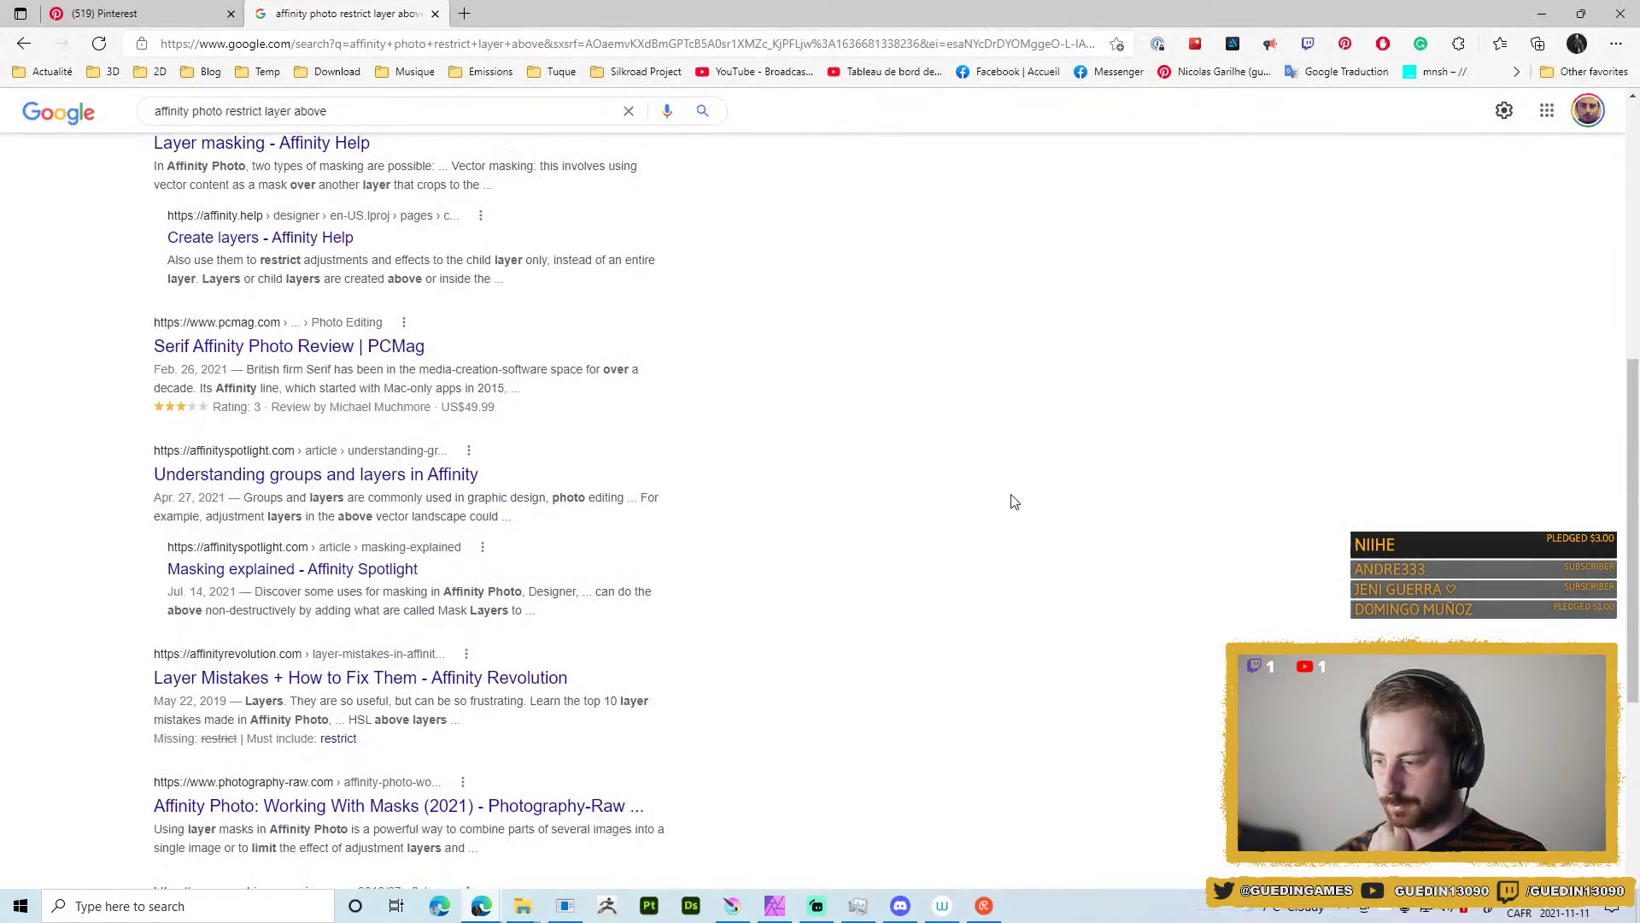
key("ctrl+Tab")
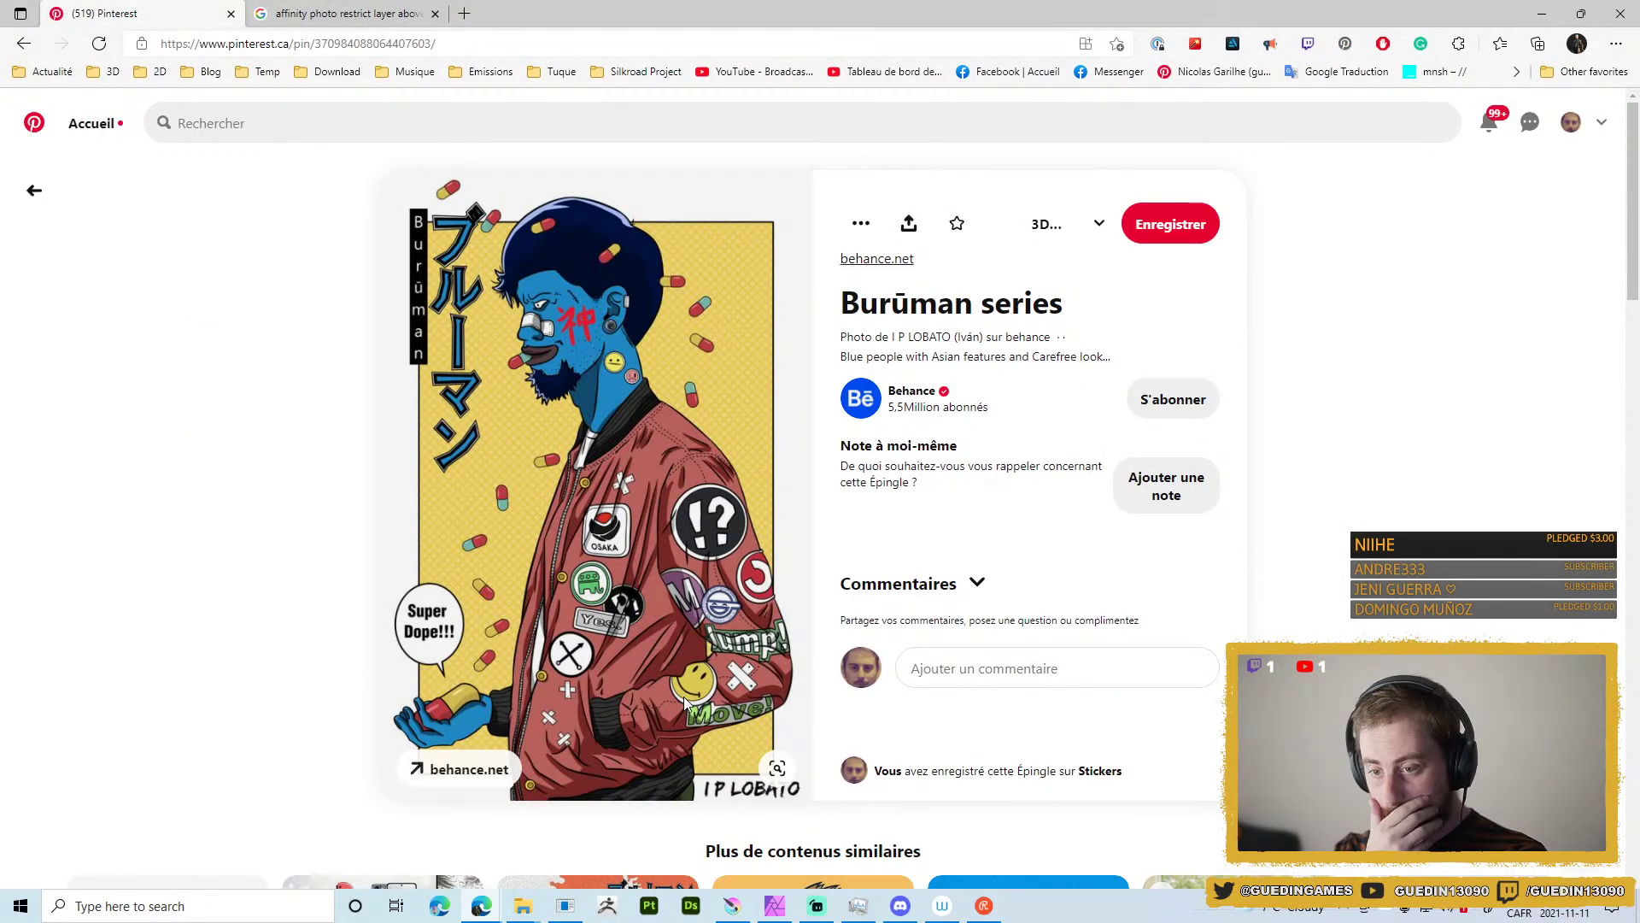
scroll(682, 740, "down", 8)
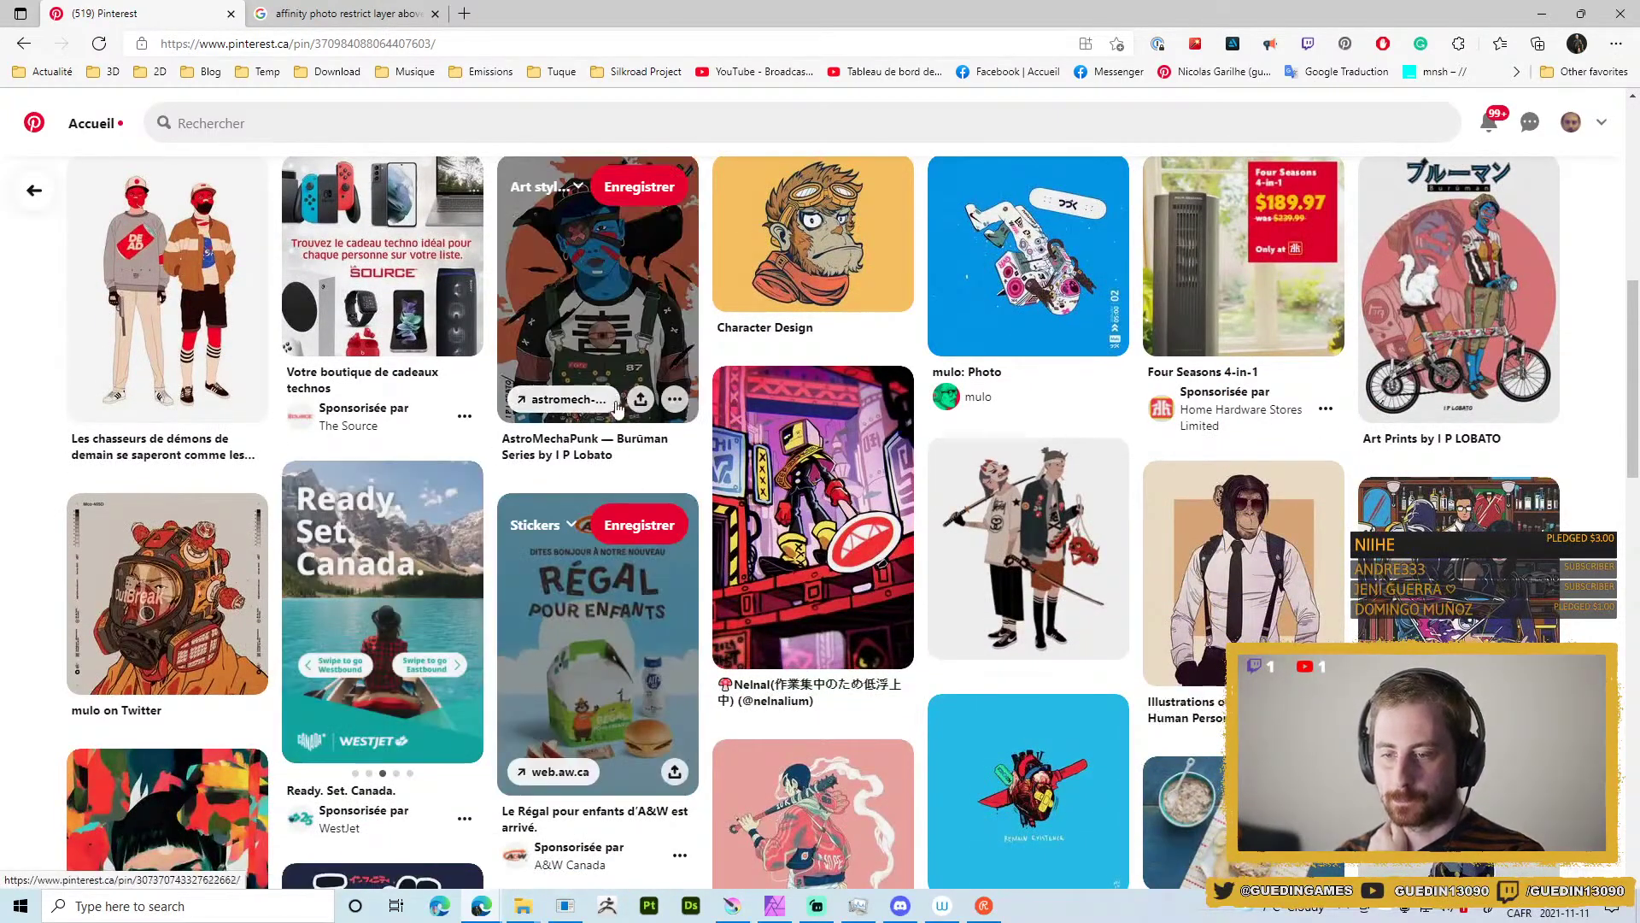
left_click(34, 190)
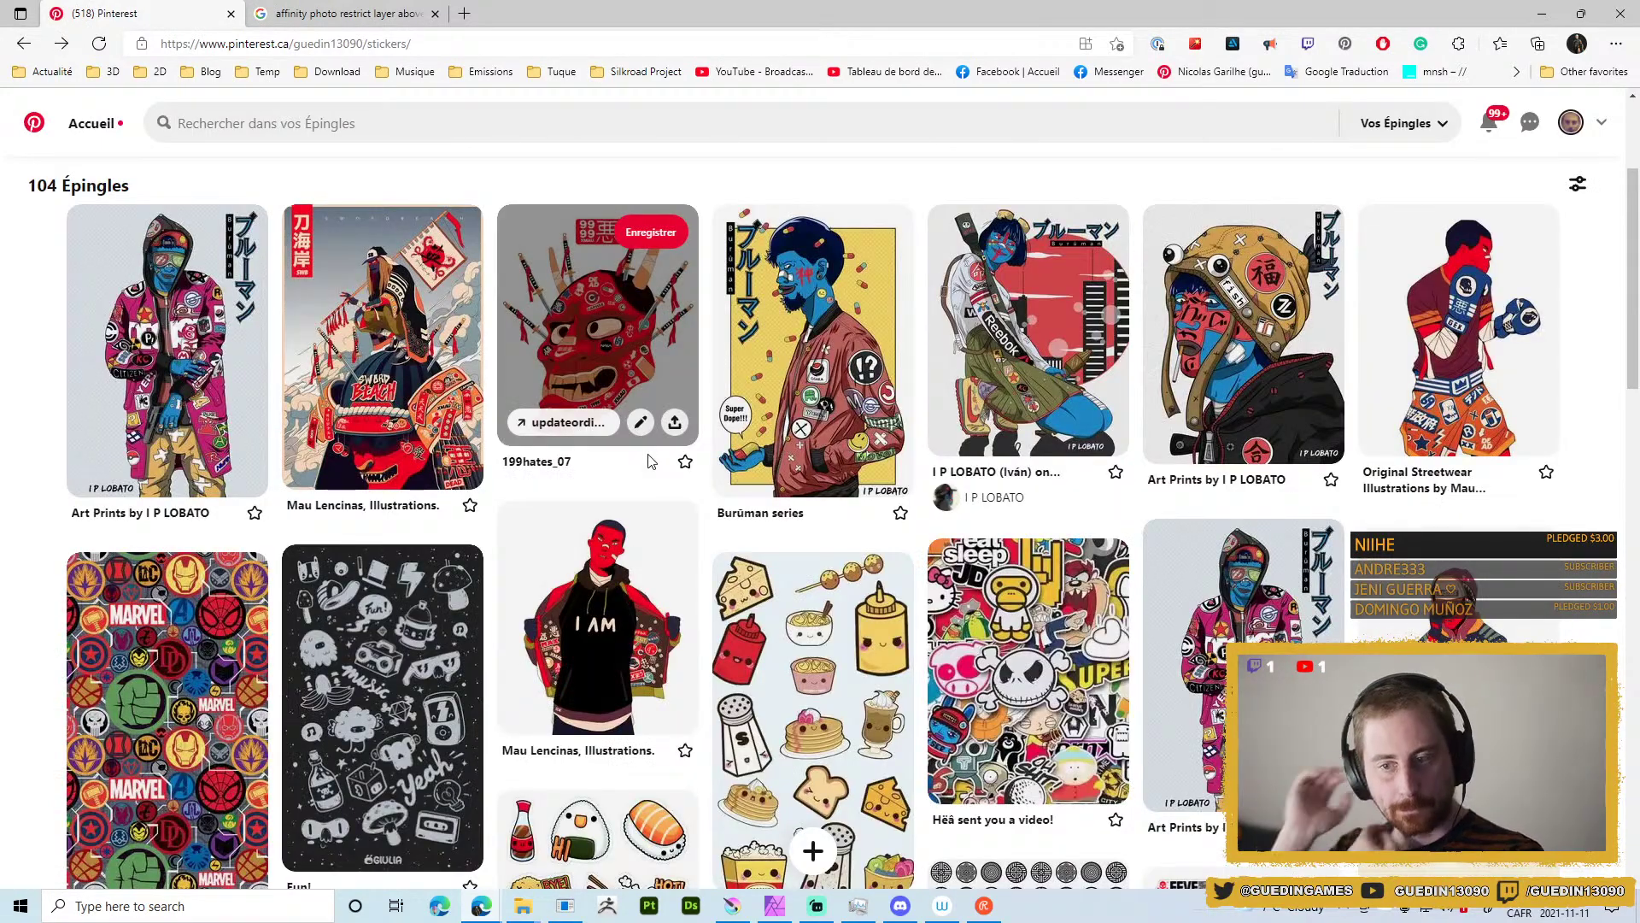
scroll(752, 593, "down", 4)
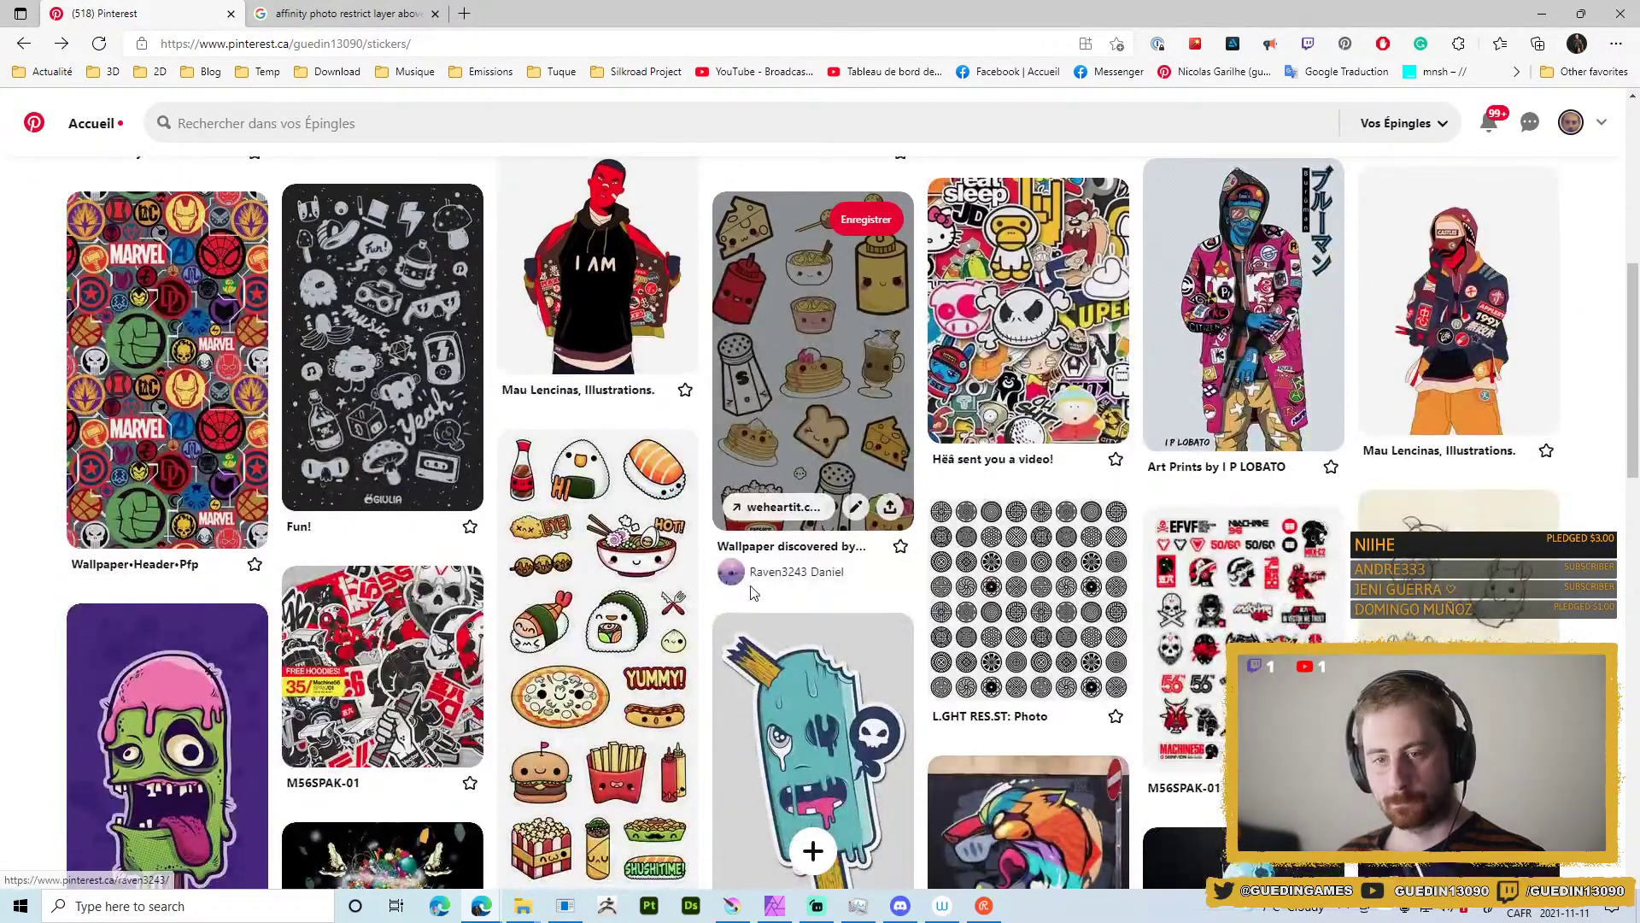
scroll(752, 592, "down", 10)
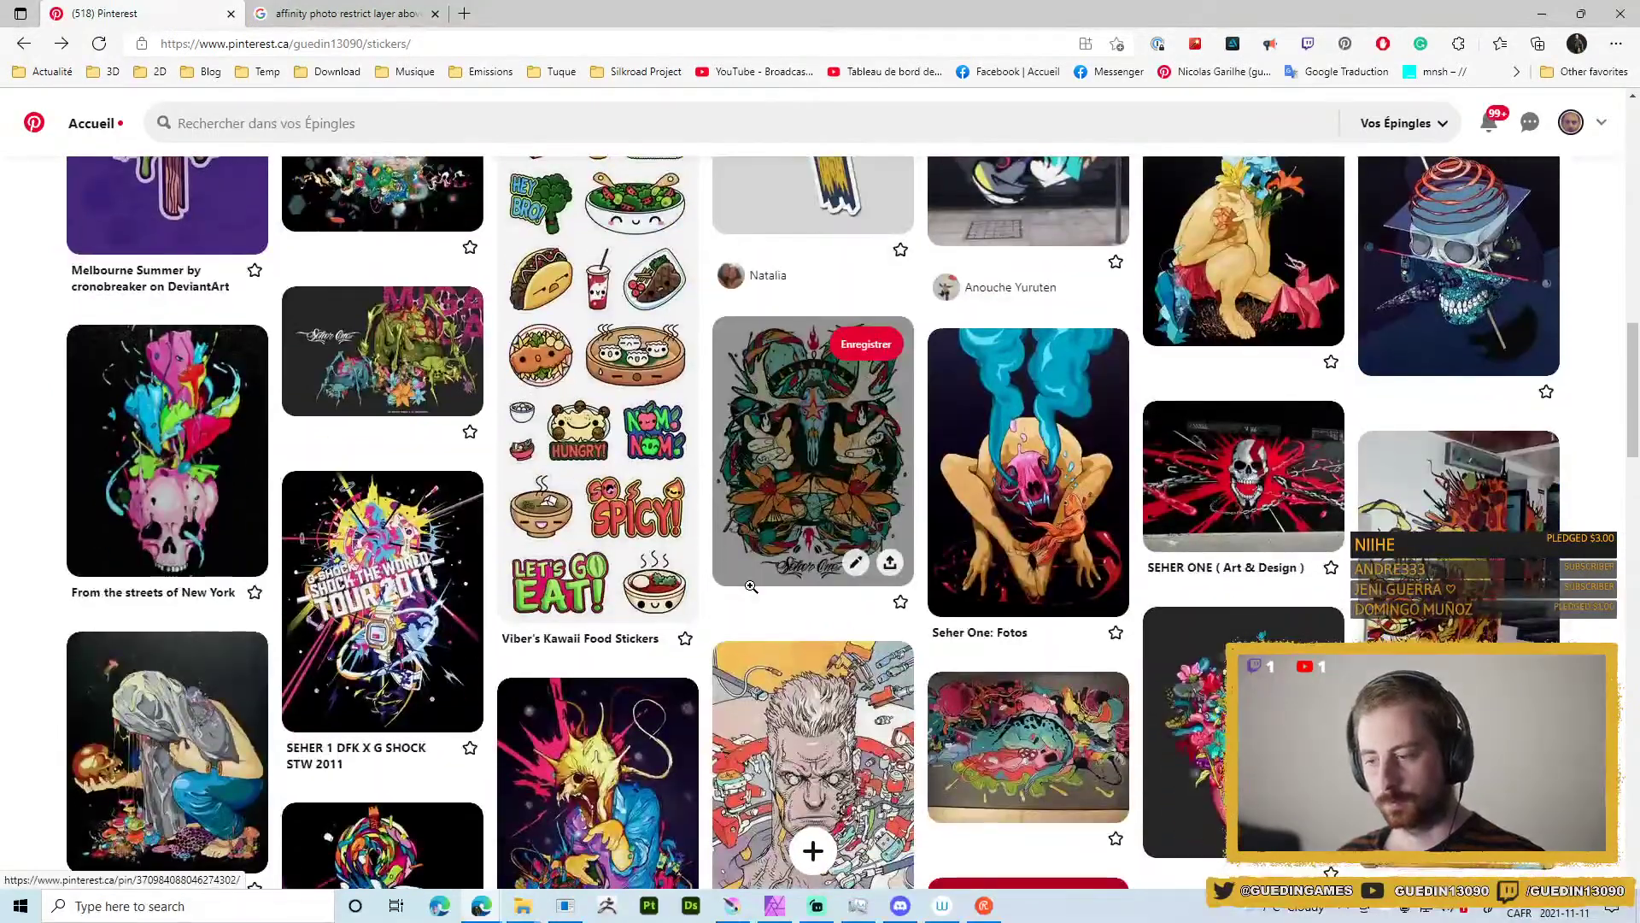
scroll(751, 586, "up", 7)
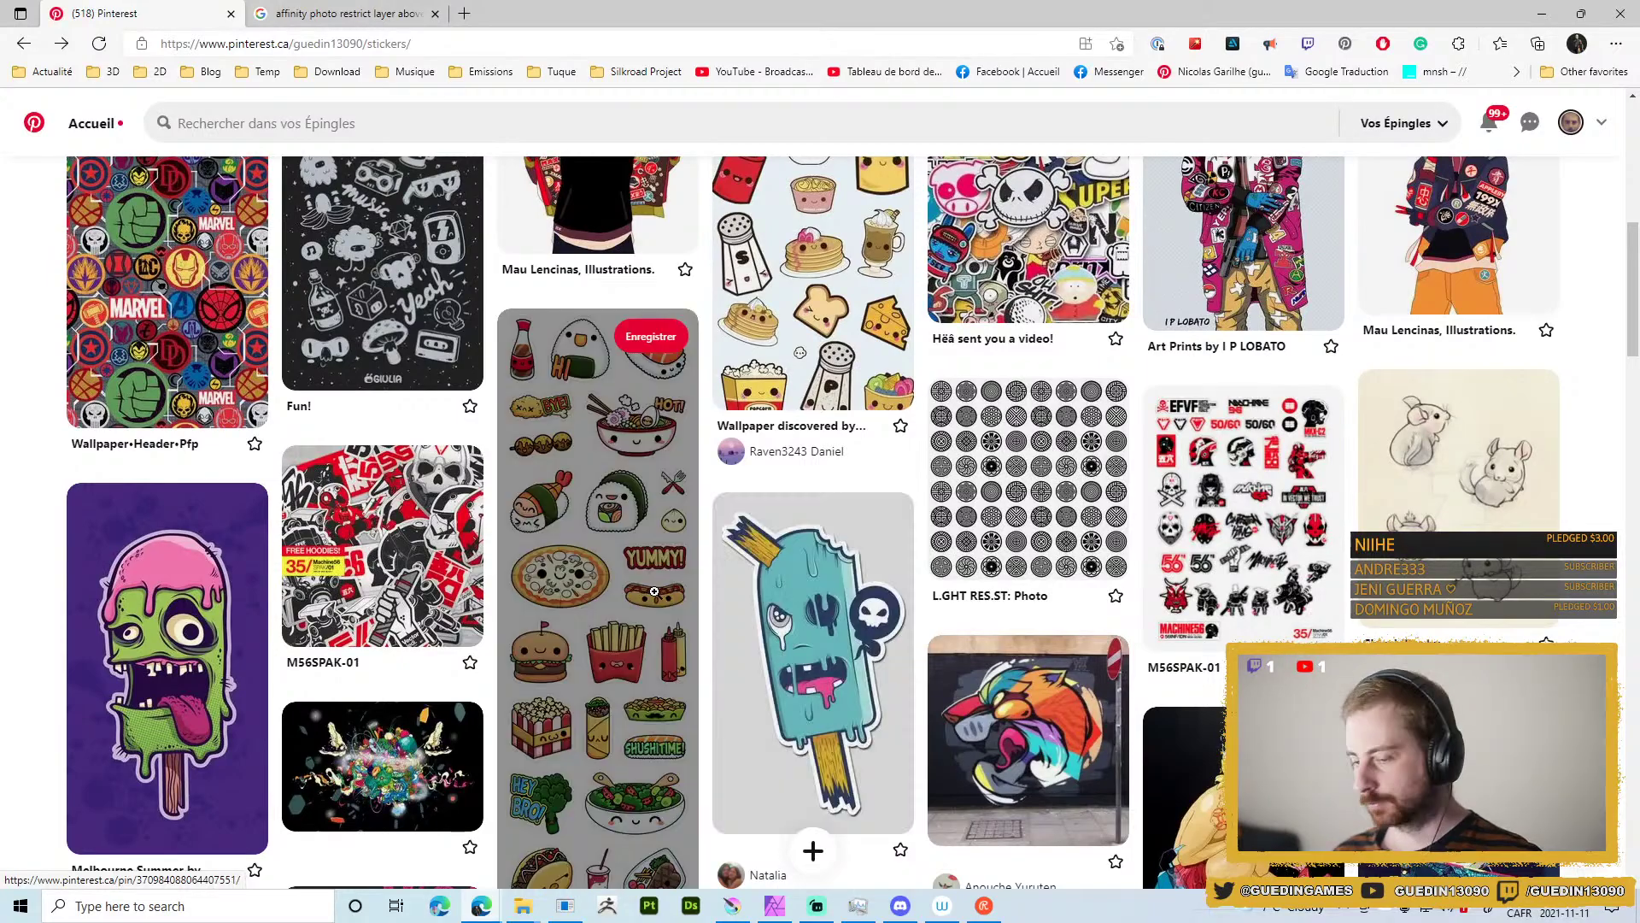
scroll(854, 598, "down", 4)
scroll(957, 597, "down", 4)
scroll(956, 598, "up", 10)
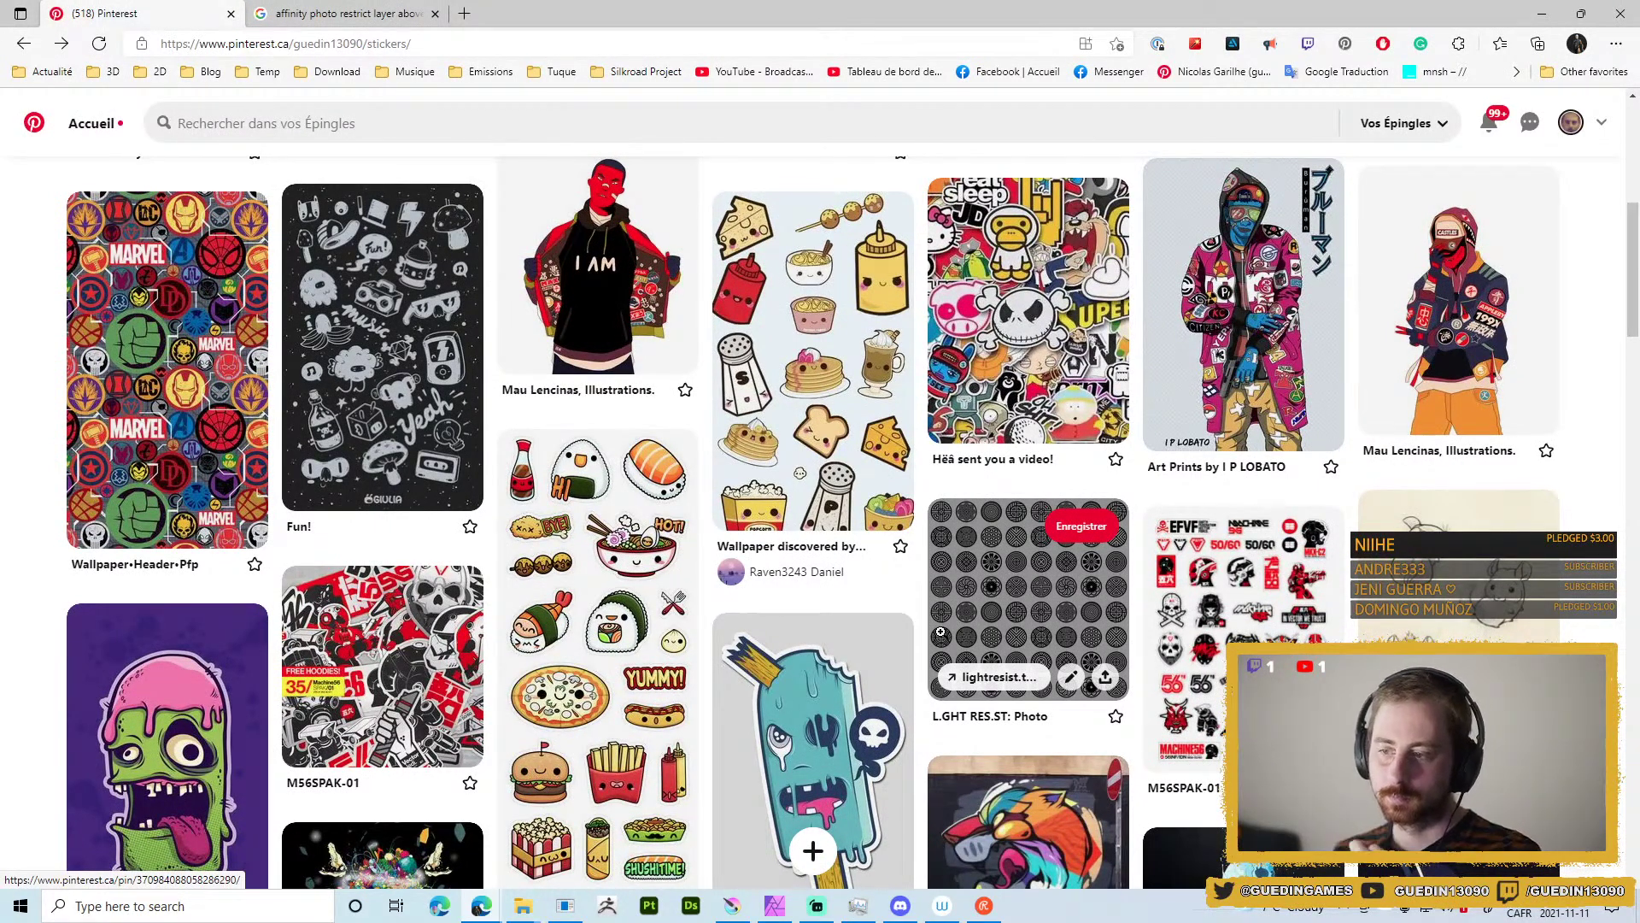
scroll(940, 632, "up", 1)
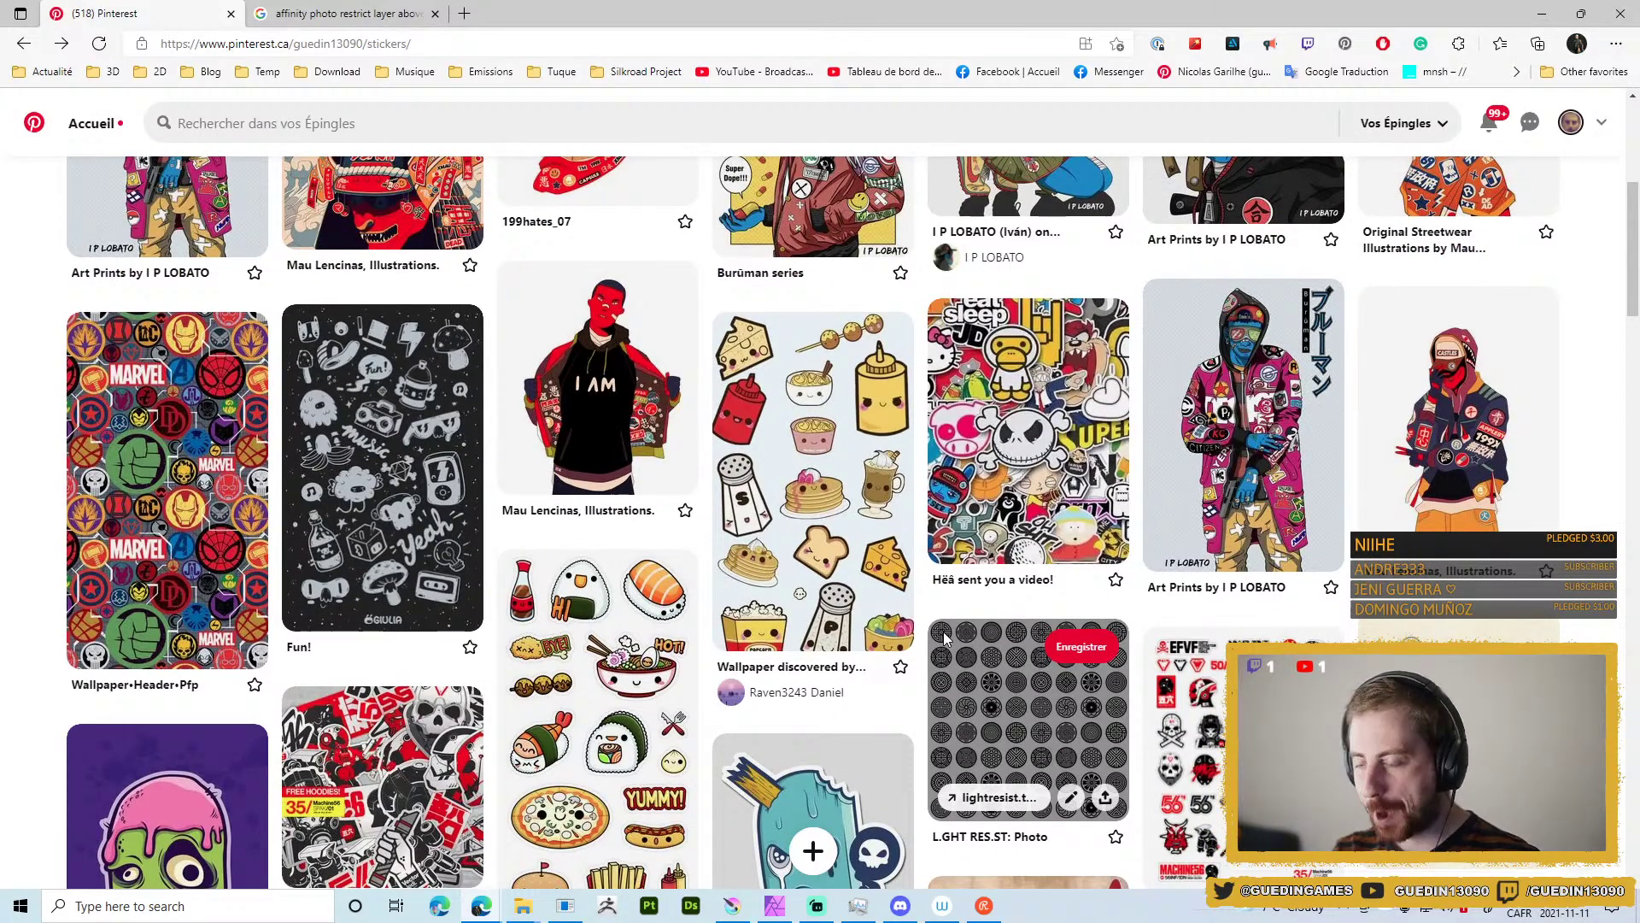
scroll(945, 636, "up", 3)
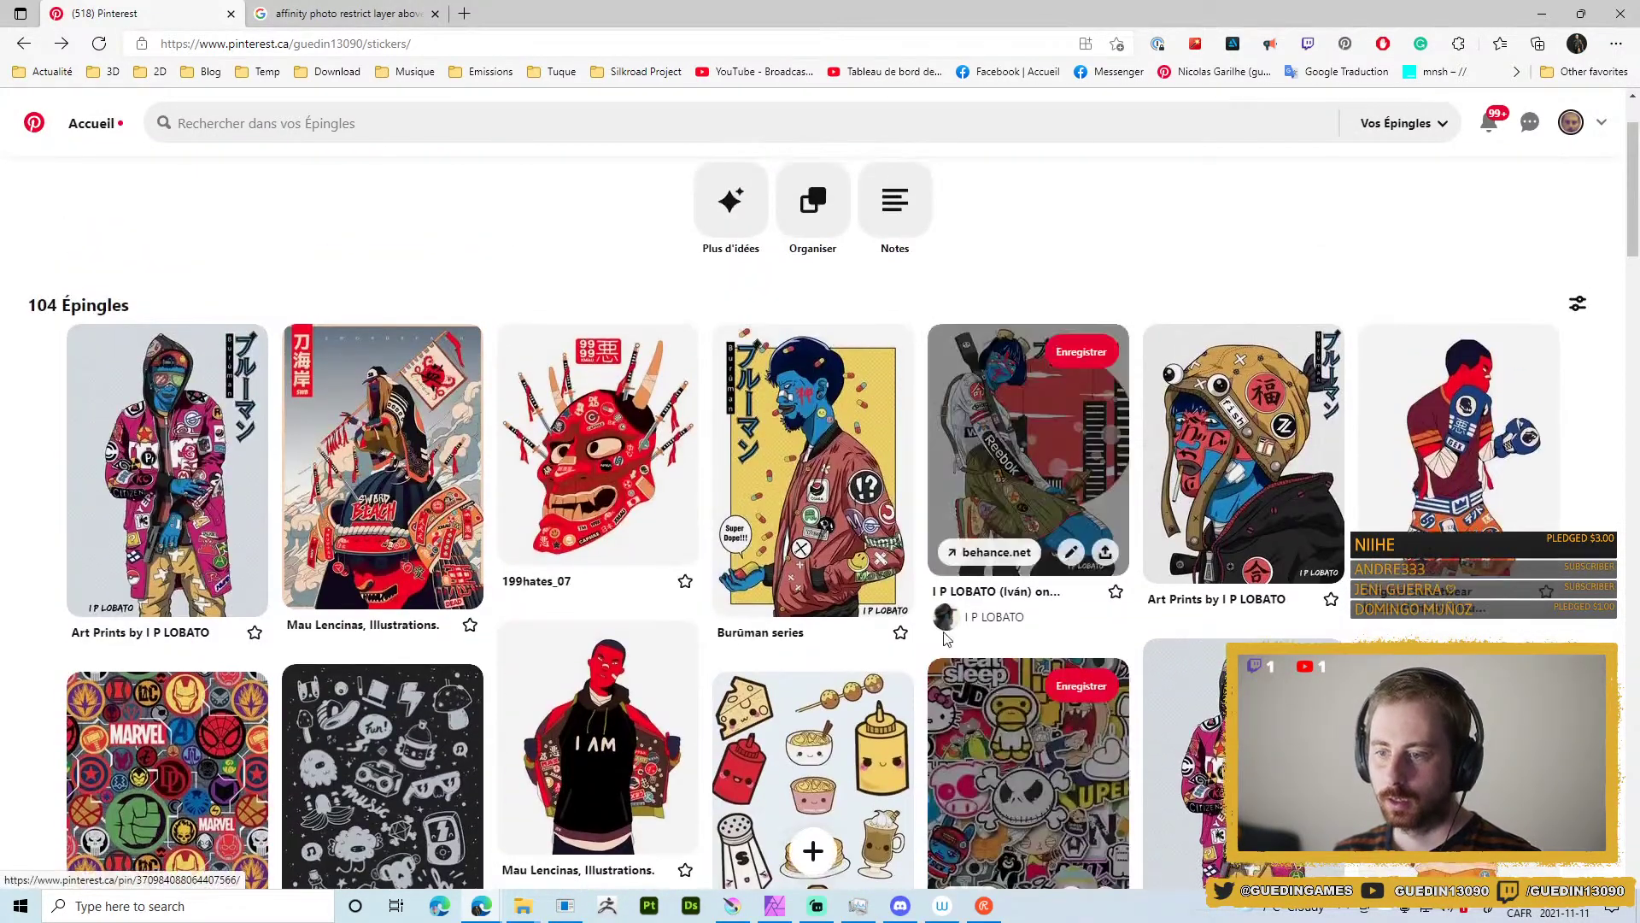
left_click(1542, 13)
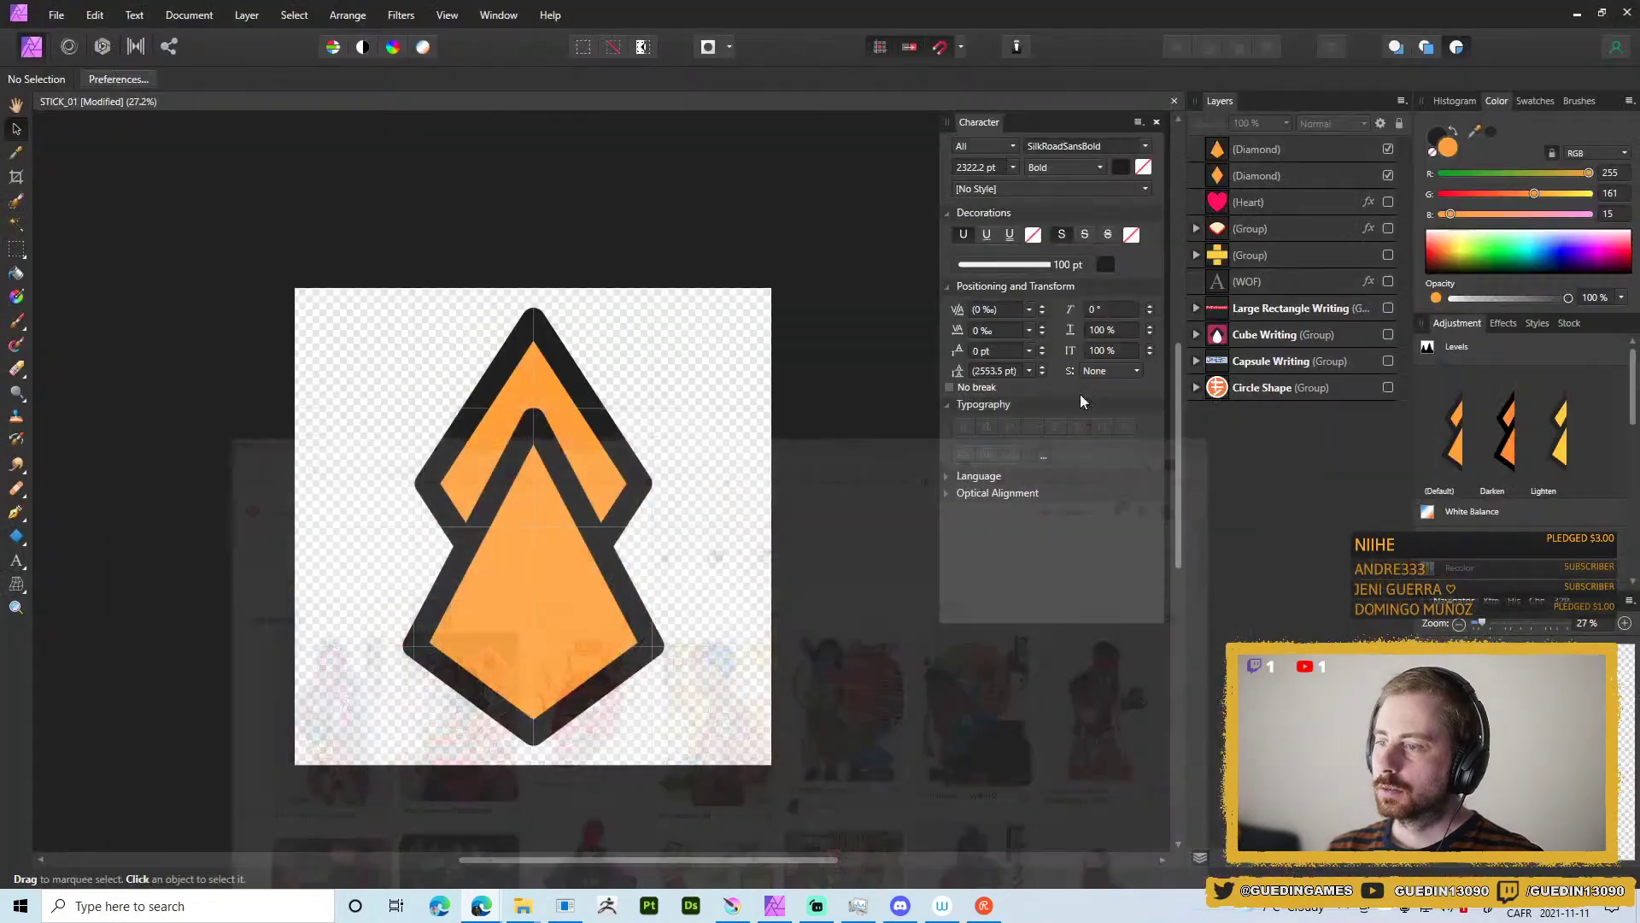
Switch to Blender and select the long purple front cloth that carries the round cross sticker on the character.
left_click(1576, 14)
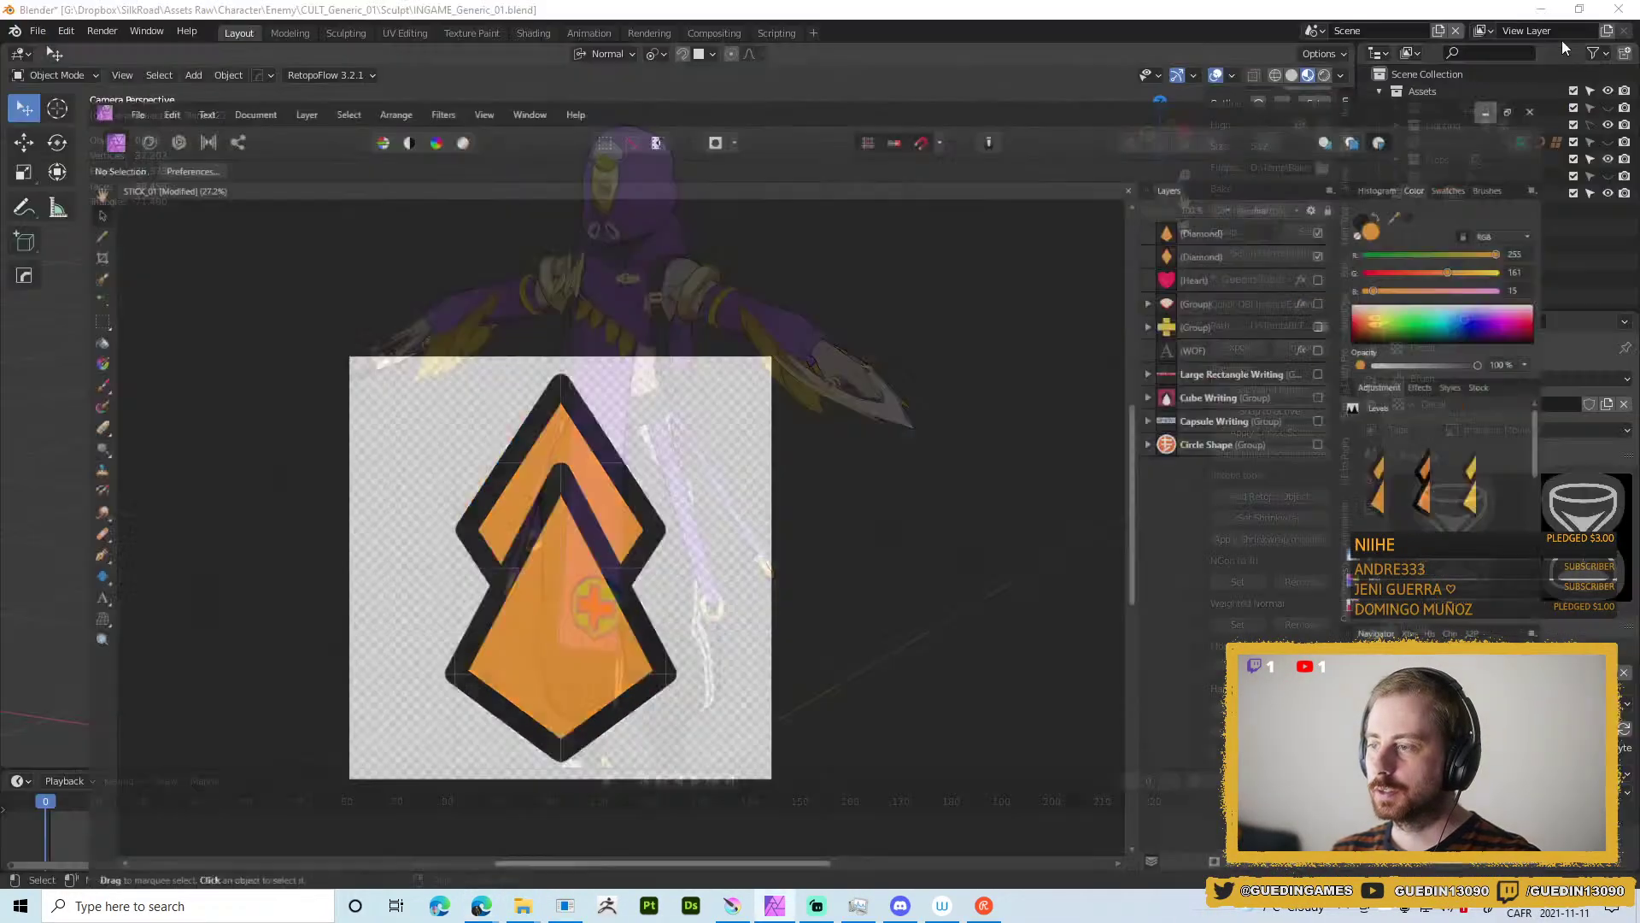
left_click_drag(972, 312, 862, 573)
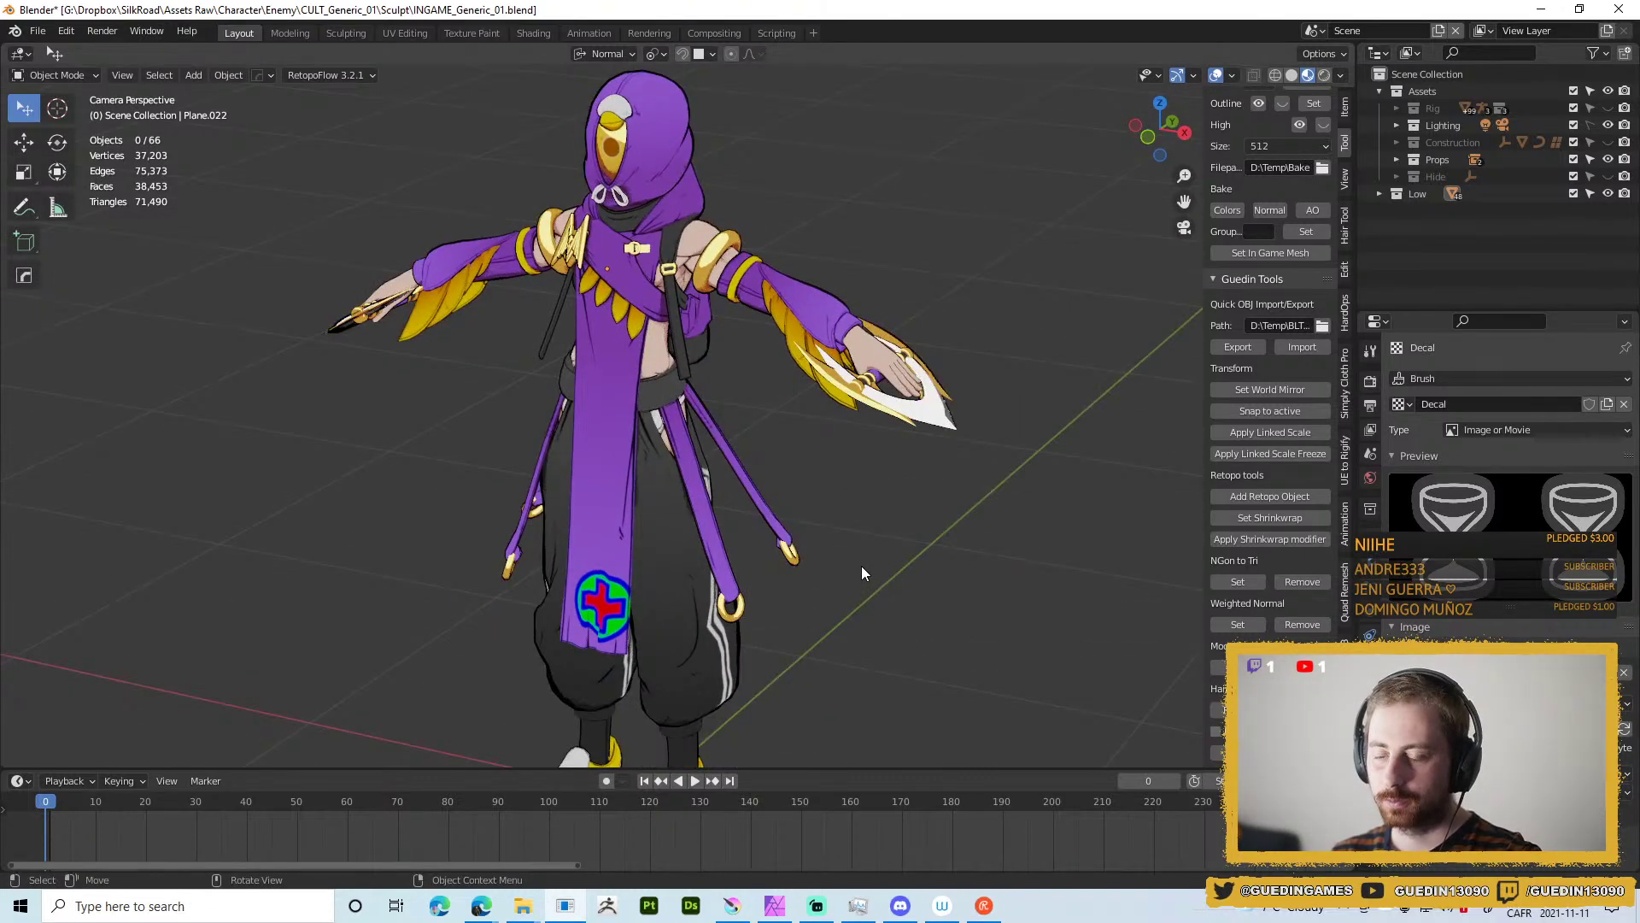
key("alt+Tab")
key("alt+Tab")
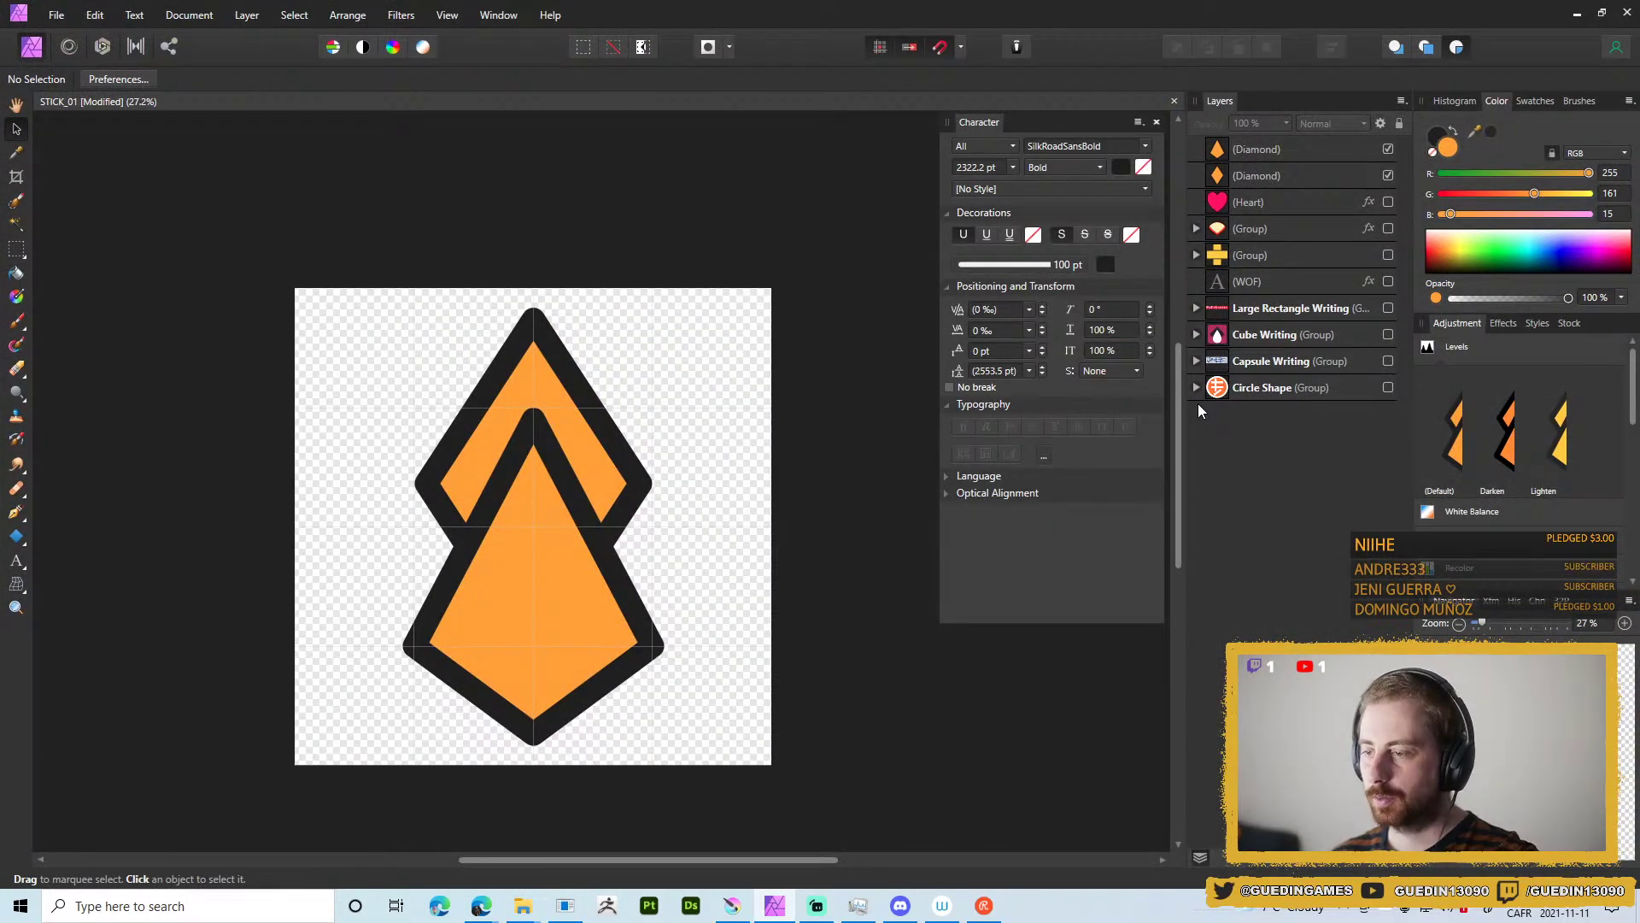
key("alt+Tab")
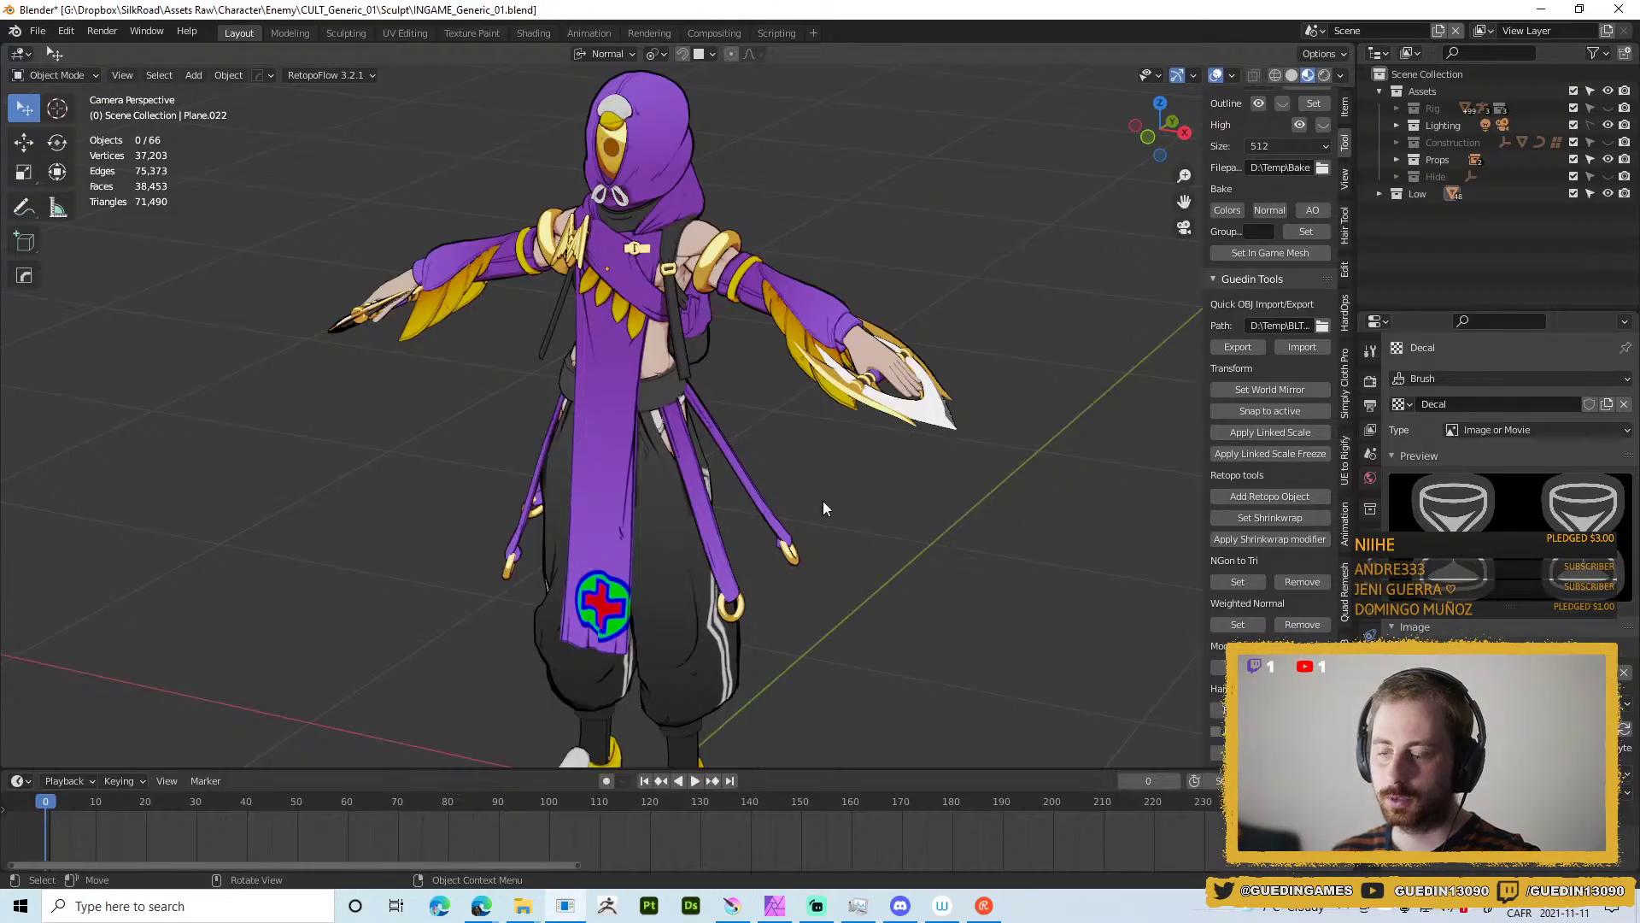
scroll(792, 398, "up", 3)
left_click(623, 311)
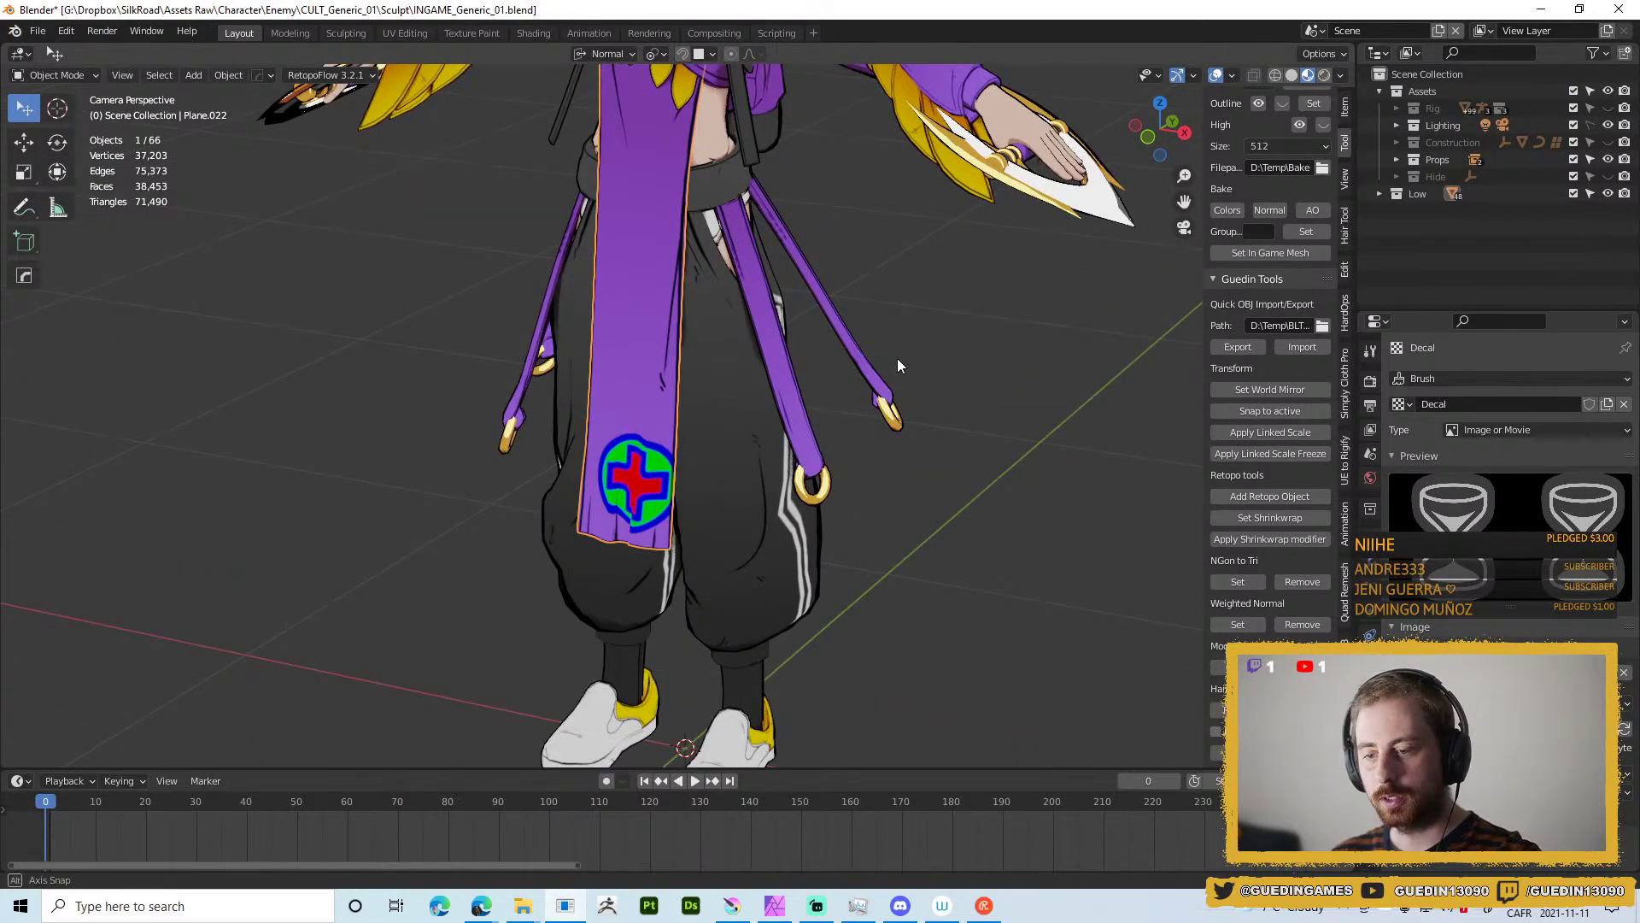
scroll(801, 448, "up", 2)
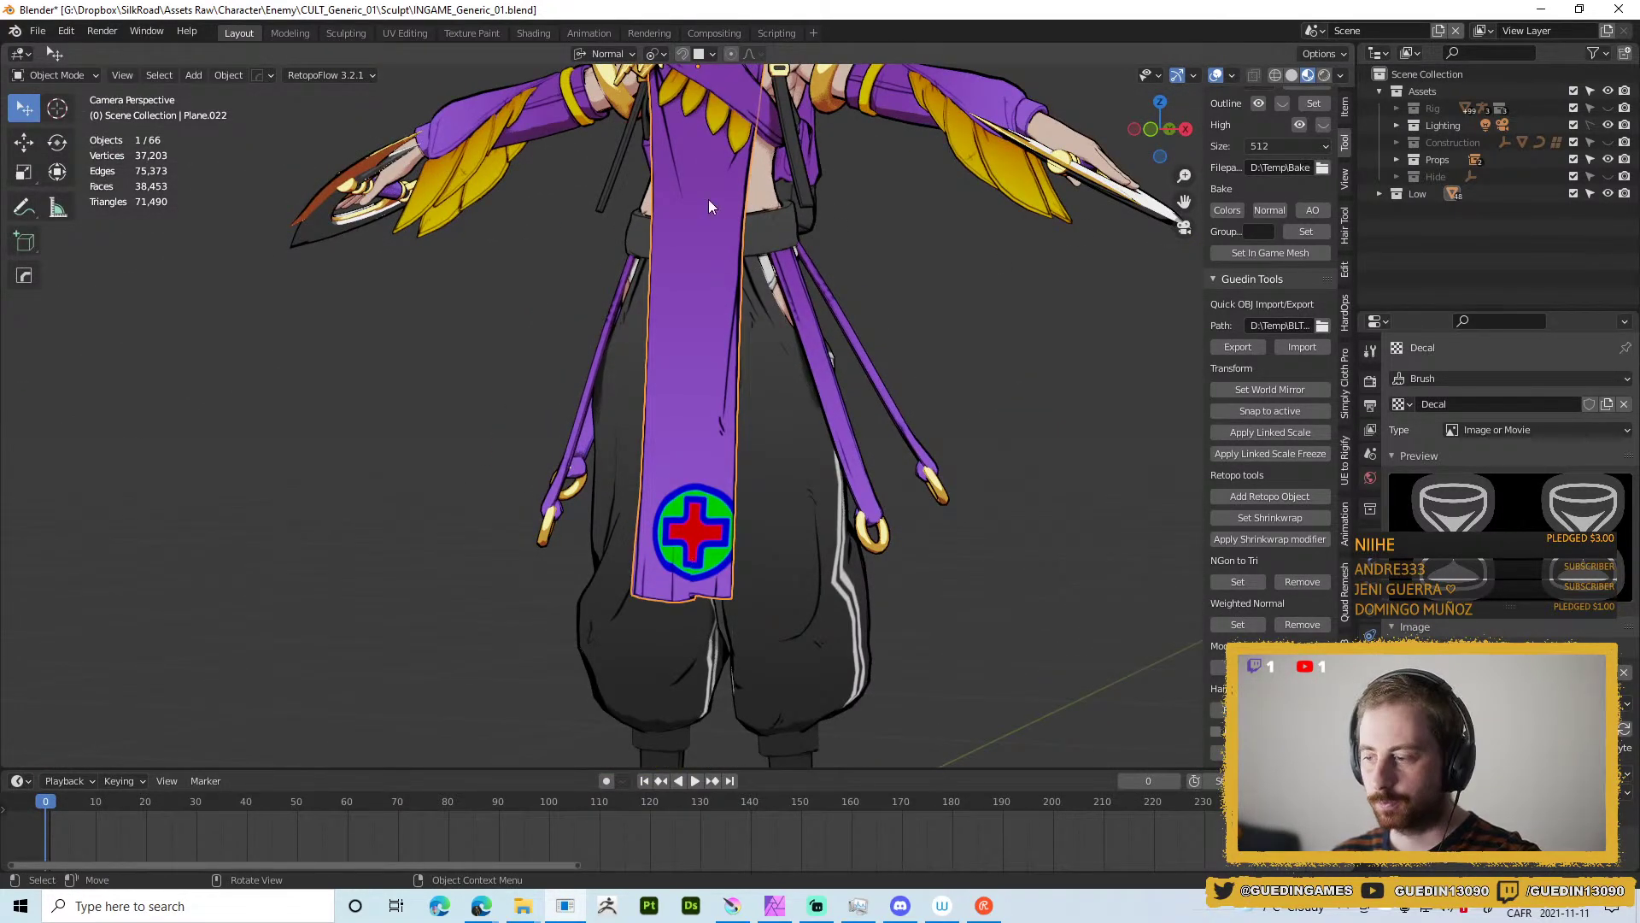
scroll(446, 208, "up", 2)
Open the Shading workspace and examine the front cloth material's STICK_FrontTail_01 image and CelShade Layer nodes.
left_click(533, 33)
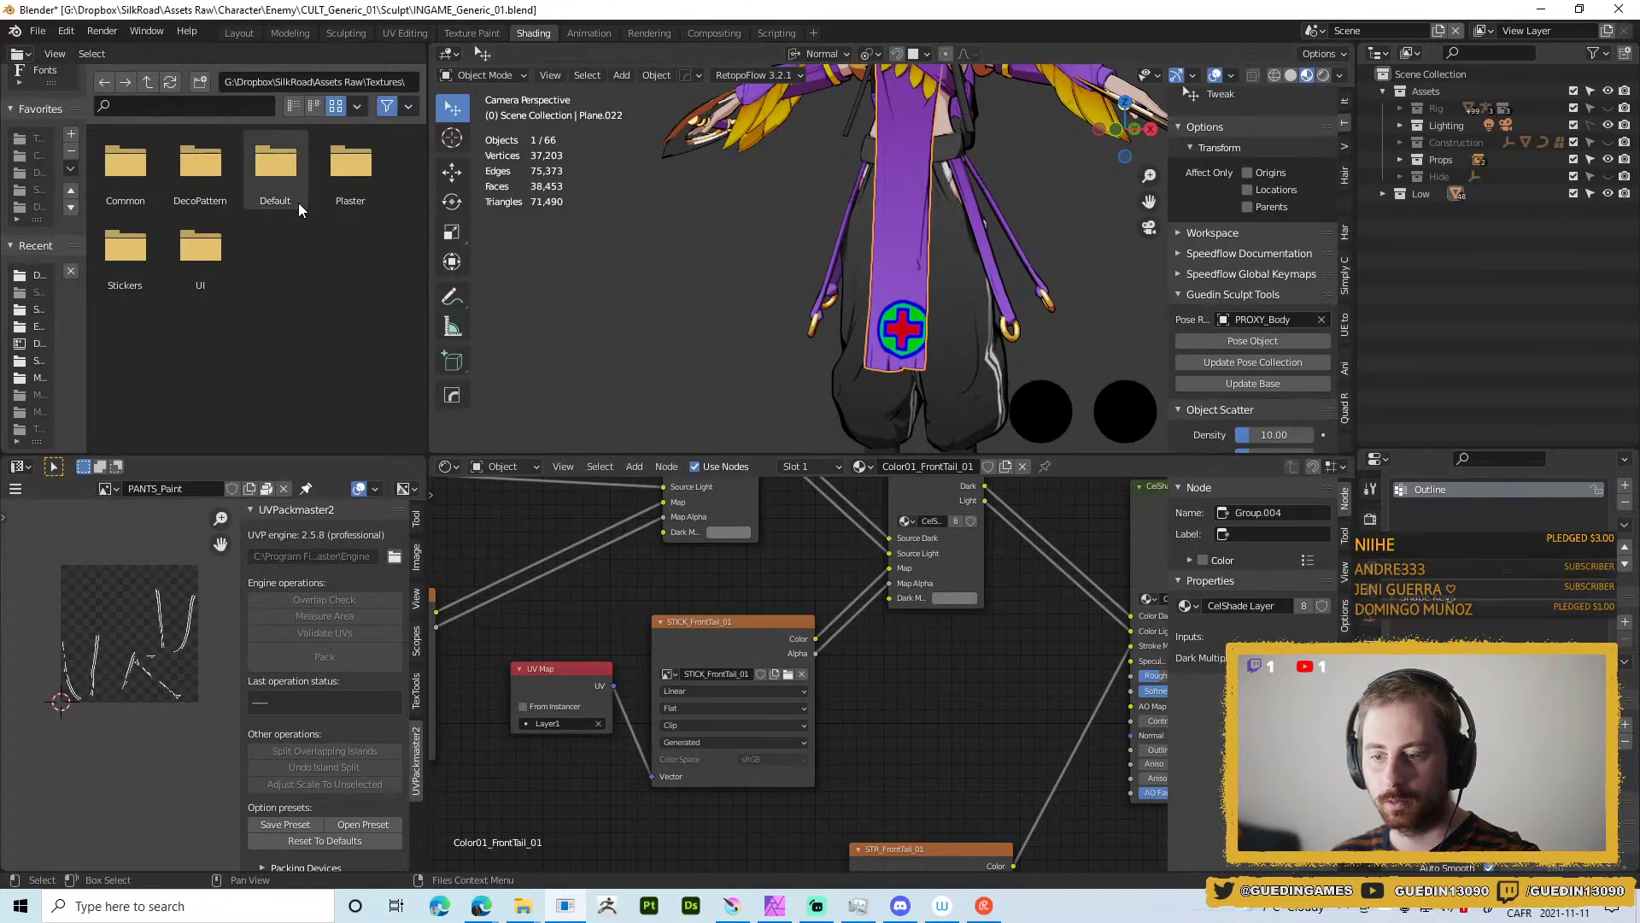
scroll(853, 754, "down", 3)
scroll(665, 719, "up", 3)
scroll(797, 687, "up", 2)
scroll(646, 613, "up", 2)
scroll(626, 685, "down", 2)
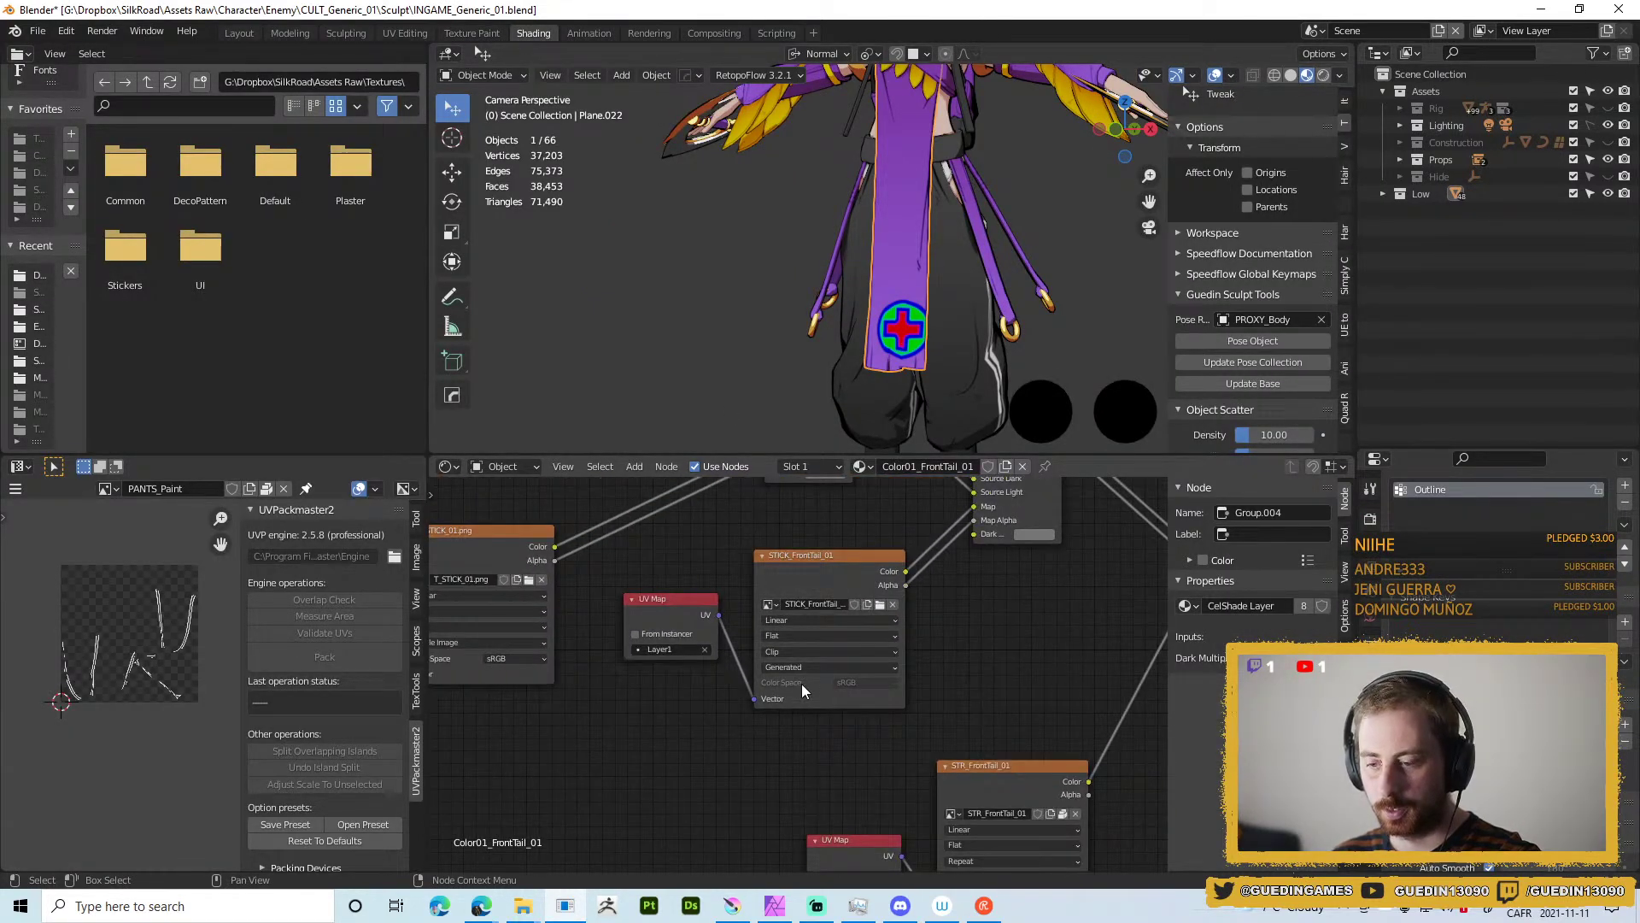
scroll(762, 743, "right", 5)
scroll(762, 743, "up", 3)
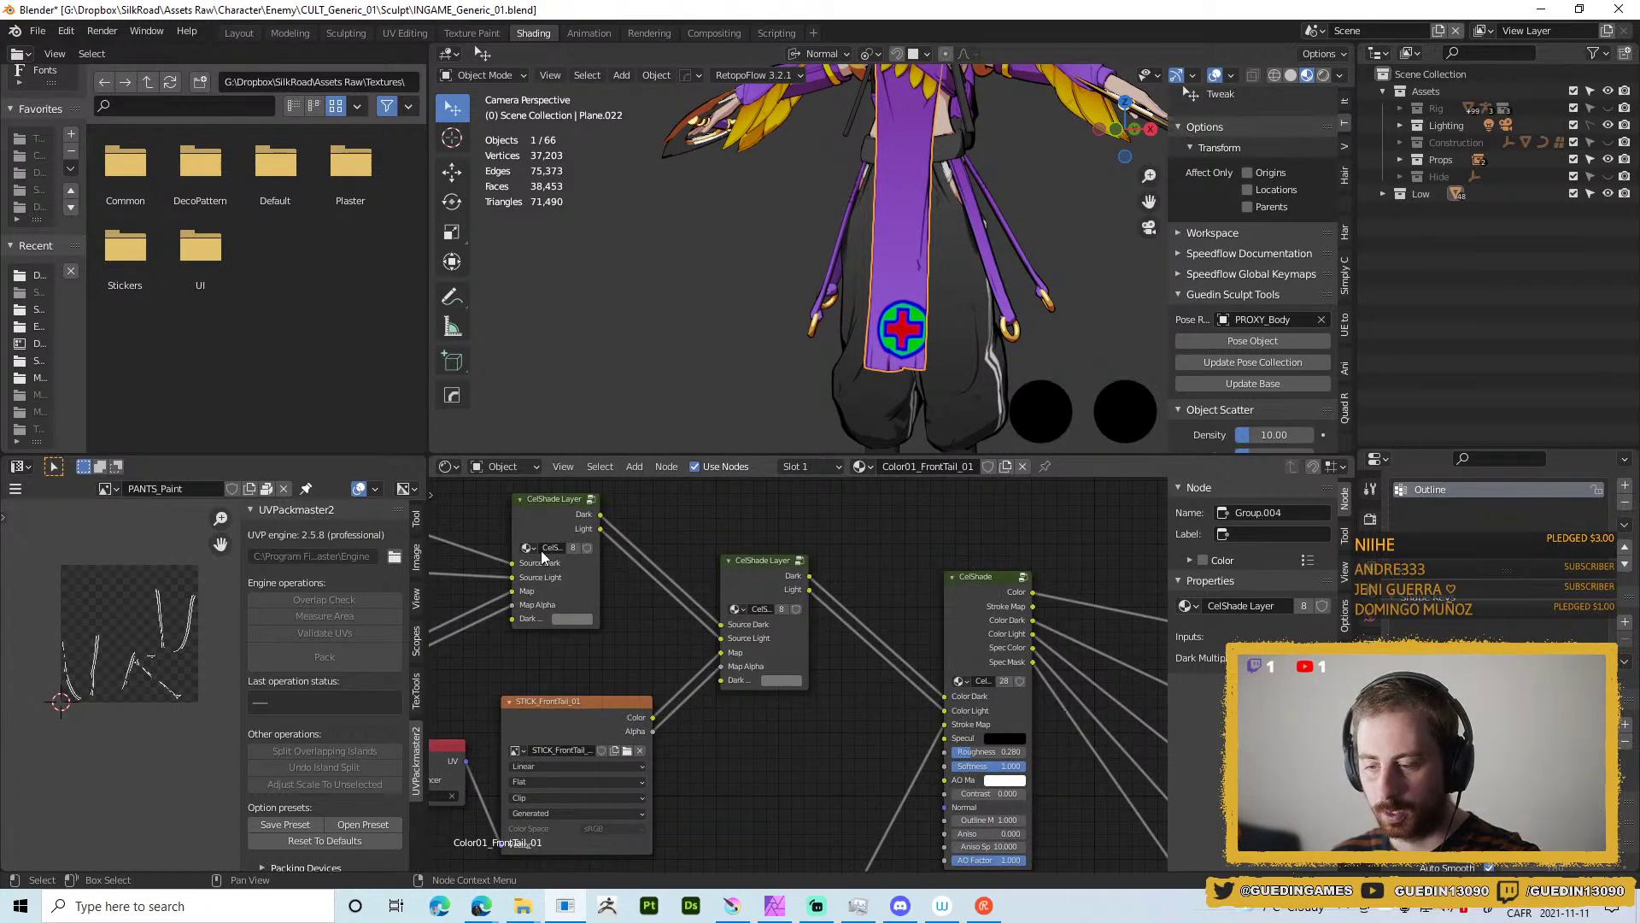
Connect the two Mix nodes' Color outputs directly to Source Dark and Source Light on the STICK_FrontTail_01 CelShade Layer, bypassing the T_STICK_01 layer.
scroll(629, 551, "up", 1)
scroll(600, 704, "left", 5)
scroll(600, 704, "down", 3)
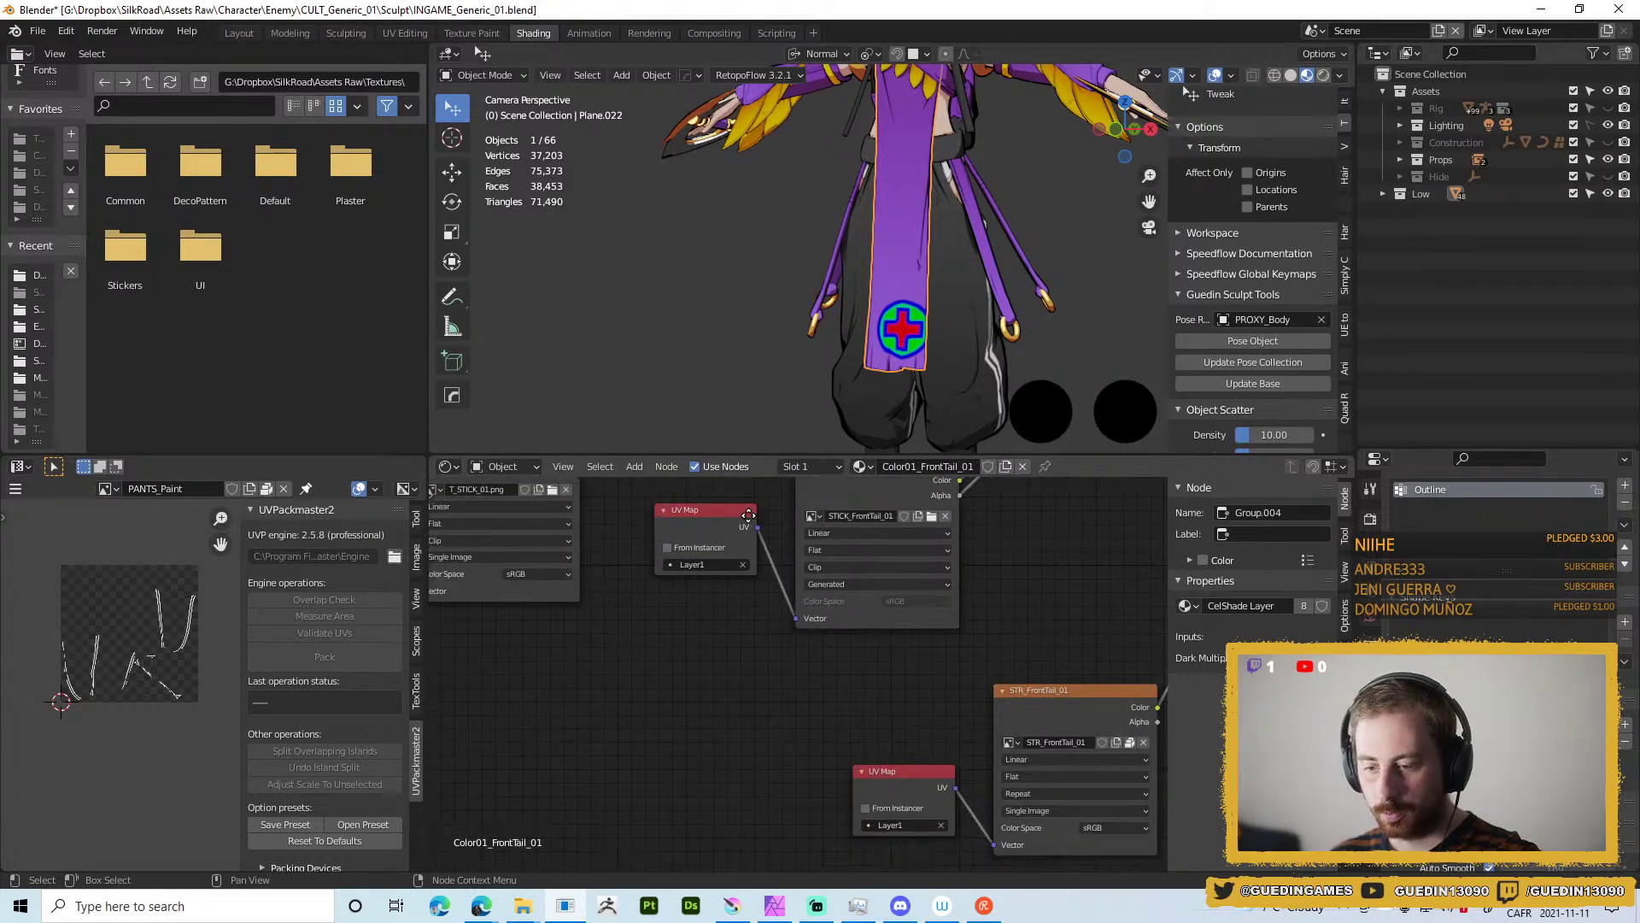
scroll(993, 724, "left", 5)
scroll(993, 725, "up", 2)
scroll(868, 610, "up", 3)
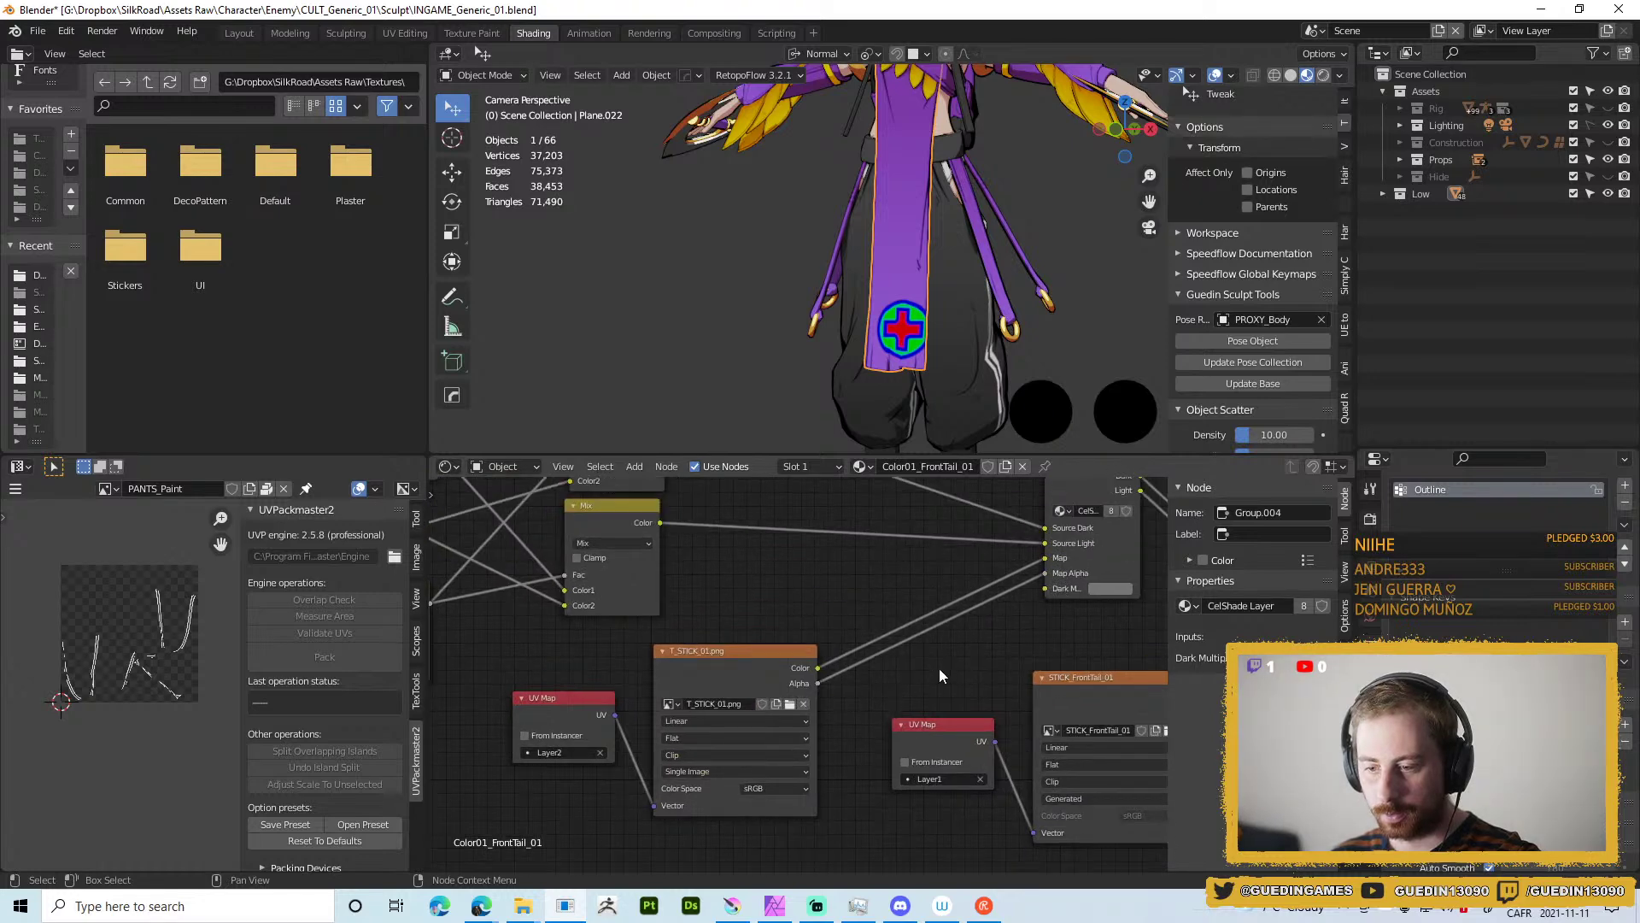
scroll(1027, 598, "right", 4)
scroll(884, 633, "up", 3)
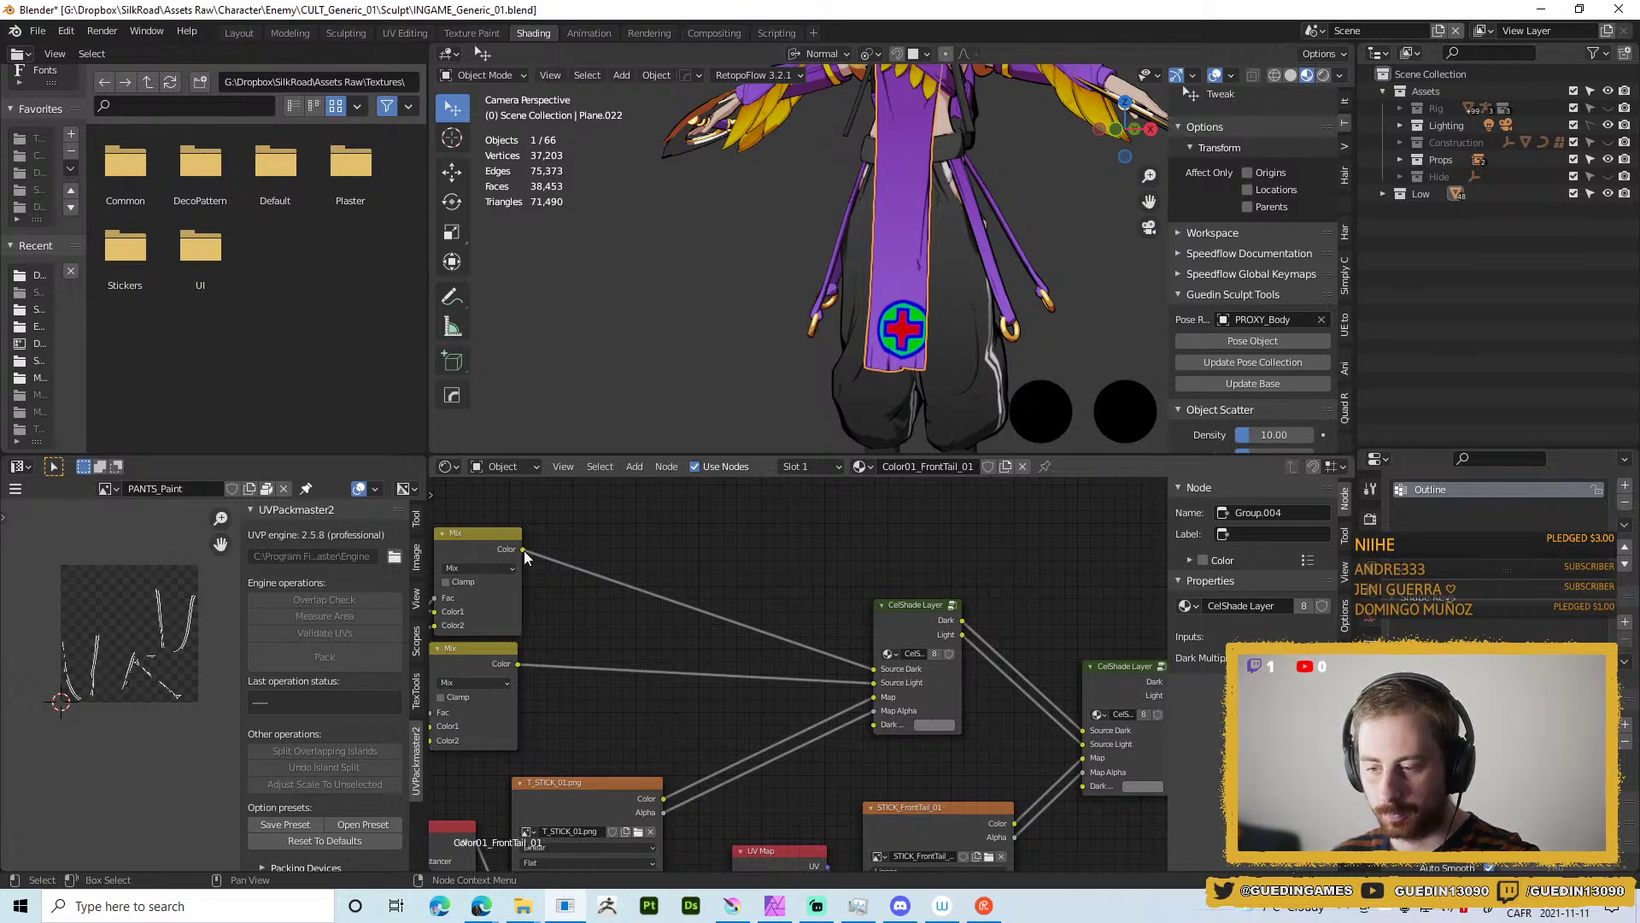
left_click_drag(524, 551, 1087, 734)
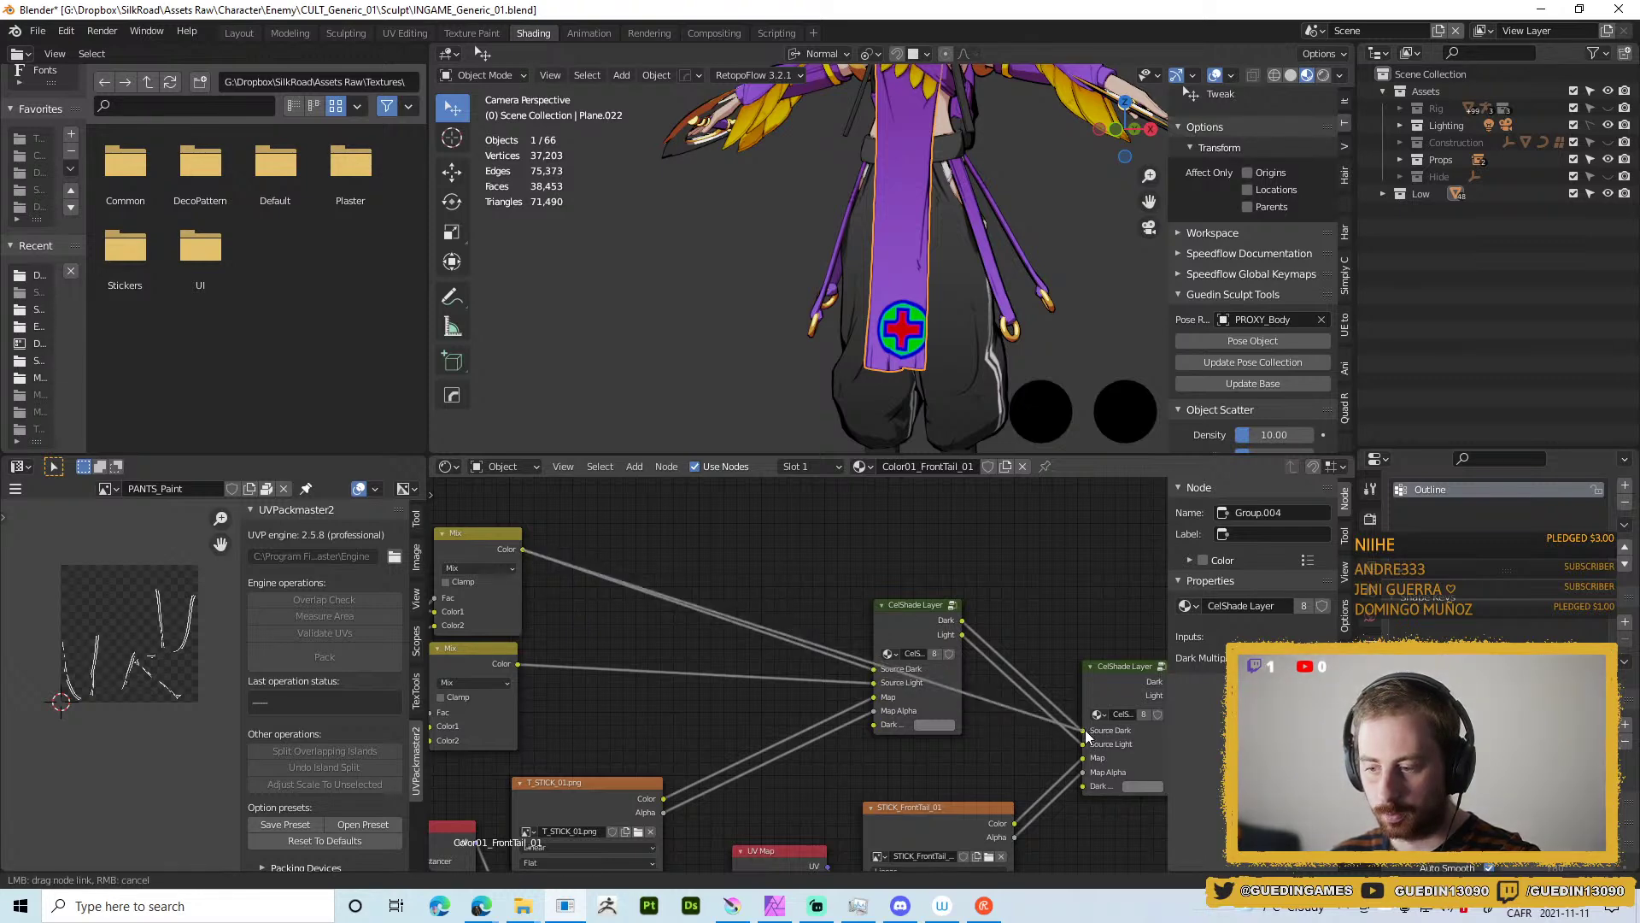
left_click_drag(706, 696, 1084, 754)
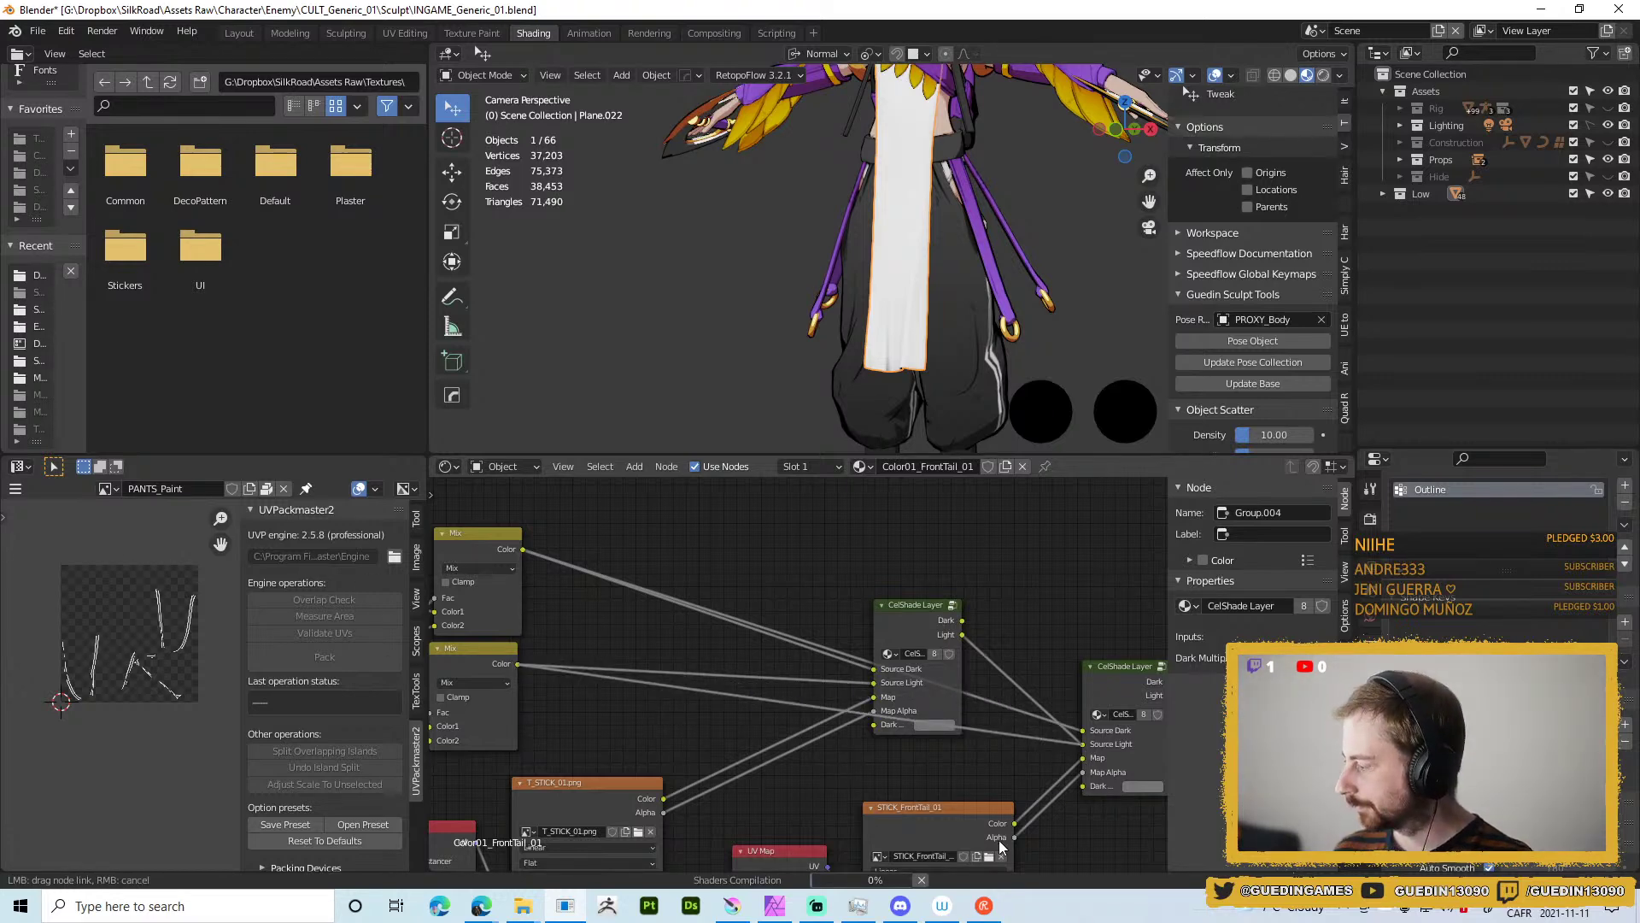
left_click_drag(1003, 846, 998, 838)
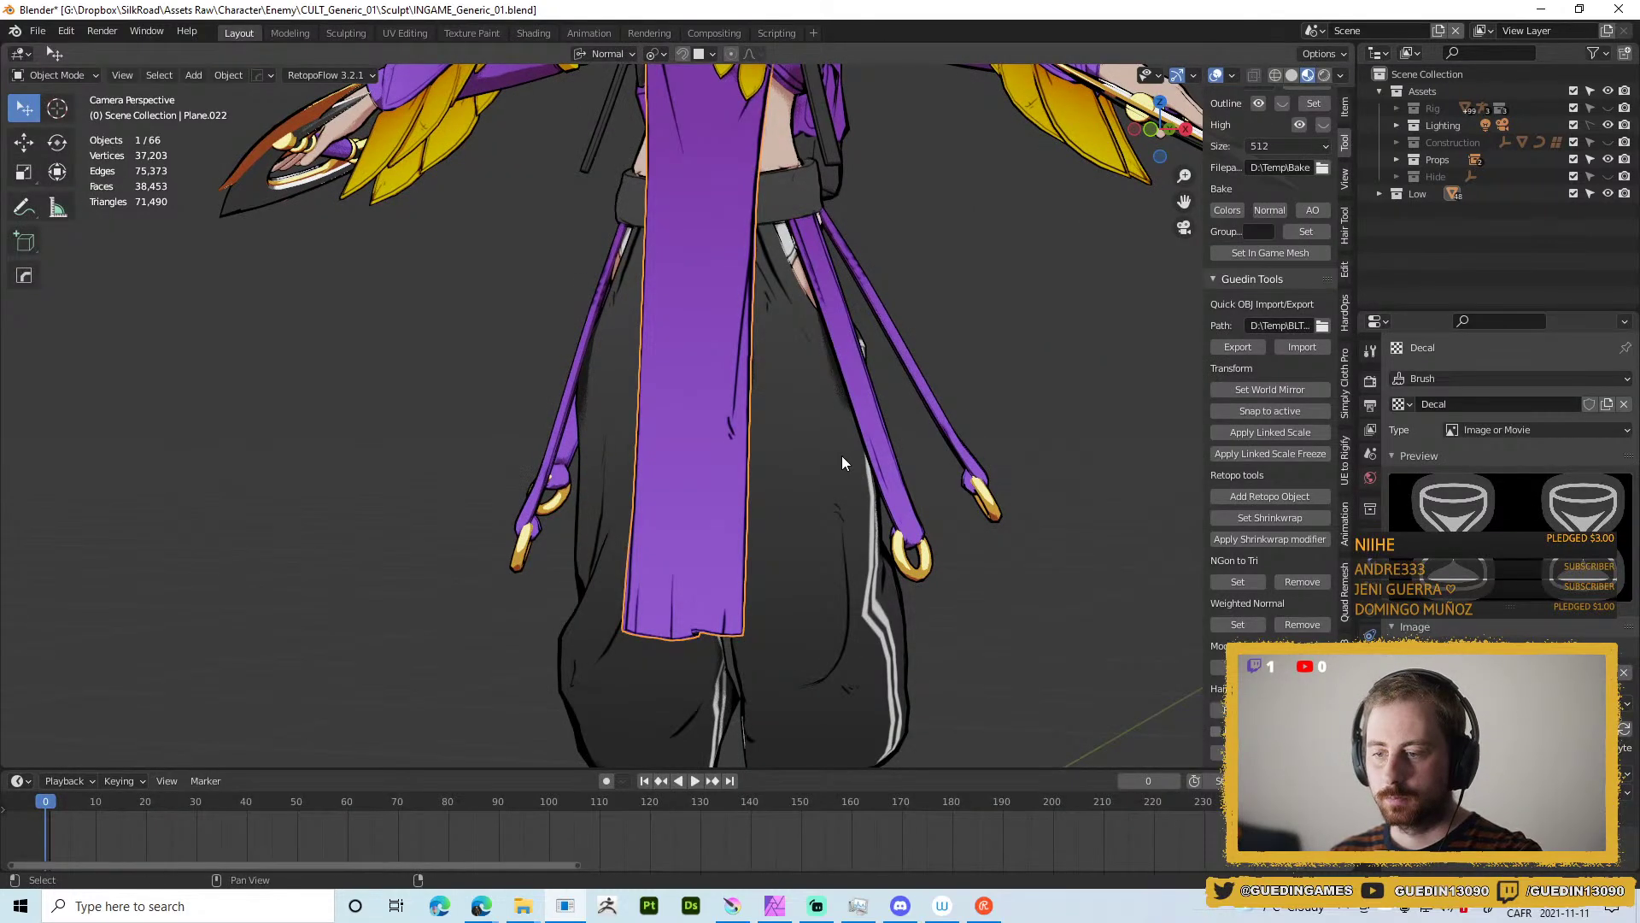
Save the Blender file and put the front cloth in Texture Paint mode.
scroll(856, 458, "down", 4)
left_click_drag(822, 362, 793, 389)
key("ctrl+s")
left_click_drag(819, 451, 941, 439)
key("ctrl+Tab")
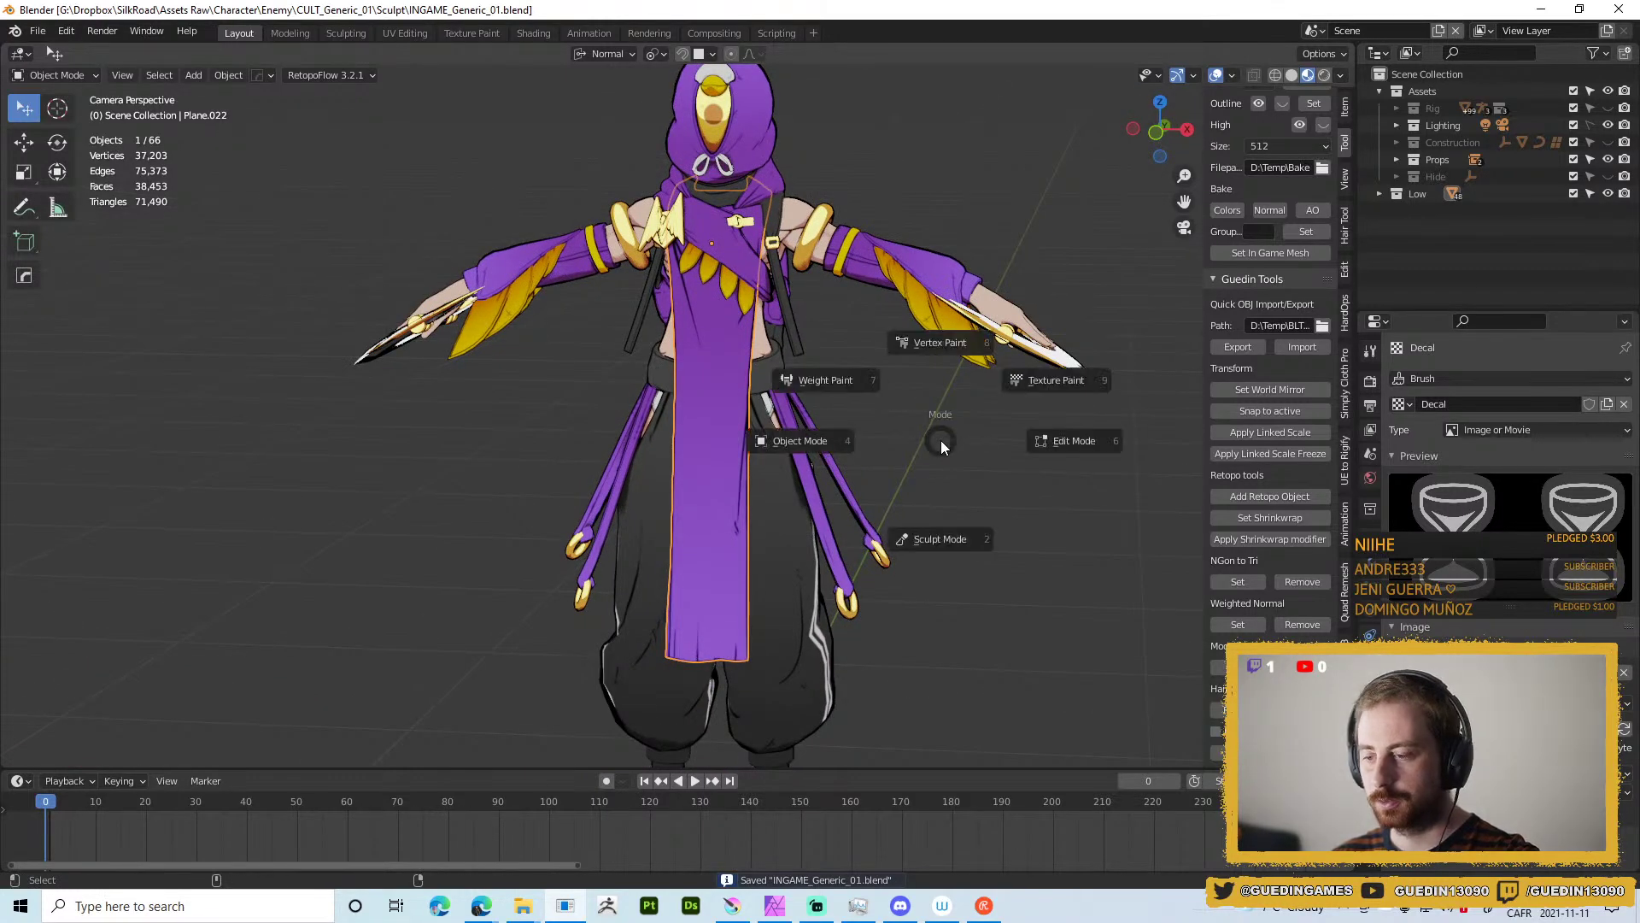
left_click(1042, 411)
key("ctrl+Tab")
left_click(1119, 359)
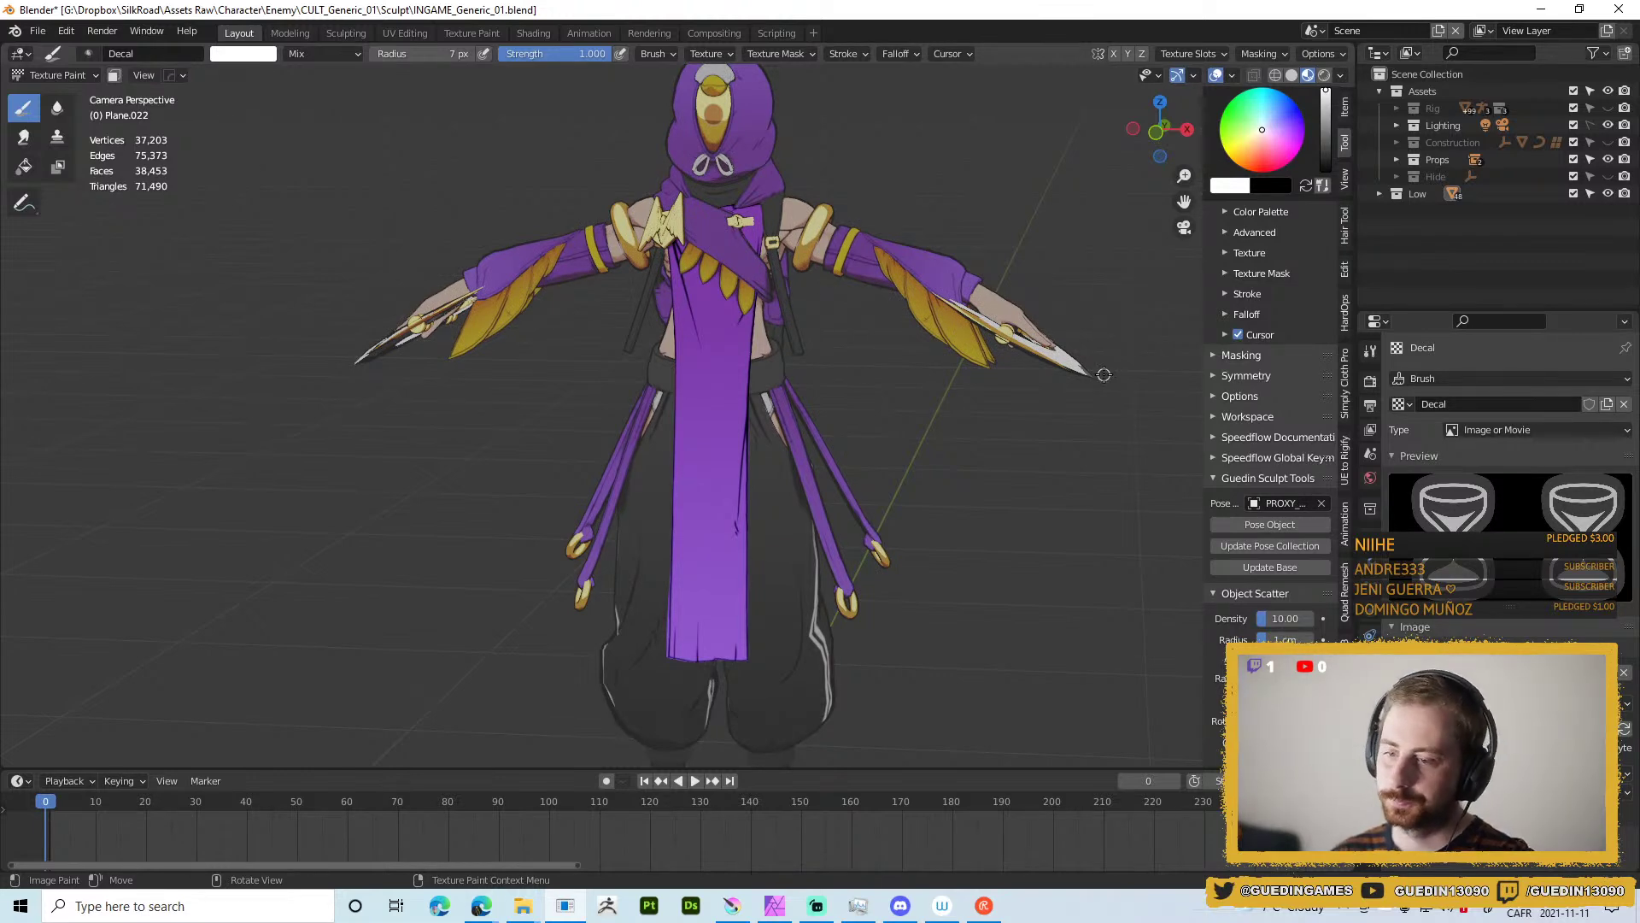
mouse_move(607, 460)
left_mouse_down()
mouse_move(778, 482)
mouse_move(780, 350)
left_mouse_up()
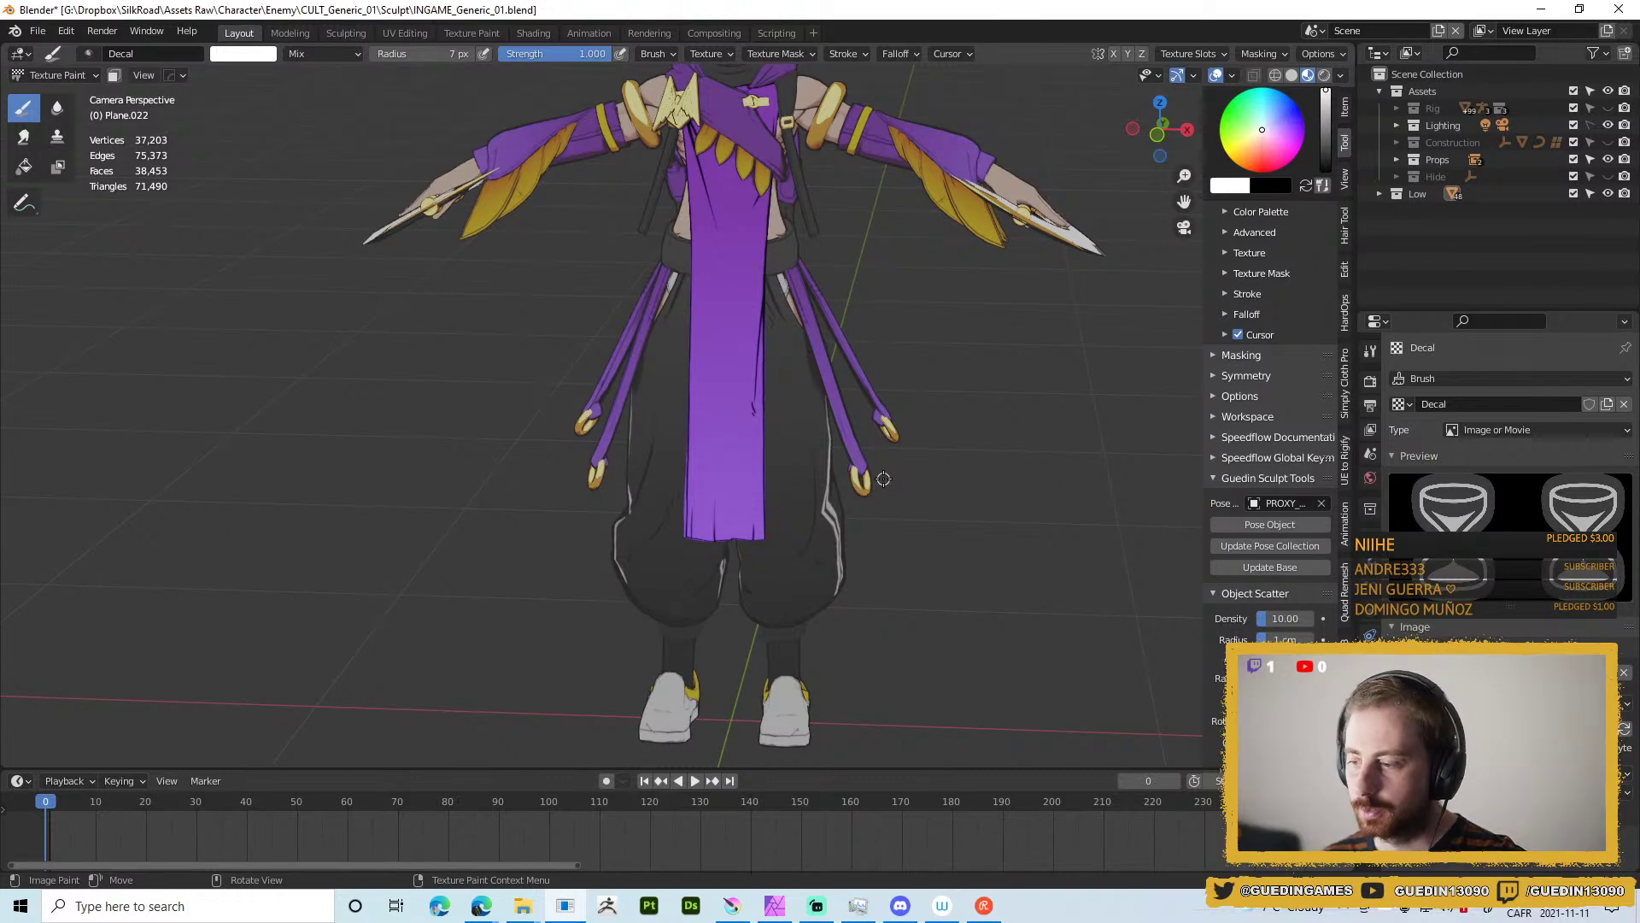
Switch to the File Explorer window showing the Stickers folder.
key("alt+Tab")
key("Tab")
key("Tab")
key("Tab")
key("Tab")
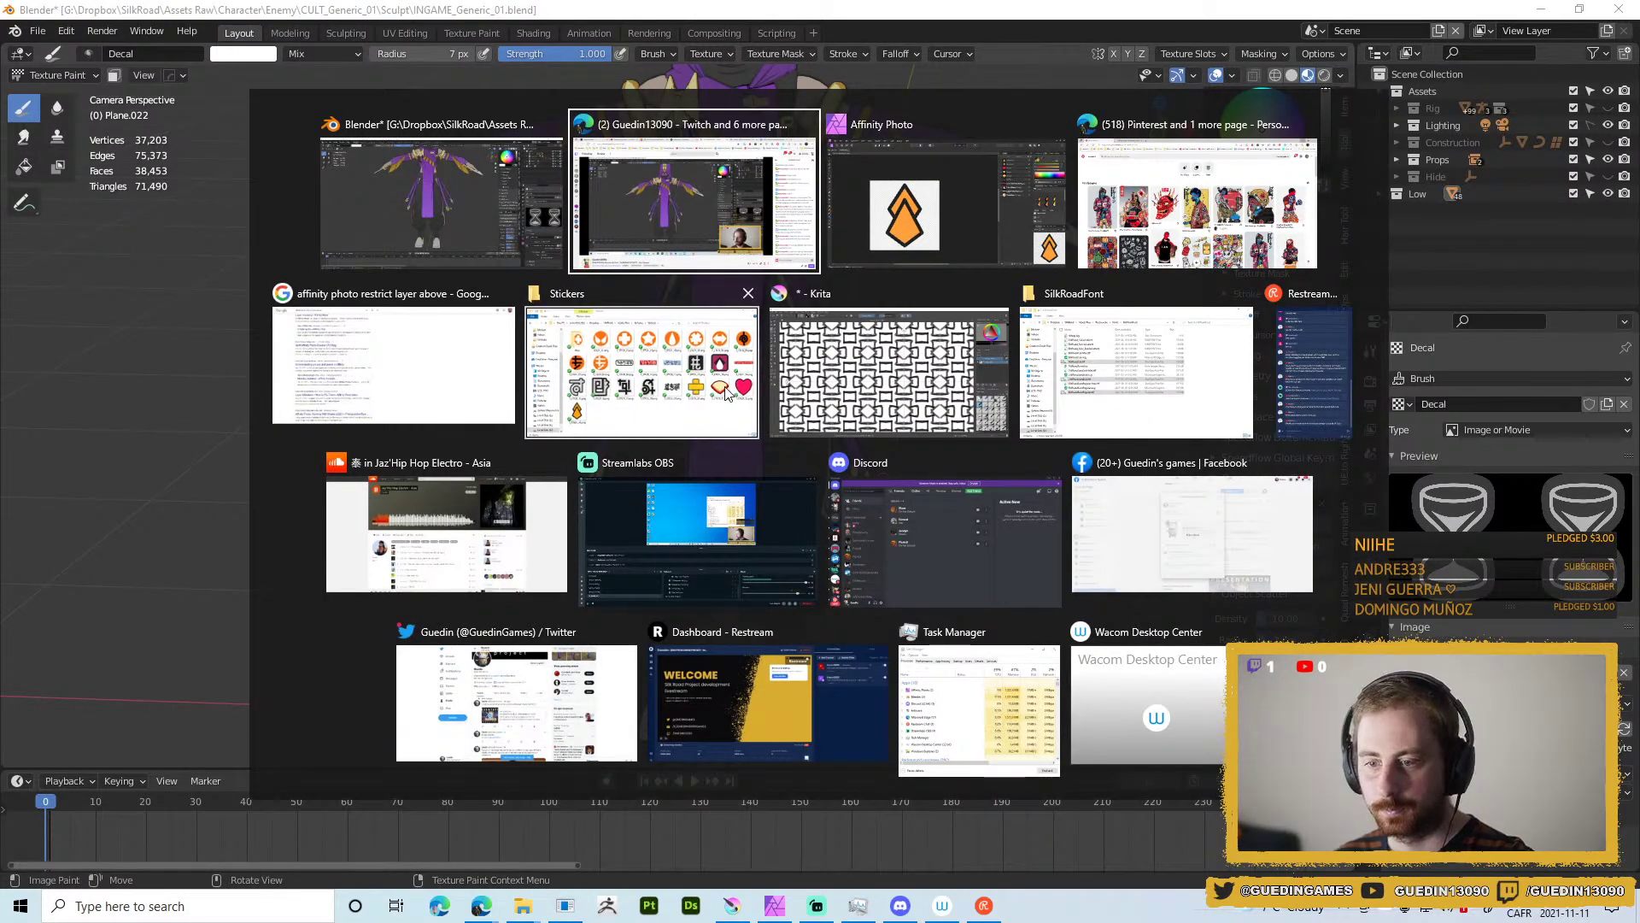
key("alt+Tab")
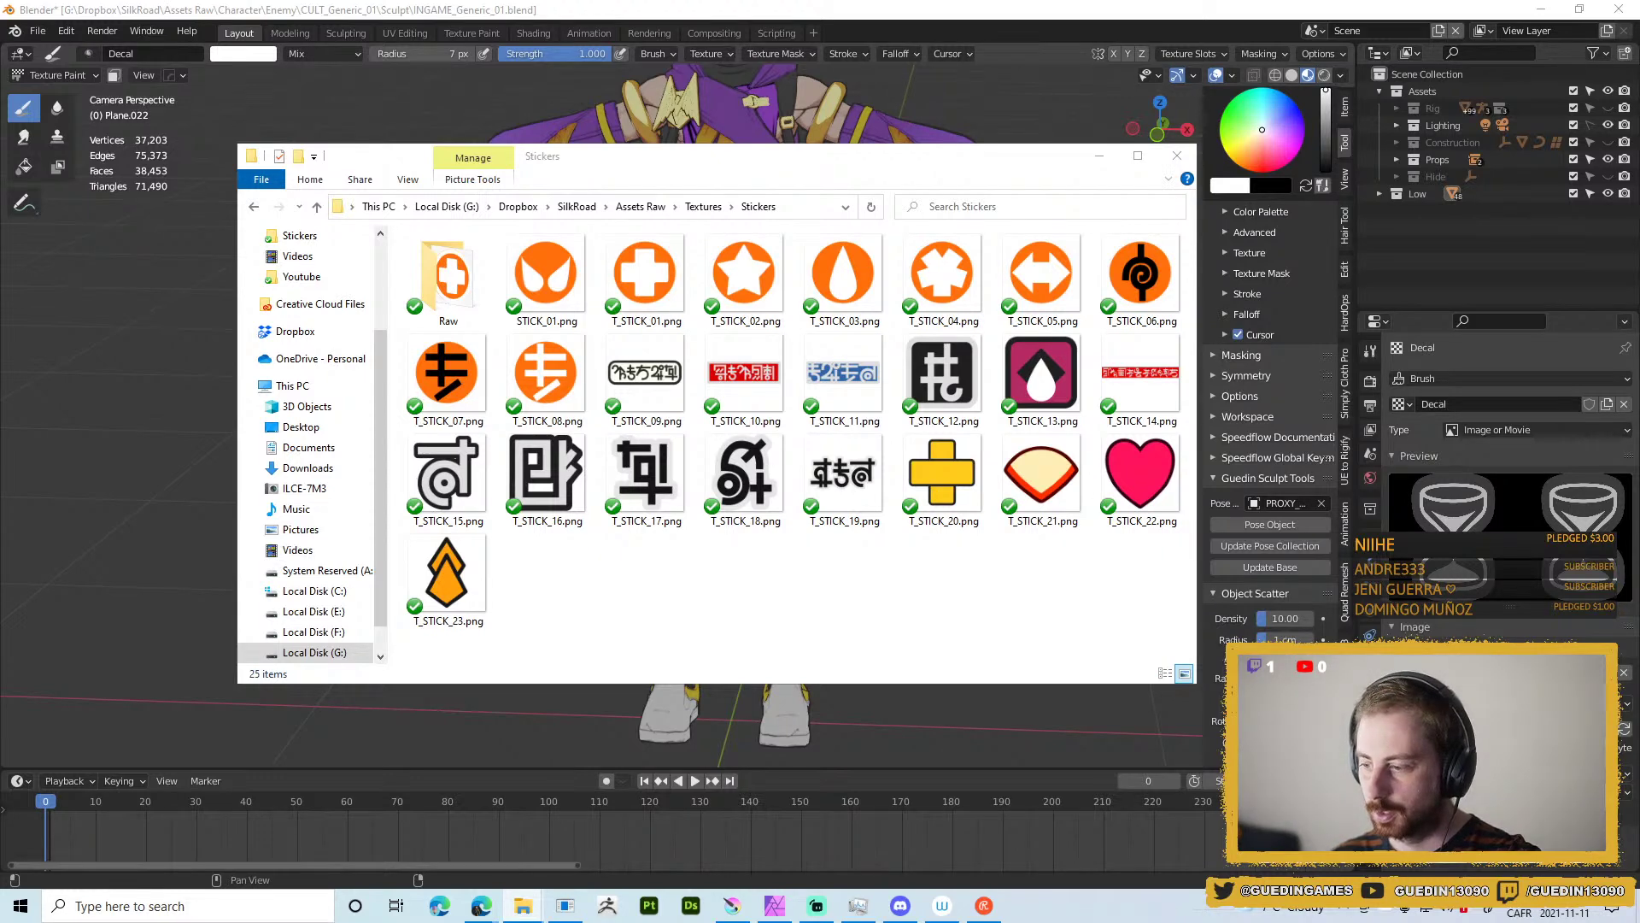
key("alt+Tab")
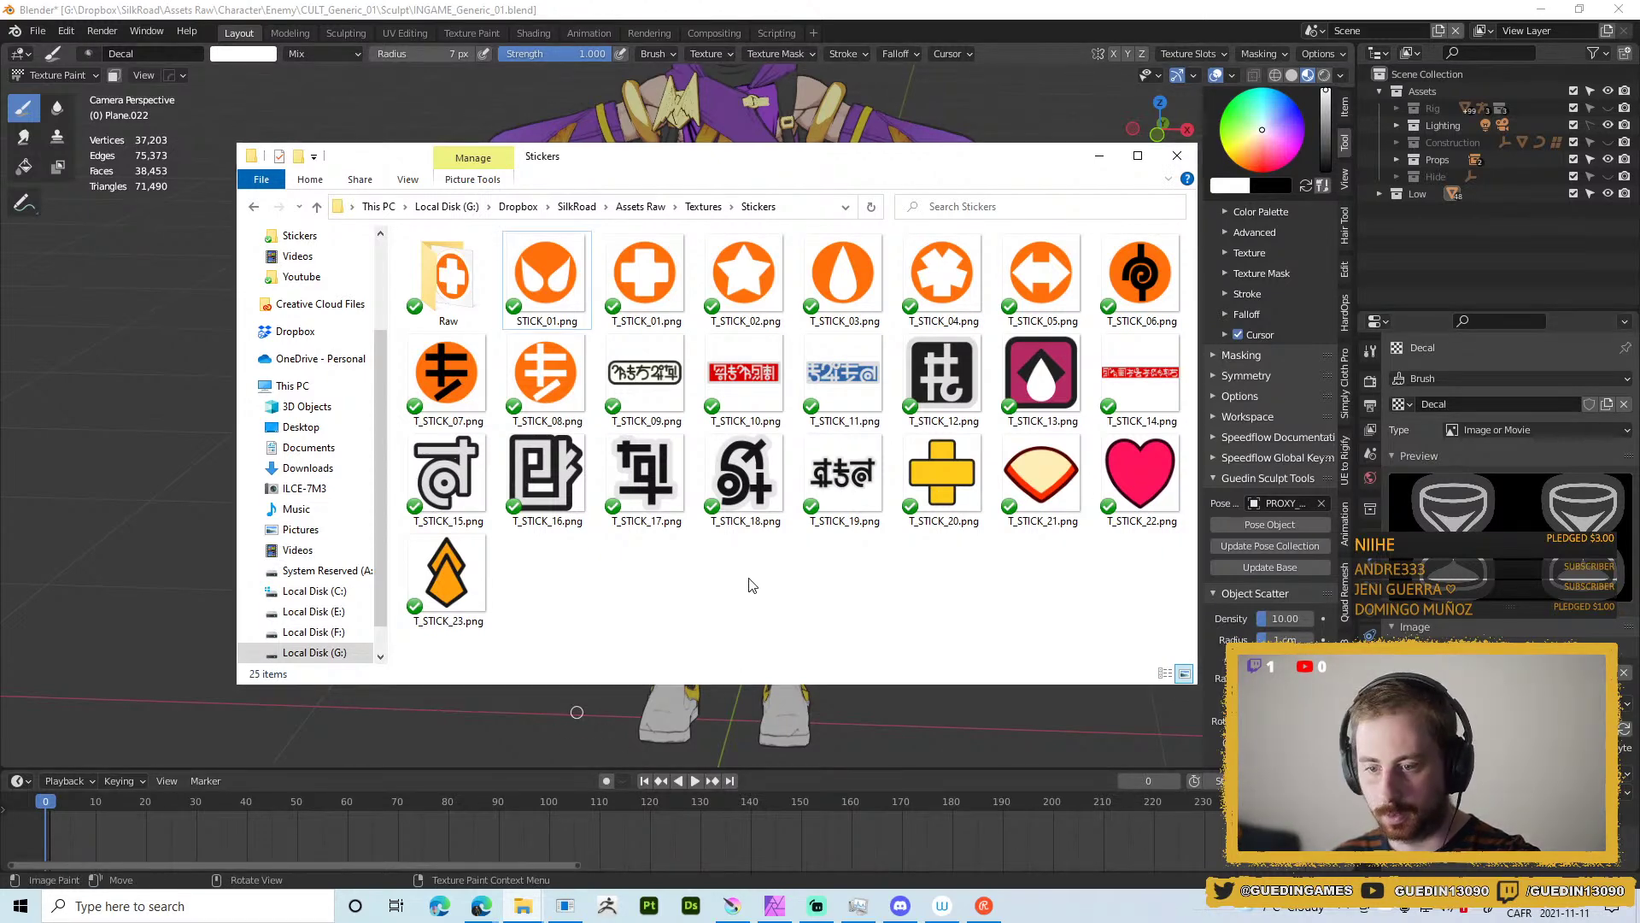
In the other File Explorer window, open the Painter folder under SilkRoad > Assets Raw > Ressources.
mouse_move(523, 906)
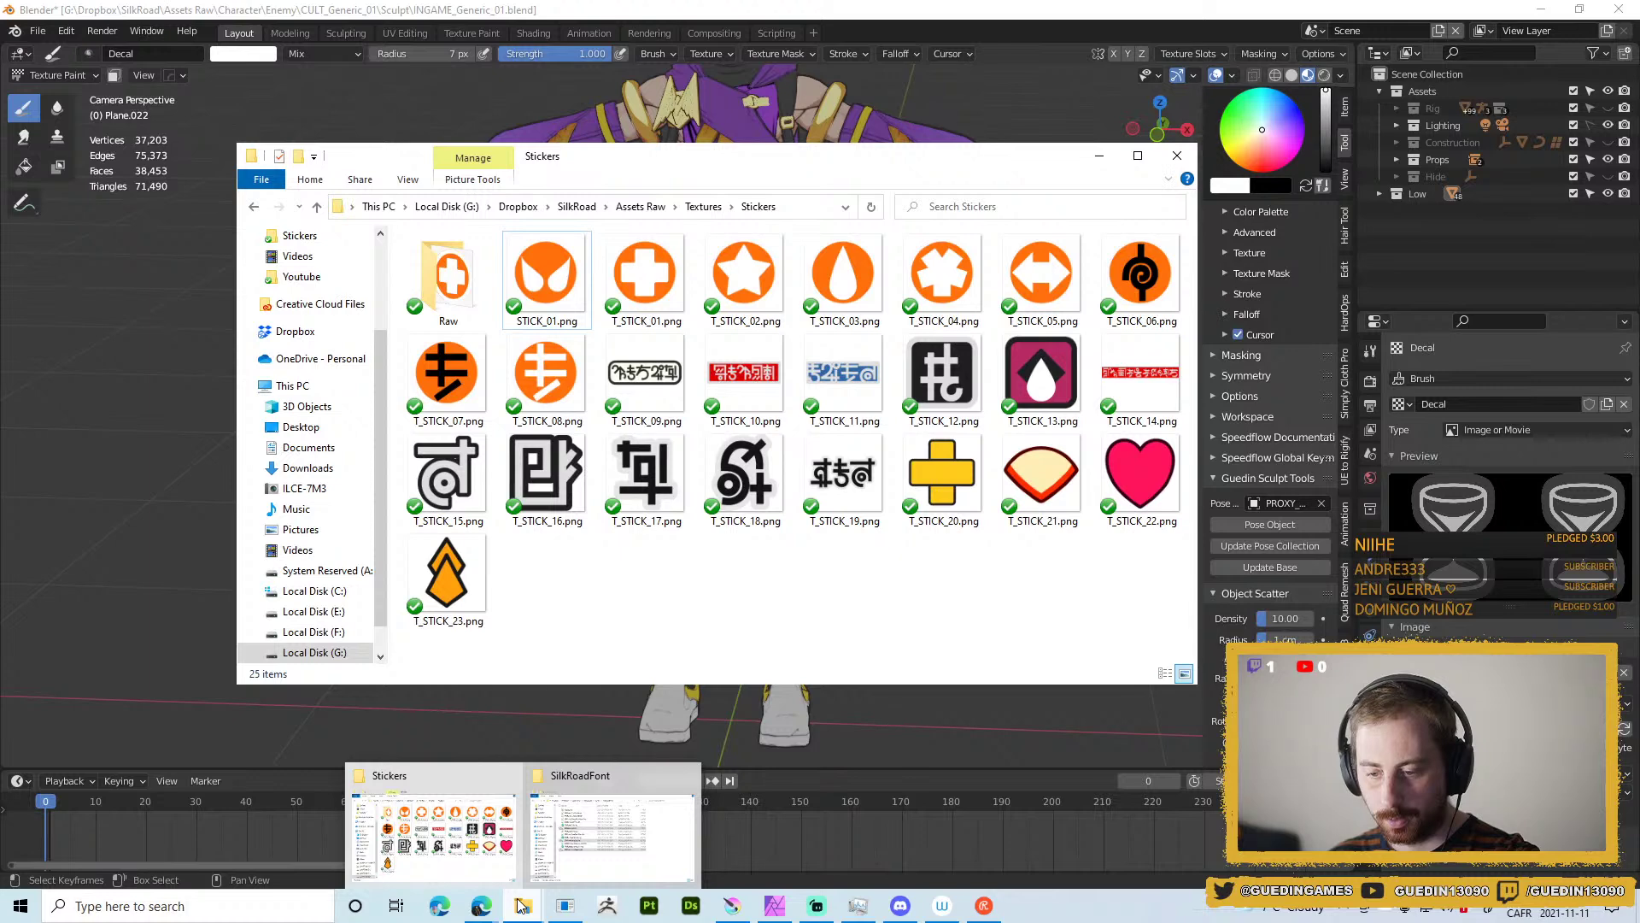
left_click(589, 820)
left_click(517, 204)
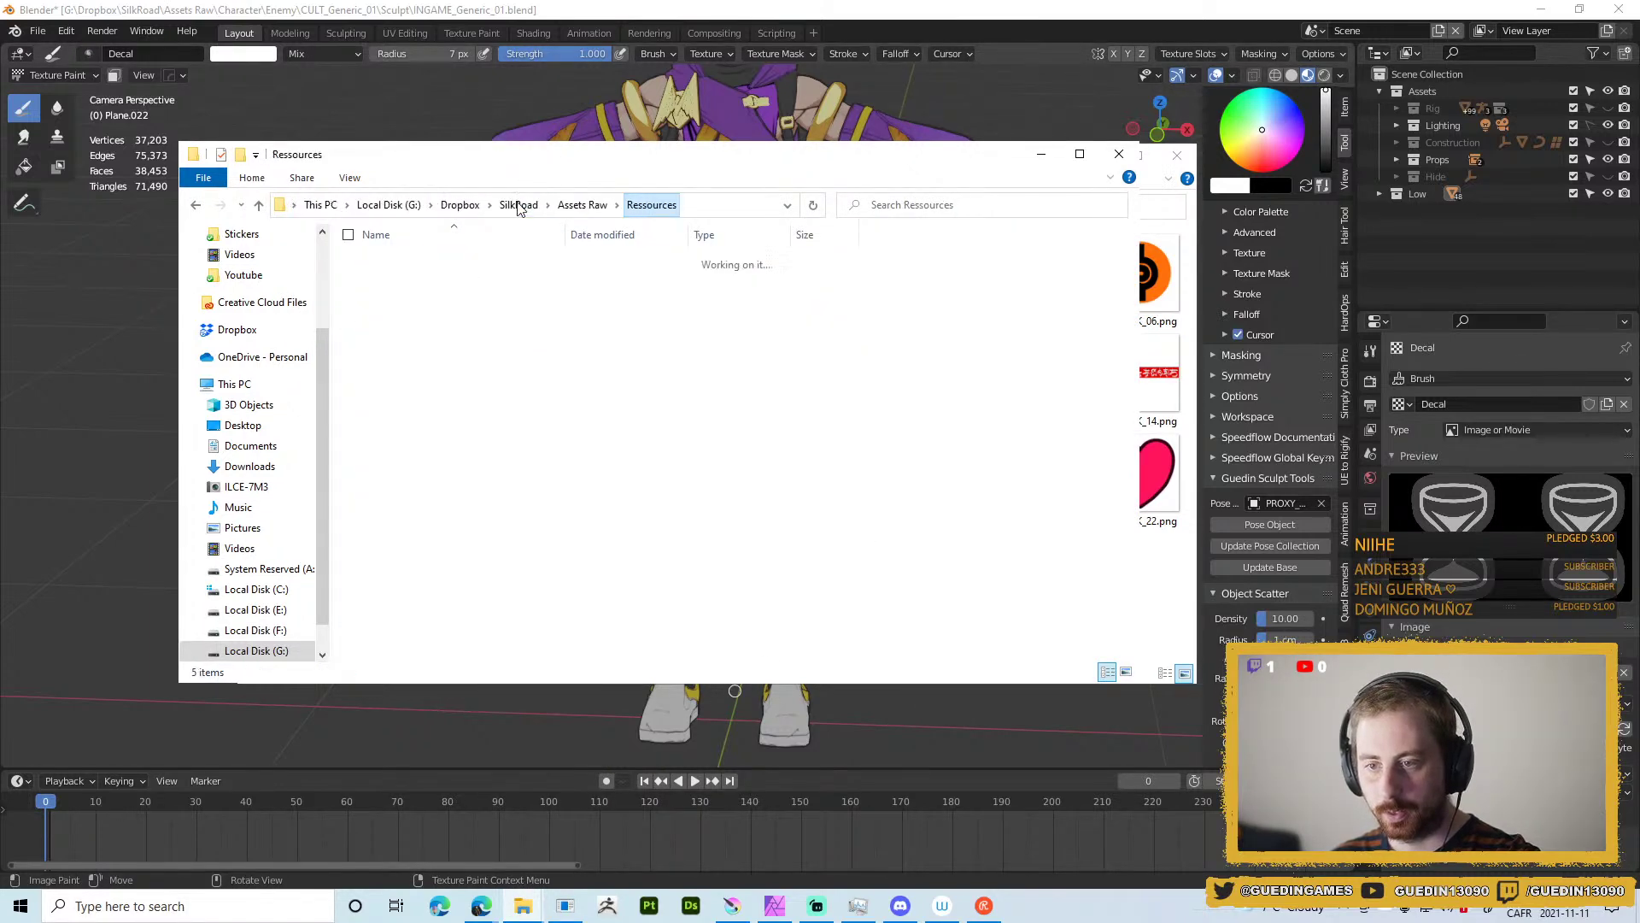
left_click(409, 296)
double_click(408, 295)
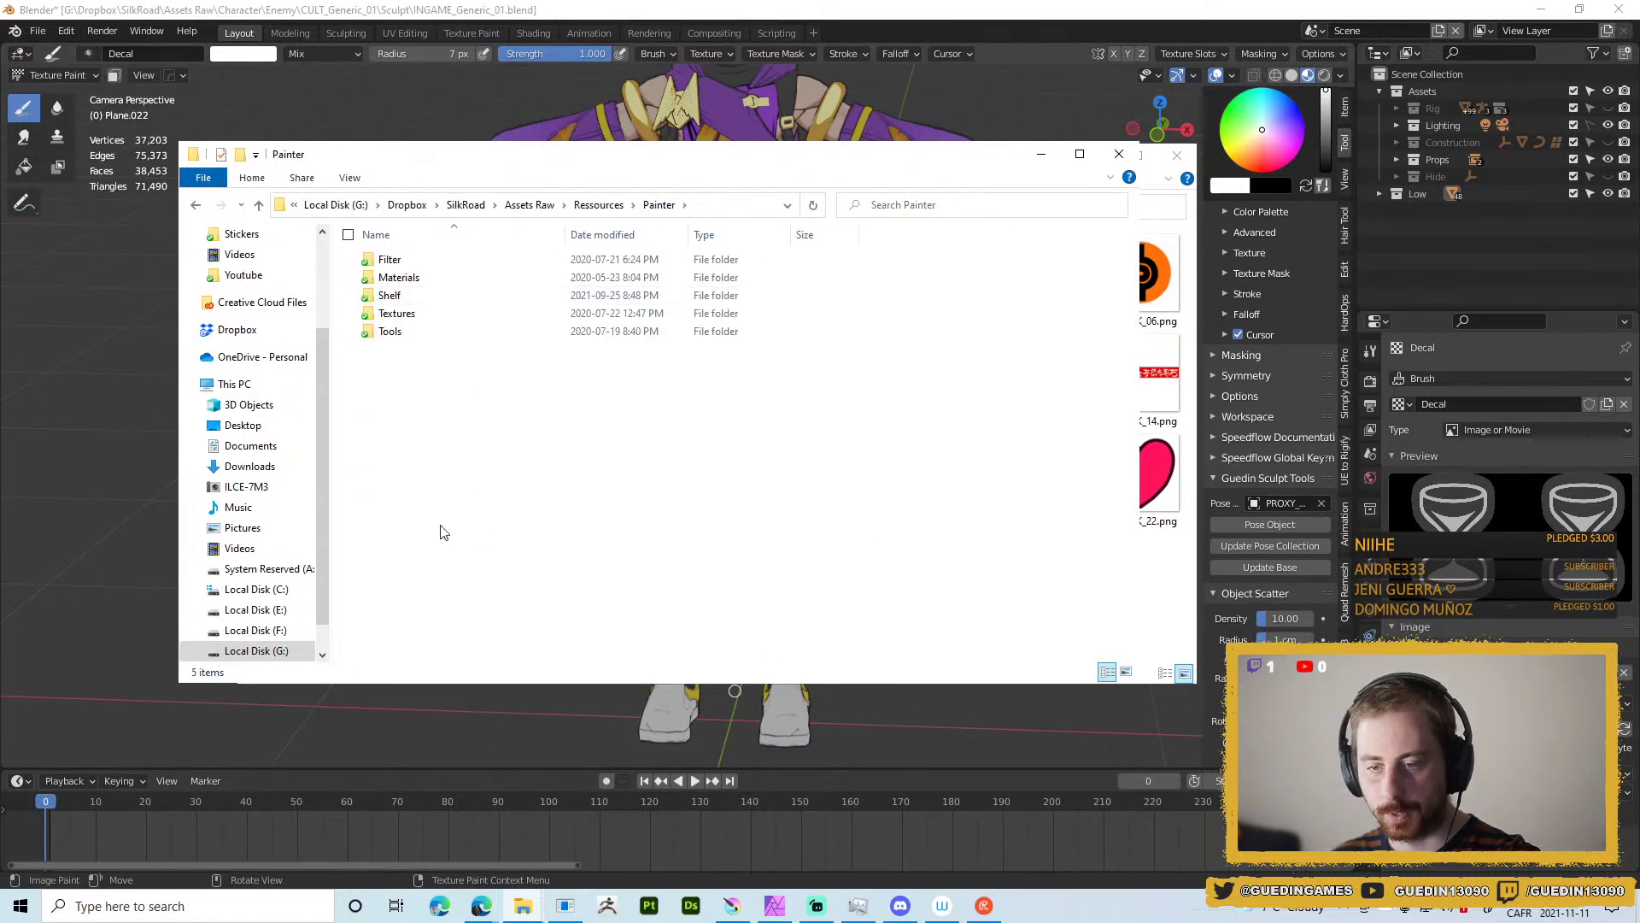
Check Painter's Tools and Textures folders for existing decals and open the textures folder inside Shelf.
double_click(384, 331)
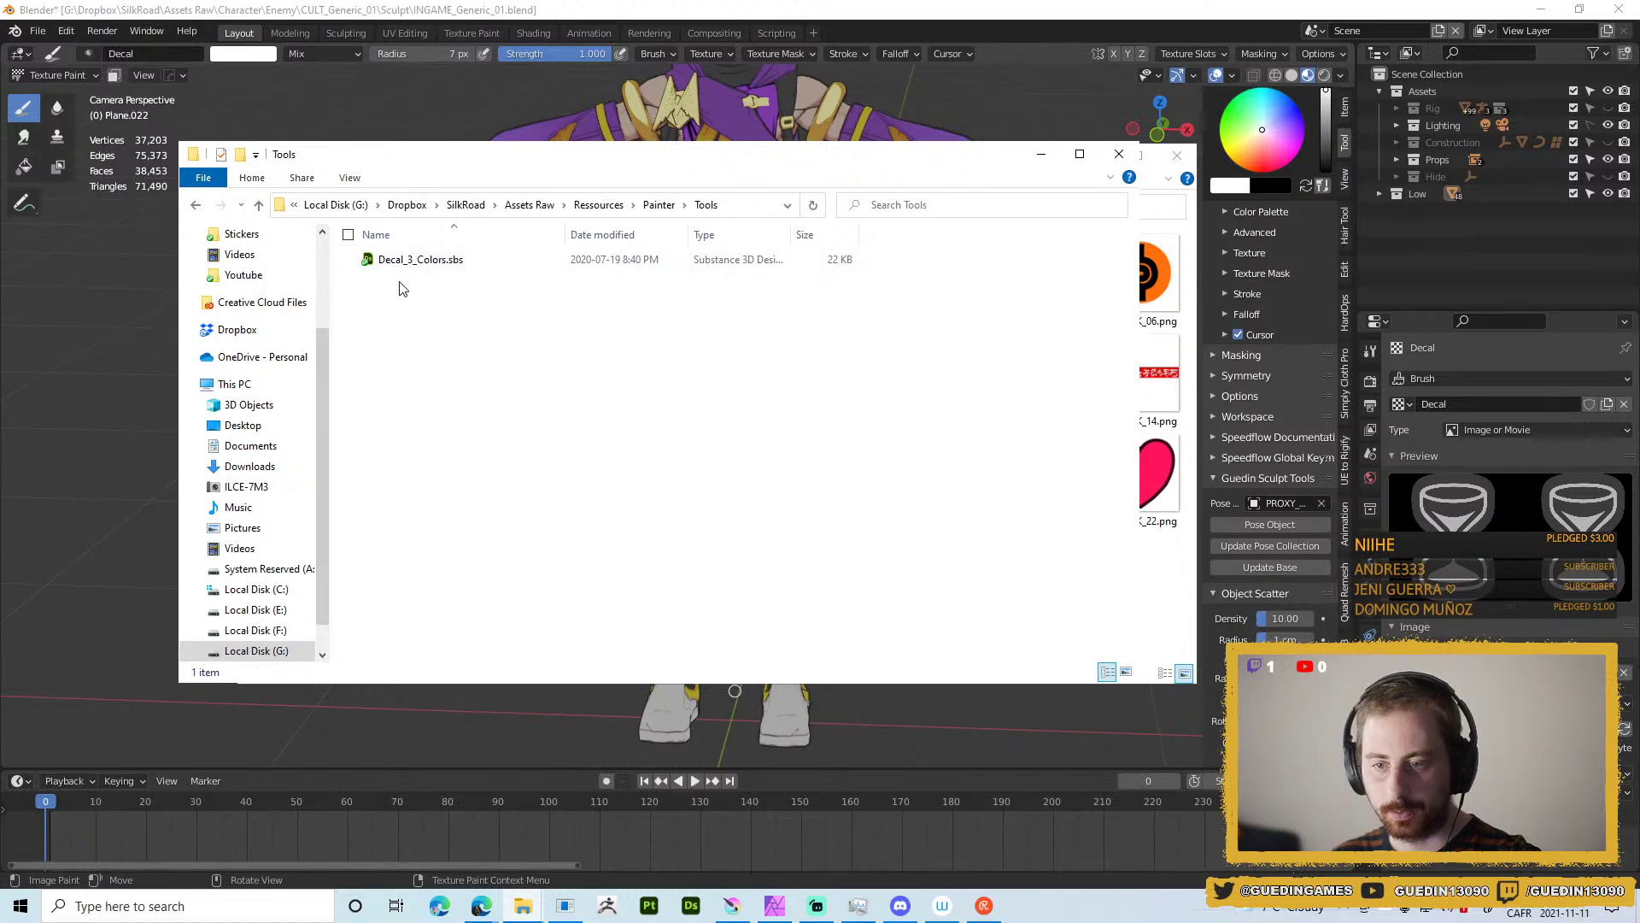
key("BackSpace")
double_click(395, 314)
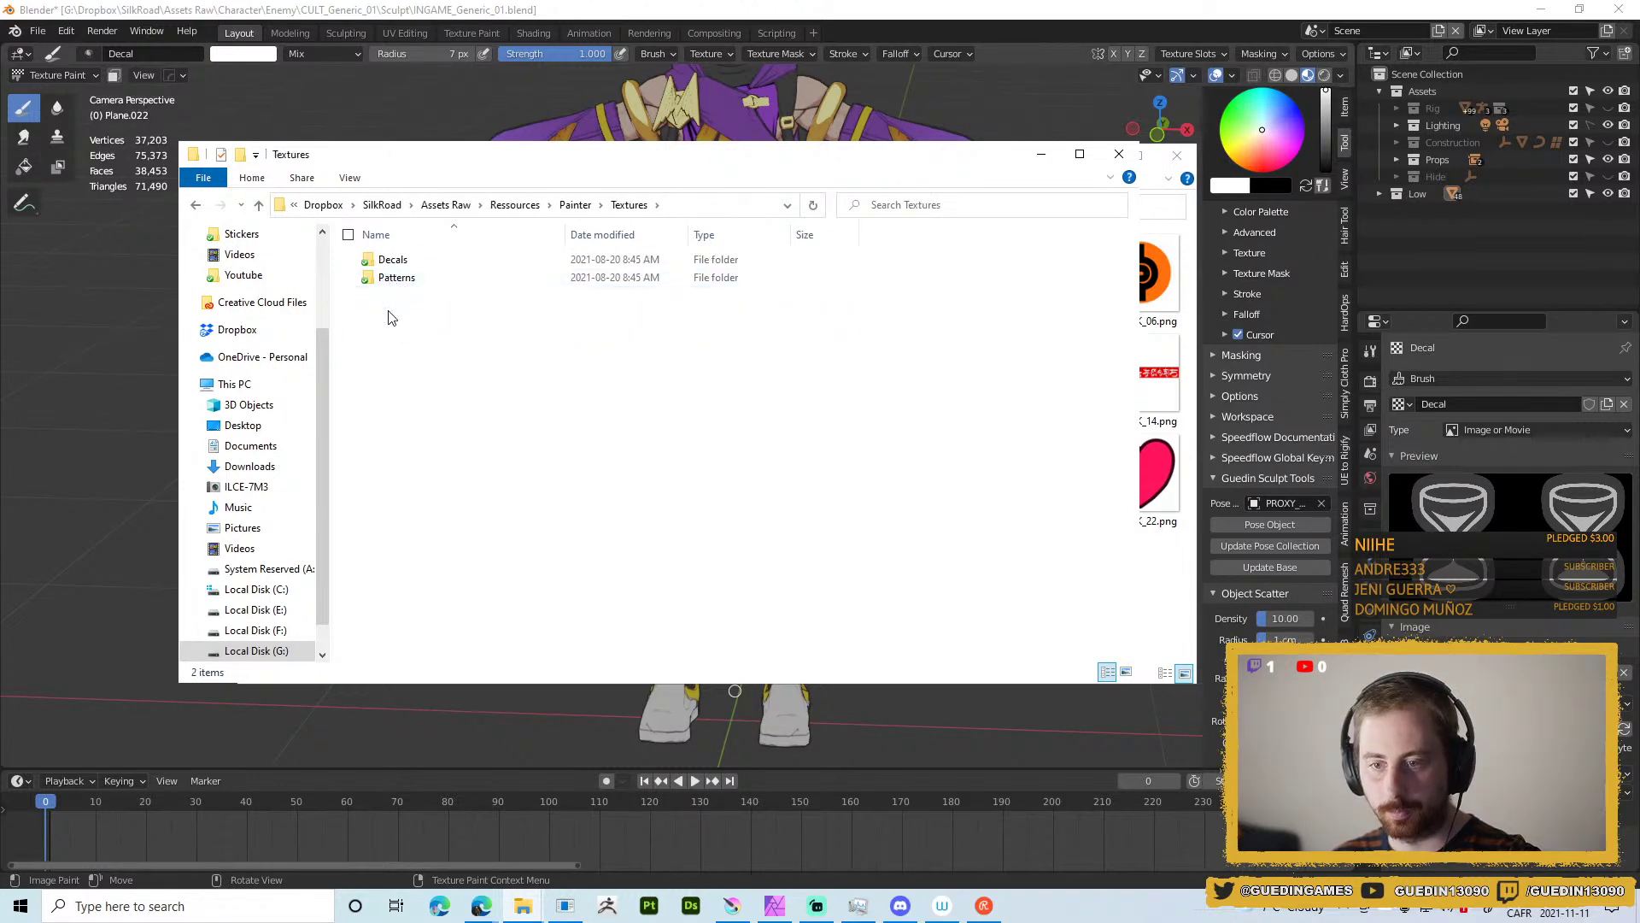
key("BackSpace")
double_click(423, 296)
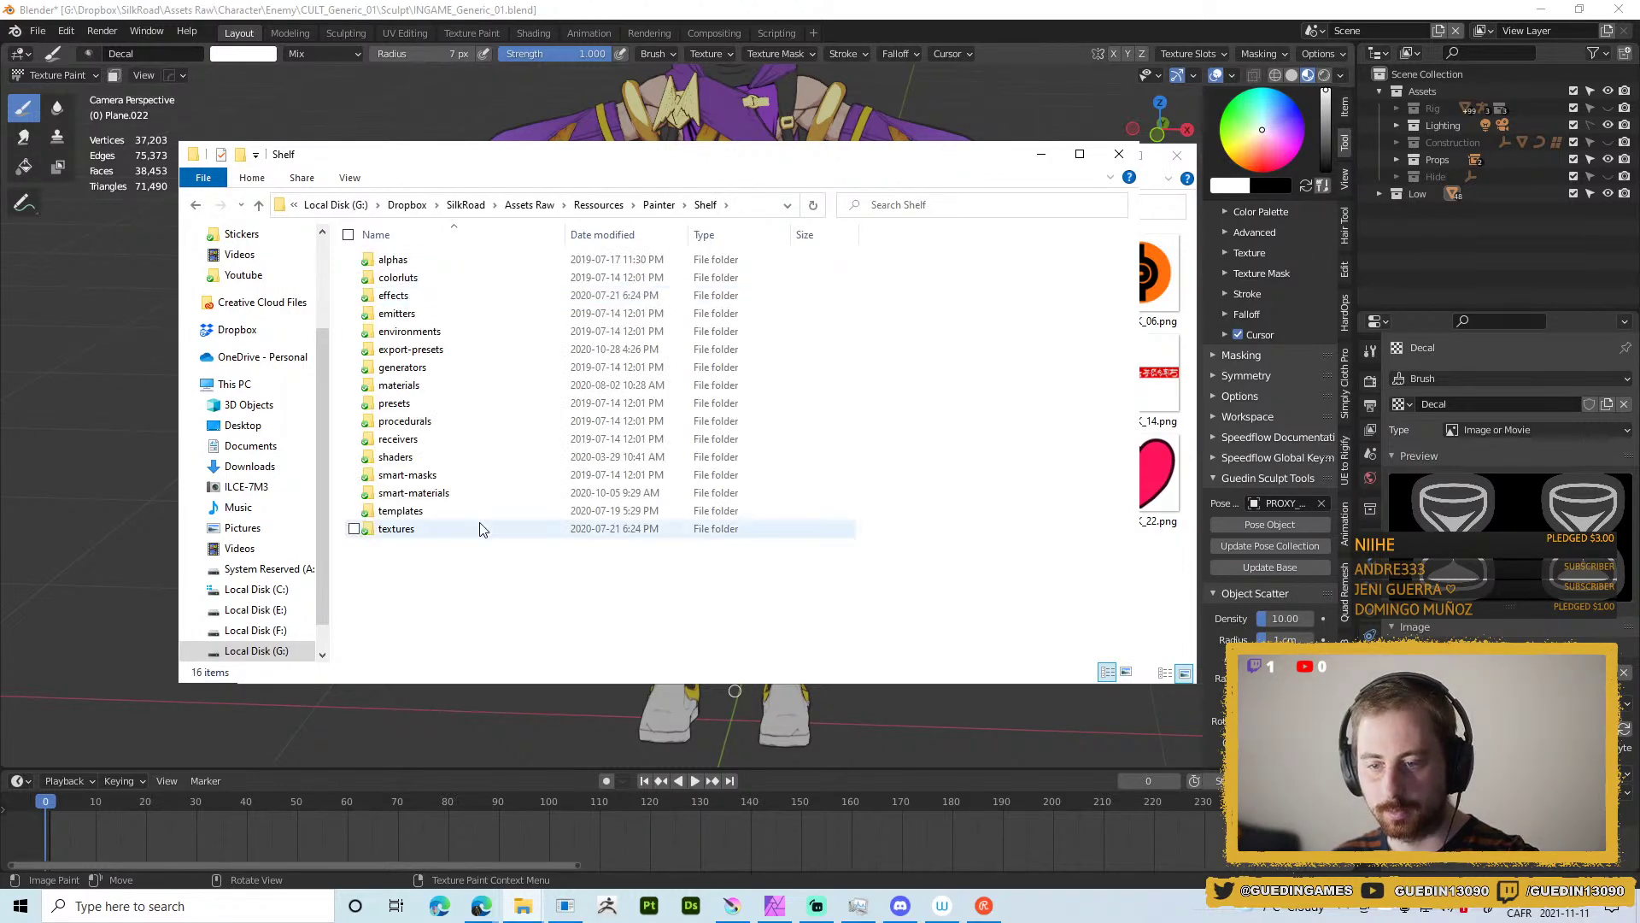
double_click(432, 530)
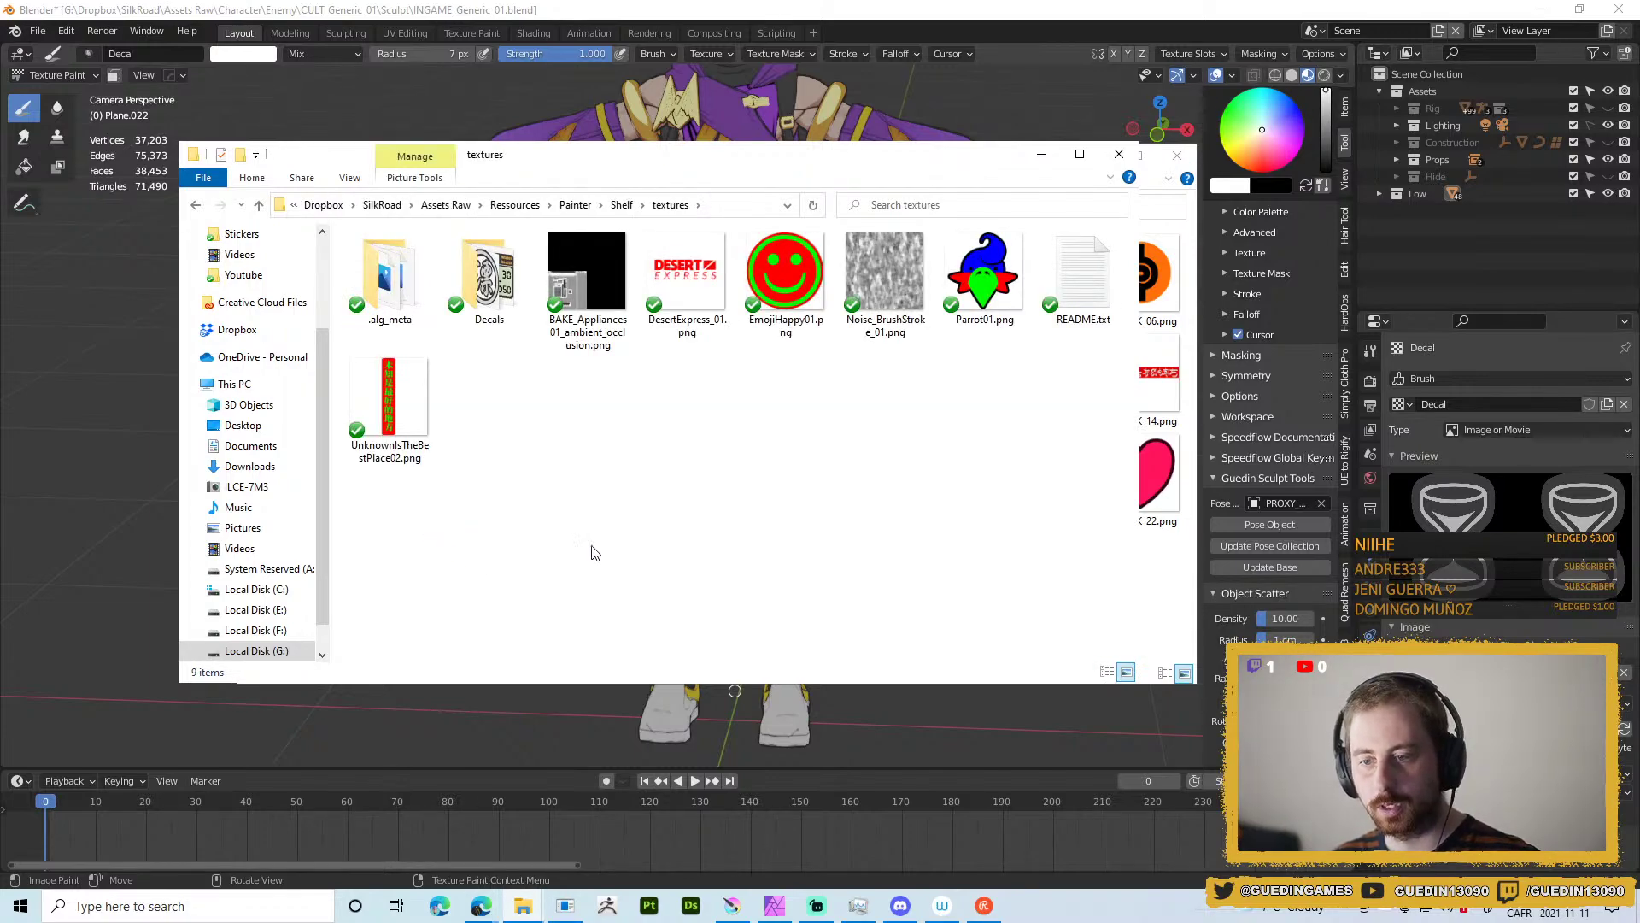
Move EmojiHappy01.png, Parrot01.png and UnknownIsTheBestPlace02.png from the Shelf textures folder into the Stickers folder.
left_click_drag(632, 164, 1153, 276)
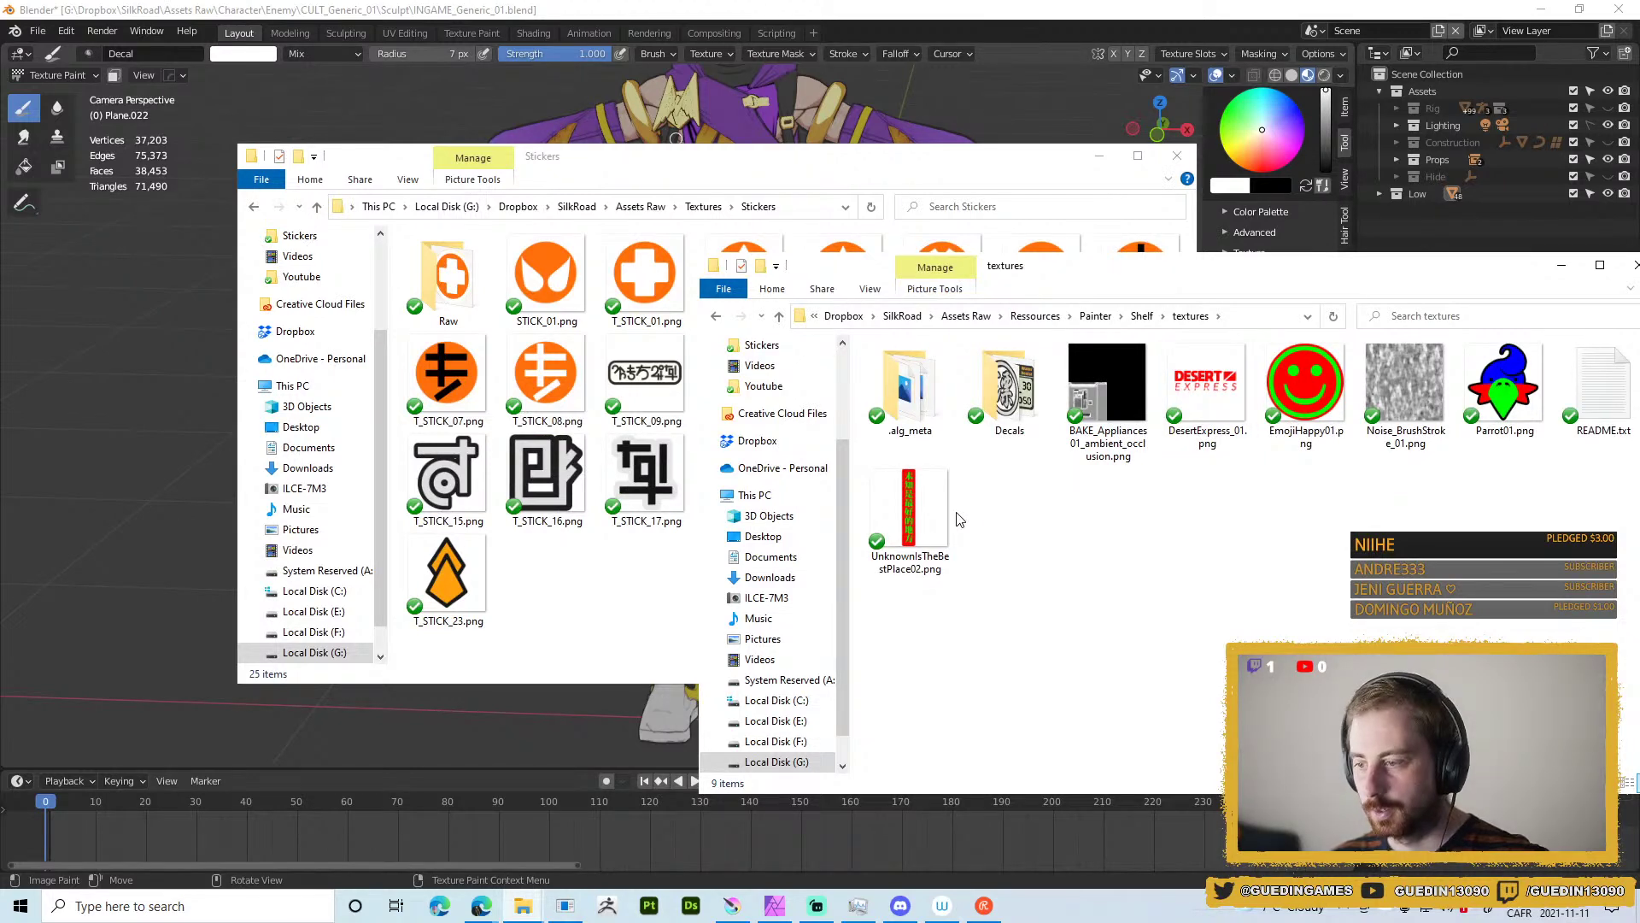
left_click(908, 513)
left_click(1503, 384, "ctrl")
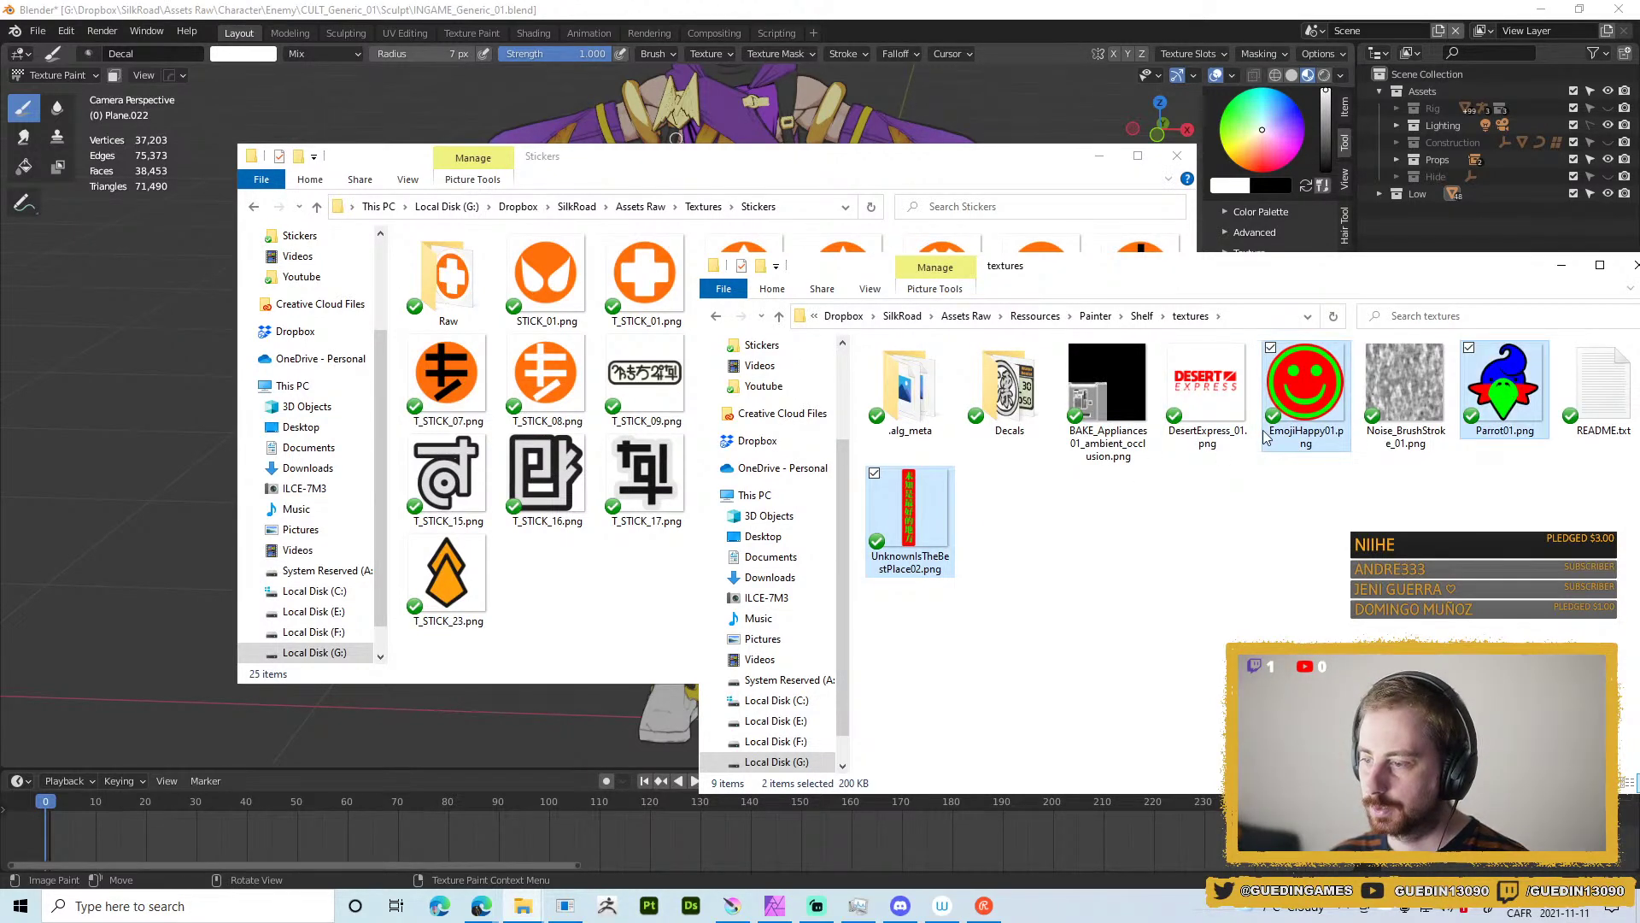
left_click_drag(1309, 393, 623, 589)
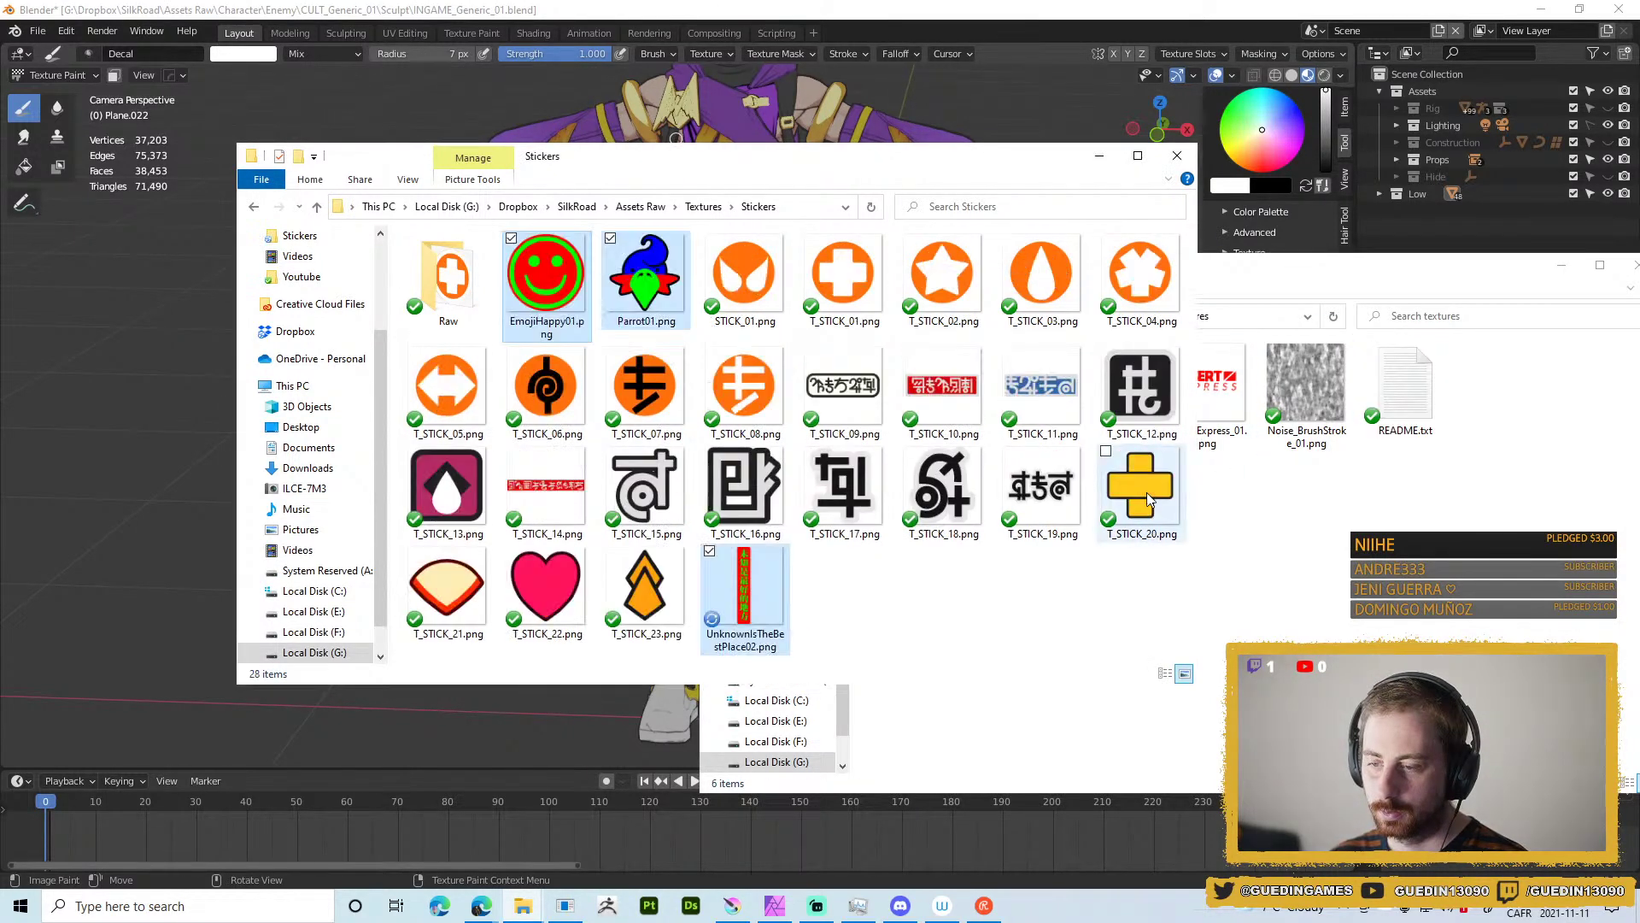
Open the Decals subfolder of Shelf textures and arrange its window beside the Stickers window.
left_click(1332, 570)
double_click(983, 378)
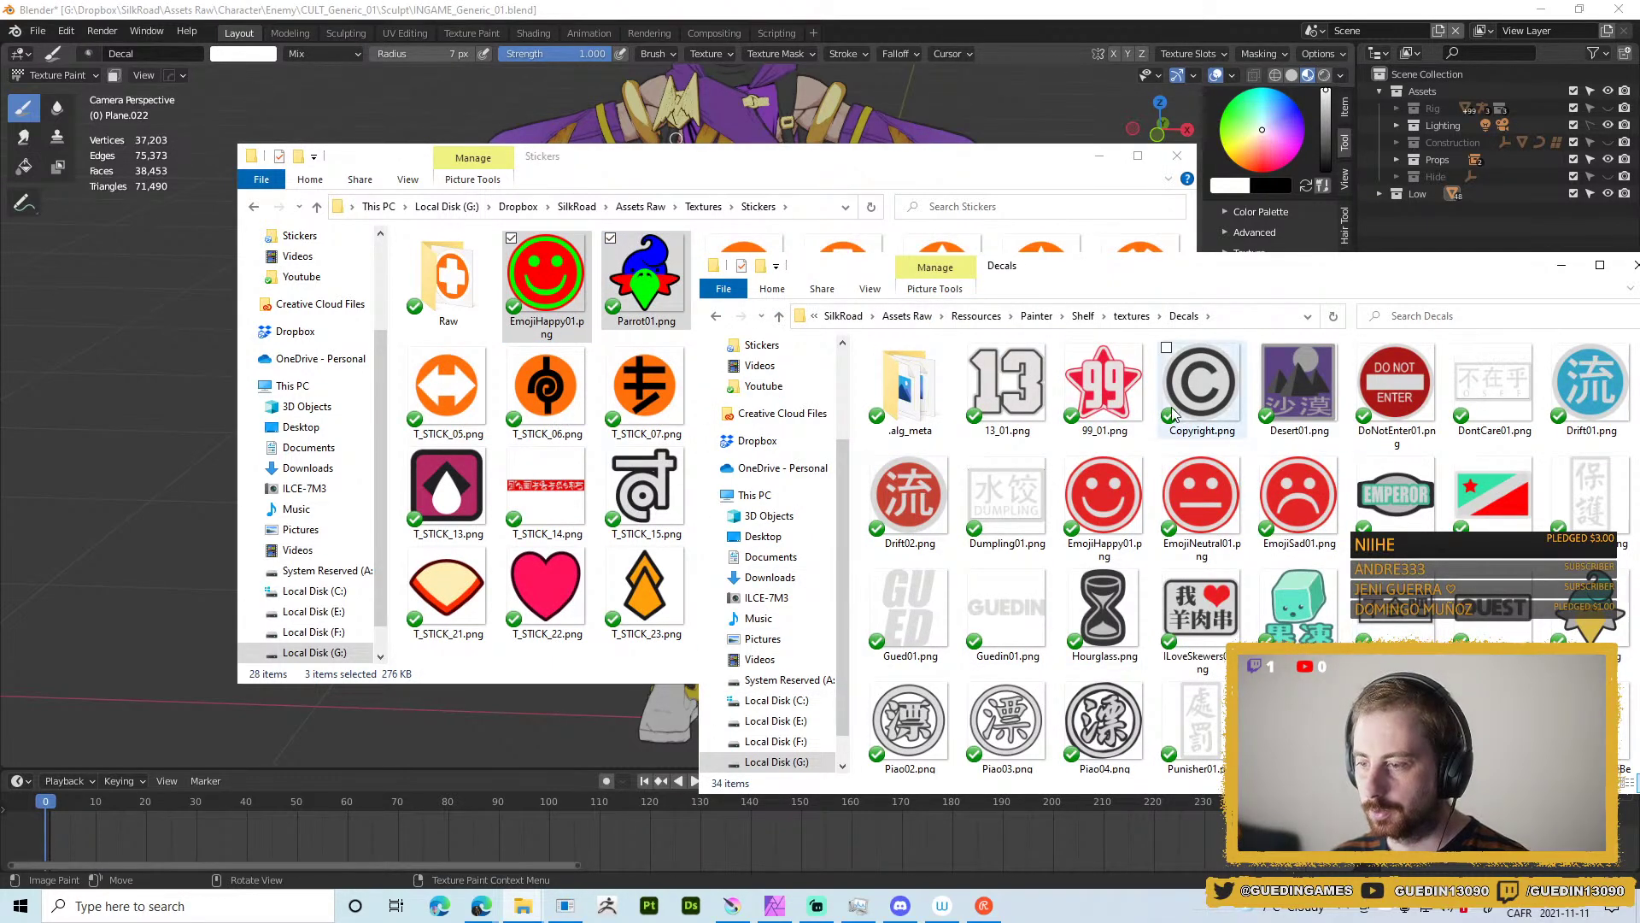
left_click(1214, 381)
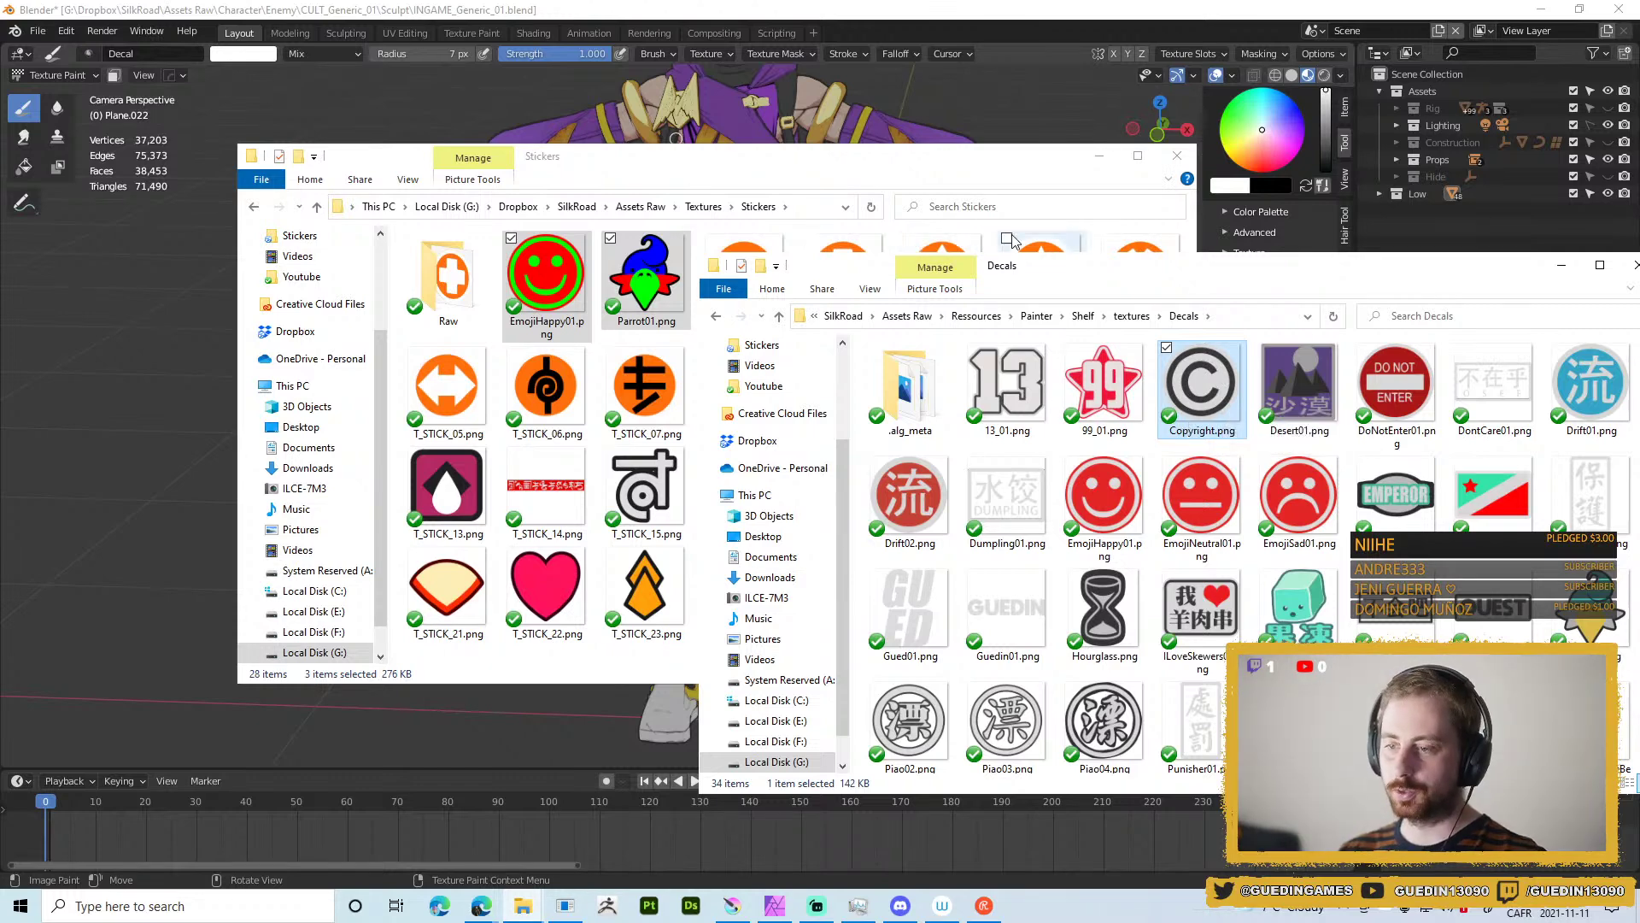
left_click_drag(1064, 270, 1211, 242)
left_click_drag(803, 167, 570, 179)
left_click_drag(1205, 239, 971, 128)
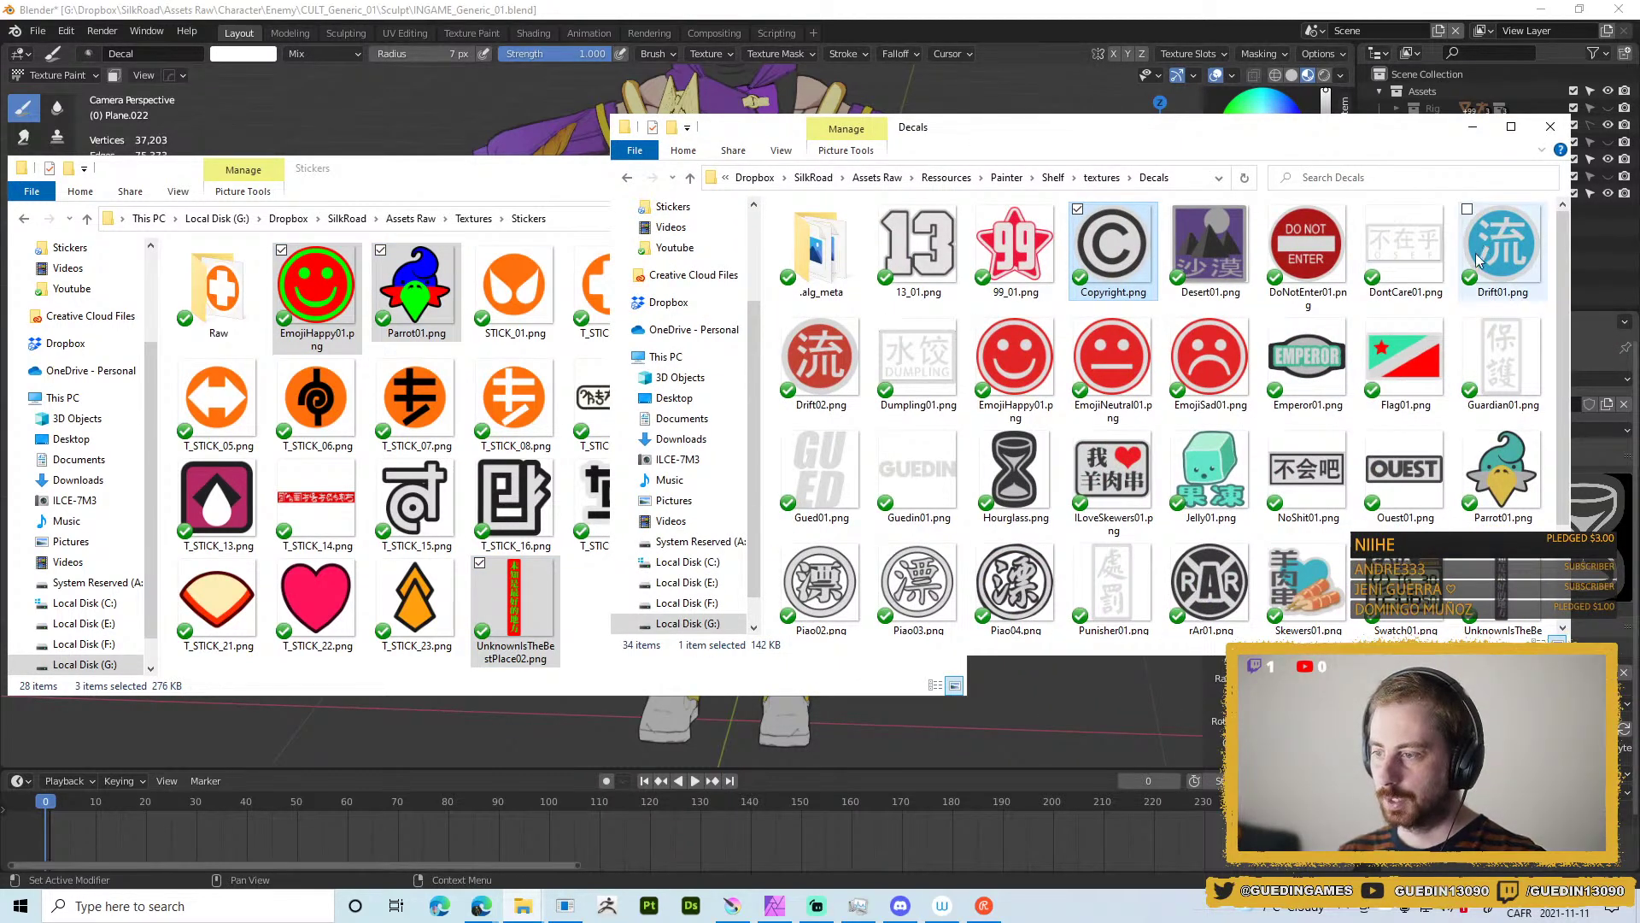
Copy Copyright, EmojiHappy01, EmojiNeutral01, EmojiSad01, Flag01, Hourglass and Parrot01 PNGs from Decals into Stickers, replacing the files with the same names.
left_click(1015, 363, "ctrl")
left_click(1112, 369, "ctrl")
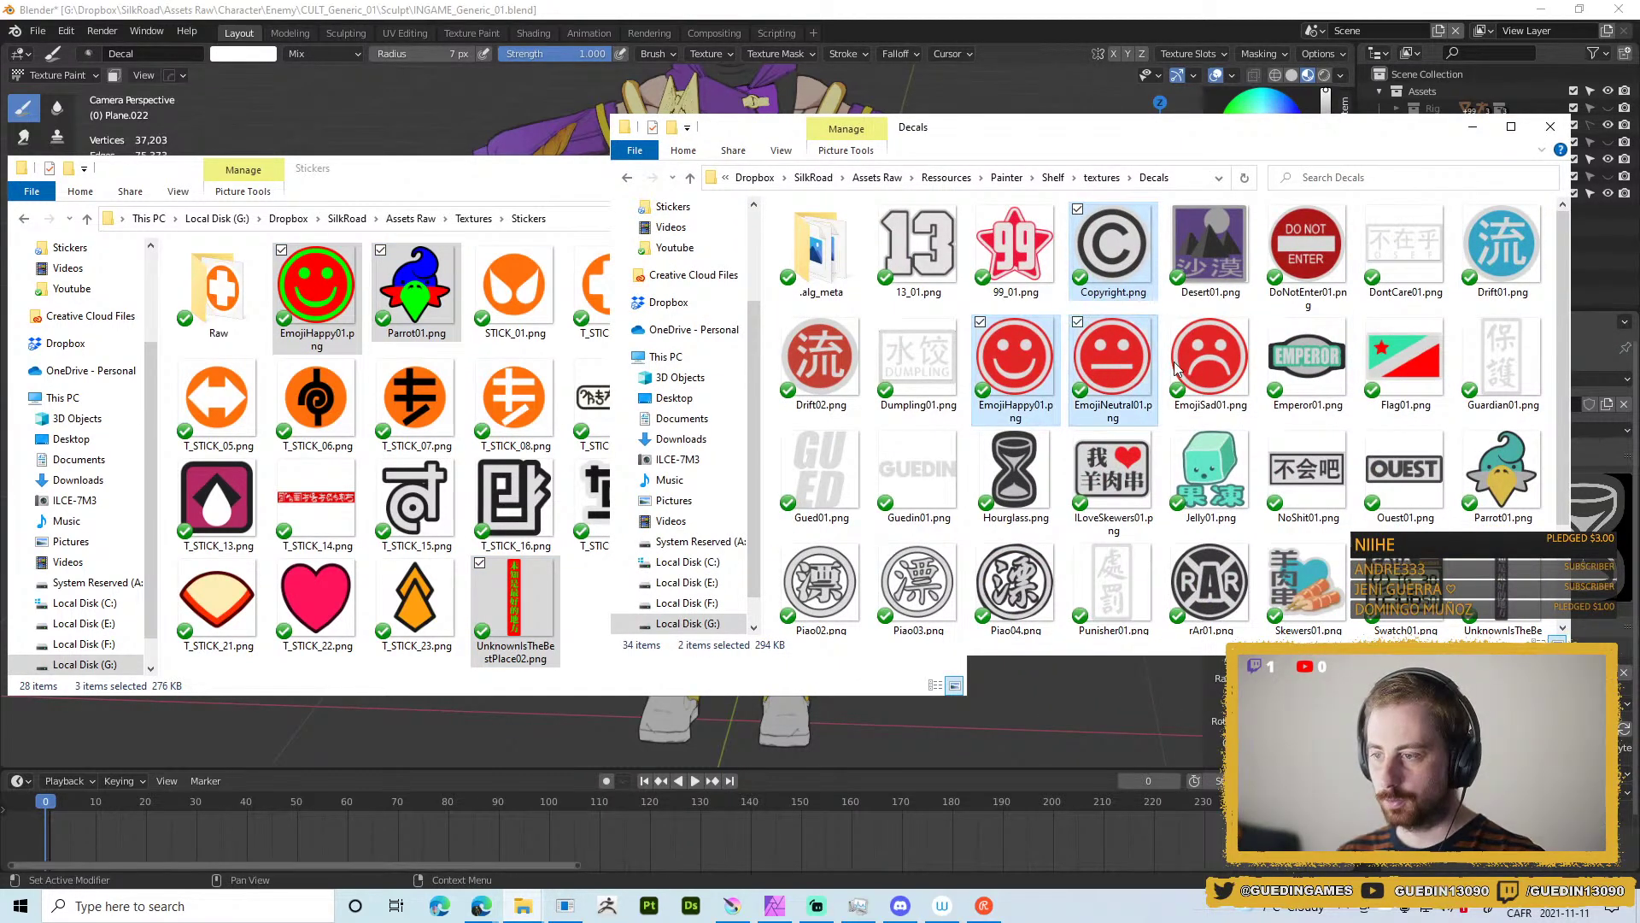
left_click(1209, 363, "ctrl")
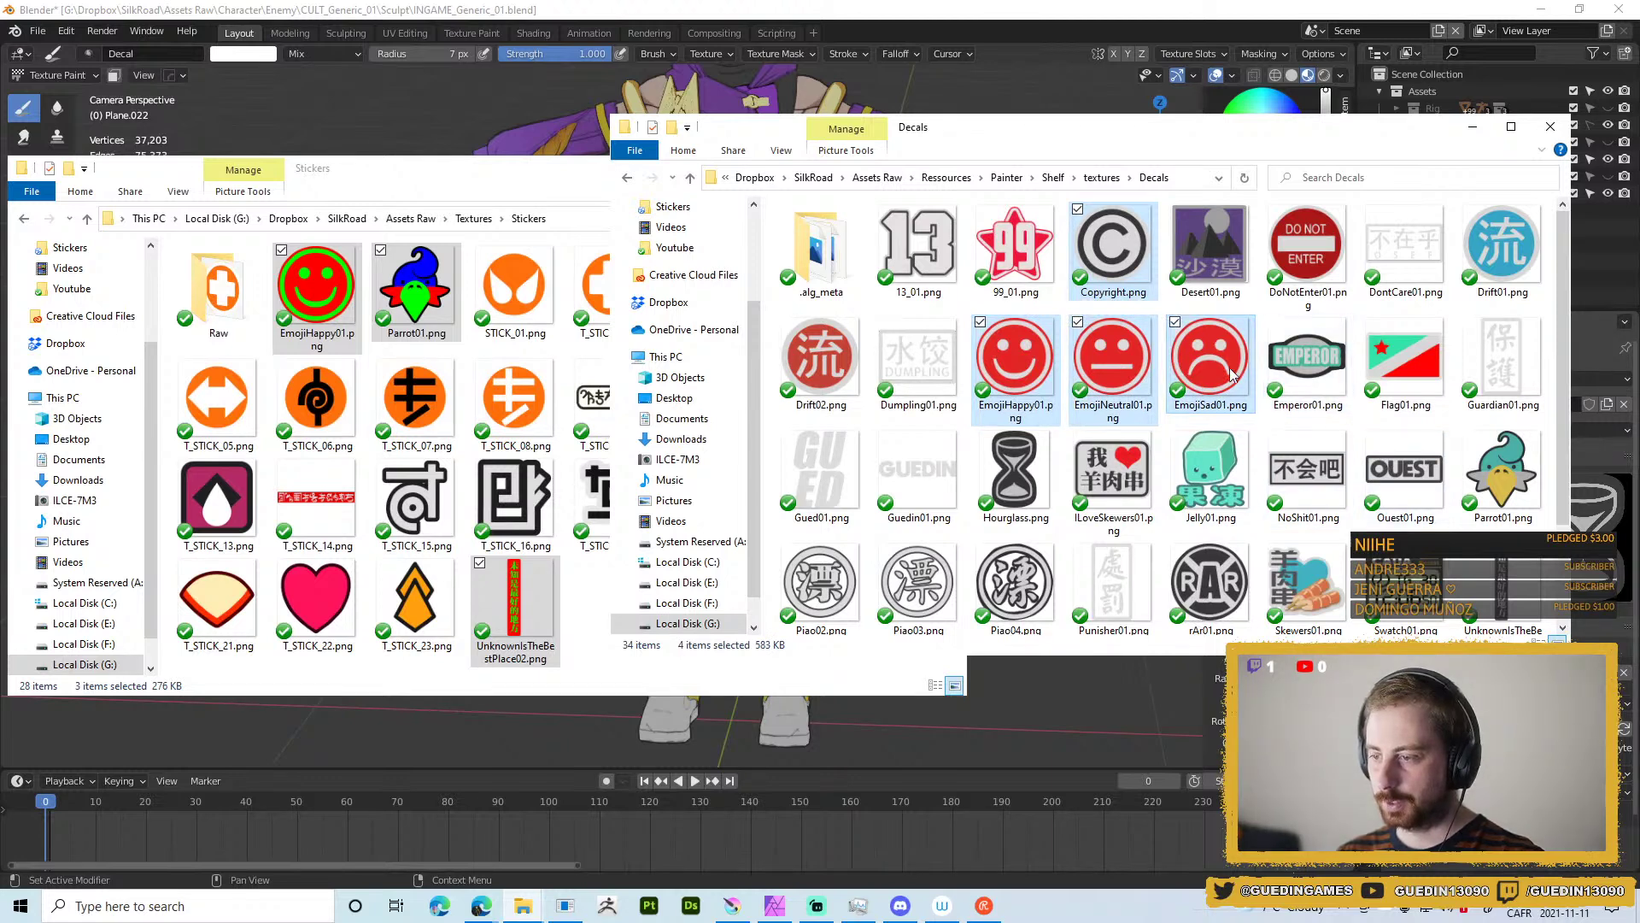
left_click(1403, 363, "ctrl")
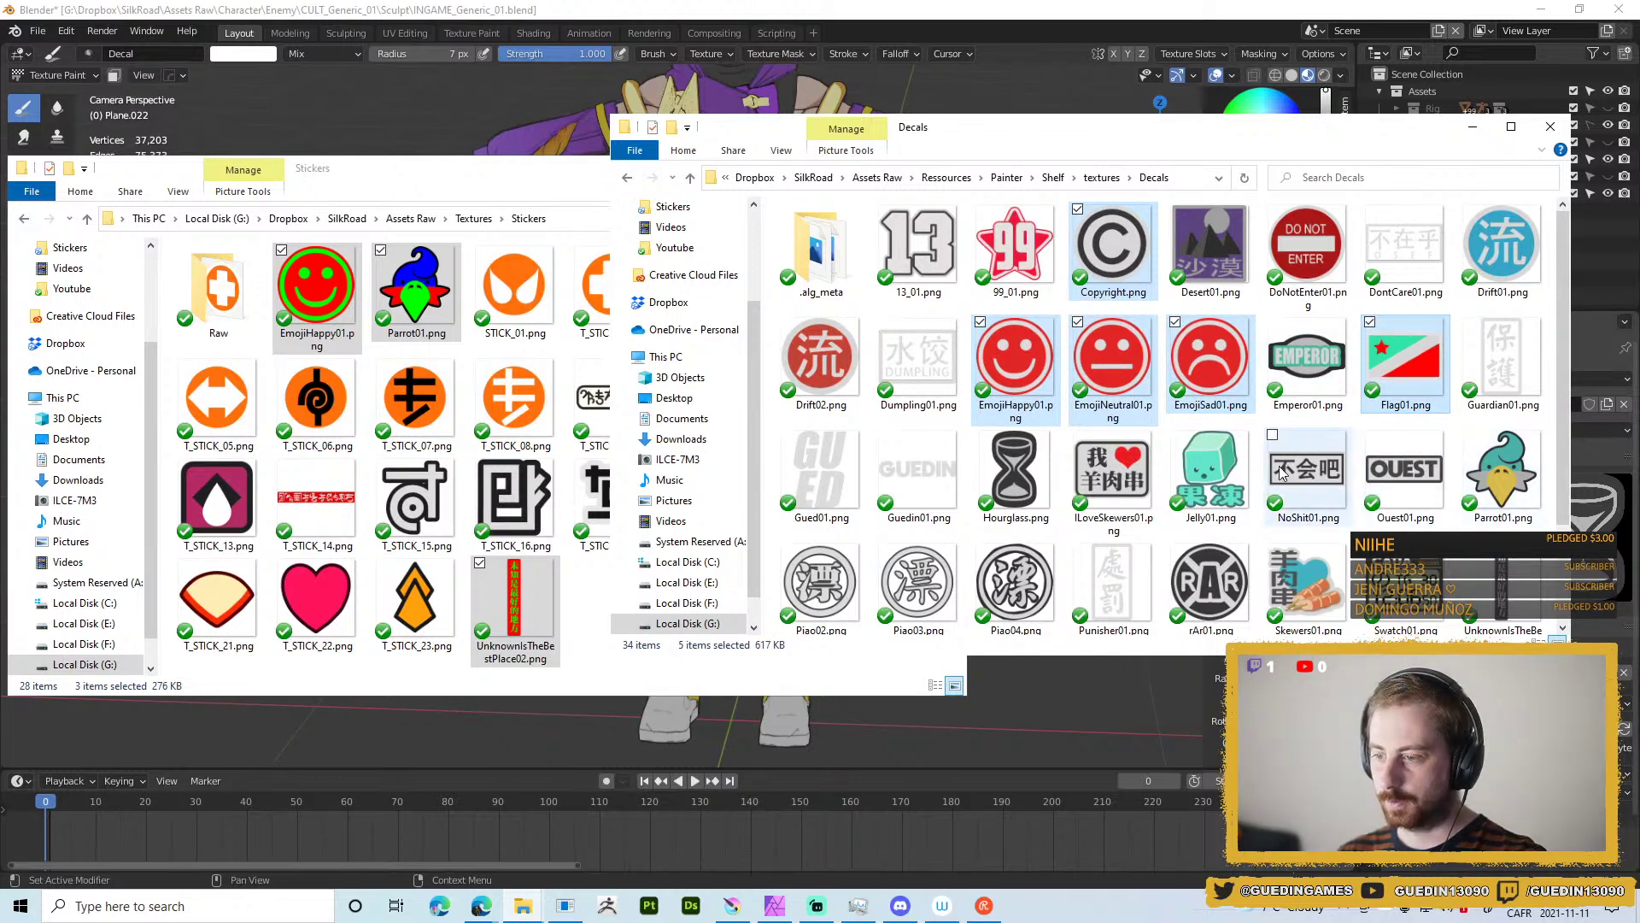
left_click(1015, 470, "ctrl")
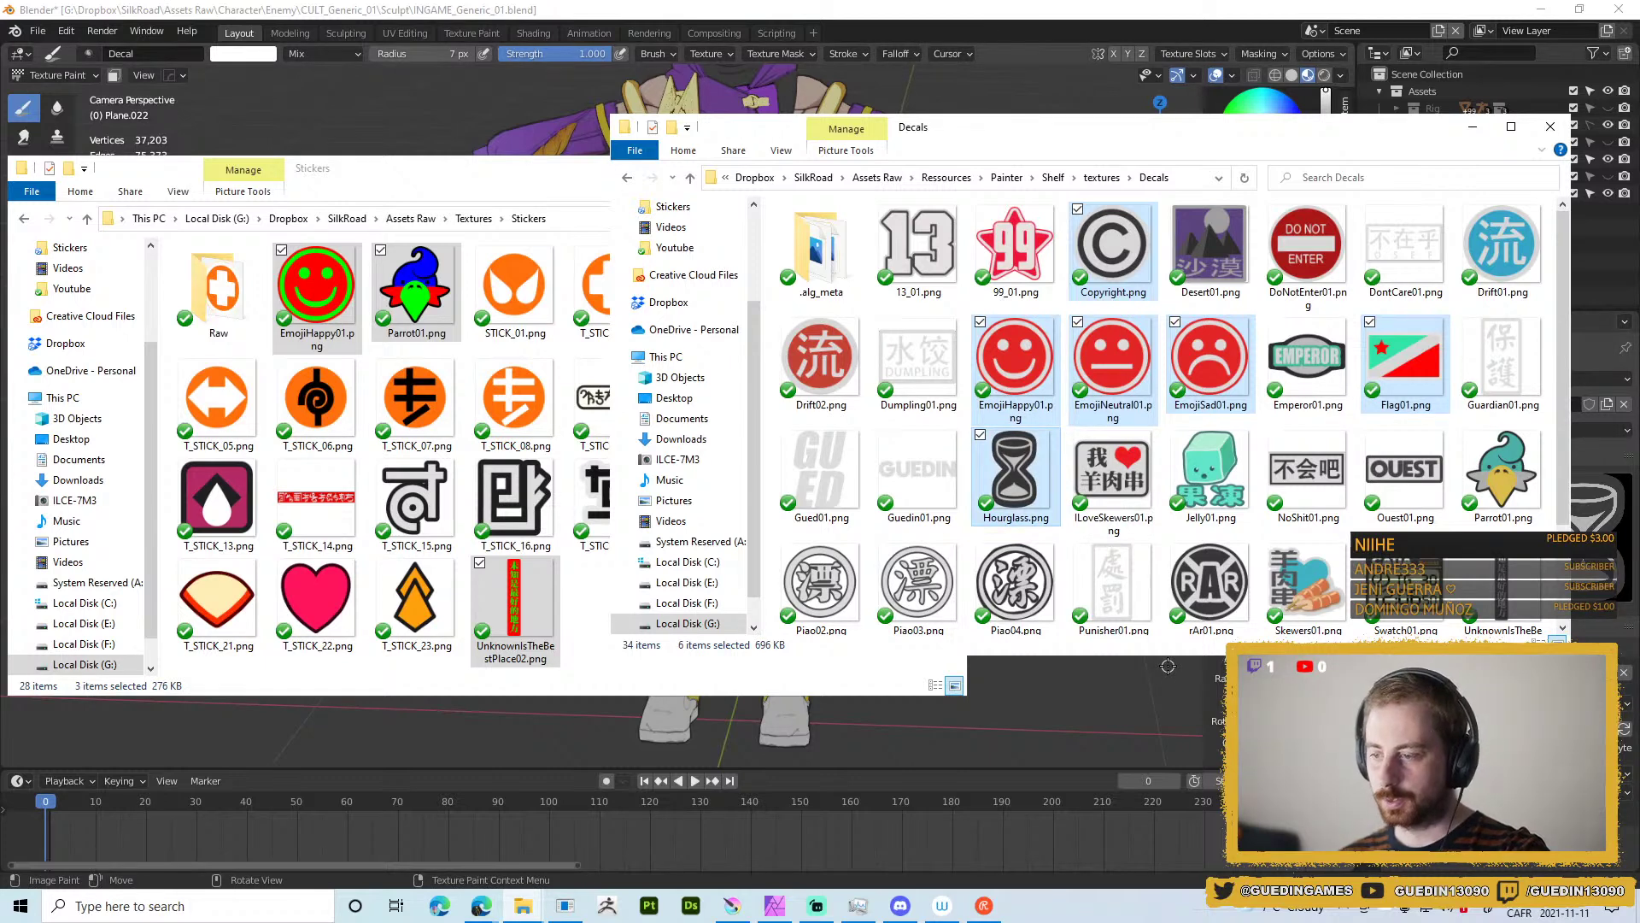
scroll(1062, 538, "down", 2)
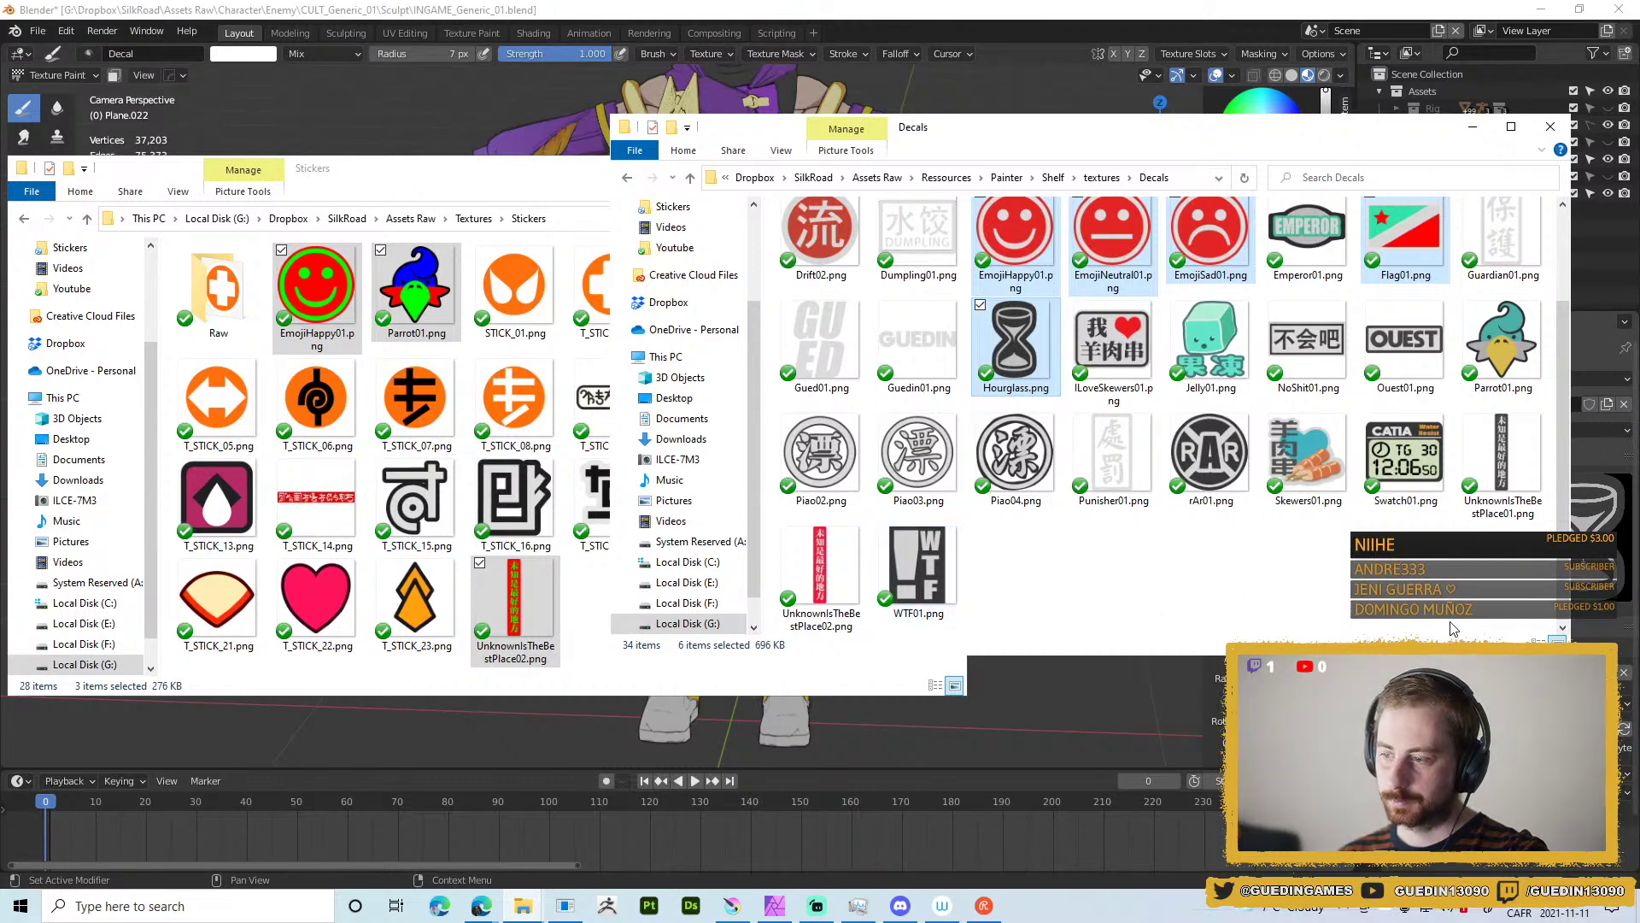
left_click(1473, 377, "ctrl")
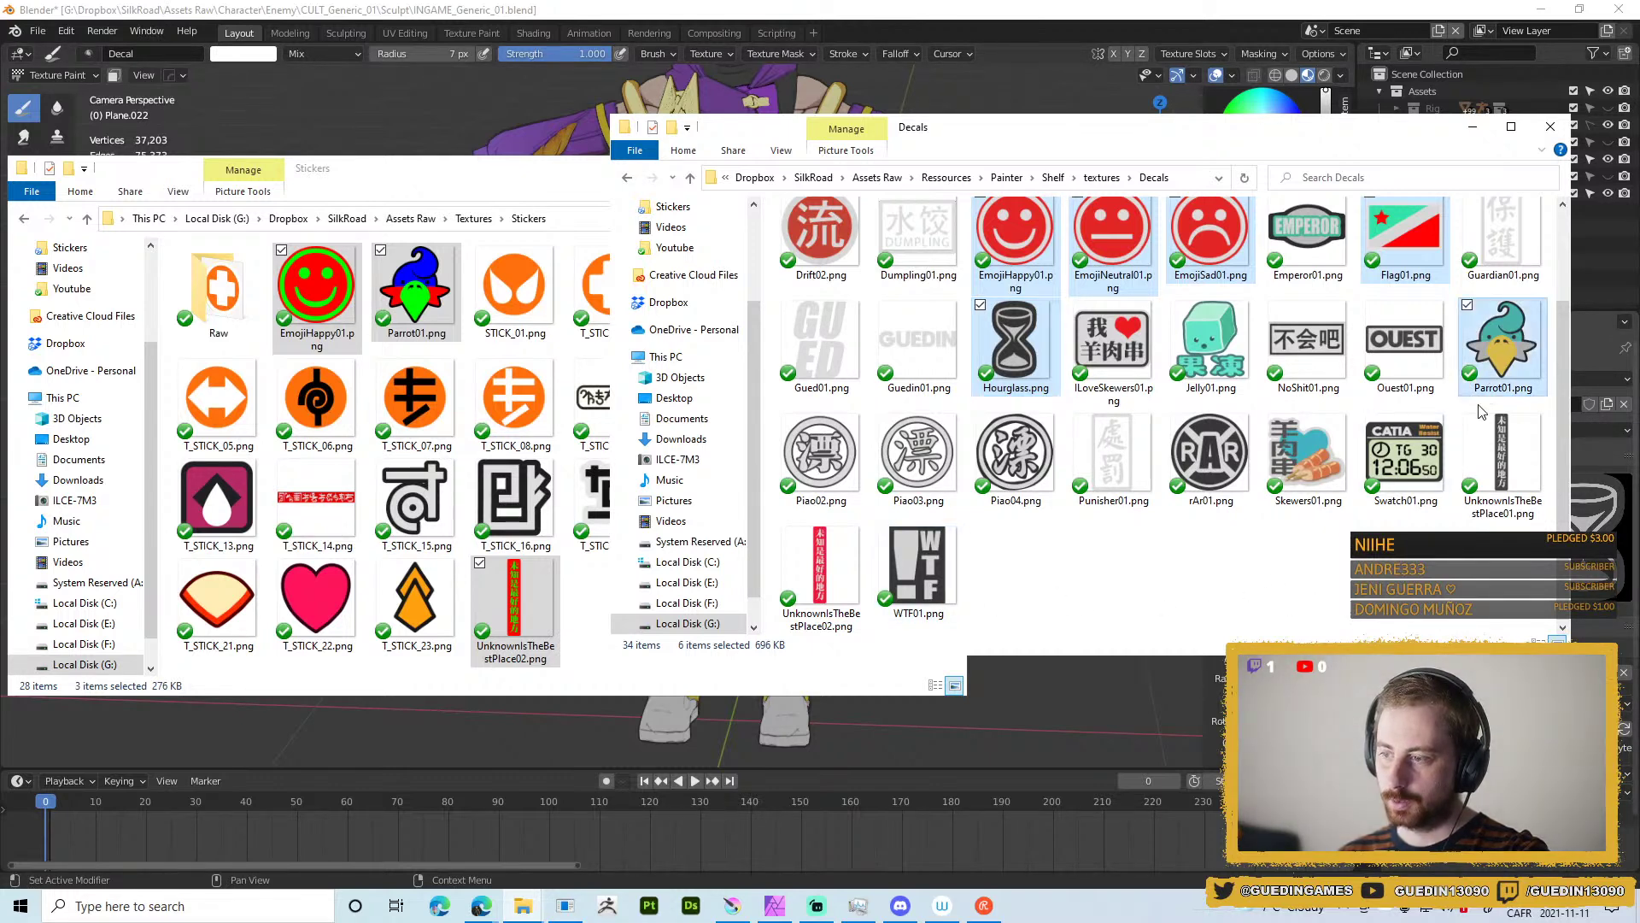
scroll(1337, 604, "up", 1)
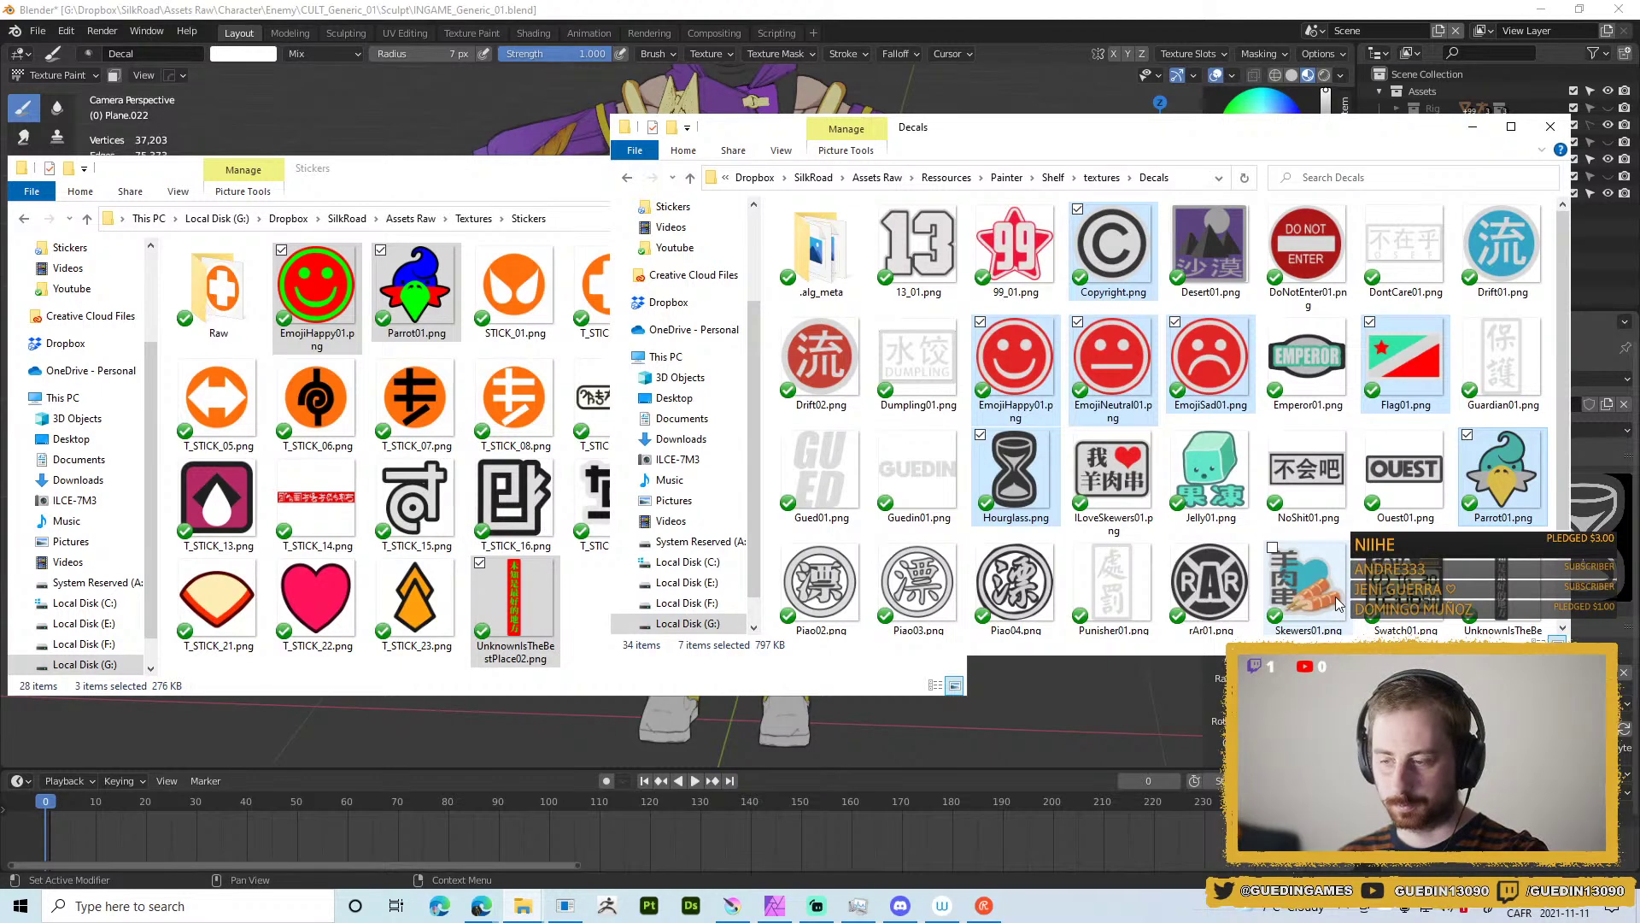
left_click(578, 587)
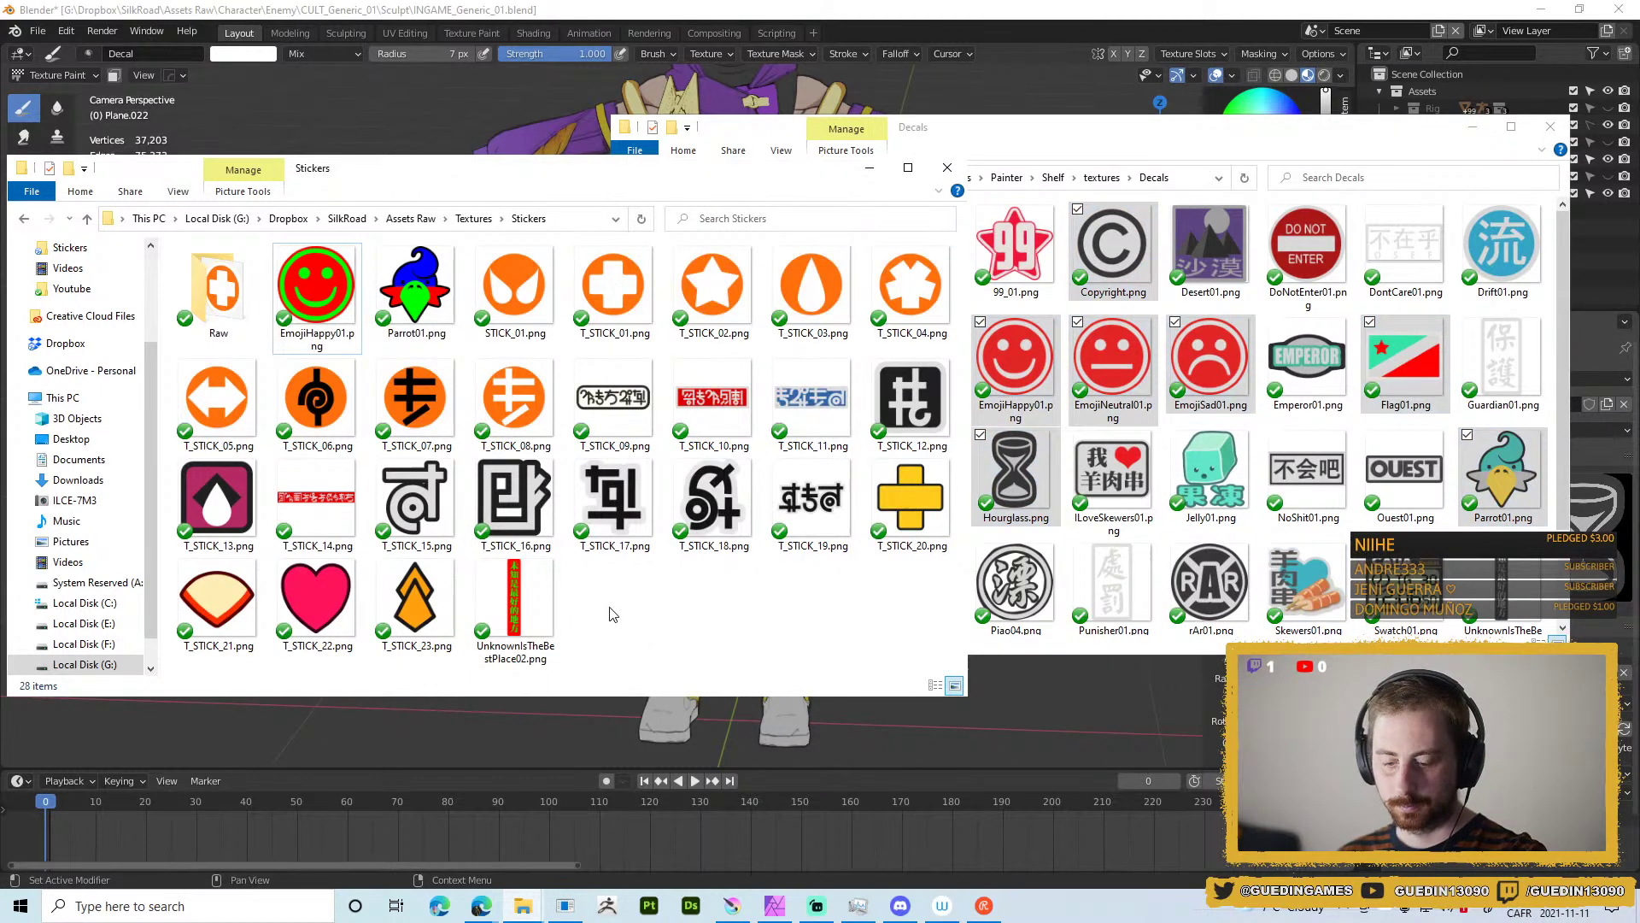
key("ctrl+v")
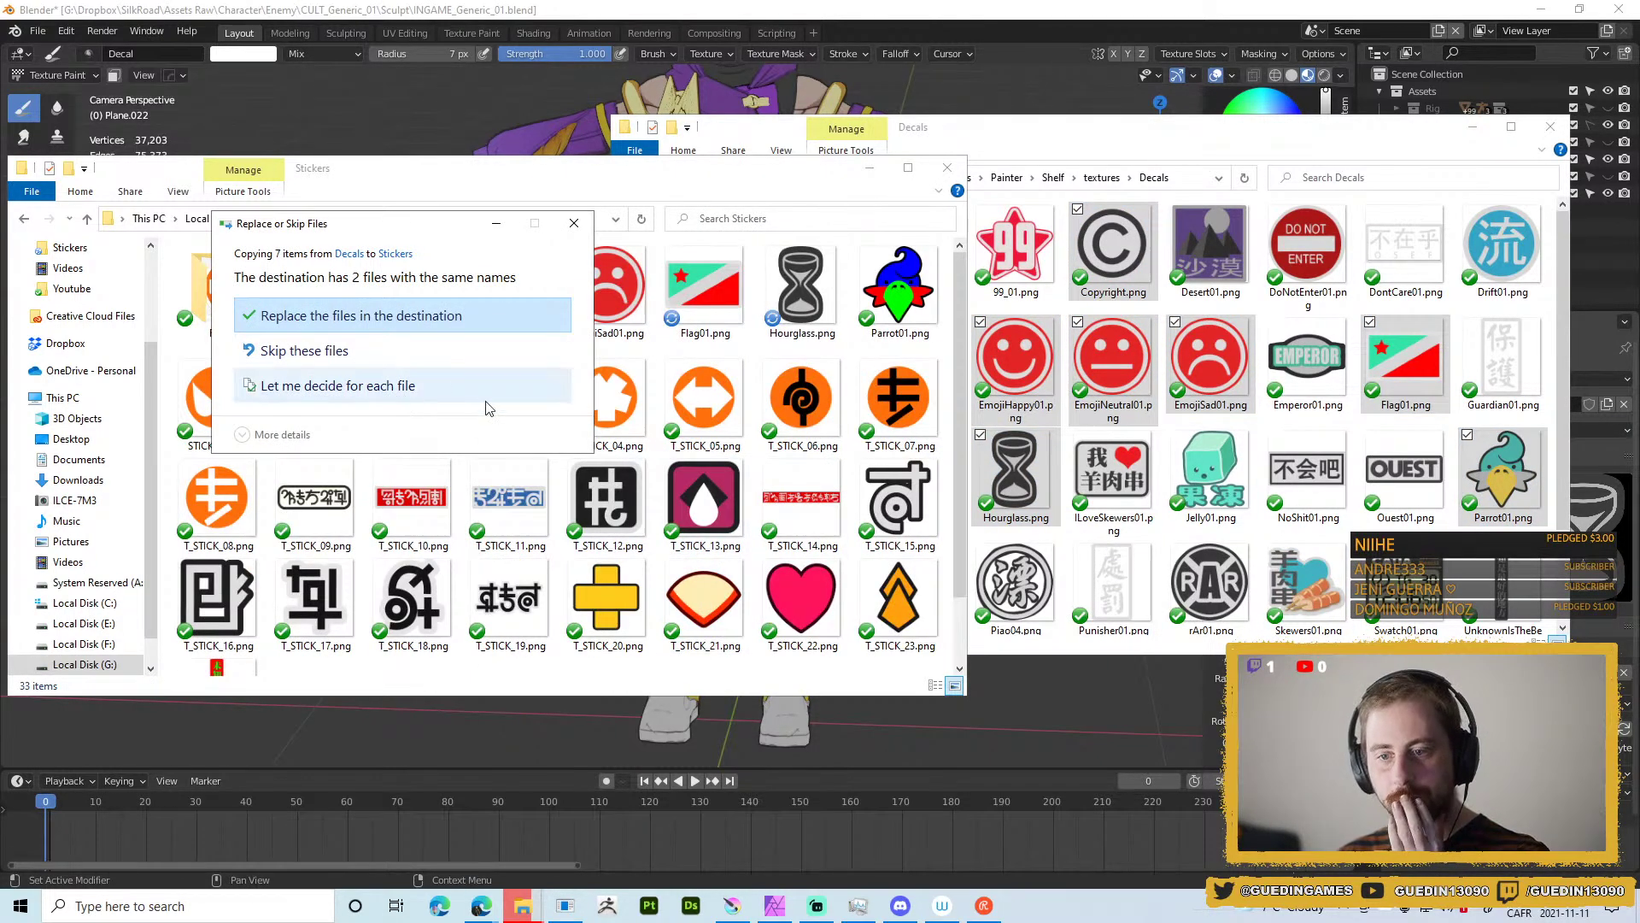
left_click_drag(436, 235, 1102, 291)
left_click(1028, 371)
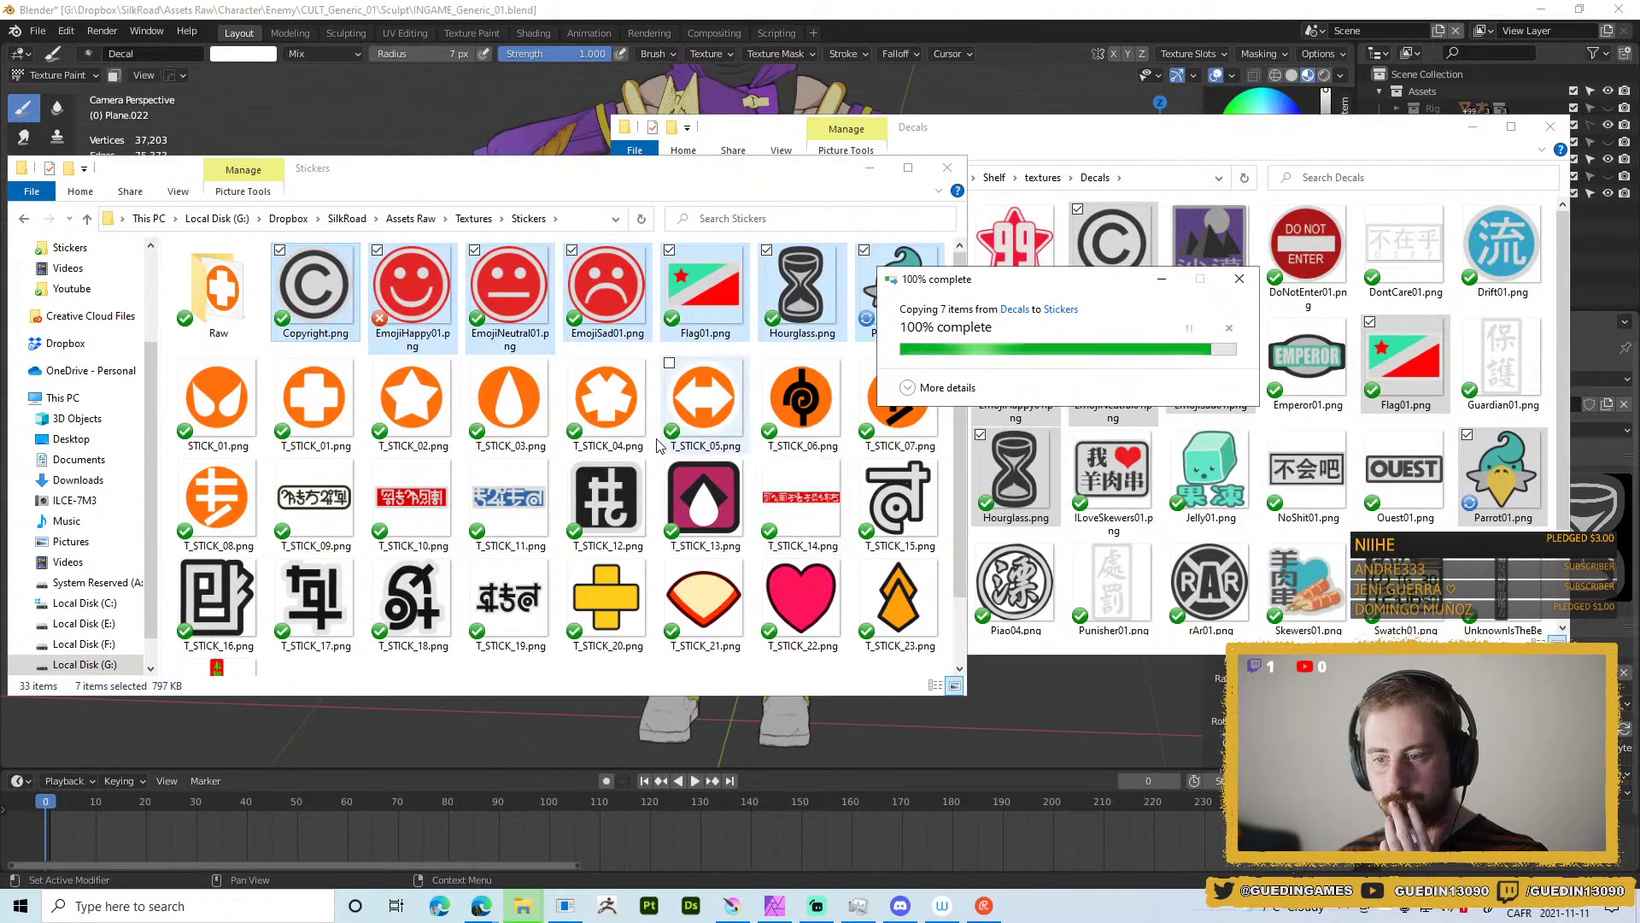
Check the copied PNGs in the Stickers folder and dismiss the Decals and Stickers windows to return to Blender.
scroll(631, 476, "down", 1)
left_click(547, 636)
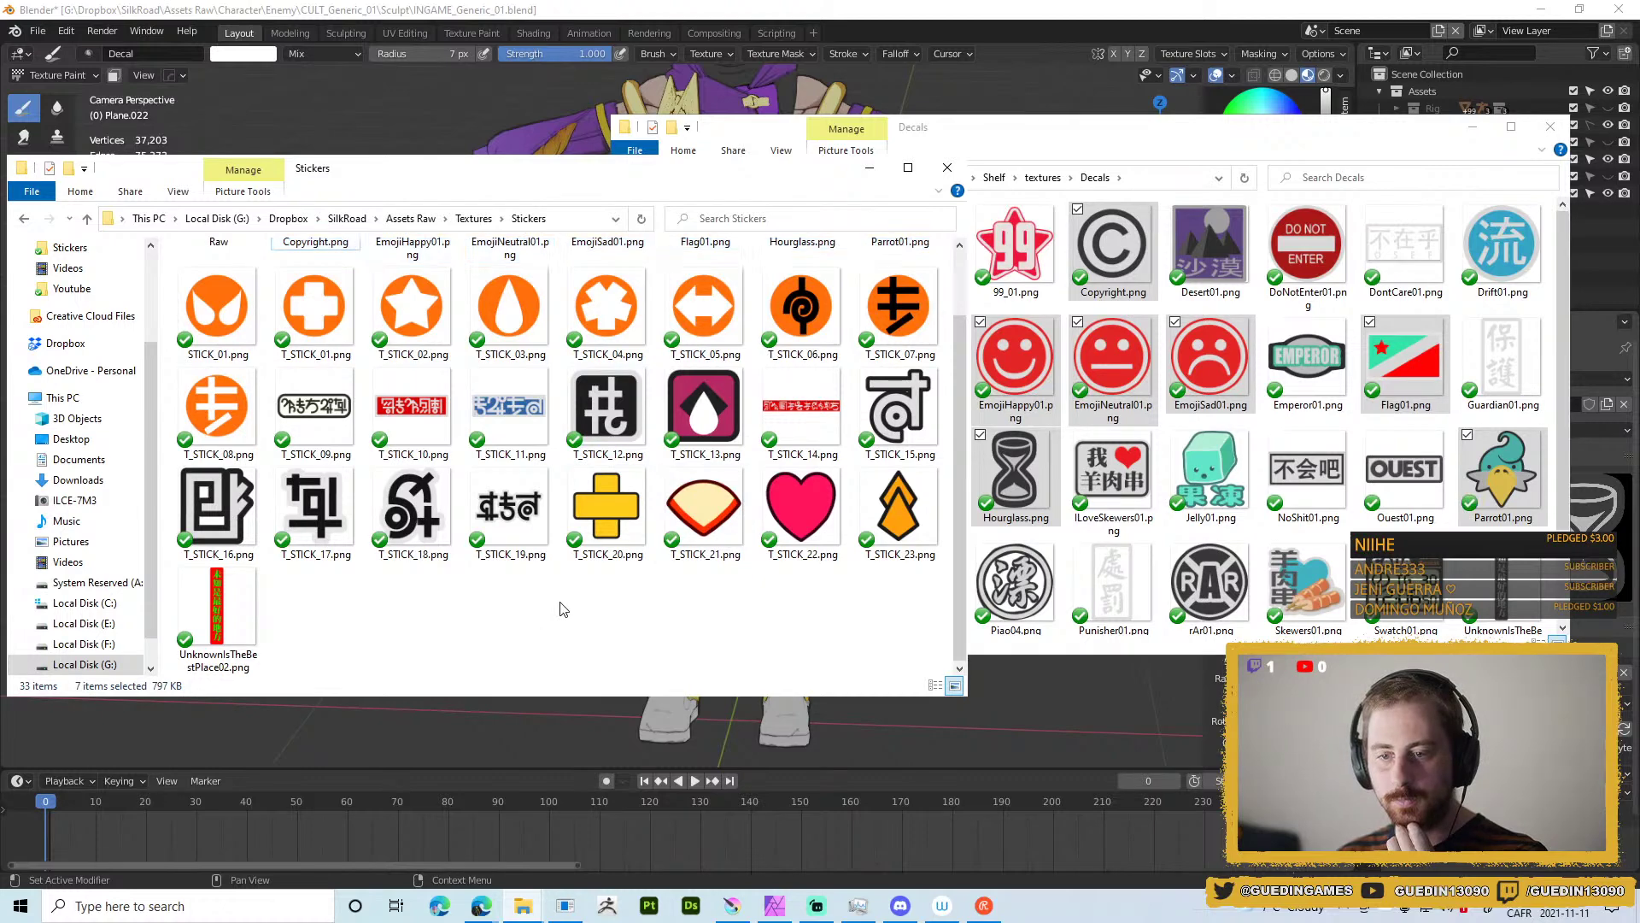
left_click(1481, 128)
scroll(752, 615, "up", 1)
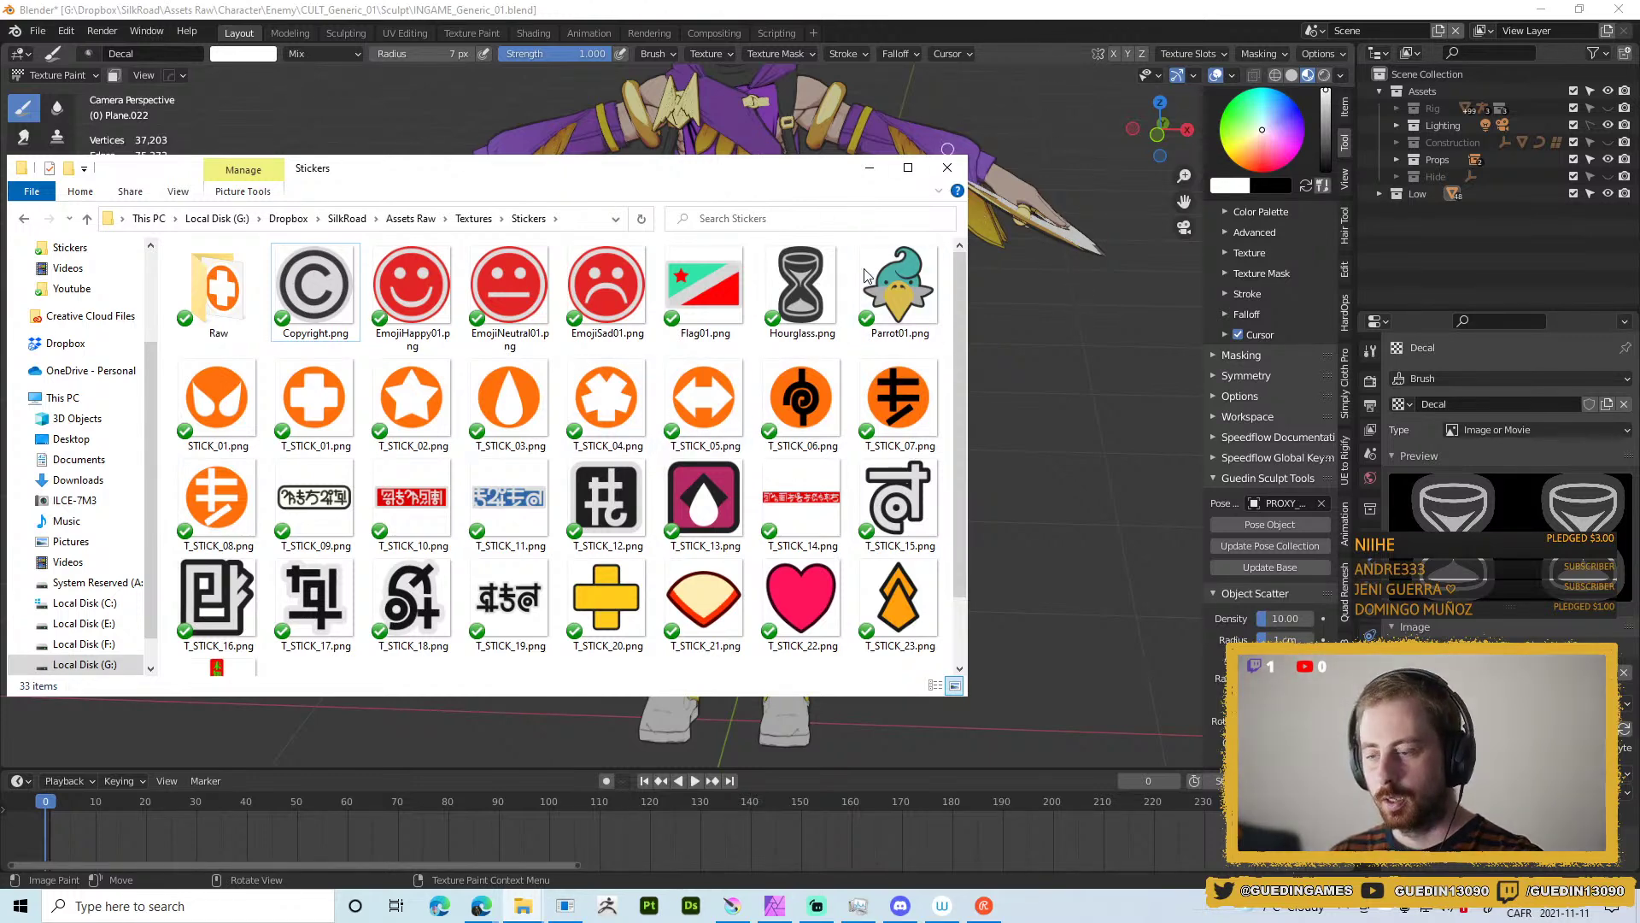
left_click(948, 167)
Load T_STICK_12.png from the Assets Raw\Textures\Stickers folder as the image of the brush's Decal texture.
scroll(818, 307, "up", 4)
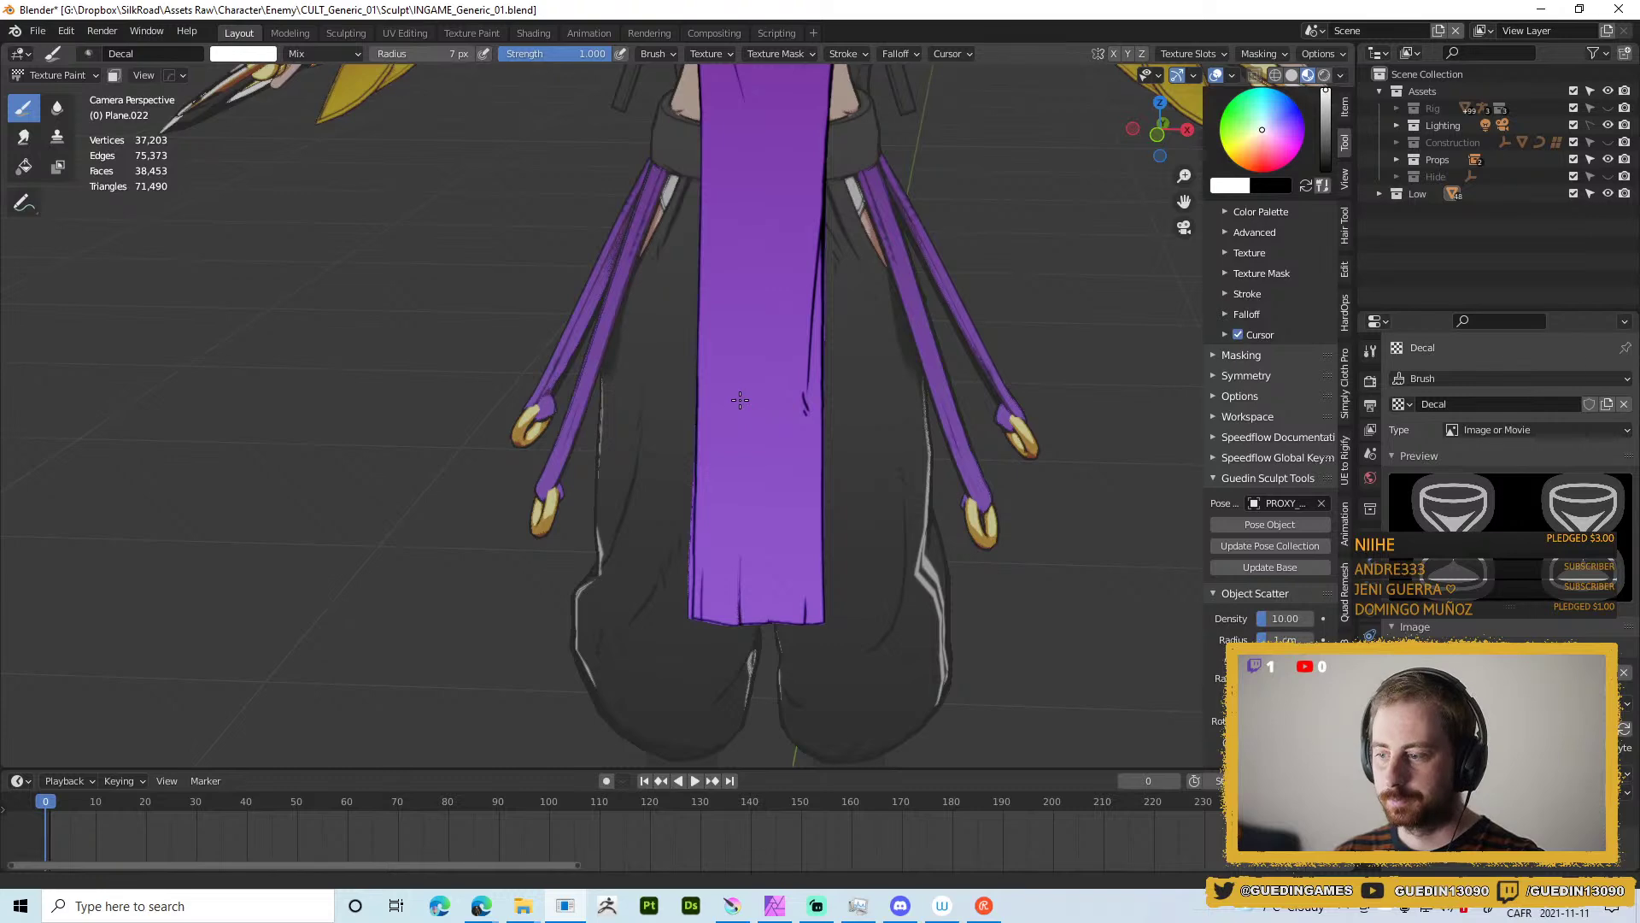
left_click_drag(817, 307, 889, 395)
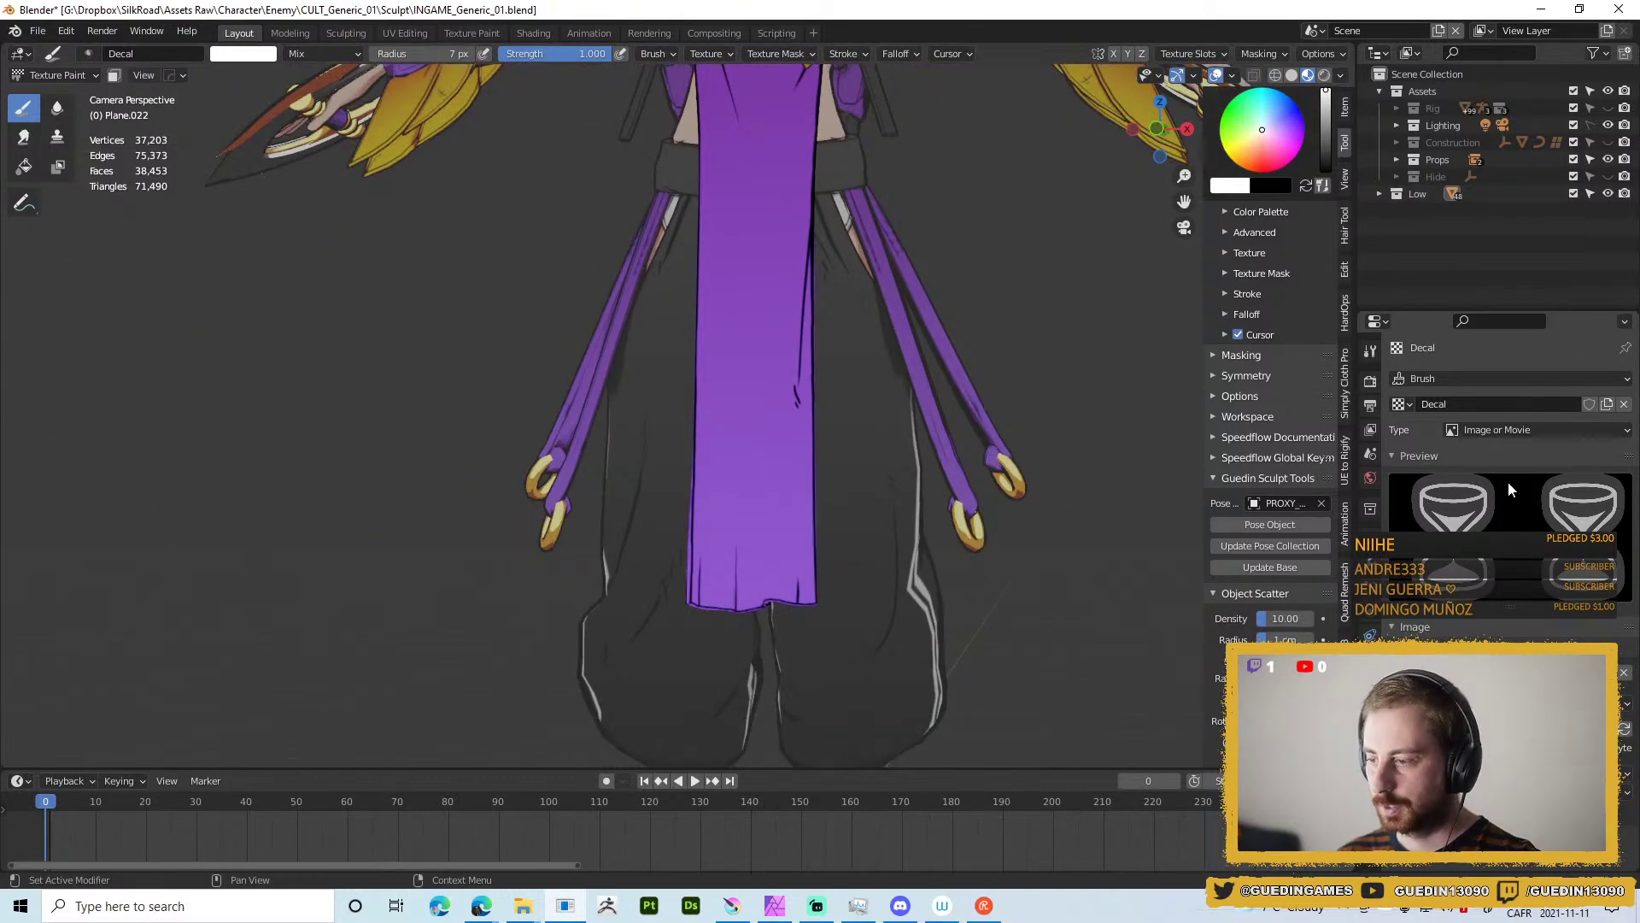
left_click(1580, 648)
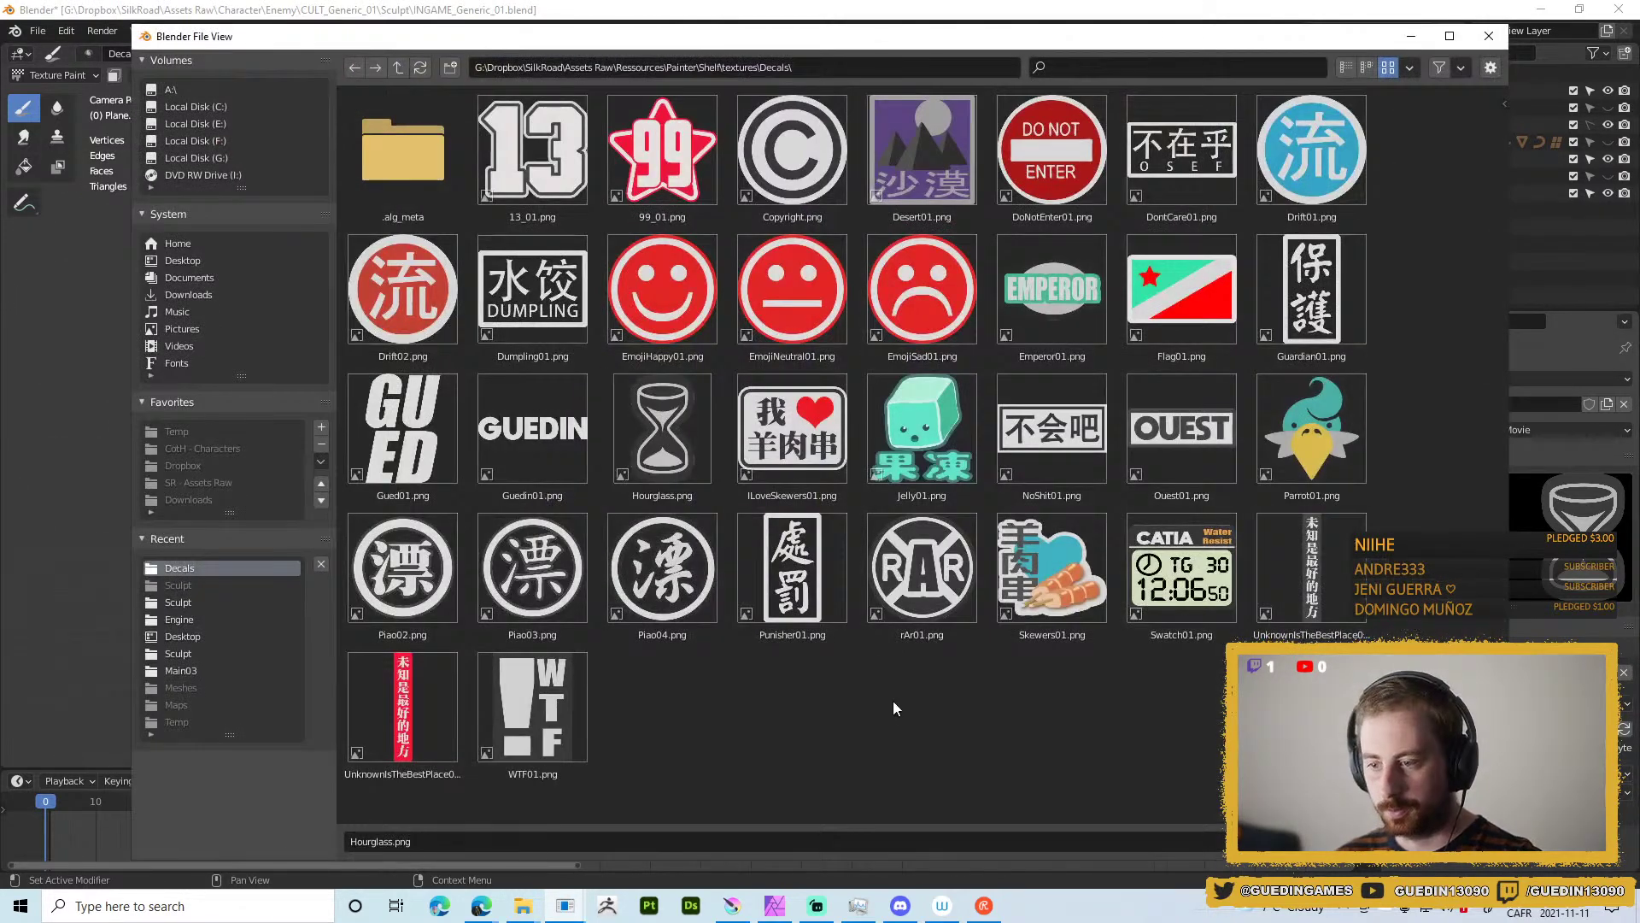
left_click(395, 68)
left_click(395, 68)
left_click(396, 66)
left_click(396, 66)
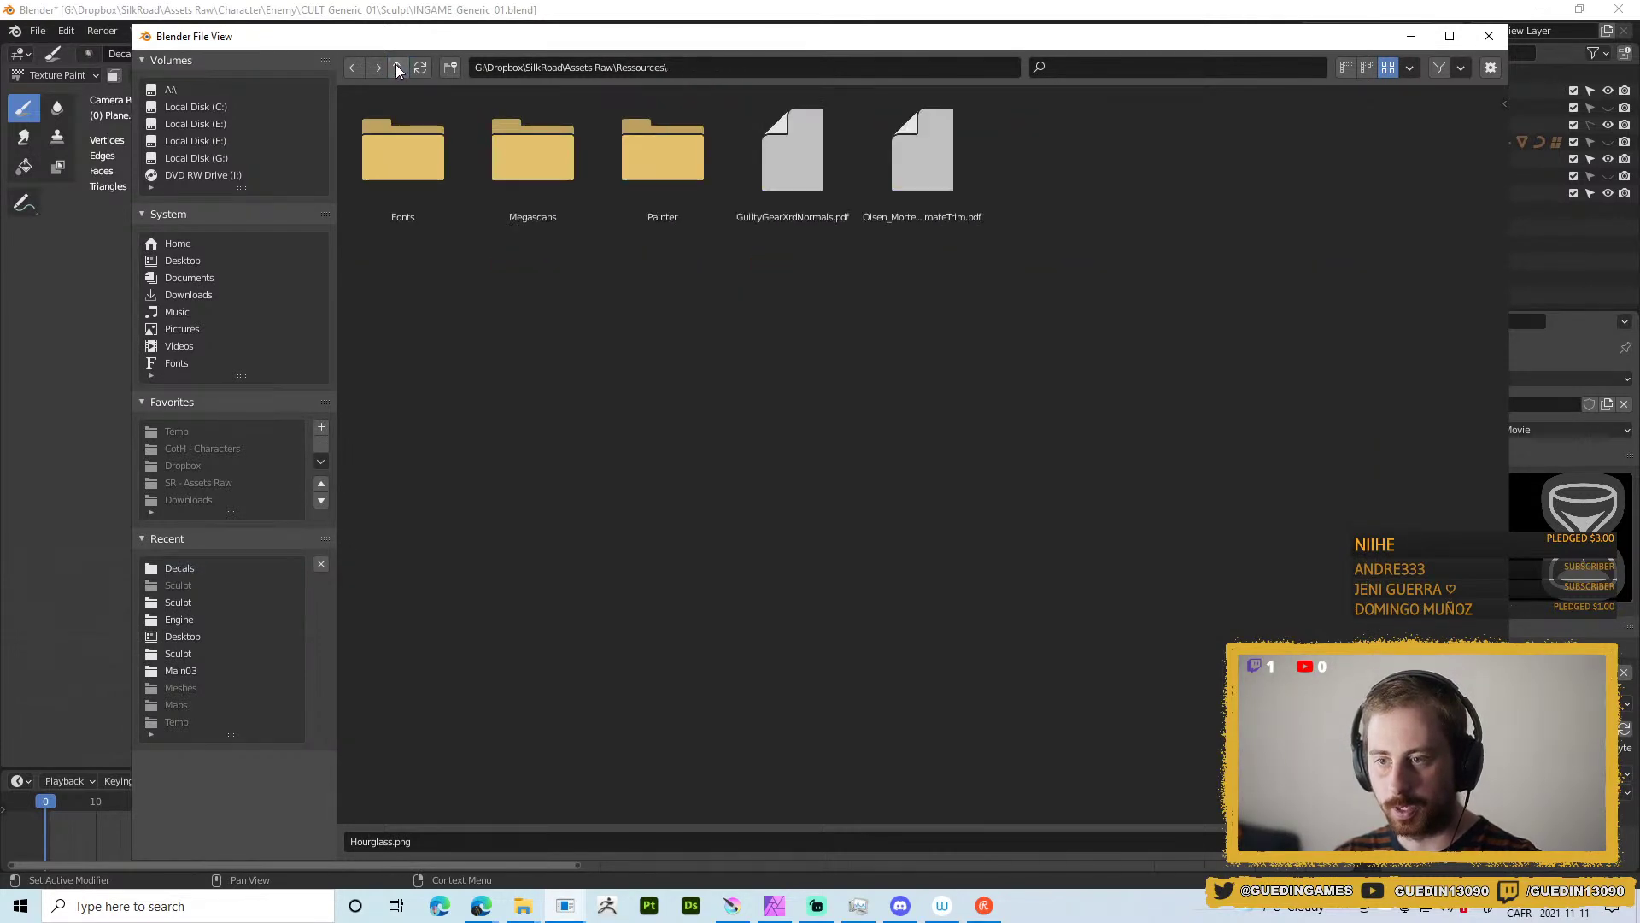
left_click(397, 64)
double_click(794, 168)
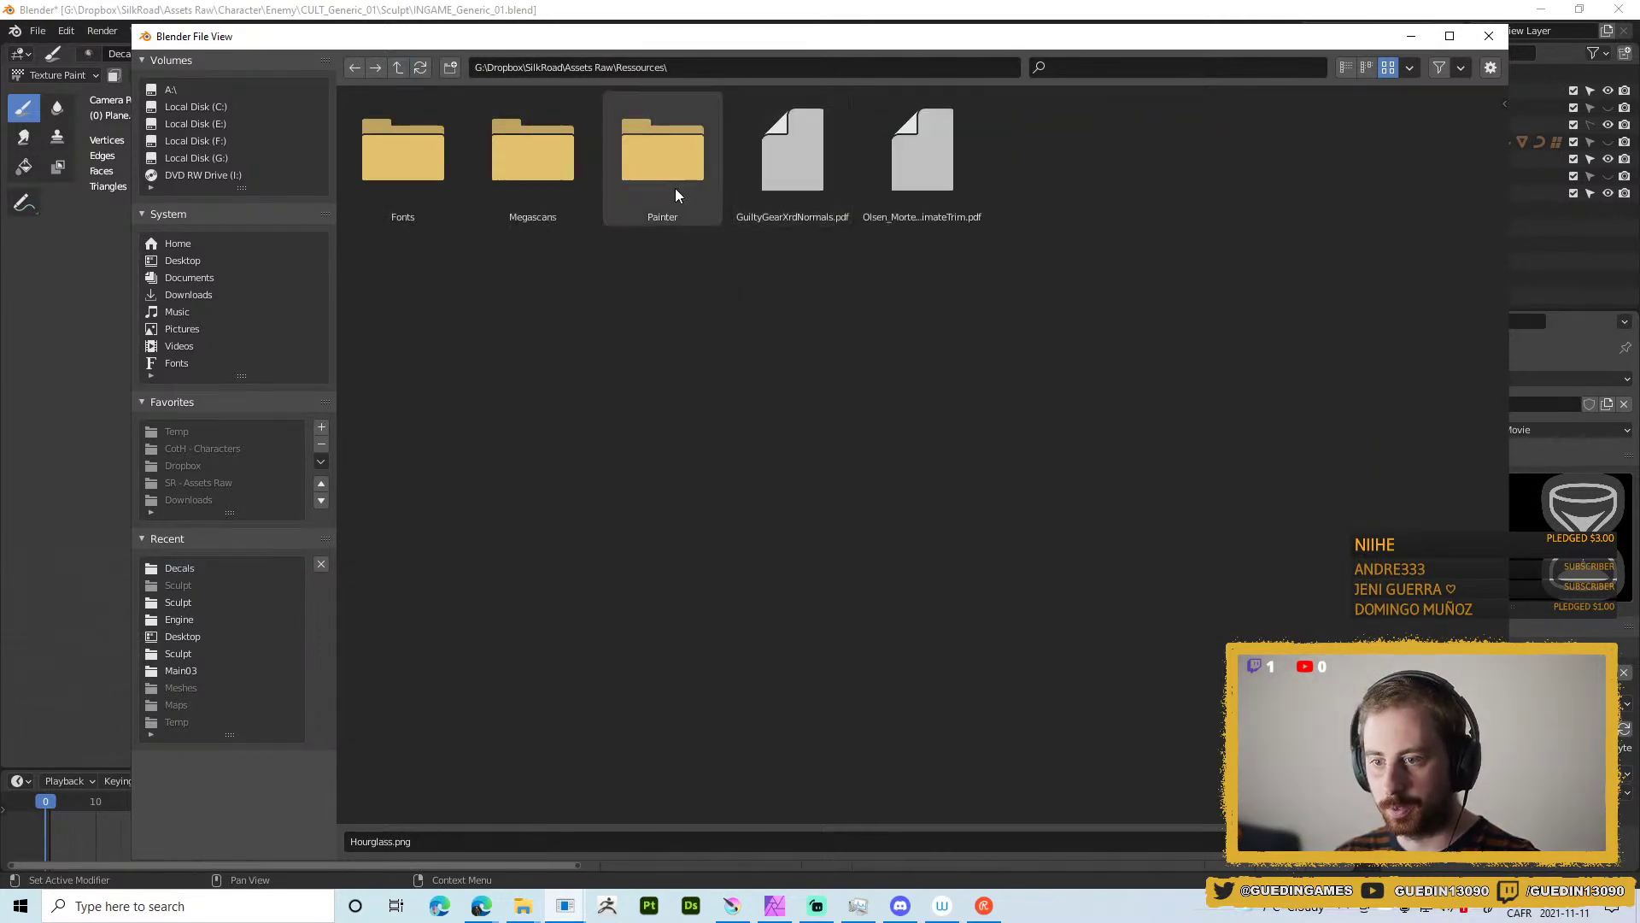
left_click(394, 67)
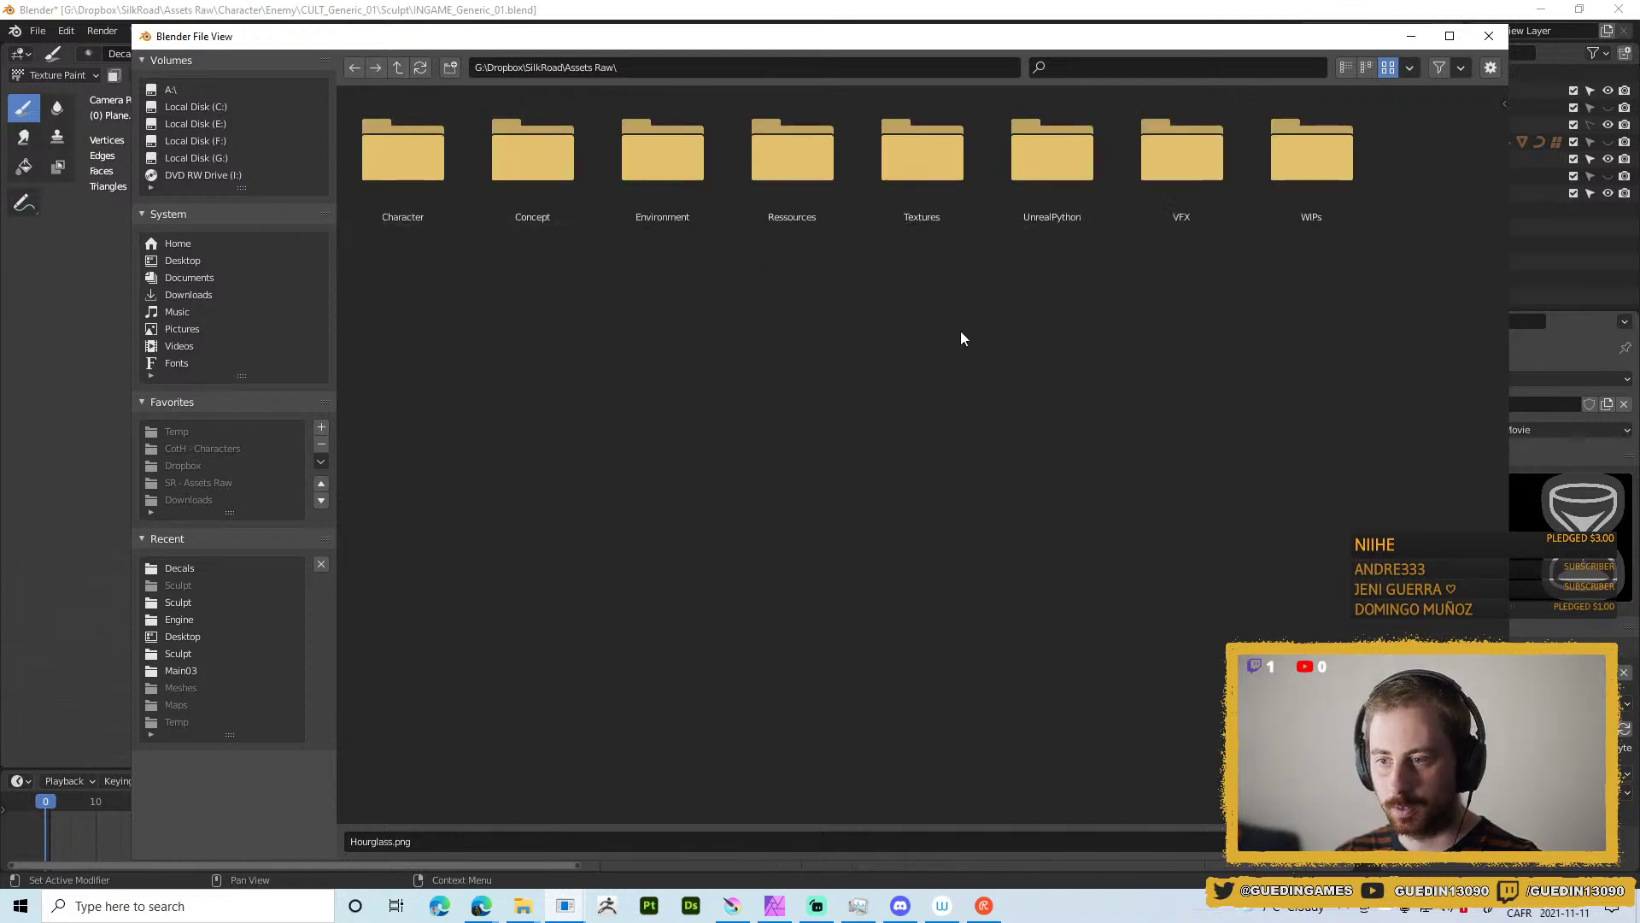
double_click(935, 203)
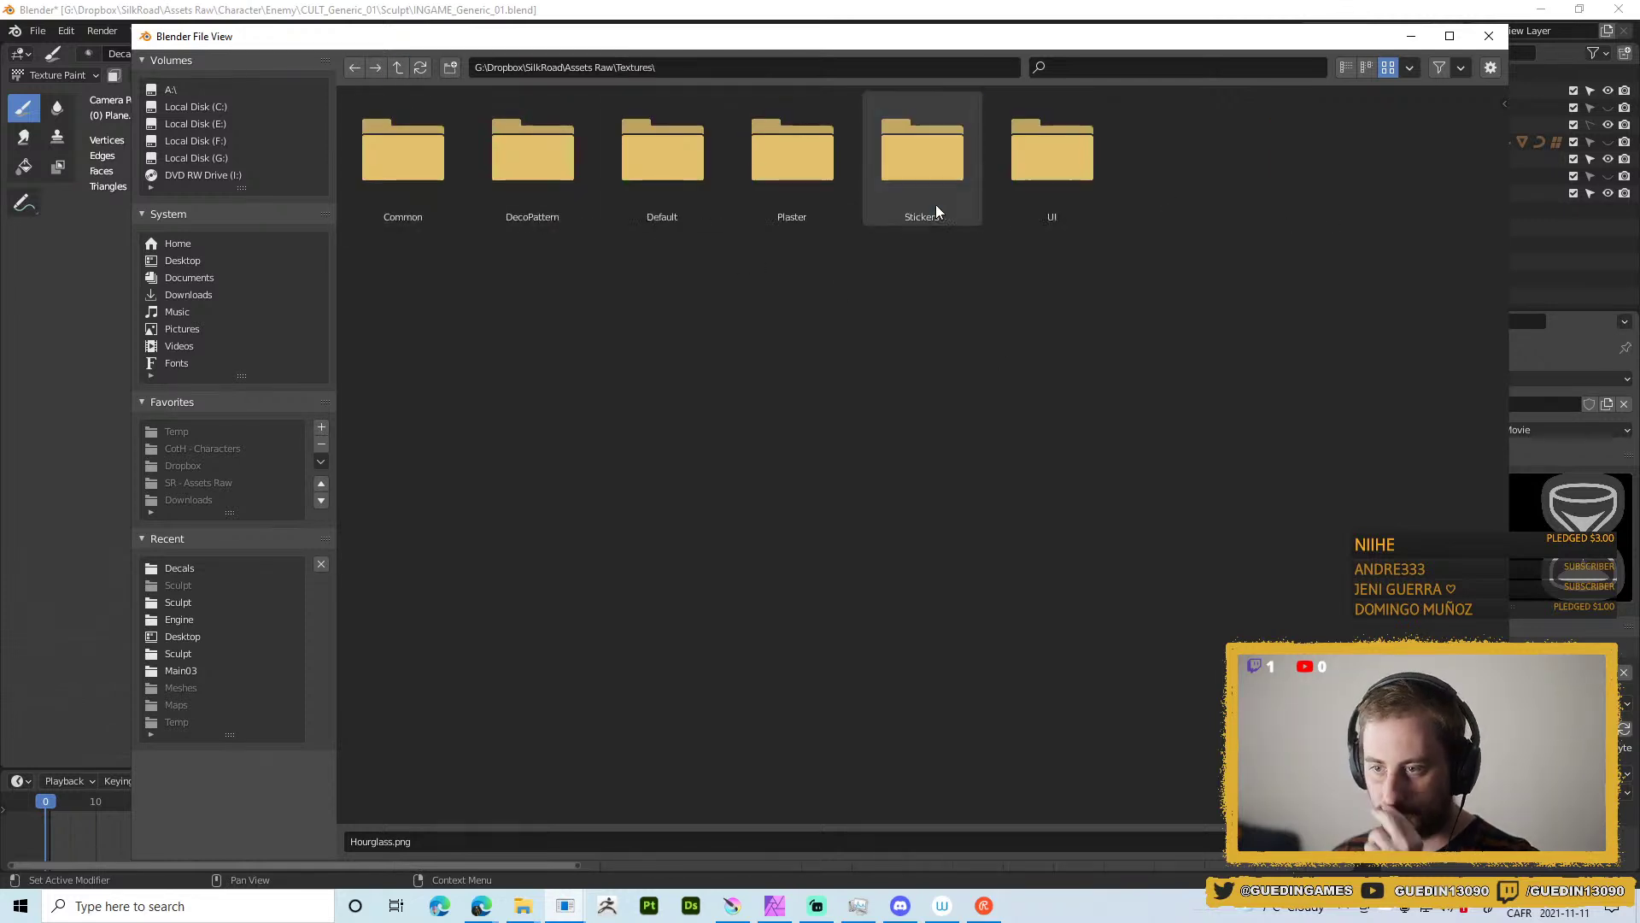
double_click(885, 179)
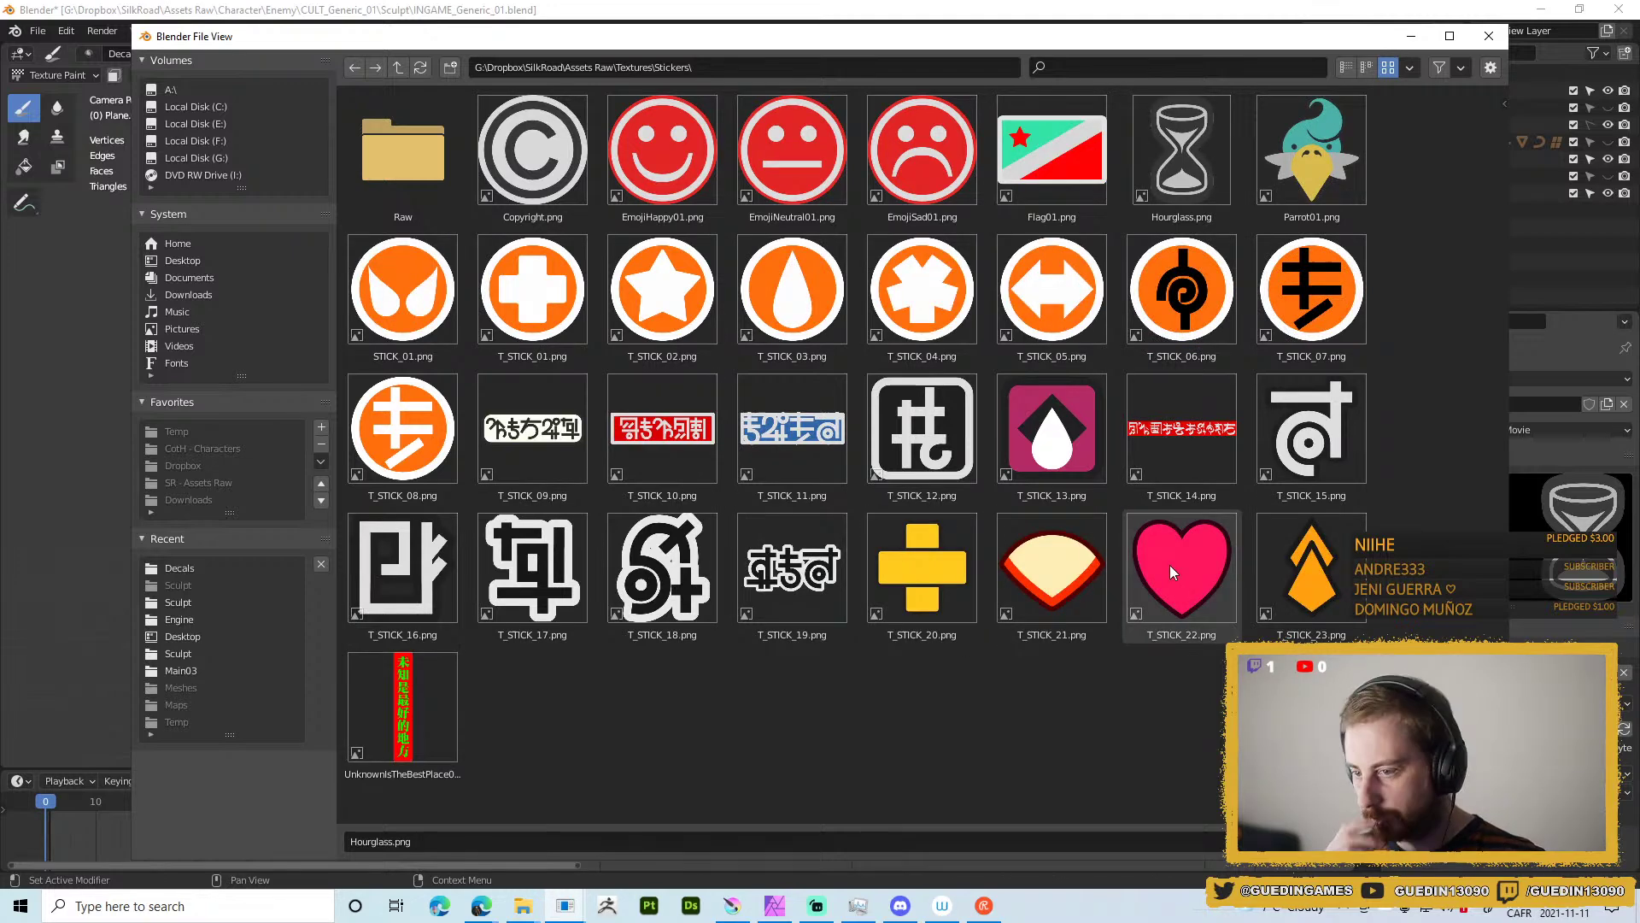
left_click(923, 432)
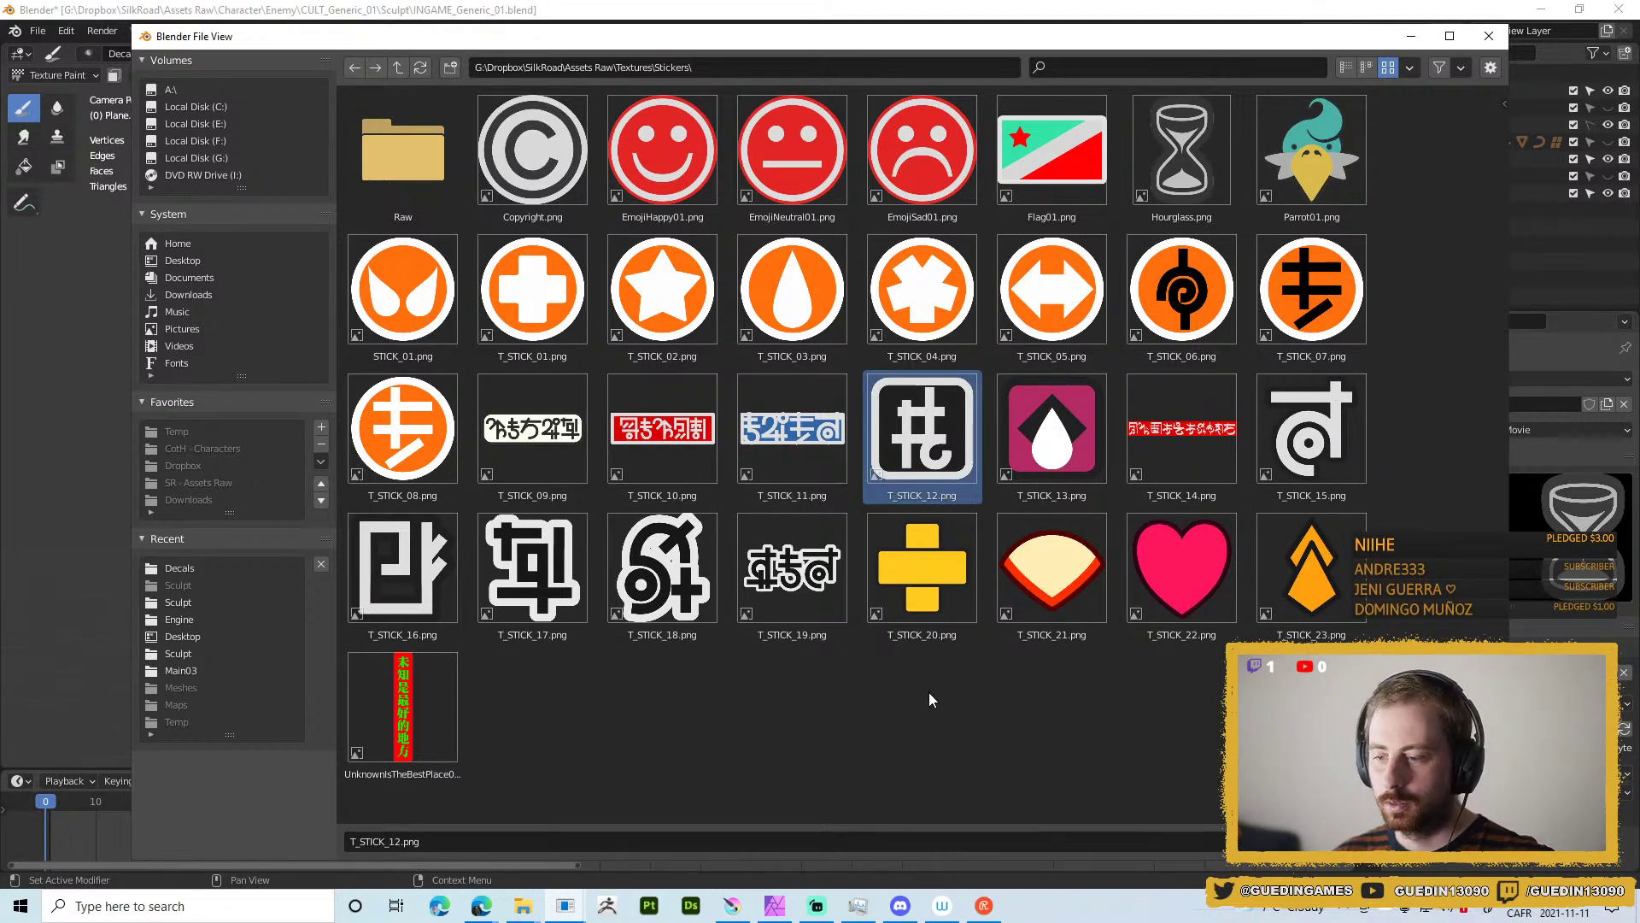
double_click(935, 450)
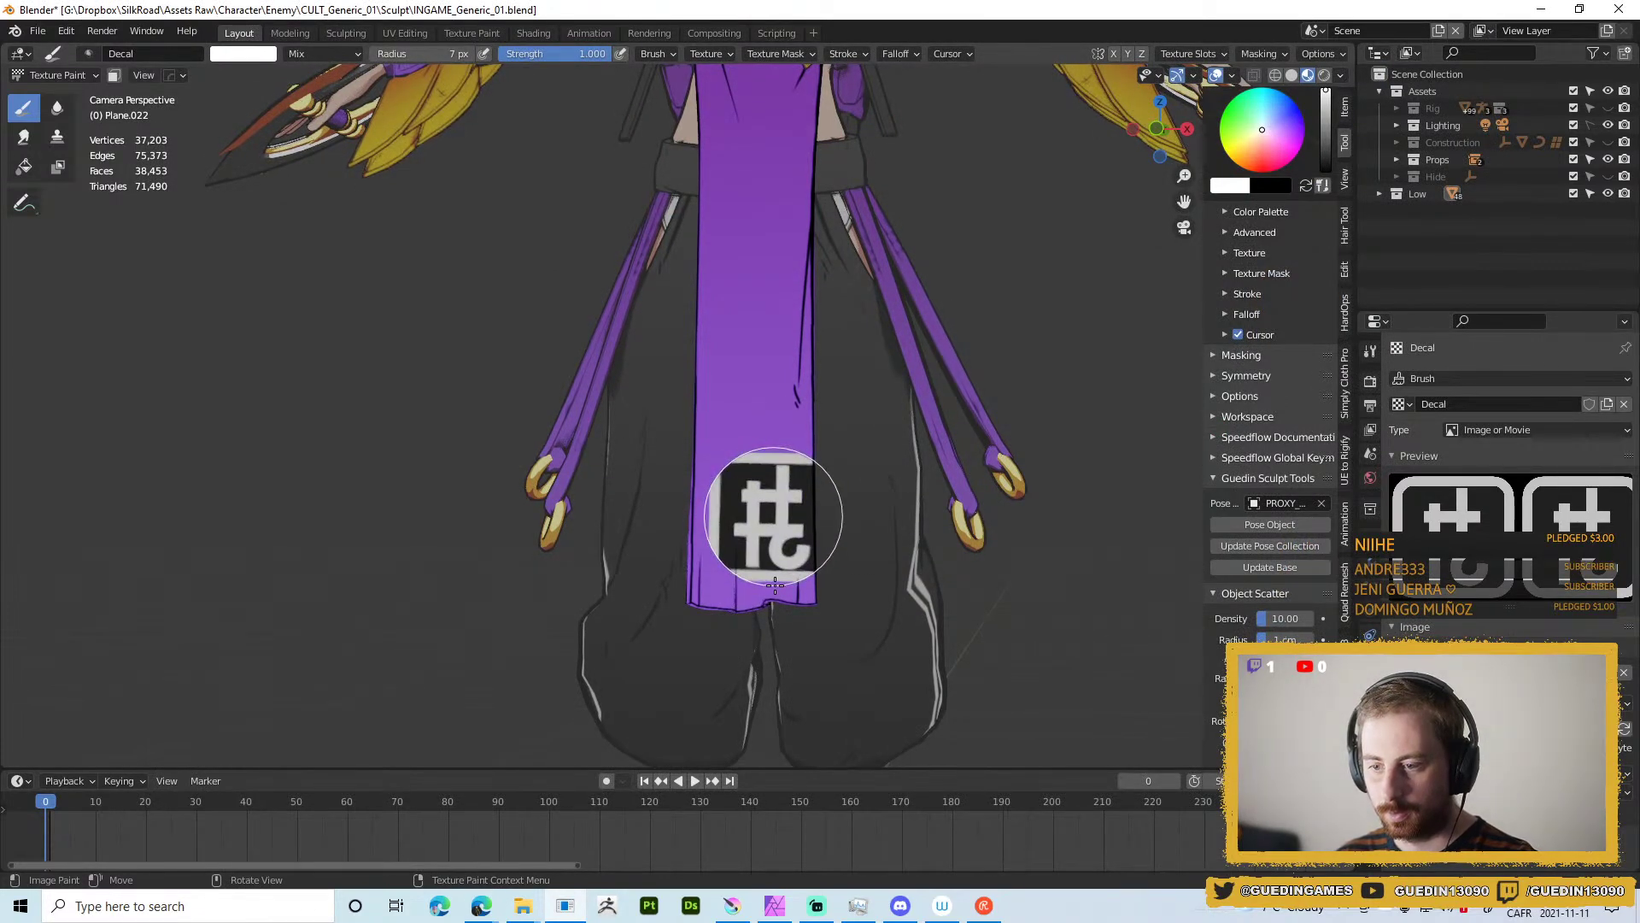
Try stamping the T_STICK_12 decal near the front cloth's lower end, undo it, and check the brush's texture and stroke settings.
left_click_drag(774, 583, 773, 581)
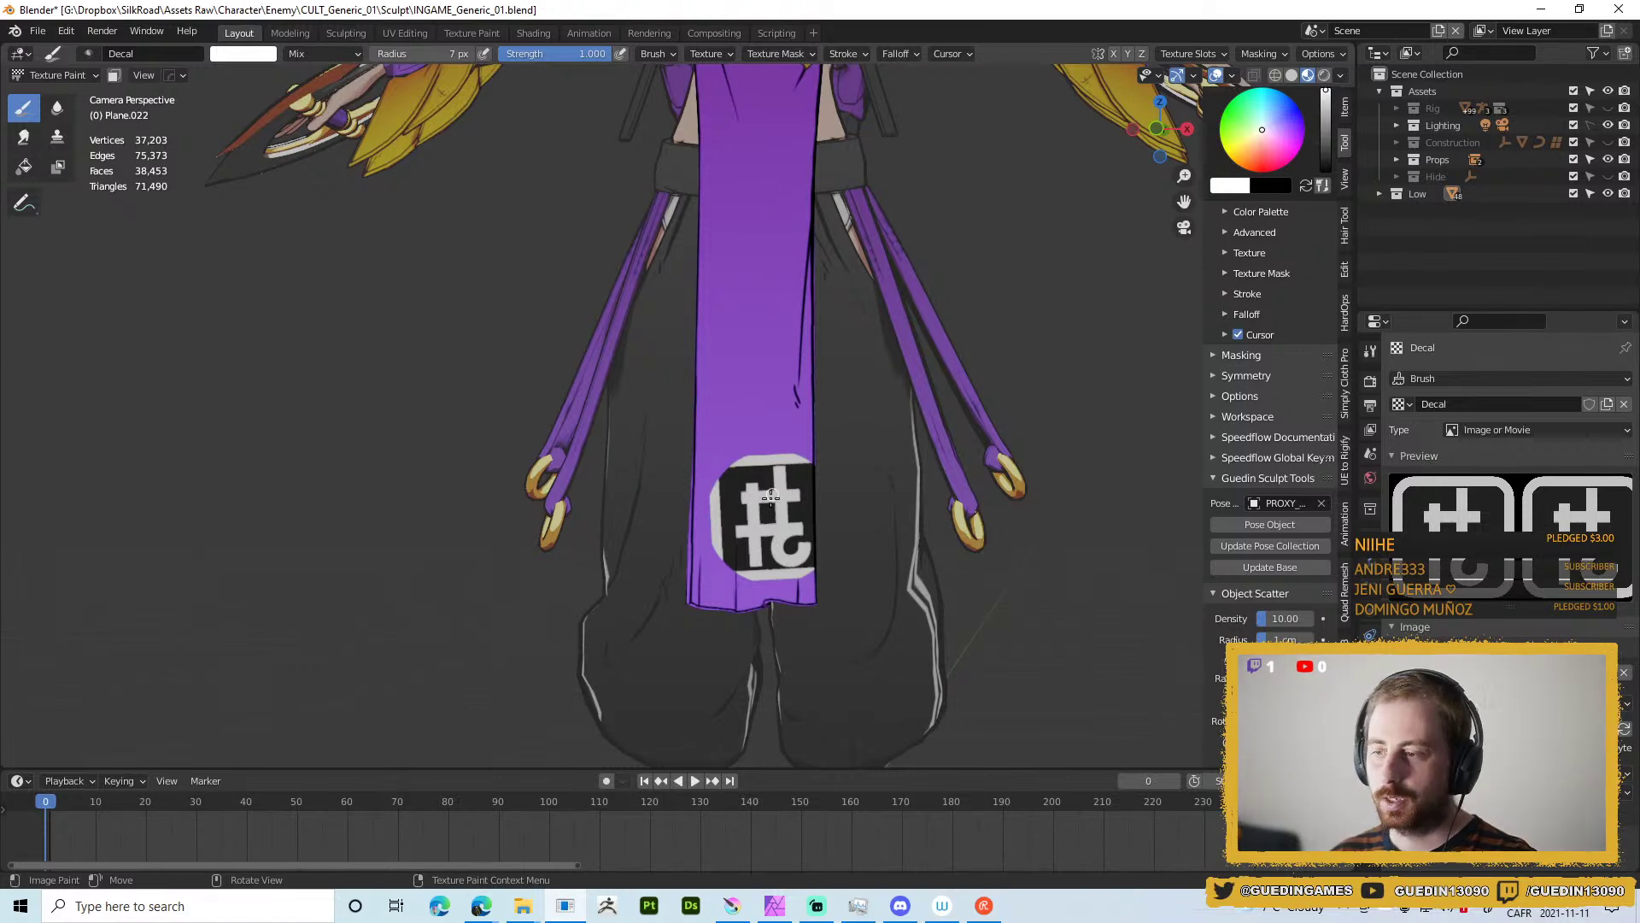
key("ctrl+z")
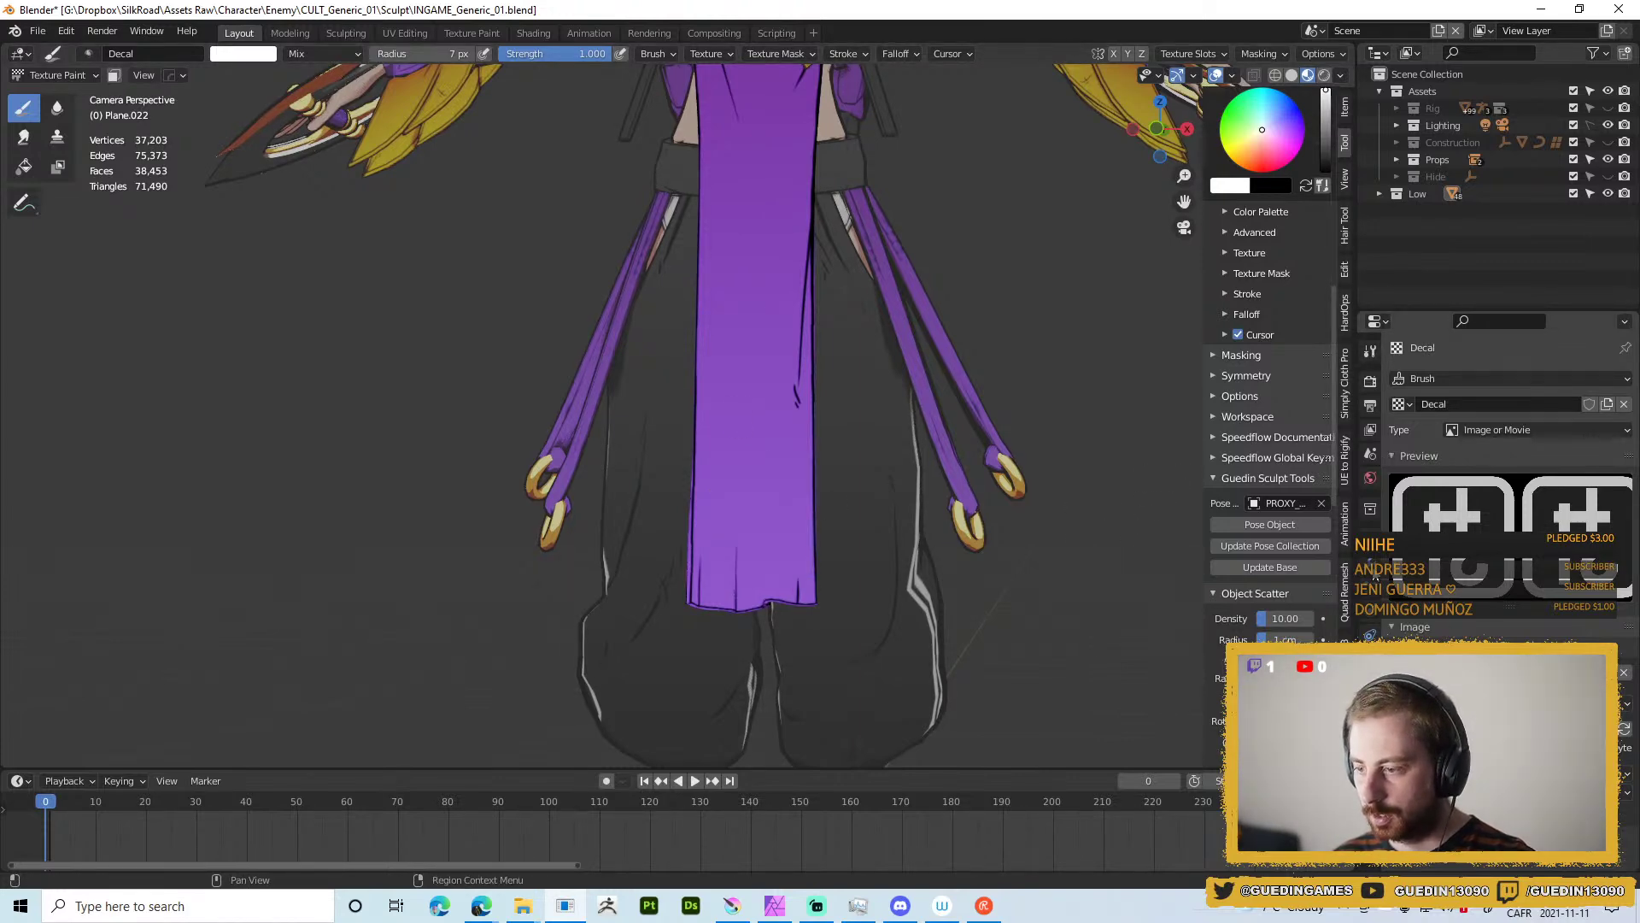
left_click(1374, 355)
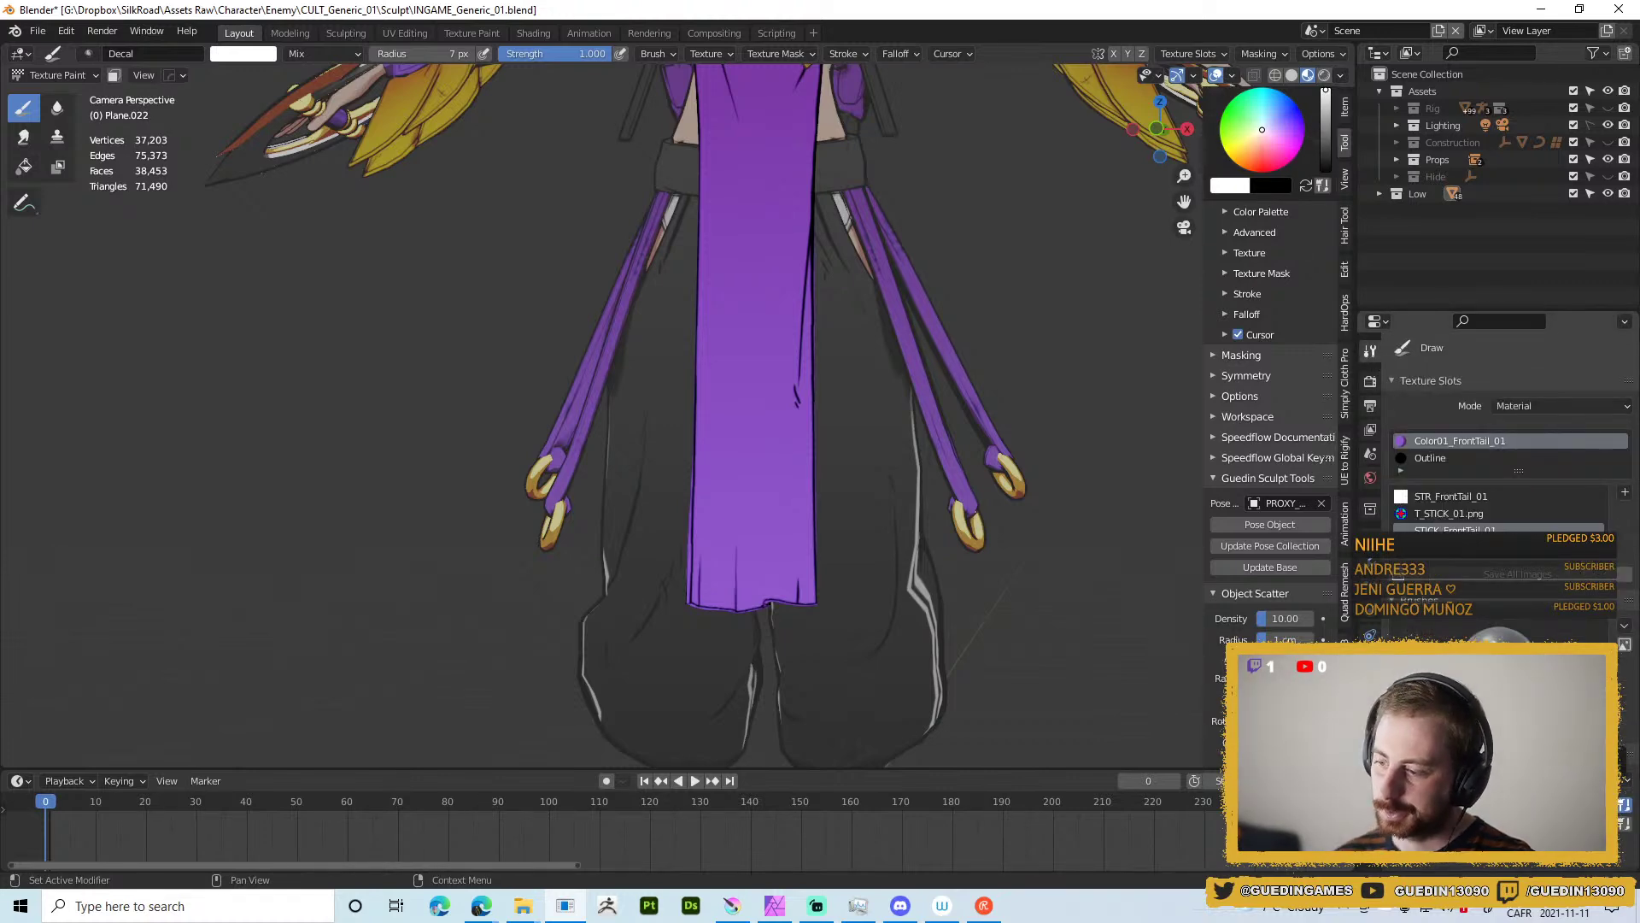
scroll(1507, 428, "down", 10)
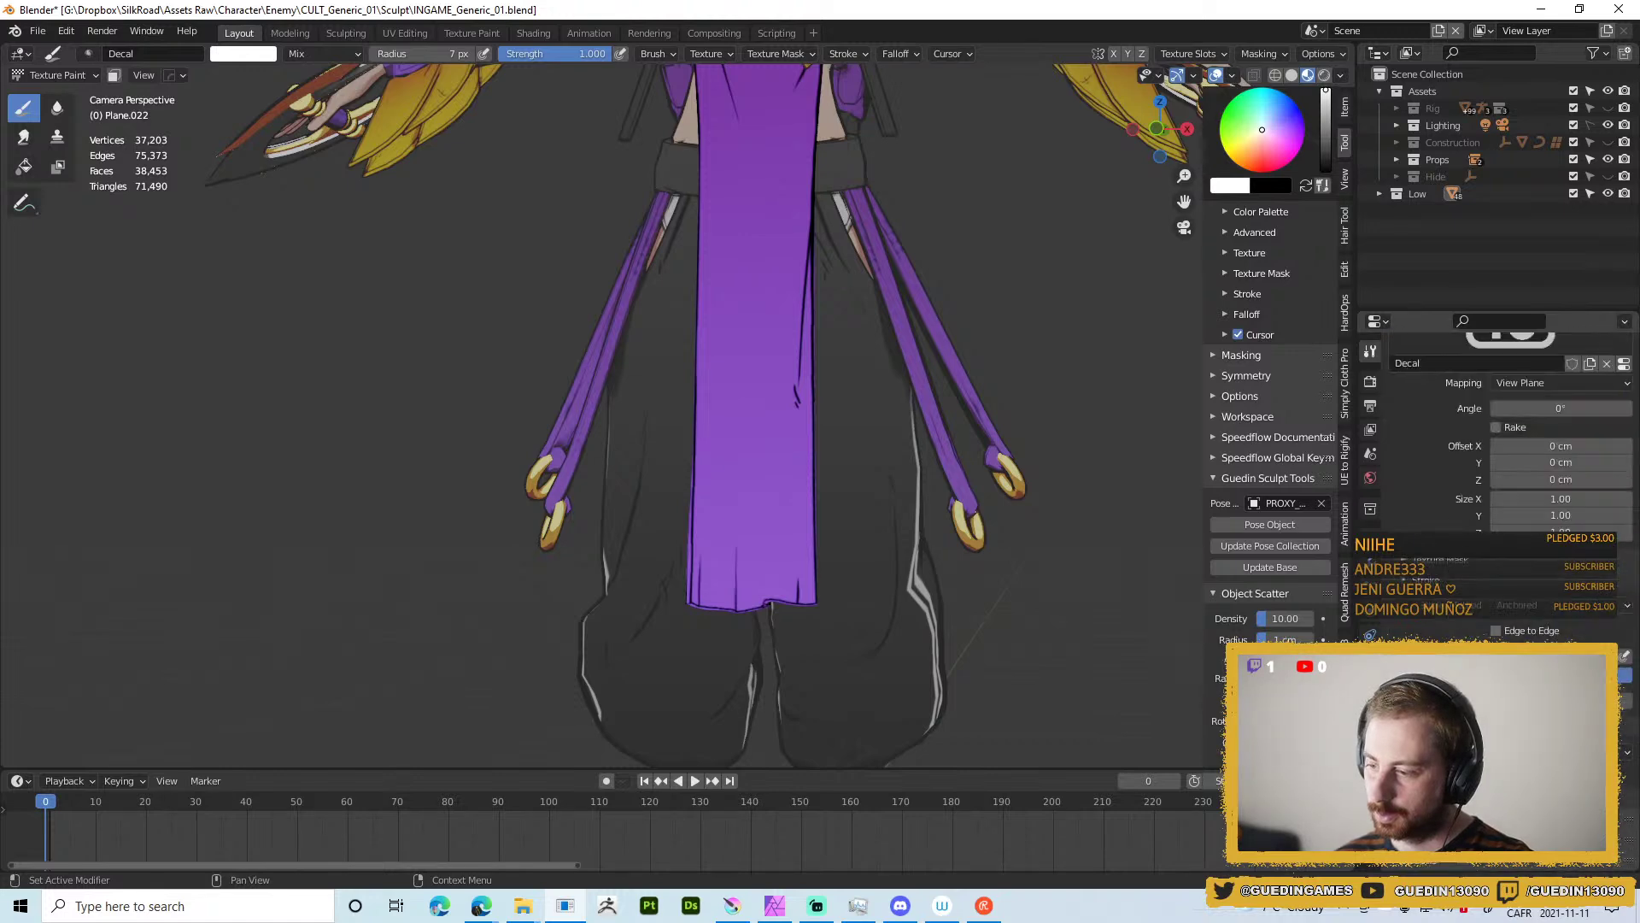
scroll(1507, 427, "down", 5)
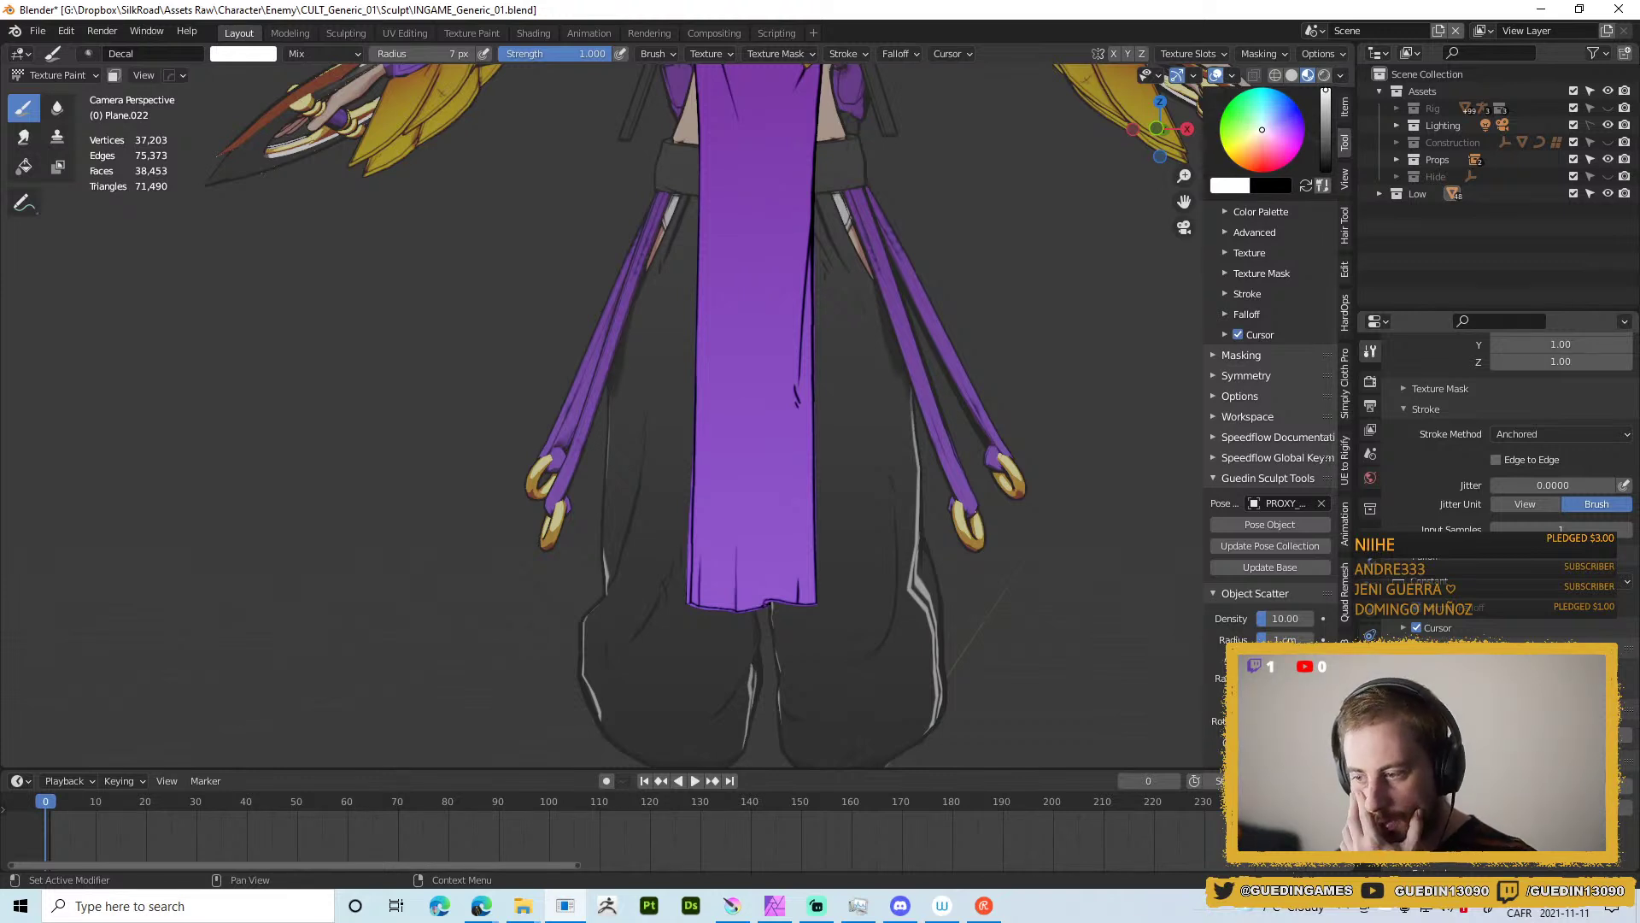
Set the brush's texture mask mapping to View Plane, try a stamp on the front cloth and undo the stamp.
left_click(794, 54)
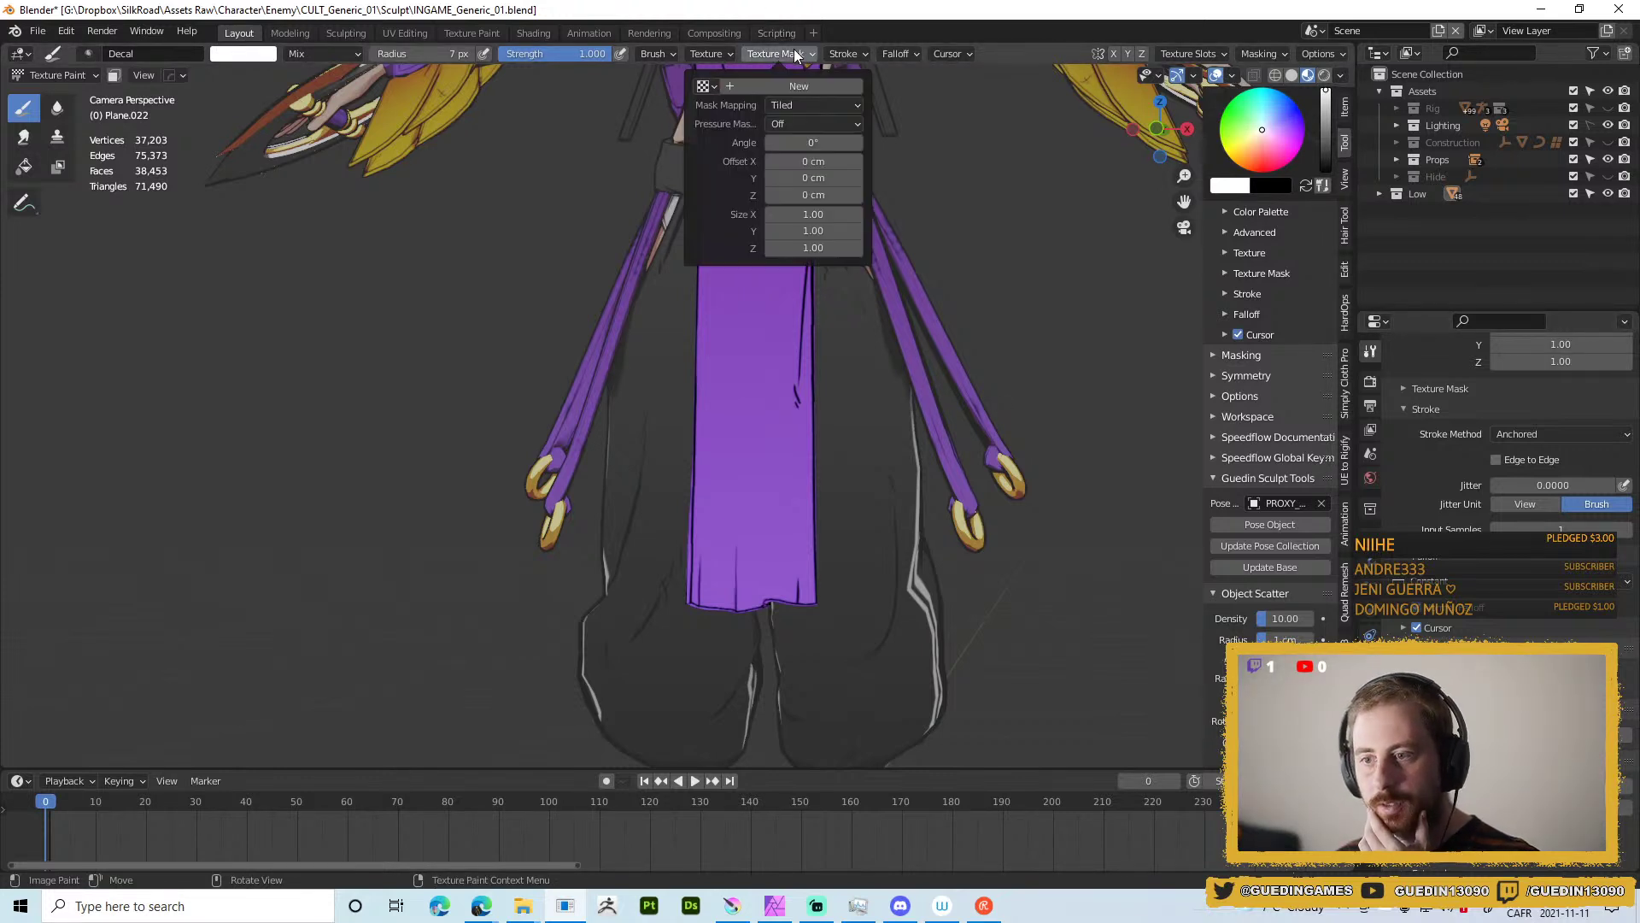
left_click(829, 106)
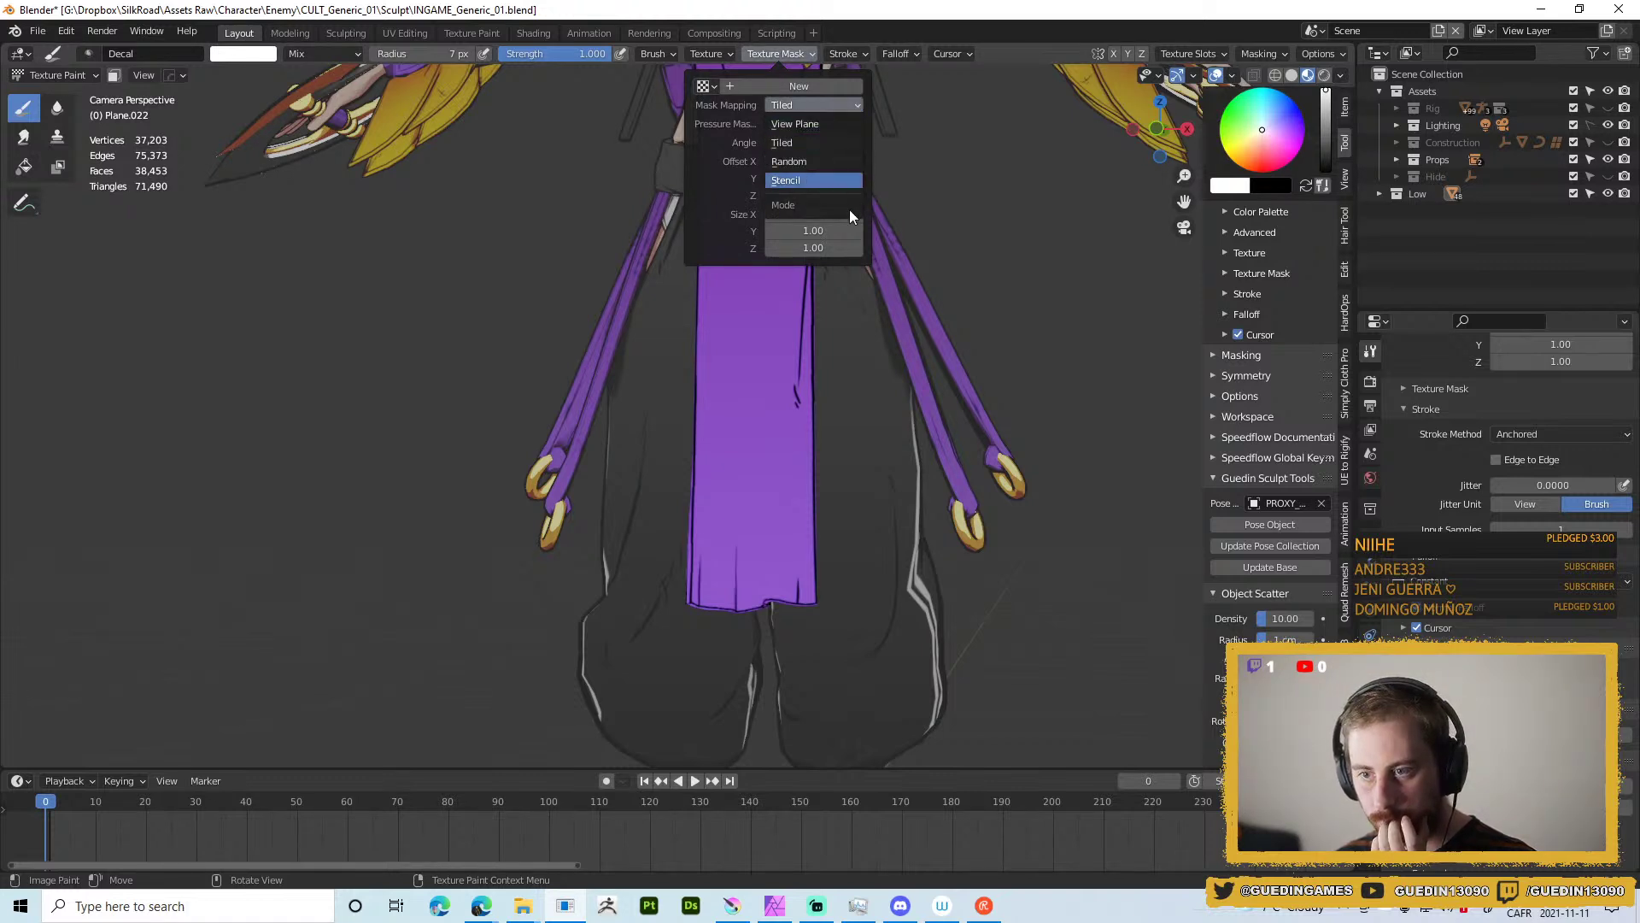
left_click(829, 108)
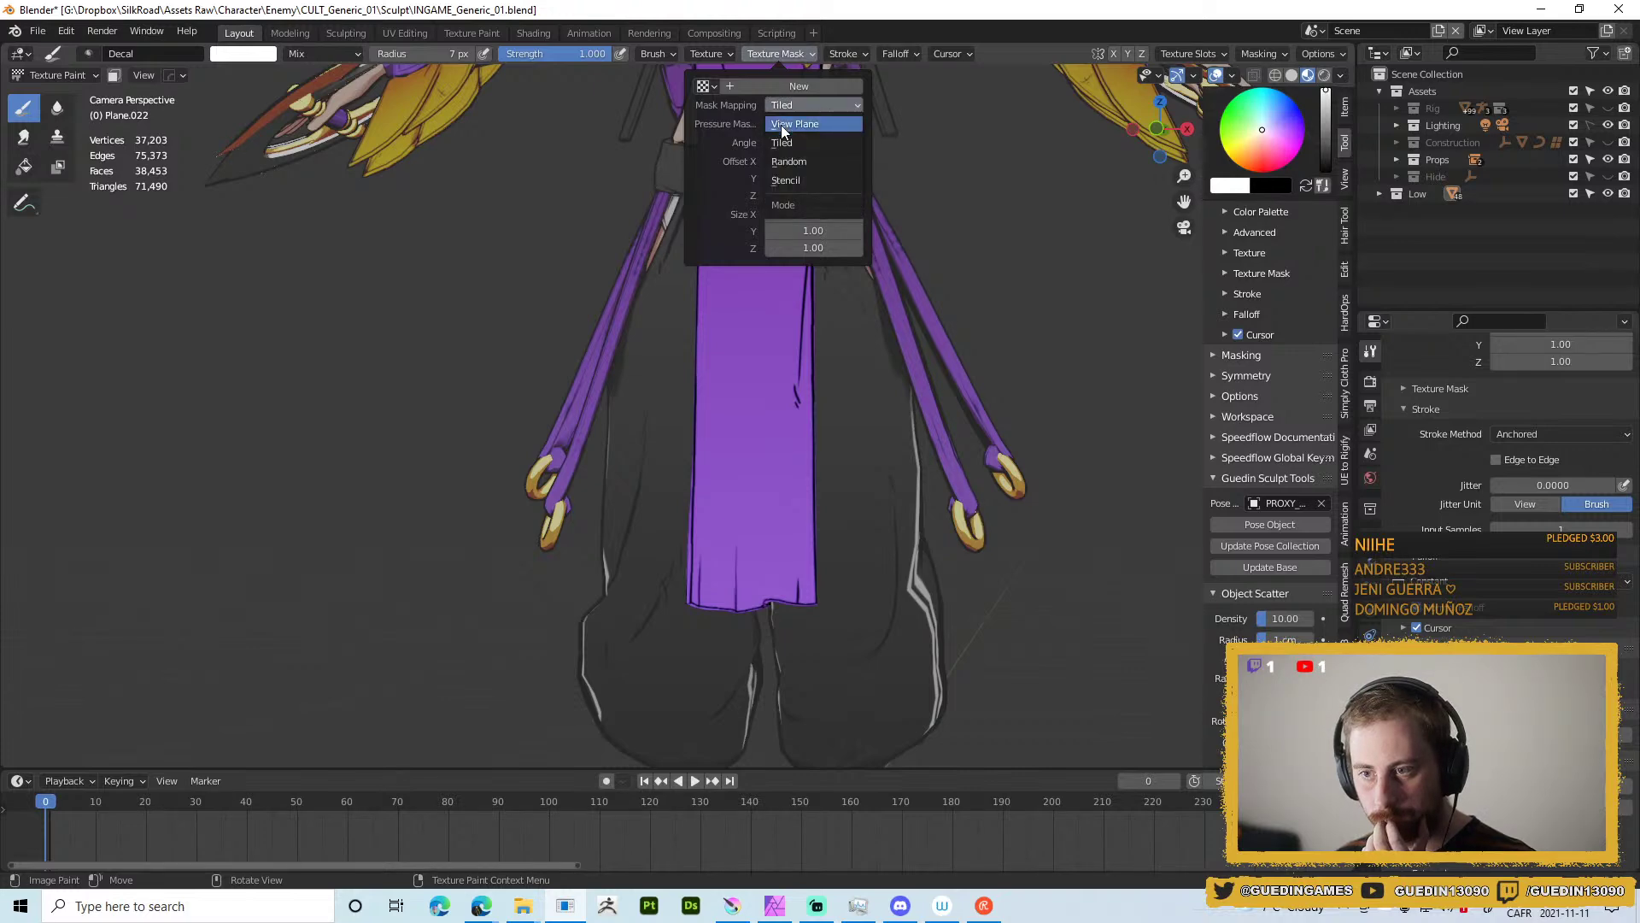
left_click(779, 123)
left_click_drag(747, 382, 741, 324)
key("ctrl+z")
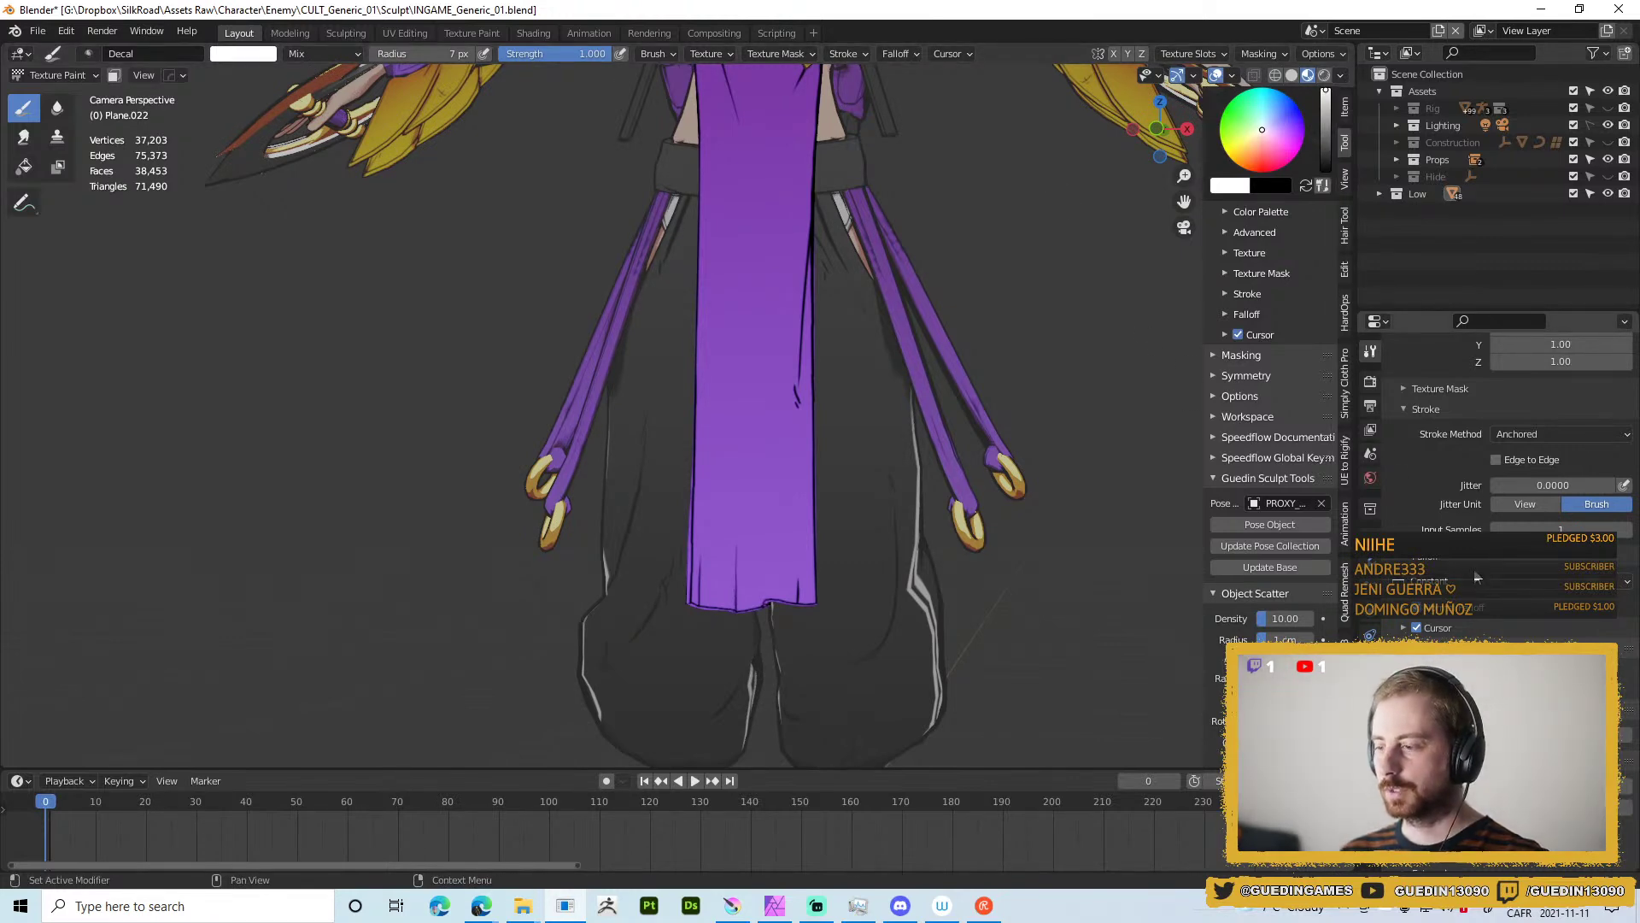
Examine the brush's stroke, falloff, masking, options and texture mapping settings for what shapes the decal stamp.
scroll(1510, 579, "down", 5)
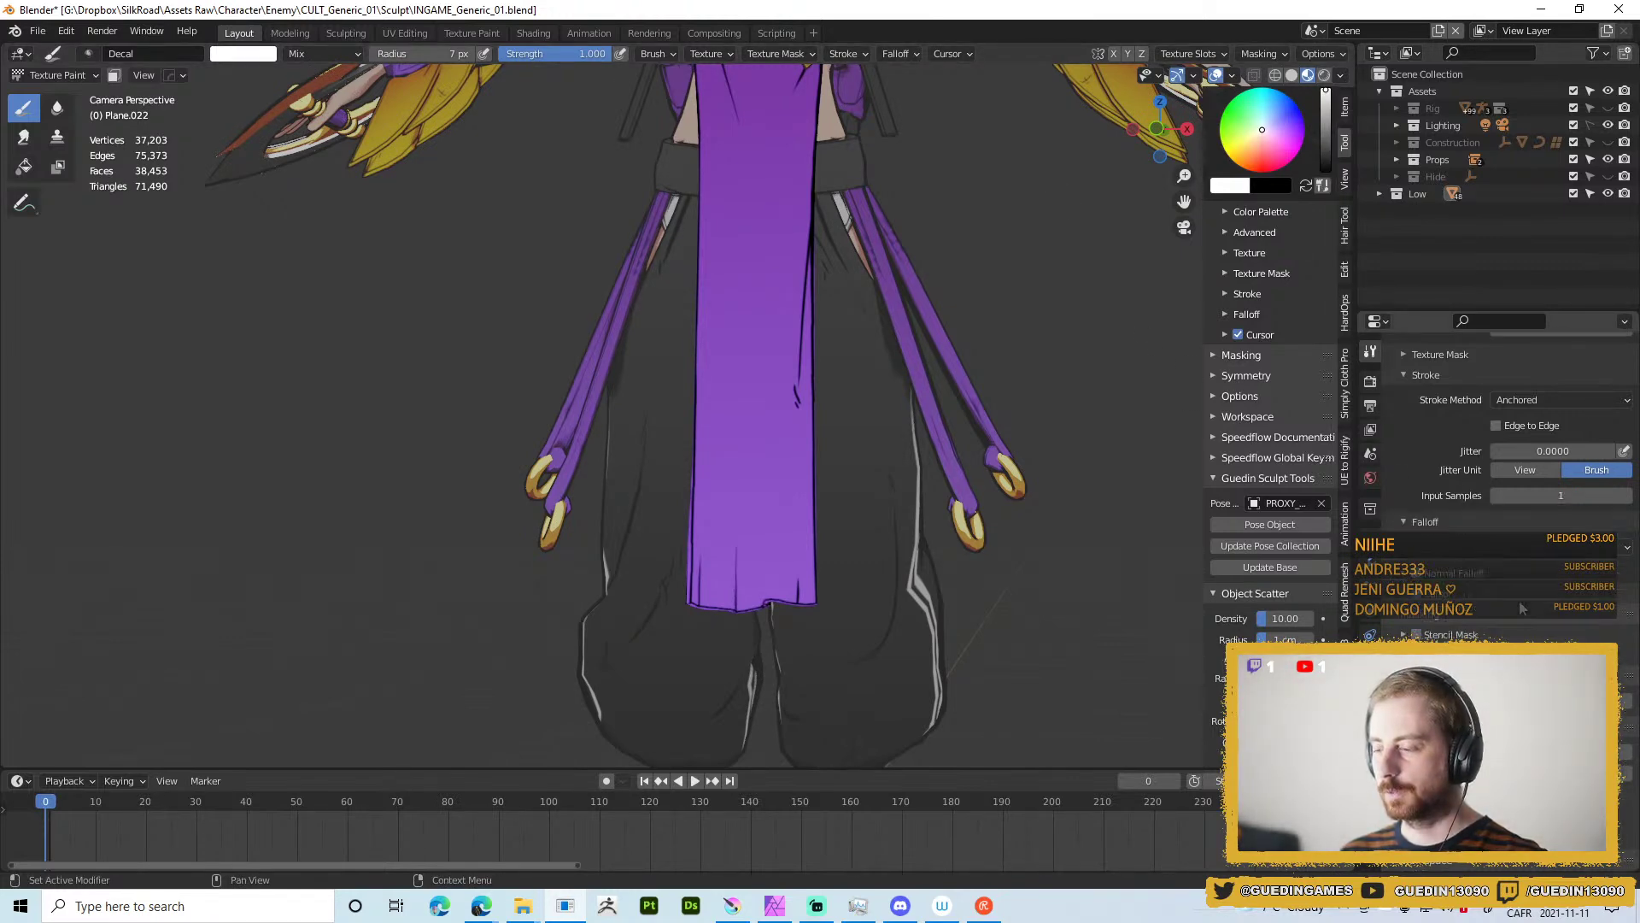
scroll(1536, 622, "down", 3)
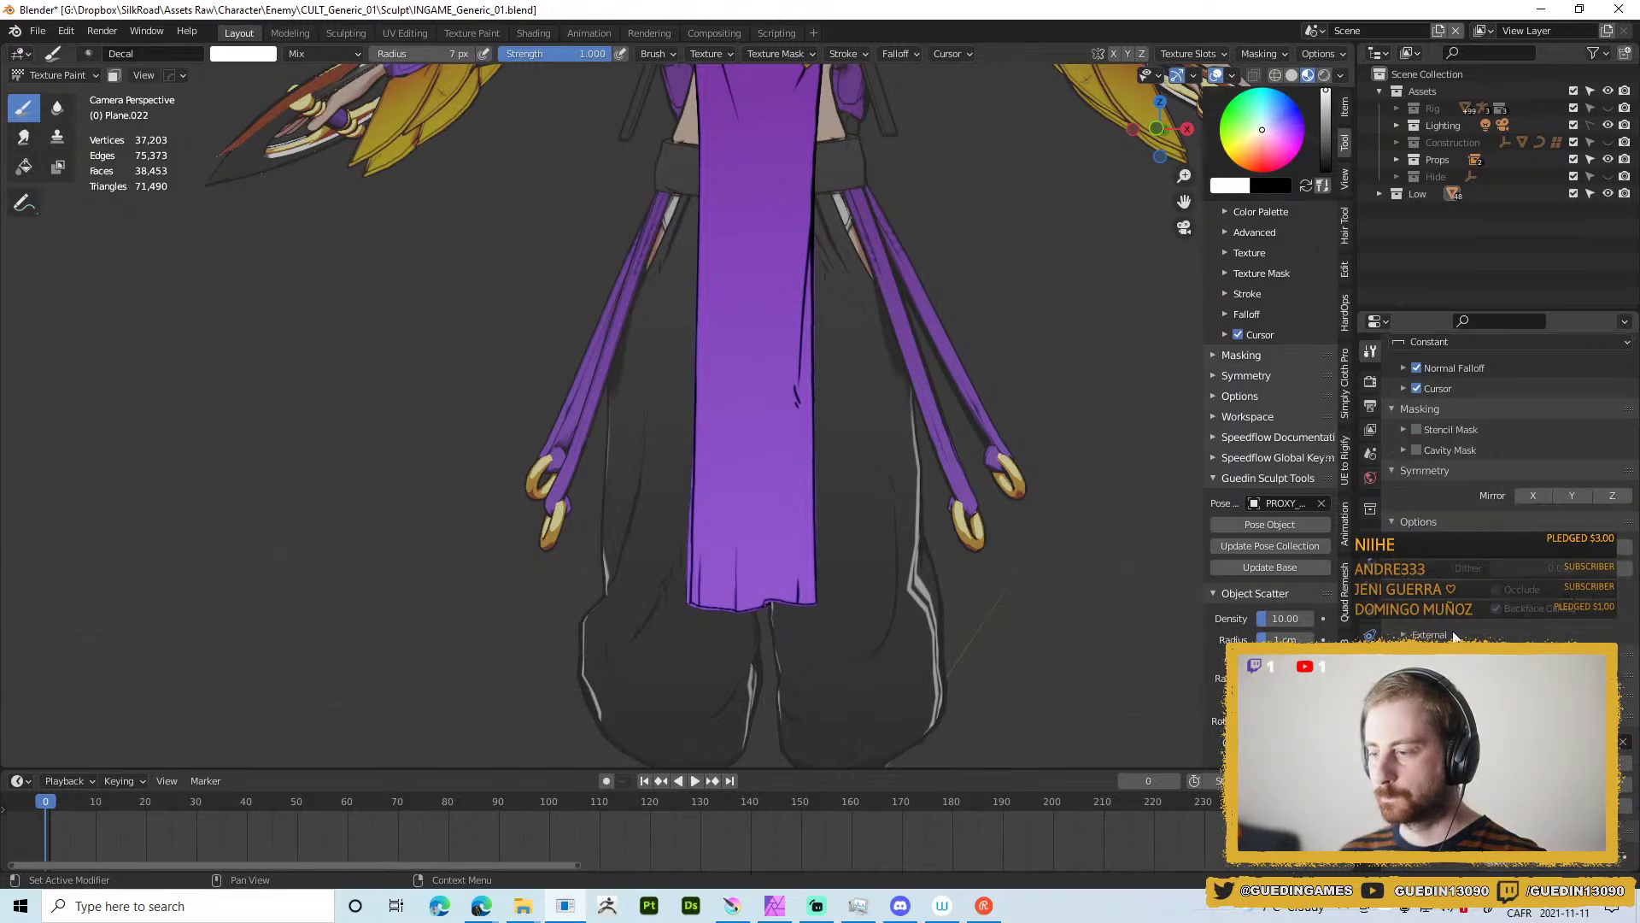
scroll(1456, 633, "down", 2)
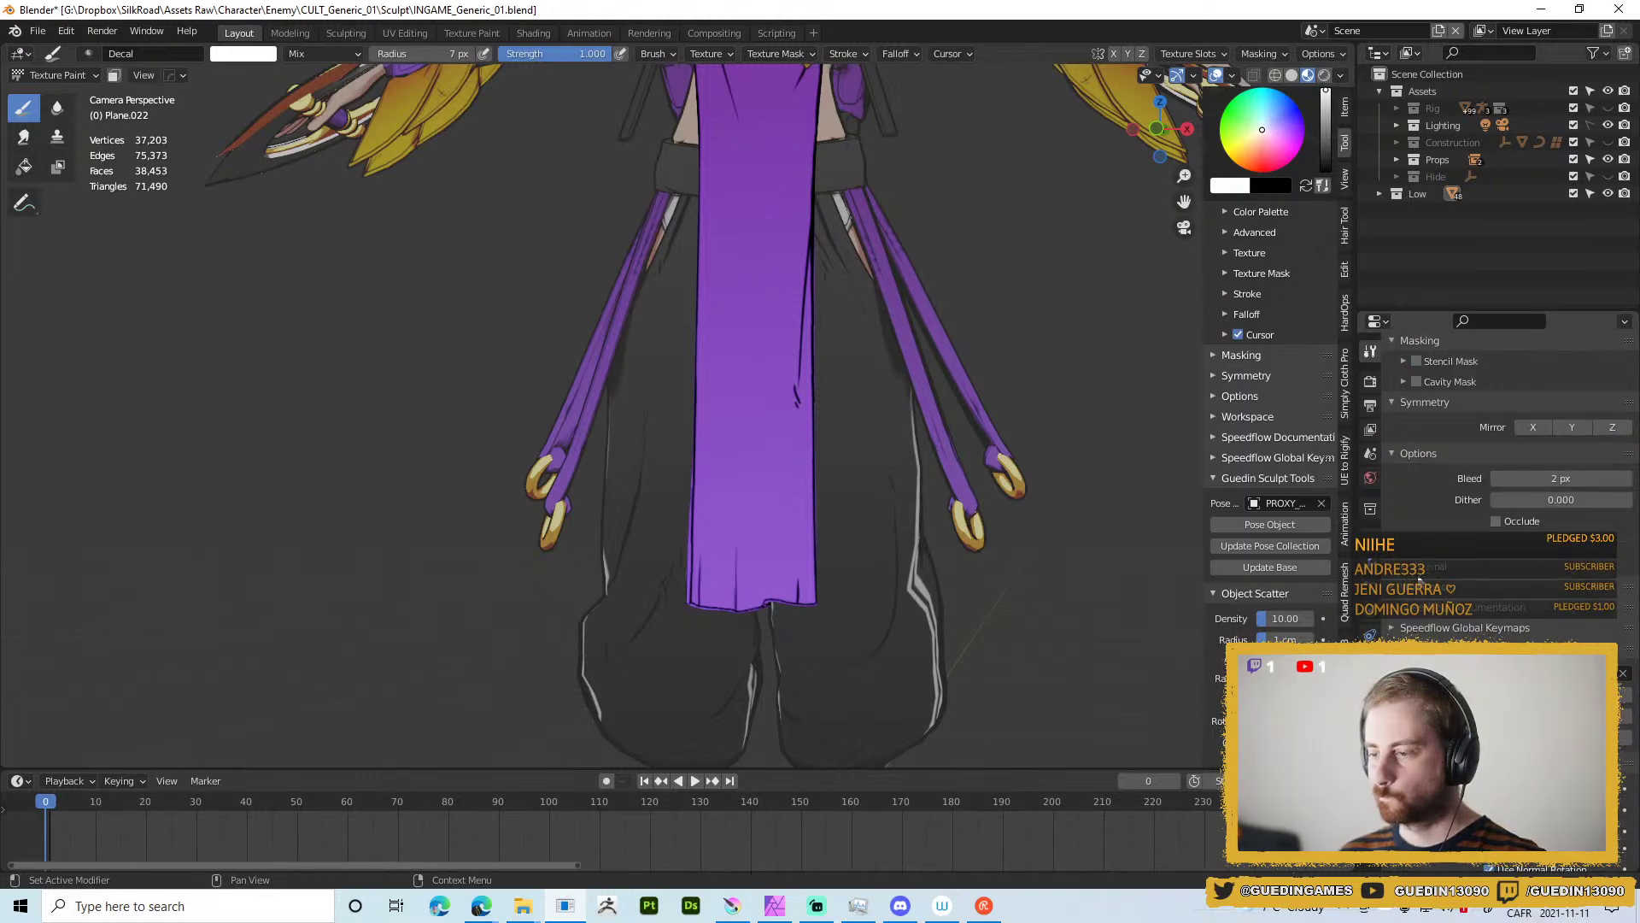
scroll(1472, 639, "up", 9)
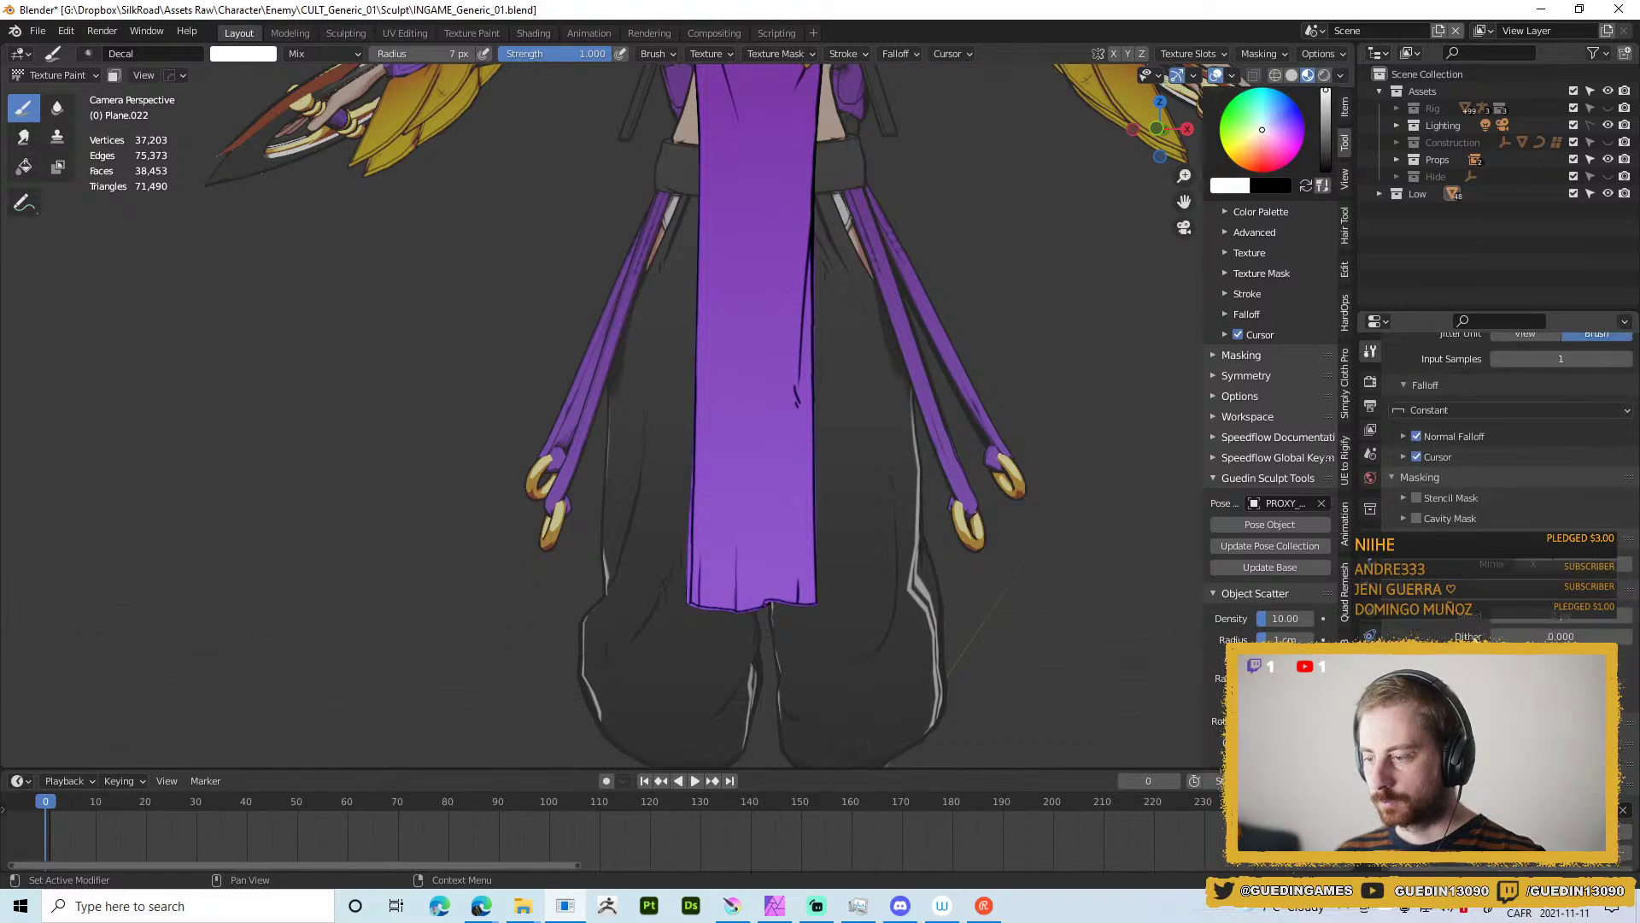
scroll(1472, 639, "up", 8)
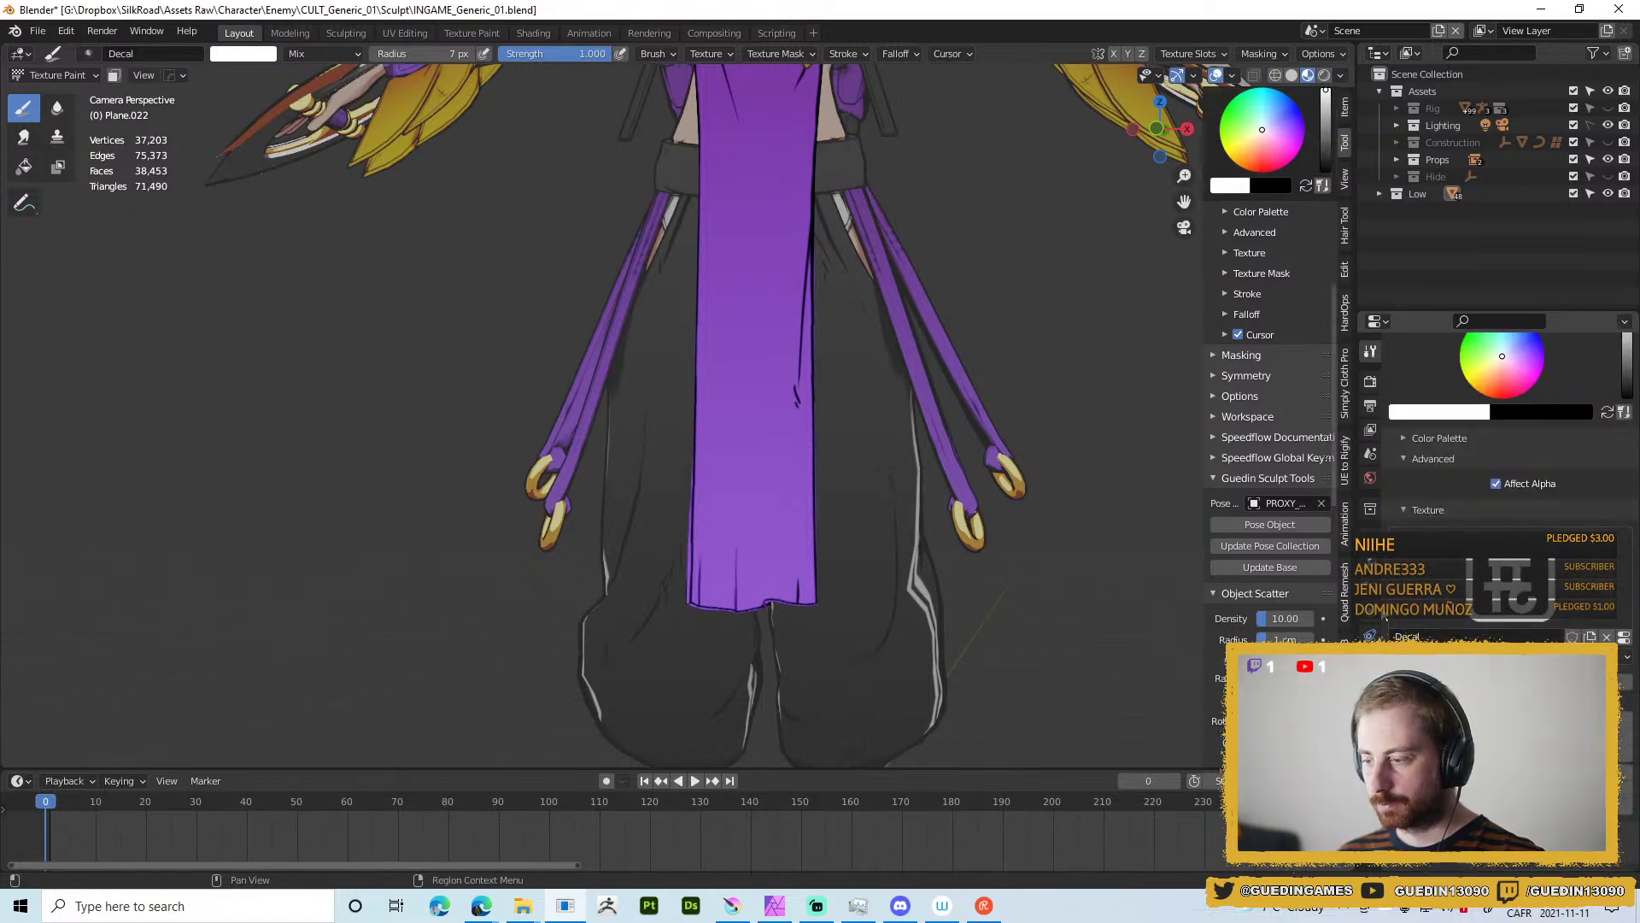
scroll(1495, 617, "down", 2)
scroll(1510, 436, "down", 9)
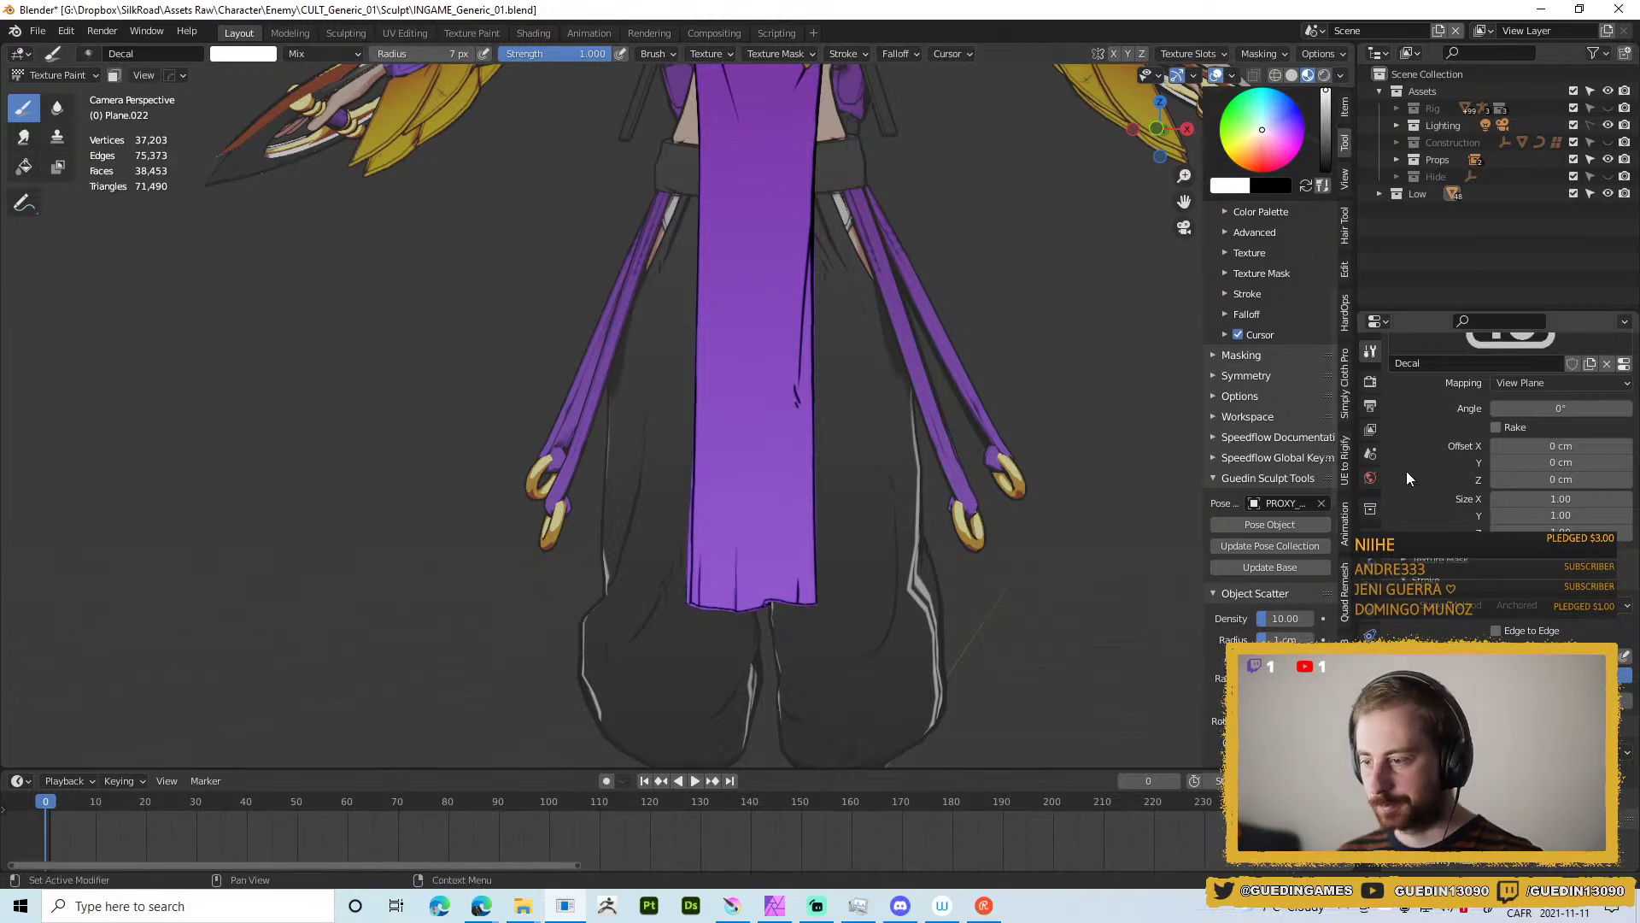
Undo the trial tiling change on the Decal texture and set its image extension to Clip.
left_click(1371, 713)
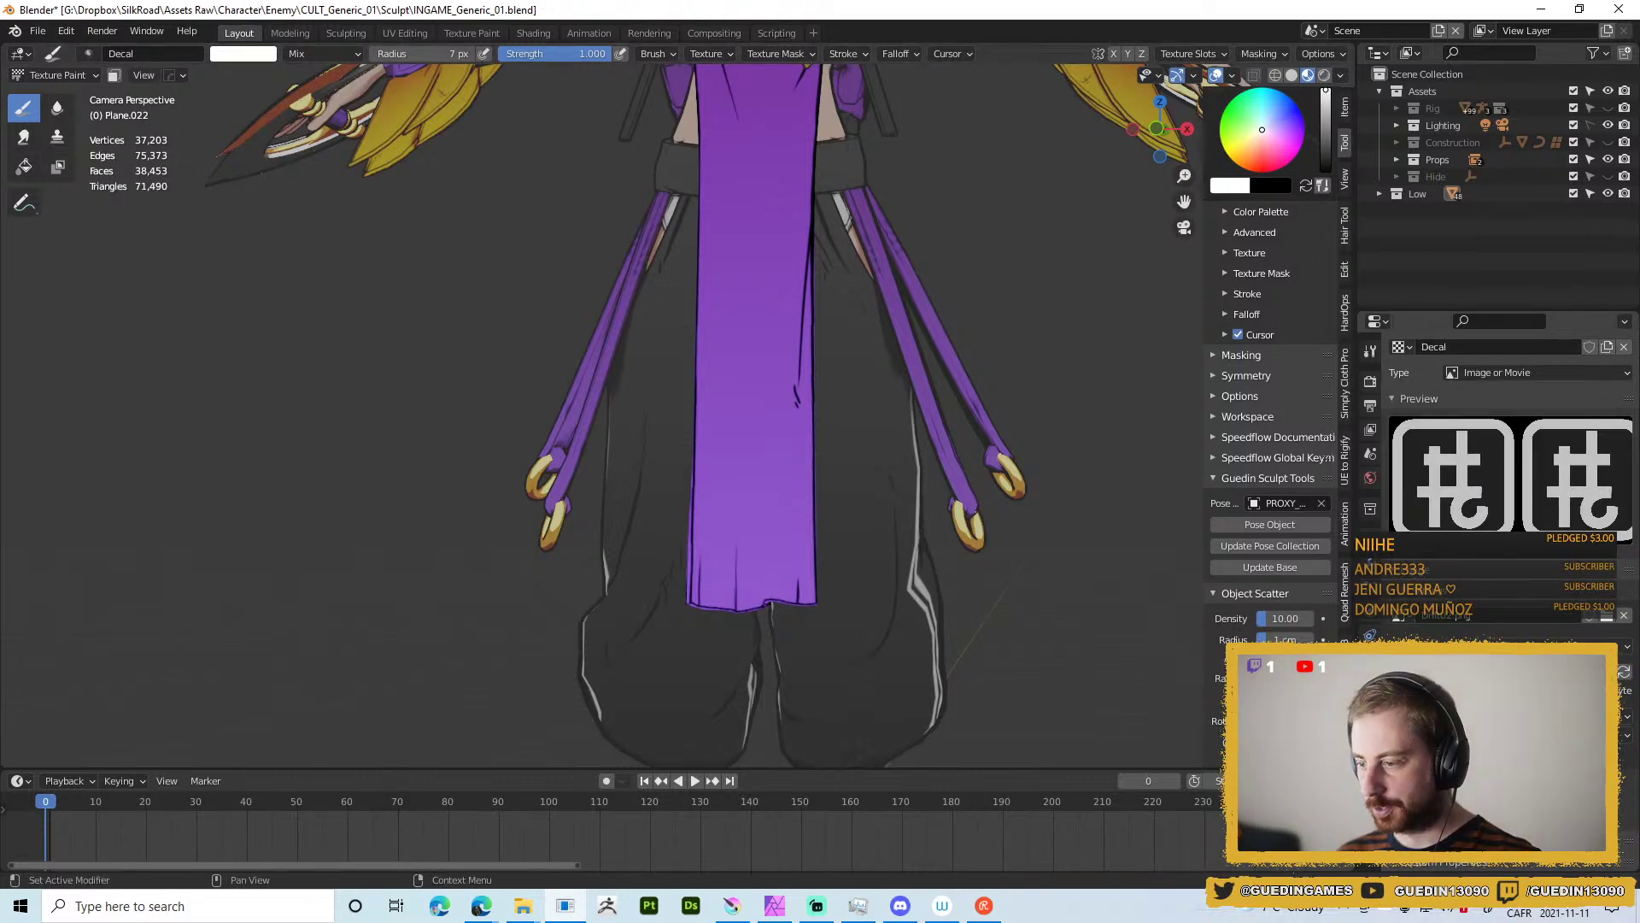
scroll(1508, 470, "down", 3)
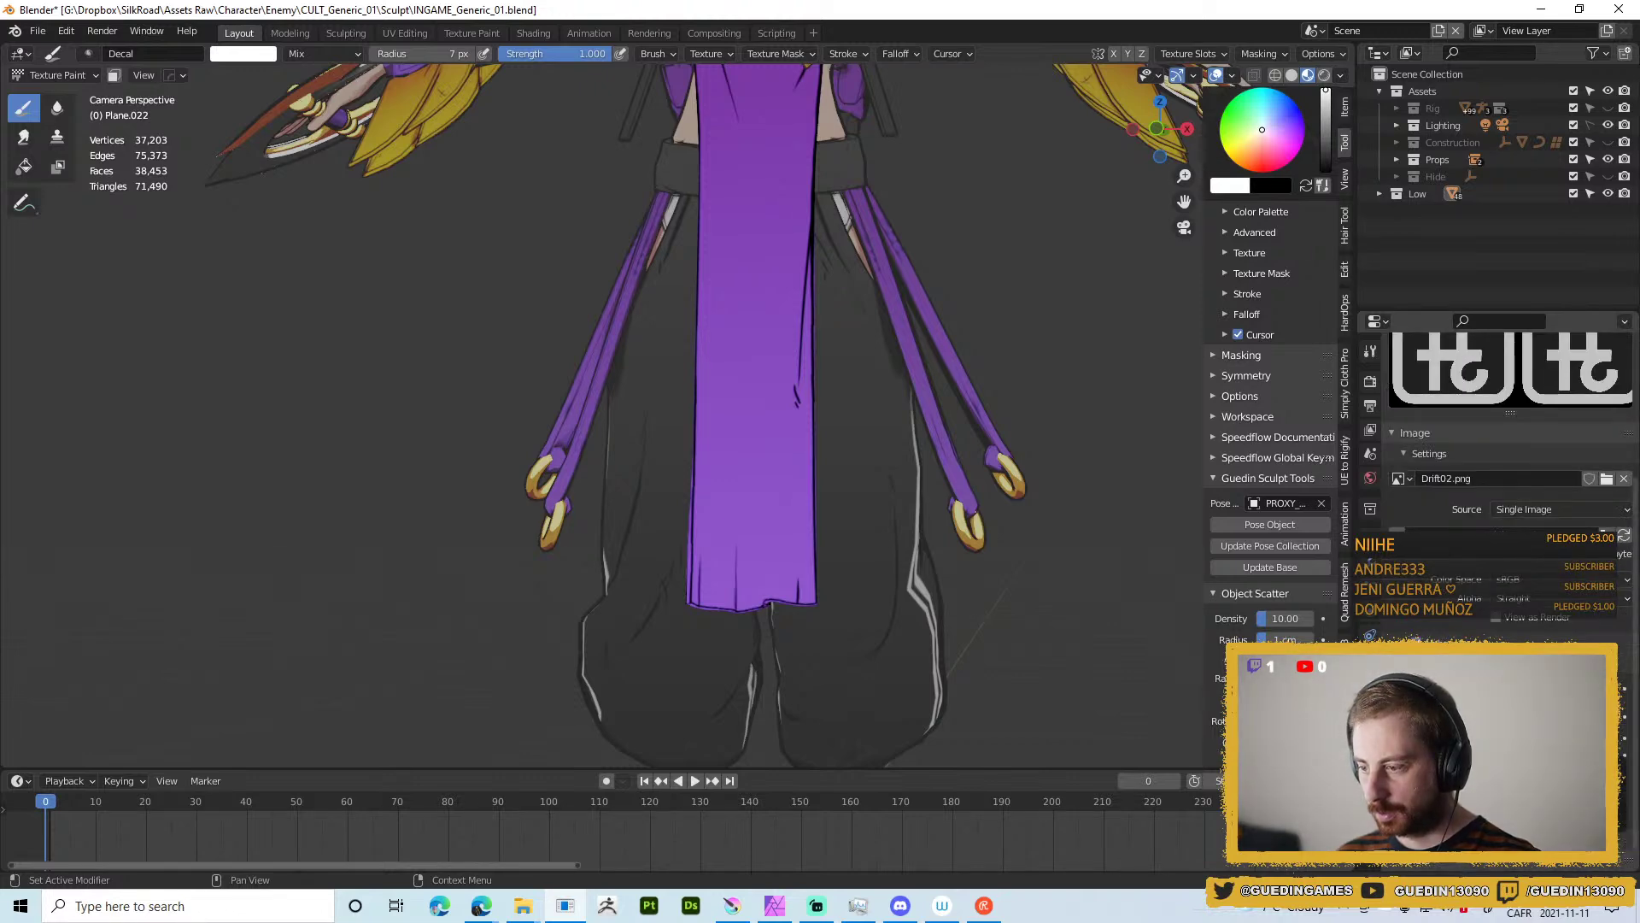
left_click(1611, 779)
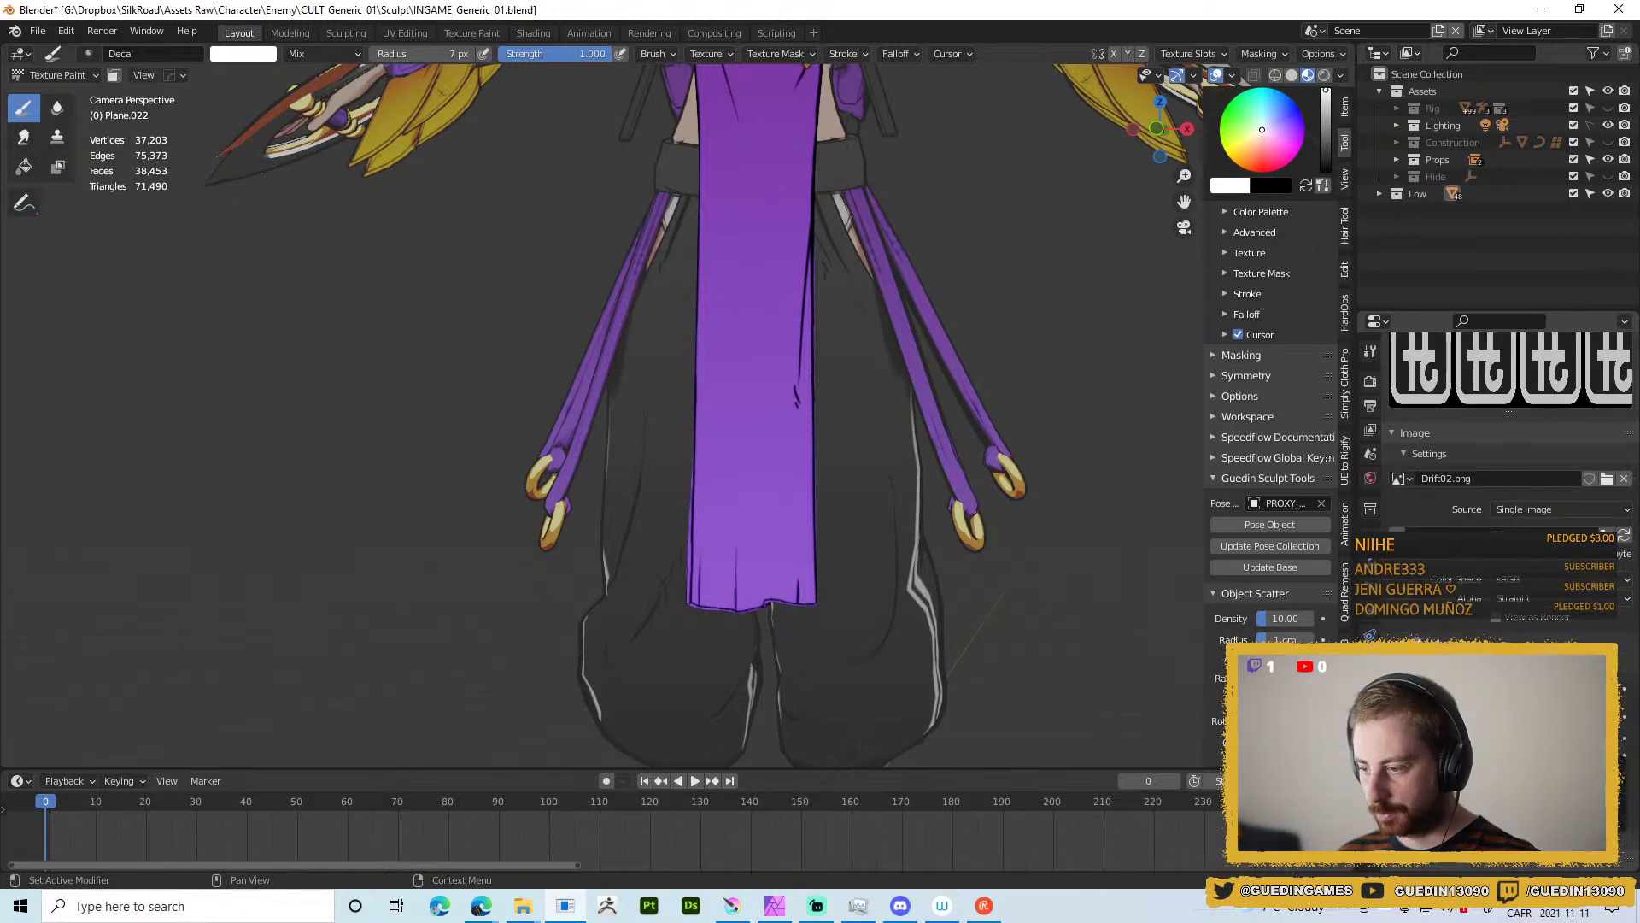
key("ctrl+z")
key("ctrl+z")
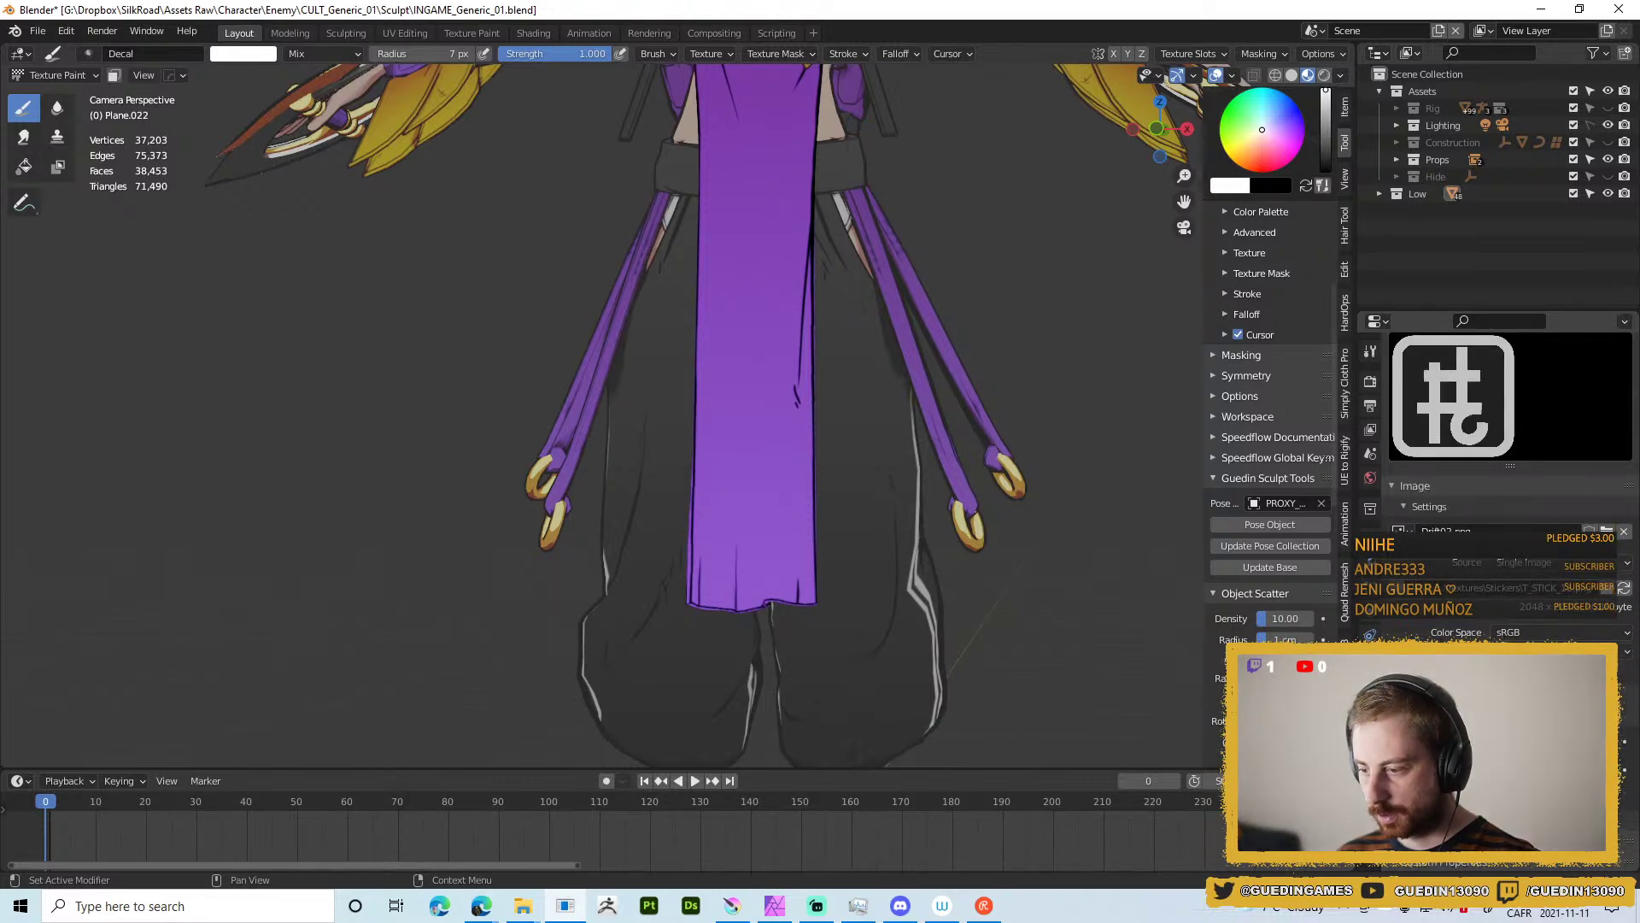
scroll(1504, 410, "down", 4)
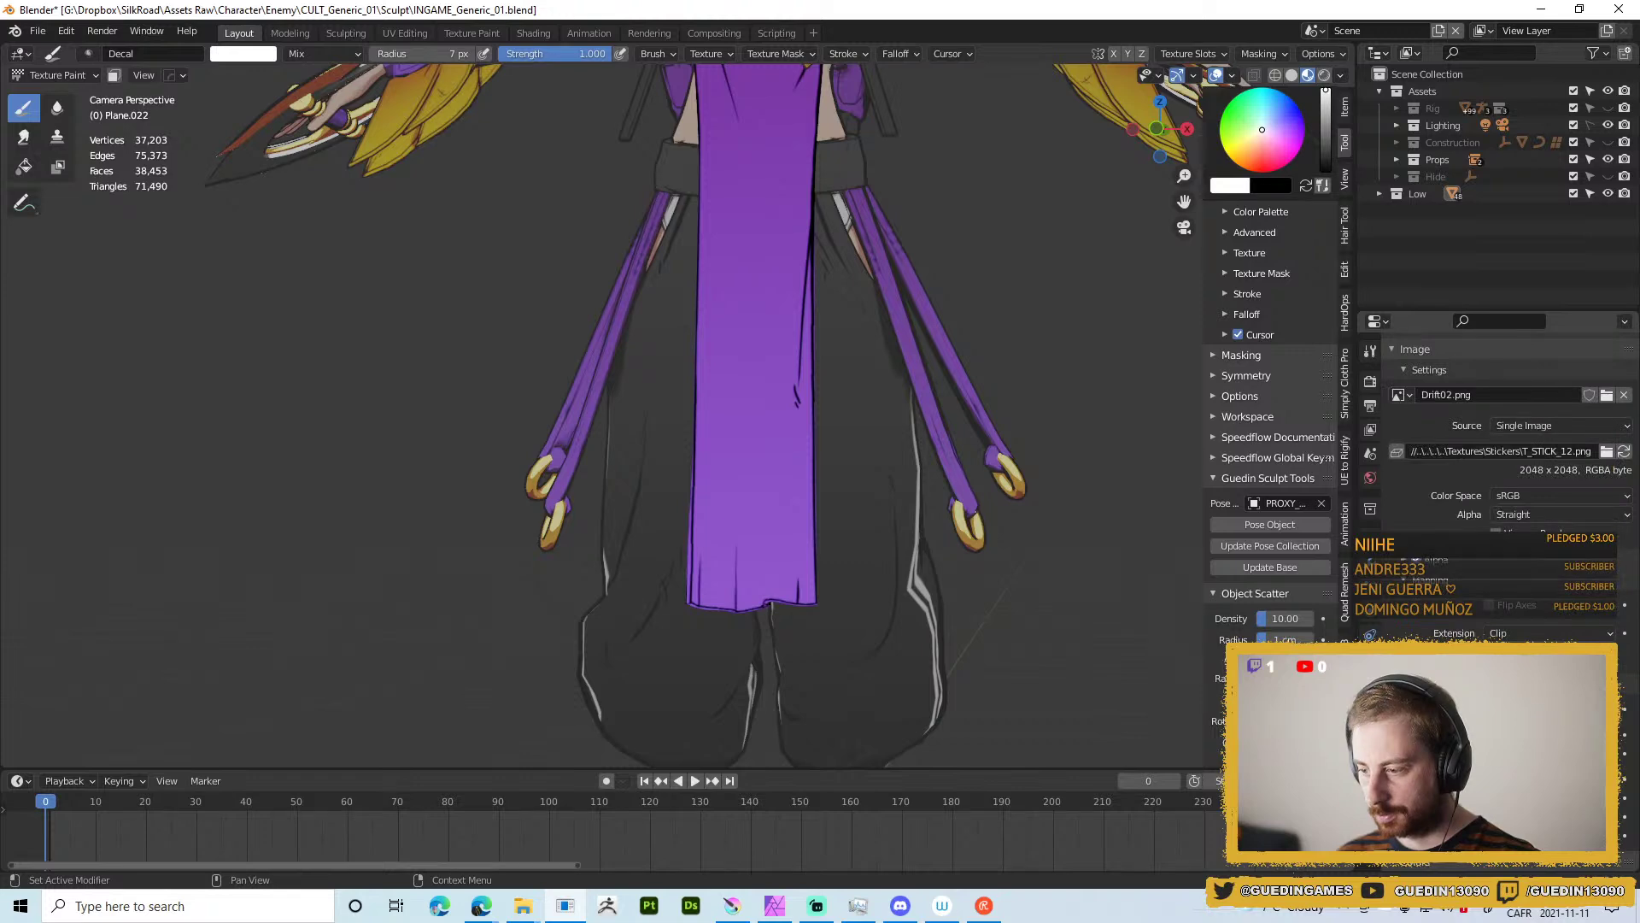
scroll(1504, 410, "up", 3)
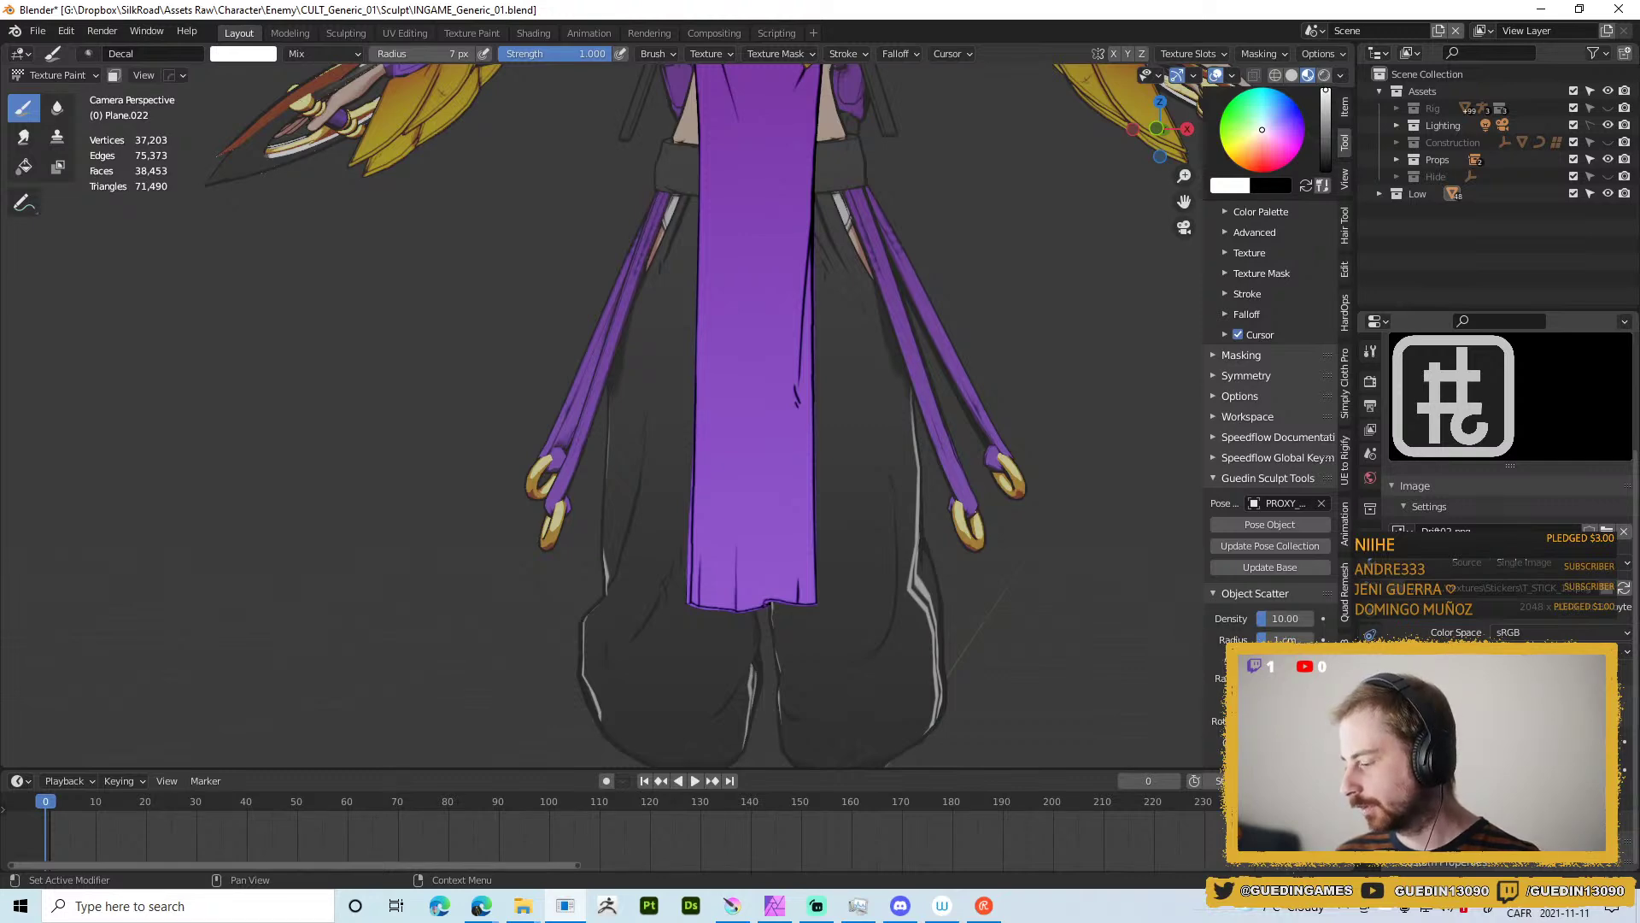
key("alt+Tab")
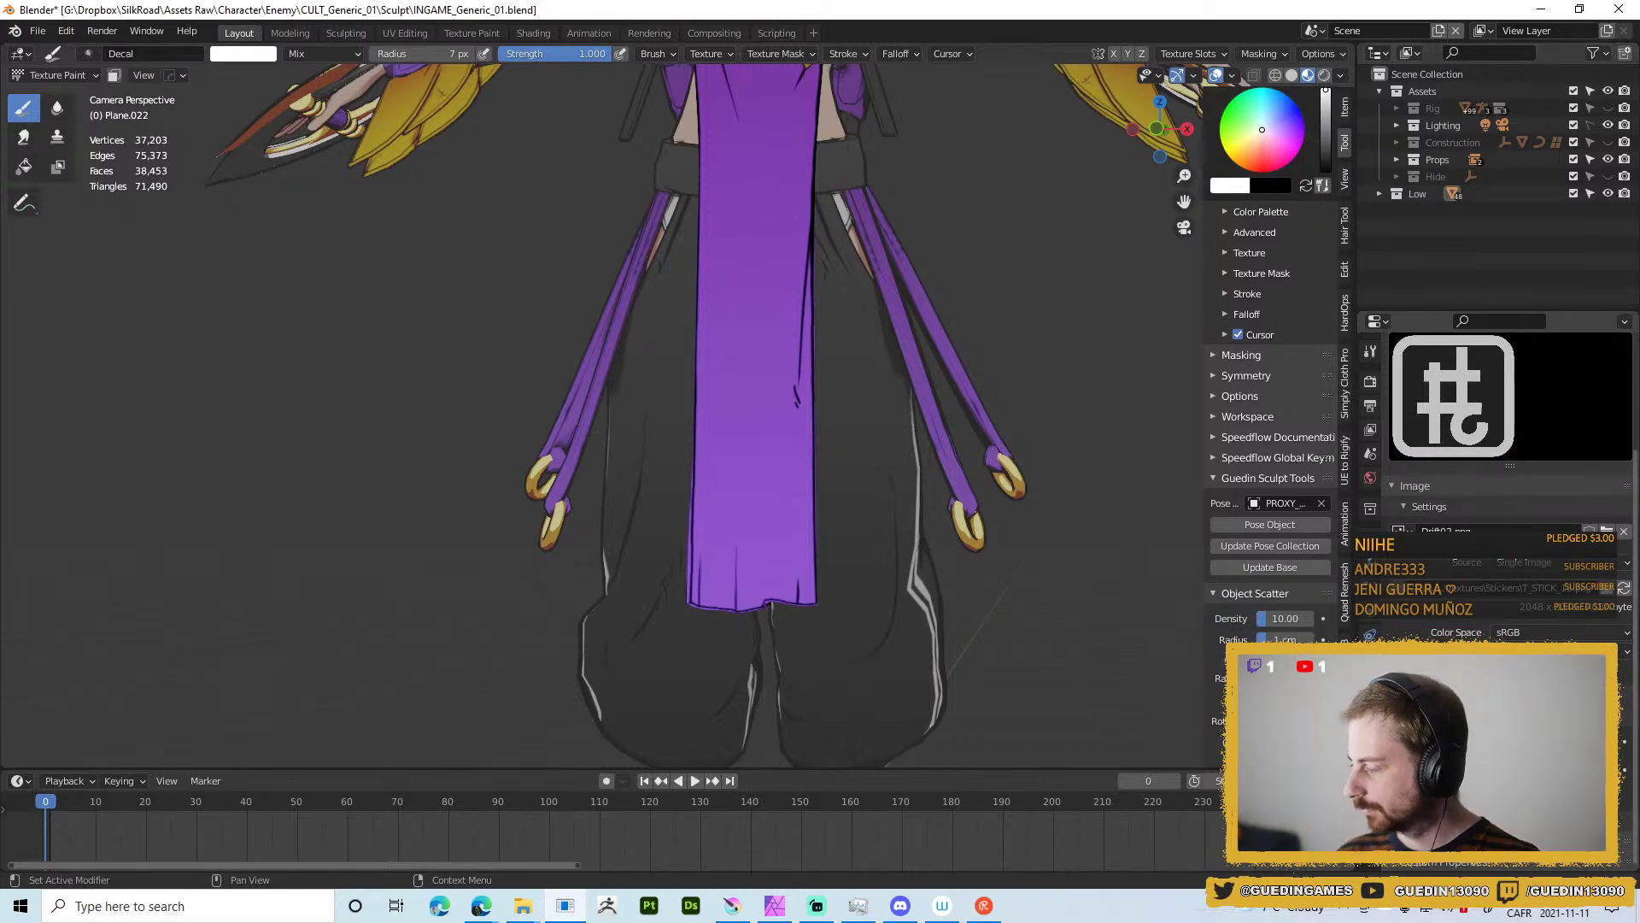
key("alt+Tab")
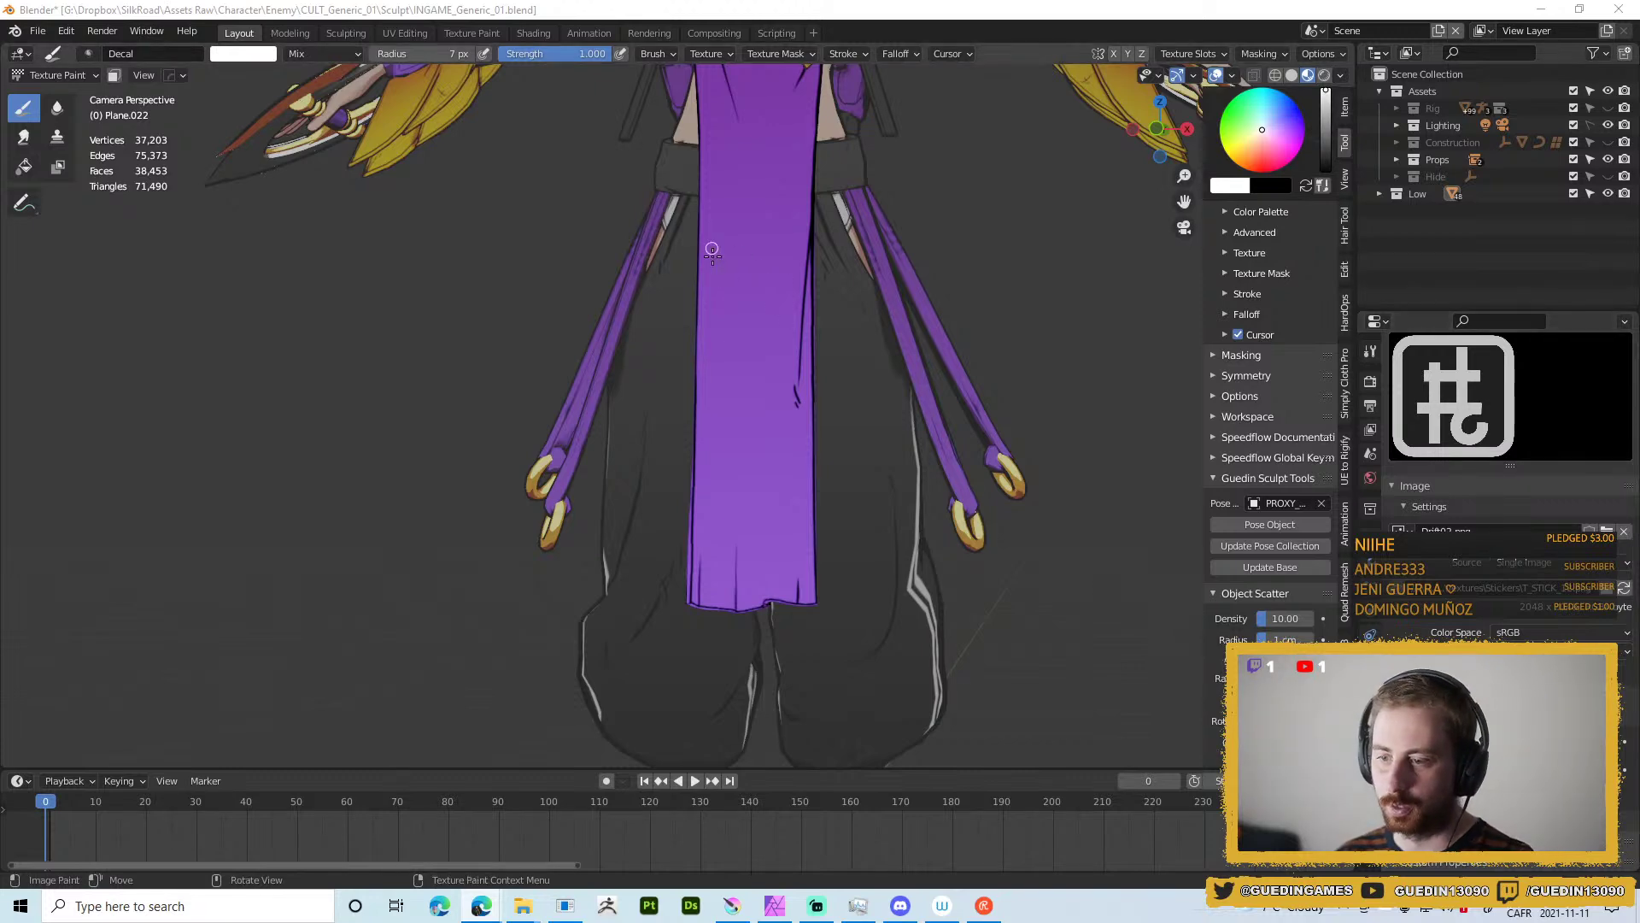
Try stamping the T_STICK_12 decal near the front cloth's lower end and undo the stamp.
key("alt+Tab")
scroll(746, 360, "down", 2)
scroll(746, 360, "up", 1)
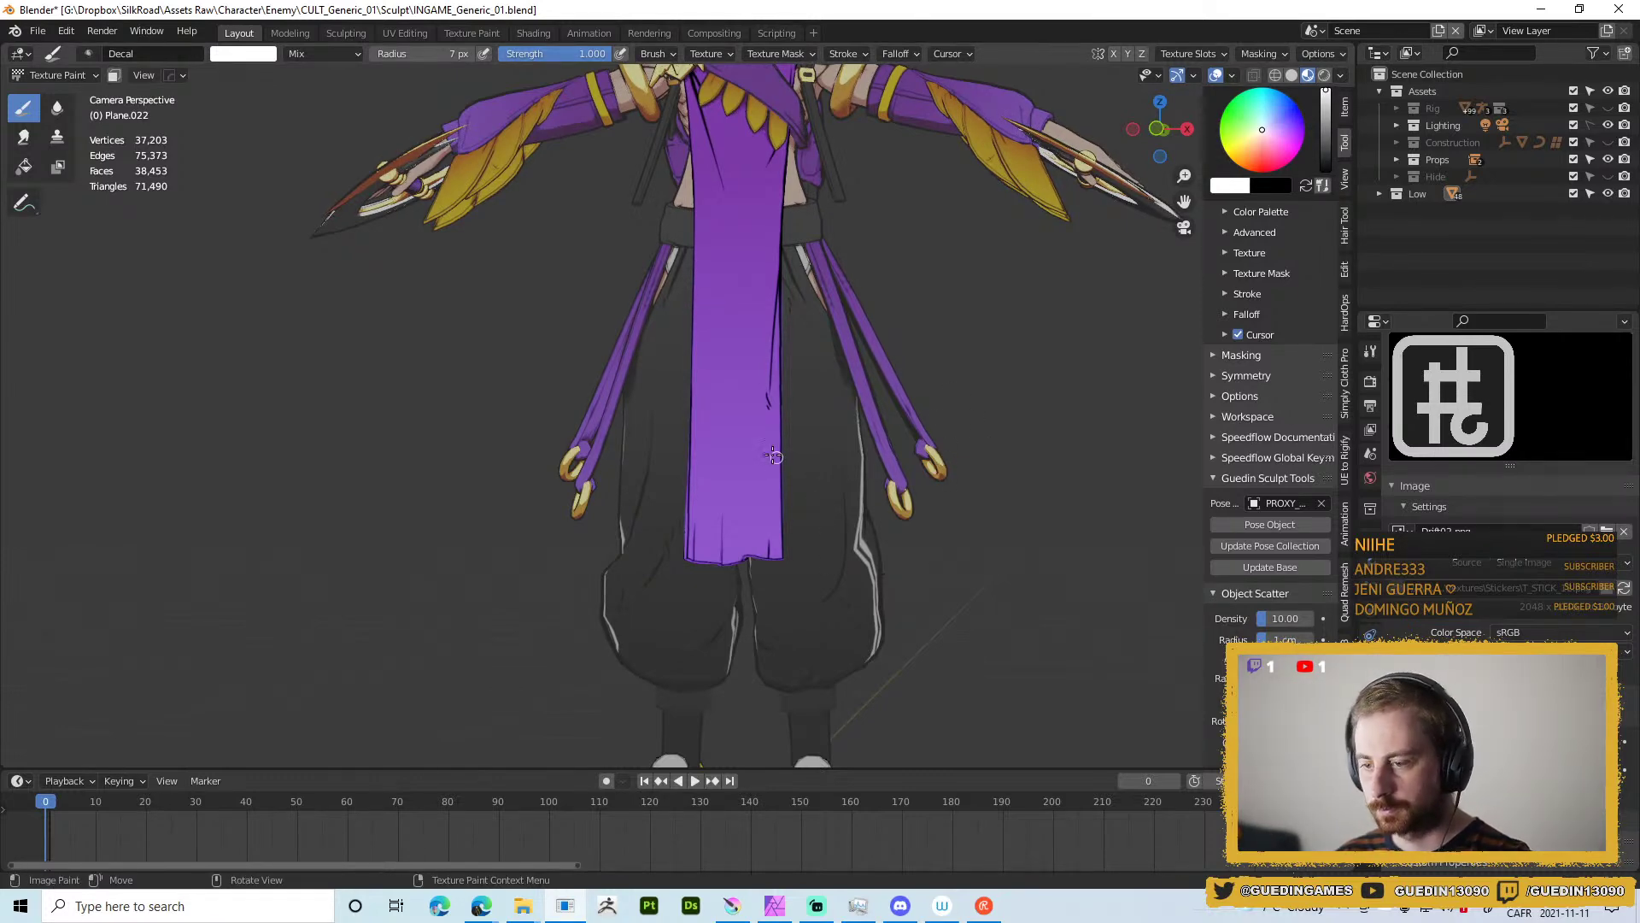
left_click_drag(750, 466, 752, 517)
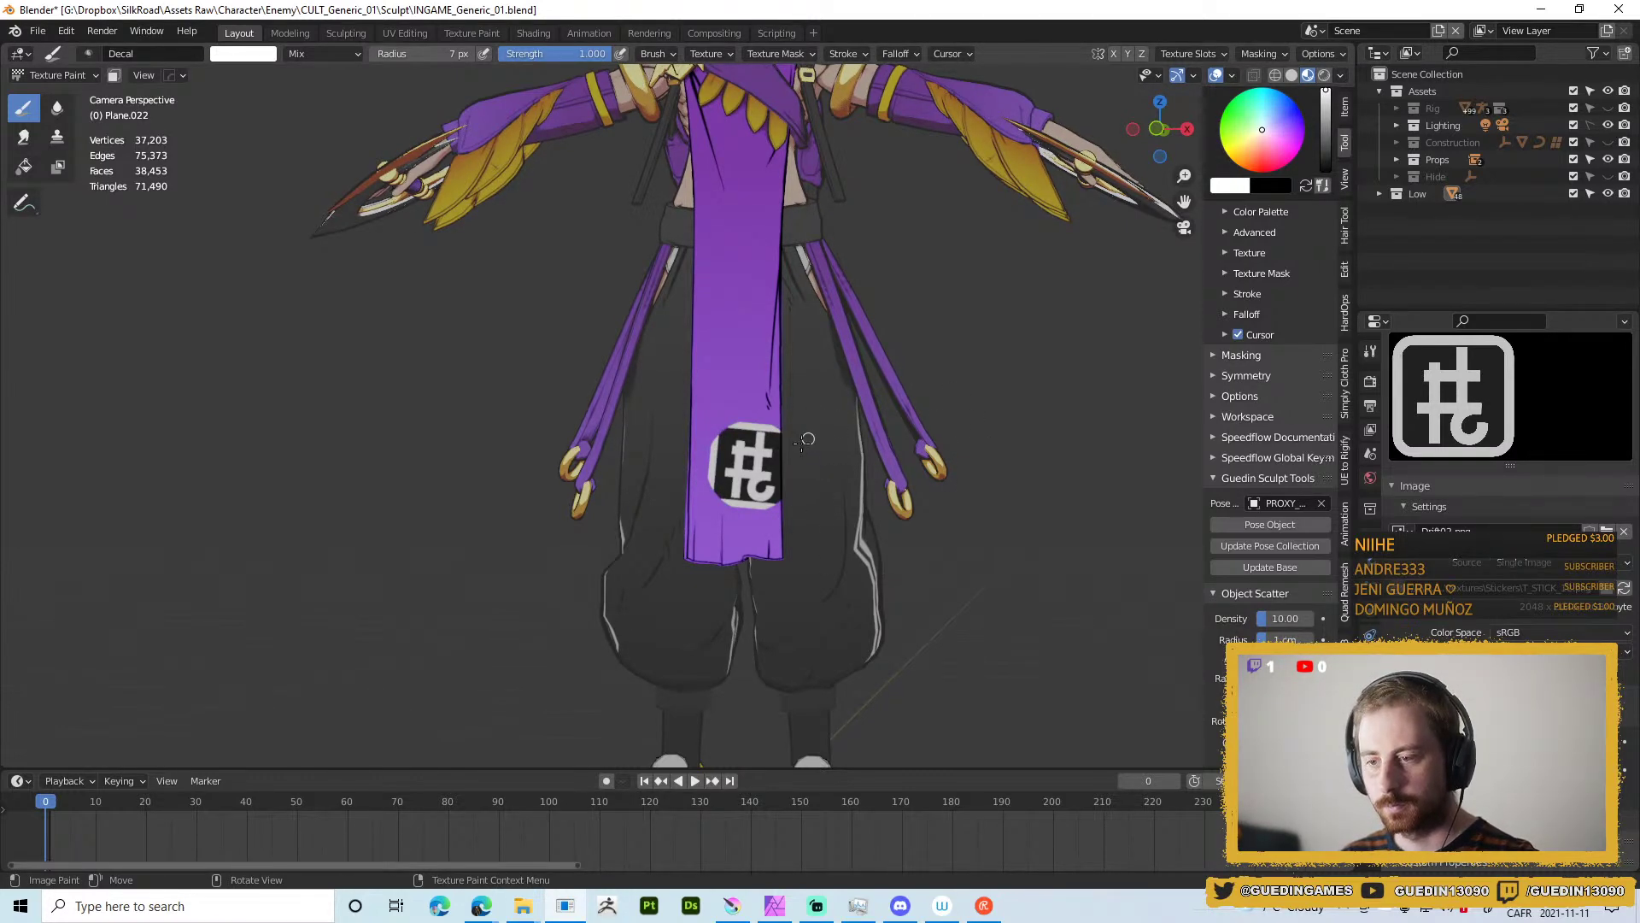
scroll(774, 428, "down", 5)
scroll(767, 399, "up", 4)
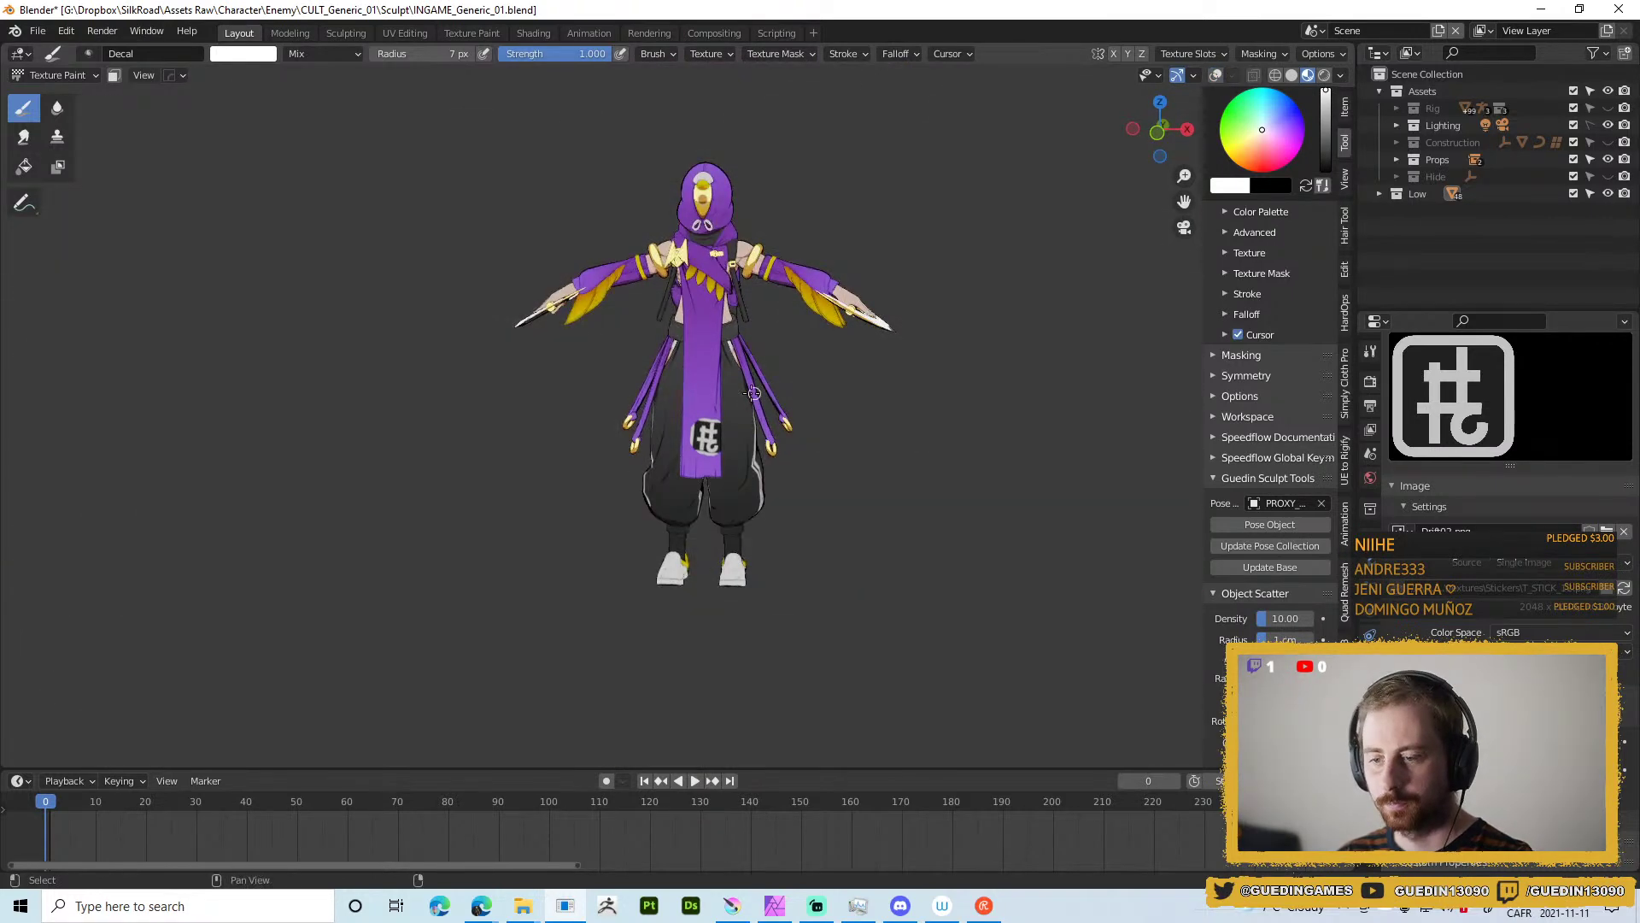
key("ctrl+z")
scroll(760, 504, "up", 3)
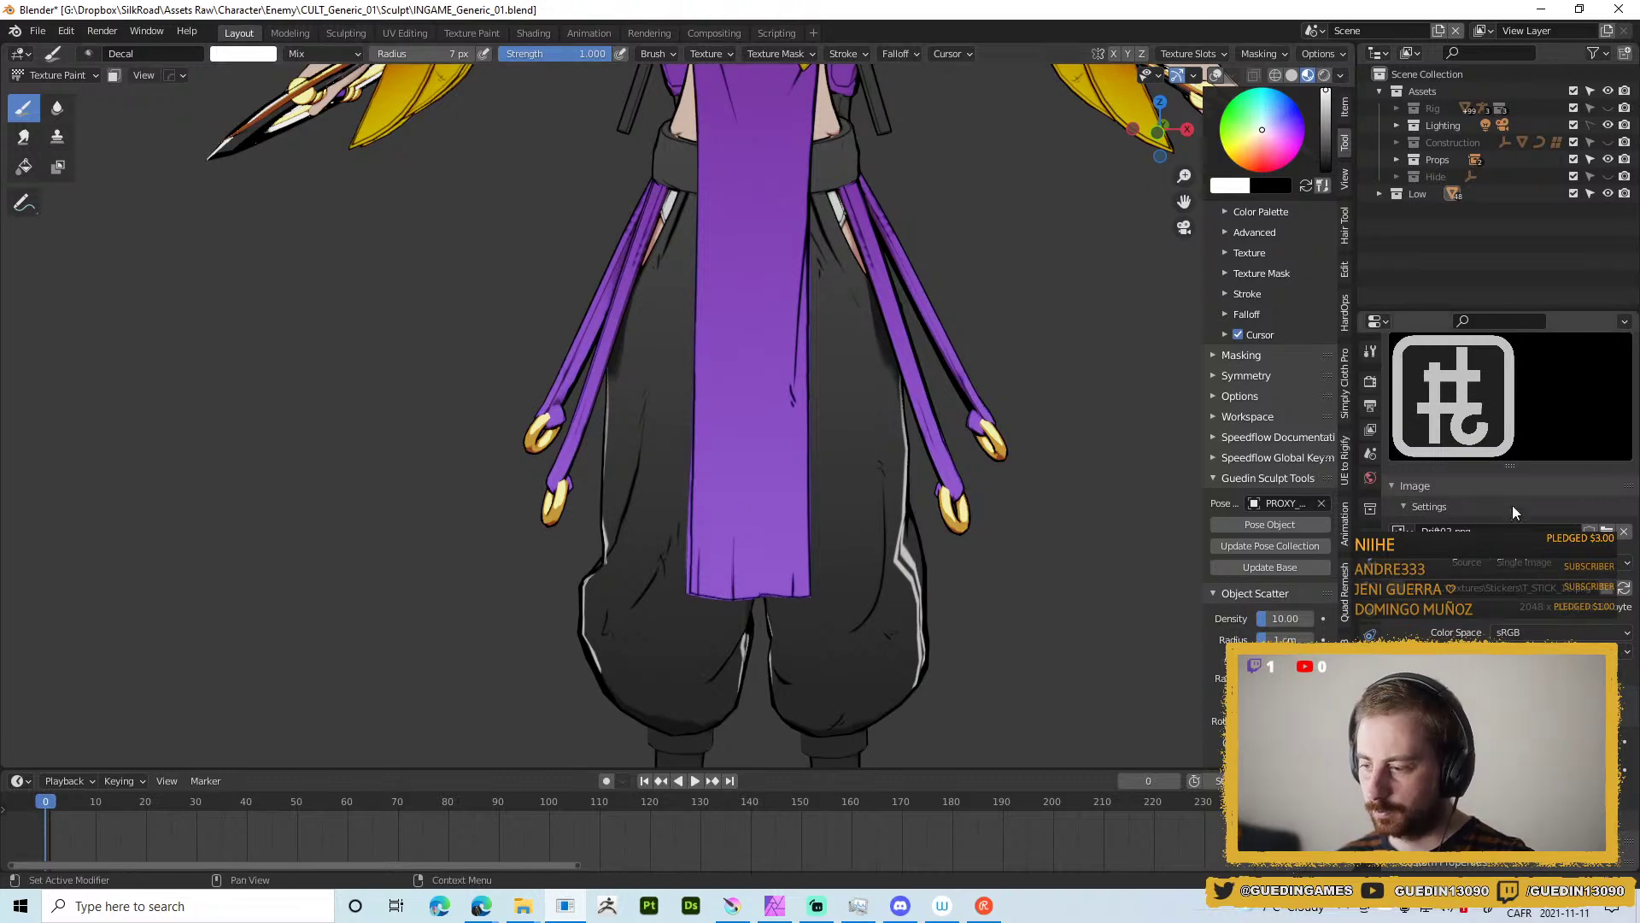
Check the decal texture's image settings, try another stamp on the front cloth's lower end and undo it.
scroll(1503, 427, "down", 3)
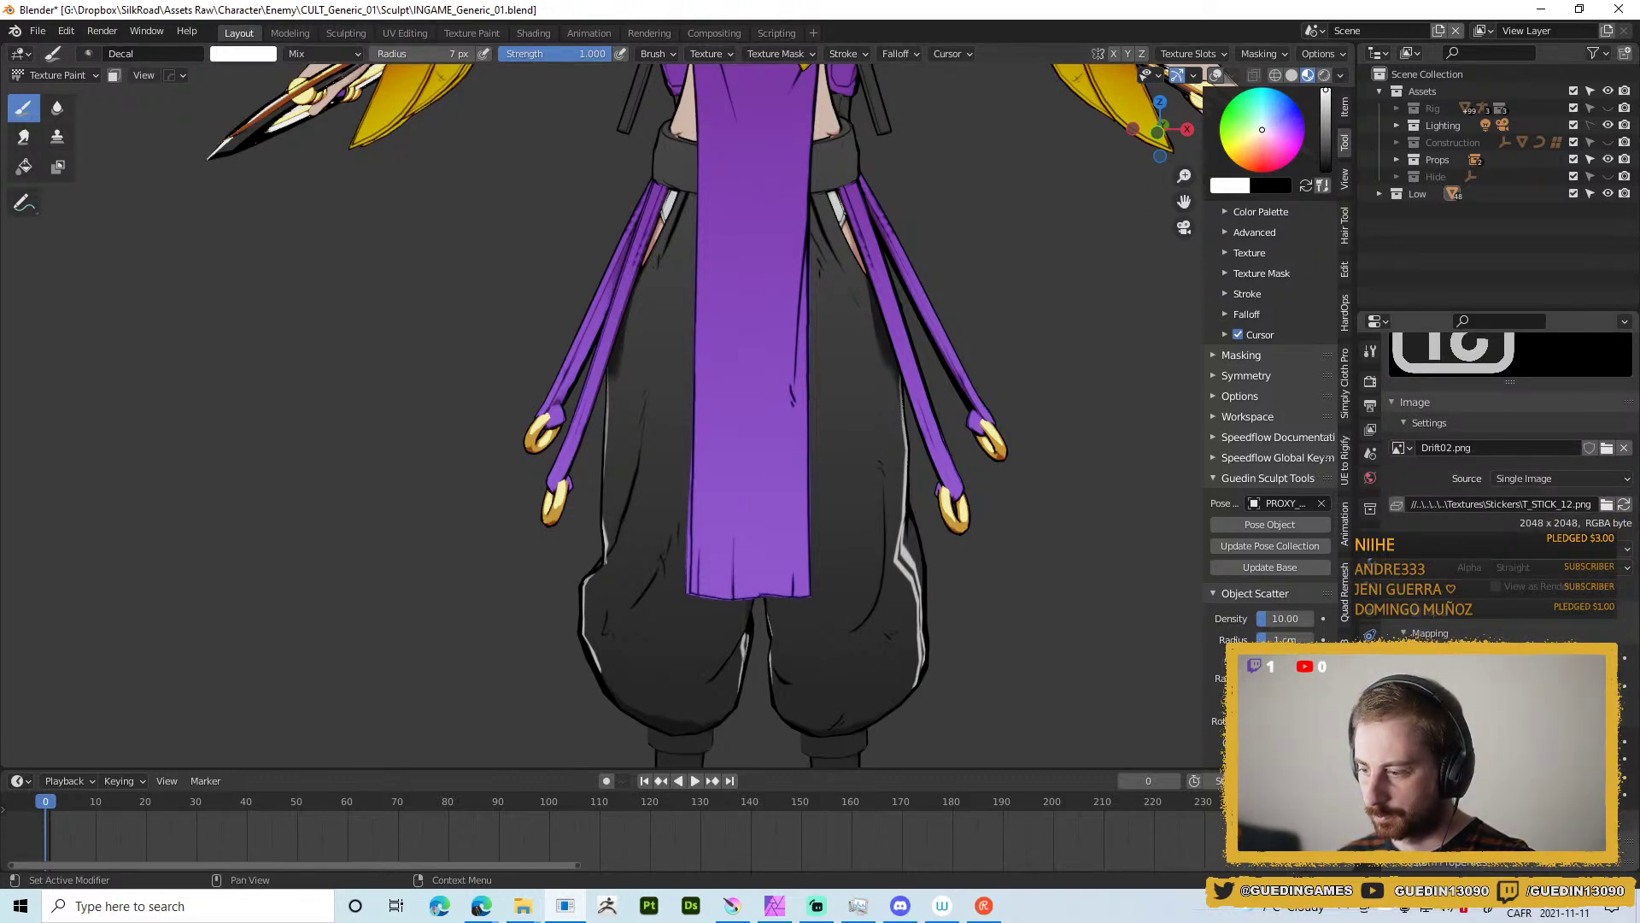
scroll(1504, 427, "up", 2)
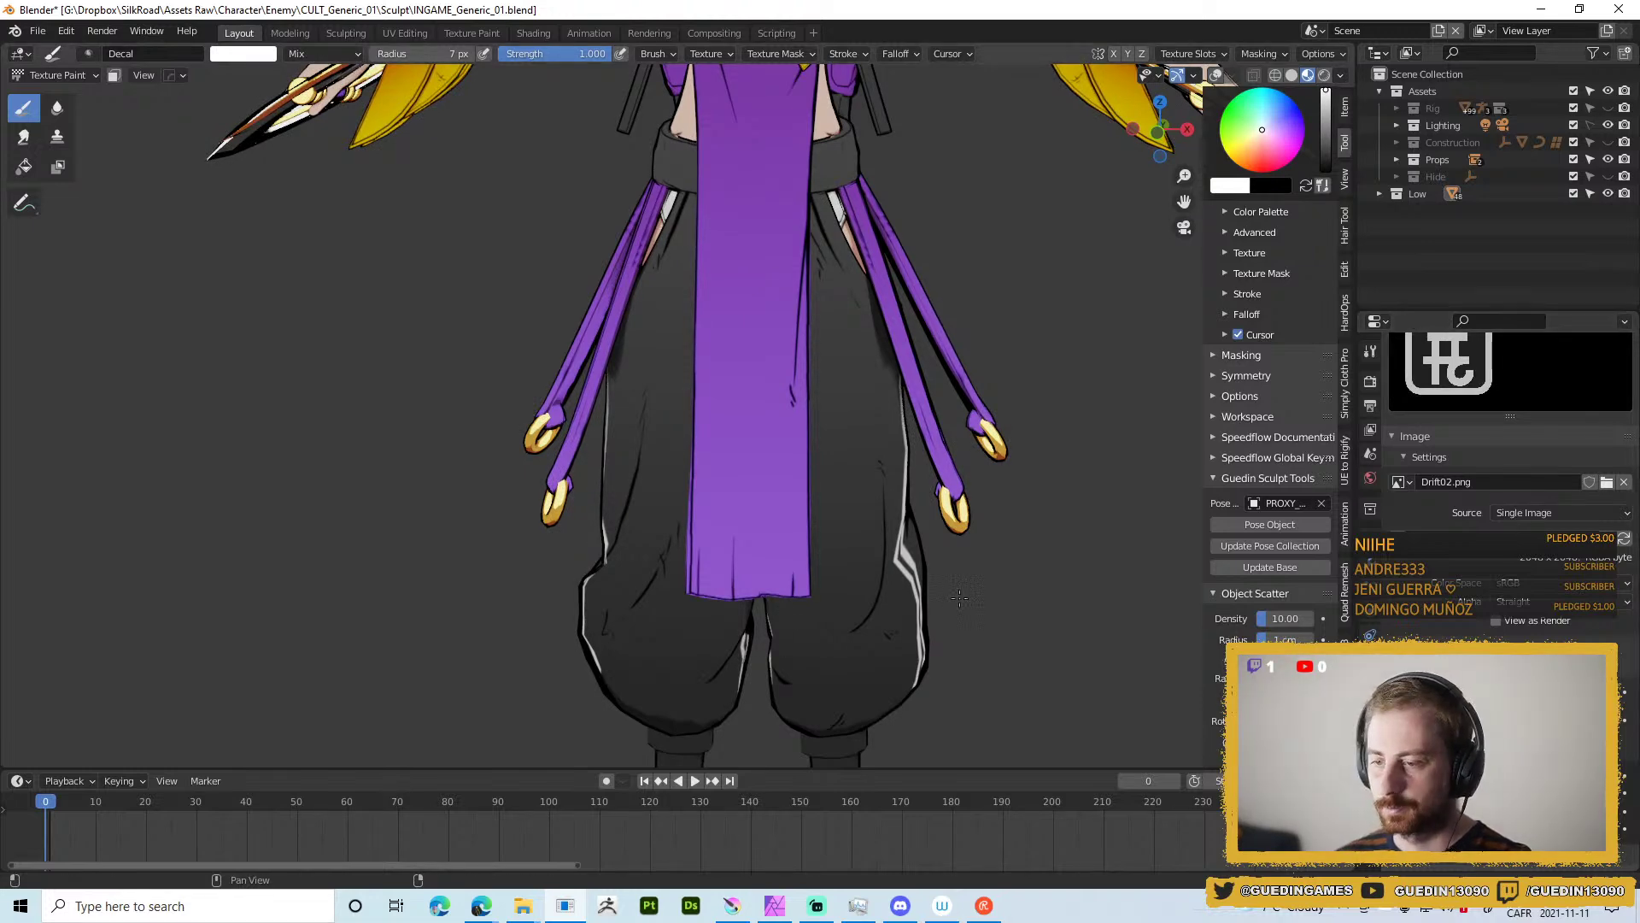
left_click_drag(757, 500, 787, 588)
key("ctrl+z")
key("ctrl+z")
key("ctrl+z")
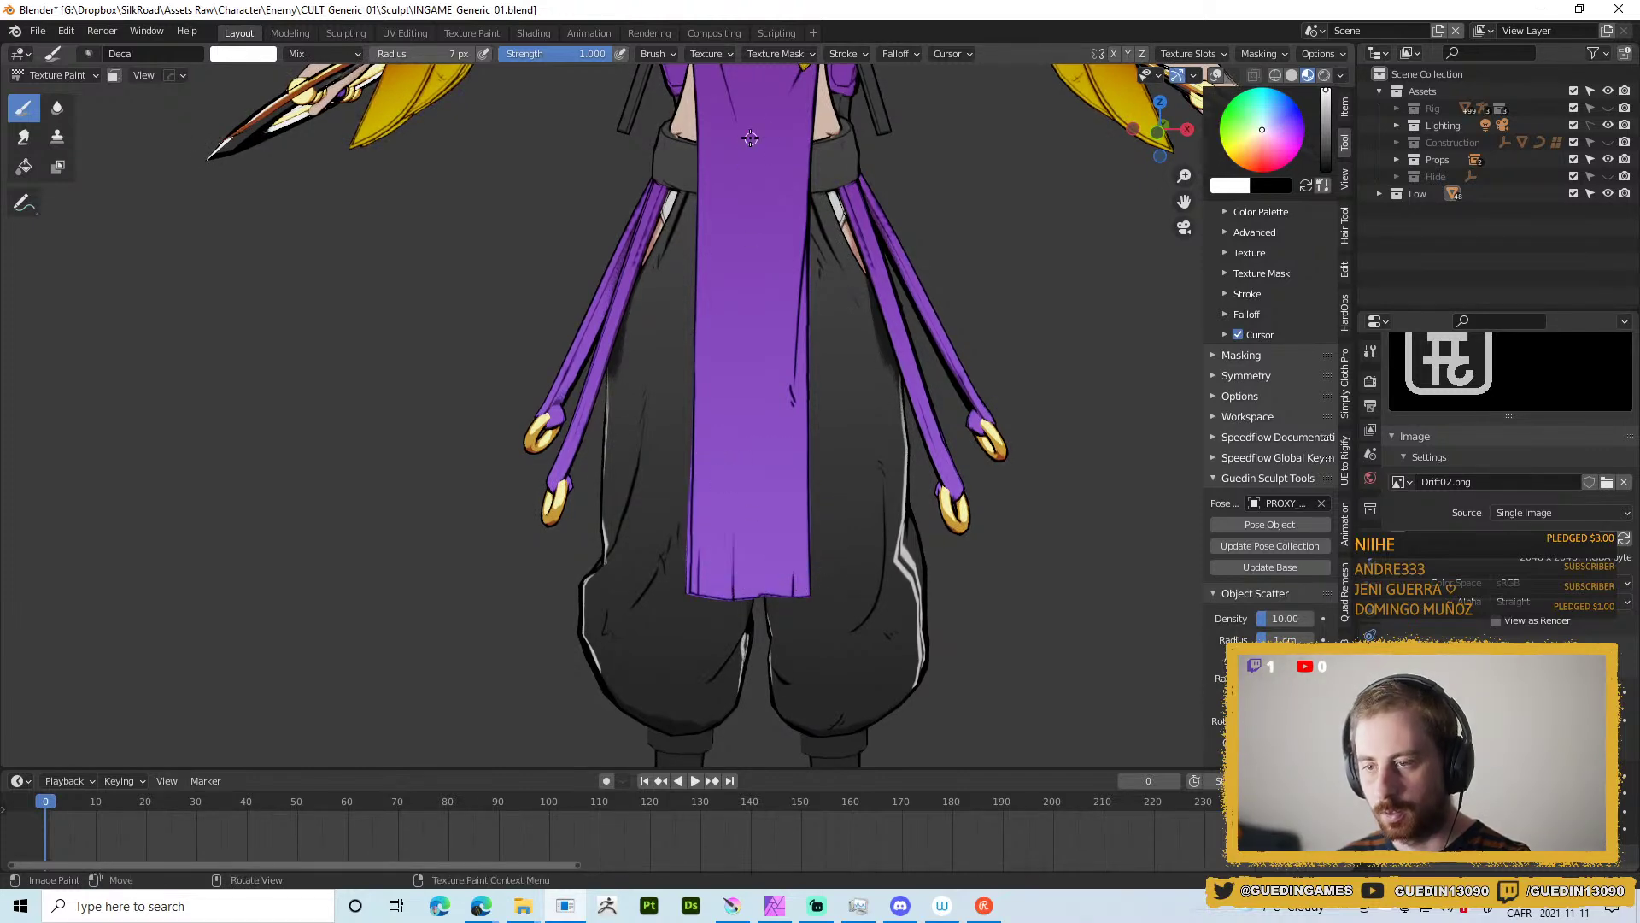
Set the Decal brush's stroke method to Drag Dot.
left_click(844, 53)
left_click(859, 84)
left_click(879, 125)
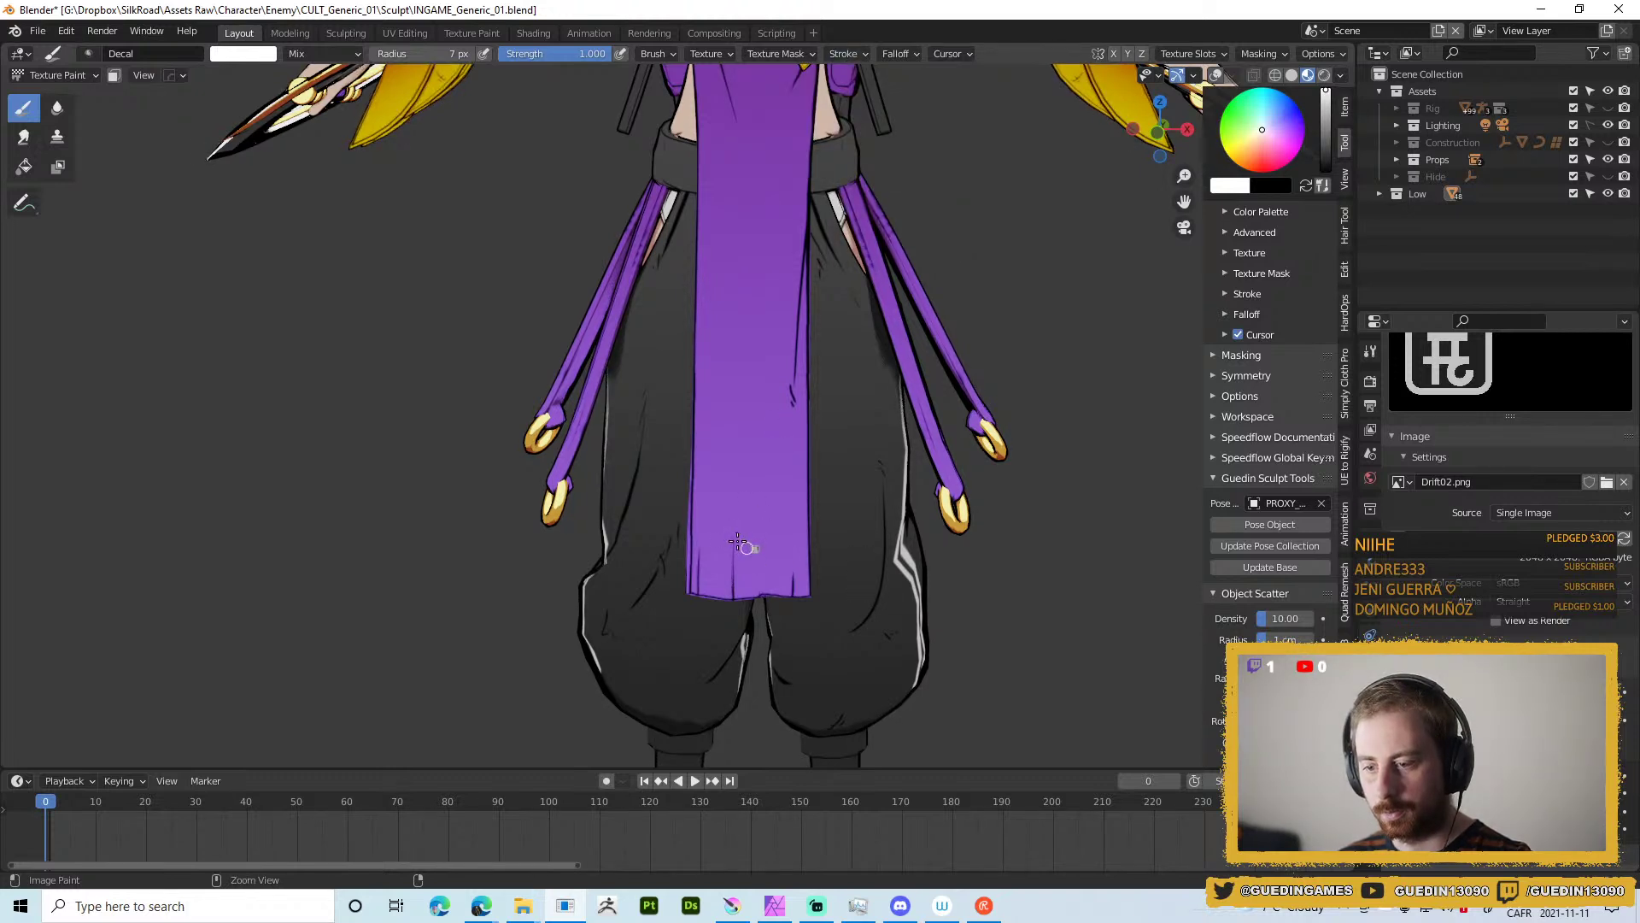
Set the brush radius to 70 px and stamp the T_STICK_12 decal at the front cloth's lower end.
key("f")
left_click(788, 527)
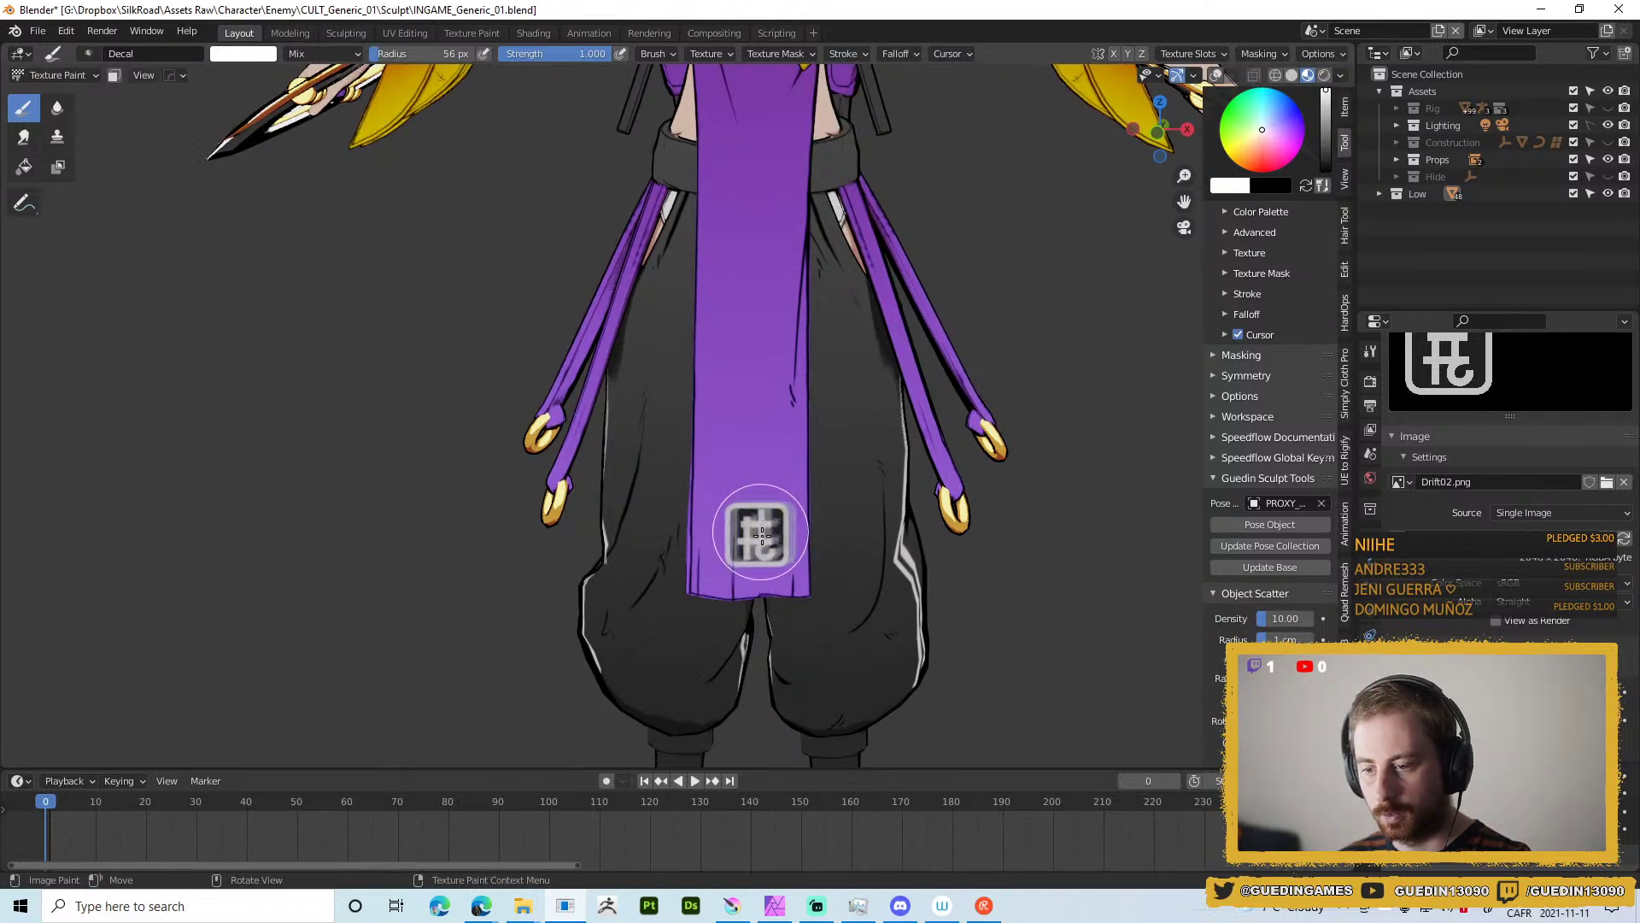
key("f")
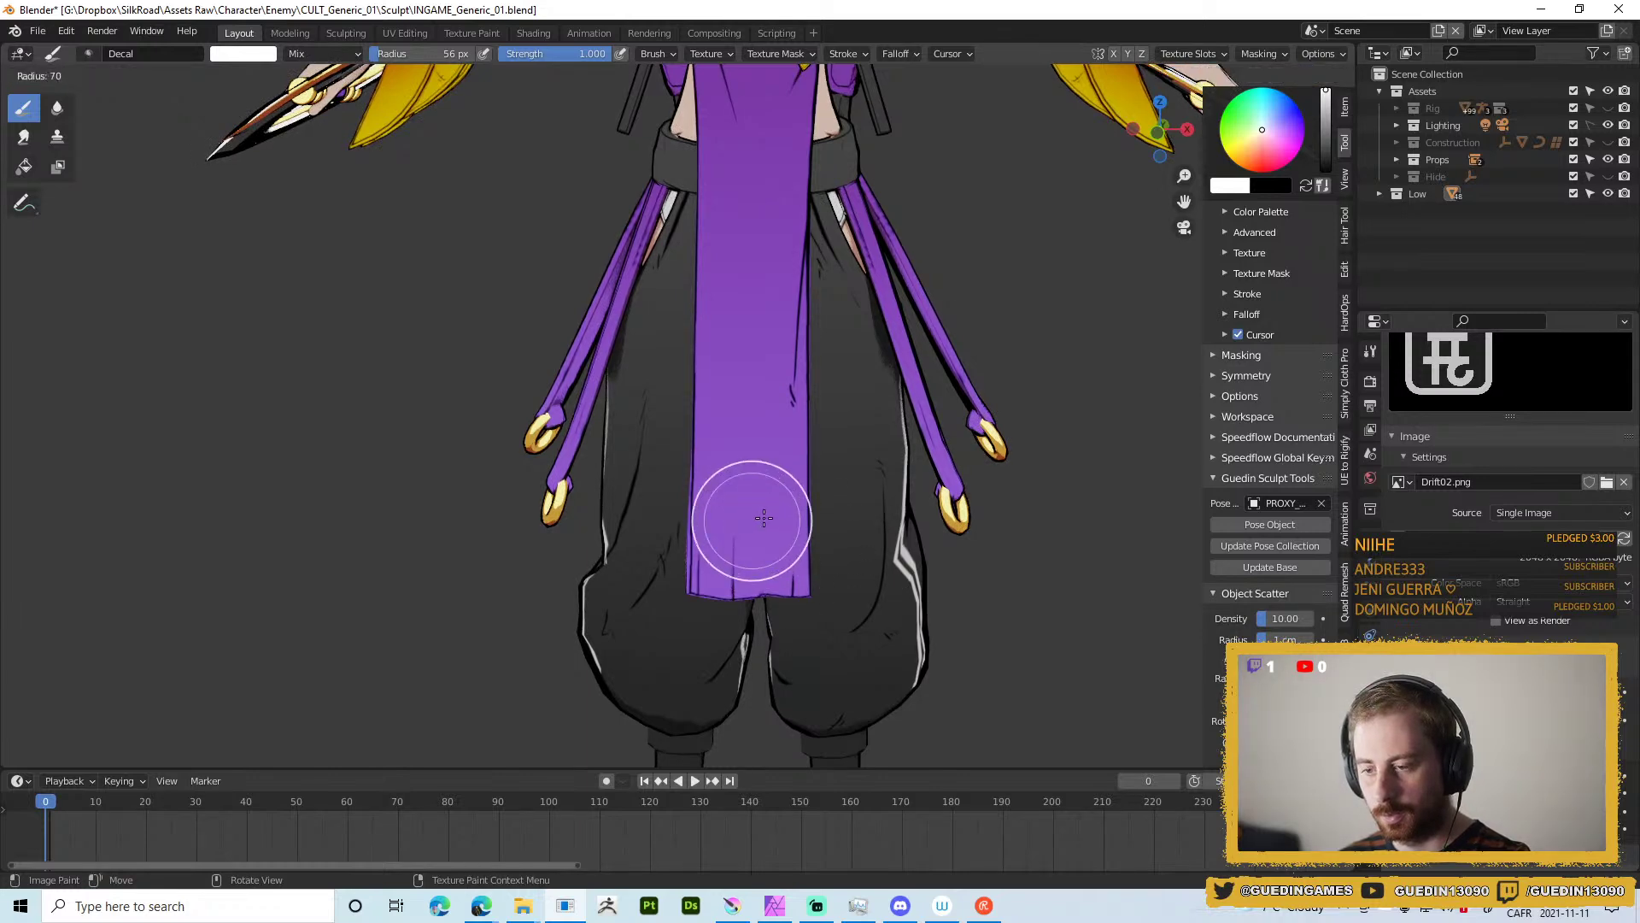
left_click(822, 538)
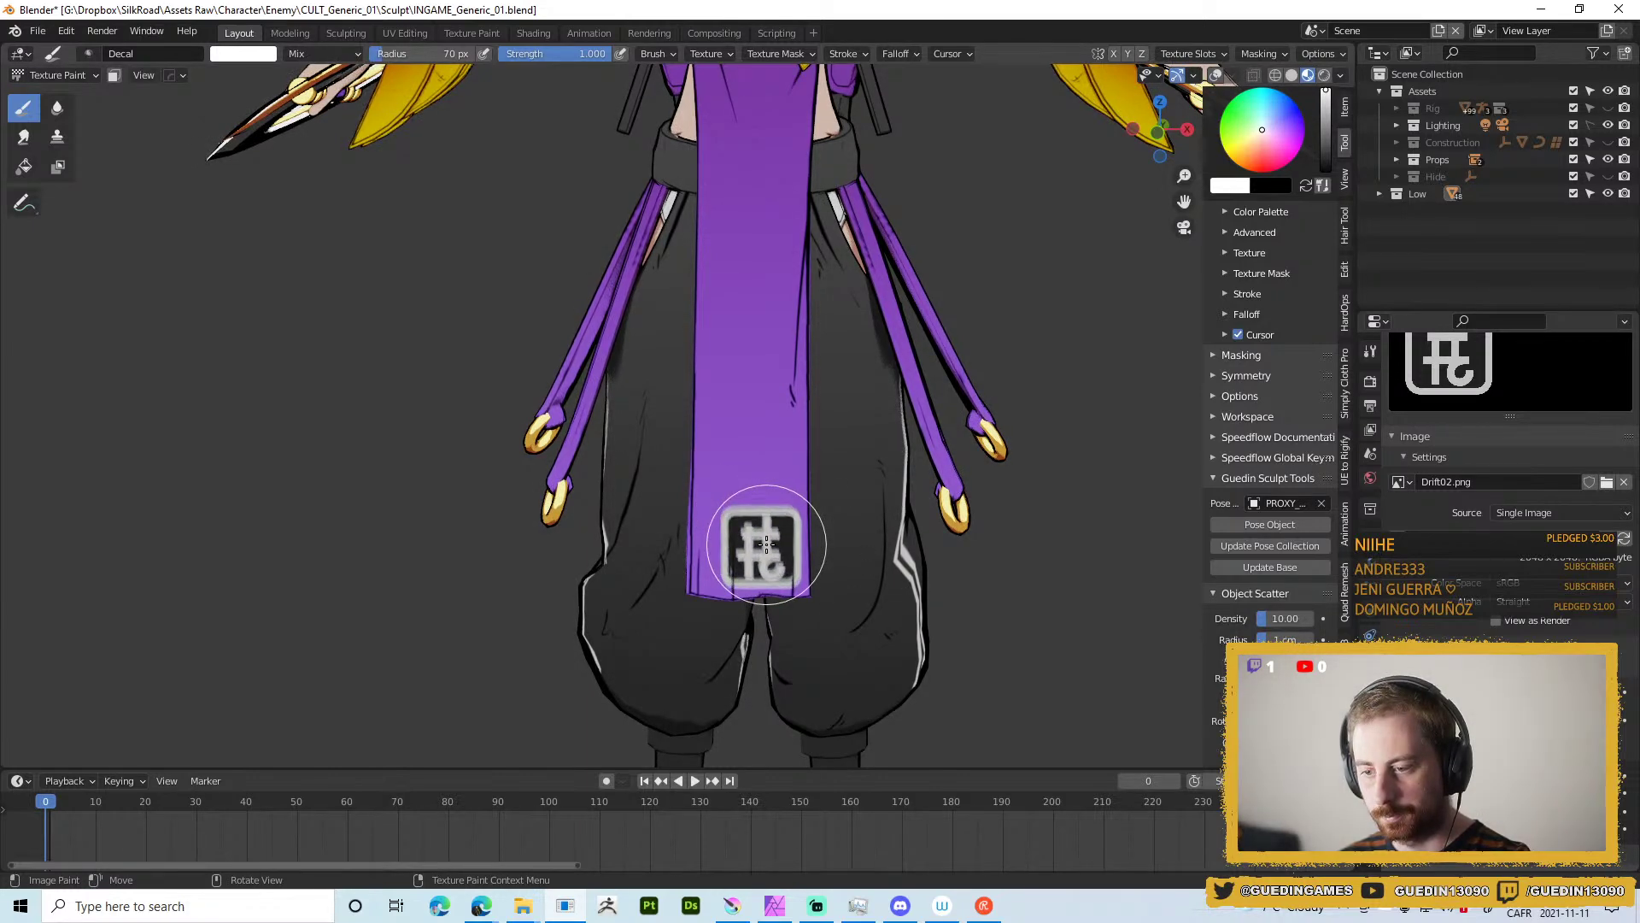
left_click(769, 546)
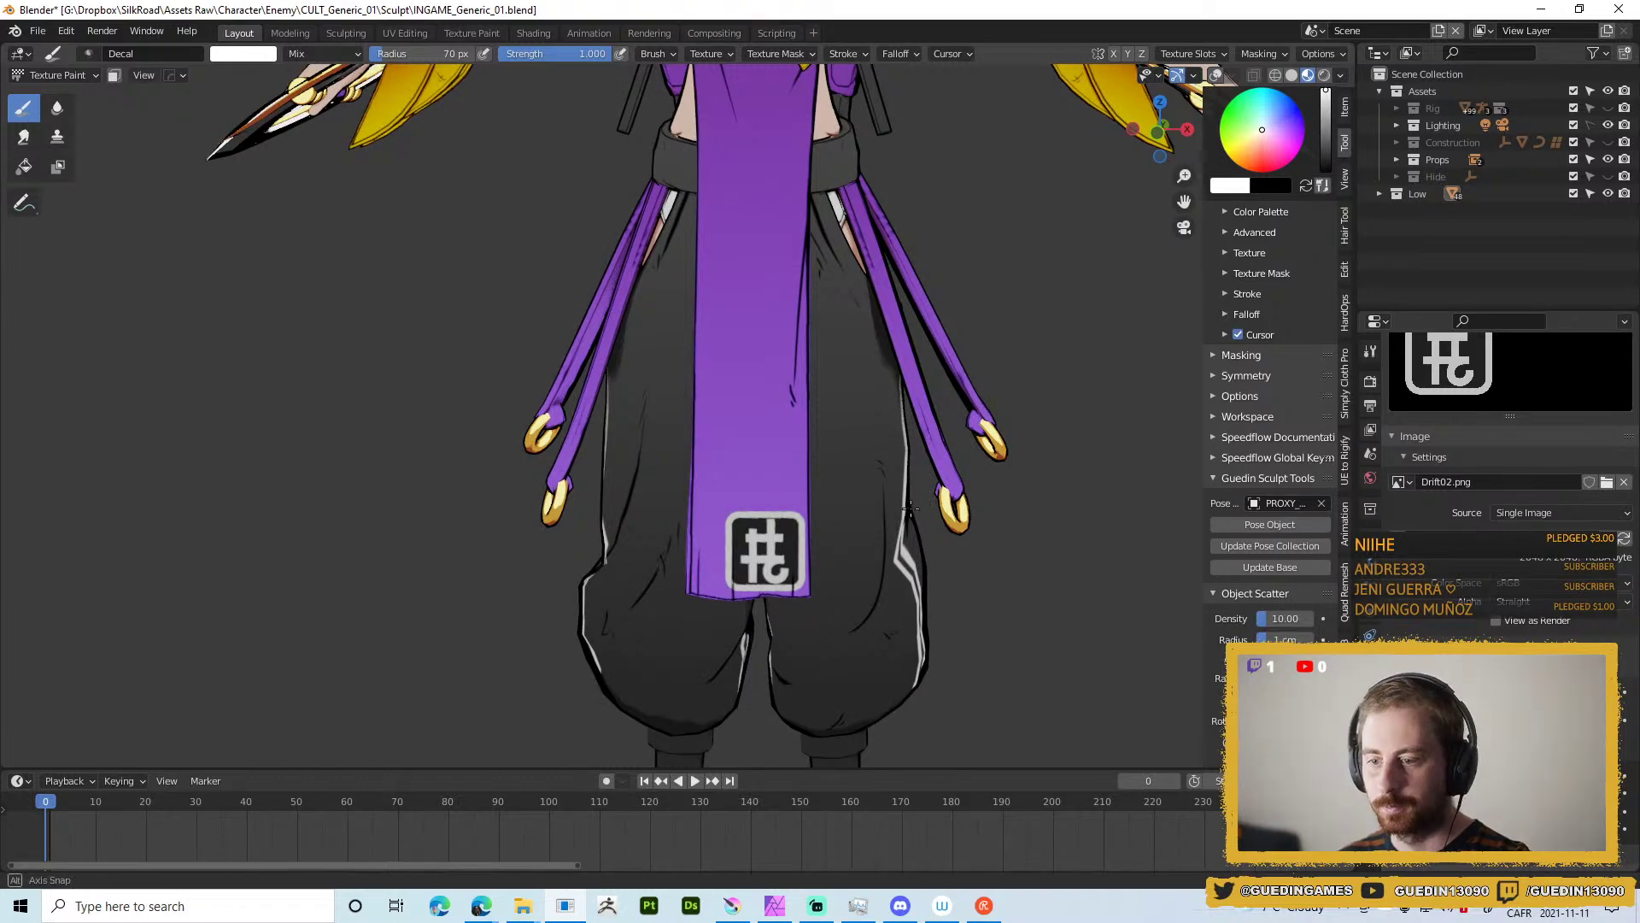
scroll(1085, 458, "down", 6)
mouse_move(885, 382)
left_mouse_down()
mouse_move(928, 354)
mouse_move(944, 383)
mouse_move(906, 367)
mouse_move(853, 407)
left_mouse_up()
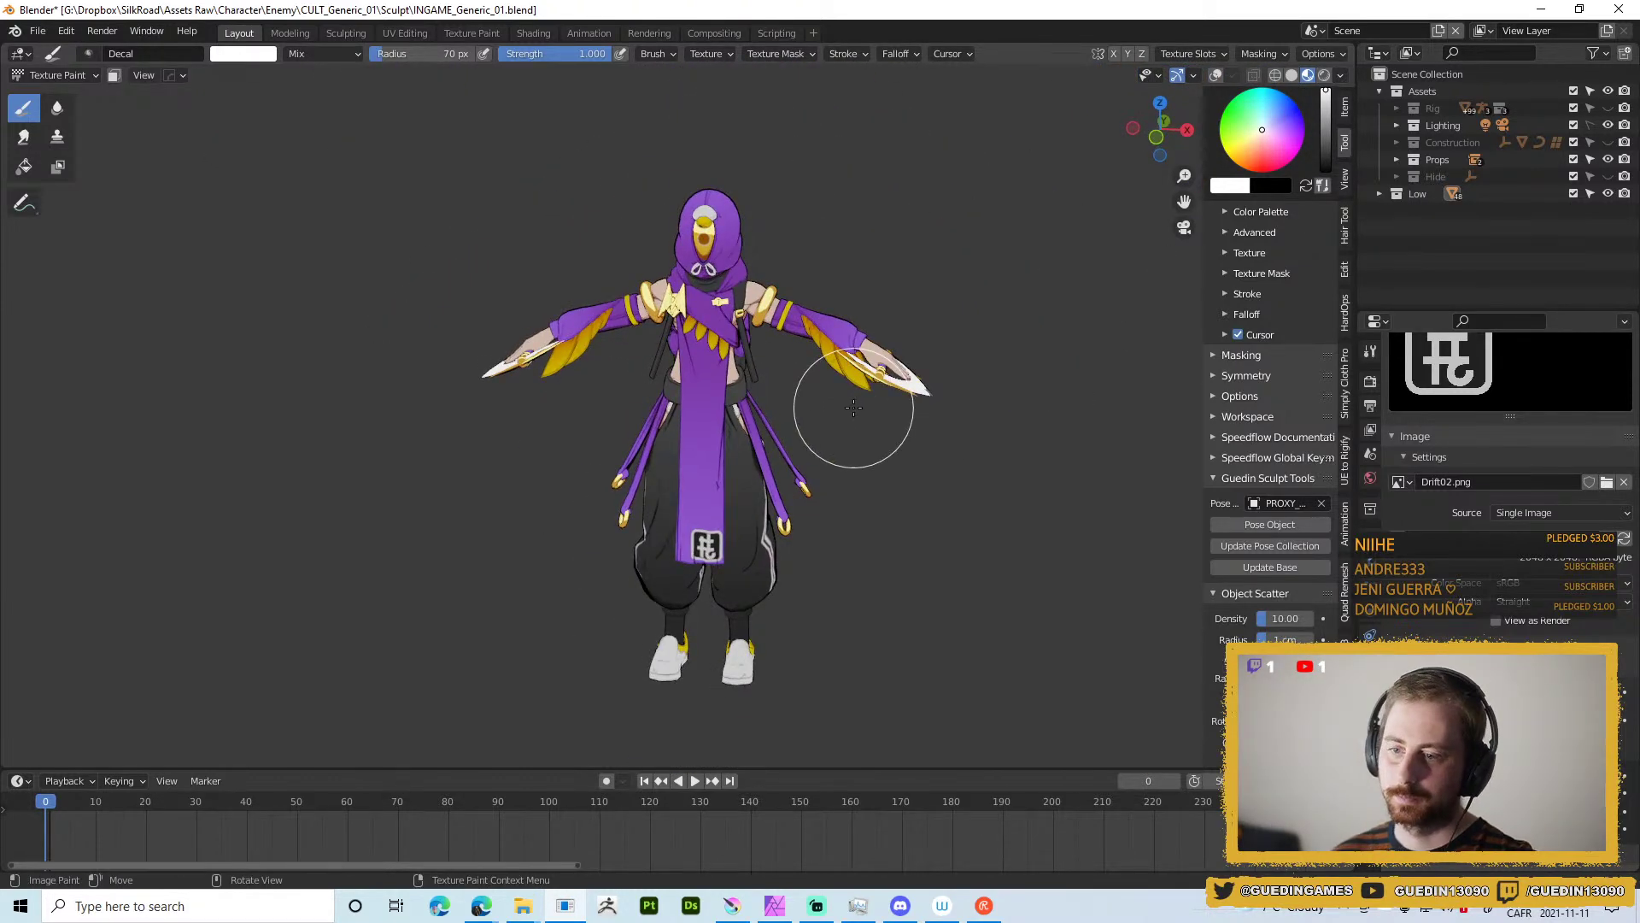
Load STICK_01.png as the decal image and try it at radius 42 px on the upper front cloth.
left_click(1607, 482)
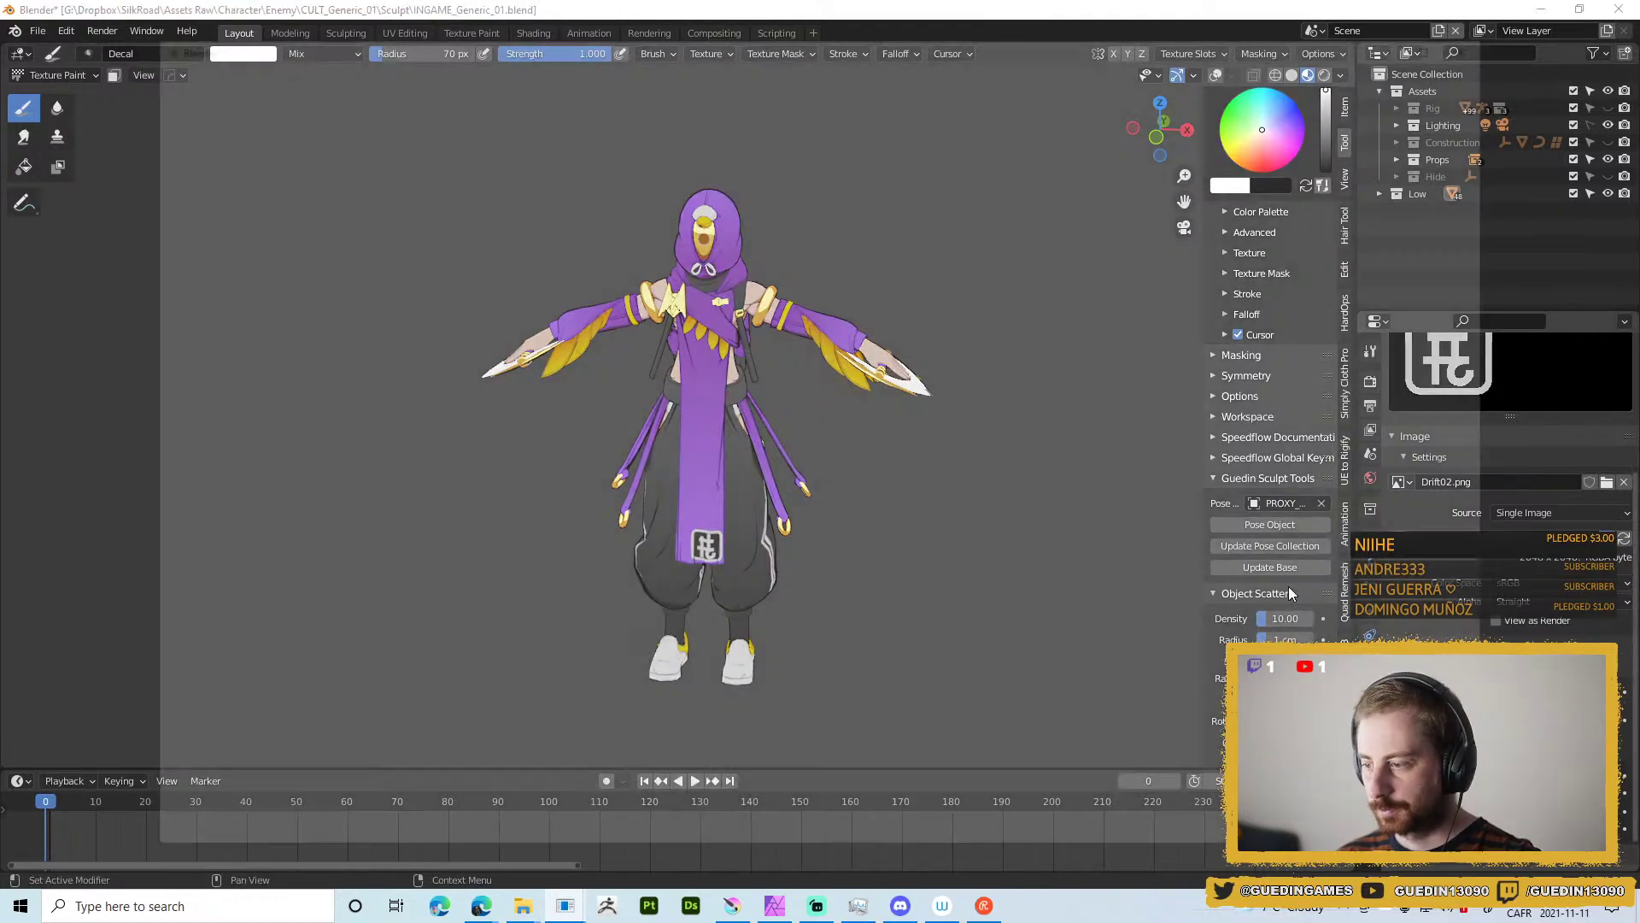
left_click(412, 291)
double_click(413, 291)
scroll(798, 286, "up", 4)
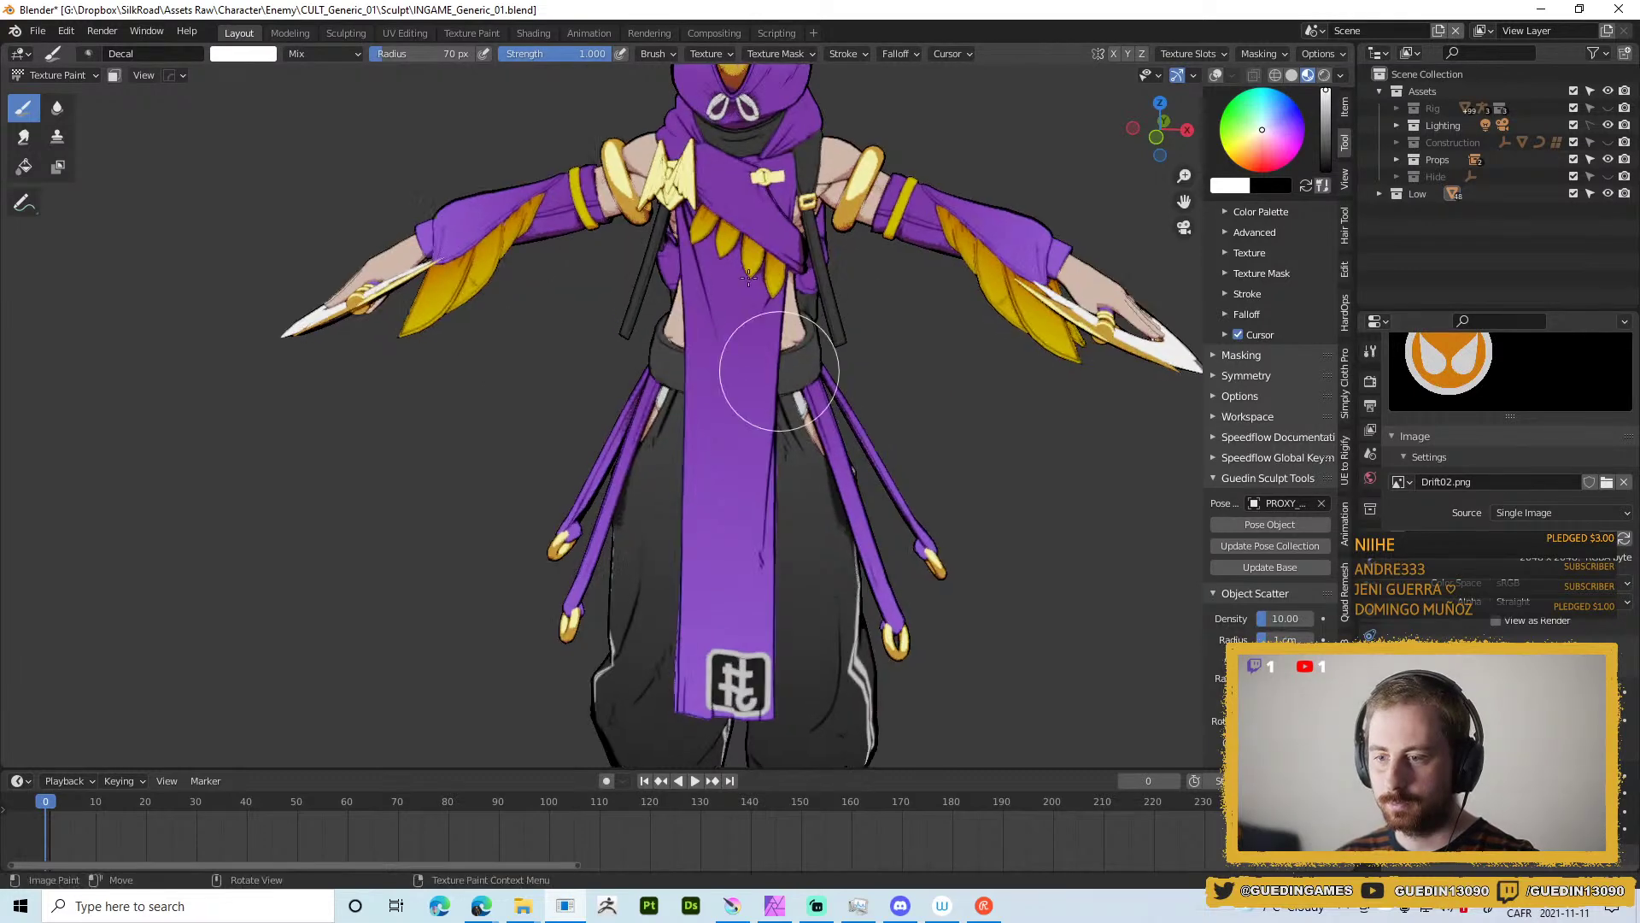
scroll(722, 328, "up", 5)
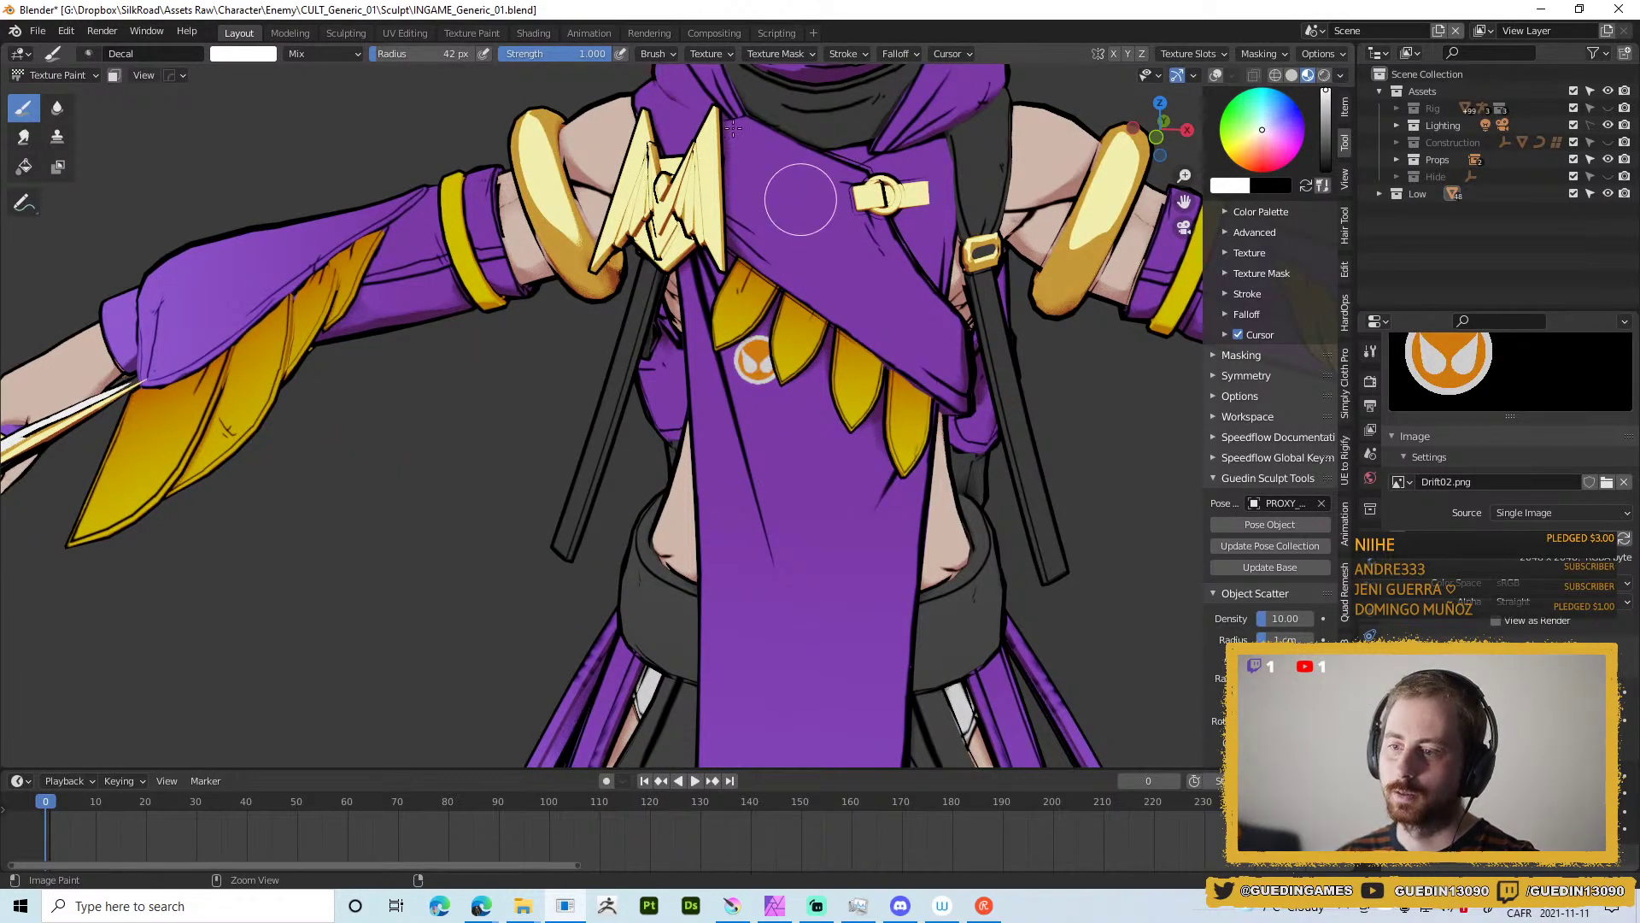
Set the brush's stroke method to Anchored and try stamping the orange STICK_01 decal just below the chest feathers.
left_click(842, 53)
left_click(876, 89)
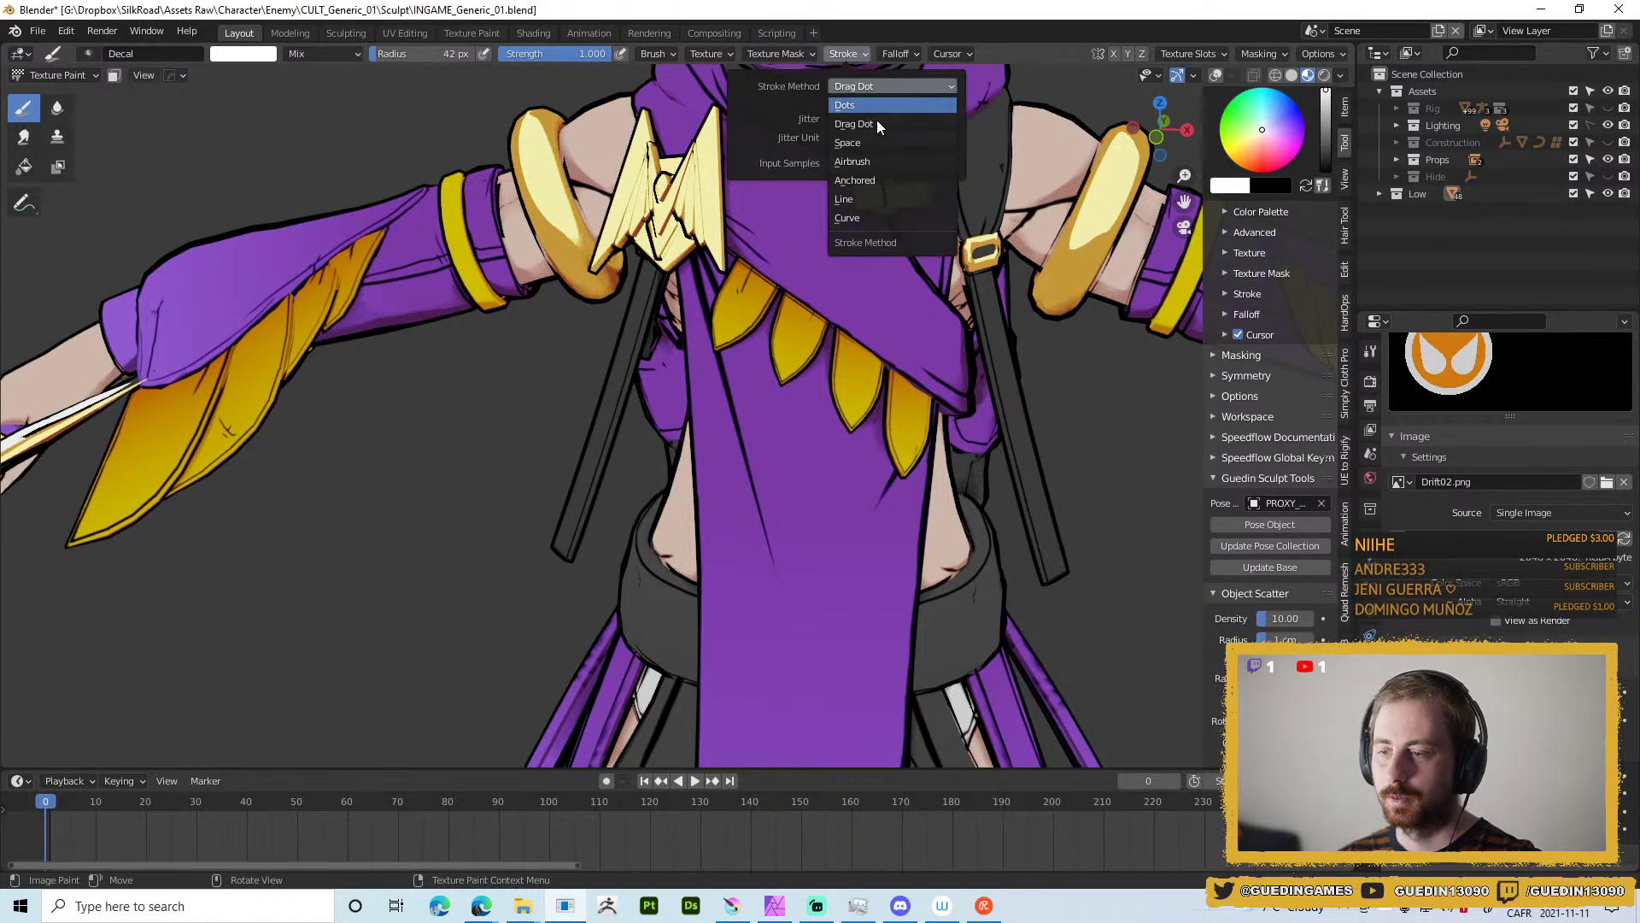
left_click(875, 179)
key("f")
left_click(737, 371)
left_click_drag(738, 371, 736, 376)
scroll(851, 515, "down", 5)
scroll(794, 473, "up", 3)
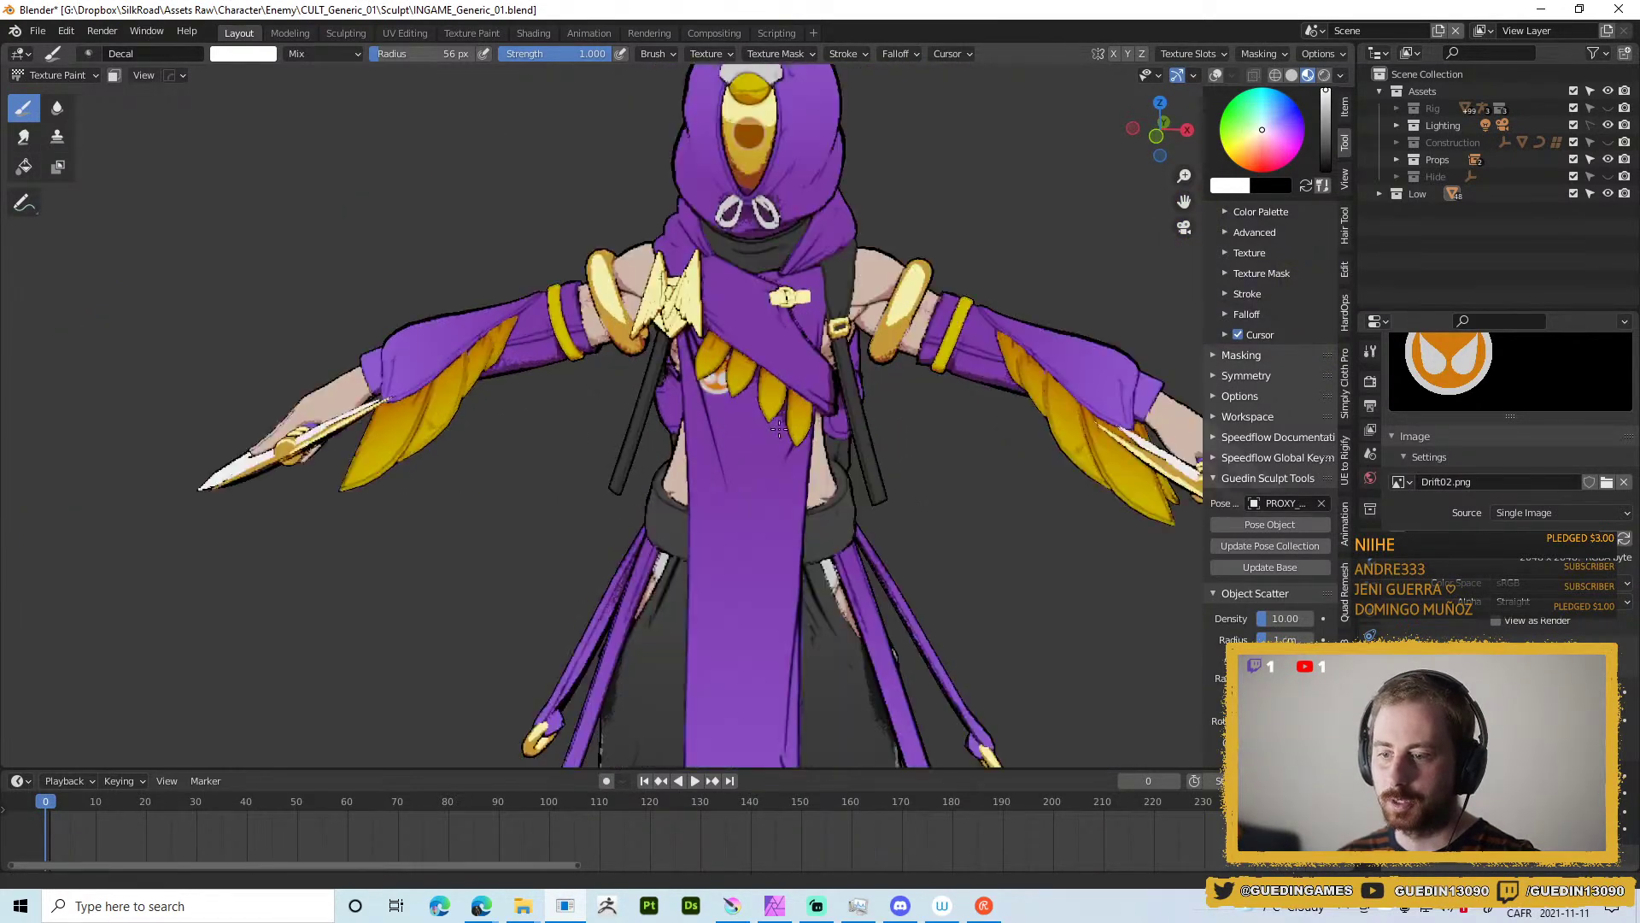
Set the brush radius to 41 px, try the orange decal near the waist and return to the front view.
key("f")
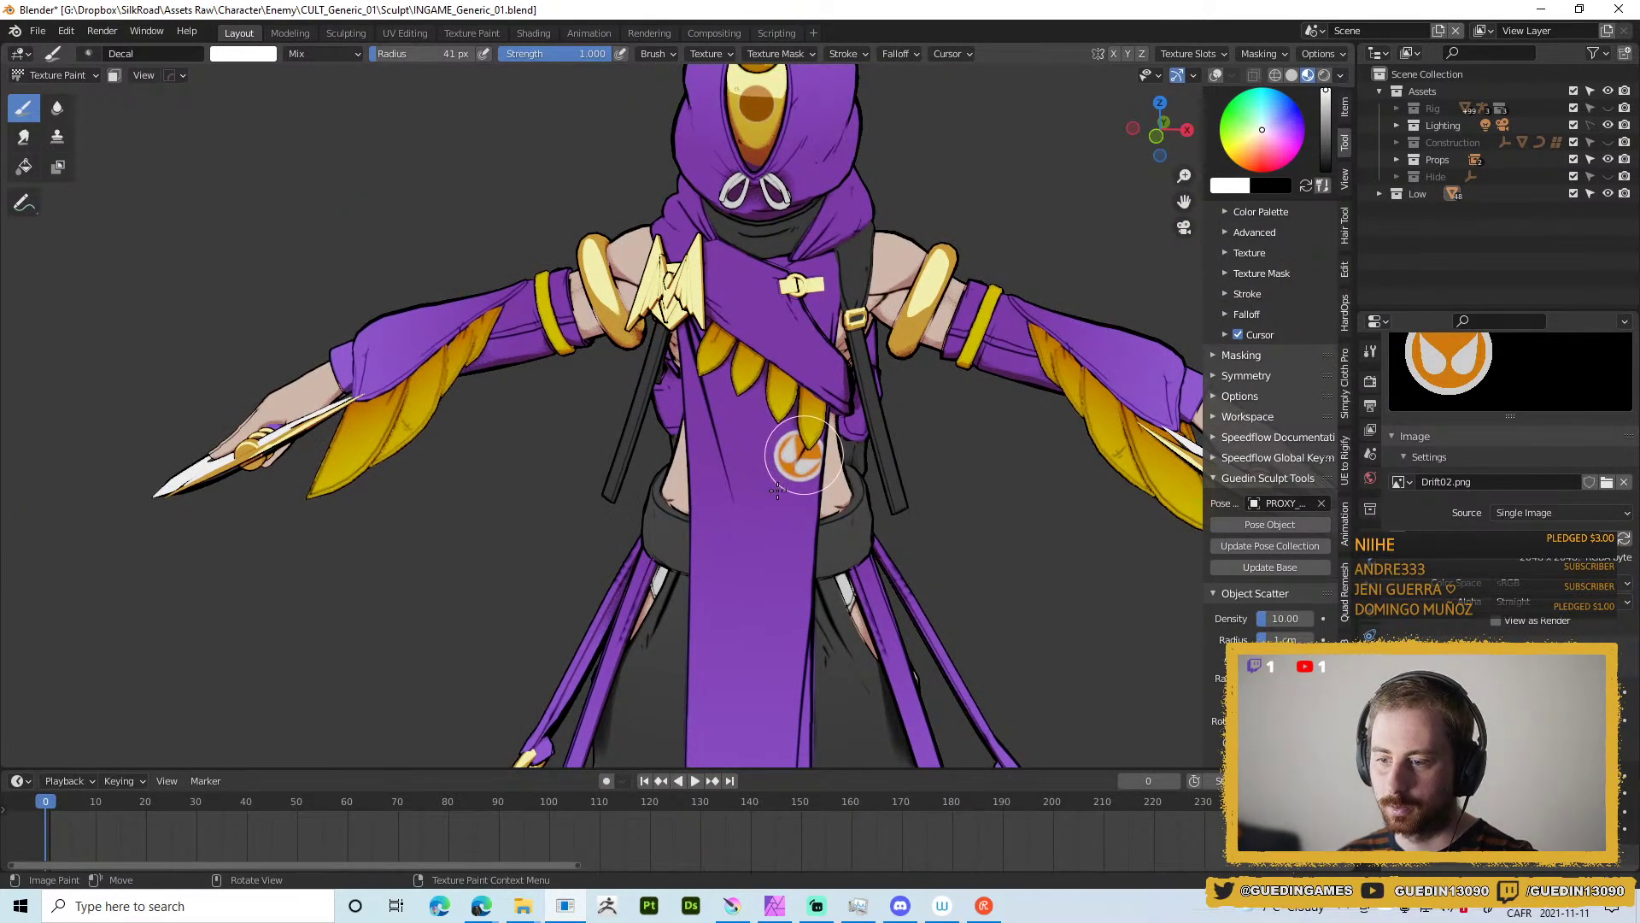
left_click(787, 530)
scroll(791, 512, "down", 3)
left_click_drag(790, 513, 870, 333)
key("KP_1")
scroll(889, 316, "up", 3)
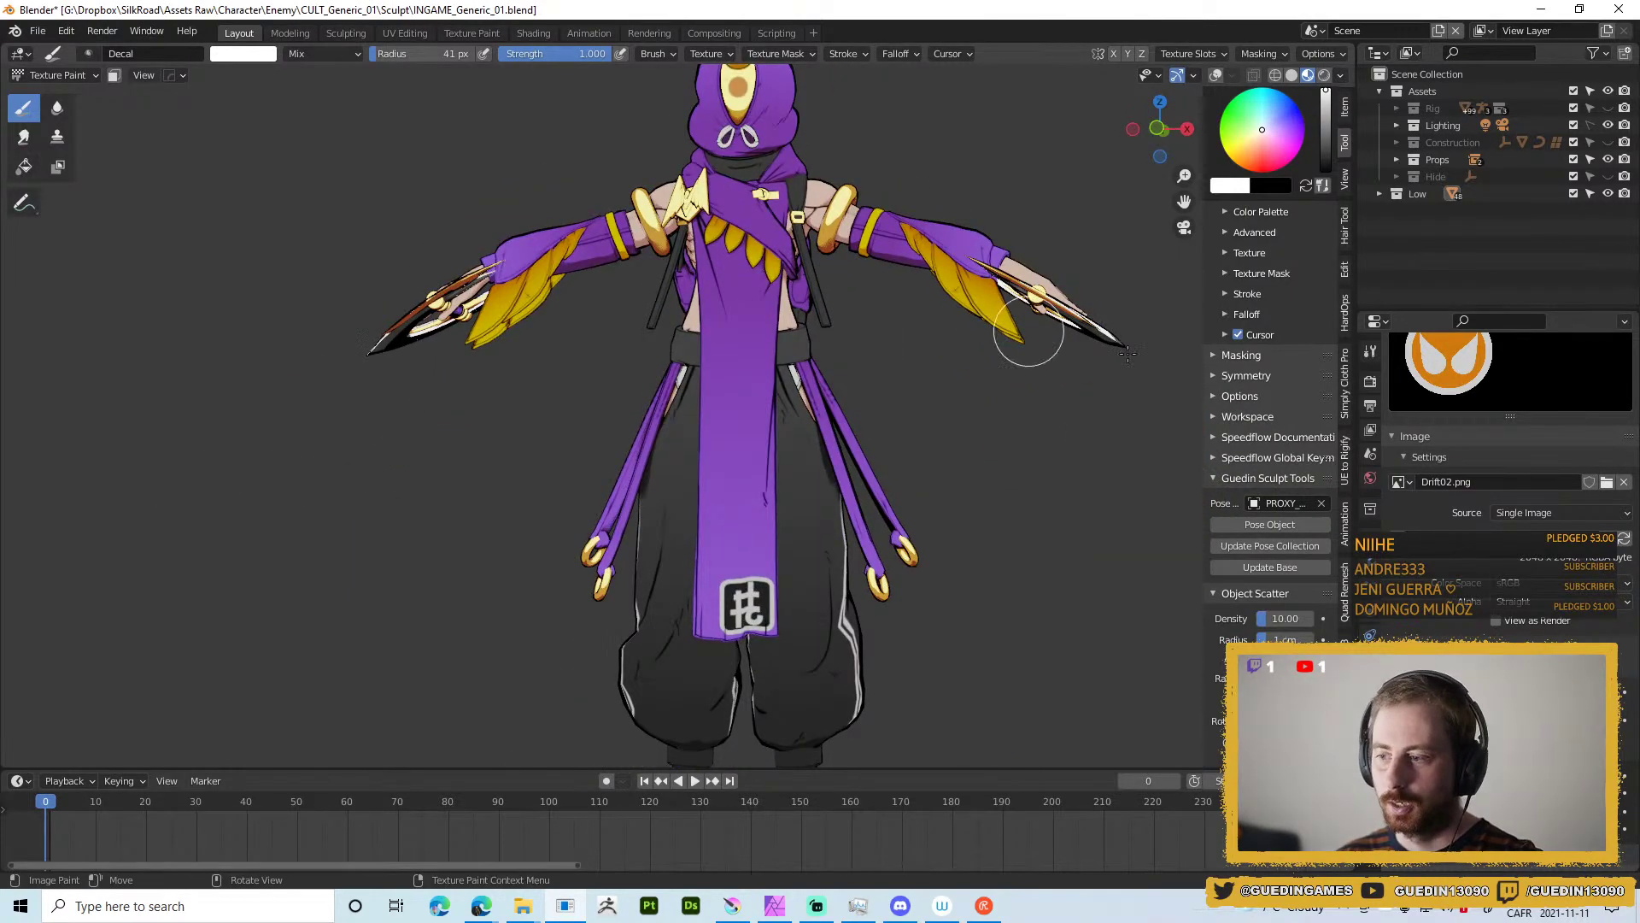
Load T_STICK_15.png from the Stickers folder as the decal image for the front cloth's lower end.
scroll(889, 316, "down", 2)
left_click(1607, 482)
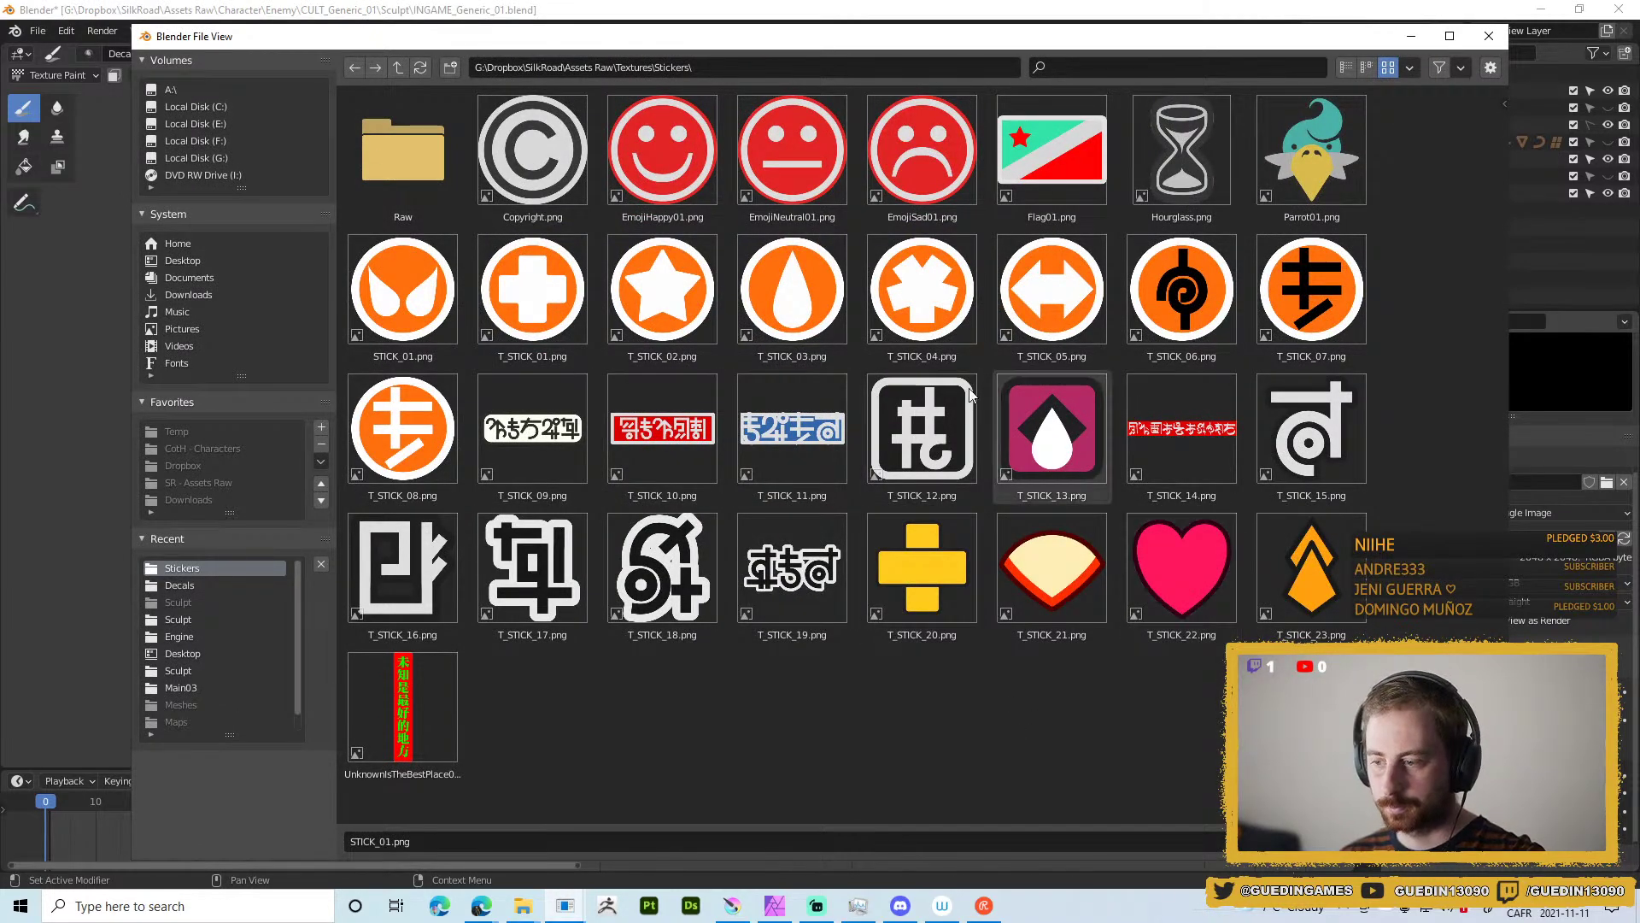
double_click(1308, 431)
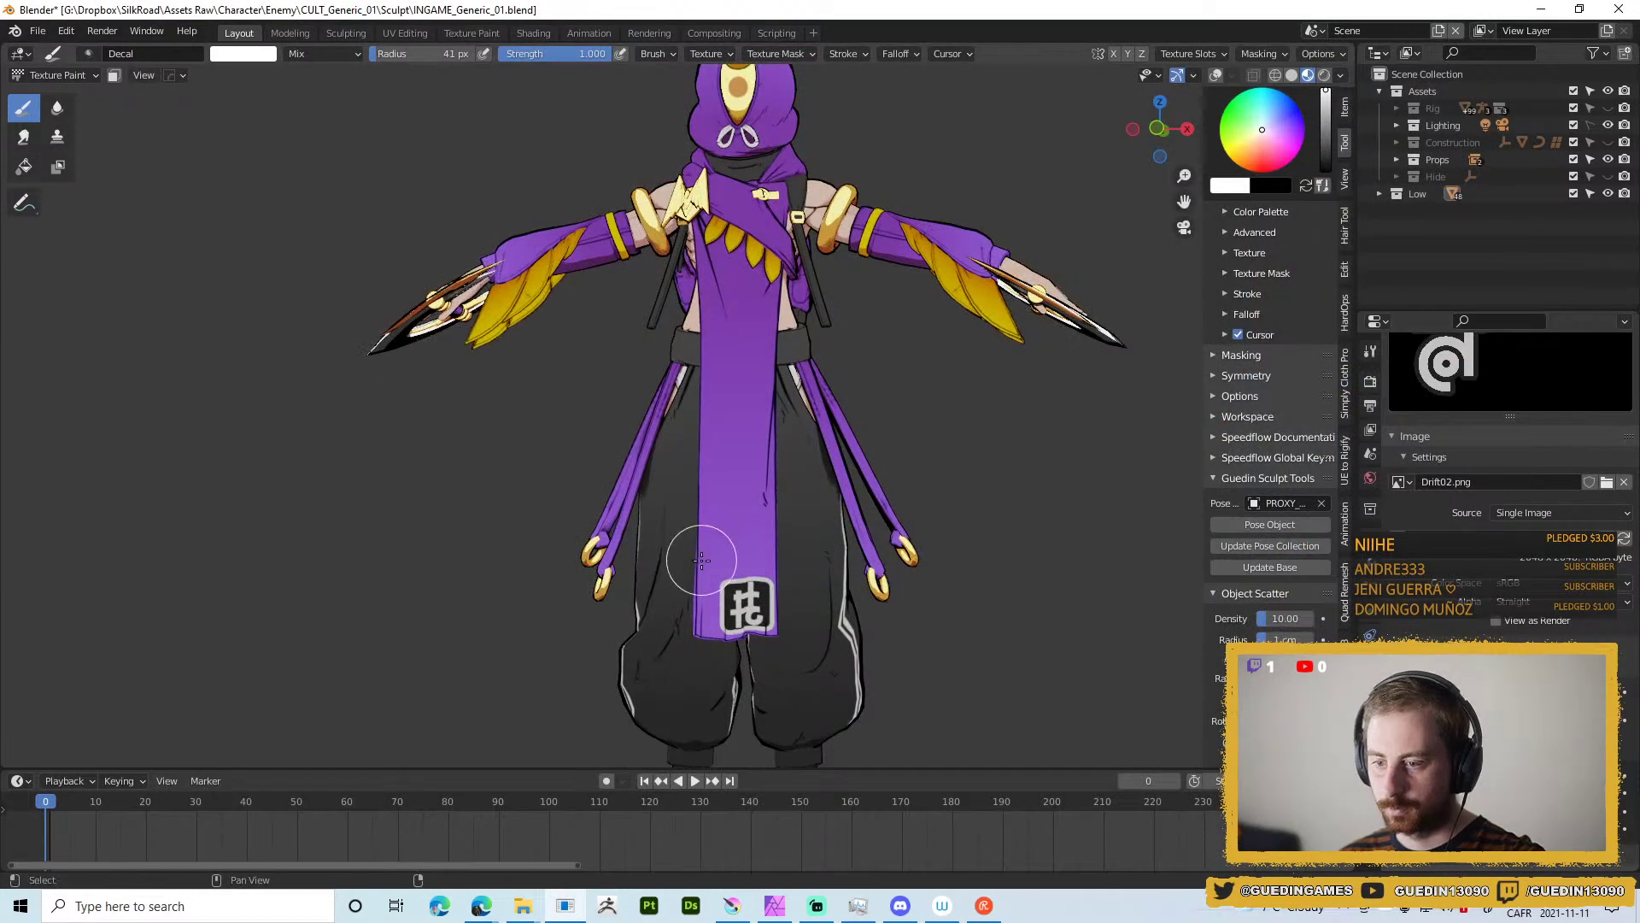
scroll(819, 490, "up", 2)
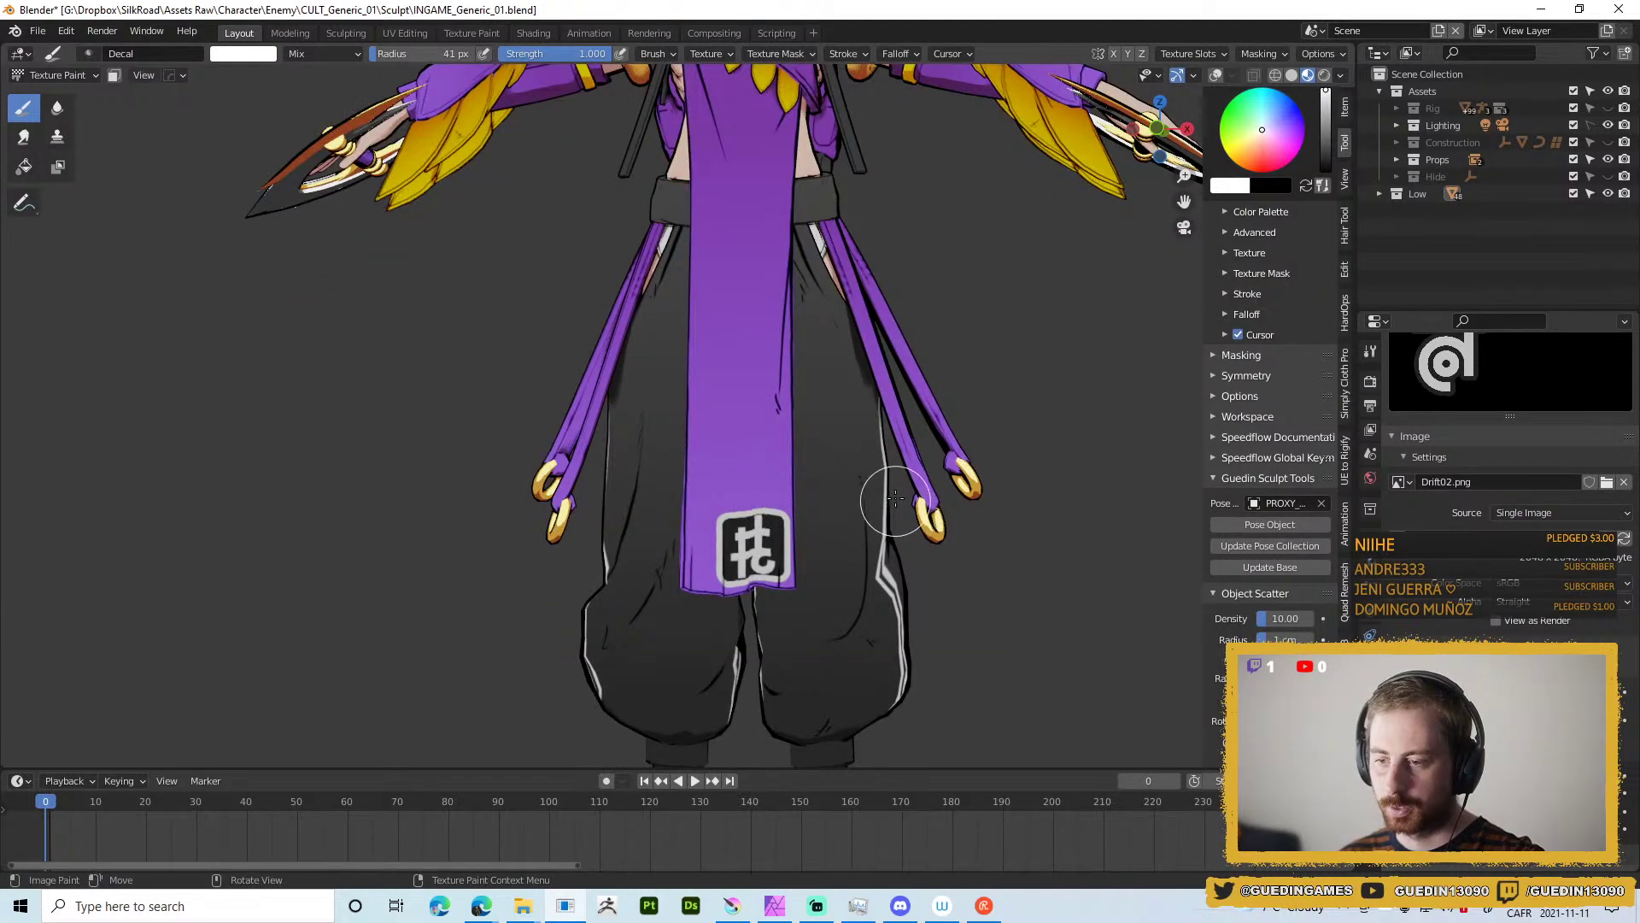
Load T_STICK_09.png as the decal image, try stamping it tilted over the square decal and undo the stamp.
left_click(1607, 481)
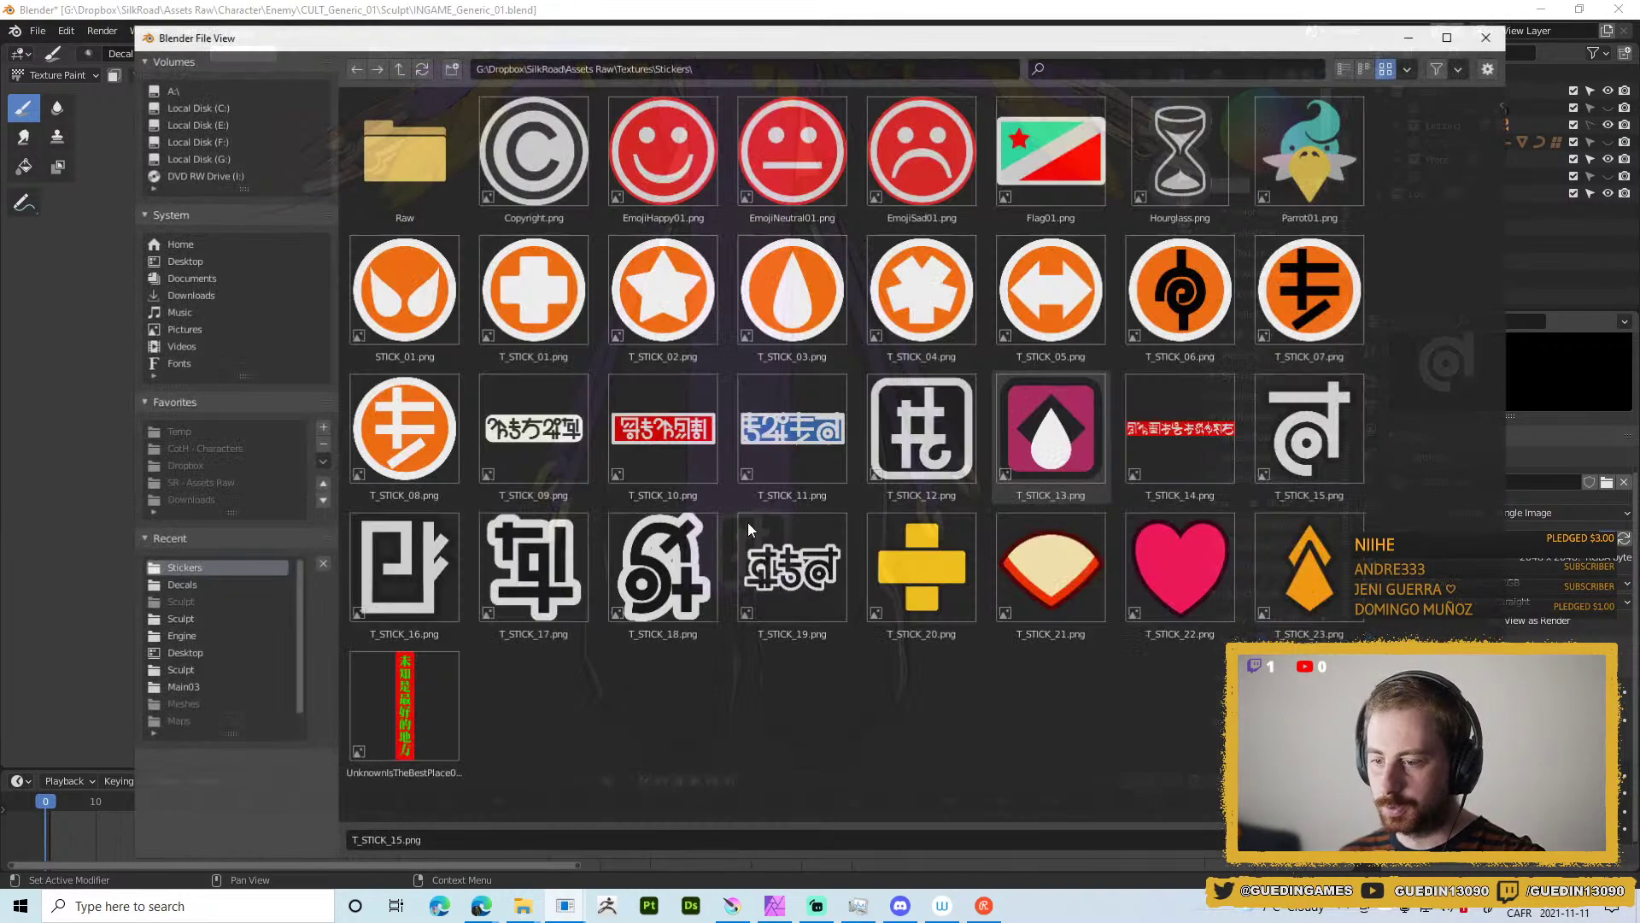
double_click(546, 439)
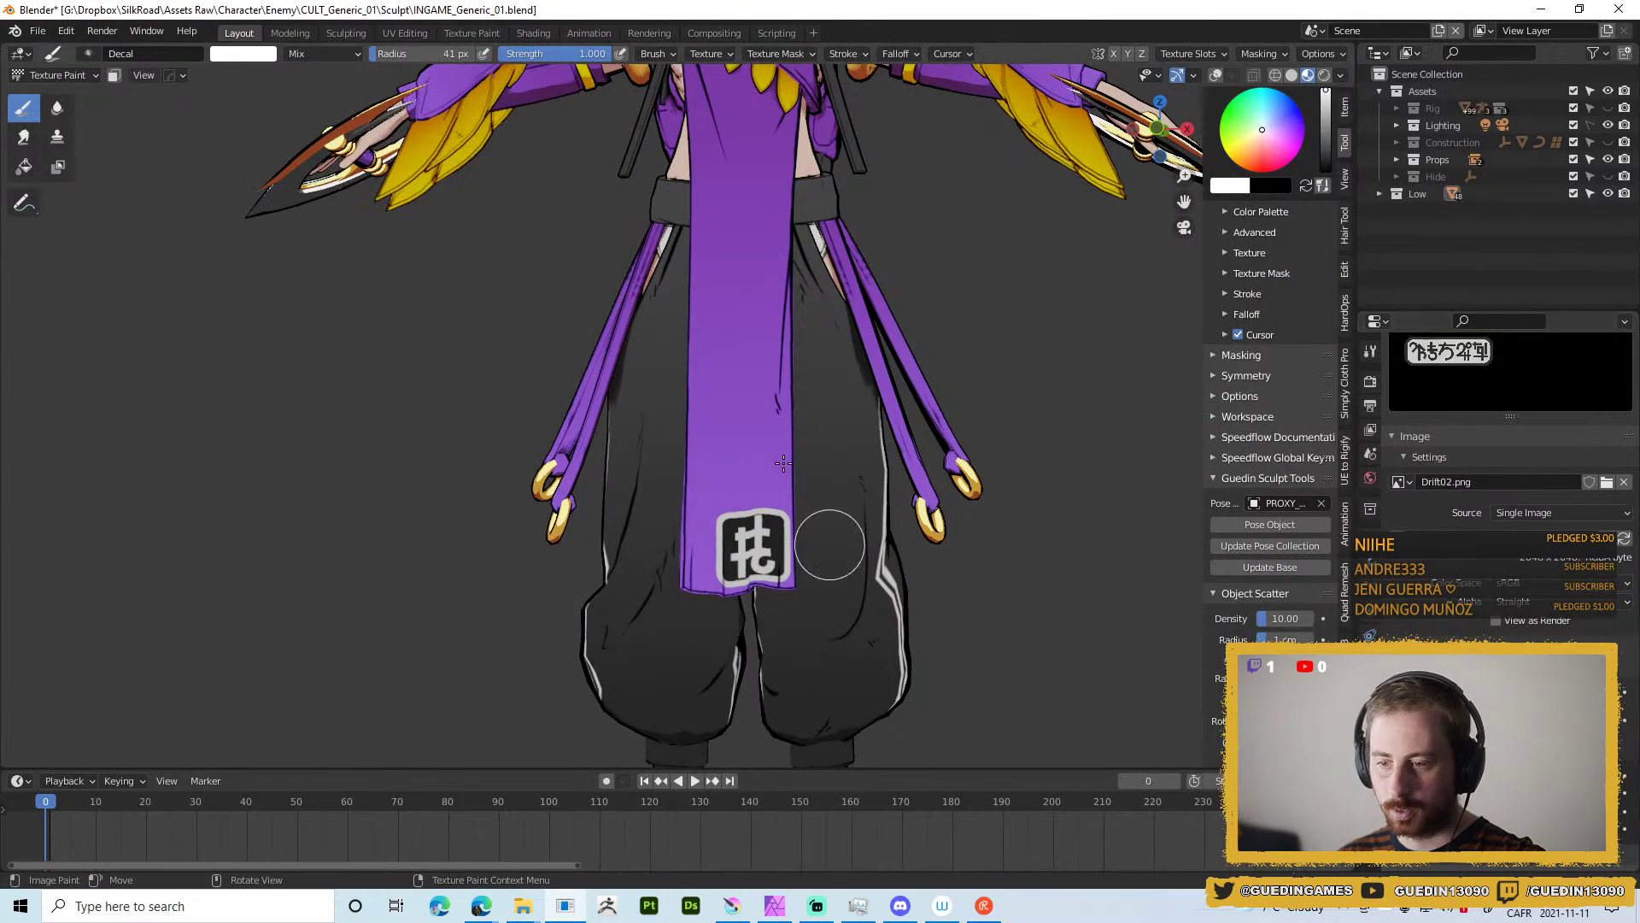
left_click_drag(768, 435, 816, 523)
key("ctrl+z")
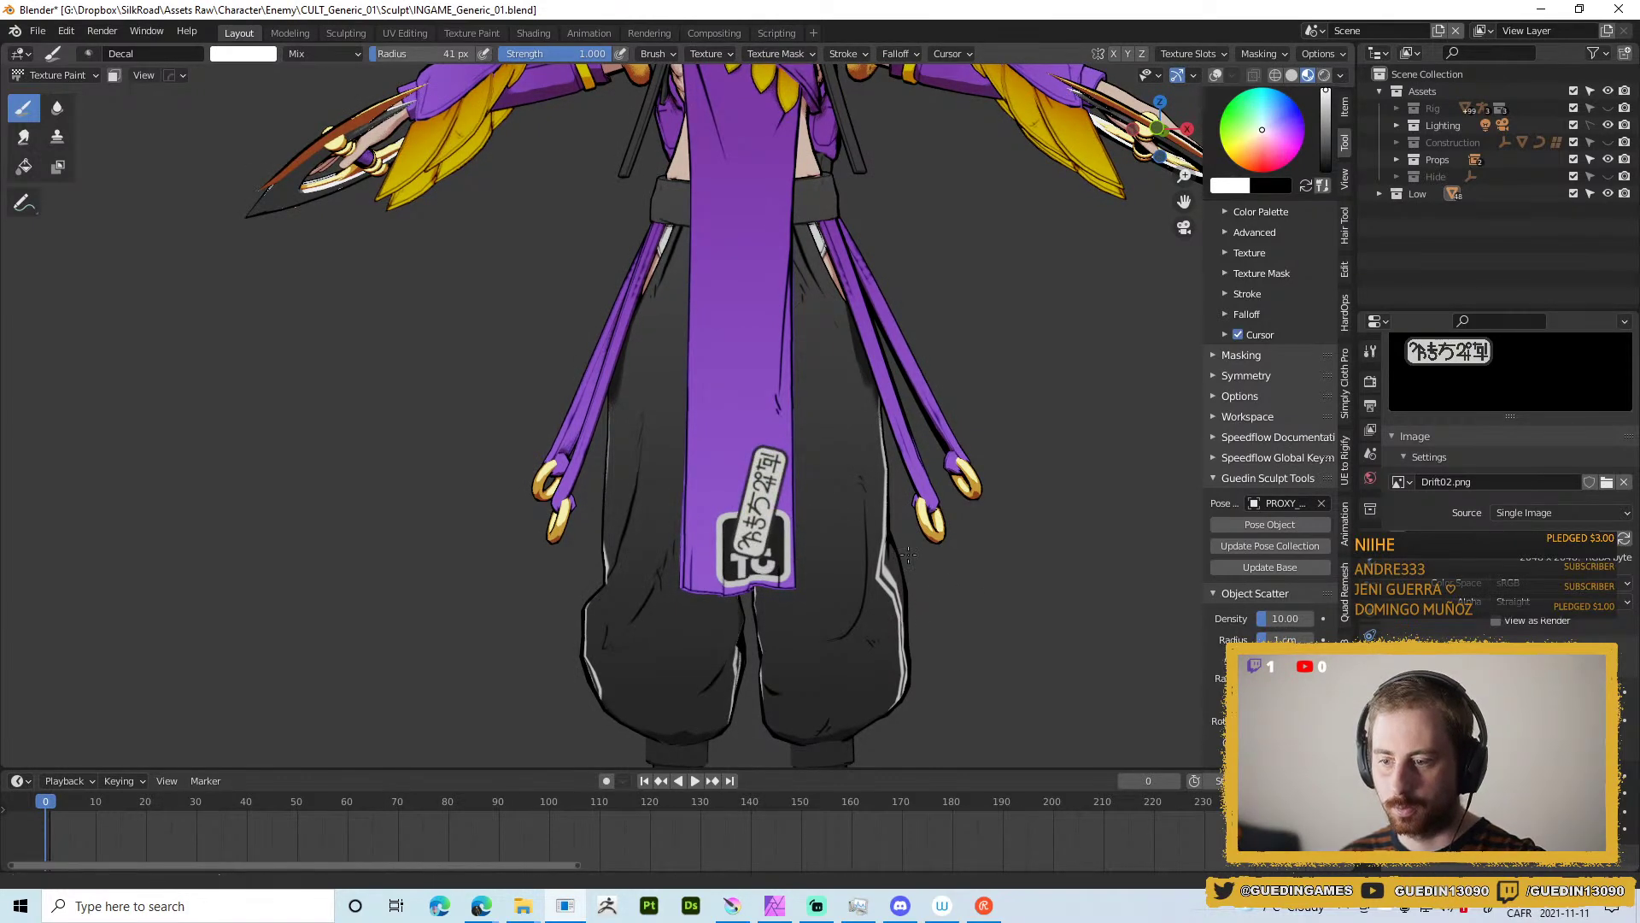
scroll(926, 608, "down", 4)
scroll(820, 468, "up", 6)
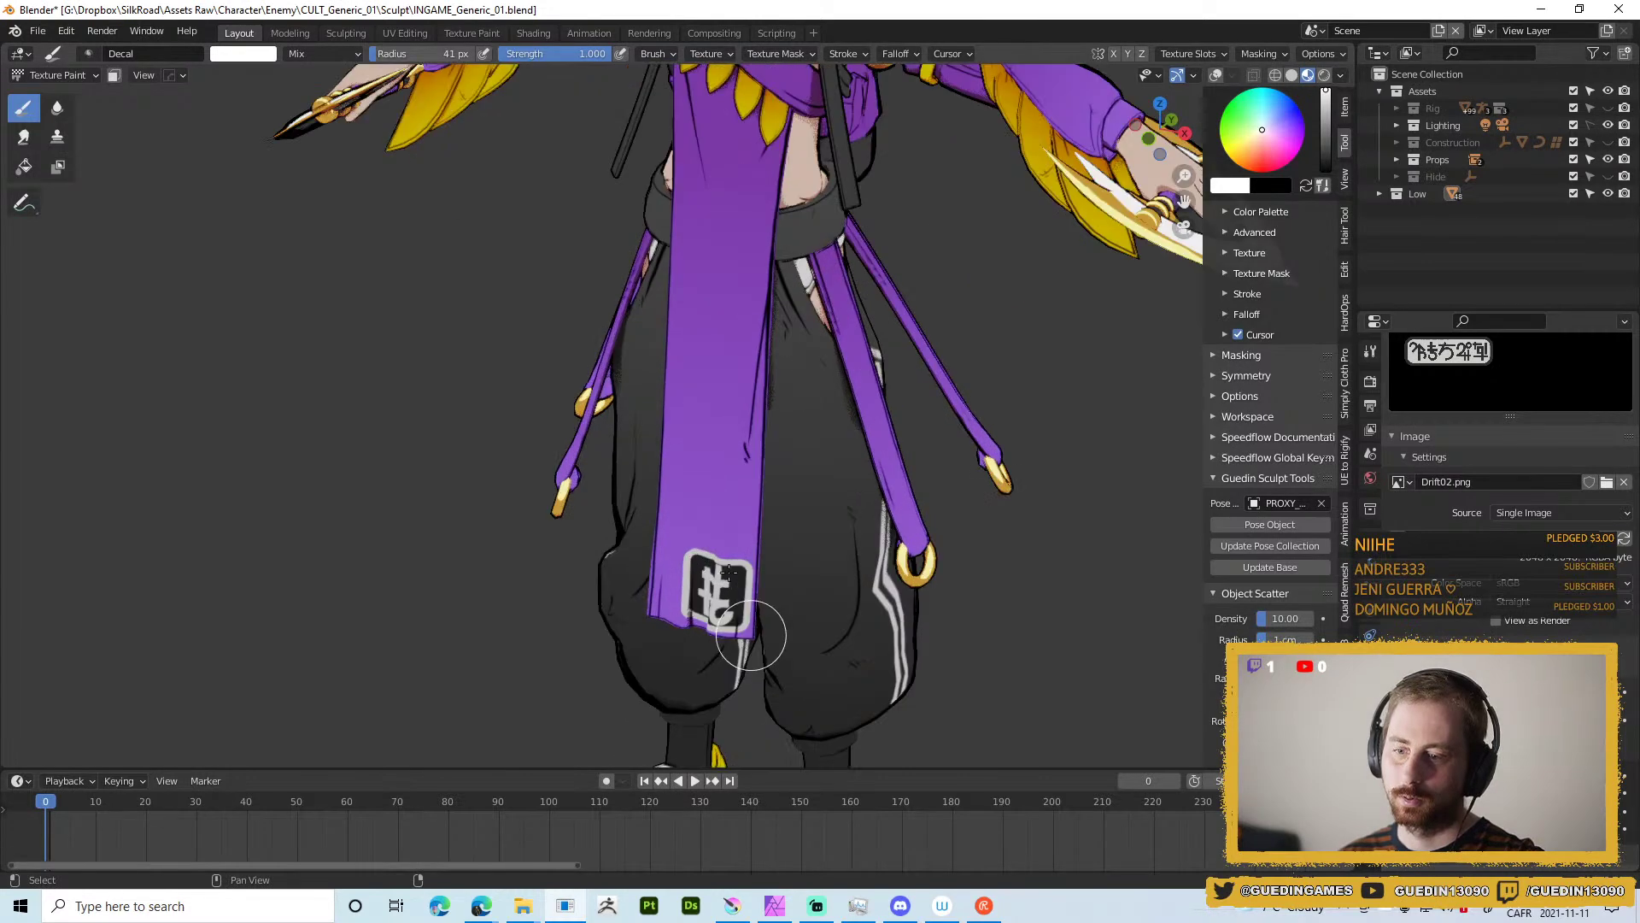
Stamp the T_STICK_09 decal vertically so it overlaps the upper right corner of the square decal.
left_click_drag(717, 539, 781, 560)
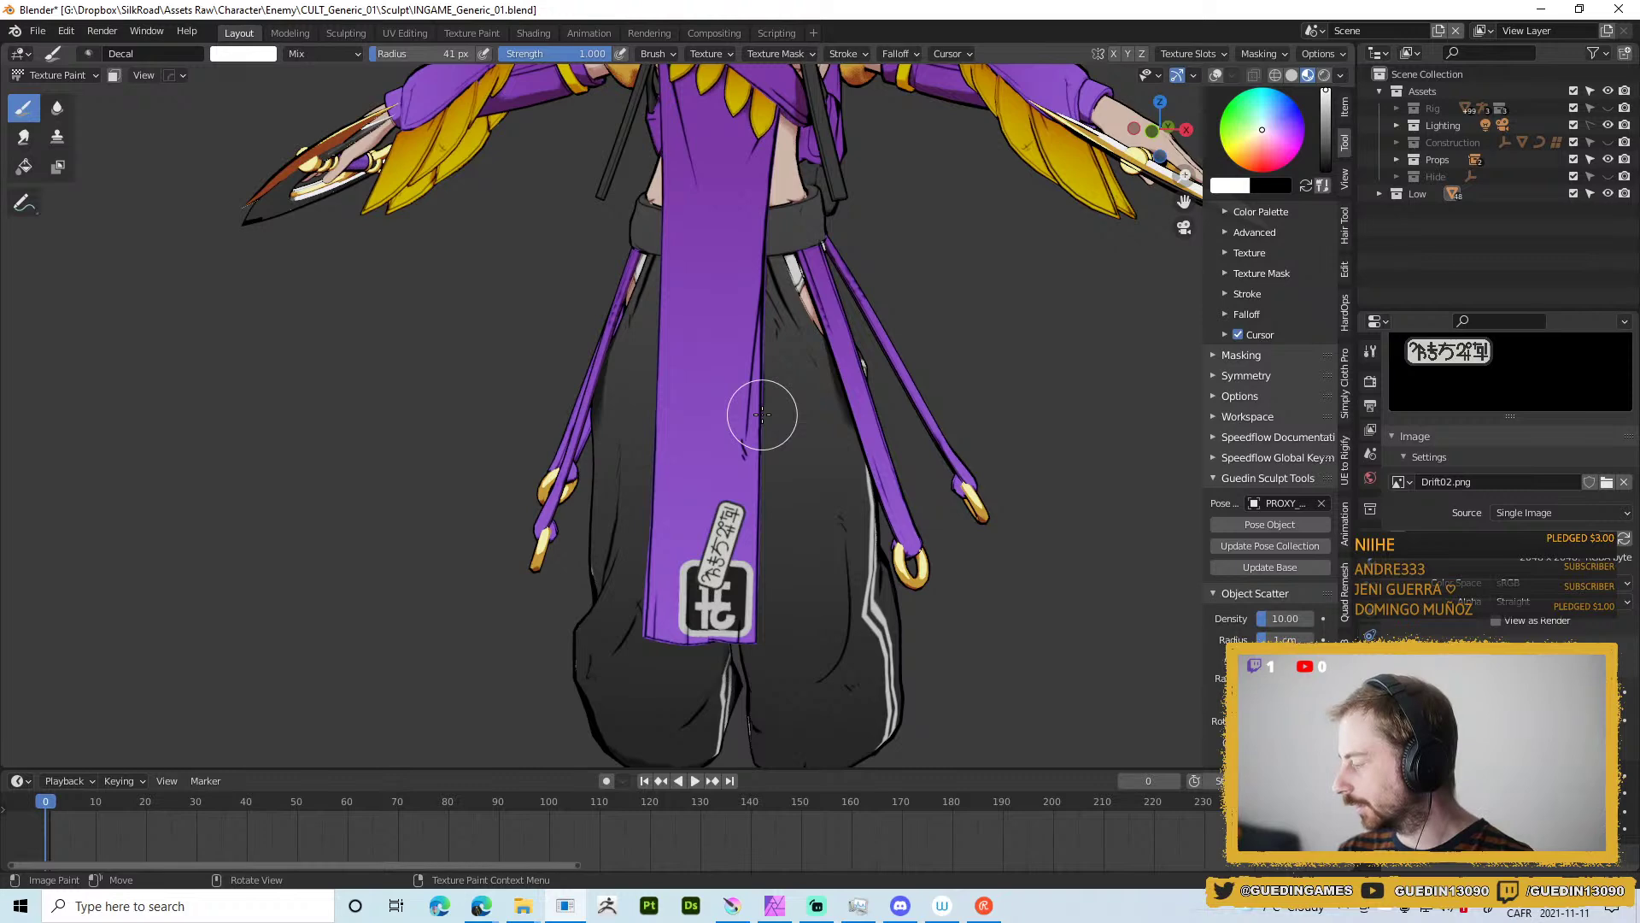
mouse_move(795, 476)
left_mouse_down()
mouse_move(794, 519)
mouse_move(812, 487)
mouse_move(795, 513)
left_mouse_up()
left_click_drag(790, 525, 810, 566)
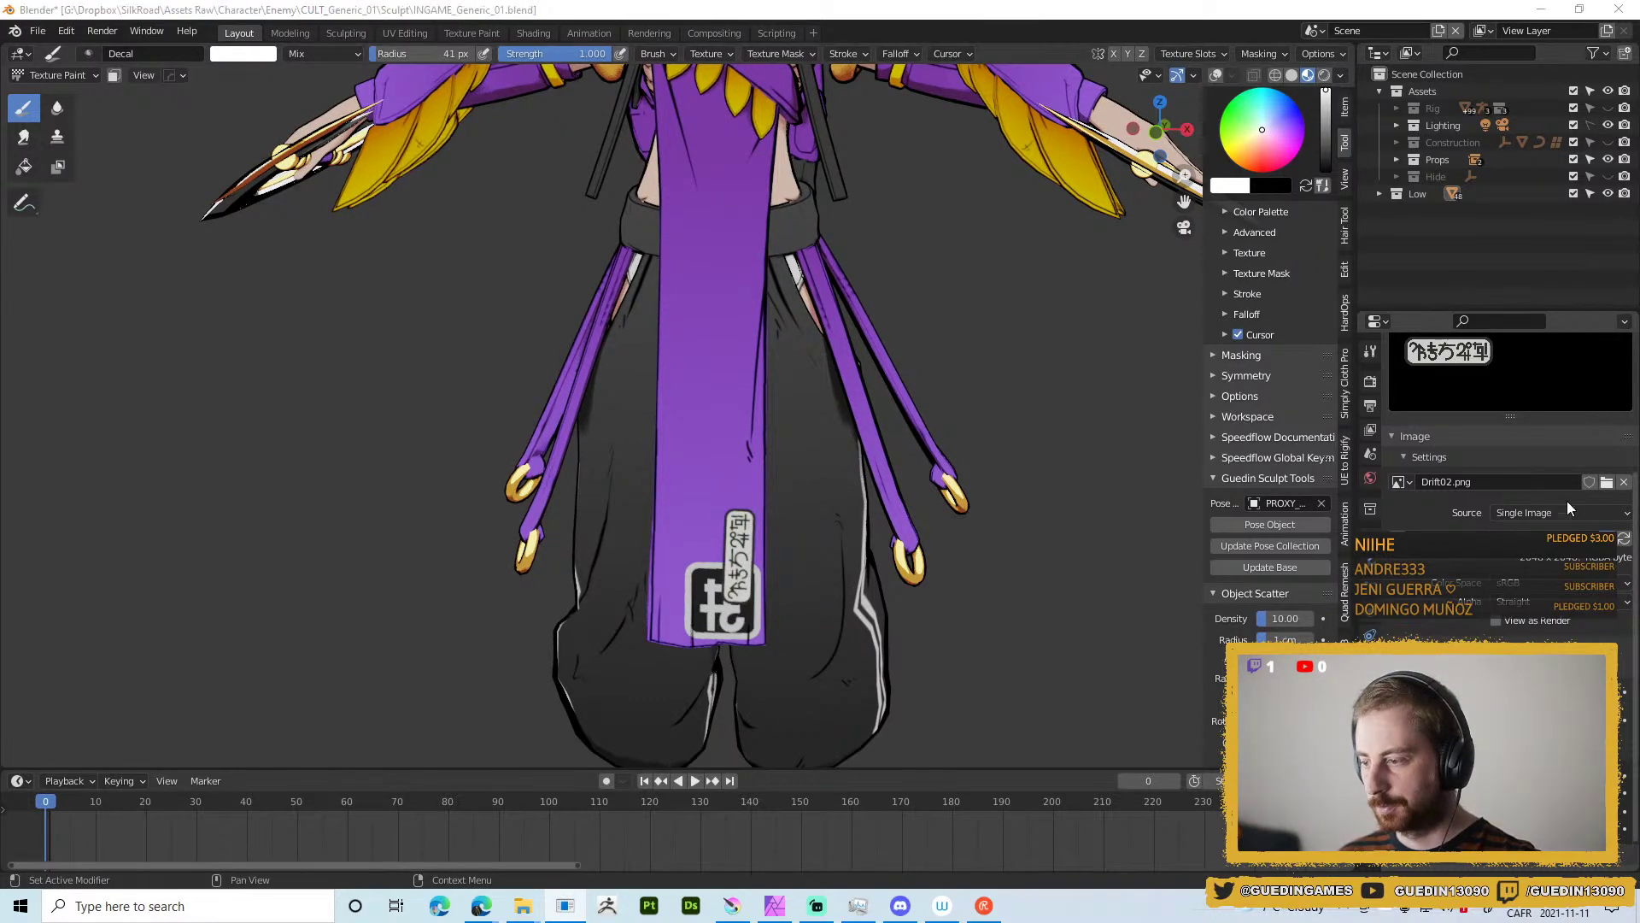
Load T_STICK_20.png, try stamping the yellow cross below the chest feathers and undo the stamp.
left_click(1607, 481)
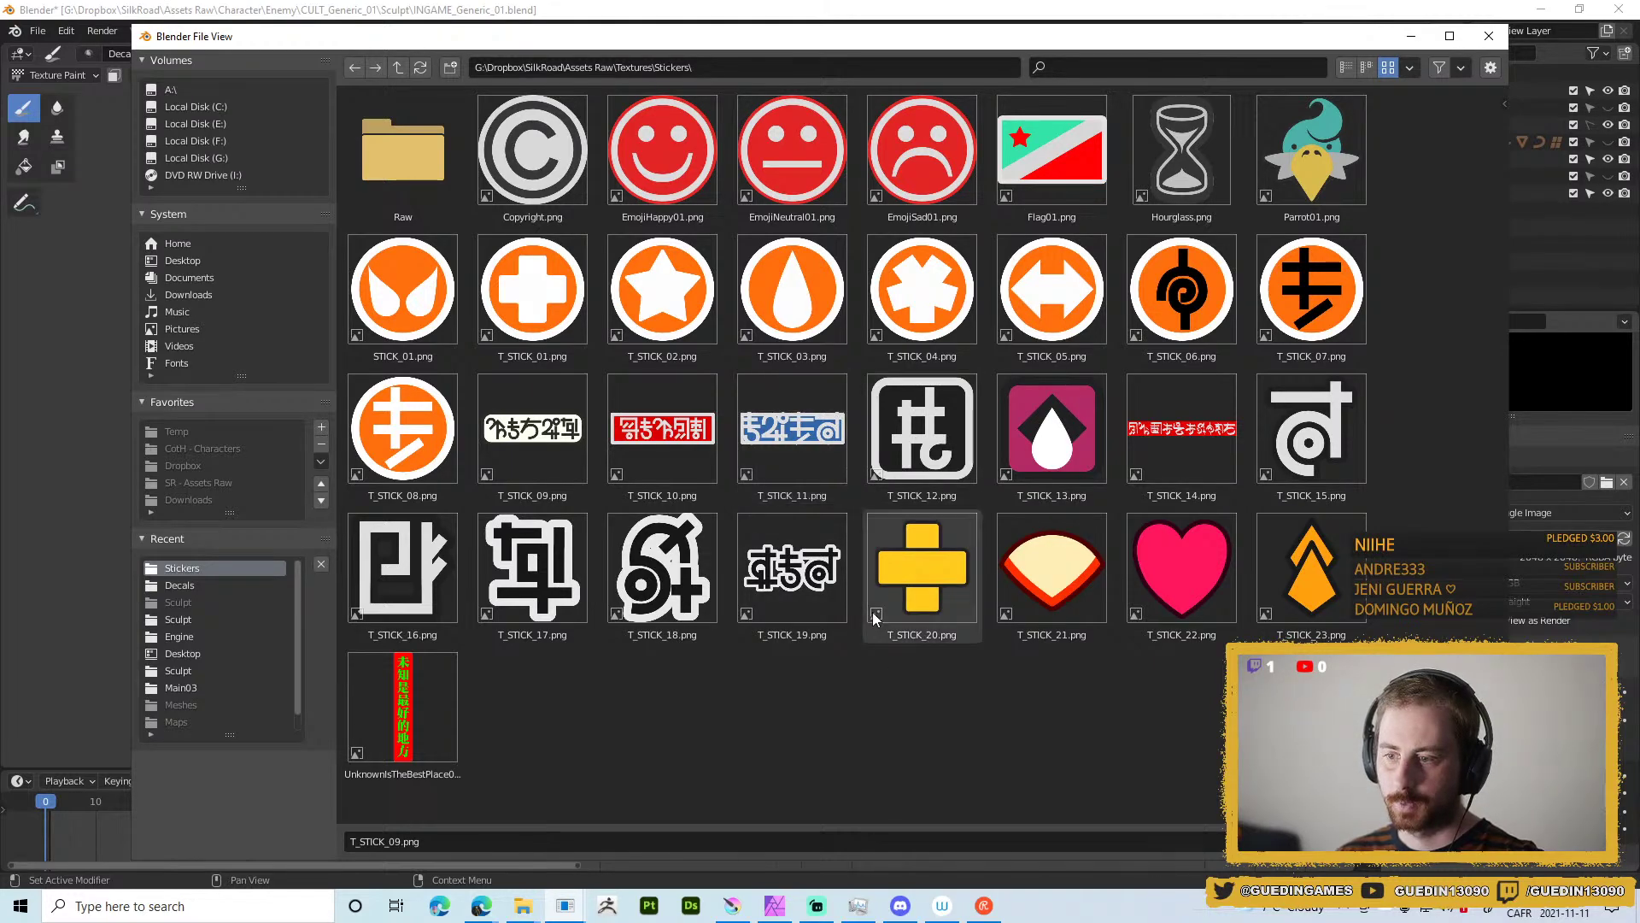
double_click(910, 578)
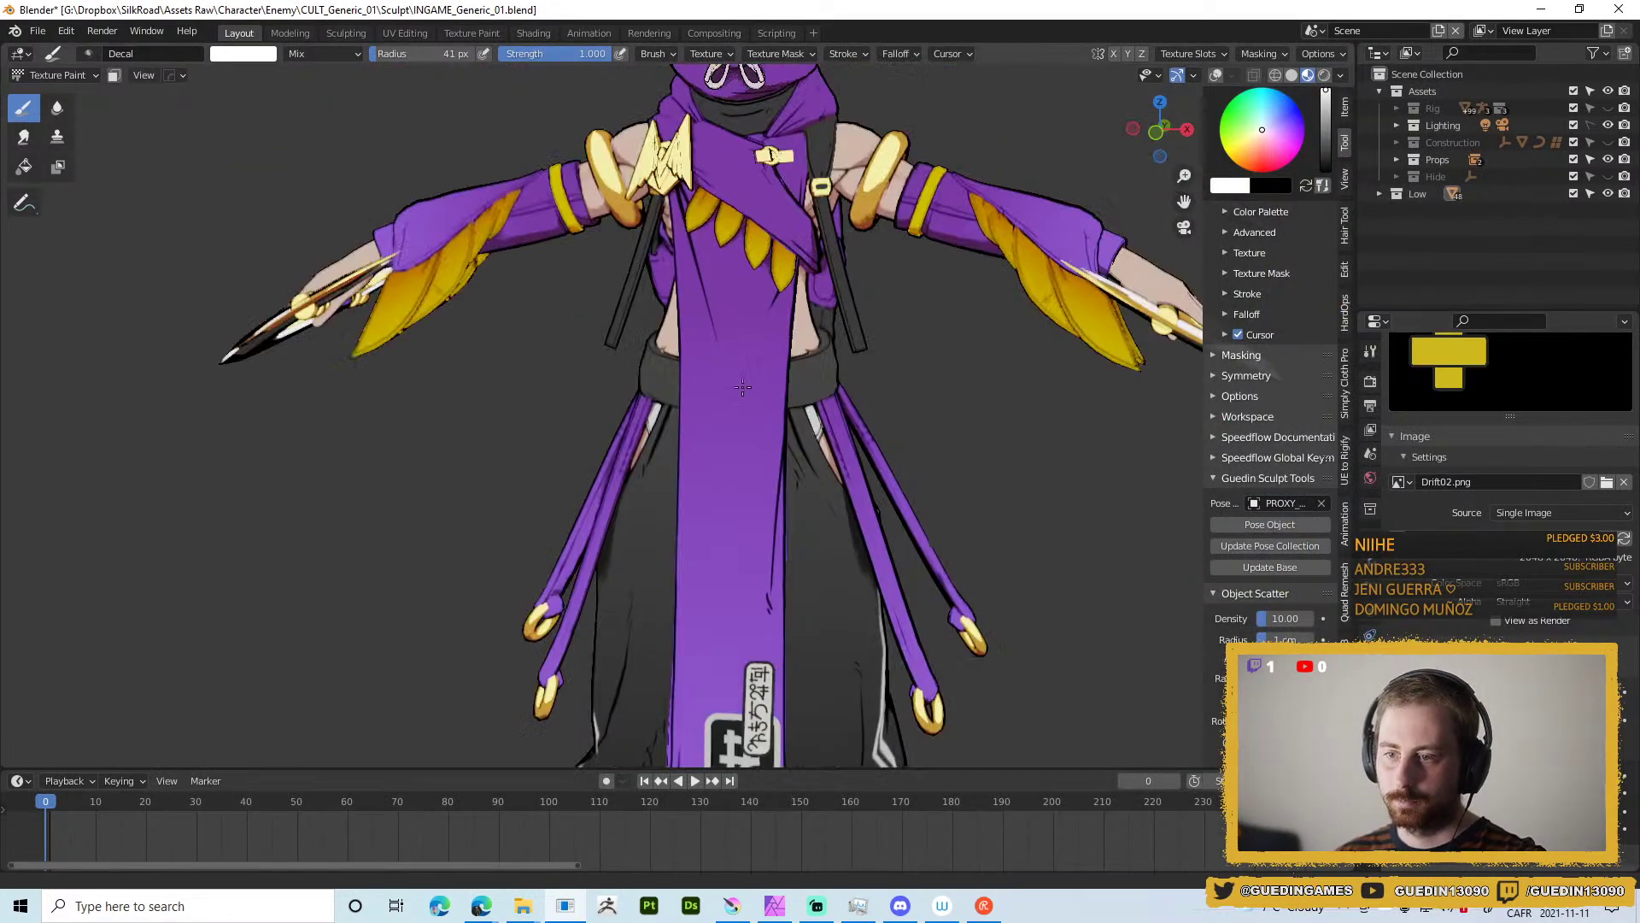
mouse_move(708, 280)
left_mouse_down()
mouse_move(741, 297)
mouse_move(690, 404)
mouse_move(769, 439)
left_mouse_up()
scroll(773, 359, "down", 4)
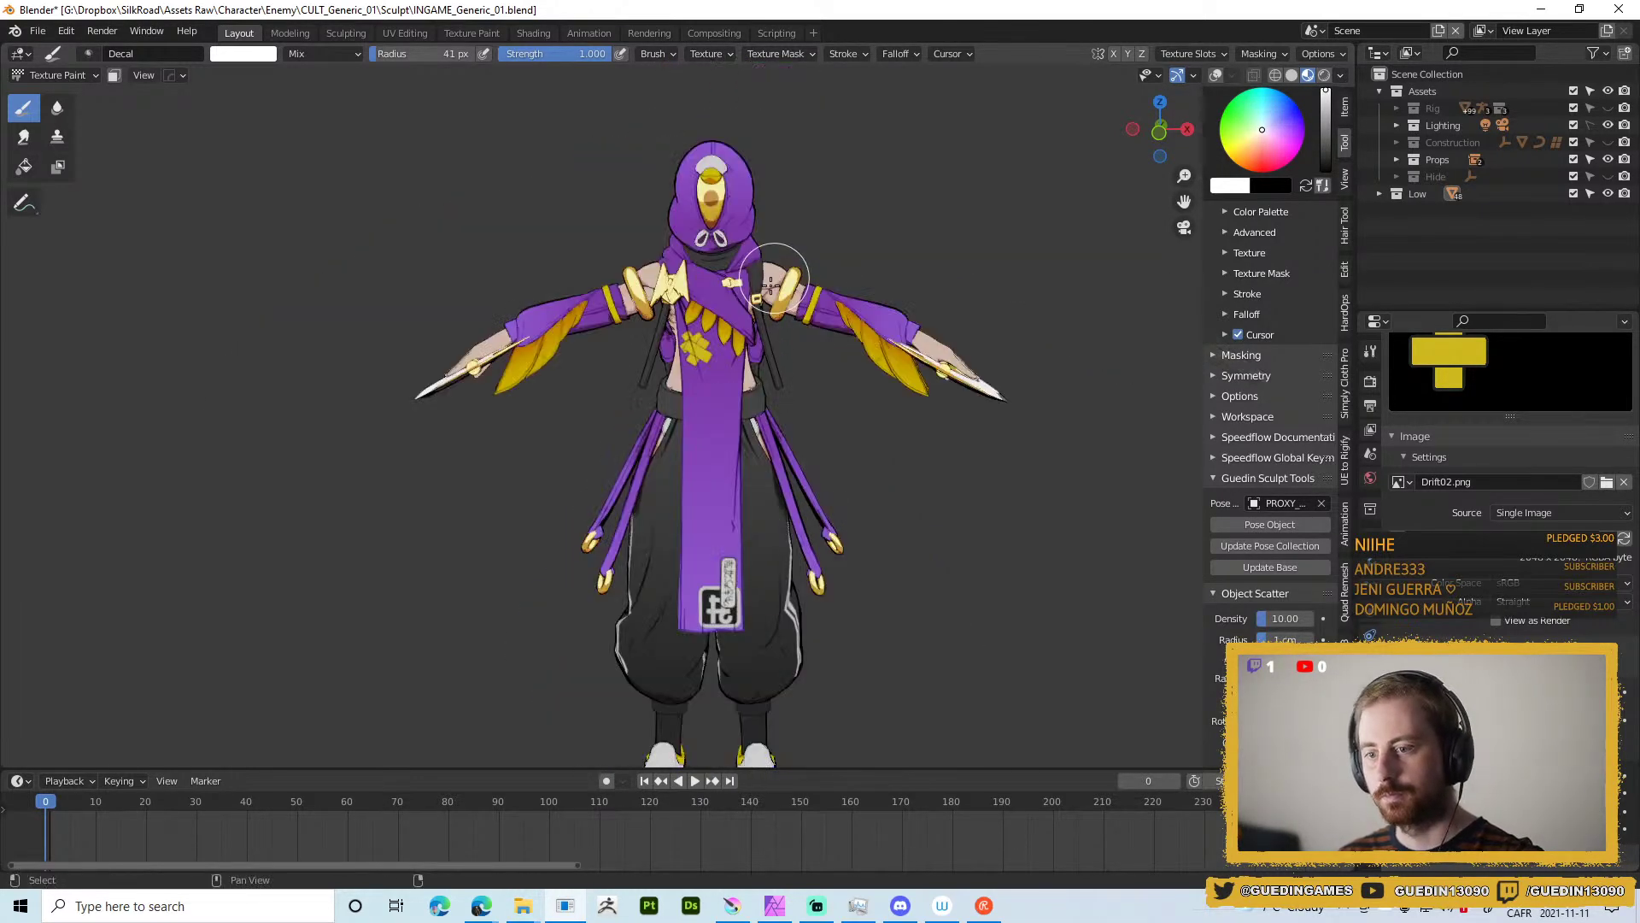
right_click(814, 378)
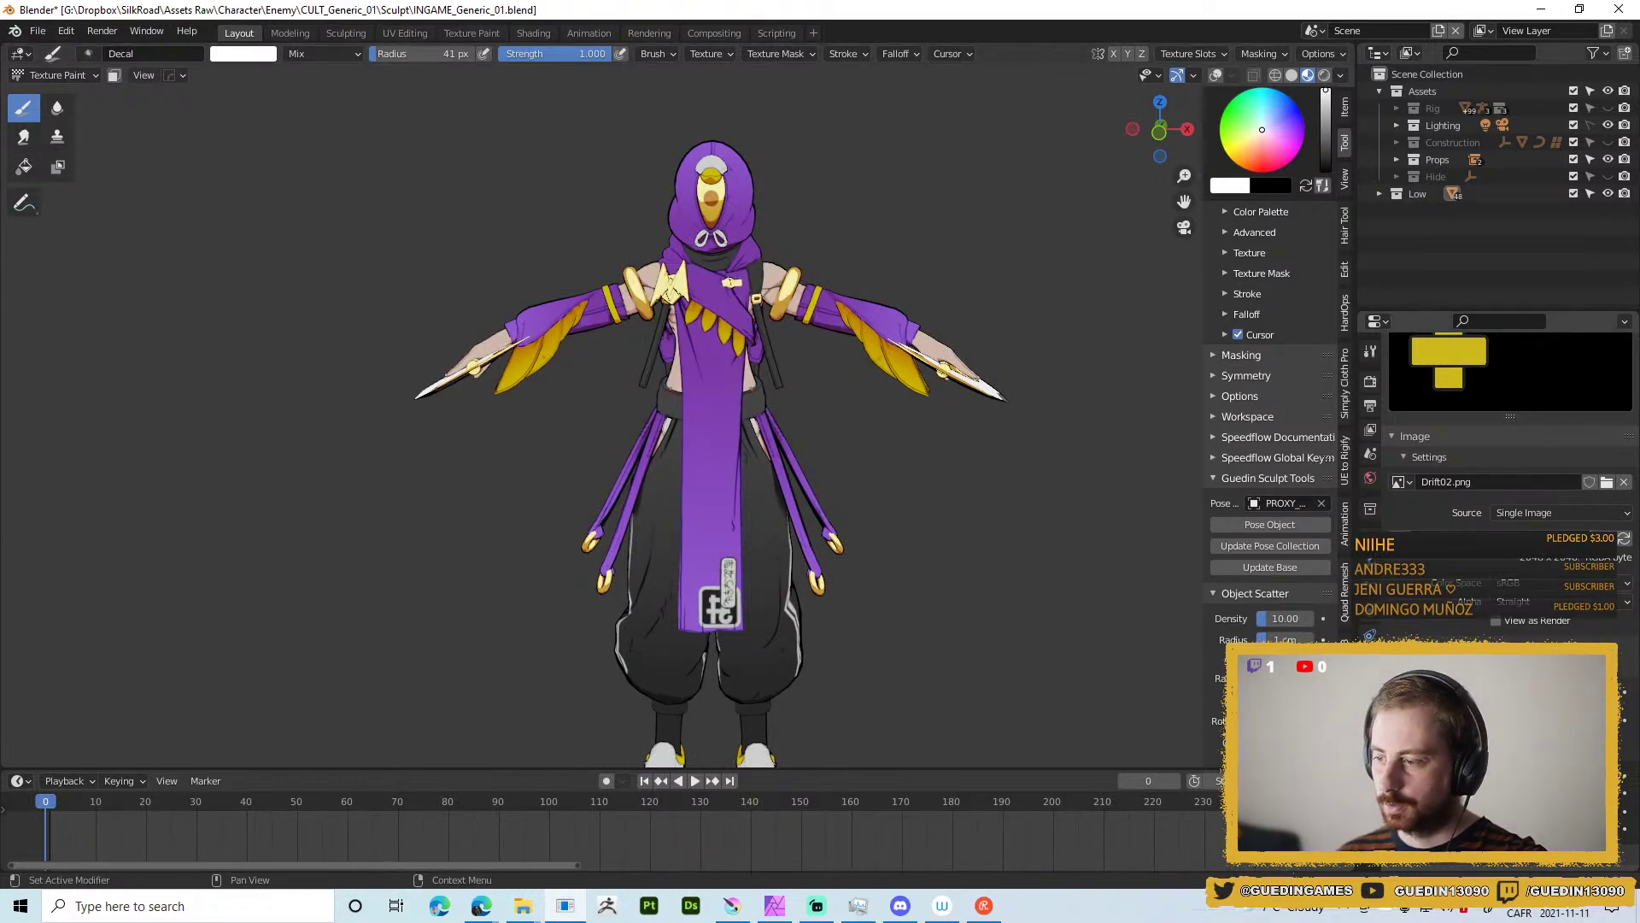
Load T_STICK_15.png as the decal image, set the brush radius to 31 px and stamp it below the chest feathers.
key("alt+o")
double_click(1311, 427)
scroll(716, 359, "up", 4)
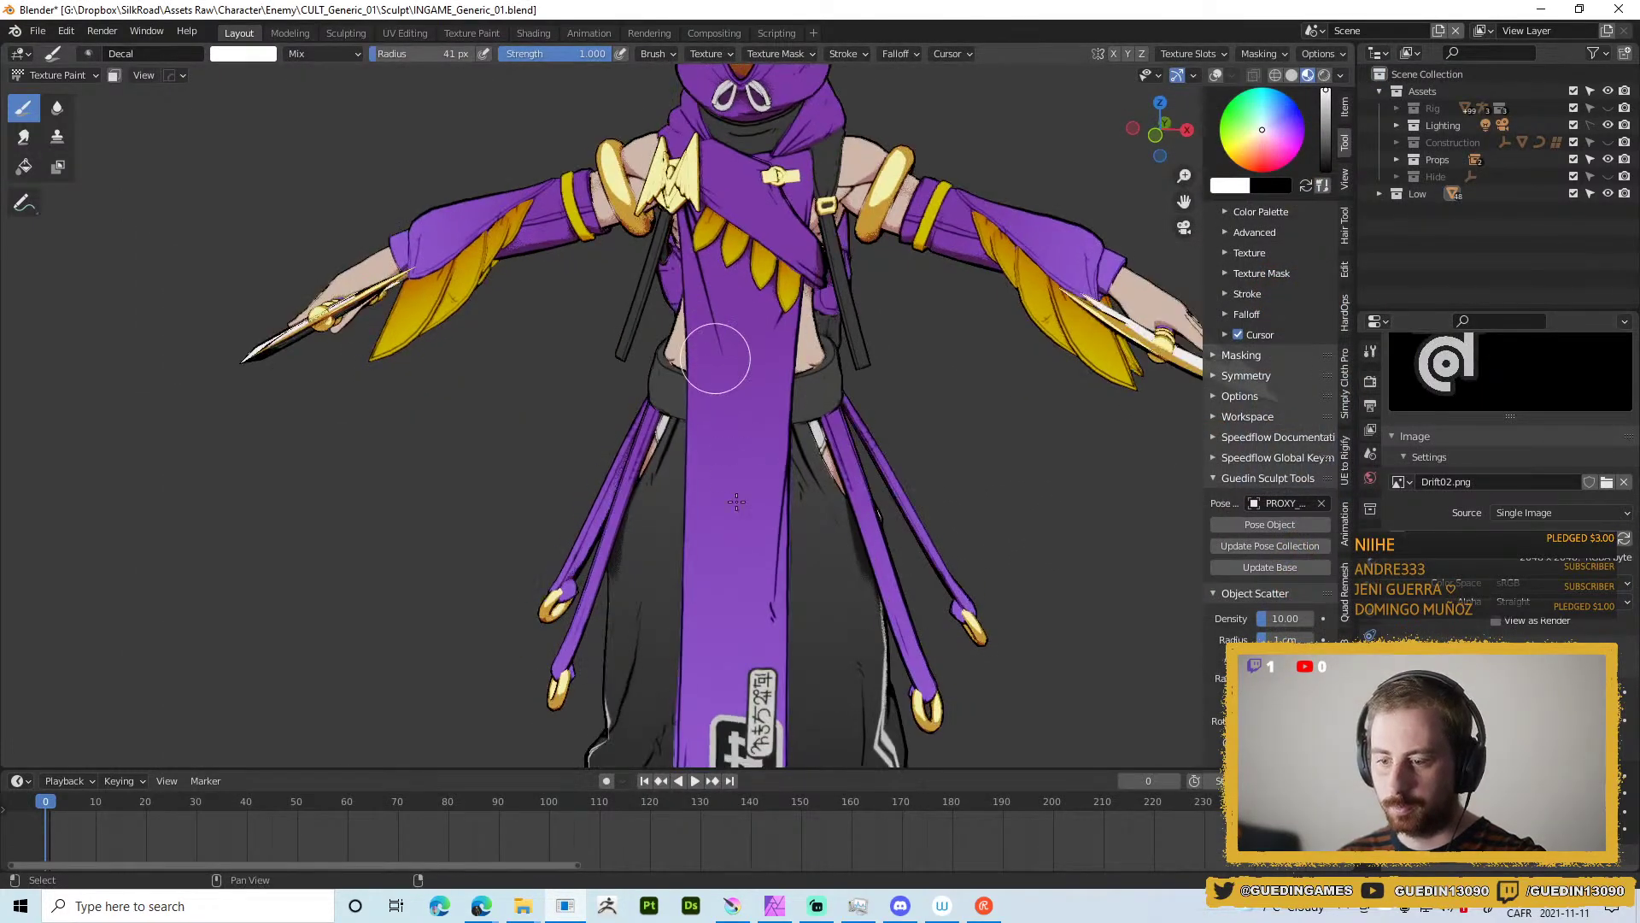
scroll(740, 385, "down", 2)
key("f")
left_click(744, 282)
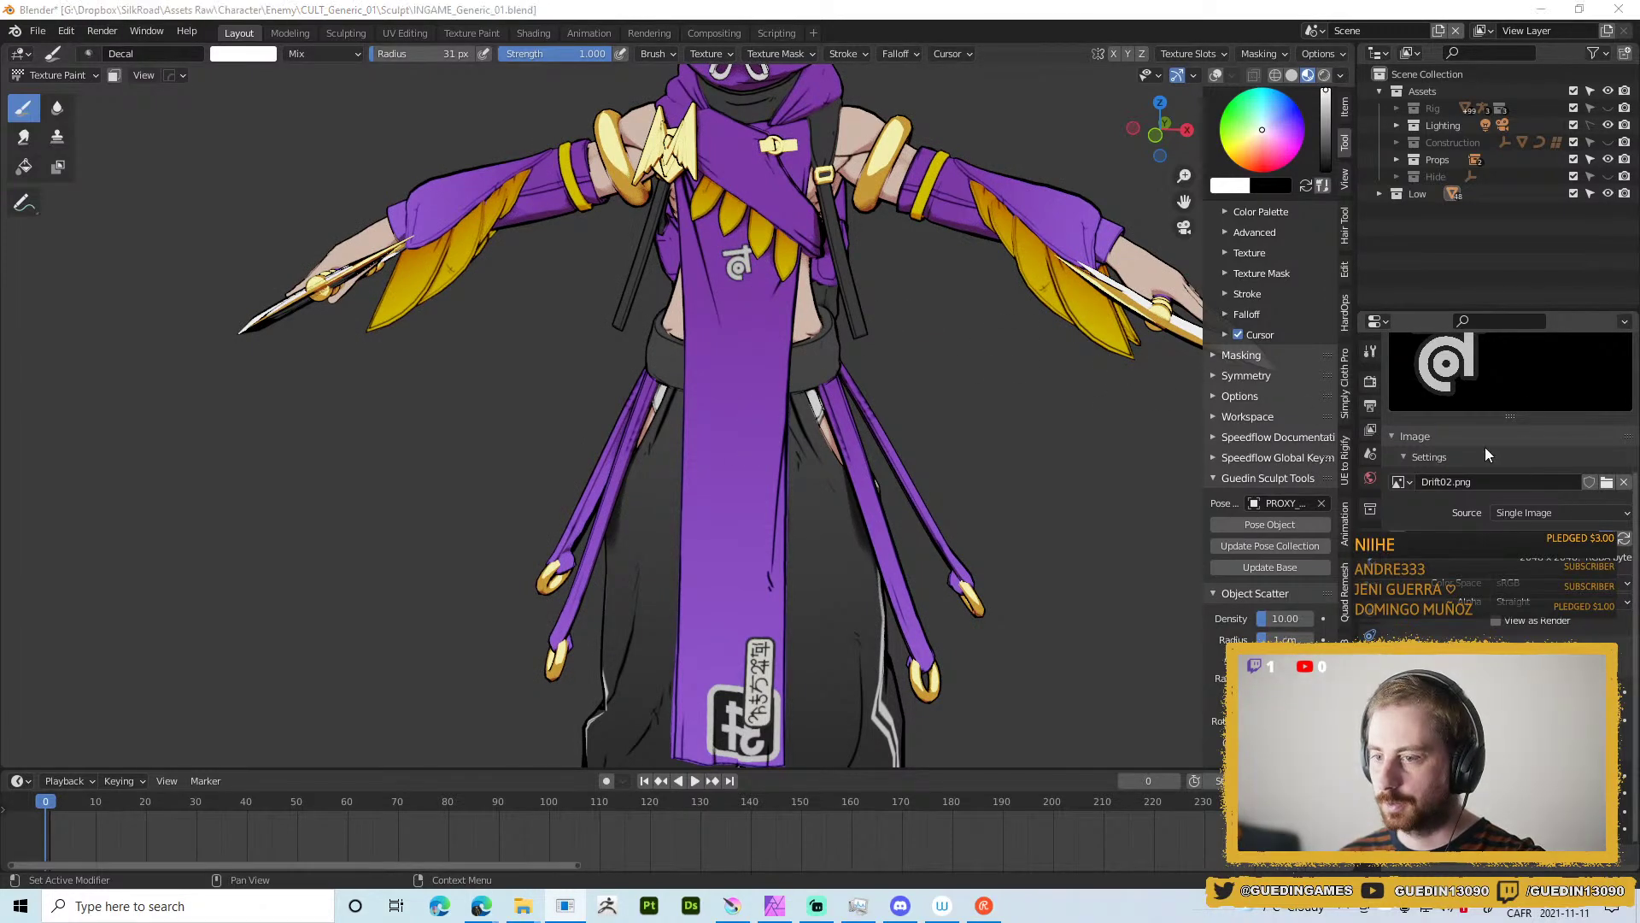
Load T_STICK_18.png as the decal image and stamp it tilted below the chest feathers, overlapping the T_STICK_15 decal.
left_click(1606, 481)
left_click(680, 591)
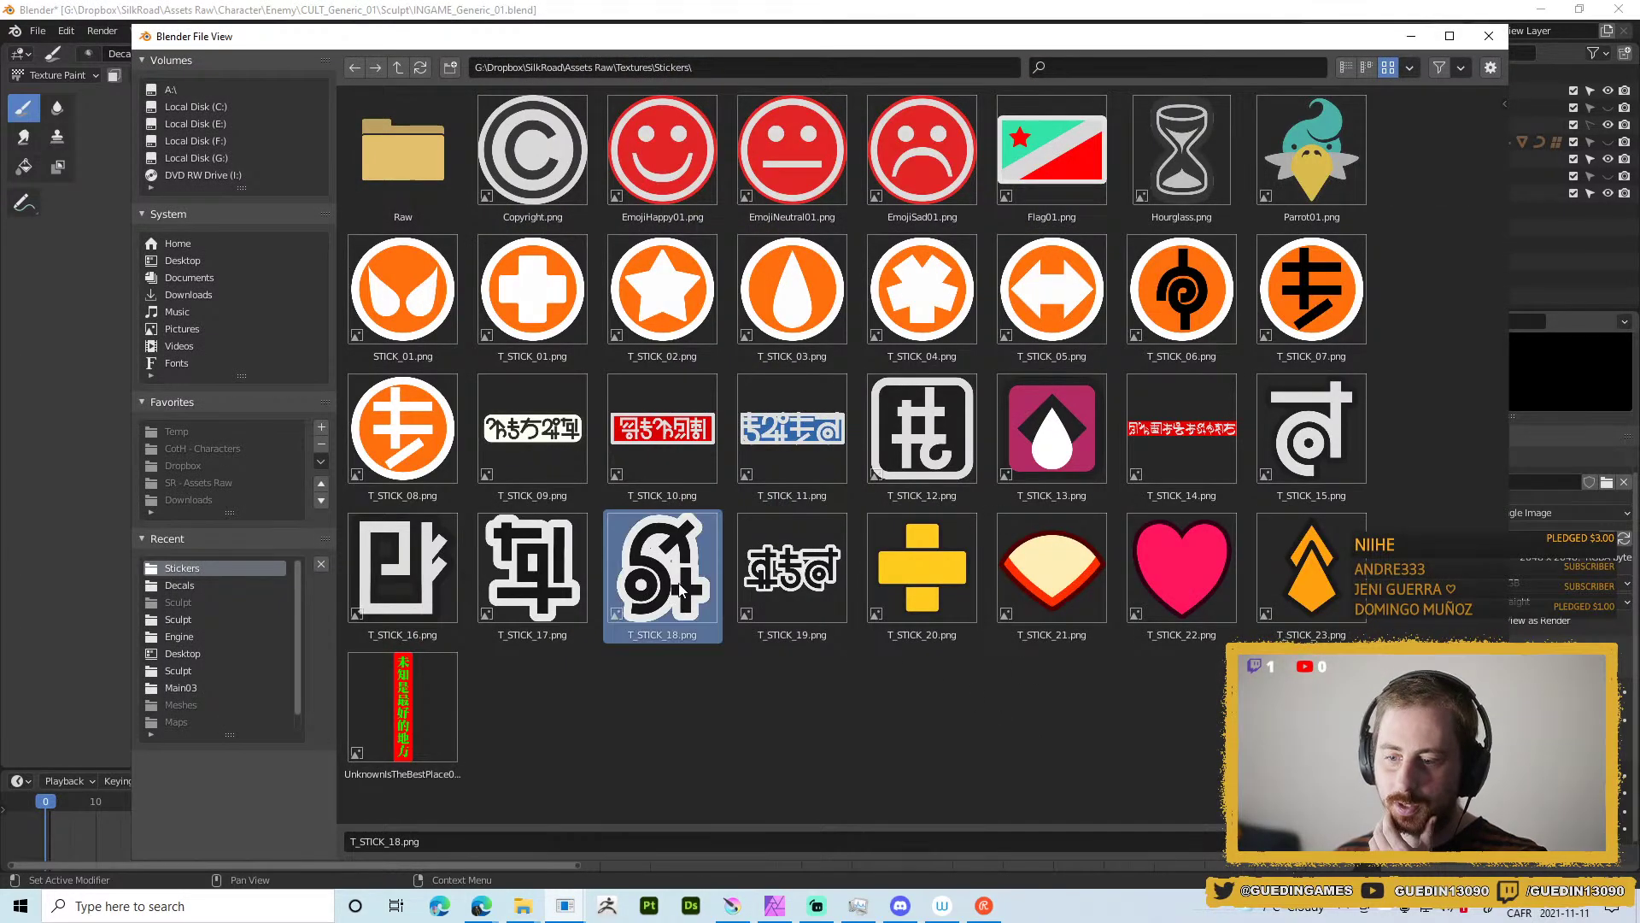
double_click(667, 596)
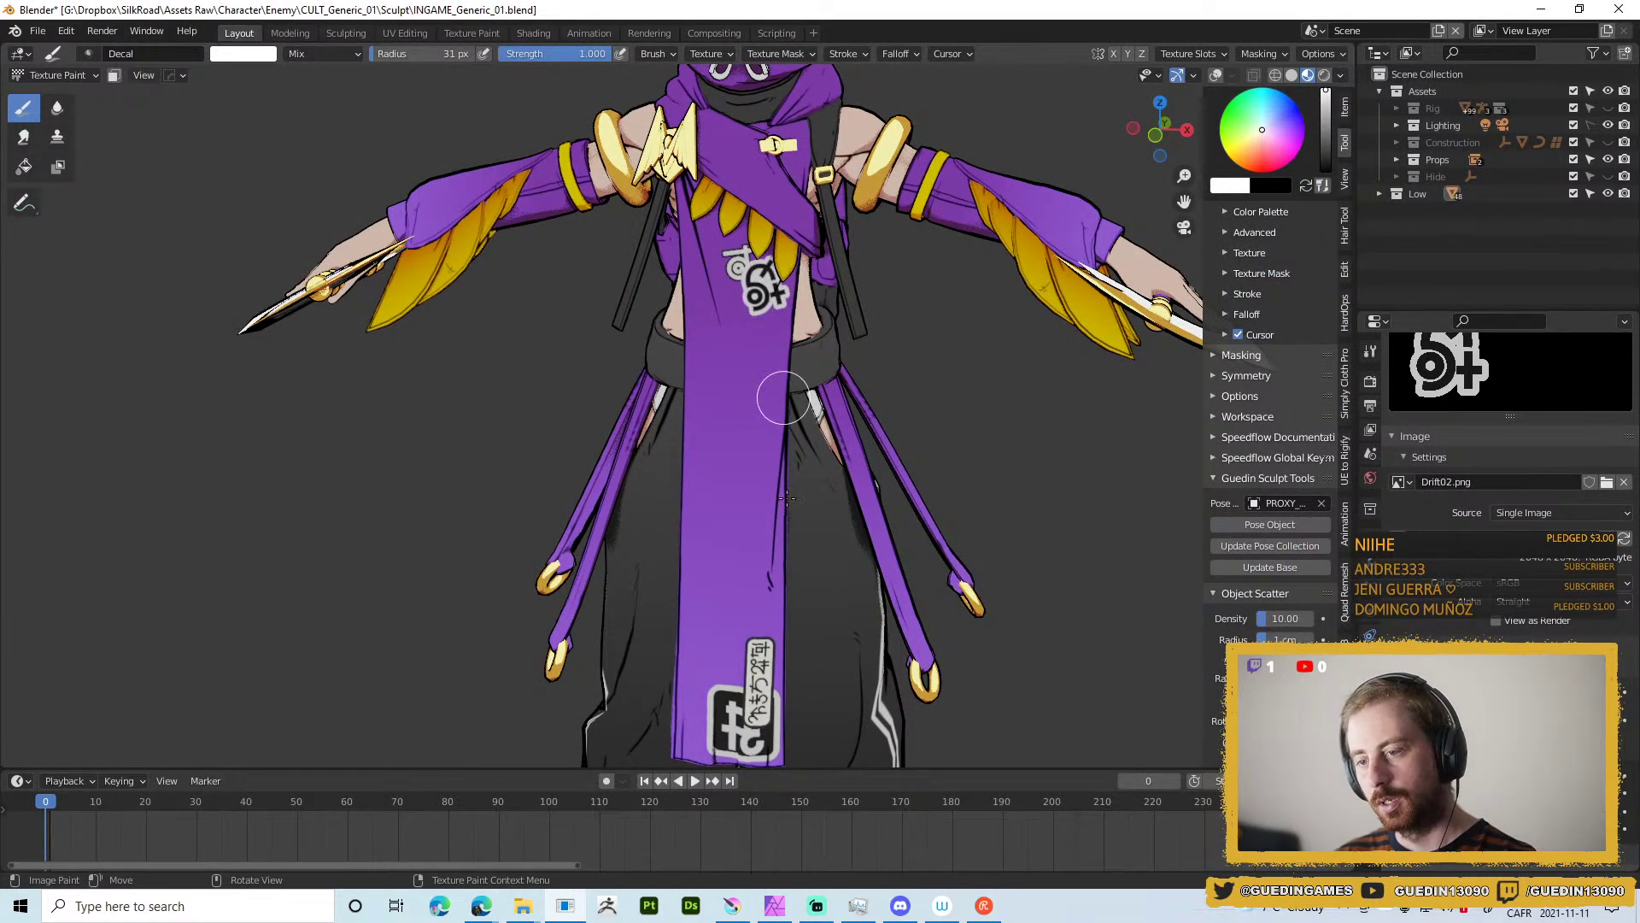
left_click_drag(751, 269, 769, 313)
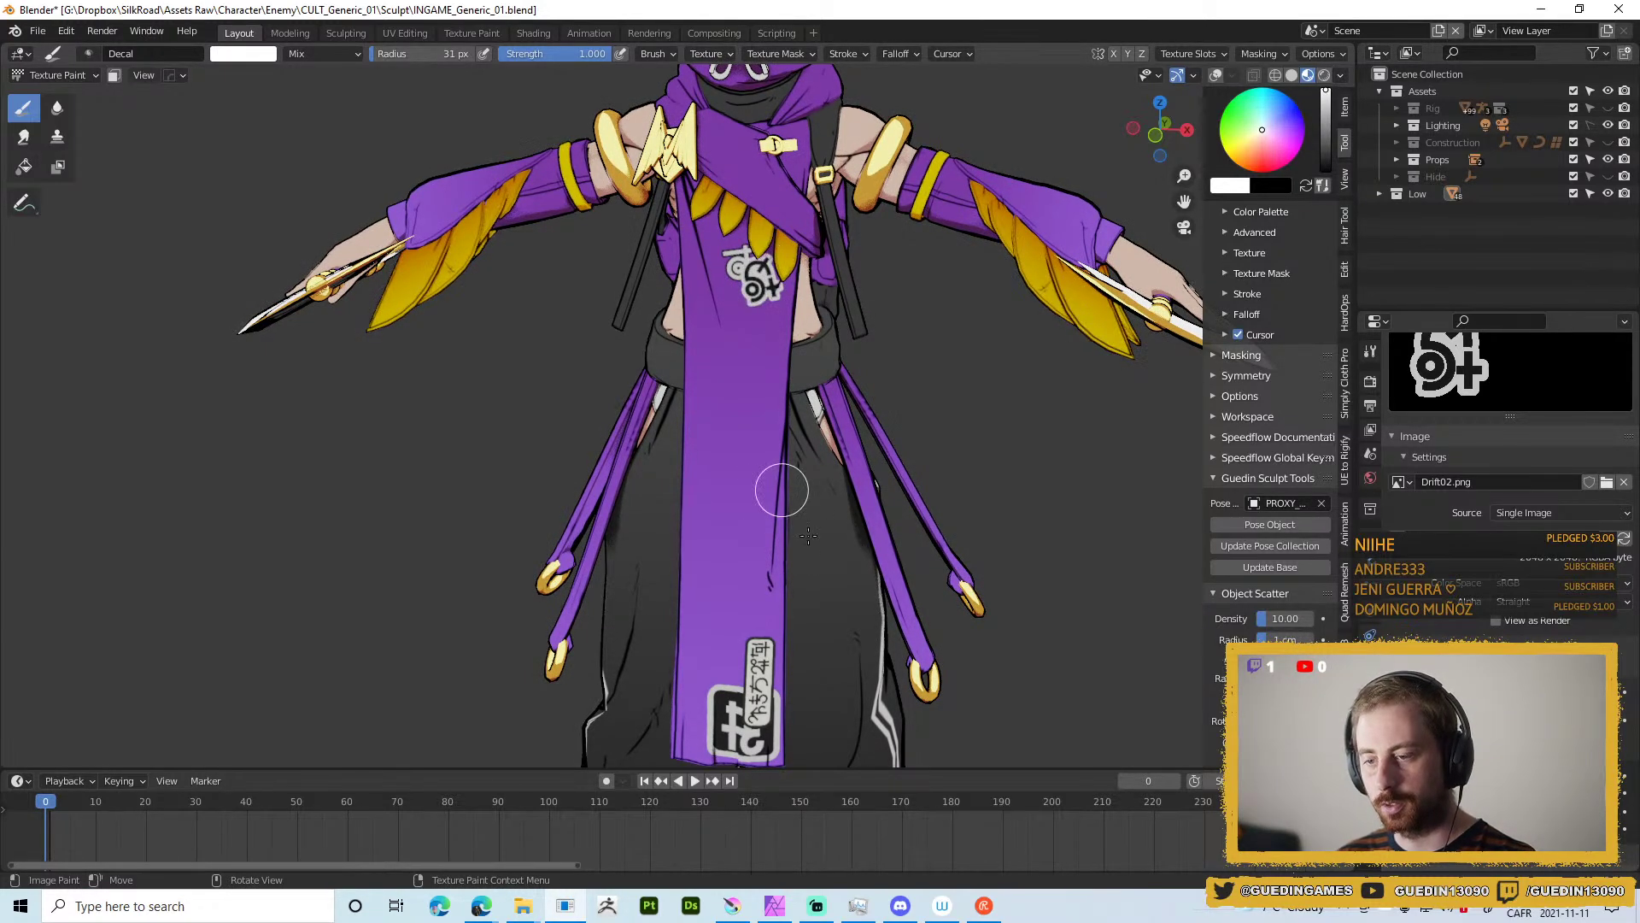
Load T_STICK_23.png, try stamping a small gold diamond near the cloth's edge below the chest feathers and undo the stamp.
left_click(1606, 482)
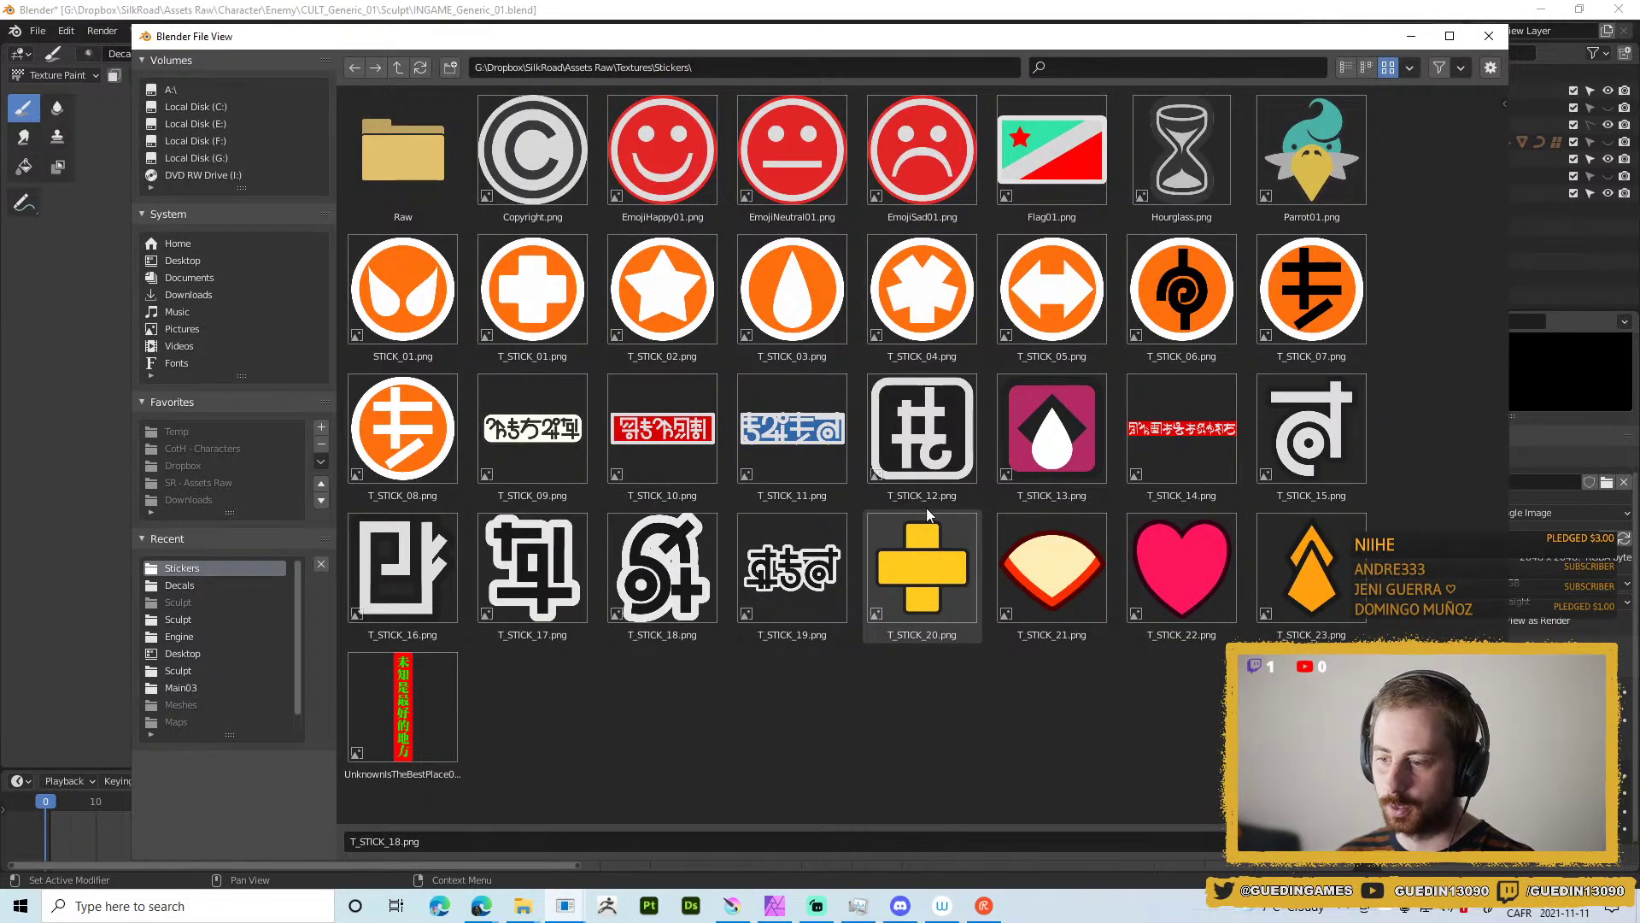
double_click(1316, 571)
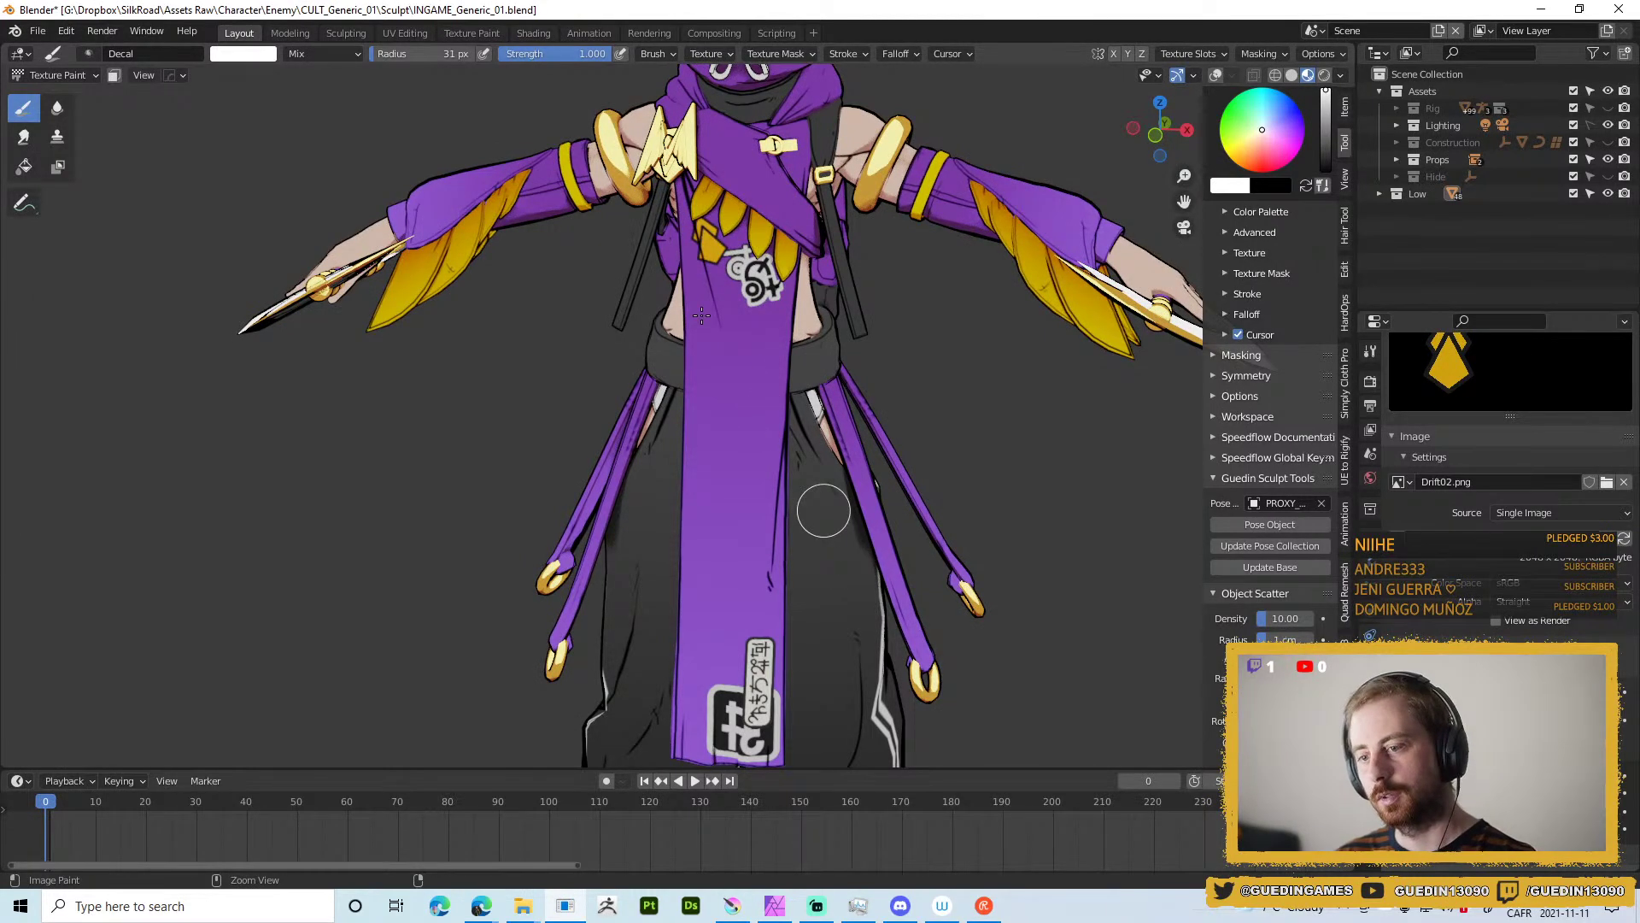
scroll(735, 298, "down", 6)
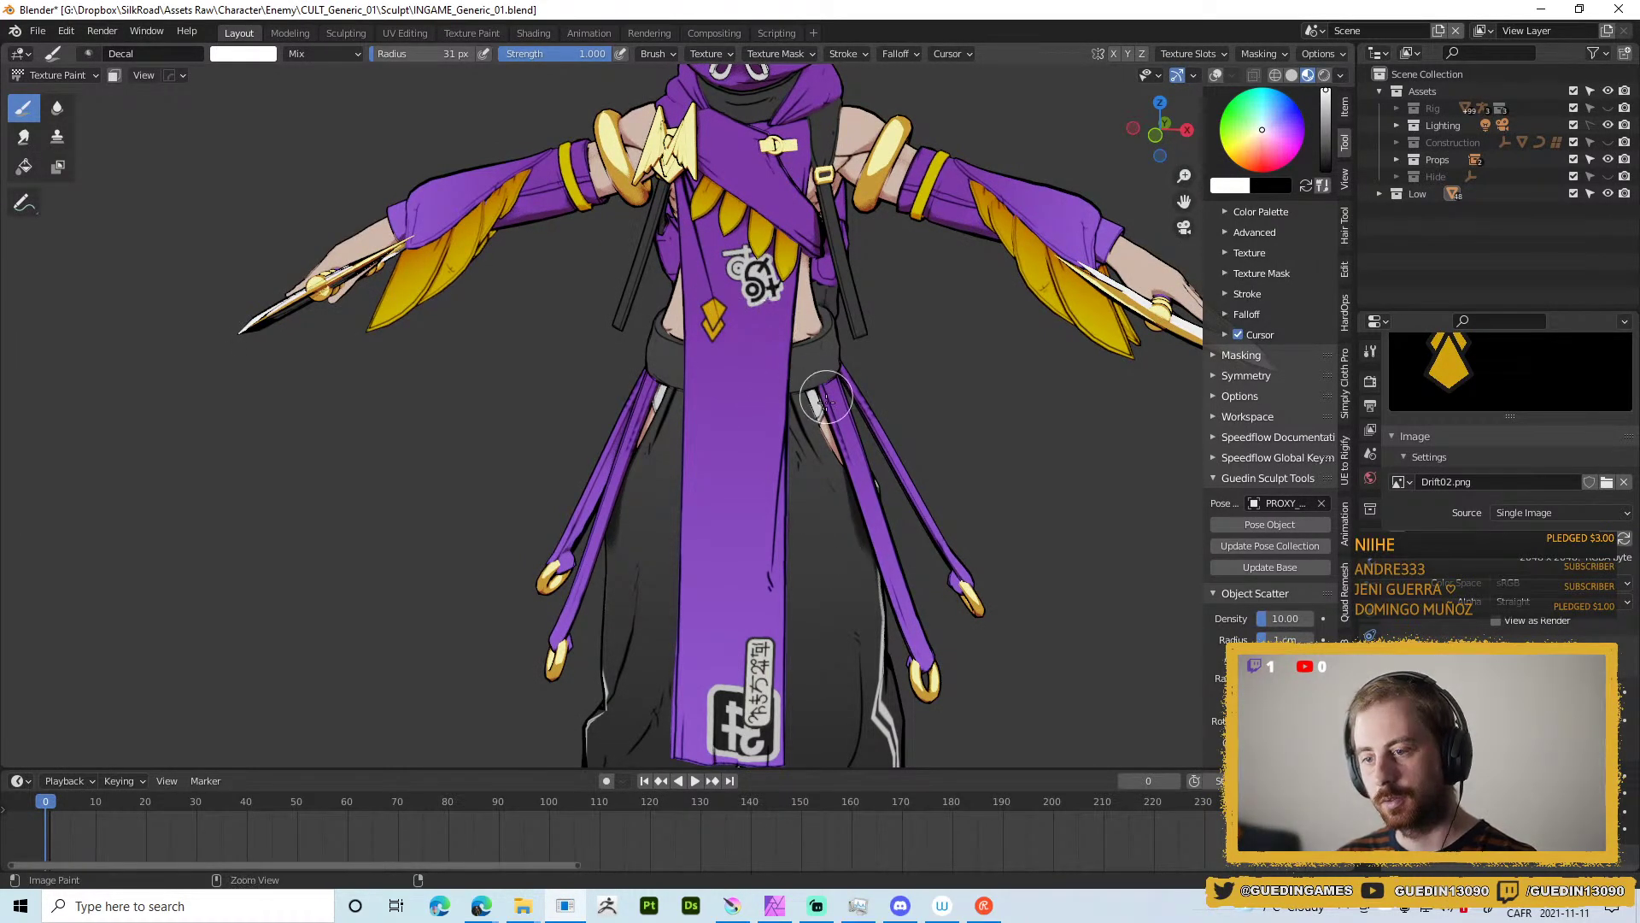
scroll(764, 460, "up", 4)
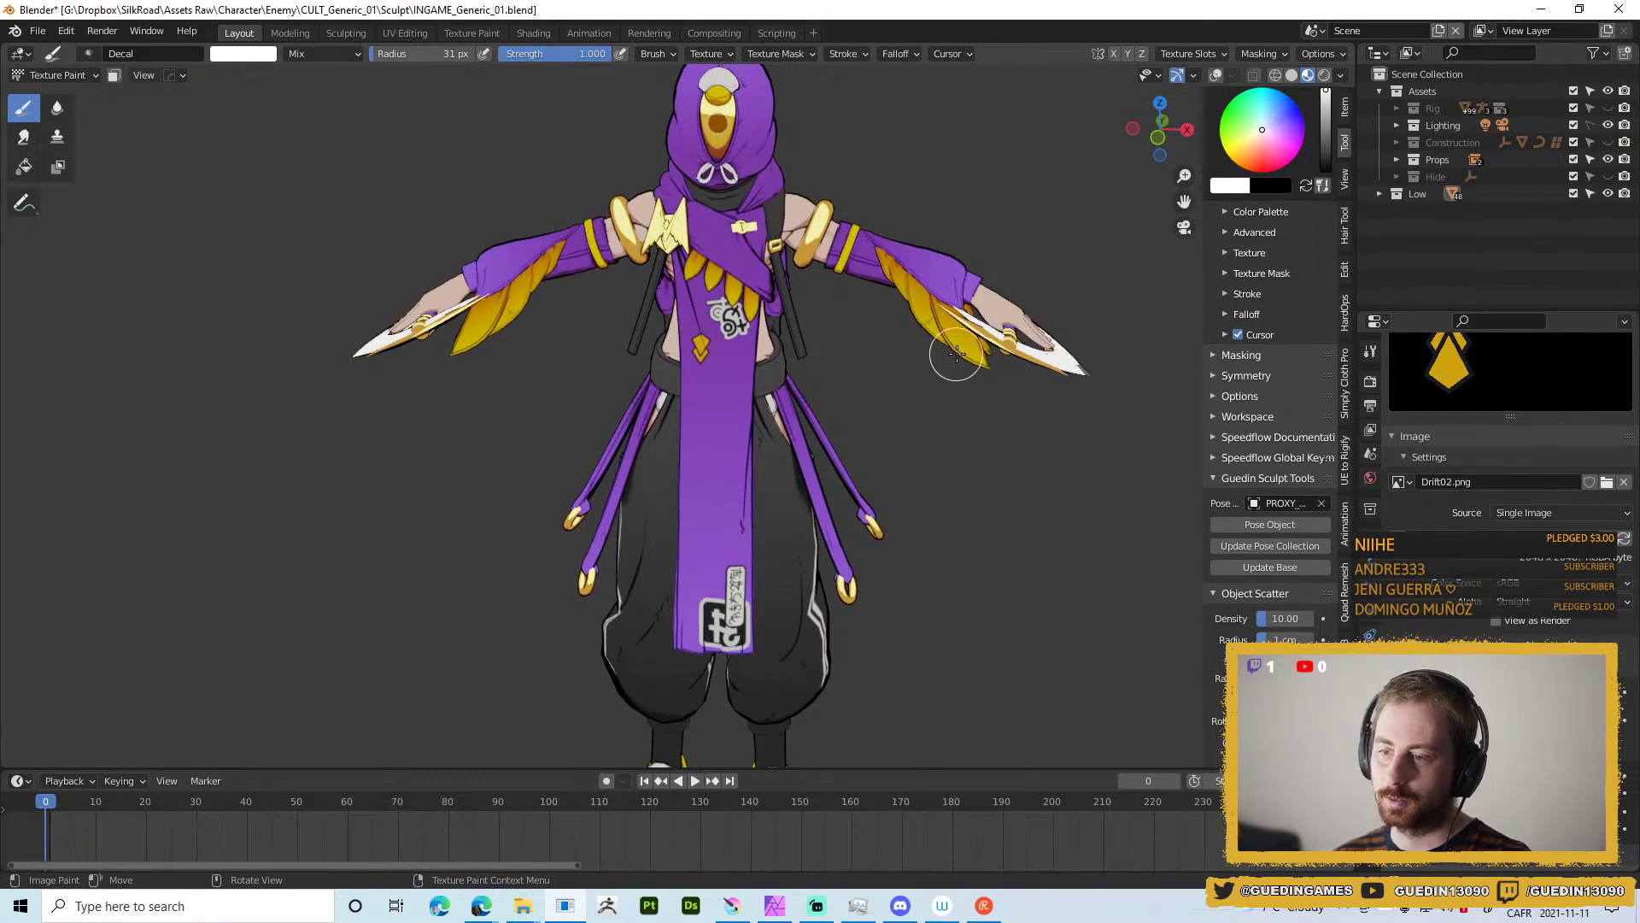
scroll(739, 388, "up", 3)
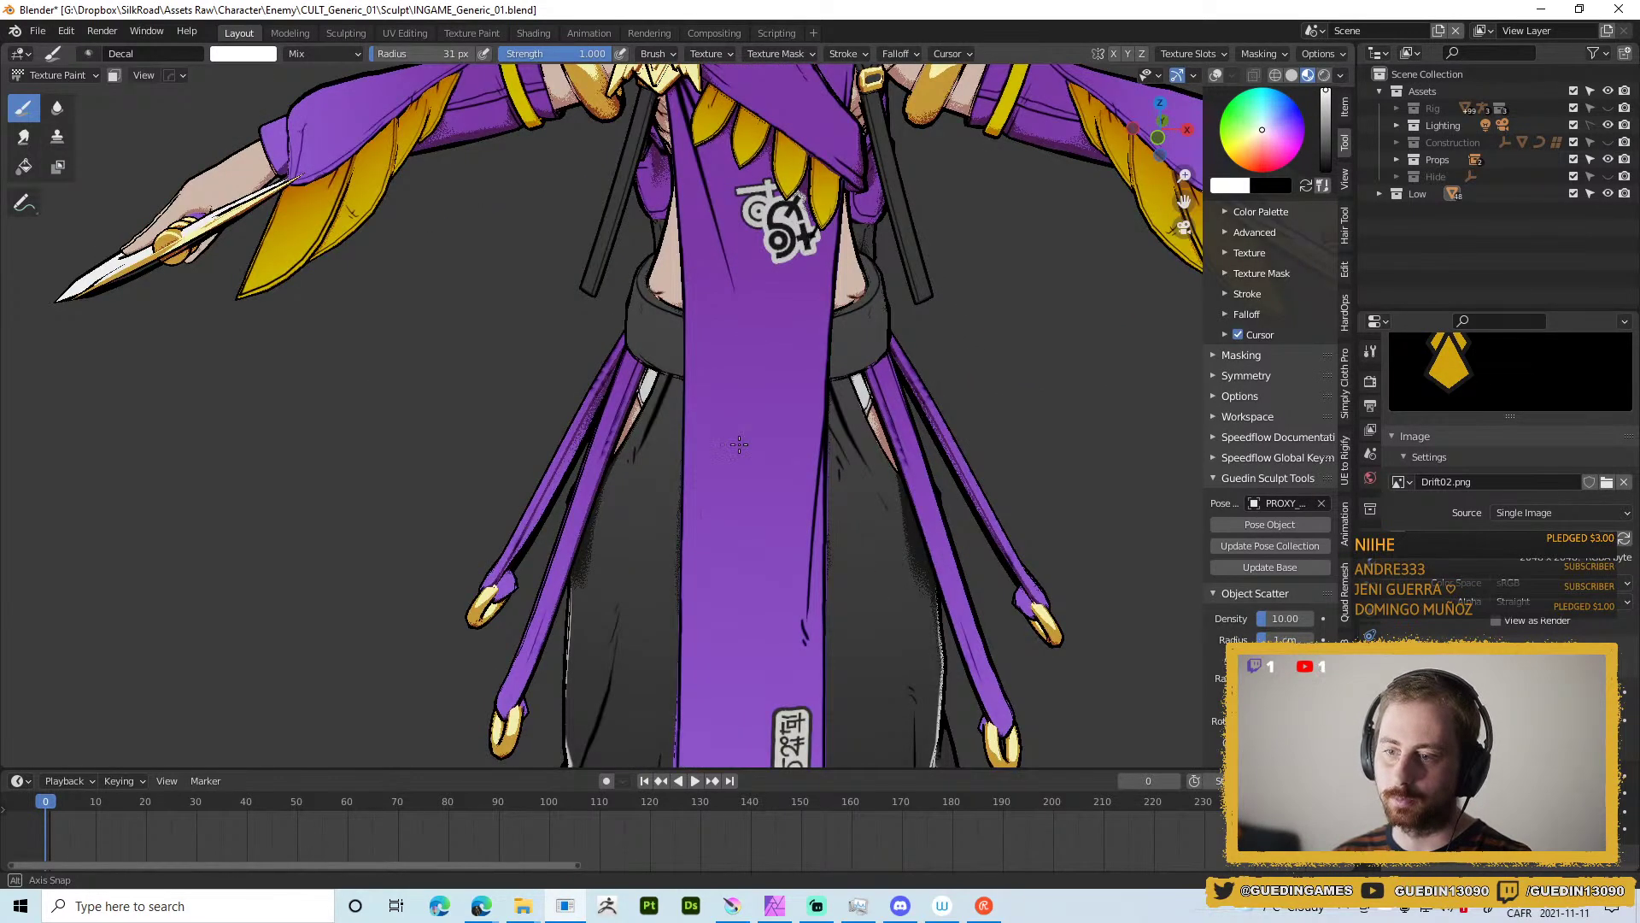
Try stamping a large gold diamond above the square decal at the cloth's lower end, undoing each attempt.
scroll(746, 377, "up", 1)
scroll(746, 377, "down", 5)
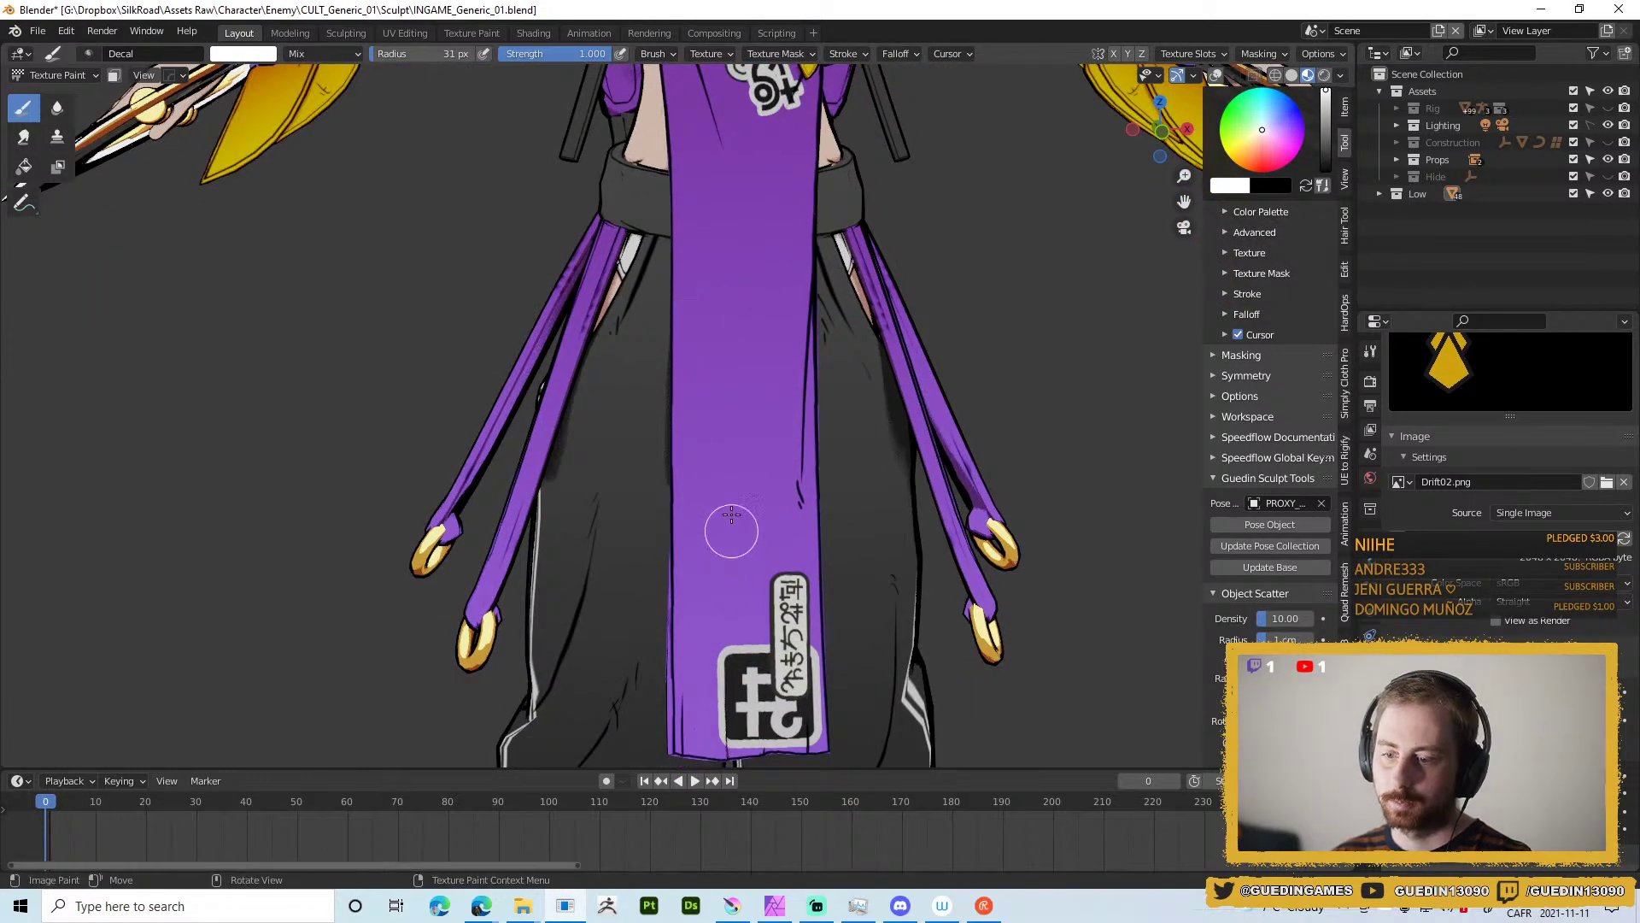
scroll(743, 338, "down", 8)
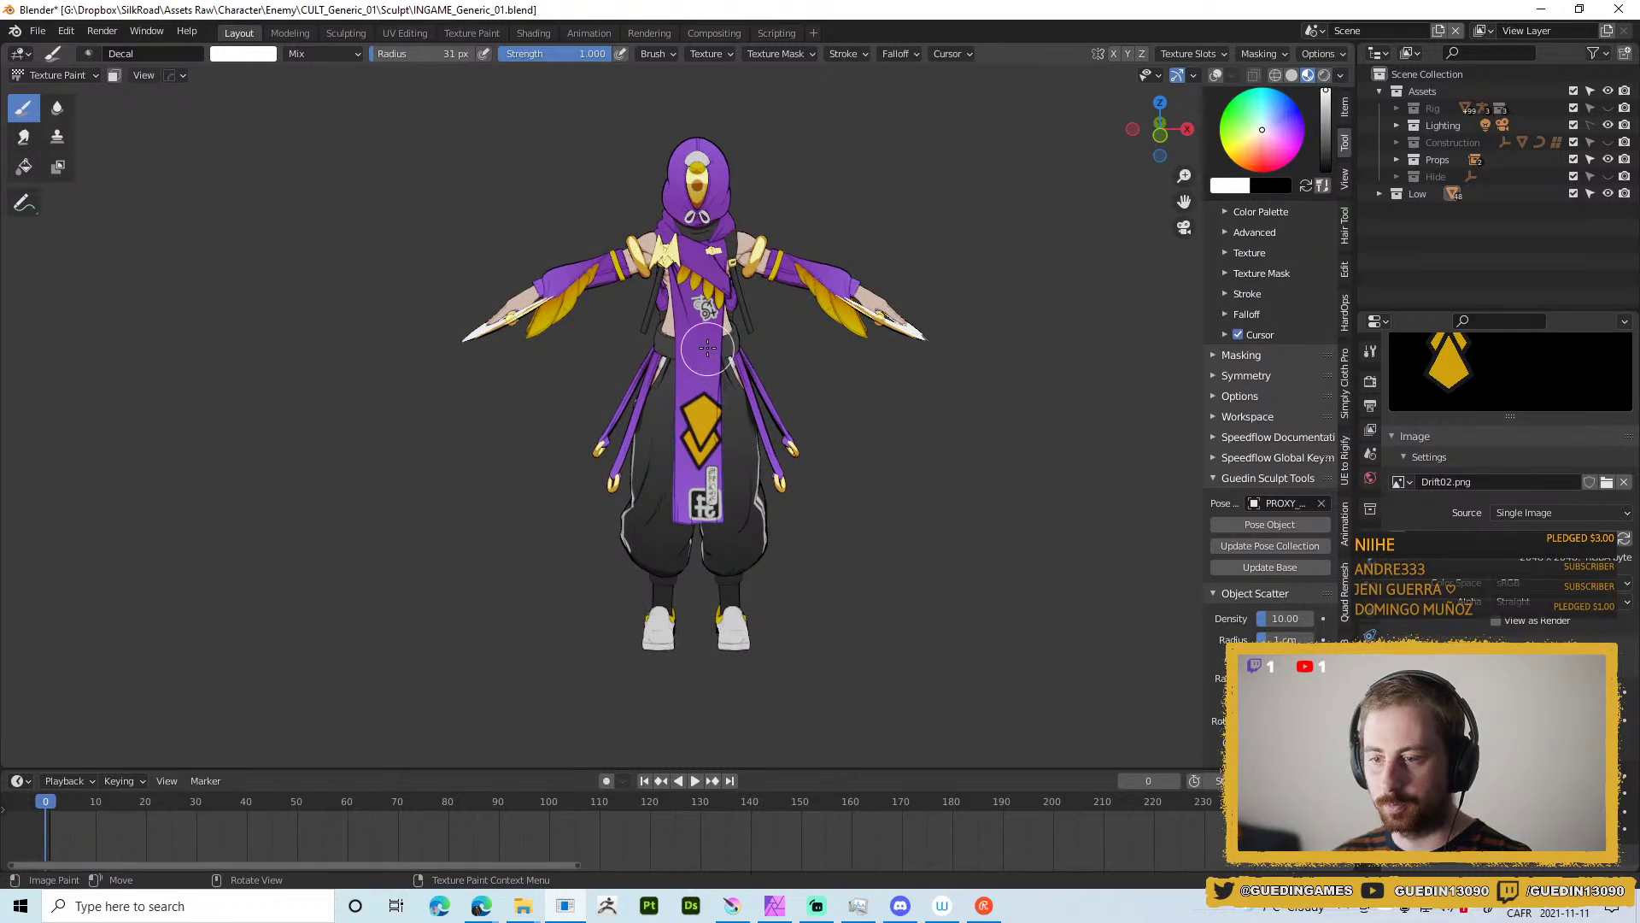
scroll(708, 347, "up", 3)
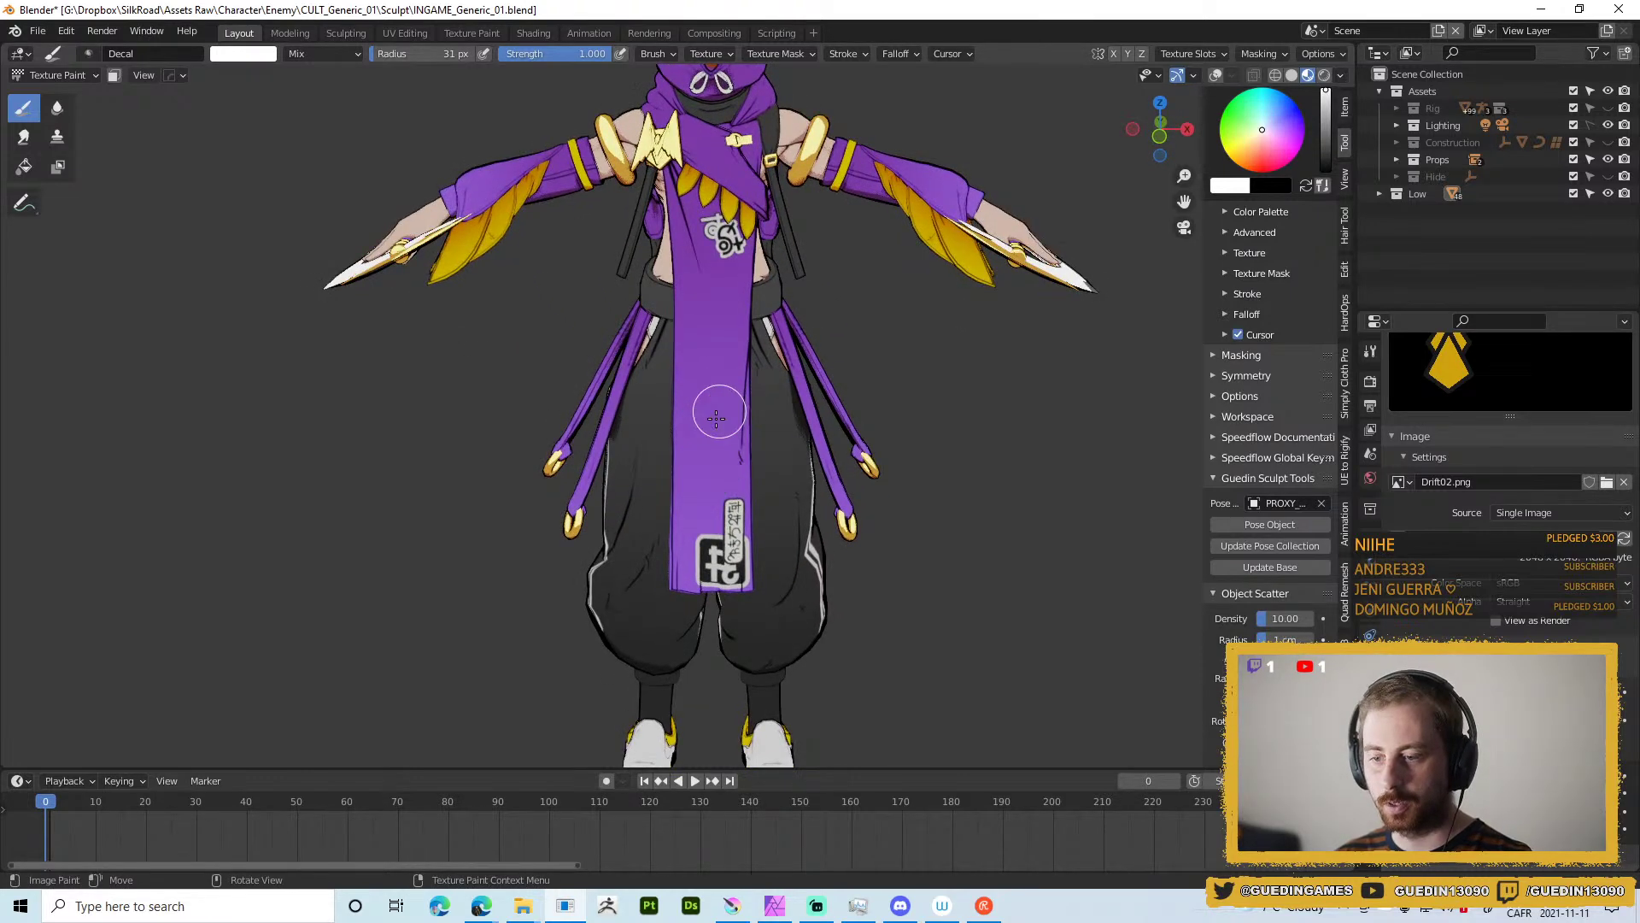
left_click(705, 409)
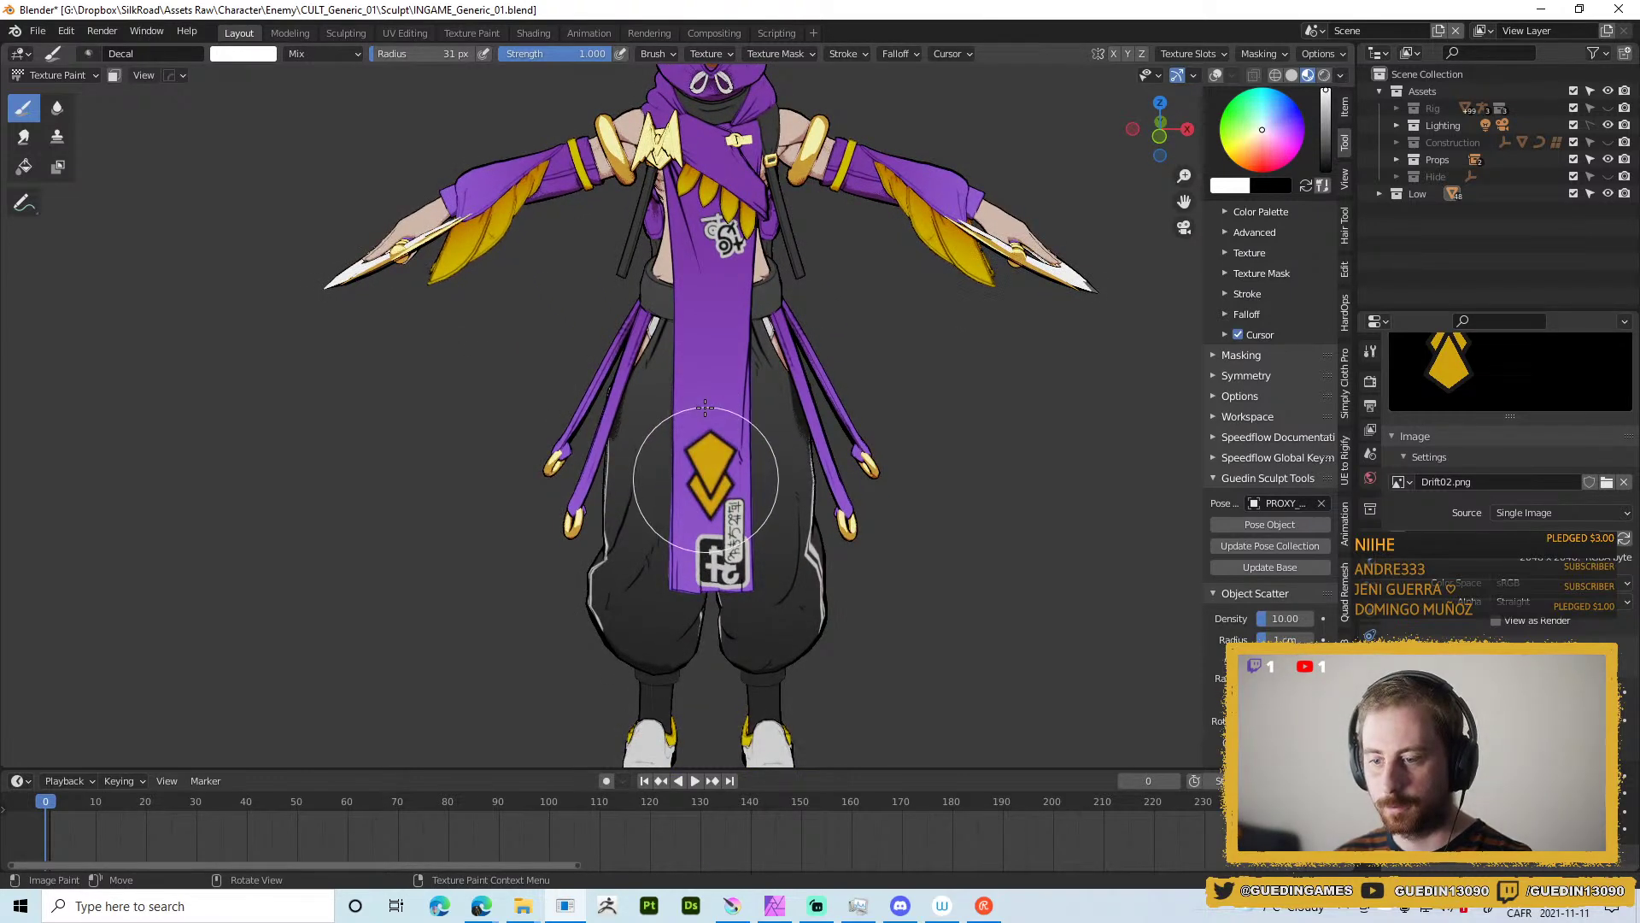
scroll(739, 434, "down", 6)
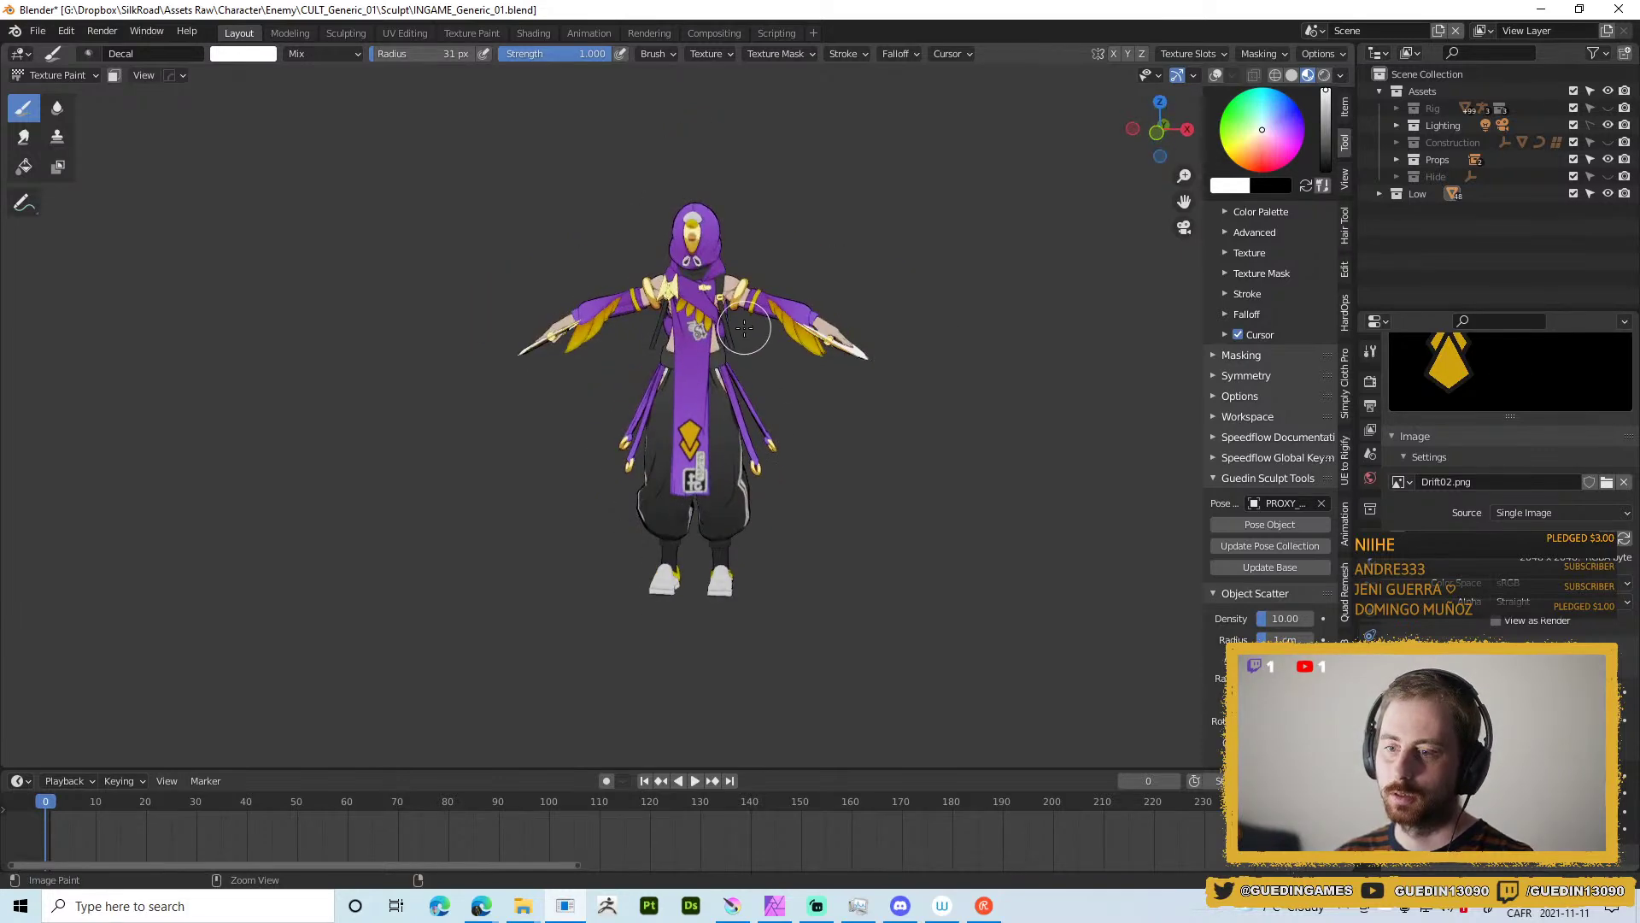
scroll(735, 518, "up", 5)
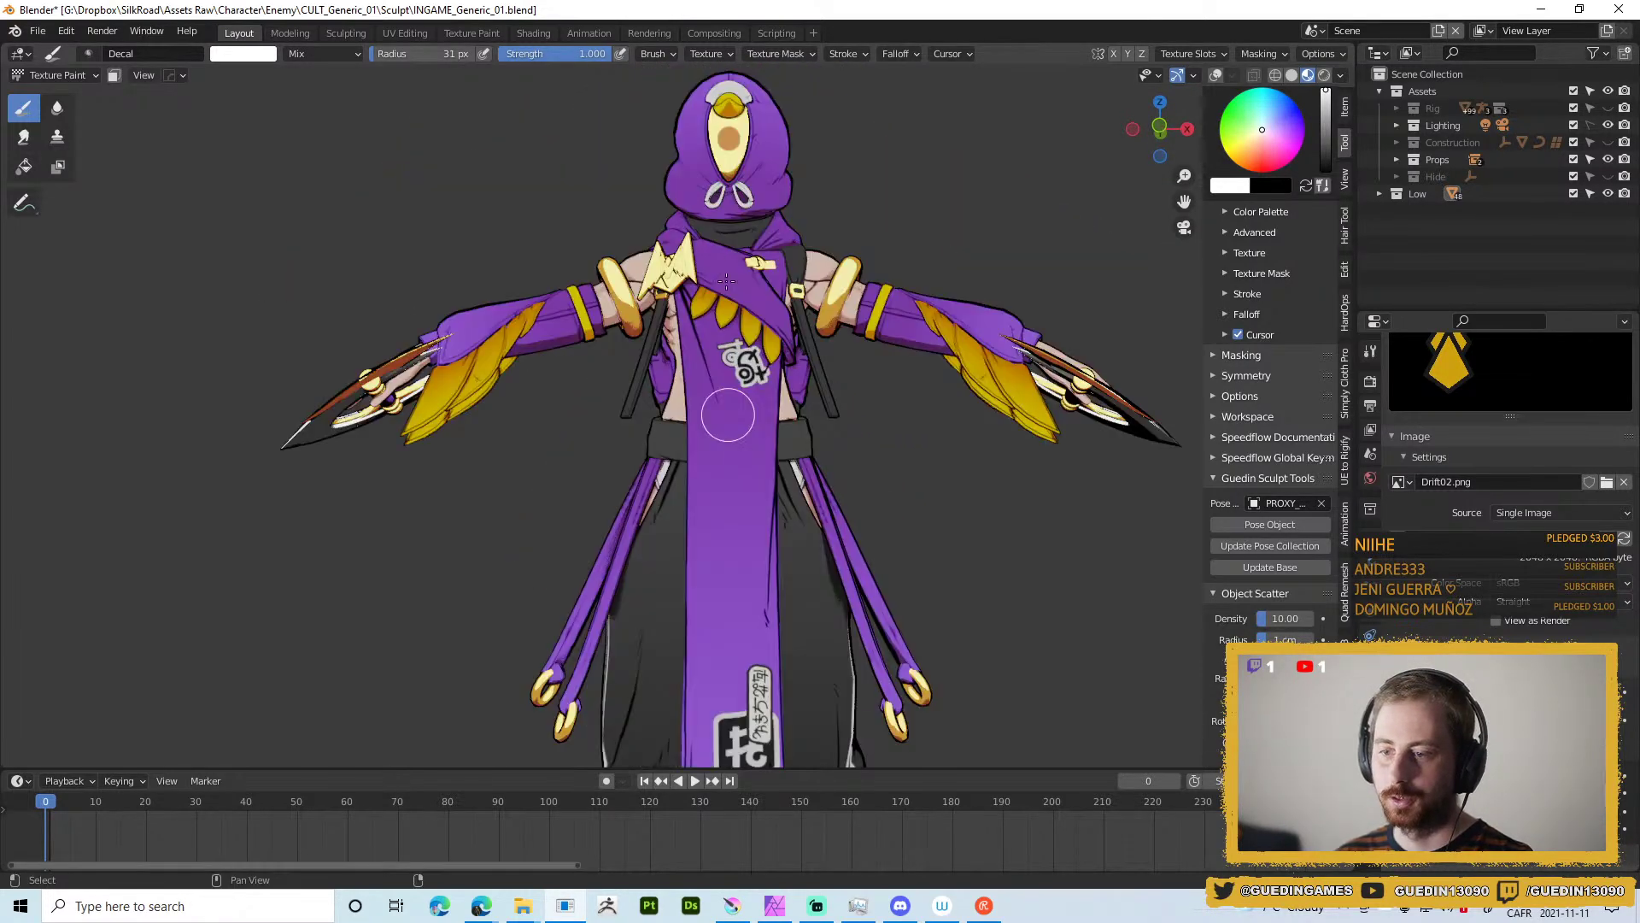
scroll(721, 518, "down", 4)
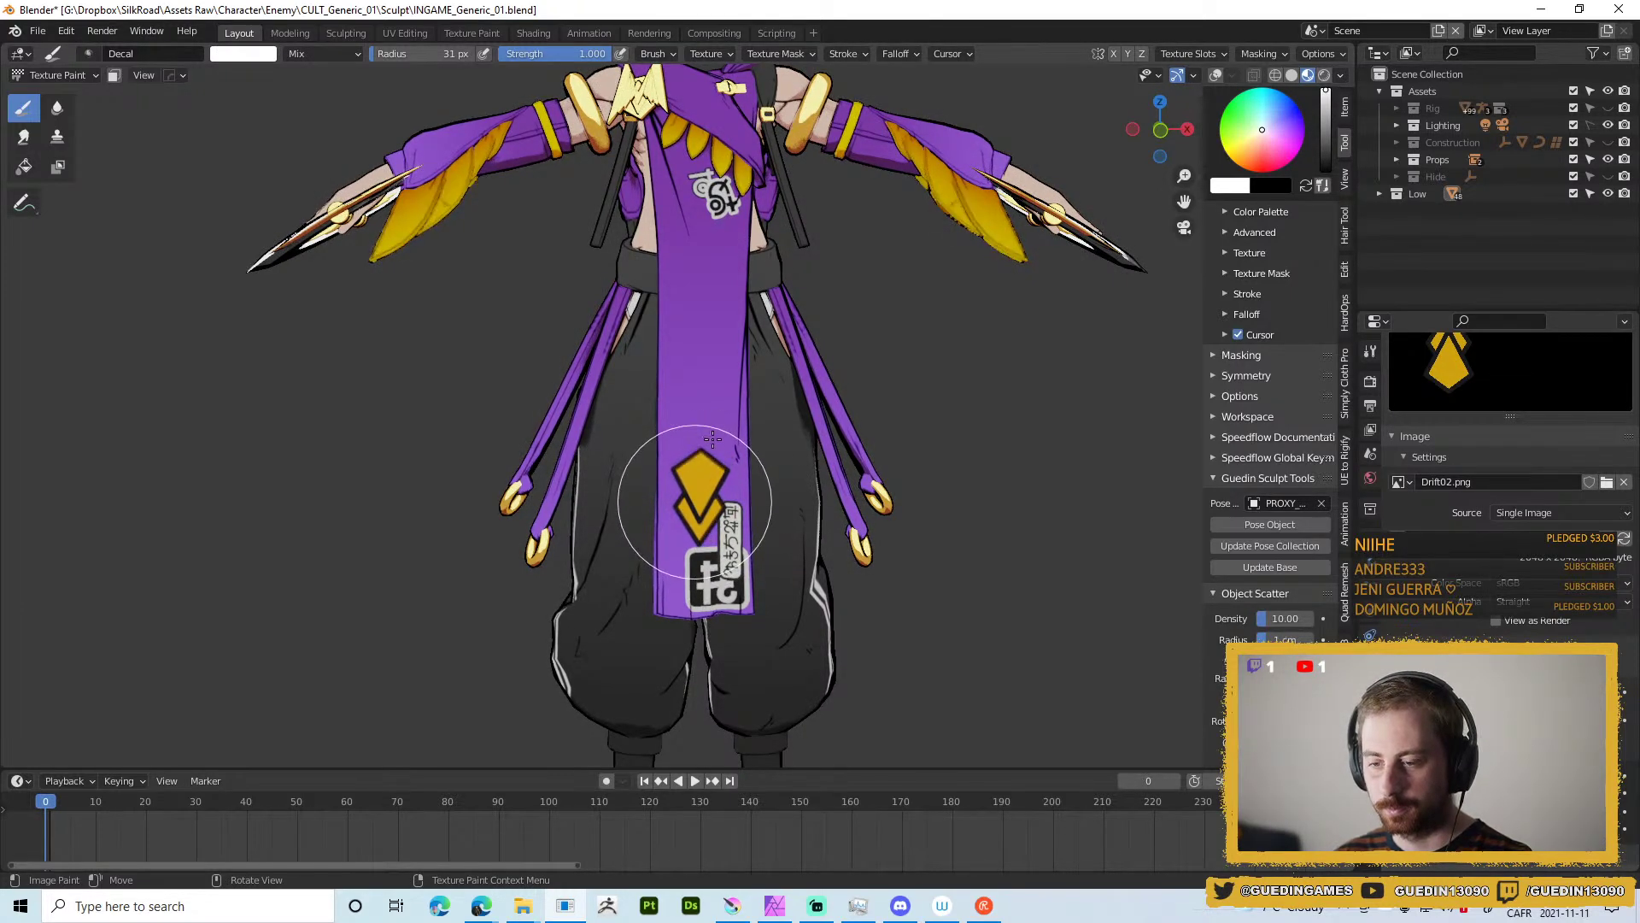
scroll(693, 417, "down", 5)
left_click_drag(680, 422, 953, 385)
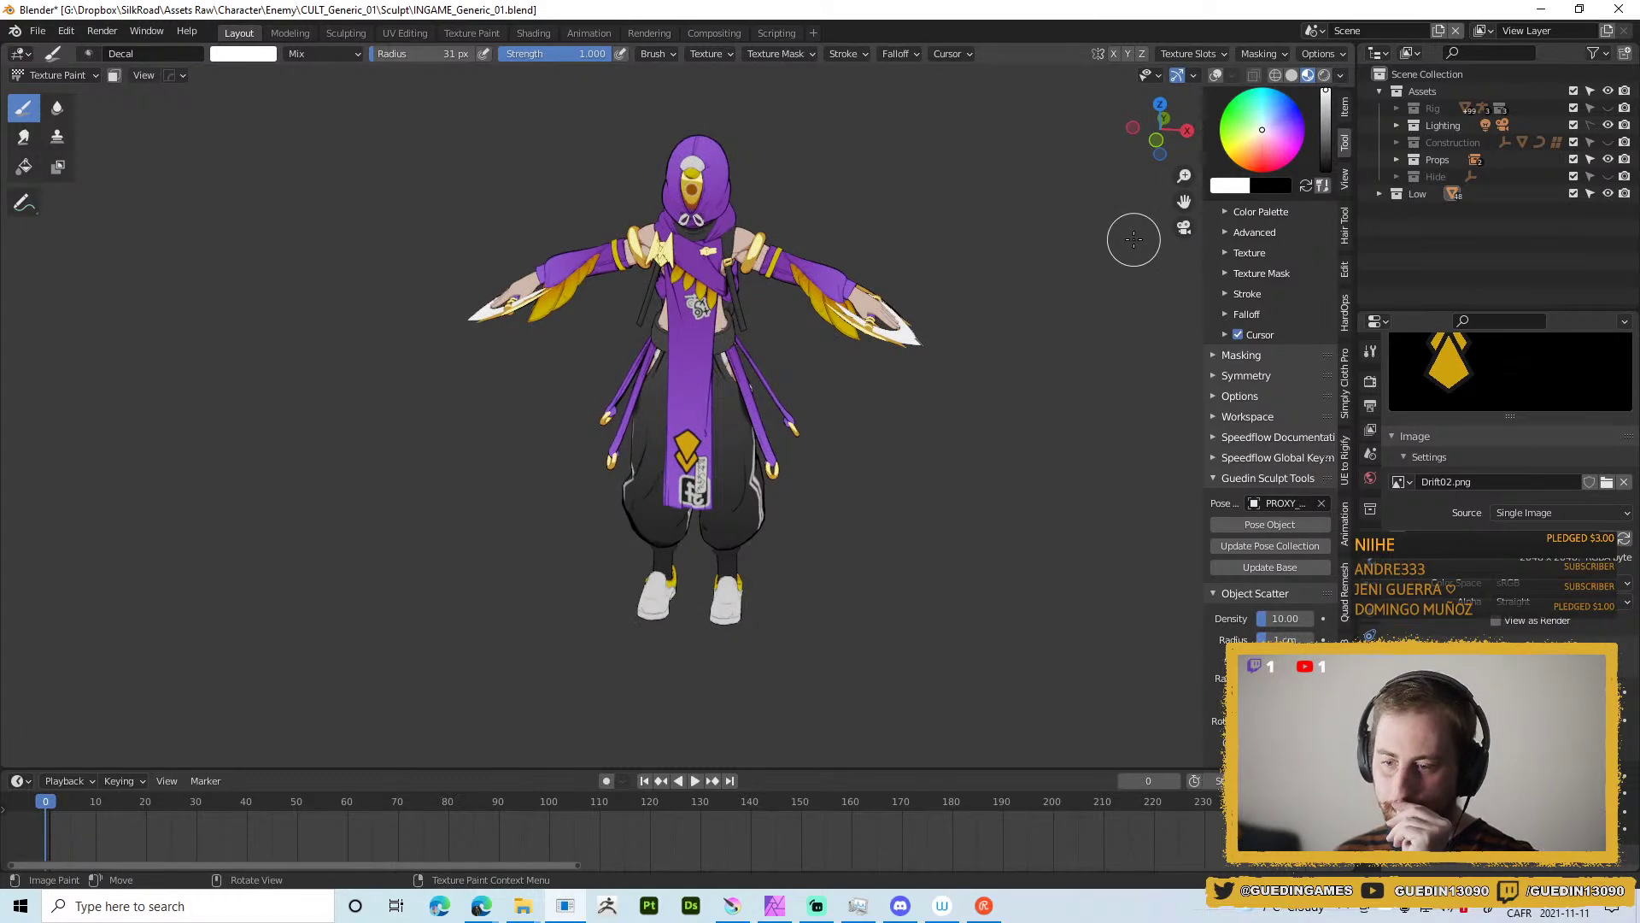
scroll(693, 427, "up", 3)
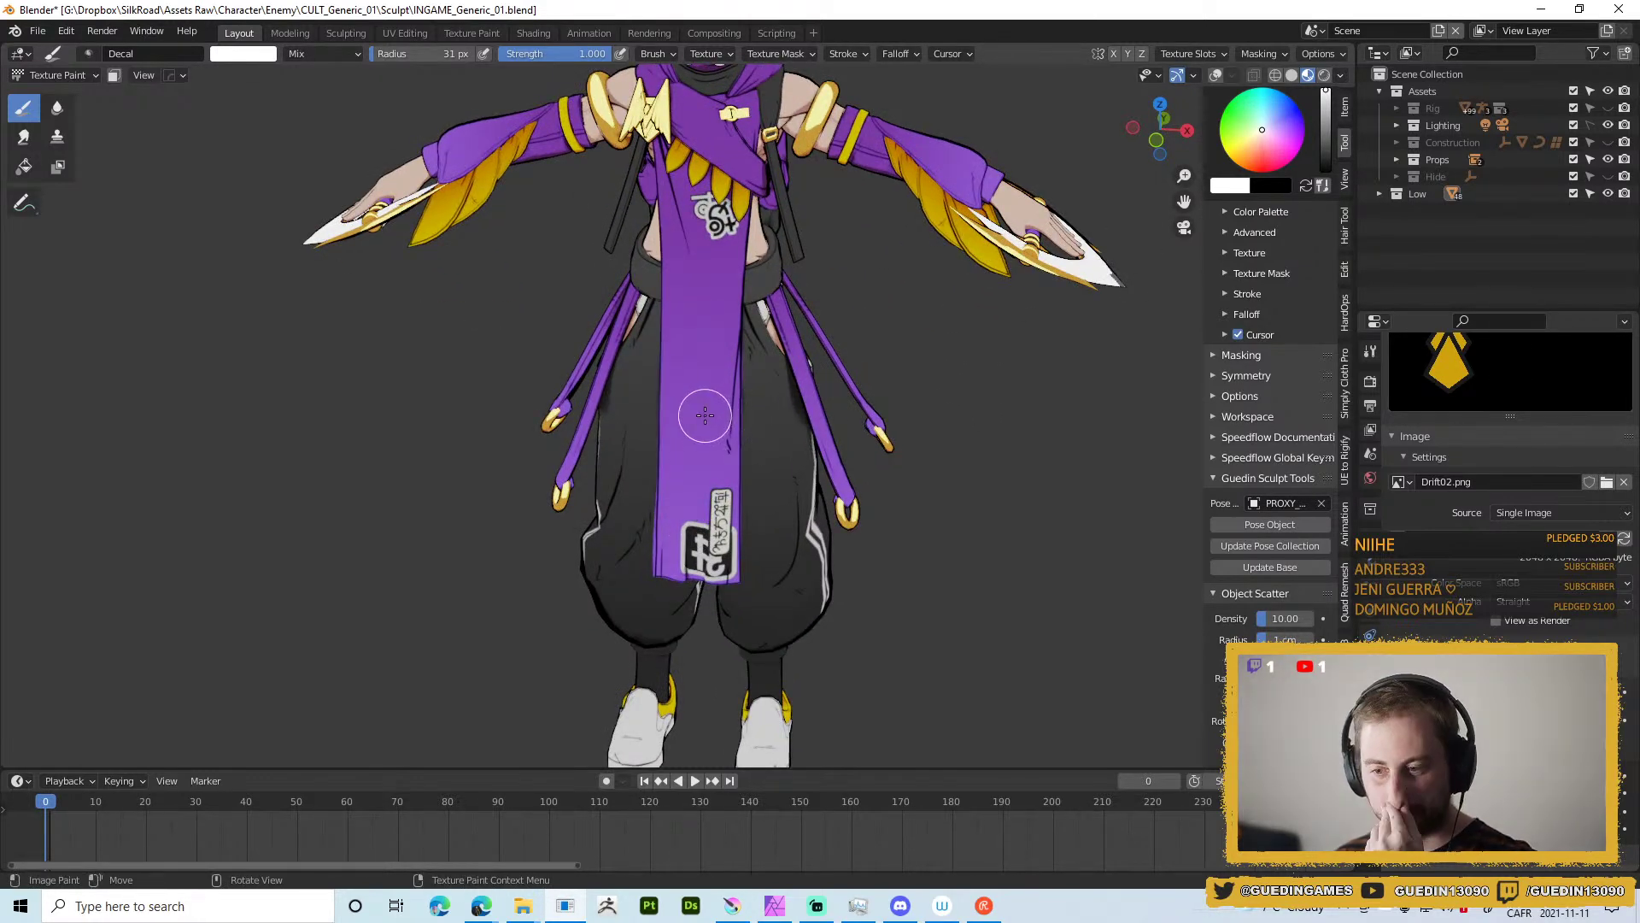
scroll(716, 333, "down", 3)
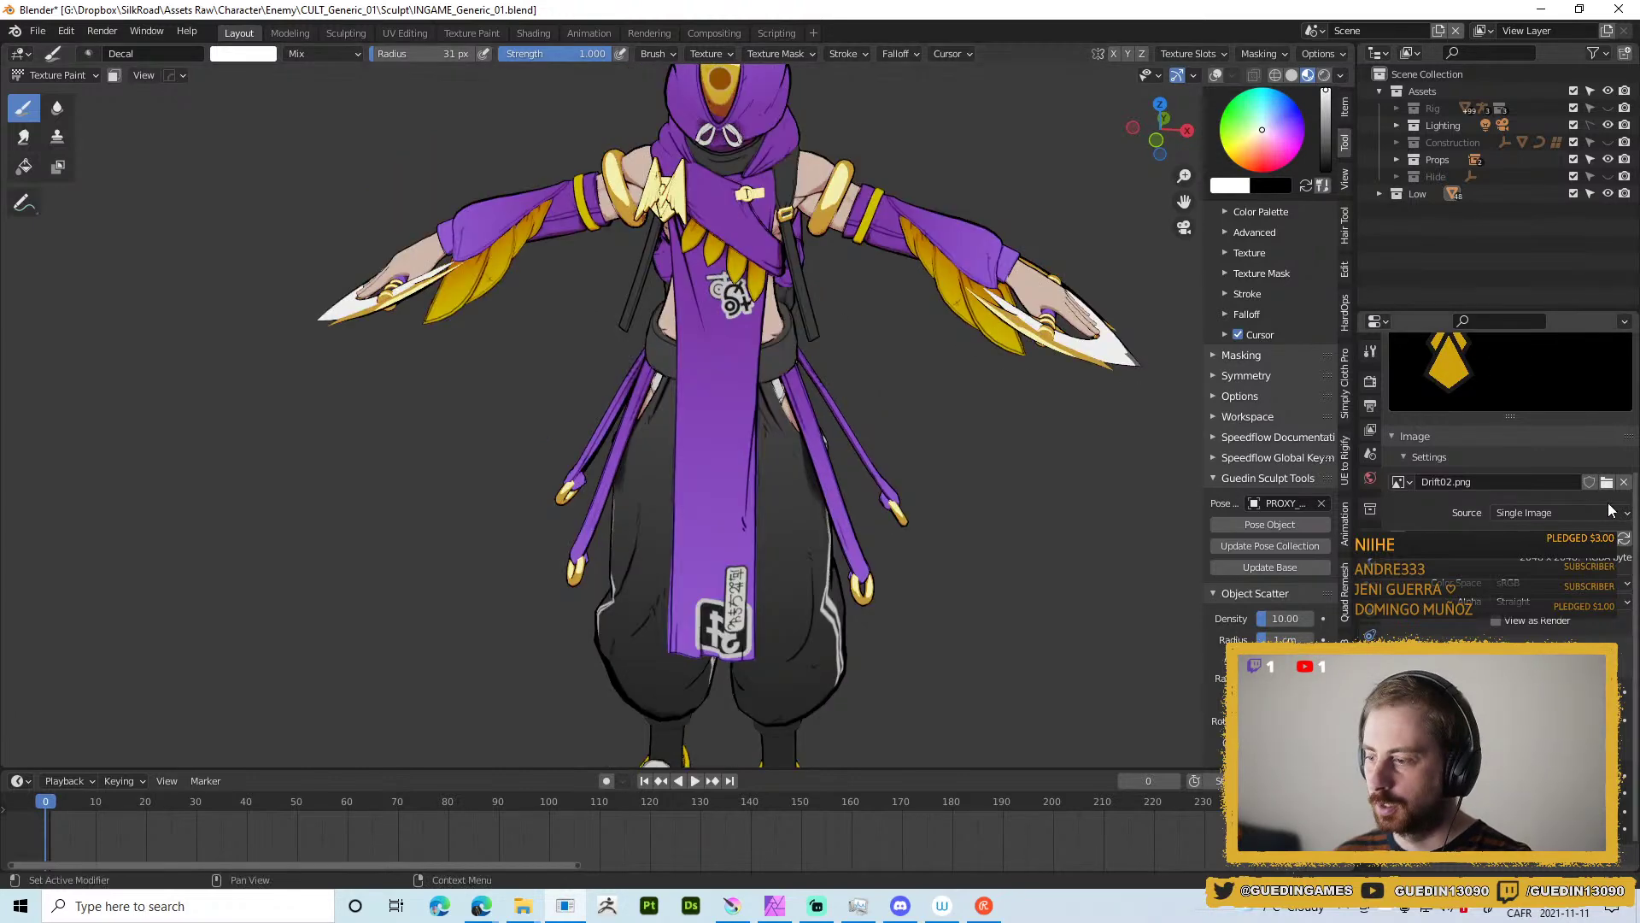
Load T_STICK_10.png as the decal image and stamp the red label diagonally on the upper left edge of the cloth beside the feathers.
left_click(1607, 482)
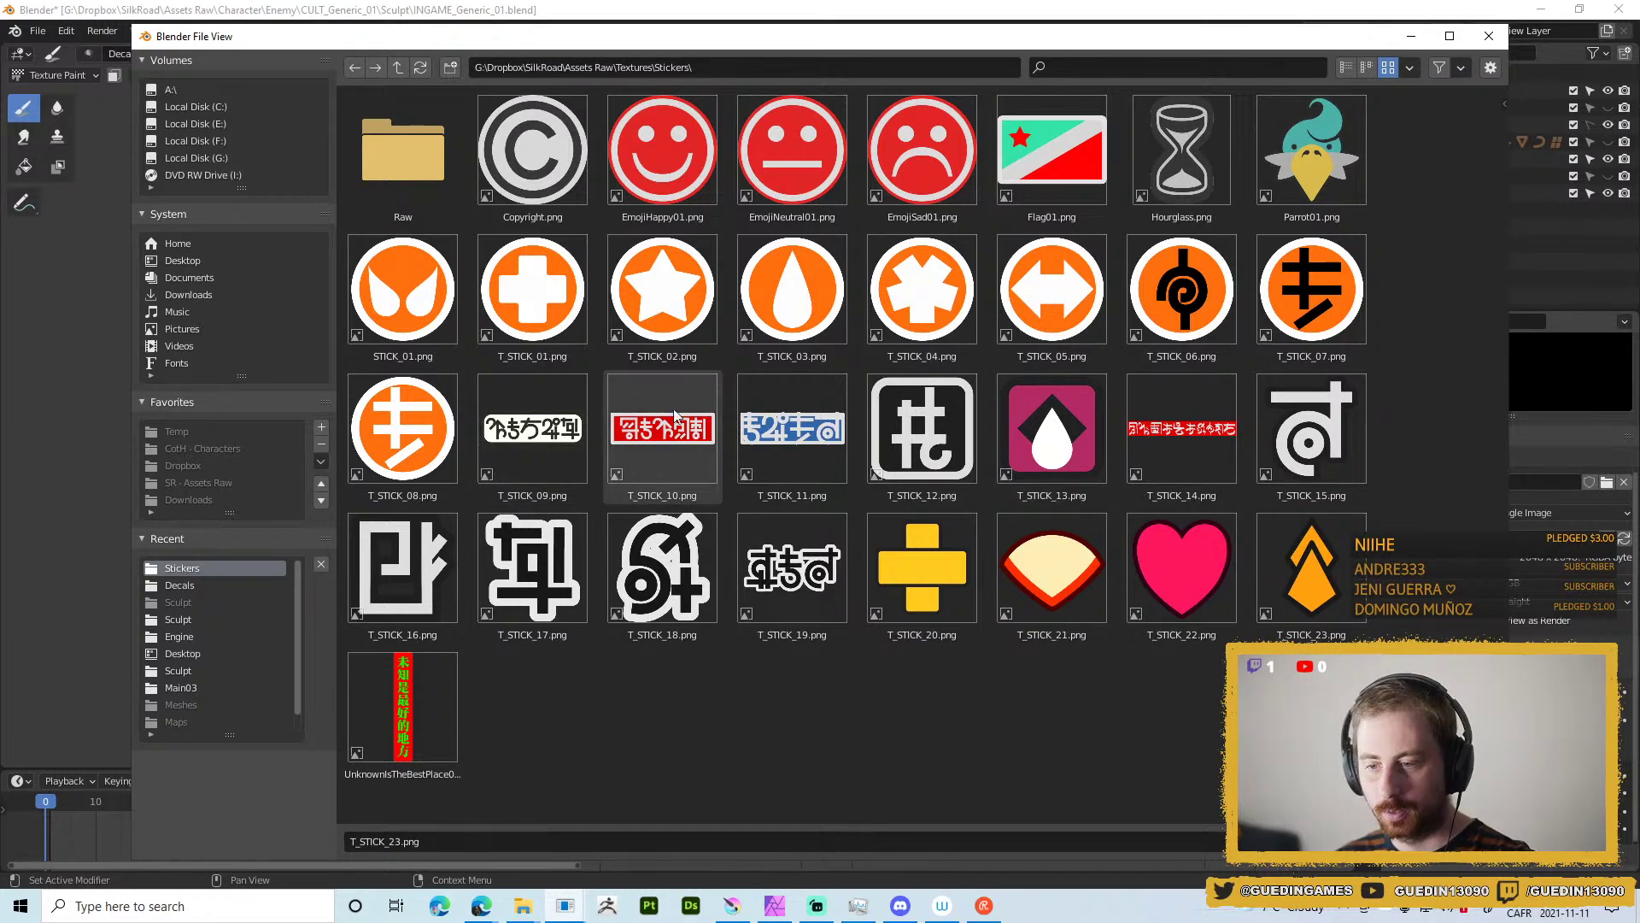
key("Escape")
scroll(694, 278, "up", 4)
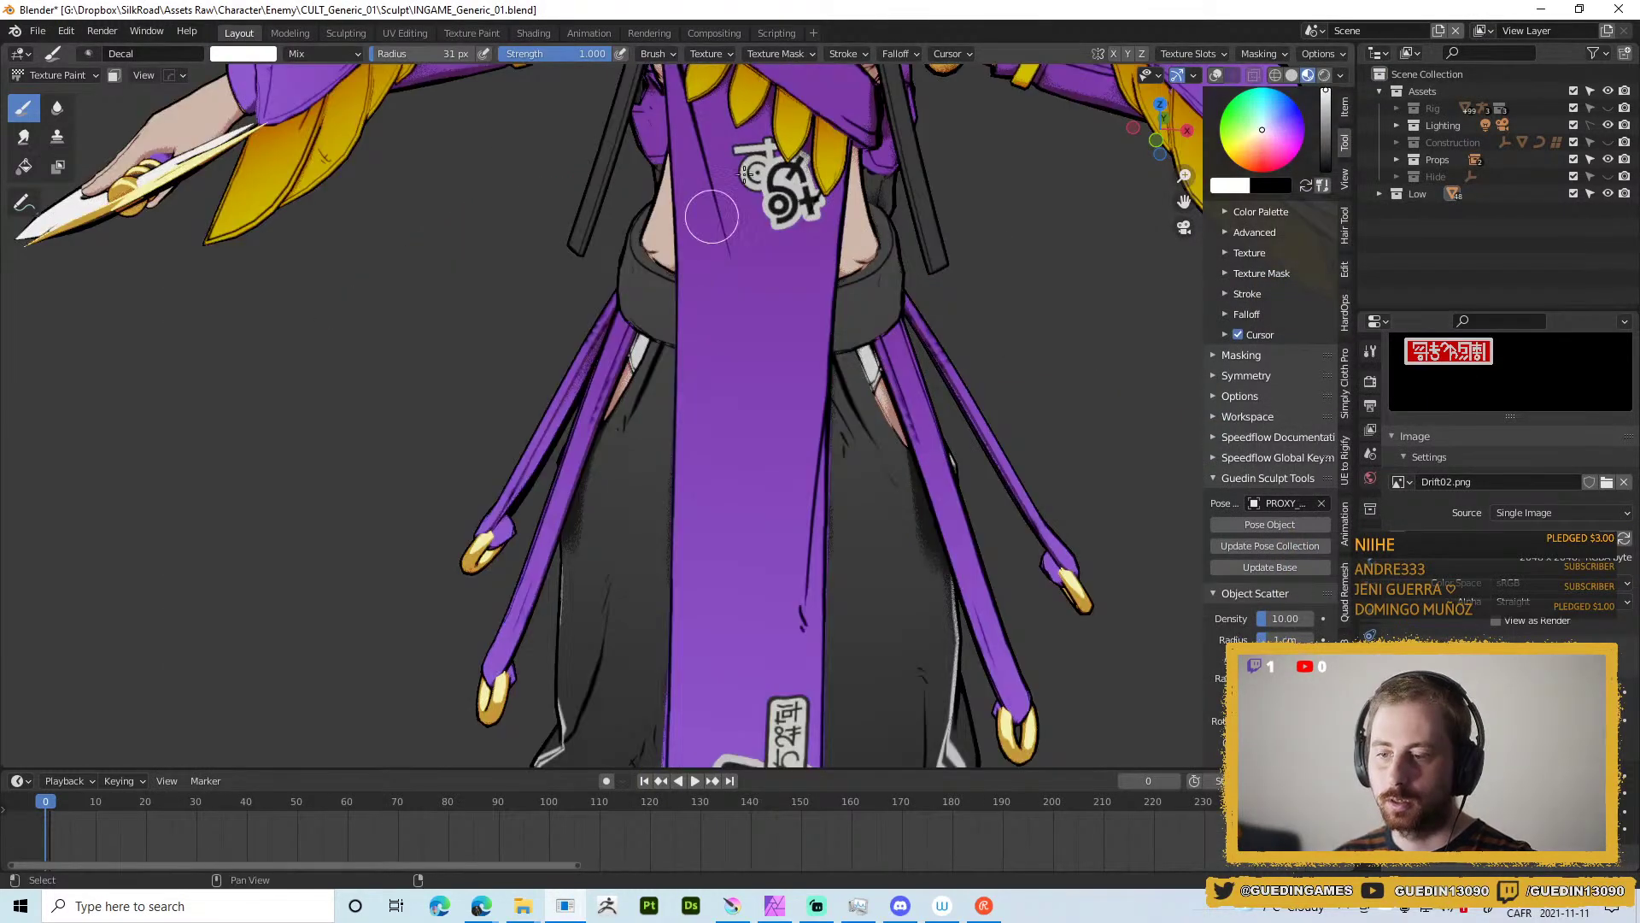
scroll(765, 339, "down", 2)
mouse_move(749, 284)
left_mouse_down()
mouse_move(859, 312)
mouse_move(874, 268)
mouse_move(822, 304)
mouse_move(829, 339)
left_mouse_up()
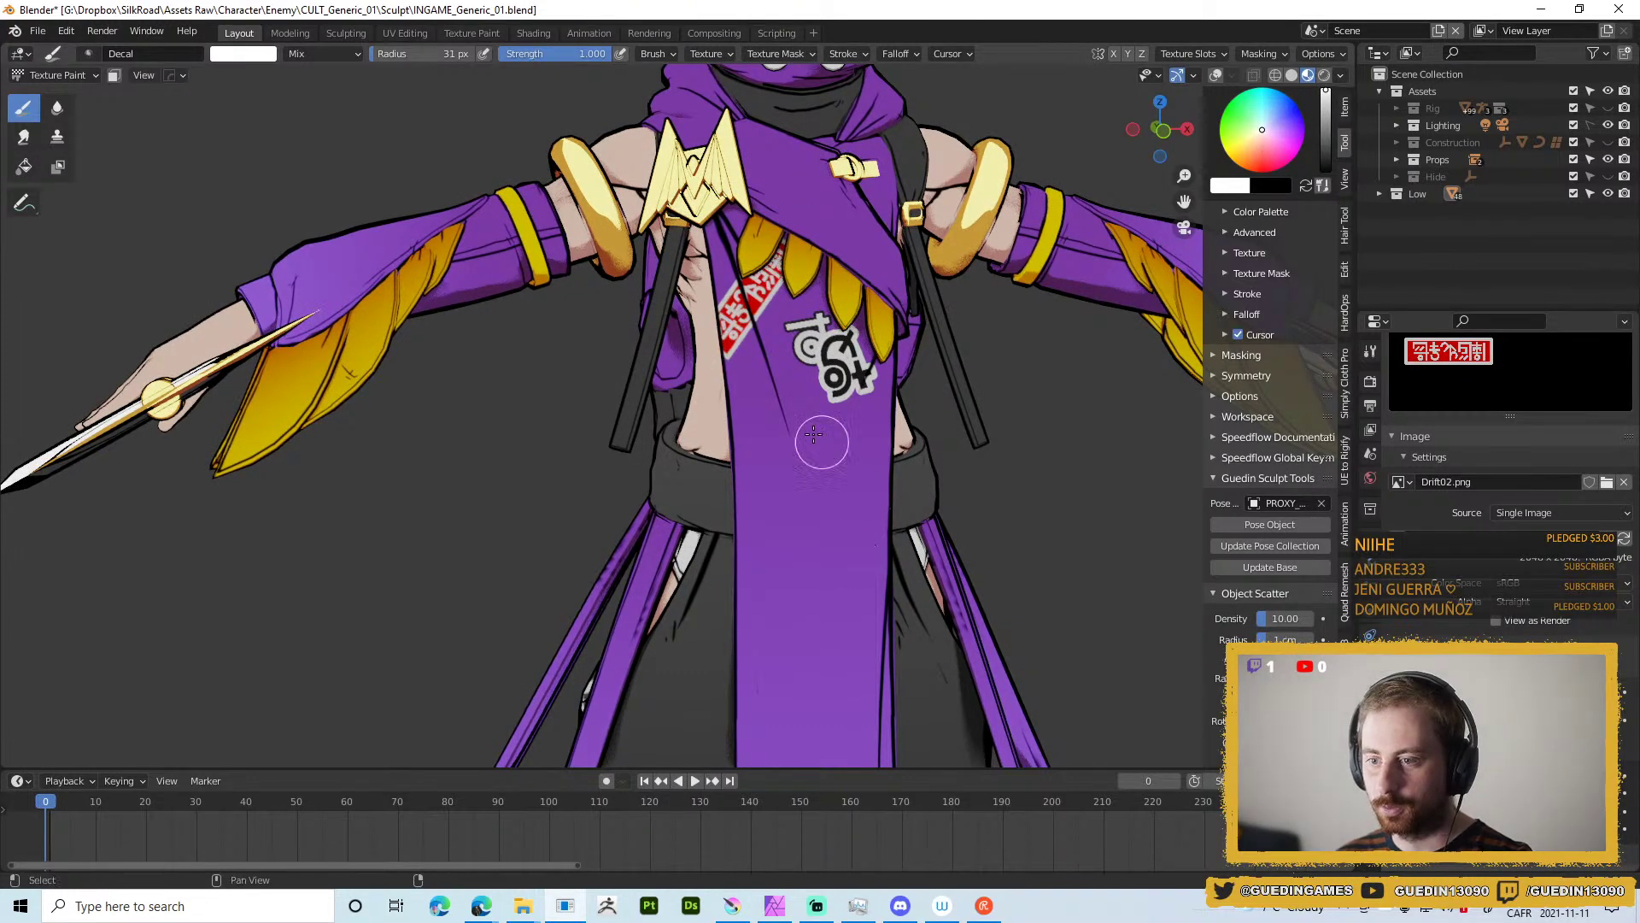
left_click_drag(743, 451, 781, 443)
scroll(781, 443, "down", 10)
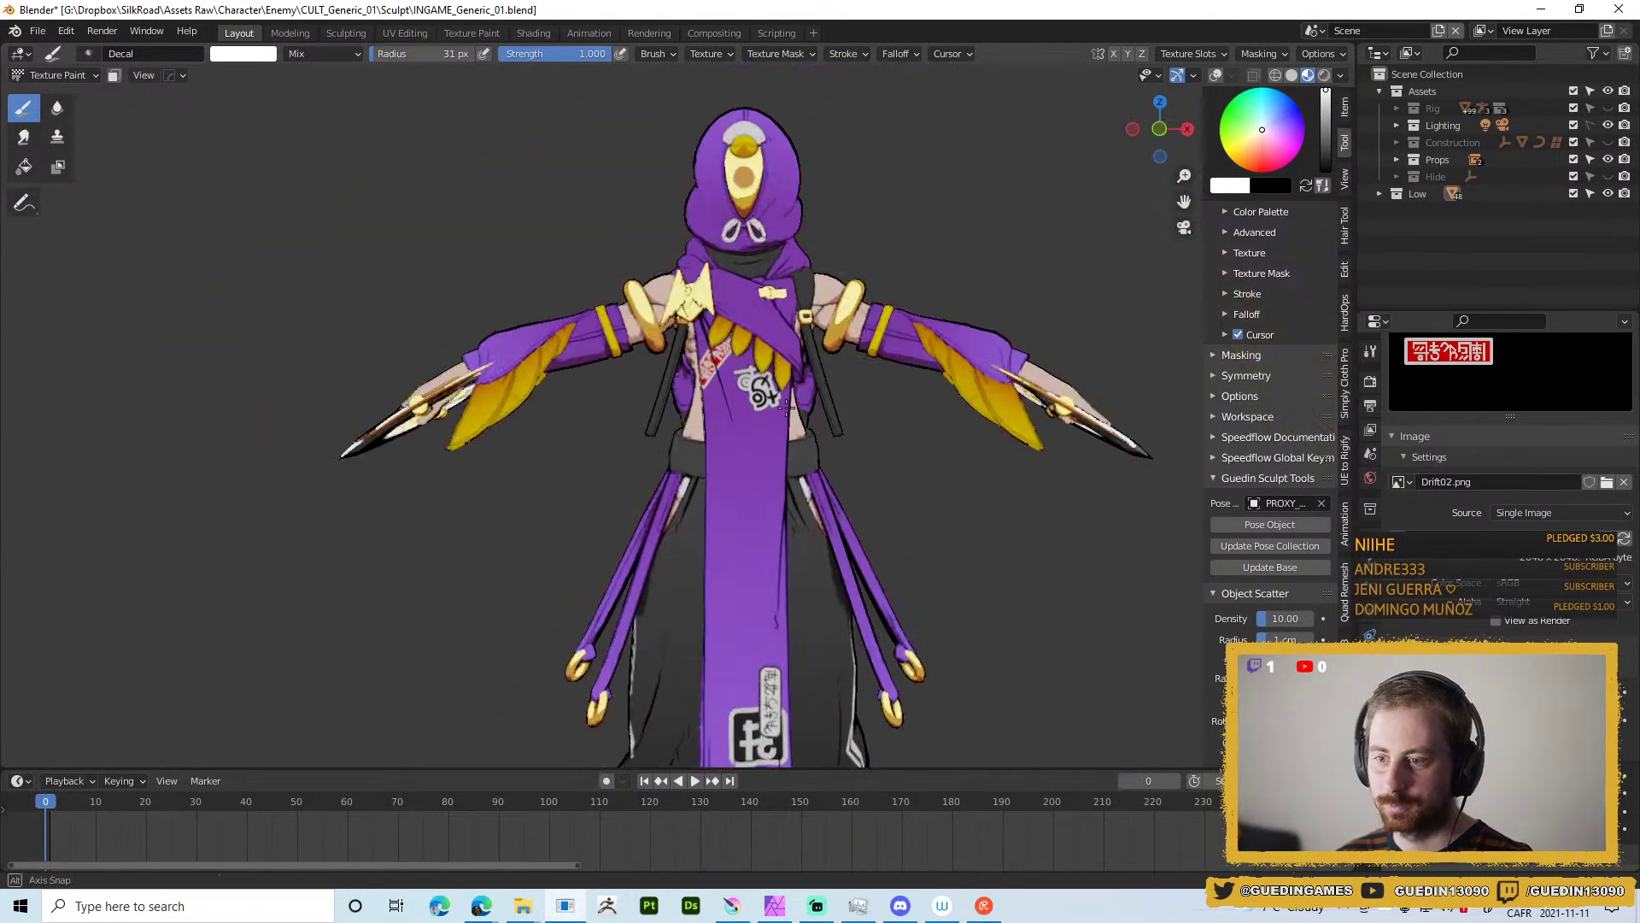
Load T_STICK_07.png as the decal image and stamp the orange circle over the right side of the red label decal.
left_click(1607, 482)
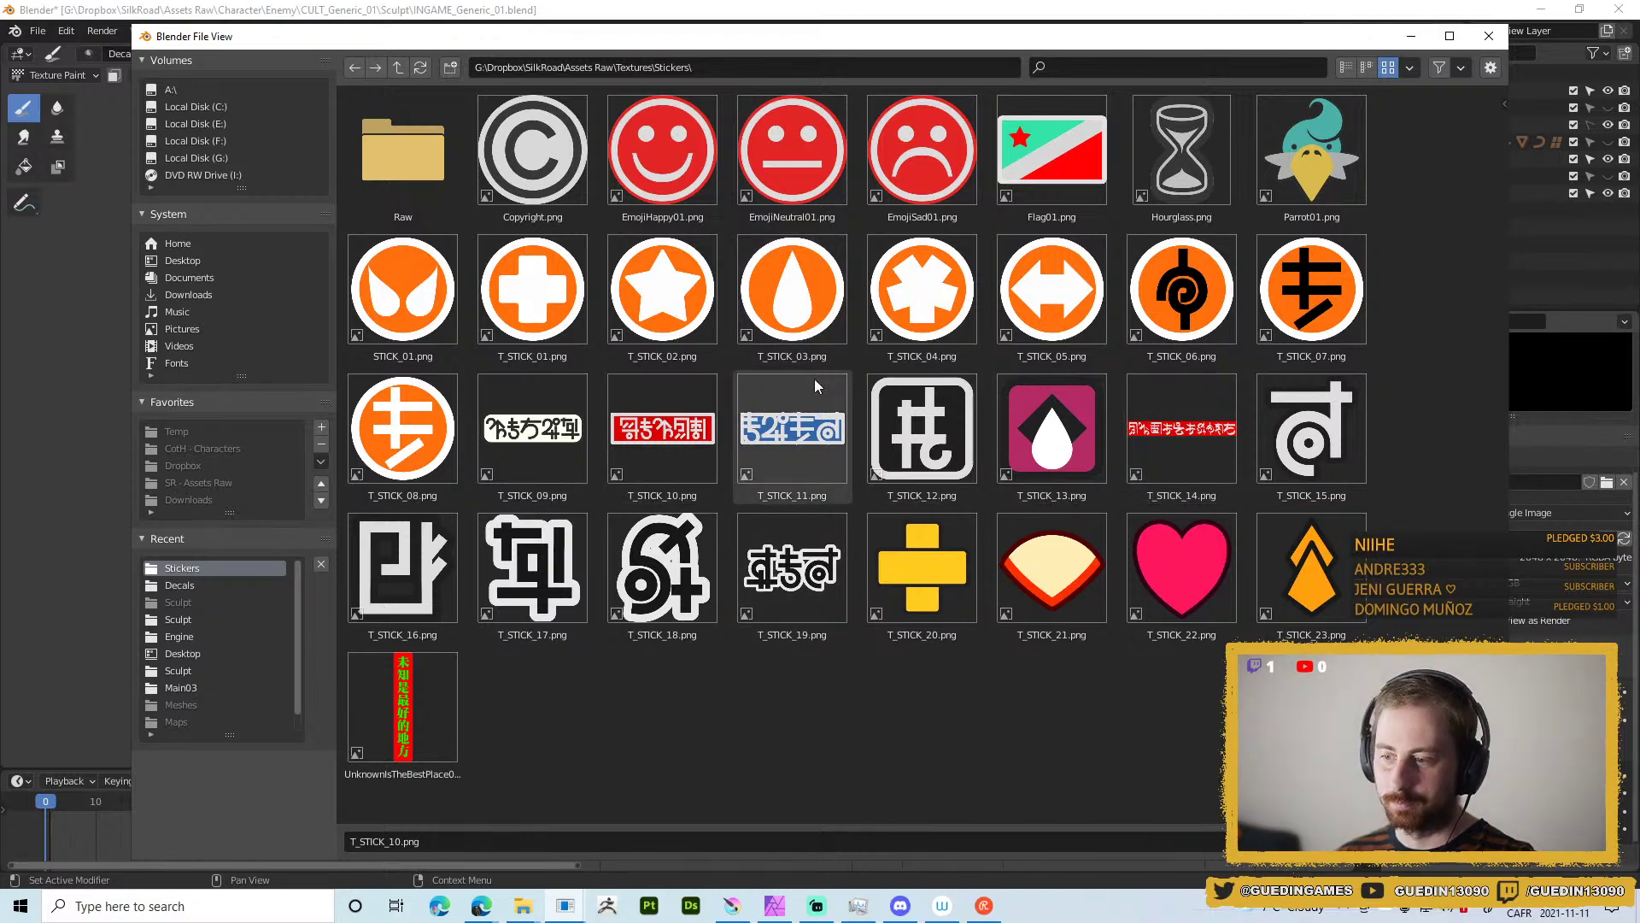
double_click(836, 436)
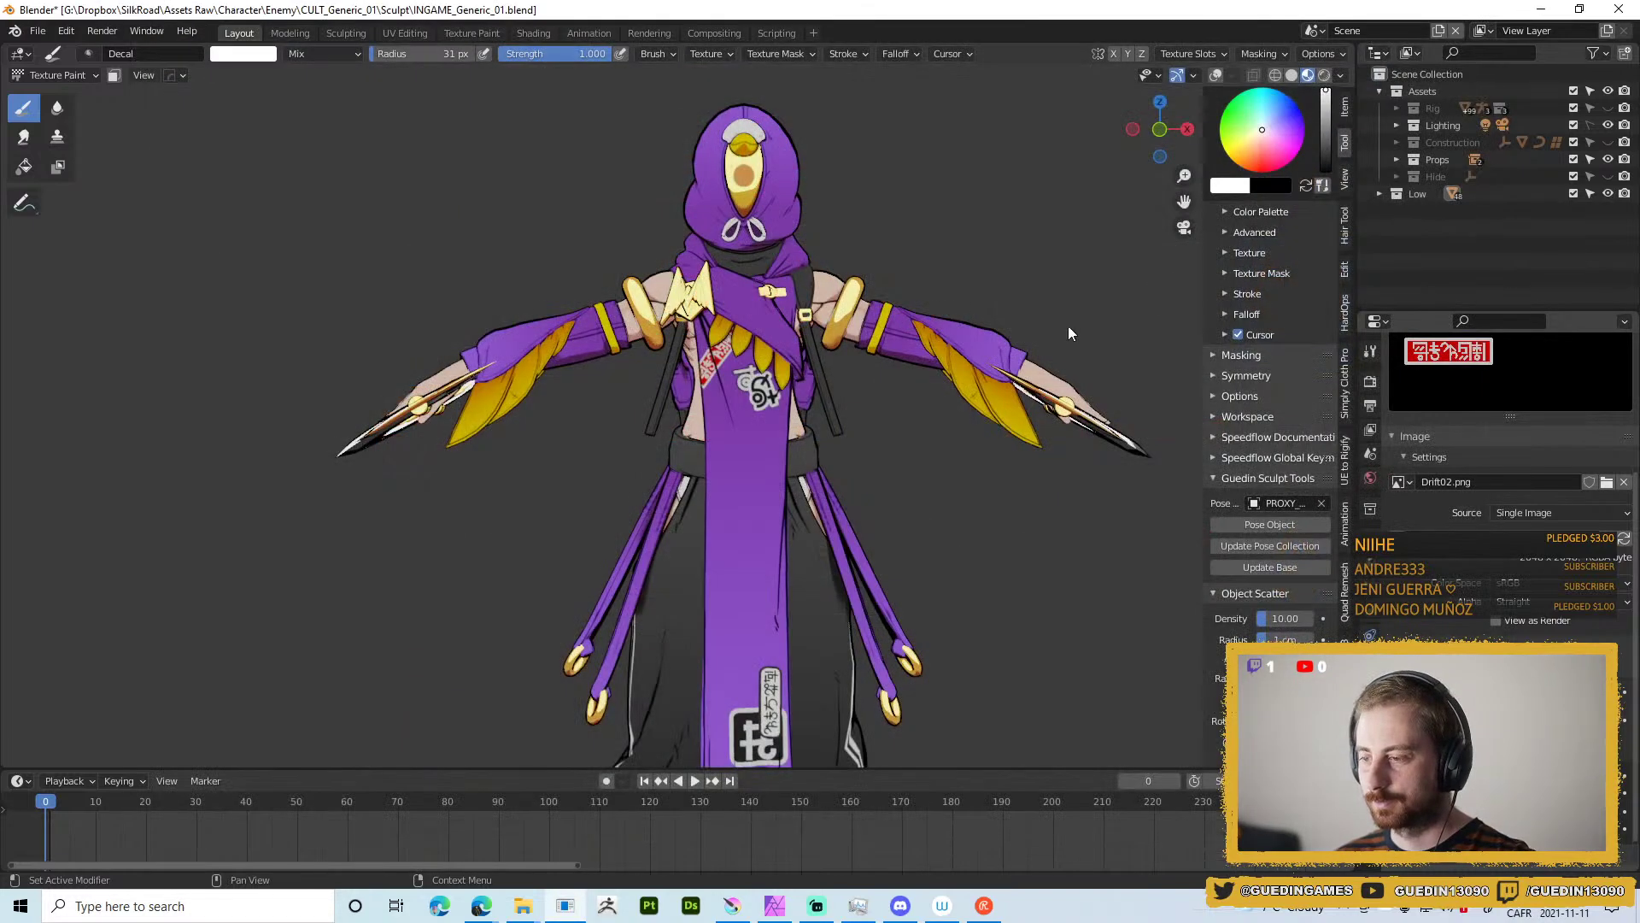
scroll(777, 273, "up", 5)
scroll(778, 274, "up", 2)
left_click_drag(822, 264, 858, 299)
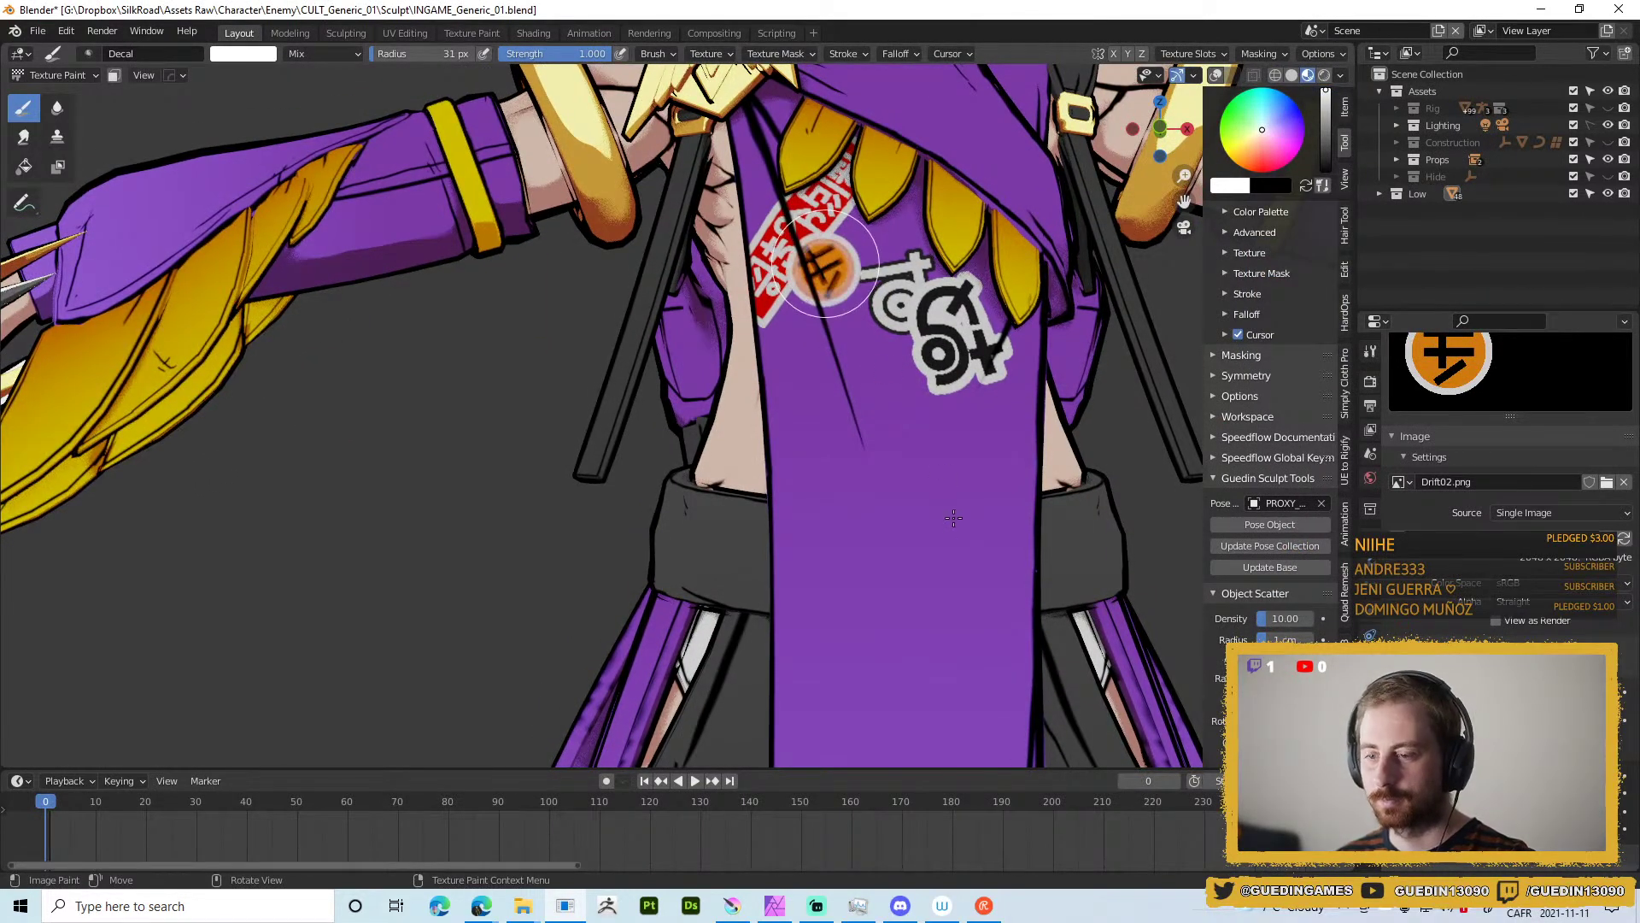
scroll(784, 489, "down", 6)
scroll(783, 490, "down", 6)
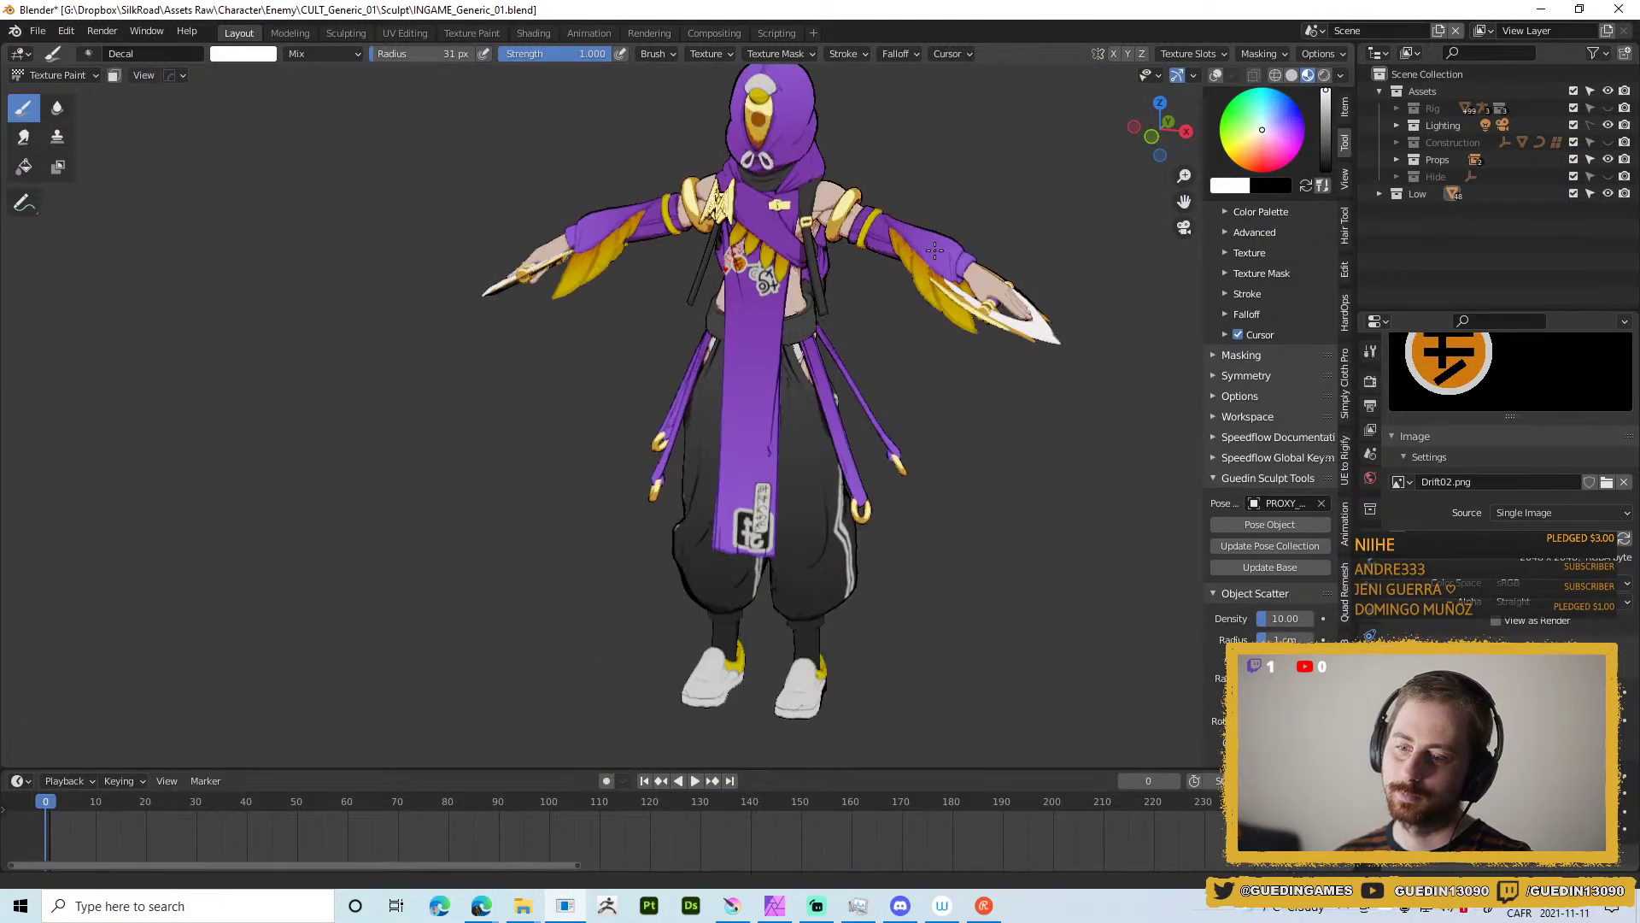
Load T_STICK_06.png as the decal image and stamp the orange spiral on the cloth's left side above the square decal.
left_click(1607, 482)
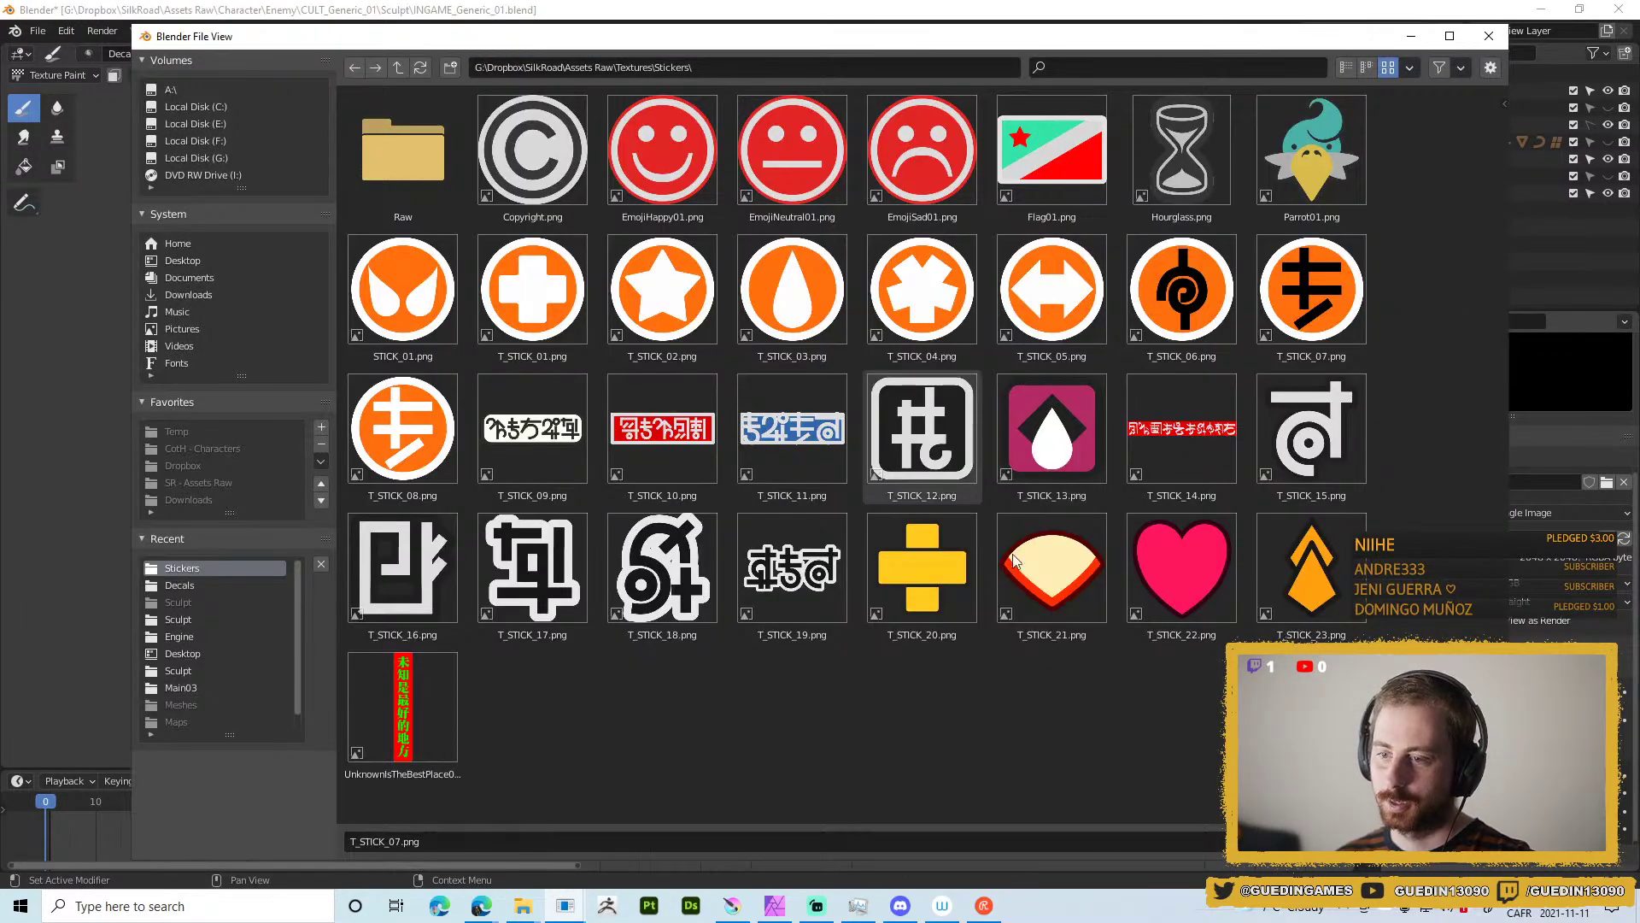
double_click(1181, 290)
scroll(772, 544, "up", 5)
key("KP_1")
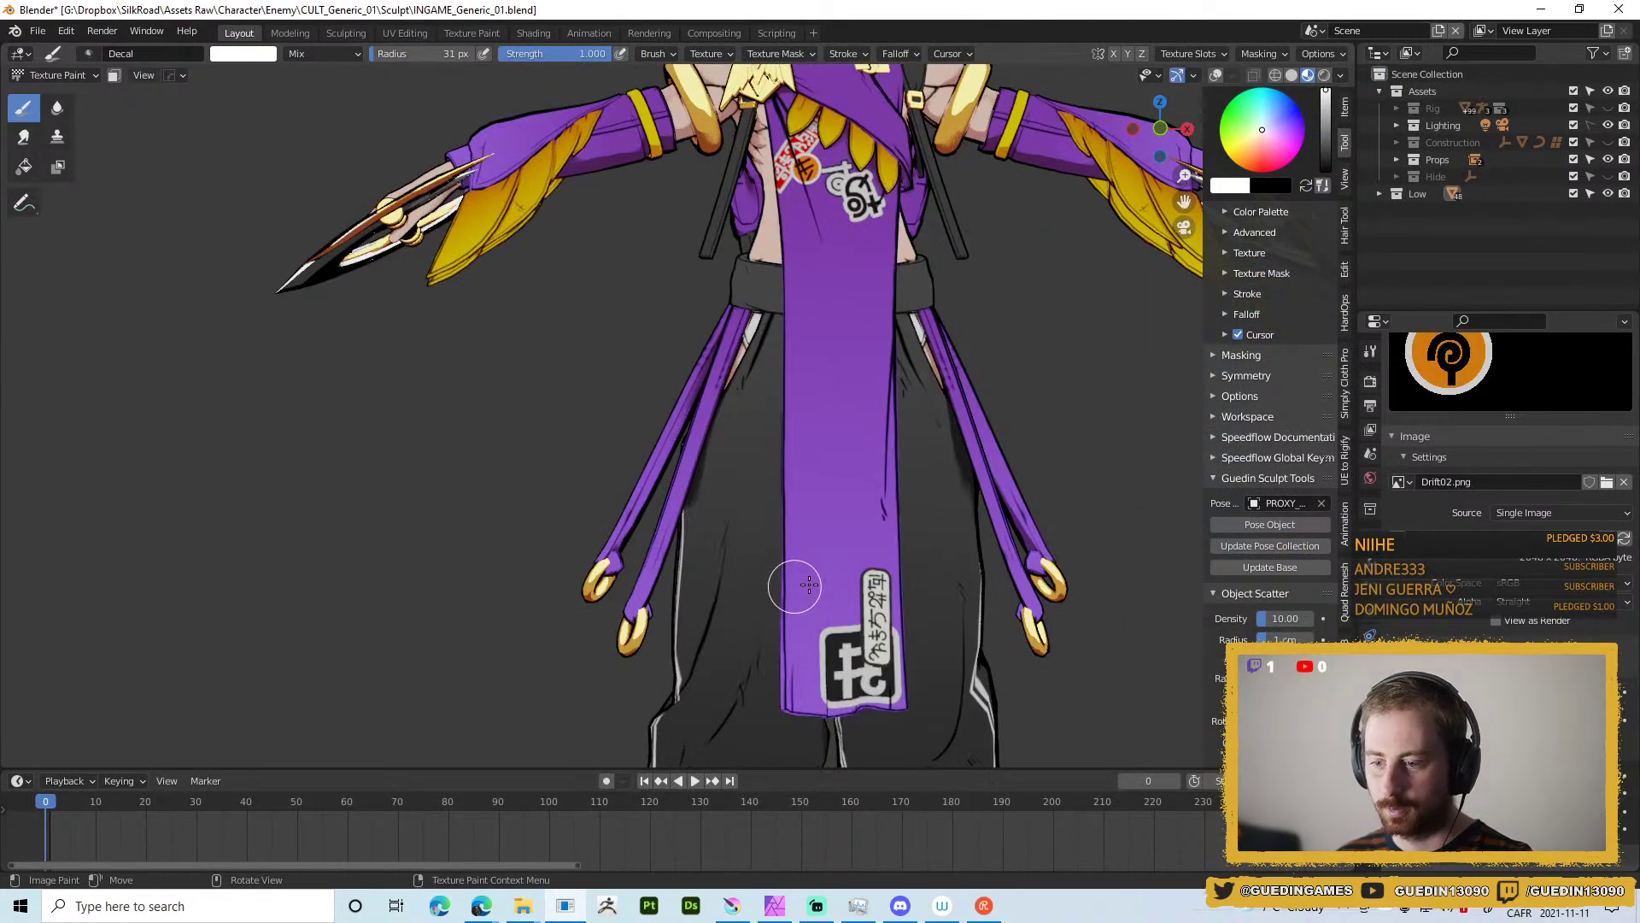
left_click(807, 569)
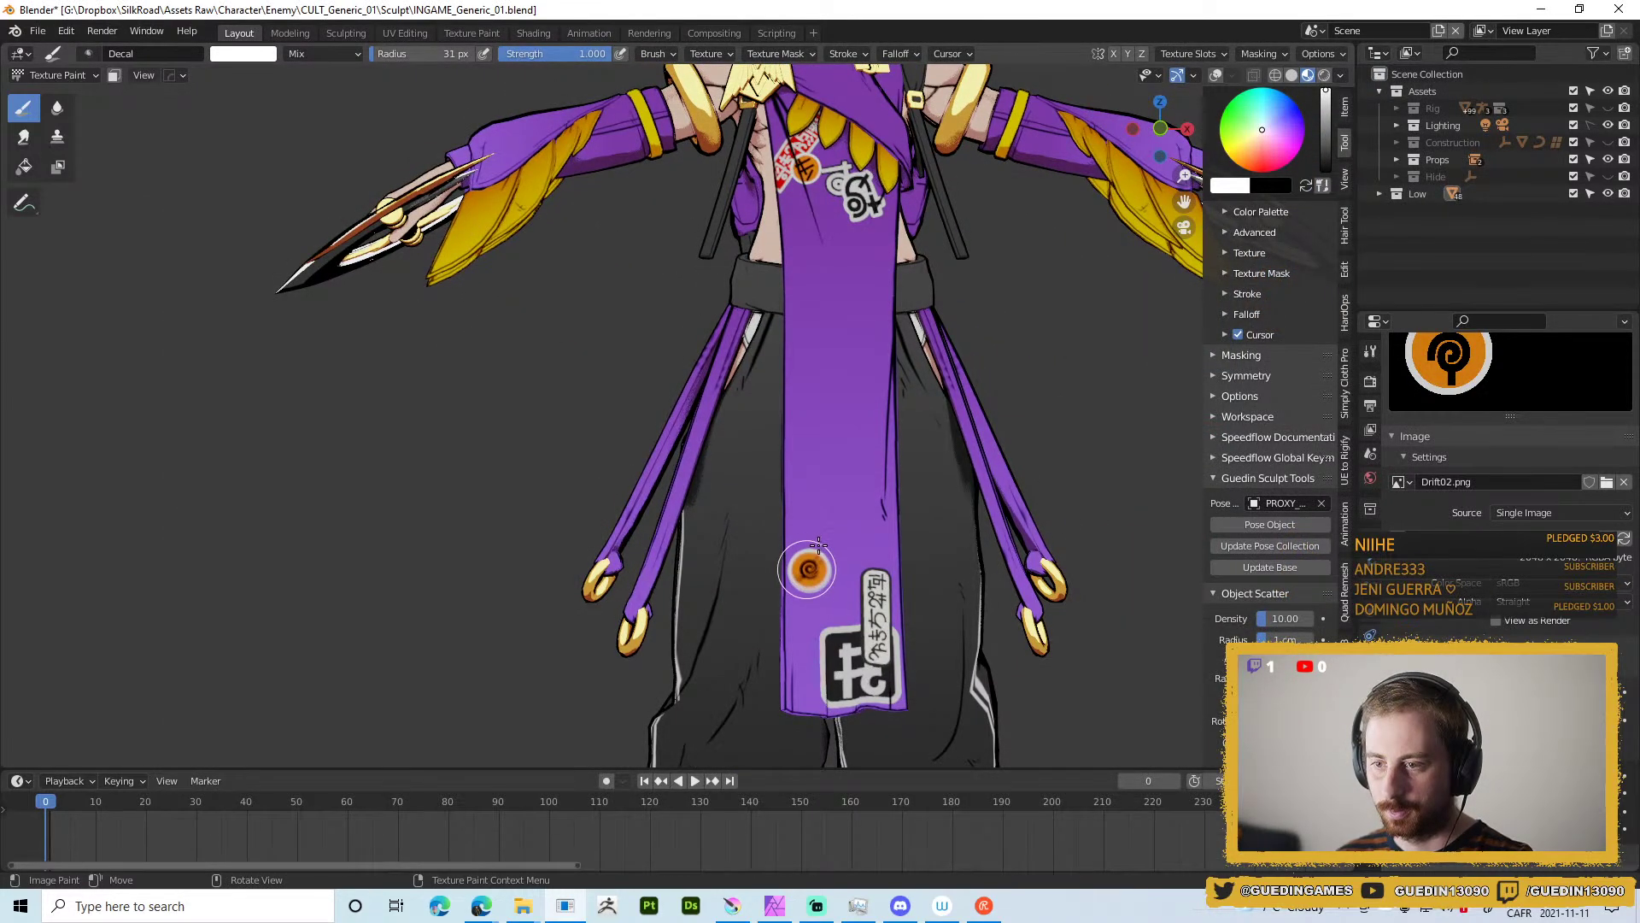
scroll(1145, 582, "down", 6)
left_click_drag(873, 471, 844, 489)
scroll(843, 490, "up", 3)
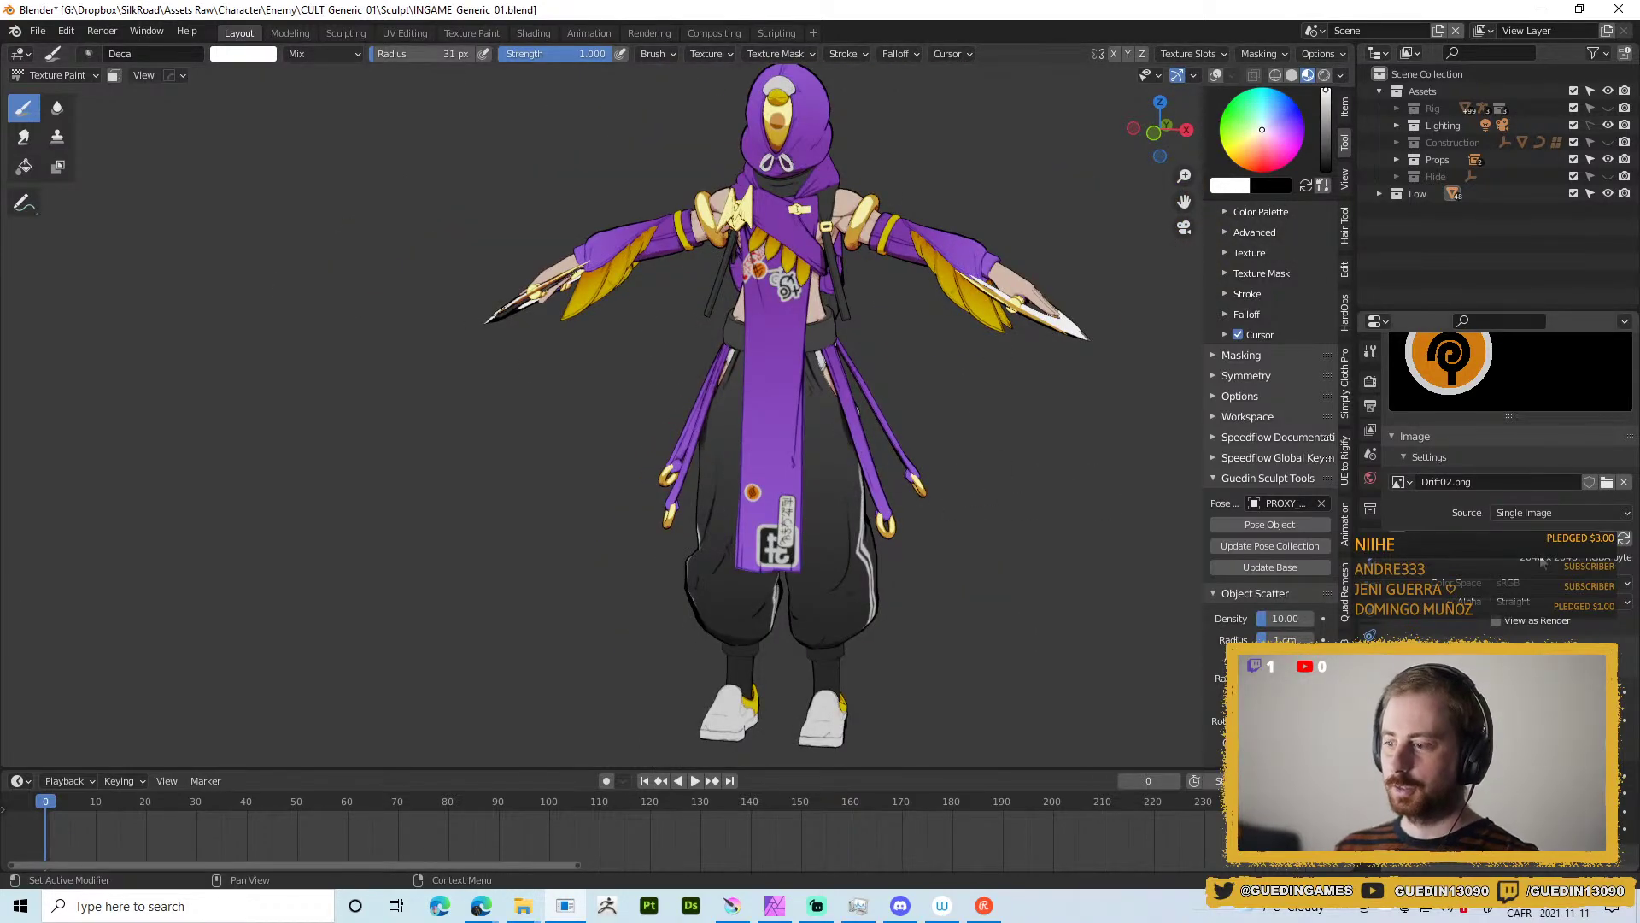
Load T_STICK_19.png as the decal image and look over the front cloth for a spot to stamp it.
left_click(1606, 482)
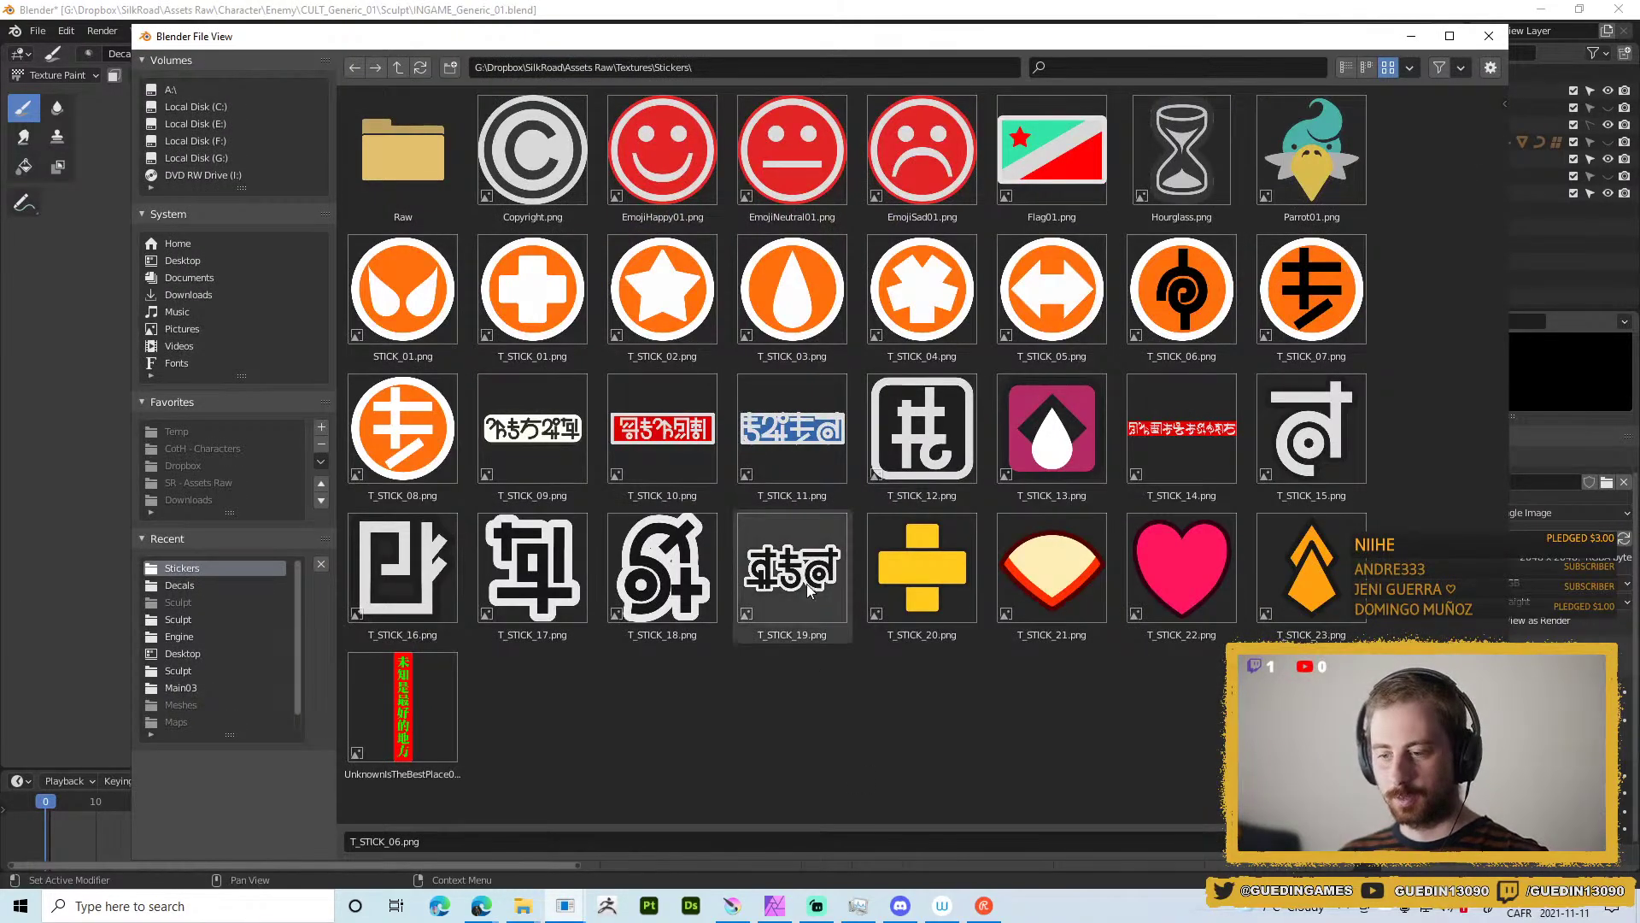
double_click(809, 610)
scroll(785, 366, "up", 3)
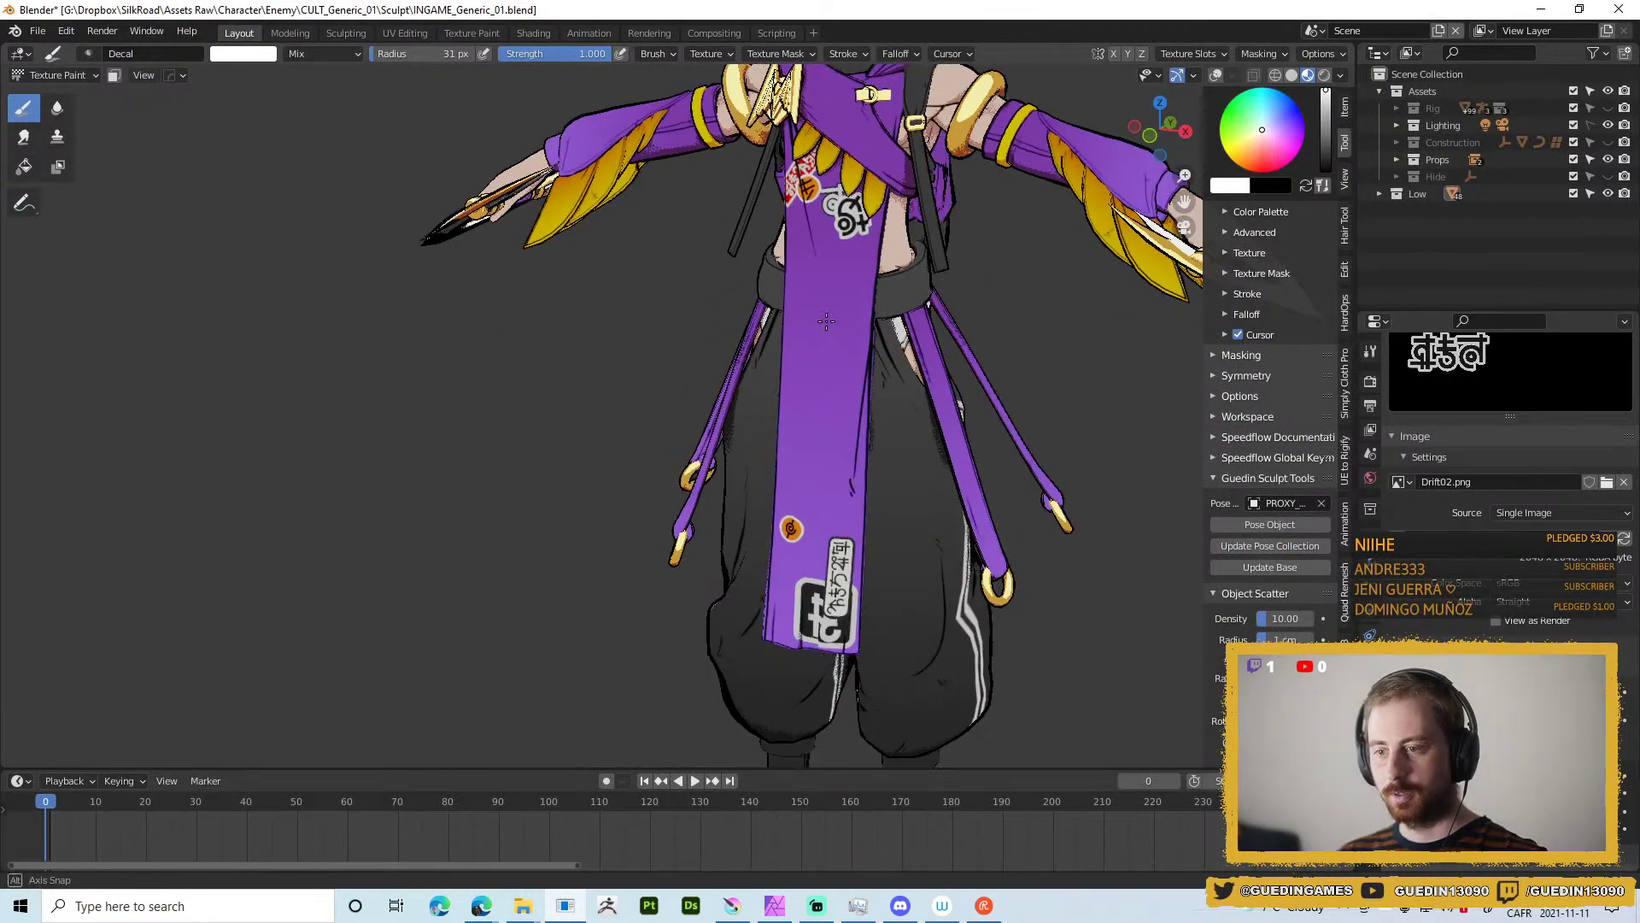
scroll(959, 395, "down", 2)
left_click_drag(959, 395, 888, 415)
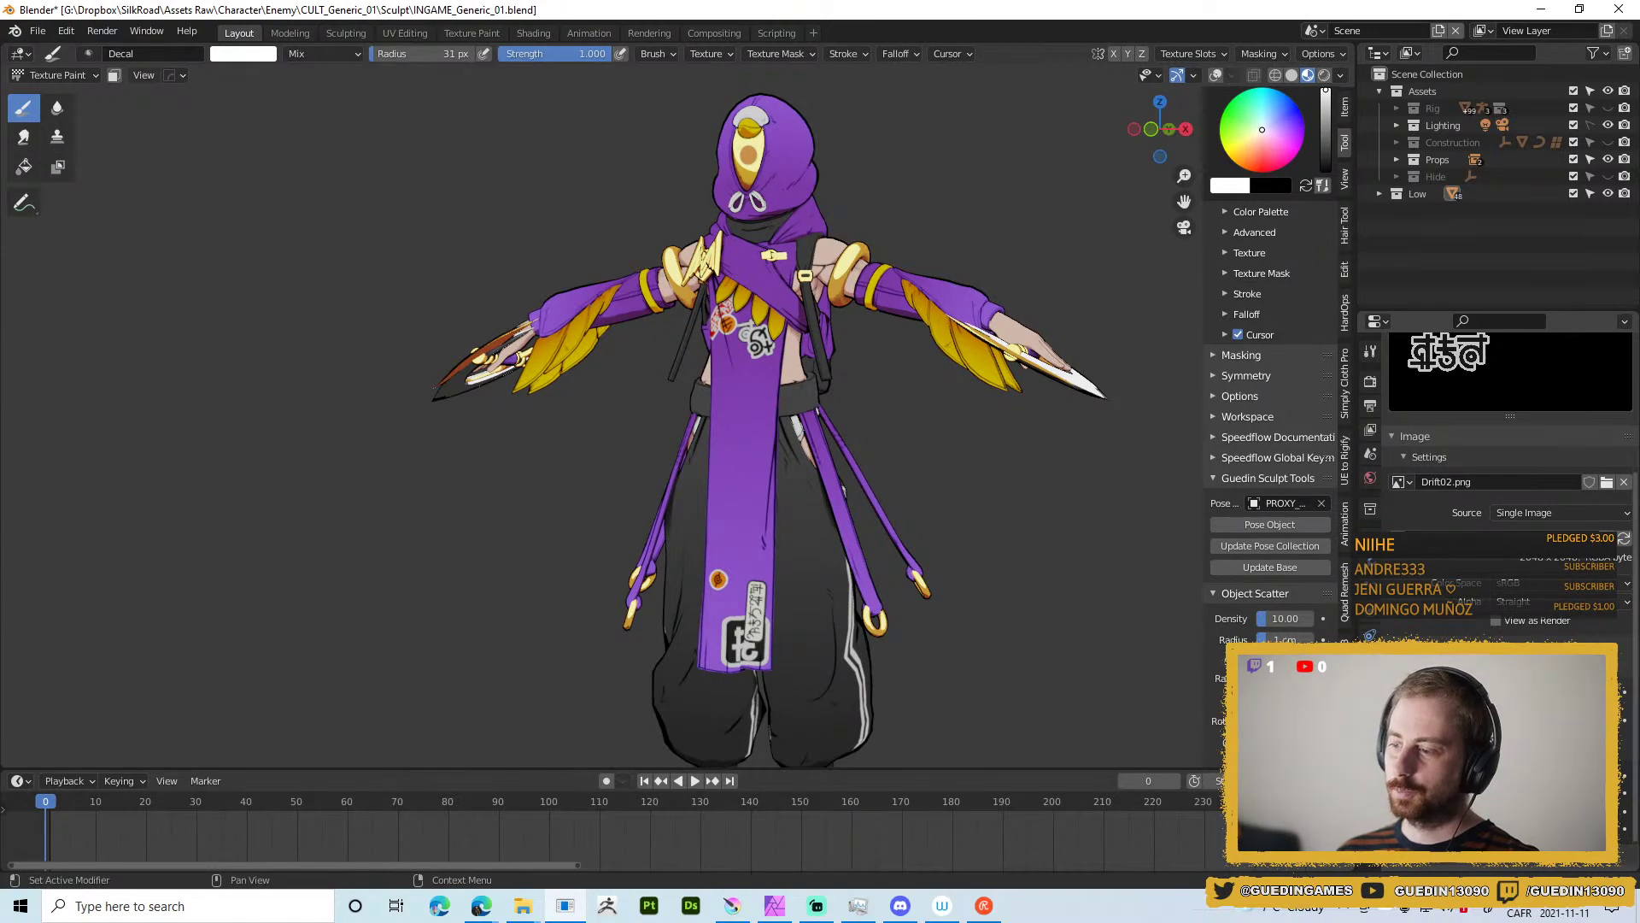
Load T_STICK_22.png as the decal image and stamp the pink heart just below the orange circle on the upper cloth.
left_click(1607, 481)
double_click(1190, 586)
scroll(887, 379, "up", 3)
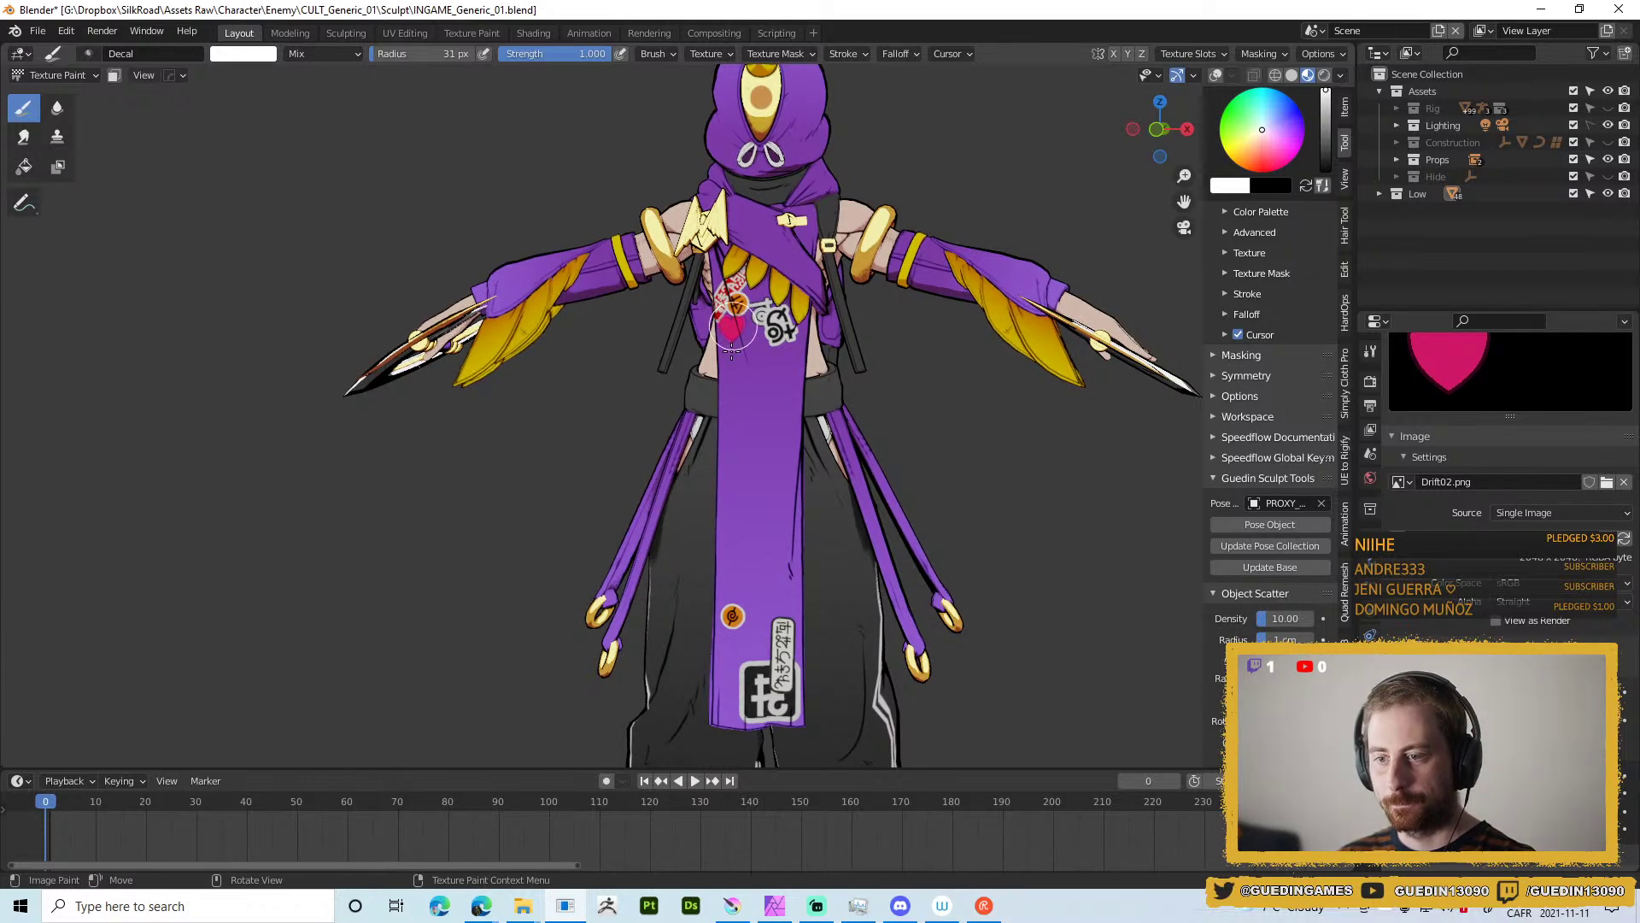
left_click(733, 346)
scroll(859, 474, "down", 4)
scroll(844, 505, "up", 3)
scroll(844, 505, "down", 4)
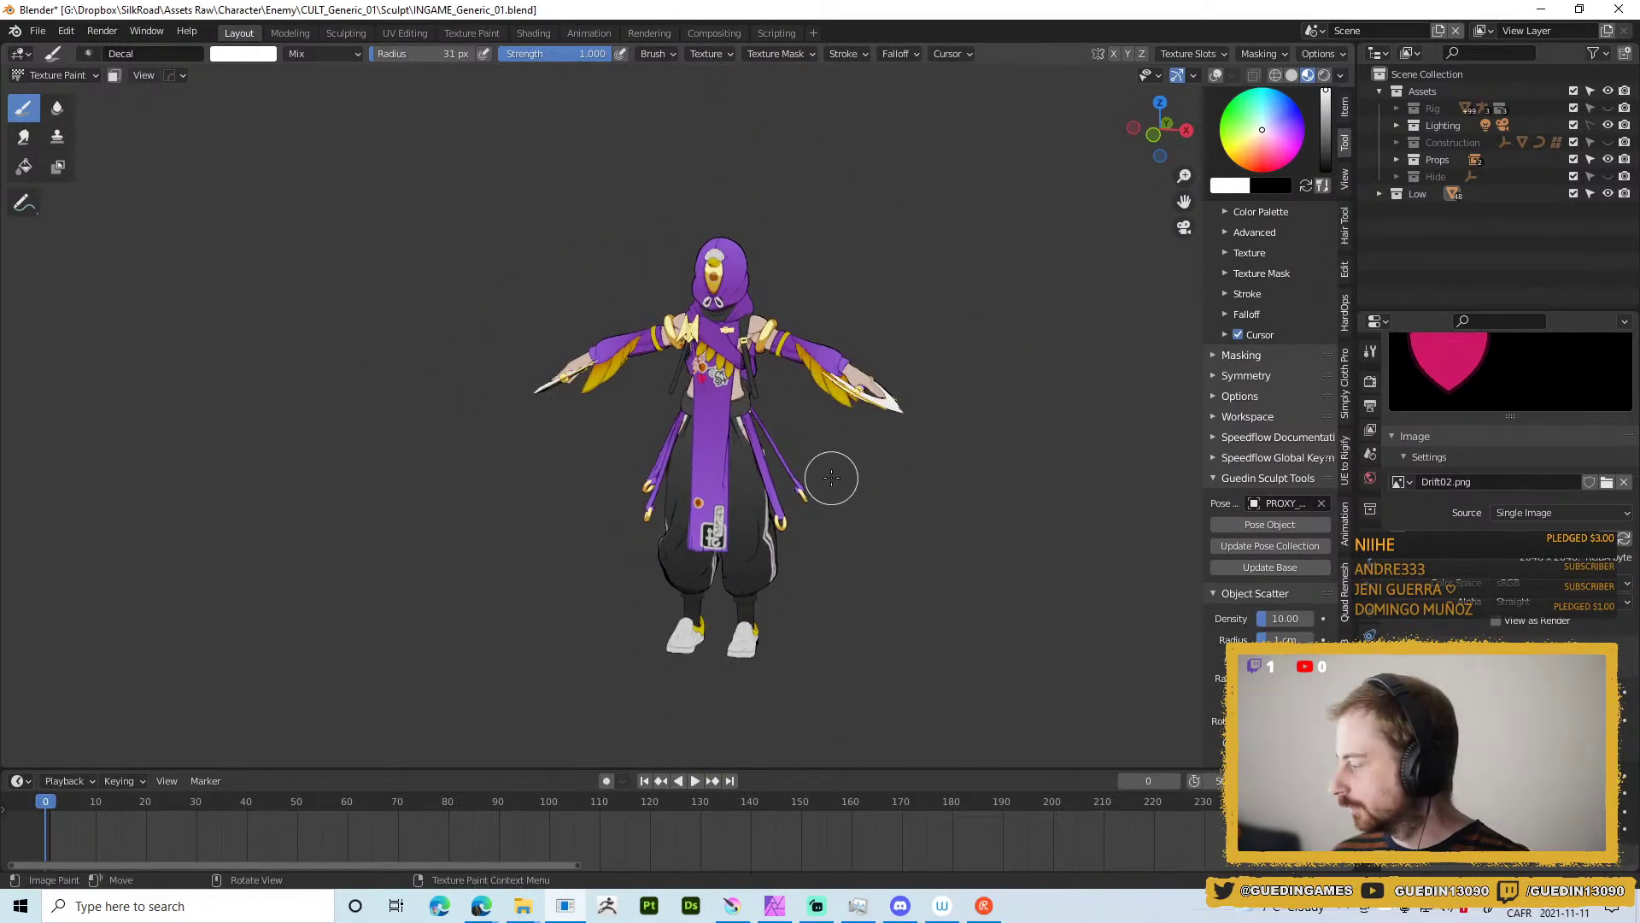
Return to Object Mode and examine the sticker placement on the front cloth from several angles and distances.
scroll(758, 447, "up", 3)
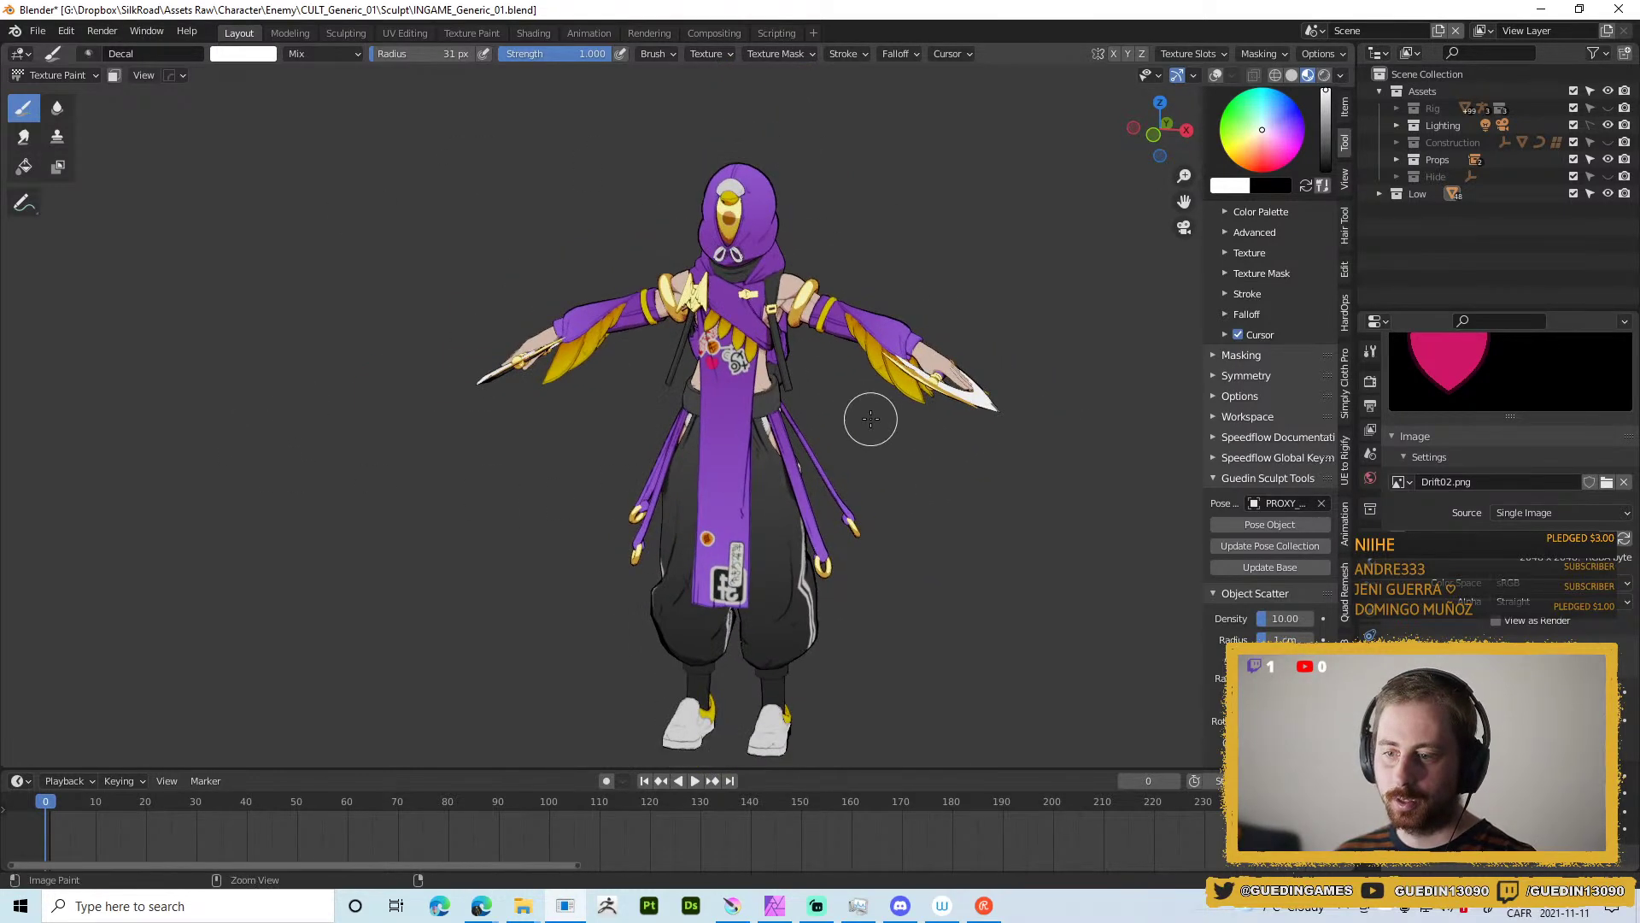
key("ctrl+Tab")
scroll(774, 427, "up", 3)
scroll(918, 425, "down", 1)
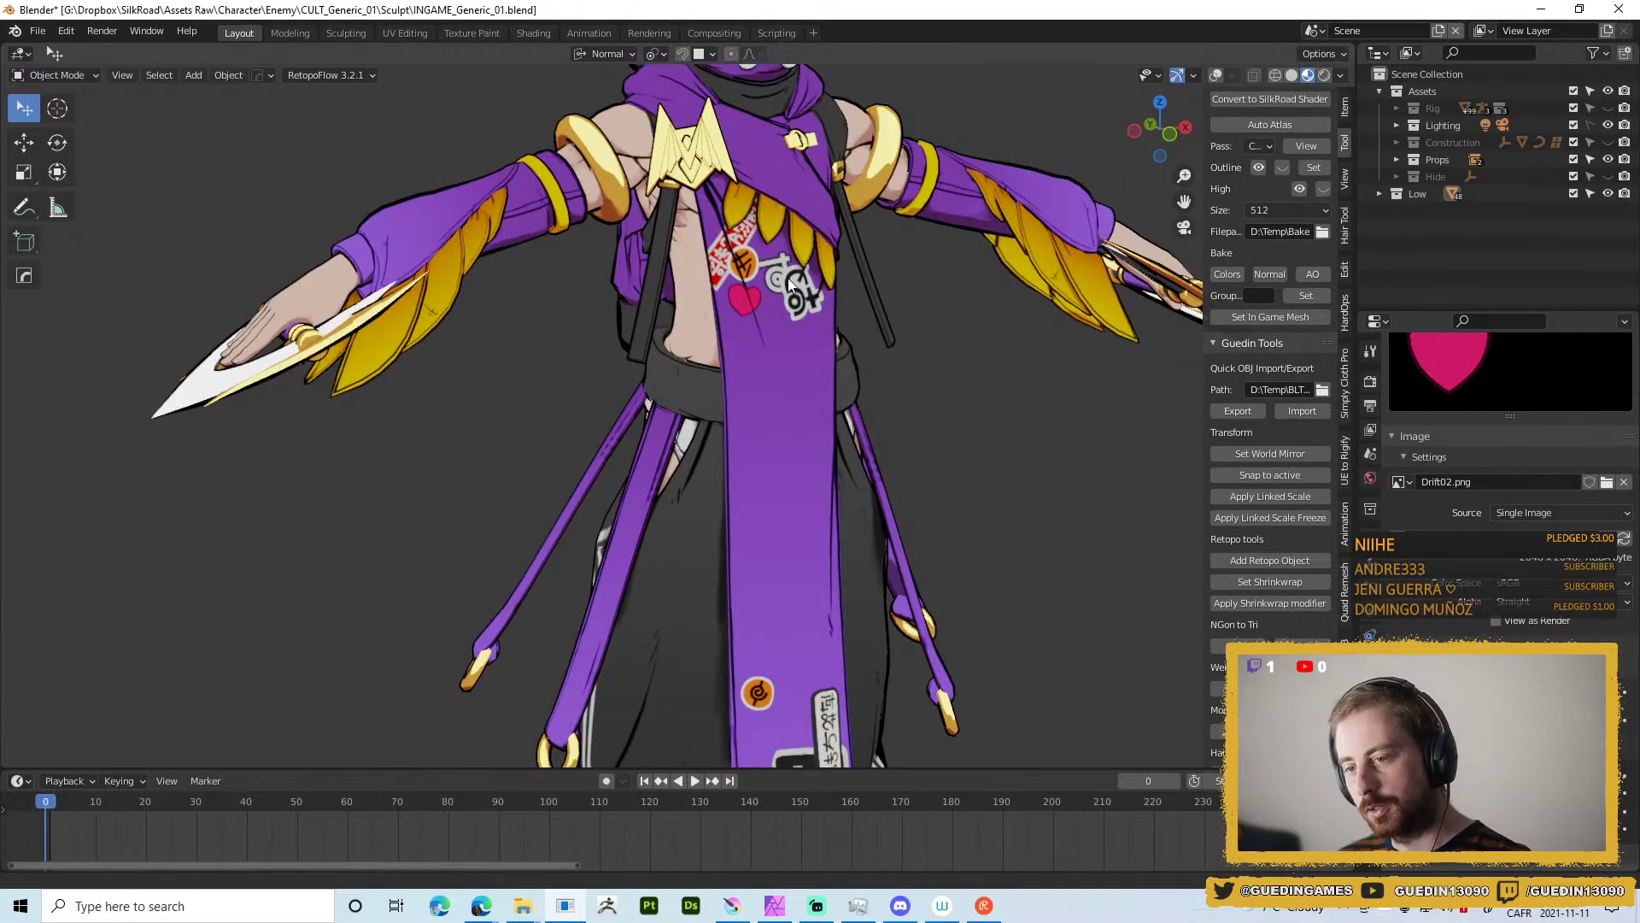
scroll(769, 282, "up", 2)
scroll(765, 282, "down", 3)
mouse_move(731, 411)
left_mouse_down()
mouse_move(606, 323)
mouse_move(711, 371)
mouse_move(813, 454)
mouse_move(808, 475)
mouse_move(829, 387)
mouse_move(851, 466)
mouse_move(827, 541)
mouse_move(849, 502)
mouse_move(756, 417)
left_mouse_up()
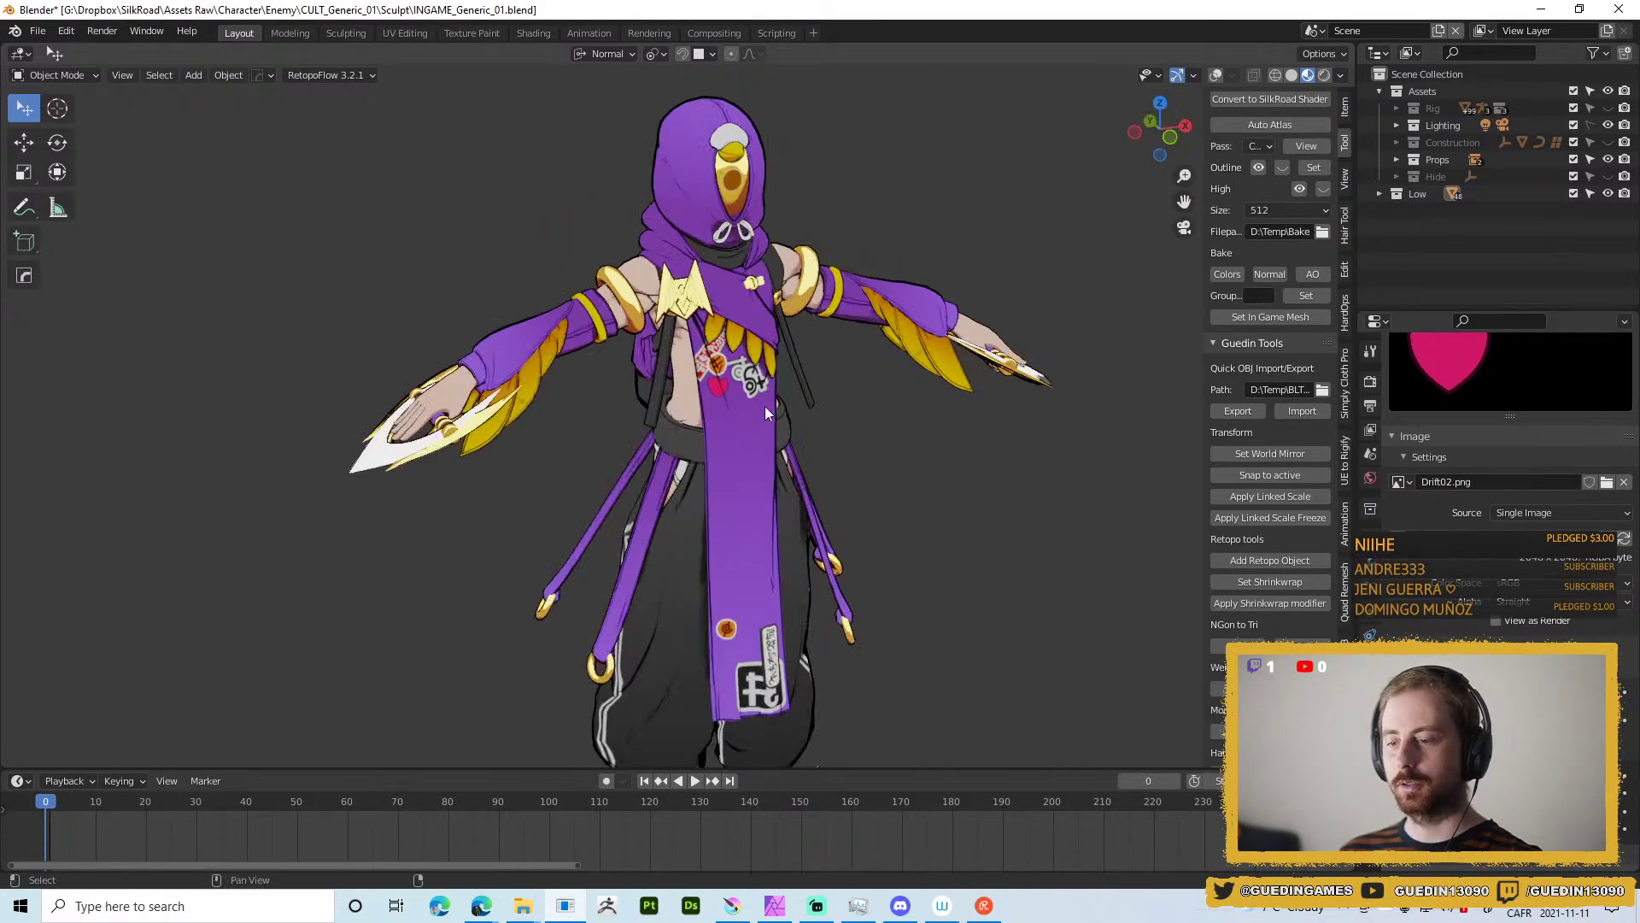
scroll(755, 417, "up", 3)
left_click_drag(899, 374, 1114, 408)
left_click_drag(1011, 407, 712, 426)
scroll(812, 398, "down", 4)
left_click_drag(779, 268, 862, 198)
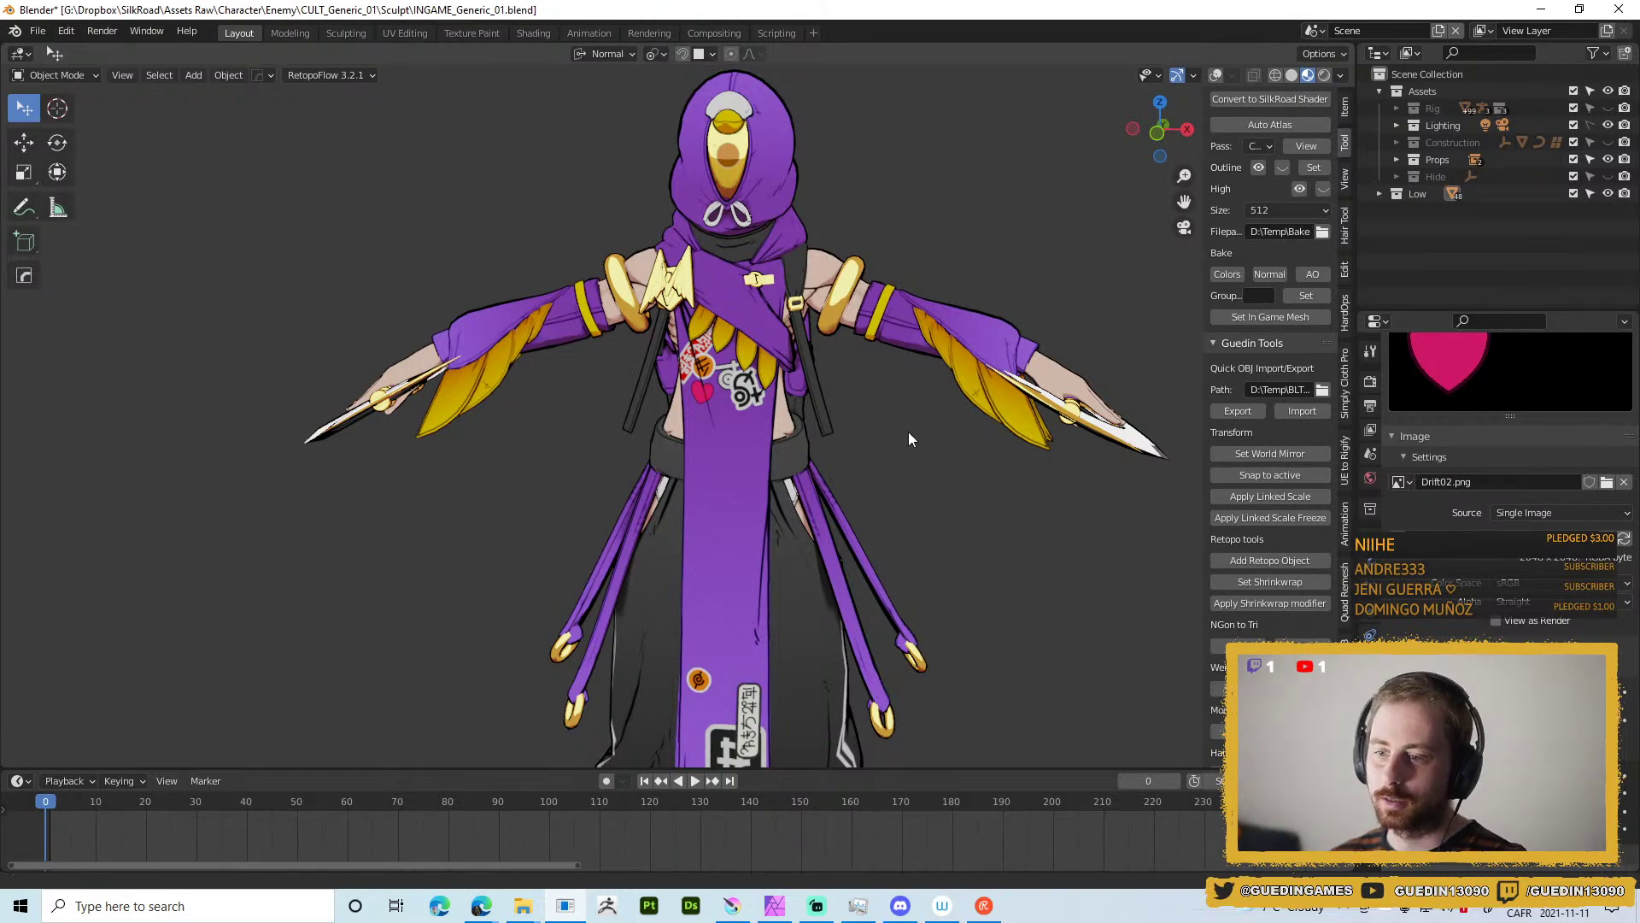
scroll(863, 401, "down", 4)
left_click_drag(813, 380, 709, 385)
scroll(715, 442, "up", 2)
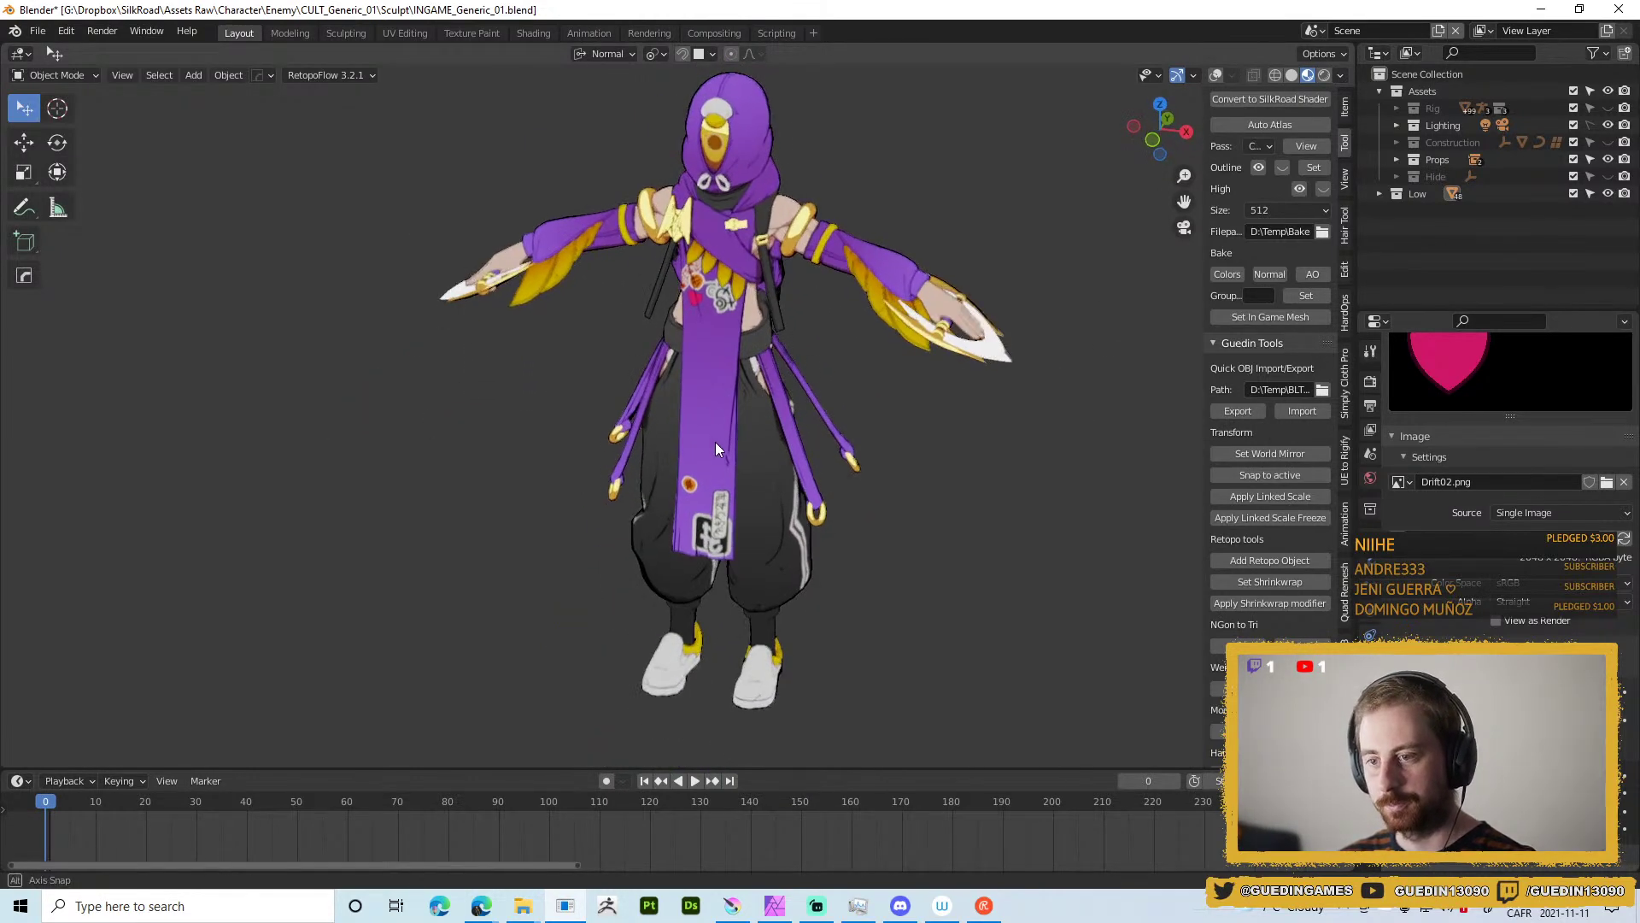
left_click_drag(820, 458, 841, 392)
scroll(757, 442, "down", 3)
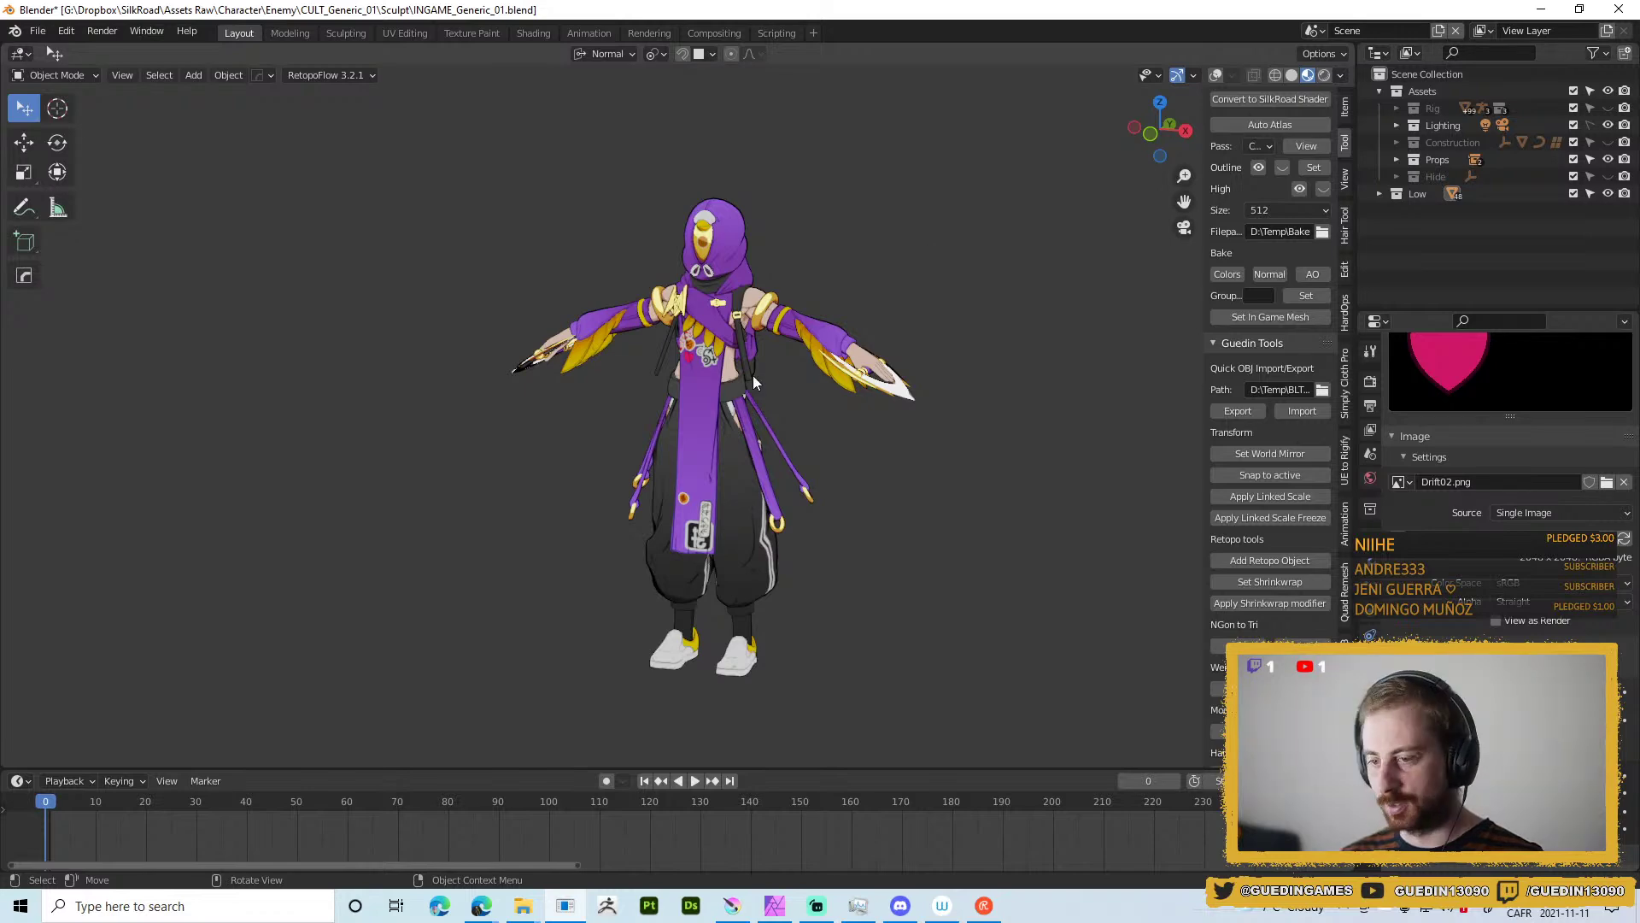
scroll(757, 280, "up", 3)
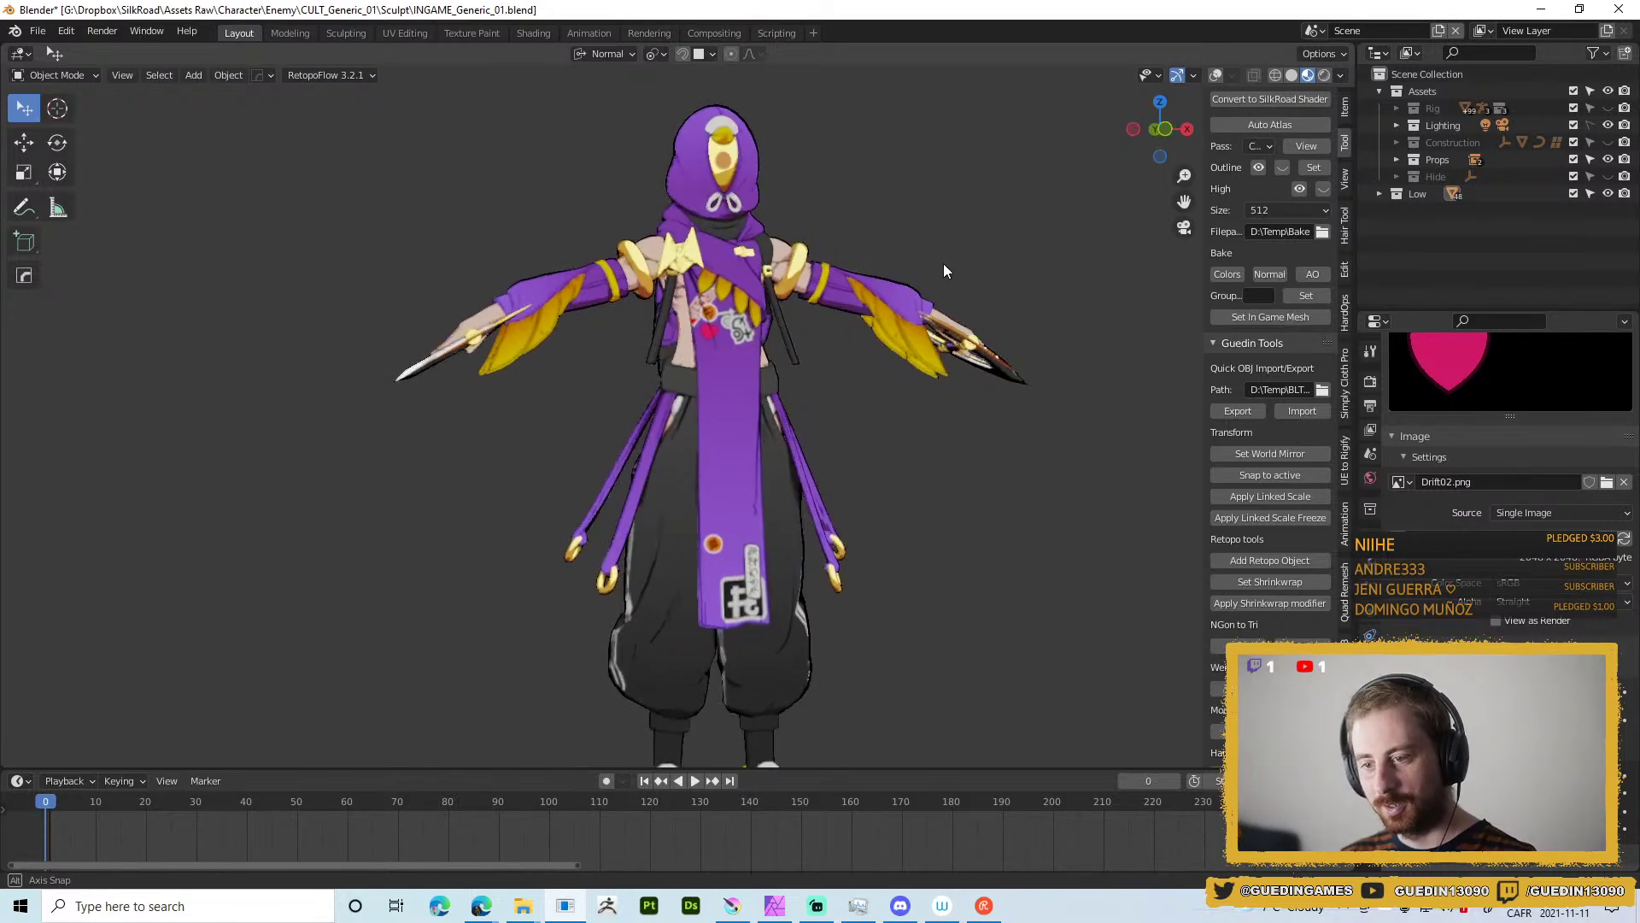
Look over the decal texture's image, alpha, mapping and crop settings alongside the stickers on the cloth.
scroll(1504, 478, "down", 2)
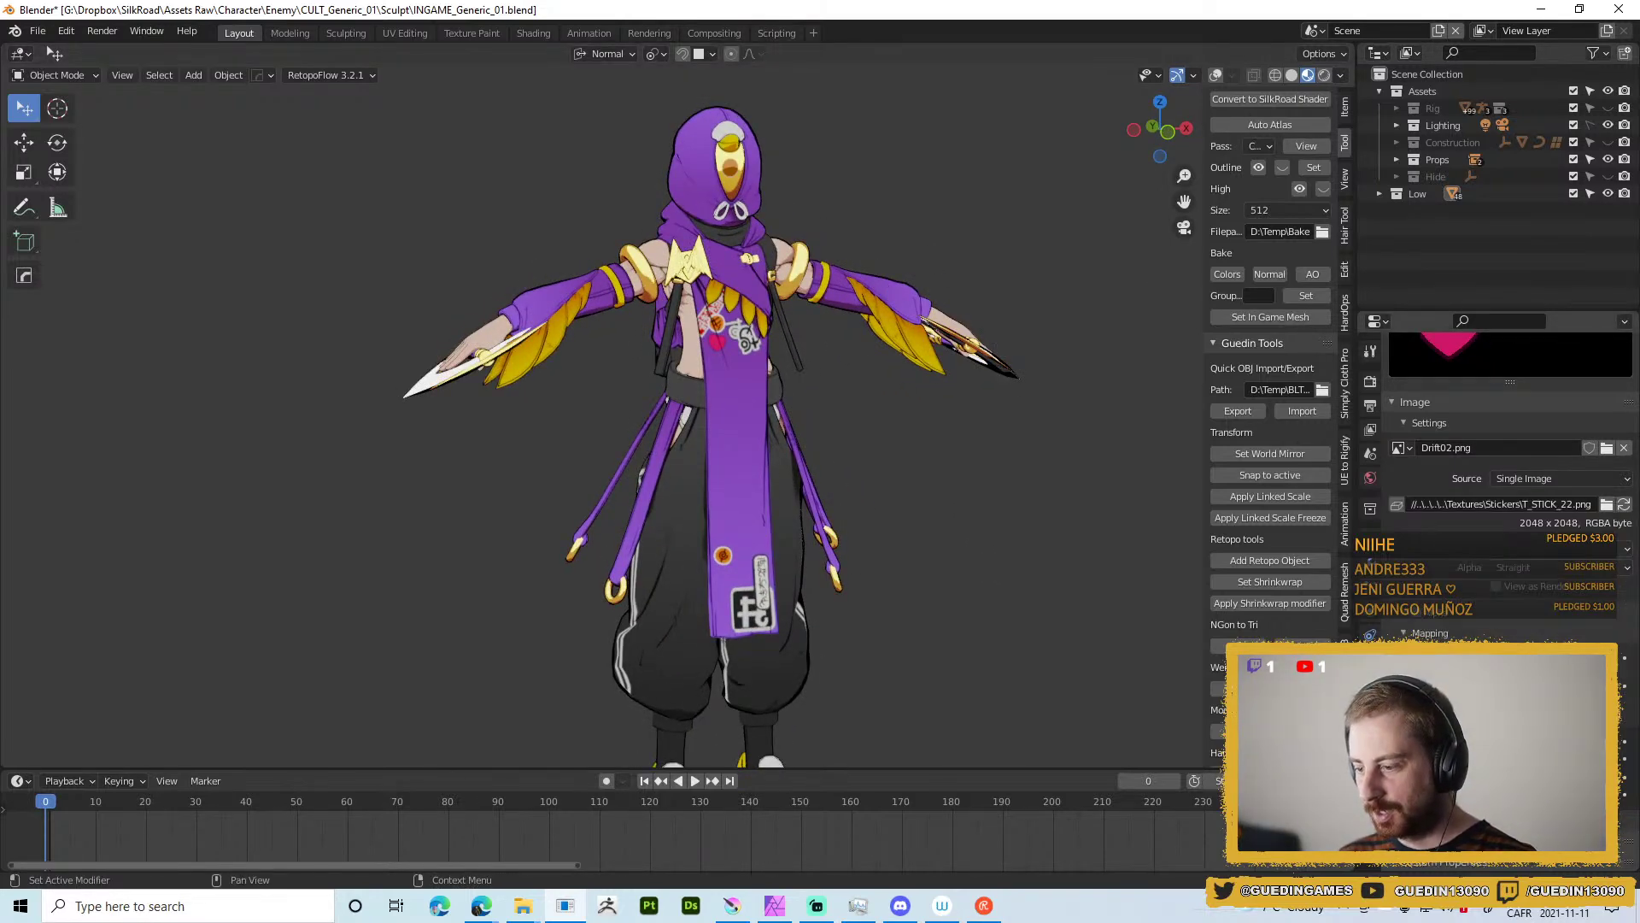
scroll(1504, 444, "down", 5)
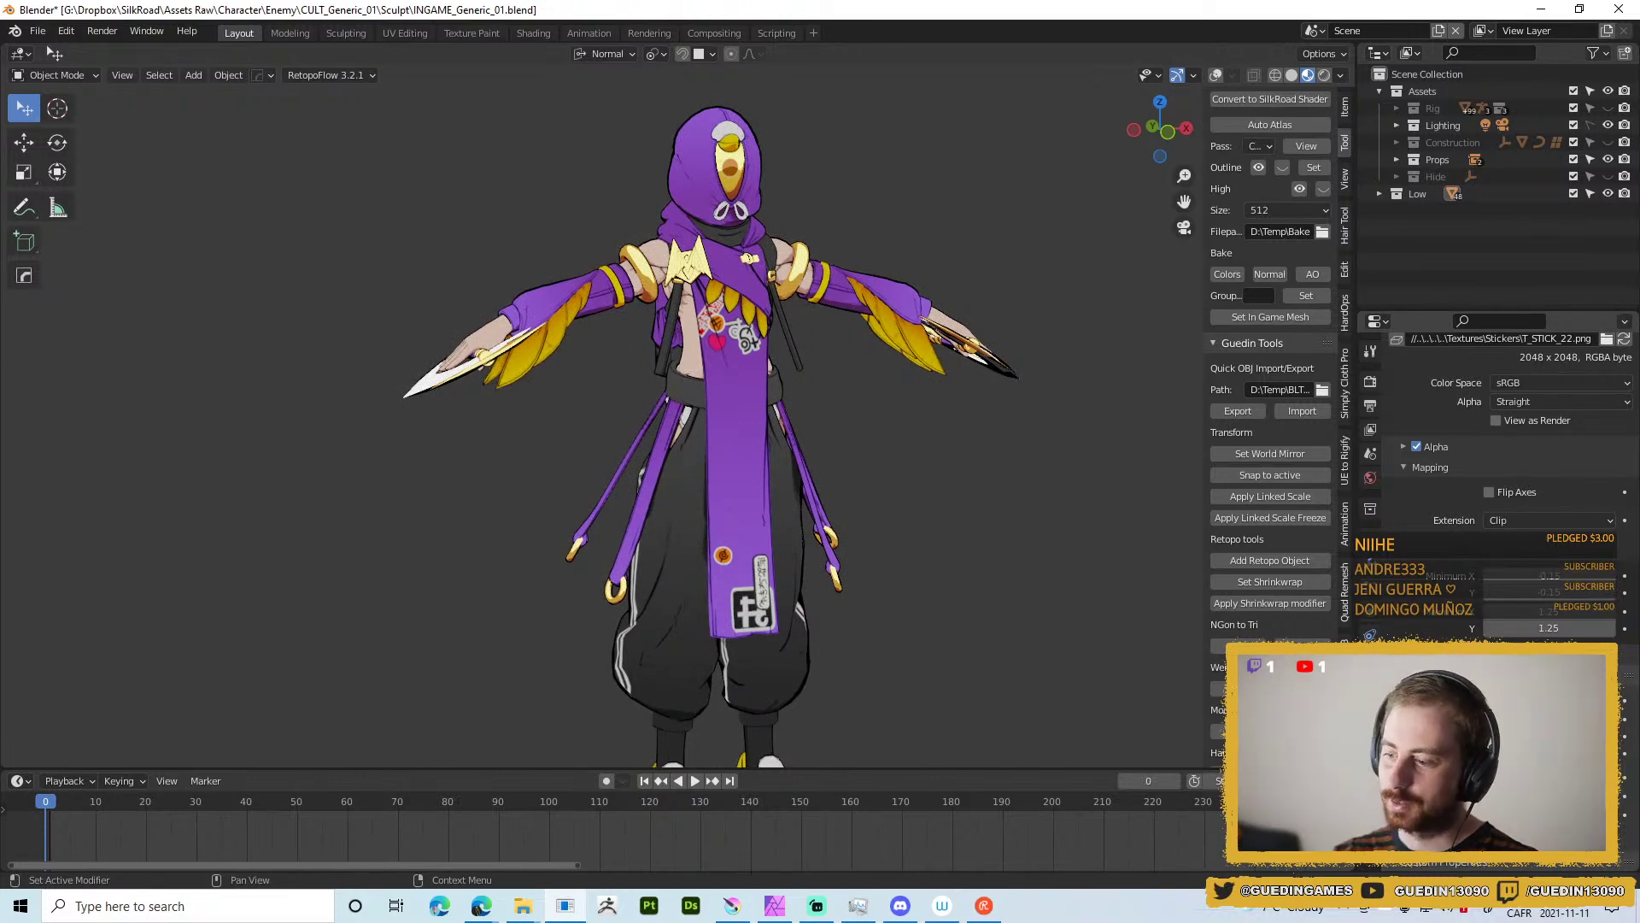
left_click_drag(977, 465, 806, 331)
scroll(923, 582, "up", 2)
scroll(923, 581, "up", 1)
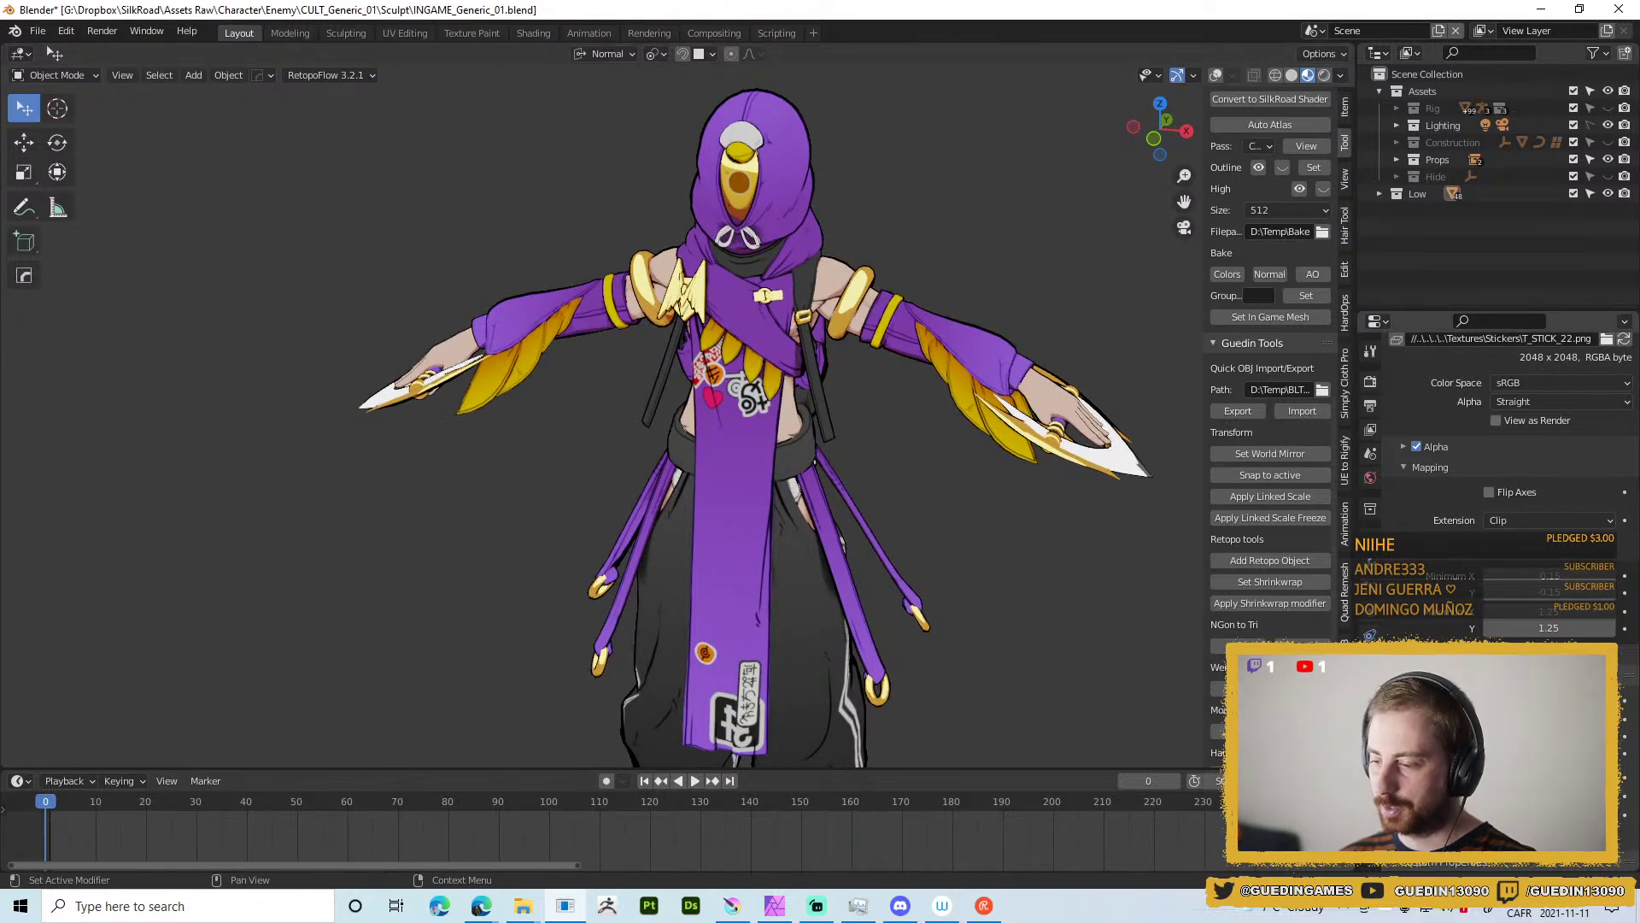
scroll(1622, 807, "down", 2)
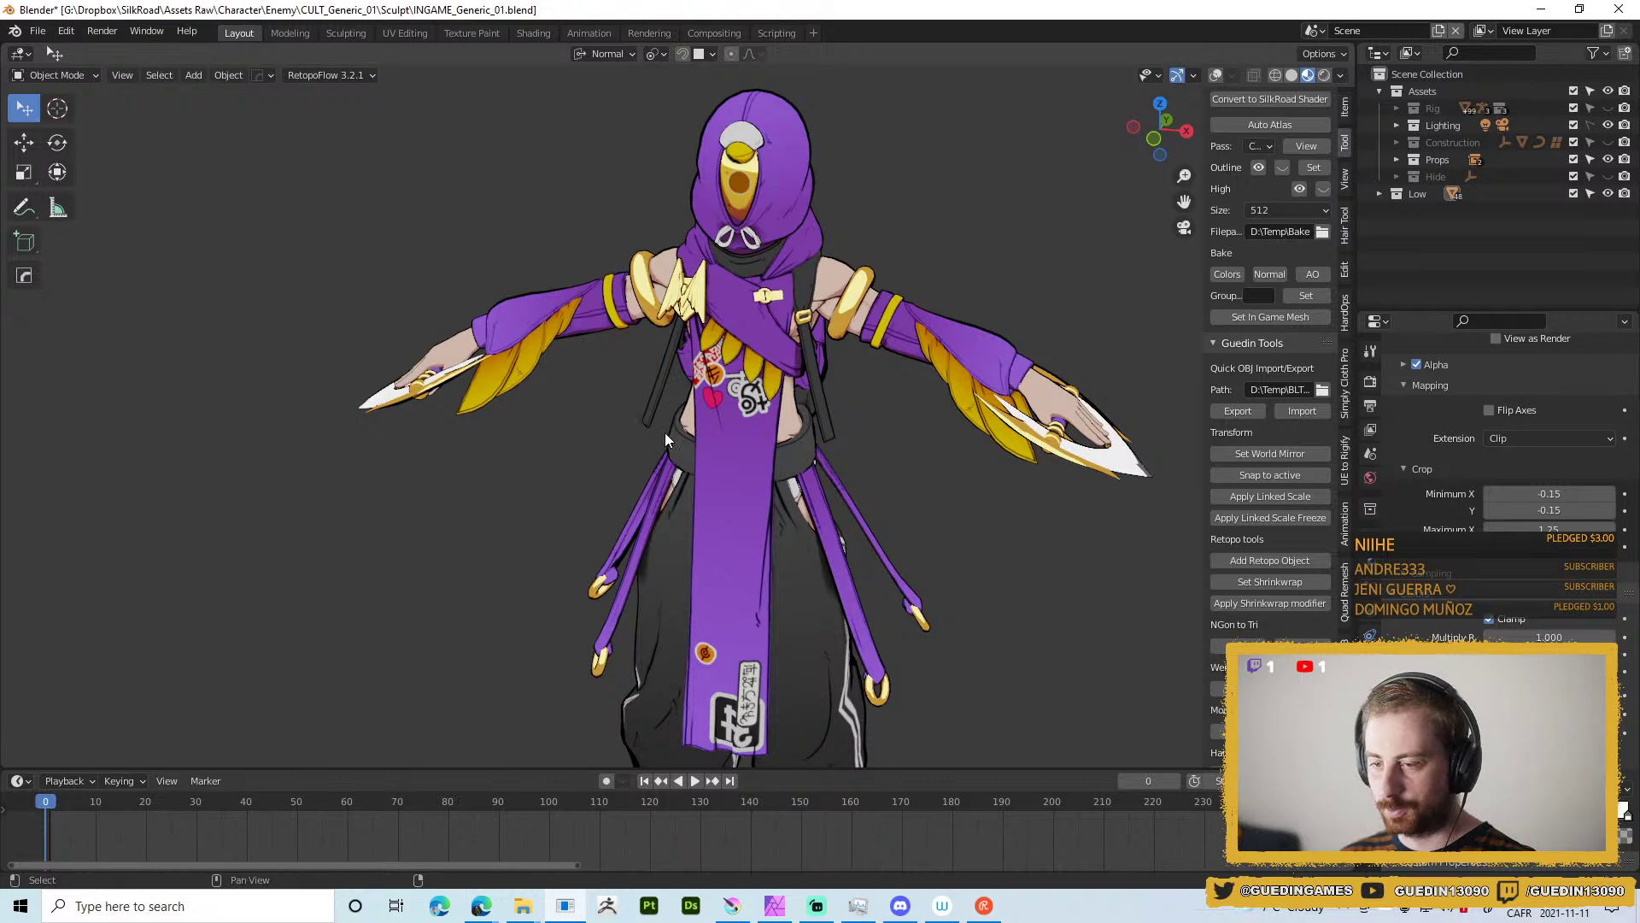
Switch to Texture Paint mode and try to stamp the heart decal on the front cloth at waist height.
scroll(741, 464, "up", 4)
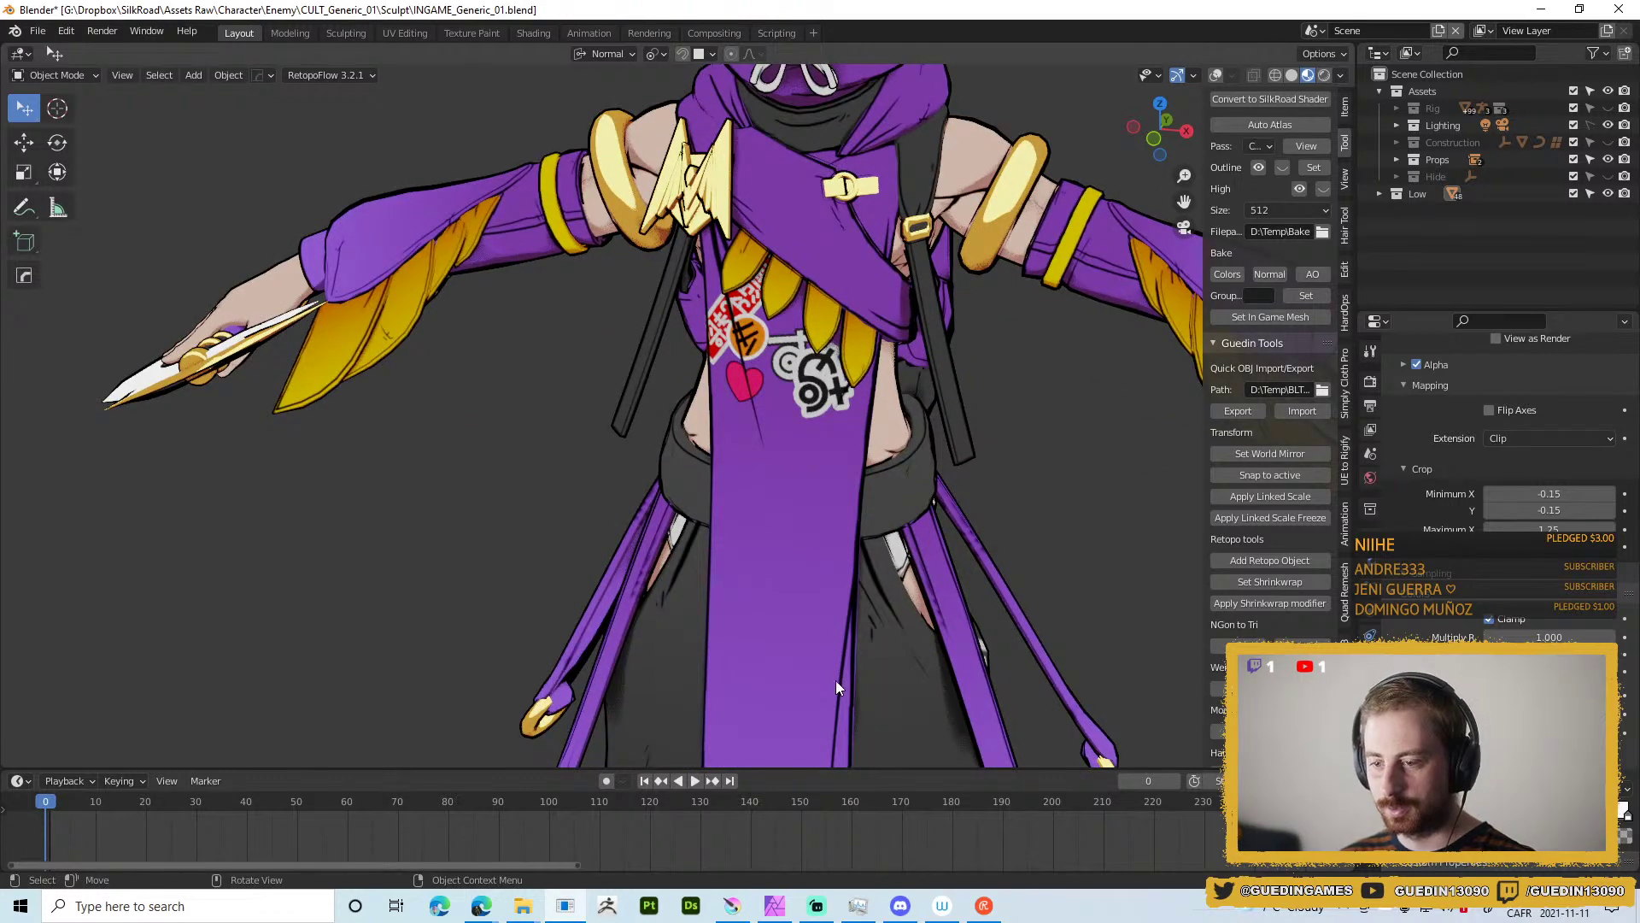
key("ctrl+Tab")
left_click(915, 475)
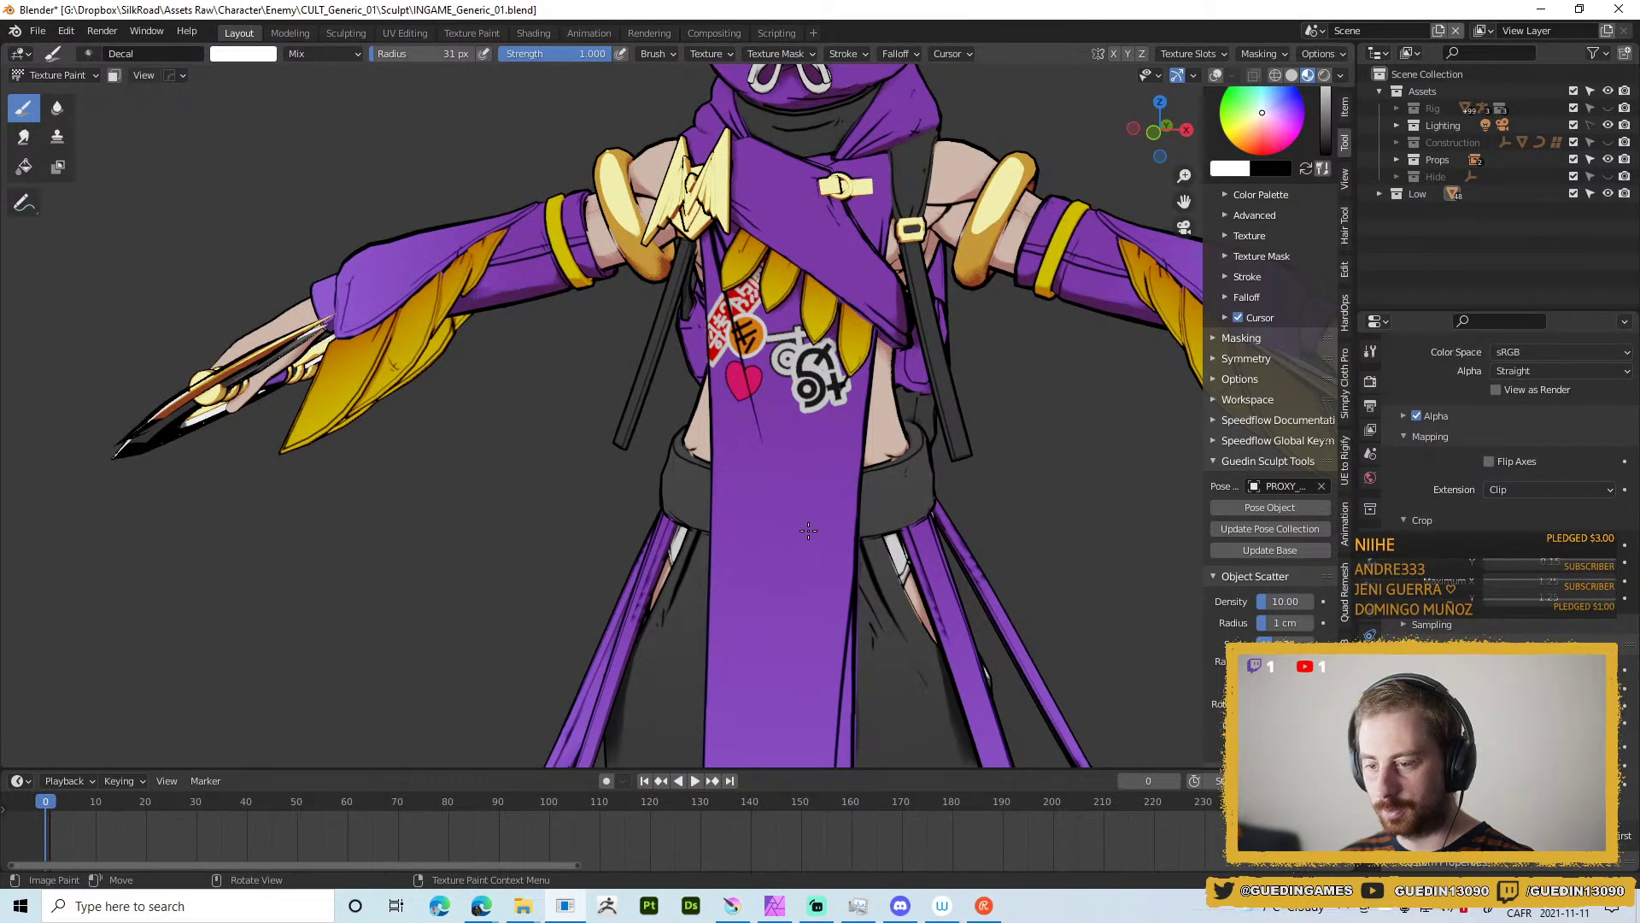
scroll(1464, 517, "up", 6)
scroll(1493, 489, "down", 3)
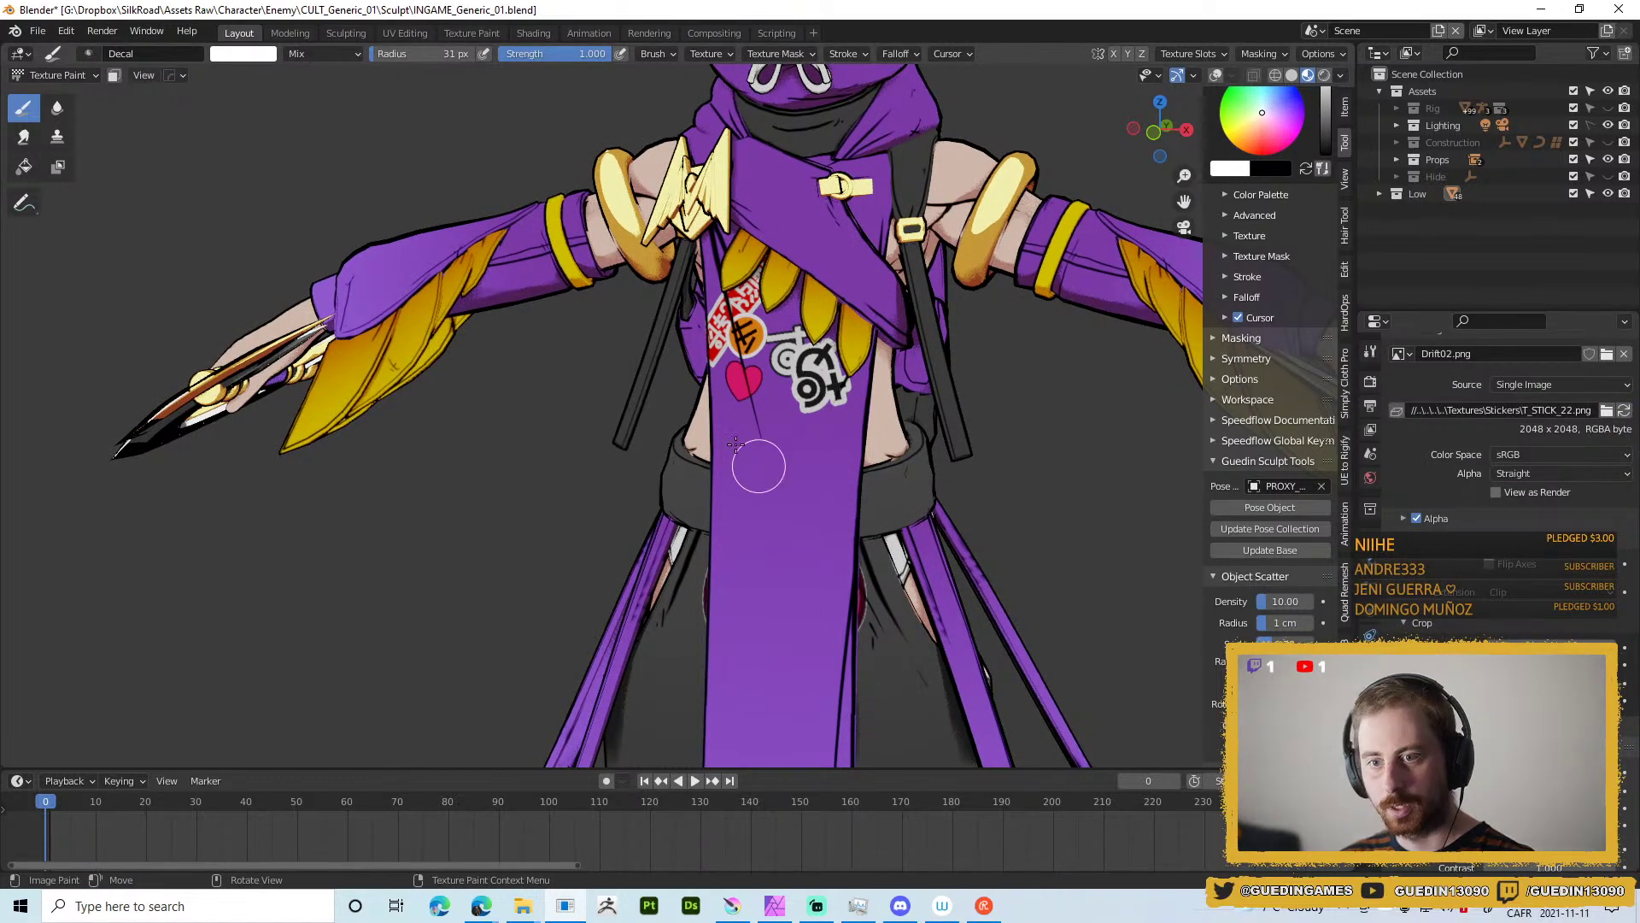
Isolate the trousers in Object Mode, examine the heart painted on them, and show the whole character again.
key("ctrl+Tab")
key("4")
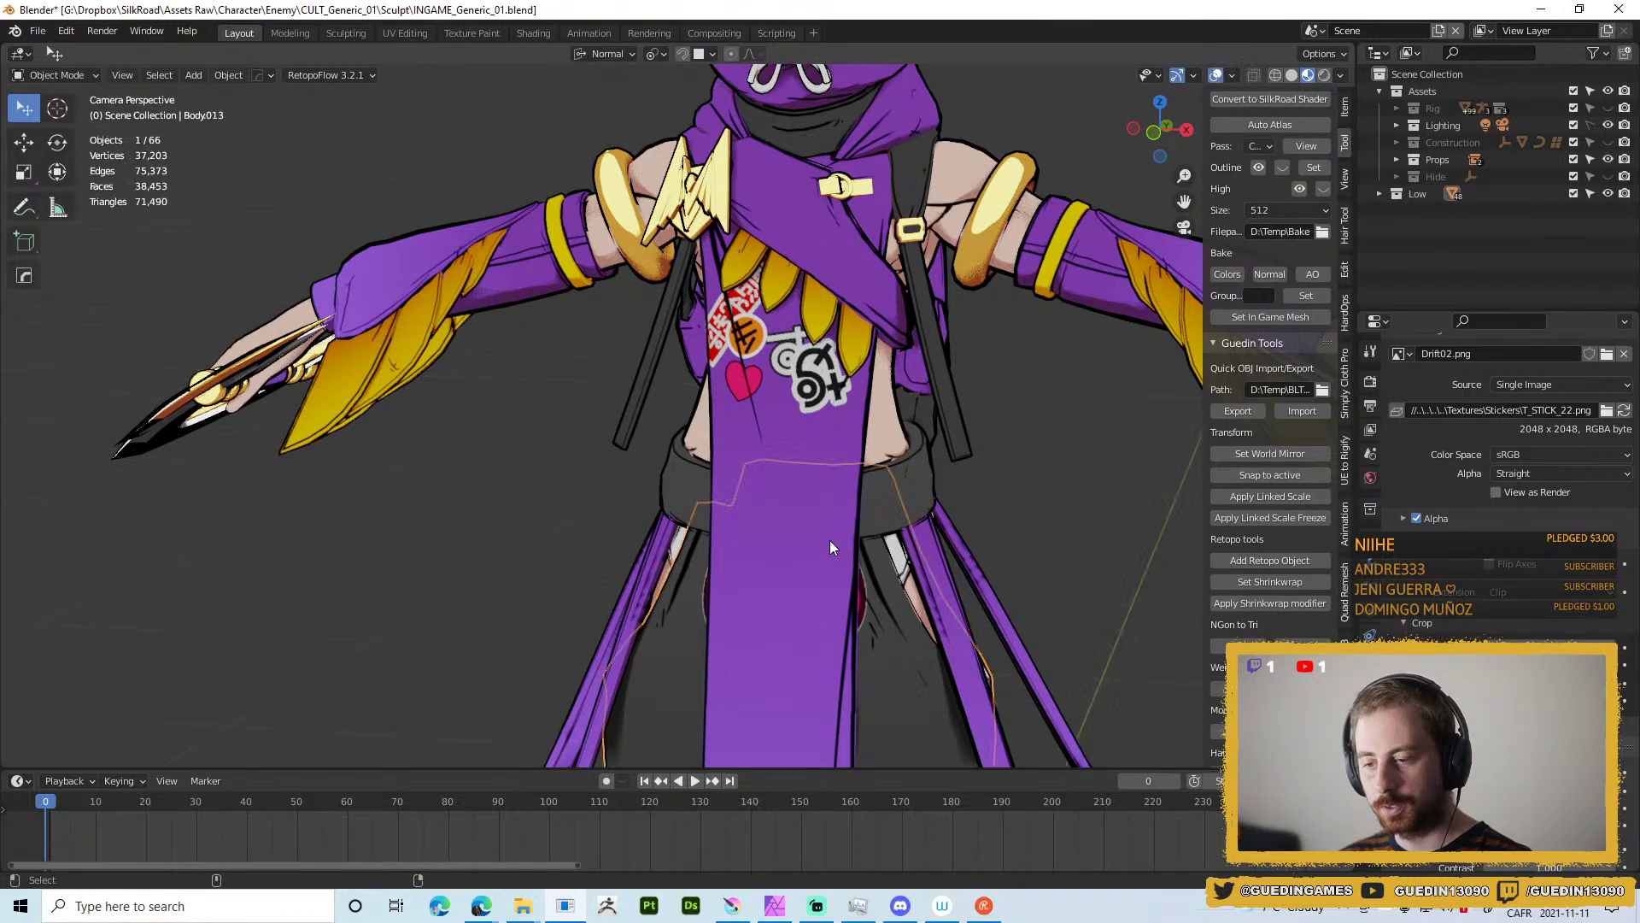
scroll(864, 408, "down", 3)
key("KP_Divide")
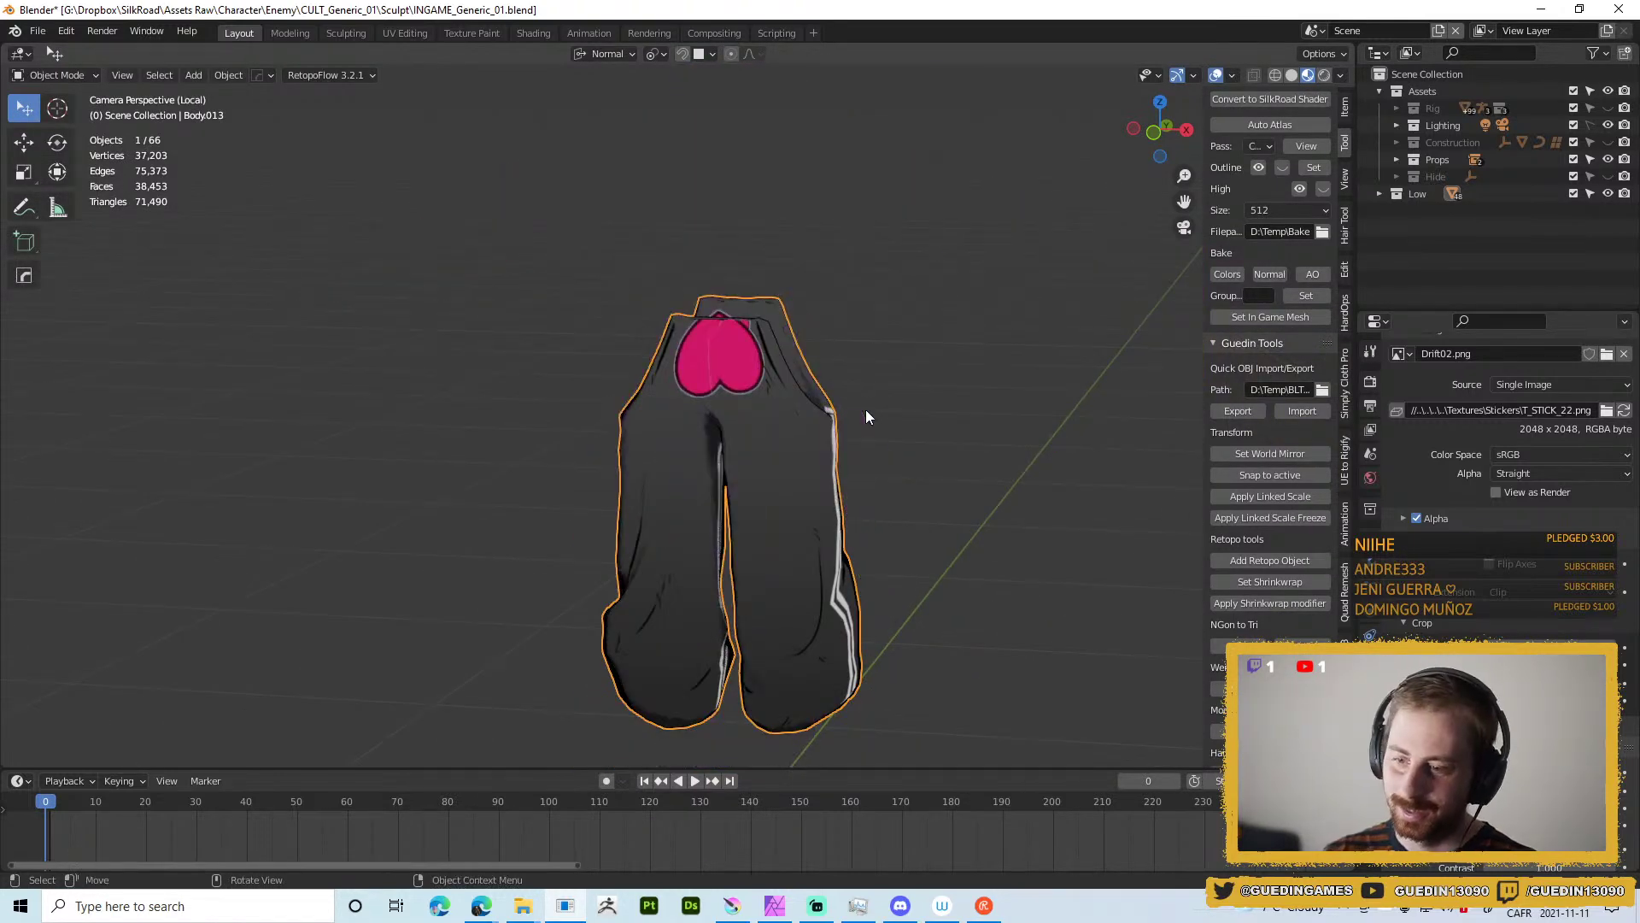
scroll(795, 392, "up", 4)
scroll(776, 515, "up", 1)
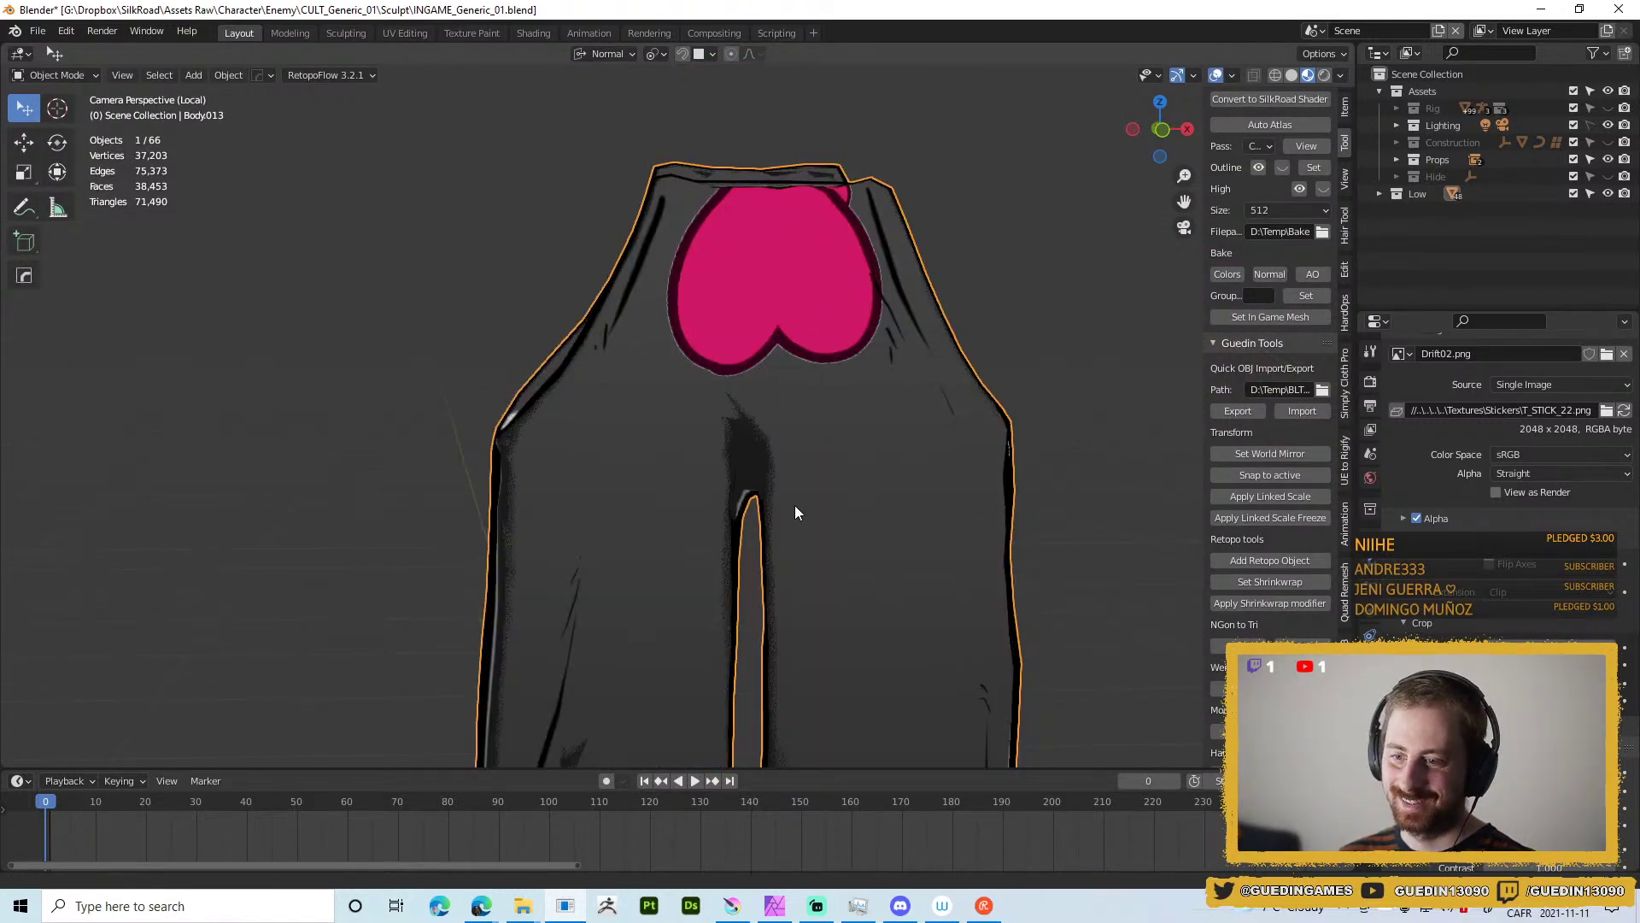
key("KP_Divide")
left_click(856, 443)
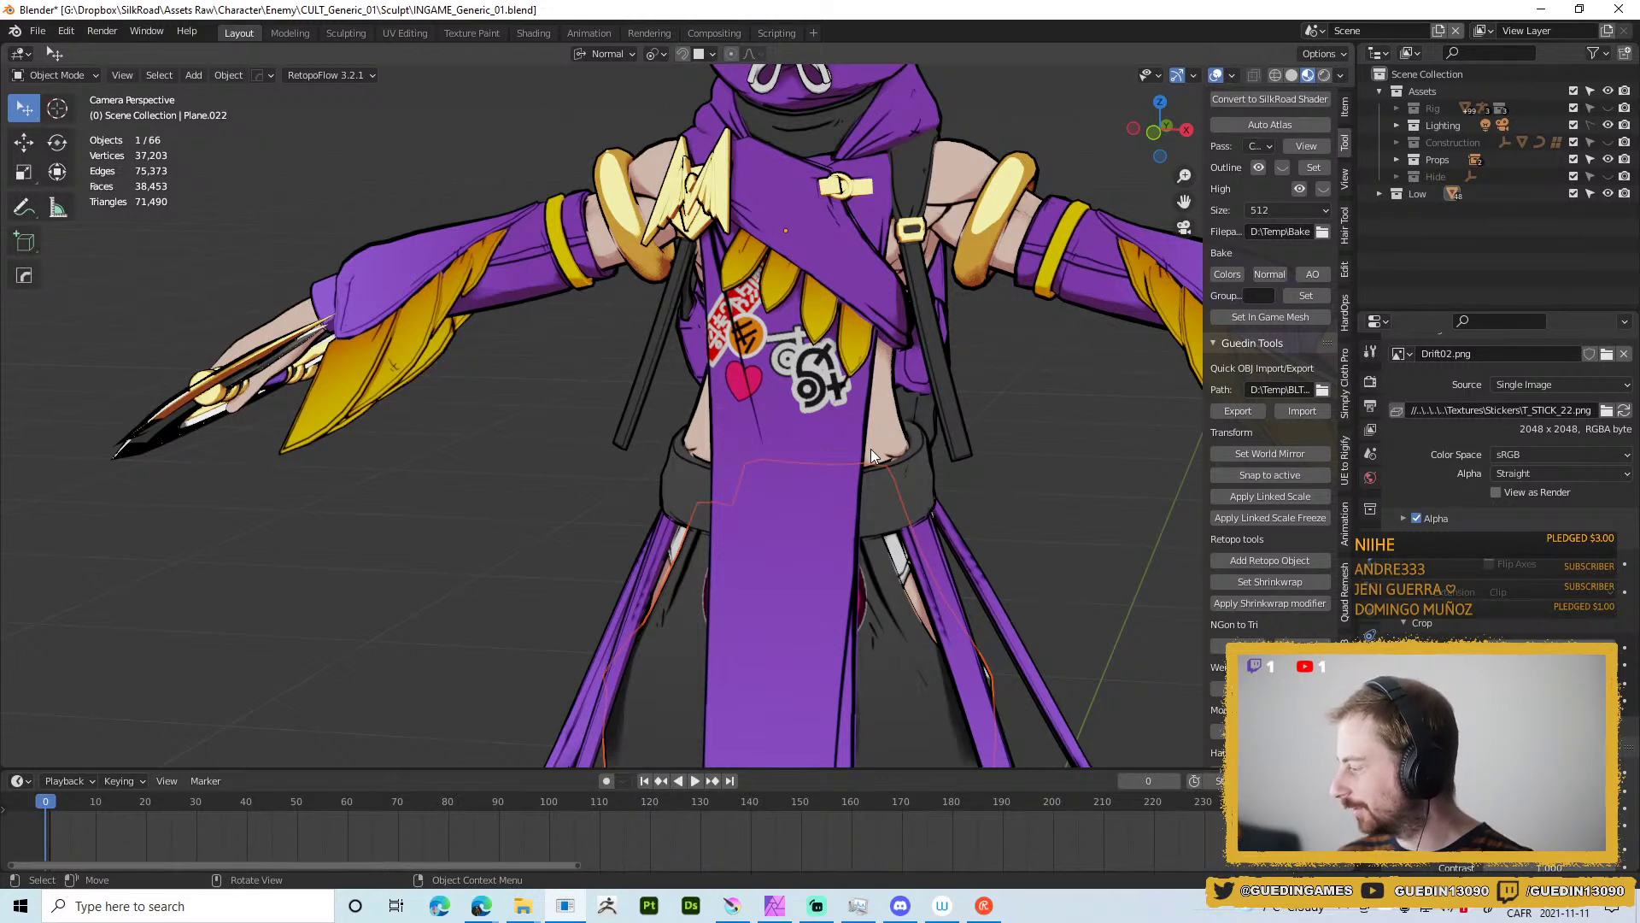
Undo the heart stamp on the trousers behind the front cloth.
scroll(870, 448, "down", 3)
scroll(882, 458, "down", 4)
left_click(726, 516)
scroll(680, 473, "up", 5)
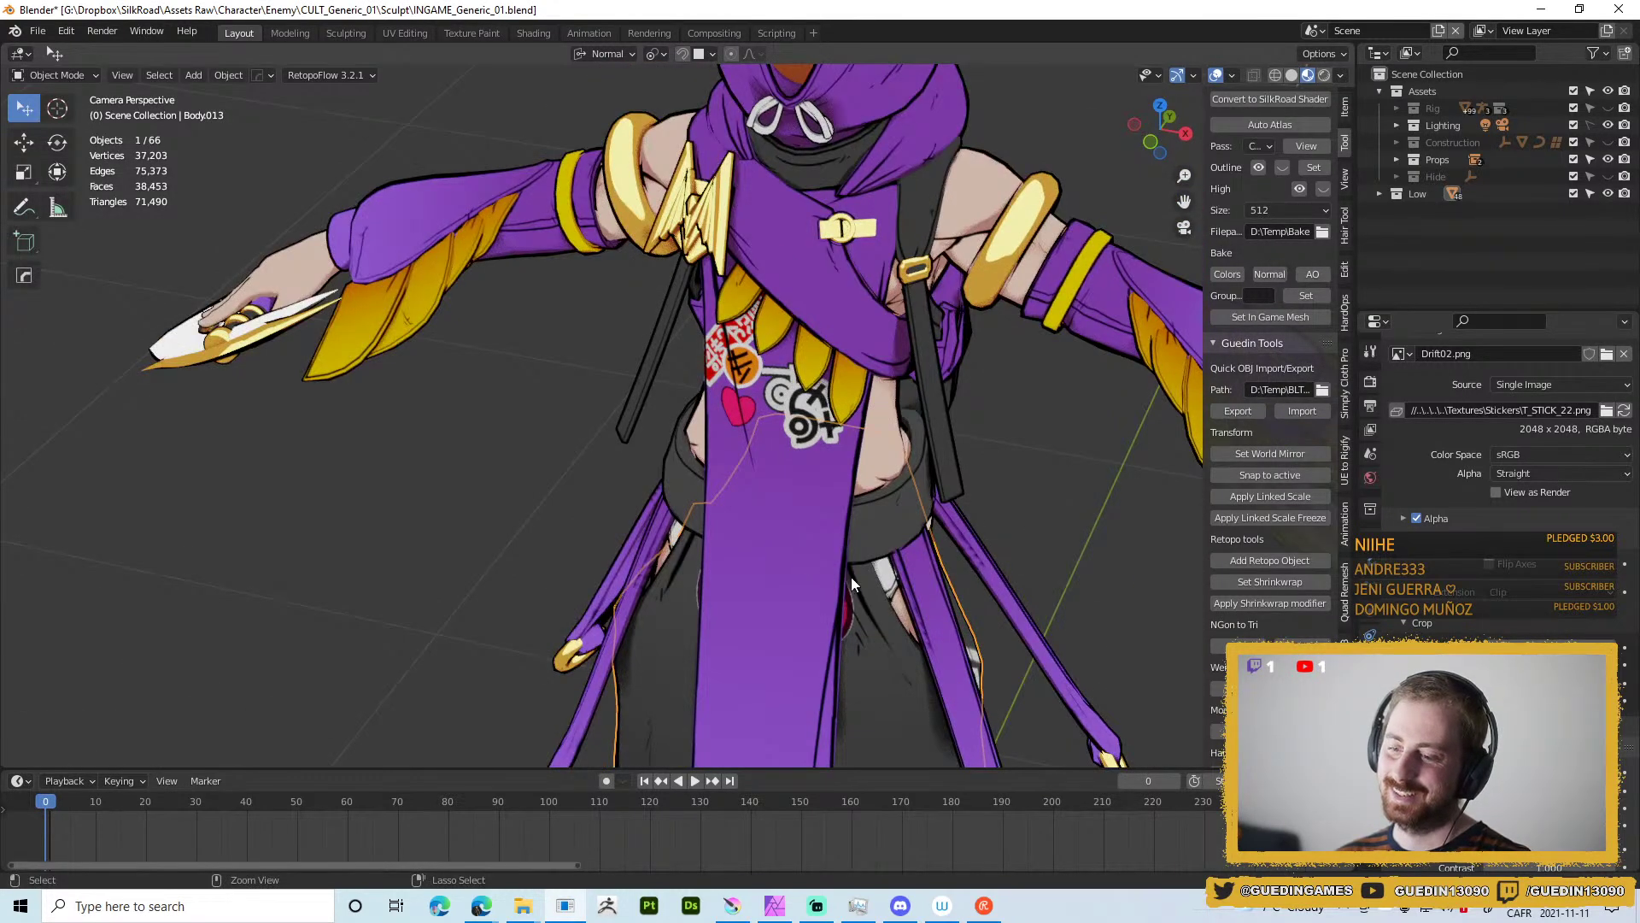
scroll(1041, 656, "down", 2)
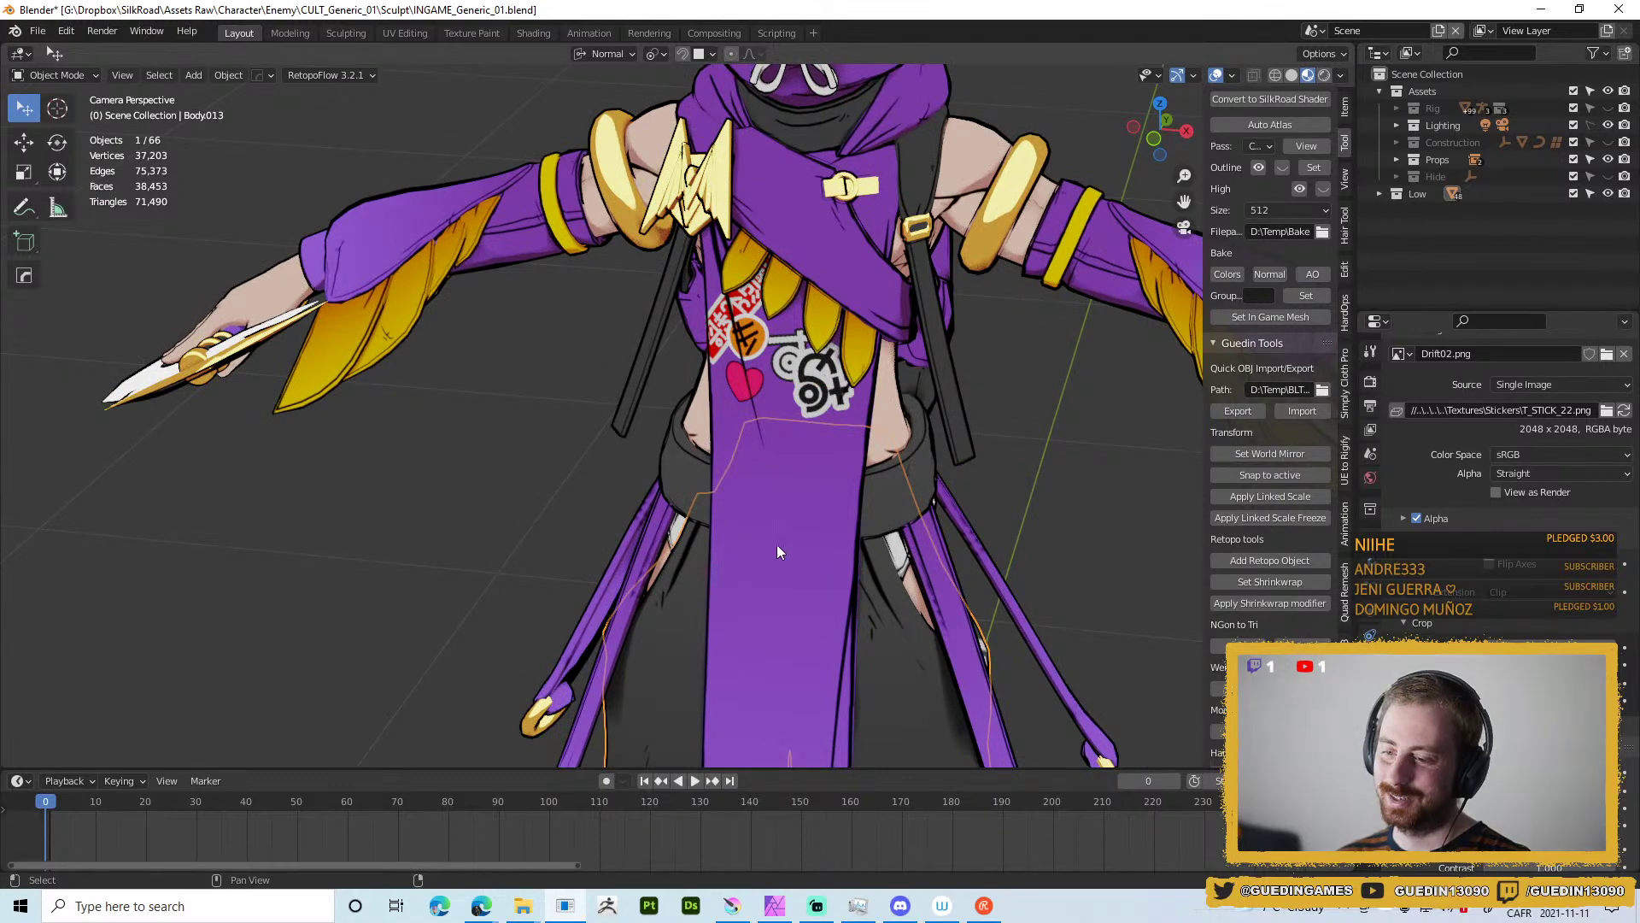
scroll(786, 581, "up", 3)
scroll(761, 487, "down", 3)
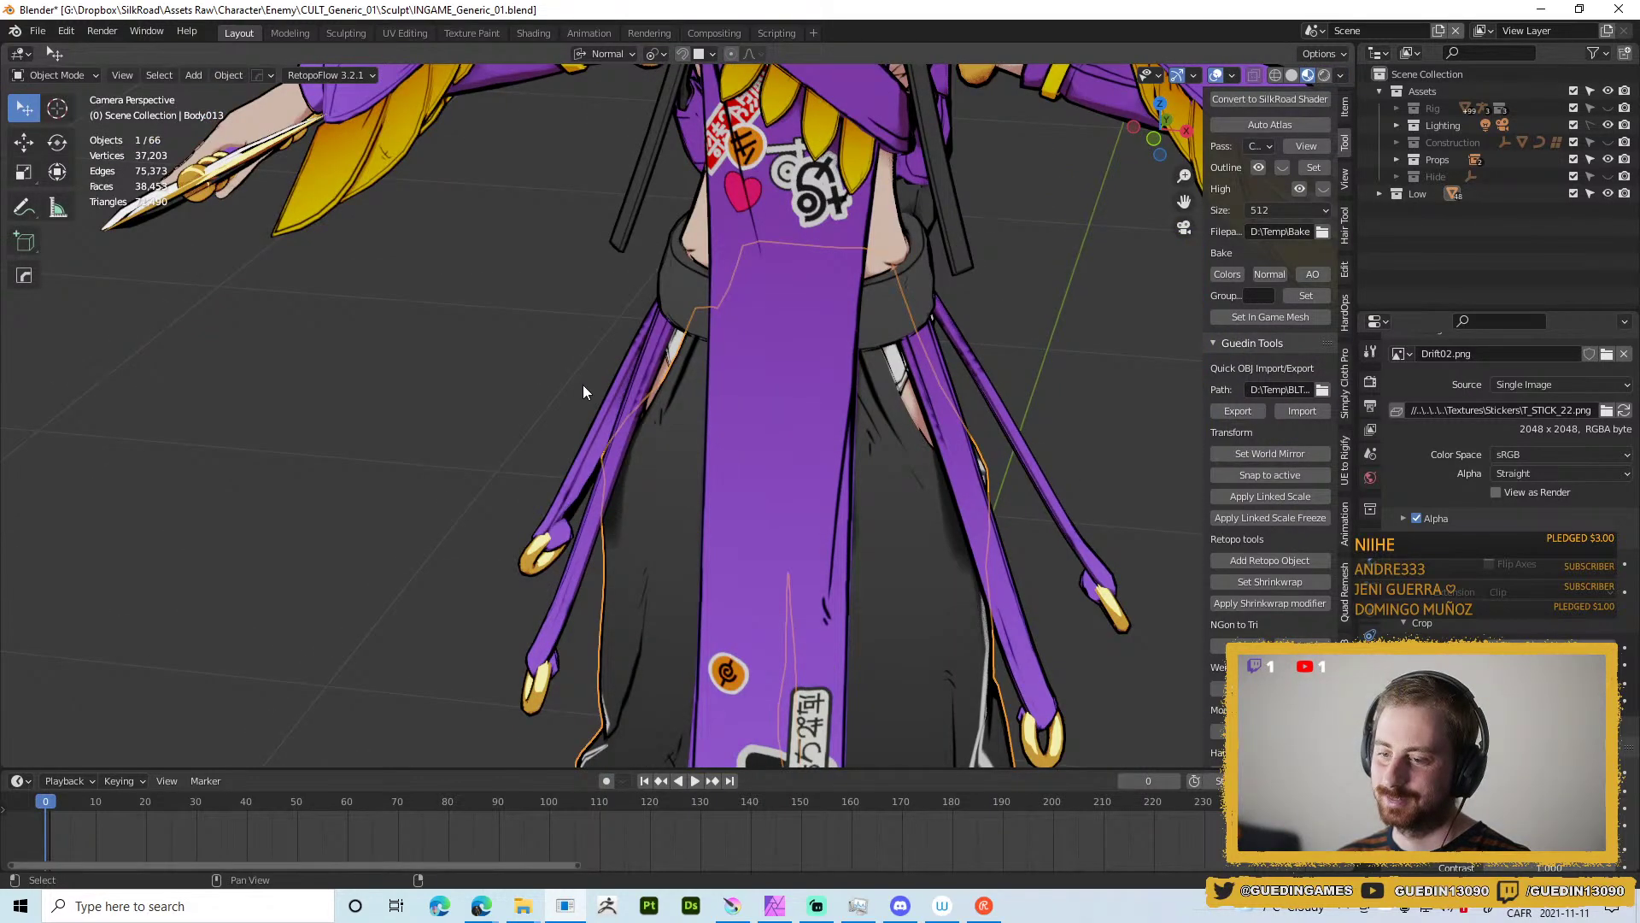
Check the trousers from the side and front for leftover heart paint, in Texture Paint mode and in Object Mode.
key("KP_3")
key("ctrl+Tab")
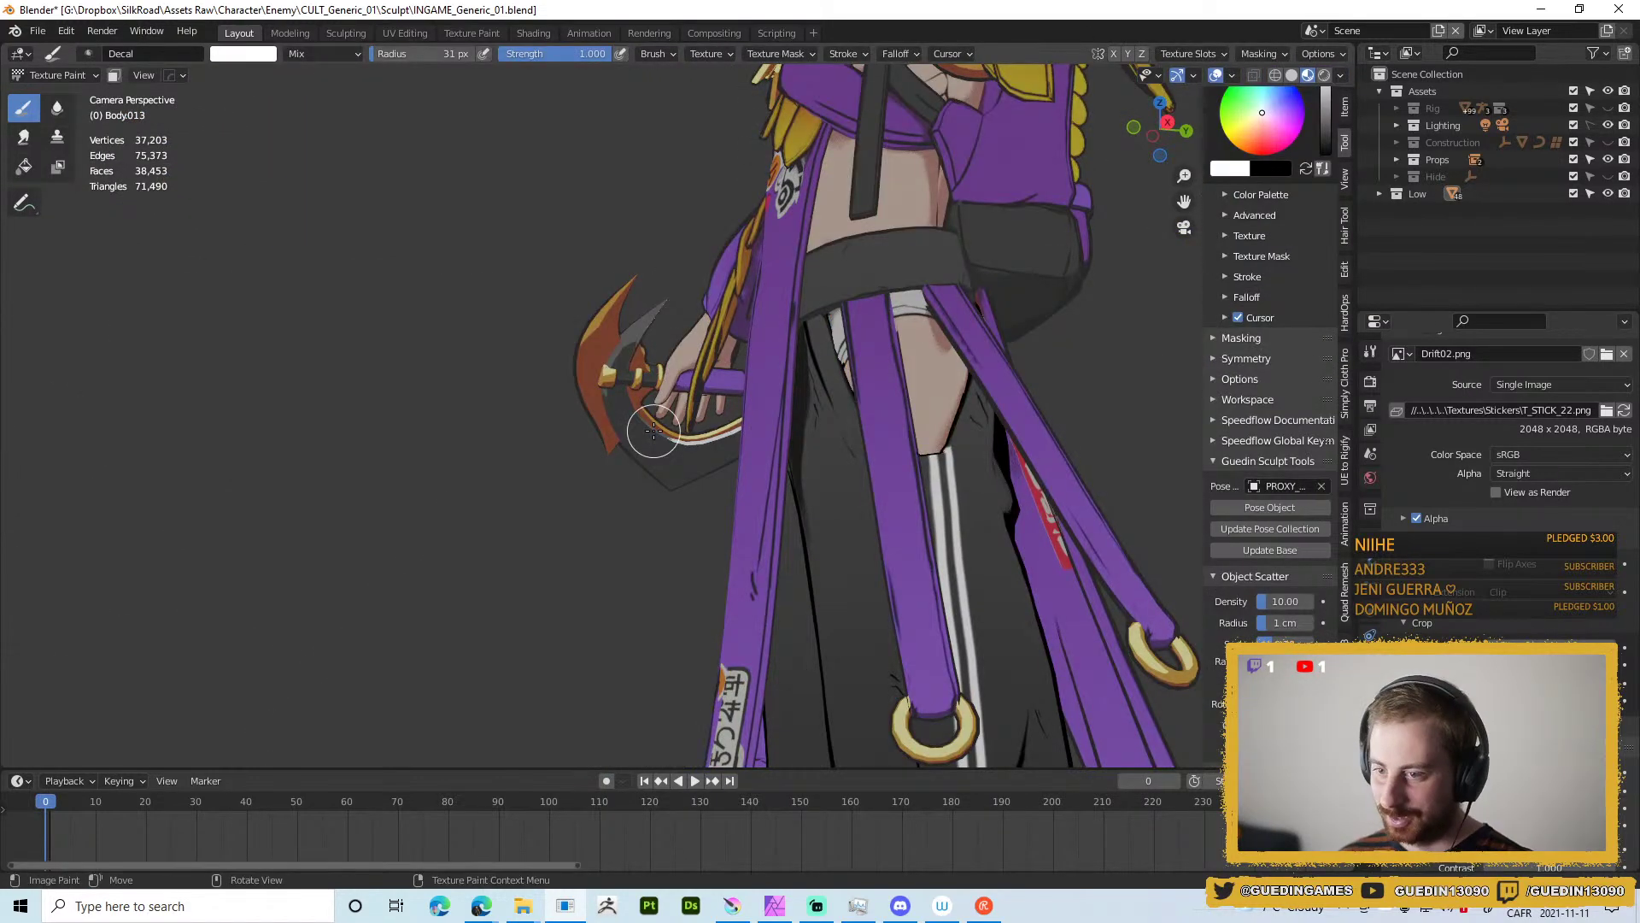
key("KP_1")
scroll(904, 457, "down", 2)
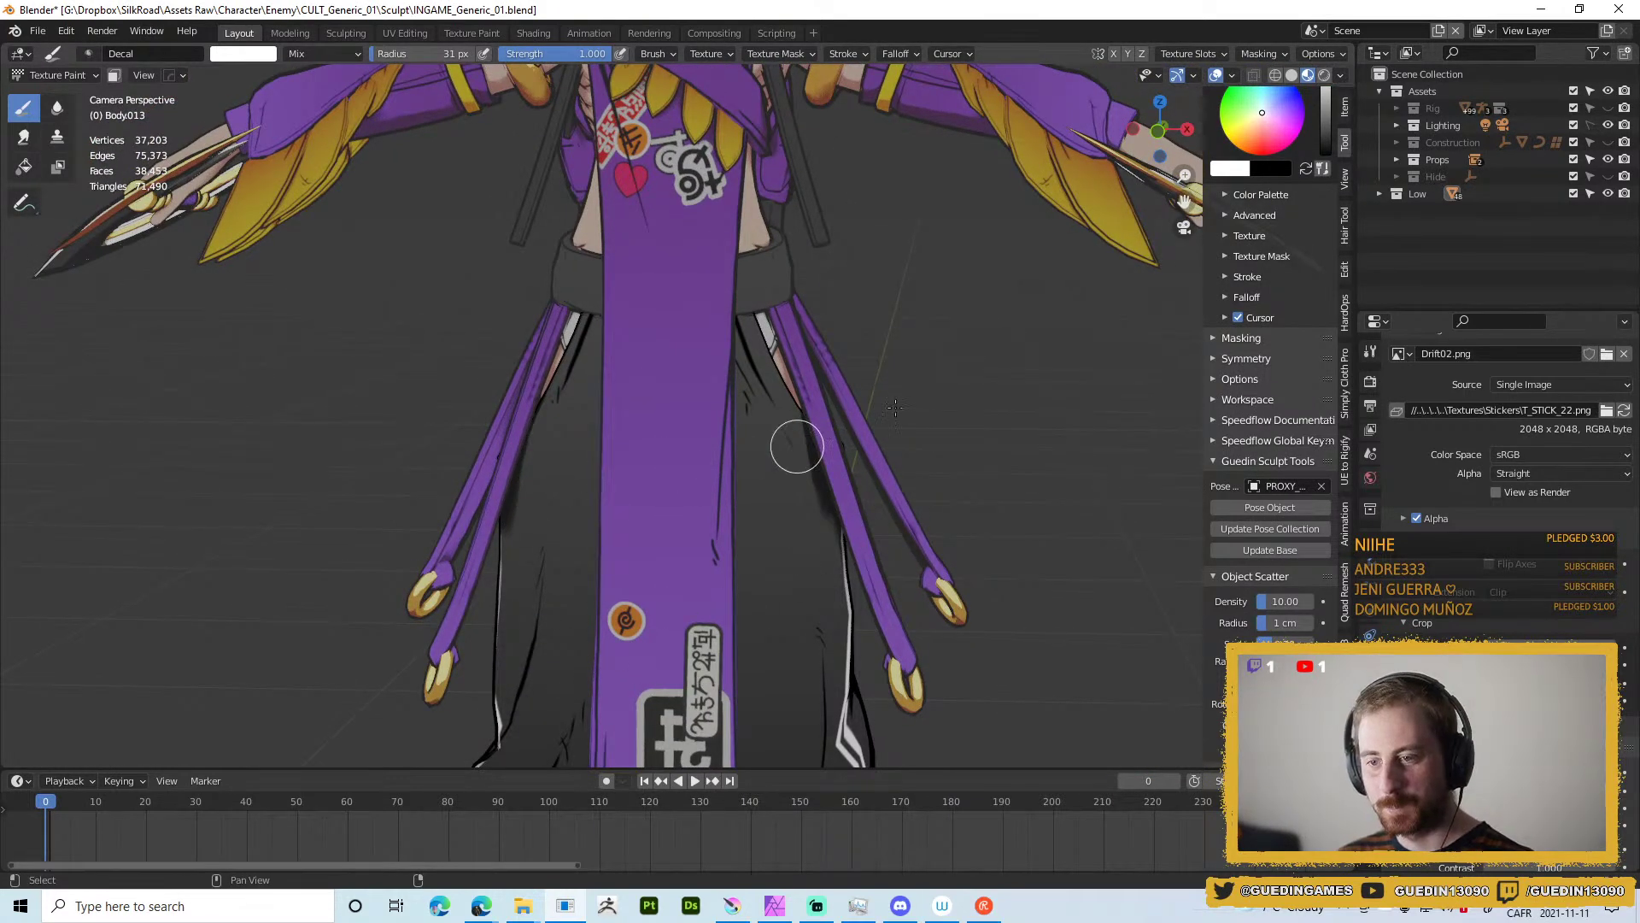
left_click_drag(801, 445, 892, 410)
left_click_drag(722, 458, 740, 499)
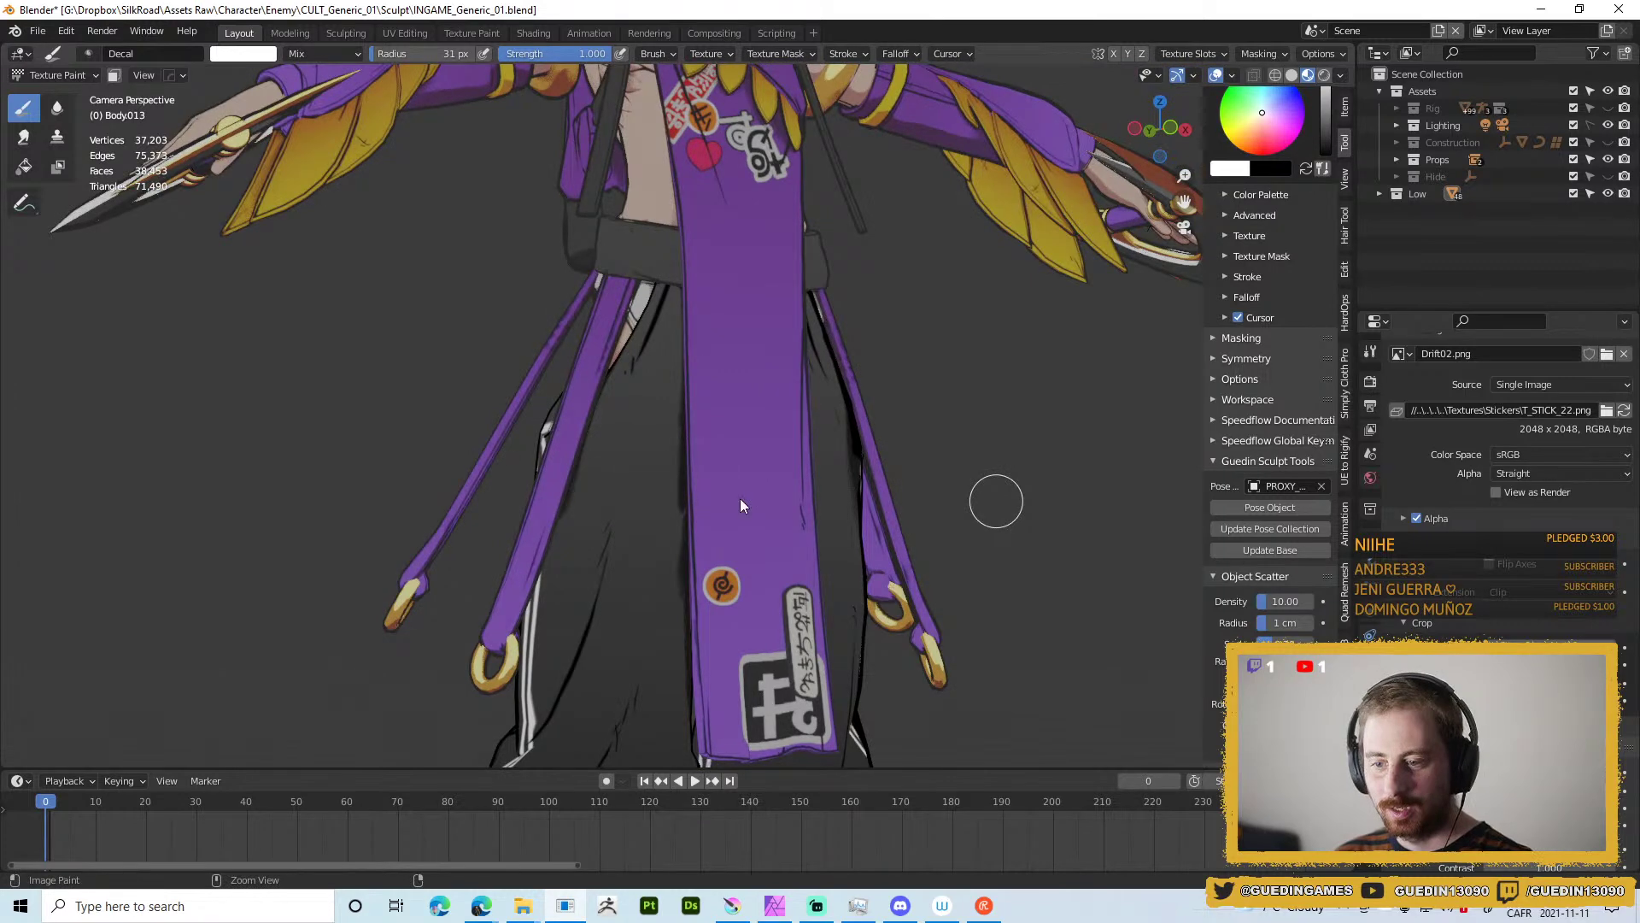
key("ctrl+Tab")
key("KP_Divide")
key("KP_Divide")
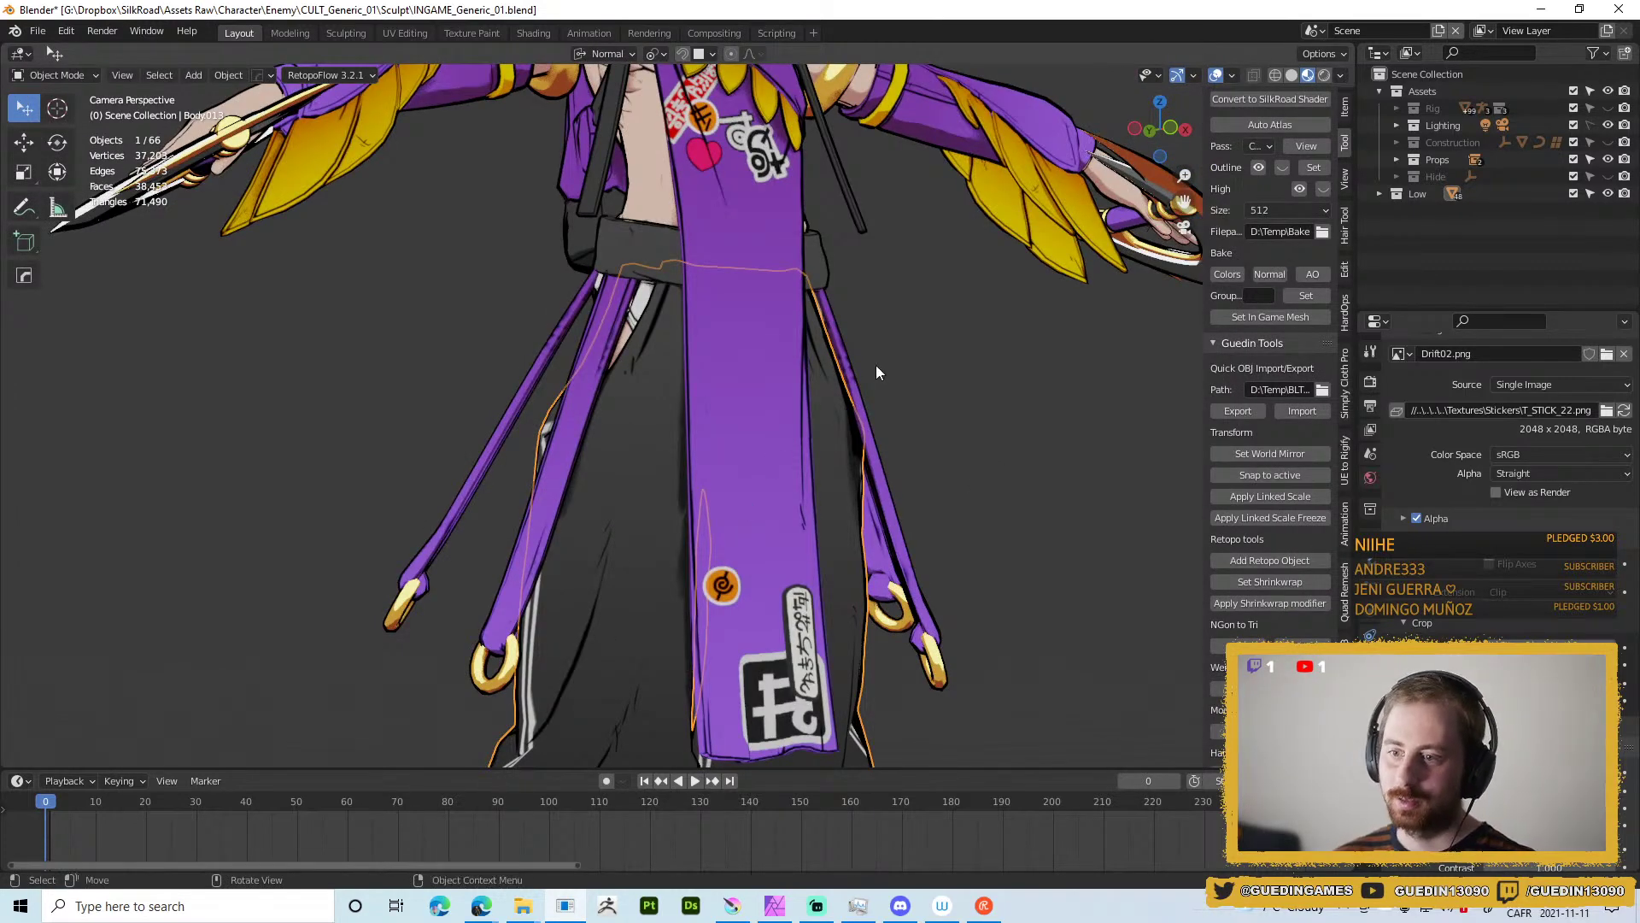
Select the front cloth and switch it to Texture Paint mode.
left_click(751, 292)
key("ctrl+Tab")
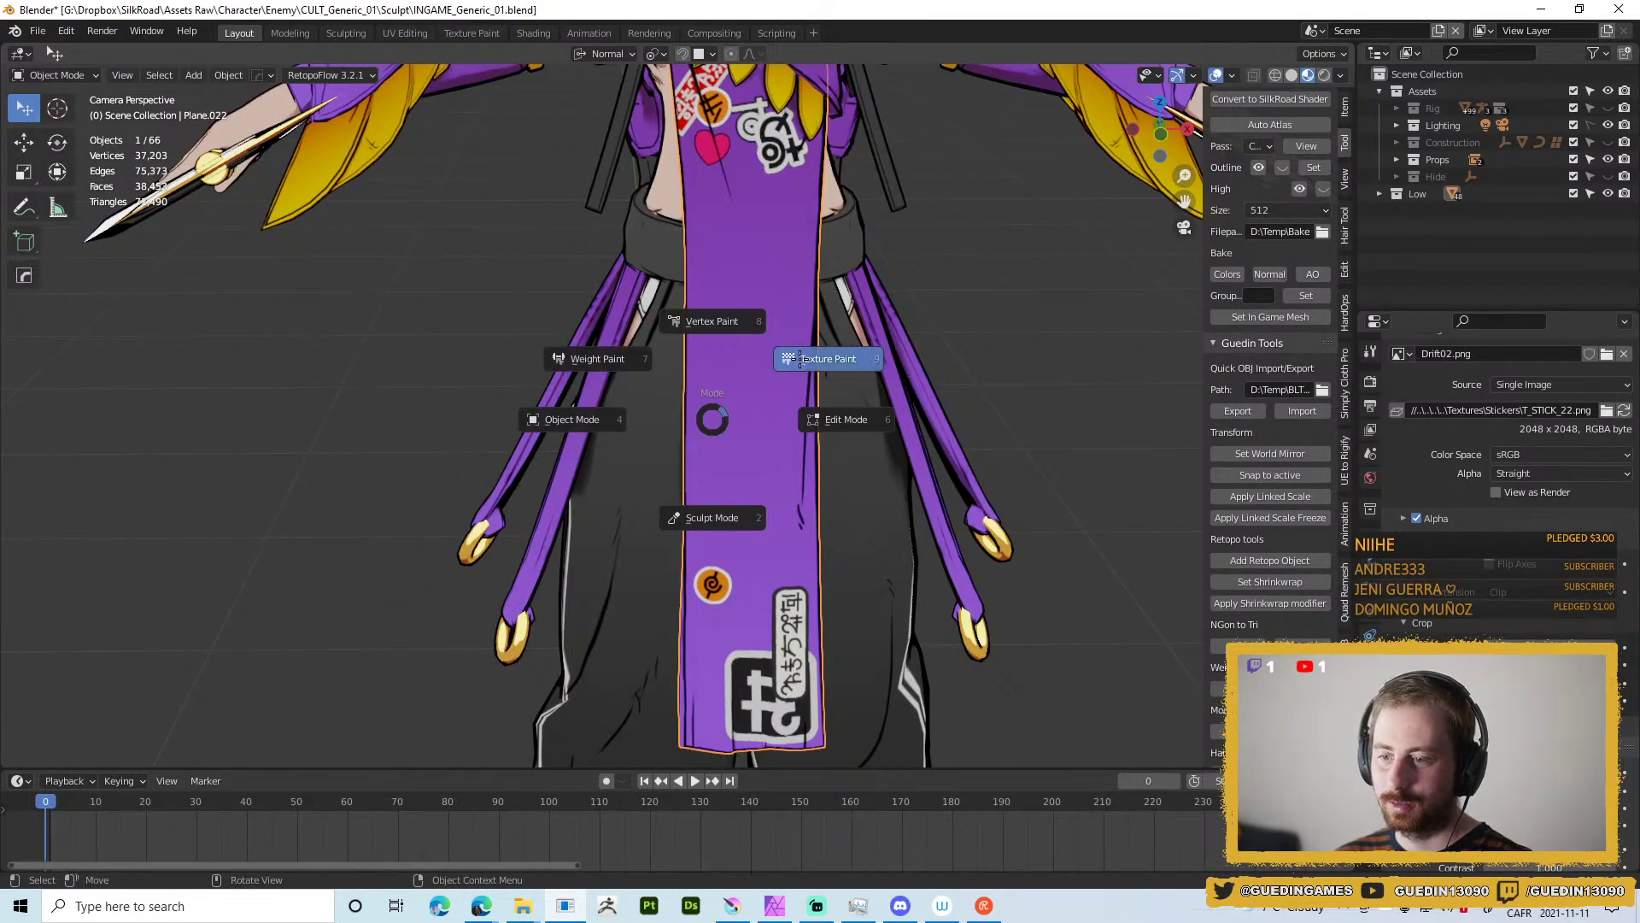
left_click(799, 360)
scroll(1623, 808, "down", 5)
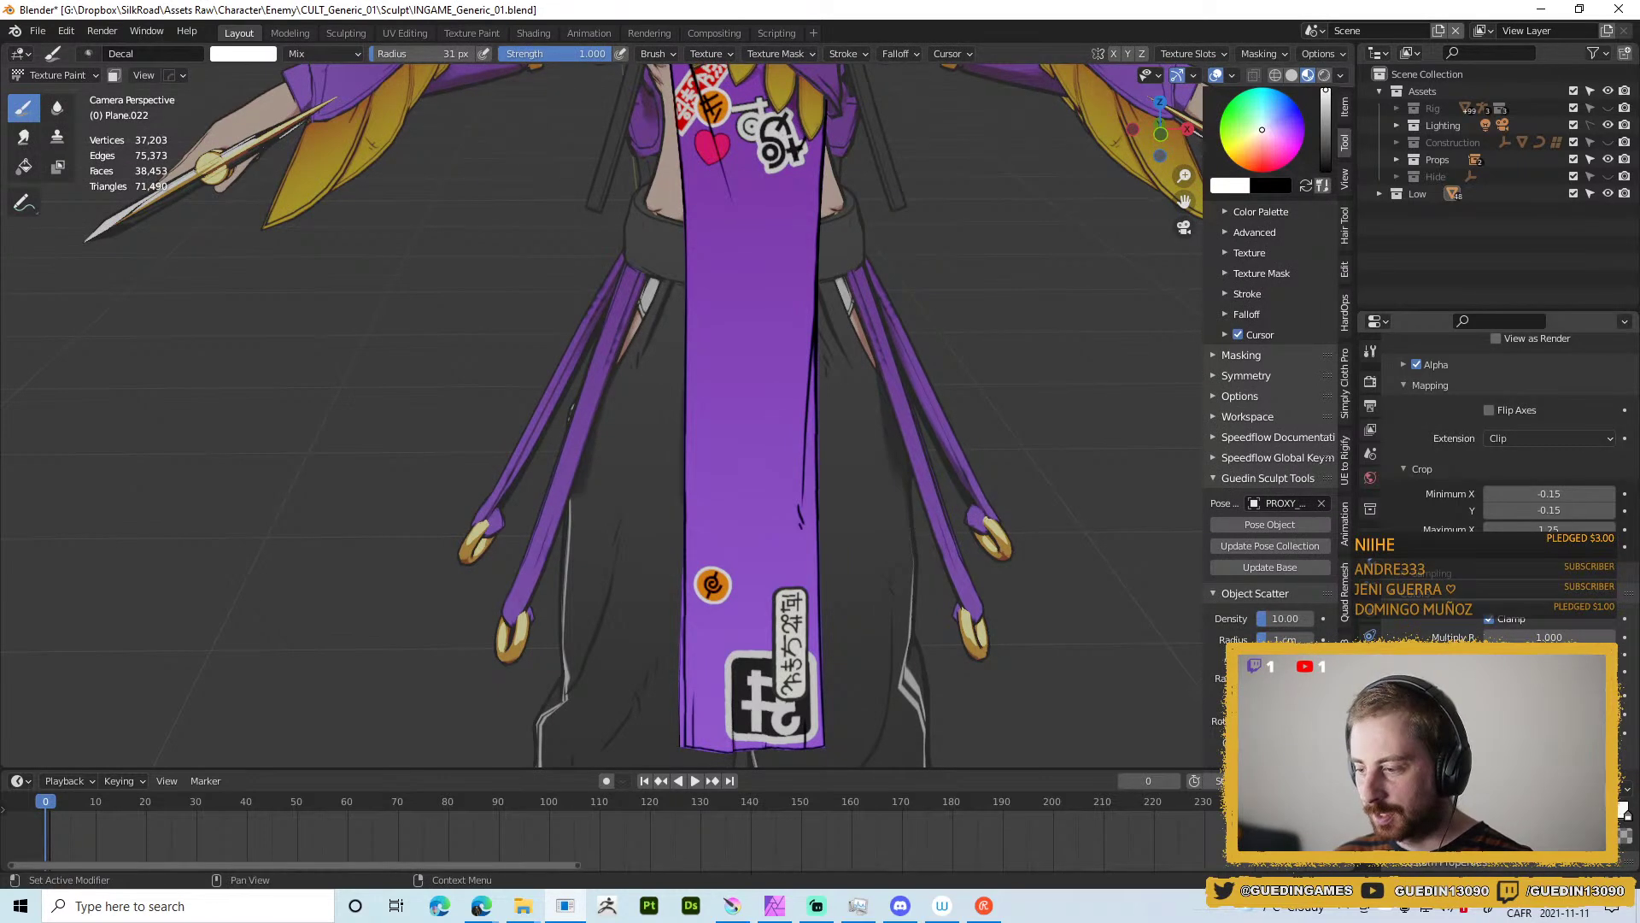
Try to stamp a heart decal midway down the front cloth above the orange spiral, undoing each attempt.
mouse_move(751, 388)
left_mouse_down()
mouse_move(760, 487)
mouse_move(751, 476)
left_mouse_up()
key("ctrl+z")
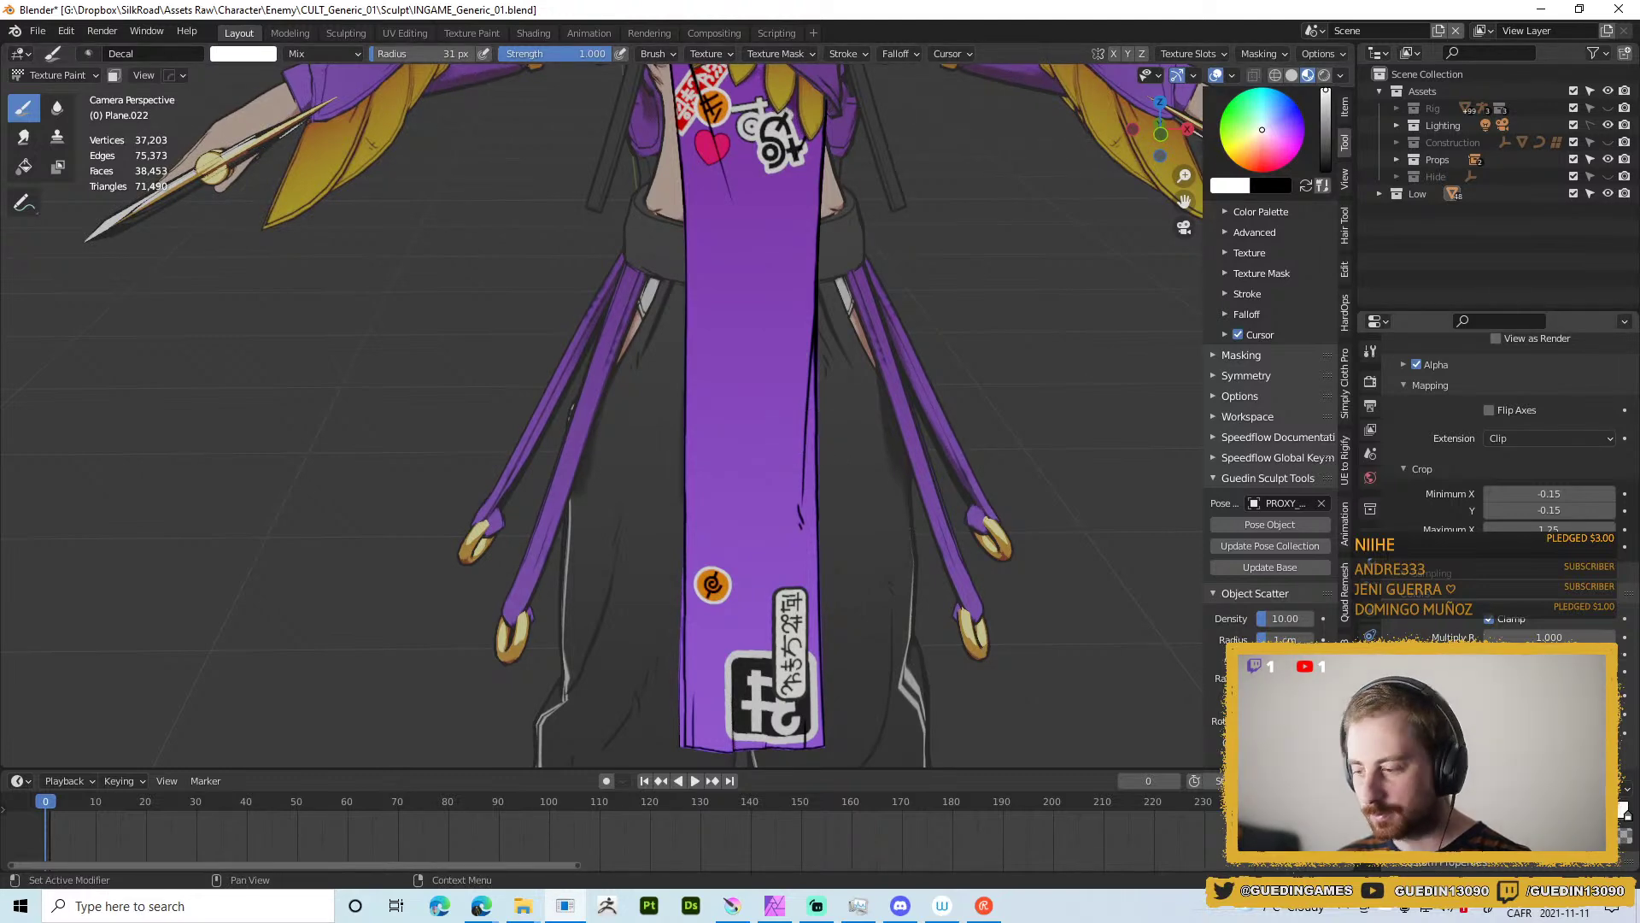
scroll(1622, 808, "up", 2)
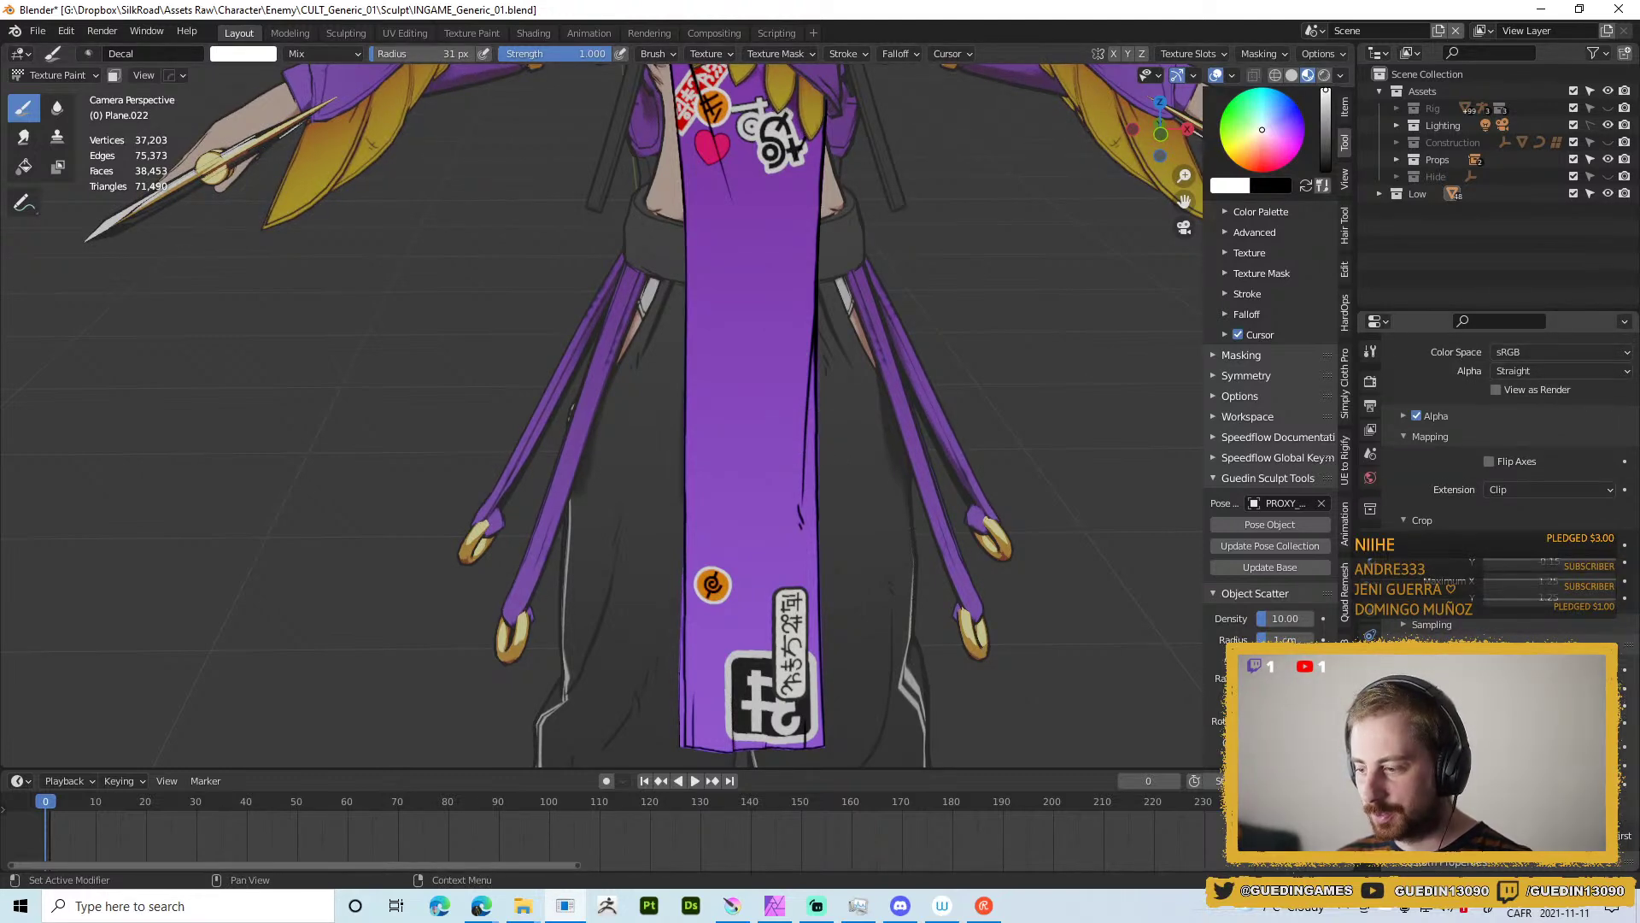
left_click_drag(756, 444, 821, 511)
scroll(816, 505, "up", 1)
scroll(722, 517, "down", 3)
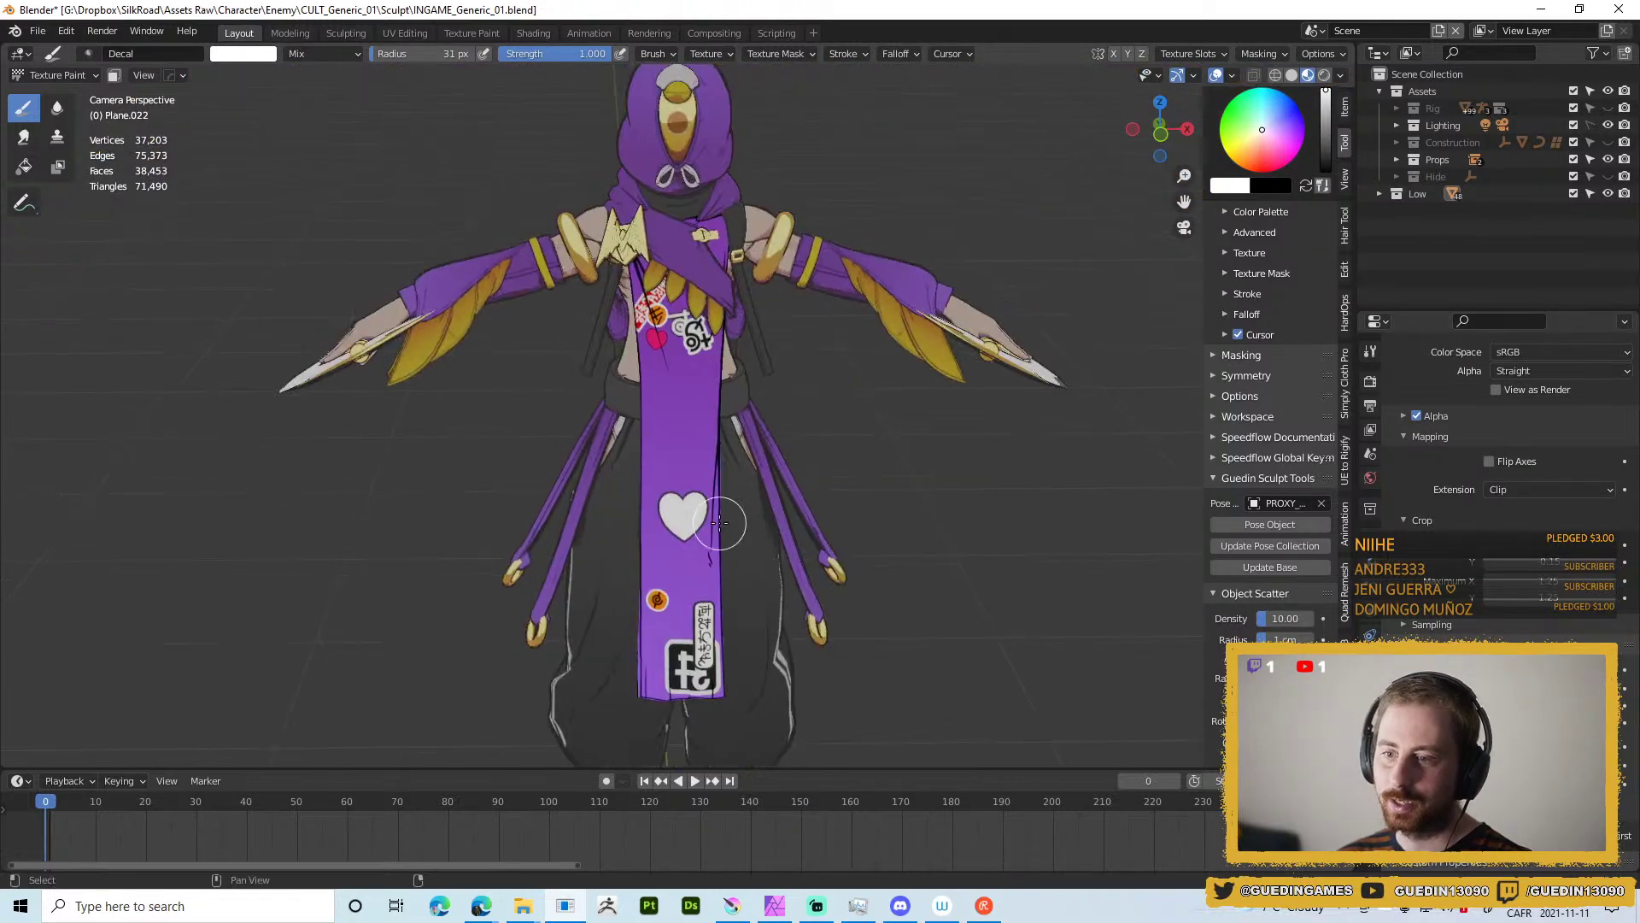
key("ctrl+z")
Examine the balance of stickers and empty space on the front cloth, both close up and on the full figure.
left_click_drag(702, 455, 679, 329)
scroll(679, 329, "up", 2)
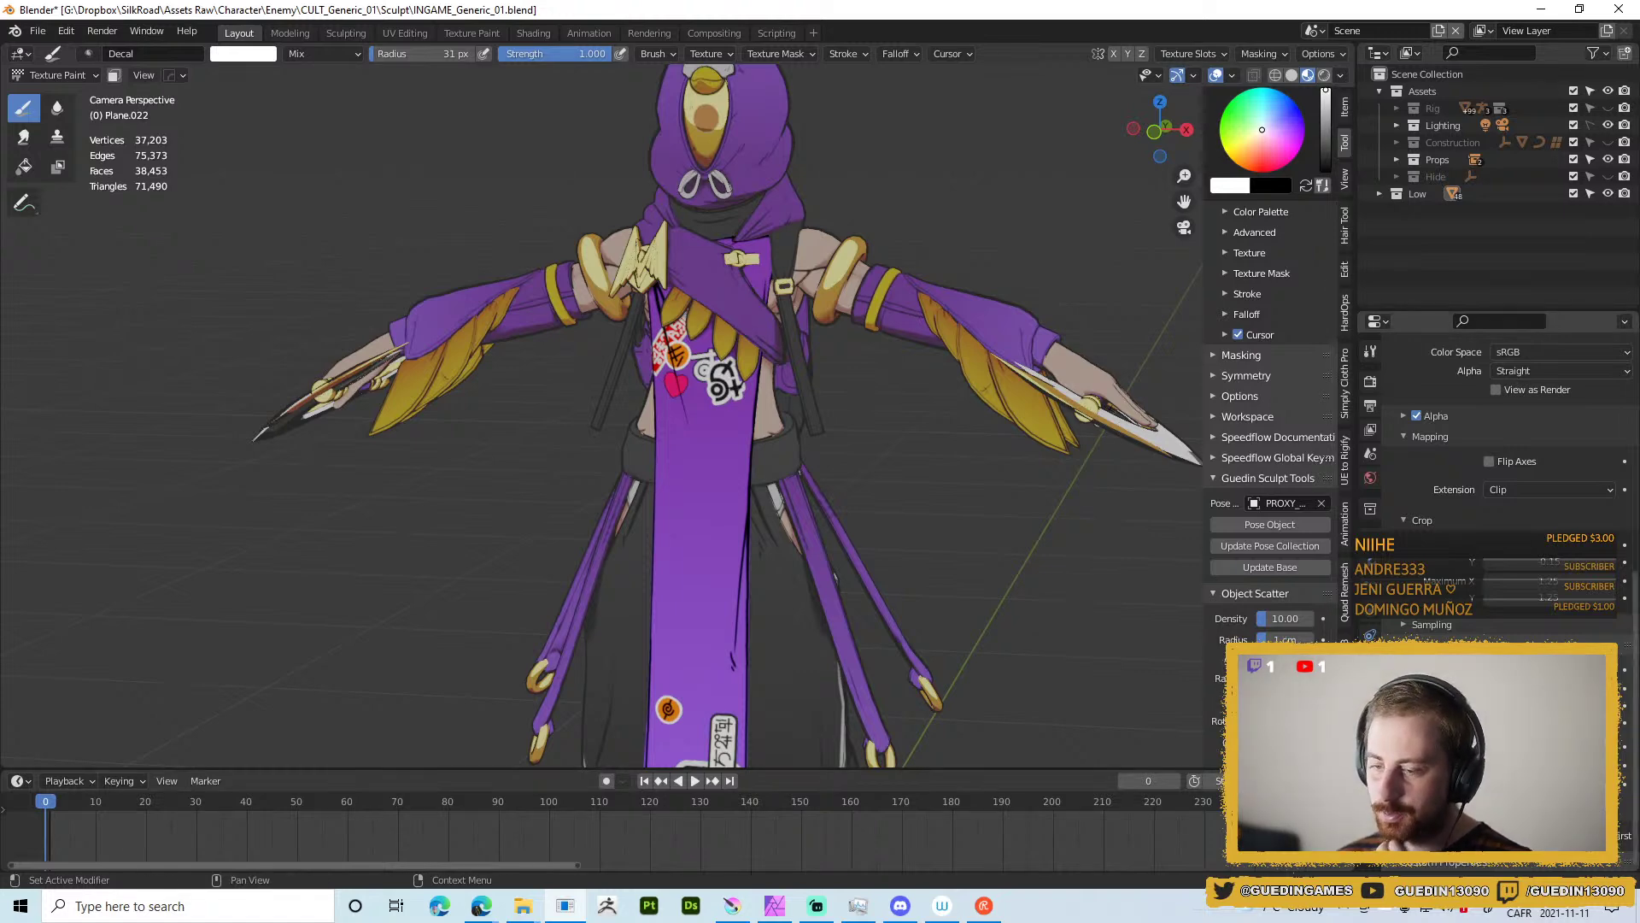
mouse_move(887, 456)
left_mouse_down()
mouse_move(734, 392)
mouse_move(662, 452)
mouse_move(767, 500)
mouse_move(780, 365)
left_mouse_up()
scroll(767, 500, "down", 3)
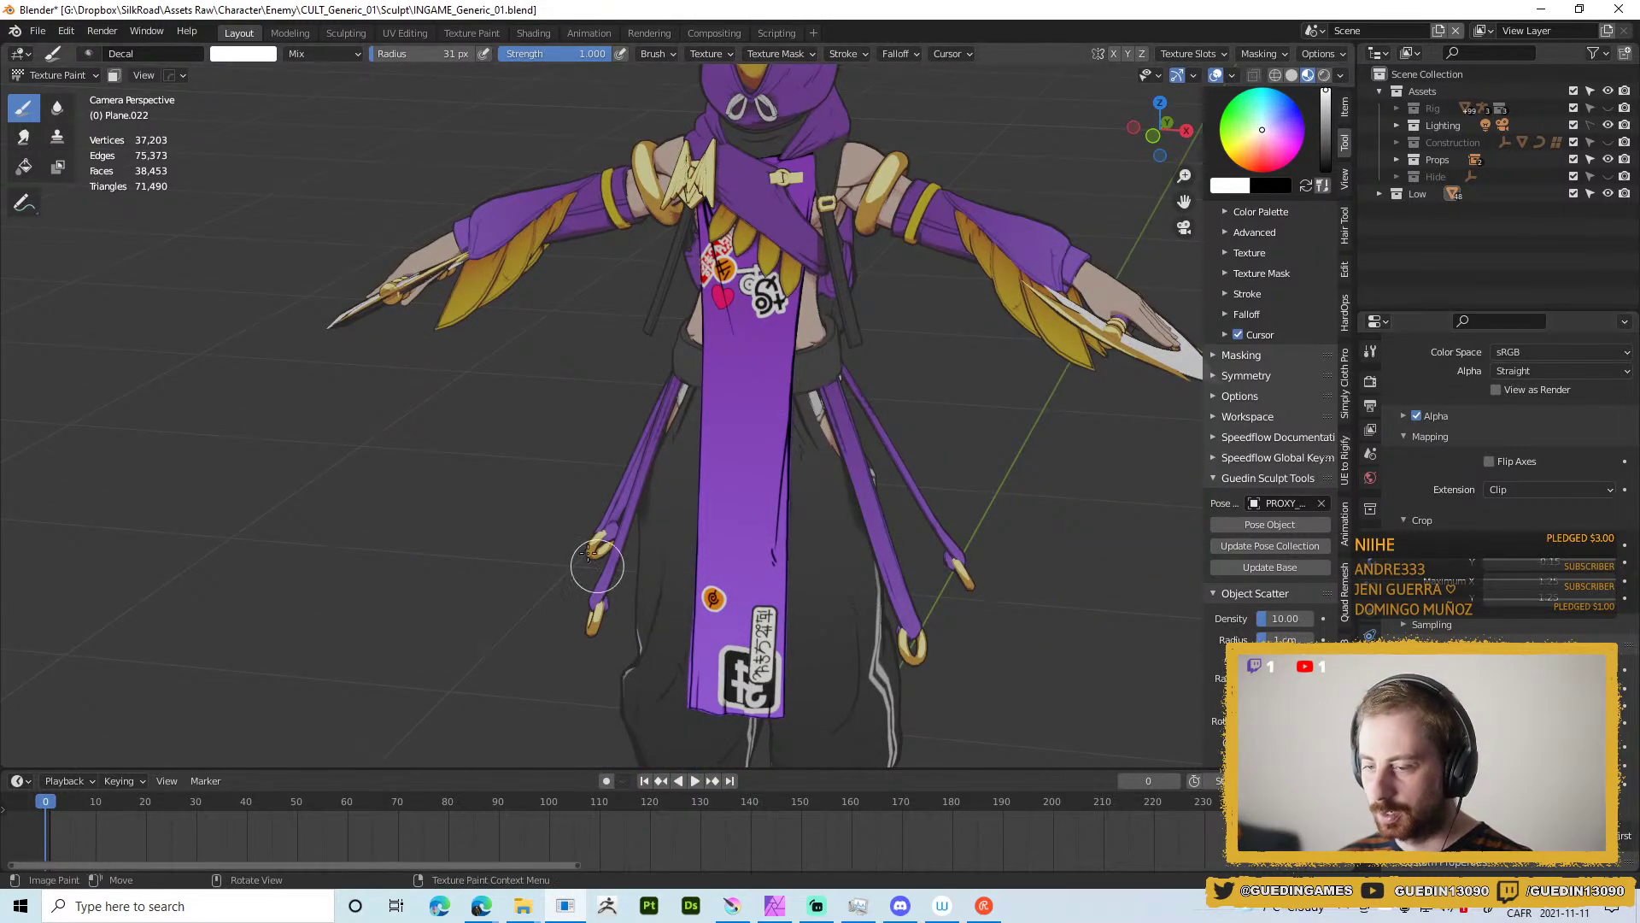
left_click_drag(1159, 517, 1123, 503)
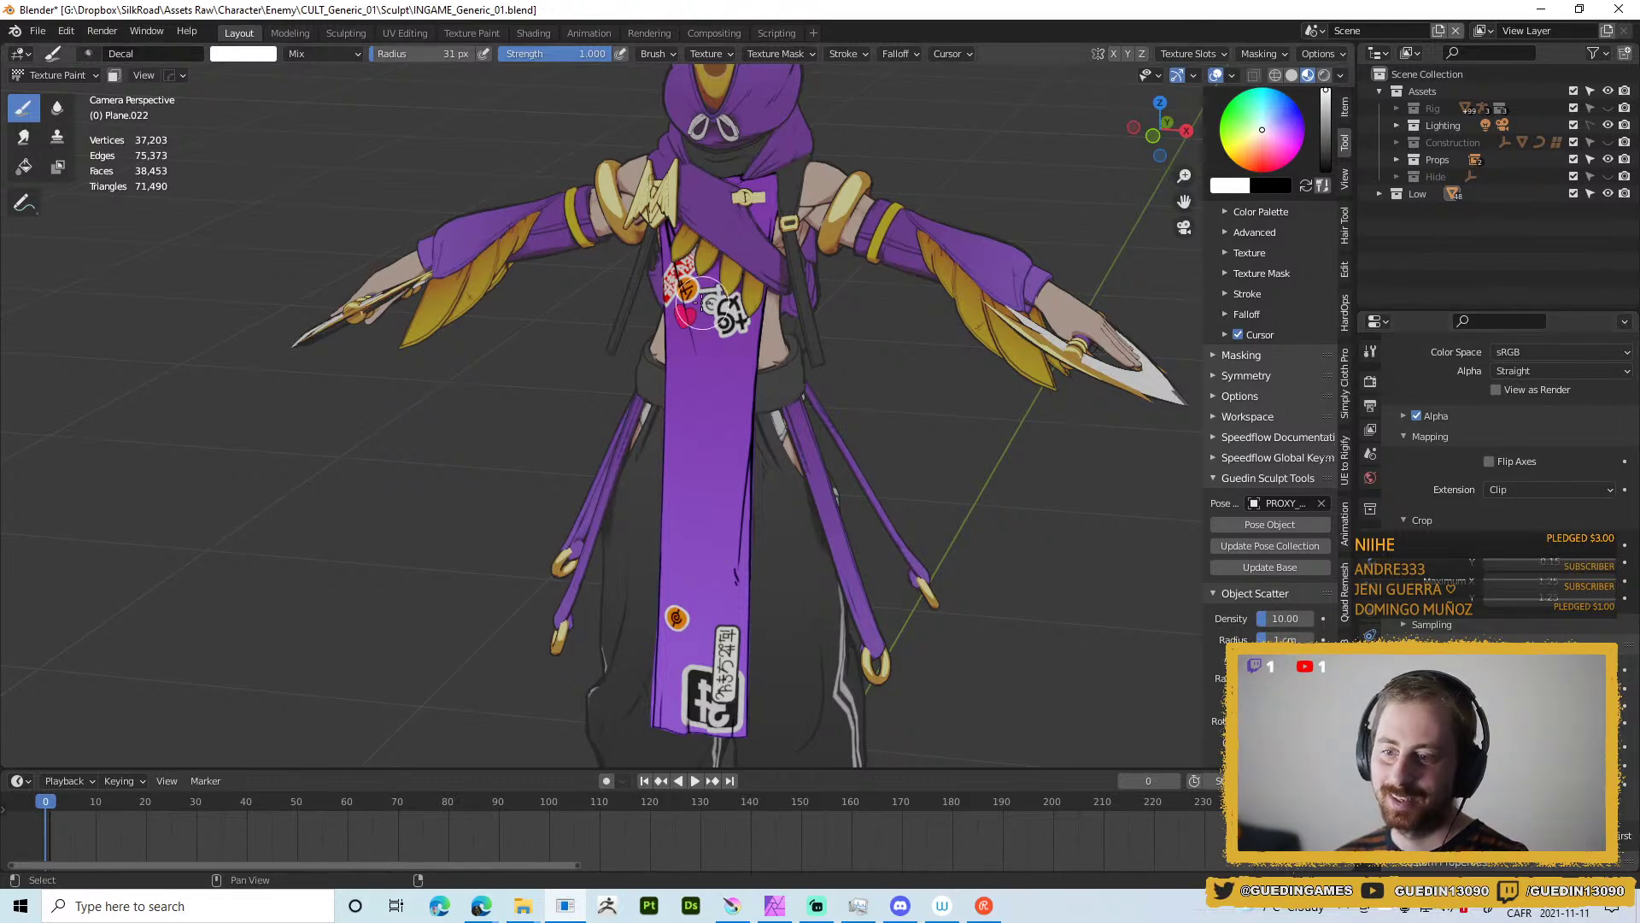
scroll(809, 308, "down", 6)
scroll(795, 362, "up", 3)
scroll(796, 362, "up", 3)
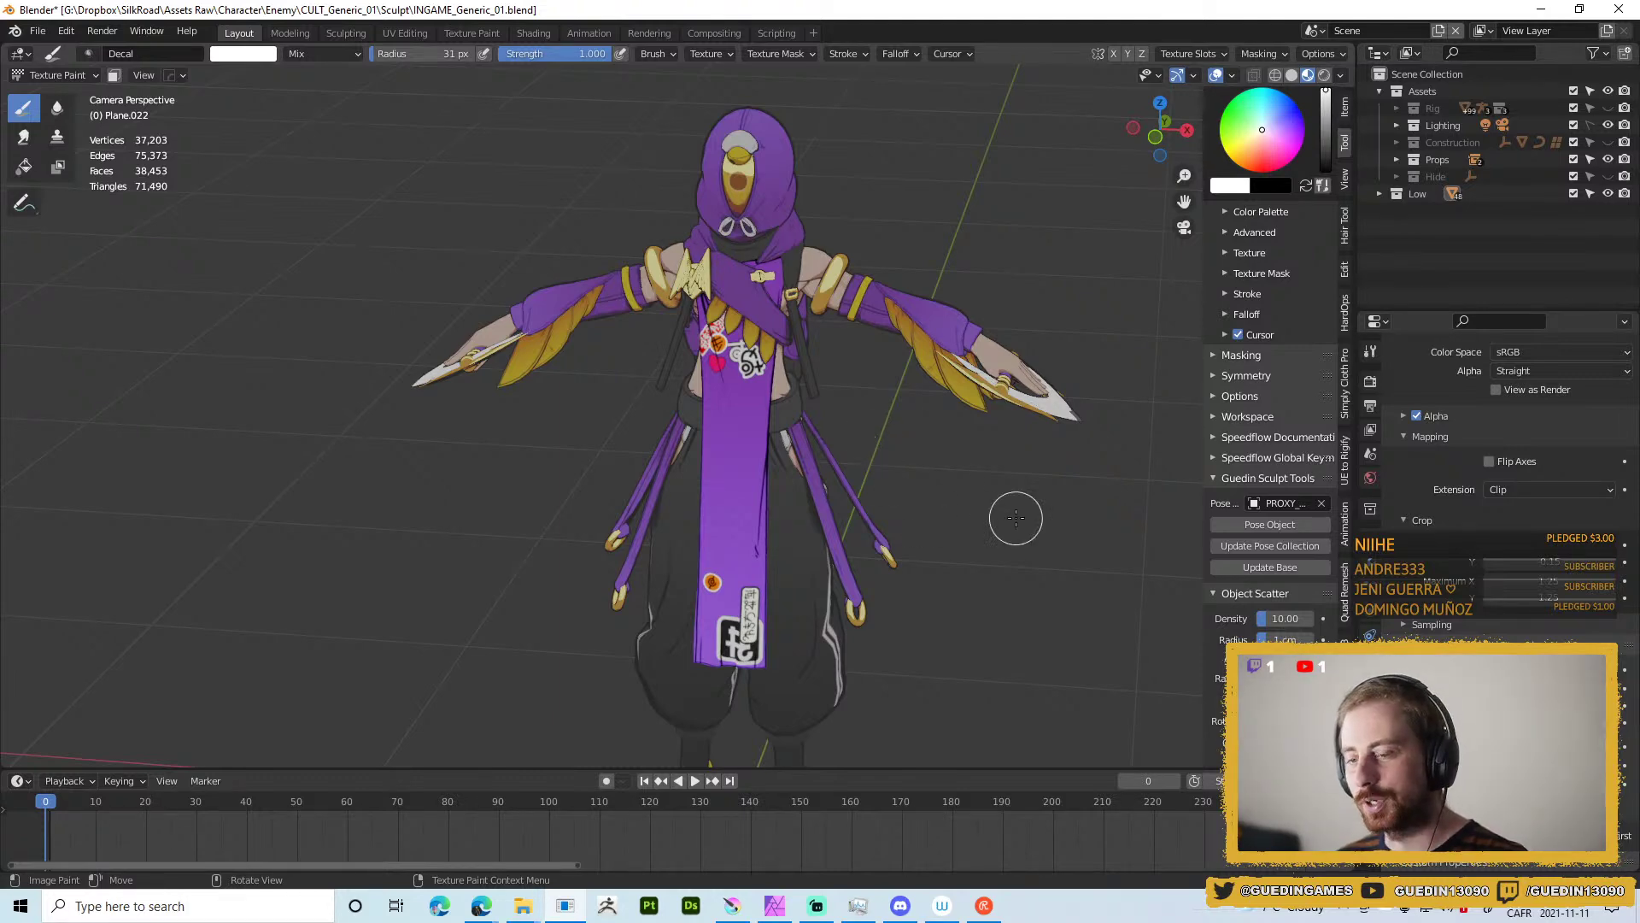
left_click_drag(918, 263, 876, 436)
scroll(877, 461, "up", 4)
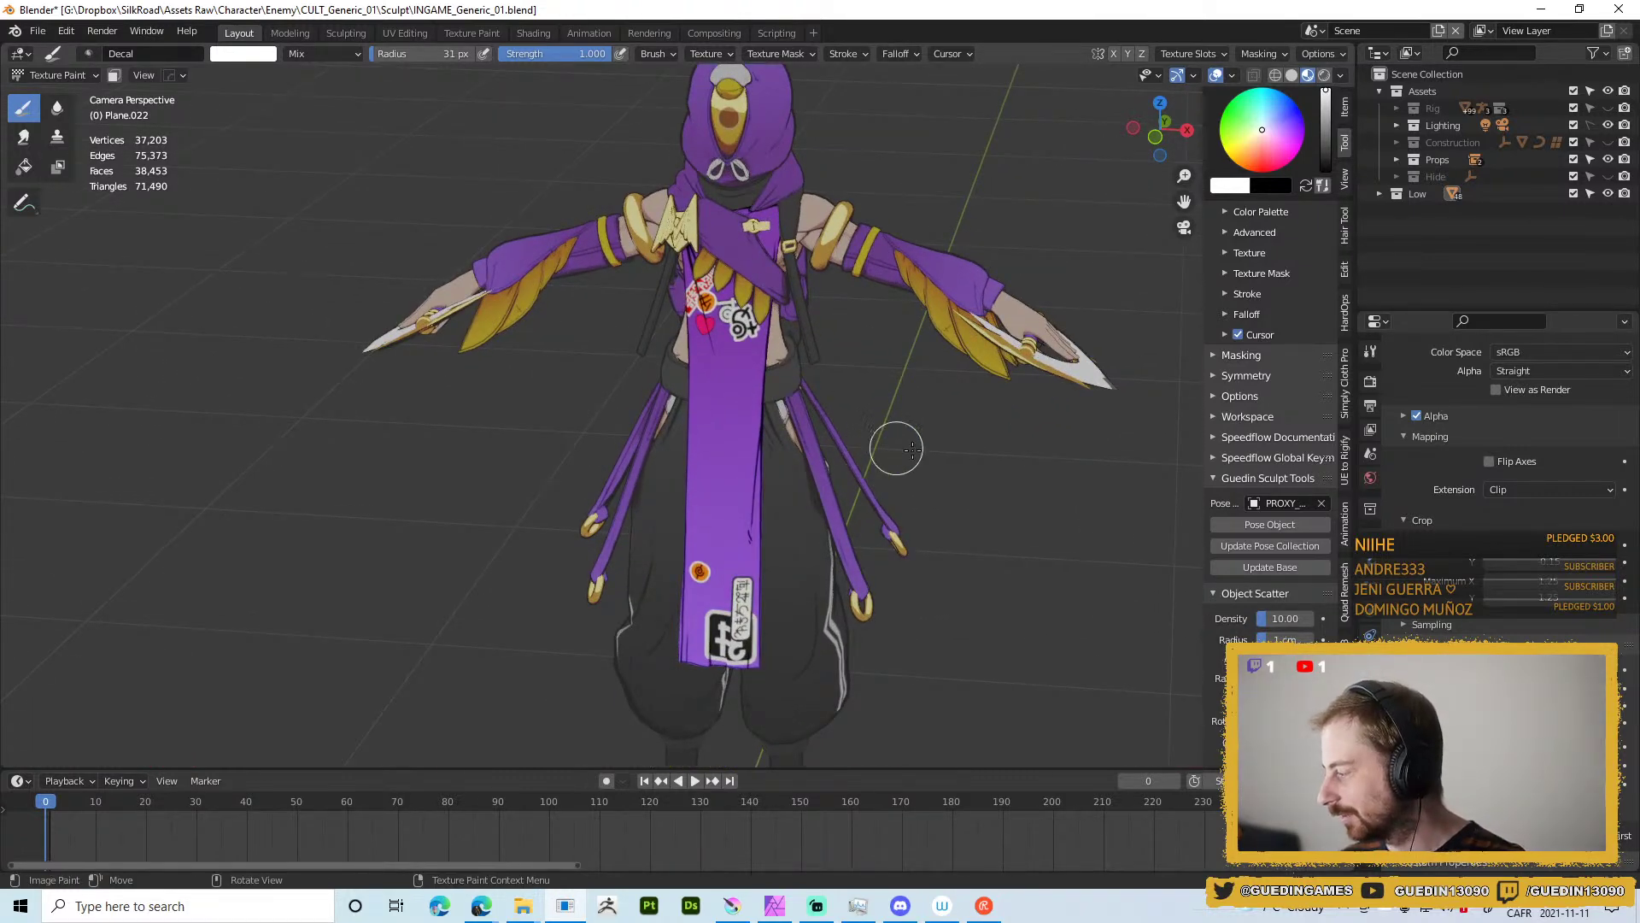
mouse_move(812, 439)
left_mouse_down()
mouse_move(782, 418)
mouse_move(804, 453)
mouse_move(827, 442)
left_mouse_up()
scroll(782, 444, "up", 3)
scroll(763, 484, "down", 3)
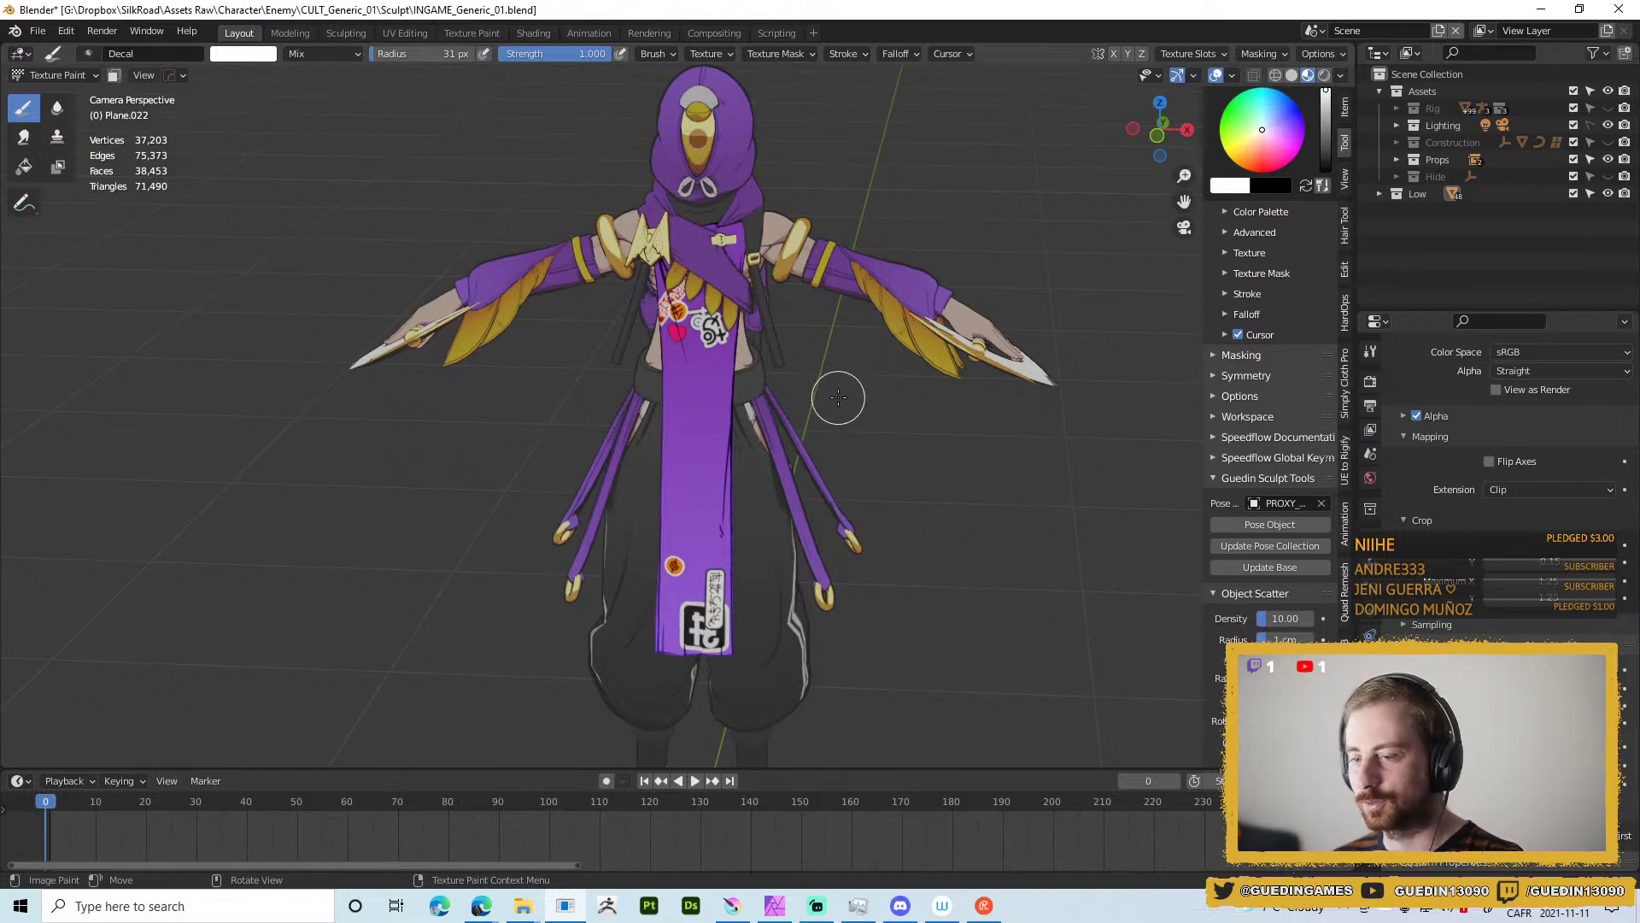
scroll(838, 398, "up", 3)
left_click_drag(839, 401, 779, 625)
scroll(833, 451, "down", 3)
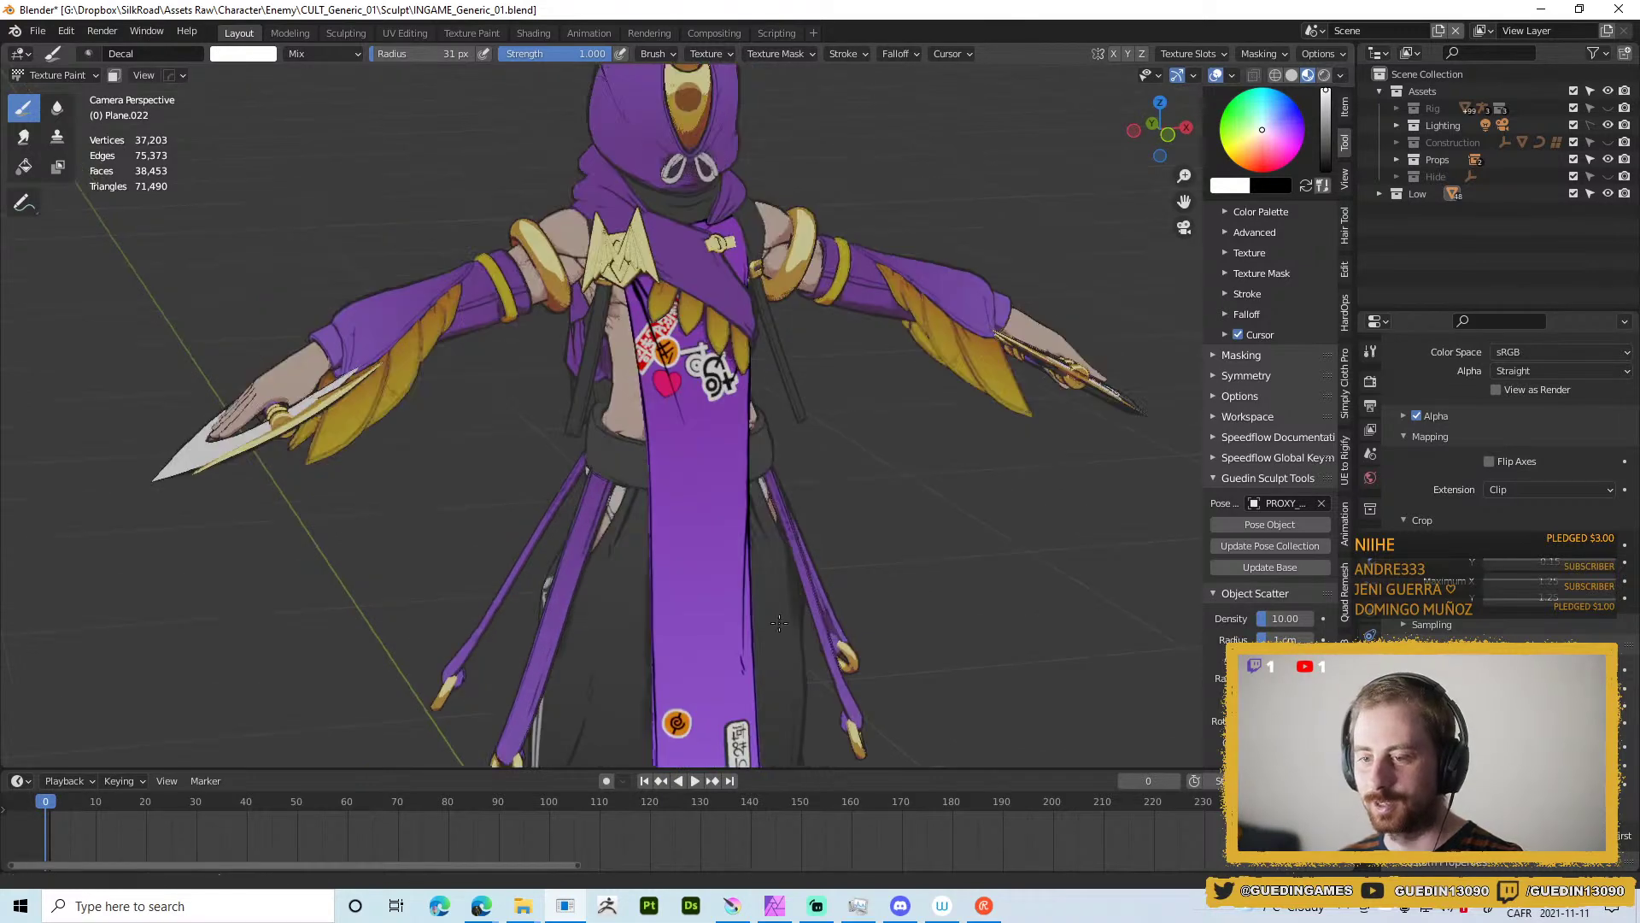
scroll(816, 592, "up", 3)
Switch back to Object Mode, deselect everything and review the whole character with its stickers.
mouse_move(643, 582)
left_mouse_down()
mouse_move(865, 612)
mouse_move(489, 593)
left_mouse_up()
key("ctrl+Tab")
left_click(489, 593)
mouse_move(777, 515)
left_mouse_down()
mouse_move(770, 384)
mouse_move(830, 528)
left_mouse_up()
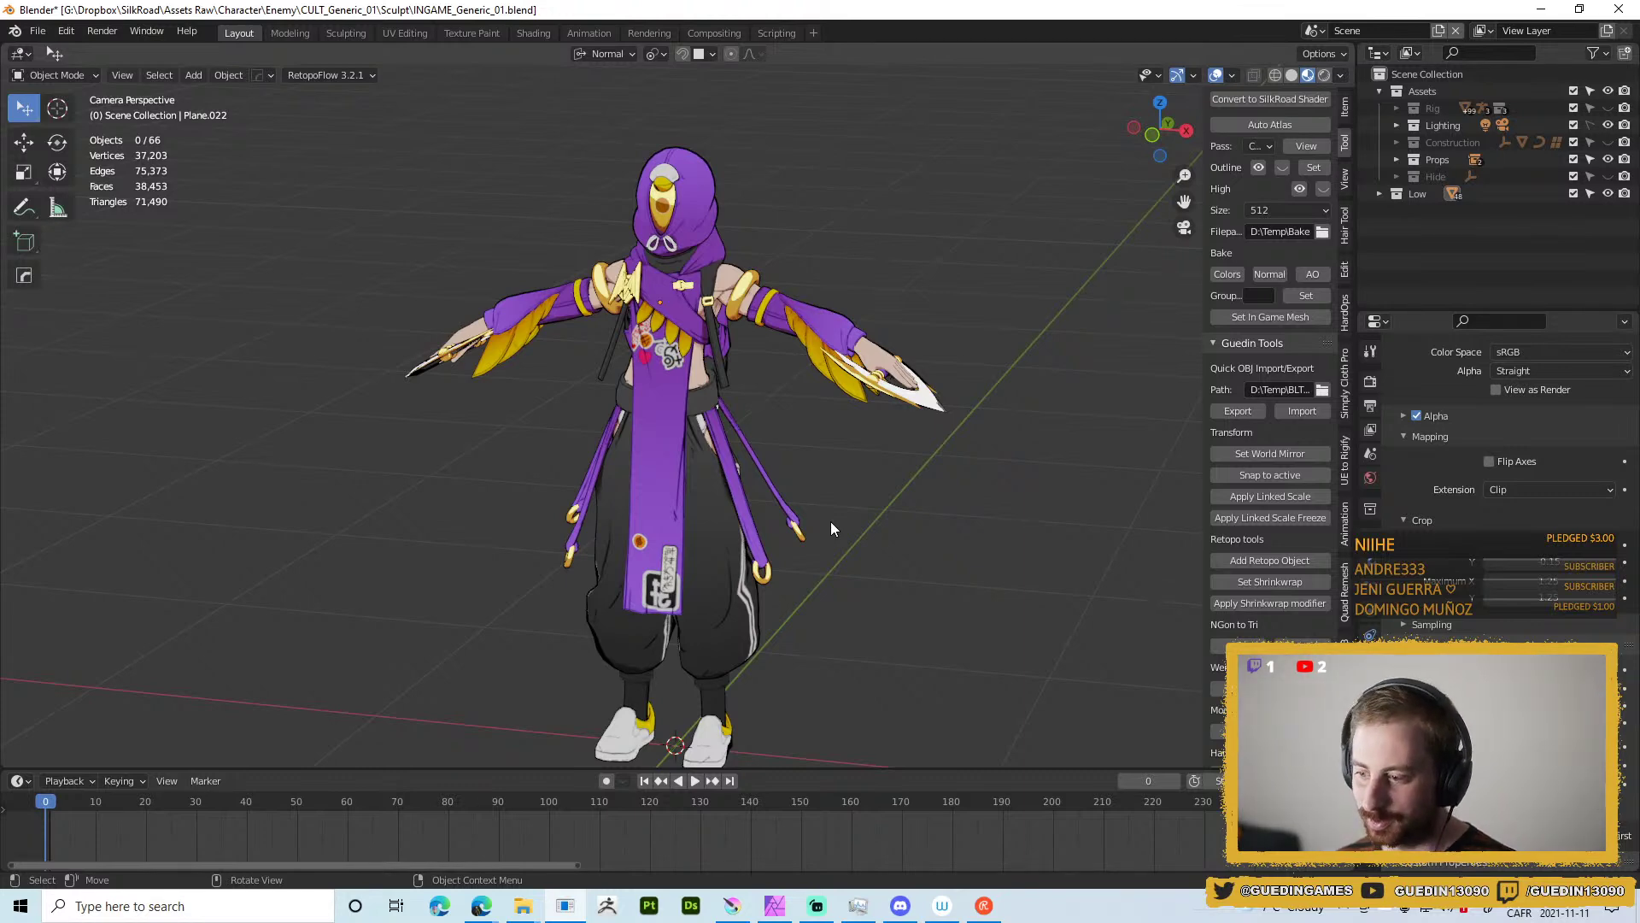
mouse_move(892, 514)
left_mouse_down()
mouse_move(774, 463)
mouse_move(833, 398)
mouse_move(851, 496)
mouse_move(894, 497)
left_mouse_up()
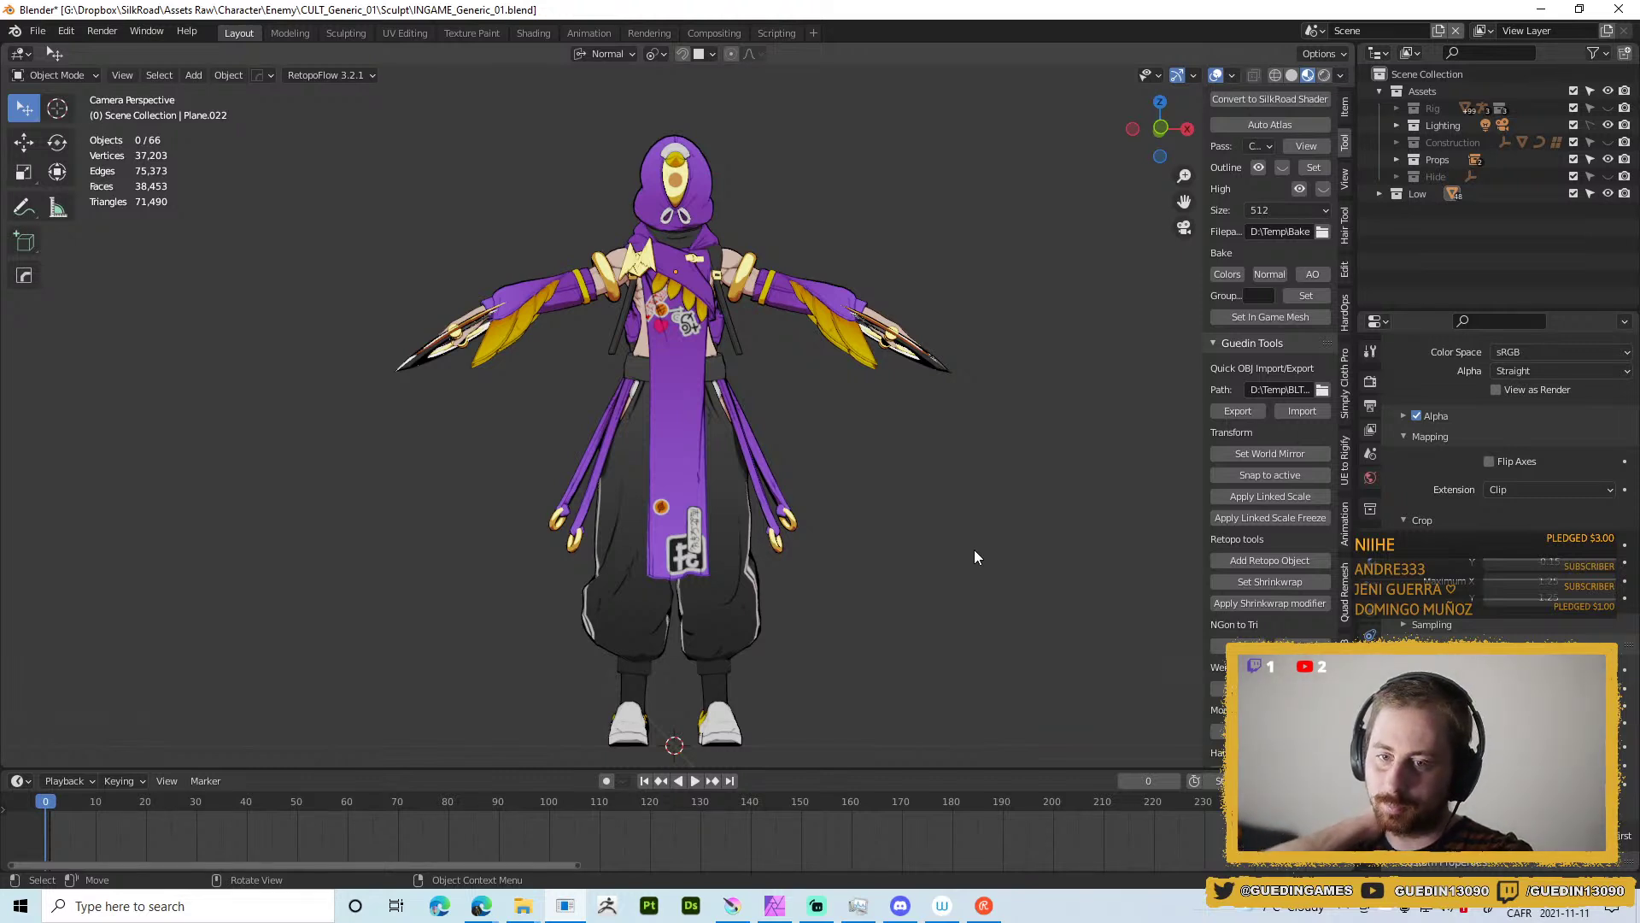
left_click_drag(695, 366, 751, 428)
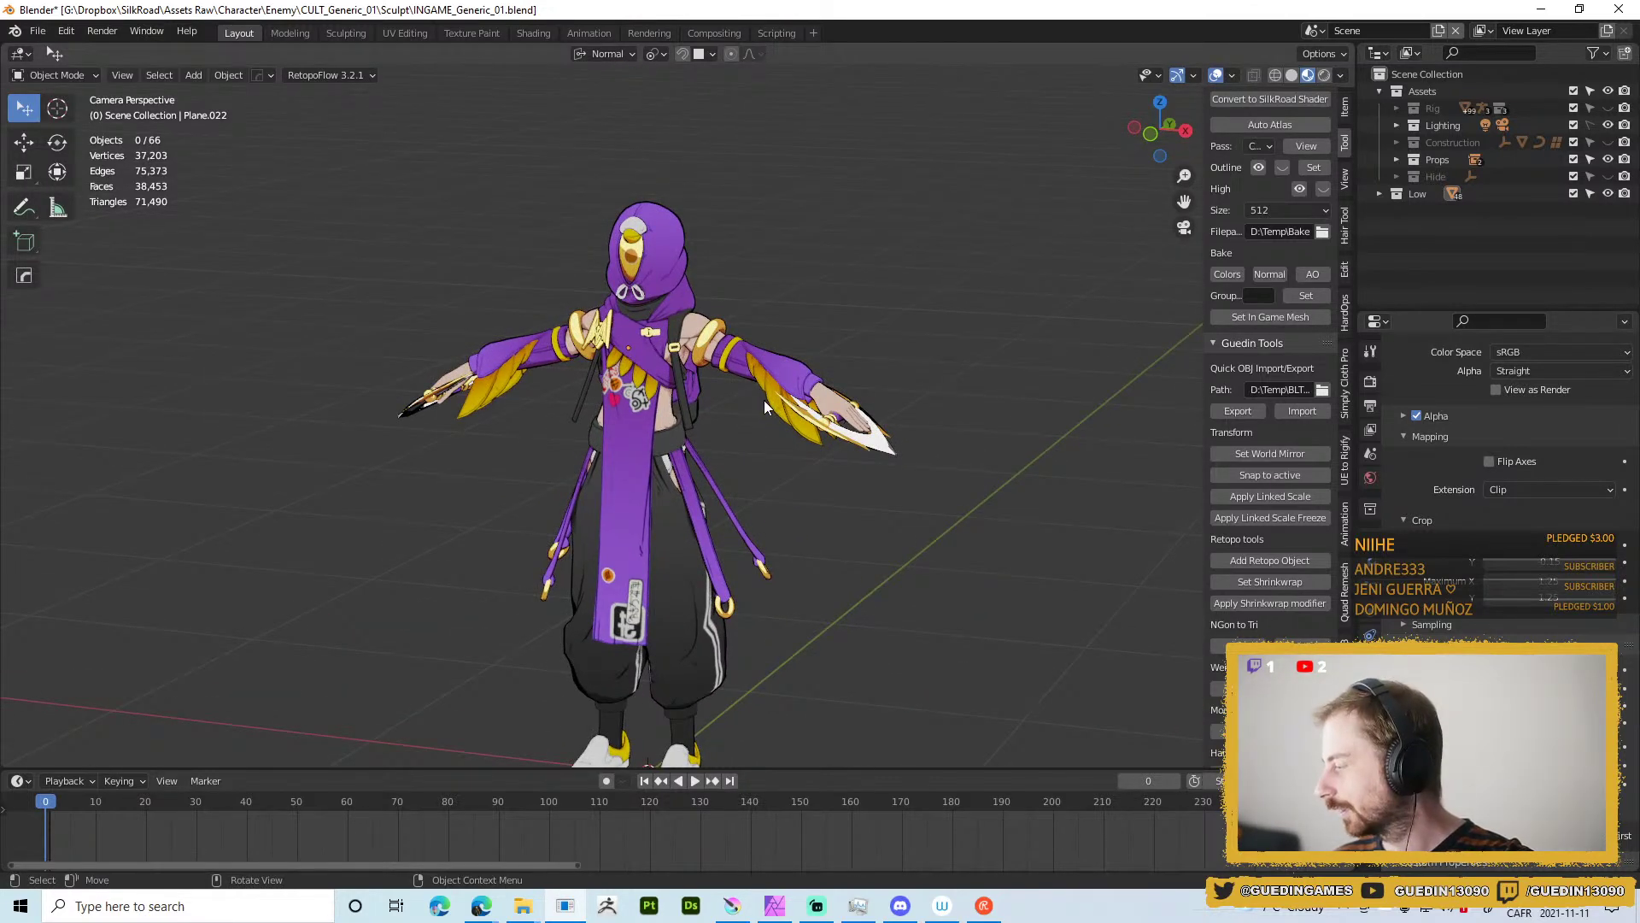